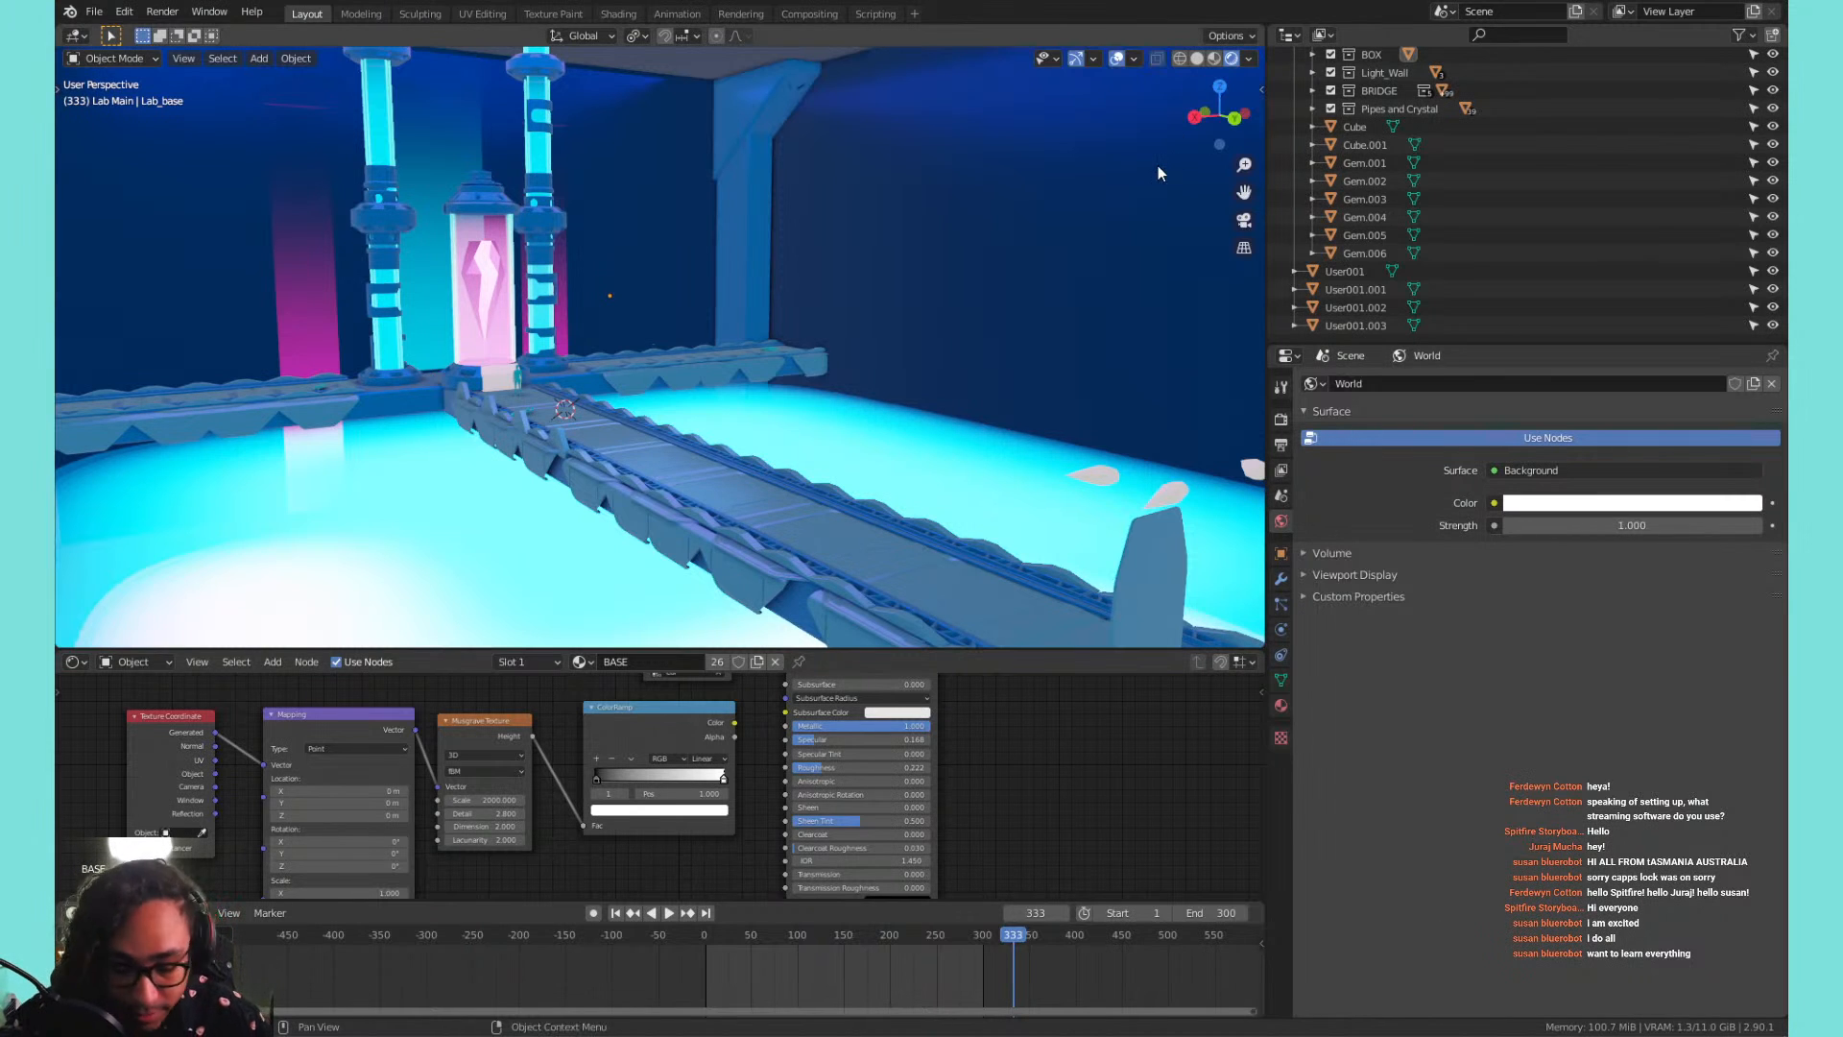
# Show the Screencast Keys settings in the 3D viewport and set the key display's colour to white.
pyautogui.press('n')
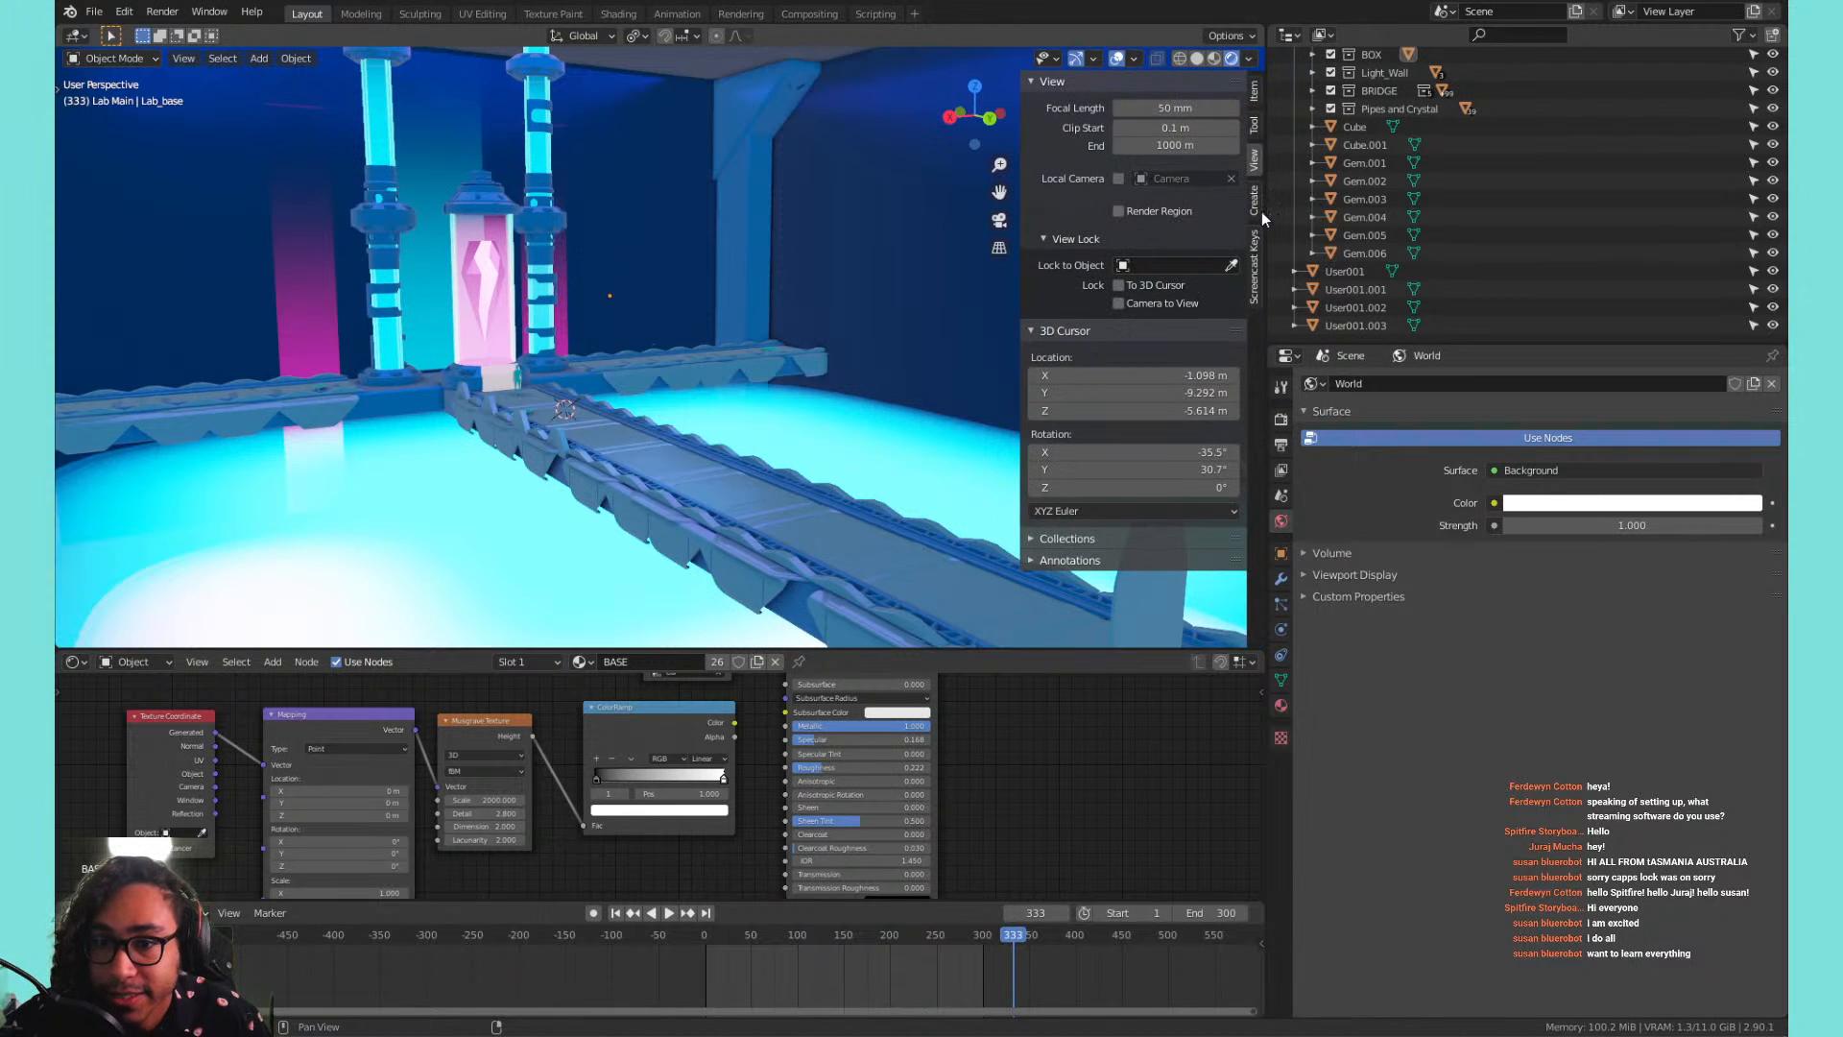
pyautogui.click(1254, 268)
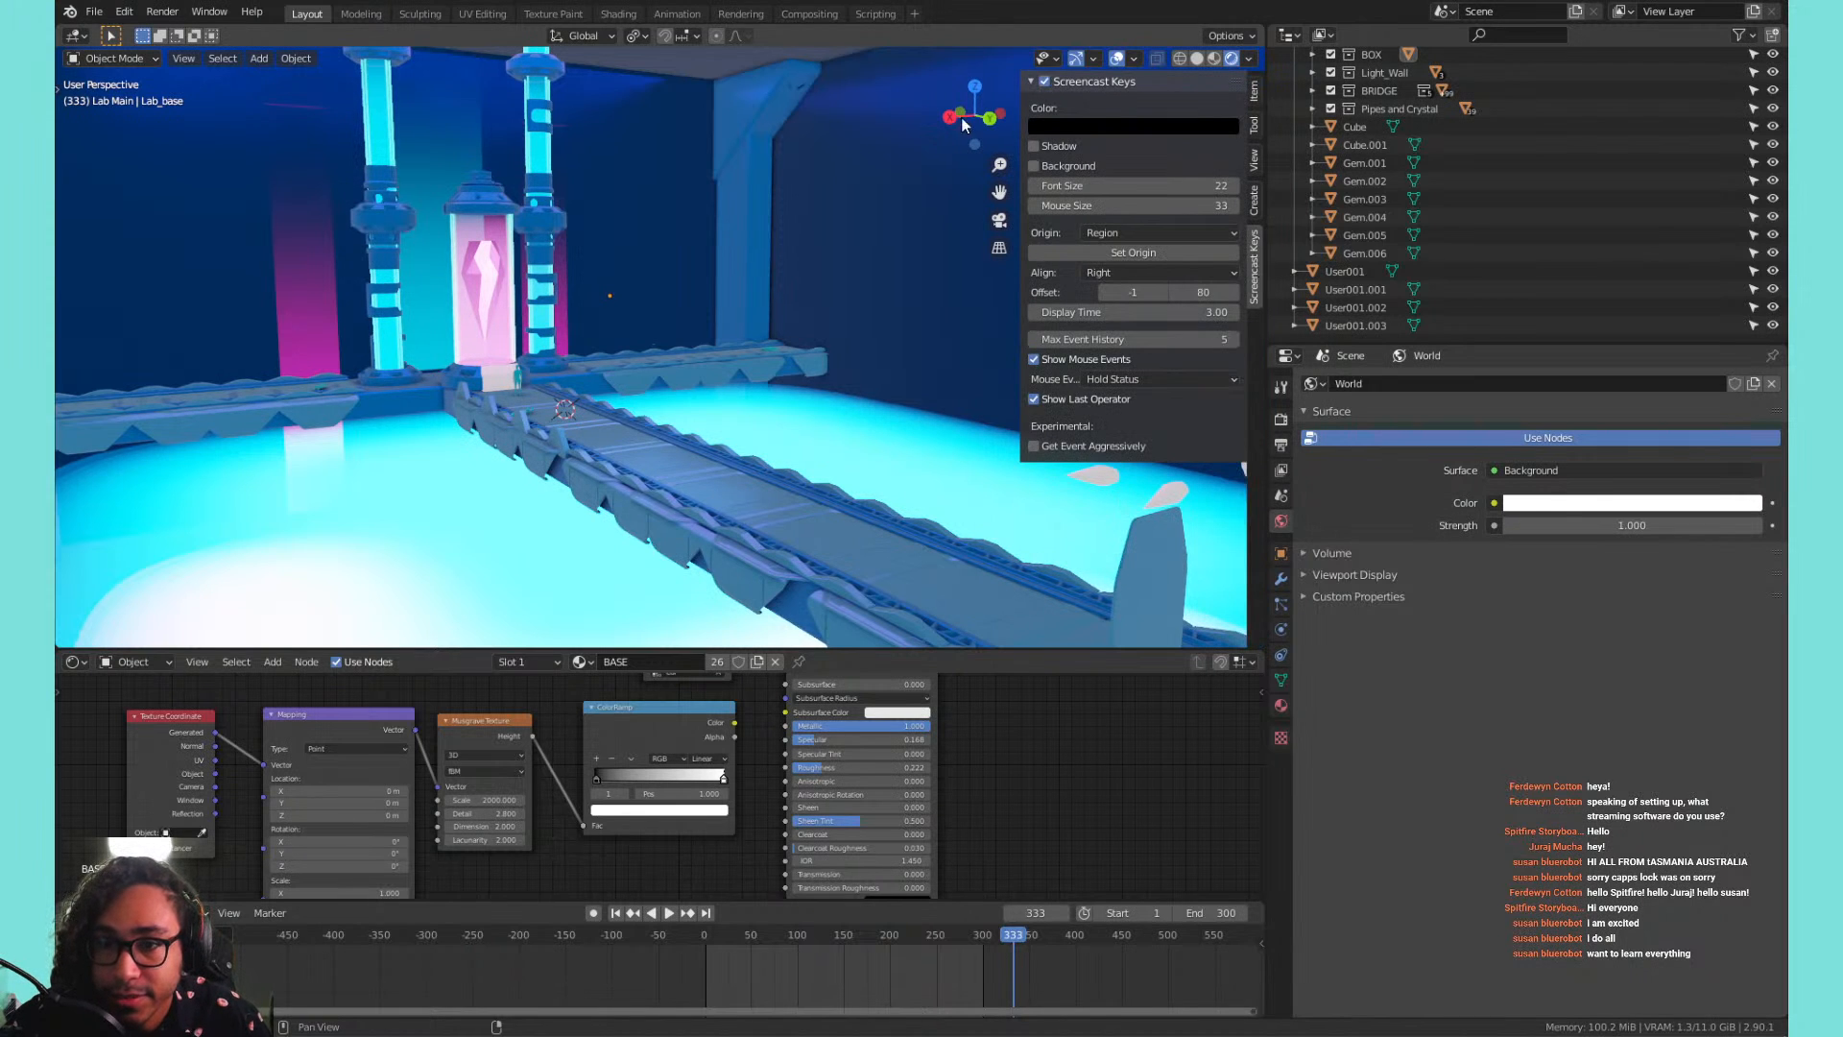
pyautogui.press('n')
pyautogui.press('n')
pyautogui.press('n')
pyautogui.press('n')
pyautogui.press('n')
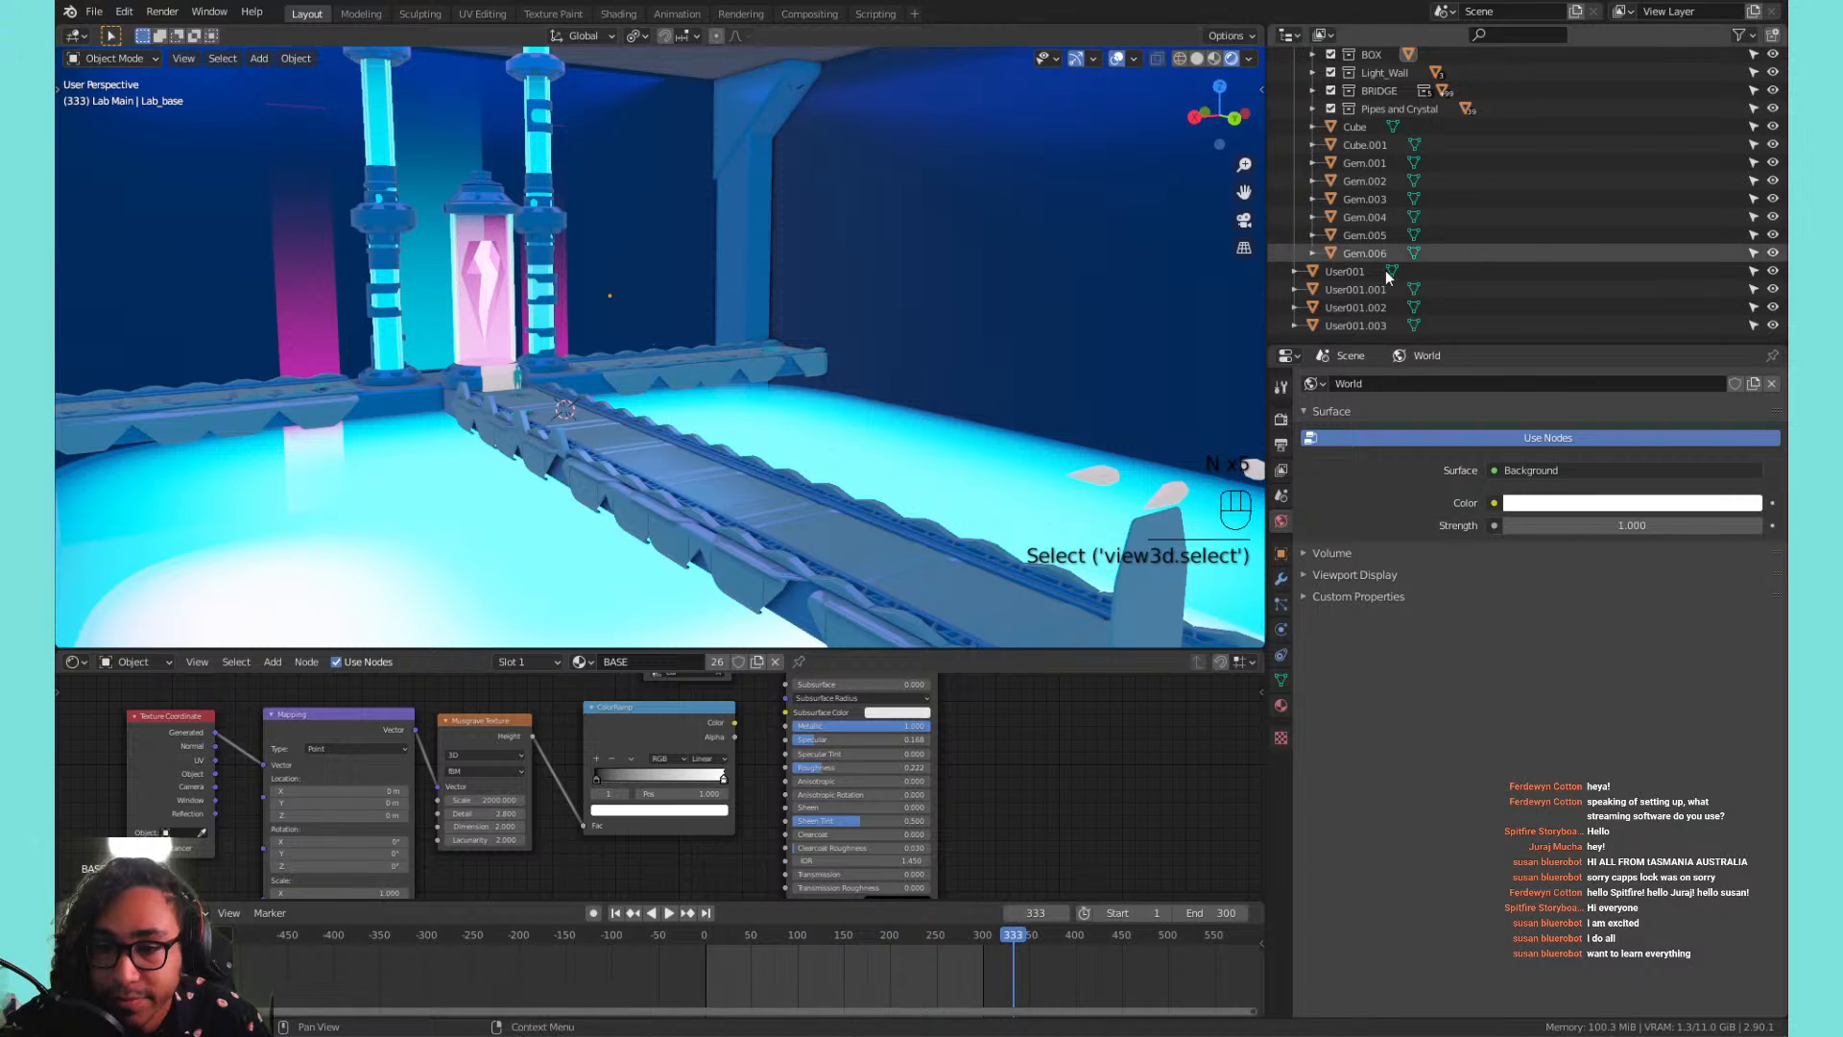
pyautogui.press('n')
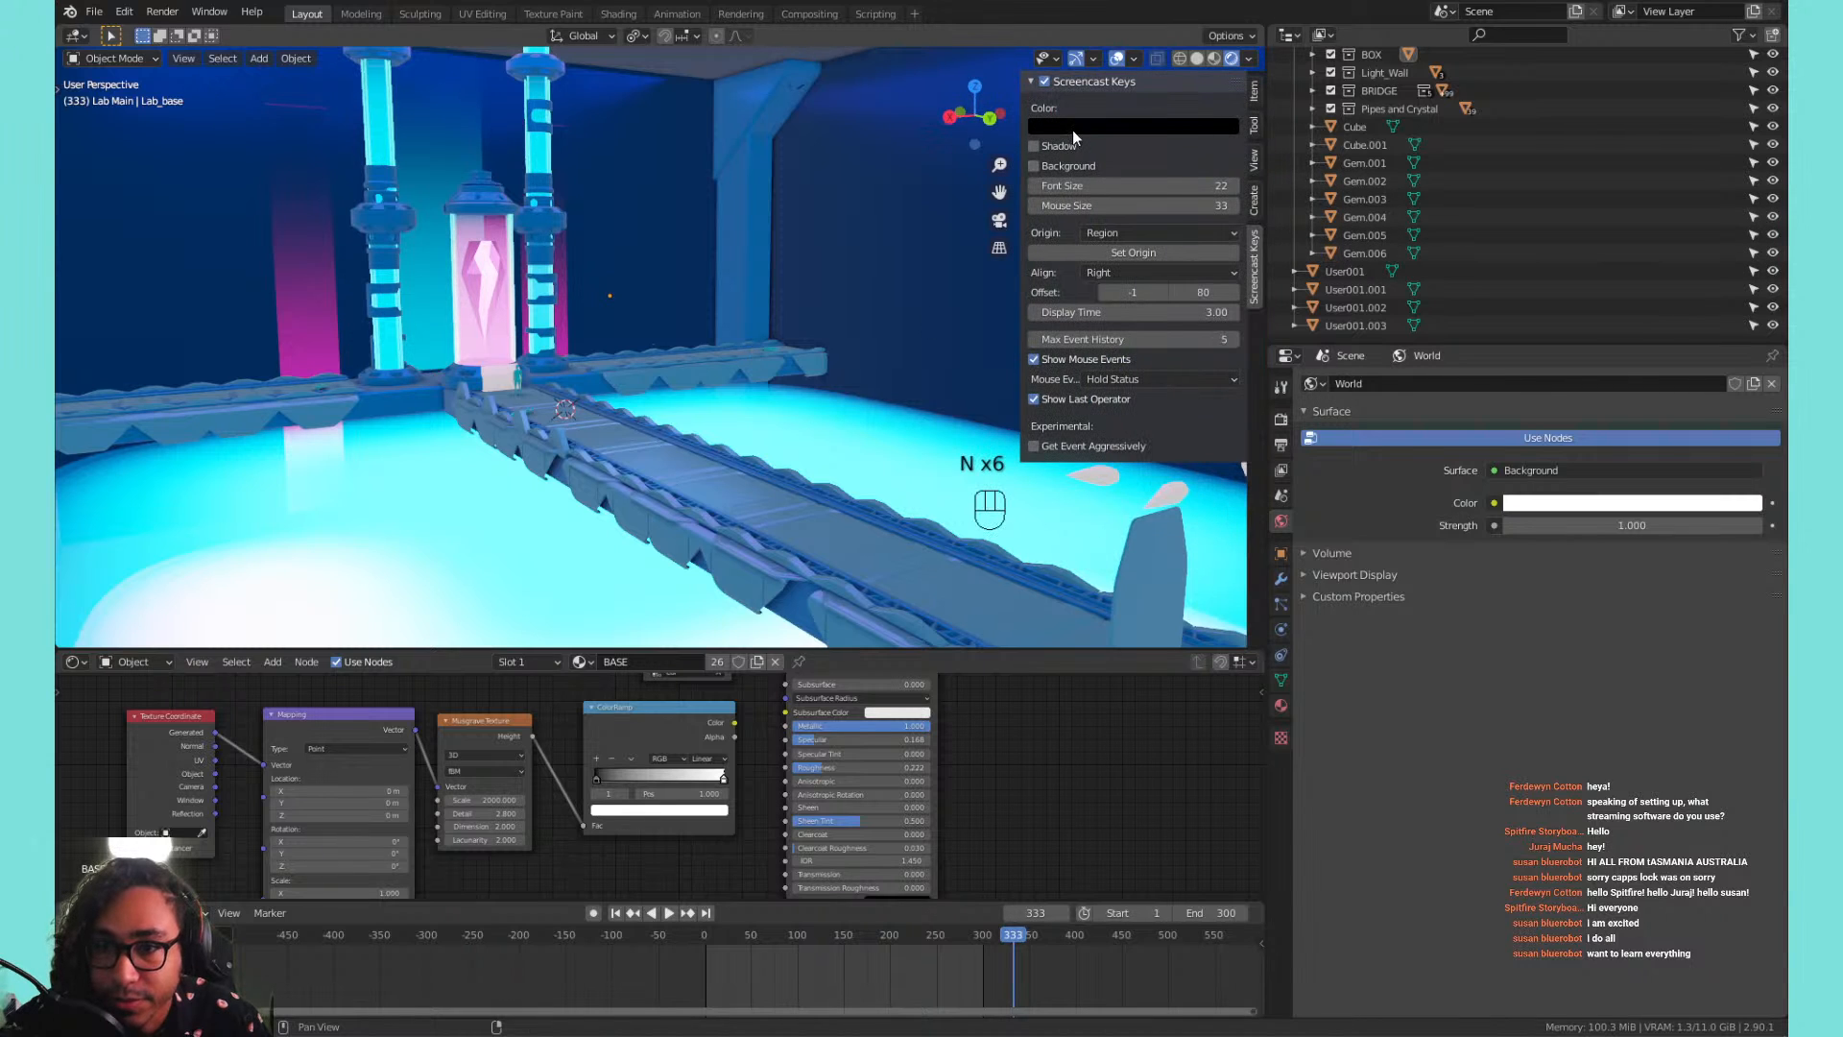
pyautogui.click(1073, 130)
pyautogui.moveTo(1186, 181); pyautogui.dragTo(1186, 151)
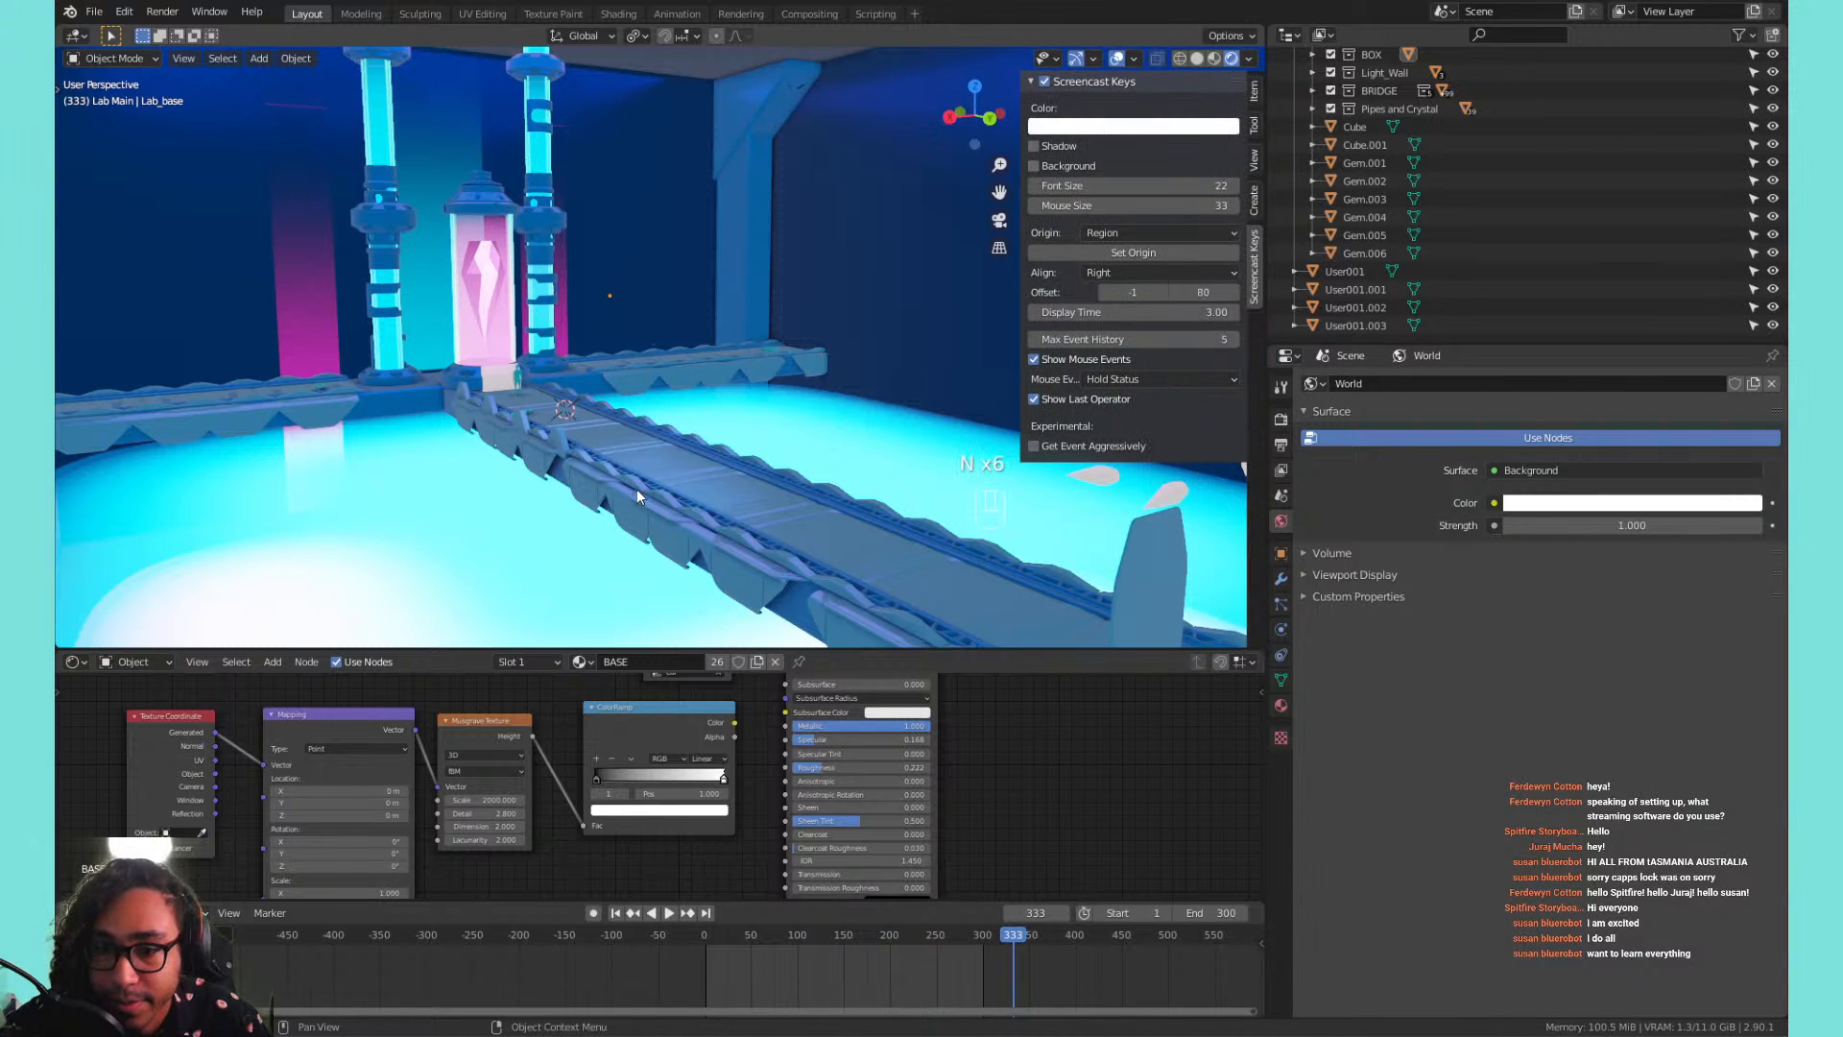
# Enable the Screencast Keys shadow without a background and set the shadow colour to black.
pyautogui.click(1048, 168)
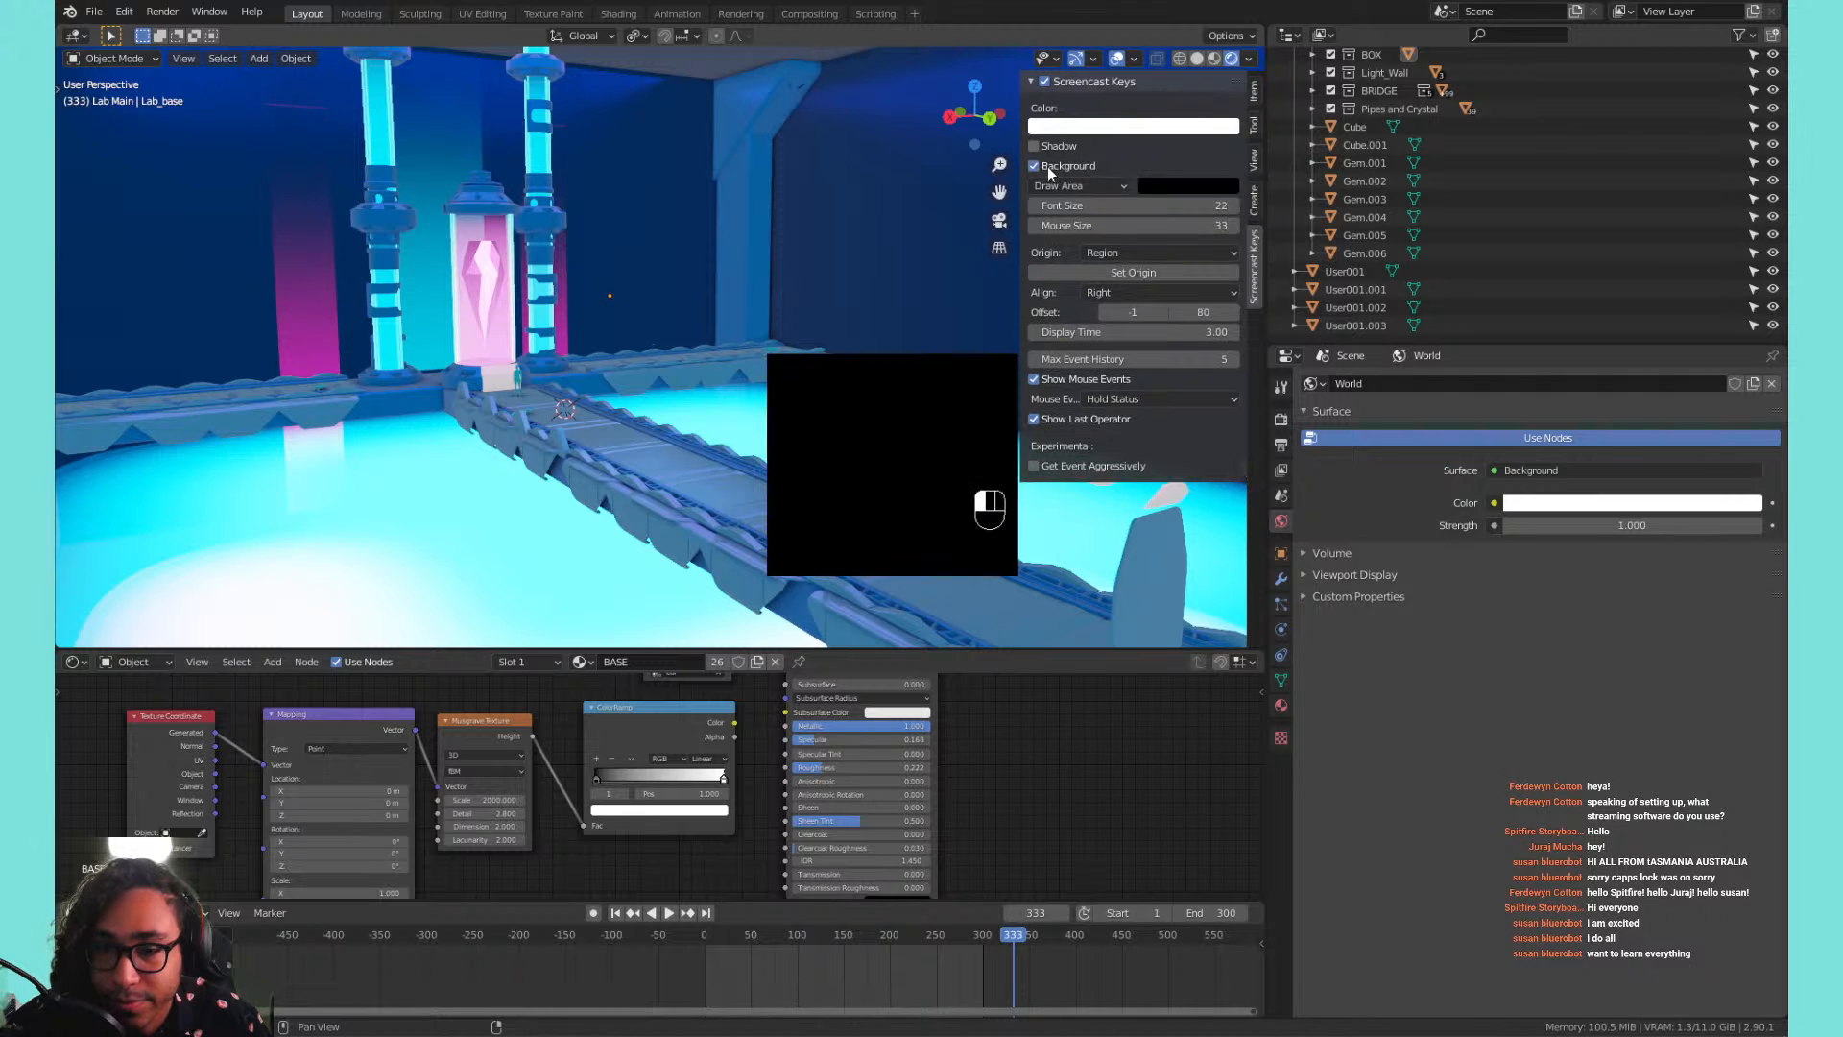
pyautogui.click(1047, 165)
pyautogui.click(1047, 147)
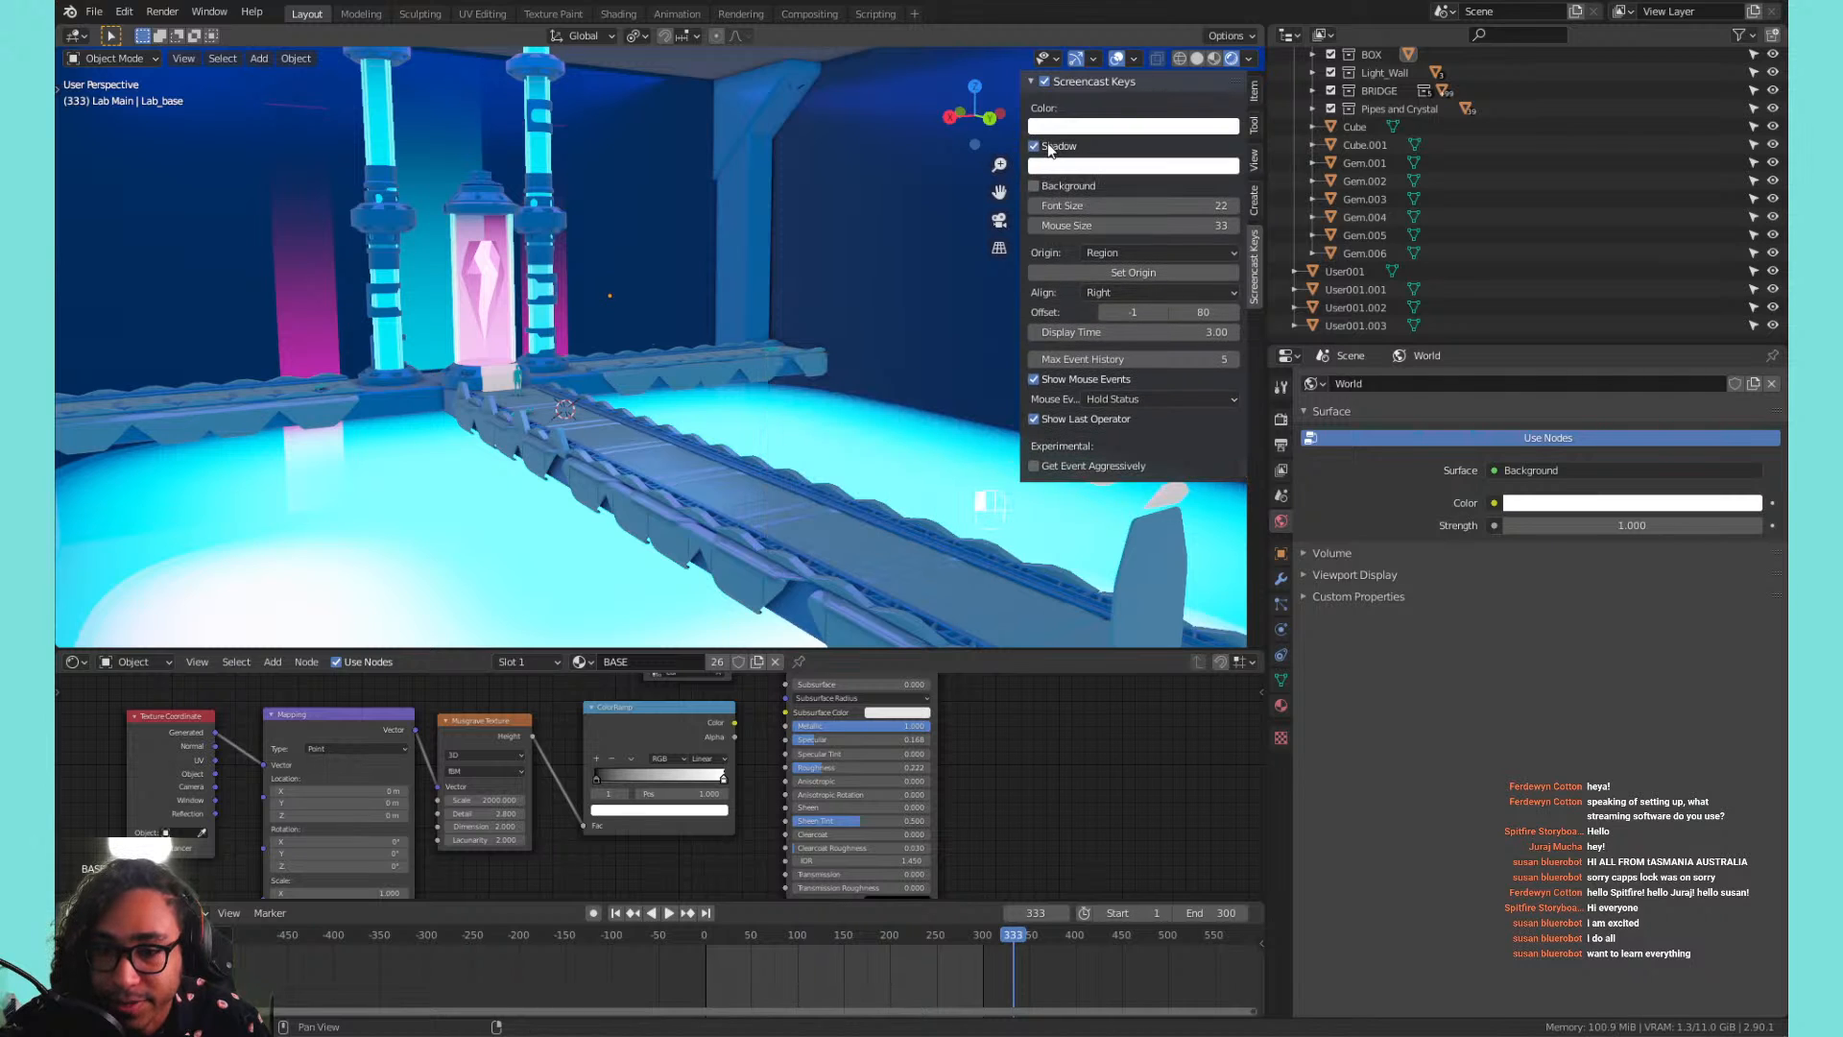
pyautogui.click(1091, 168)
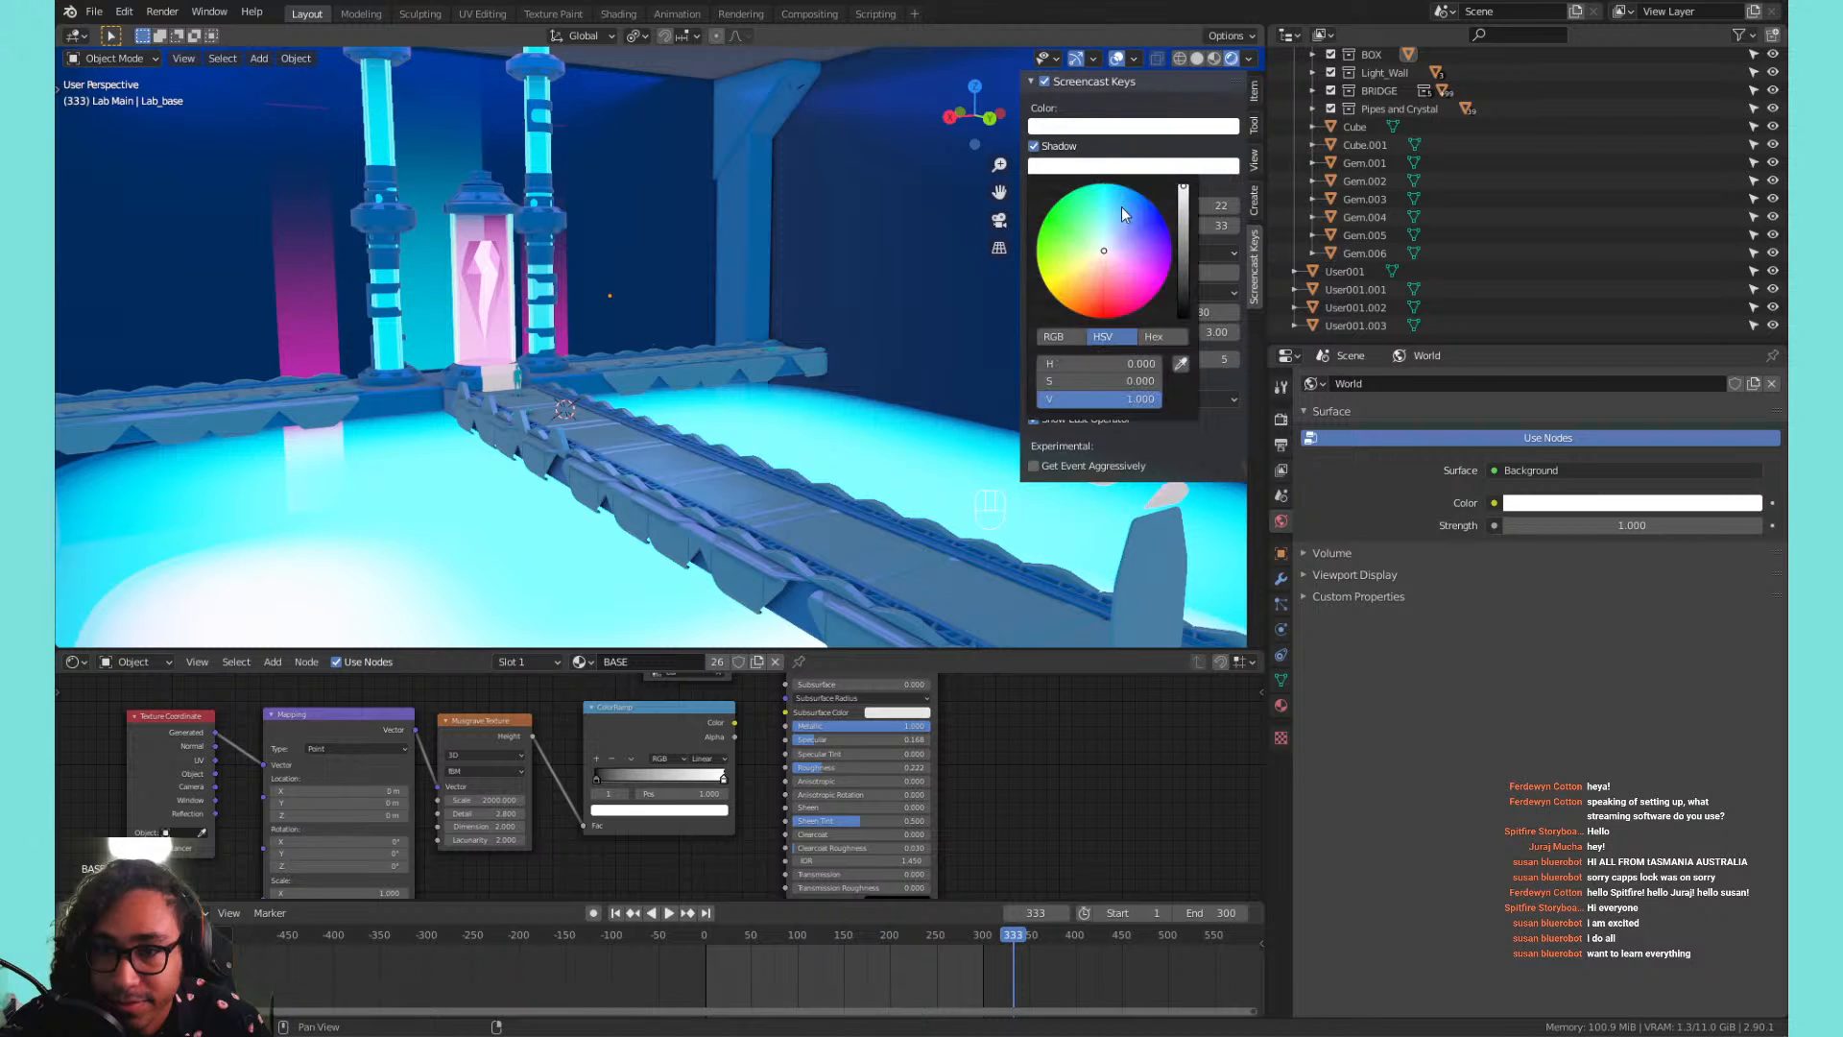
pyautogui.moveTo(1124, 213); pyautogui.dragTo(1182, 316)
pyautogui.press('n')
pyautogui.press('n')
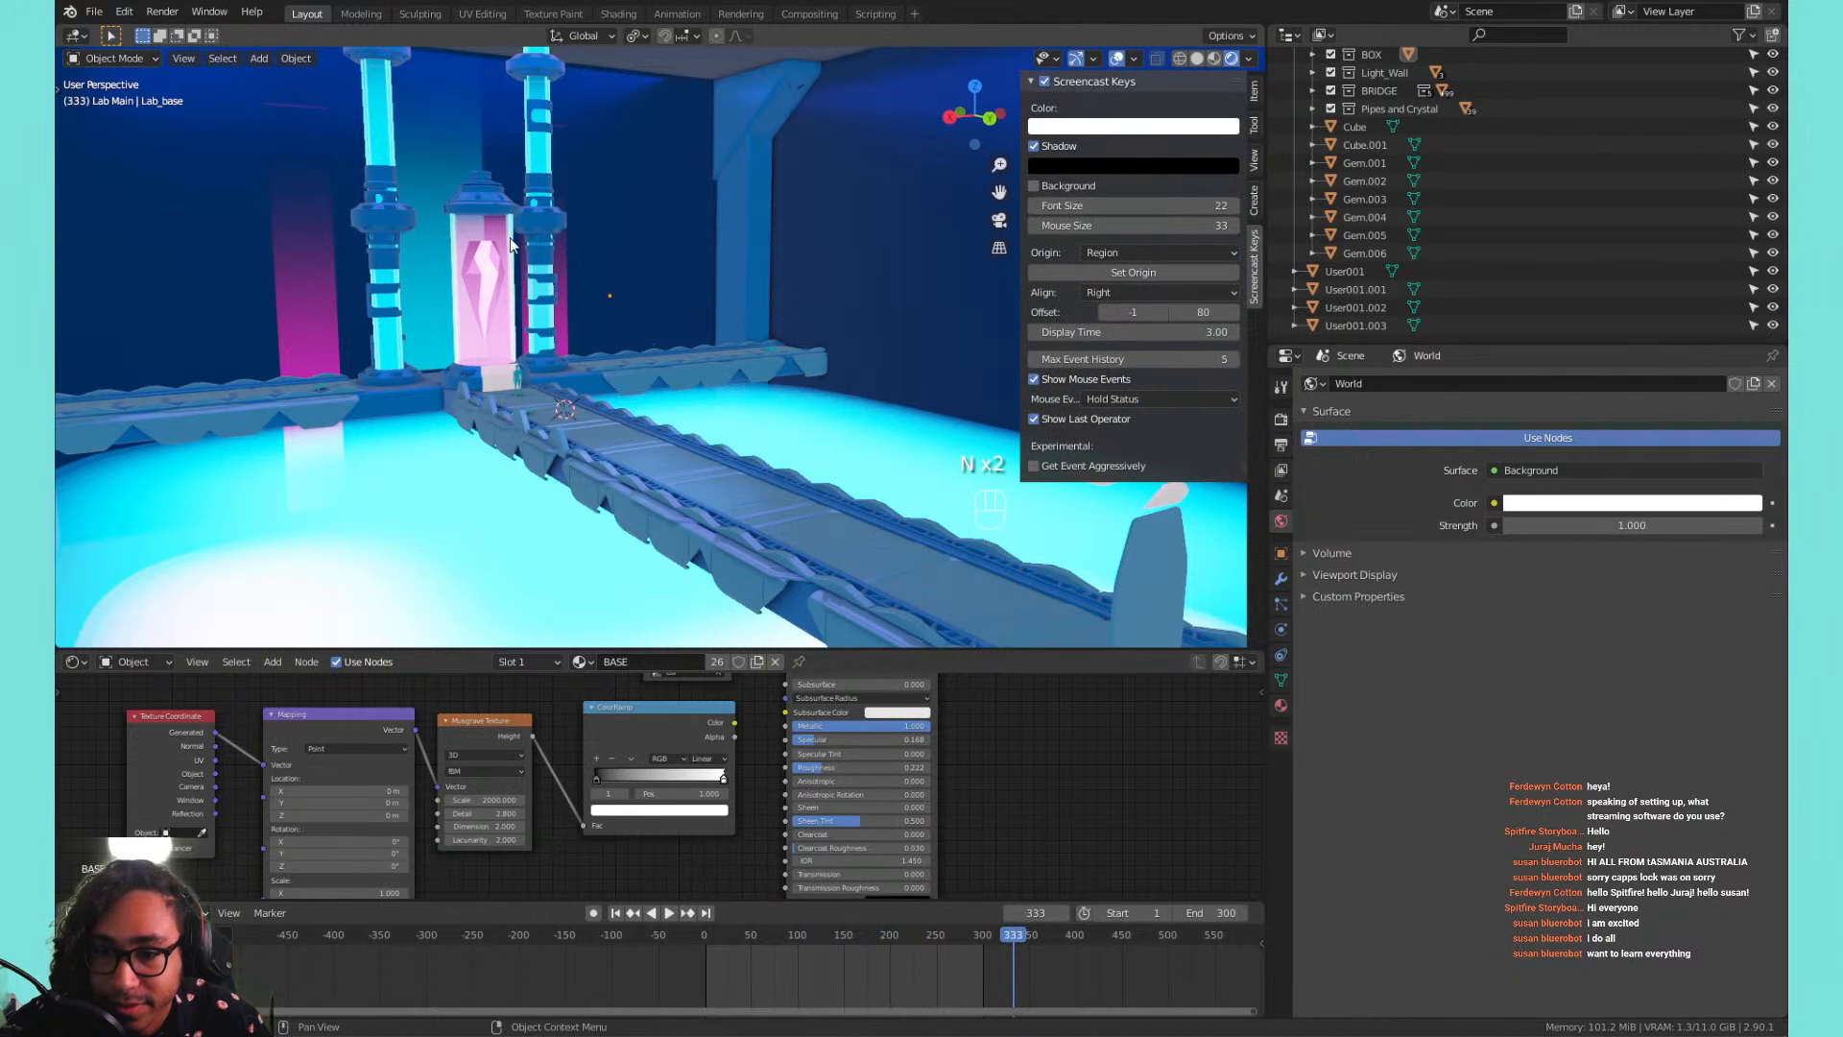
pyautogui.press('n')
pyautogui.press('n')
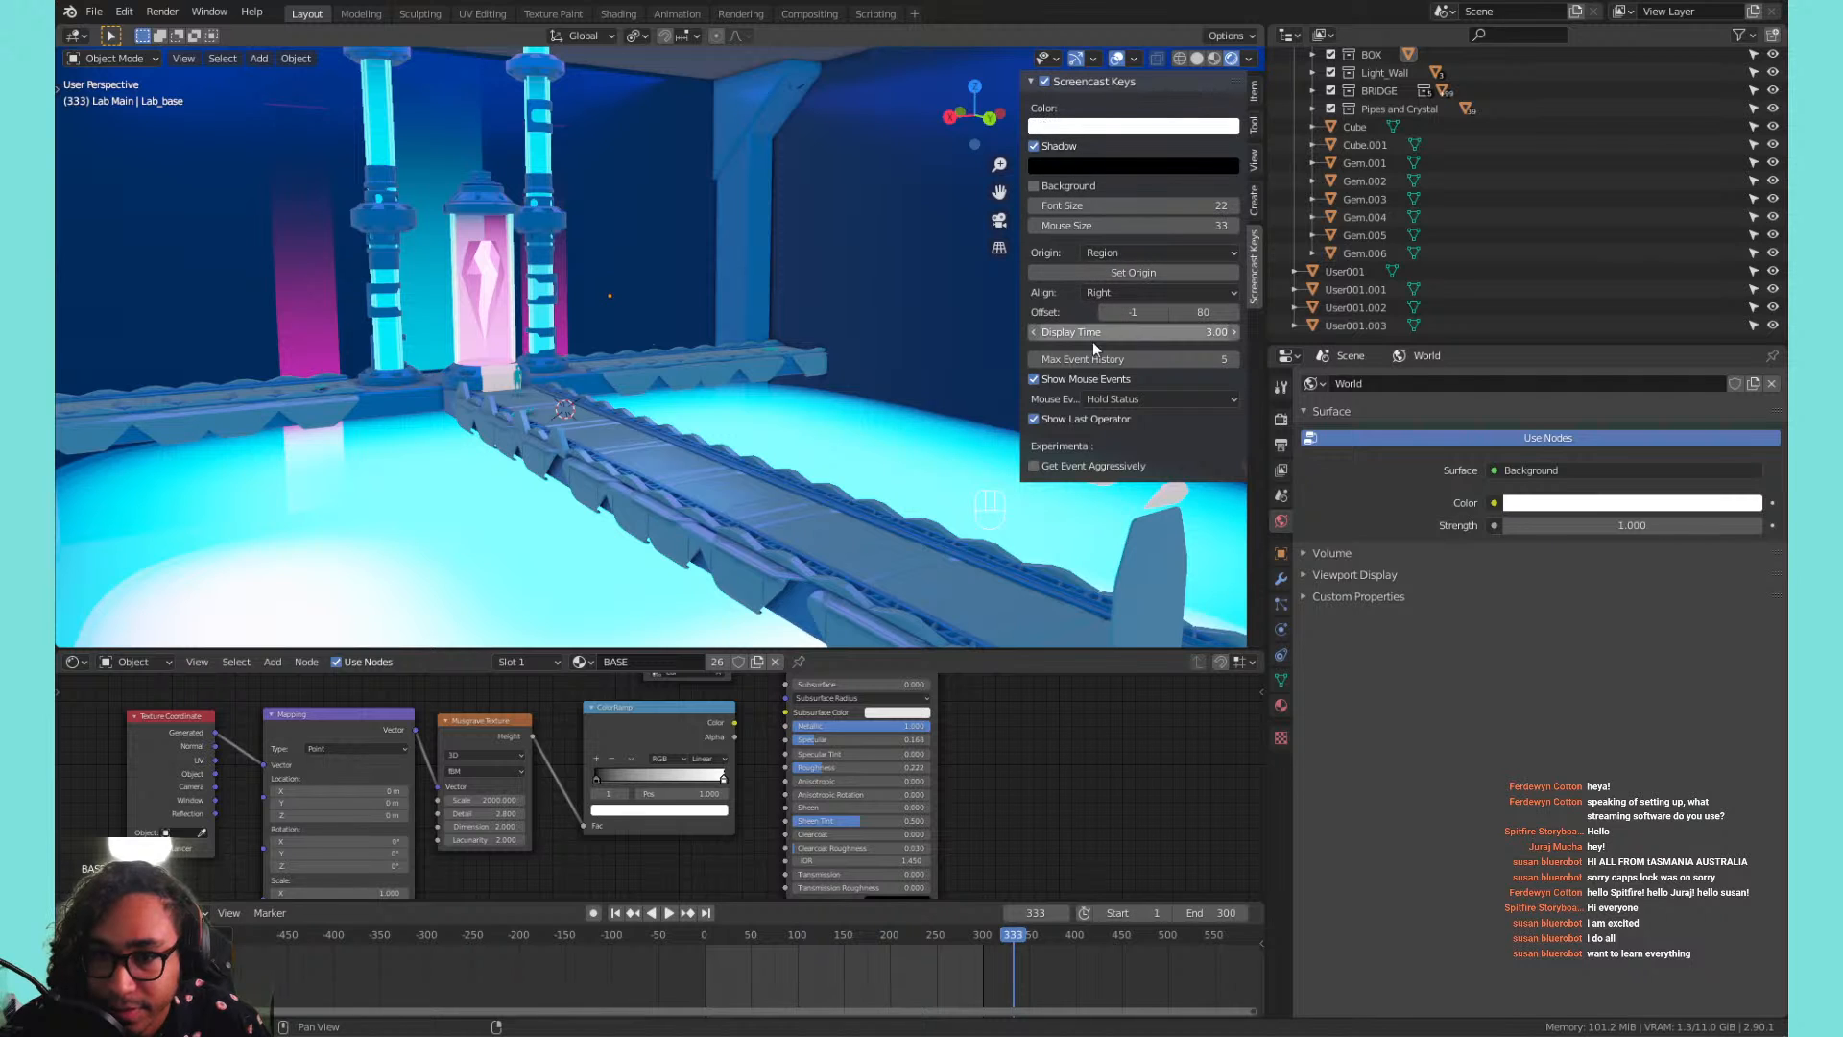
pyautogui.press('n')
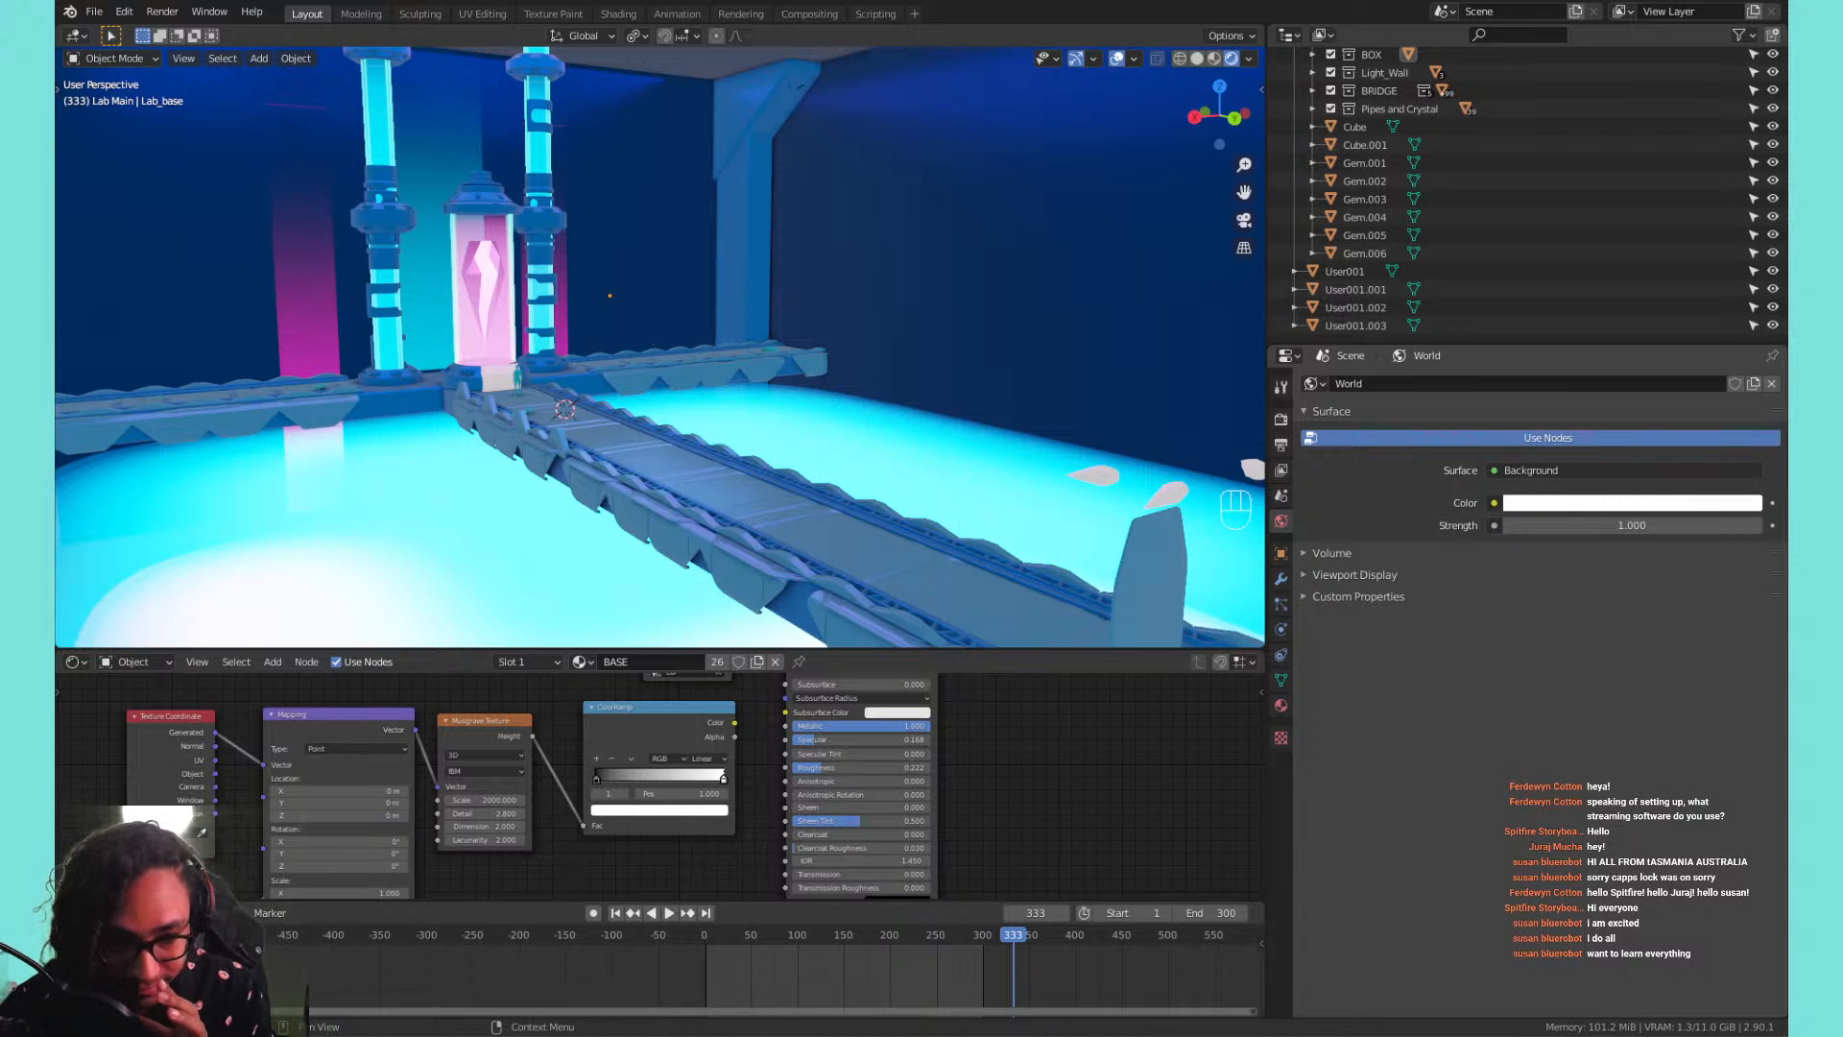
# Turn off the gizmos in the 3D viewport.
pyautogui.moveTo(816, 317); pyautogui.dragTo(864, 382, button='middle')
pyautogui.scroll(-1, 864, 382)
pyautogui.keyDown('shift'); pyautogui.moveTo(681, 350); pyautogui.dragTo(734, 346, button='middle'); pyautogui.keyUp('shift')
pyautogui.scroll(-6, 845, 355)
pyautogui.scroll(6, 711, 428)
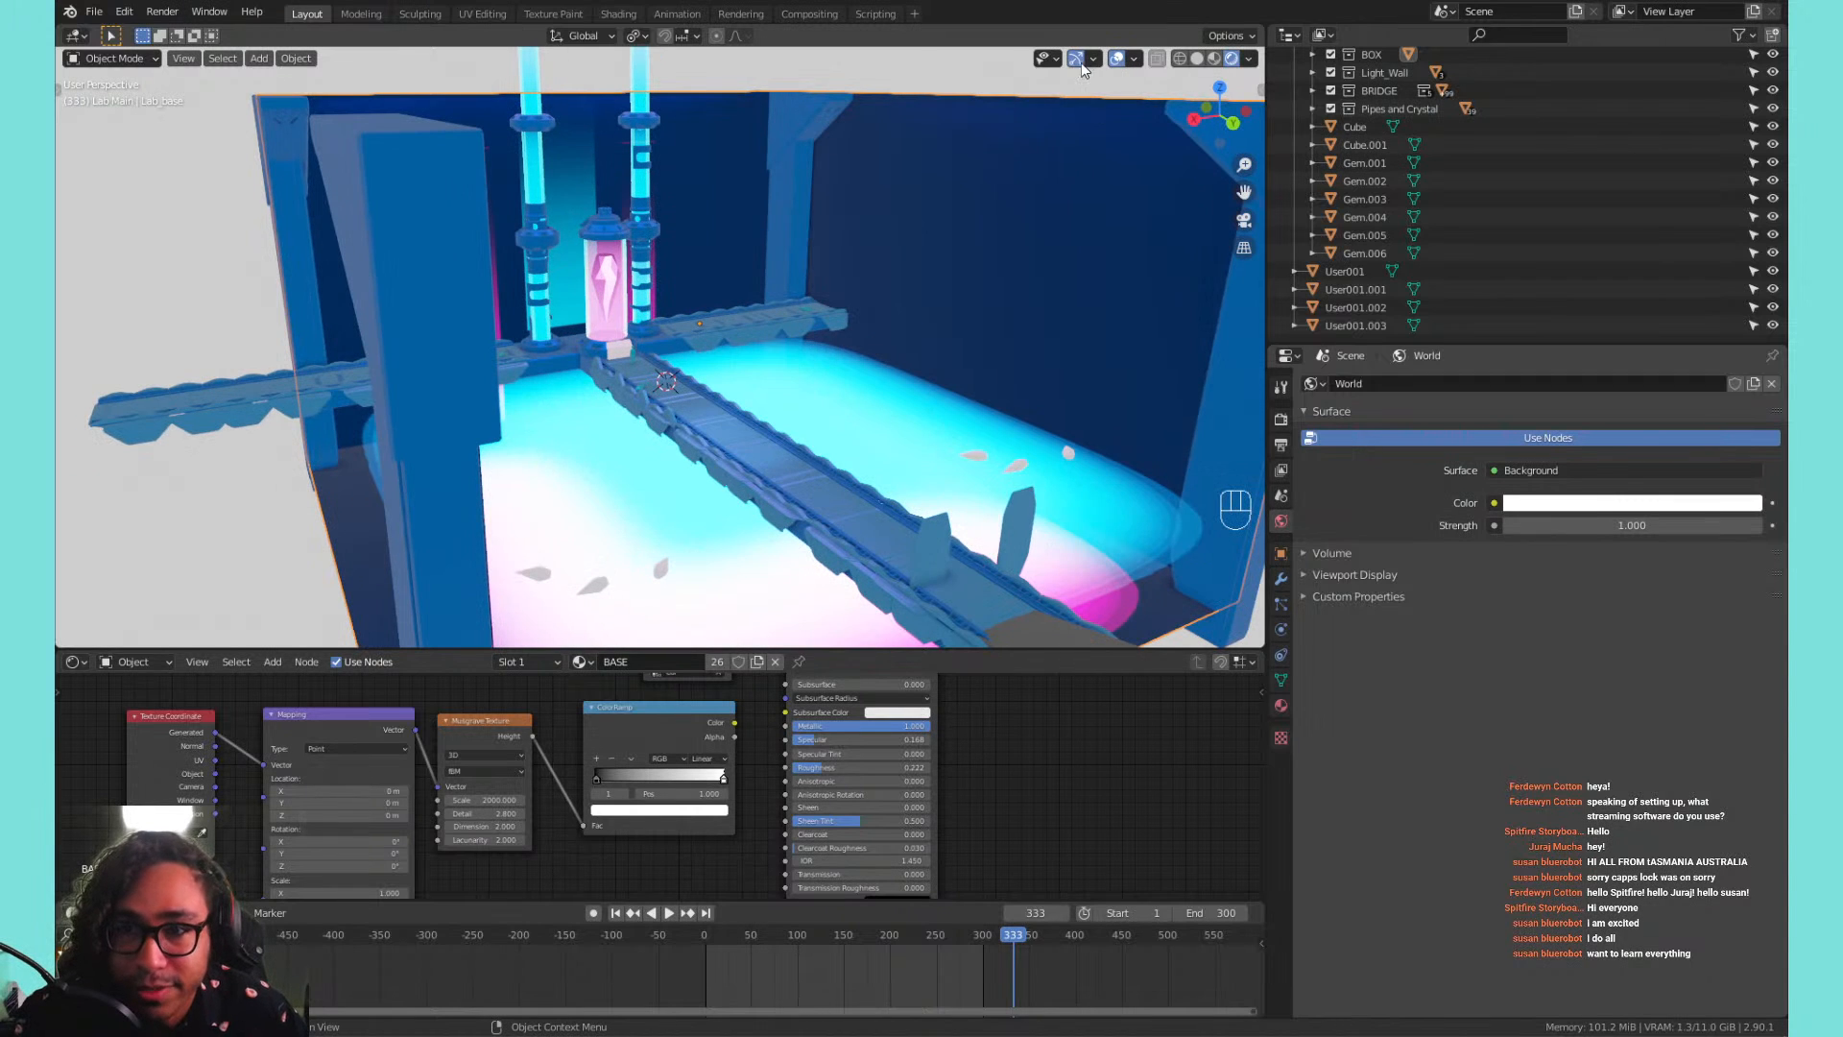
pyautogui.click(1078, 60)
pyautogui.click(1076, 60)
pyautogui.click(1075, 59)
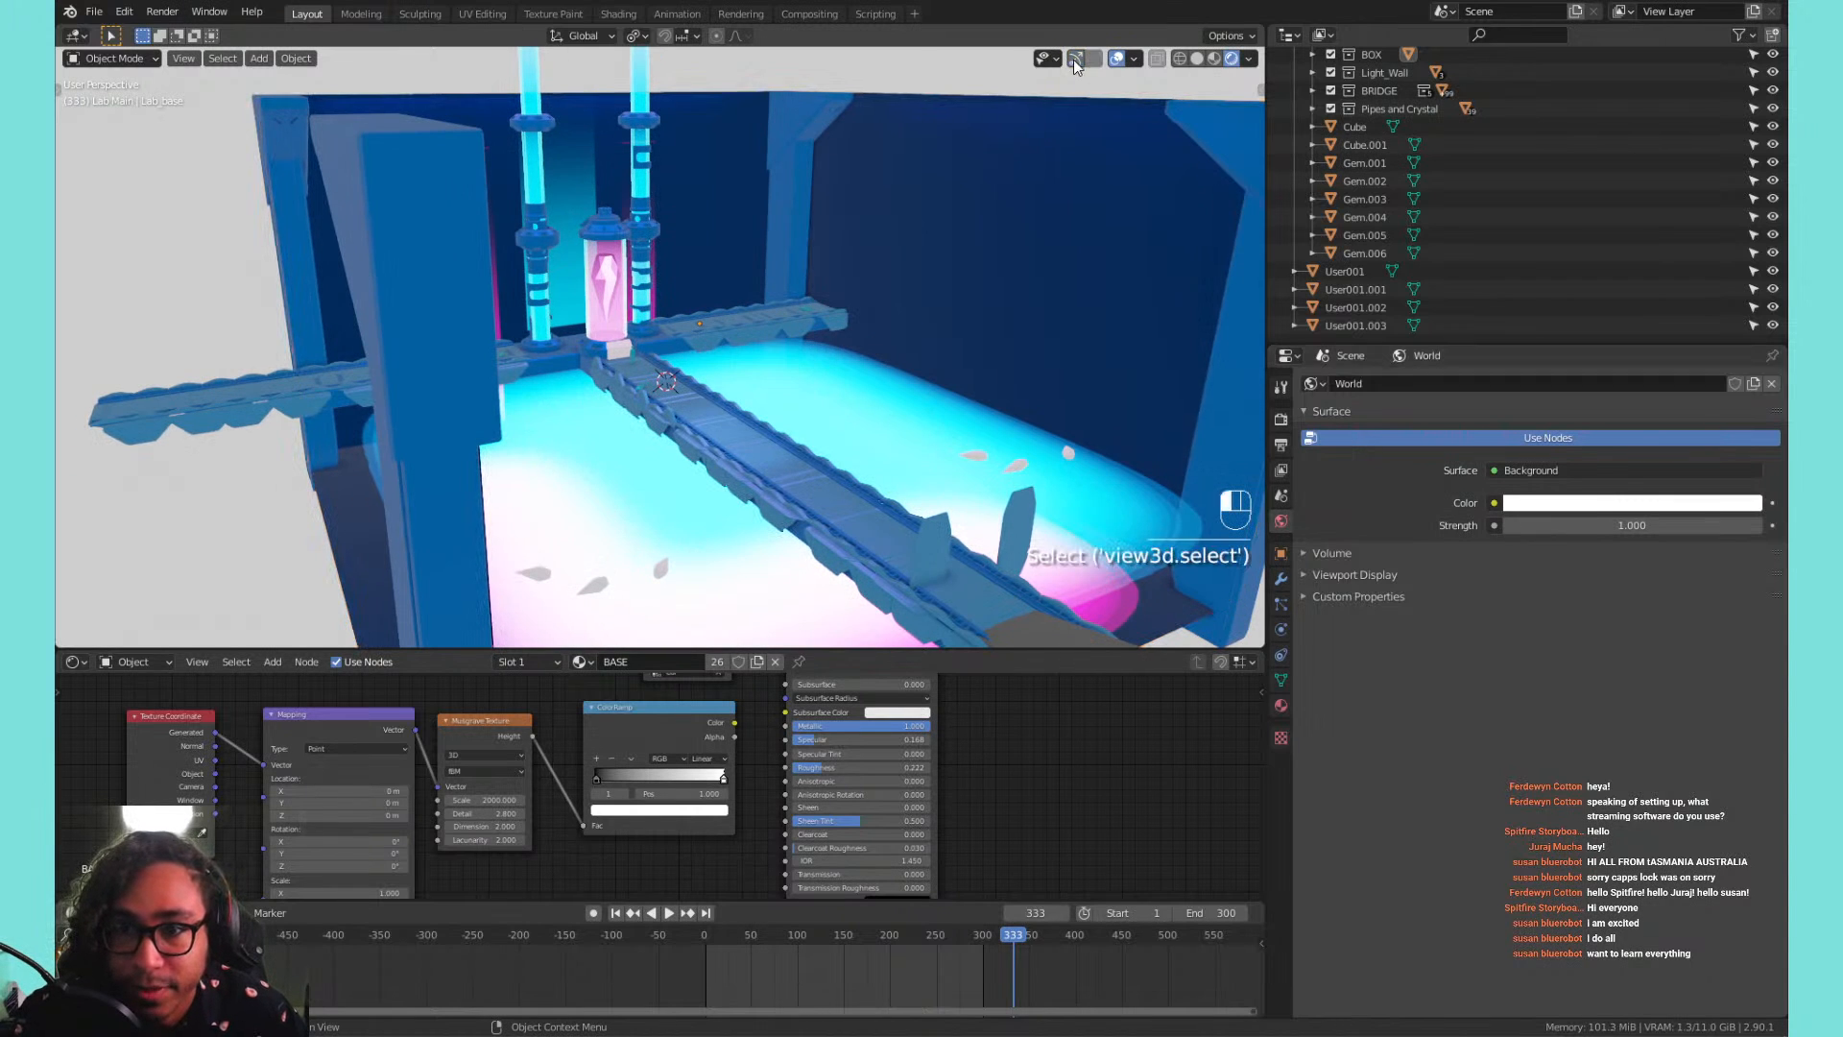
# Set the World background colour to black and inspect the lab's crystal tank and walkway in that lighting.
pyautogui.moveTo(969, 192); pyautogui.dragTo(902, 240, button='middle')
pyautogui.keyDown('shift'); pyautogui.moveTo(902, 240); pyautogui.dragTo(785, 307, button='middle'); pyautogui.keyUp('shift')
pyautogui.scroll(3, 785, 307)
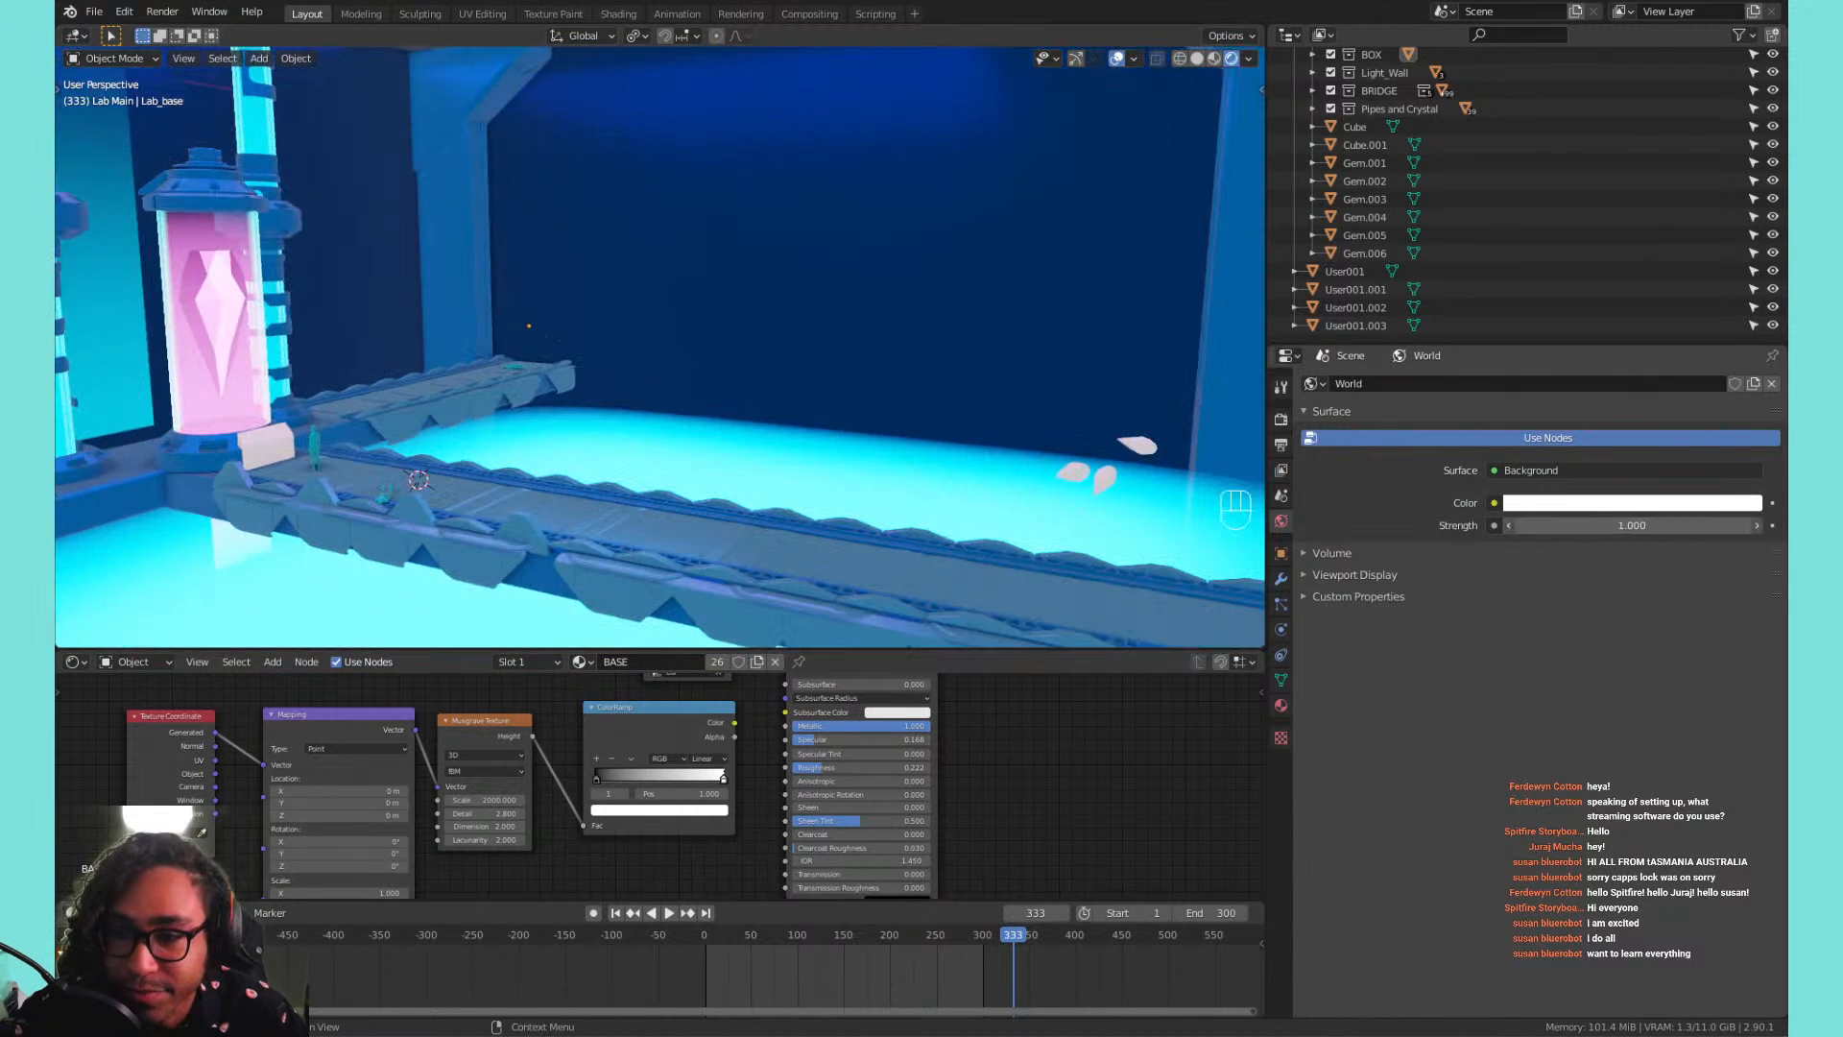
pyautogui.click(1632, 503)
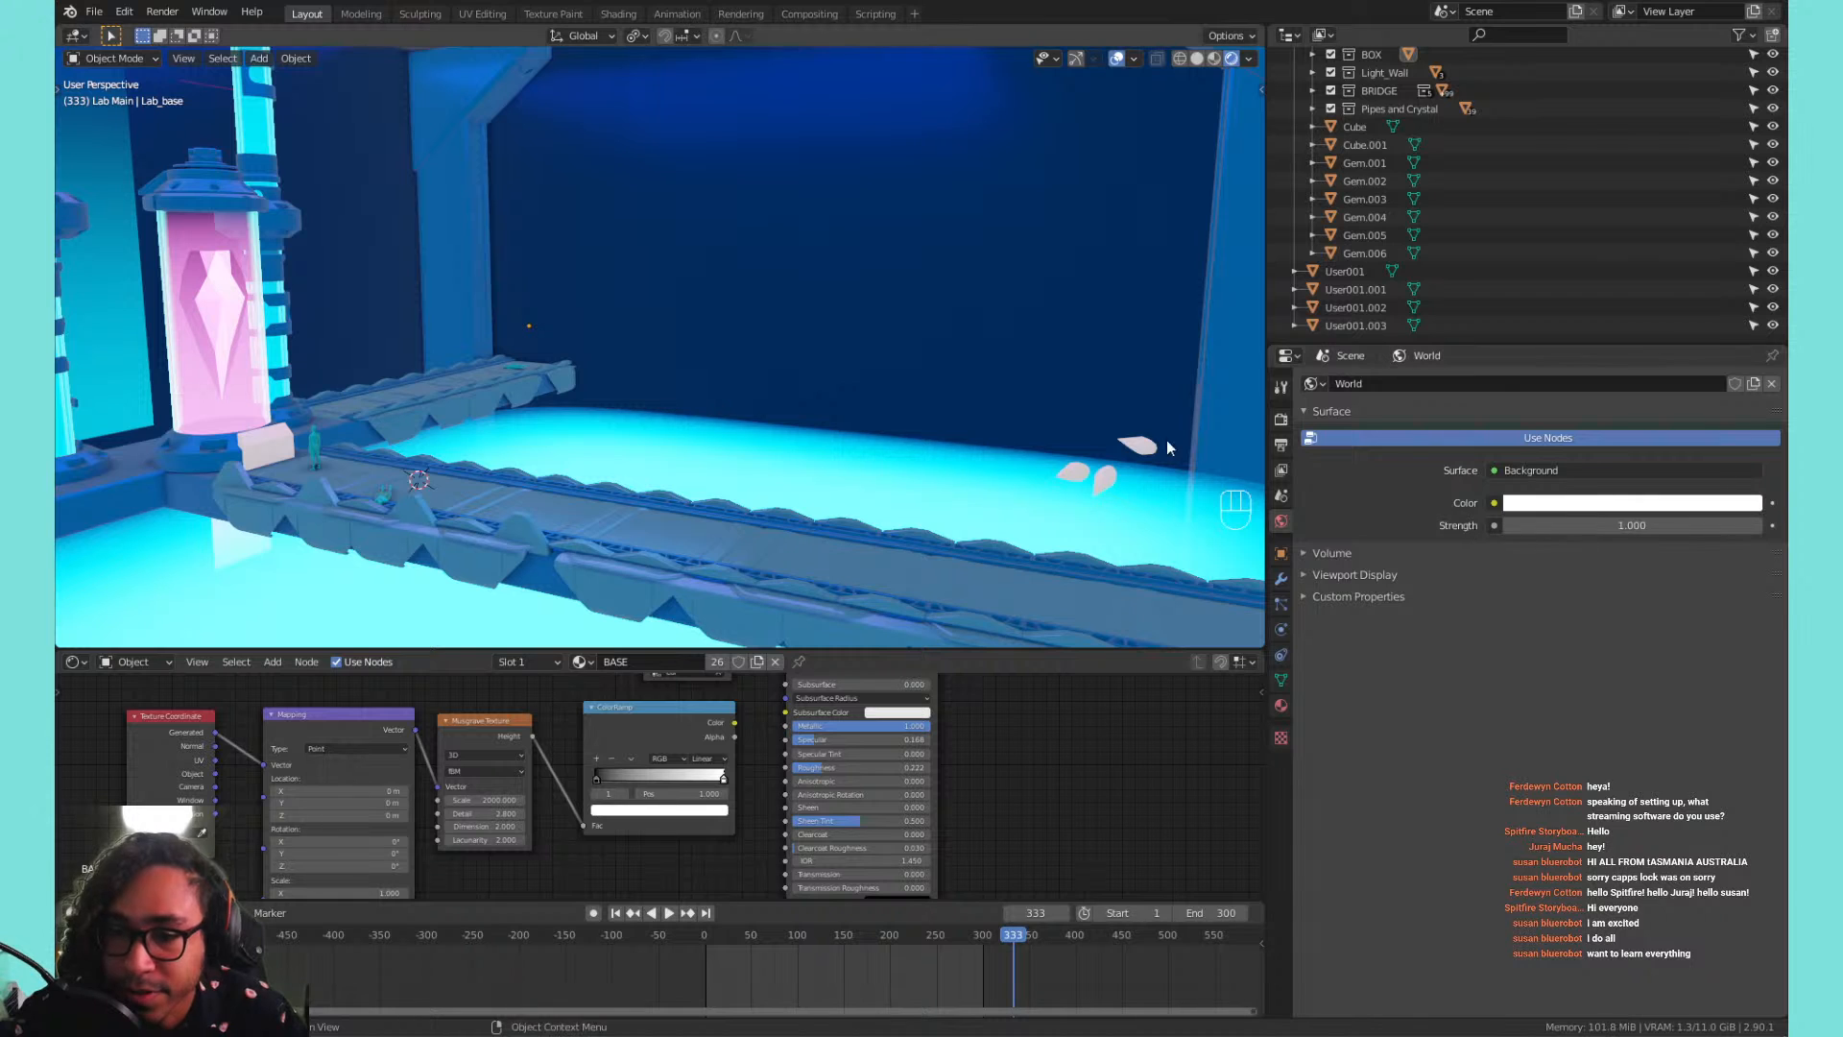
pyautogui.moveTo(1166, 448); pyautogui.dragTo(1200, 403, button='middle')
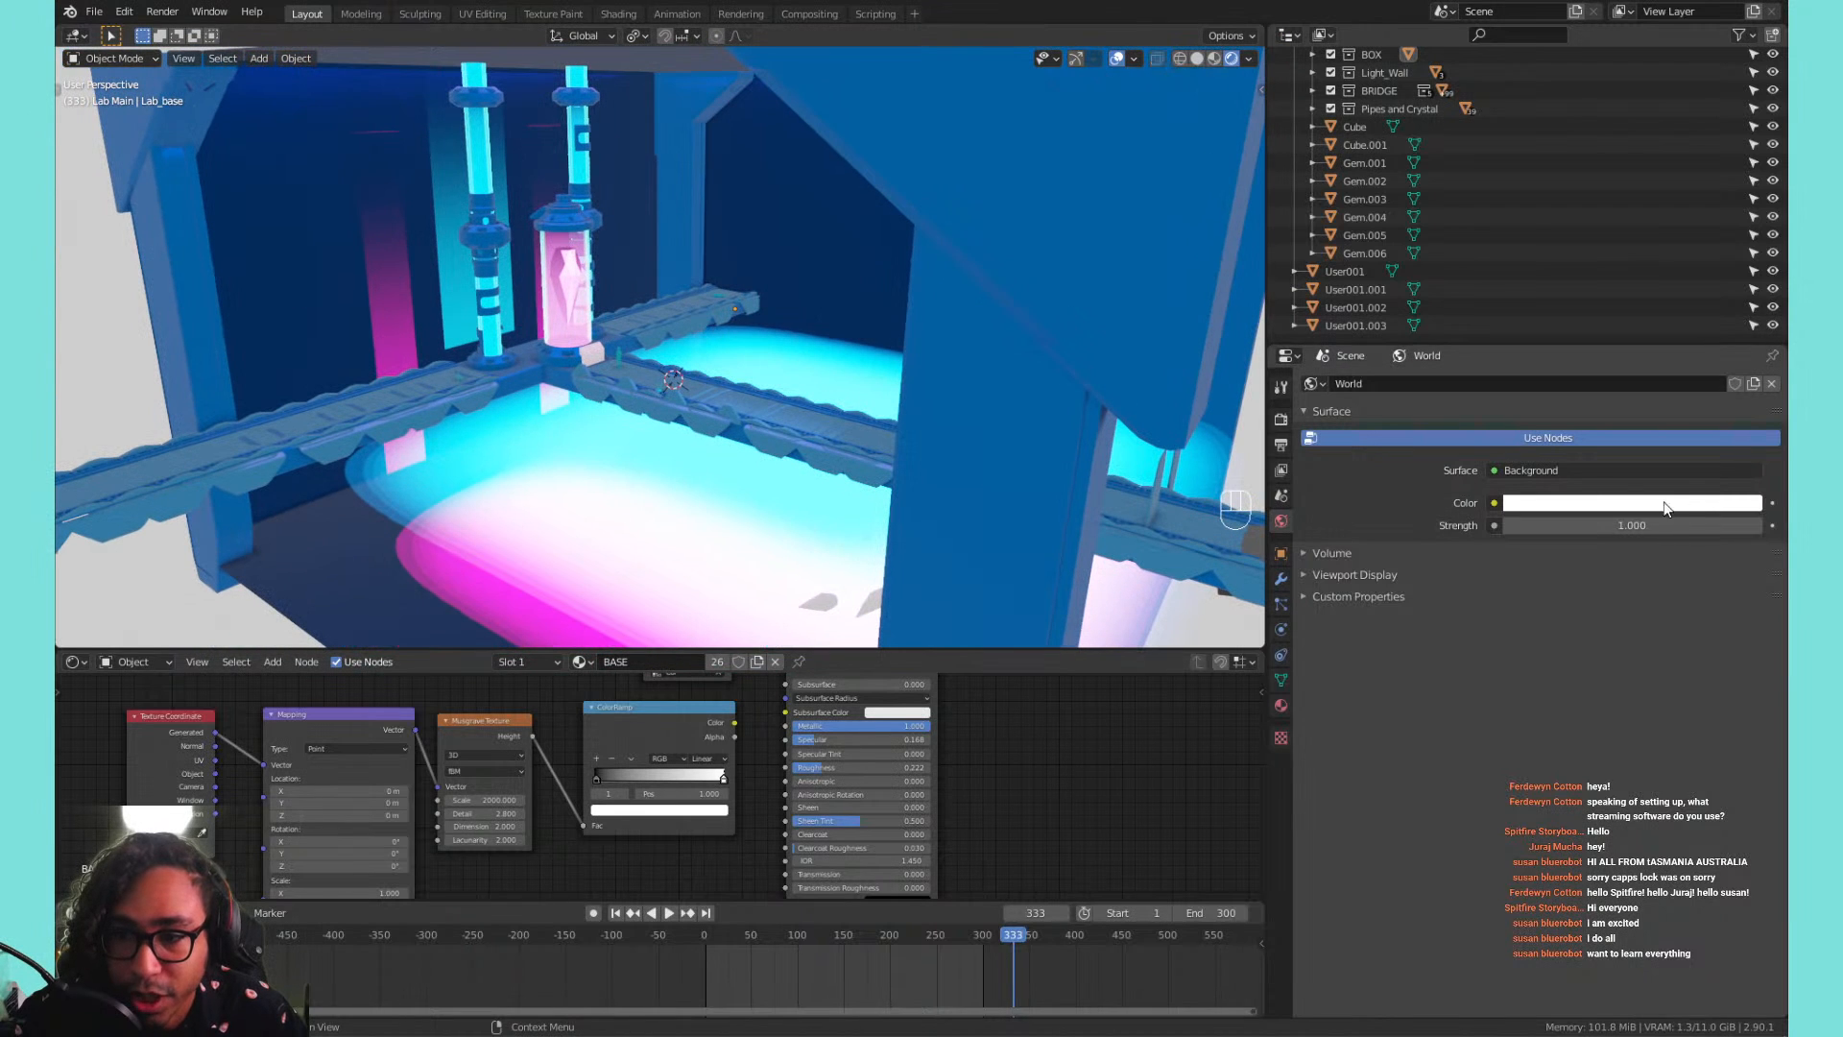
pyautogui.click(1671, 503)
pyautogui.moveTo(1756, 280); pyautogui.dragTo(1750, 376)
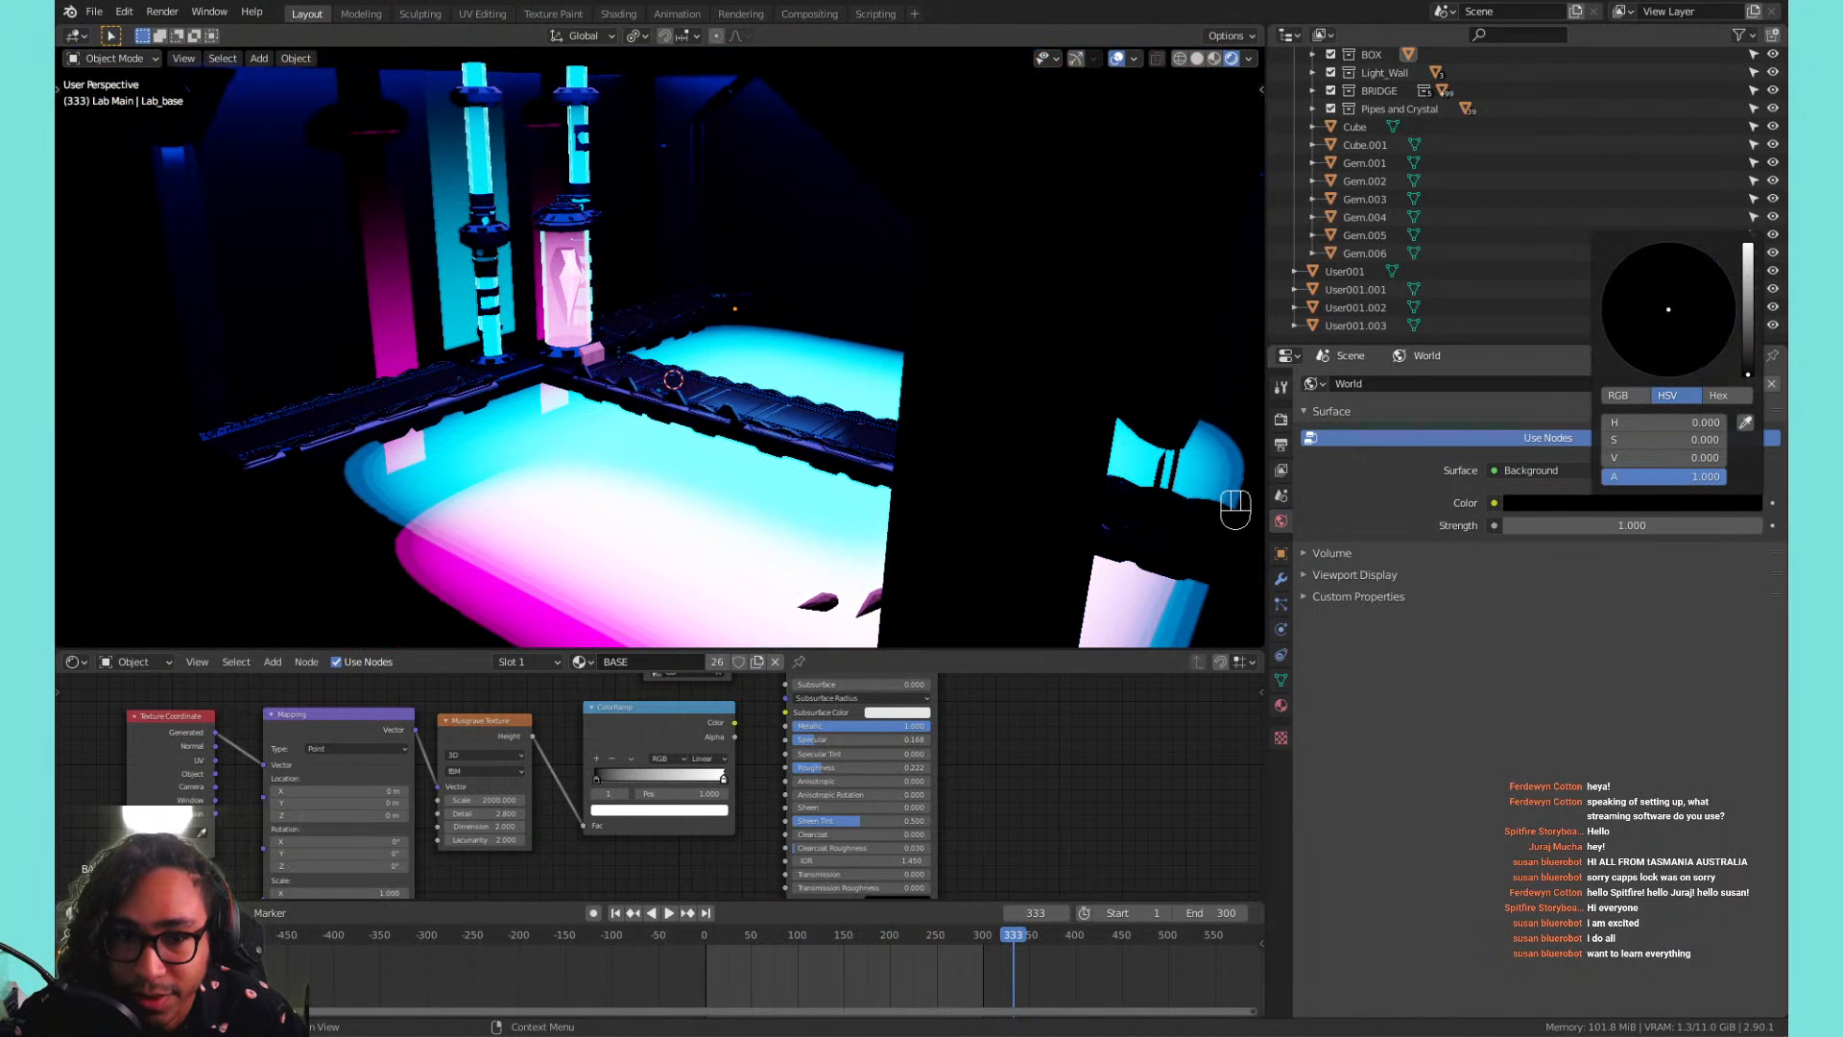
pyautogui.moveTo(651, 316); pyautogui.dragTo(728, 329, button='middle')
pyautogui.scroll(5, 728, 328)
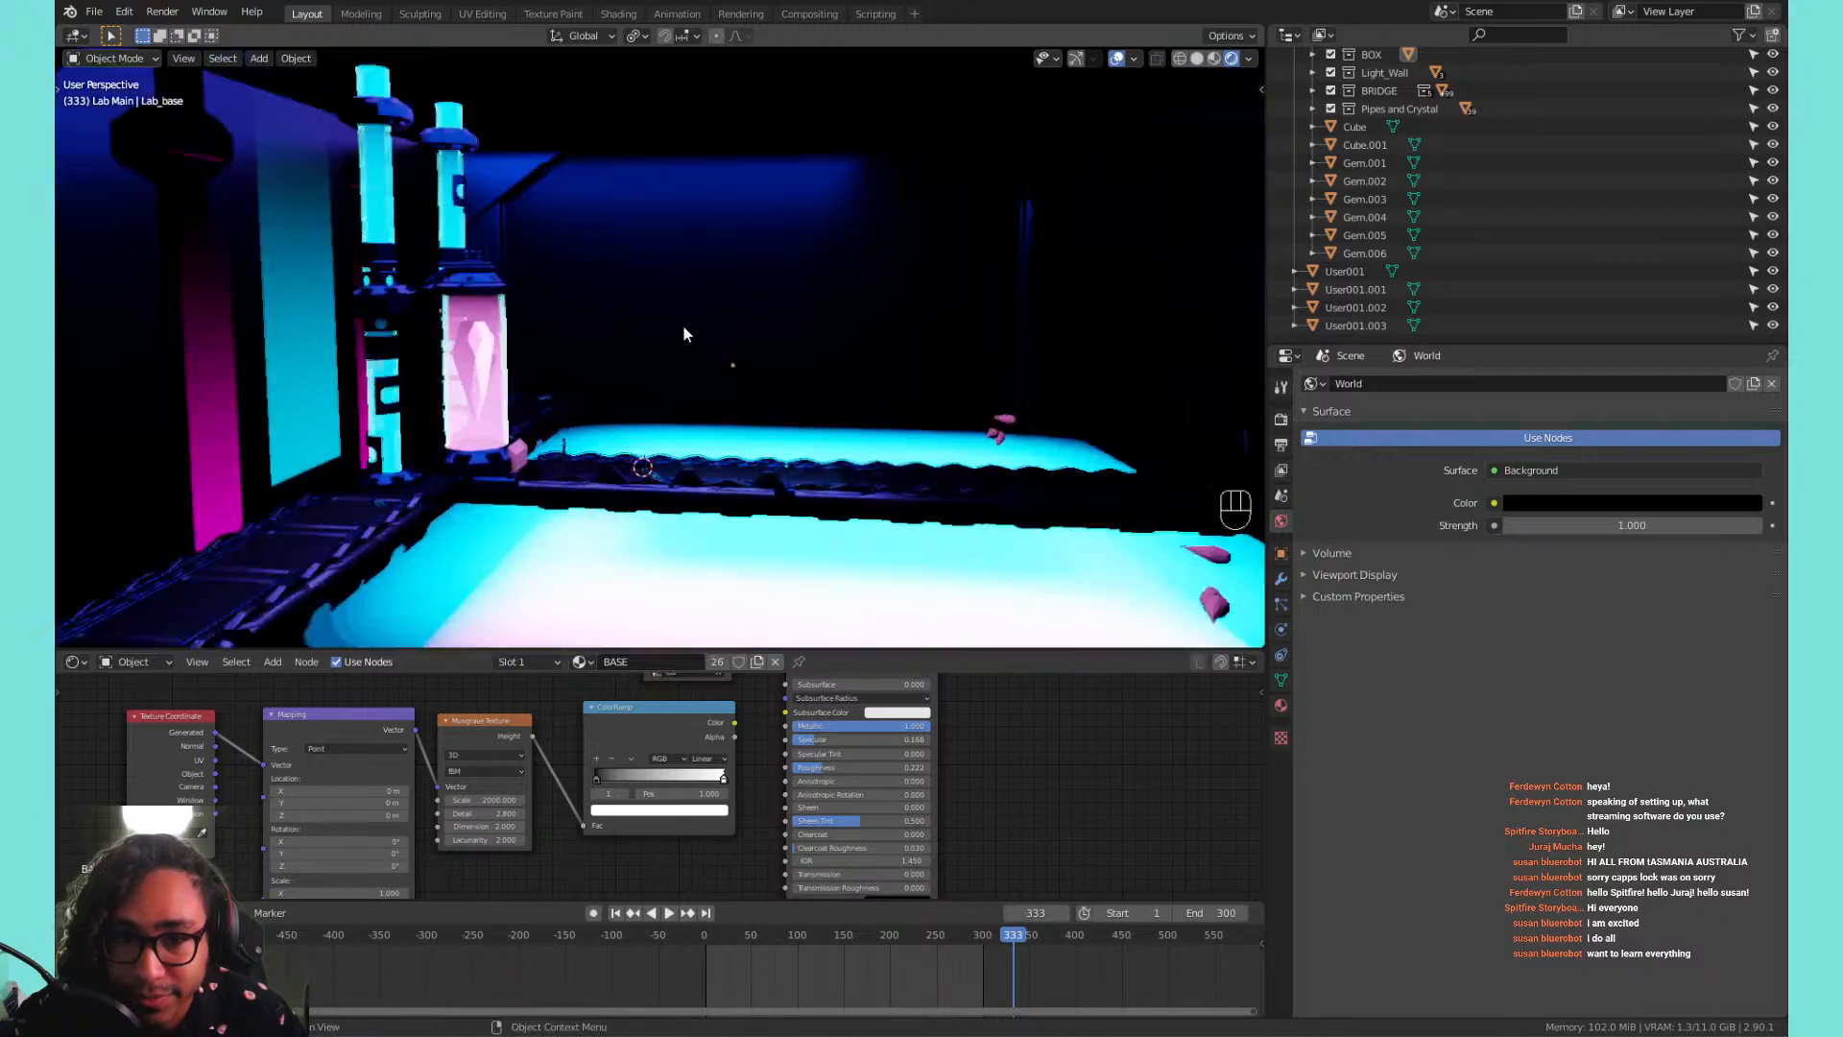
pyautogui.keyDown('shift'); pyautogui.moveTo(723, 144); pyautogui.dragTo(731, 2, button='middle'); pyautogui.keyUp('shift')
pyautogui.moveTo(768, 336); pyautogui.dragTo(639, 368, button='middle')
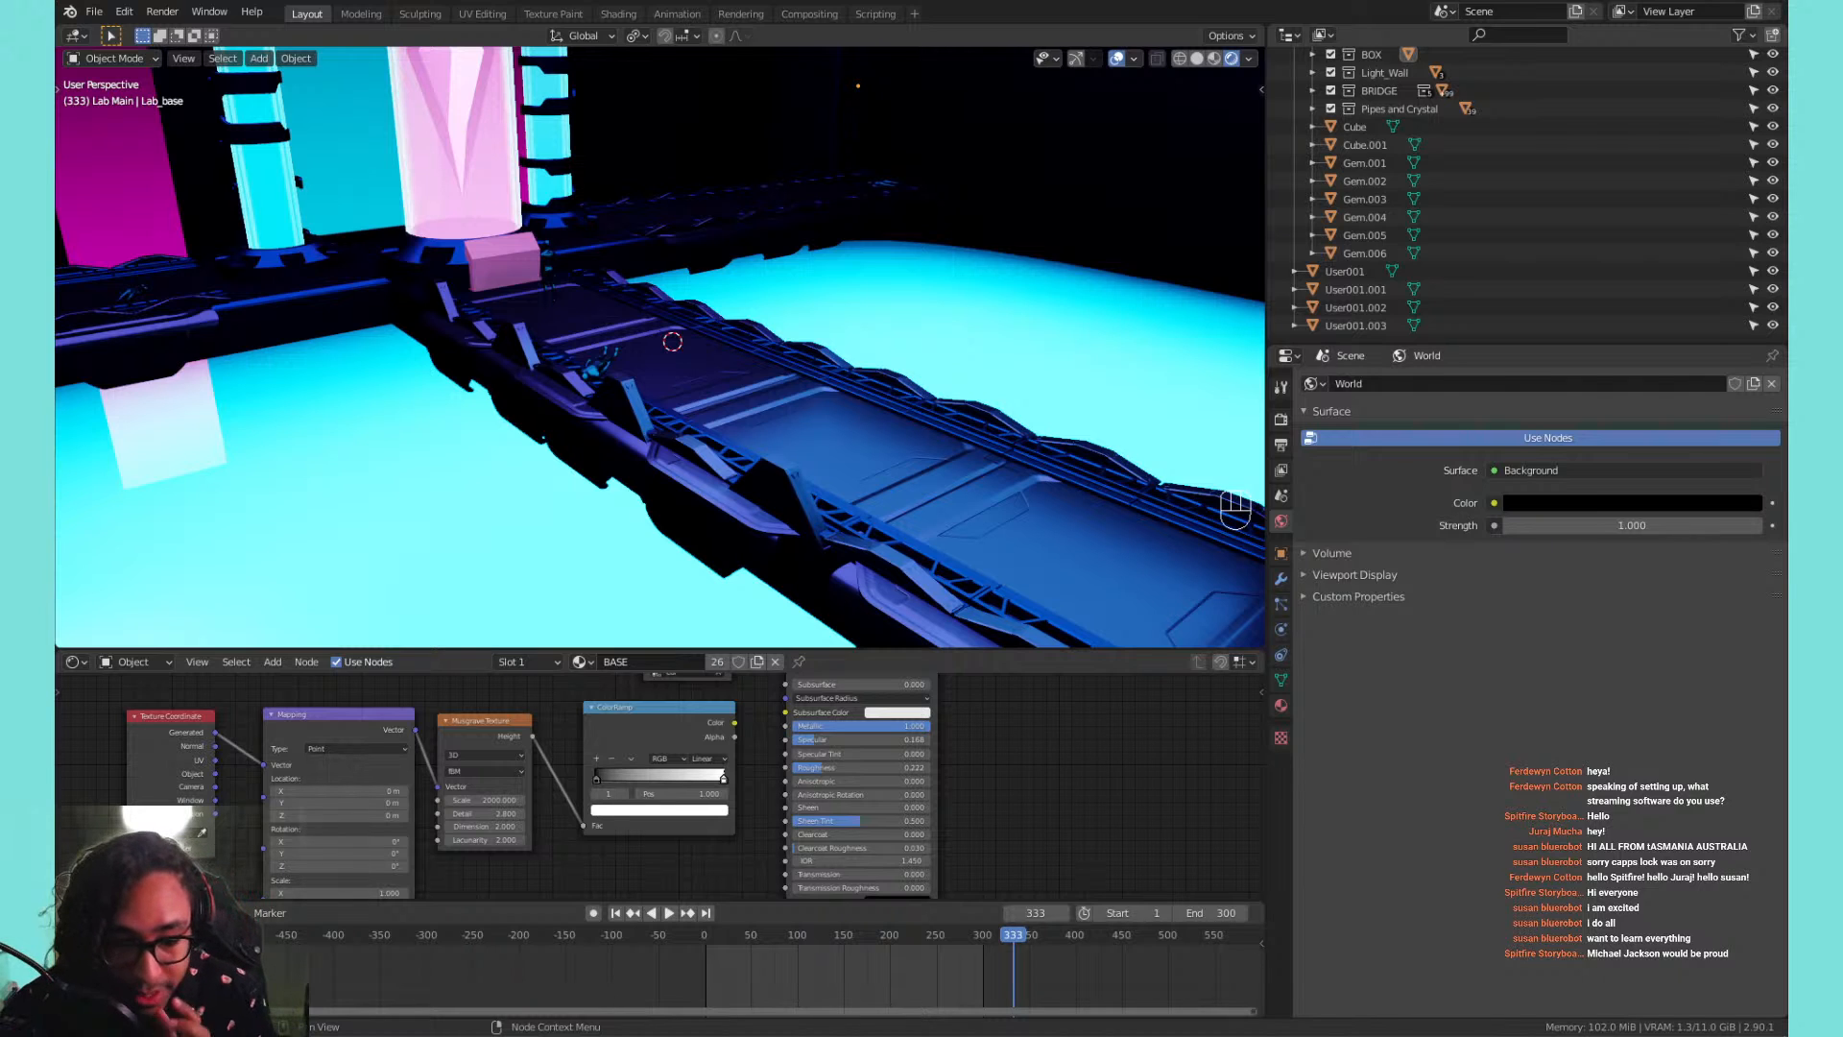
# Undo a trial change of the World strength and set the background colour back to white.
pyautogui.moveTo(1644, 524); pyautogui.dragTo(1756, 524)
pyautogui.hotkey('ctrl', 'z')
pyautogui.click(1626, 506)
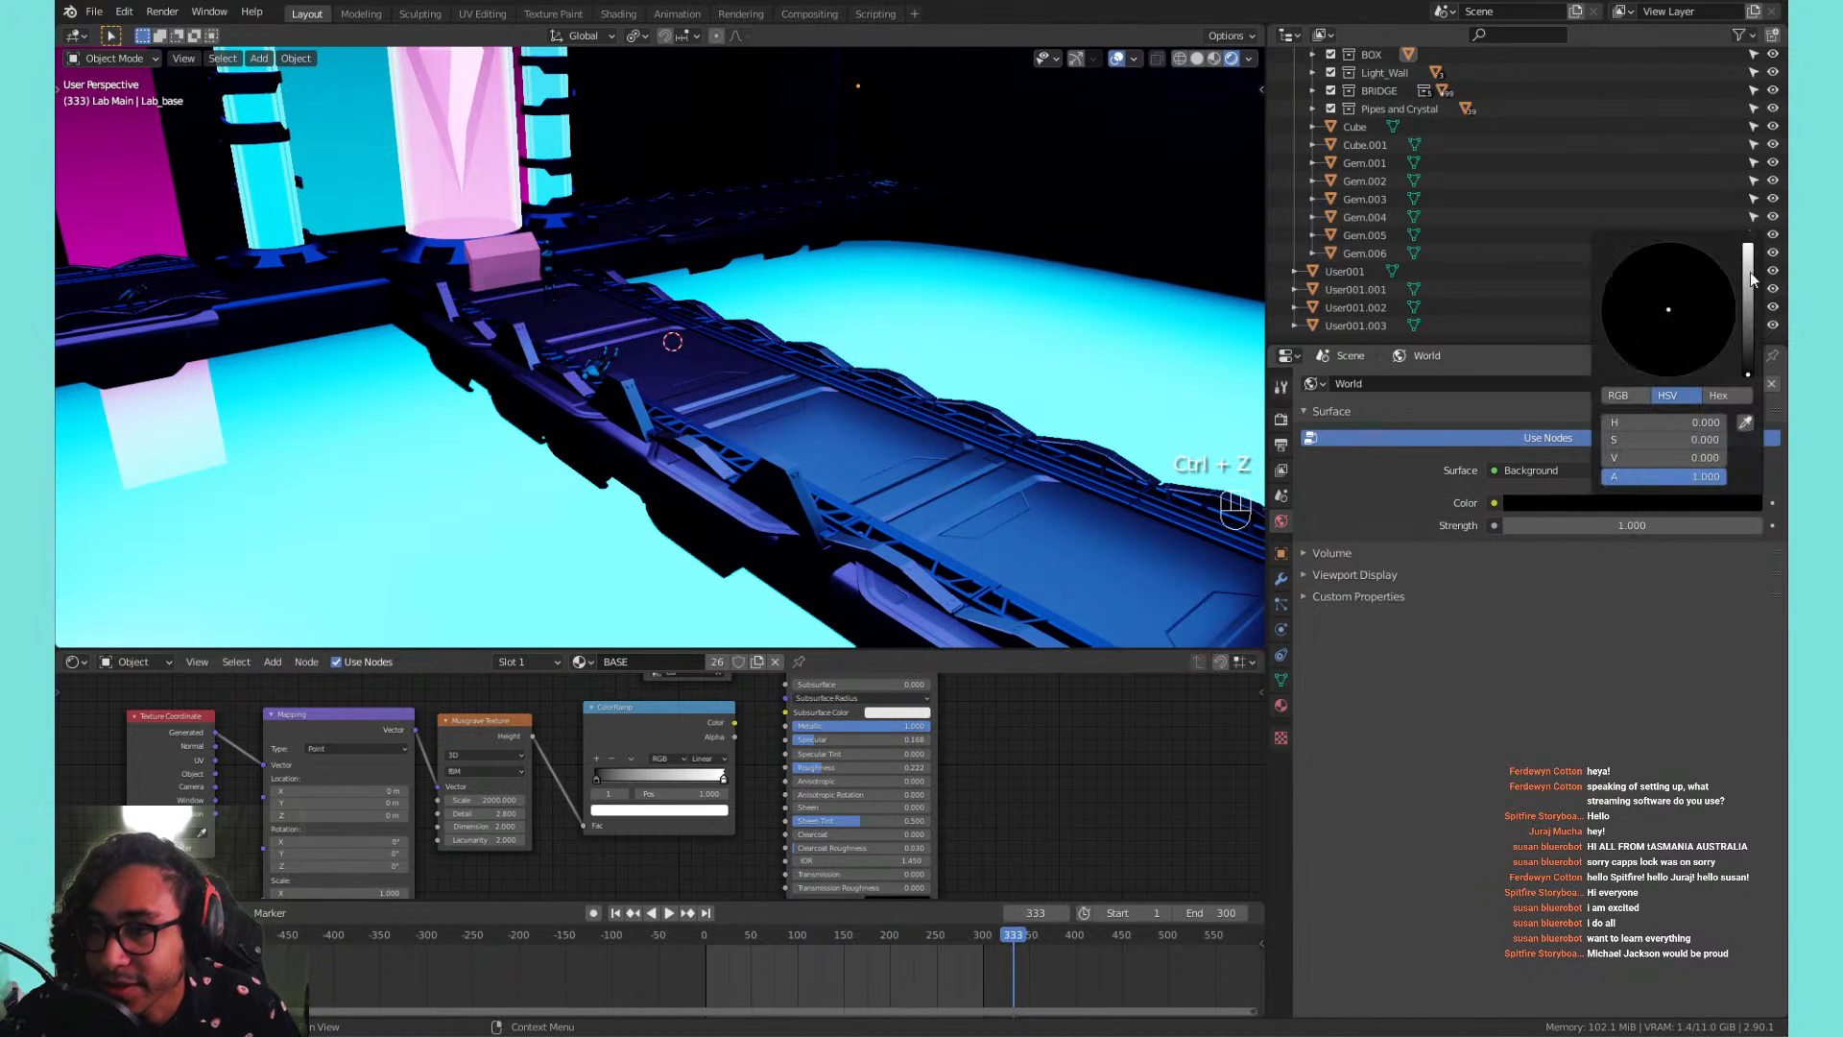
pyautogui.moveTo(1747, 288); pyautogui.dragTo(1747, 242)
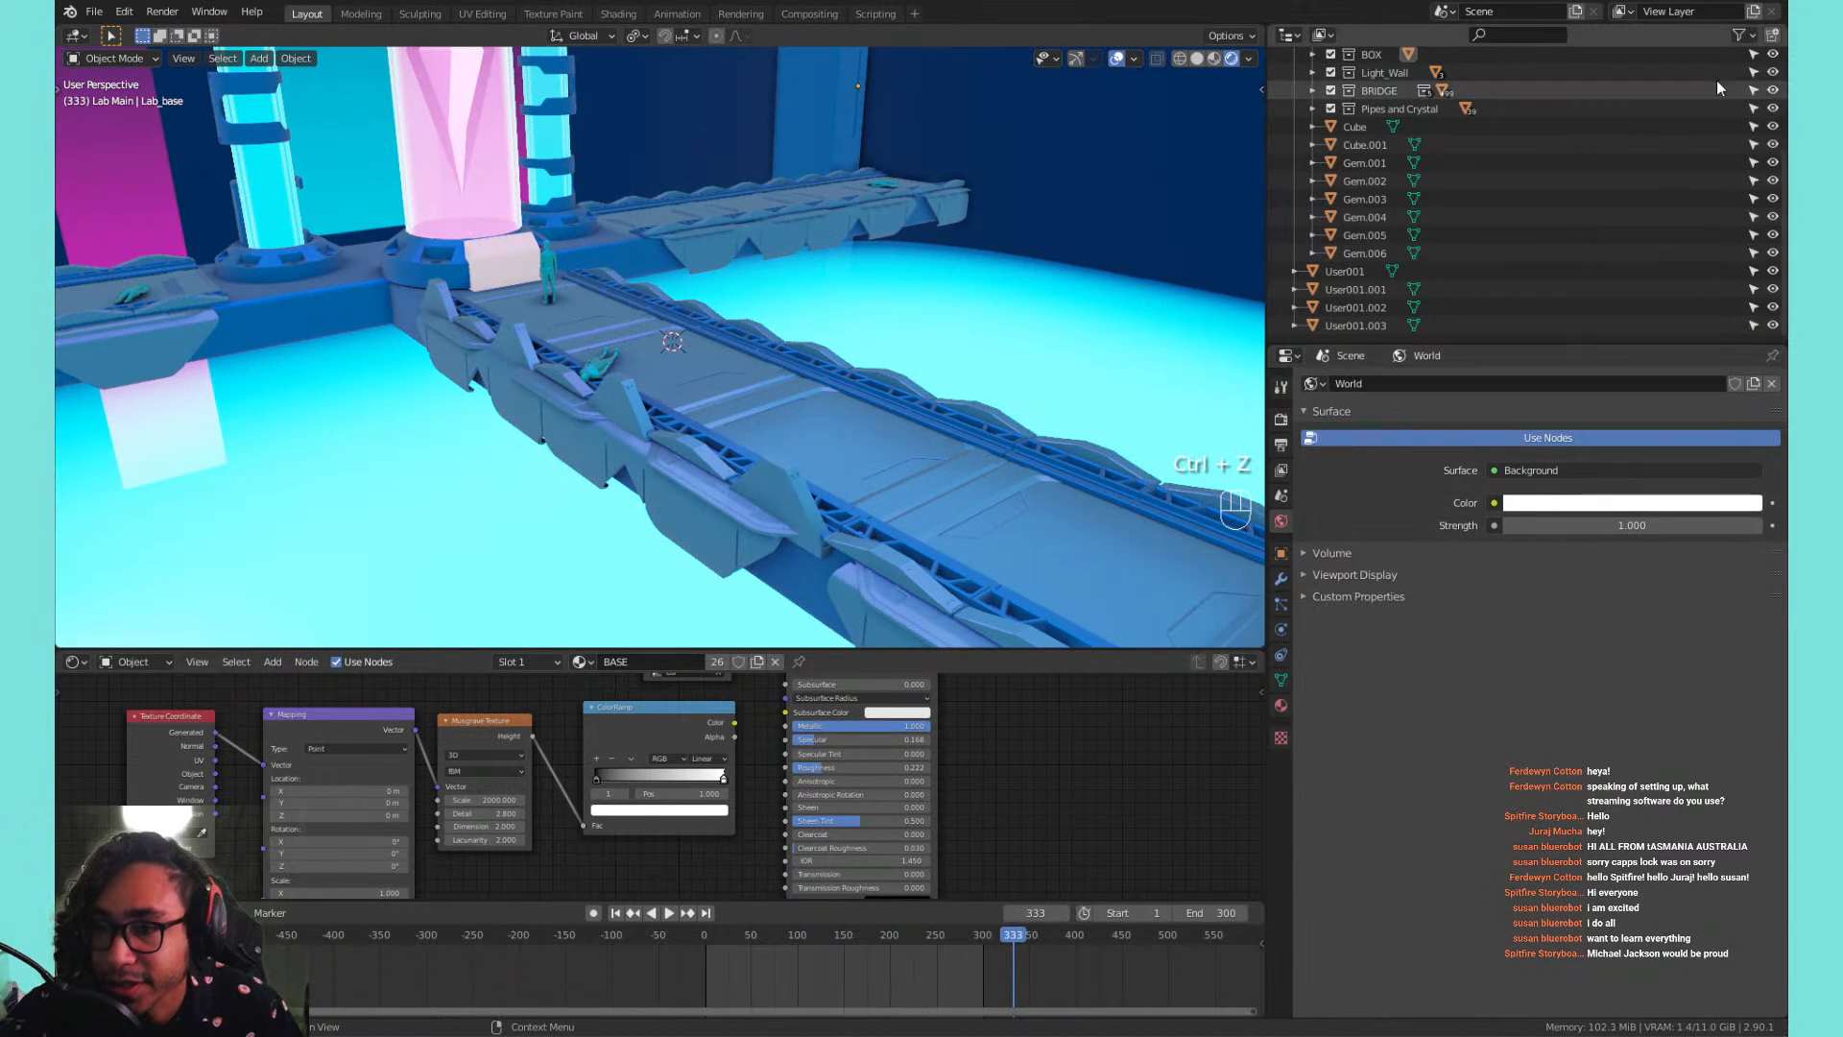
# Set the World background colour to a fully saturated green to tint the lab's ambient lighting.
pyautogui.click(1653, 506)
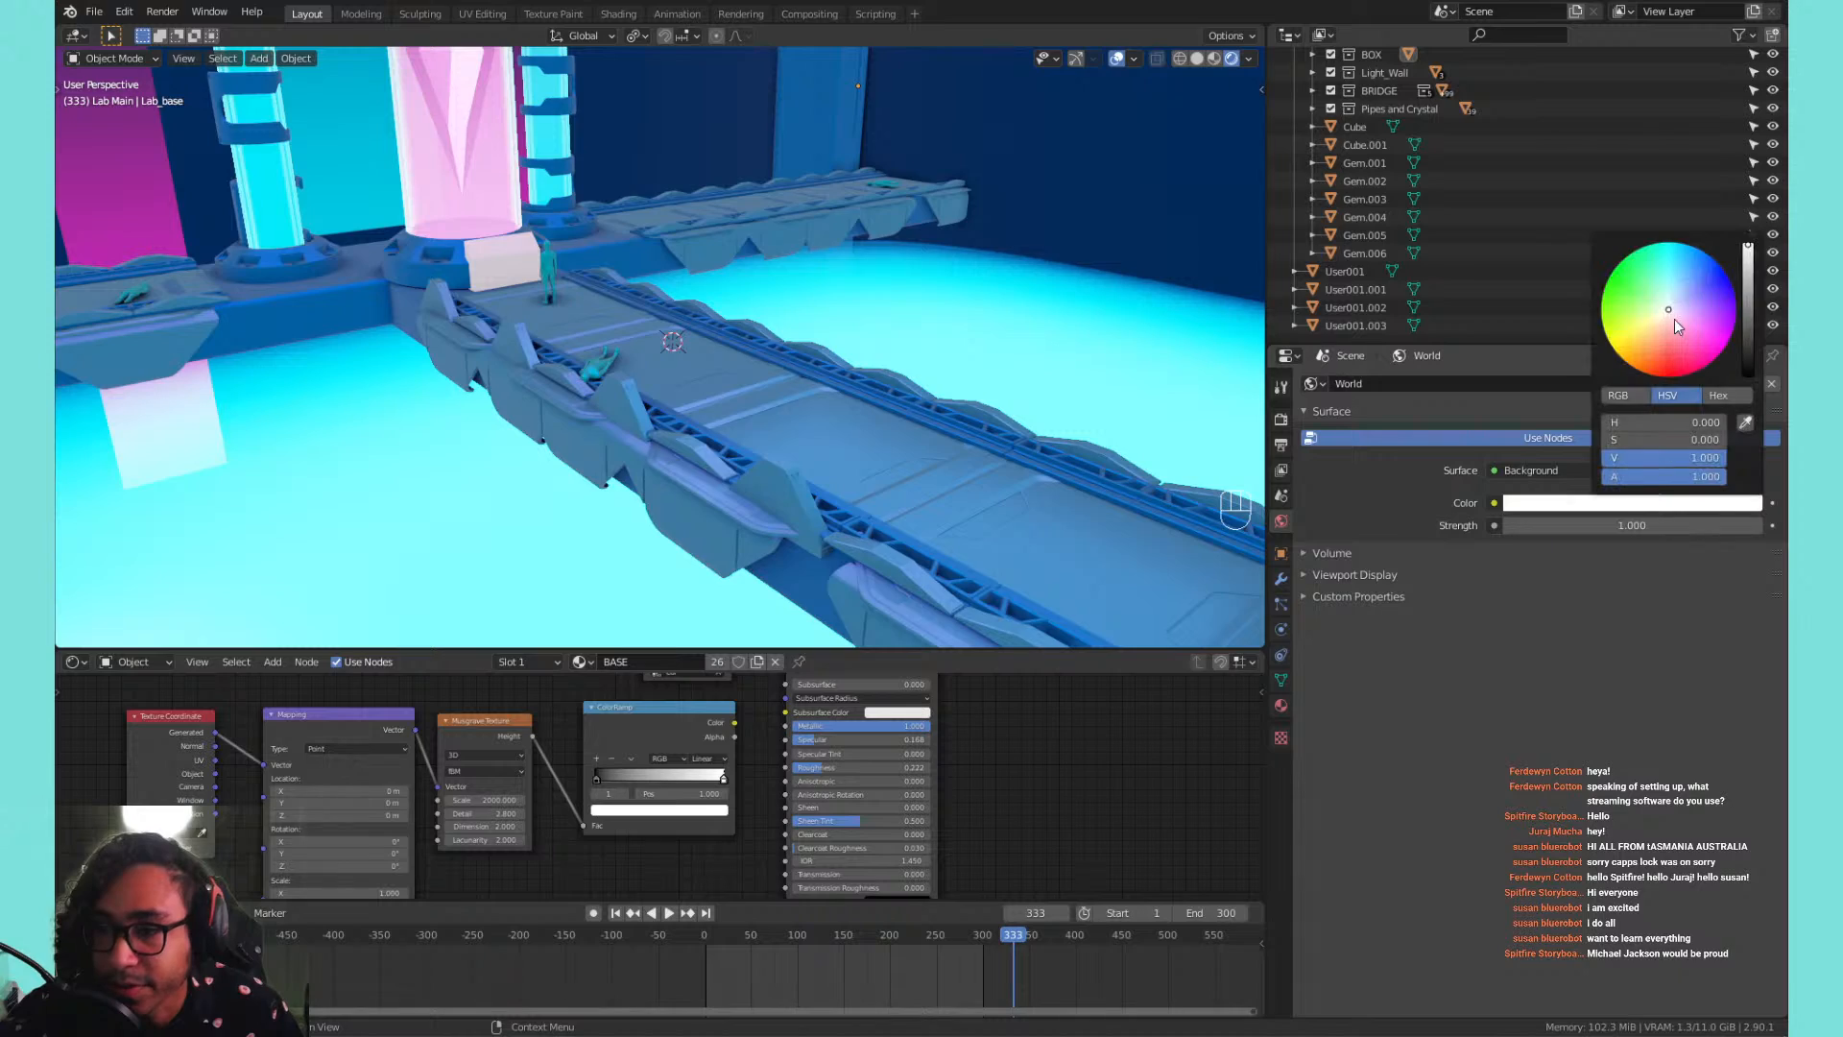
pyautogui.moveTo(1674, 319); pyautogui.dragTo(1605, 292)
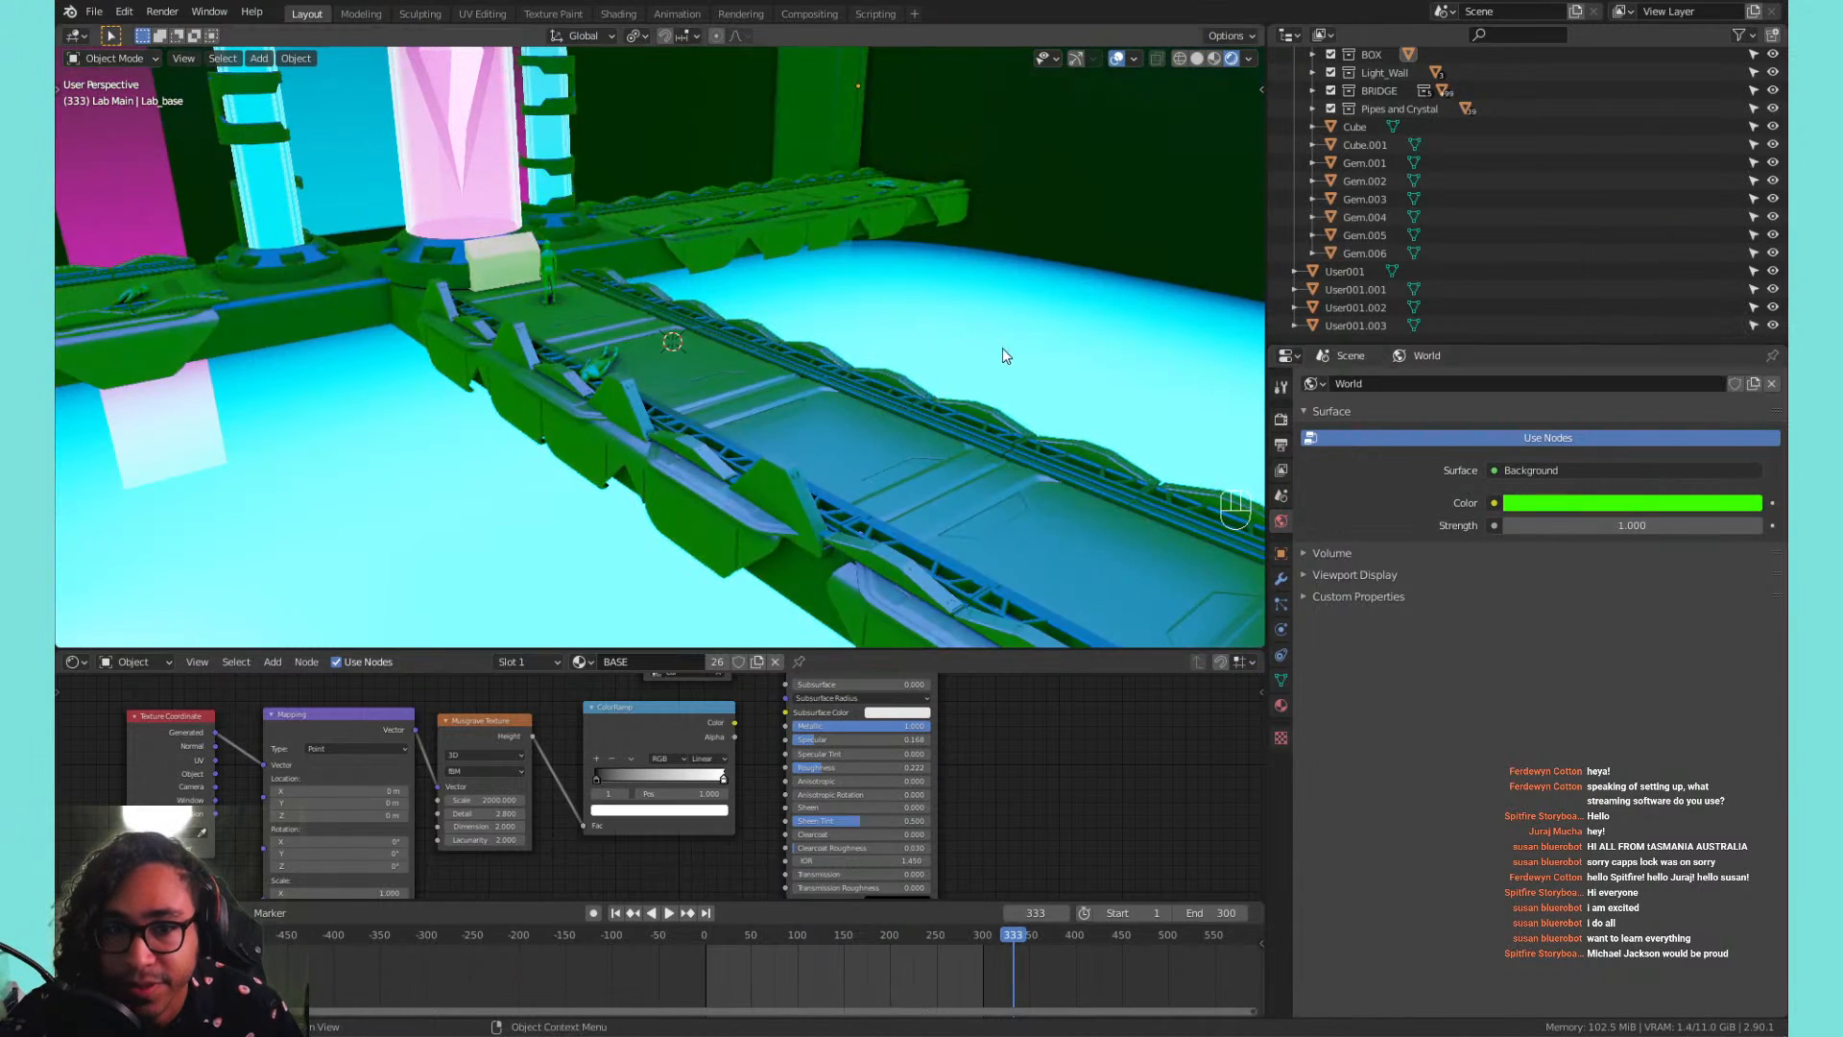
pyautogui.scroll(-8, 833, 367)
pyautogui.keyDown('shift'); pyautogui.moveTo(677, 349); pyautogui.dragTo(626, 364, button='middle'); pyautogui.keyUp('shift')
pyautogui.scroll(3, 729, 271)
pyautogui.click(1724, 503)
pyautogui.moveTo(1737, 331)
pyautogui.mouseDown()
pyautogui.moveTo(1723, 271)
pyautogui.moveTo(1649, 244)
pyautogui.moveTo(1628, 363)
pyautogui.moveTo(1688, 374)
pyautogui.moveTo(1736, 334)
pyautogui.mouseUp()
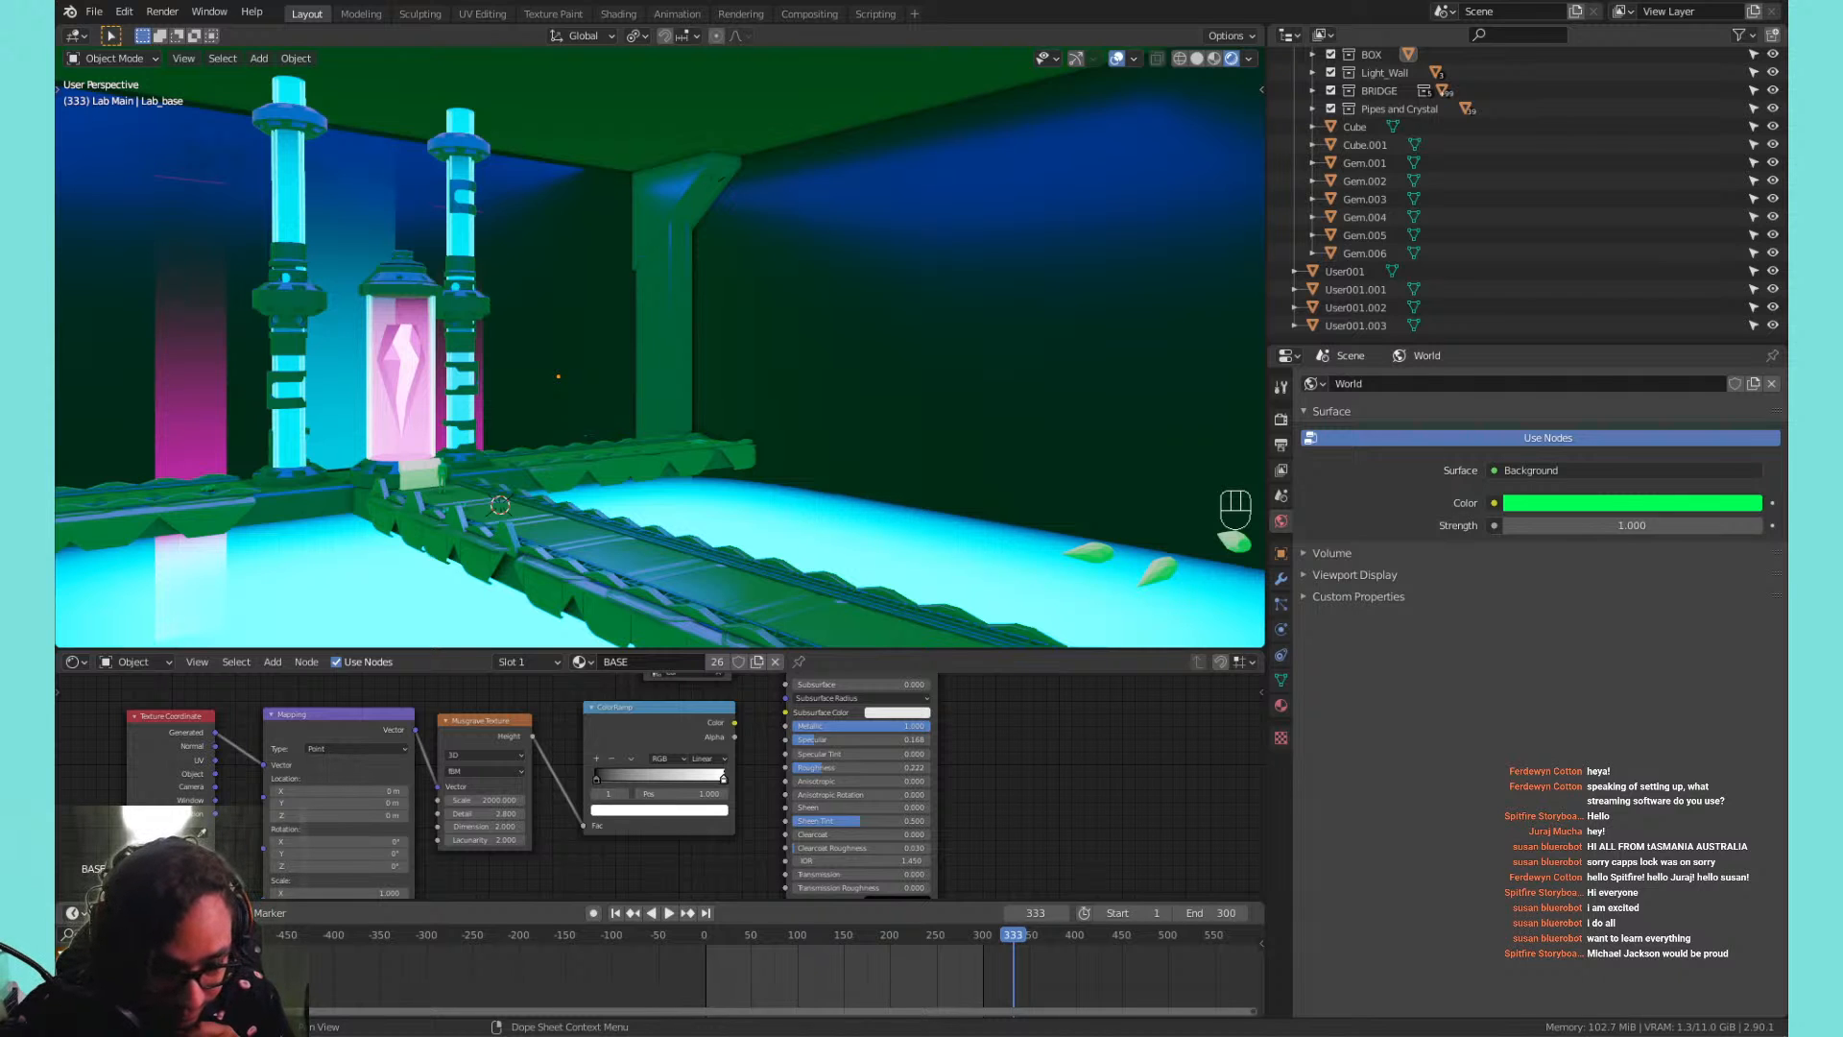
# Switch to the WorkFlowy To Do list and narrow its browser window so the Blender scene stays visible beside it.
pyautogui.moveTo(864, 1036); pyautogui.dragTo(1398, 77)
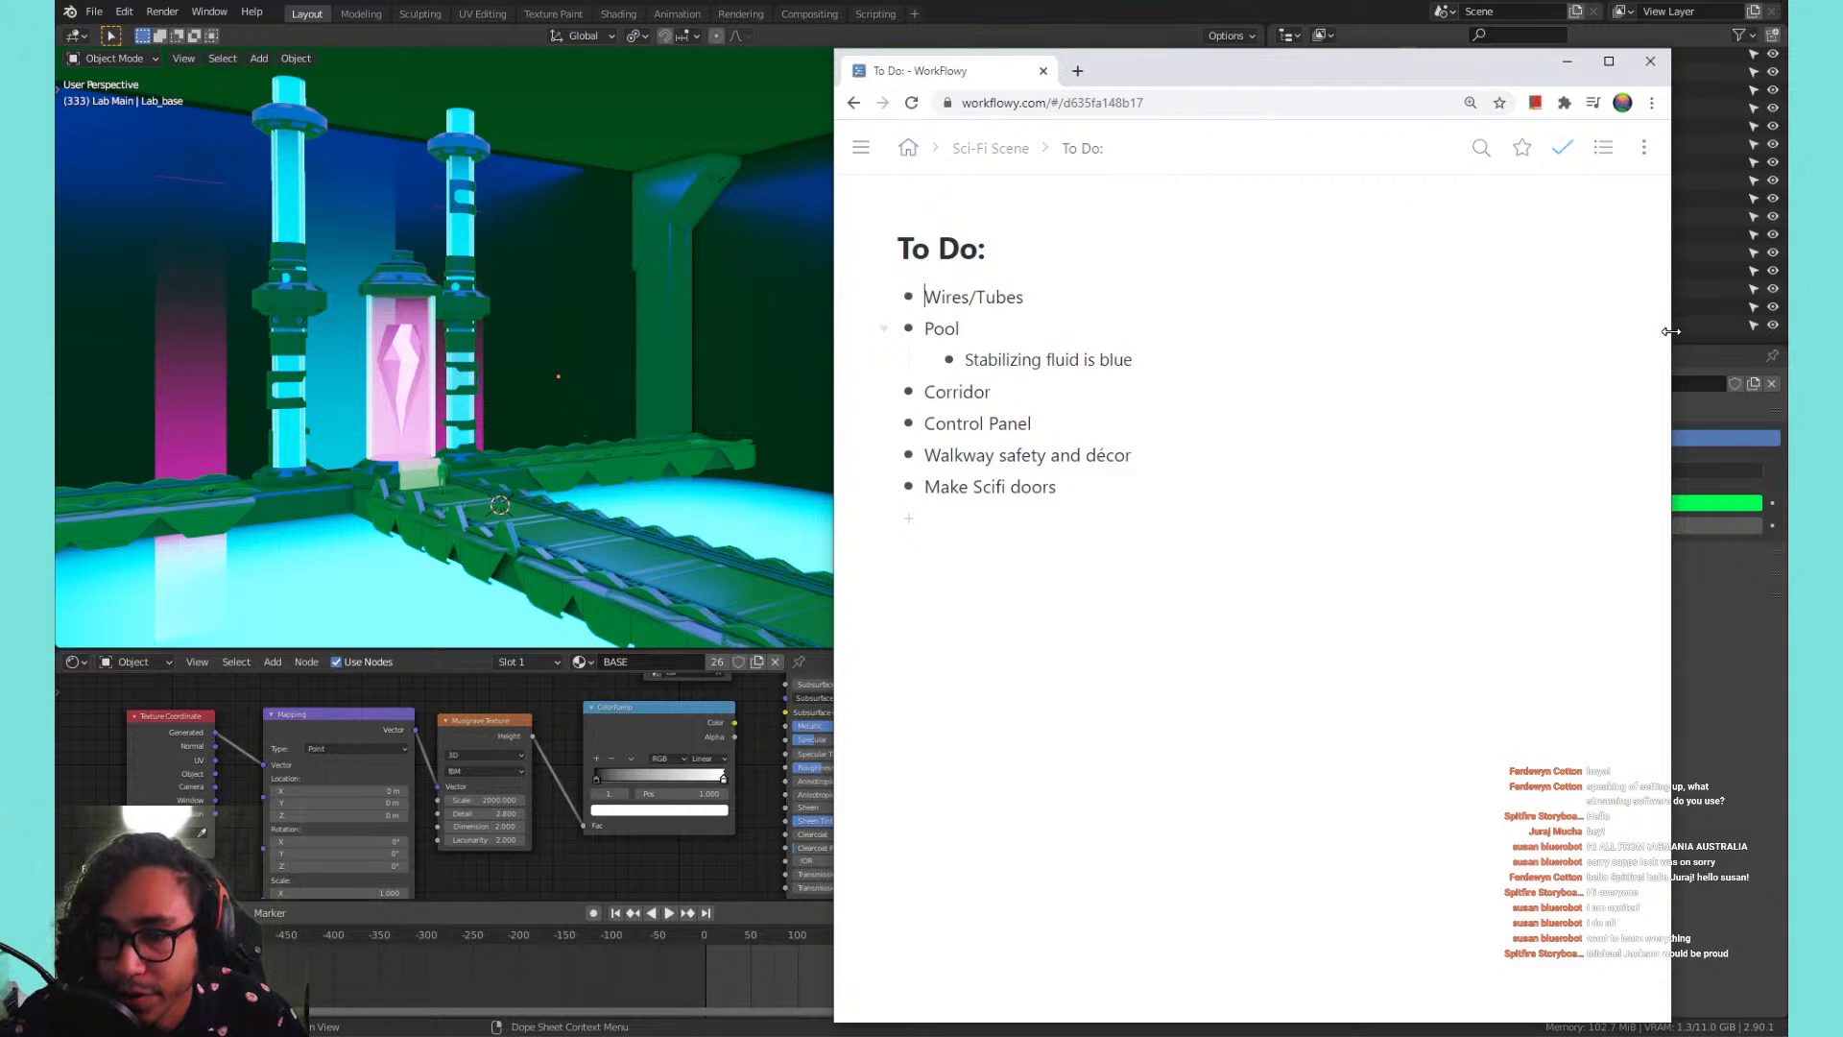
pyautogui.moveTo(1670, 332); pyautogui.dragTo(1286, 374)
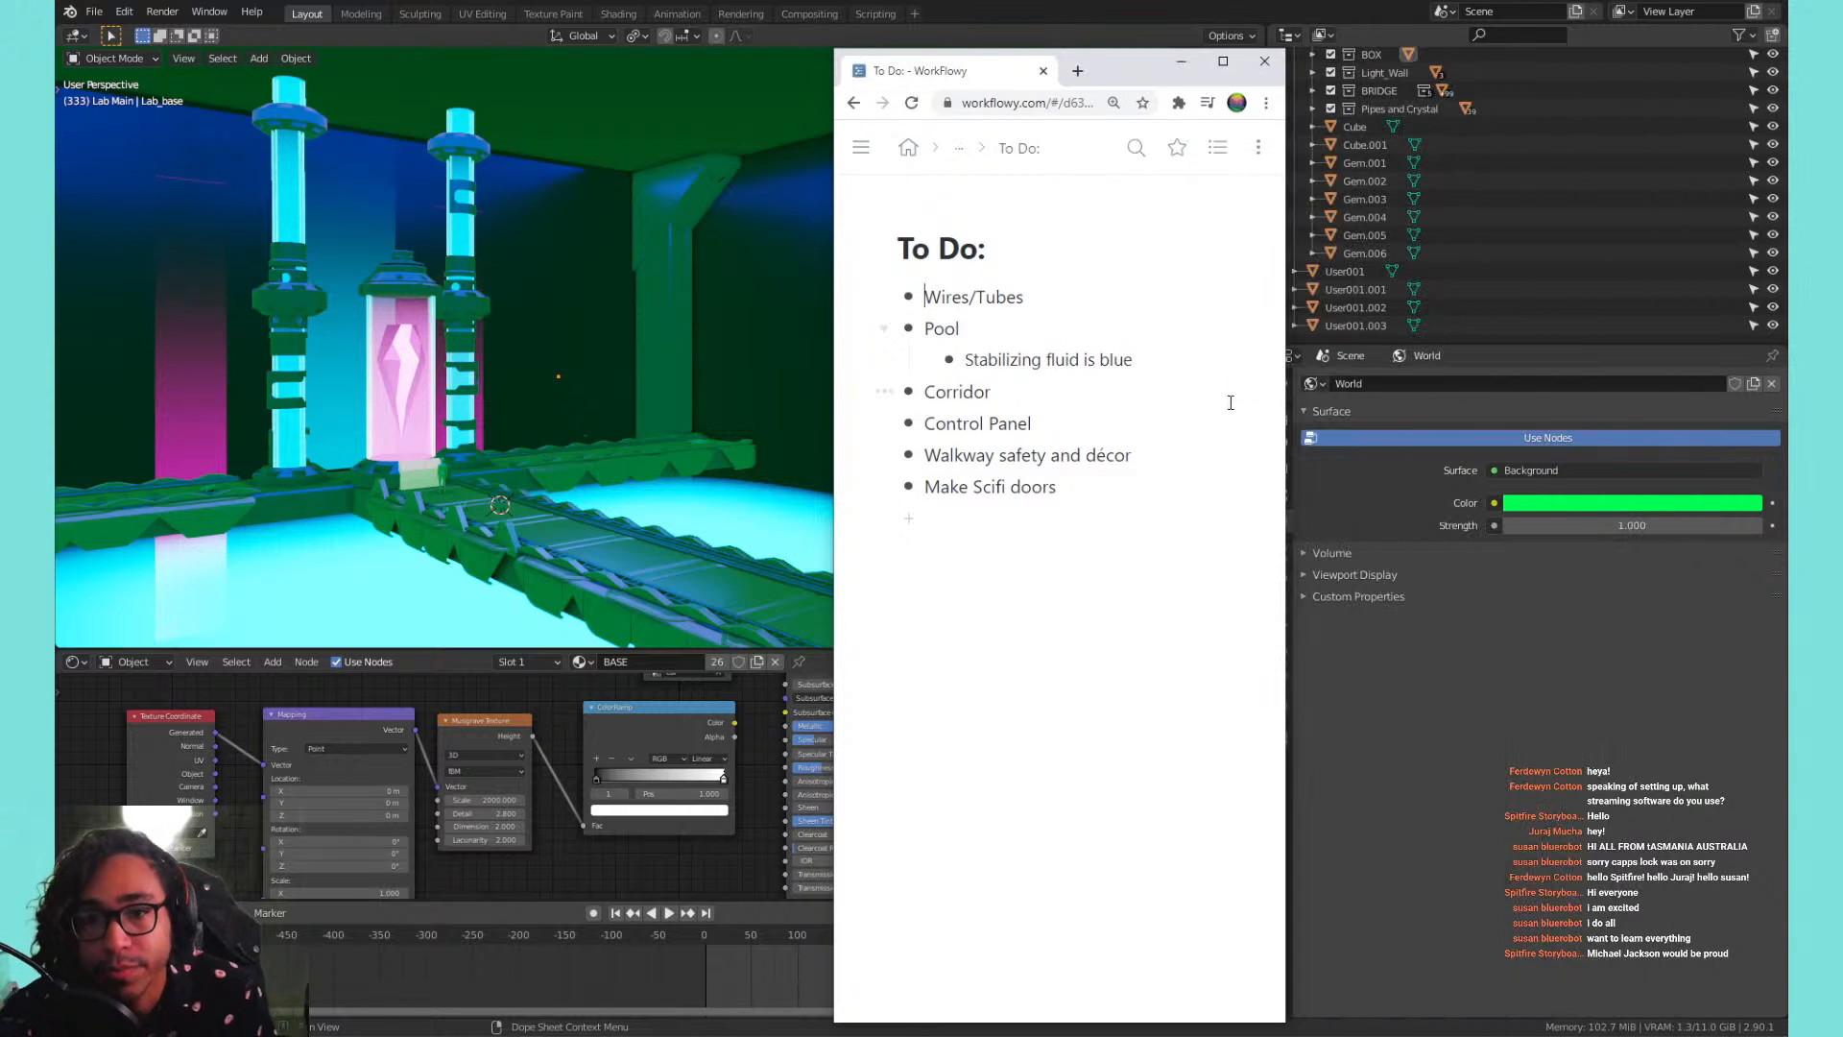
pyautogui.keyDown('shift'); pyautogui.moveTo(471, 472); pyautogui.dragTo(524, 468, button='middle'); pyautogui.keyUp('shift')
# Select the glowing pool surface in Blender, examine it, and return to the WorkFlowy To Do list.
pyautogui.click(824, 330)
pyautogui.scroll(-3, 801, 403)
pyautogui.moveTo(801, 403); pyautogui.dragTo(679, 386, button='middle')
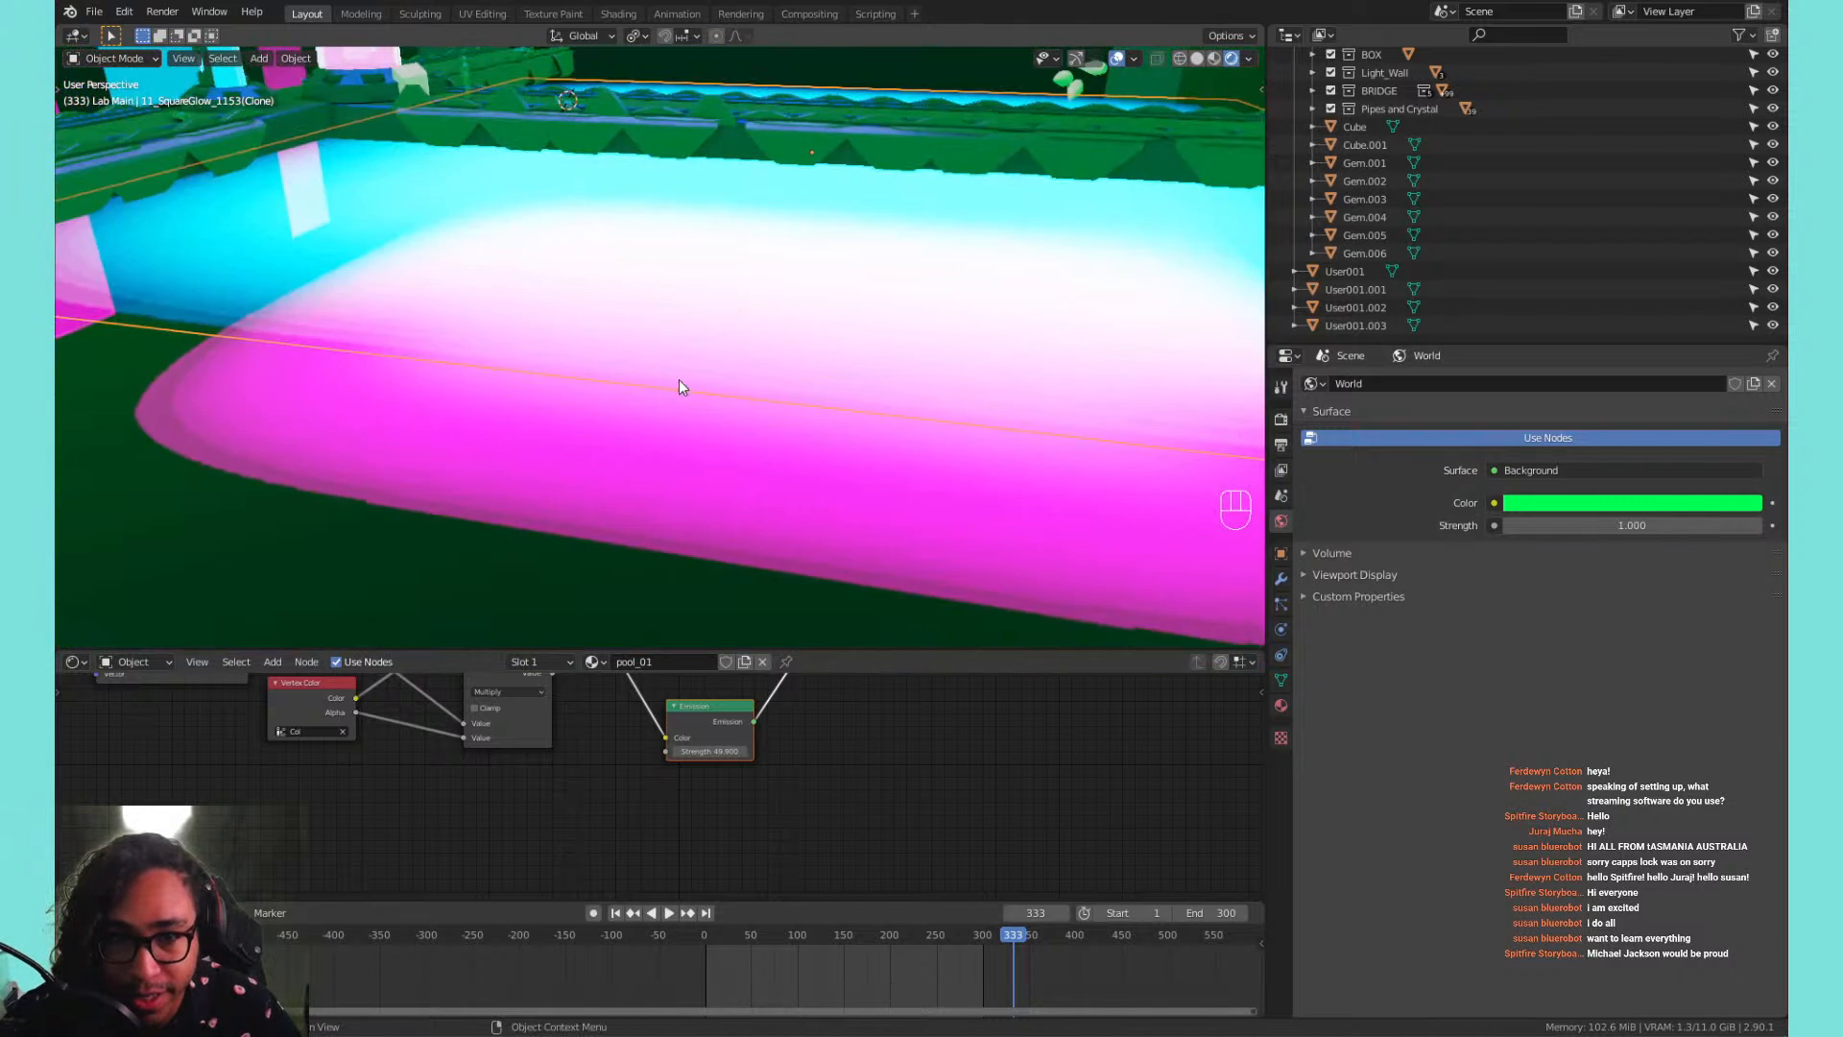
pyautogui.scroll(-2, 676, 374)
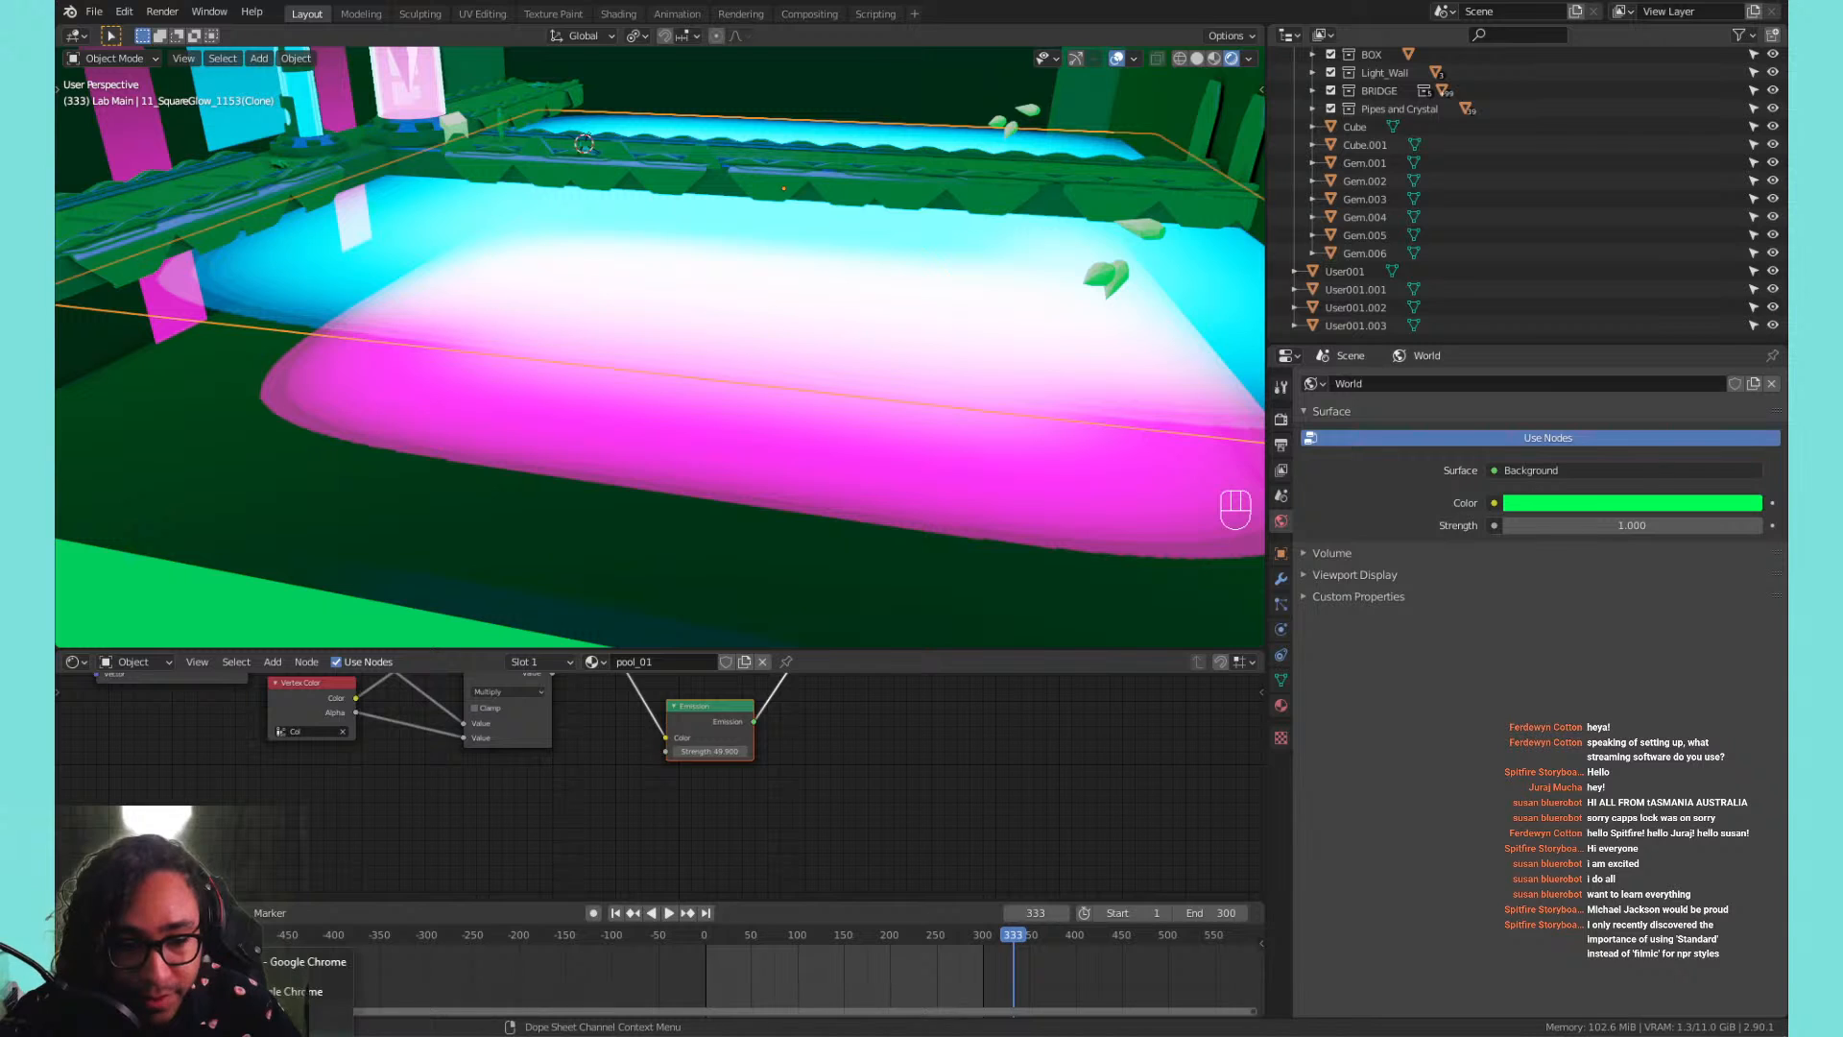
pyautogui.click(329, 1020)
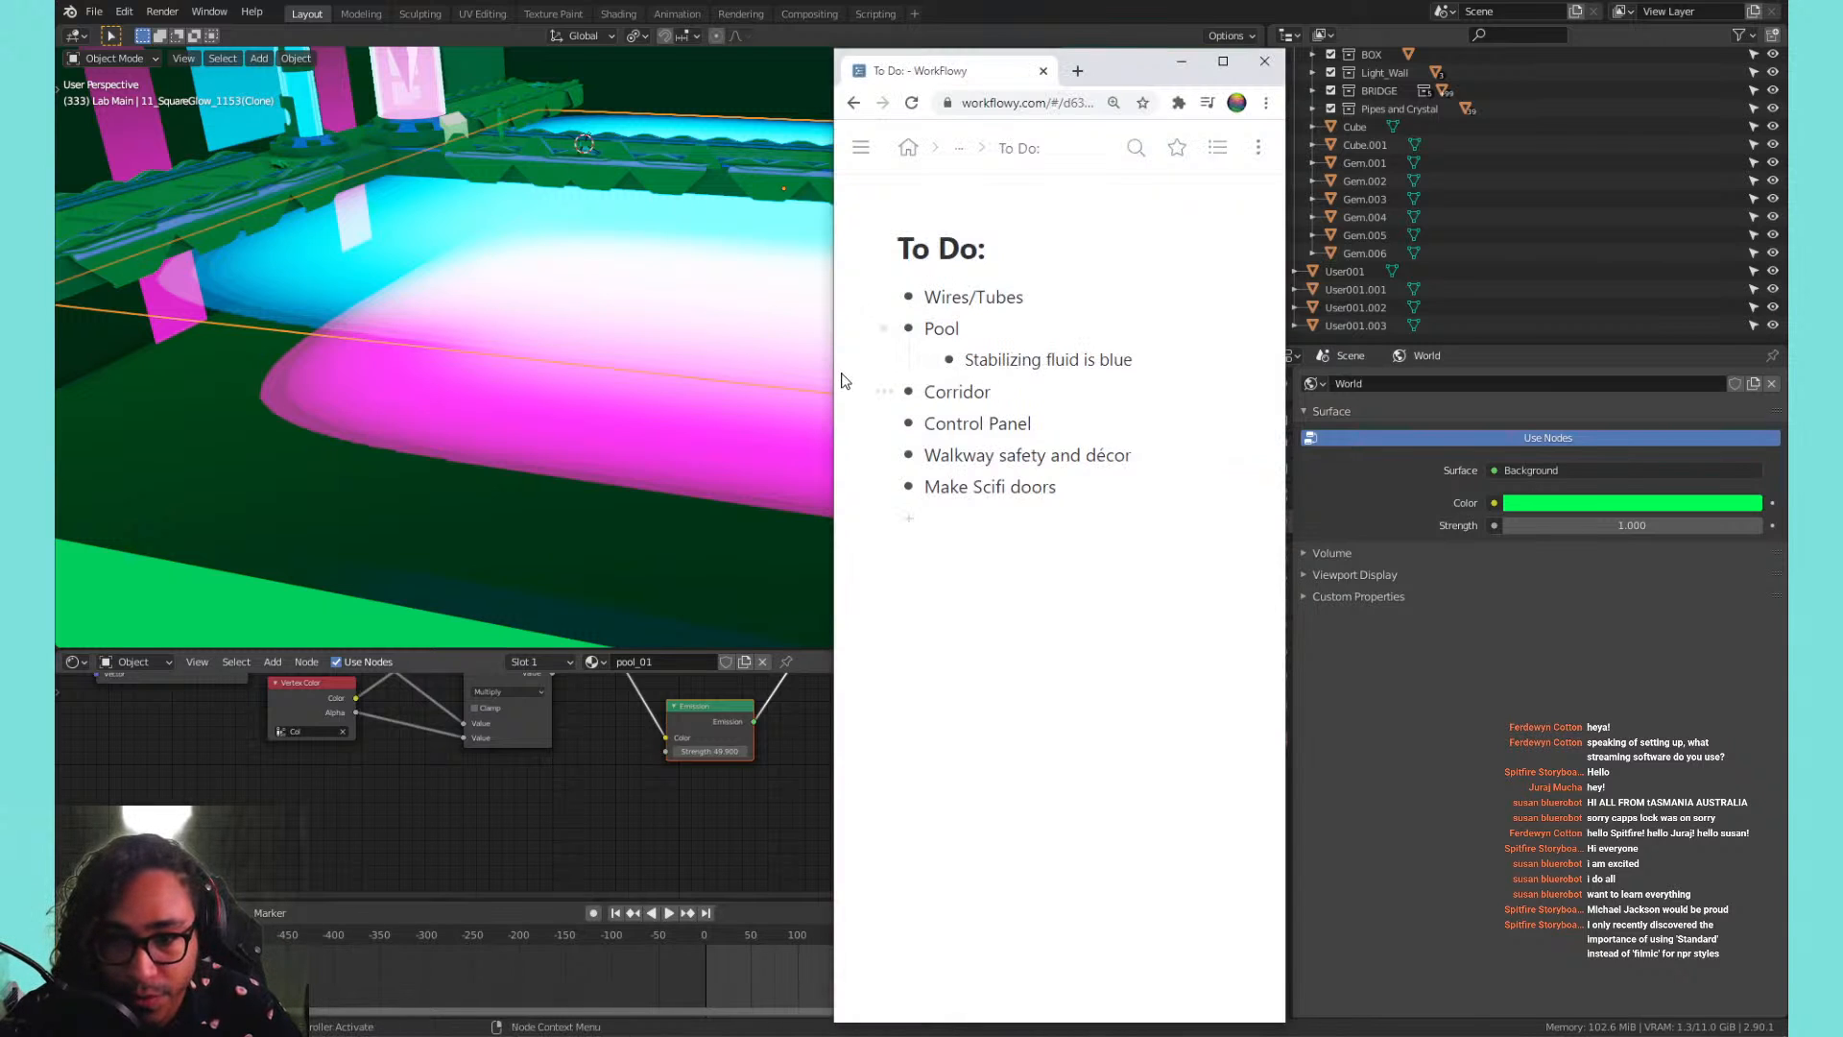
# Switch to Blender and select both upright hard-surface panels at the far end of the walkway.
pyautogui.click(728, 375)
pyautogui.keyDown('shift'); pyautogui.moveTo(682, 370); pyautogui.dragTo(589, 436, button='middle'); pyautogui.keyUp('shift')
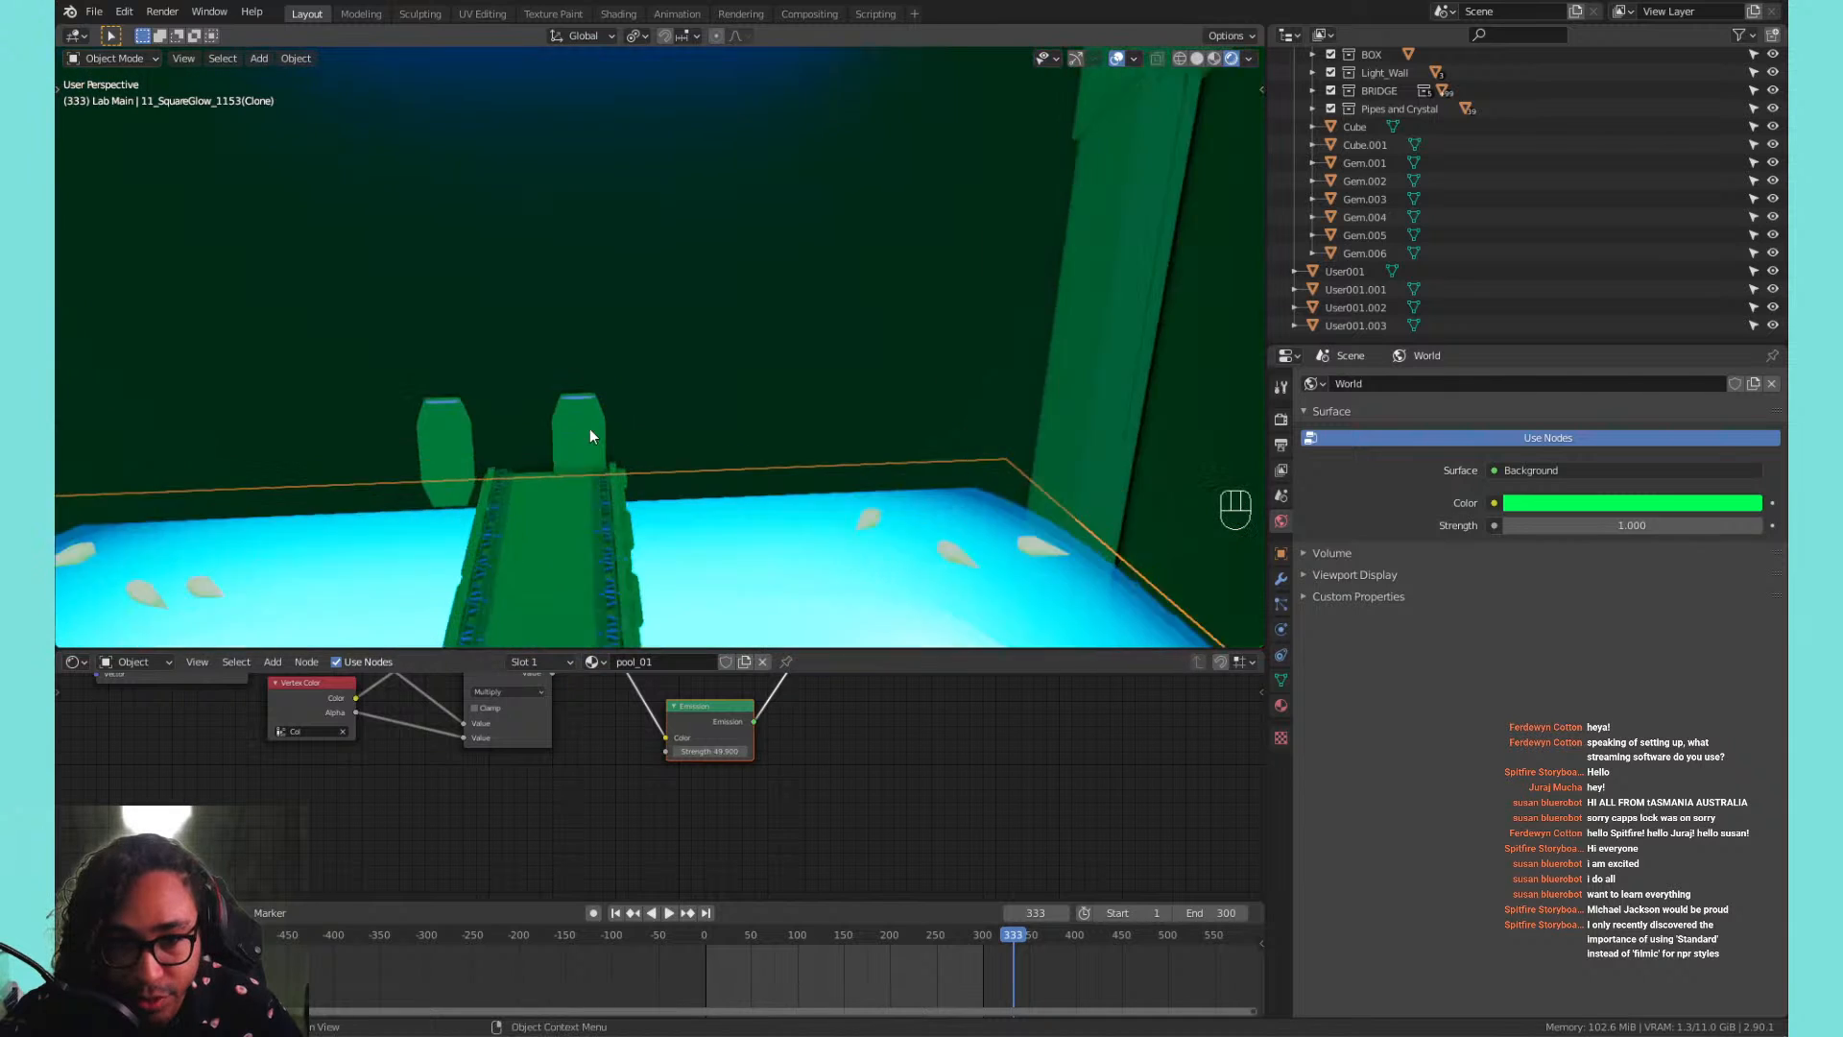
pyautogui.scroll(3, 589, 436)
pyautogui.keyDown('shift'); pyautogui.moveTo(490, 499); pyautogui.dragTo(670, 257, button='middle'); pyautogui.keyUp('shift')
pyautogui.click(670, 259)
pyautogui.click(469, 262)
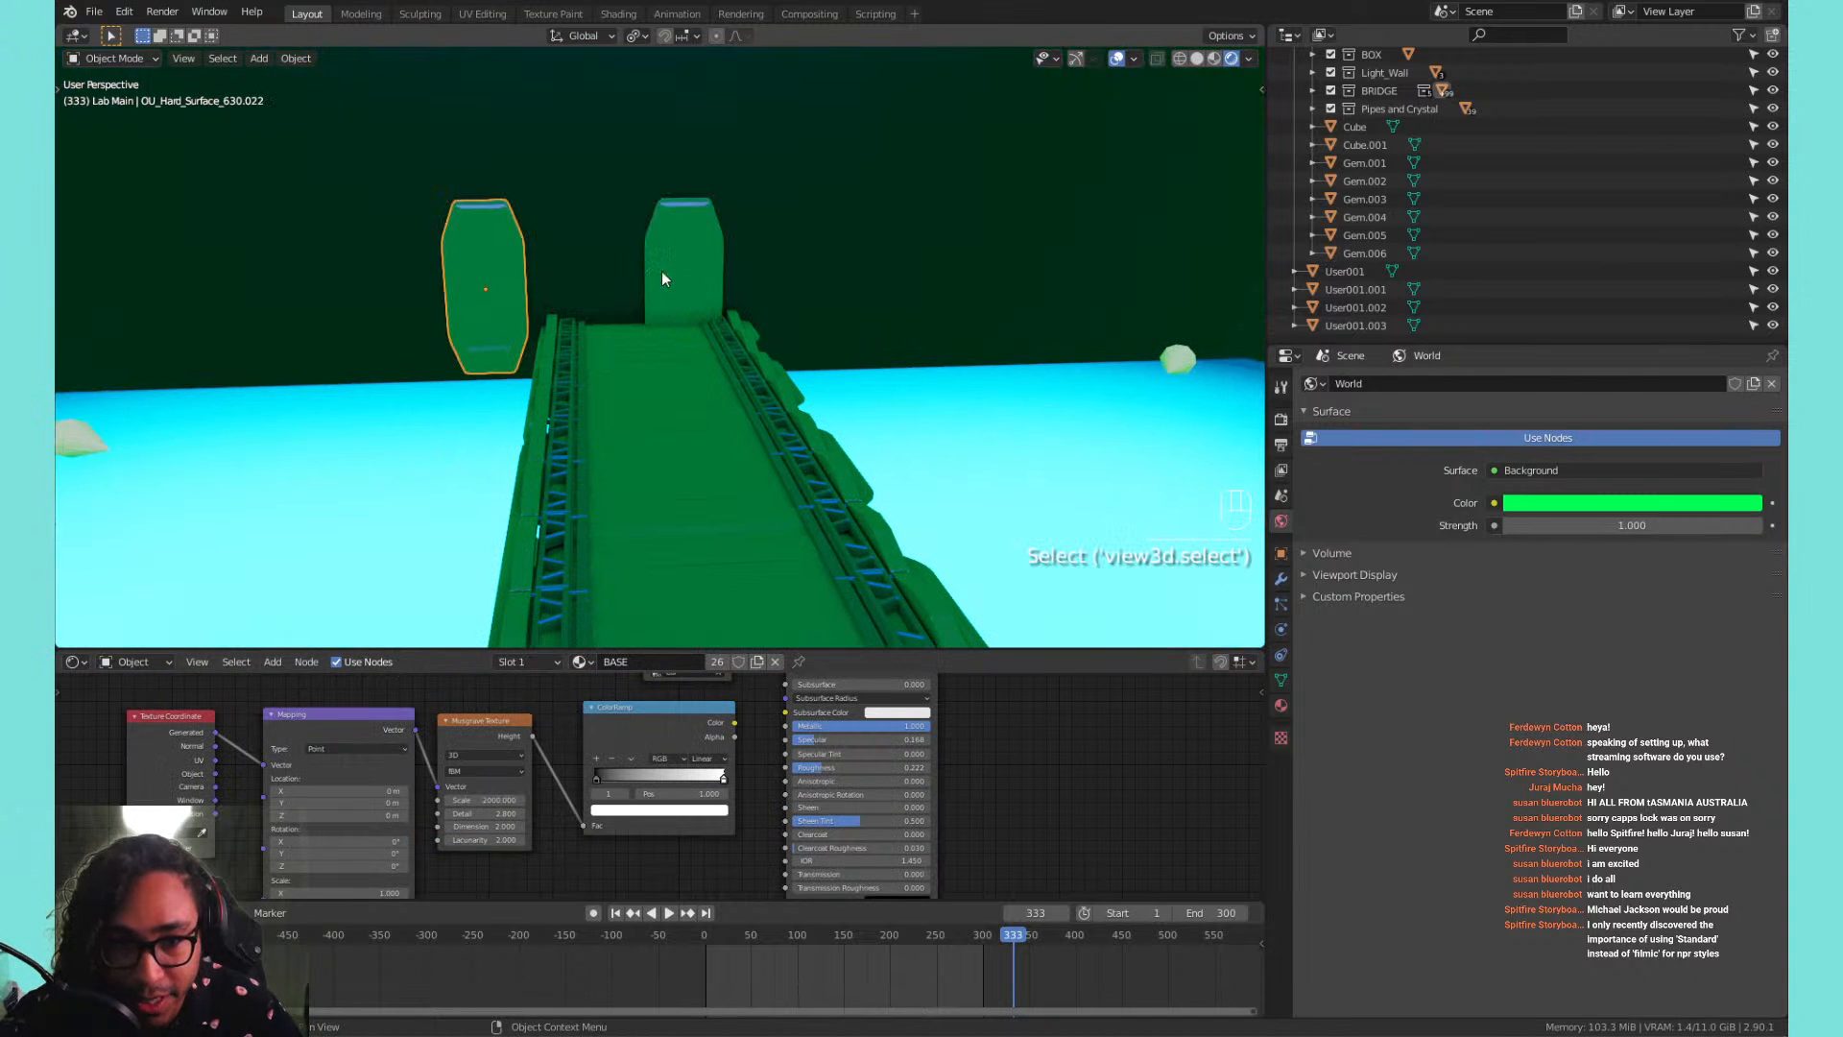
pyautogui.keyDown('shift'); pyautogui.click(663, 278); pyautogui.keyUp('shift')
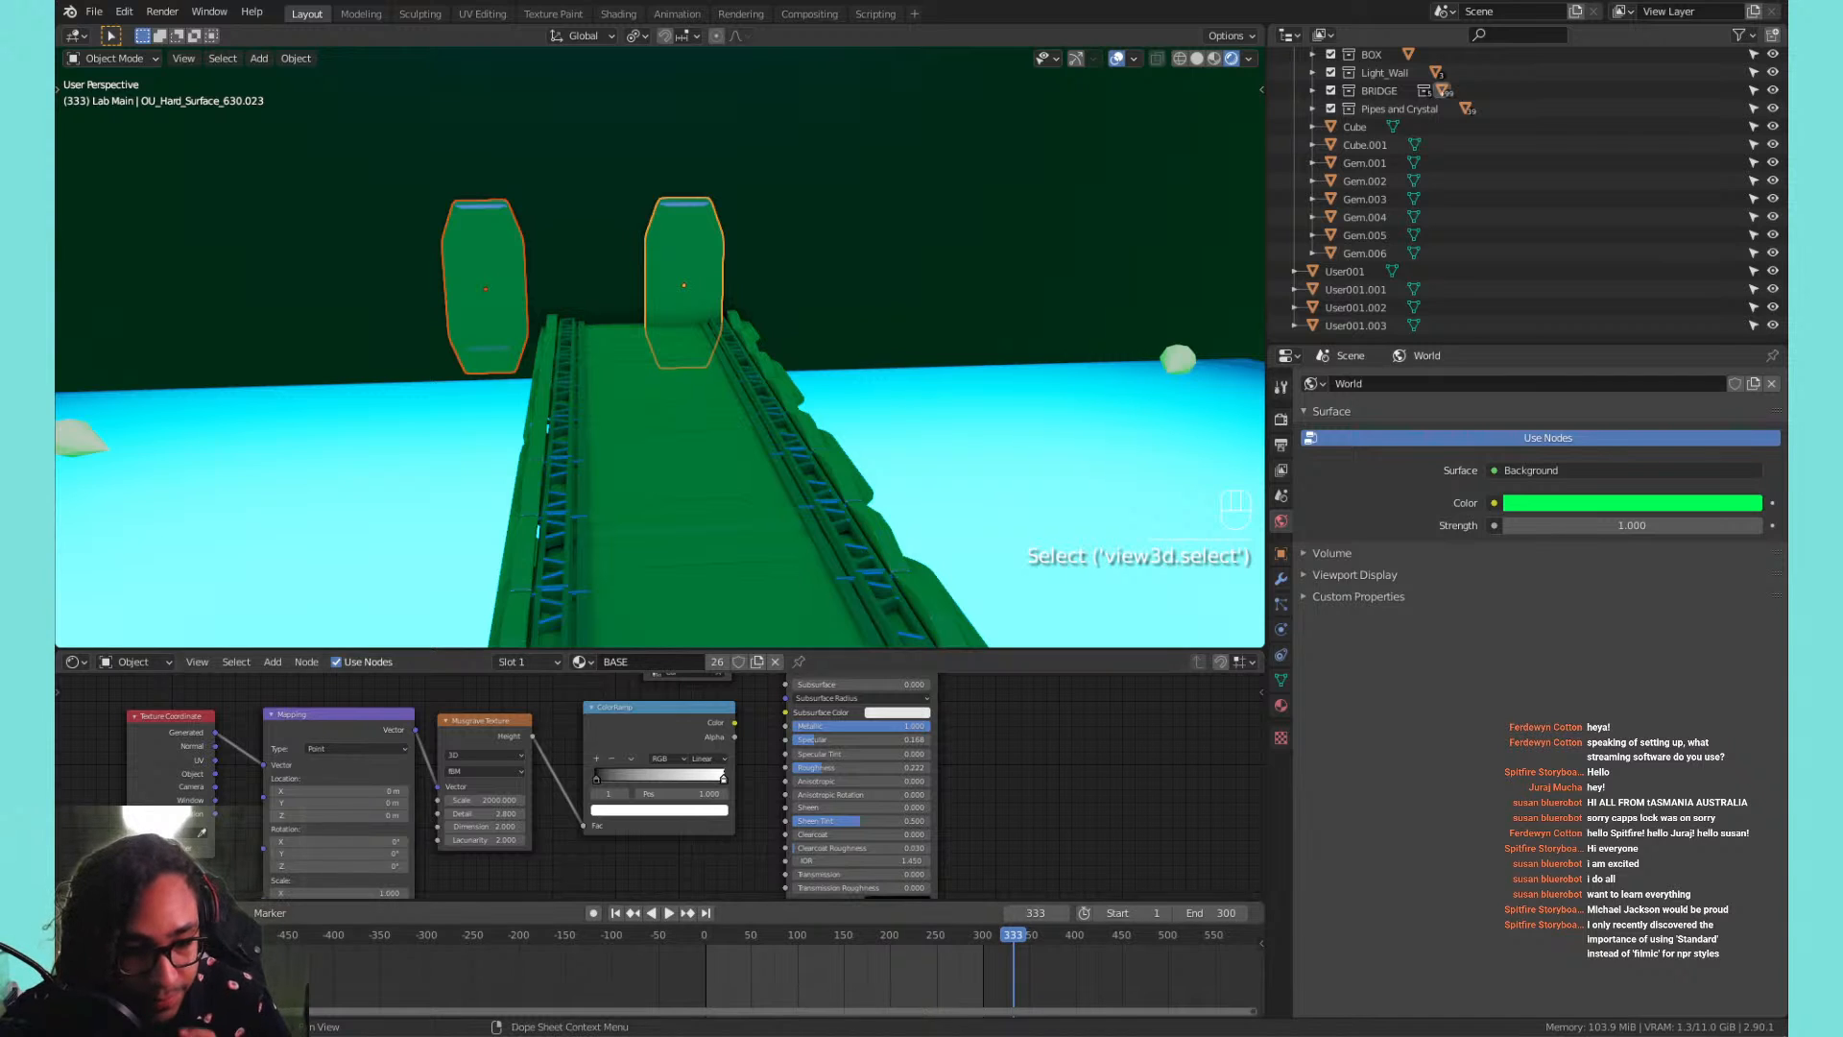
# Check the Corridor and Control Panel entries in the WorkFlowy To Do list and return to Blender.
pyautogui.moveTo(238, 1029)
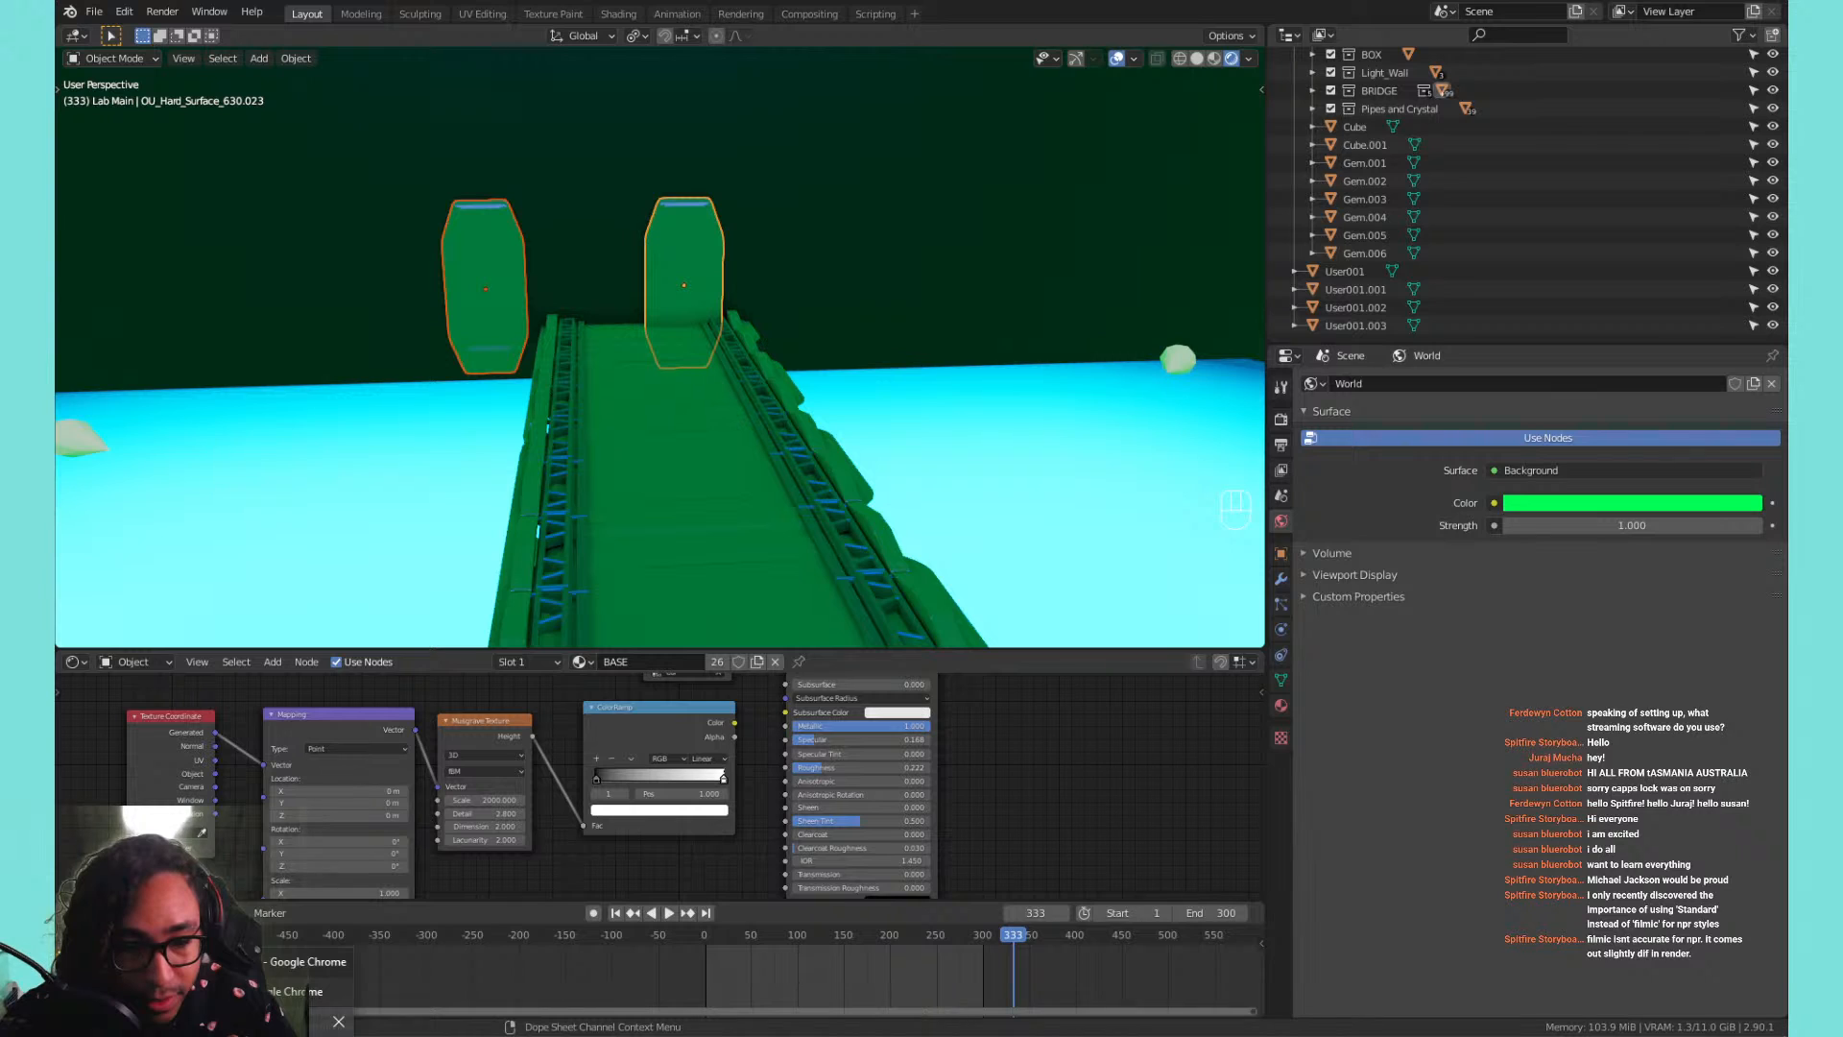
pyautogui.click(288, 1020)
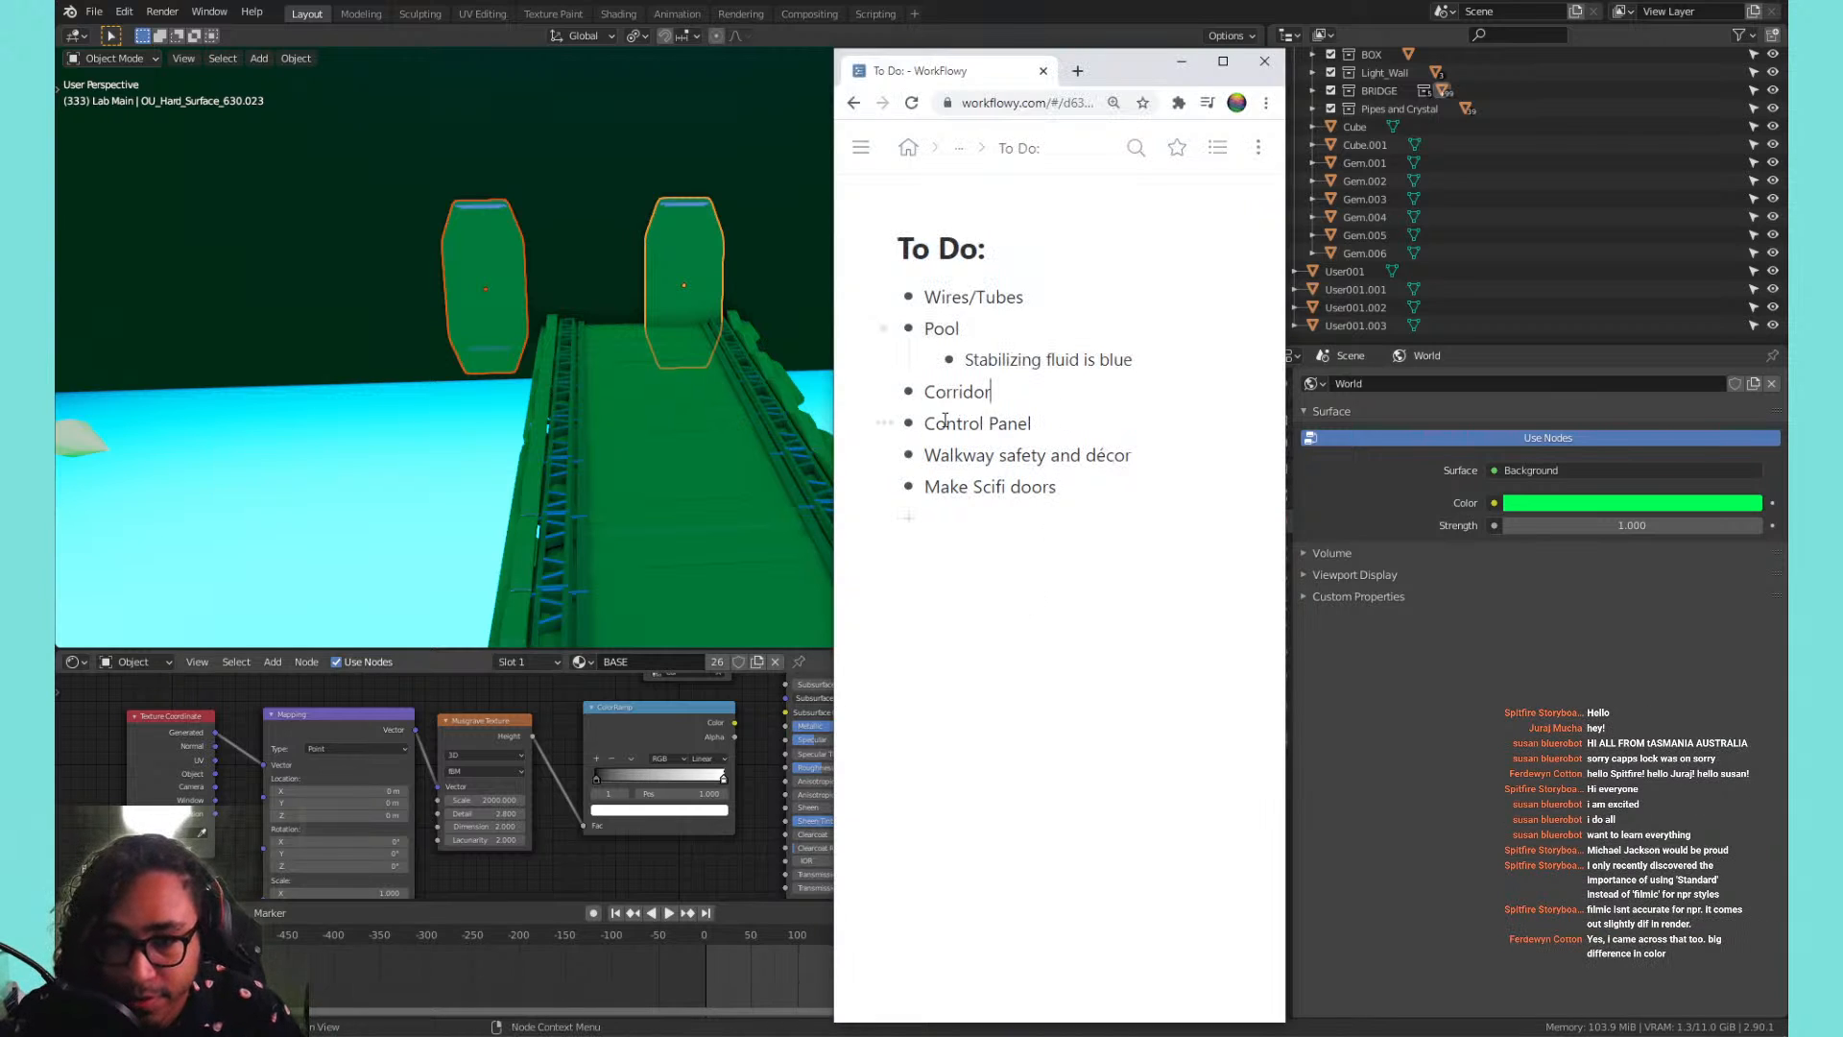
pyautogui.click(782, 407)
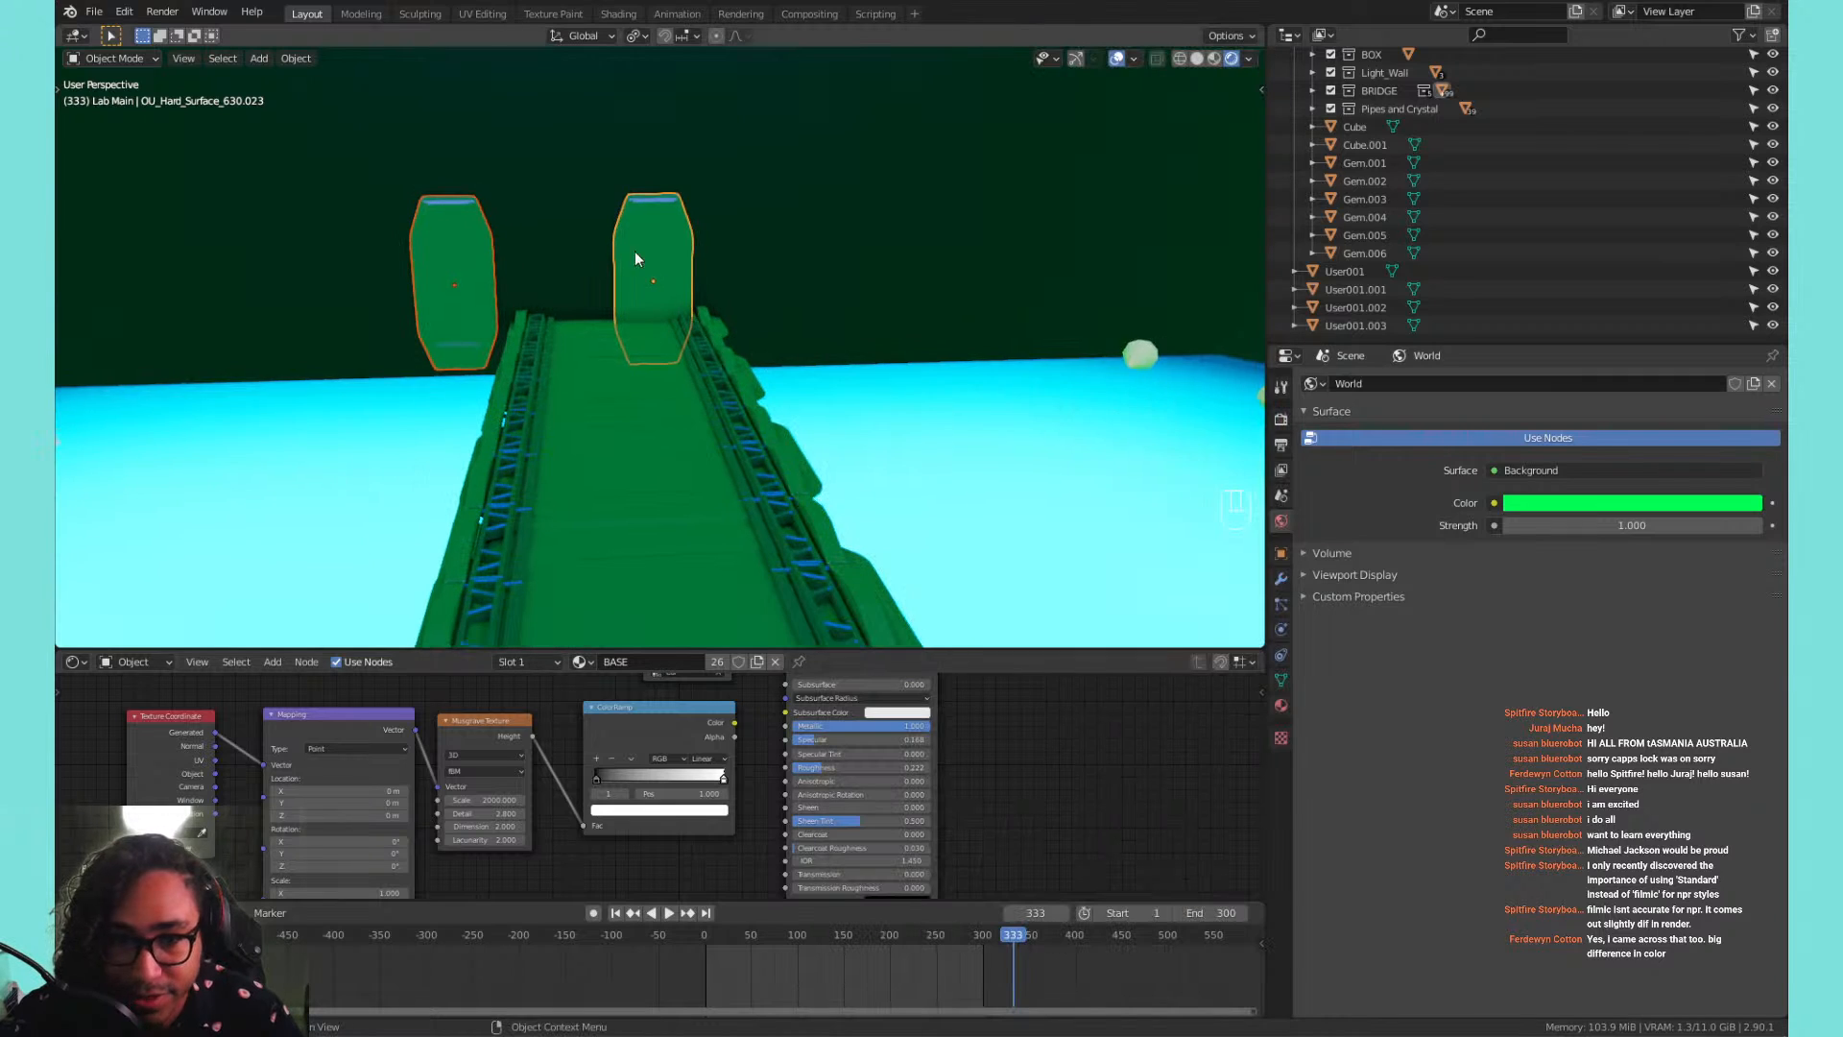
# Select the cube beside the pink crystal tube, centre the view on it, and examine the surrounding walkways and glowing pool.
pyautogui.moveTo(635, 260); pyautogui.dragTo(803, 407, button='middle')
pyautogui.scroll(3, 740, 461)
pyautogui.click(678, 520)
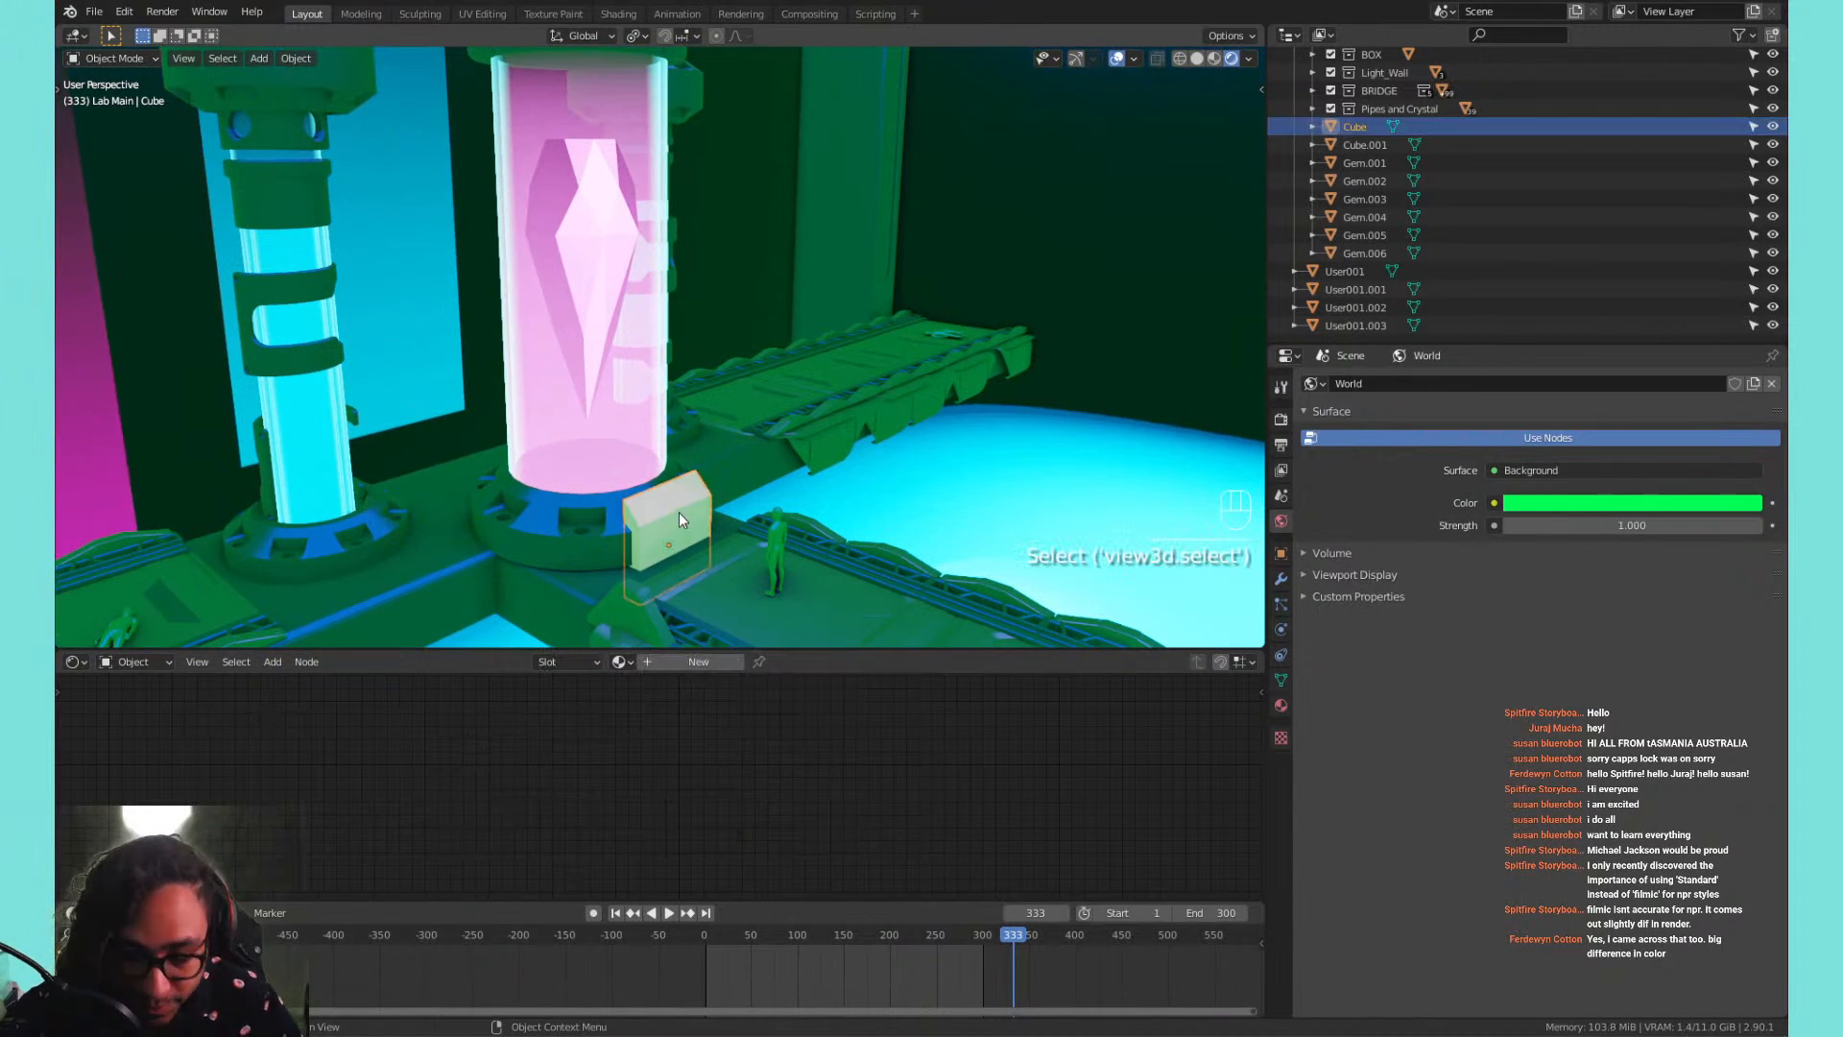
pyautogui.press('KP_Decimal')
pyautogui.moveTo(702, 476); pyautogui.dragTo(849, 438, button='middle')
pyautogui.scroll(-4, 710, 376)
pyautogui.scroll(4, 706, 375)
pyautogui.scroll(-3, 699, 368)
pyautogui.scroll(-3, 800, 305)
pyautogui.scroll(4, 801, 305)
pyautogui.keyDown('shift'); pyautogui.moveTo(826, 304); pyautogui.dragTo(720, 386, button='middle'); pyautogui.keyUp('shift')
pyautogui.scroll(-5, 707, 349)
pyautogui.keyDown('shift'); pyautogui.moveTo(994, 514); pyautogui.dragTo(973, 240, button='middle'); pyautogui.keyUp('shift')
pyautogui.keyDown('shift'); pyautogui.moveTo(518, 302); pyautogui.dragTo(504, 146, button='middle'); pyautogui.keyUp('shift')
# Set the World background color to white.
pyautogui.click(1671, 503)
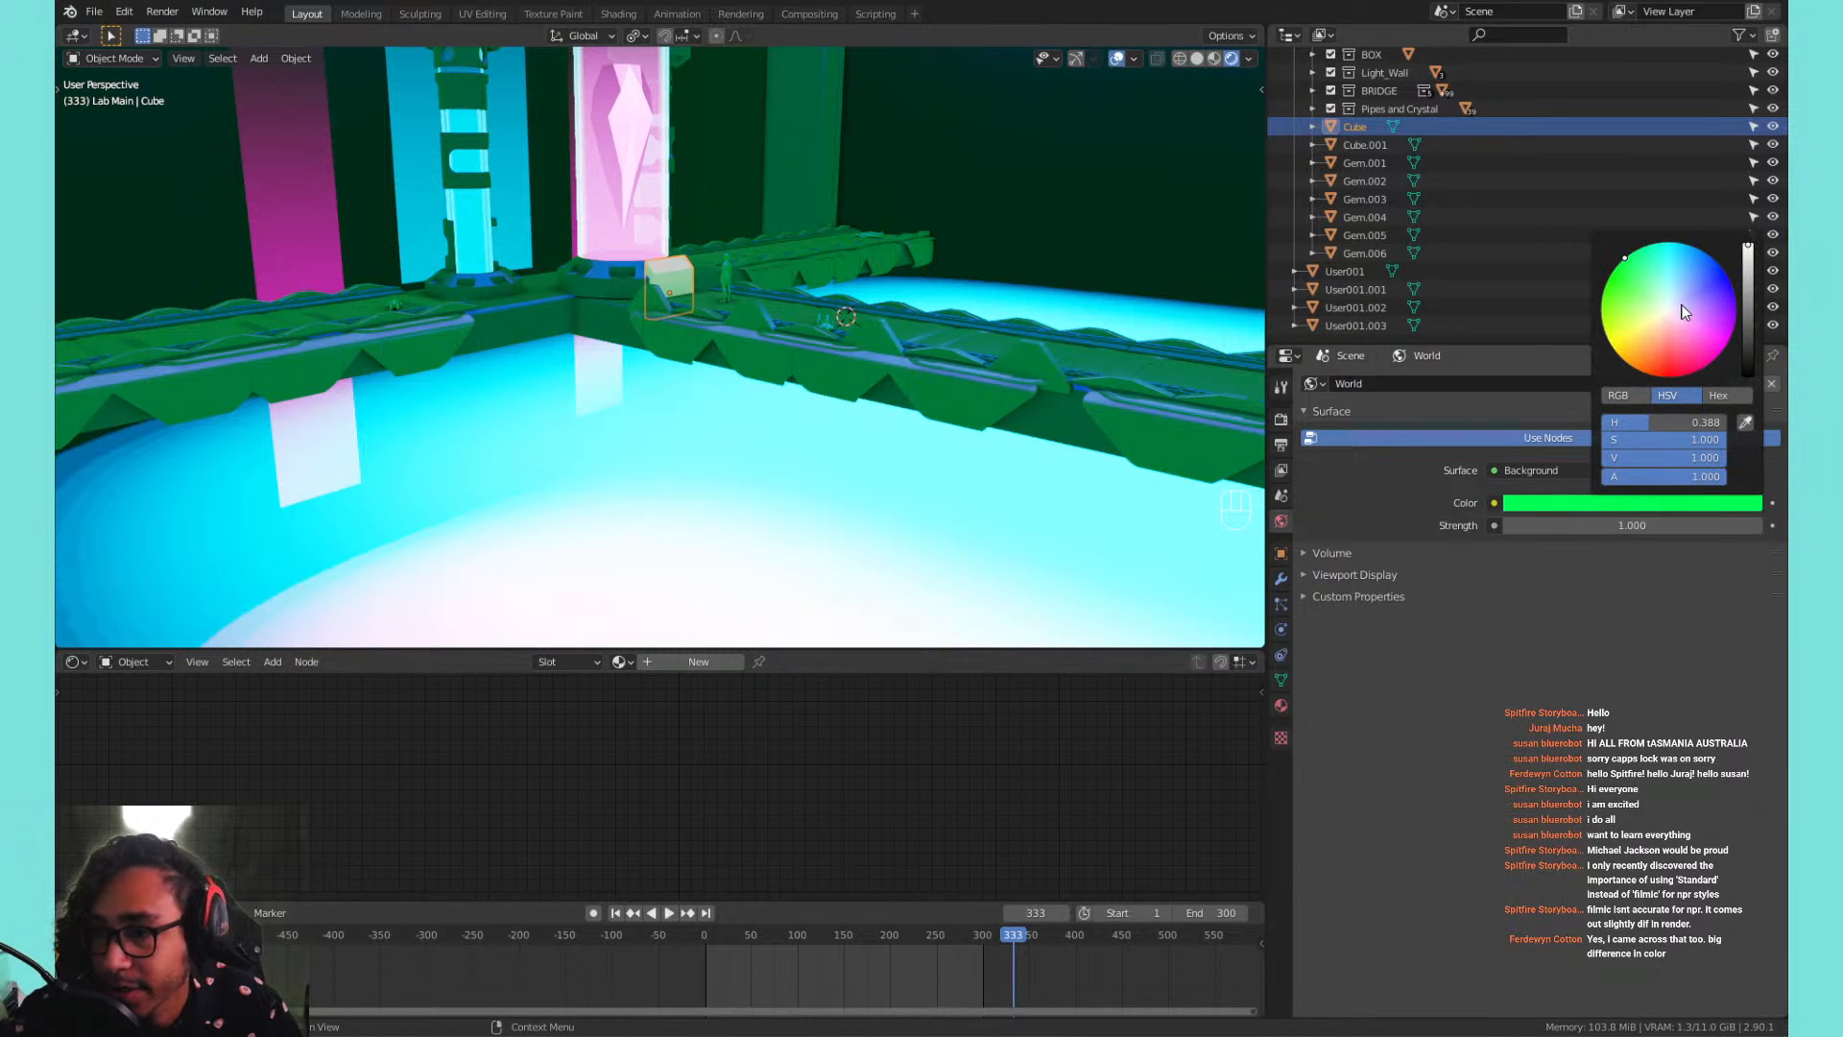
pyautogui.moveTo(1680, 305)
pyautogui.mouseDown()
pyautogui.moveTo(1651, 297)
pyautogui.moveTo(1669, 309)
pyautogui.mouseUp()
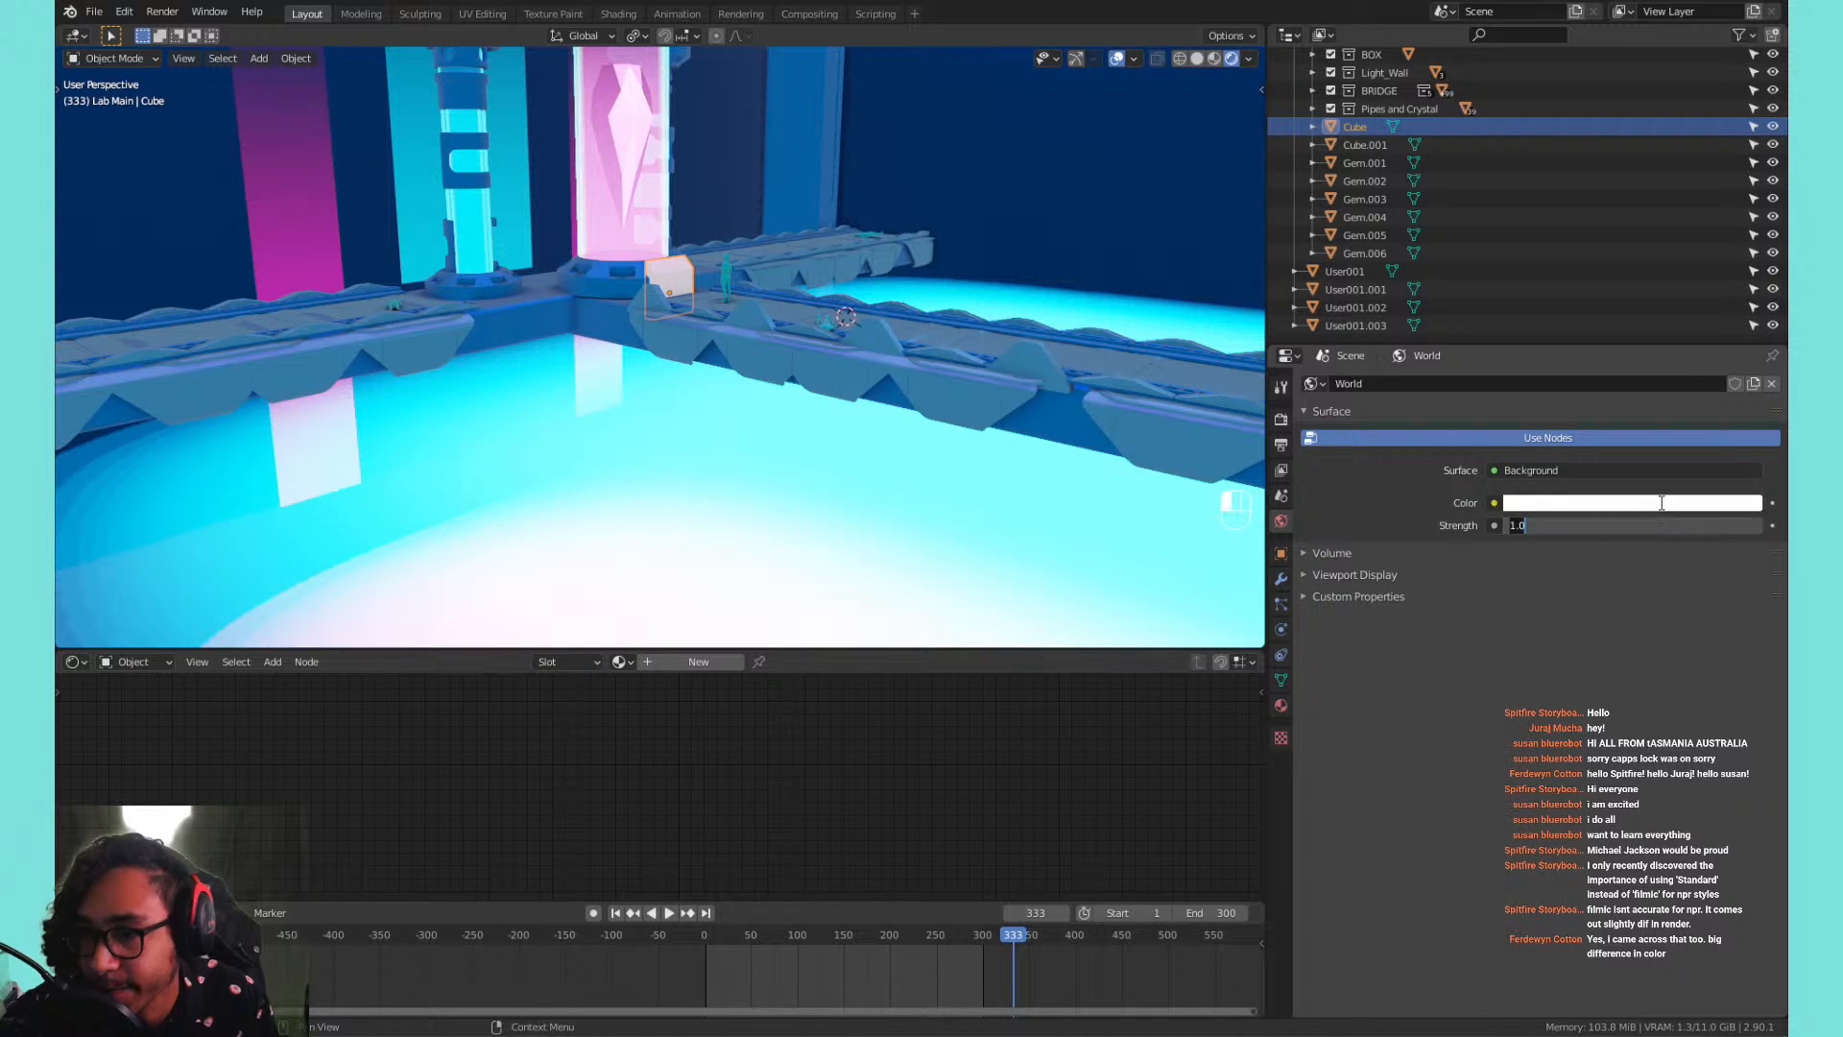
pyautogui.click(1662, 504)
pyautogui.click(1574, 504)
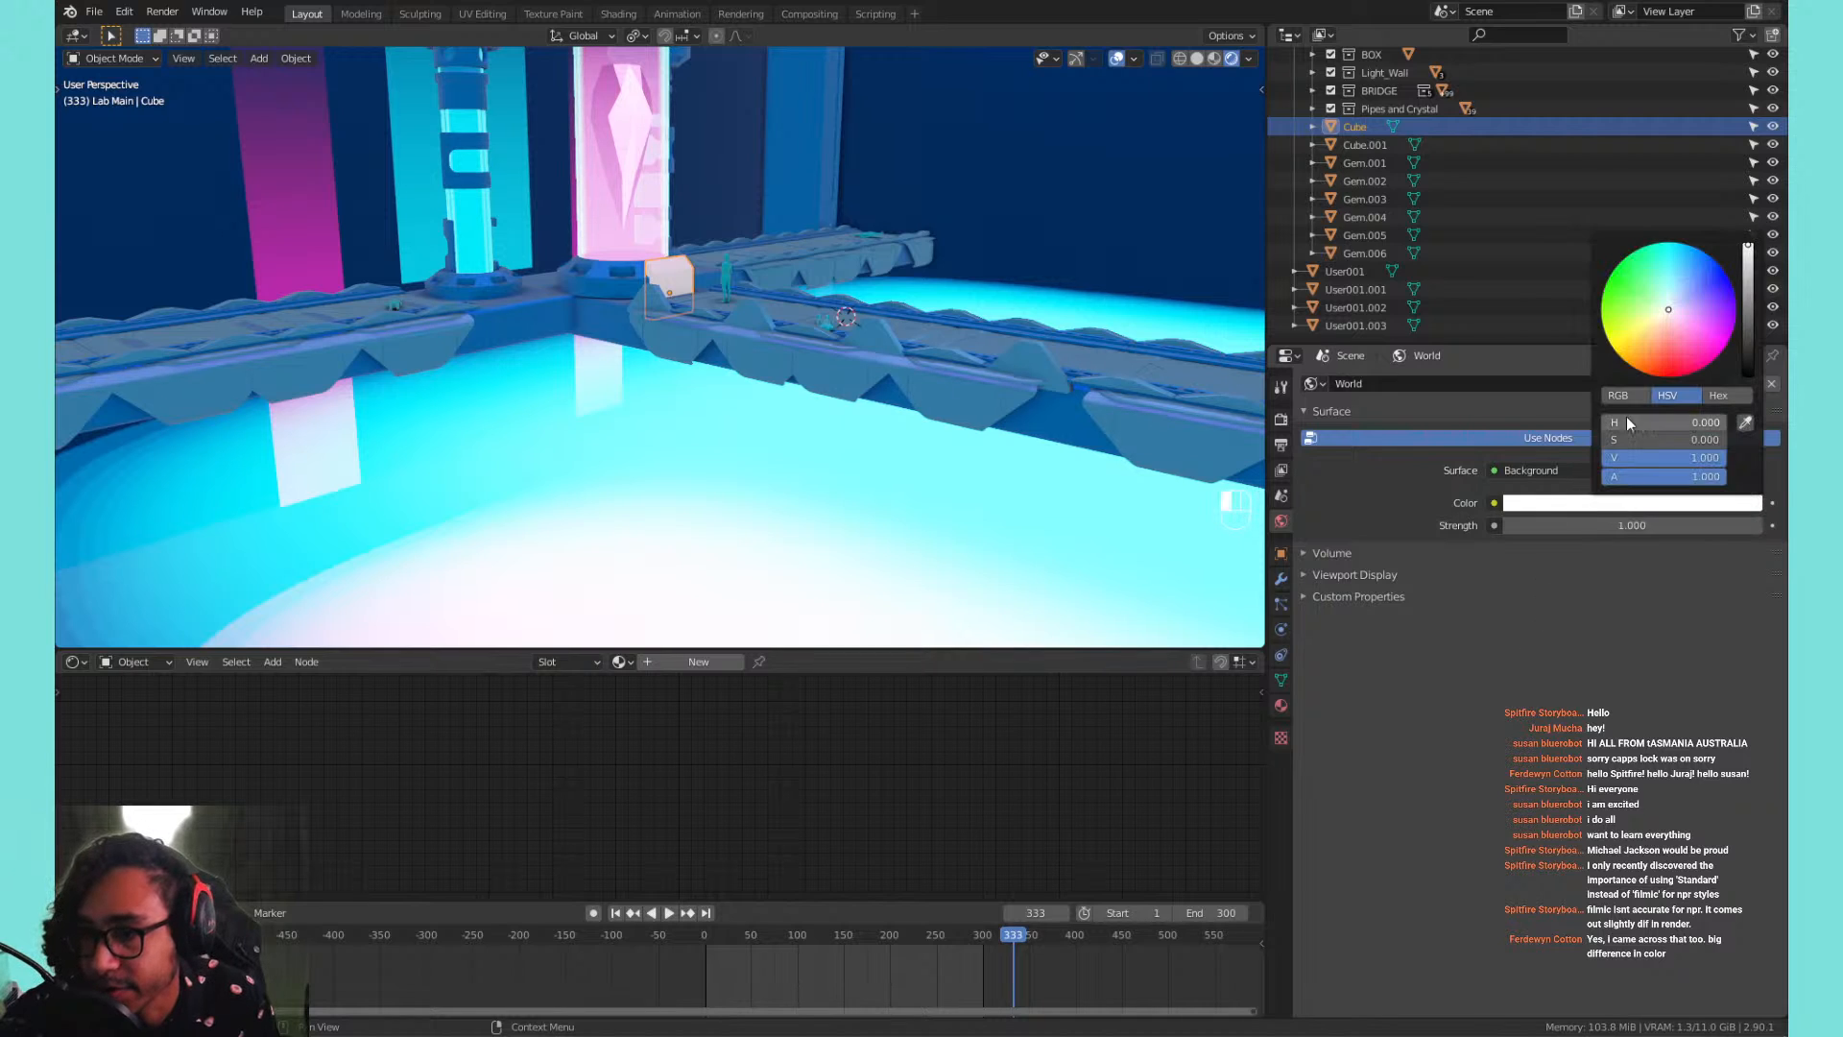
pyautogui.moveTo(1629, 423); pyautogui.dragTo(1623, 422)
pyautogui.click(1629, 422)
pyautogui.click(849, 308)
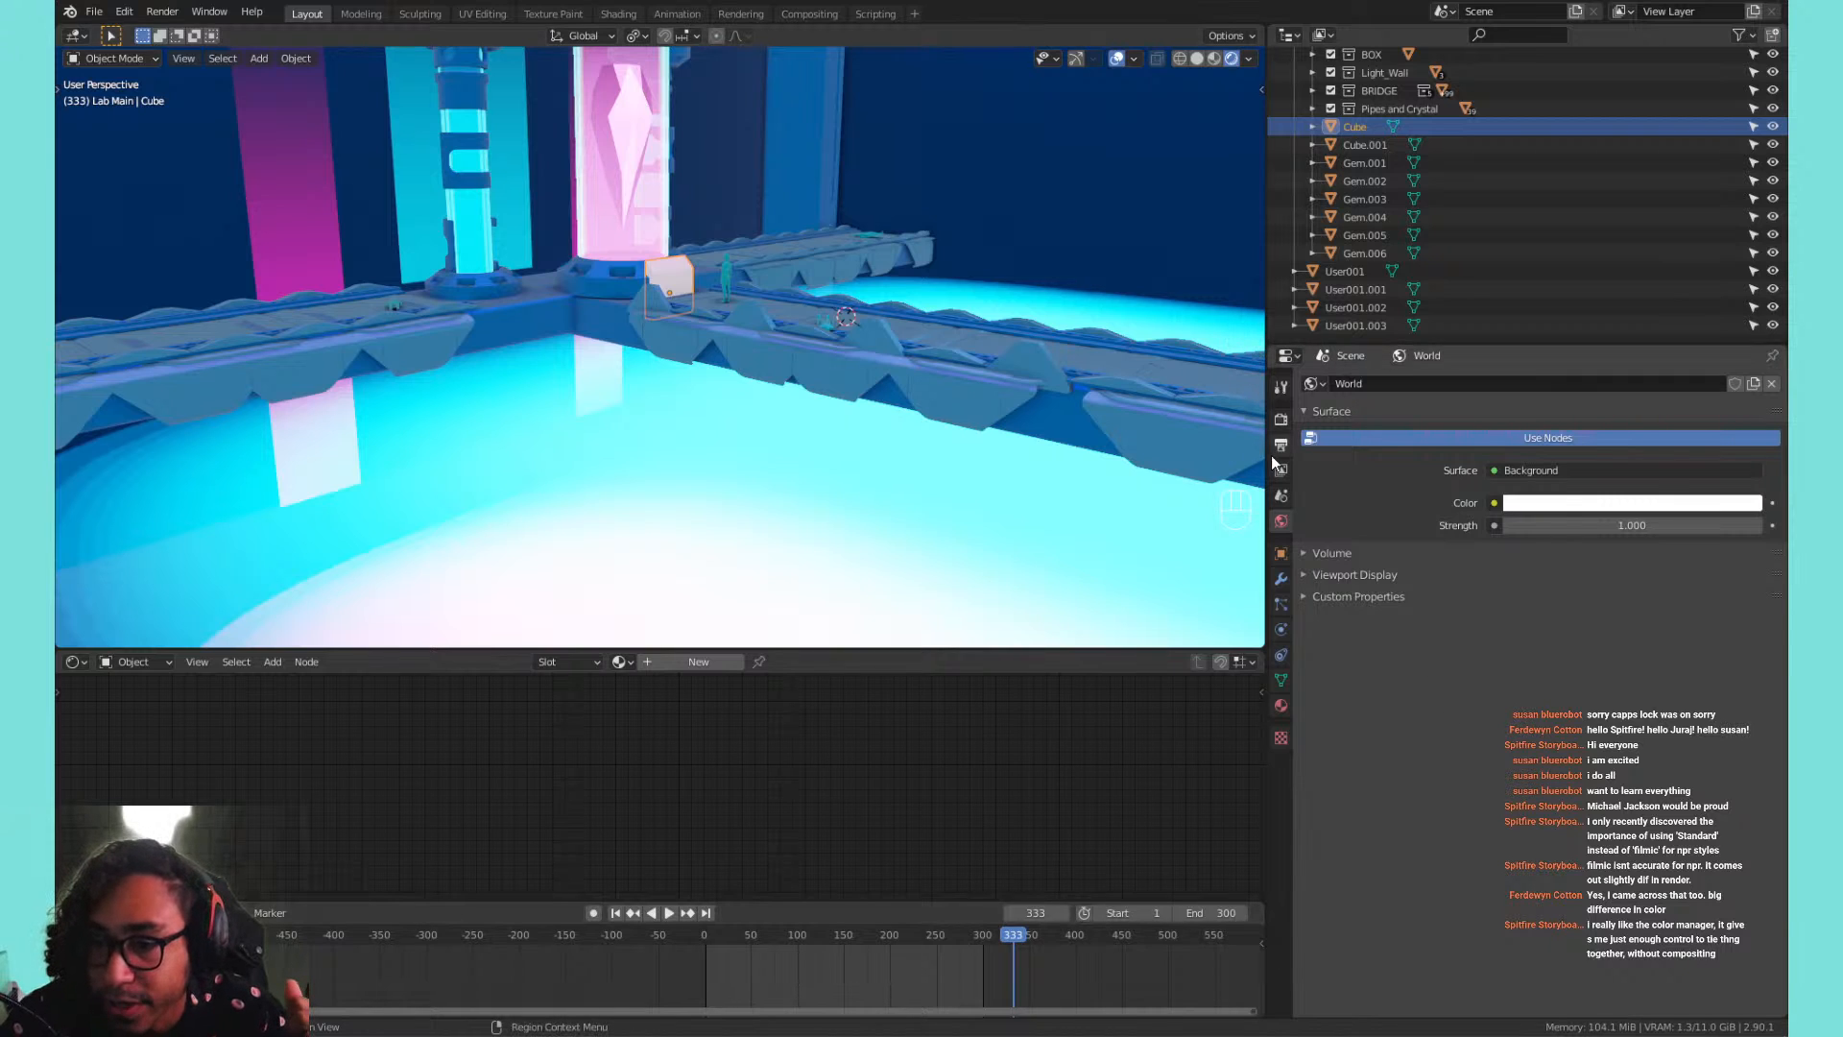
# Look through the Eevee render settings, including the Volumetrics and Film options.
pyautogui.click(1280, 419)
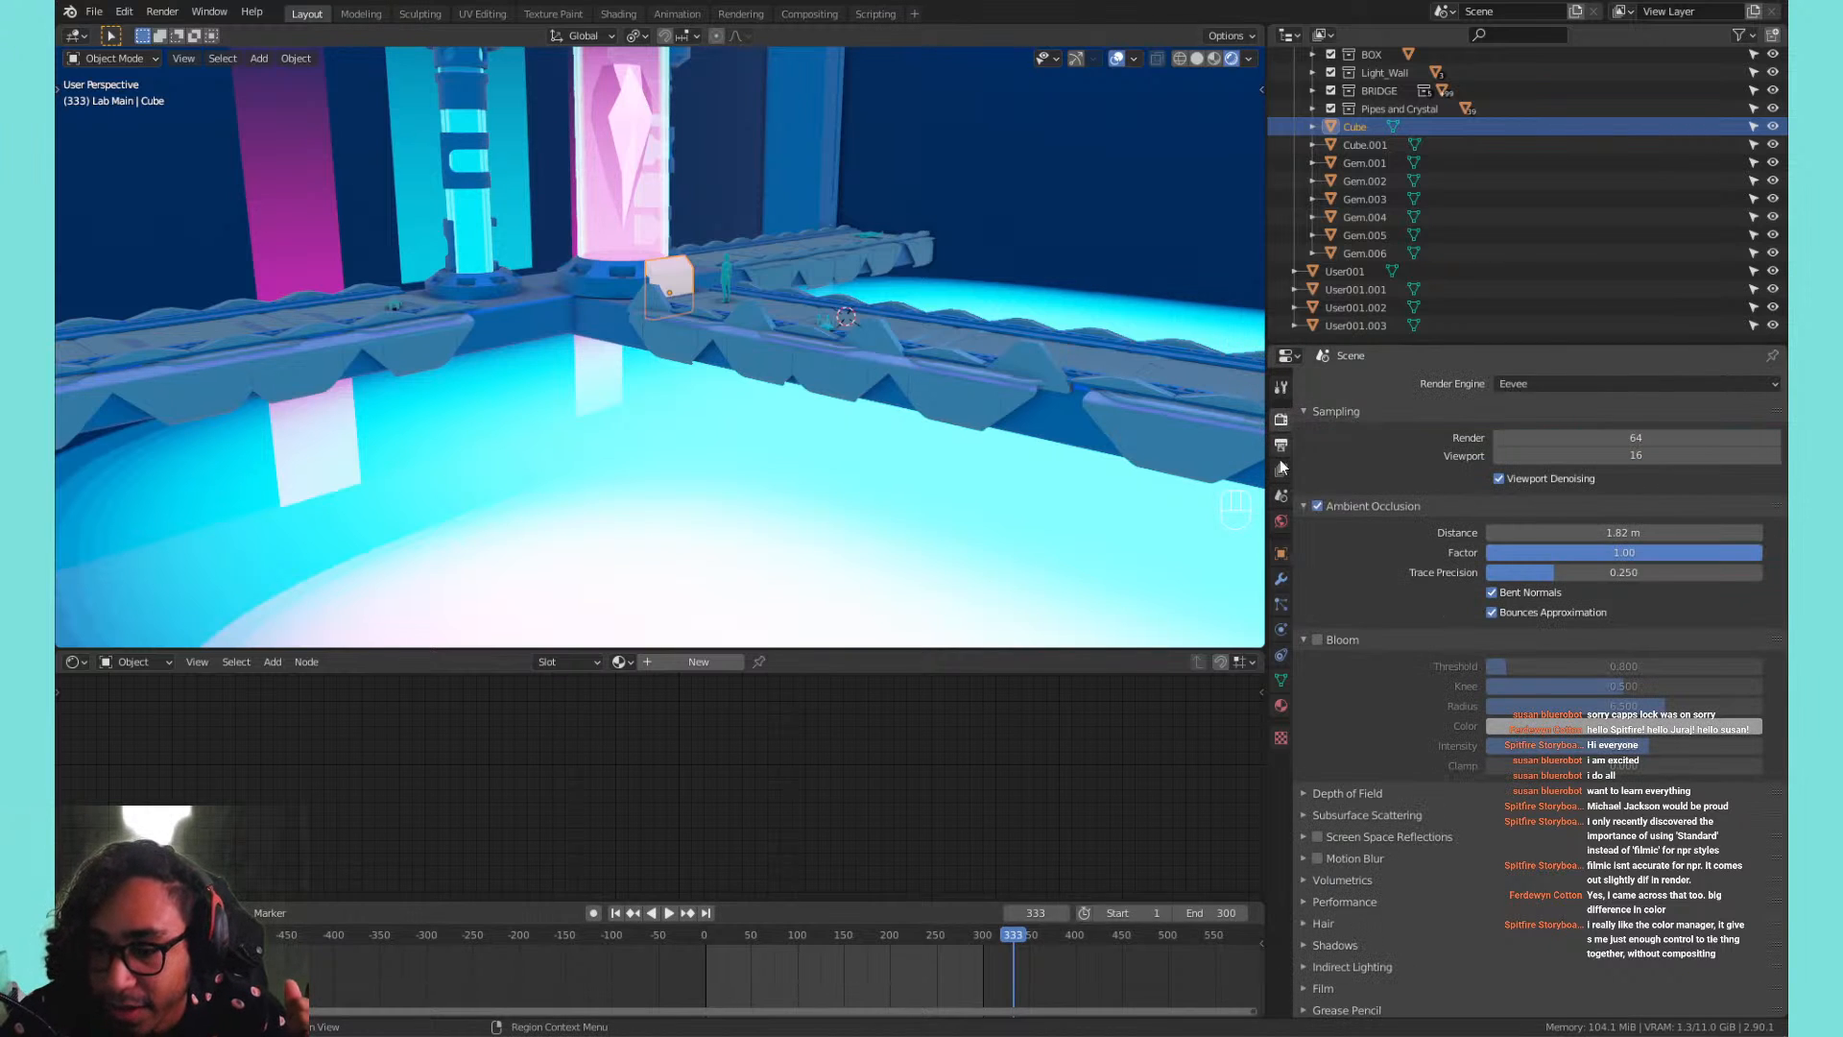
pyautogui.scroll(-2, 1411, 654)
pyautogui.click(1383, 819)
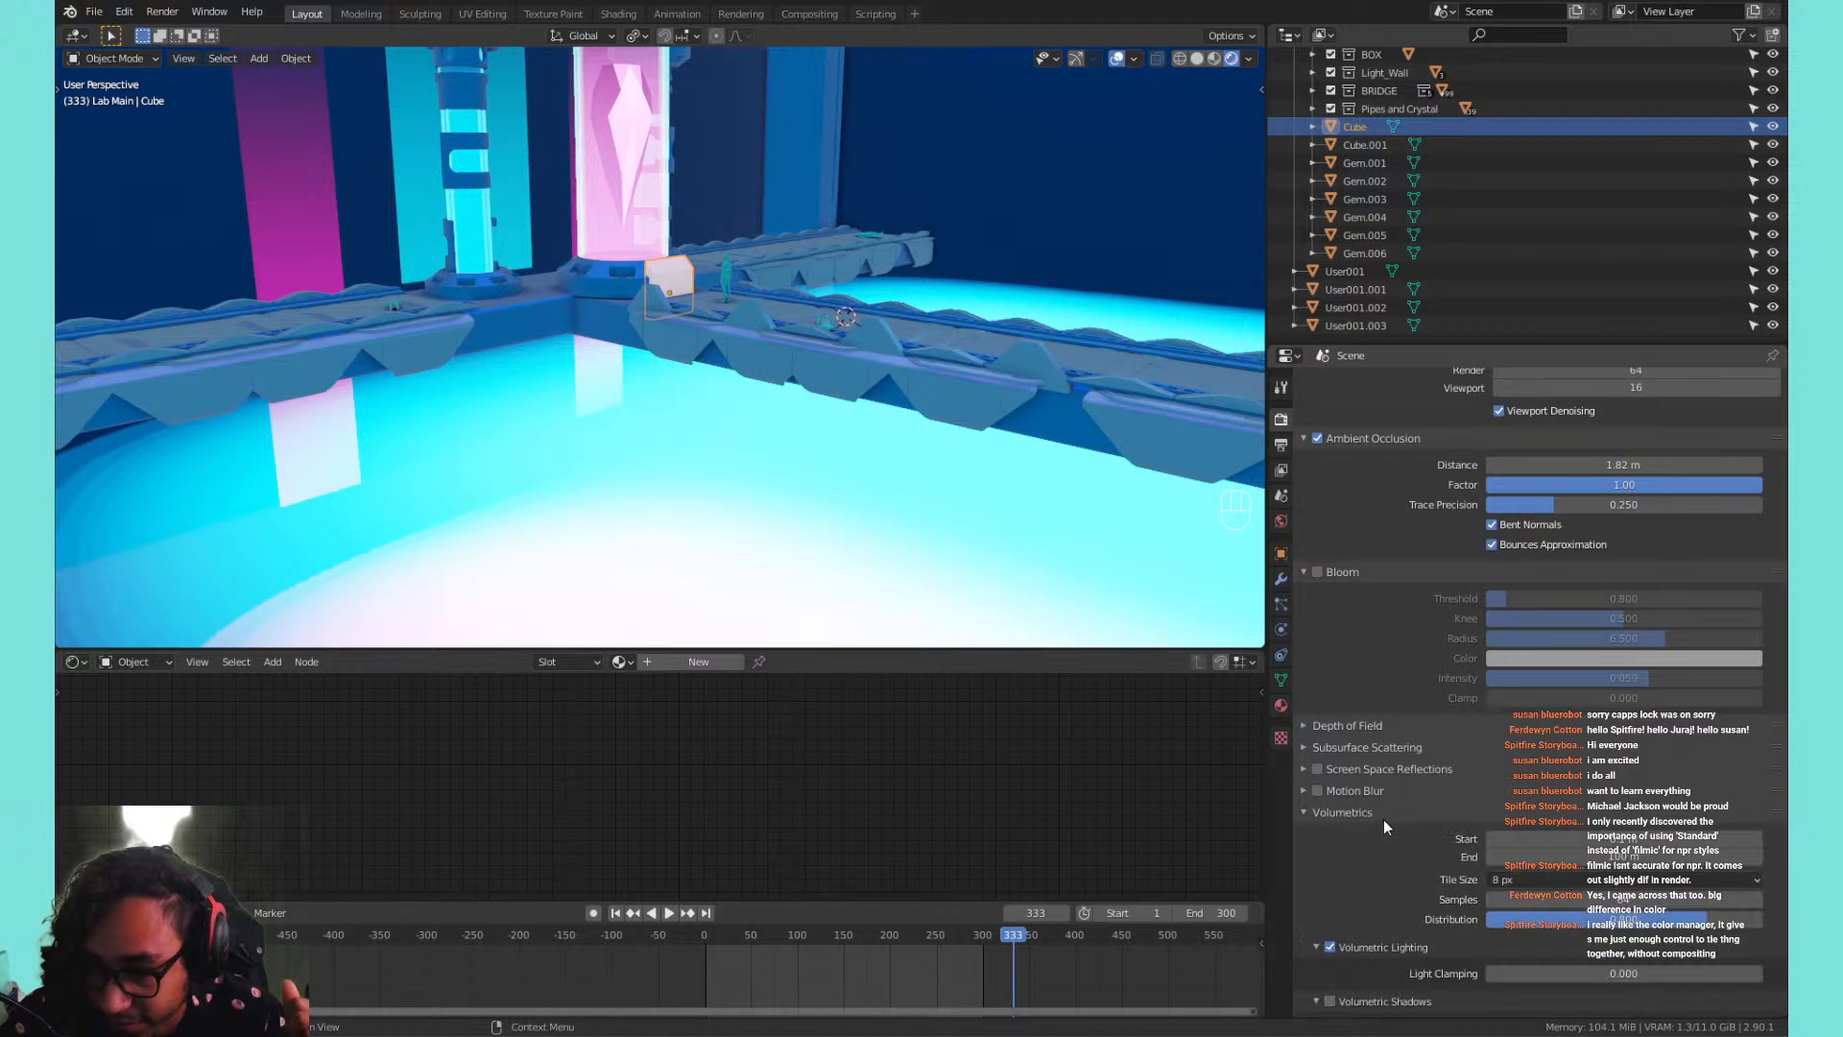
pyautogui.click(1384, 820)
pyautogui.click(1376, 836)
pyautogui.click(1376, 838)
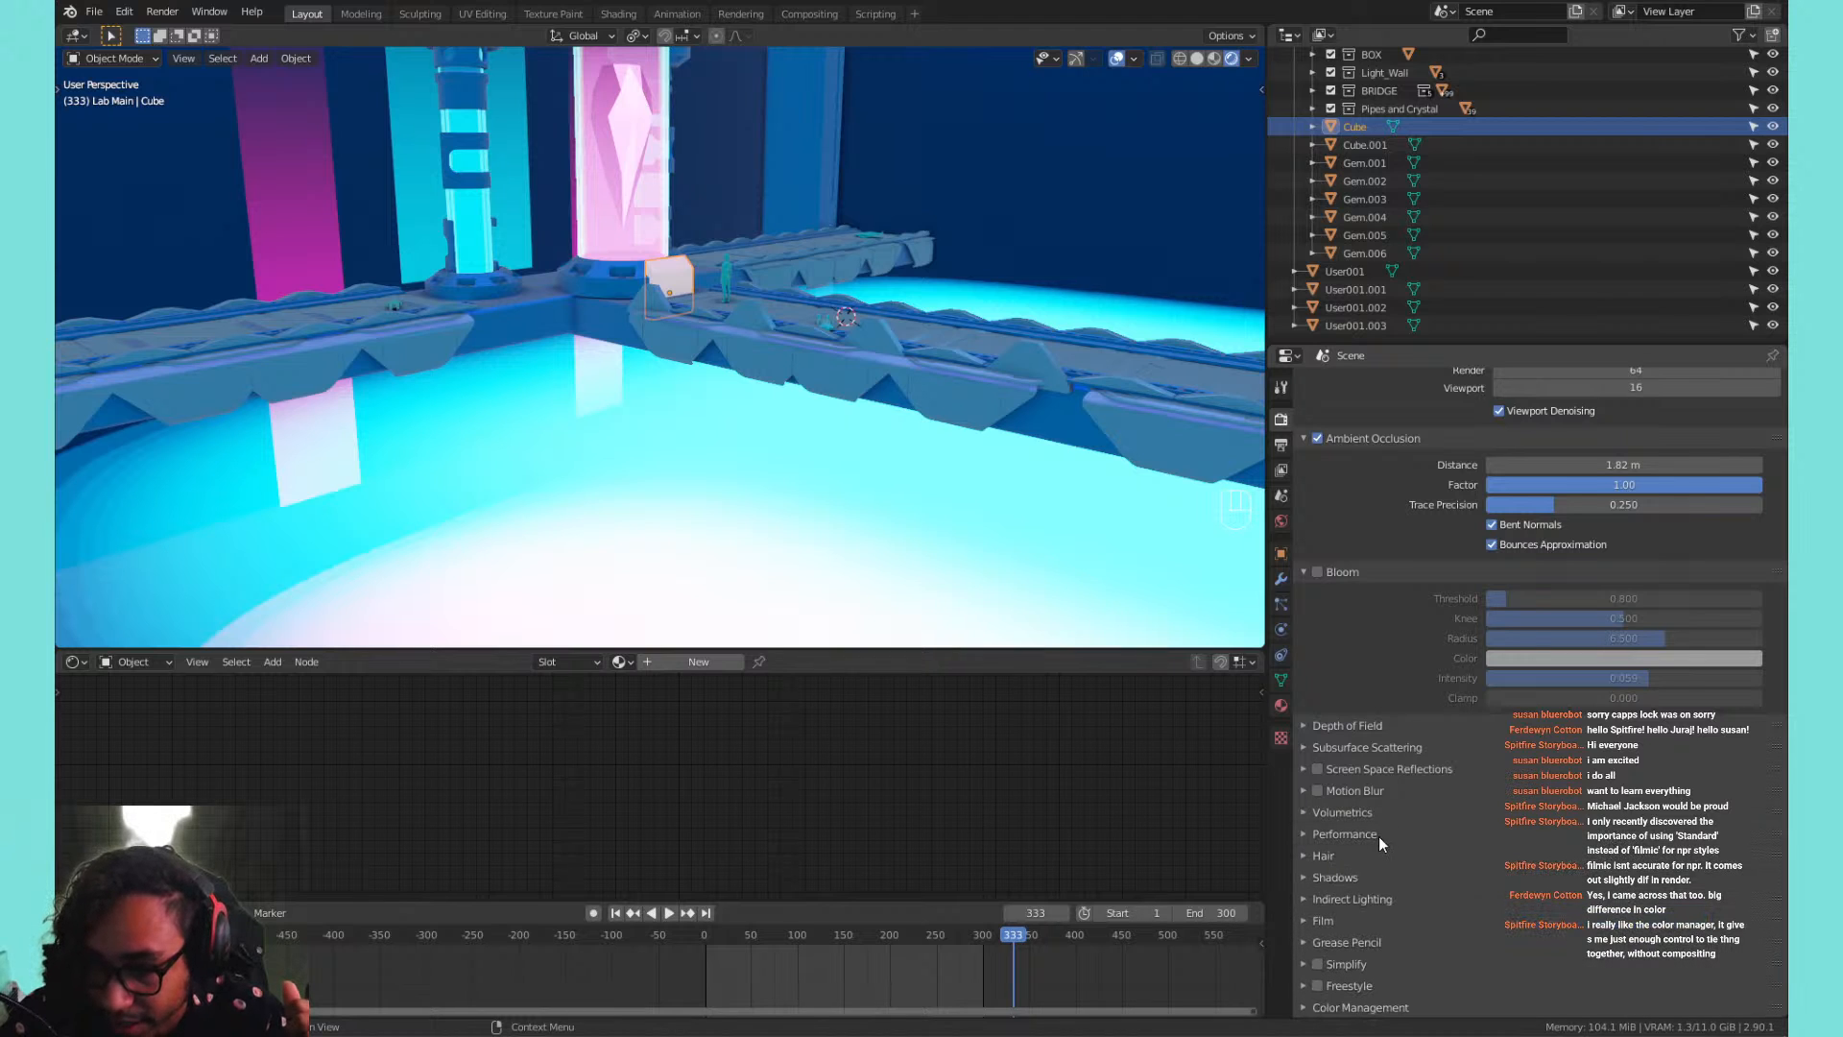
pyautogui.moveTo(968, 367); pyautogui.dragTo(864, 288, button='middle')
pyautogui.click(1402, 918)
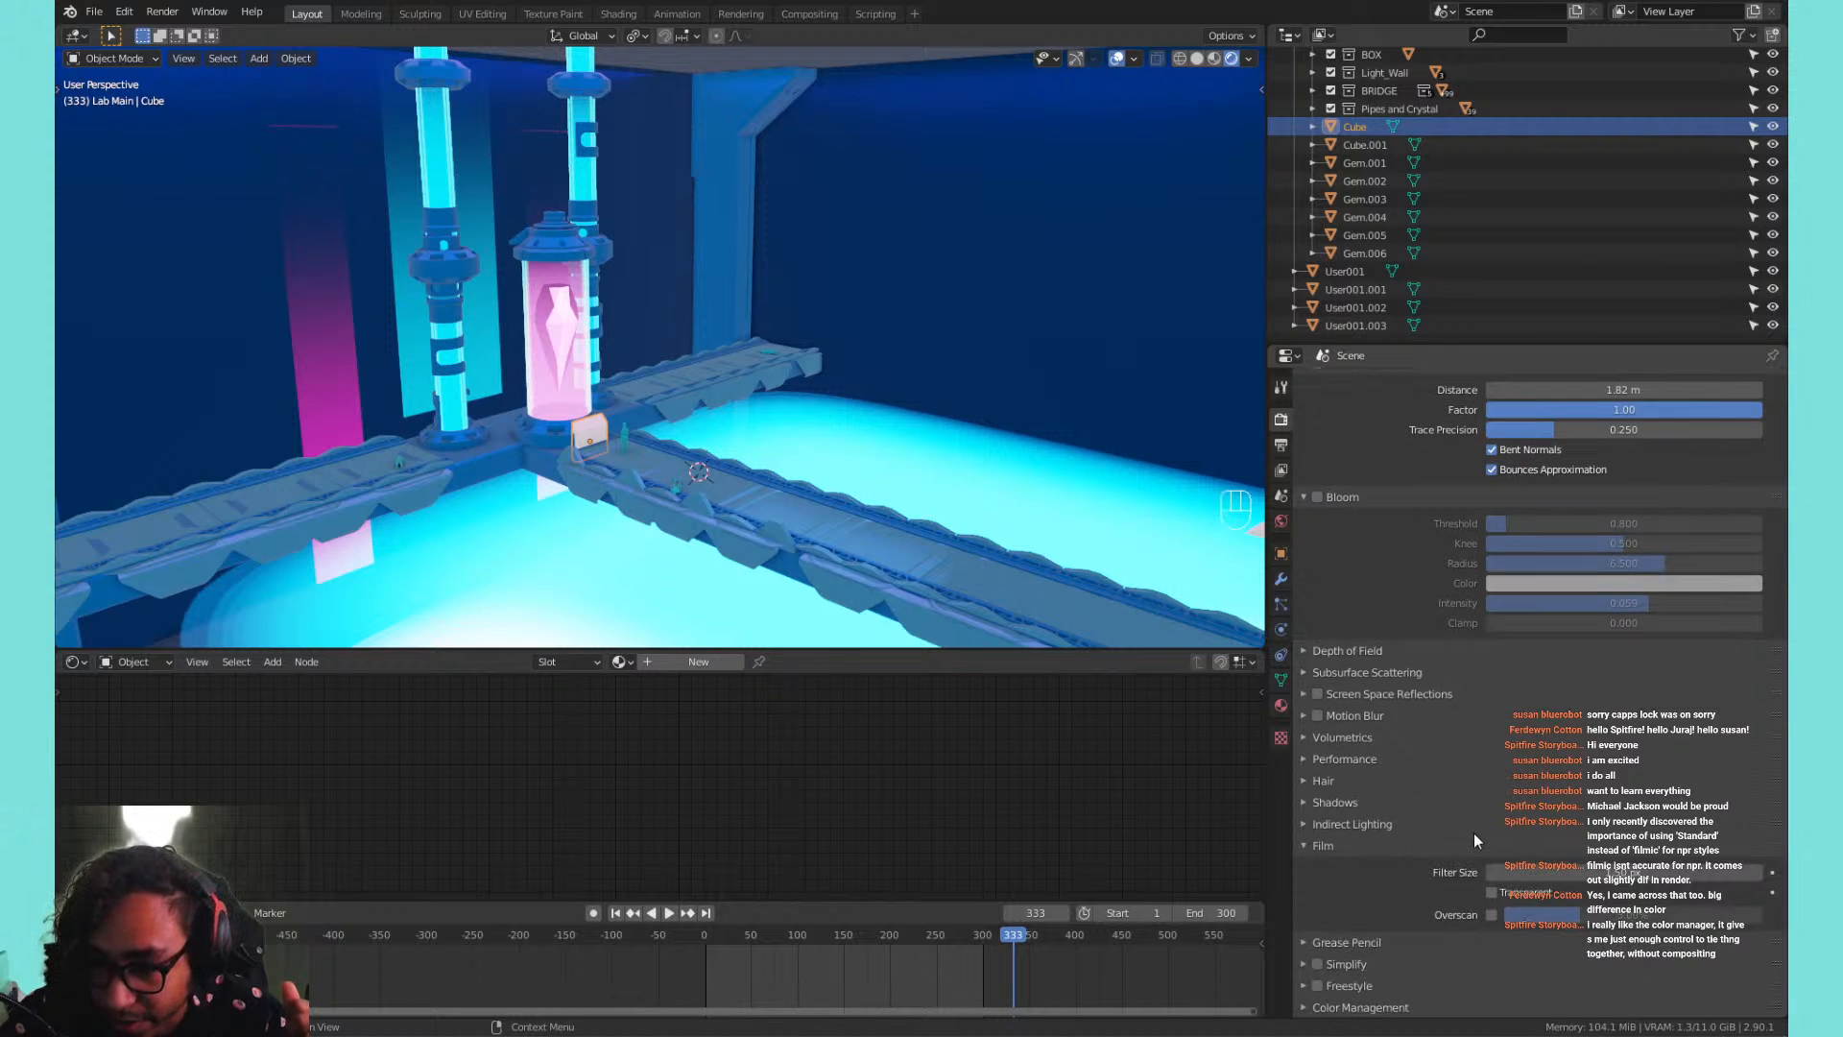
pyautogui.click(1413, 847)
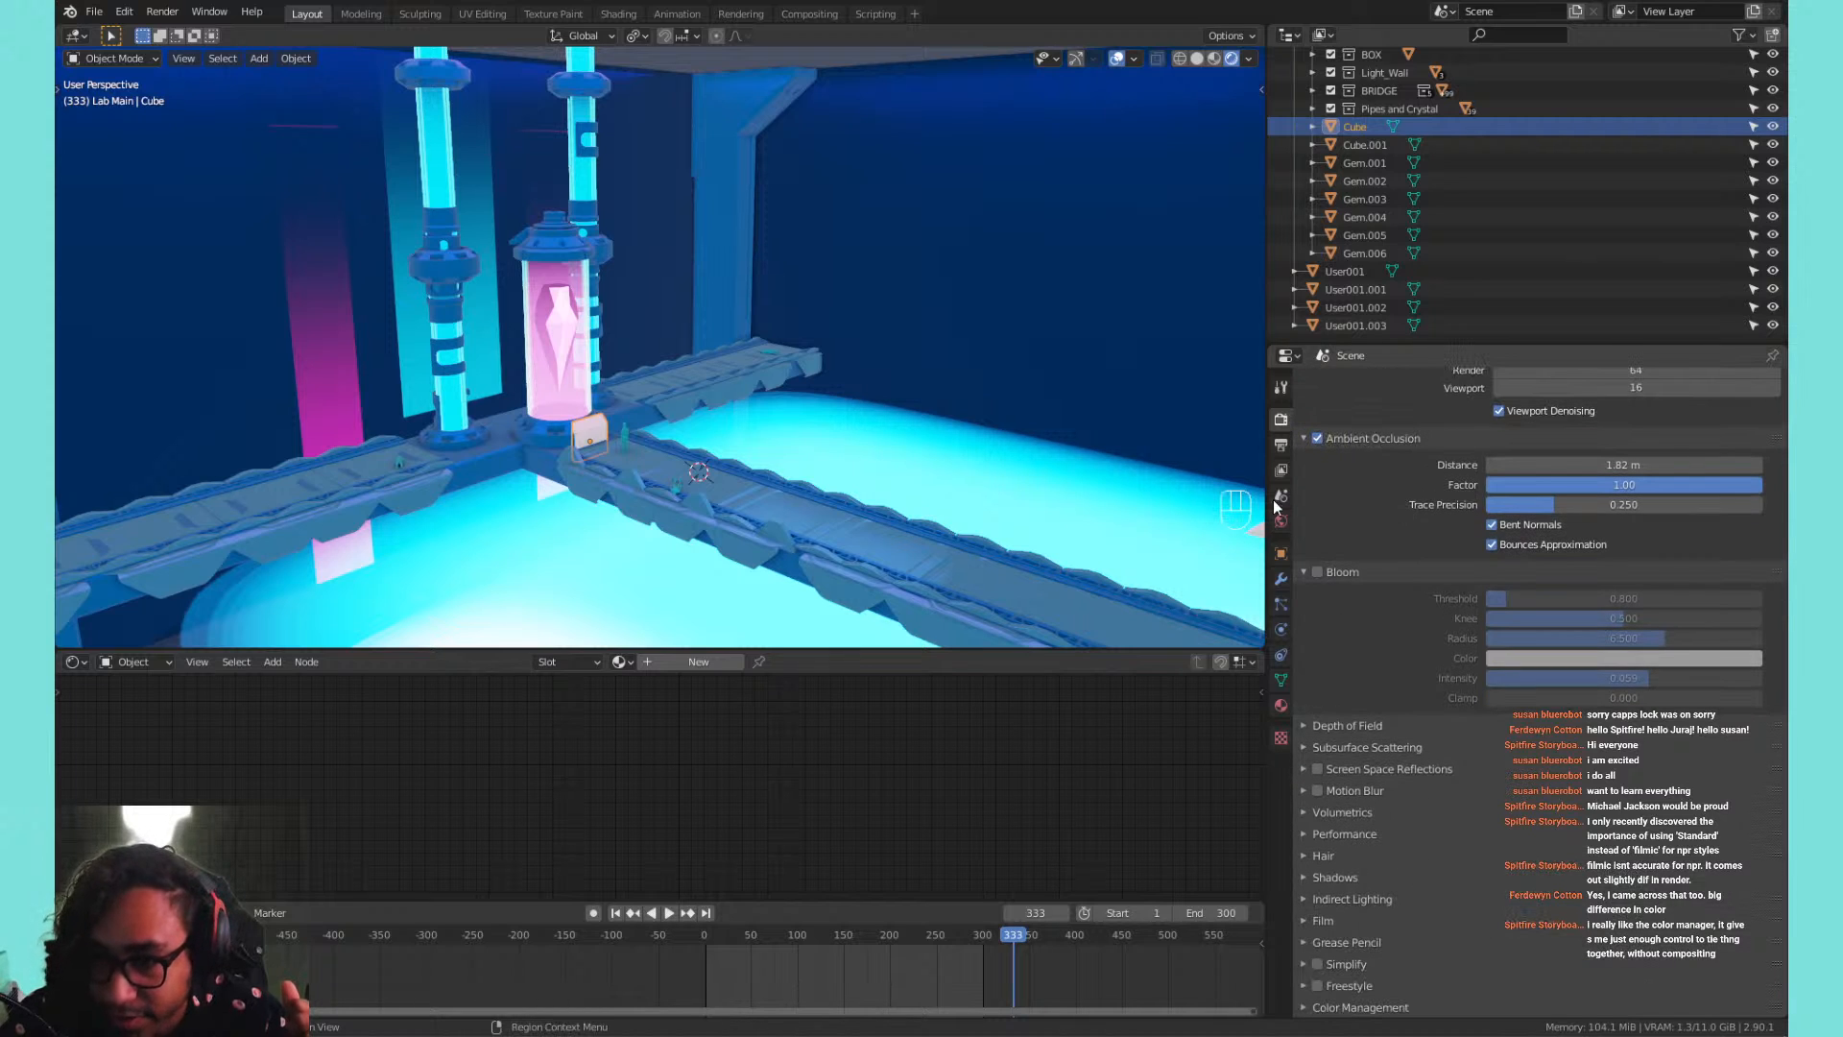
# Look for the color management options among the output, view layer and scene properties, collapsing the Dimensions section.
pyautogui.click(1281, 445)
pyautogui.click(1280, 421)
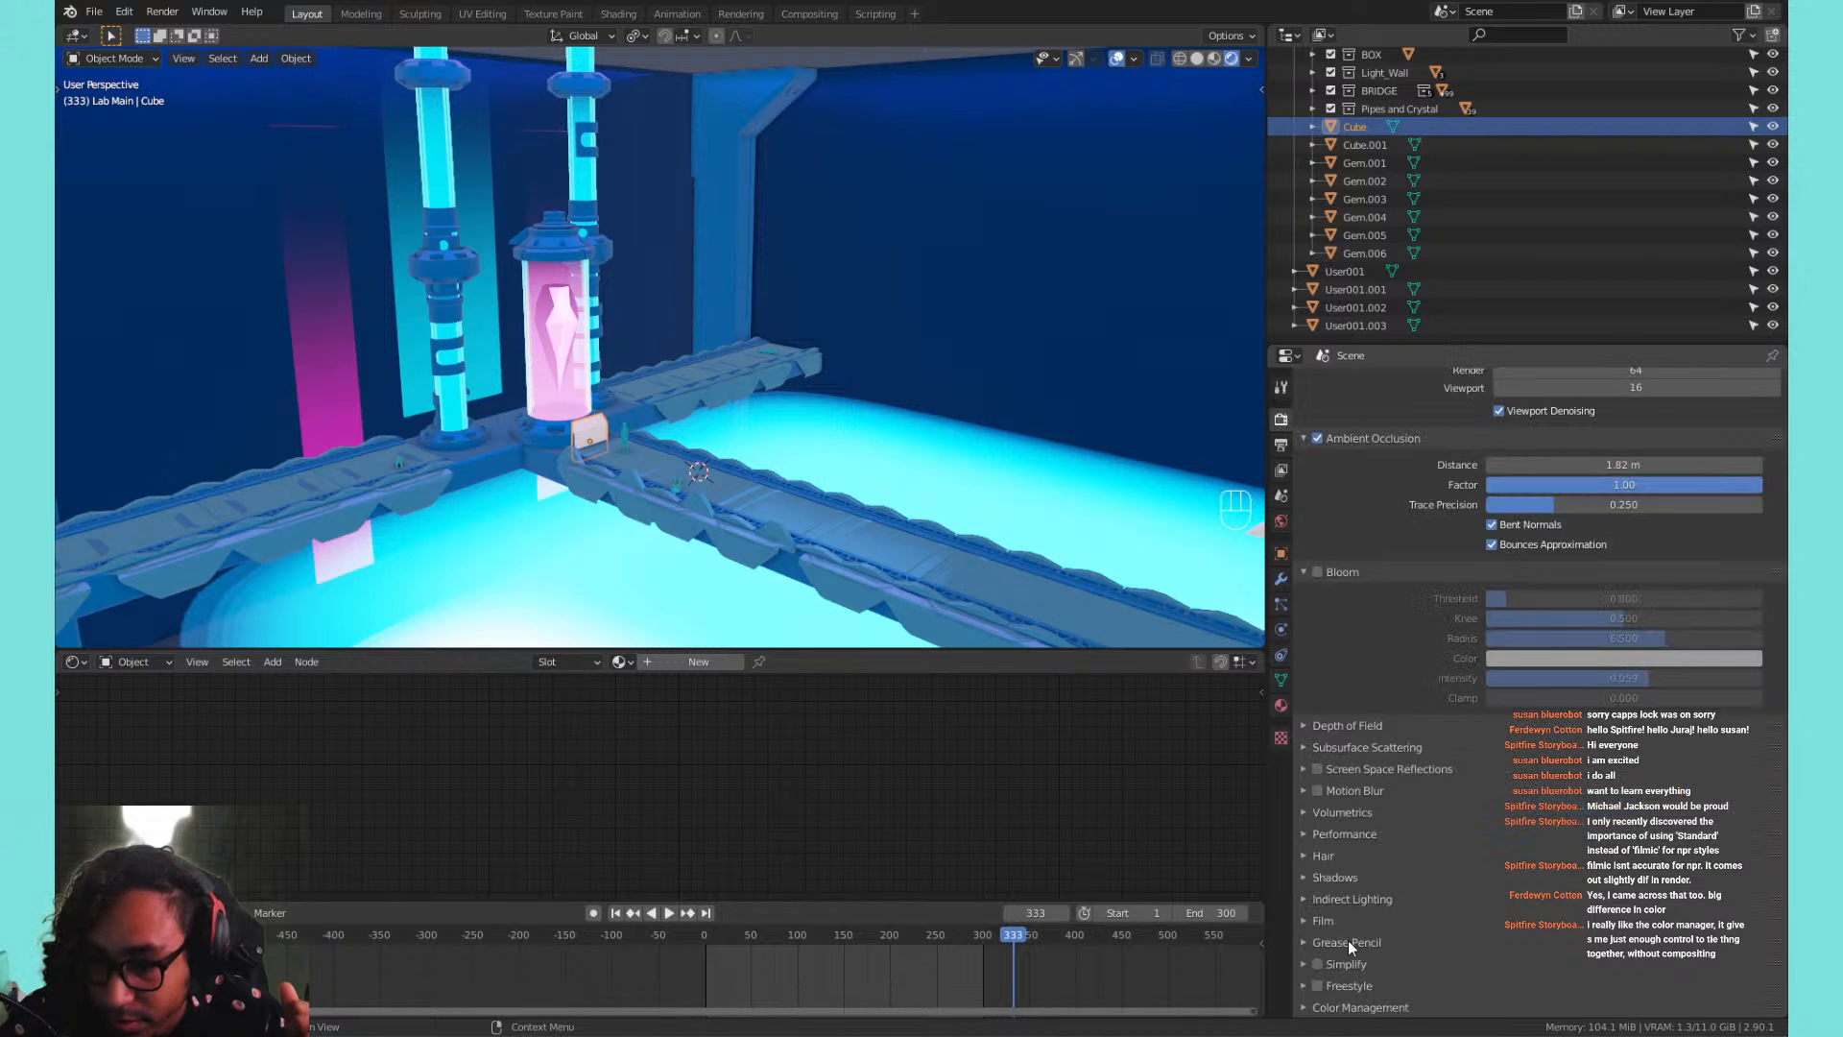
pyautogui.click(1282, 444)
pyautogui.click(1392, 680)
pyautogui.click(1384, 713)
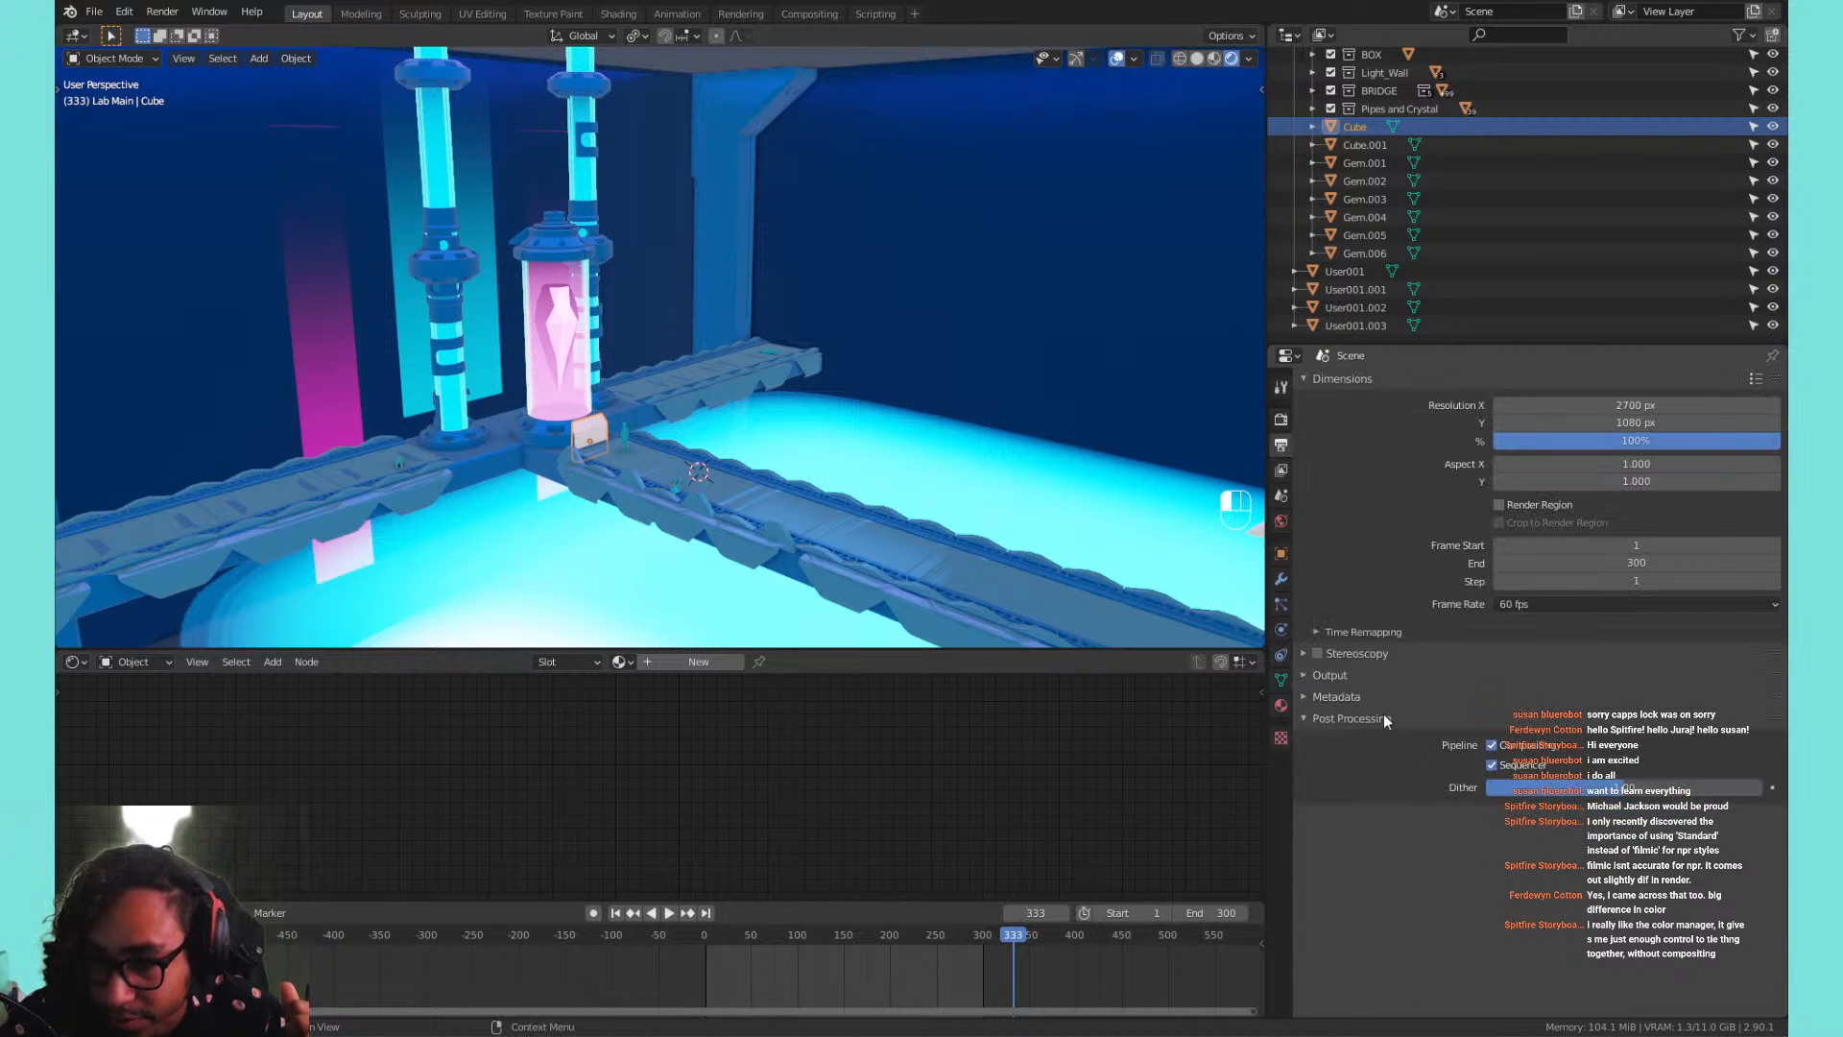
pyautogui.click(1384, 712)
pyautogui.click(1374, 675)
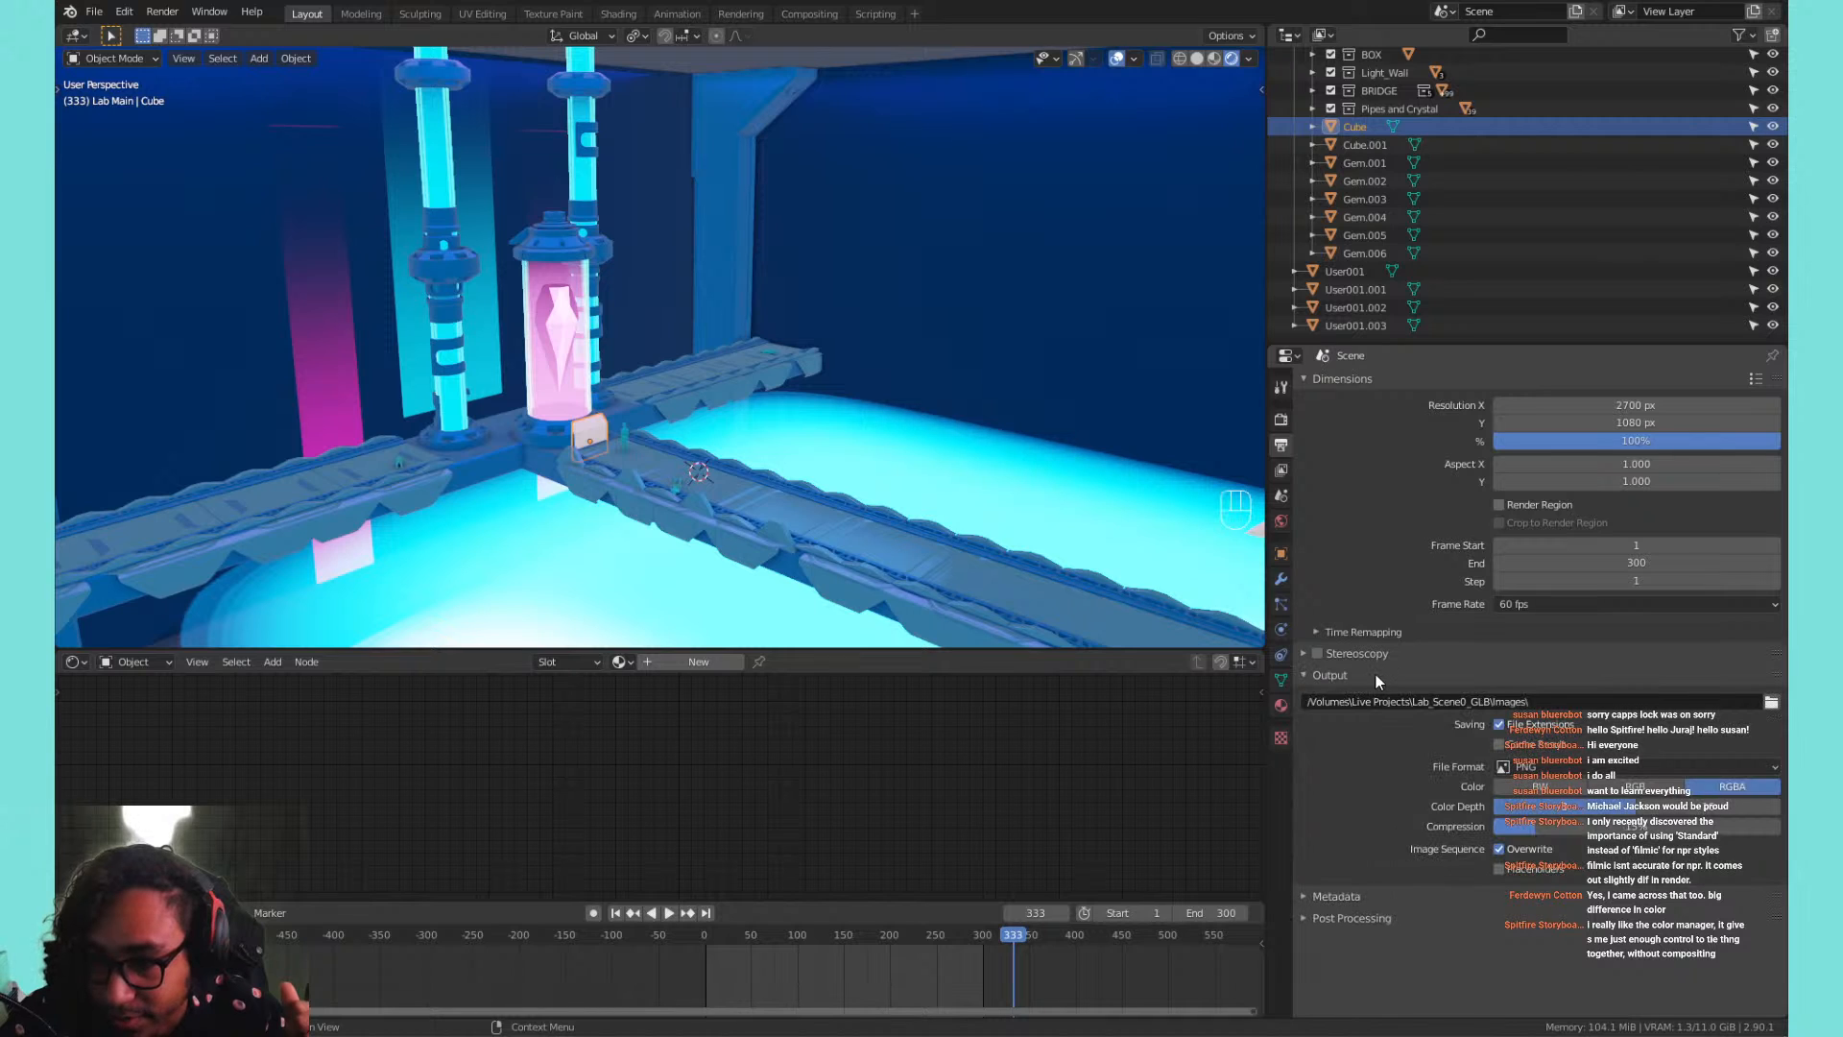
pyautogui.click(1374, 674)
pyautogui.click(1326, 378)
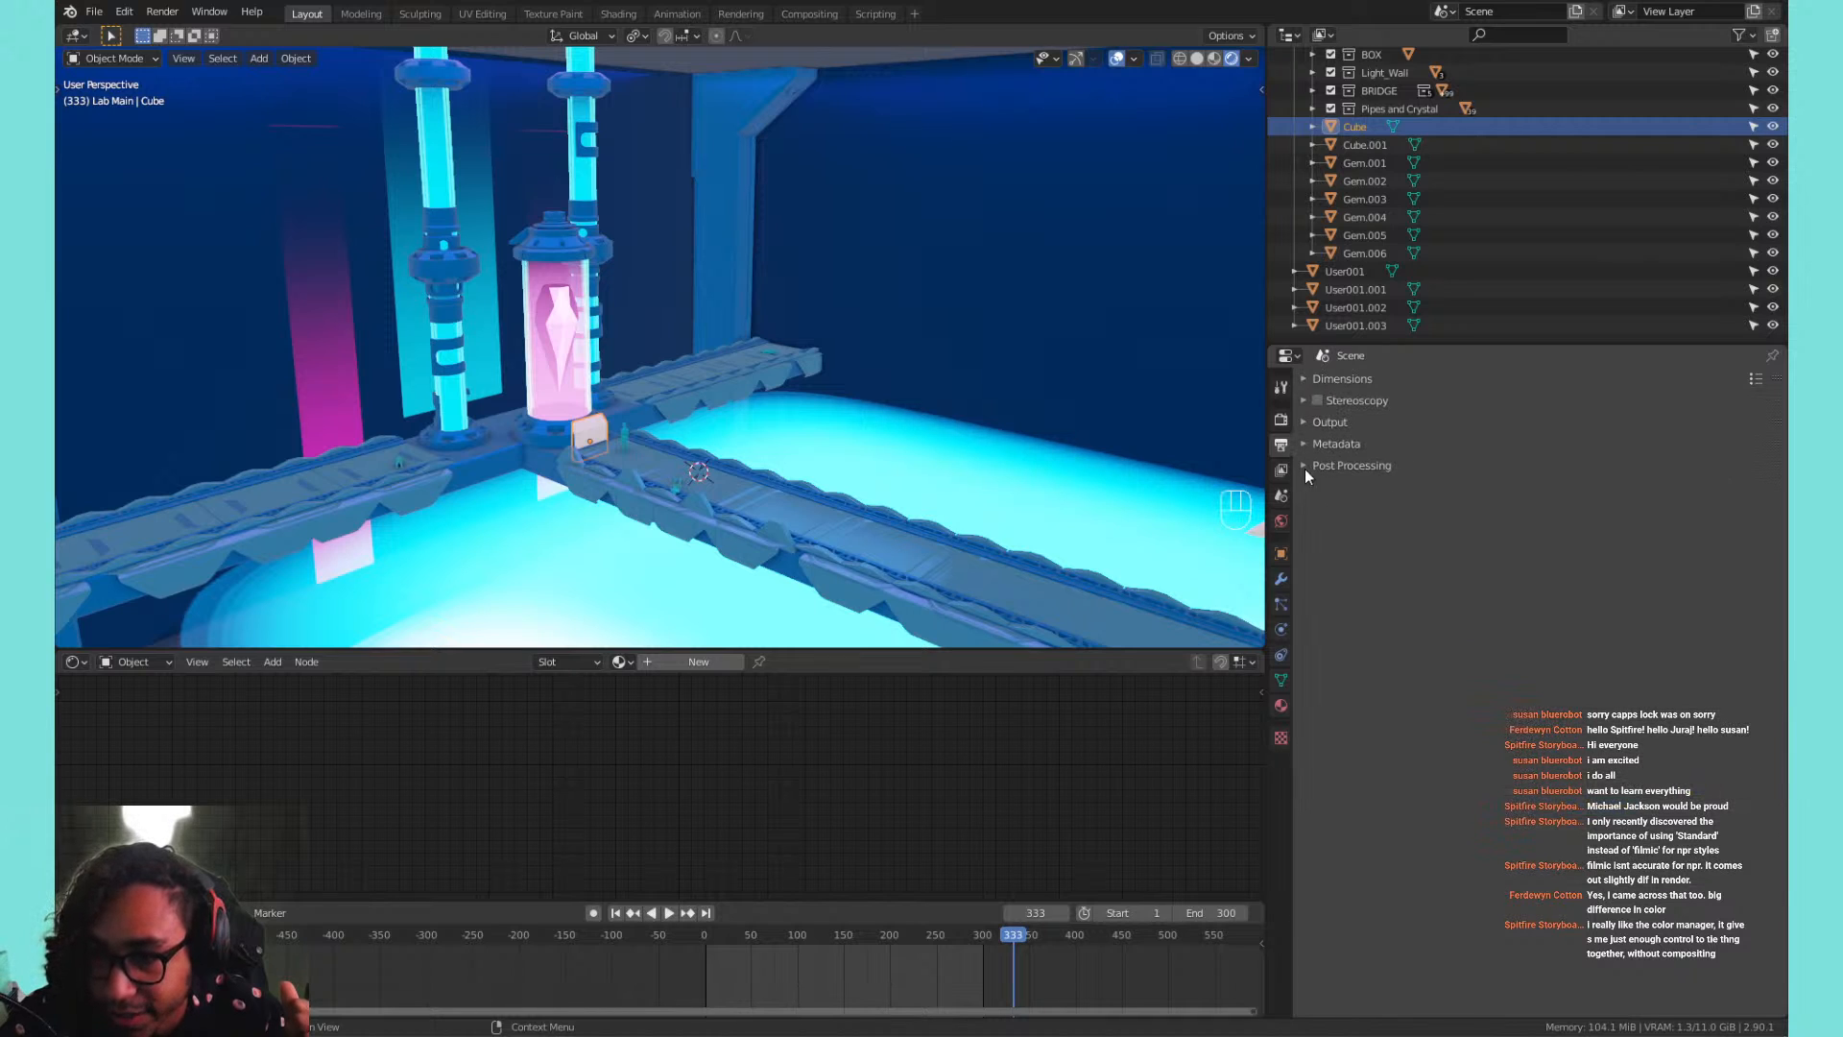
pyautogui.click(1281, 470)
pyautogui.click(1282, 495)
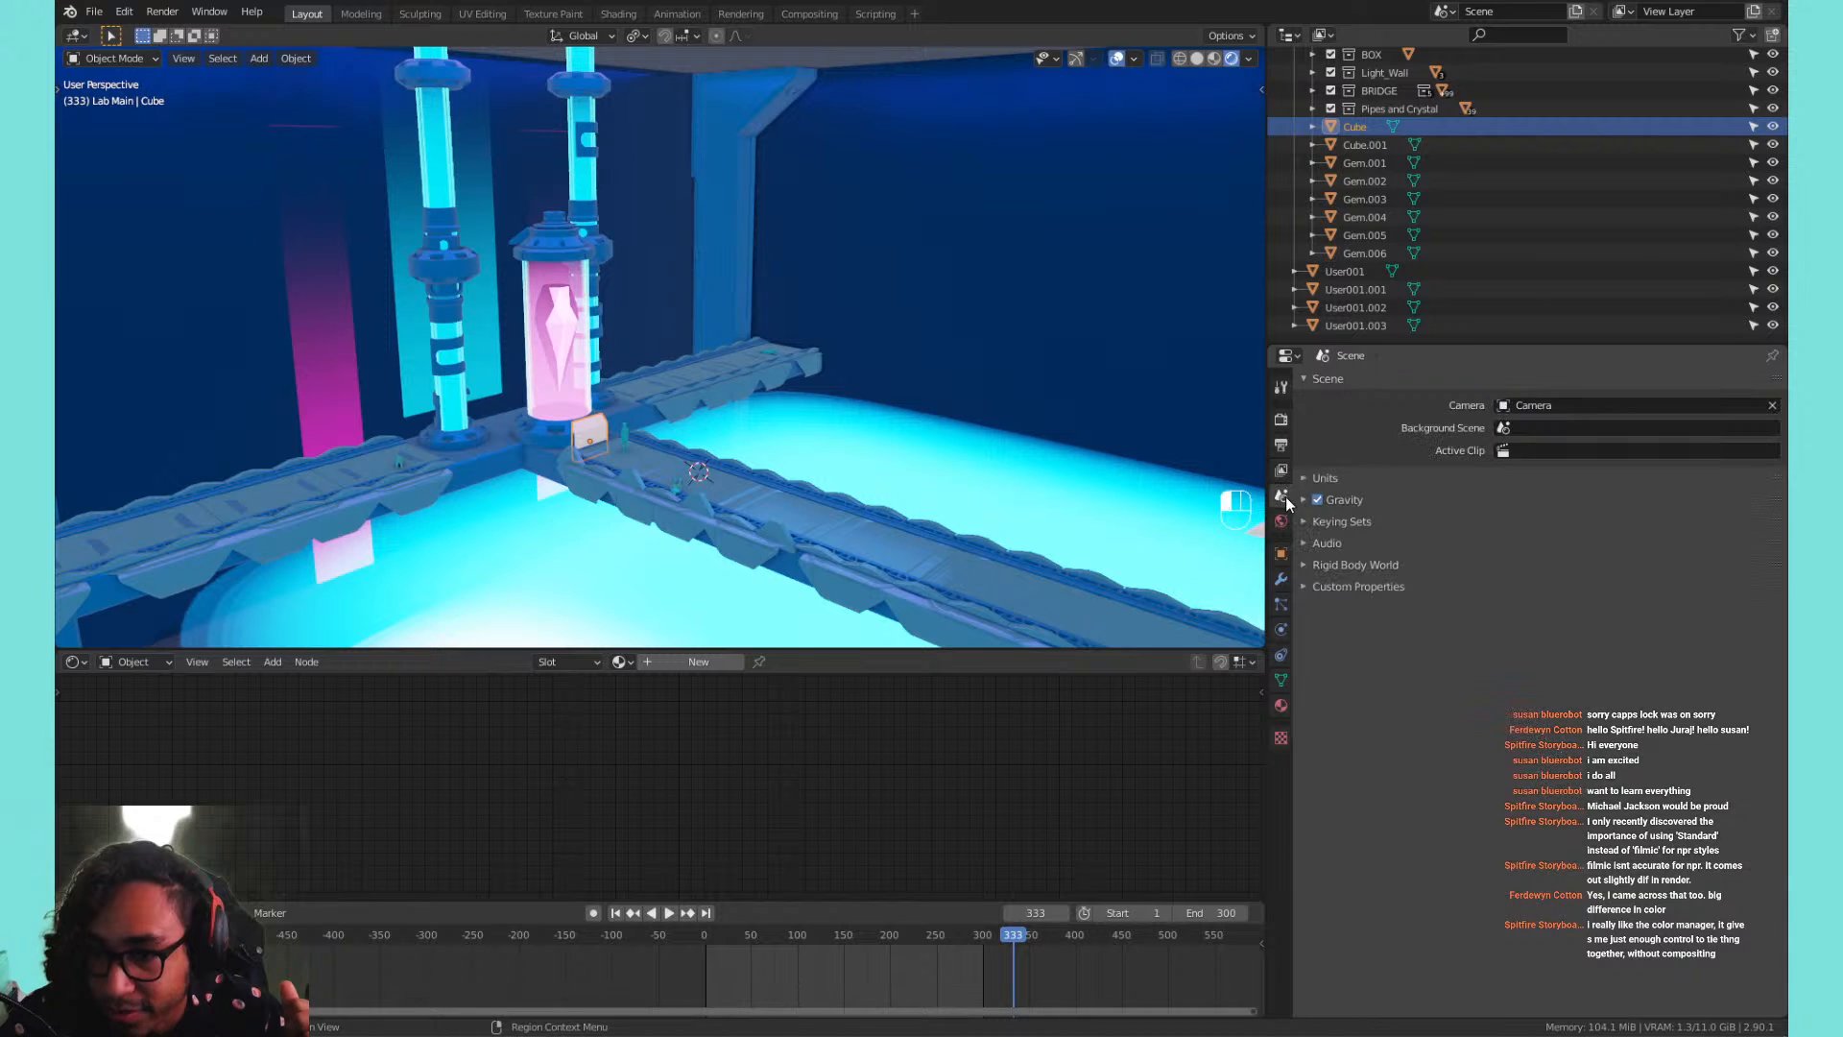
# Collapse the Sampling, Ambient Occlusion and Bloom render settings and check the Color Management options.
pyautogui.click(1281, 420)
pyautogui.click(1414, 438)
pyautogui.click(1401, 415)
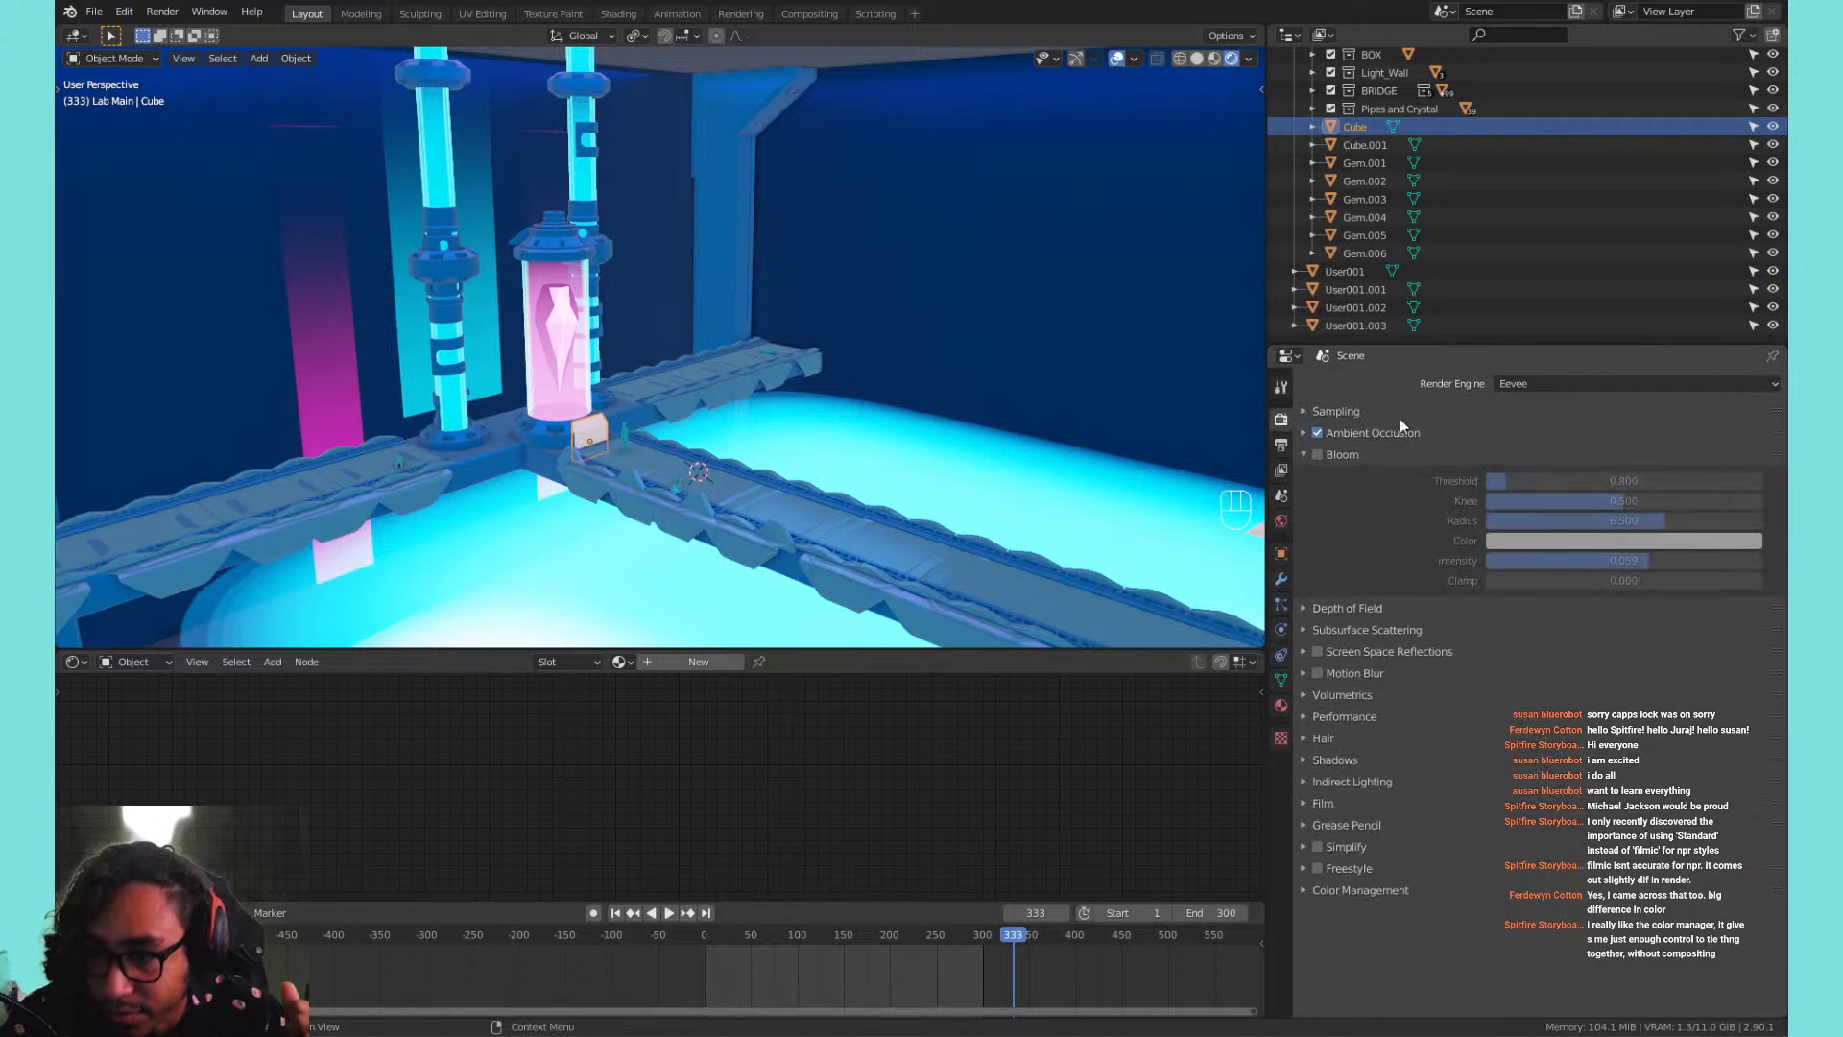
pyautogui.click(1409, 449)
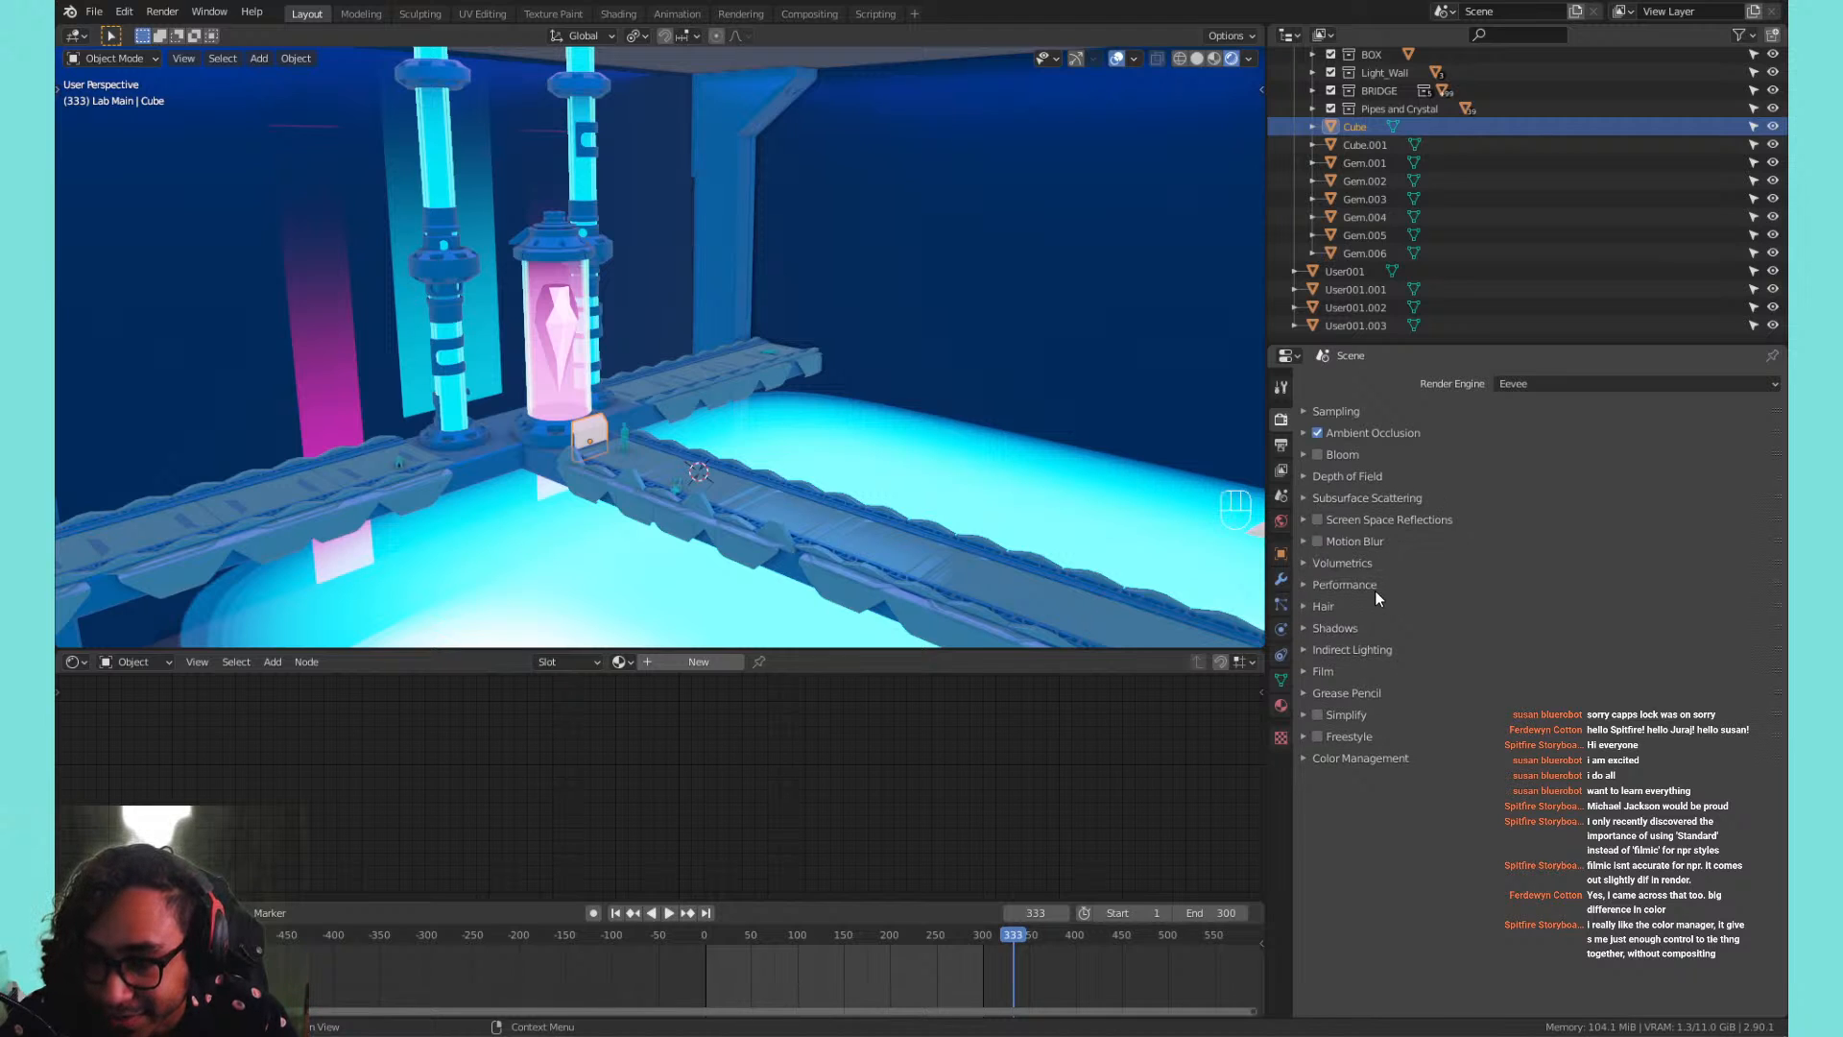
pyautogui.click(1380, 755)
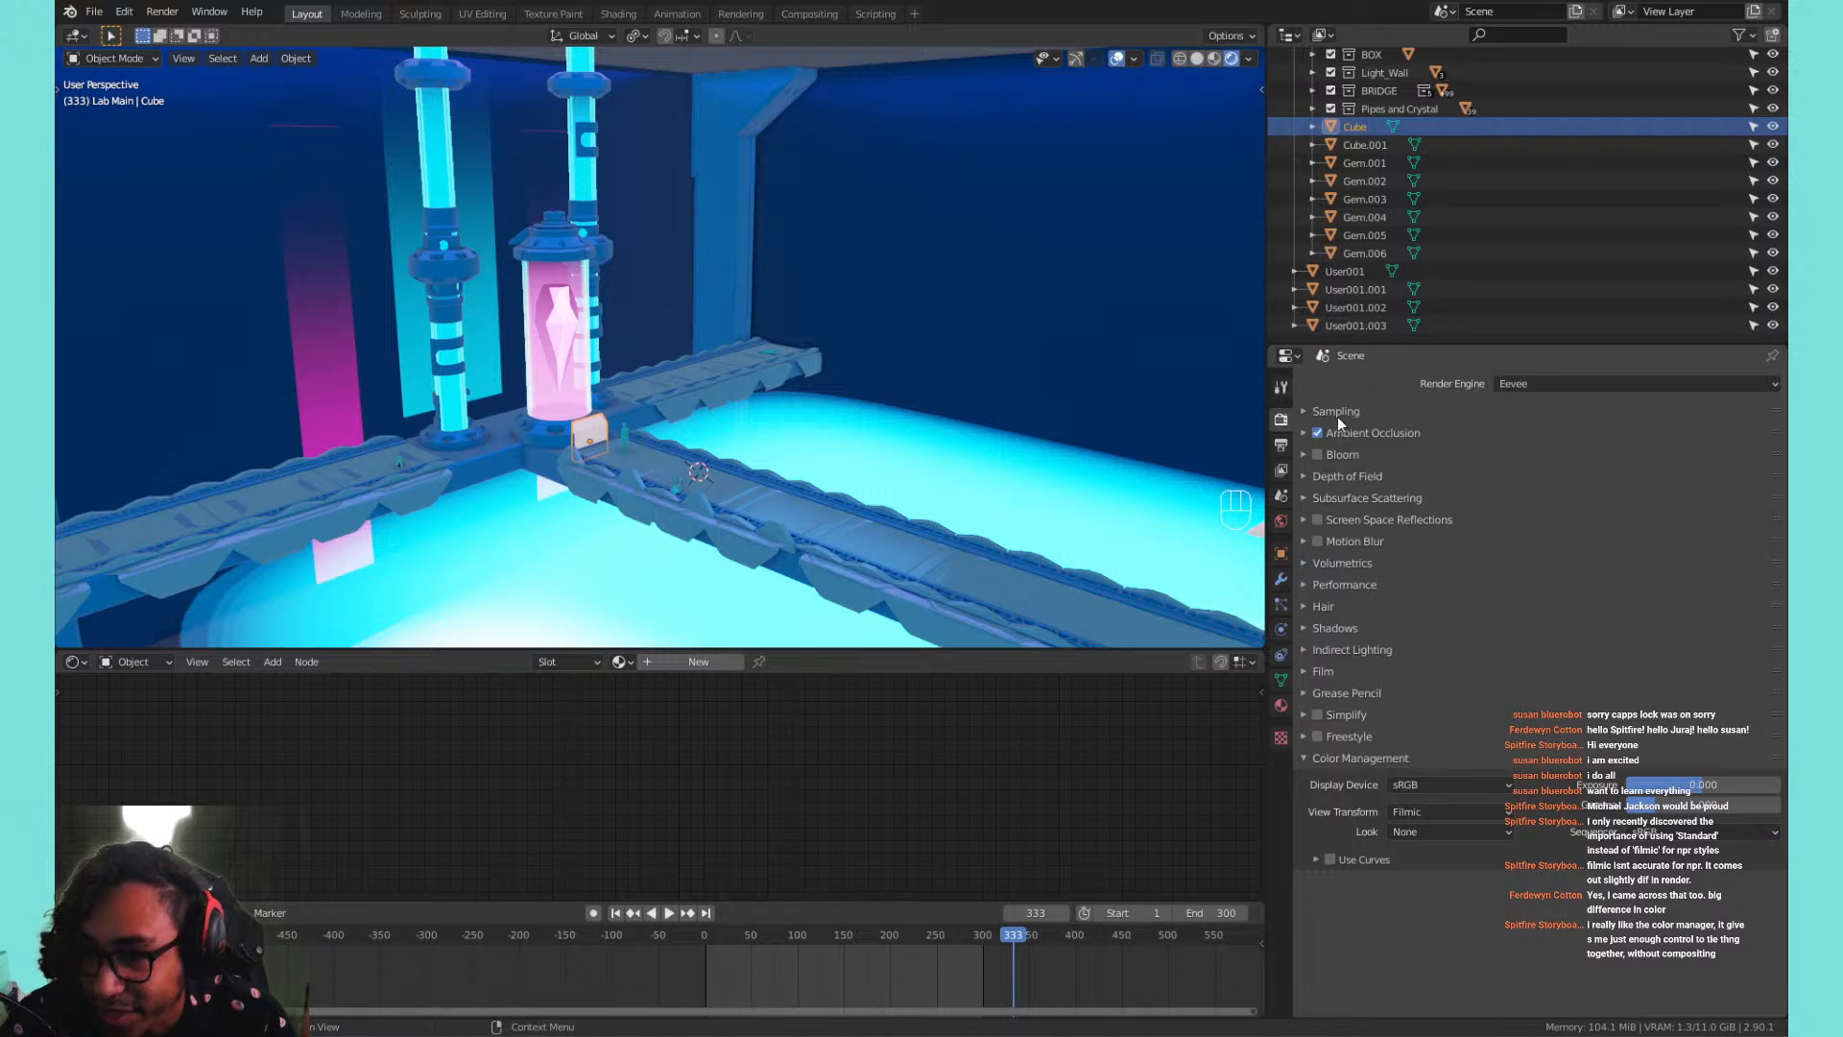
pyautogui.click(1305, 763)
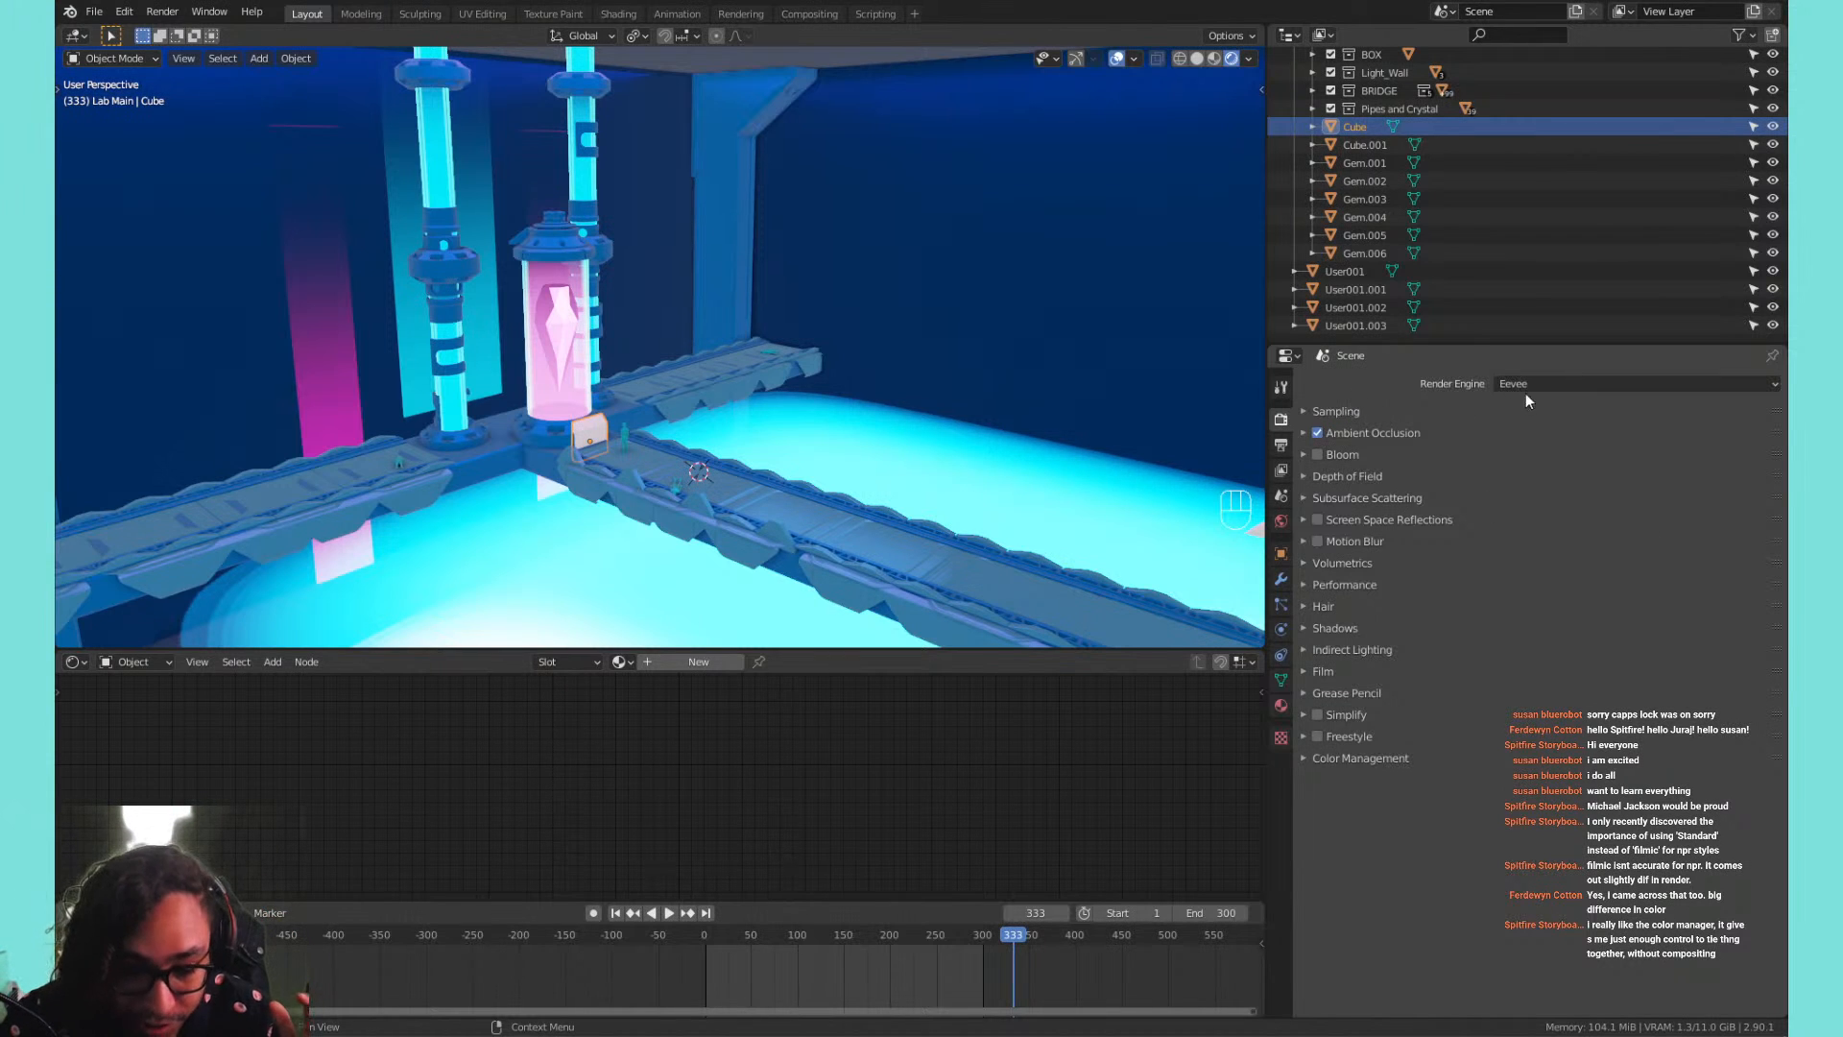
# Reorder the first render settings sections as Bloom, Depth of Field, Sampling, Ambient Occlusion and Color Management.
pyautogui.moveTo(1772, 756); pyautogui.dragTo(1705, 414)
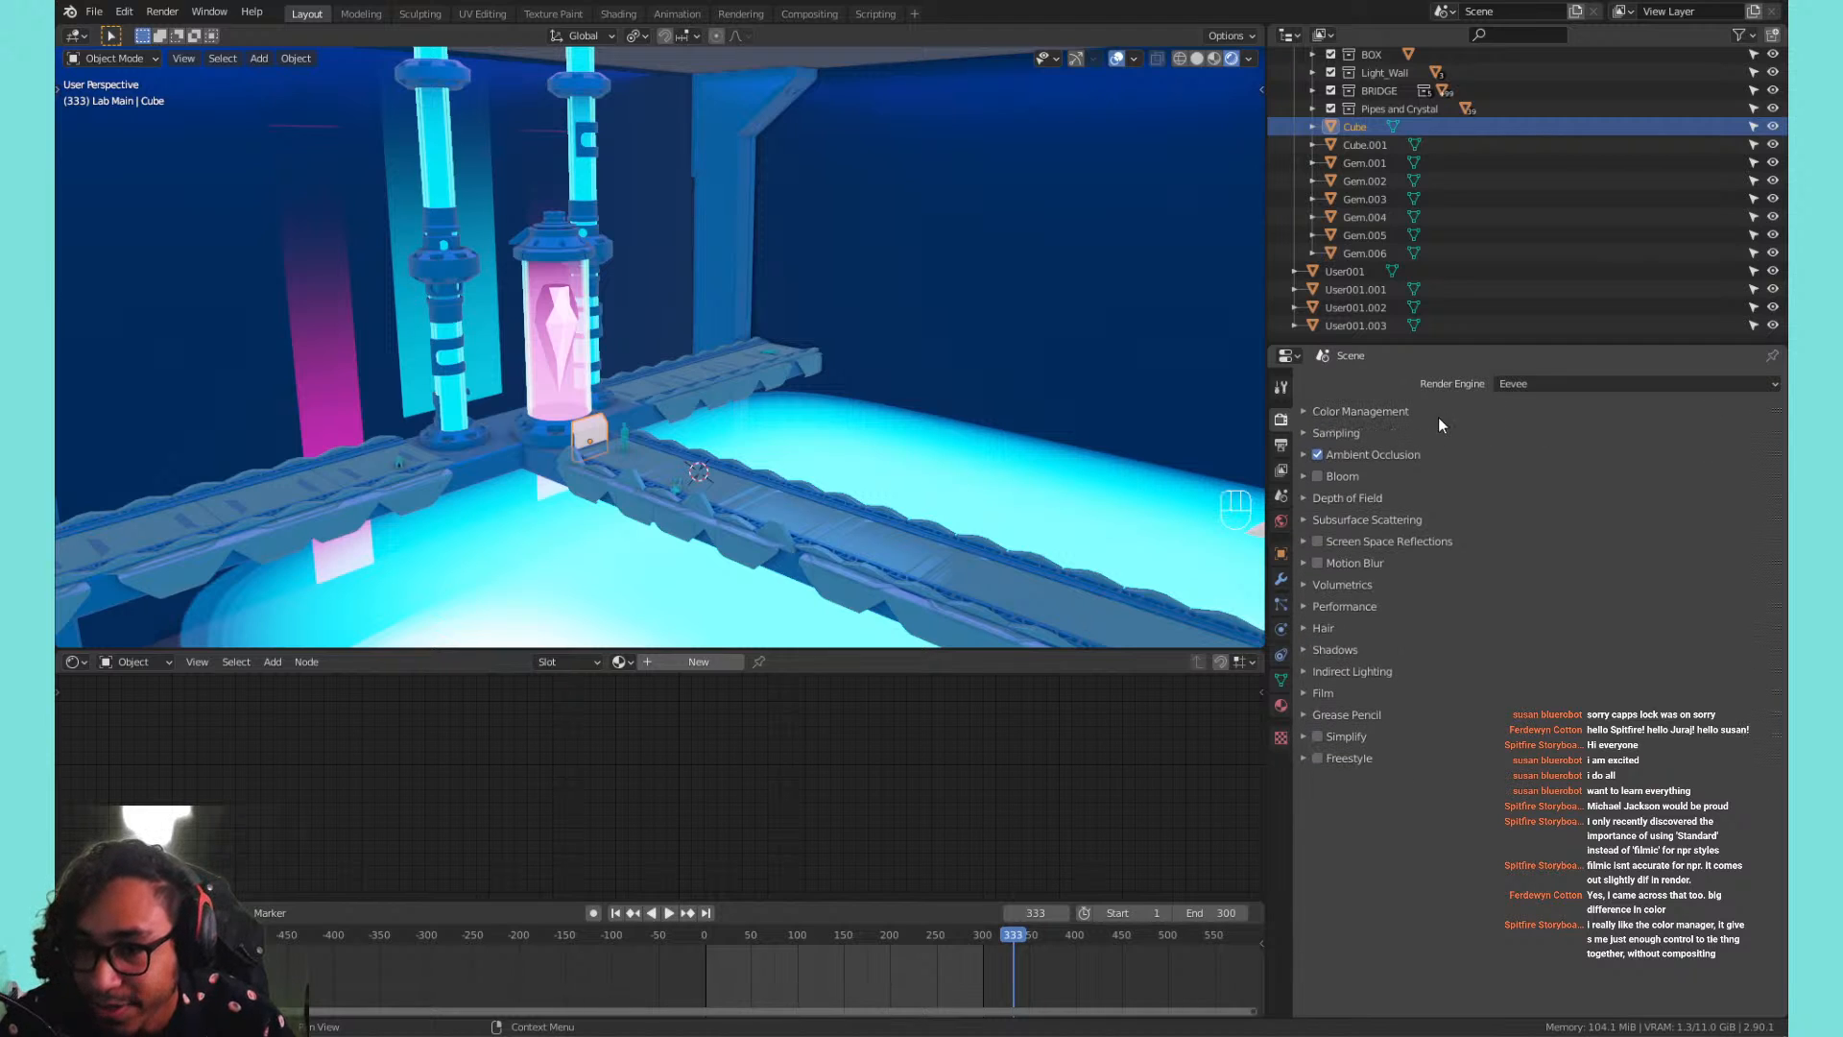
pyautogui.click(1298, 430)
pyautogui.click(1298, 431)
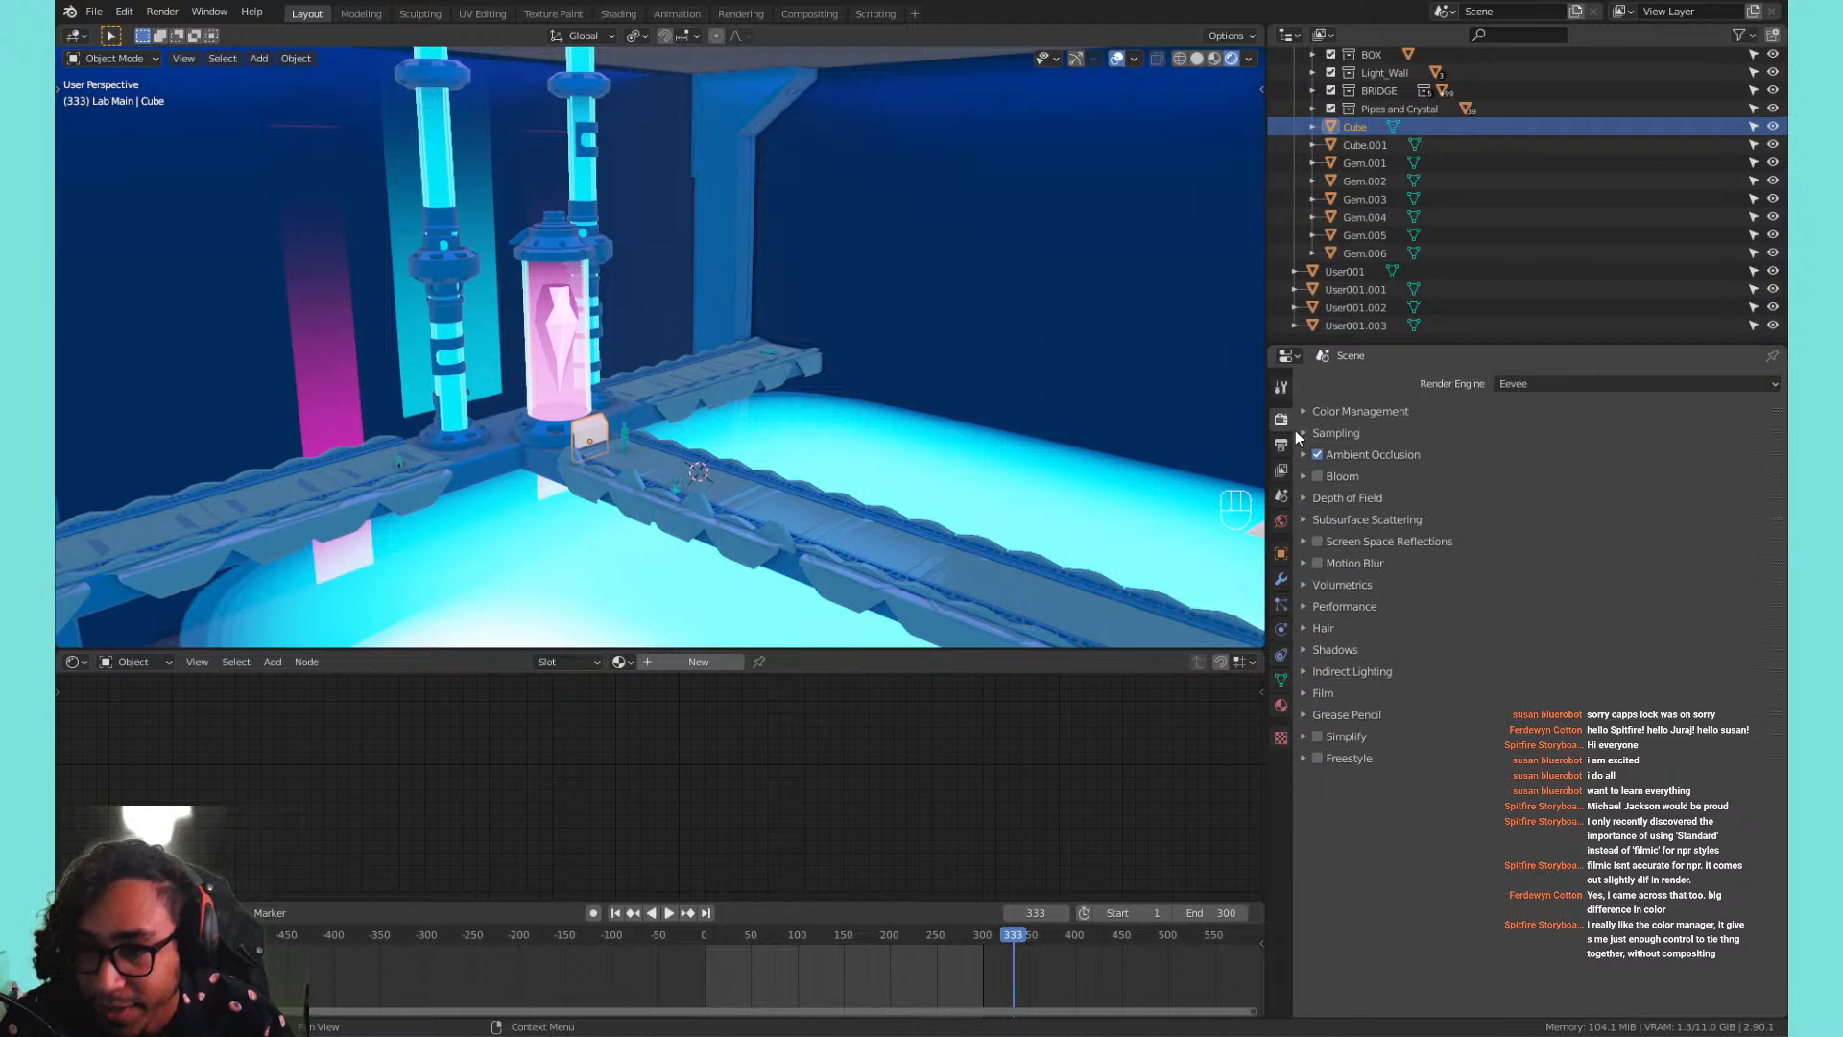
pyautogui.click(1302, 407)
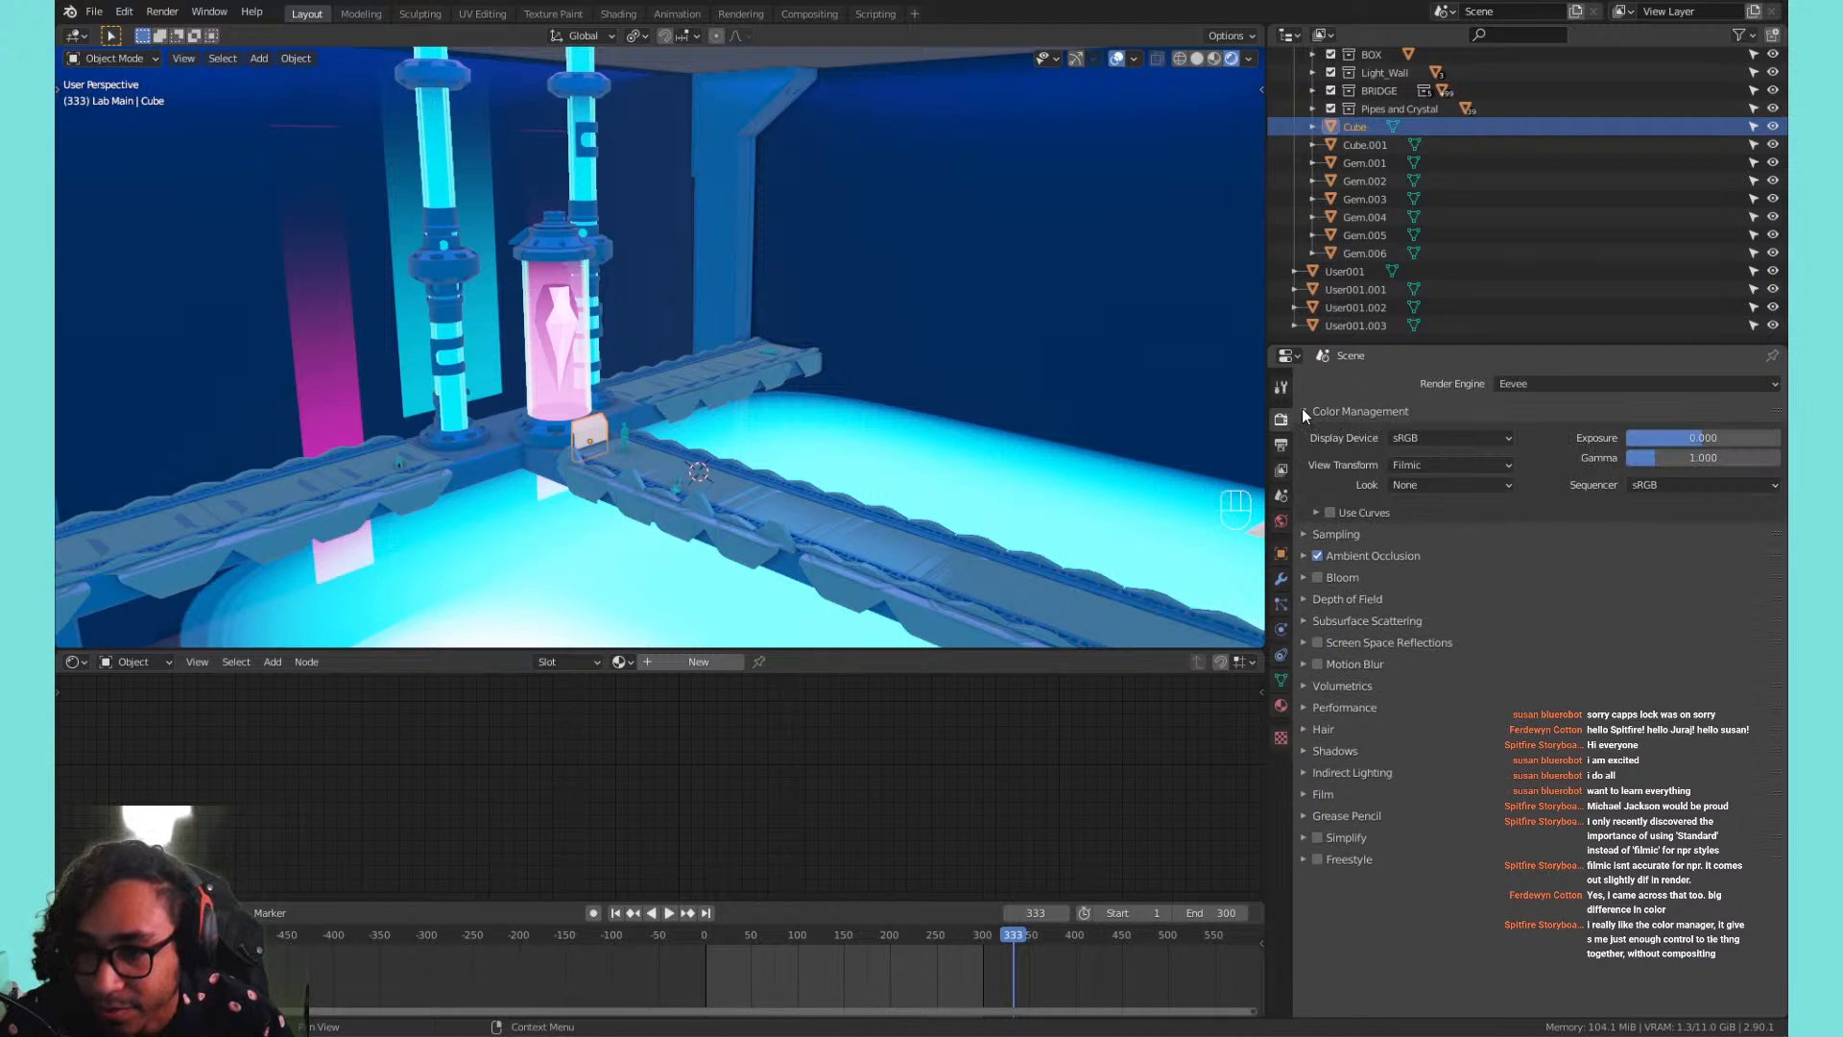
pyautogui.click(1301, 407)
pyautogui.moveTo(1781, 407)
pyautogui.mouseDown()
pyautogui.moveTo(1778, 454)
pyautogui.moveTo(1782, 403)
pyautogui.mouseUp()
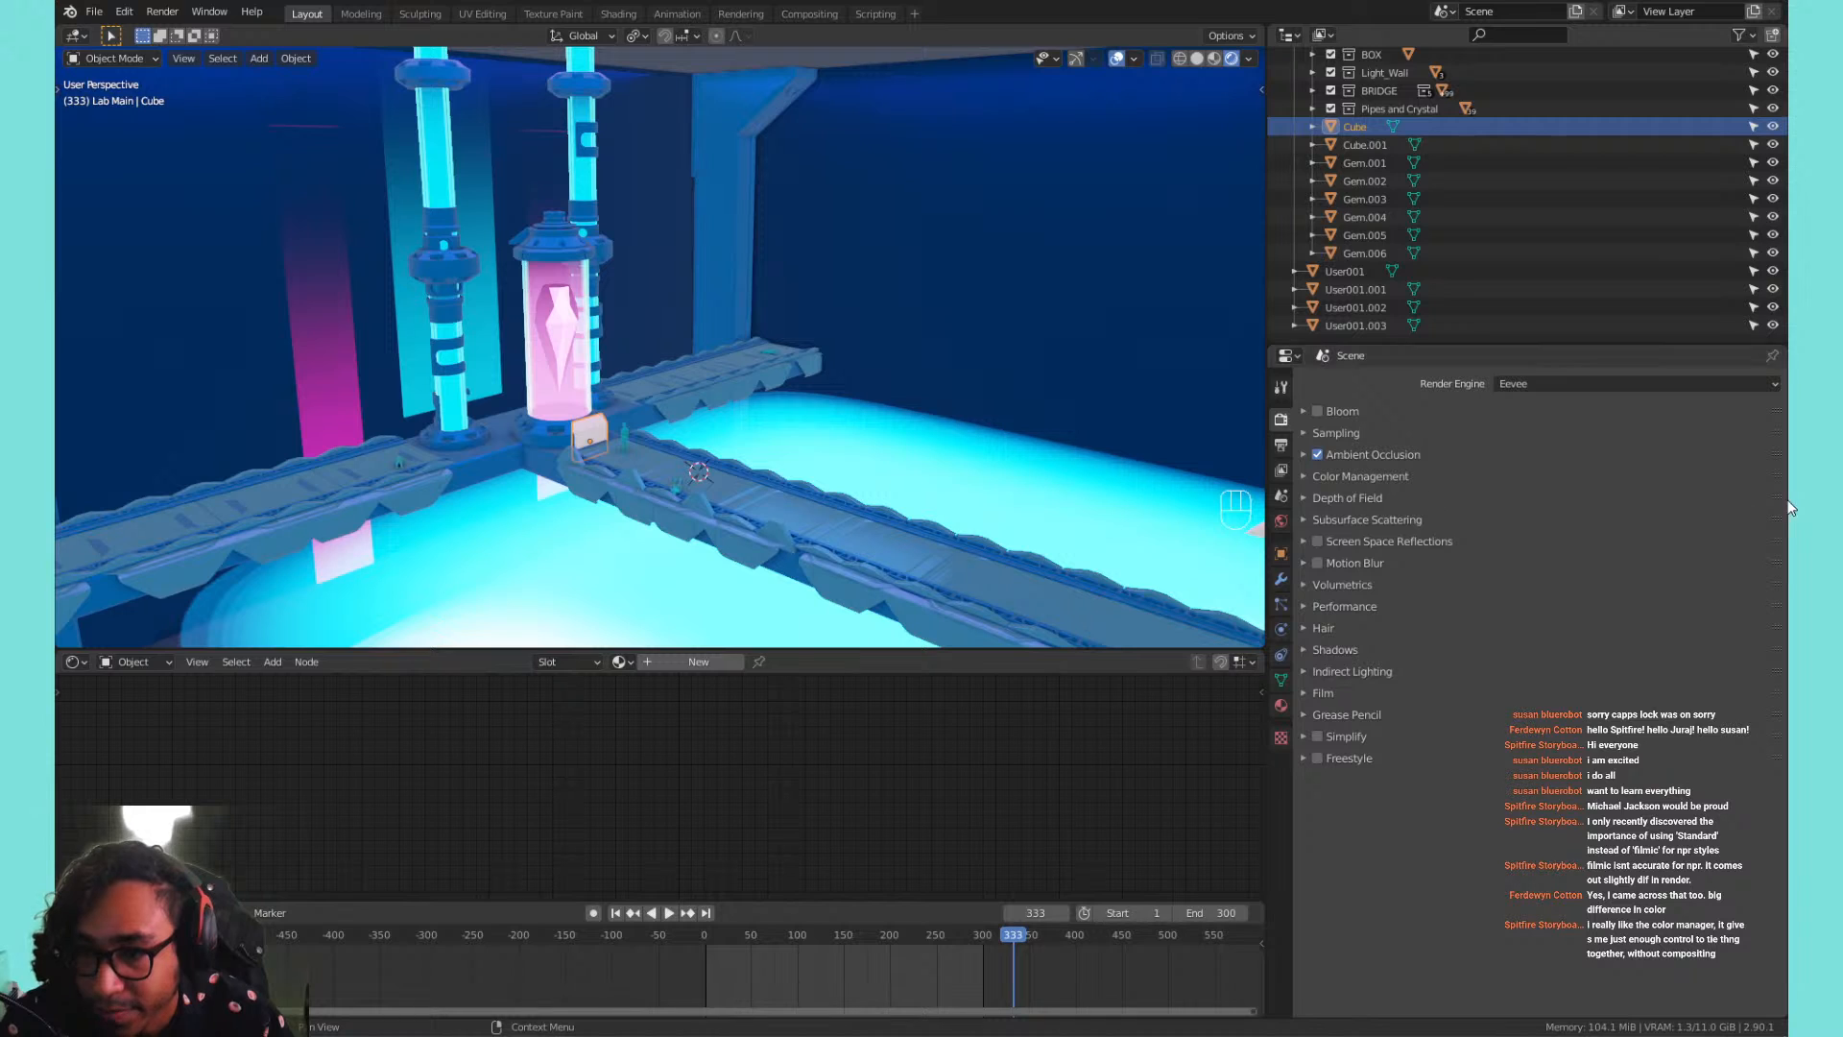
pyautogui.moveTo(1778, 497); pyautogui.dragTo(1776, 432)
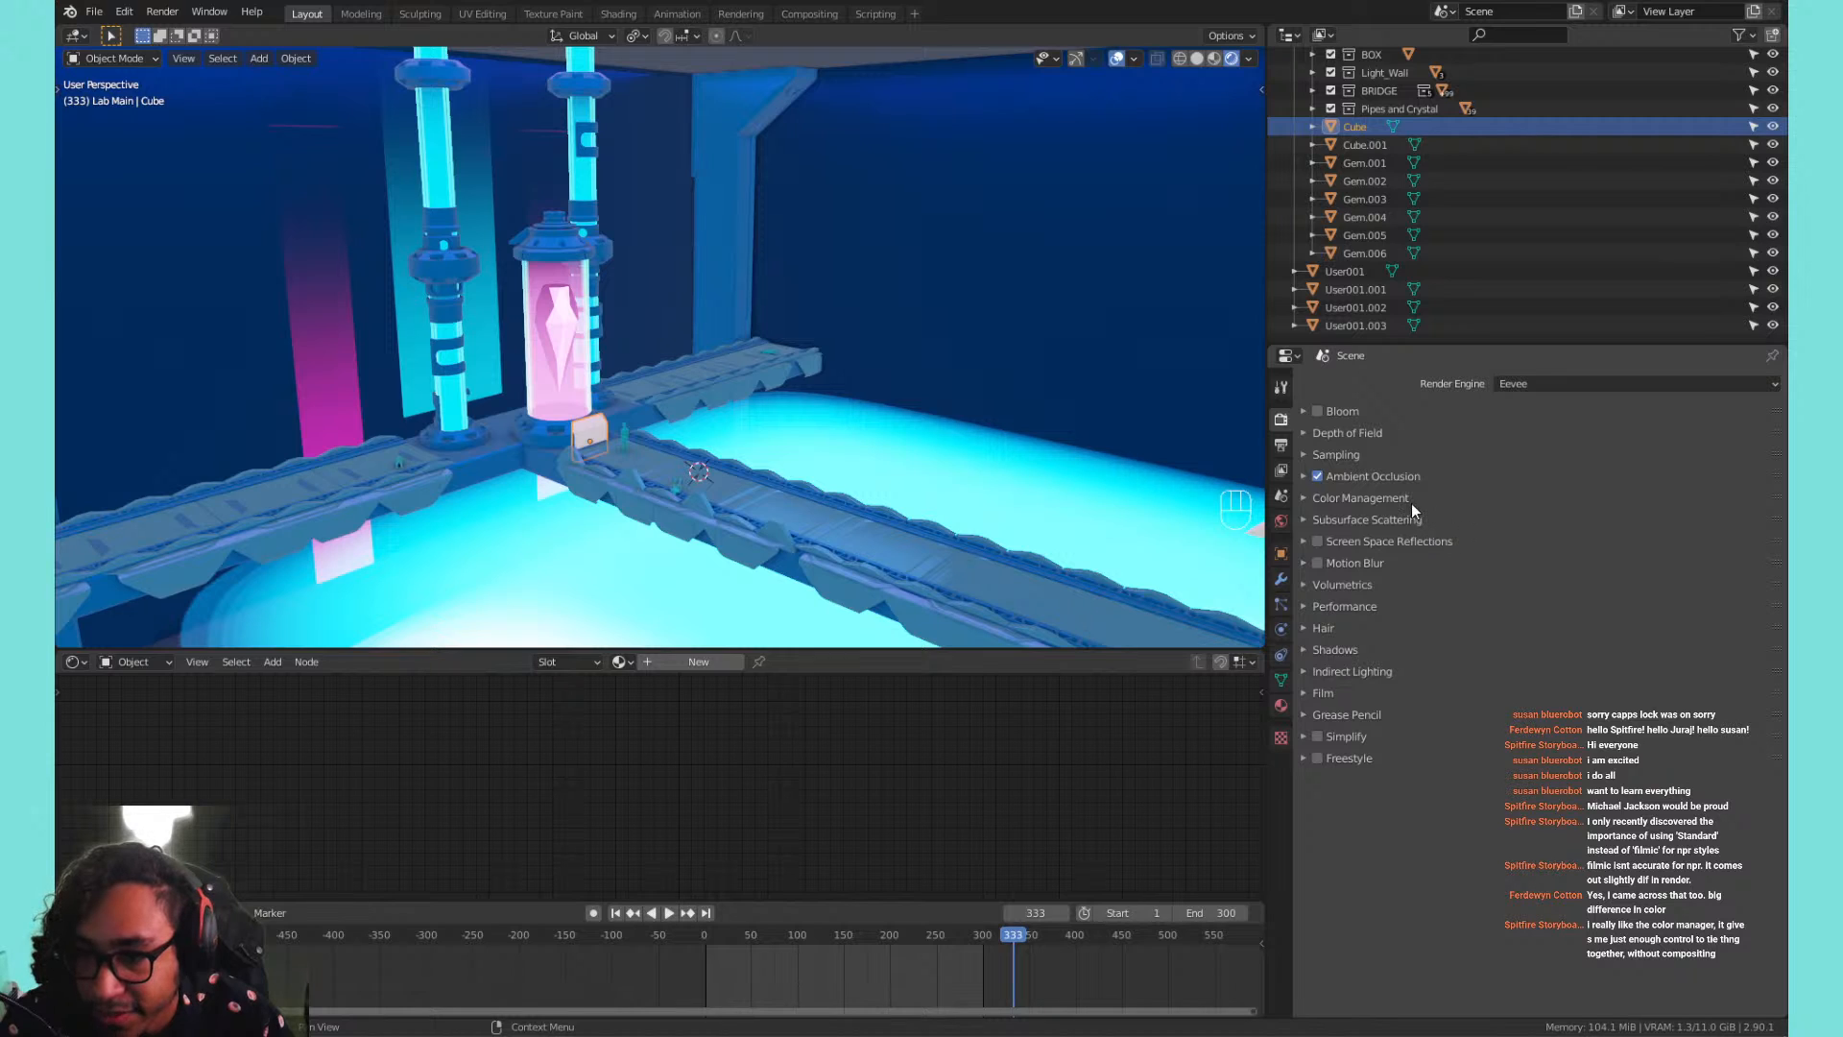
# Enable High Quality Normals in the Performance render settings.
pyautogui.click(1392, 601)
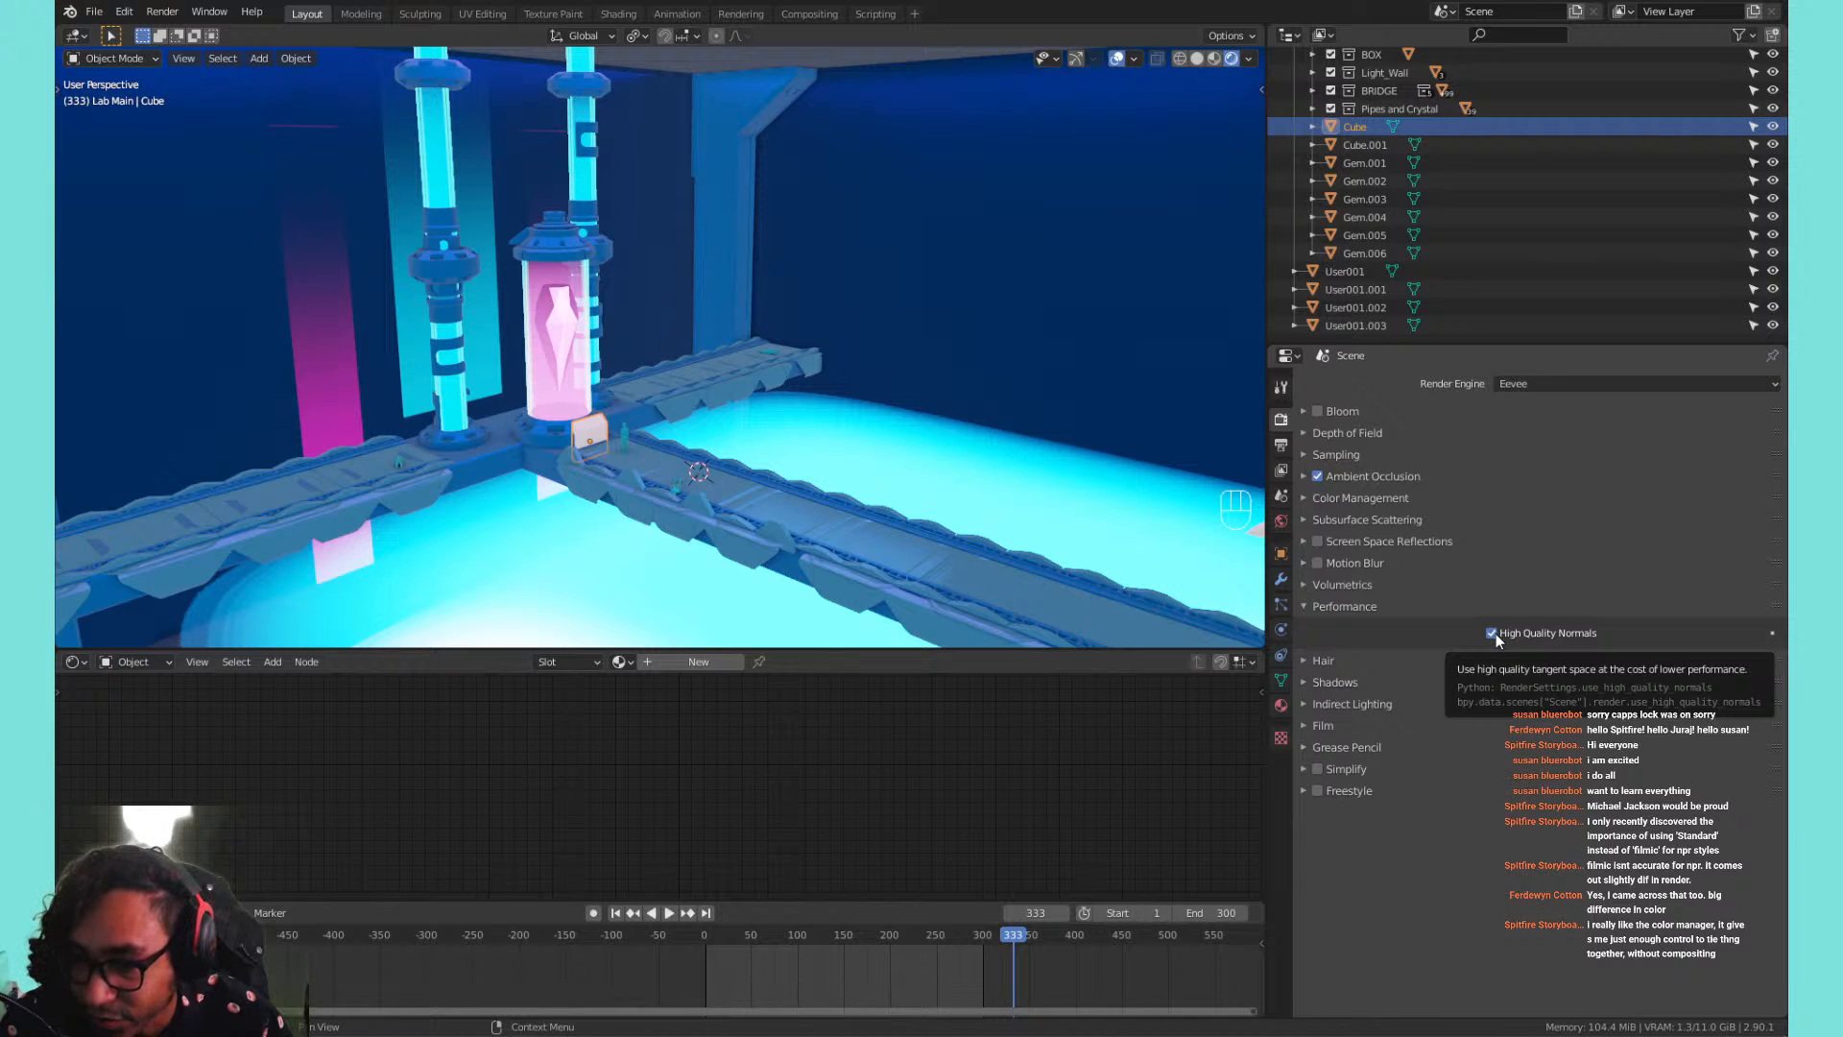
pyautogui.click(1522, 609)
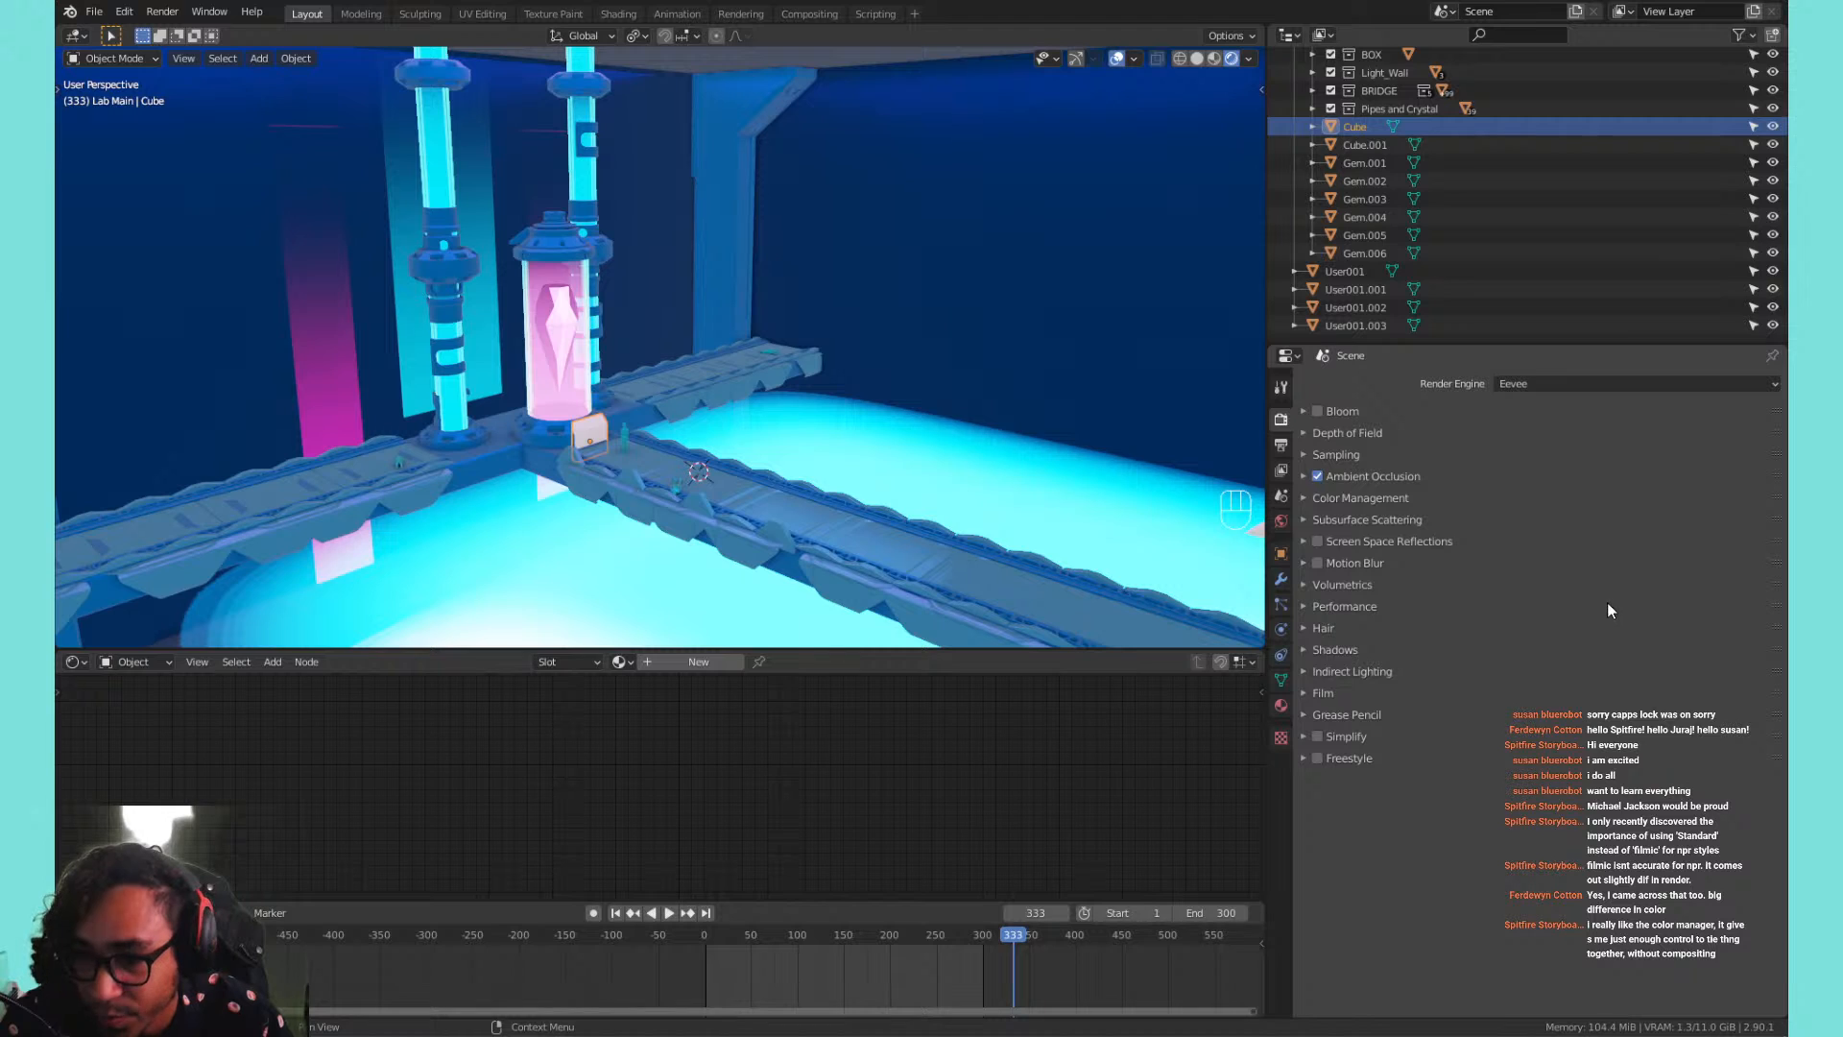
# Set the shadow Cube Size to 1024 px and turn on High Bitdepth for shadows.
pyautogui.click(1455, 645)
pyautogui.click(1457, 643)
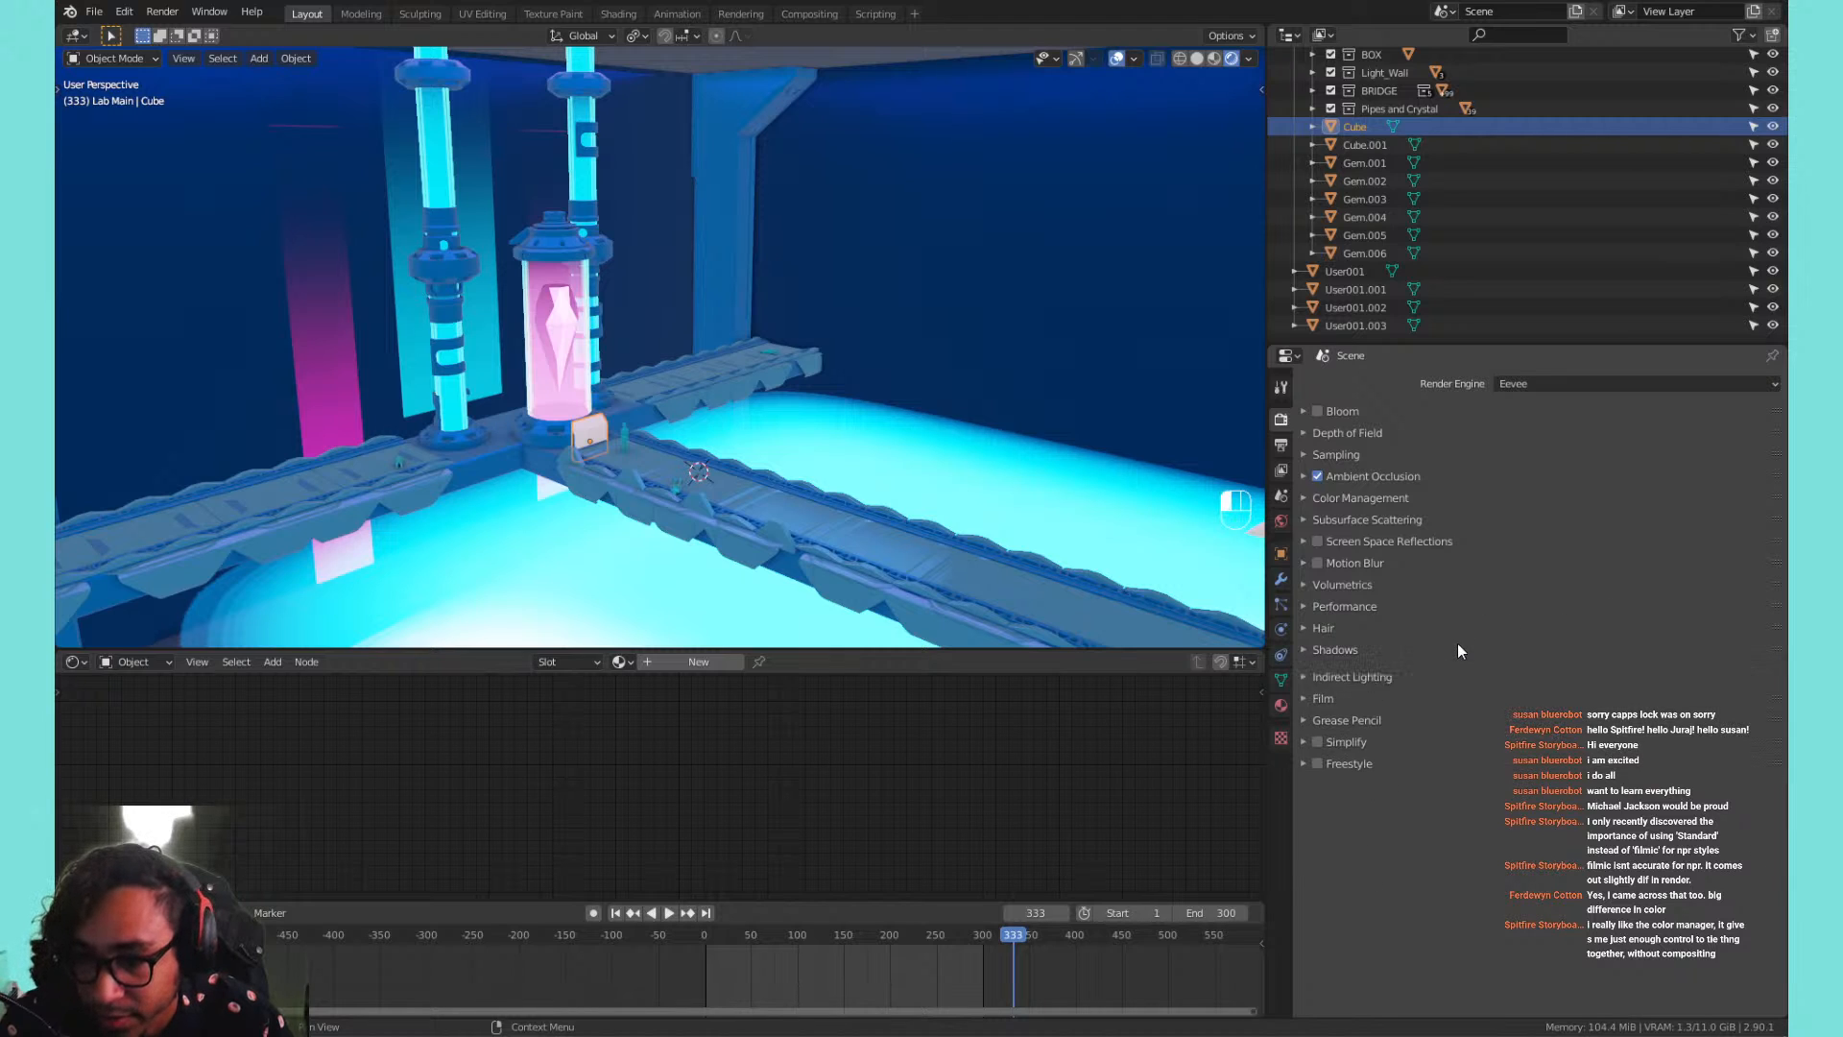
pyautogui.click(1457, 643)
pyautogui.click(1542, 677)
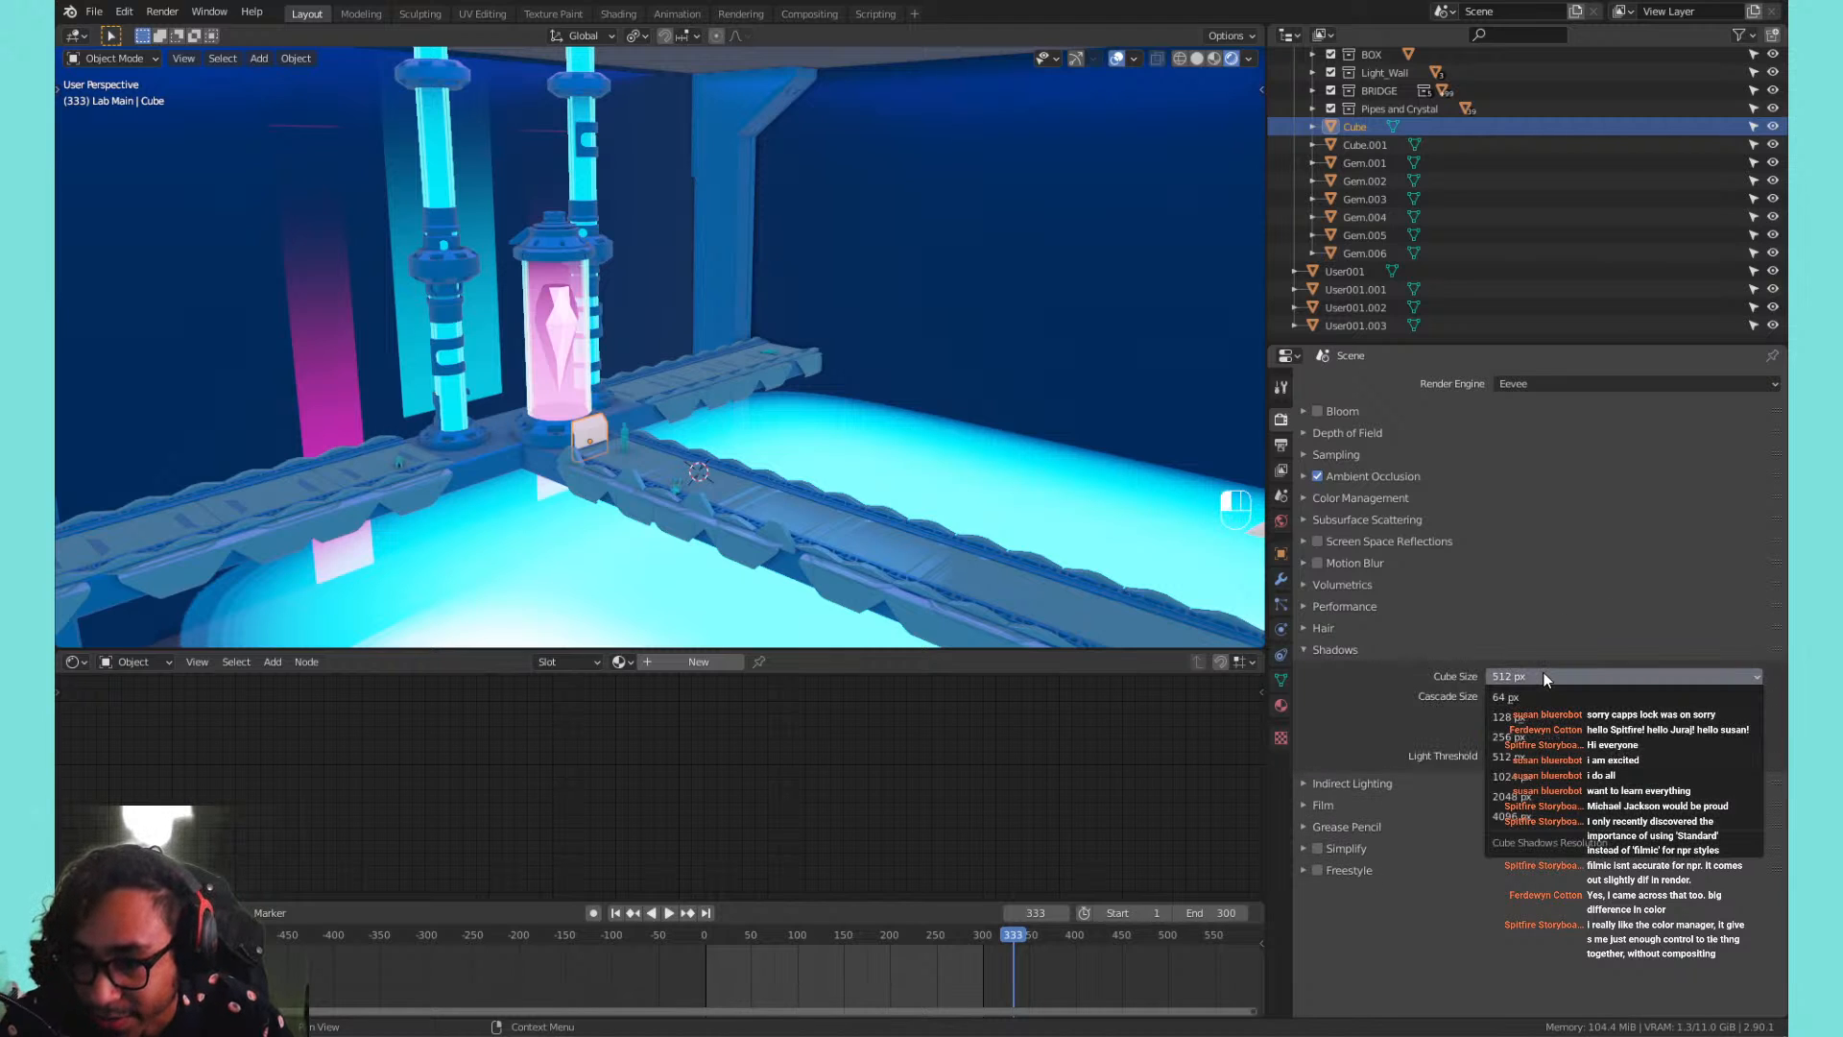
pyautogui.click(1555, 777)
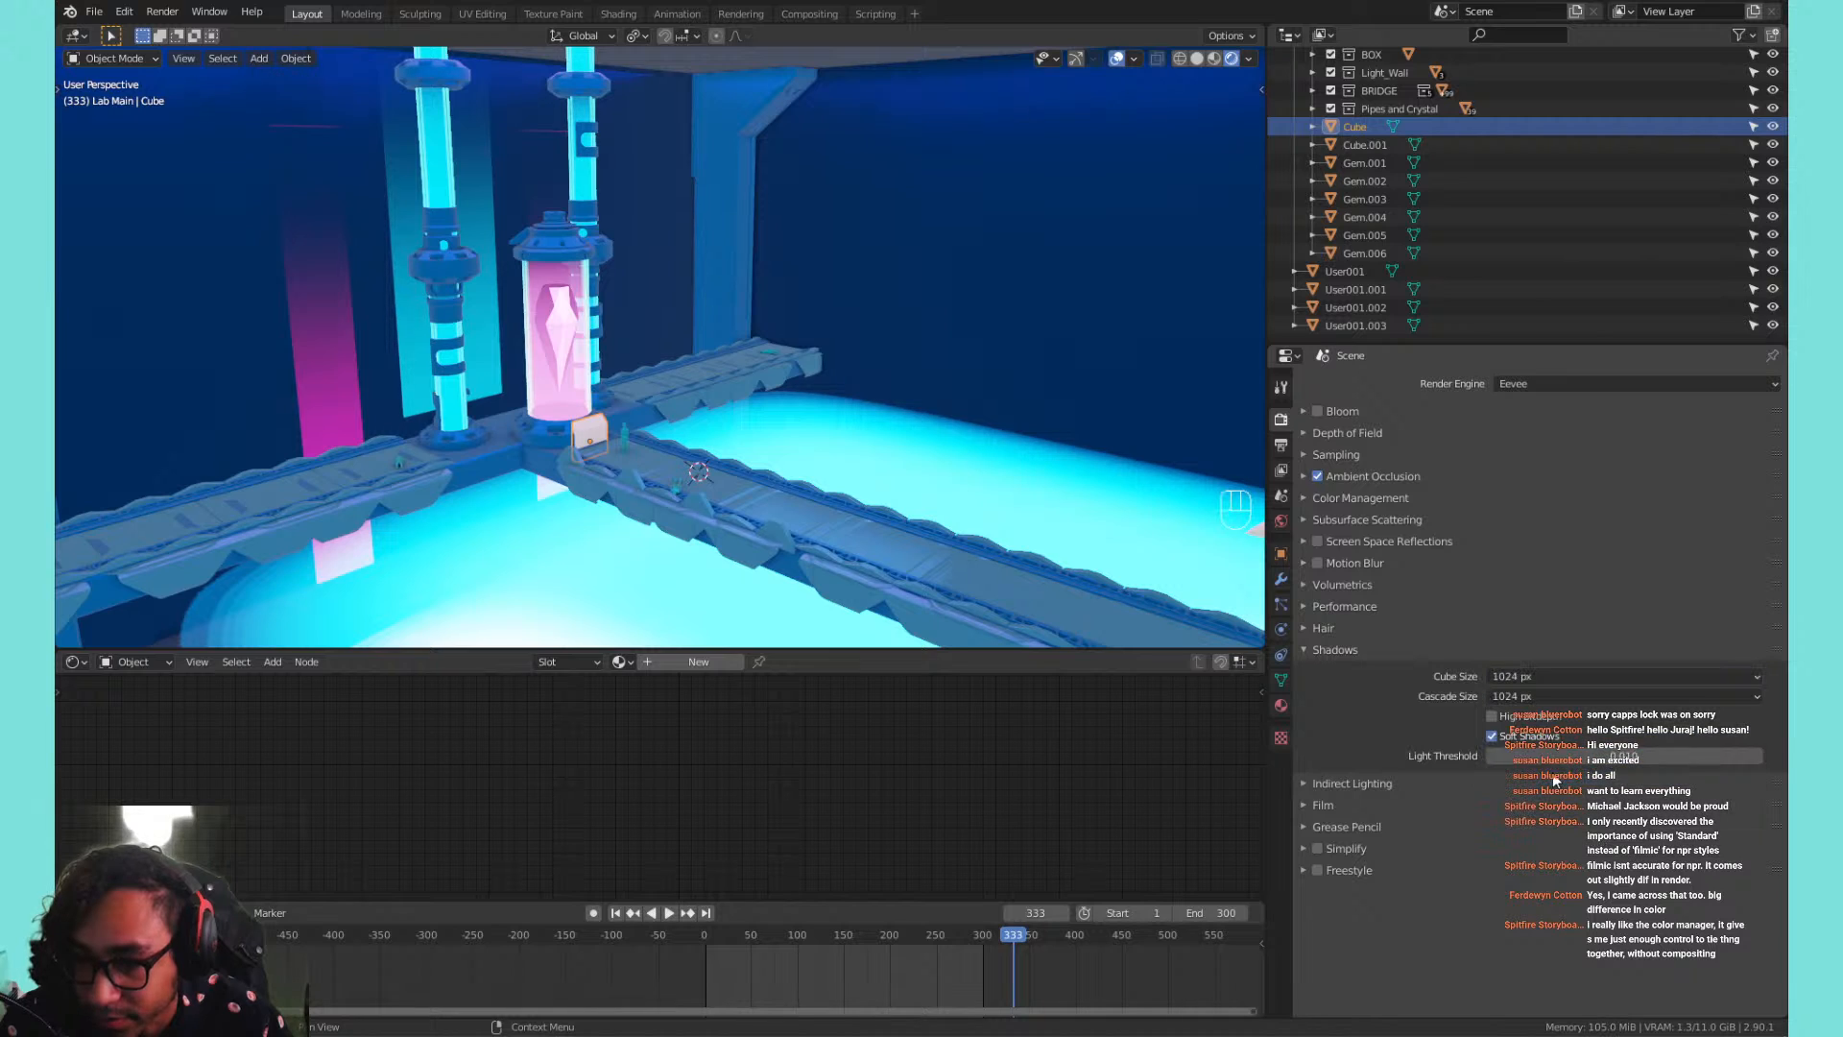
pyautogui.click(1541, 717)
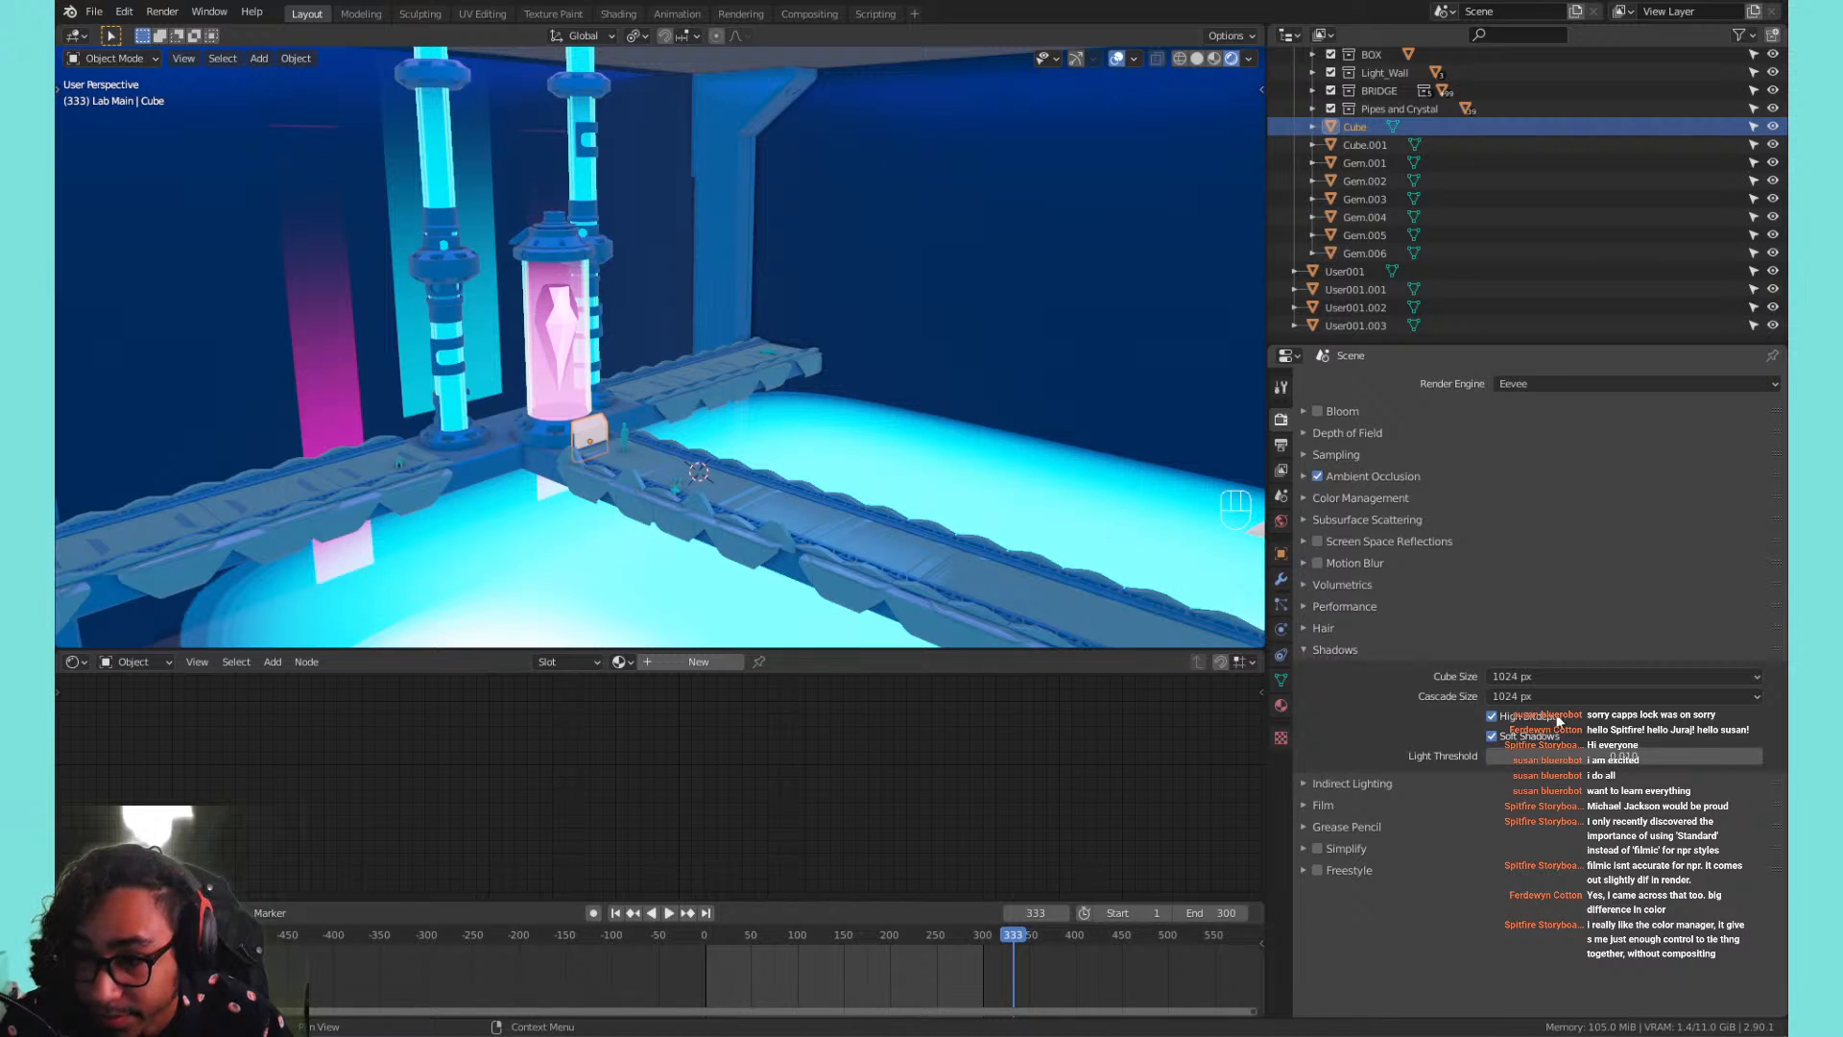
pyautogui.click(1365, 648)
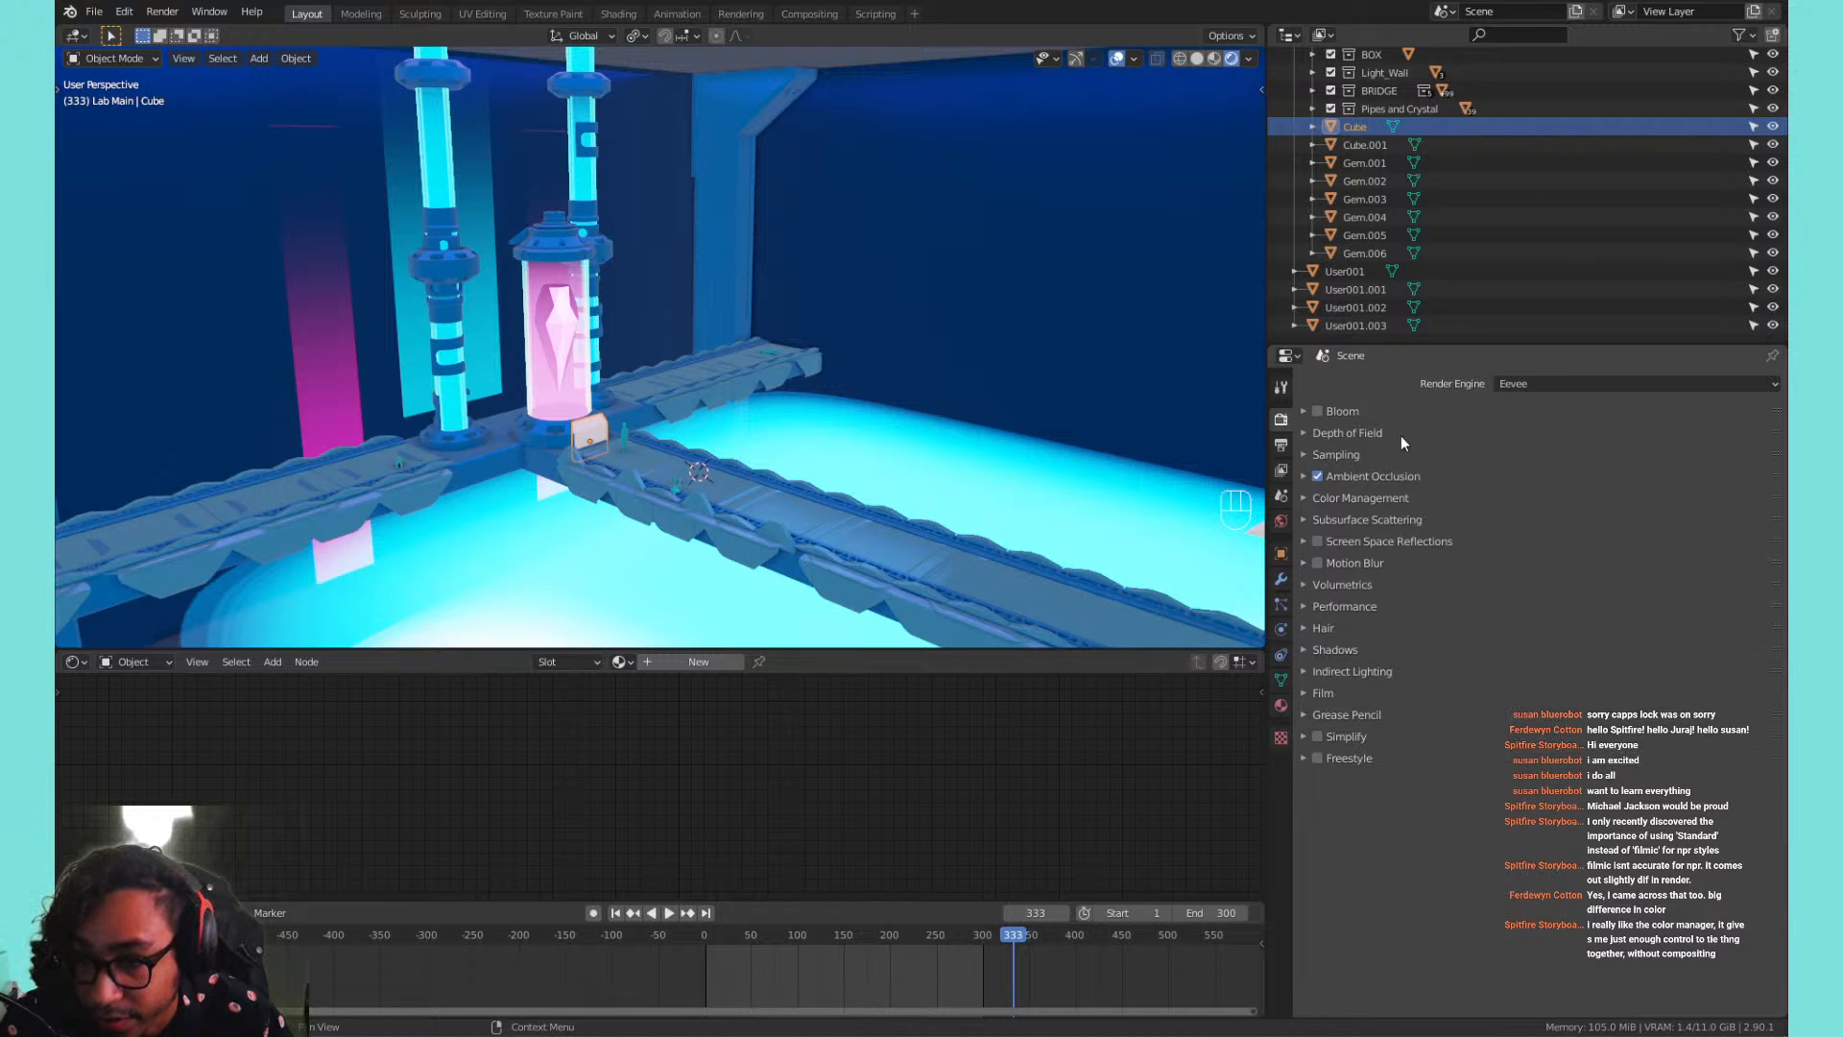
# Try the Standard view transform in Color Management and switch back to Filmic.
pyautogui.click(1392, 498)
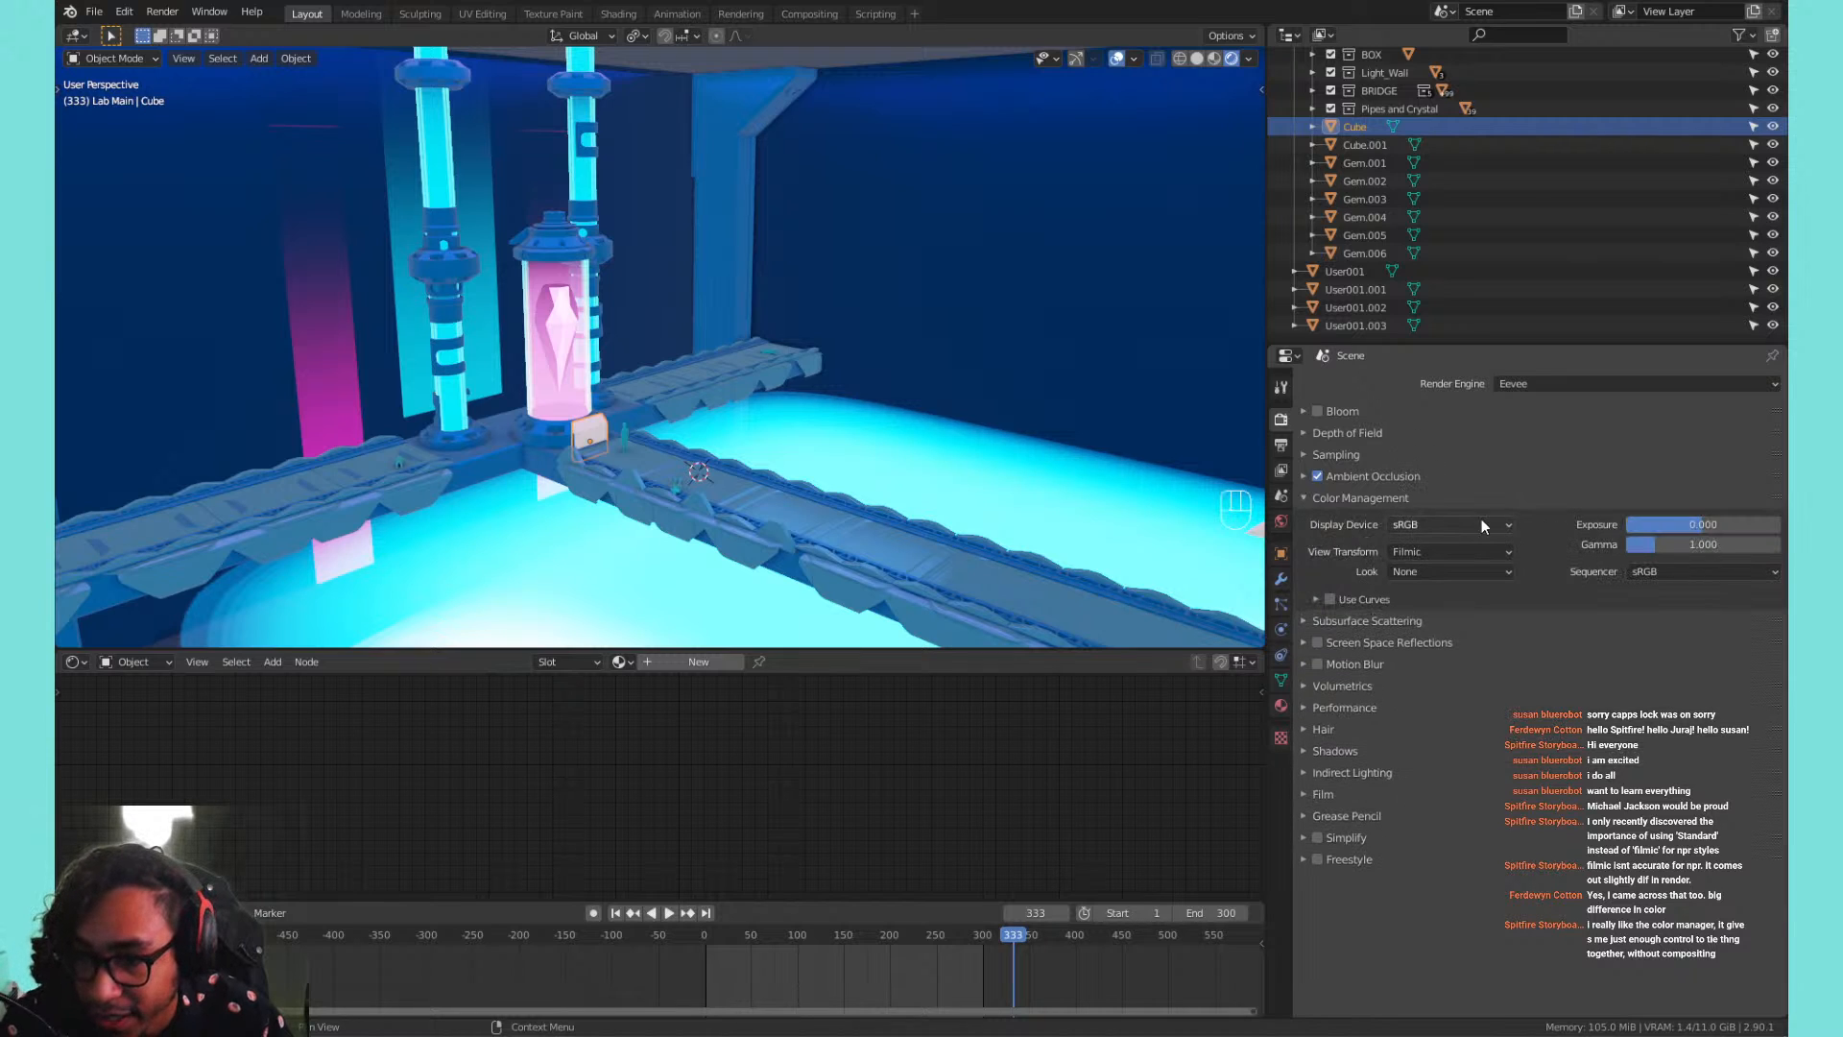
pyautogui.click(1449, 552)
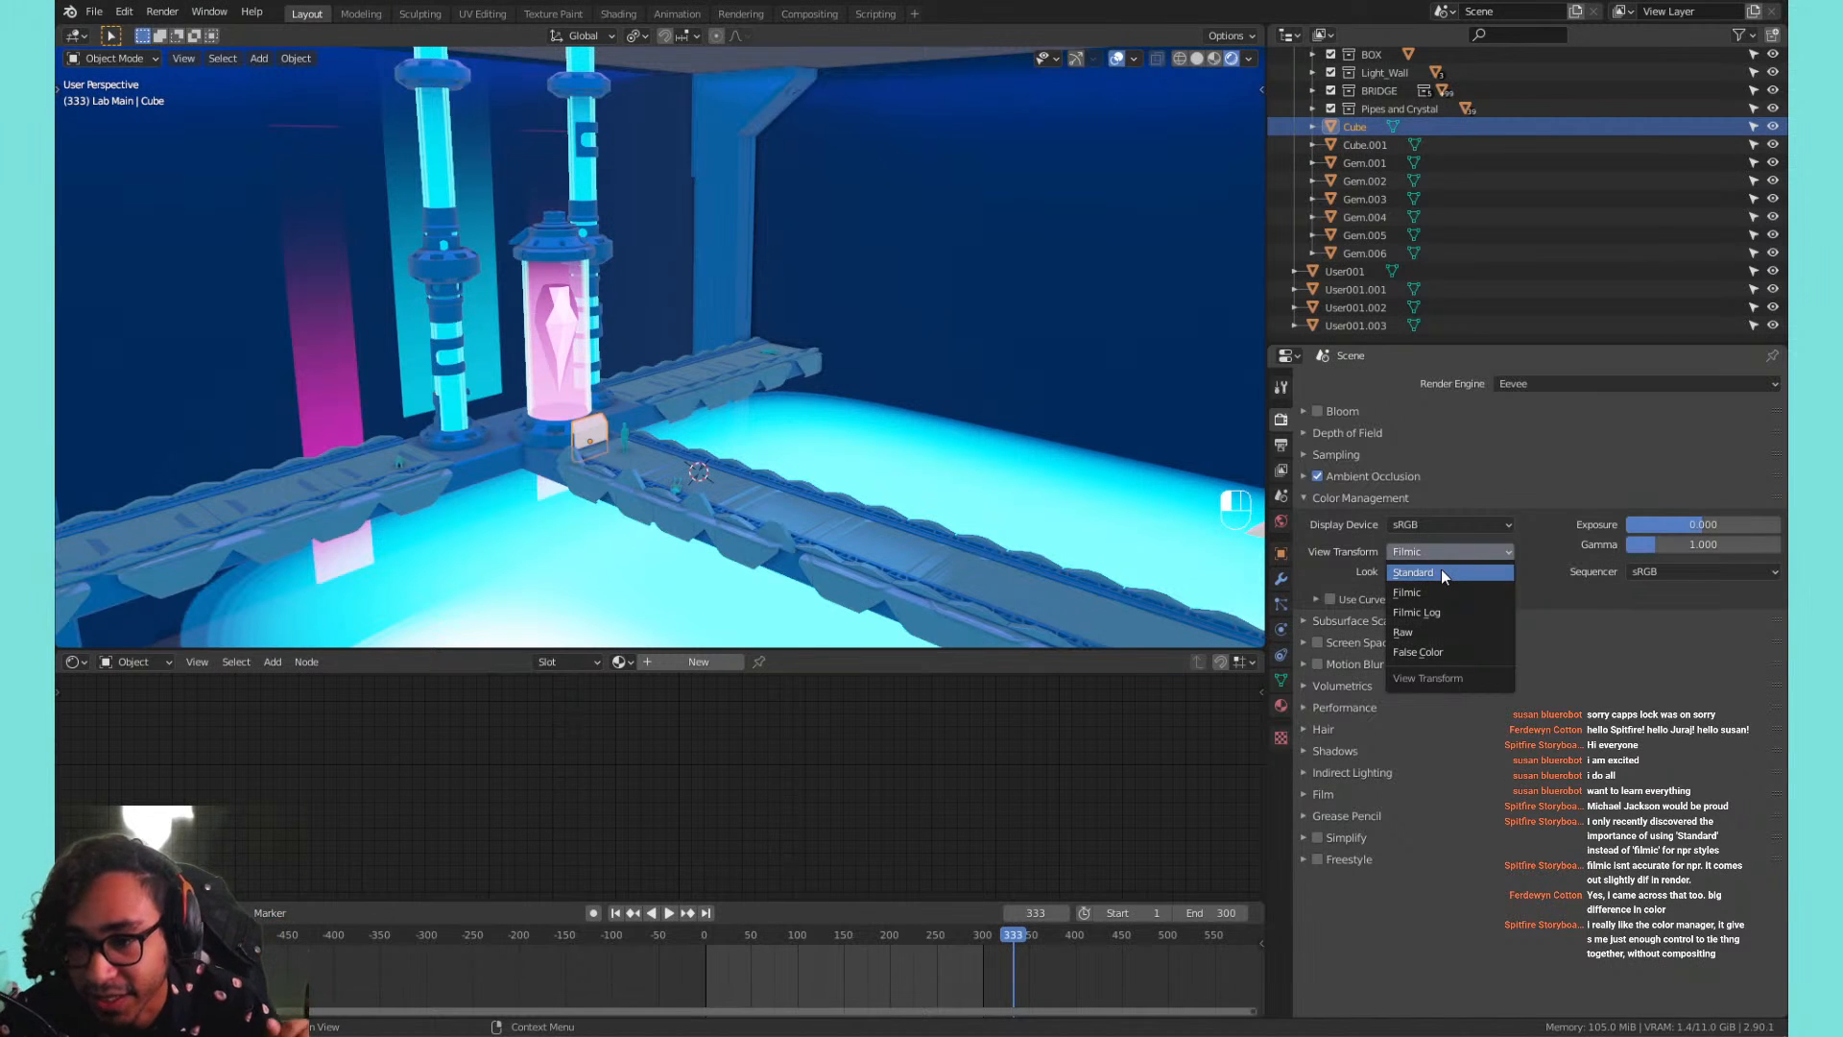
pyautogui.click(1442, 573)
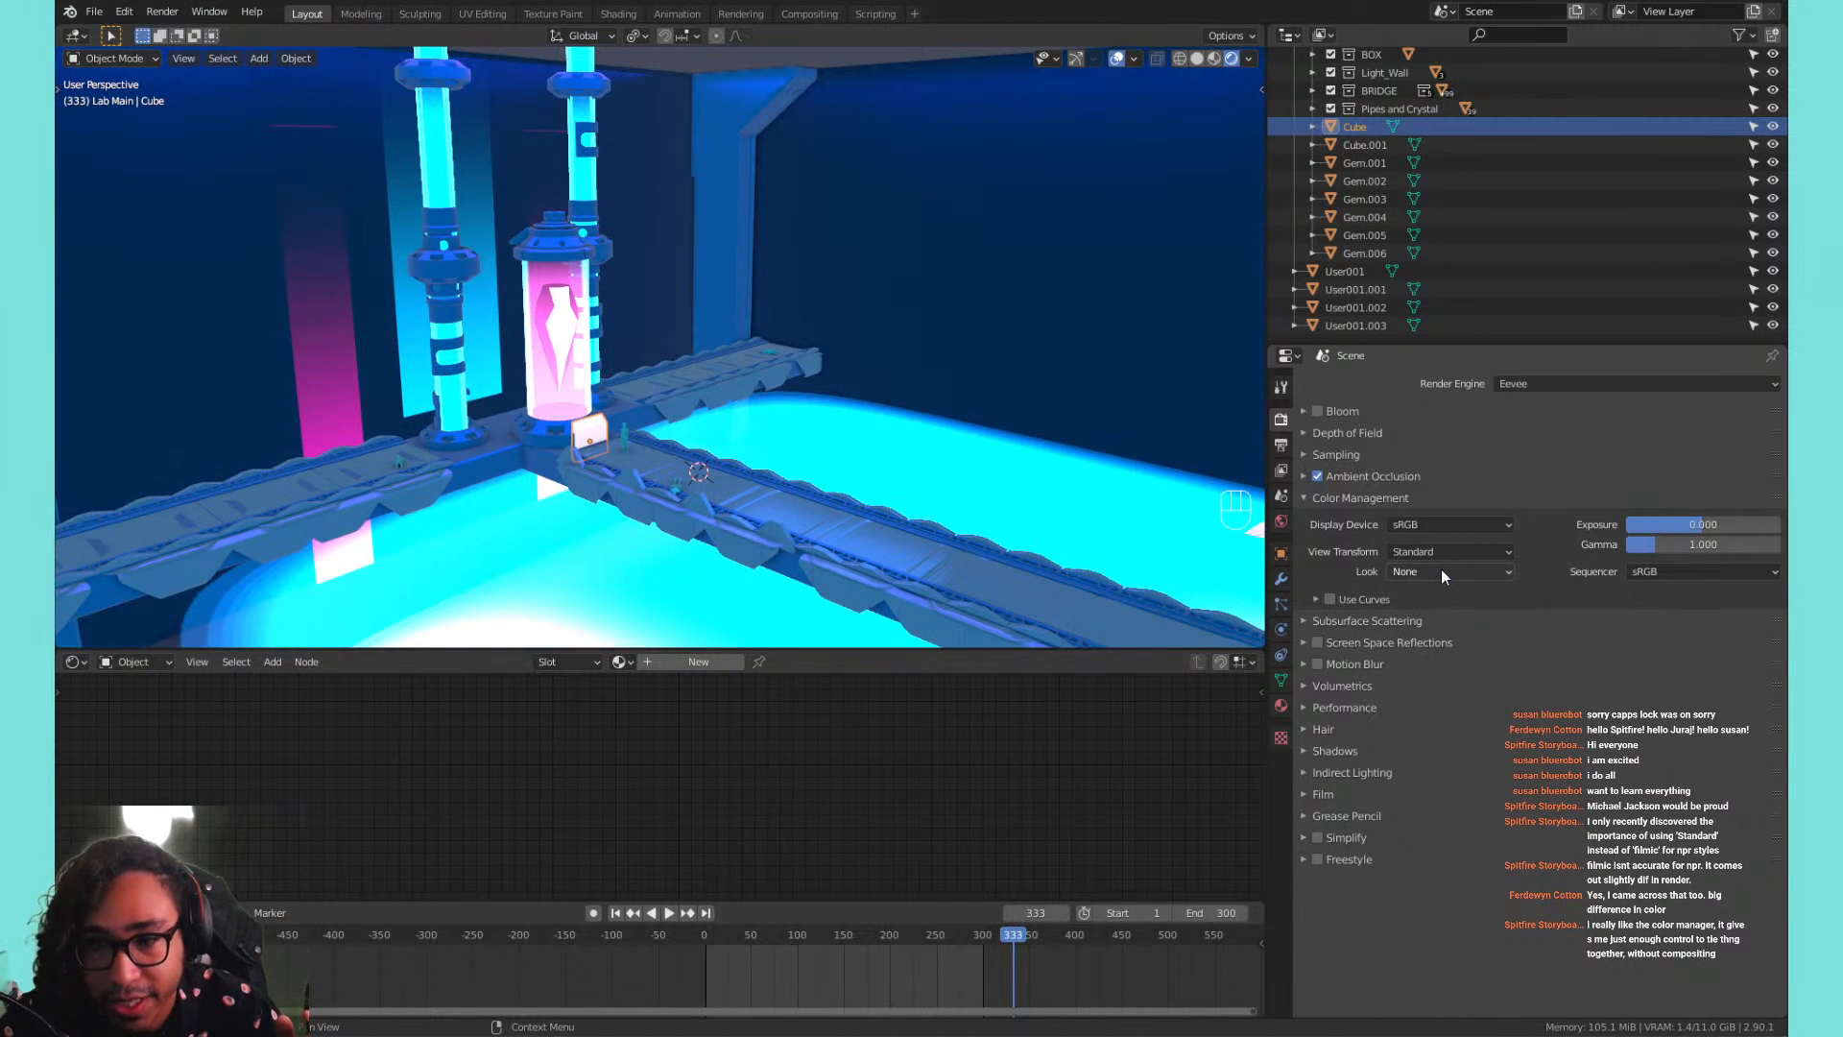
pyautogui.click(1442, 556)
pyautogui.click(1455, 596)
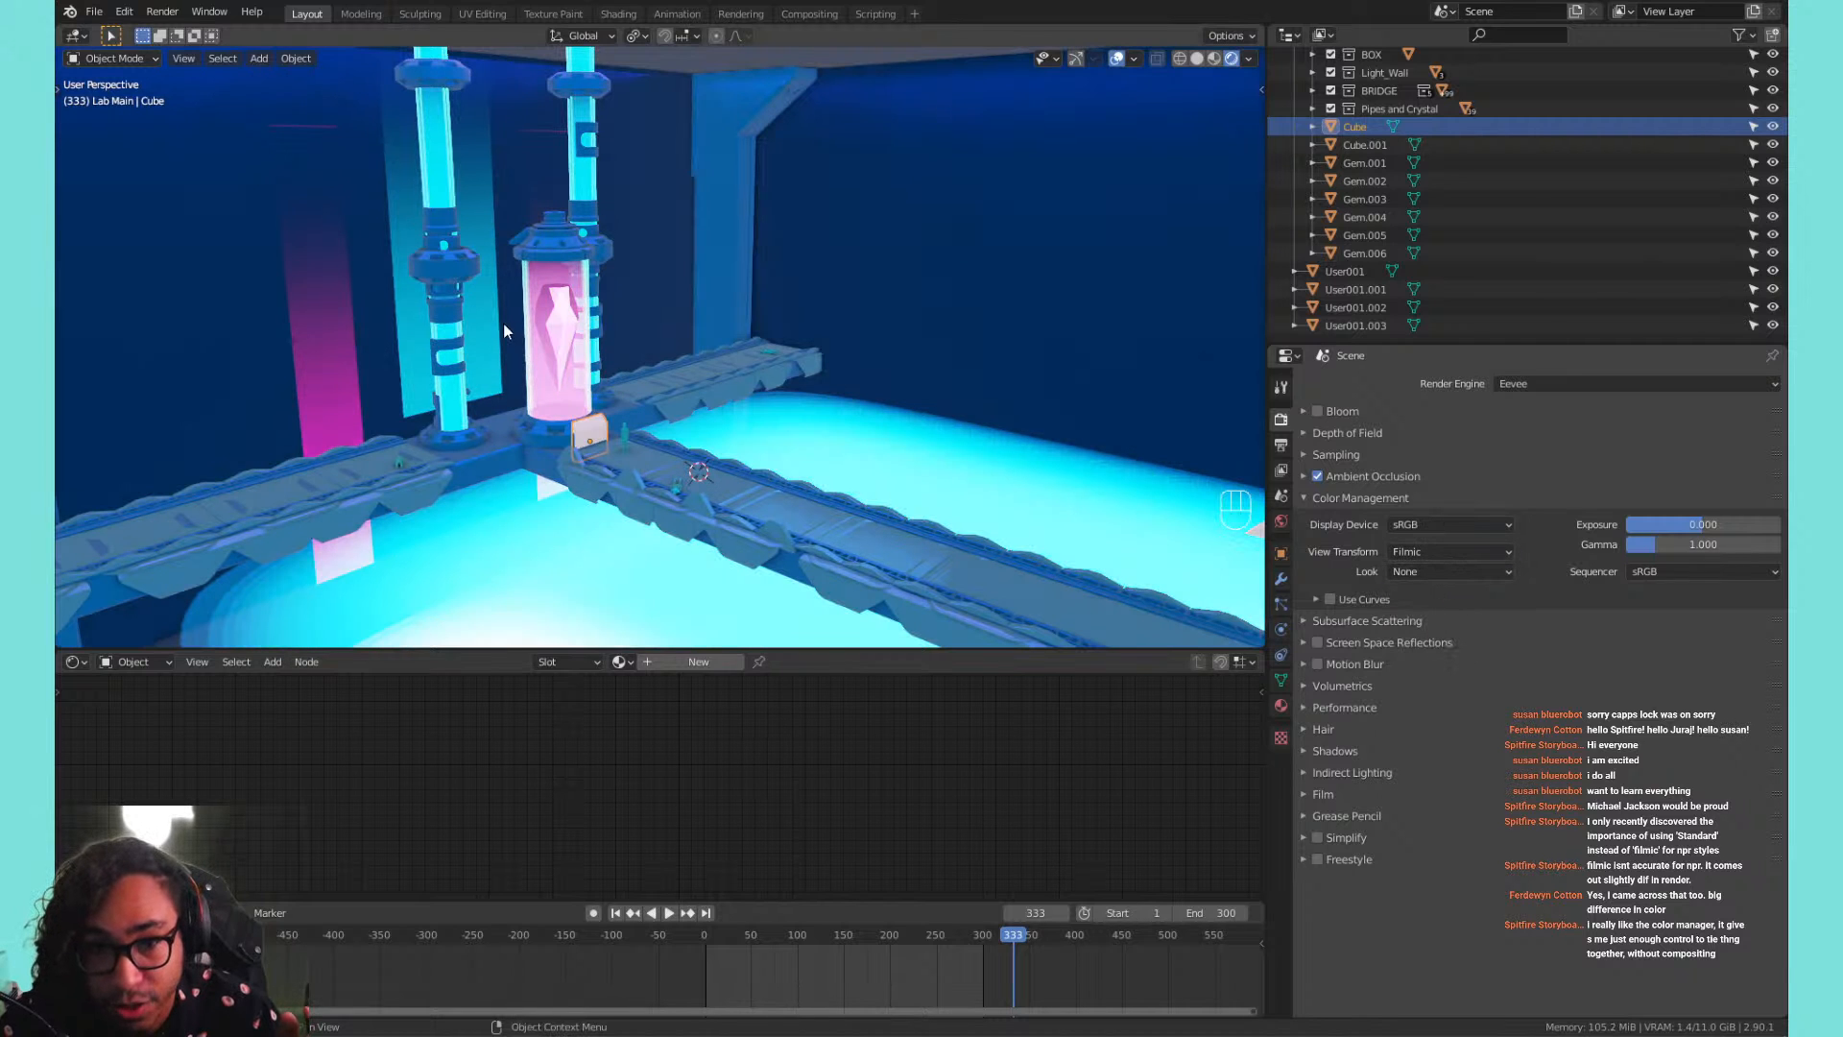
# Try the Very High Contrast and Very Low Contrast looks in Color Management and return Look to None.
pyautogui.scroll(2, 503, 323)
pyautogui.keyDown('shift'); pyautogui.moveTo(503, 323); pyautogui.dragTo(702, 373, button='middle'); pyautogui.keyUp('shift')
pyautogui.scroll(-1, 702, 373)
pyautogui.scroll(2, 702, 373)
pyautogui.scroll(-3, 747, 376)
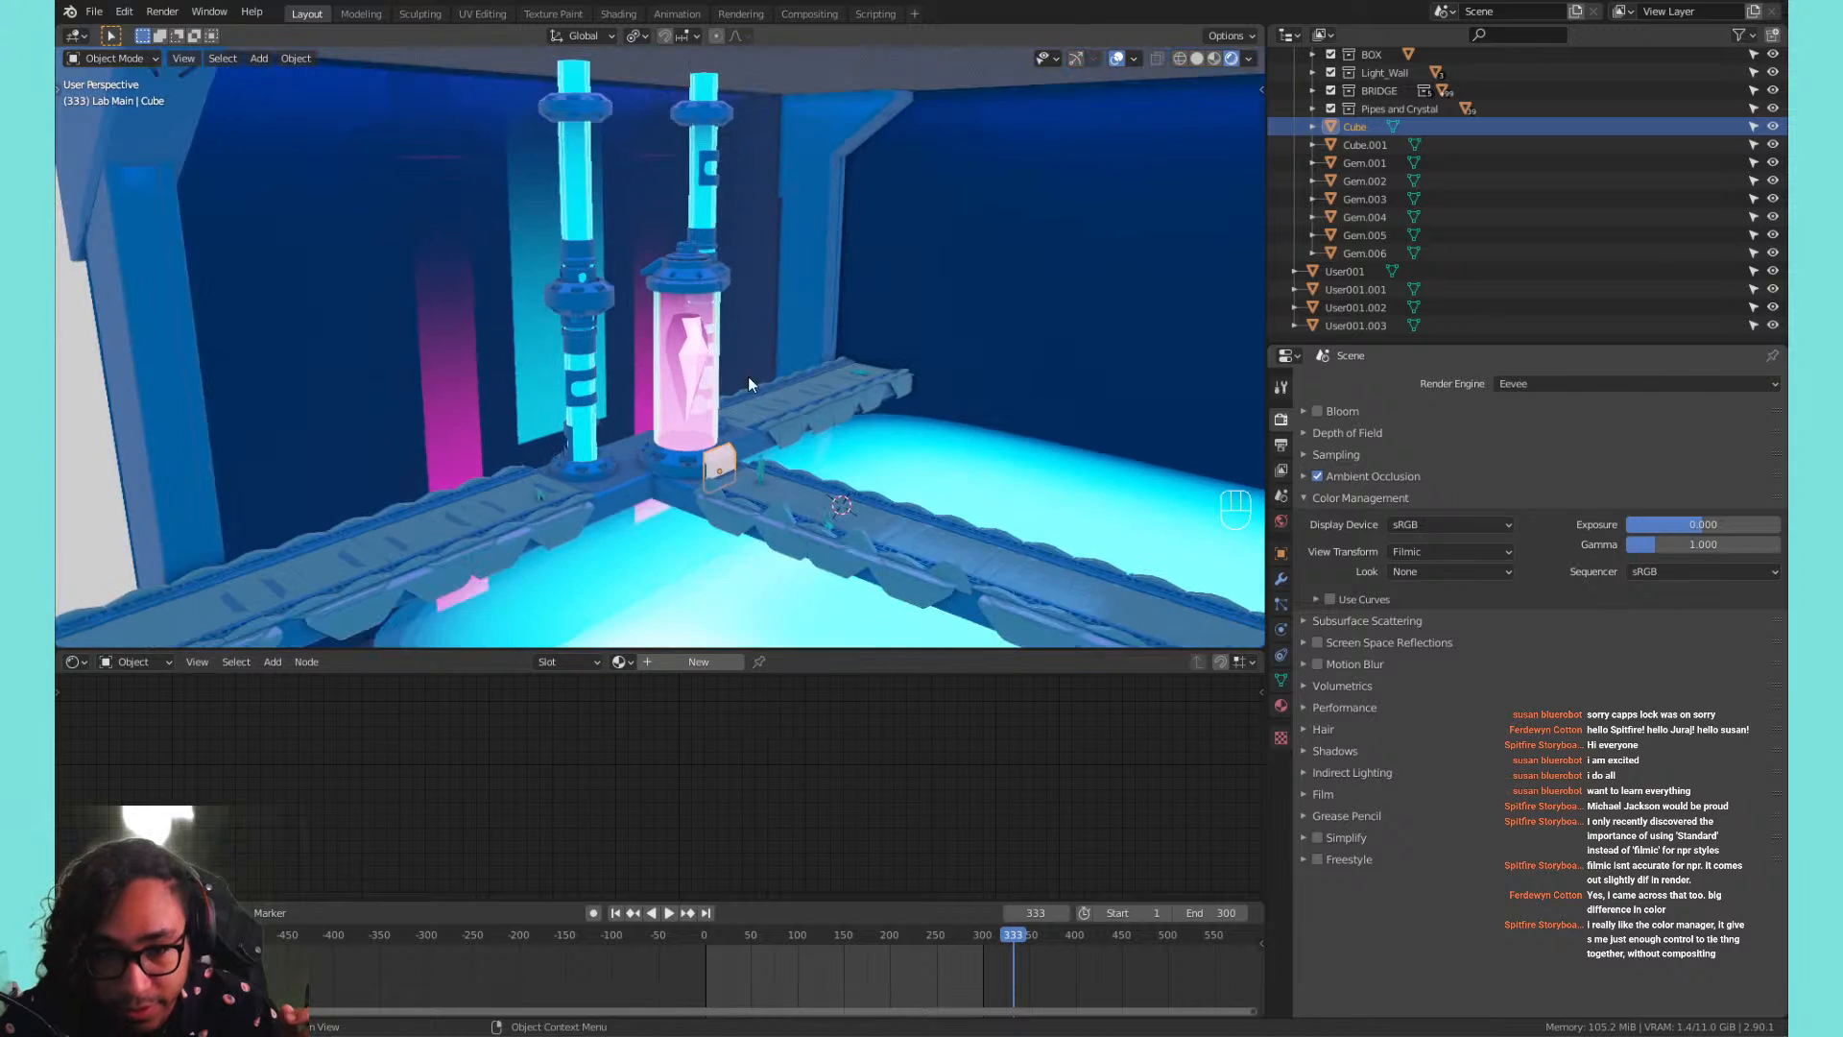
pyautogui.keyDown('shift'); pyautogui.moveTo(870, 425); pyautogui.dragTo(802, 378, button='middle'); pyautogui.keyUp('shift')
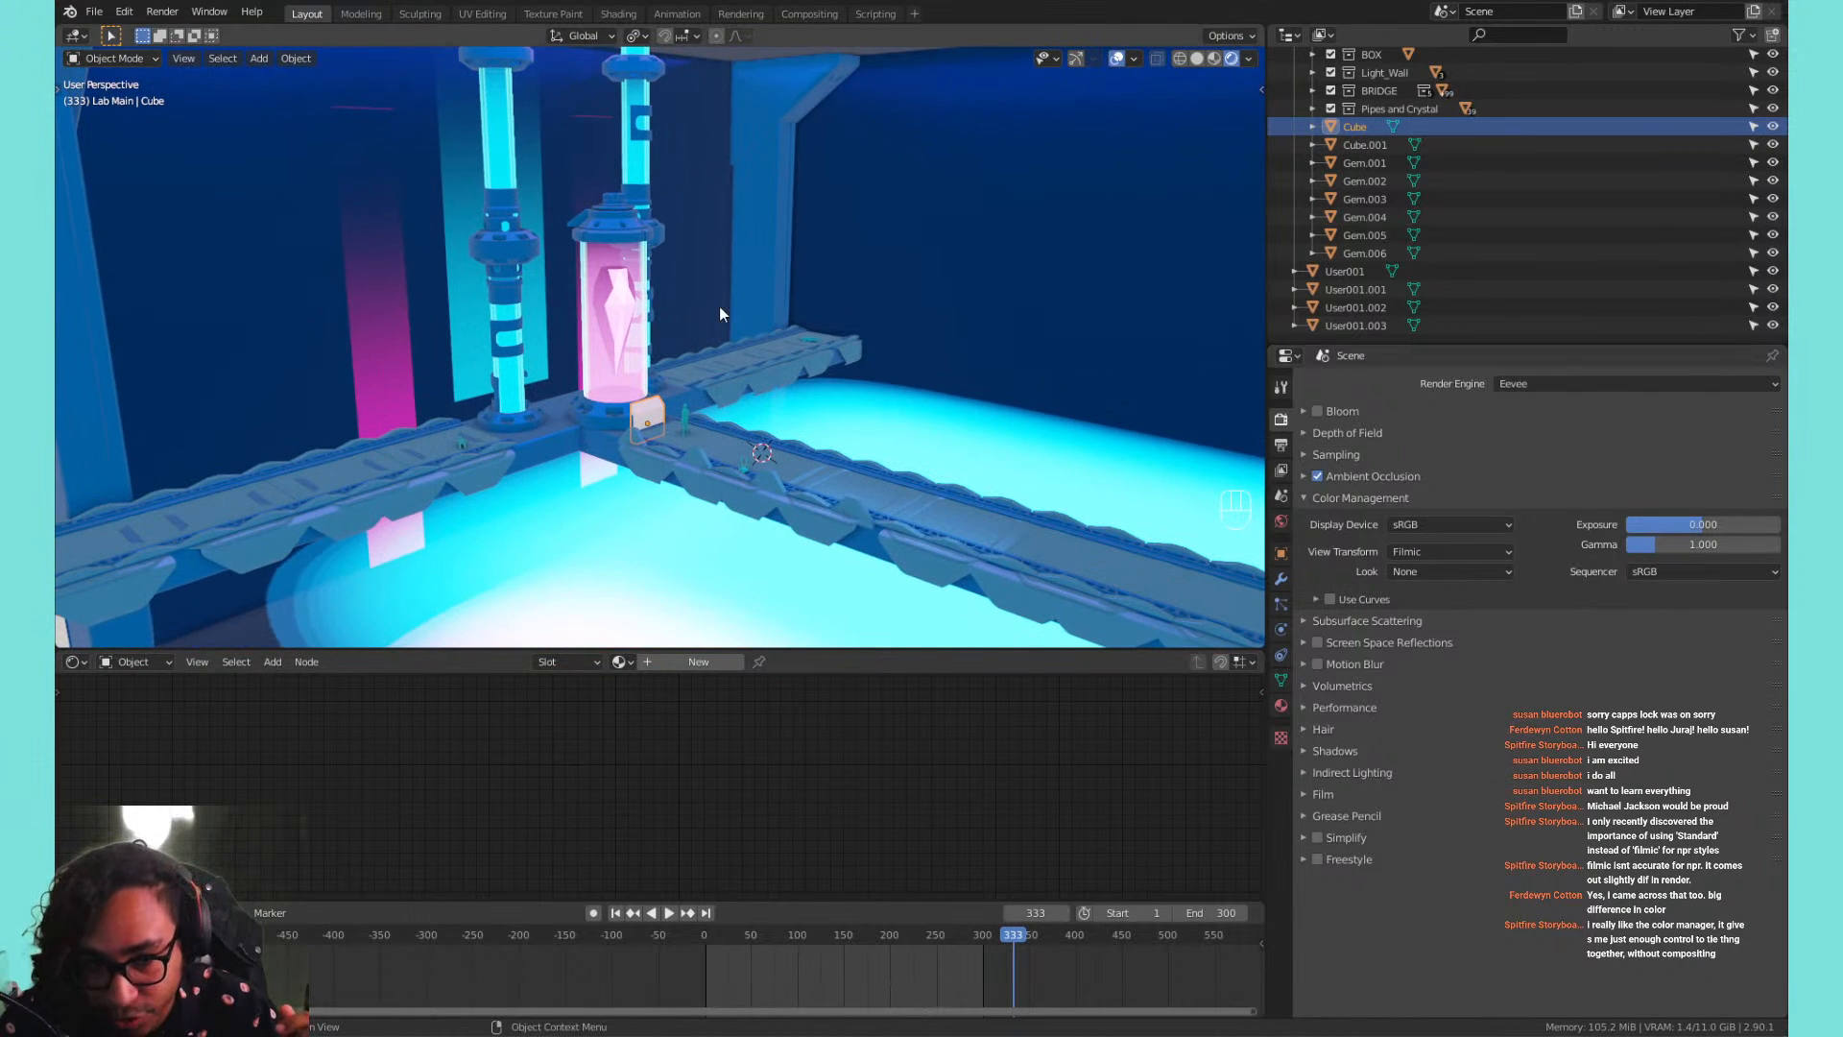
pyautogui.click(1431, 573)
pyautogui.click(1446, 609)
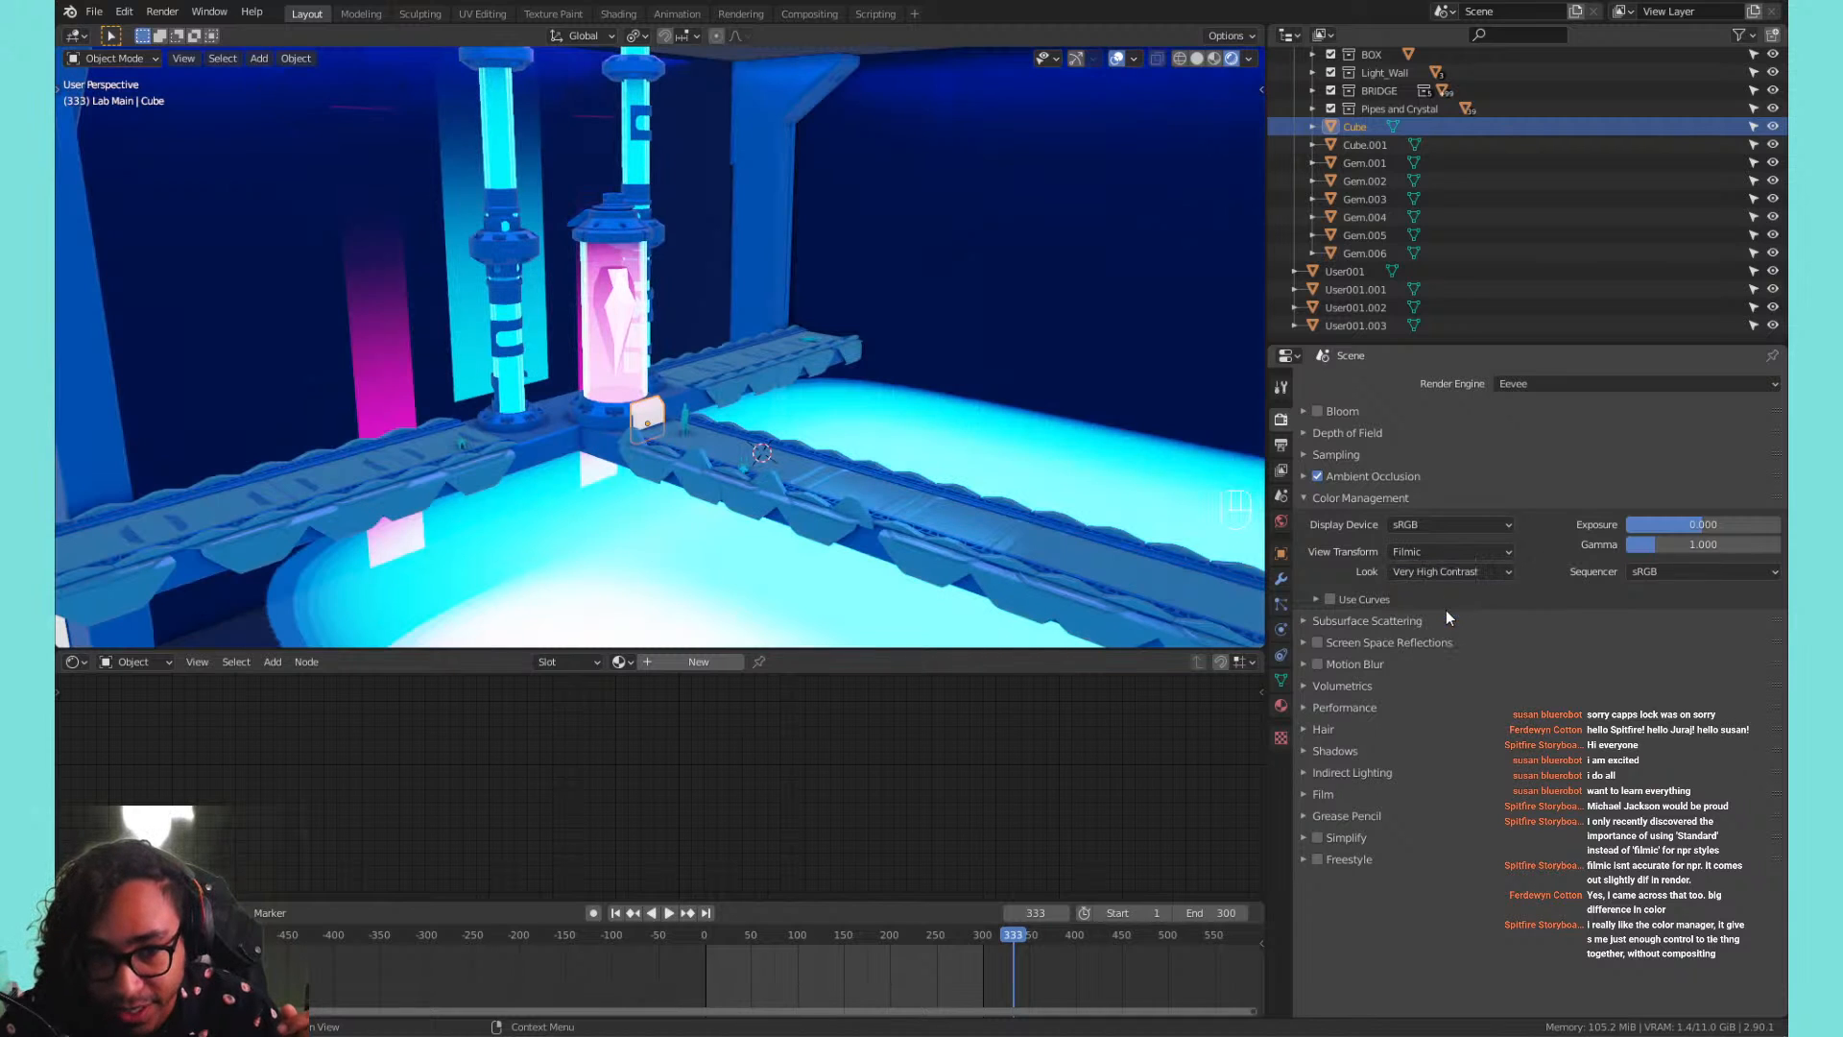
pyautogui.click(1443, 573)
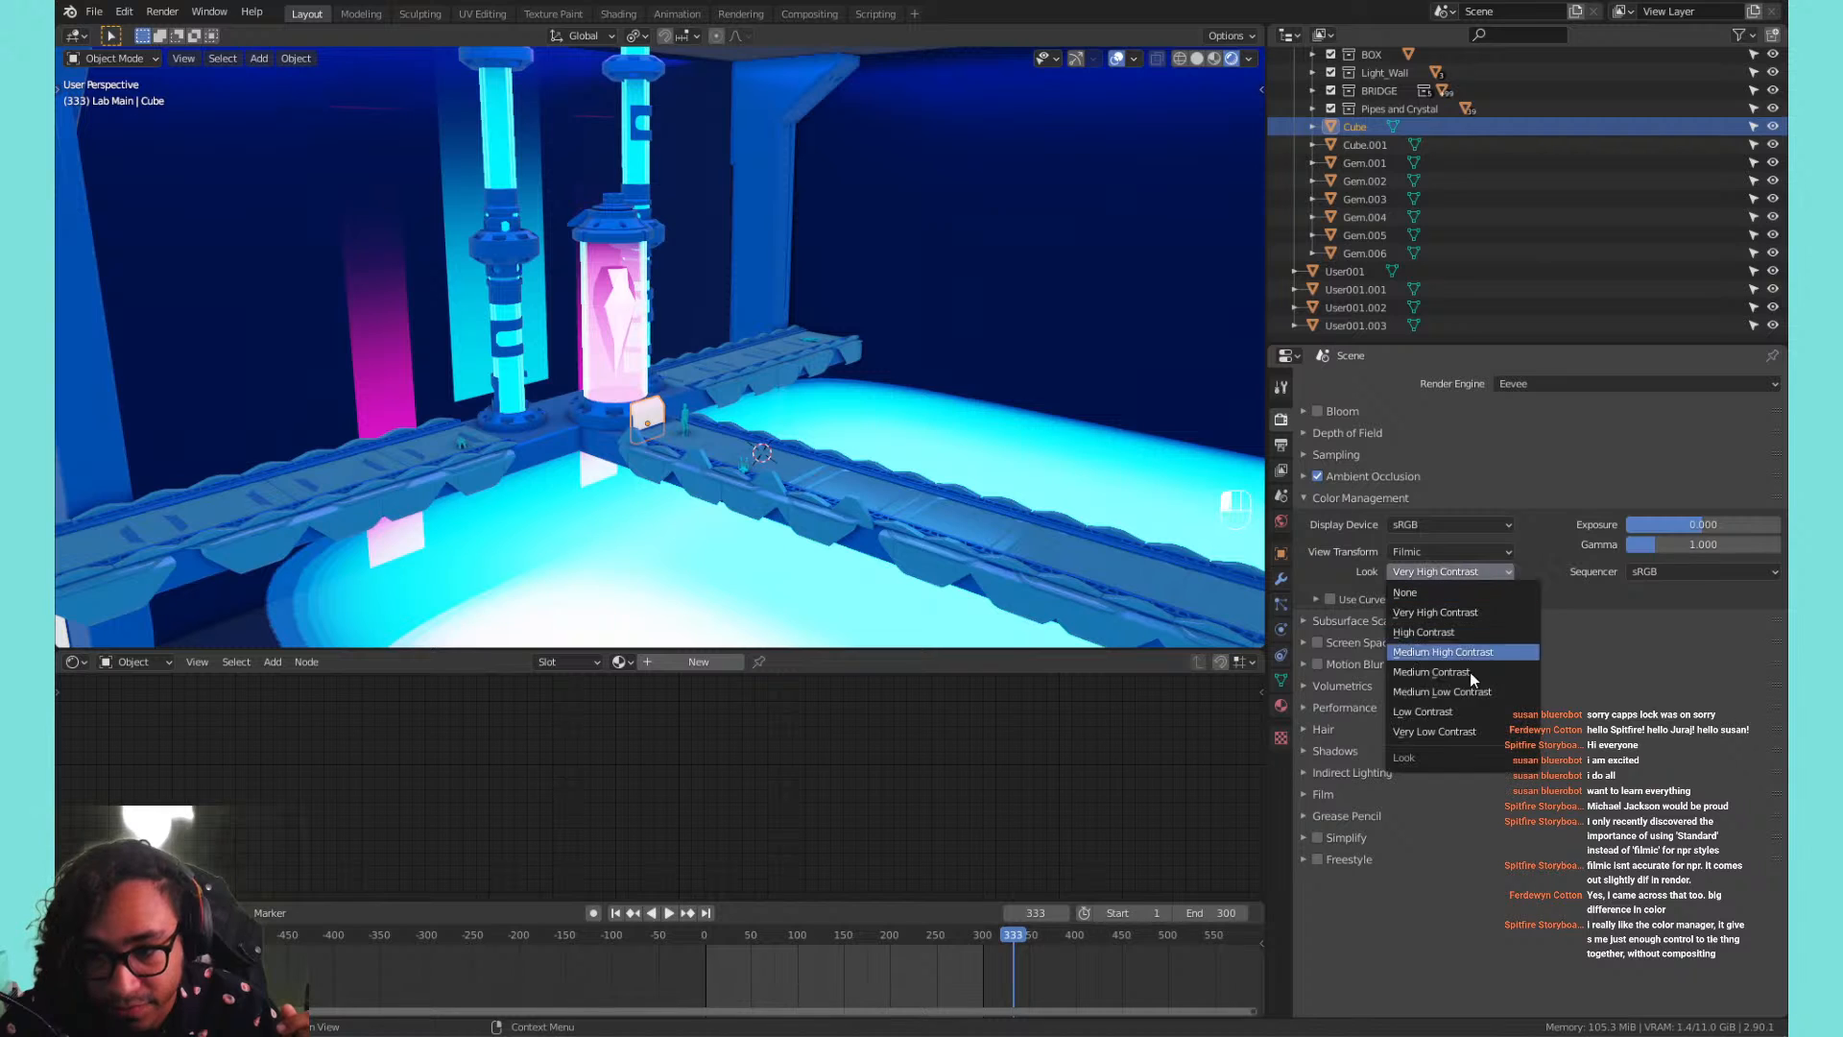
pyautogui.click(1455, 730)
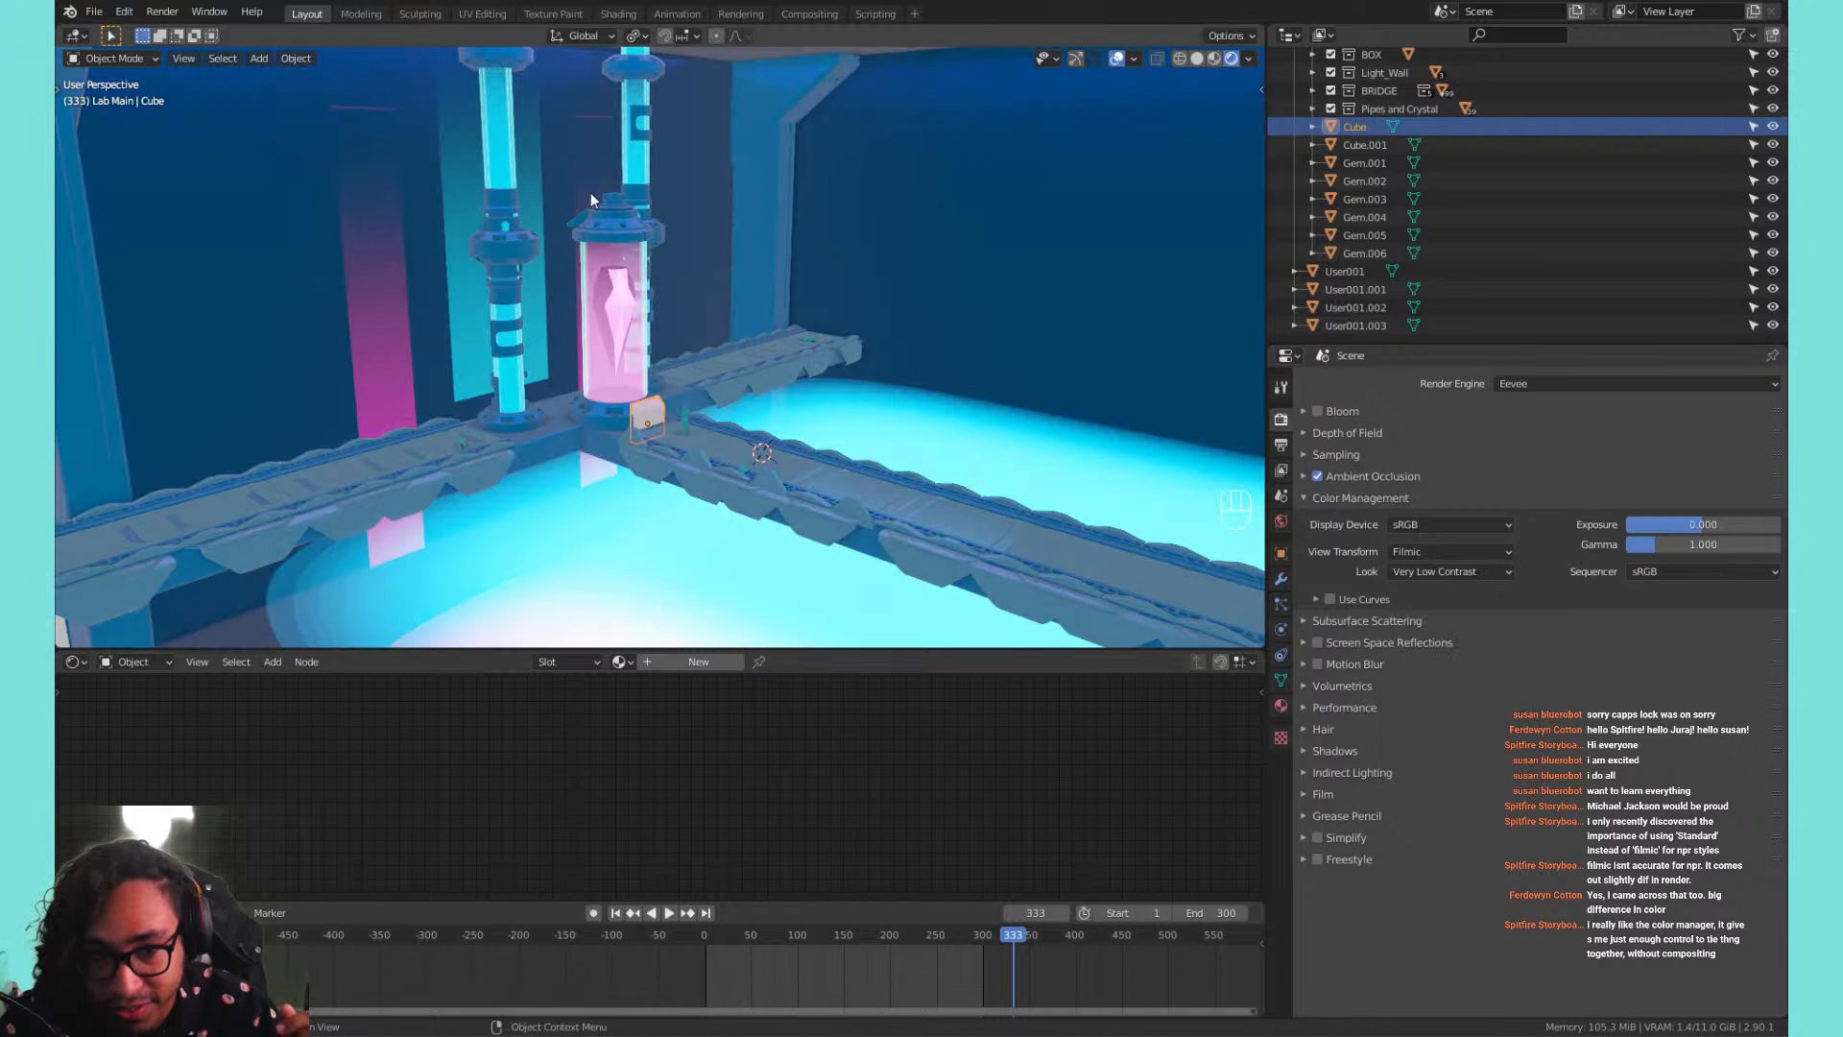
pyautogui.click(1444, 576)
pyautogui.click(1446, 590)
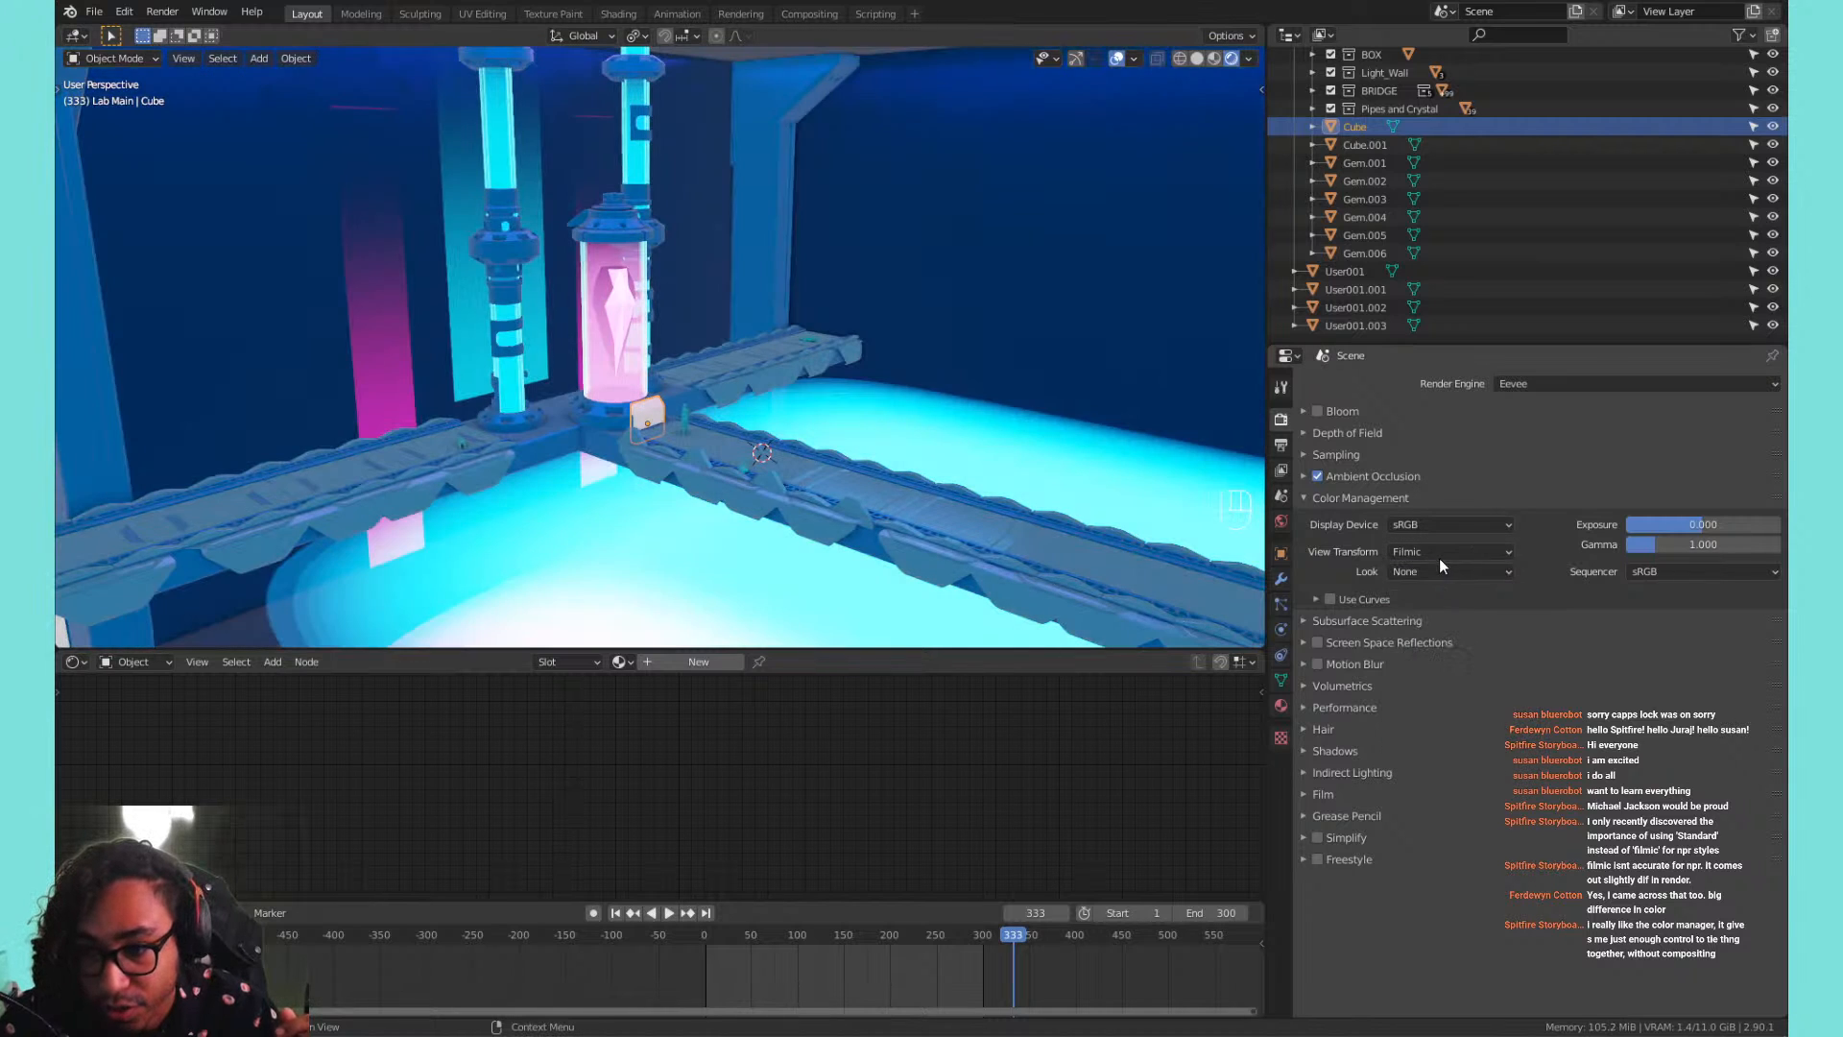
# Compare the Standard and Filmic view transforms, leave View Transform on Standard and collapse Color Management.
pyautogui.click(1426, 551)
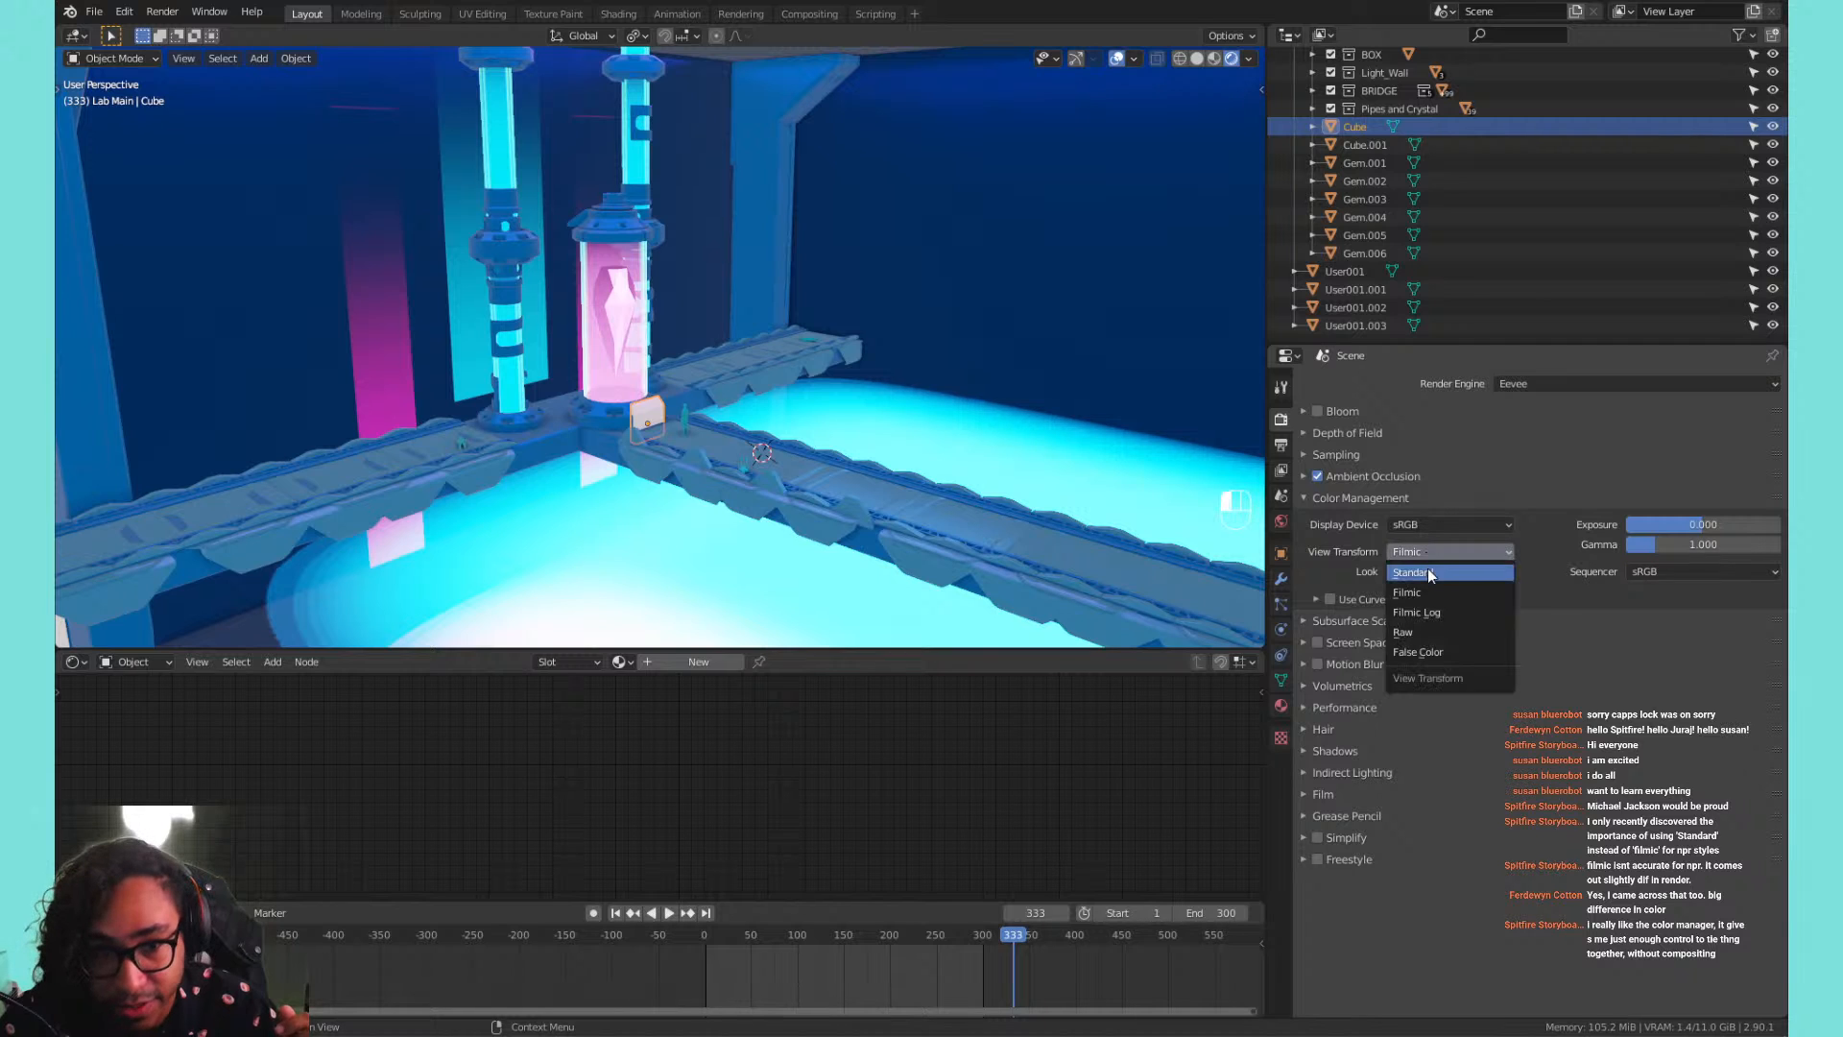
pyautogui.click(1427, 568)
pyautogui.click(1425, 550)
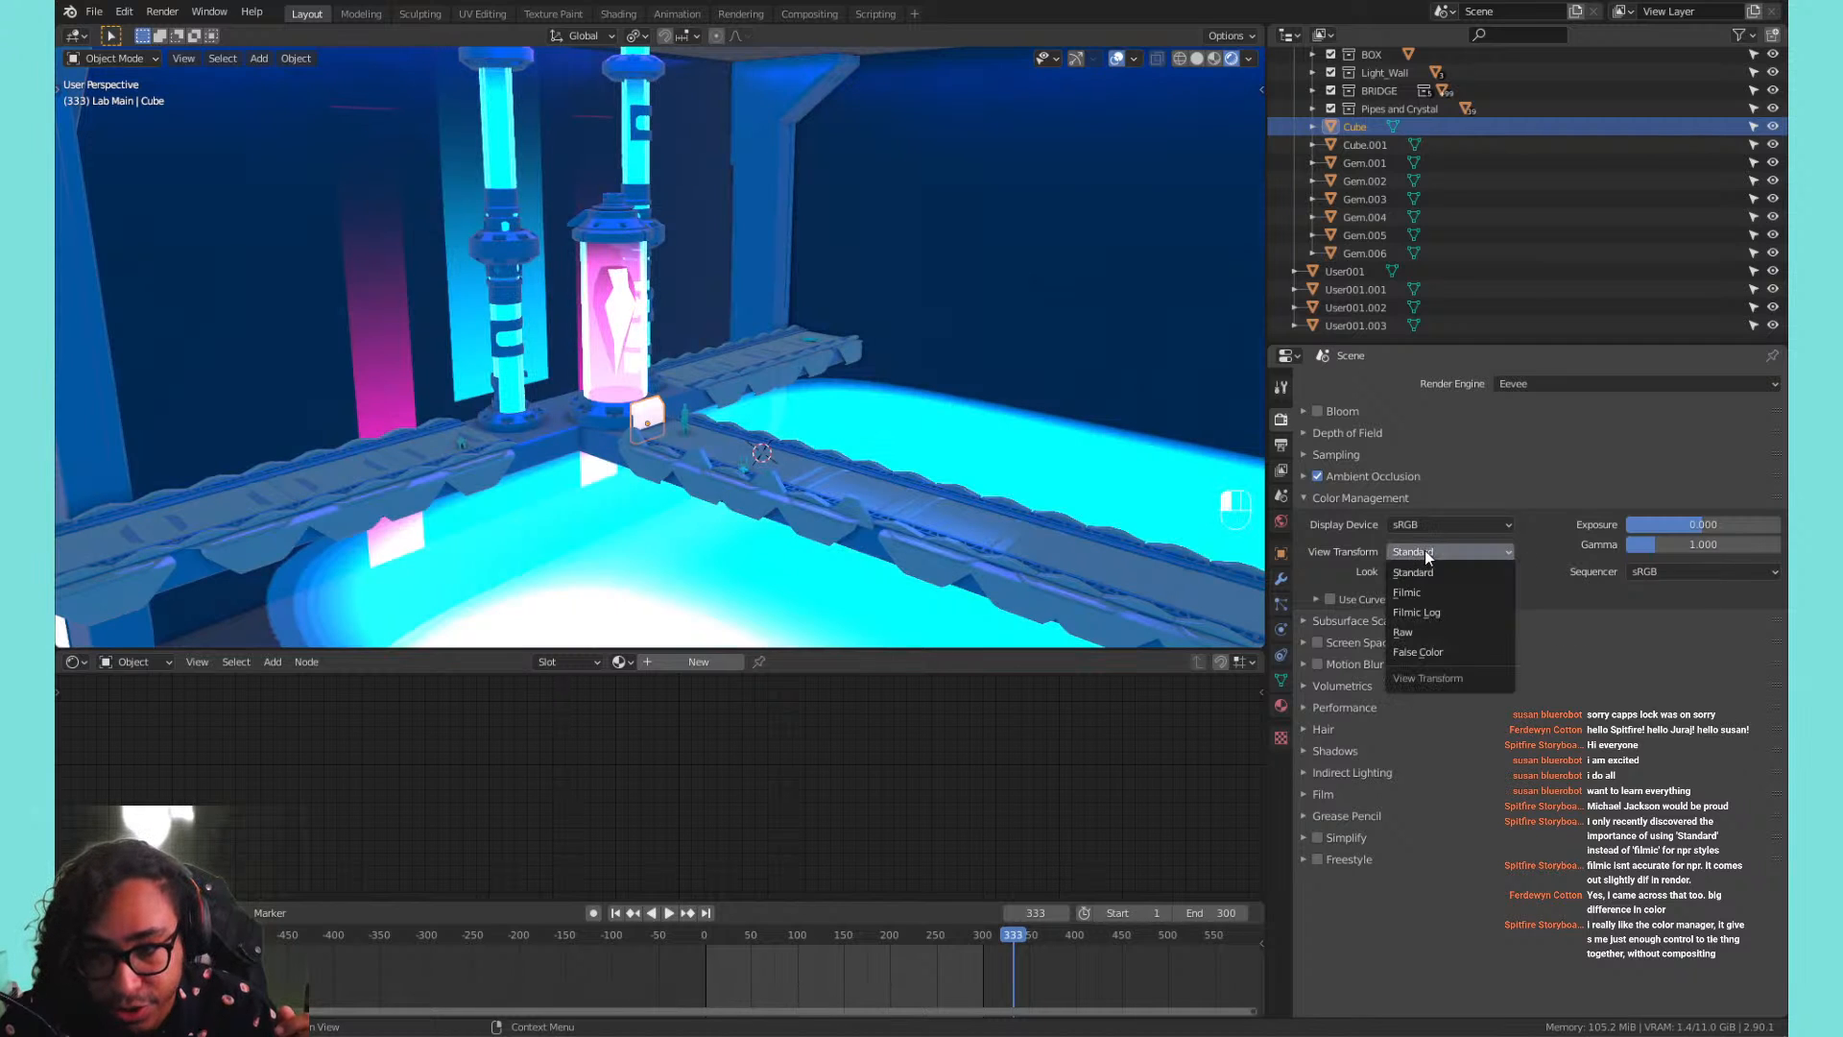
pyautogui.click(1425, 589)
pyautogui.click(1423, 551)
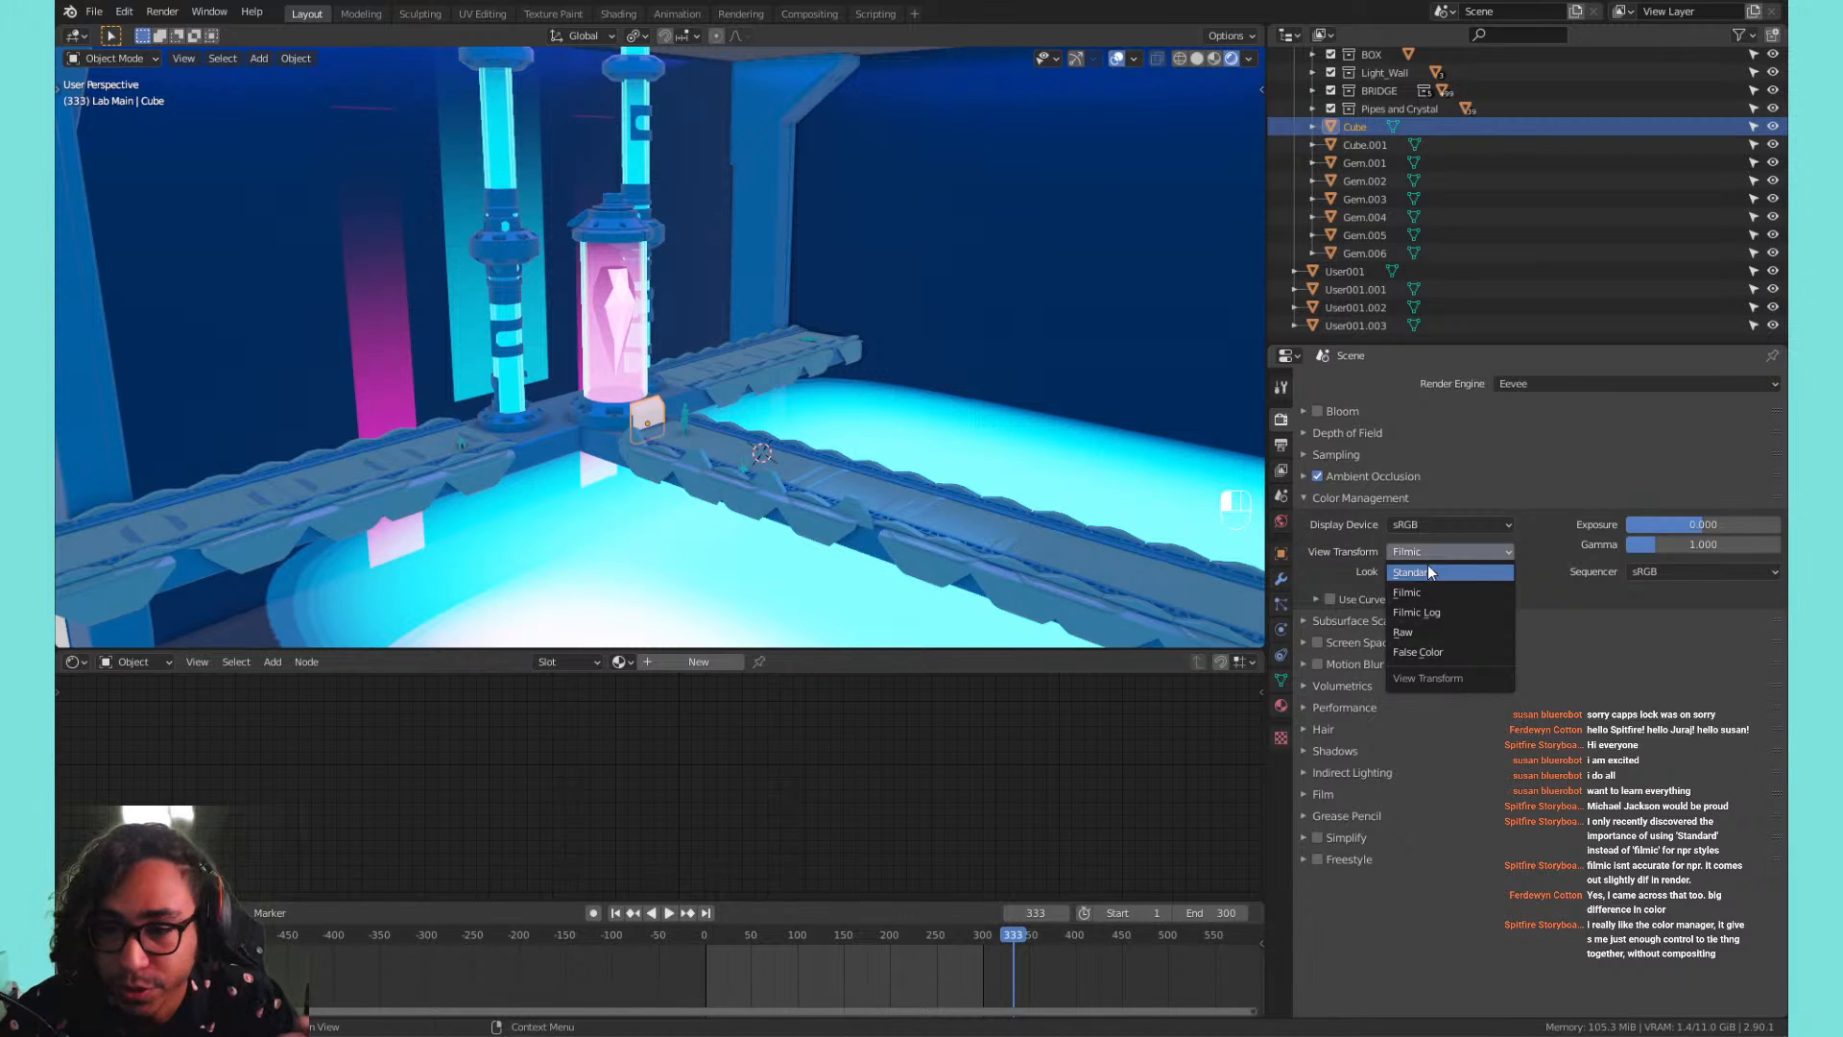
pyautogui.click(1424, 573)
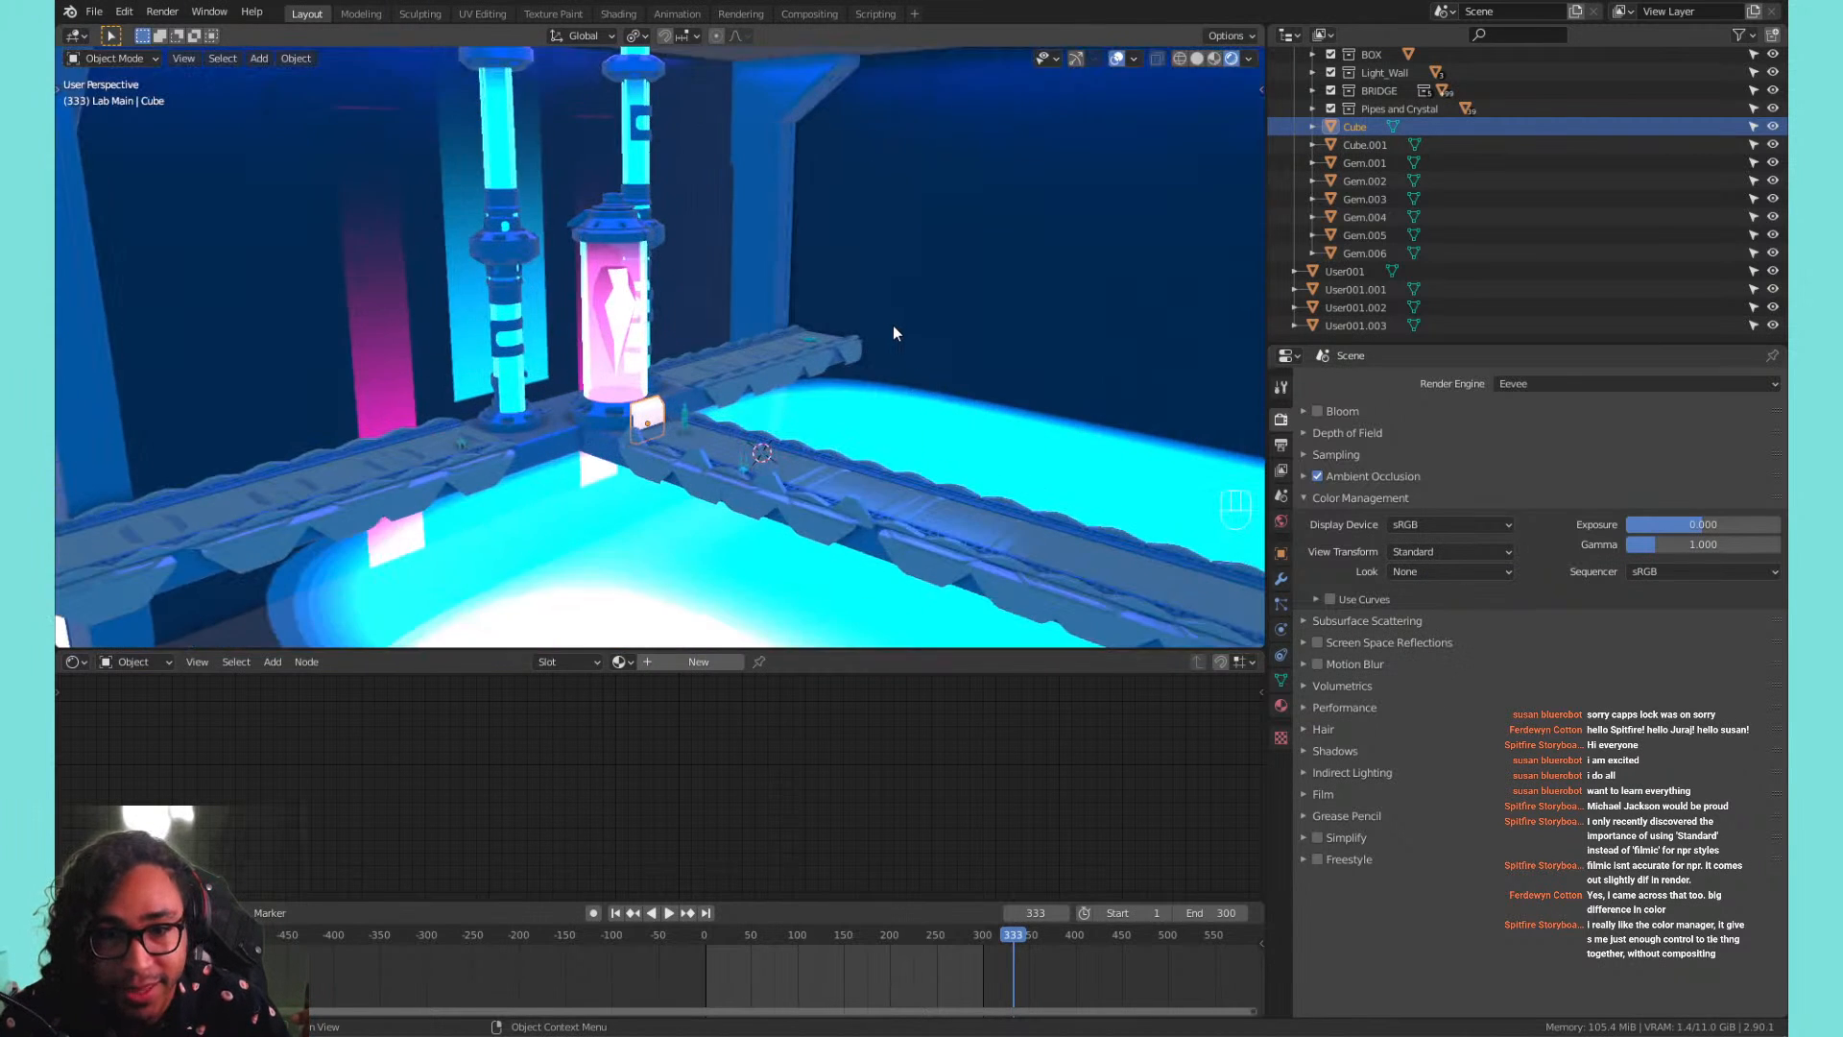
pyautogui.moveTo(892, 333); pyautogui.dragTo(656, 136, button='middle')
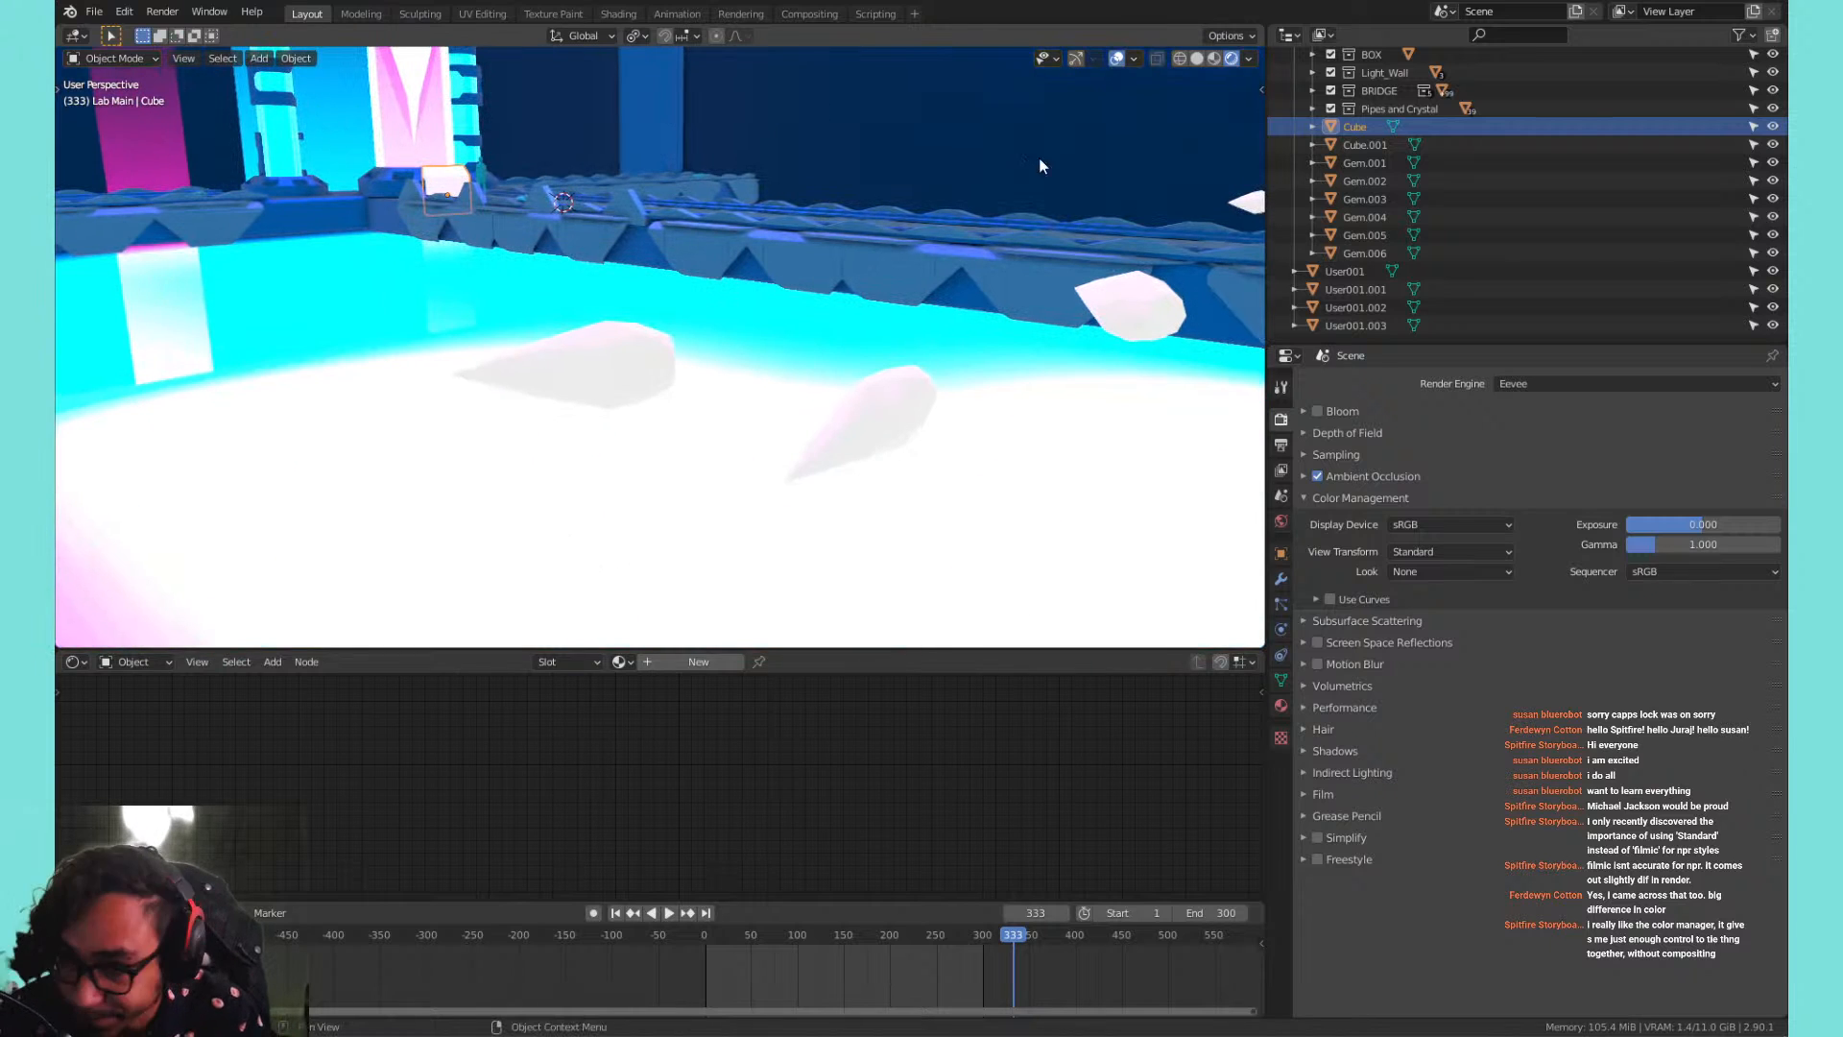
pyautogui.click(1372, 498)
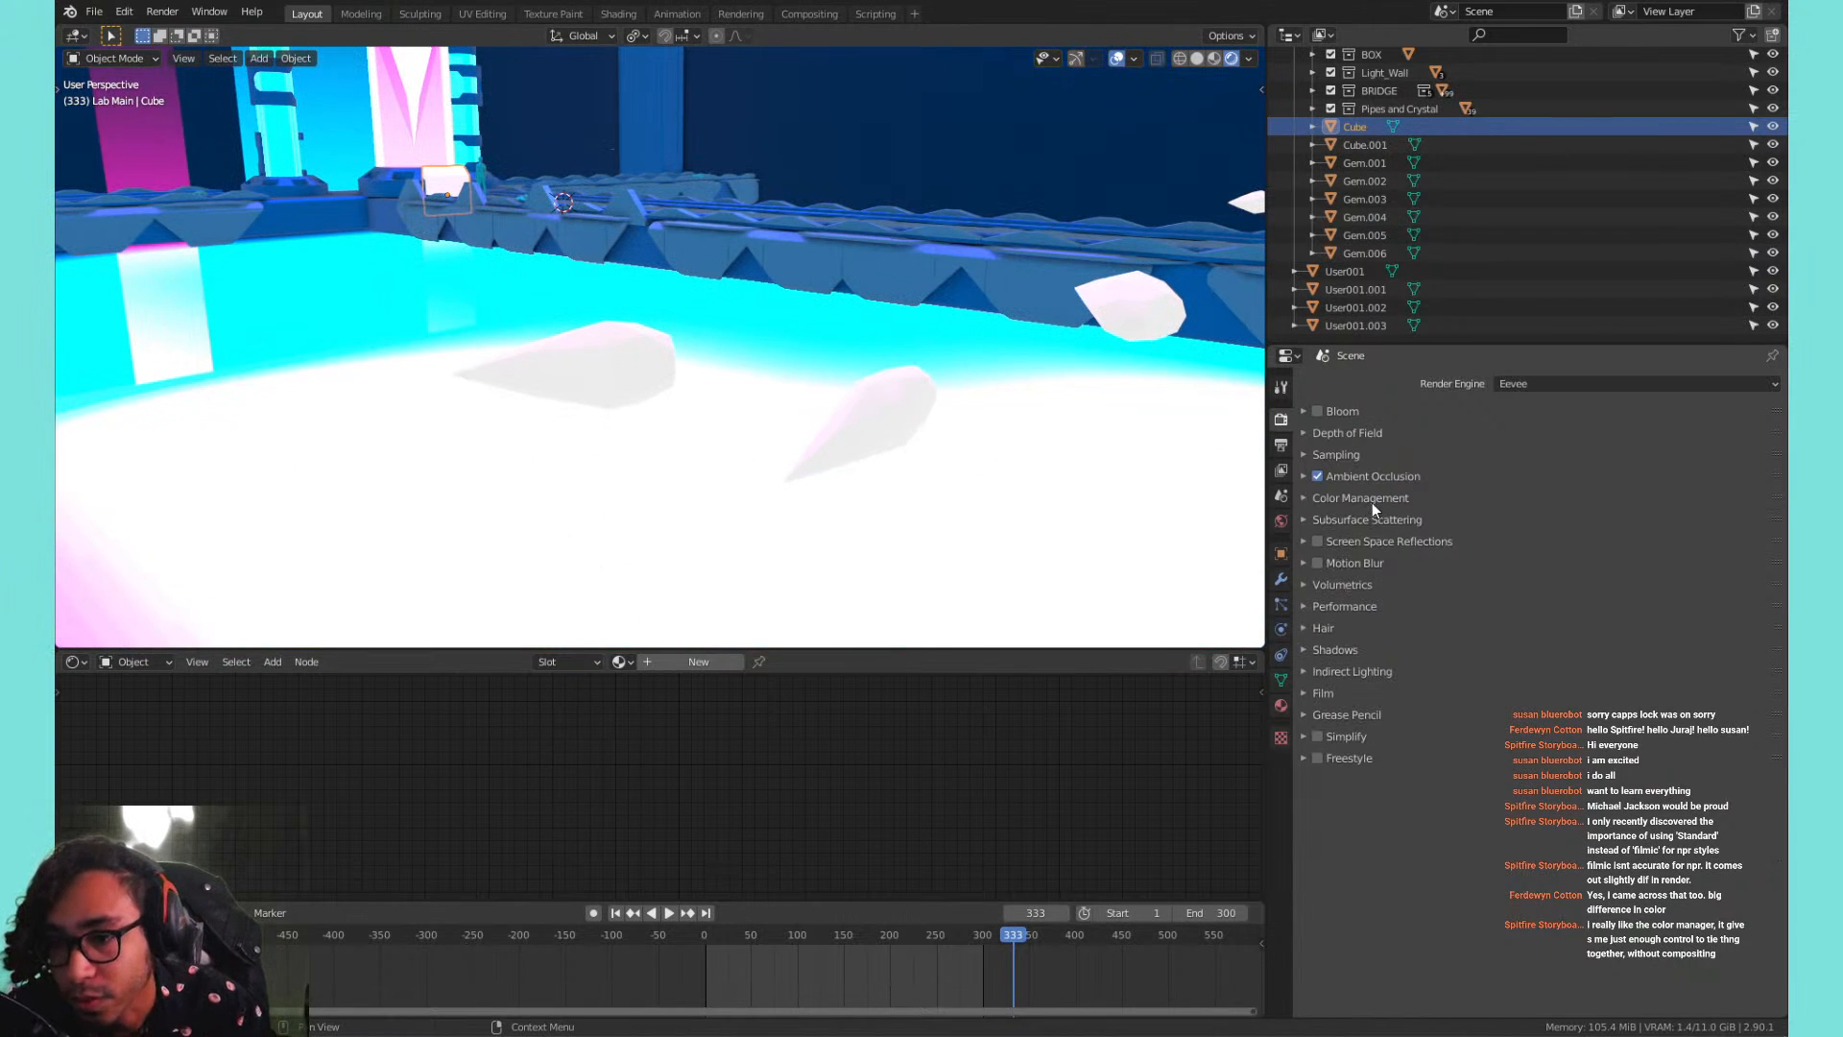
# Check the Subsurface Scattering options and move the Performance section to the end of the render settings.
pyautogui.click(1356, 522)
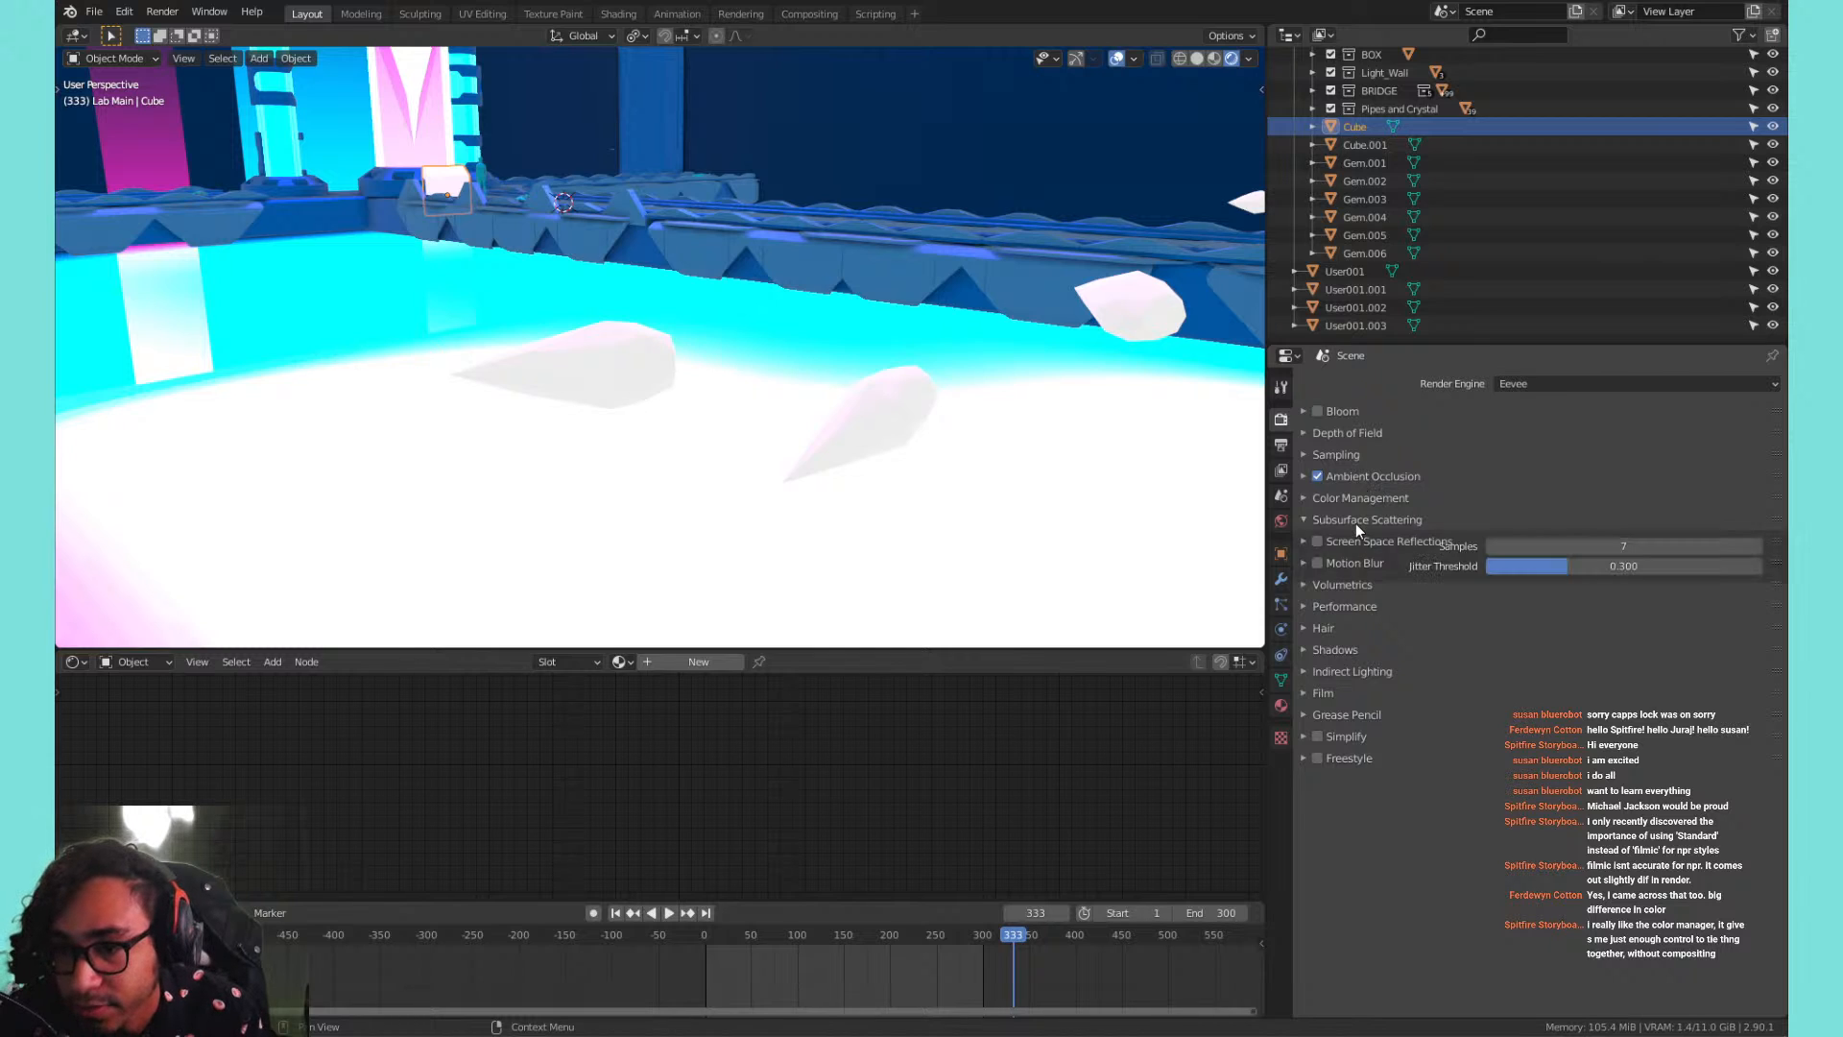
pyautogui.click(1356, 522)
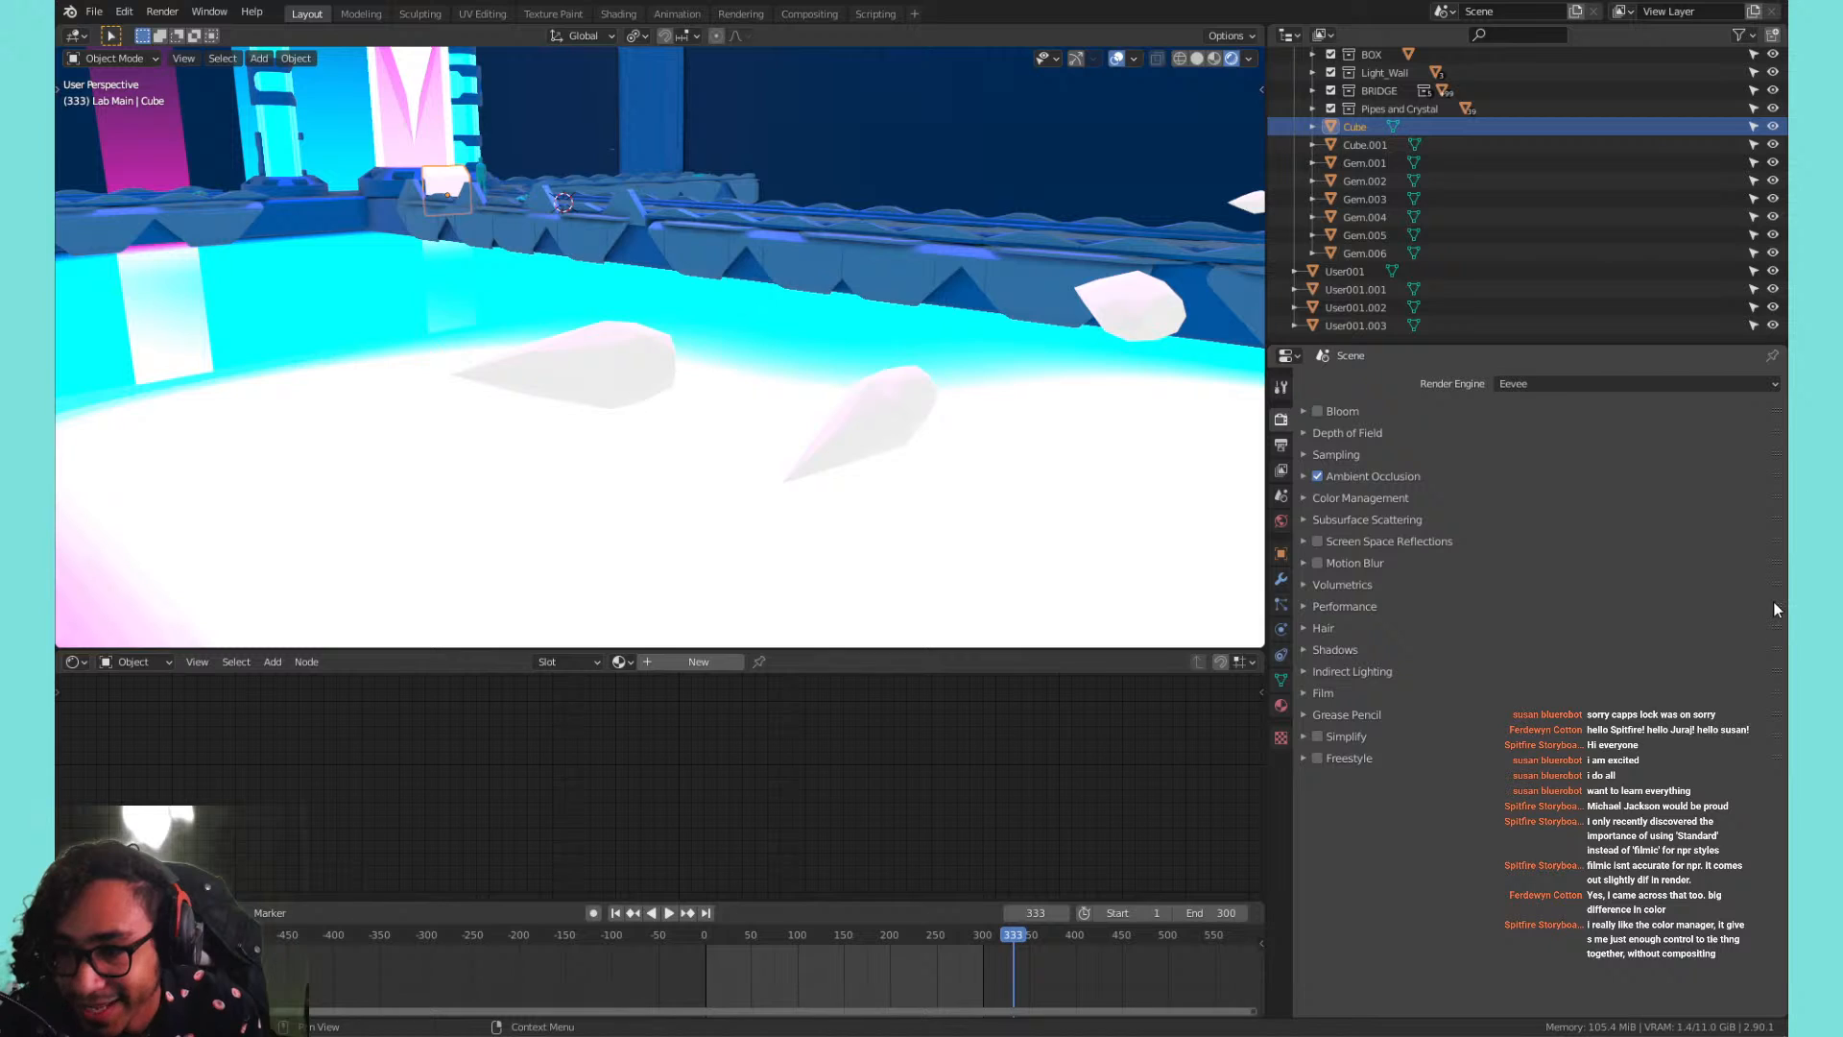
pyautogui.moveTo(1774, 607); pyautogui.dragTo(1764, 780)
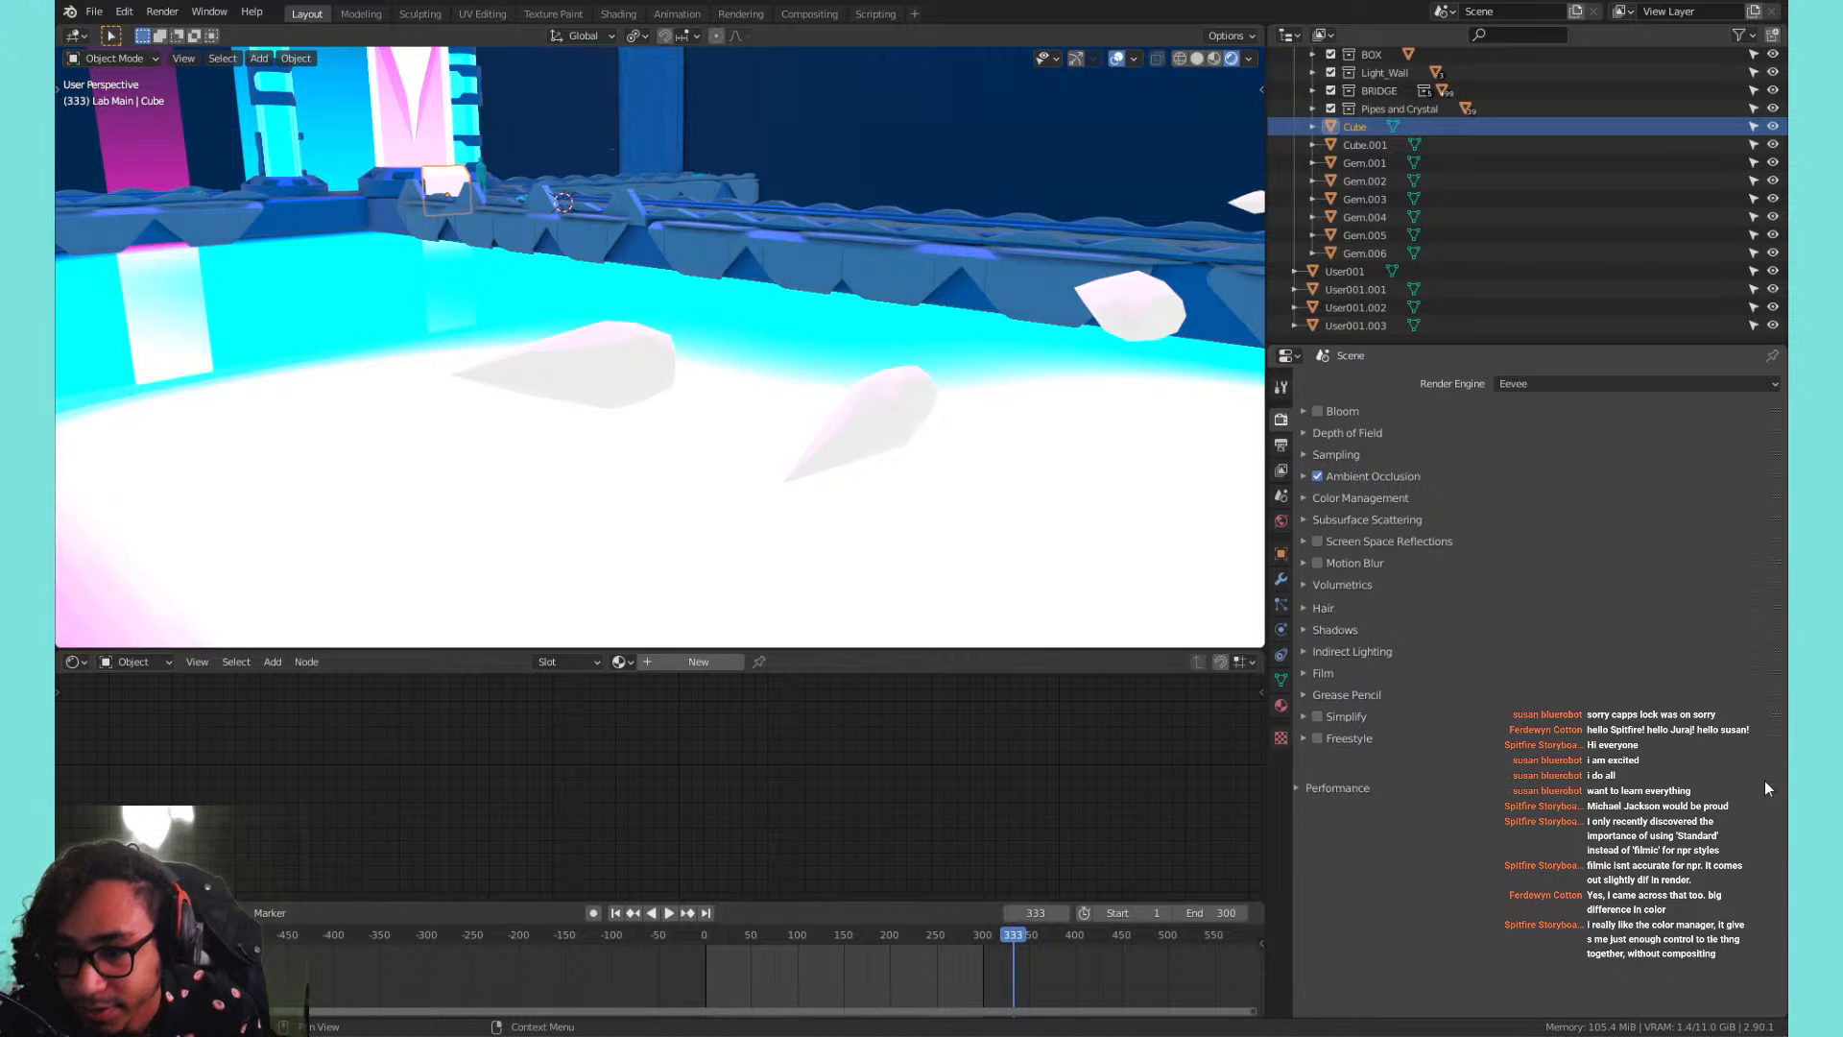
# Review the render settings sections one by one from Grease Pencil up to Ambient Occlusion, collapsing each after checking it.
pyautogui.click(1374, 714)
pyautogui.click(1374, 714)
pyautogui.click(1375, 692)
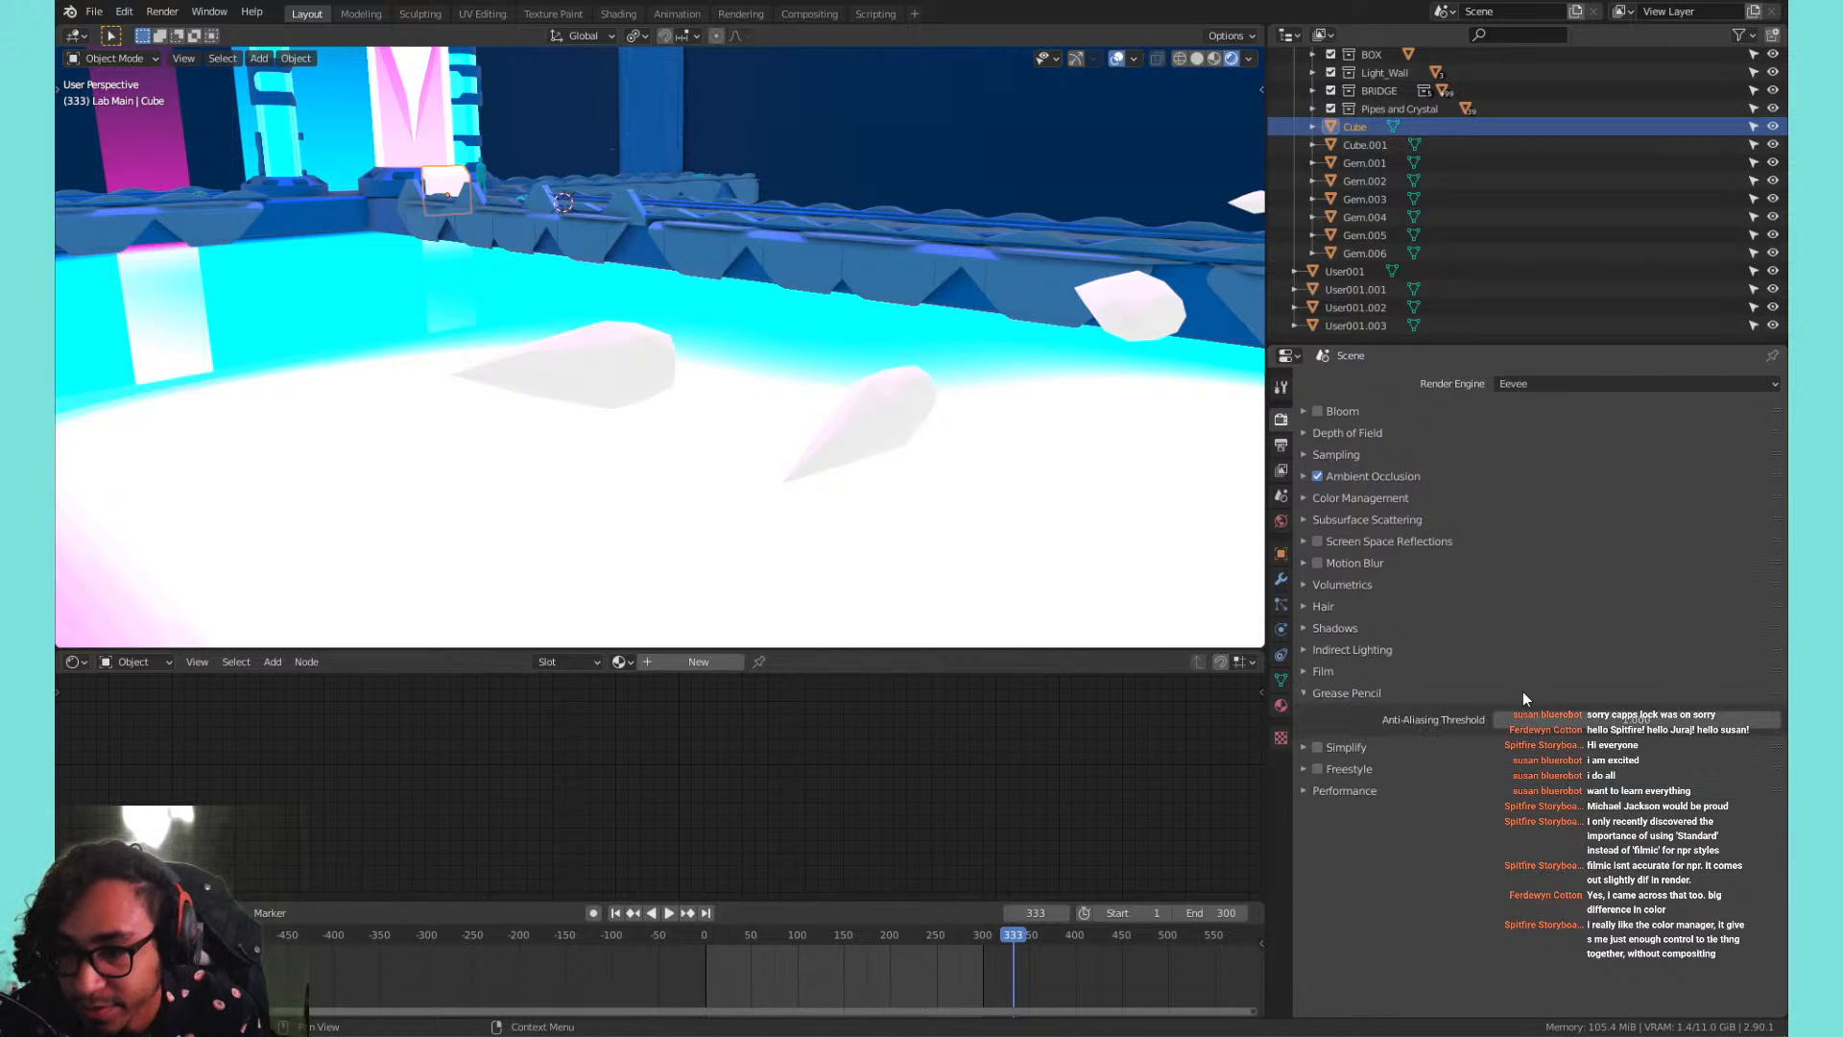
pyautogui.click(1522, 692)
pyautogui.click(1379, 672)
pyautogui.click(1379, 670)
pyautogui.click(1378, 649)
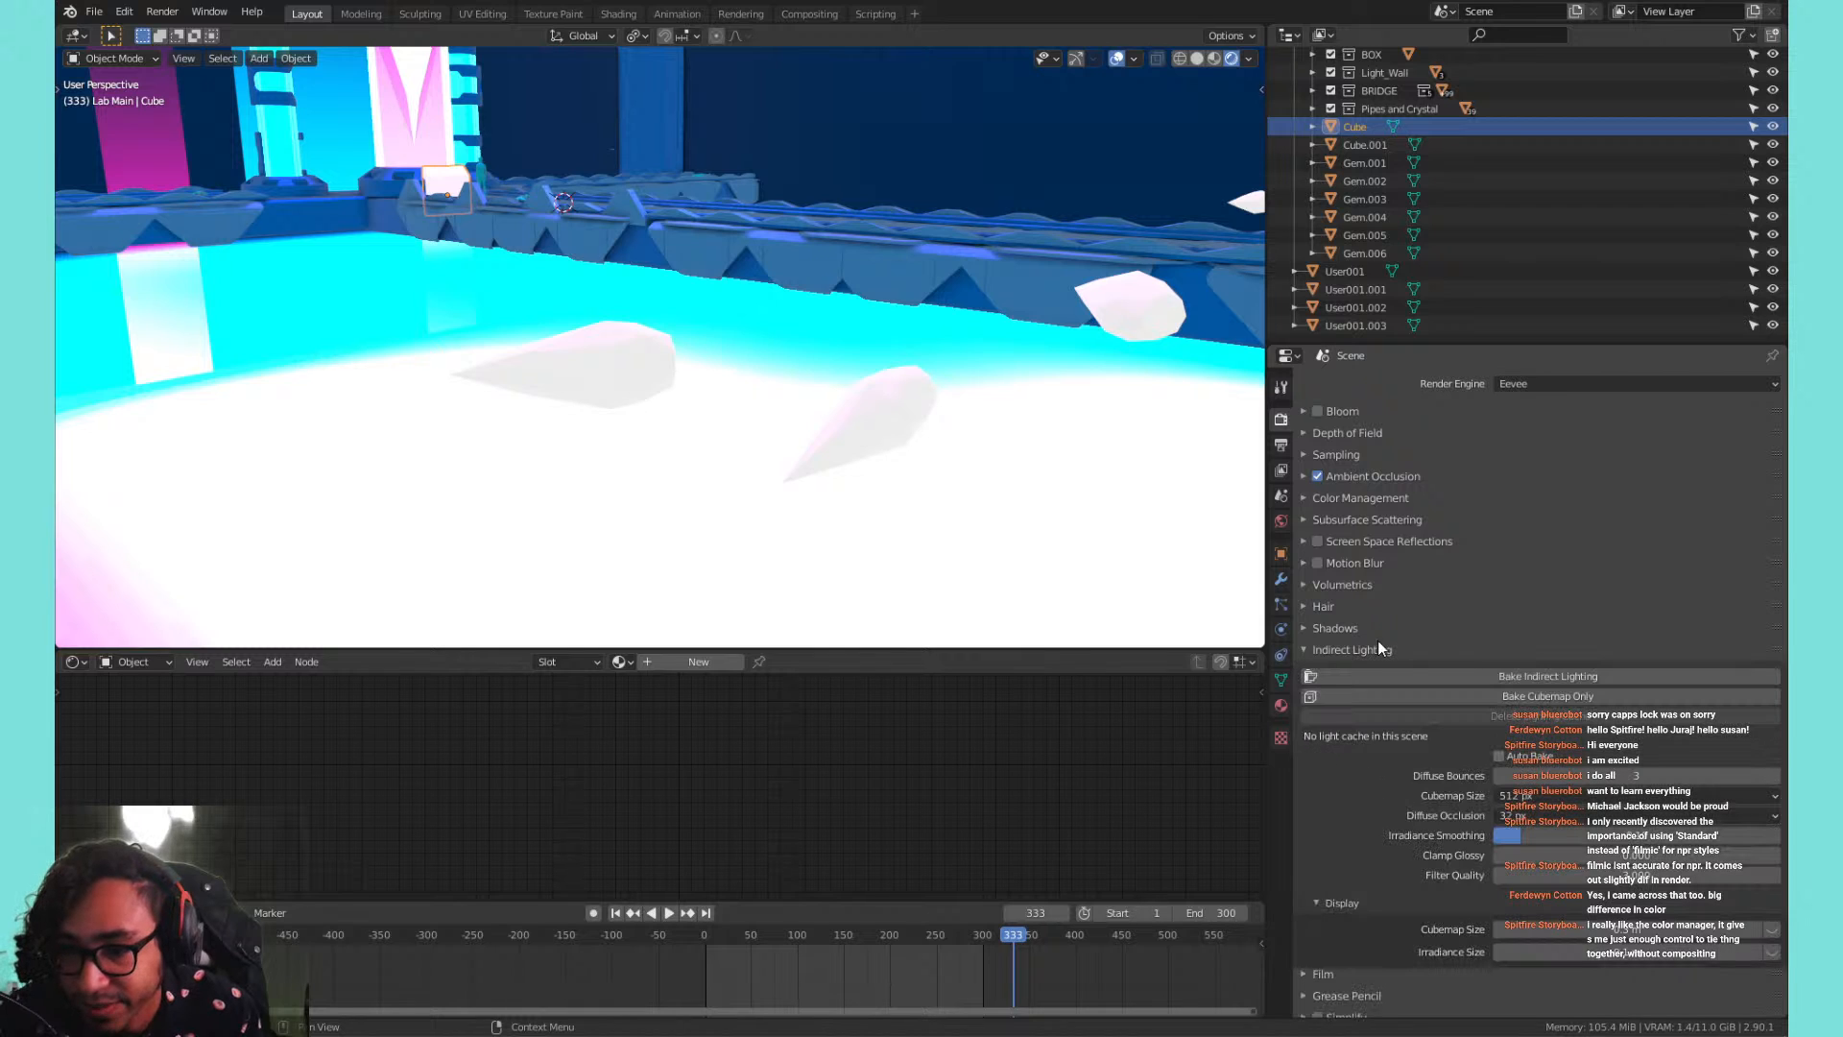
pyautogui.click(1379, 645)
pyautogui.click(1363, 625)
pyautogui.click(1363, 625)
pyautogui.click(1357, 604)
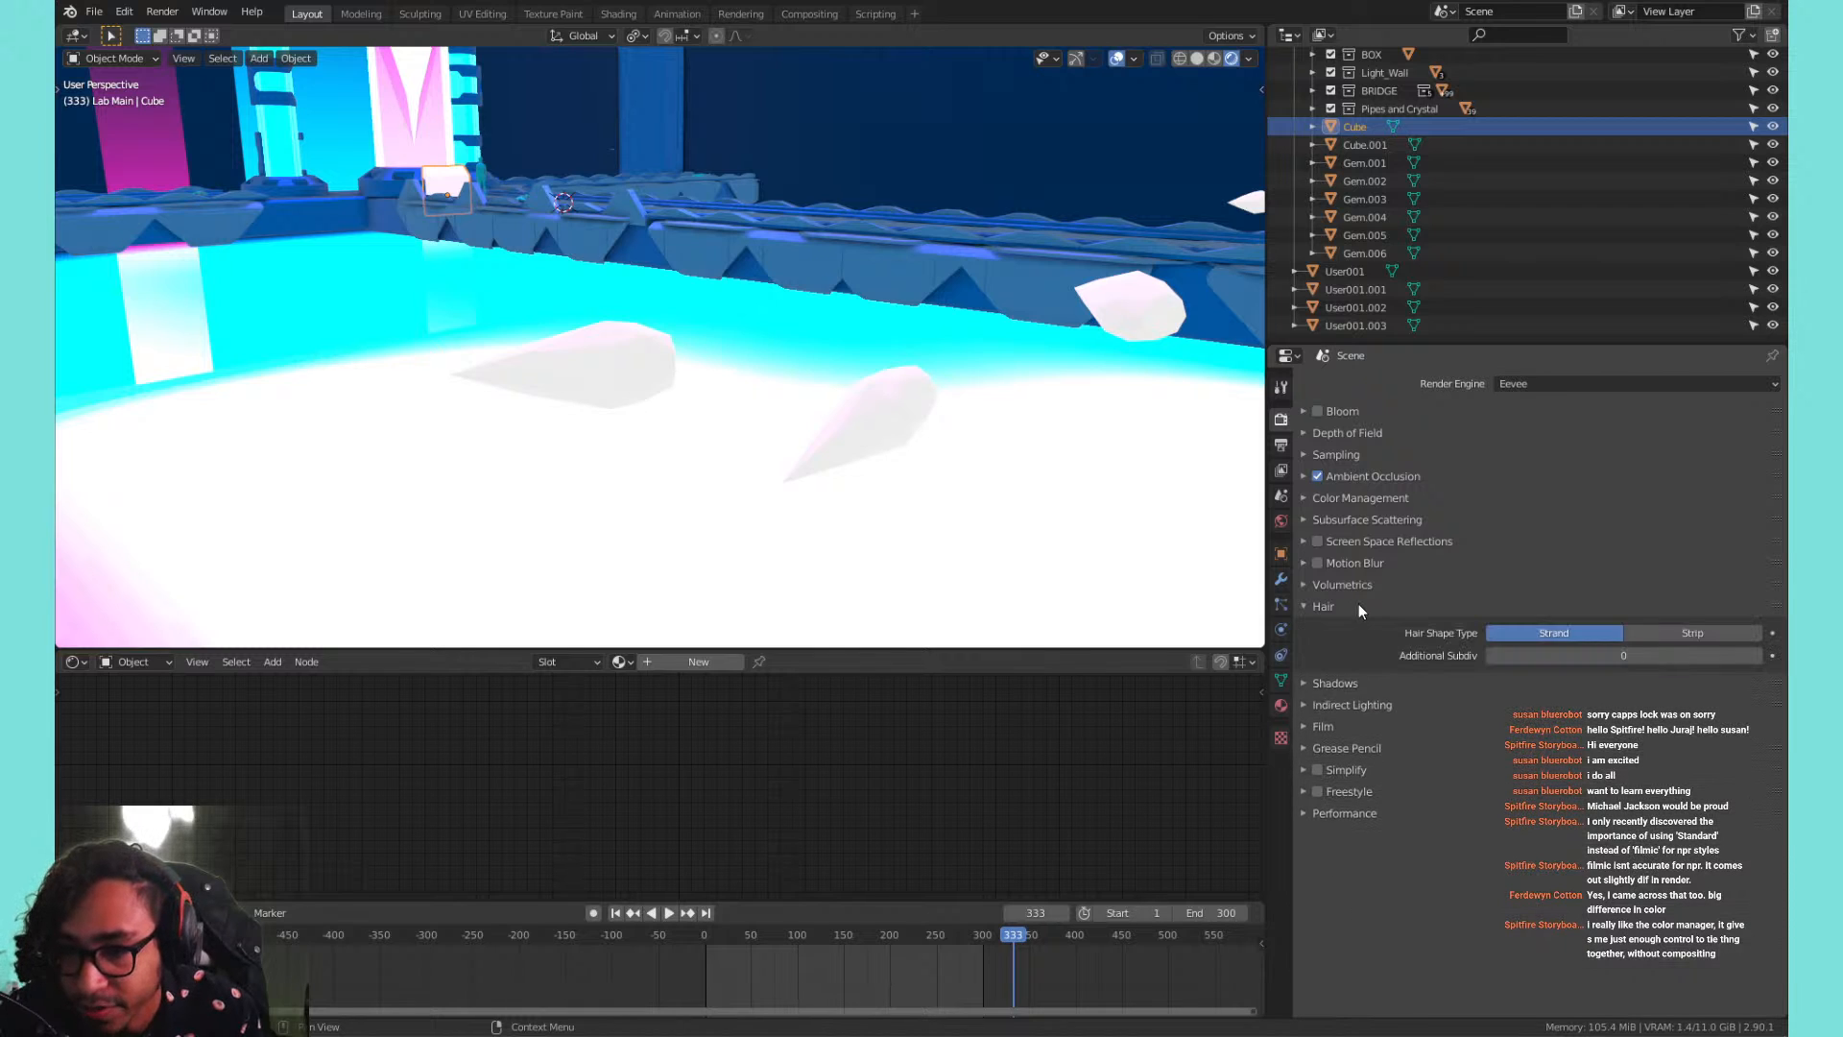
pyautogui.click(1358, 604)
pyautogui.click(1359, 585)
pyautogui.click(1361, 583)
pyautogui.click(1388, 519)
pyautogui.click(1396, 519)
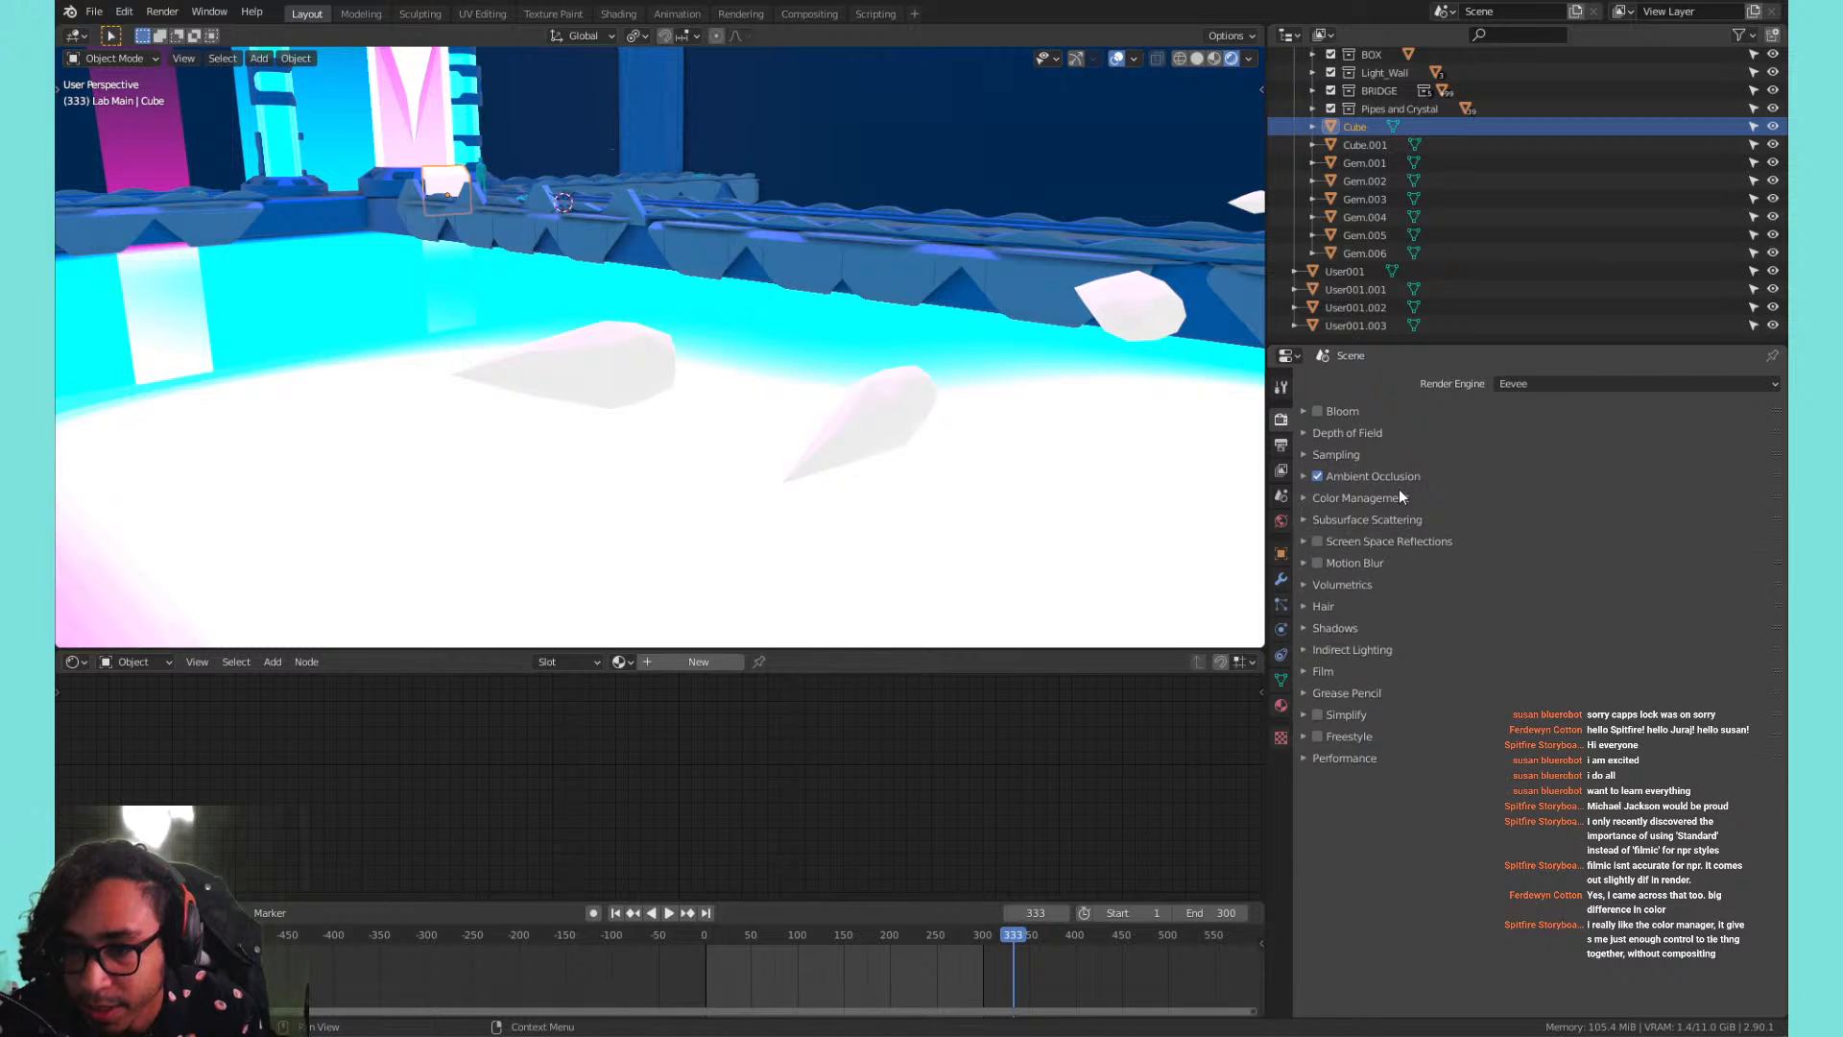
pyautogui.click(1400, 490)
pyautogui.click(1399, 490)
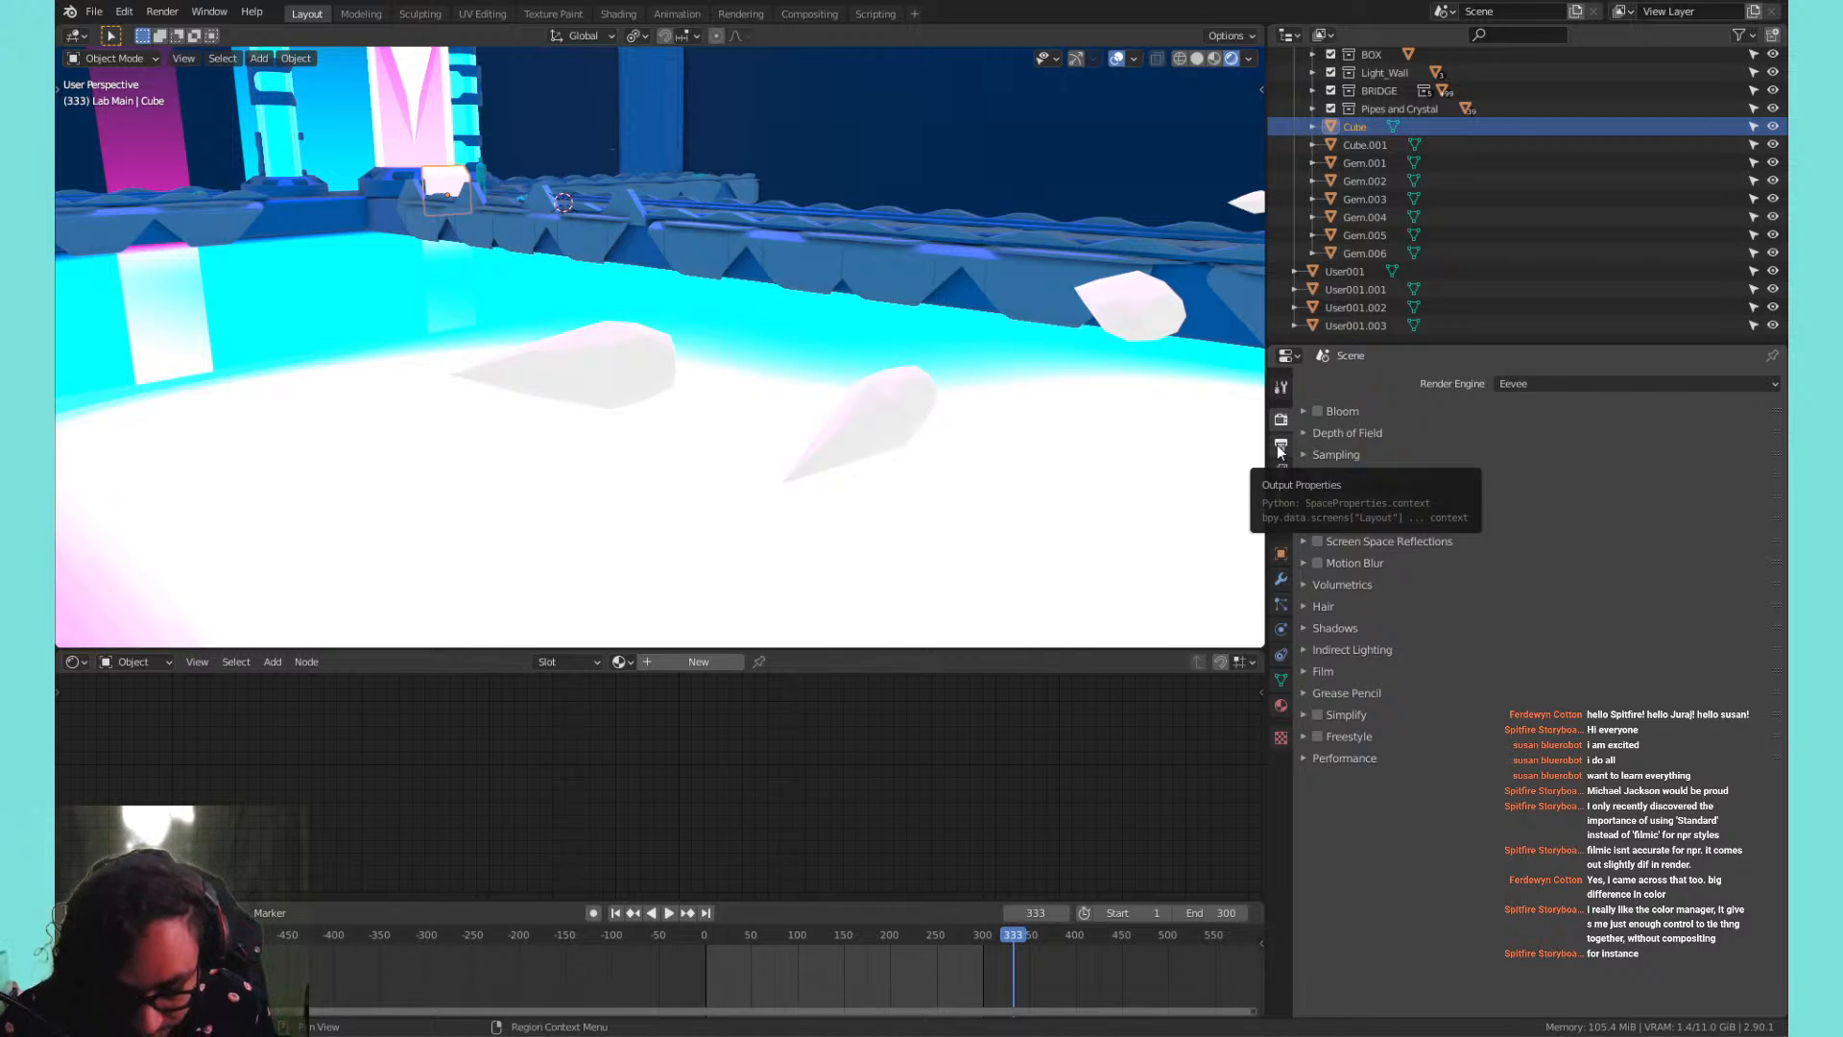
pyautogui.click(1381, 475)
pyautogui.click(1383, 476)
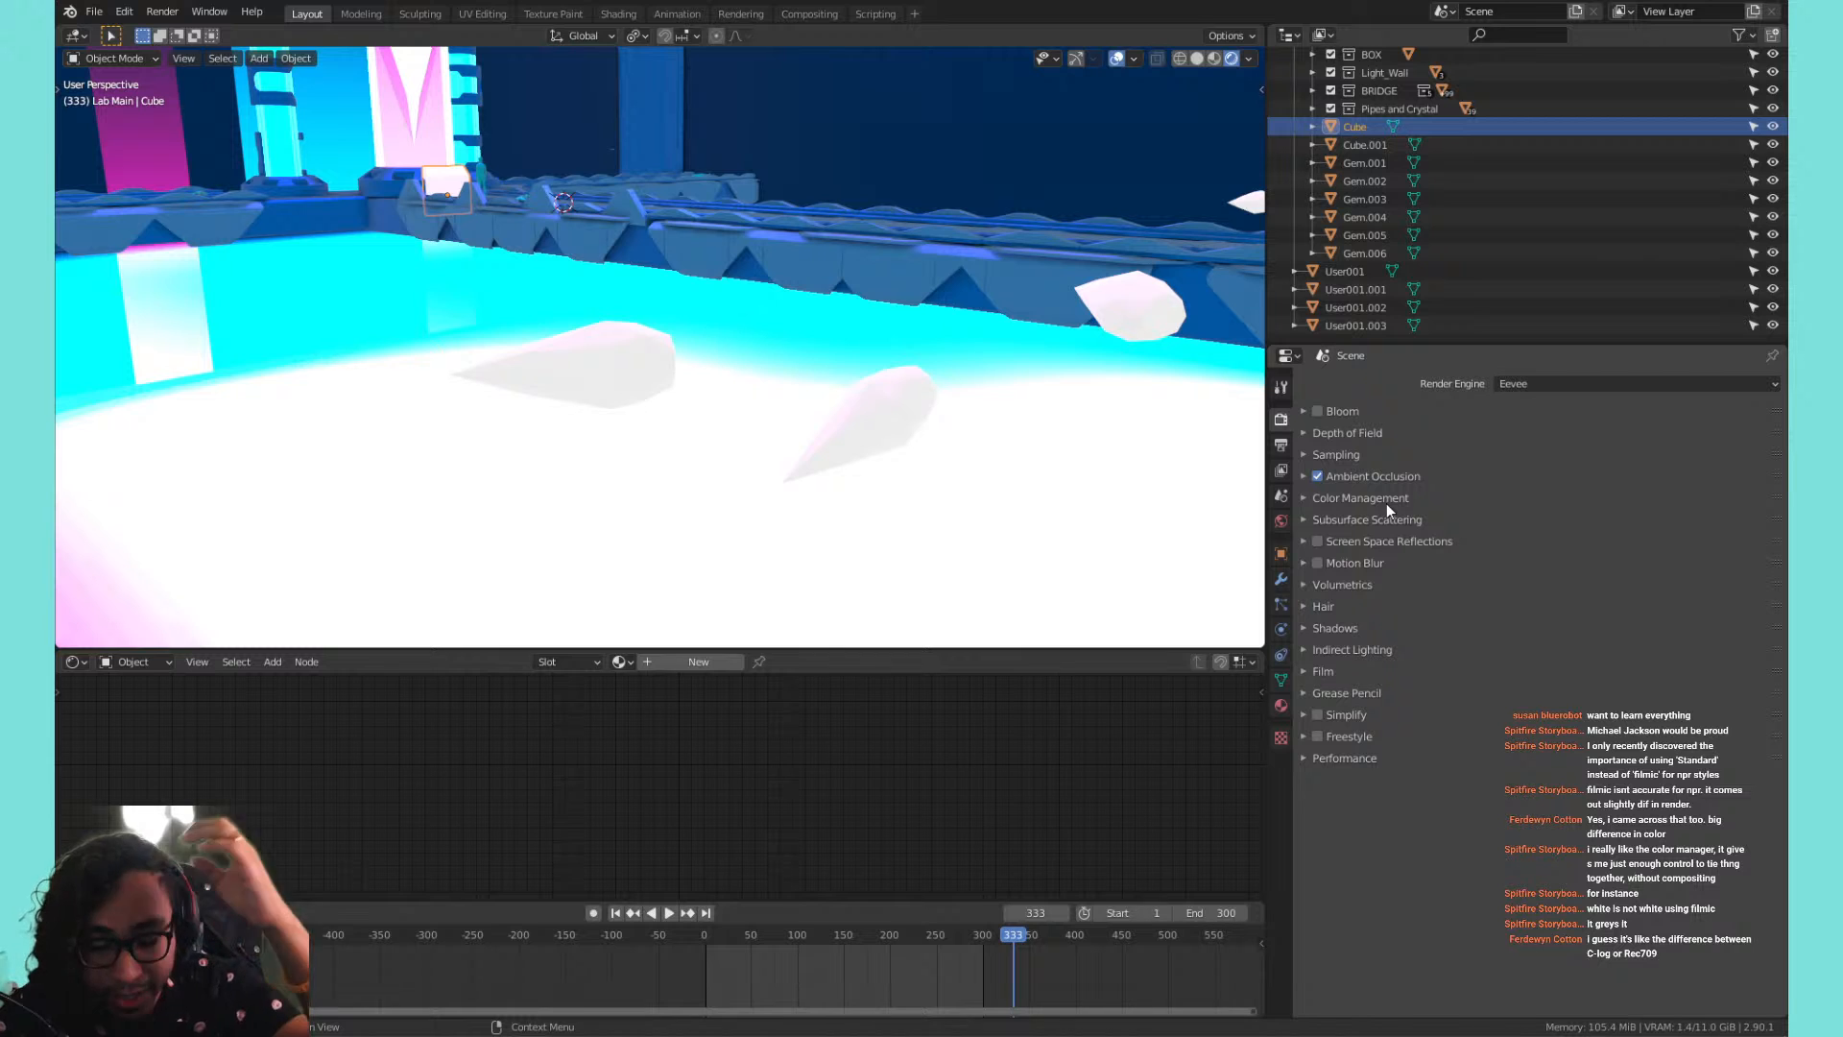
# Inspect the glowing floor, pillars, bridges and crystal pipes in the viewport and recheck the Color Management settings.
pyautogui.scroll(-6, 864, 384)
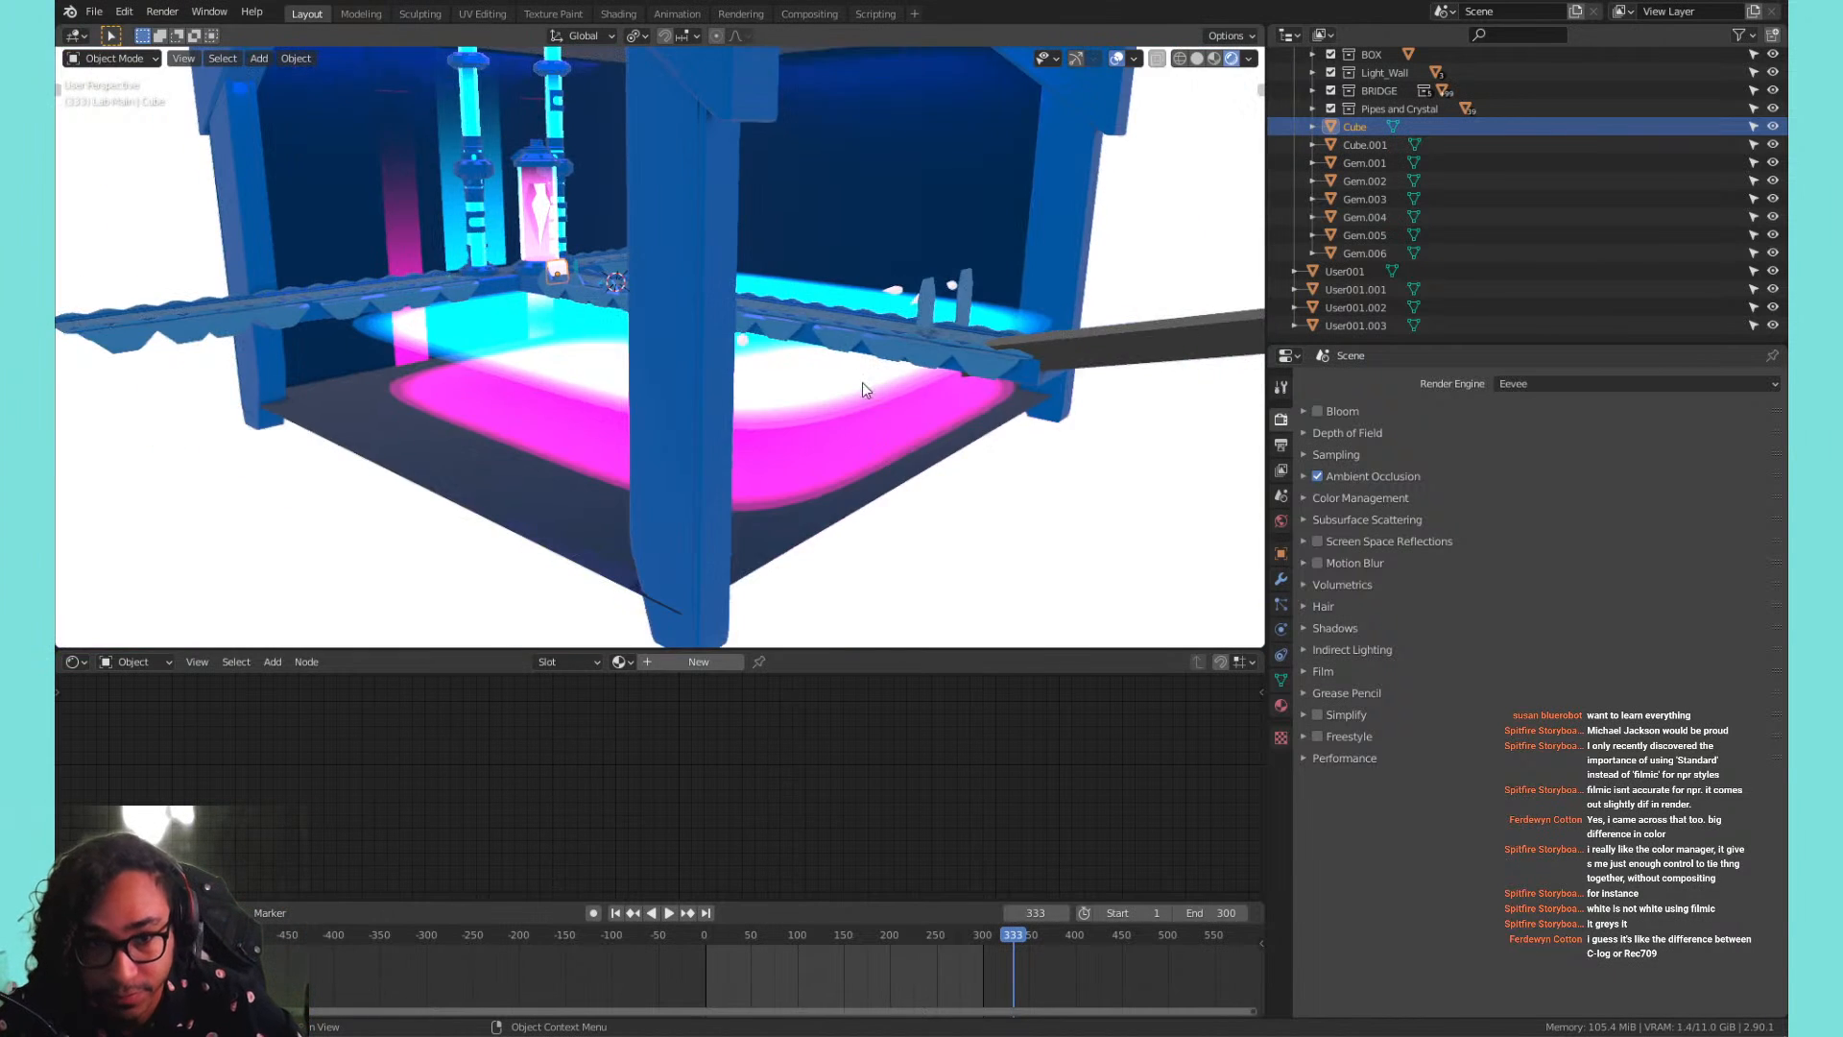
pyautogui.scroll(2, 861, 379)
pyautogui.scroll(-1, 854, 371)
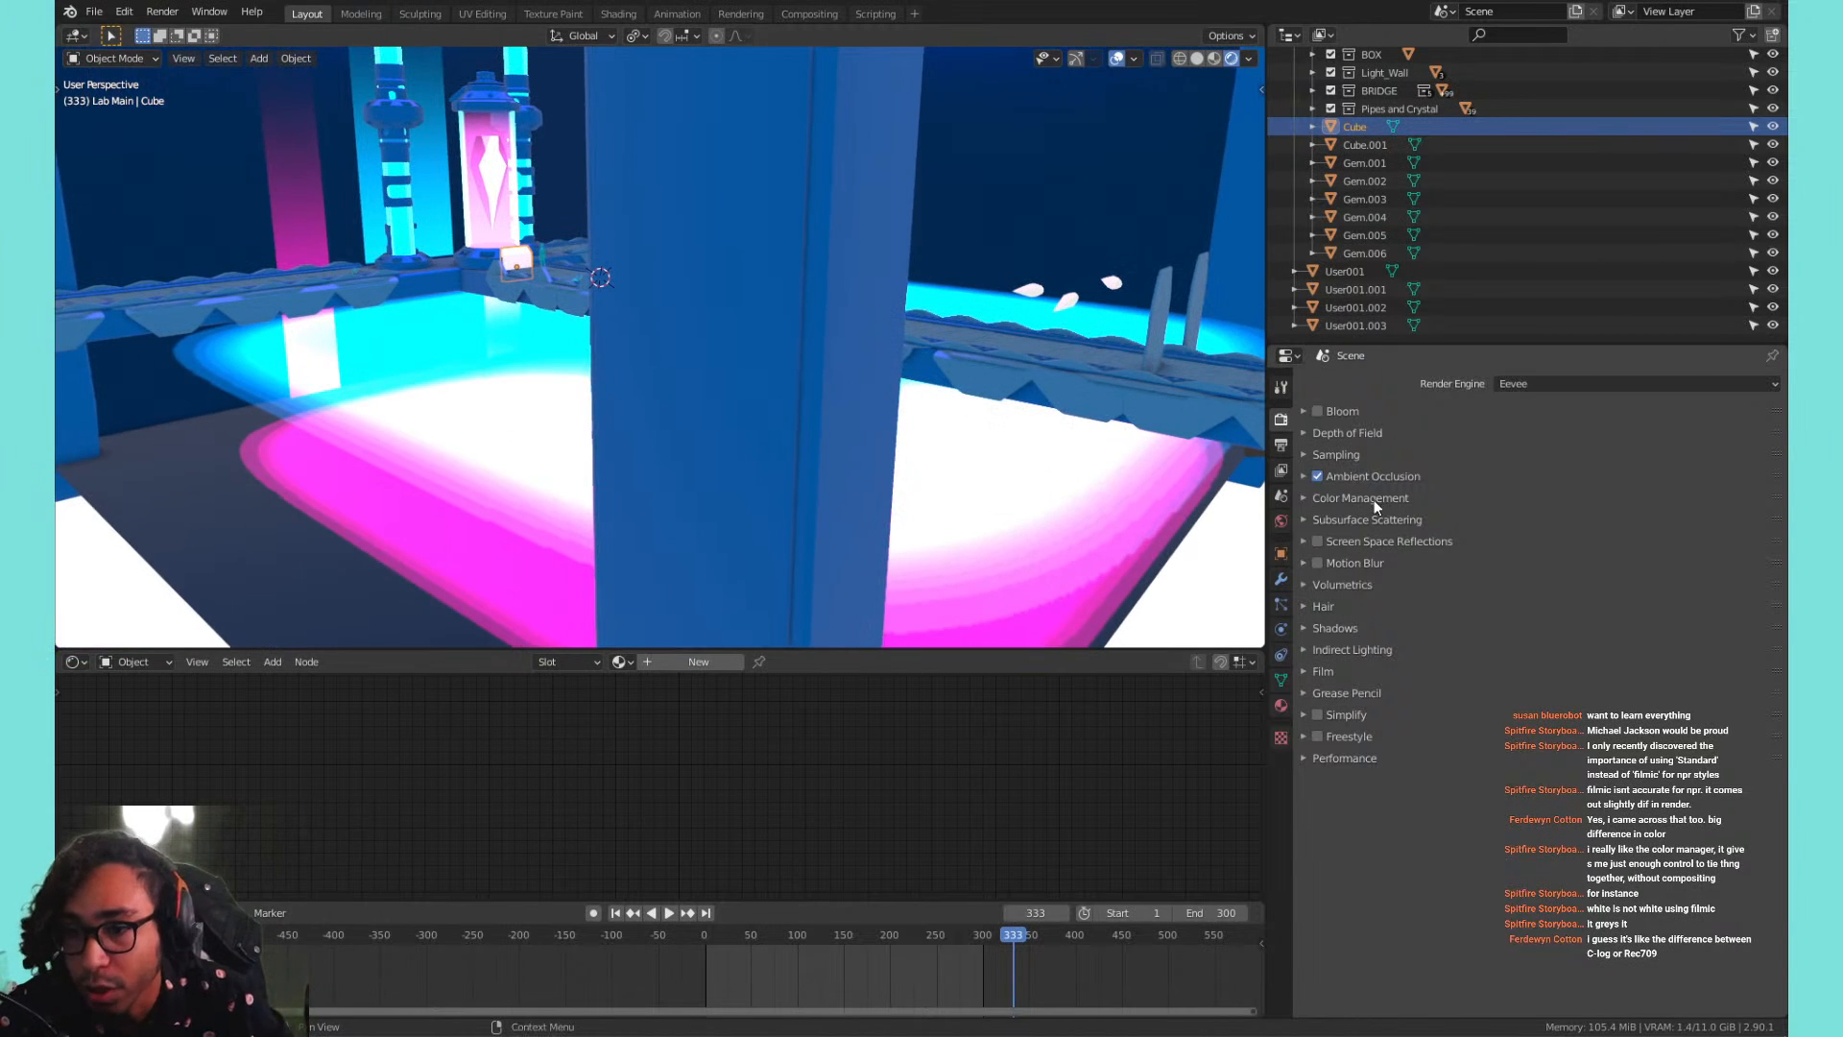
pyautogui.click(1386, 503)
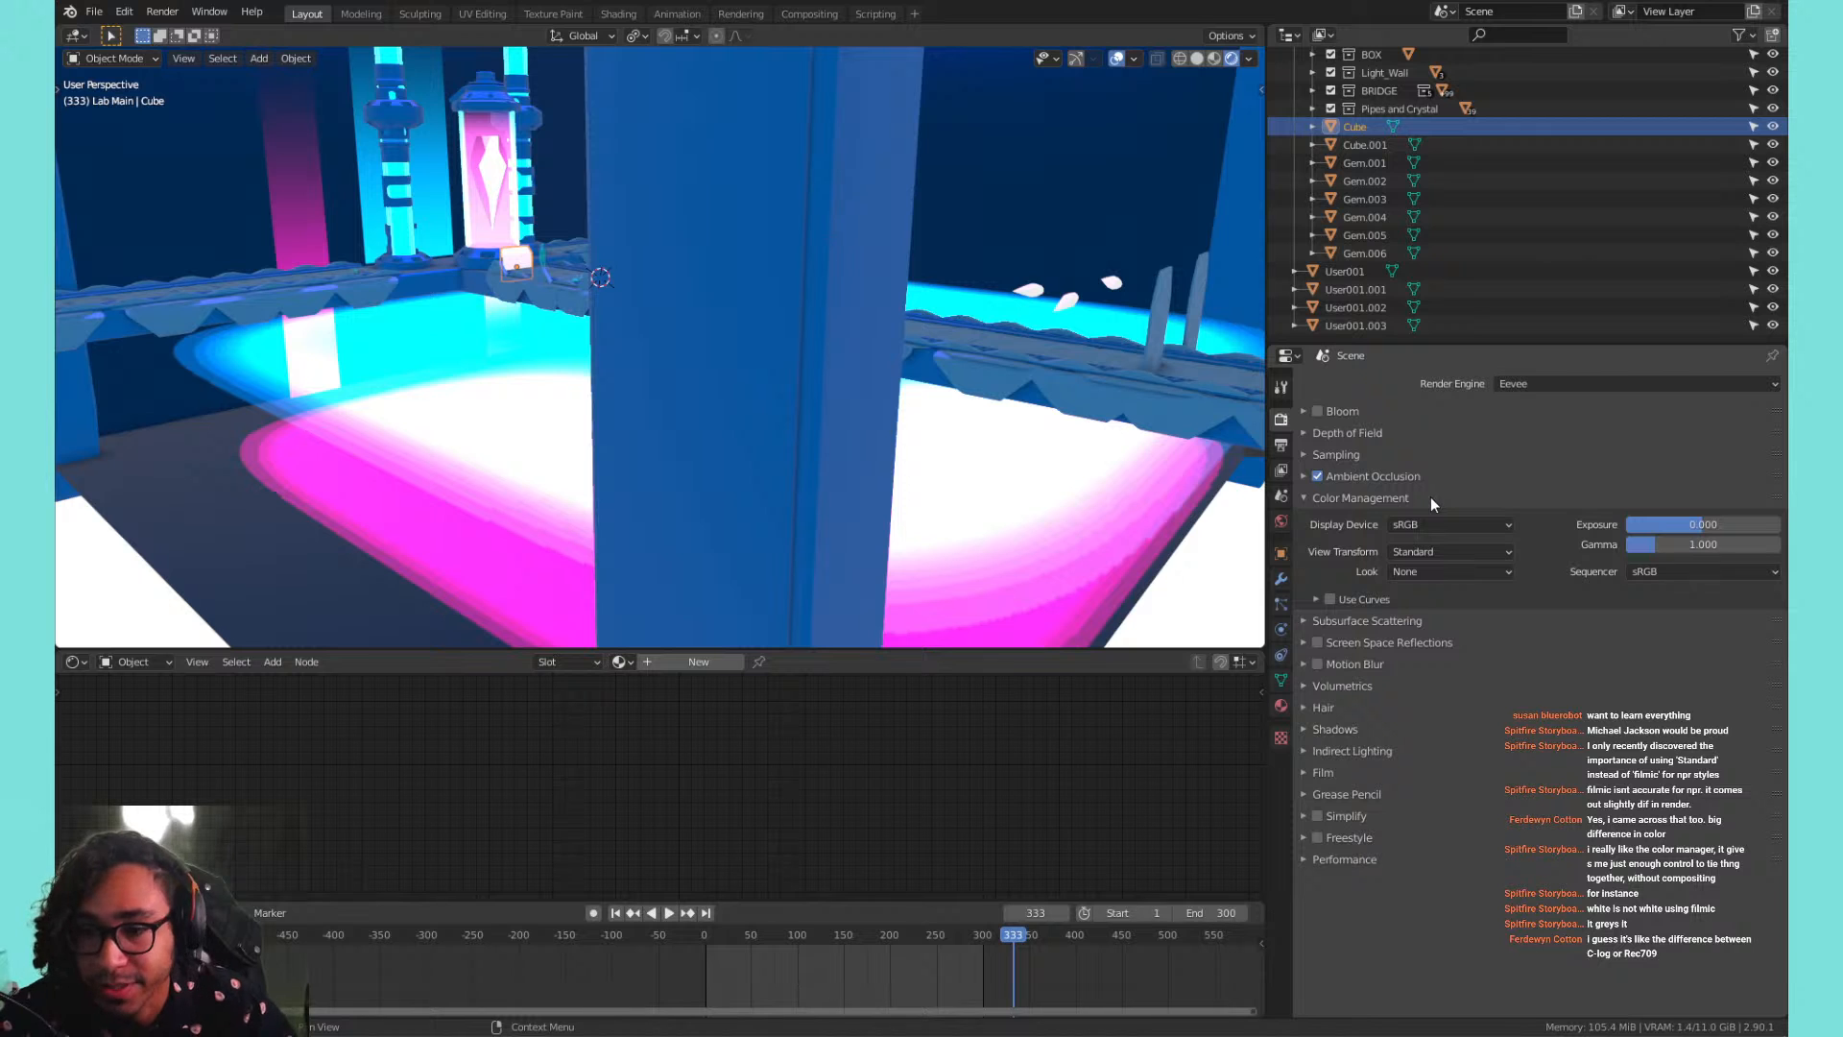
pyautogui.click(1431, 497)
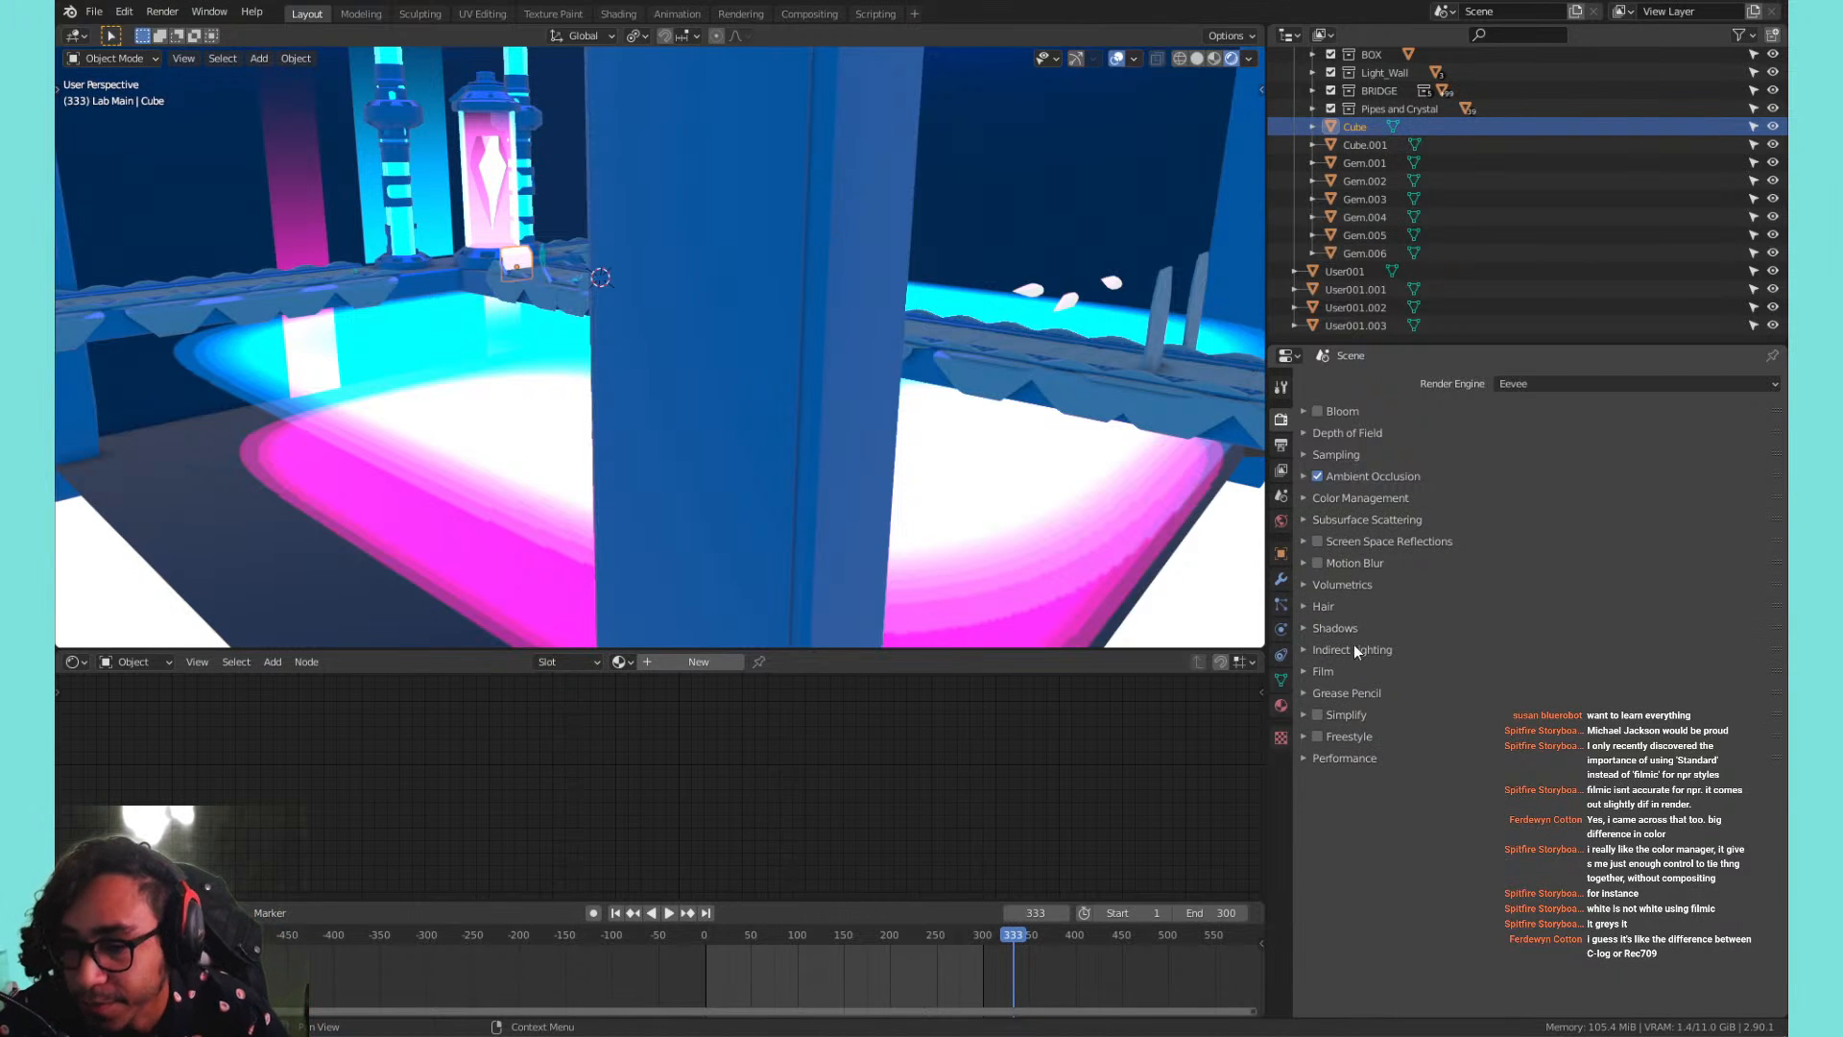
pyautogui.moveTo(998, 315); pyautogui.dragTo(542, 310, button='middle')
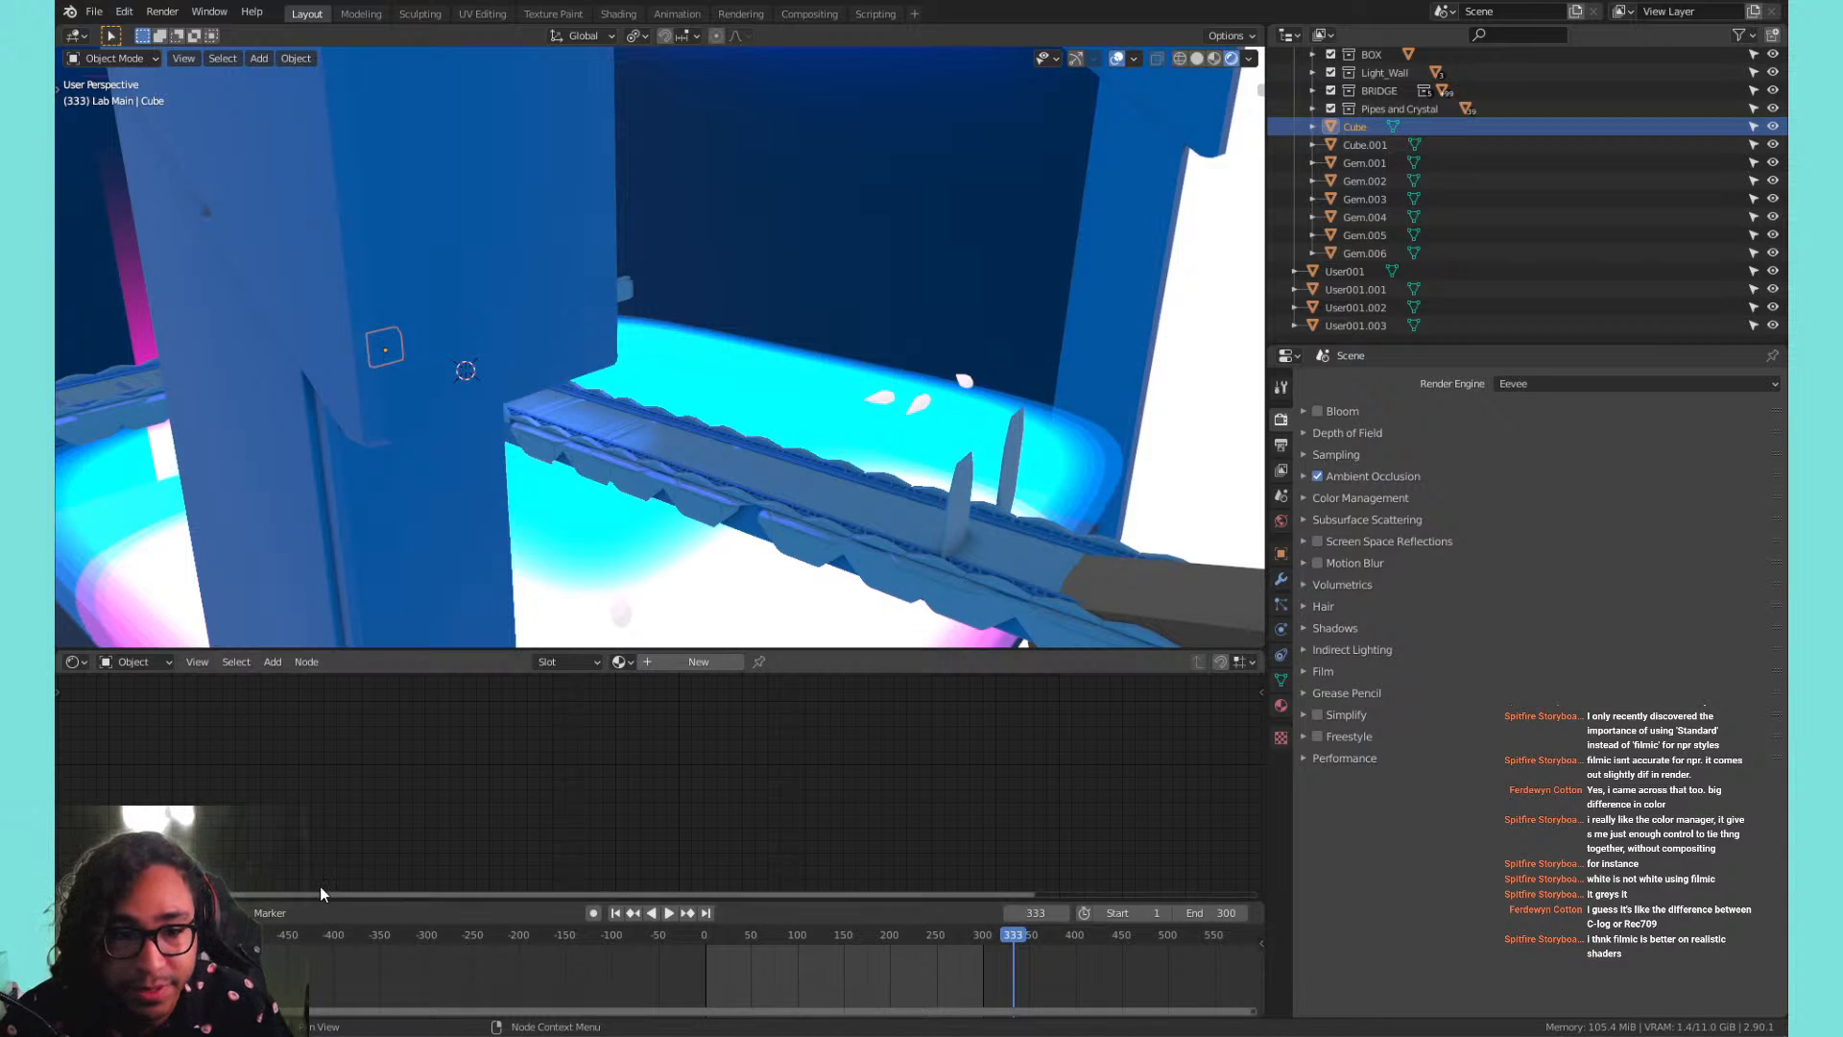
pyautogui.keyDown('shift'); pyautogui.moveTo(365, 355); pyautogui.dragTo(626, 328, button='middle'); pyautogui.keyUp('shift')
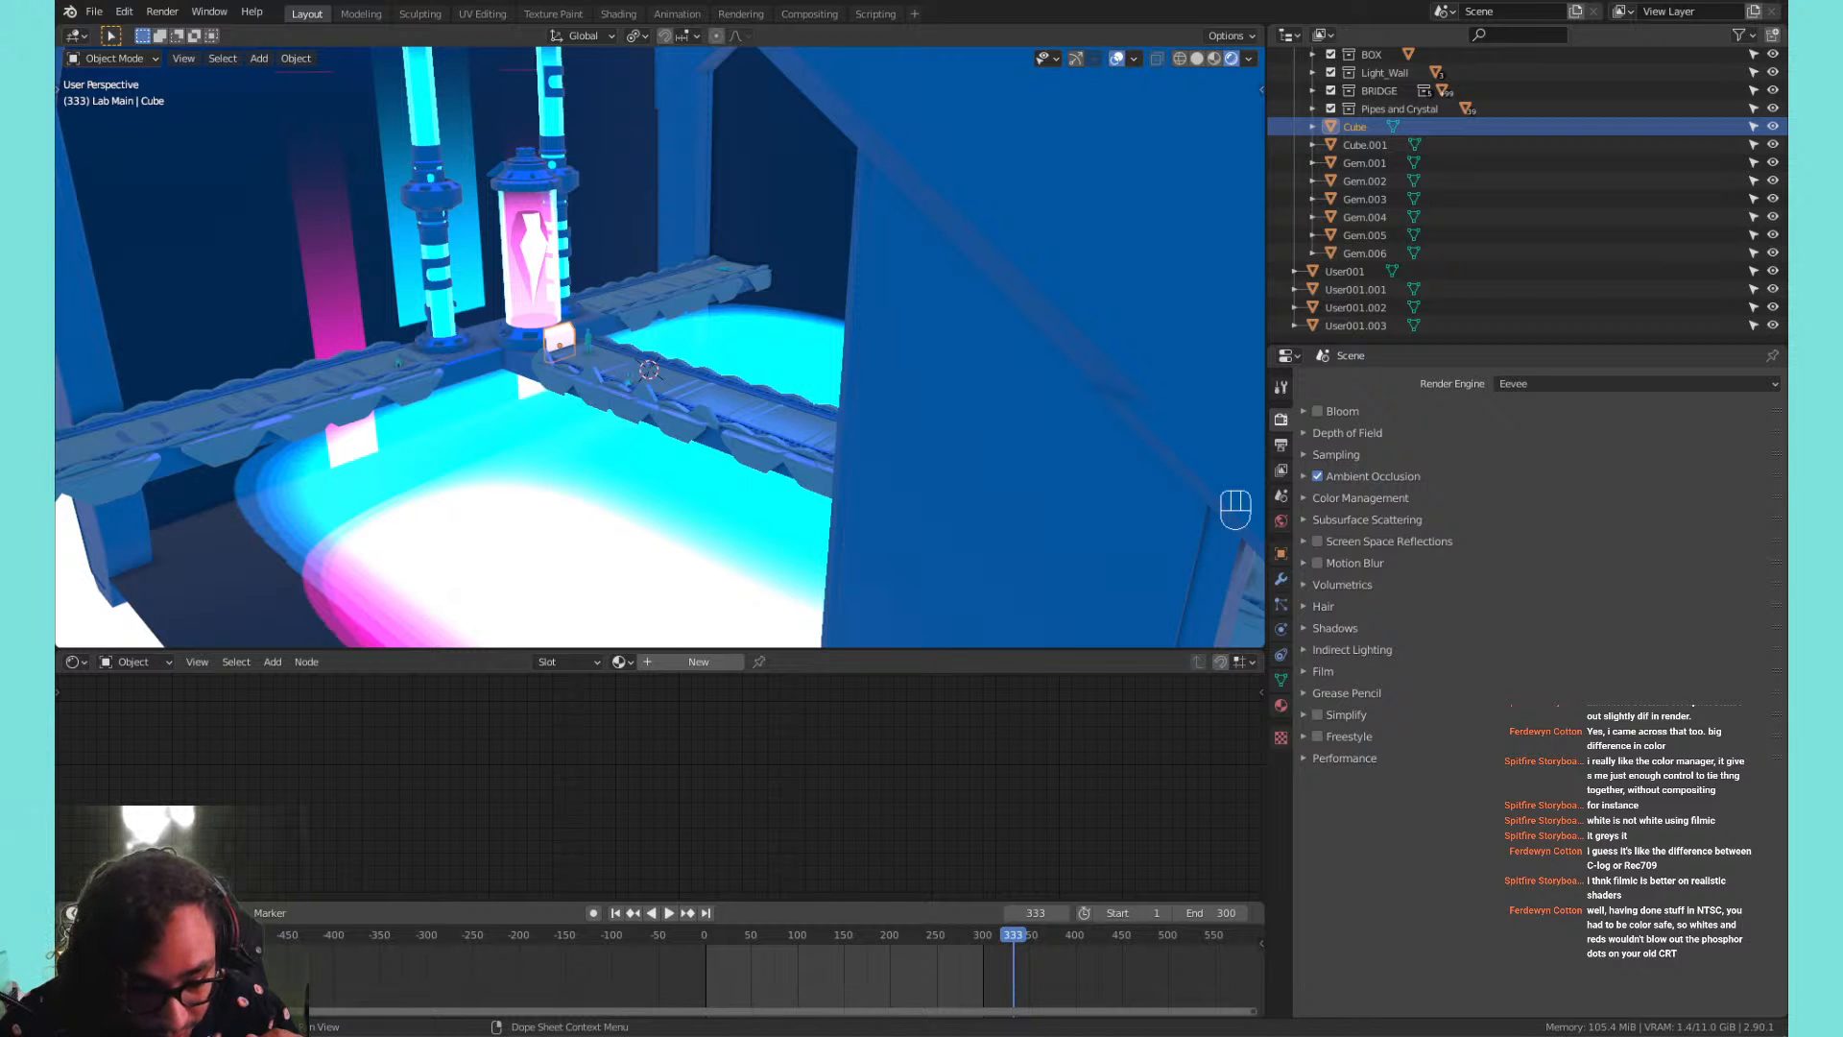
# Switch to the browser and look over the GitHub page of the Pipe Nightmare addon for Blender.
pyautogui.moveTo(494, 1008); pyautogui.dragTo(810, 128)
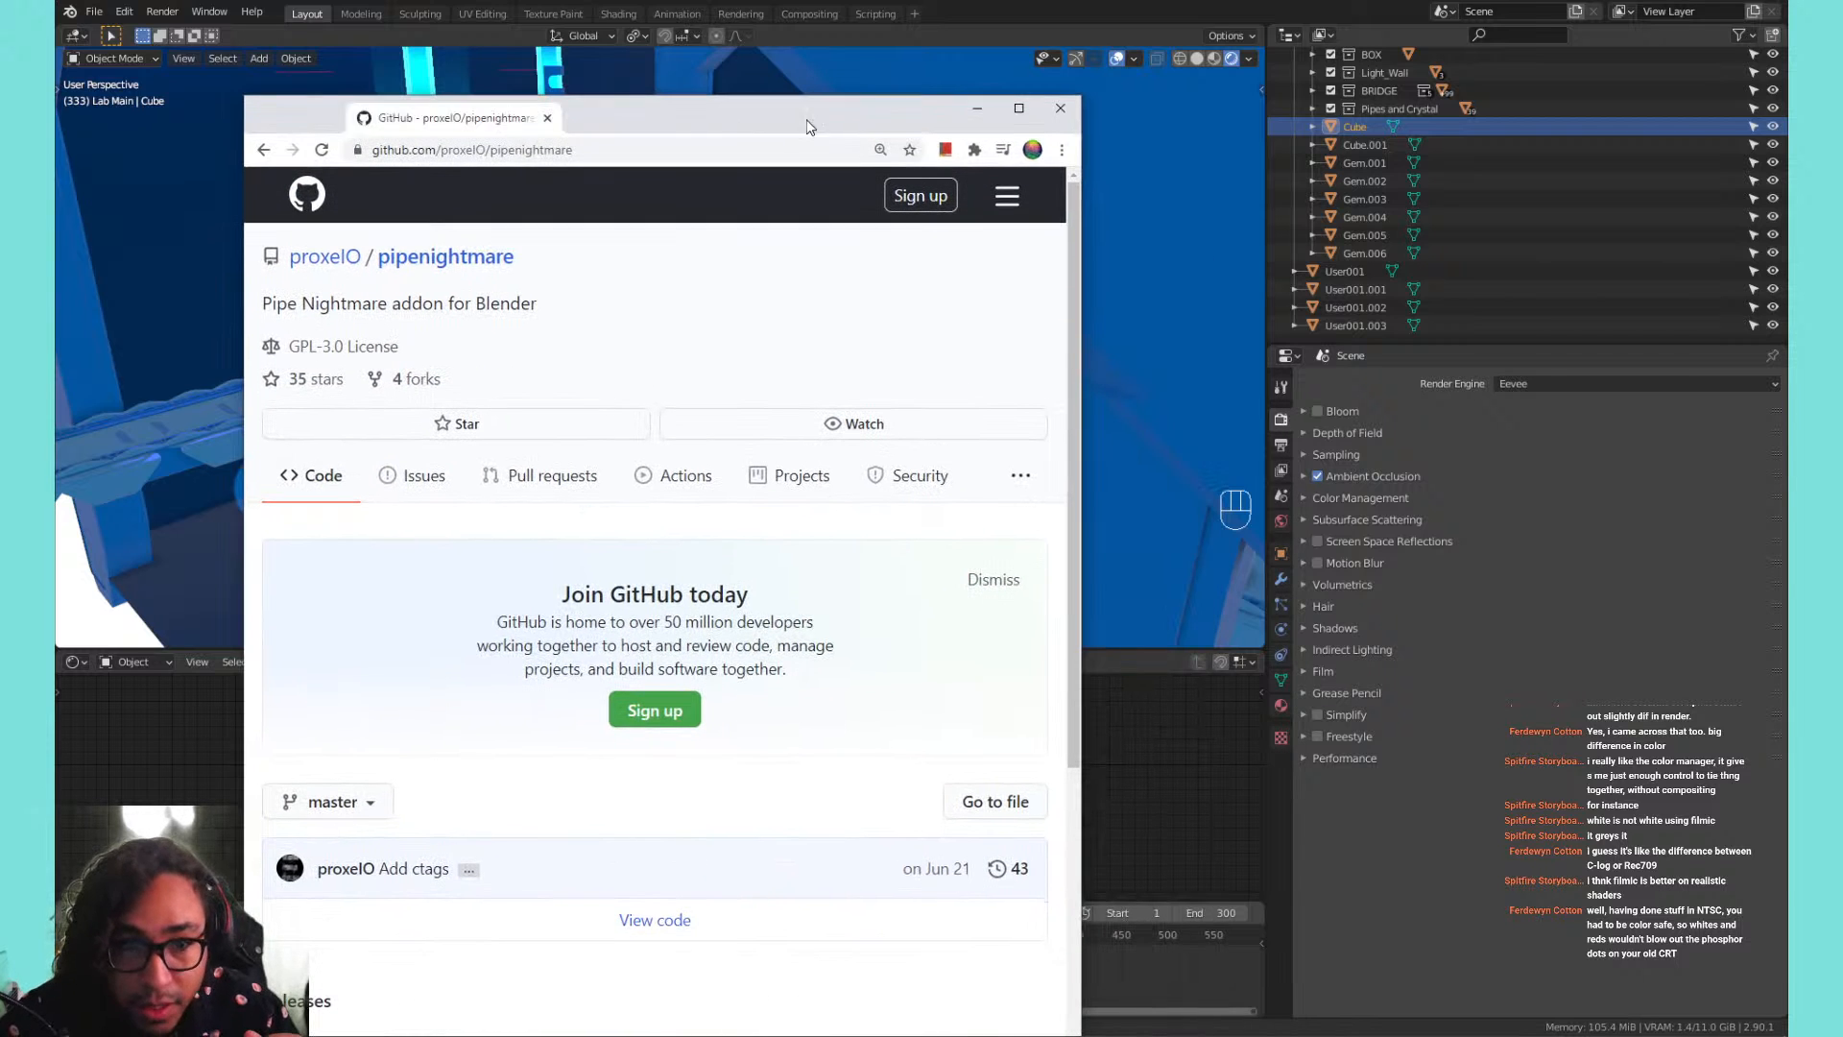
pyautogui.scroll(-5, 596, 399)
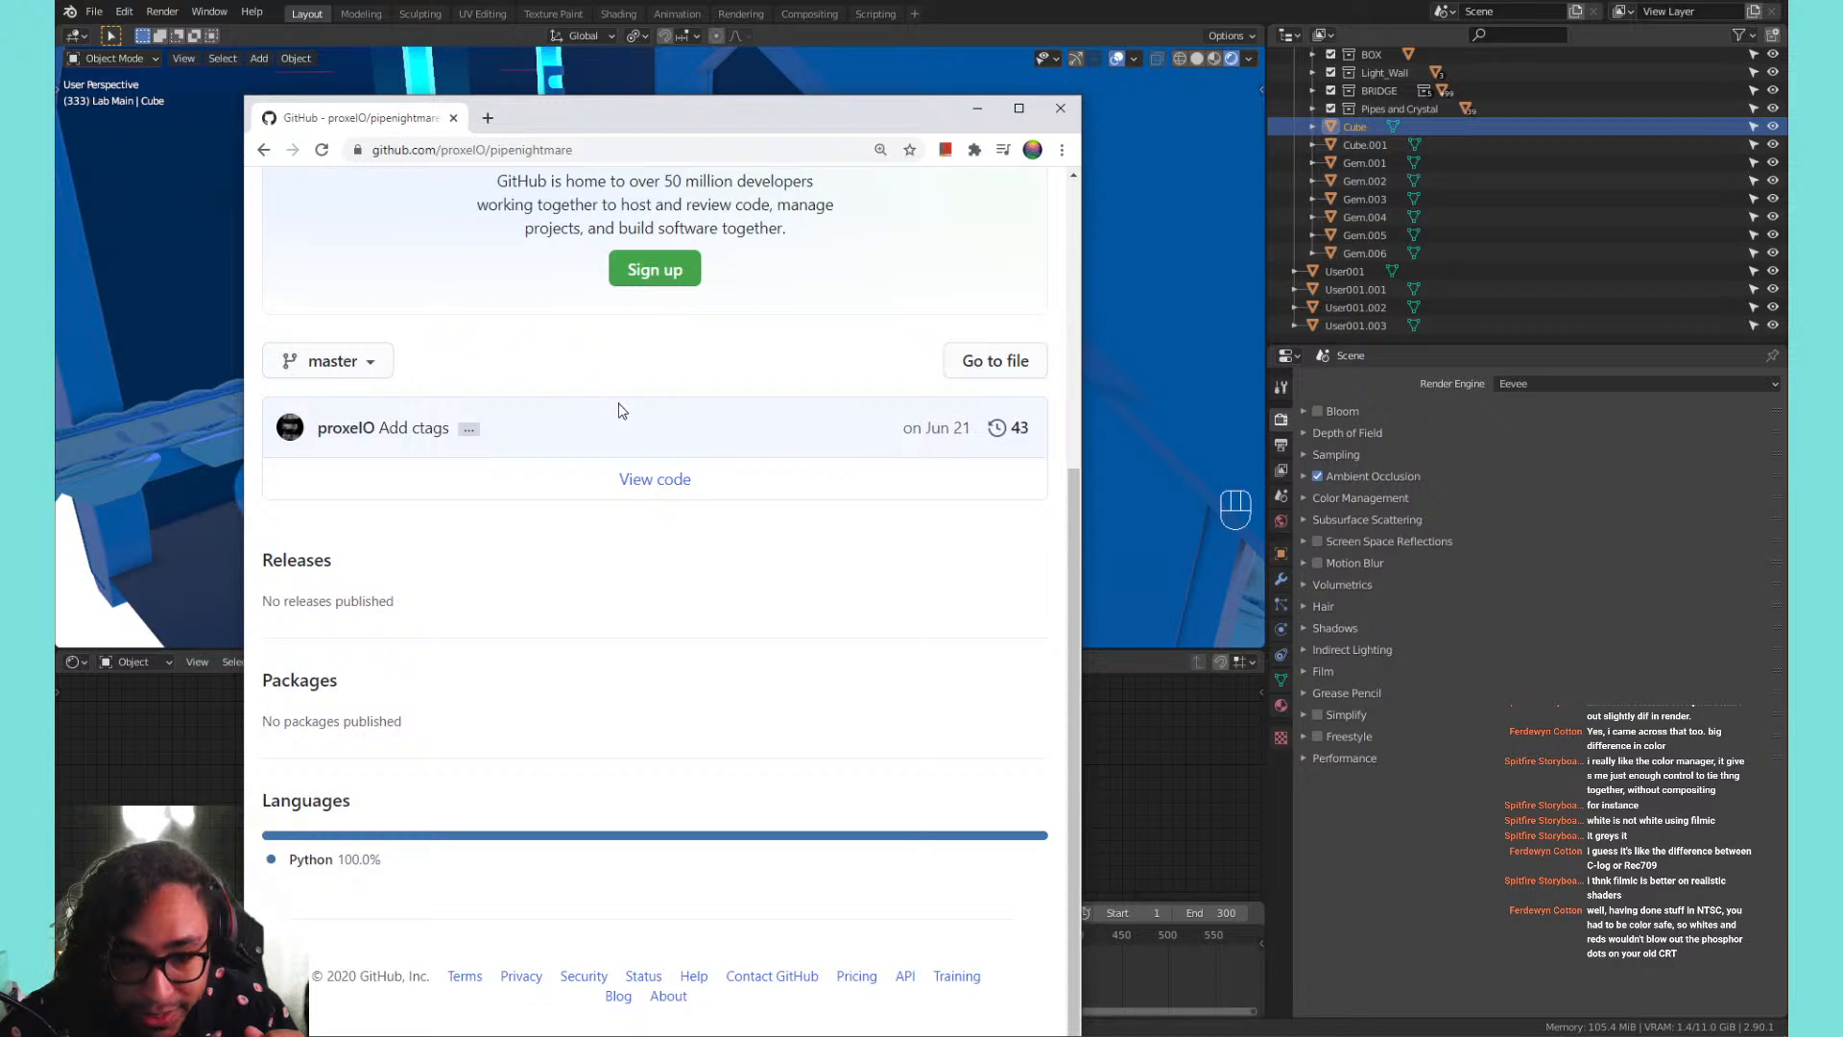
pyautogui.scroll(5, 625, 401)
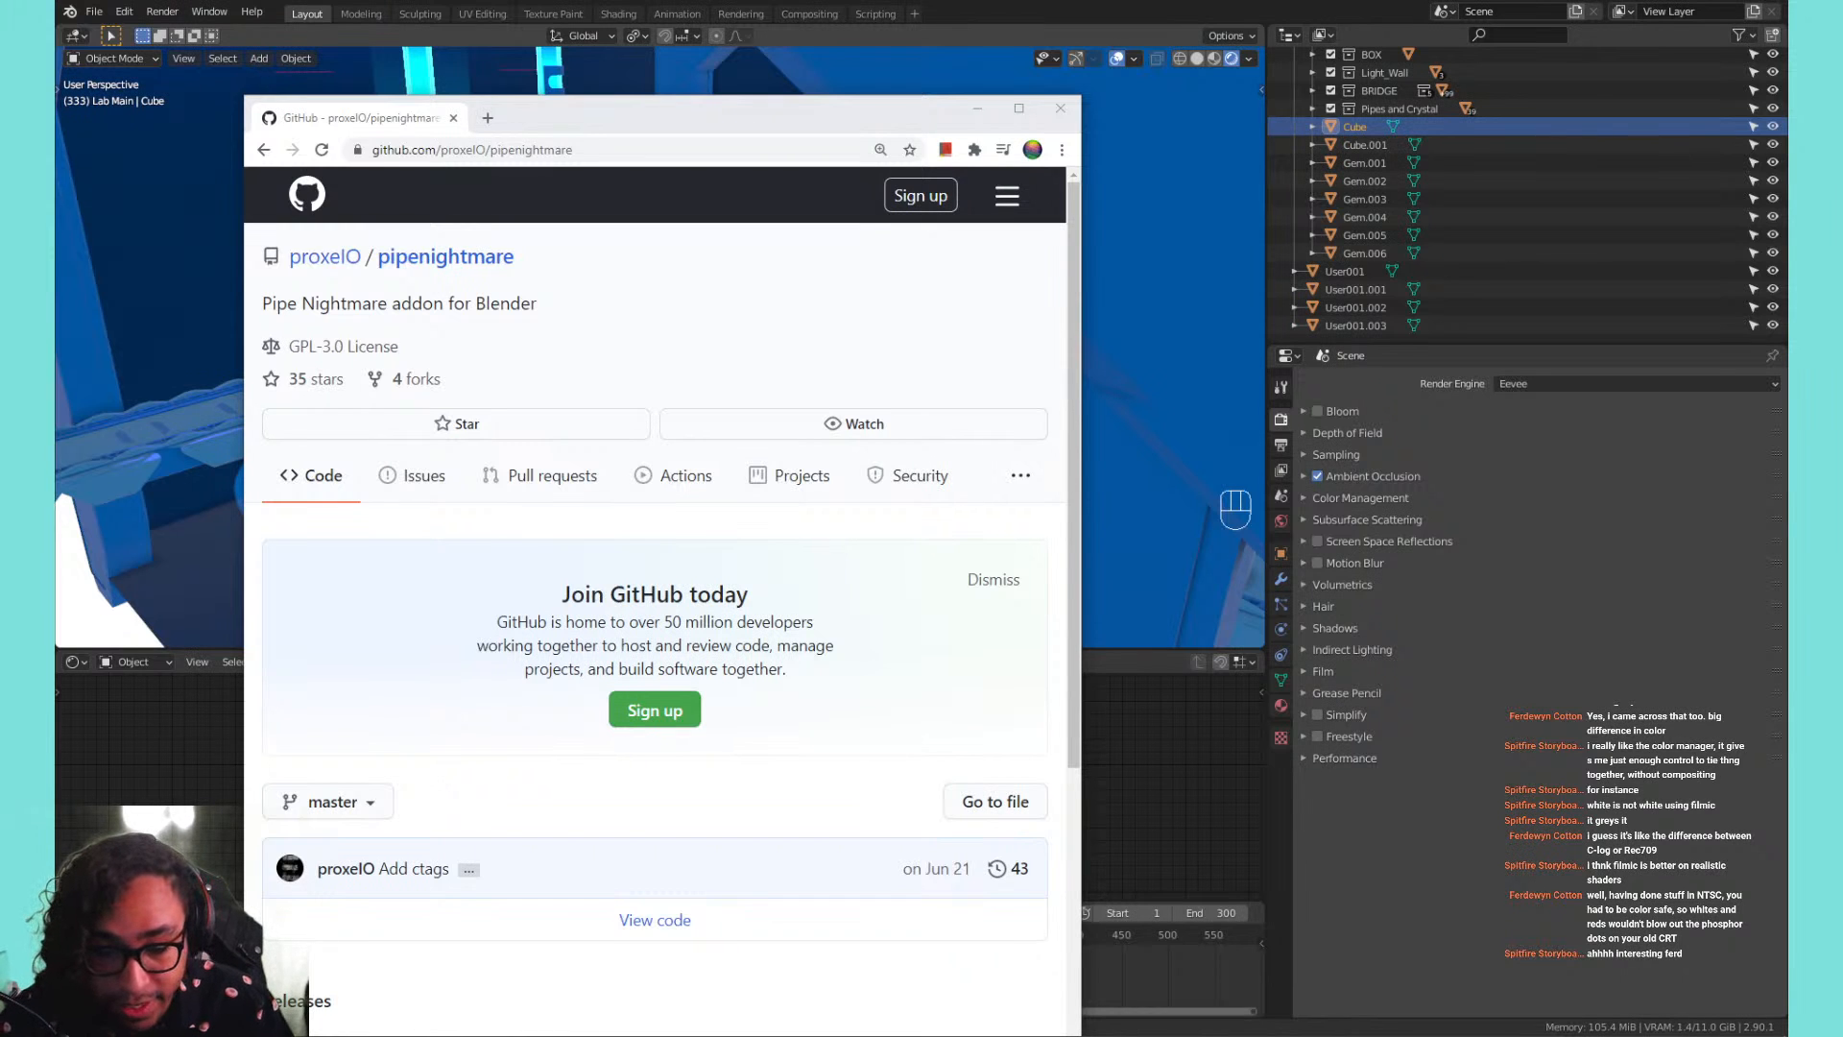
# Bring up the Akira Pipes image results, widen the browser window and preview the gundam tutorial and RPG Mood (Cyberpunk) pictures.
pyautogui.moveTo(988, 1036); pyautogui.dragTo(478, 126)
pyautogui.moveTo(771, 127); pyautogui.dragTo(802, 62)
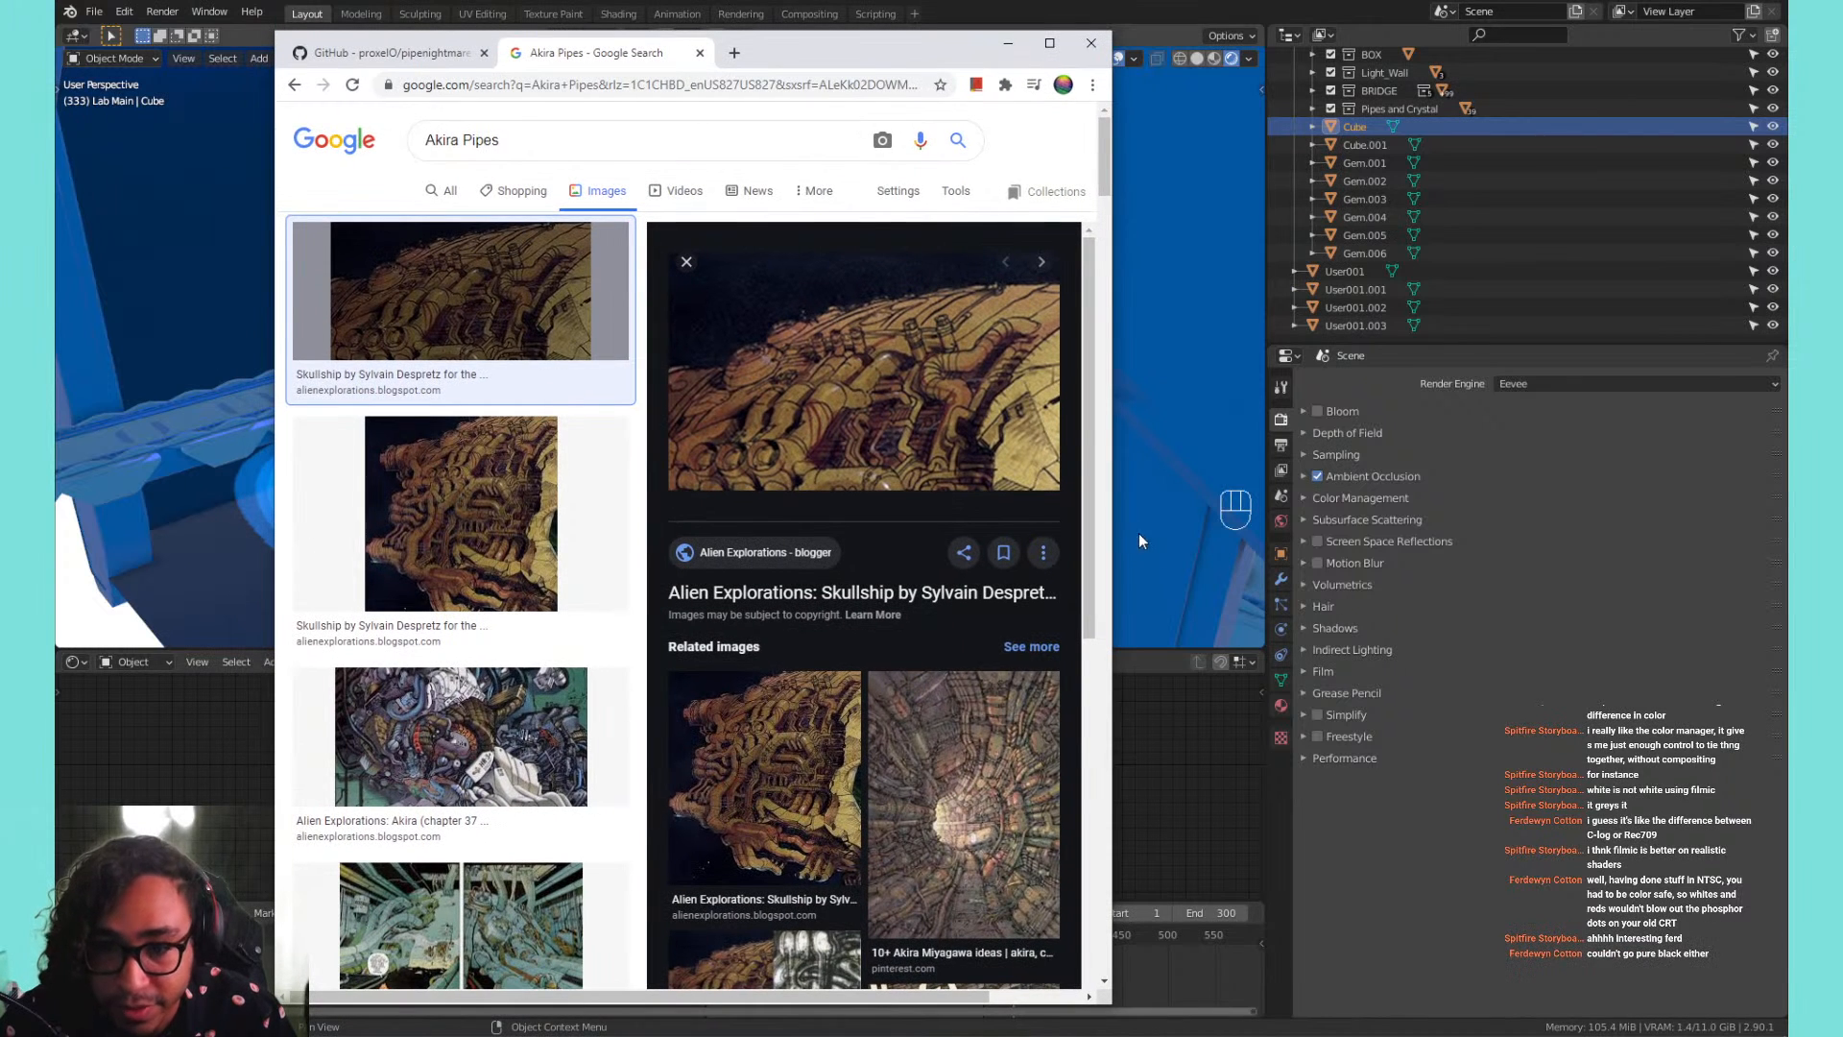
pyautogui.scroll(-5, 1110, 522)
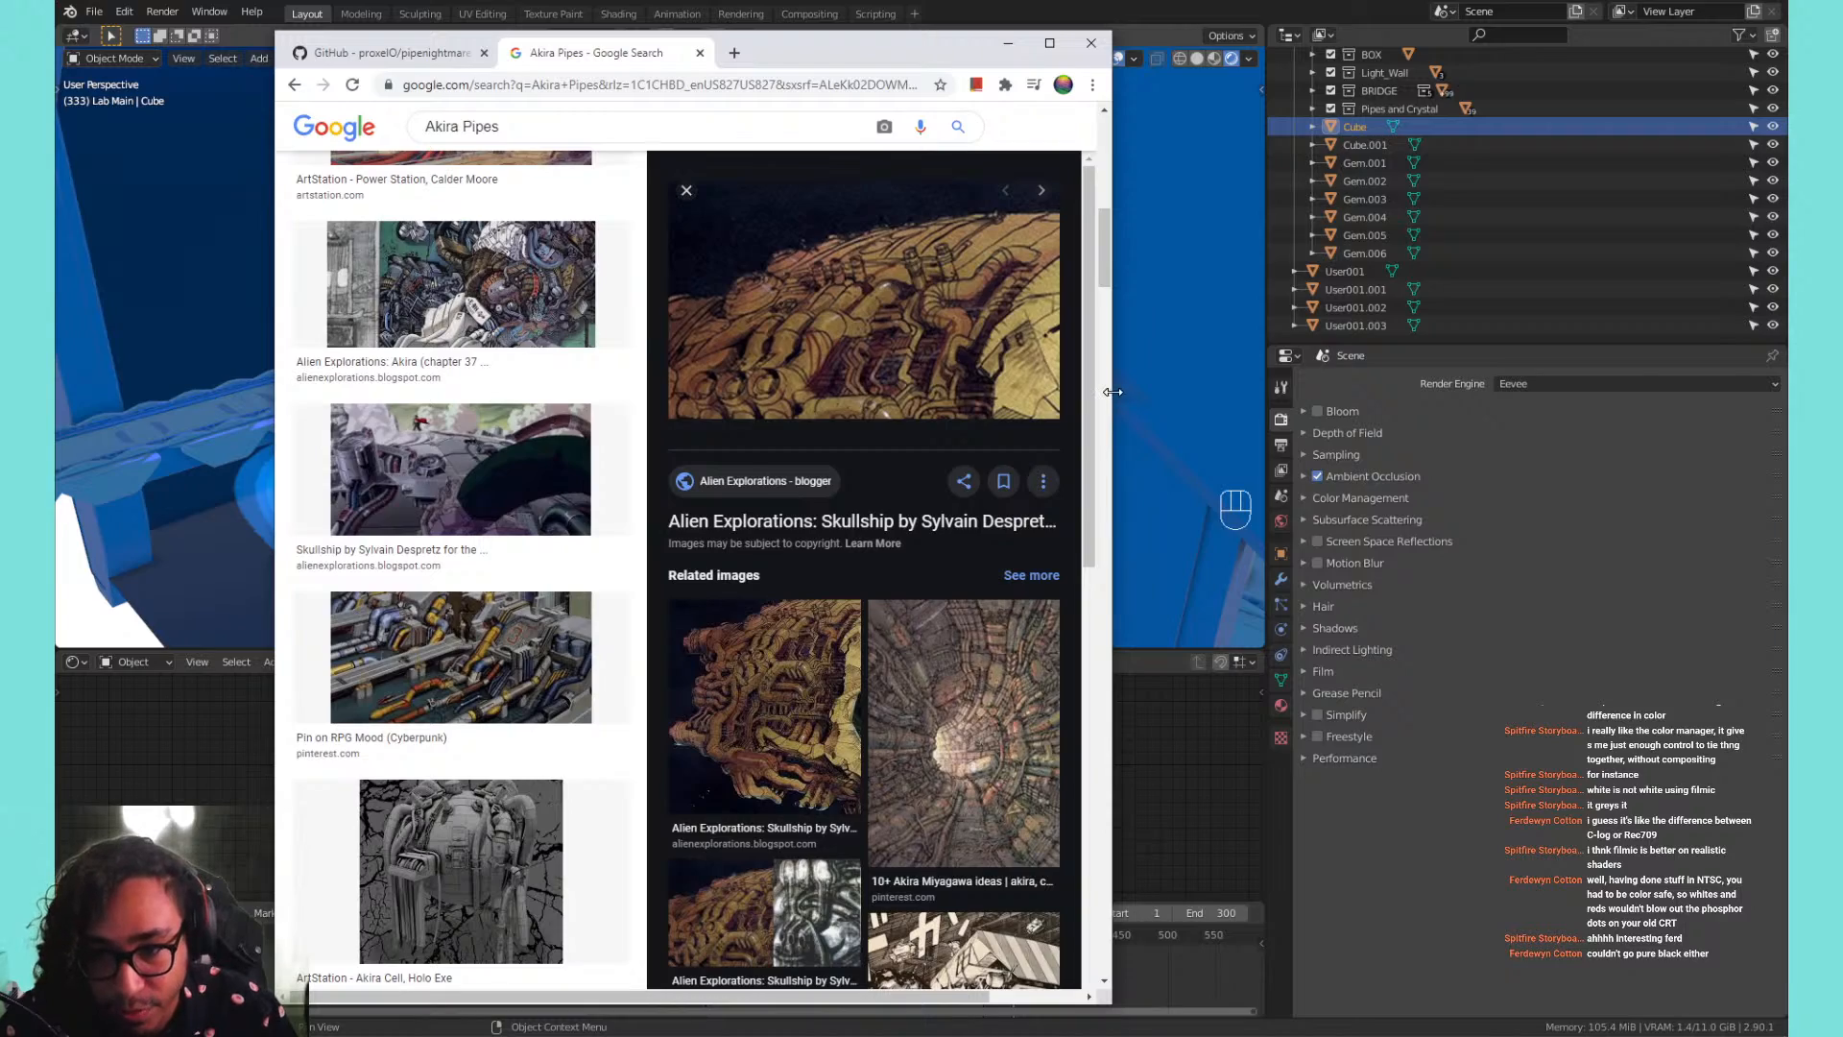
pyautogui.moveTo(1111, 396); pyautogui.dragTo(1755, 460)
pyautogui.click(780, 422)
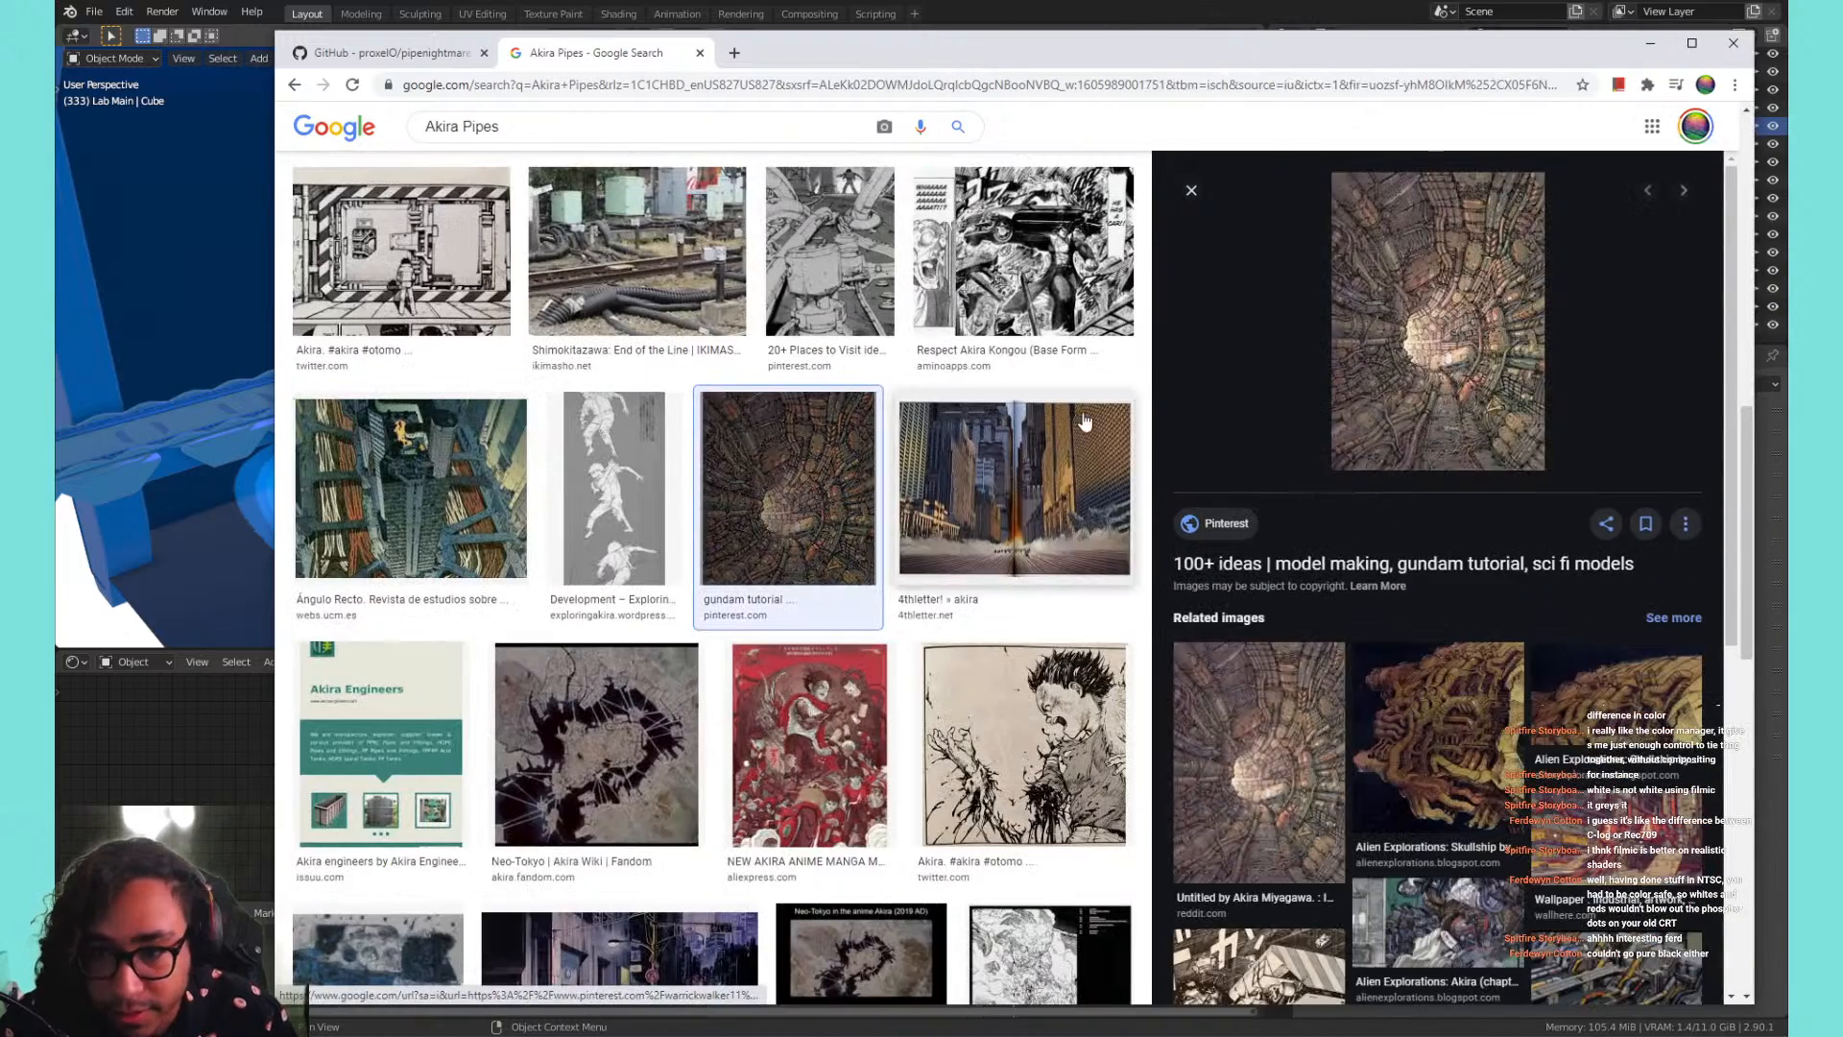
pyautogui.scroll(10, 473, 639)
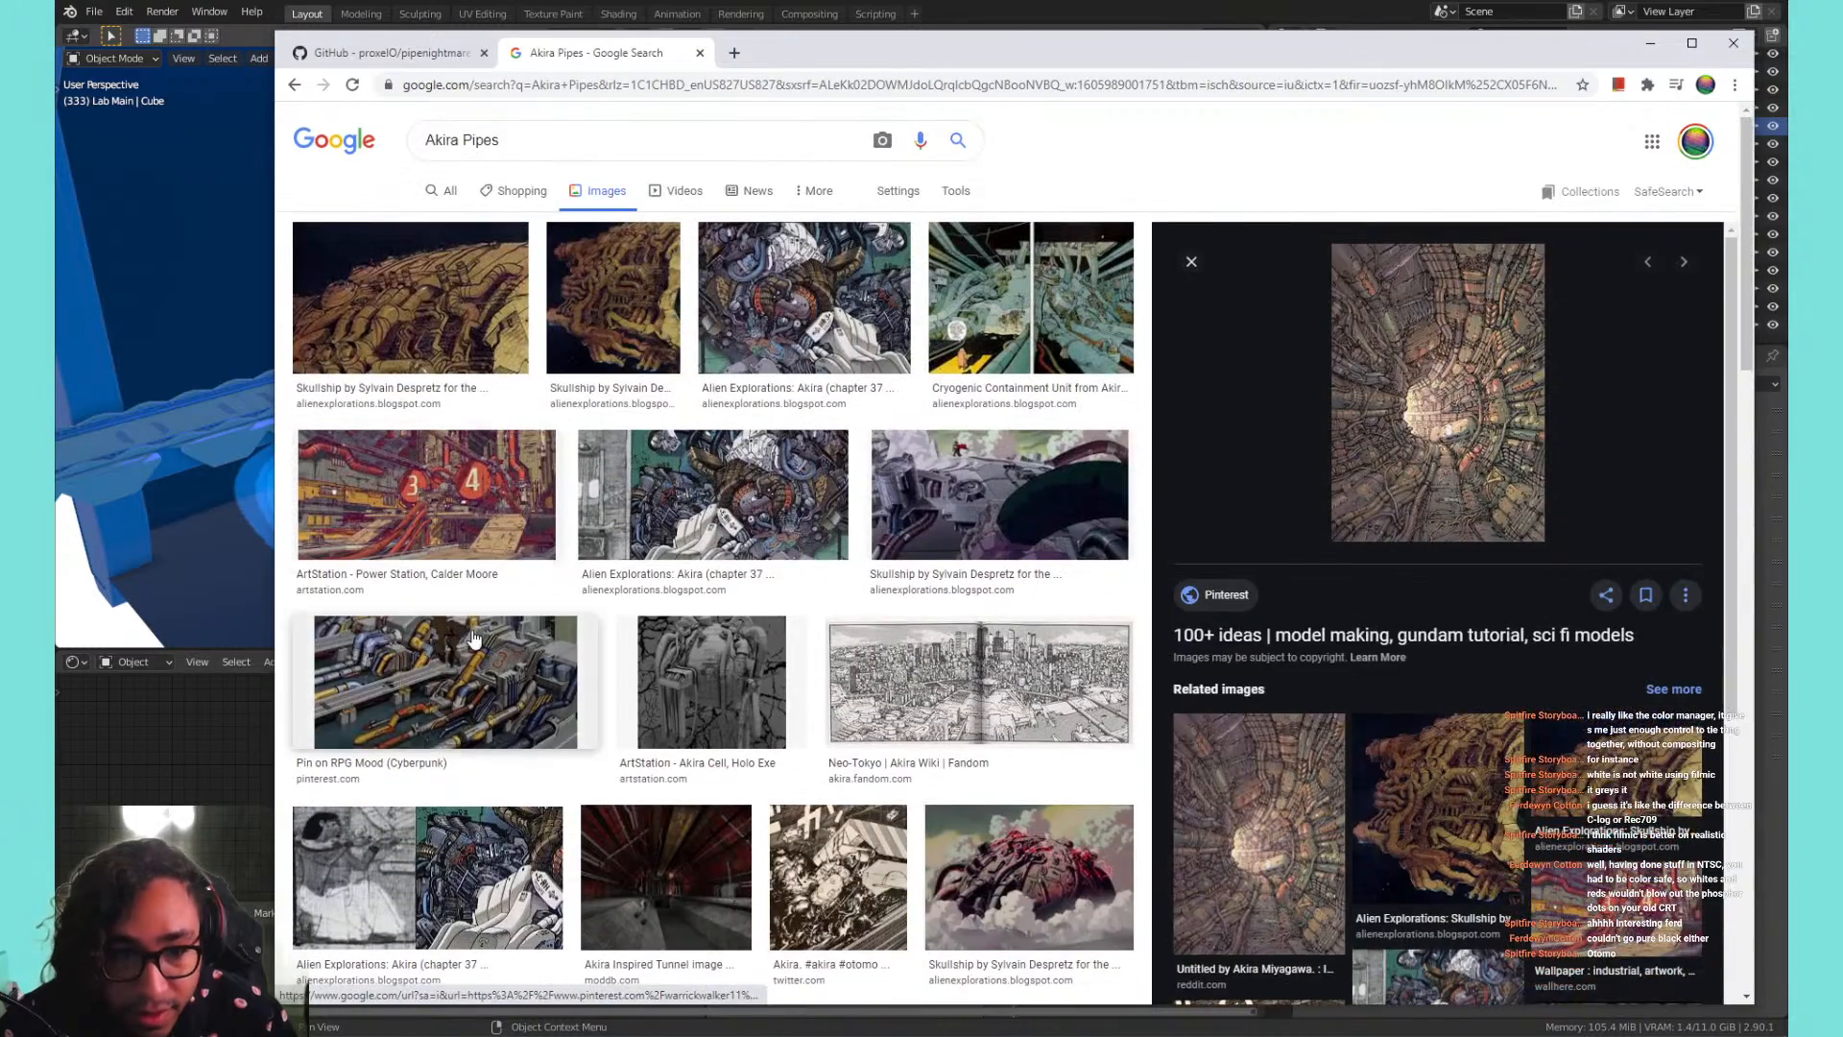
pyautogui.click(473, 638)
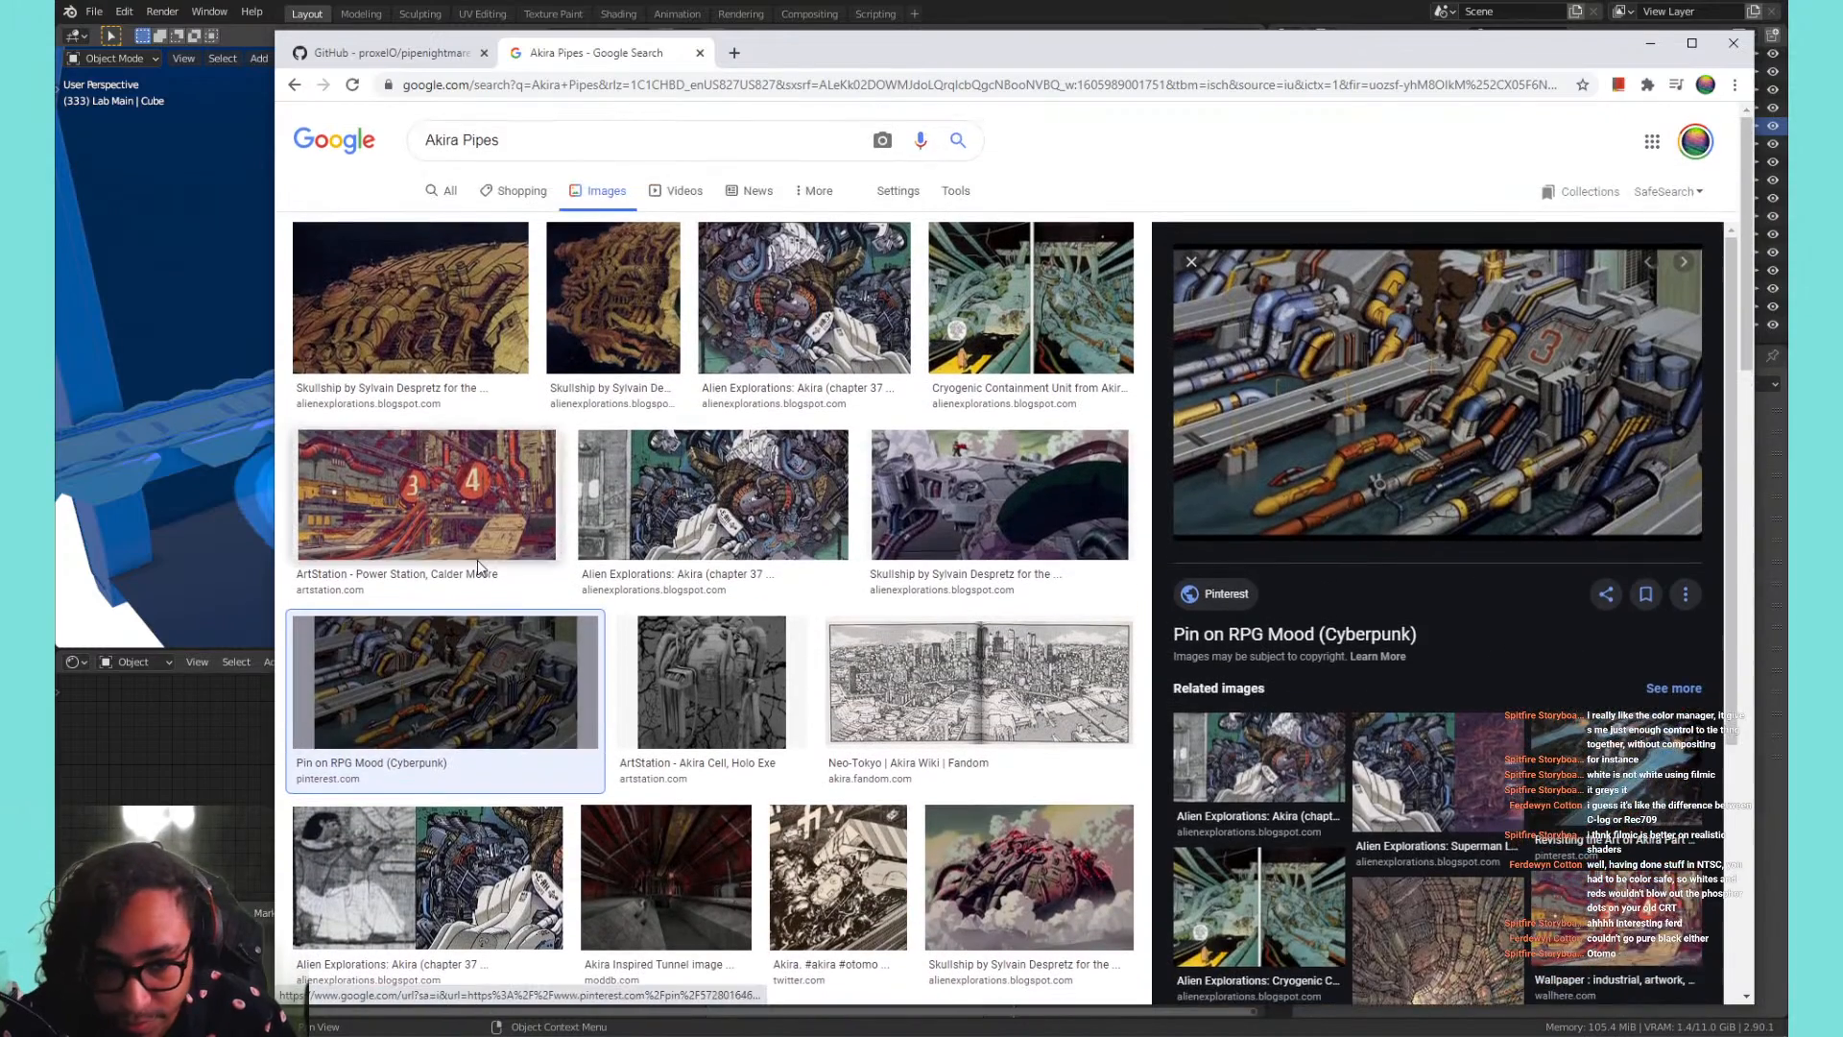
# Preview the Power Station artwork, the Akira Cryogenic Containment Unit image and a related blue-toned Pinterest picture in the Akira Pipes results.
pyautogui.click(478, 565)
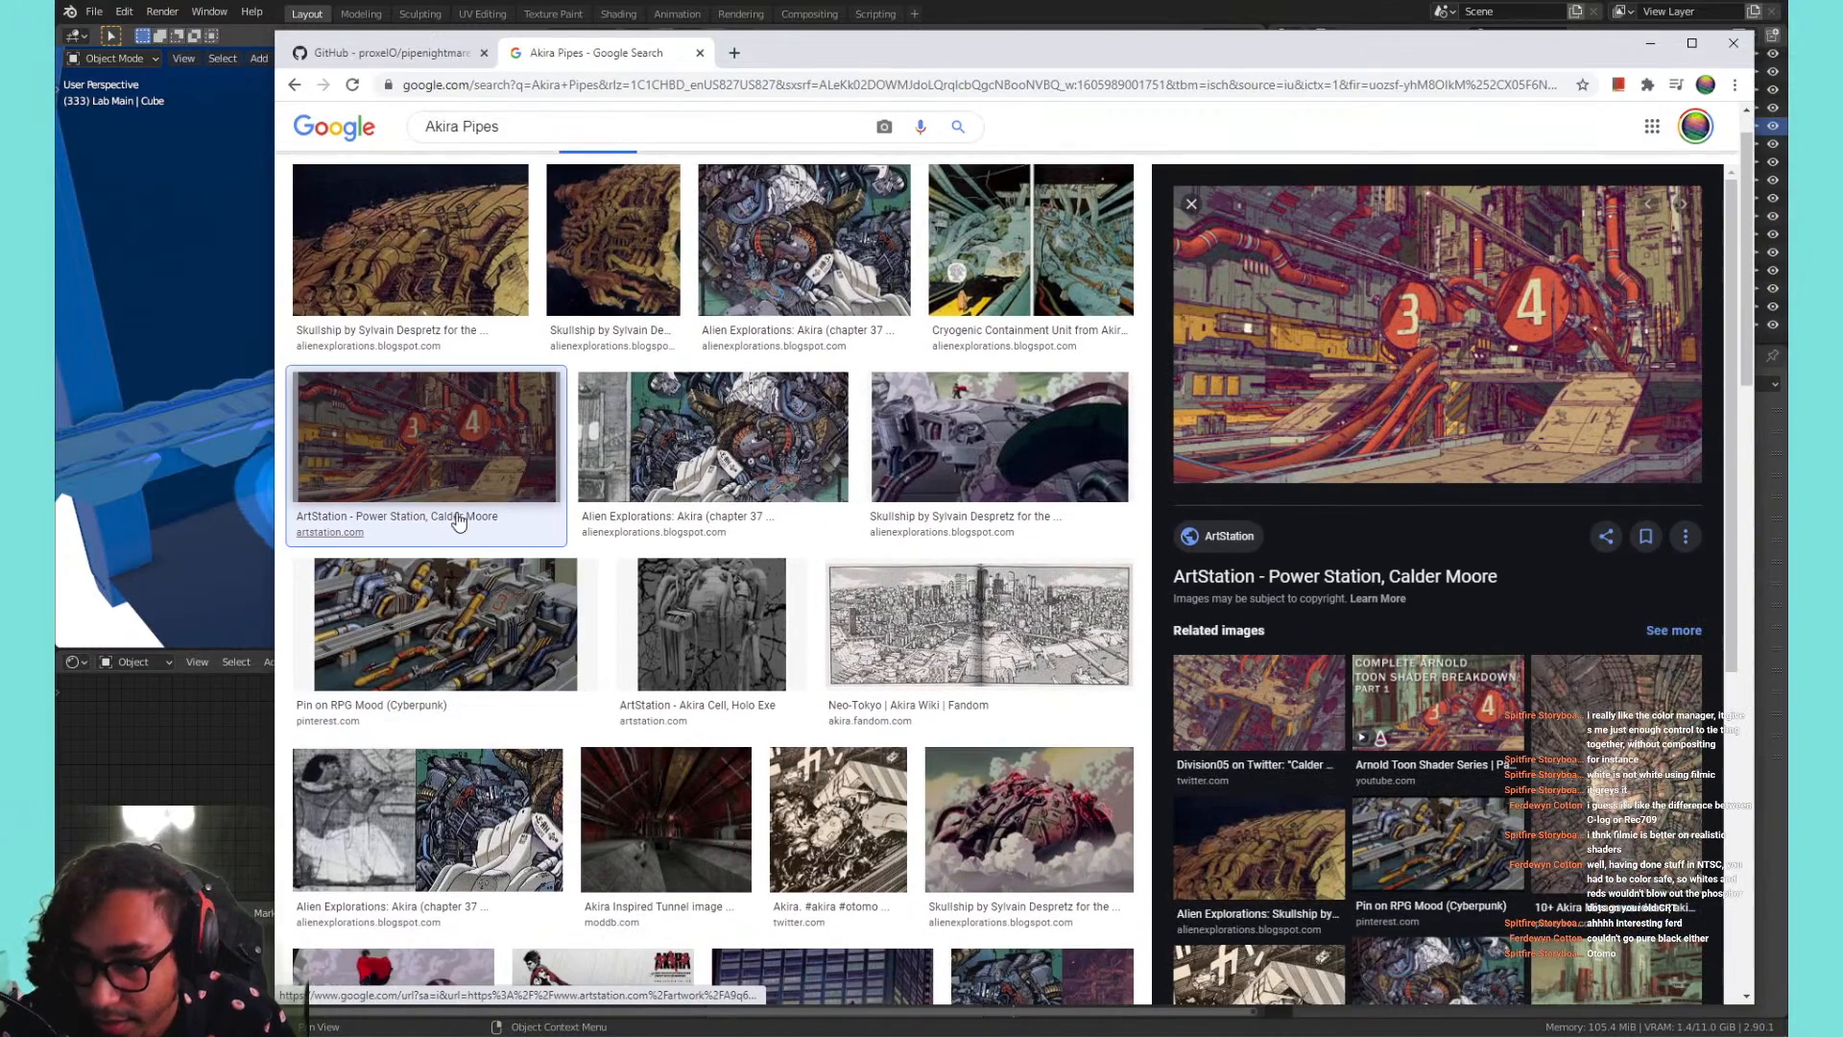
pyautogui.scroll(1, 672, 450)
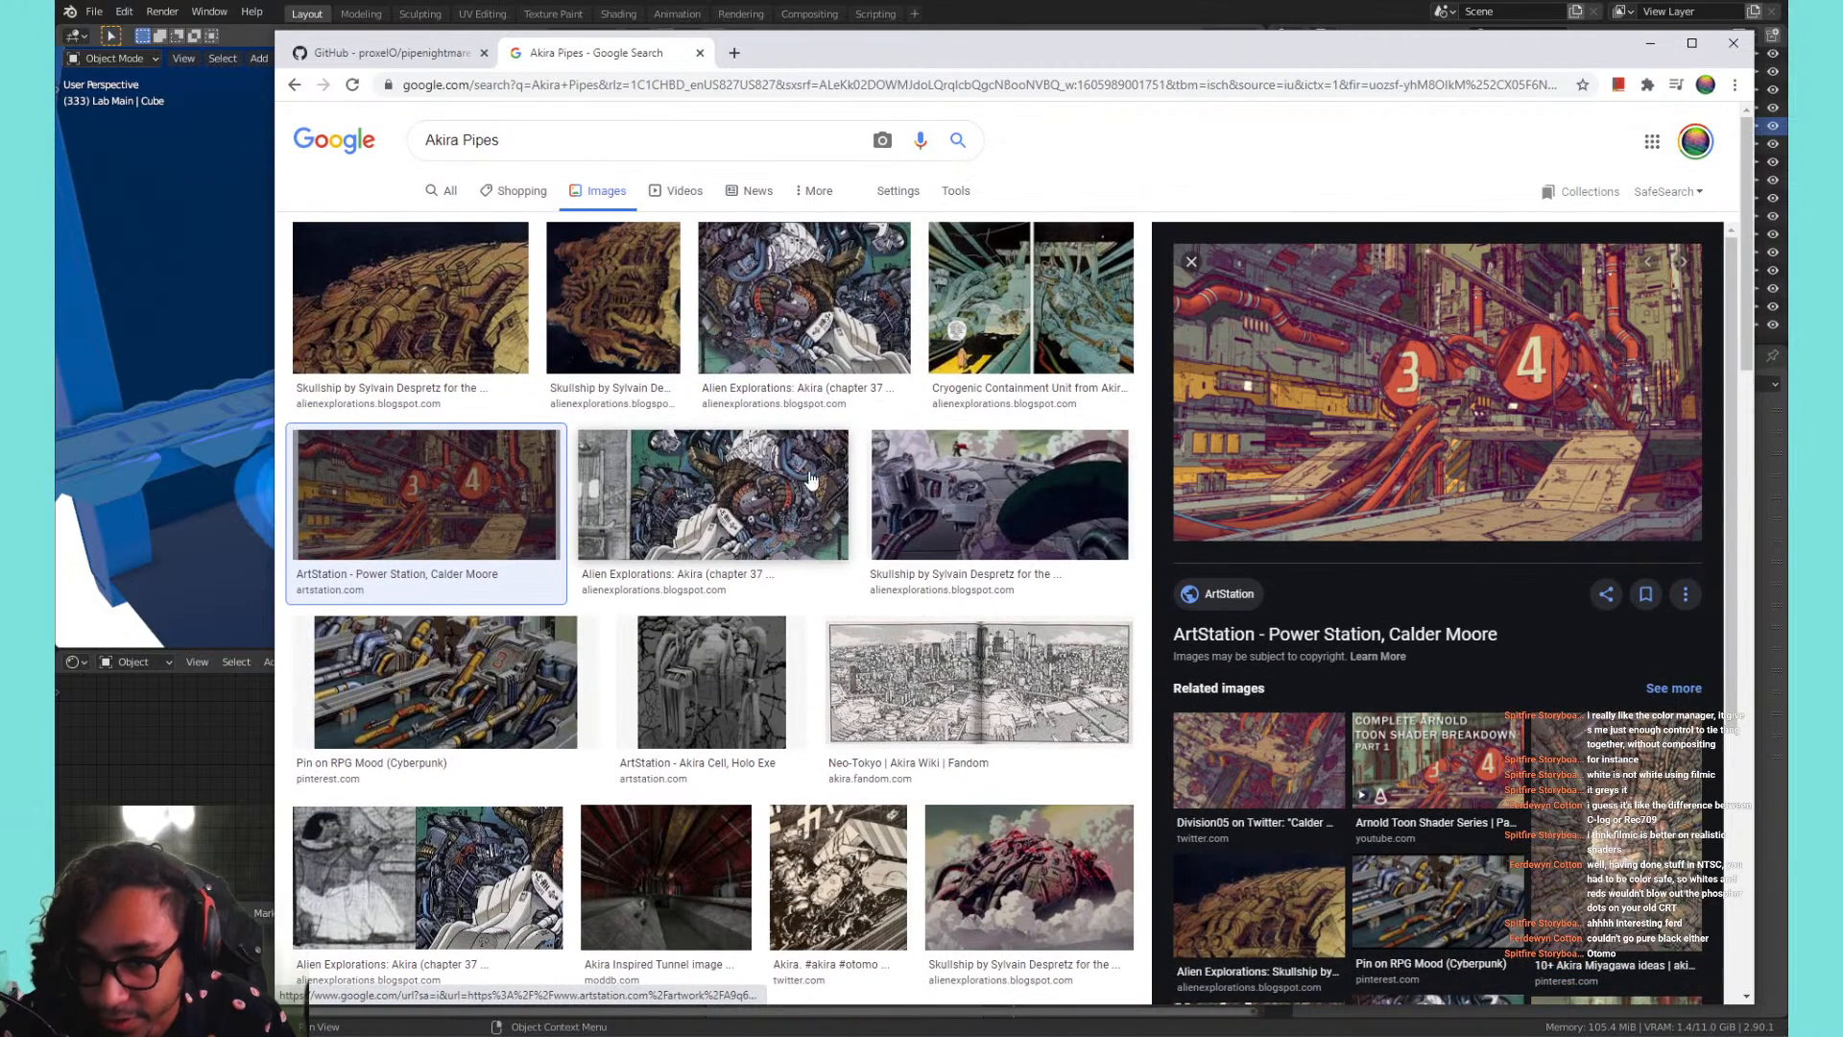
pyautogui.click(1022, 366)
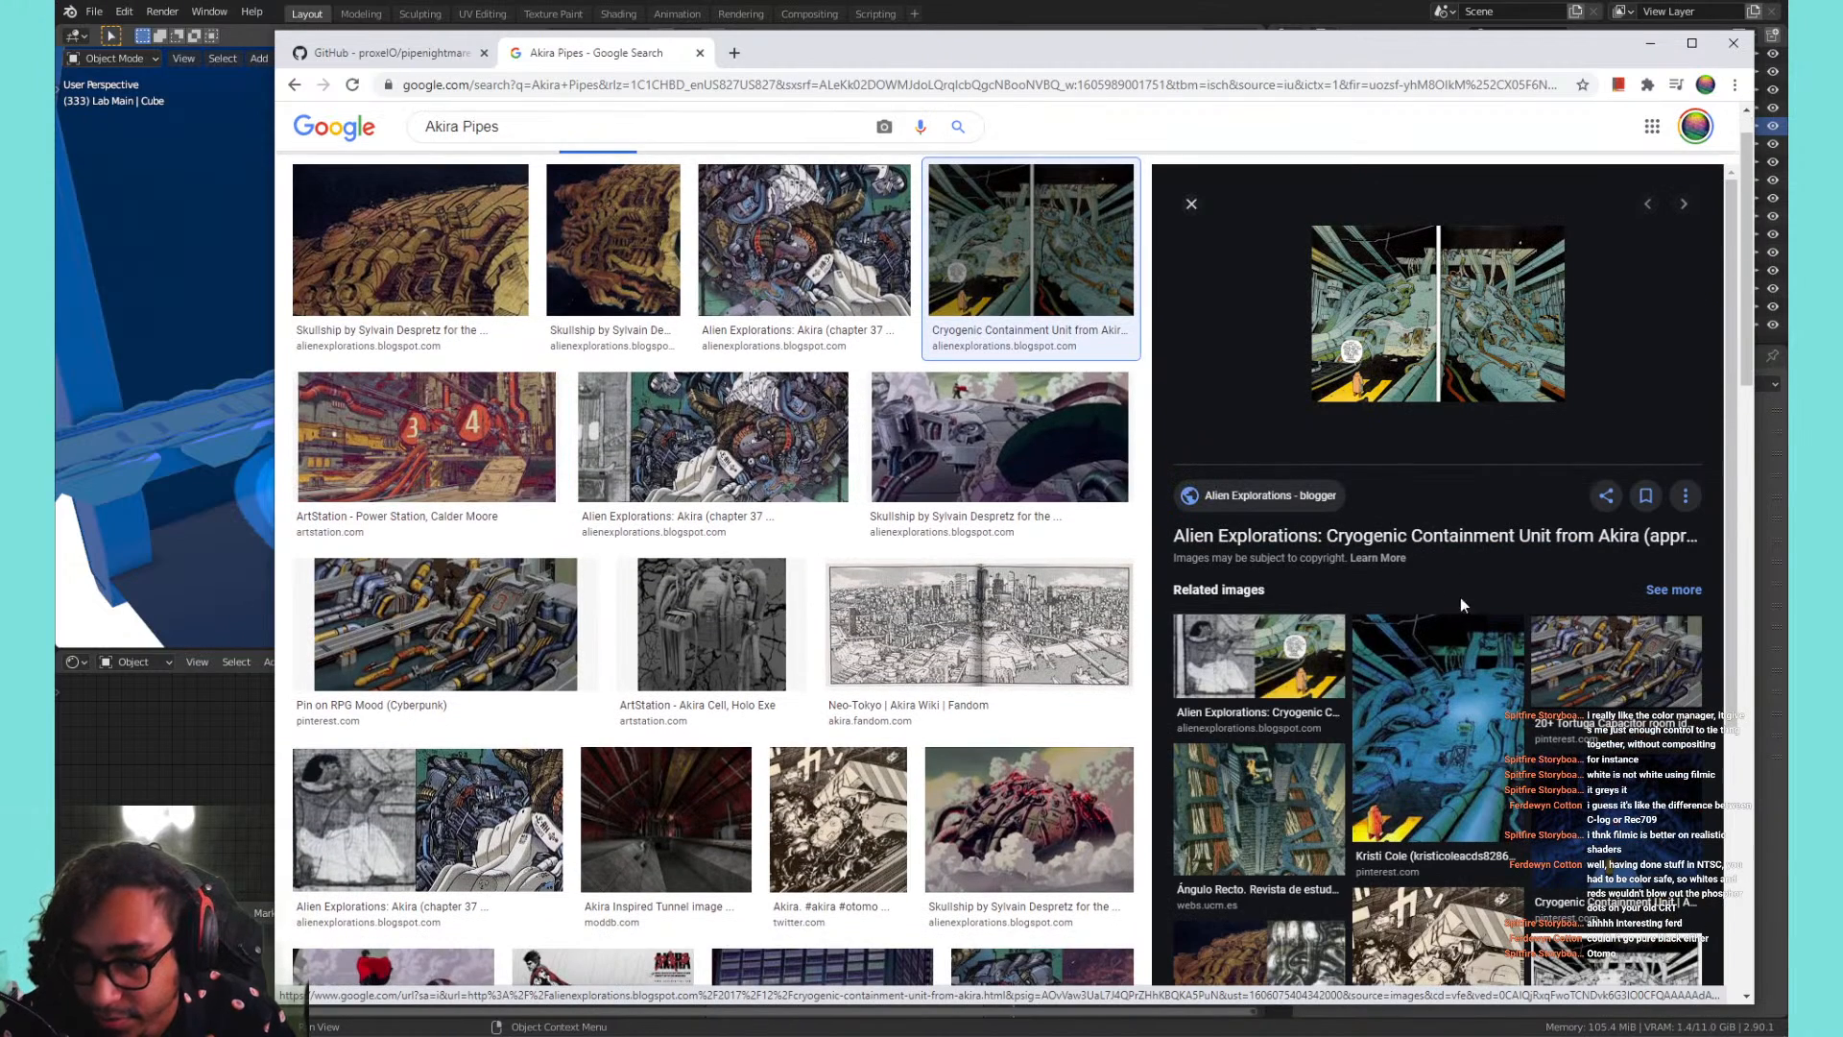
pyautogui.click(1514, 669)
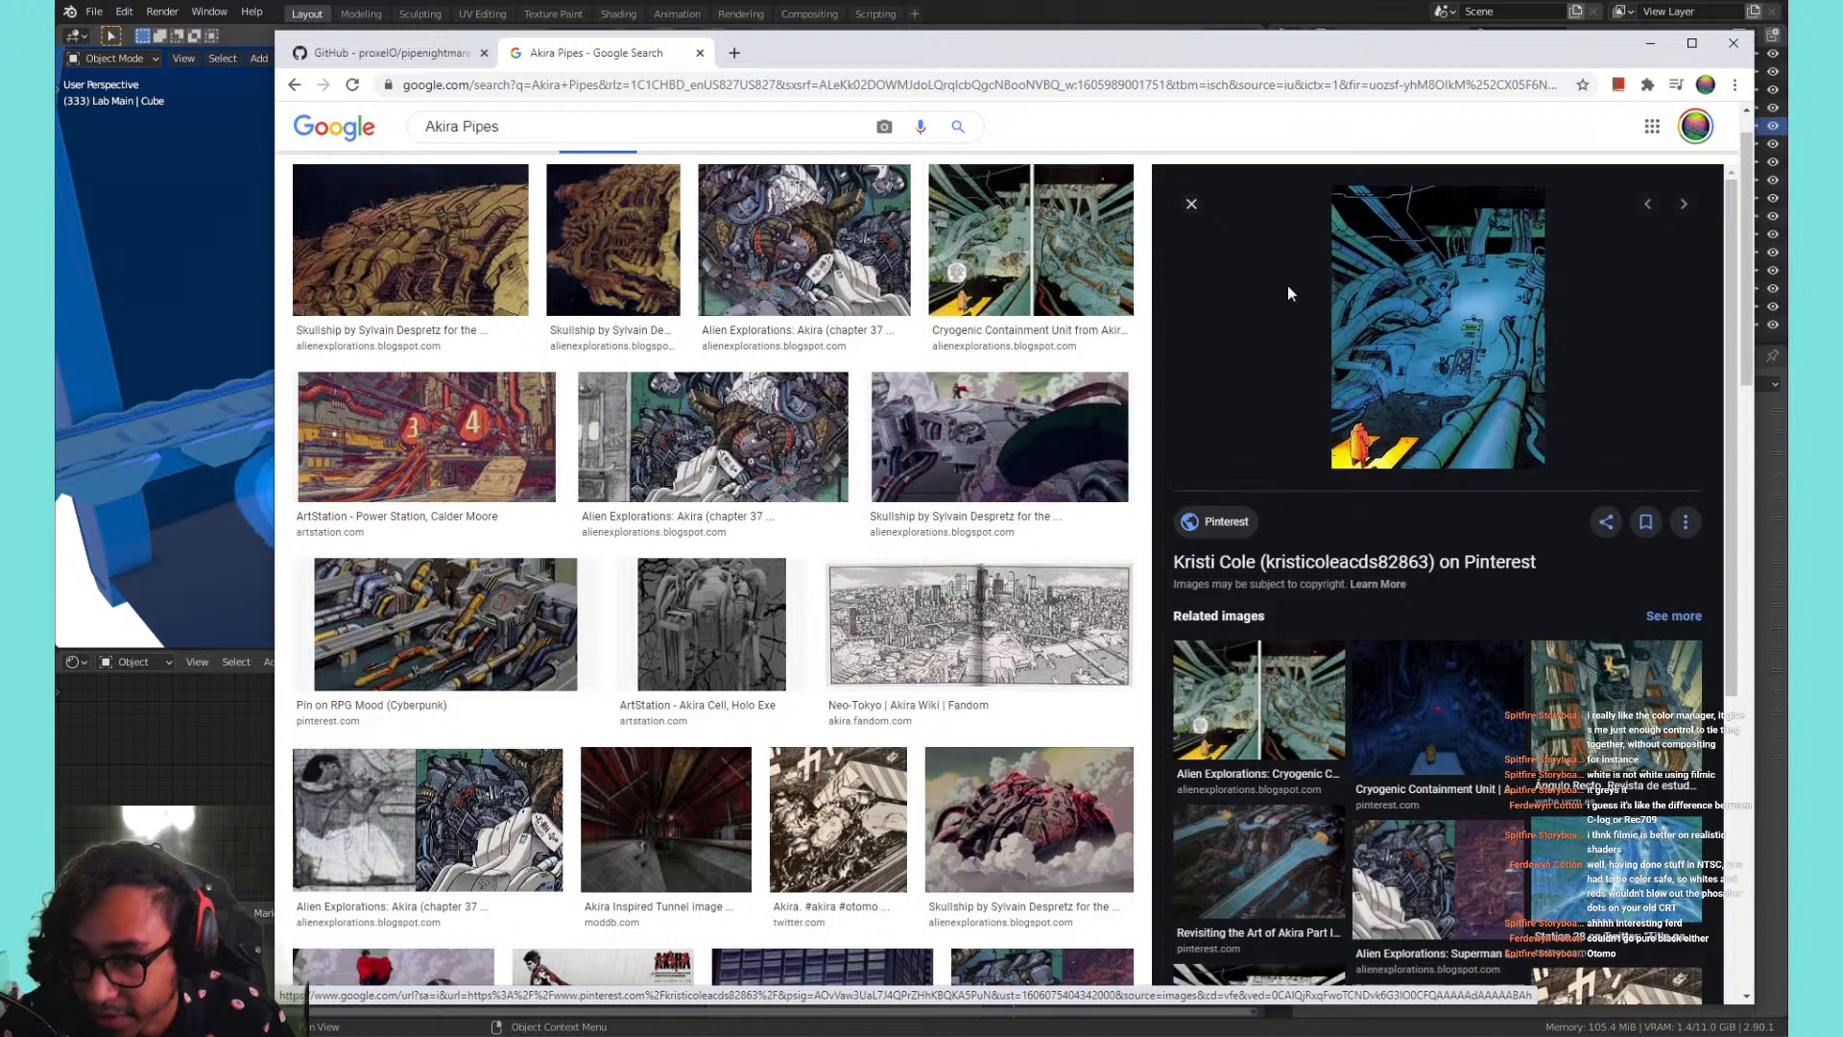
pyautogui.scroll(-2, 672, 432)
pyautogui.scroll(3, 493, 356)
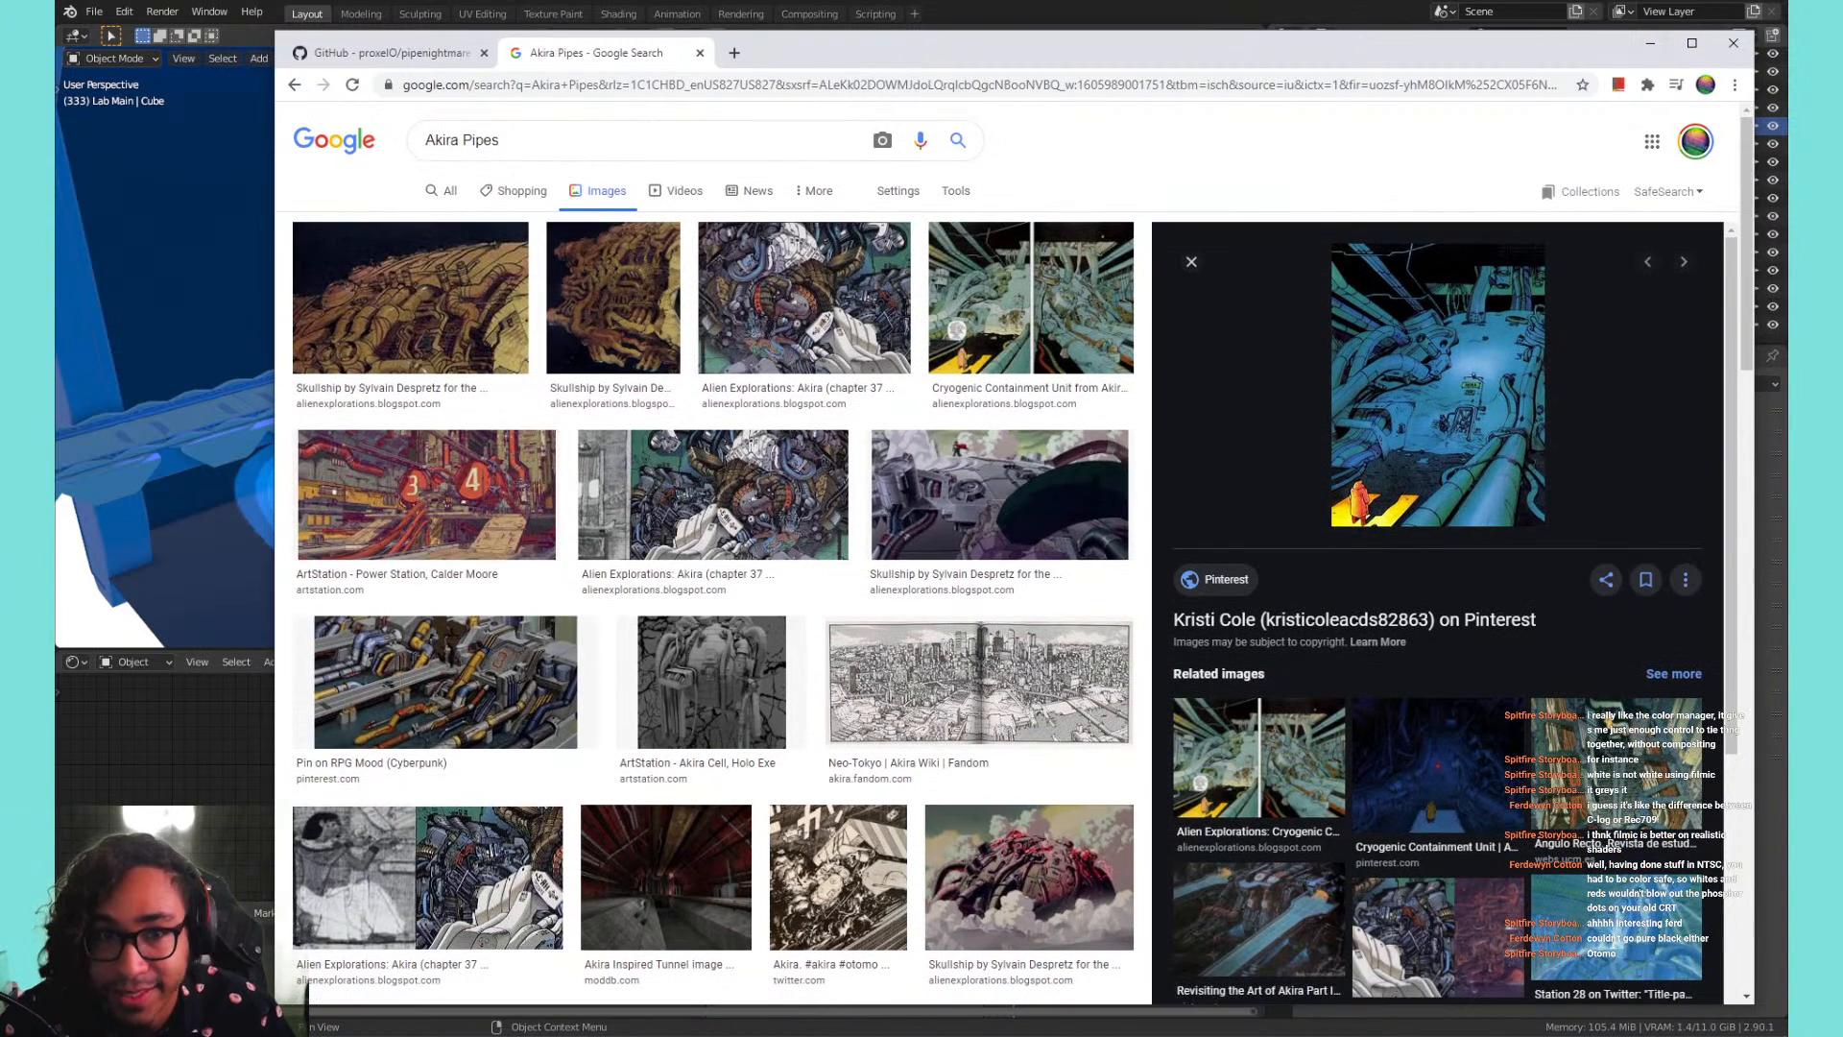
# Return to the Pipe Nightmare GitHub page and highlight the proxeIO/pipenightmare part of its web address.
pyautogui.click(396, 56)
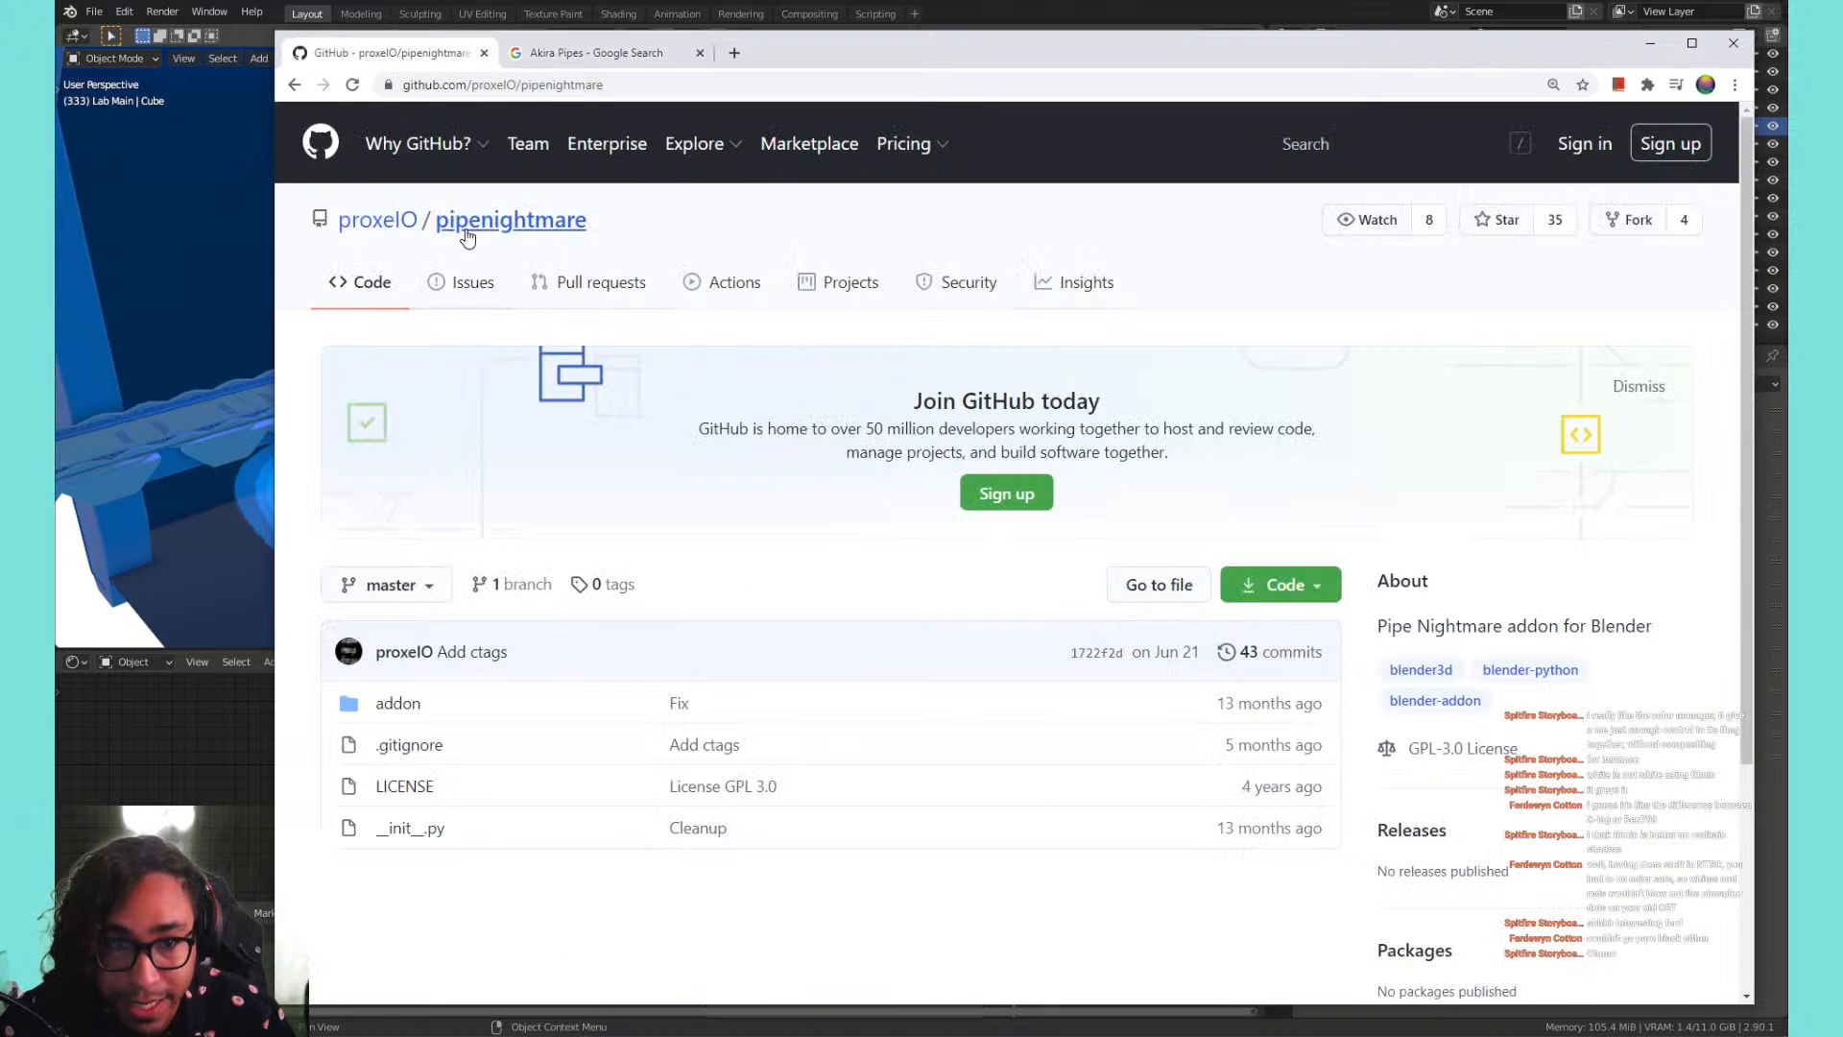
pyautogui.click(431, 88)
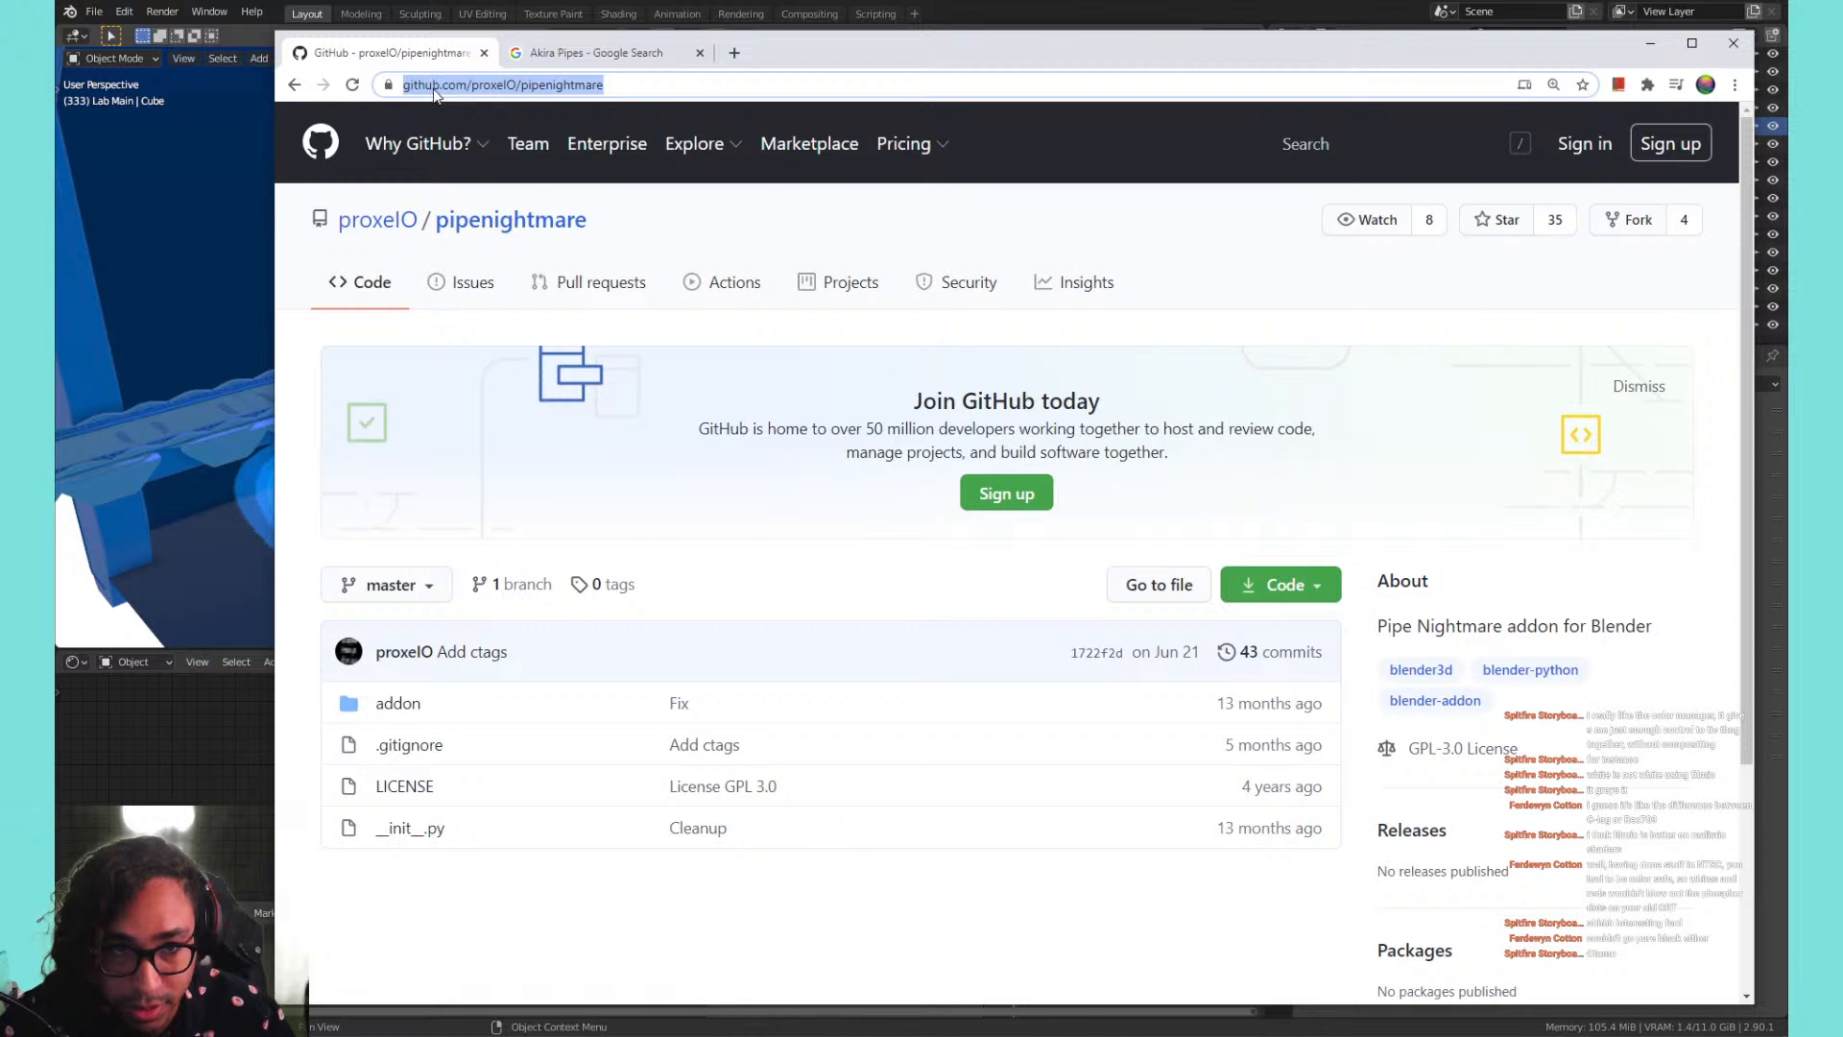
pyautogui.click(526, 90)
pyautogui.moveTo(512, 89); pyautogui.dragTo(662, 90)
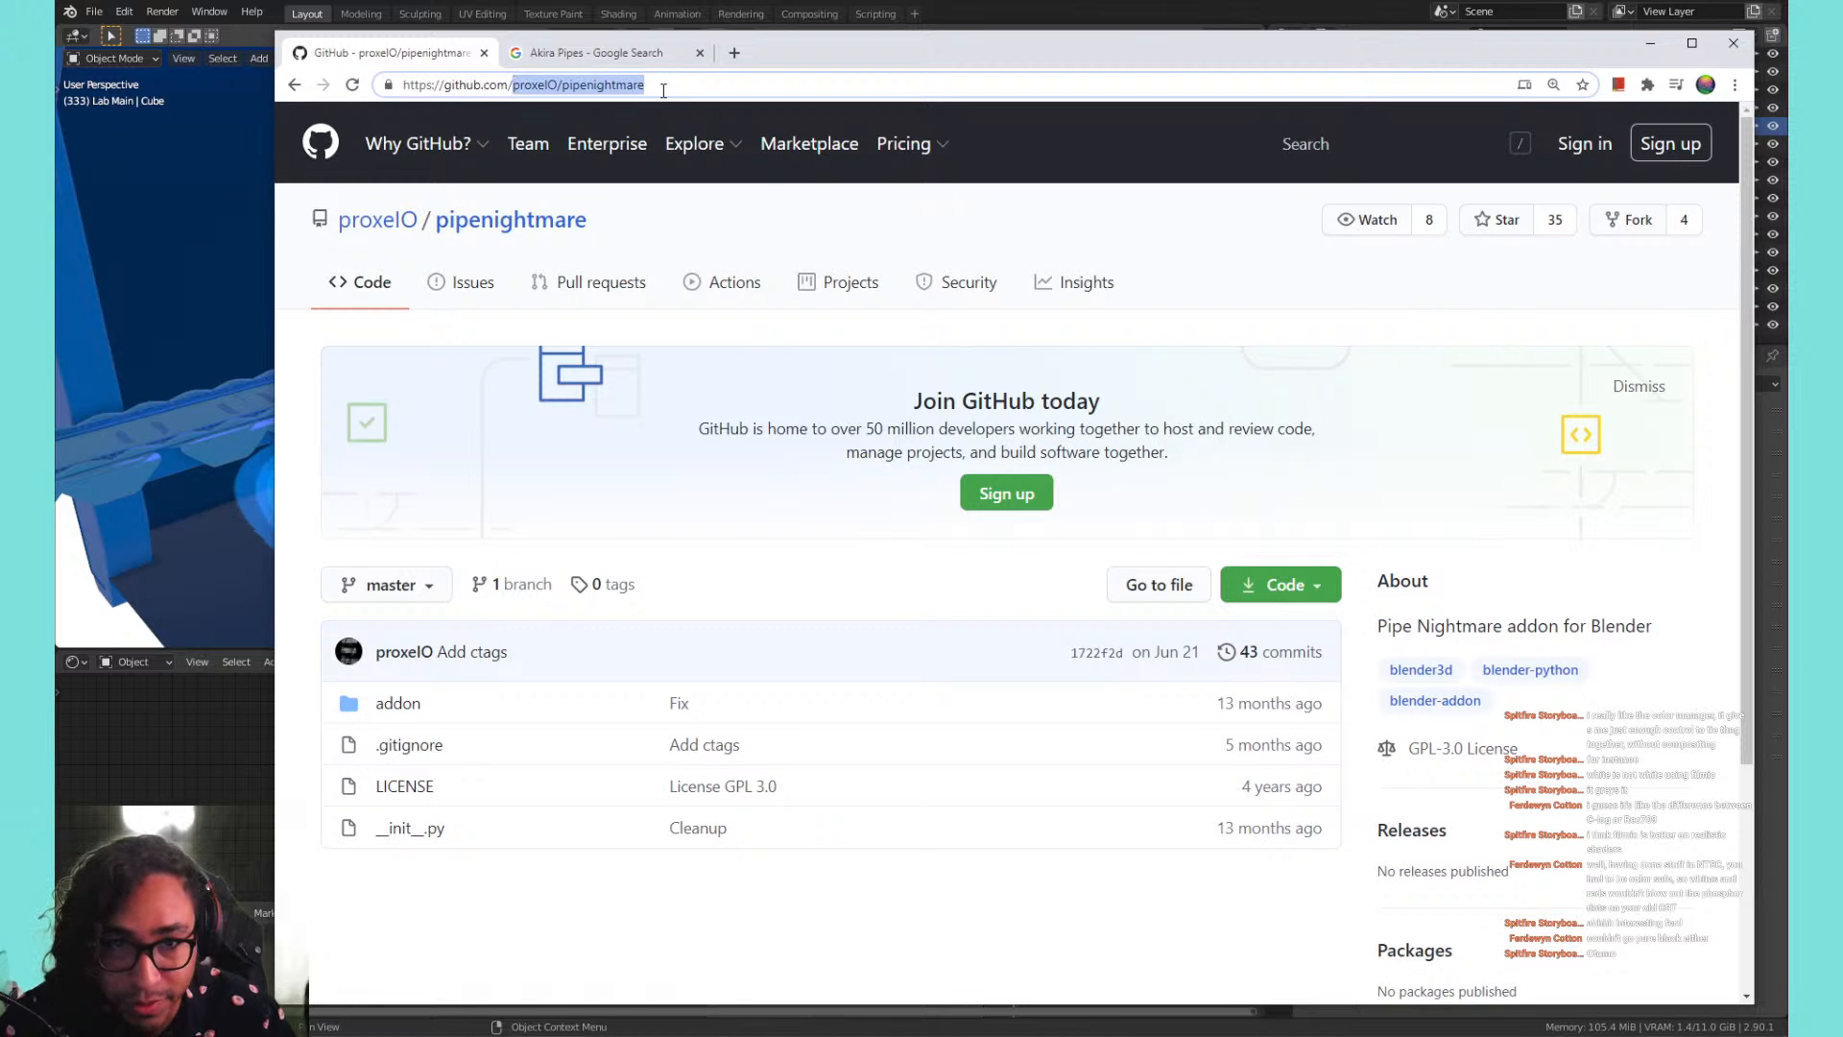
pyautogui.click(662, 90)
# Switch back to Blender, exclude the Utility and Lab Main collections and hide the four User001 objects to empty the scene.
pyautogui.click(1652, 43)
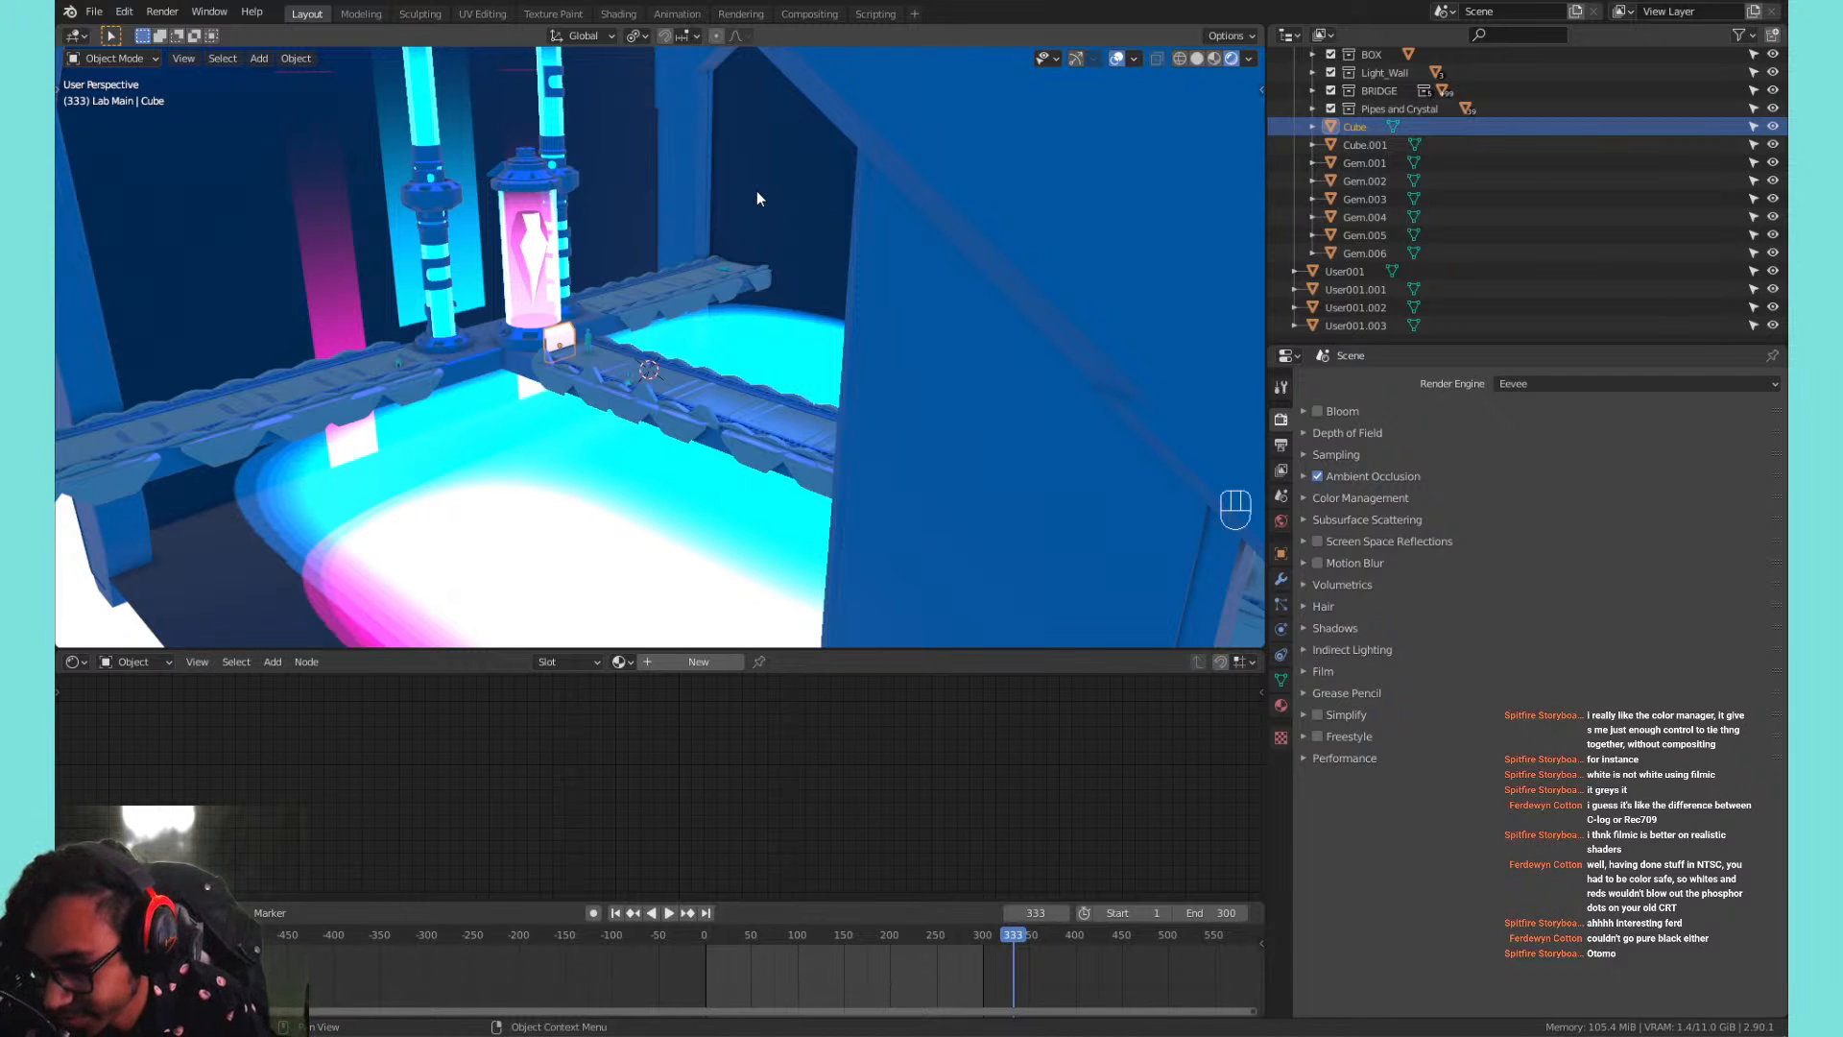
pyautogui.moveTo(716, 227); pyautogui.dragTo(678, 293, button='middle')
pyautogui.moveTo(654, 229); pyautogui.dragTo(687, 261, button='middle')
pyautogui.scroll(-5, 687, 261)
pyautogui.scroll(5, 1350, 232)
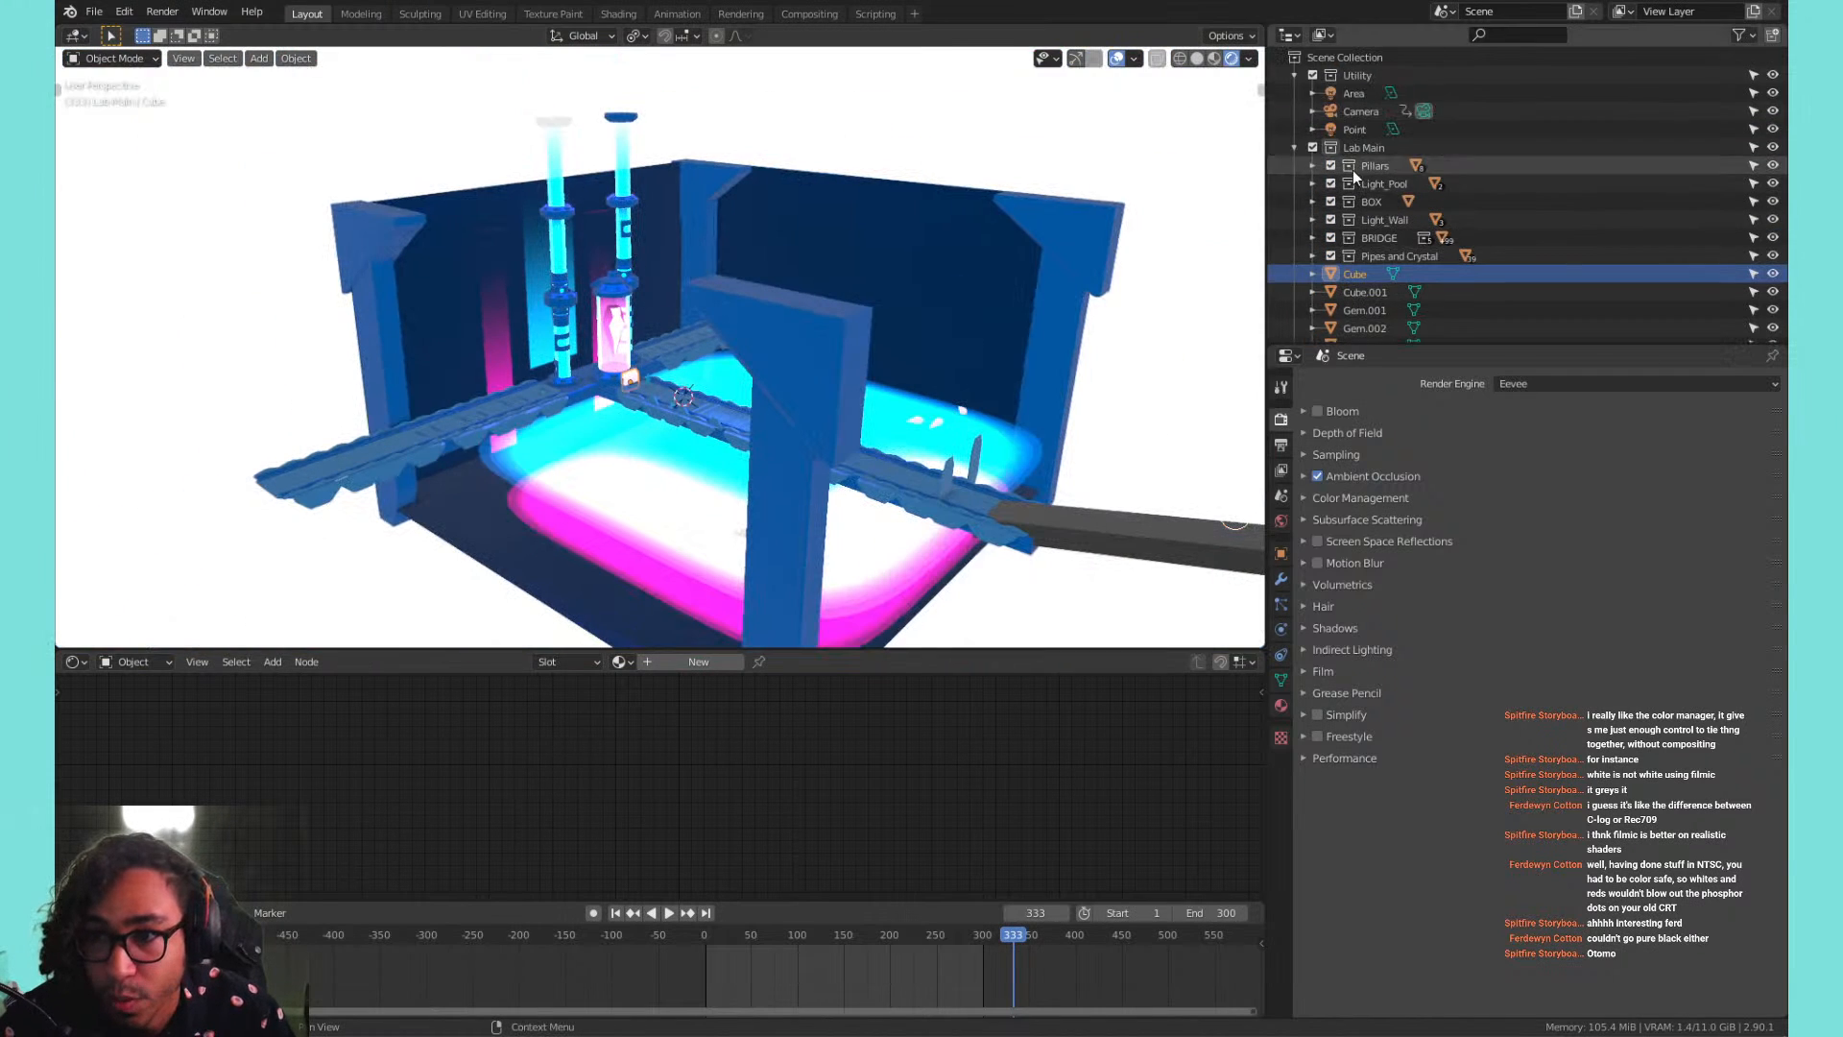
pyautogui.click(1294, 94)
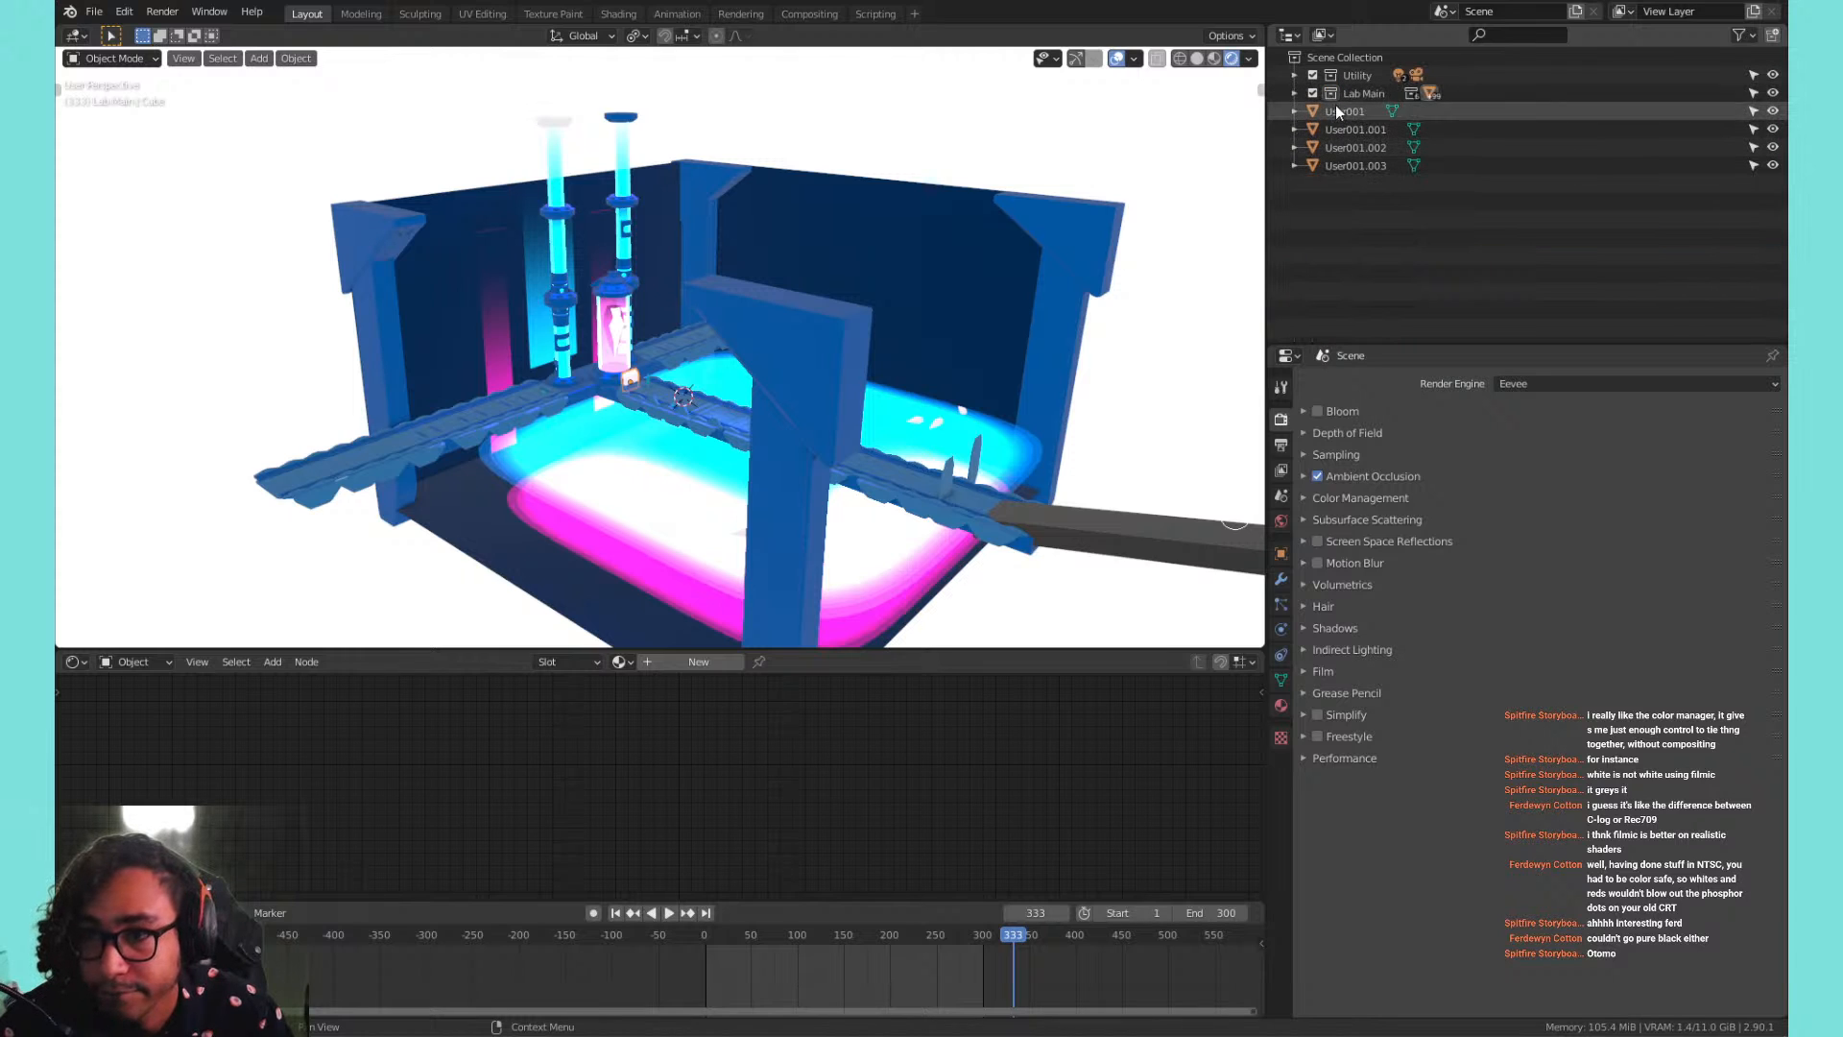
pyautogui.click(1311, 75)
pyautogui.click(1313, 94)
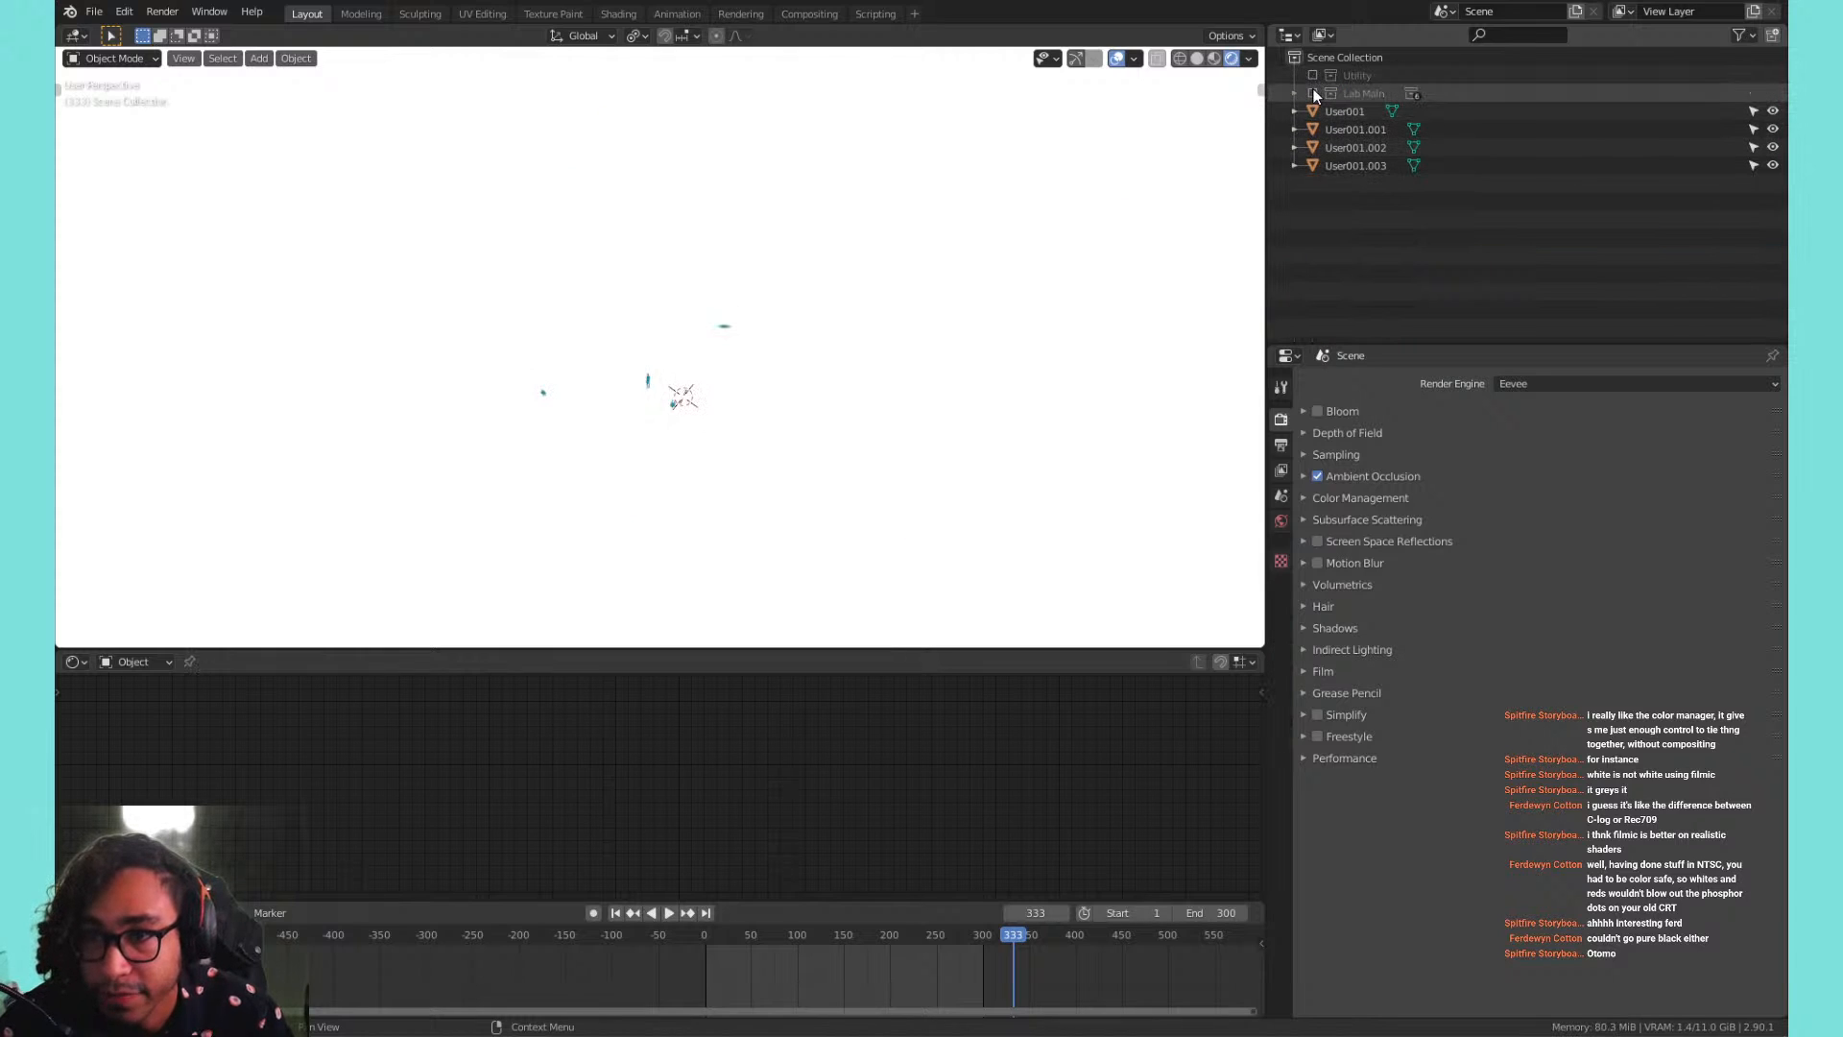
pyautogui.moveTo(1774, 111); pyautogui.dragTo(1773, 166)
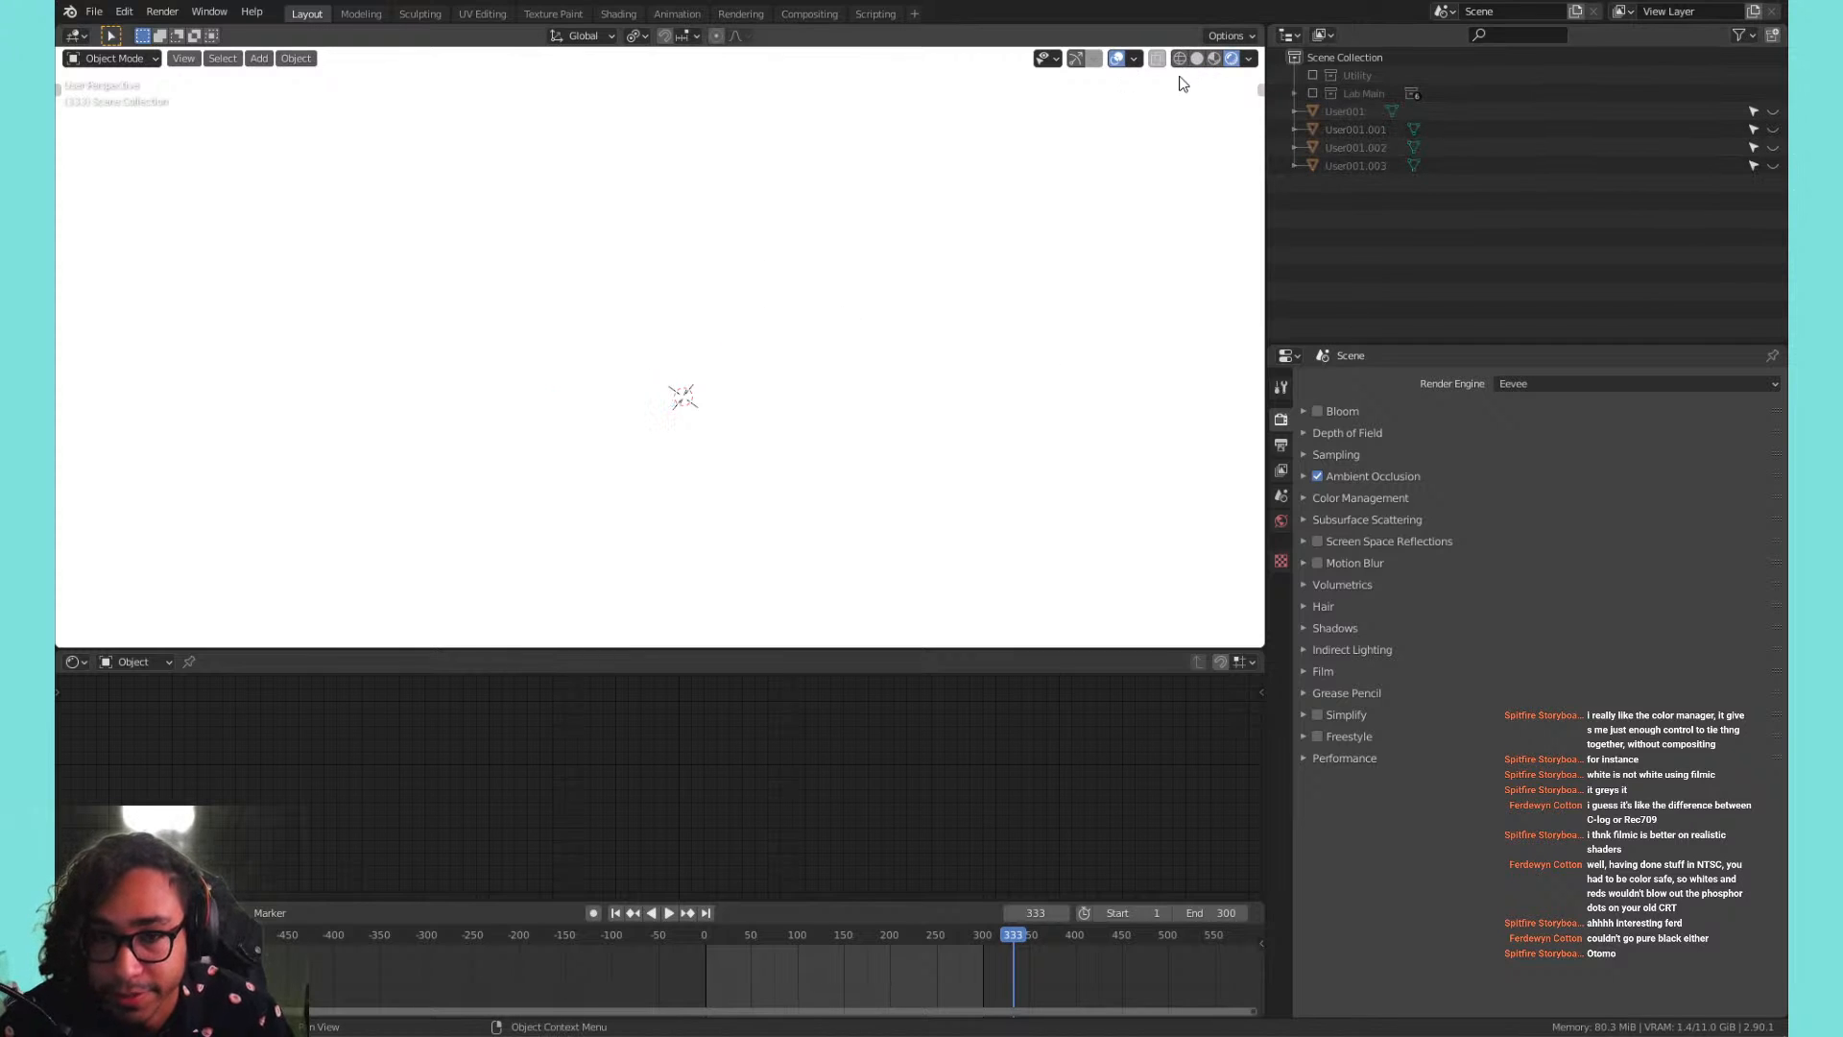
# Show the floor grid in the viewport and reset the 3D cursor to the world origin.
pyautogui.click(1133, 61)
pyautogui.click(1085, 144)
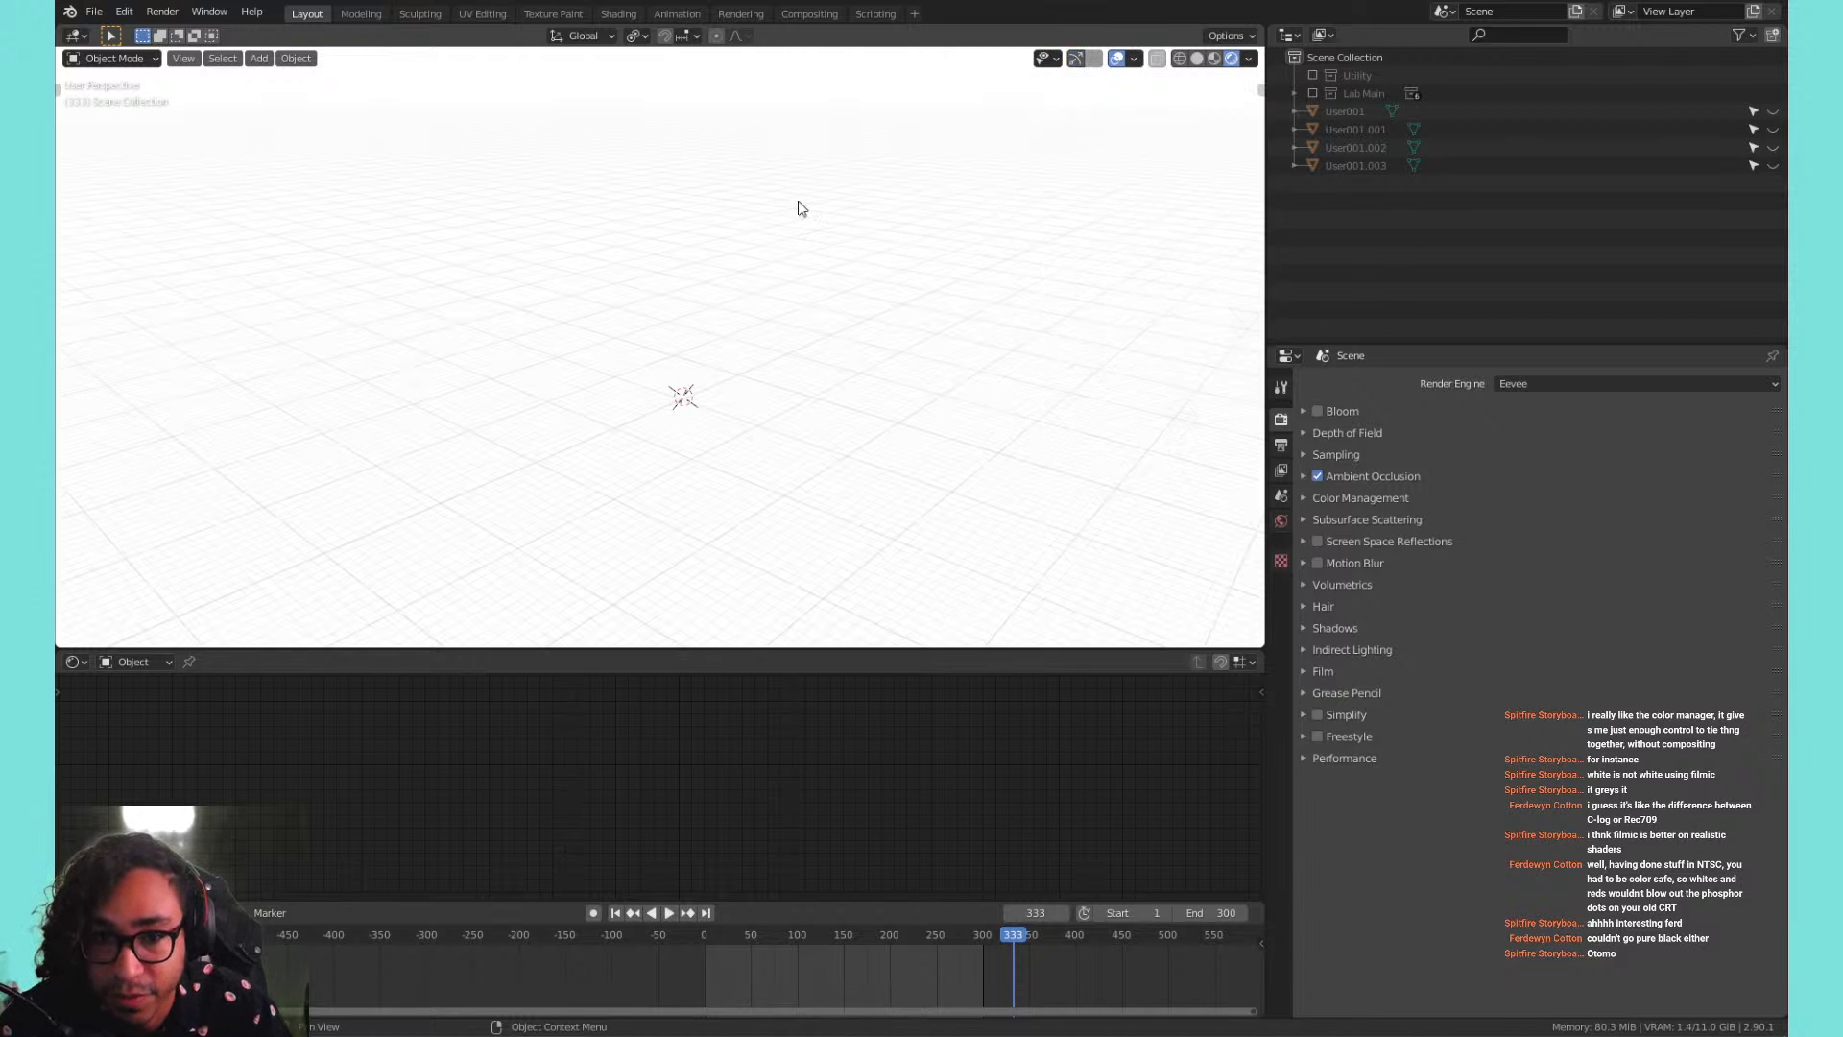
pyautogui.moveTo(797, 206); pyautogui.dragTo(740, 342, button='middle')
pyautogui.hotkey('shift', 'c')
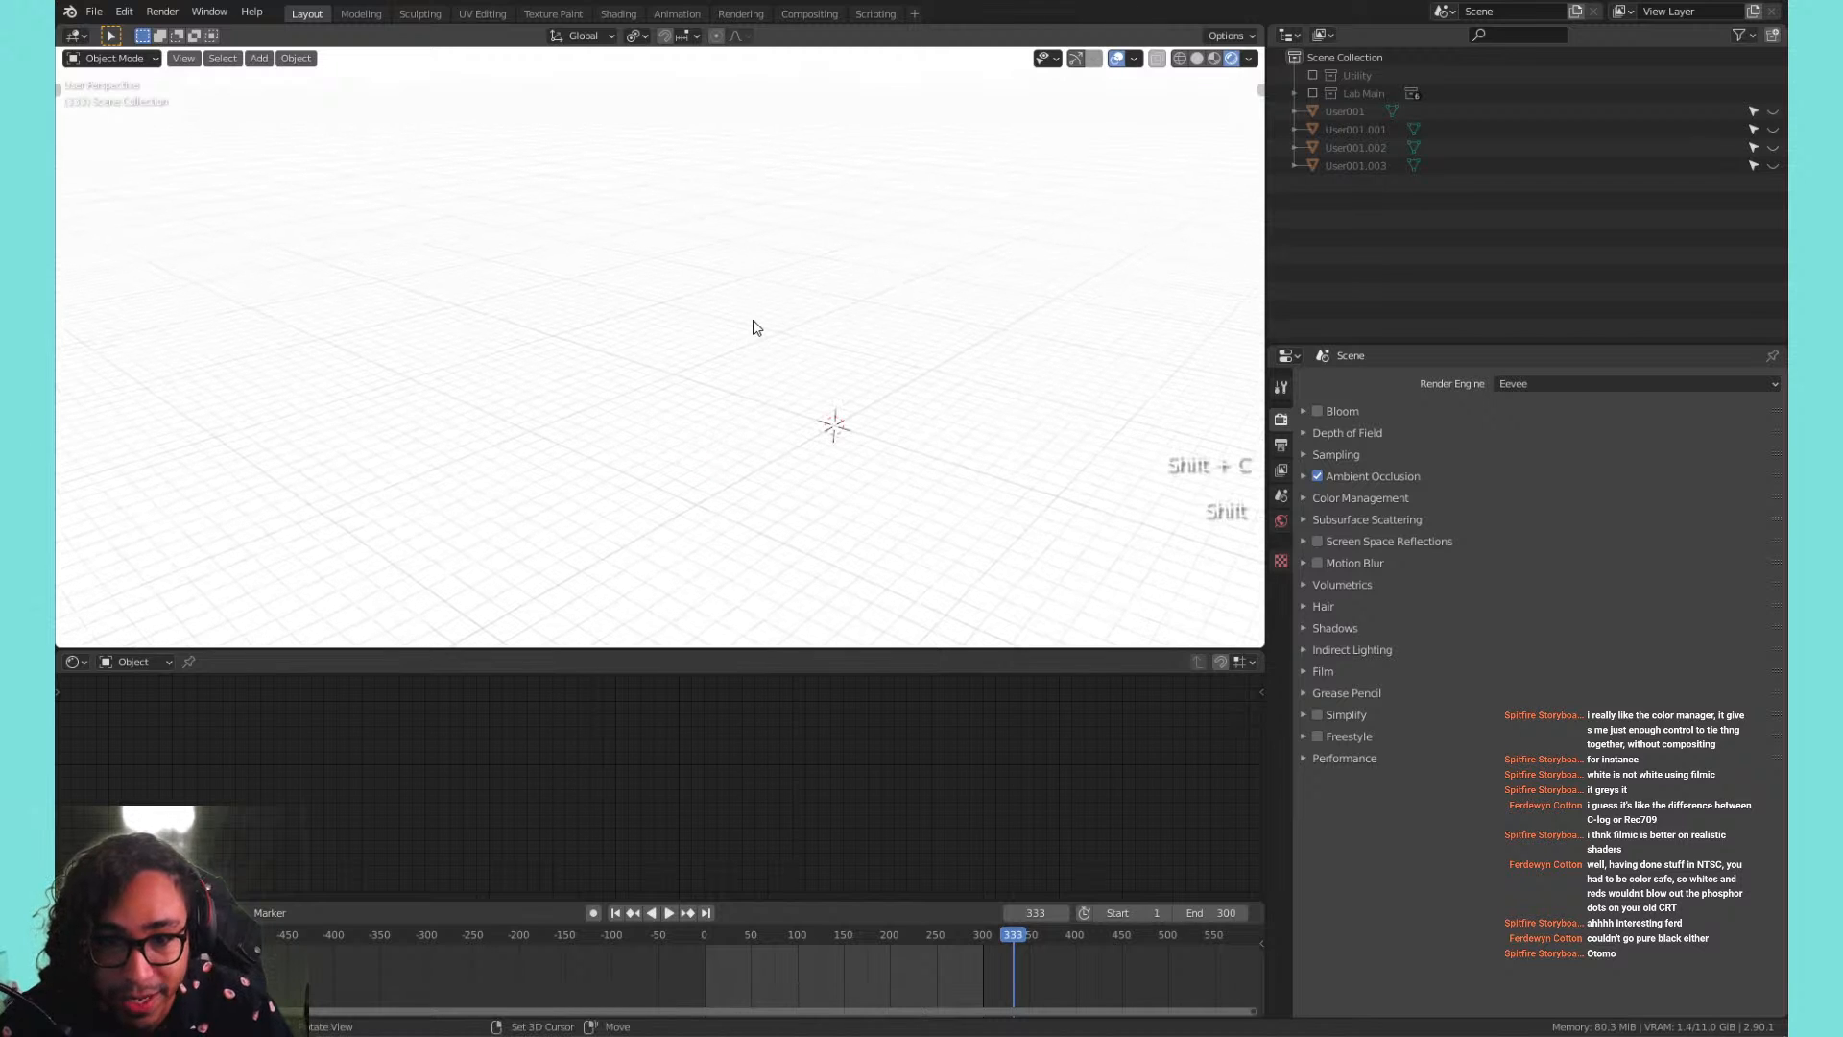
pyautogui.moveTo(884, 329); pyautogui.dragTo(695, 362, button='middle')
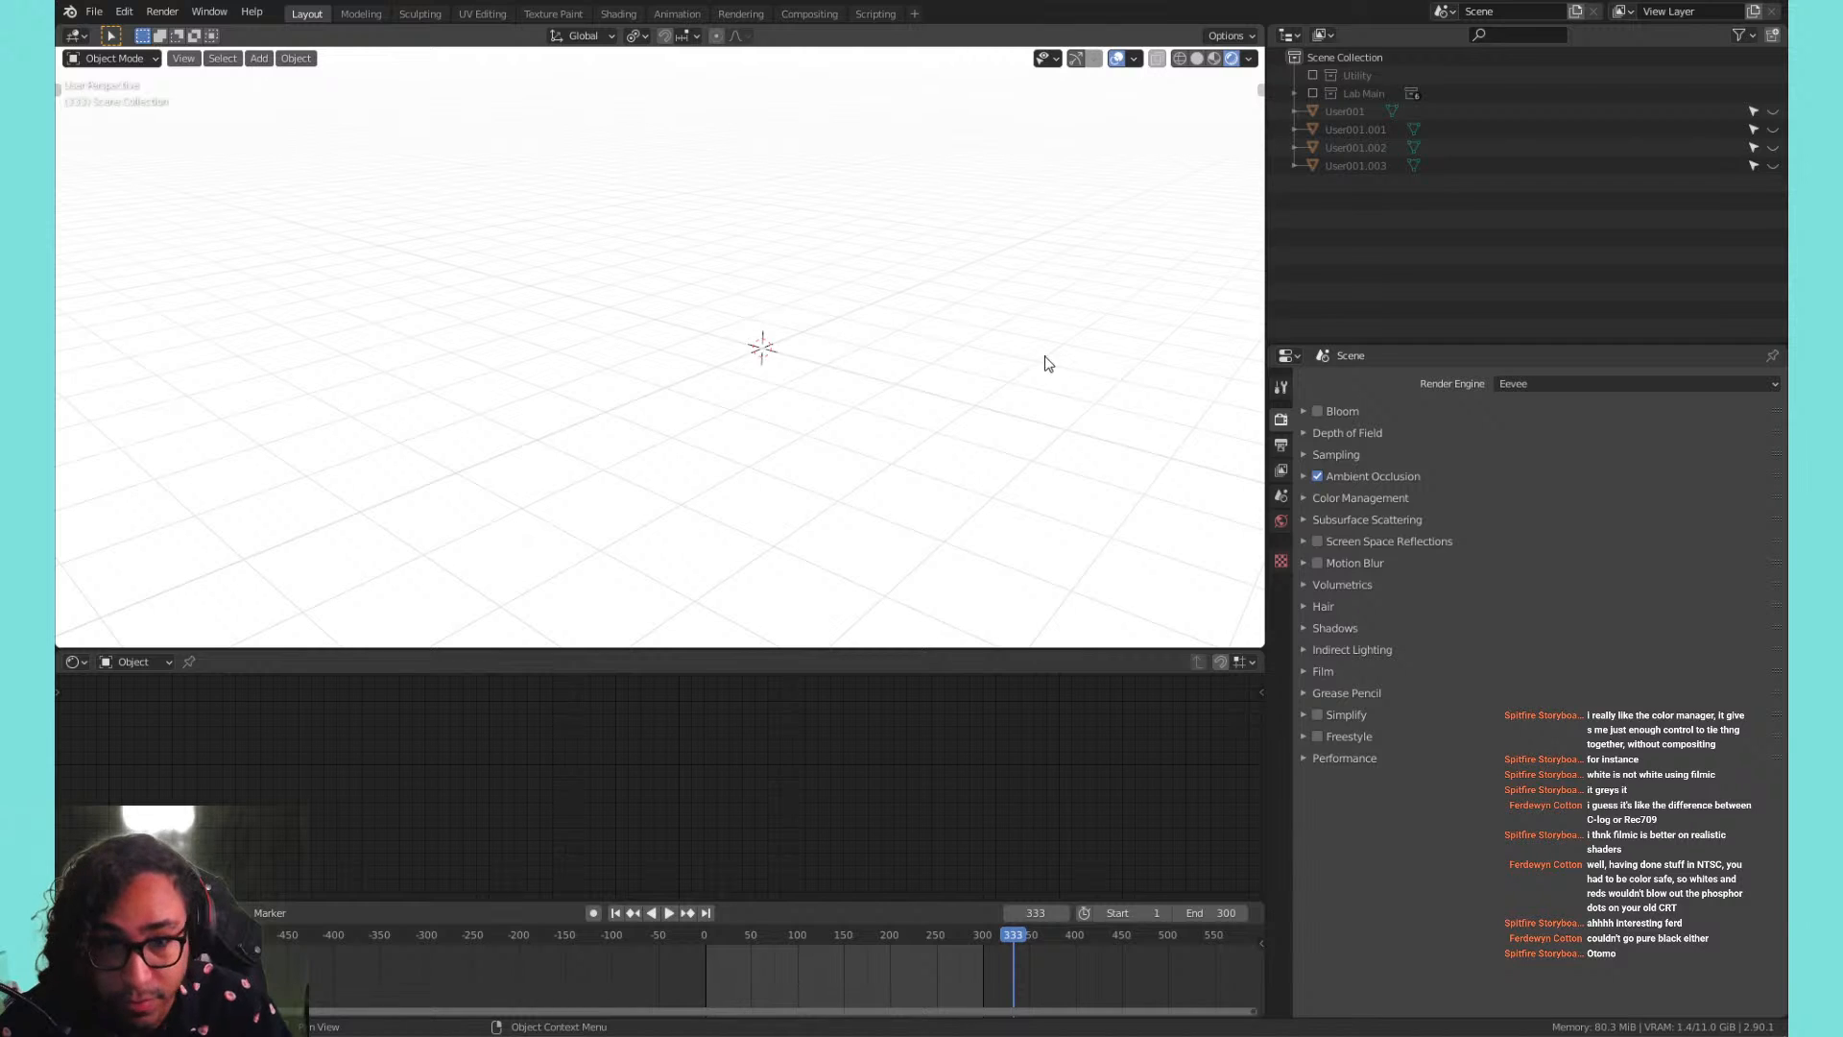
pyautogui.moveTo(1045, 362); pyautogui.dragTo(831, 330, button='middle')
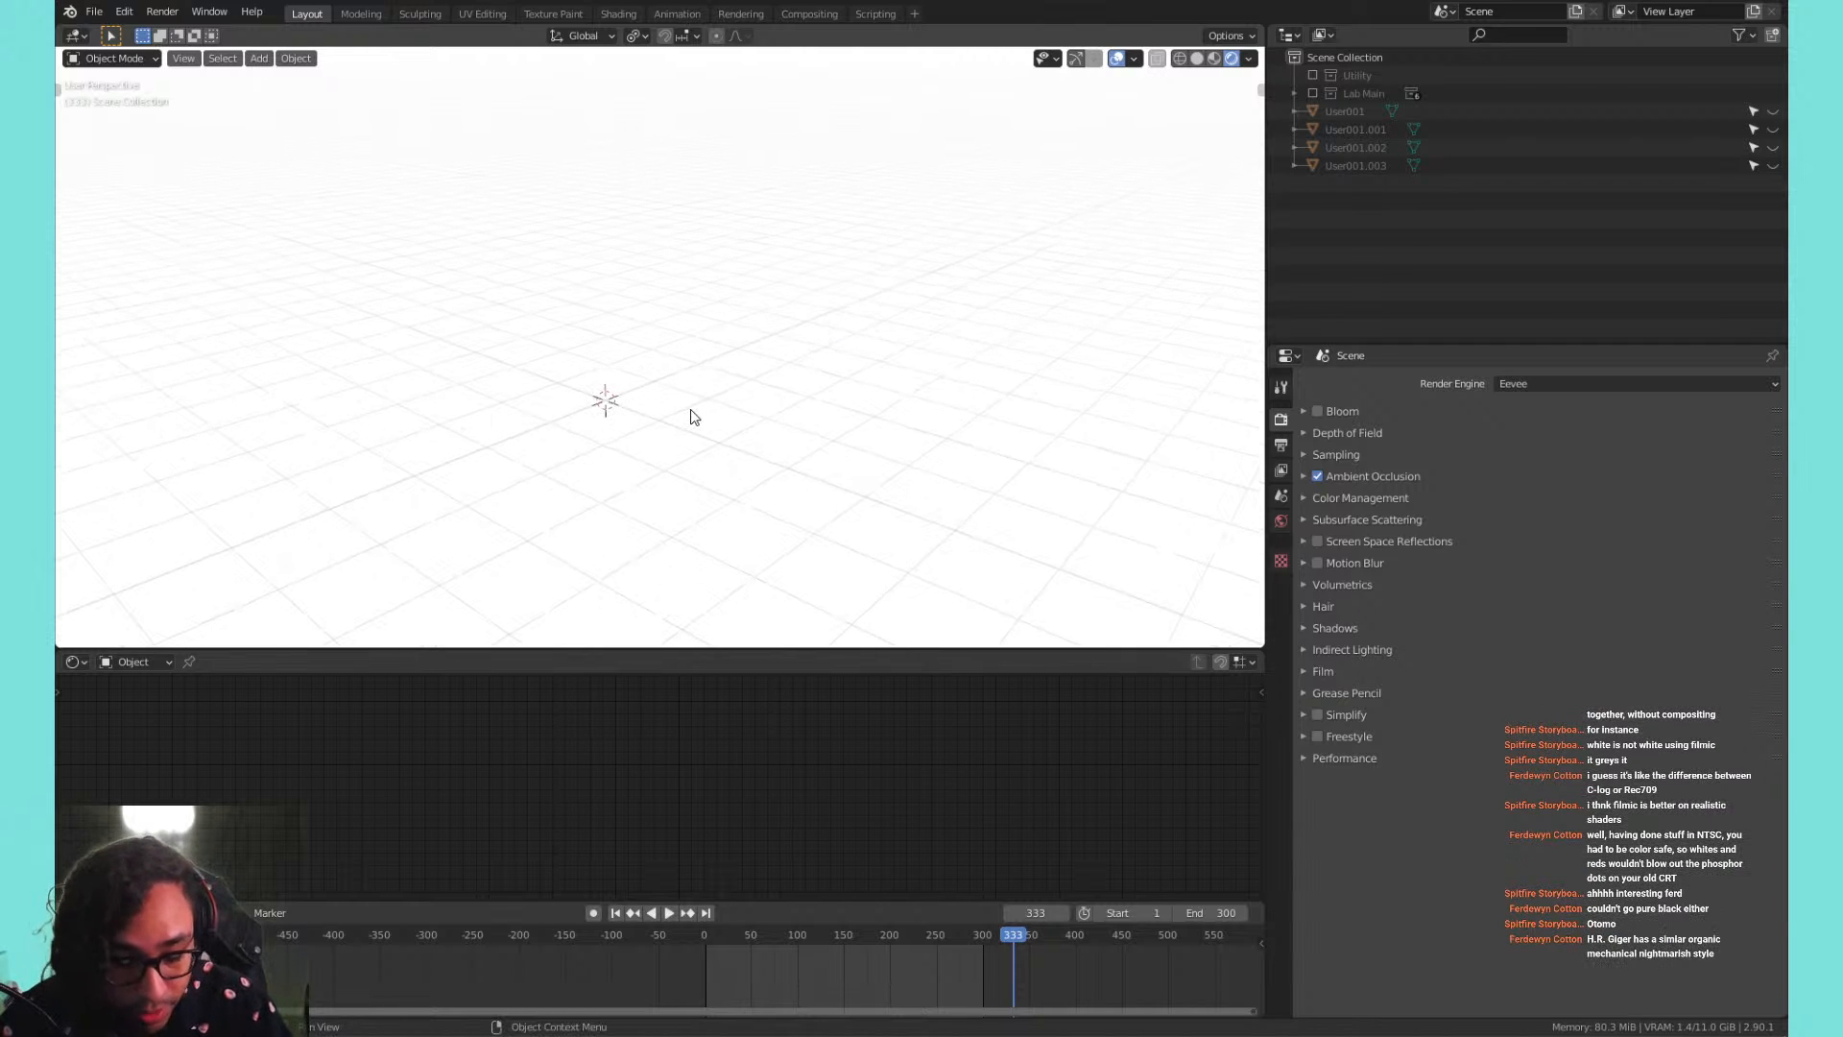
# Set the Screencast Keys display color to black with its shadow enabled.
pyautogui.press('n')
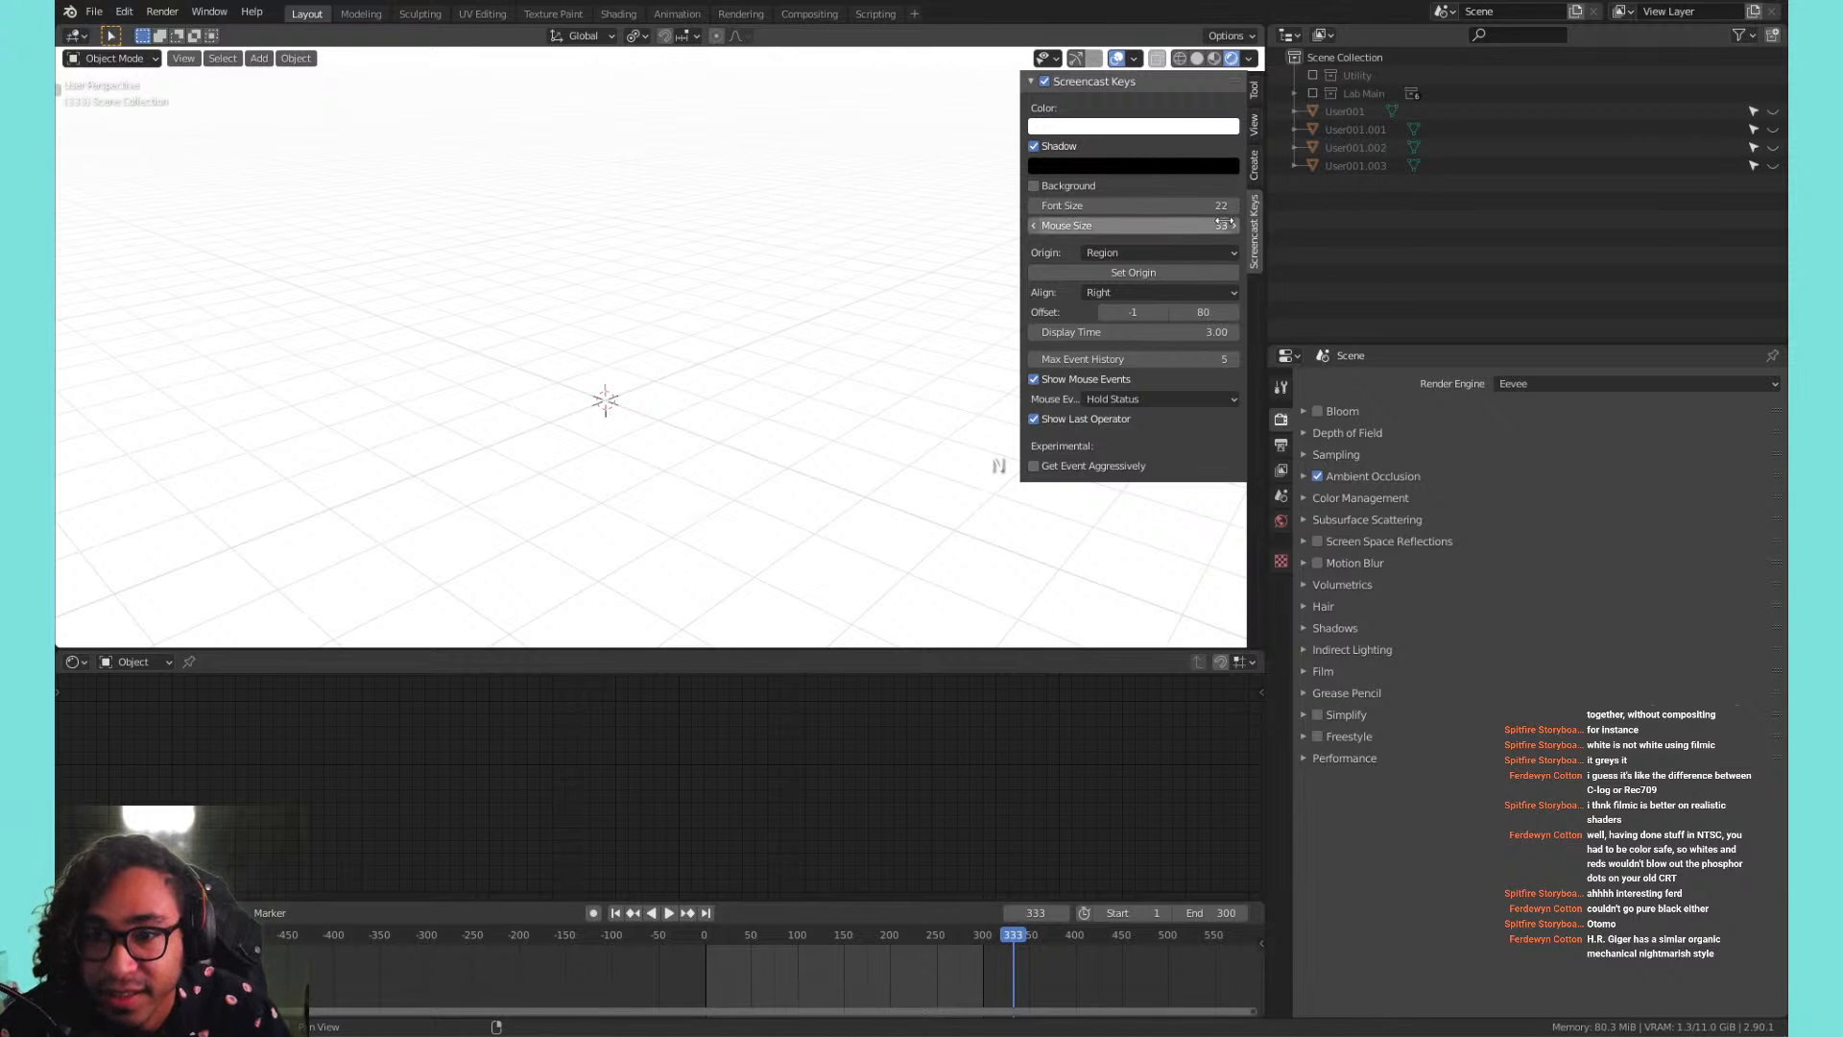
pyautogui.click(1137, 169)
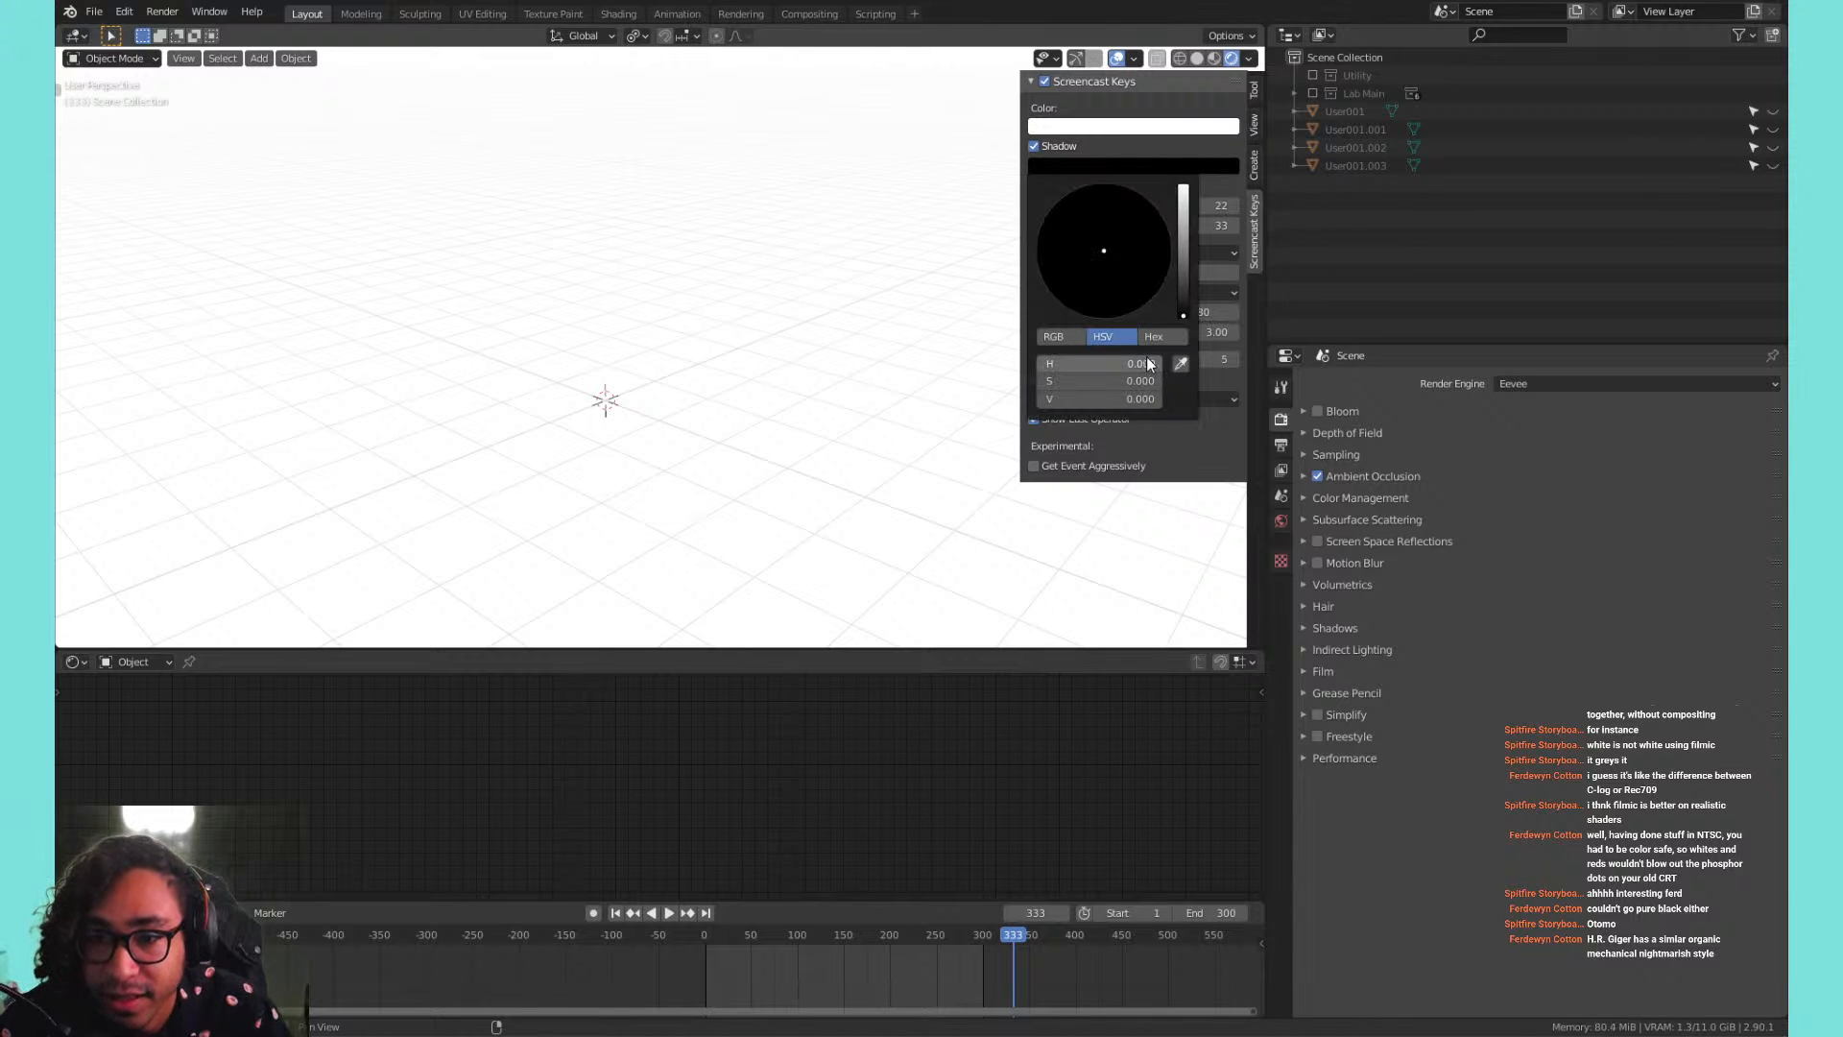
pyautogui.click(1081, 153)
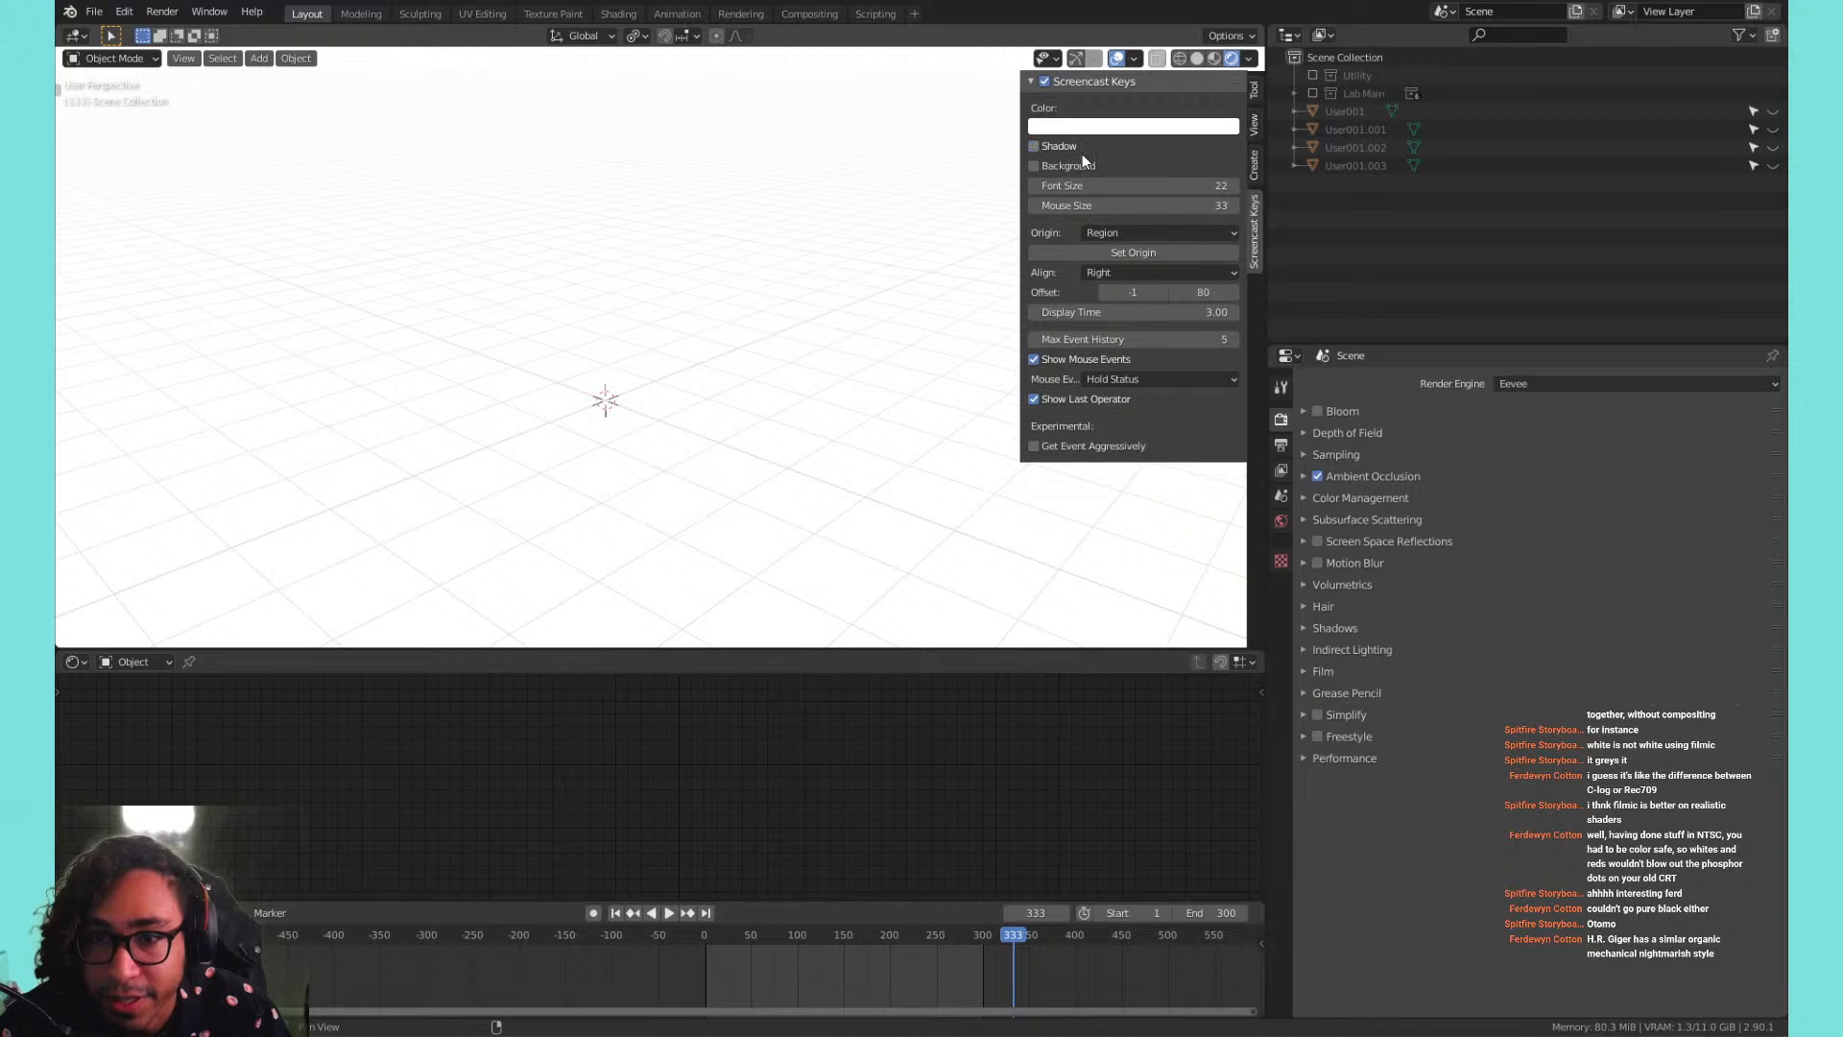
pyautogui.click(1081, 153)
pyautogui.click(1081, 152)
pyautogui.click(1081, 153)
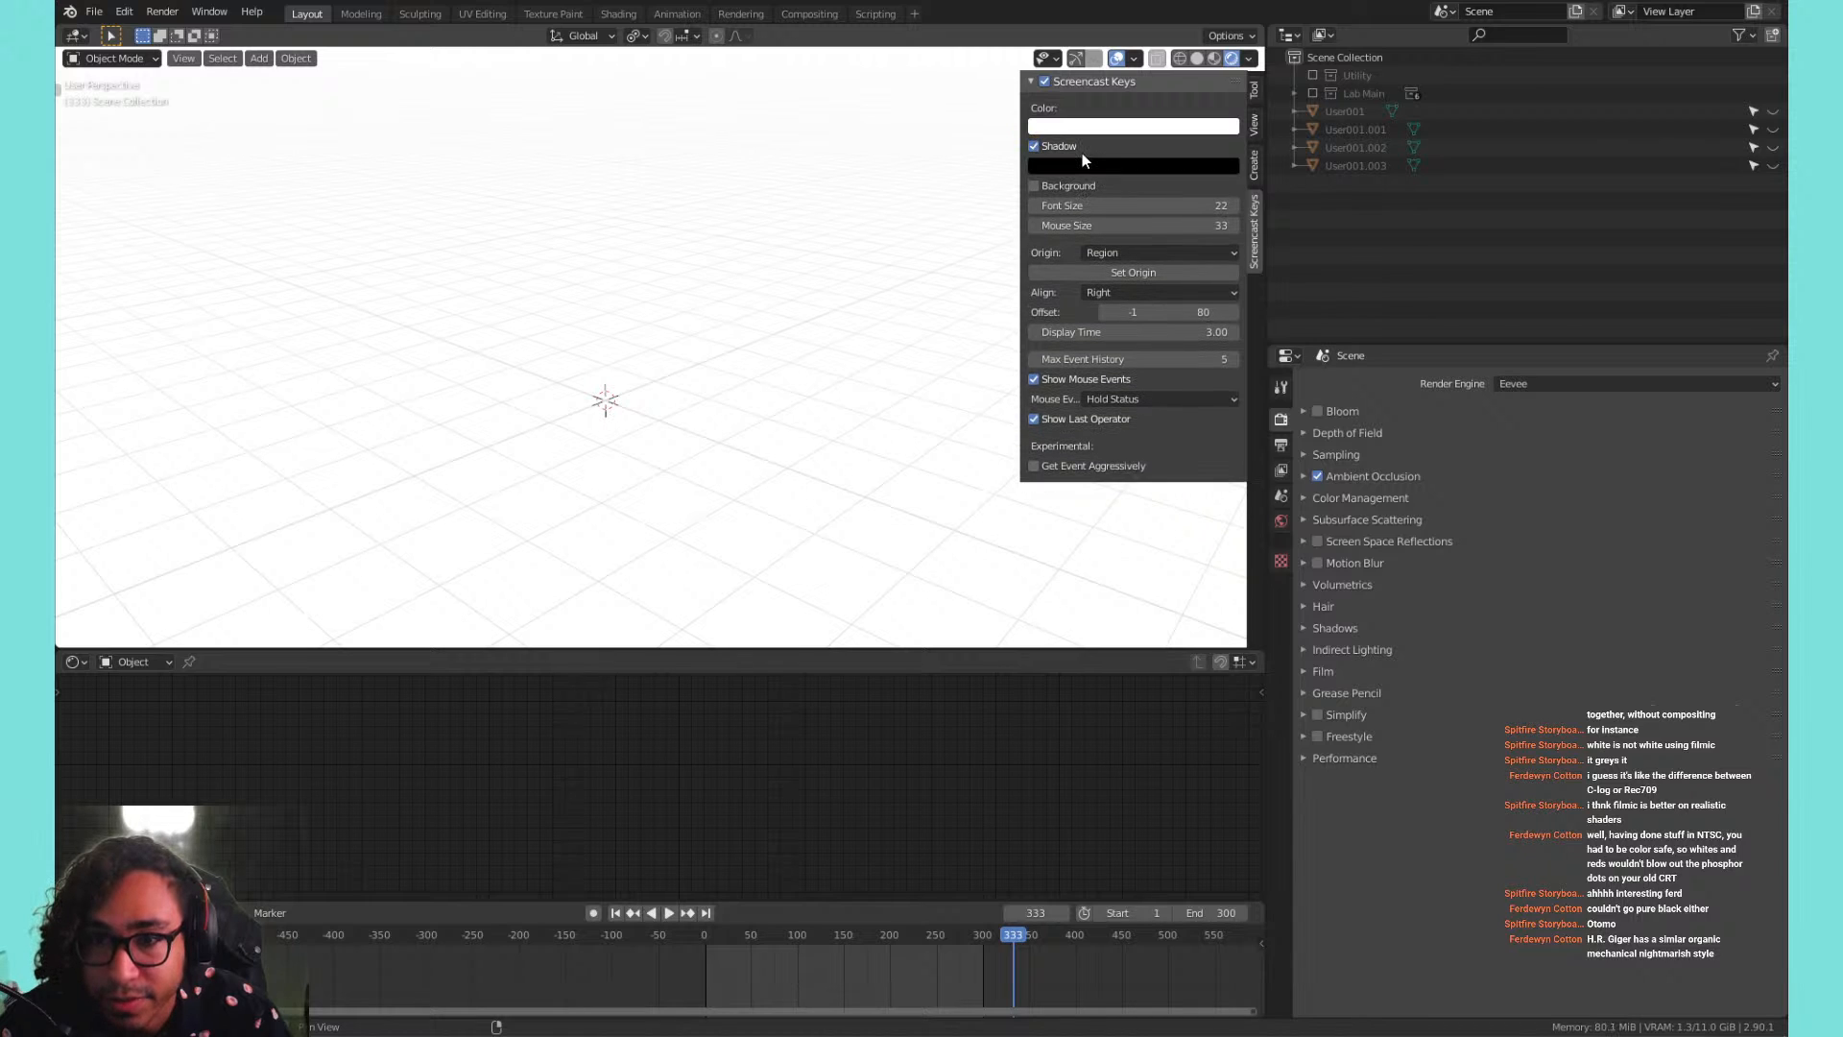
pyautogui.click(1081, 153)
pyautogui.click(1106, 128)
pyautogui.moveTo(1183, 149); pyautogui.dragTo(1183, 282)
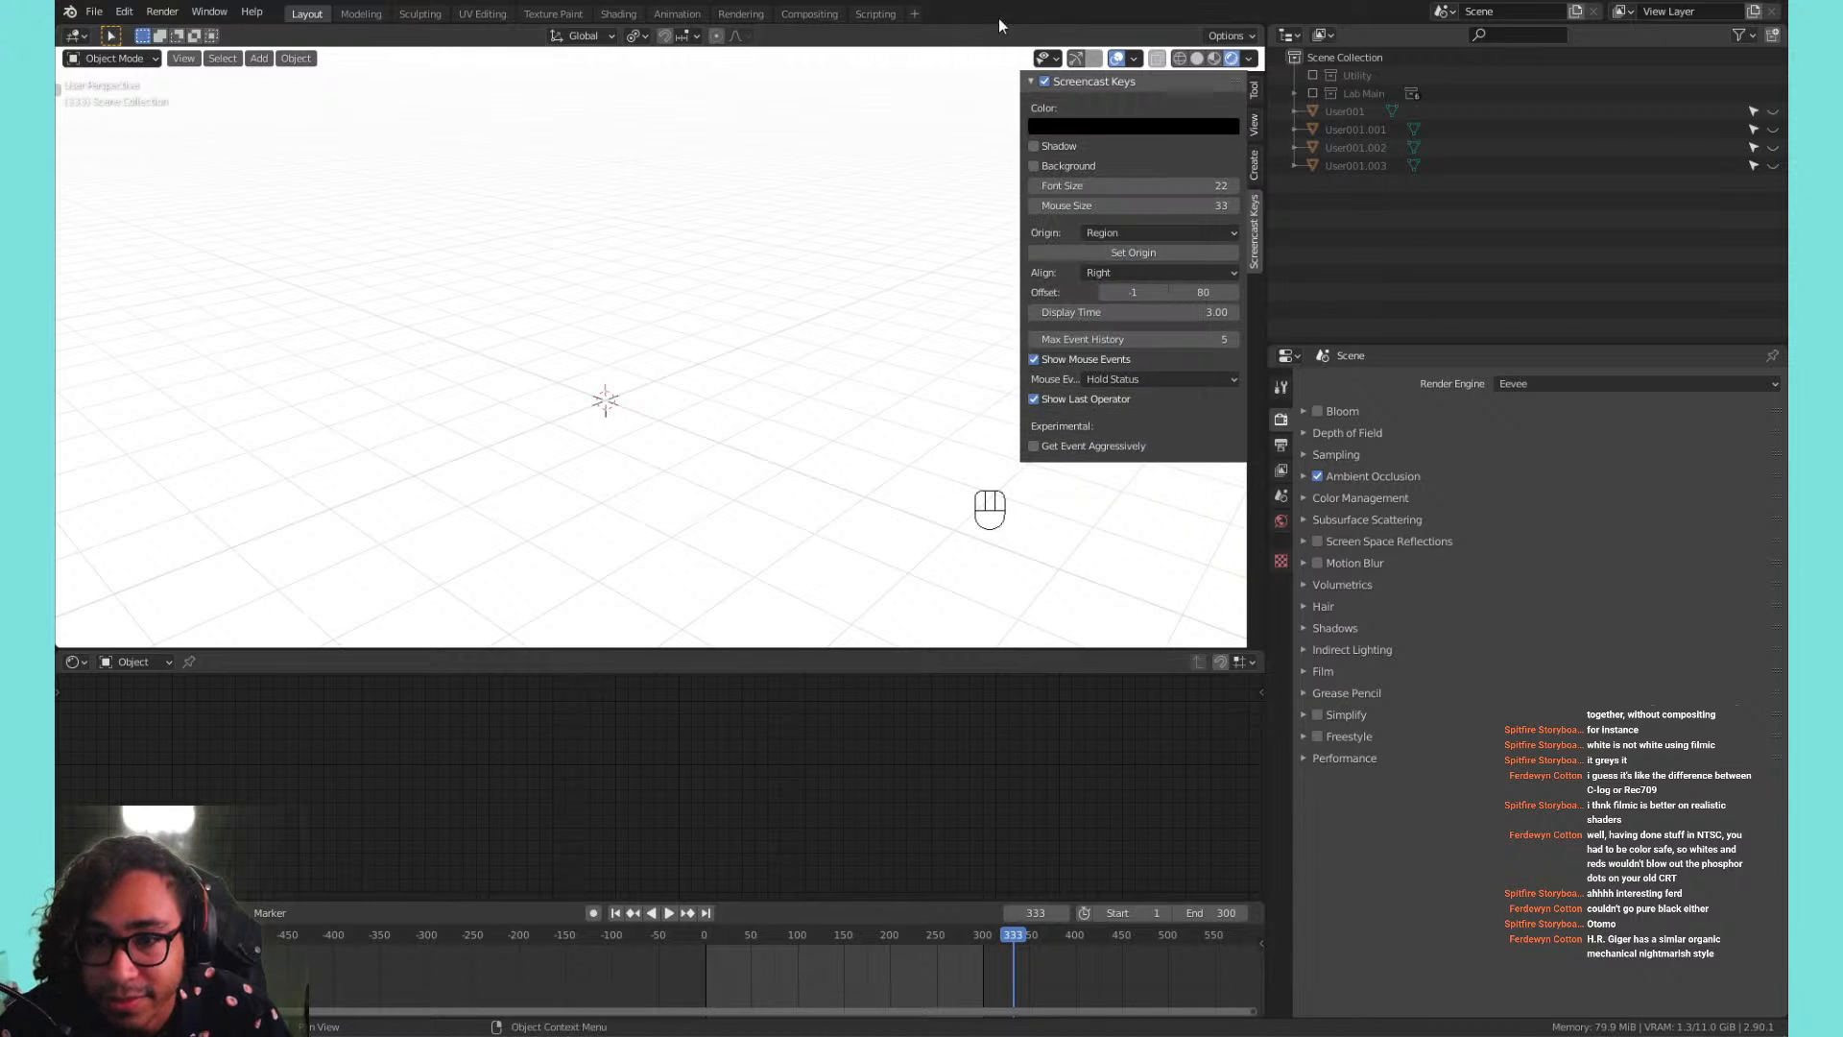
pyautogui.click(1080, 144)
pyautogui.click(1092, 167)
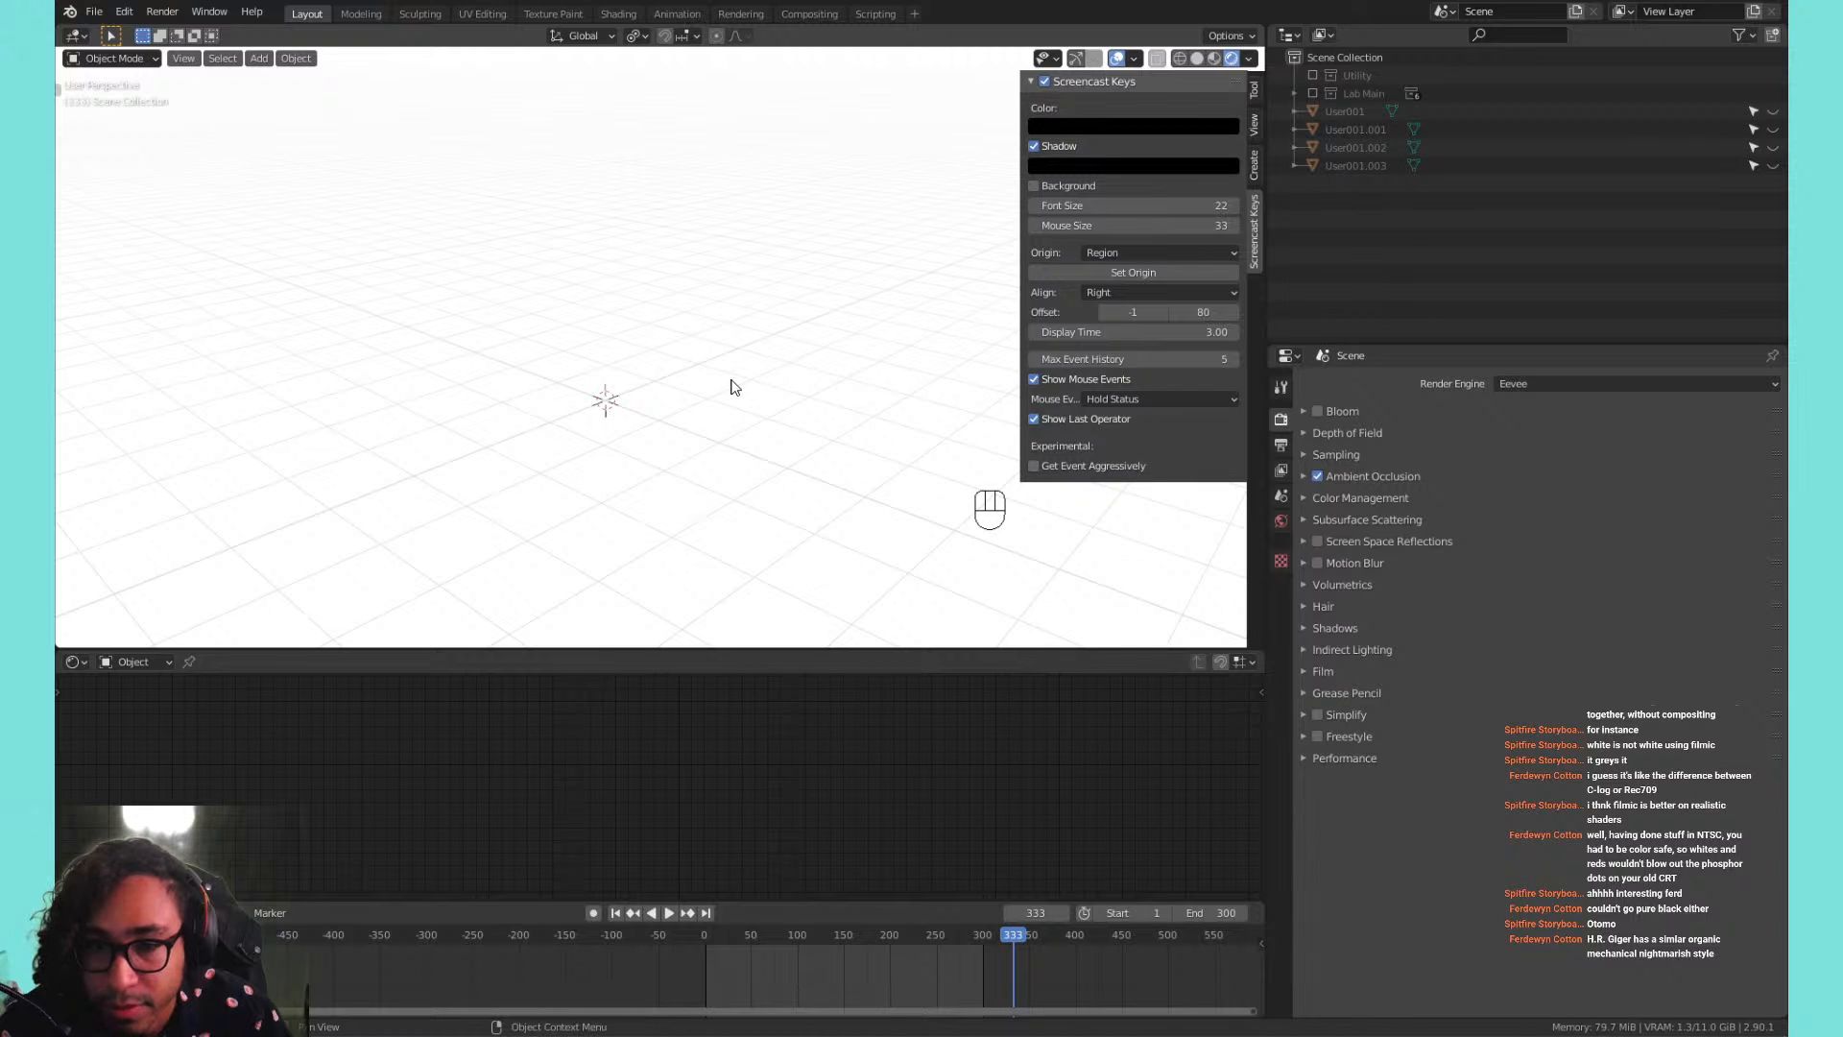
pyautogui.press('n')
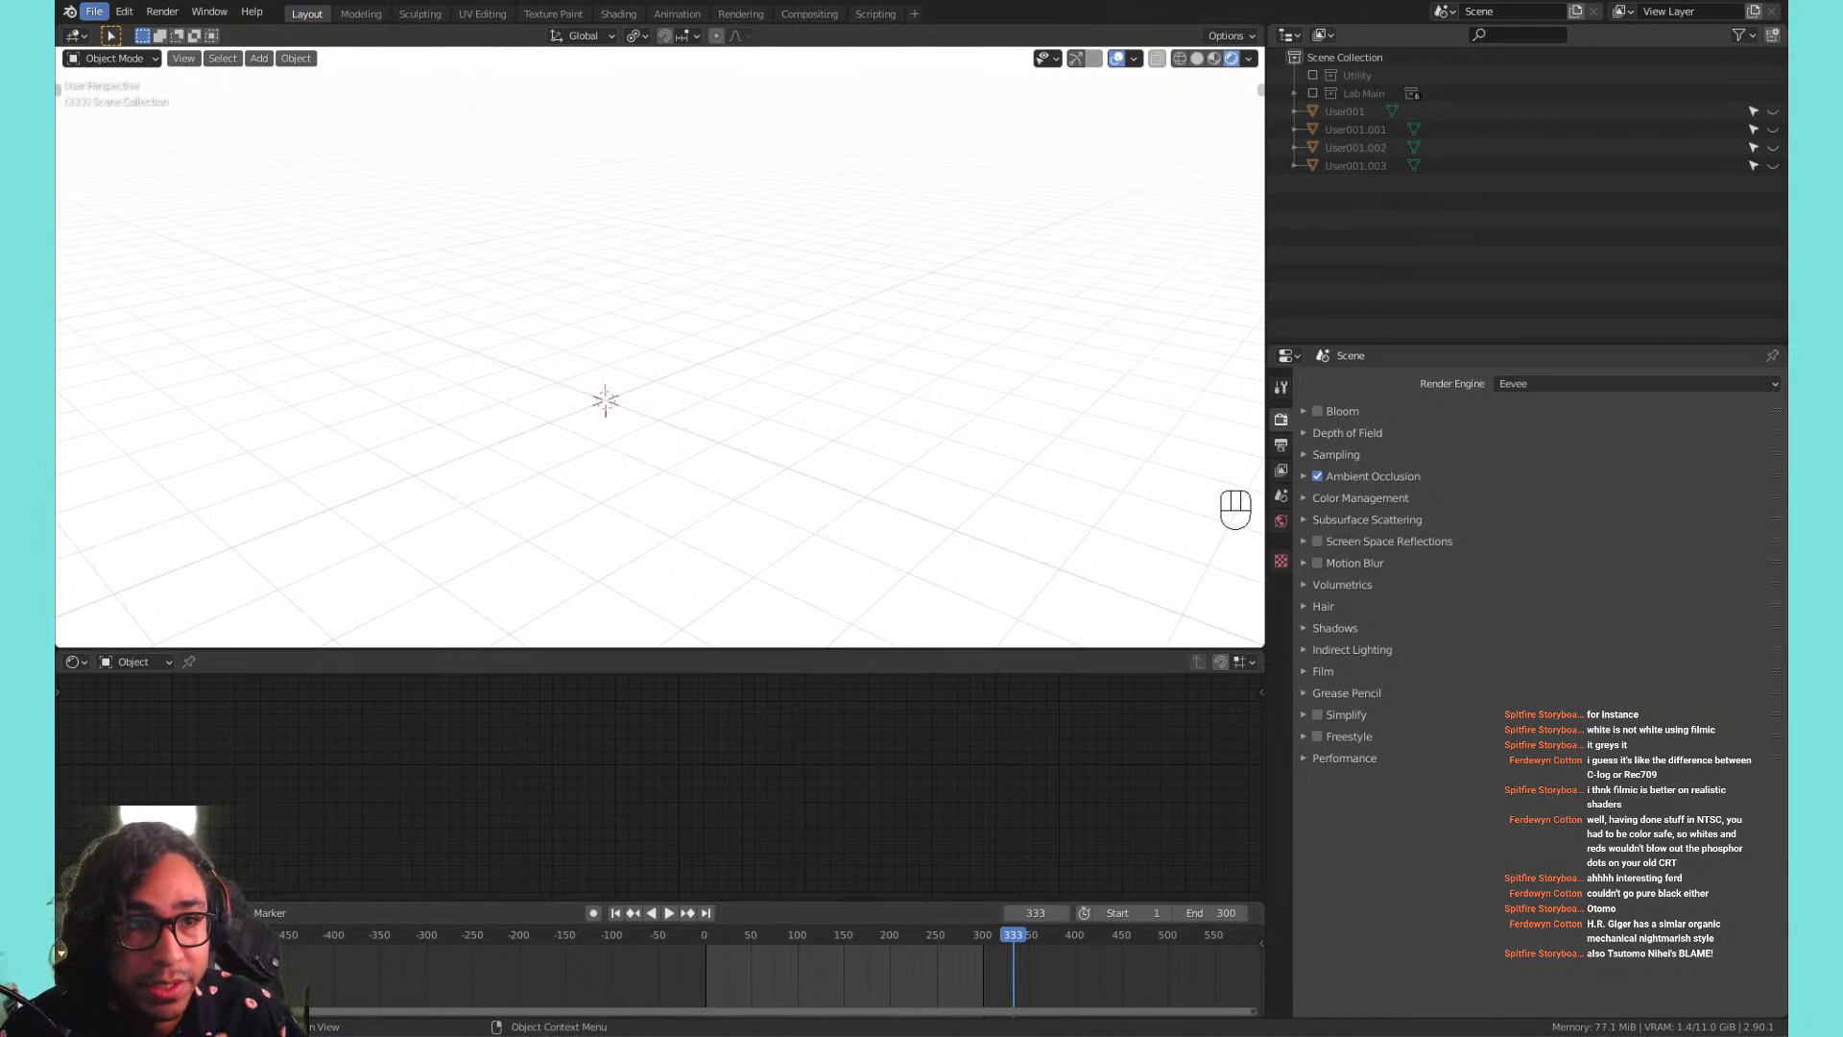
# Open the add-on preferences, clear the Pipe Nightmare search and look at the add-on installation file browser without installing anything.
pyautogui.click(124, 11)
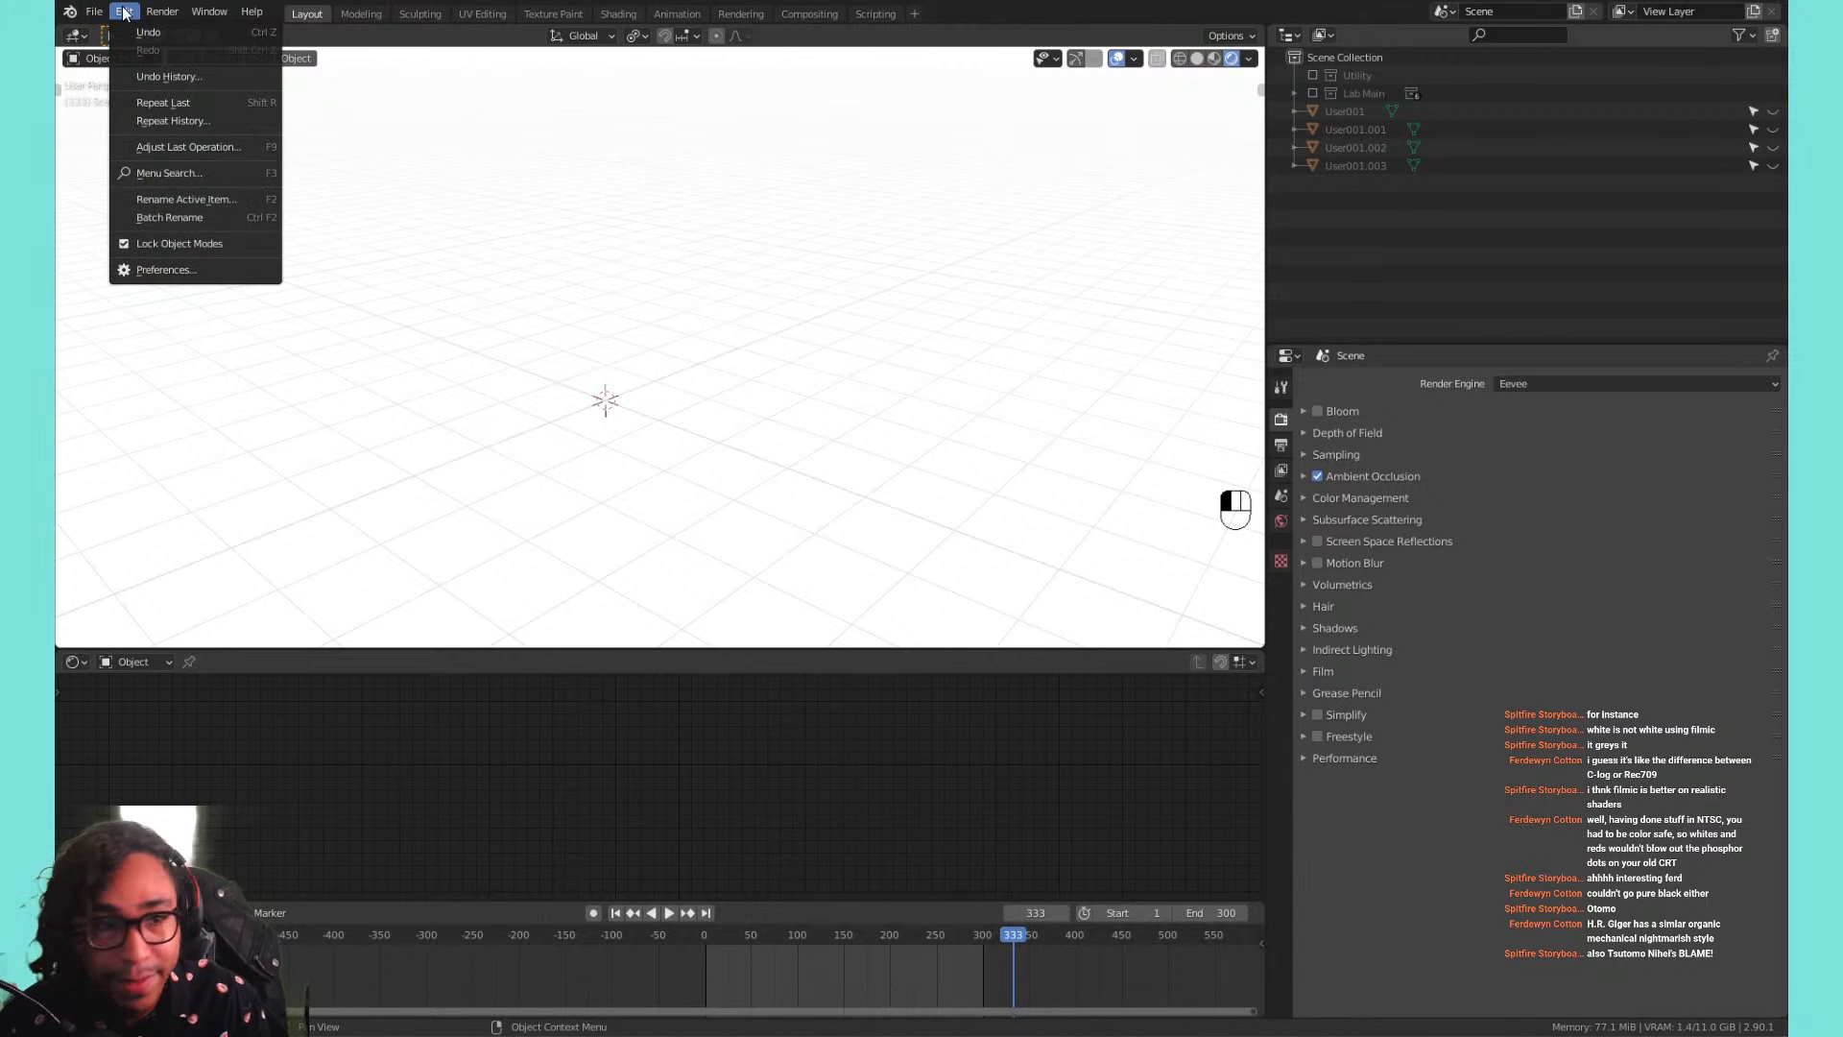
pyautogui.click(166, 270)
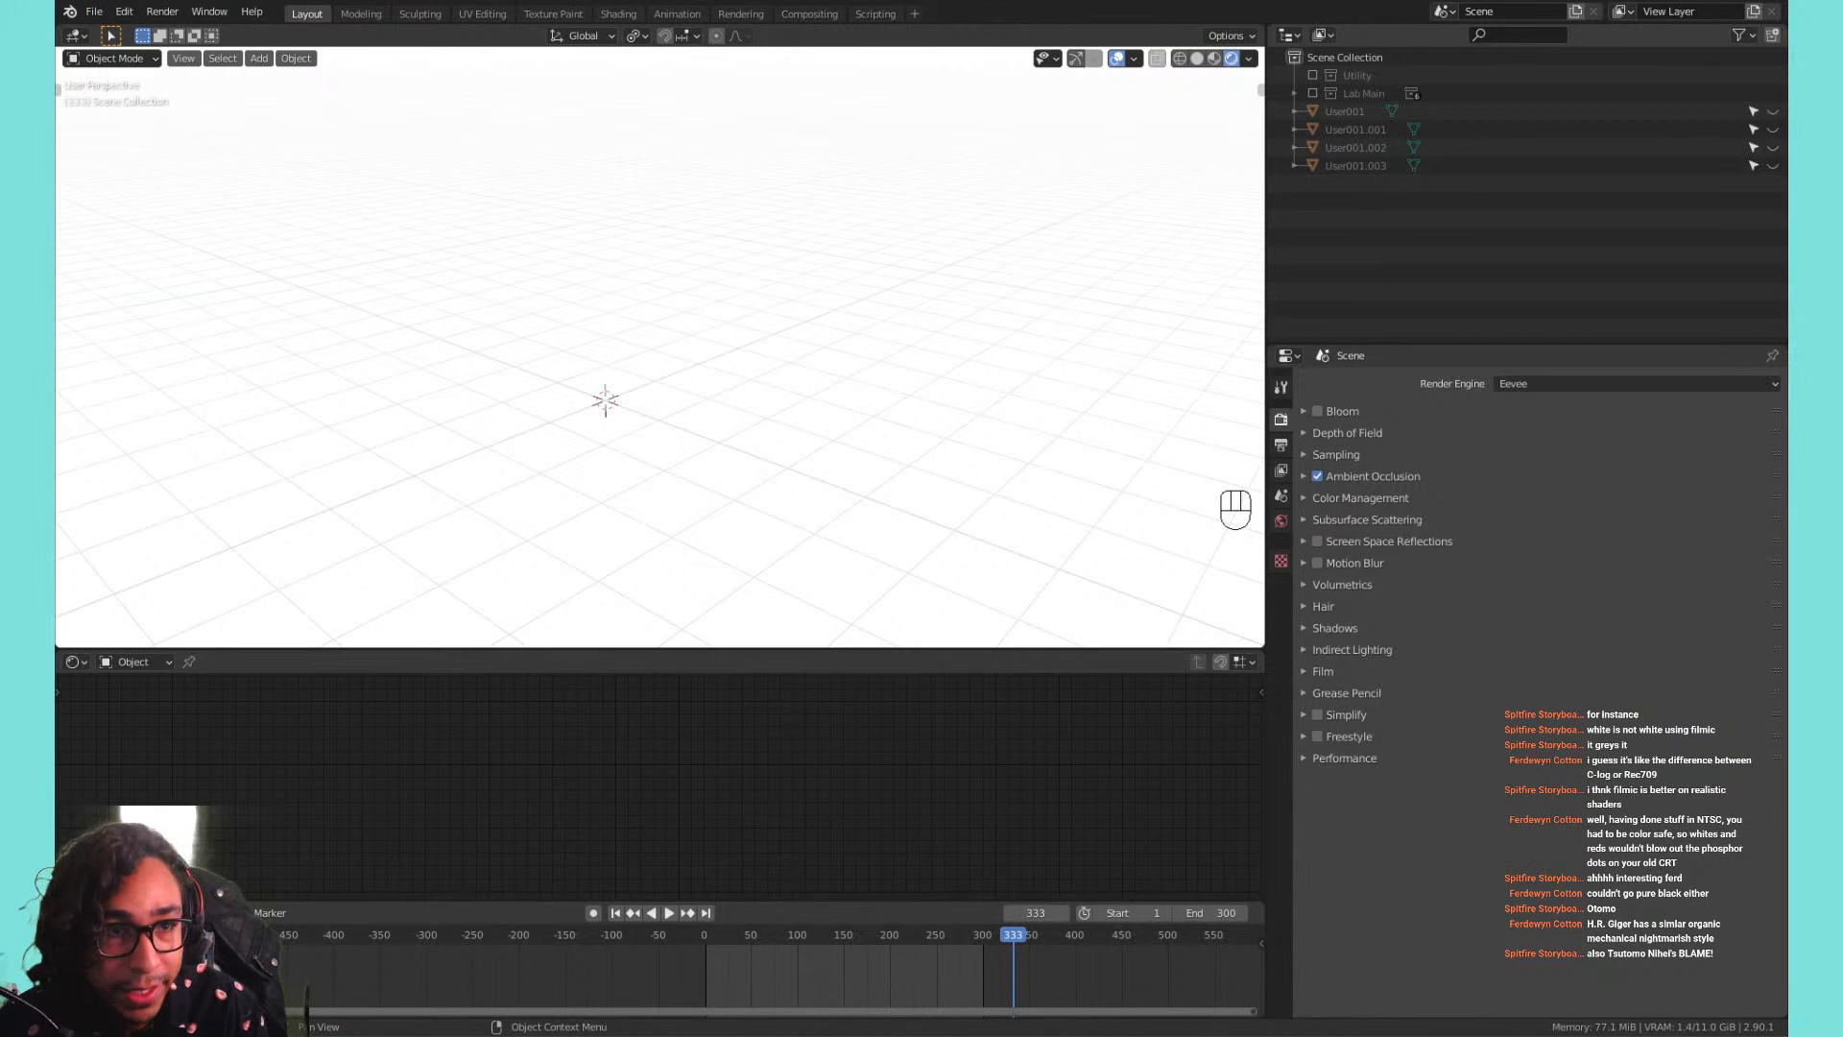
pyautogui.click(126, 12)
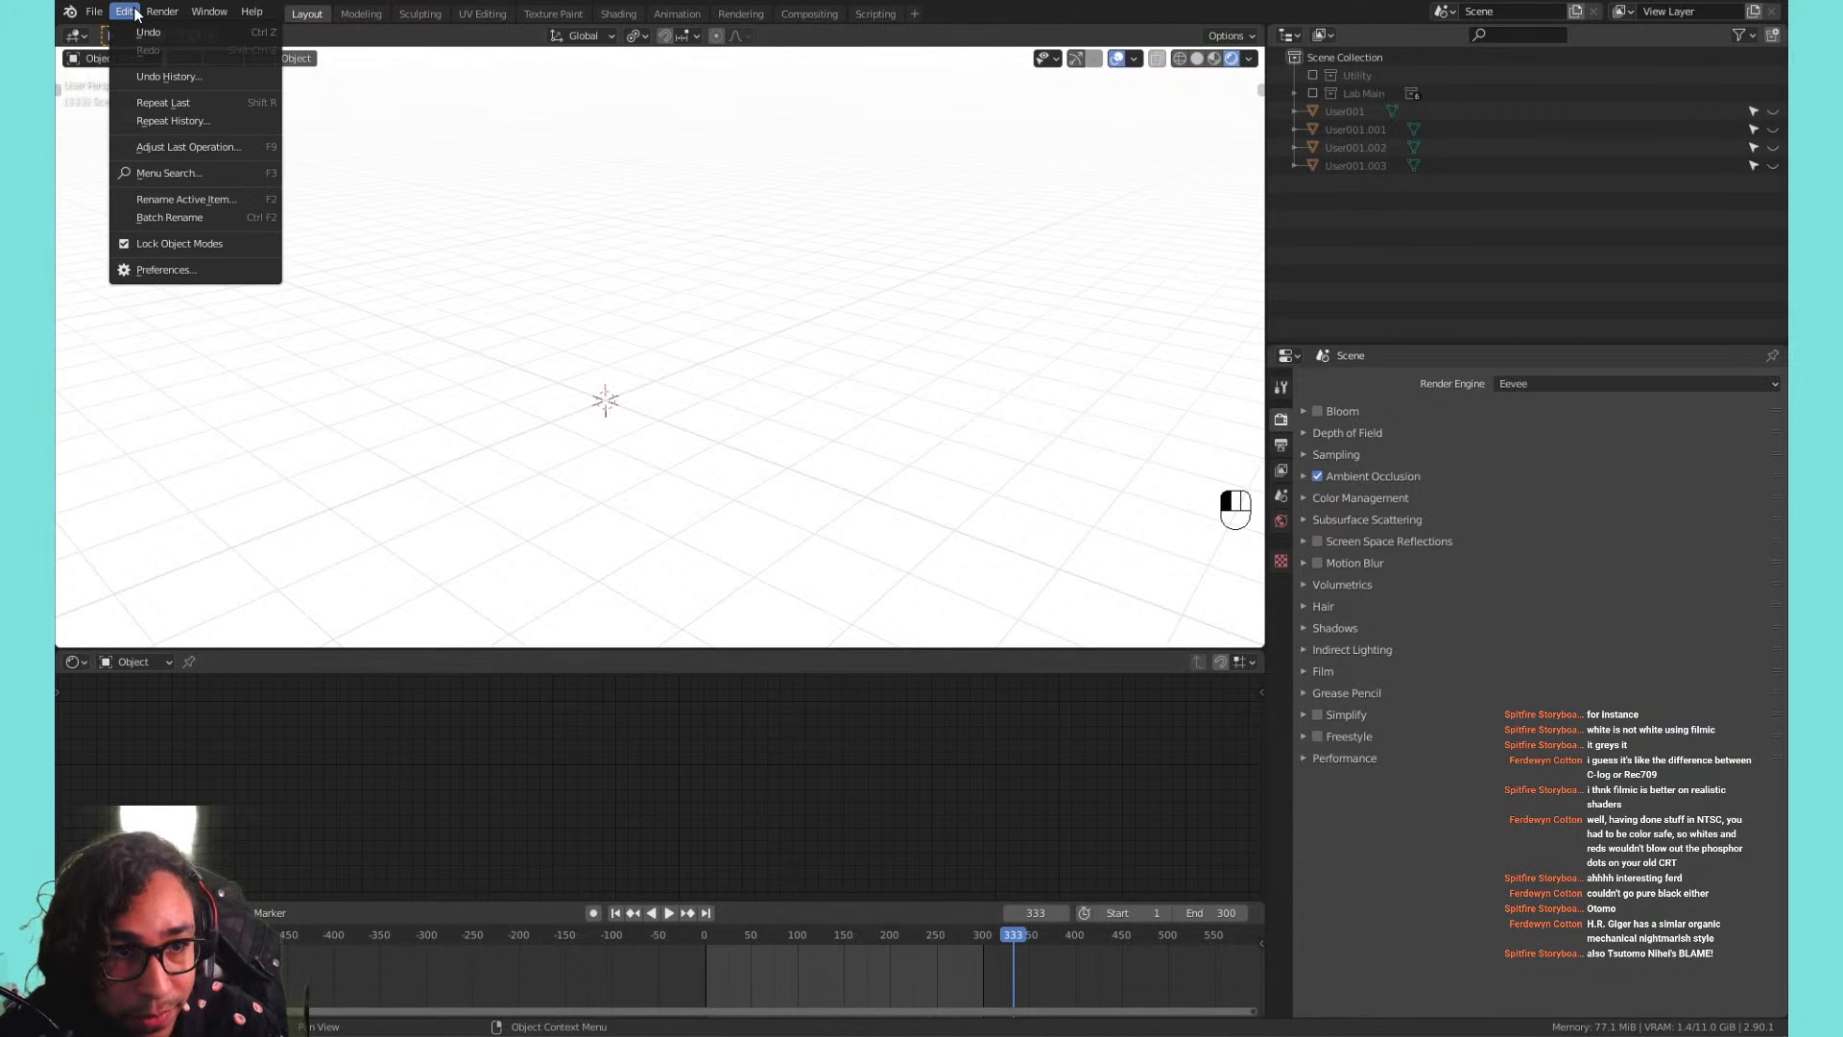
pyautogui.click(166, 269)
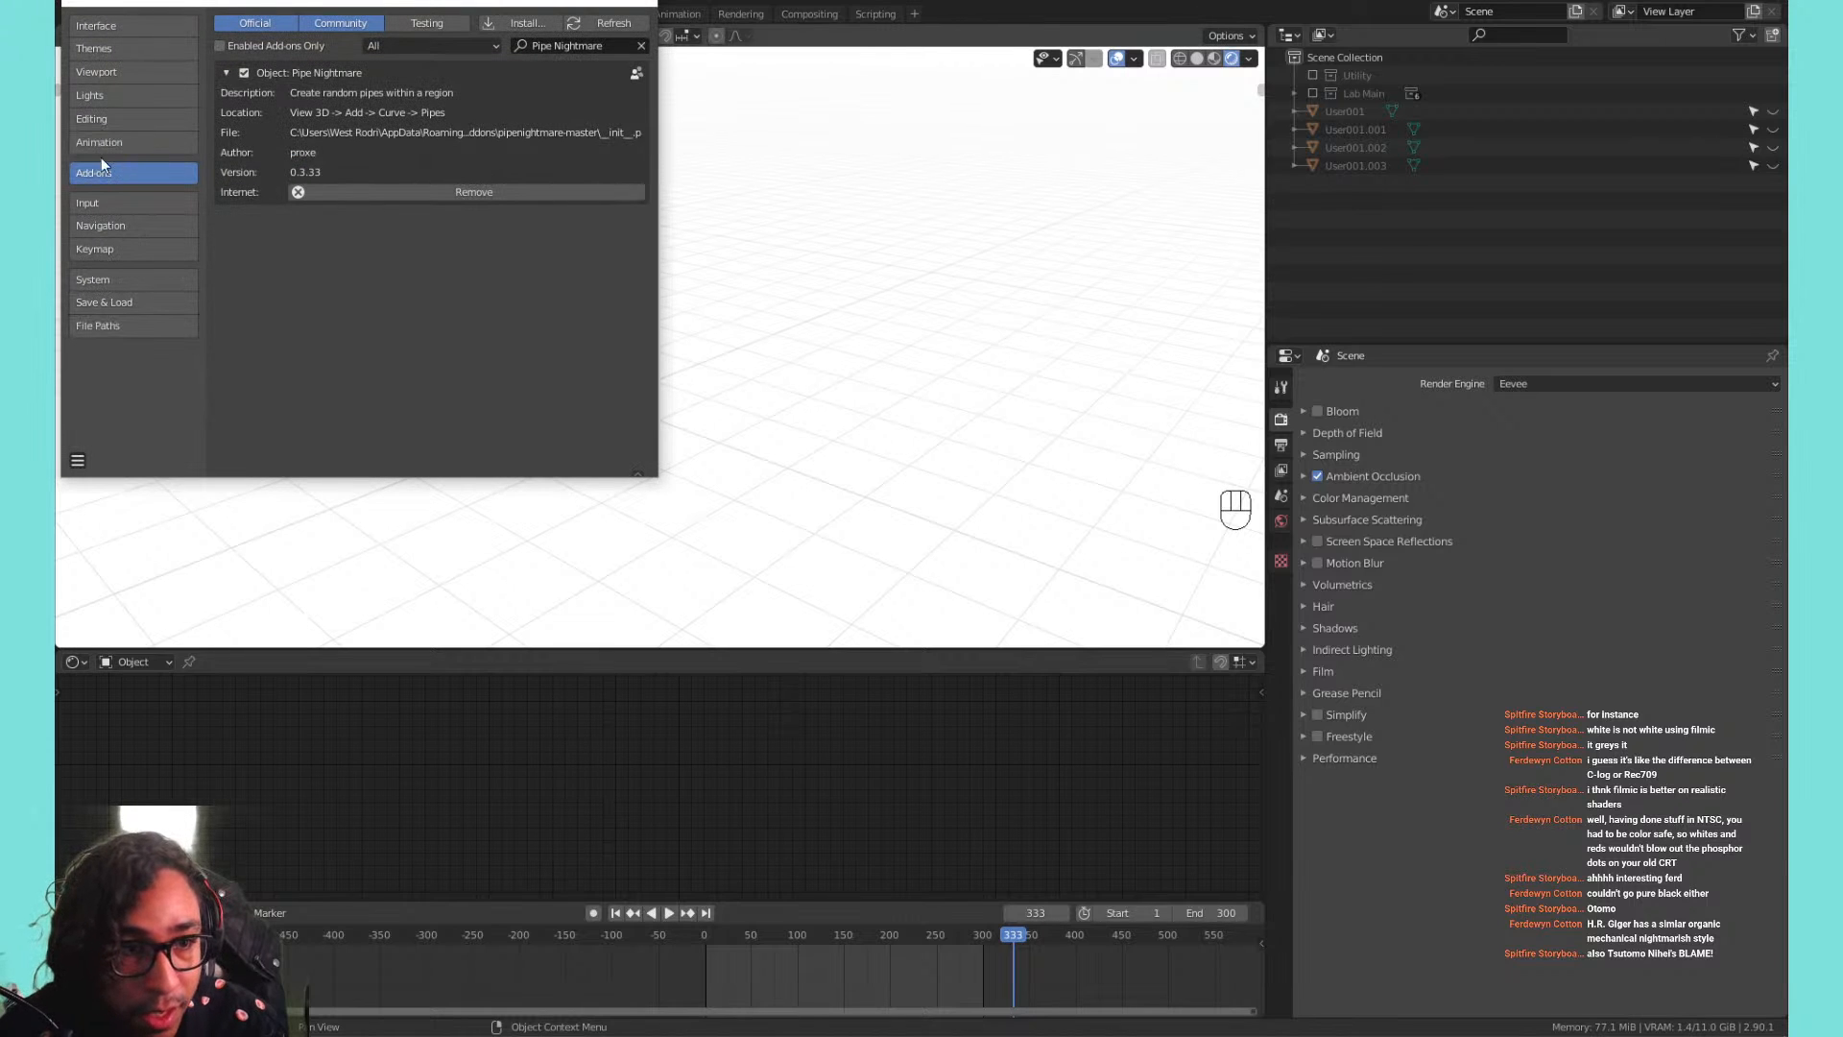
pyautogui.click(642, 45)
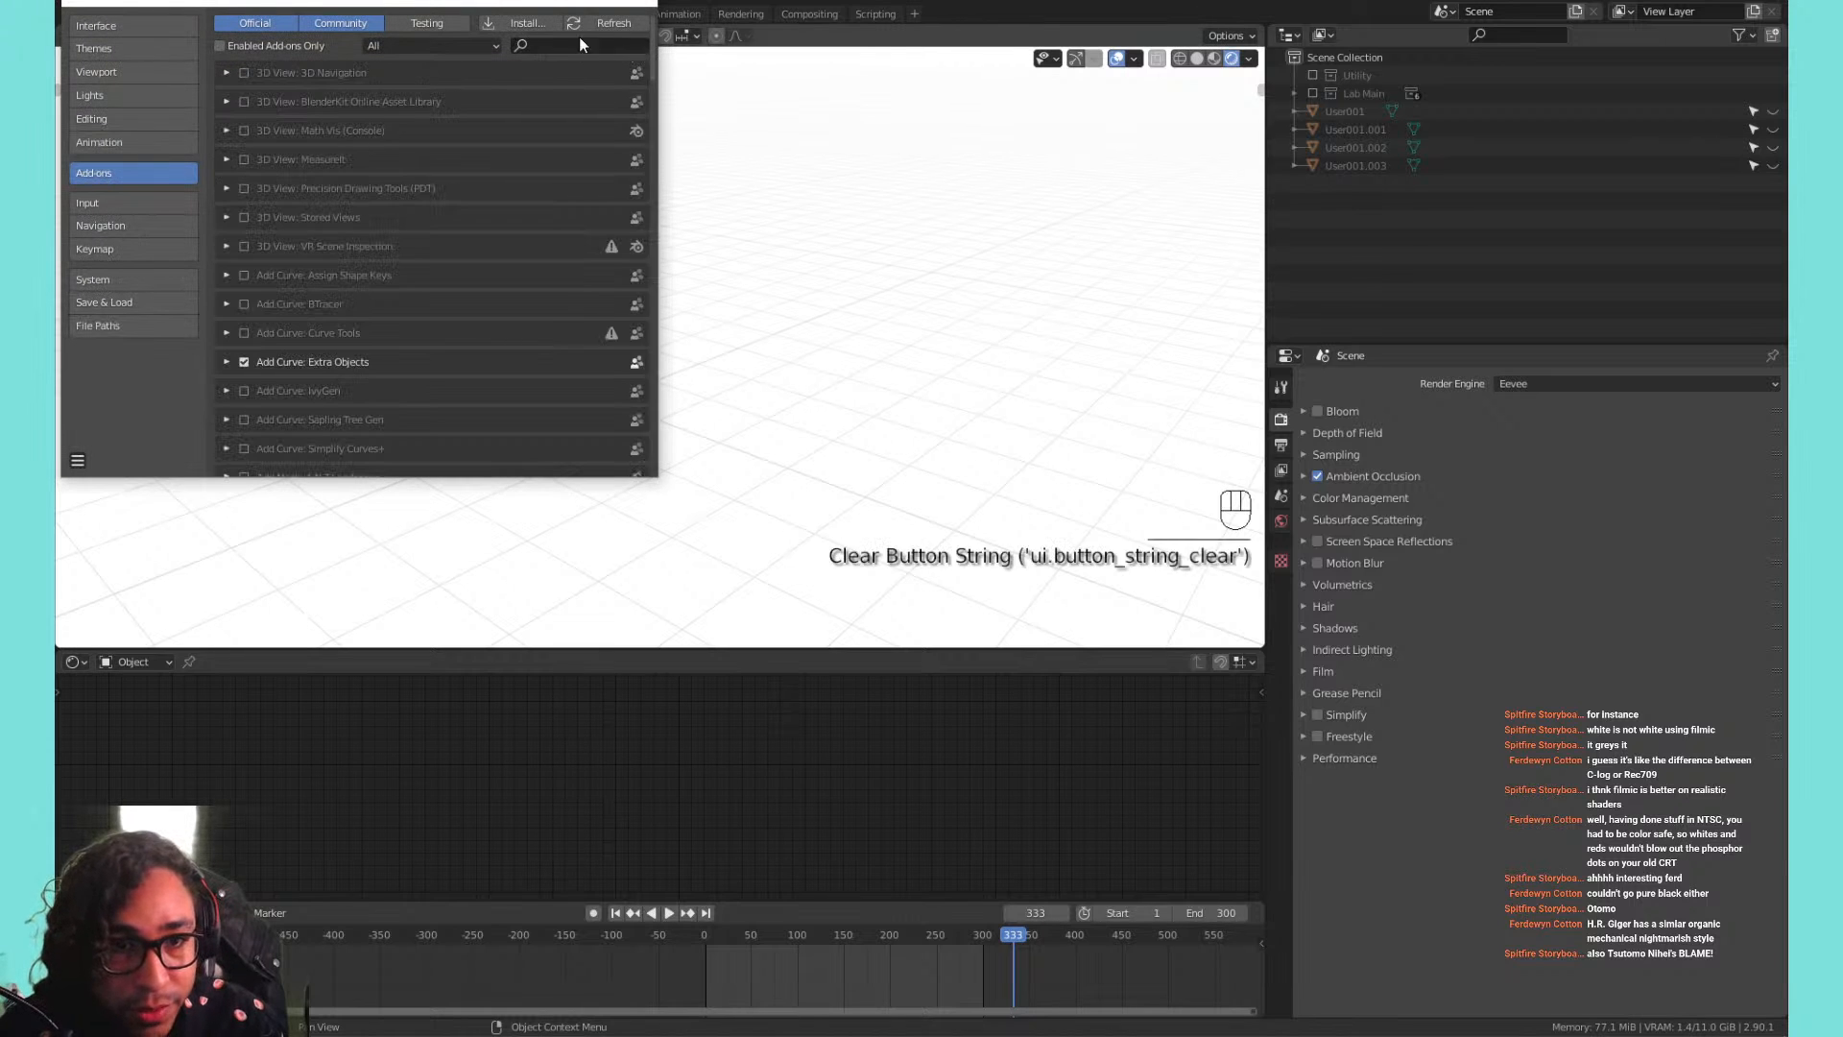
pyautogui.click(528, 22)
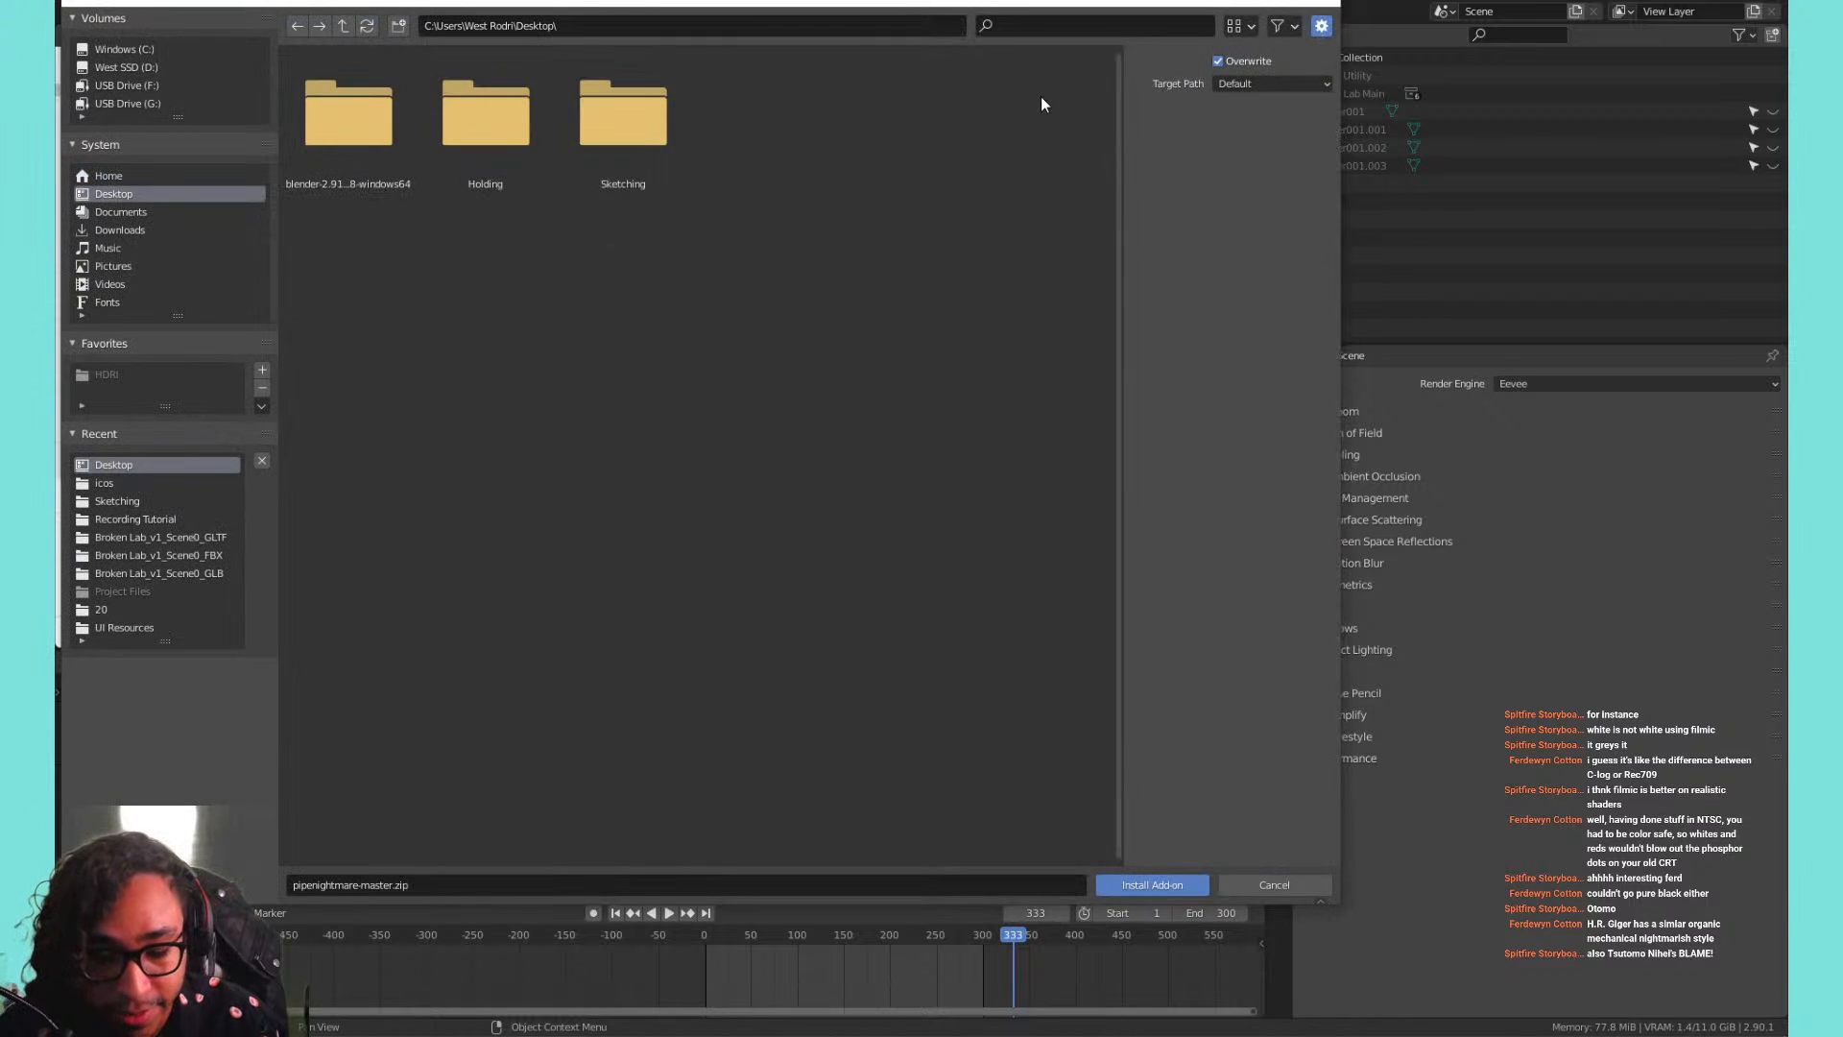
pyautogui.click(1286, 887)
# Search the add-ons for "pip", check the Pipe Nightmare entry's details and close the preferences.
pyautogui.click(563, 43)
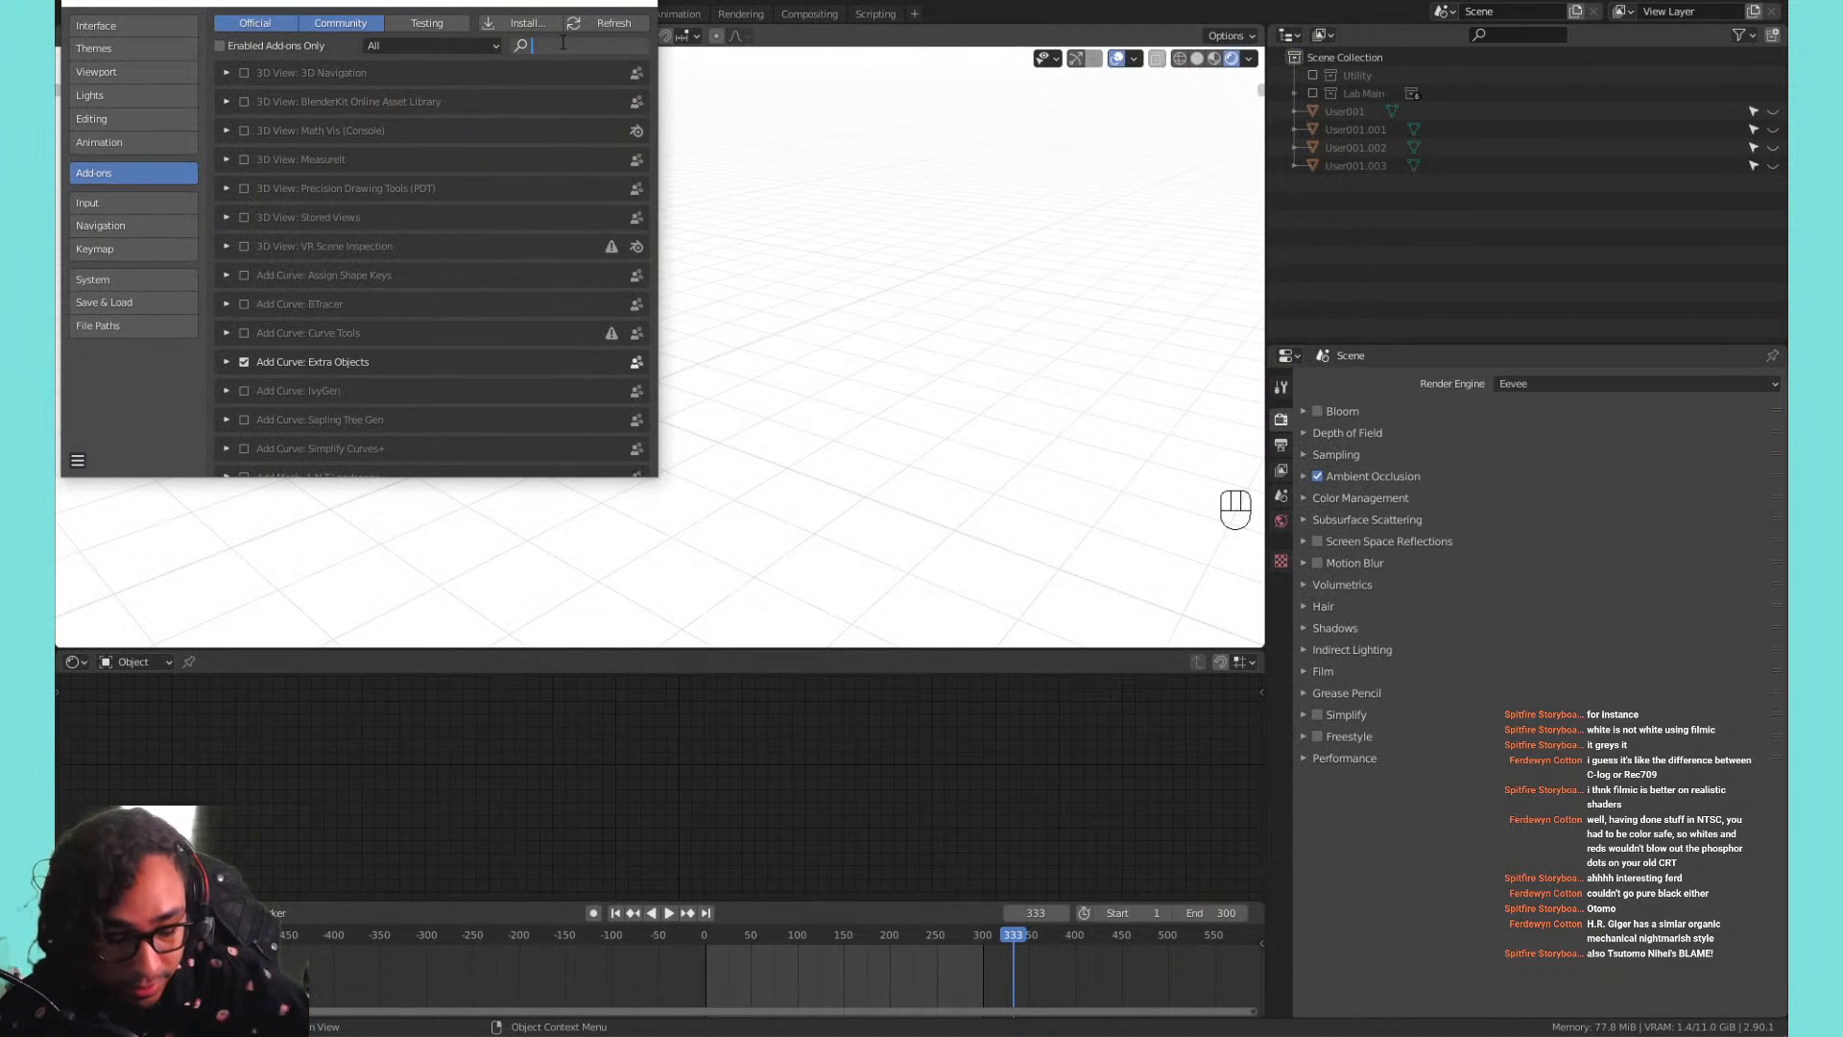
pyautogui.write('pip')
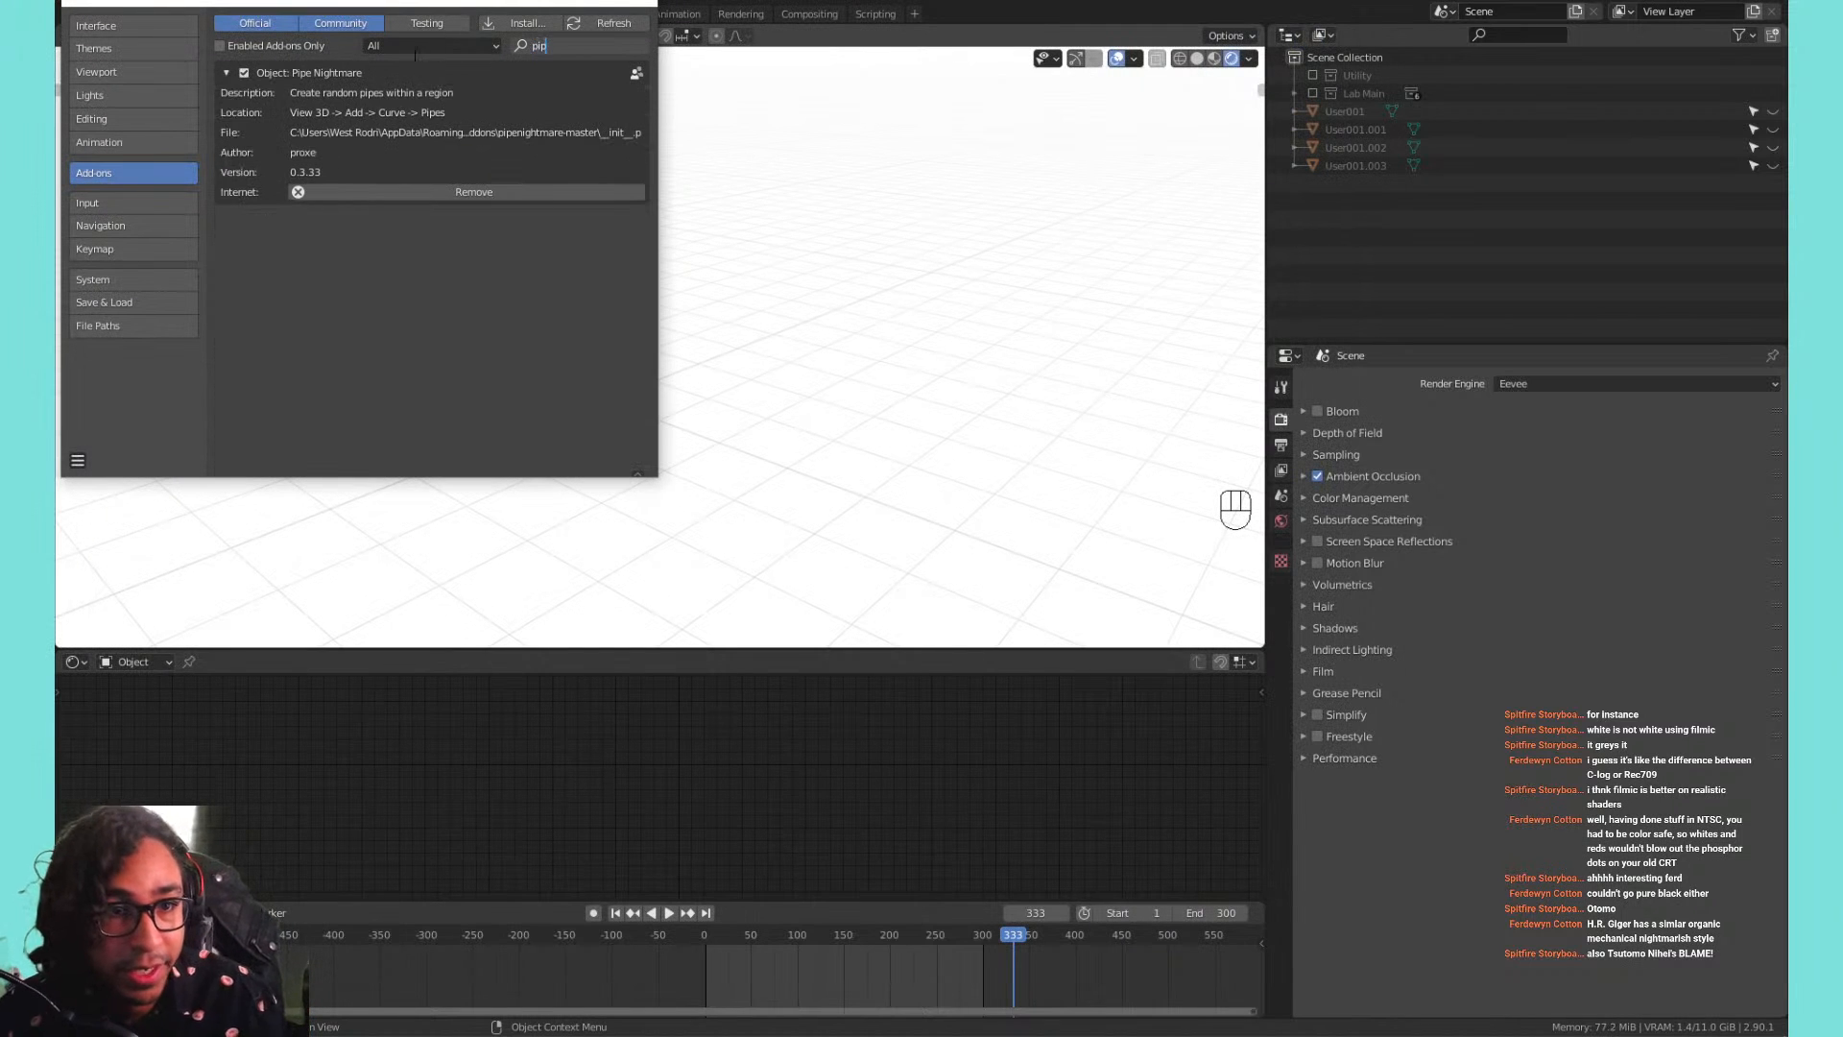
pyautogui.press('Return')
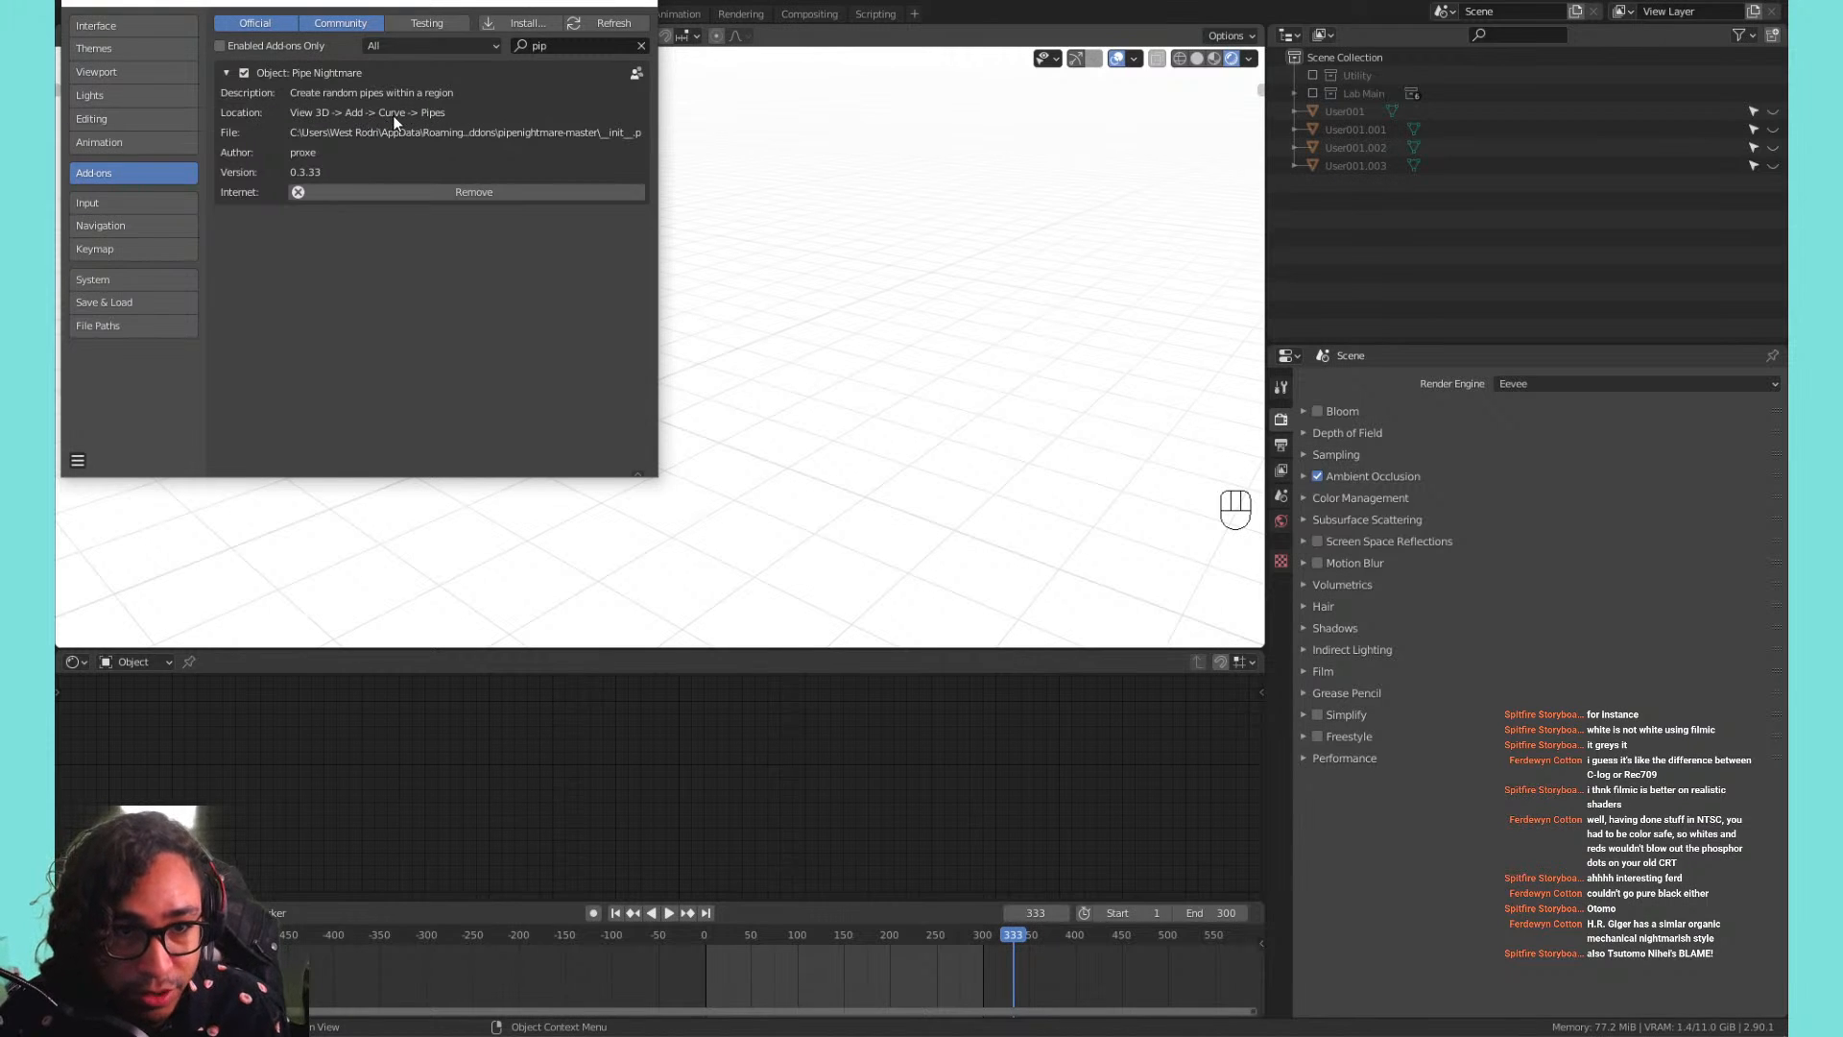
pyautogui.click(642, 4)
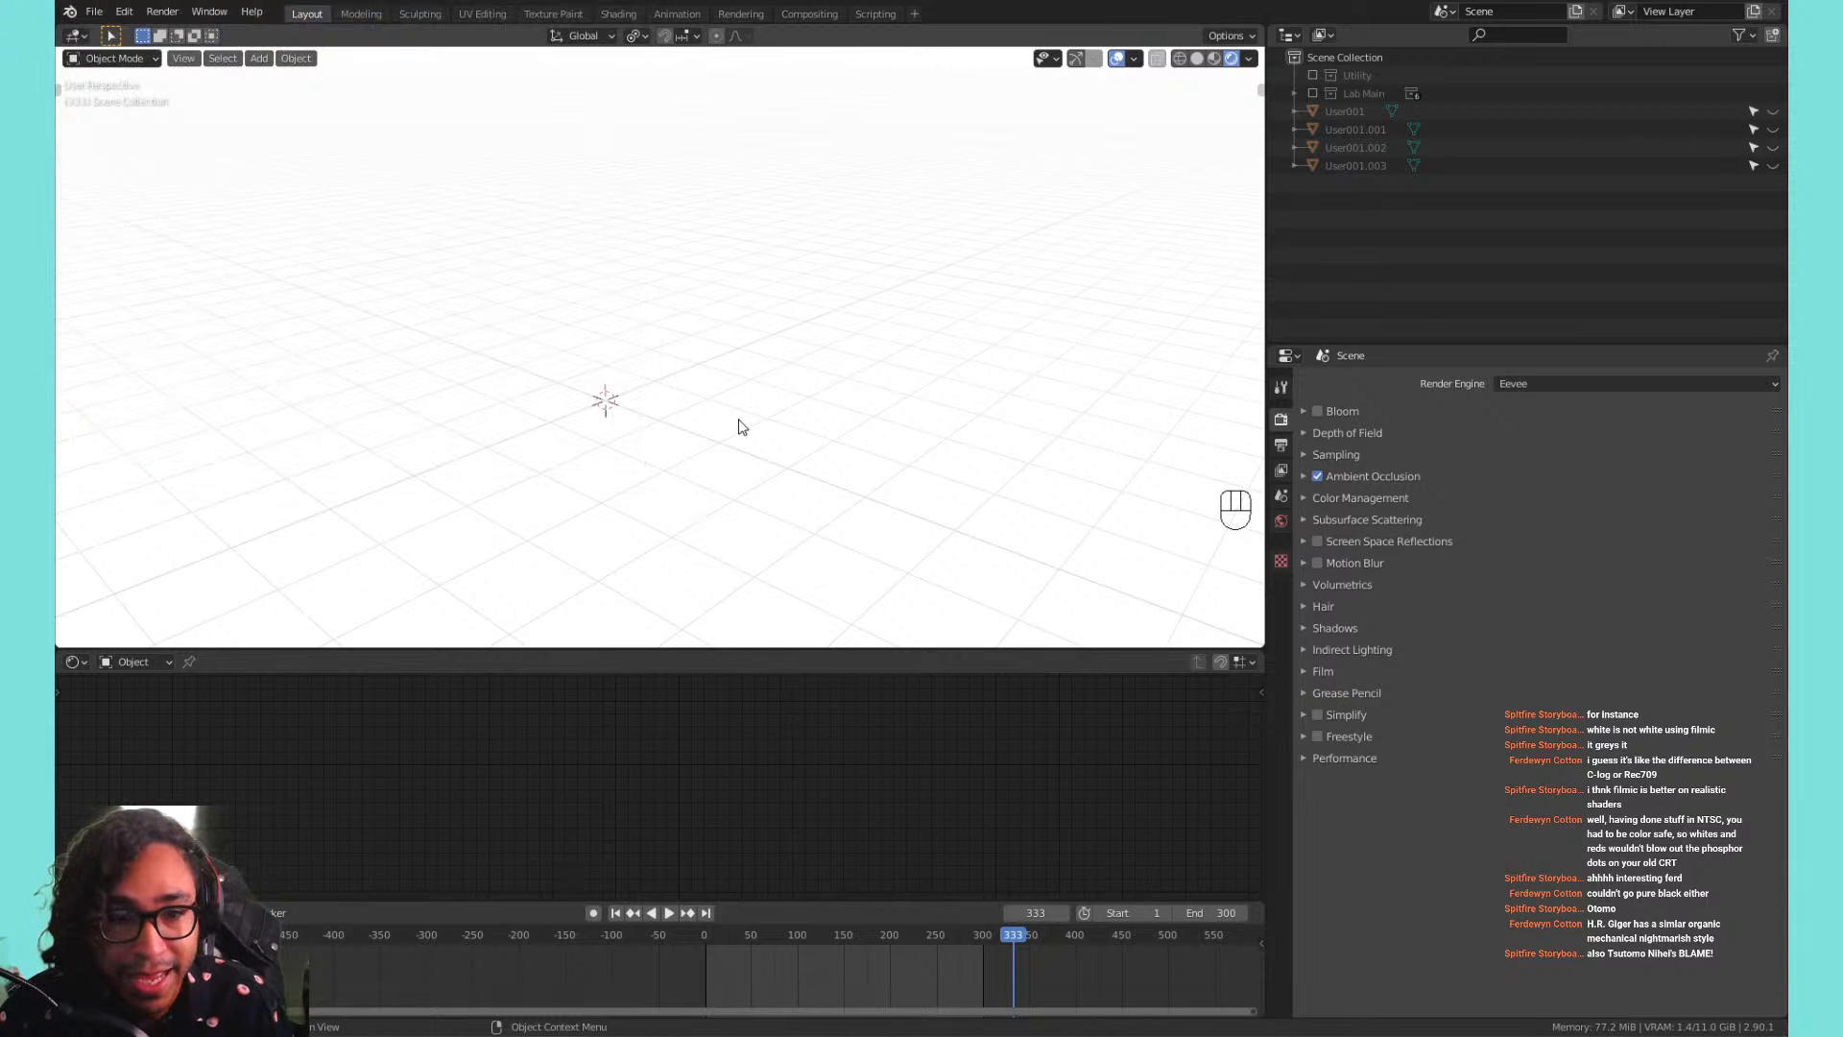
# Add a Pipe Nightmare Pipes curve object at the world origin and frame it in the viewport.
pyautogui.hotkey('shift', 'a')
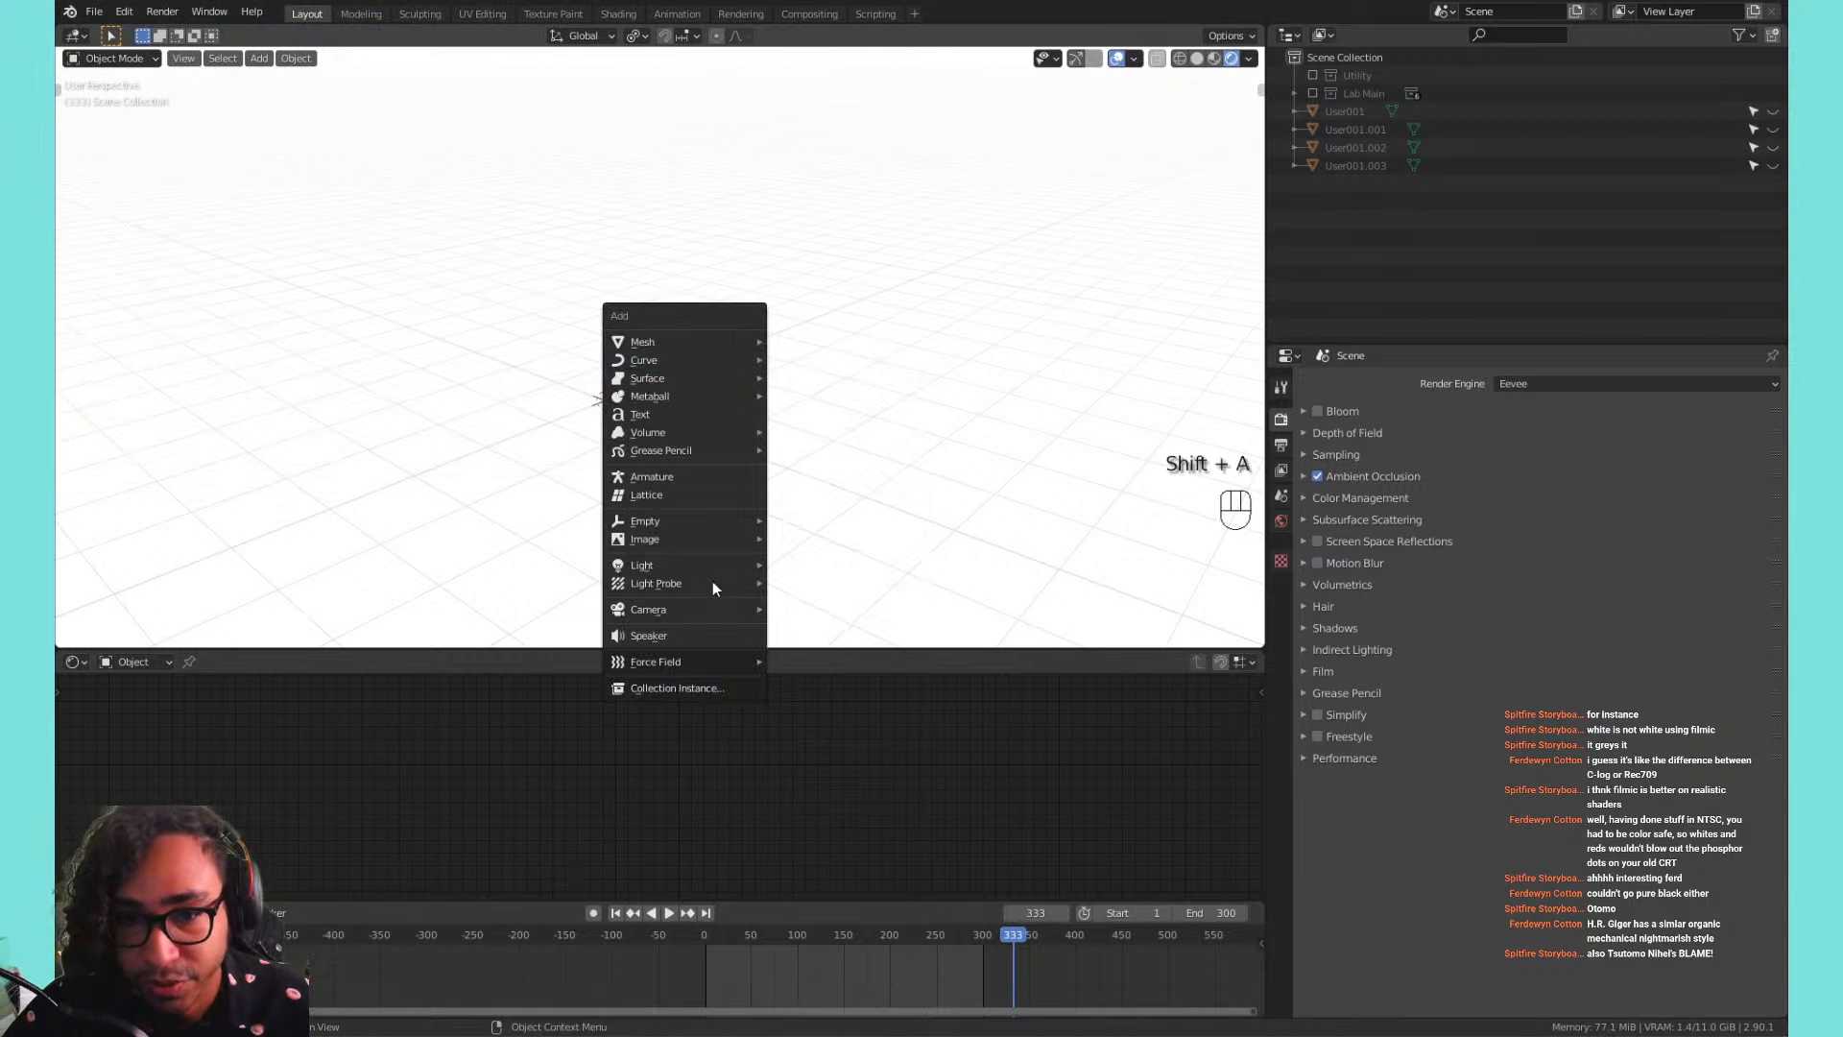
pyautogui.moveTo(648, 350)
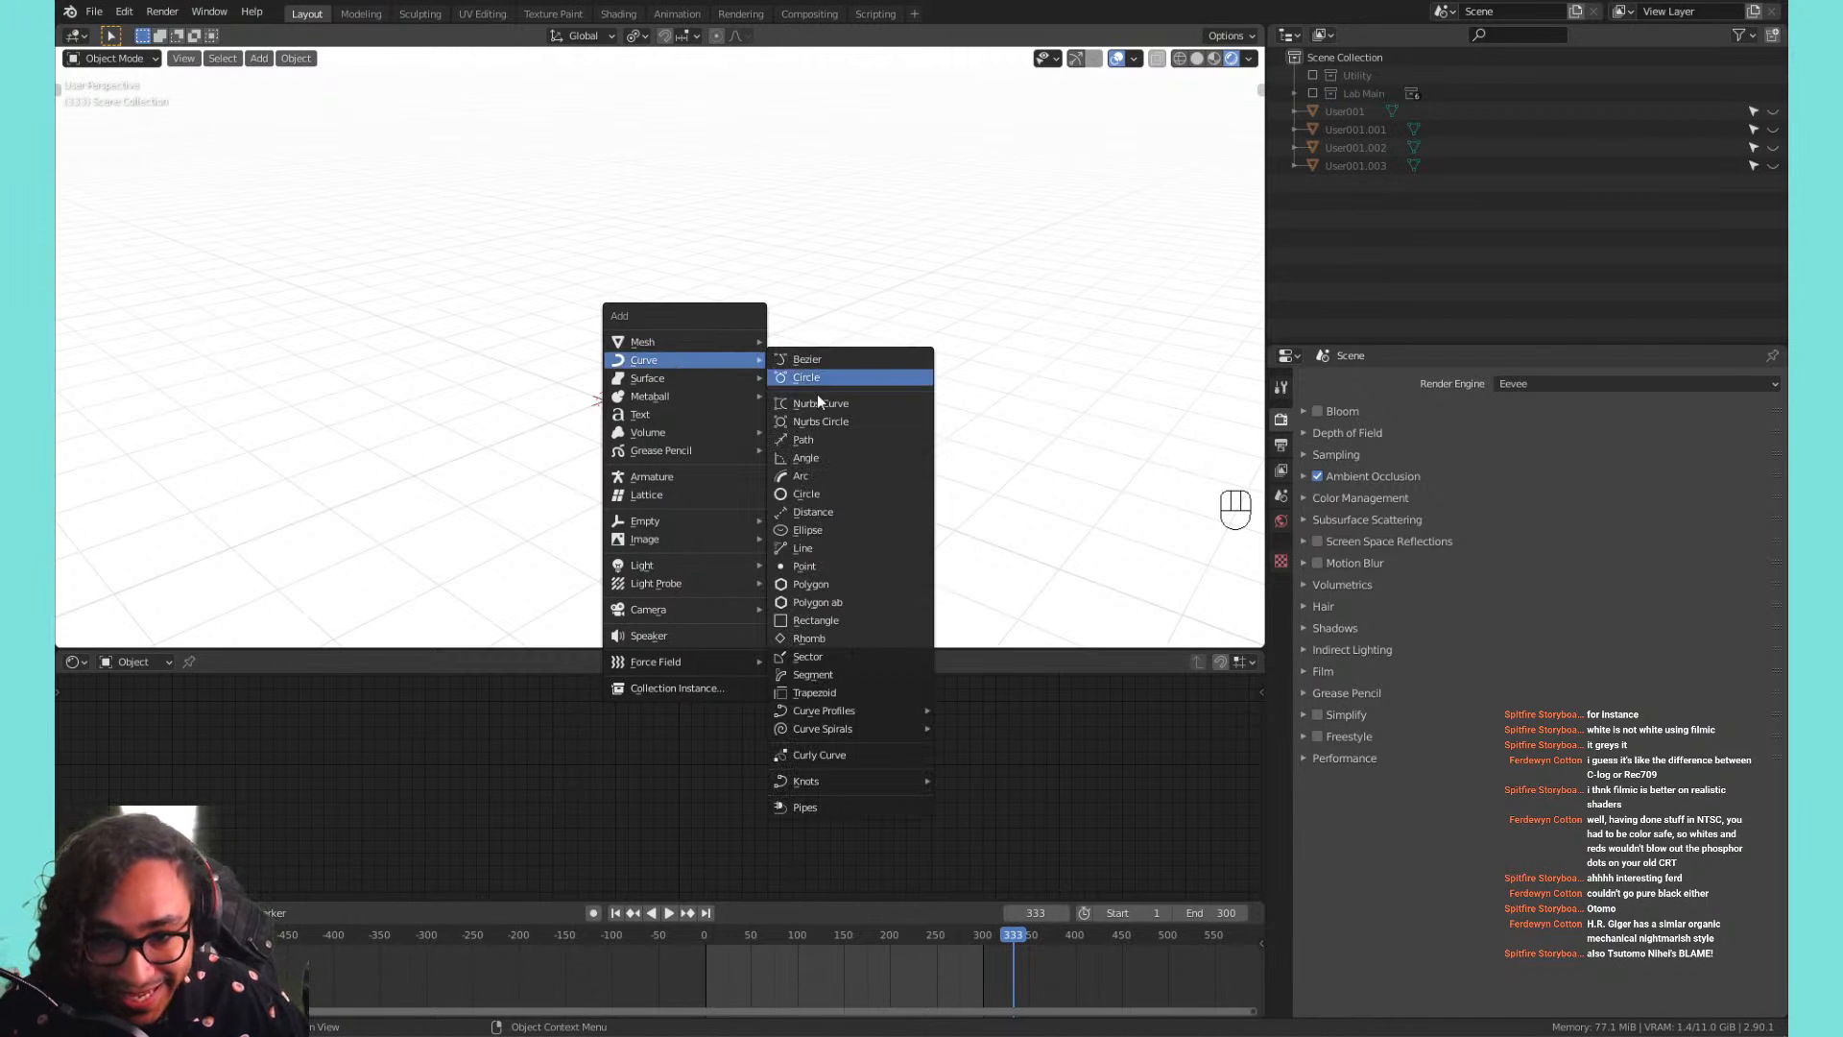
pyautogui.click(872, 807)
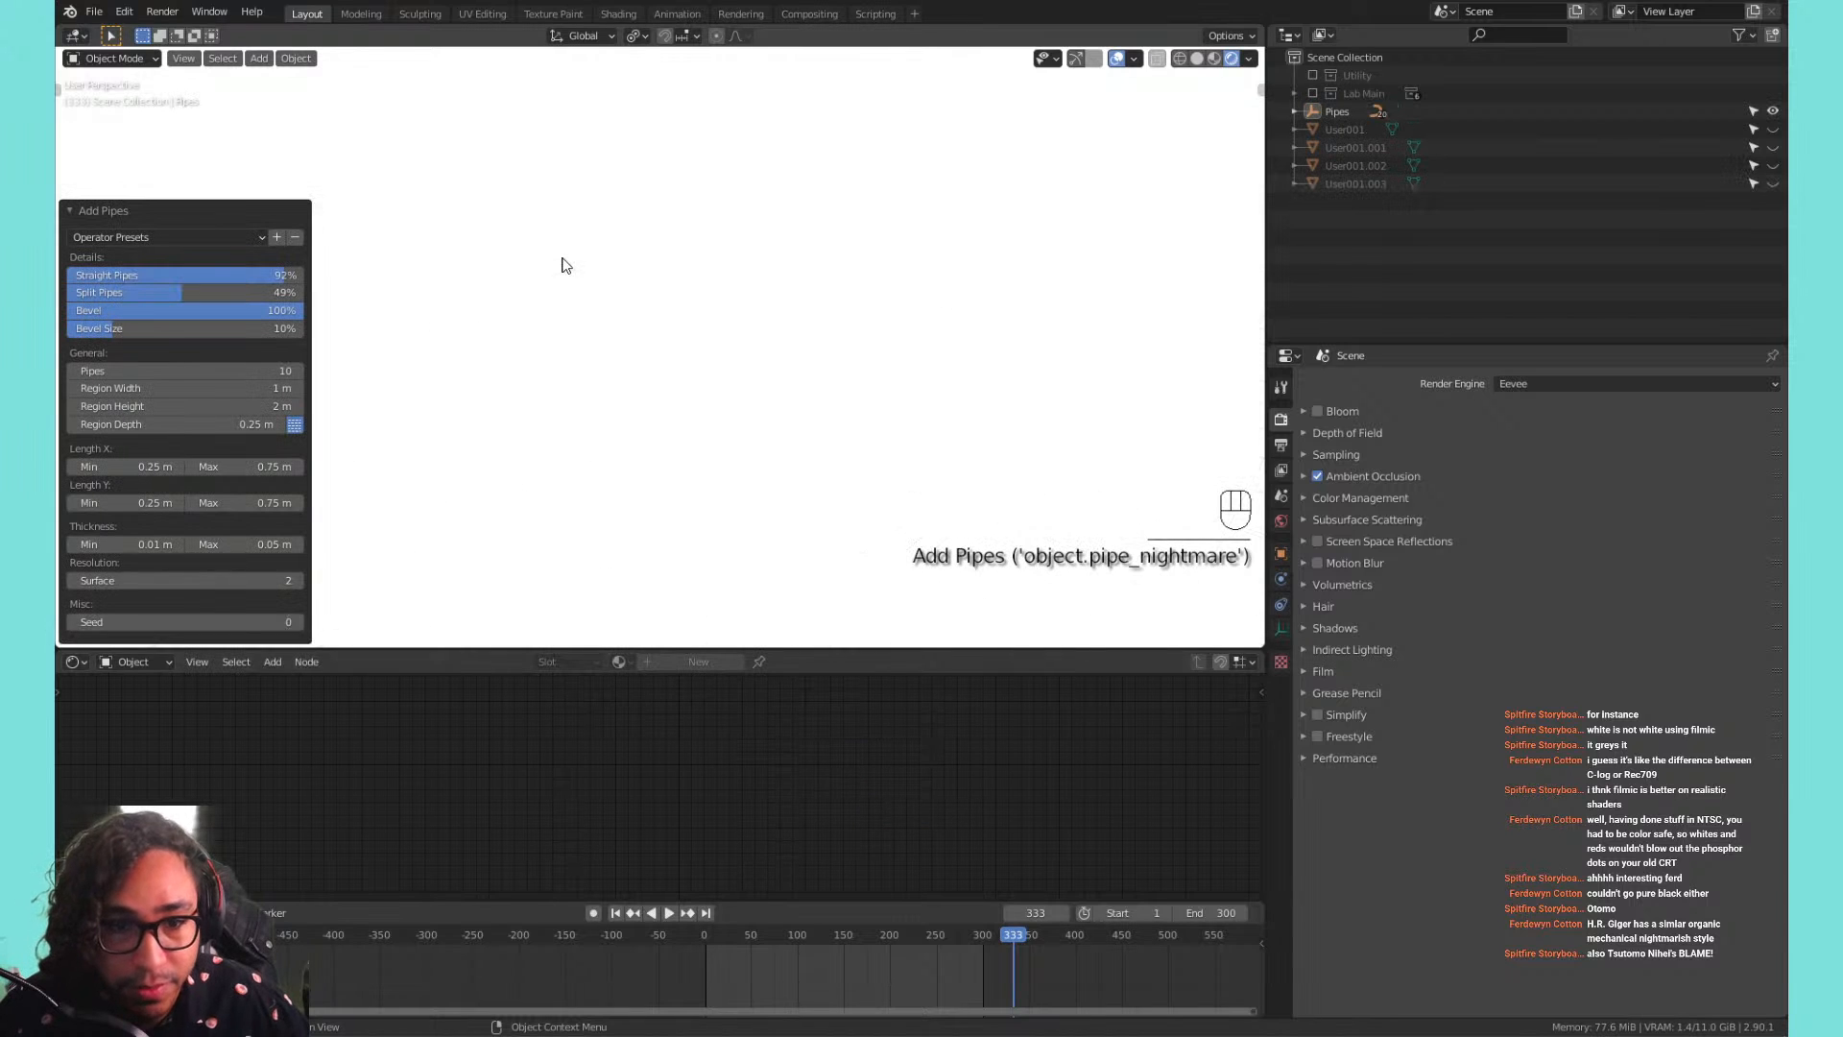
pyautogui.keyDown('shift'); pyautogui.moveTo(605, 284); pyautogui.dragTo(711, 305, button='middle'); pyautogui.keyUp('shift')
pyautogui.keyDown('shift'); pyautogui.moveTo(912, 411); pyautogui.dragTo(778, 346, button='middle'); pyautogui.keyUp('shift')
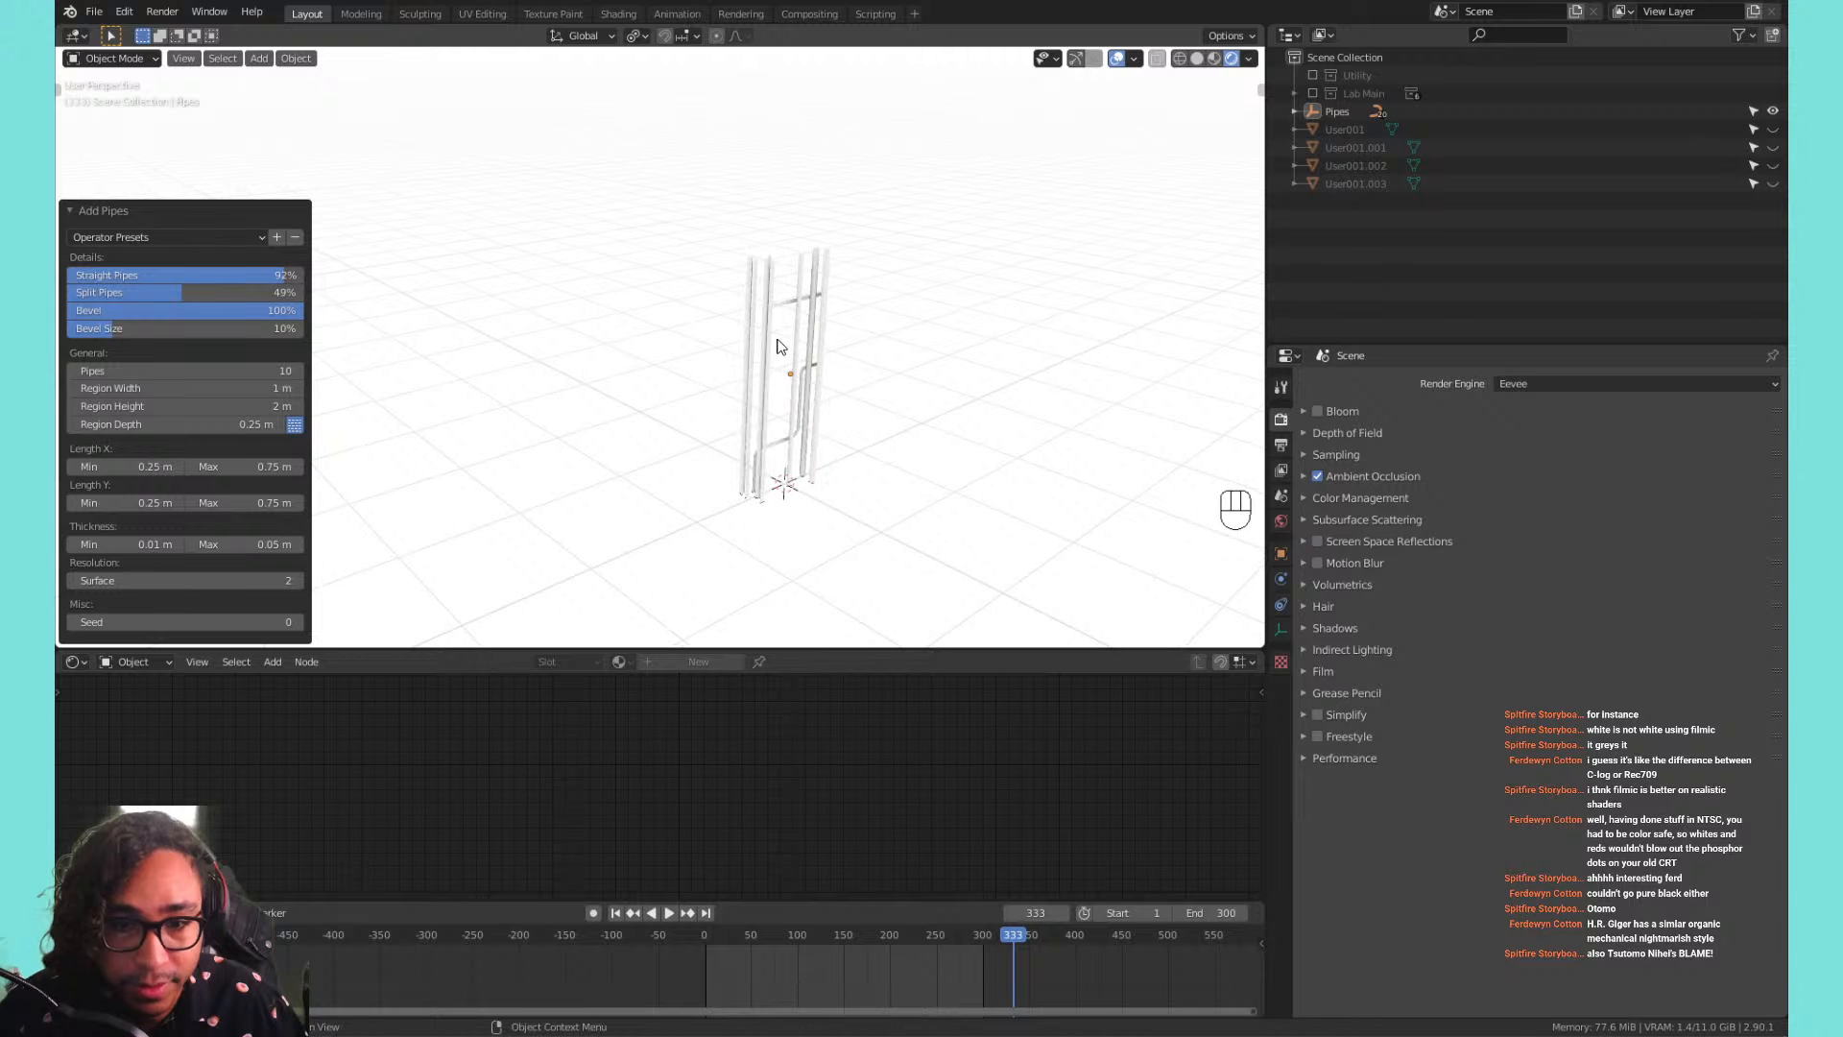
pyautogui.scroll(3, 777, 346)
pyautogui.hotkey('shift', 'c')
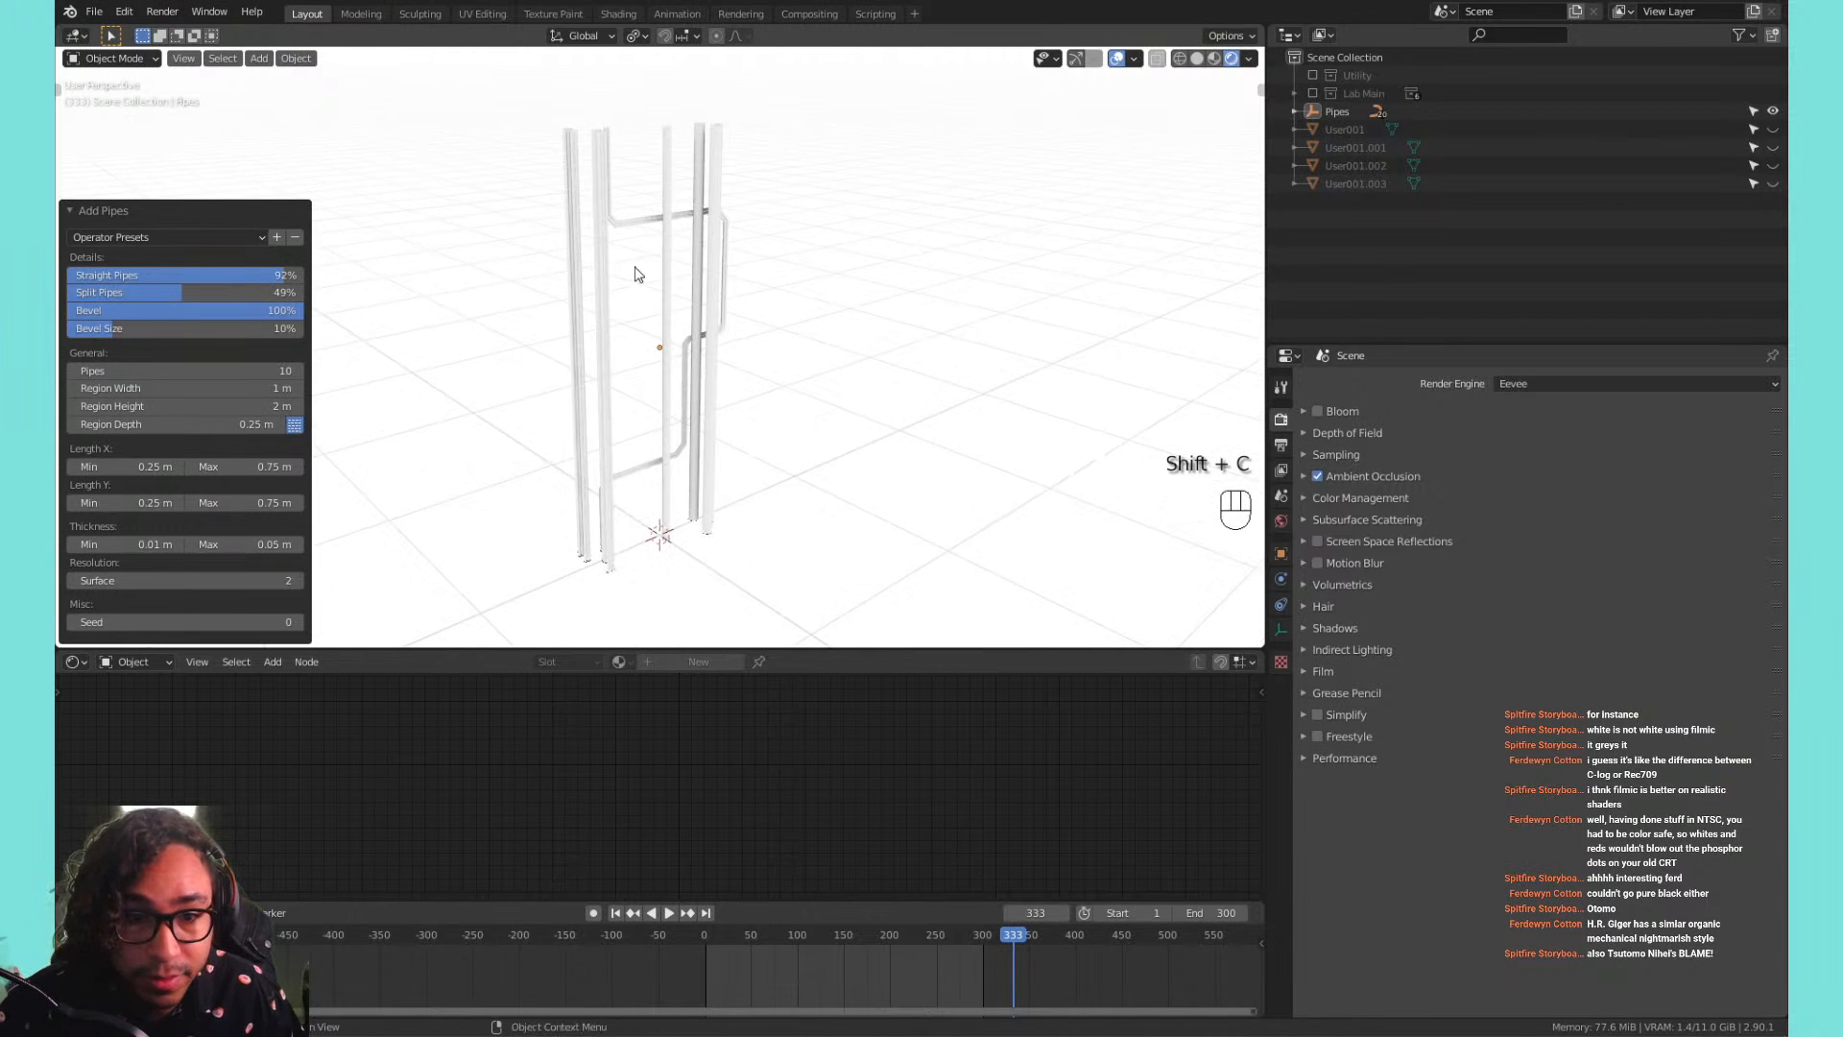
pyautogui.keyDown('shift'); pyautogui.moveTo(635, 274); pyautogui.dragTo(729, 319, button='middle'); pyautogui.keyUp('shift')
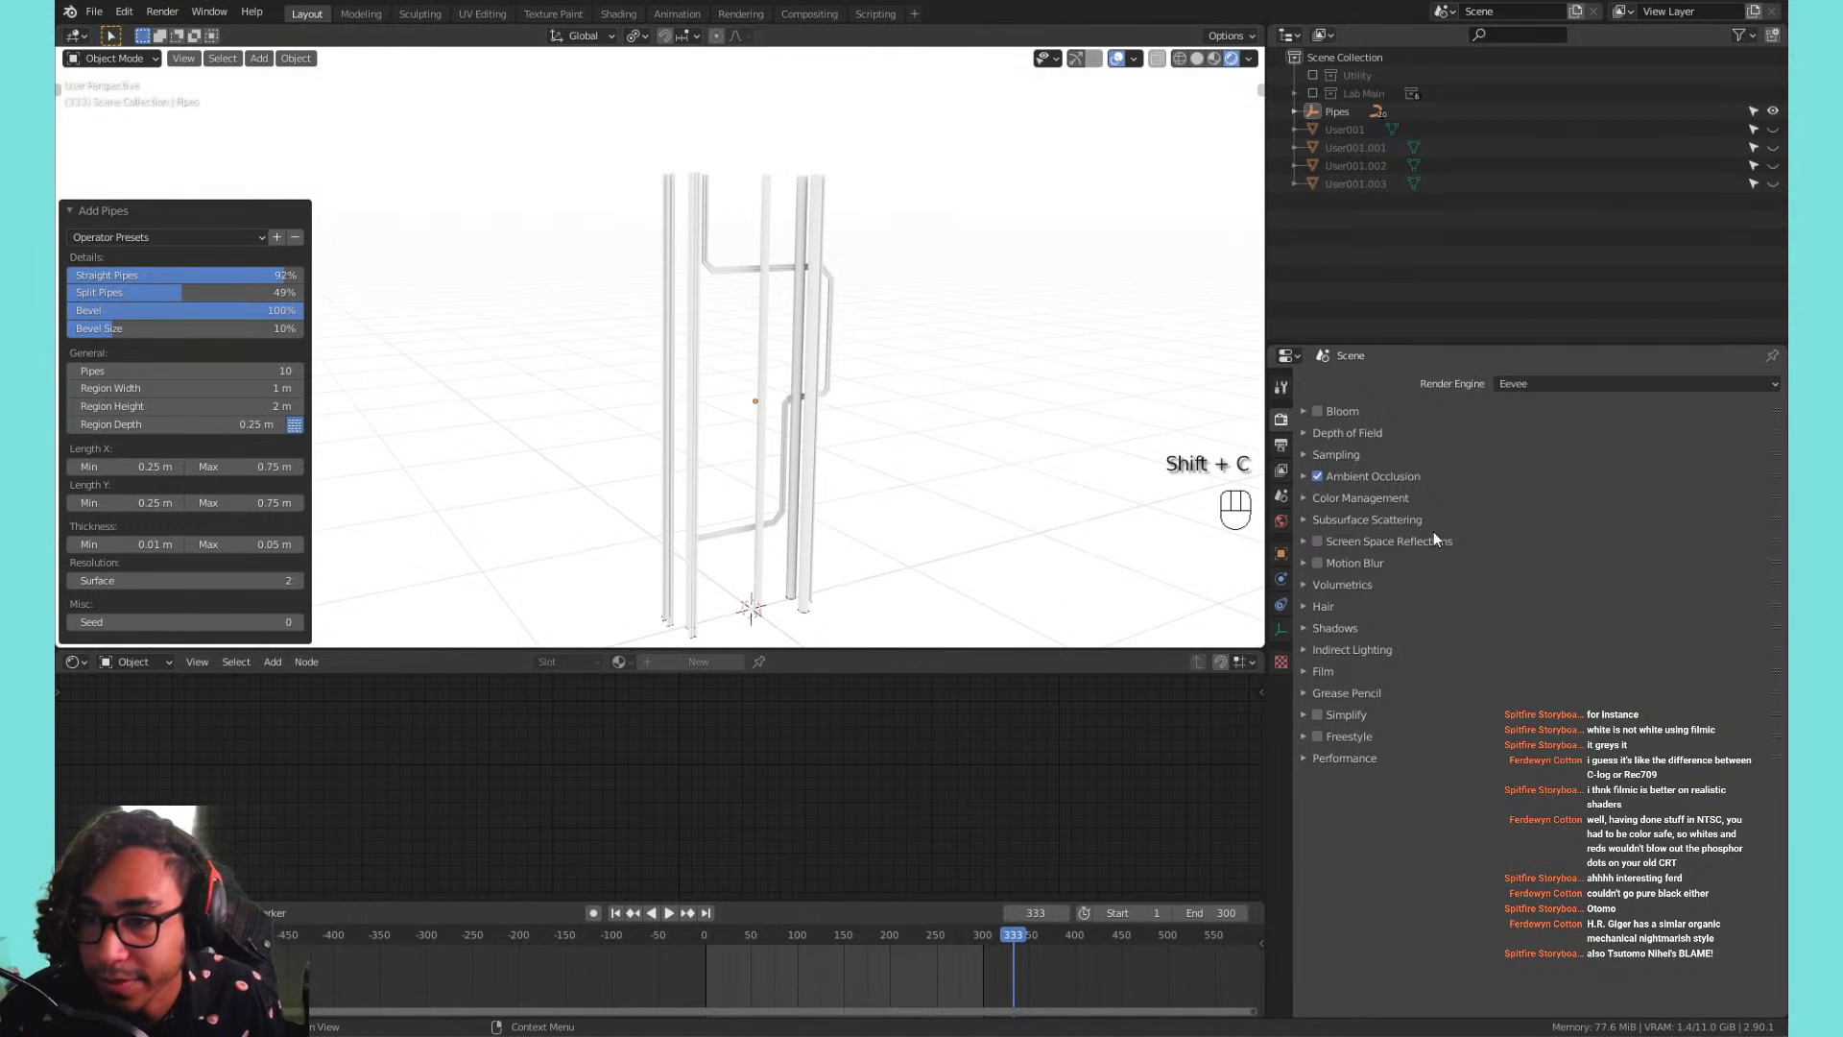
# Try darkening the world background color to a value of about 0.867.
pyautogui.click(1375, 477)
pyautogui.click(1375, 477)
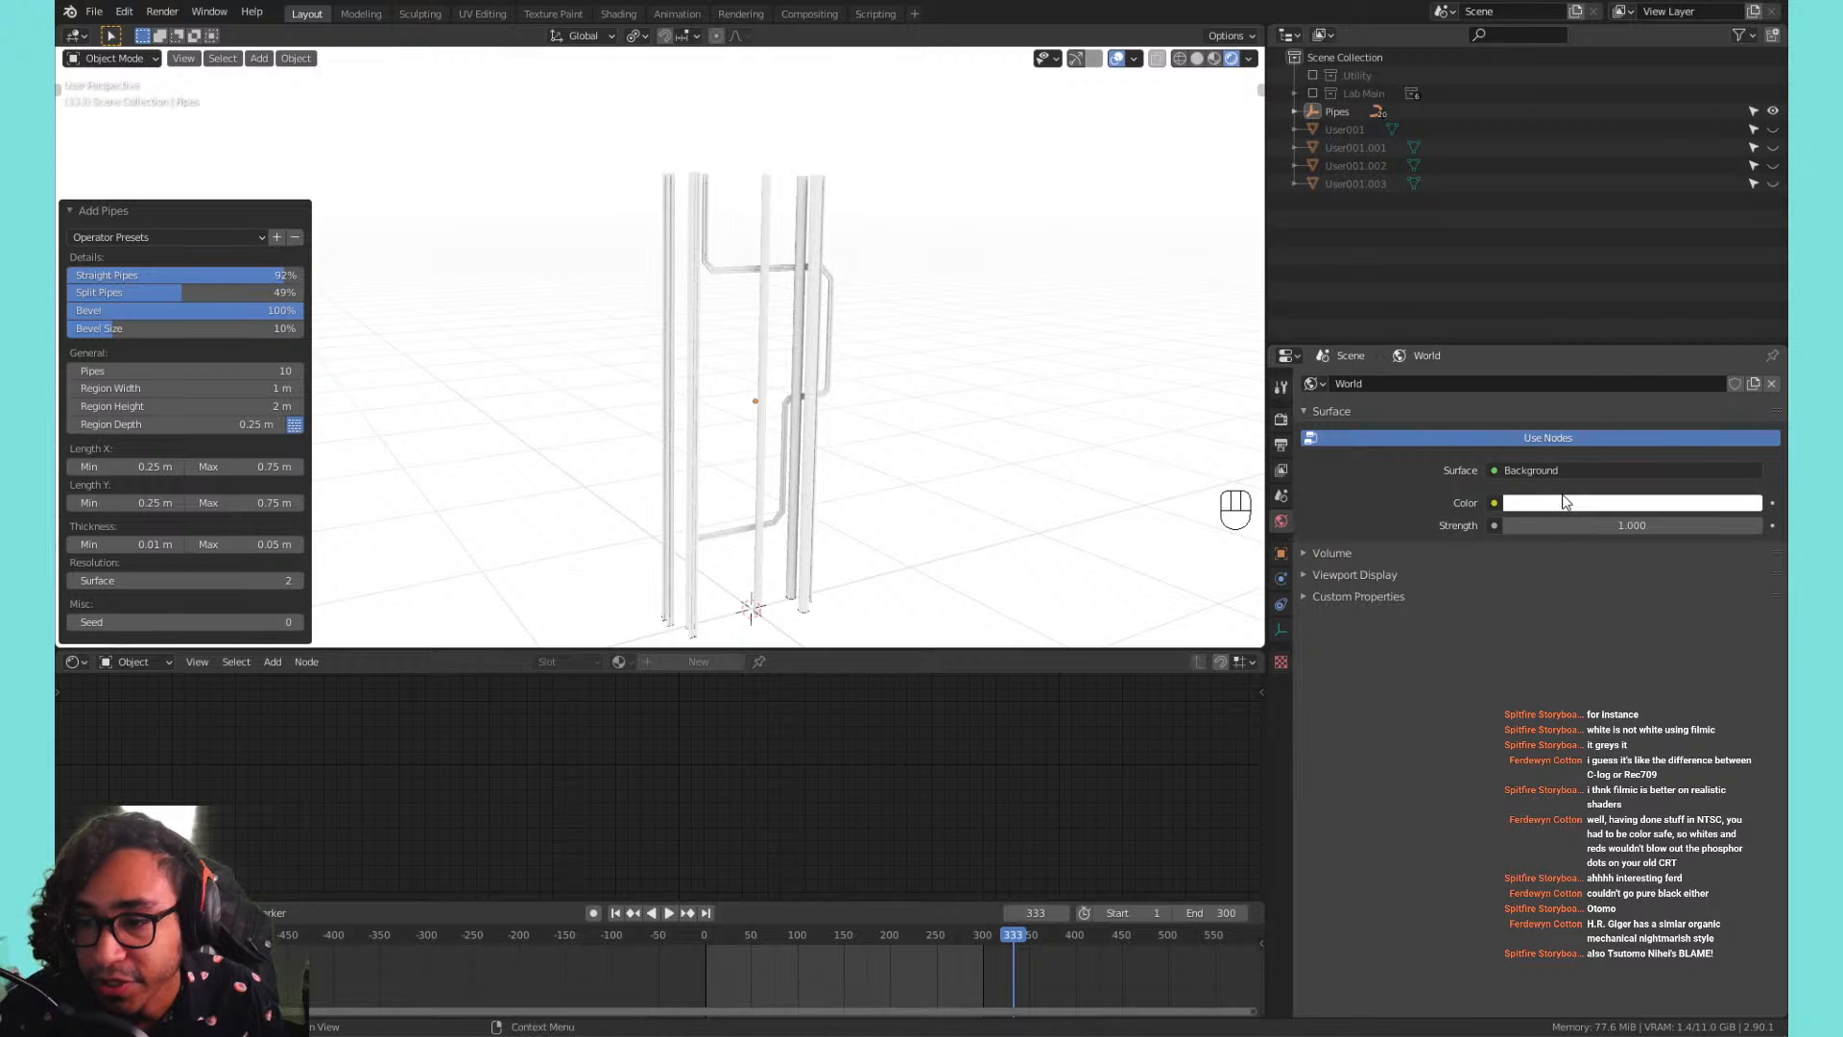
pyautogui.click(1565, 501)
pyautogui.moveTo(1748, 288)
pyautogui.mouseDown()
pyautogui.moveTo(1748, 318)
pyautogui.moveTo(1748, 260)
pyautogui.mouseUp()
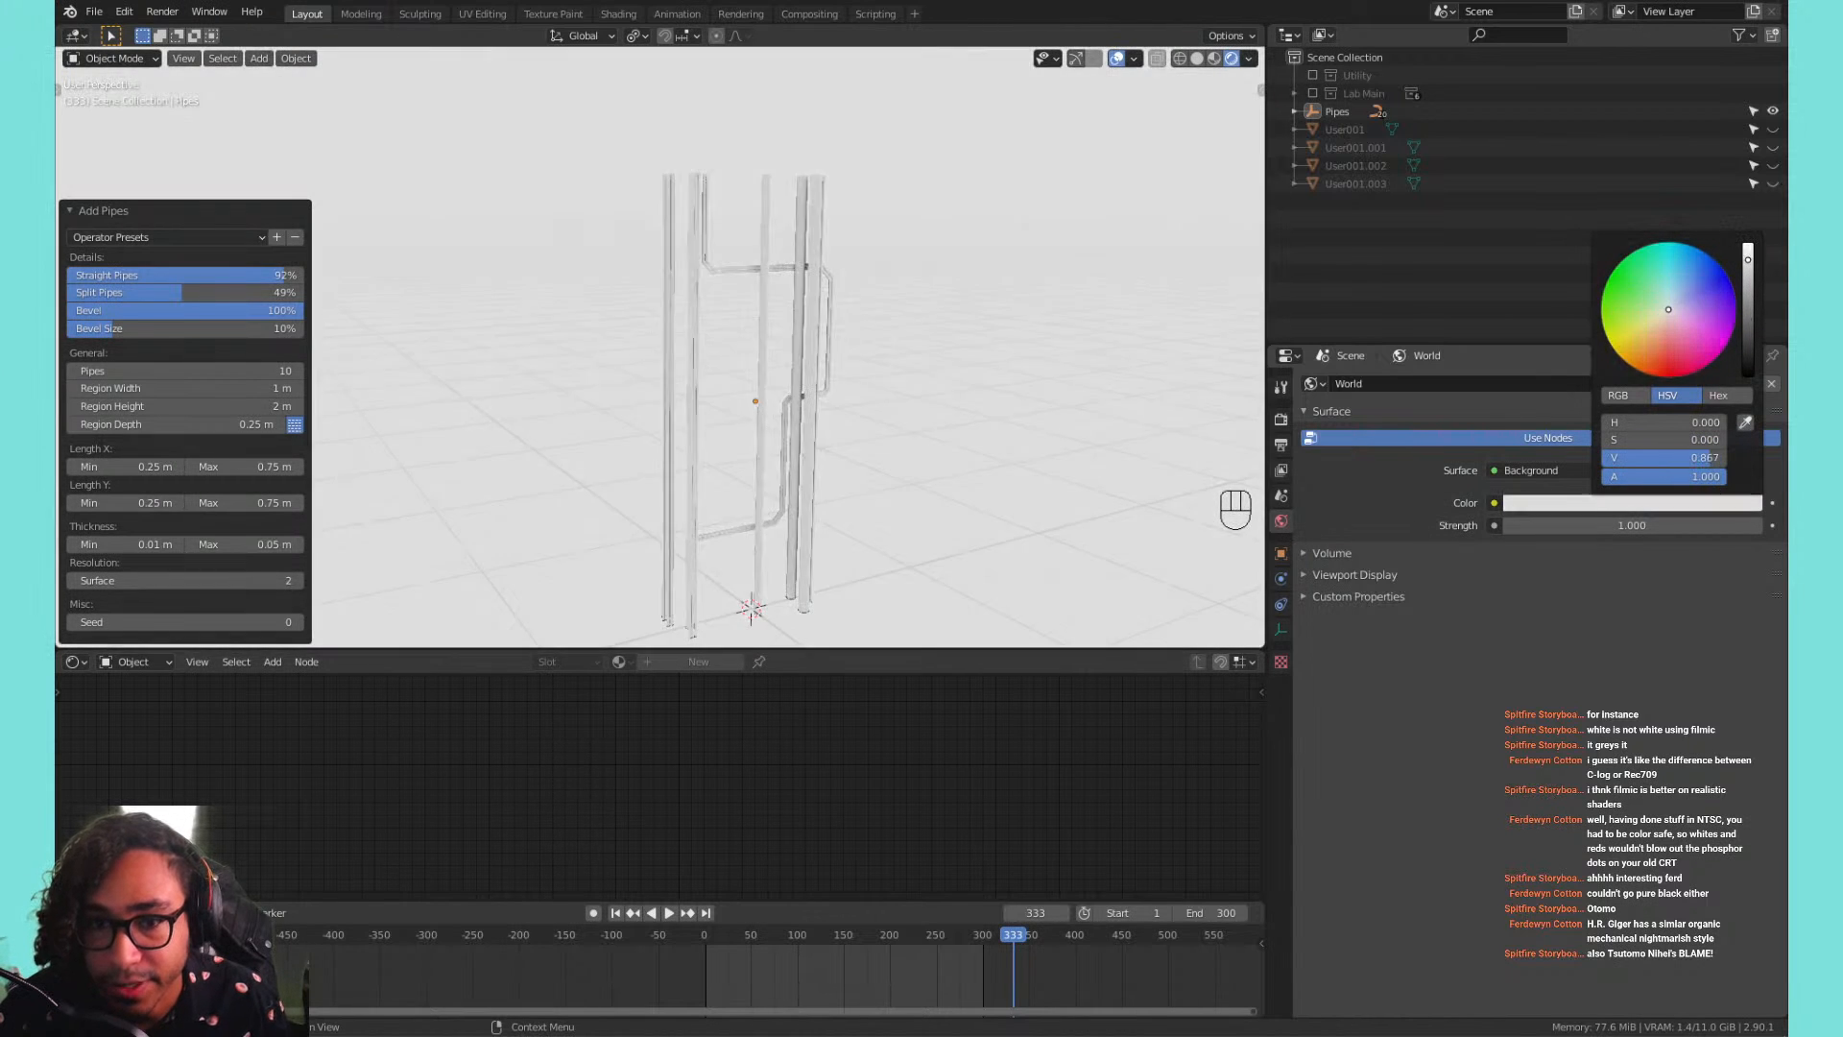
# Switch the viewport to Material Preview shading and set the pipes' Straight Pipes to 69% and Split Pipes to 35%.
pyautogui.click(1214, 58)
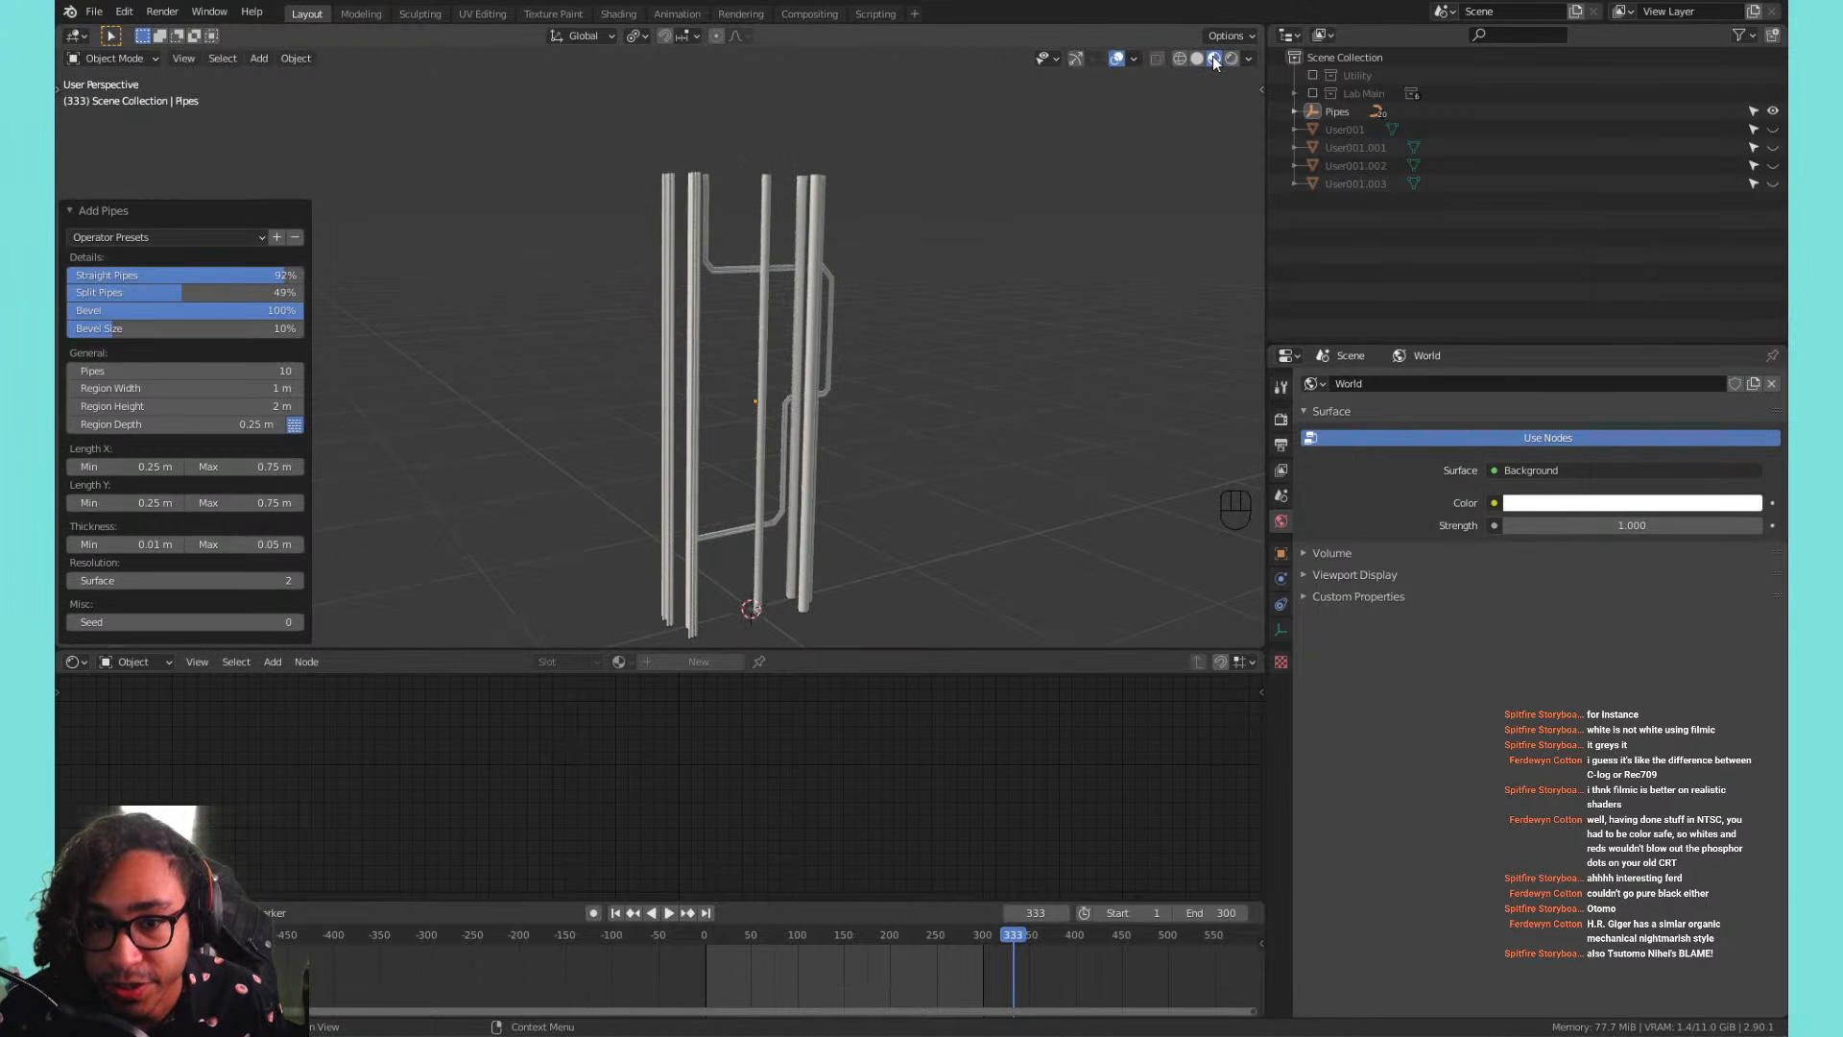
pyautogui.keyDown('shift'); pyautogui.moveTo(908, 357); pyautogui.dragTo(926, 223, button='middle'); pyautogui.keyUp('shift')
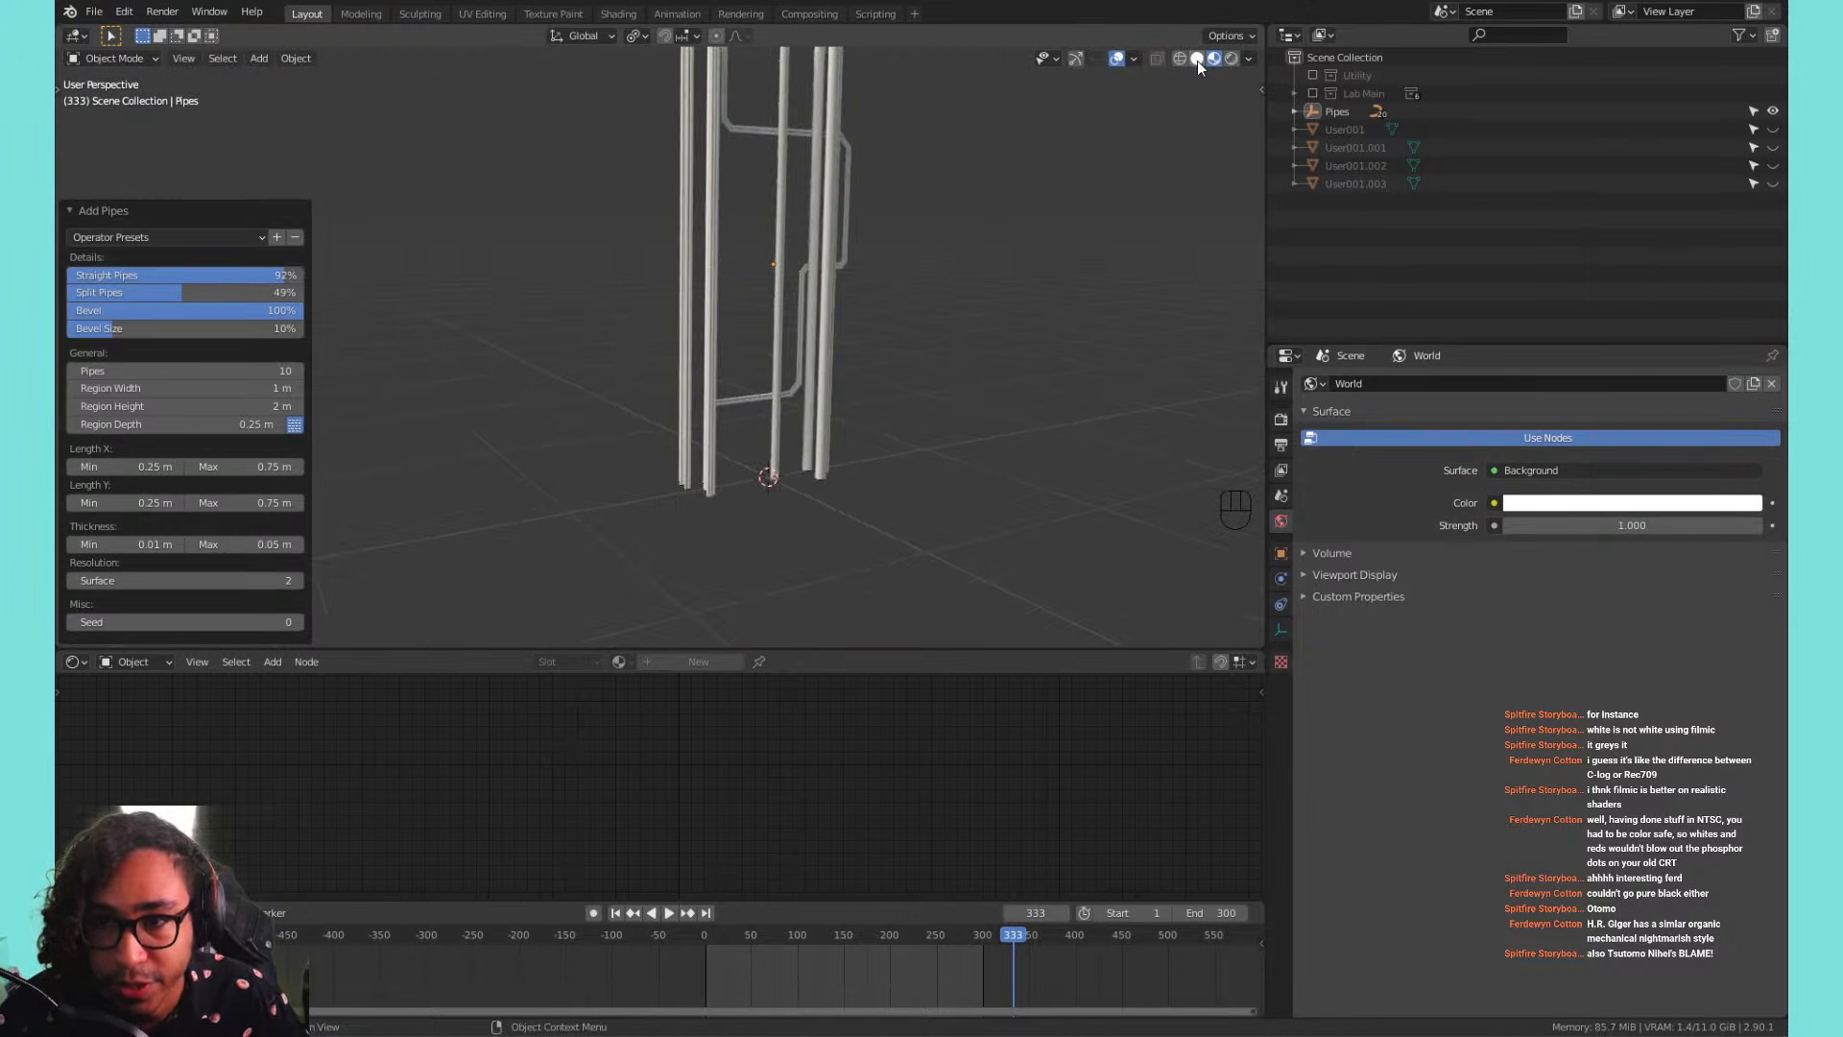
pyautogui.moveTo(978, 310)
pyautogui.keyDown('shift'); pyautogui.mouseDown(button='middle')
pyautogui.moveTo(975, 364)
pyautogui.moveTo(873, 315)
pyautogui.moveTo(845, 364)
pyautogui.moveTo(701, 363)
pyautogui.moveTo(822, 349)
pyautogui.mouseUp(button='middle'); pyautogui.keyUp('shift')
pyautogui.scroll(2, 893, 328)
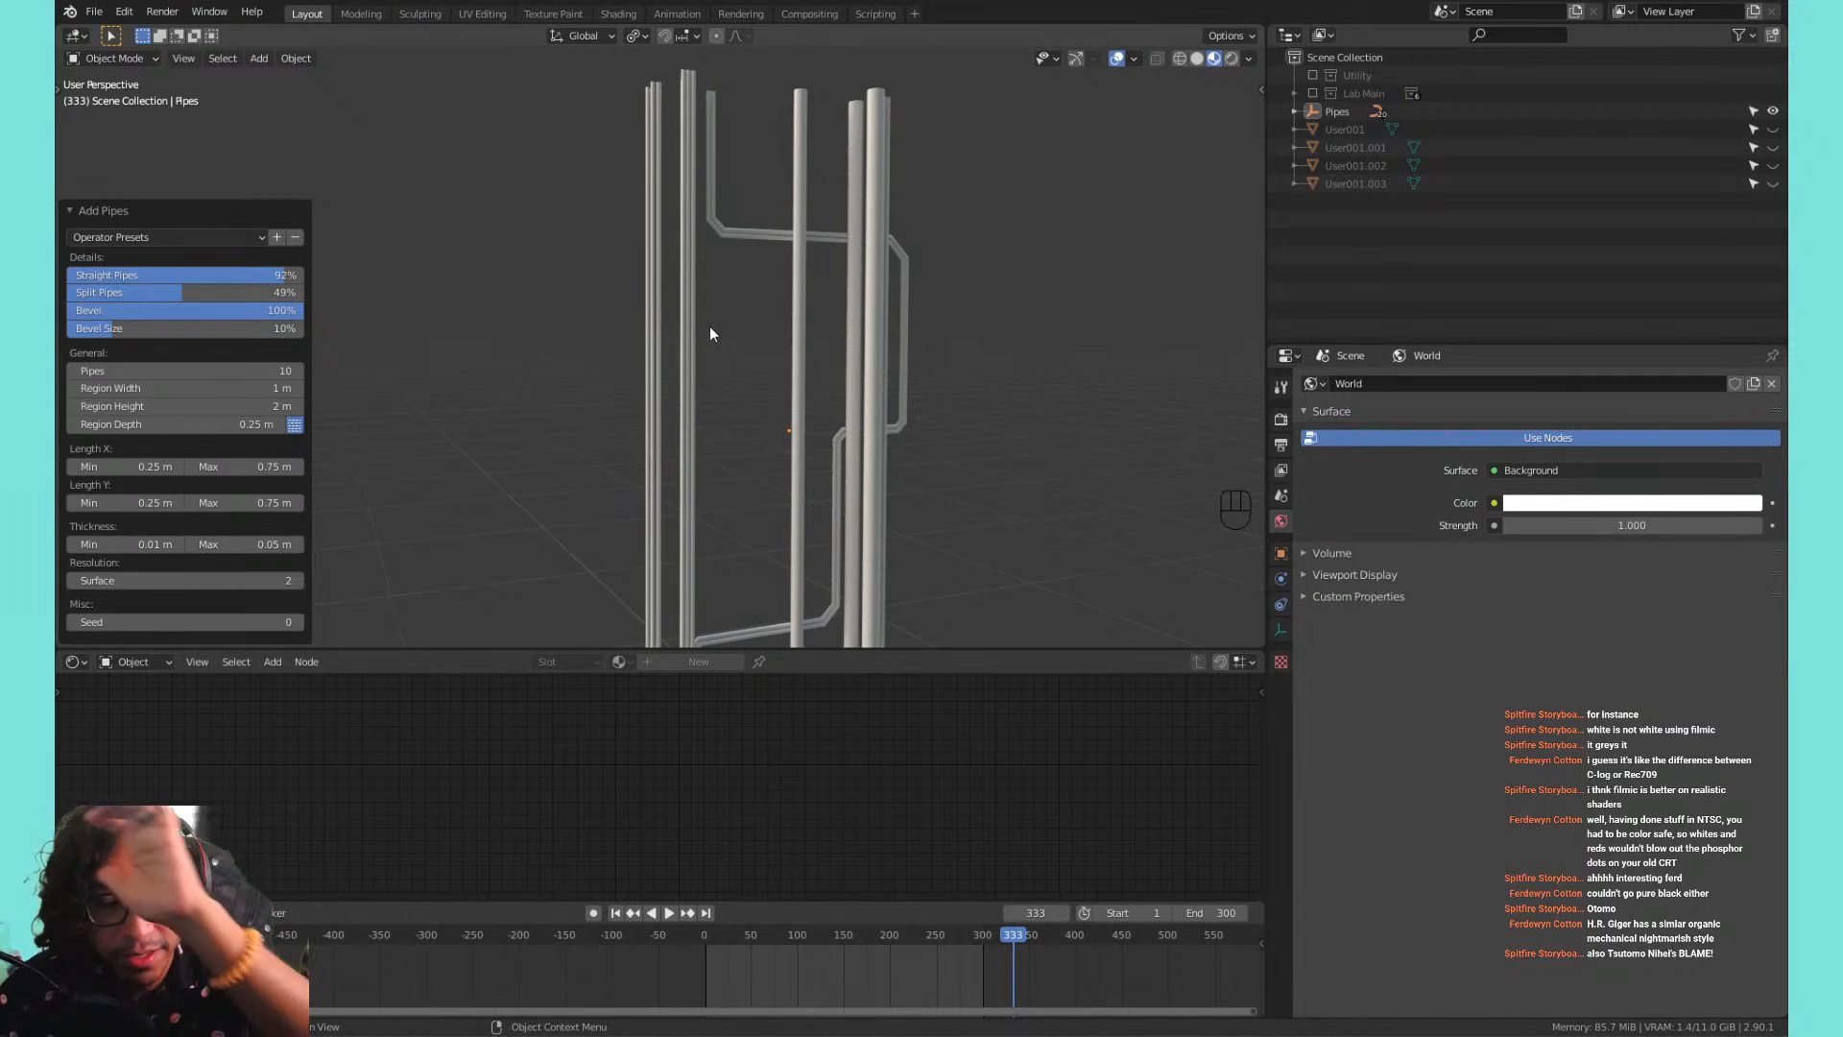
pyautogui.keyDown('shift'); pyautogui.moveTo(672, 399); pyautogui.dragTo(691, 349, button='middle'); pyautogui.keyUp('shift')
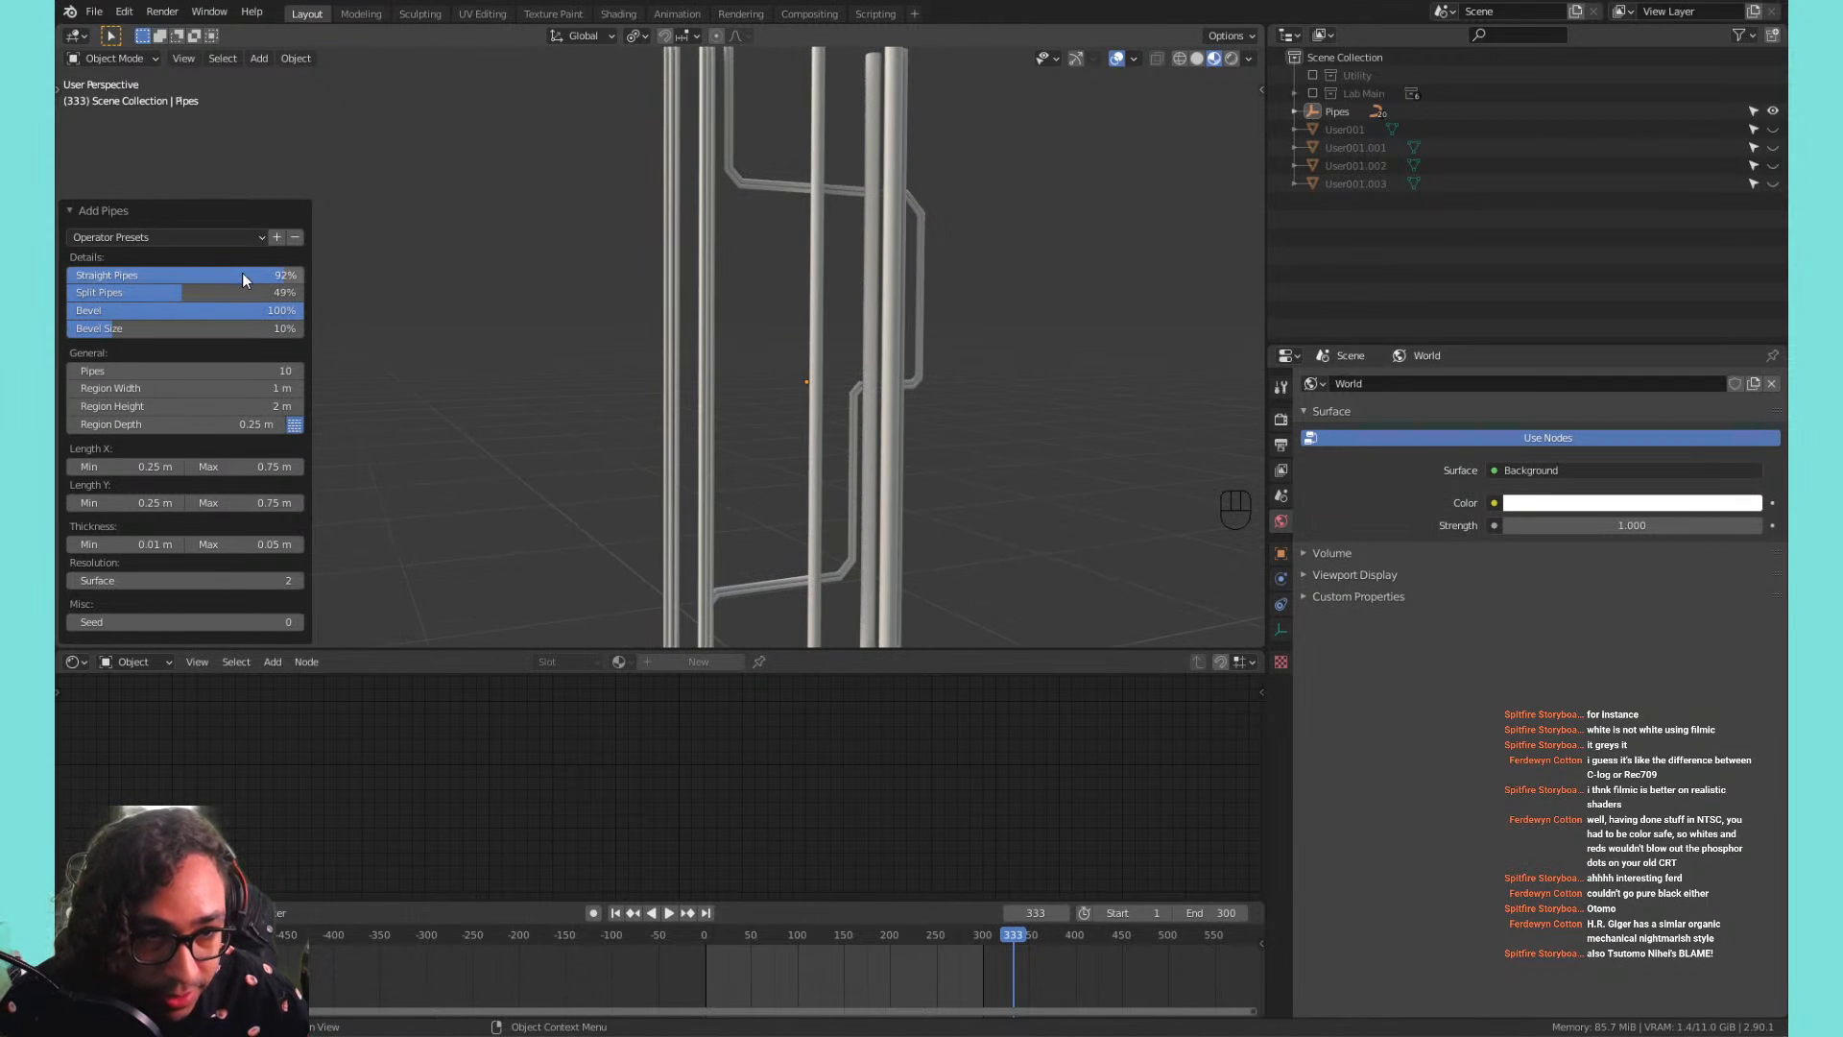
pyautogui.moveTo(285, 275); pyautogui.dragTo(150, 294)
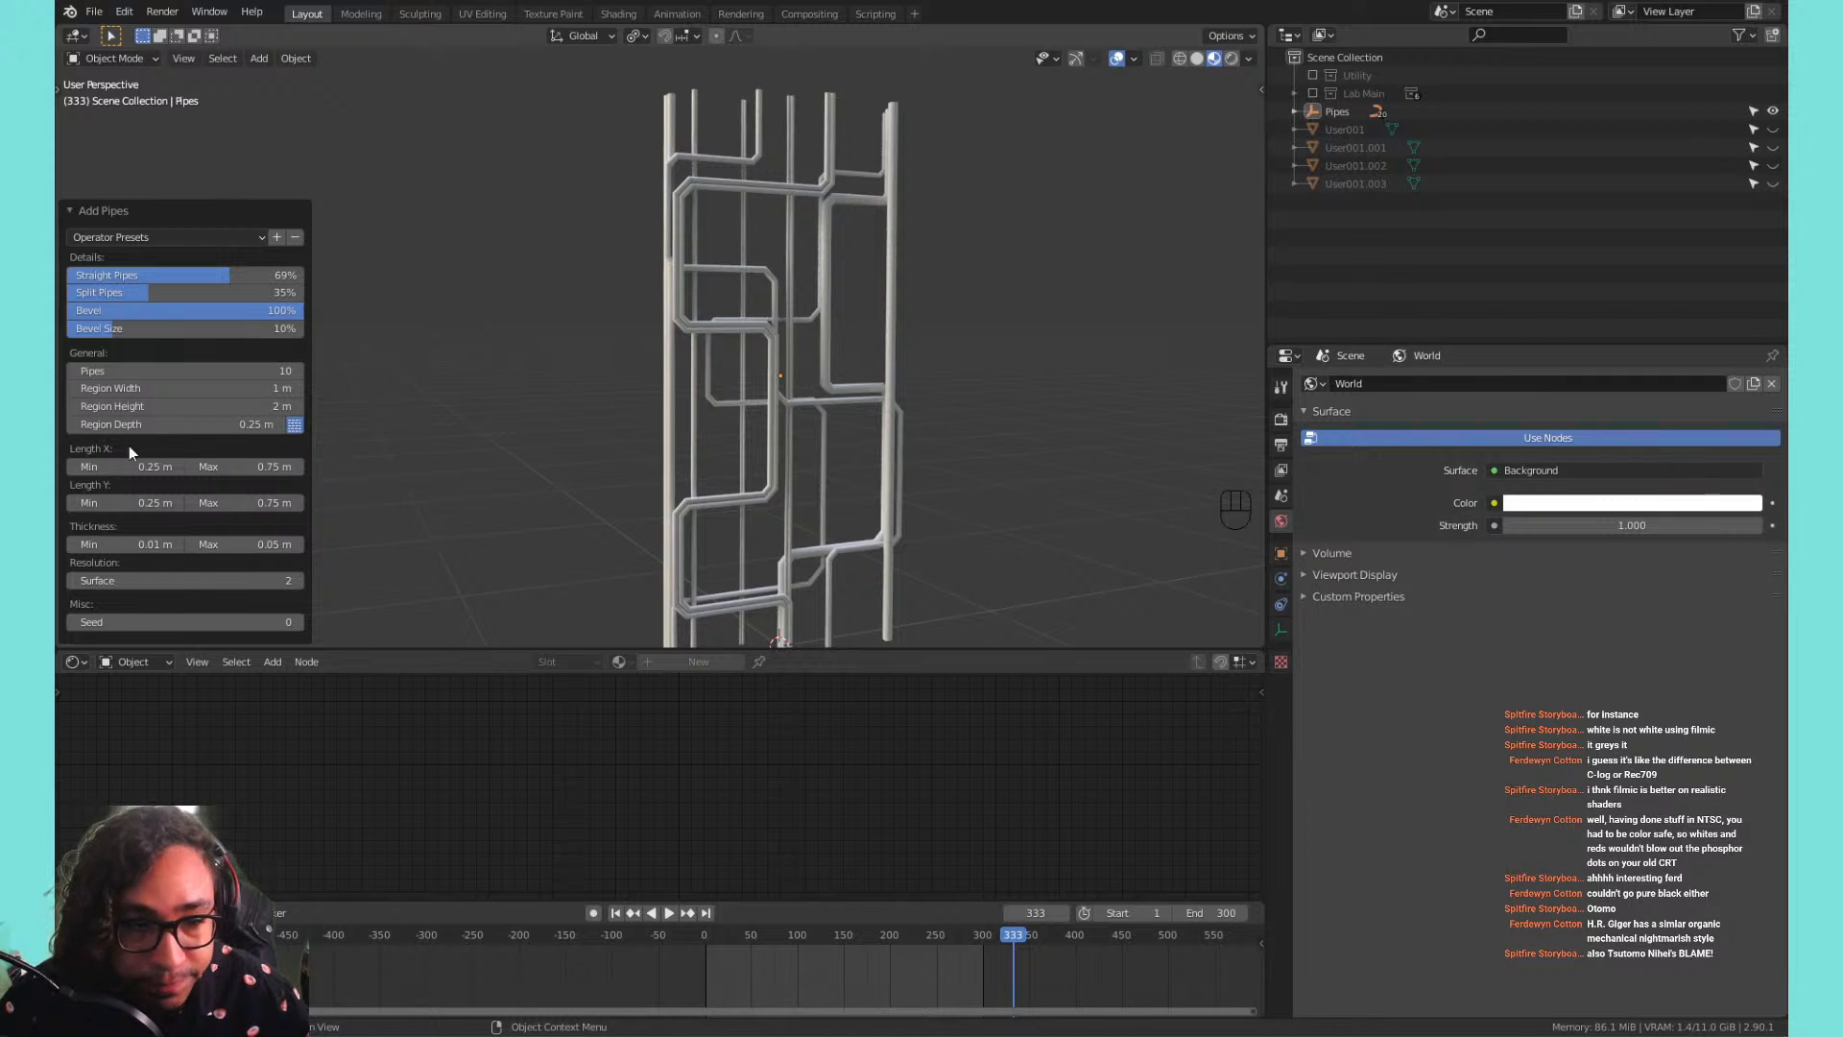
# Split the 3D viewport into two side-by-side views and align the camera to the front view of the pipes in one.
pyautogui.moveTo(59, 638); pyautogui.dragTo(622, 727)
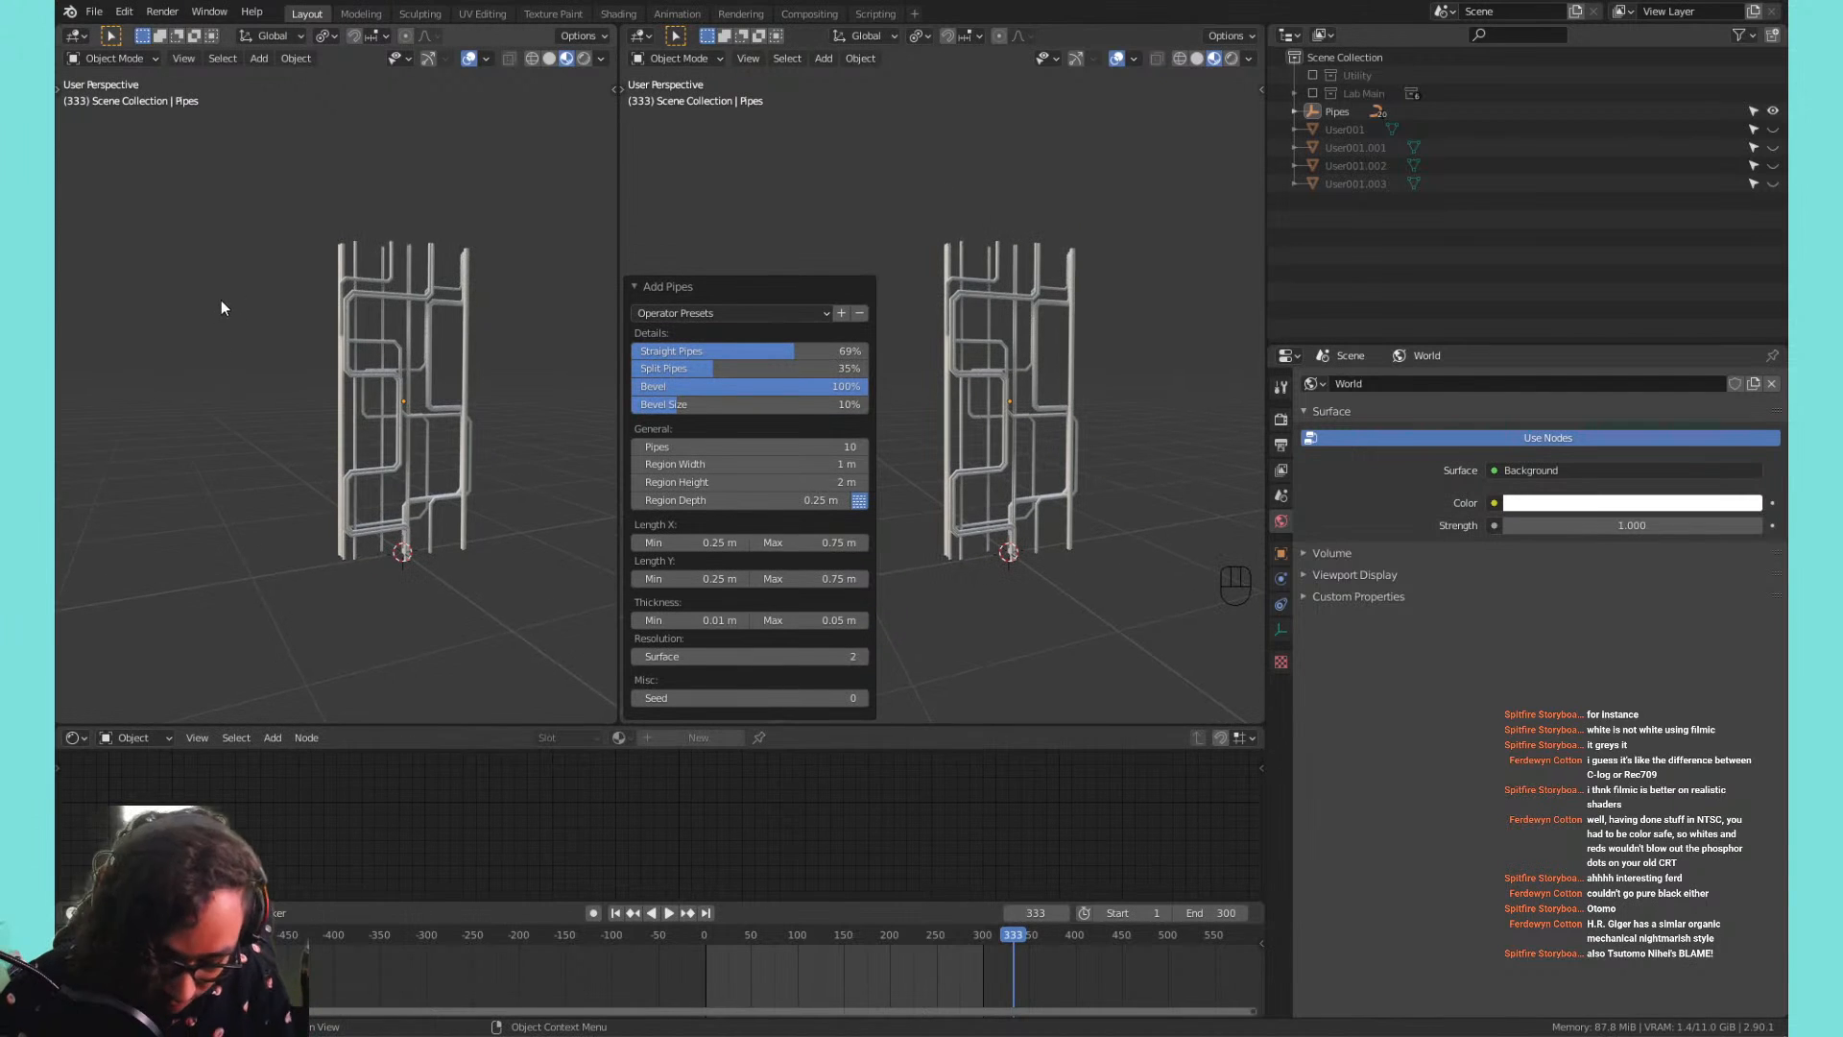
pyautogui.press('KP_0')
pyautogui.press('KP_0')
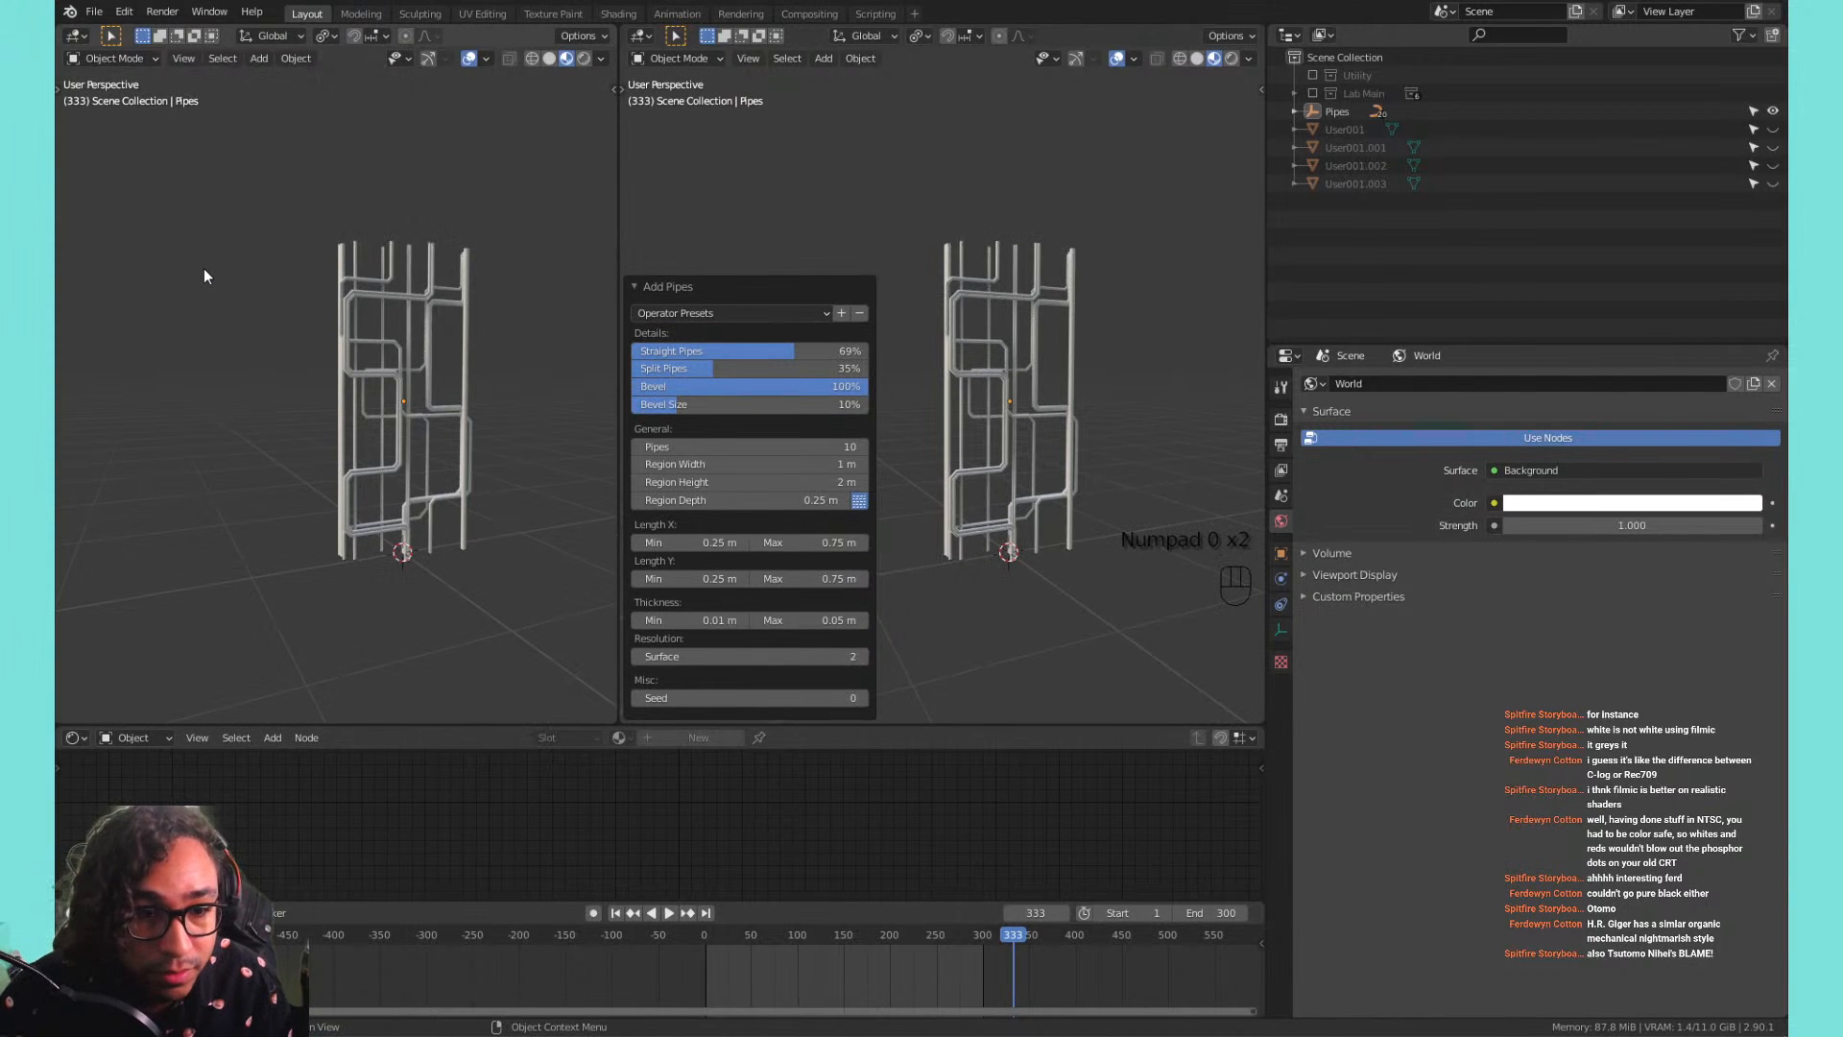
pyautogui.press('KP_1')
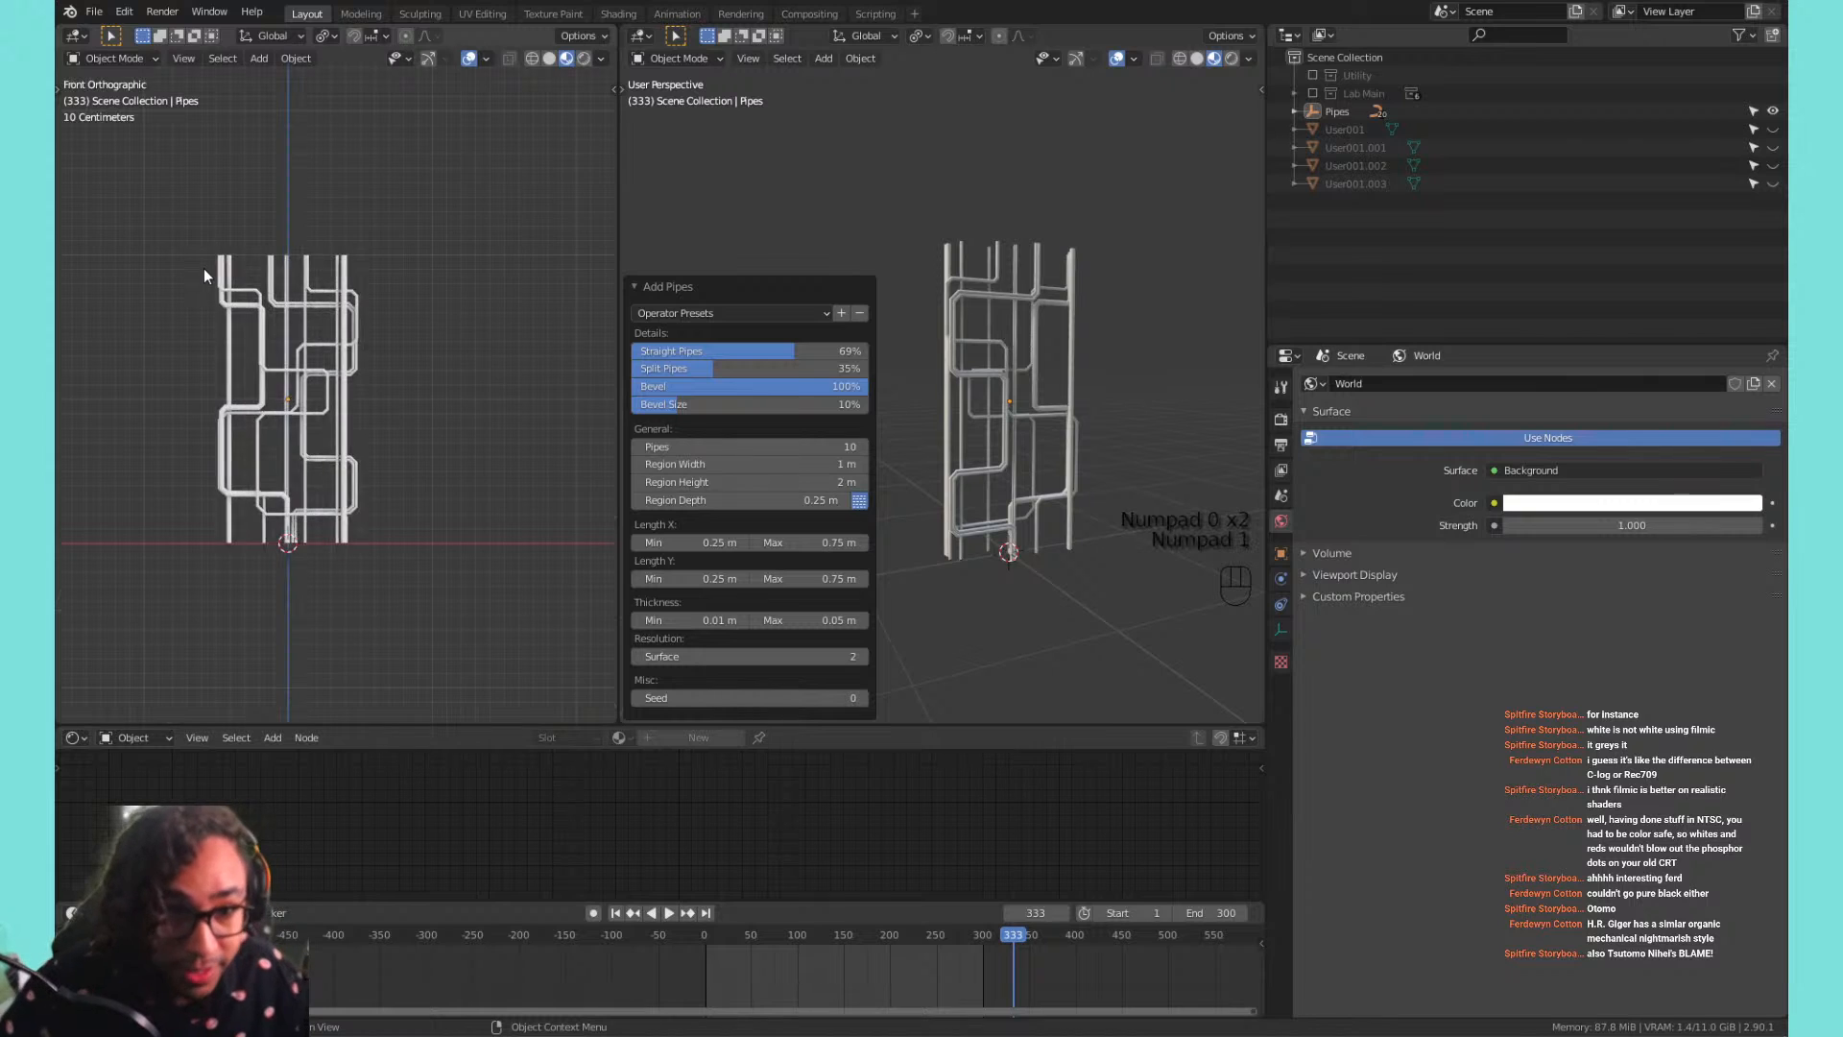
pyautogui.press('ctrl+alt+KP_0')
pyautogui.press('Home')
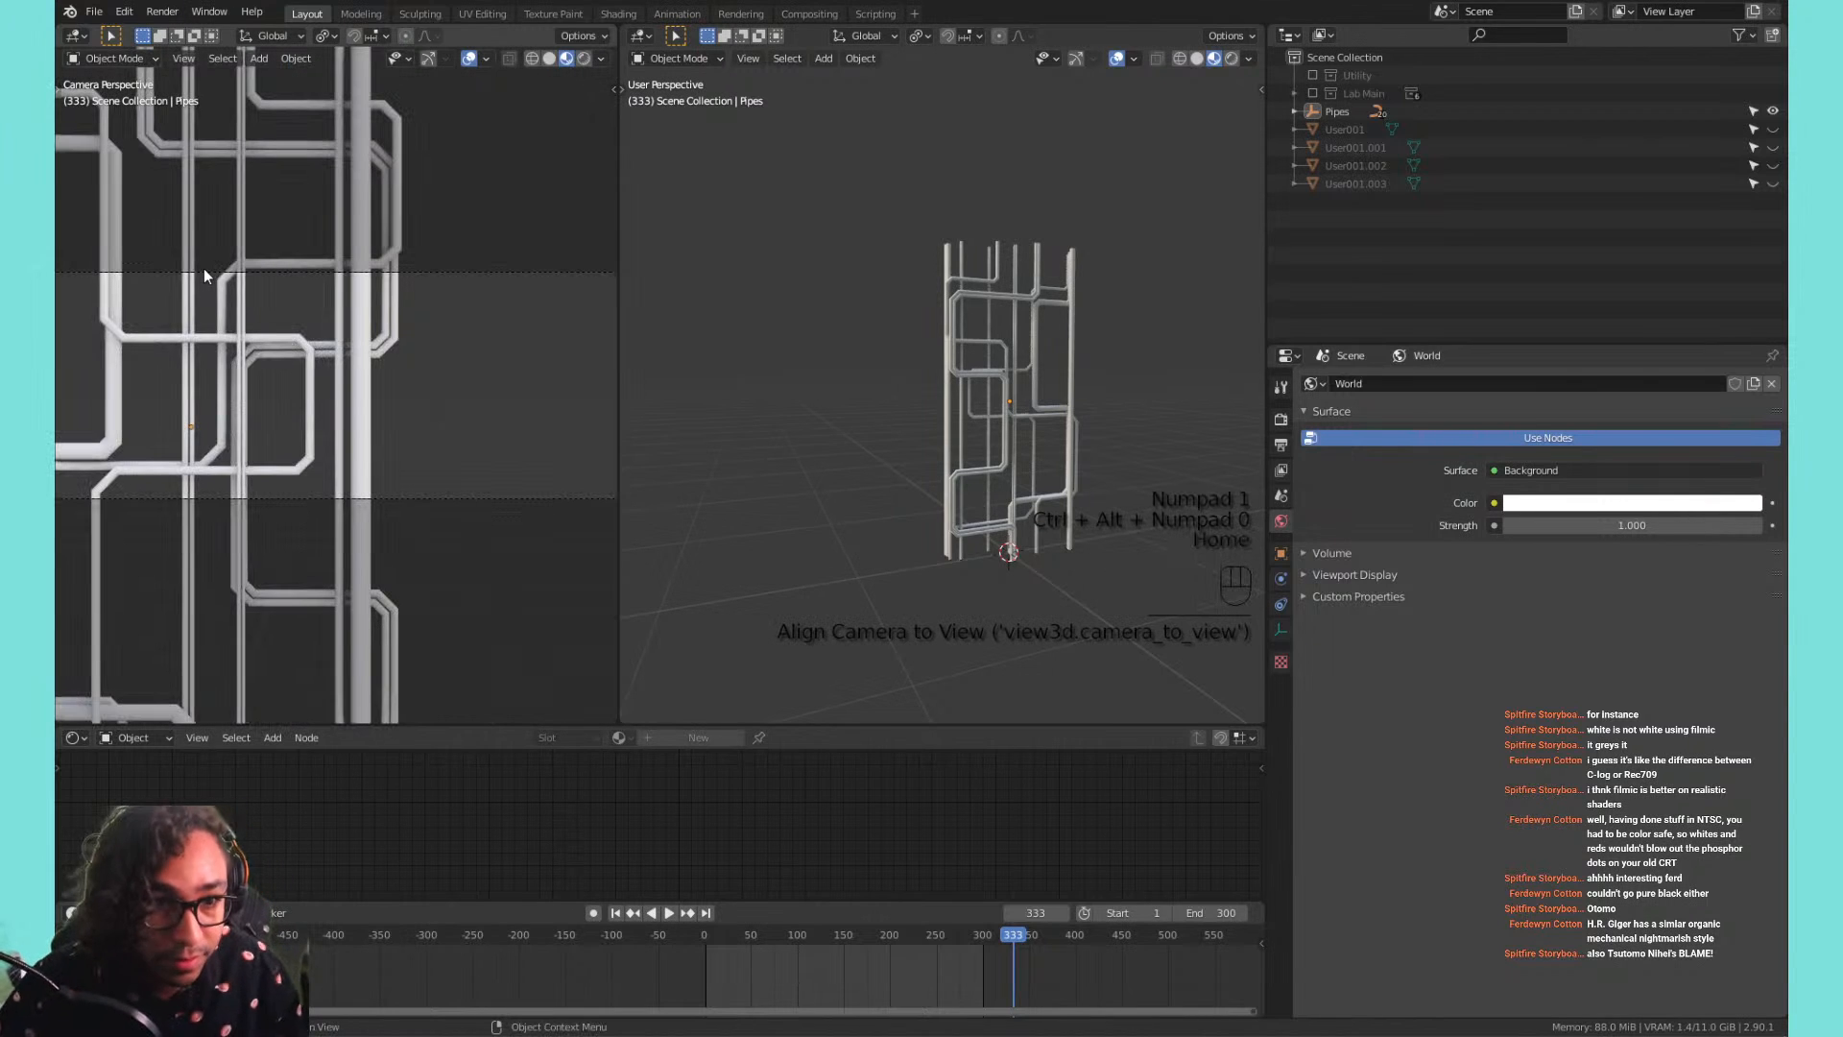
pyautogui.scroll(-4, 230, 452)
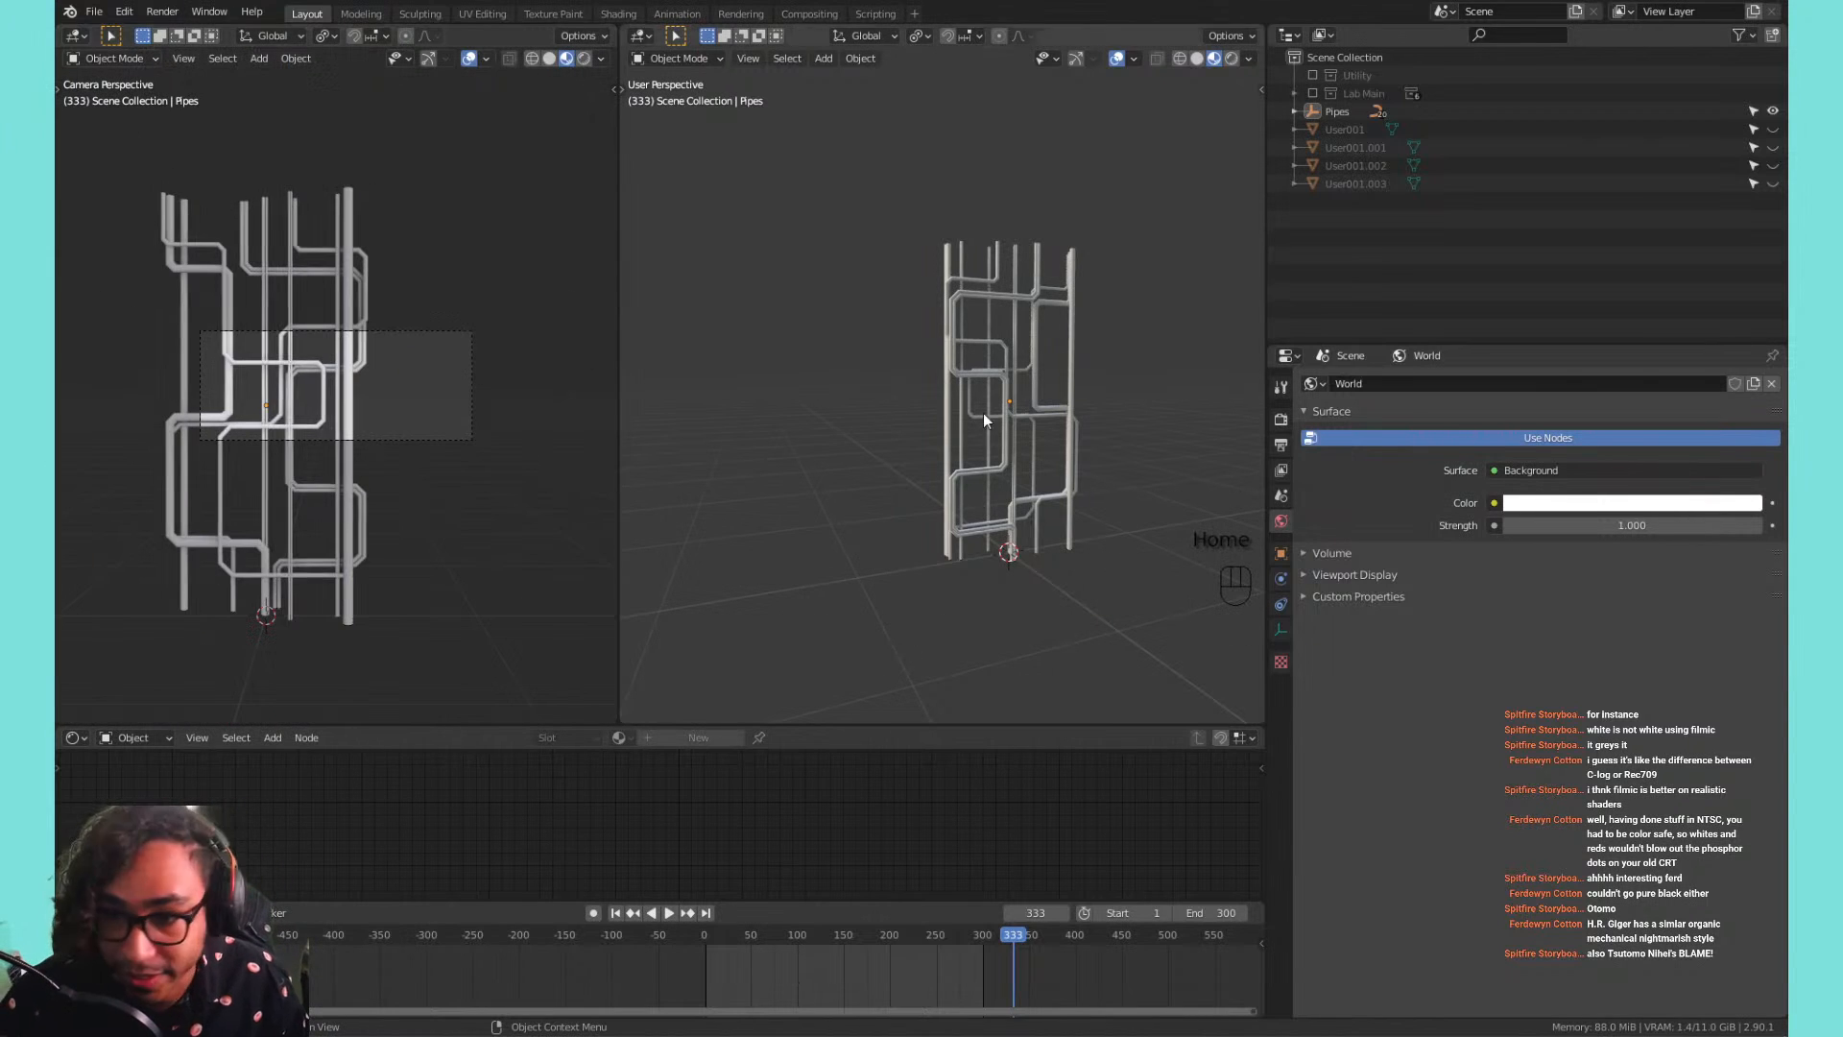
# Set the render output's horizontal resolution to 1080 px for a square camera frame and fit that frame in the camera view.
pyautogui.click(1281, 418)
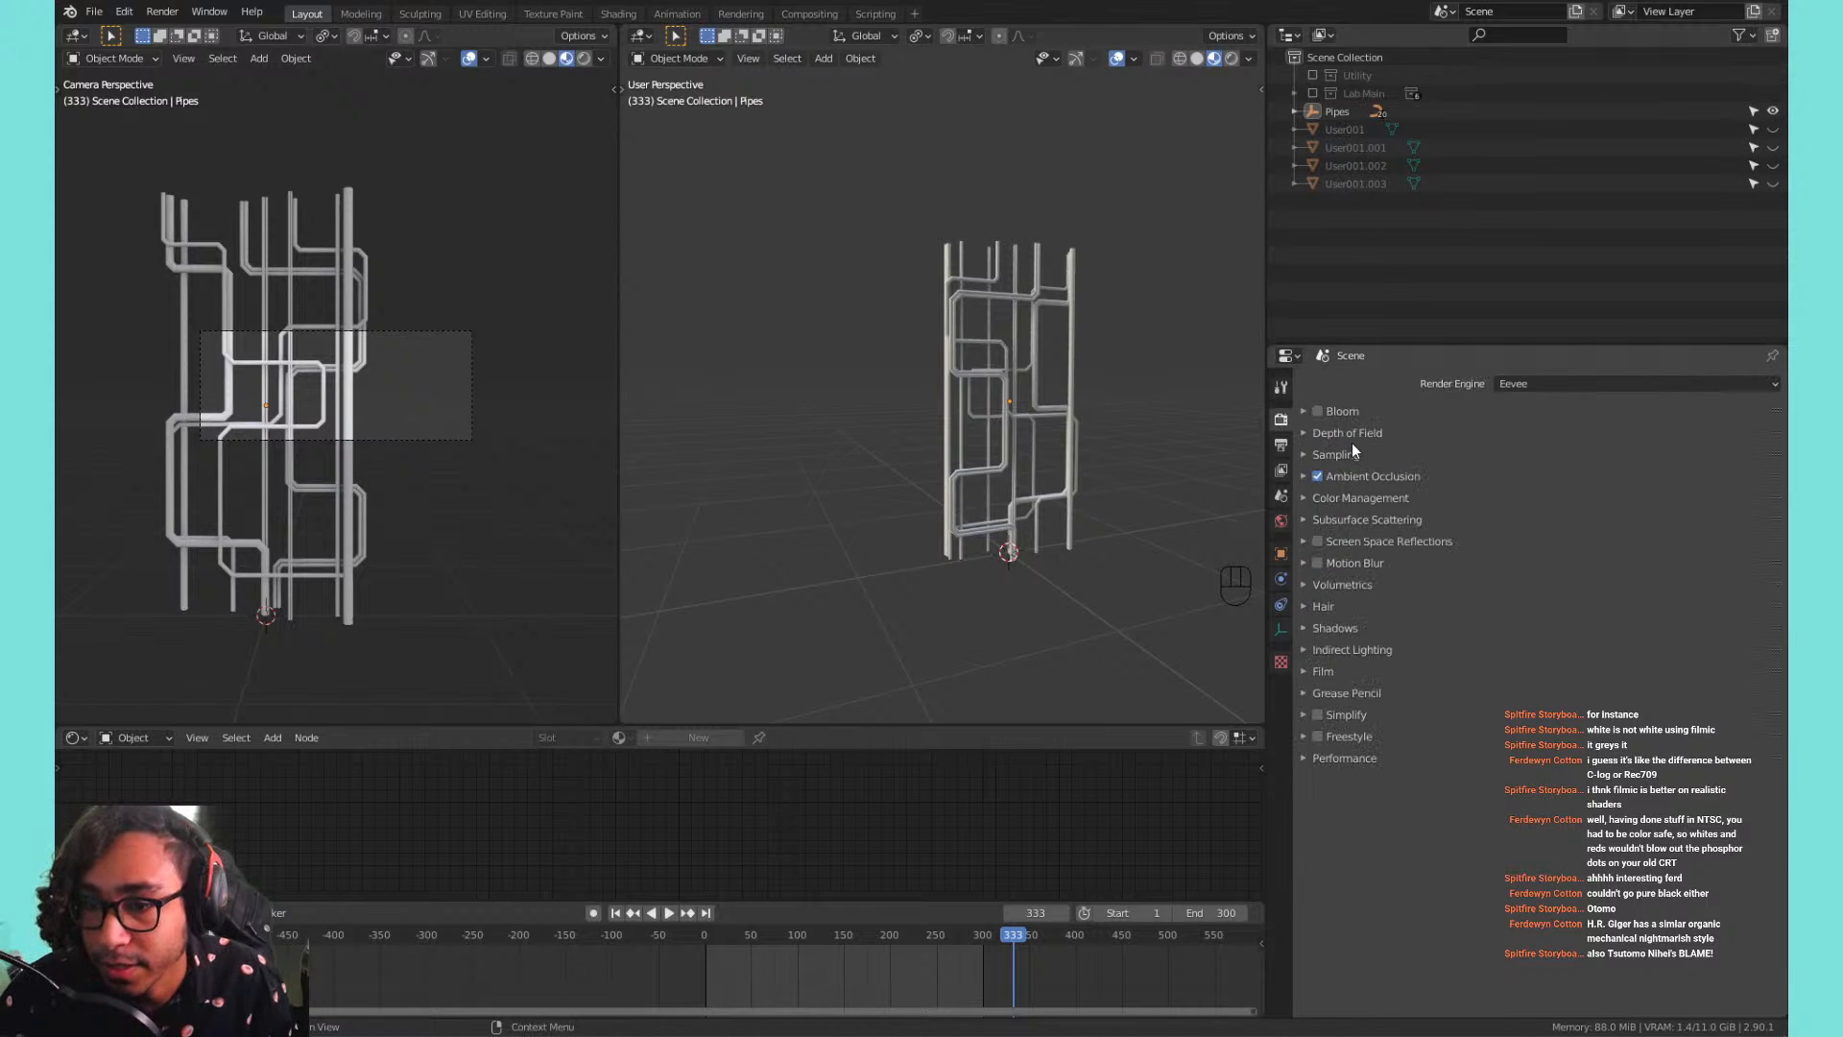
pyautogui.click(1281, 446)
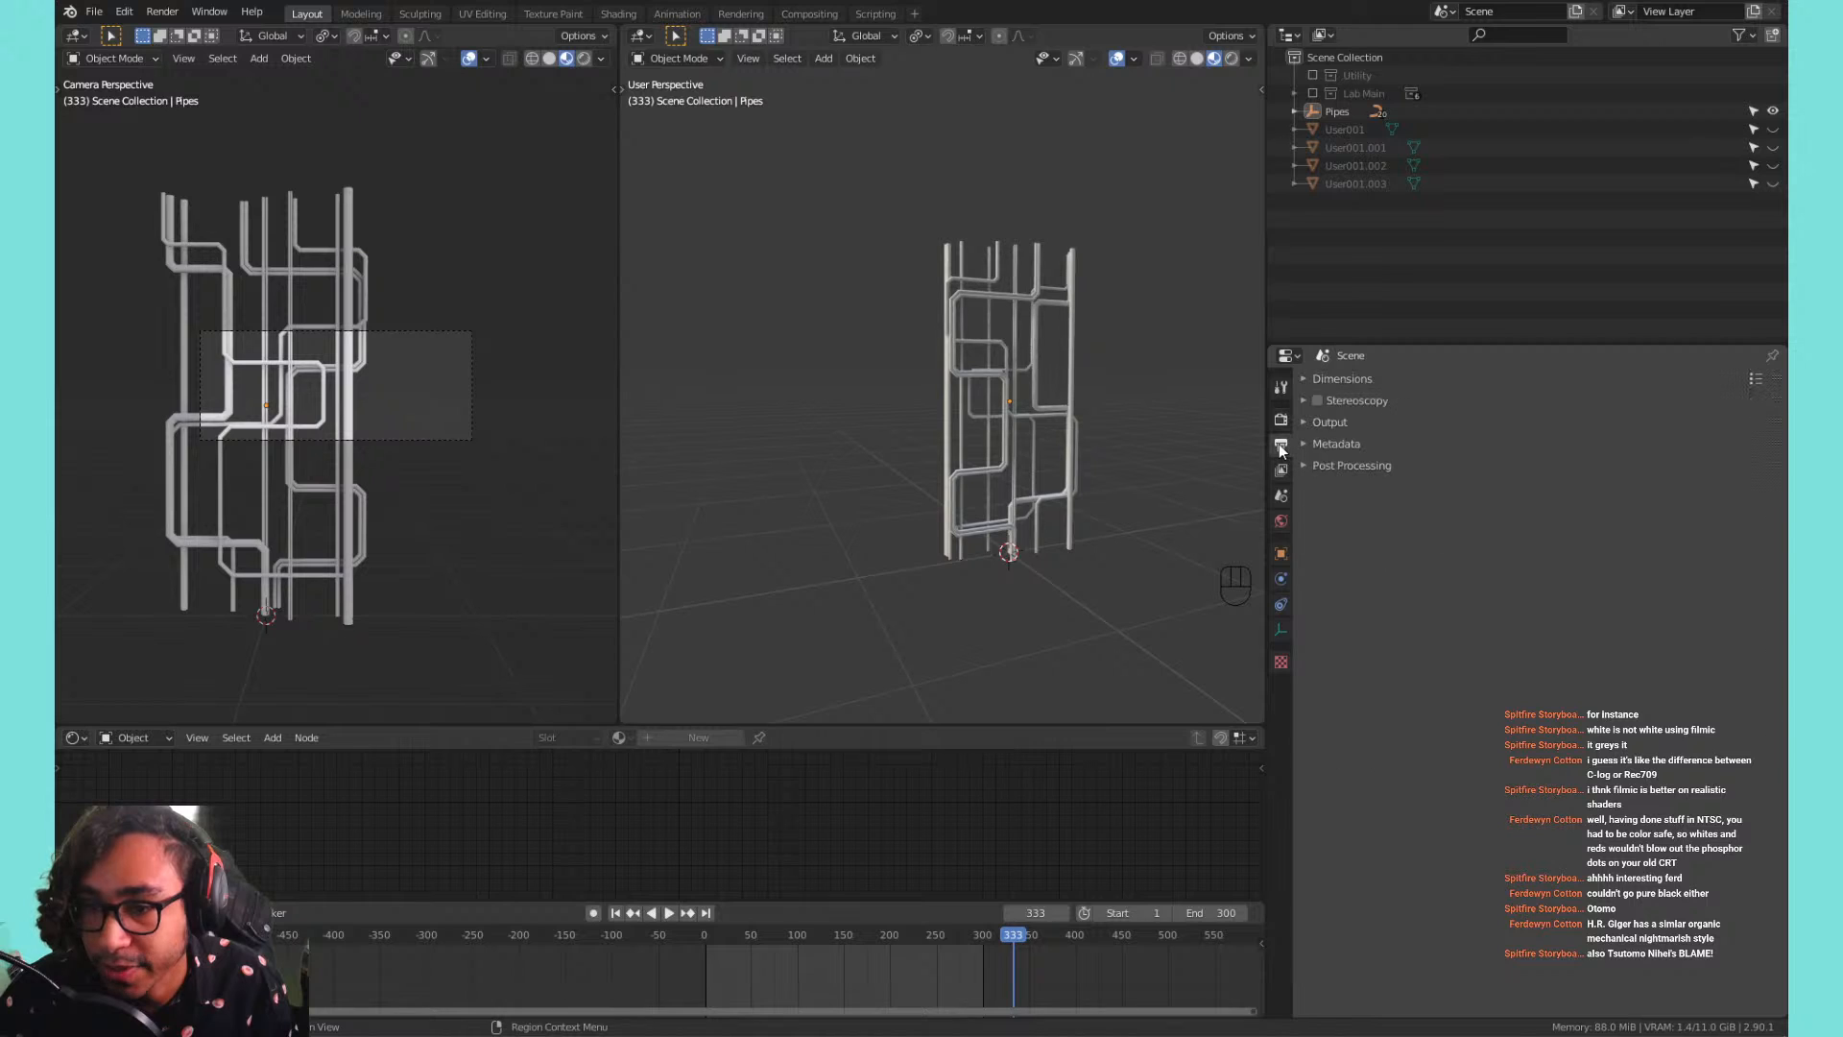
pyautogui.click(1281, 425)
pyautogui.click(1281, 446)
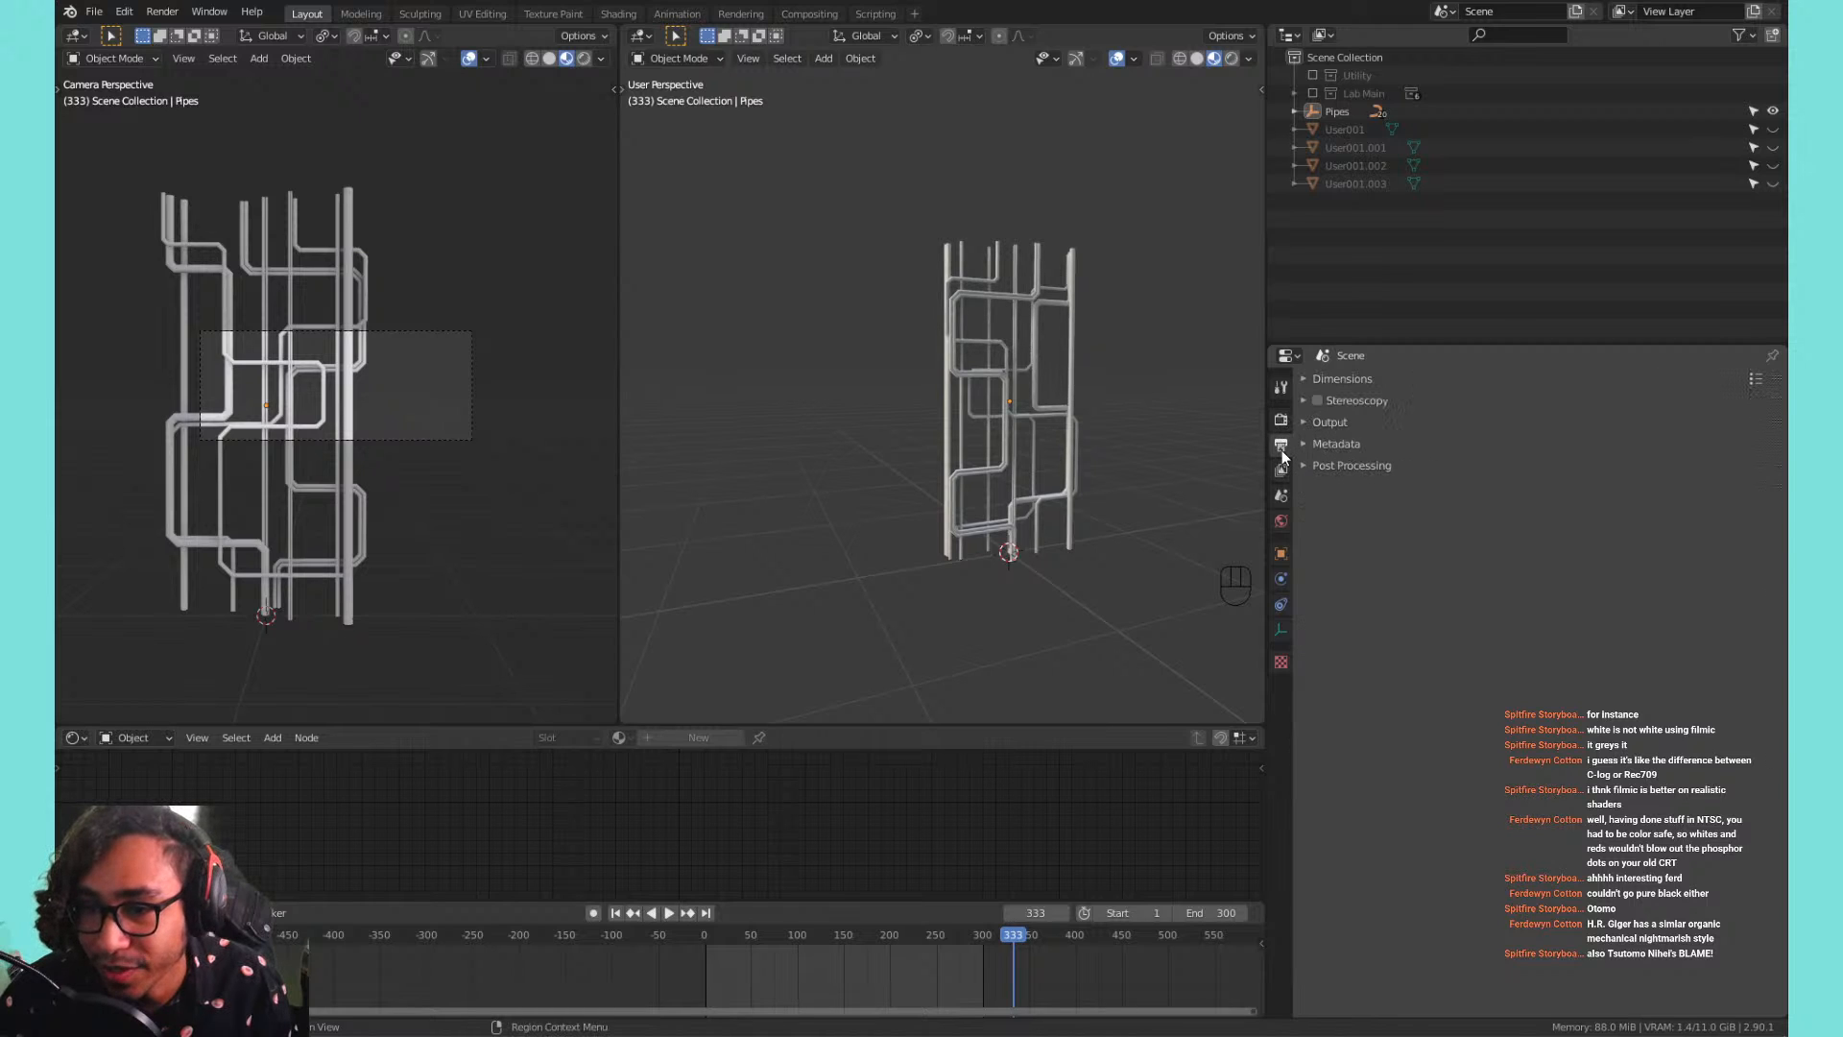
pyautogui.click(1354, 379)
pyautogui.click(1617, 404)
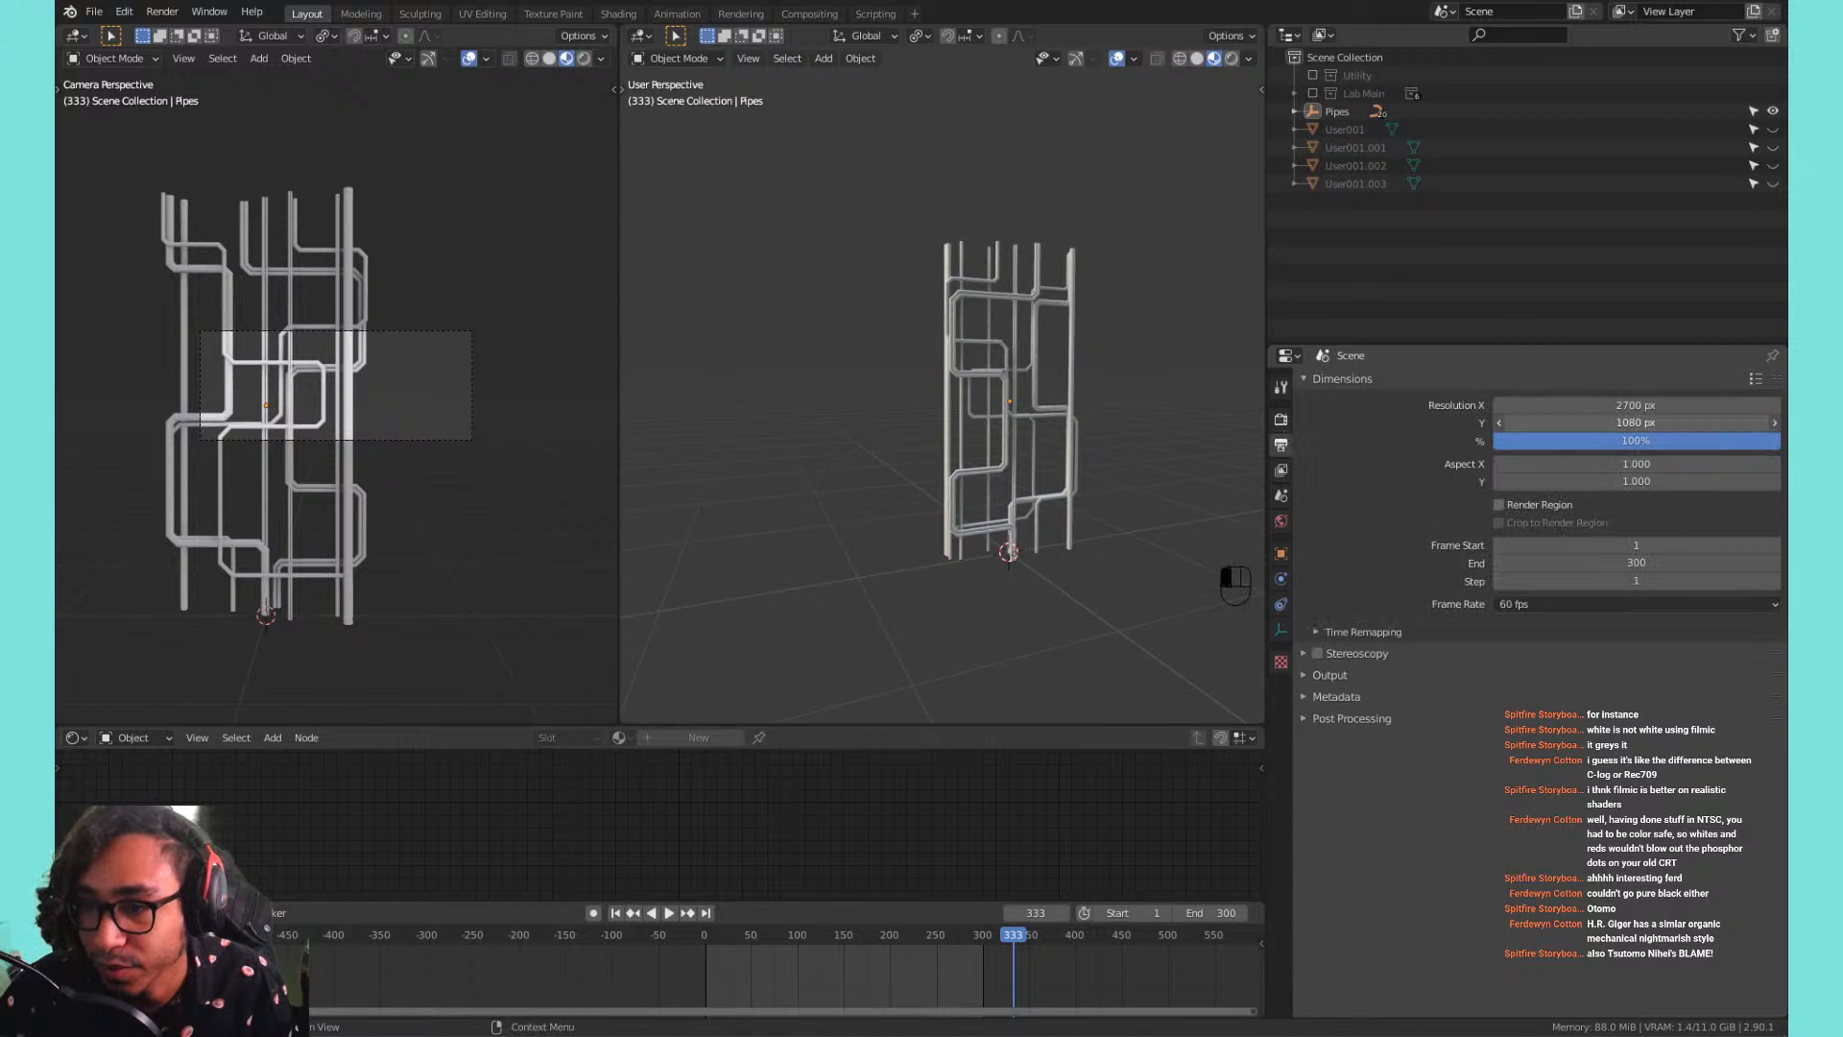
pyautogui.write('1')
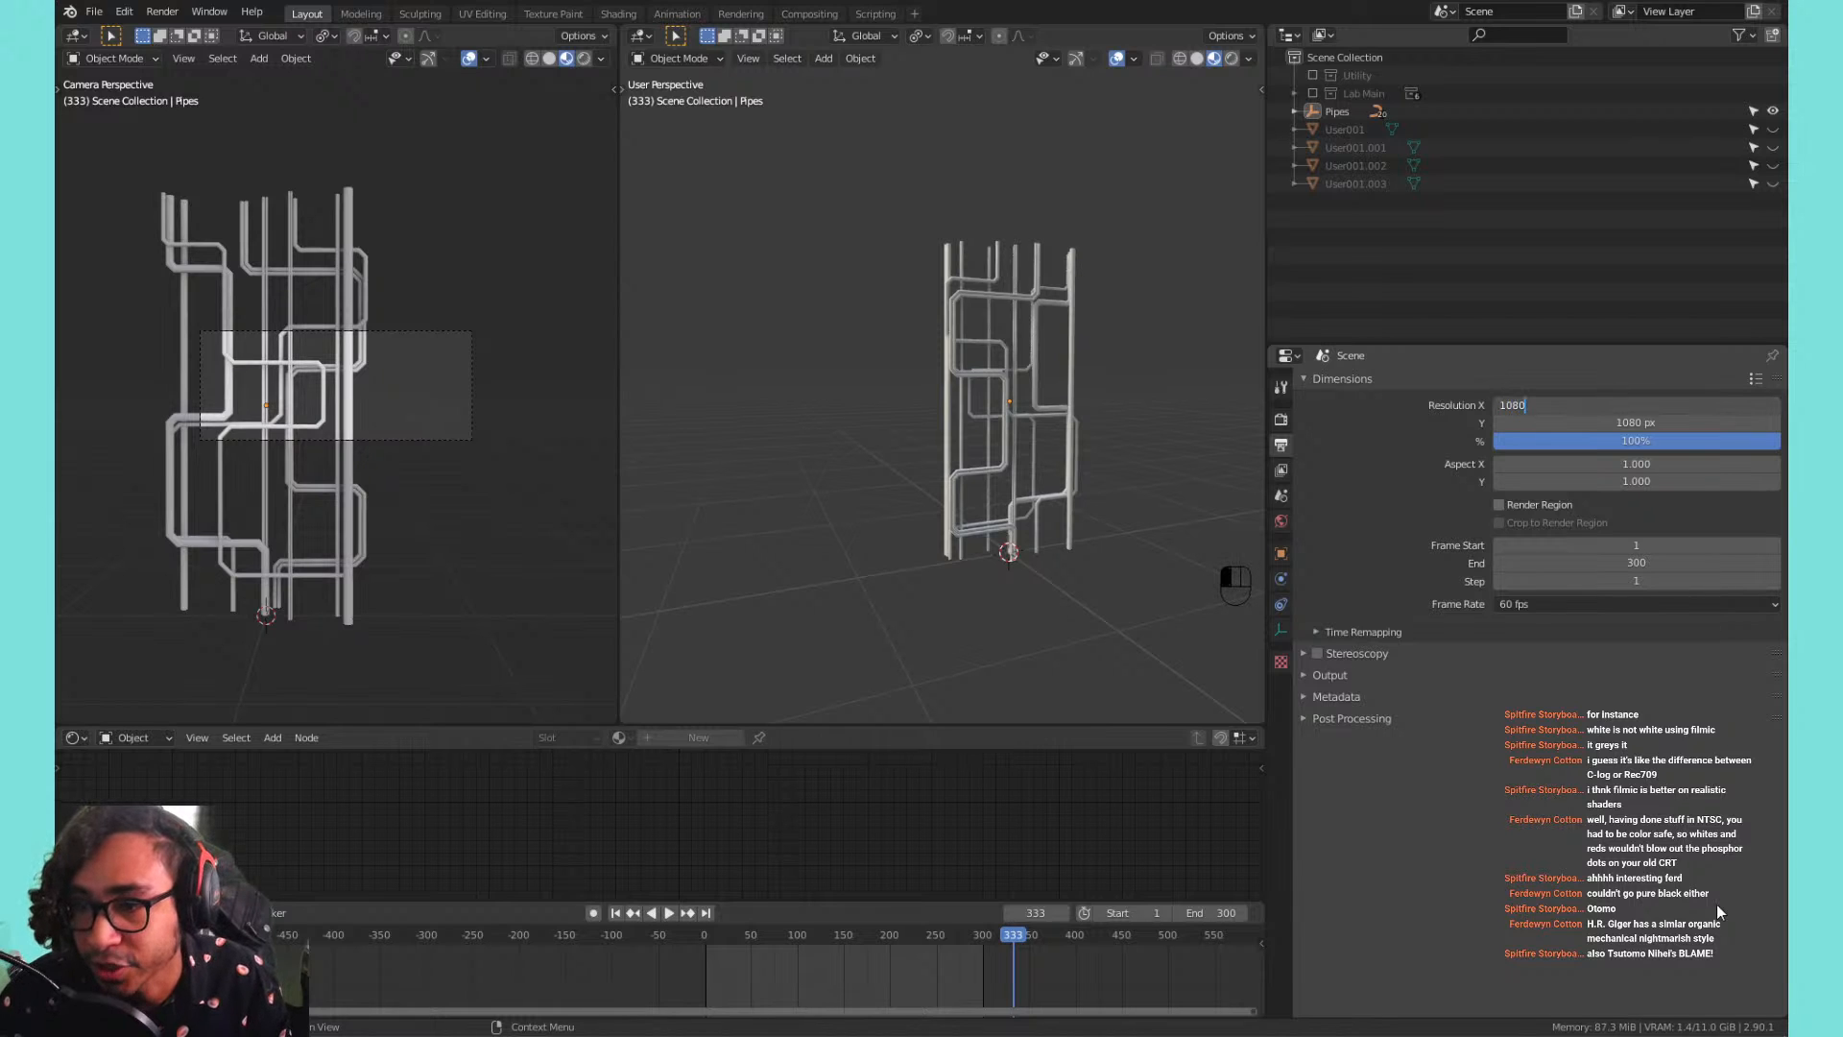
pyautogui.write('080')
pyautogui.press('Return')
pyautogui.scroll(3, 492, 410)
pyautogui.press('Home')
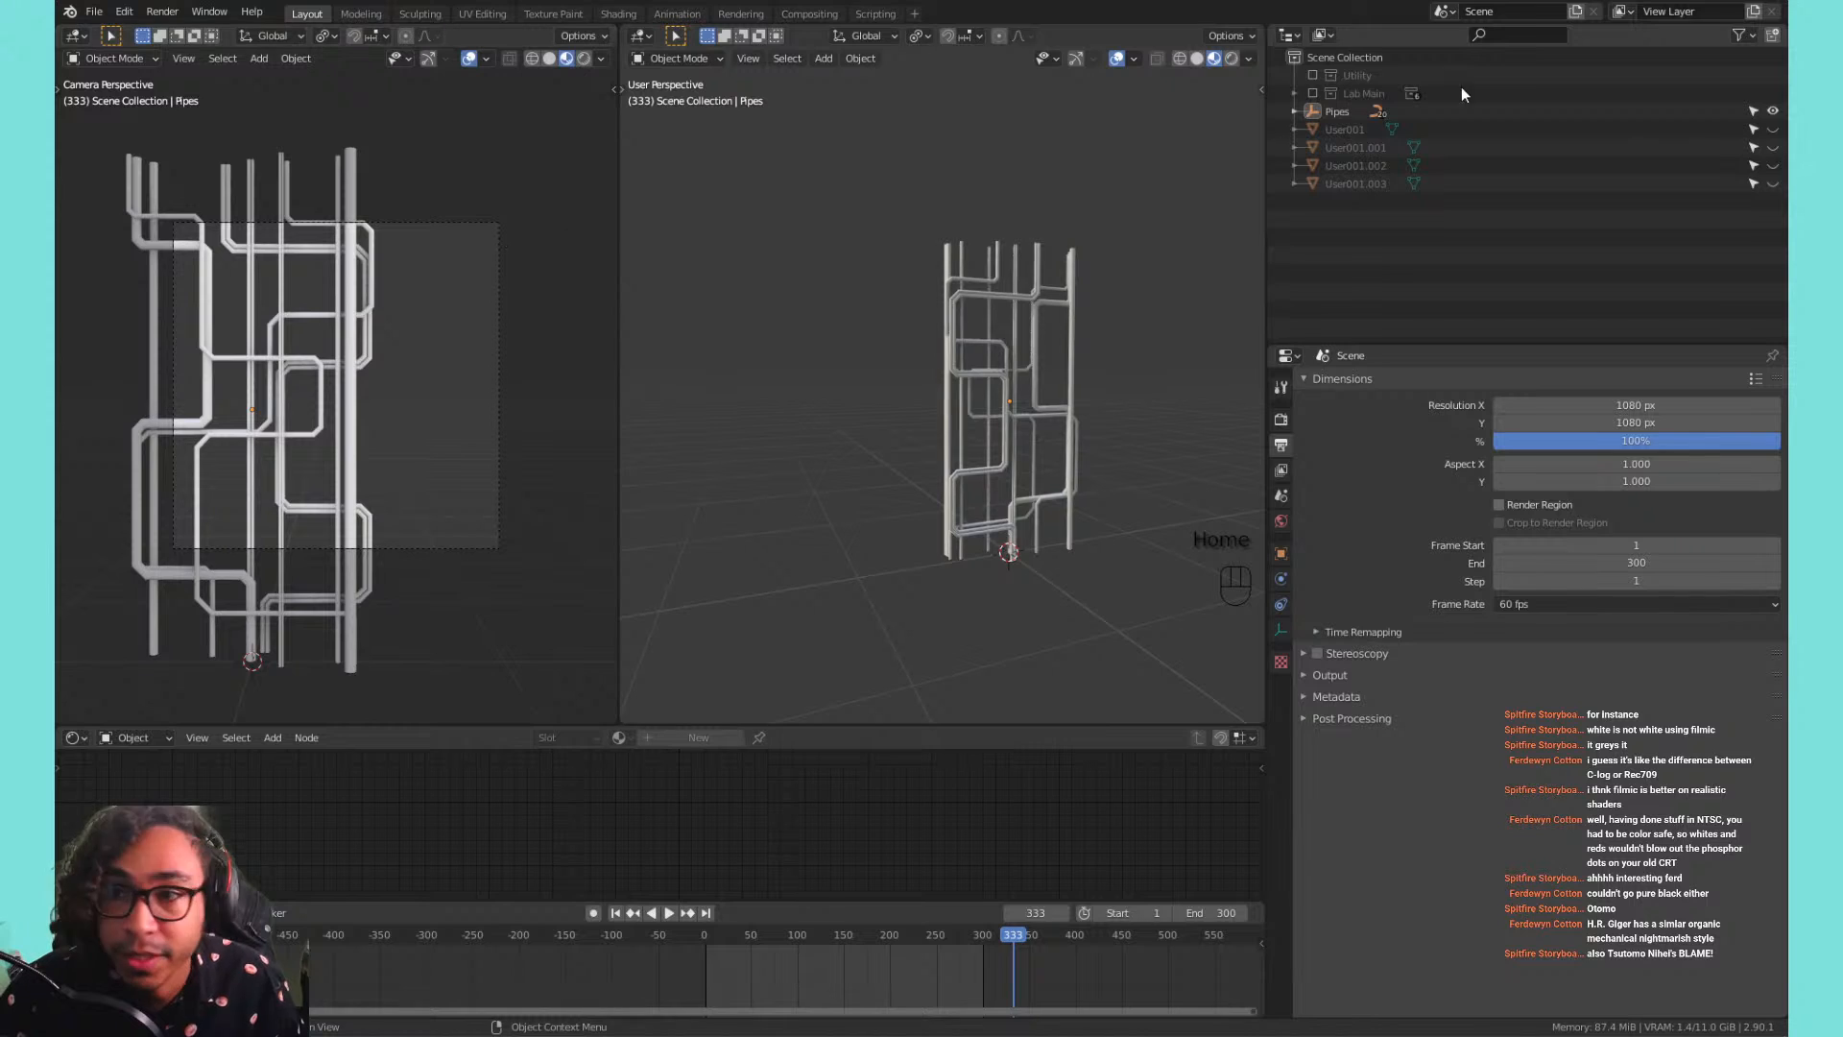
# Enable the Utility collection, expand it and select its Camera.
pyautogui.click(1292, 94)
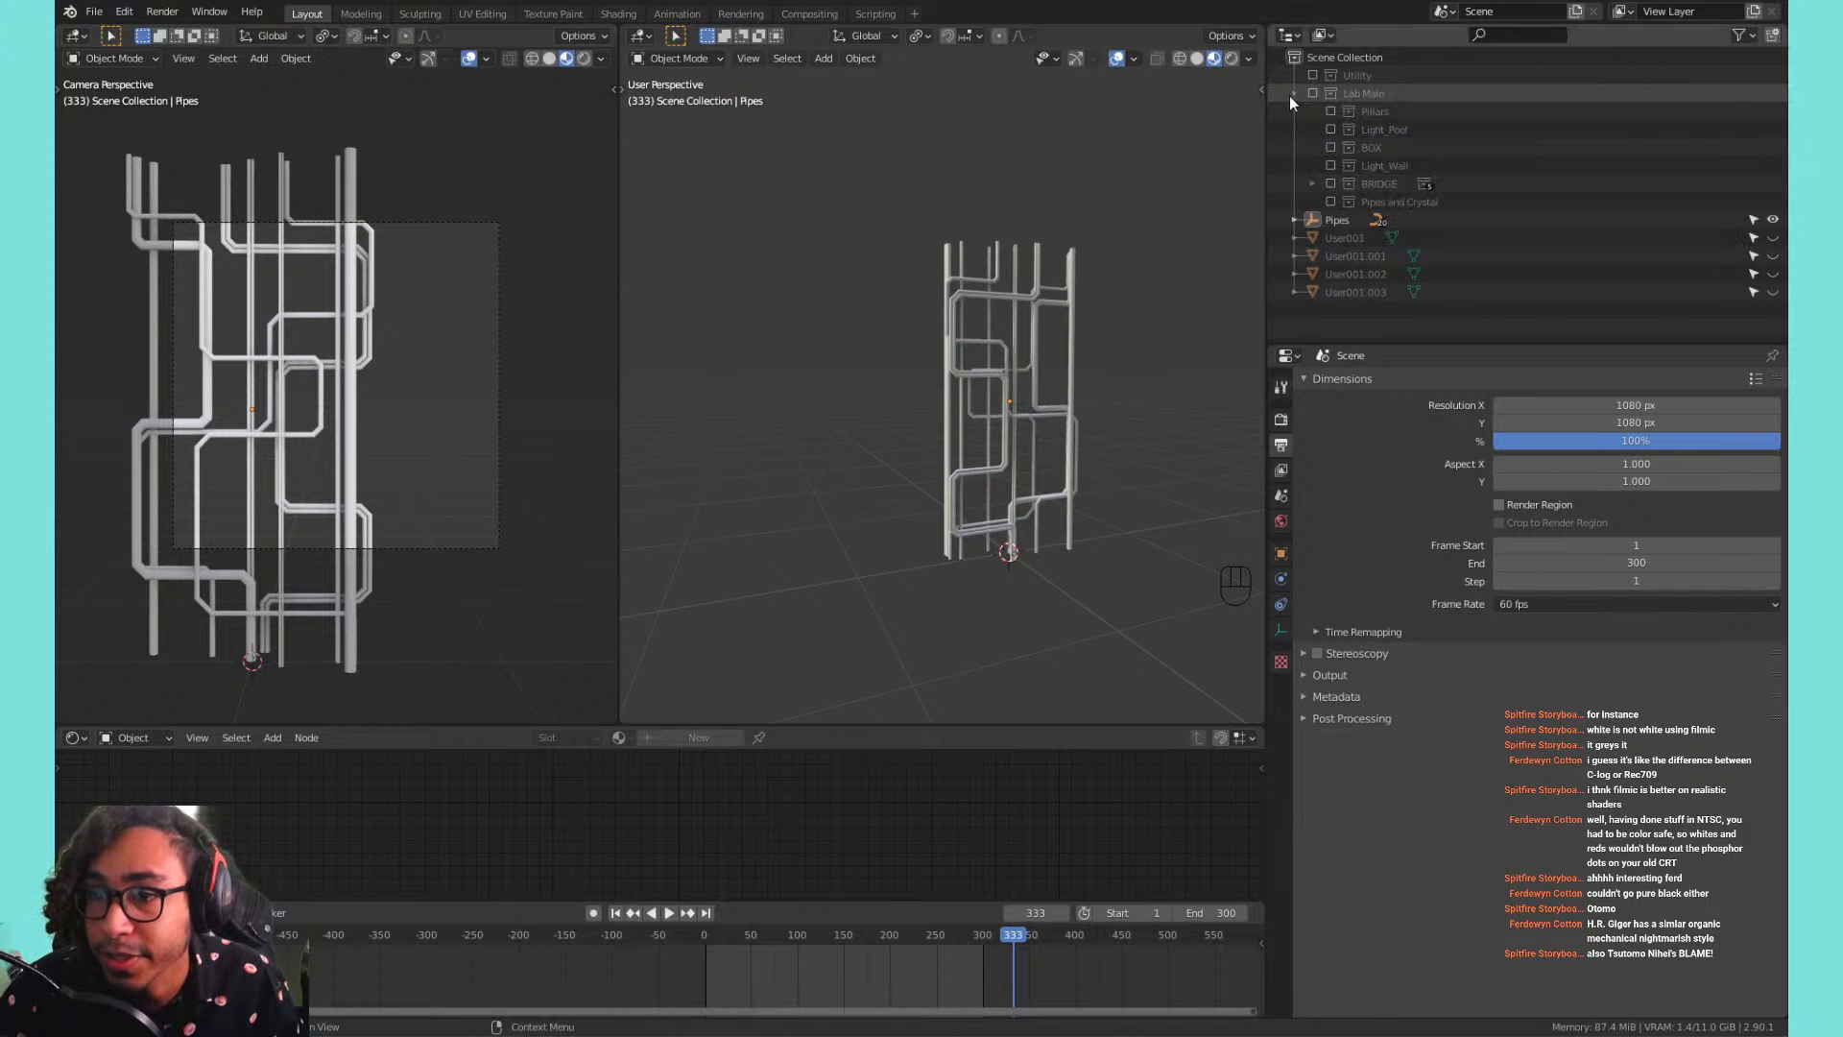
pyautogui.click(1288, 95)
pyautogui.click(1294, 67)
pyautogui.click(1313, 76)
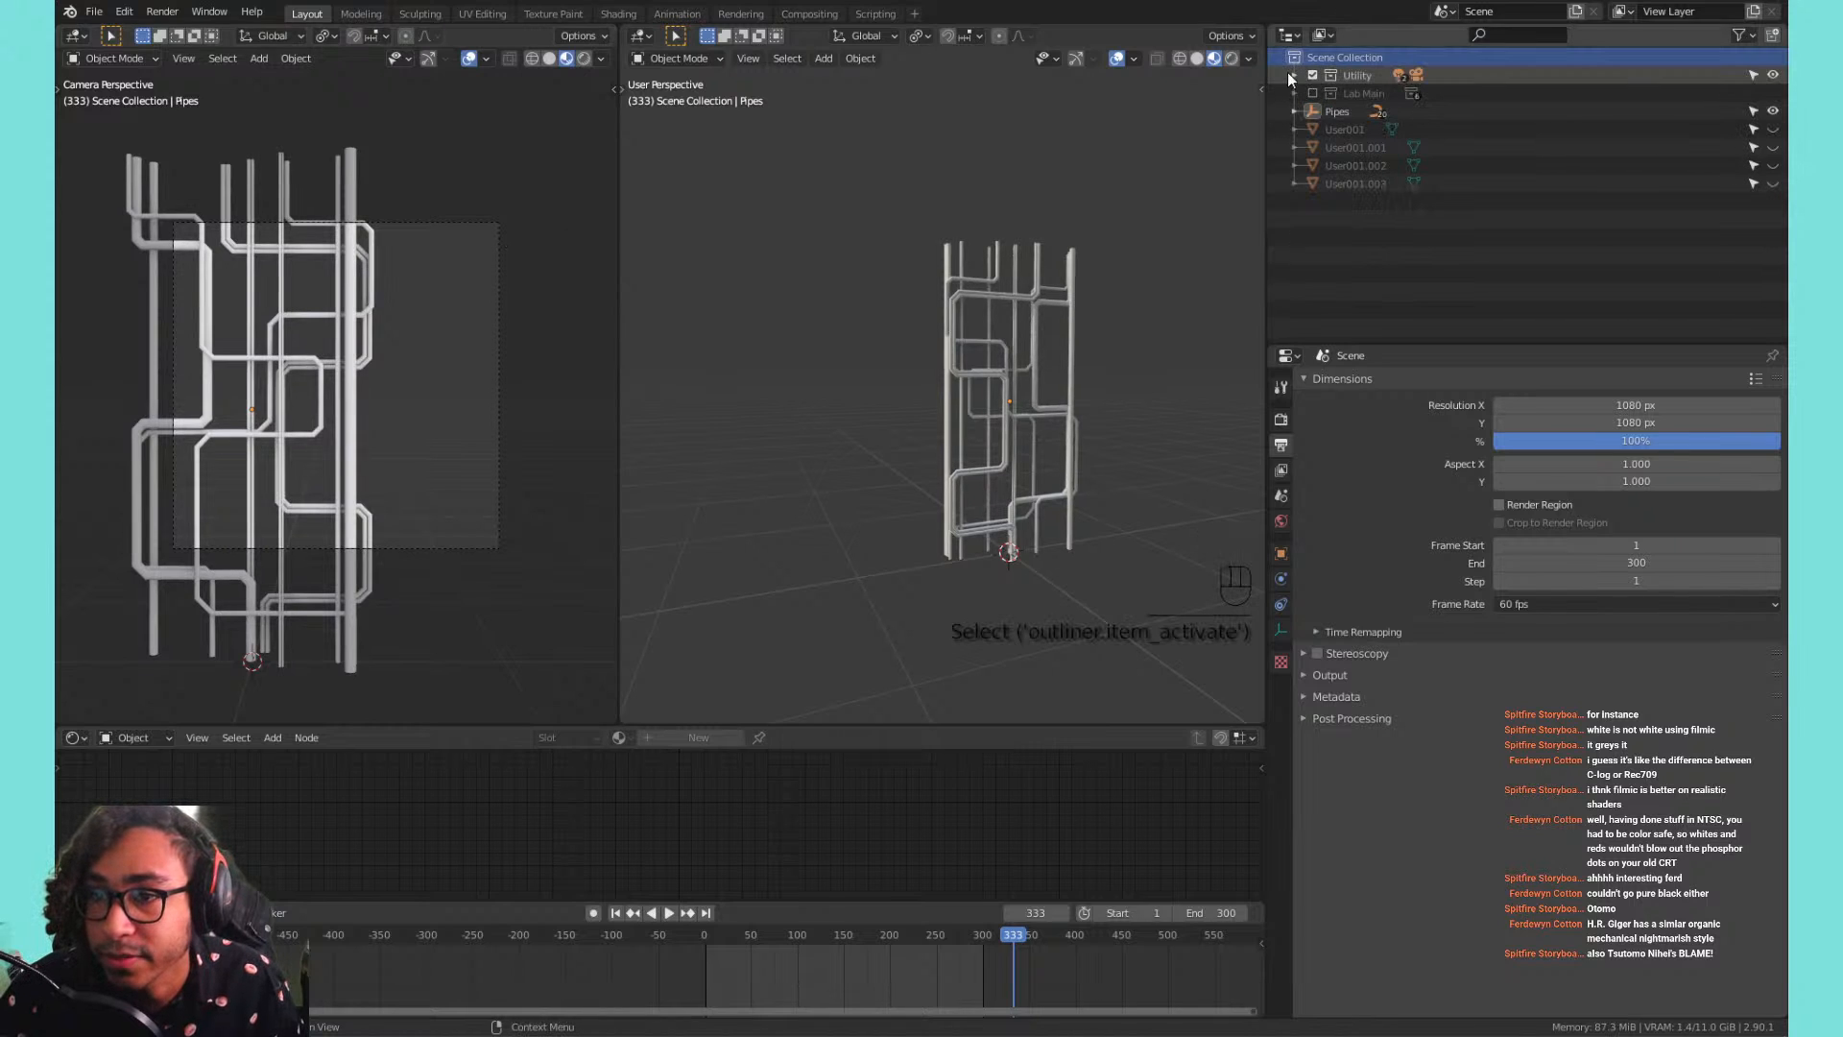
pyautogui.click(1292, 75)
pyautogui.click(1374, 110)
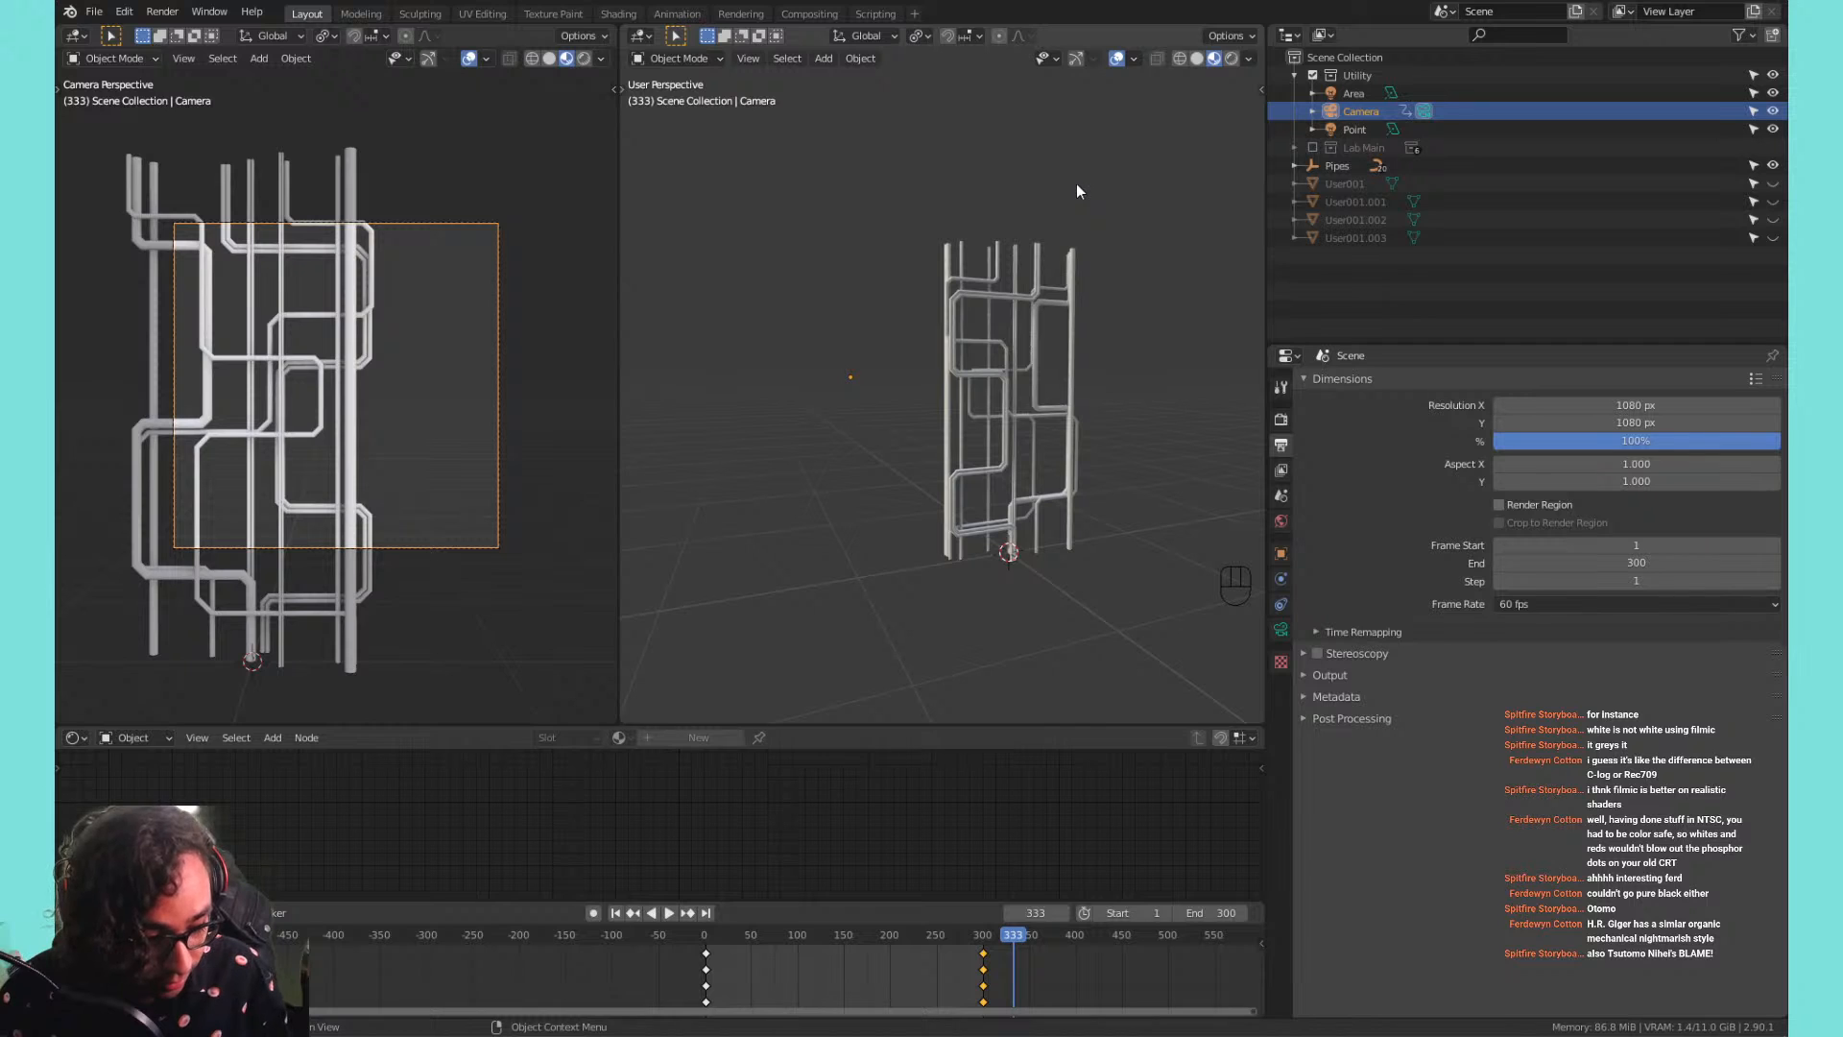
# Show the camera's transform values, go to frame 1 and clear all keyframes from its X, Y and Z location.
pyautogui.press('n')
pyautogui.click(1251, 93)
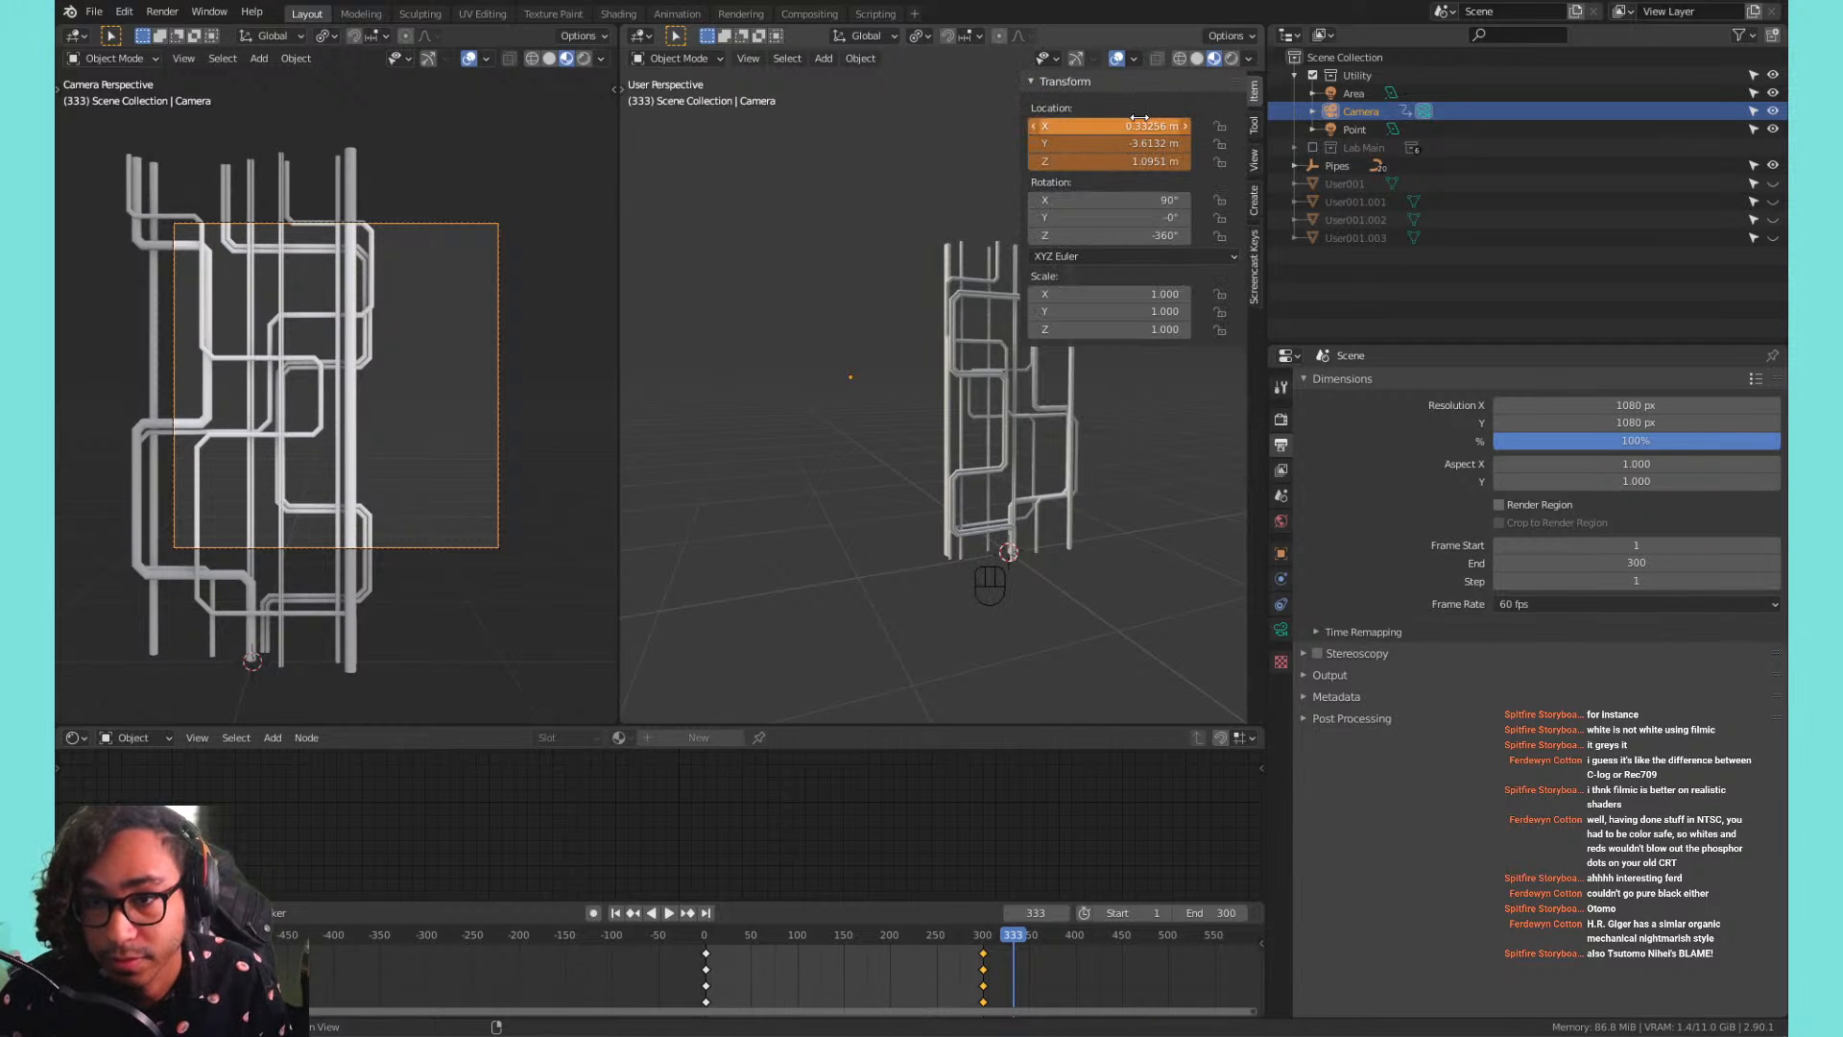
pyautogui.moveTo(1006, 935); pyautogui.dragTo(704, 917)
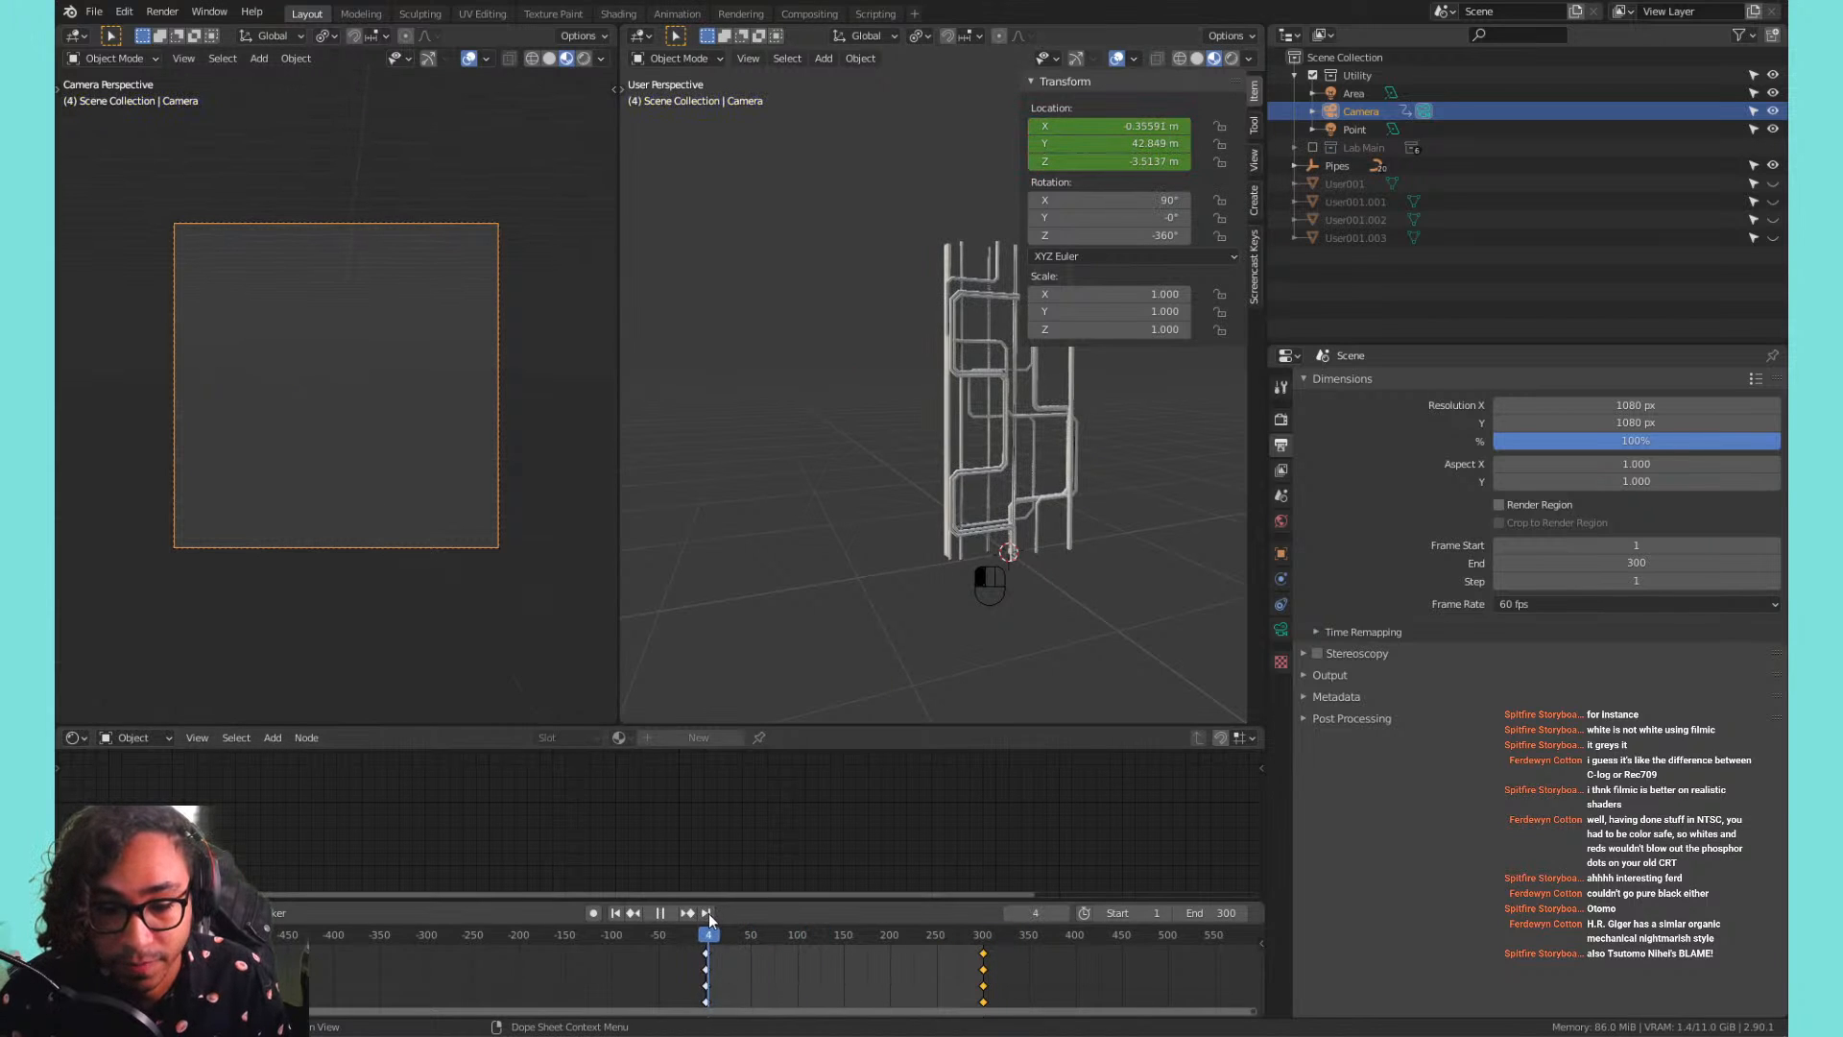
pyautogui.click(631, 913)
pyautogui.rightClick(1087, 125)
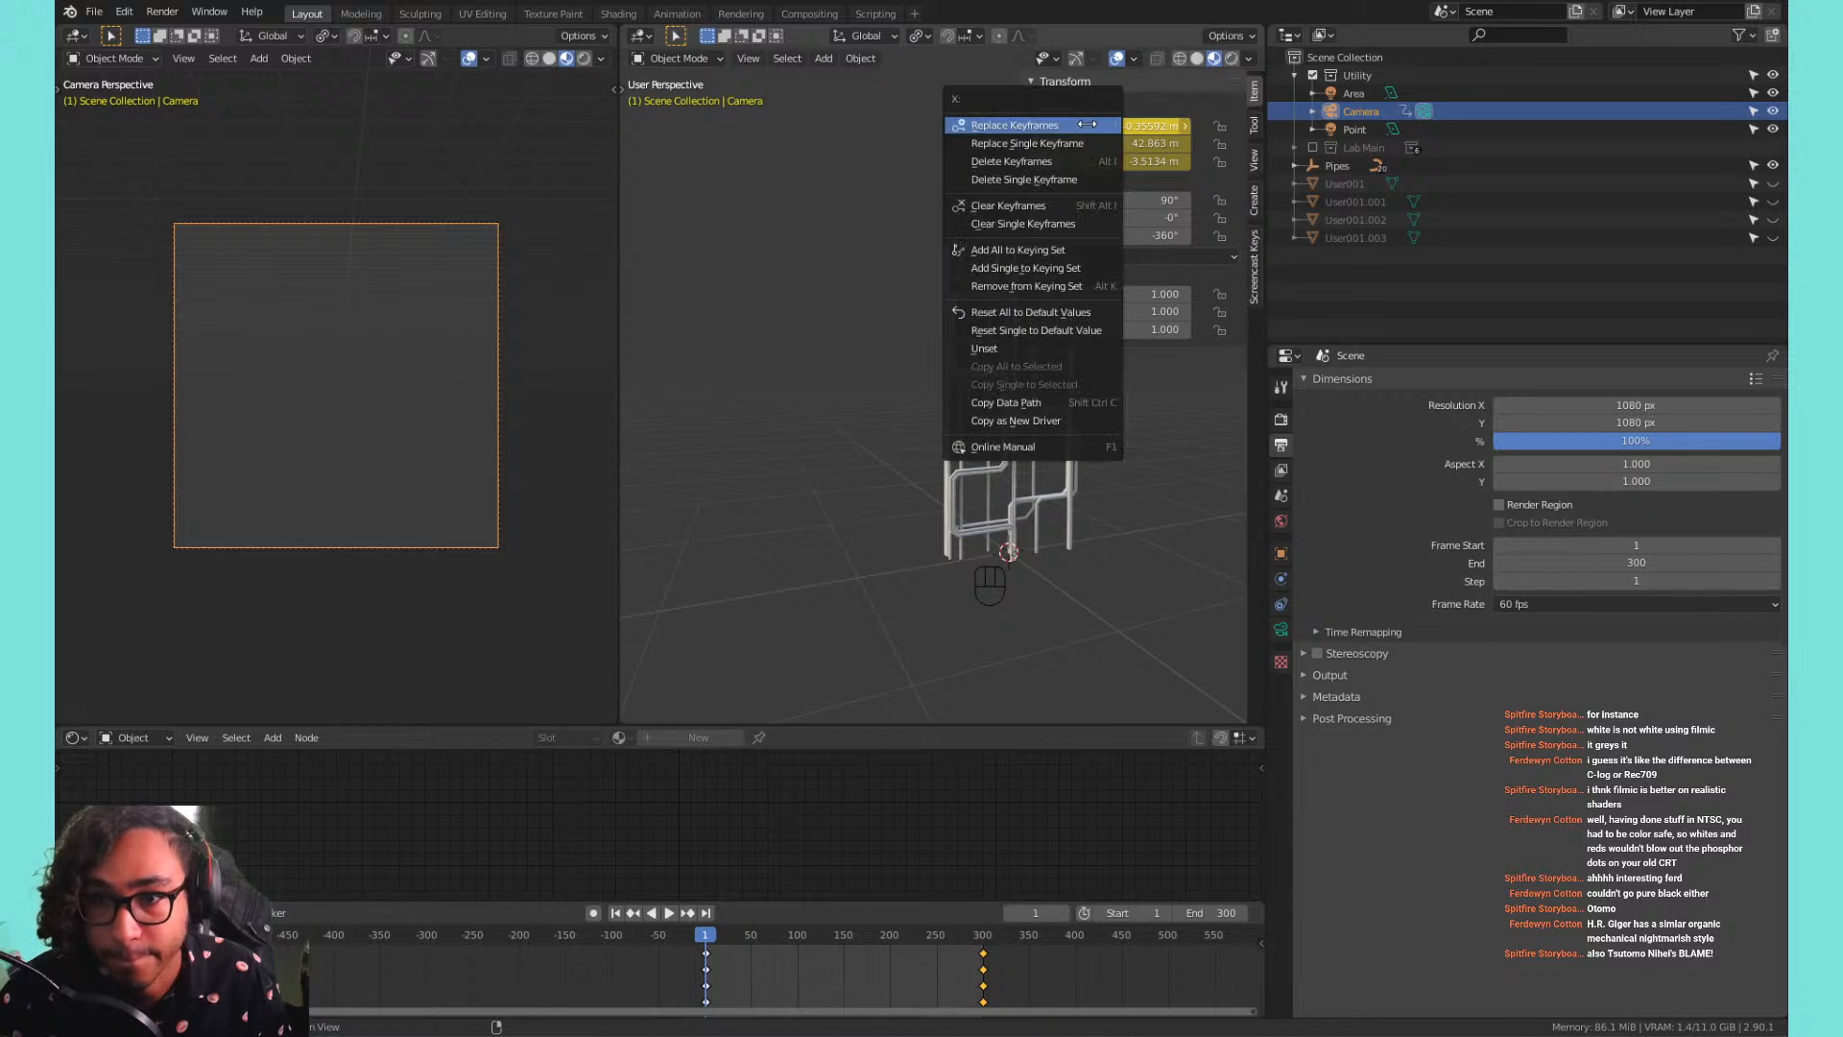
pyautogui.click(1080, 162)
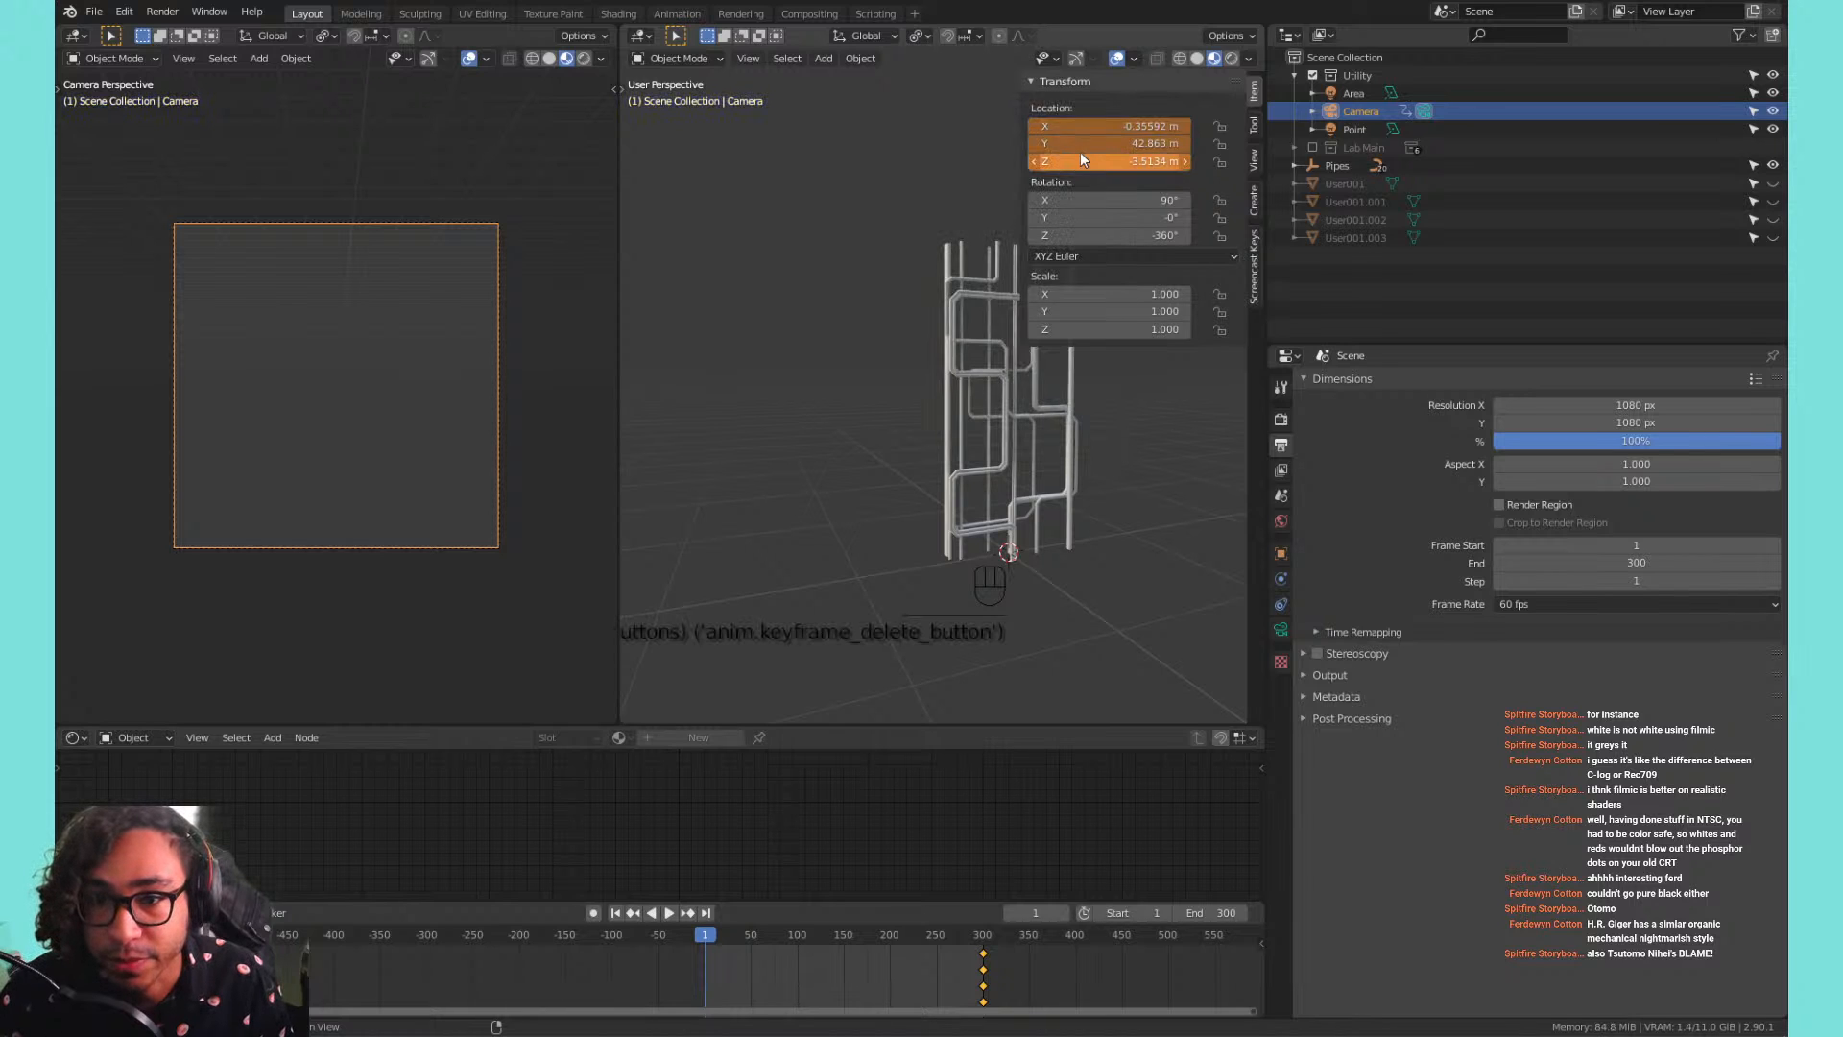
pyautogui.rightClick(1082, 142)
pyautogui.click(1056, 197)
pyautogui.rightClick(1071, 144)
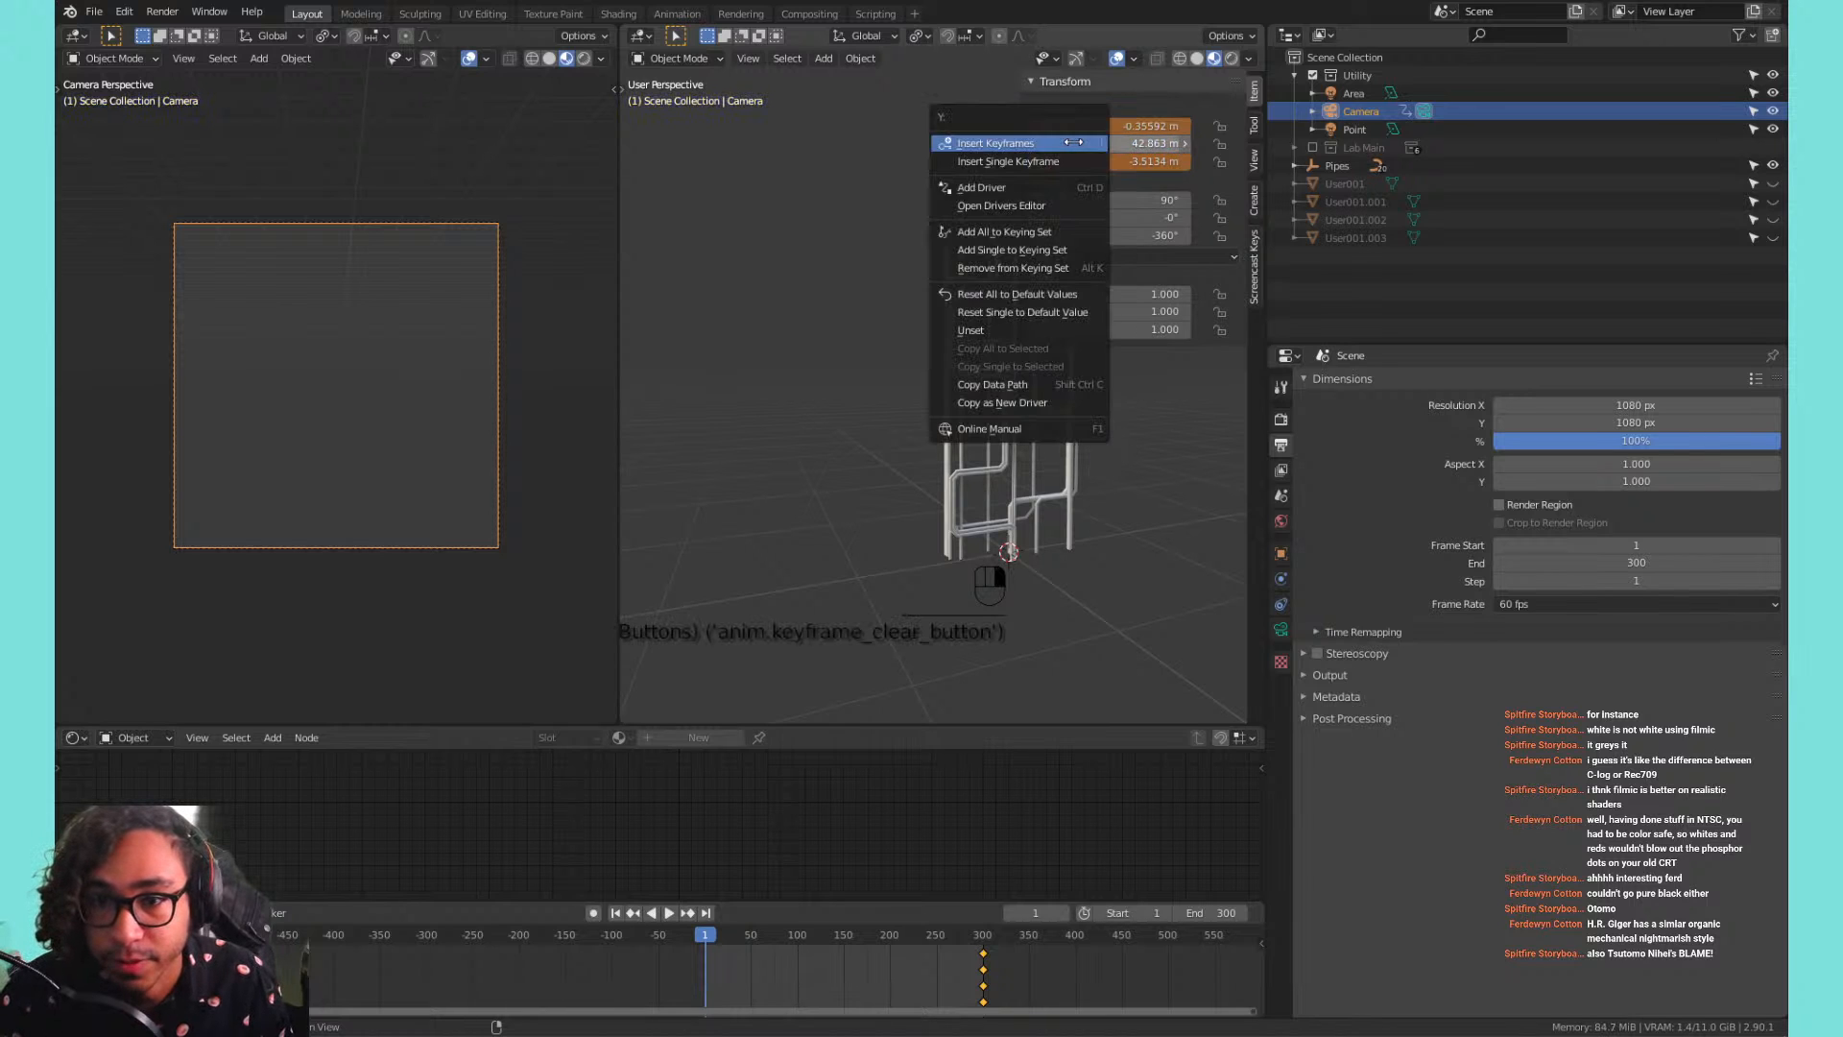
pyautogui.rightClick(1131, 126)
pyautogui.click(1117, 163)
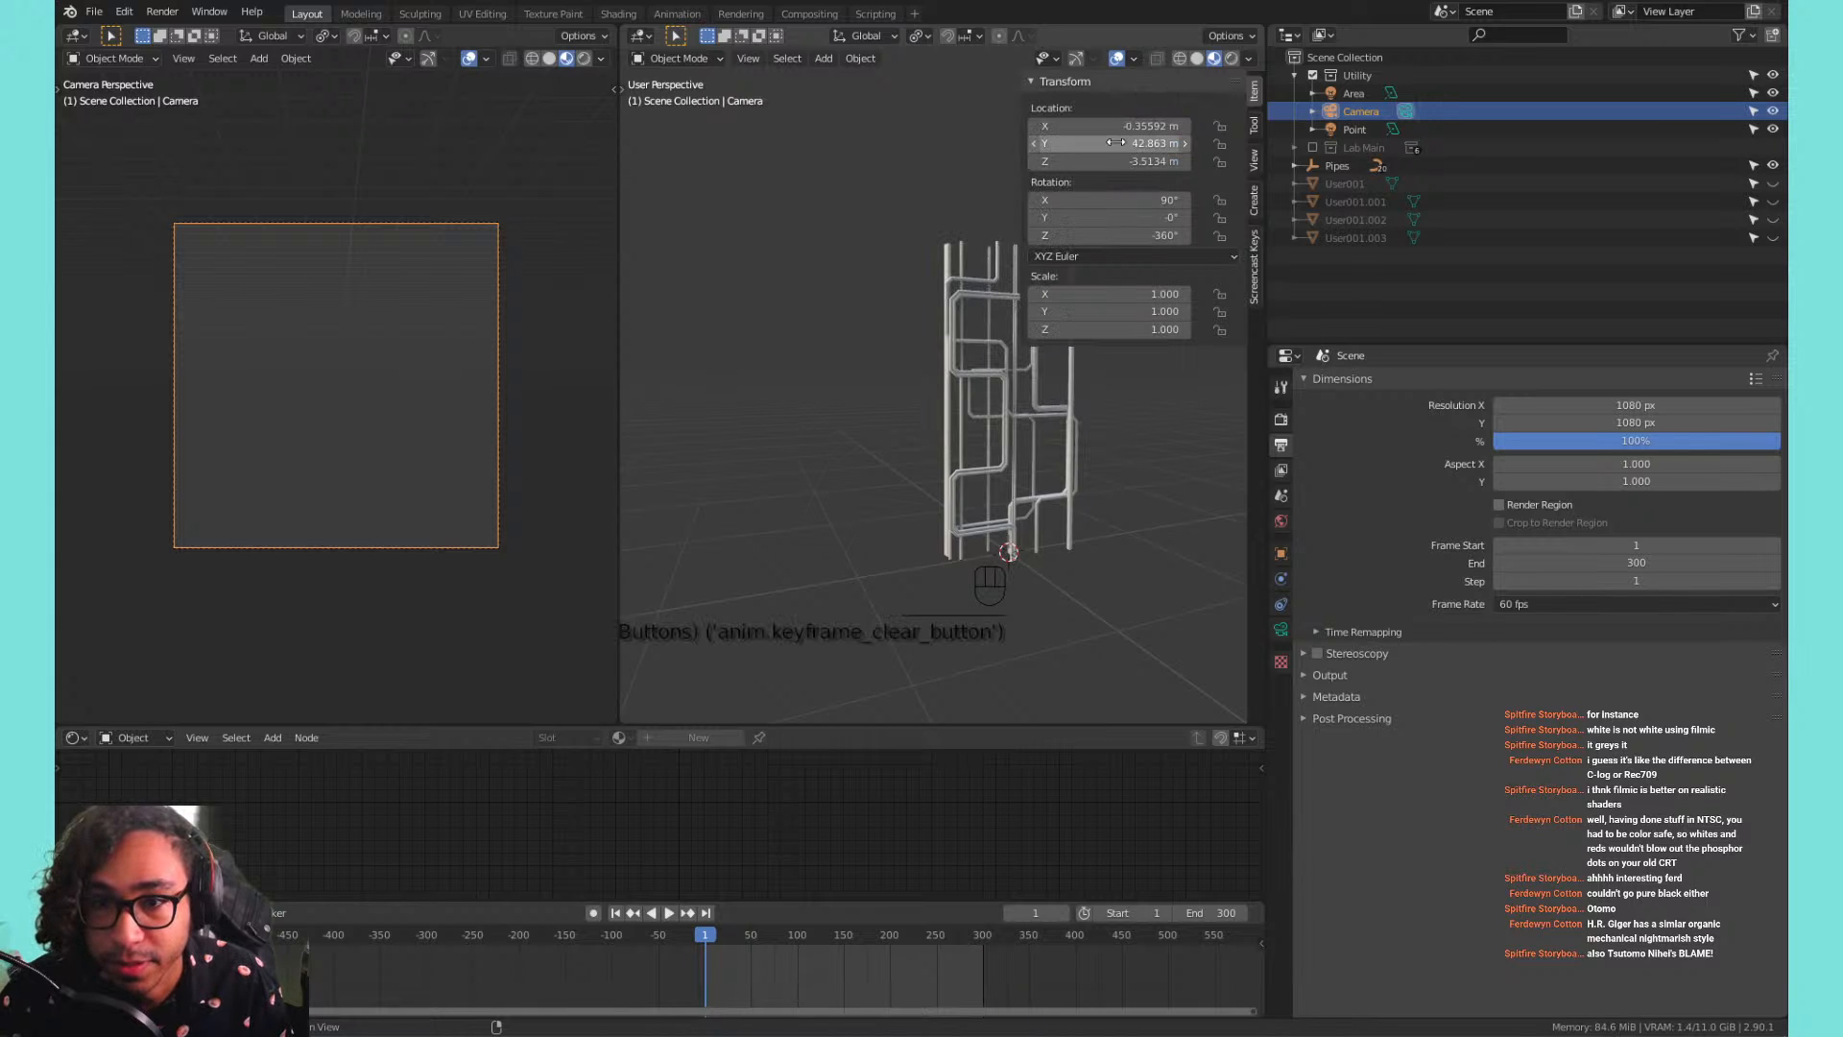
# Set the camera's X and Z location to 0 m.
pyautogui.click(1112, 125)
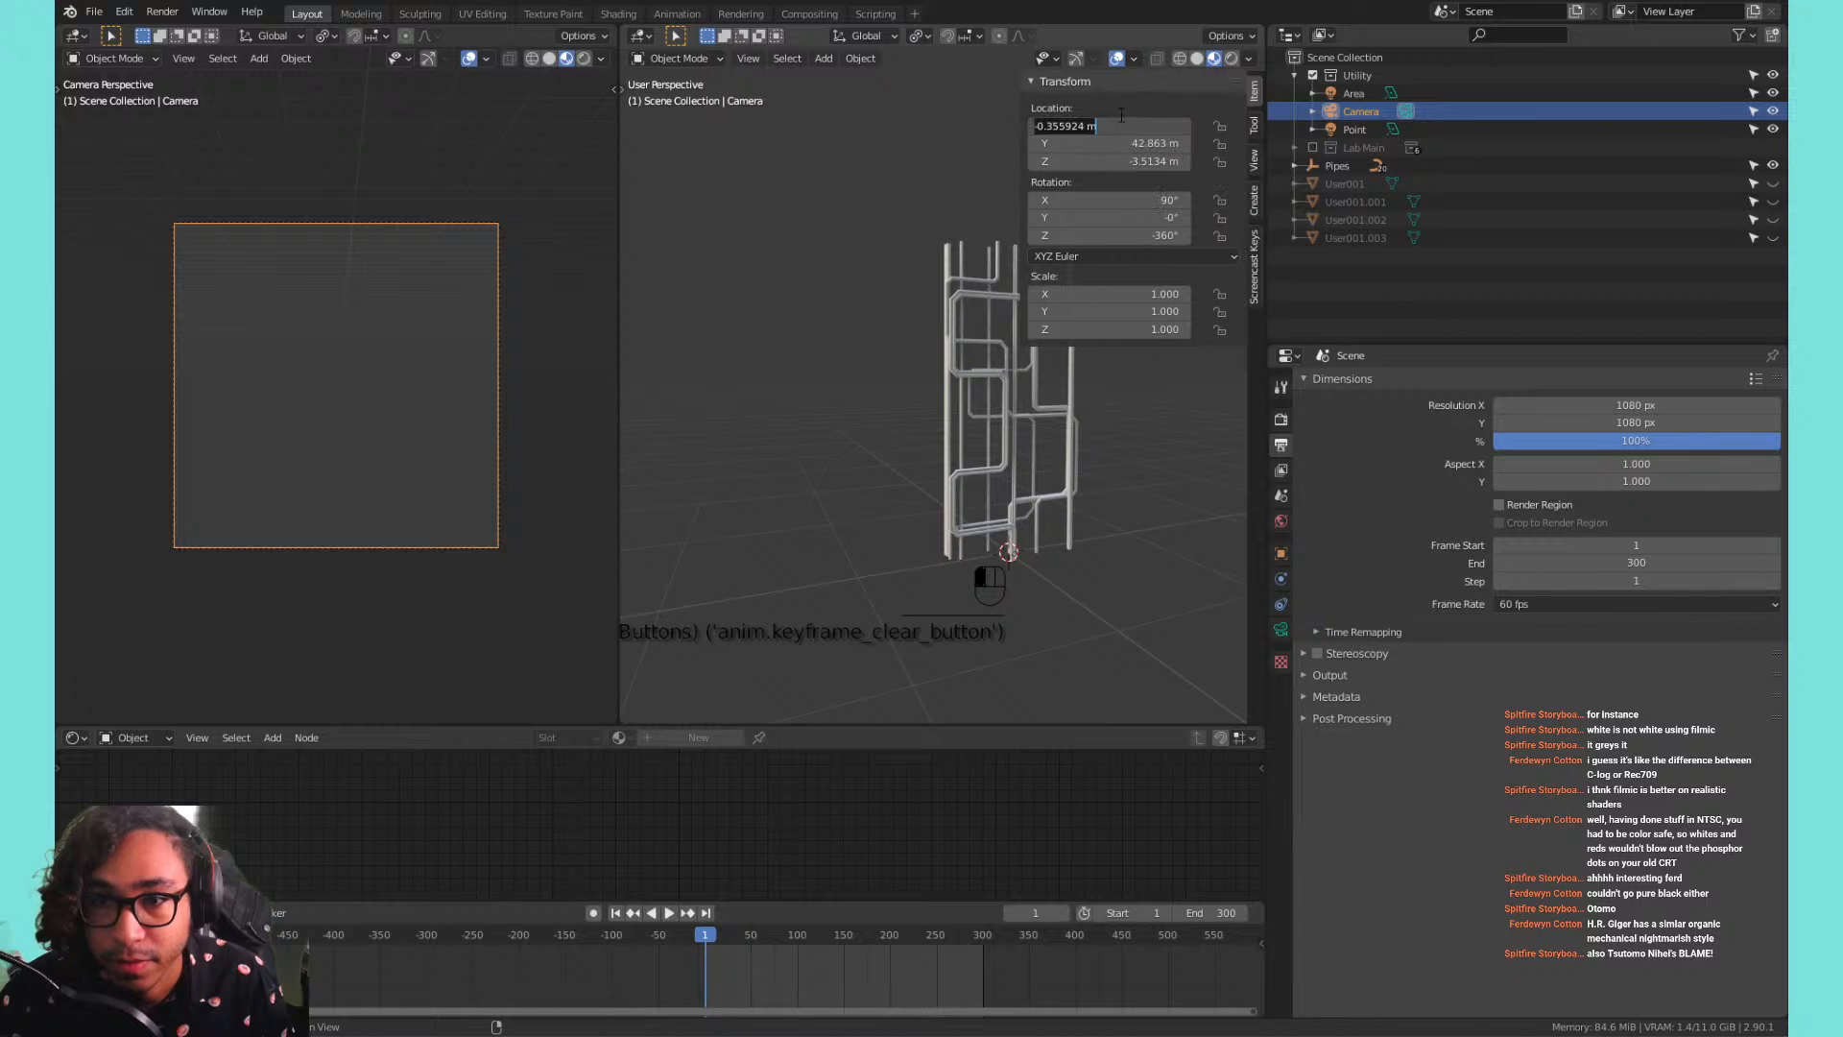
pyautogui.write('0')
pyautogui.click(1112, 161)
pyautogui.write('0')
pyautogui.press('Return')
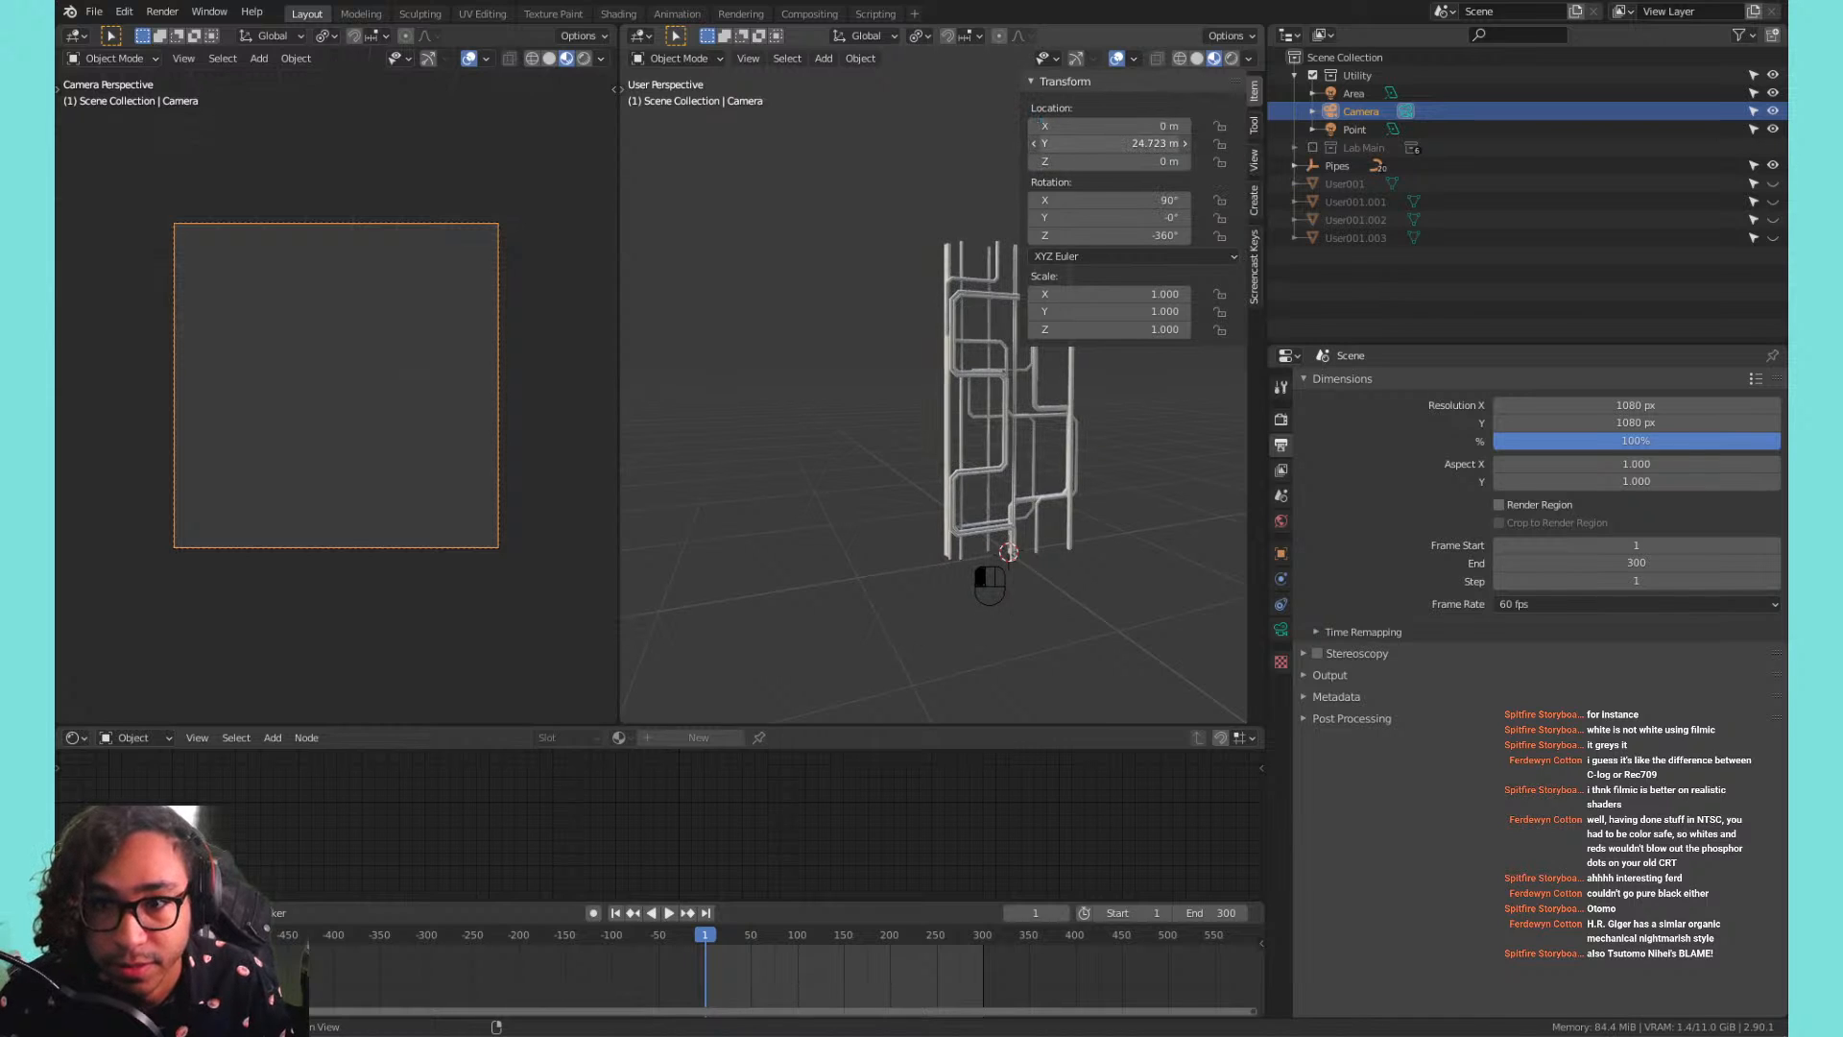
# Set the camera's Y location to about -6.73 m and its Z location to 0.96 m so the pipes fit its frame, then hide the transform values.
pyautogui.moveTo(1112, 143); pyautogui.dragTo(857, 143)
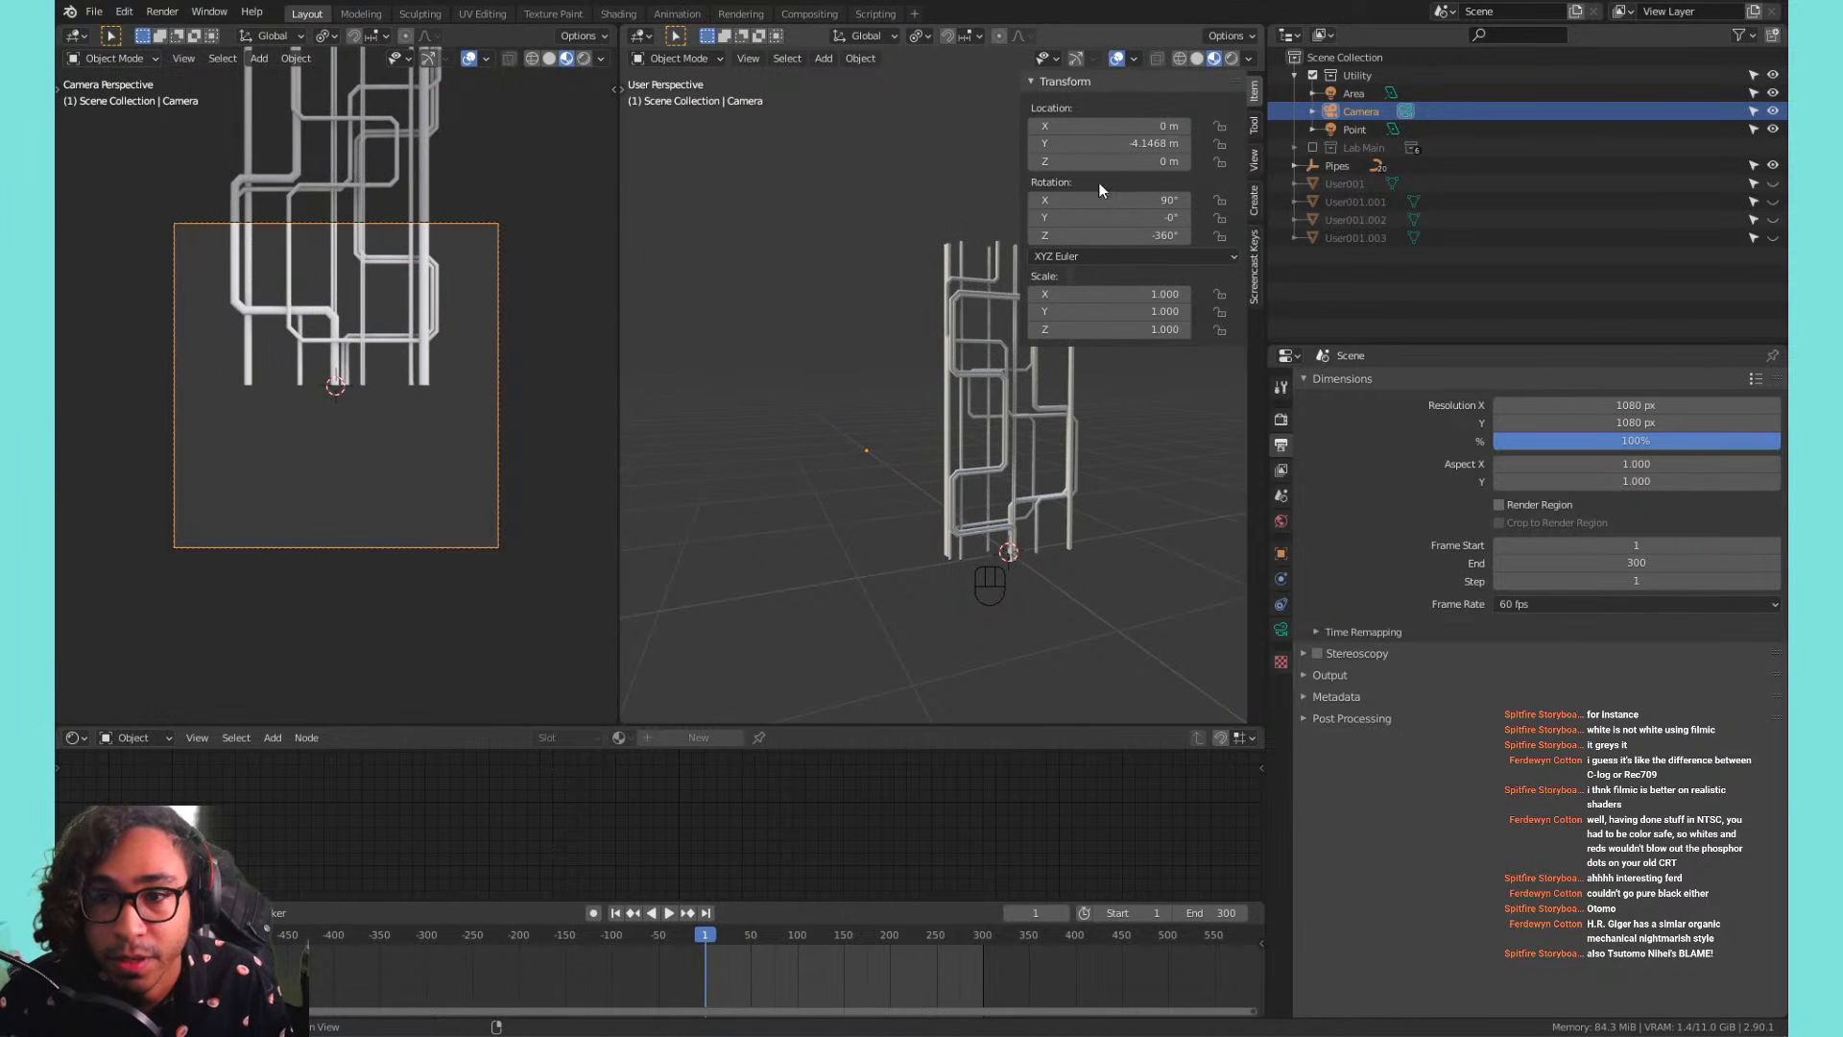
pyautogui.moveTo(1104, 162)
pyautogui.mouseDown()
pyautogui.moveTo(1157, 161)
pyautogui.moveTo(960, 143)
pyautogui.moveTo(1130, 161)
pyautogui.moveTo(1098, 161)
pyautogui.mouseUp()
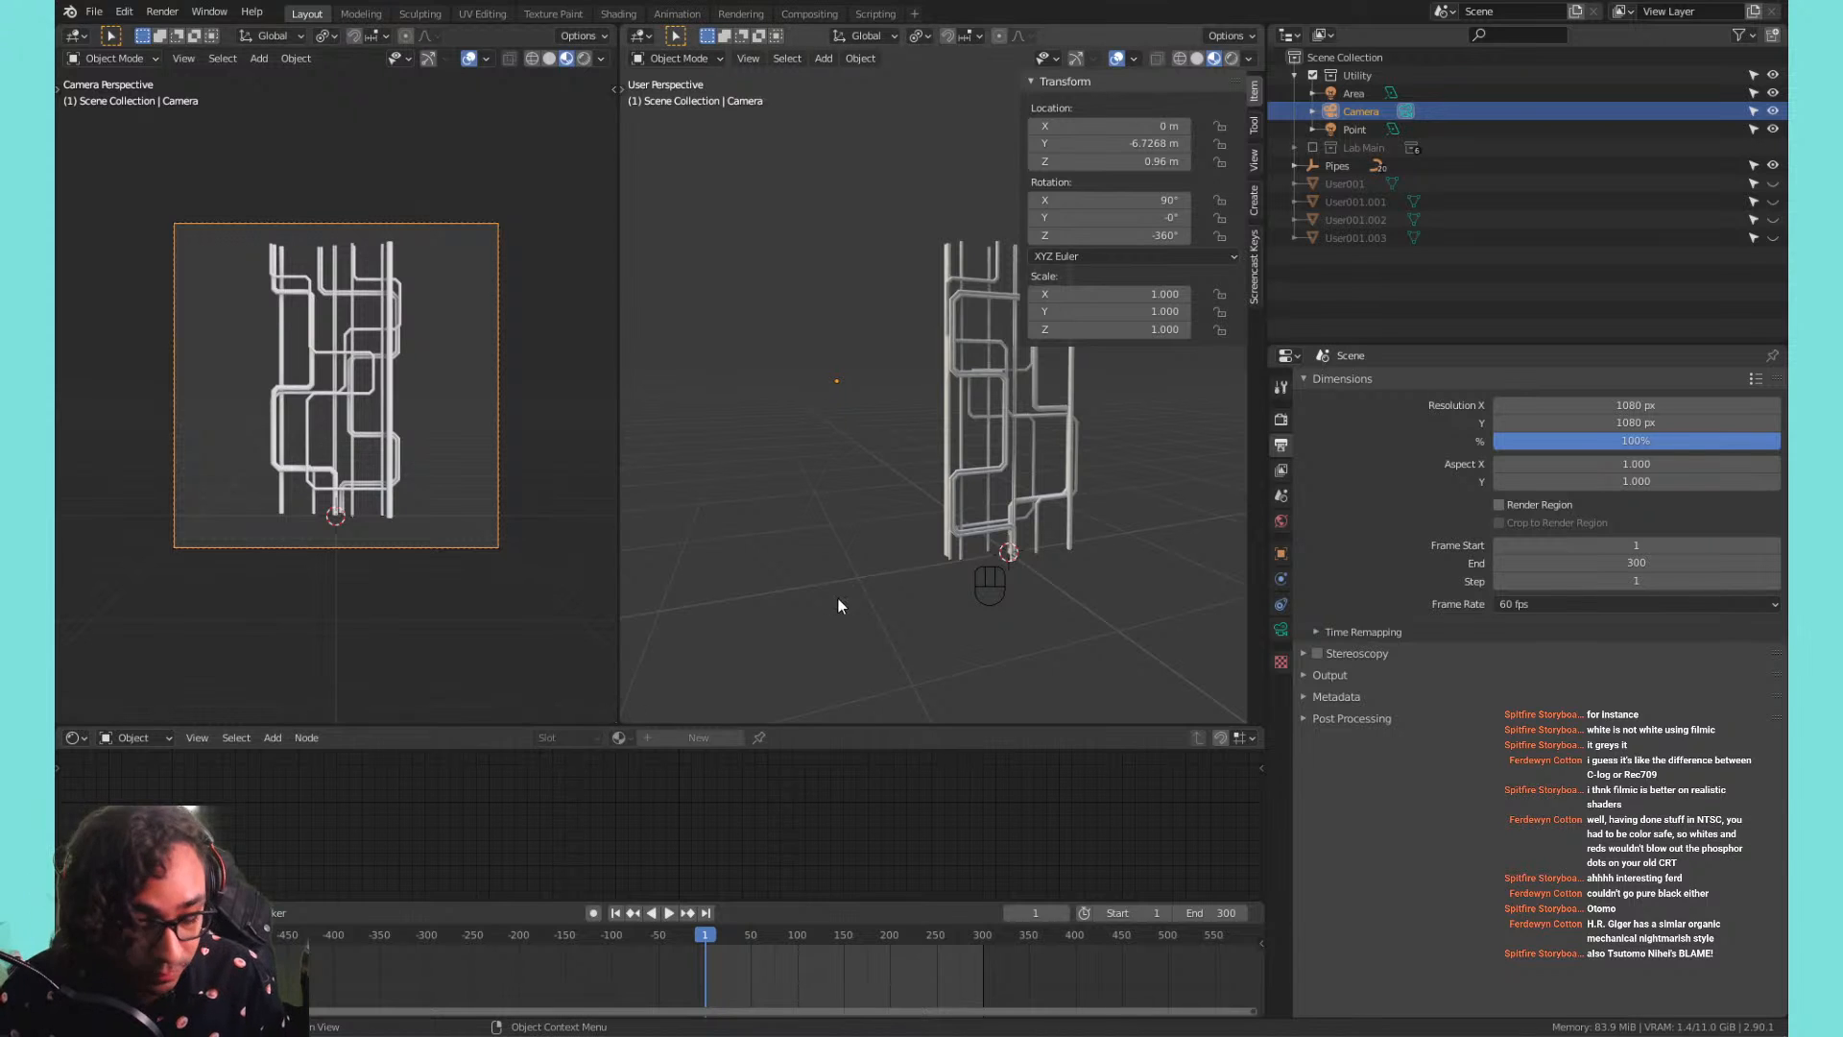
pyautogui.press('n')
# Narrow the camera viewport, make the node editor slightly taller and fit the camera frame within its viewport.
pyautogui.moveTo(619, 469); pyautogui.dragTo(402, 443)
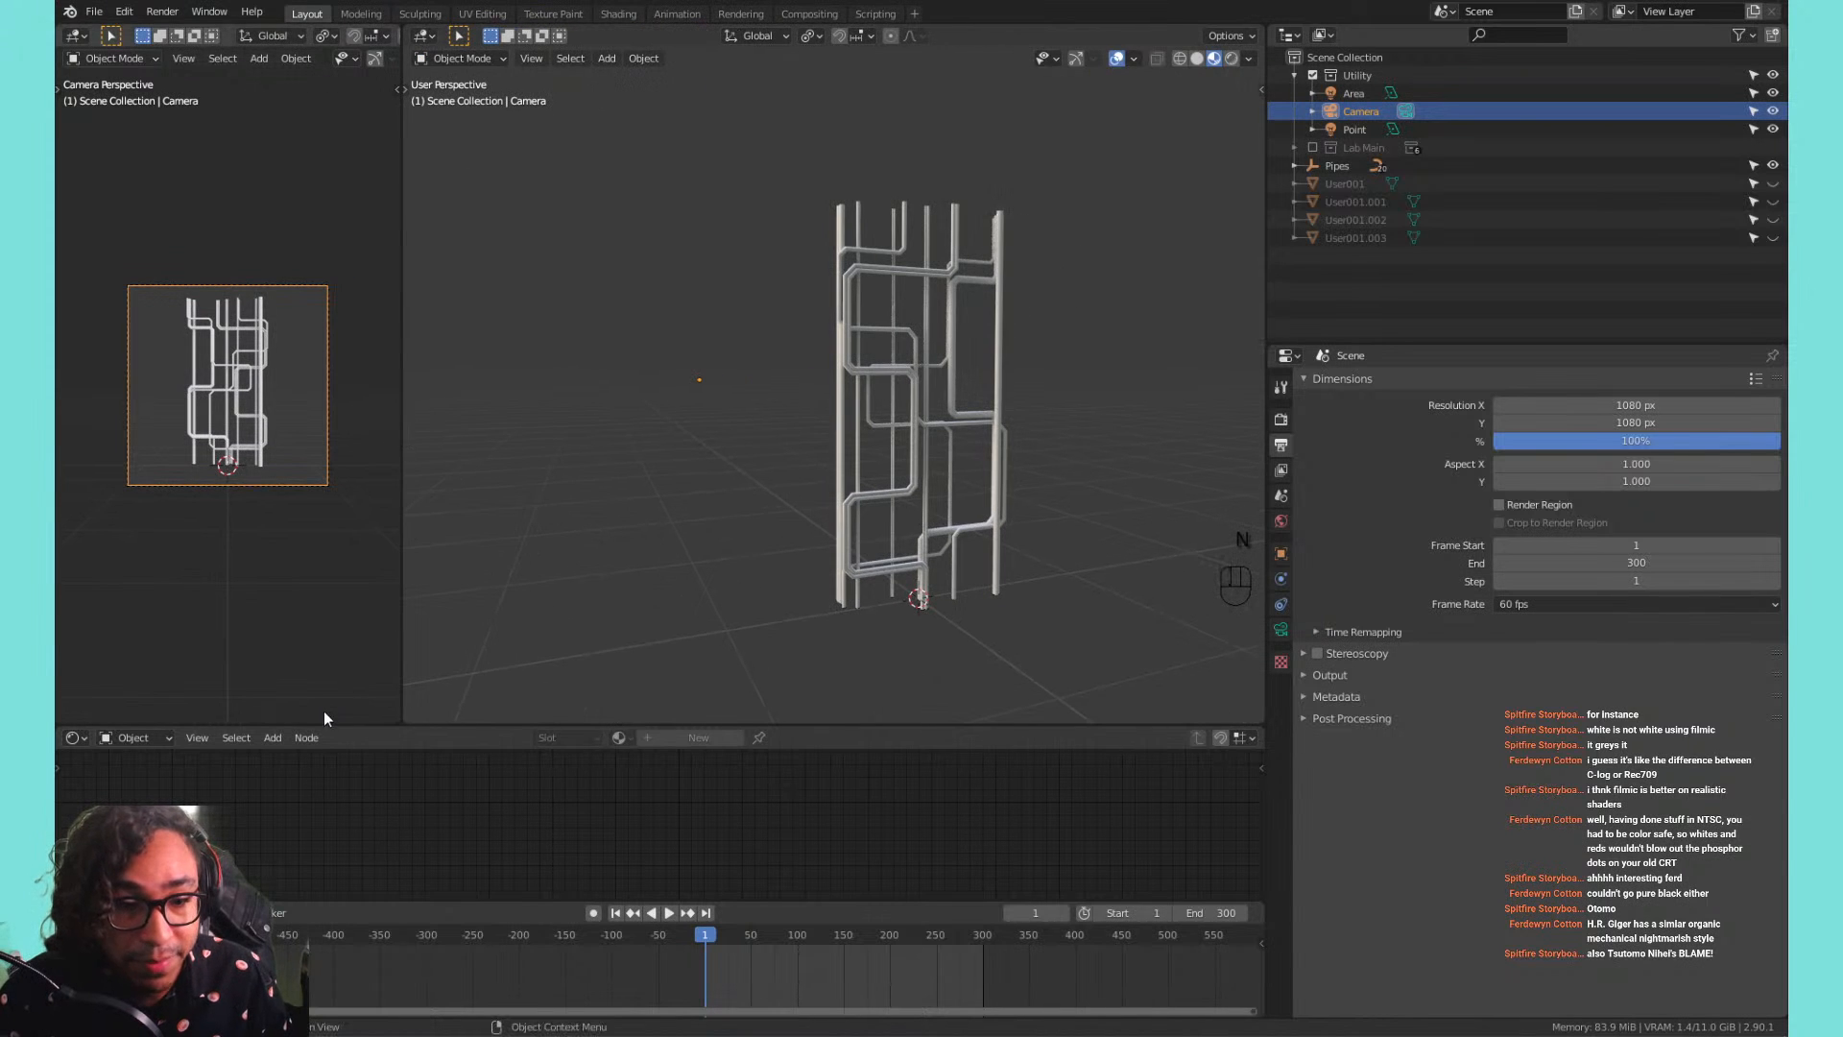
pyautogui.moveTo(326, 722); pyautogui.dragTo(297, 509)
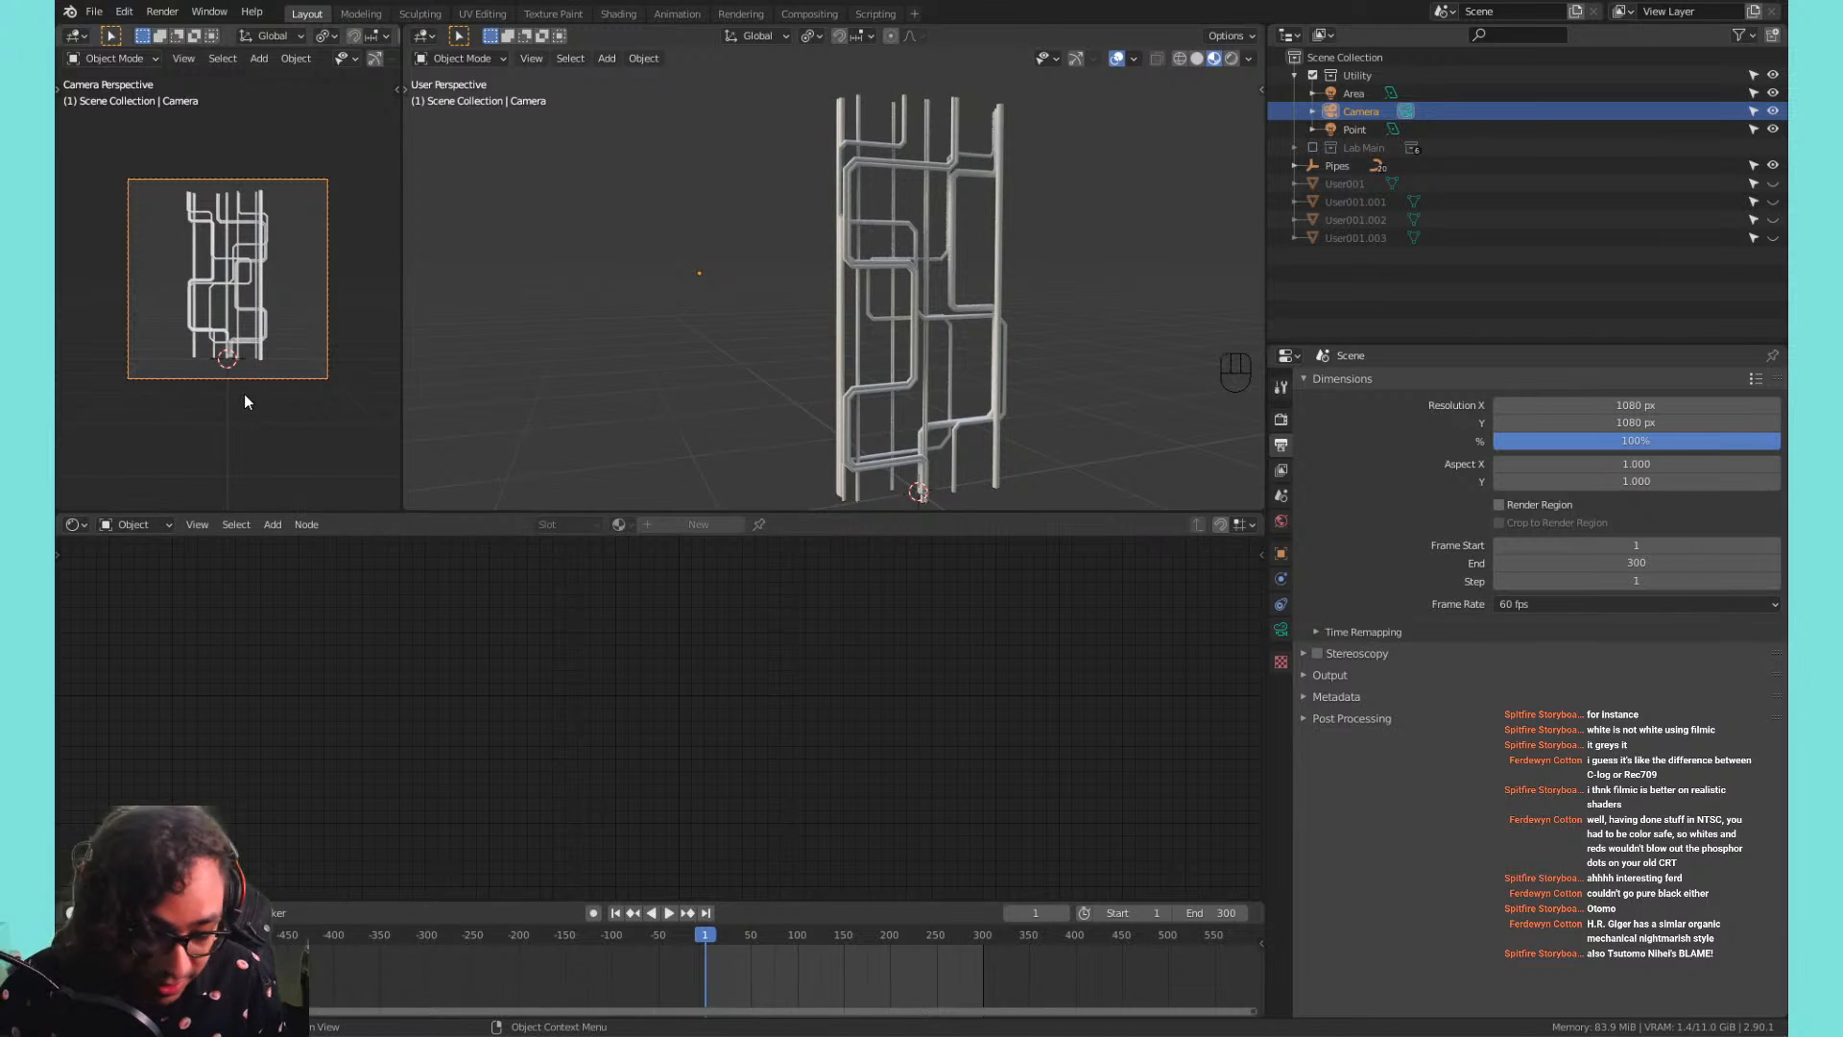
pyautogui.press('Home')
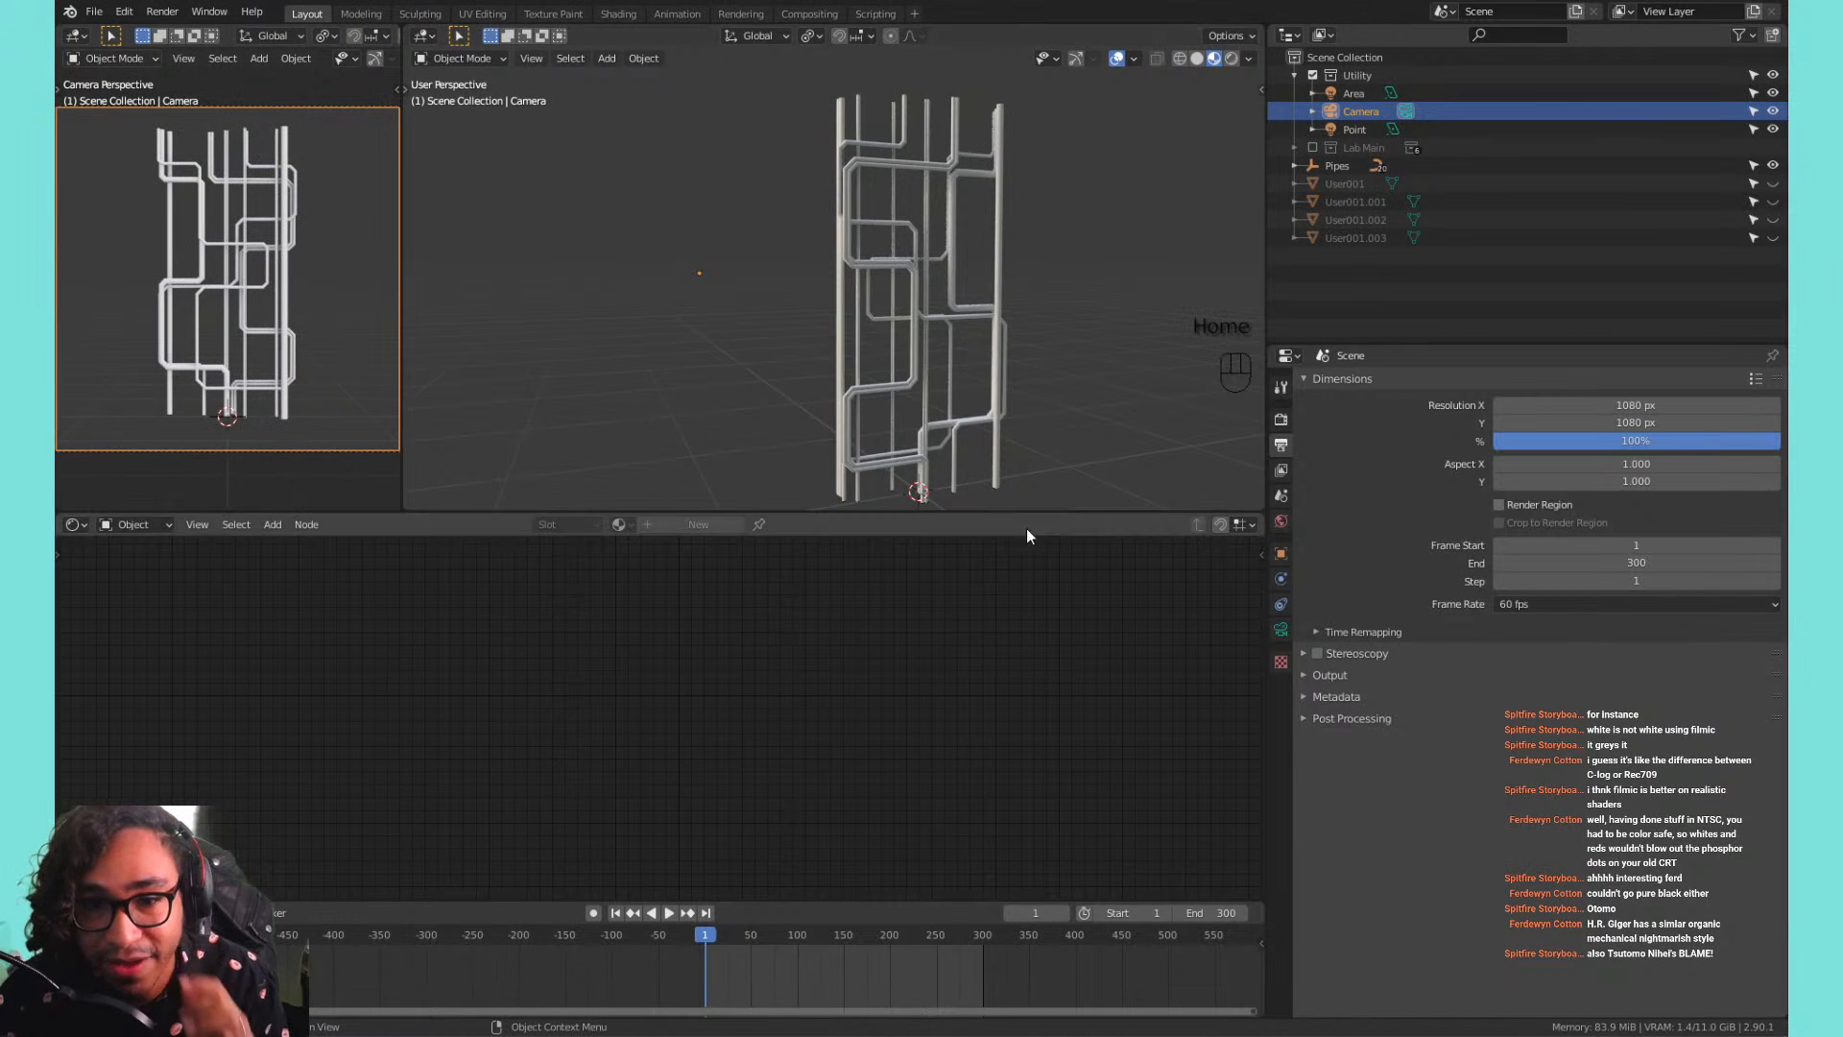
pyautogui.moveTo(1016, 512); pyautogui.dragTo(1026, 668)
# Select all the generated pipes, exclude the Utility collection from the view layer and delete the pipes.
pyautogui.click(908, 275)
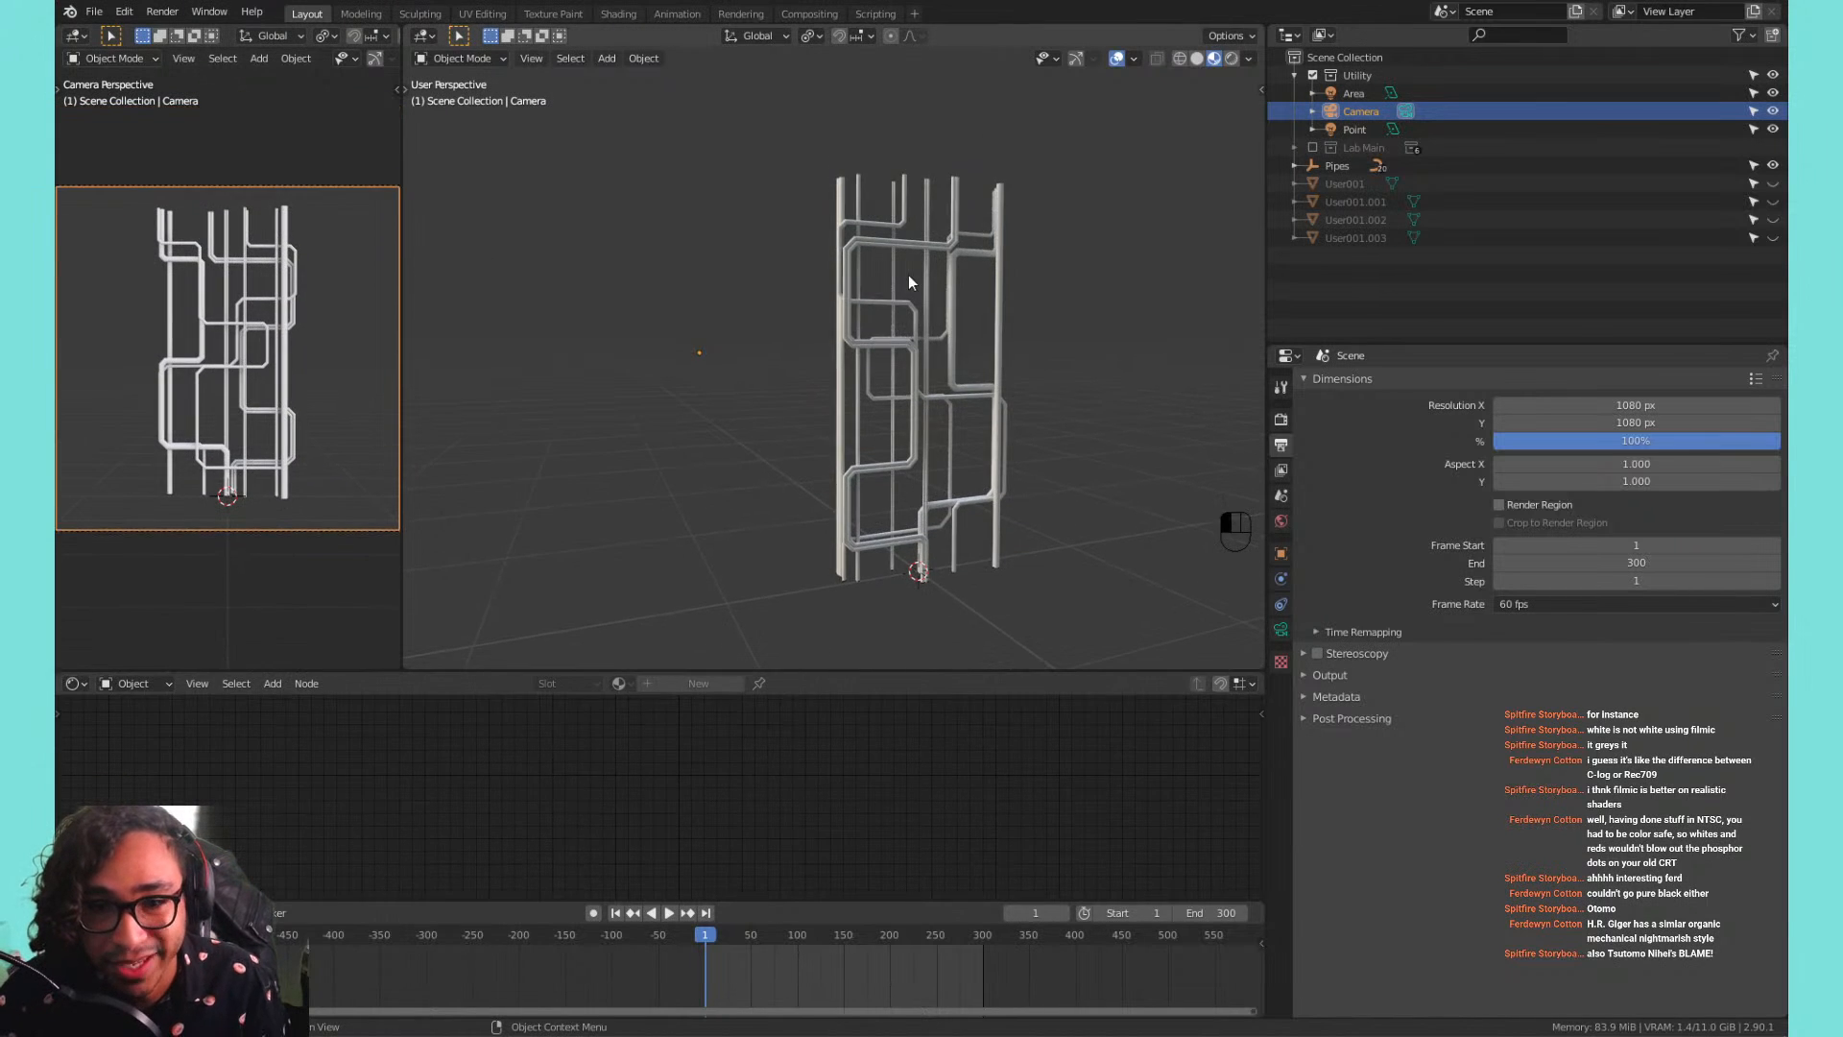
pyautogui.click(914, 344)
pyautogui.click(975, 298)
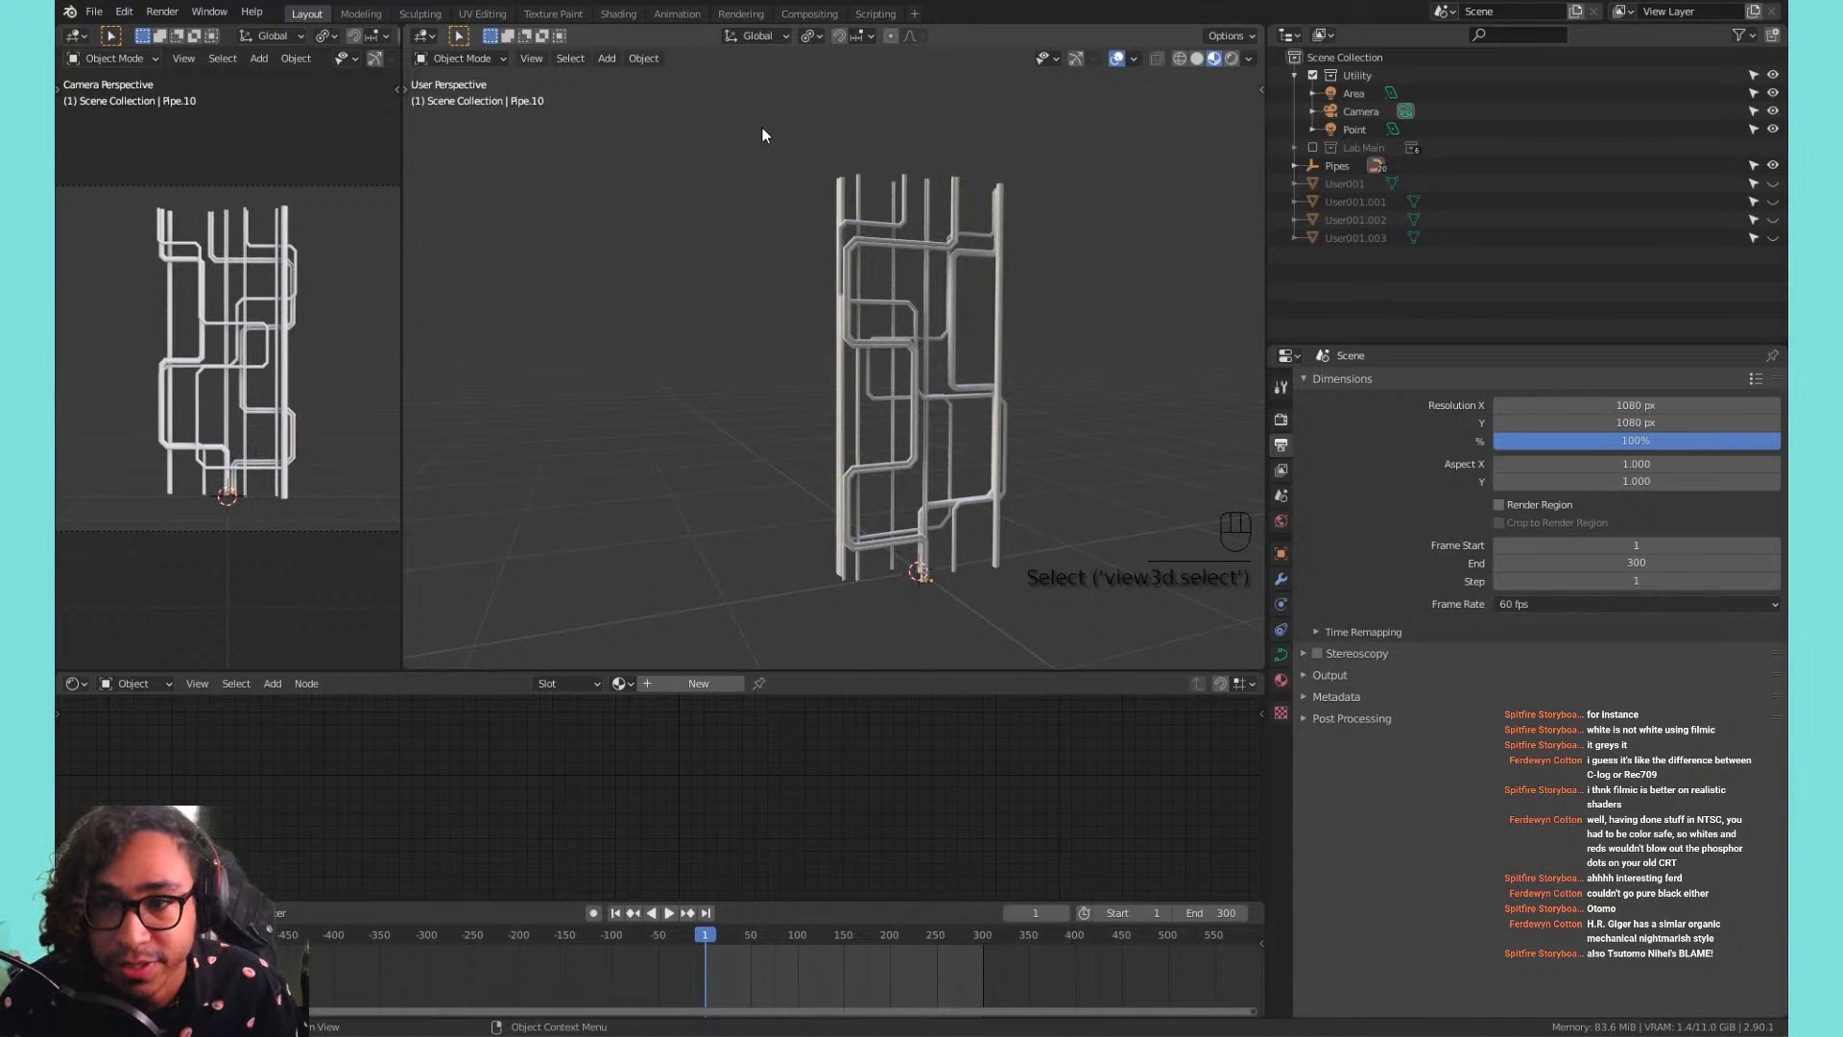
pyautogui.moveTo(762, 127); pyautogui.dragTo(1263, 669)
pyautogui.click(1311, 75)
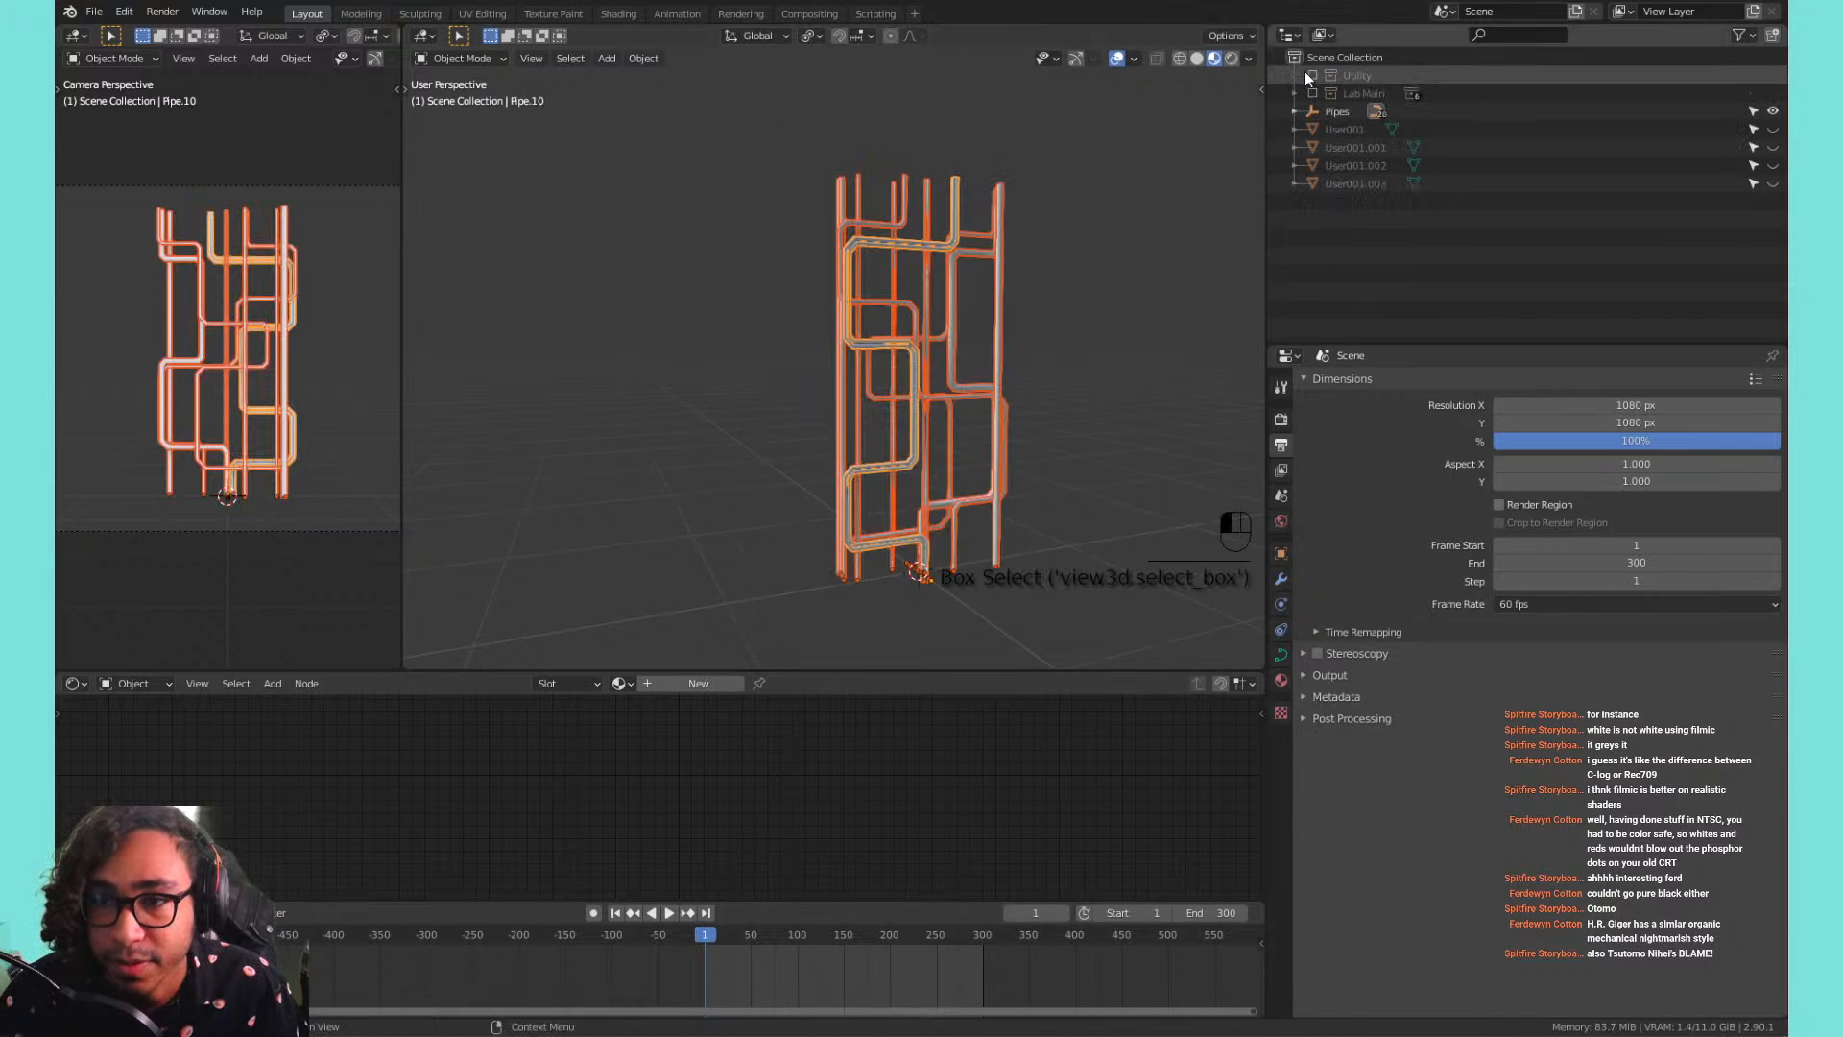
pyautogui.press('x')
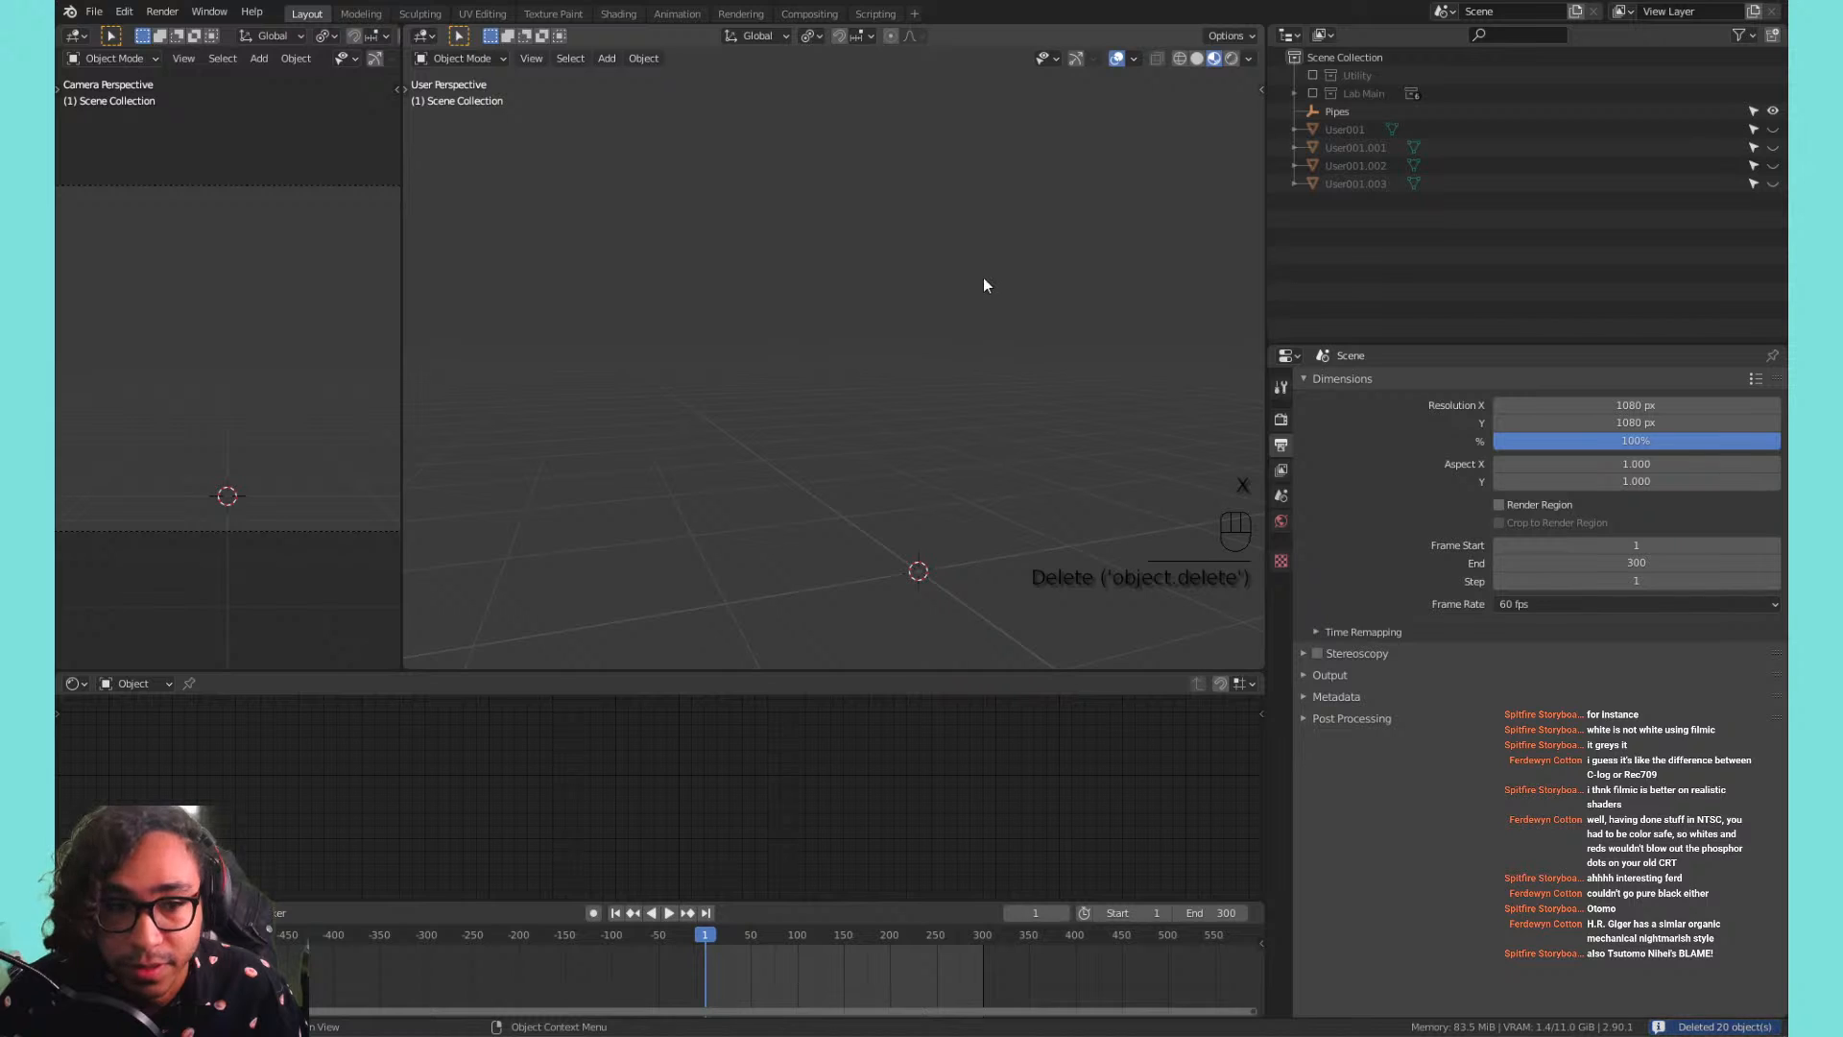
# Add a new set of Pipes curves and set the number of pipes to 9.
pyautogui.hotkey('shift', 'a')
pyautogui.moveTo(985, 303)
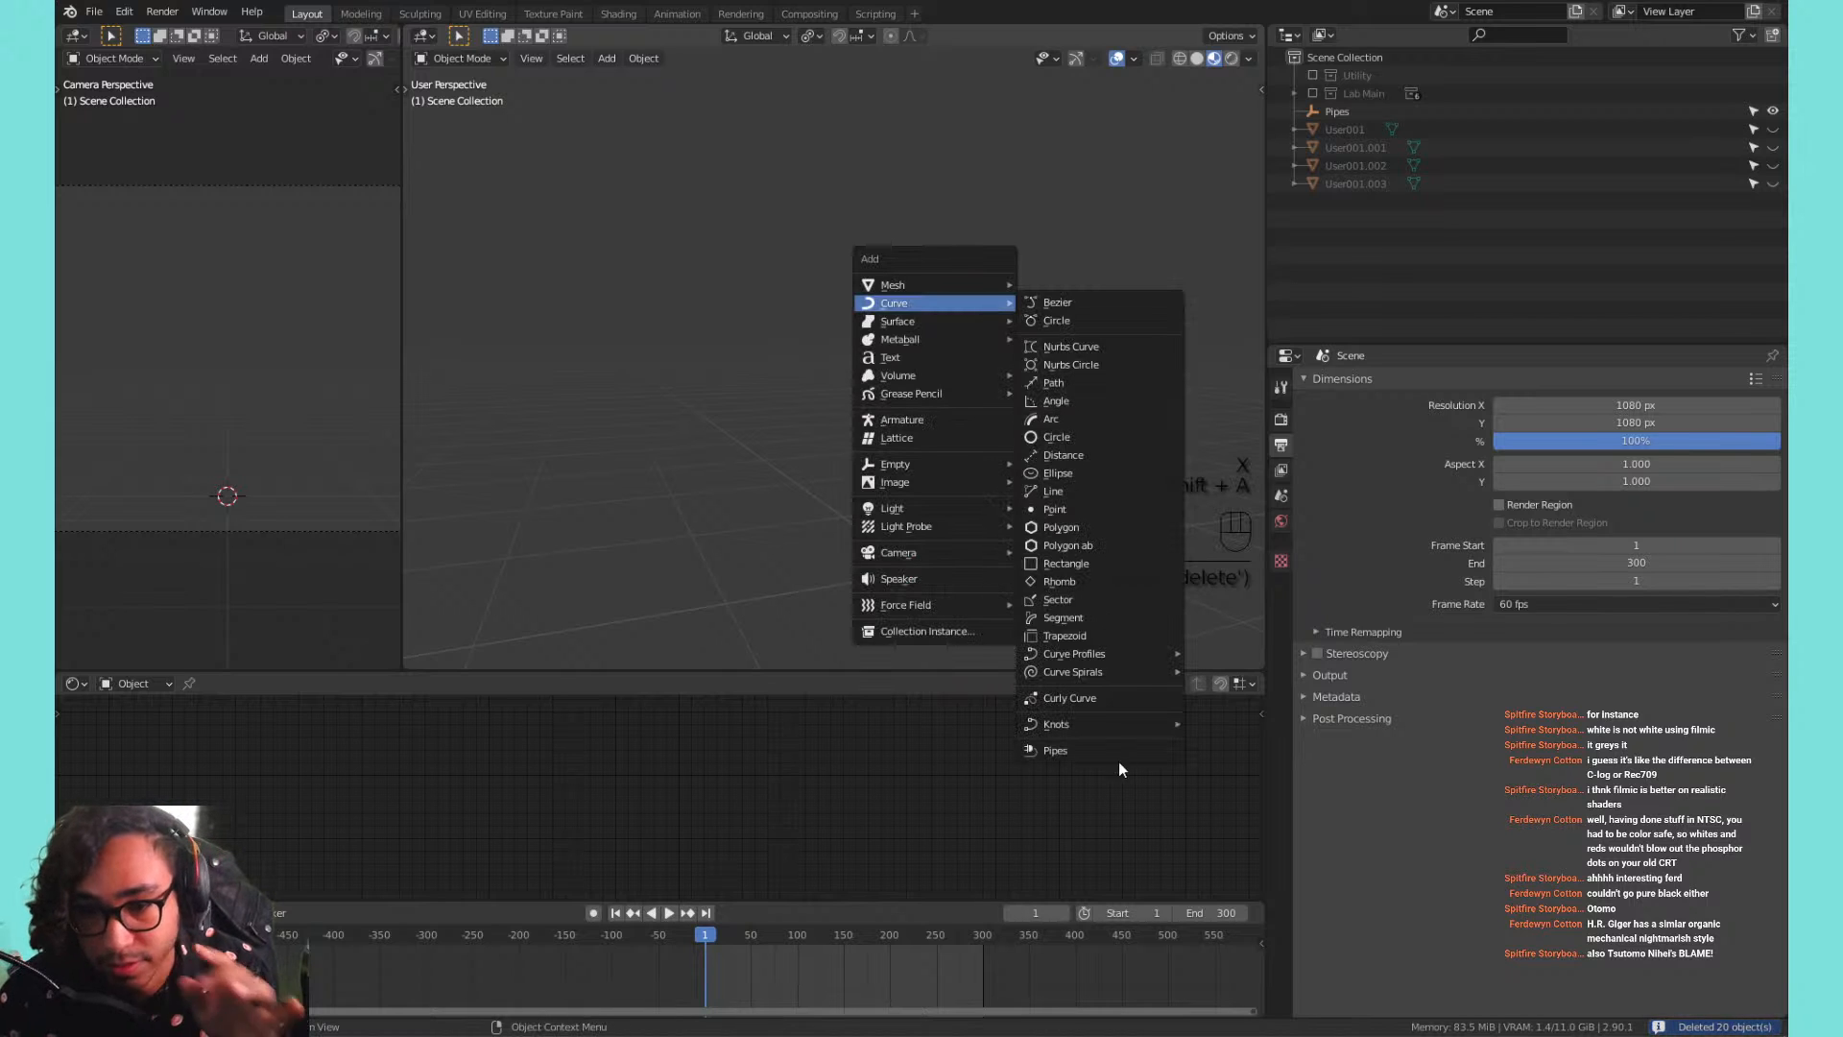
pyautogui.click(1089, 750)
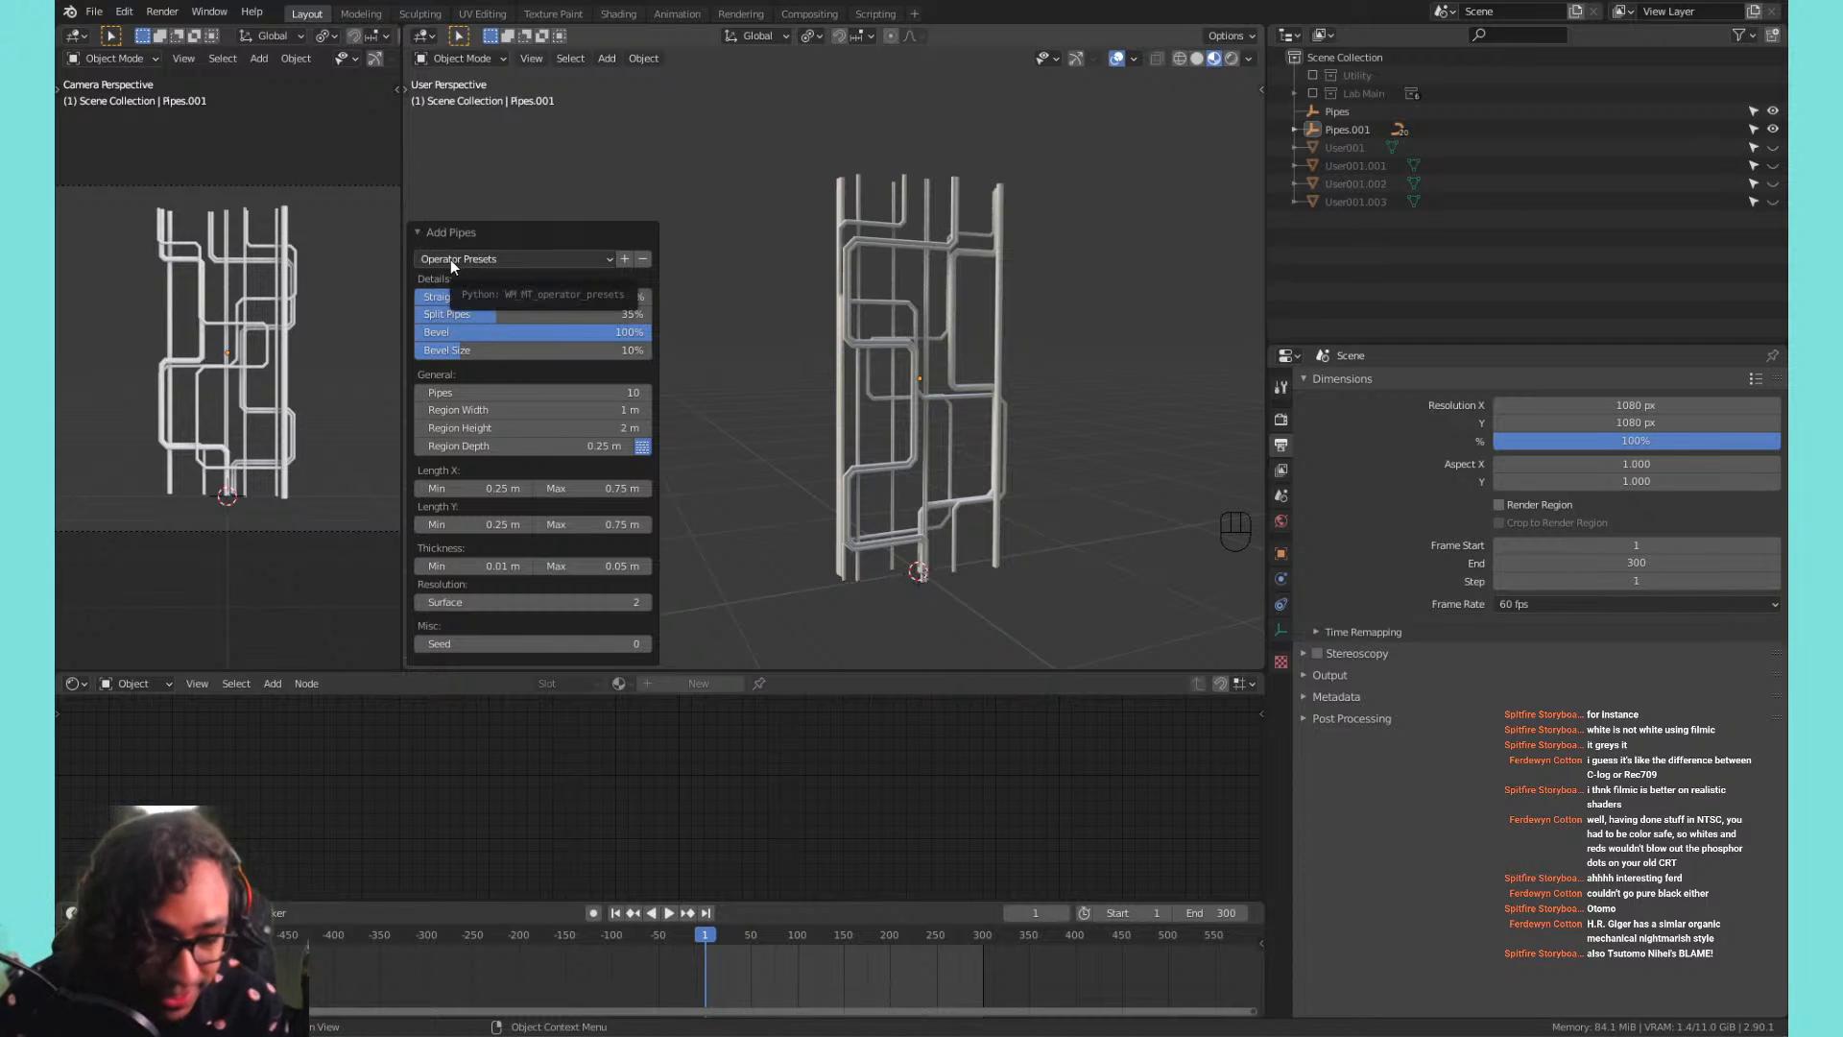
pyautogui.moveTo(580, 392)
pyautogui.mouseDown()
pyautogui.moveTo(629, 392)
pyautogui.moveTo(580, 392)
pyautogui.mouseUp()
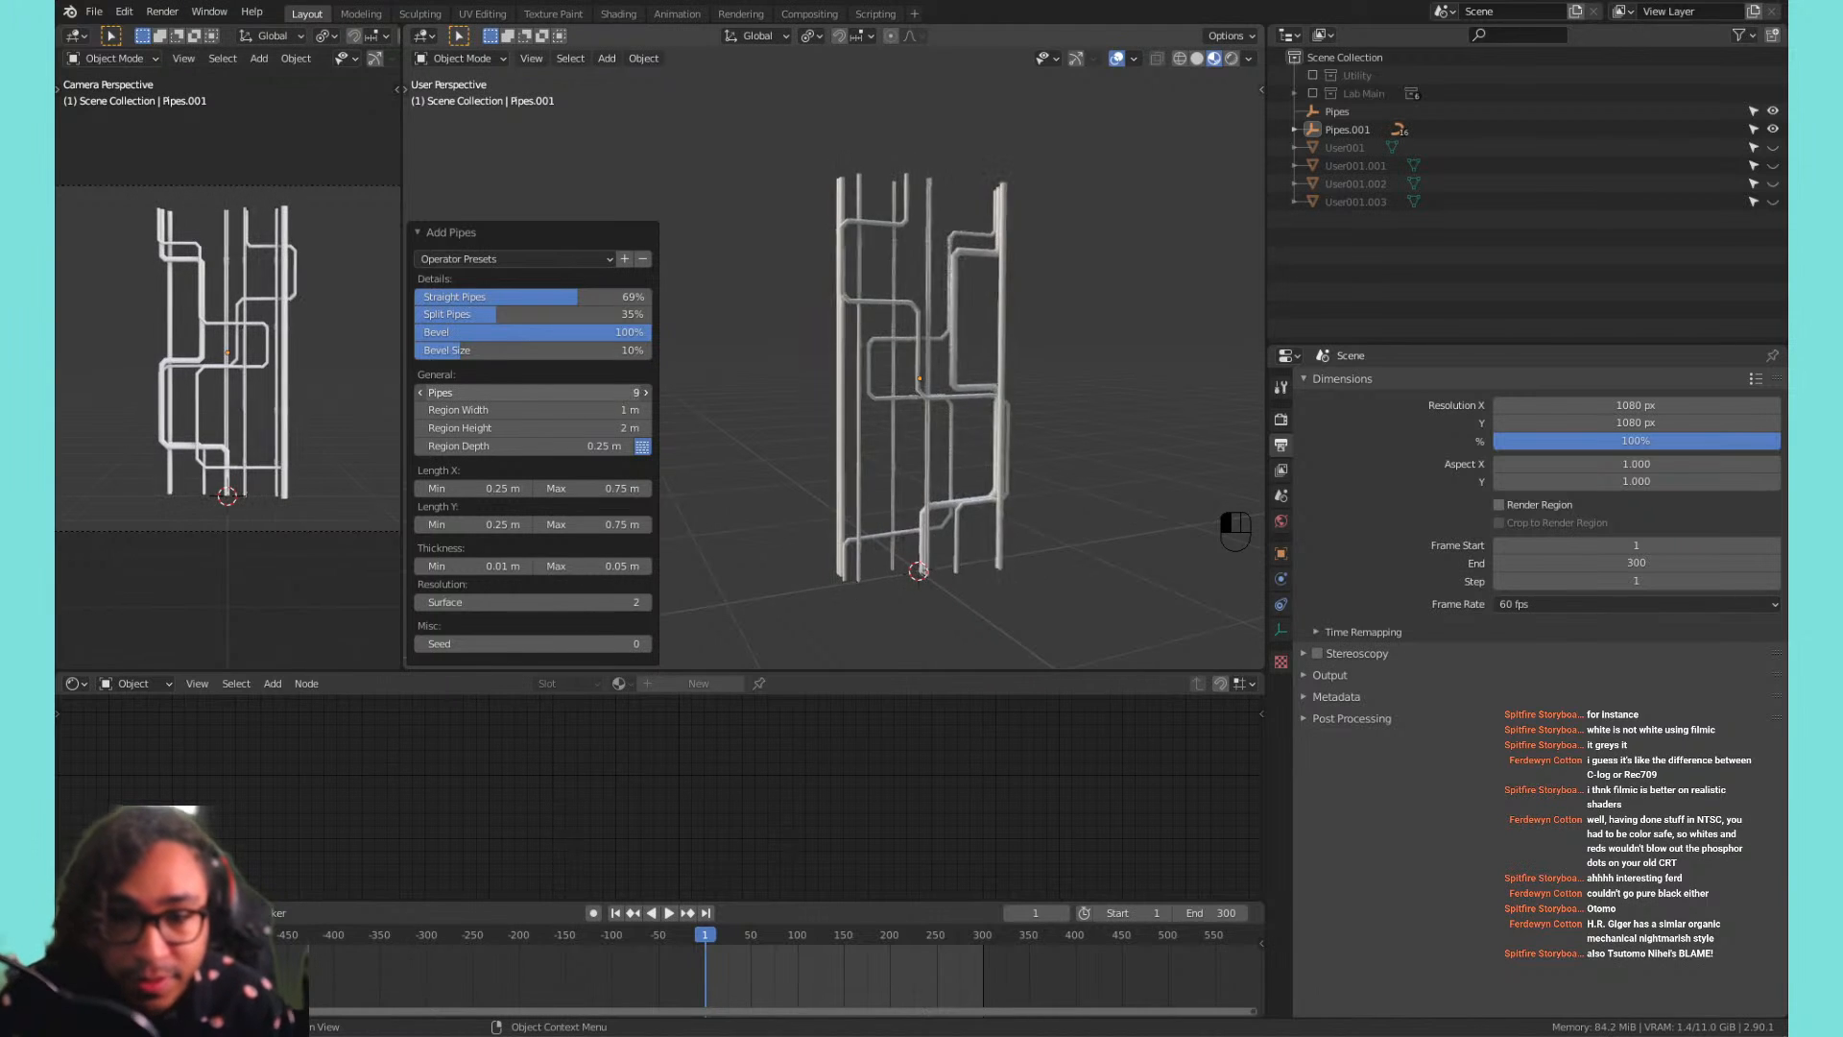
# Try a pipe region width of 4.4 m and a region height of 6.9 m.
pyautogui.moveTo(960, 432); pyautogui.dragTo(849, 378, button='middle')
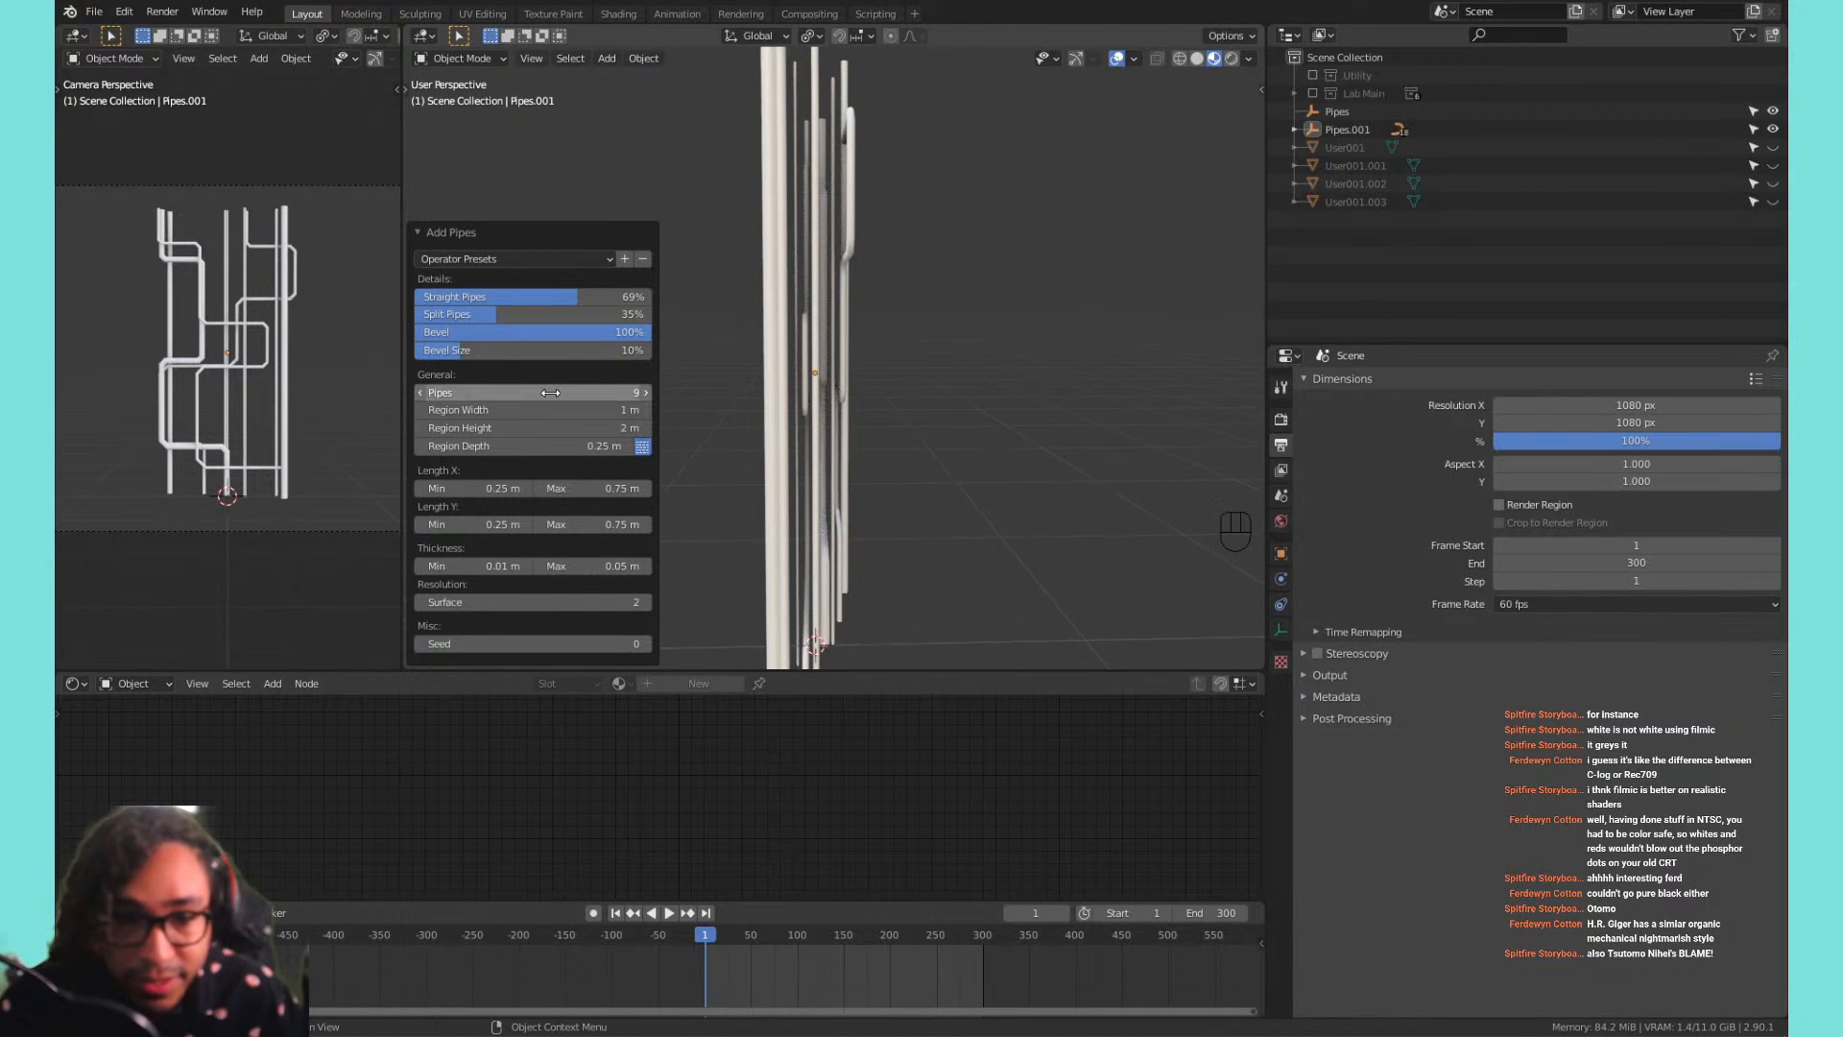
pyautogui.moveTo(552, 410); pyautogui.dragTo(854, 445)
pyautogui.scroll(-2, 853, 439)
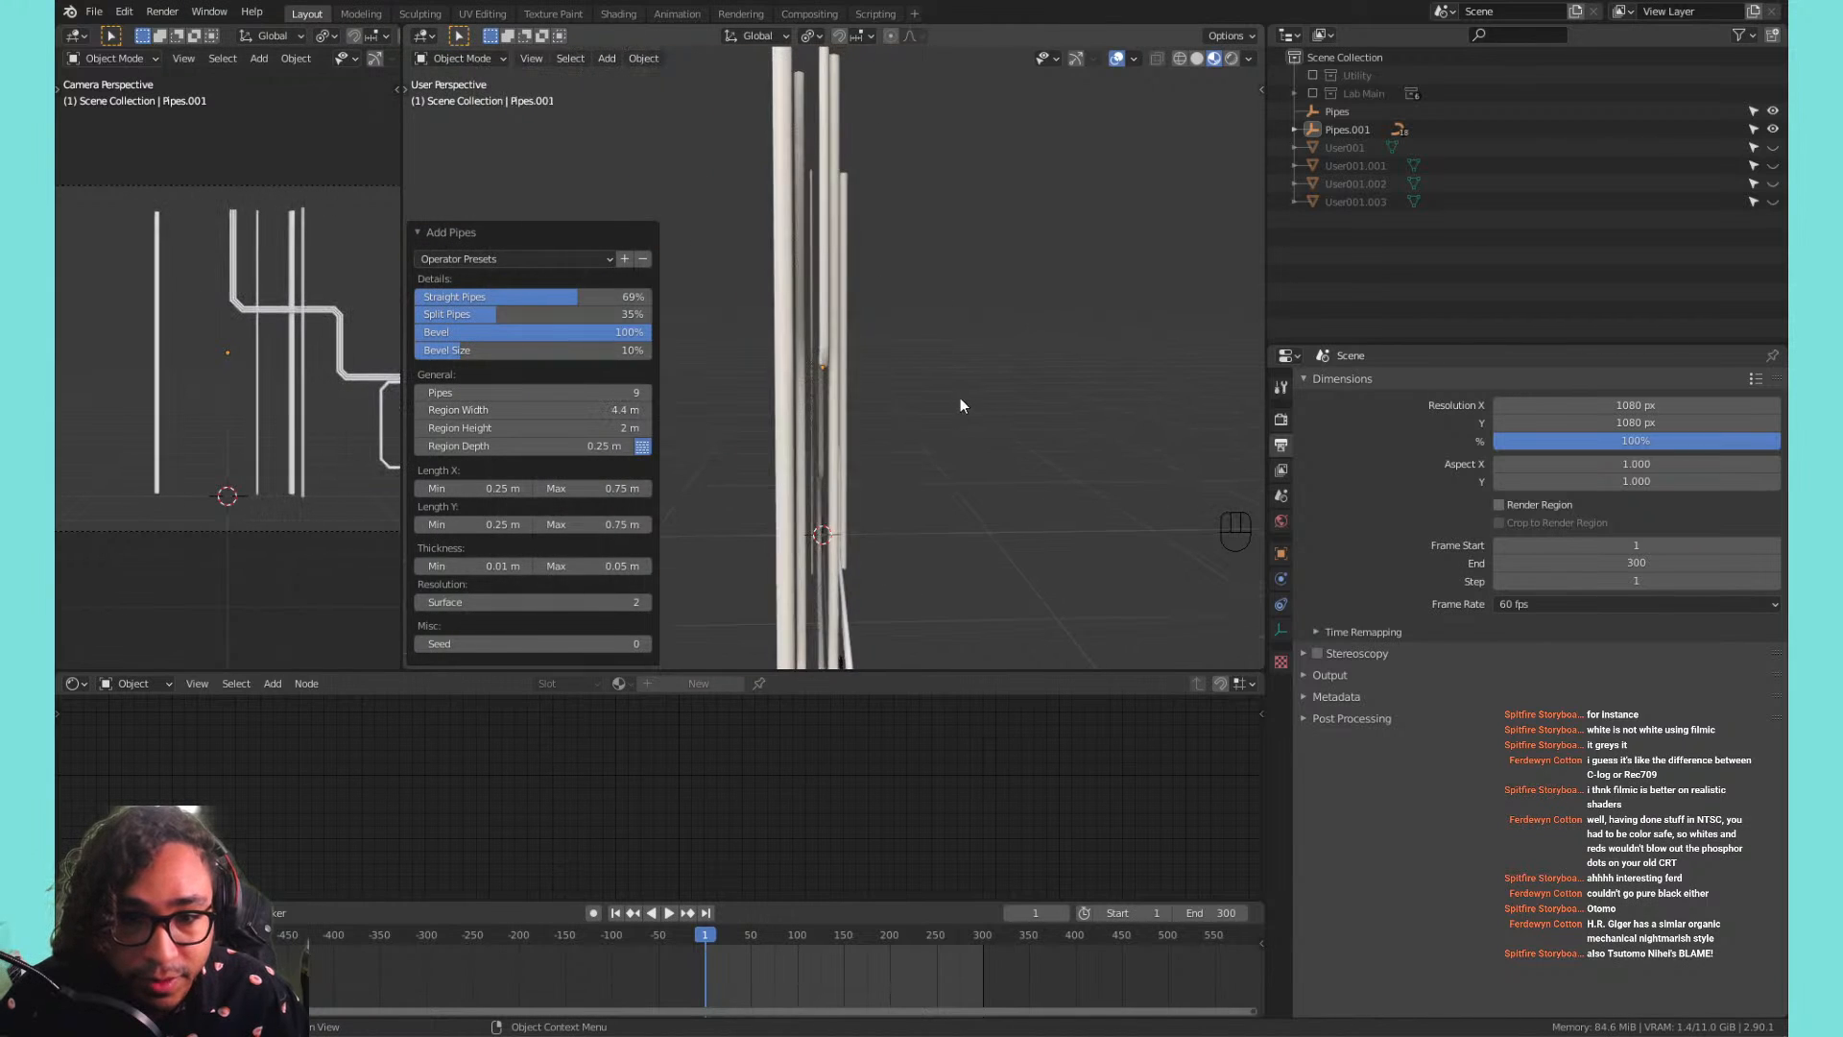
pyautogui.moveTo(960, 398); pyautogui.dragTo(883, 417, button='middle')
pyautogui.scroll(-3, 833, 355)
pyautogui.moveTo(533, 428); pyautogui.dragTo(672, 429)
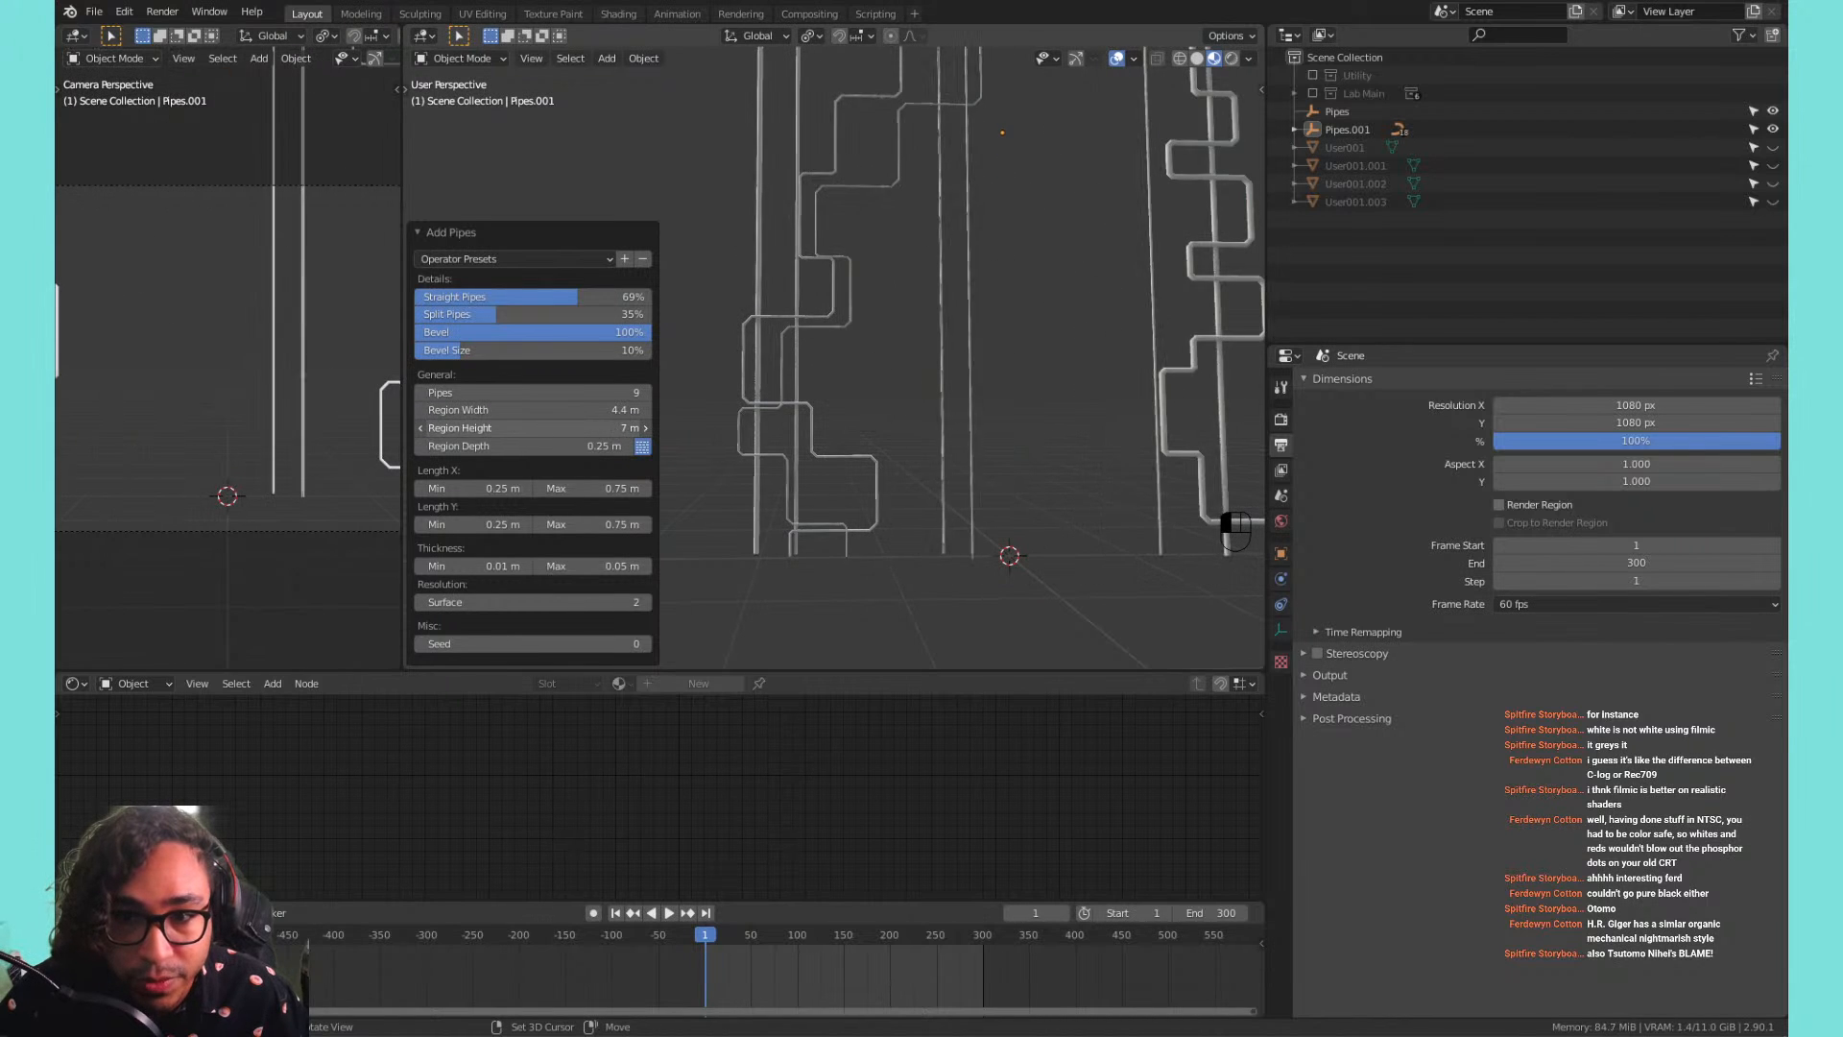
pyautogui.scroll(-3, 992, 328)
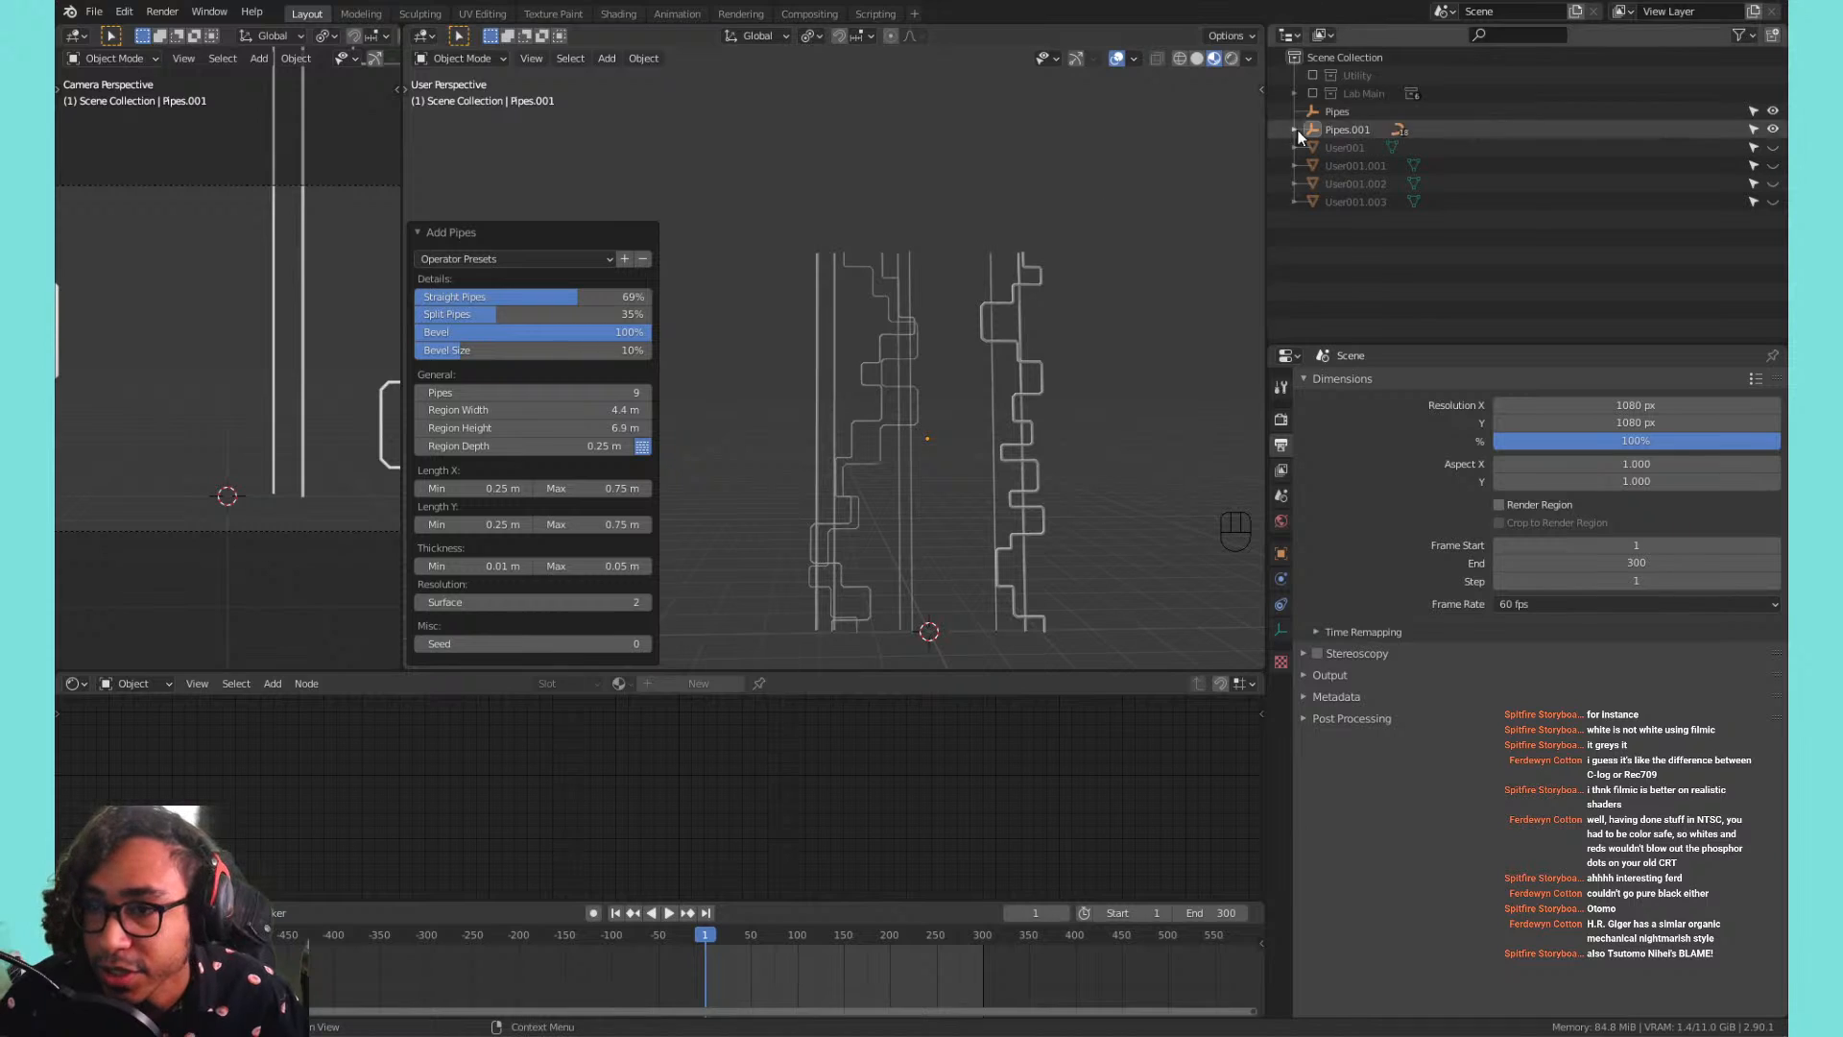
# Enable the Lab Main collection to compare the pipes' scale and try a pipe region height of 100 m.
pyautogui.click(1313, 92)
pyautogui.moveTo(1023, 366); pyautogui.dragTo(902, 234, button='middle')
pyautogui.scroll(-8, 1023, 321)
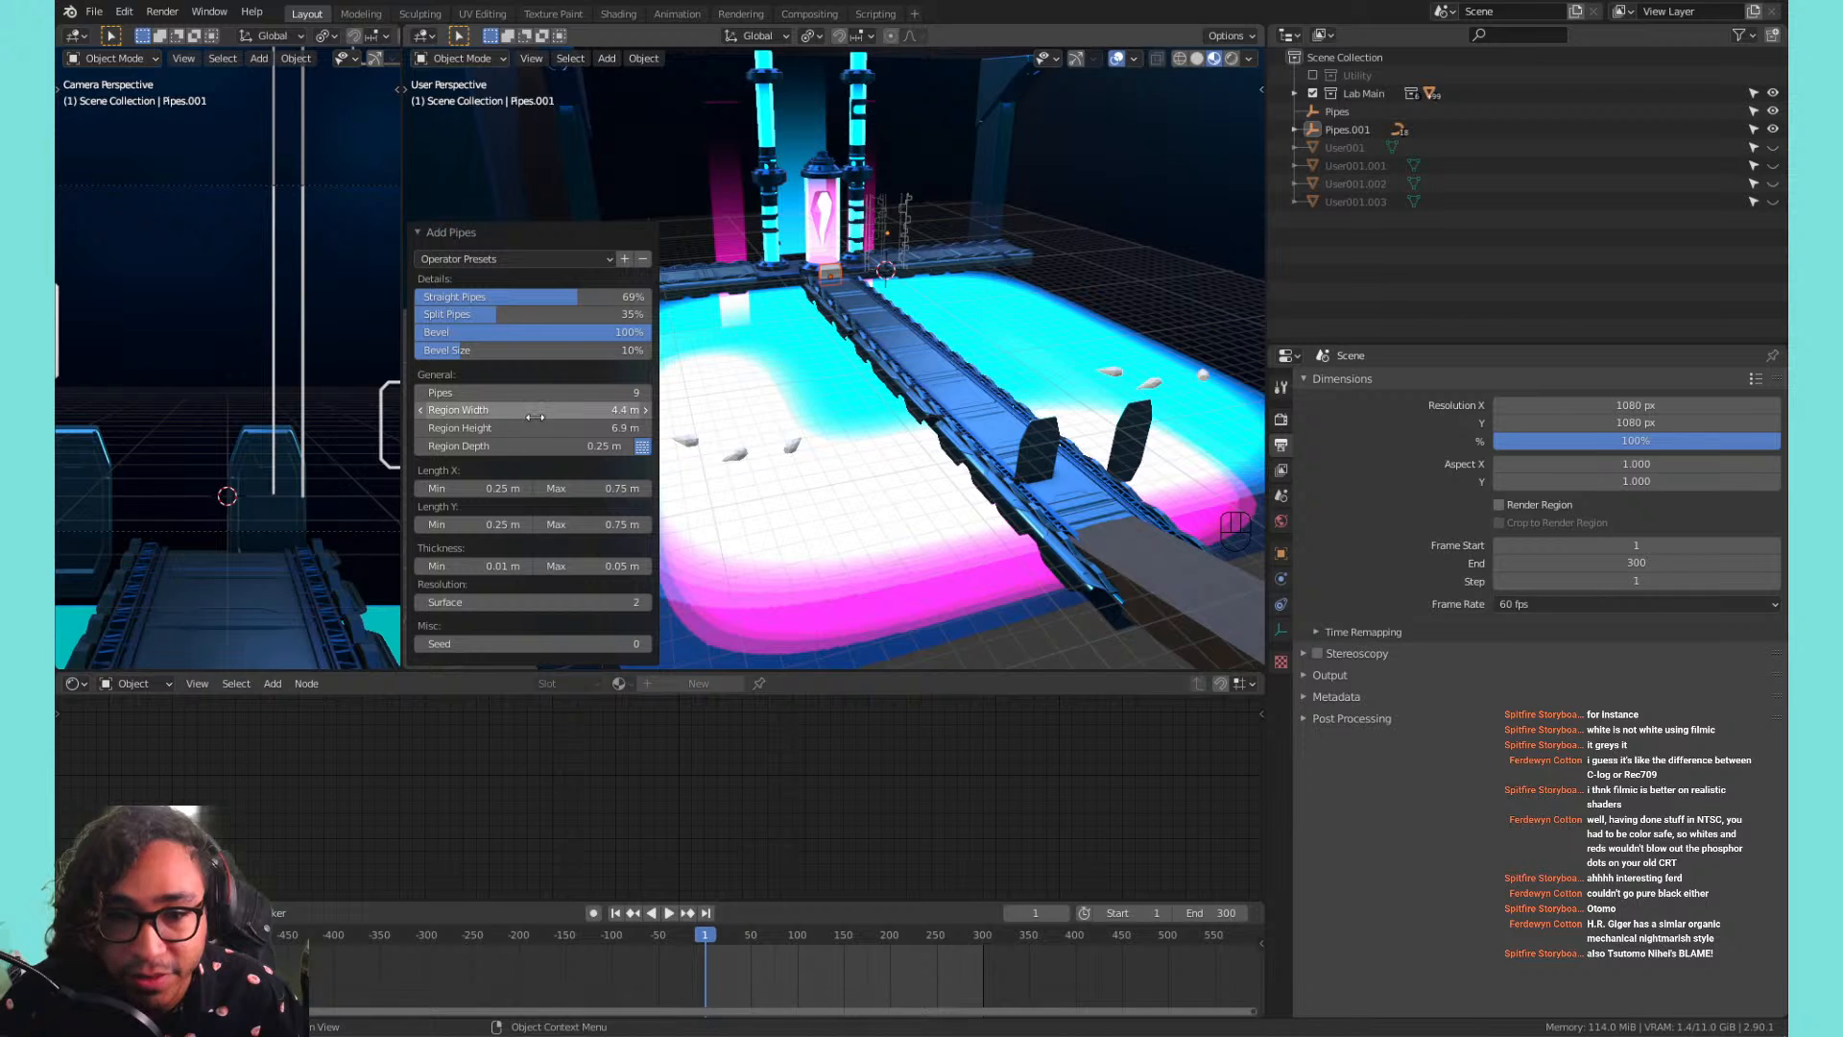
pyautogui.moveTo(532, 425); pyautogui.dragTo(588, 427)
pyautogui.click(453, 429)
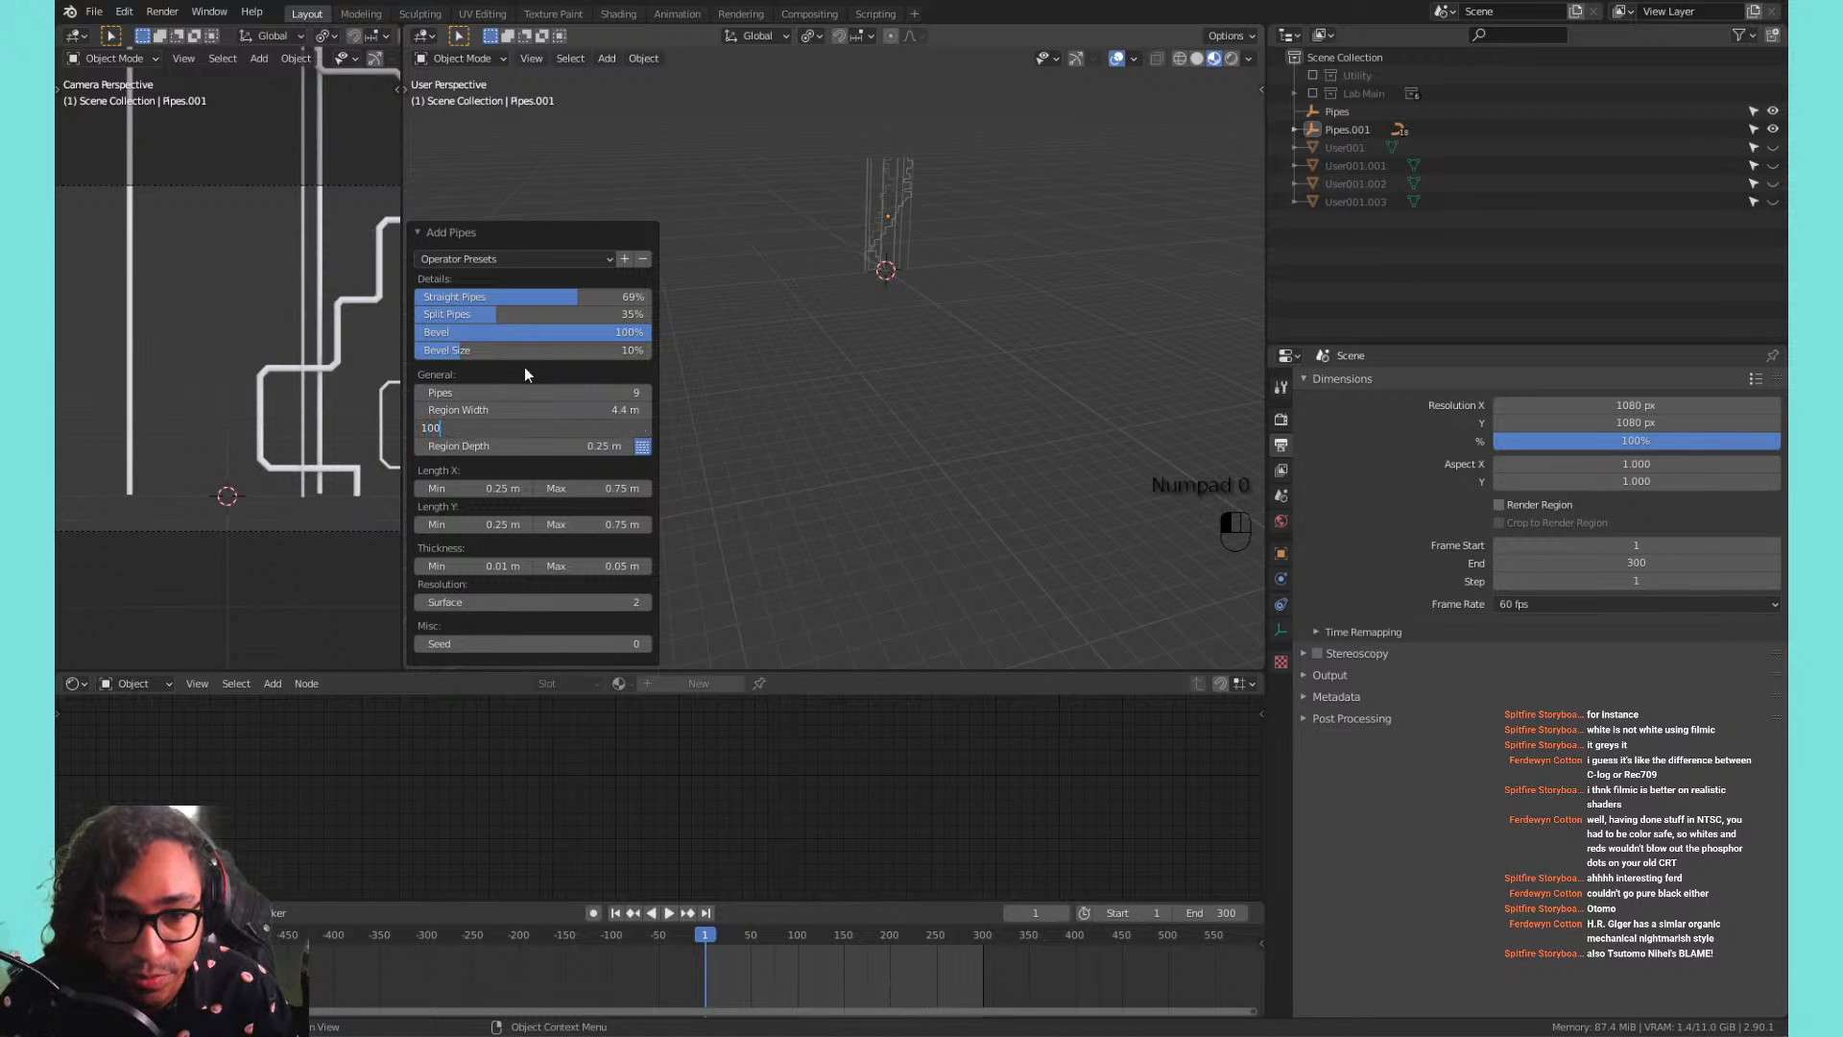
pyautogui.write('100')
pyautogui.press('Return')
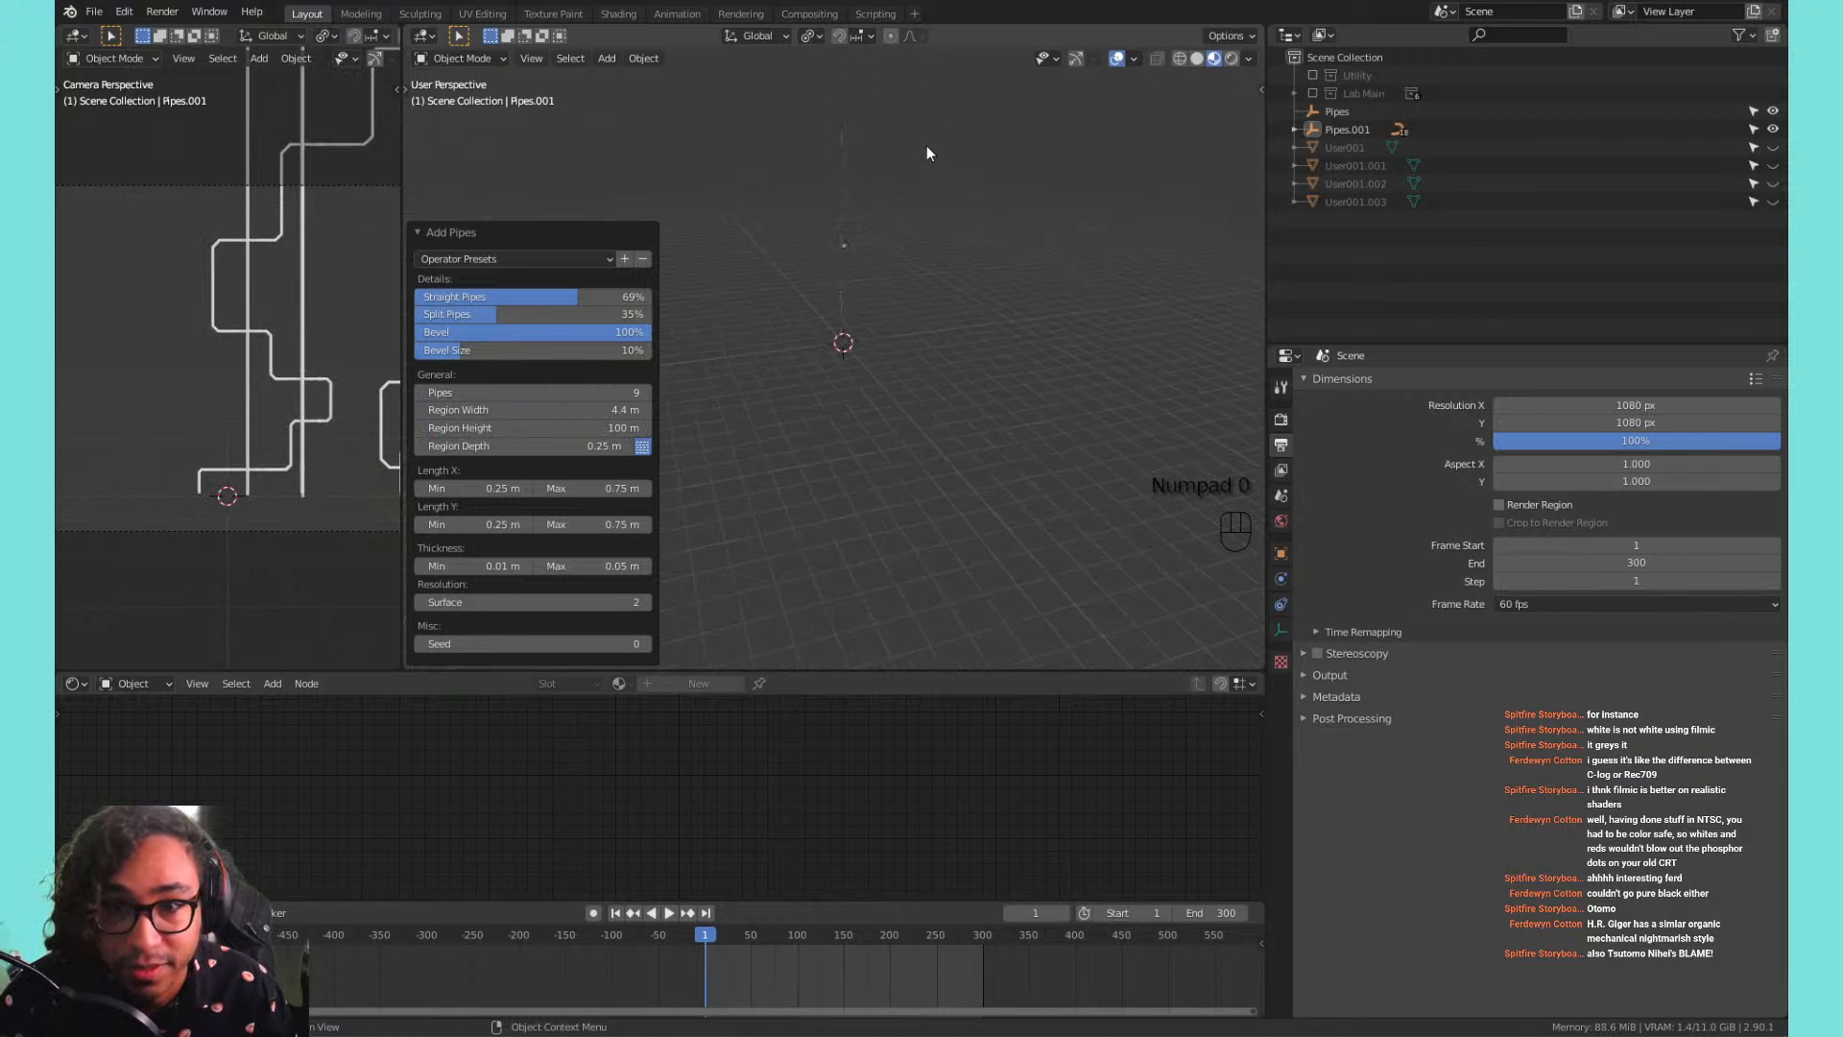
# Enable the Lab Main collection again and try pipe region heights of 50 m and 20 m.
pyautogui.click(1312, 93)
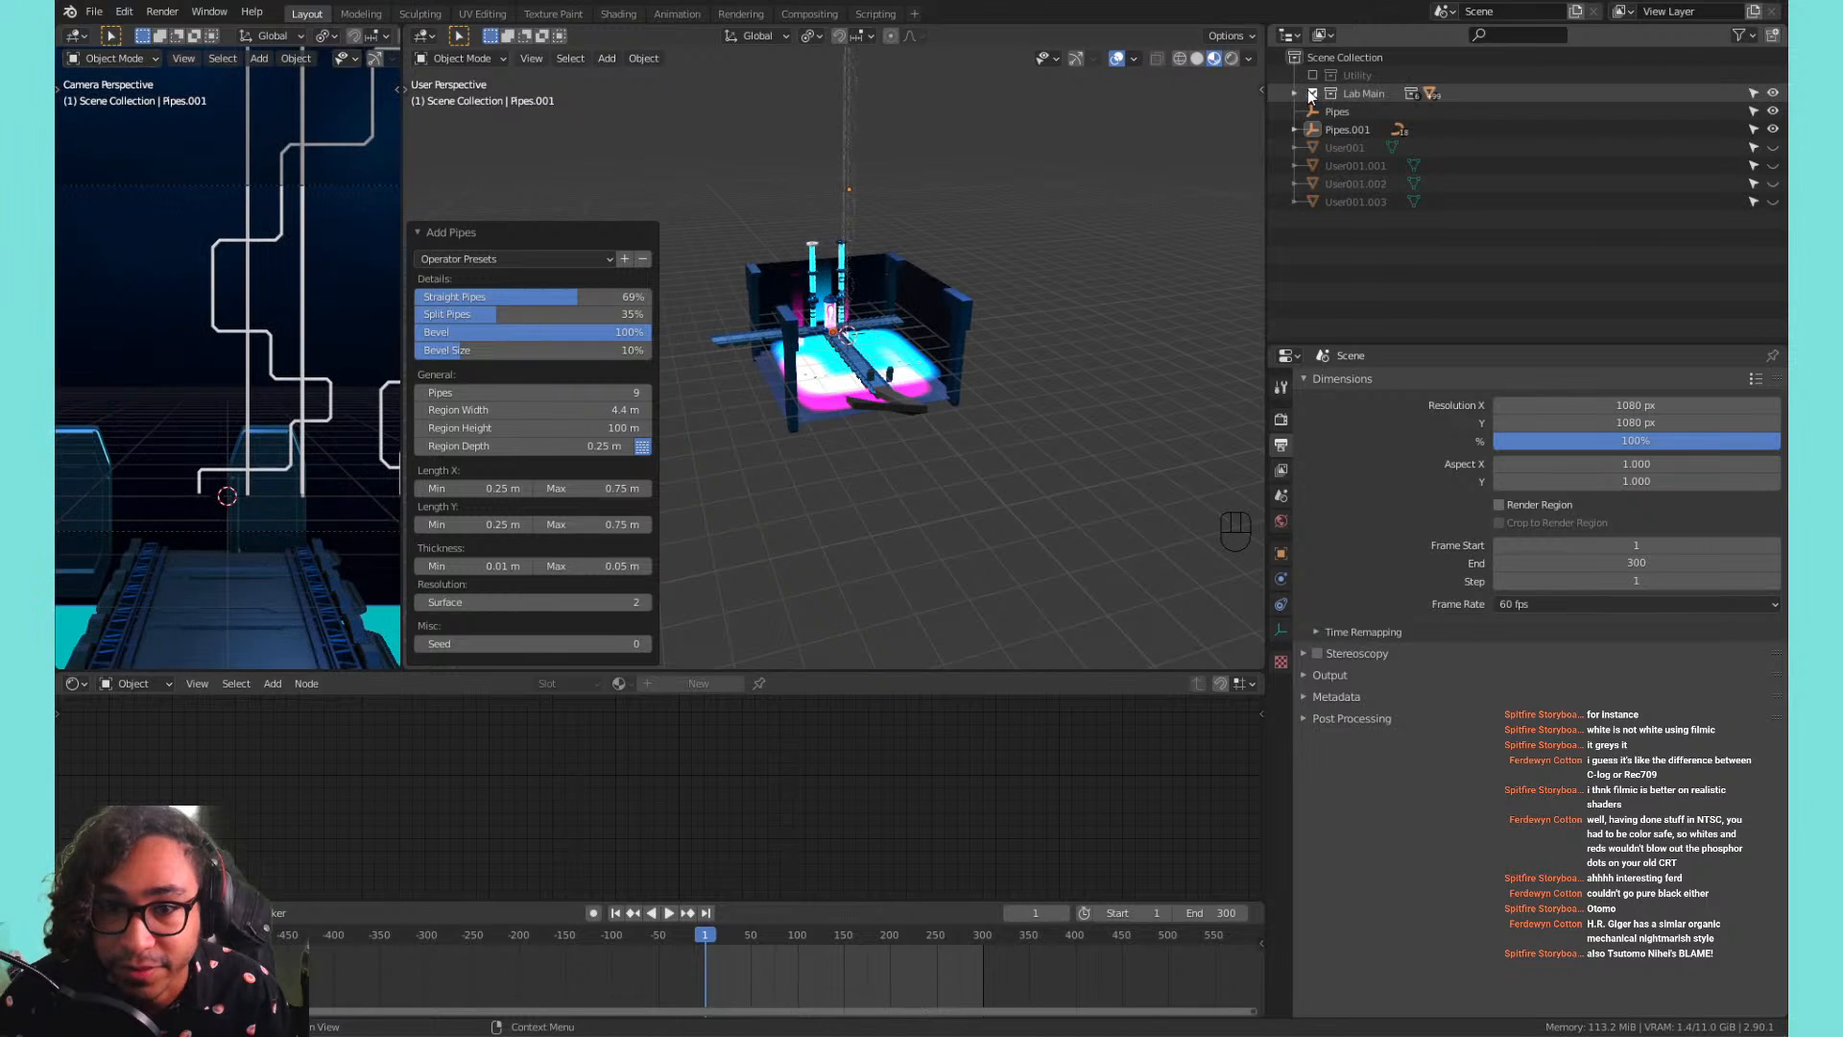
pyautogui.click(584, 428)
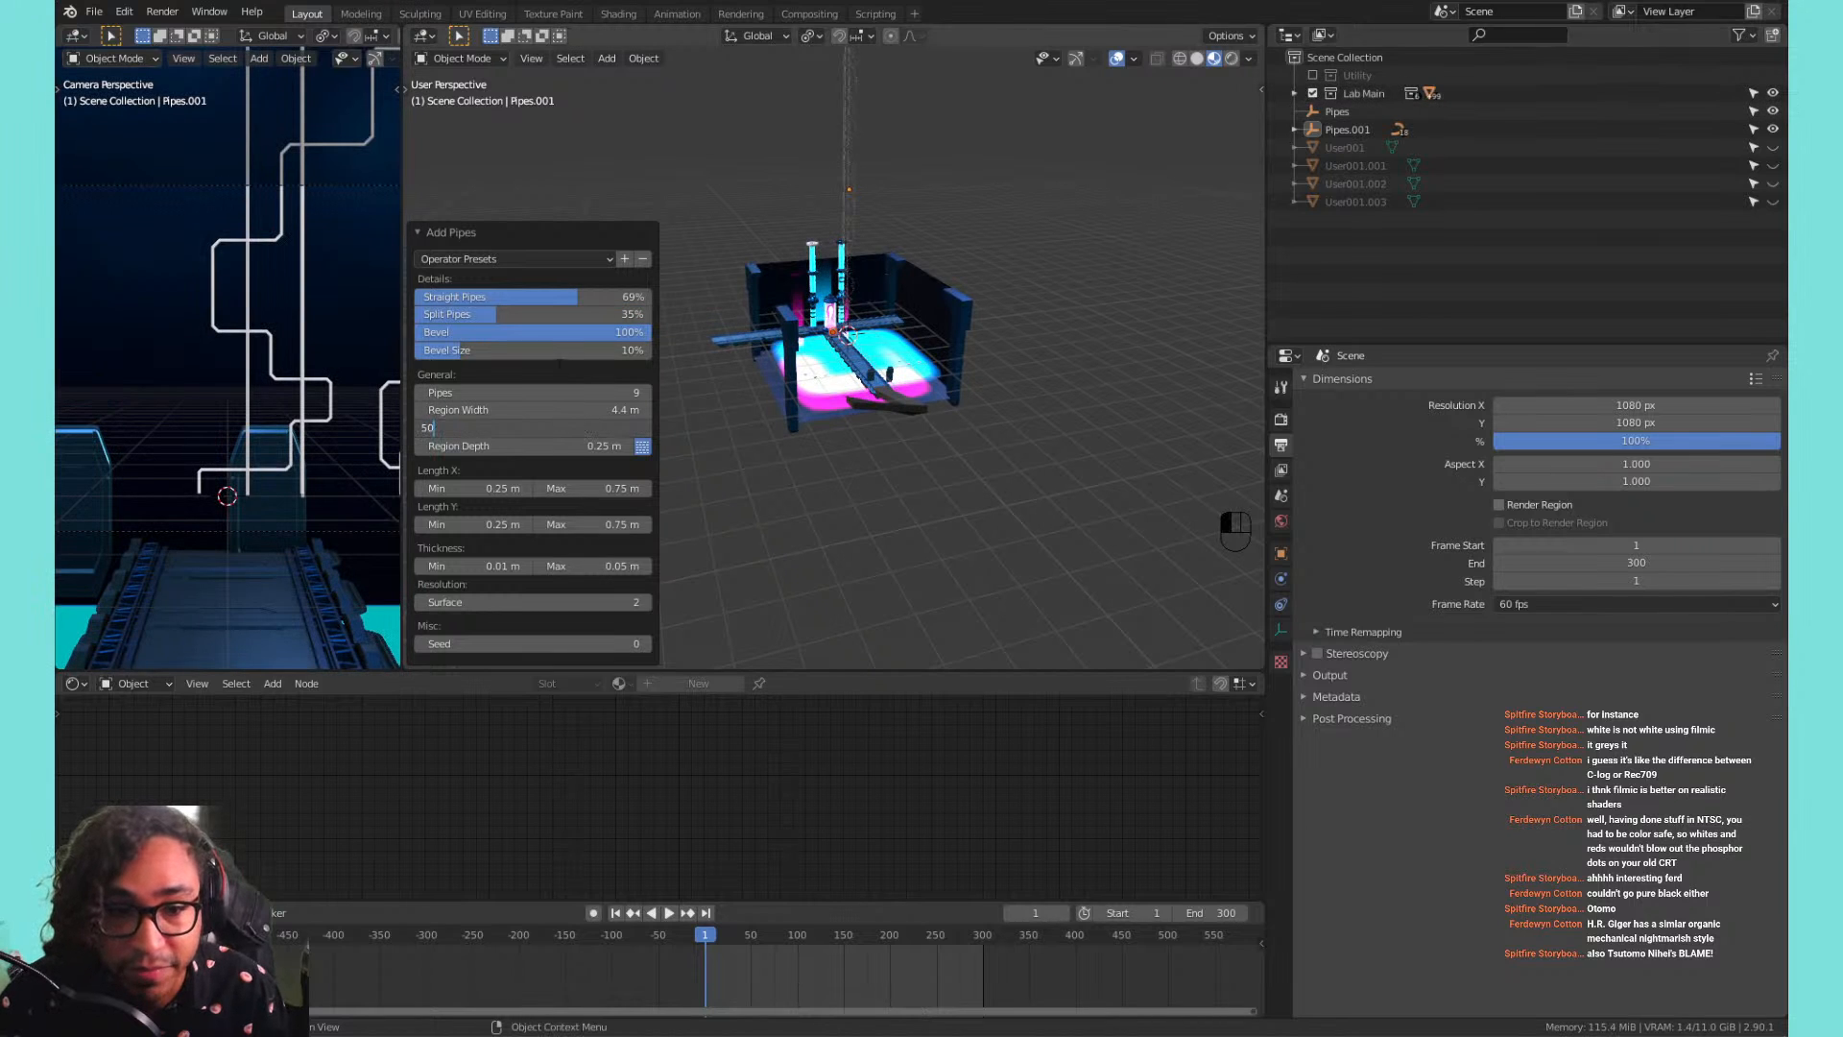
pyautogui.press('Return')
pyautogui.click(592, 427)
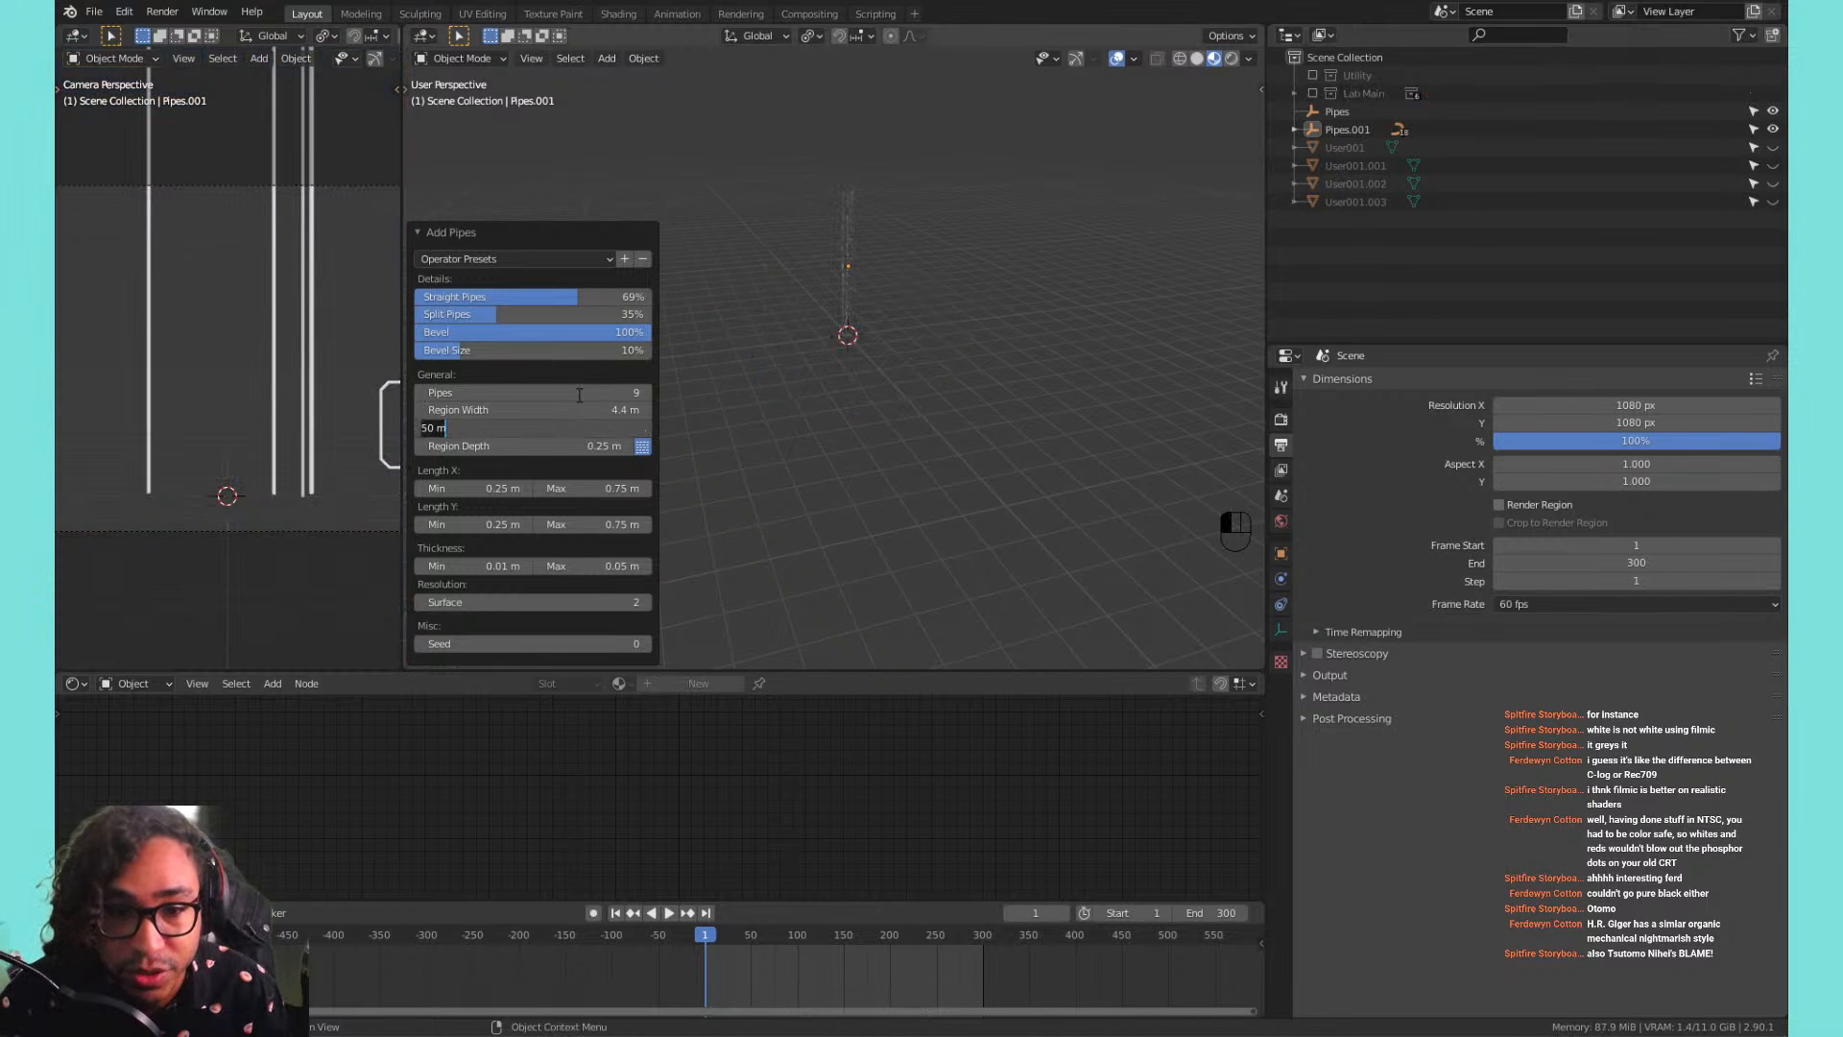
pyautogui.write('20')
pyautogui.press('Return')
# Compare the pipes with the re-enabled Lab Main scene and set the pipe region's width to 2 m.
pyautogui.click(1312, 93)
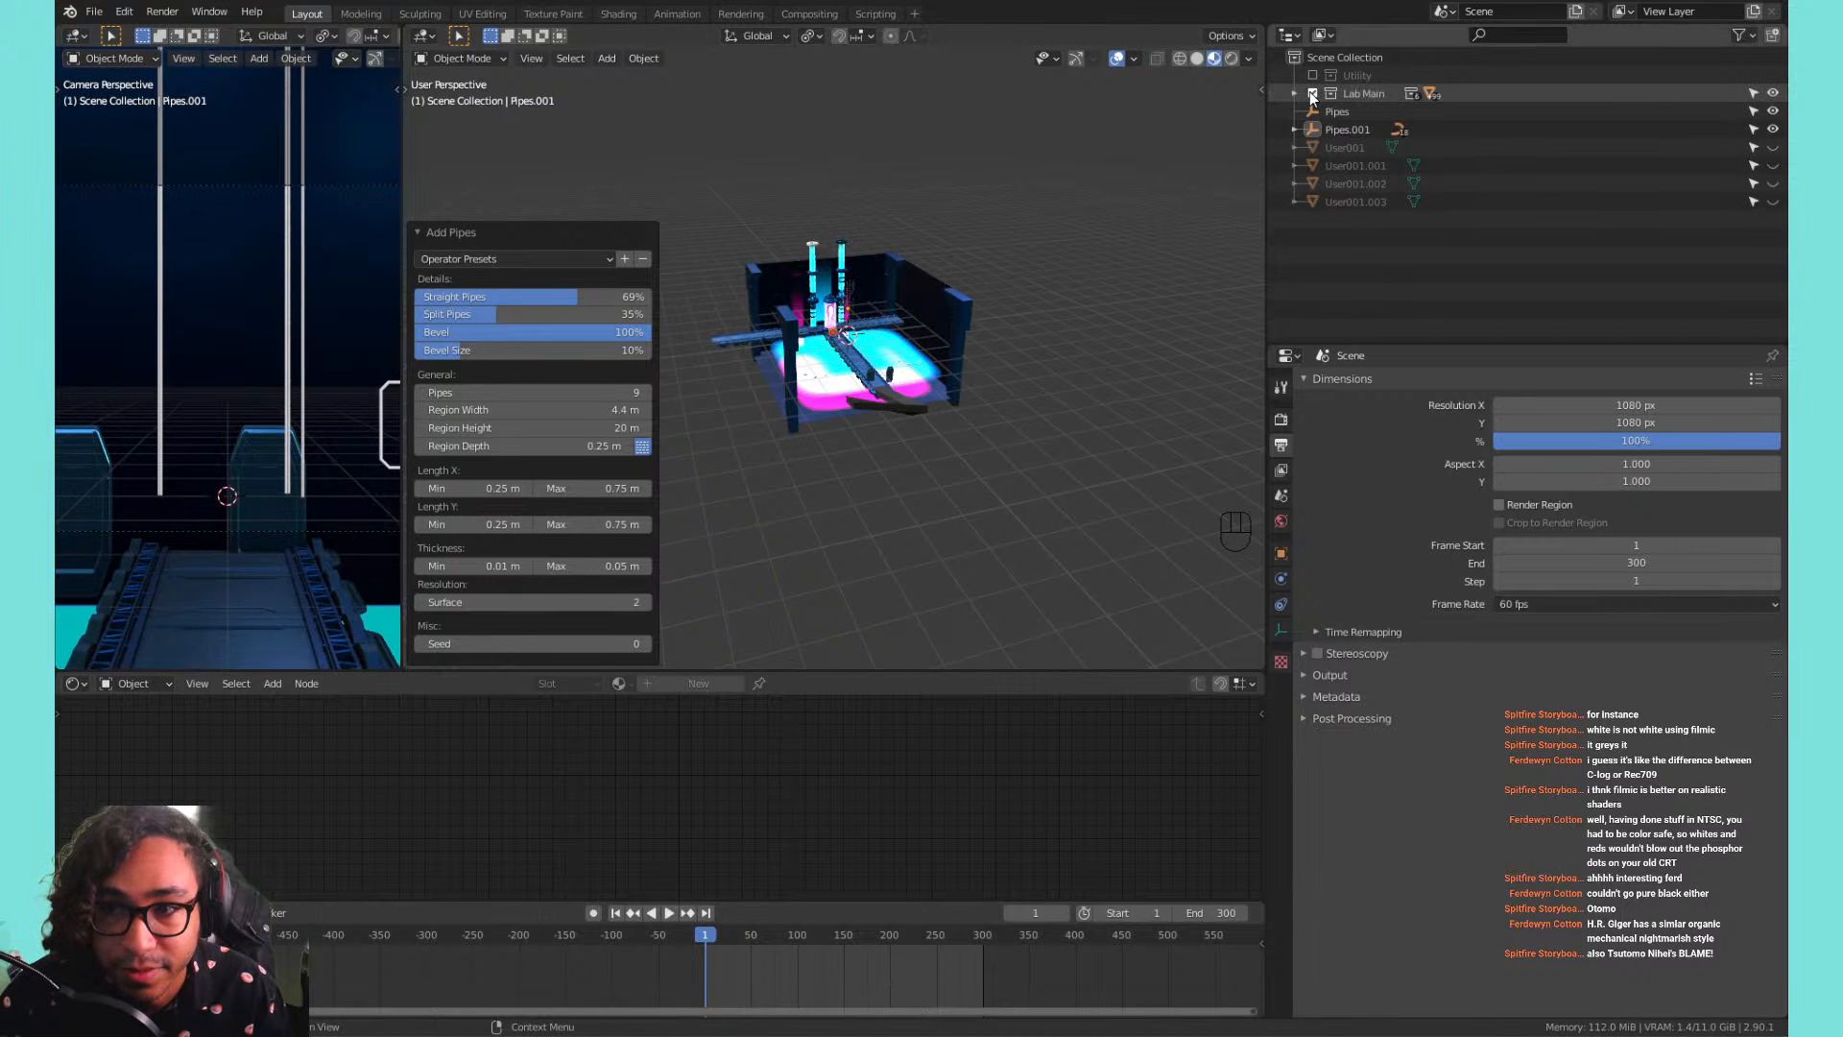
pyautogui.scroll(7, 912, 240)
pyautogui.moveTo(912, 248); pyautogui.dragTo(866, 267, button='middle')
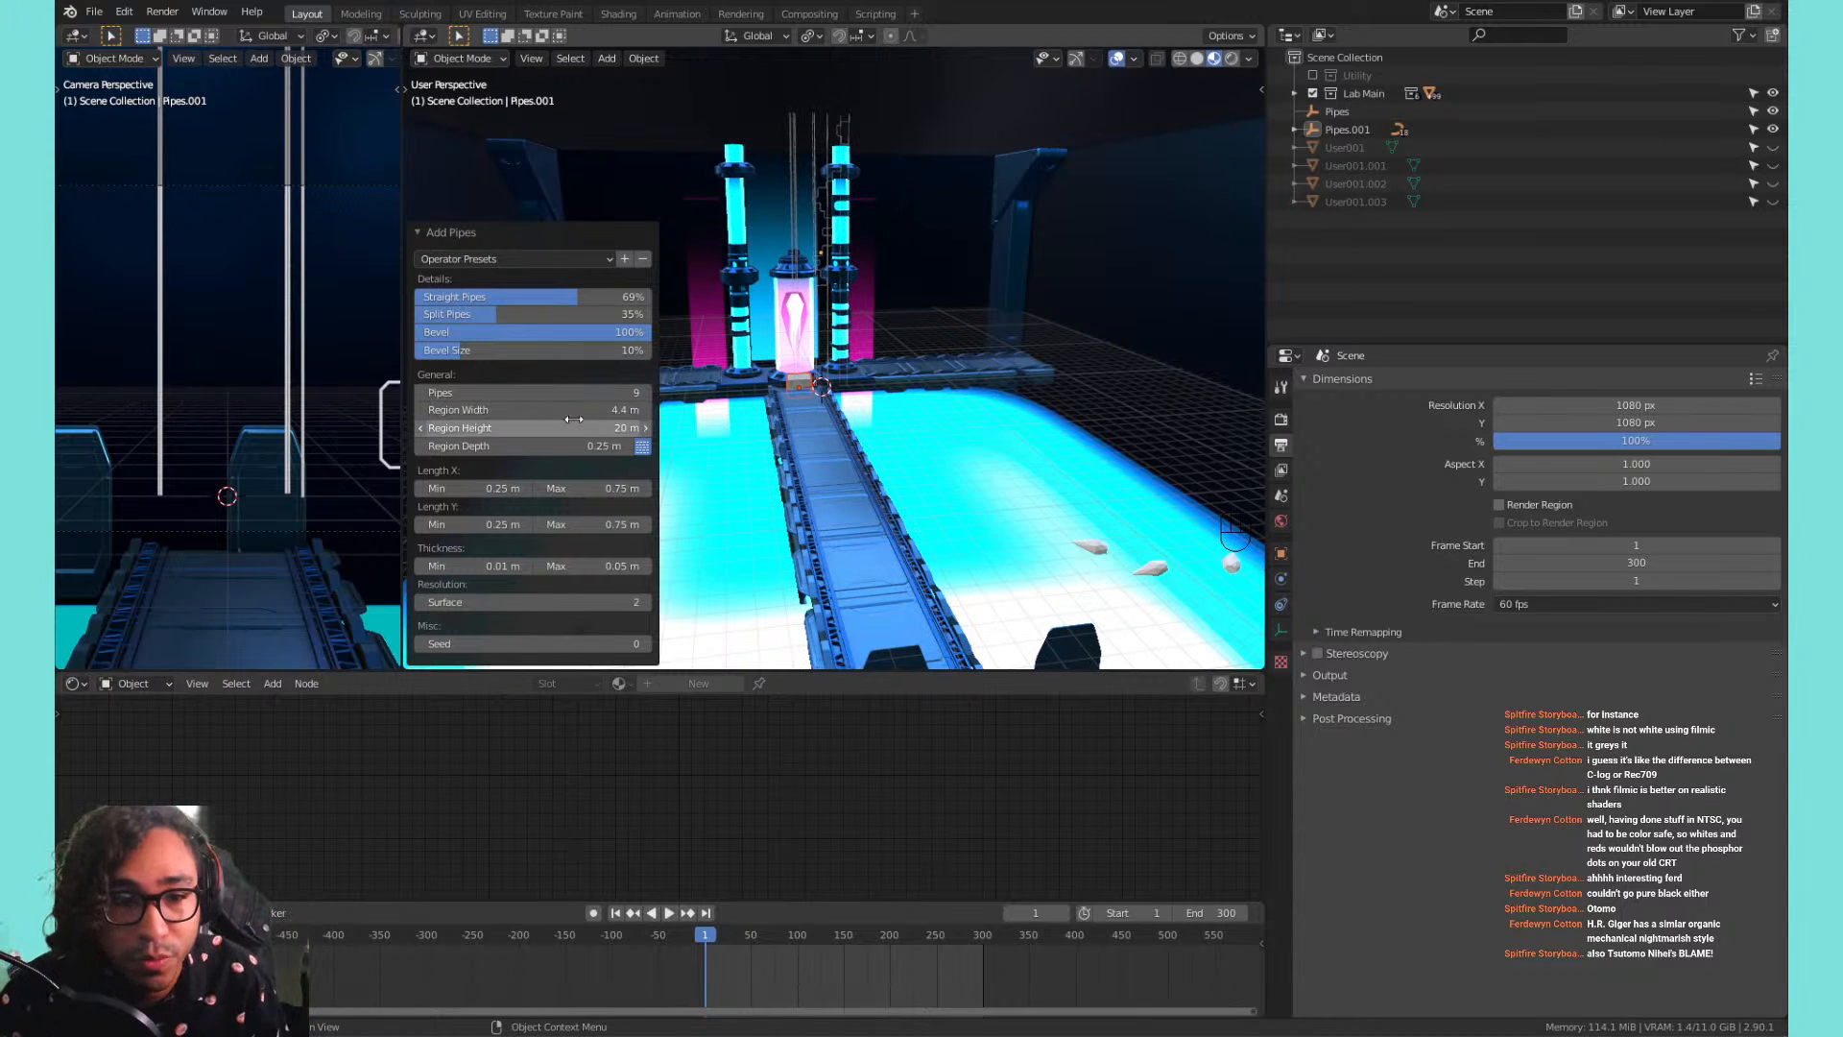
pyautogui.click(501, 411)
pyautogui.write('2')
pyautogui.press('Return')
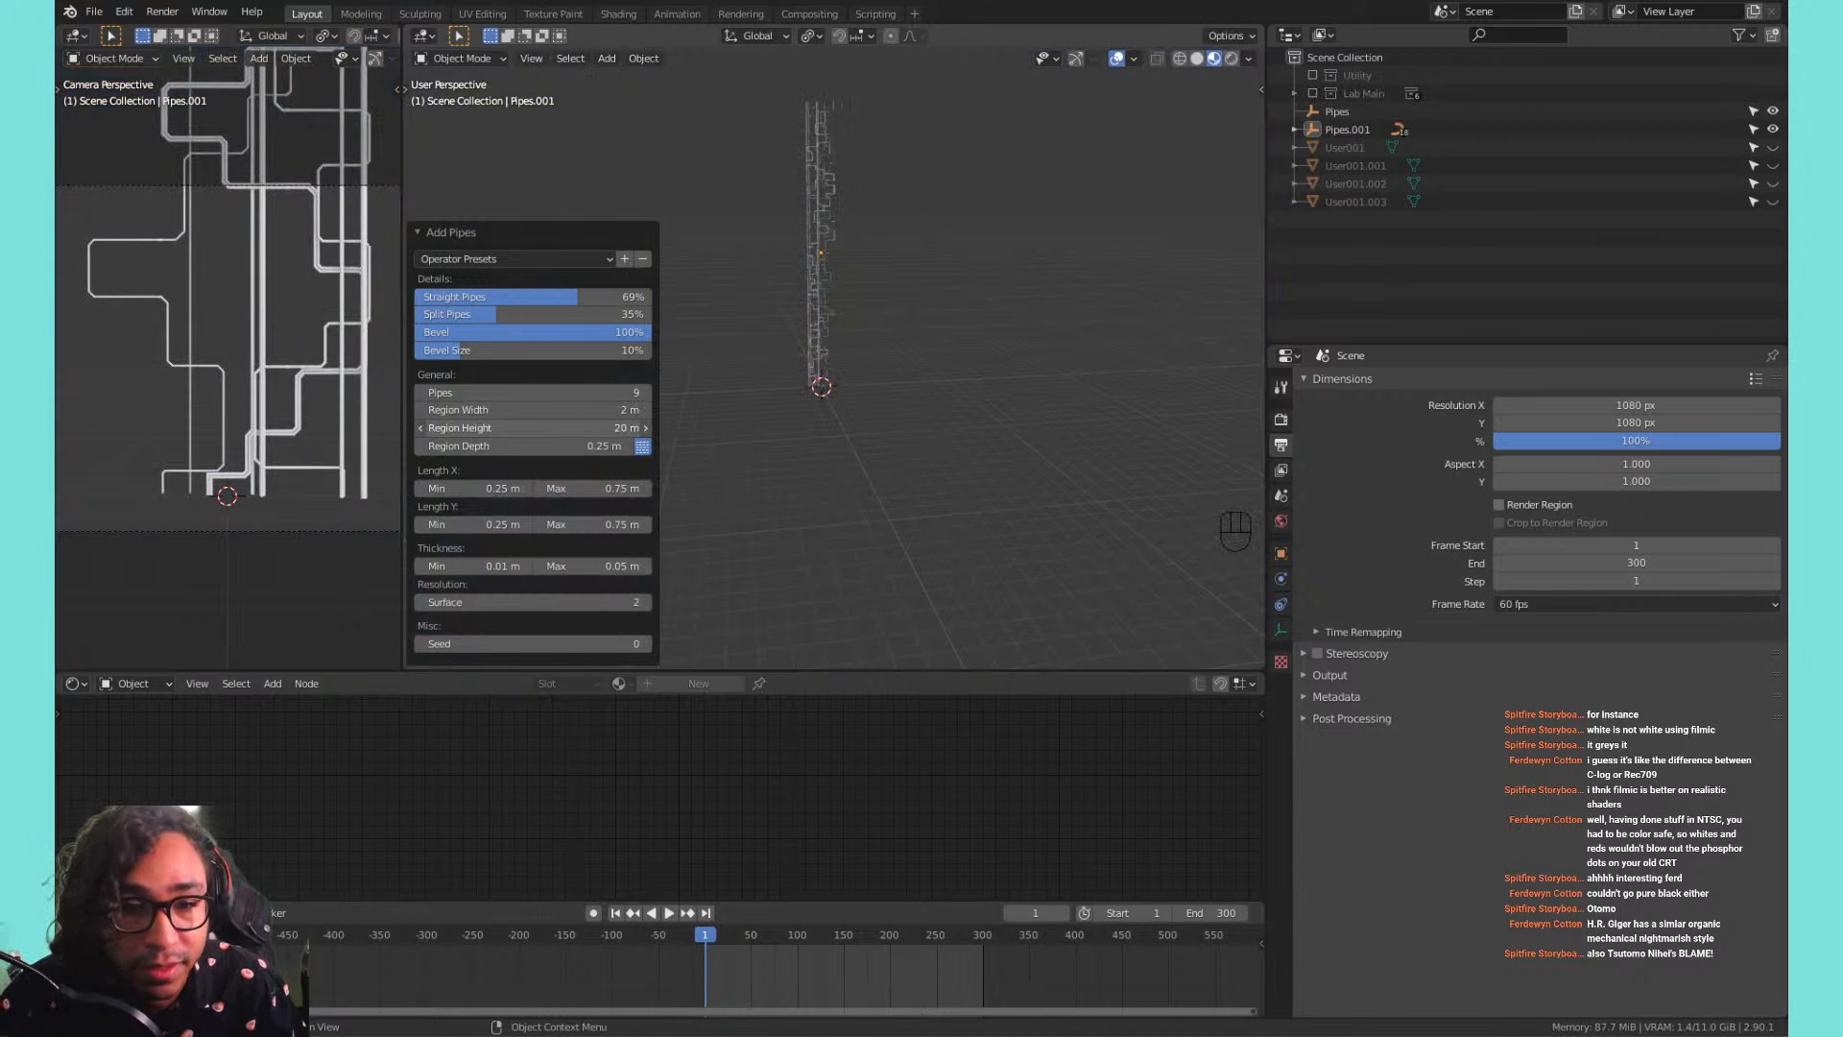
# Reduce the pipe region's height to 2 m.
pyautogui.moveTo(603, 428); pyautogui.dragTo(582, 428)
pyautogui.click(635, 425)
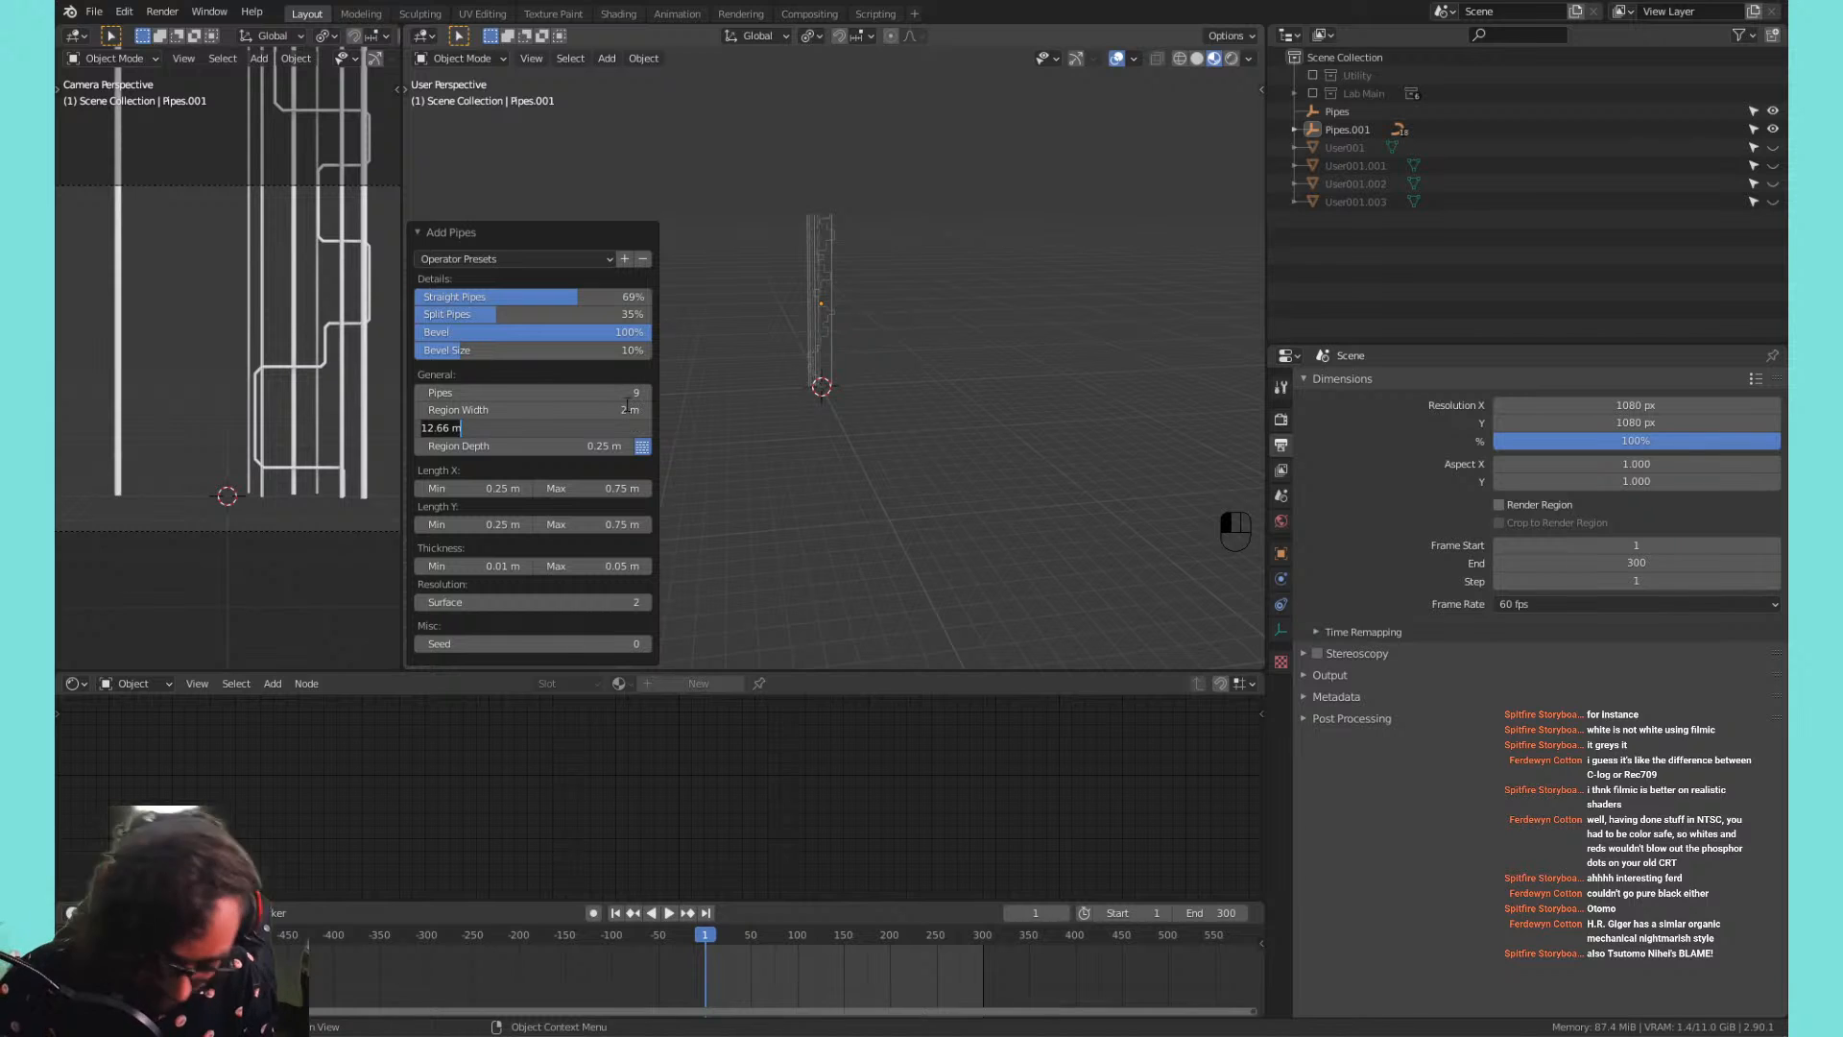
pyautogui.write('2')
pyautogui.press('Return')
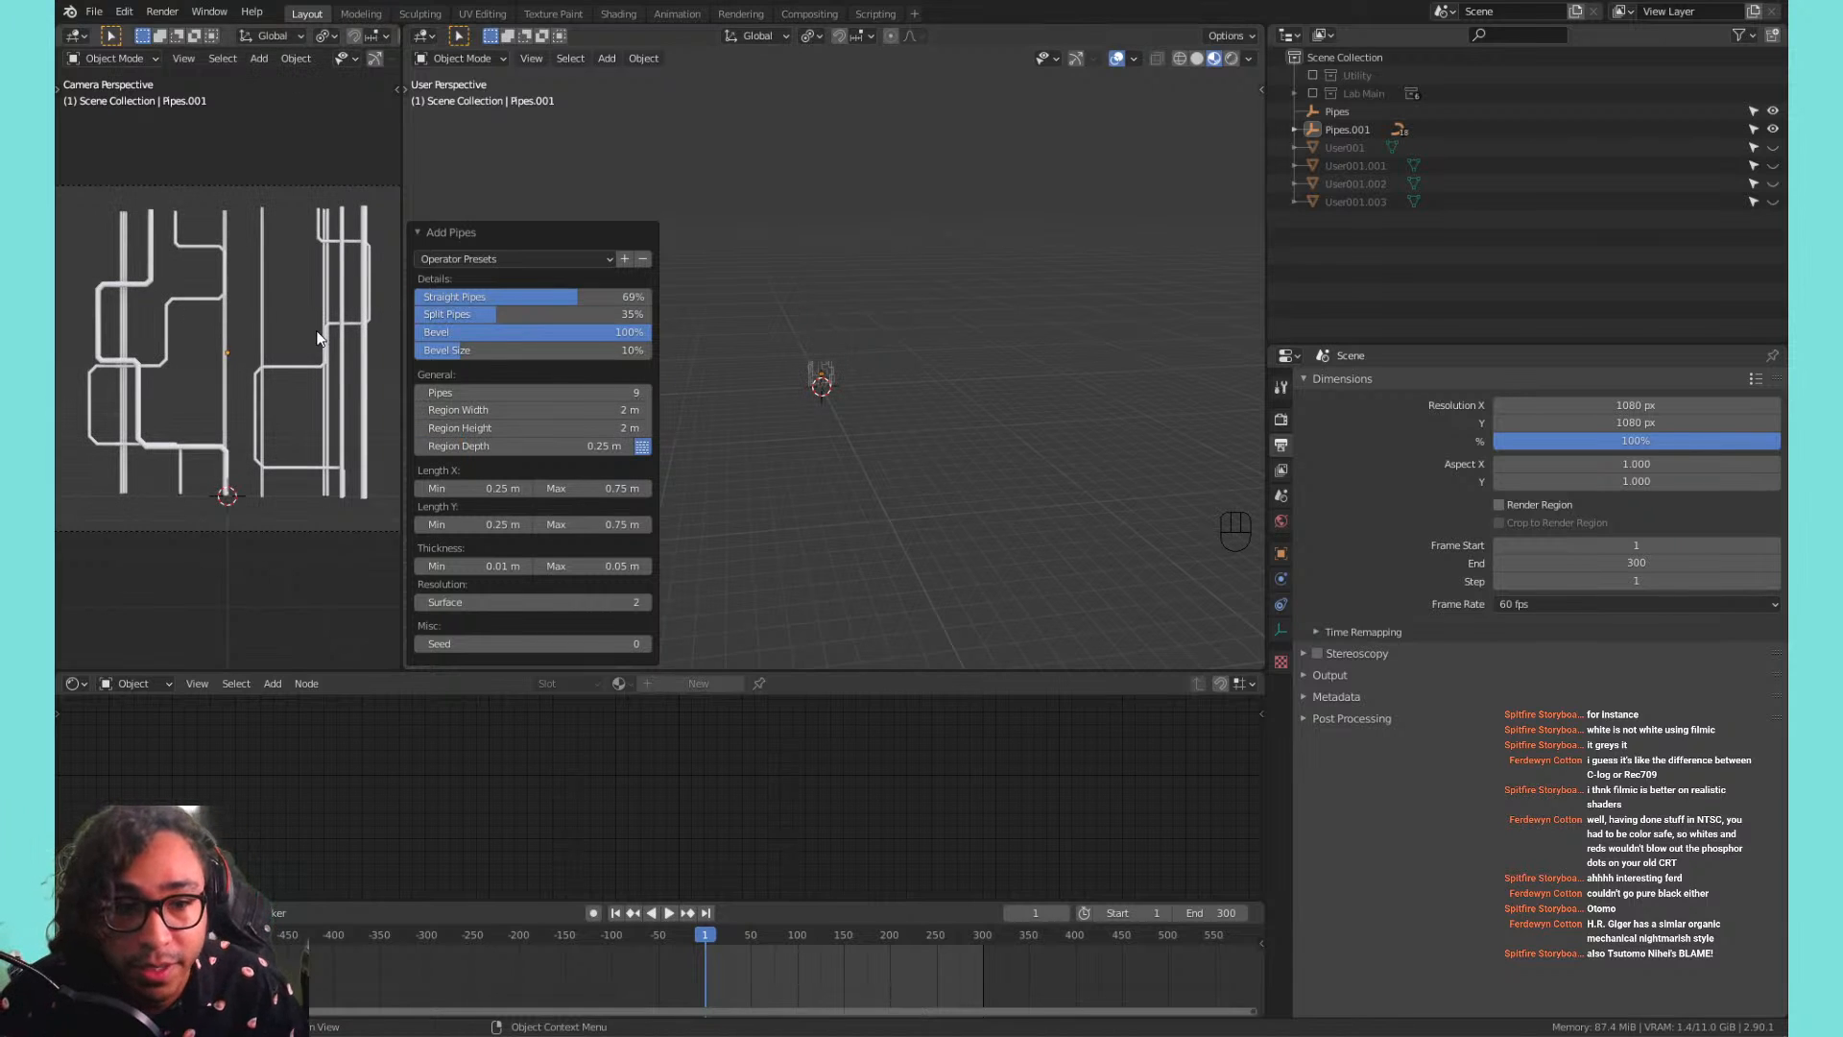
# Set the pipe region's width to 2.3 m and its height to about 2.2 m to fill the camera frame.
pyautogui.scroll(3, 825, 437)
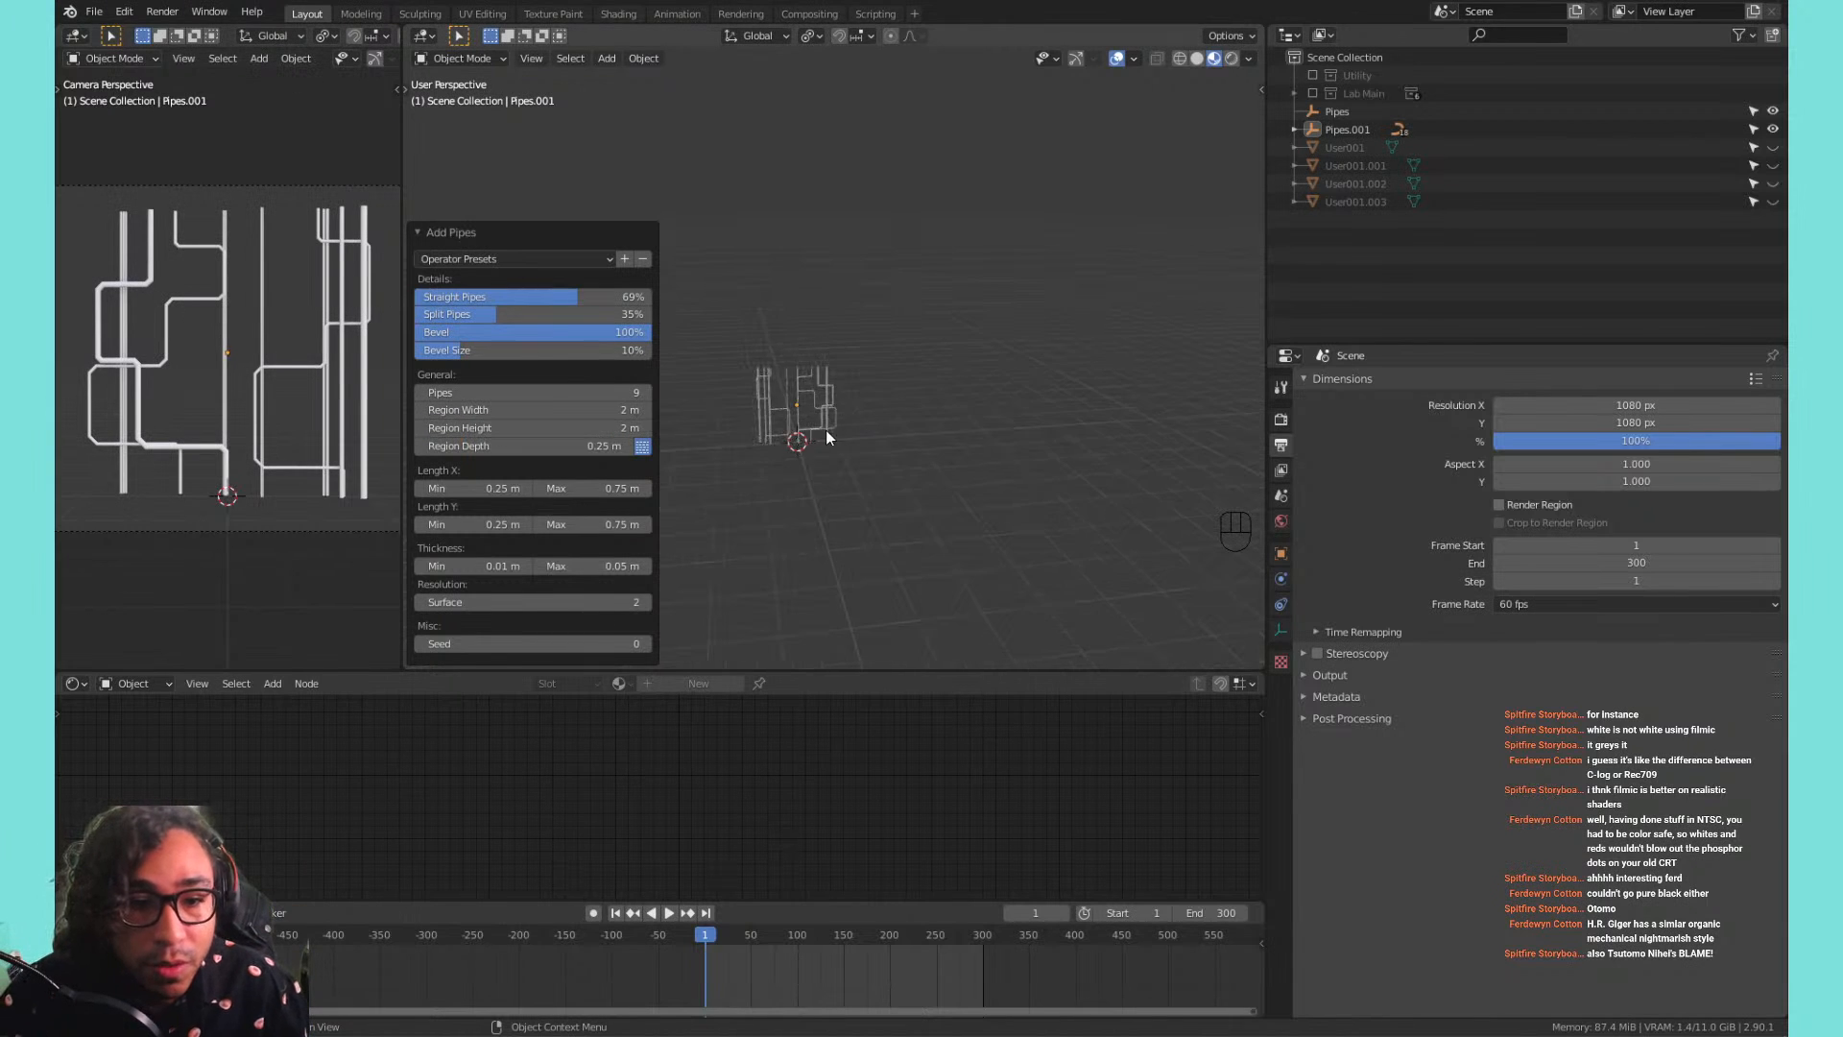
pyautogui.scroll(4, 826, 436)
pyautogui.keyDown('shift'); pyautogui.moveTo(773, 442); pyautogui.dragTo(696, 338, button='middle'); pyautogui.keyUp('shift')
pyautogui.moveTo(485, 409)
pyautogui.mouseDown()
pyautogui.moveTo(533, 409)
pyautogui.moveTo(491, 422)
pyautogui.moveTo(512, 427)
pyautogui.mouseUp()
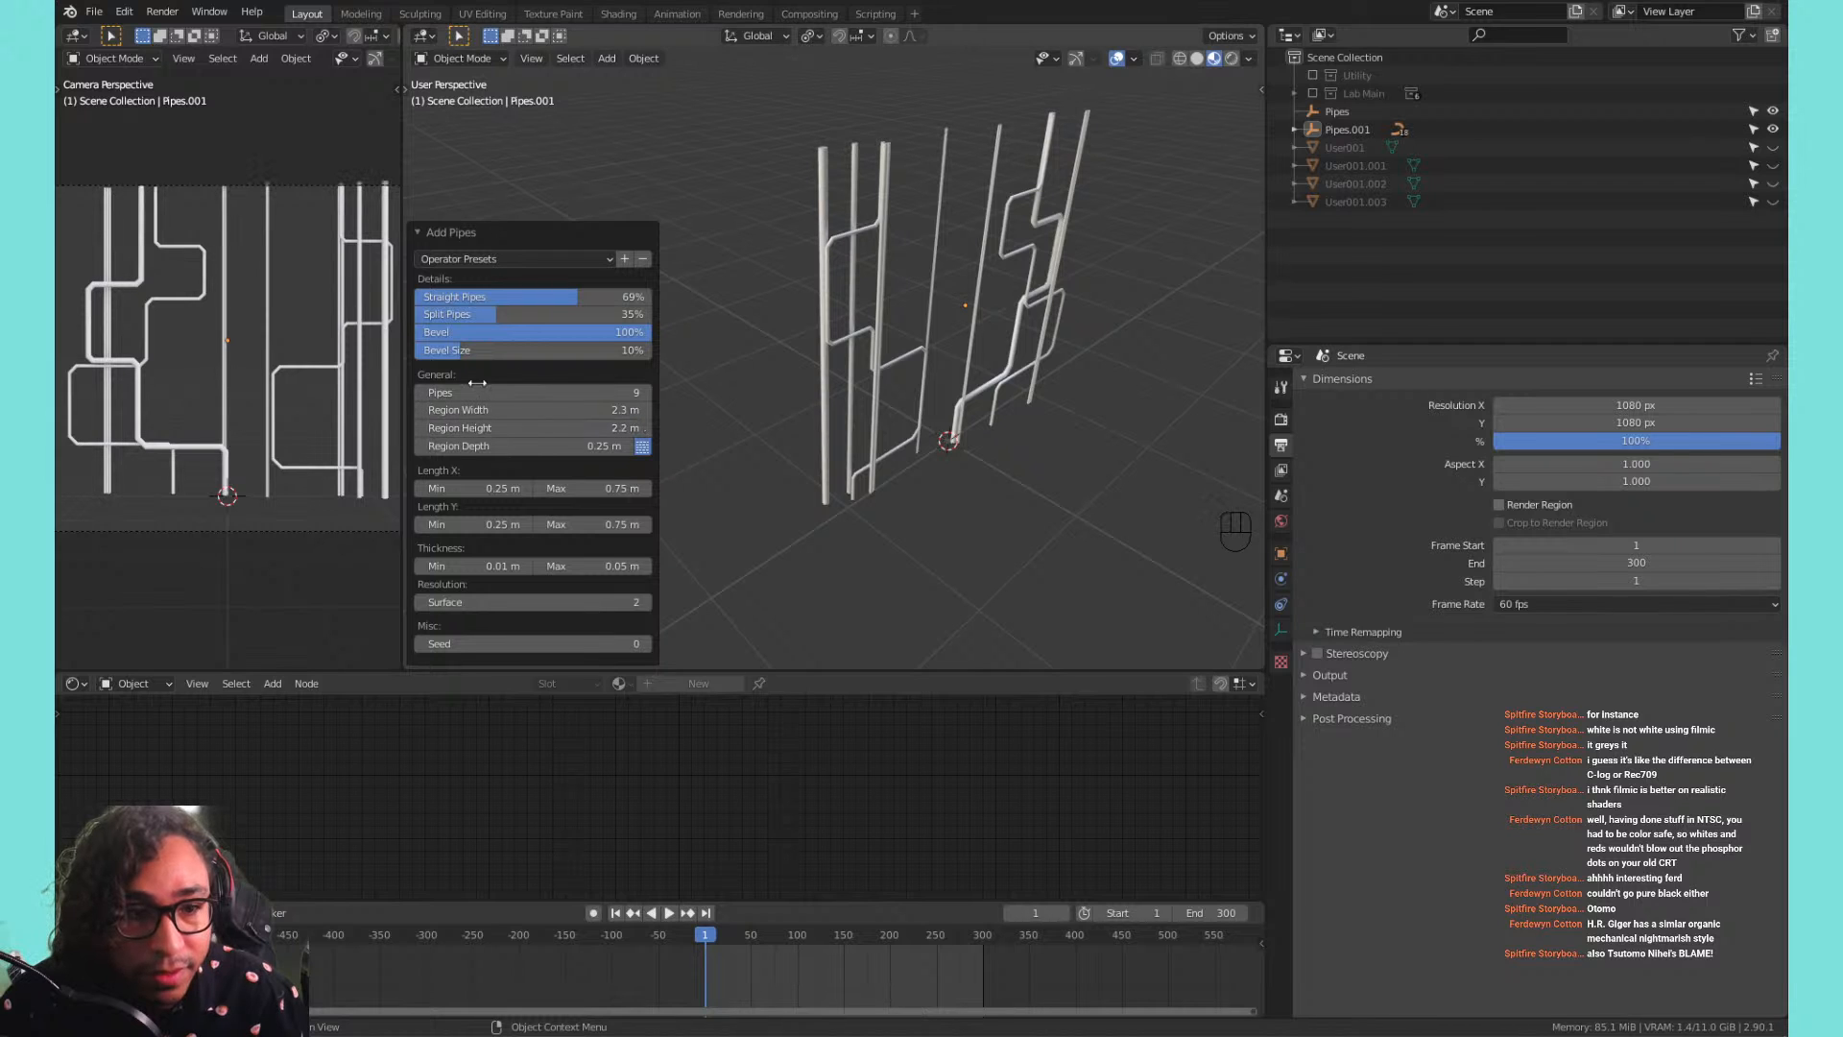
pyautogui.click(512, 427)
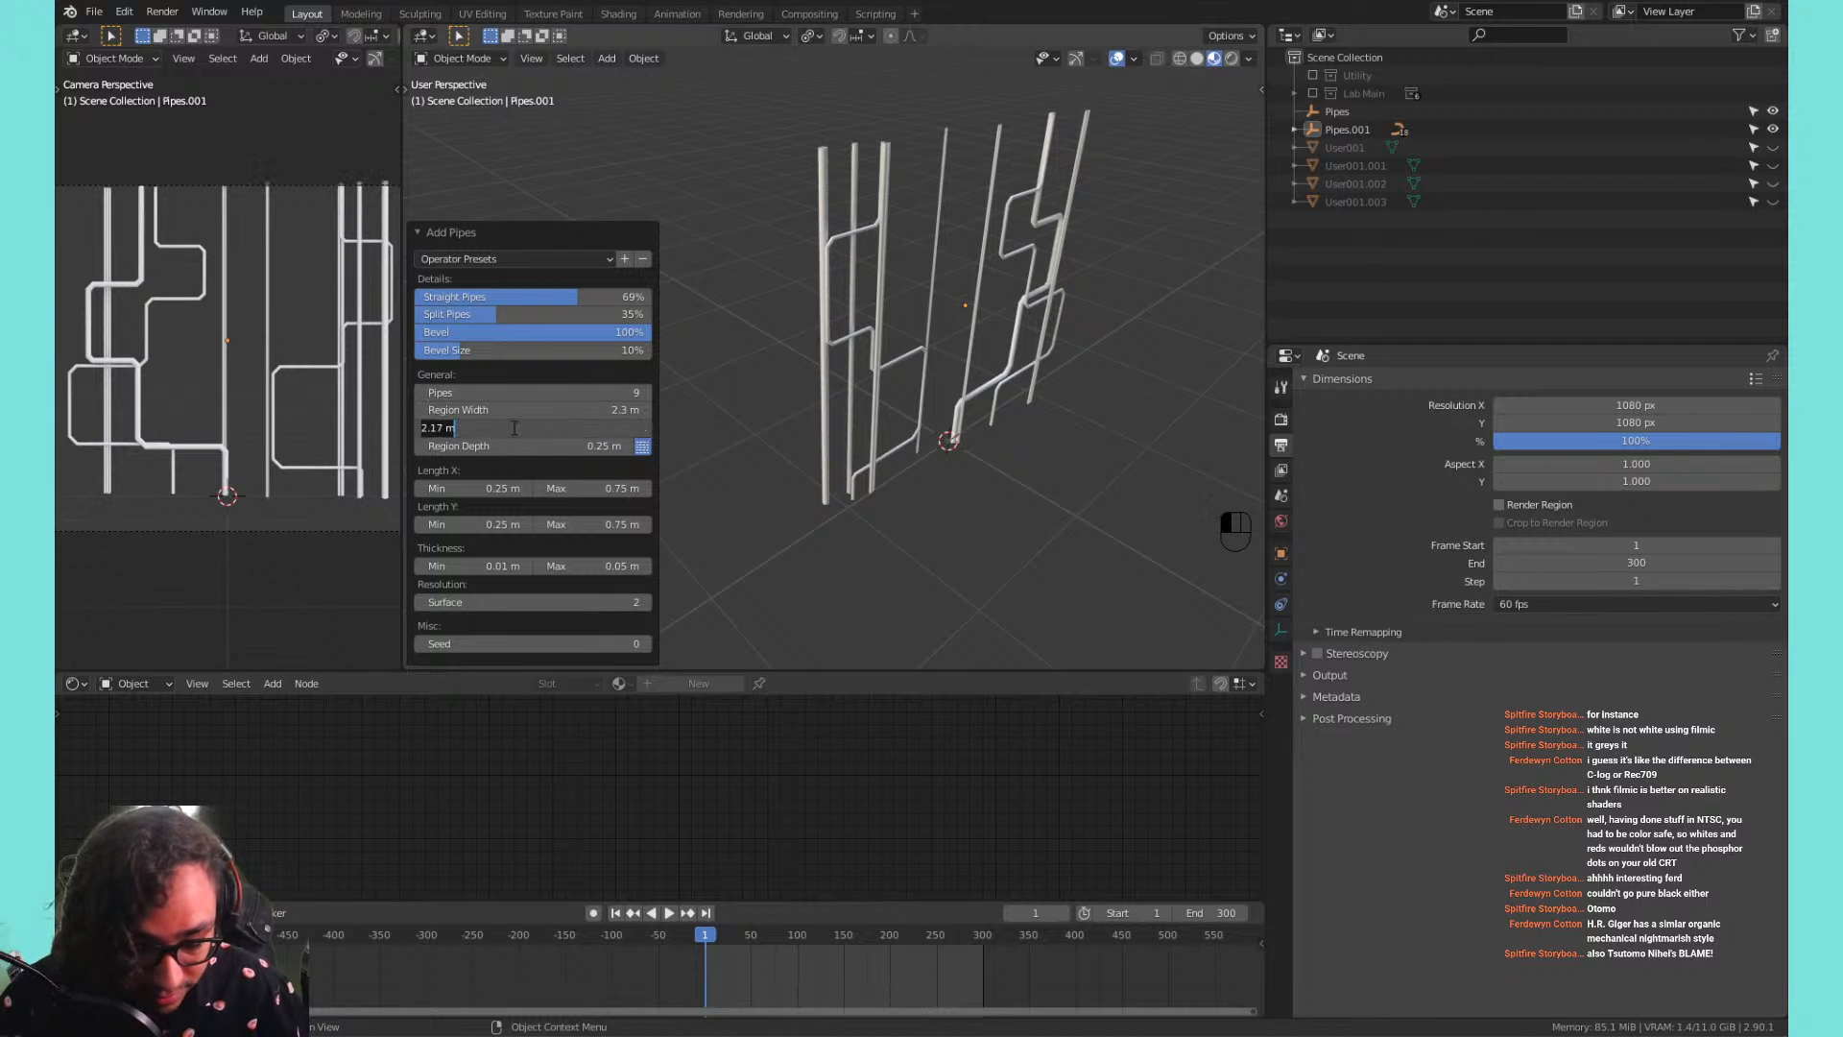
pyautogui.click(498, 345)
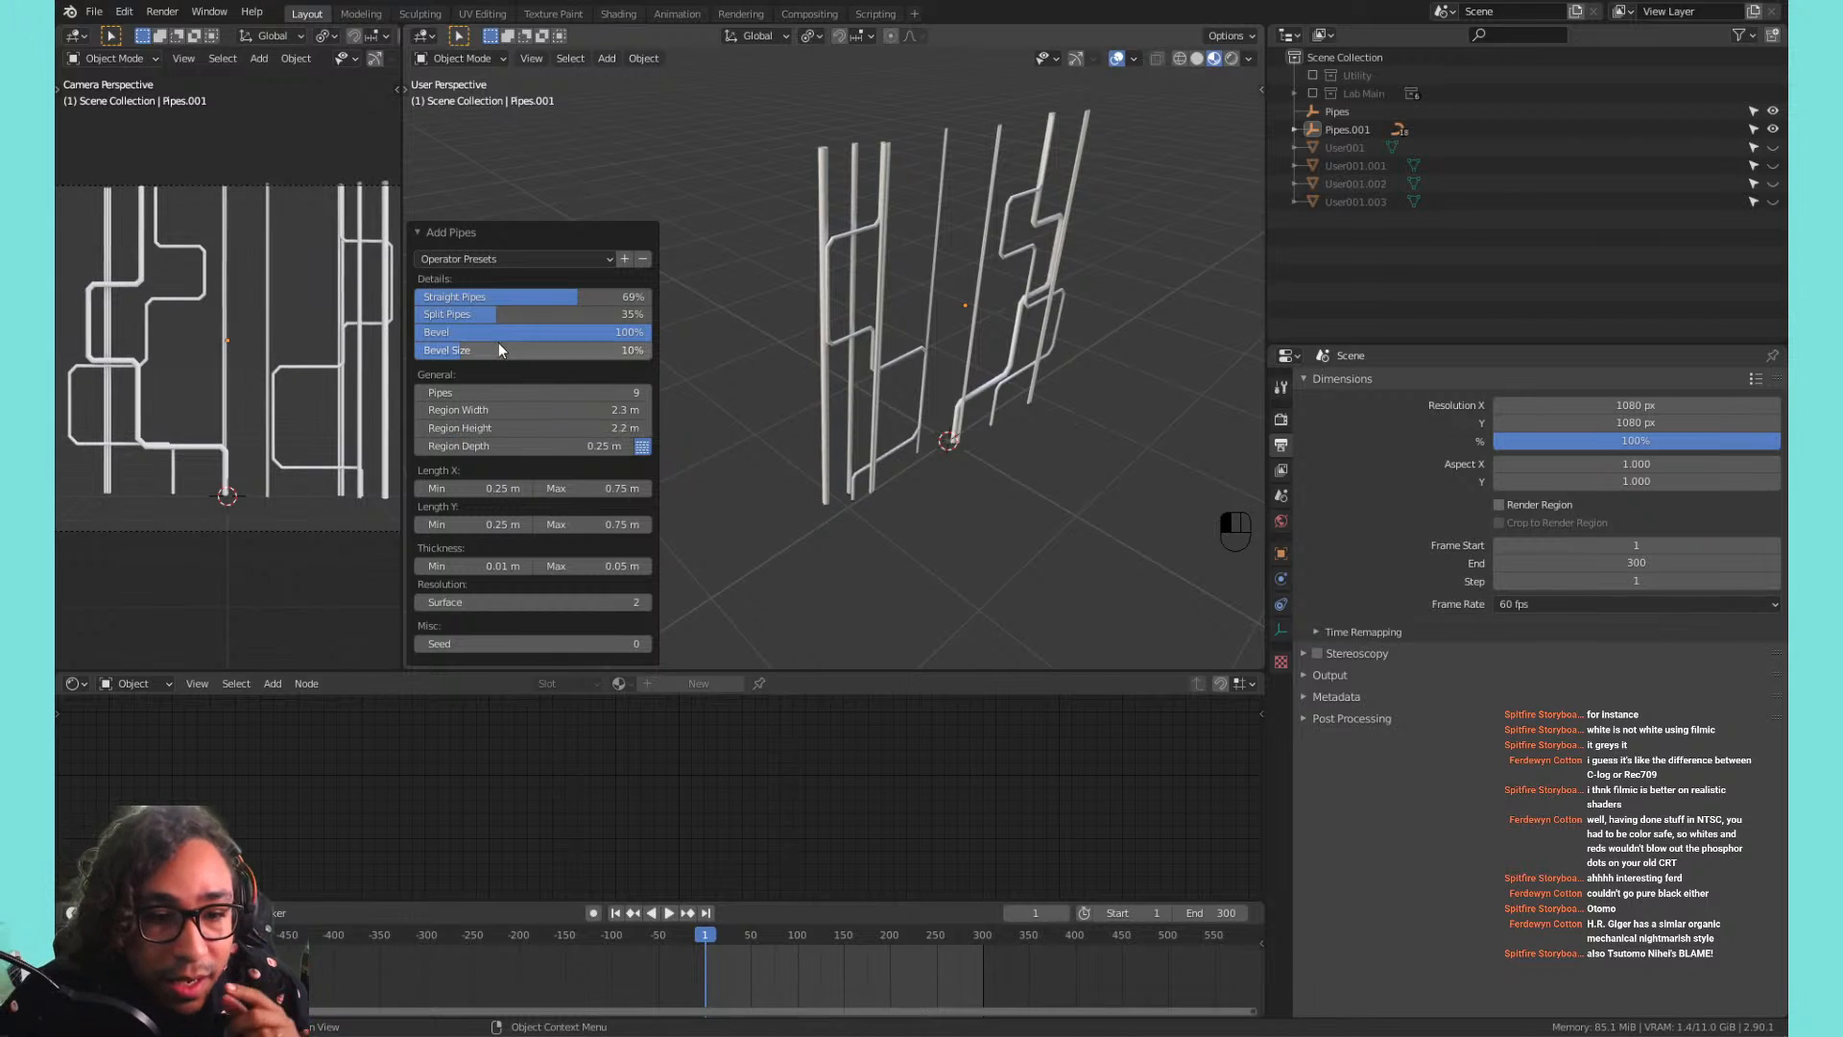
# Set the pipe region's depth to 0.1 m and inspect the flattened pipes from the side.
pyautogui.moveTo(537, 447); pyautogui.dragTo(490, 446)
pyautogui.moveTo(804, 407); pyautogui.dragTo(879, 397, button='middle')
pyautogui.hotkey('shift', 'c')
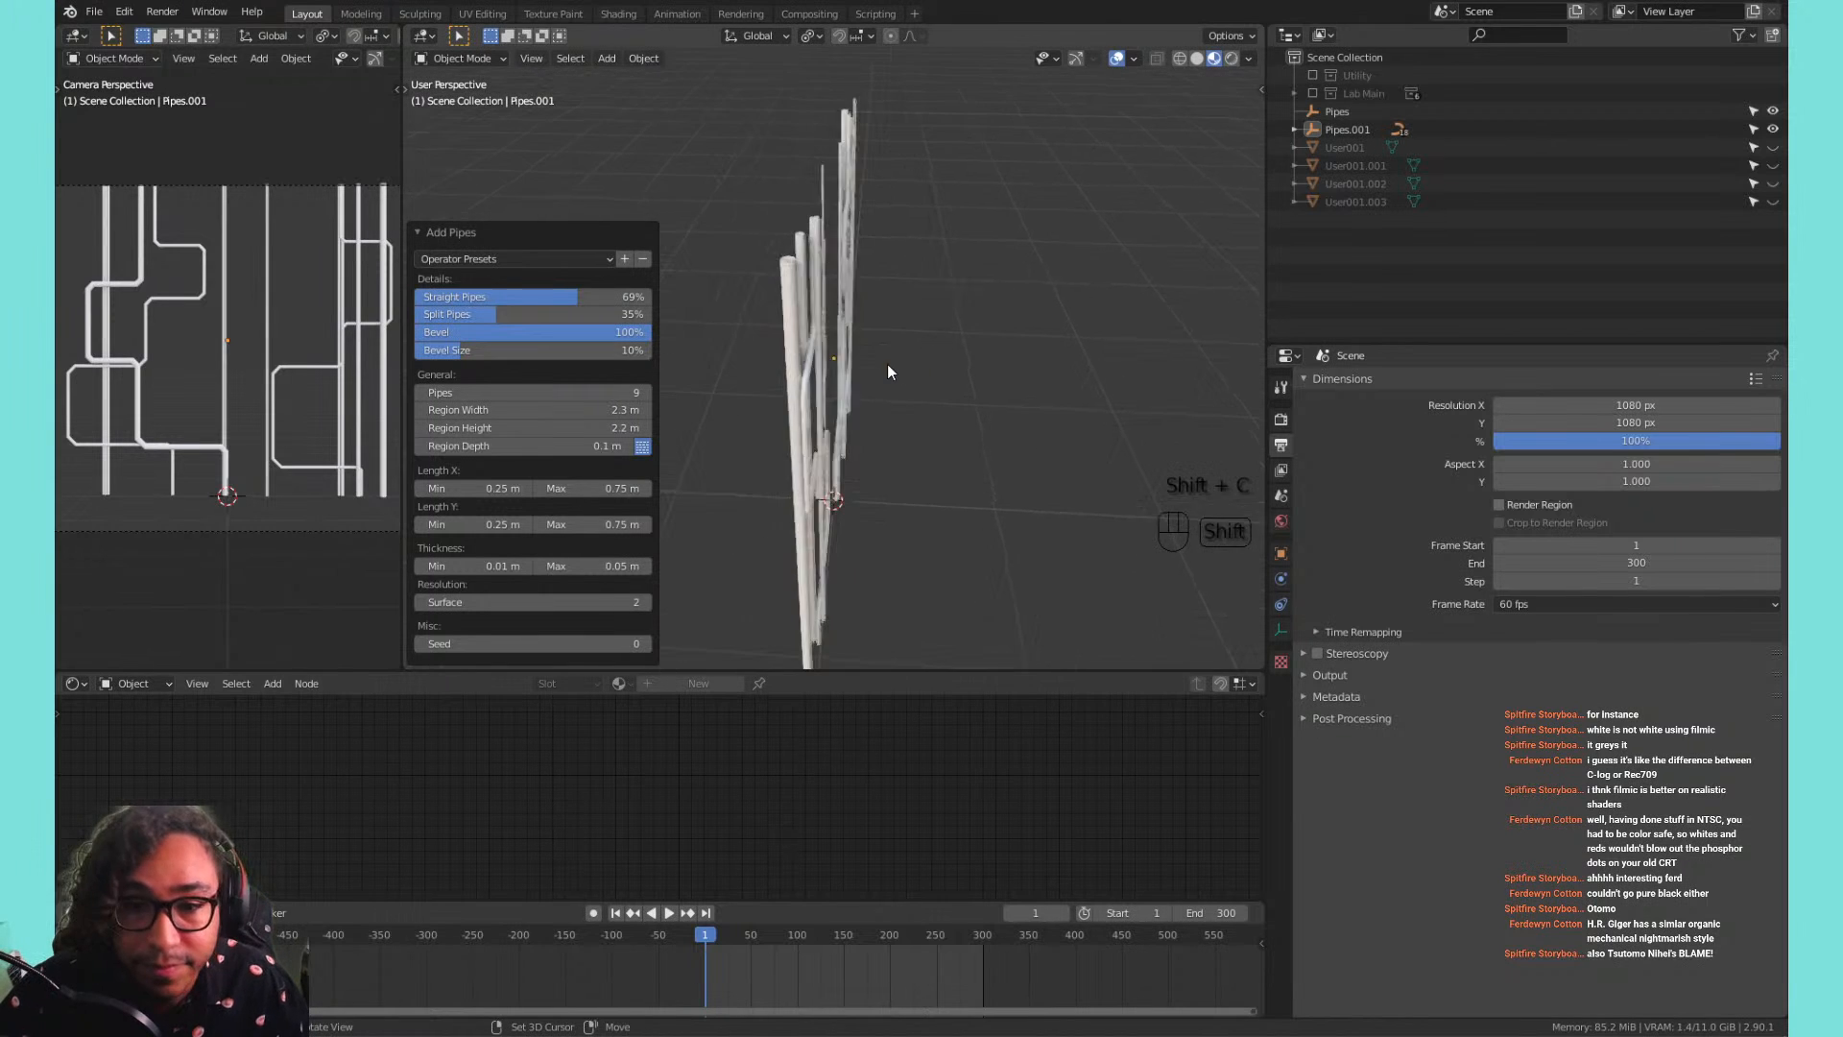
pyautogui.moveTo(874, 497); pyautogui.dragTo(835, 405, button='middle')
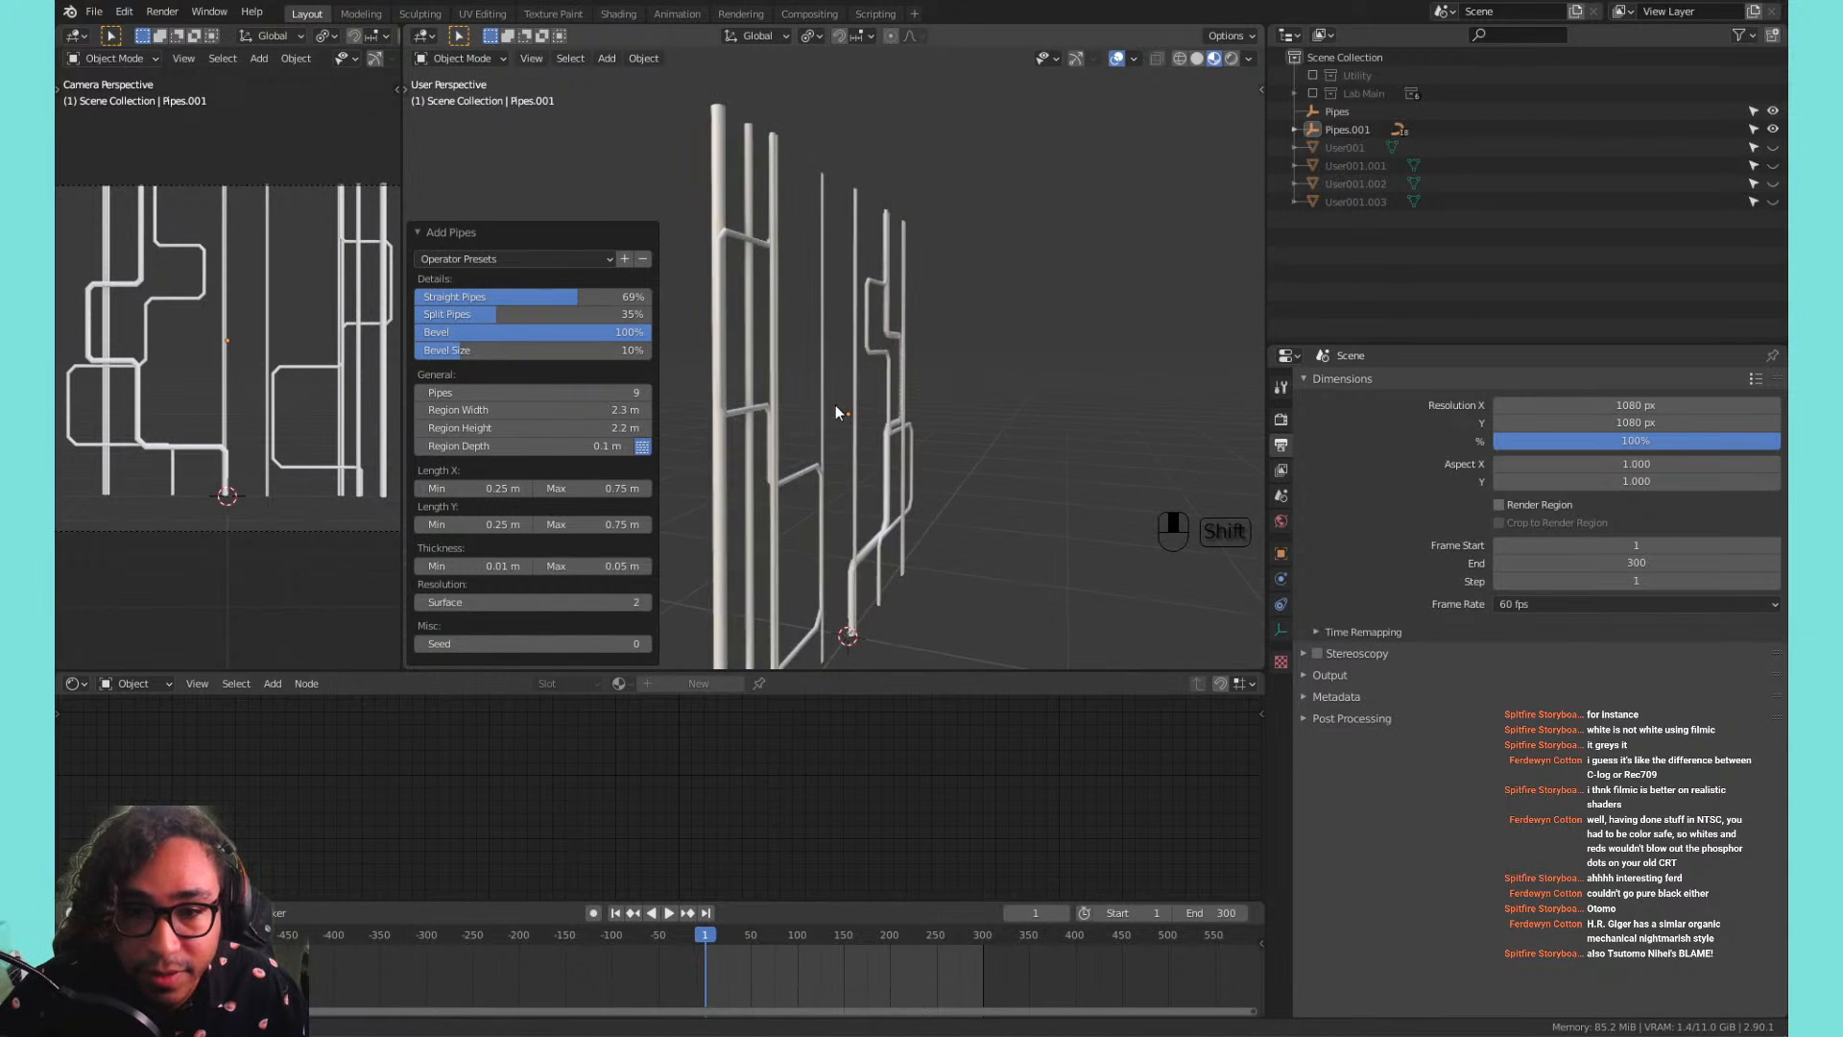
# Change the Screencast Keys display colour from black to a bright magenta, with hue 0.853, saturation 0.752 and value 0.920.
pyautogui.press('n')
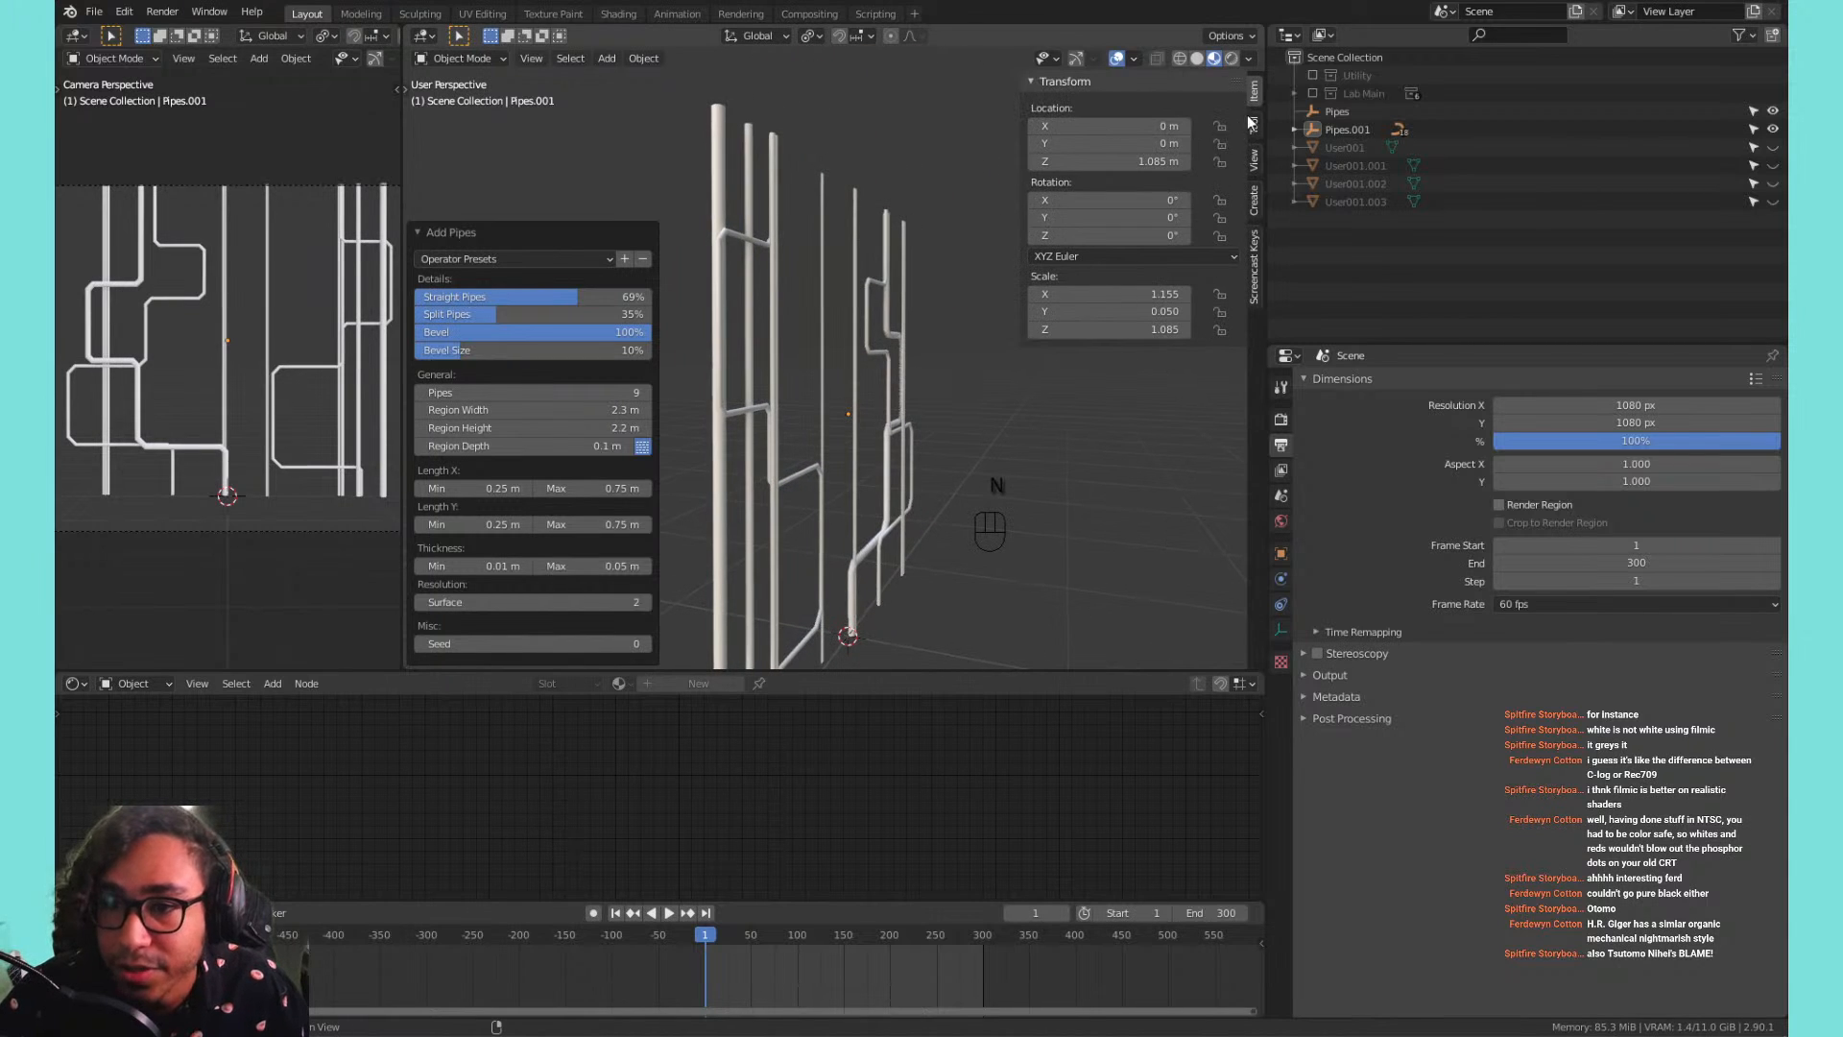
pyautogui.click(1257, 248)
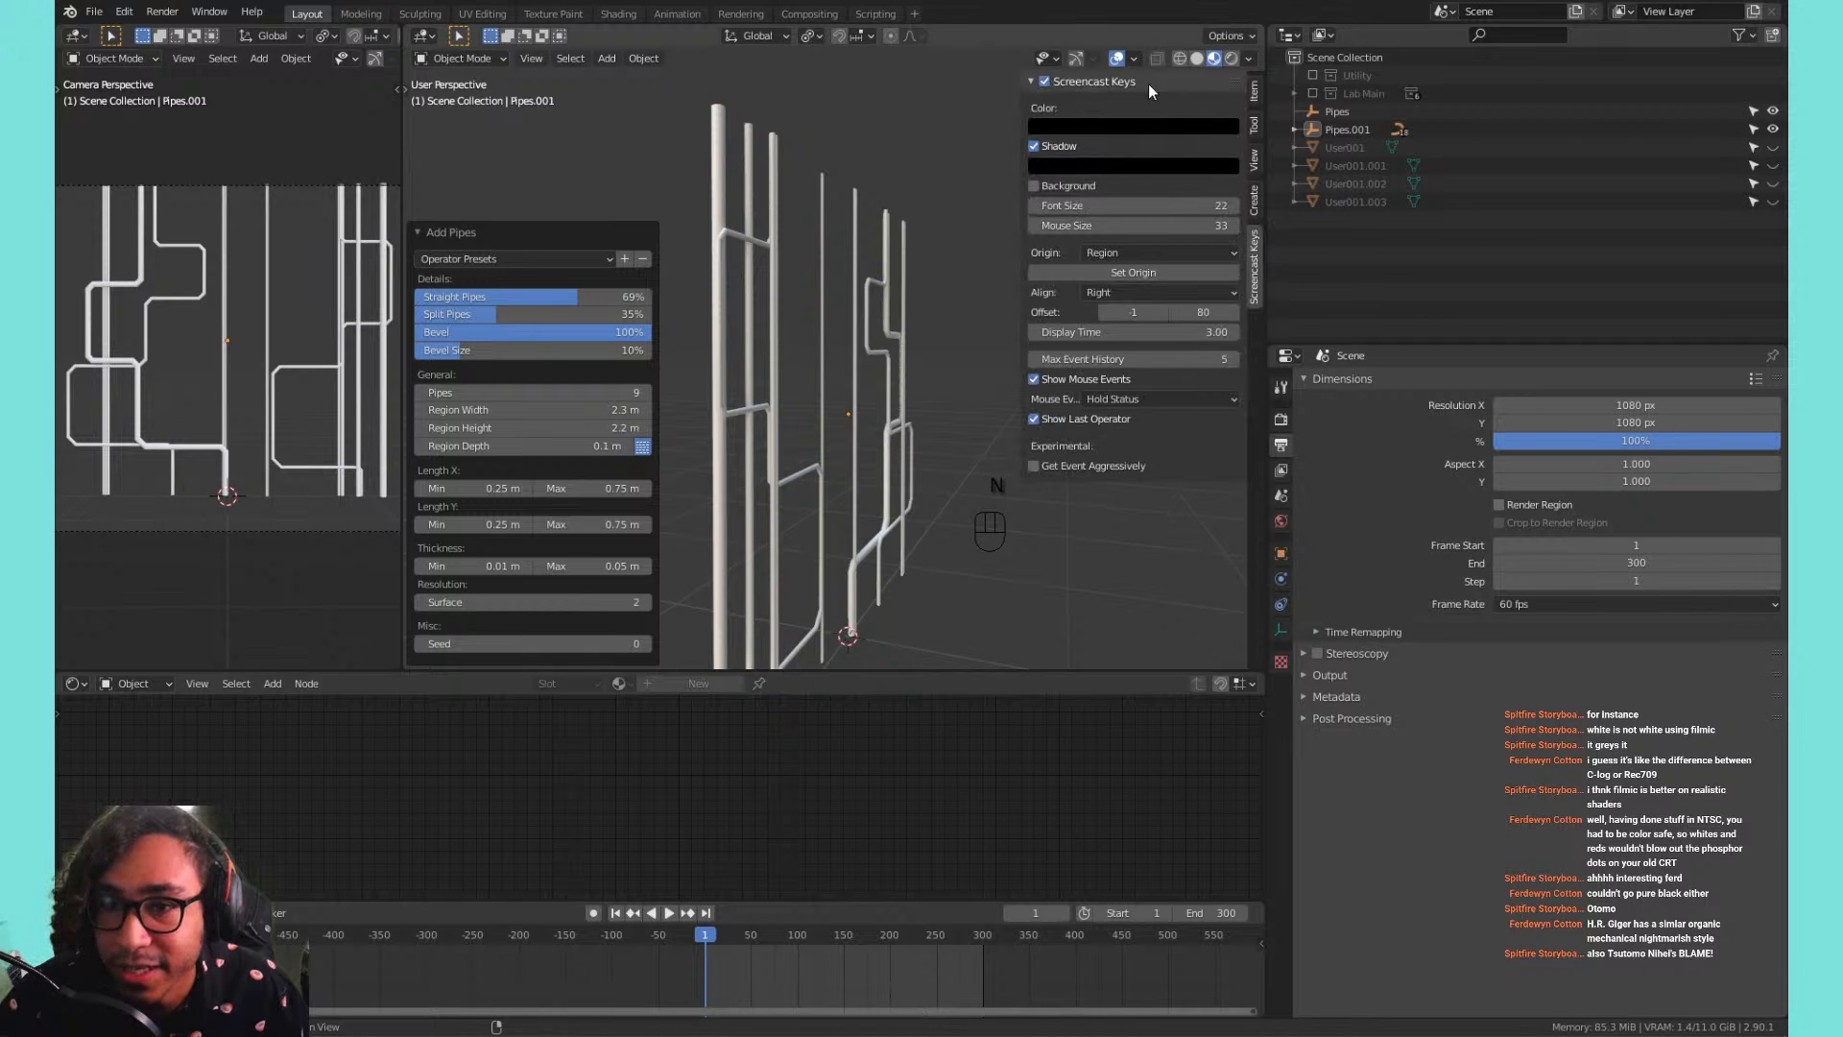
pyautogui.click(1148, 126)
pyautogui.scroll(10, 1138, 174)
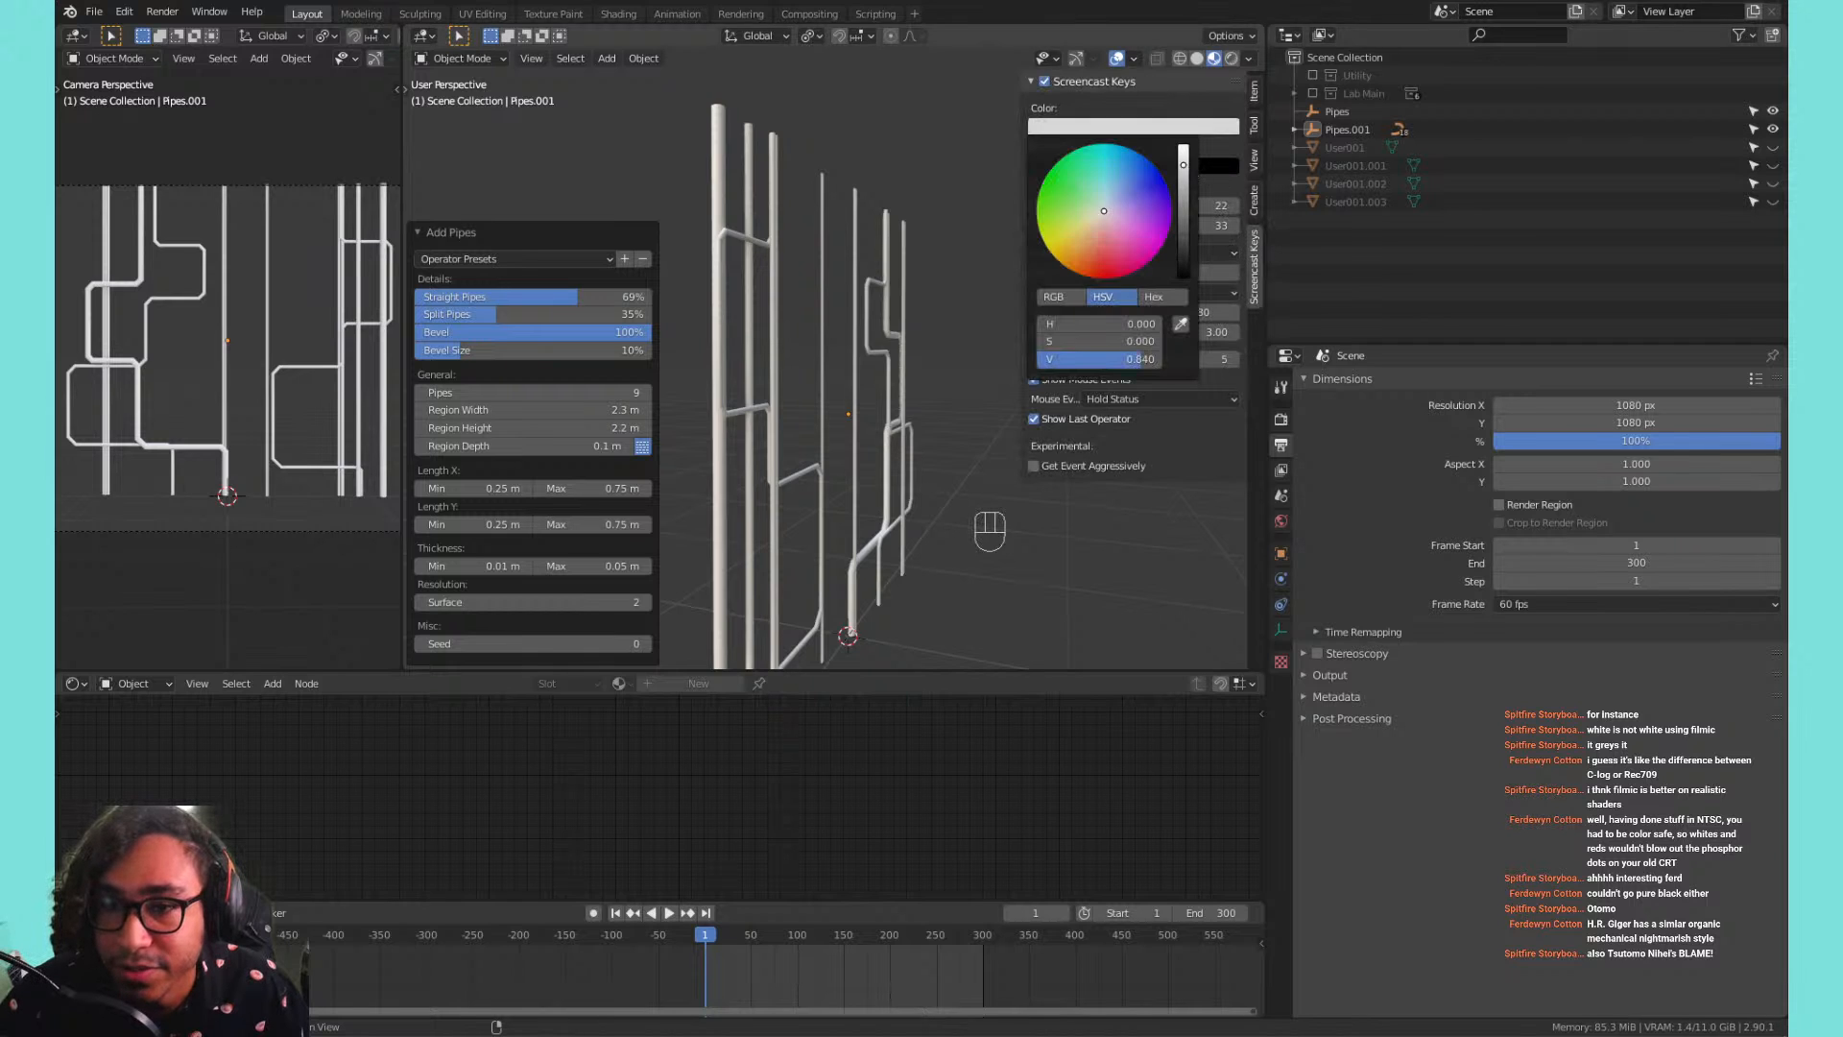
pyautogui.click(1139, 177)
pyautogui.press('n')
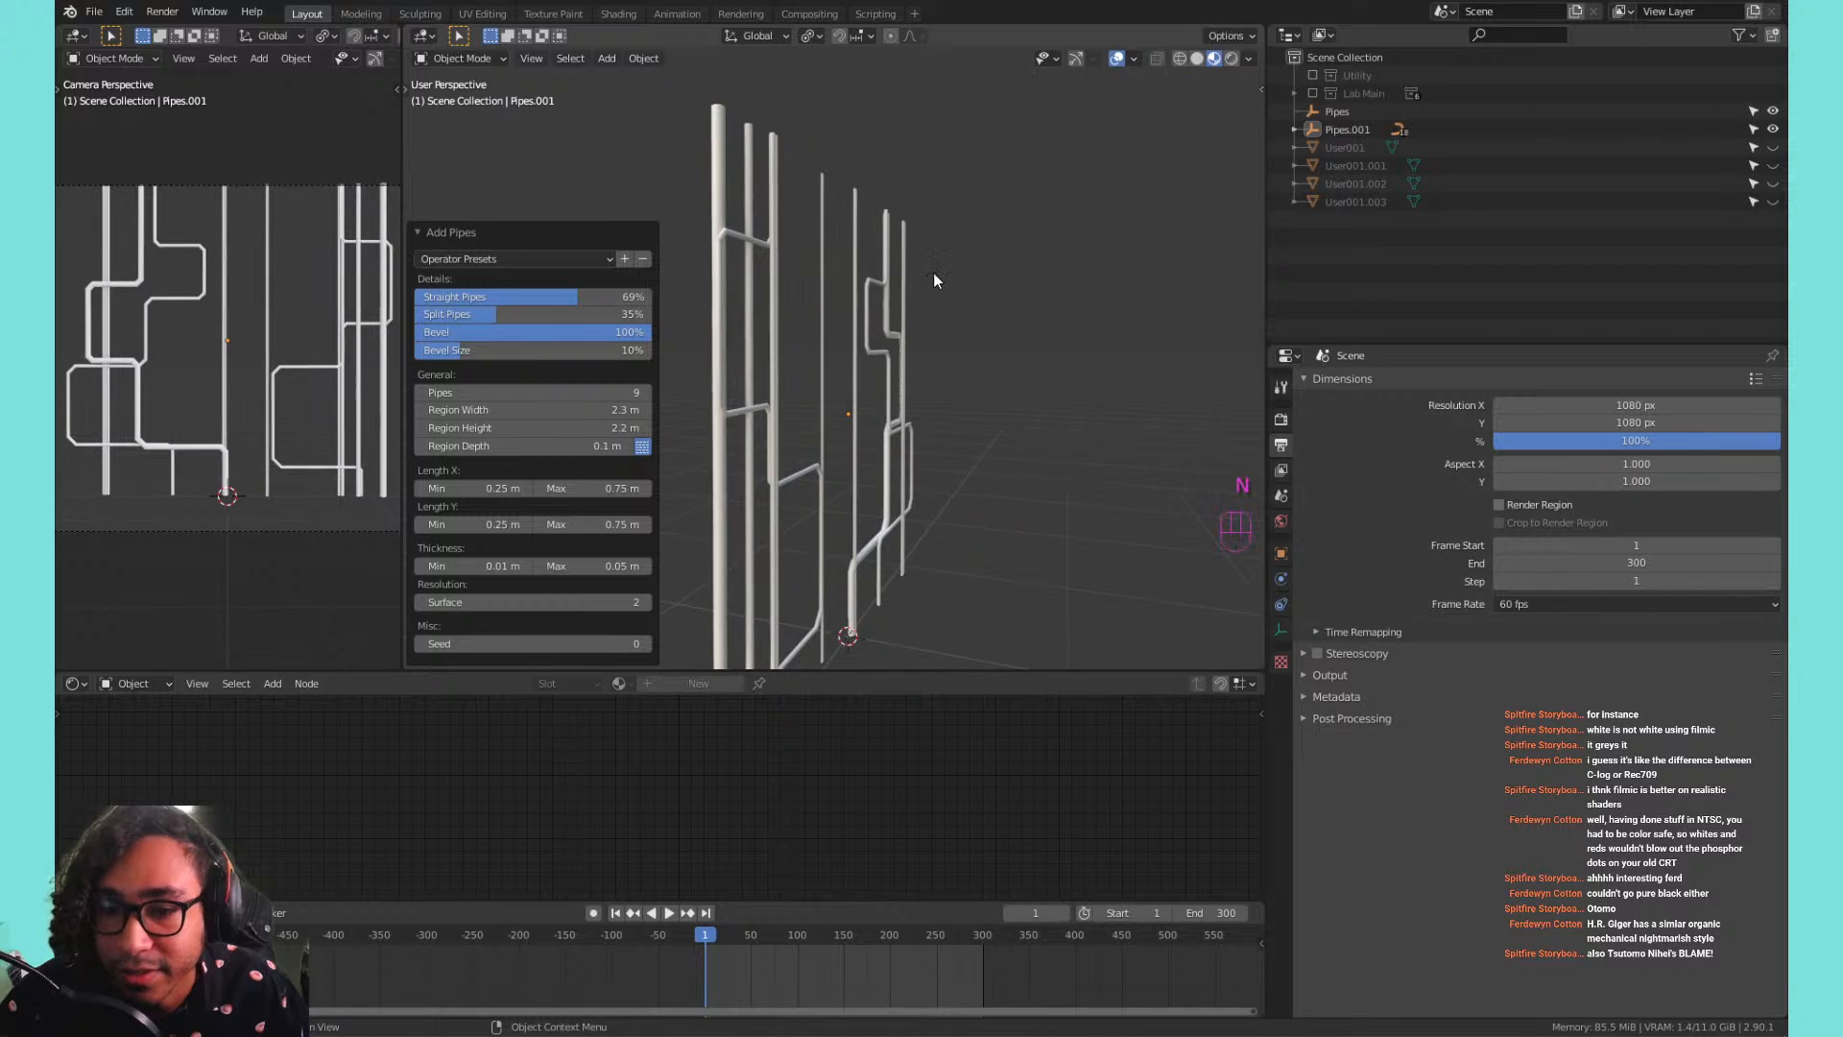
# Recolour the Screencast Keys display to turquoise, with hue 0.473, saturation 0.623 and value 0.920.
pyautogui.press('n')
pyautogui.click(1166, 123)
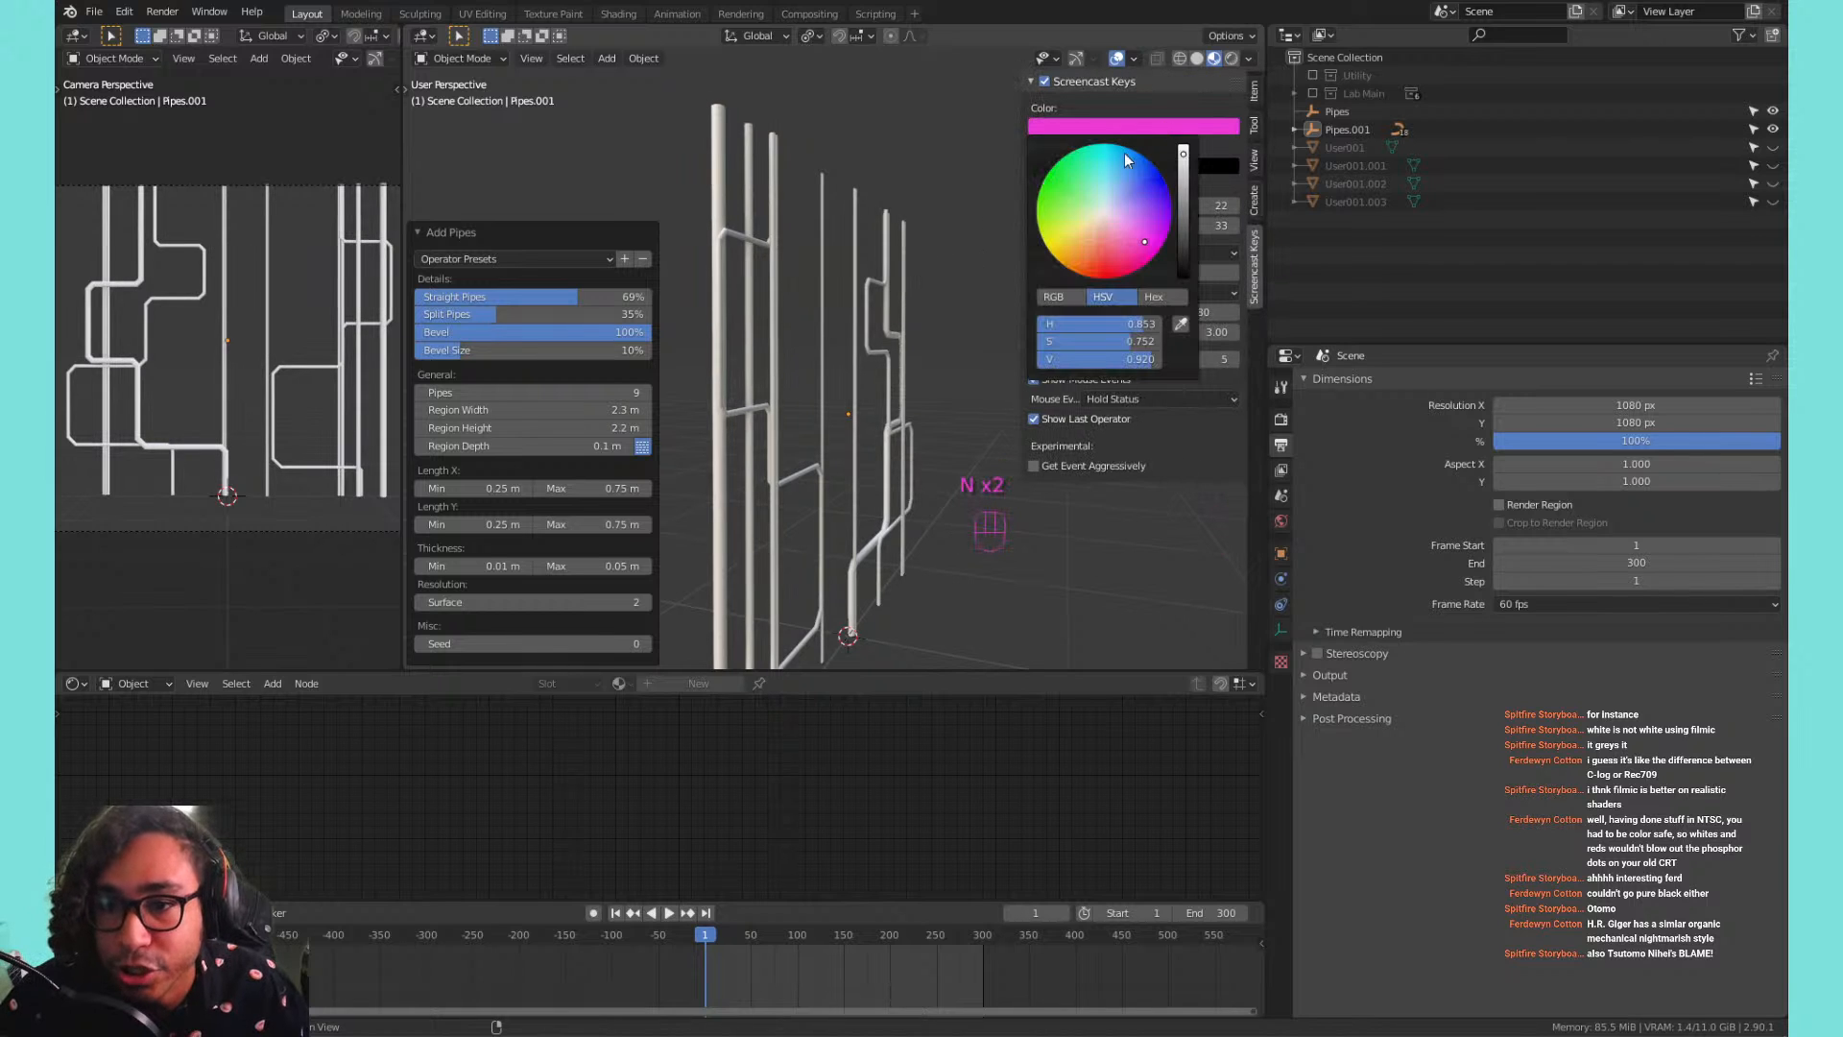
pyautogui.moveTo(1077, 173); pyautogui.dragTo(1085, 169)
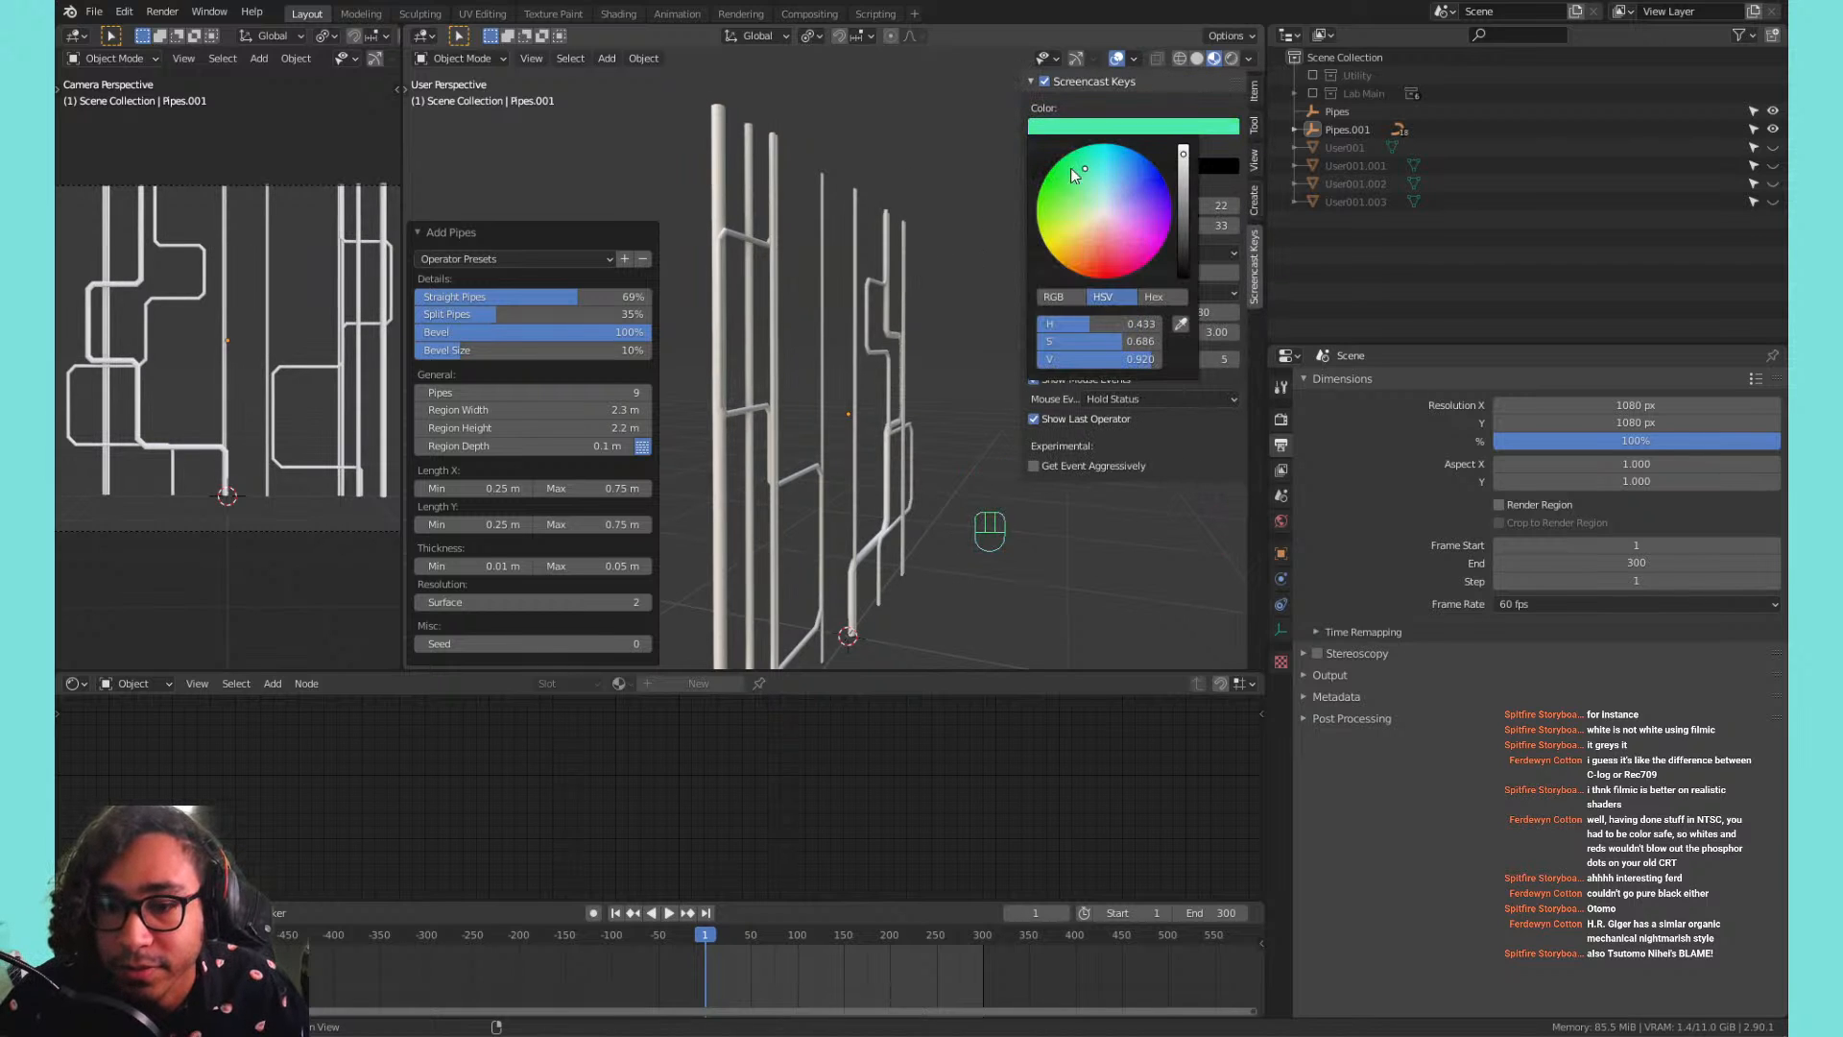
pyautogui.press('n')
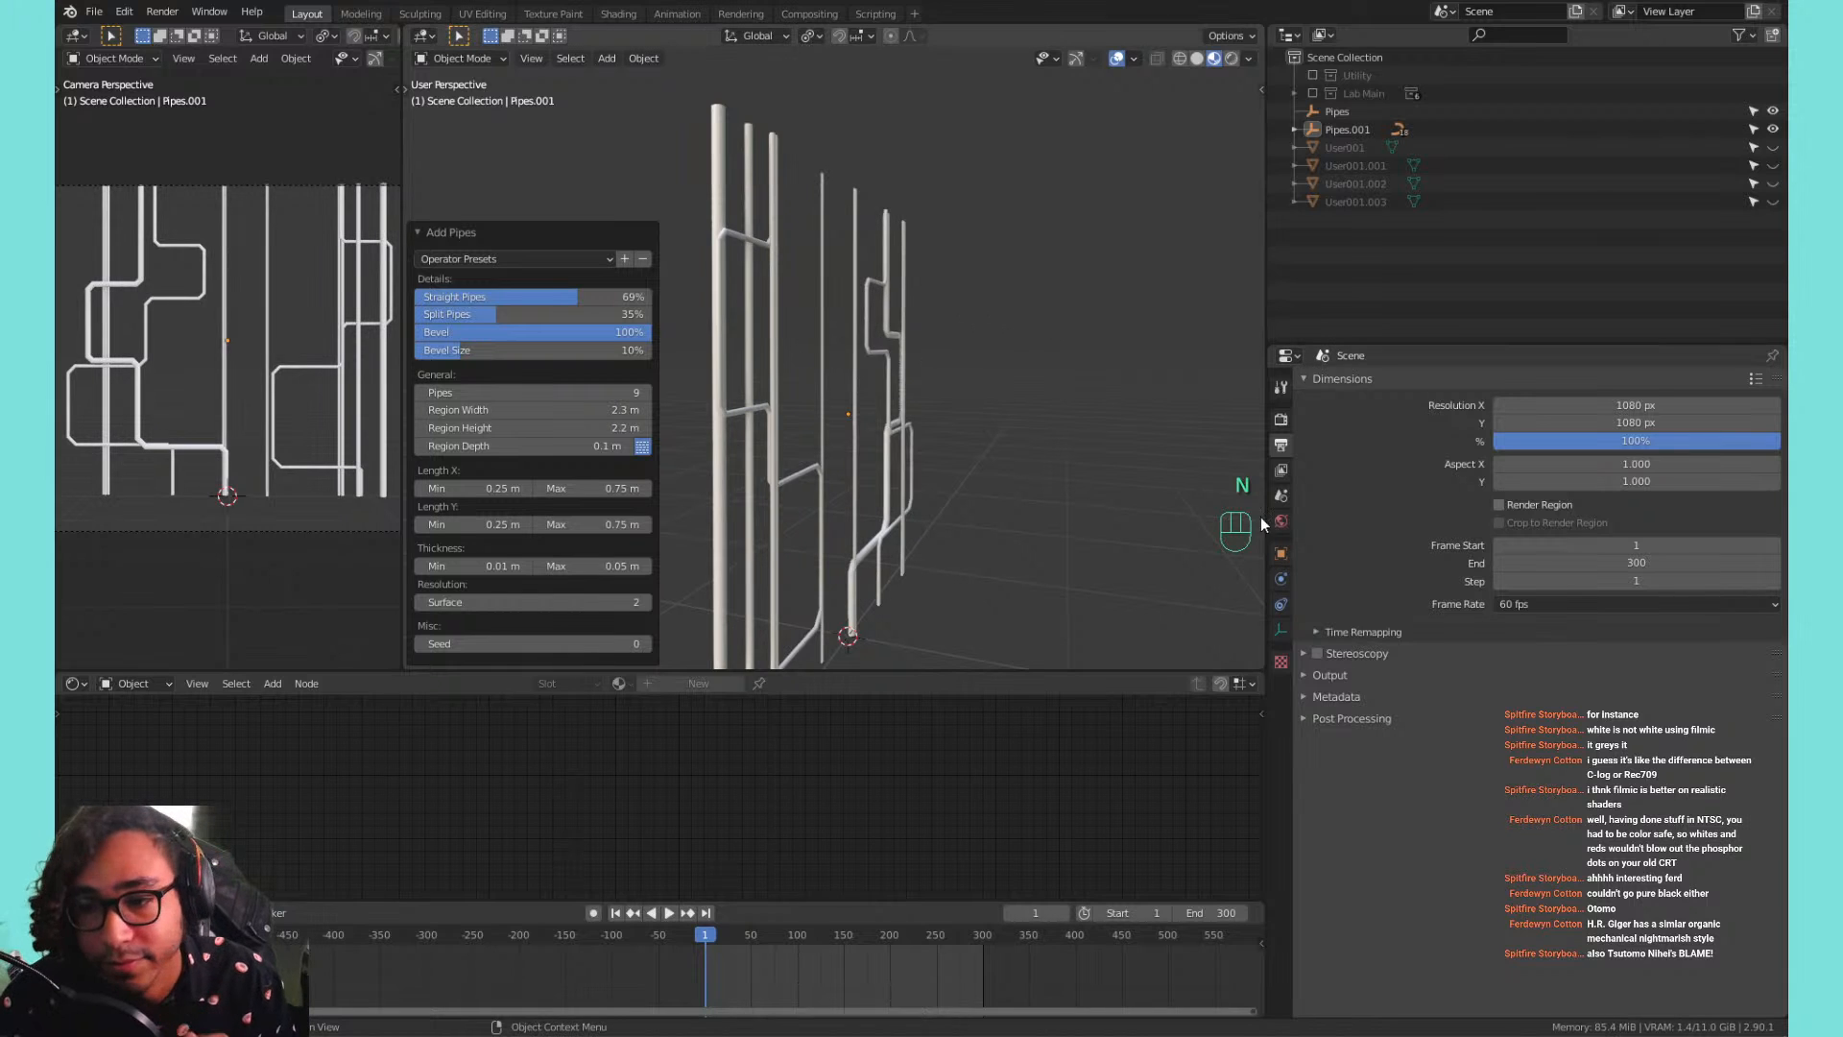
pyautogui.press('n')
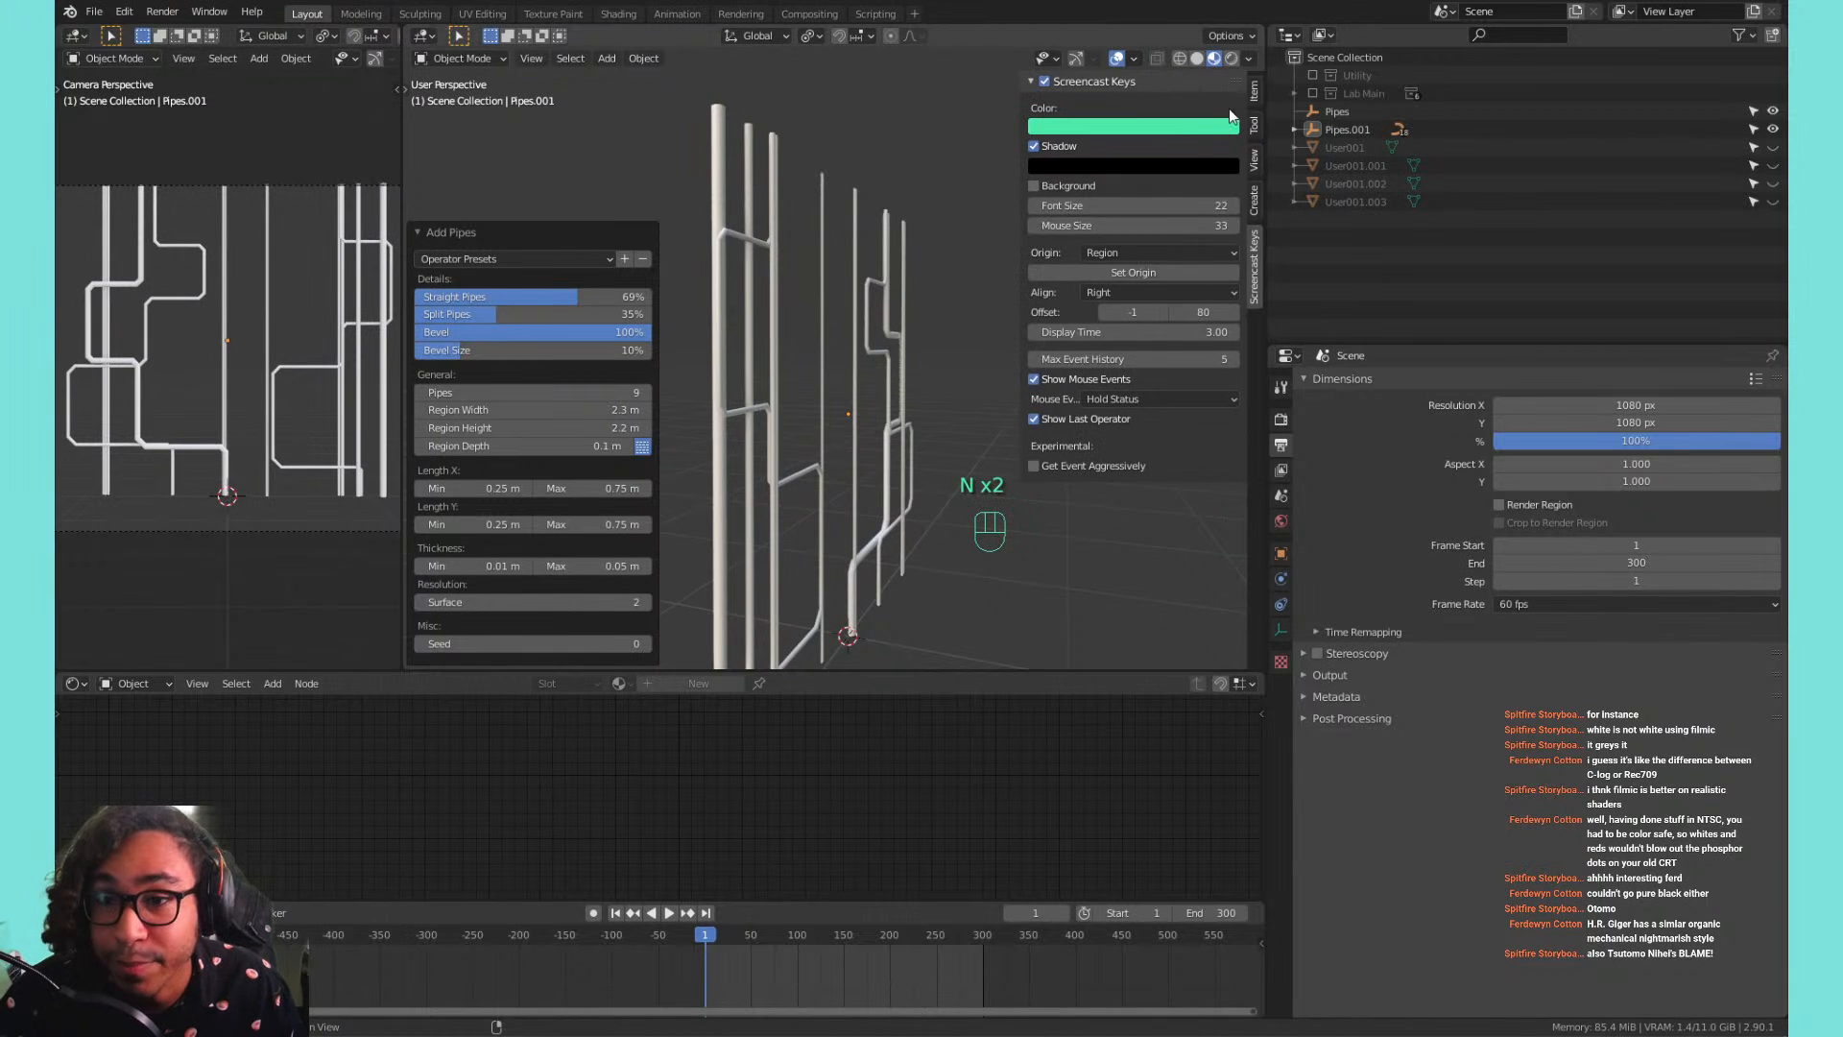
pyautogui.click(1174, 128)
pyautogui.moveTo(1095, 163); pyautogui.dragTo(1097, 169)
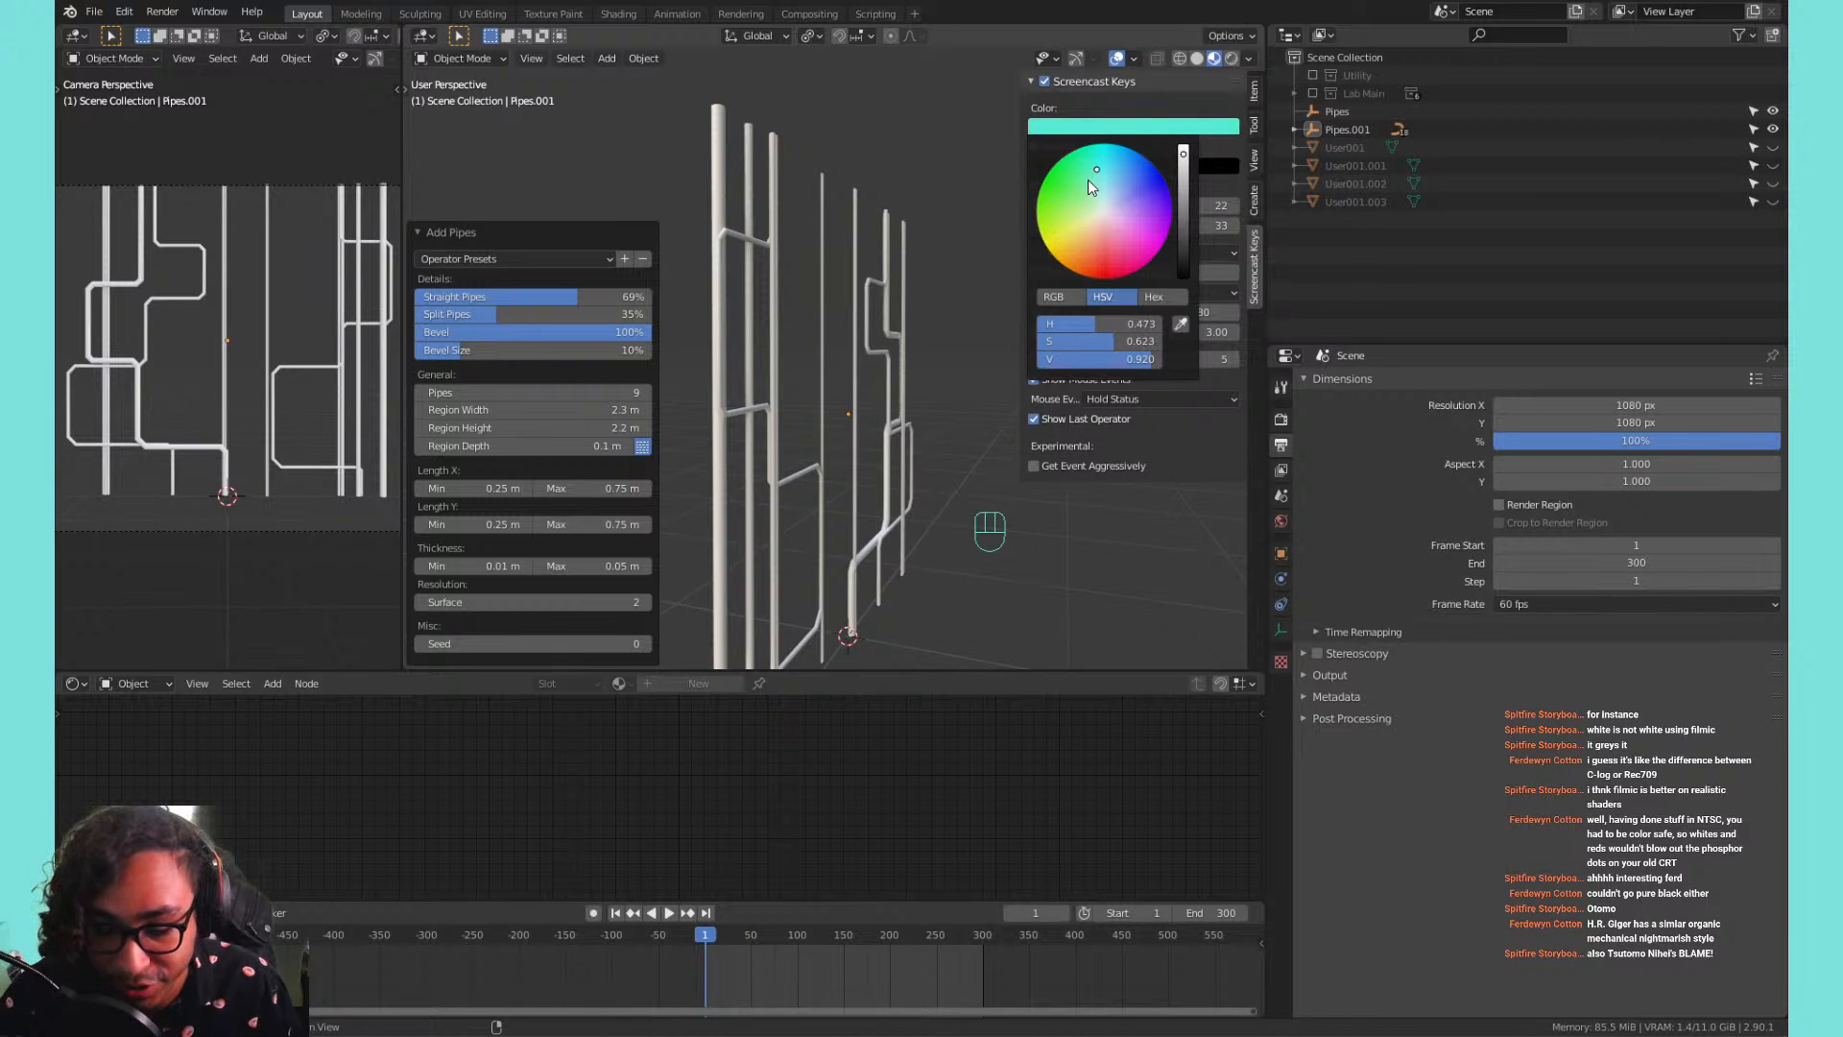
pyautogui.press('n')
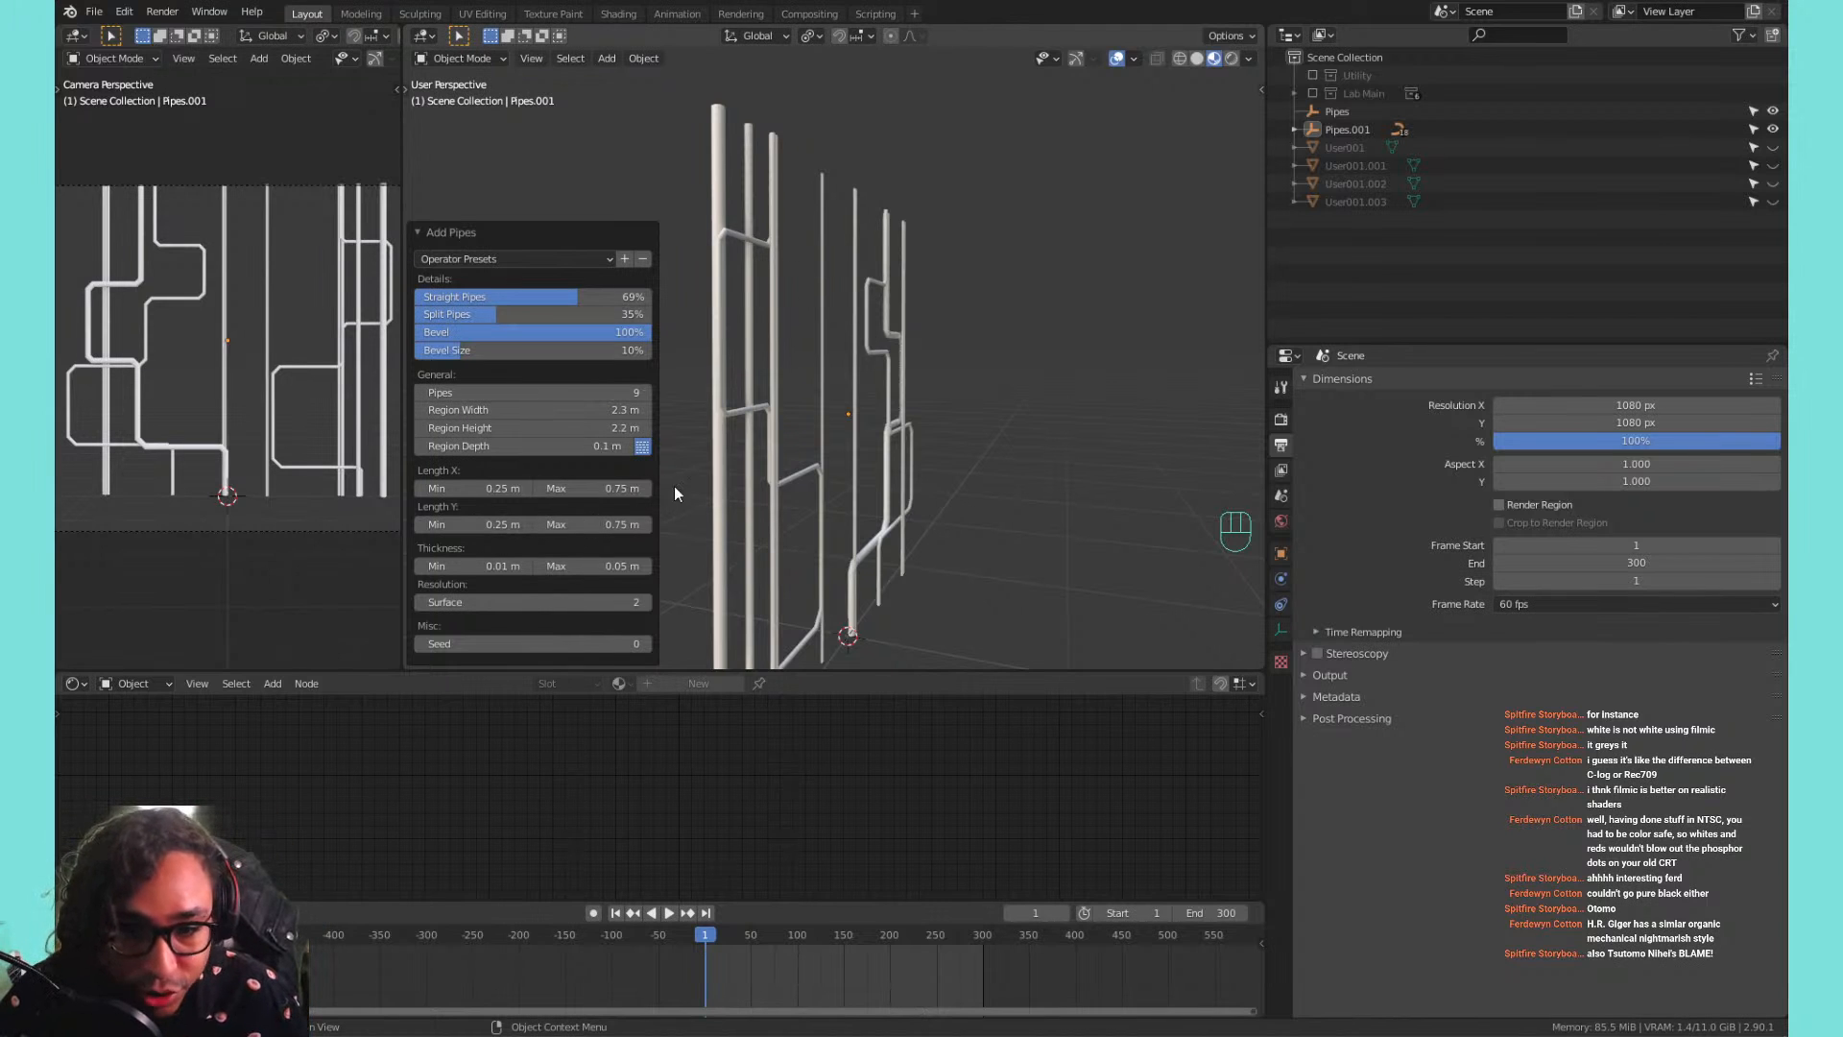
# Adjust the pipes' minimum and maximum X and Y lengths and their thickness range.
pyautogui.moveTo(490, 488); pyautogui.dragTo(624, 565)
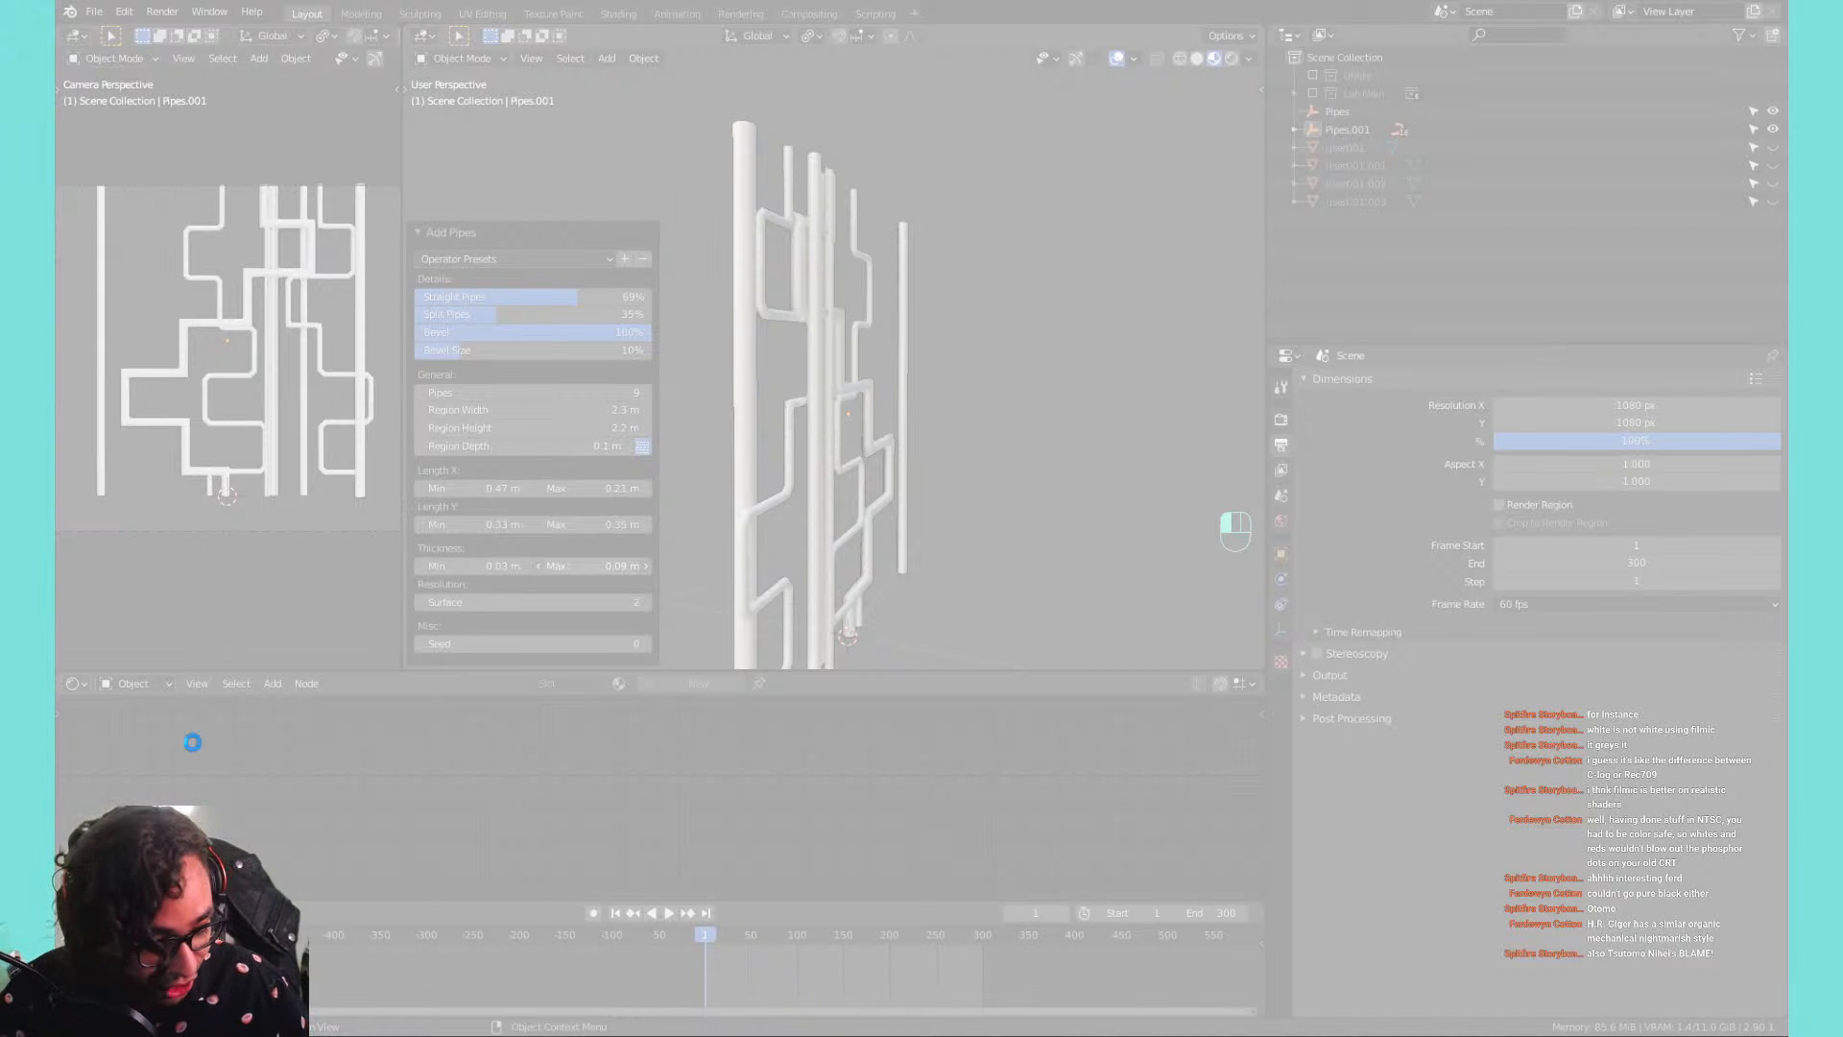
# Switch to File Explorer and open the West SSD (D:) drive.
pyautogui.press('super+e')
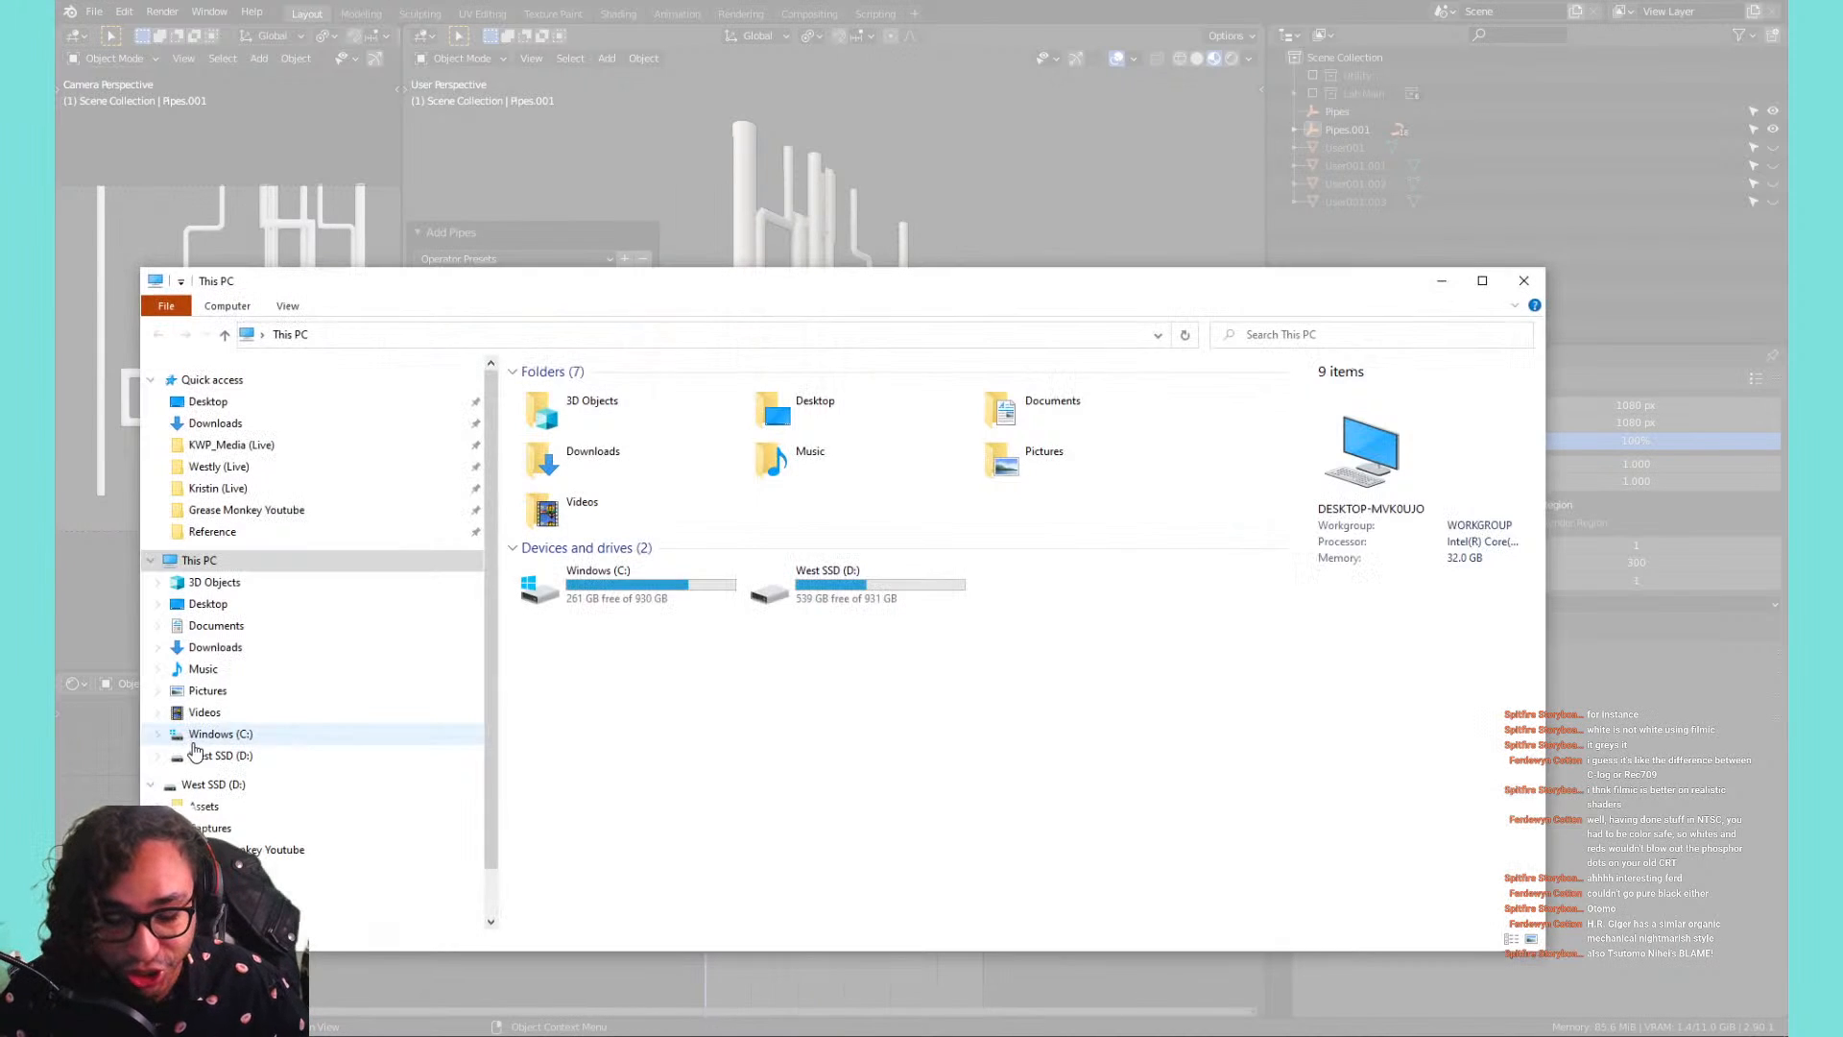
pyautogui.doubleClick(845, 586)
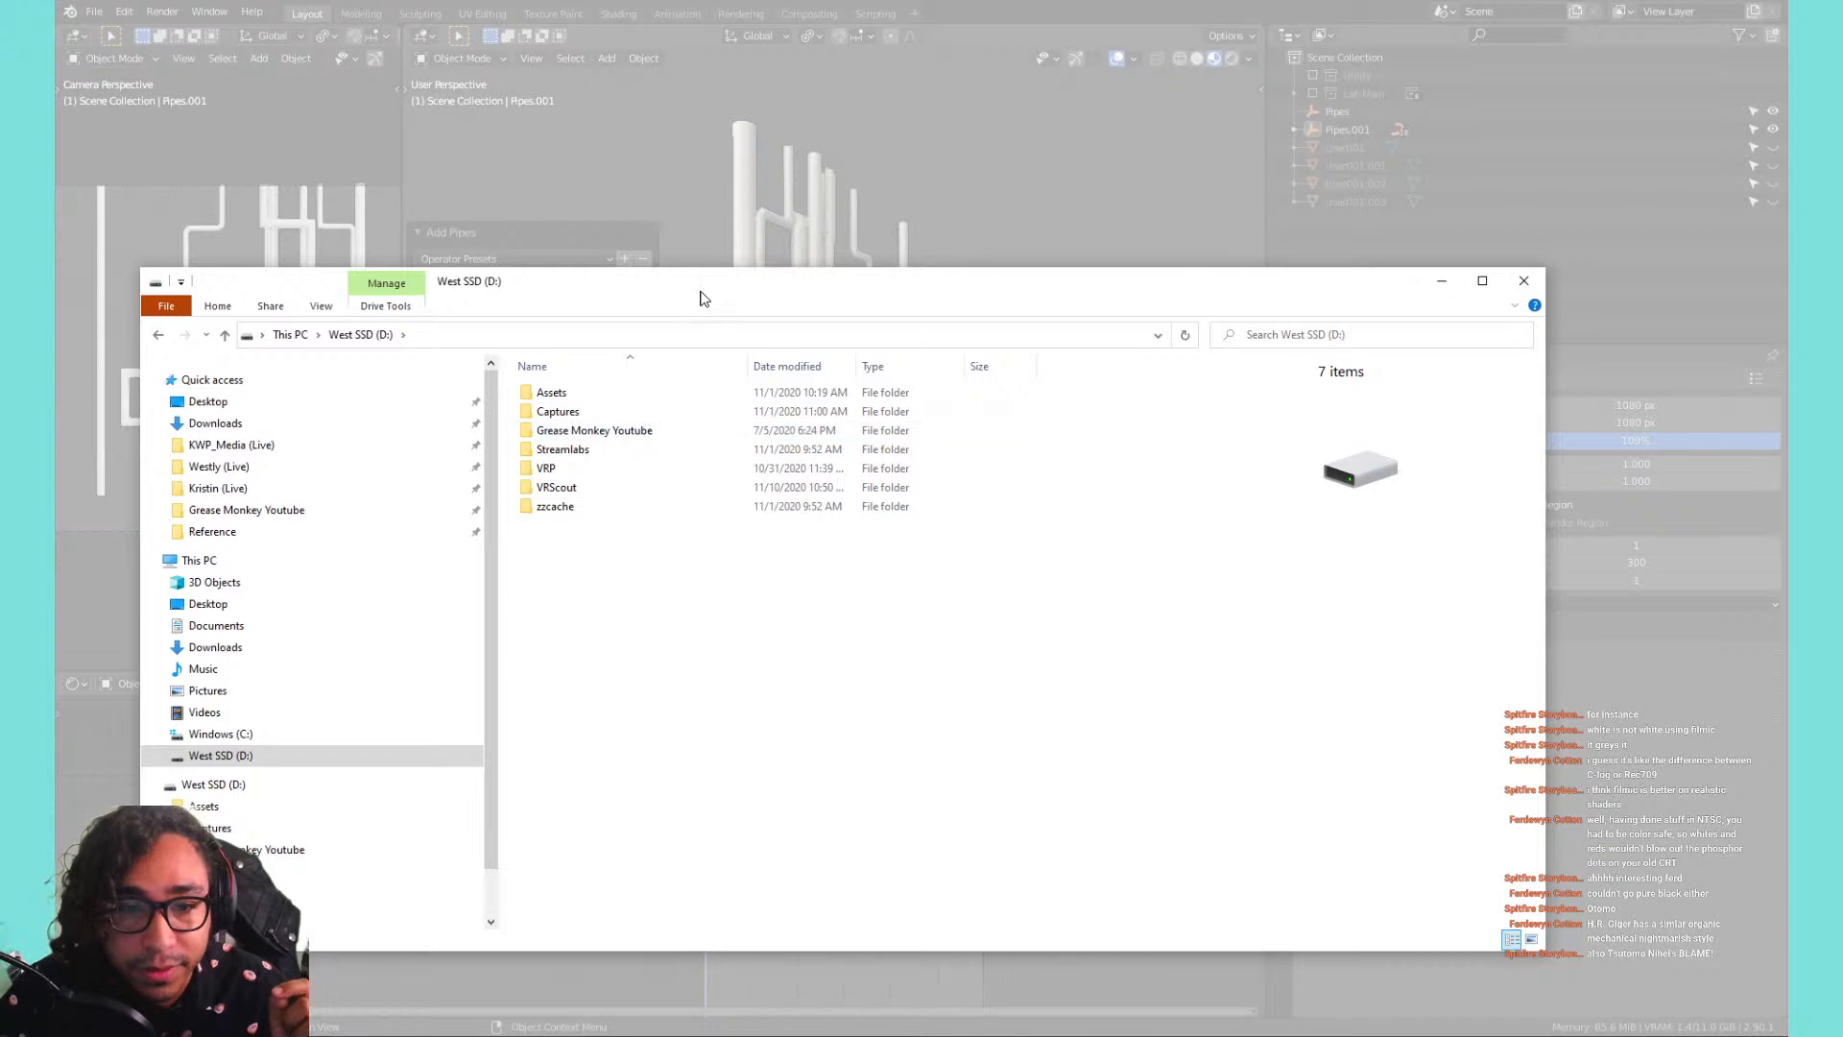
pyautogui.moveTo(701, 292); pyautogui.dragTo(747, 353)
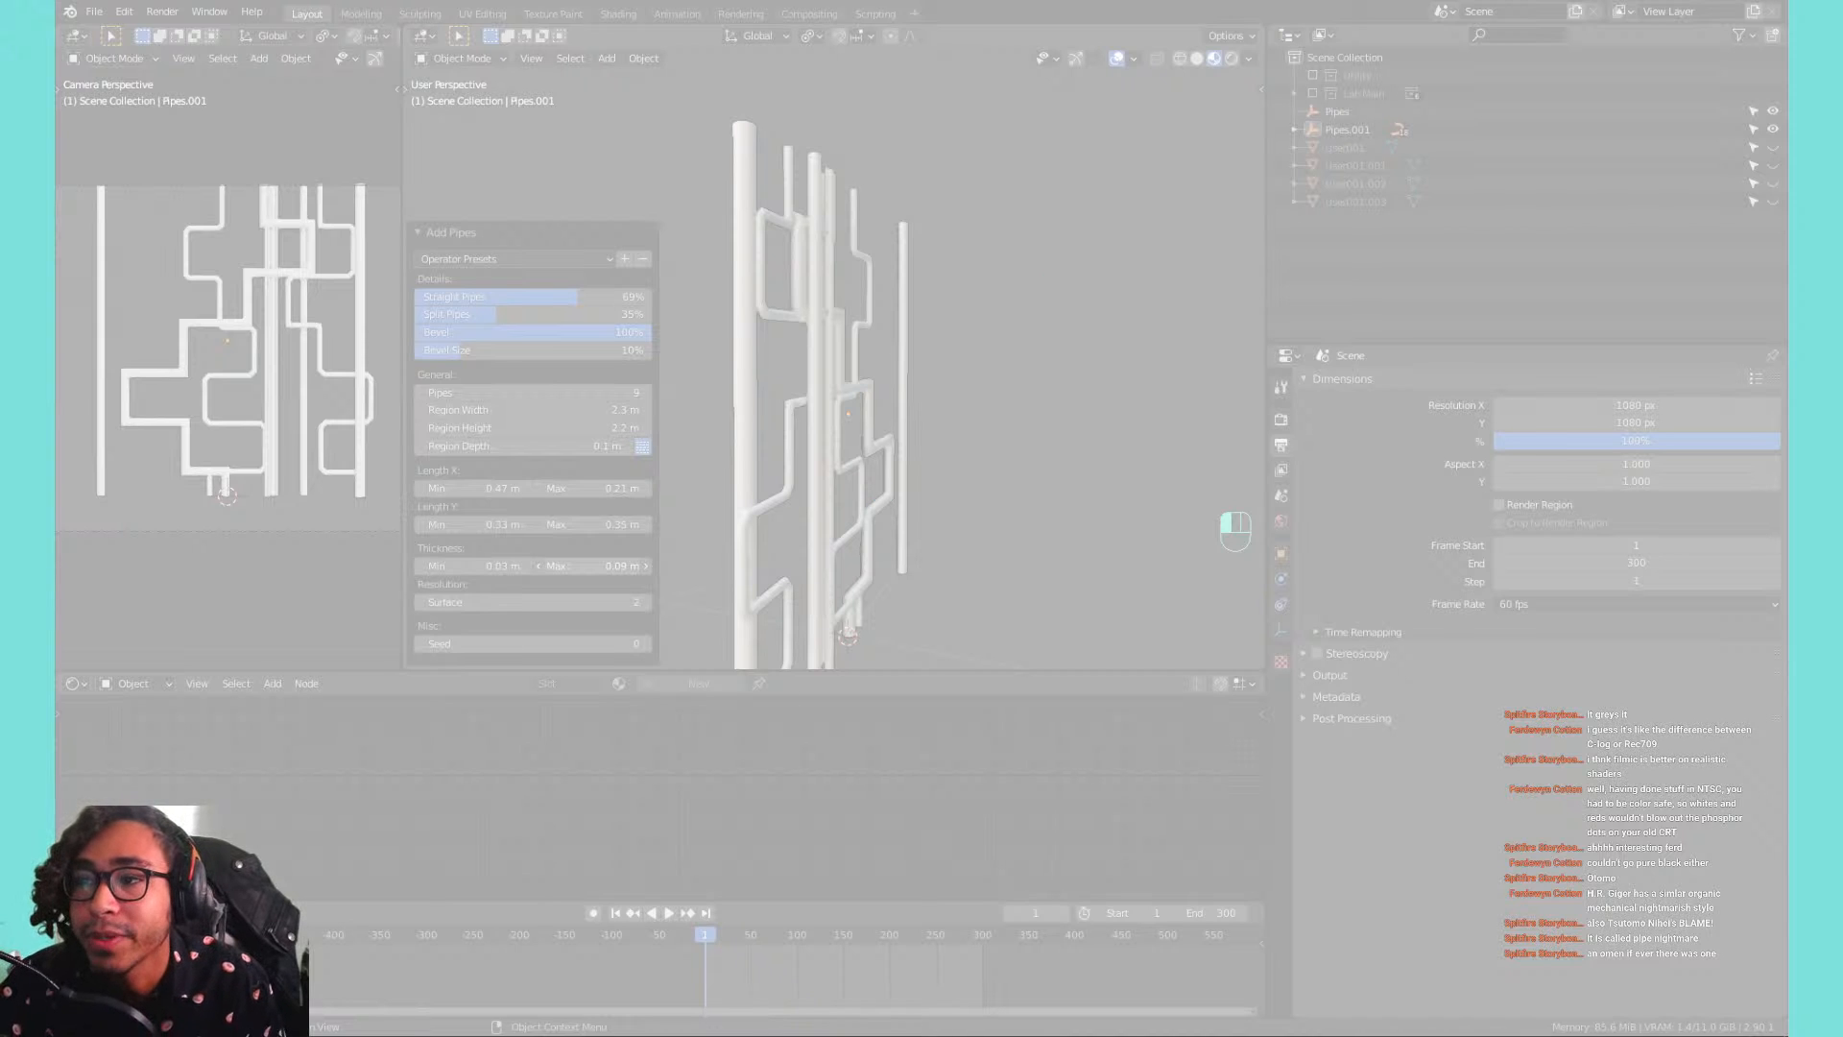
# Cancel the problem report for the frozen Blender window.
pyautogui.click(823, 528)
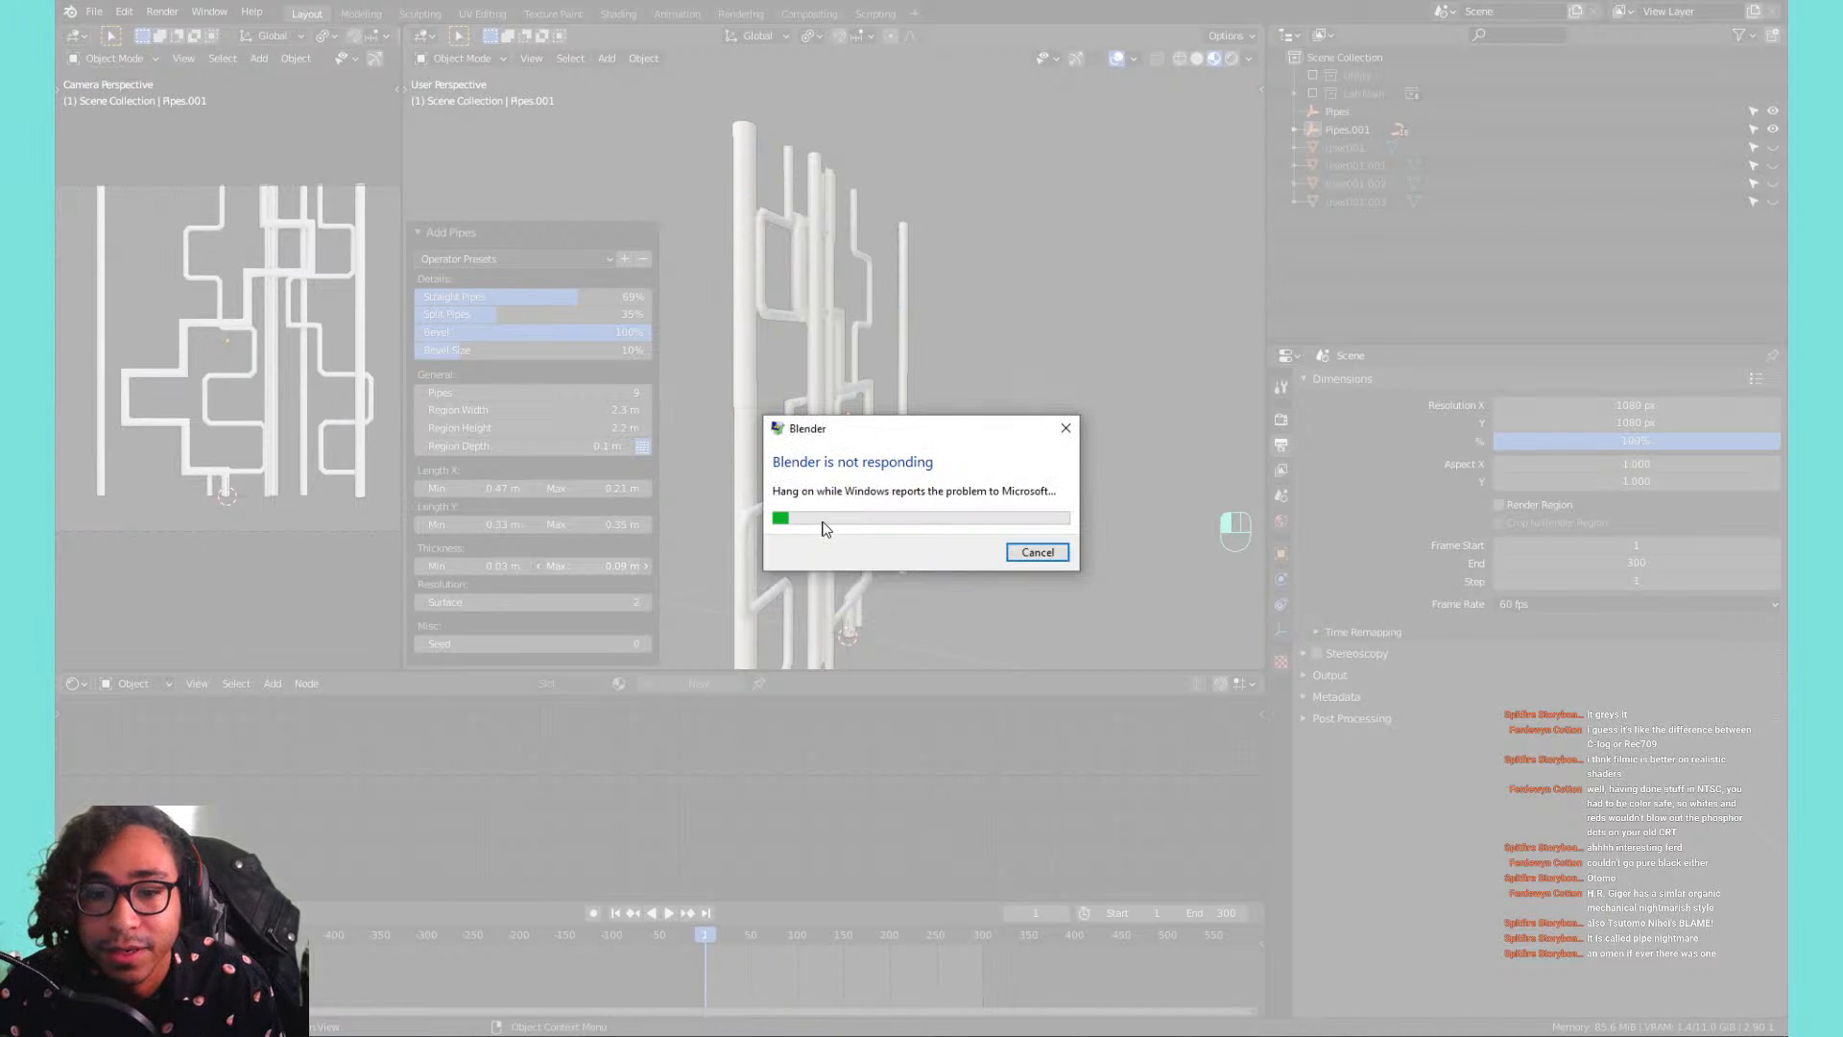
pyautogui.click(1037, 552)
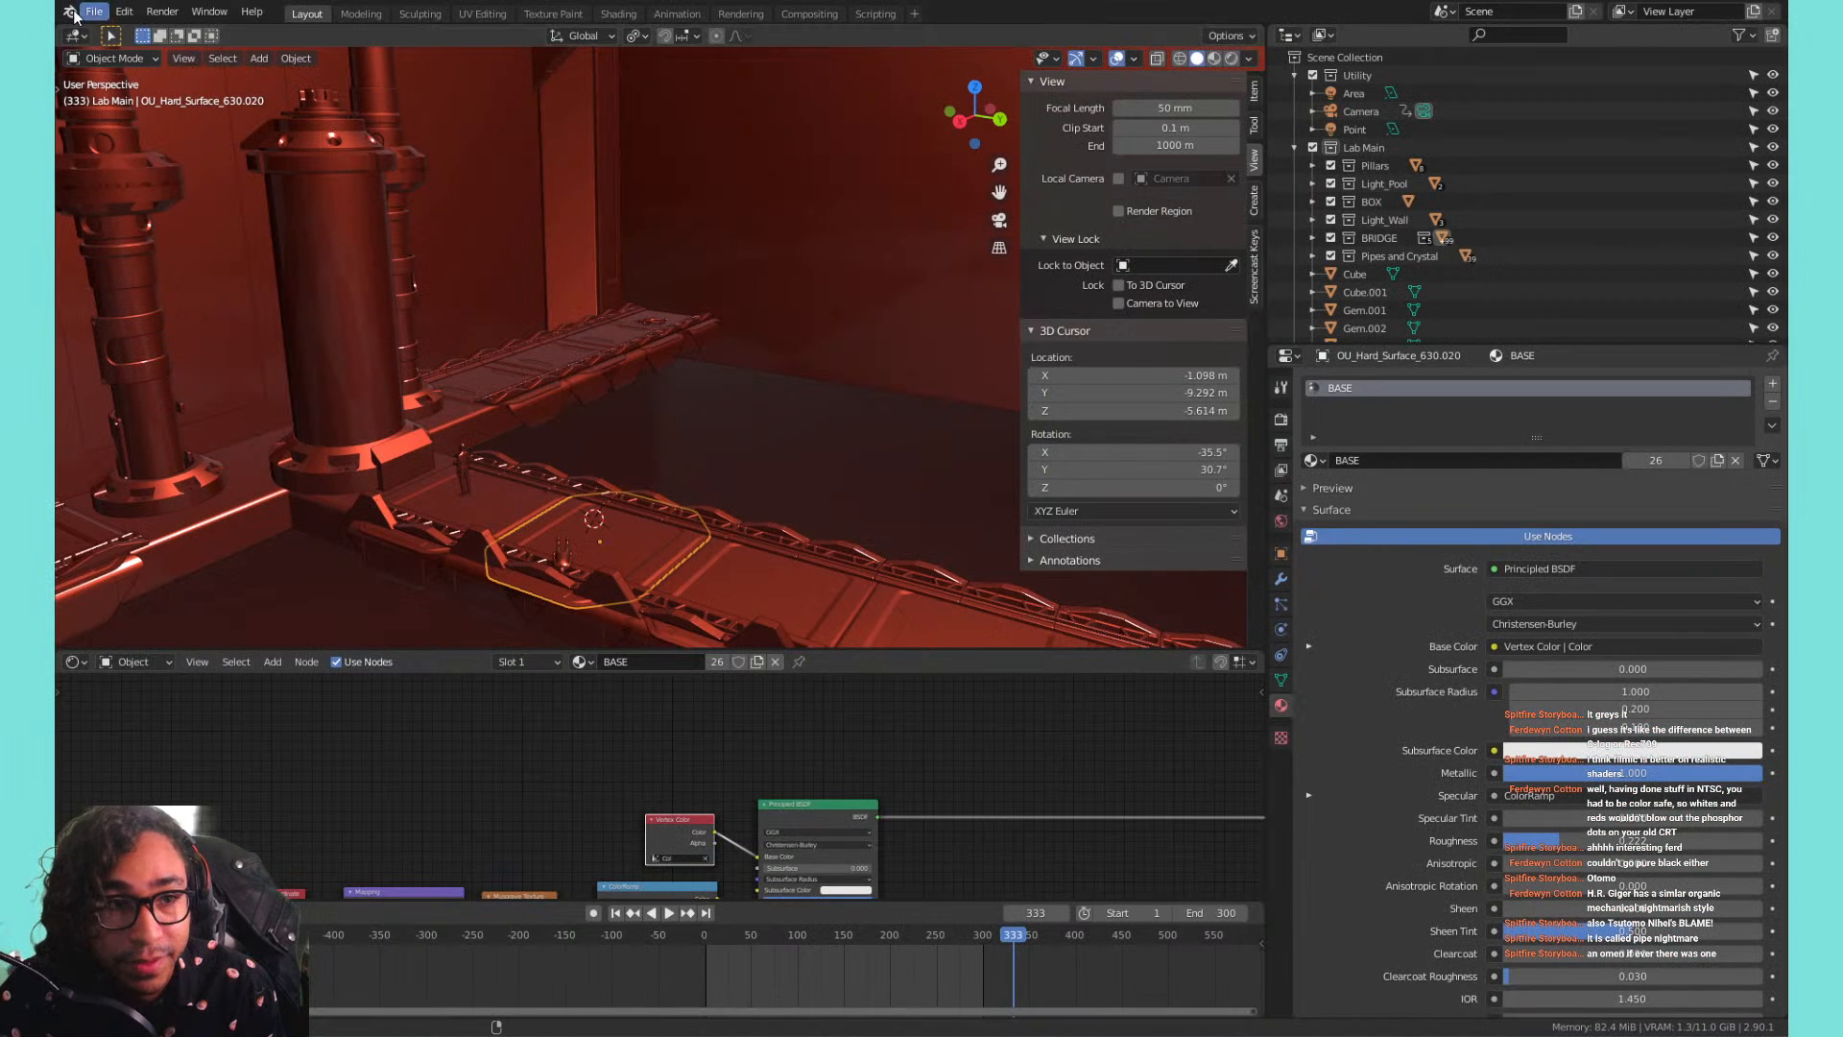
# Try to restore the lab work by recovering the last session.
pyautogui.click(94, 11)
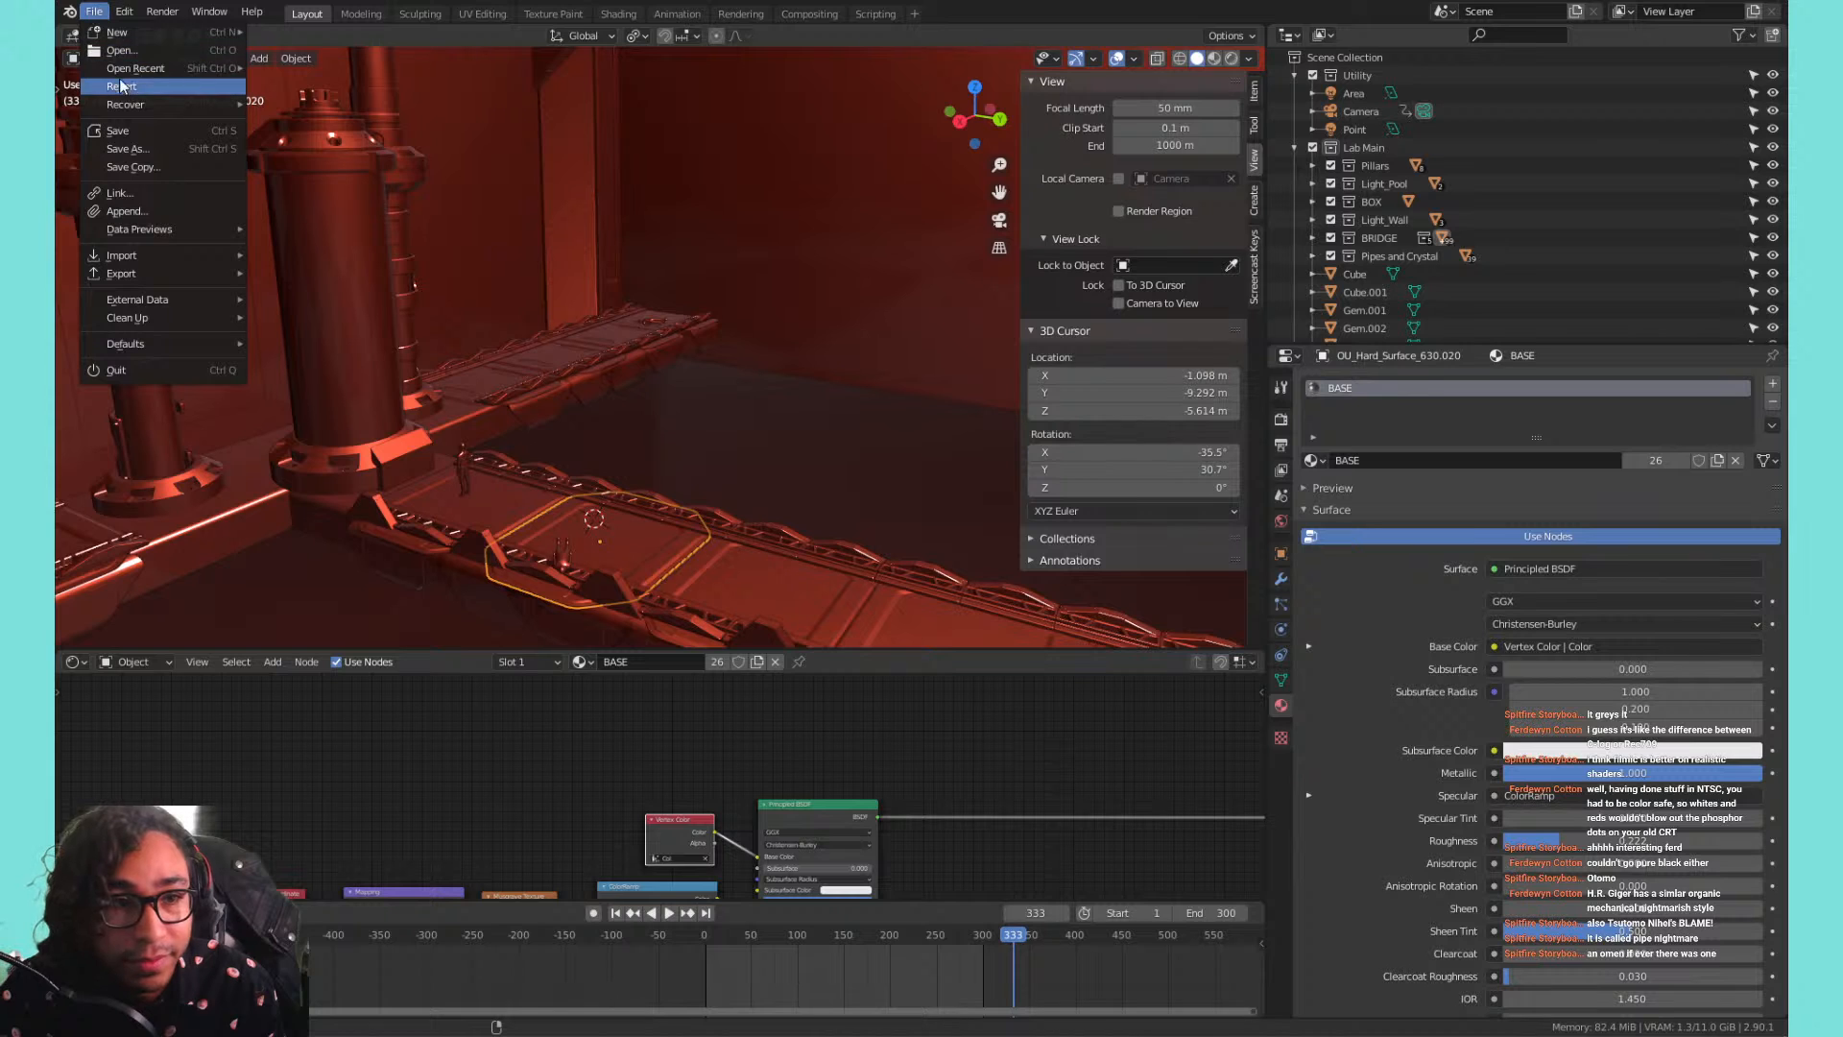
pyautogui.moveTo(201, 107)
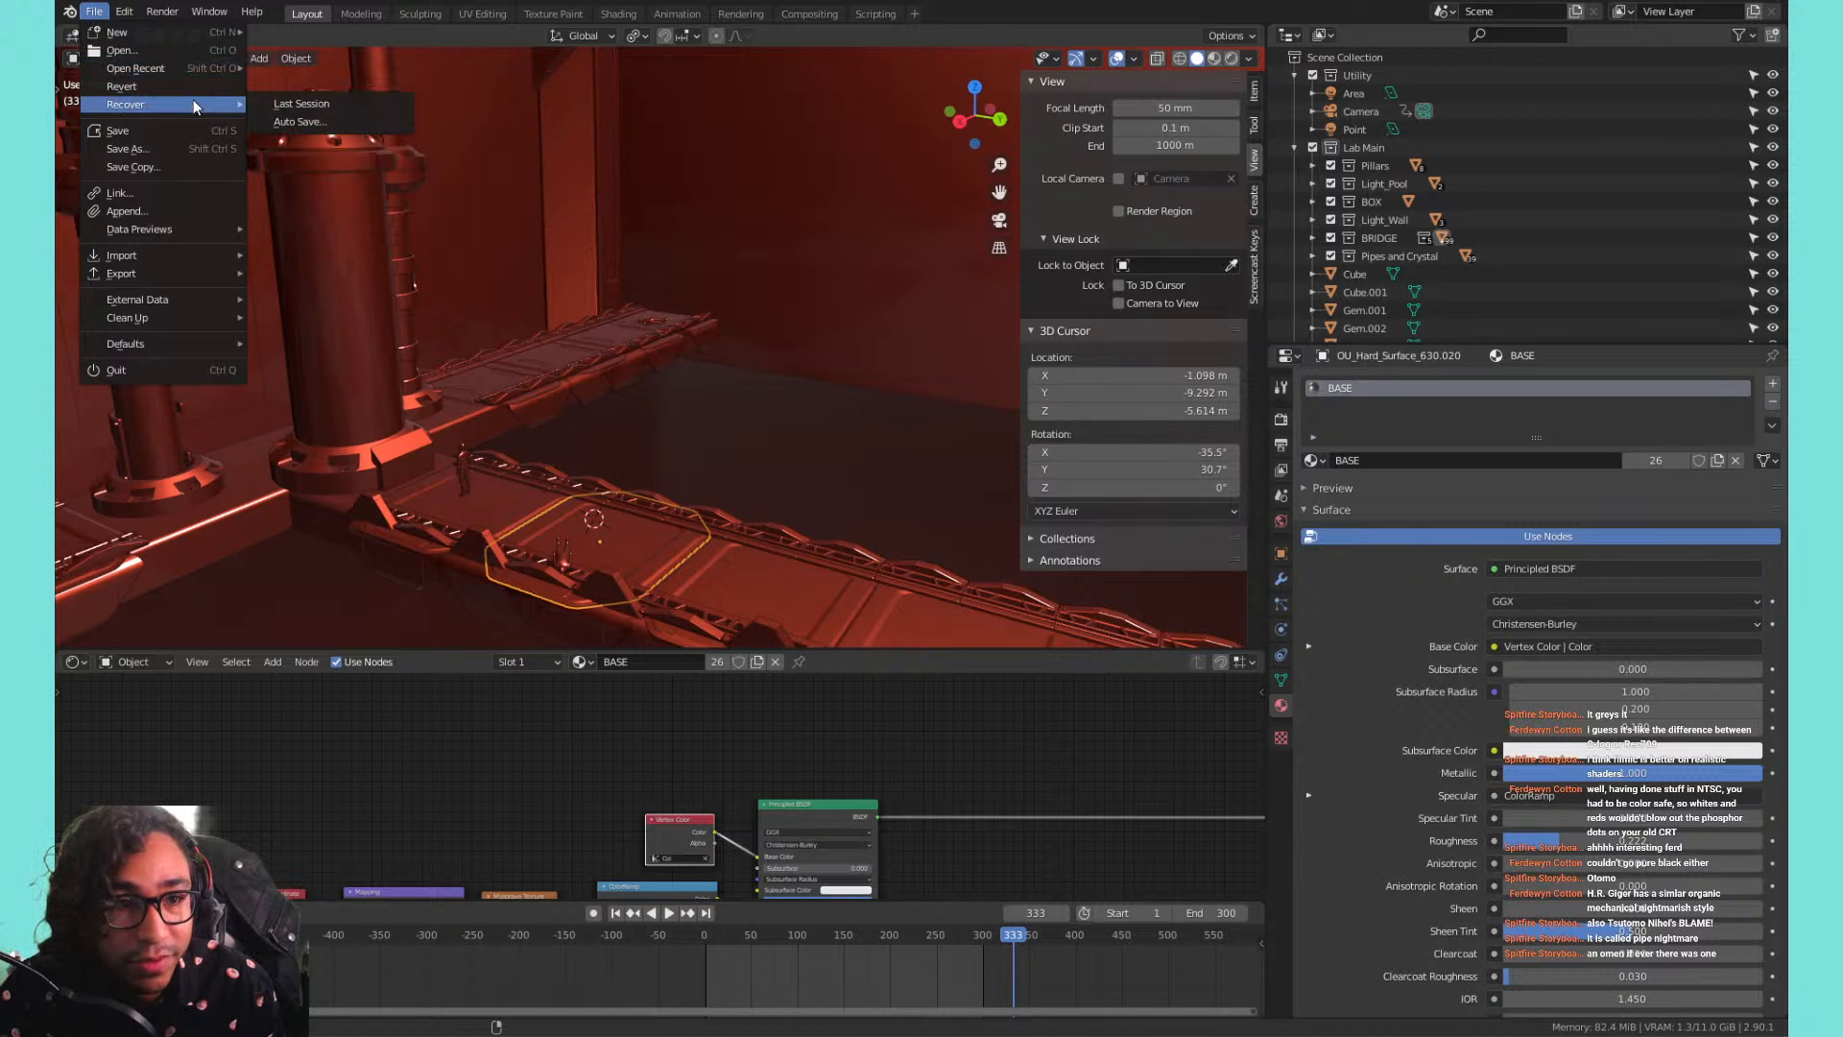
pyautogui.click(271, 104)
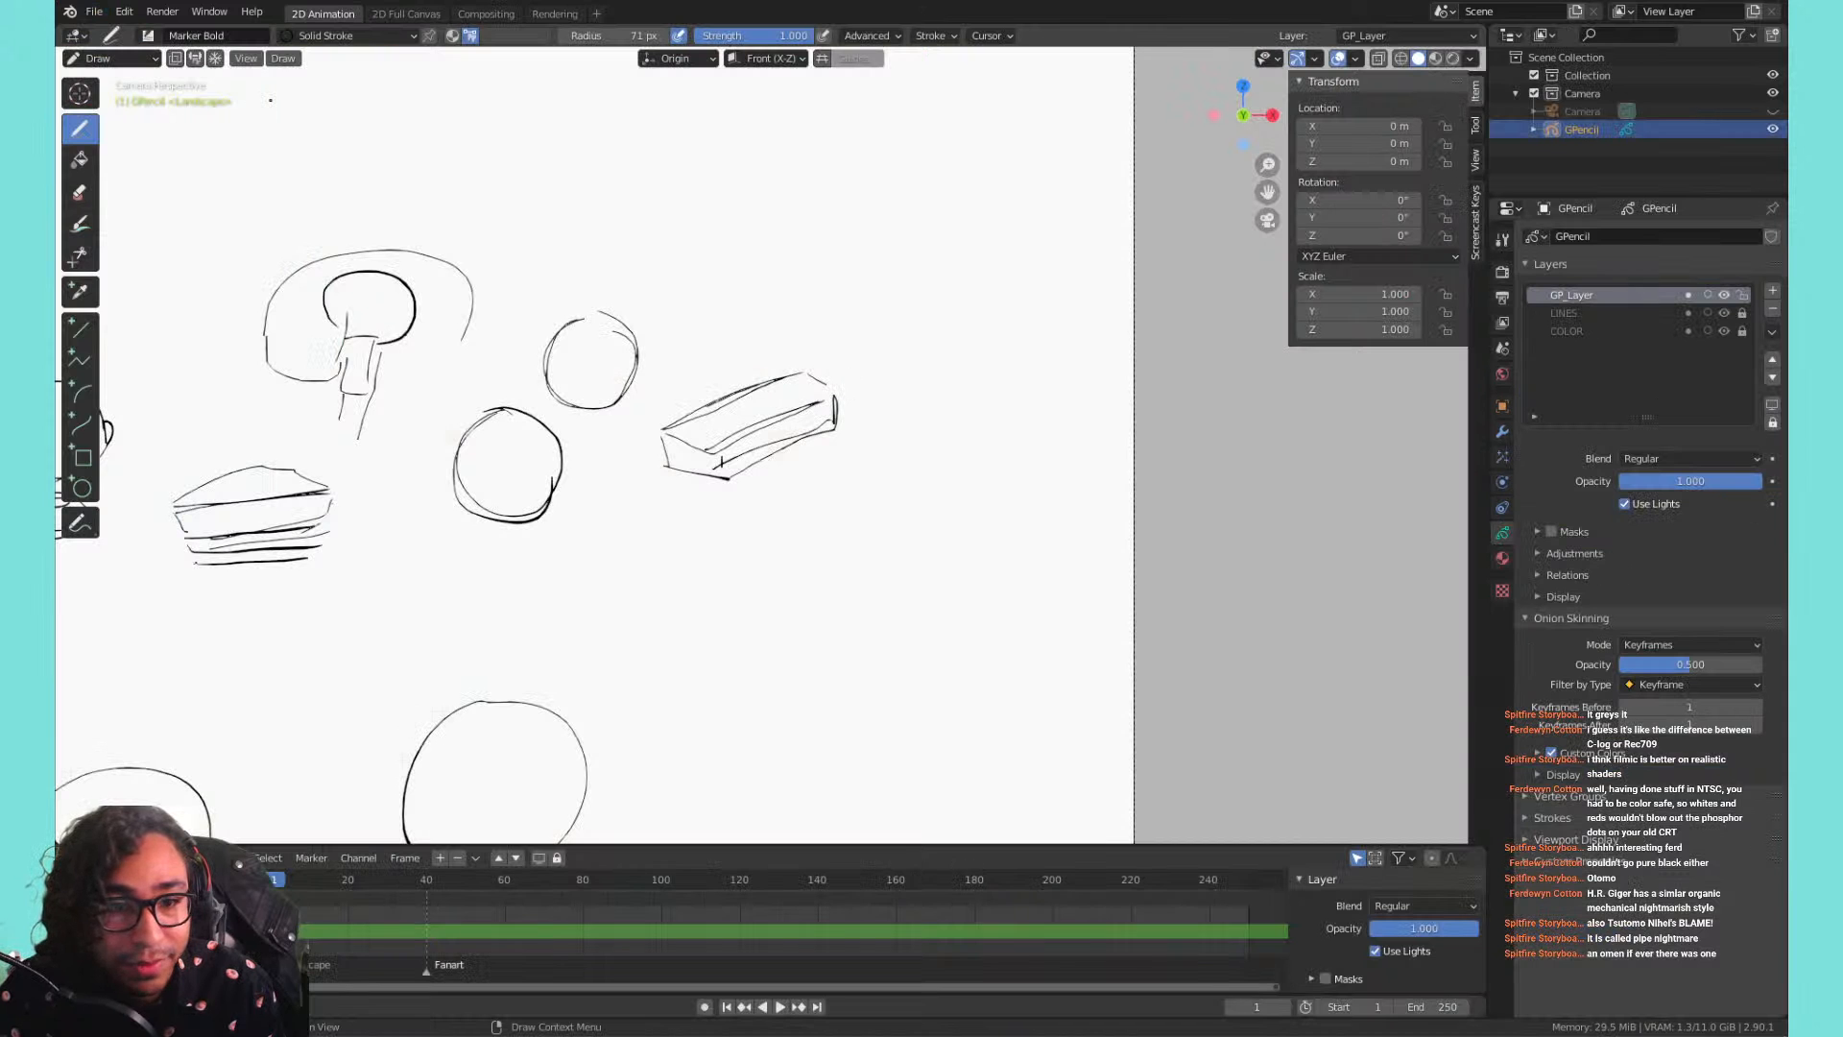
# List the auto-saved files vertically, sorted by modified date, and recover 02_optimized_lab_23632_autosave.blend.
pyautogui.click(94, 11)
pyautogui.moveTo(146, 103)
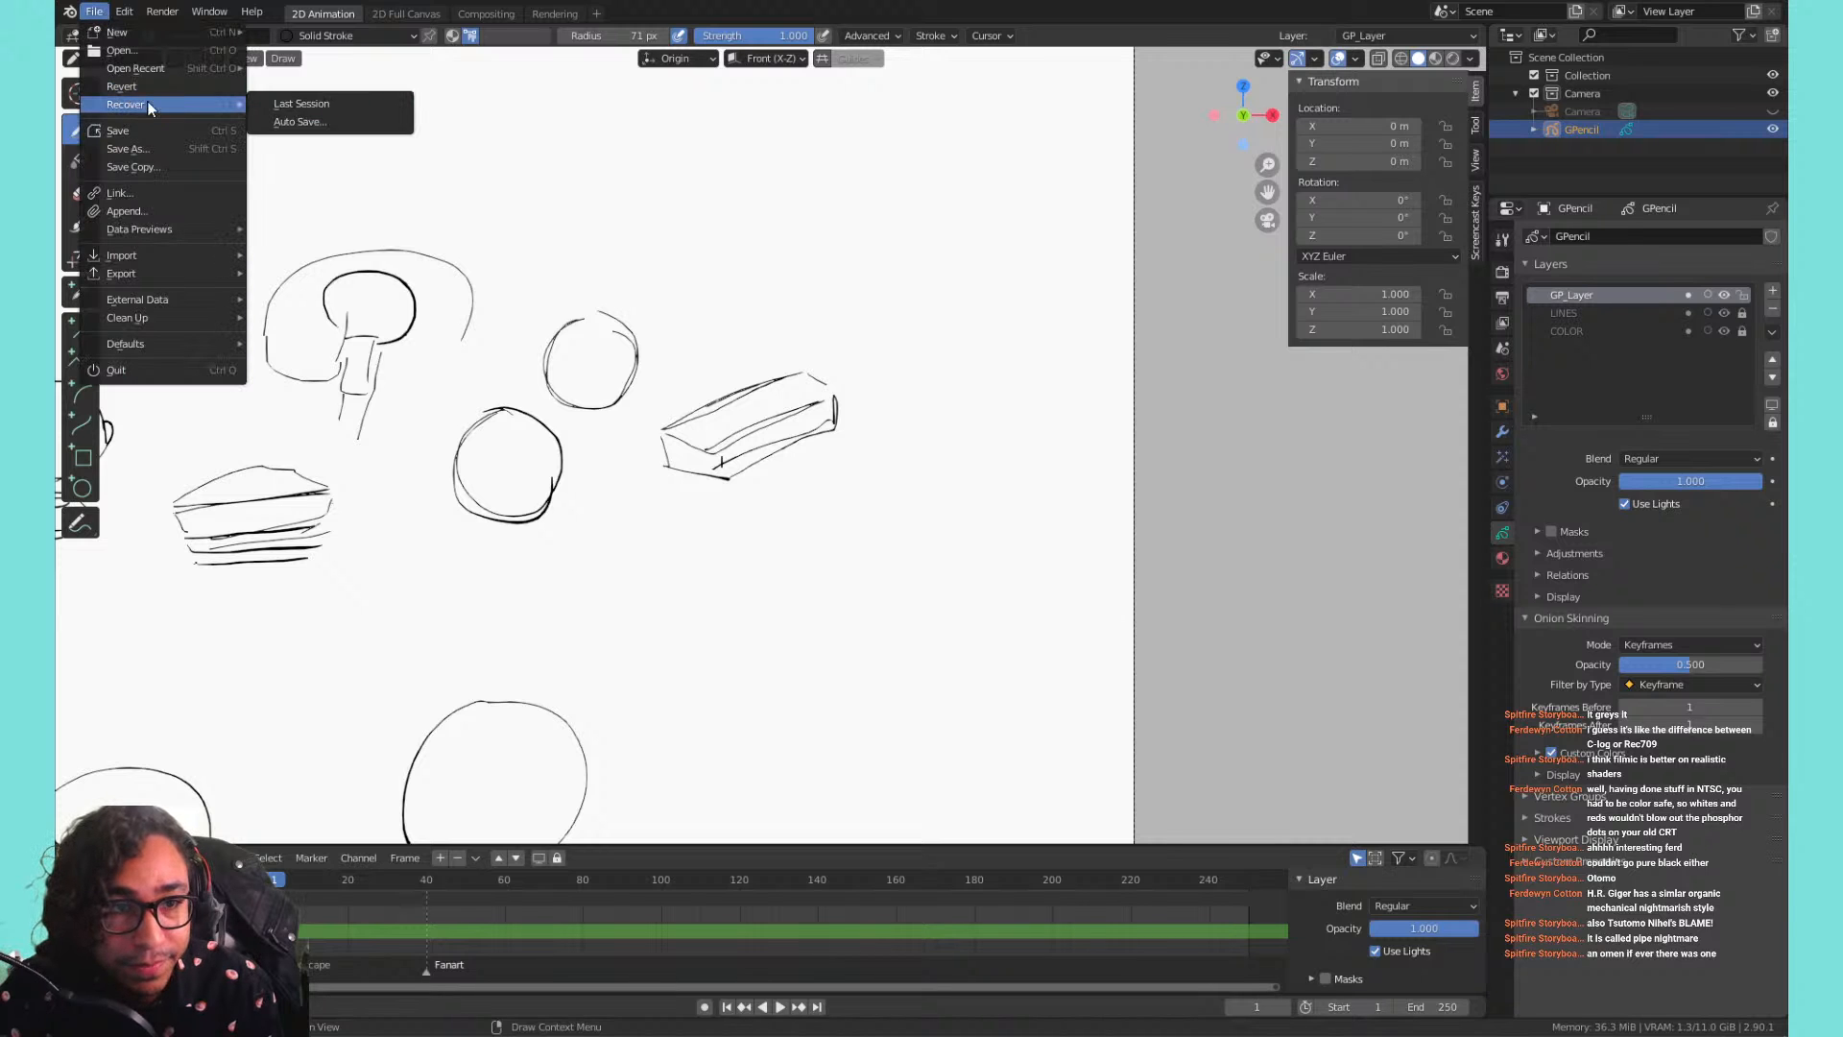
pyautogui.click(337, 125)
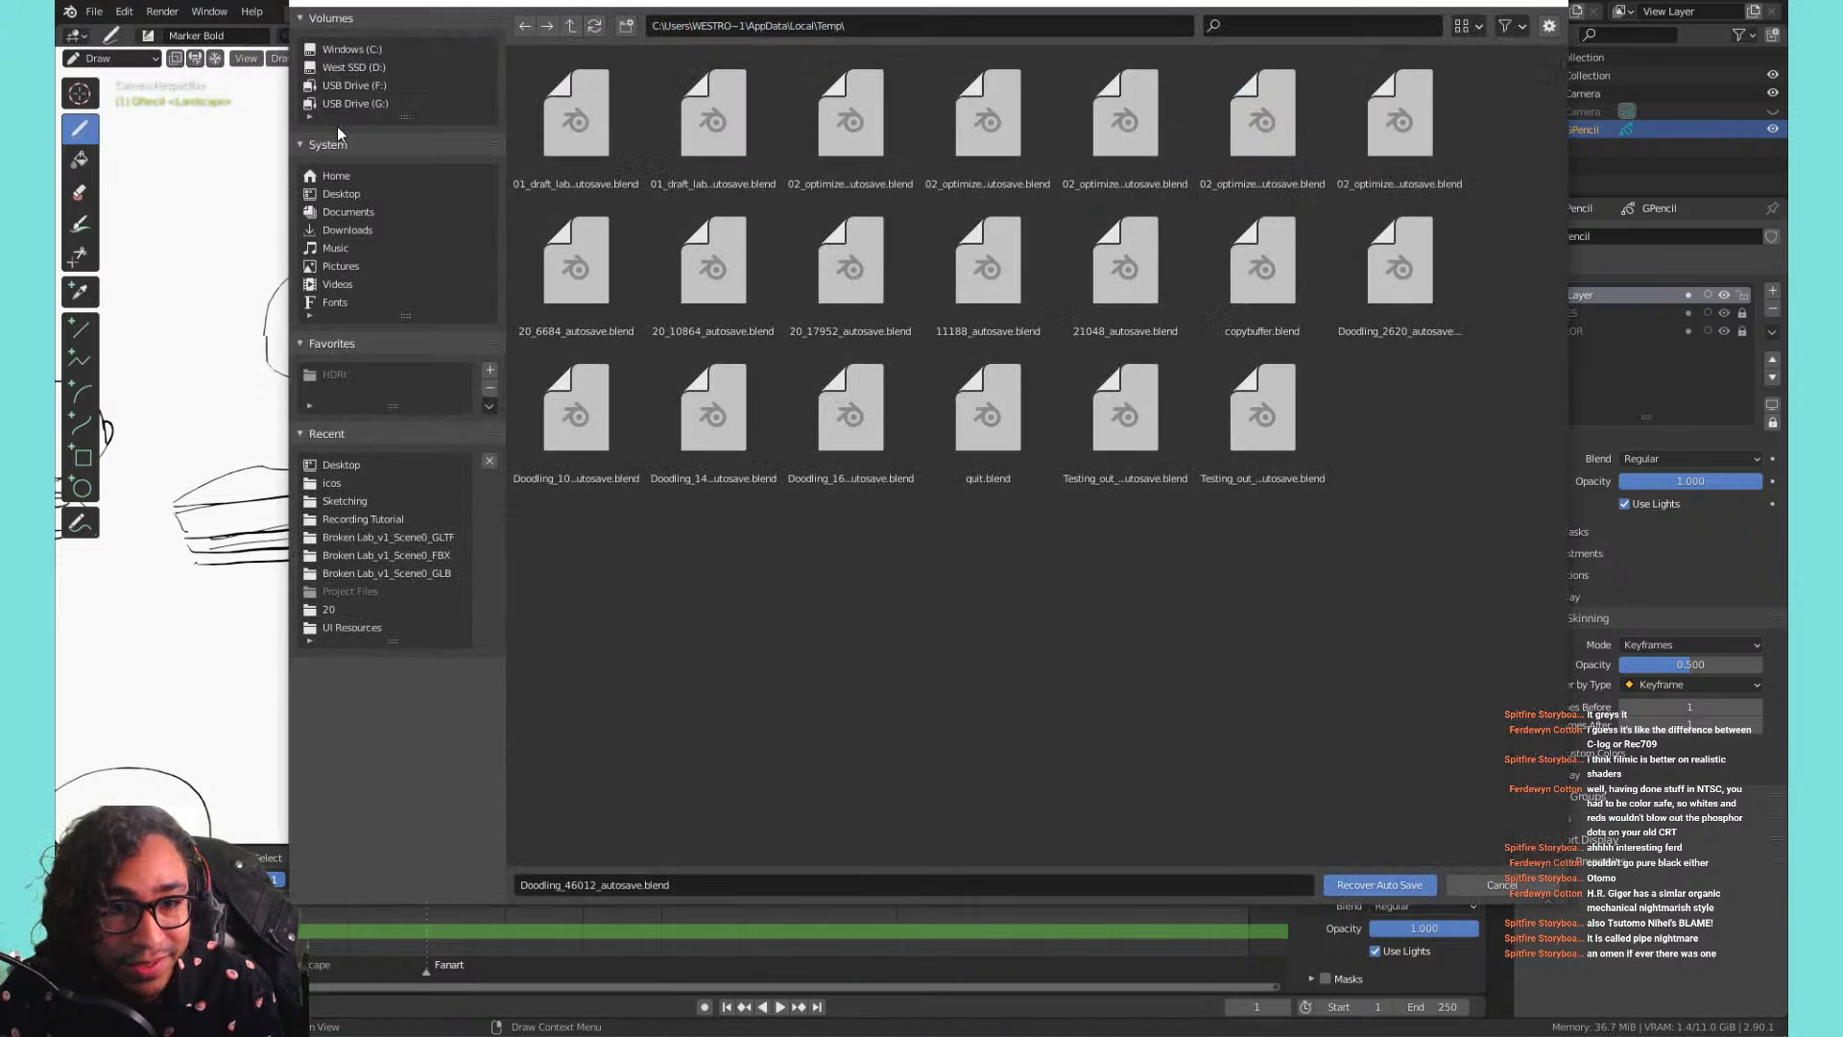
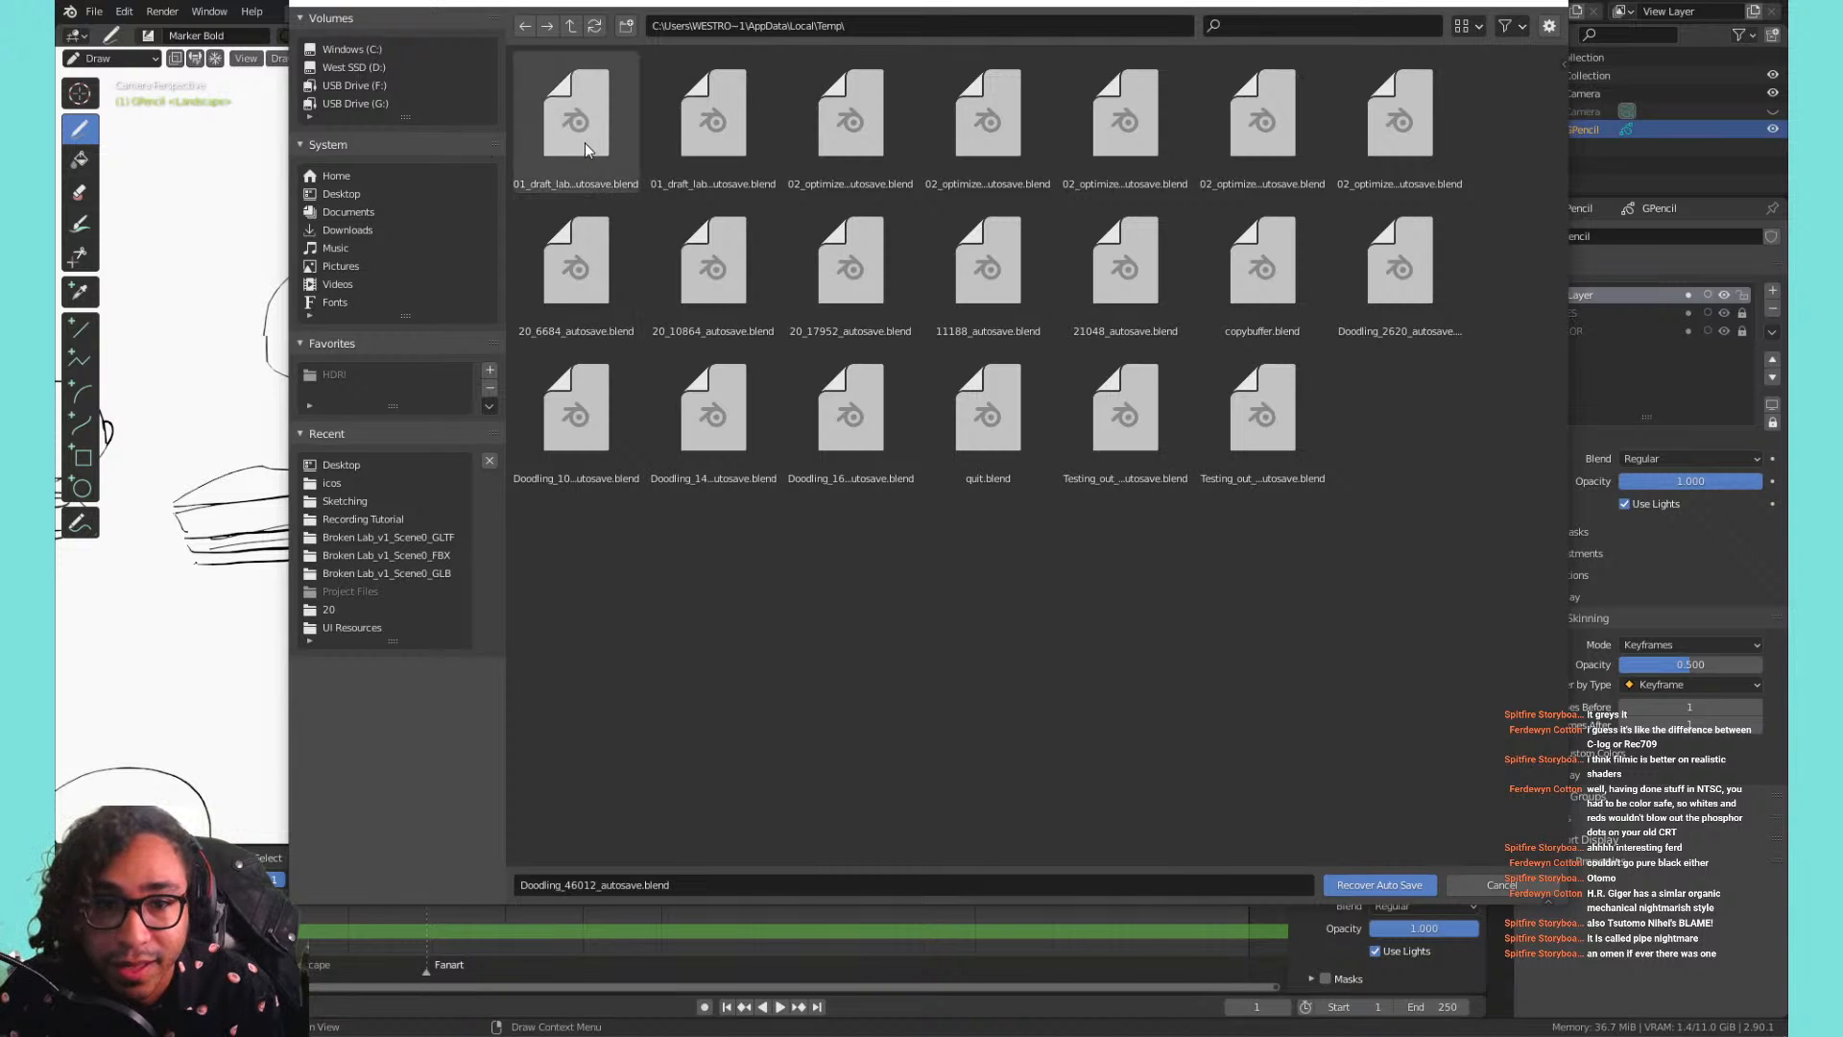
pyautogui.click(1468, 28)
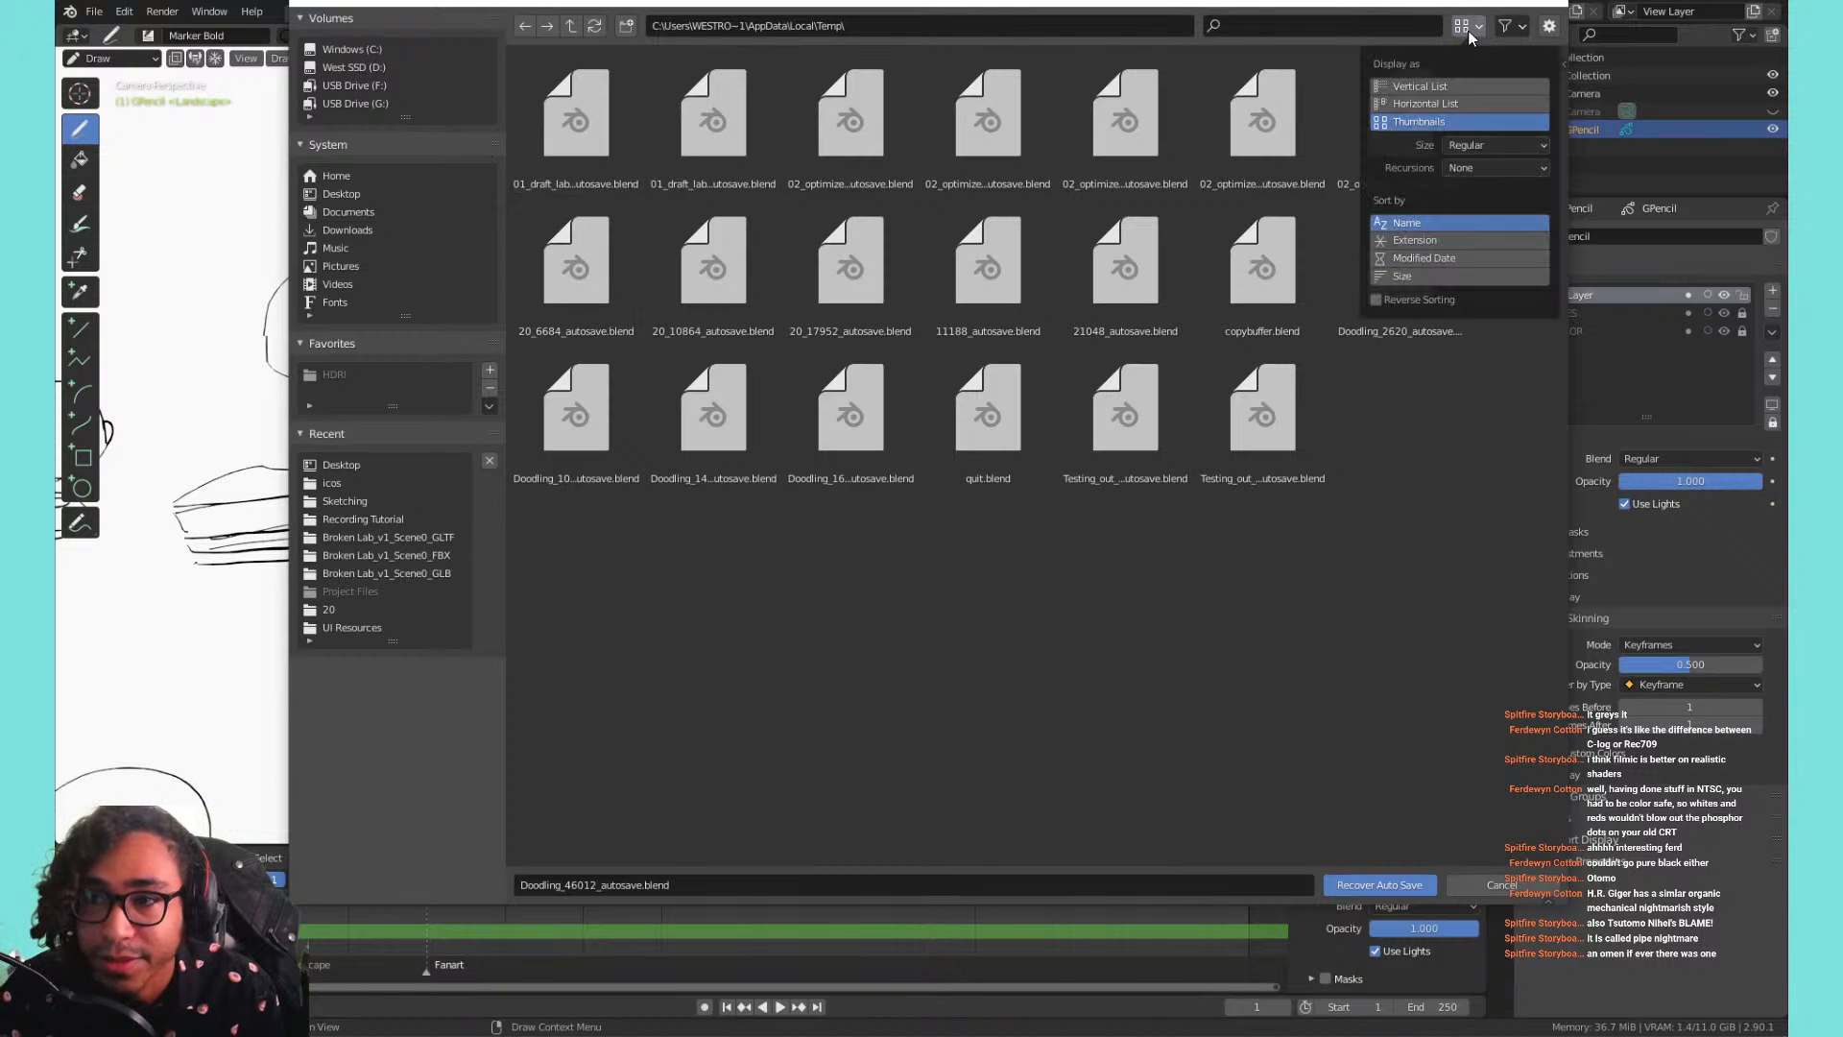
pyautogui.click(1454, 86)
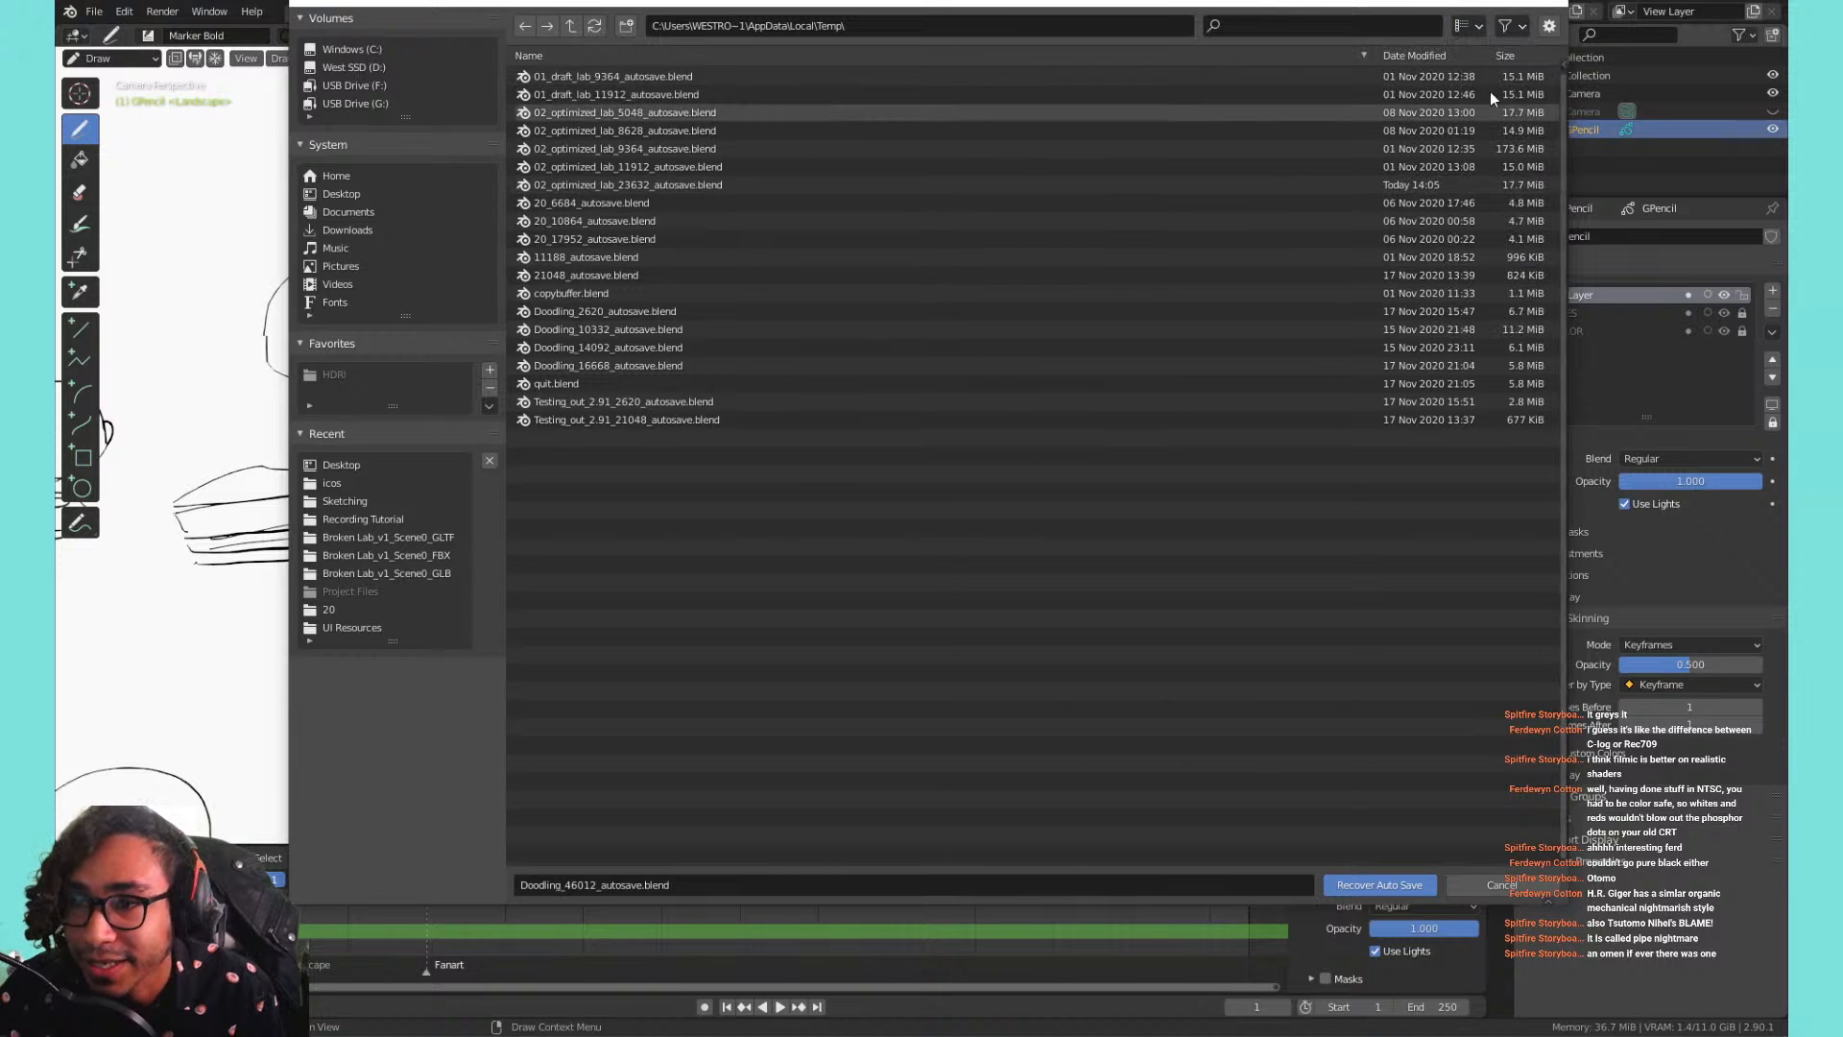
pyautogui.click(1436, 52)
pyautogui.doubleClick(630, 76)
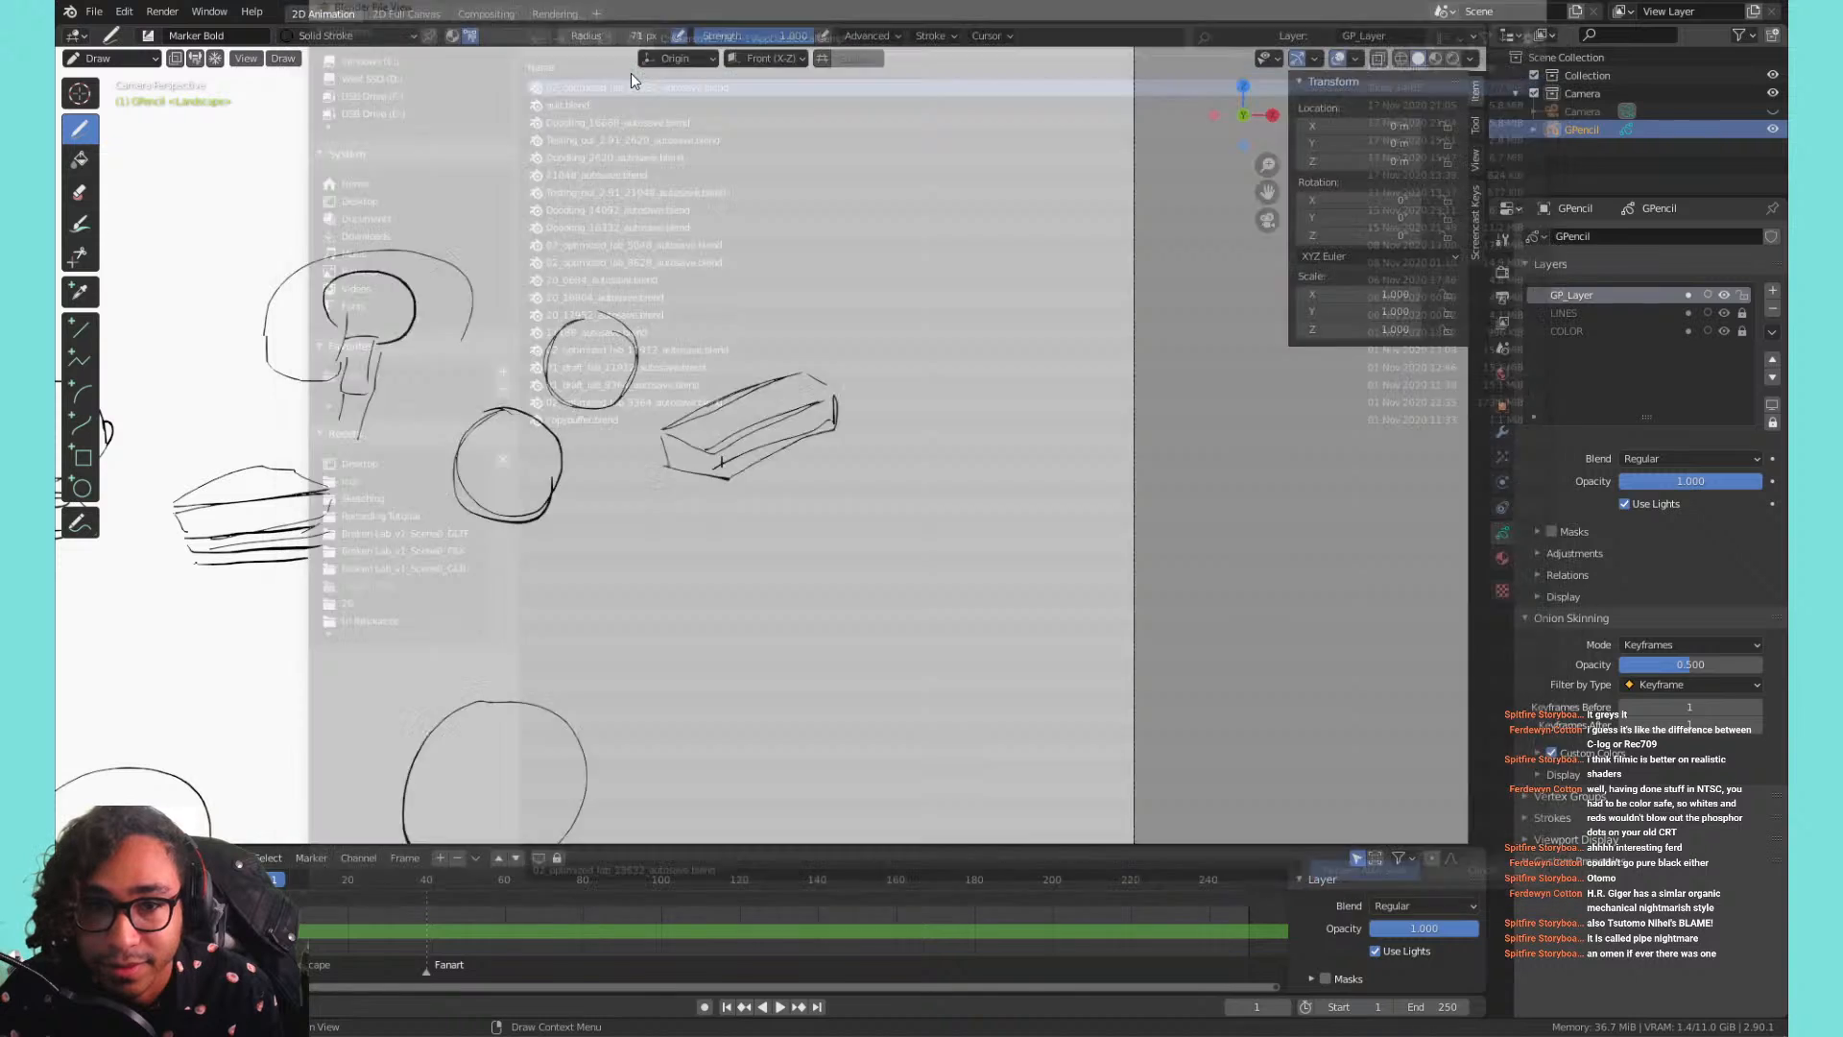
# Show the recovered lab in Material Preview shading and play the animation briefly to check the scene.
pyautogui.scroll(-5, 740, 204)
pyautogui.scroll(8, 718, 242)
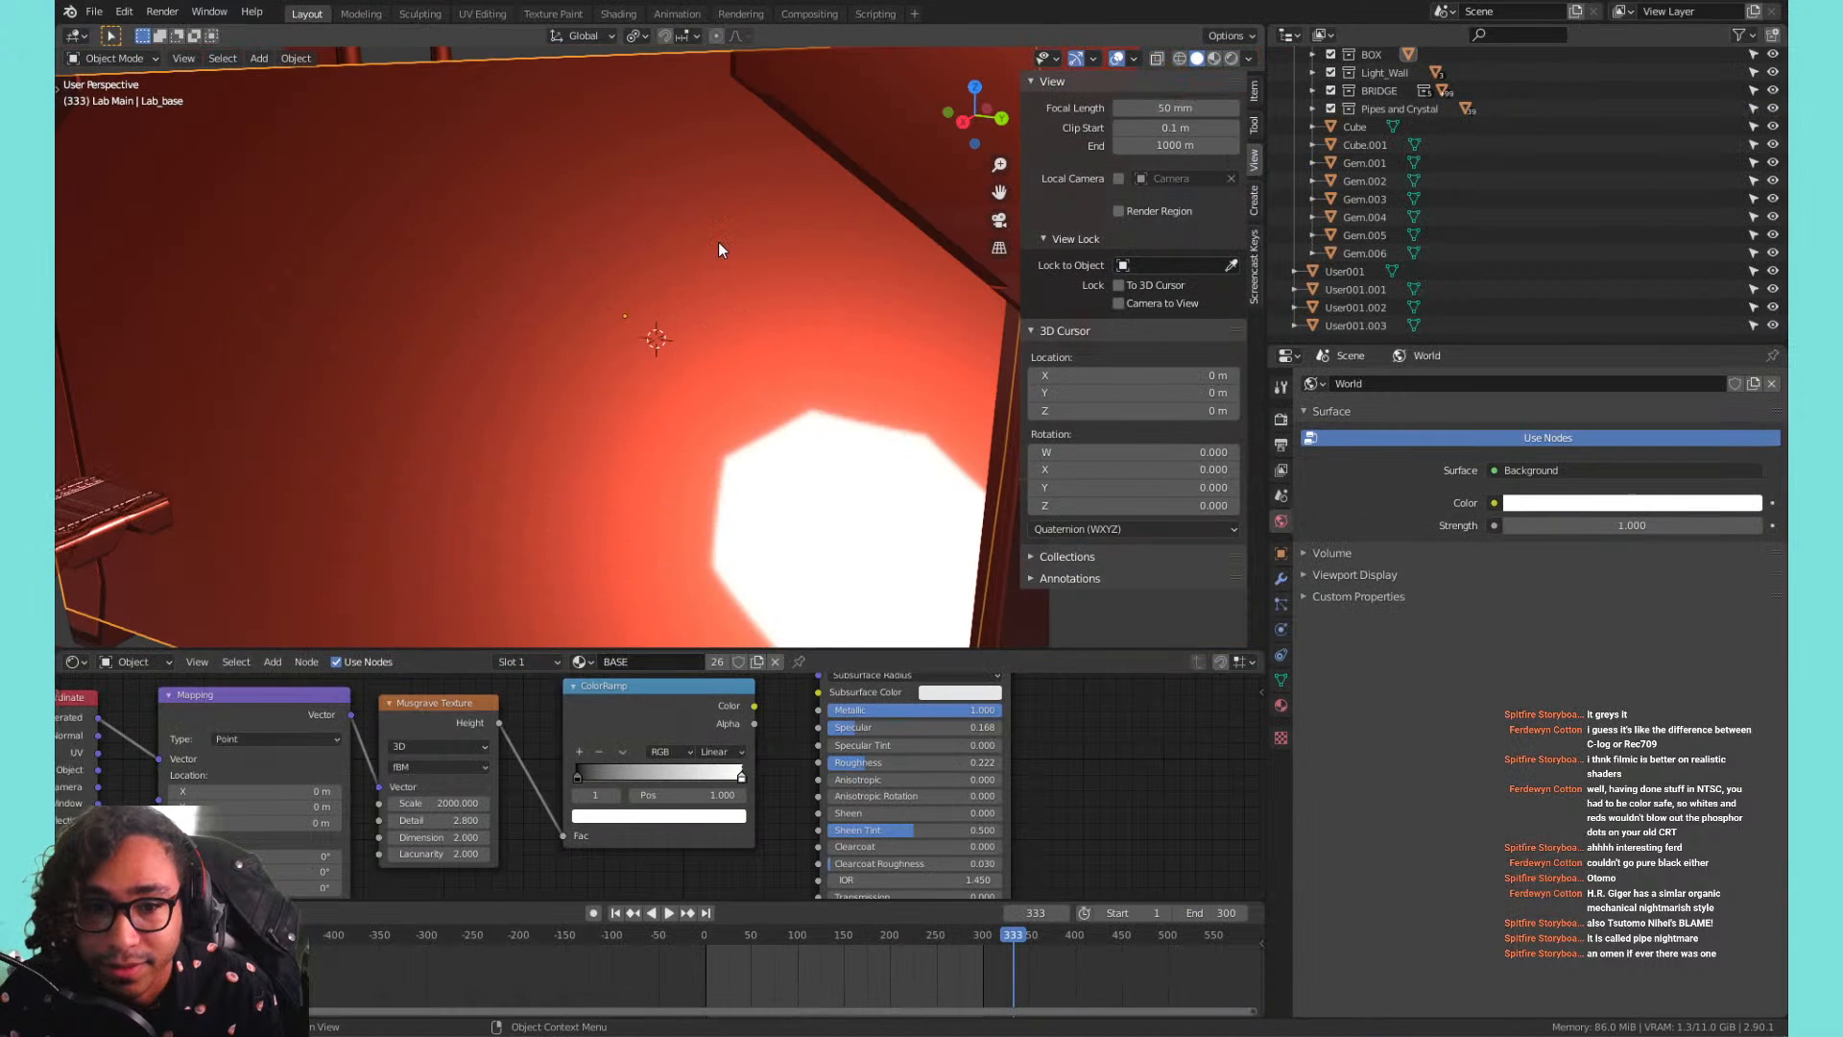
pyautogui.click(1214, 57)
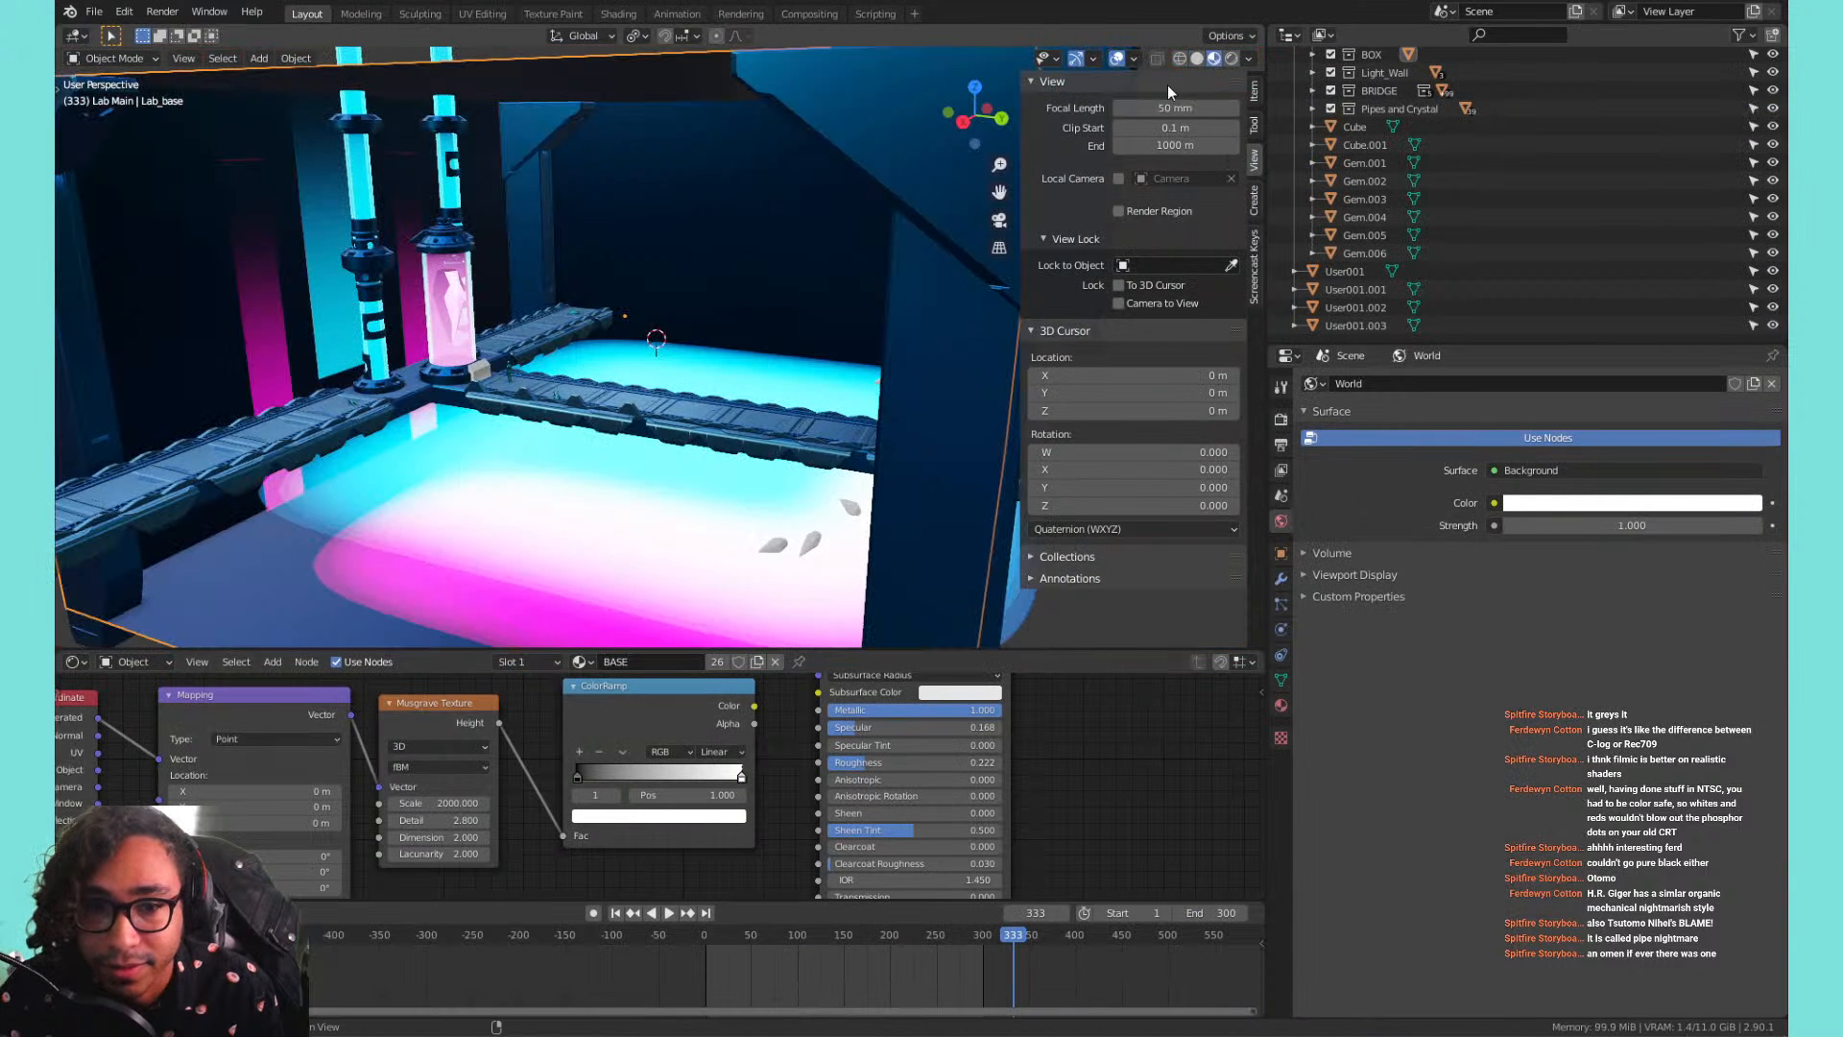
pyautogui.press('space')
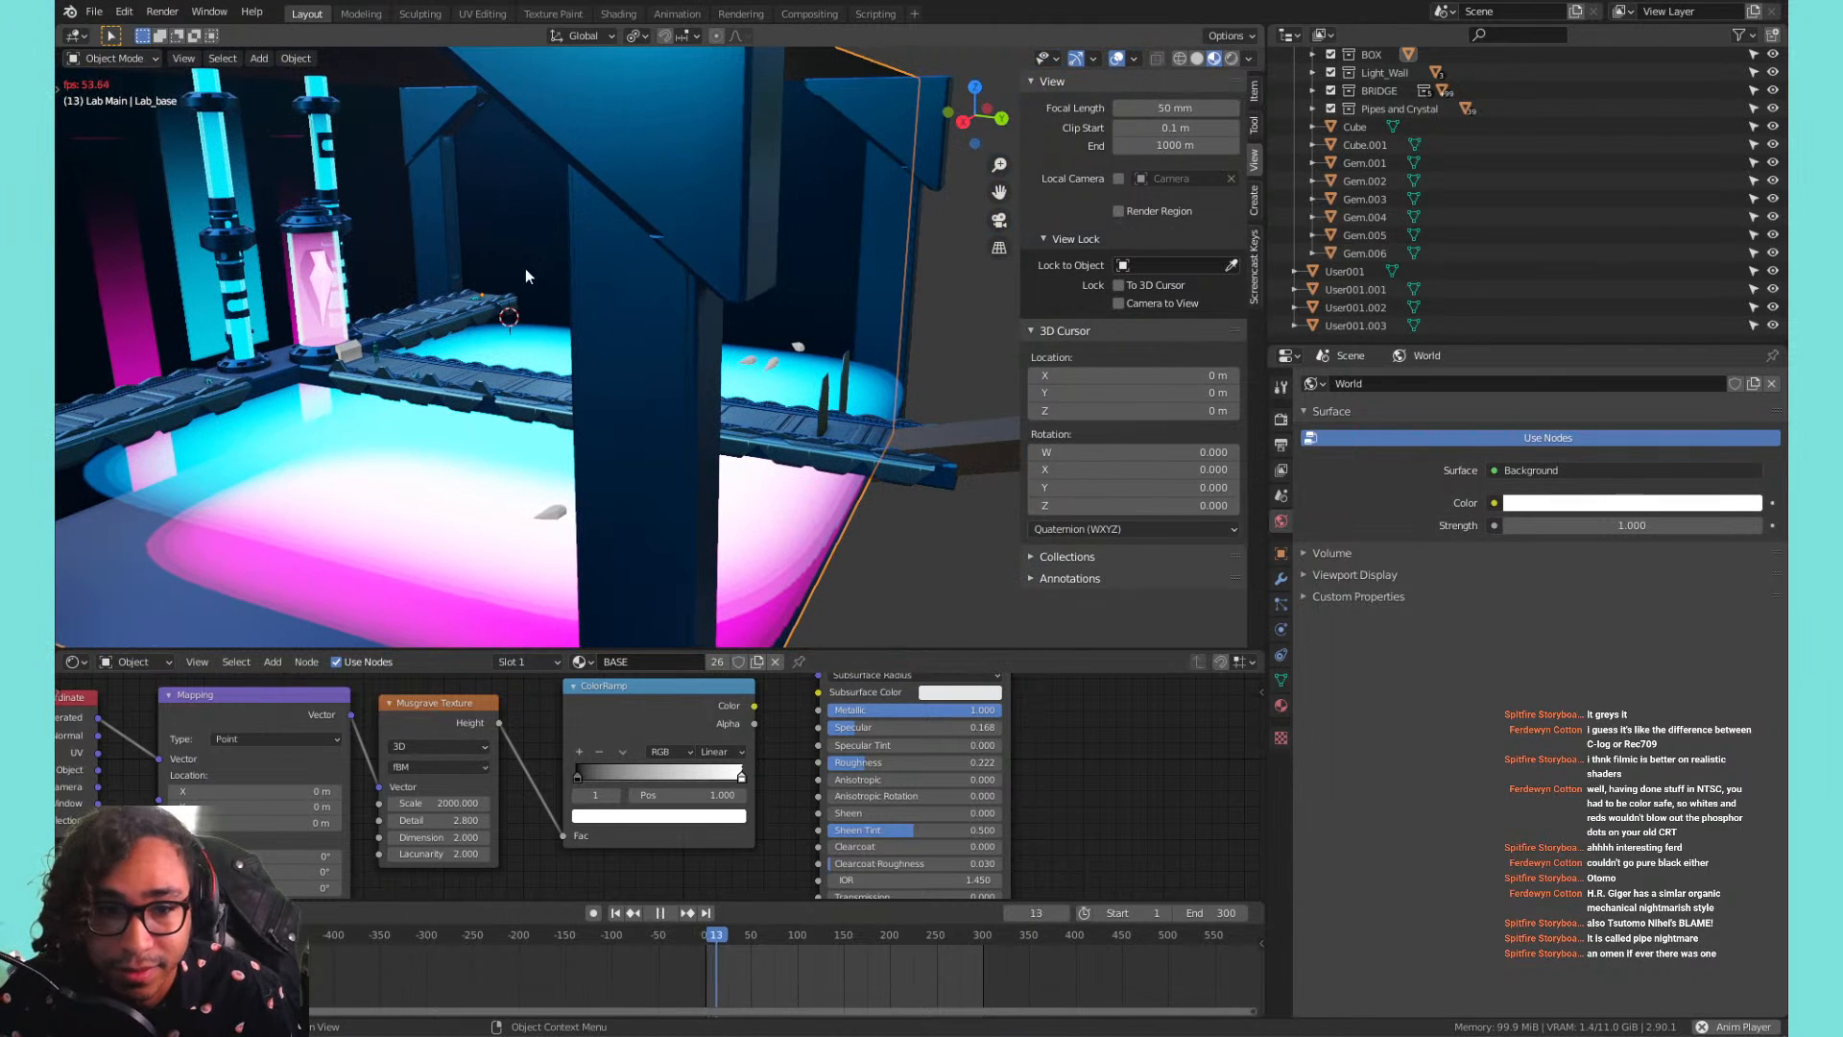
pyautogui.press('space')
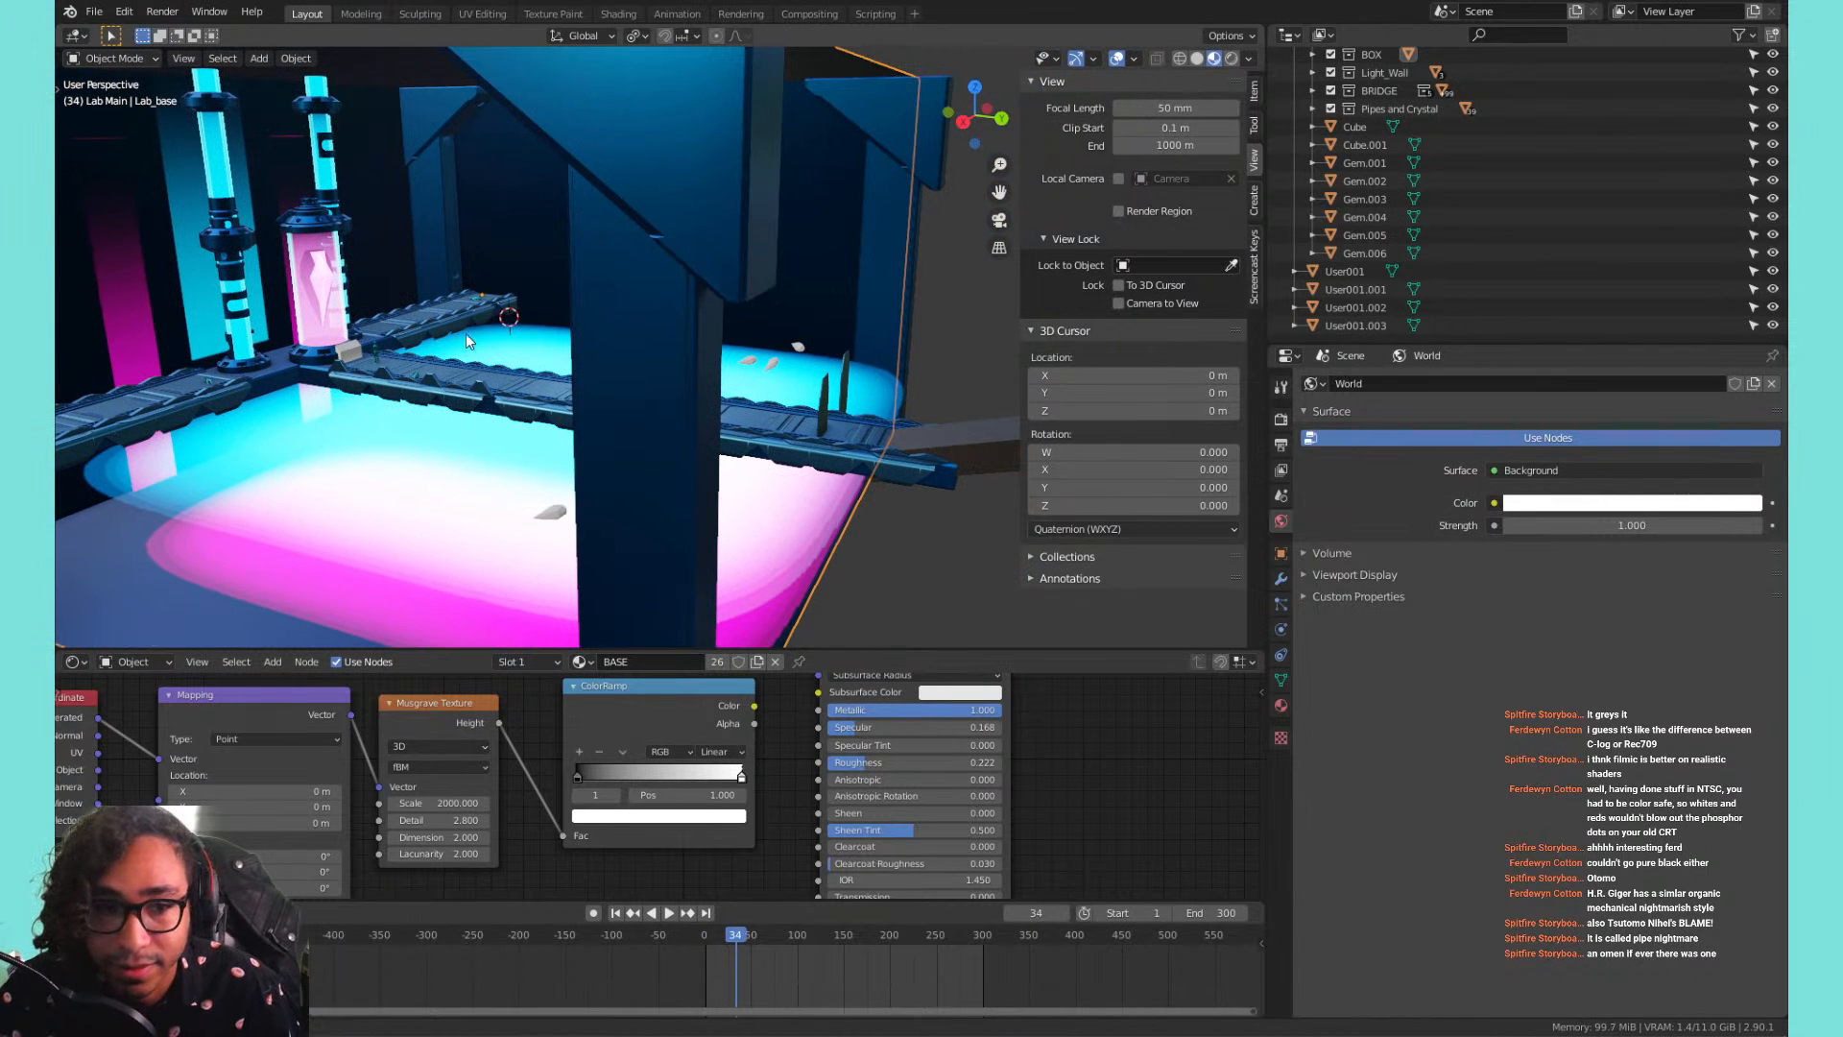
pyautogui.moveTo(465, 332); pyautogui.dragTo(643, 373, button='middle')
# Collapse the open render settings and set the colour management view transform to Standard.
pyautogui.click(1282, 420)
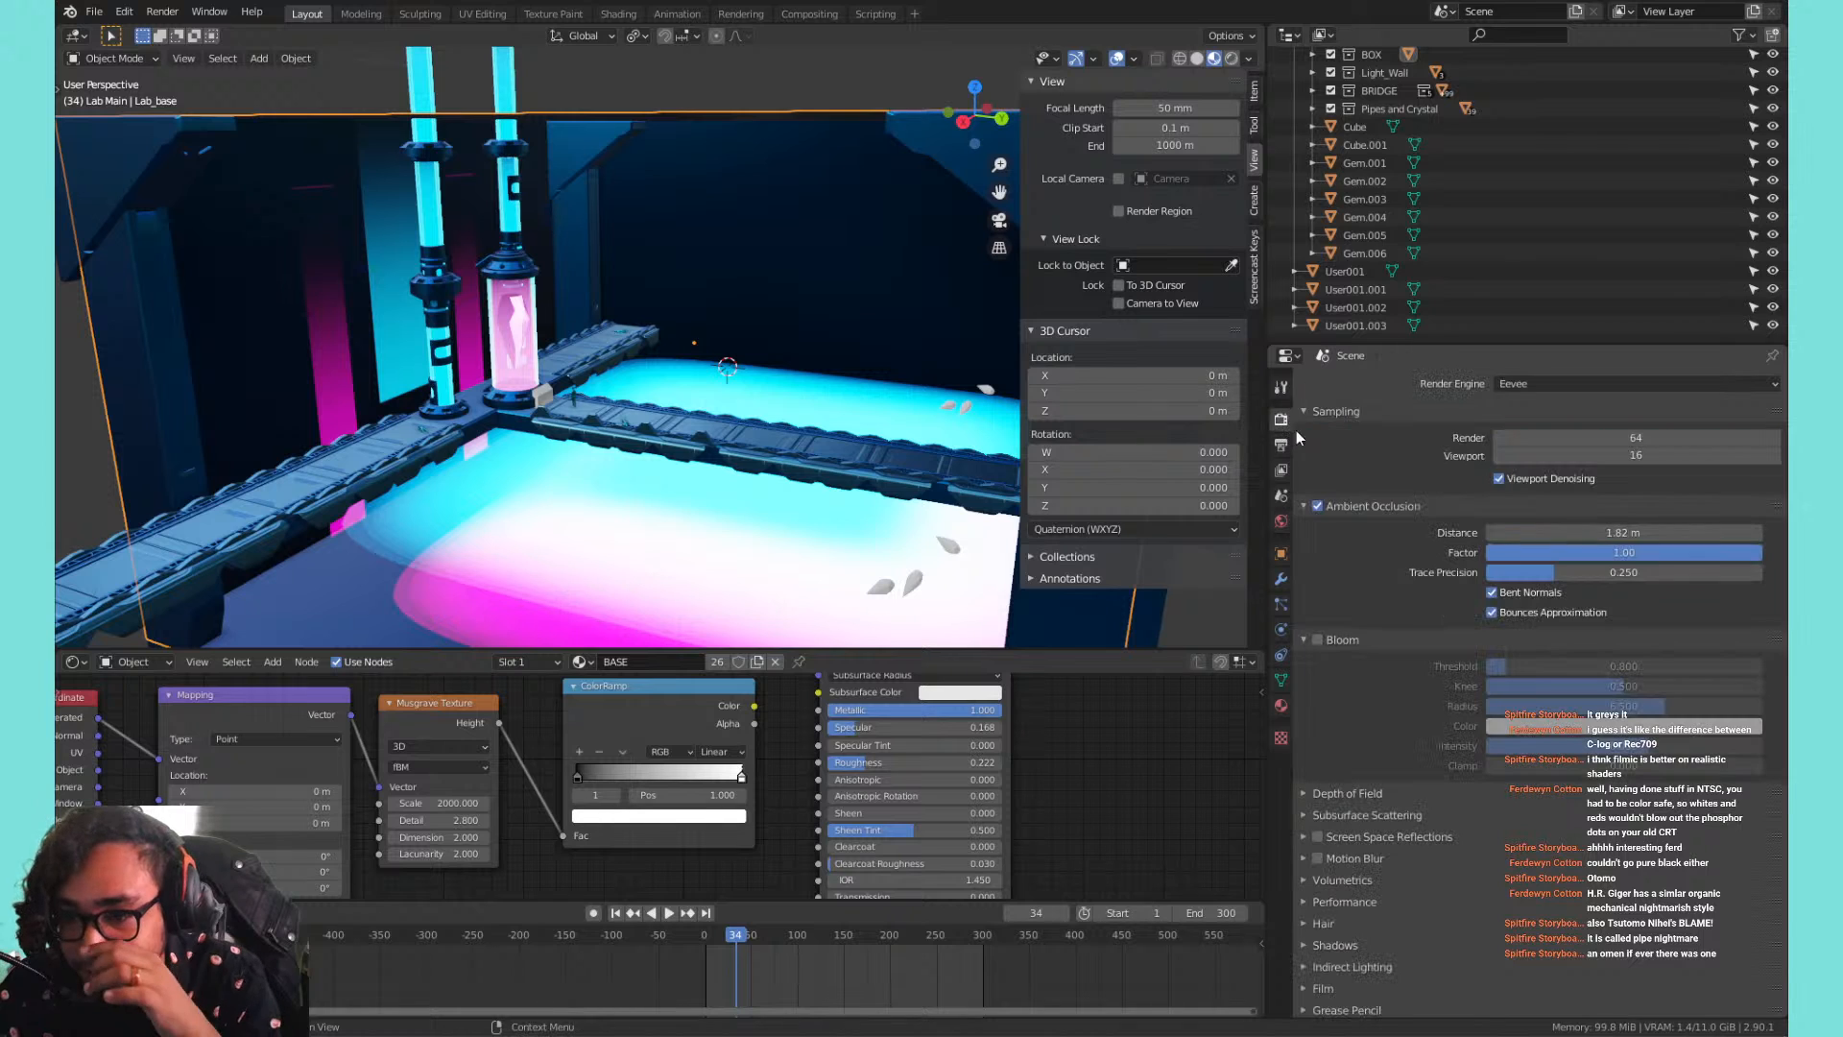
pyautogui.click(1359, 416)
pyautogui.click(1381, 436)
pyautogui.click(1375, 447)
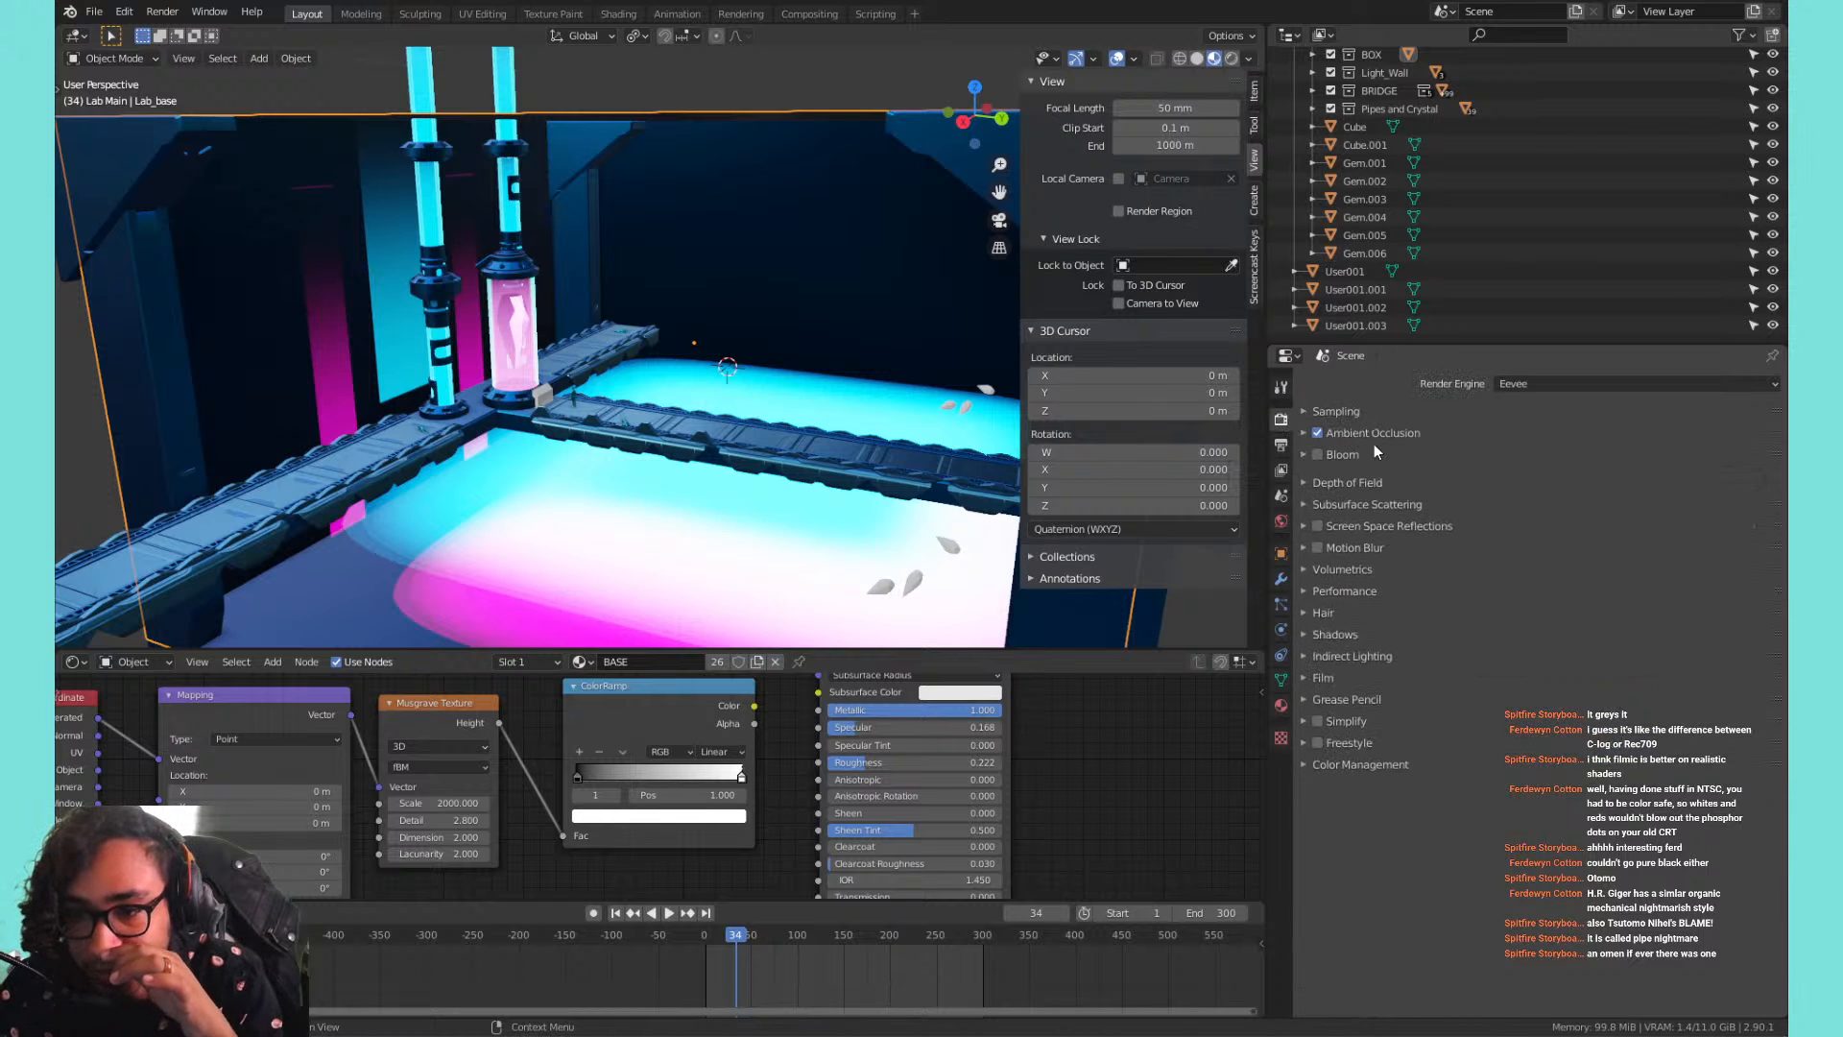
pyautogui.click(1282, 444)
pyautogui.click(1280, 420)
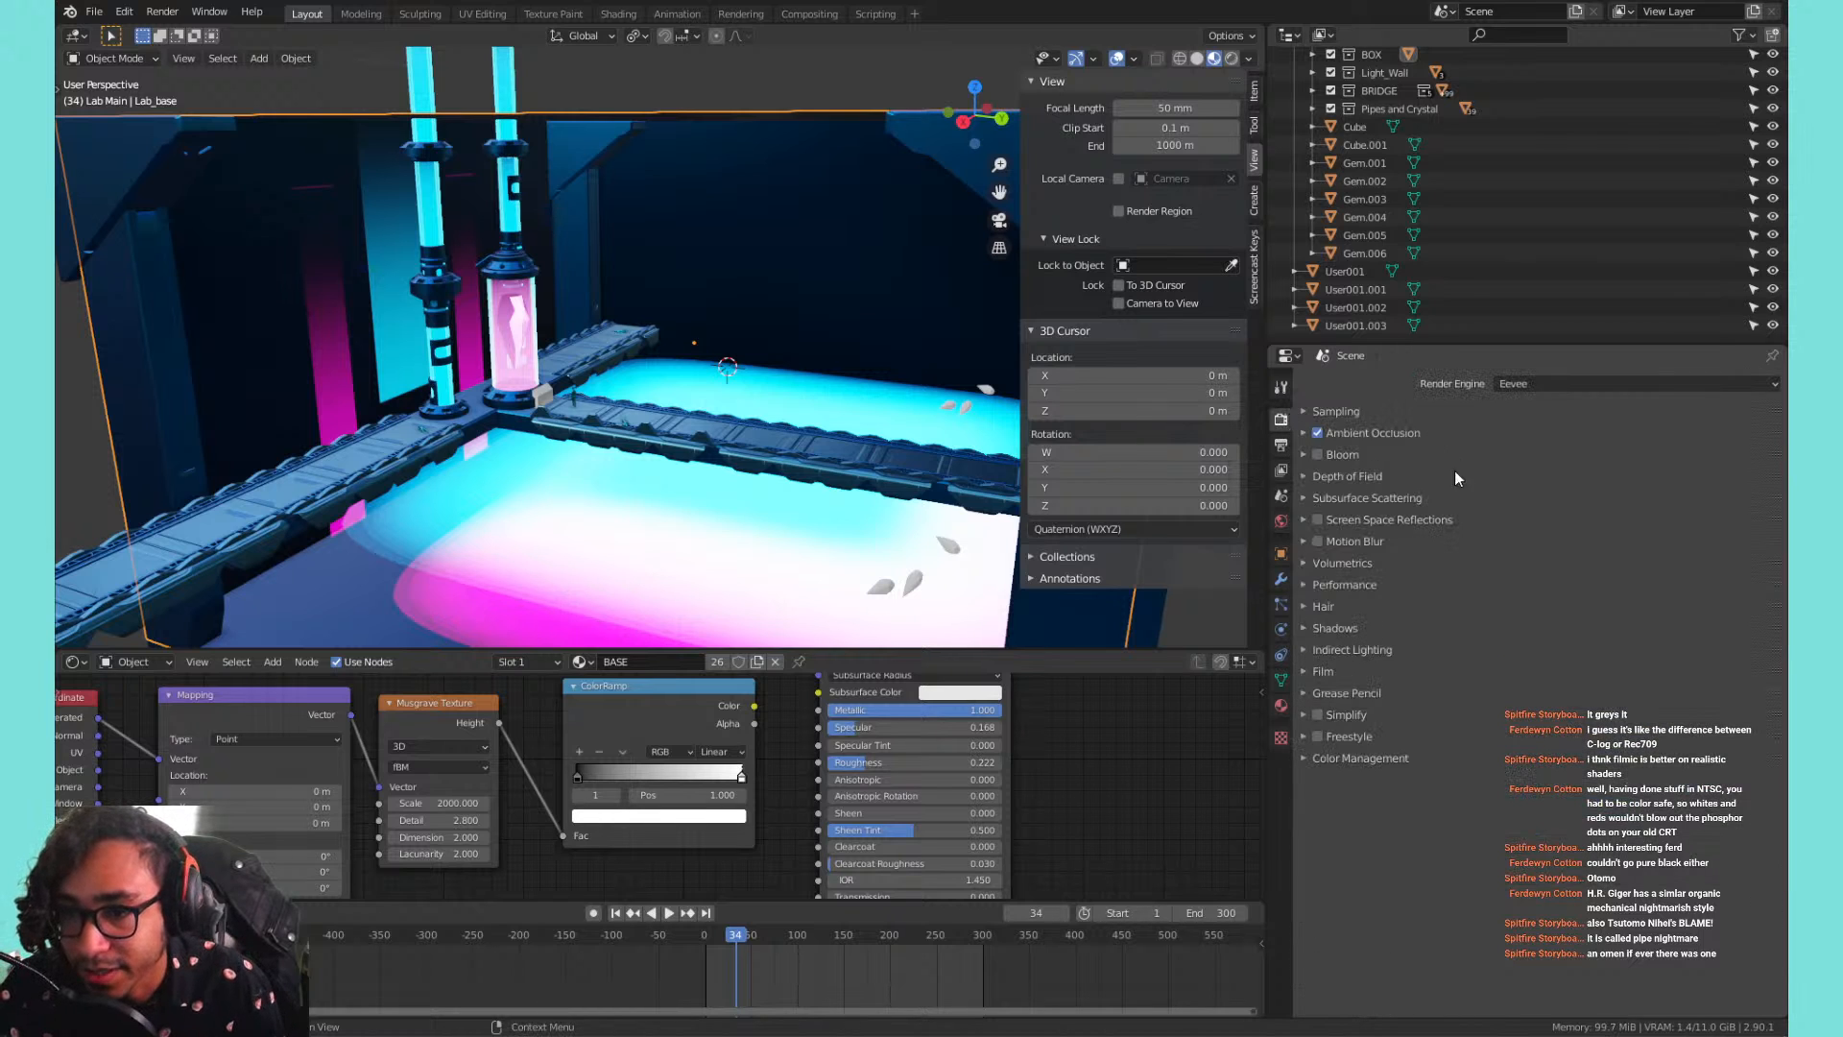
pyautogui.click(1360, 757)
pyautogui.click(1445, 811)
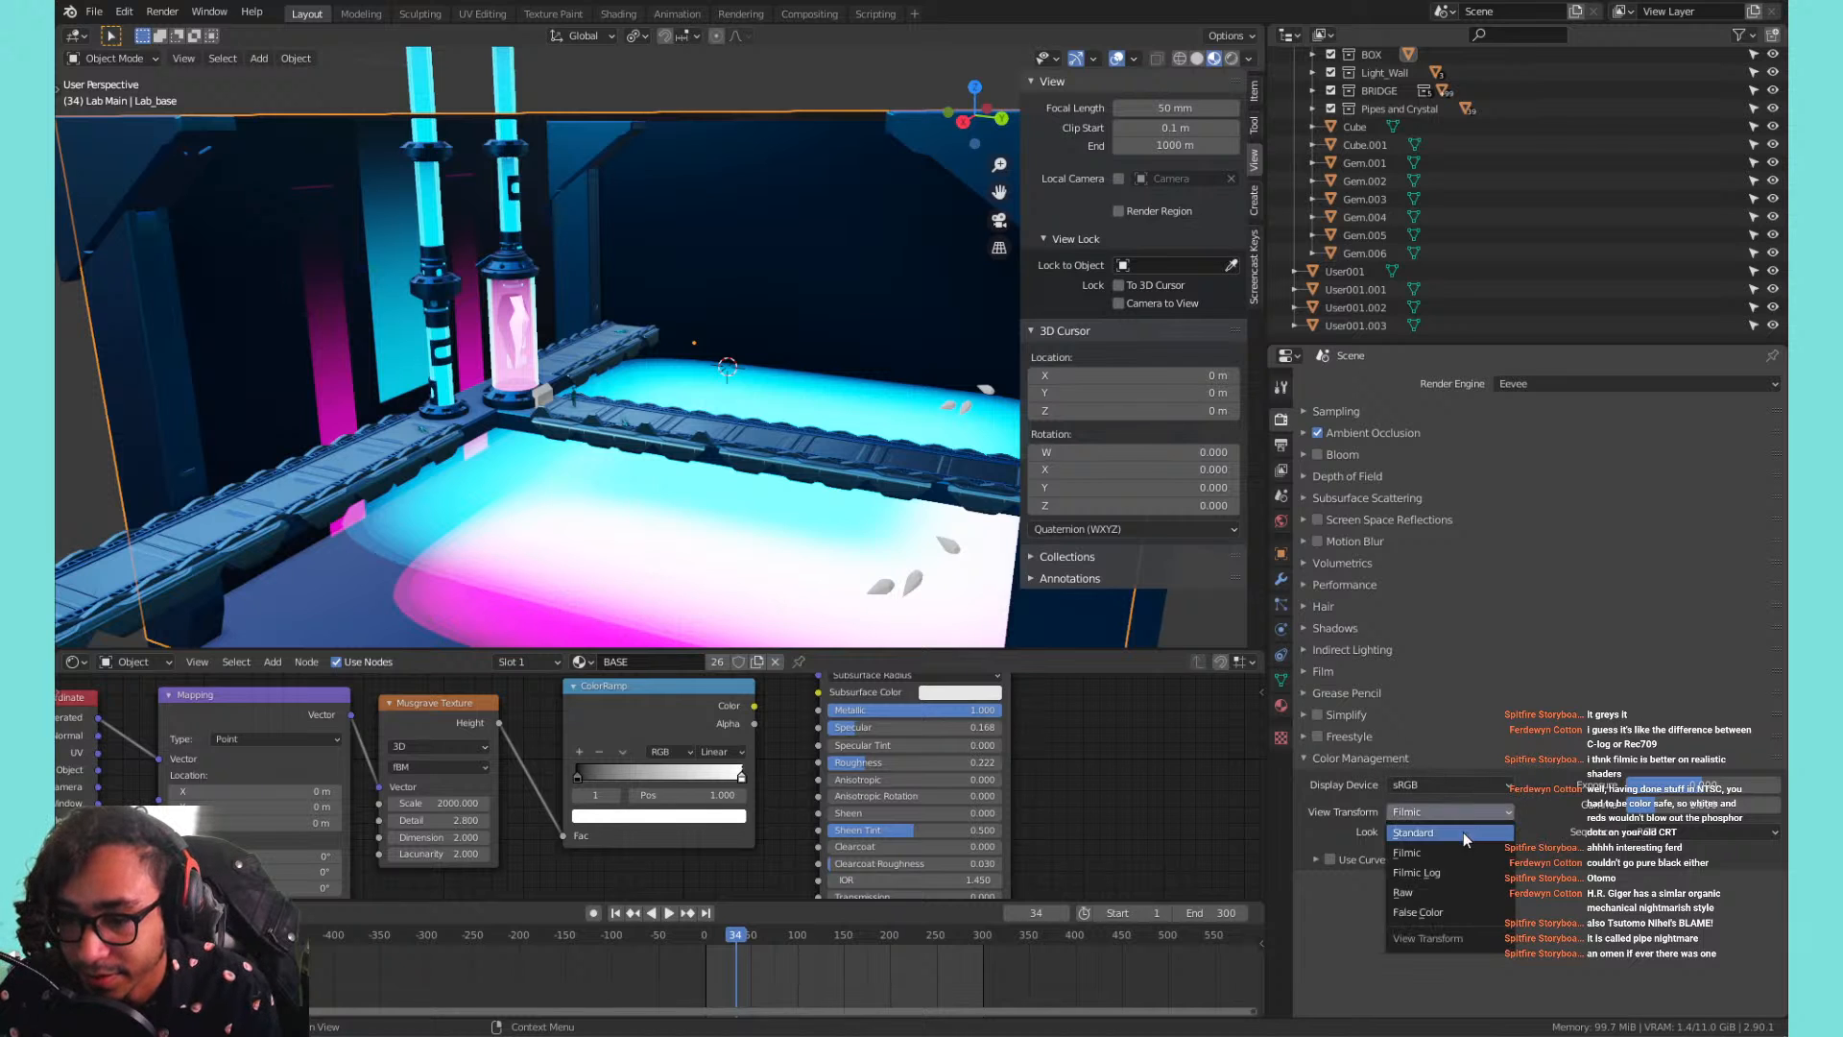
pyautogui.click(1435, 833)
pyautogui.click(1280, 520)
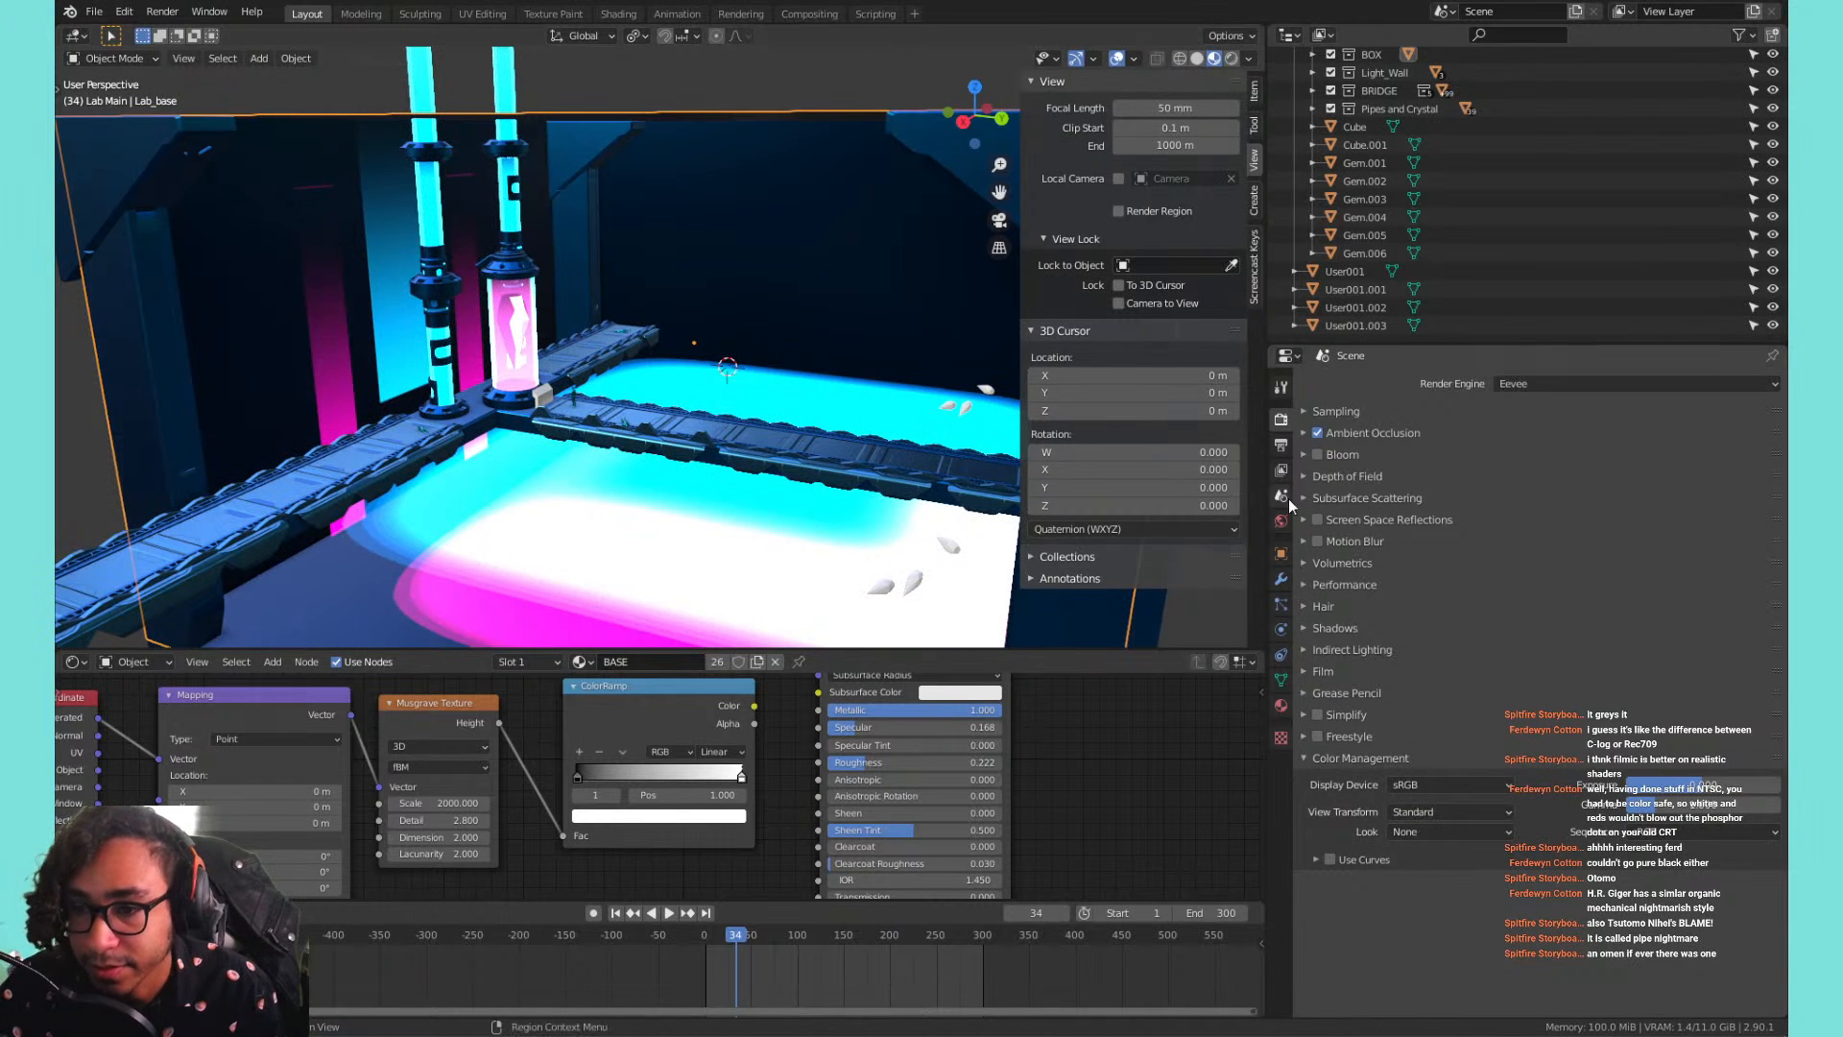
pyautogui.click(1613, 501)
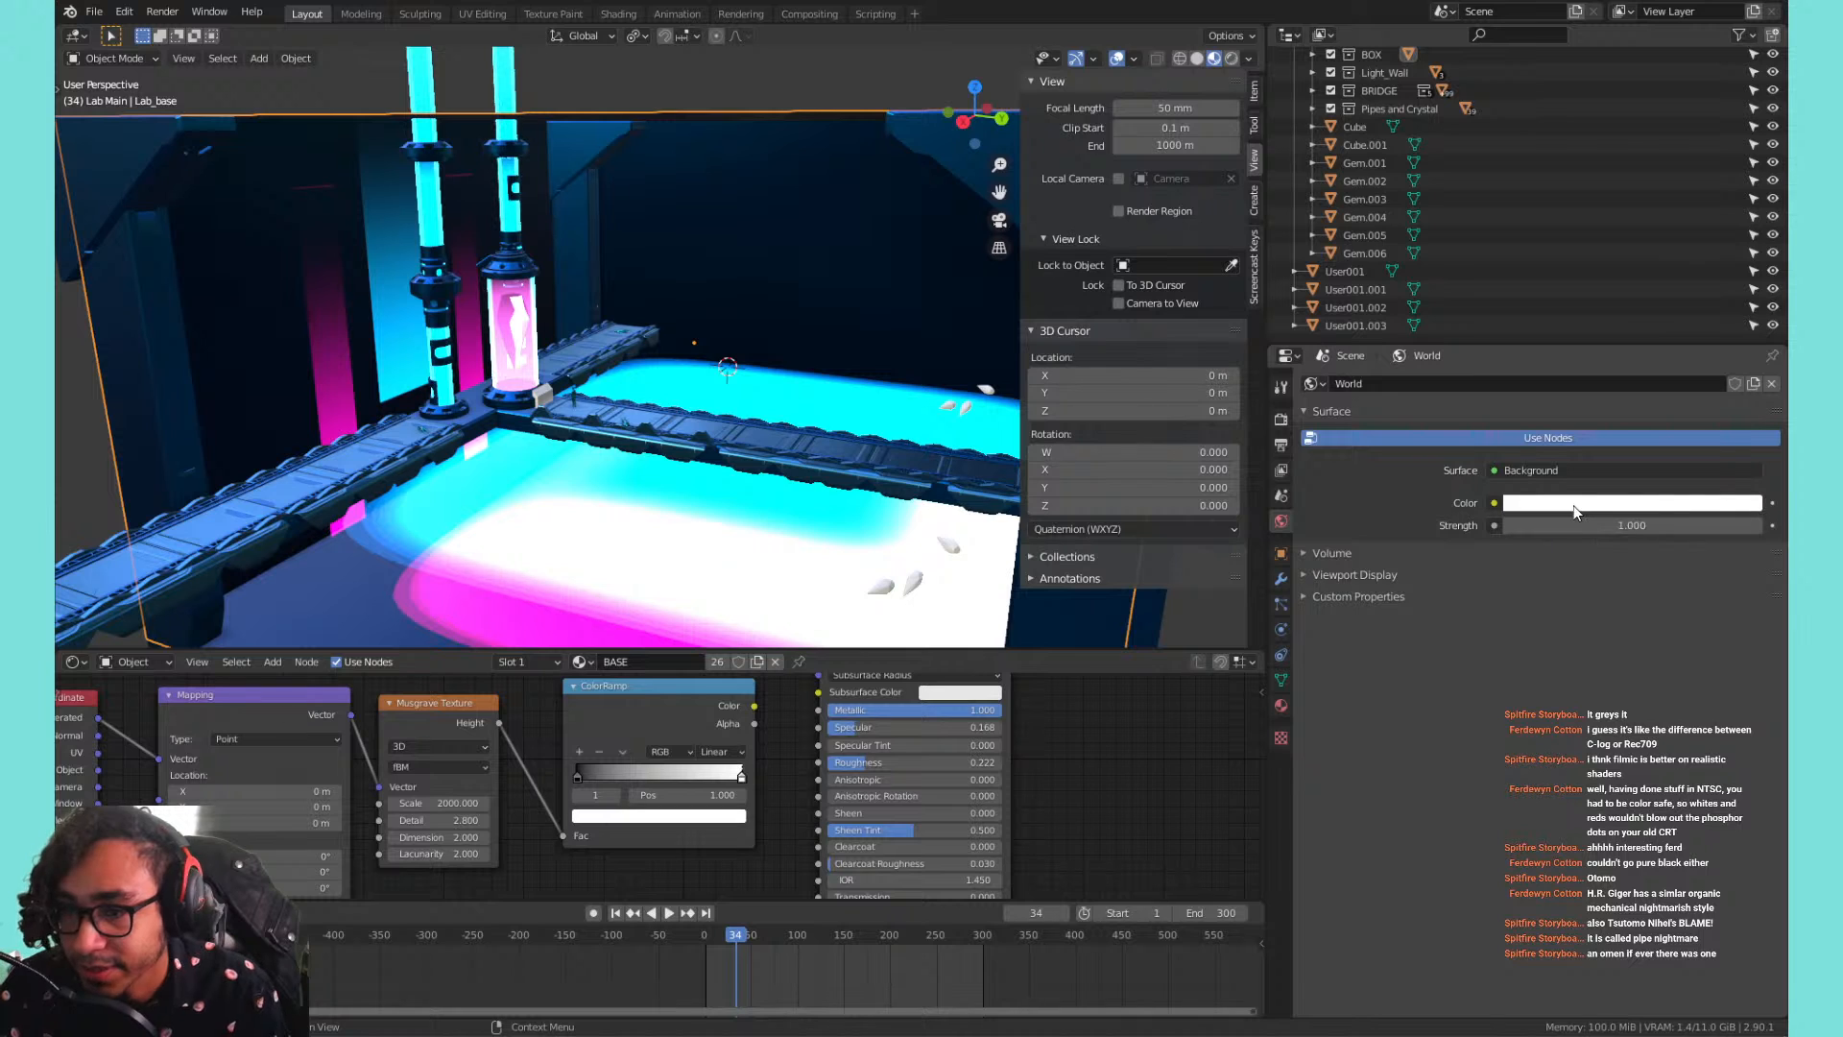
pyautogui.click(1571, 502)
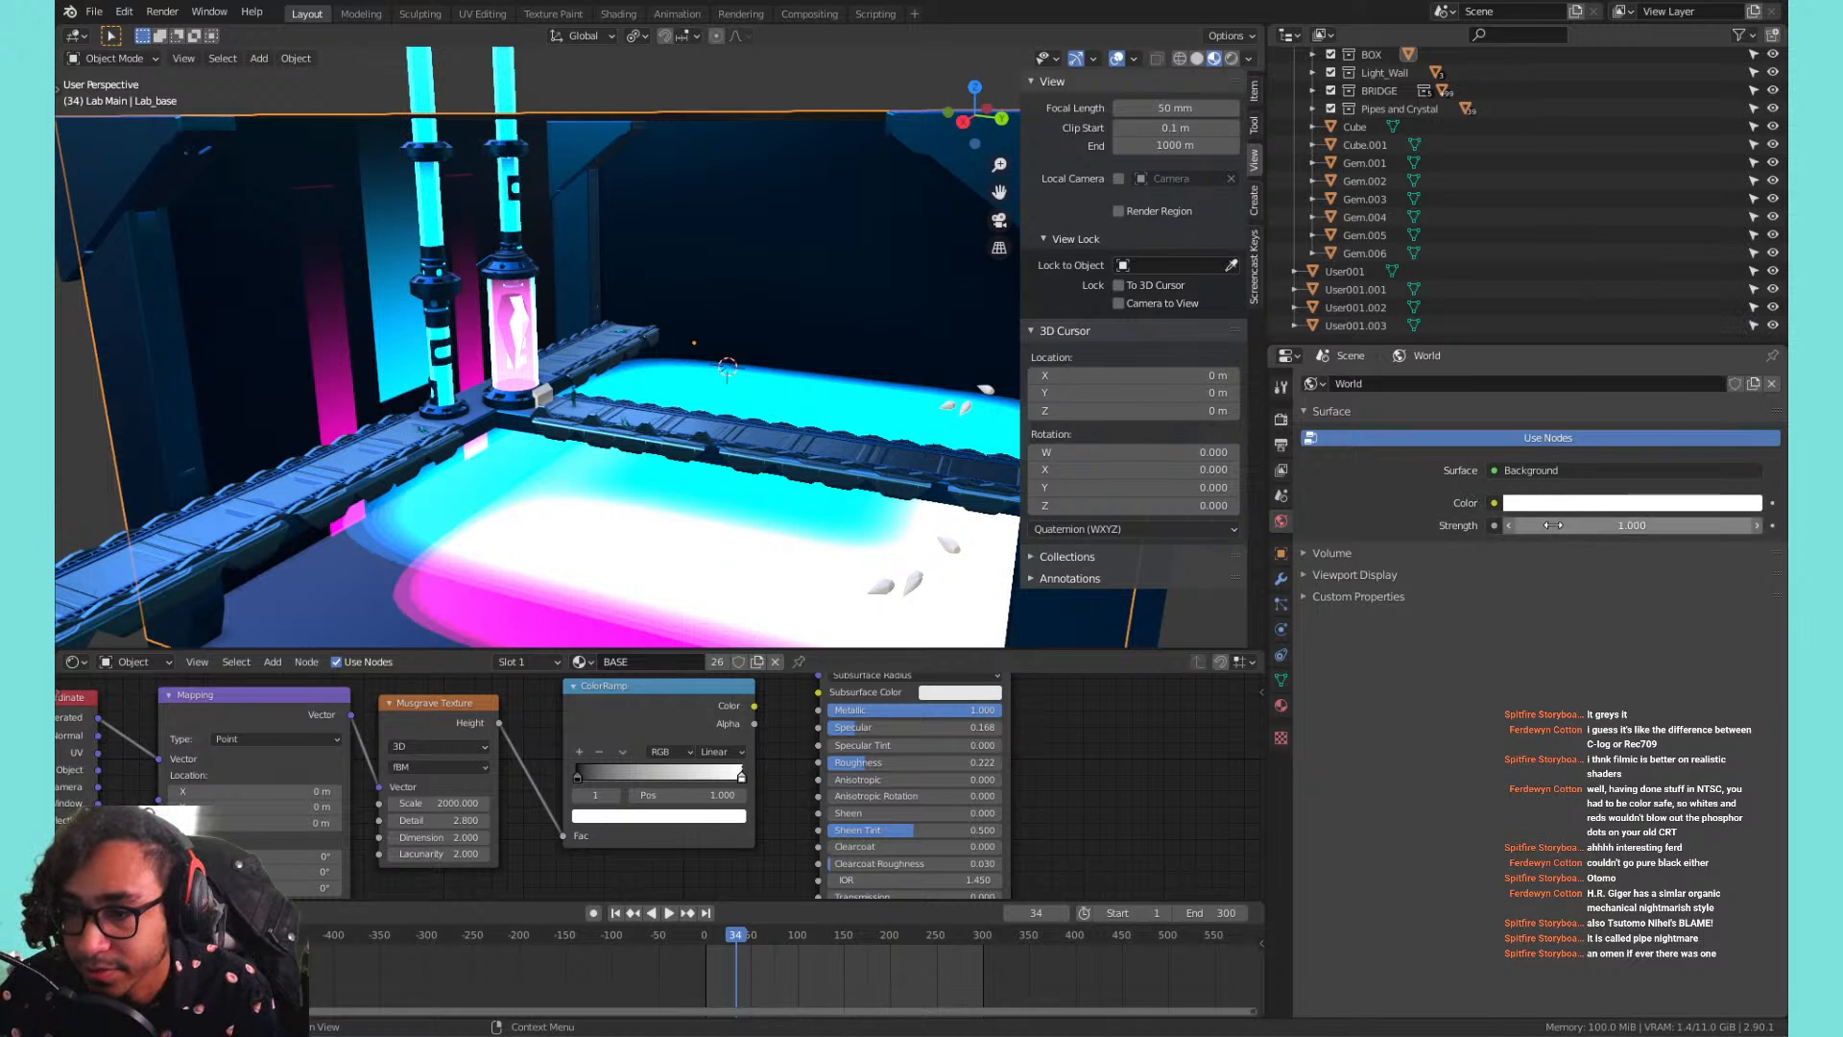
pyautogui.moveTo(1571, 526); pyautogui.dragTo(1728, 526)
pyautogui.hotkey('ctrl', 'z')
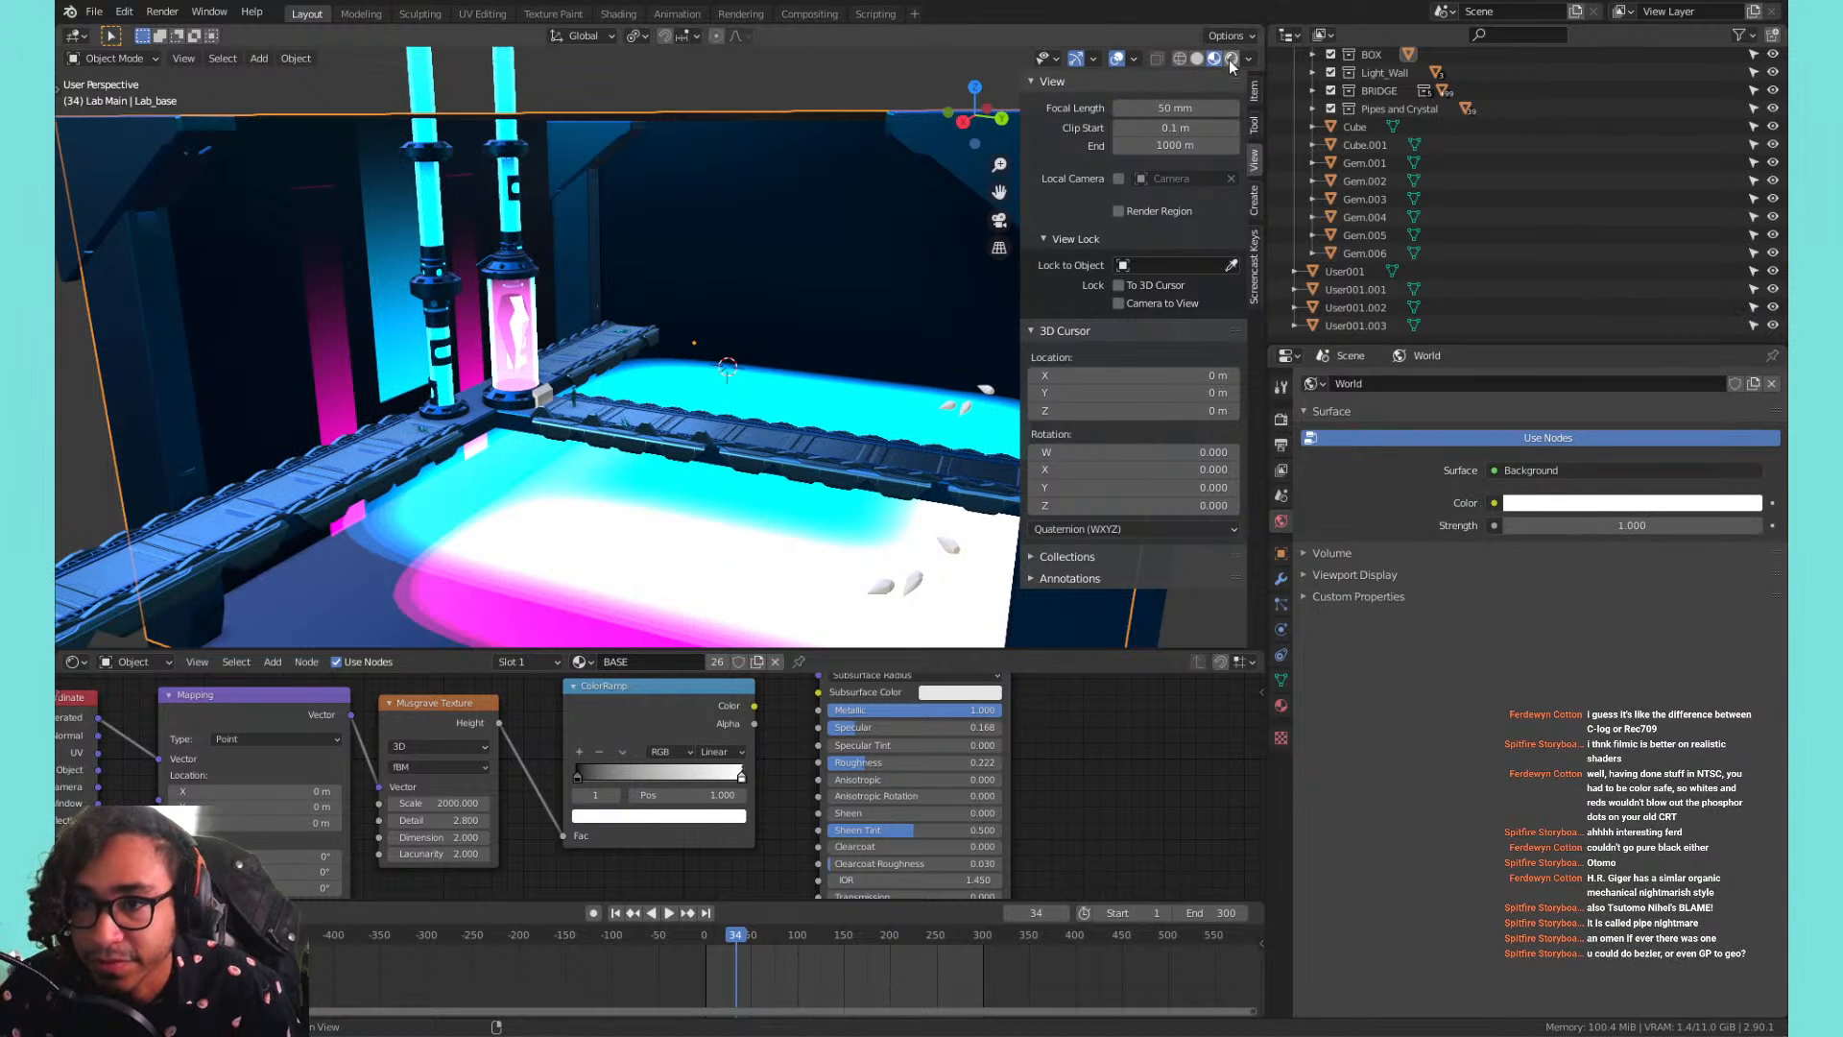
# Show the lab in Rendered shading and split the 3D view to add a second viewport beside it.
pyautogui.click(1230, 58)
pyautogui.moveTo(803, 359); pyautogui.dragTo(113, 458, button='middle')
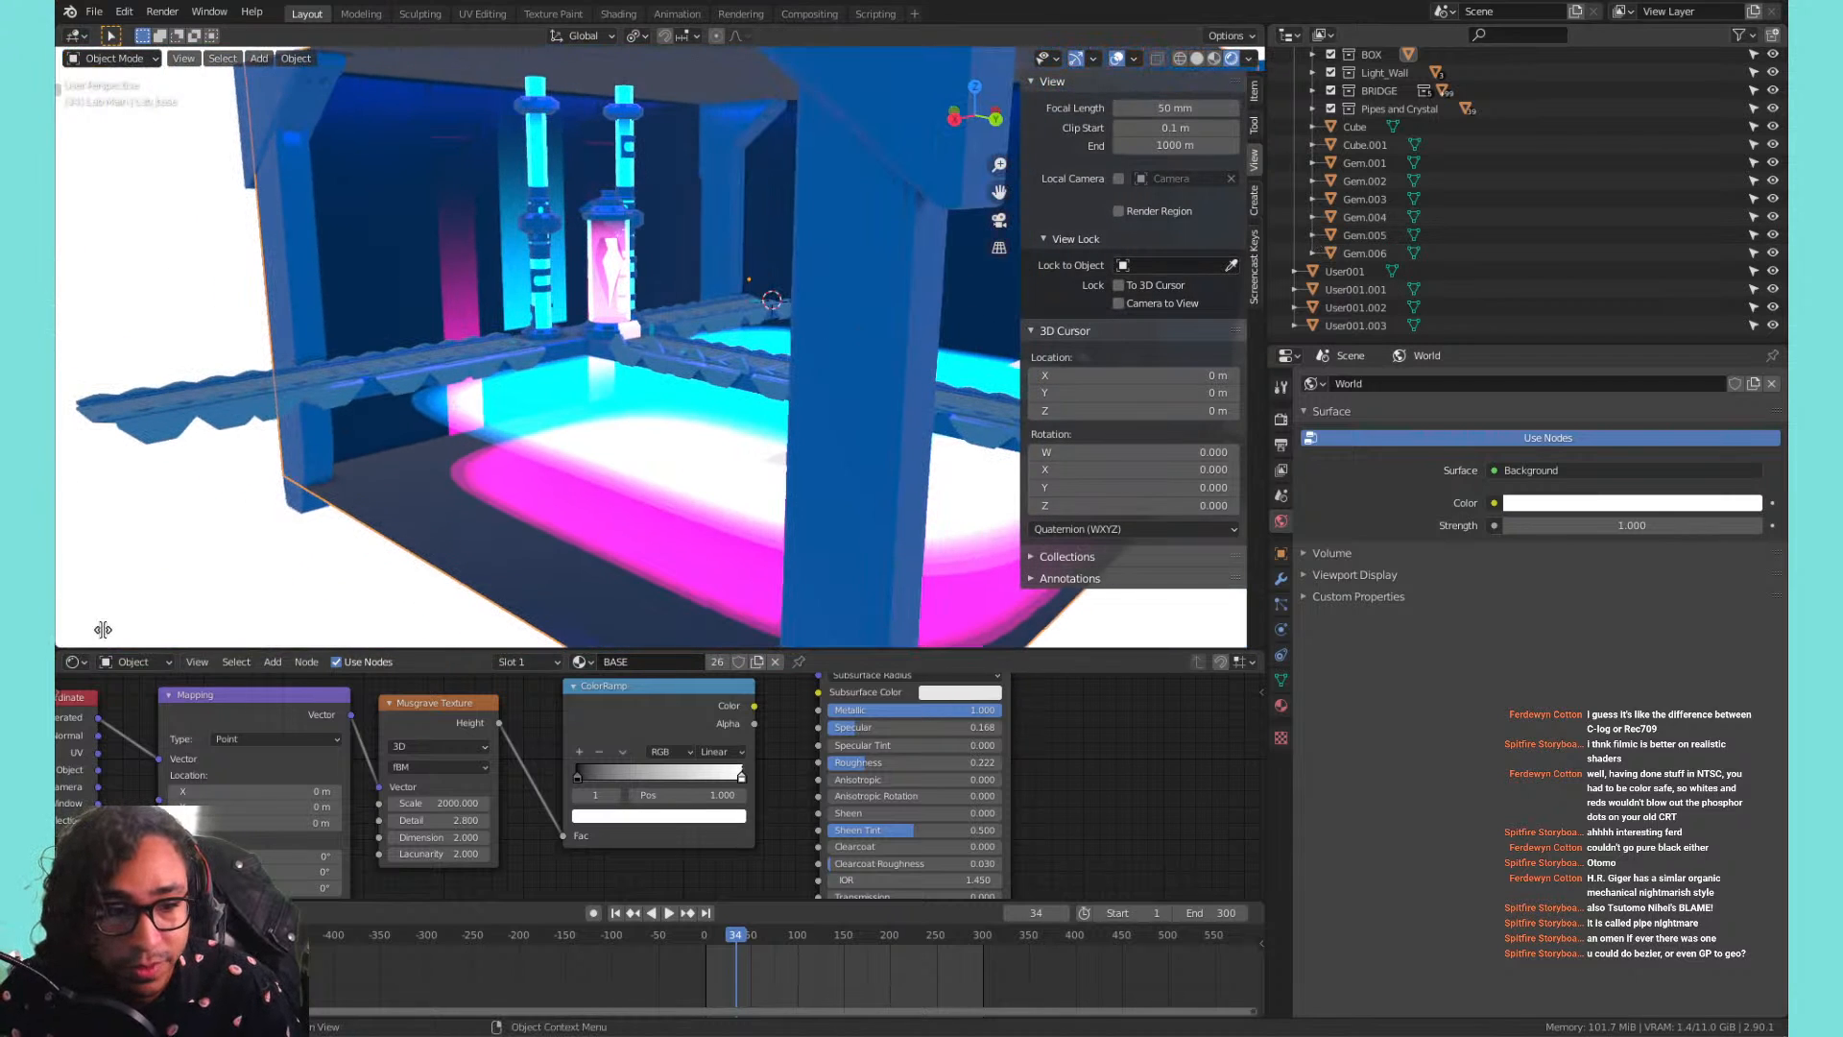
pyautogui.moveTo(102, 629); pyautogui.dragTo(502, 576)
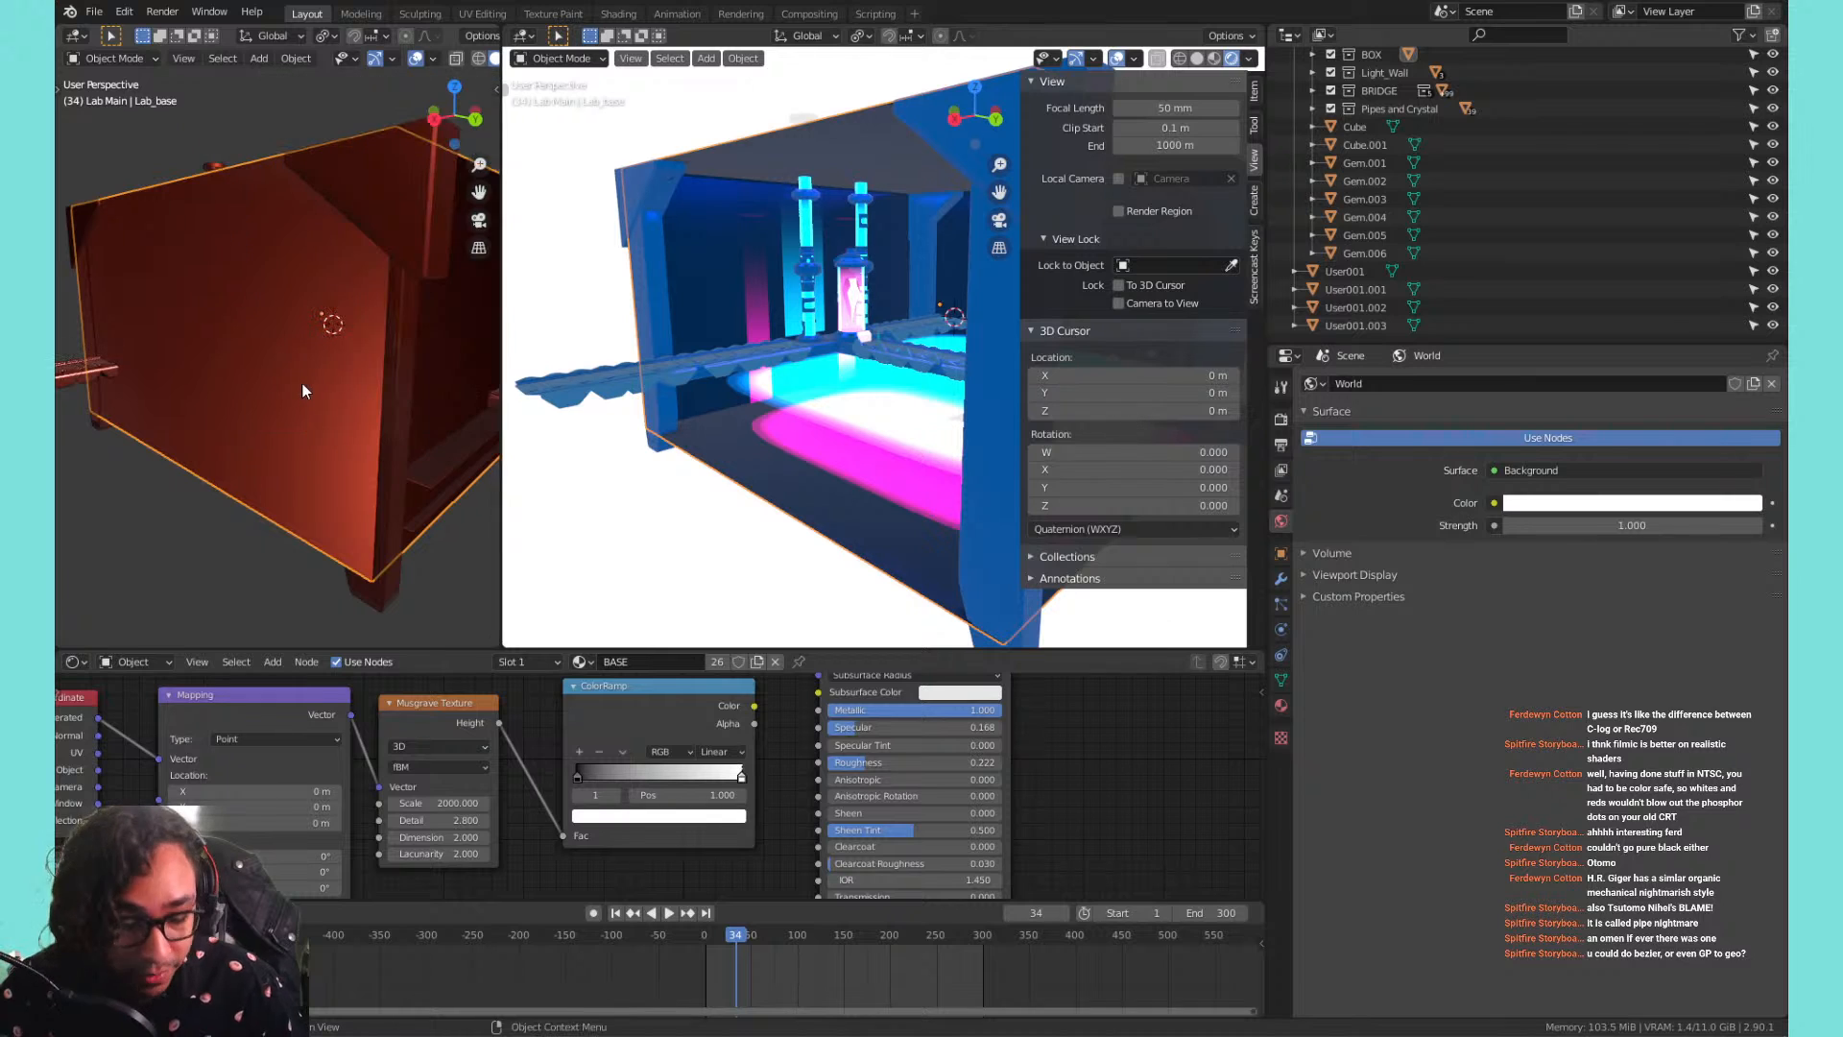
# Set the new narrow viewport to the camera view in Rendered shading, with overlays and gizmos hidden.
pyautogui.press('KP_0')
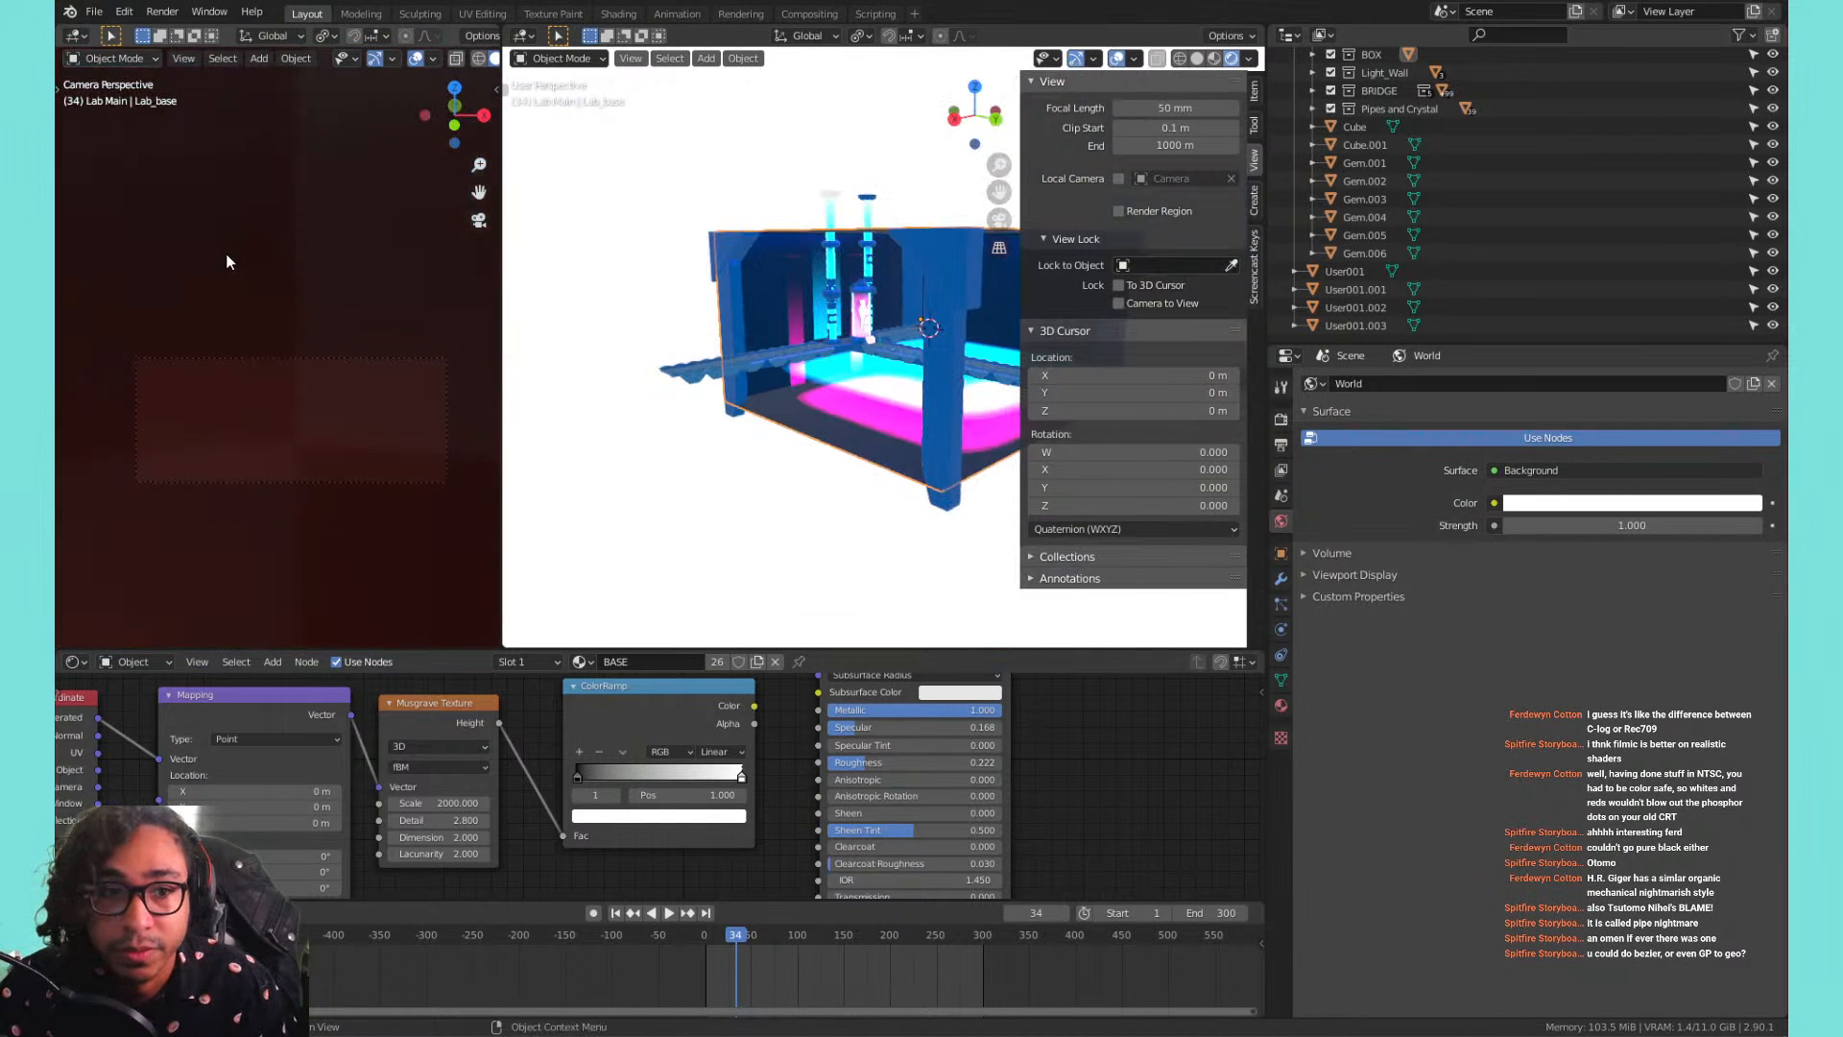
pyautogui.moveTo(471, 67); pyautogui.dragTo(197, 116, button='middle')
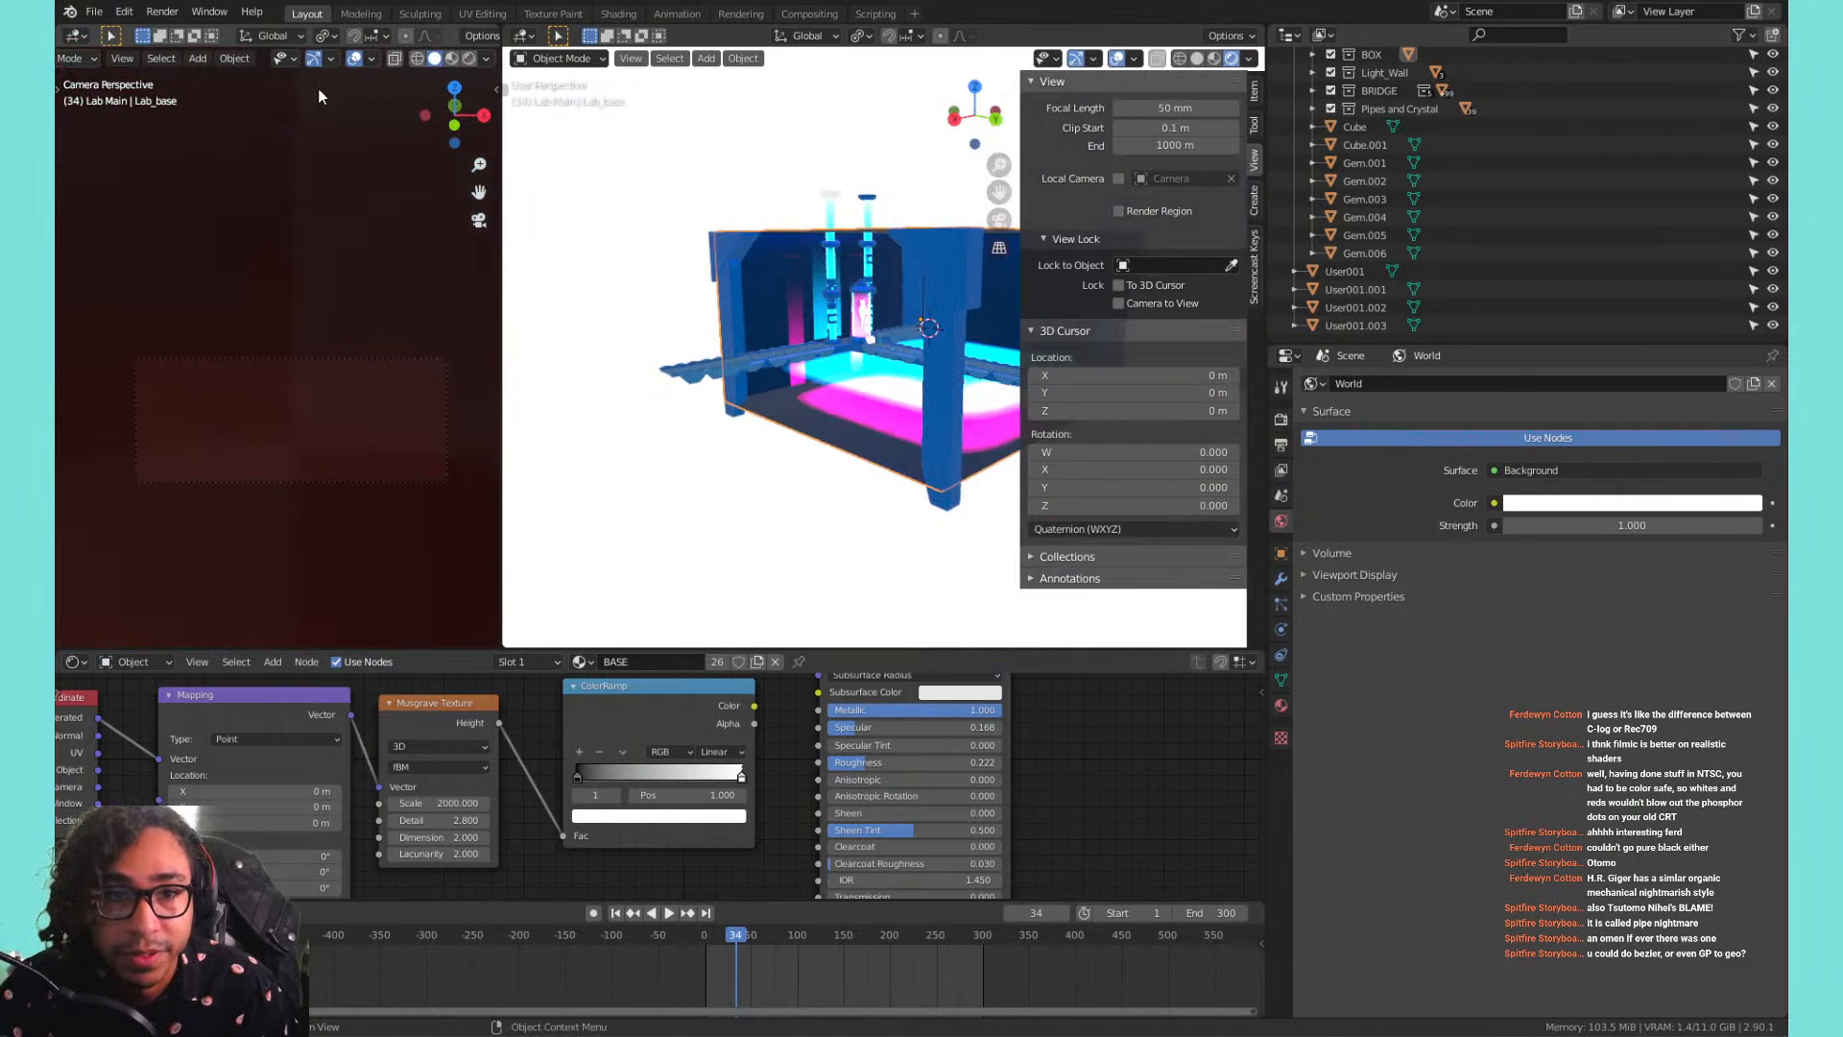
pyautogui.click(468, 59)
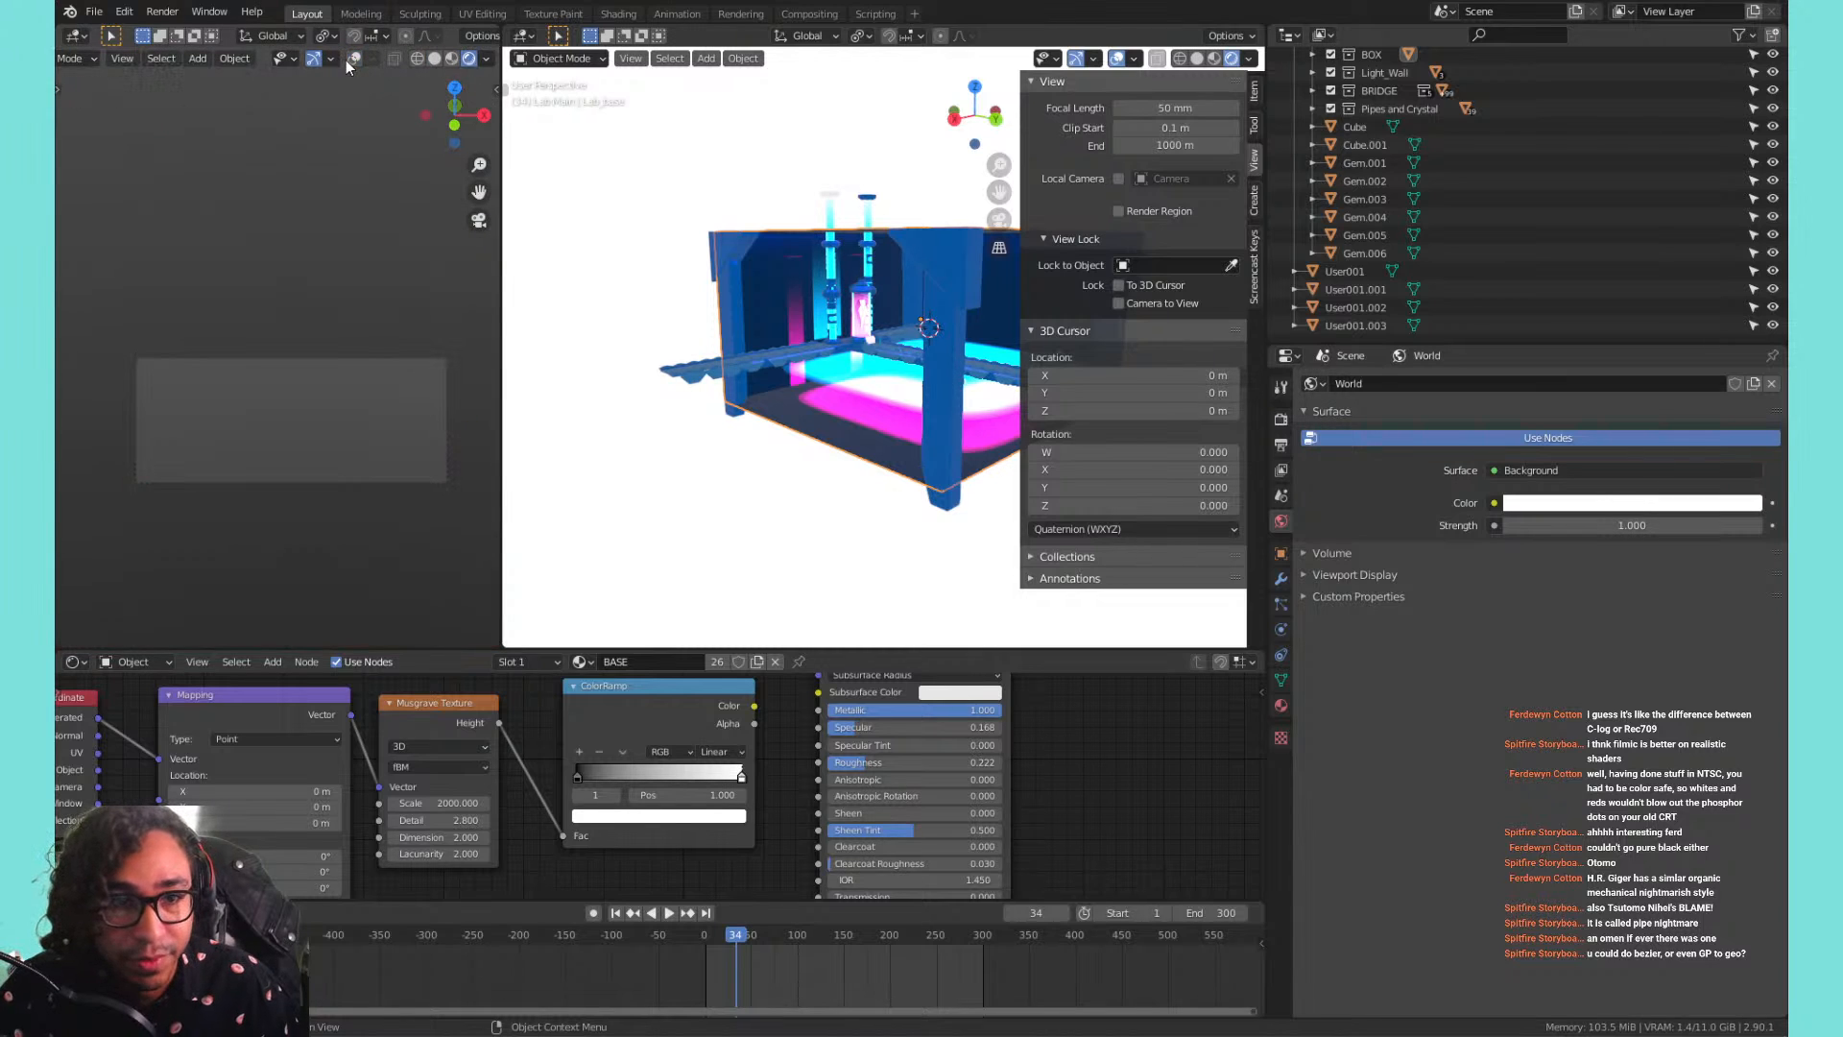
pyautogui.click(313, 59)
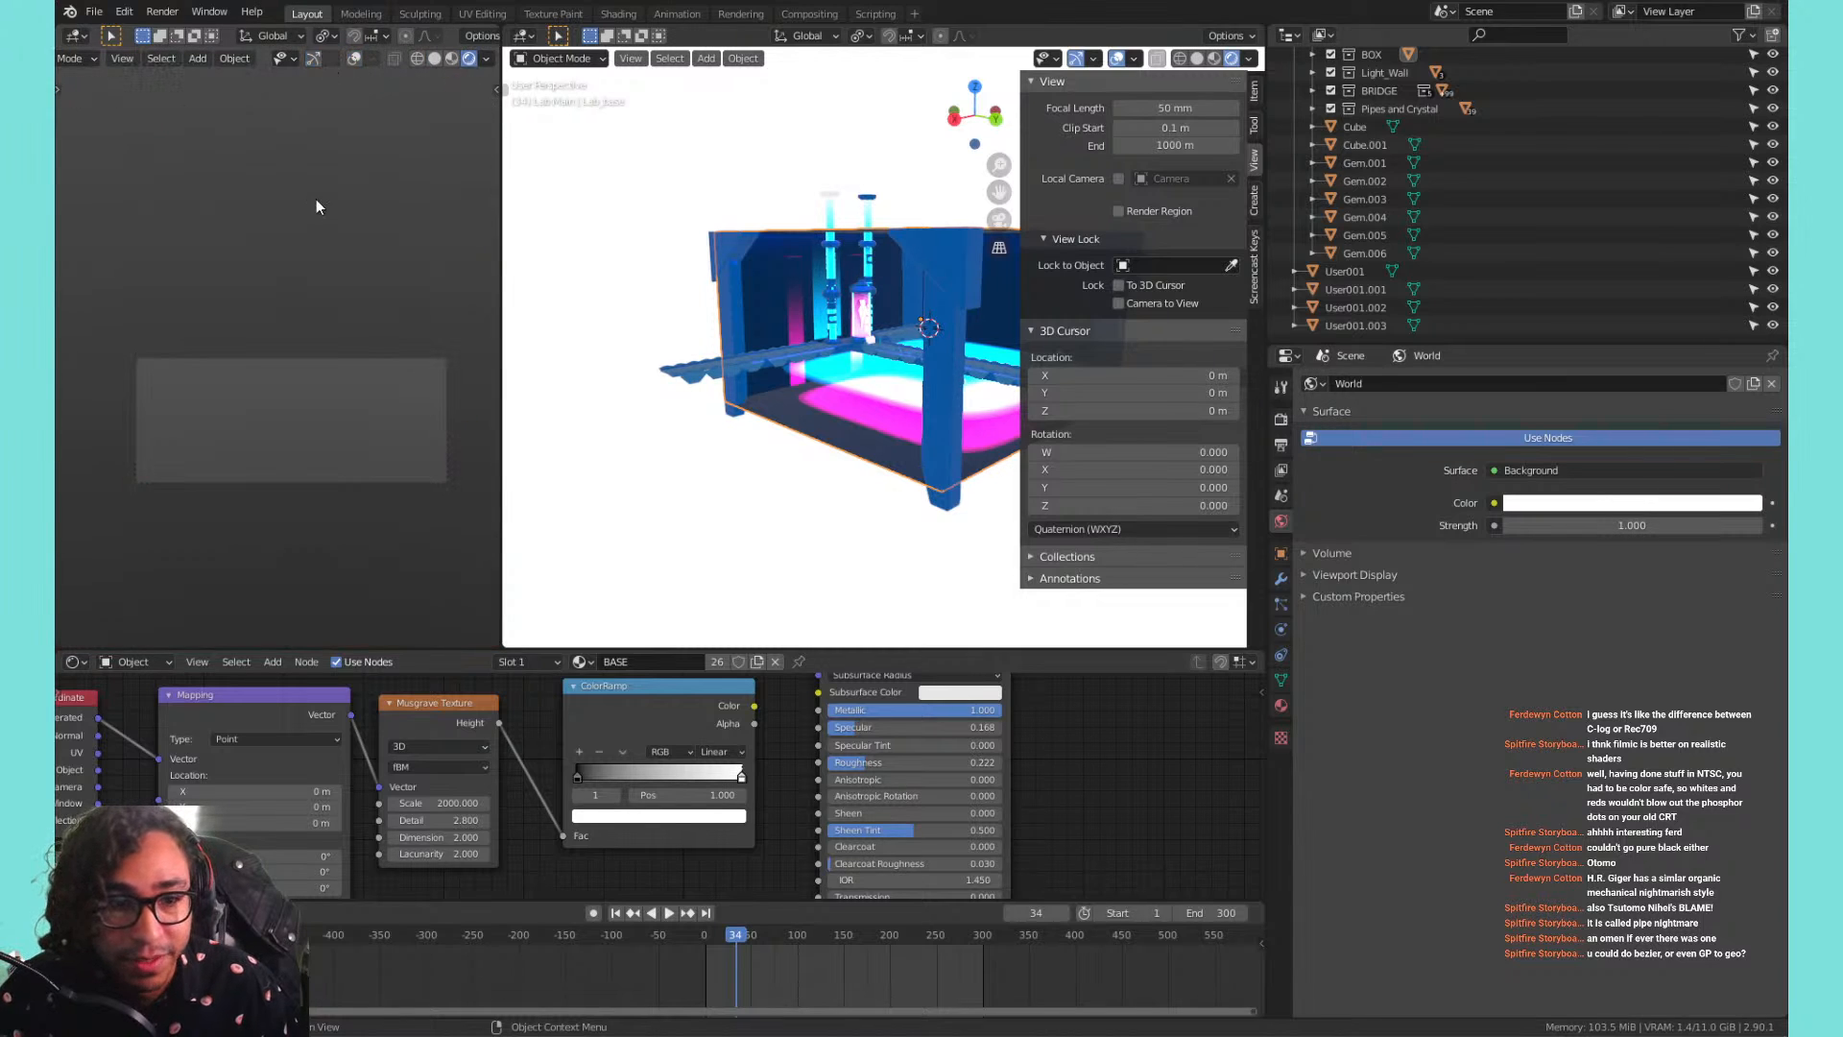
# Enable Screencast Keys with Shadow and a turquoise text colour, and hide the sidebar.
pyautogui.click(1281, 444)
pyautogui.click(1255, 269)
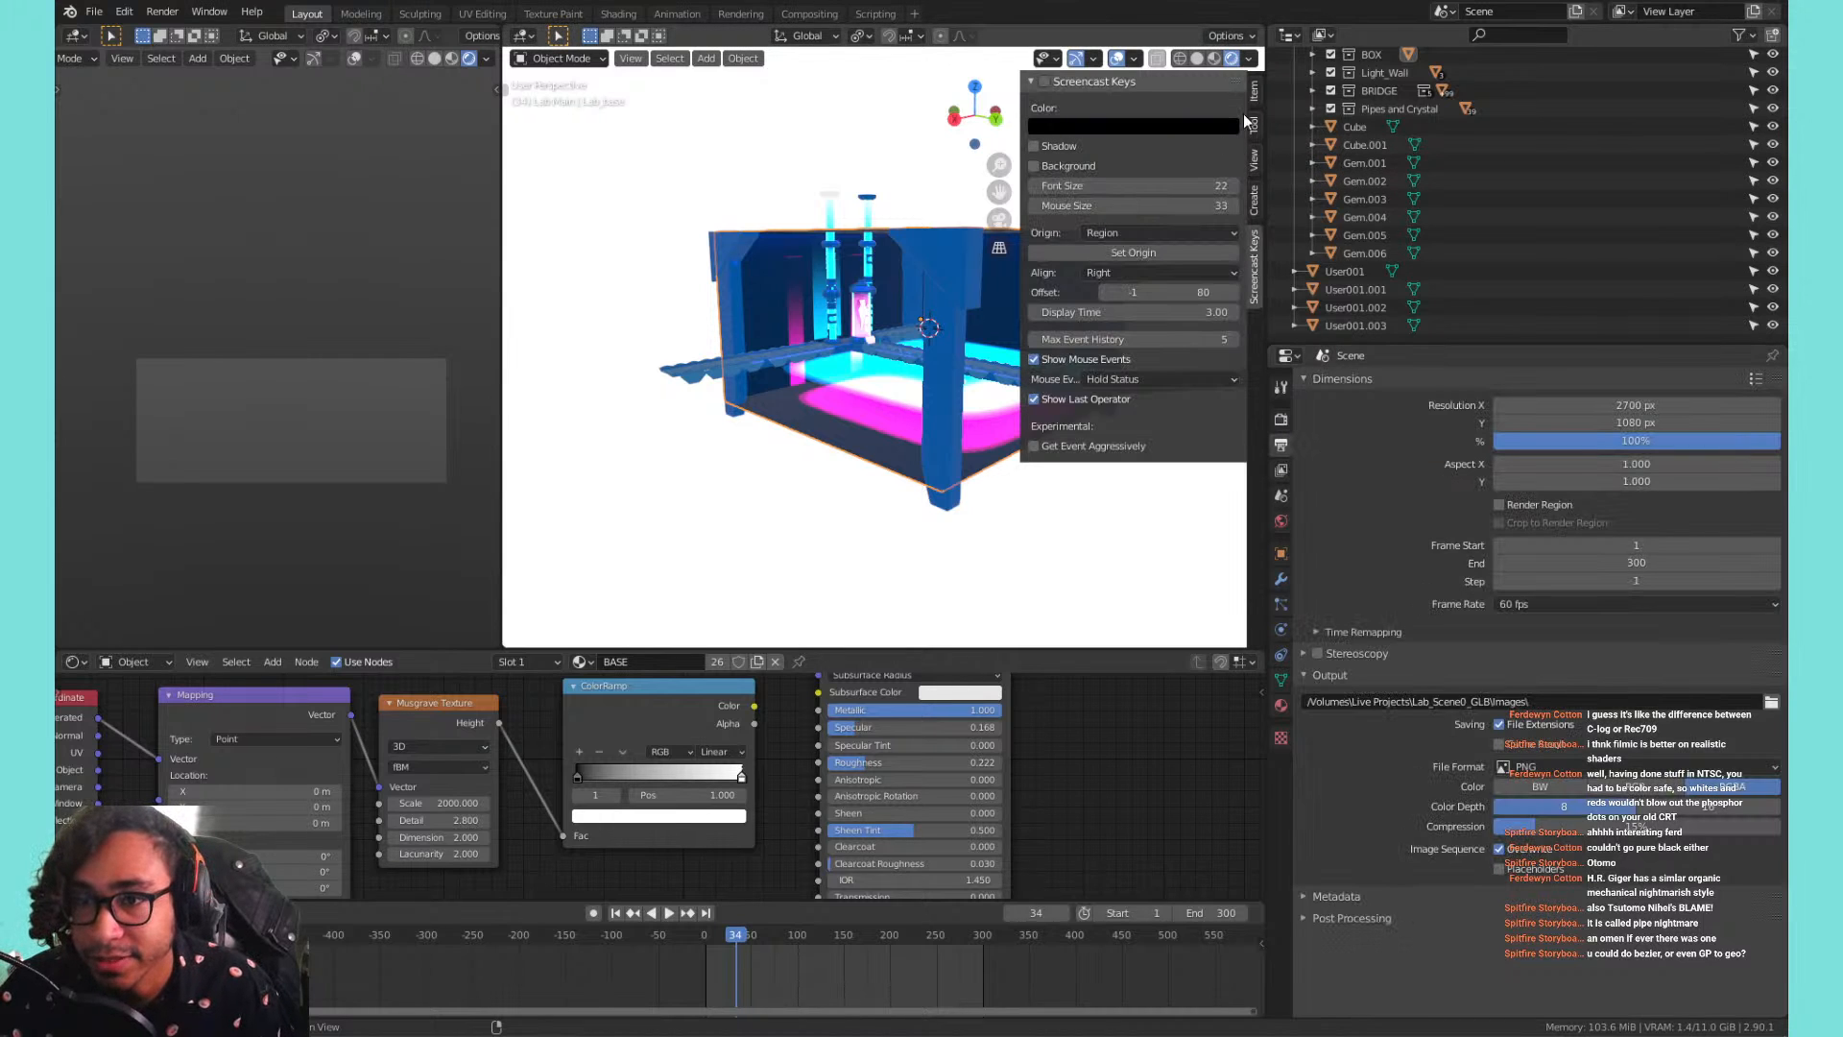
pyautogui.click(1035, 146)
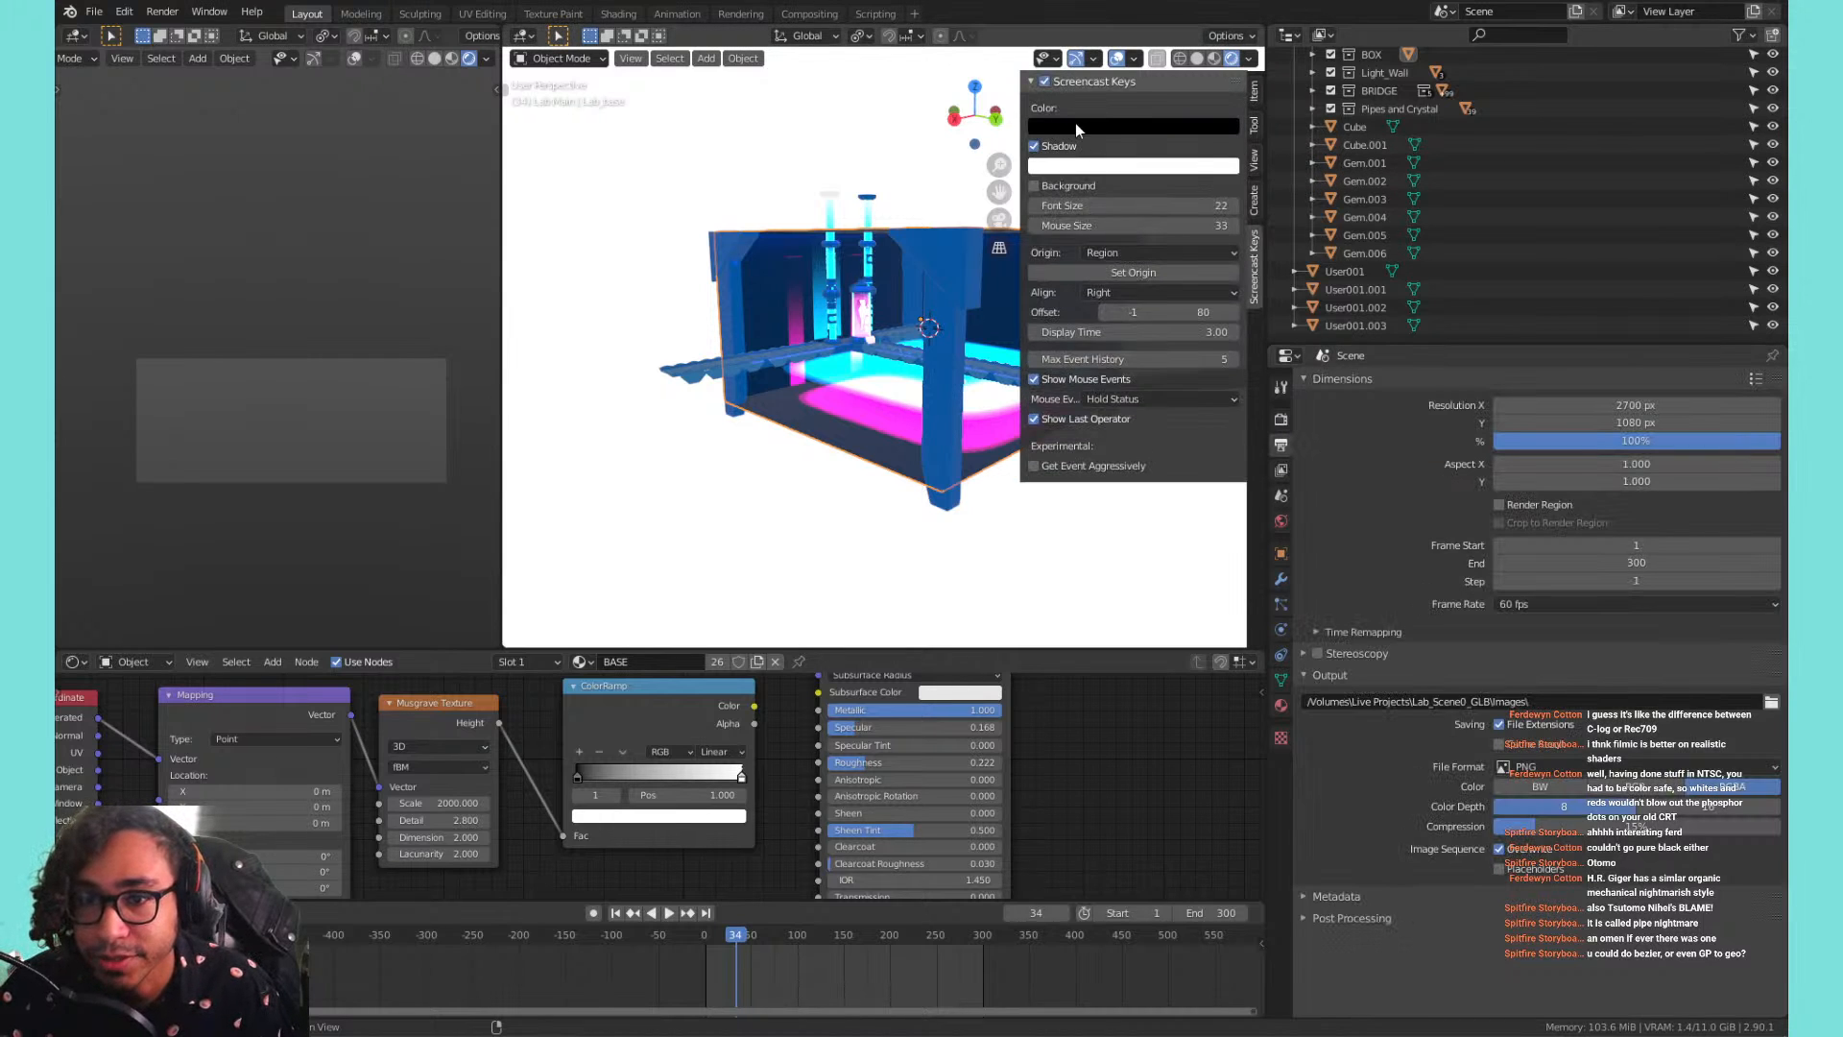
pyautogui.click(1075, 125)
pyautogui.click(1184, 152)
pyautogui.click(1080, 197)
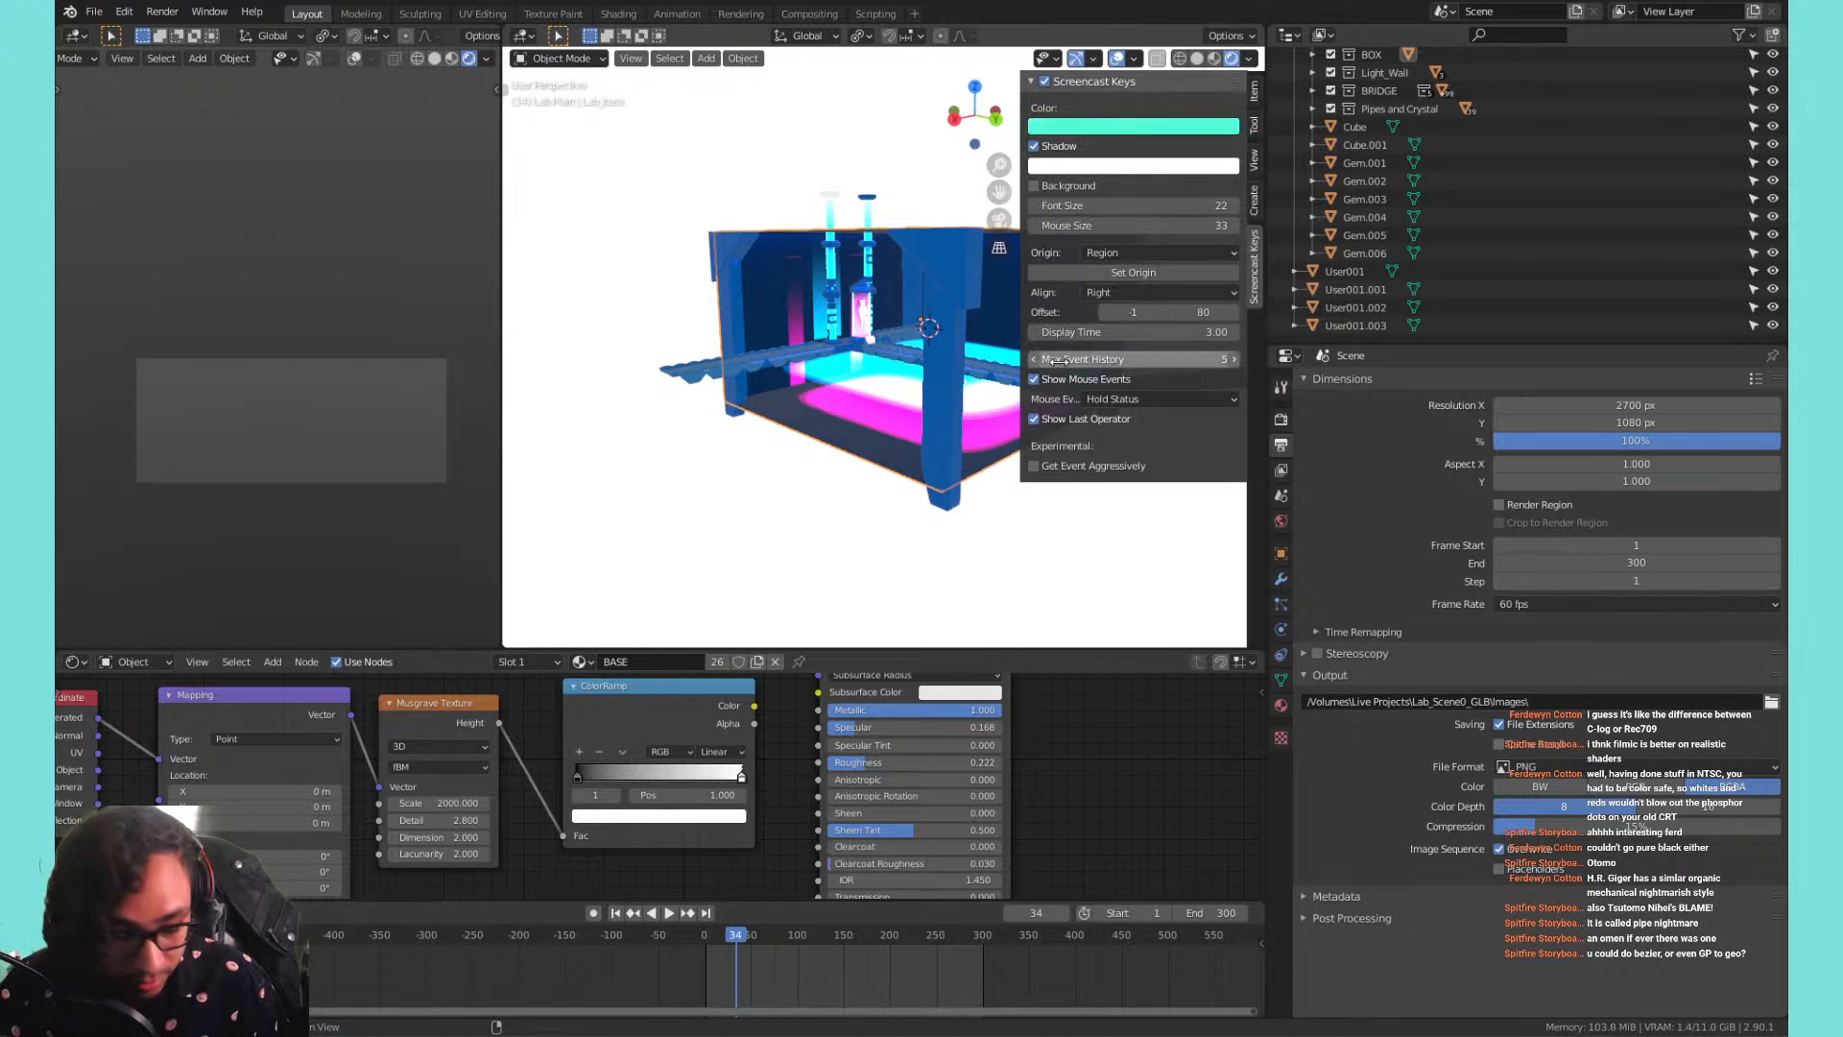
pyautogui.press('n')
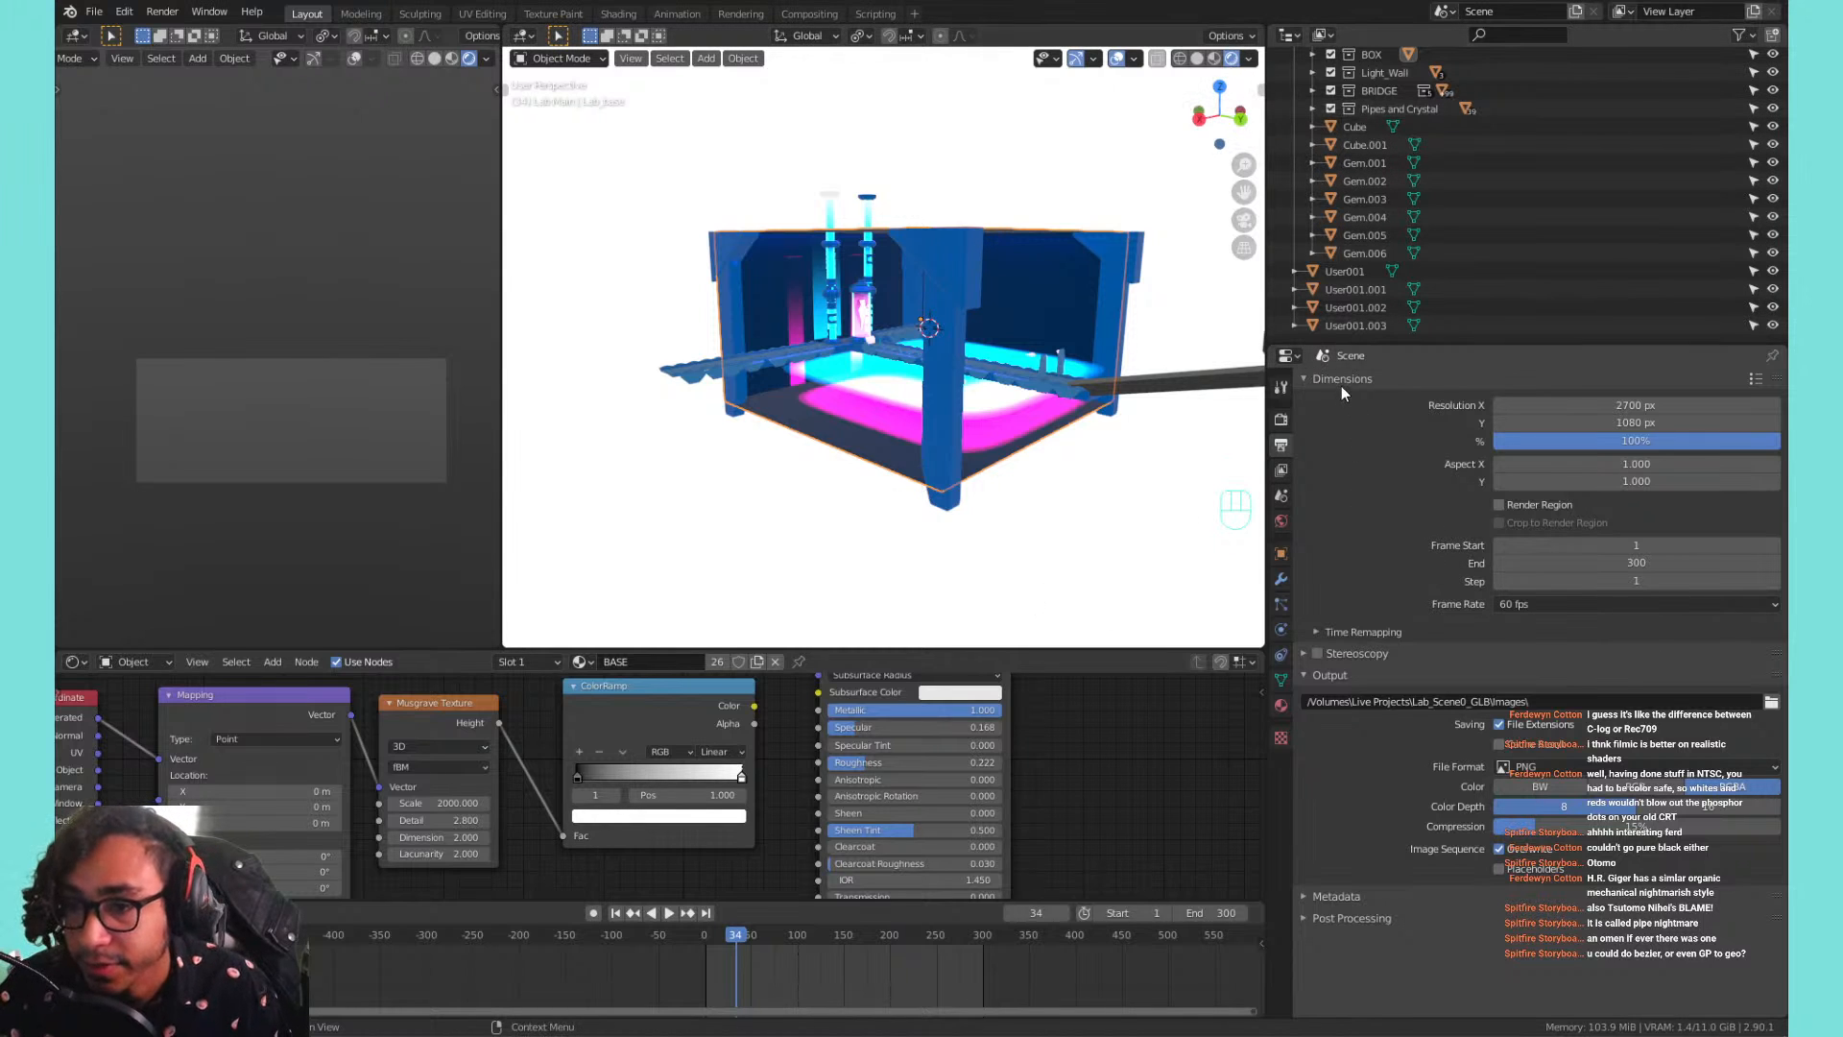
# Set the render output's Resolution X to 1080 px and fit the camera frame in its viewport.
pyautogui.click(1281, 420)
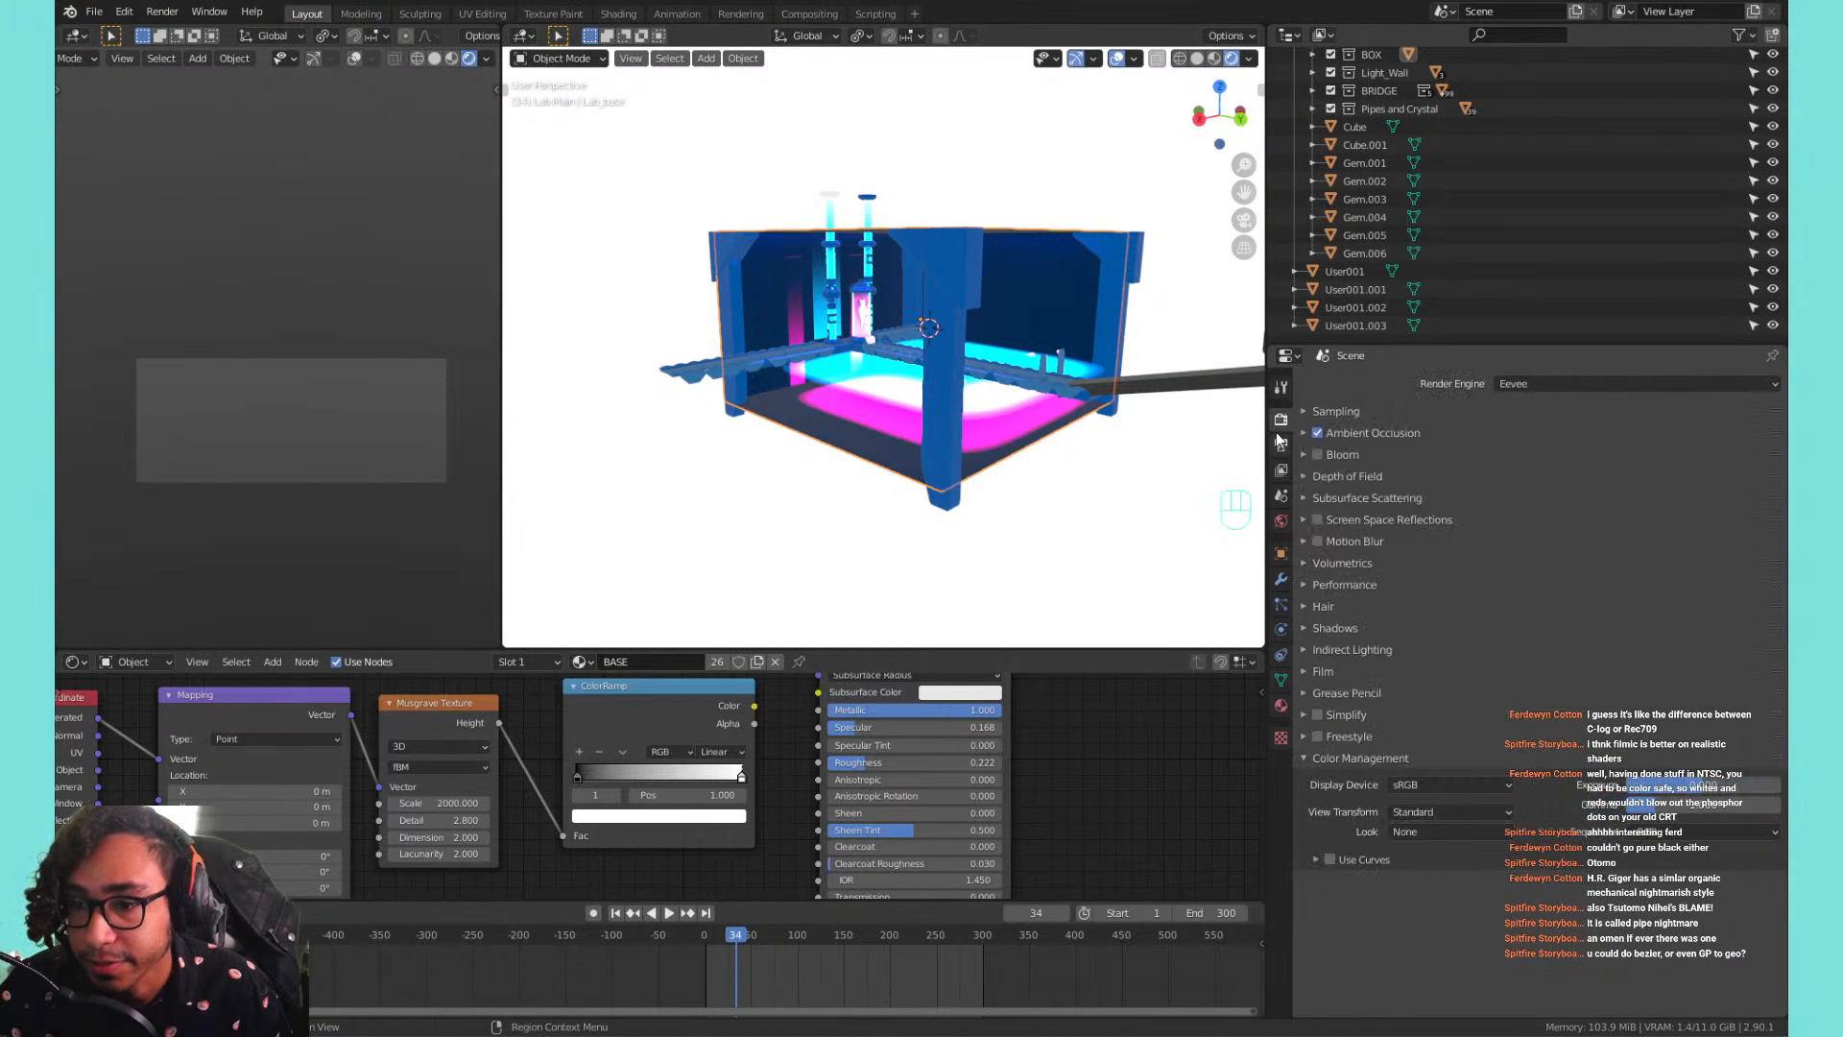
pyautogui.click(1280, 444)
pyautogui.click(1627, 405)
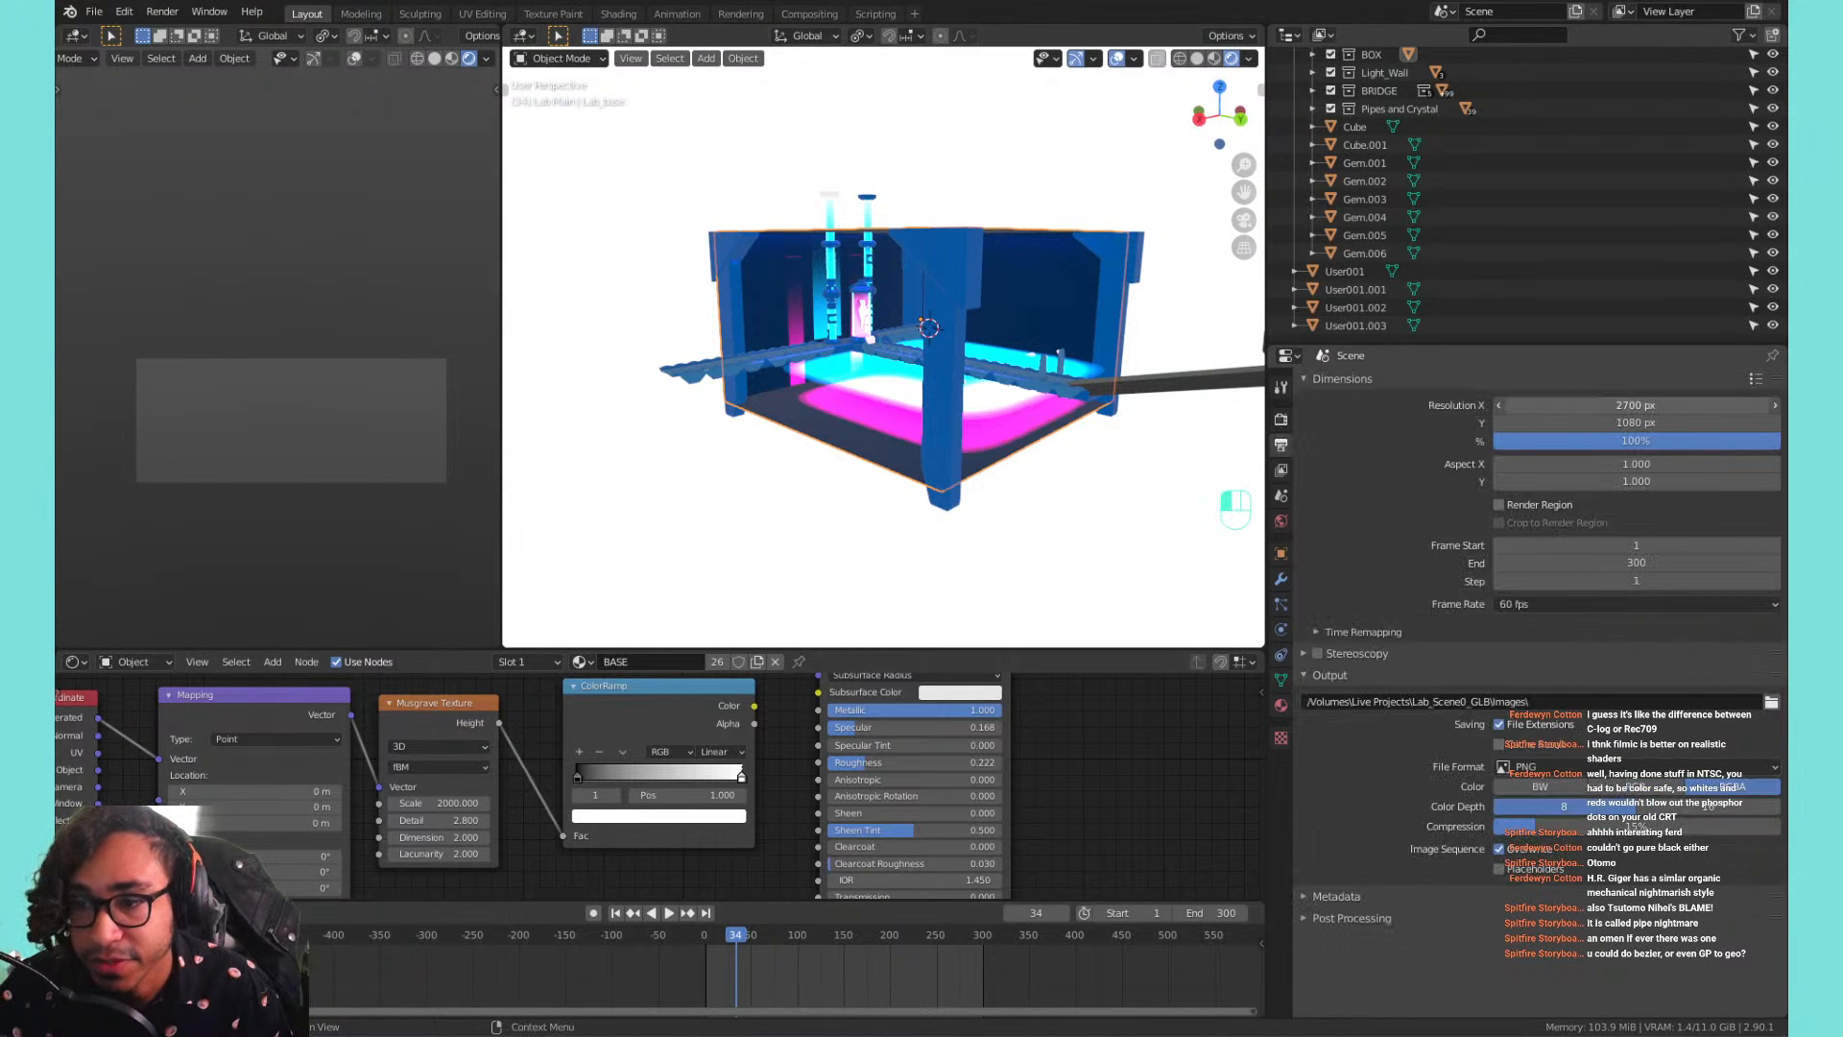
pyautogui.write('10')
pyautogui.press('Return')
pyautogui.click(1626, 404)
pyautogui.write('0')
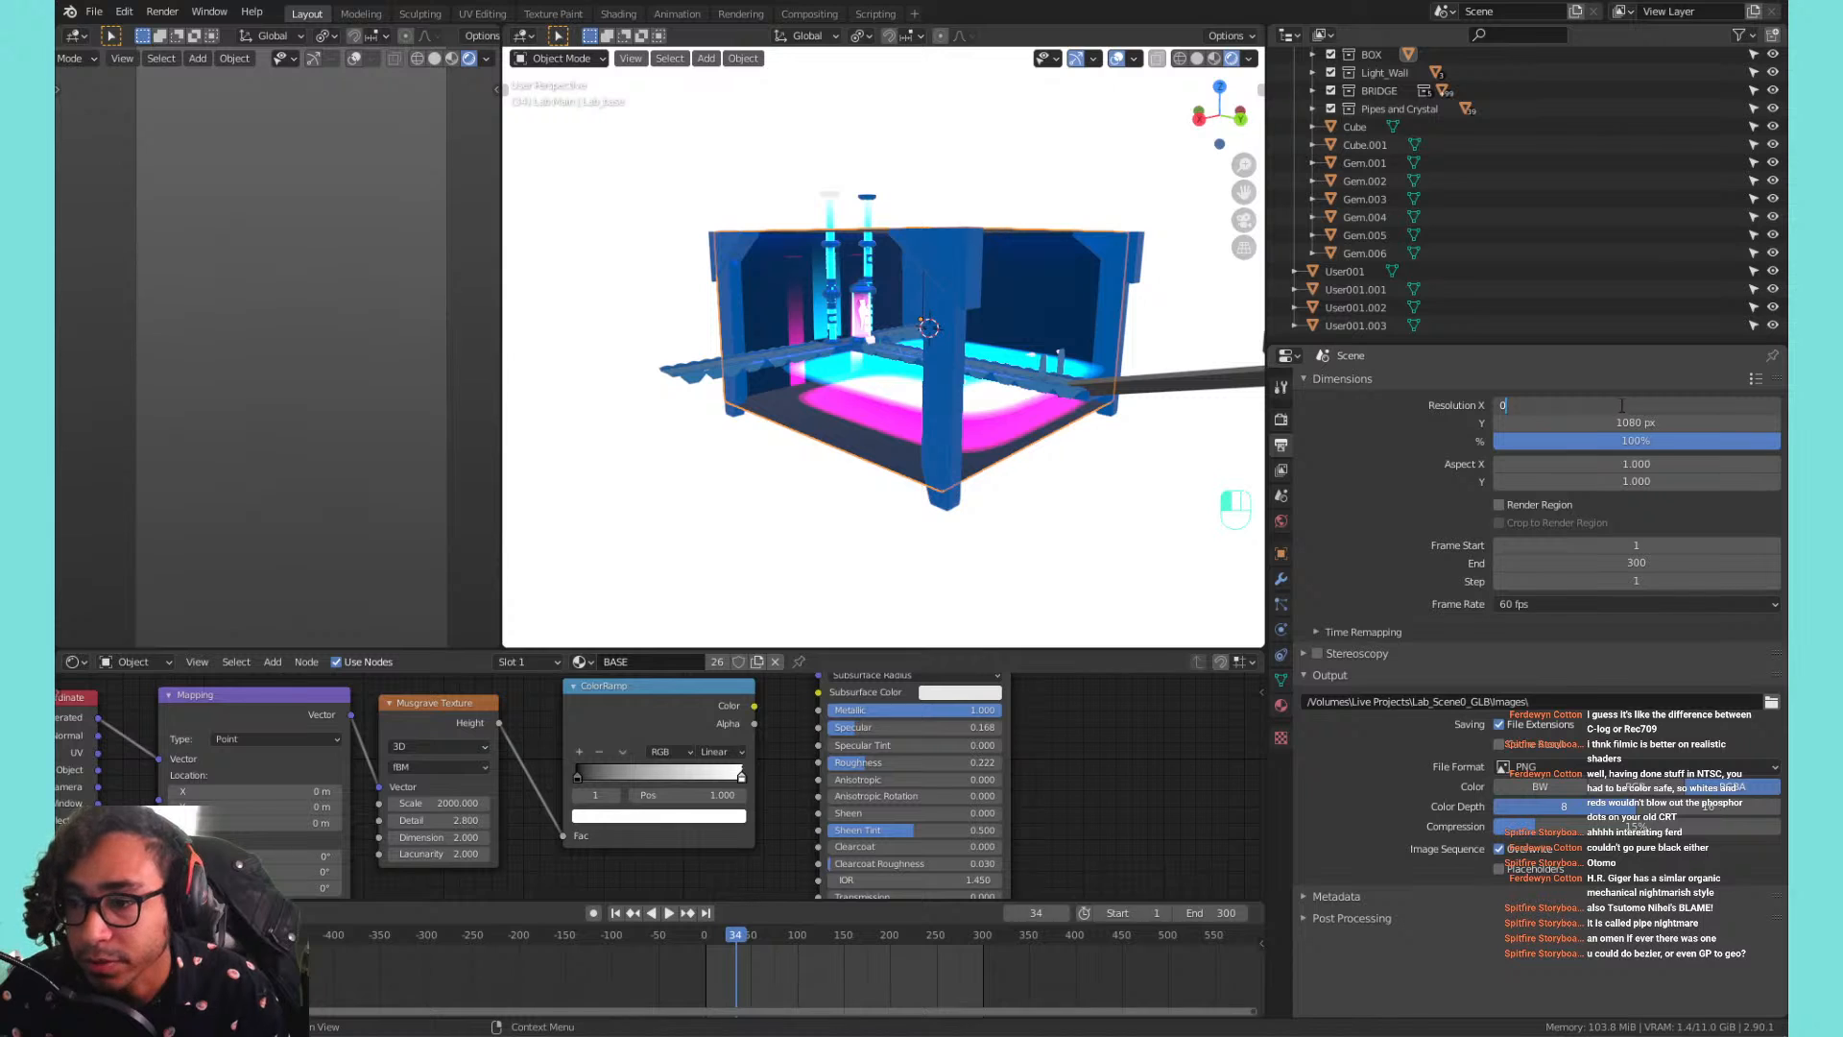
pyautogui.click(1626, 404)
pyautogui.write('1080')
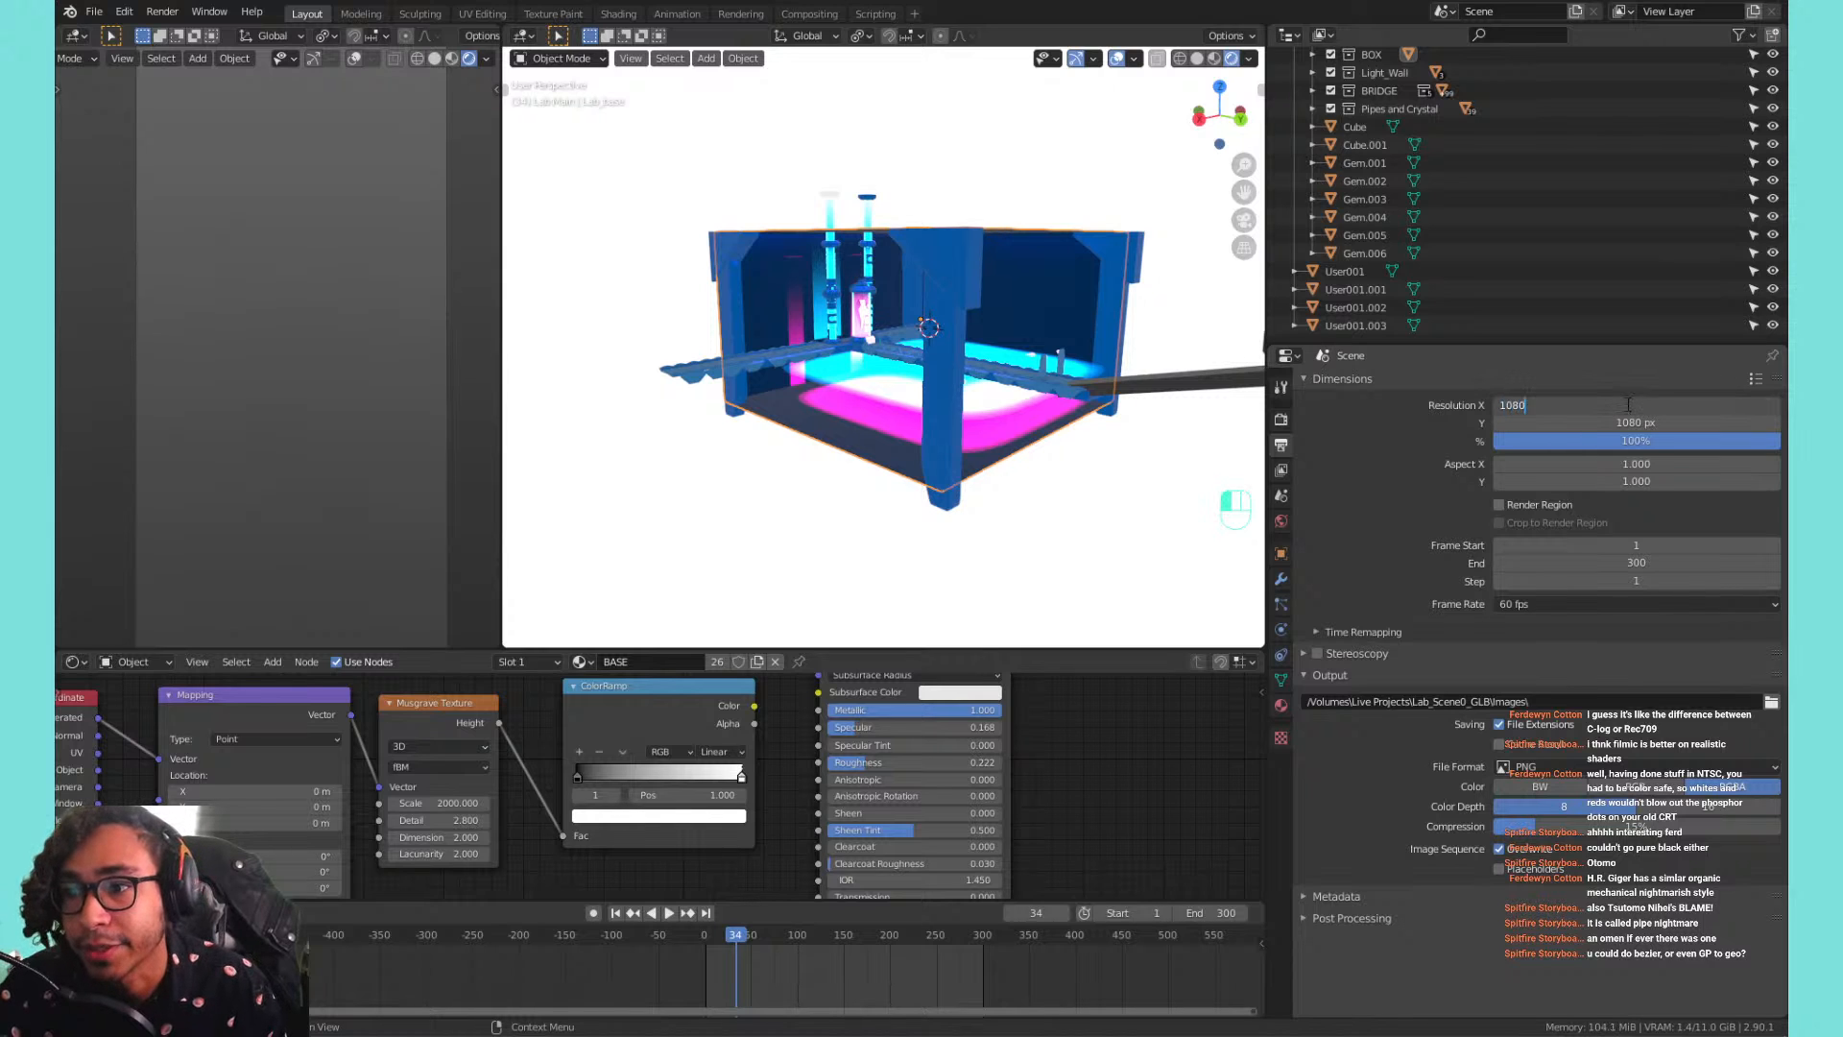
pyautogui.press('Return')
pyautogui.press('Home')
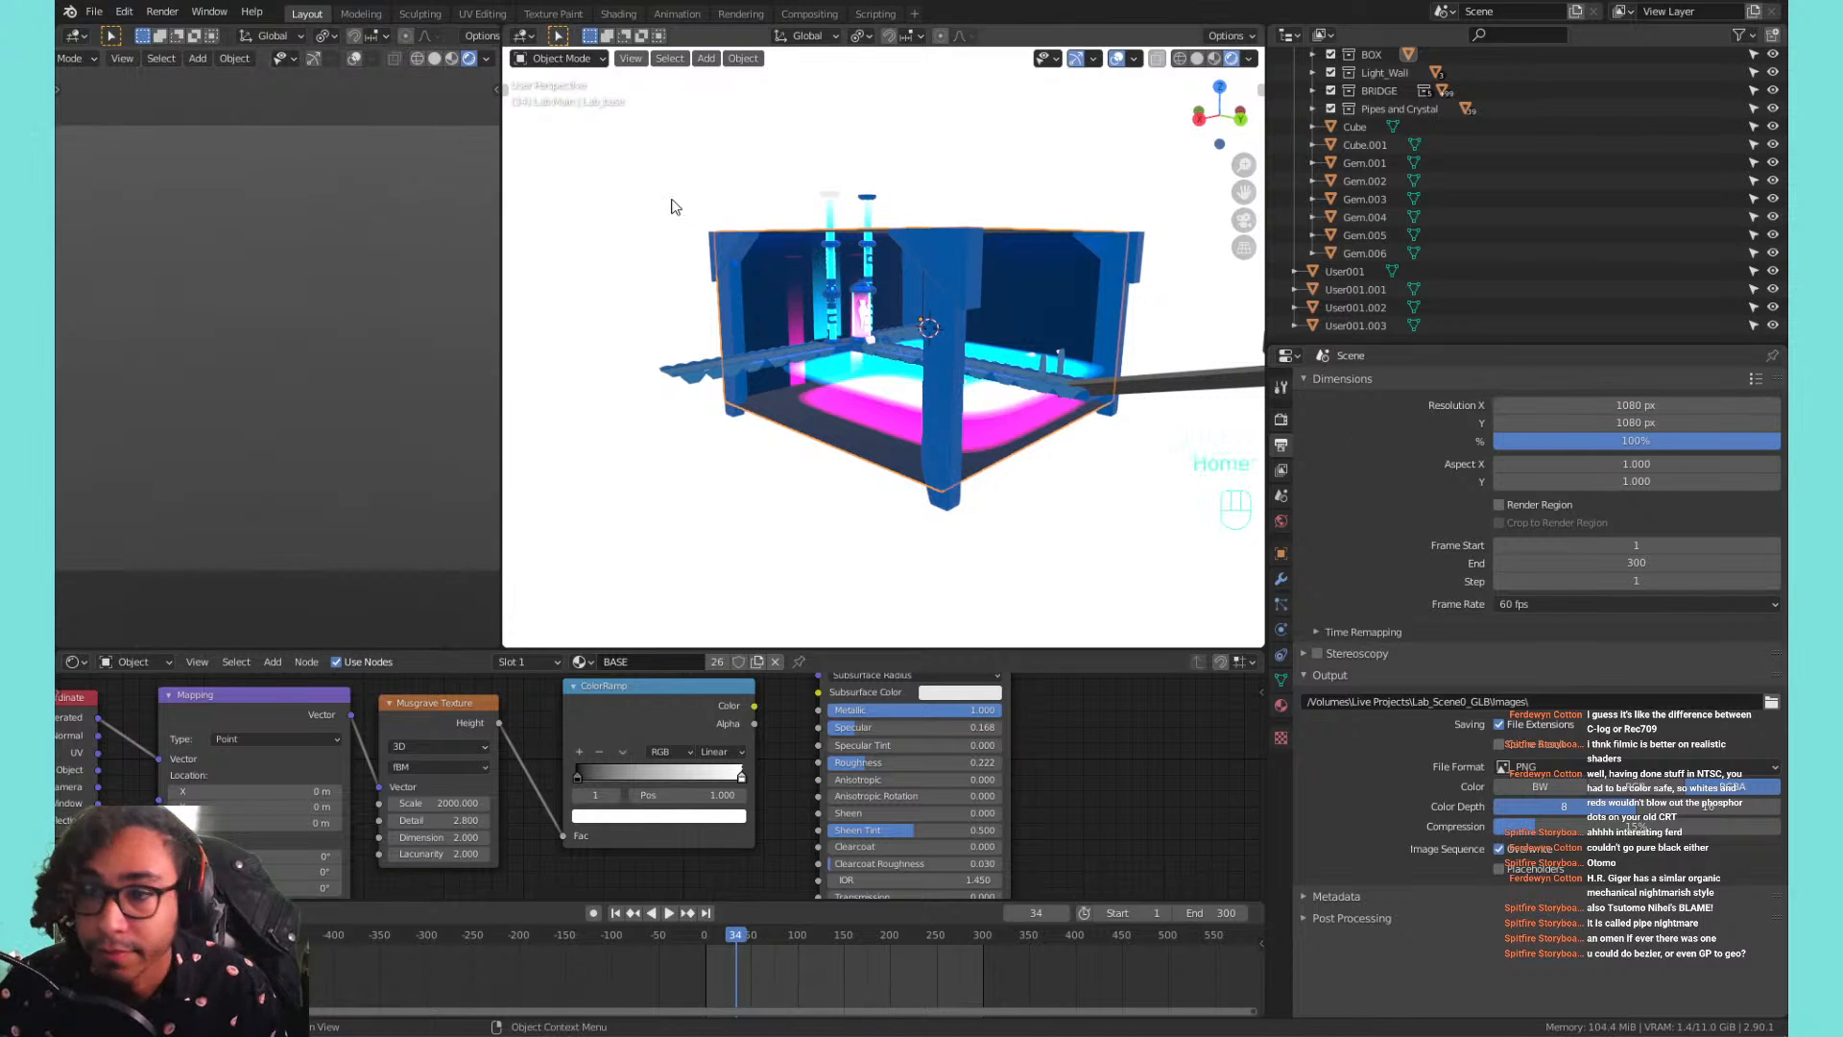
# Collapse the Lab Main collection, select the Camera, go to frame 0 and clear its location keyframes.
pyautogui.scroll(5, 1347, 125)
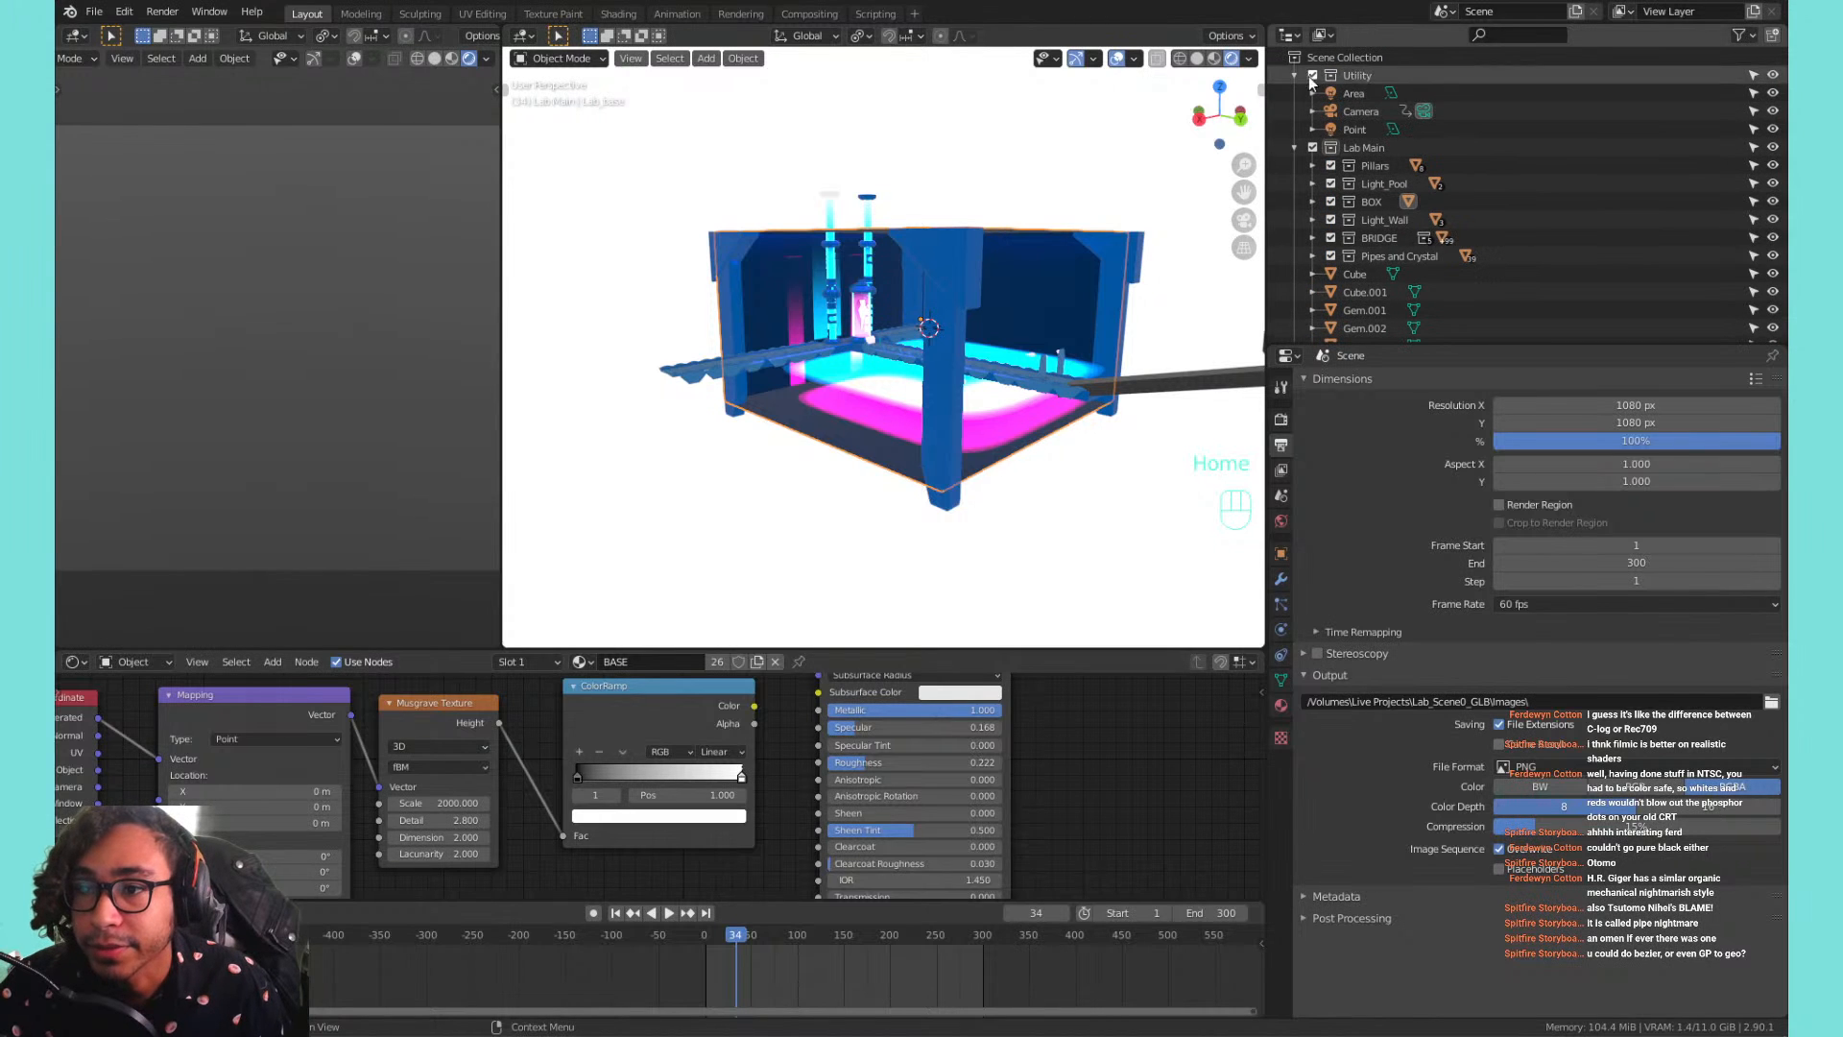
pyautogui.click(1352, 112)
pyautogui.click(1295, 147)
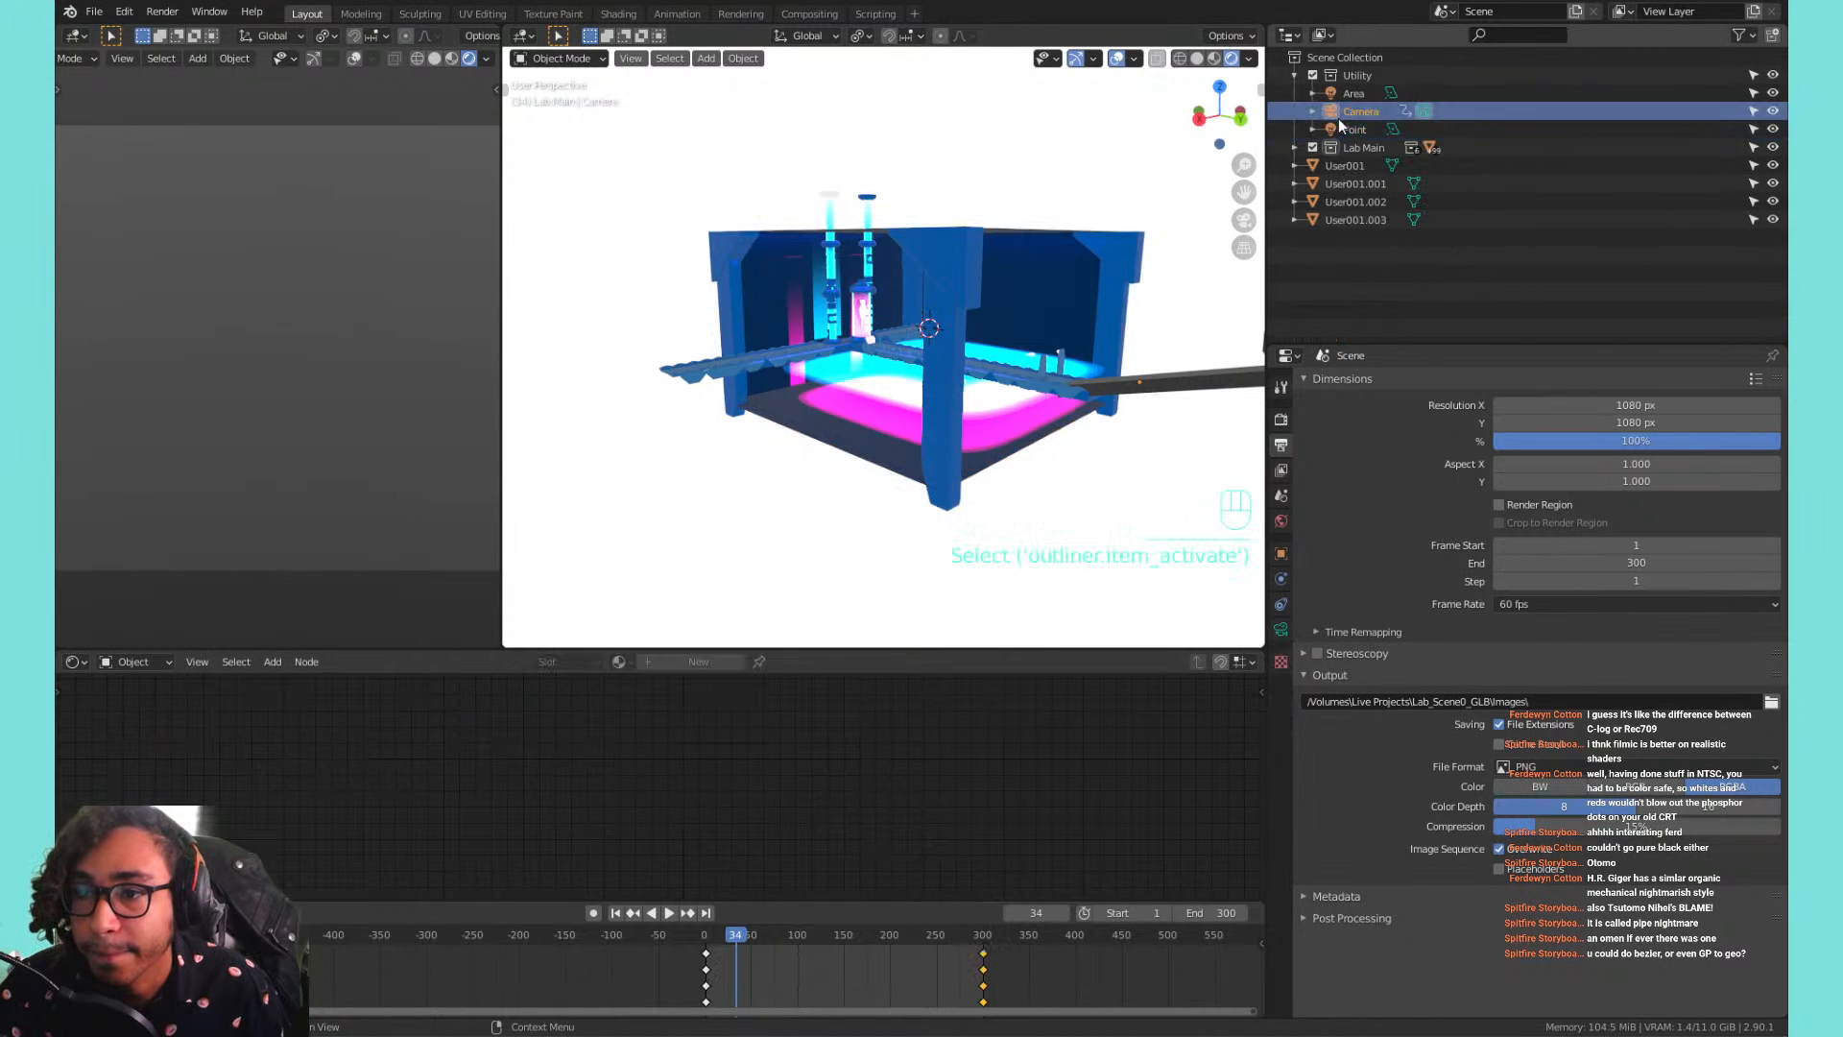
pyautogui.moveTo(716, 936); pyautogui.dragTo(705, 937)
pyautogui.press('n')
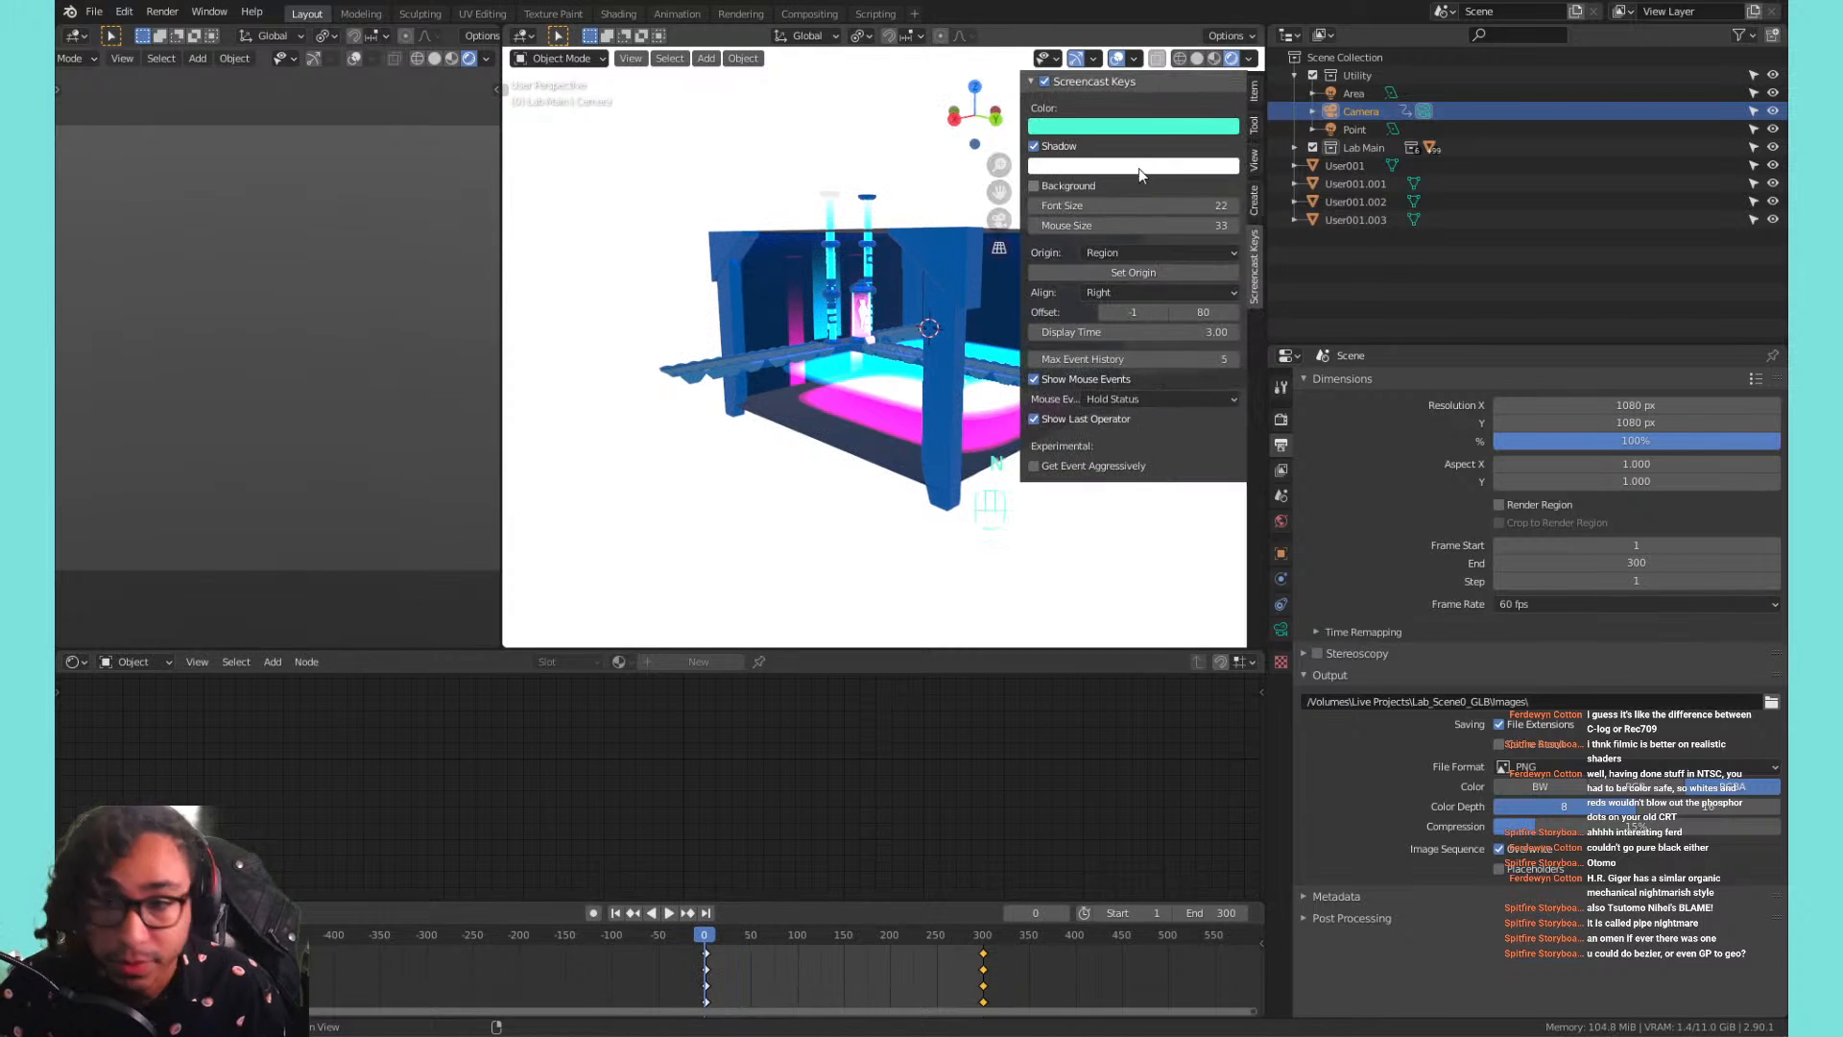
pyautogui.click(1255, 95)
pyautogui.rightClick(1152, 125)
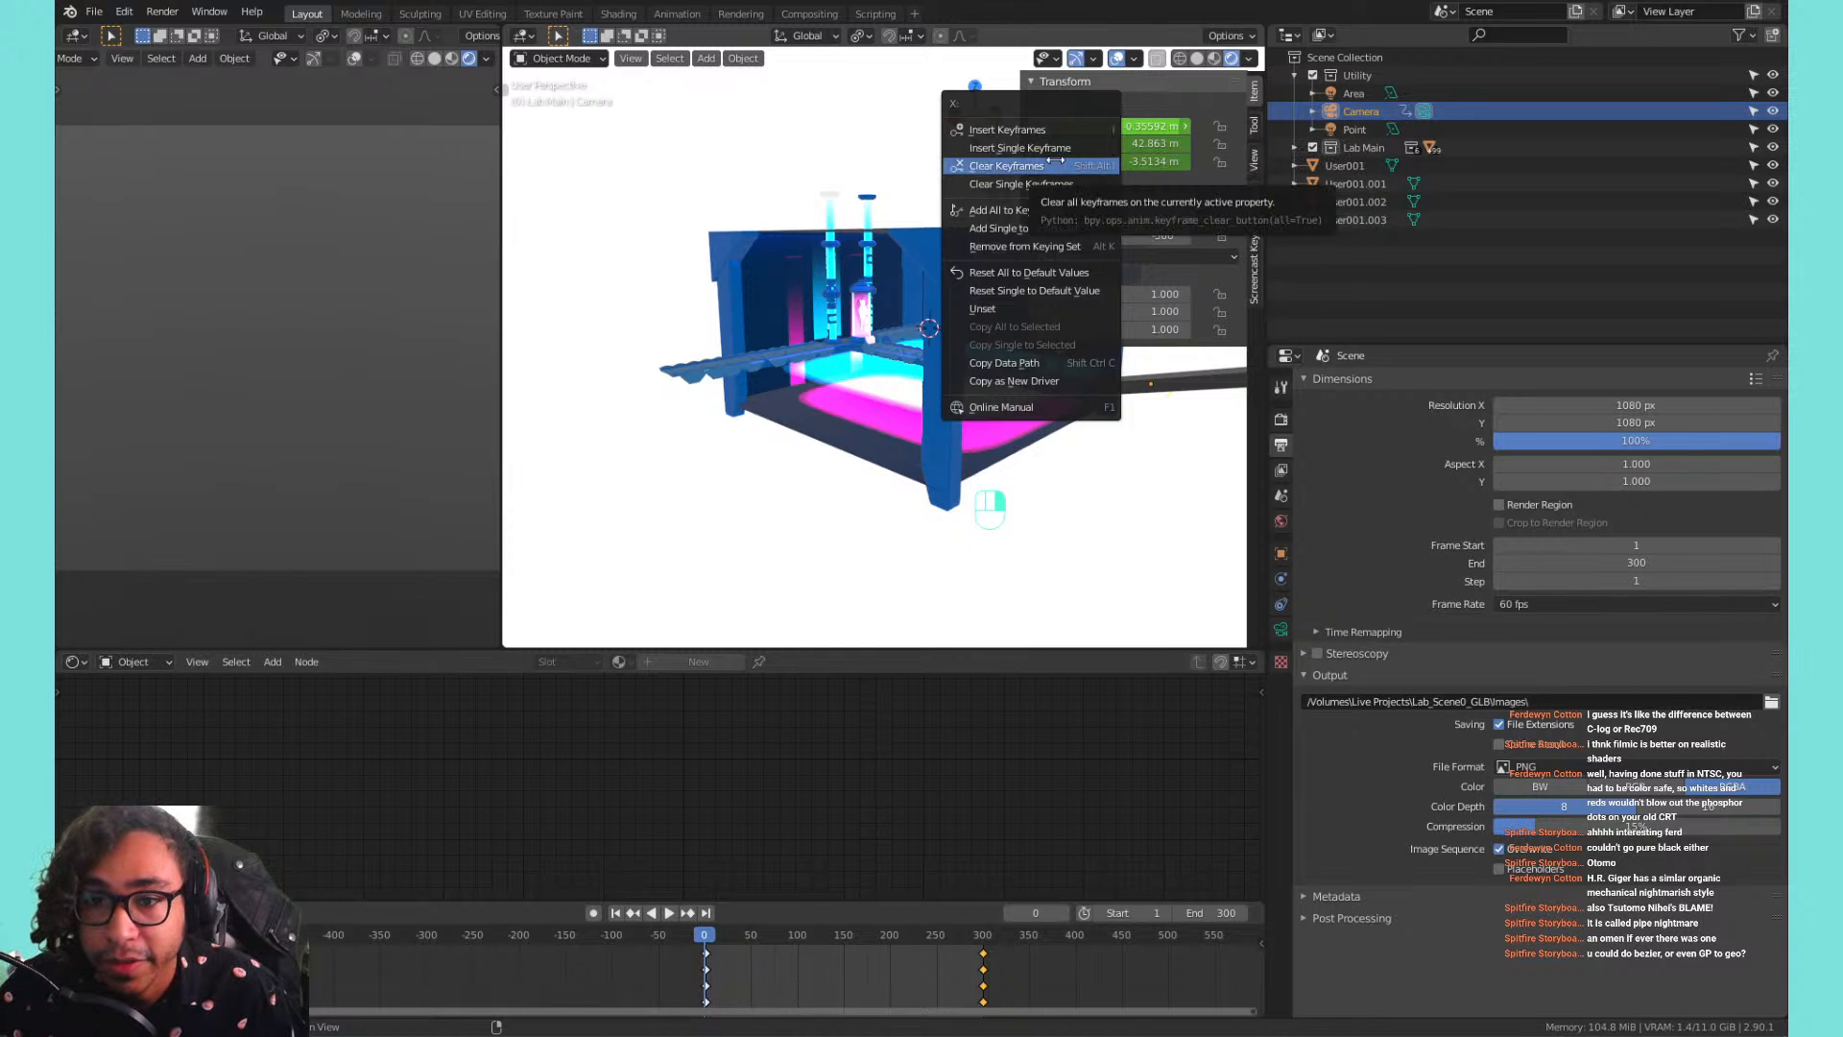
pyautogui.click(1056, 164)
# Set the camera's location to X 0 m and Y about -4.5 m.
pyautogui.click(1094, 123)
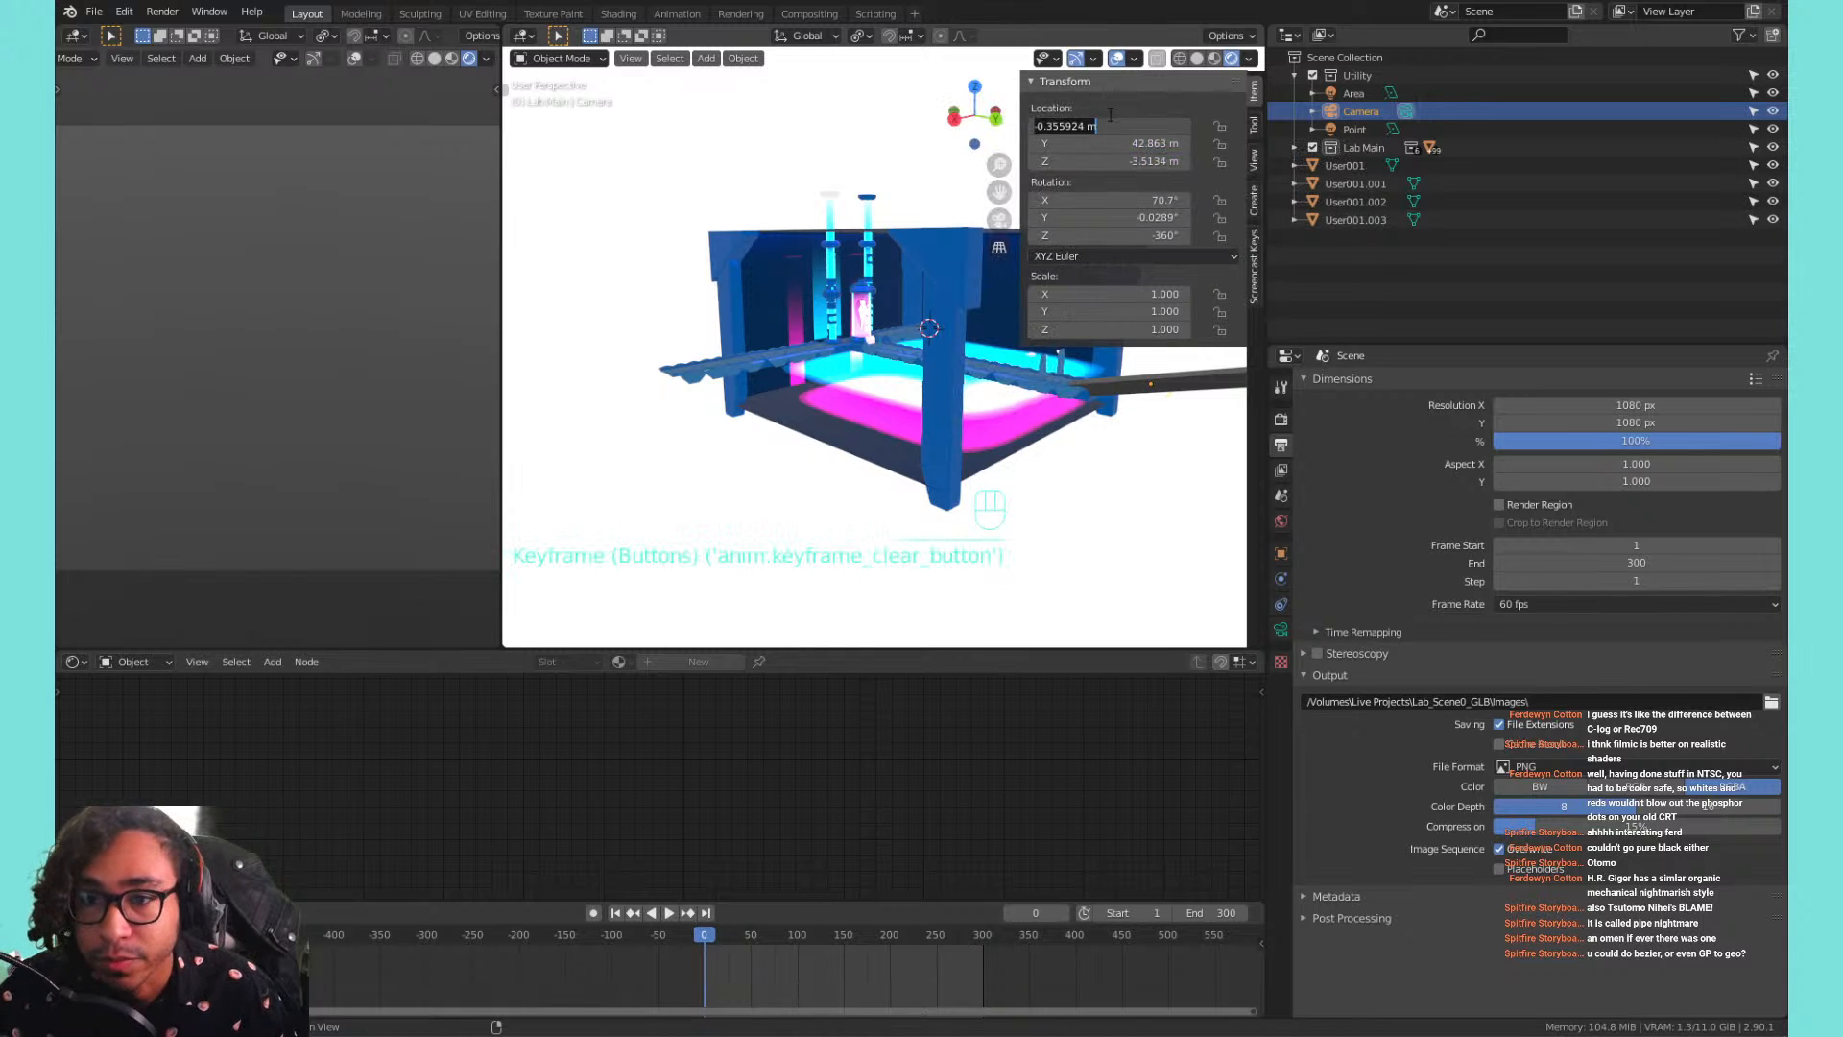
pyautogui.write('0')
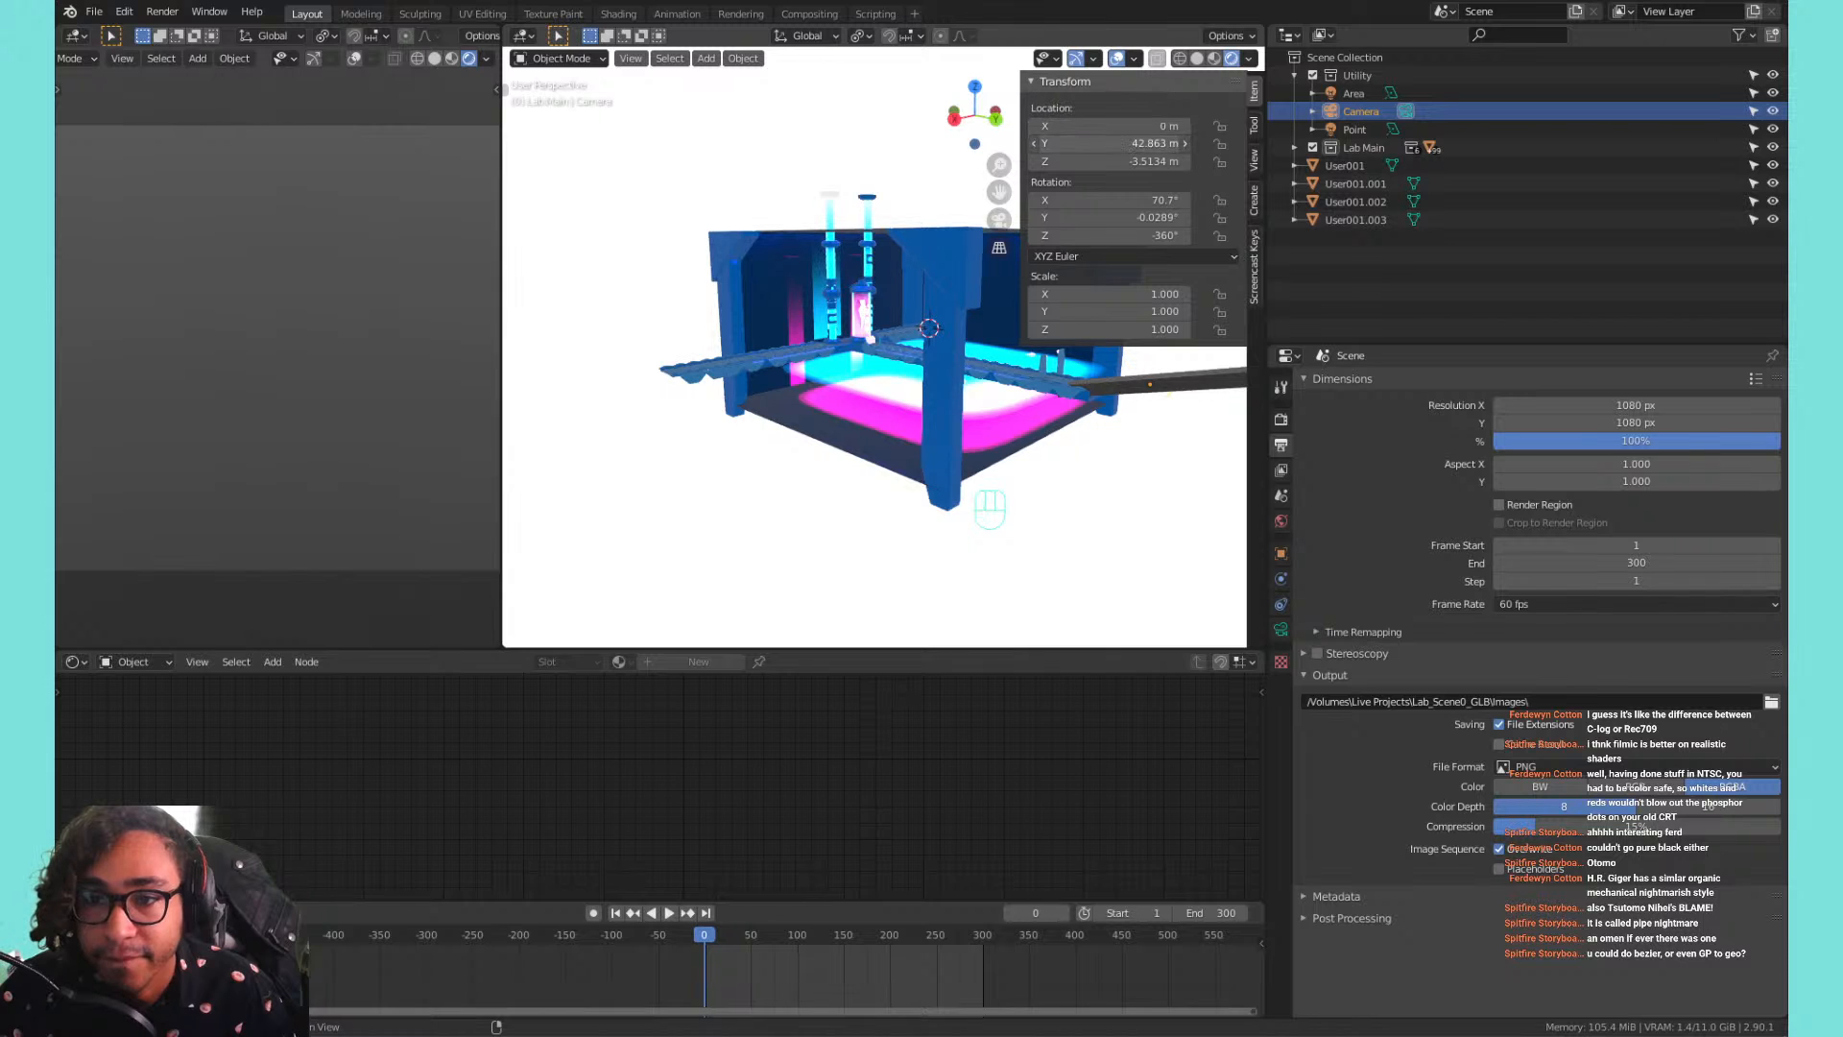
pyautogui.moveTo(1114, 143); pyautogui.dragTo(1022, 143)
# Set the camera's rotation to X 90°, Y 0° and Z 180° so it faces the crystal chamber.
pyautogui.click(1121, 199)
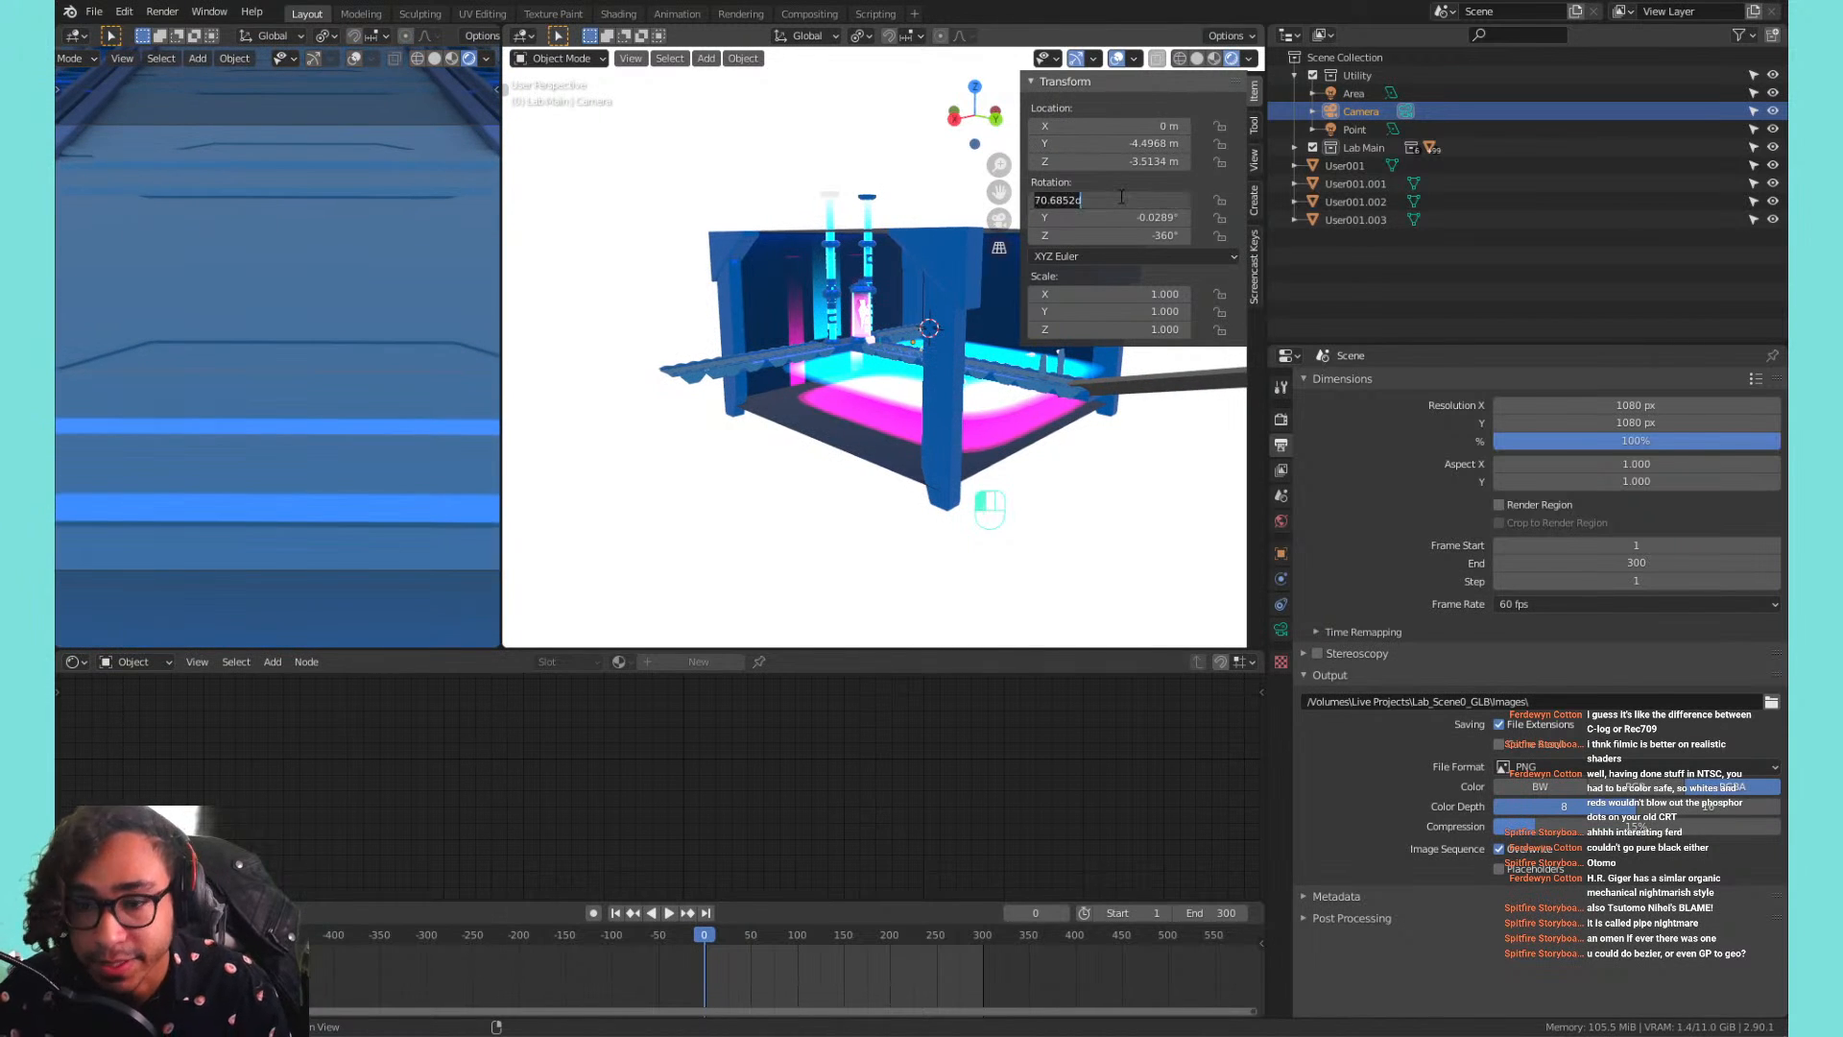
pyautogui.write('90')
pyautogui.press('Tab')
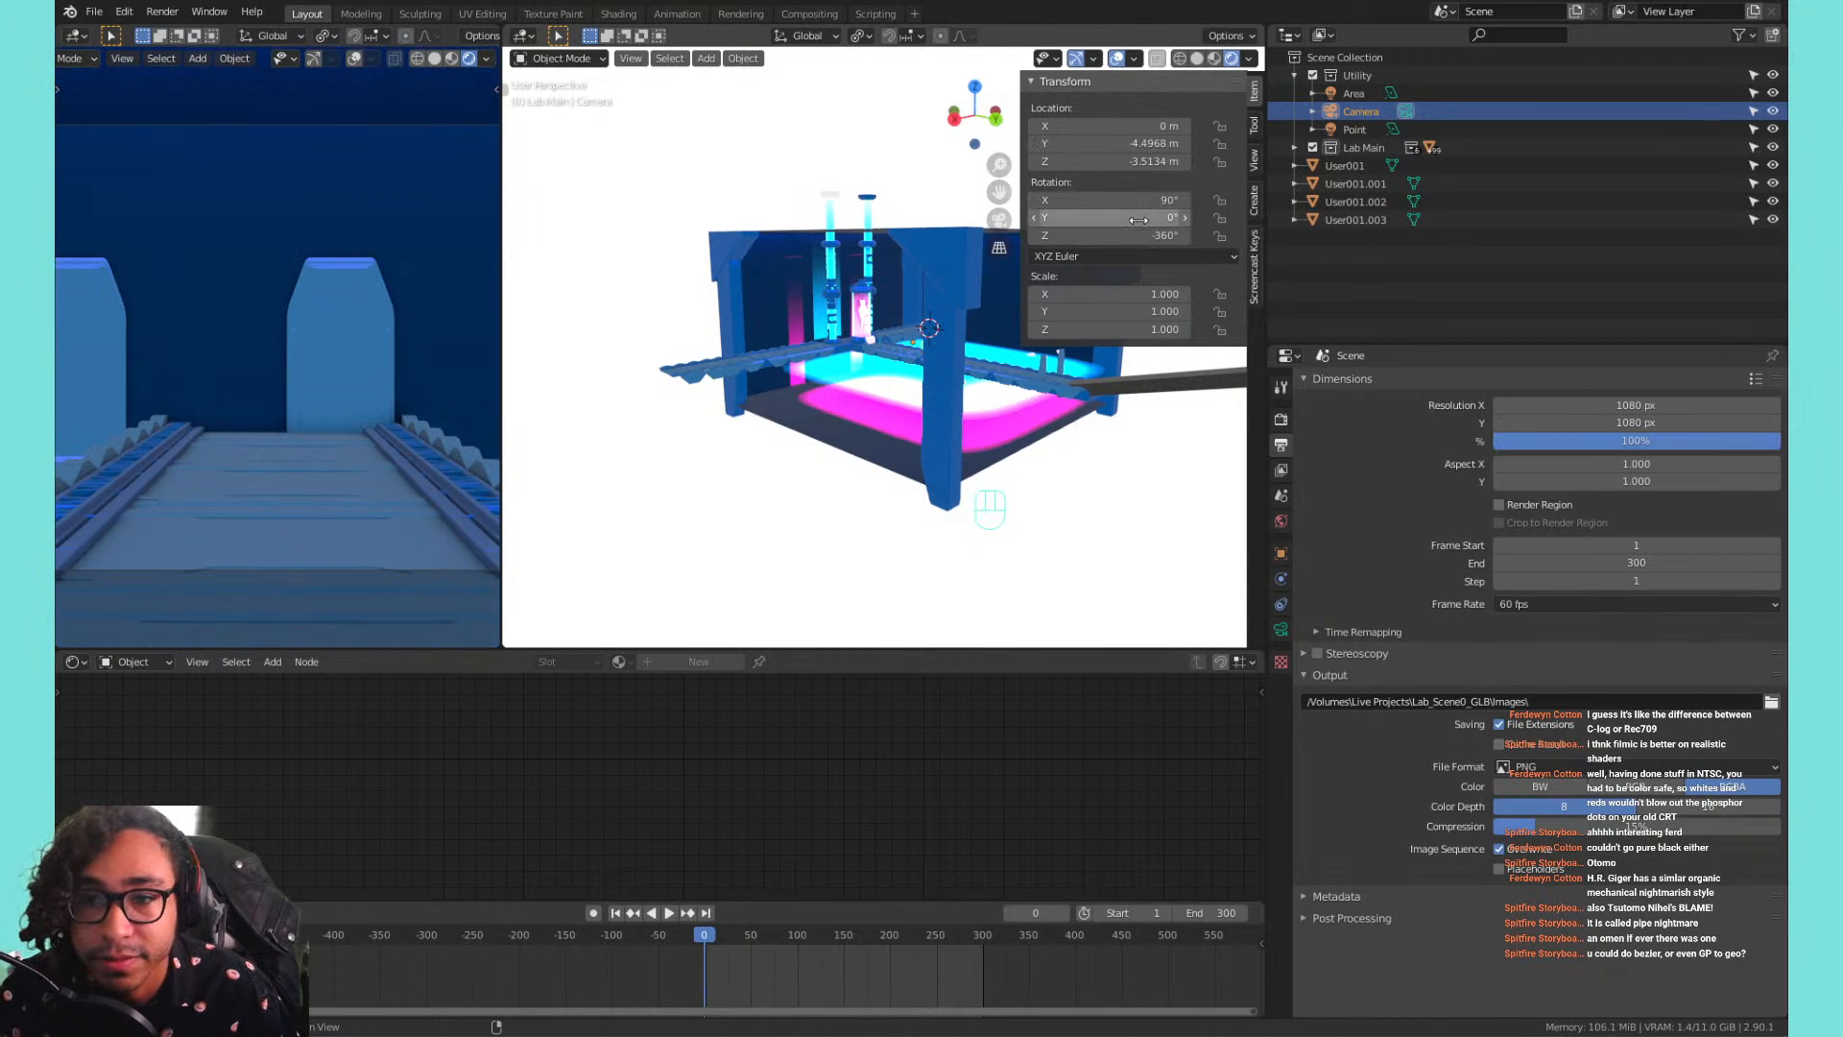
pyautogui.moveTo(1240, 249); pyautogui.dragTo(1094, 235)
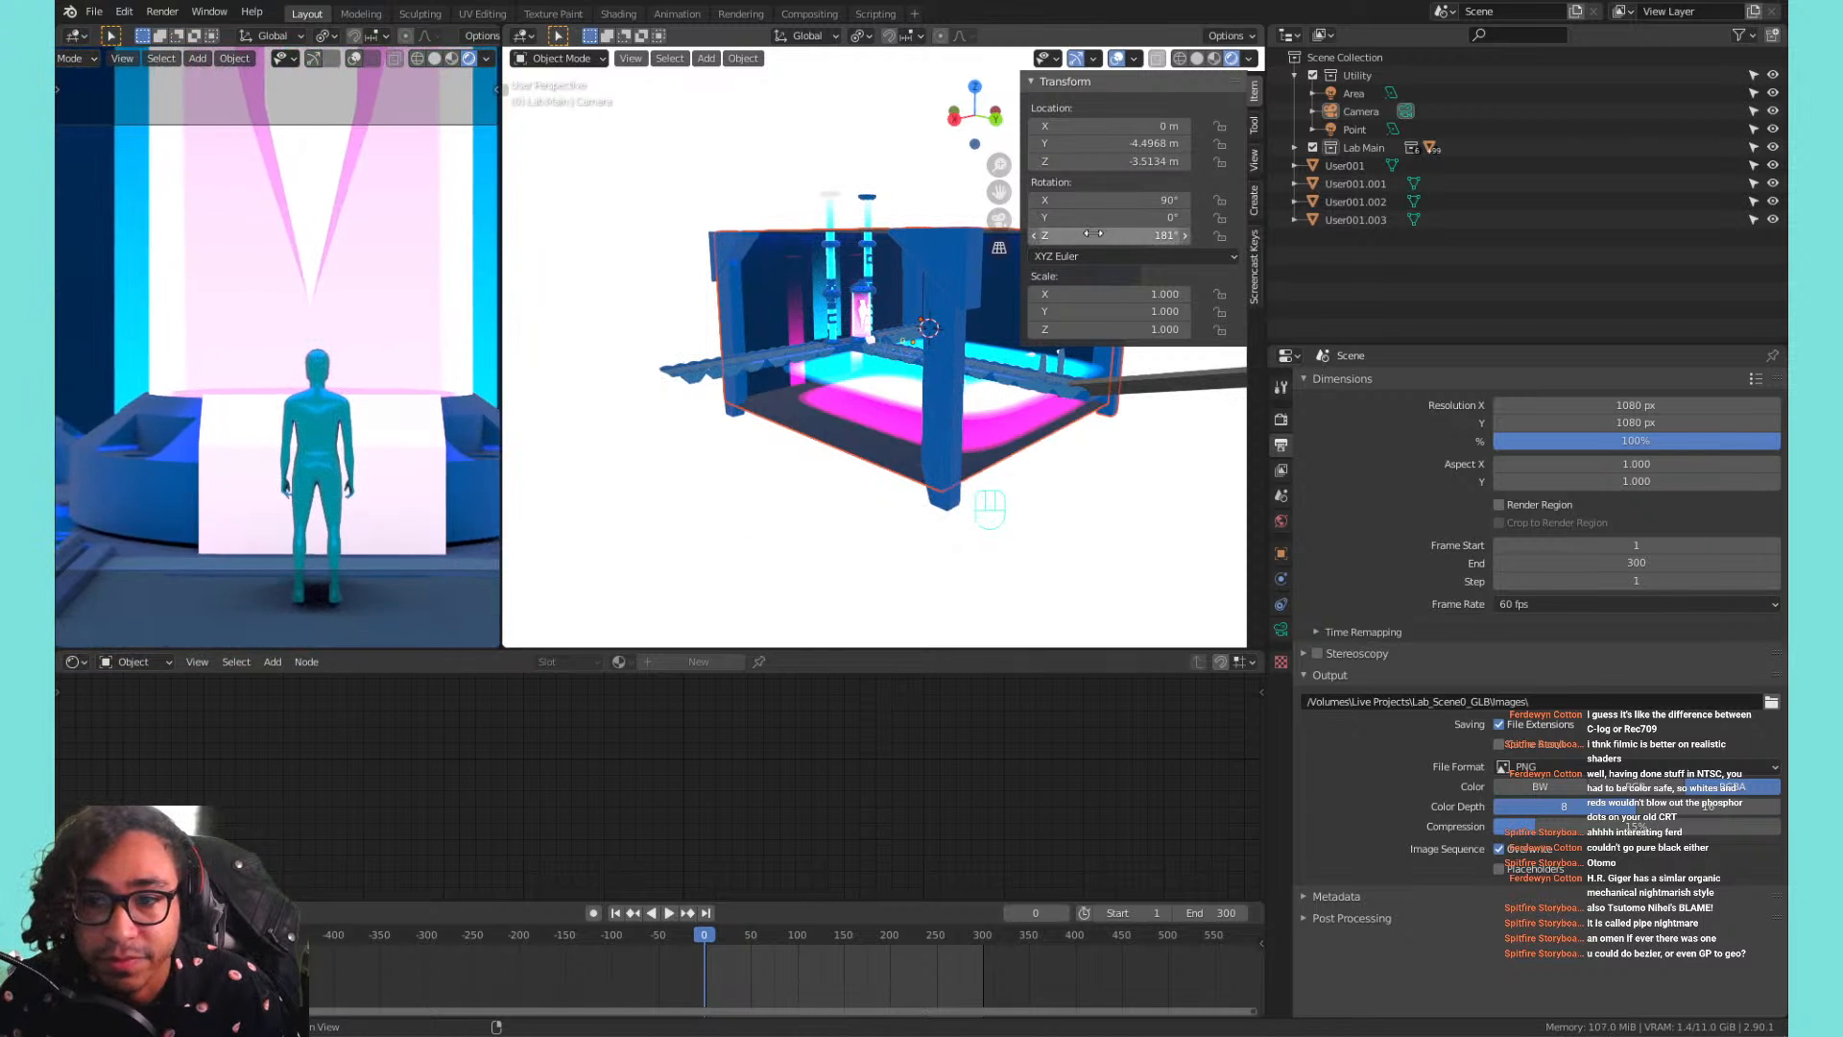
pyautogui.click(1095, 235)
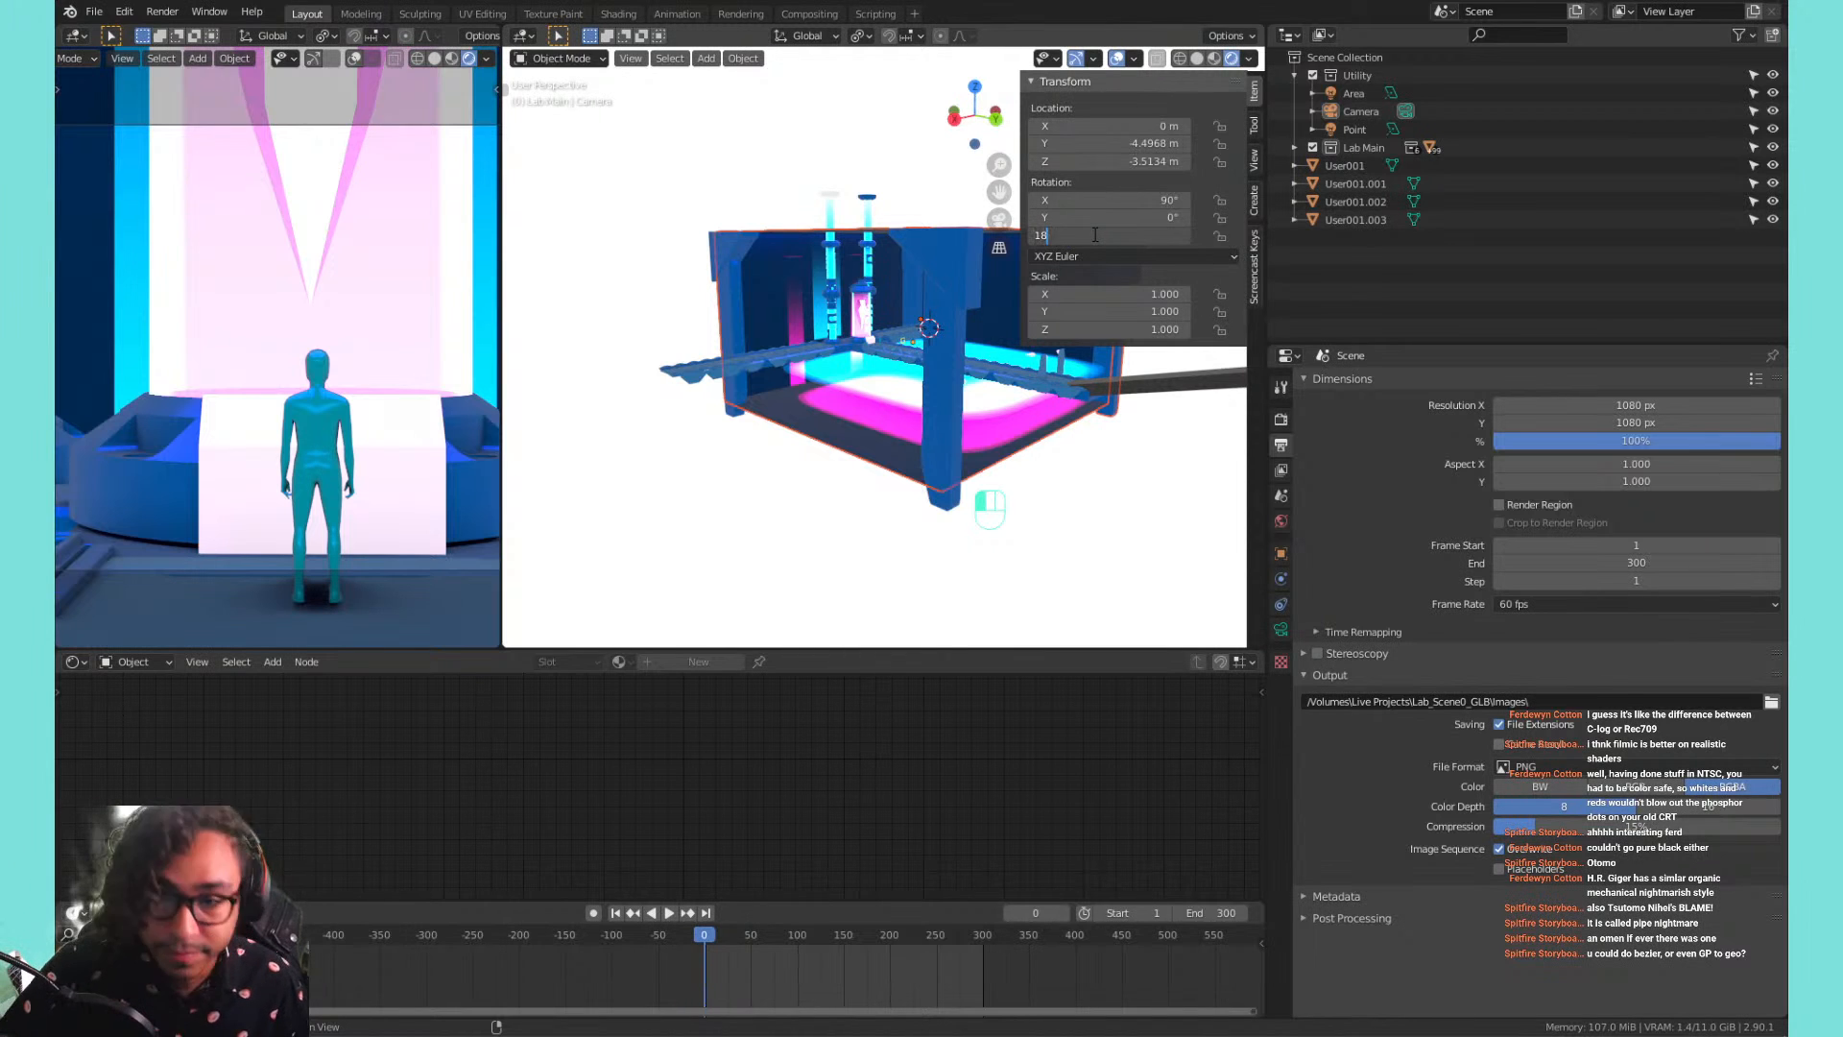
pyautogui.write('180')
pyautogui.press('Return')
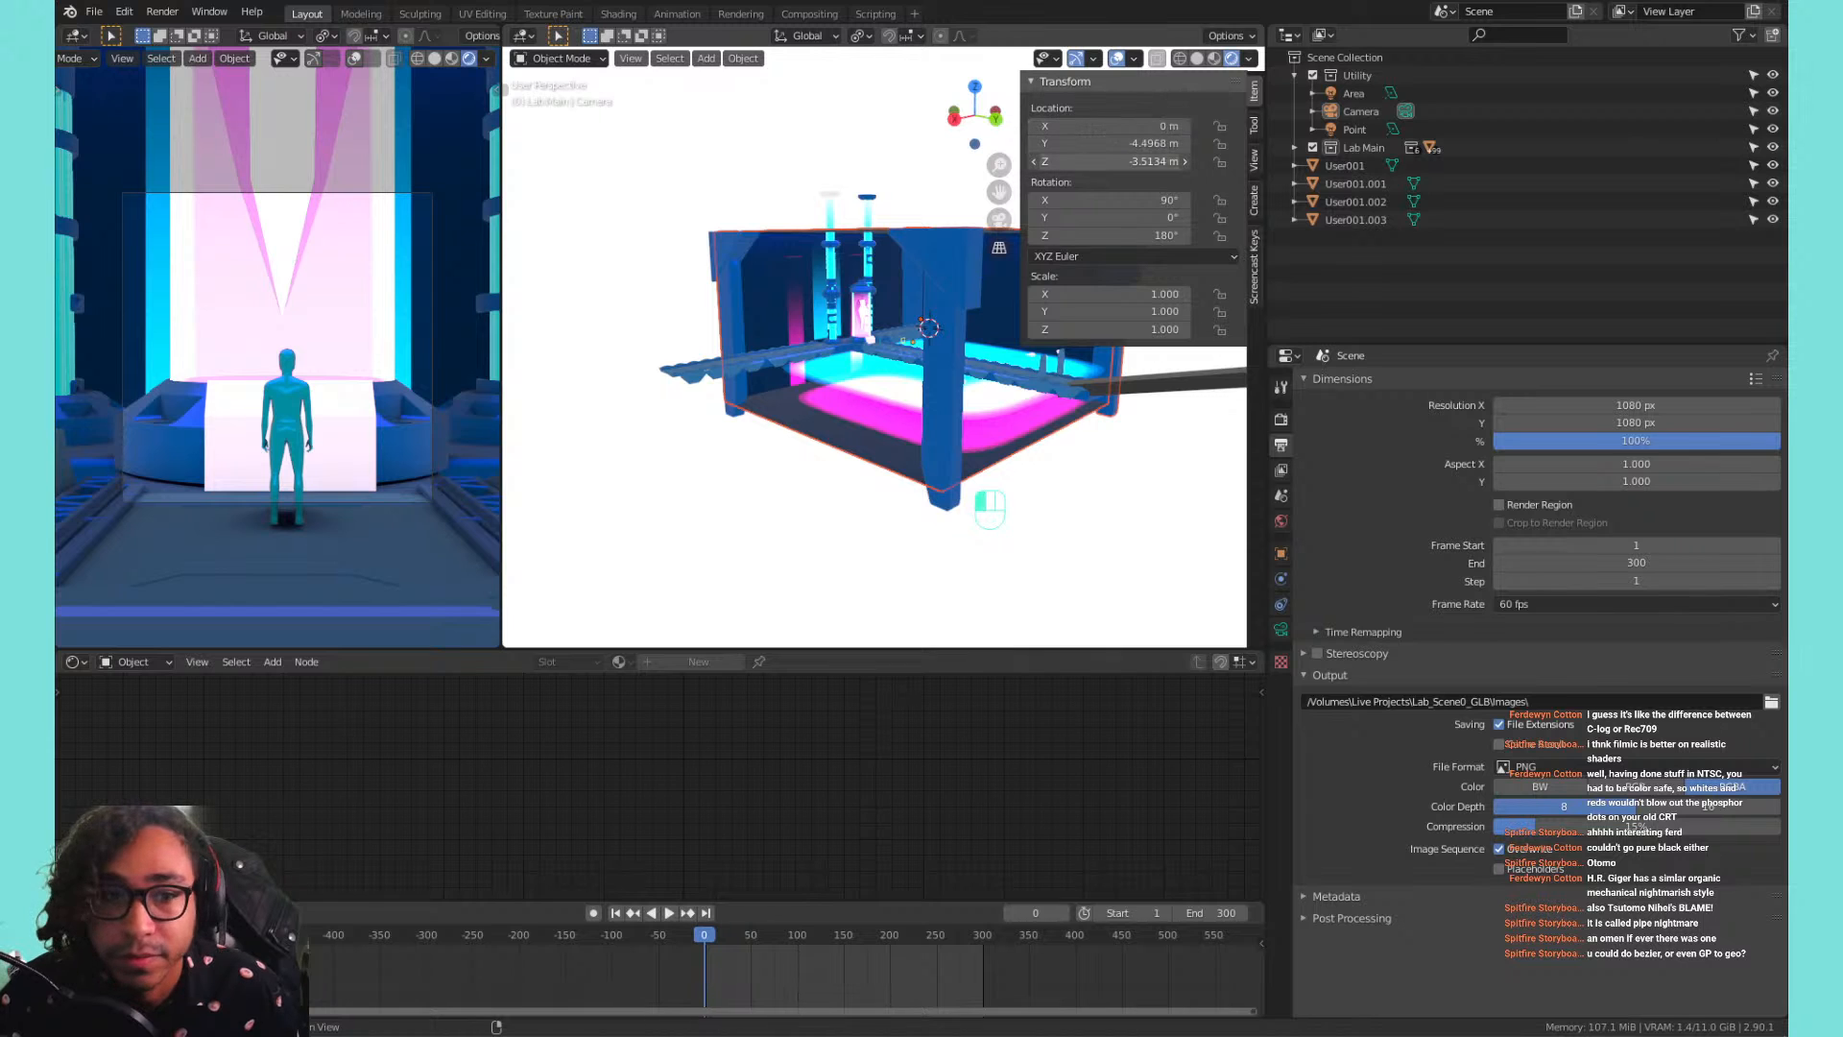
# Position the camera back along the bridge at about Y 19.1 m and Z -3.42 m, and close the sidebar.
pyautogui.moveTo(1112, 162); pyautogui.dragTo(1072, 151)
pyautogui.hotkey('ctrl', 'c')
pyautogui.hotkey('shift', 'c')
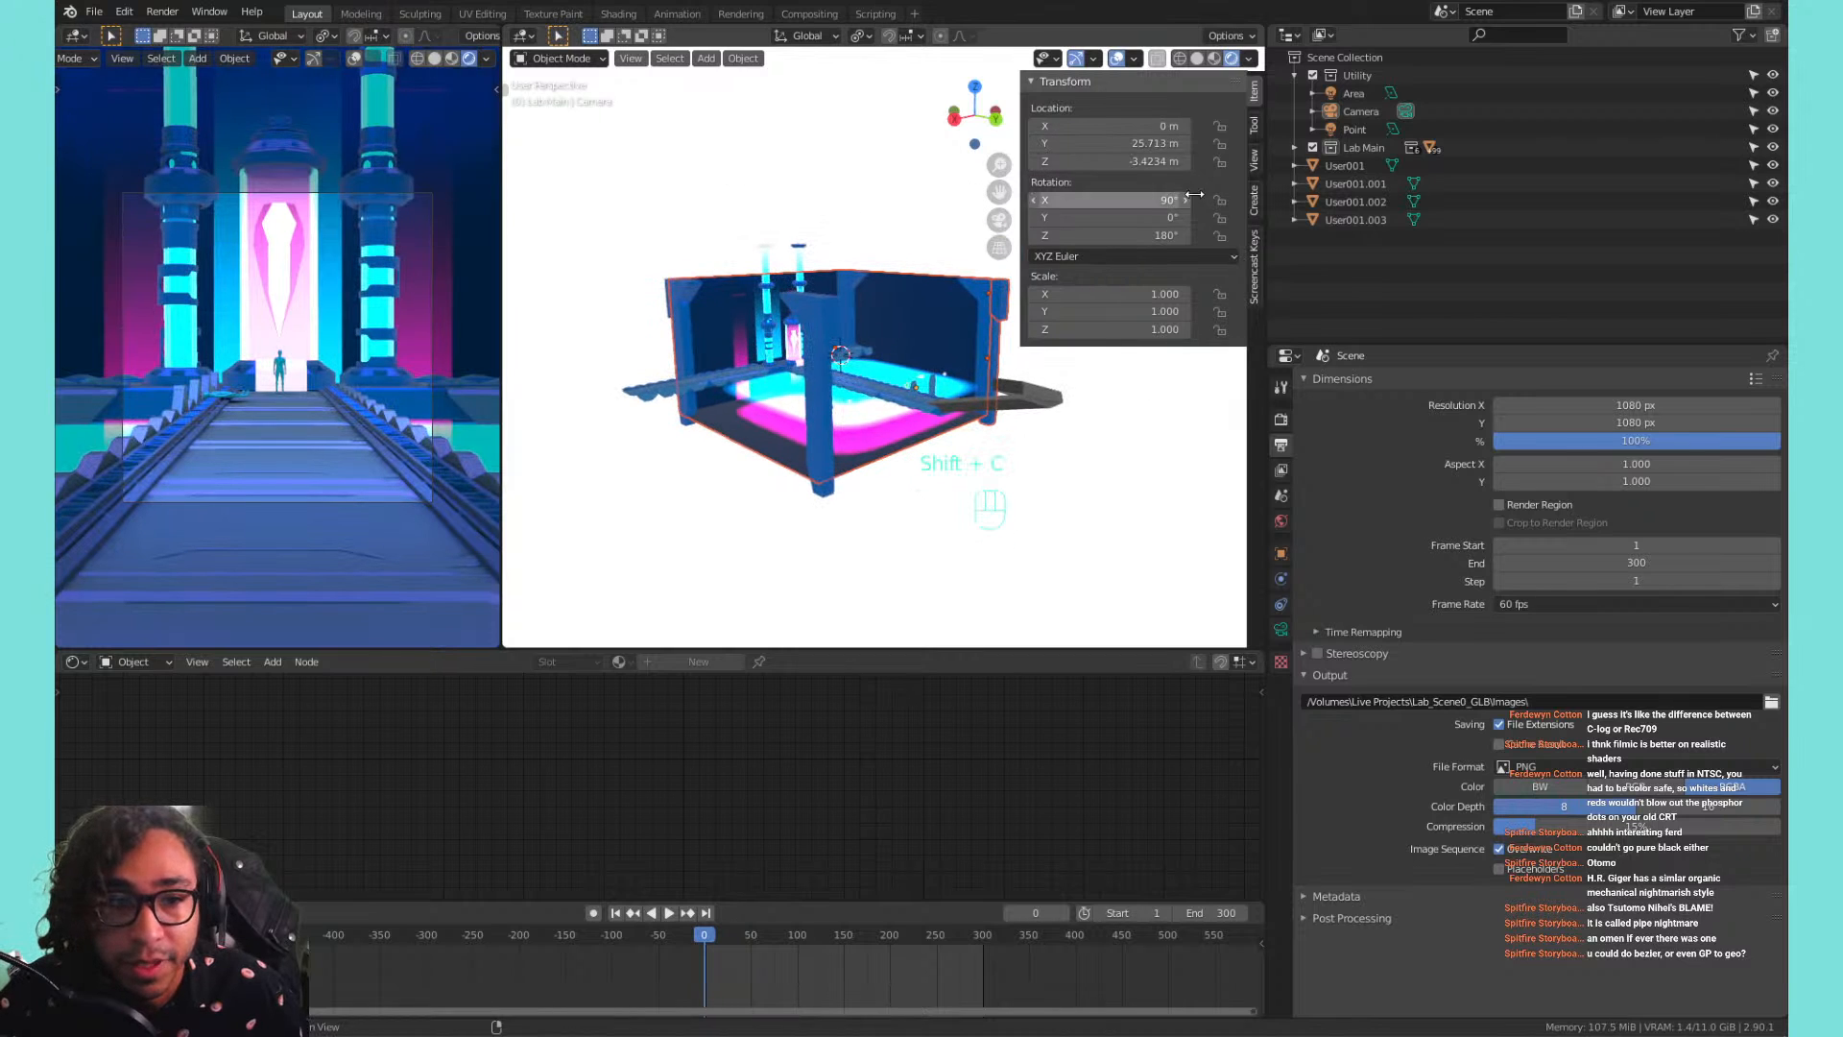
pyautogui.moveTo(1152, 143); pyautogui.dragTo(1062, 143)
pyautogui.press('Home')
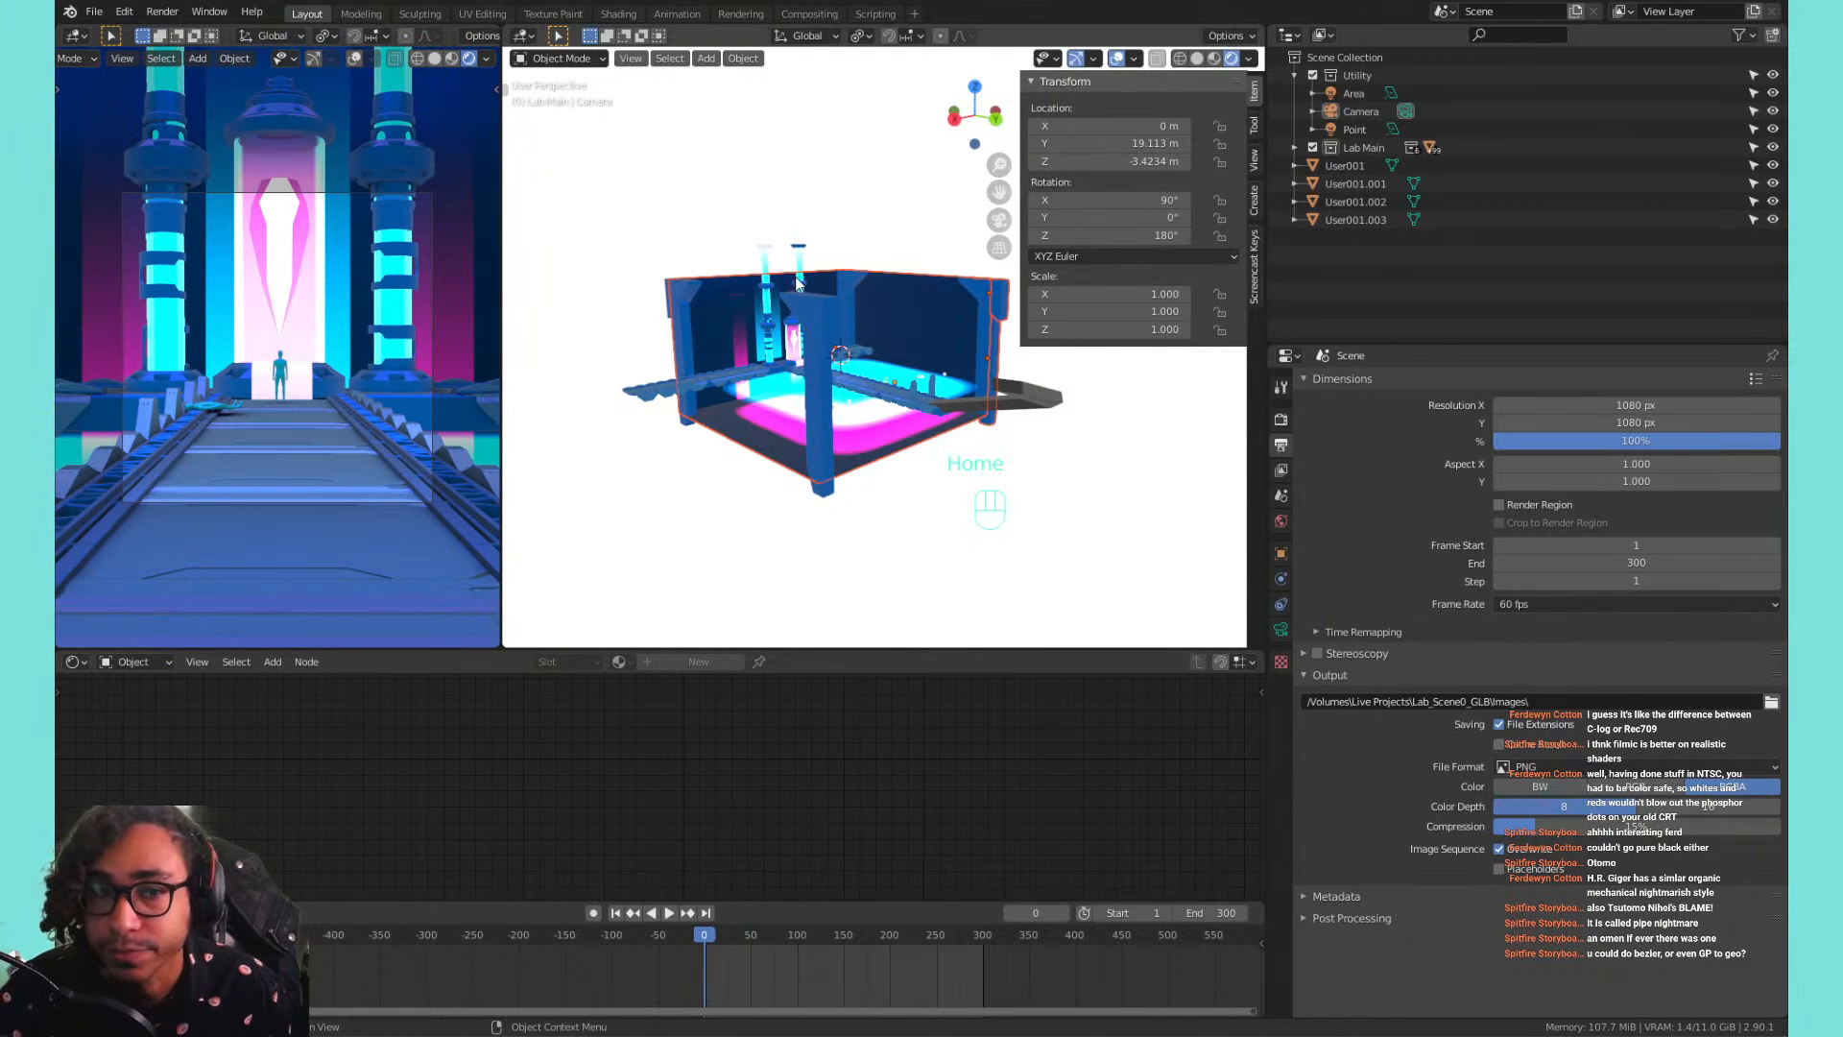
pyautogui.press('n')
# Look inside the lab, select a bridge walkway piece, and reset the 3D cursor while framing the whole scene.
pyautogui.moveTo(796, 283); pyautogui.dragTo(964, 244, button='middle')
pyautogui.scroll(8, 899, 288)
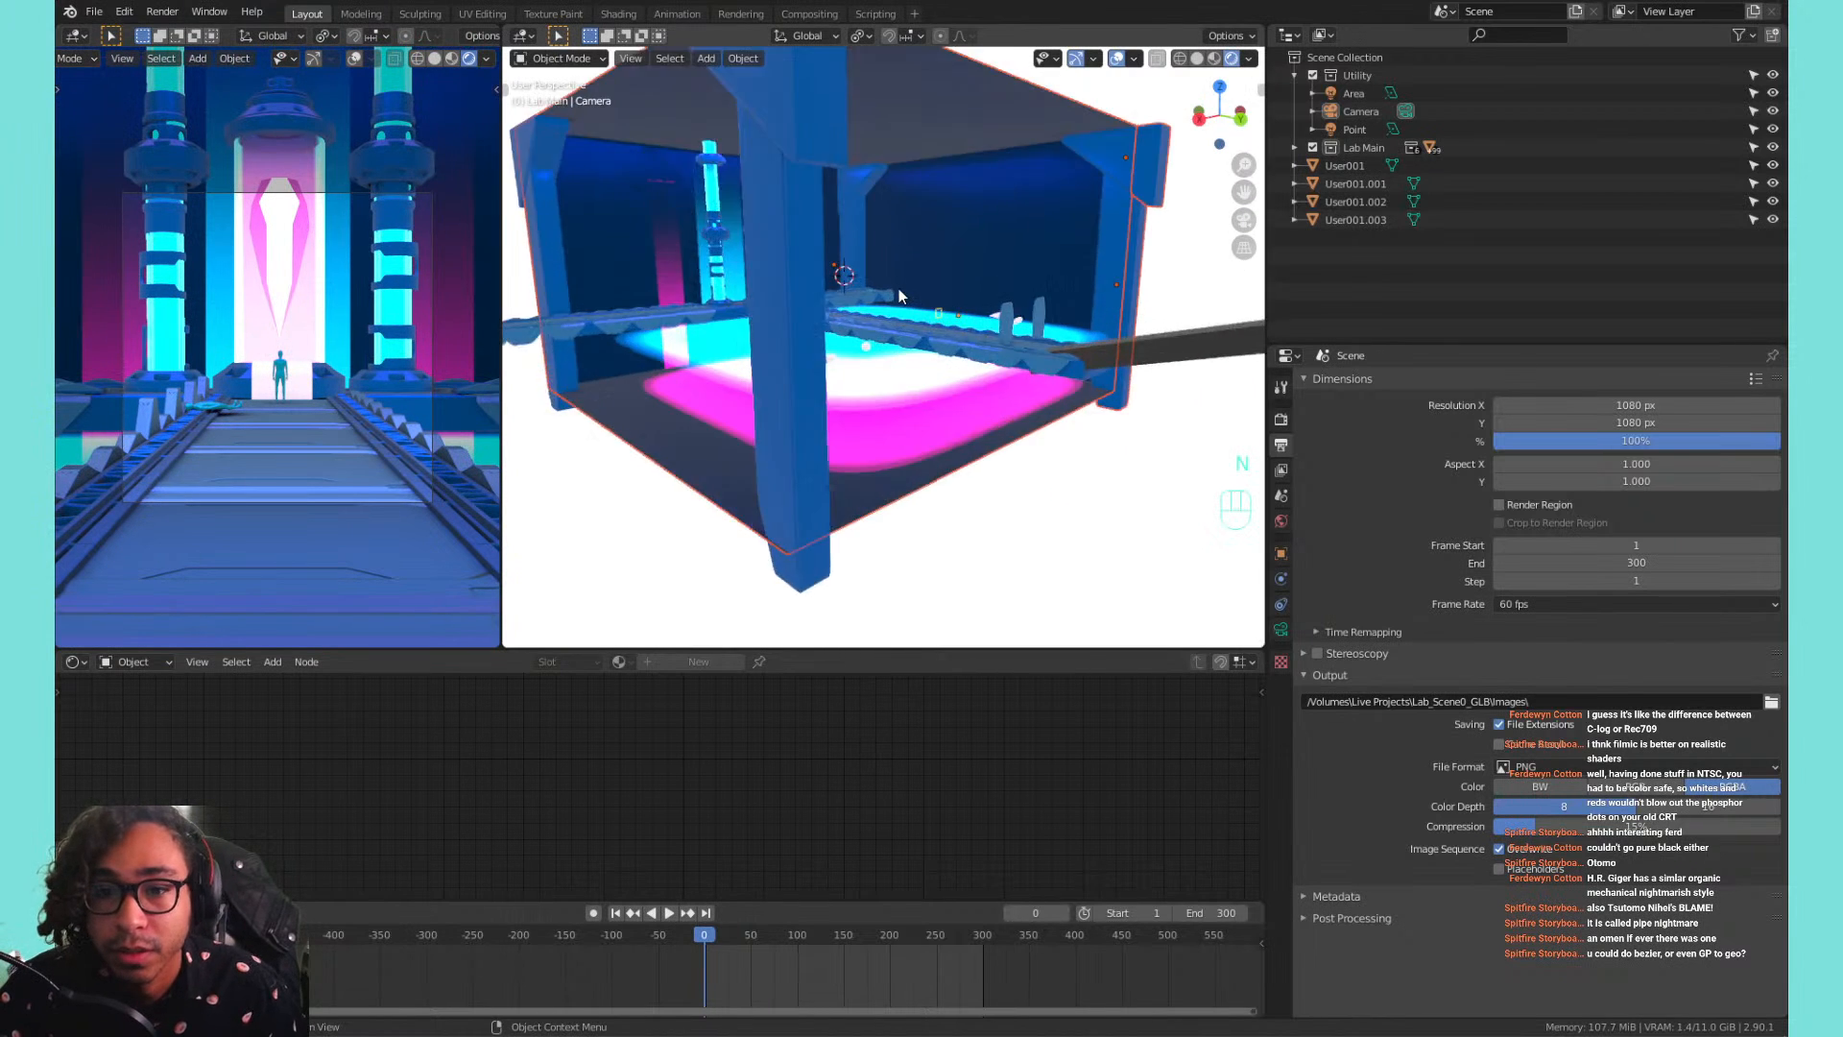
pyautogui.moveTo(939, 527); pyautogui.dragTo(872, 319, button='middle')
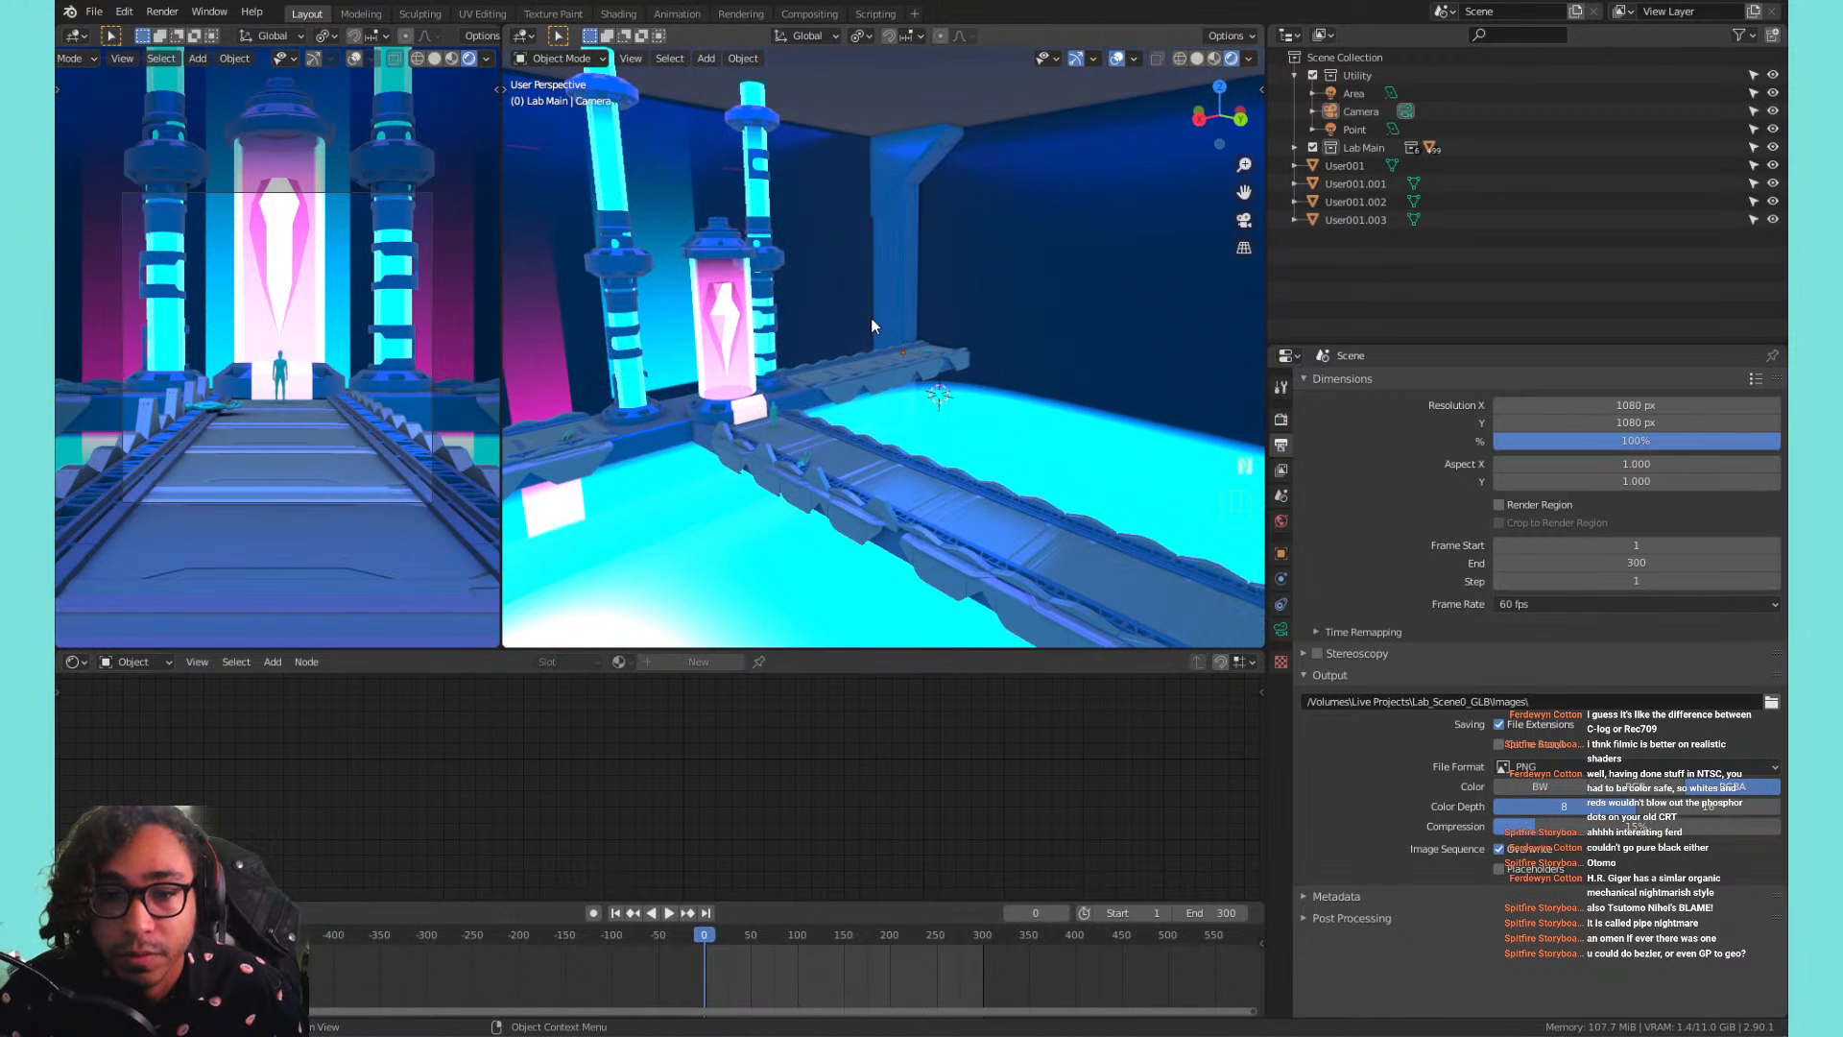
pyautogui.click(949, 537)
pyautogui.hotkey('shift', 'c')
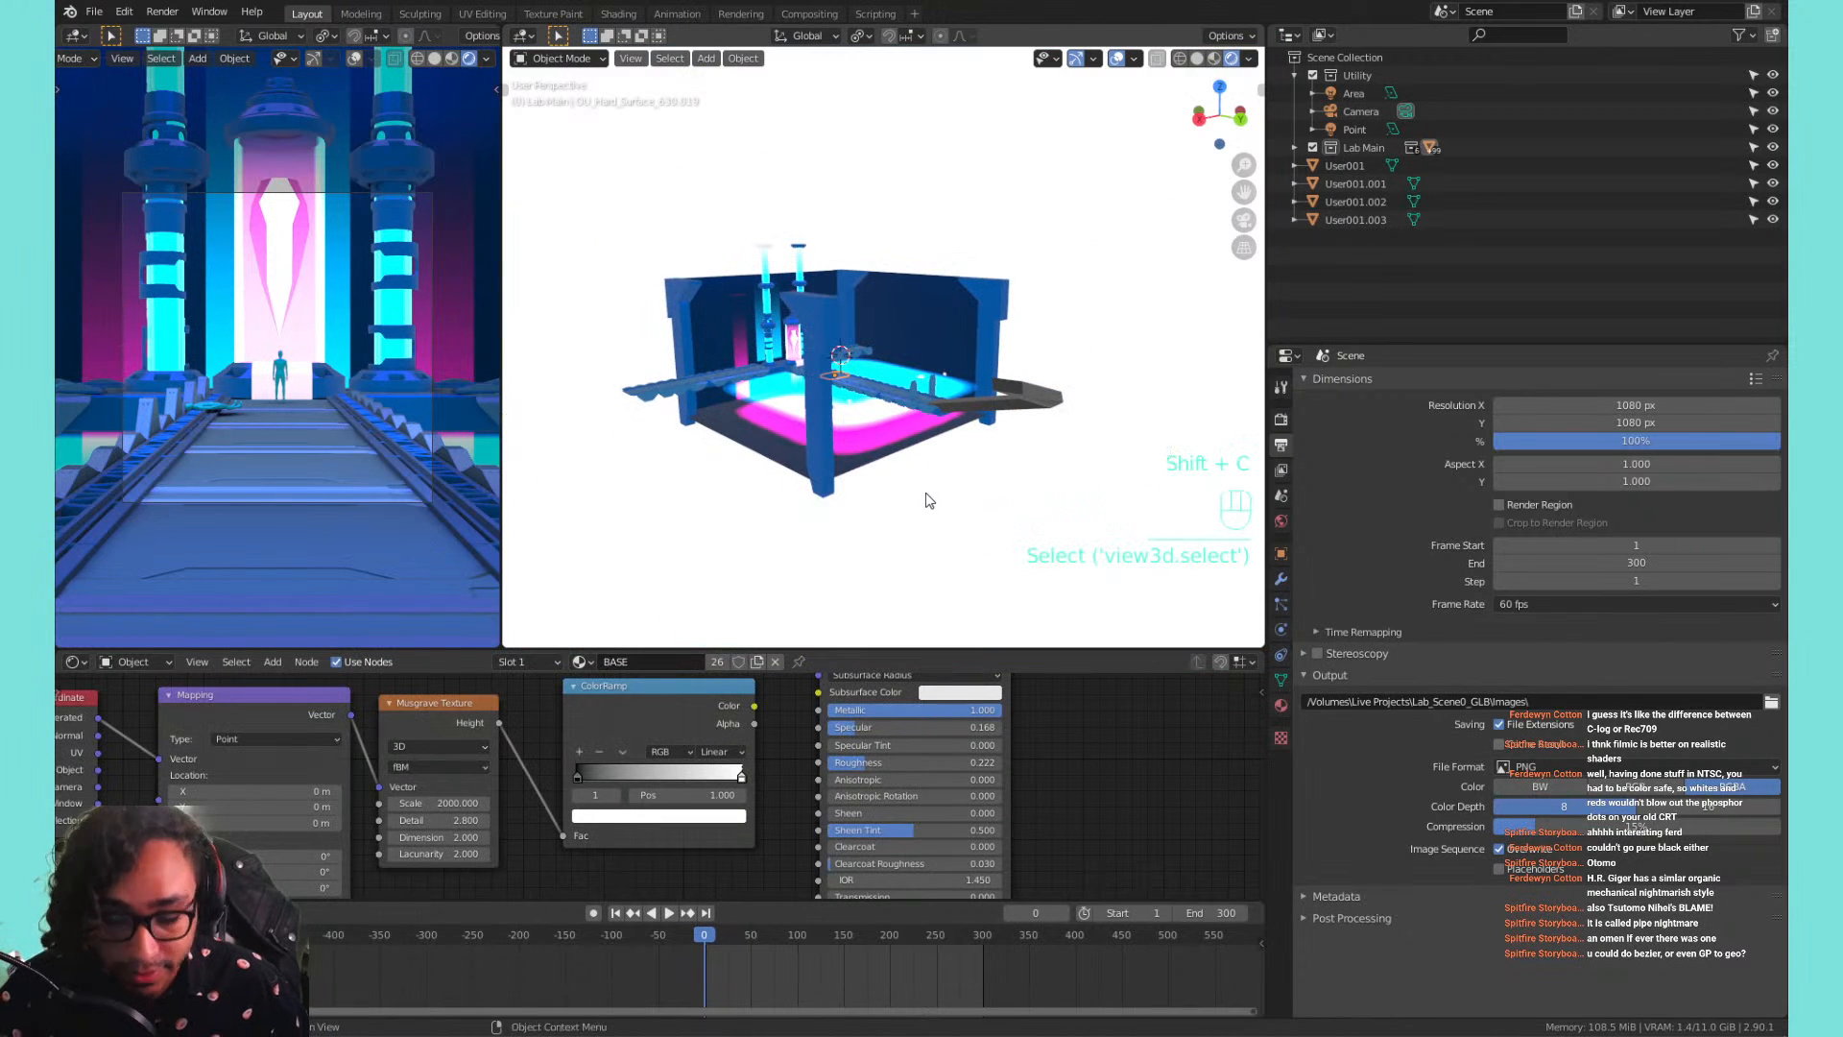
# Find the Object: Pipe Nightmare add-on in the preferences with the search "pip" and enable it.
pyautogui.press('KP_Decimal')
pyautogui.scroll(-6, 930, 492)
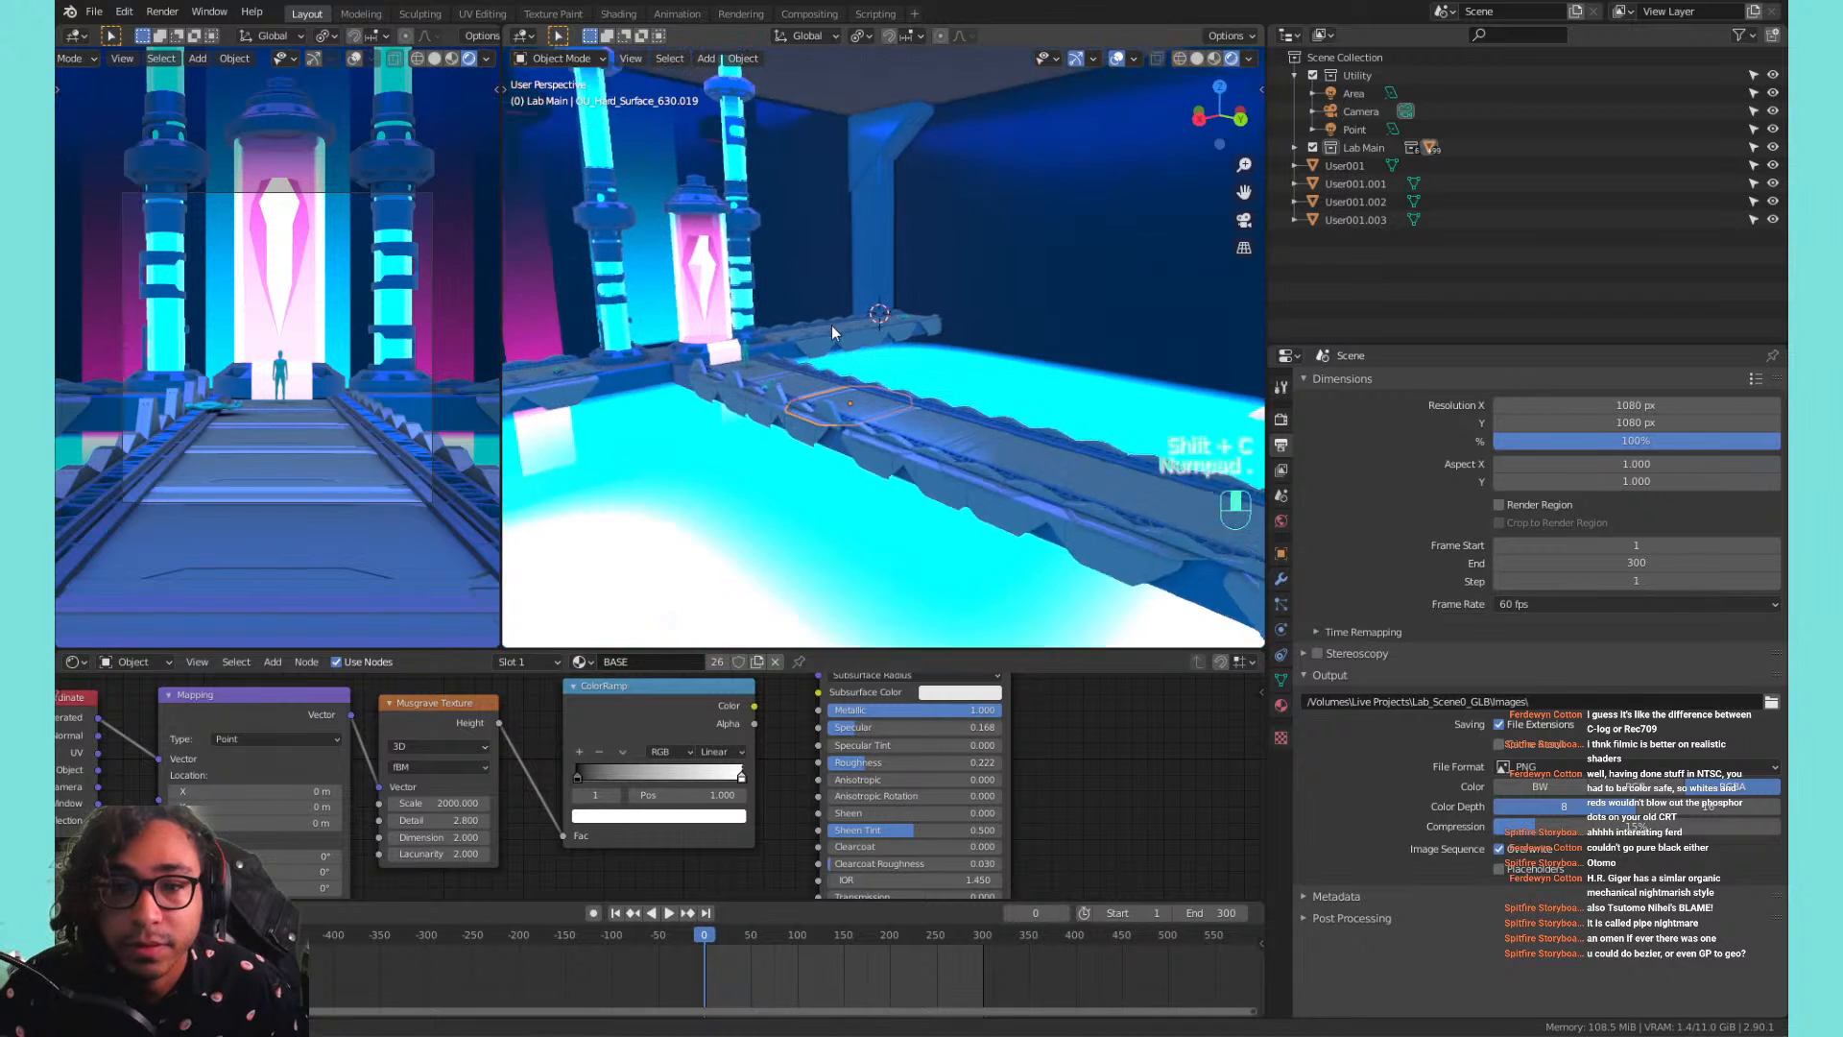
pyautogui.moveTo(832, 325); pyautogui.dragTo(883, 332, button='middle')
pyautogui.keyDown('shift'); pyautogui.moveTo(884, 332); pyautogui.dragTo(872, 366, button='middle'); pyautogui.keyUp('shift')
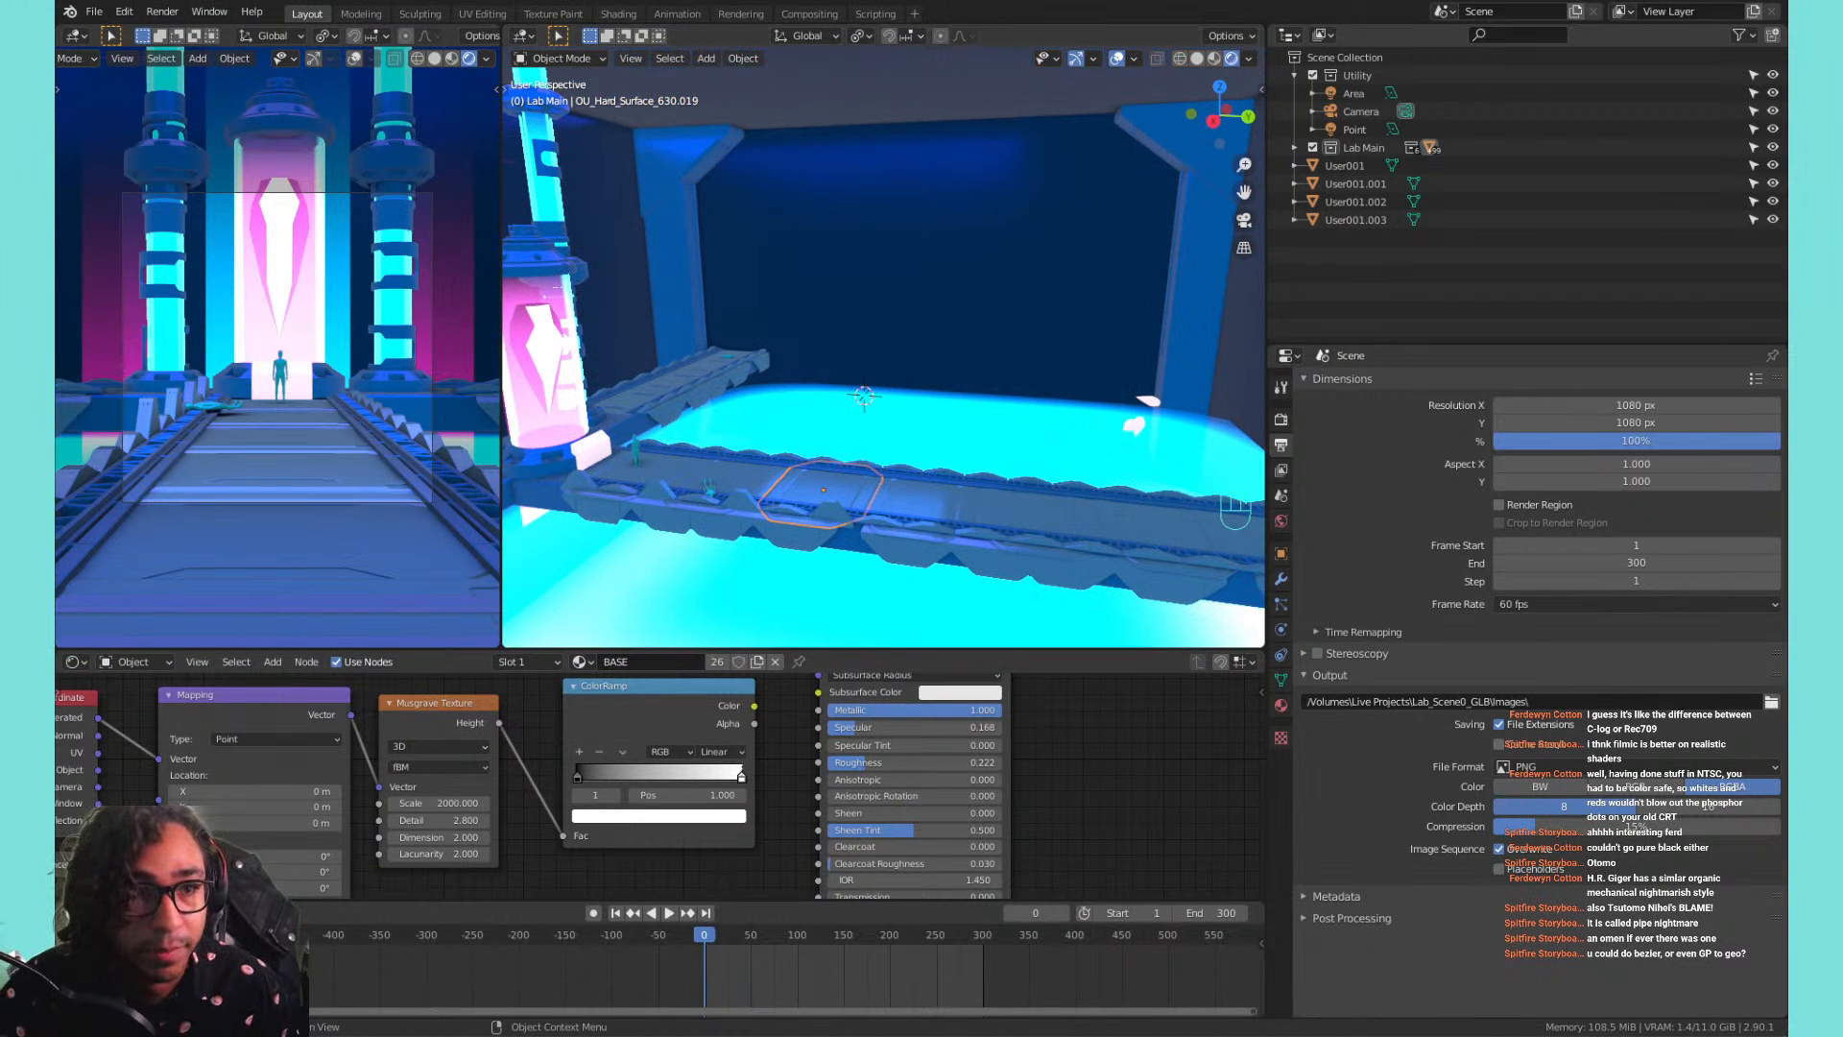
pyautogui.click(126, 13)
pyautogui.click(146, 279)
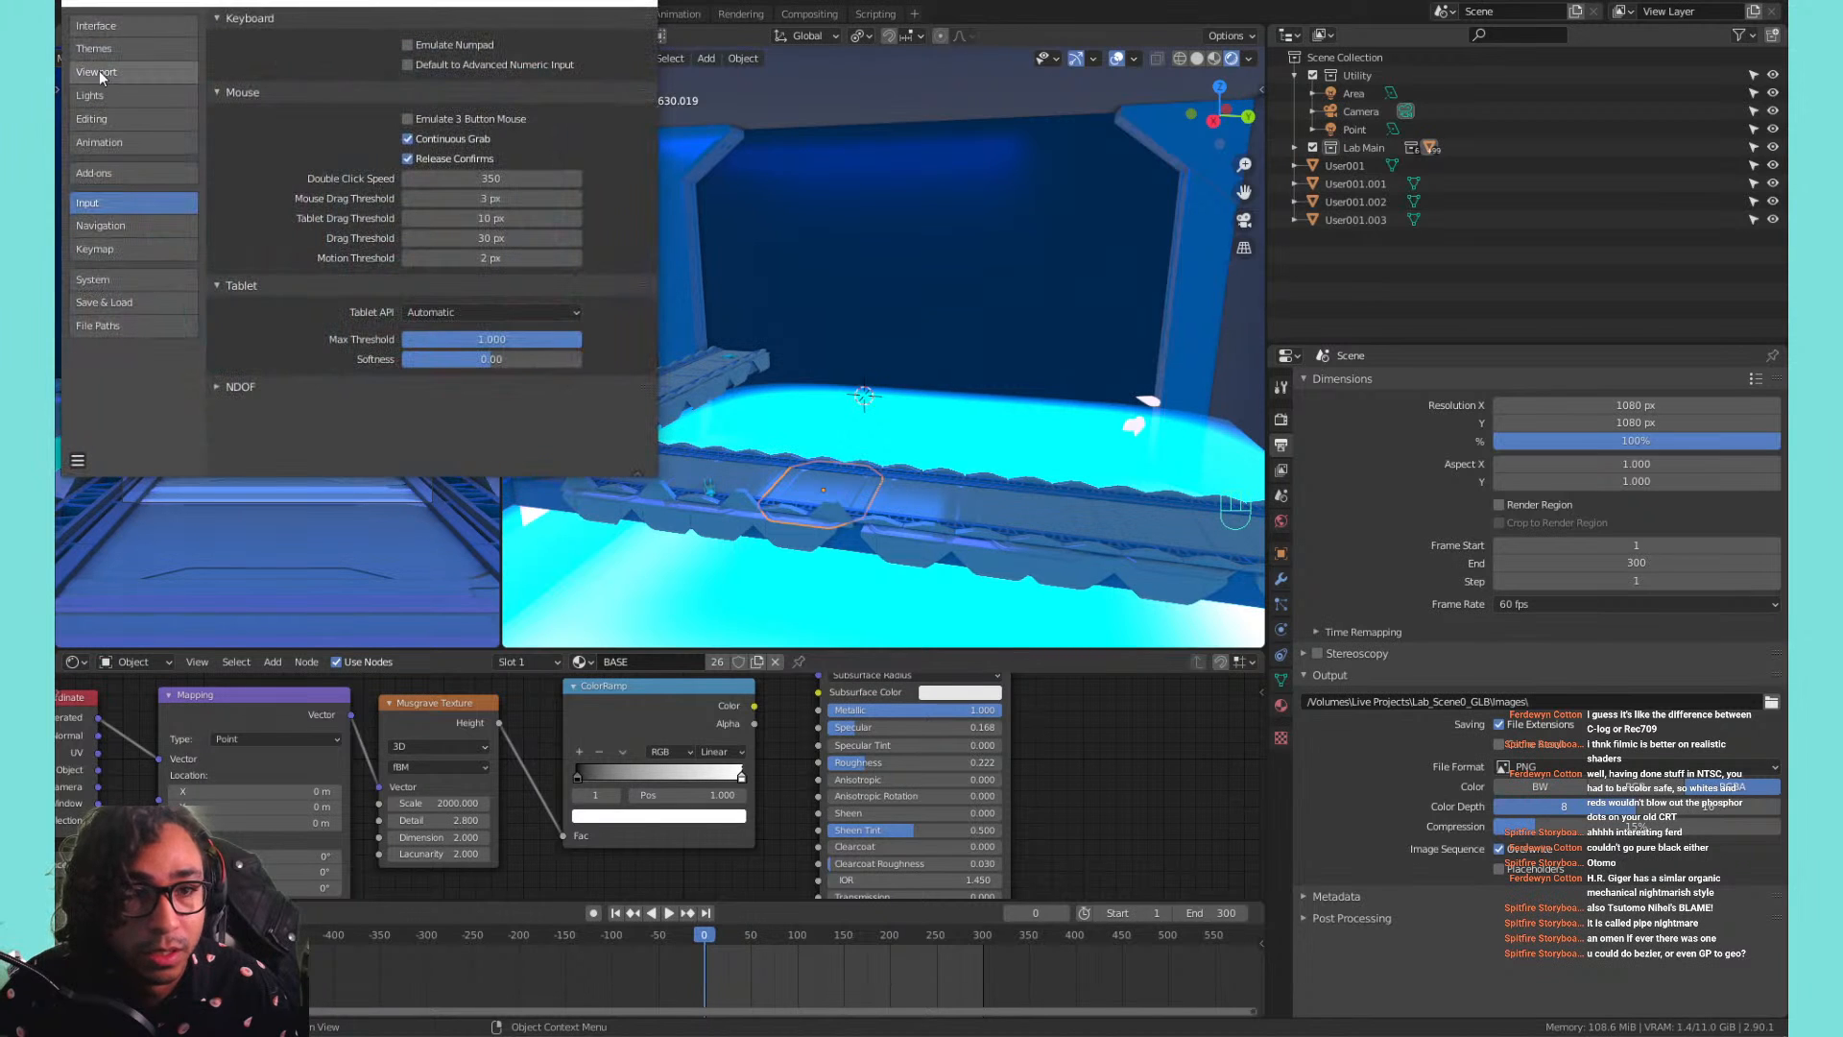
pyautogui.click(110, 205)
pyautogui.click(113, 175)
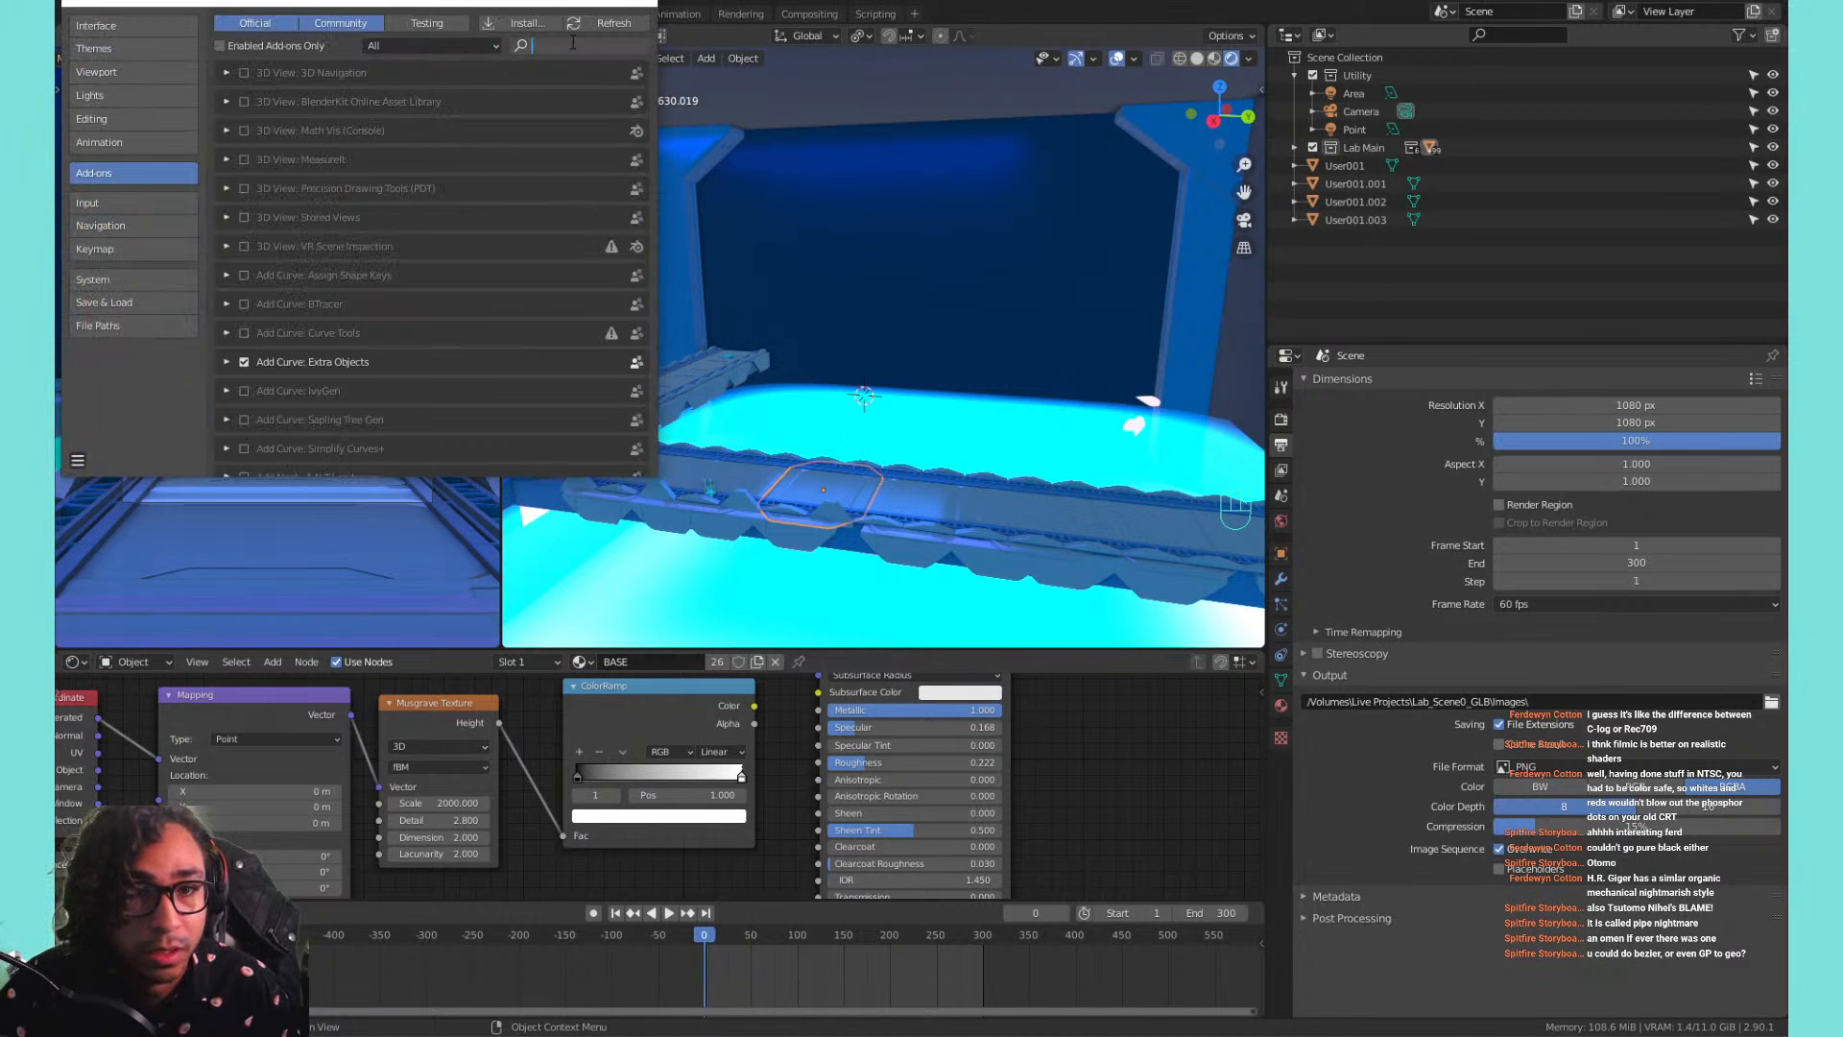
pyautogui.write('pip')
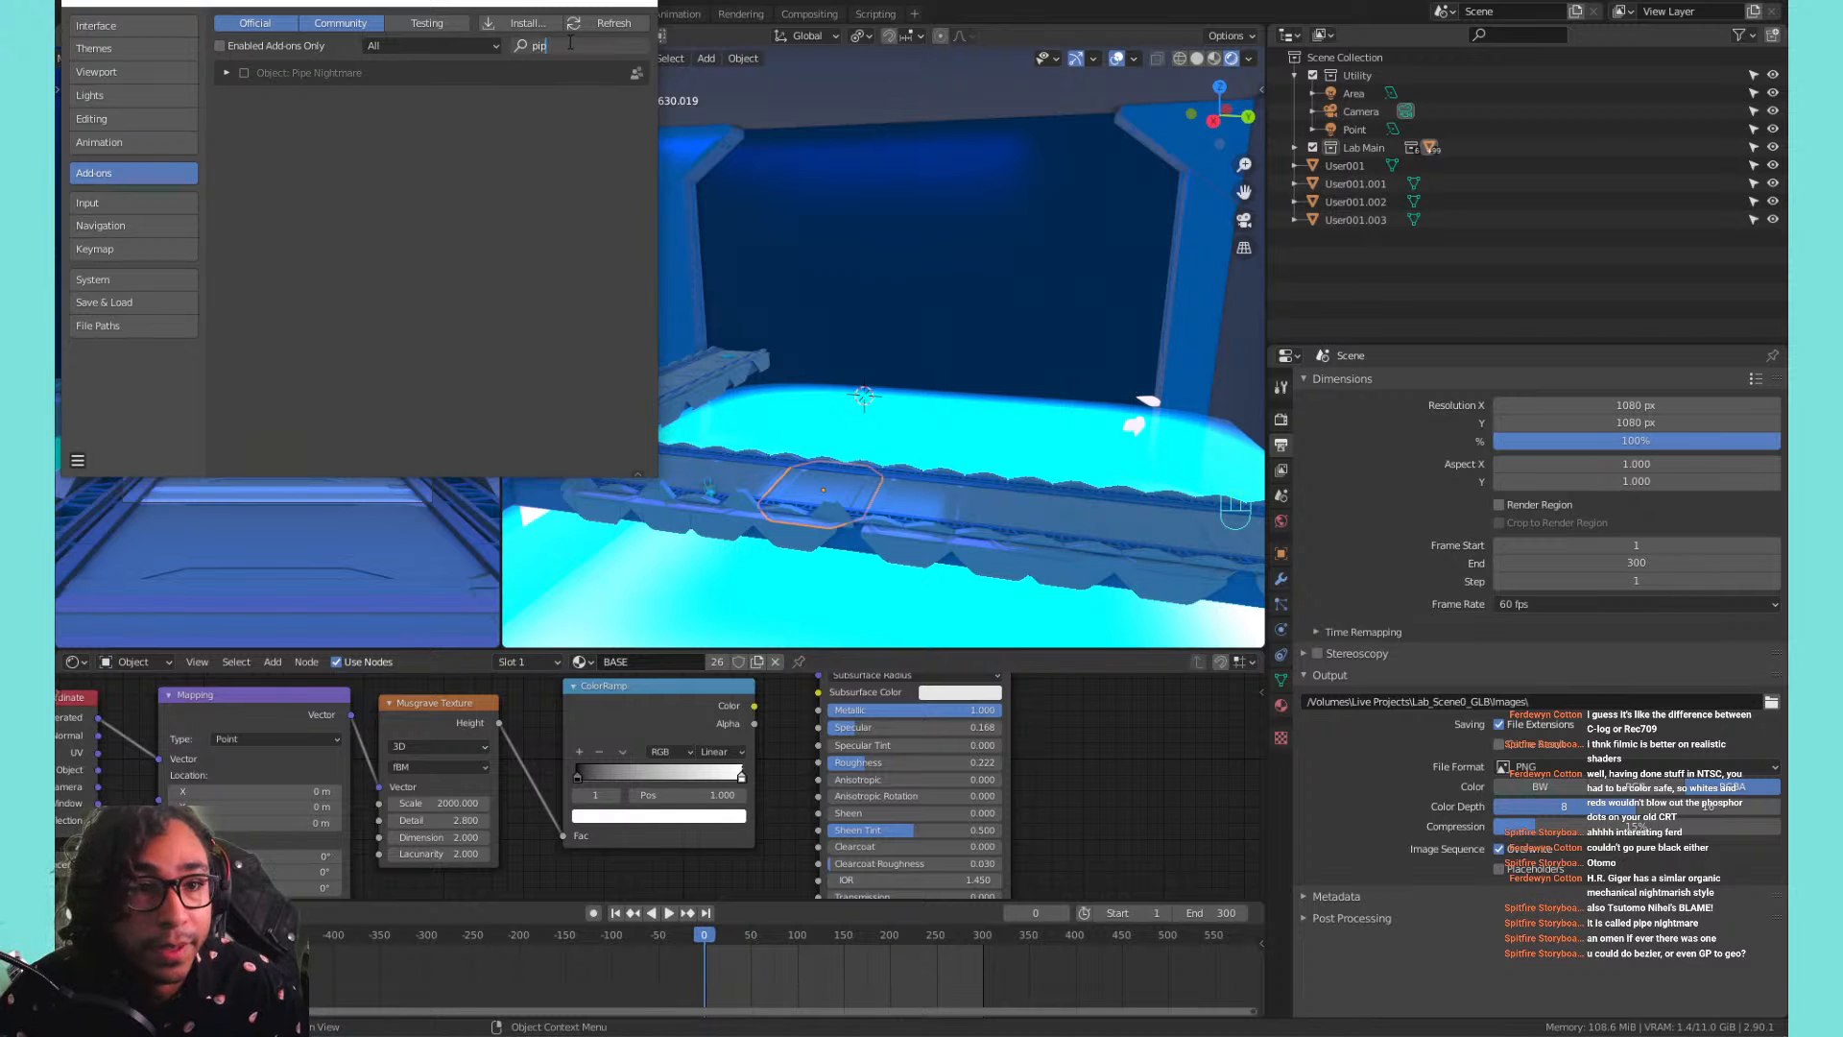
pyautogui.press('Return')
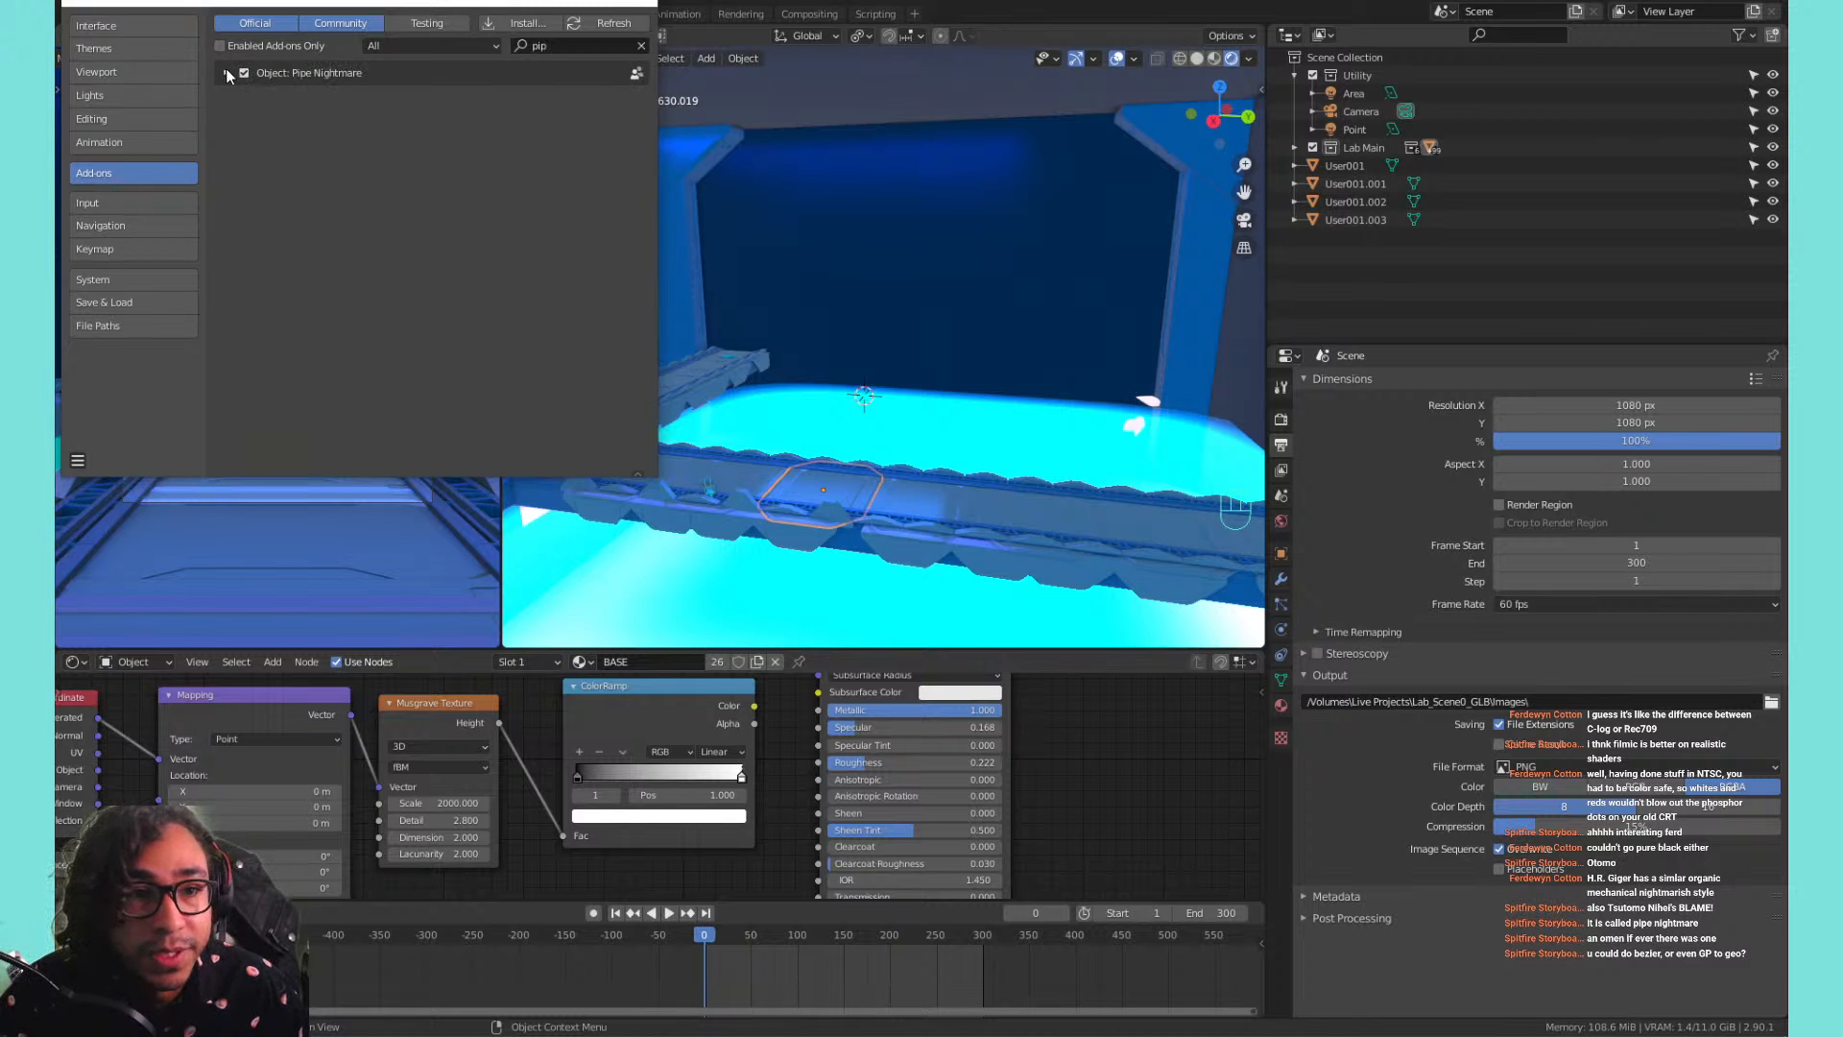
pyautogui.click(227, 72)
pyautogui.click(637, 3)
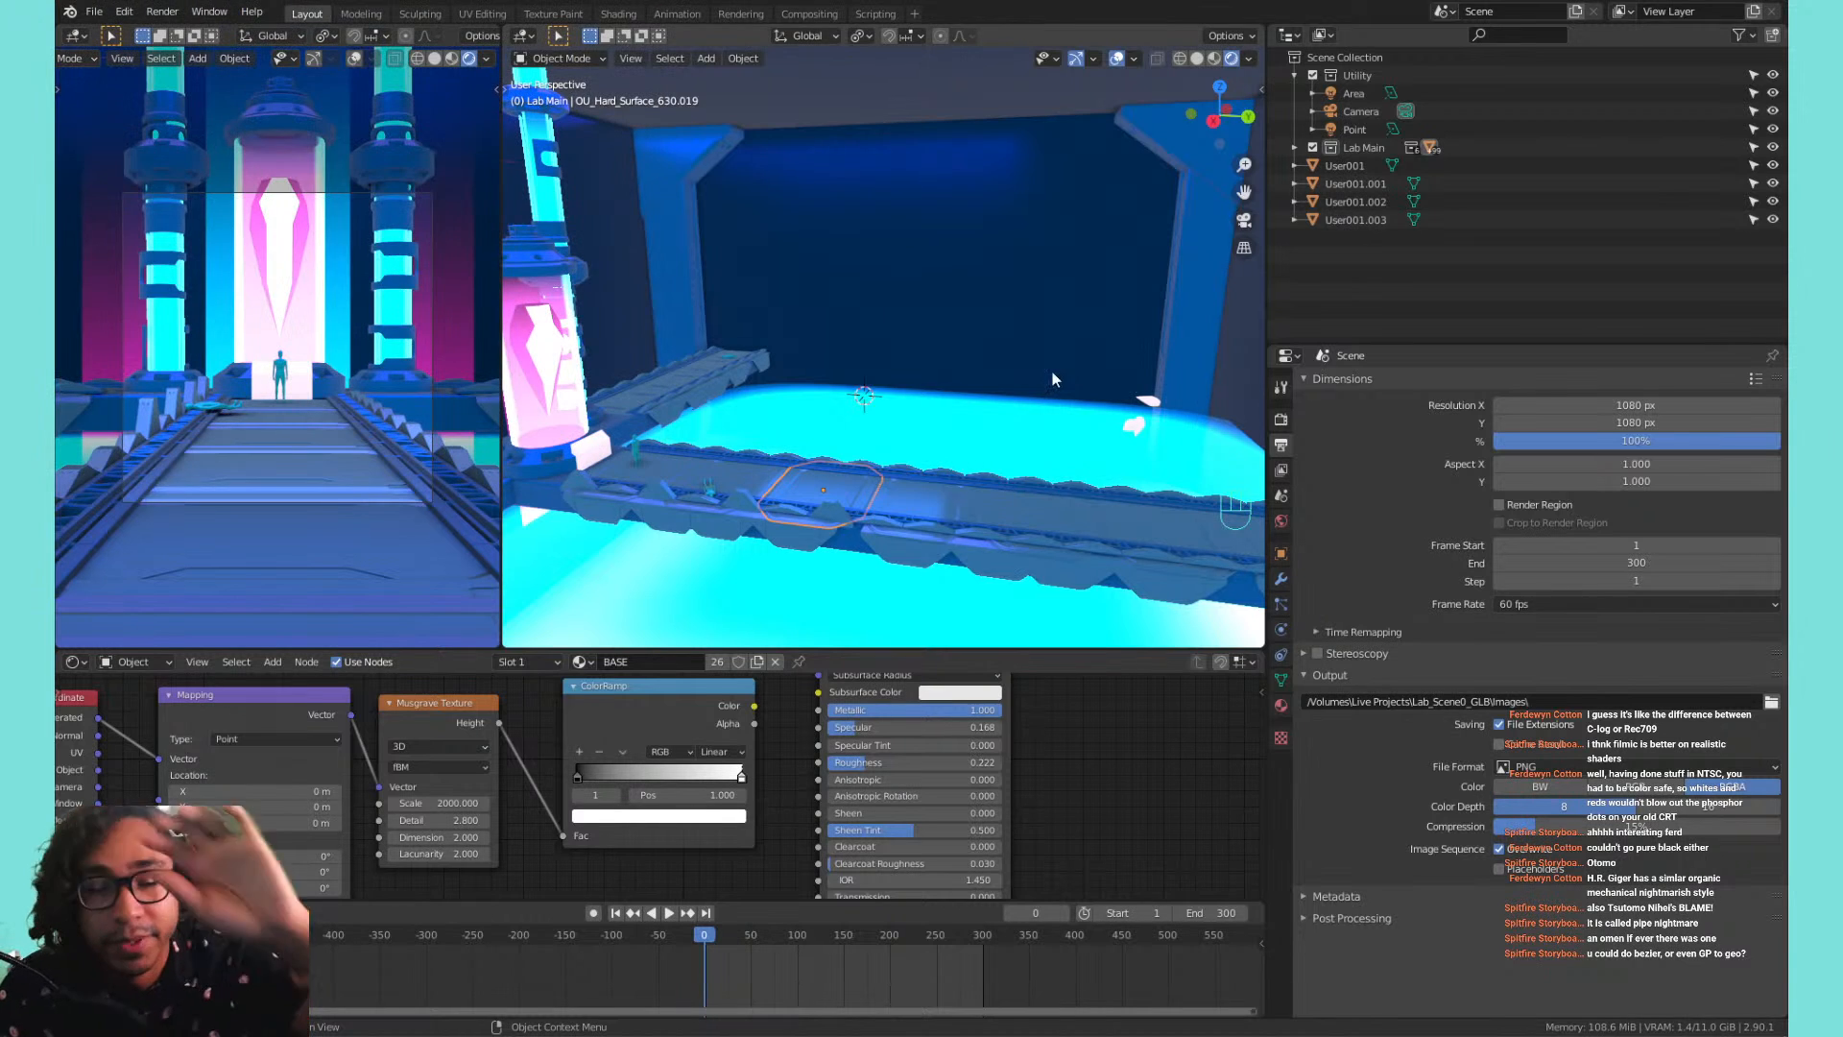
# Save the lab scene file under its existing name.
pyautogui.hotkey('shift', 's')
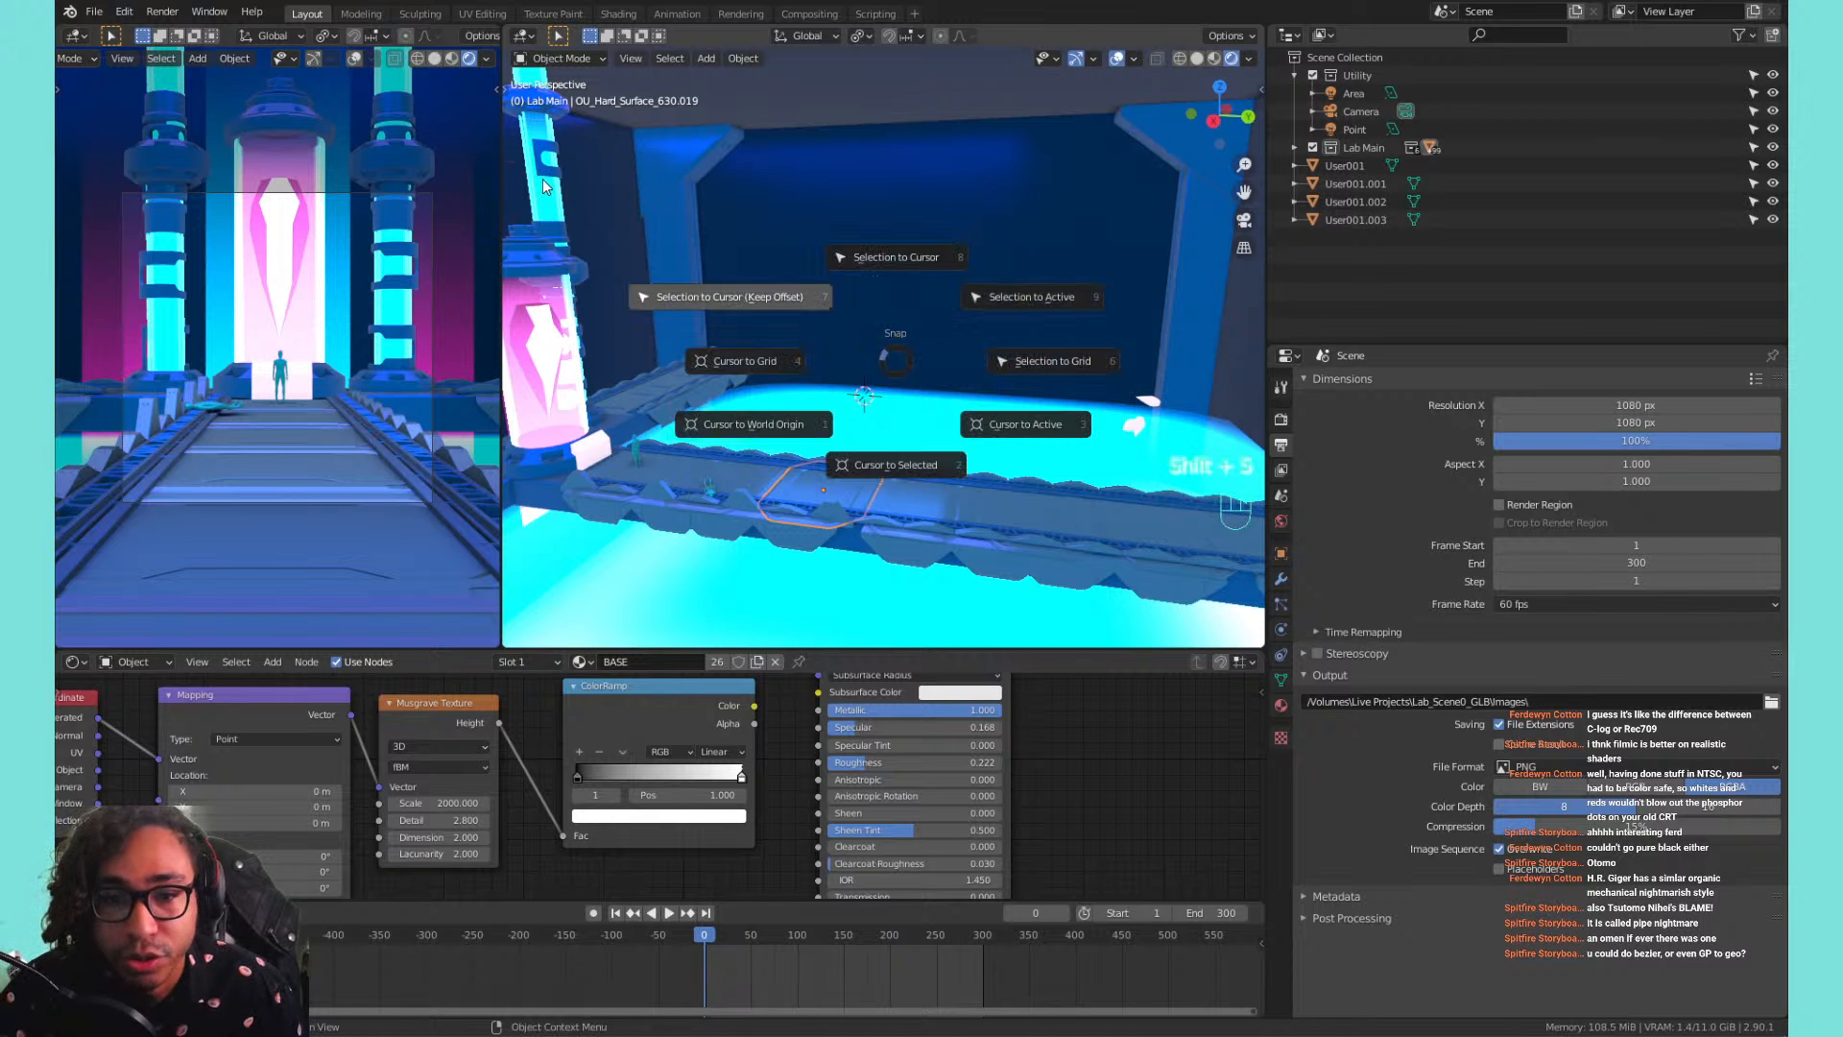
pyautogui.press('Escape')
pyautogui.hotkey('ctrl', 's')
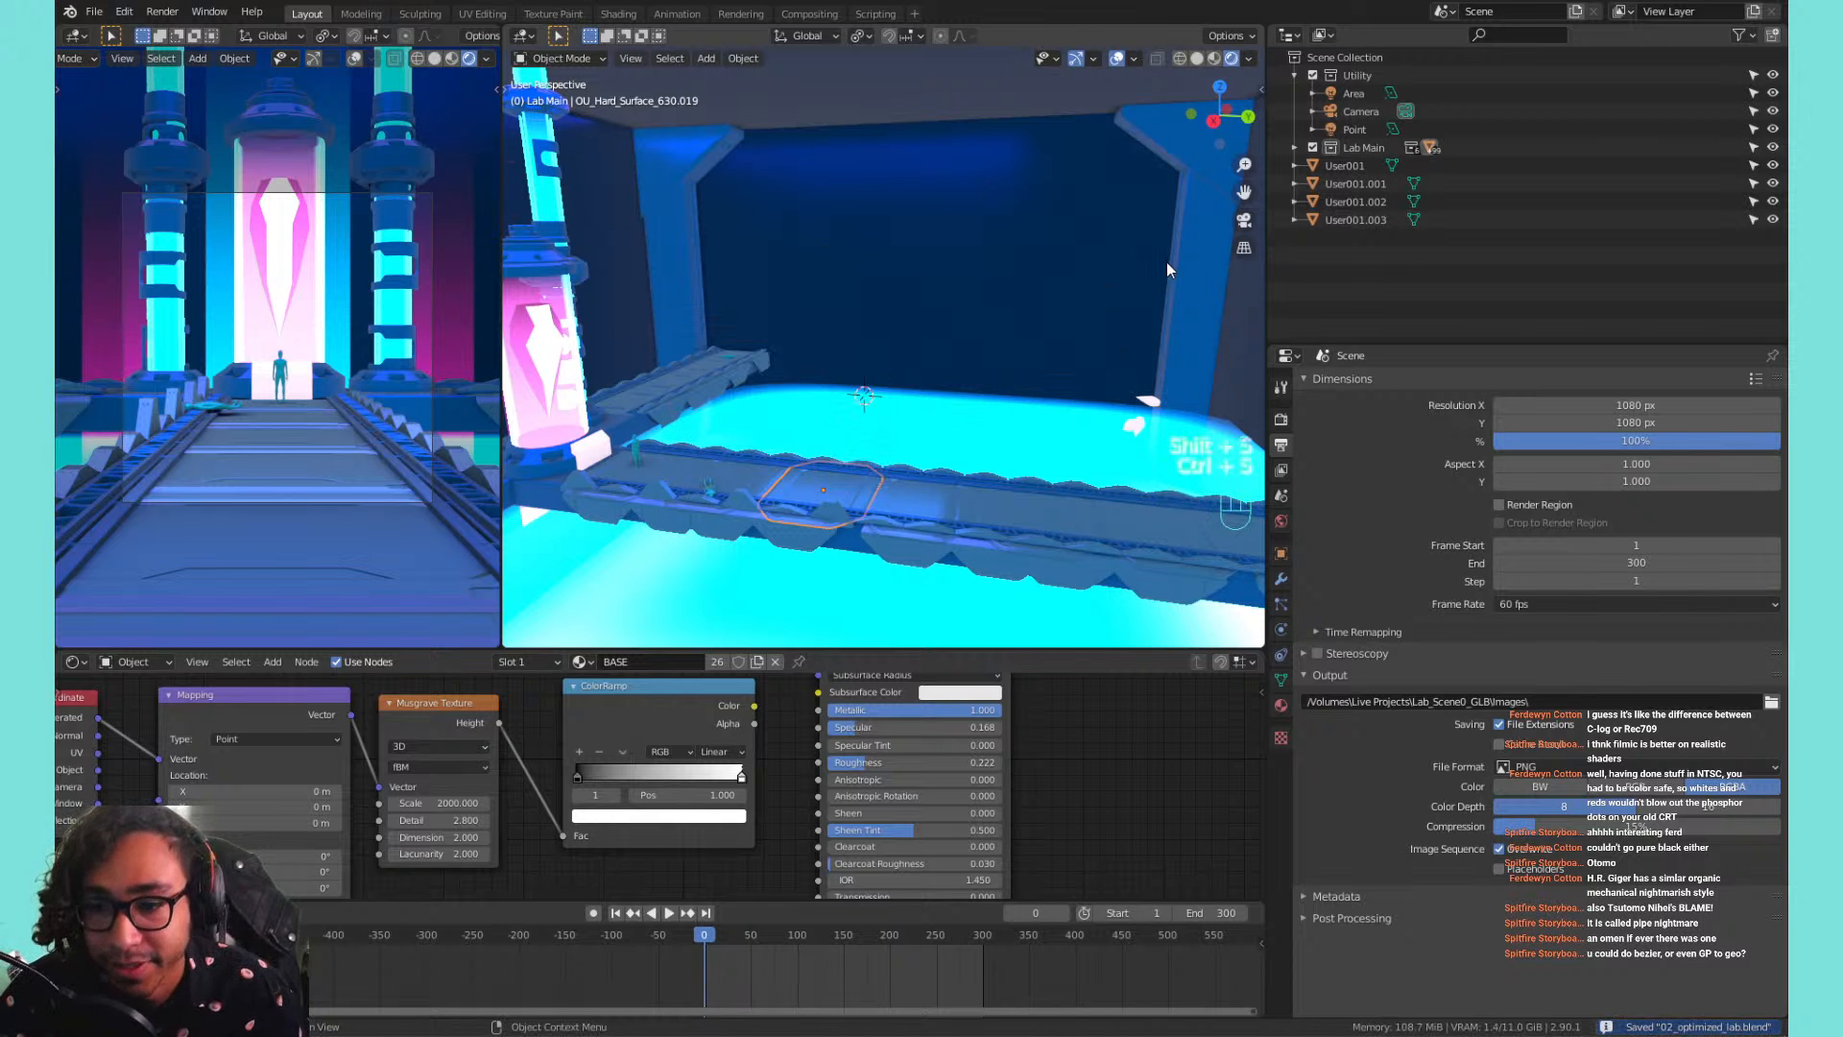
# Give the Screencast Keys overlay a black shadow and darken its text color to a value of about 0.76.
pyautogui.moveTo(1119, 275); pyautogui.dragTo(1057, 394, button='middle')
pyautogui.press('n')
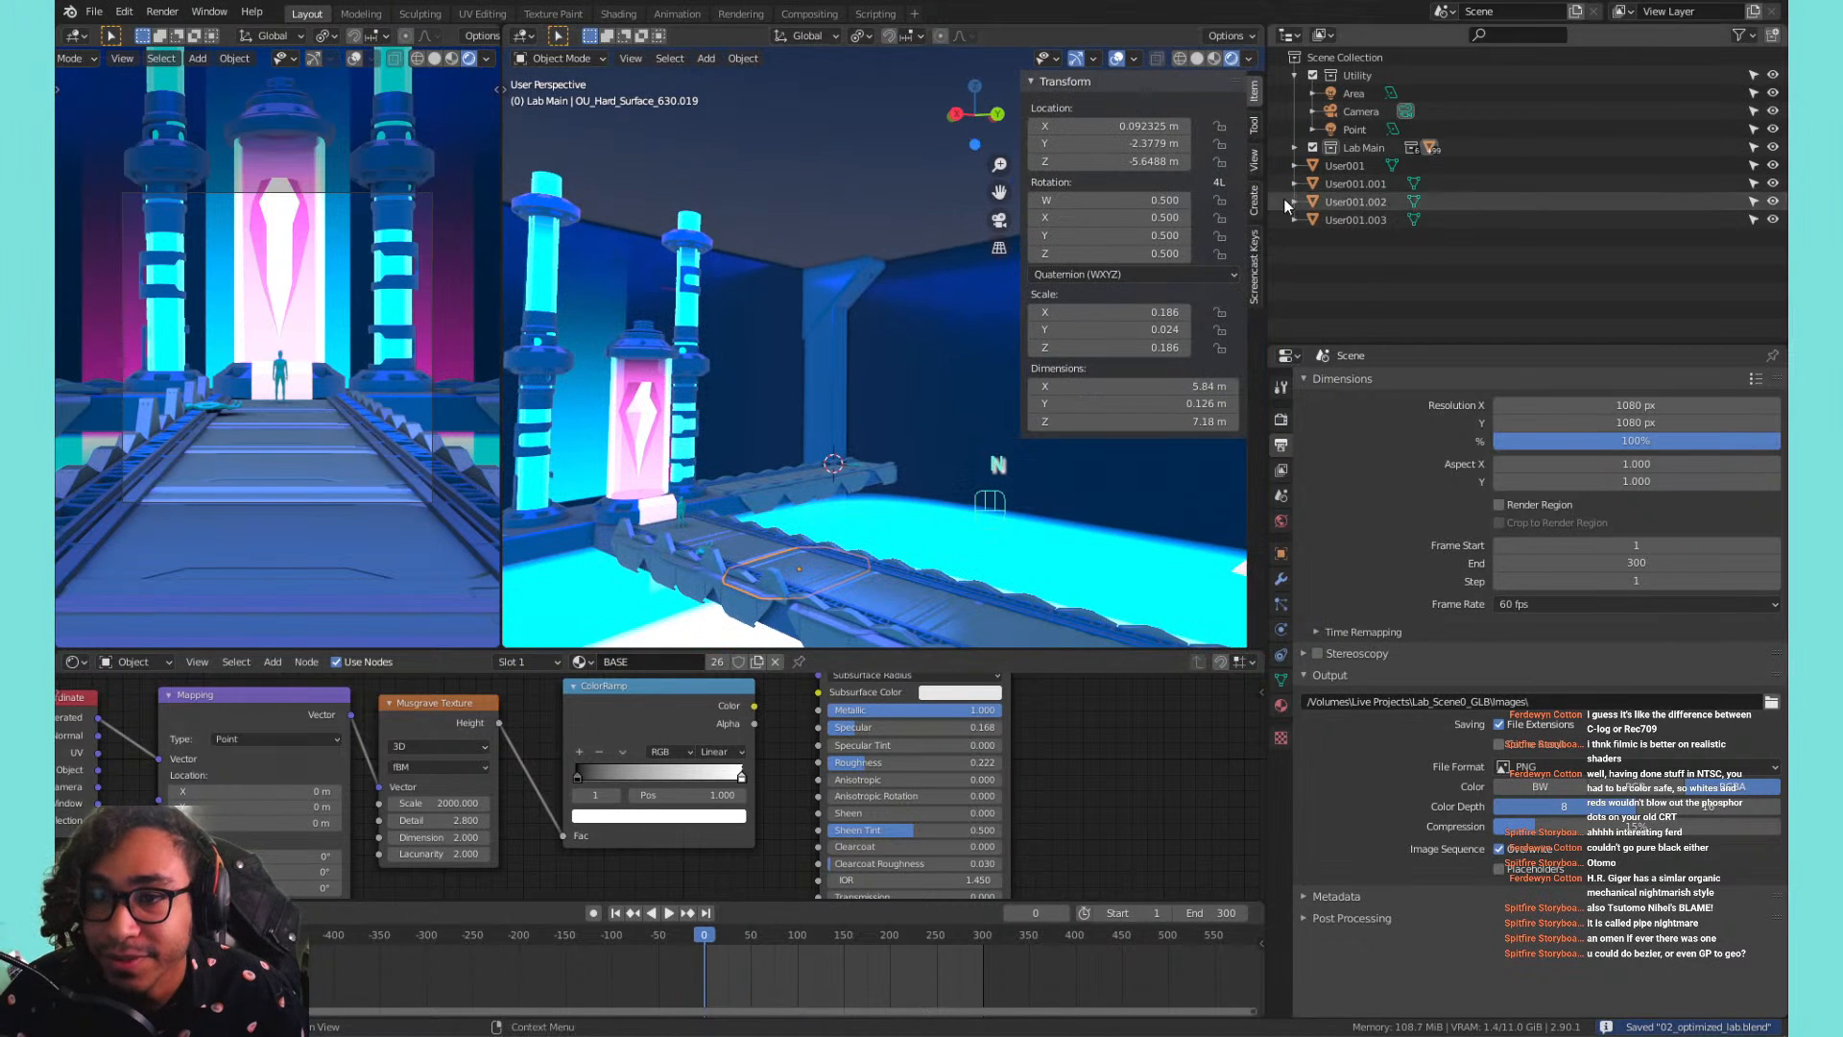
pyautogui.moveTo(1266, 216); pyautogui.dragTo(1260, 238)
pyautogui.click(1253, 264)
pyautogui.click(1163, 148)
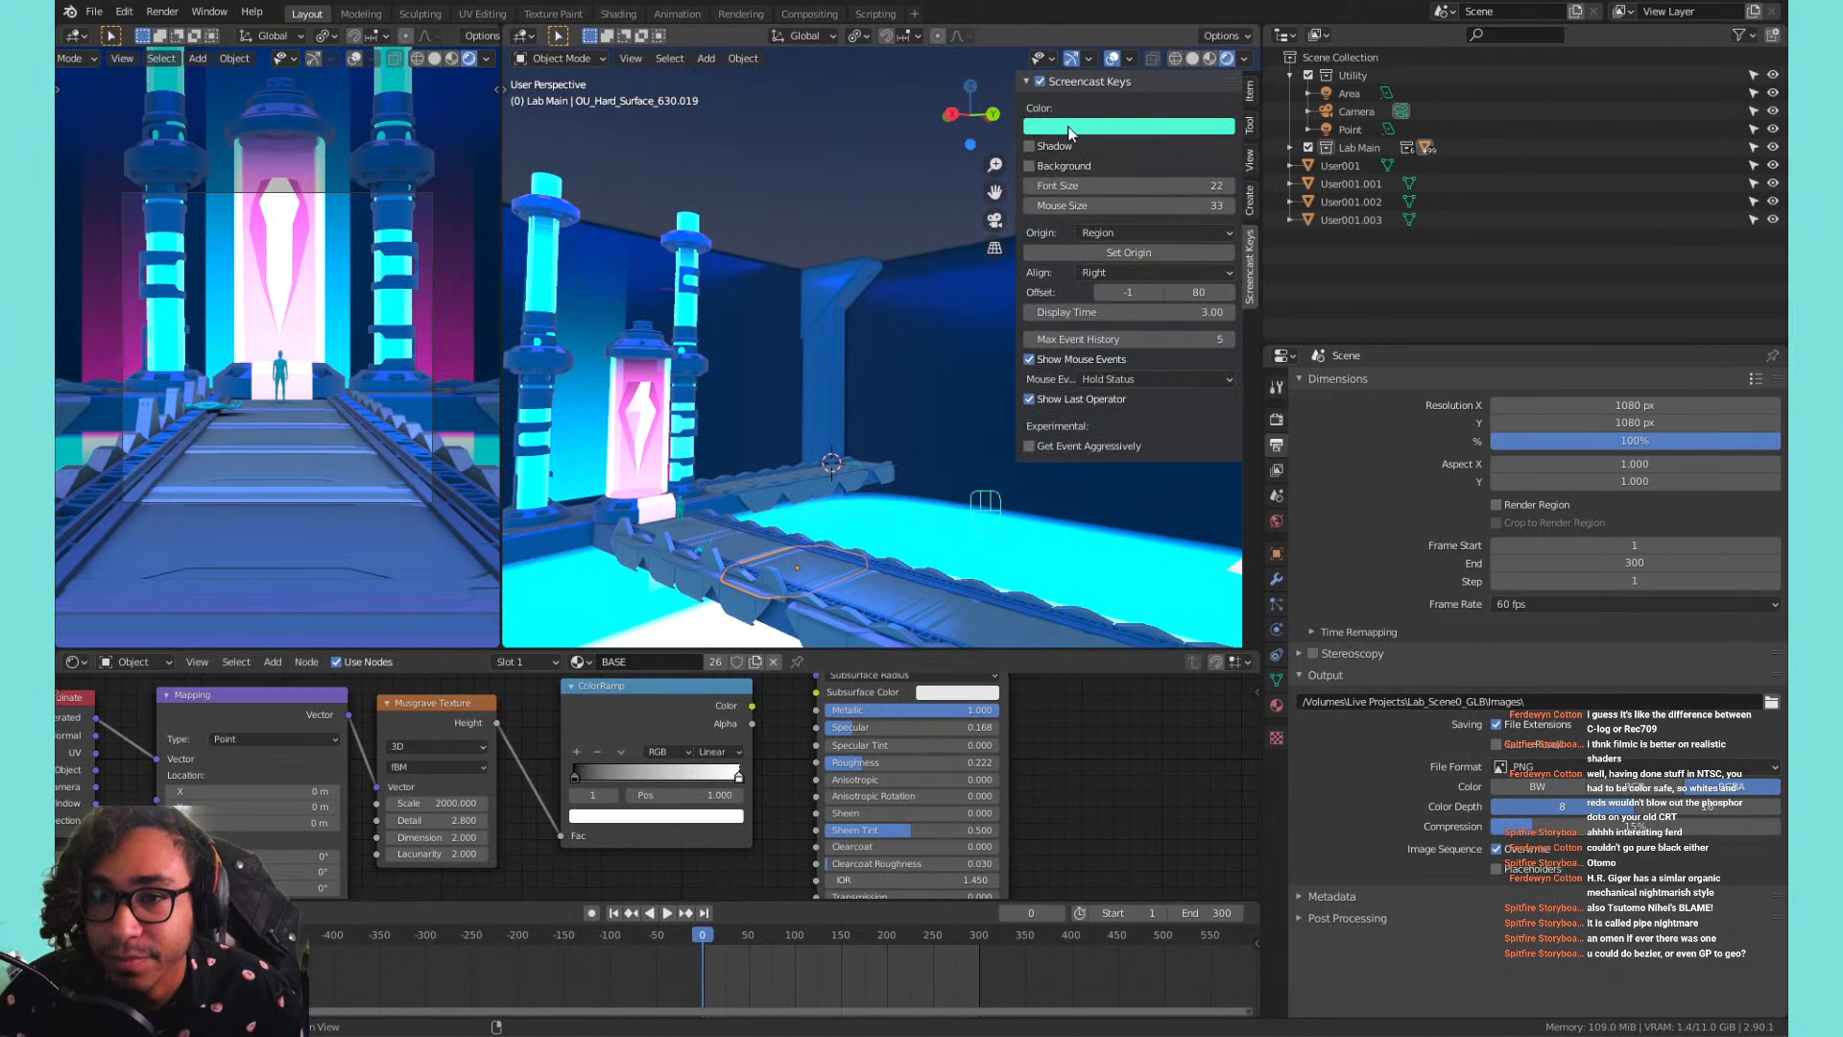
pyautogui.click(1073, 128)
pyautogui.click(1053, 145)
pyautogui.click(1118, 165)
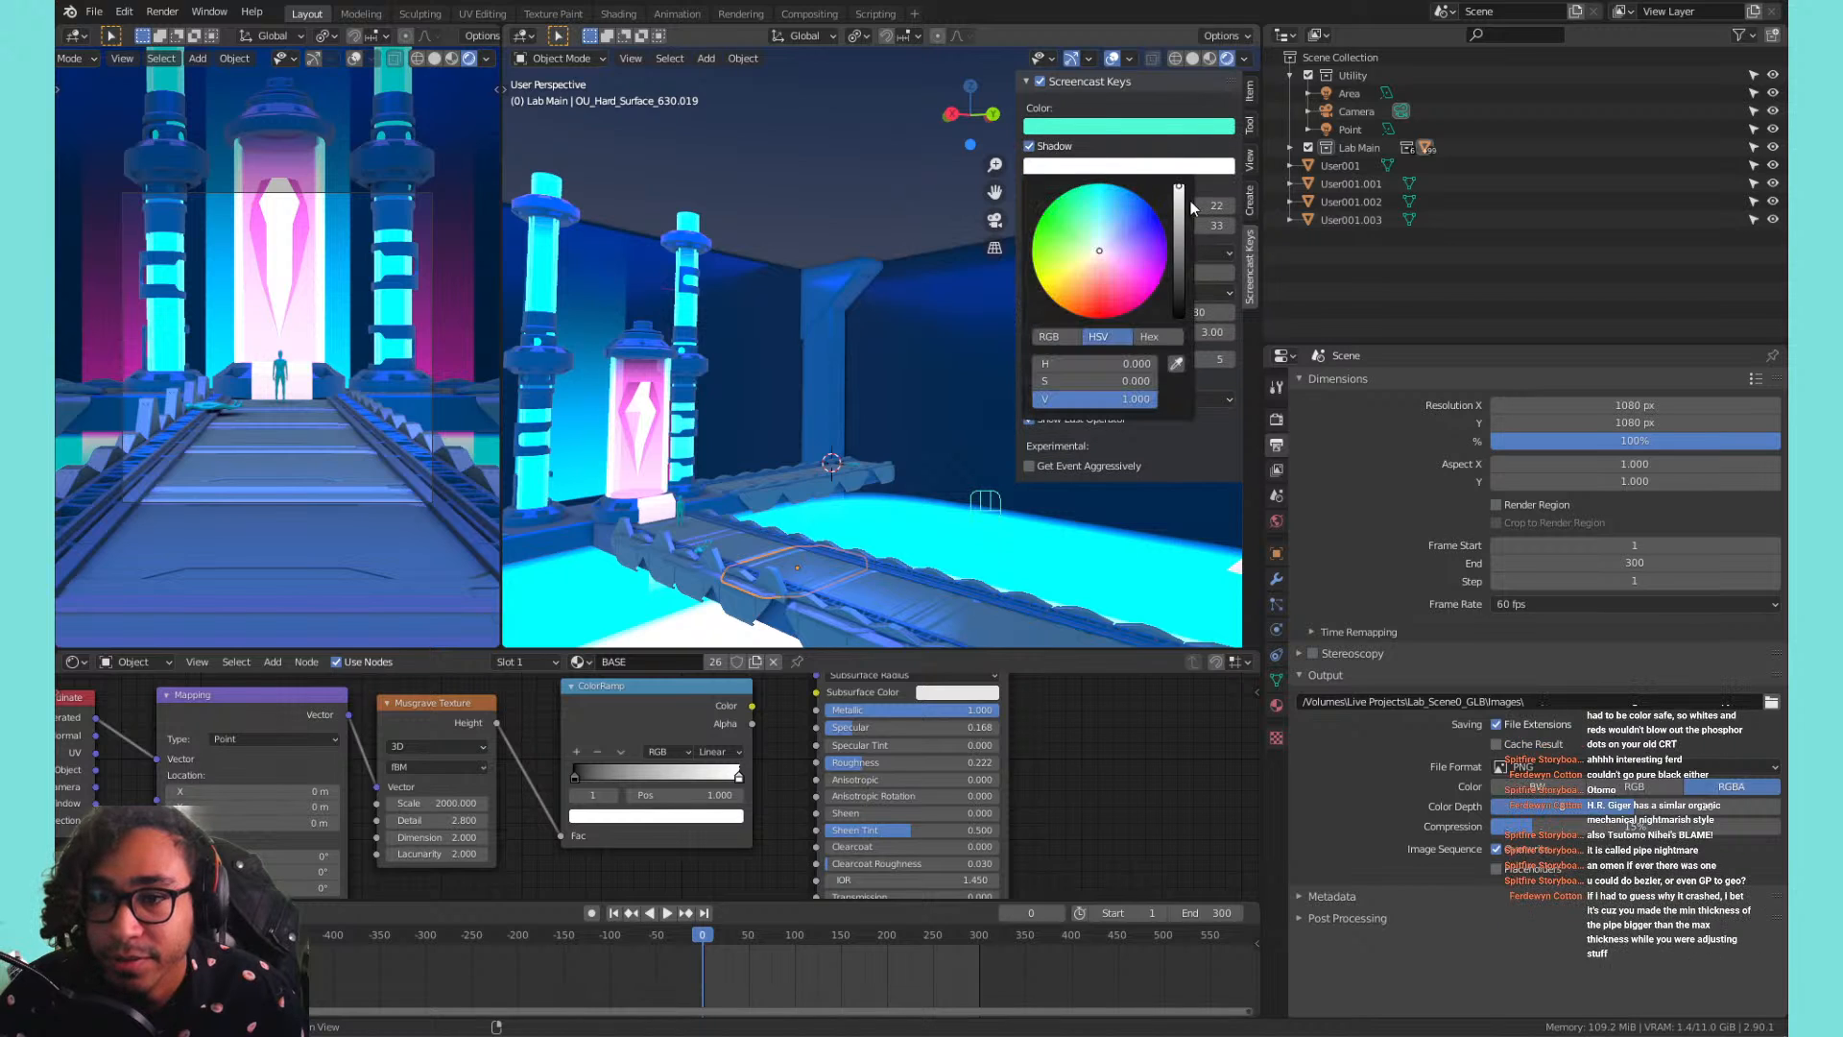
pyautogui.moveTo(1180, 273); pyautogui.dragTo(1180, 319)
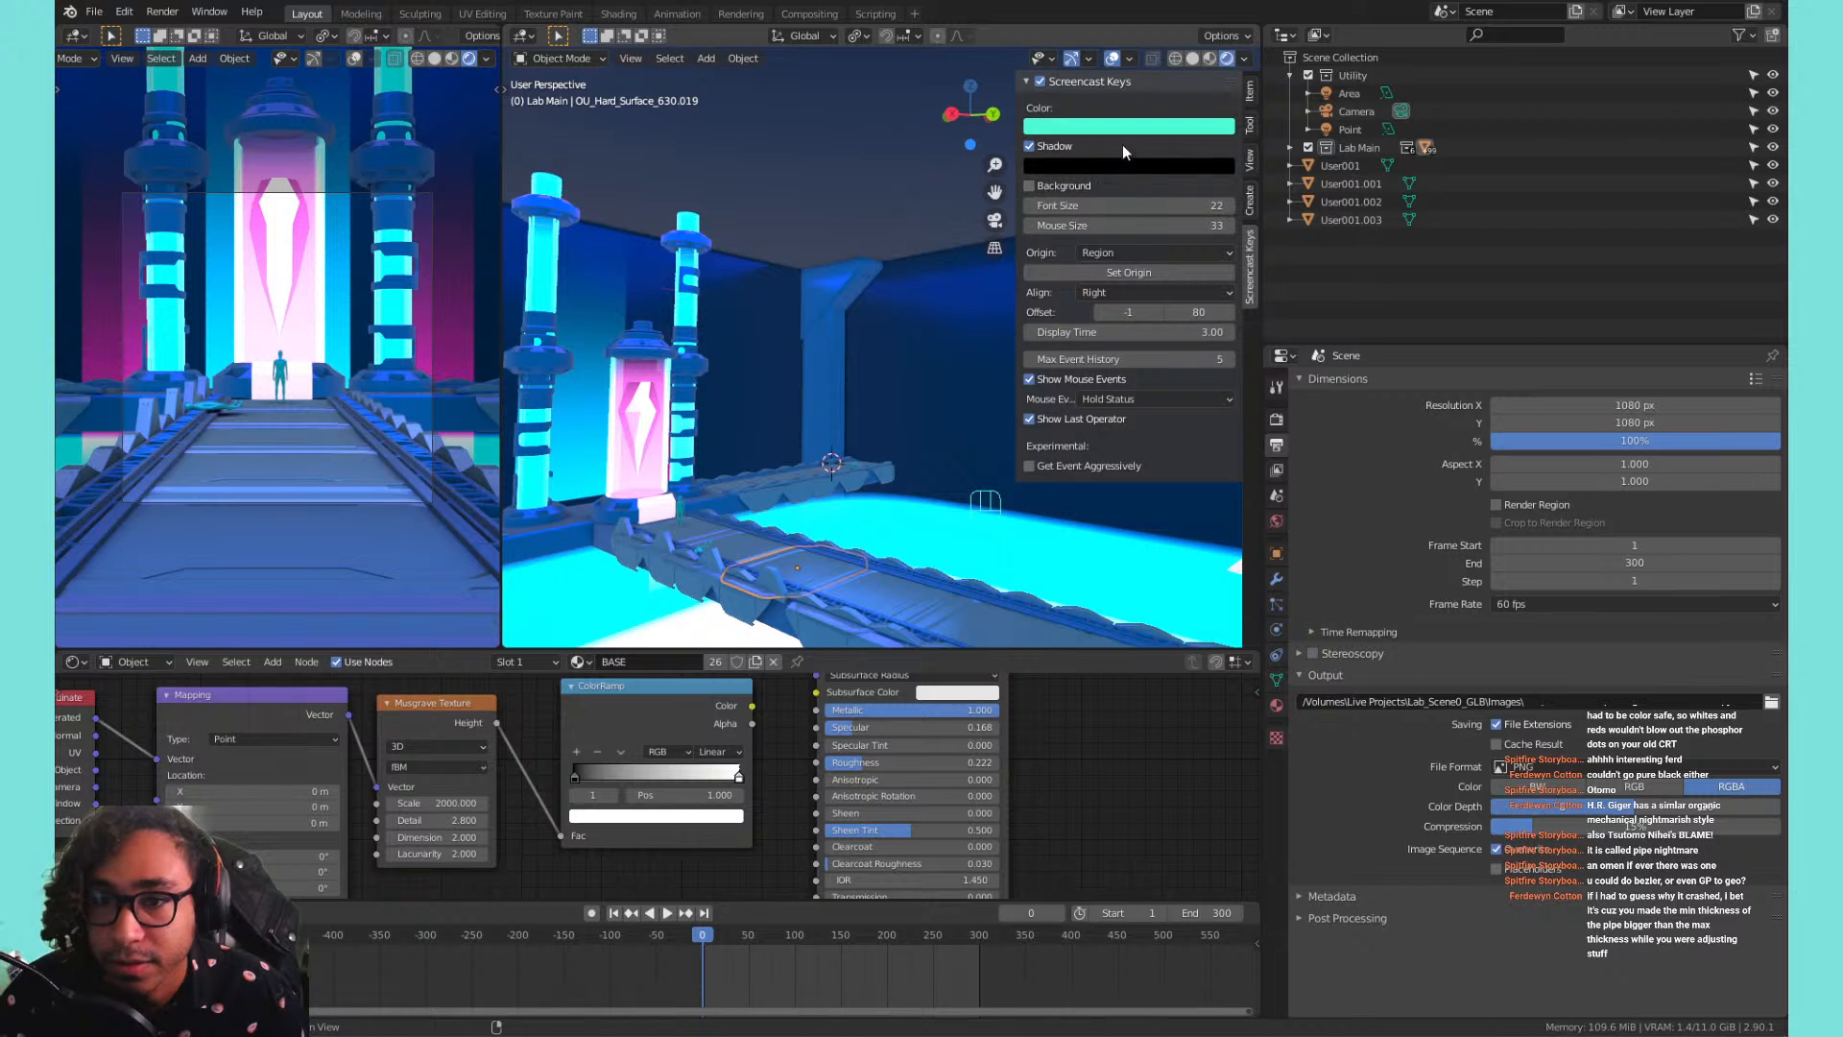
pyautogui.click(1098, 125)
pyautogui.moveTo(1180, 211)
pyautogui.mouseDown()
pyautogui.moveTo(1180, 226)
pyautogui.moveTo(1179, 174)
pyautogui.mouseUp()
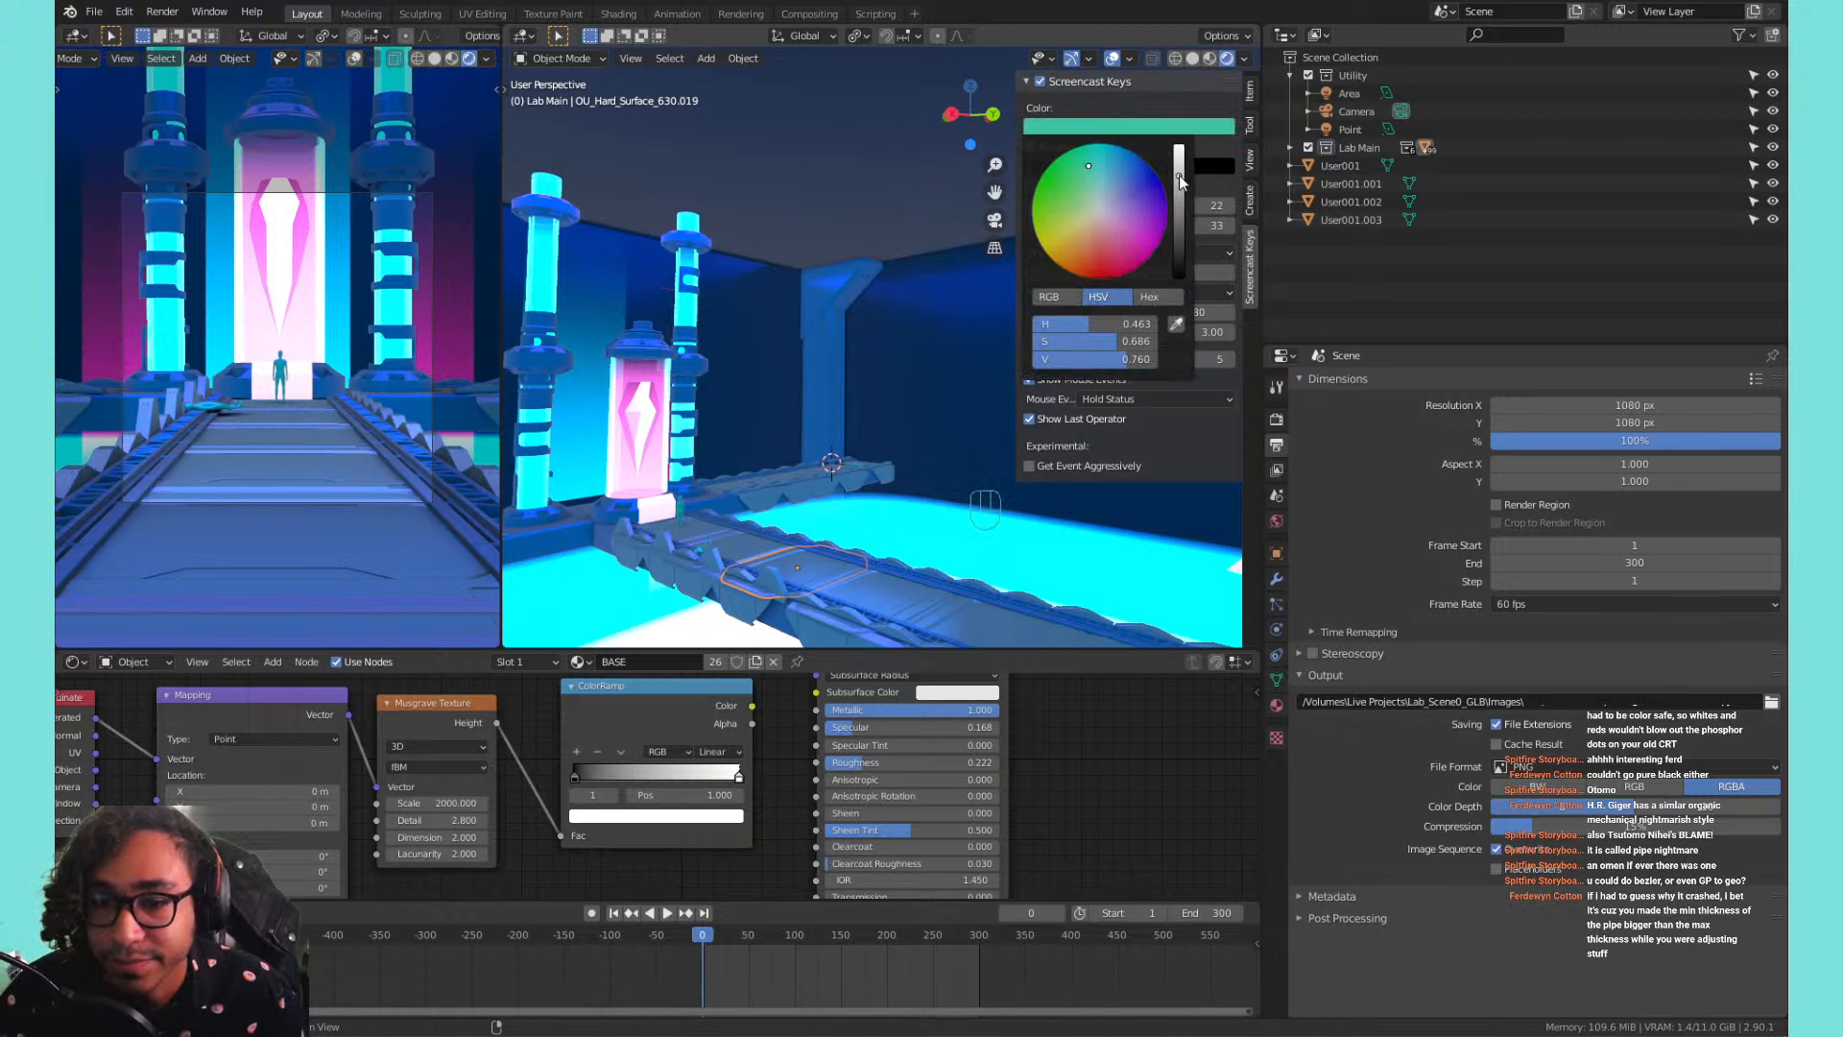
# Switch the main viewport to Material Preview shading and view the bridge leading to the crystal chamber.
pyautogui.moveTo(837, 259); pyautogui.dragTo(821, 199, button='middle')
pyautogui.click(1209, 59)
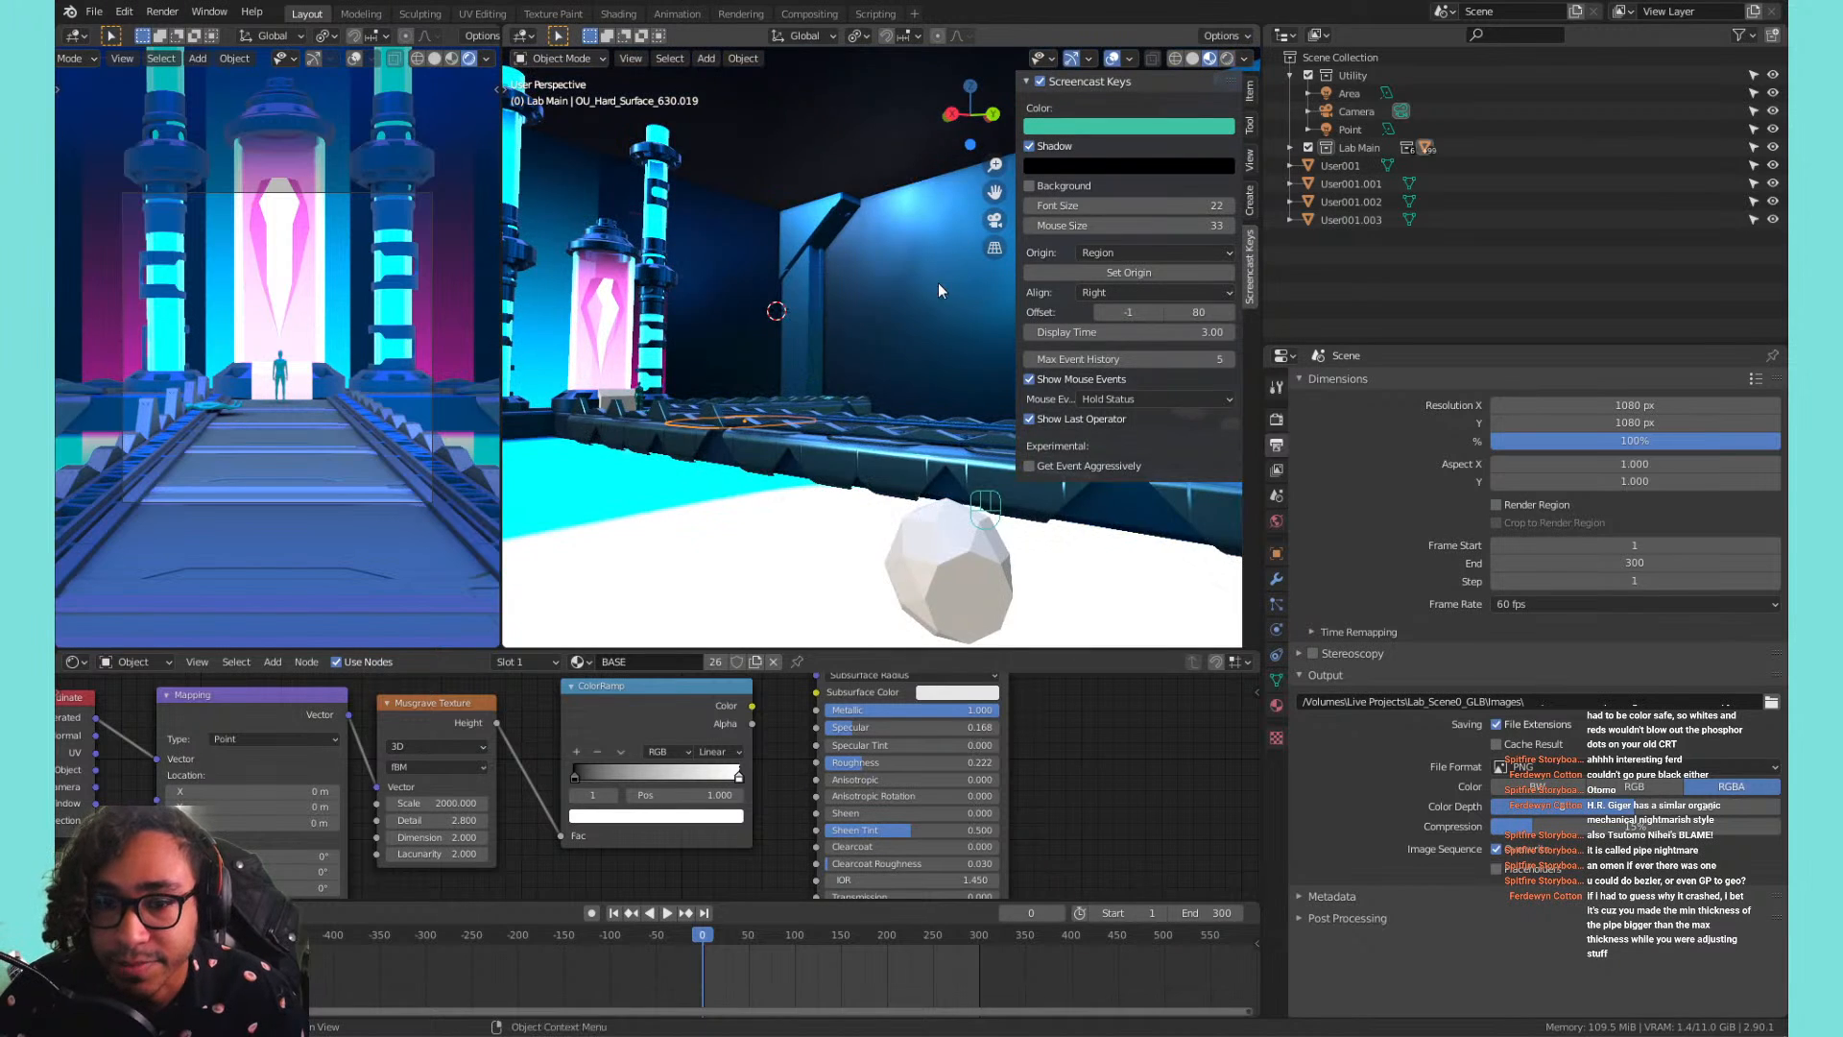
pyautogui.moveTo(937, 282)
pyautogui.mouseDown(button='middle')
pyautogui.moveTo(960, 319)
pyautogui.moveTo(768, 308)
pyautogui.moveTo(879, 319)
pyautogui.moveTo(855, 400)
pyautogui.moveTo(804, 354)
pyautogui.mouseUp(button='middle')
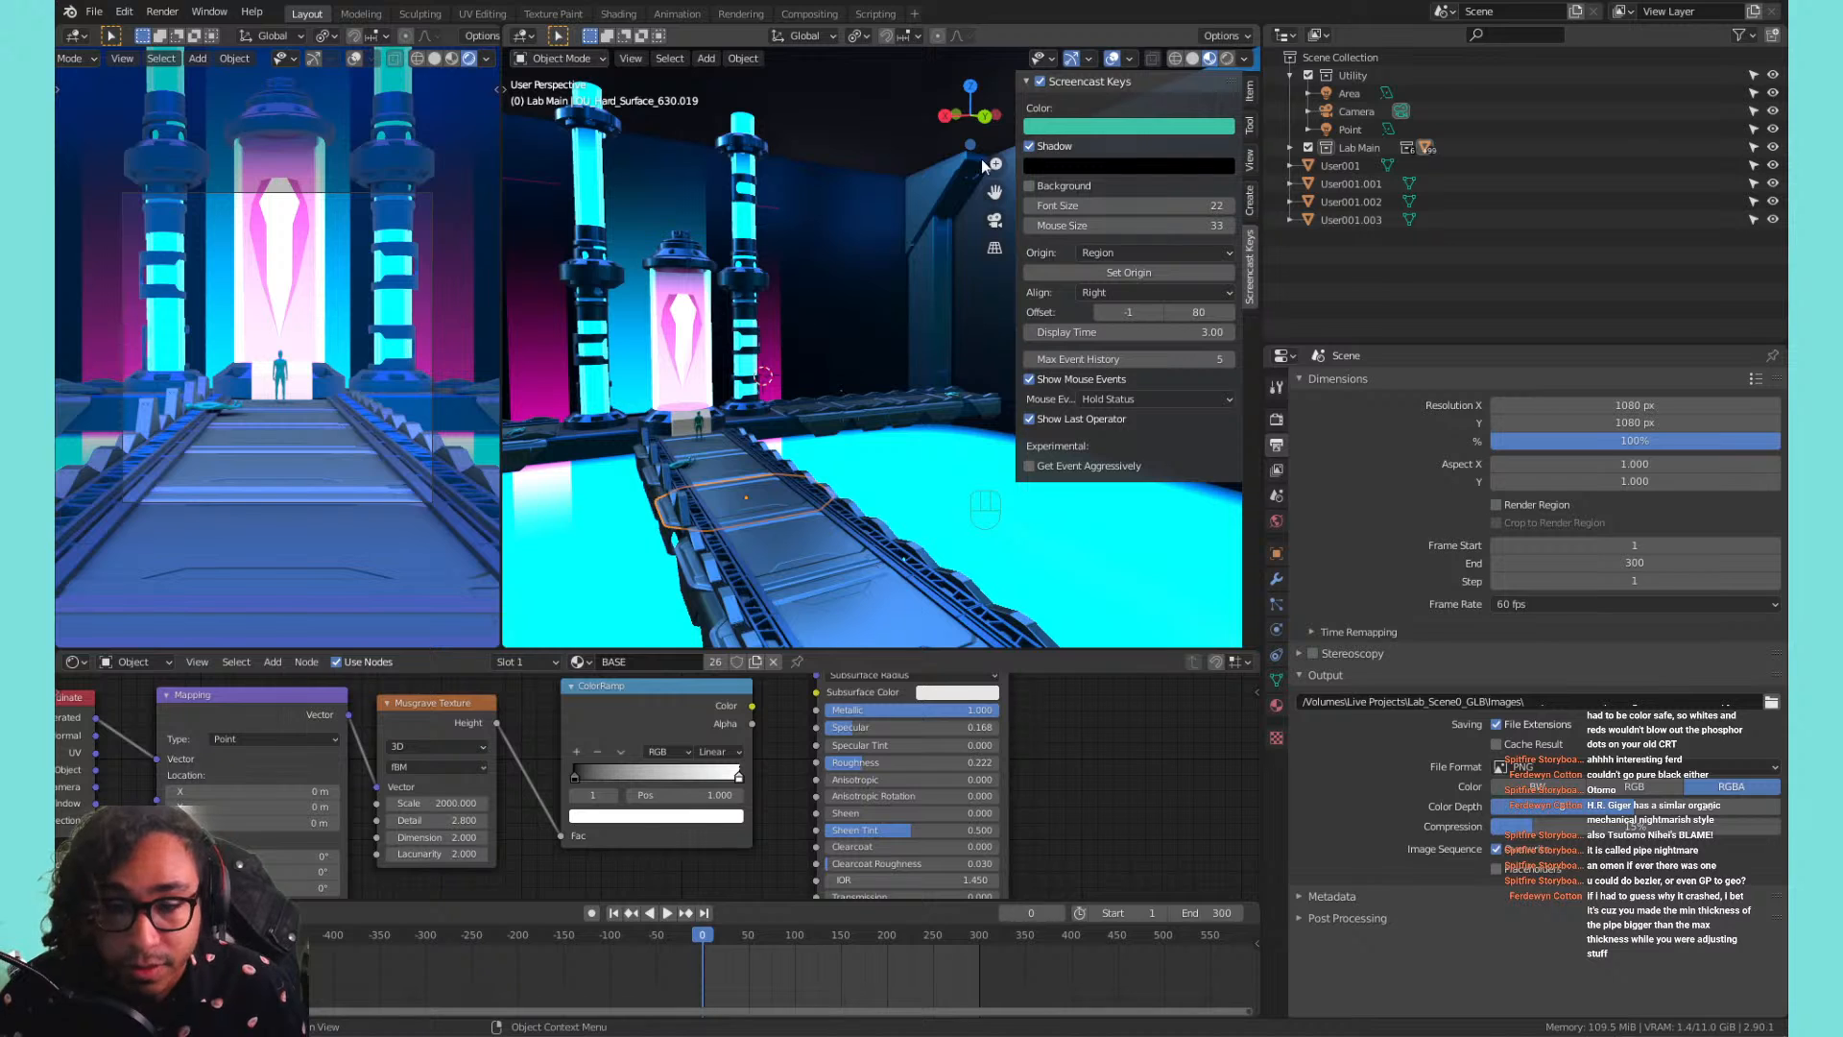
# Exclude the Utility and Lab Main collections, hide the four User001 figures, and save the file.
pyautogui.click(1289, 74)
pyautogui.click(1286, 94)
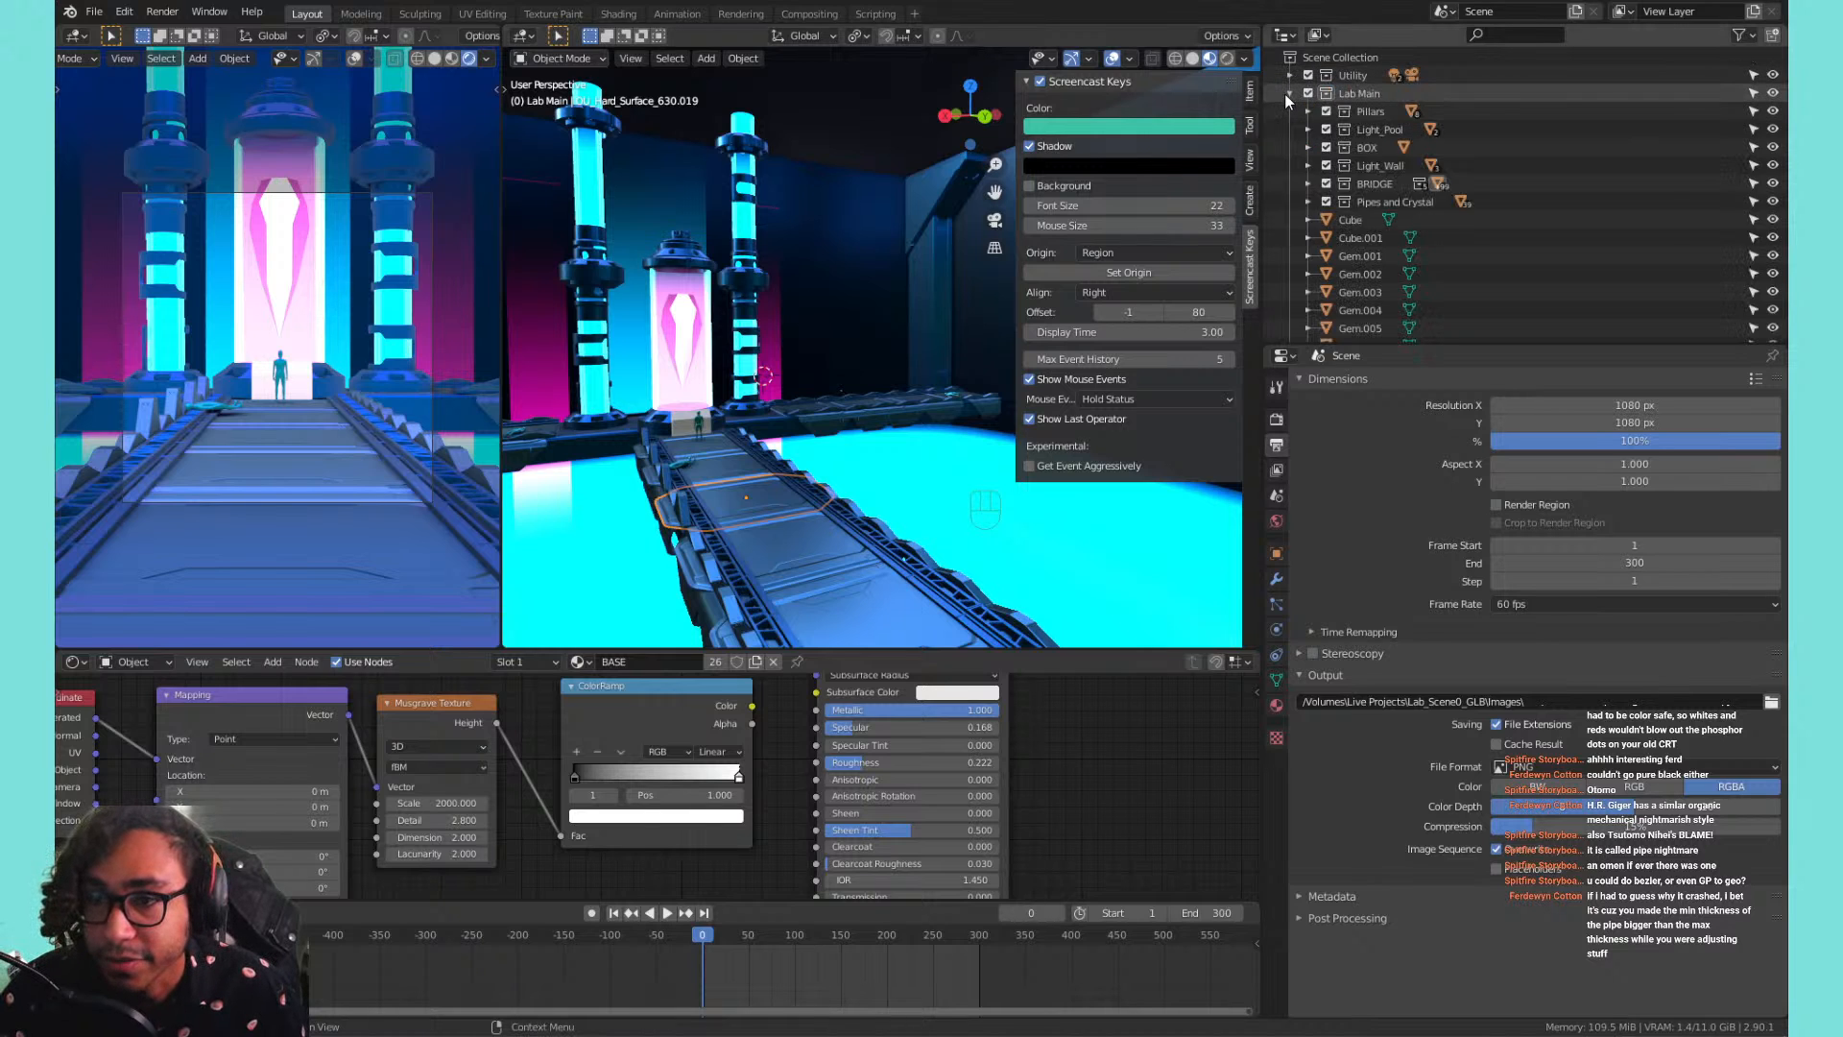
pyautogui.click(1307, 93)
pyautogui.click(1306, 75)
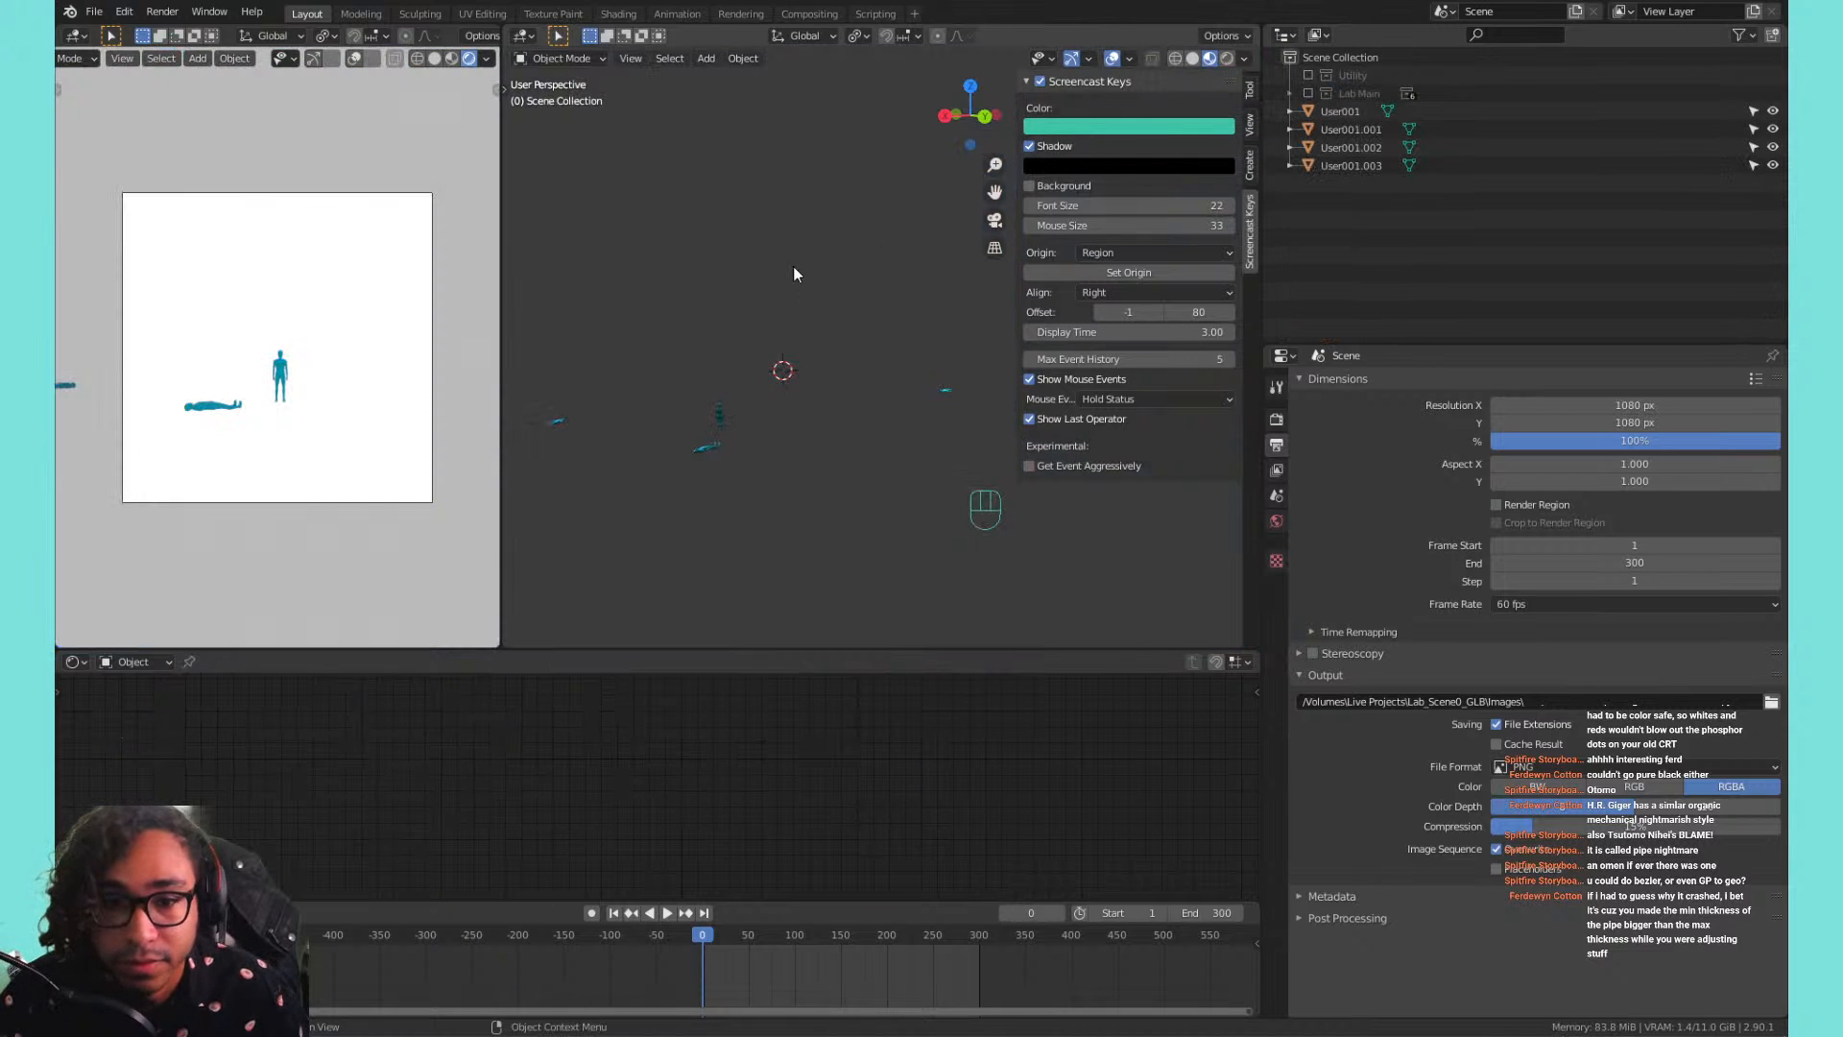
pyautogui.moveTo(1773, 110); pyautogui.dragTo(1772, 165)
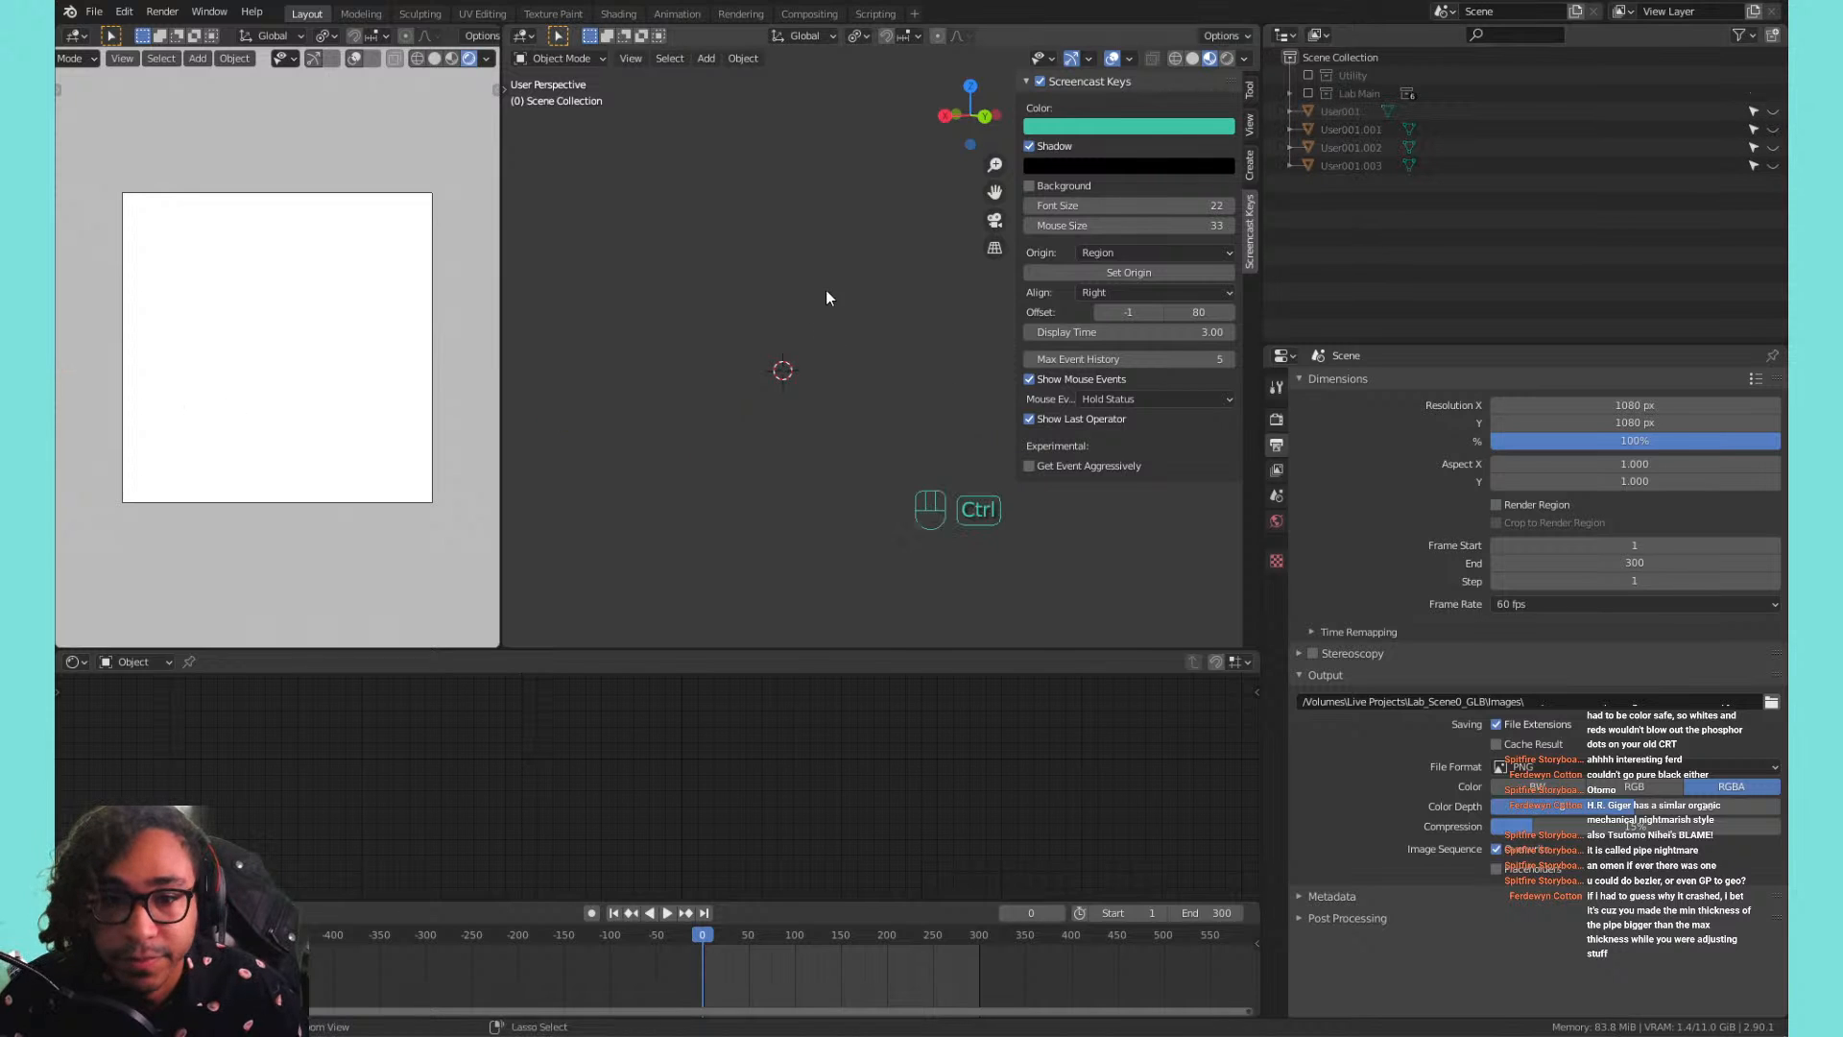
pyautogui.hotkey('ctrl', 's')
pyautogui.press('n')
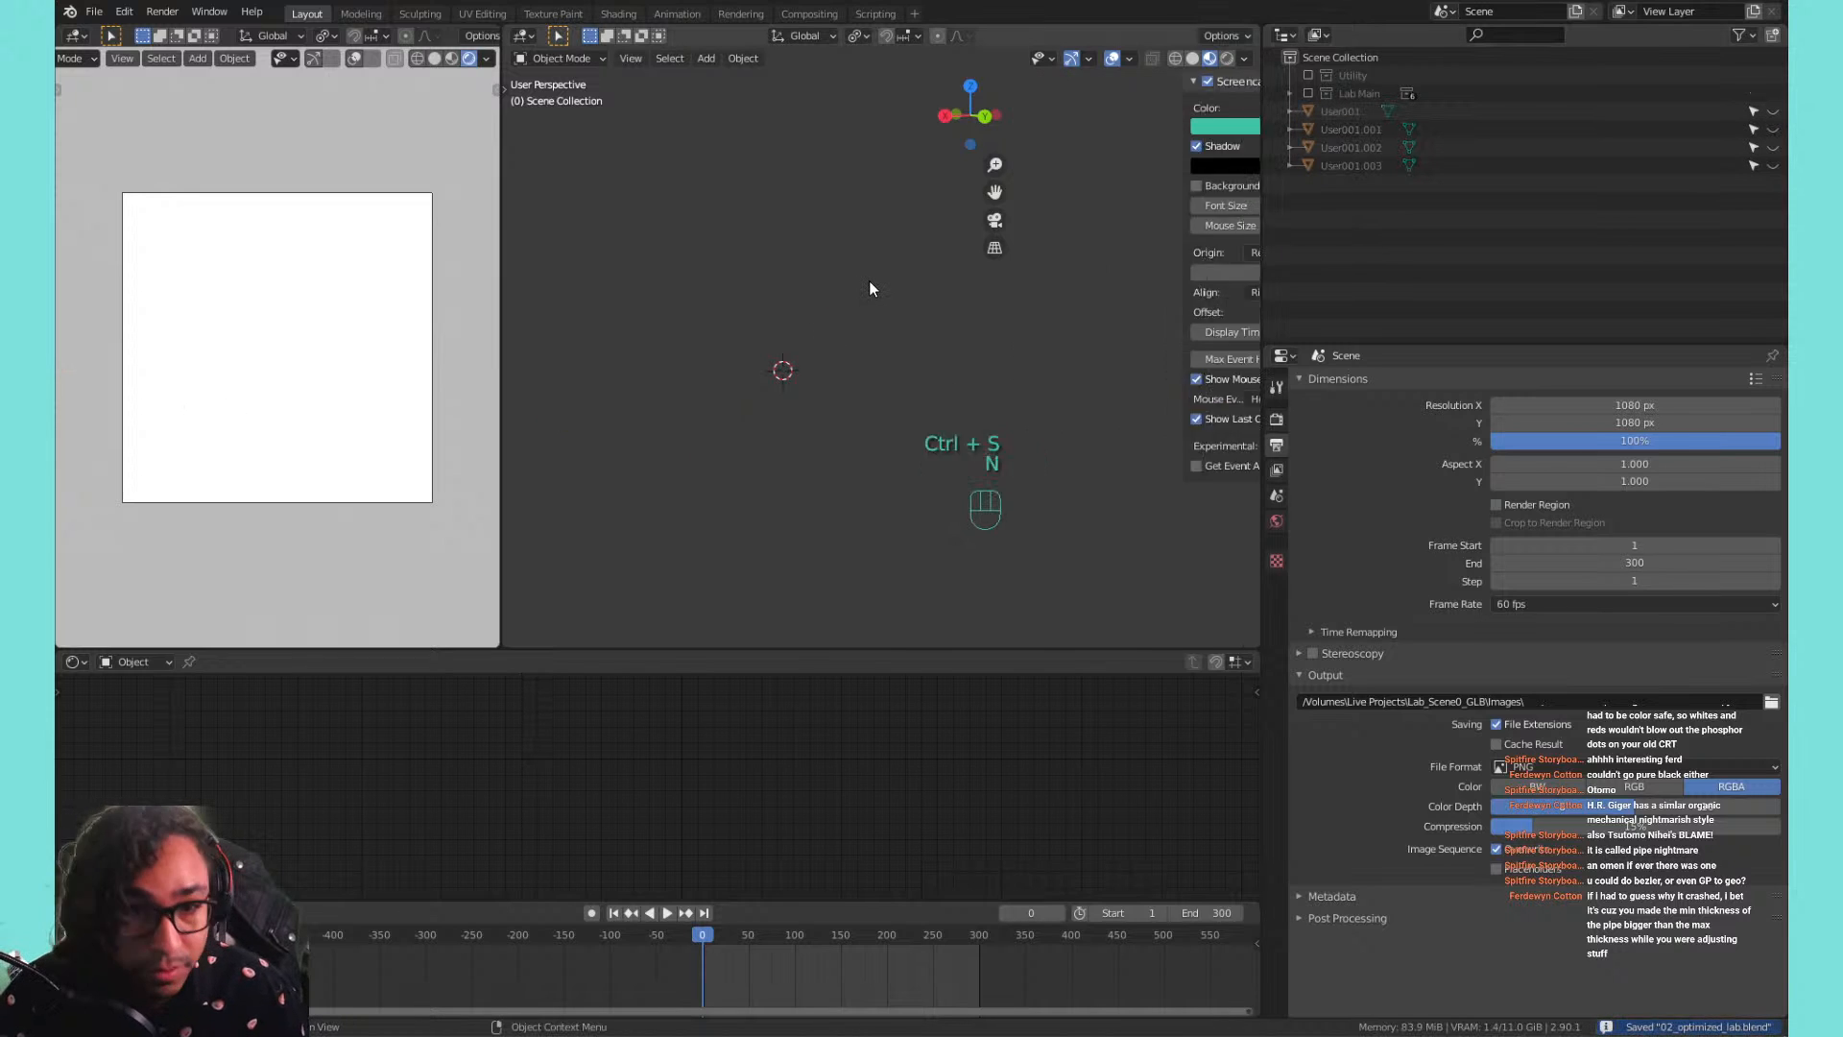
# Add a Pipes curve object with the default settings at the 3D cursor and frame it in the main viewport.
pyautogui.hotkey('shift', 'a')
pyautogui.moveTo(866, 292)
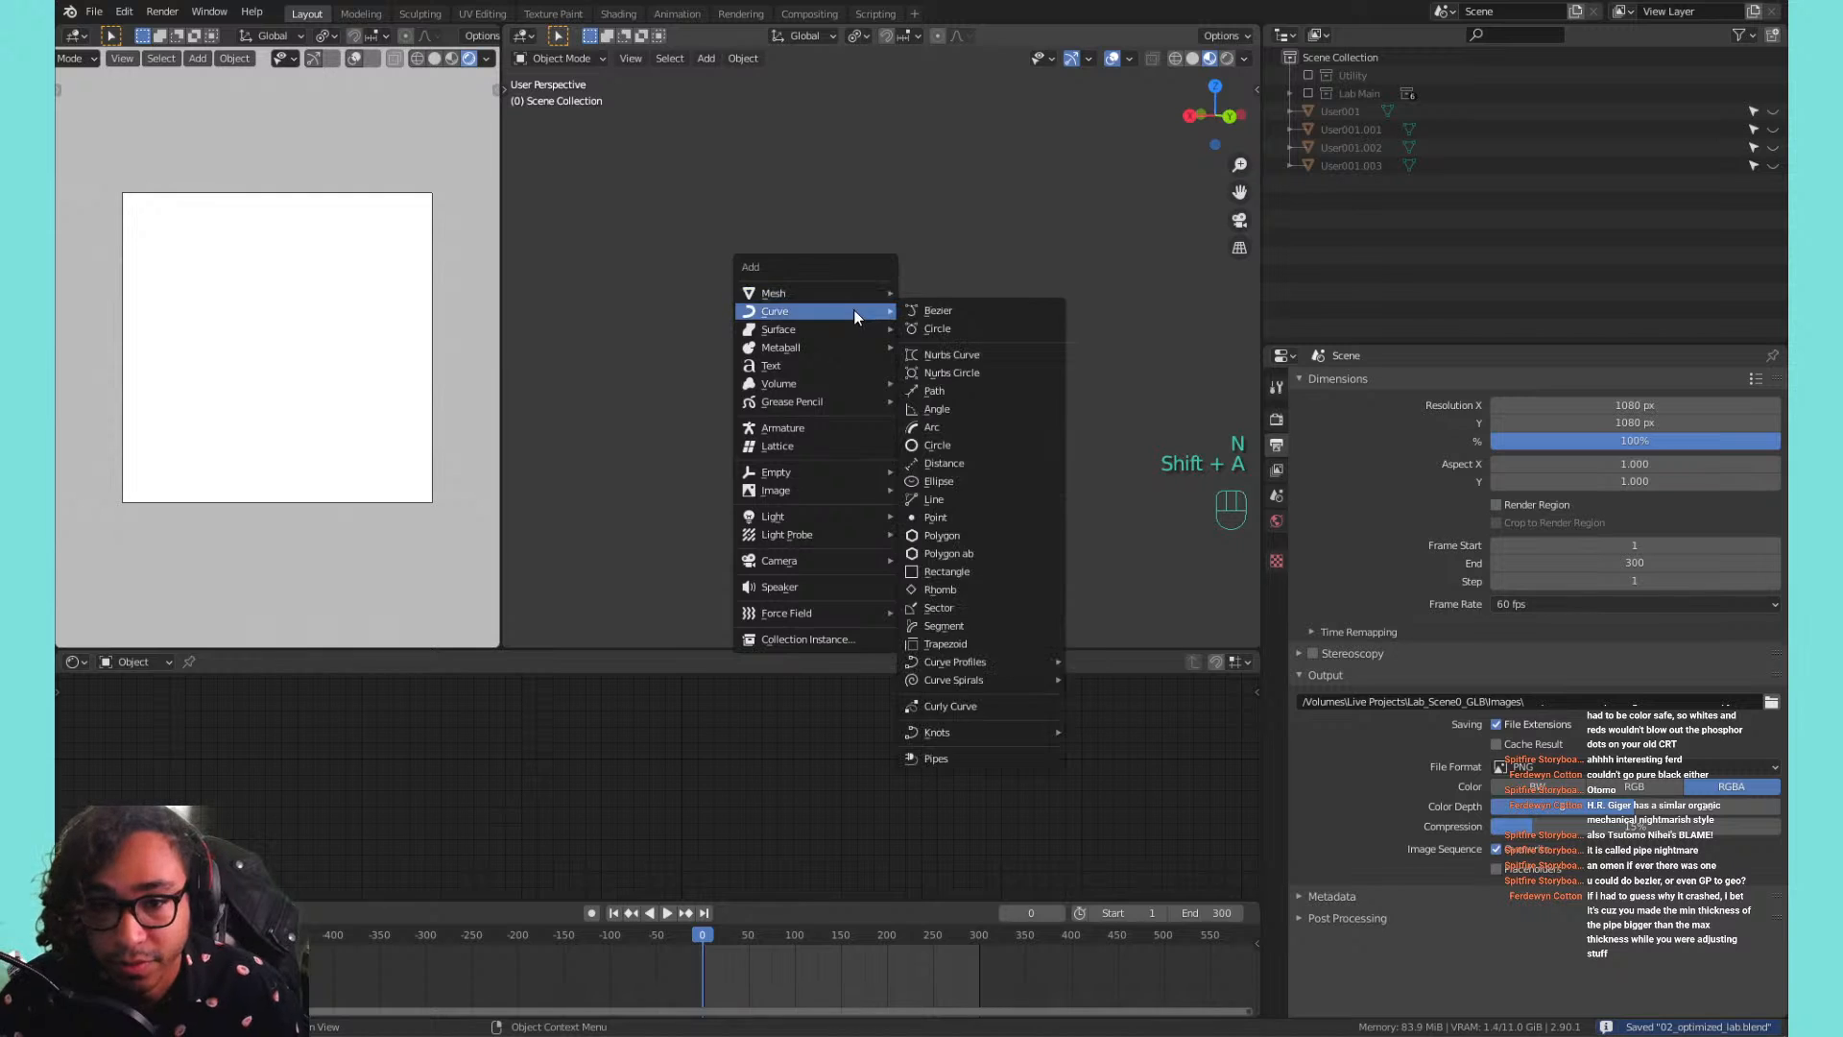
pyautogui.hotkey('shift', 'a')
pyautogui.moveTo(826, 313)
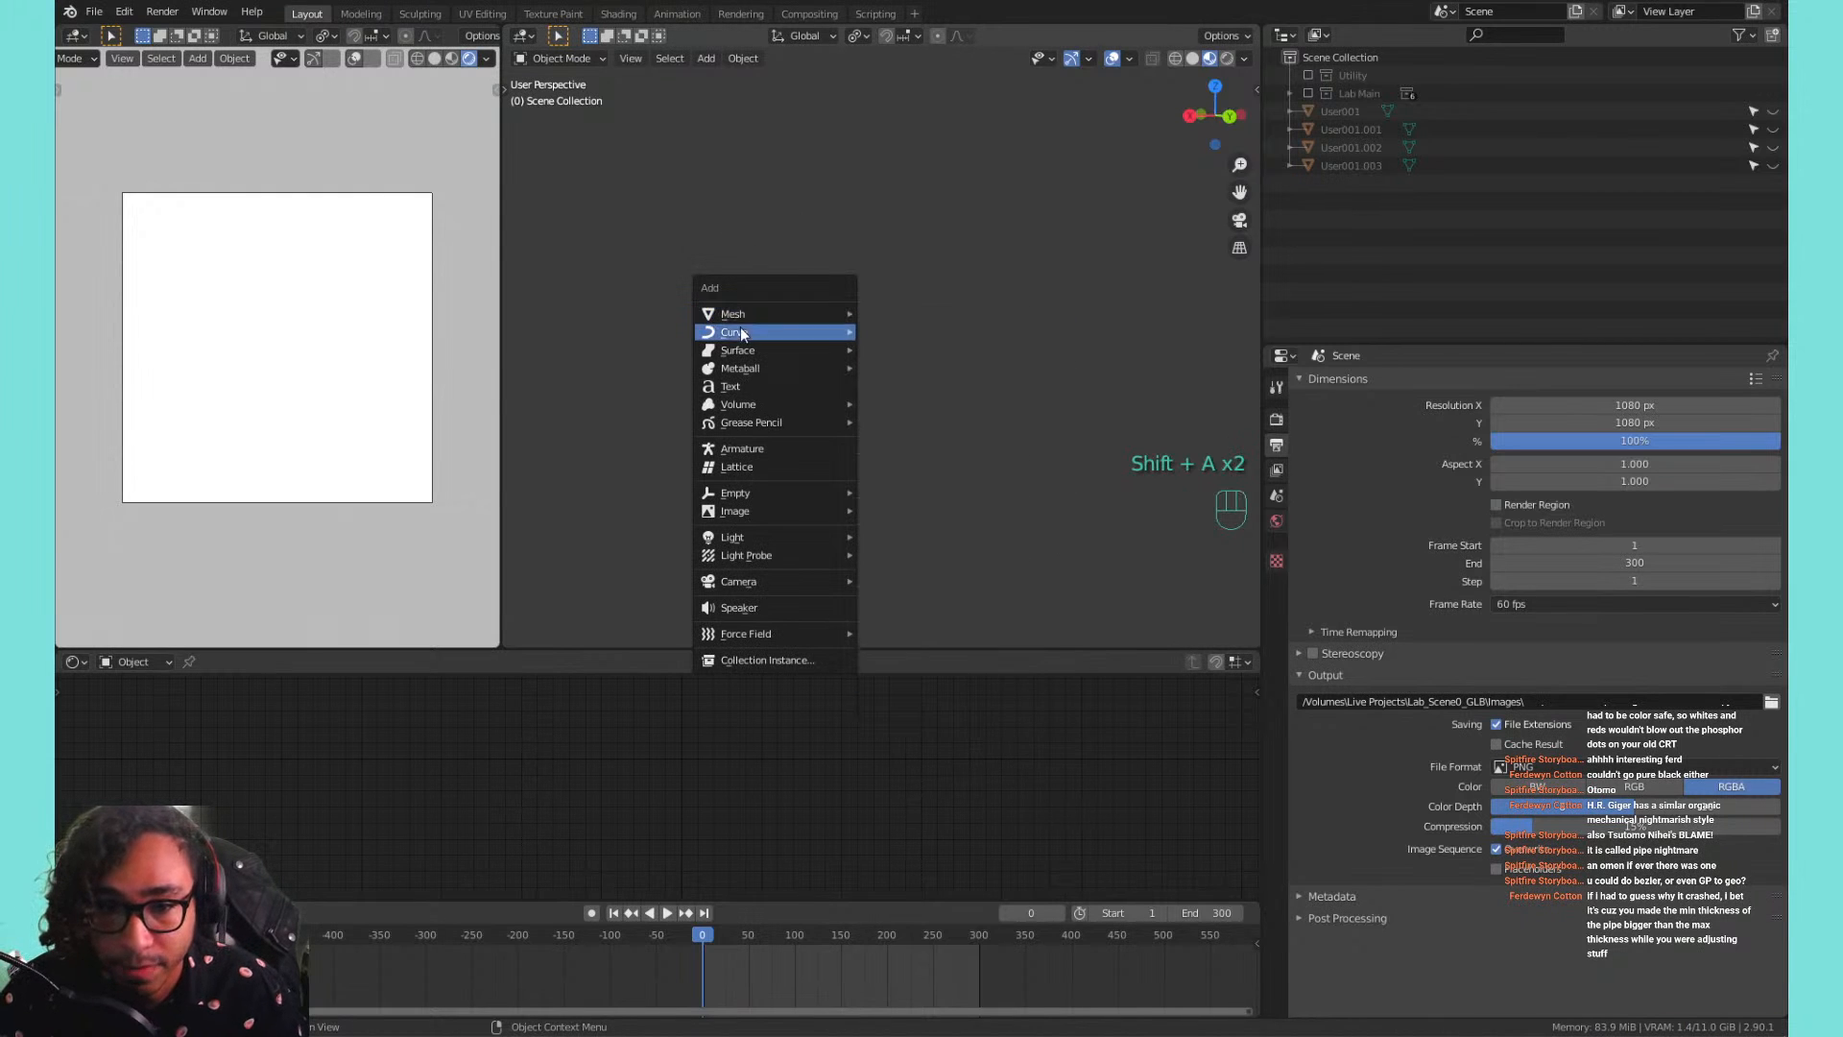
pyautogui.moveTo(758, 331)
pyautogui.click(944, 789)
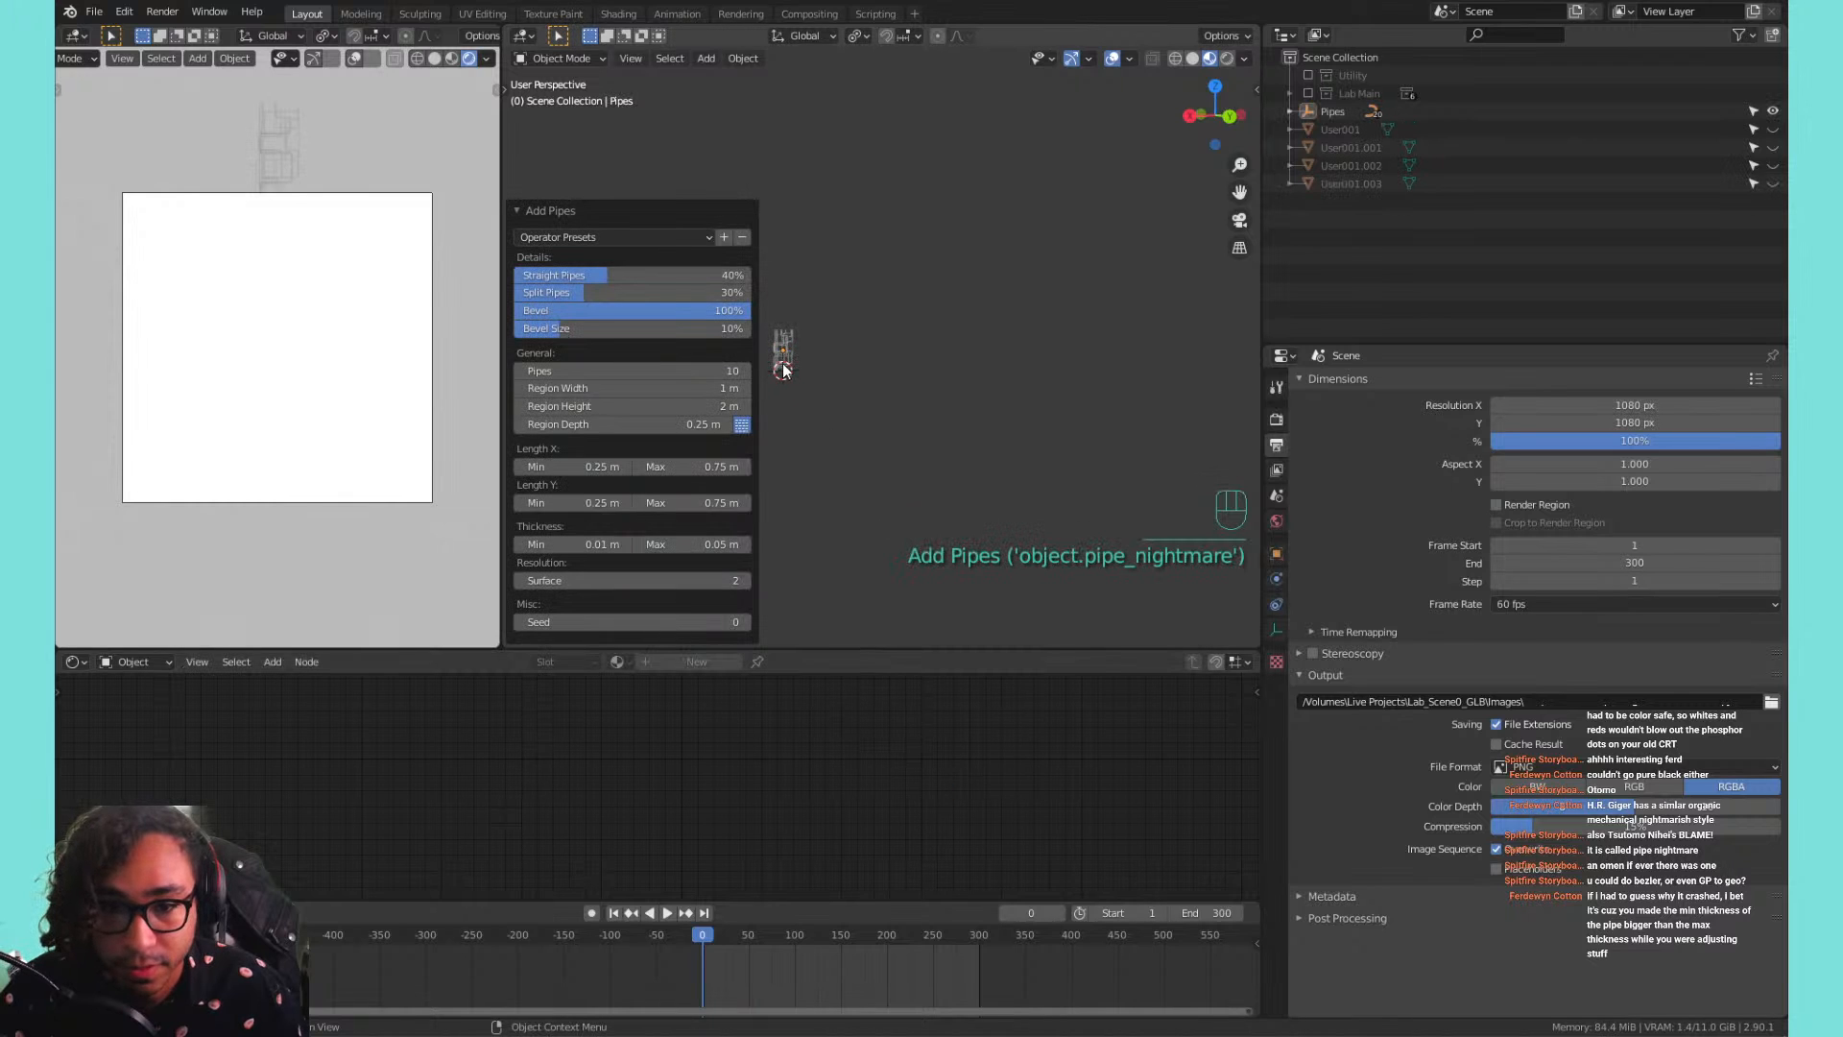
pyautogui.hotkey('shift', 'c')
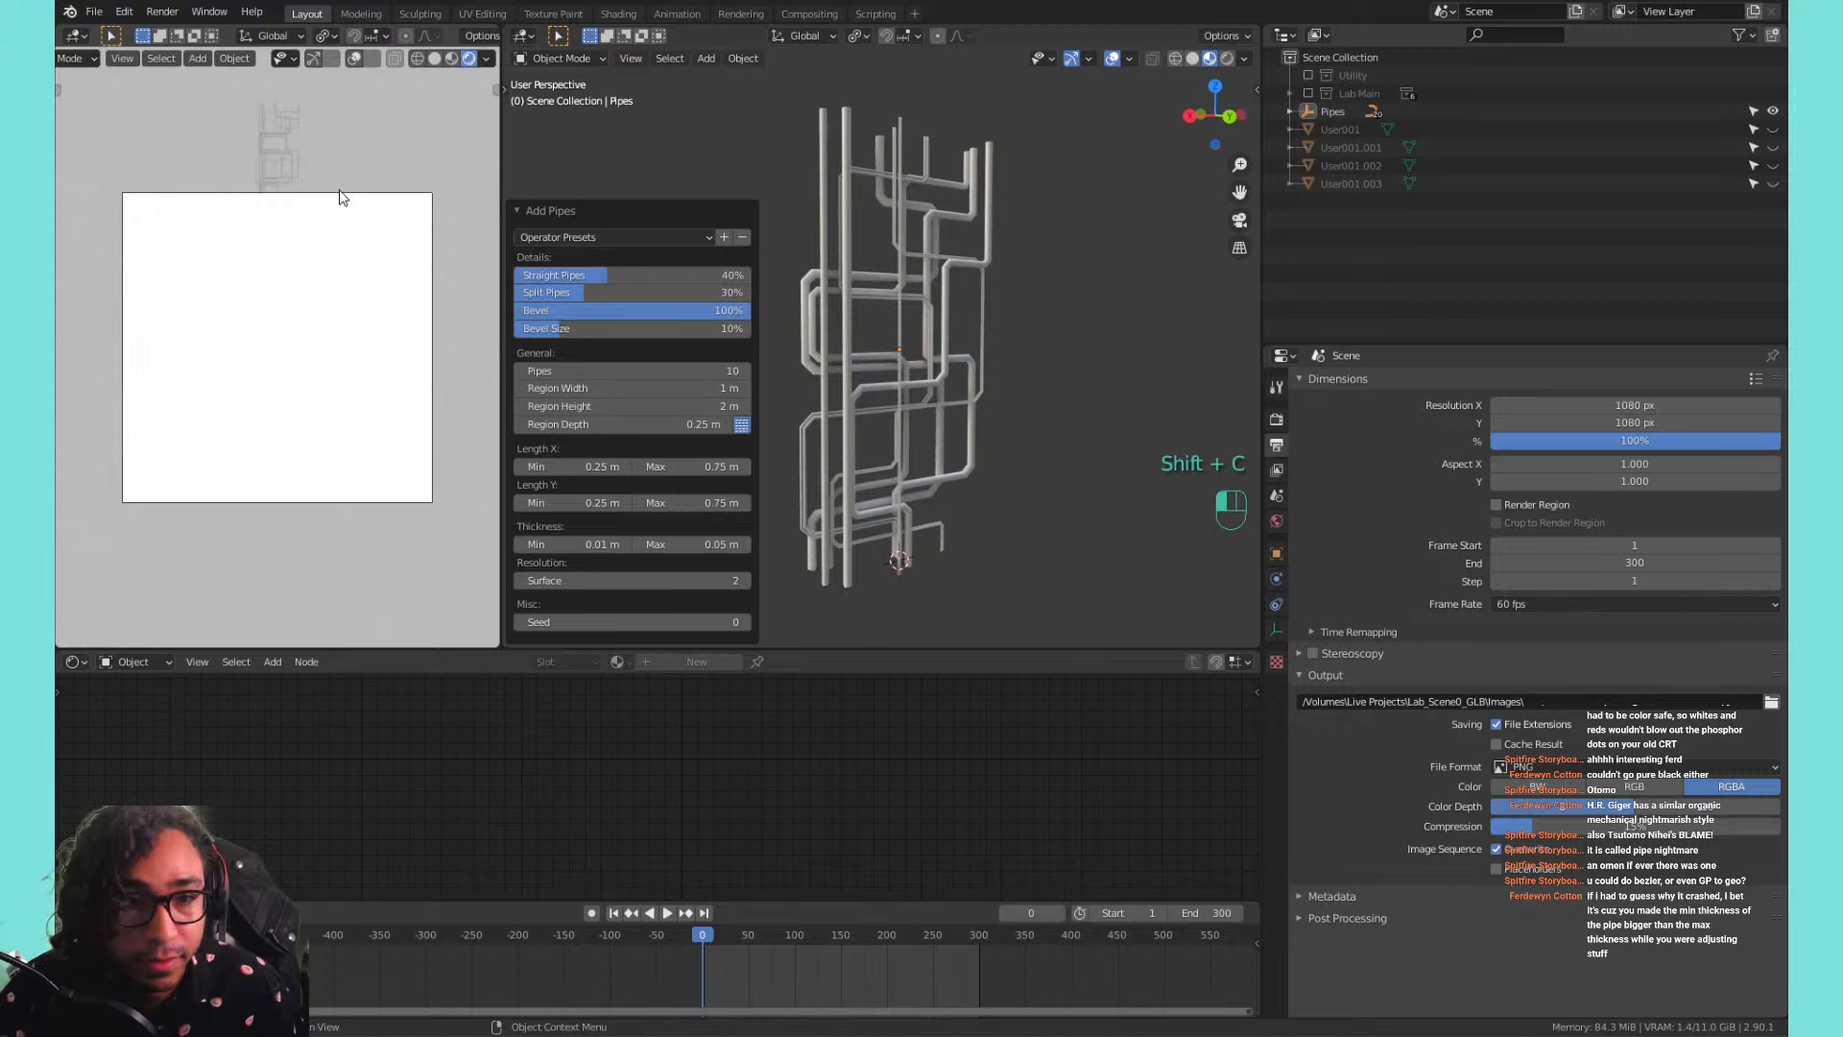
# Re-enable the Utility collection and move its camera to about Y 6.09 m and Z 1 m to frame the pipes.
pyautogui.click(1308, 75)
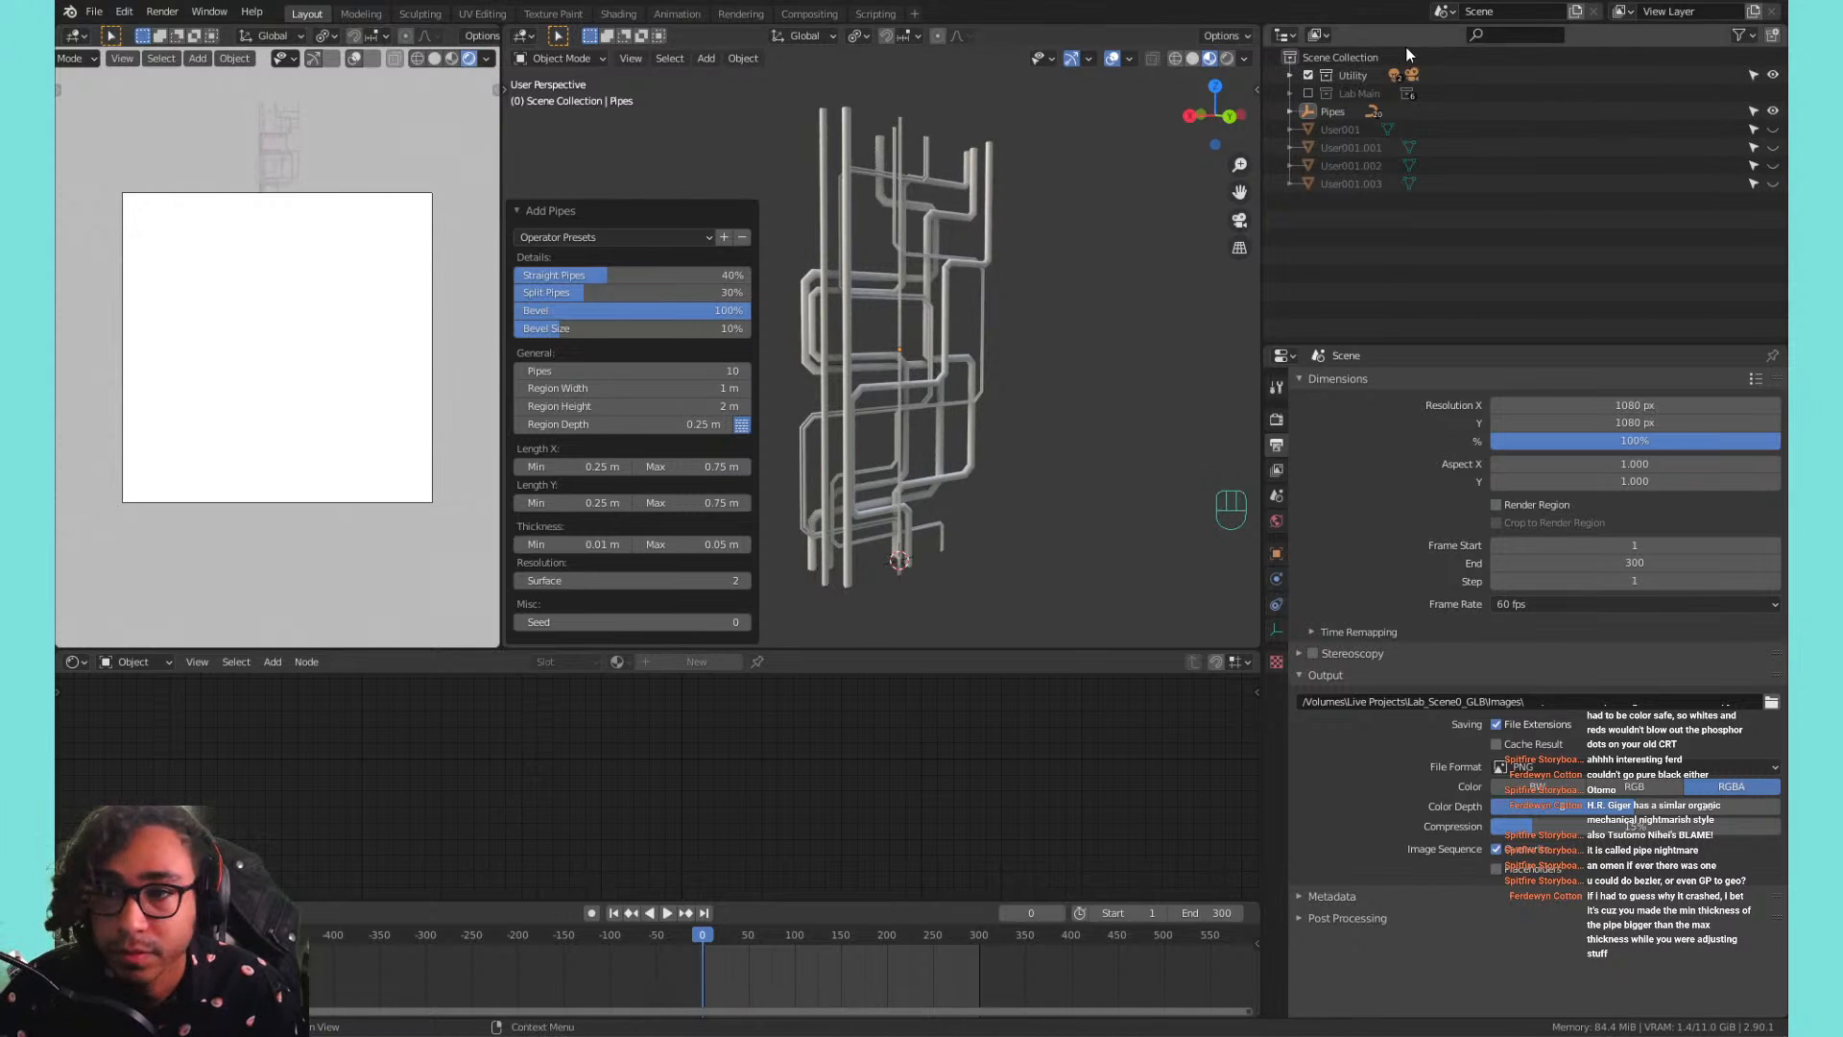
pyautogui.click(1289, 75)
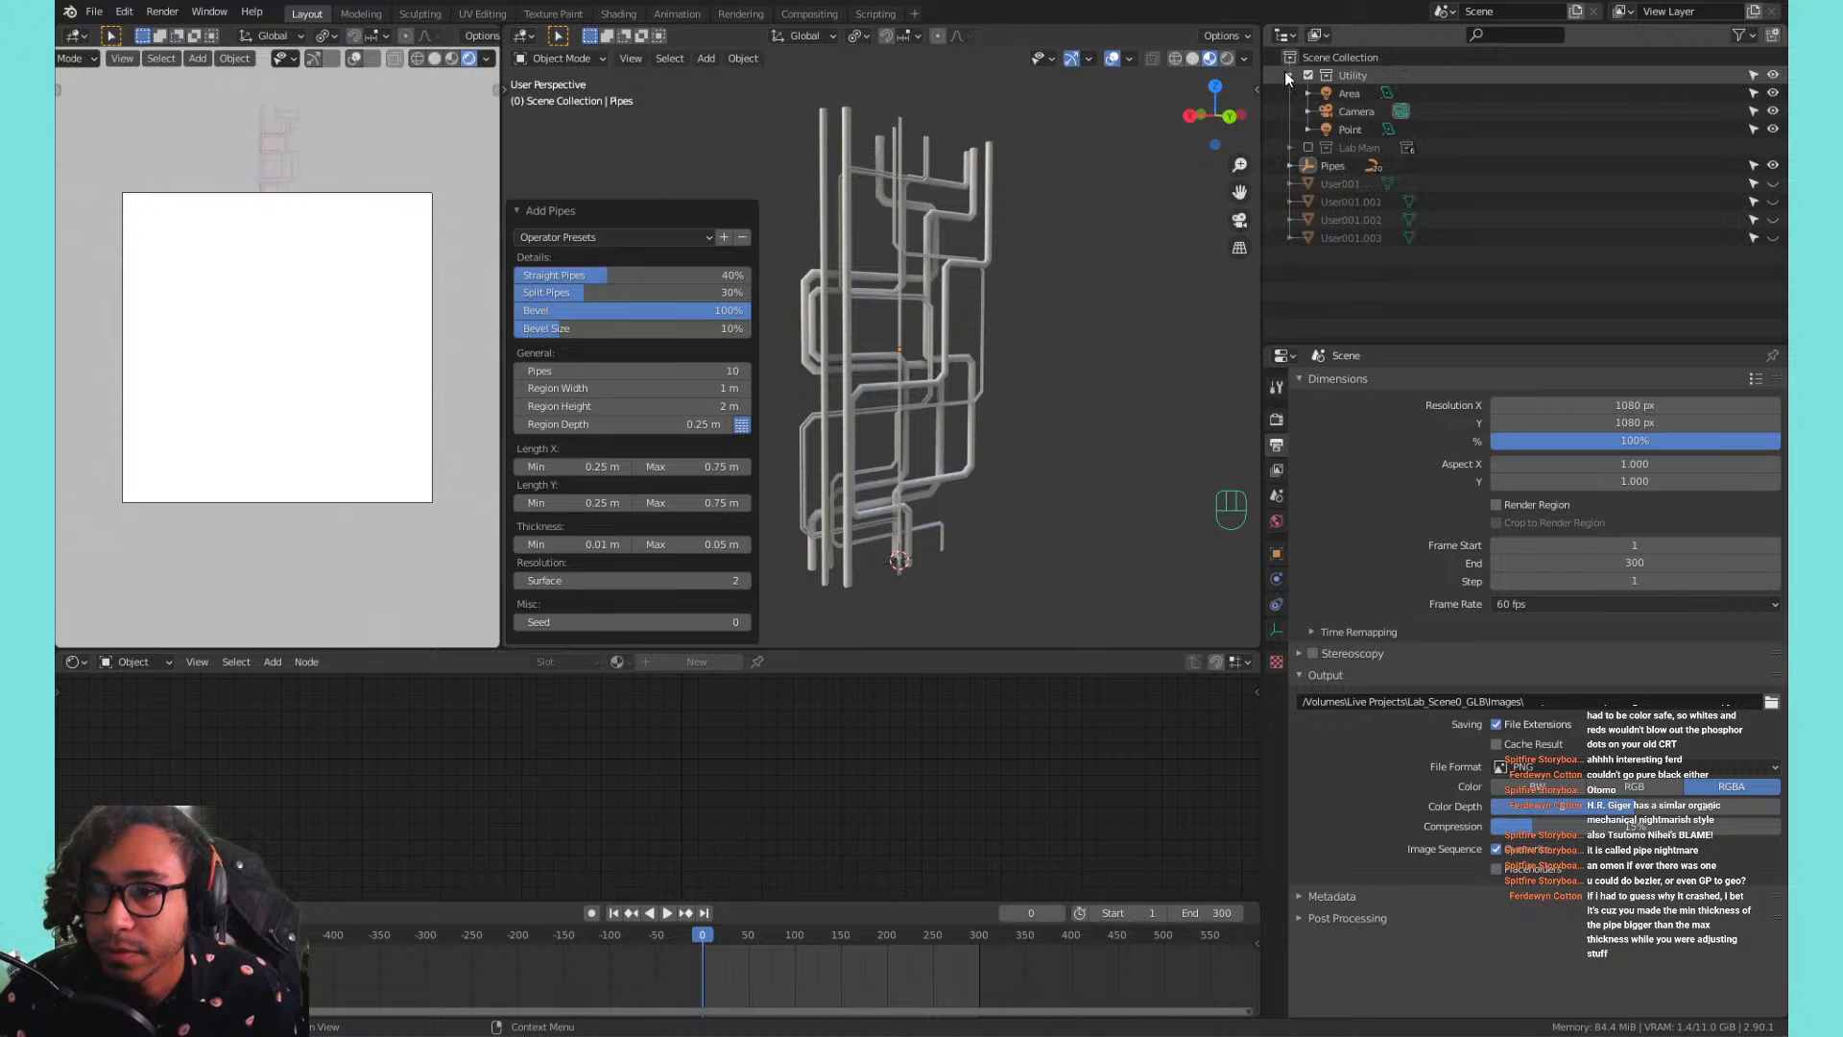
pyautogui.click(1344, 110)
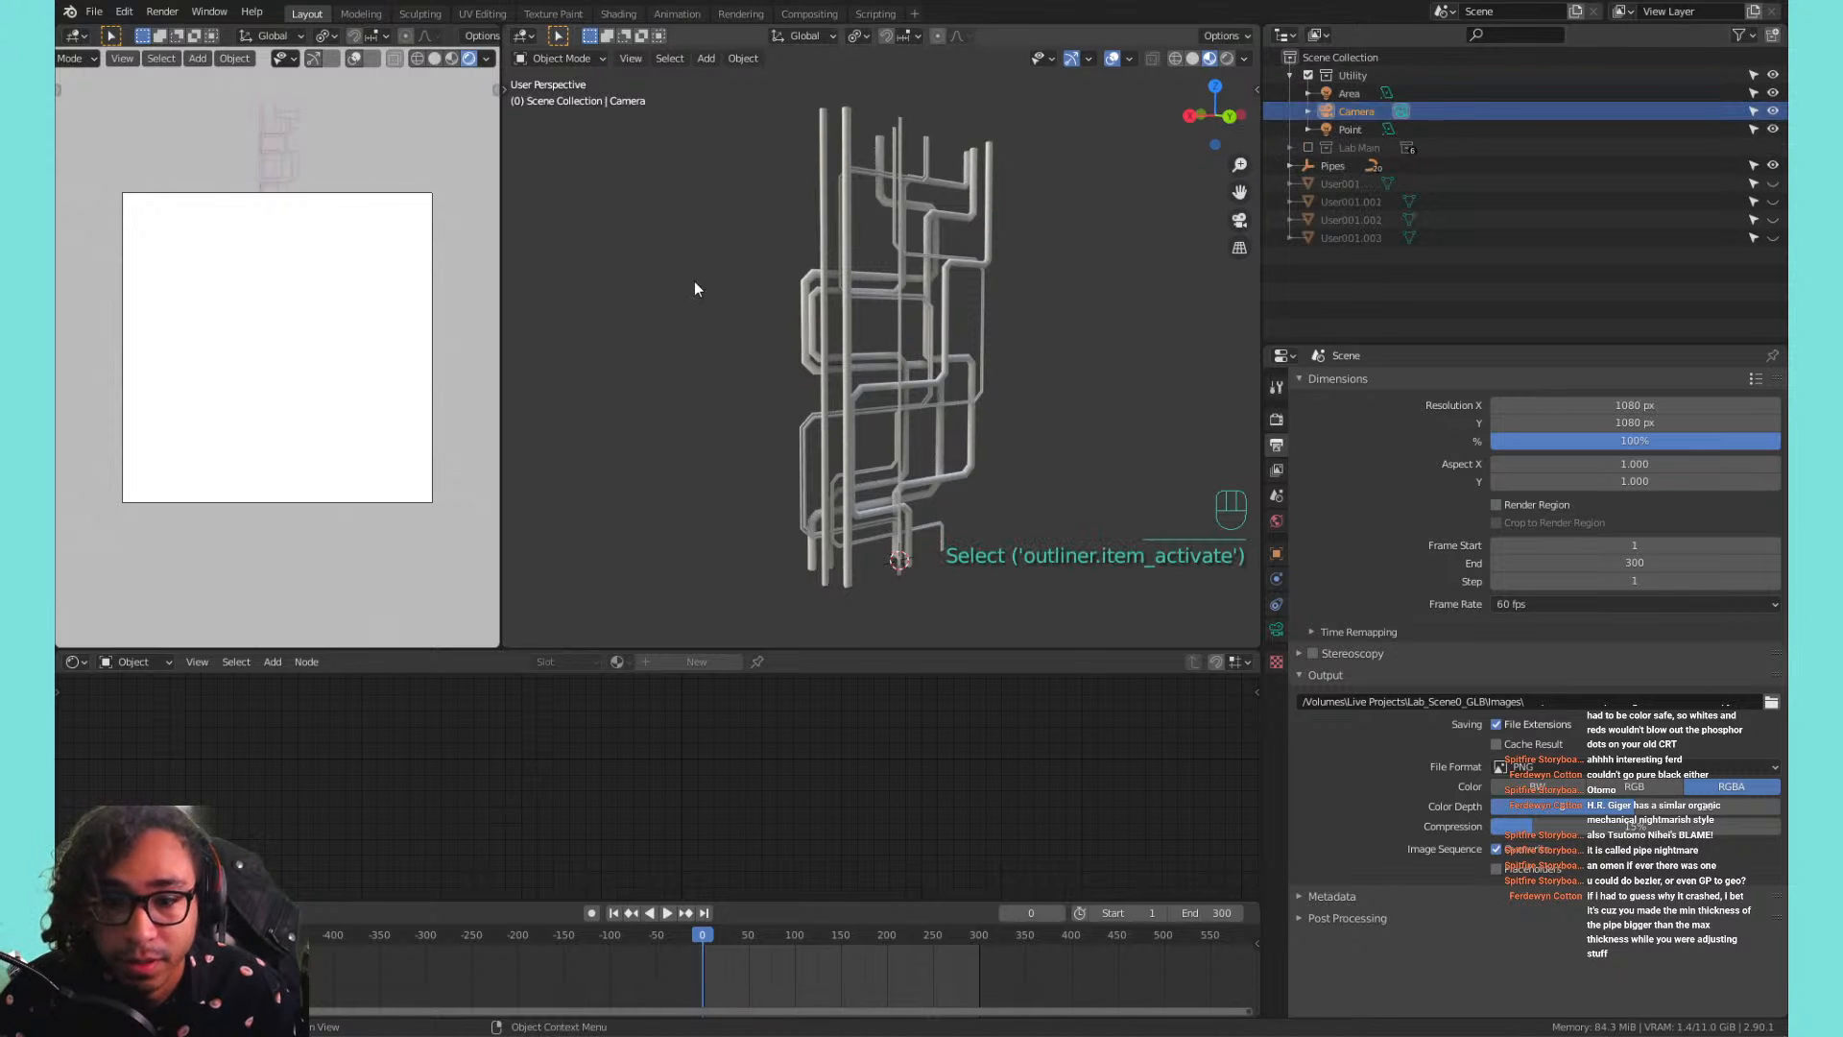
pyautogui.press('KP_0')
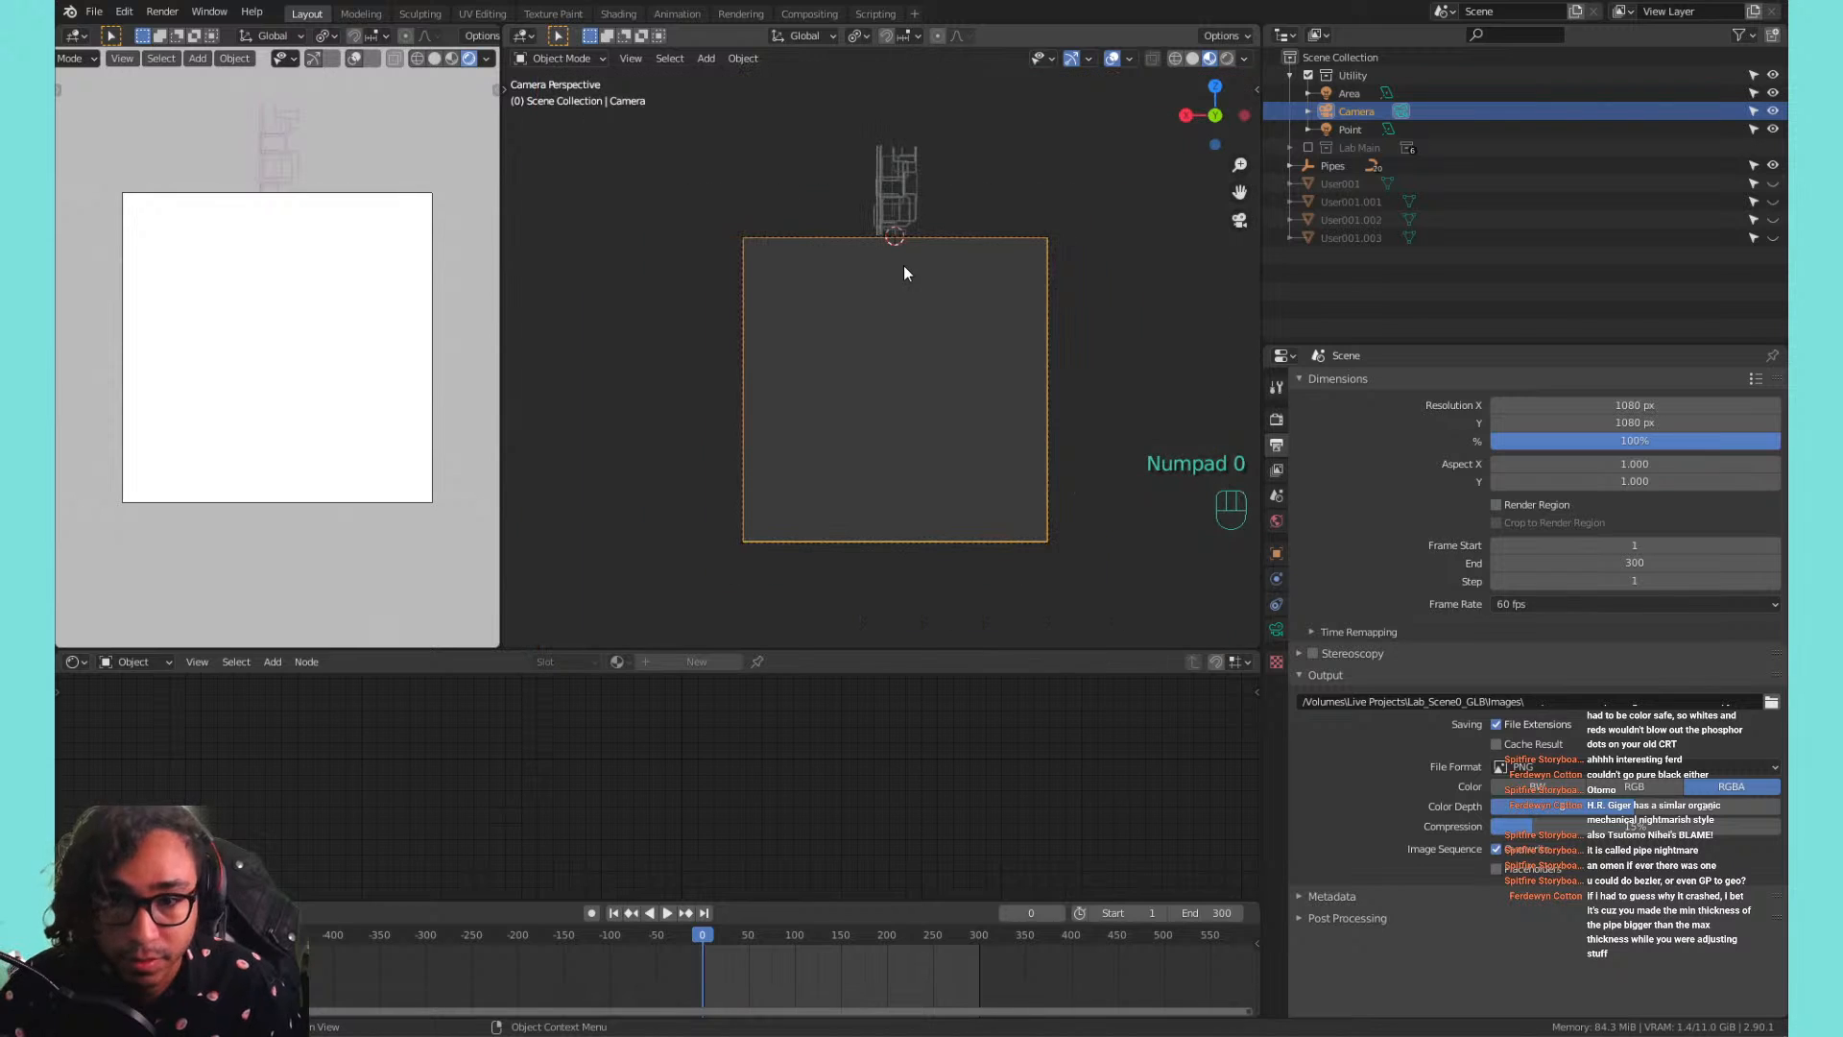
pyautogui.press('n')
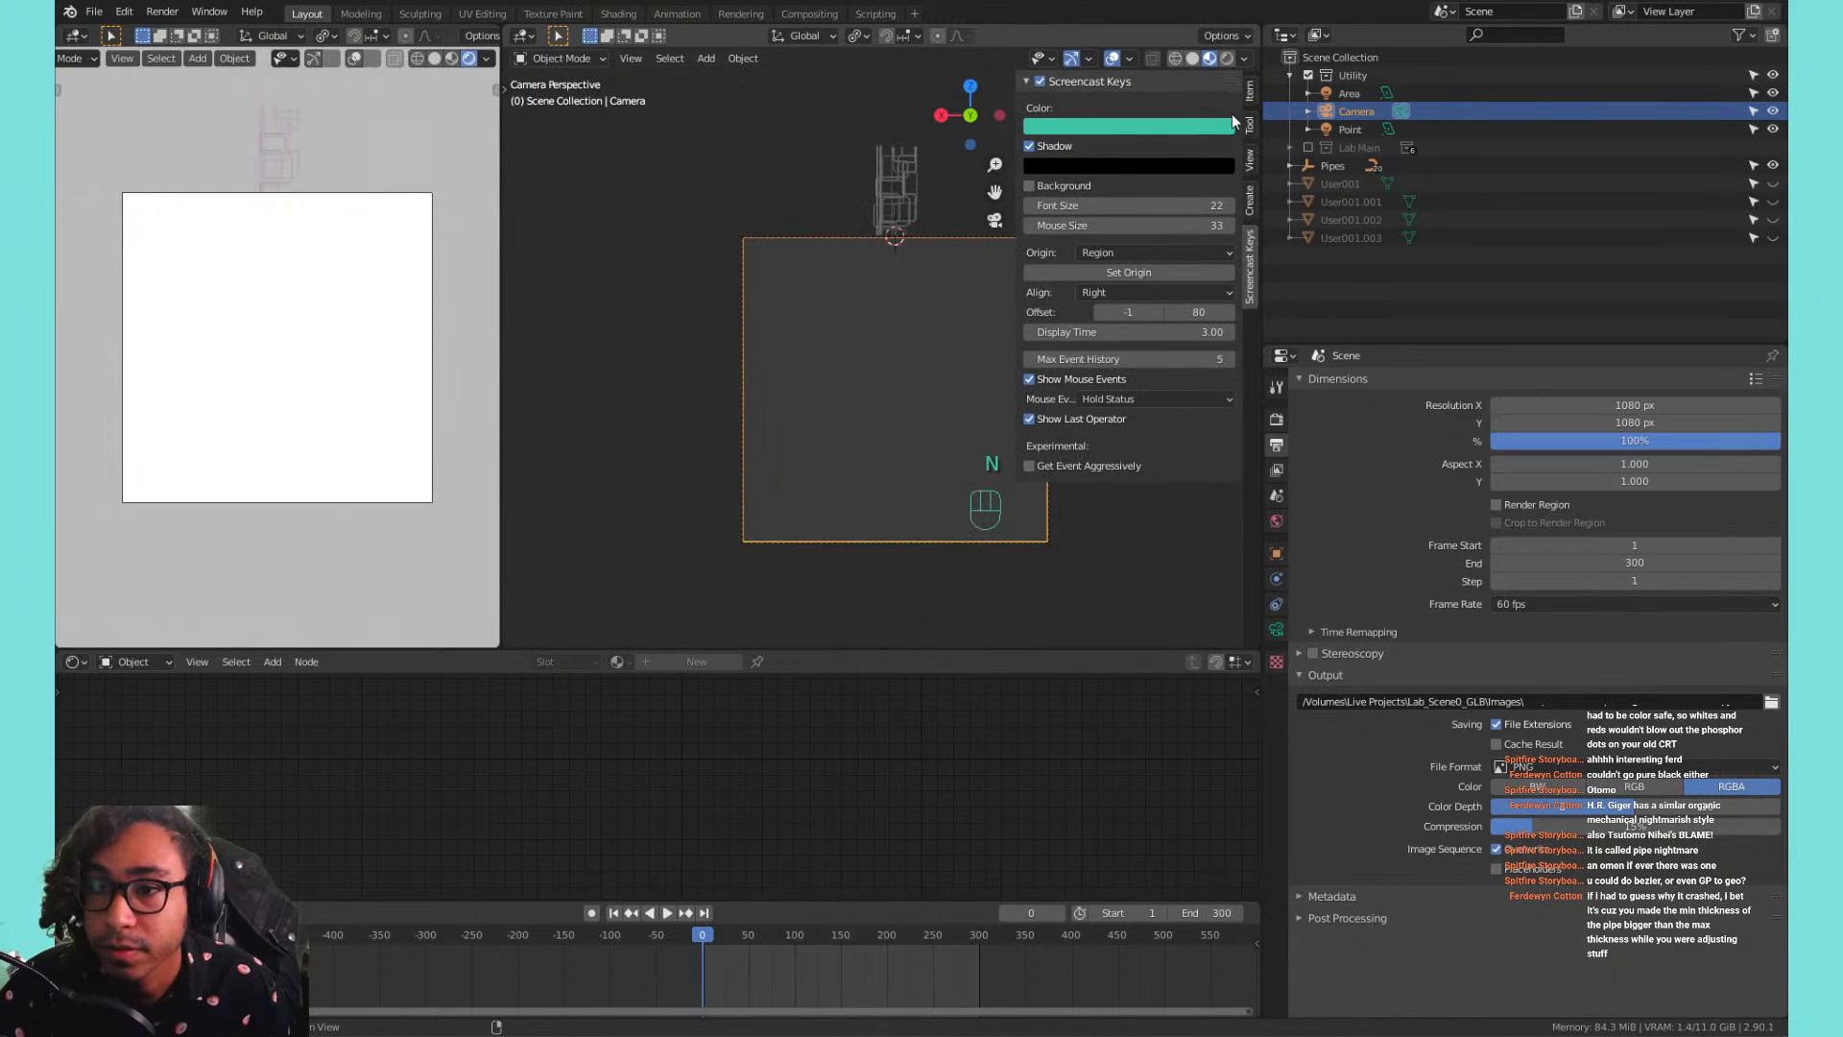
pyautogui.click(1250, 104)
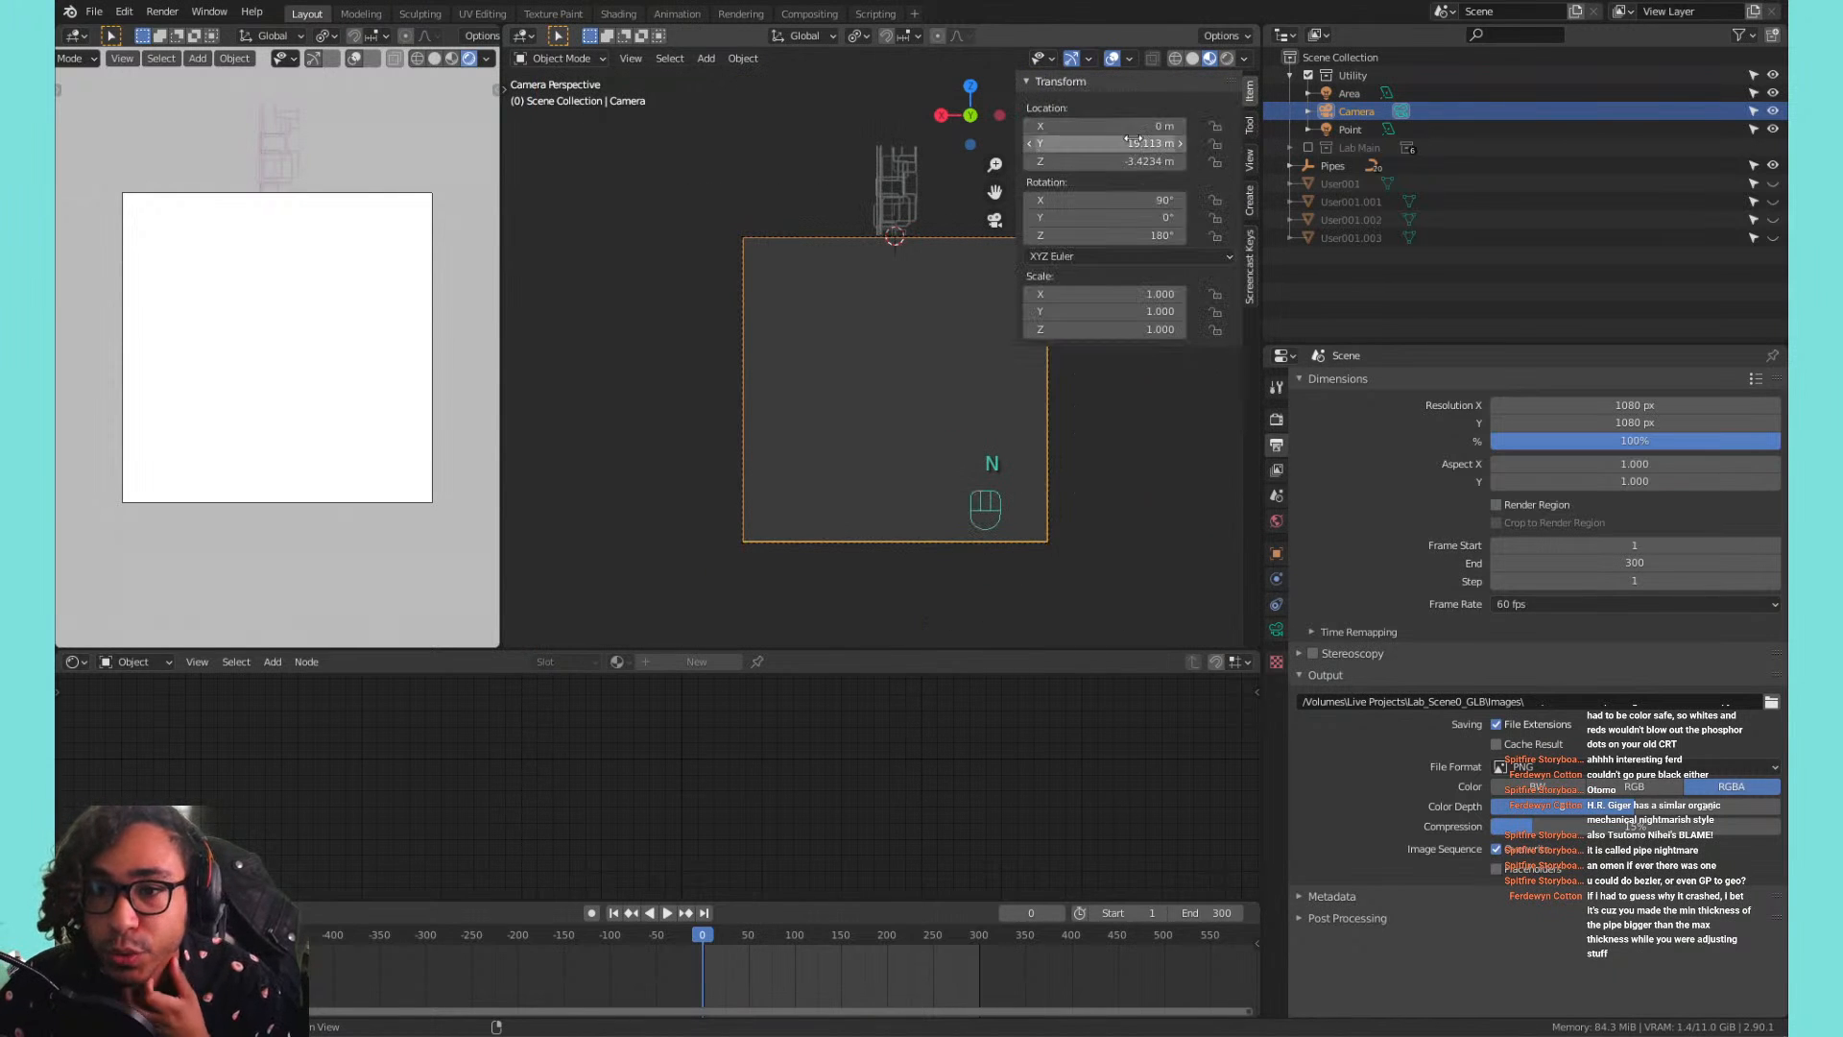
pyautogui.moveTo(1104, 143)
pyautogui.mouseDown()
pyautogui.moveTo(1193, 161)
pyautogui.moveTo(1107, 143)
pyautogui.mouseUp()
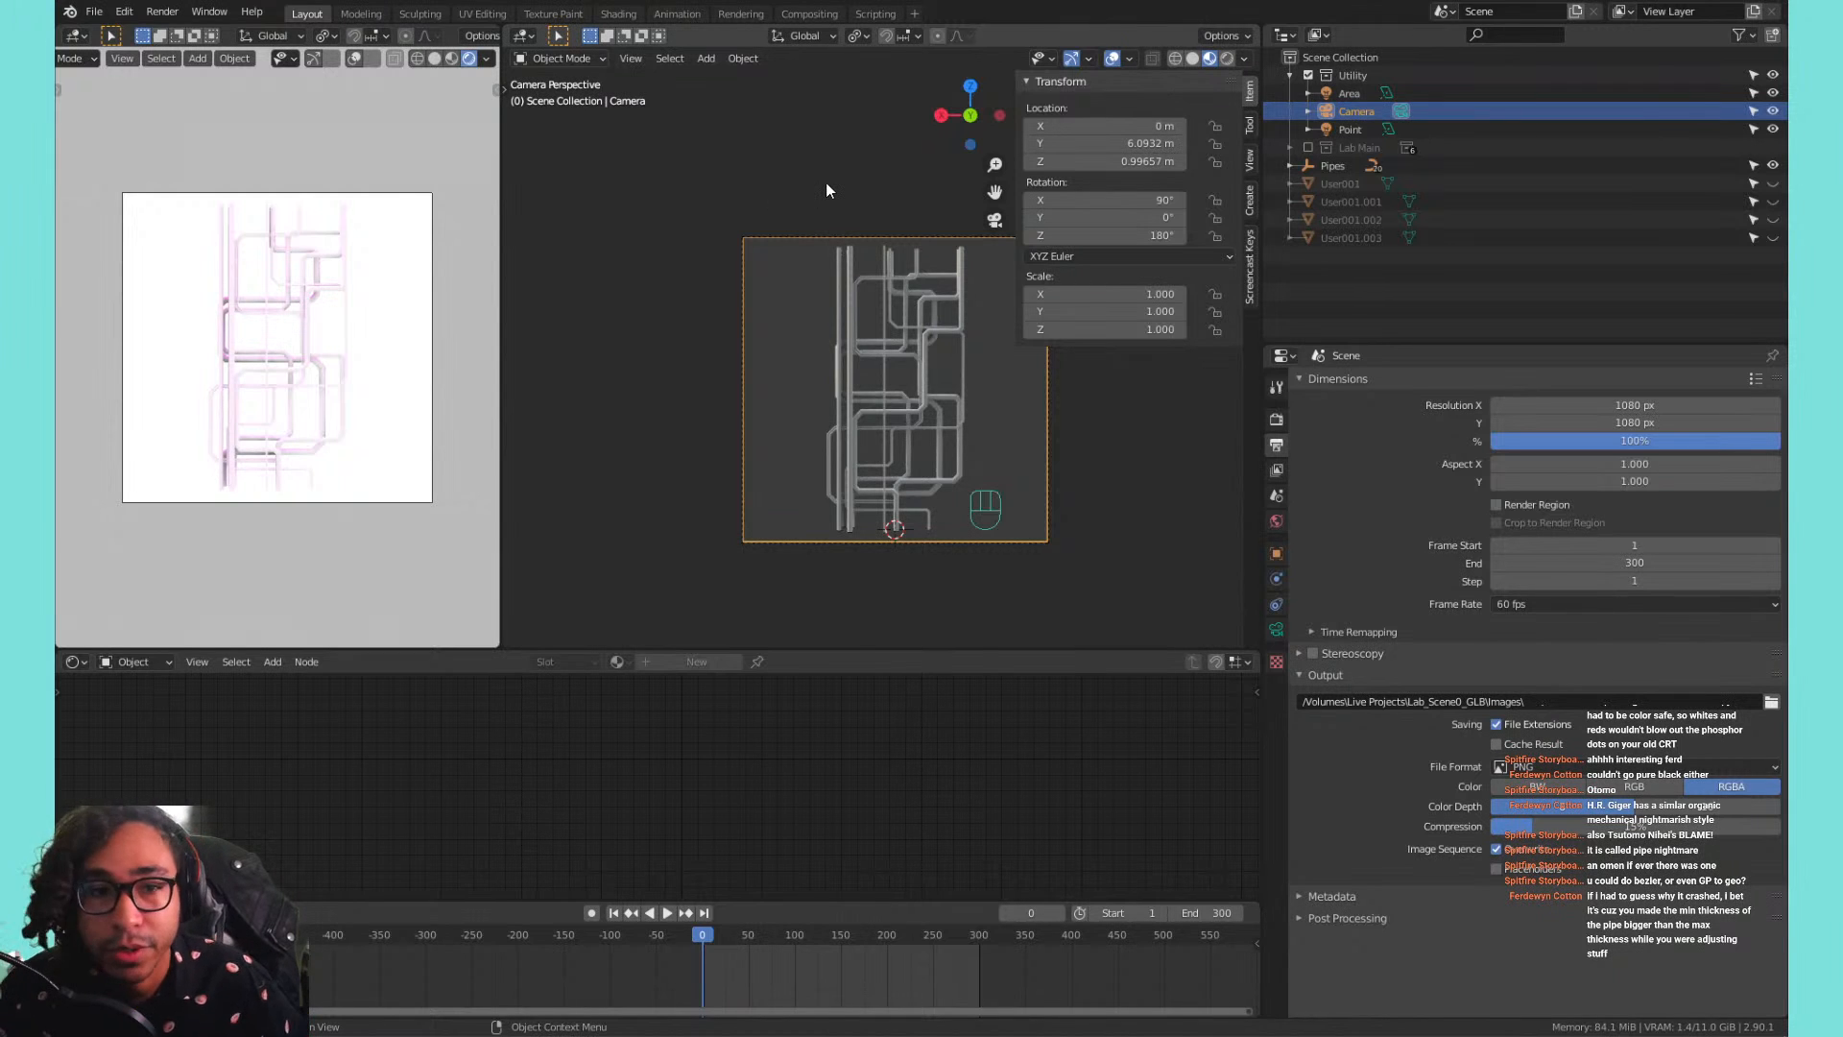
# Switch the small camera viewport to Solid shading and re-enable the Lab Main collection behind the pipes.
pyautogui.click(433, 58)
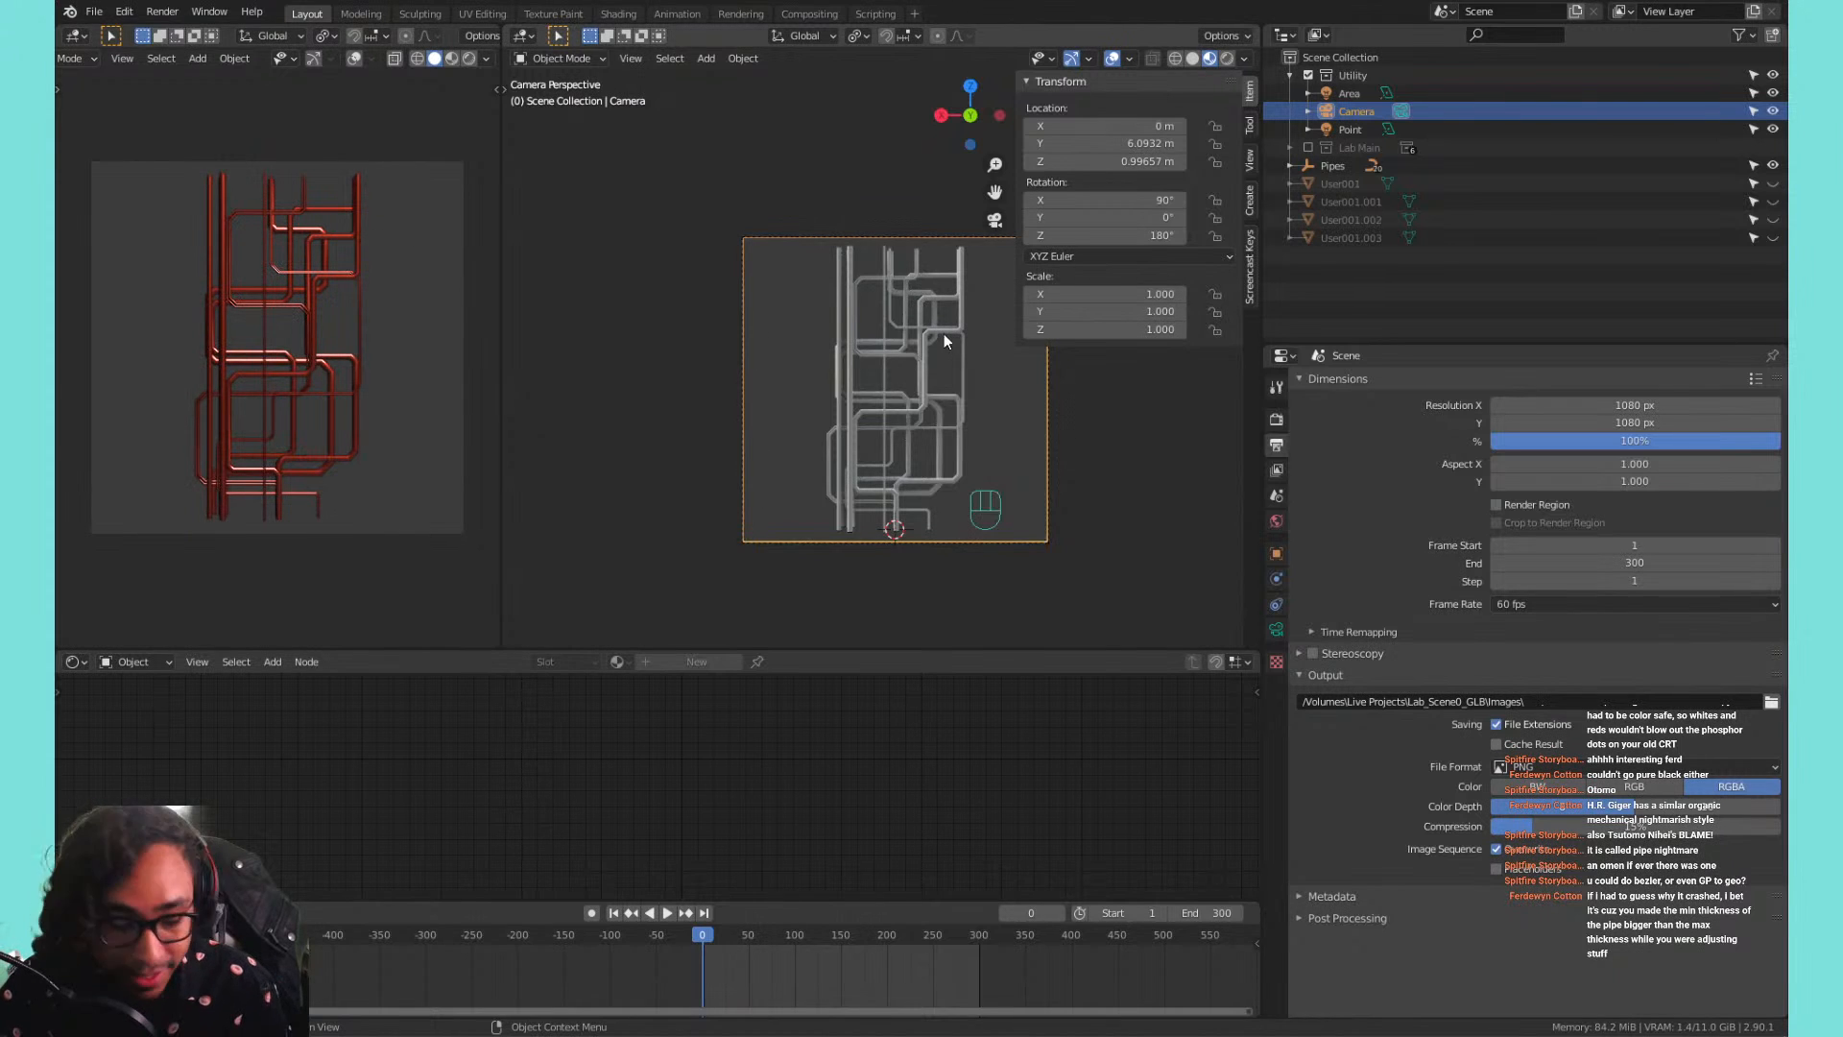
pyautogui.press('n')
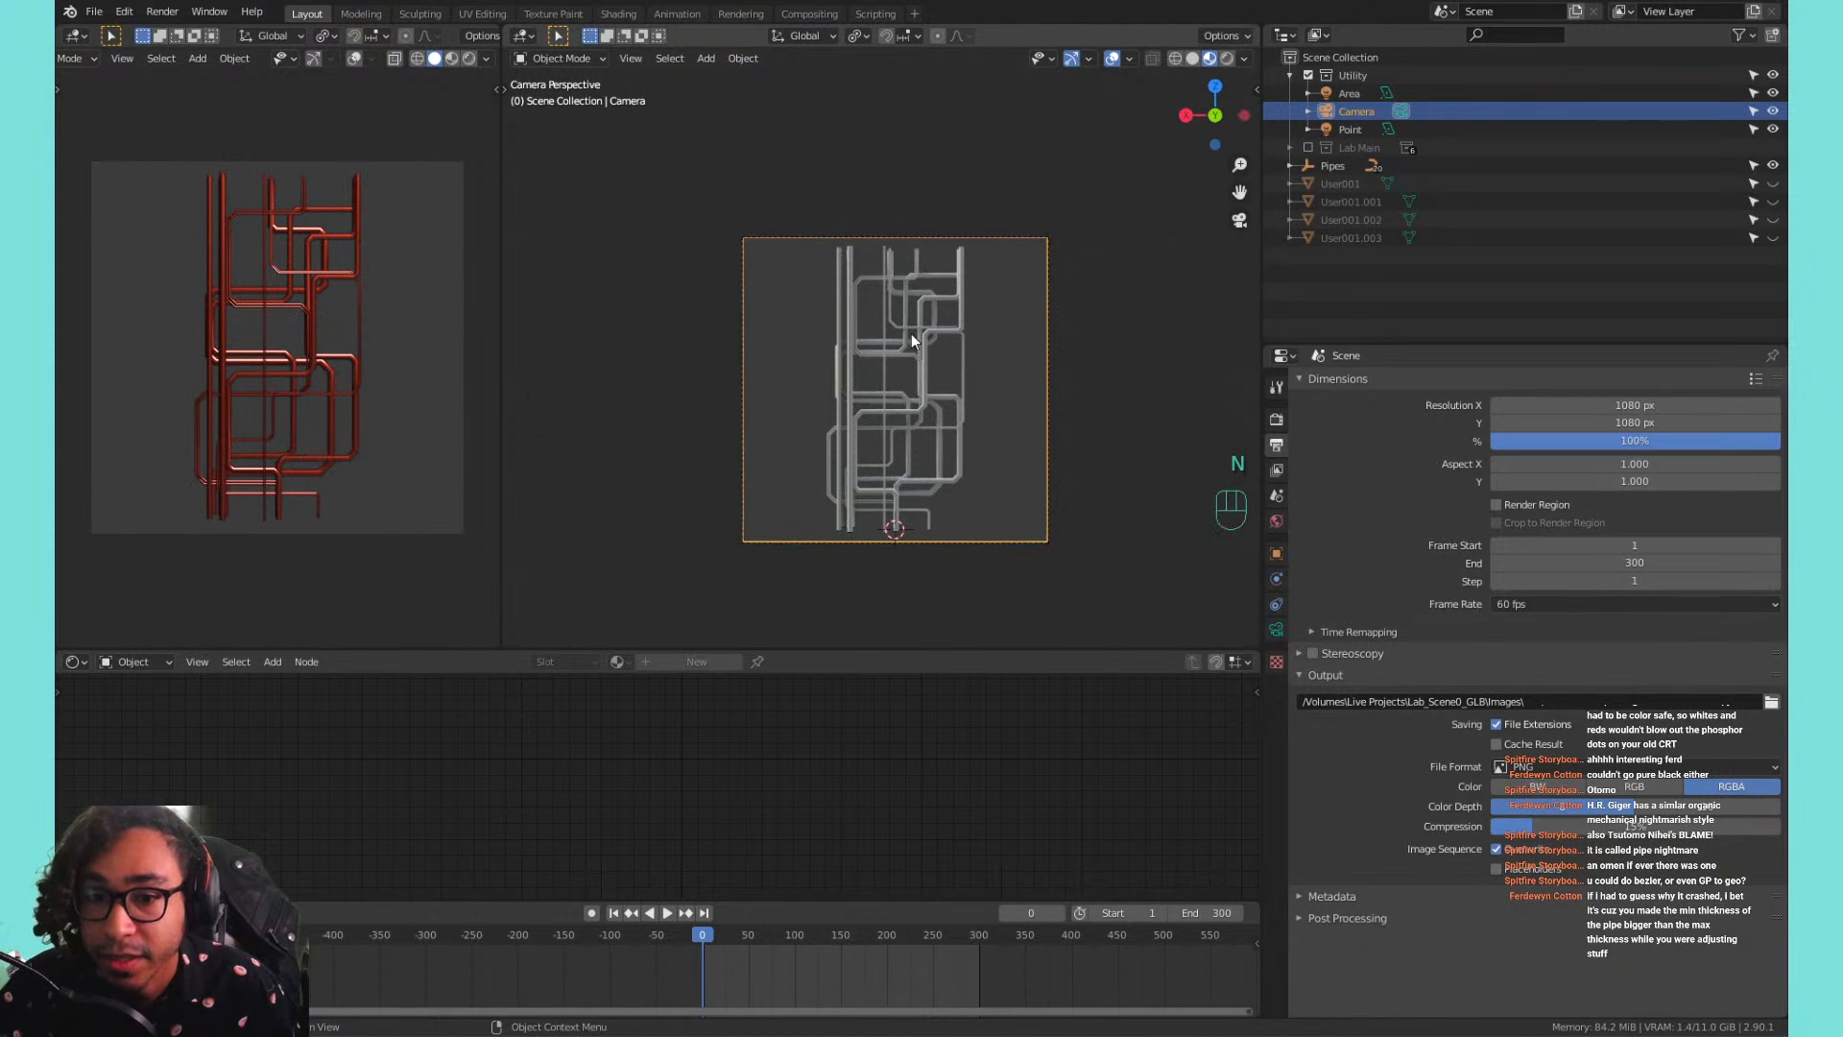
pyautogui.click(873, 373)
pyautogui.click(1004, 290)
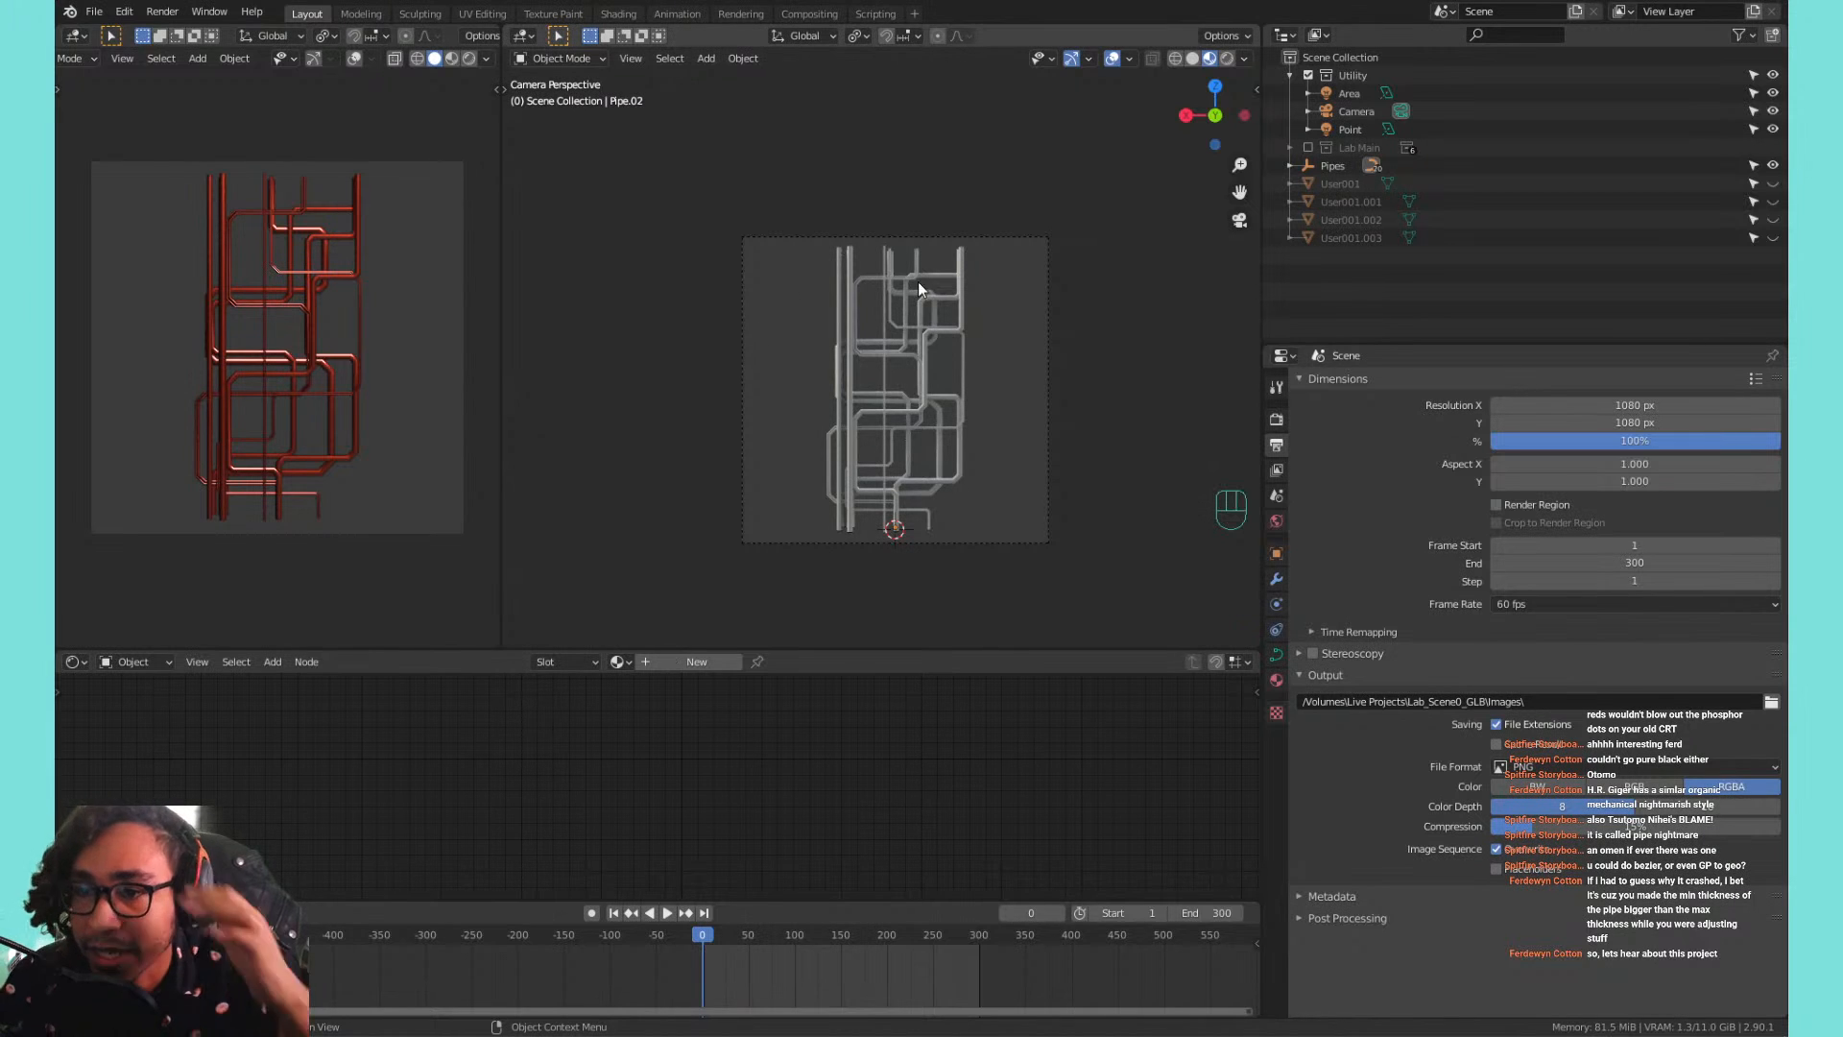
pyautogui.click(1307, 154)
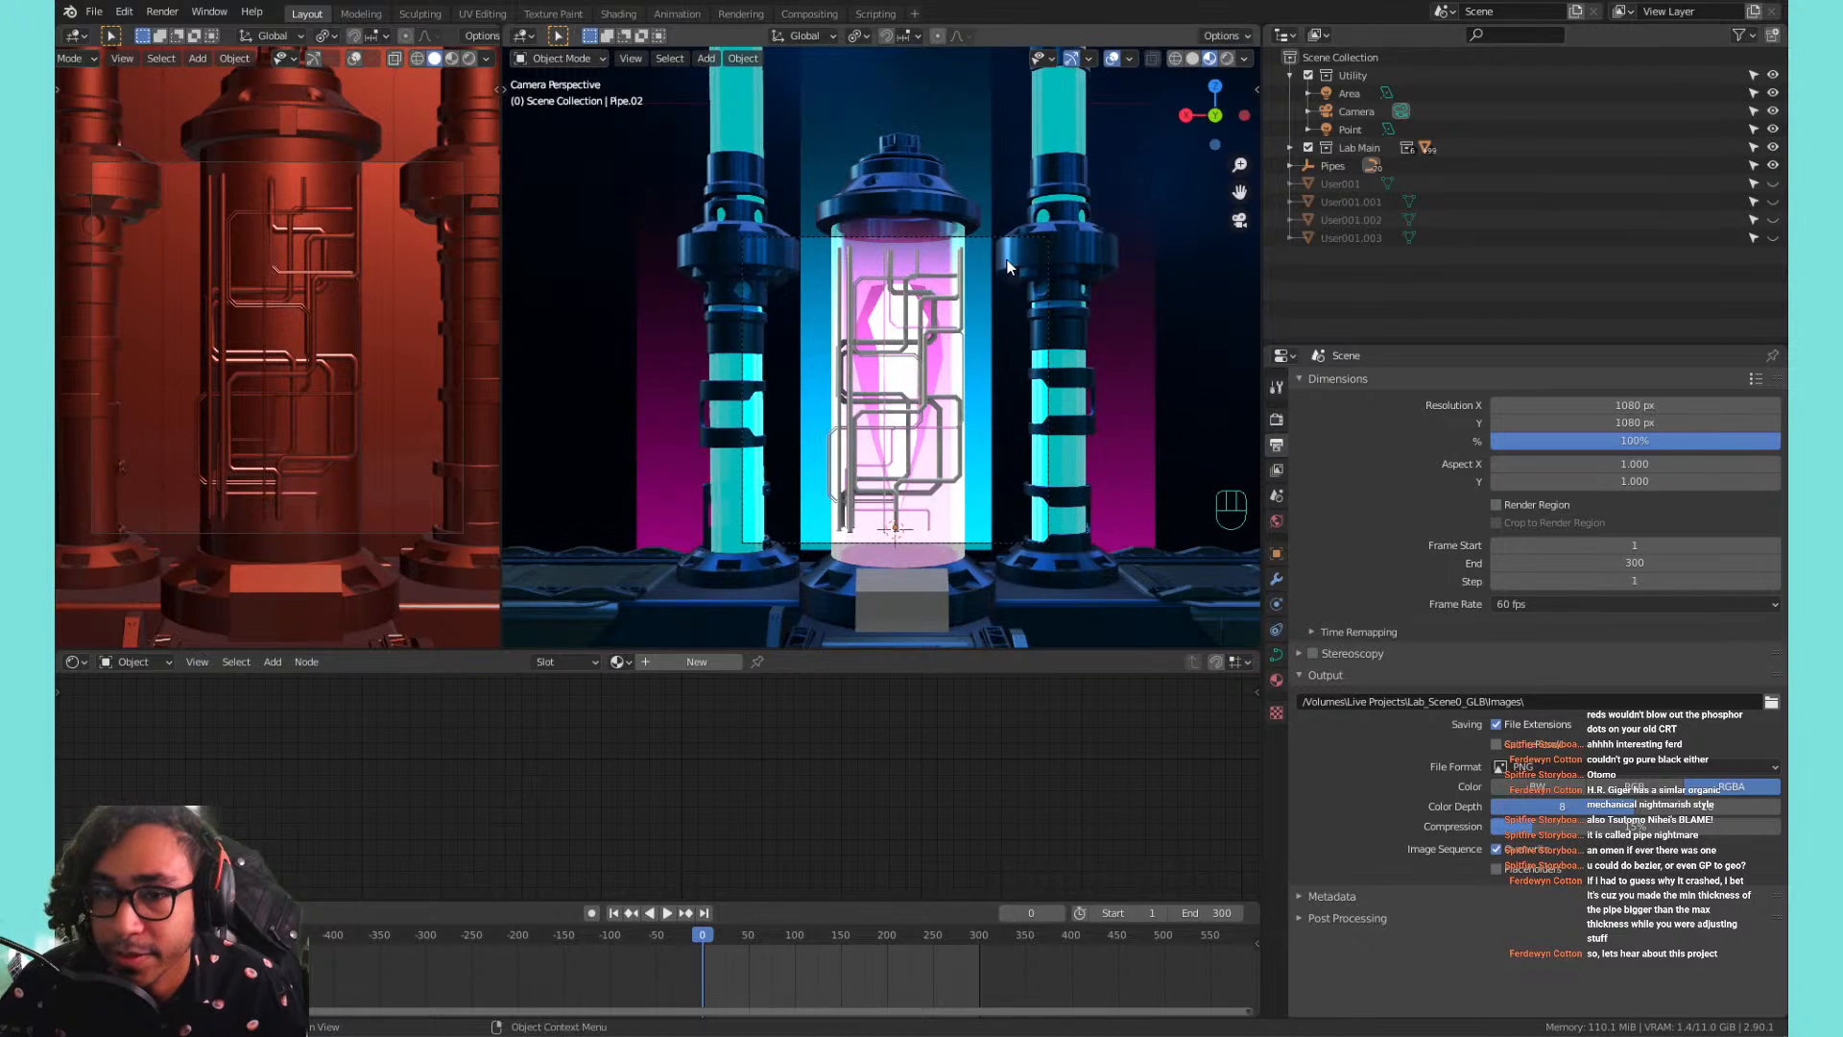
# Switch the small camera viewport to Material Preview shading.
pyautogui.moveTo(845, 326); pyautogui.dragTo(918, 341, button='middle')
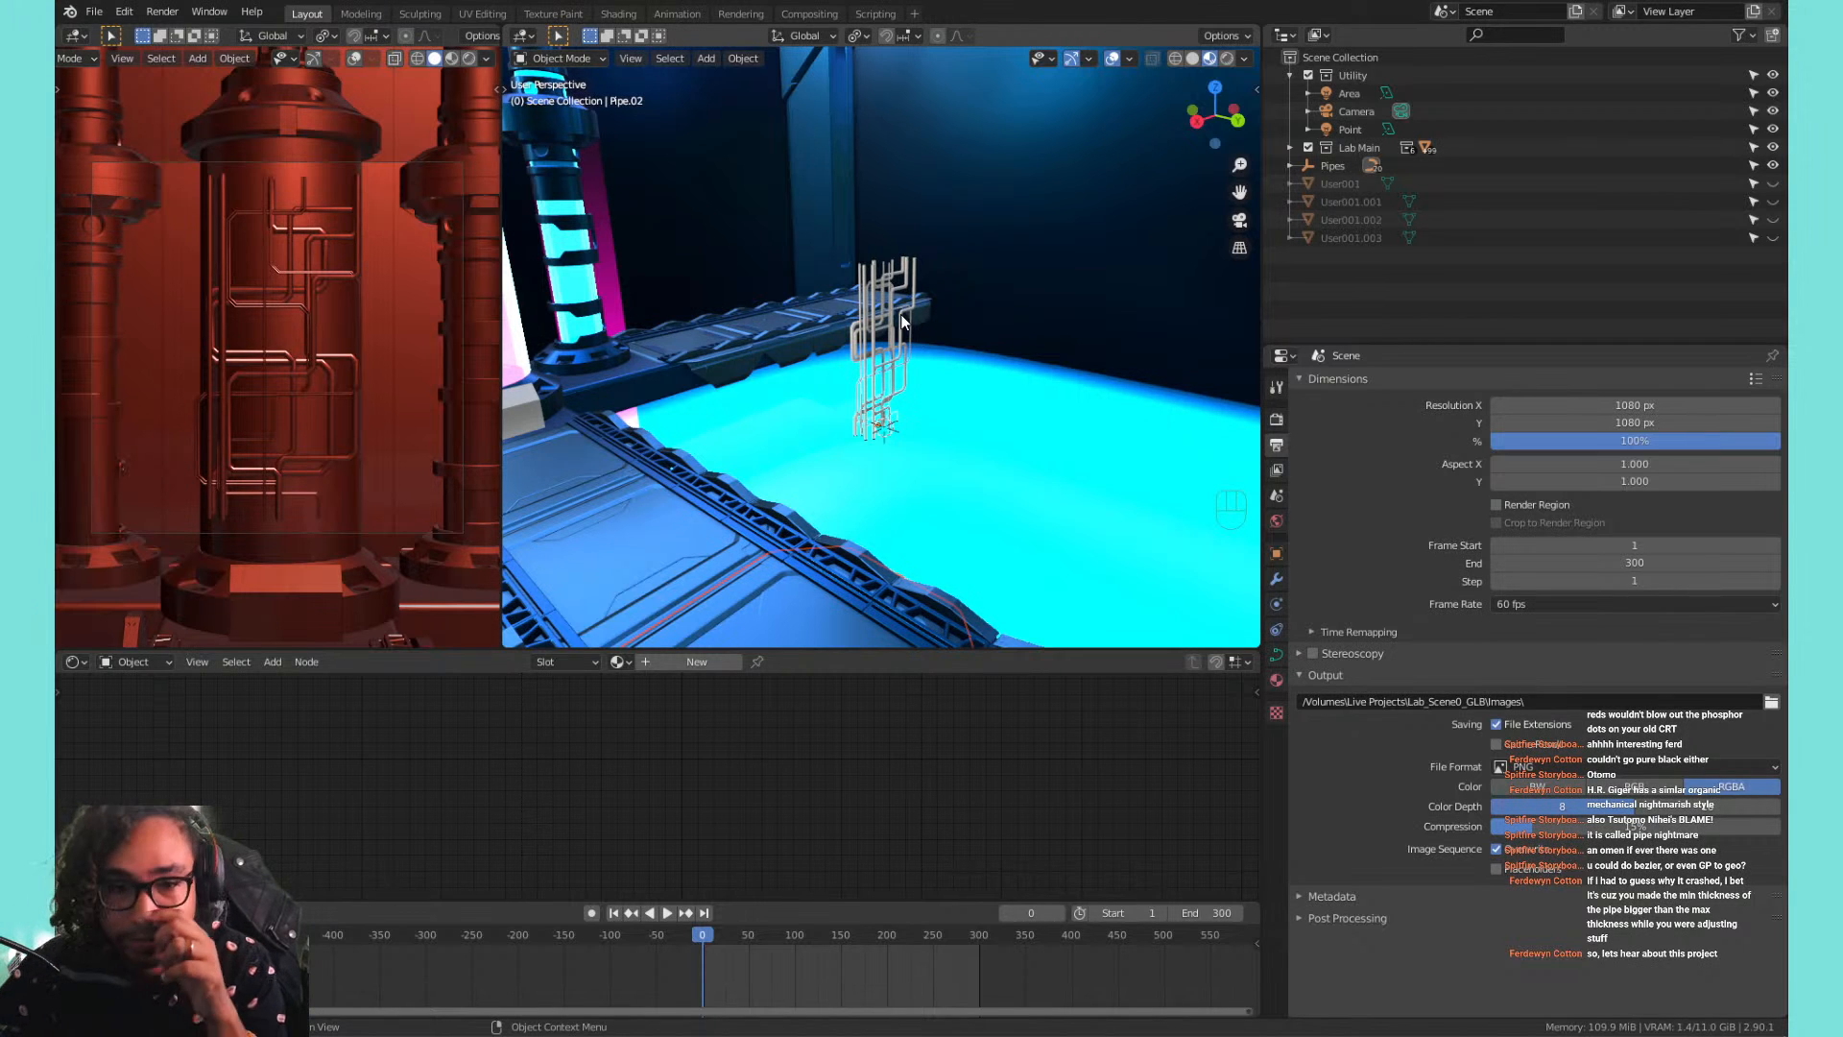
pyautogui.click(450, 58)
pyautogui.scroll(-2, 864, 370)
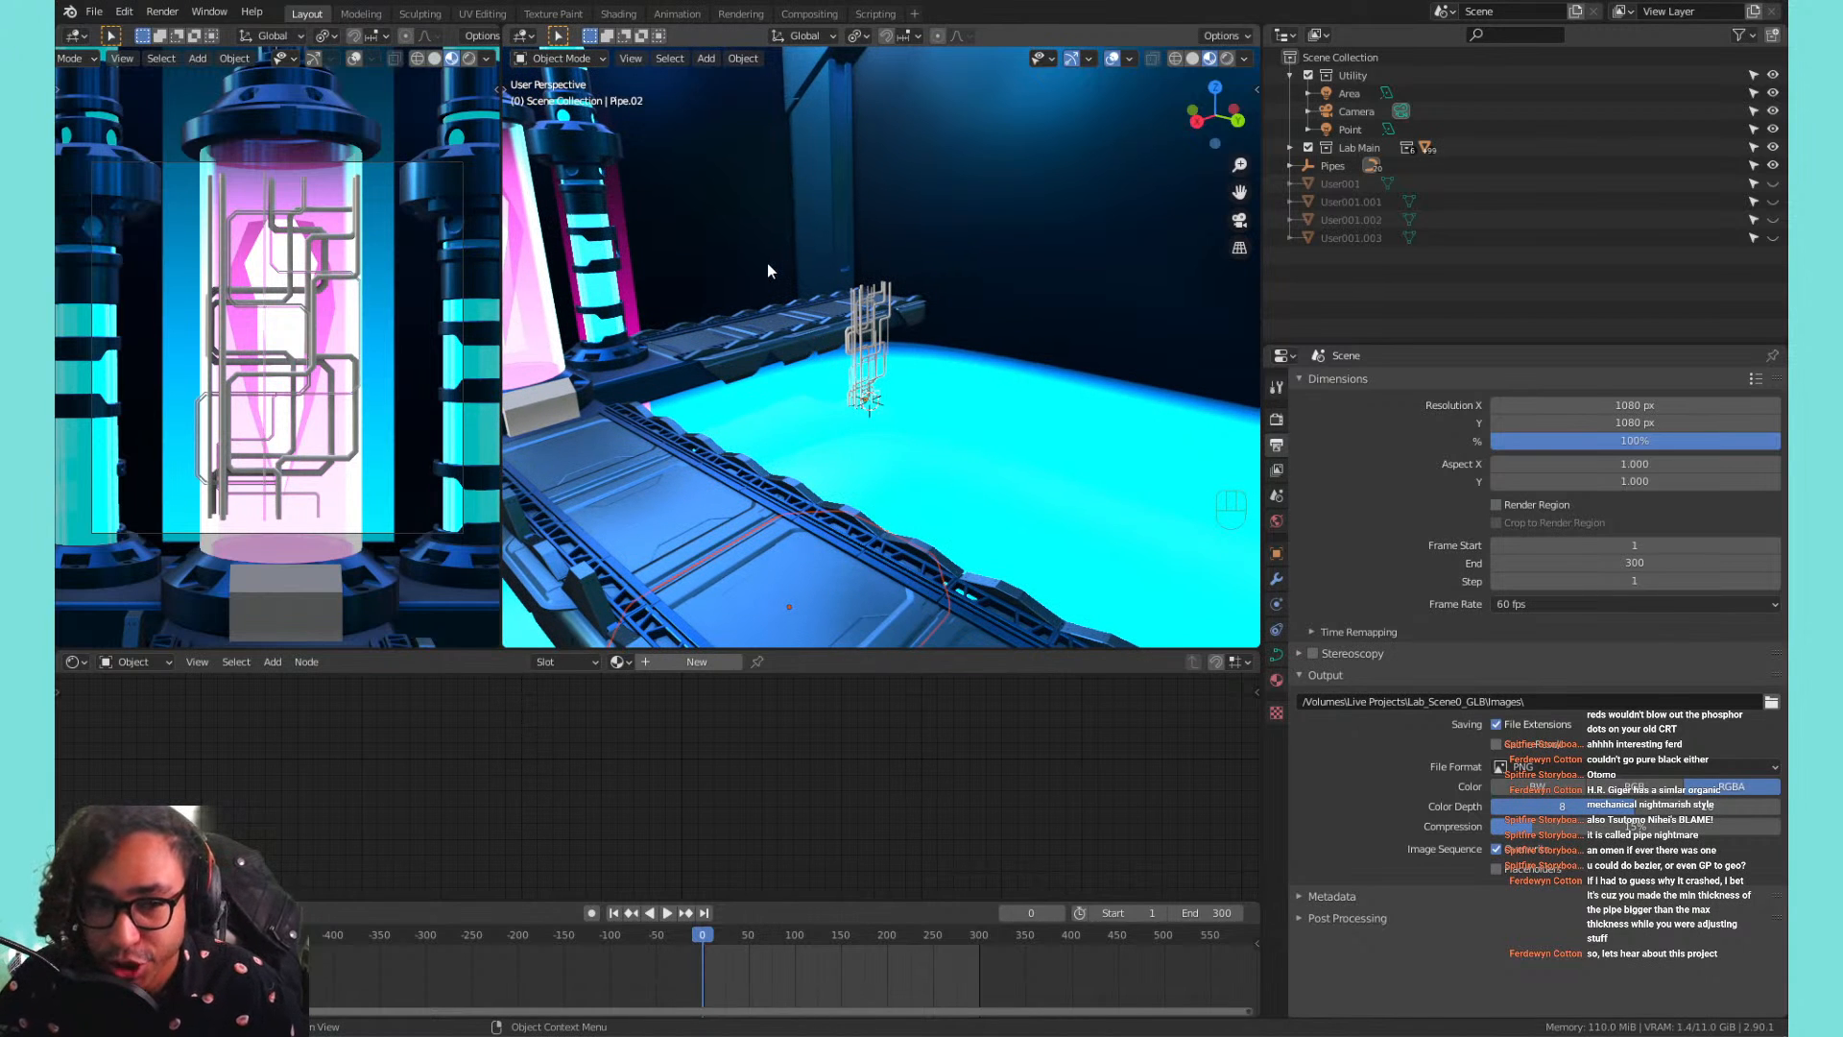
# Check which objects can be selected in the main viewport by picking a pipe and several lab pieces.
pyautogui.scroll(4, 768, 279)
pyautogui.click(874, 365)
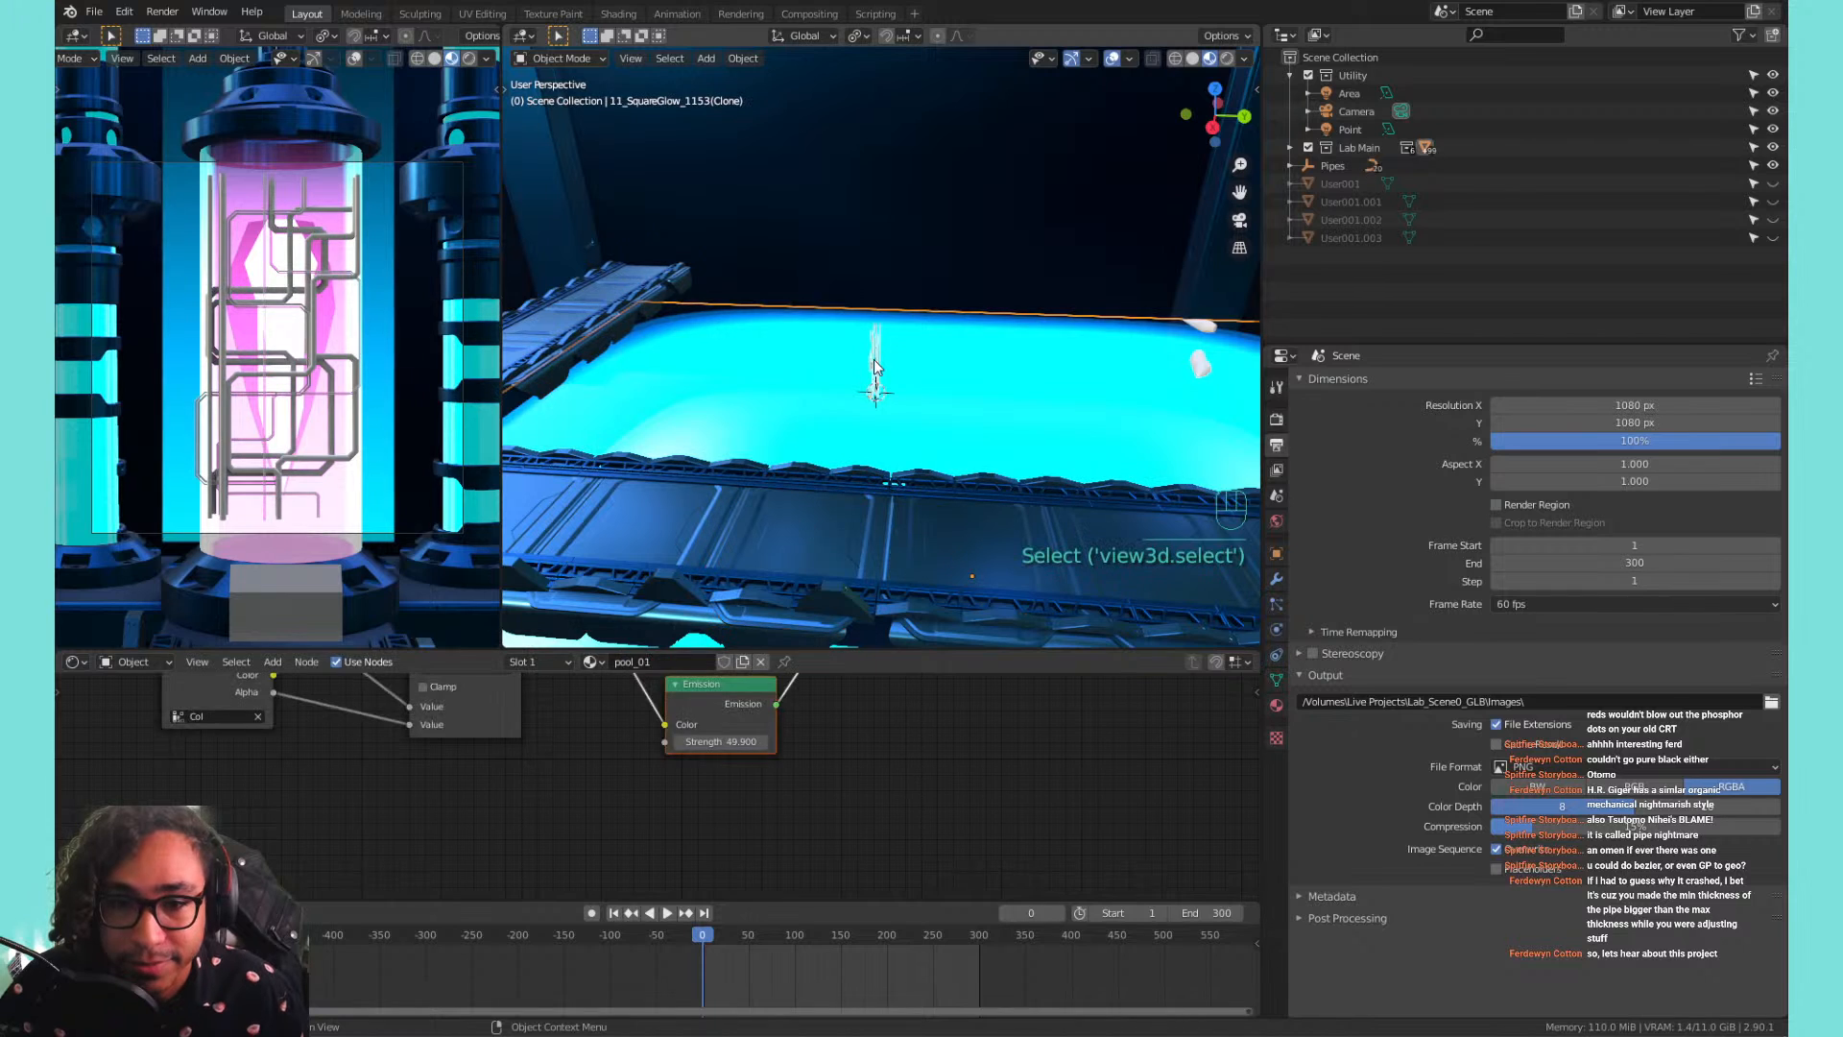
pyautogui.click(874, 366)
pyautogui.moveTo(930, 354); pyautogui.dragTo(854, 308, button='middle')
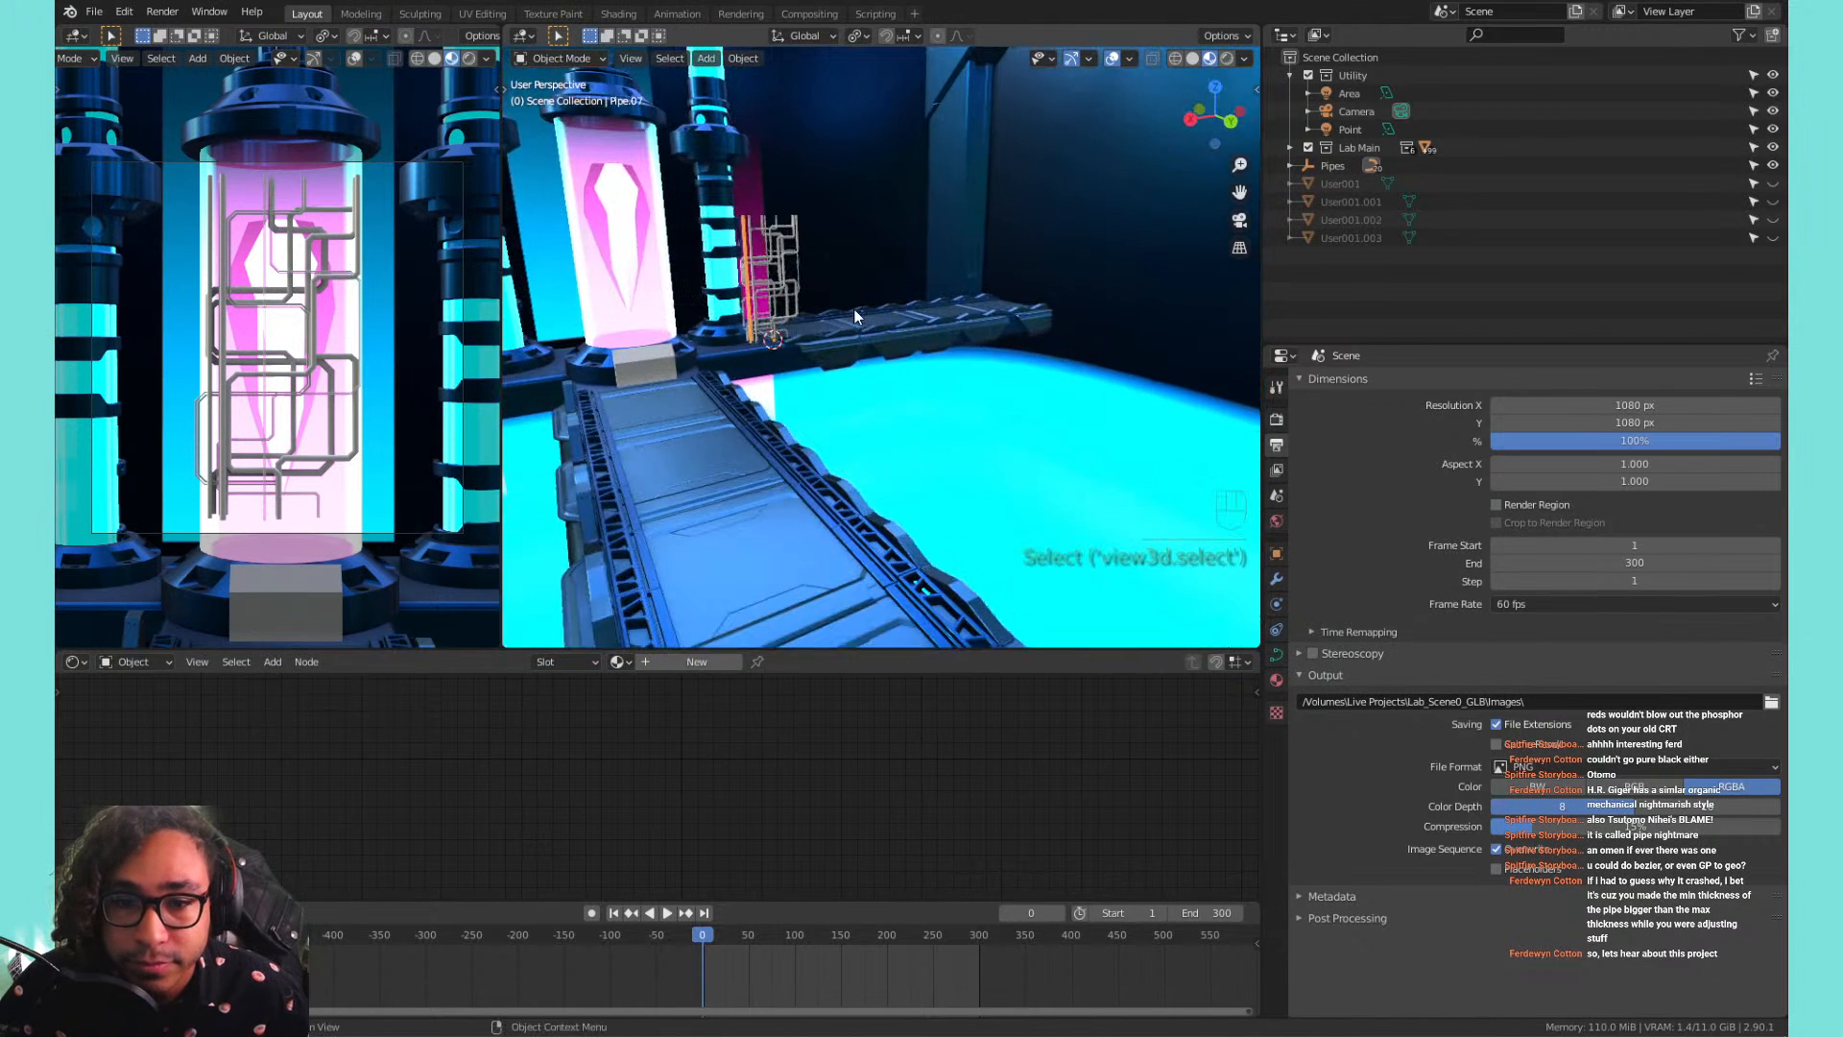
pyautogui.click(1397, 147)
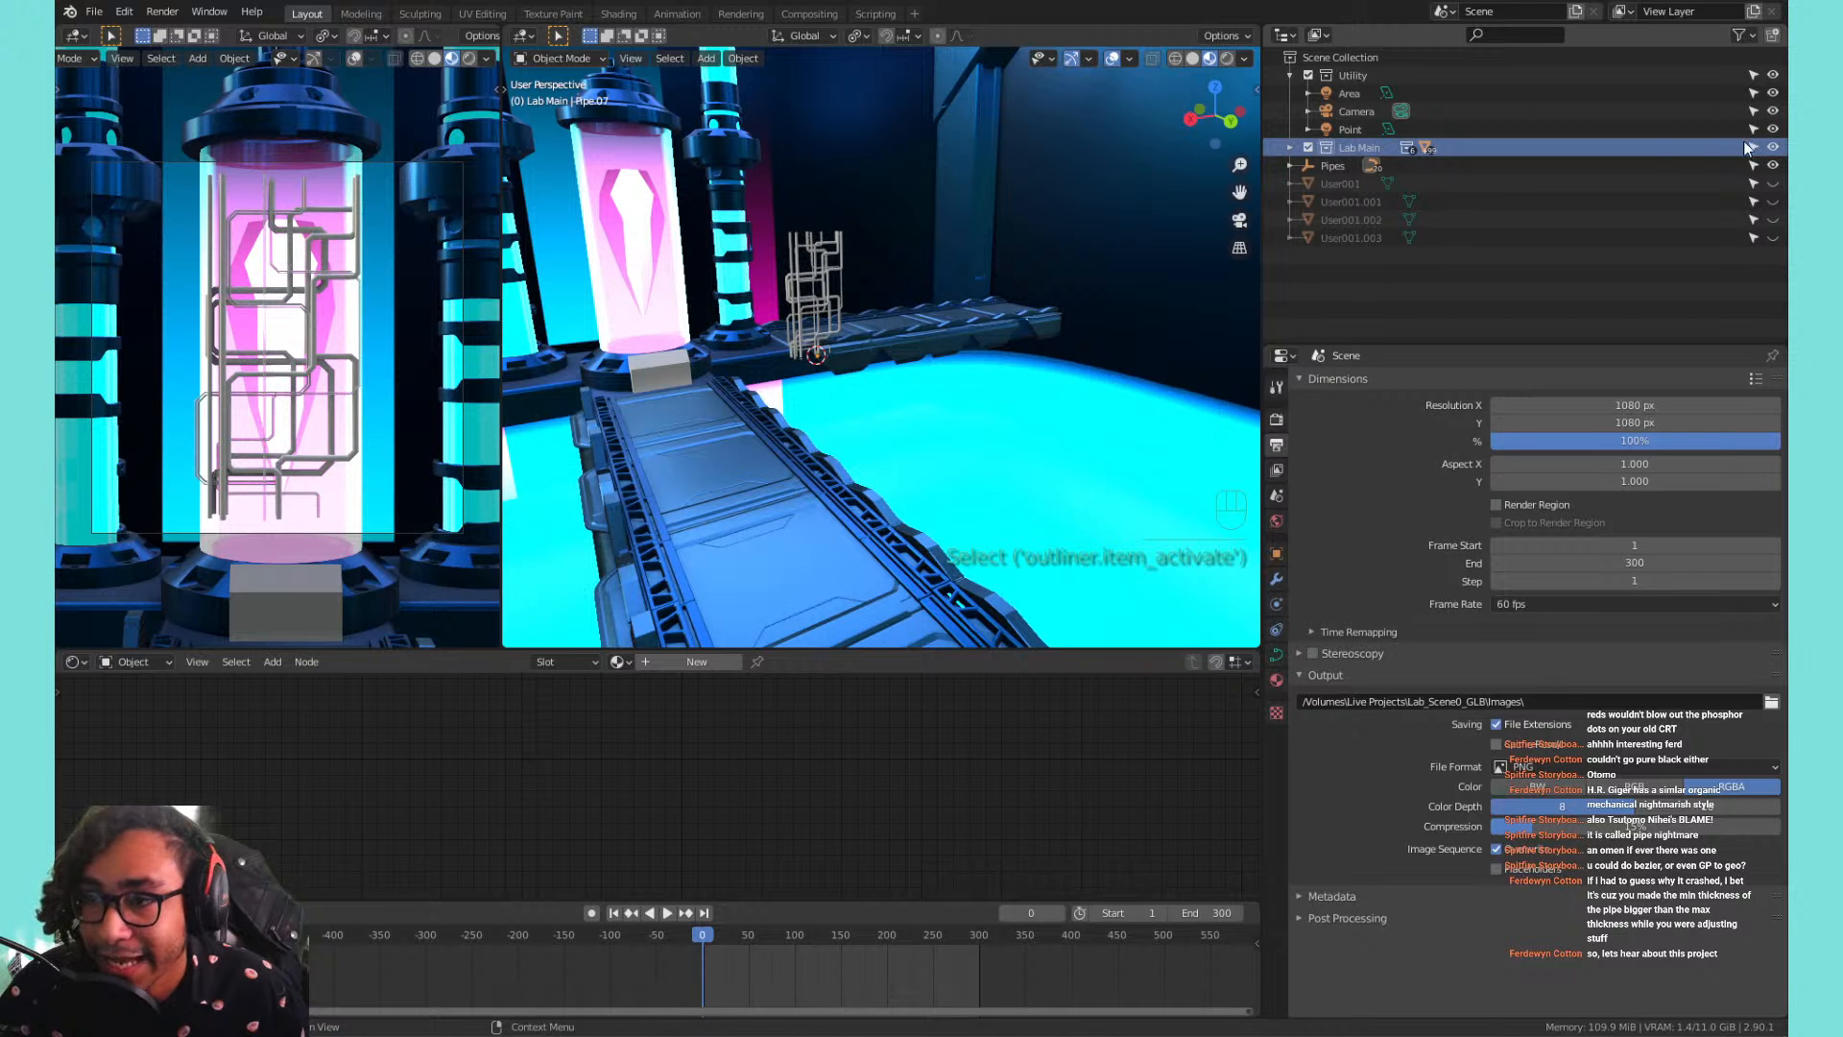
pyautogui.click(675, 245)
pyautogui.click(626, 393)
pyautogui.click(787, 537)
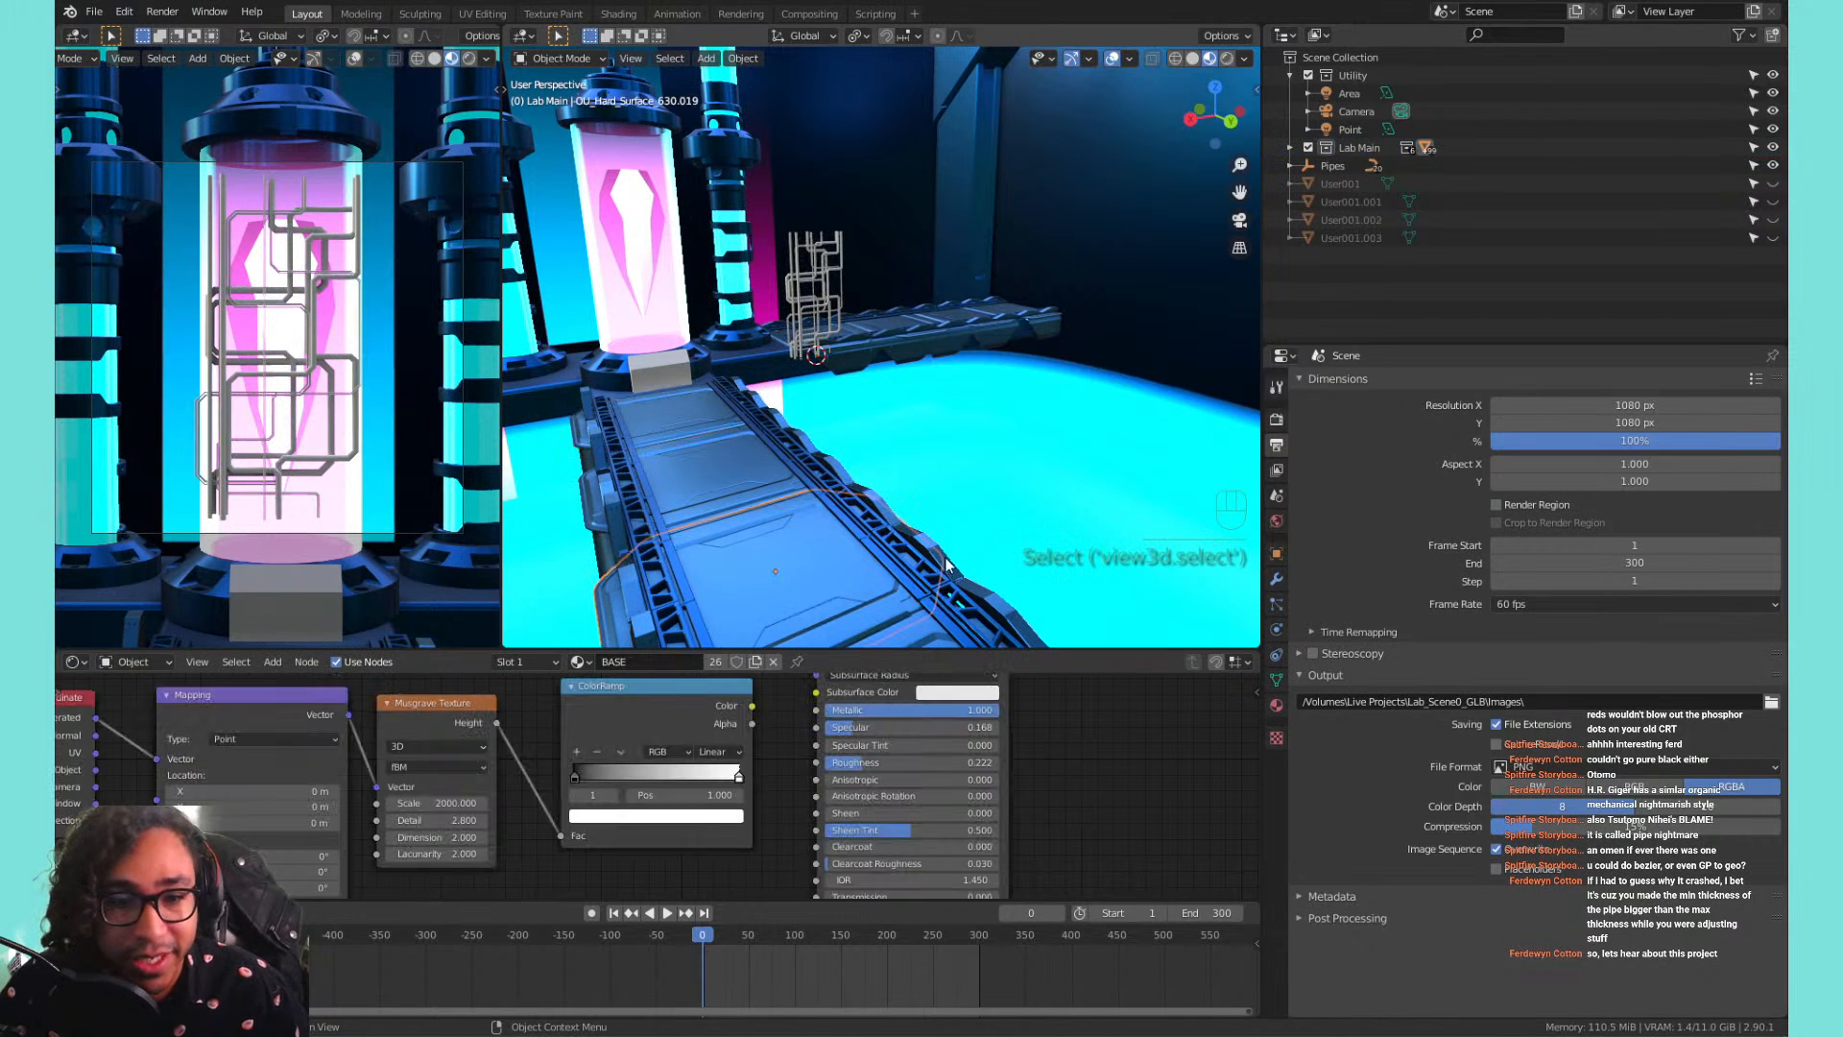
pyautogui.click(1085, 322)
pyautogui.click(862, 246)
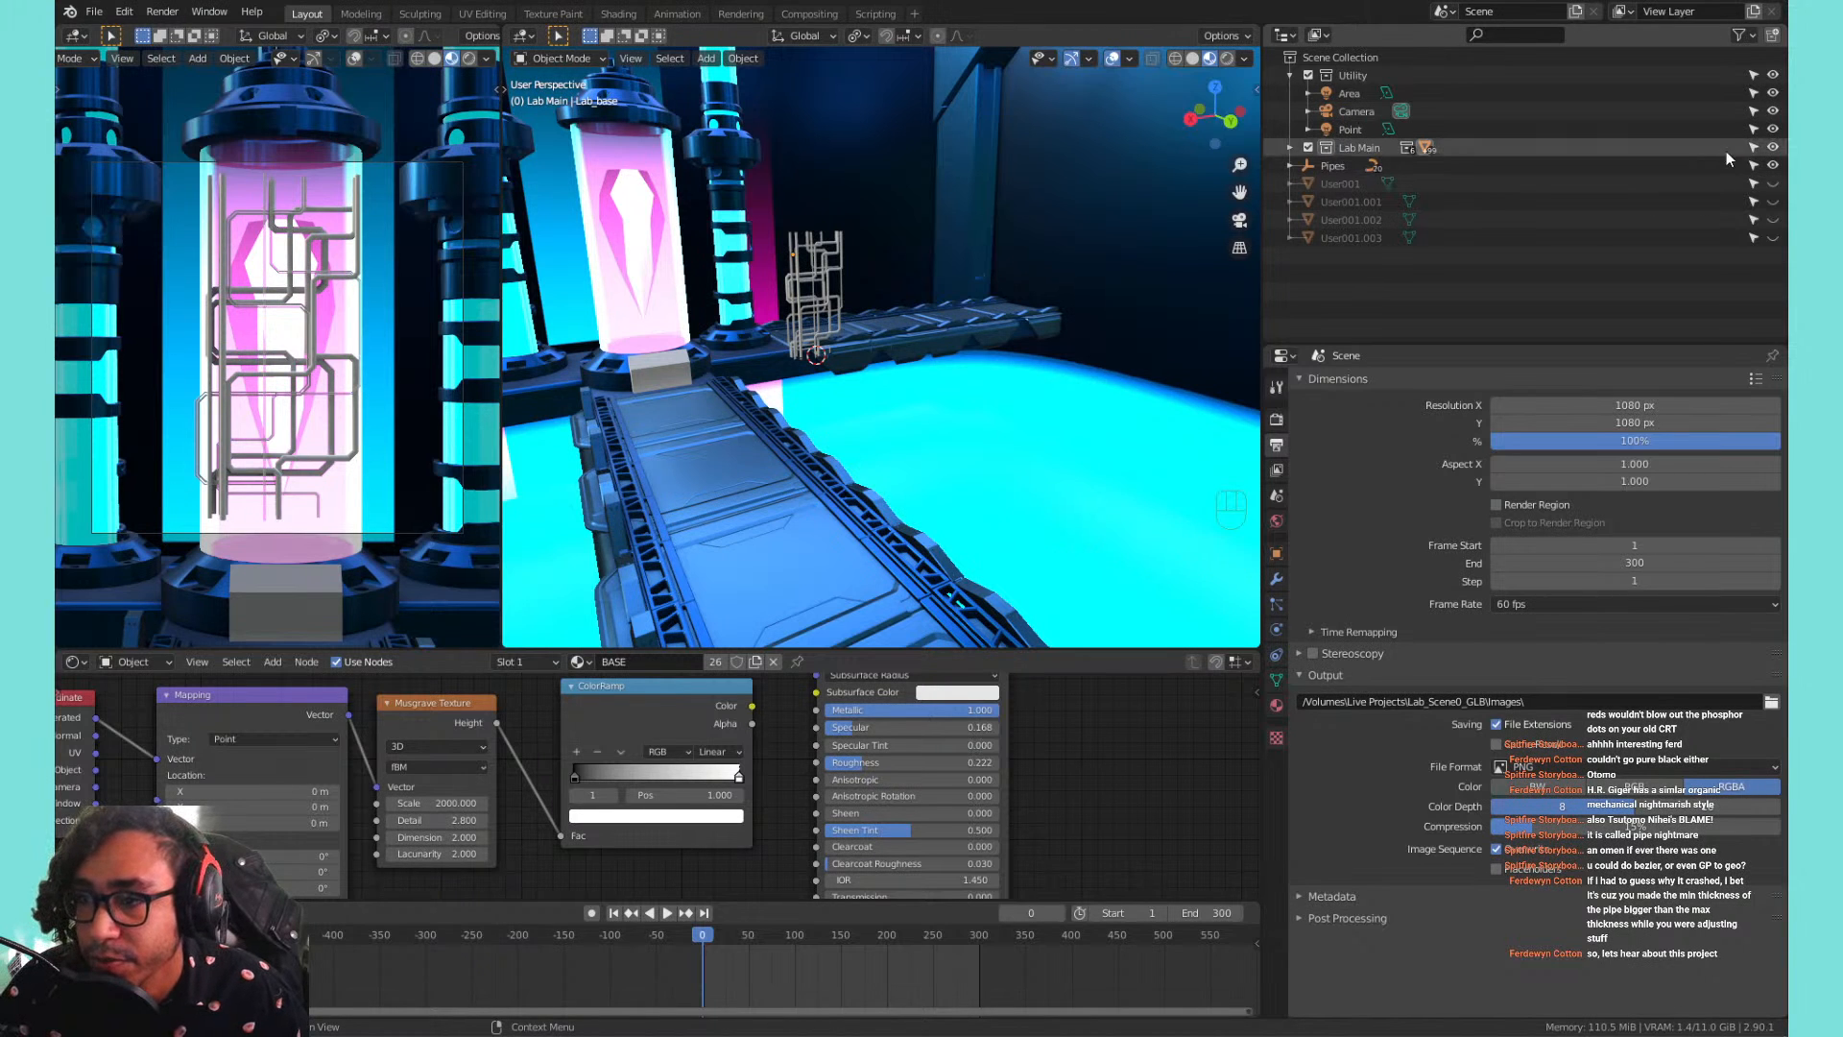
pyautogui.click(1307, 148)
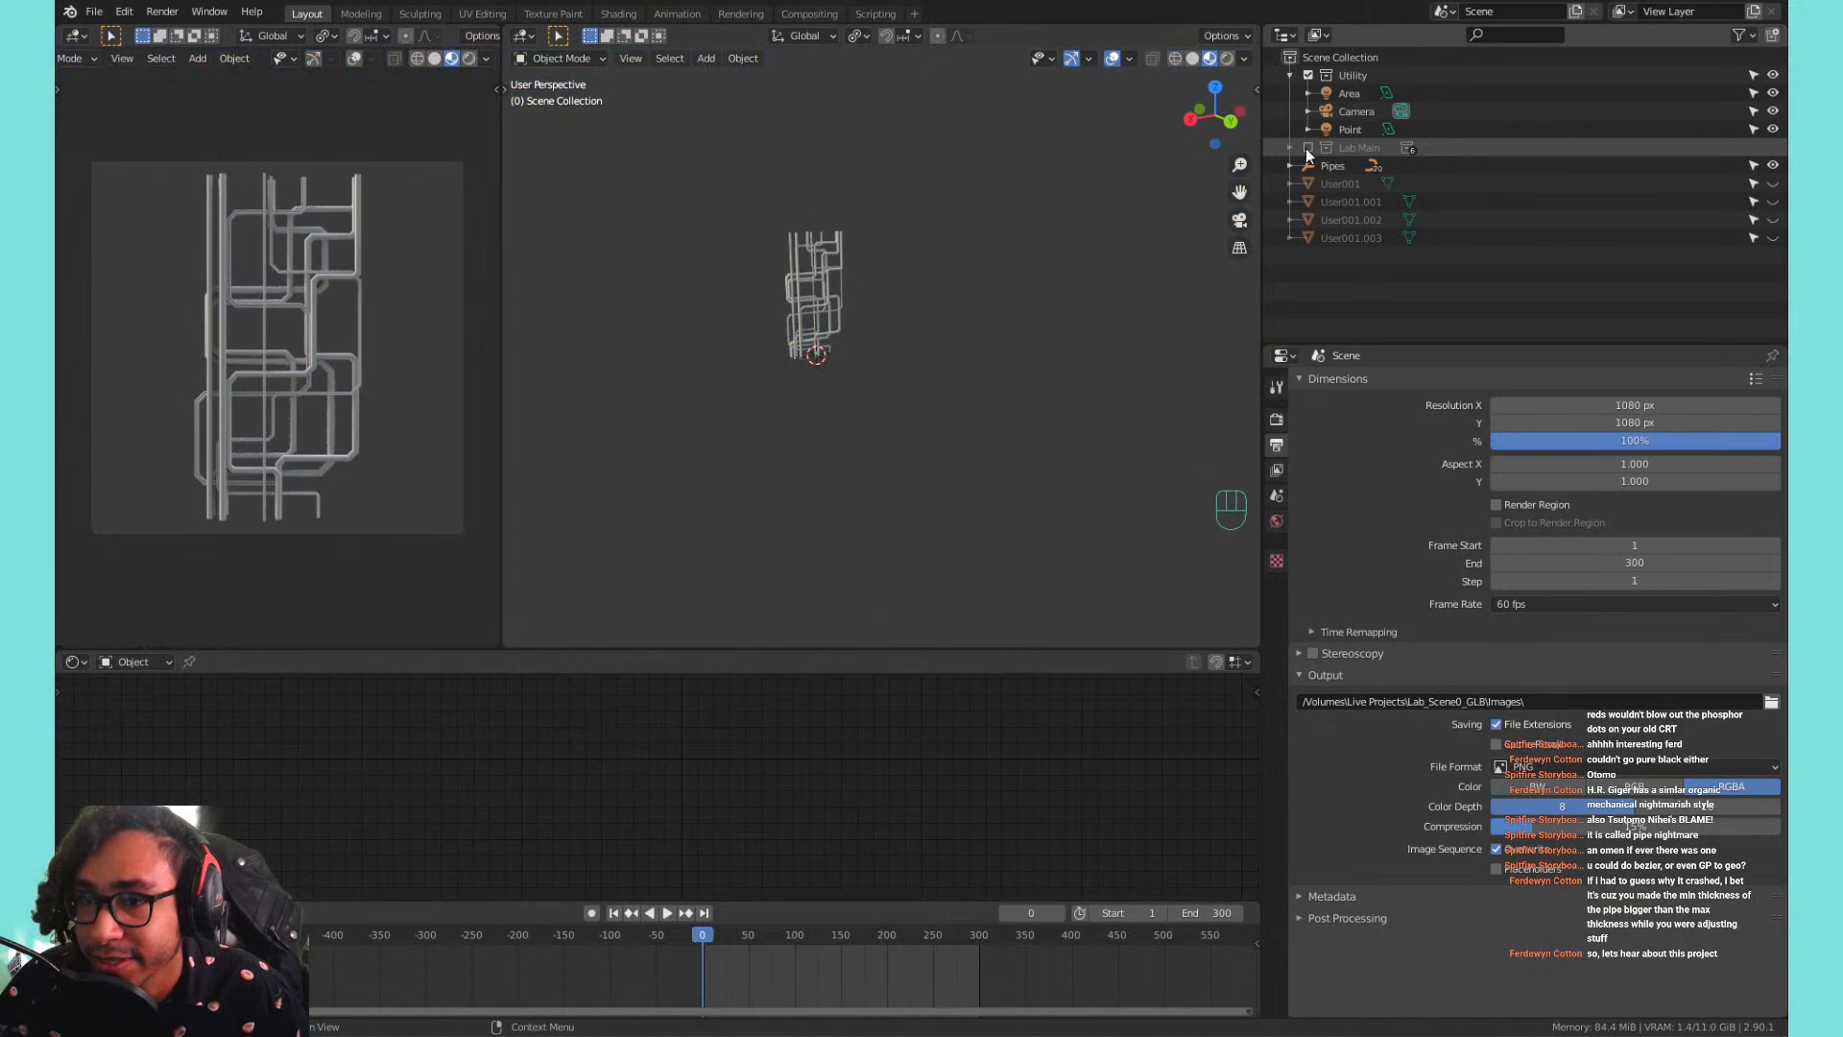
pyautogui.click(1308, 148)
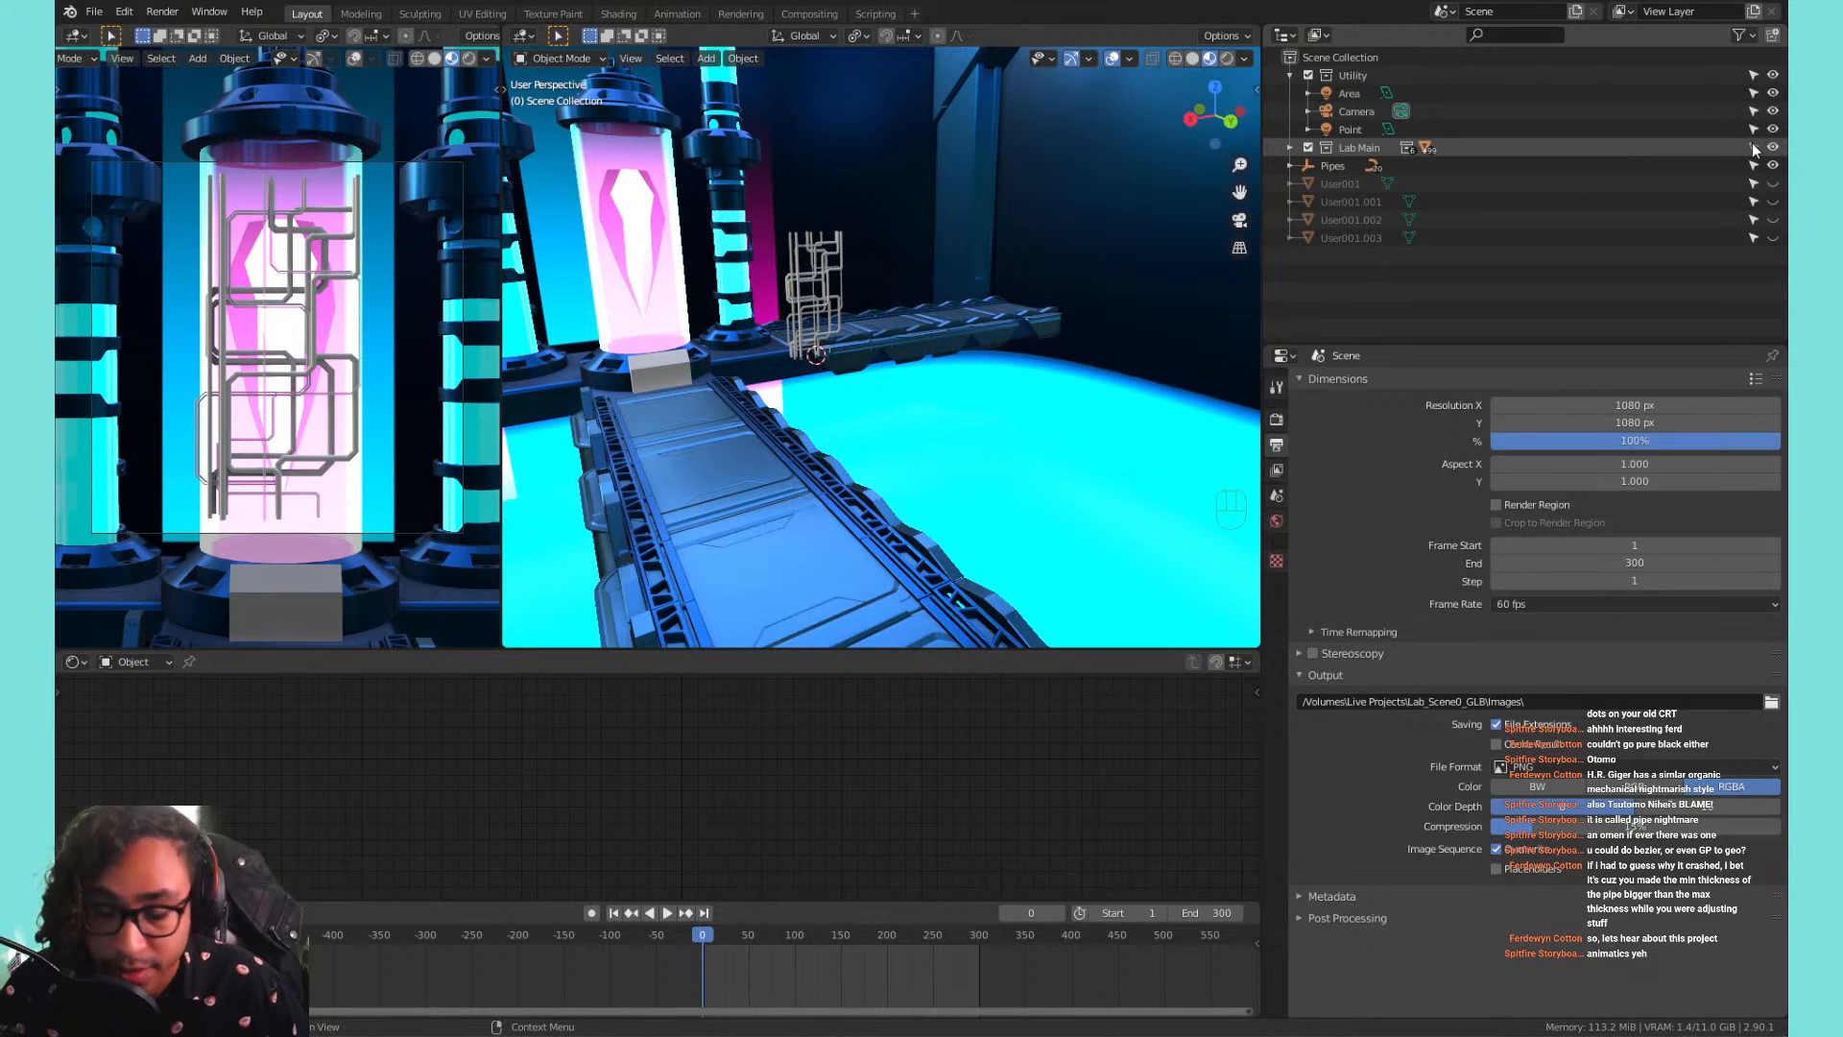
pyautogui.click(1741, 35)
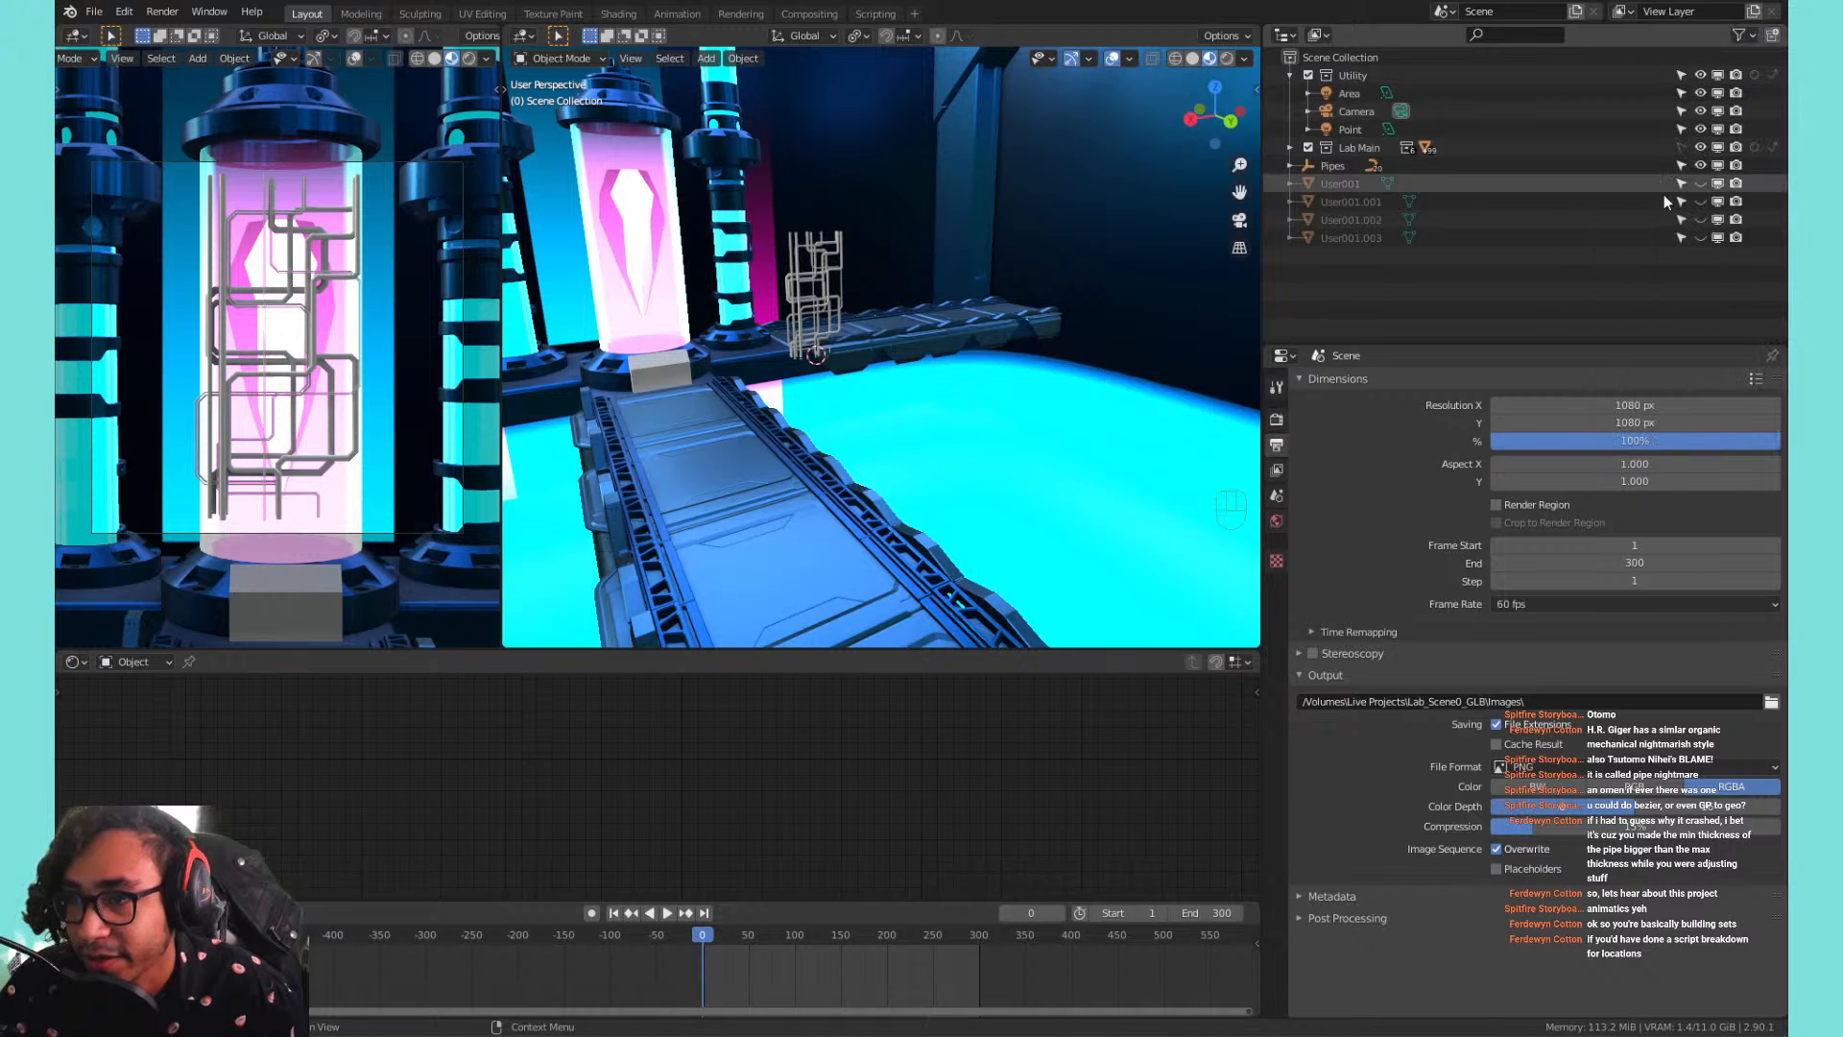
pyautogui.click(1740, 34)
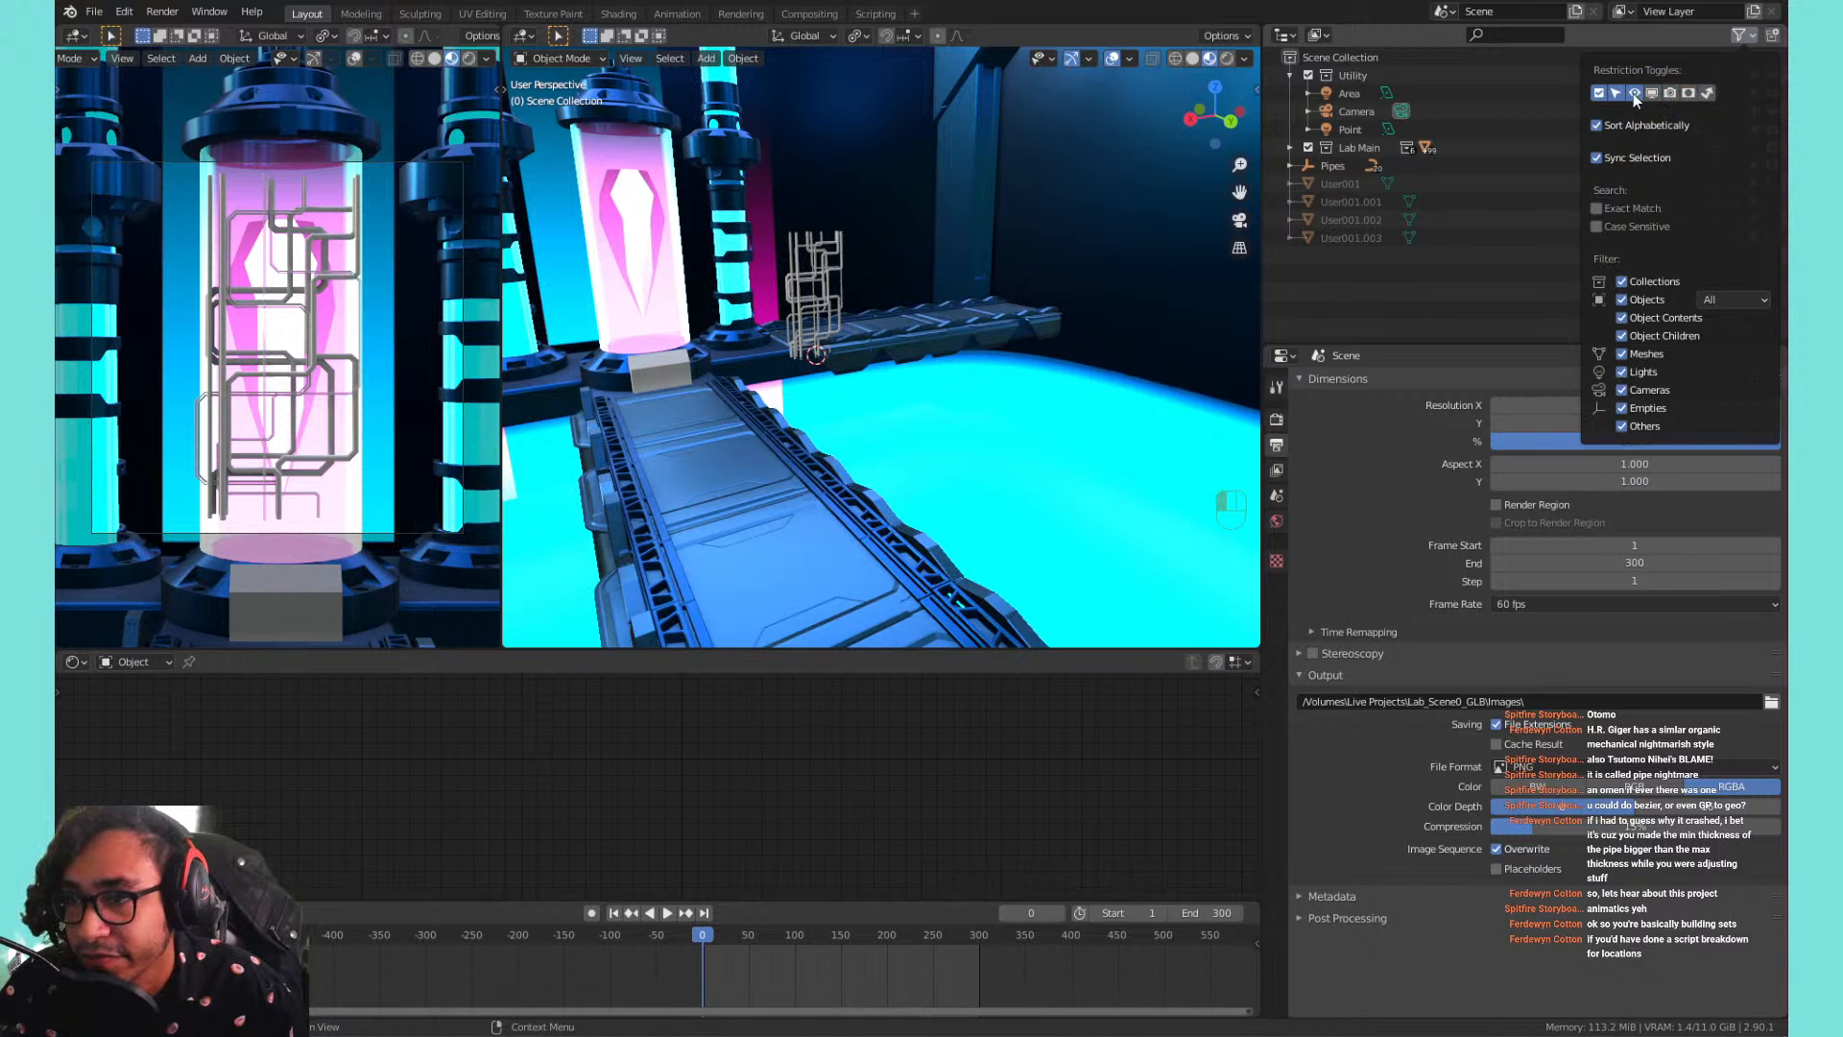
pyautogui.click(1600, 93)
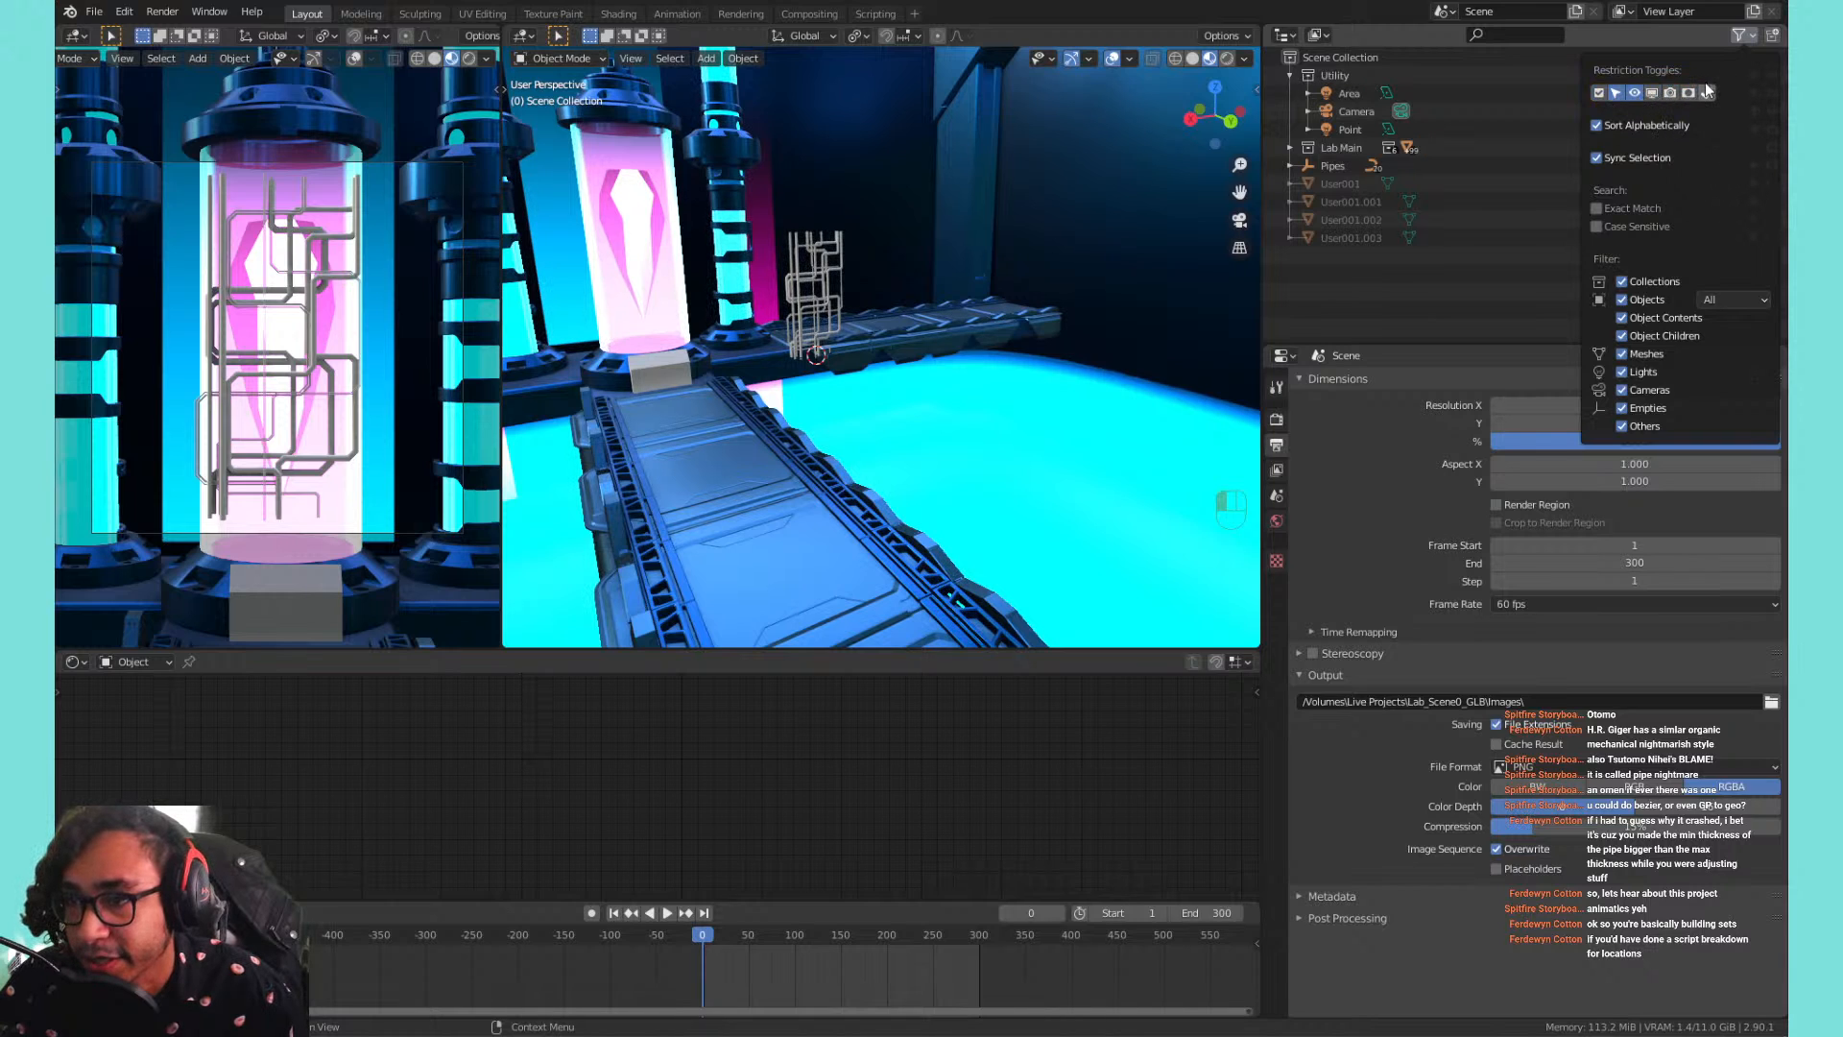
pyautogui.click(1601, 93)
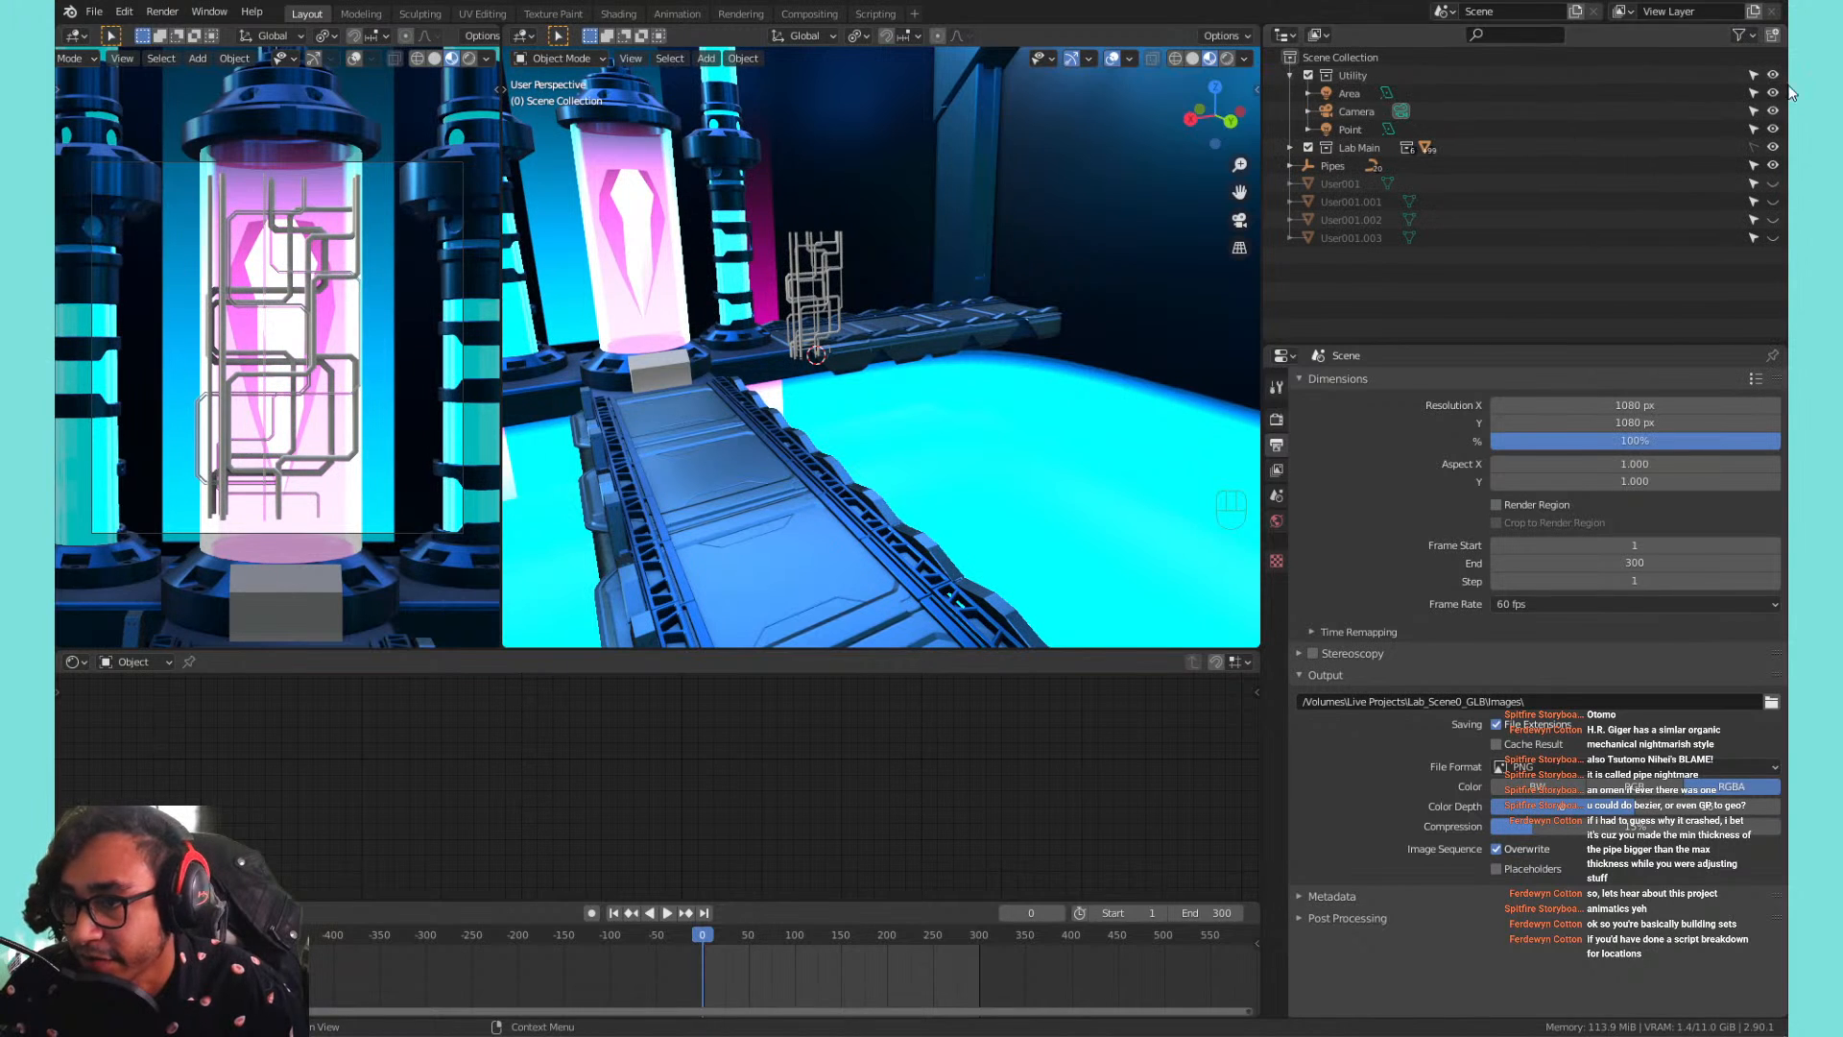
# Unhide the four User001 figures and disable selection for Lab Main, Pipes, the figures and the Utility collection.
pyautogui.click(1750, 145)
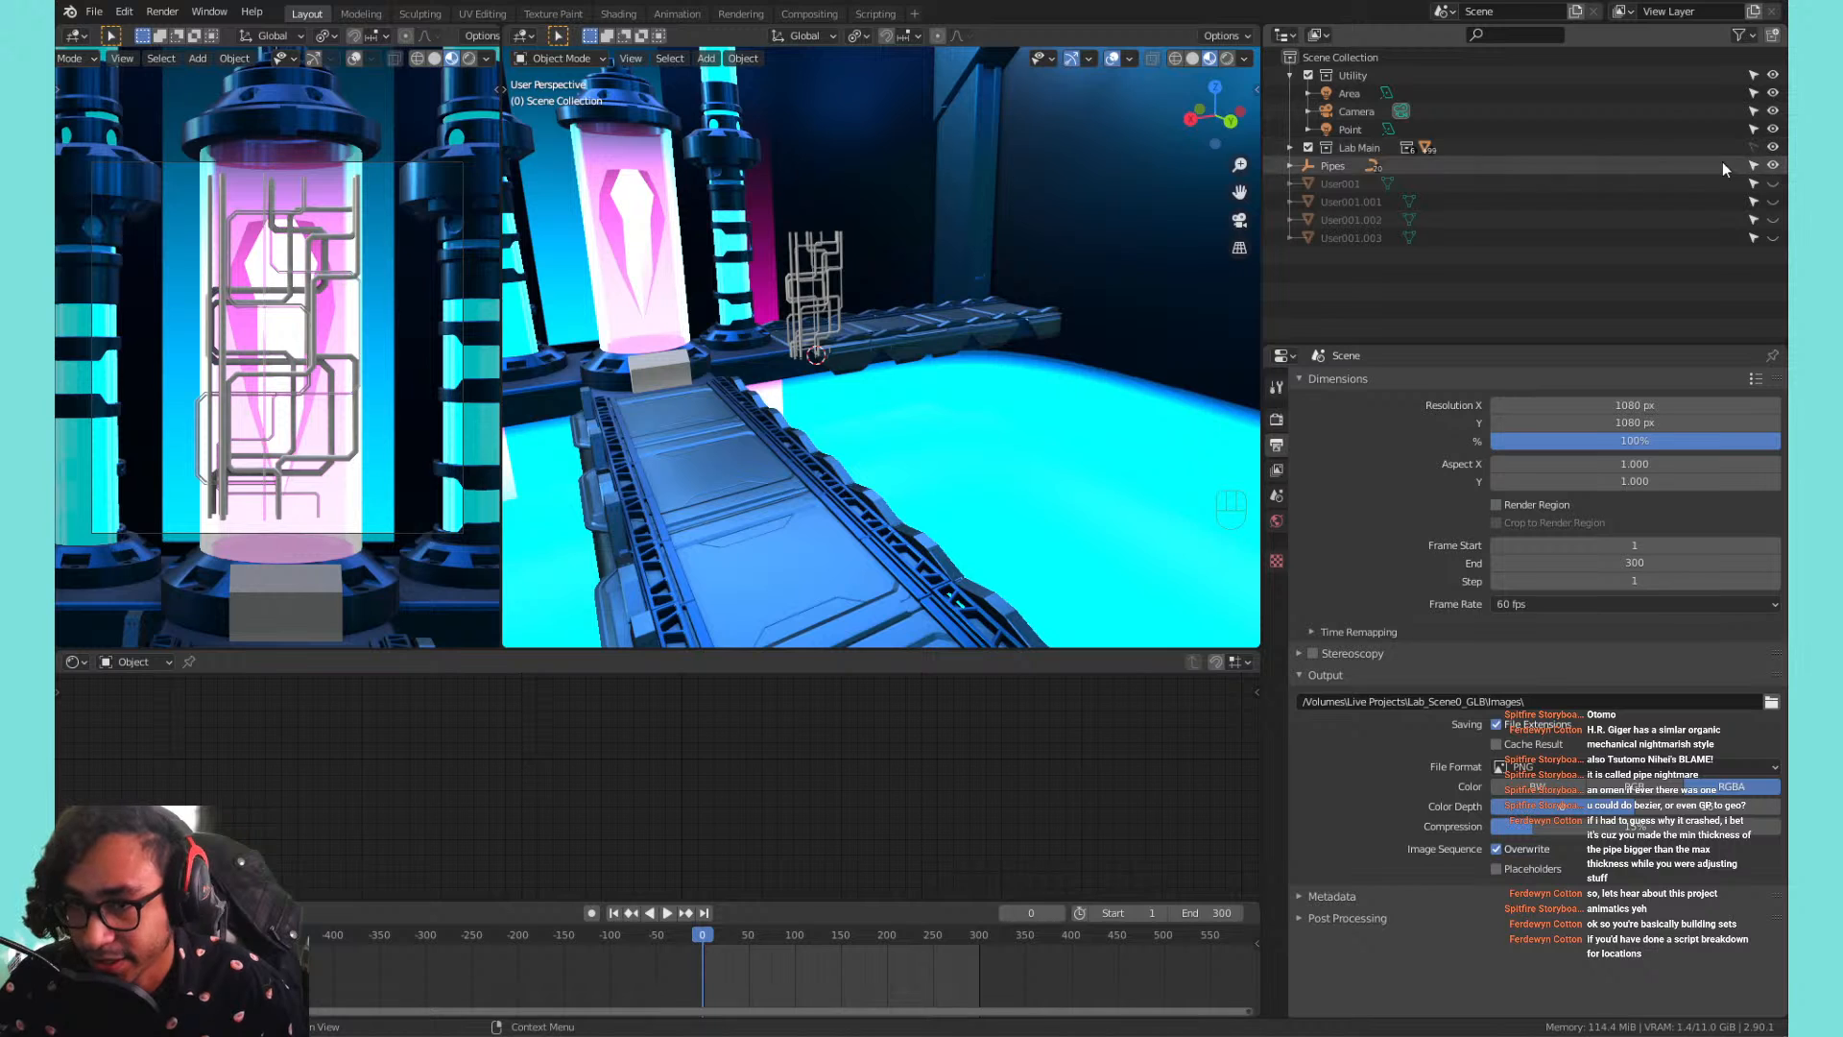
pyautogui.moveTo(1772, 183); pyautogui.dragTo(1772, 238)
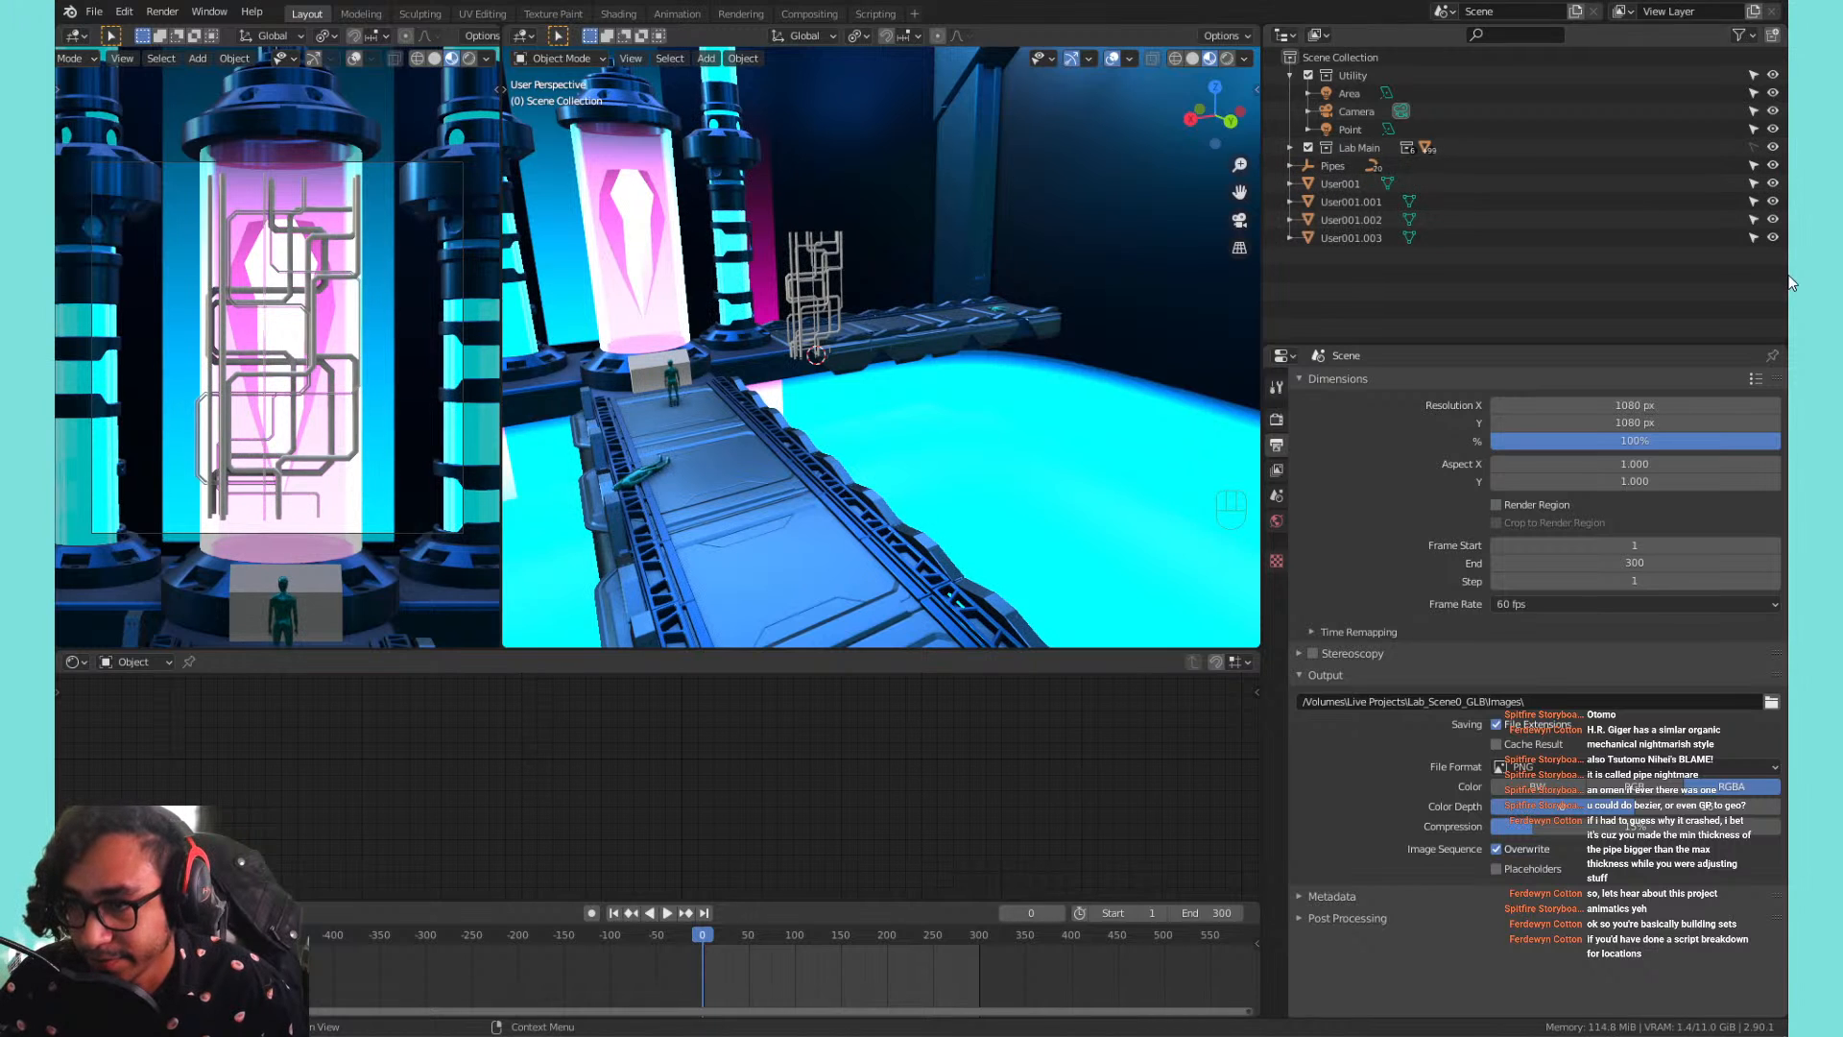
pyautogui.moveTo(1753, 167); pyautogui.dragTo(1766, 263)
pyautogui.click(1749, 188)
pyautogui.click(1748, 187)
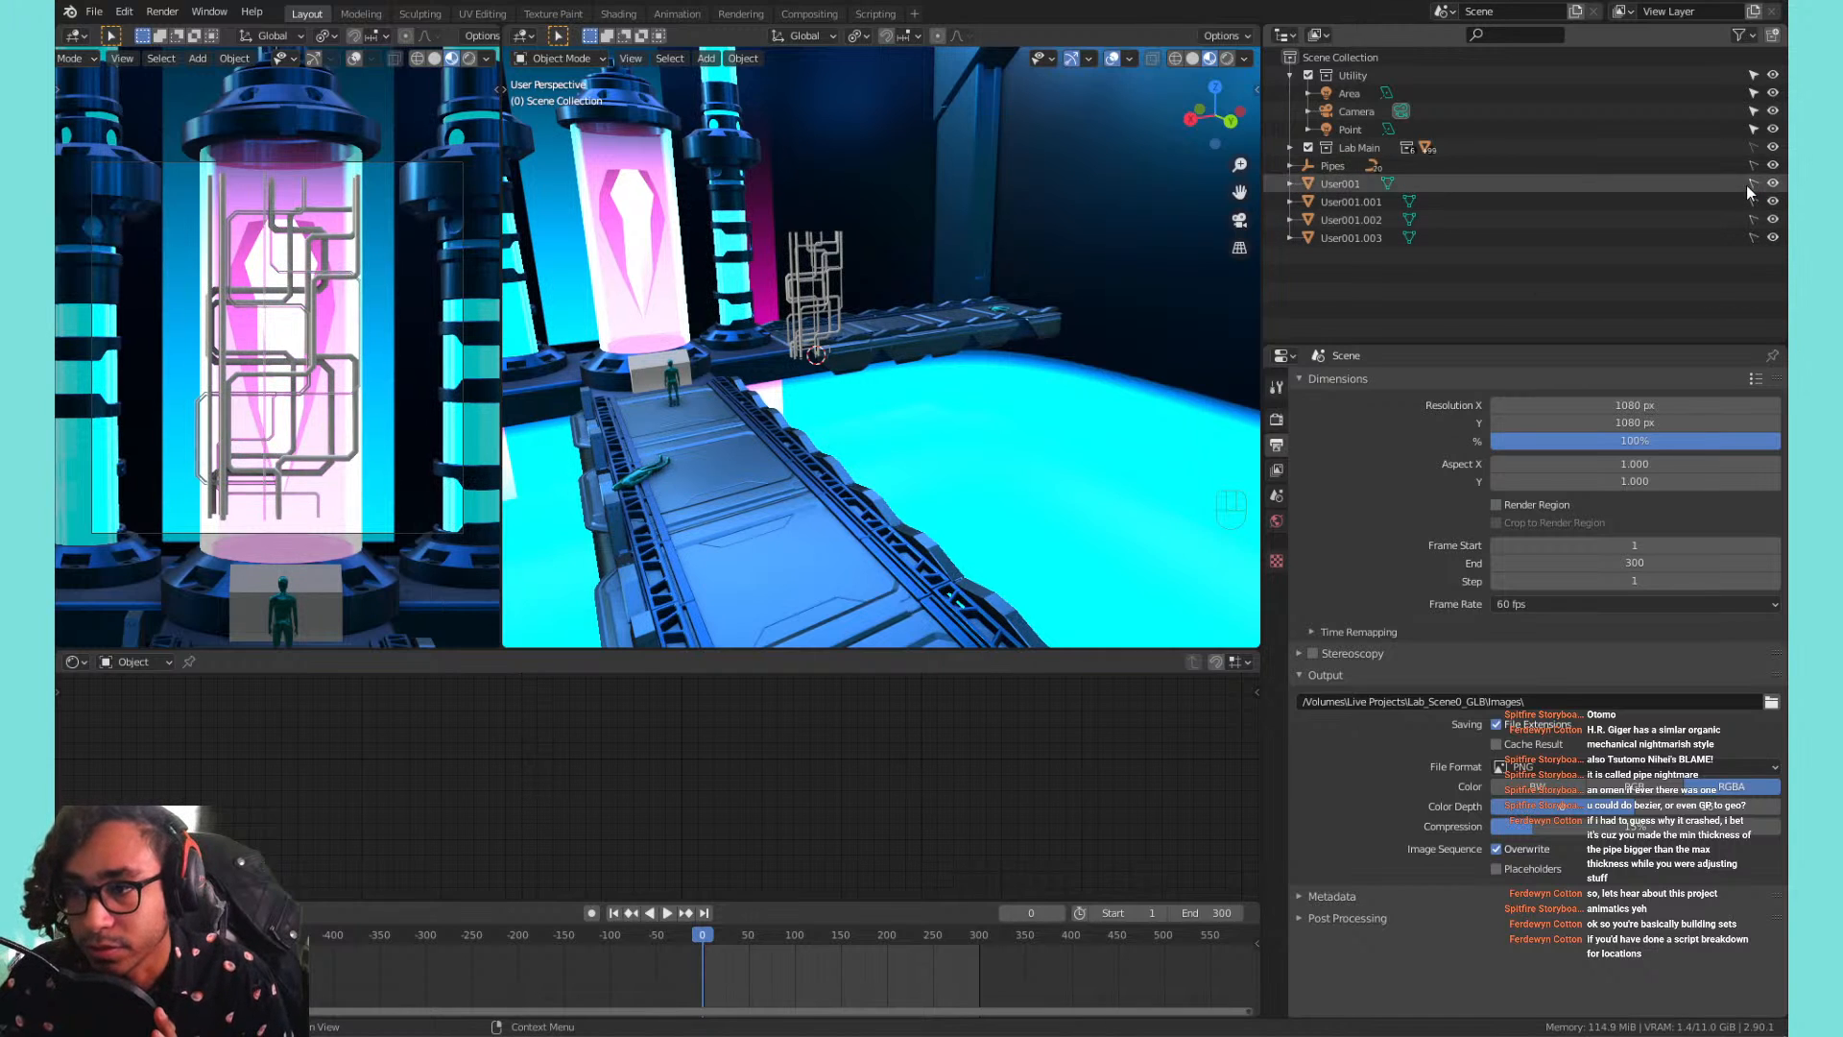
pyautogui.click(1753, 73)
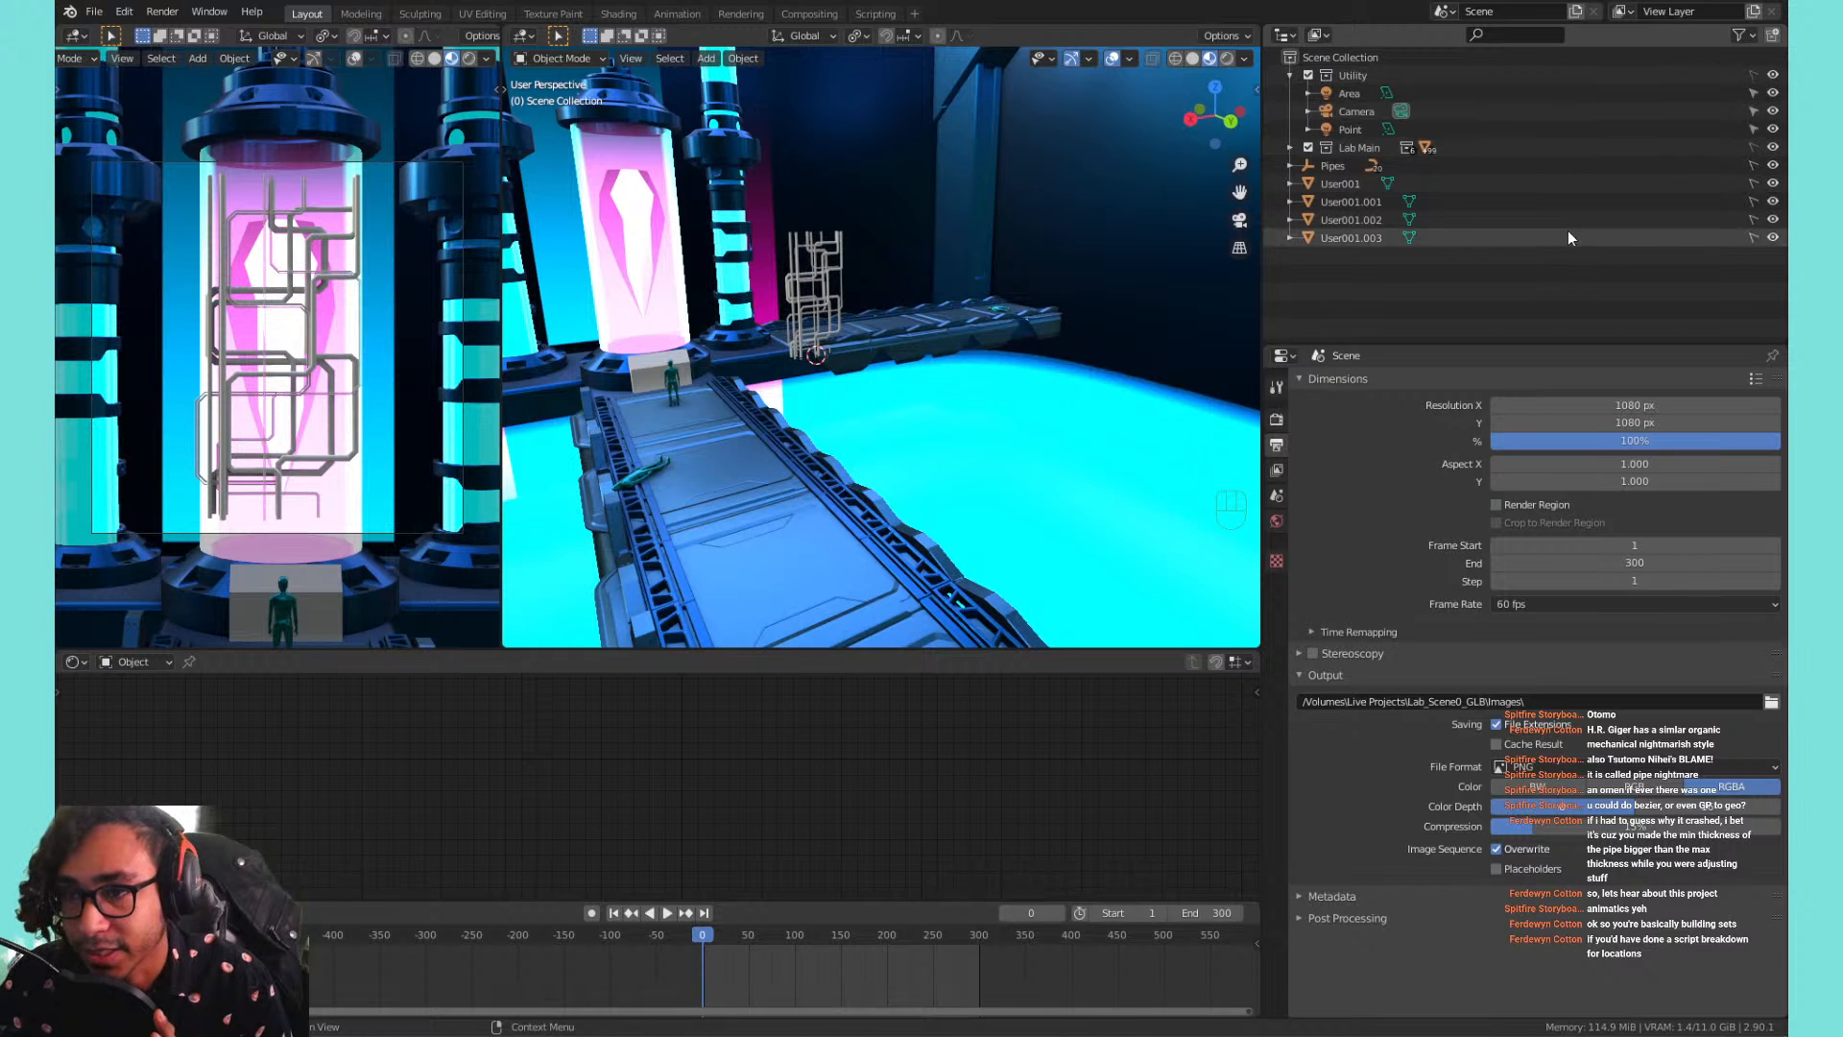
pyautogui.click(832, 288)
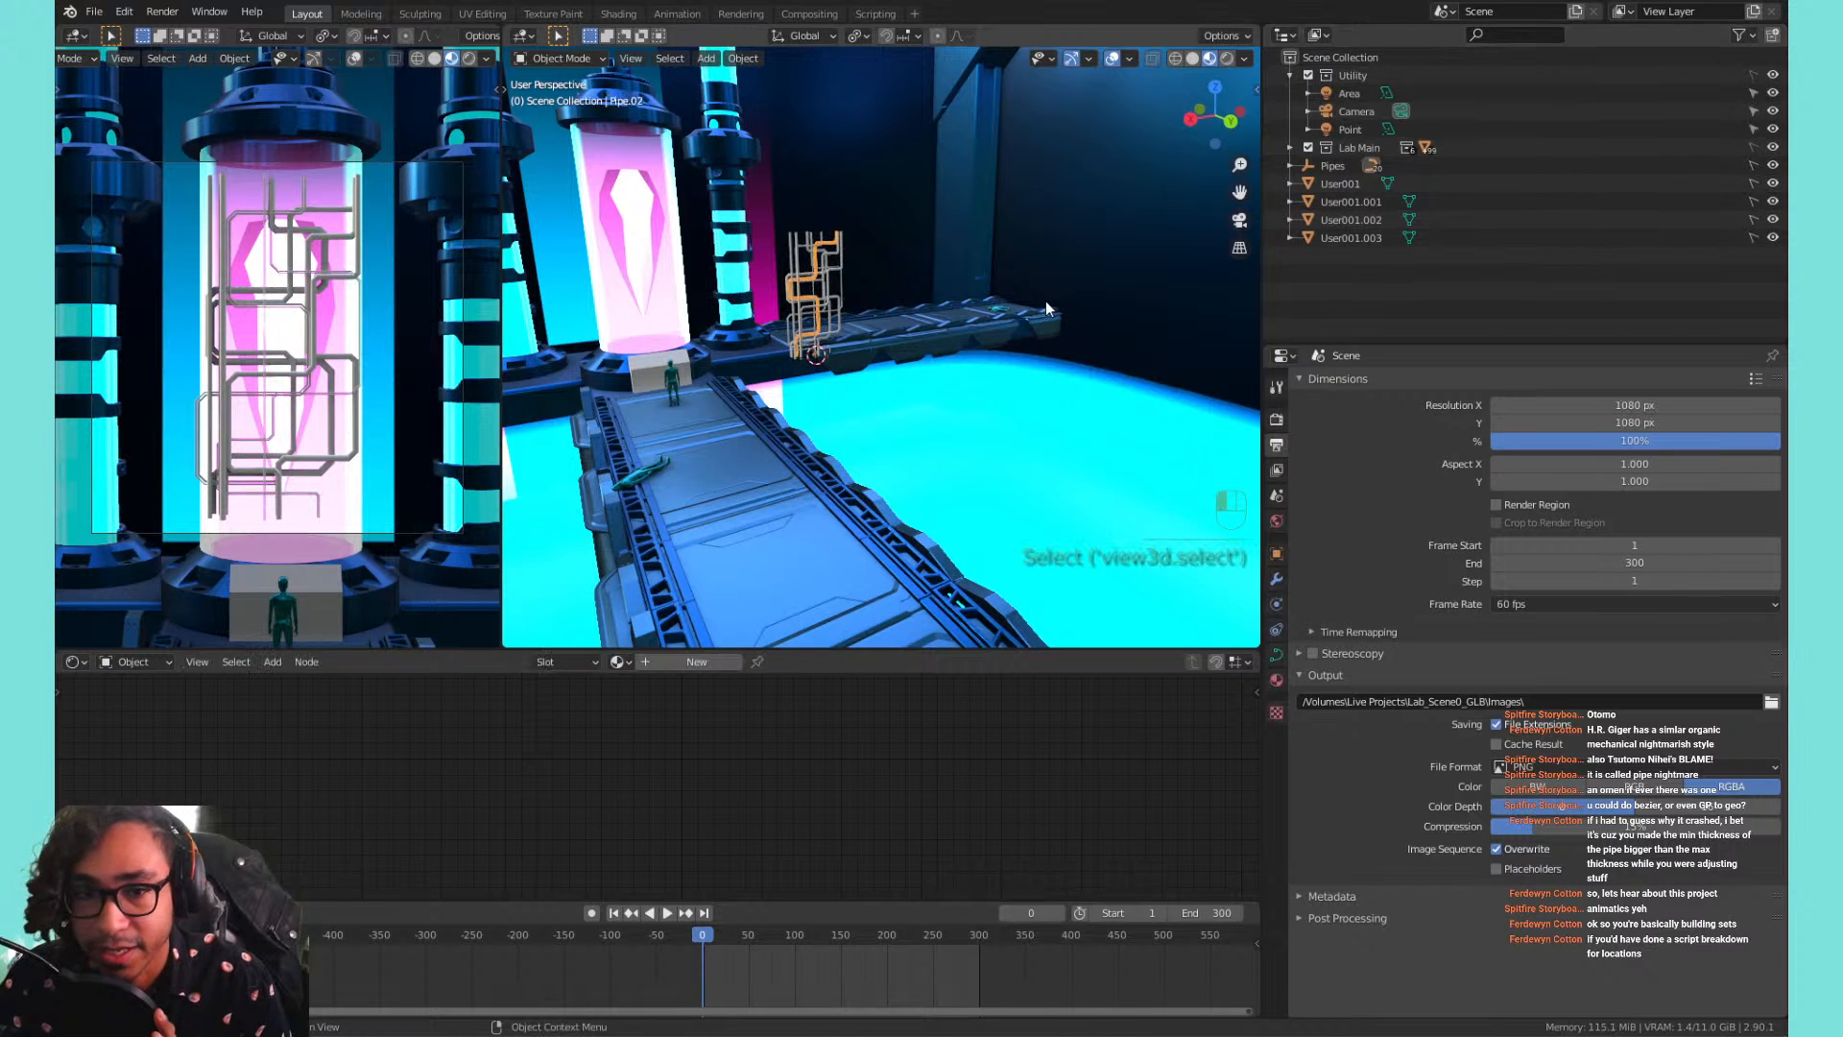
pyautogui.click(1045, 302)
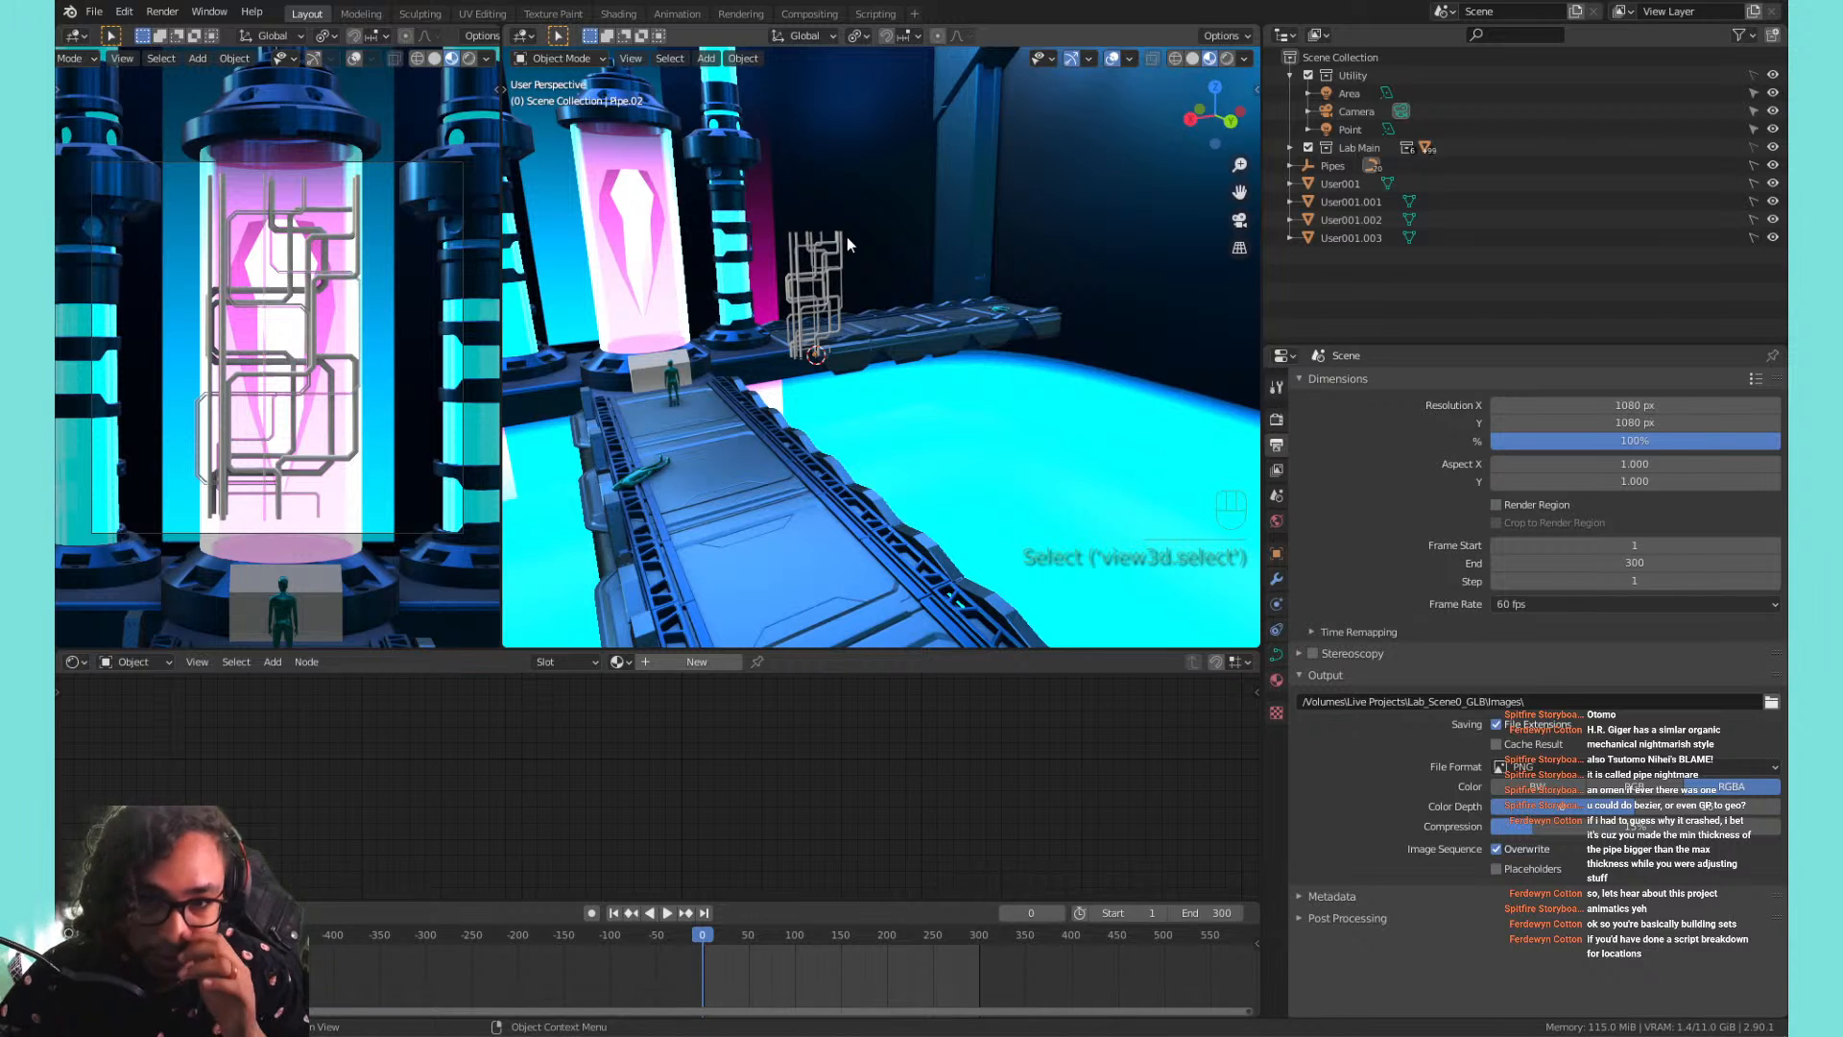
# Make Lab Main selectable again, then select the magenta gradient wall and reveal it in the outliner.
pyautogui.click(1749, 144)
pyautogui.moveTo(1152, 192); pyautogui.dragTo(815, 291, button='middle')
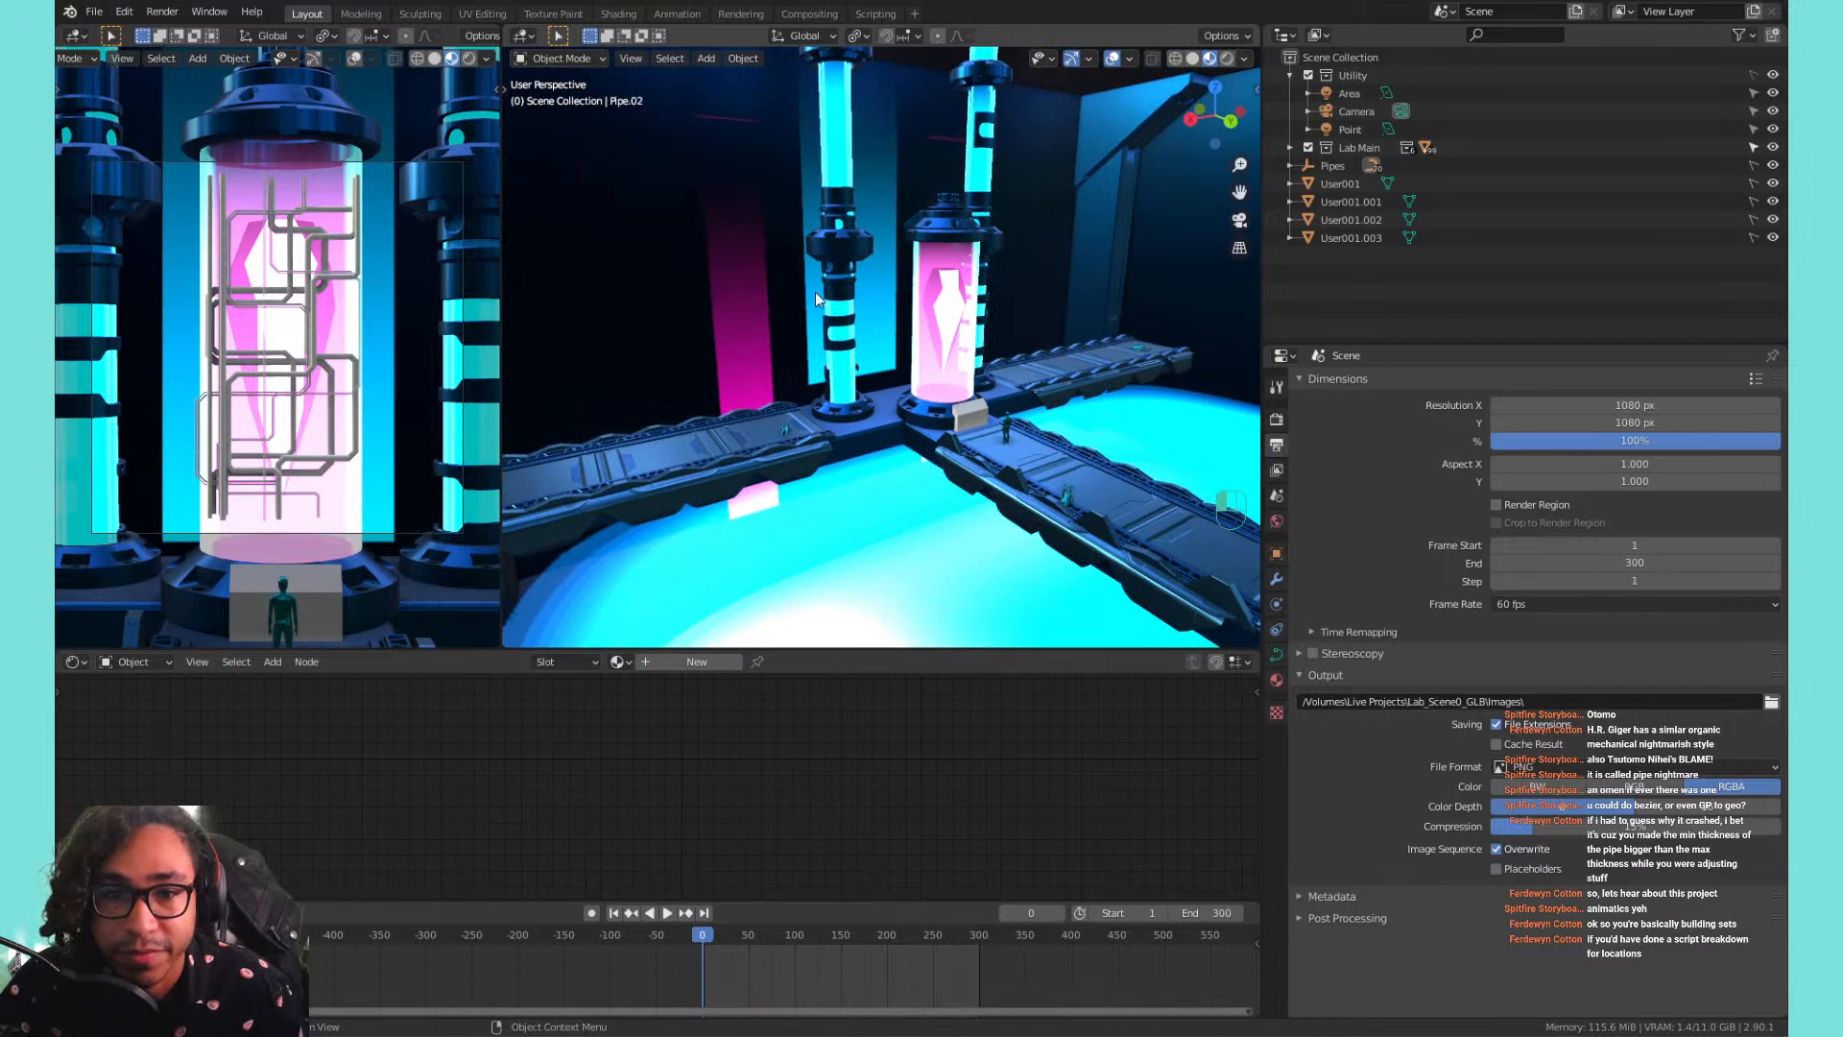
pyautogui.click(720, 292)
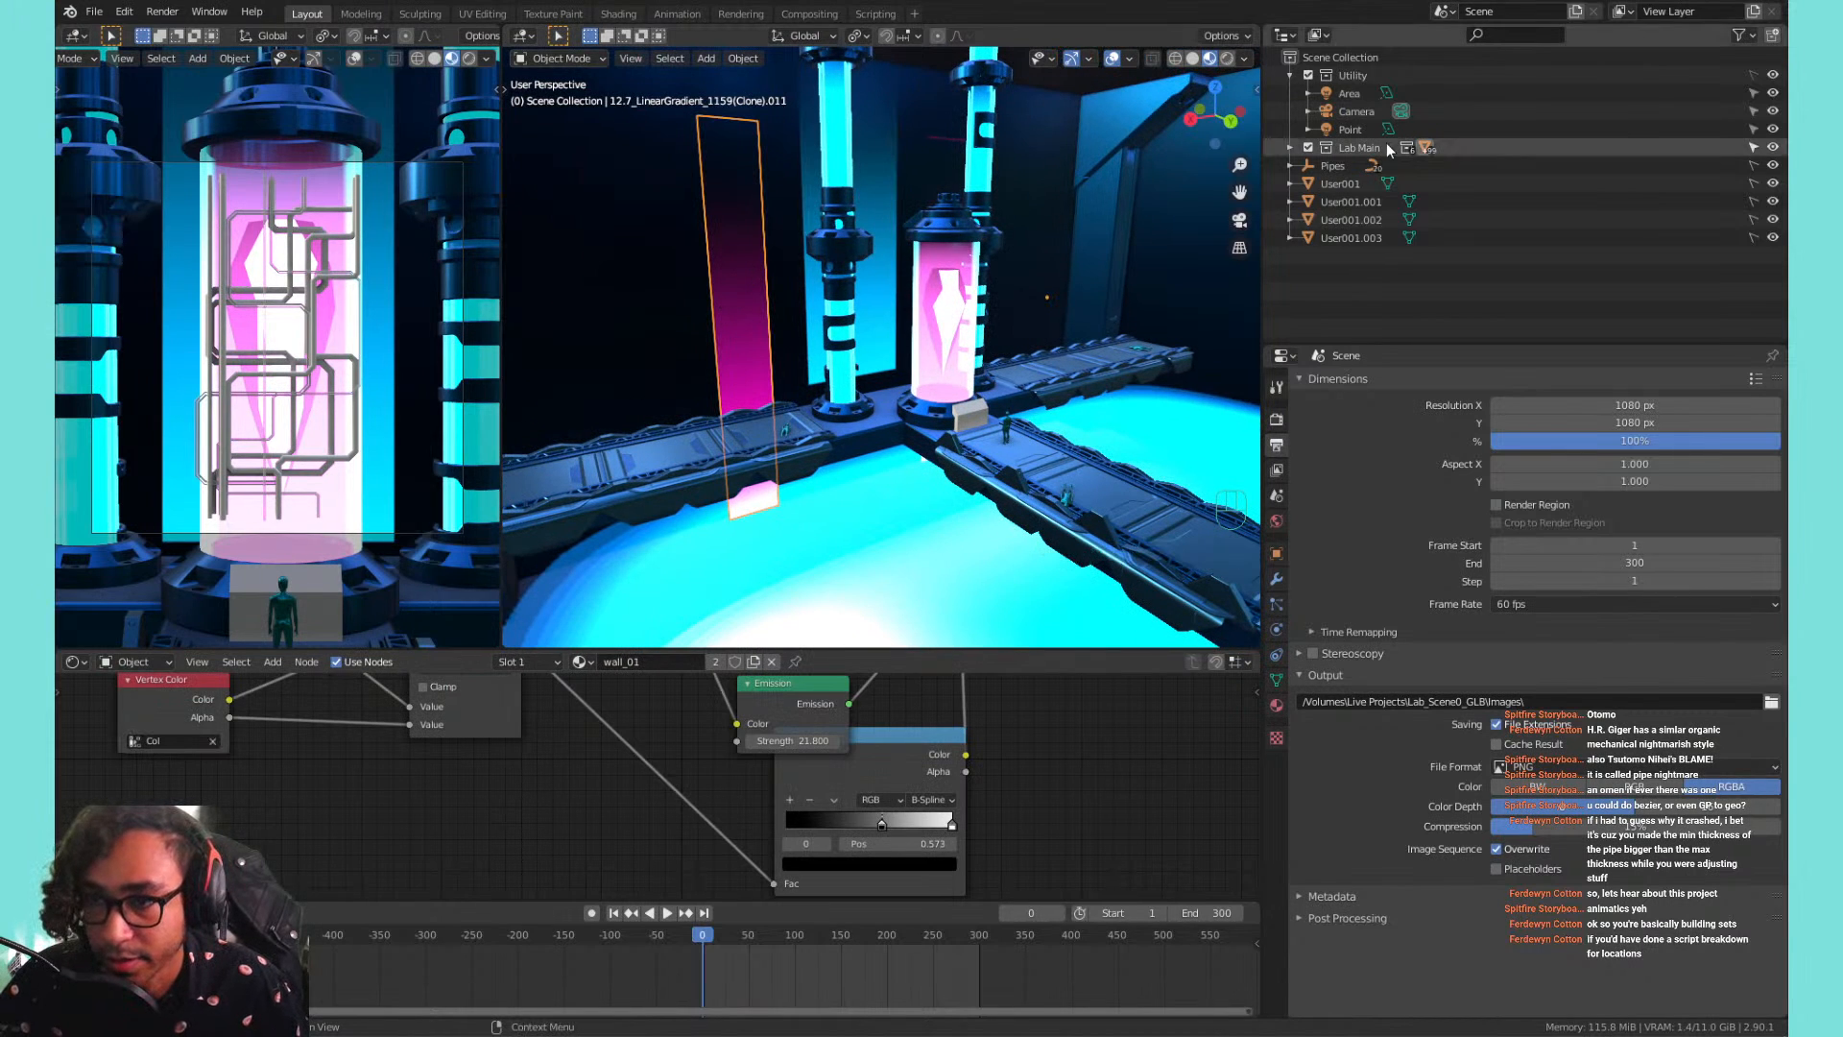
pyautogui.press('KP_Decimal')
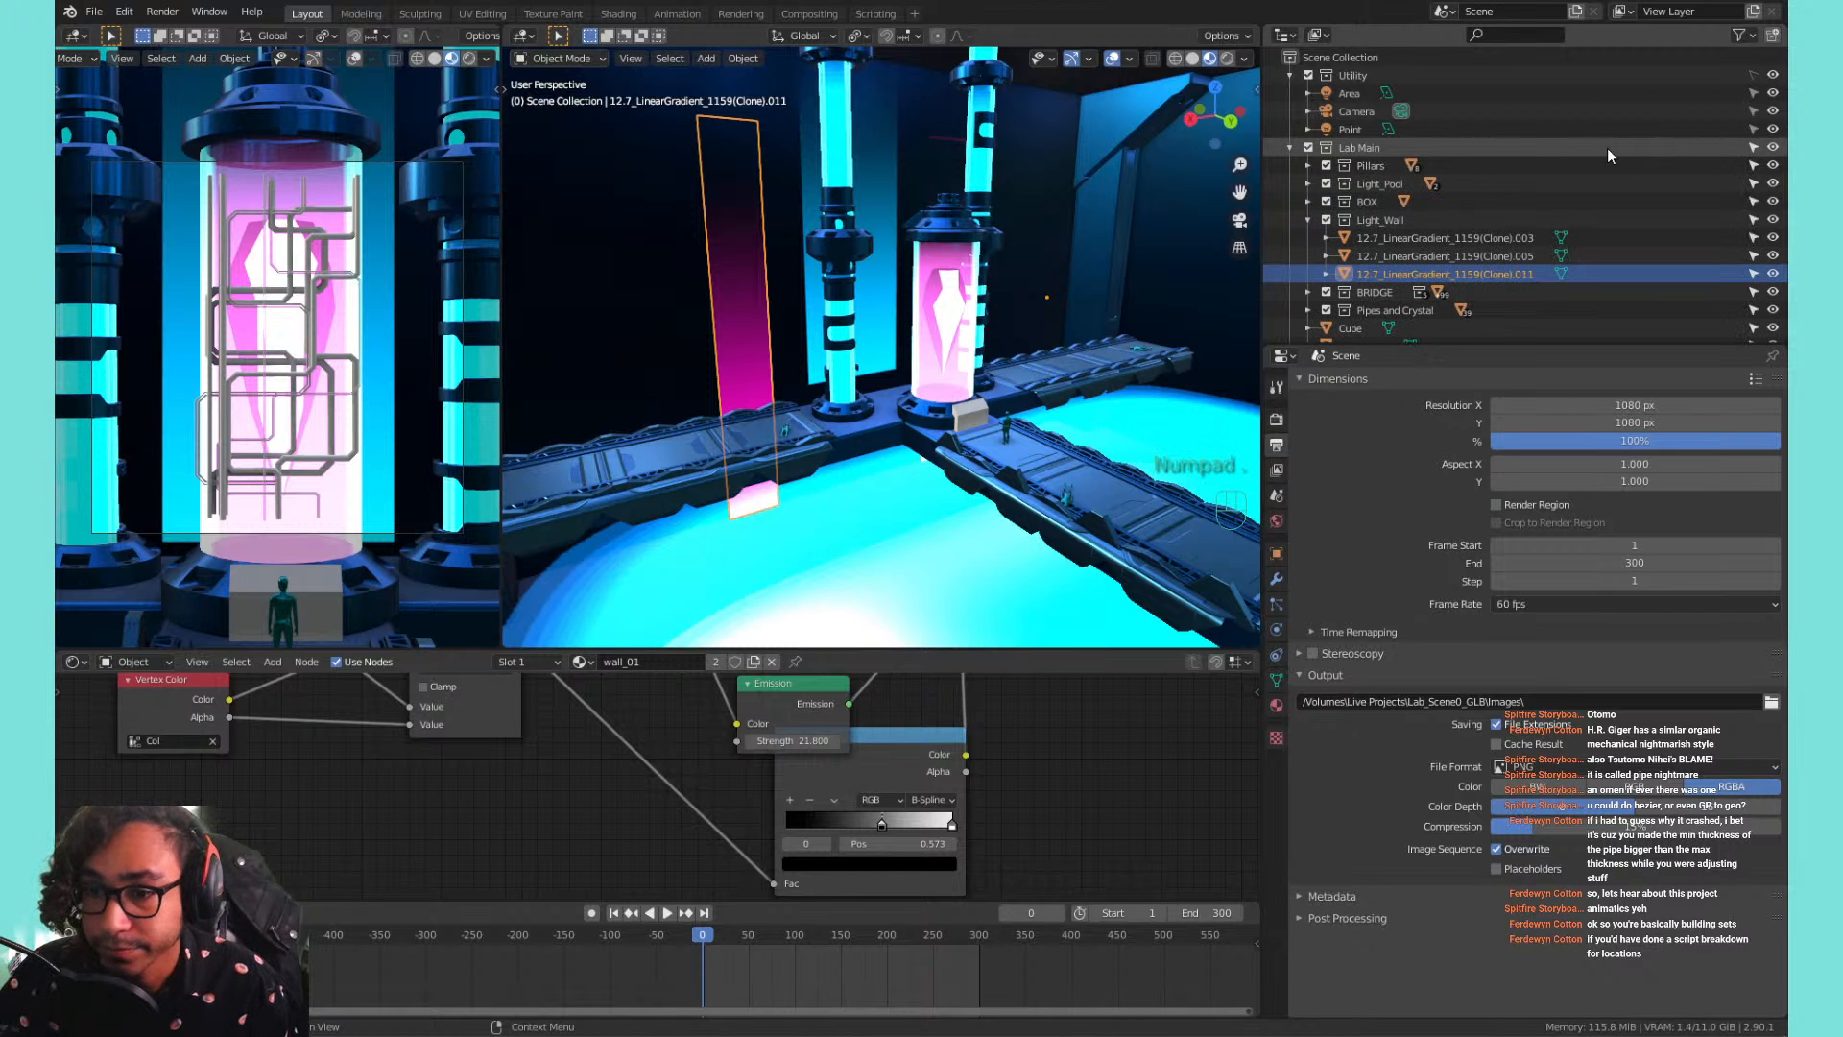
# Set the Screencast Keys display color to near-white with hue 0.461, saturation 0.055 and value 1.000.
pyautogui.press('n')
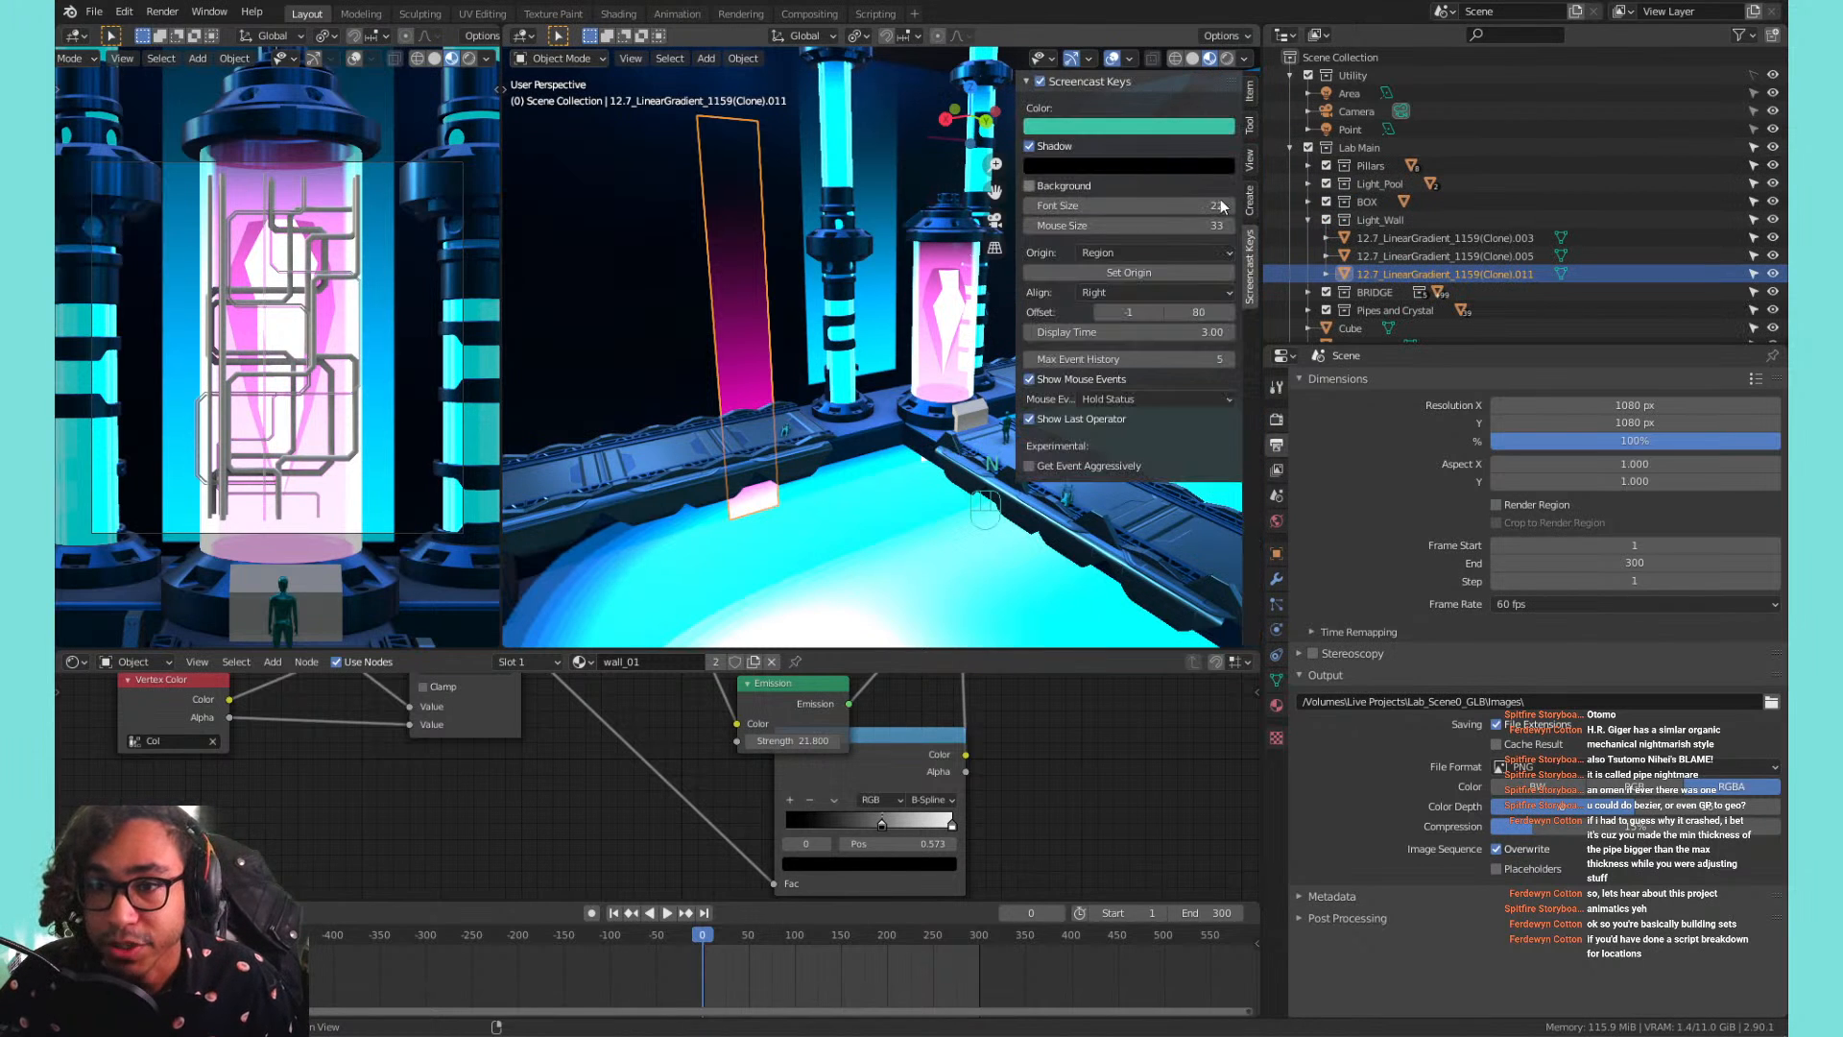
pyautogui.click(1127, 126)
pyautogui.moveTo(1179, 179); pyautogui.dragTo(1180, 148)
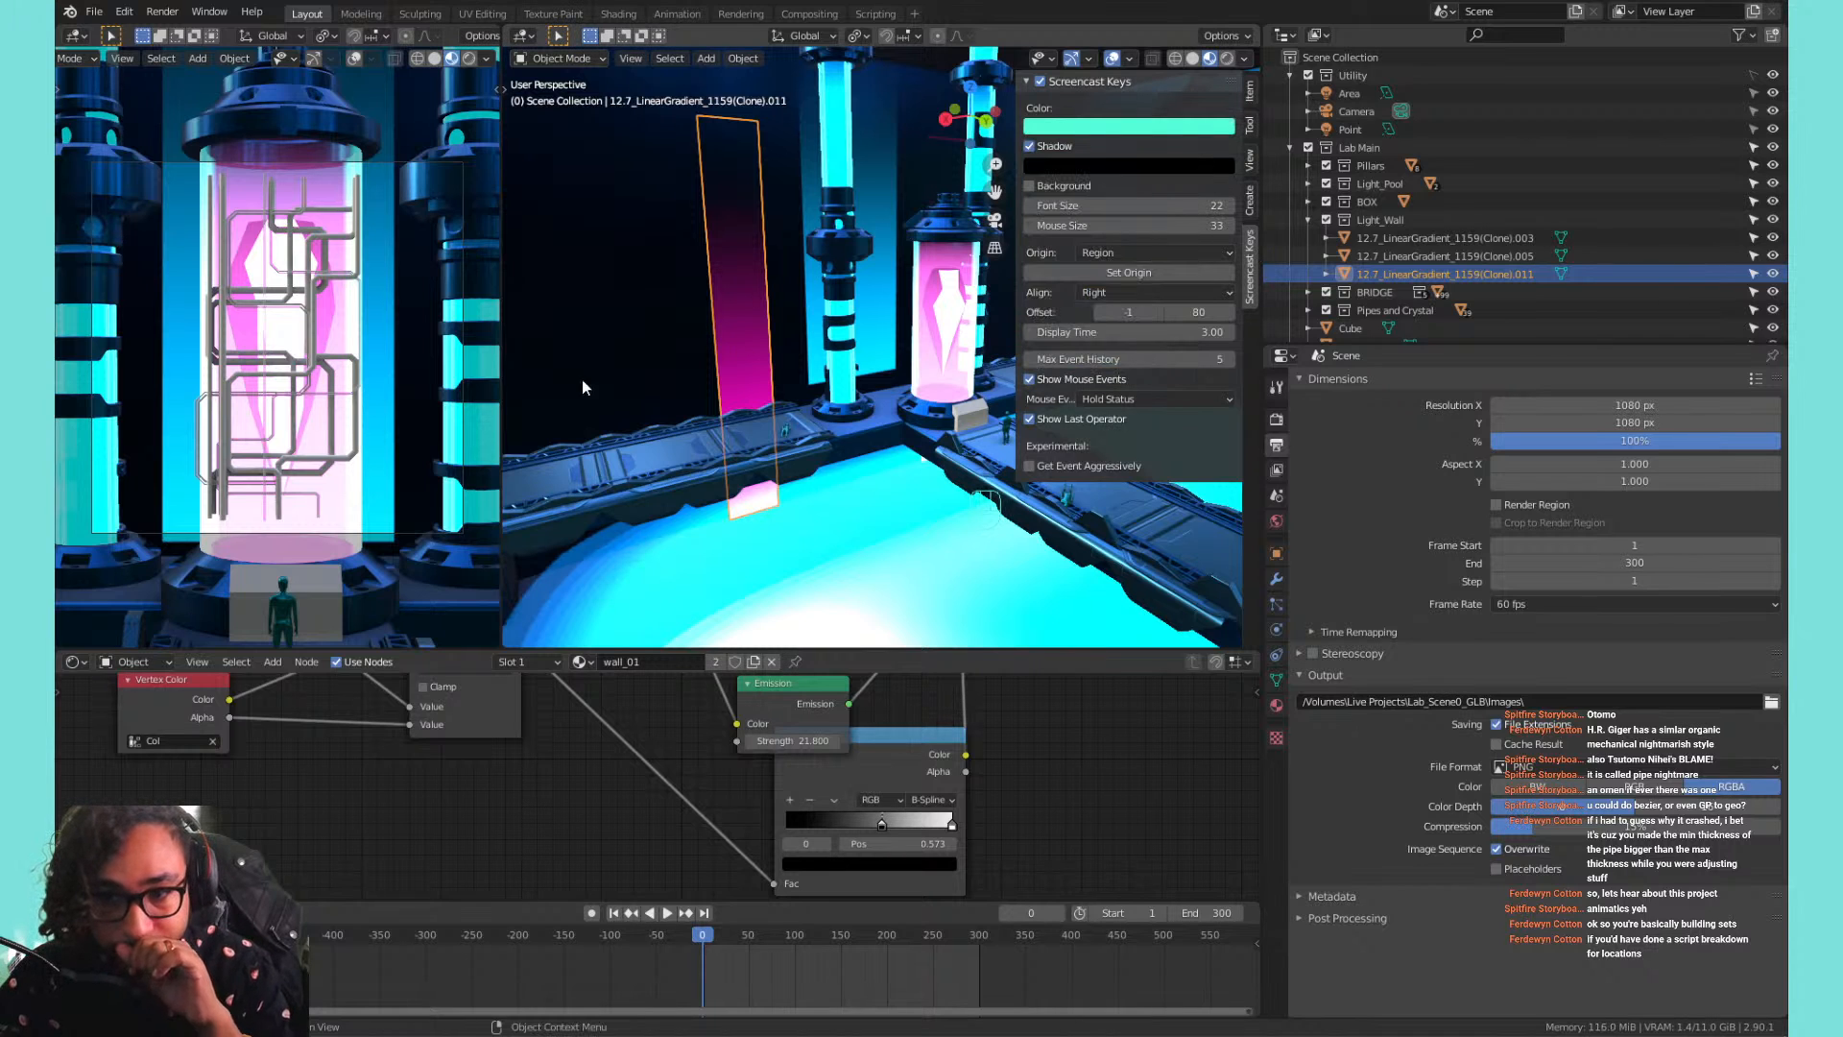
pyautogui.click(1131, 131)
pyautogui.moveTo(1114, 219)
pyautogui.mouseDown()
pyautogui.moveTo(1096, 227)
pyautogui.moveTo(1104, 198)
pyautogui.mouseUp()
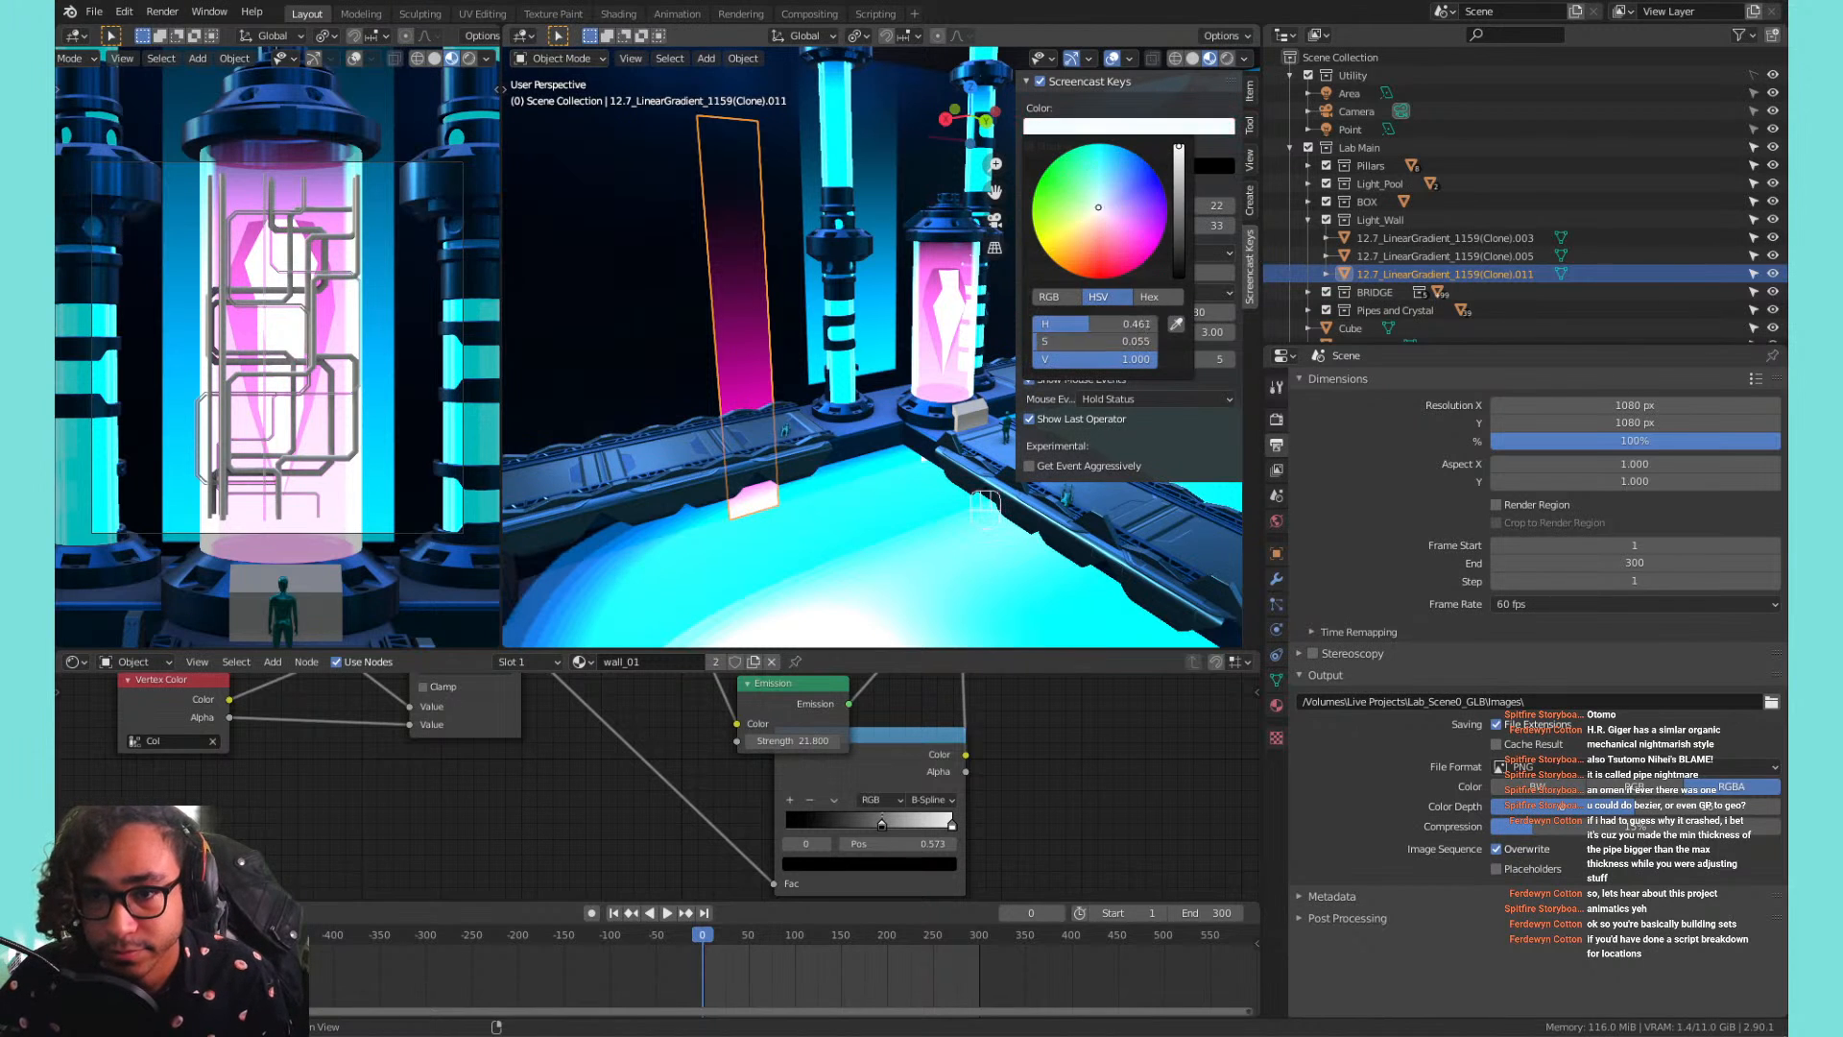
pyautogui.press('n')
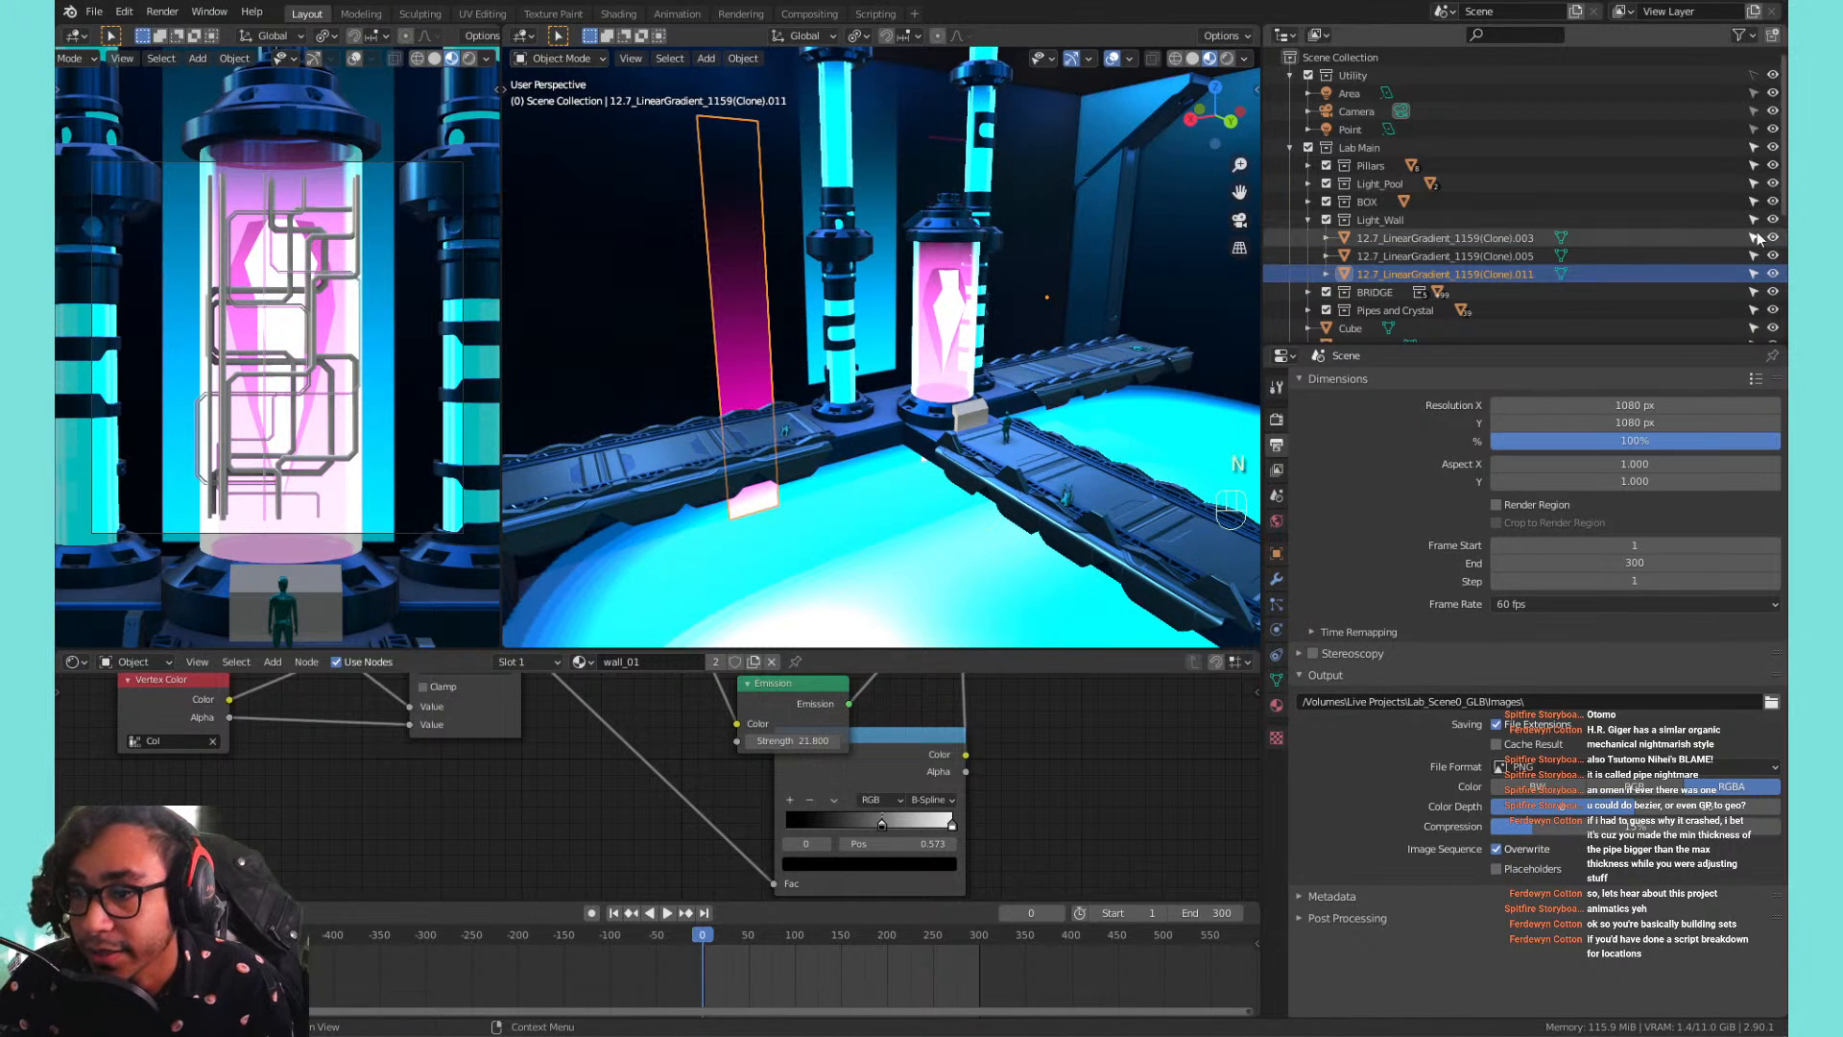
# Hide the three LinearGradient objects in the Light_Wall collection.
pyautogui.moveTo(1772, 237); pyautogui.dragTo(1787, 277)
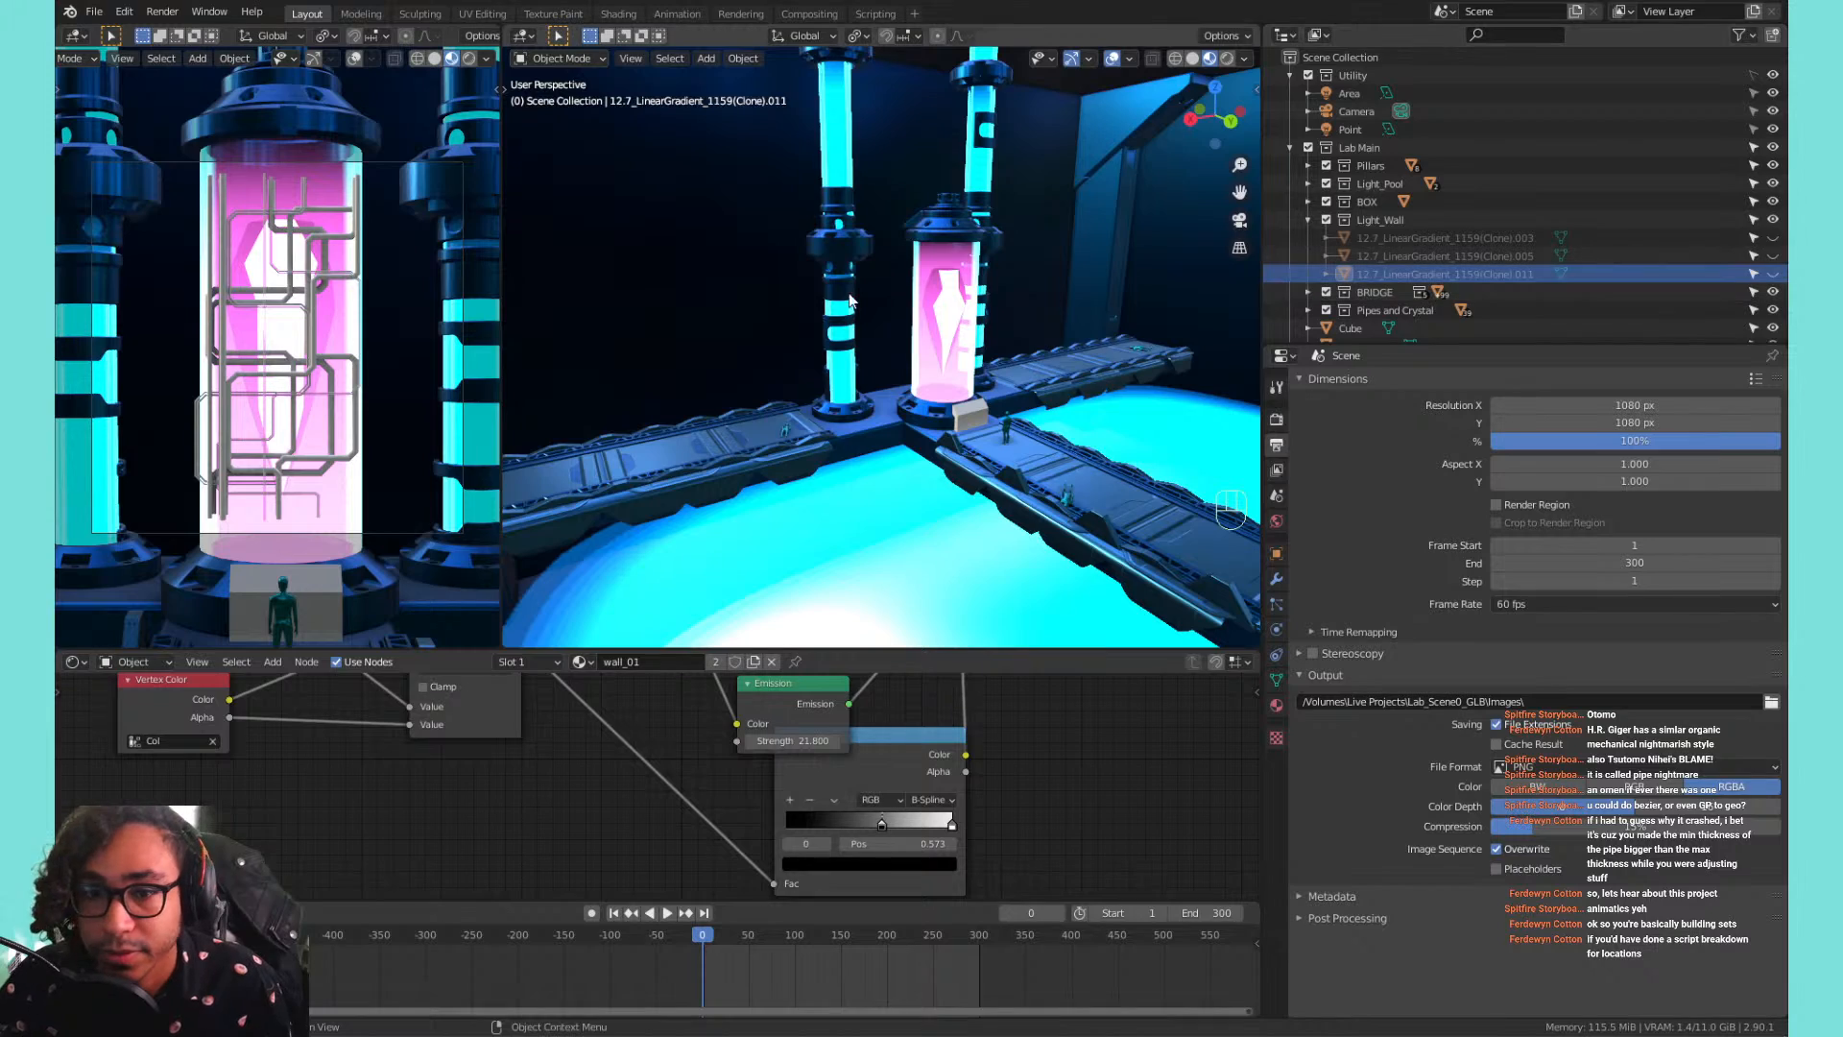
pyautogui.moveTo(862, 307)
pyautogui.keyDown('shift'); pyautogui.mouseDown(button='middle')
pyautogui.moveTo(965, 341)
pyautogui.moveTo(872, 349)
pyautogui.moveTo(736, 315)
pyautogui.moveTo(924, 359)
pyautogui.moveTo(820, 307)
pyautogui.moveTo(854, 337)
pyautogui.mouseUp(button='middle'); pyautogui.keyUp('shift')
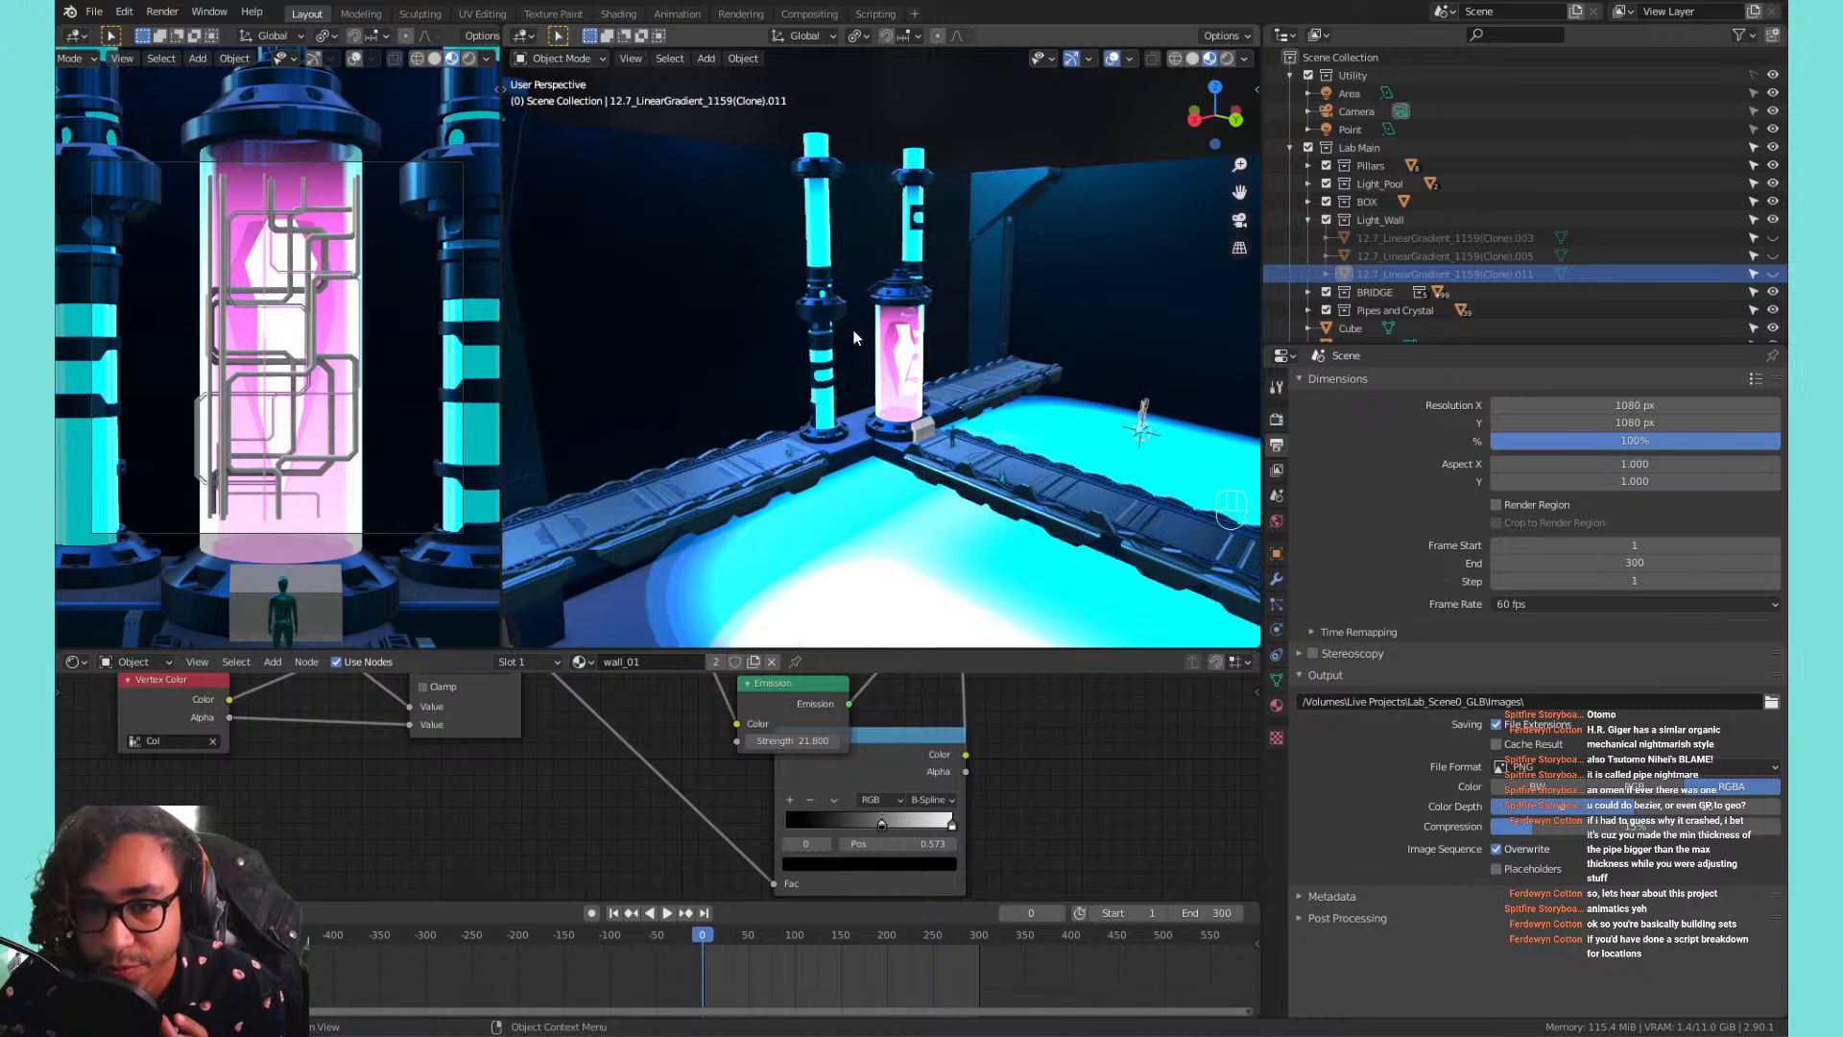
# Select one of the small pipes above the pool and frame it in the main viewport.
pyautogui.click(1157, 421)
pyautogui.click(1157, 420)
pyautogui.click(1152, 423)
pyautogui.click(1150, 423)
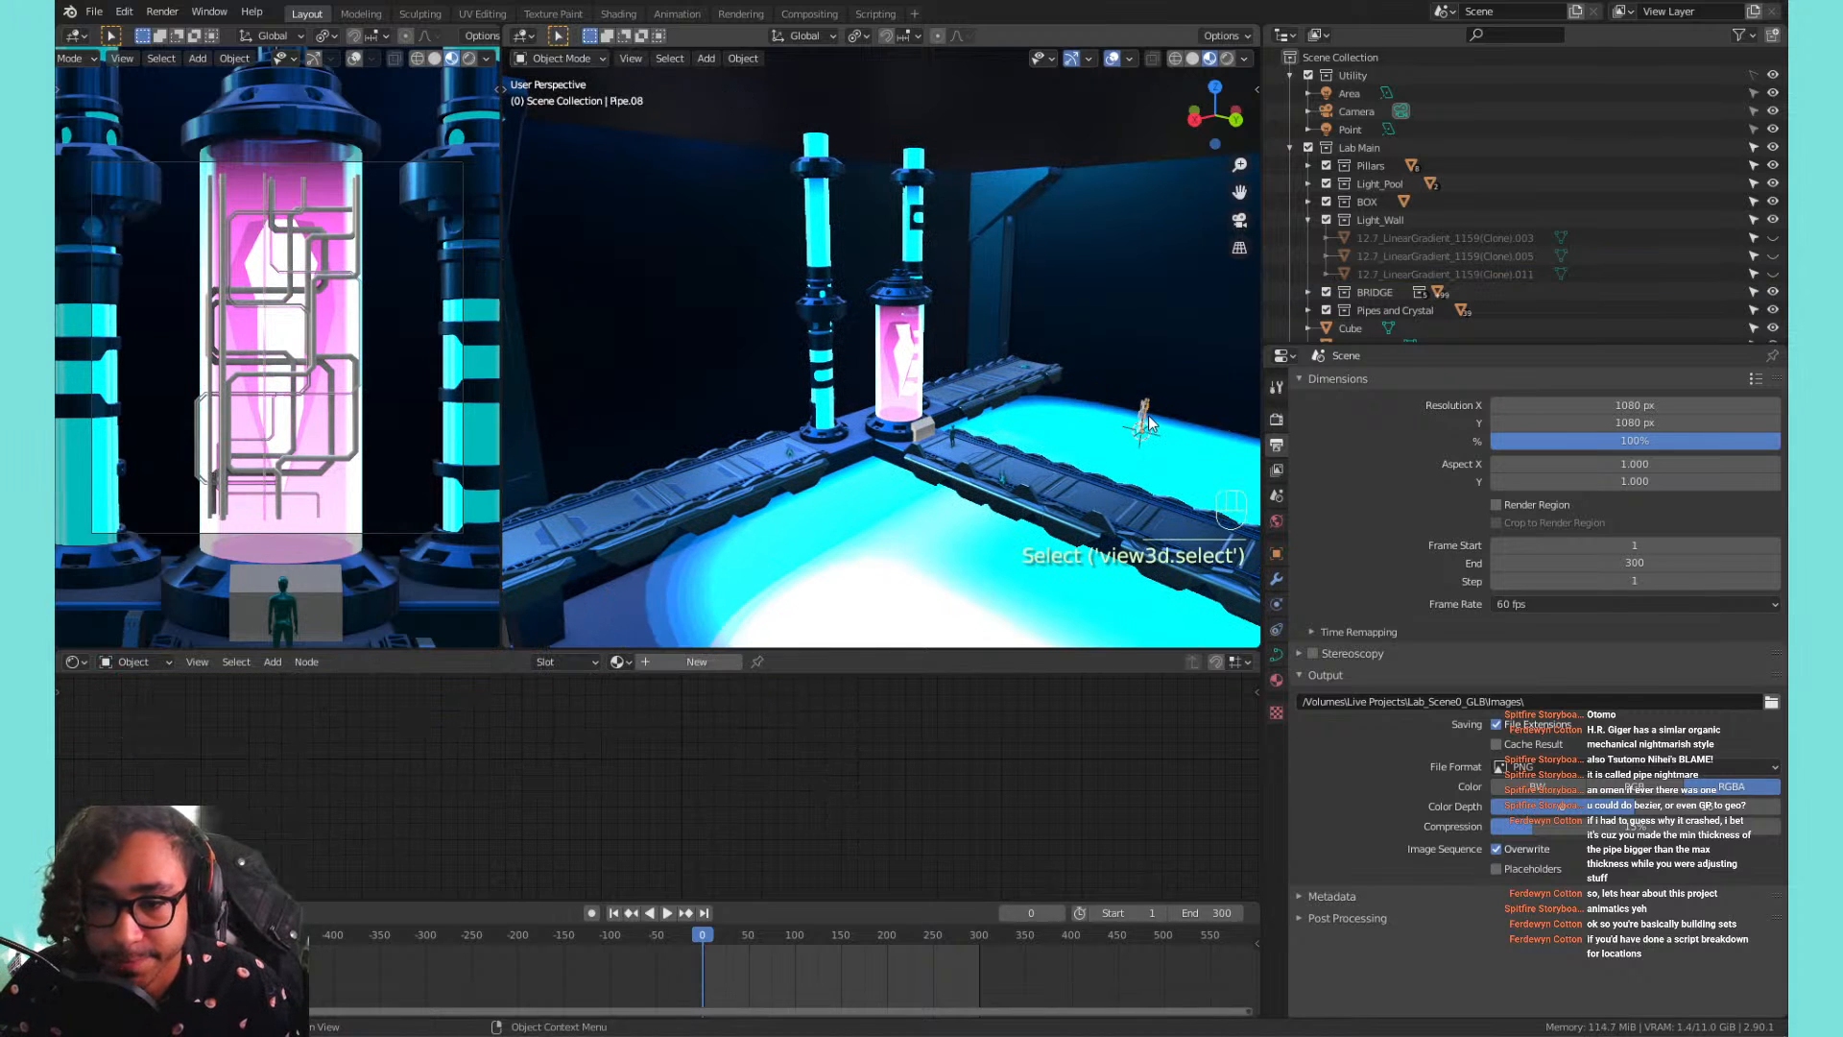
pyautogui.press('KP_Decimal')
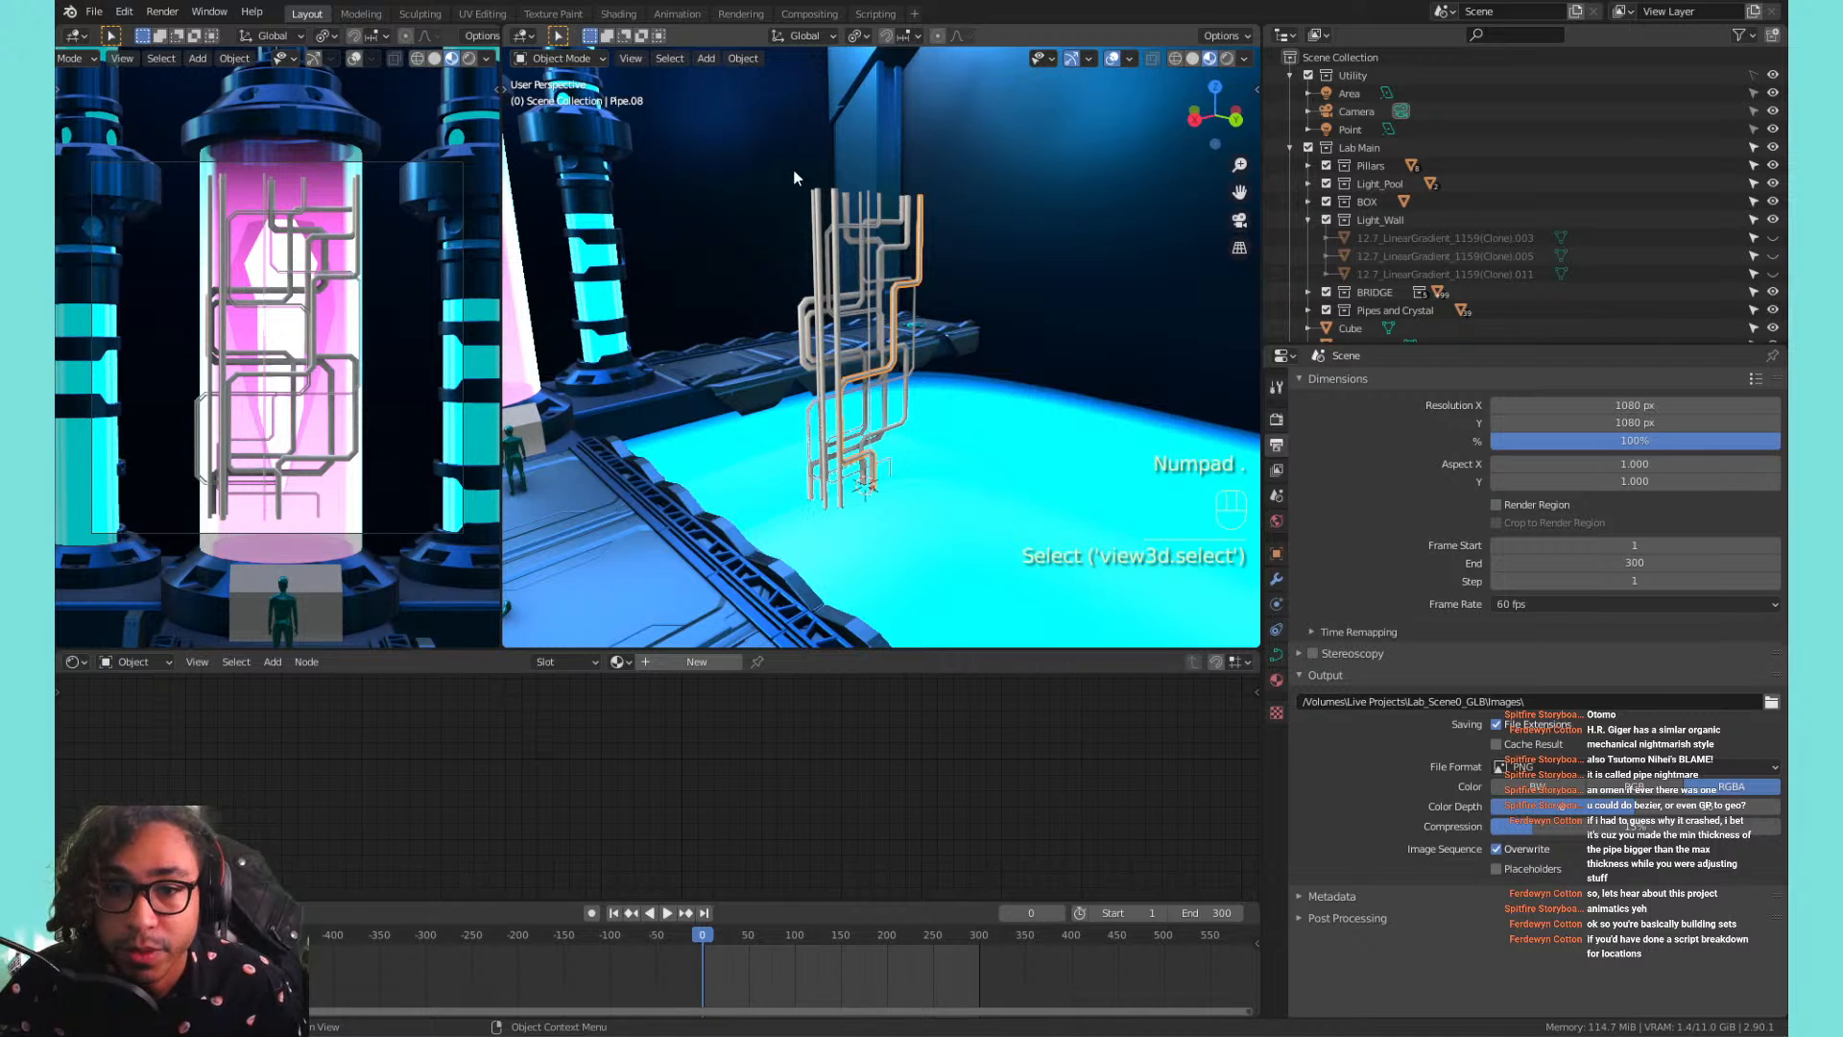
# Collapse the Lab Main collection in the outliner and select all the generated pipes in the main viewport.
pyautogui.moveTo(795, 178); pyautogui.dragTo(946, 368)
pyautogui.click(745, 203)
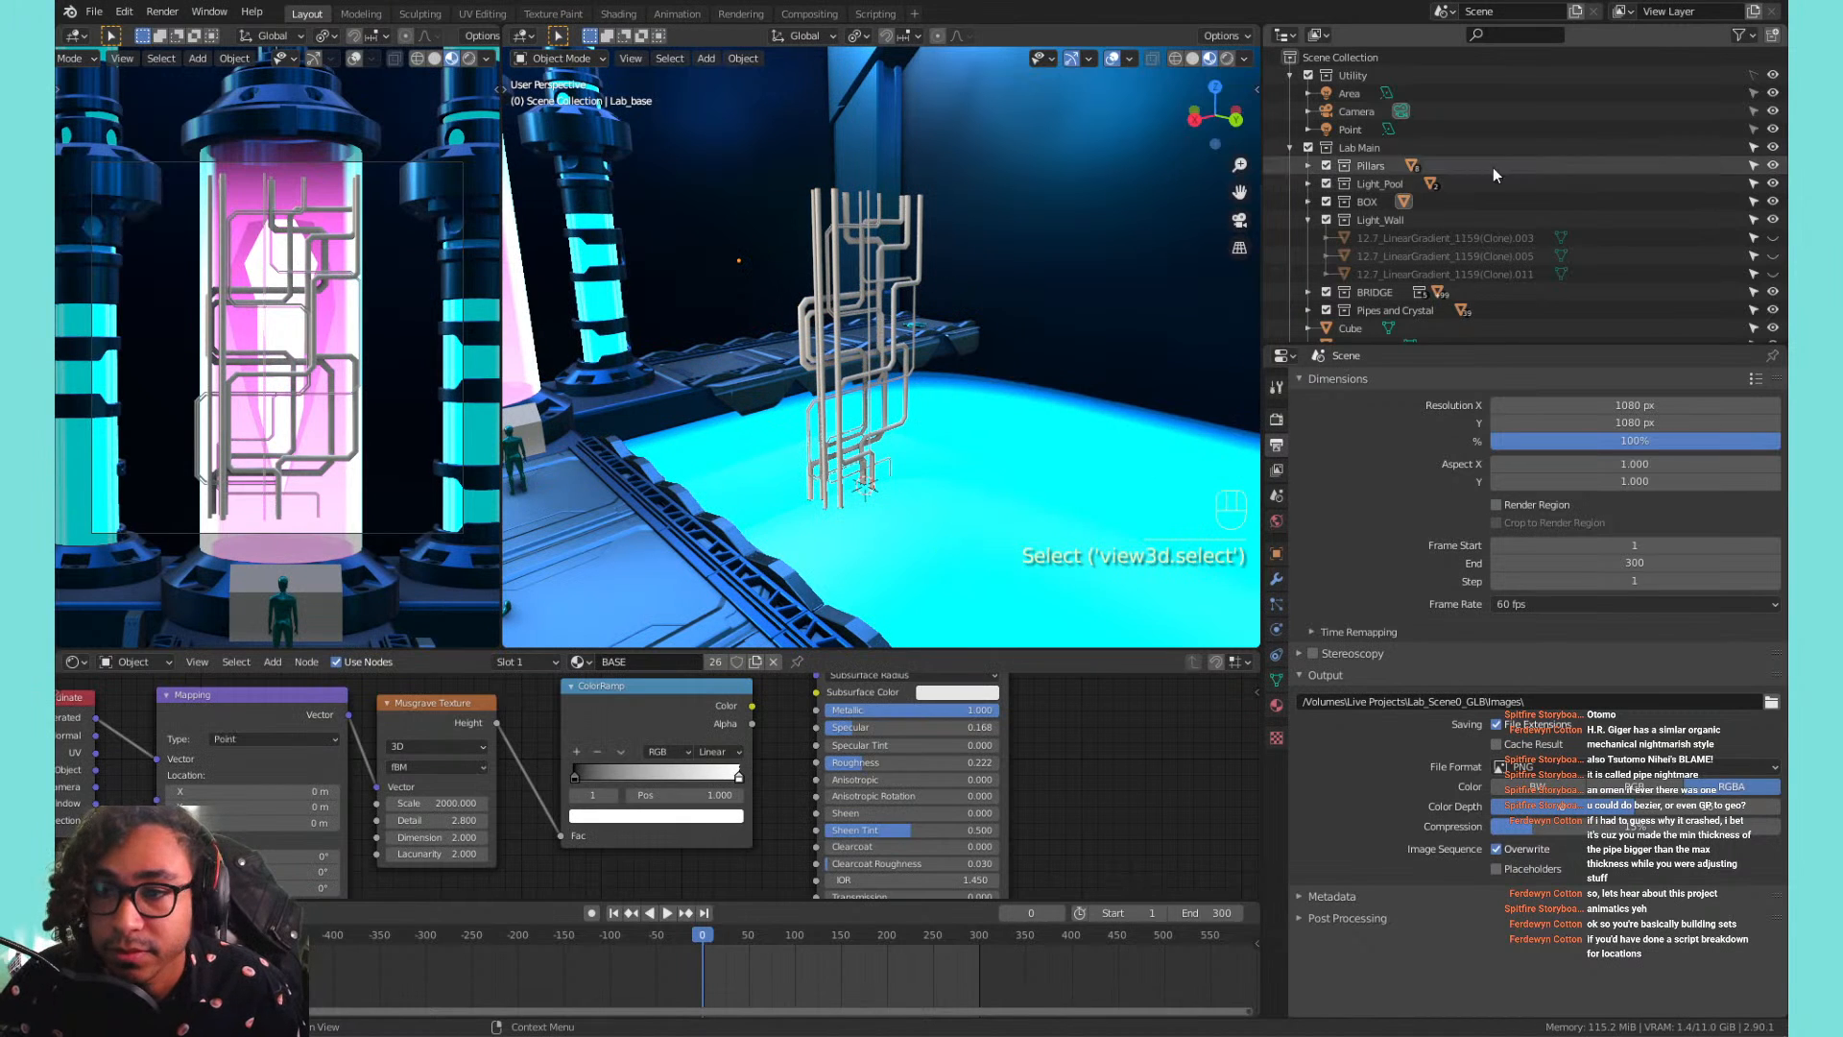
pyautogui.click(1290, 148)
pyautogui.moveTo(778, 147); pyautogui.dragTo(1148, 674)
pyautogui.scroll(-4, 929, 245)
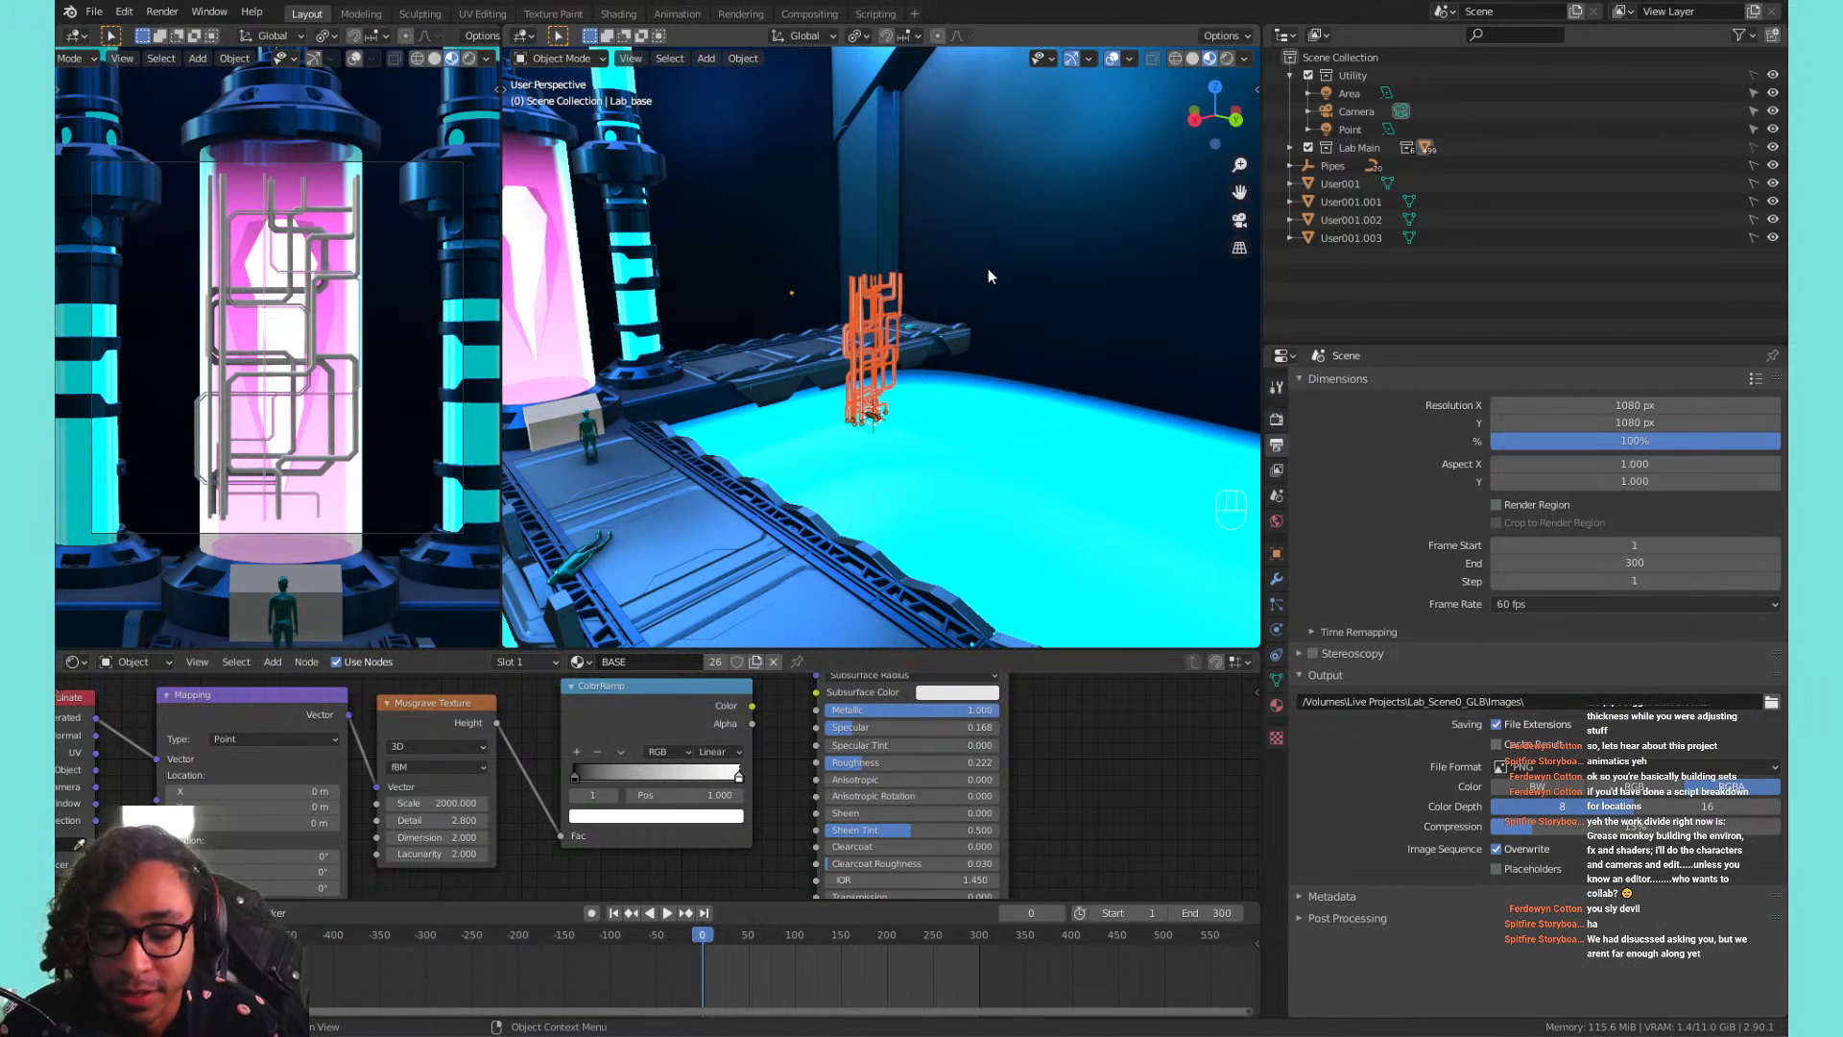
pyautogui.scroll(-4, 988, 267)
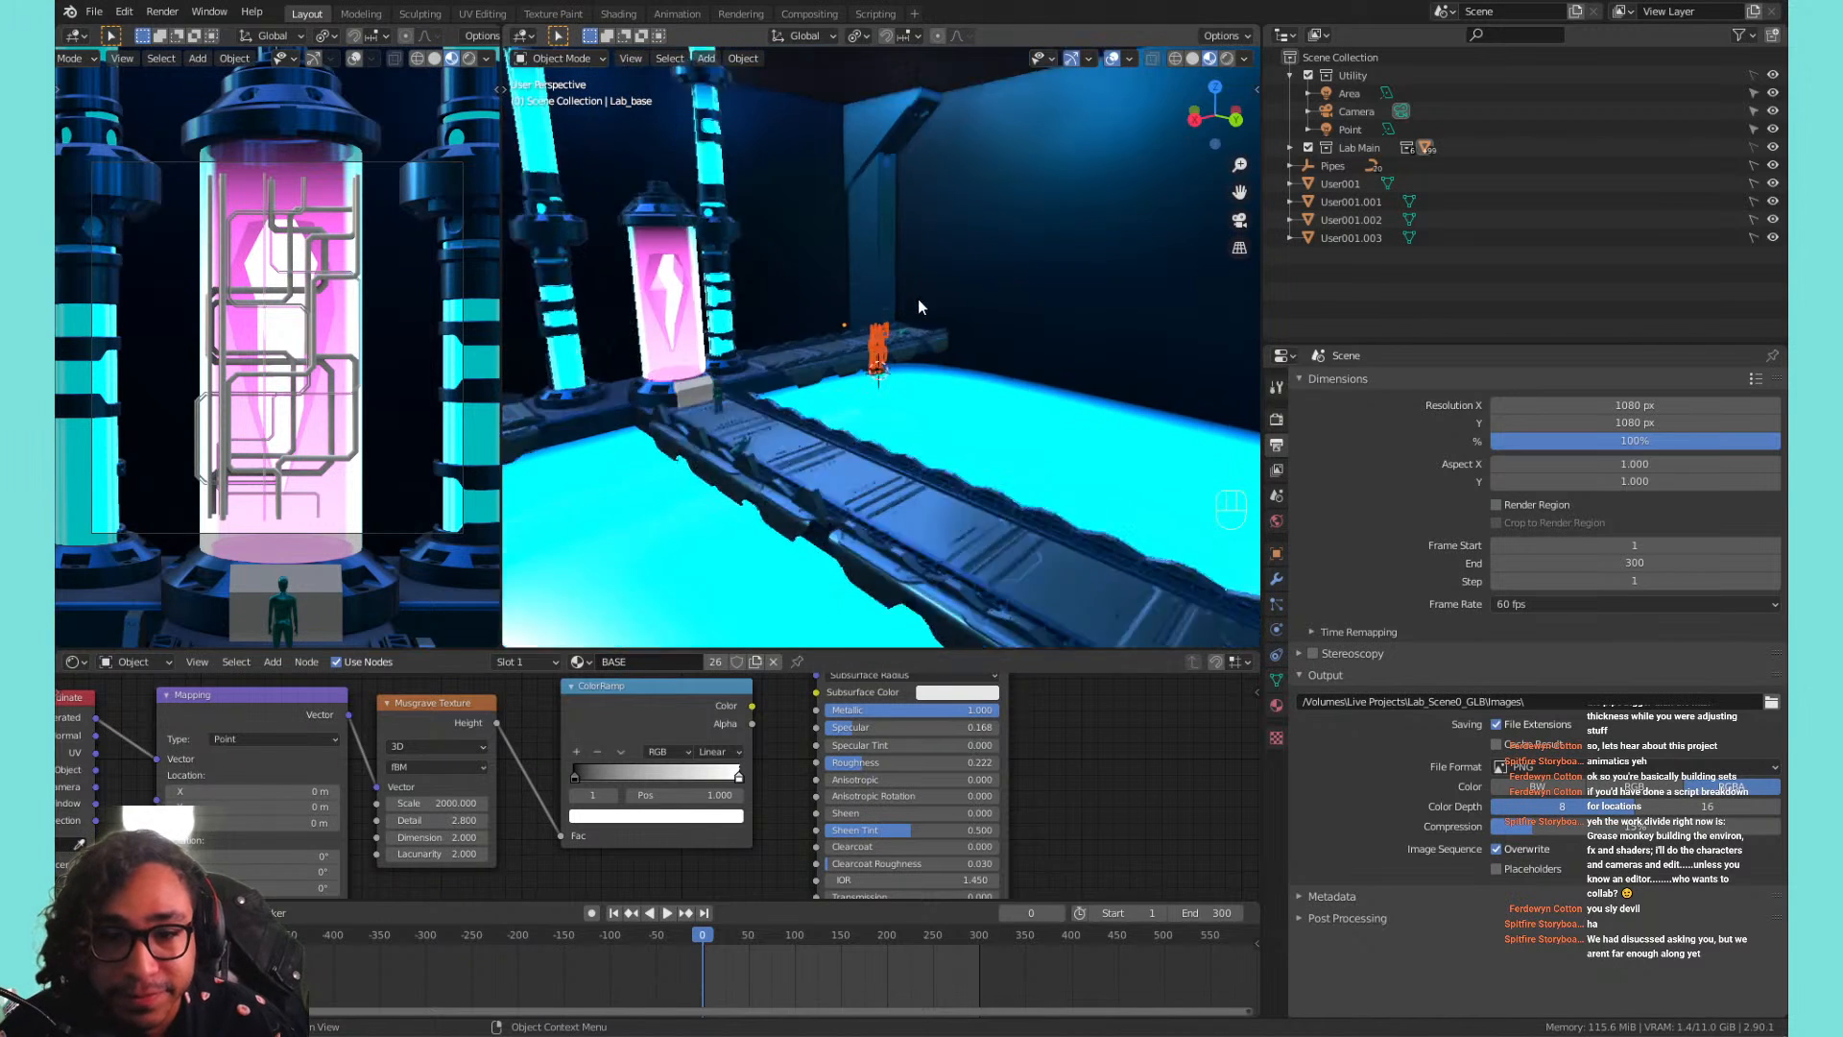
# Move the selected pipes about -16.9 m along the global Y axis, placing them near the central tank.
pyautogui.press('g')
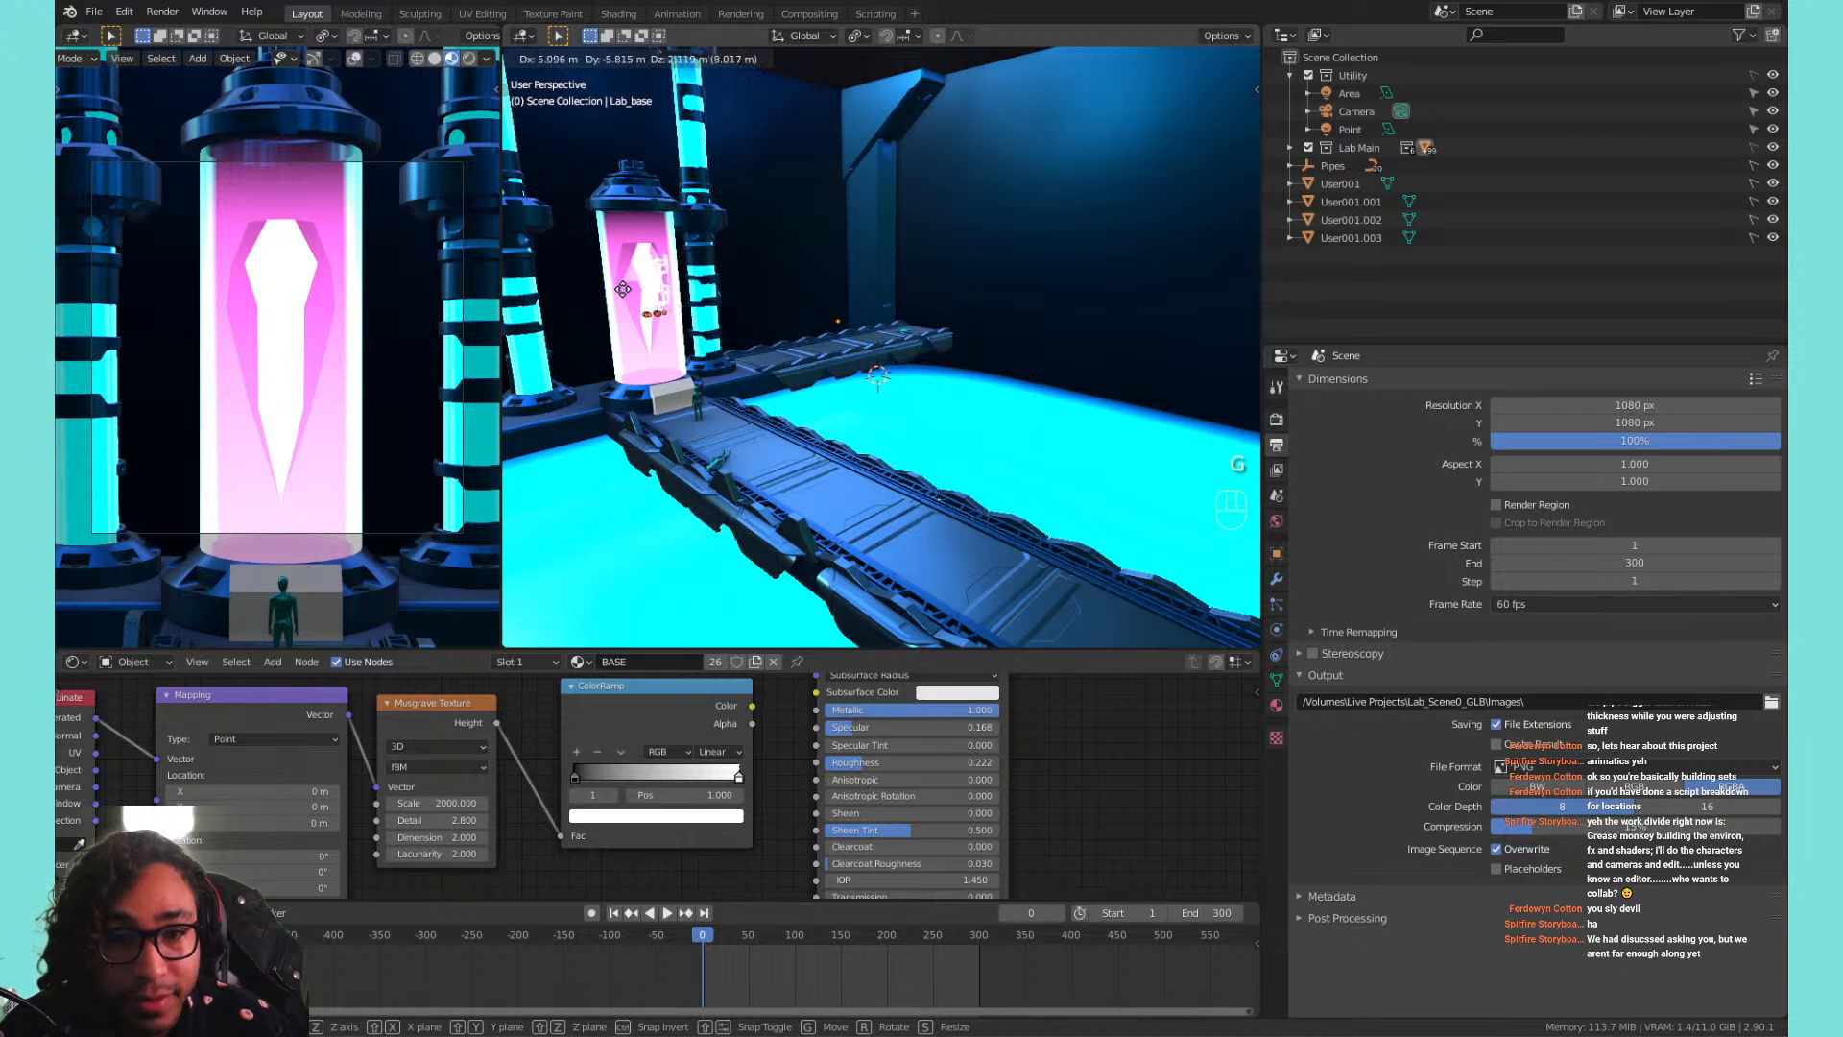
pyautogui.press('x')
pyautogui.press('y')
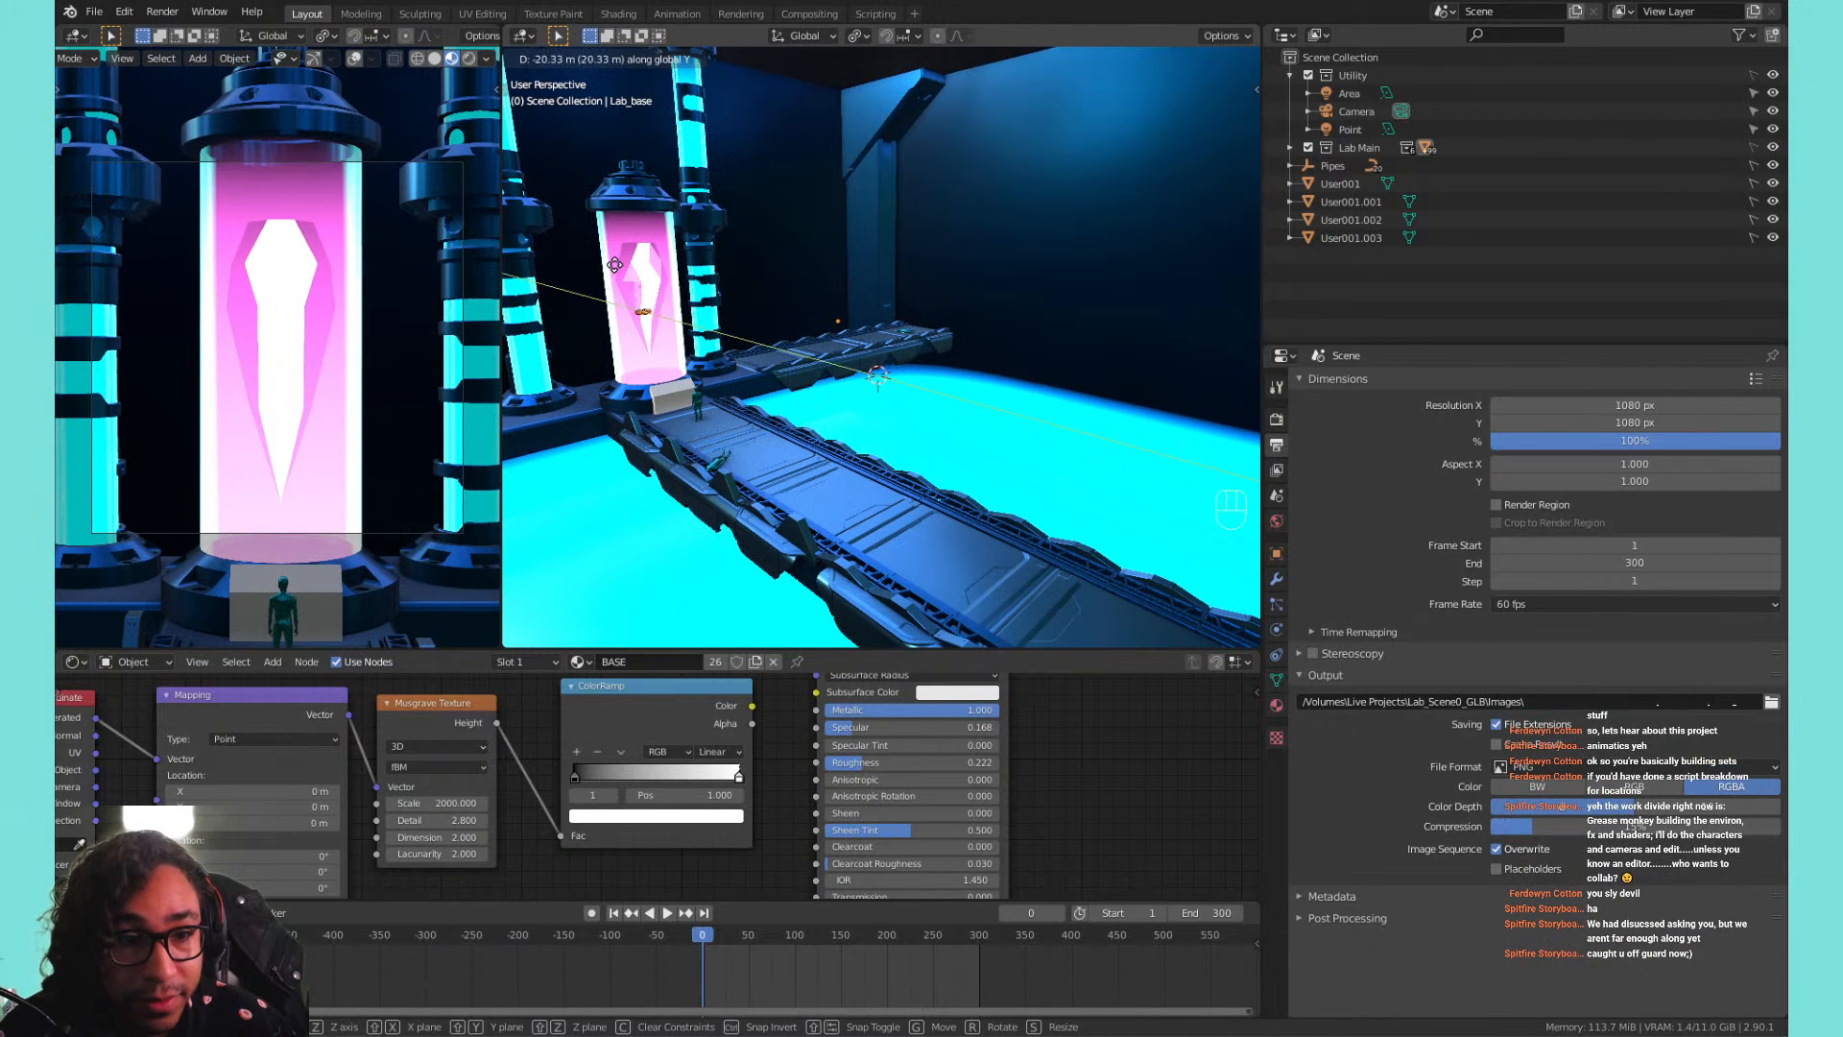
pyautogui.click(639, 285)
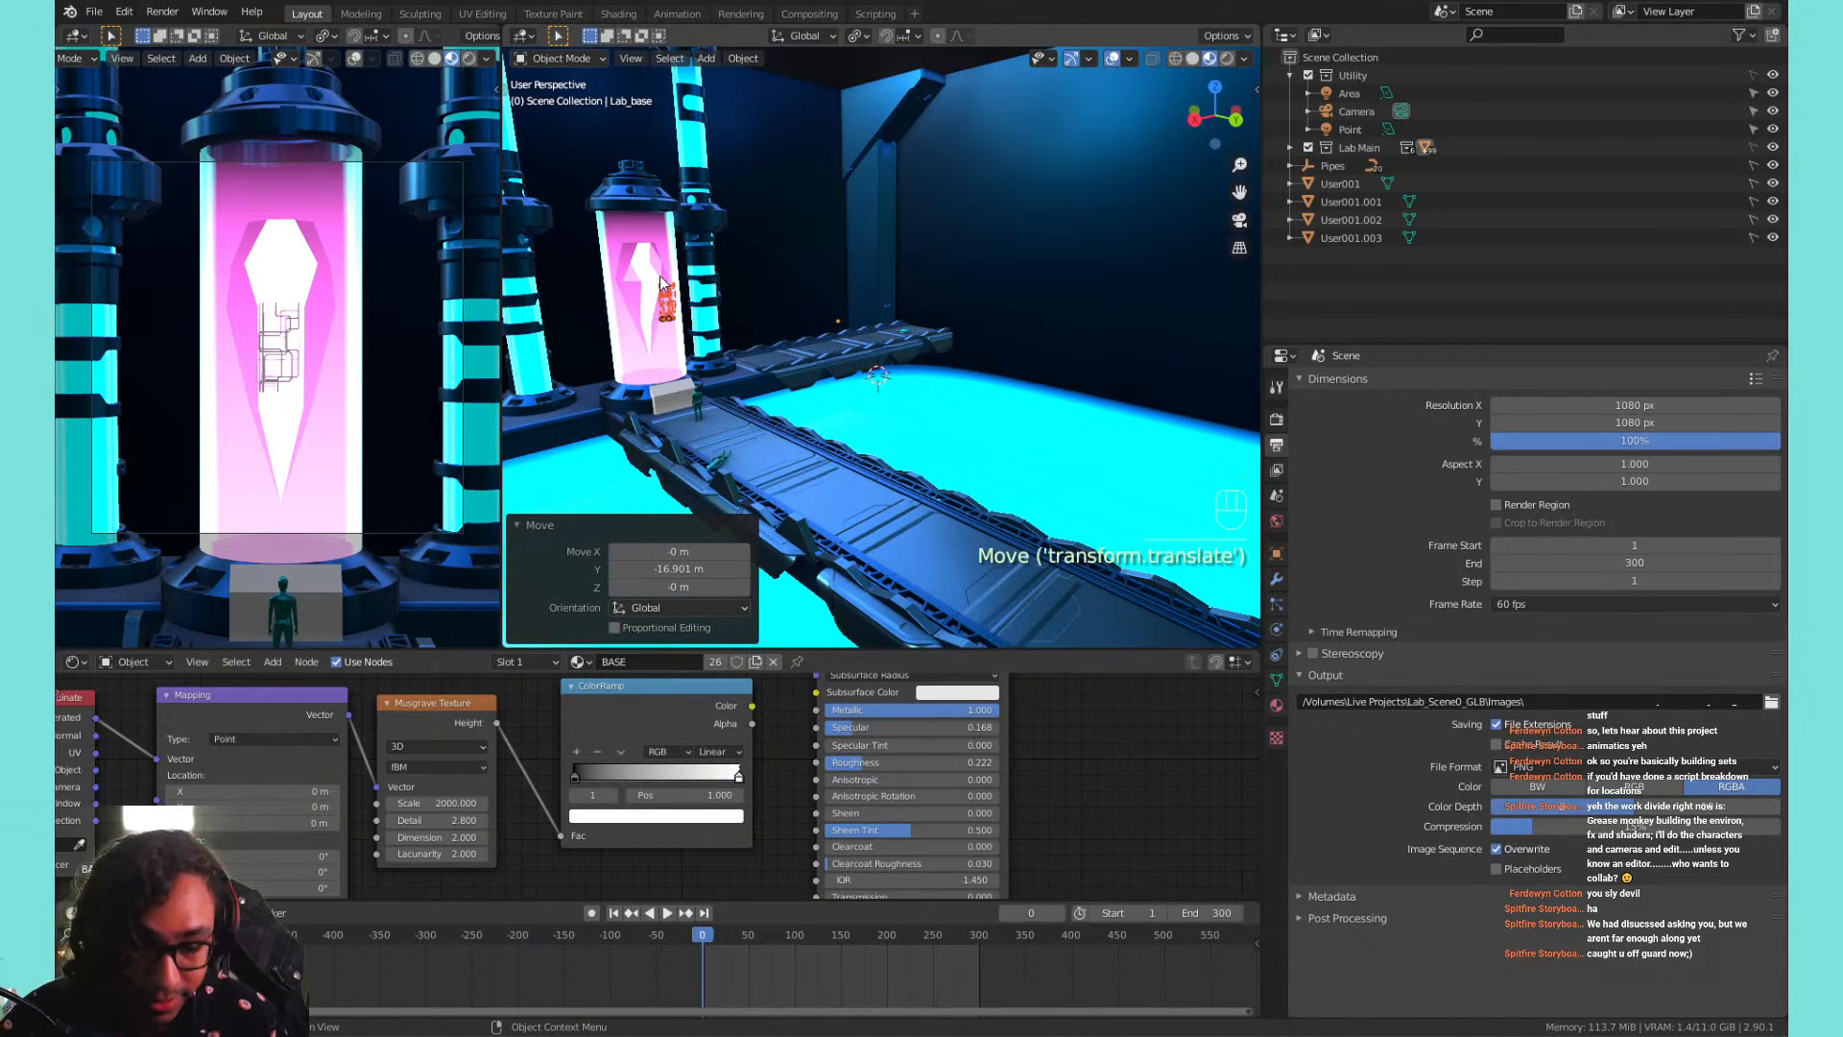
pyautogui.press('KP_Decimal')
pyautogui.scroll(-10, 889, 340)
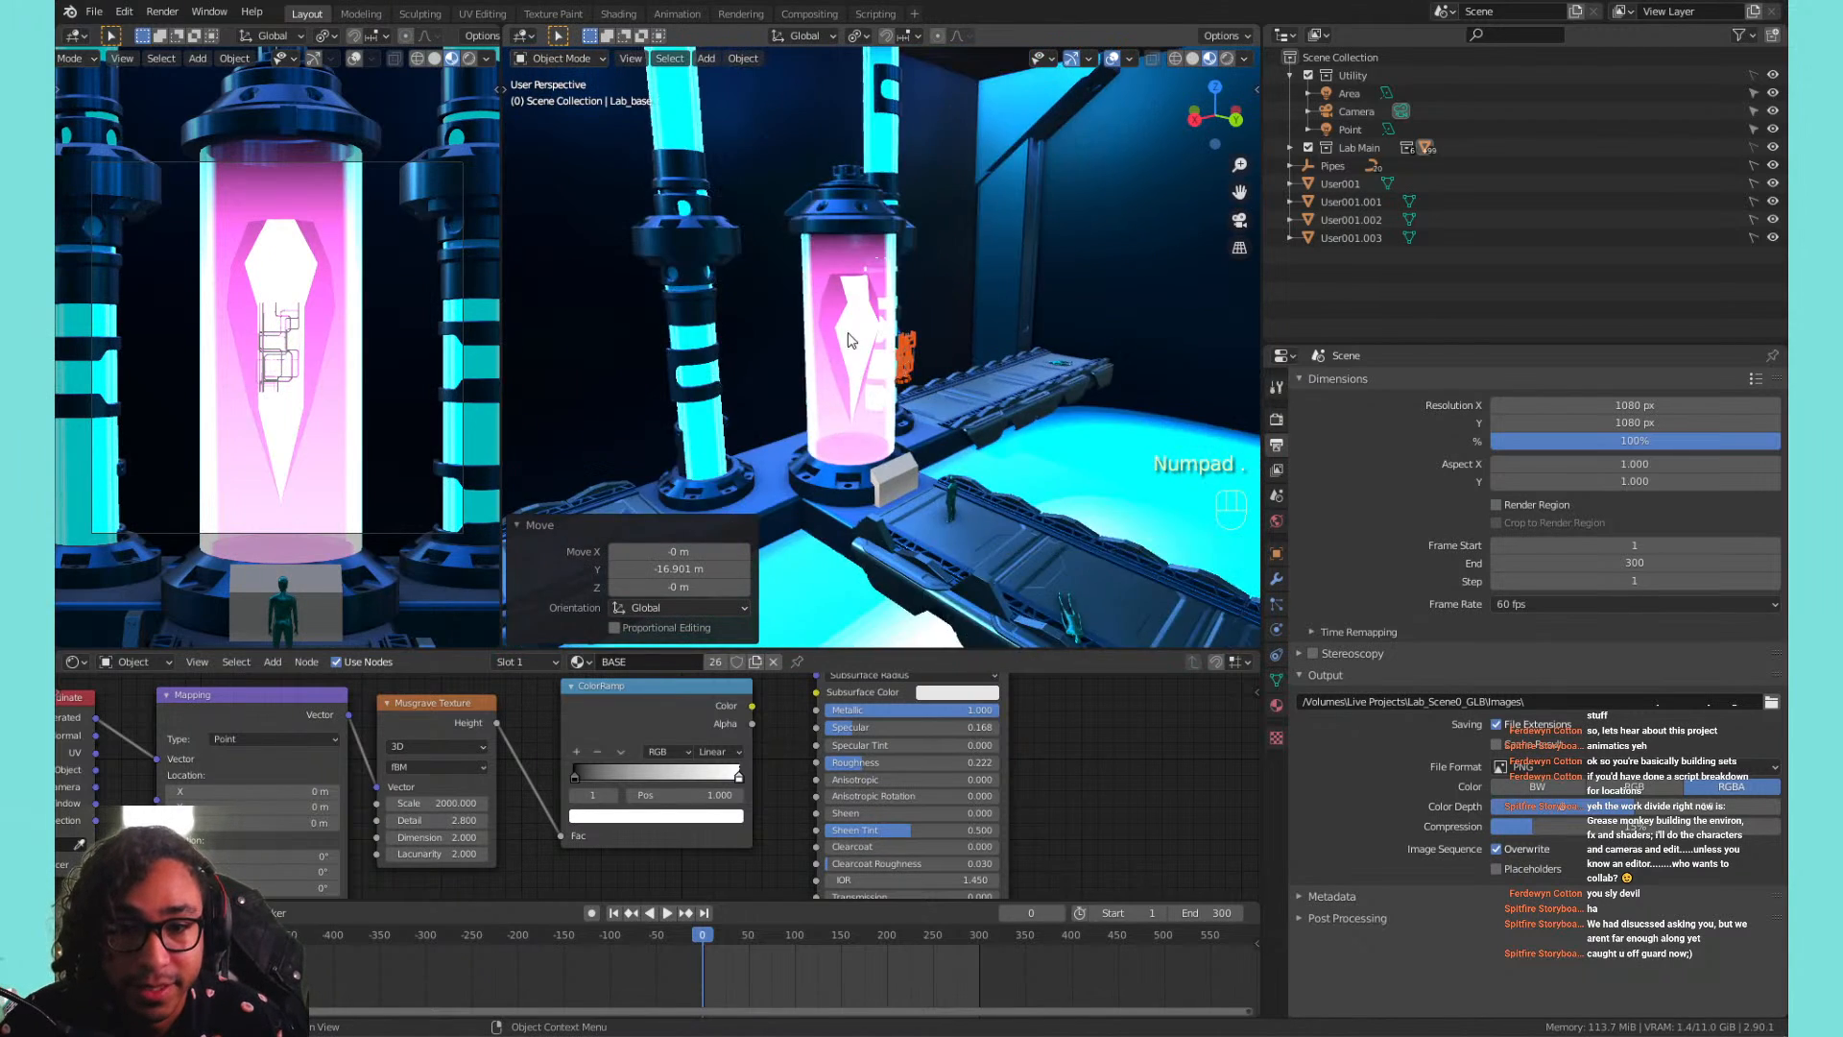
pyautogui.moveTo(893, 378); pyautogui.dragTo(1209, 283, button='middle')
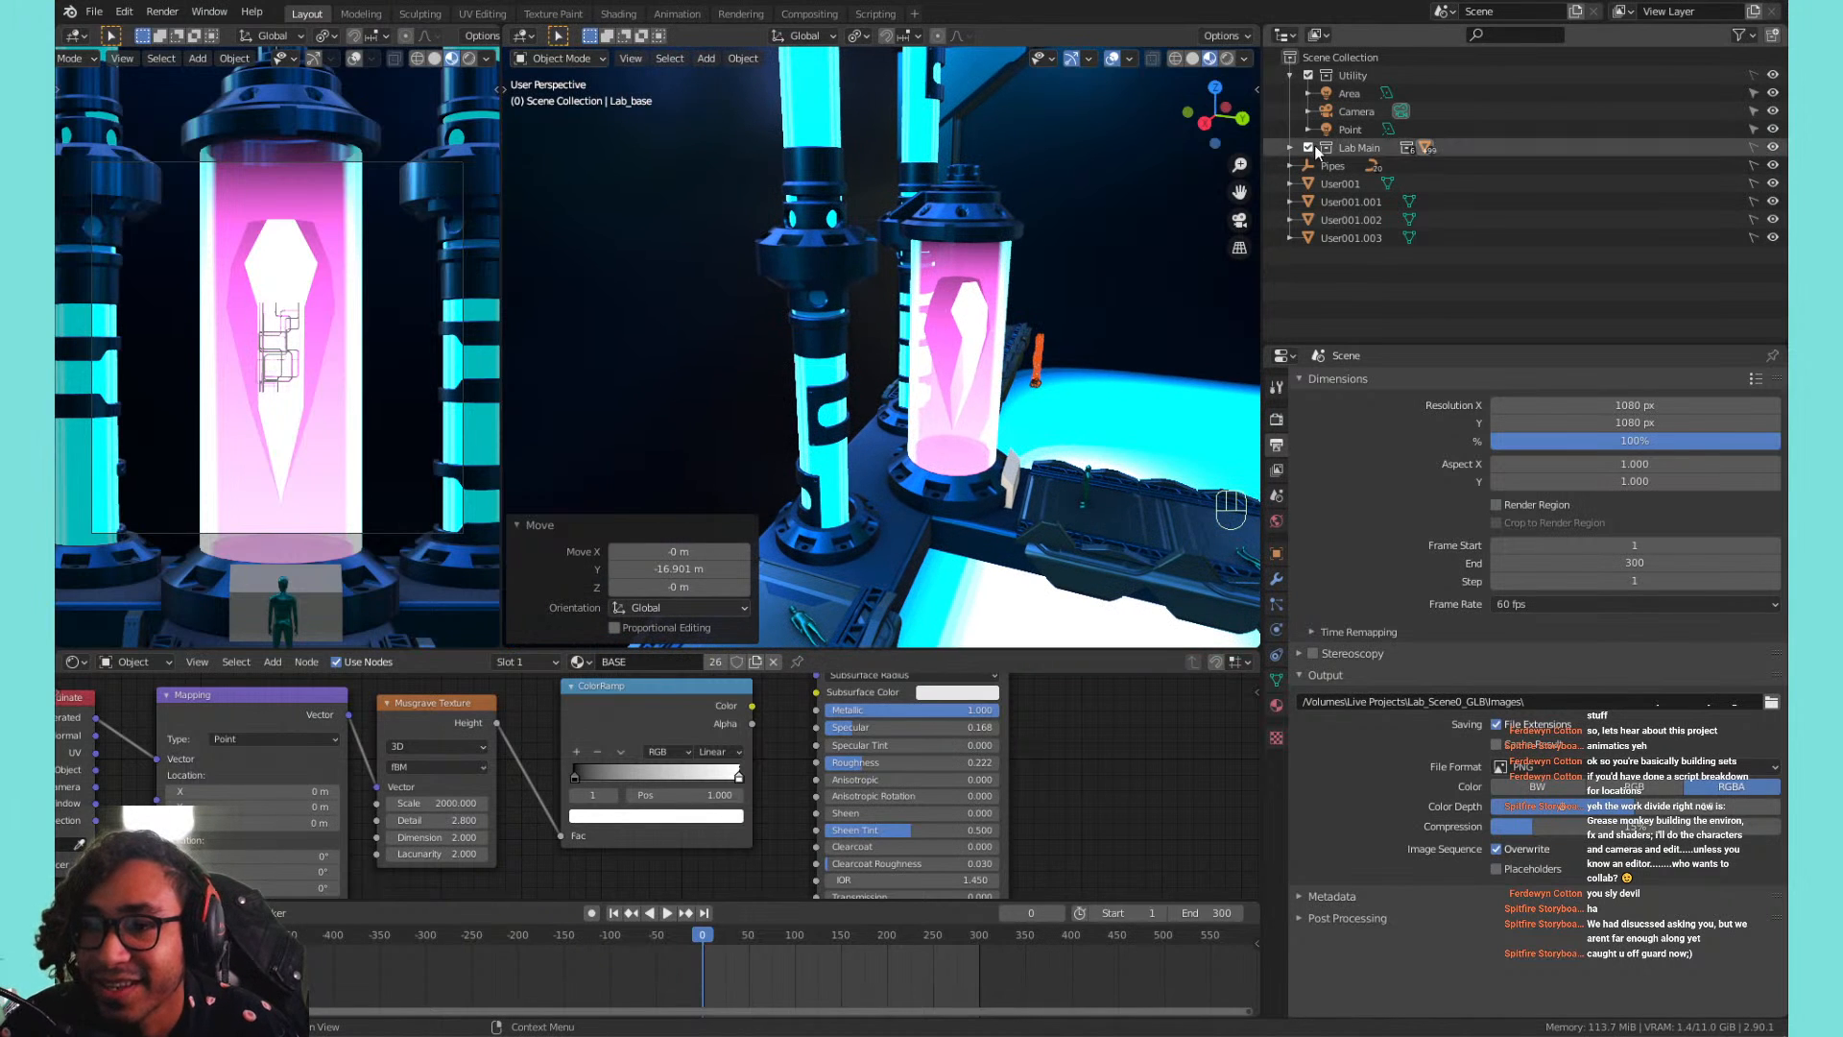
# Make the Lab Main collection selectable again and hide the central tank's caps, glass cylinder, crystal and upper ring.
pyautogui.click(1752, 148)
pyautogui.click(974, 213)
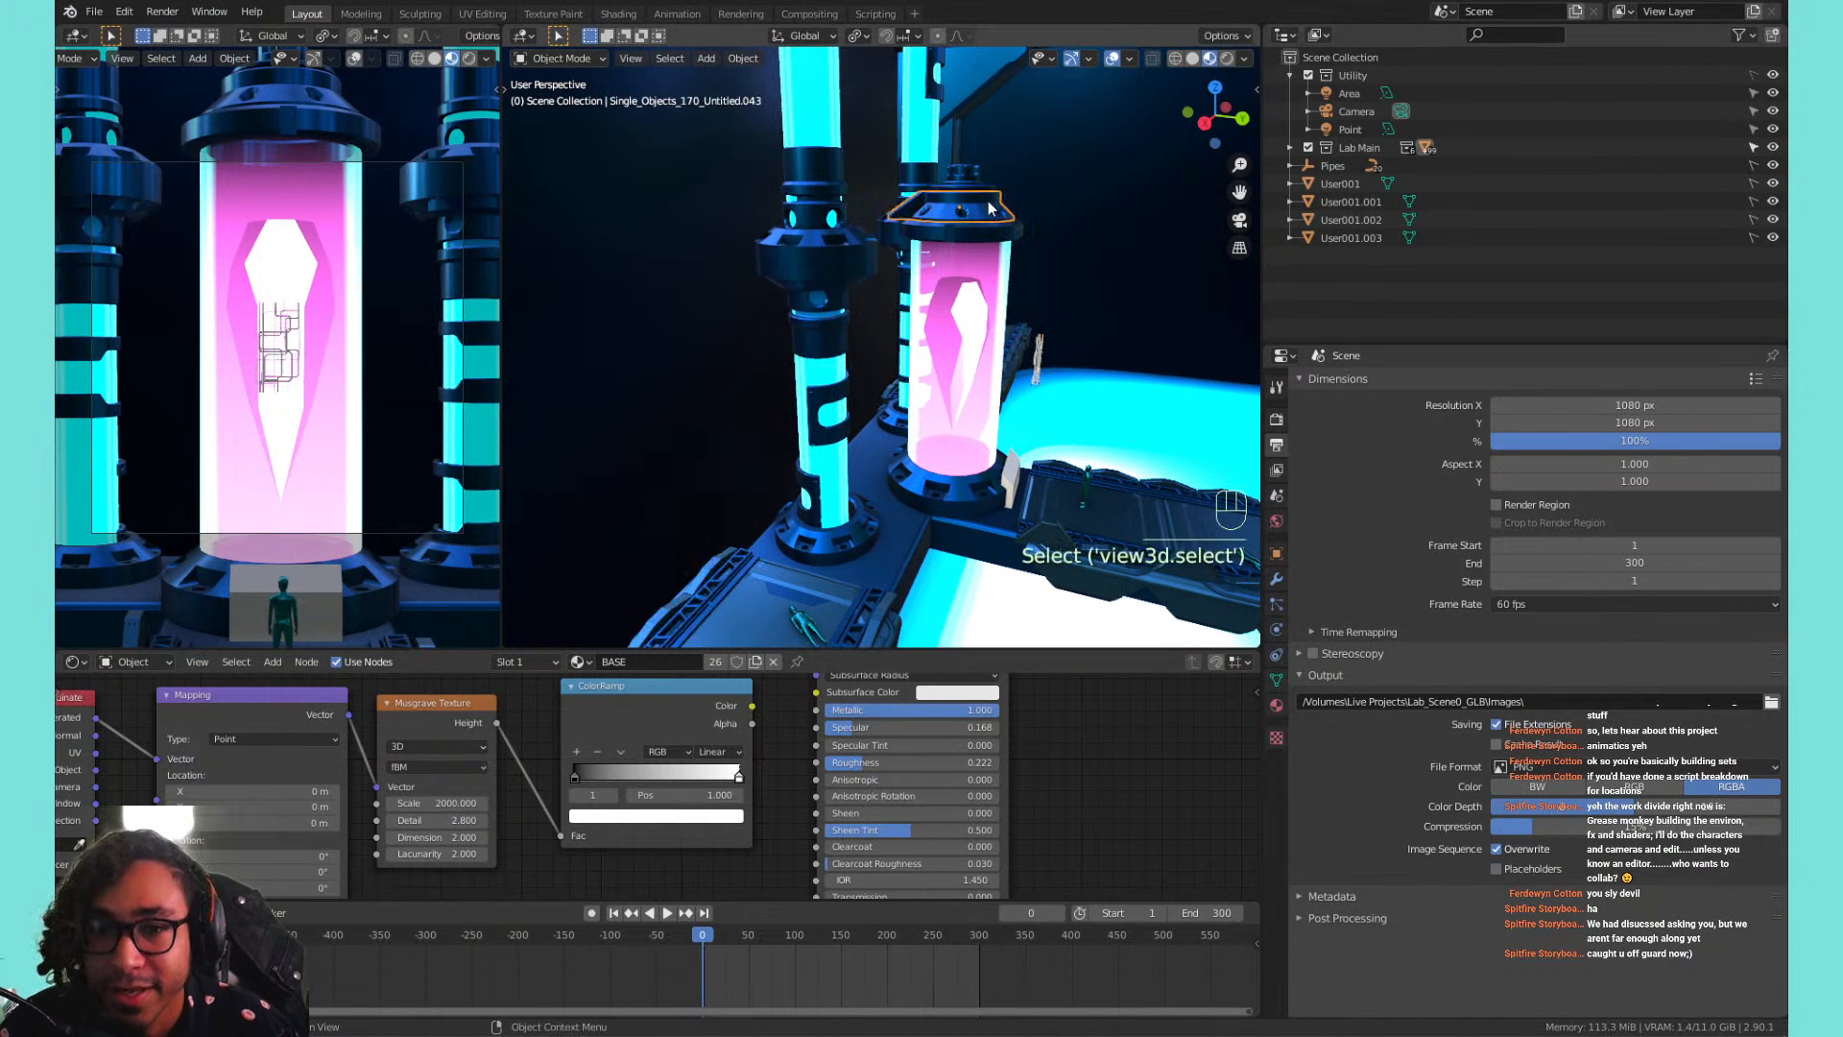
pyautogui.moveTo(1066, 307); pyautogui.dragTo(912, 225, button='middle')
pyautogui.keyDown('shift'); pyautogui.moveTo(912, 225); pyautogui.dragTo(919, 291, button='middle'); pyautogui.keyUp('shift')
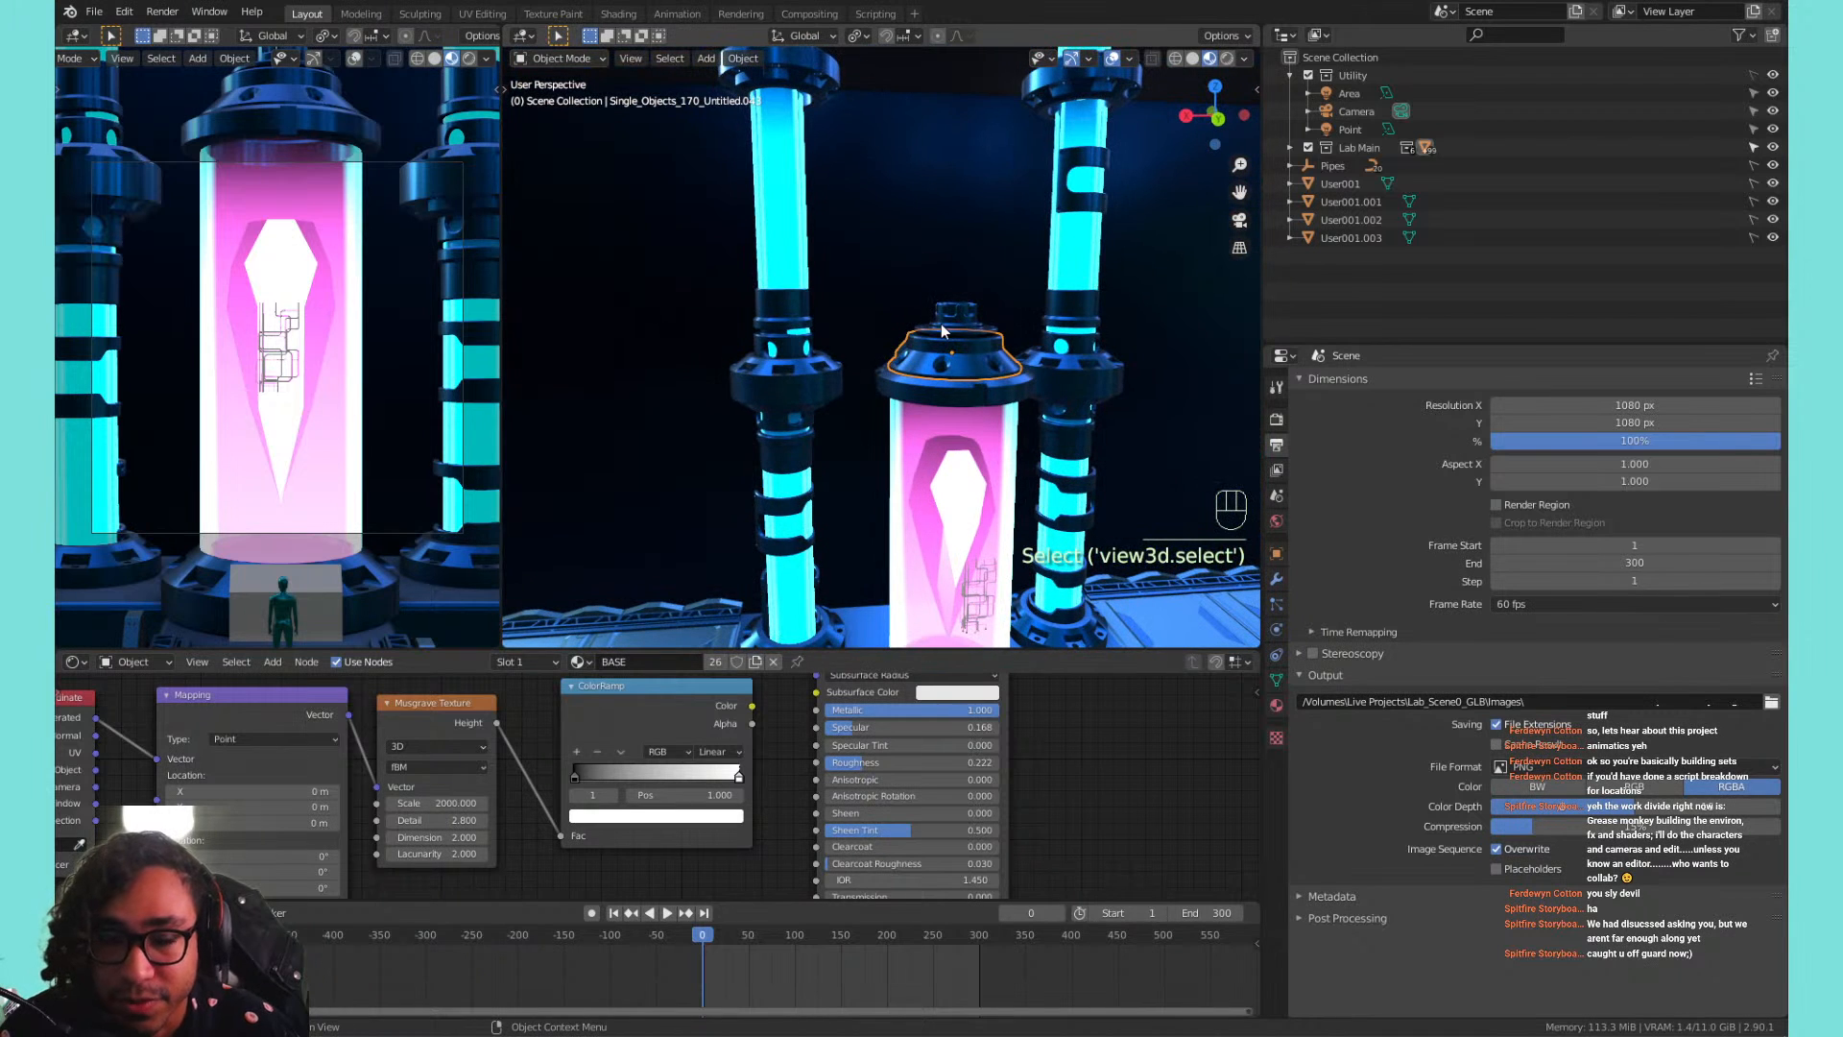
pyautogui.scroll(-2, 854, 268)
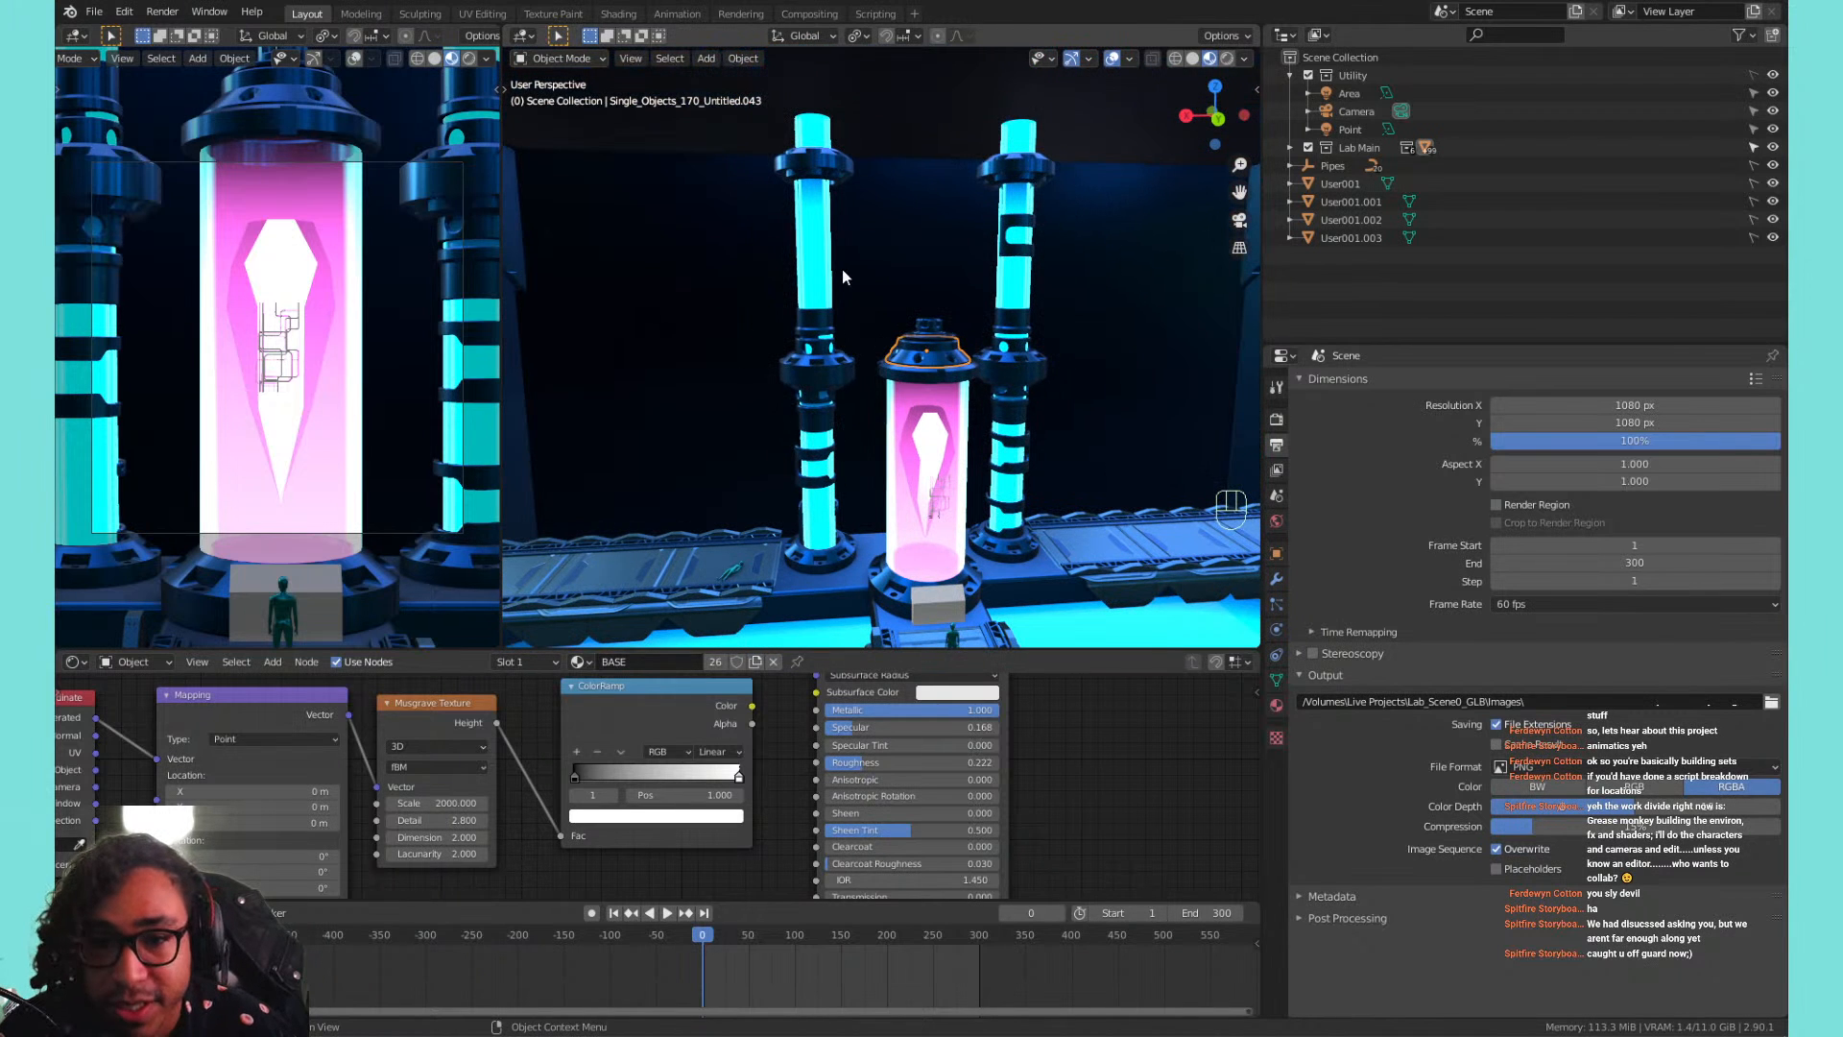
pyautogui.press('h')
pyautogui.press('h')
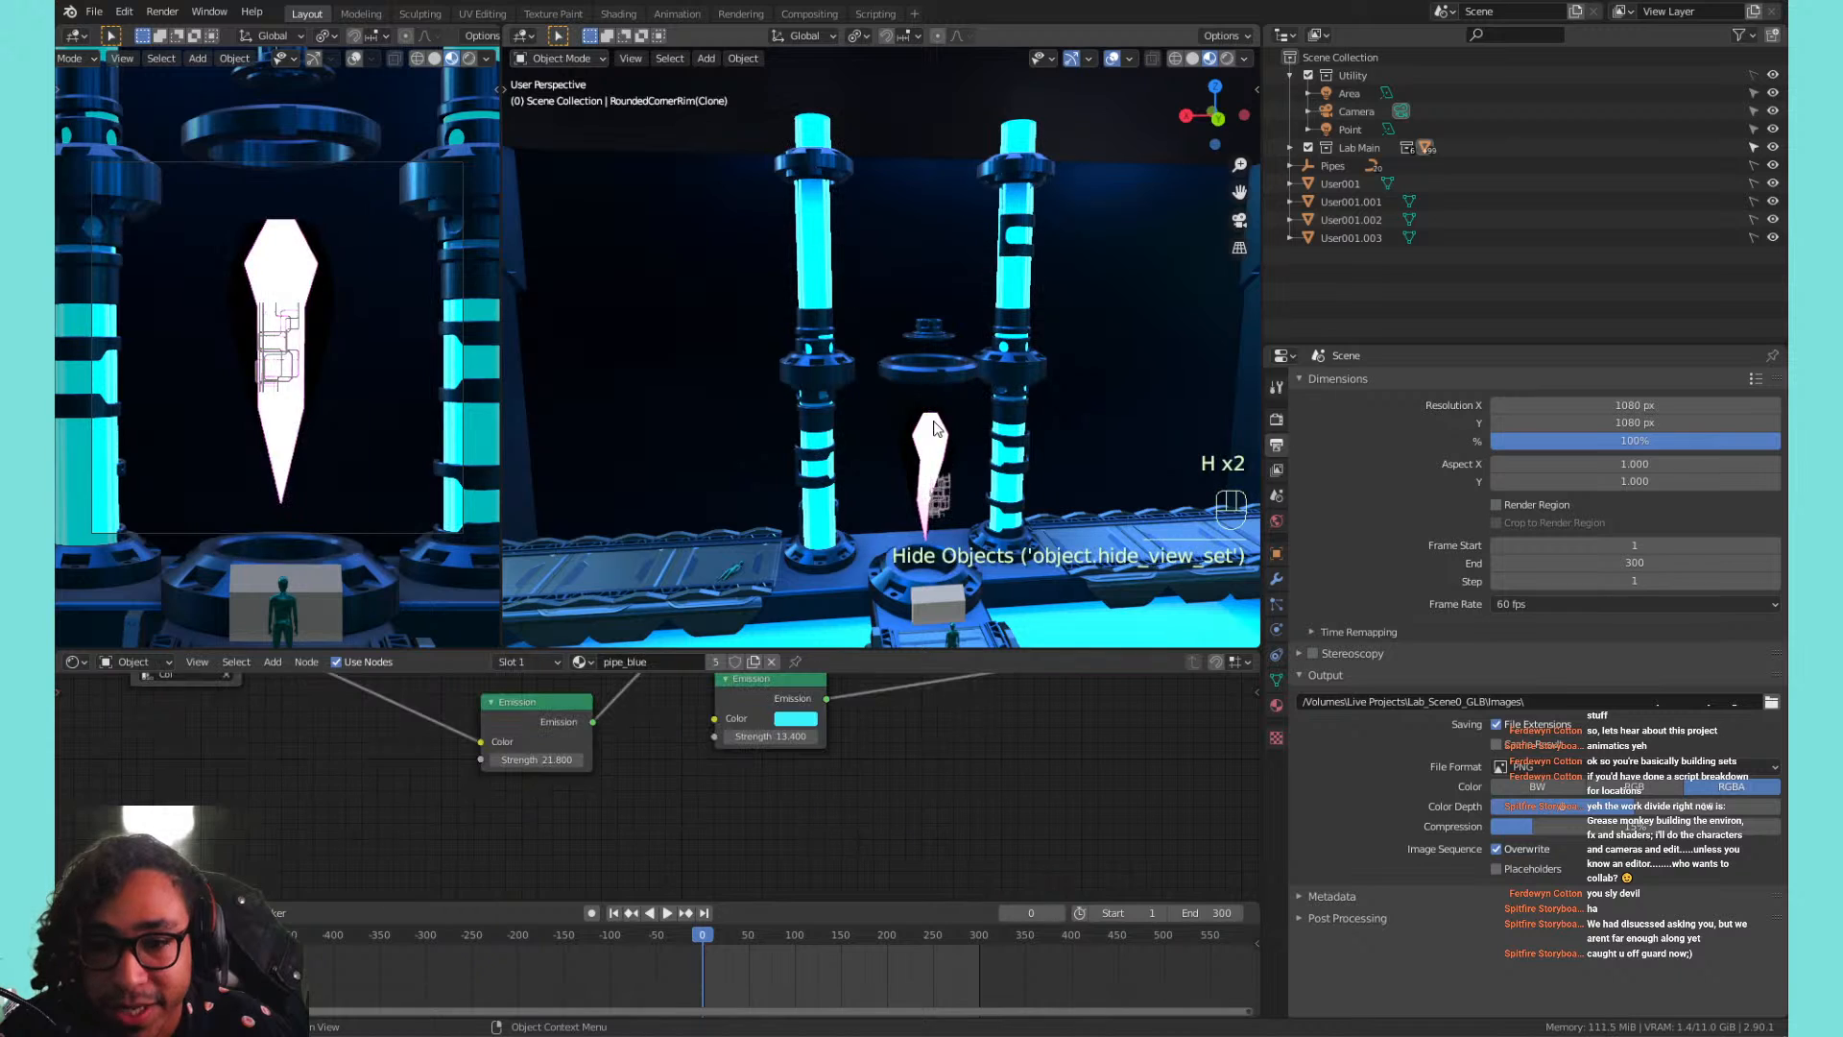
pyautogui.press('h')
pyautogui.click(923, 334)
pyautogui.press('h')
pyautogui.click(925, 375)
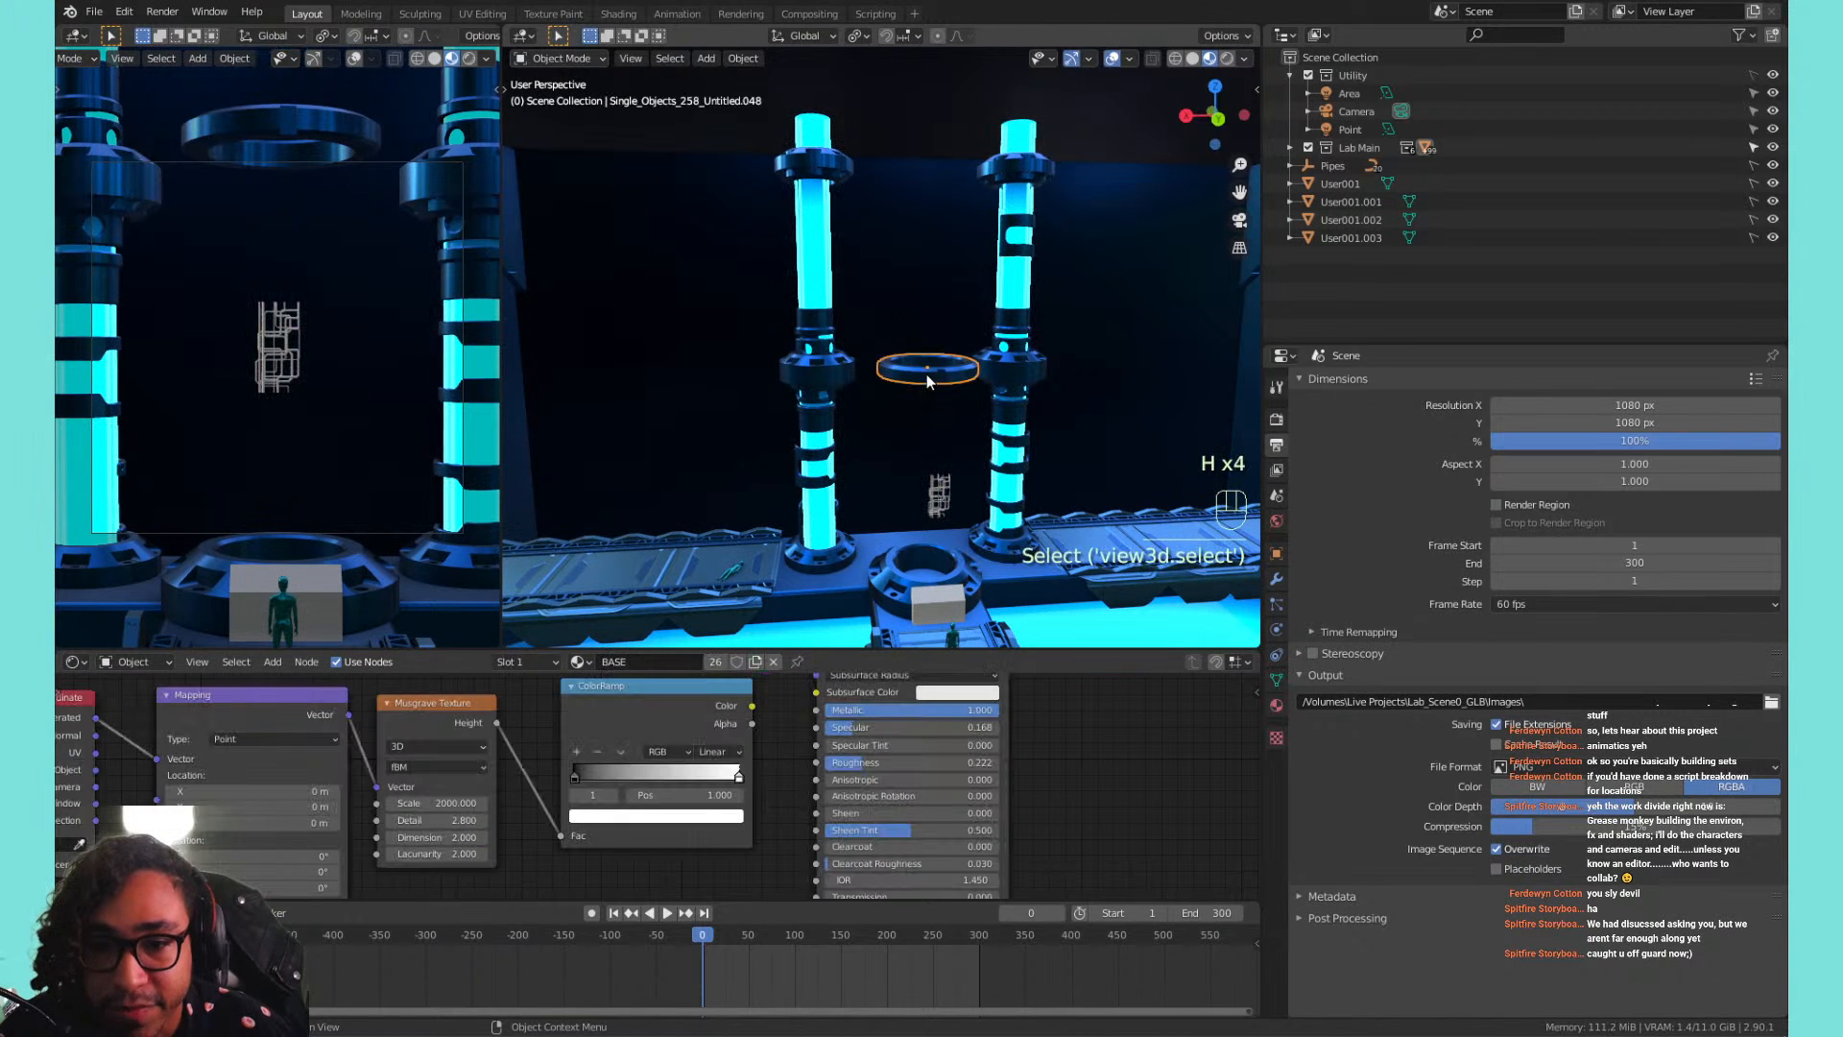
pyautogui.press('h')
# Hide the upper glowing tube, collar and topmost tube section of the left pillar behind the tank.
pyautogui.click(808, 263)
pyautogui.press('h')
pyautogui.click(824, 171)
pyautogui.press('h')
pyautogui.click(824, 171)
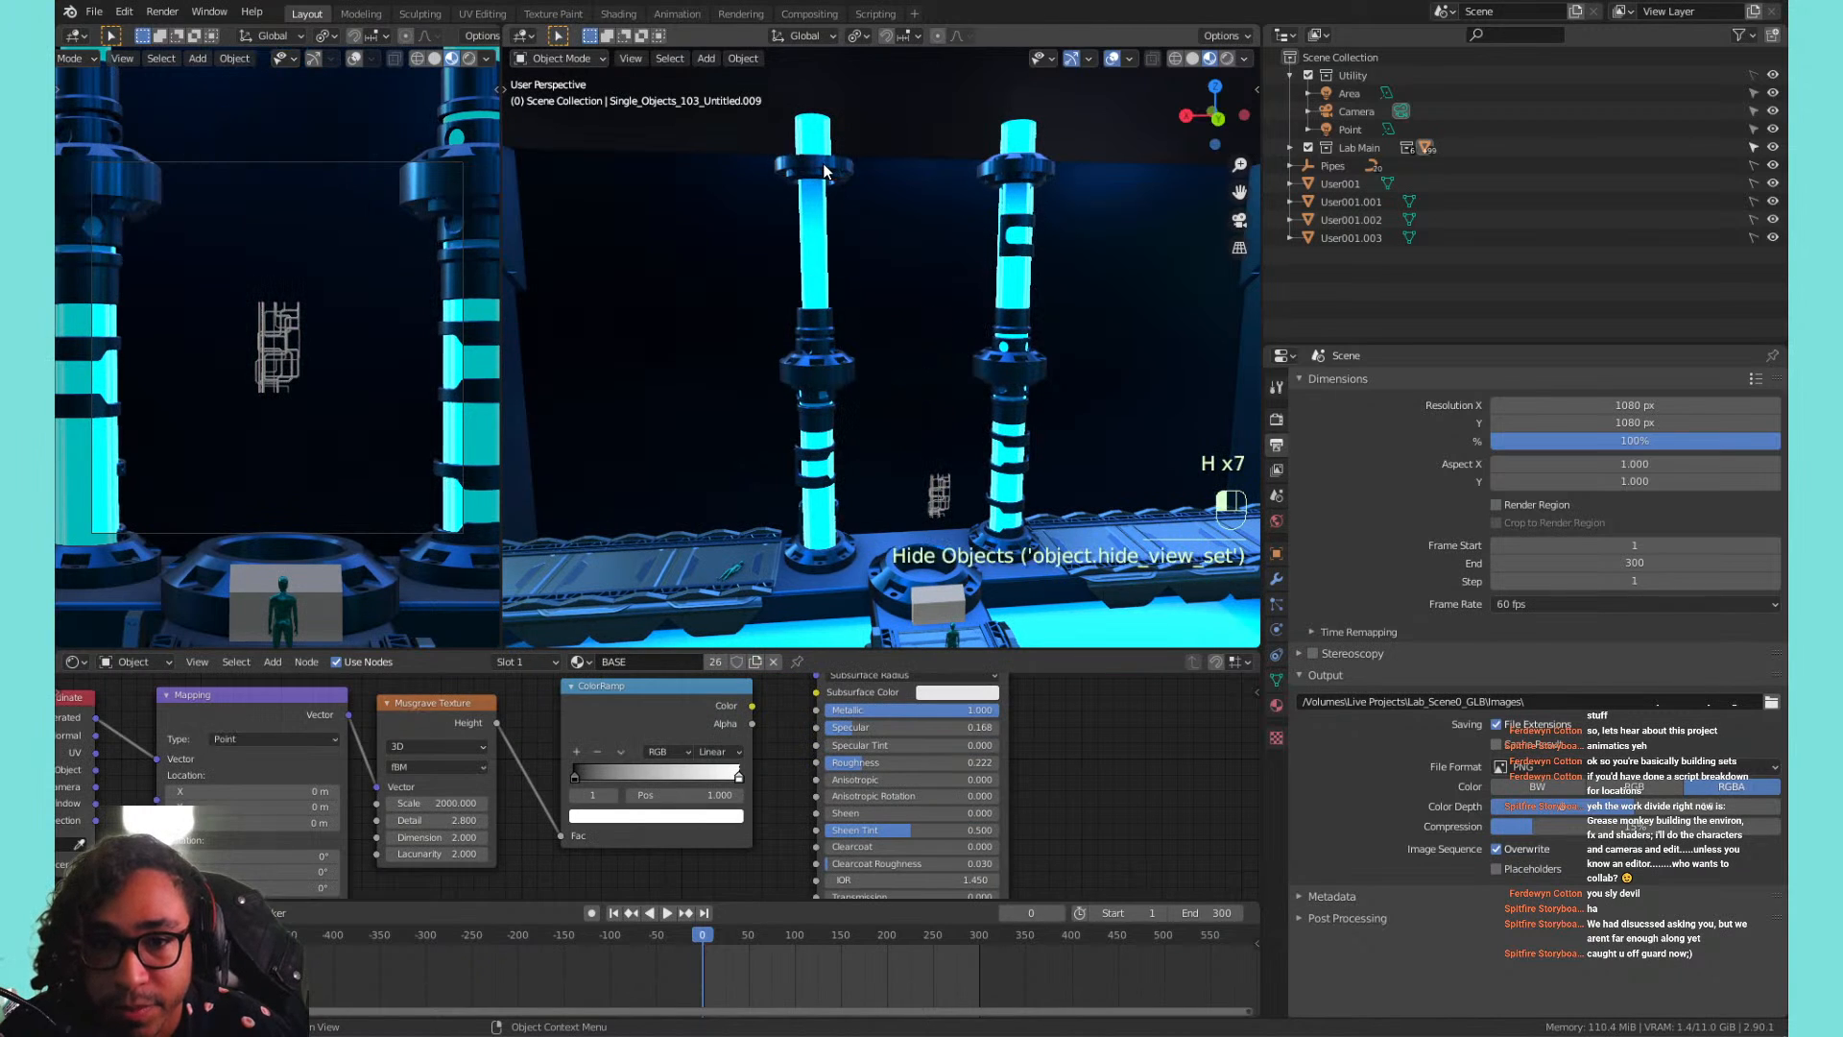
pyautogui.press('h')
pyautogui.hotkey('ctrl', 'z')
pyautogui.click(823, 171)
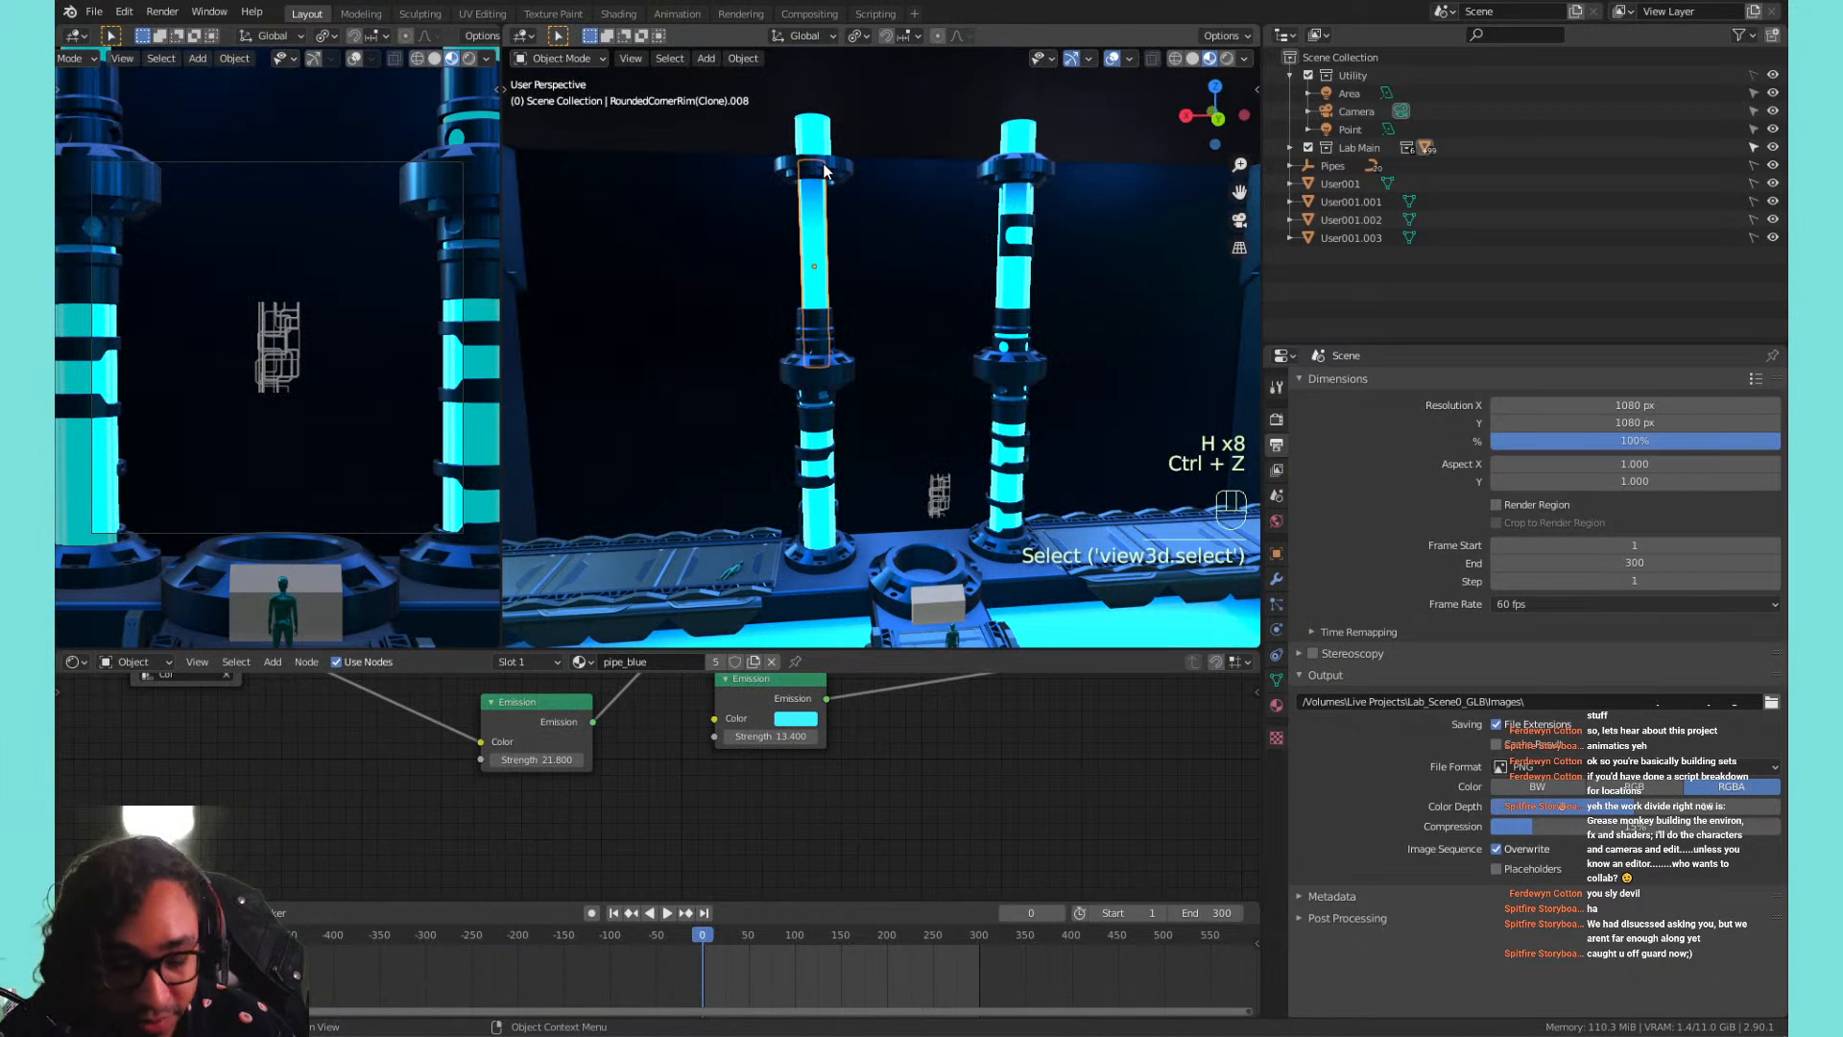
pyautogui.press('h')
pyautogui.press('h')
pyautogui.click(821, 165)
pyautogui.click(821, 165)
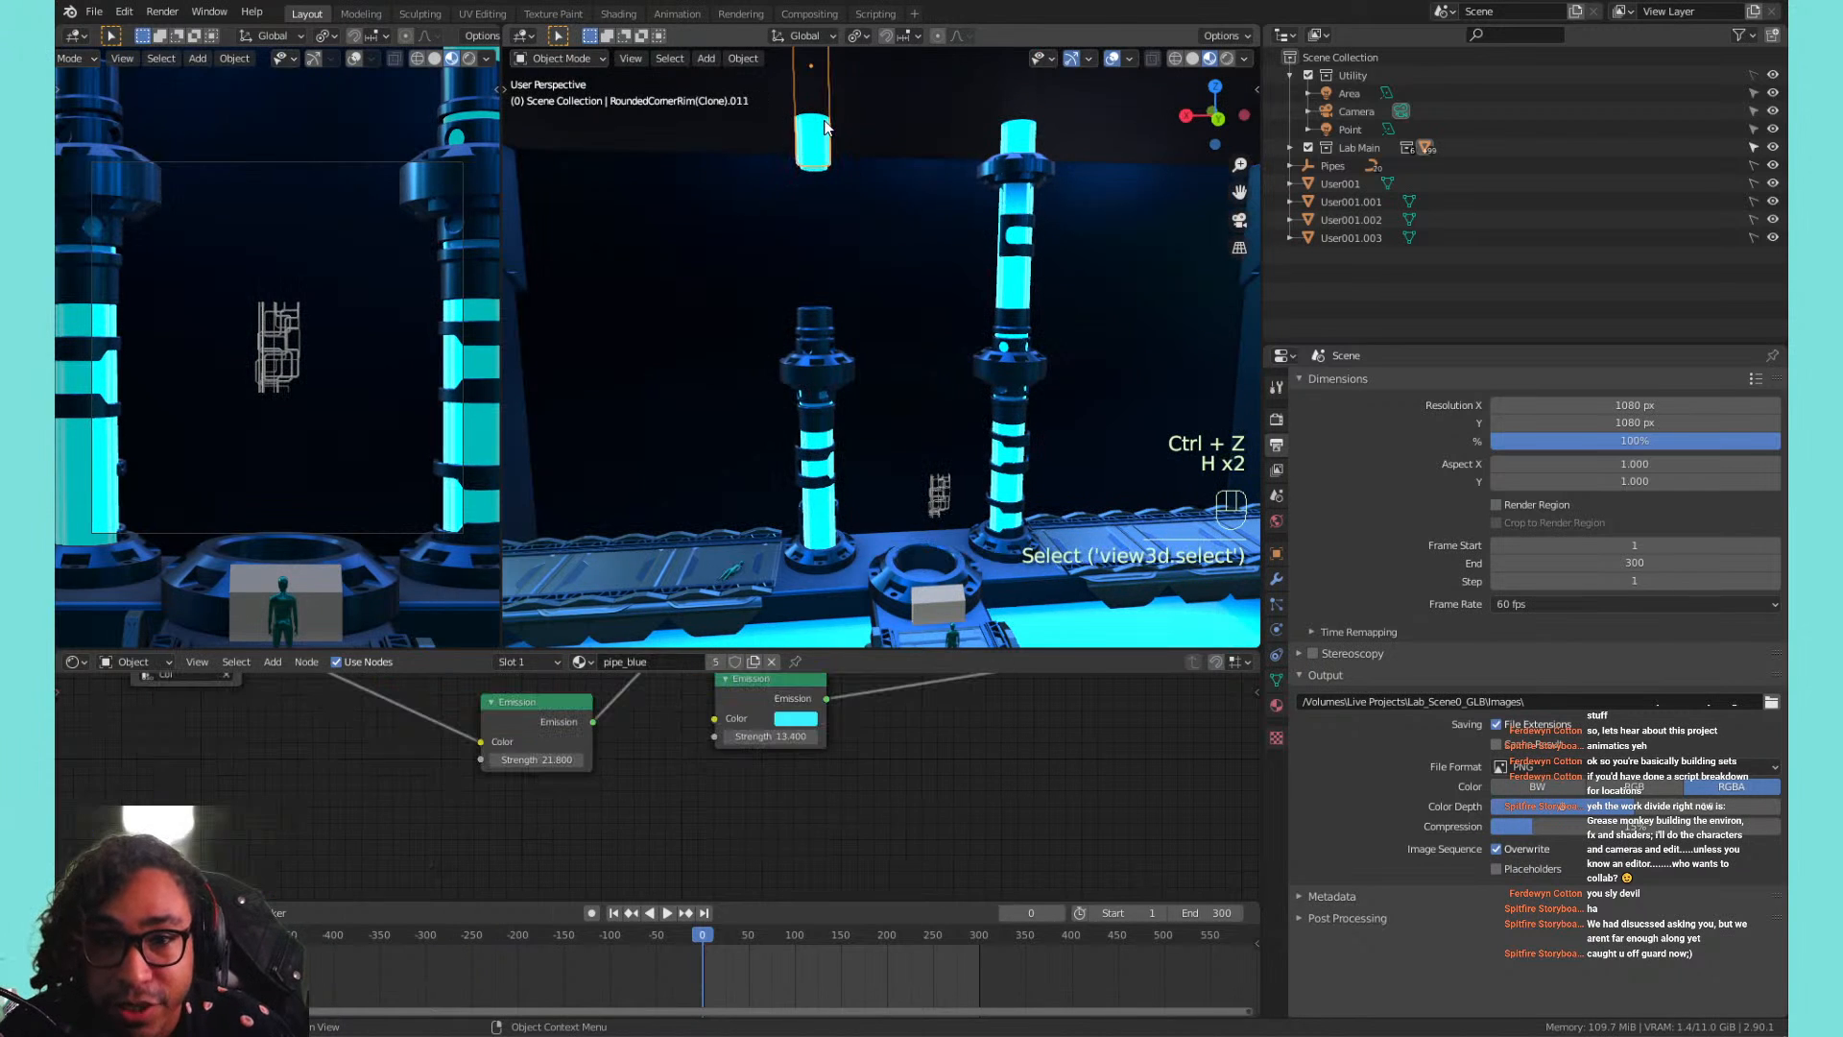
pyautogui.press('h')
pyautogui.click(818, 134)
pyautogui.press('h')
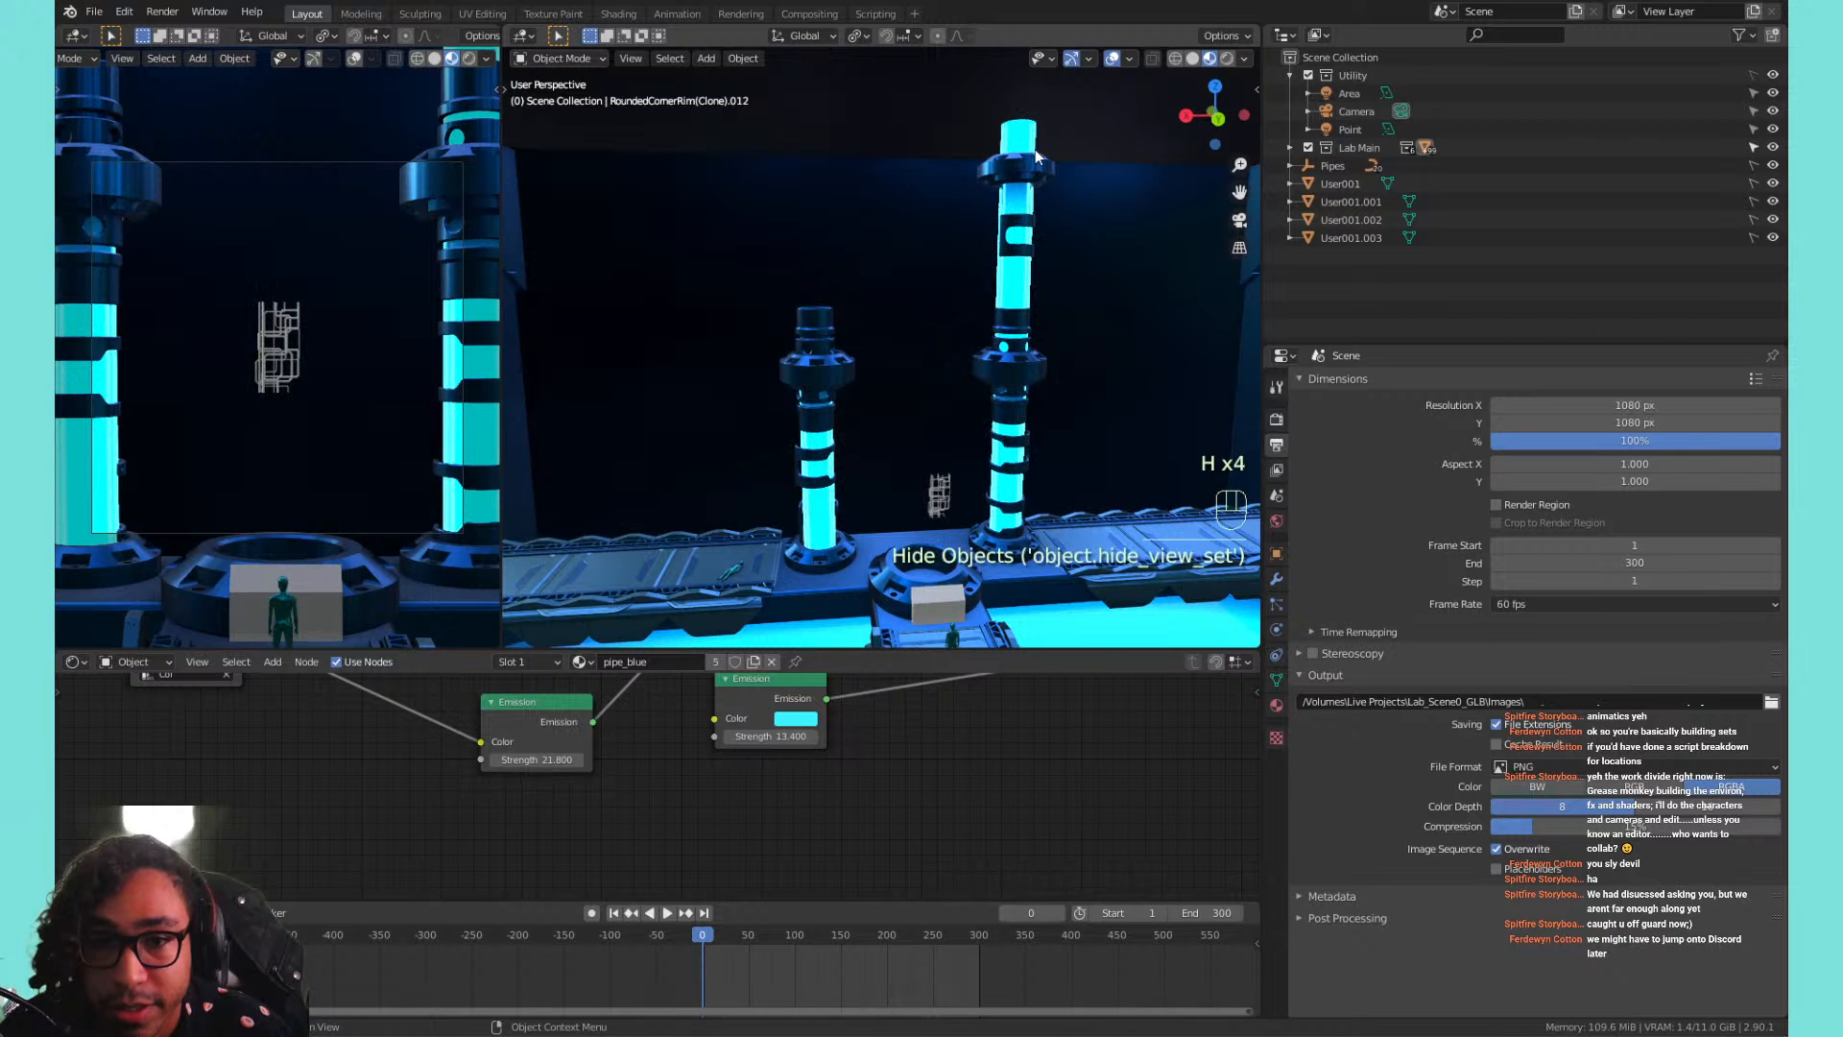
pyautogui.click(1035, 150)
pyautogui.click(1035, 150)
pyautogui.press('h')
pyautogui.hotkey('ctrl', 'z')
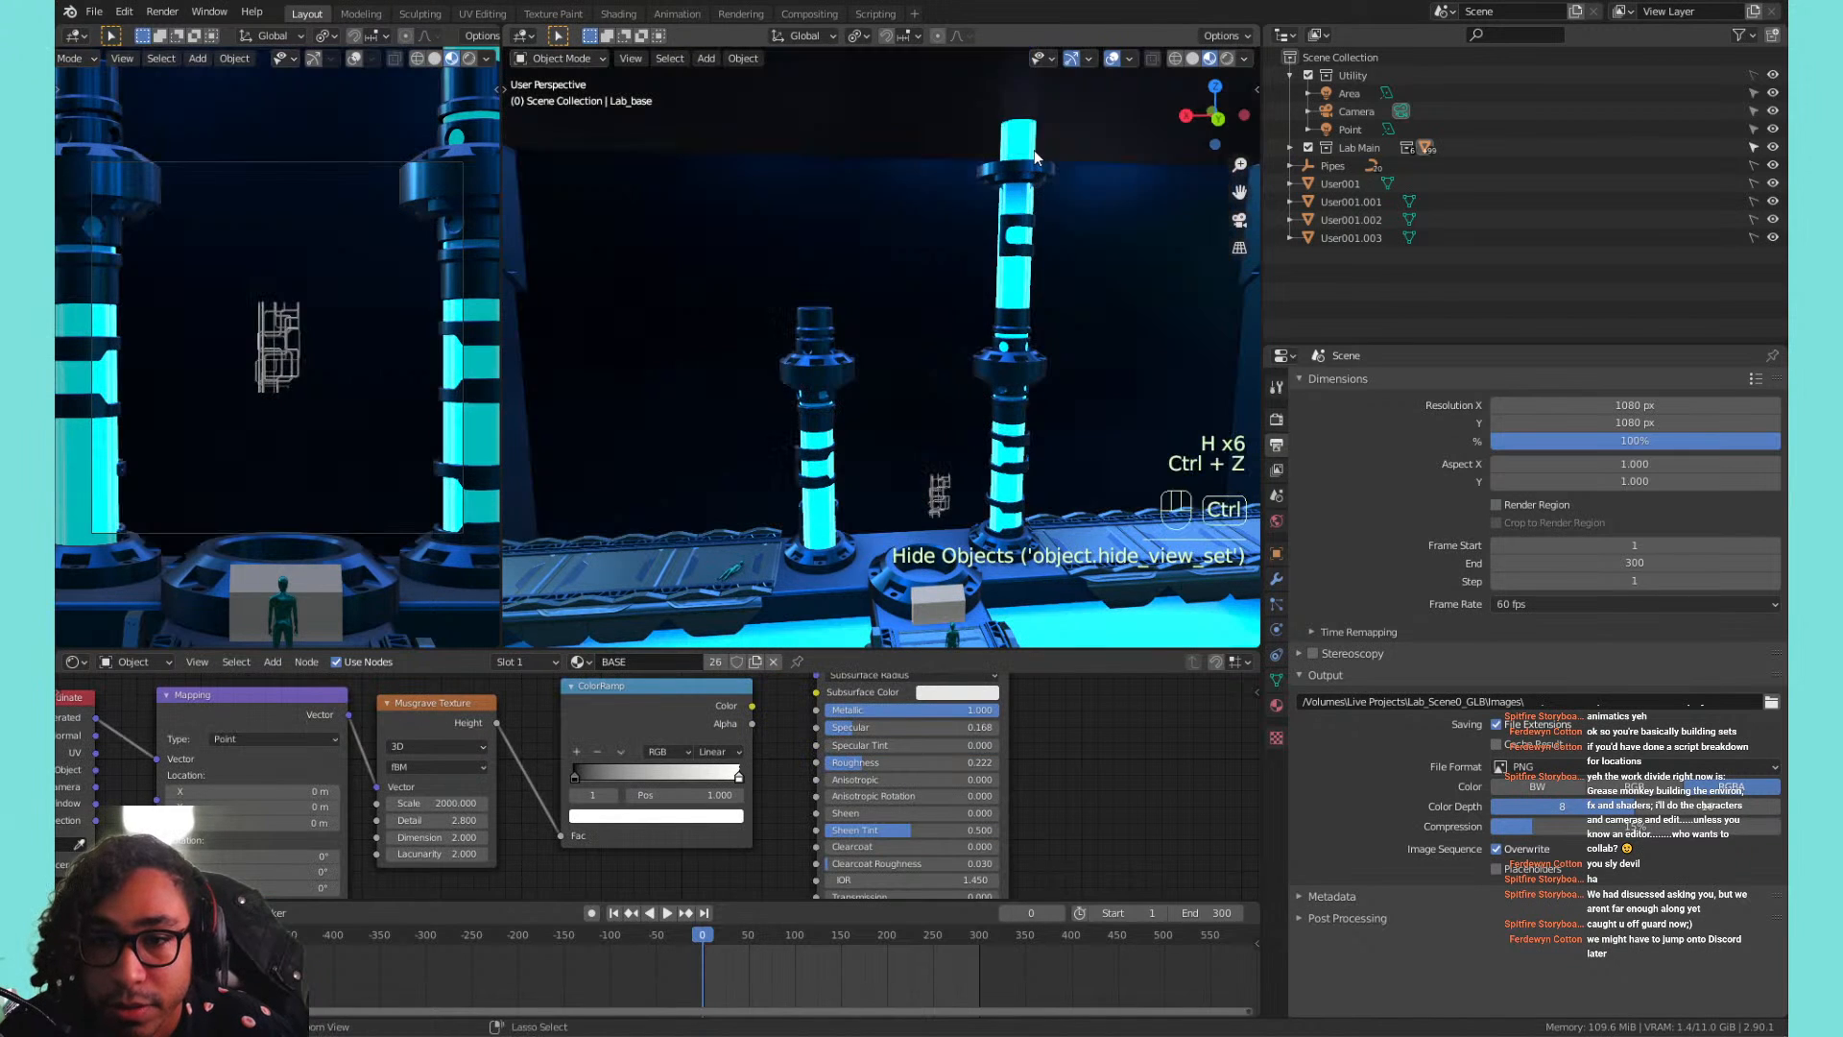
# Hide the dark bands, couplings and outer collars of the right pillar and the remaining left pillar together.
pyautogui.click(1027, 153)
pyautogui.keyDown('ctrl'); pyautogui.click(1027, 171); pyautogui.keyUp('ctrl')
pyautogui.keyDown('ctrl'); pyautogui.click(1022, 221); pyautogui.keyUp('ctrl')
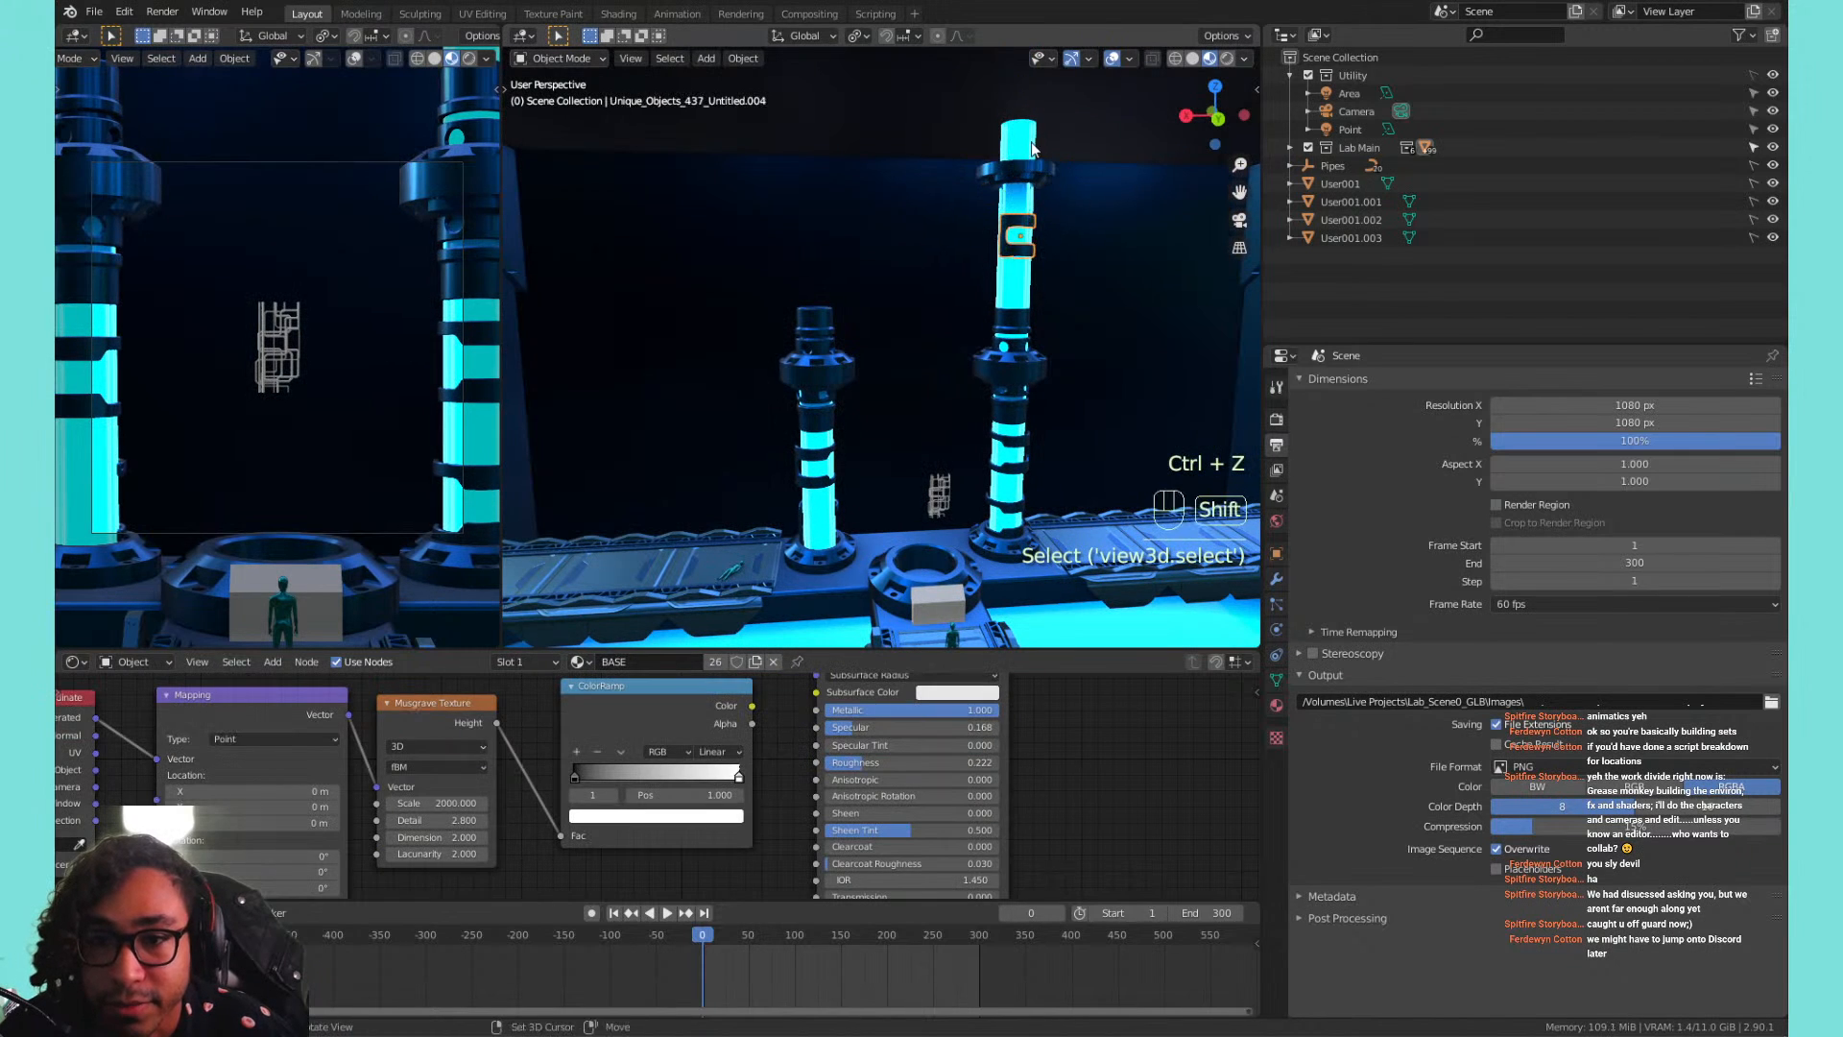
pyautogui.keyDown('shift'); pyautogui.click(1029, 150); pyautogui.keyUp('shift')
pyautogui.keyDown('shift'); pyautogui.click(1029, 169); pyautogui.keyUp('shift')
pyautogui.keyDown('shift'); pyautogui.click(1021, 205); pyautogui.keyUp('shift')
pyautogui.keyDown('shift'); pyautogui.click(1008, 323); pyautogui.keyUp('shift')
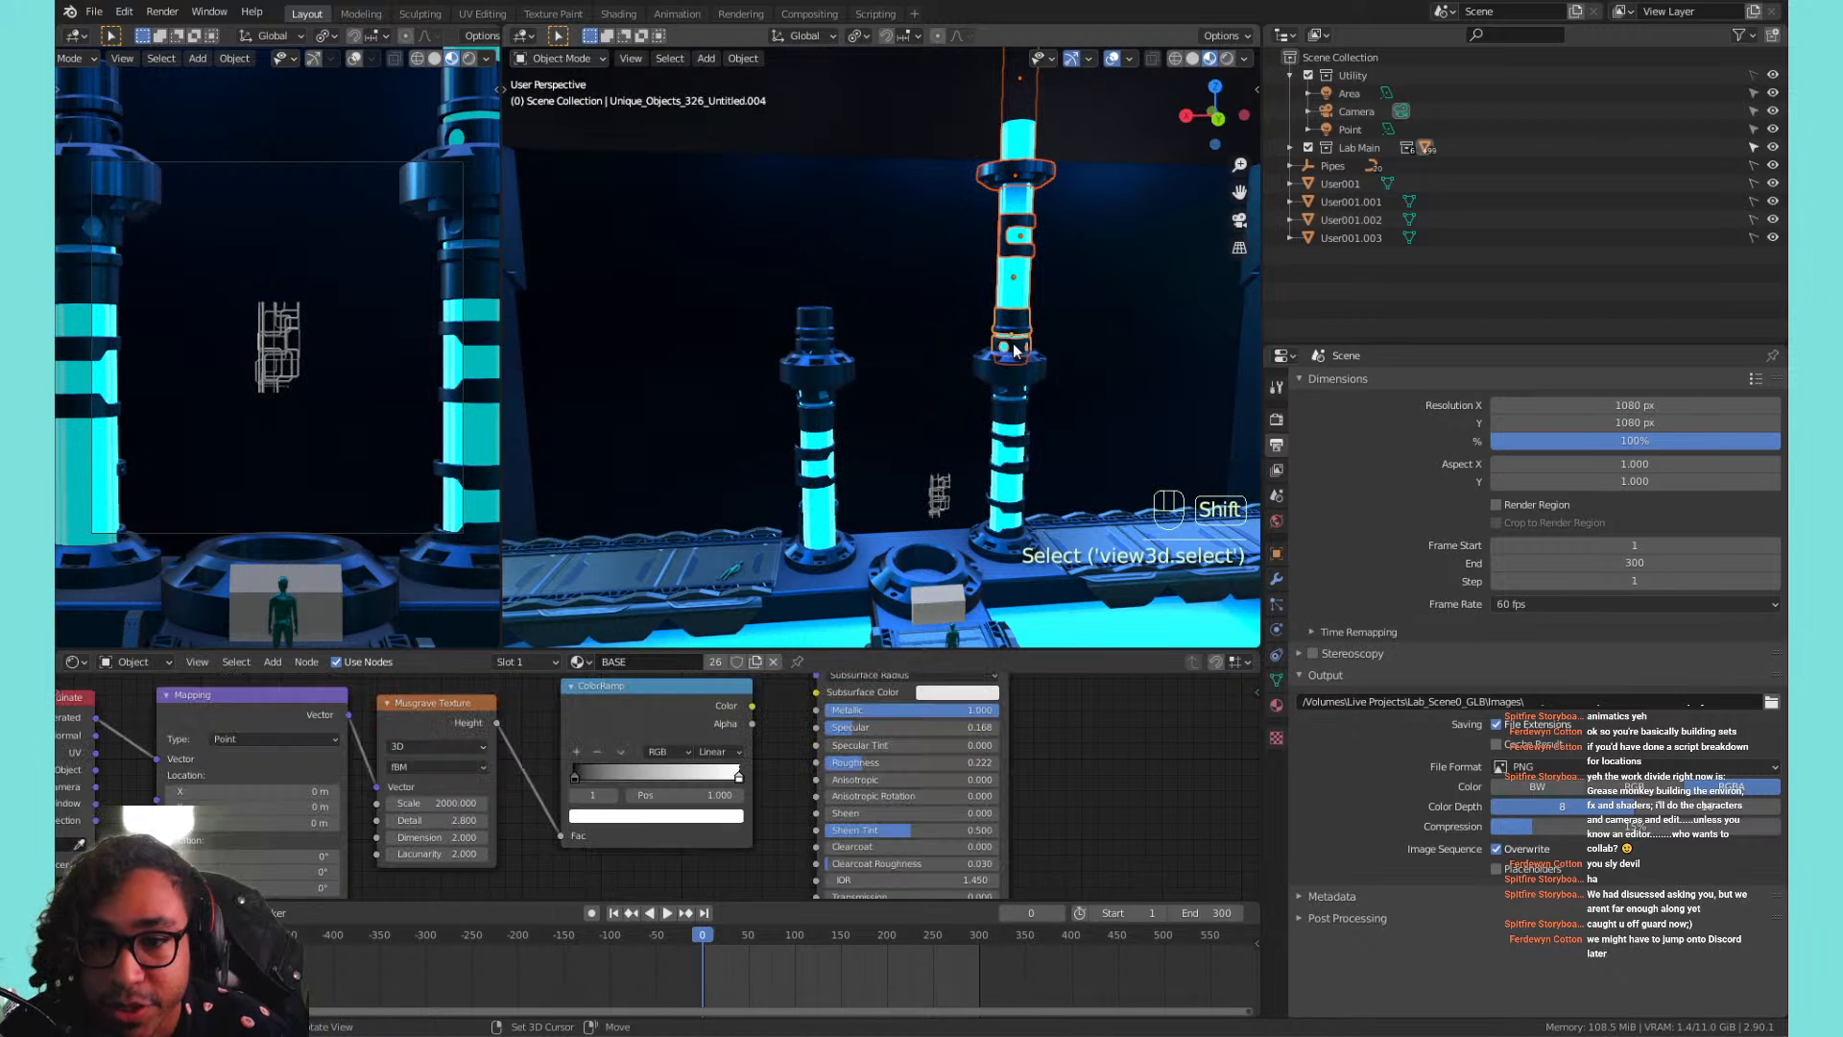
pyautogui.keyDown('shift'); pyautogui.click(1005, 382); pyautogui.keyUp('shift')
pyautogui.keyDown('shift'); pyautogui.click(1009, 409); pyautogui.keyUp('shift')
pyautogui.keyDown('shift'); pyautogui.click(1020, 452); pyautogui.keyUp('shift')
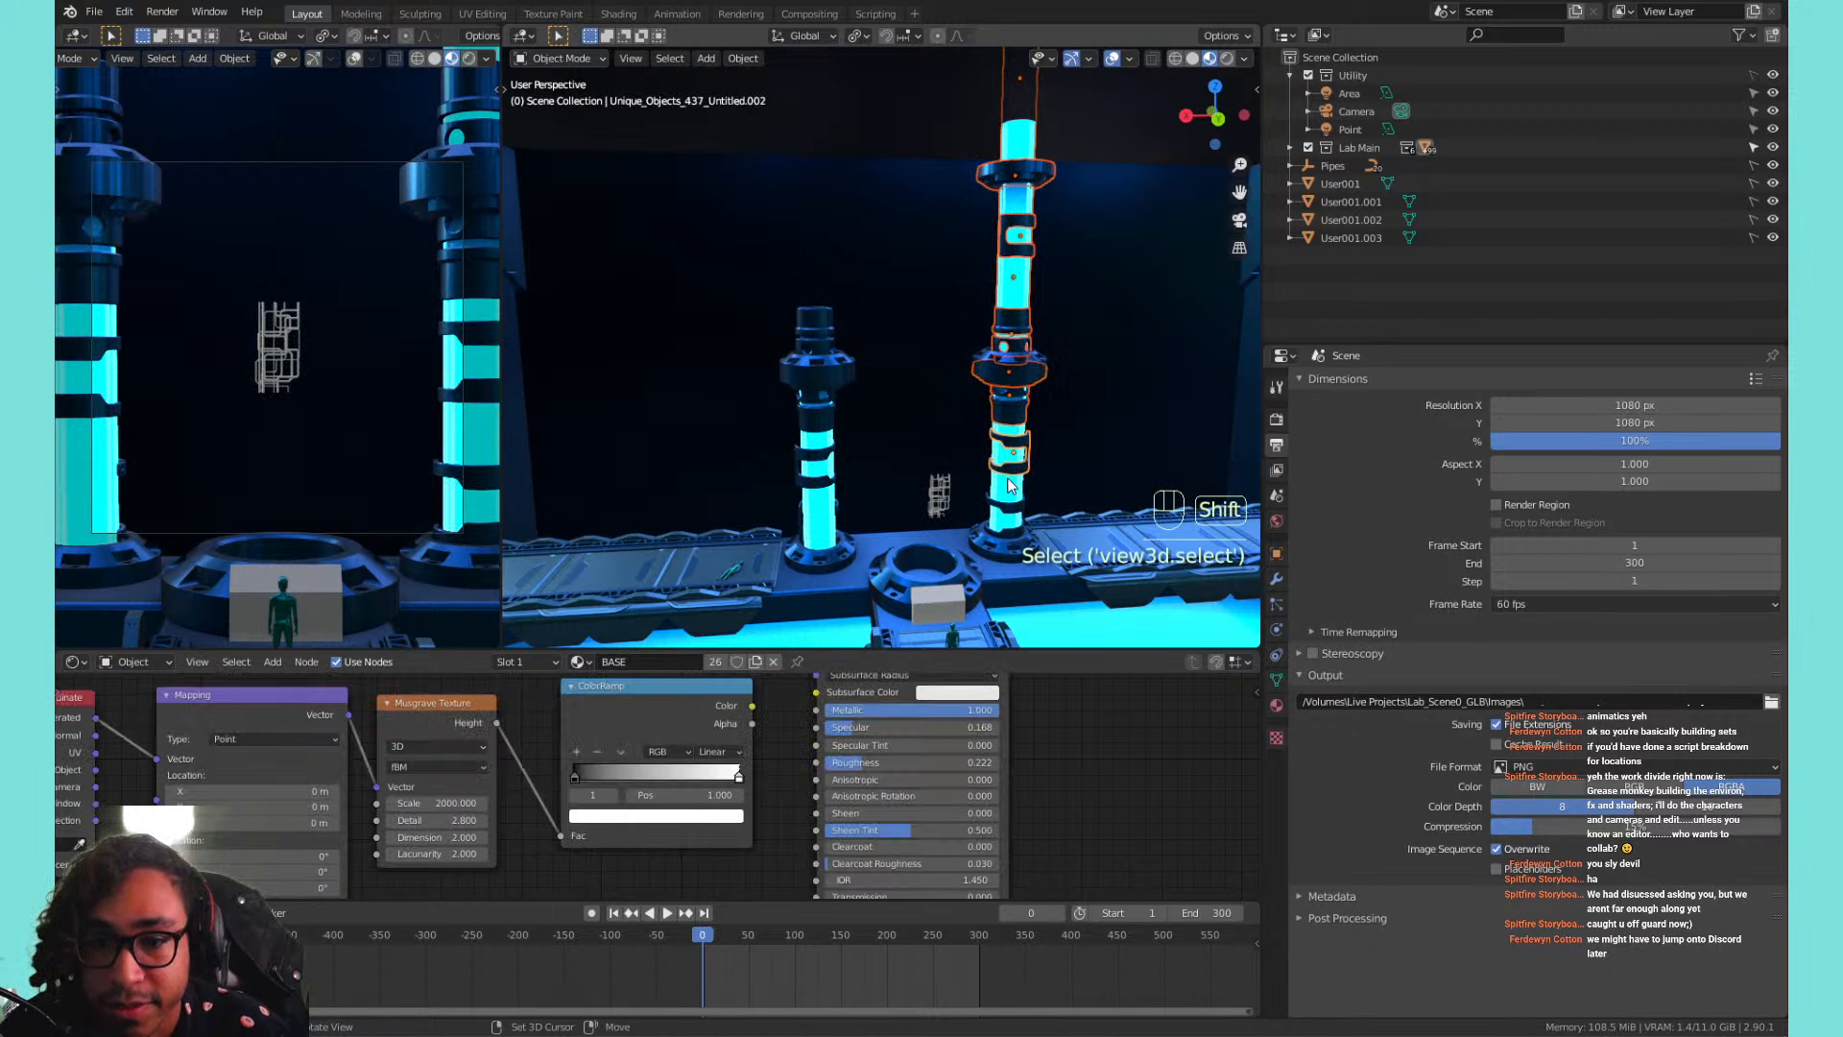
pyautogui.keyDown('shift'); pyautogui.click(1013, 494); pyautogui.keyUp('shift')
pyautogui.keyDown('shift'); pyautogui.click(806, 363); pyautogui.keyUp('shift')
pyautogui.keyDown('shift'); pyautogui.click(806, 329); pyautogui.keyUp('shift')
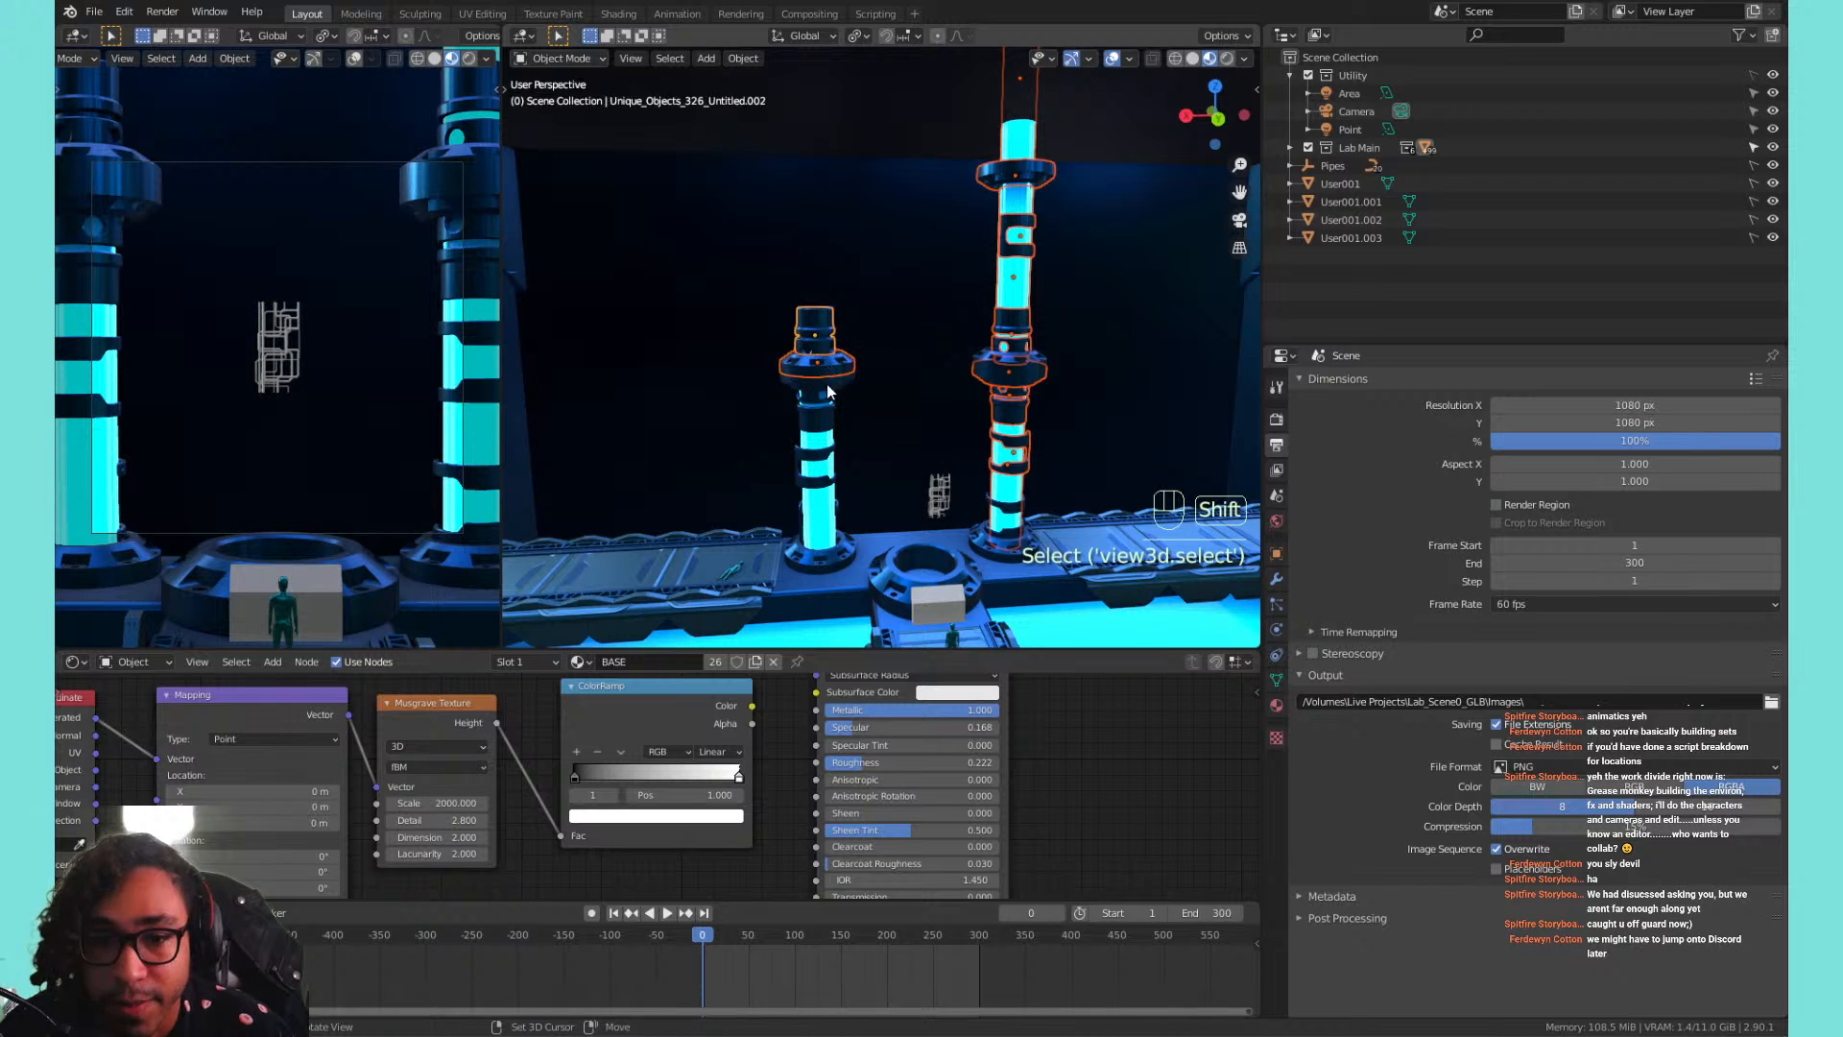
pyautogui.keyDown('shift'); pyautogui.click(818, 411); pyautogui.keyUp('shift')
pyautogui.keyDown('shift'); pyautogui.click(826, 448); pyautogui.keyUp('shift')
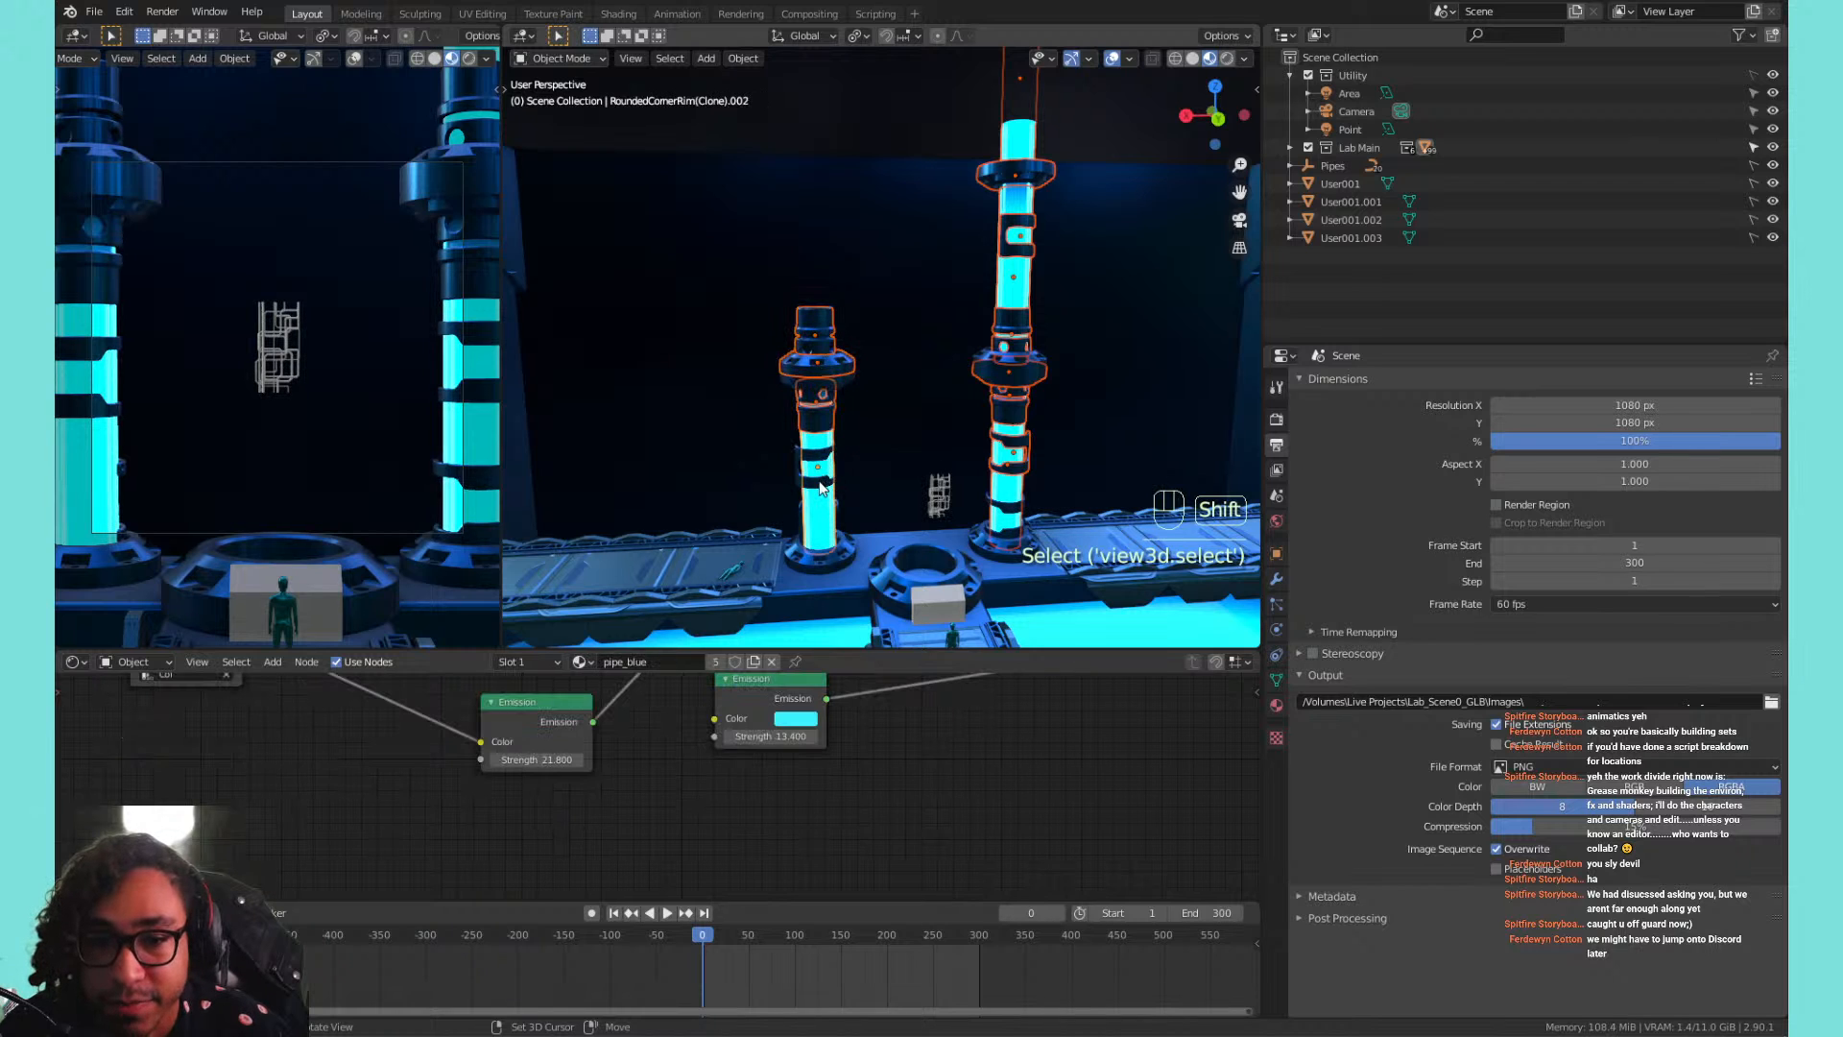
pyautogui.keyDown('shift'); pyautogui.click(822, 475); pyautogui.keyUp('shift')
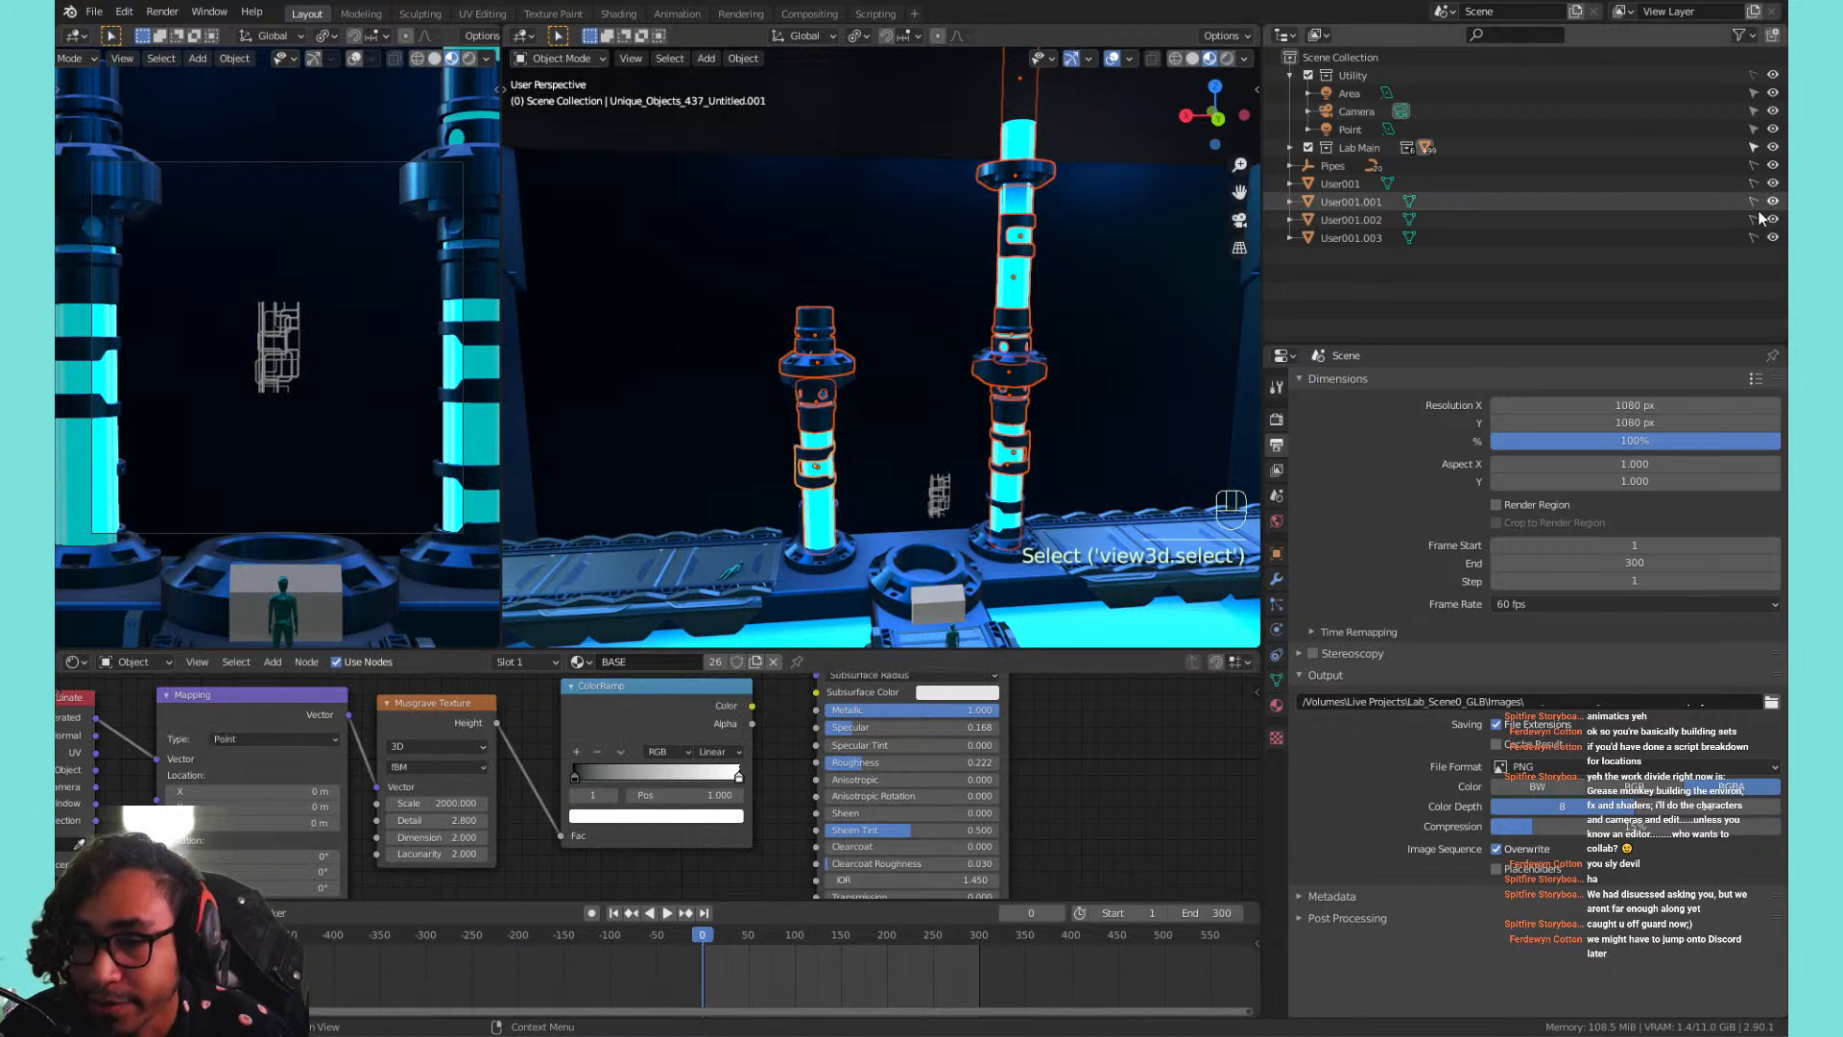
pyautogui.press('h')
# Hide the right pillar's upper and lower glowing tubes and its remaining collar.
pyautogui.click(1008, 293)
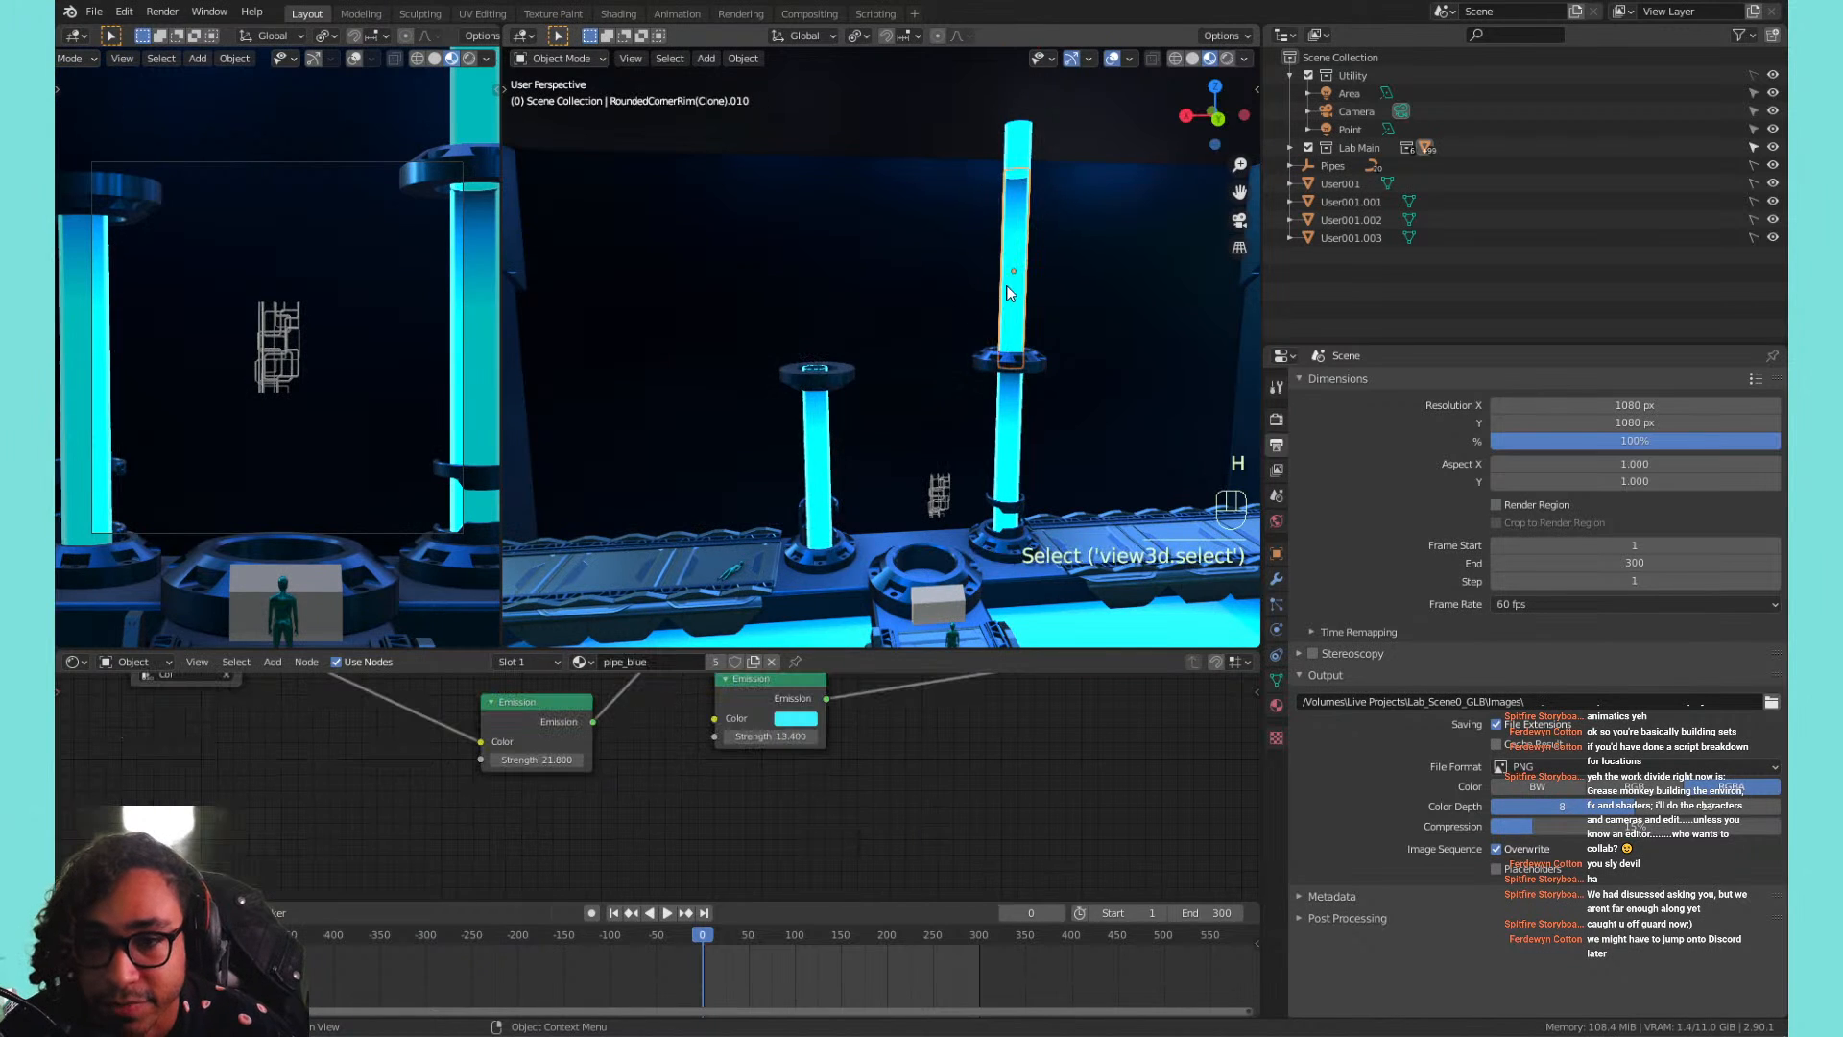
pyautogui.press('h')
pyautogui.click(1021, 169)
pyautogui.press('h')
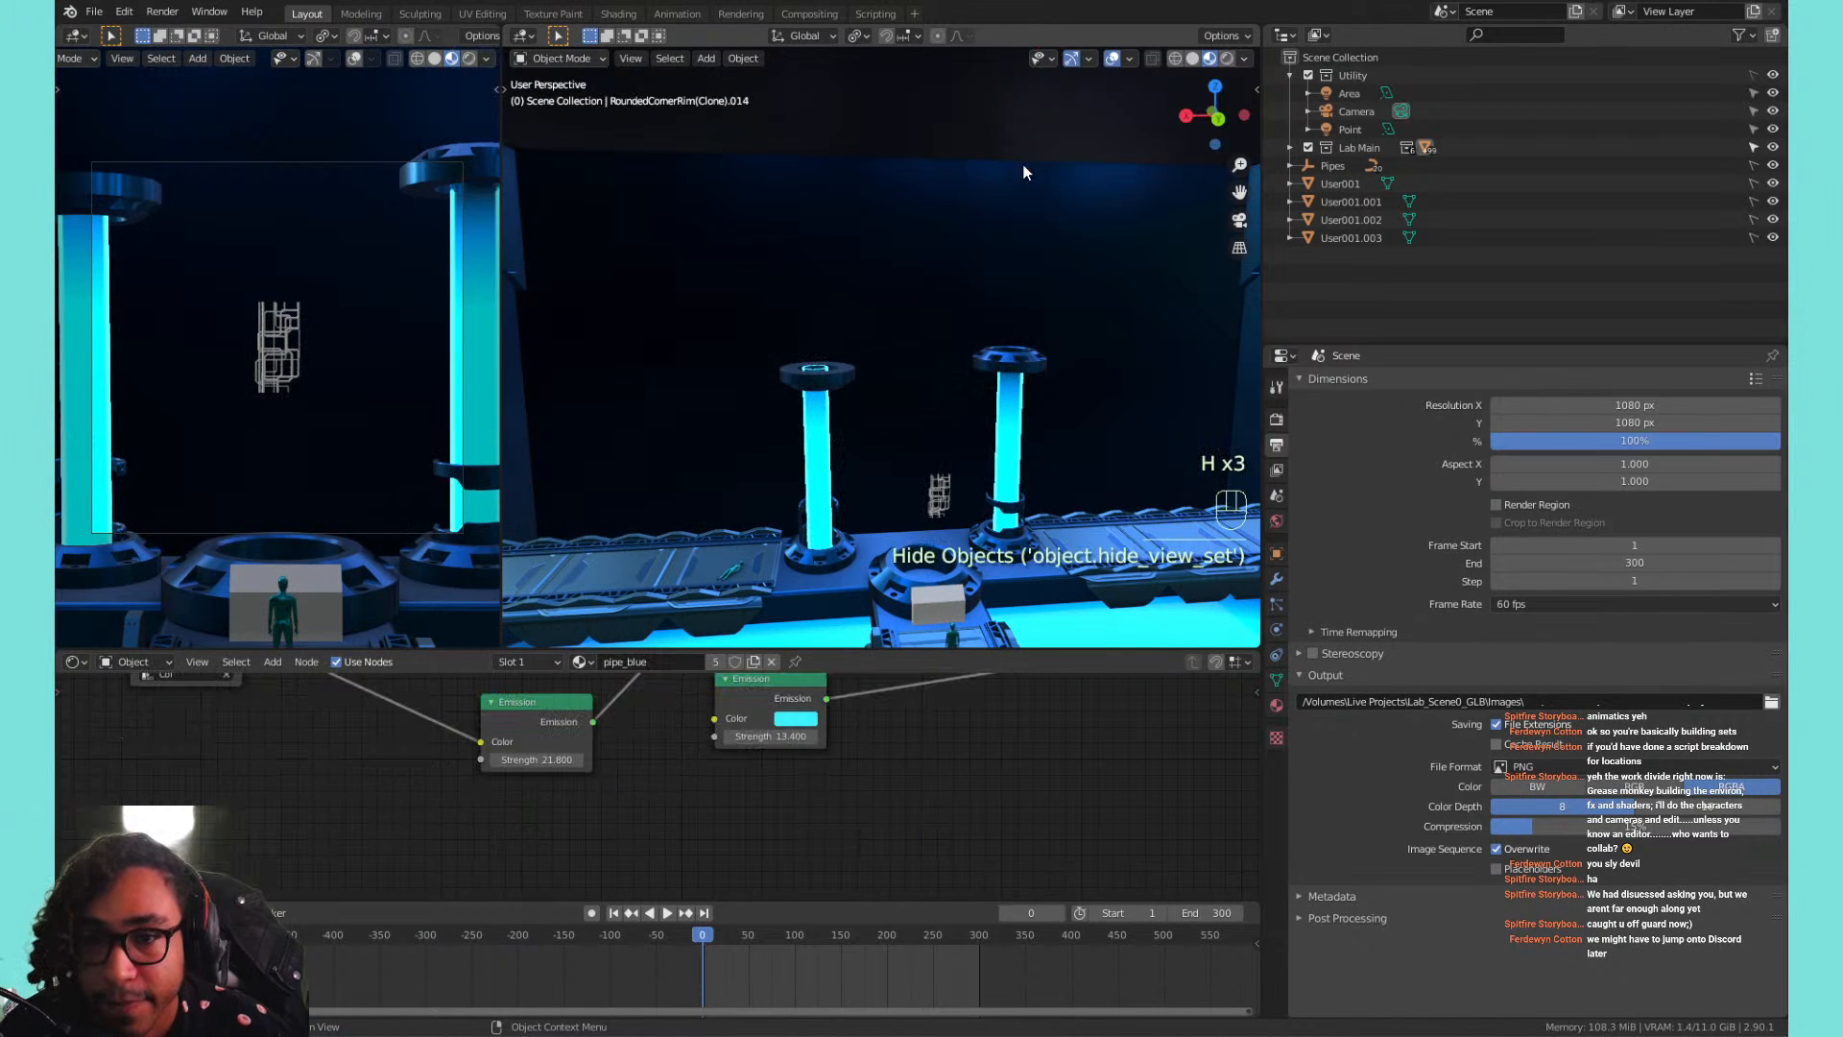
pyautogui.click(1014, 408)
pyautogui.press('h')
pyautogui.click(1010, 363)
pyautogui.press('h')
# Hide the left pillar's remaining collar and lower glowing tube.
pyautogui.click(808, 384)
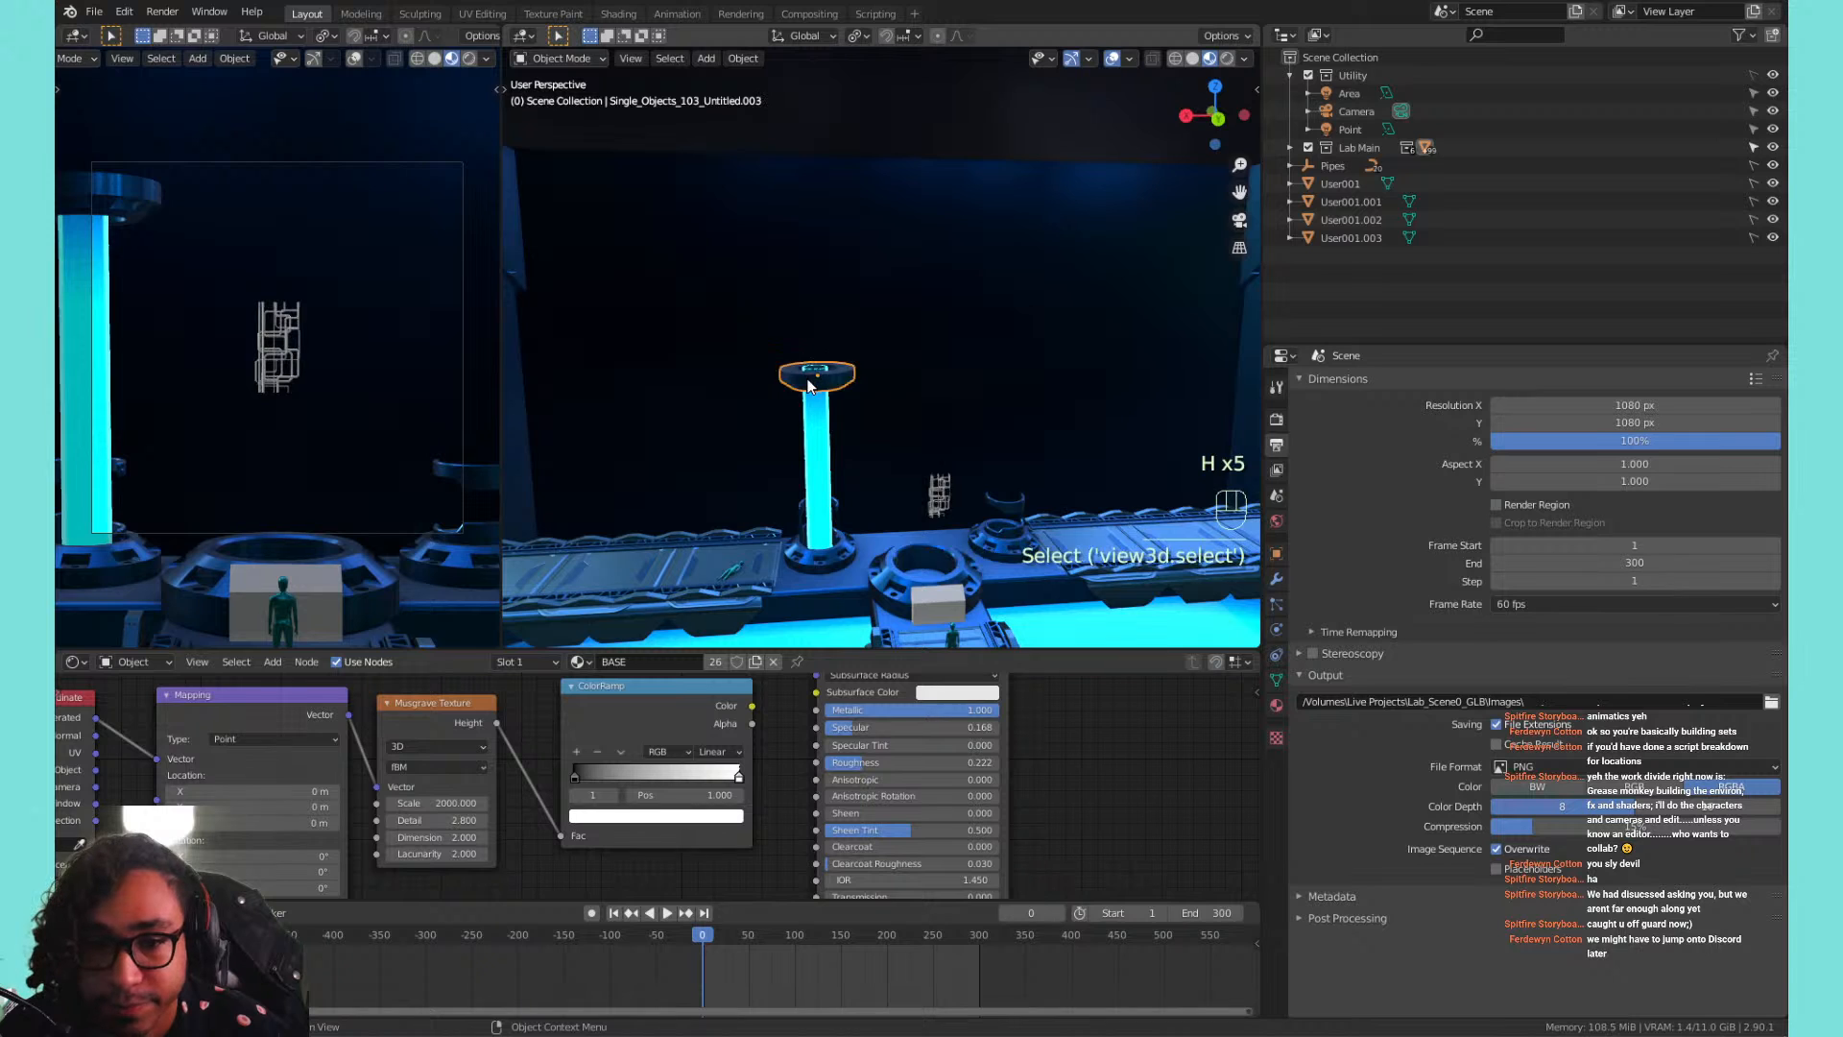
pyautogui.press('h')
pyautogui.click(808, 384)
pyautogui.press('h')
pyautogui.hotkey('ctrl', 'z')
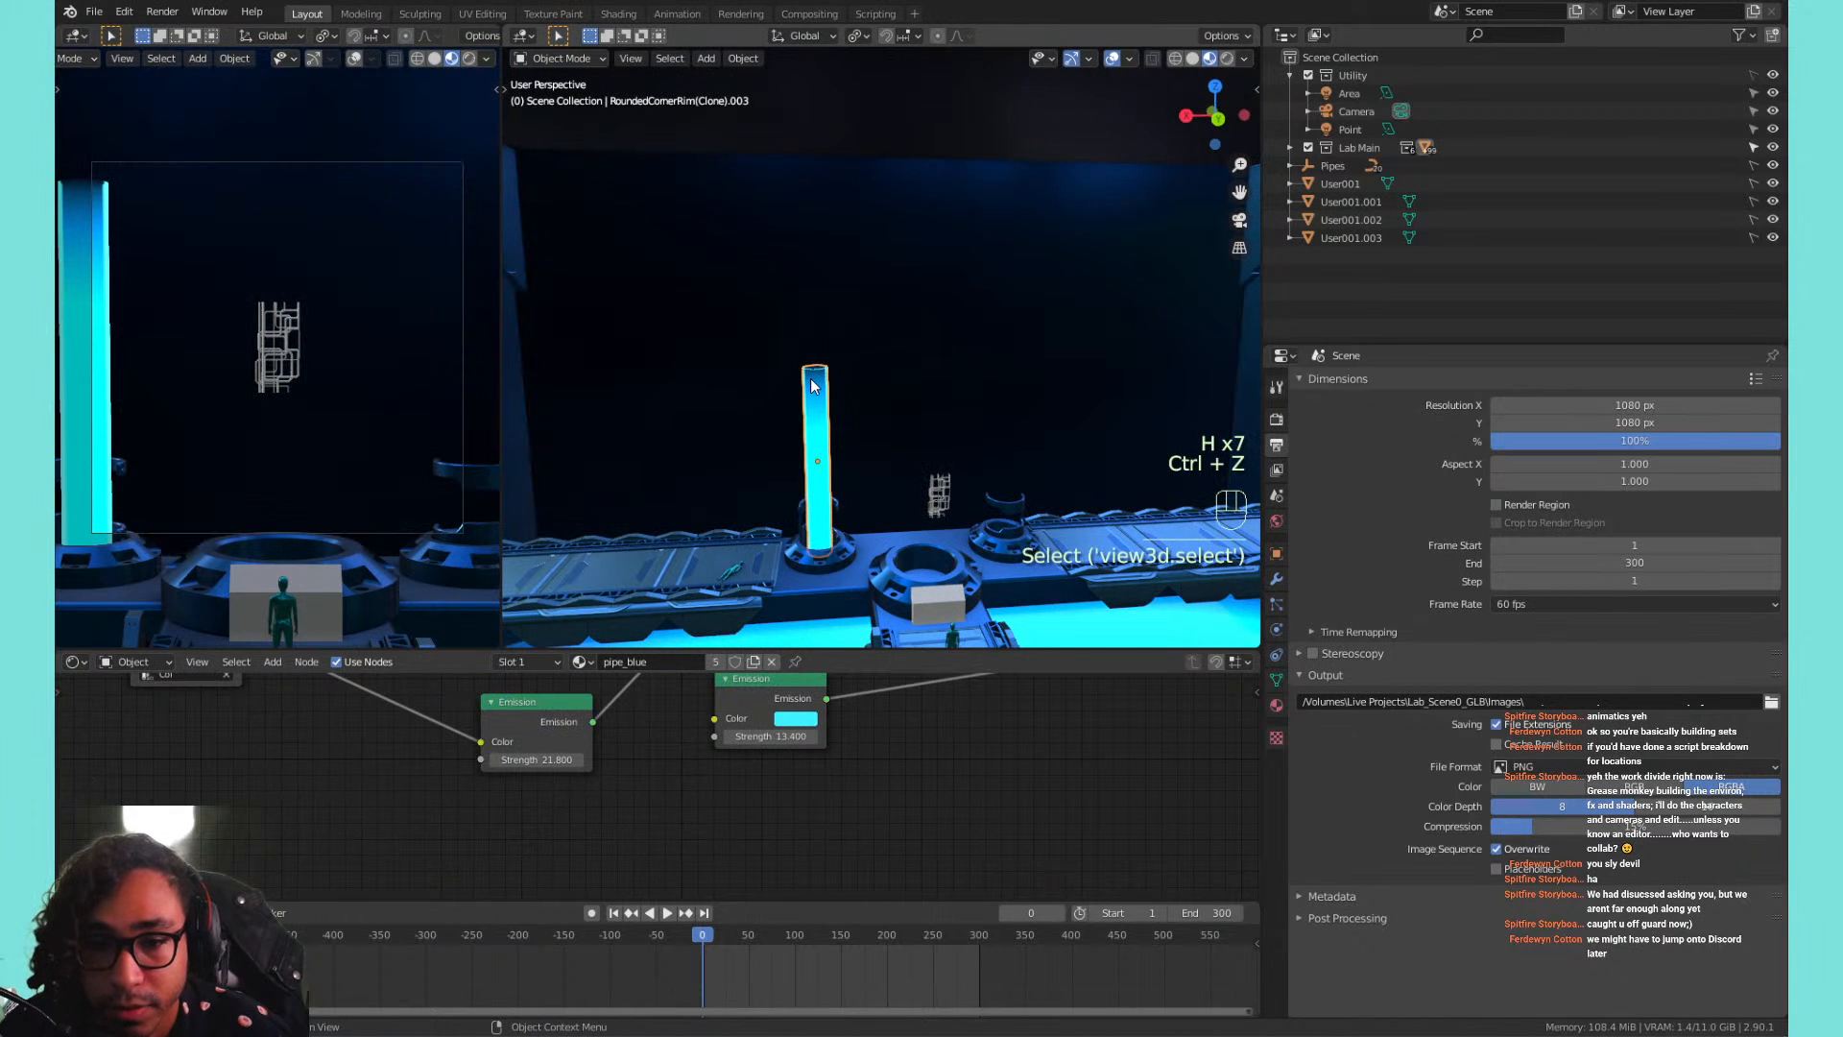
pyautogui.press('h')
# Hide the left pillar's base ring, the leftover bands of both pillars and the central tank's base ring.
pyautogui.click(822, 539)
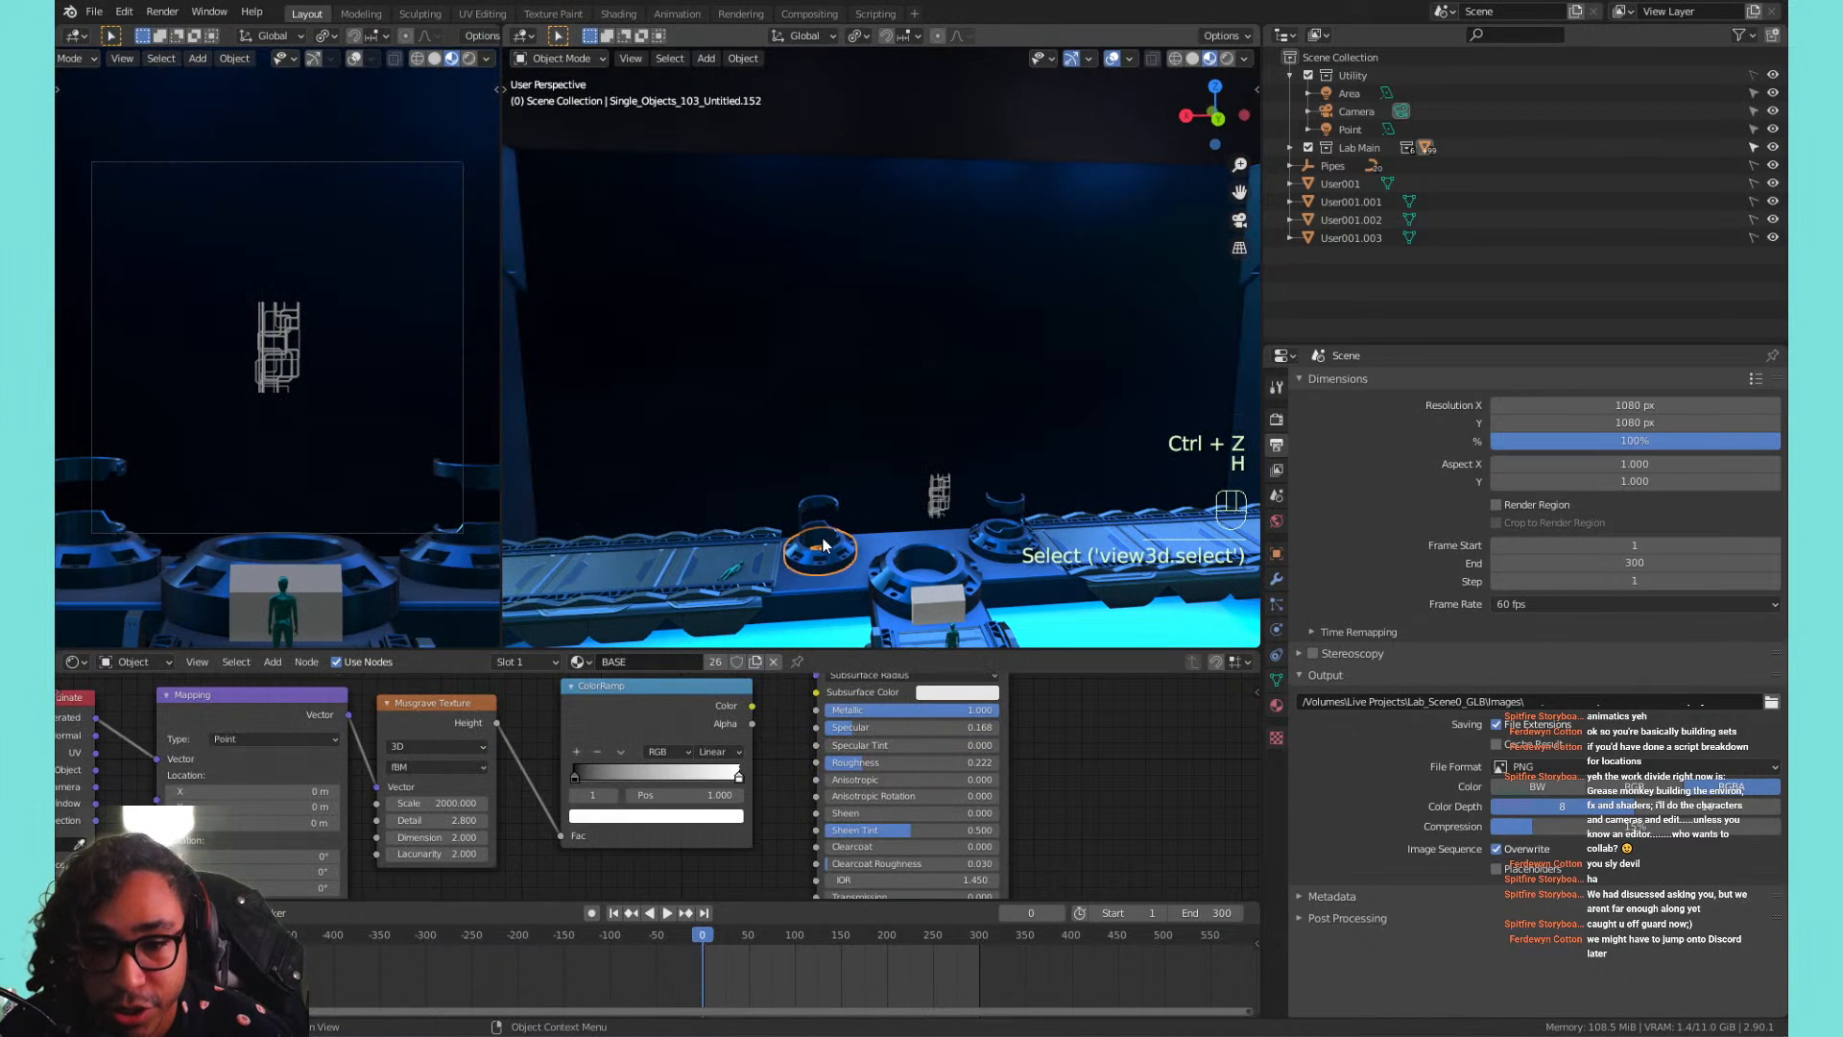
pyautogui.press('h')
pyautogui.click(826, 503)
pyautogui.press('h')
pyautogui.click(1003, 501)
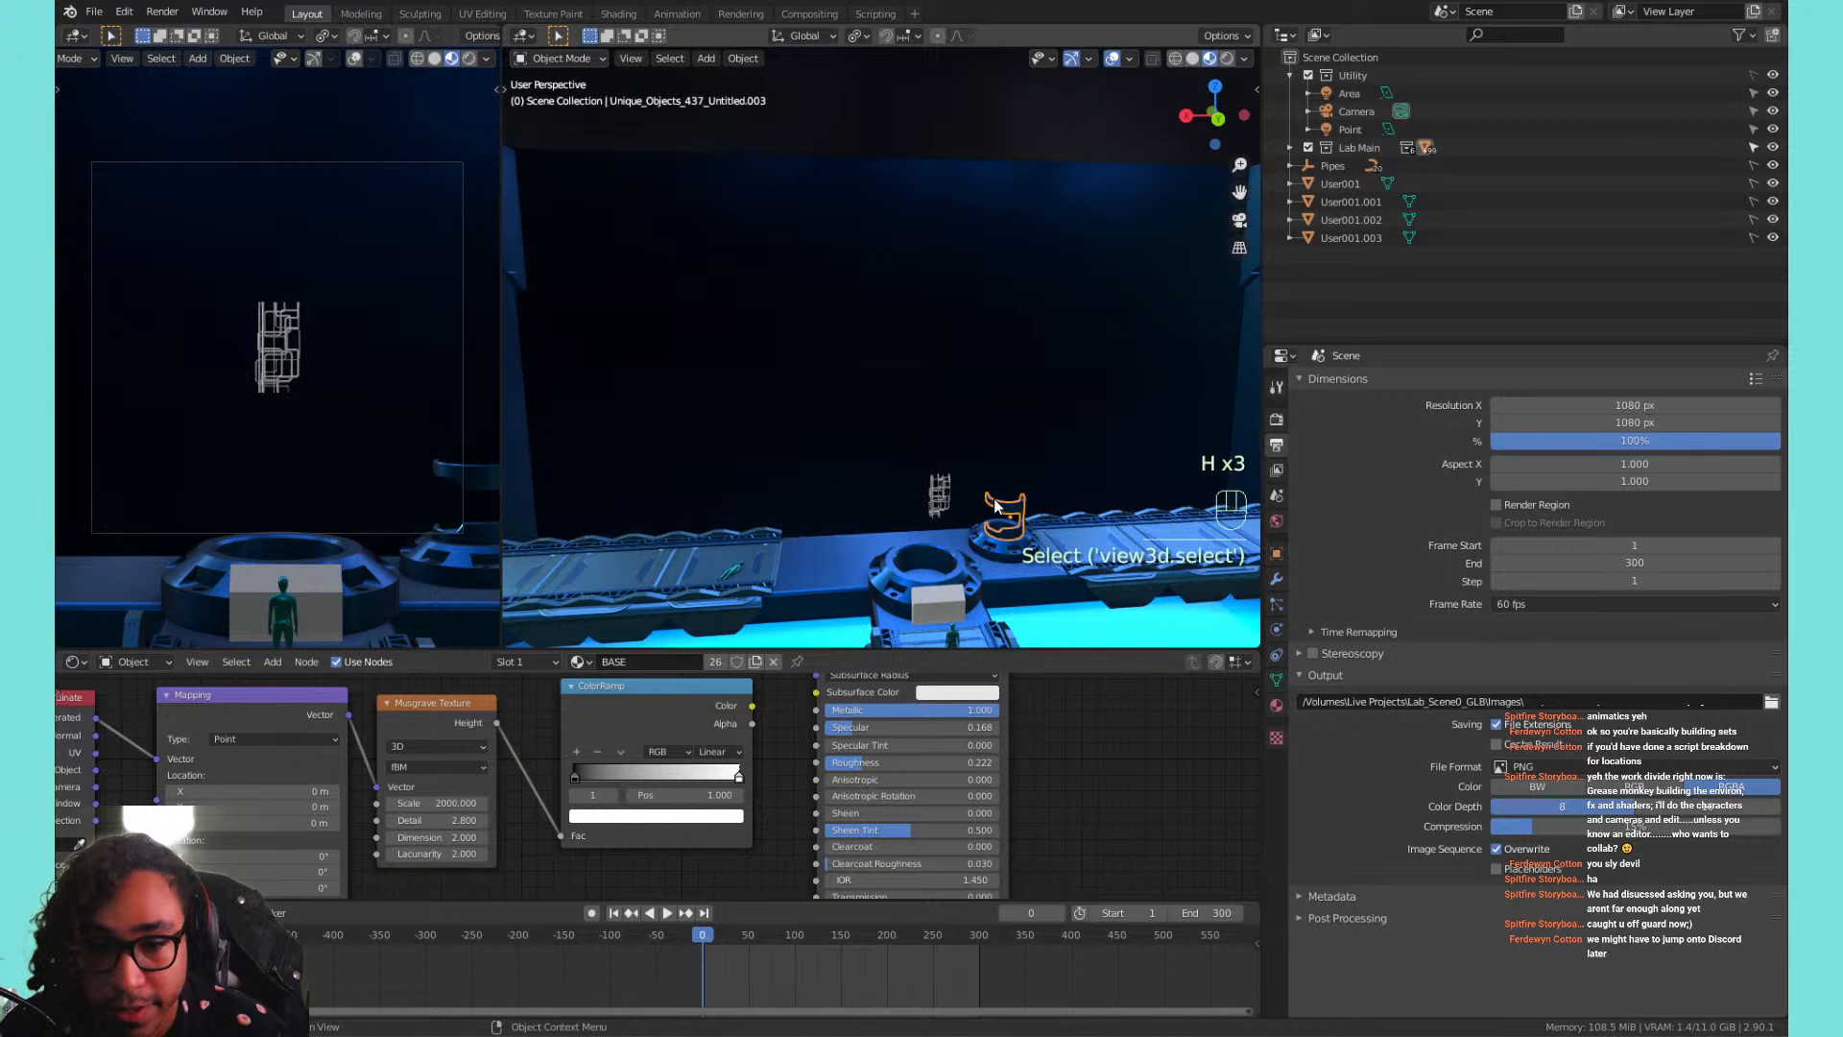
pyautogui.press('h')
pyautogui.click(947, 550)
pyautogui.press('h')
# Select all the generated pipes and scale them up uniformly by a factor of about 8.39.
pyautogui.moveTo(1029, 438); pyautogui.dragTo(1037, 278, button='middle')
pyautogui.click(759, 389)
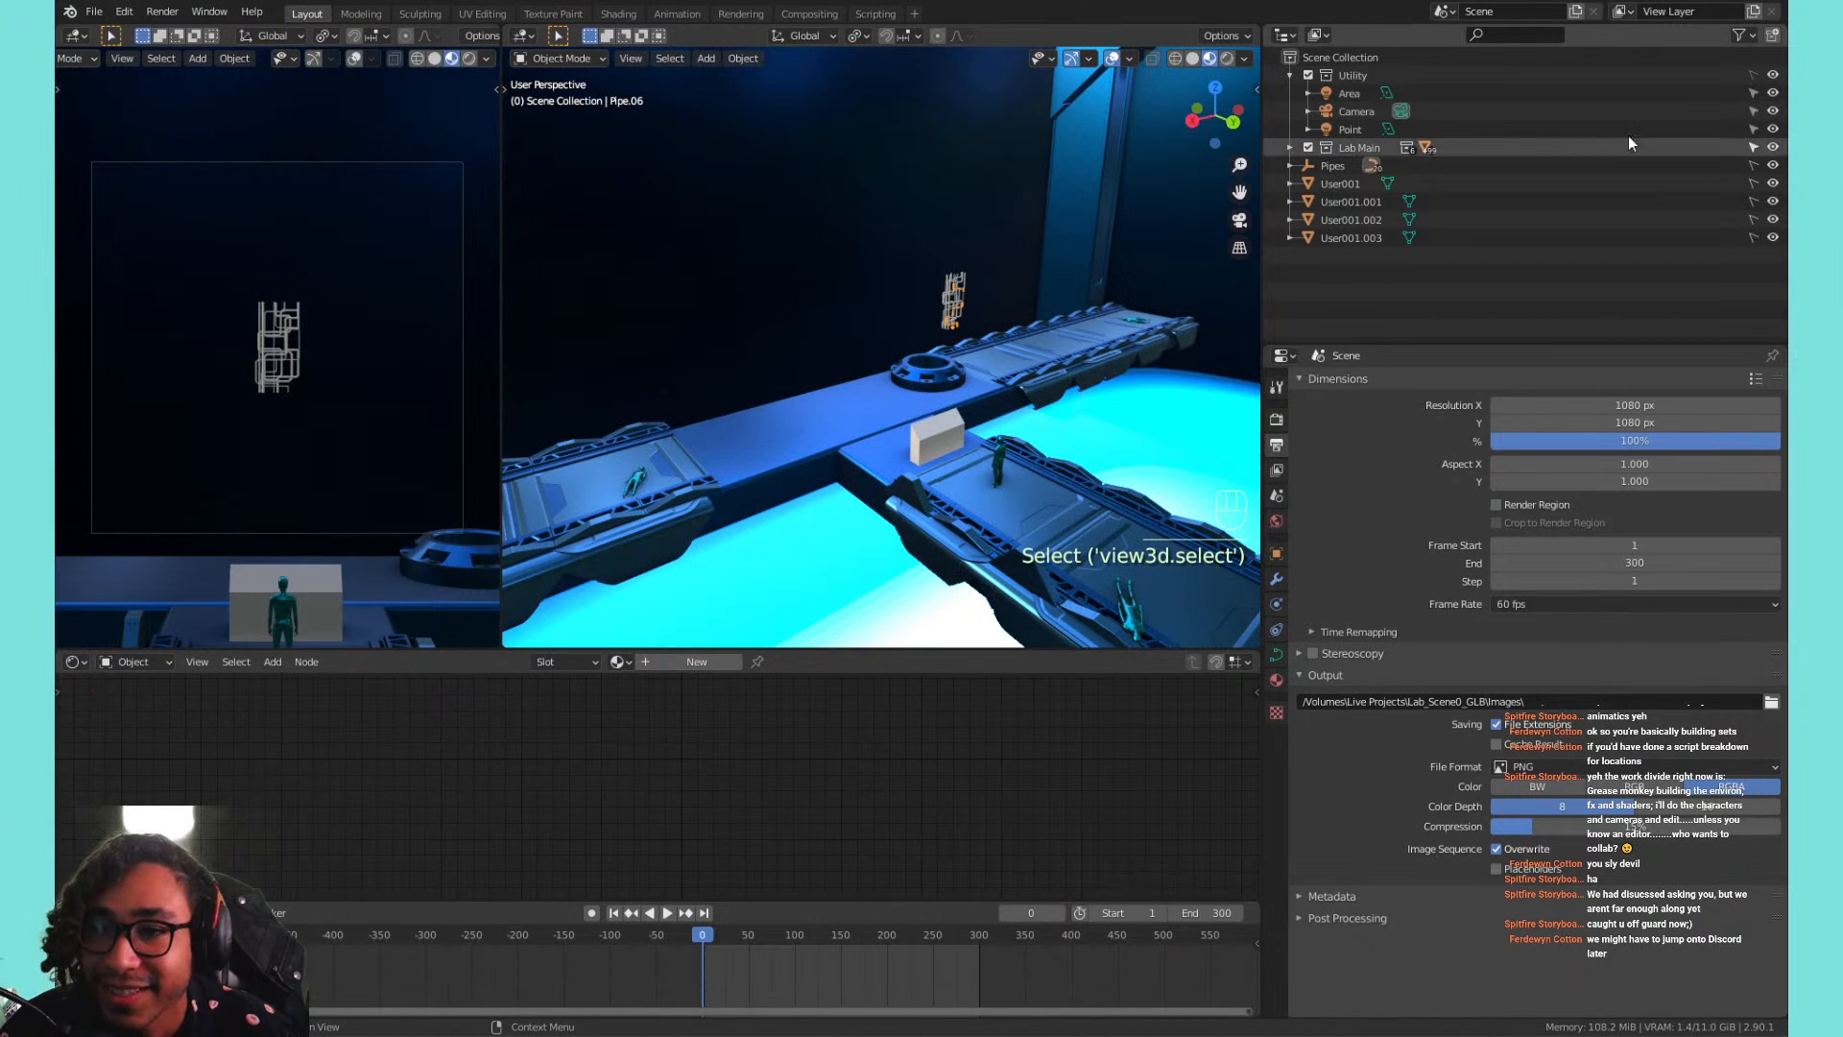
pyautogui.moveTo(1126, 189); pyautogui.dragTo(927, 341)
pyautogui.press('s')
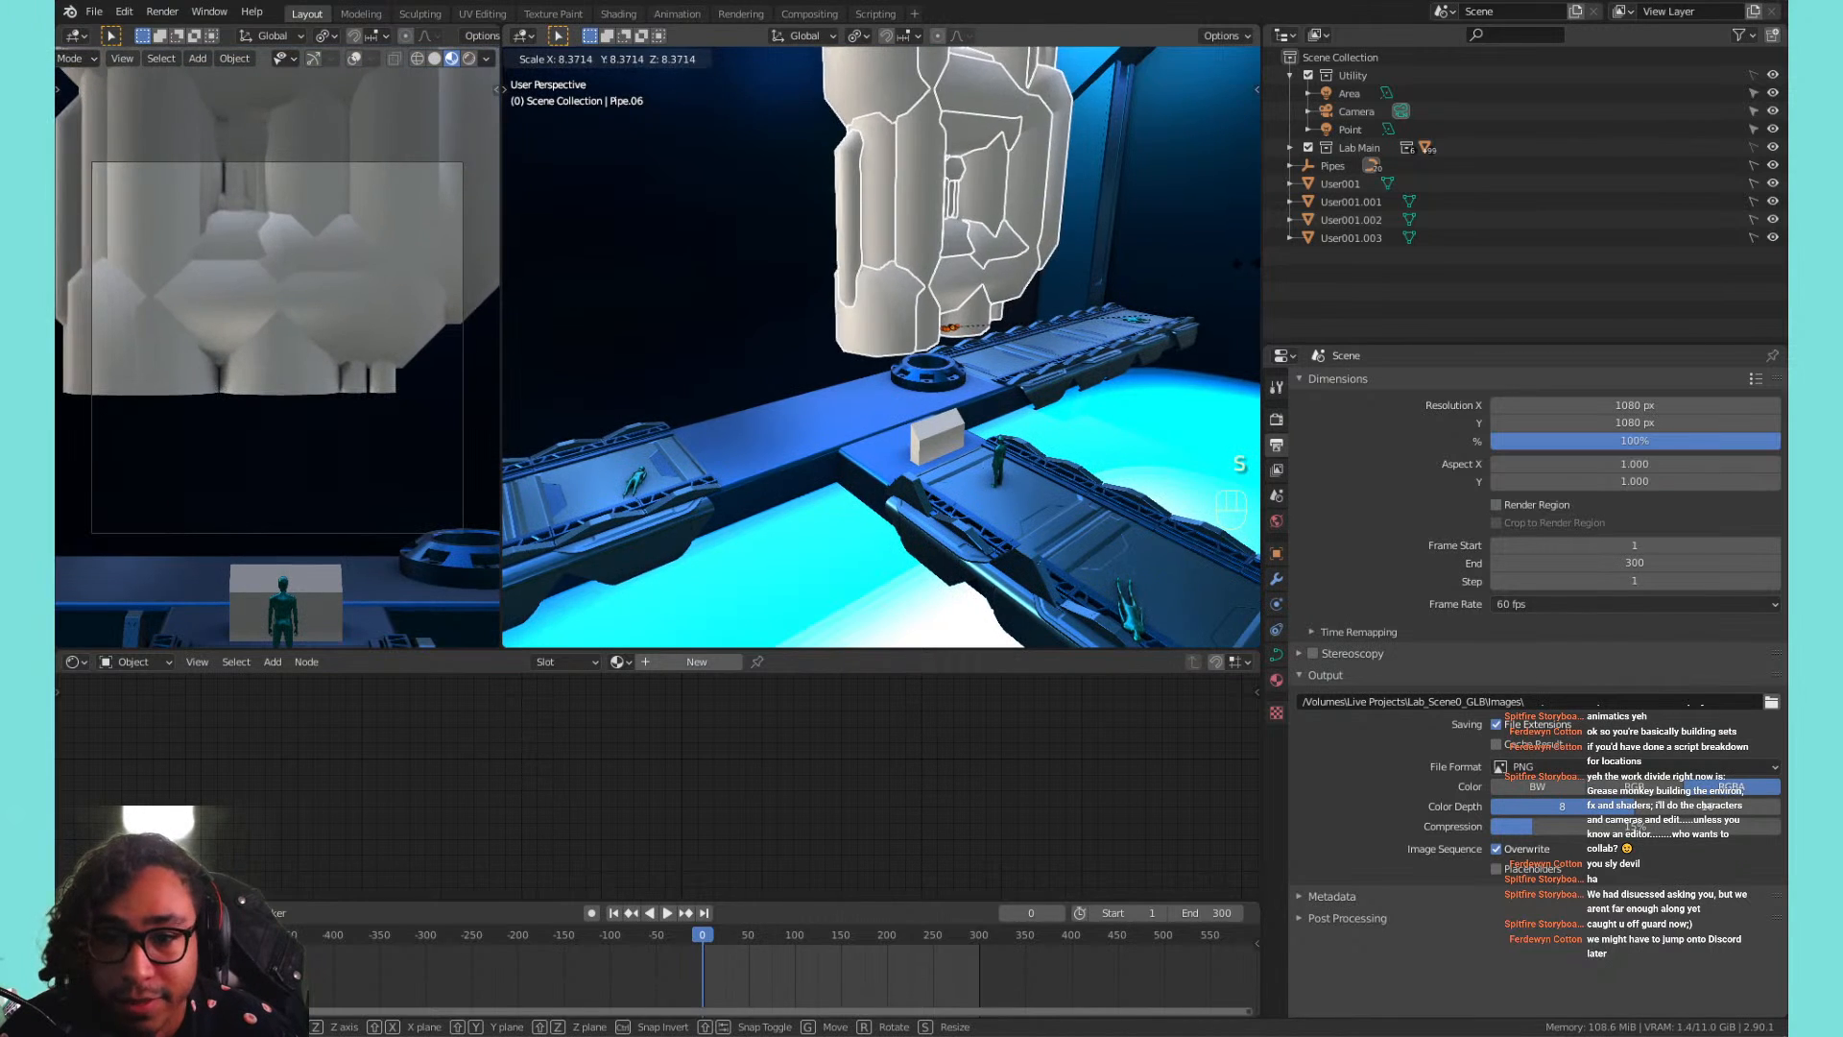
pyautogui.click(1051, 327)
# Move the enlarged pipes about -16.2 m along the global Y axis, back toward the rear wall.
pyautogui.keyDown('shift'); pyautogui.moveTo(1051, 326); pyautogui.dragTo(866, 388, button='middle'); pyautogui.keyUp('shift')
pyautogui.scroll(-3, 854, 382)
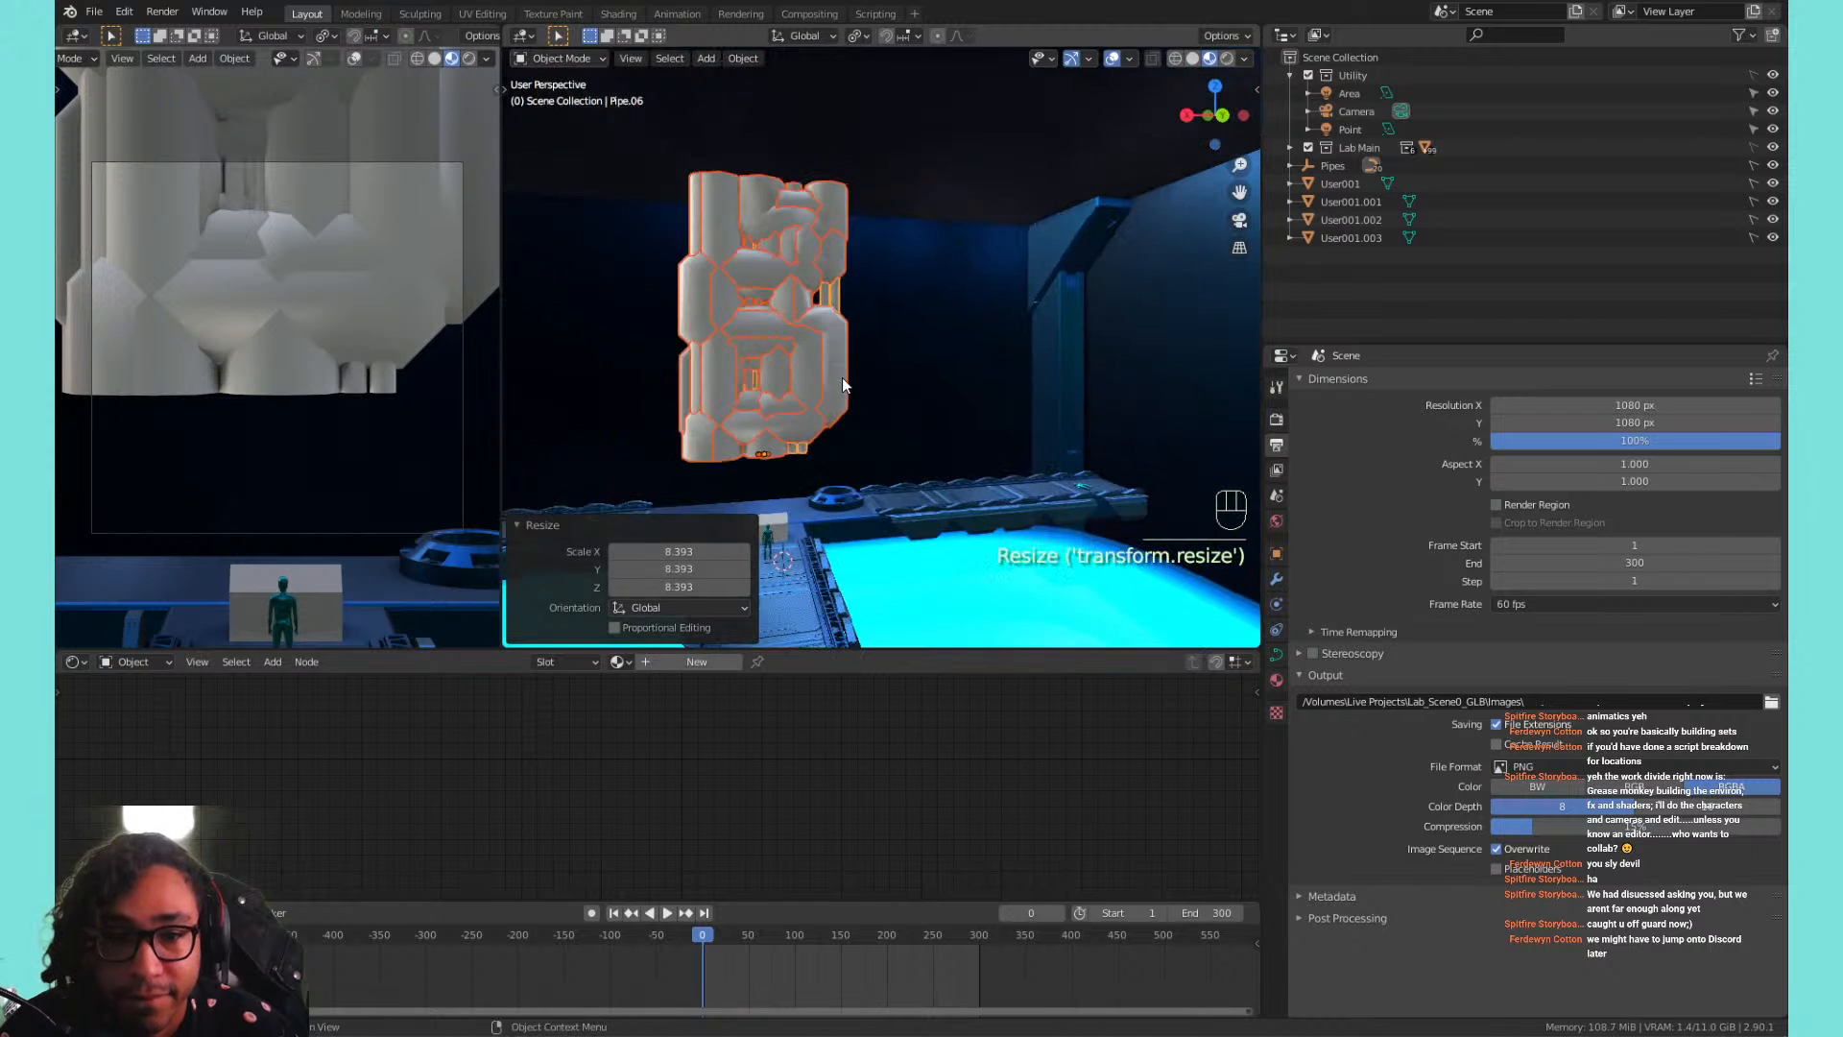
pyautogui.press('g')
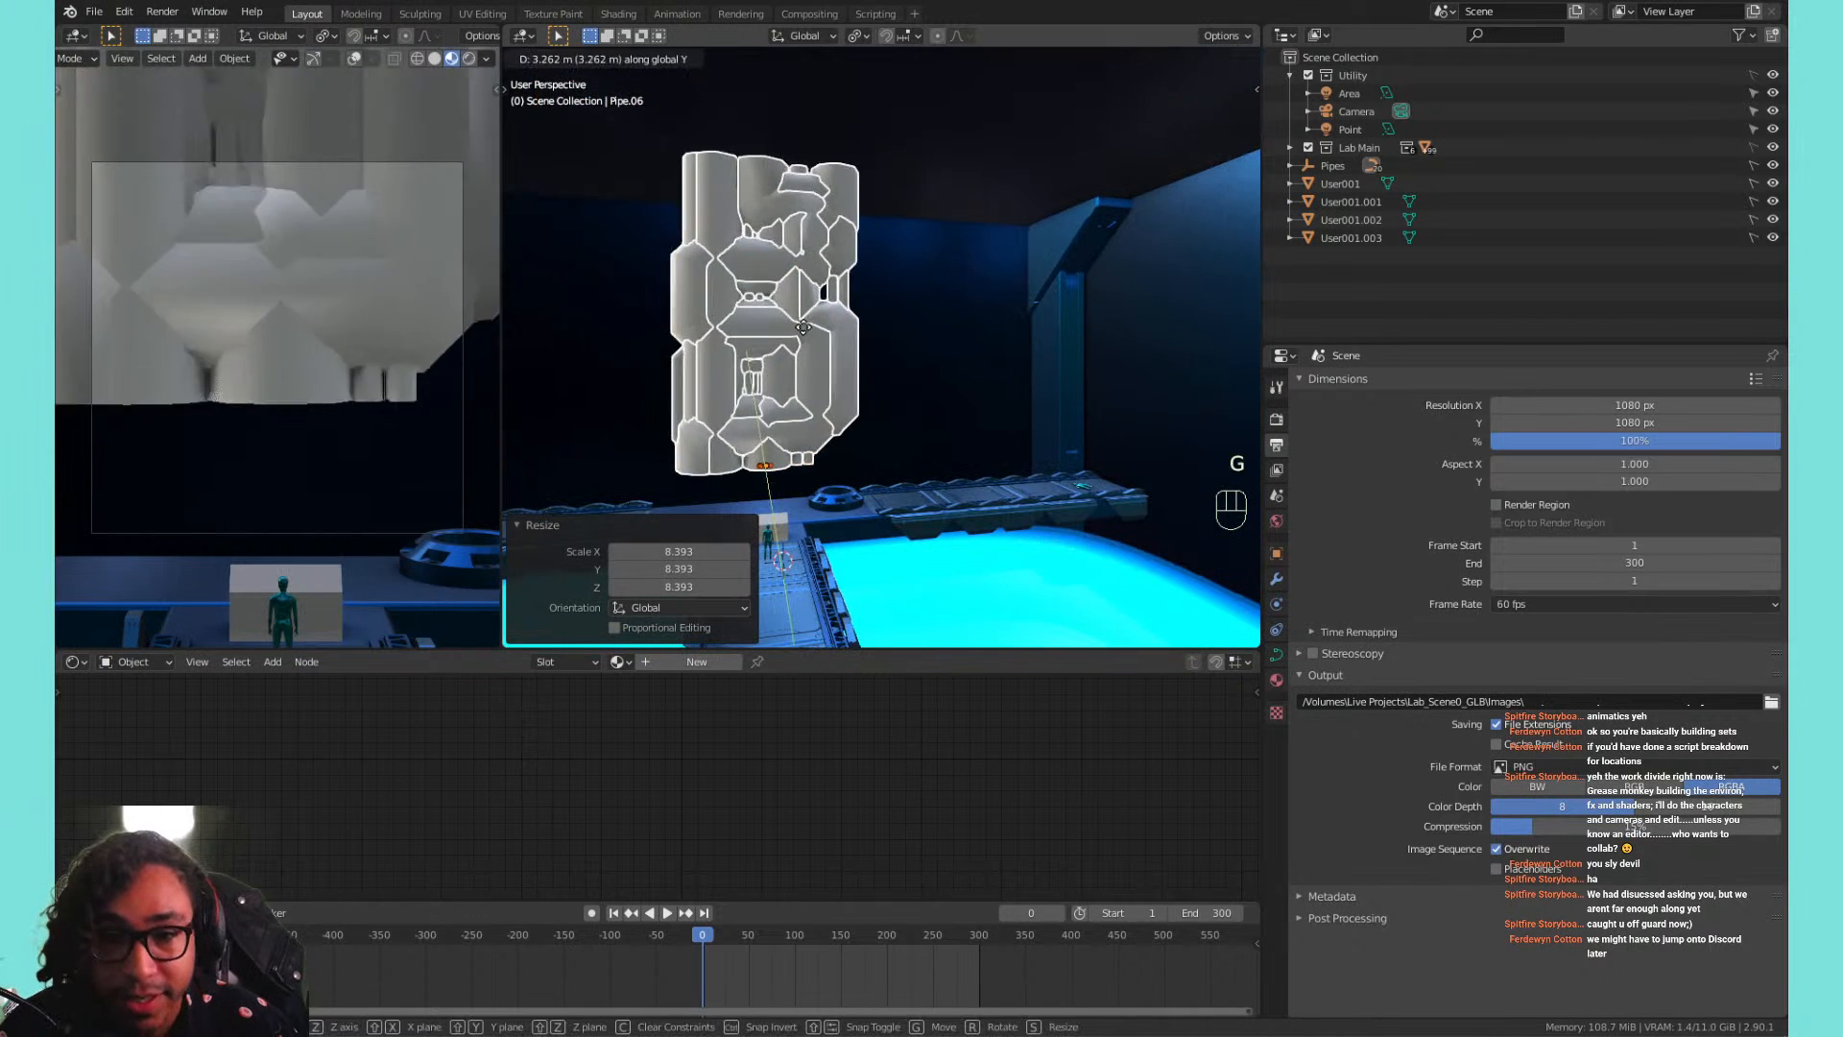
pyautogui.press('y')
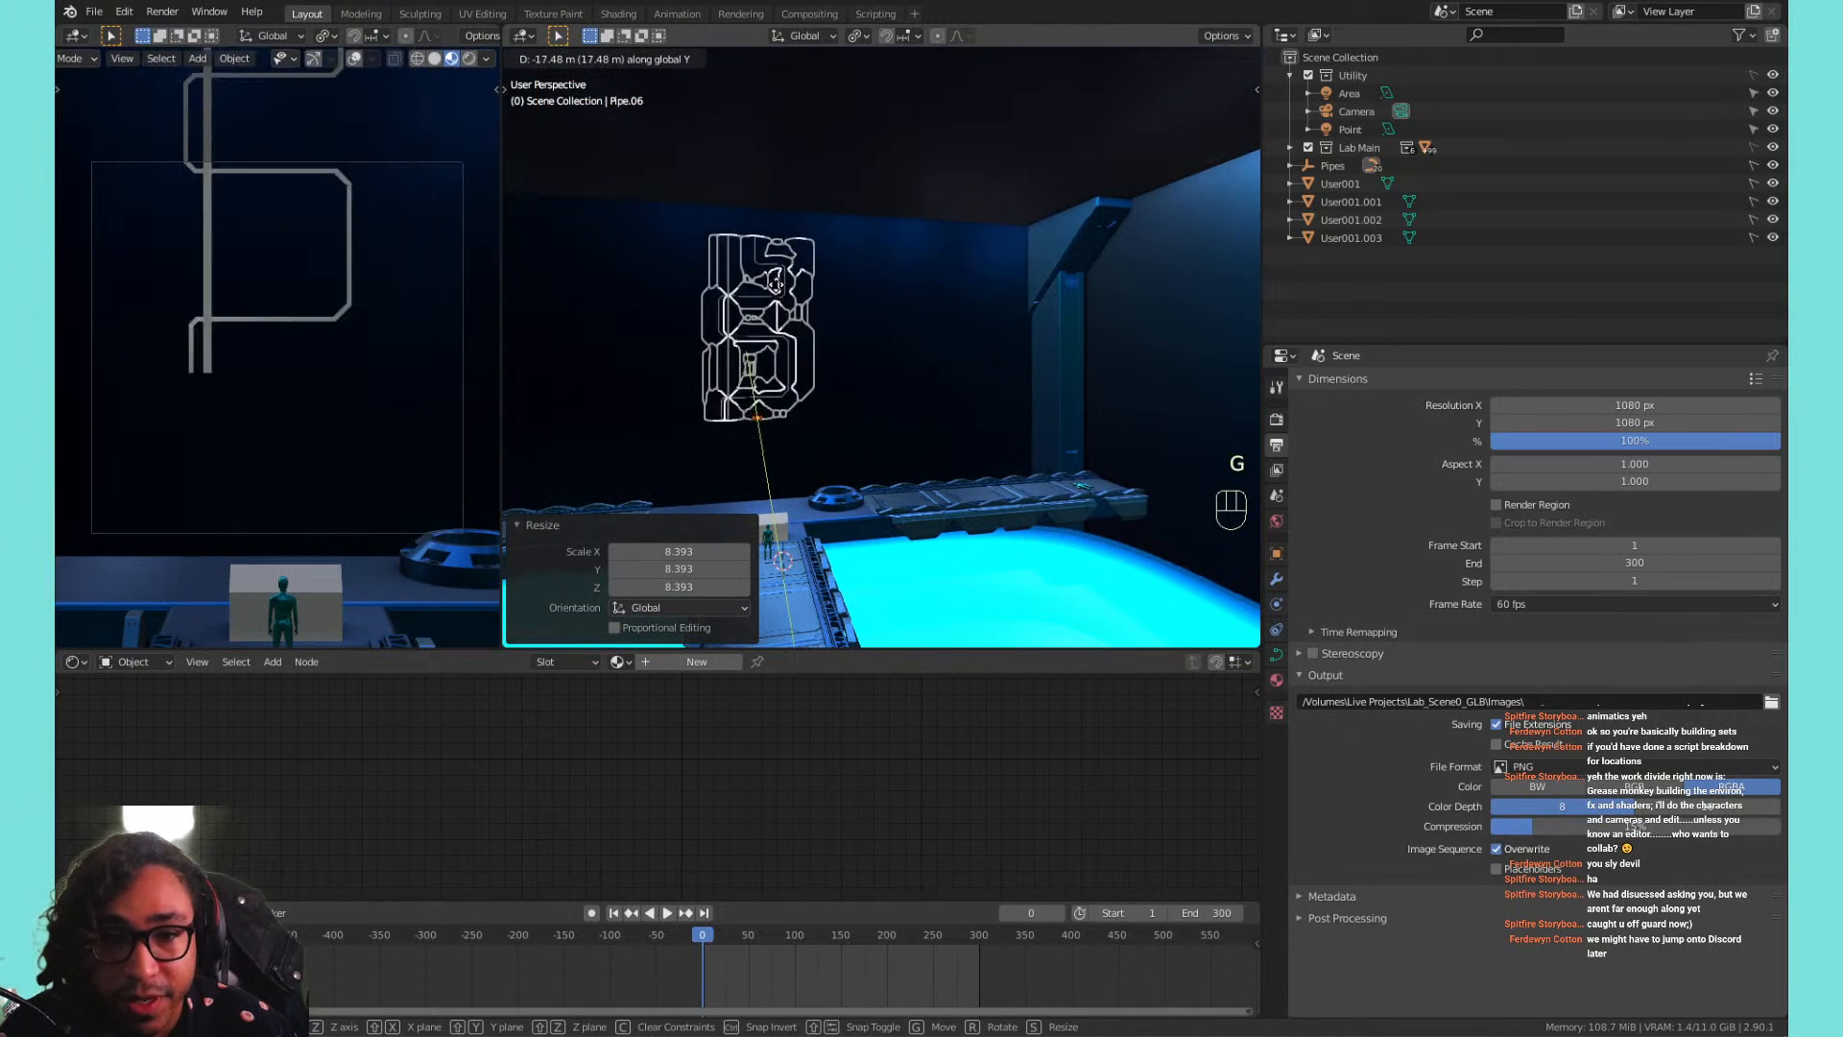
pyautogui.click(782, 308)
pyautogui.press('x')
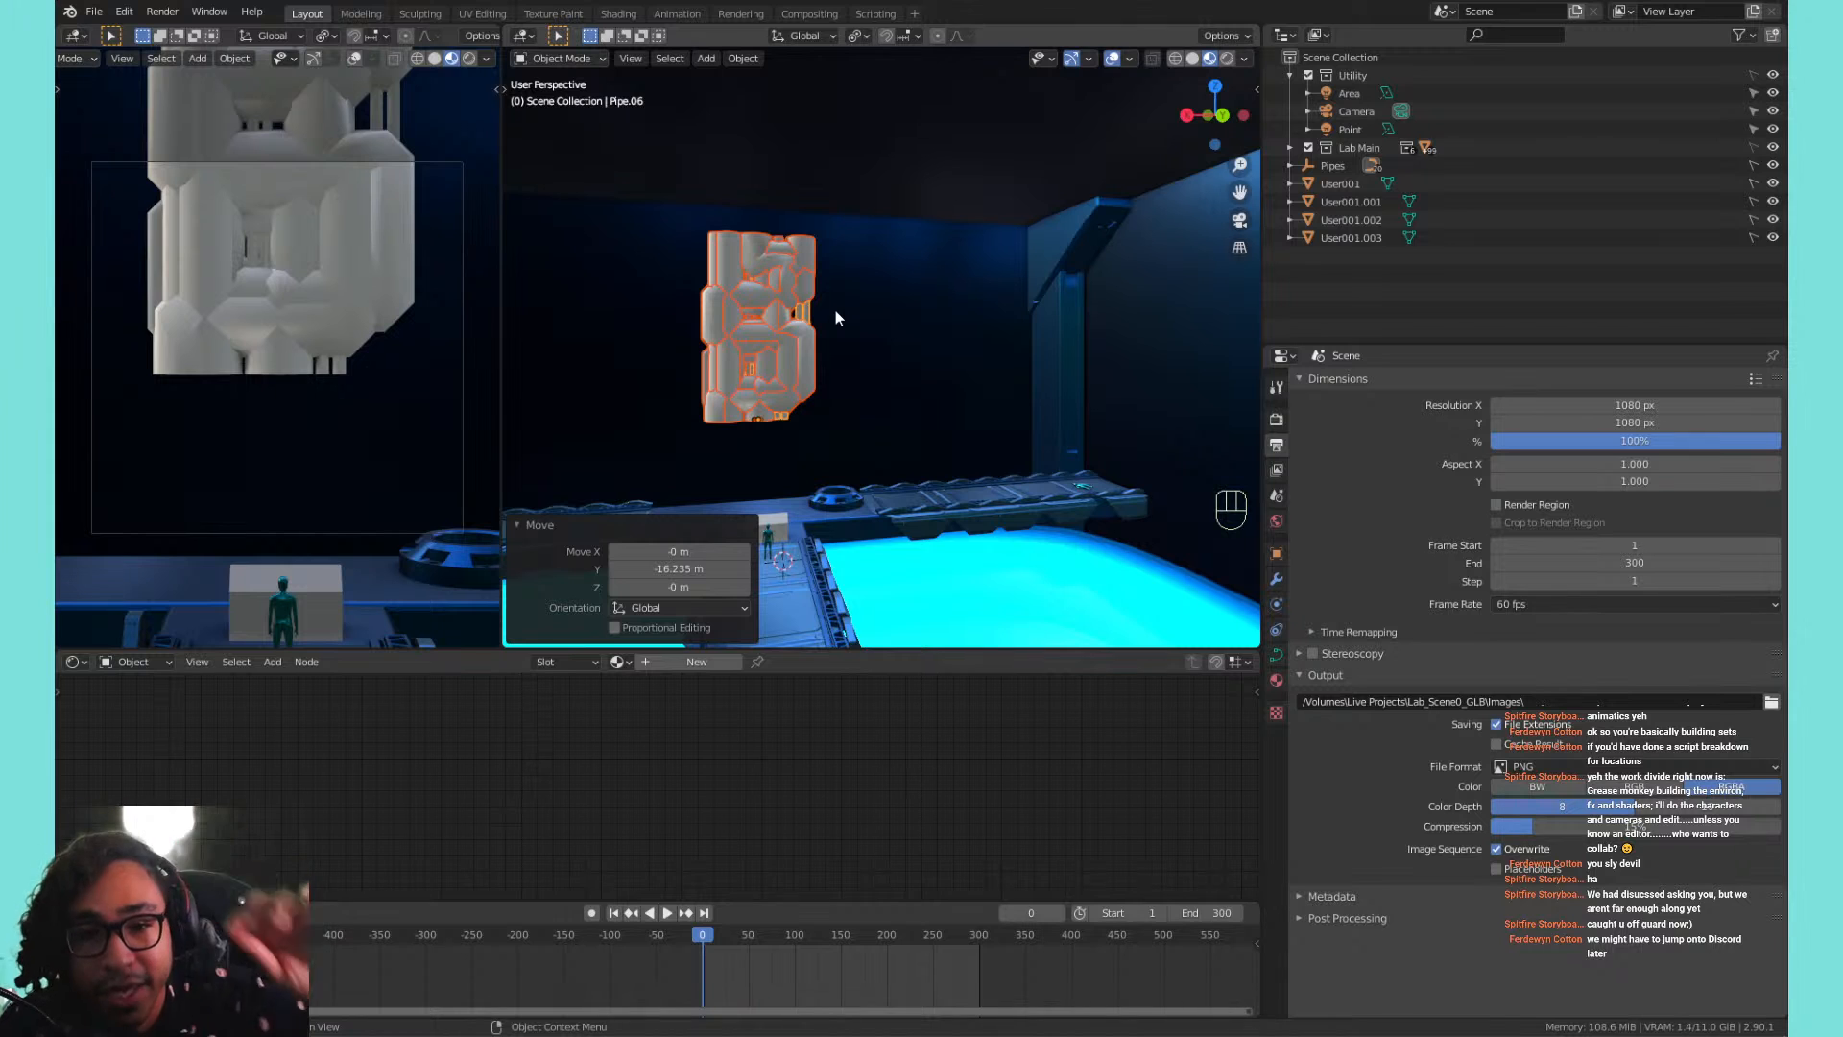
pyautogui.press('s')
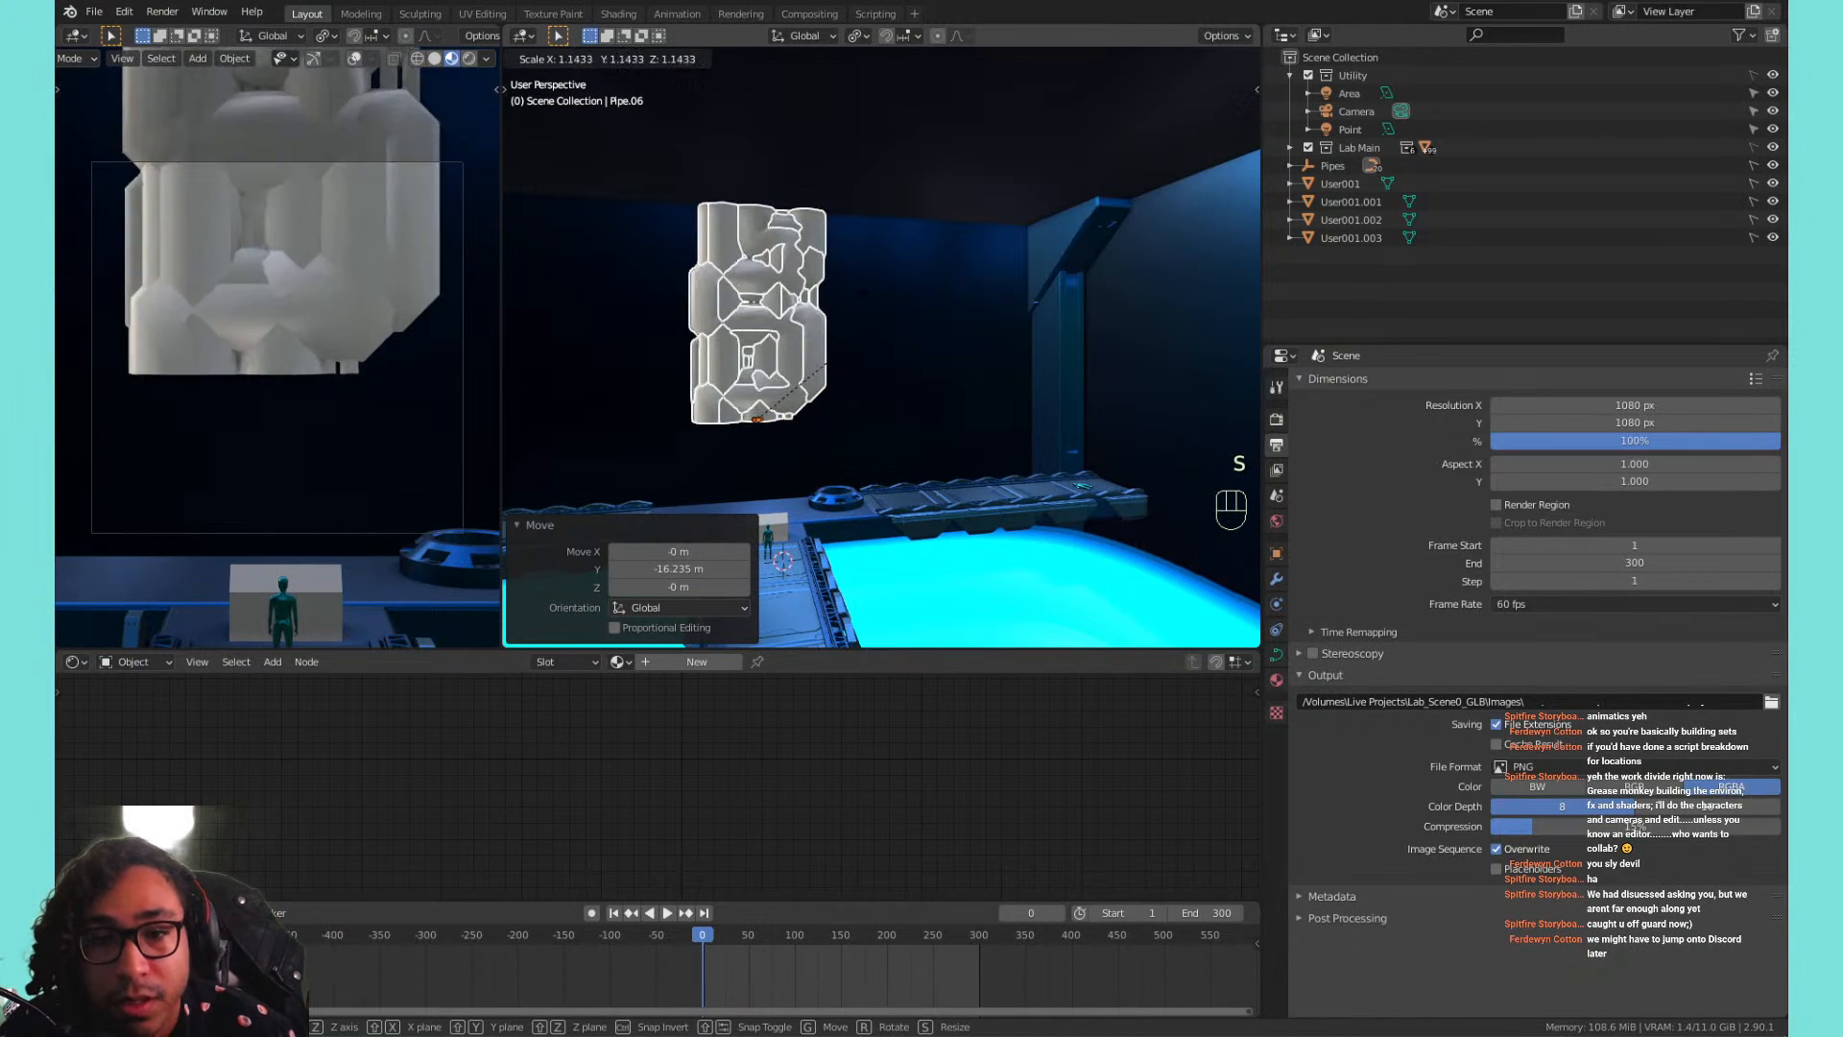
pyautogui.press('x')
pyautogui.rightClick(877, 337)
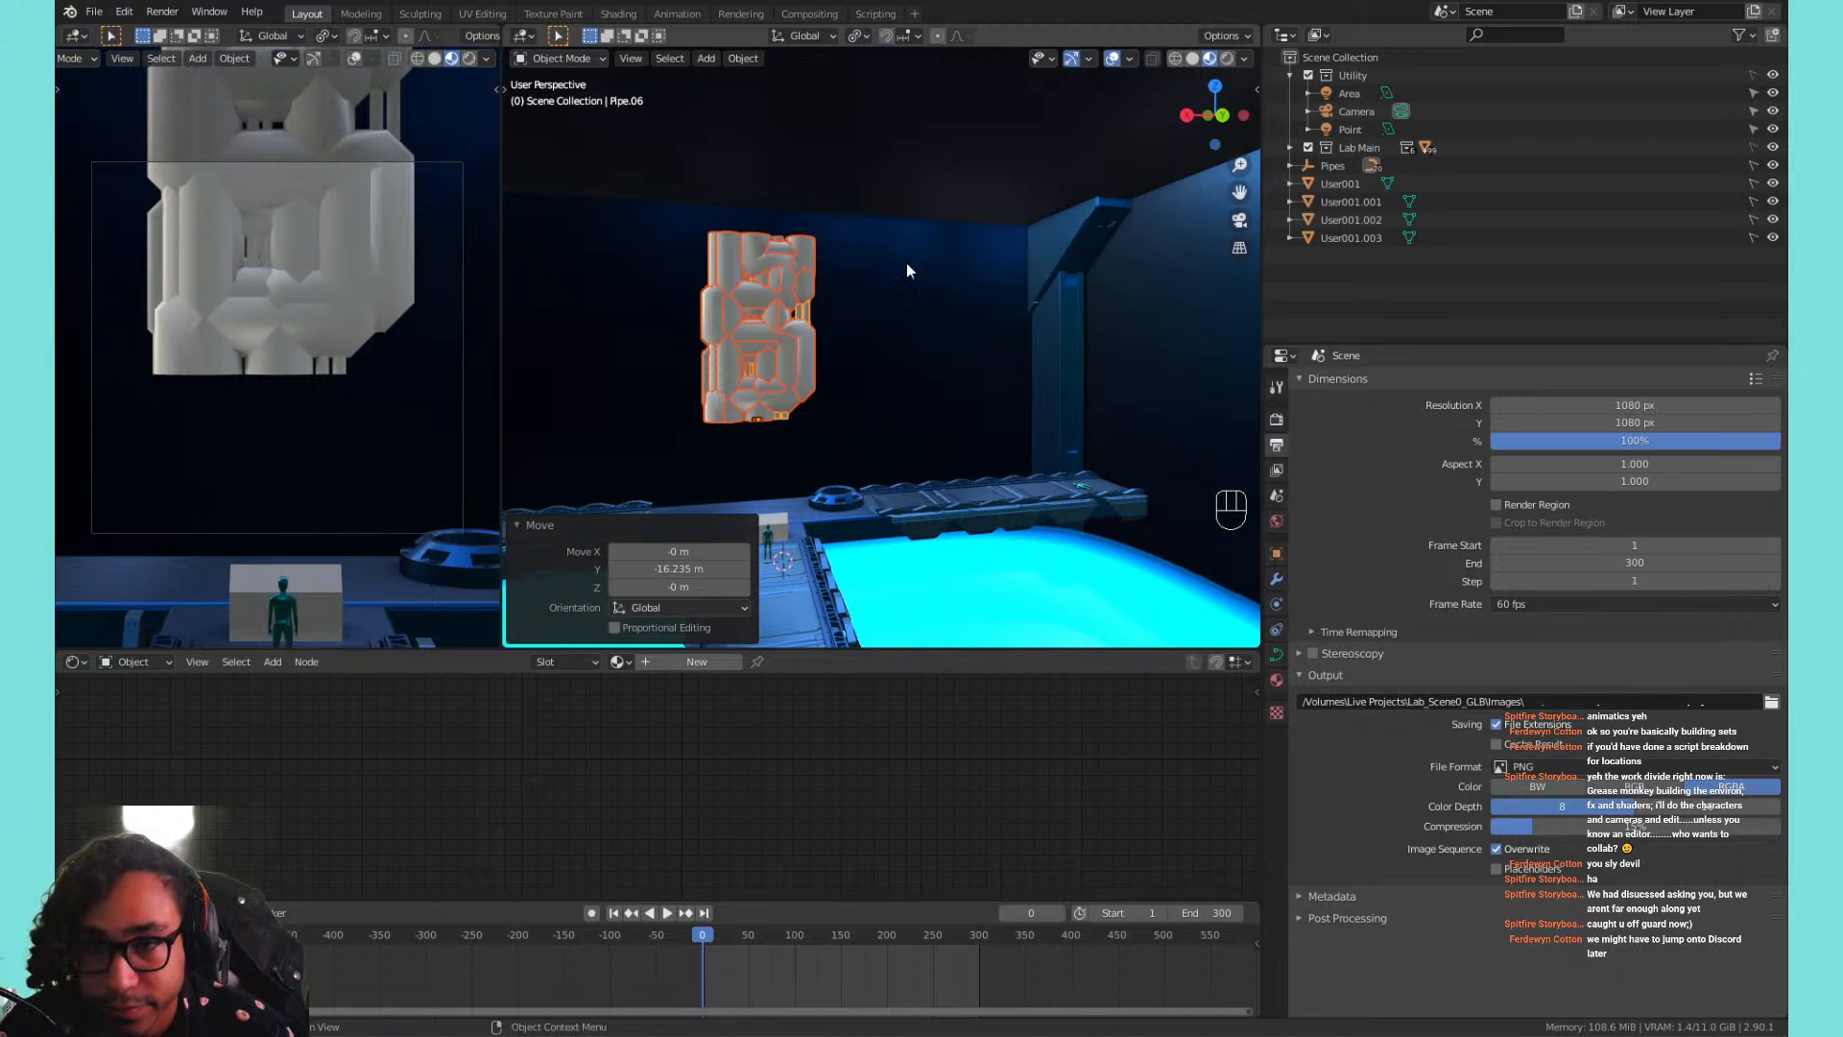
# Expand the Pipes parent object's children and select Pipe.03.
pyautogui.click(1331, 166)
pyautogui.click(1291, 167)
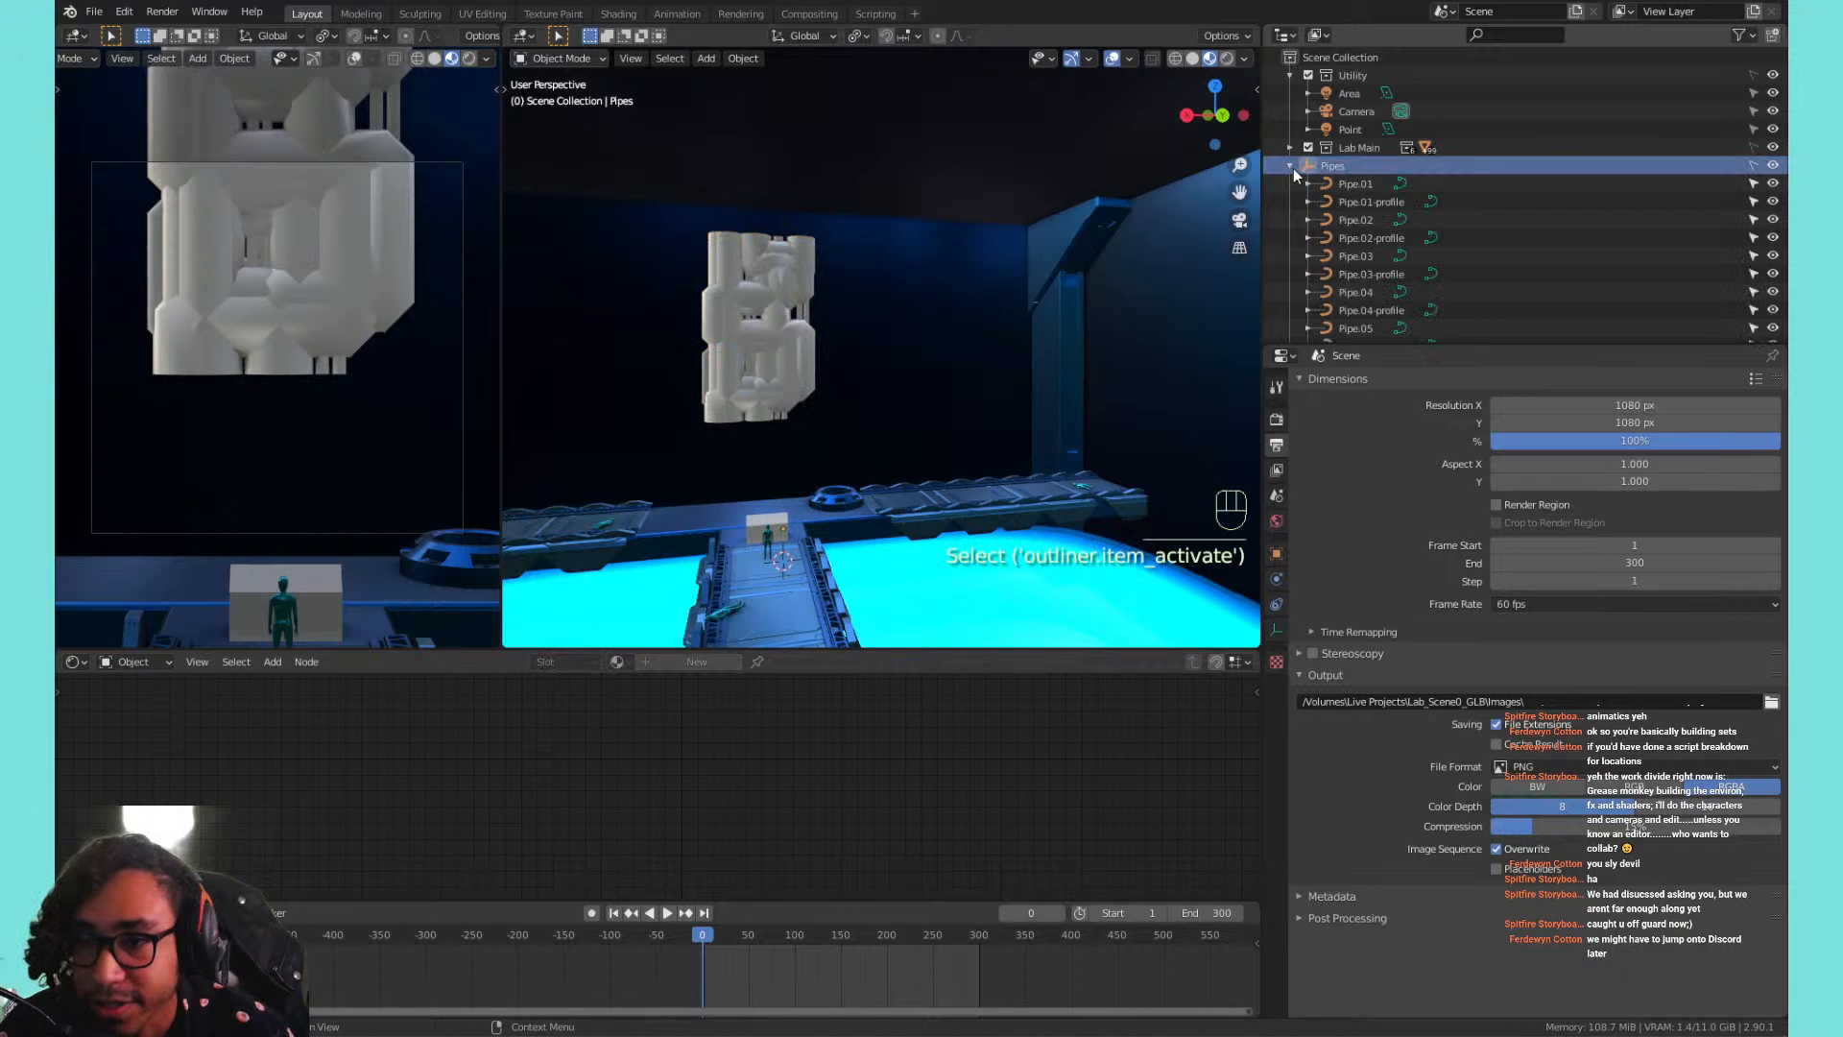
pyautogui.click(1342, 272)
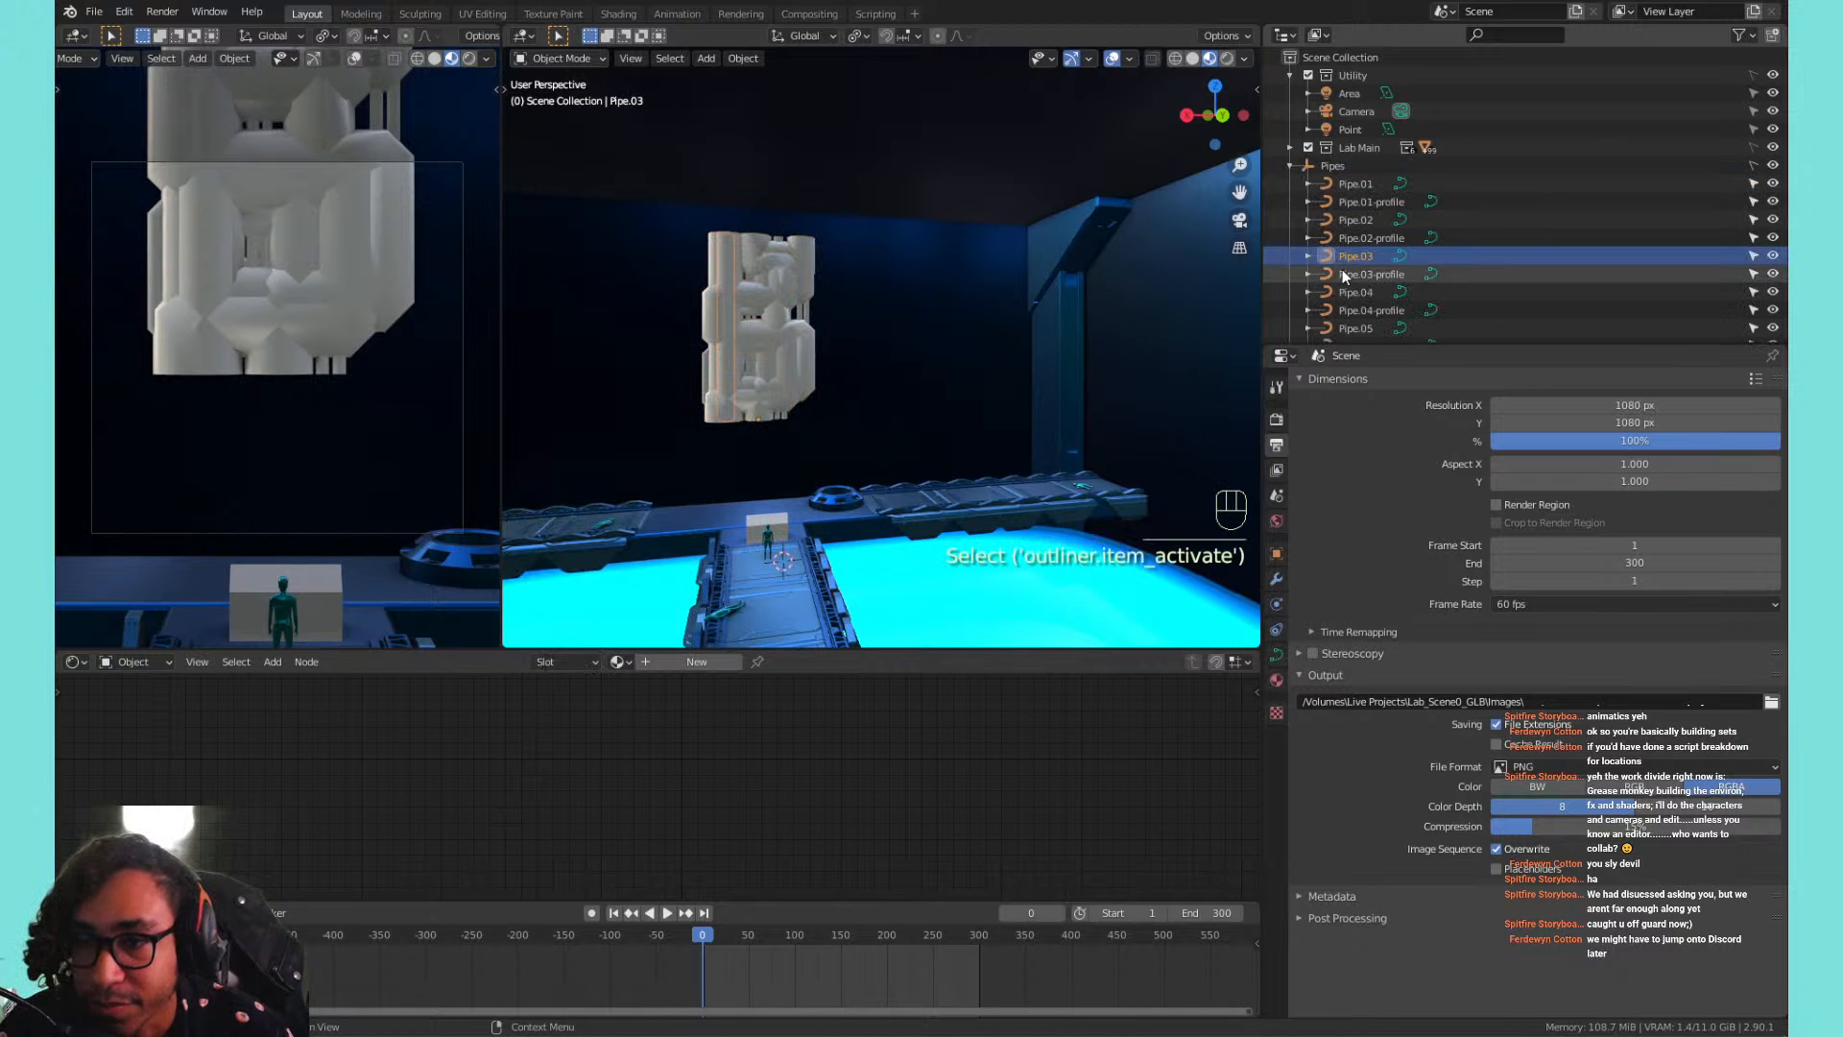
# Select the Pipe.01 curve in the Pipes group.
pyautogui.click(1291, 167)
pyautogui.click(1291, 167)
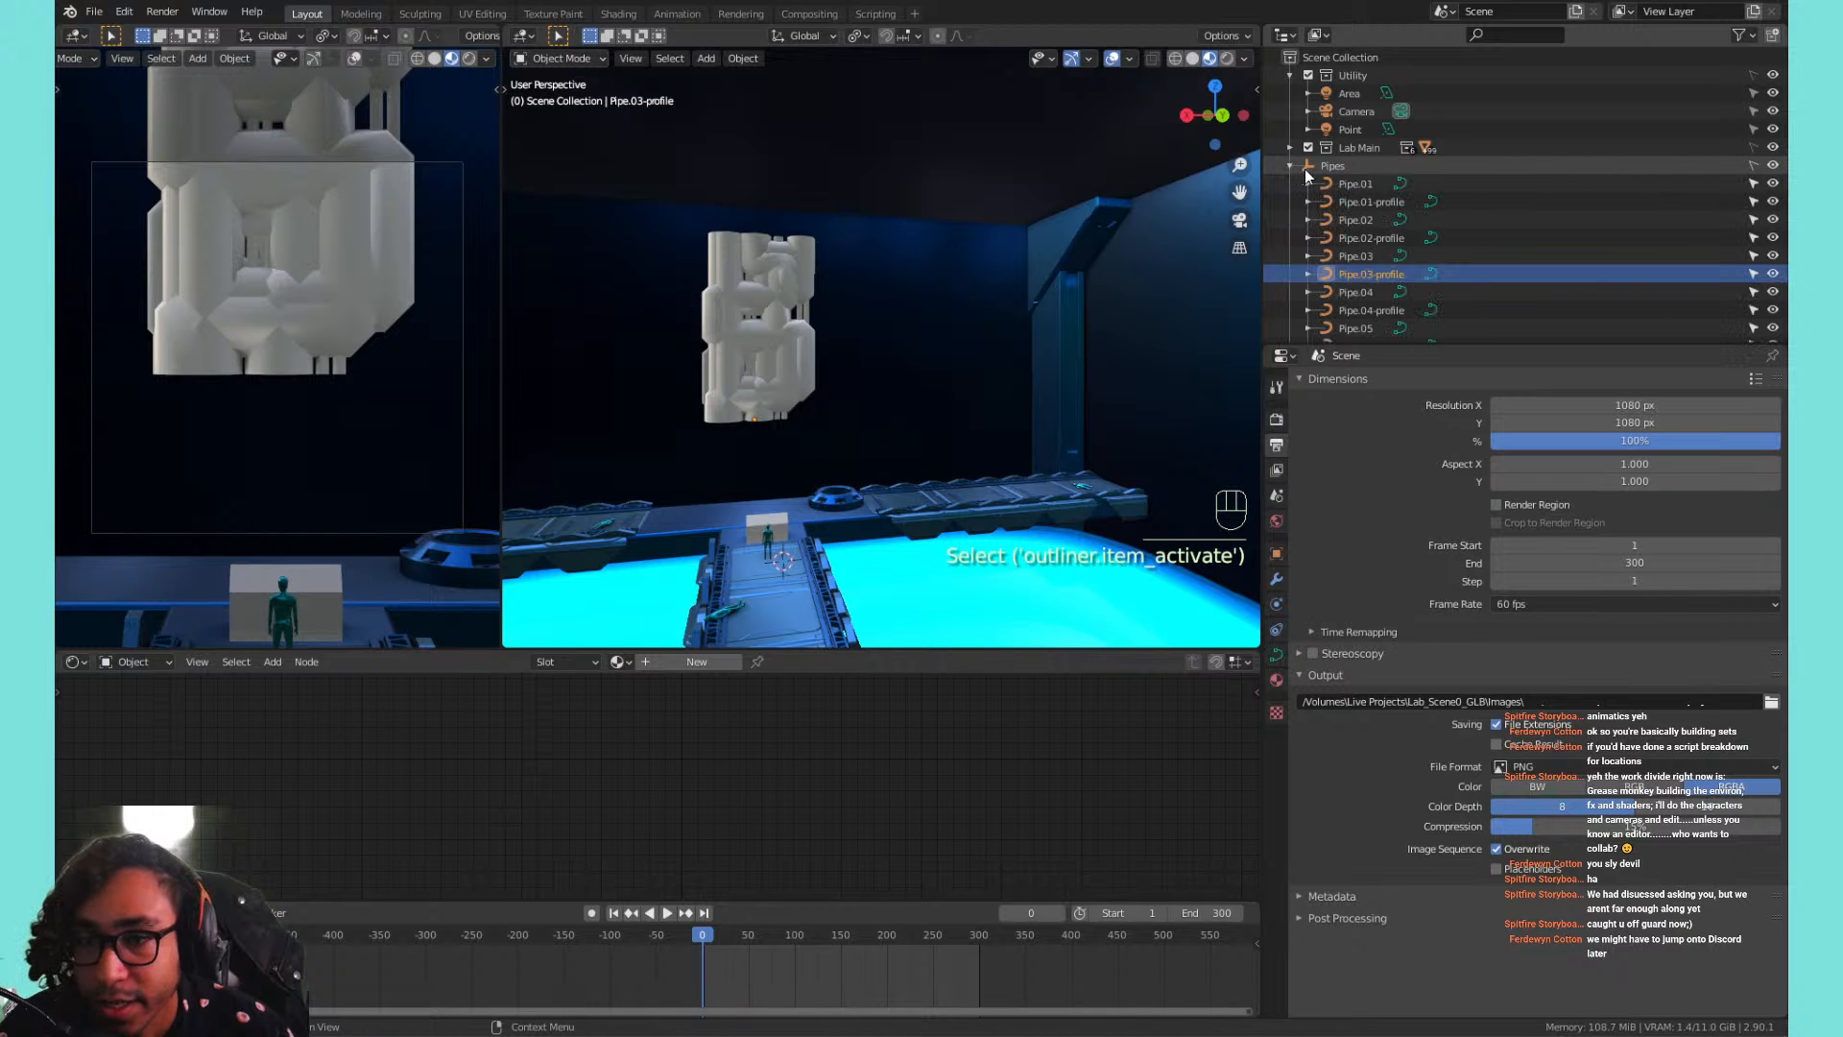
pyautogui.click(1340, 184)
pyautogui.scroll(-5, 1338, 181)
pyautogui.scroll(3, 1338, 180)
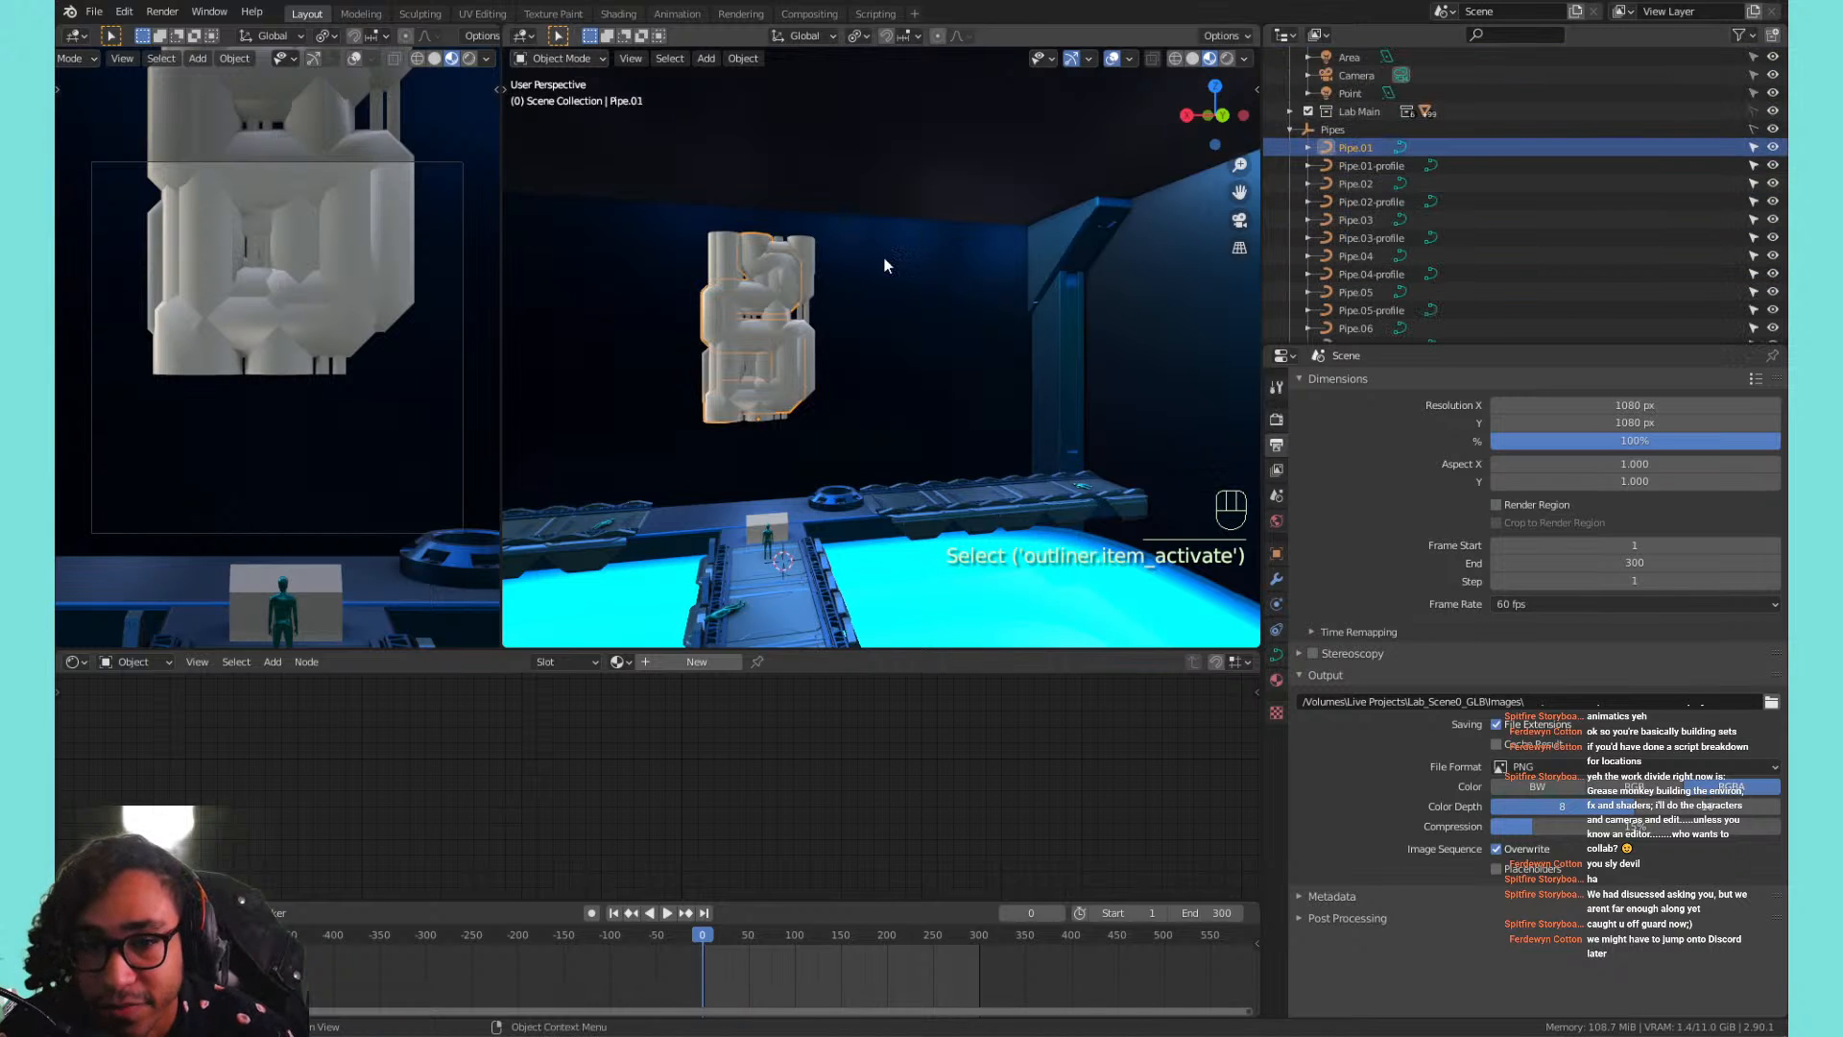
# Select all the pipe curves with Pipe.01 active and show its curve geometry and bevel settings.
pyautogui.keyDown('shift'); pyautogui.moveTo(812, 313); pyautogui.dragTo(931, 274, button='middle'); pyautogui.keyUp('shift')
pyautogui.press('Tab')
pyautogui.press('Tab')
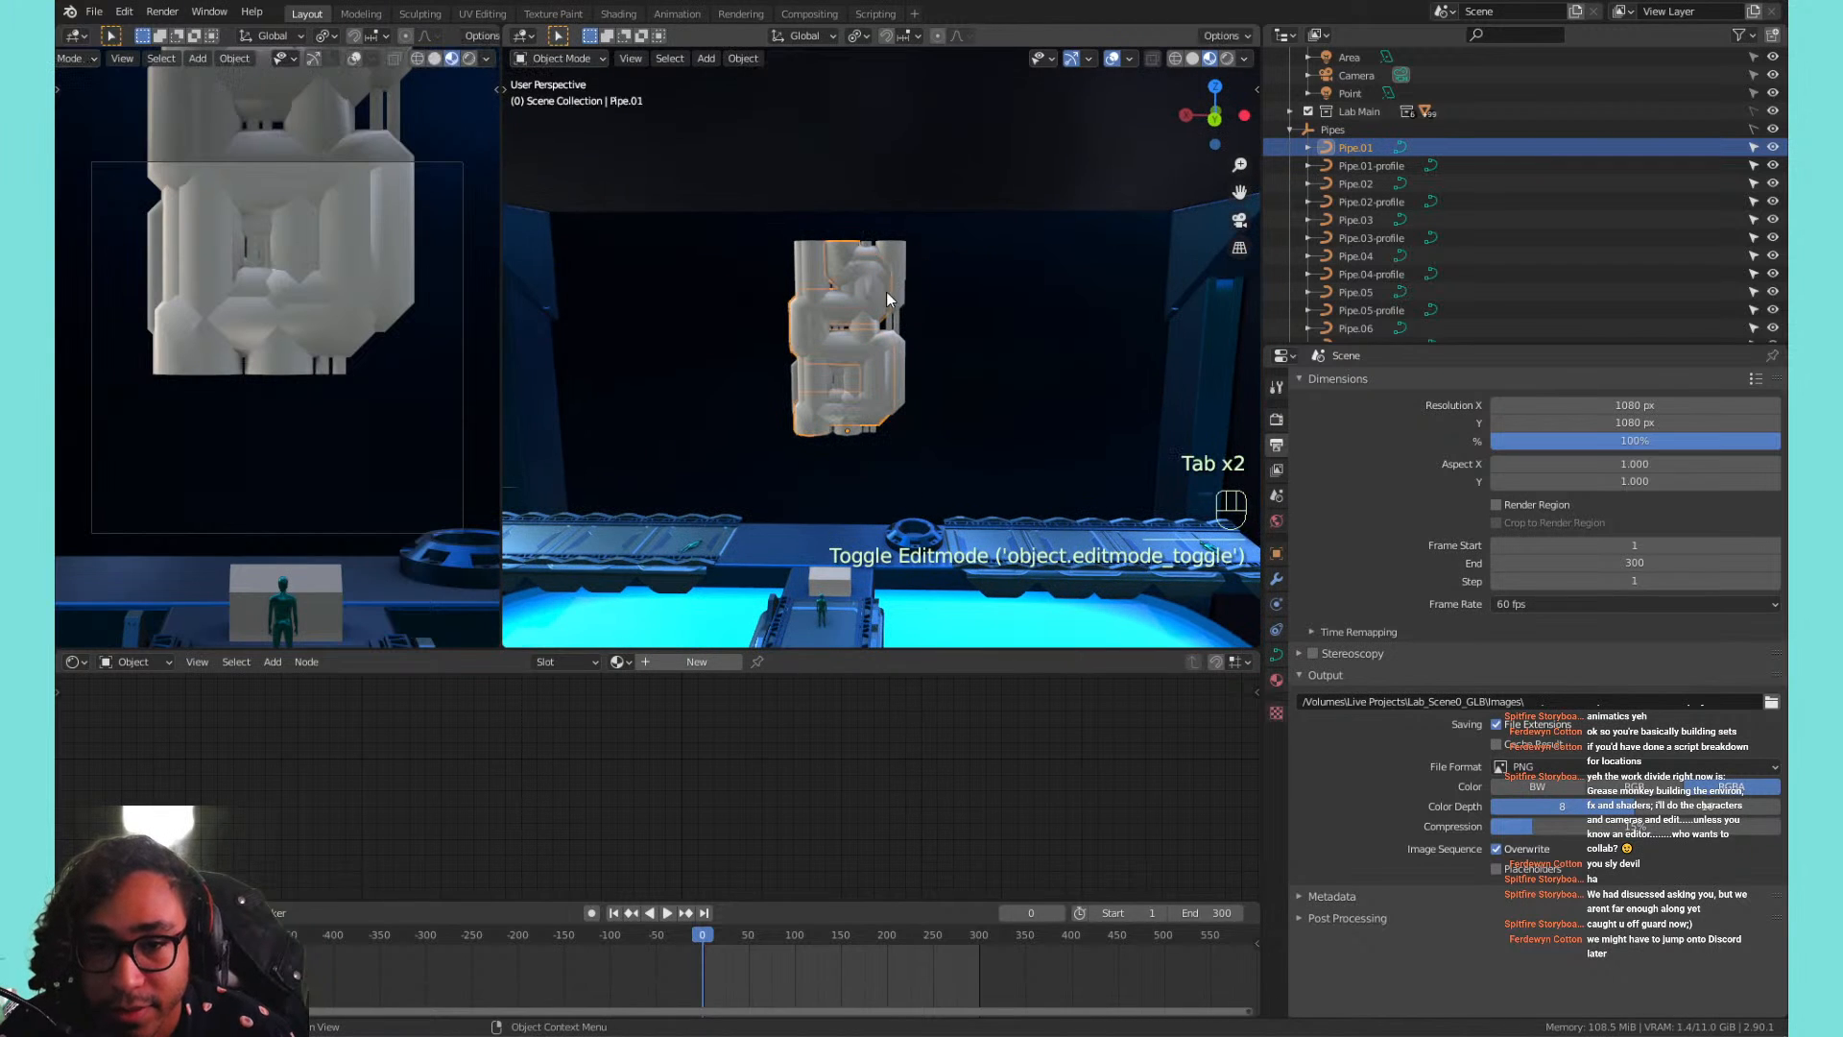
pyautogui.press('Tab')
pyautogui.press('Tab')
pyautogui.press('a')
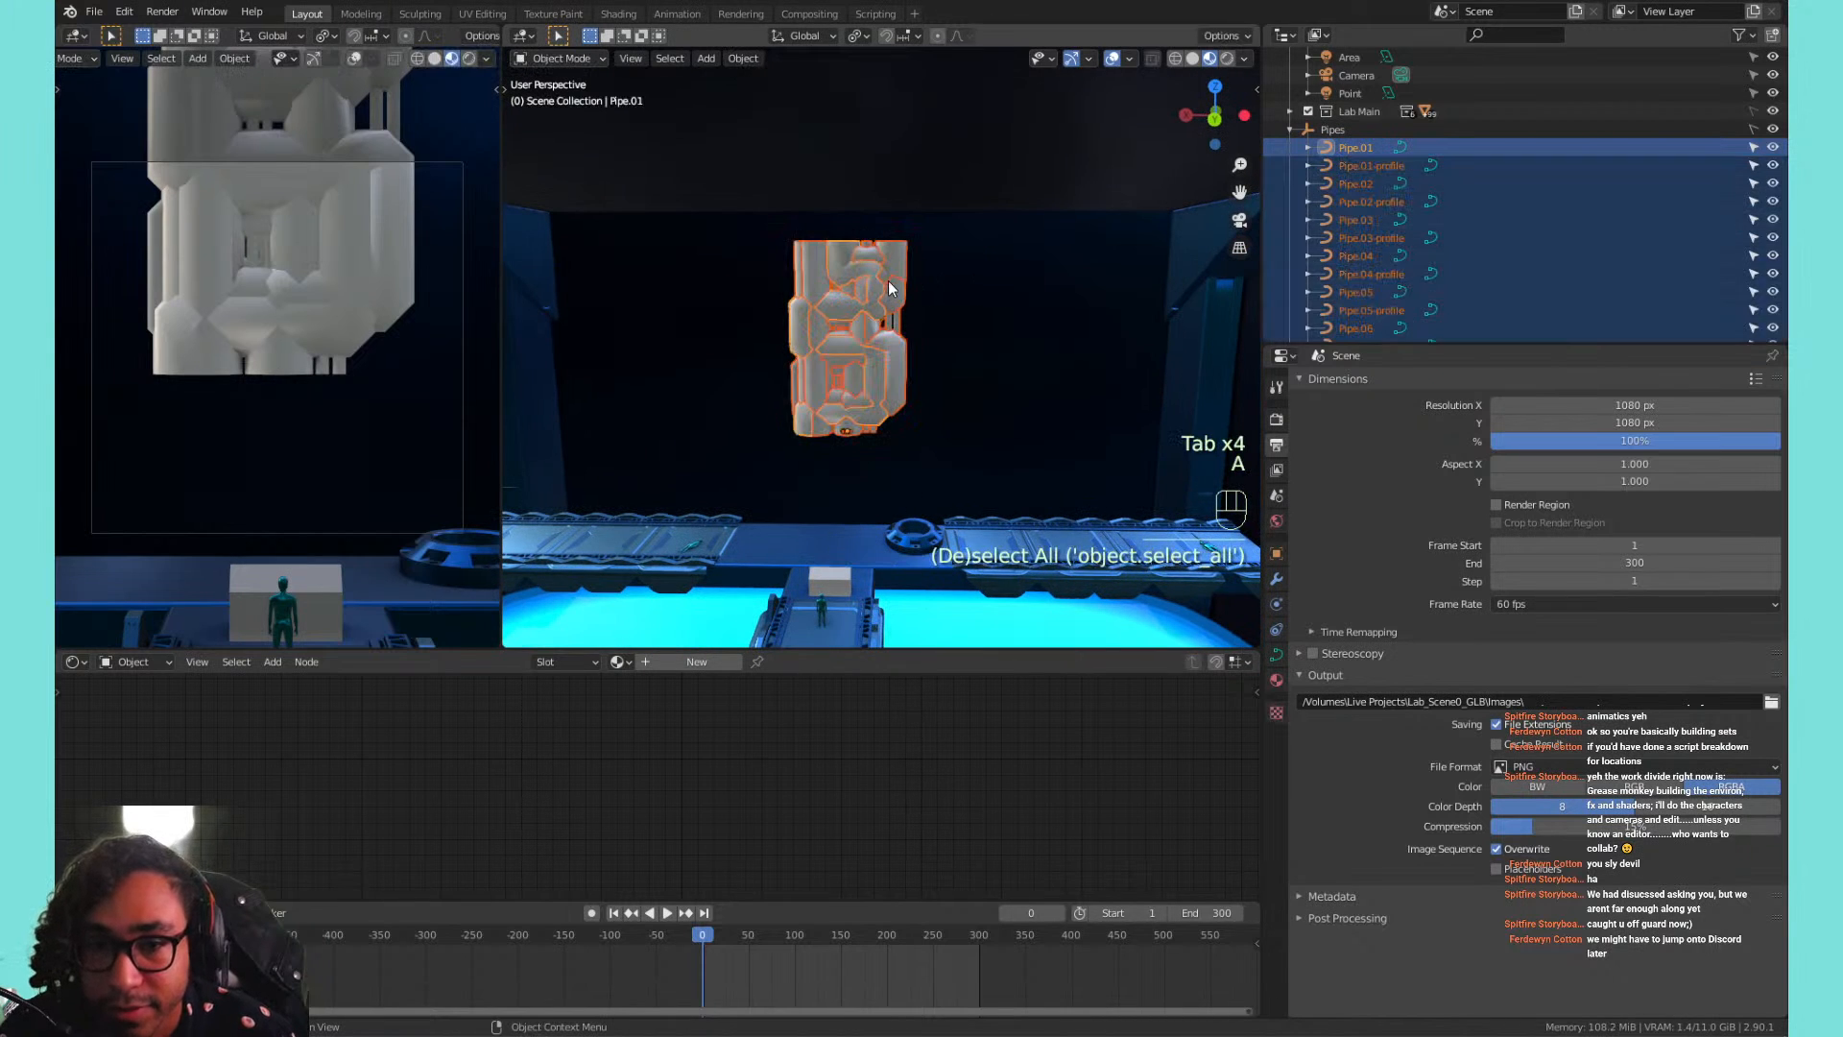
pyautogui.click(1275, 655)
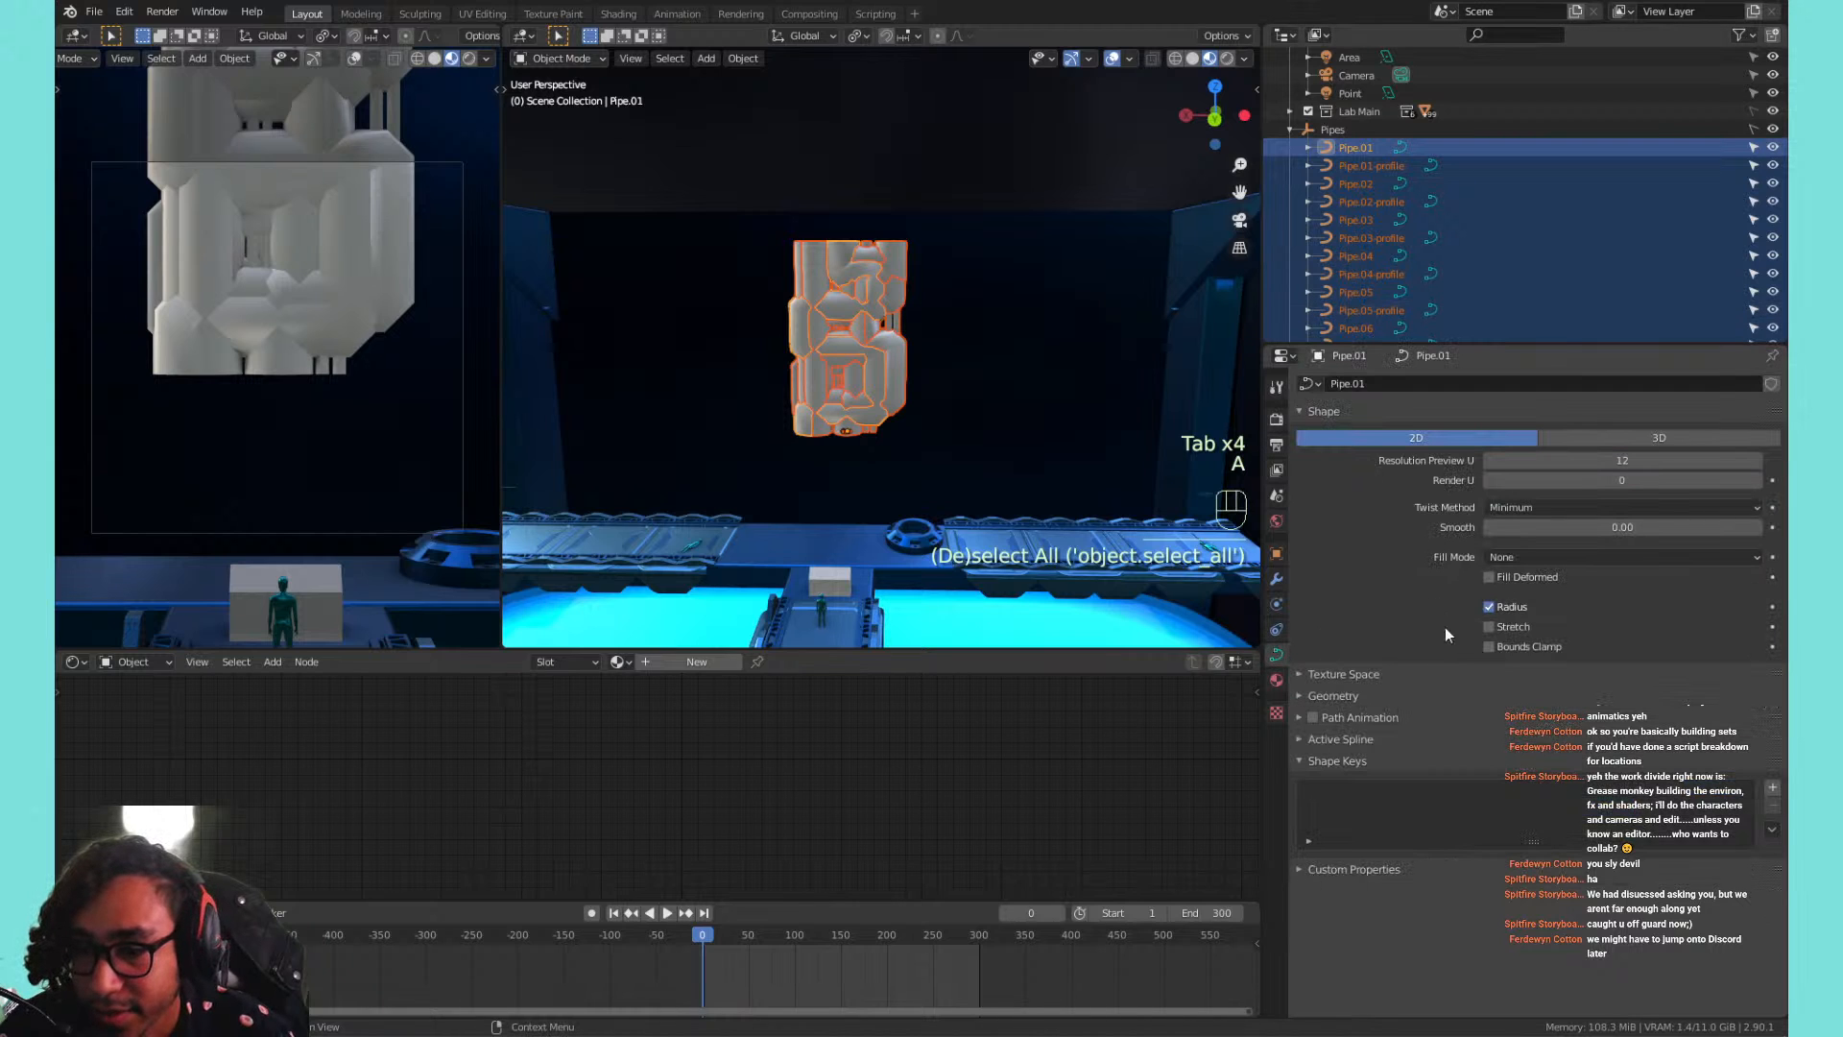
pyautogui.click(1386, 695)
pyautogui.scroll(-4, 1408, 691)
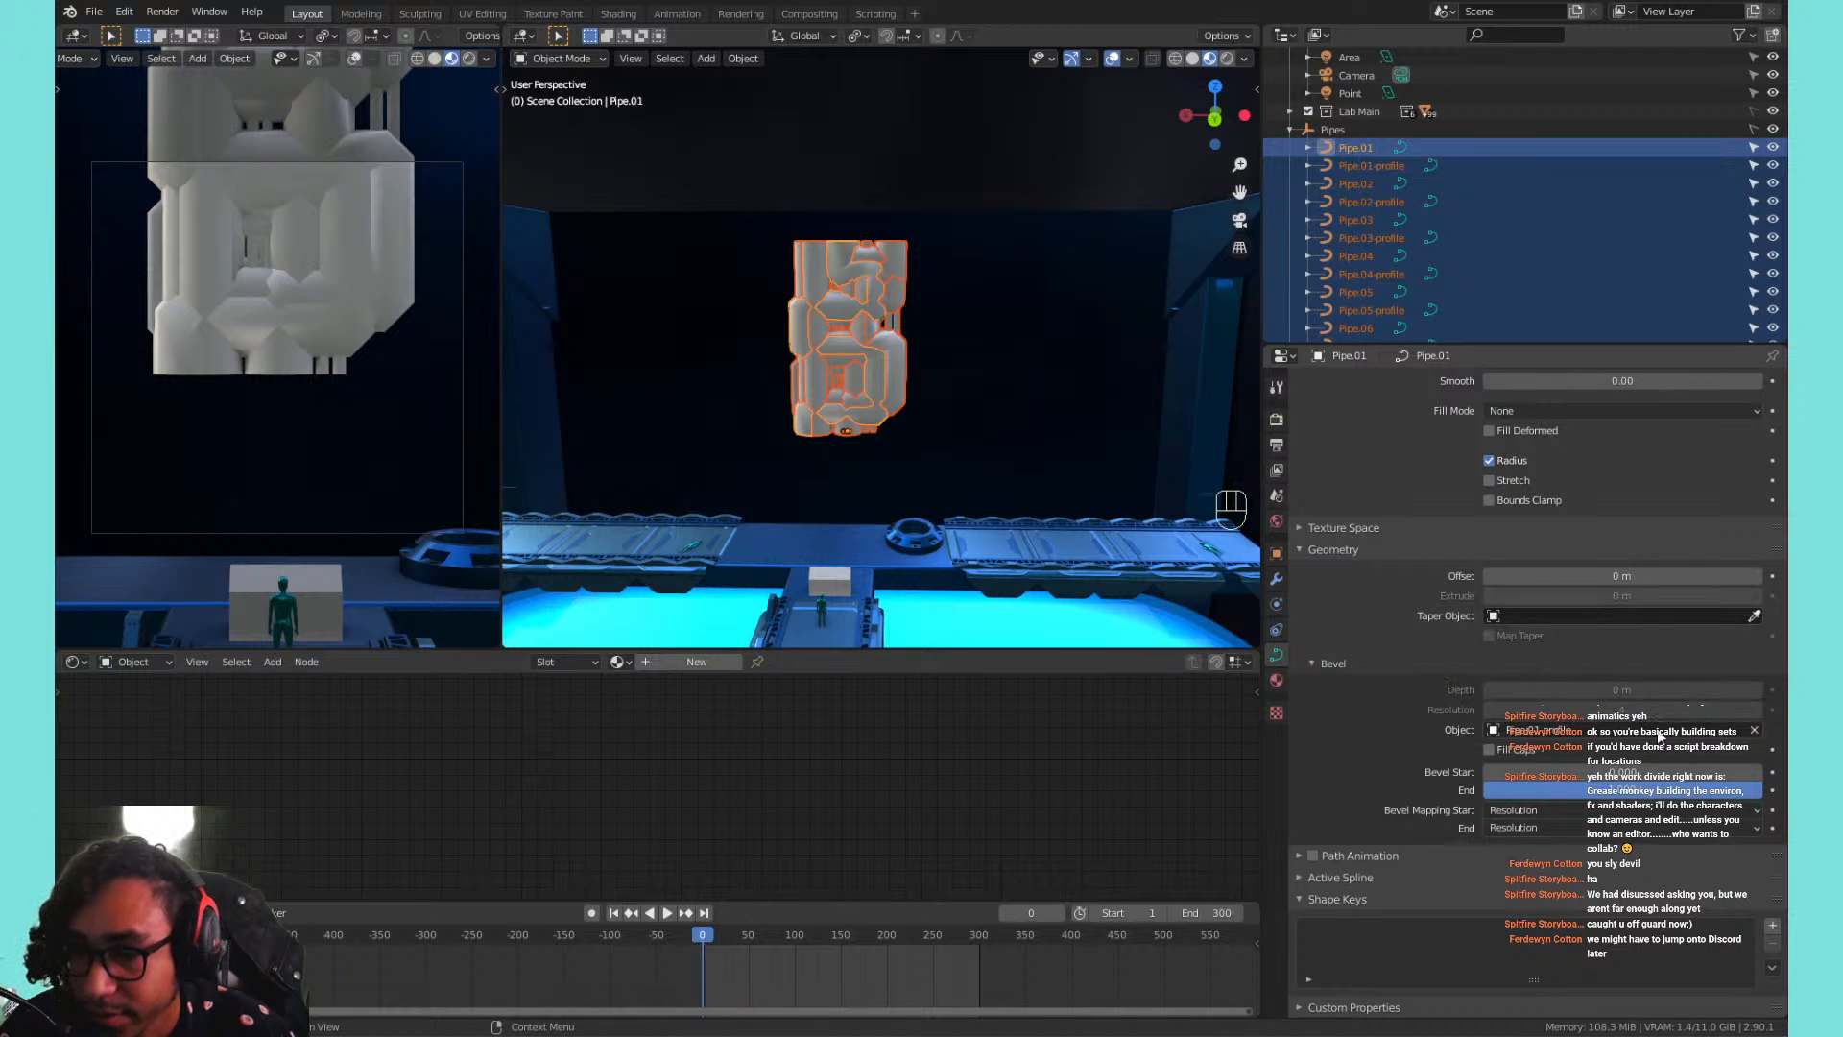
# Try Pipe.02 as the bevel object of Pipe.01, and set it back to Pipe.01-profile.
pyautogui.click(1620, 732)
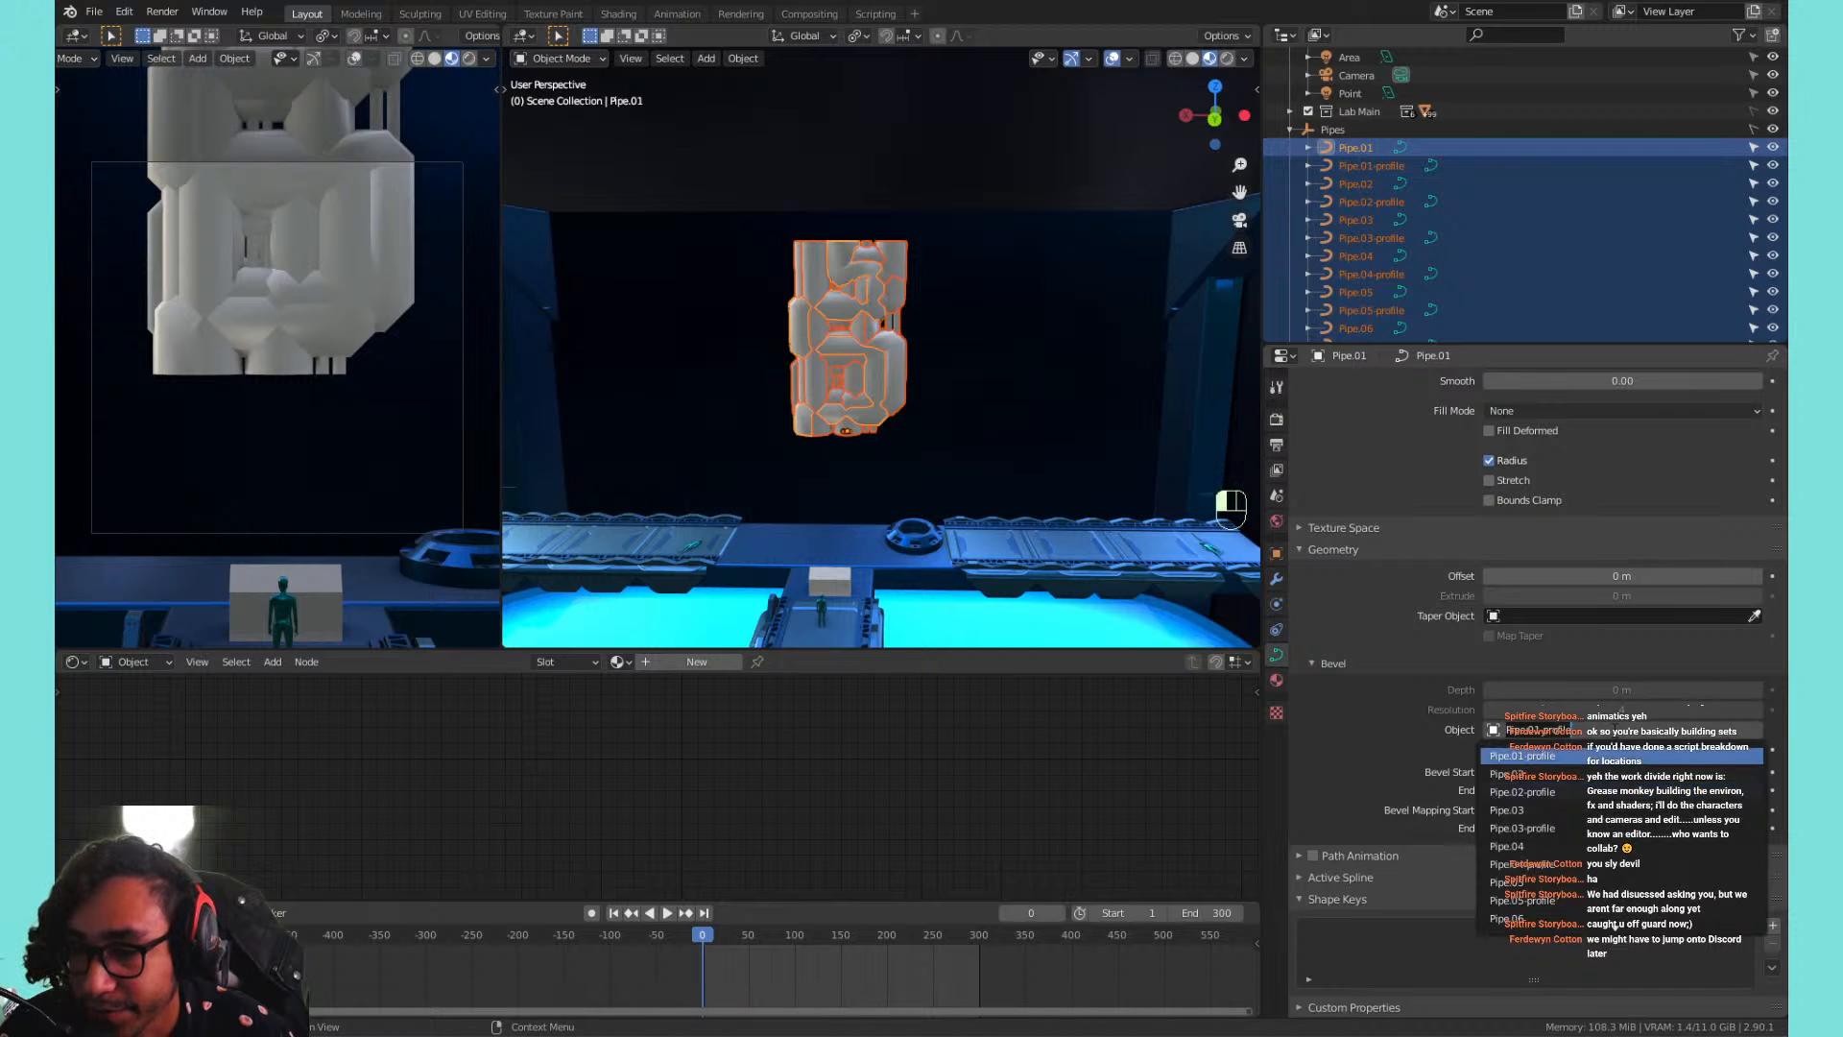
pyautogui.click(1574, 774)
pyautogui.click(1542, 733)
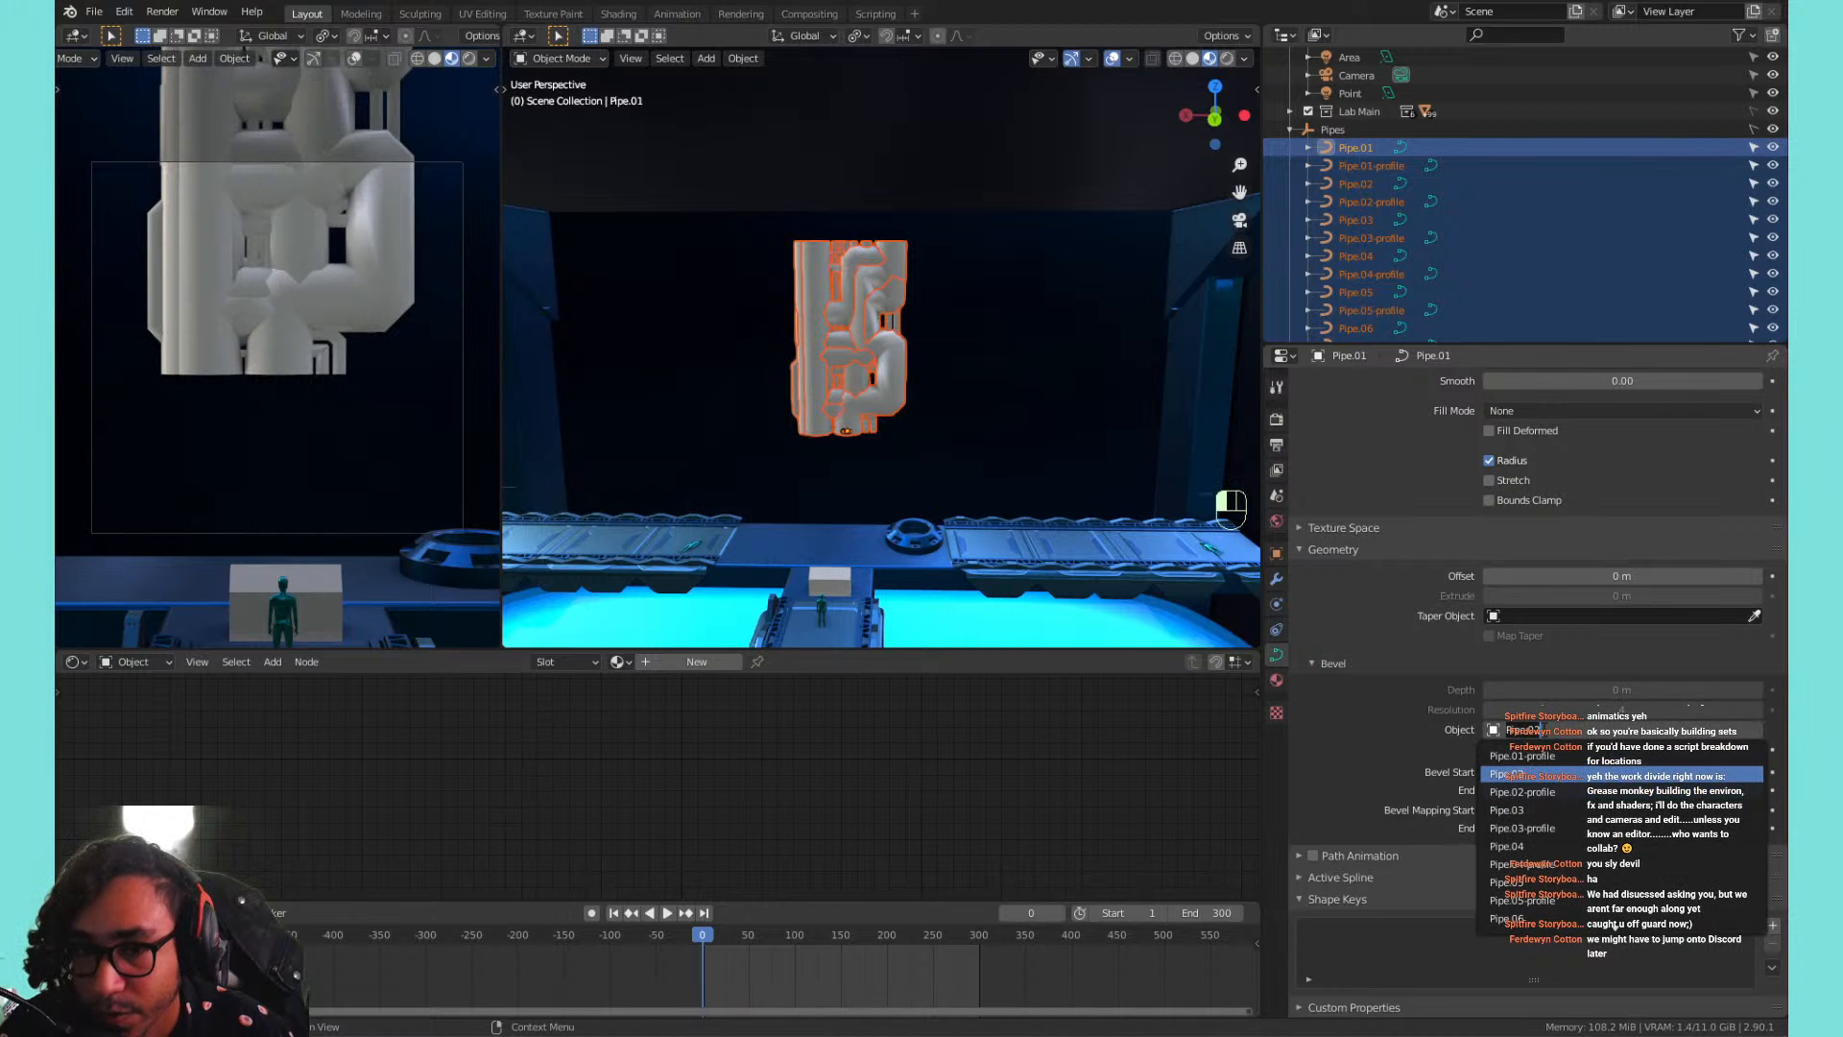
pyautogui.click(1559, 769)
pyautogui.click(1534, 735)
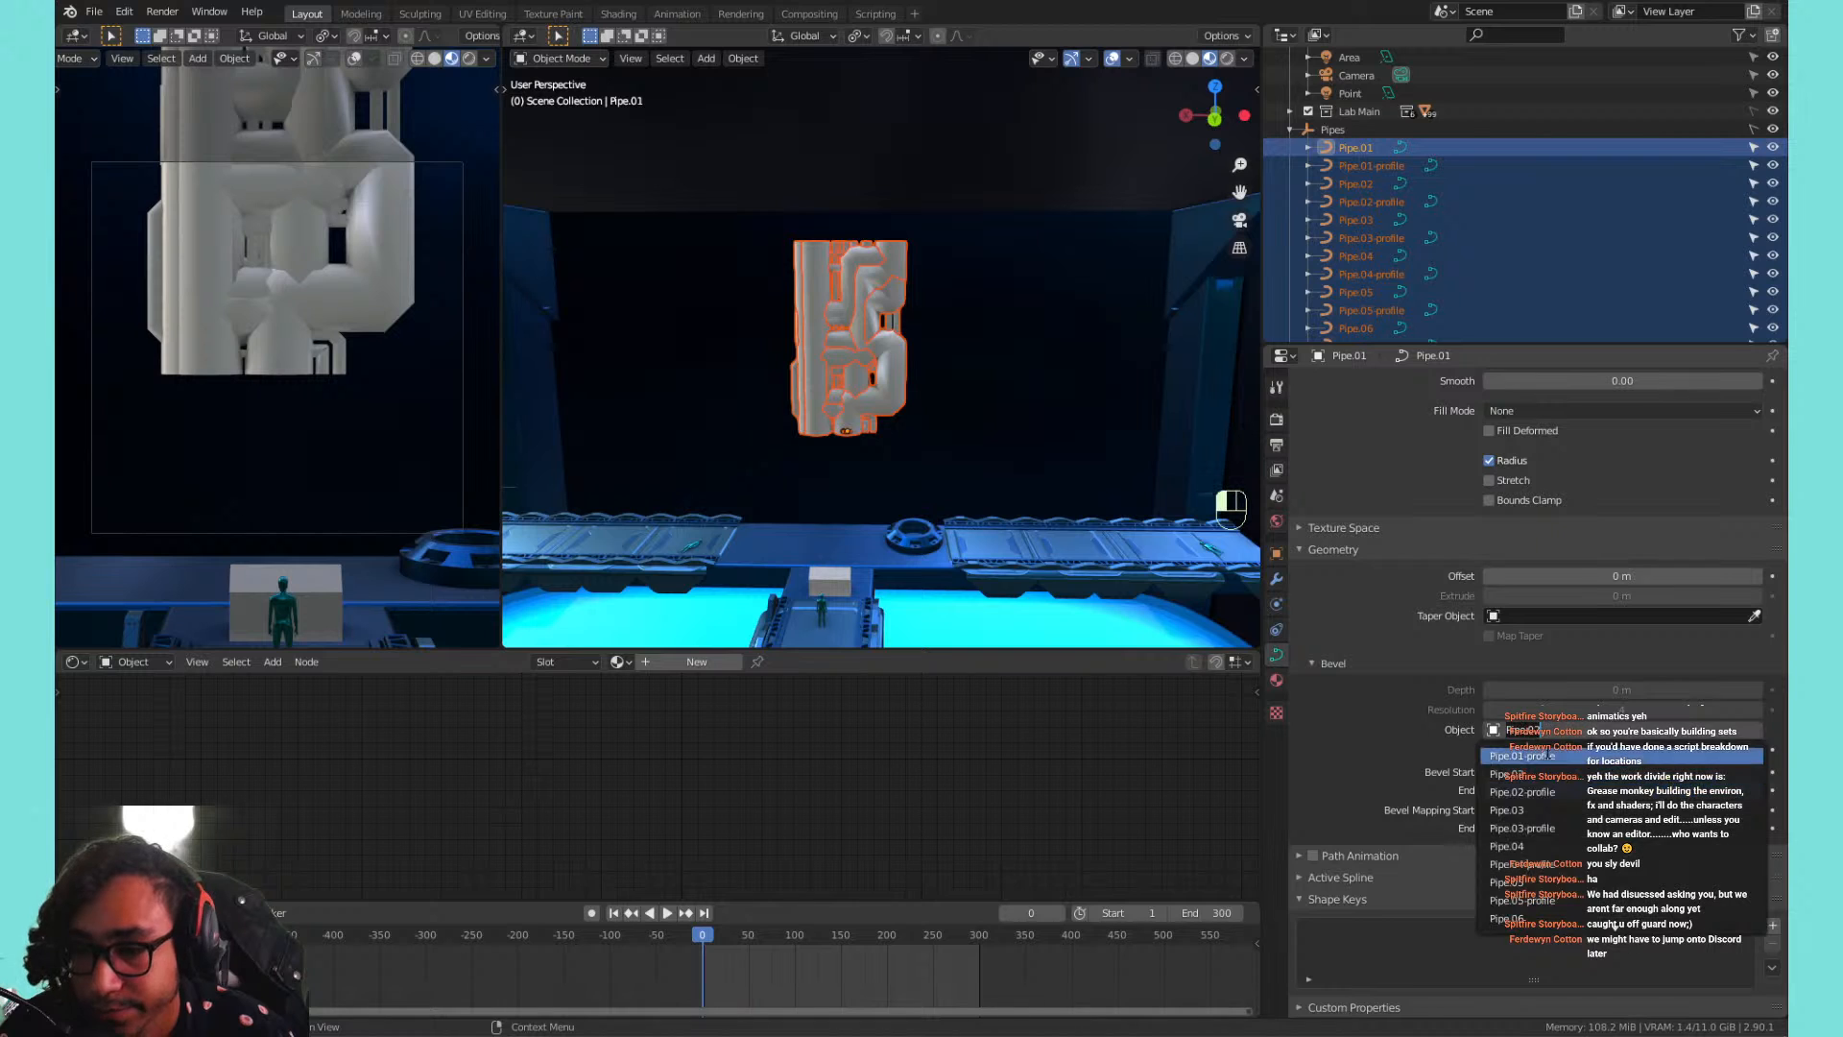
pyautogui.click(1547, 756)
# Scale all the selected pipes up slightly and clear the bevel object of Pipe.01.
pyautogui.press('s')
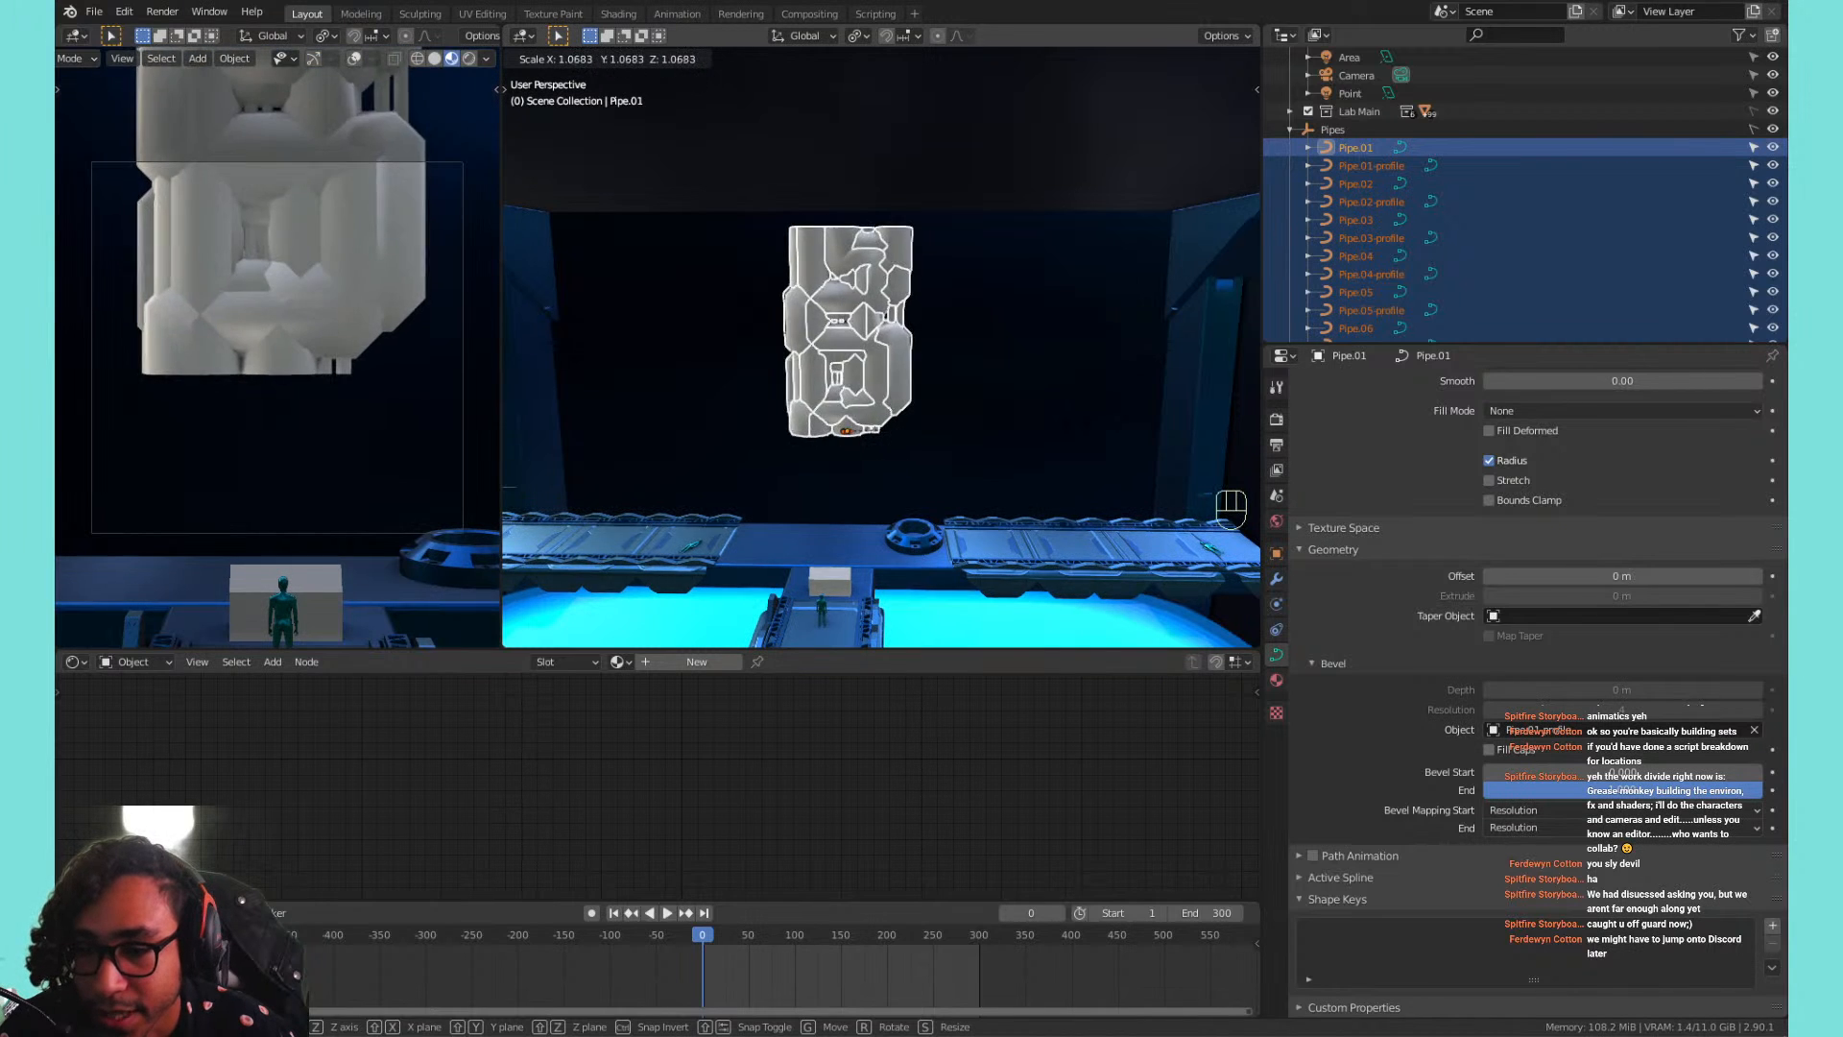
pyautogui.press('Return')
pyautogui.click(1754, 729)
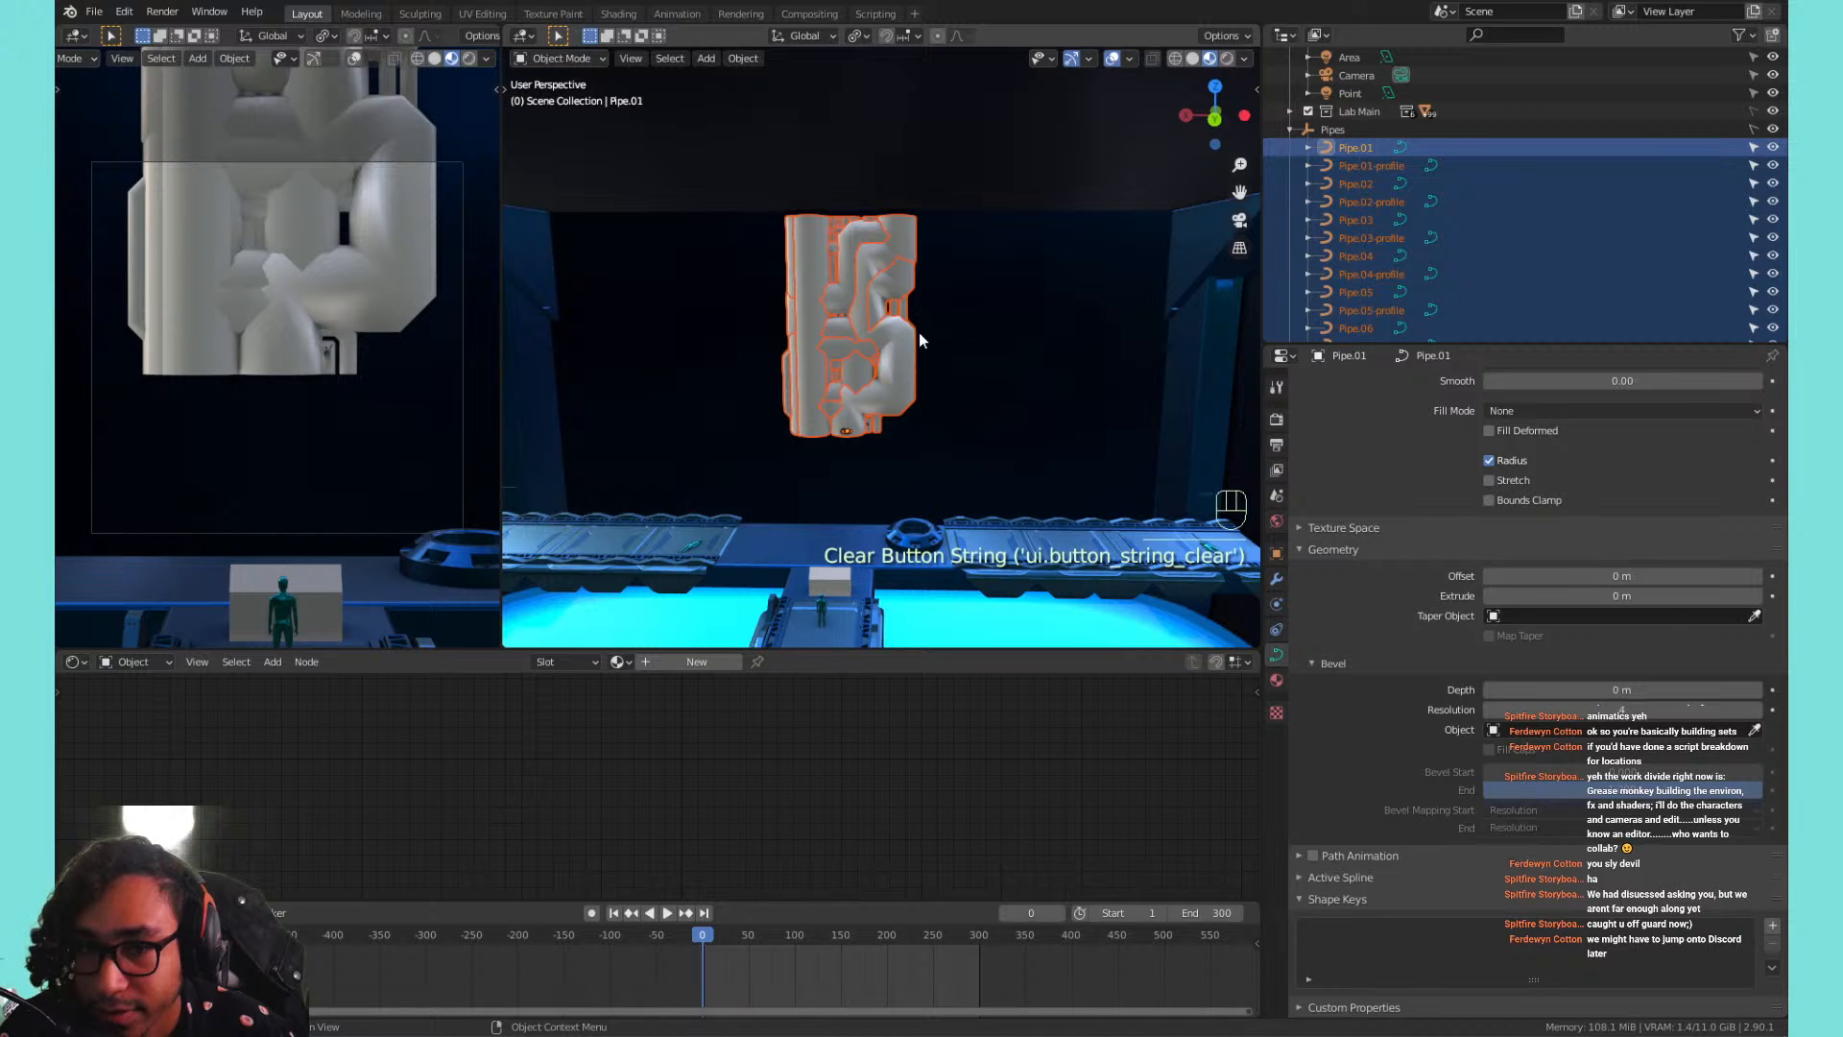
# Delete the Pipe.04 and Pipe.02 curves from the pipe cluster.
pyautogui.click(862, 326)
pyautogui.press('x')
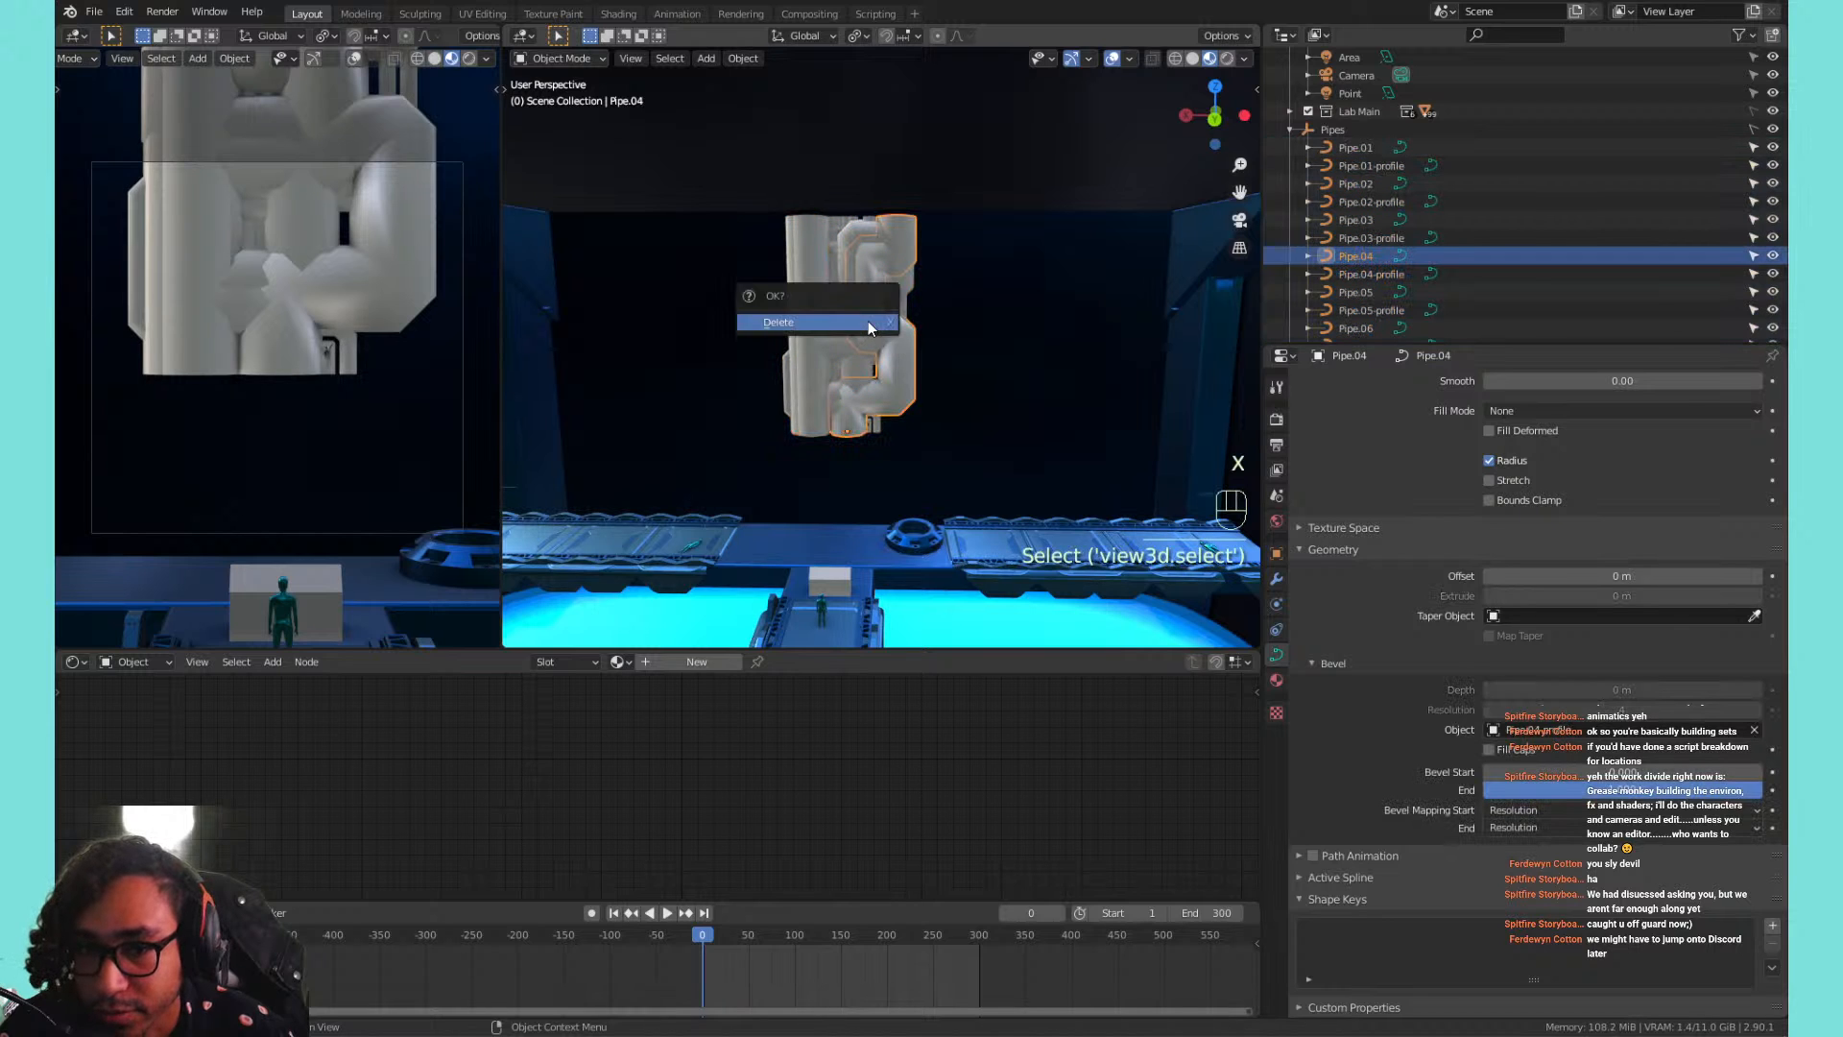
pyautogui.press('x')
pyautogui.click(866, 320)
pyautogui.press('x')
pyautogui.click(866, 321)
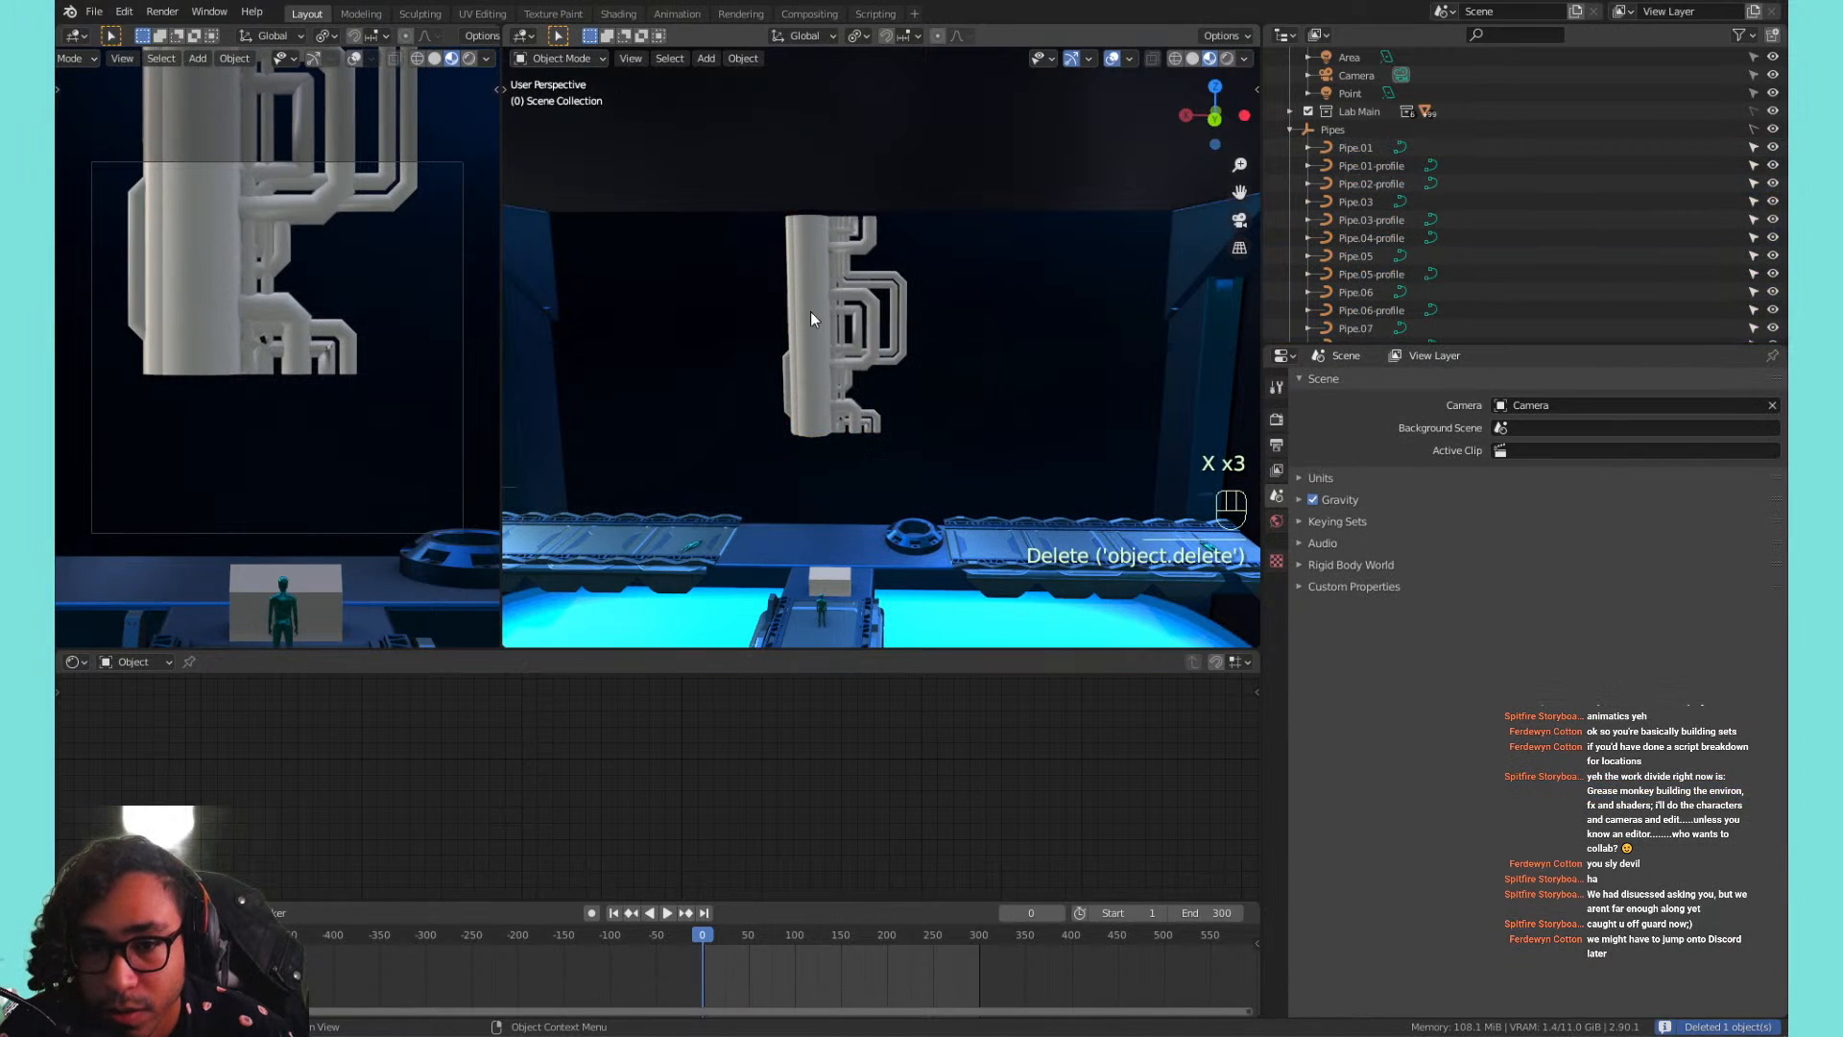
# Delete the Pipe.03, Pipe.08 and Pipe.07 curves from the pipe cluster.
pyautogui.click(810, 309)
pyautogui.press('x')
pyautogui.click(809, 308)
pyautogui.click(809, 309)
pyautogui.press('x')
pyautogui.click(809, 308)
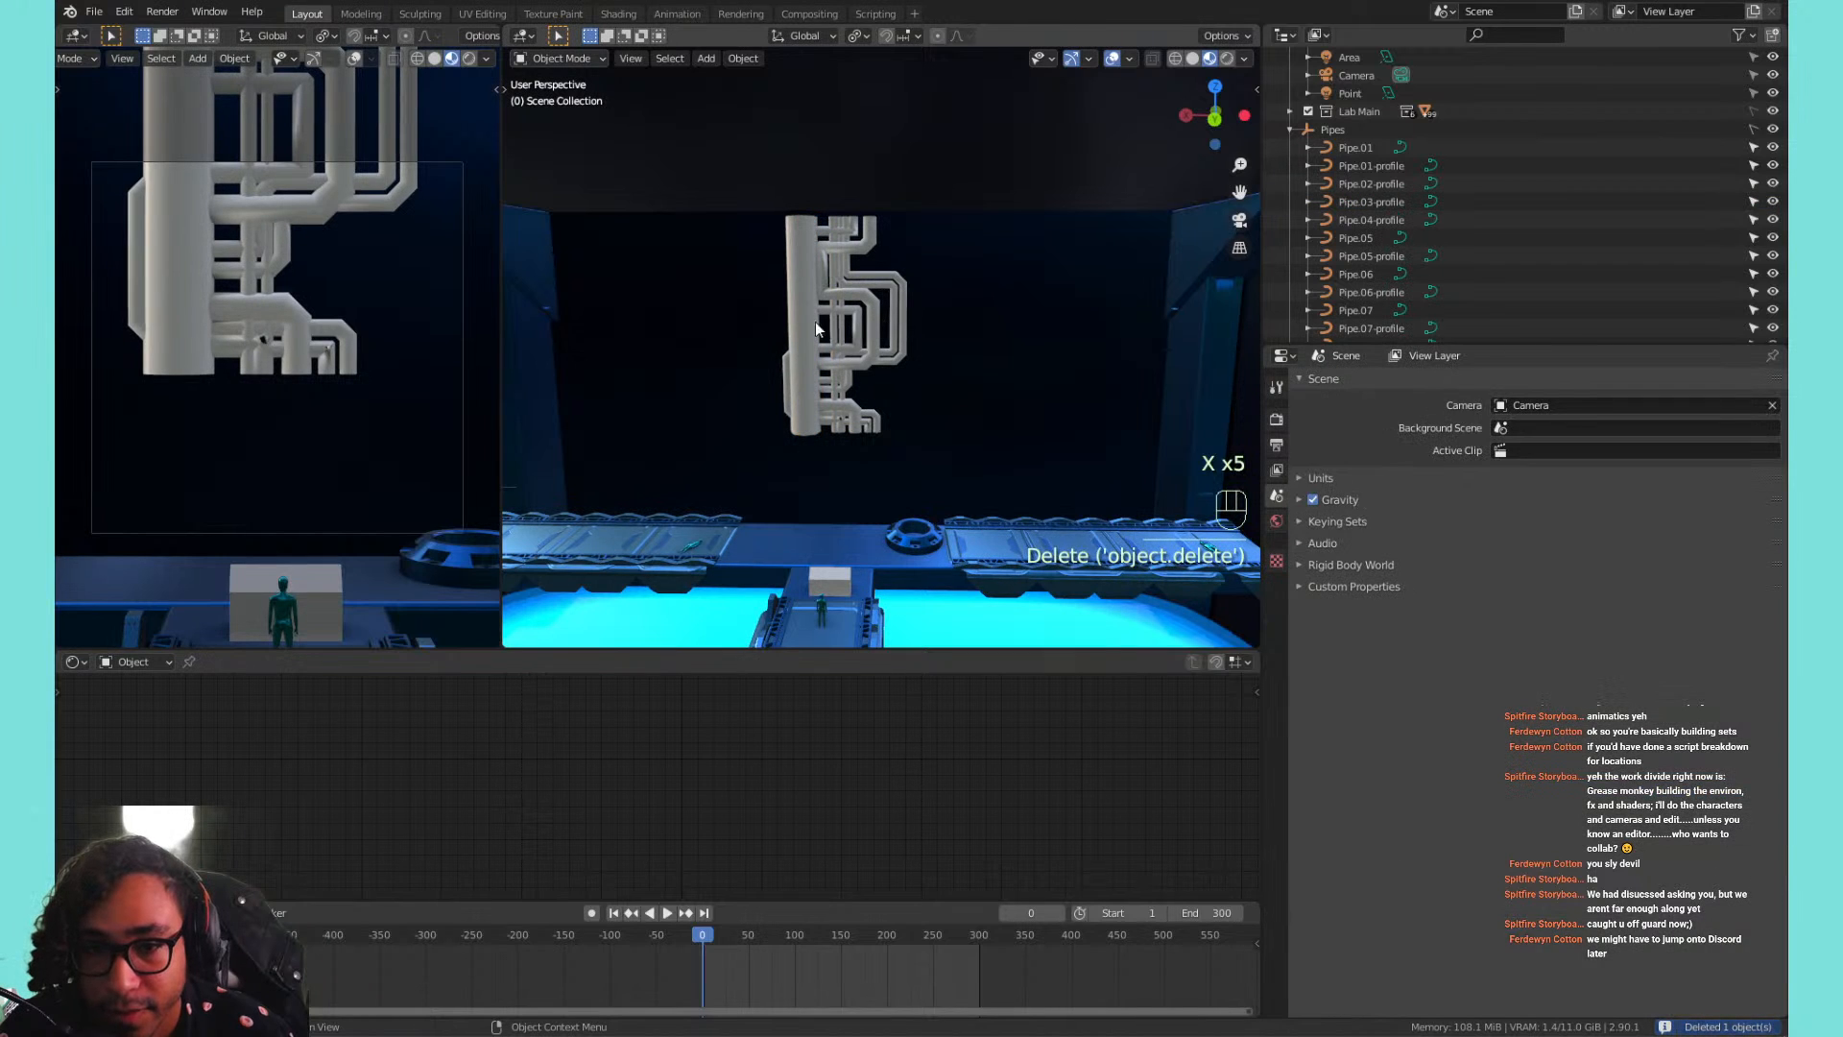
pyautogui.click(815, 321)
pyautogui.press('x')
pyautogui.click(815, 321)
# Move Pipe.06 out of the cluster by about -21.55 m along X and scale it by about 1.176.
pyautogui.click(897, 313)
pyautogui.press('h')
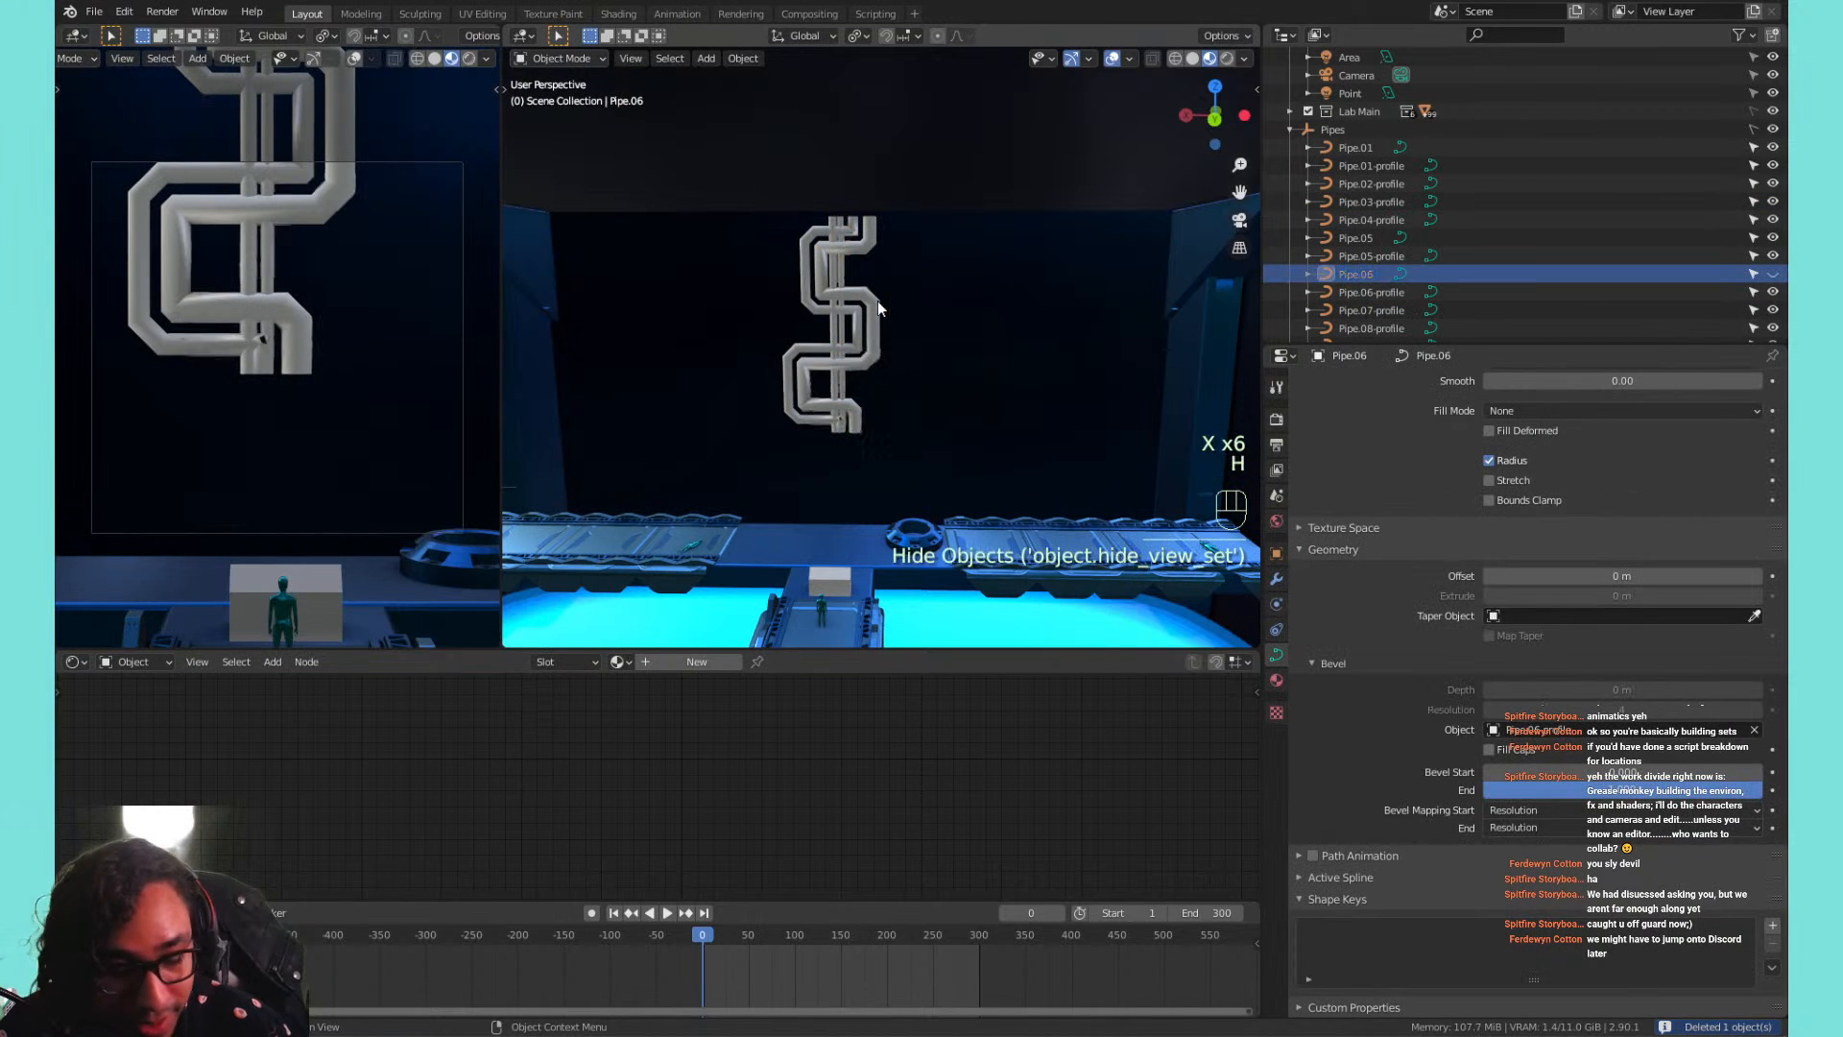
pyautogui.hotkey('ctrl', 'z')
pyautogui.press('g')
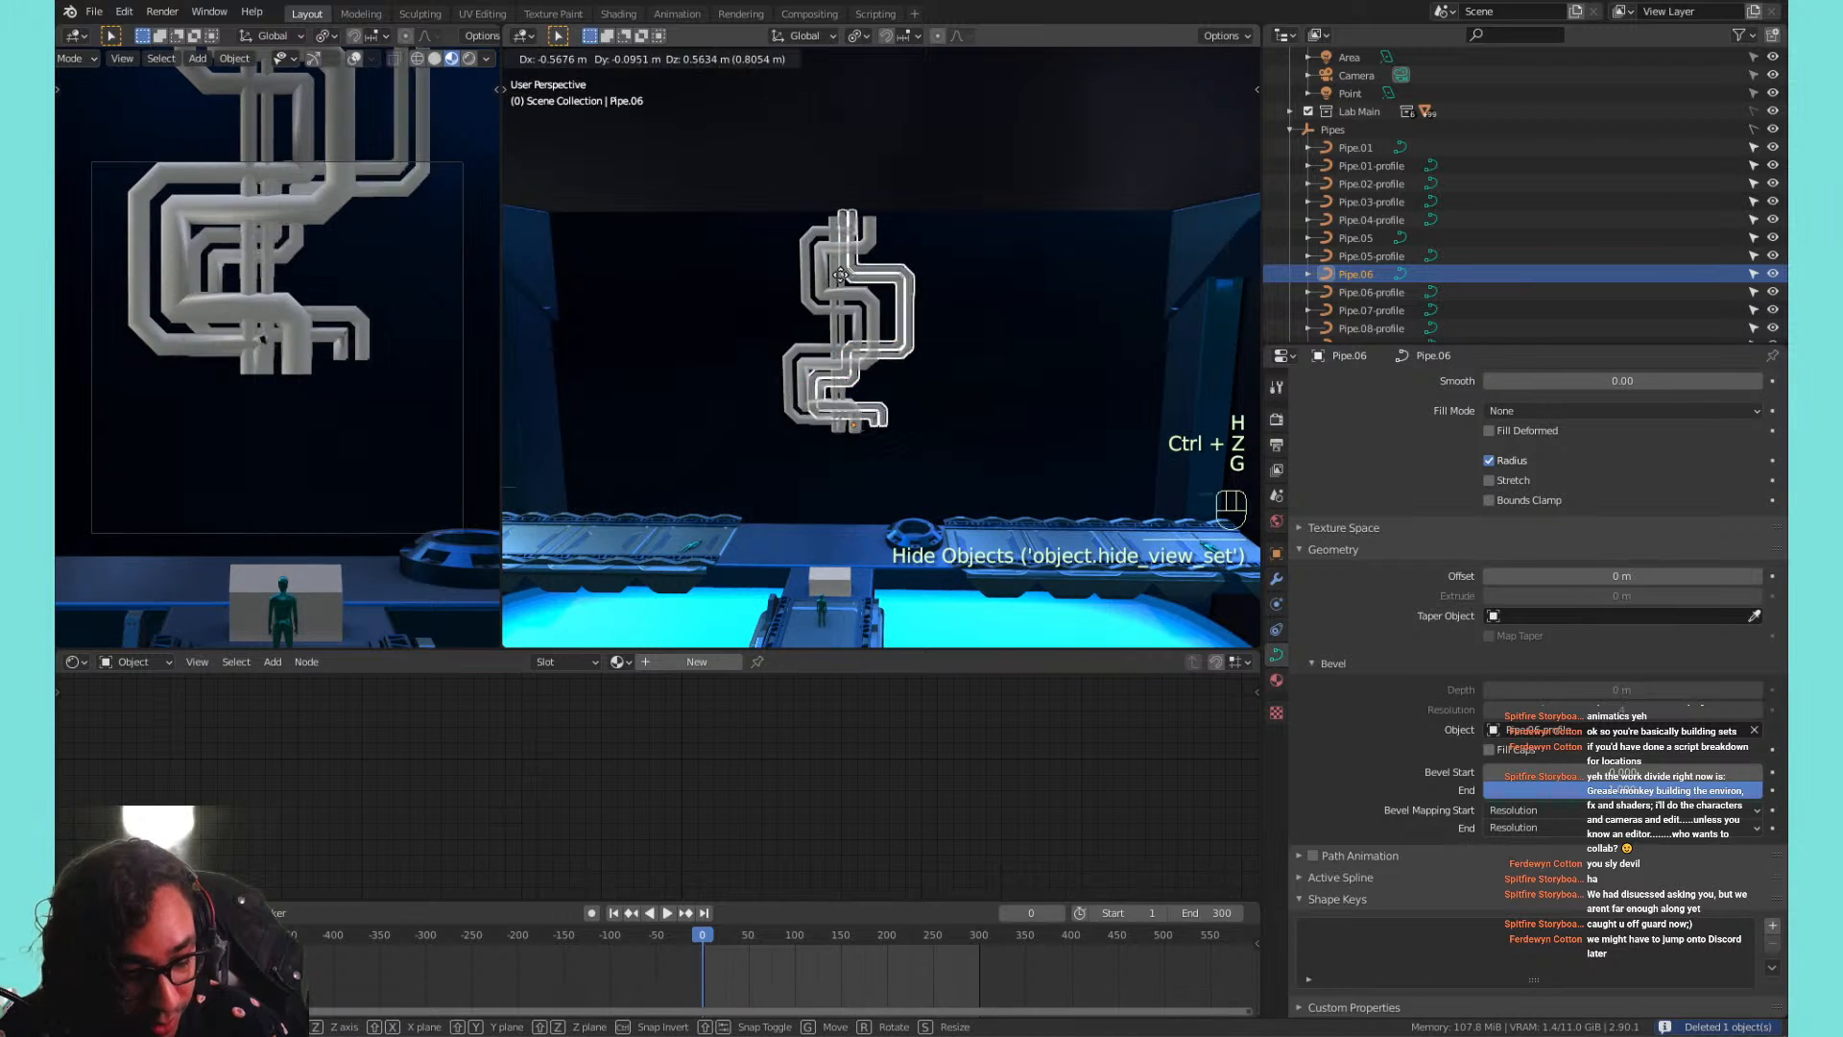
pyautogui.click(1076, 300)
pyautogui.press('s')
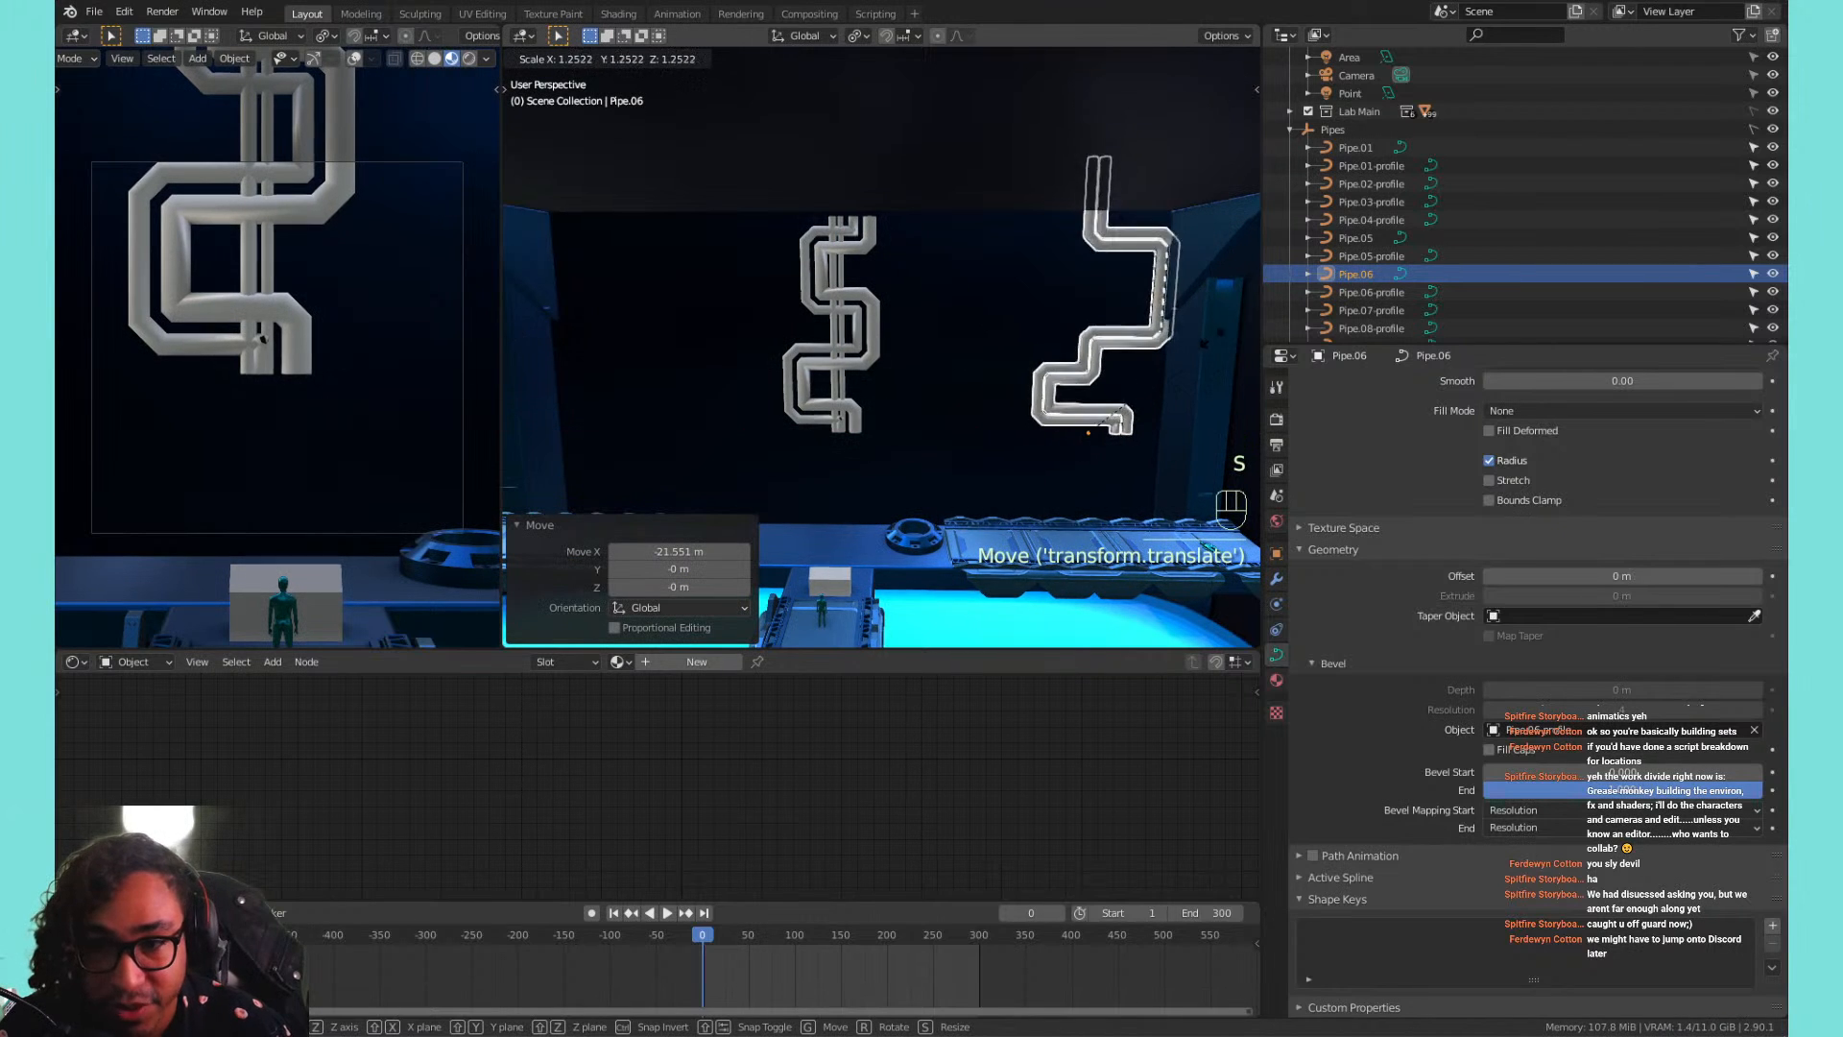
pyautogui.click(1195, 336)
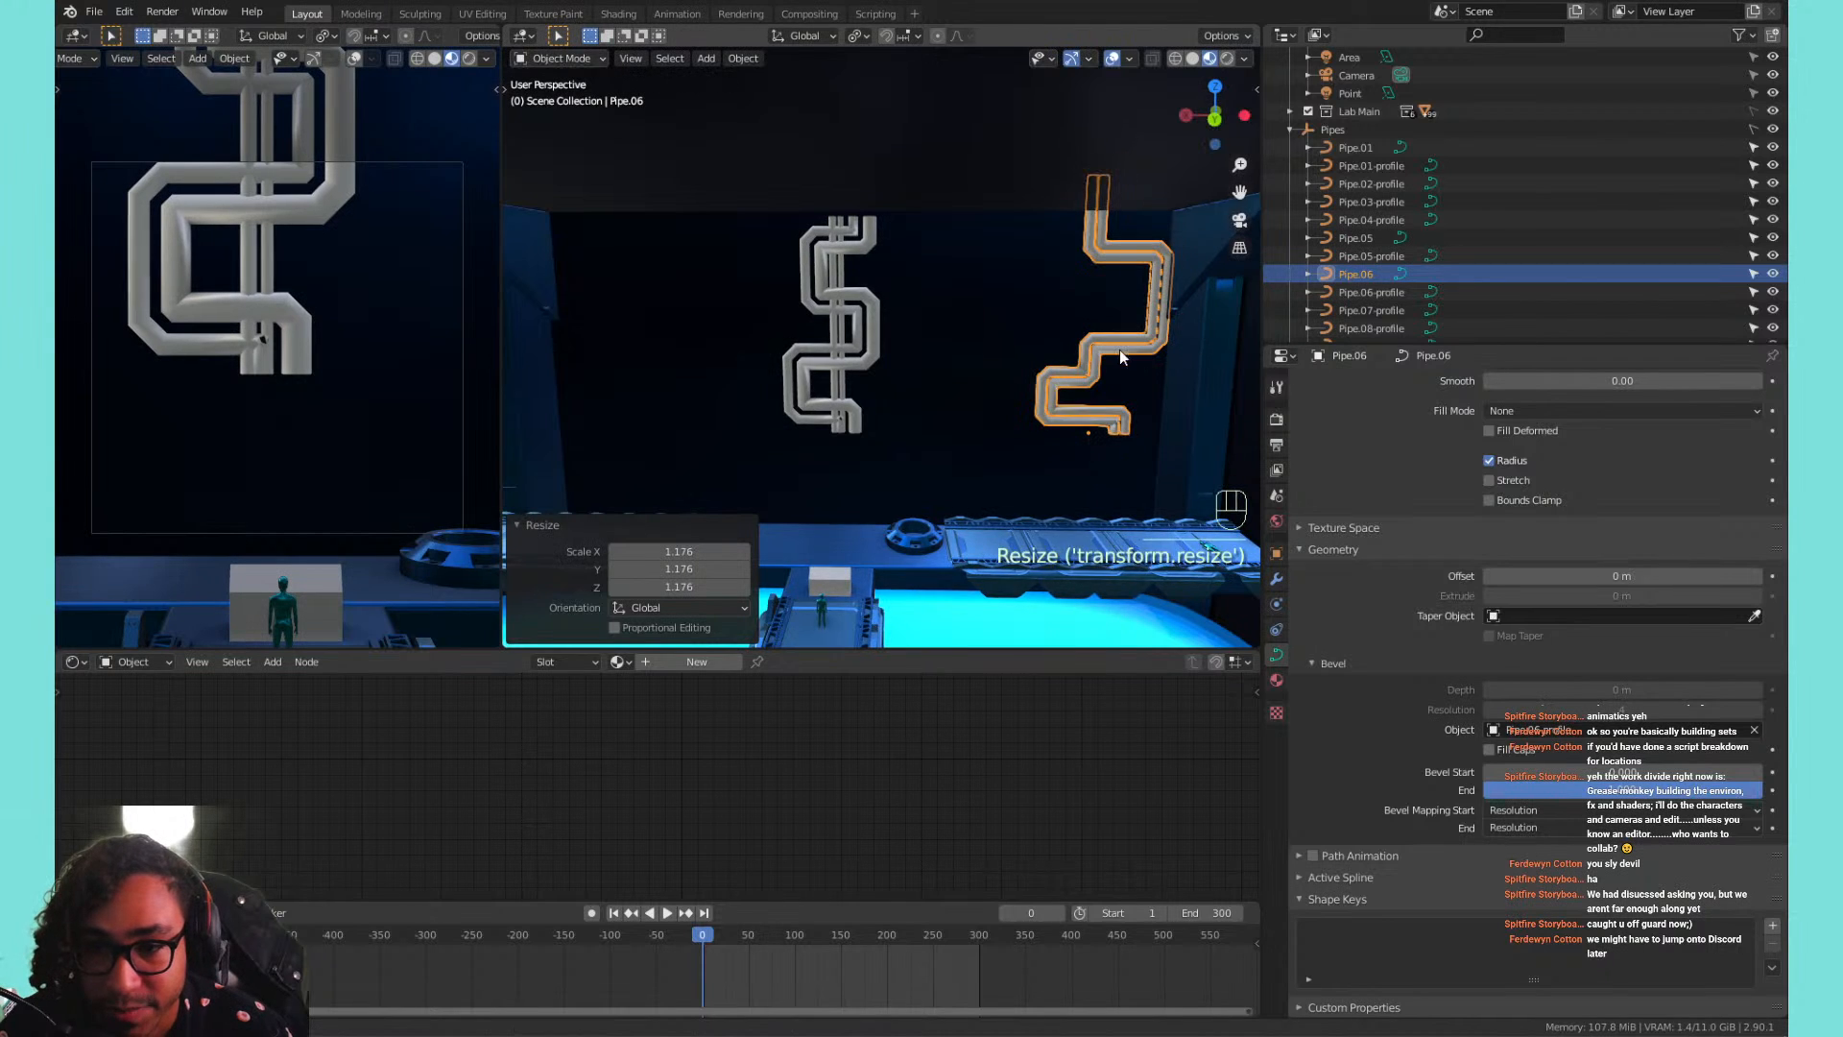
# Lower Pipe.06 by about 6.5 m along Z and scale it up by about 2.093.
pyautogui.keyDown('shift'); pyautogui.moveTo(1111, 329); pyautogui.dragTo(996, 330, button='middle'); pyautogui.keyUp('shift')
pyautogui.press('g')
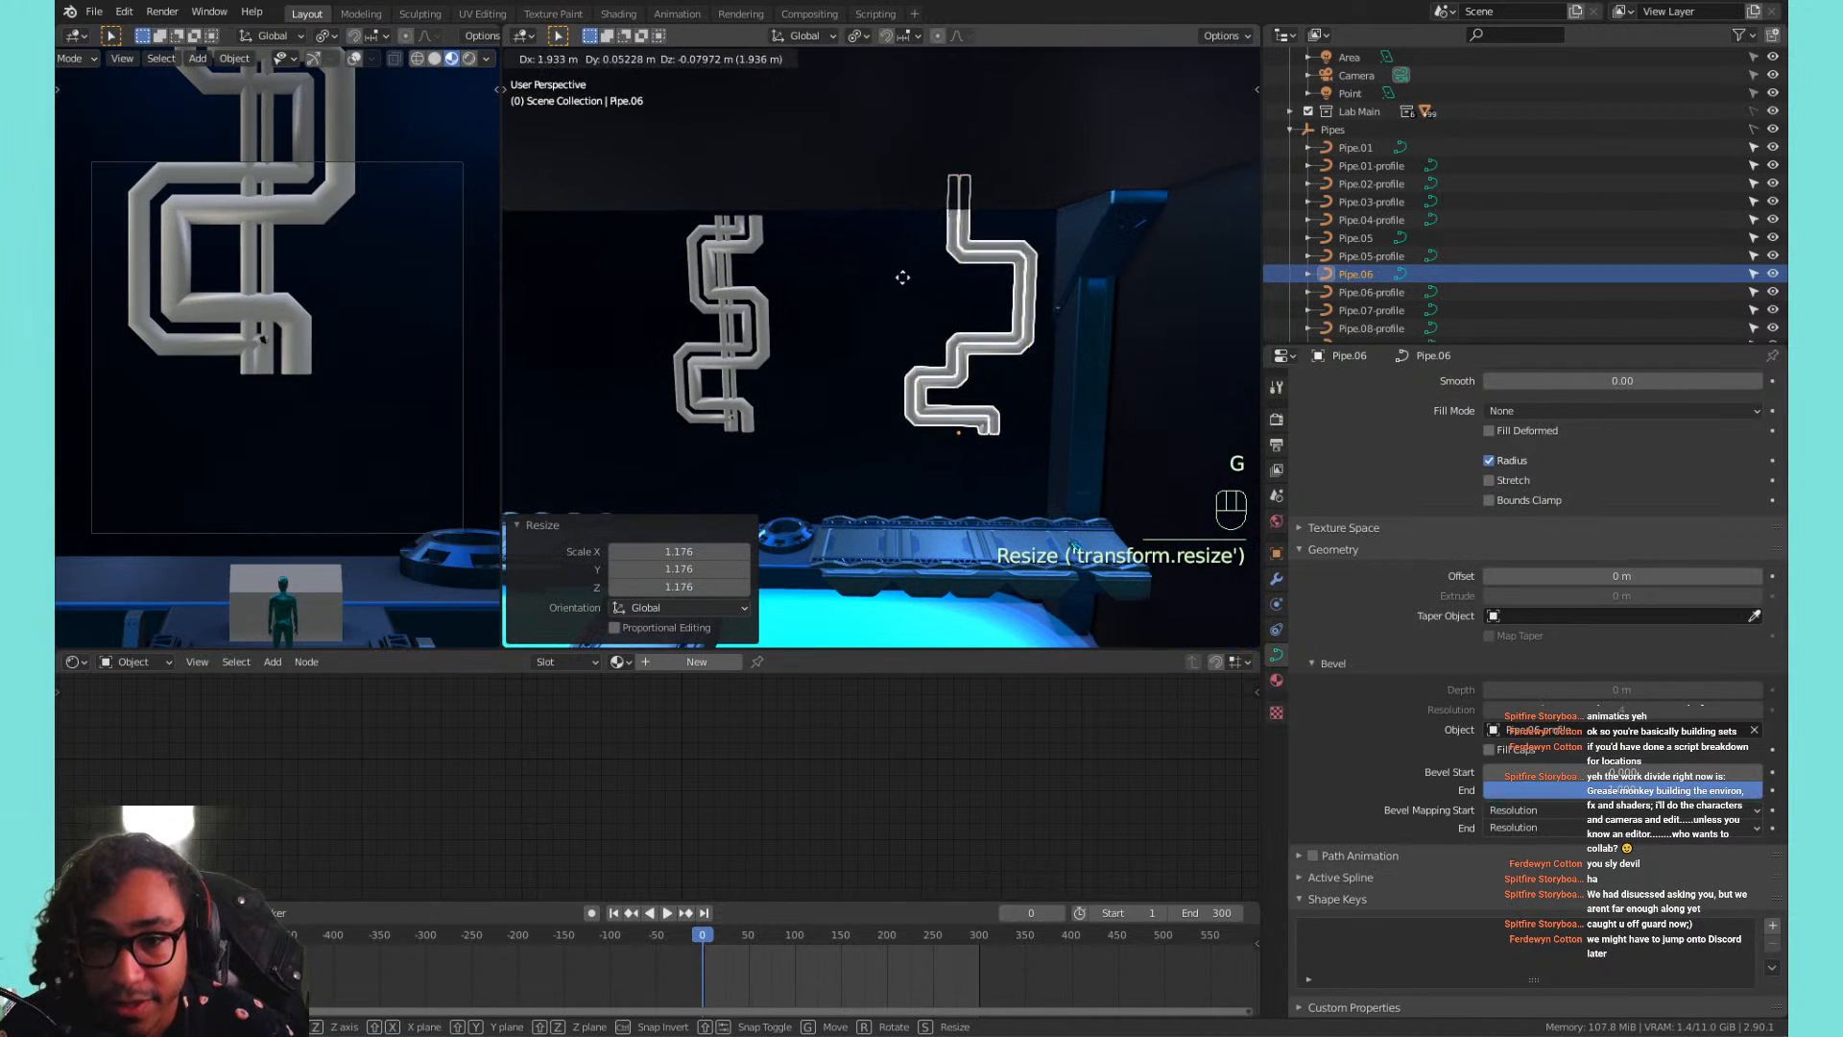
pyautogui.press('z')
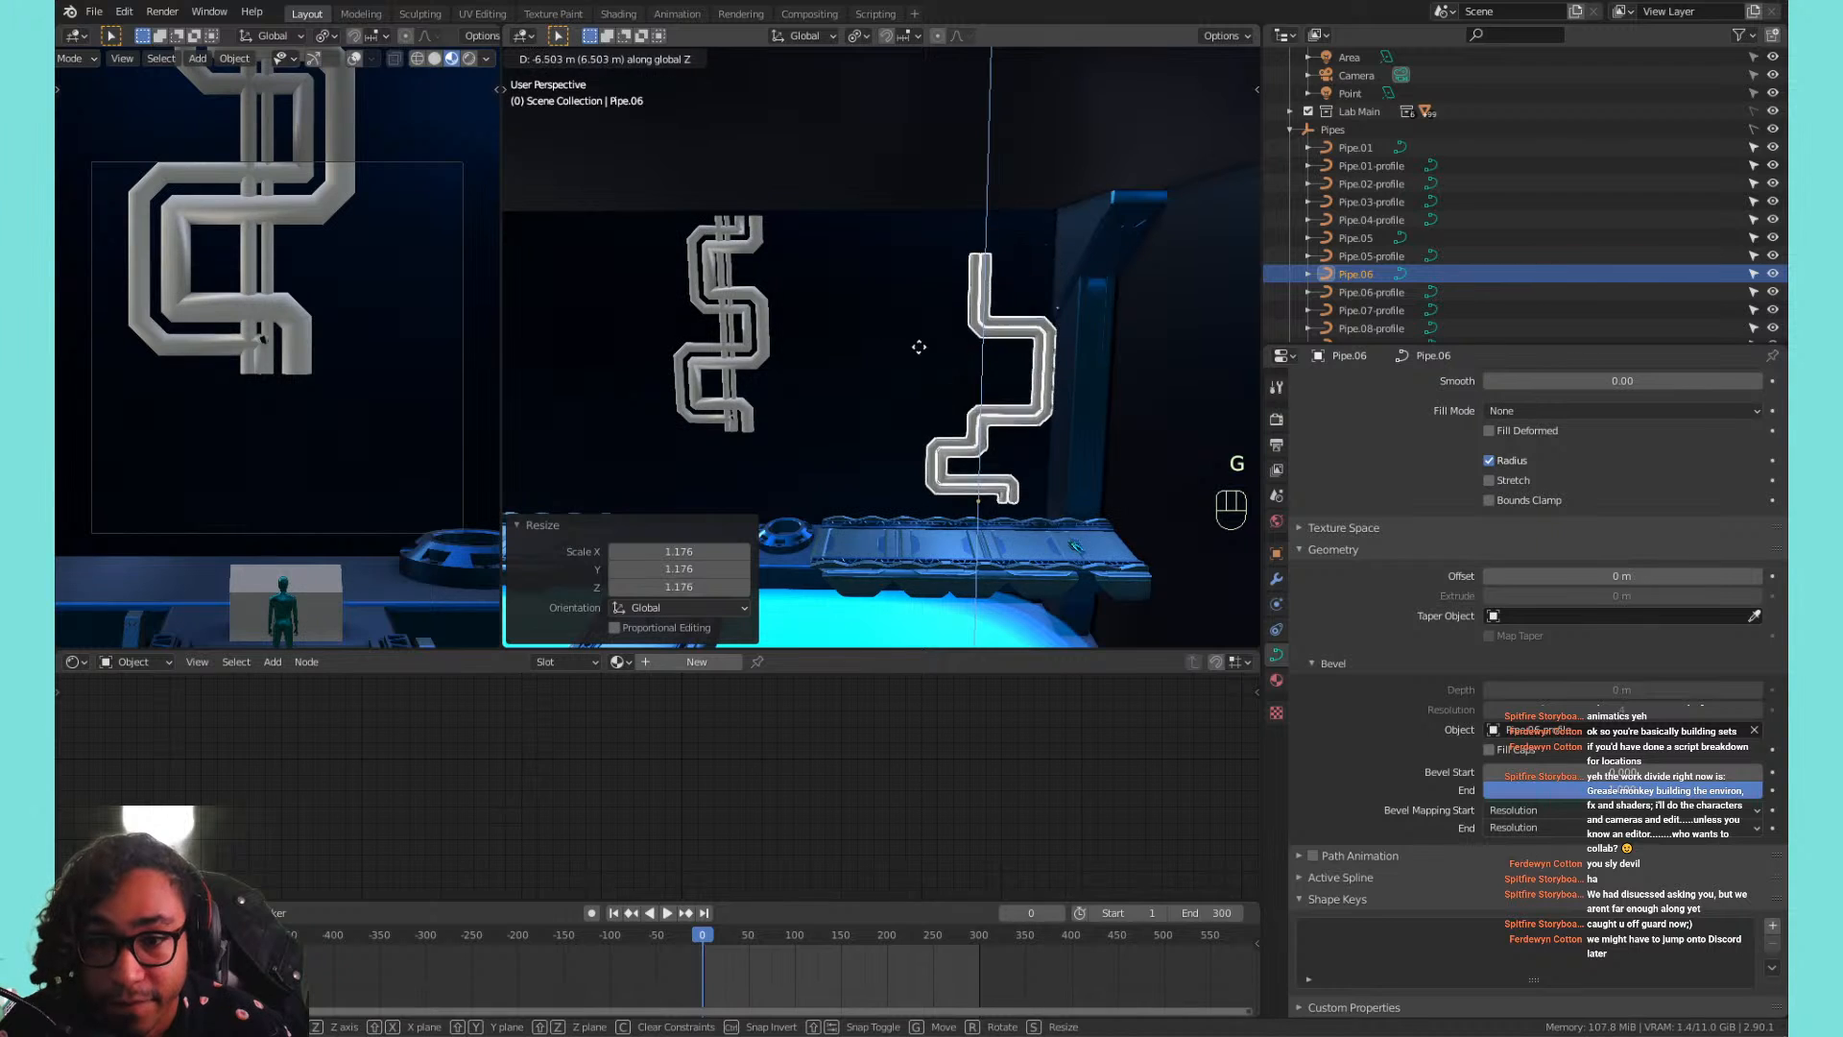
pyautogui.click(922, 345)
pyautogui.press('s')
pyautogui.click(1058, 462)
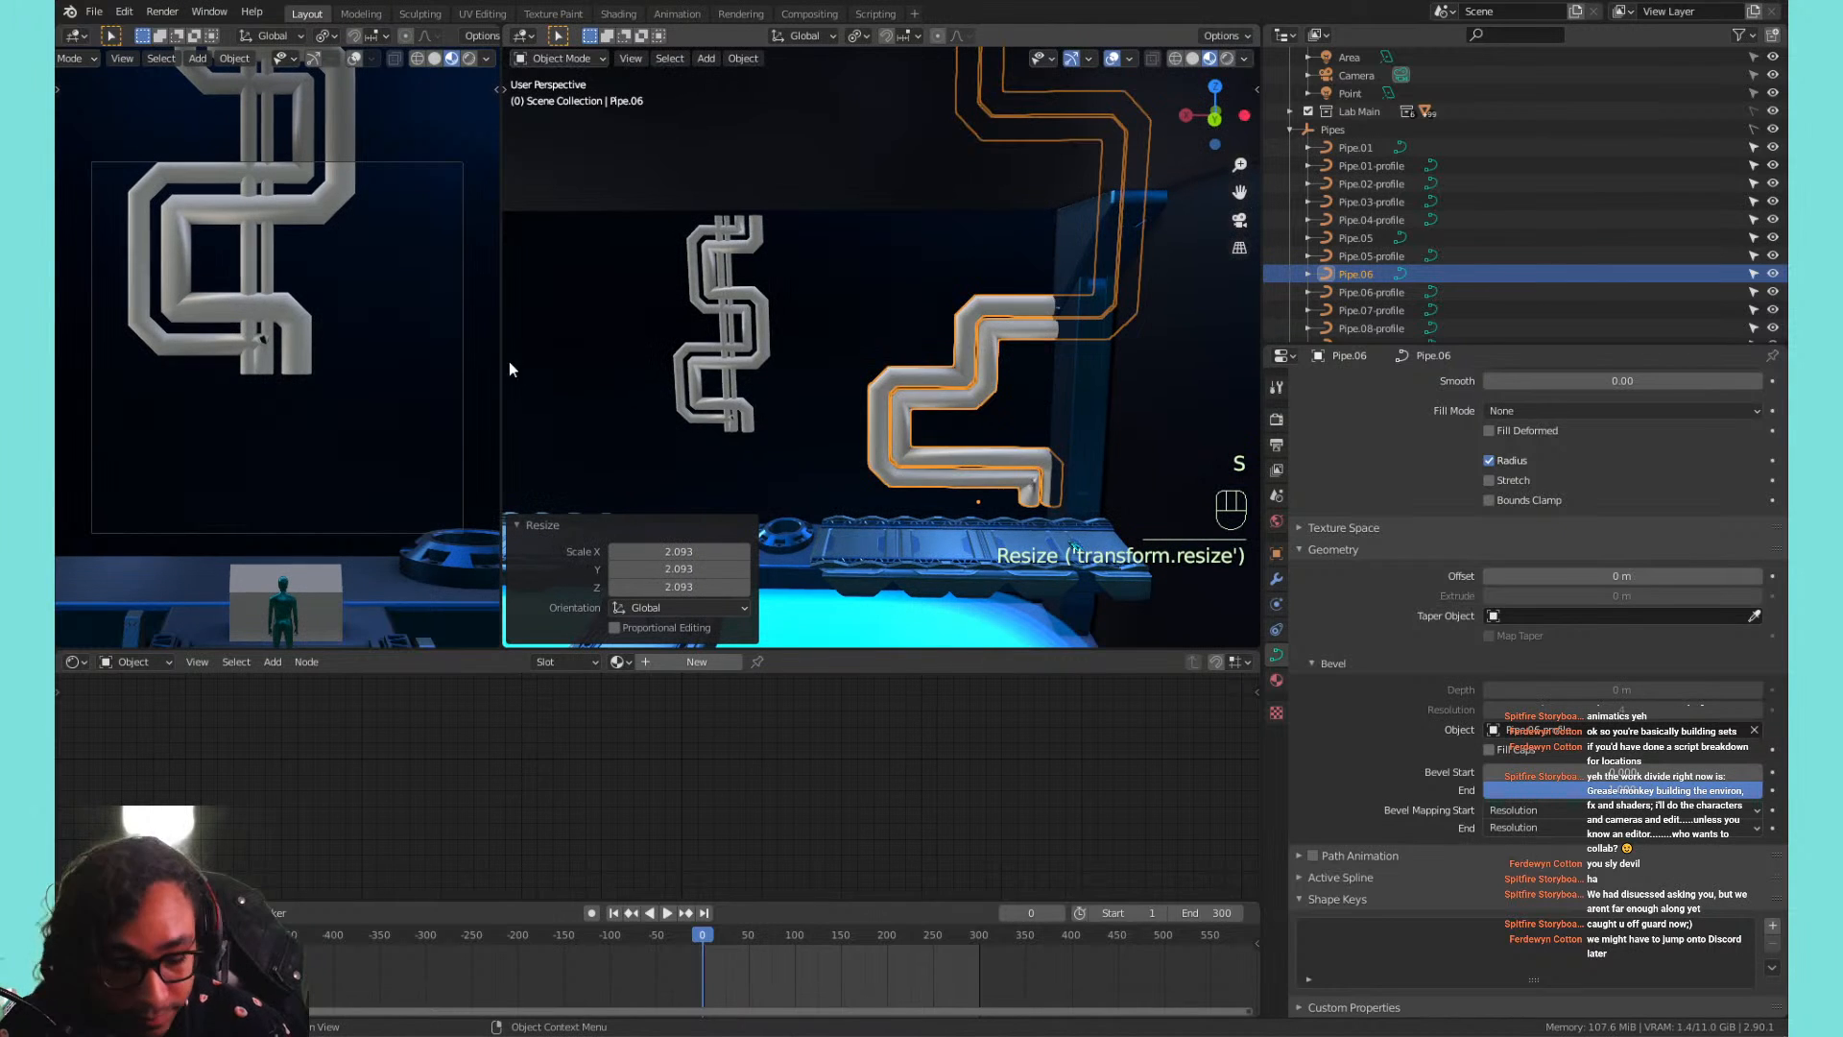
# Move Pipe.06 with Y locked by about 8.38 m in X and -19.72 m in Z, so its lower end passes below the walkway.
pyautogui.press('g')
pyautogui.hotkey('shift', 'z')
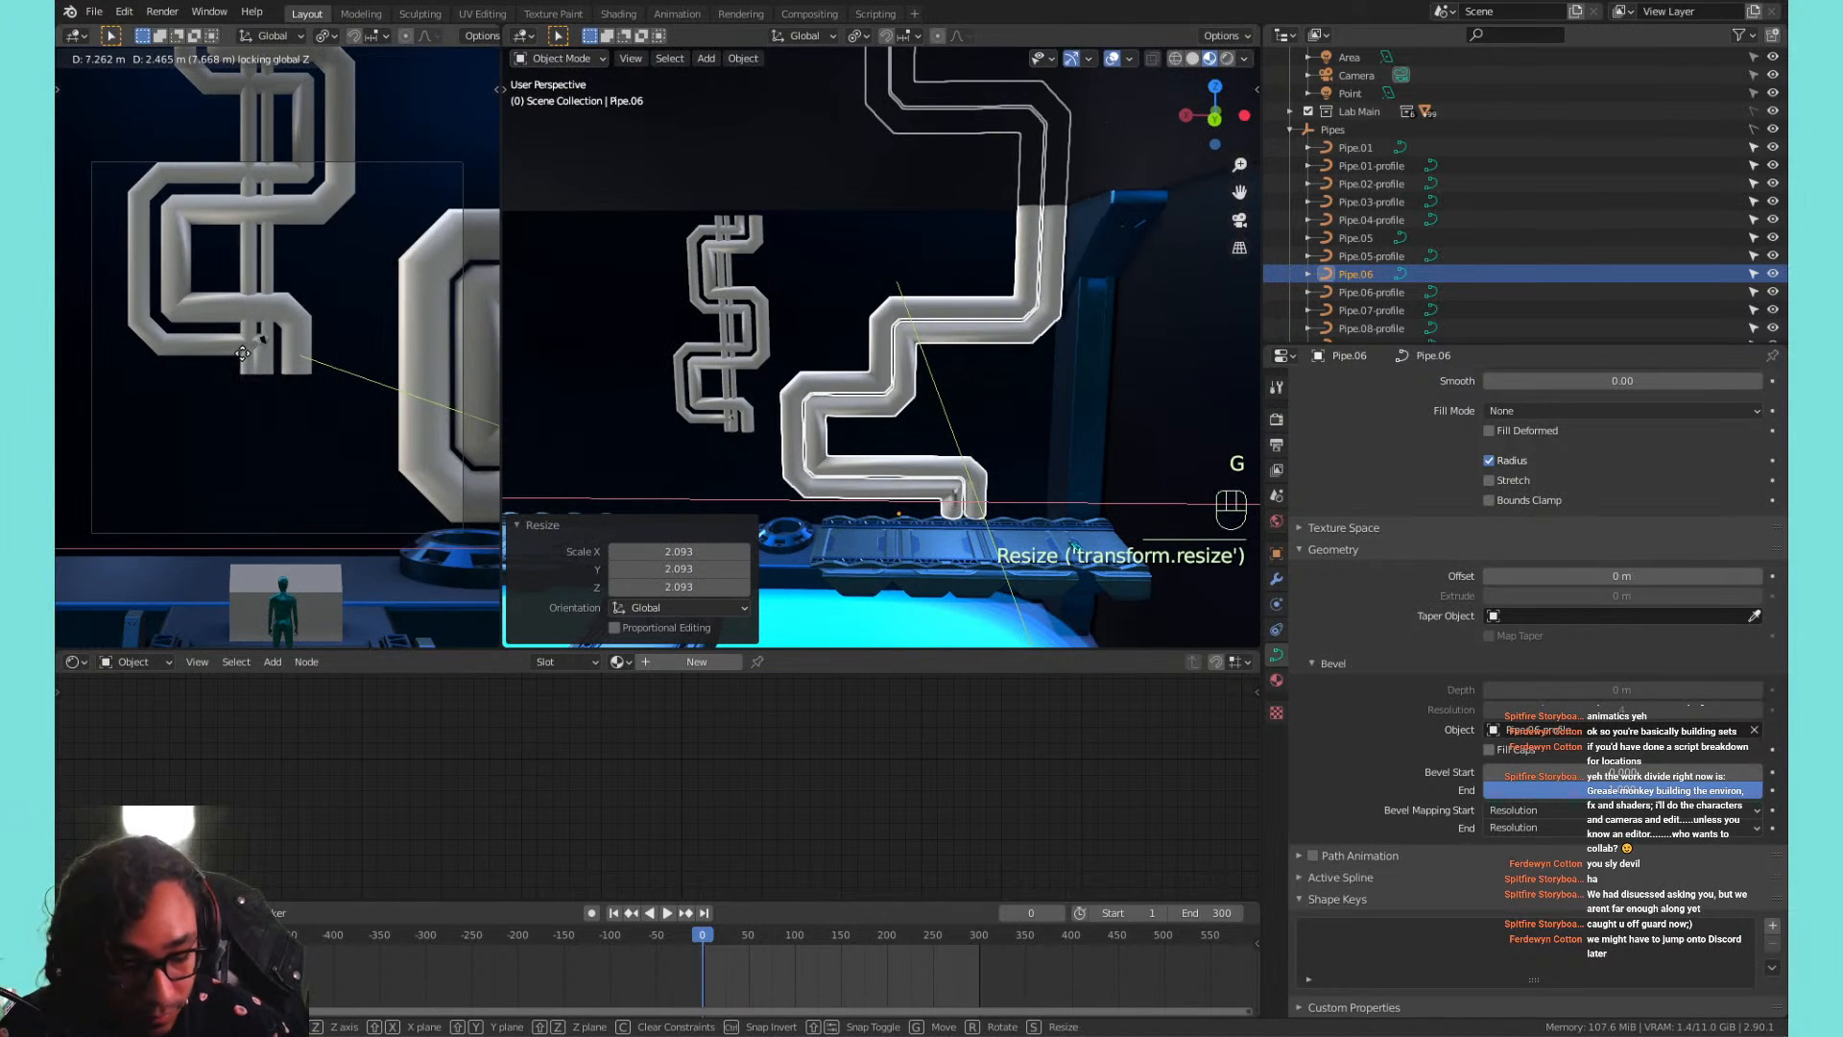
pyautogui.hotkey('shift', 'x')
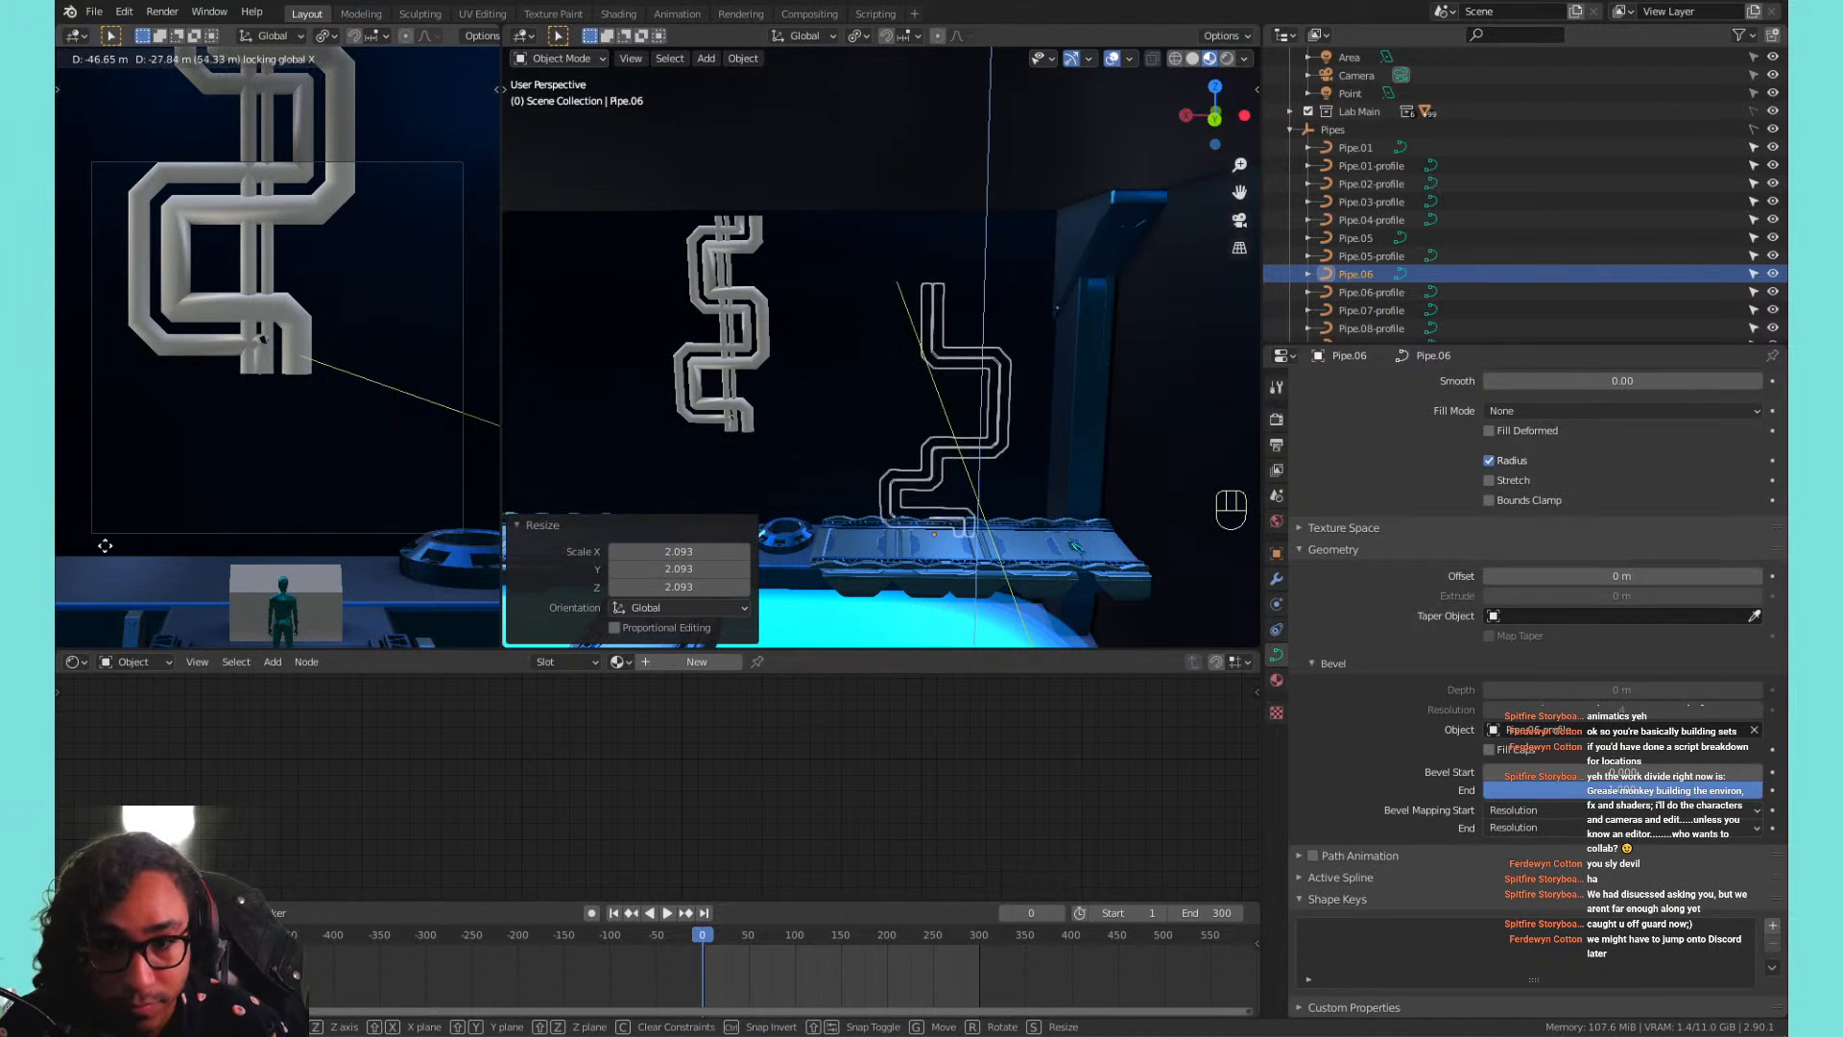
pyautogui.hotkey('shift', 'y')
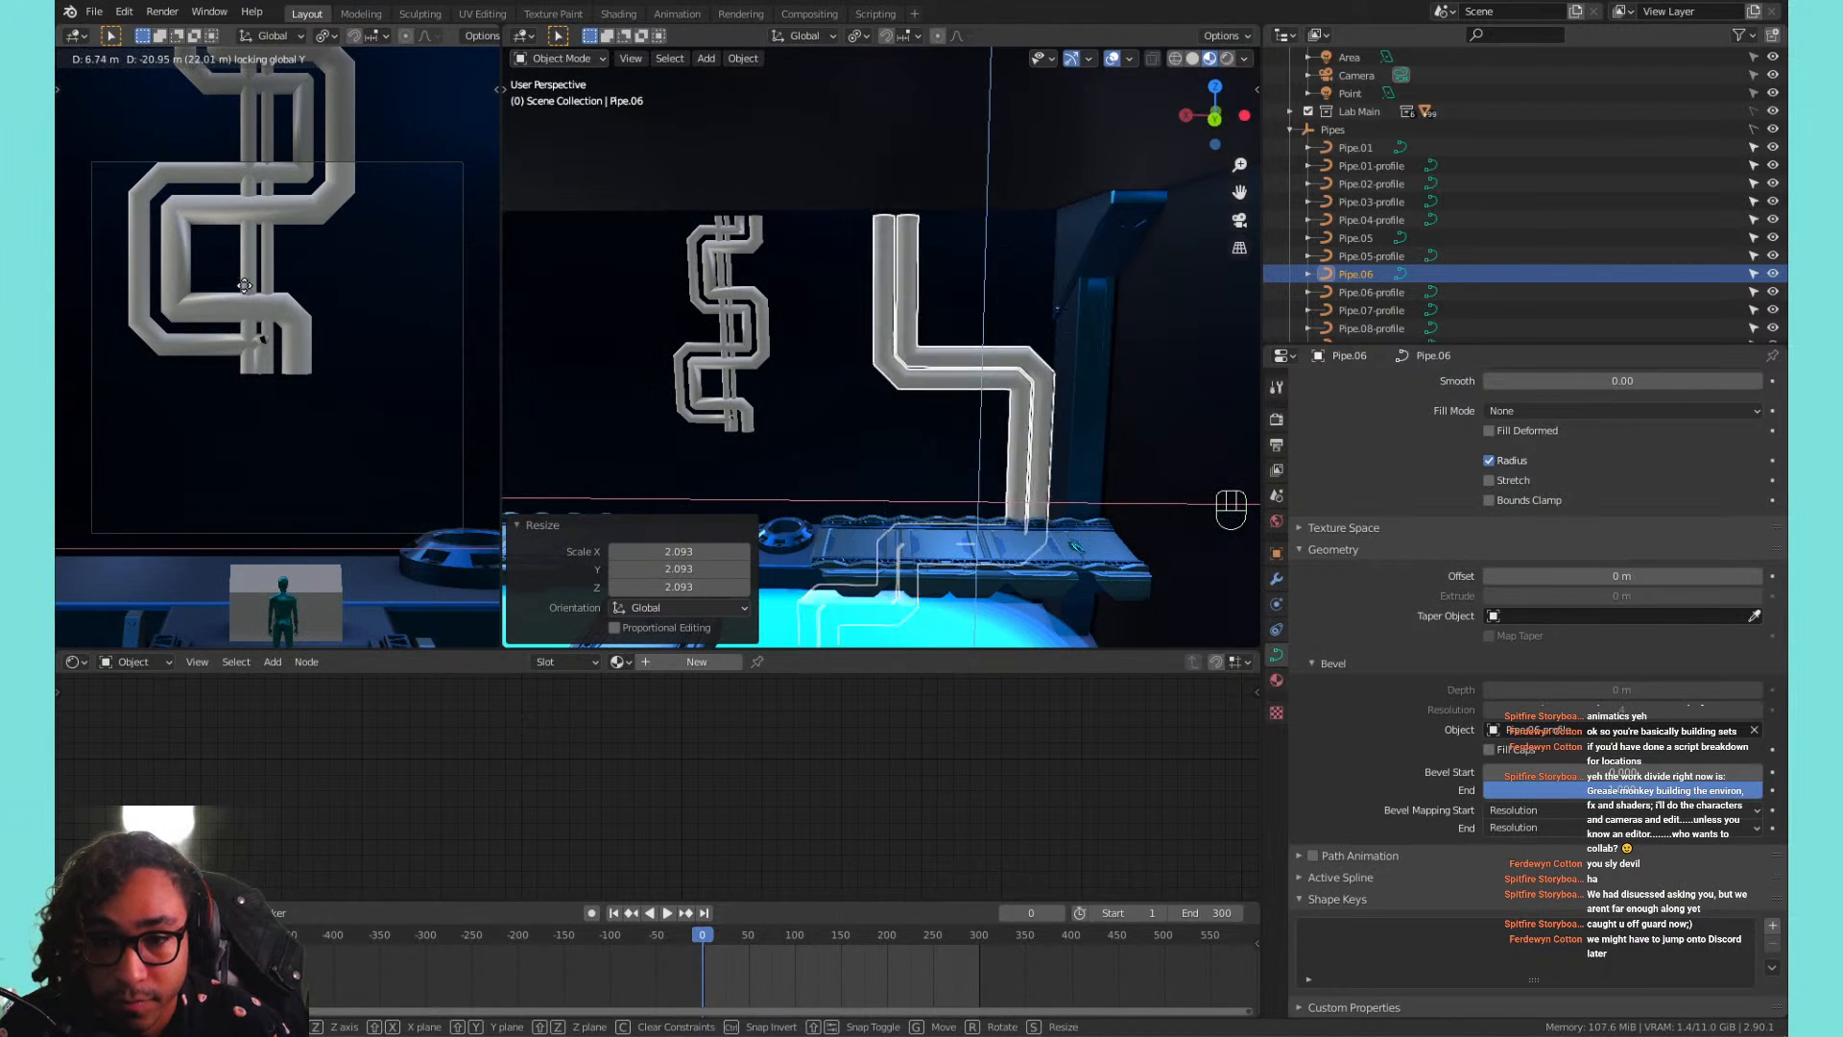
pyautogui.click(233, 297)
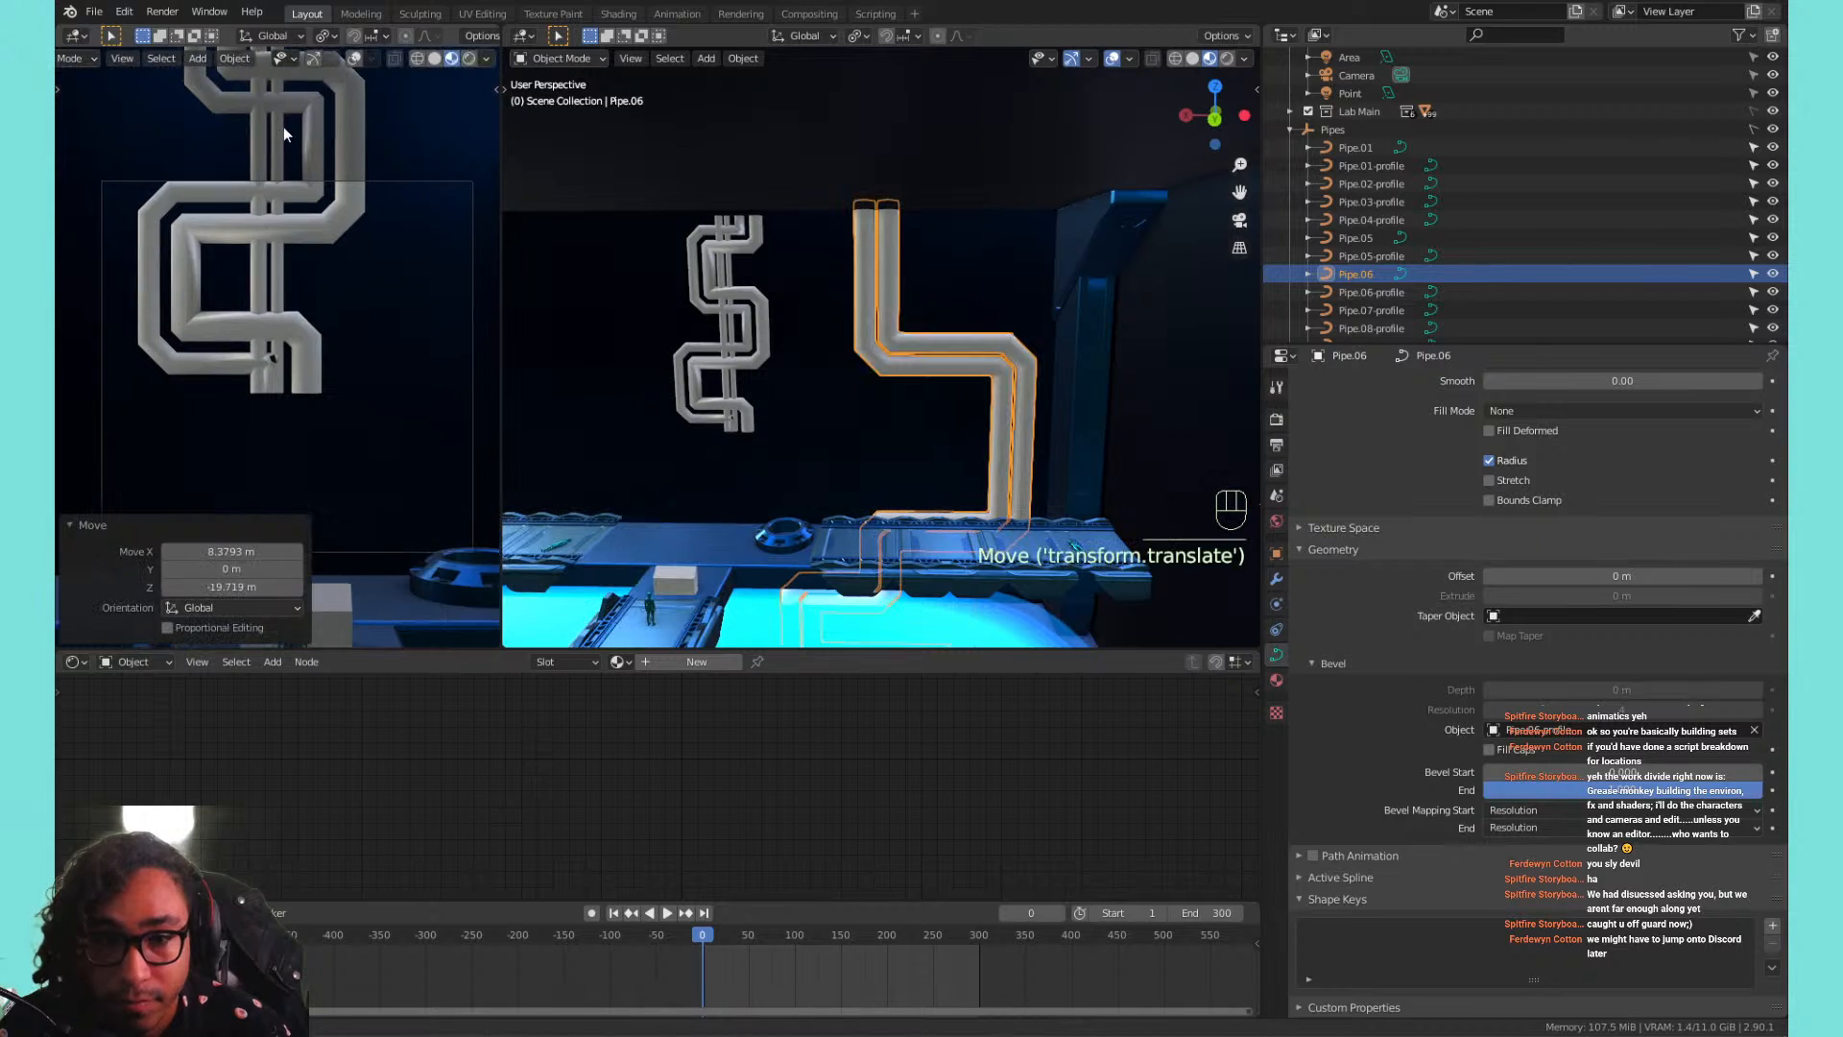
# Scale Pipe.05 up by about 2.405 and lower it by about 24.86 m along Z.
pyautogui.moveTo(1025, 497); pyautogui.dragTo(1098, 379, button='middle')
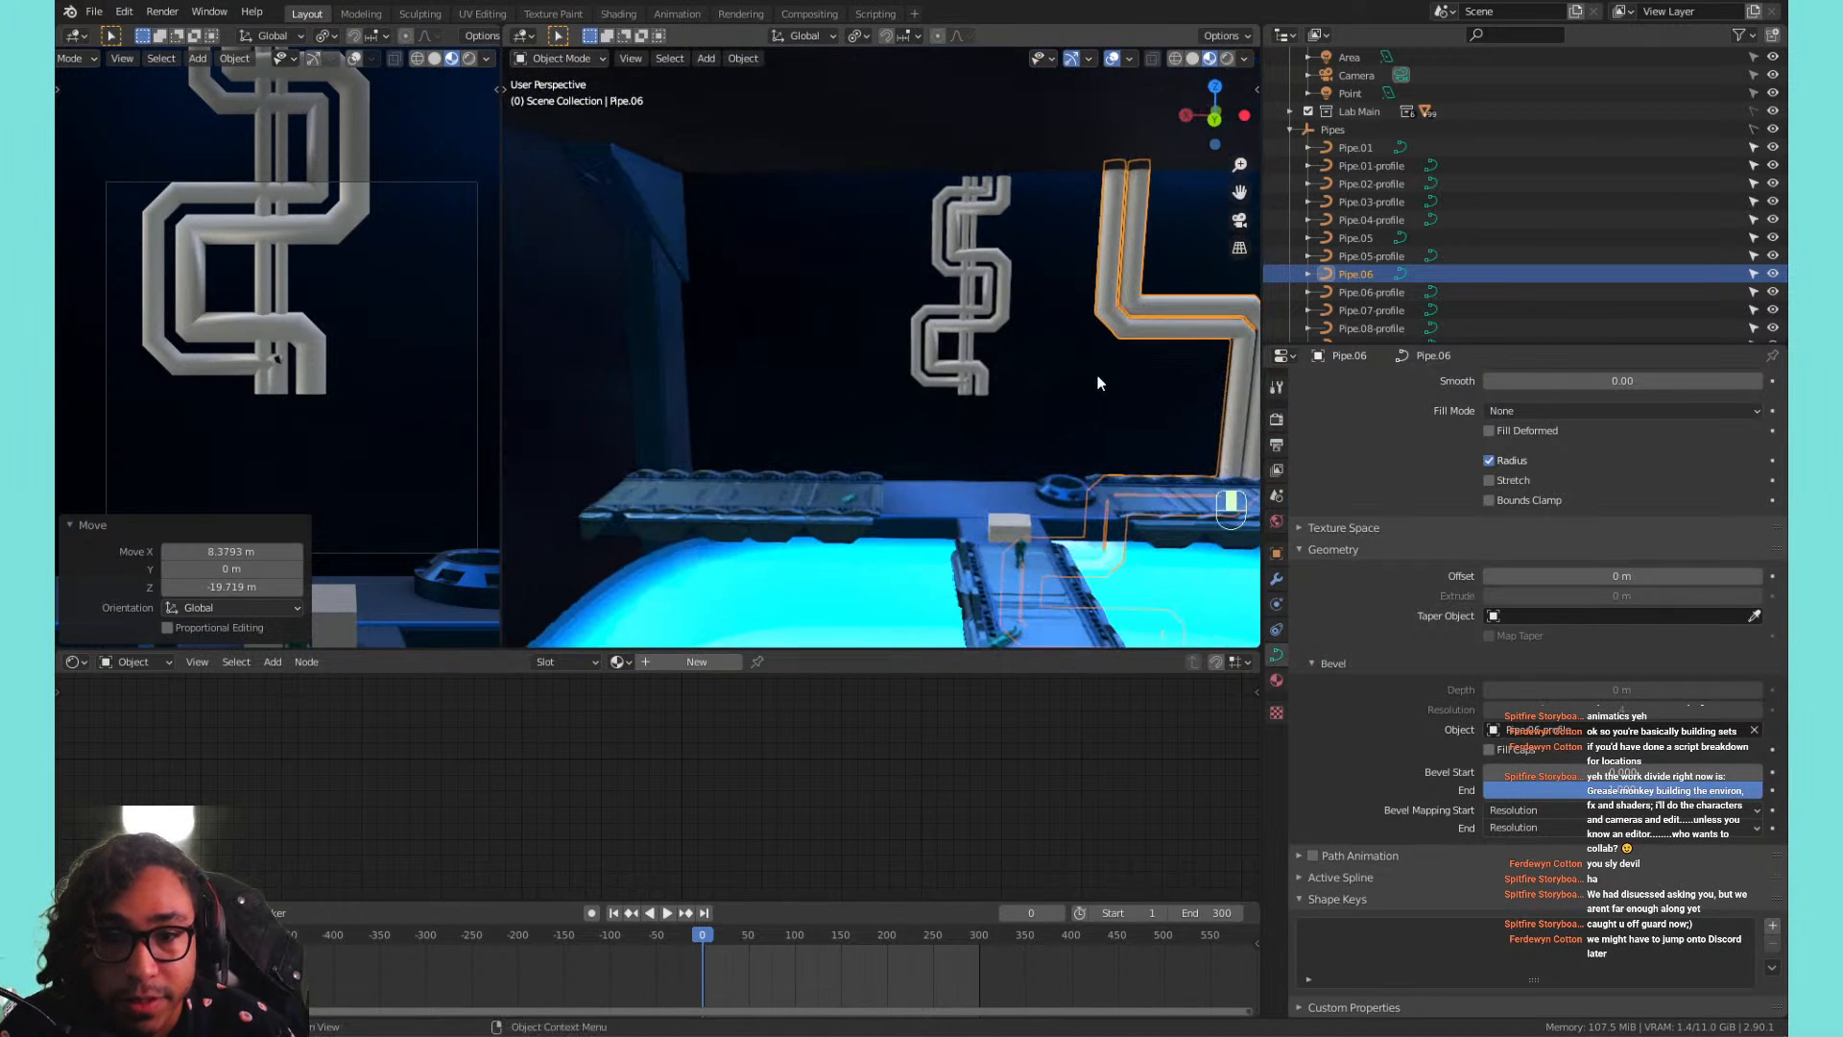
pyautogui.click(1000, 268)
pyautogui.press('s')
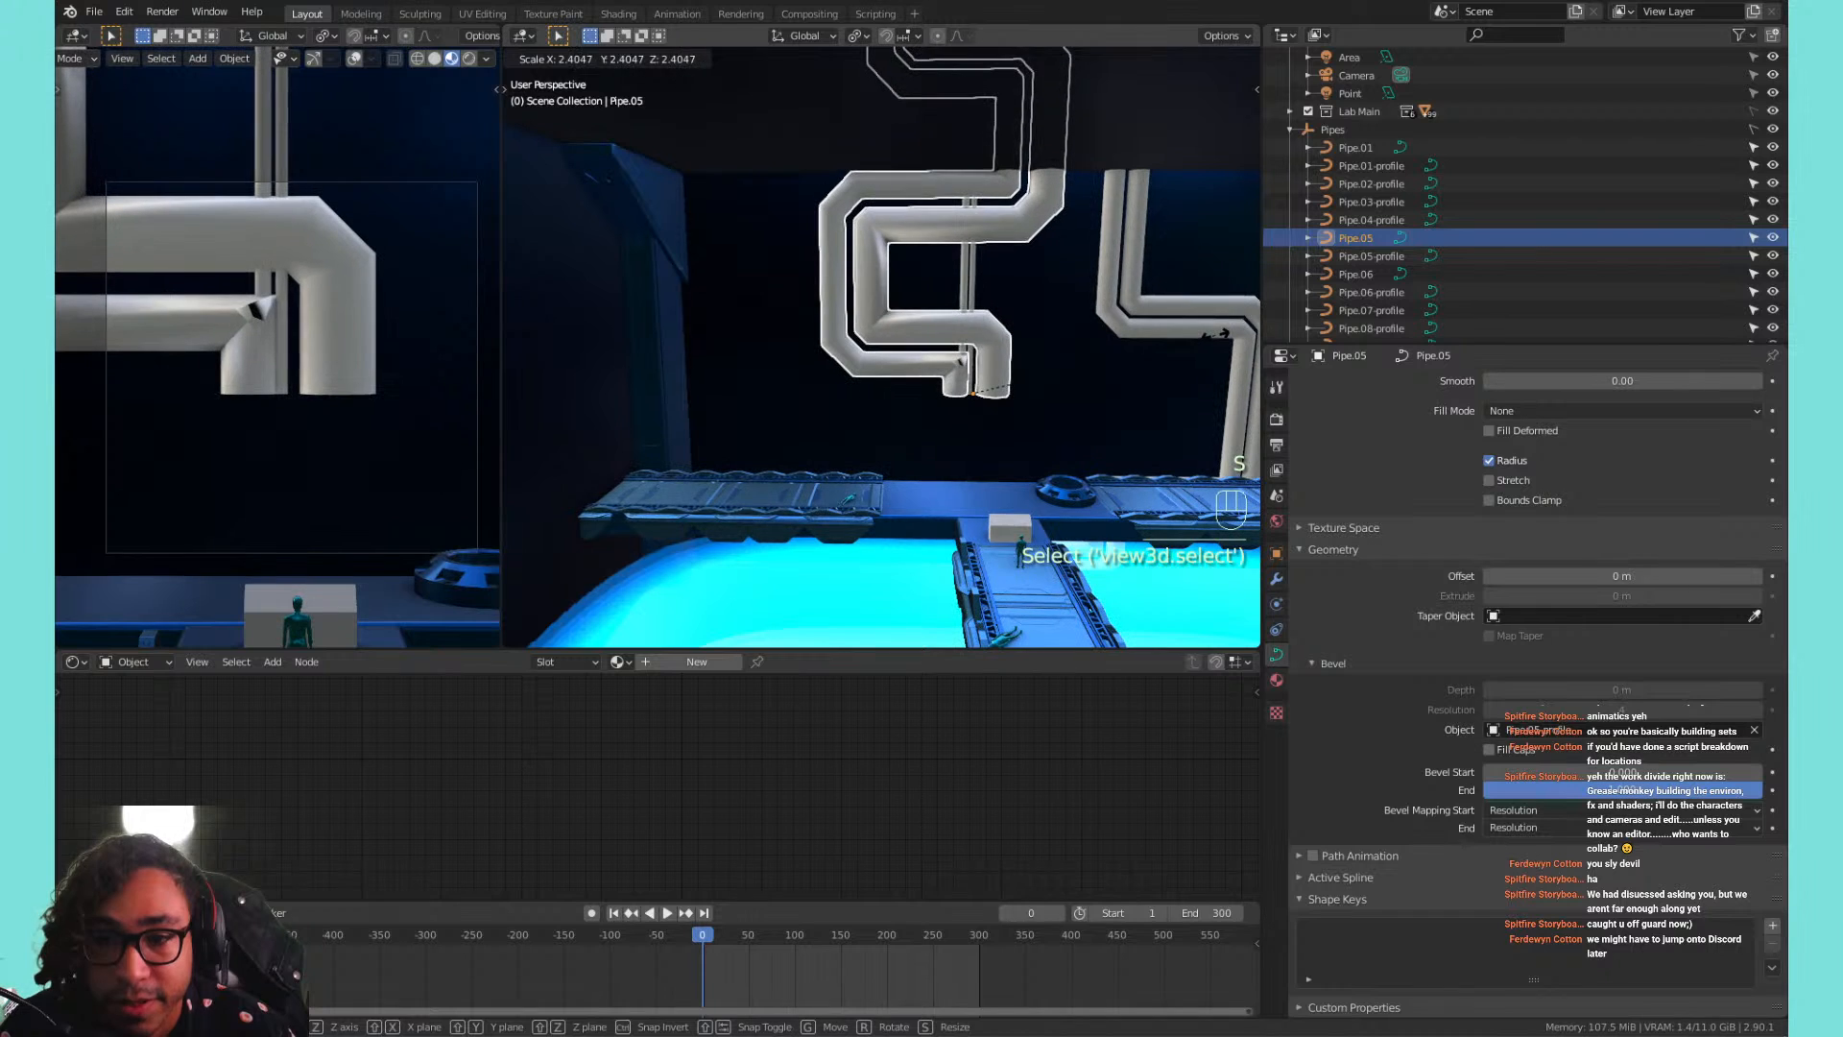
pyautogui.click(1167, 333)
pyautogui.press('g')
pyautogui.press('z')
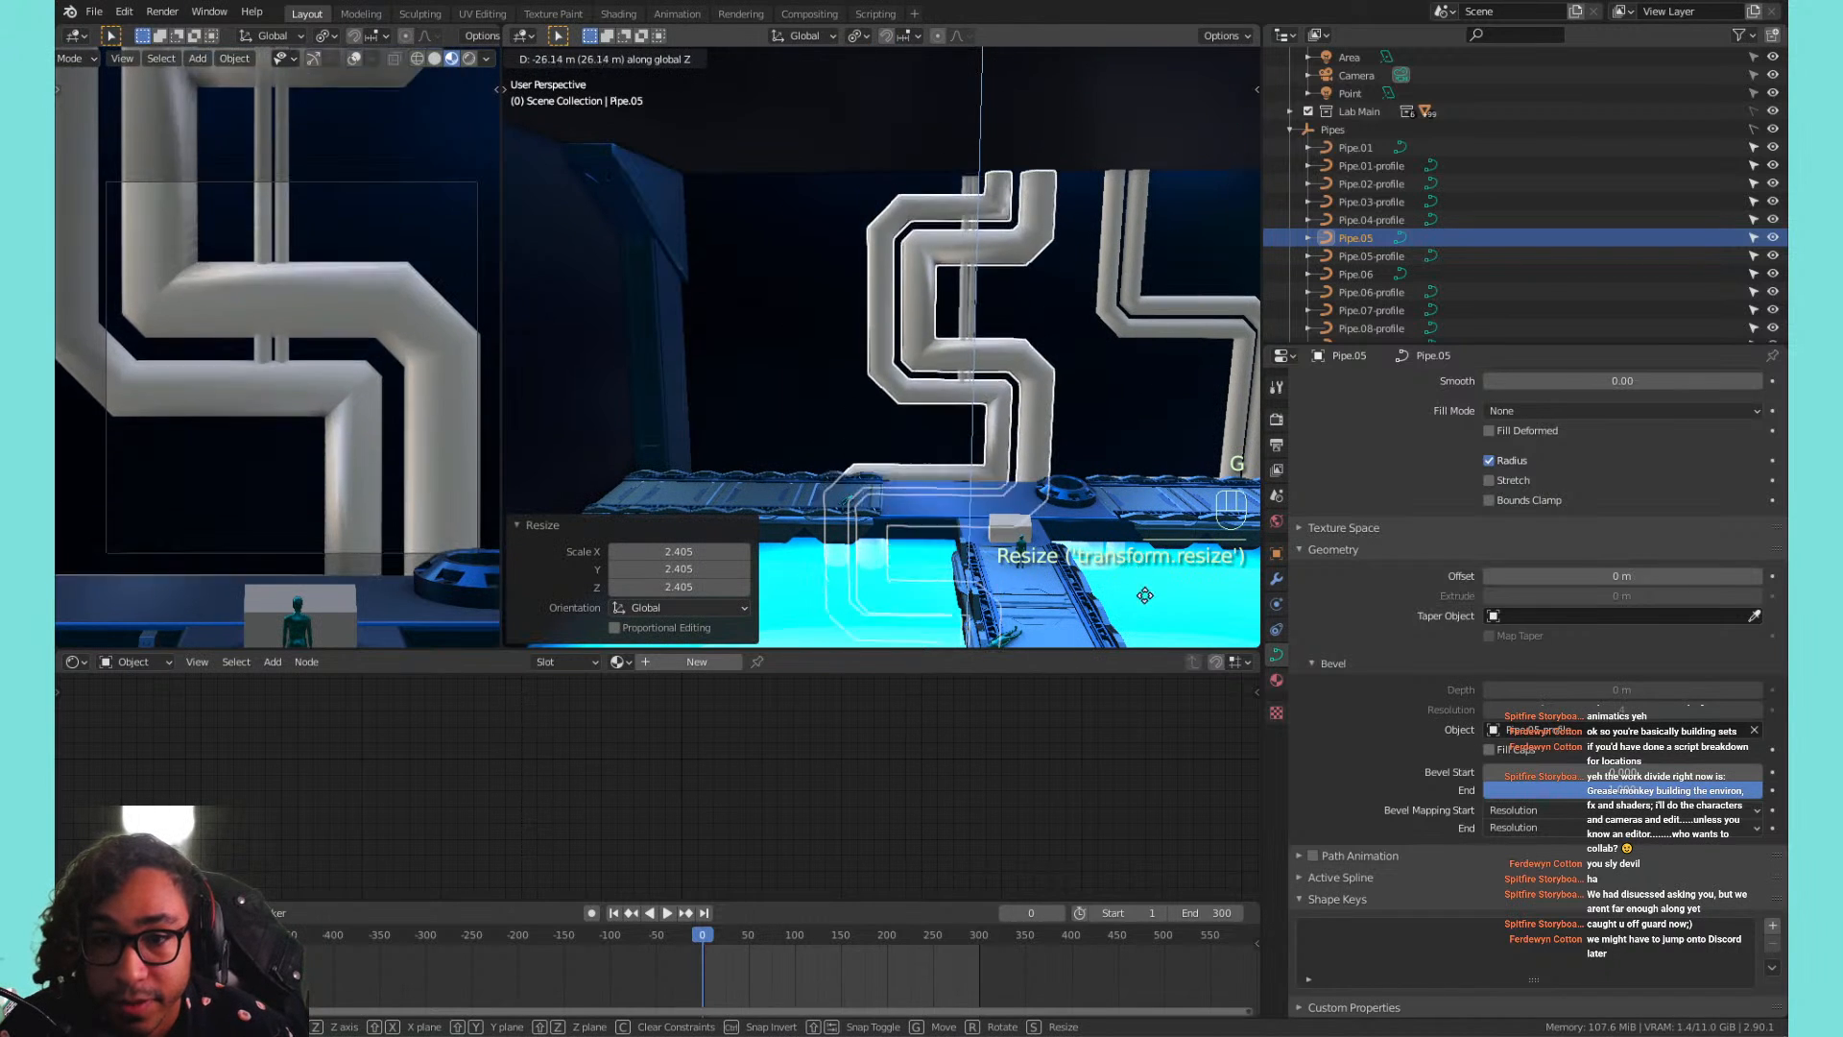
pyautogui.click(1145, 587)
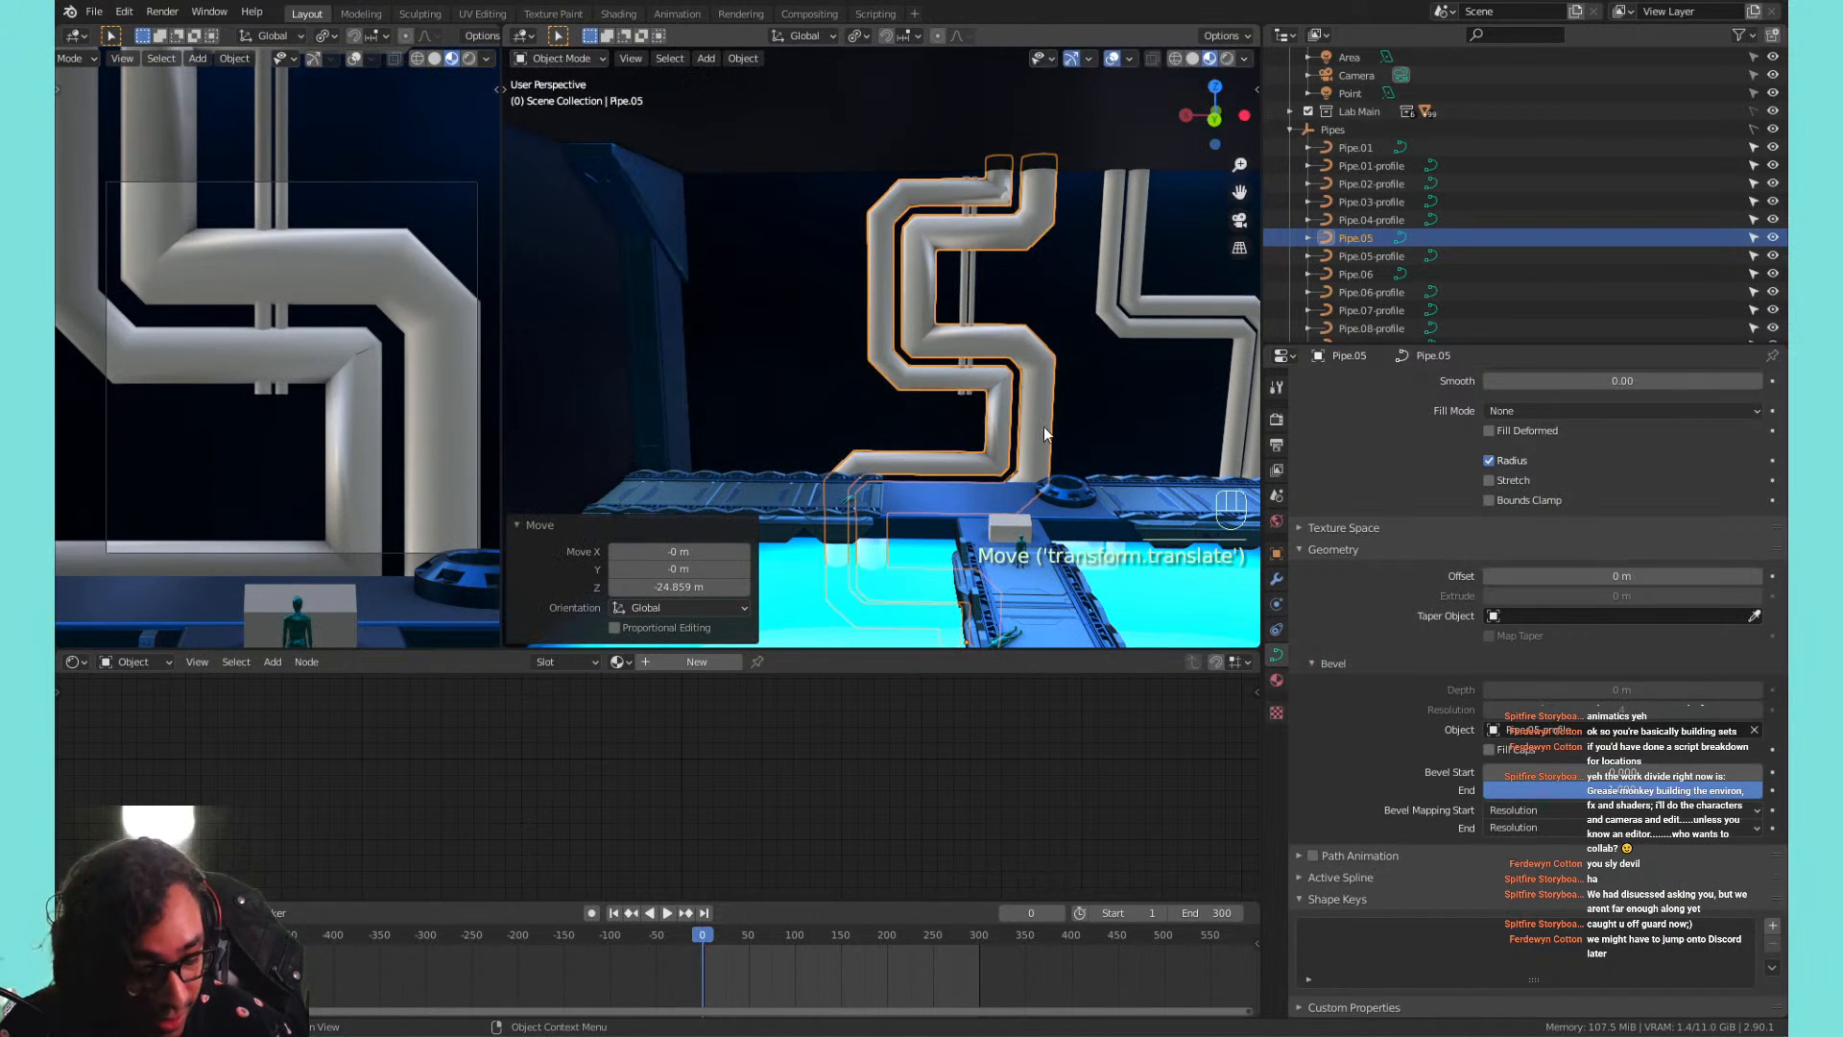
# Move Pipe.05 about 15 m along X, clear of the thin vertical pipes and behind the side walkway.
pyautogui.press('g')
pyautogui.press('x')
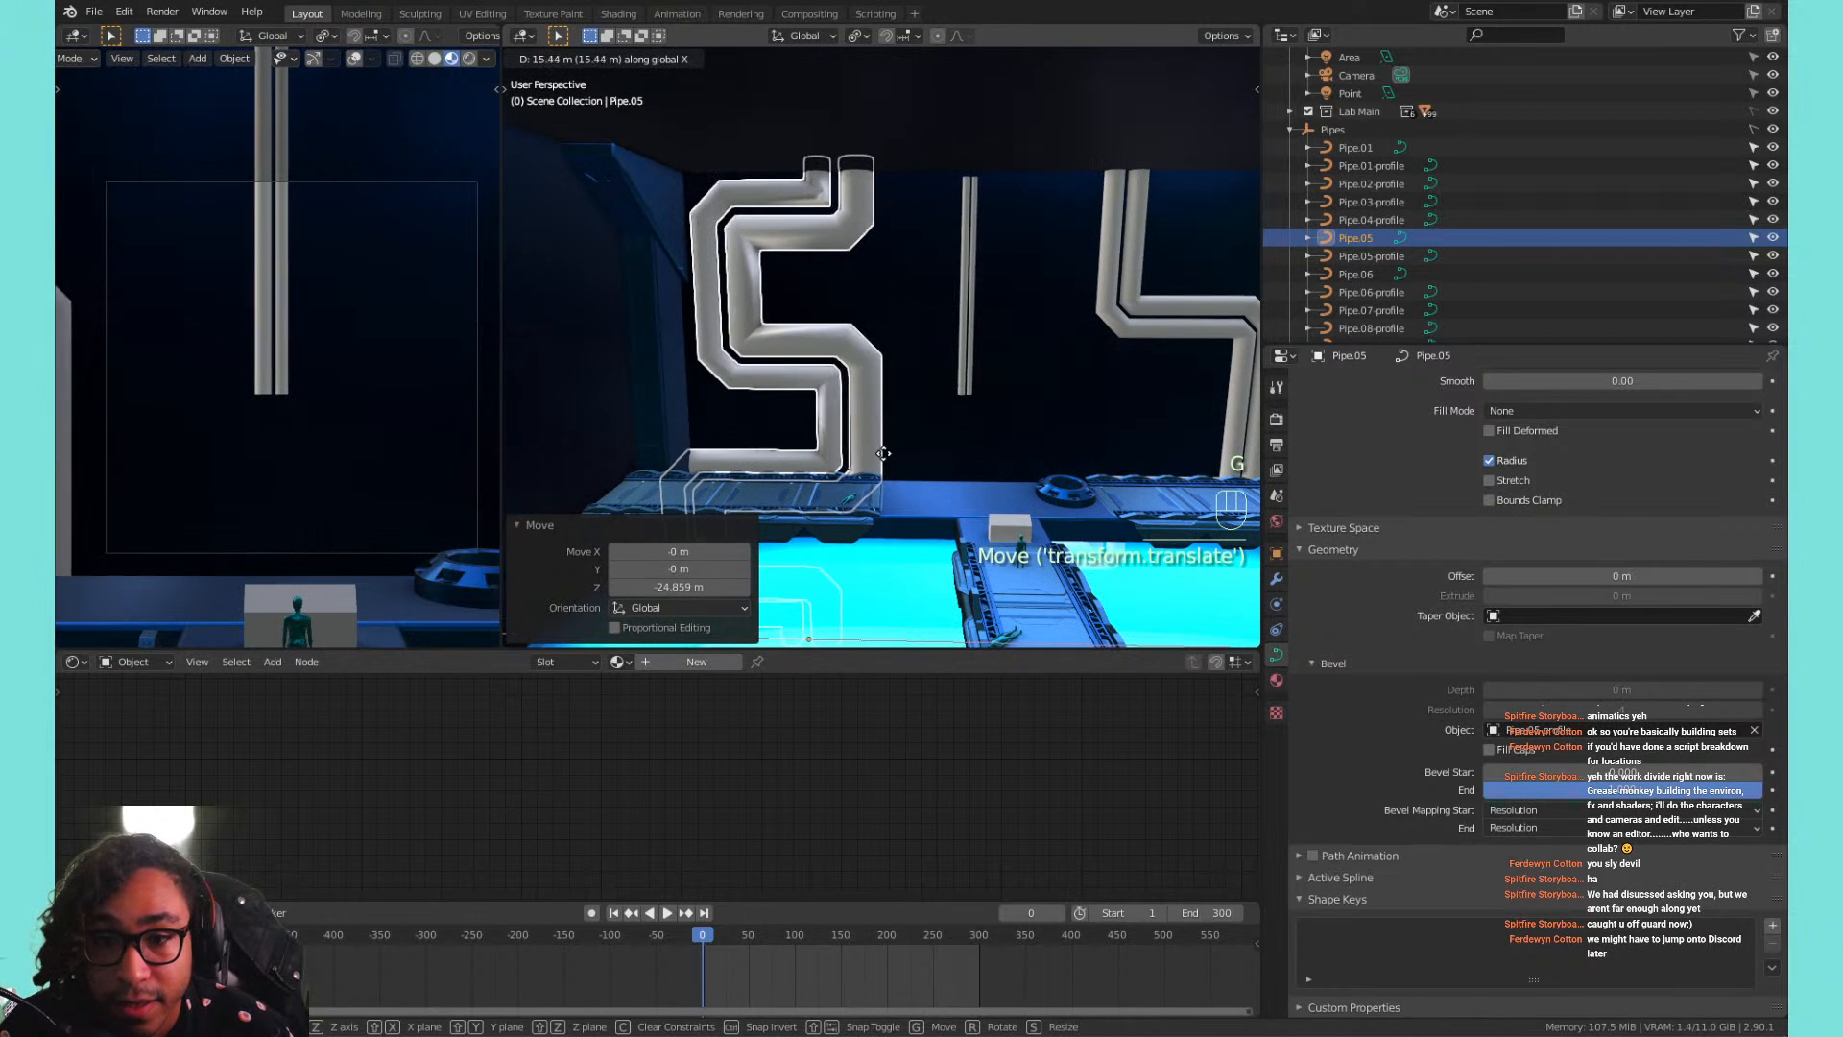
pyautogui.click(885, 460)
# Scale the thin vertical Pipe.10 up by about 5.165.
pyautogui.click(966, 307)
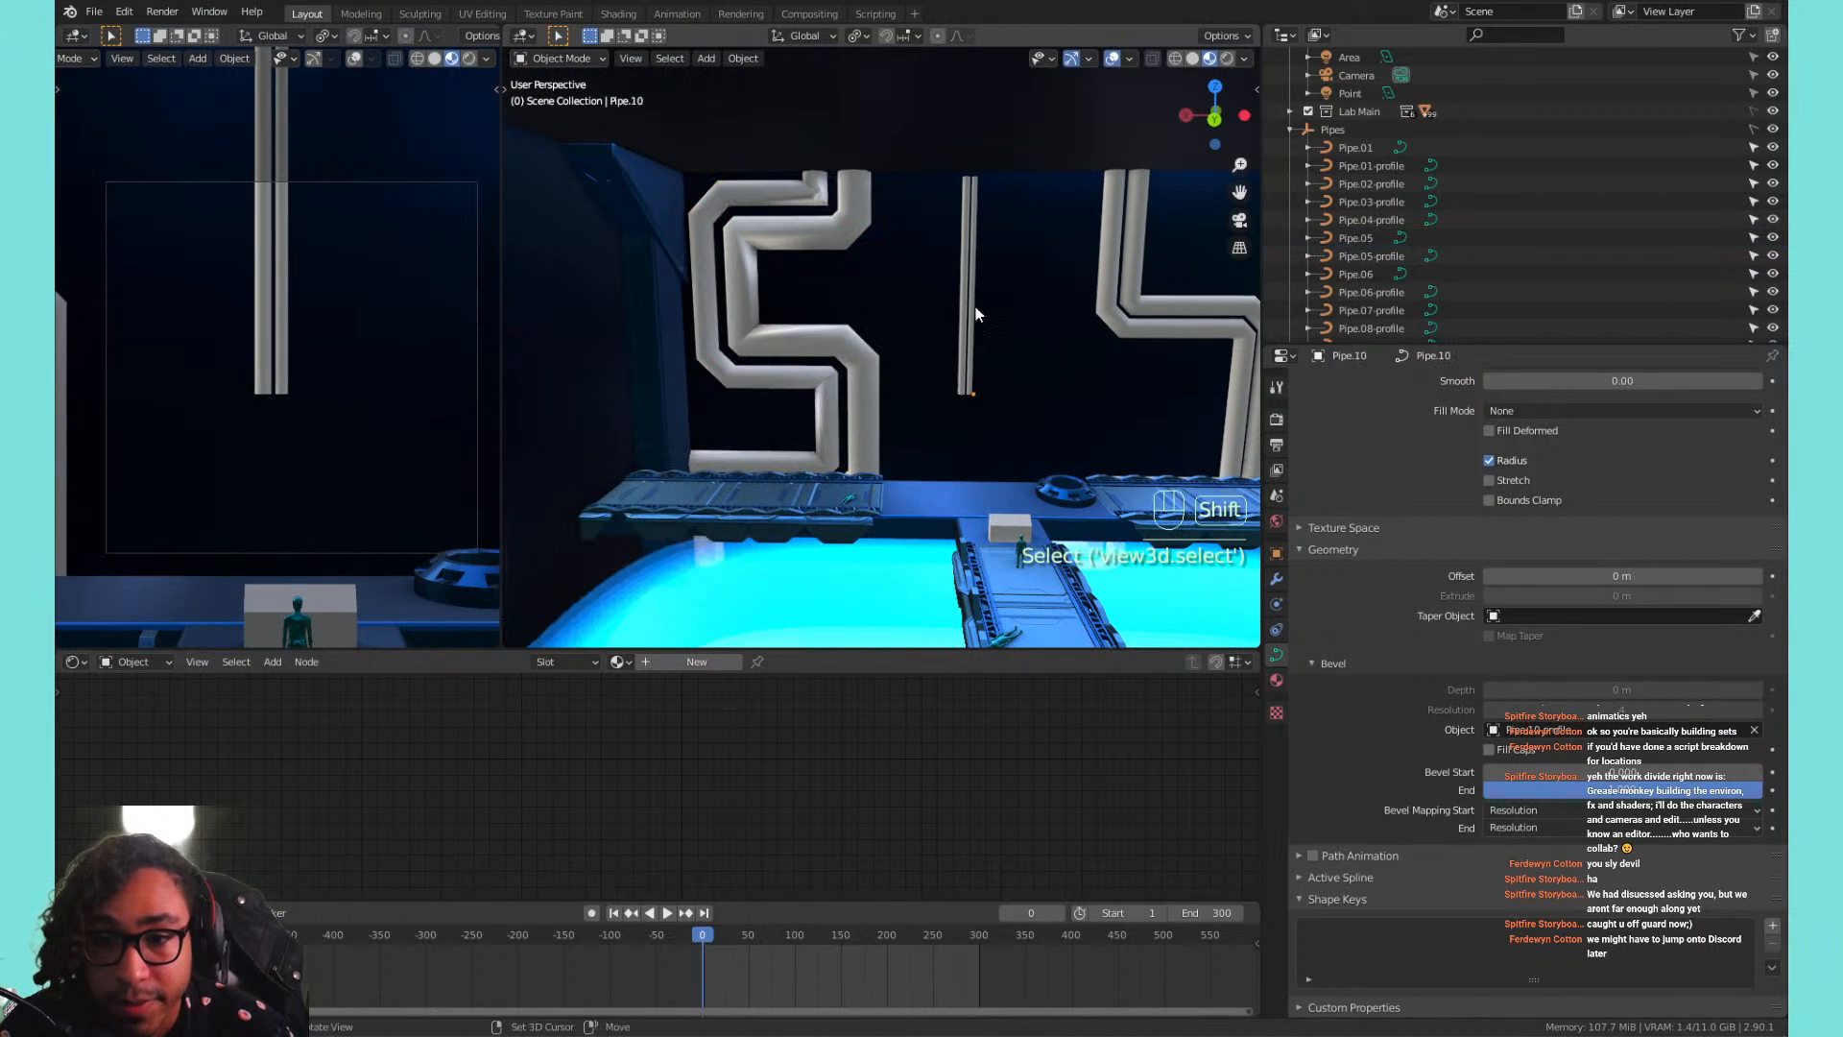
pyautogui.press('s')
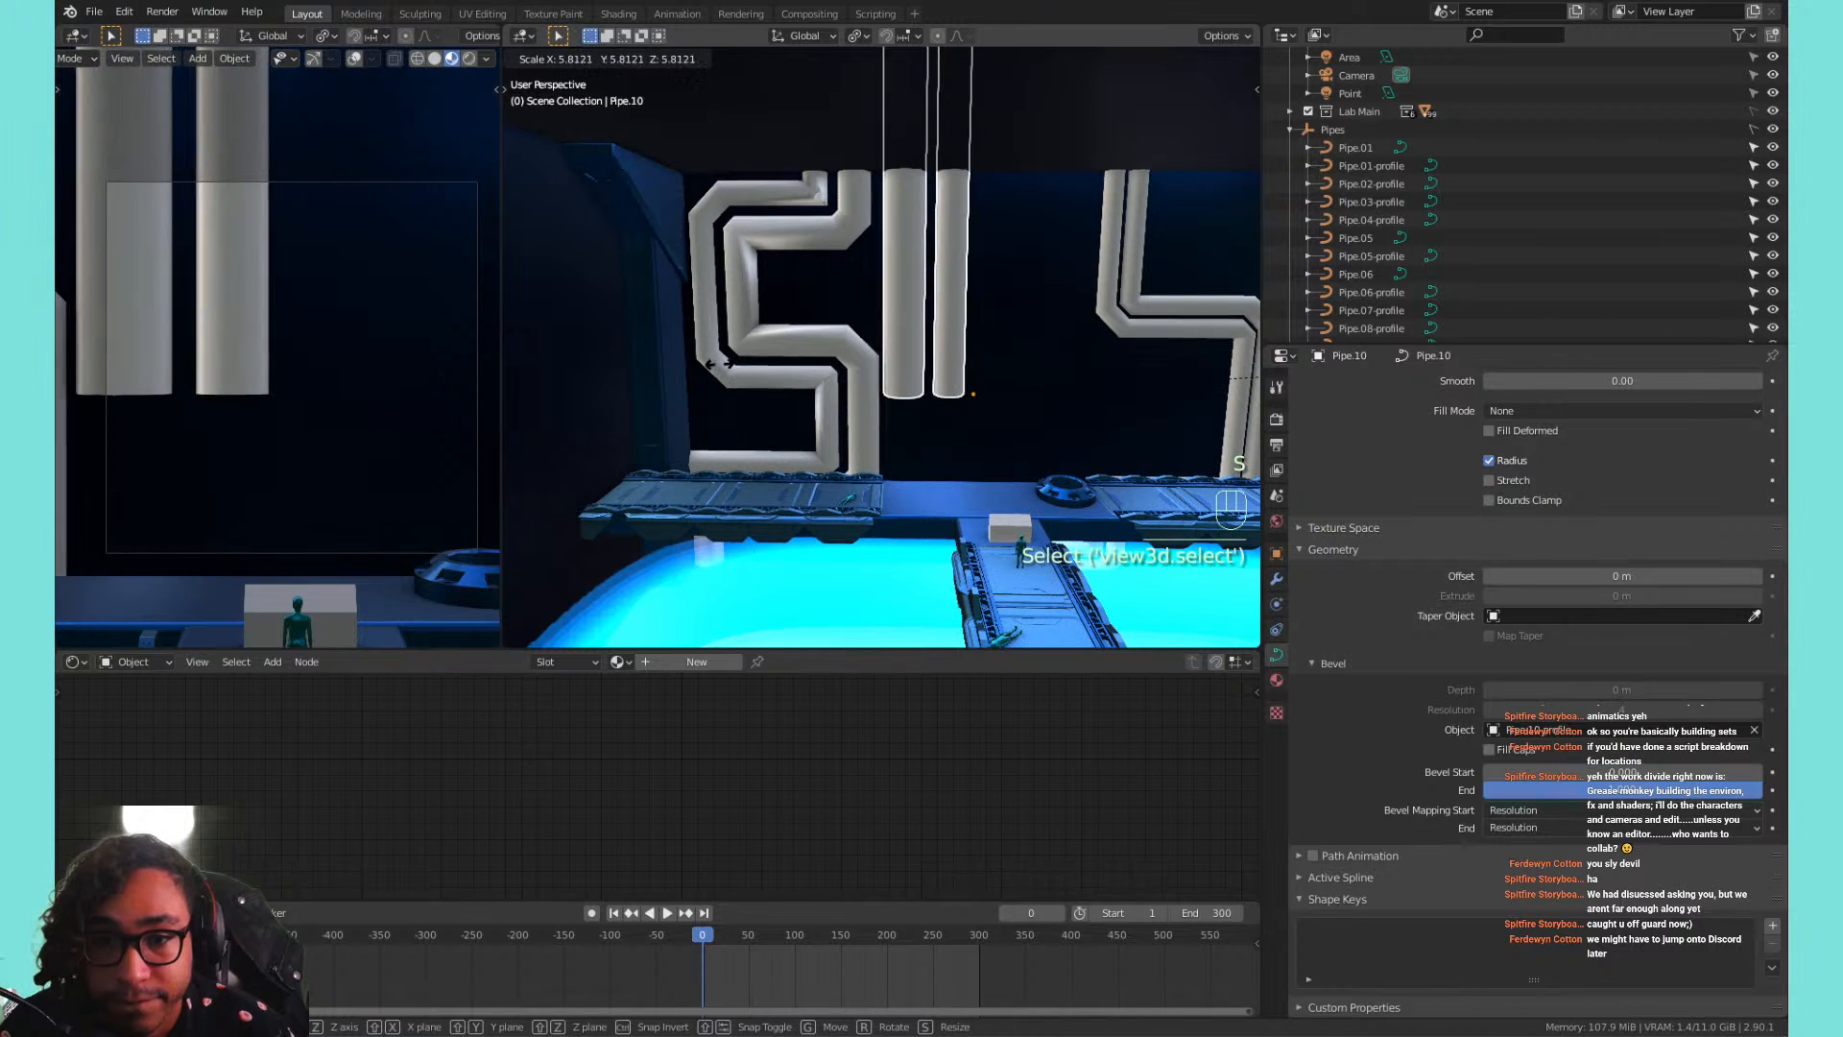
pyautogui.click(656, 357)
pyautogui.press('g')
pyautogui.press('z')
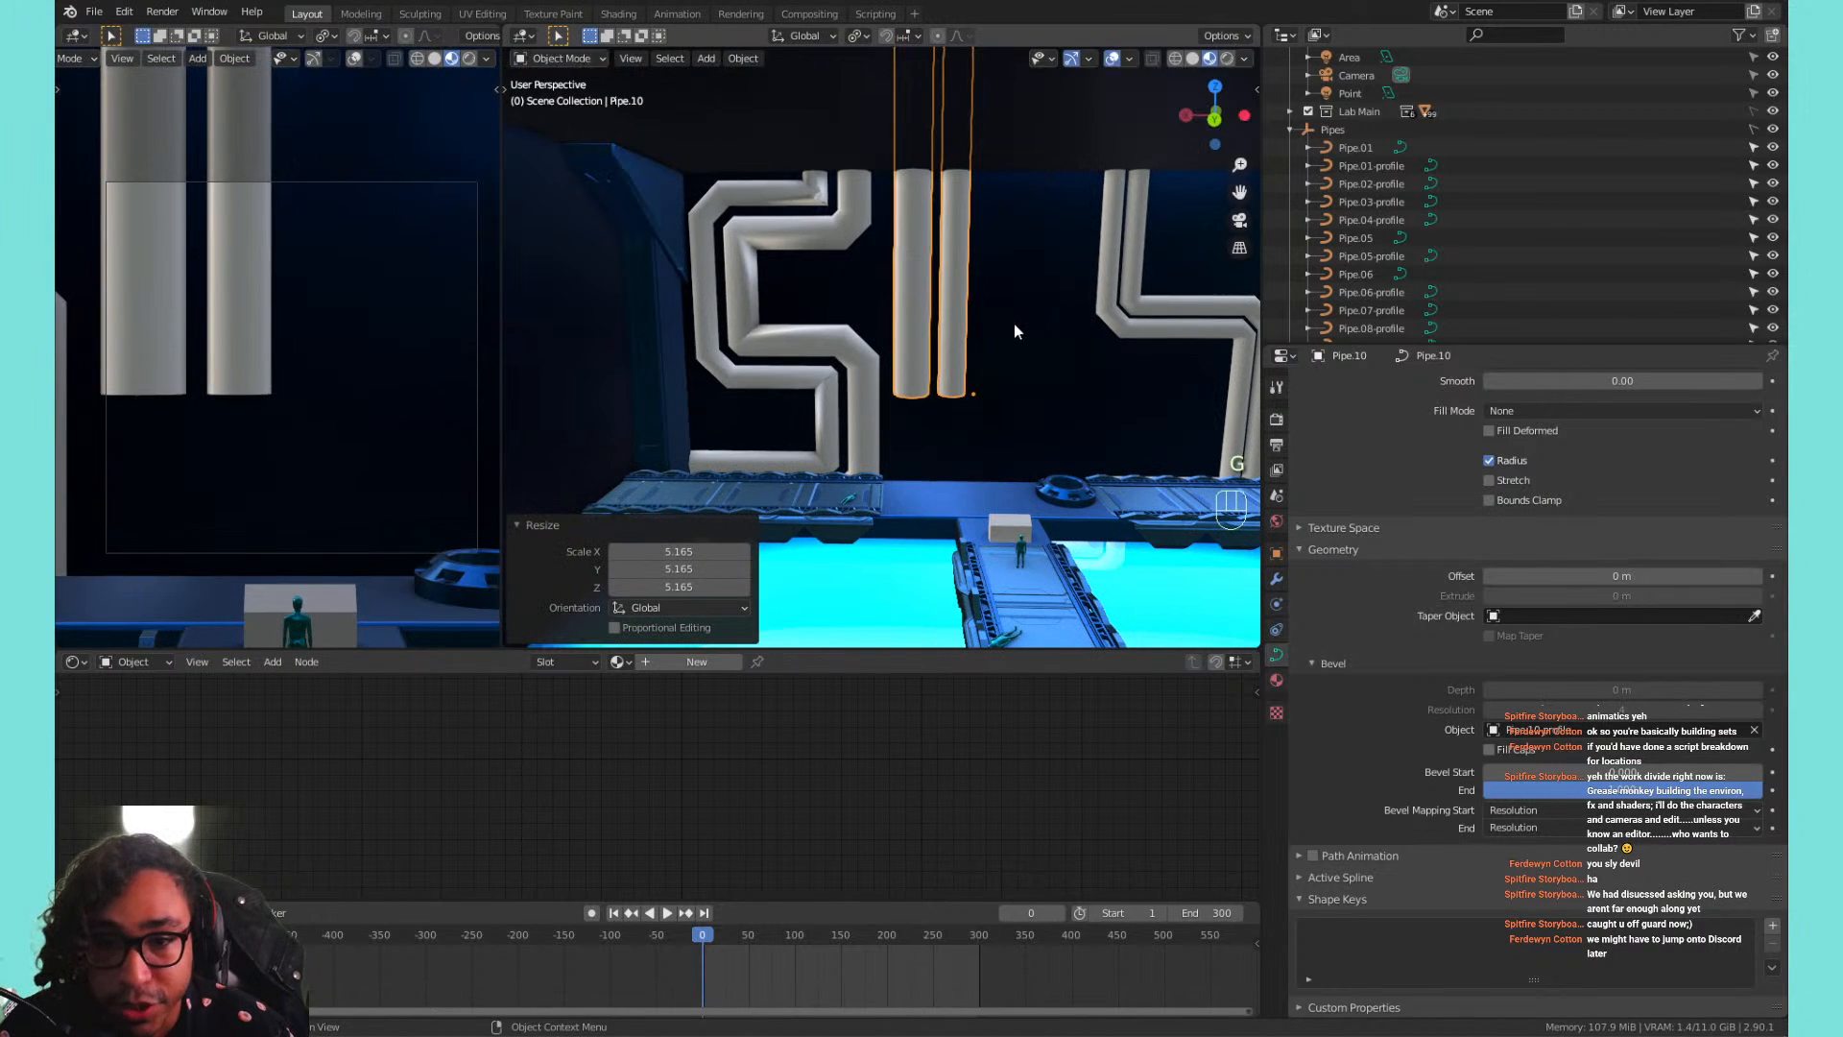
# Scale Pipe.10 back down by a factor of about 0.446.
pyautogui.press('s')
pyautogui.rightClick(1073, 317)
pyautogui.press('s')
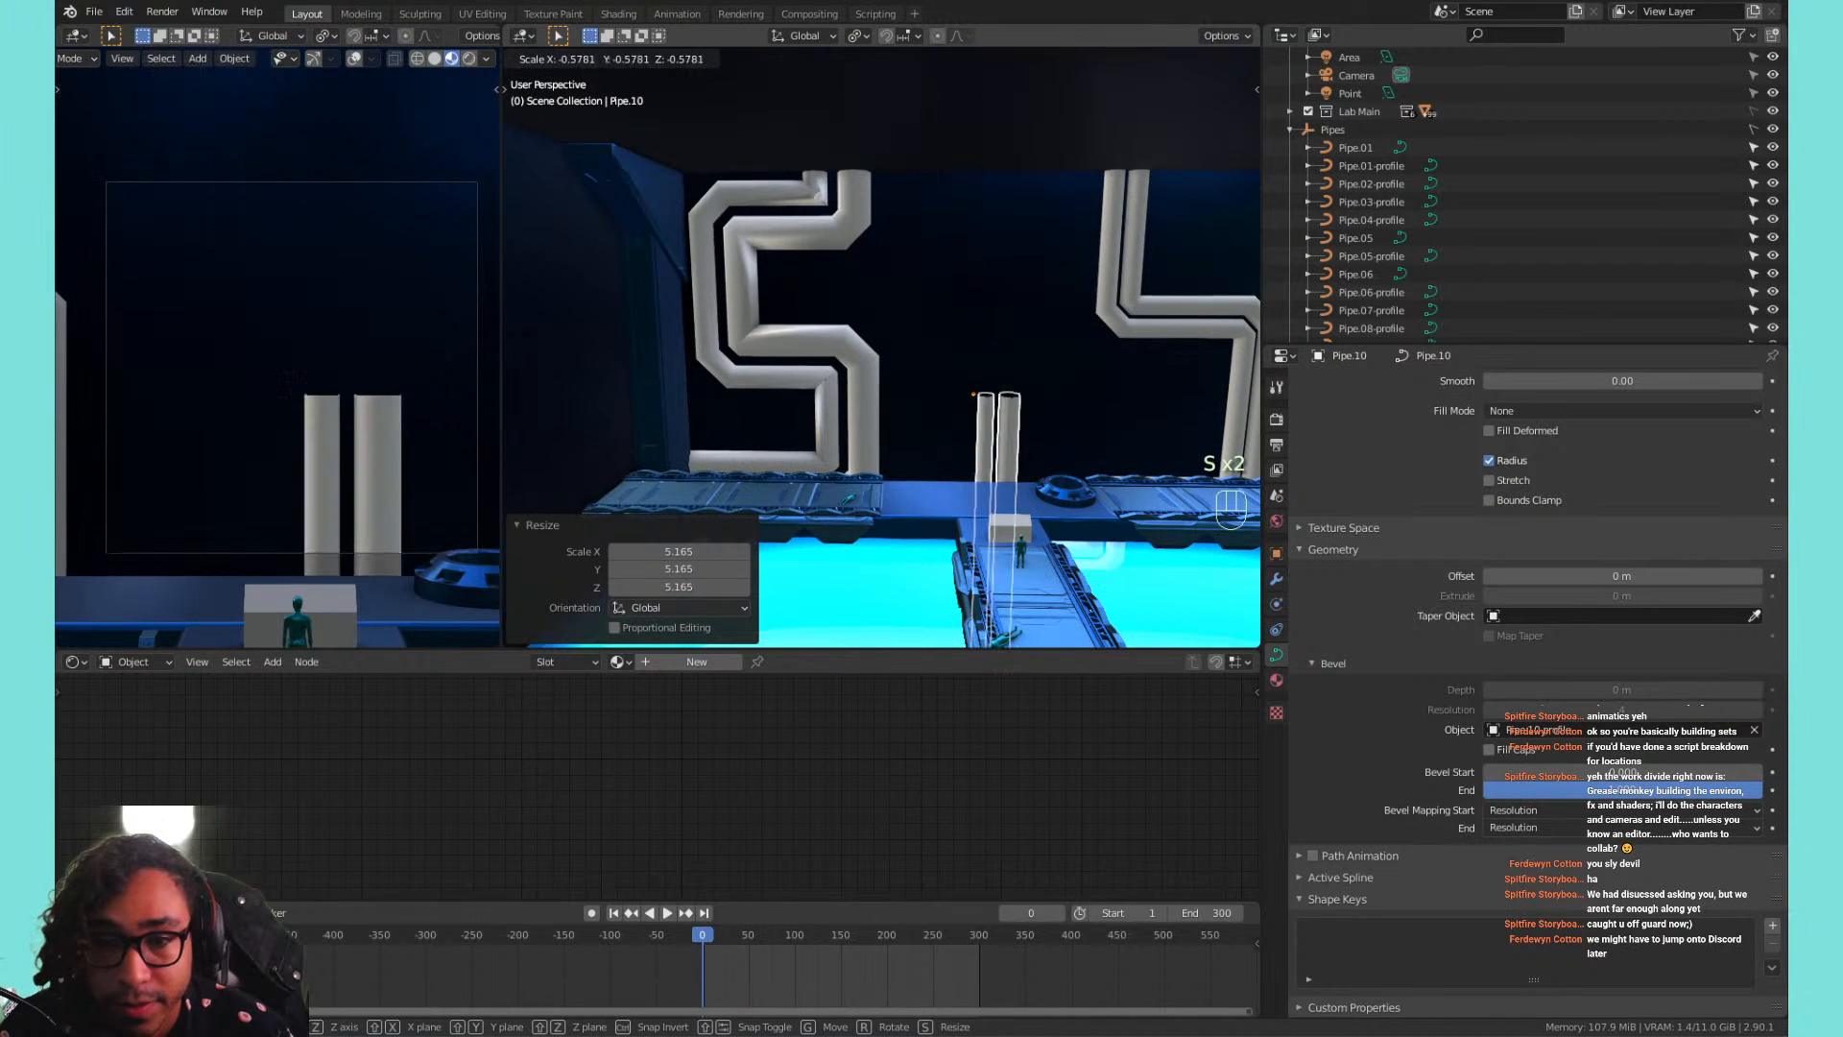
pyautogui.rightClick(1102, 320)
pyautogui.press('s')
pyautogui.click(969, 329)
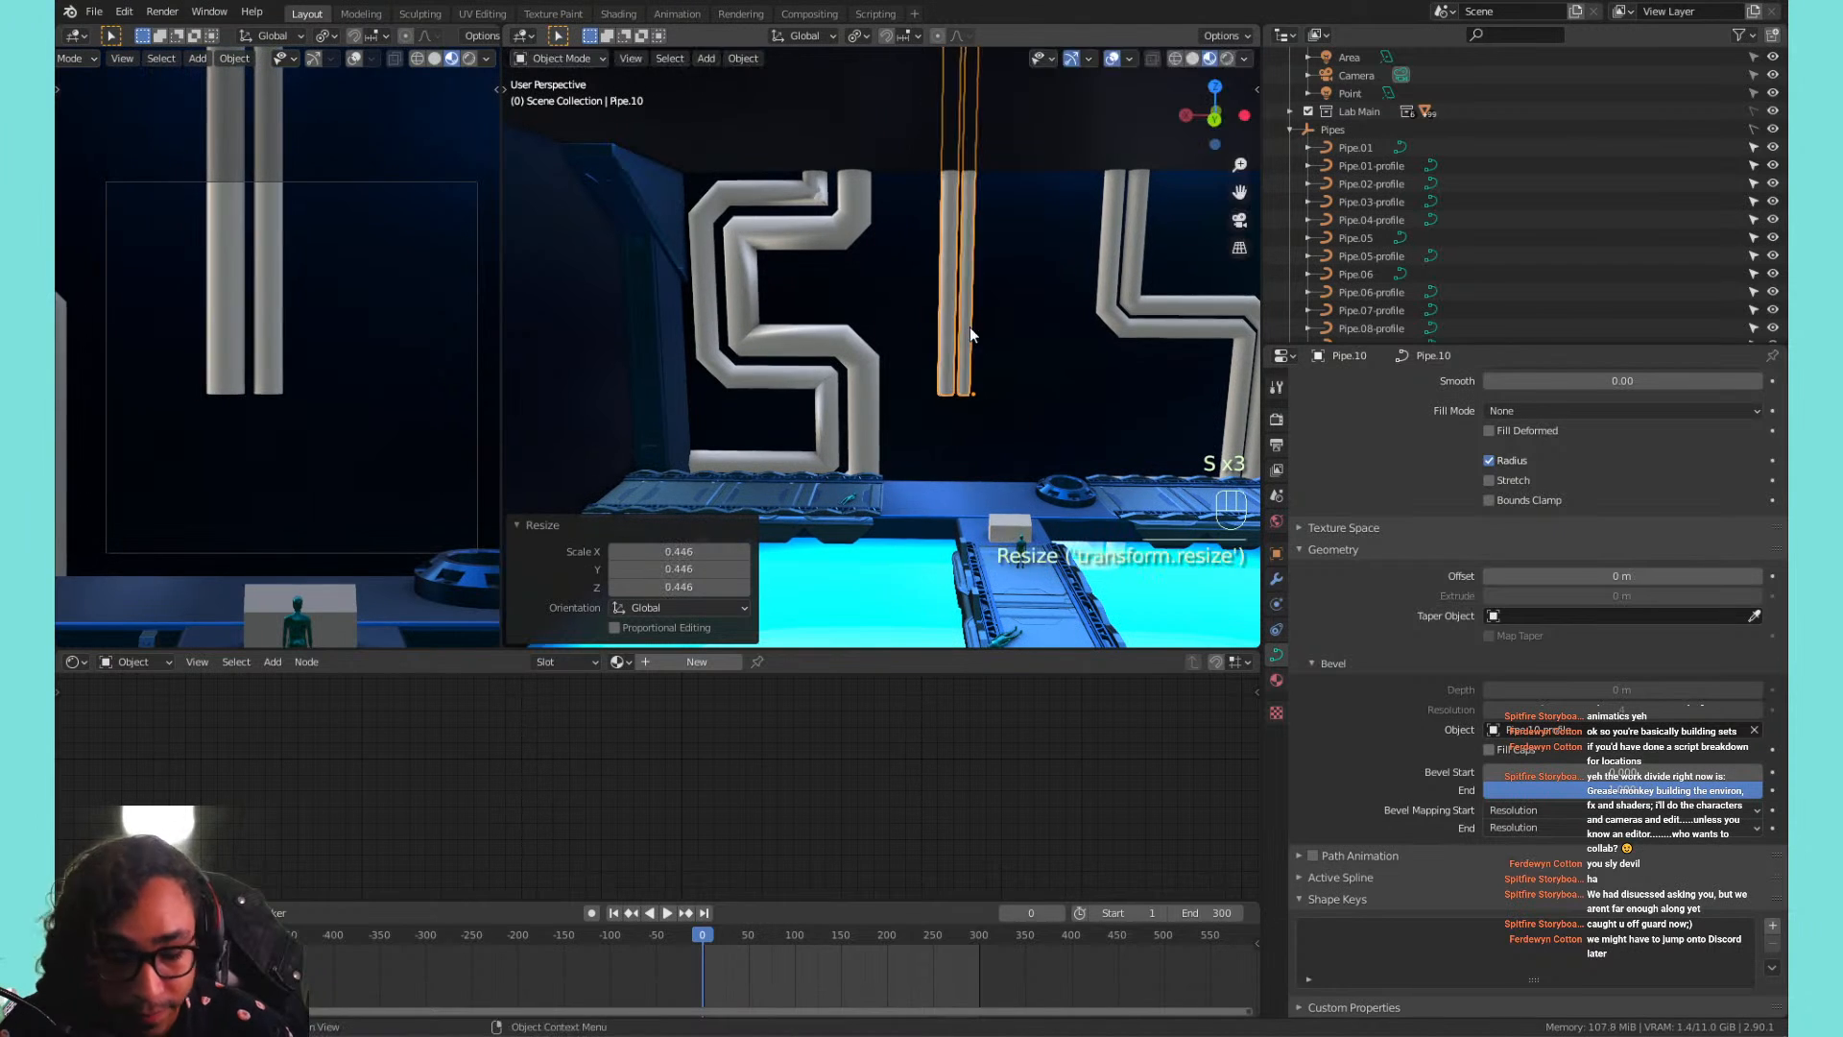
# Lower Pipe.10 by about 23.43 m along Z and shift it about 3.3 m along X.
pyautogui.press('g')
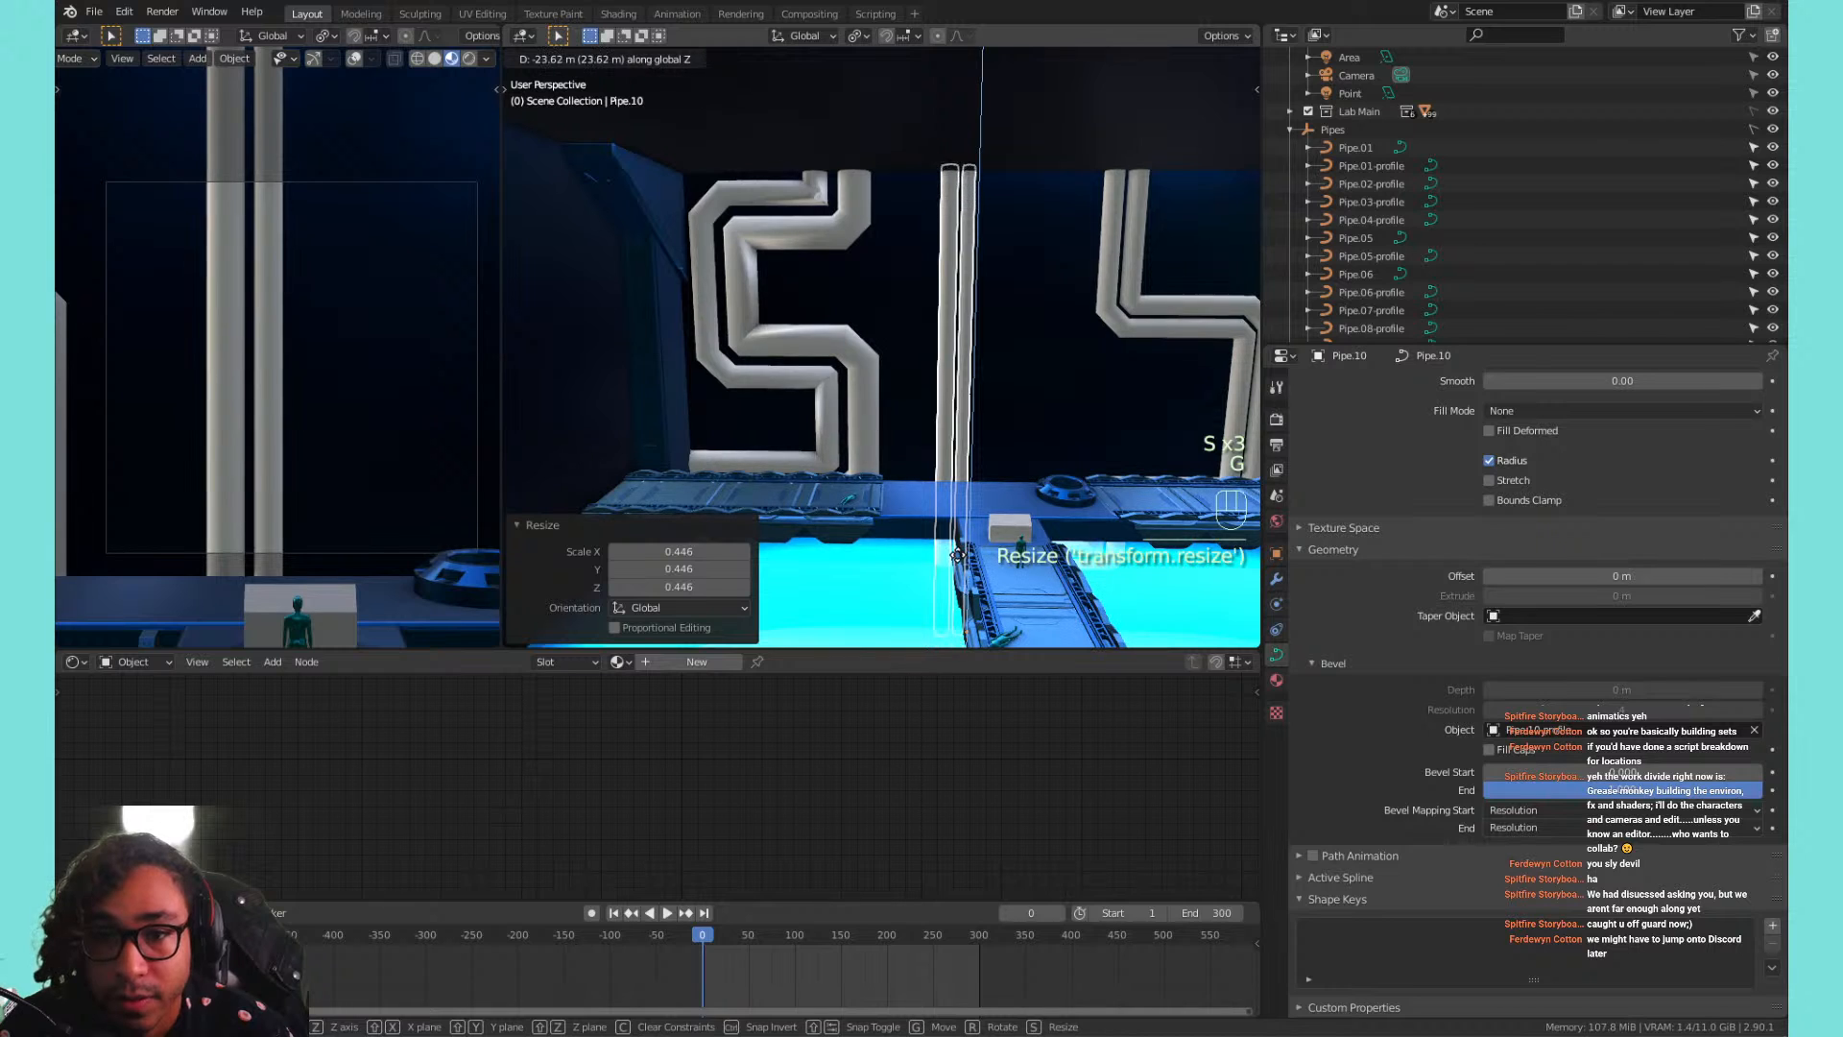
pyautogui.click(973, 555)
pyautogui.press('g')
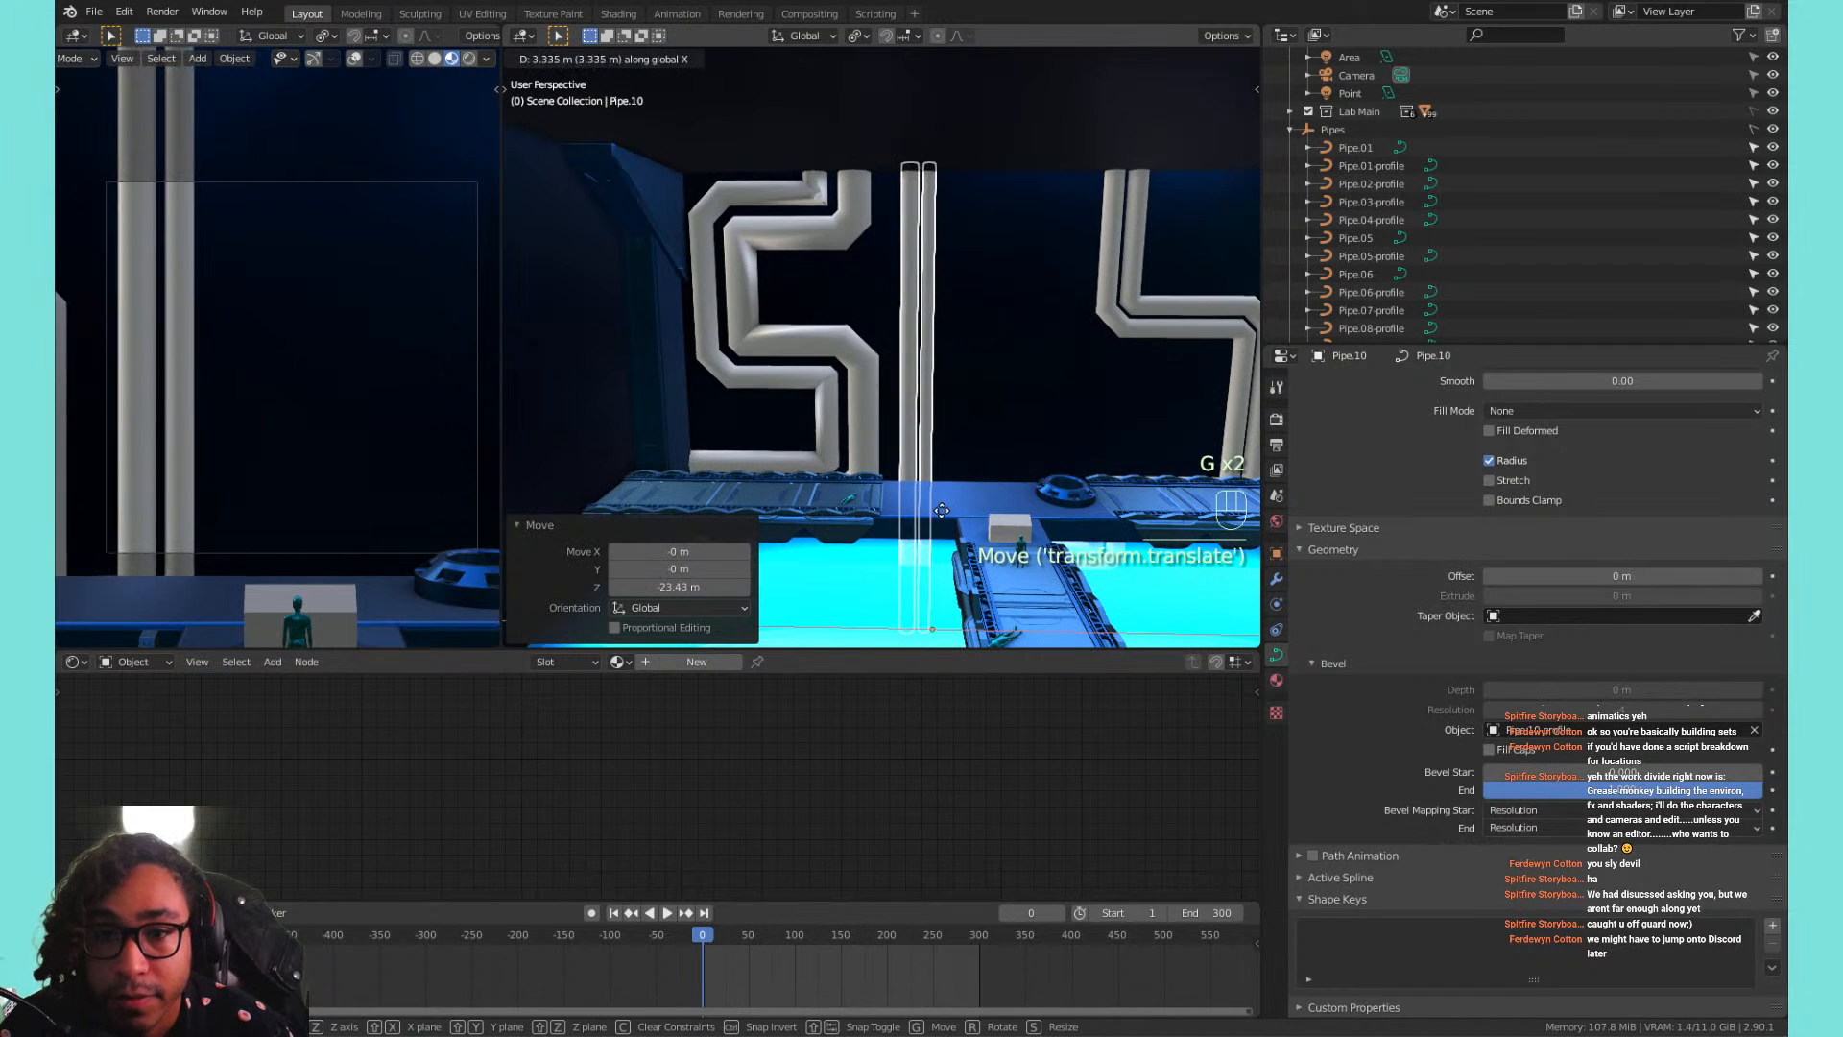
pyautogui.click(848, 401)
pyautogui.press('Tab')
pyautogui.press('Tab')
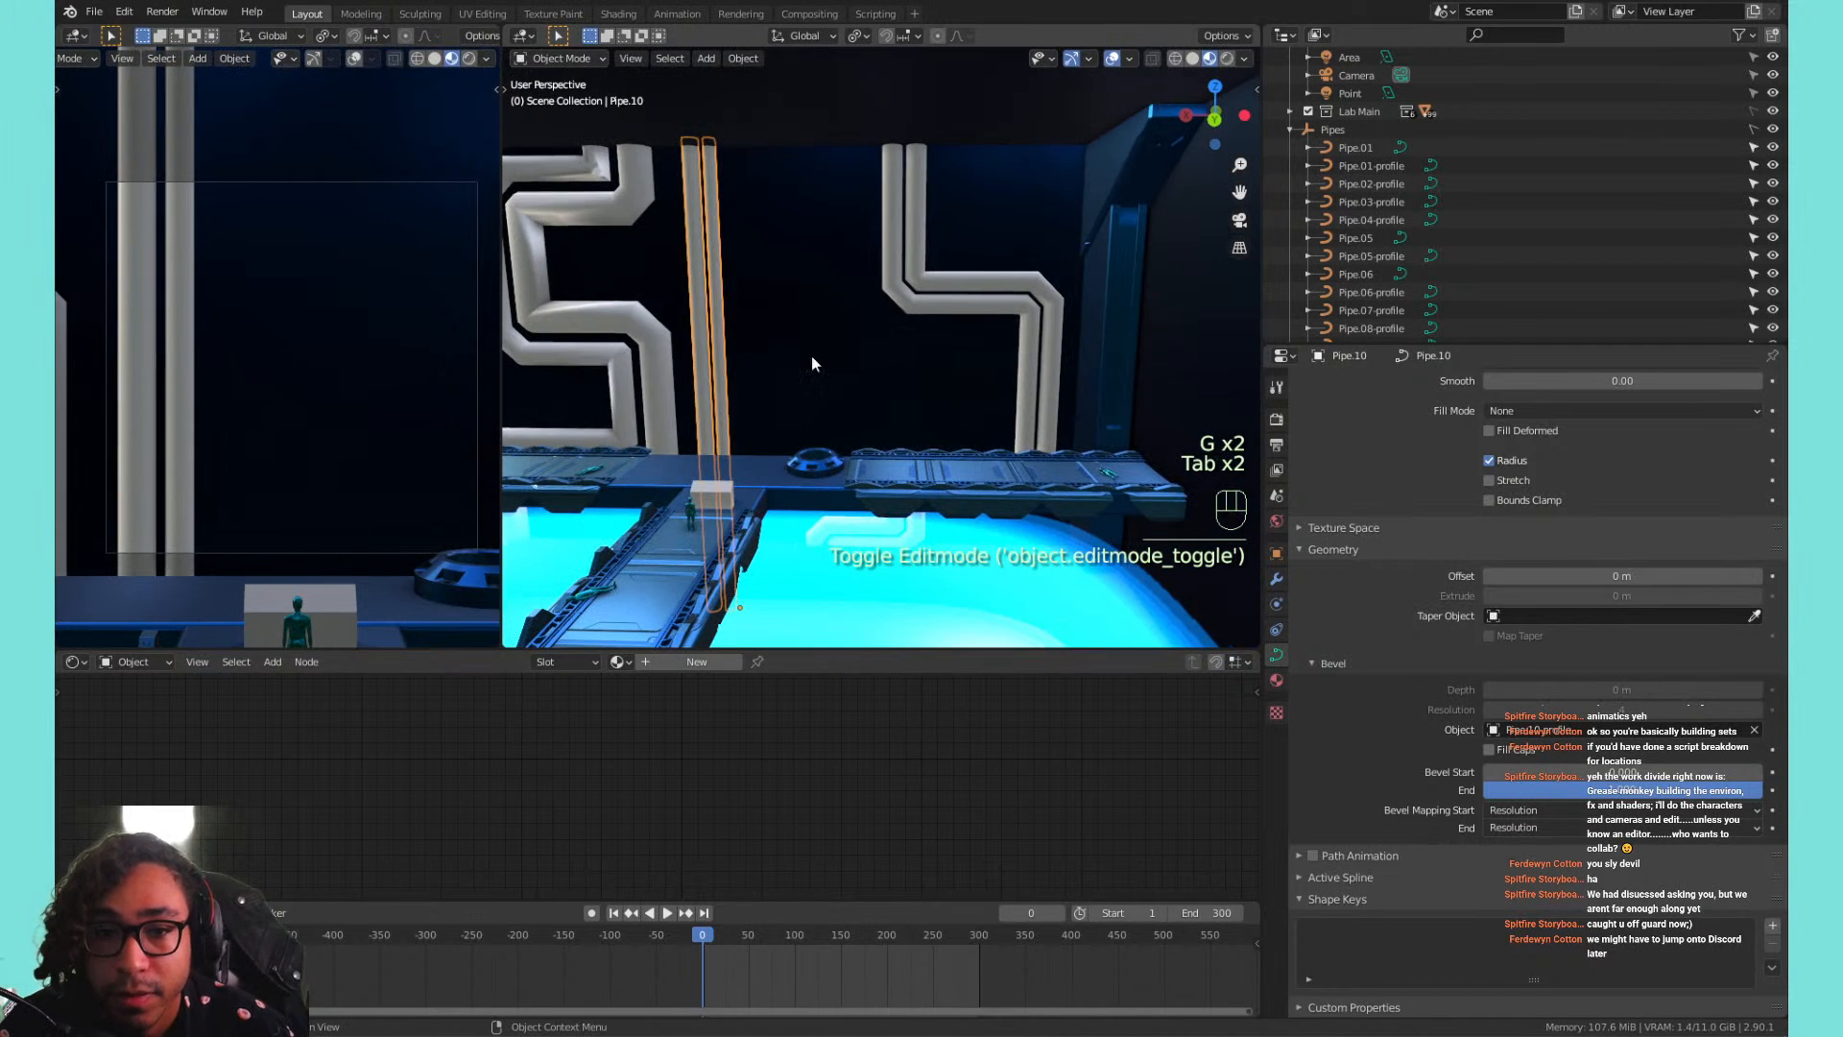
# Make the objects in the Lab Main collection selectable in the viewport.
pyautogui.click(754, 368)
pyautogui.keyDown('shift'); pyautogui.click(893, 360); pyautogui.keyUp('shift')
pyautogui.moveTo(893, 360); pyautogui.dragTo(795, 446, button='middle')
pyautogui.scroll(-5, 795, 446)
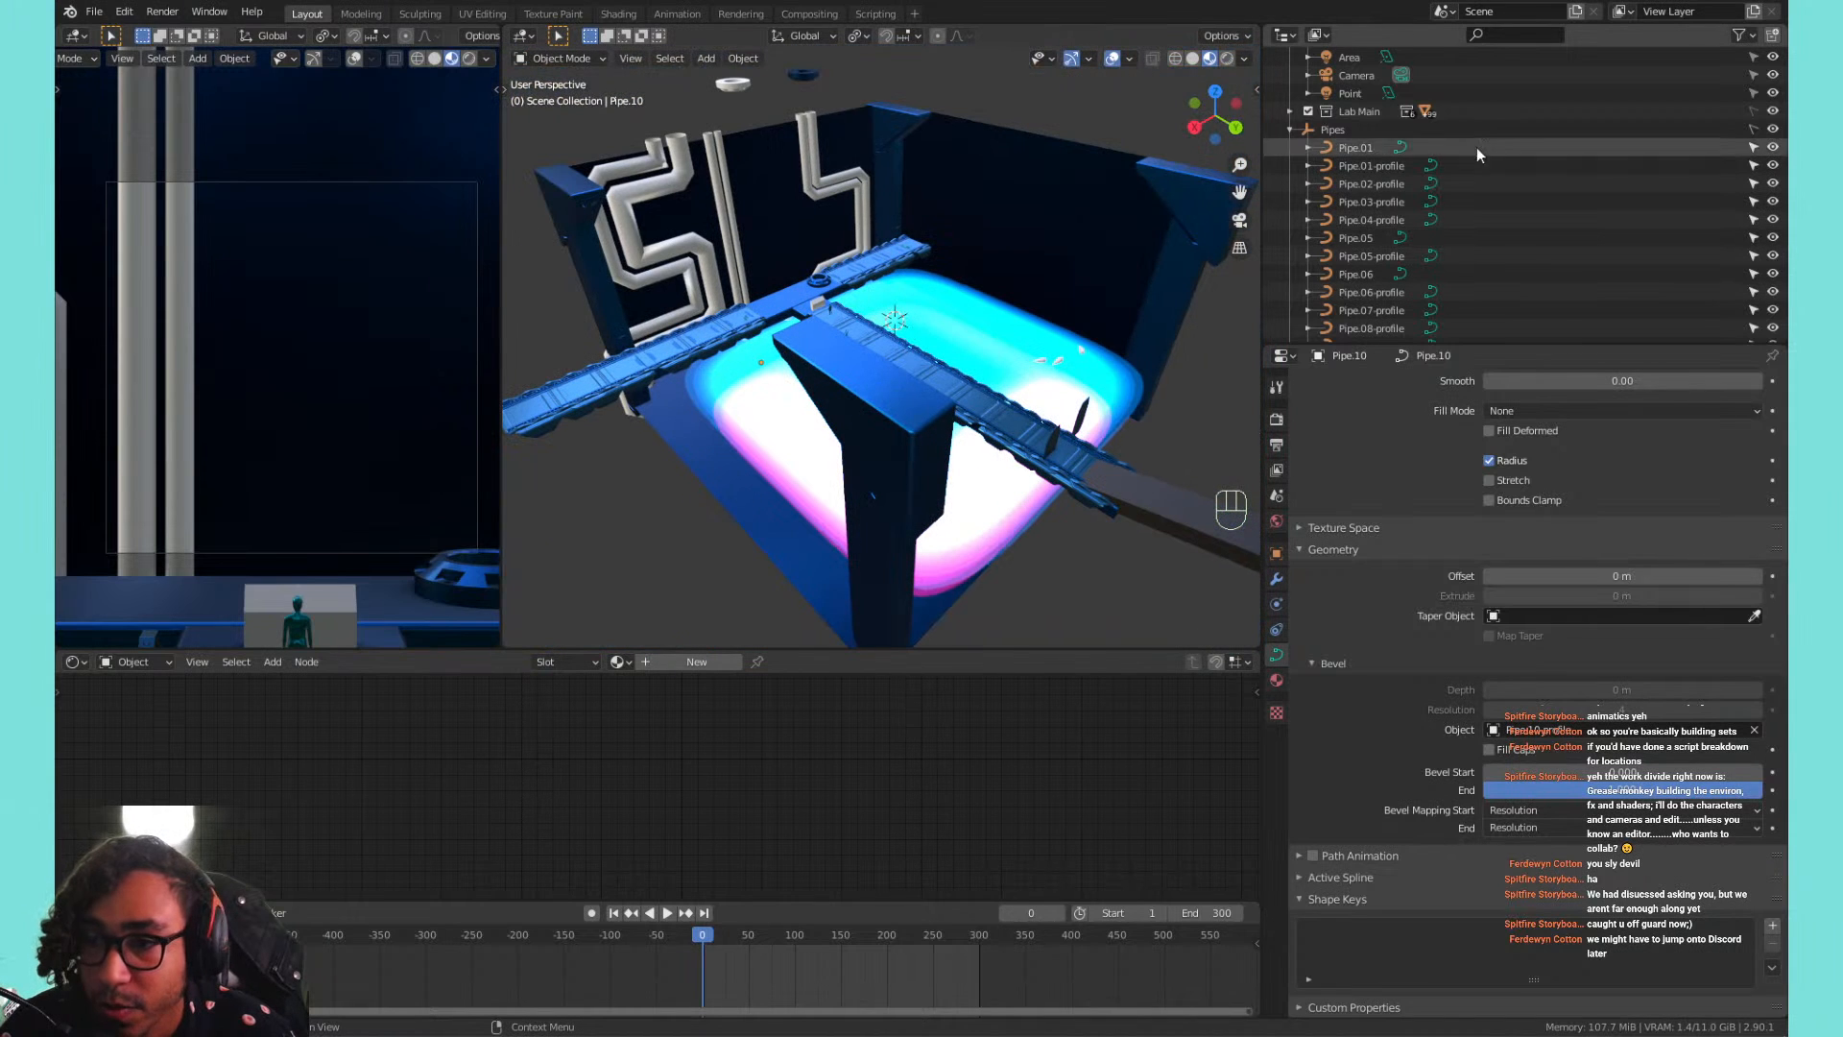
pyautogui.click(1755, 113)
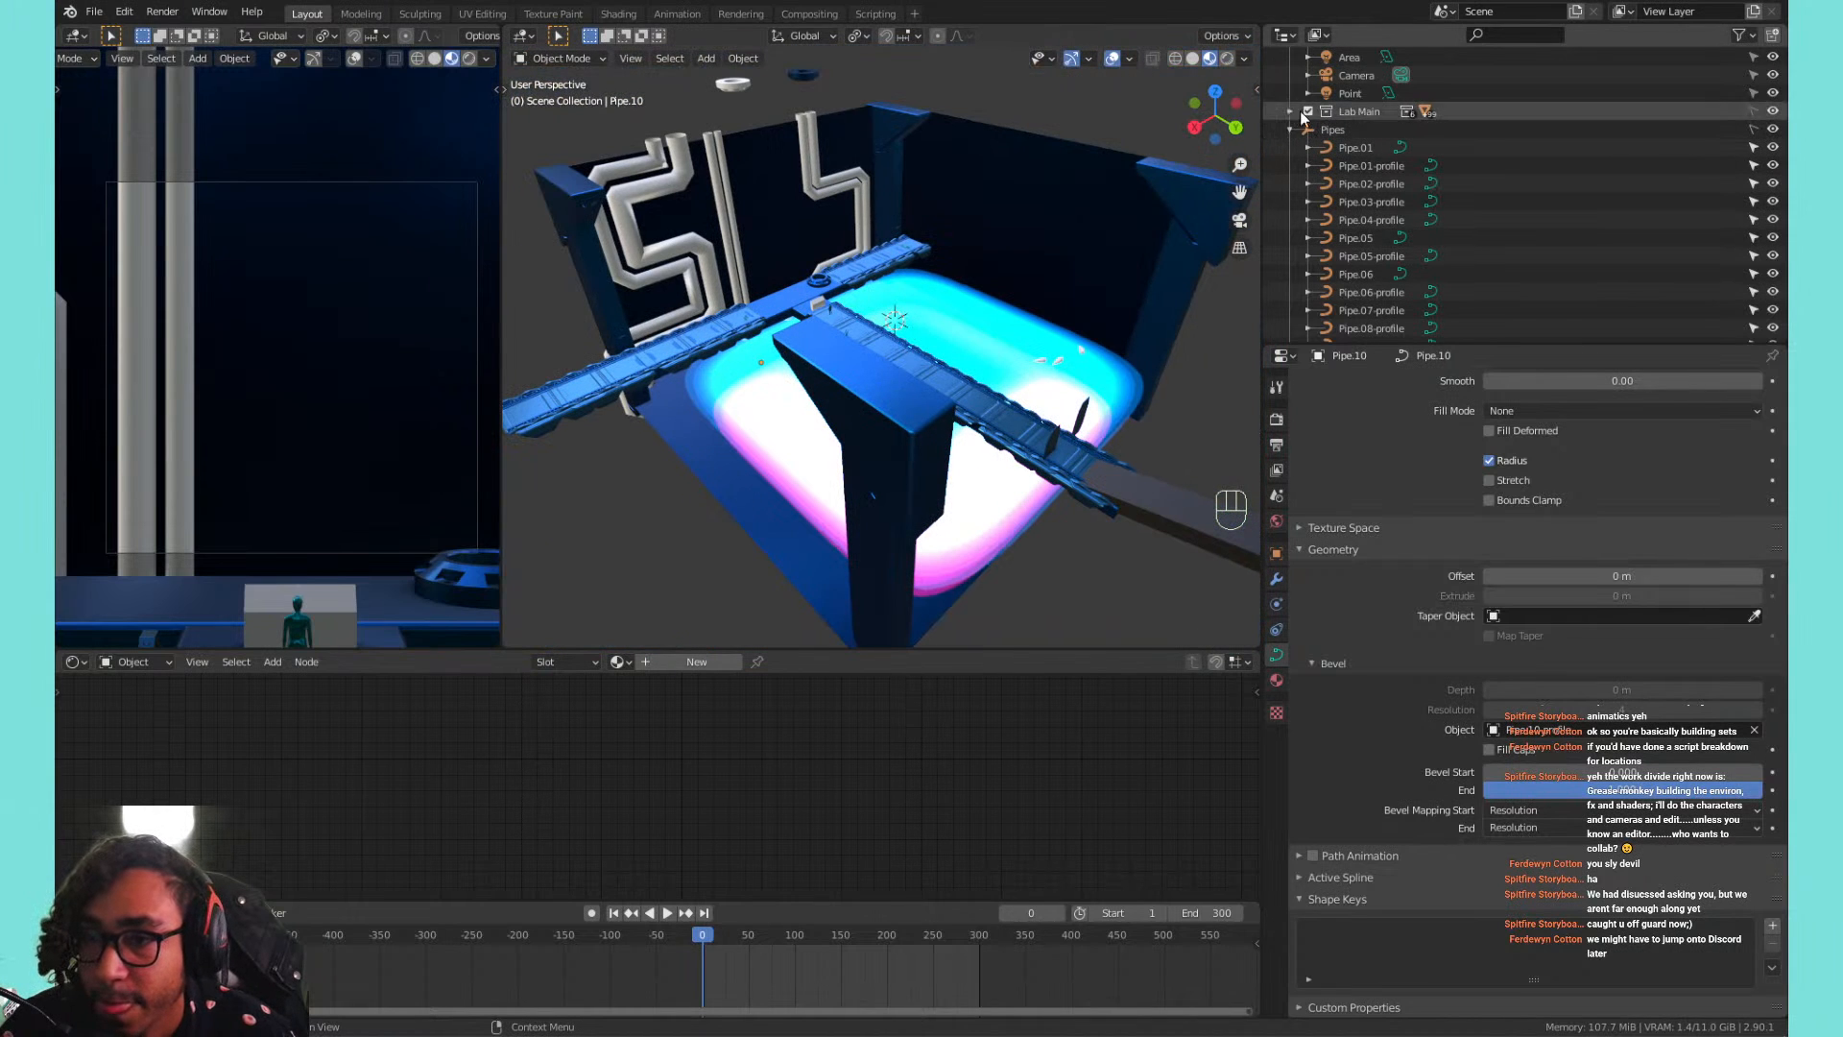
pyautogui.click(1755, 112)
# Hide the two glowing pool planes on the lab floor.
pyautogui.click(769, 411)
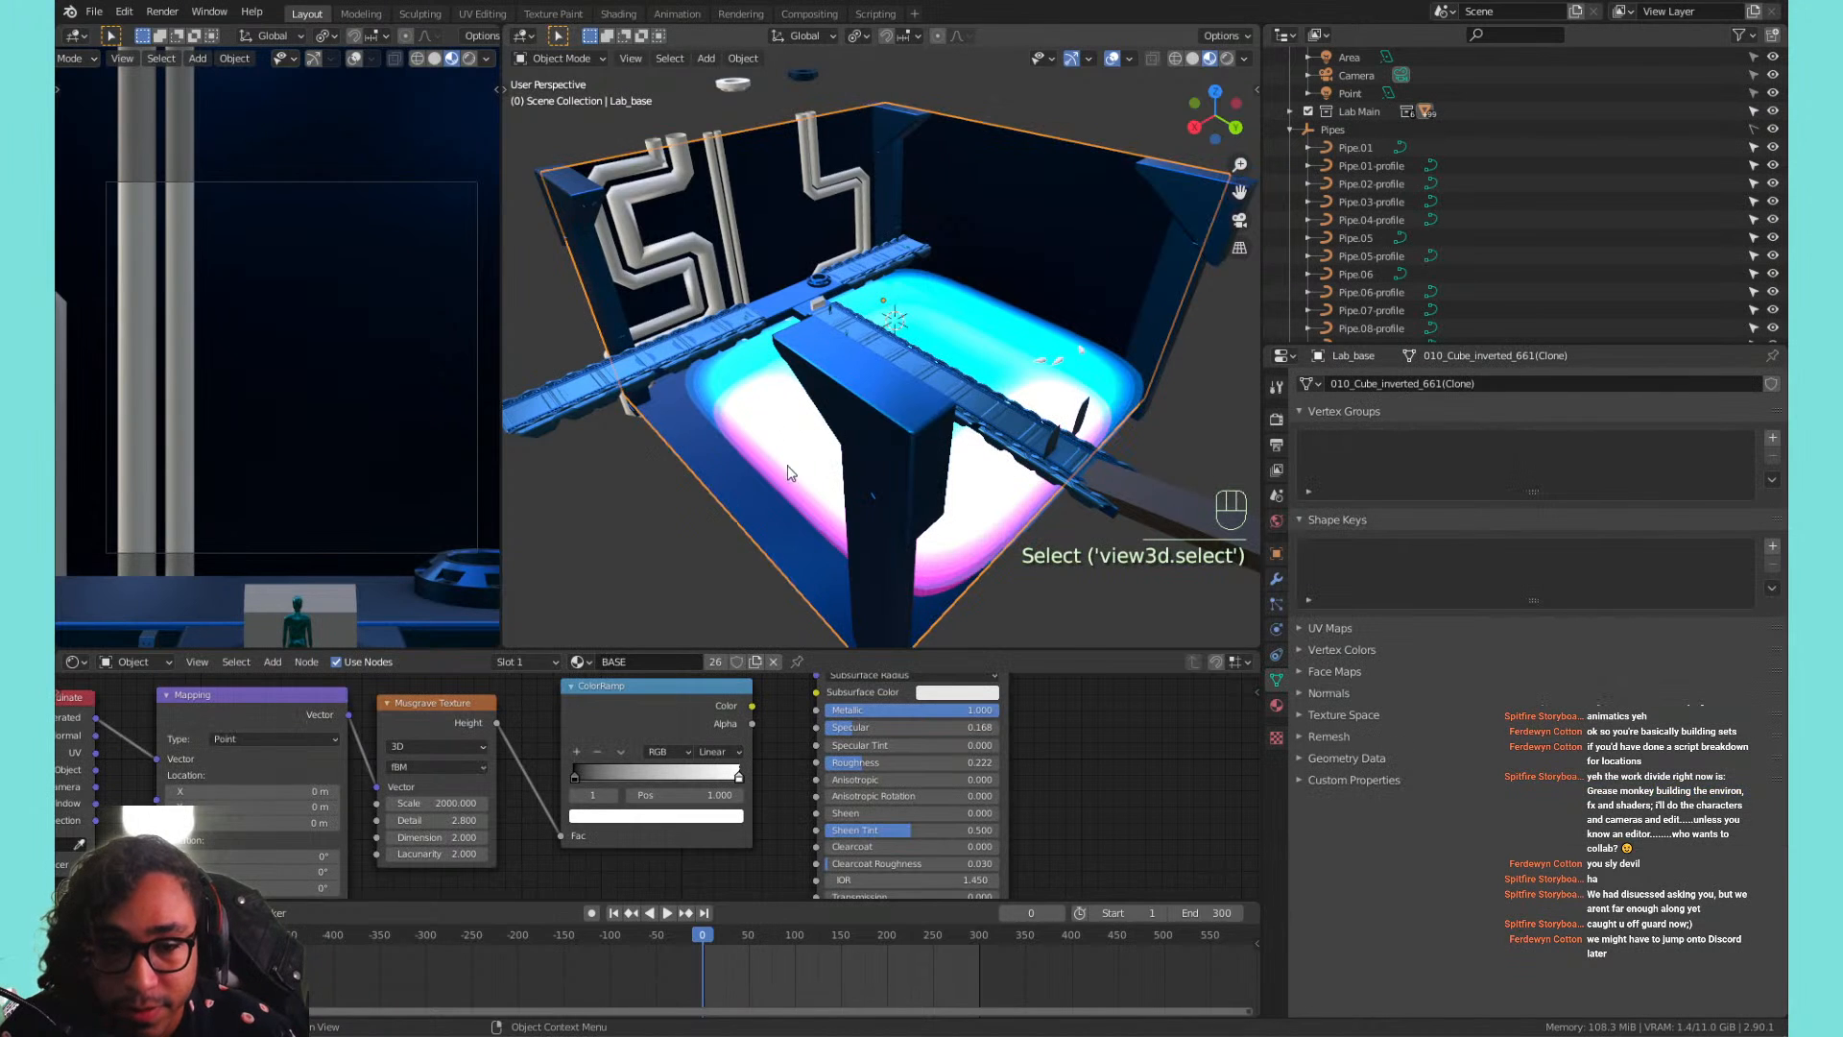
pyautogui.scroll(6, 789, 473)
pyautogui.click(884, 425)
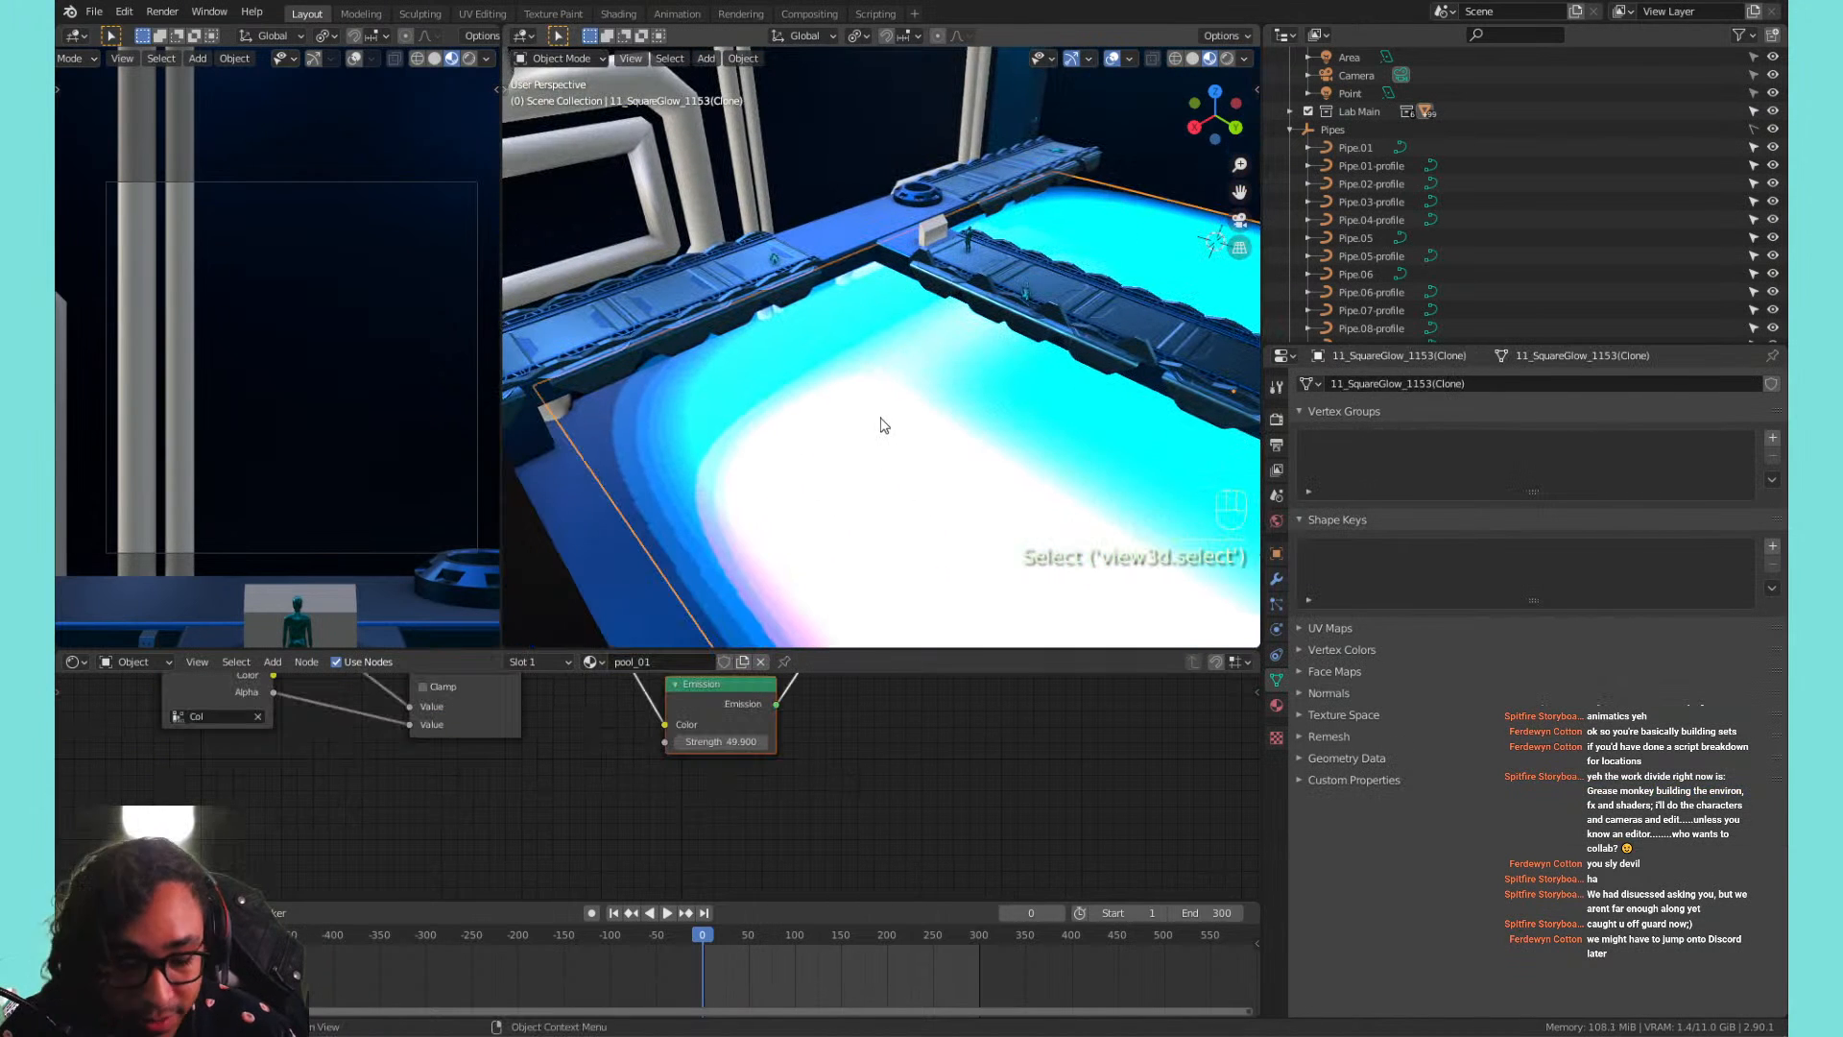
pyautogui.press('h')
pyautogui.click(879, 430)
pyautogui.press('h')
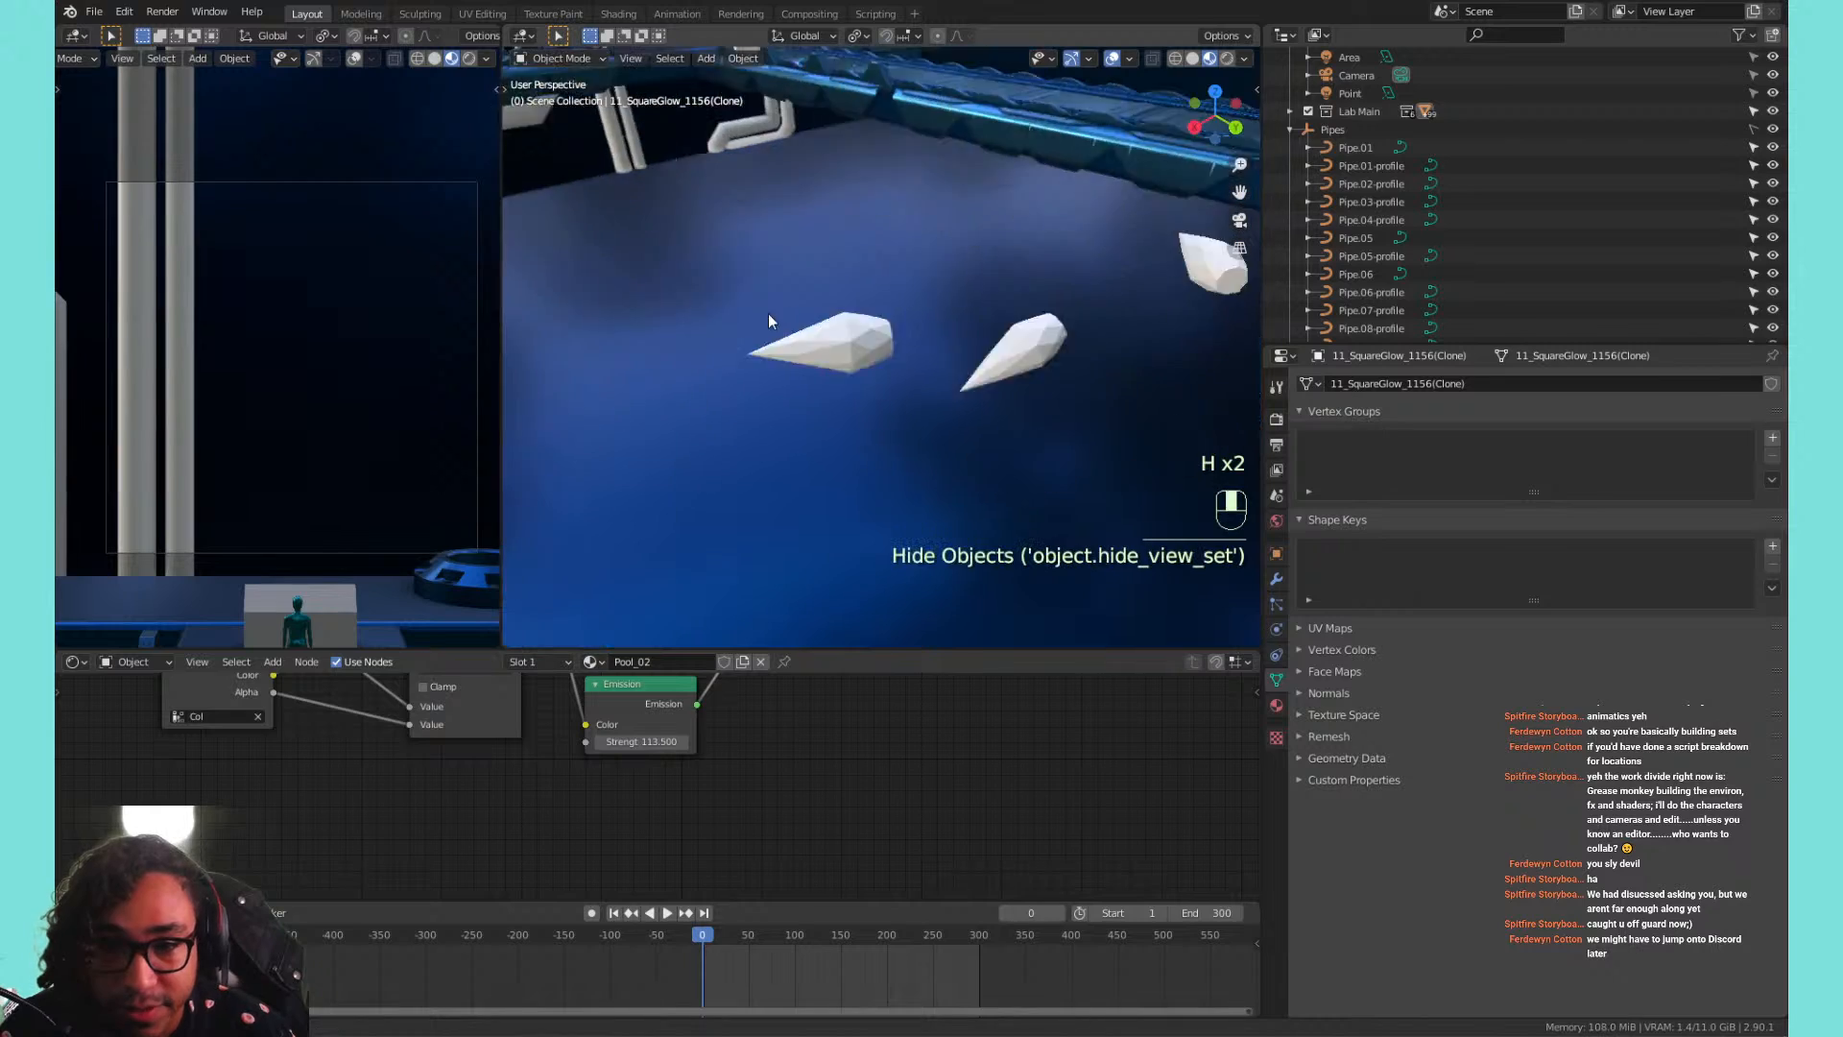
pyautogui.keyDown('shift'); pyautogui.moveTo(747, 312); pyautogui.dragTo(868, 338, button='middle'); pyautogui.keyUp('shift')
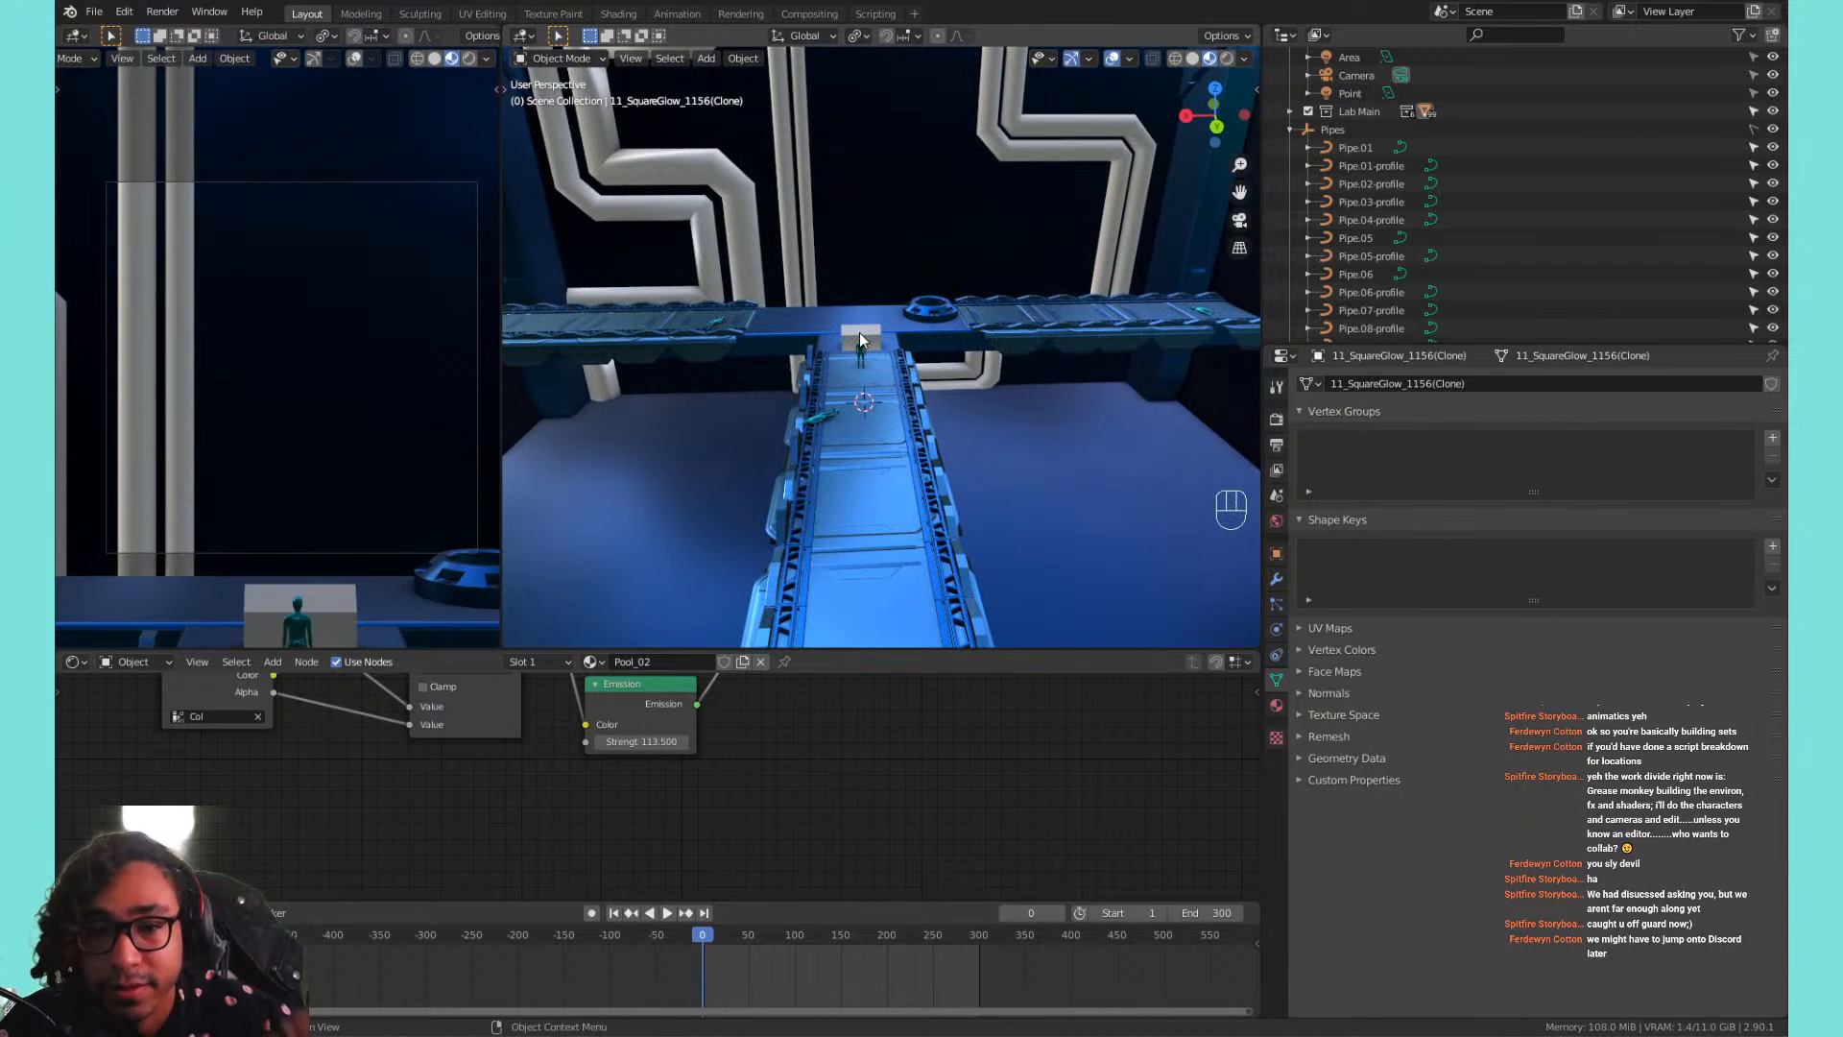
# Select the Lab_base room, reveal it in the outliner and make it unselectable in the viewport.
pyautogui.click(833, 377)
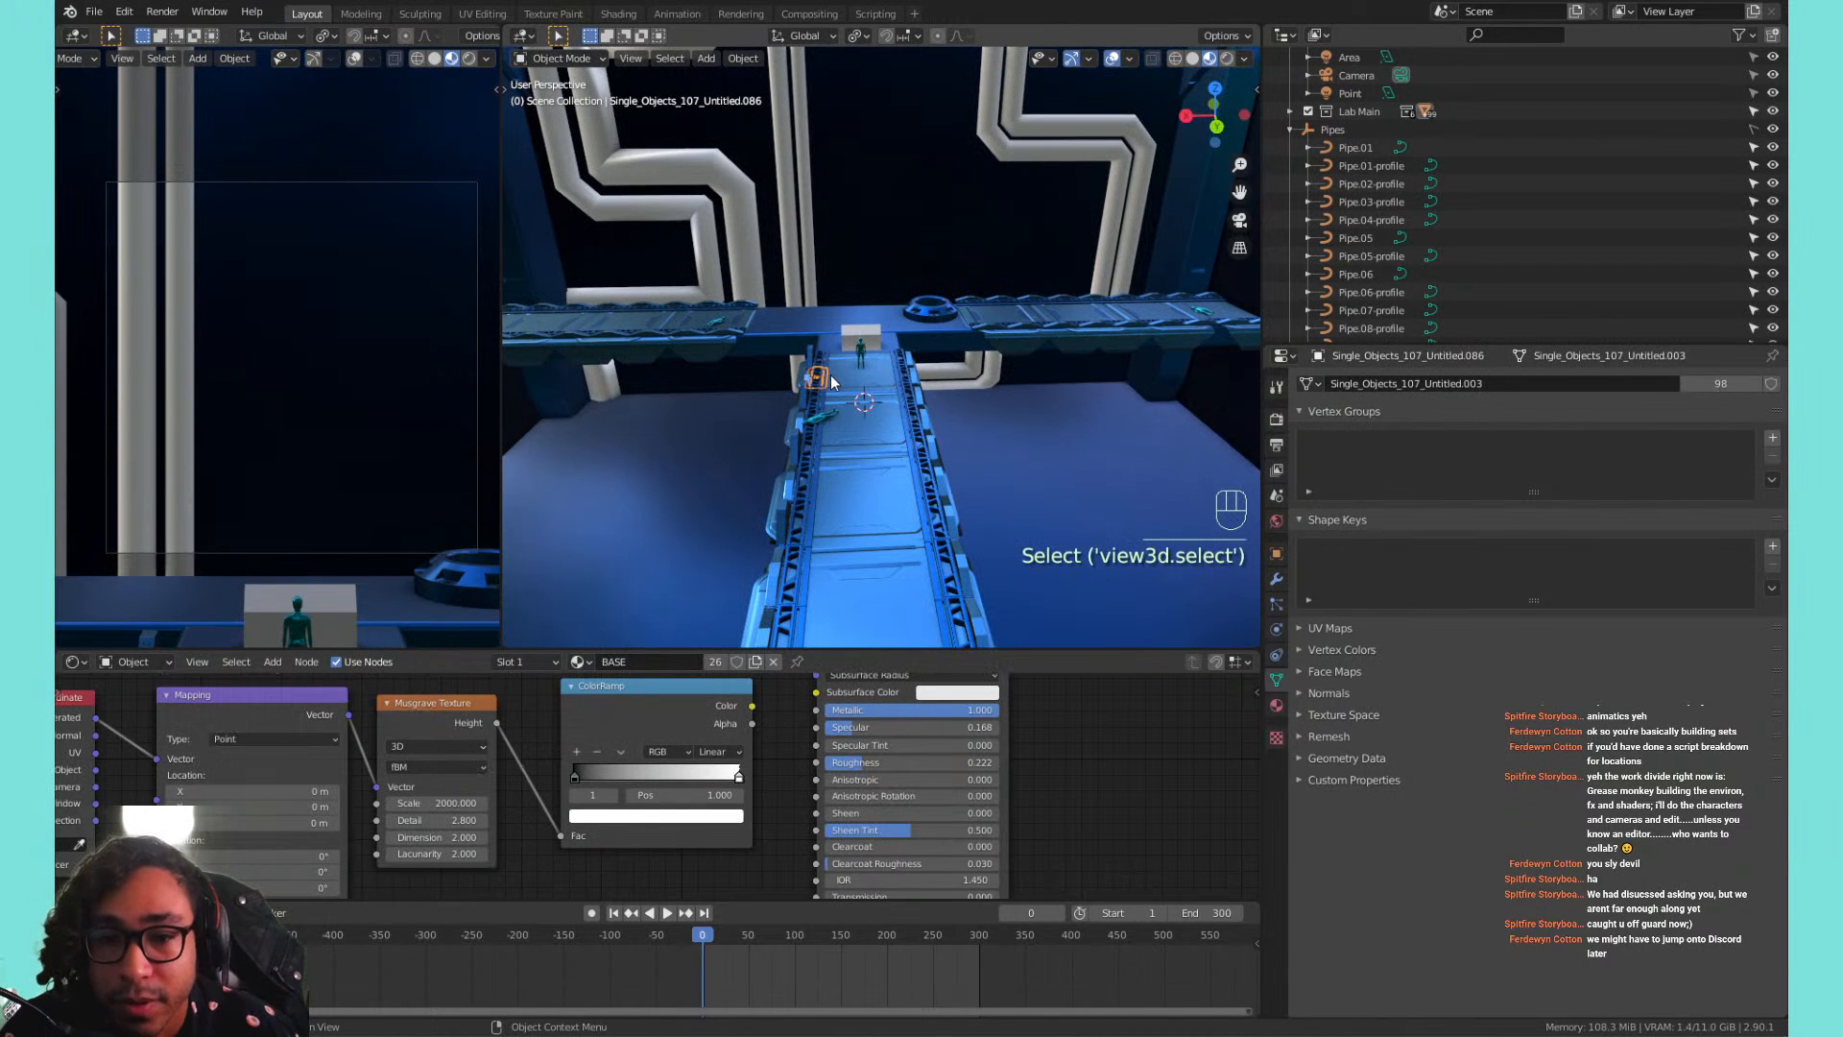
pyautogui.scroll(-5, 837, 380)
pyautogui.scroll(4, 837, 374)
pyautogui.click(1149, 251)
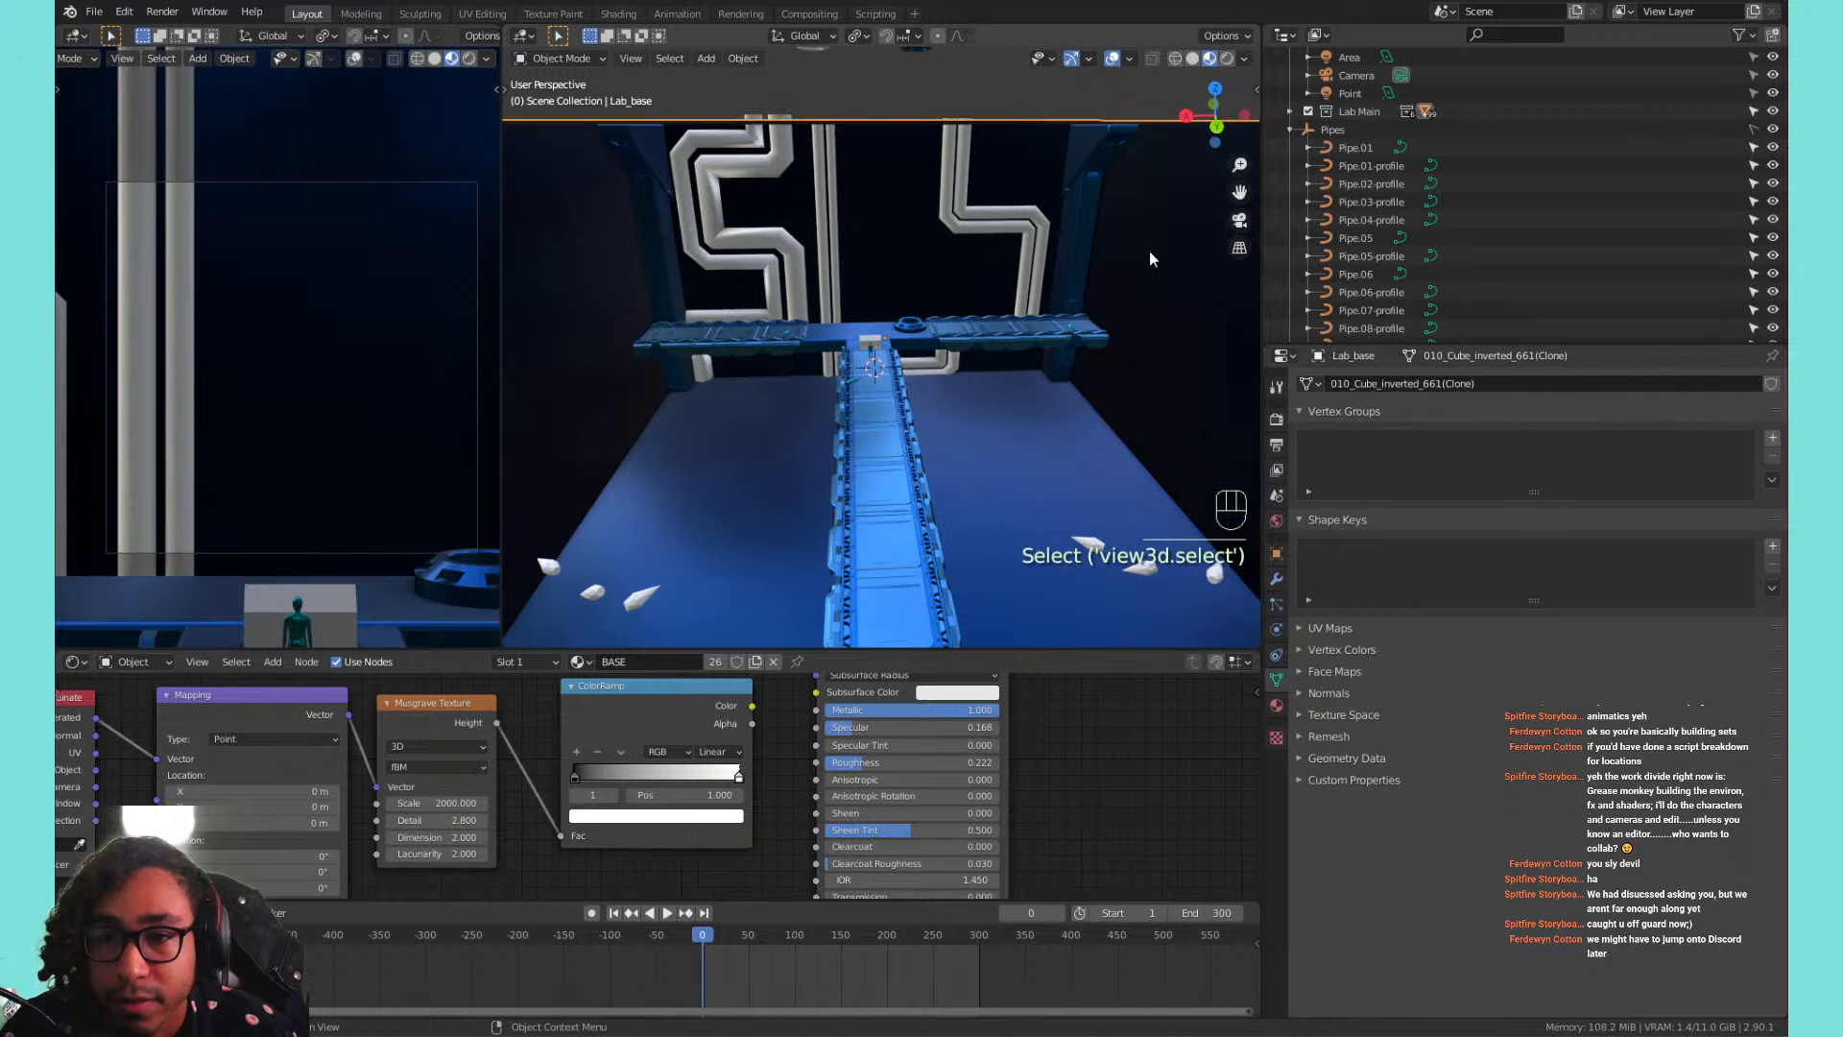
pyautogui.press('KP_Decimal')
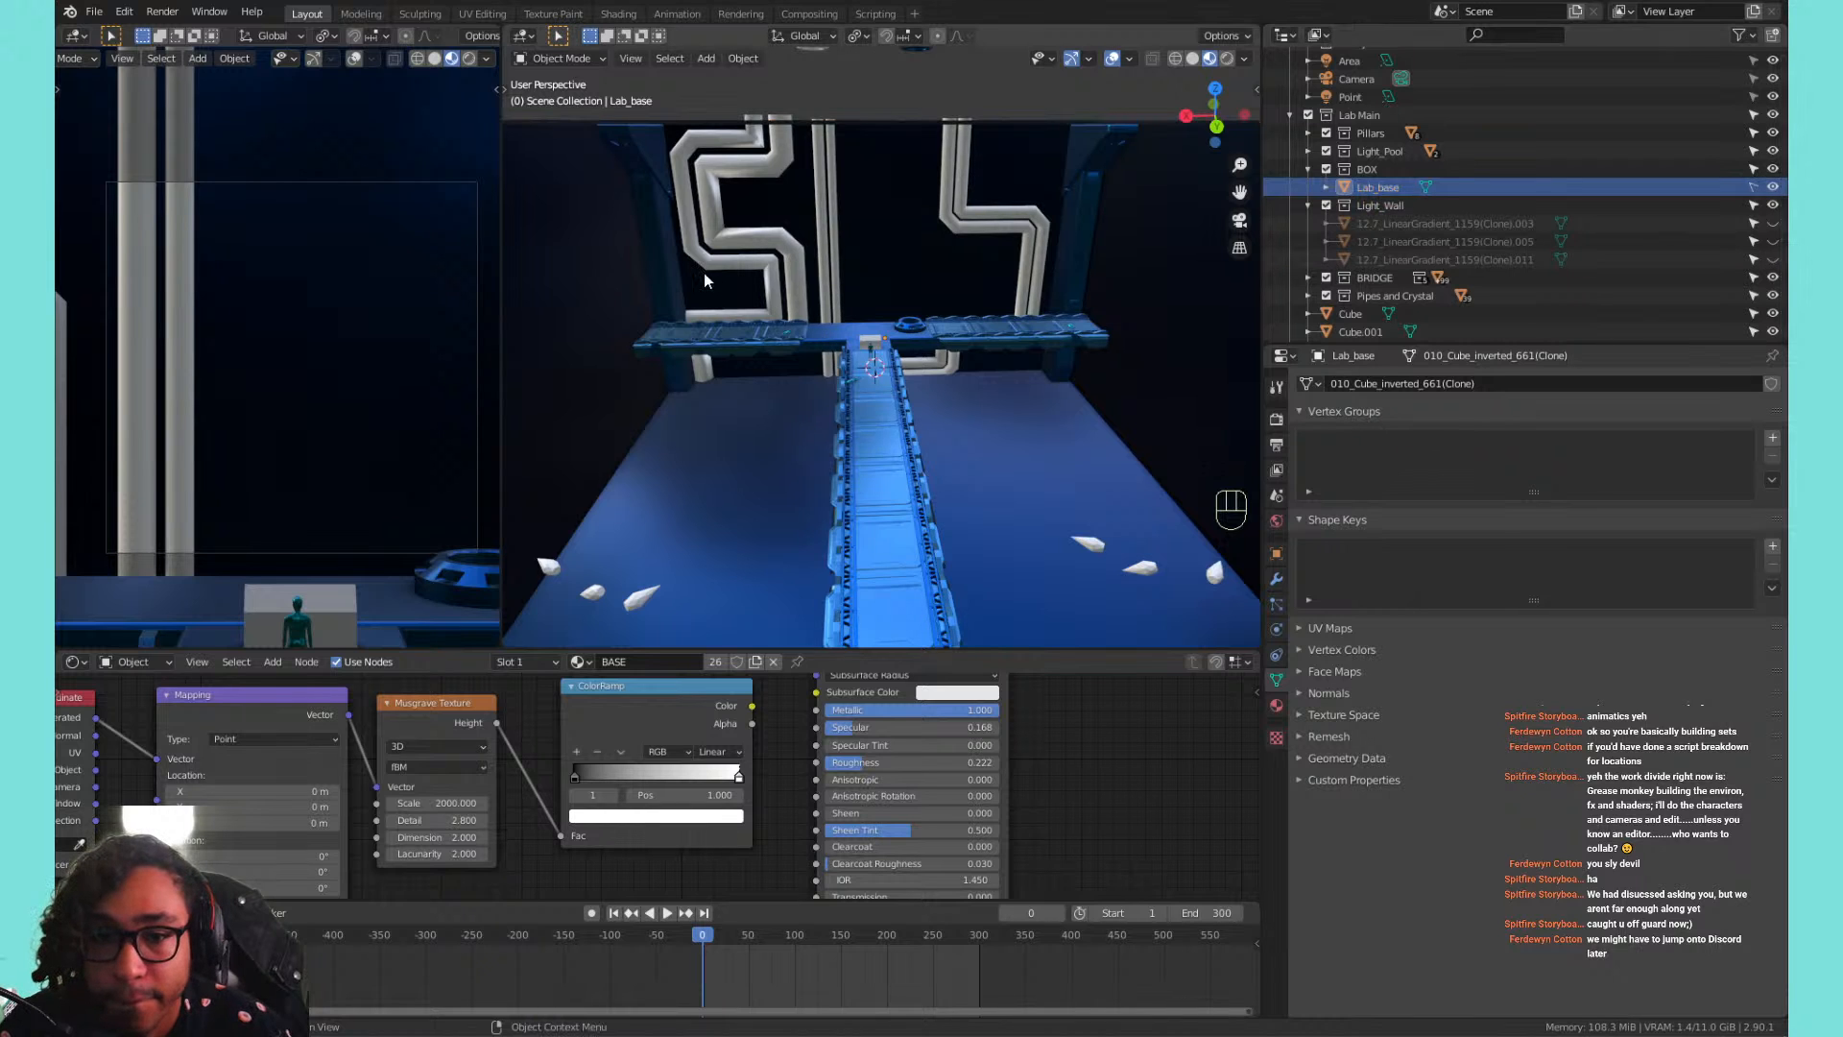
# Hide the walkways, crystals and cubes with one box selection that leaves out the corner pillars.
pyautogui.scroll(-2, 696, 277)
pyautogui.scroll(-2, 605, 296)
pyautogui.keyDown('shift'); pyautogui.moveTo(593, 288); pyautogui.dragTo(913, 449, button='middle'); pyautogui.keyUp('shift')
pyautogui.scroll(-1, 784, 432)
pyautogui.moveTo(868, 451); pyautogui.dragTo(1045, 418)
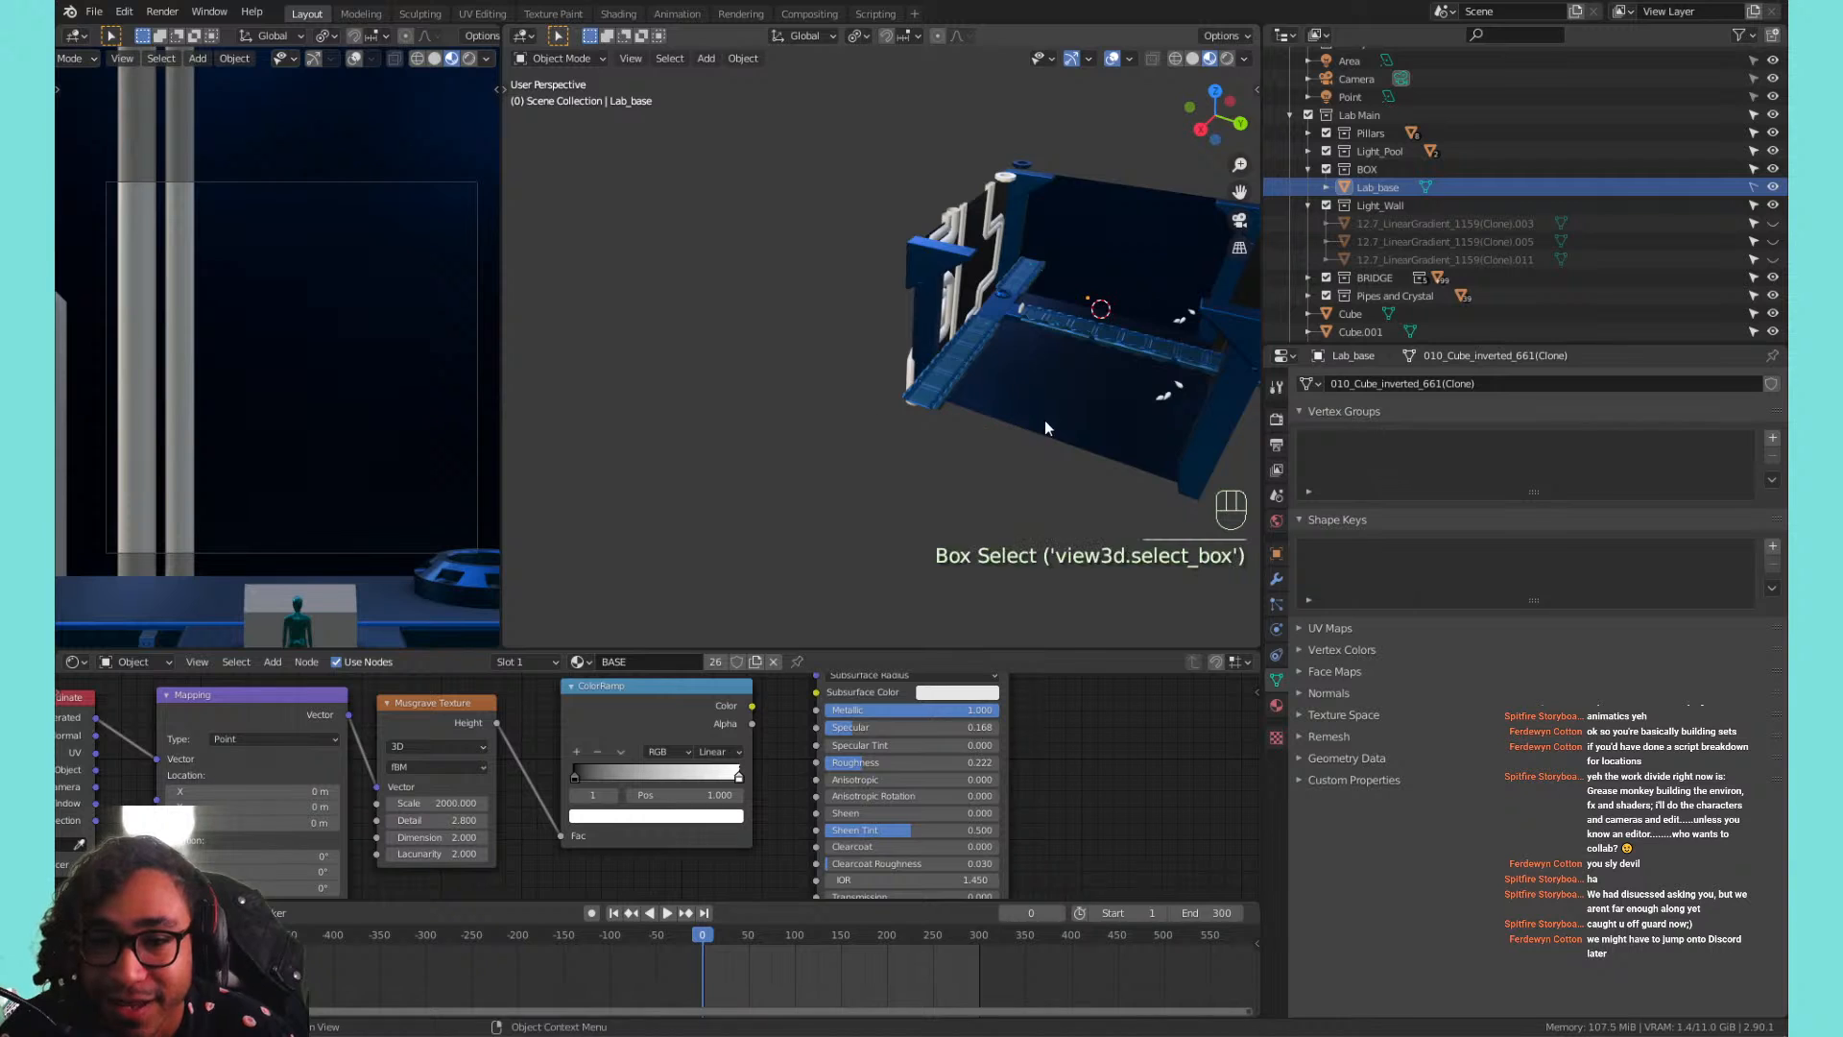
pyautogui.keyDown('shift'); pyautogui.moveTo(1045, 419); pyautogui.dragTo(869, 471, button='middle'); pyautogui.keyUp('shift')
pyautogui.moveTo(758, 262); pyautogui.dragTo(862, 365, button='middle')
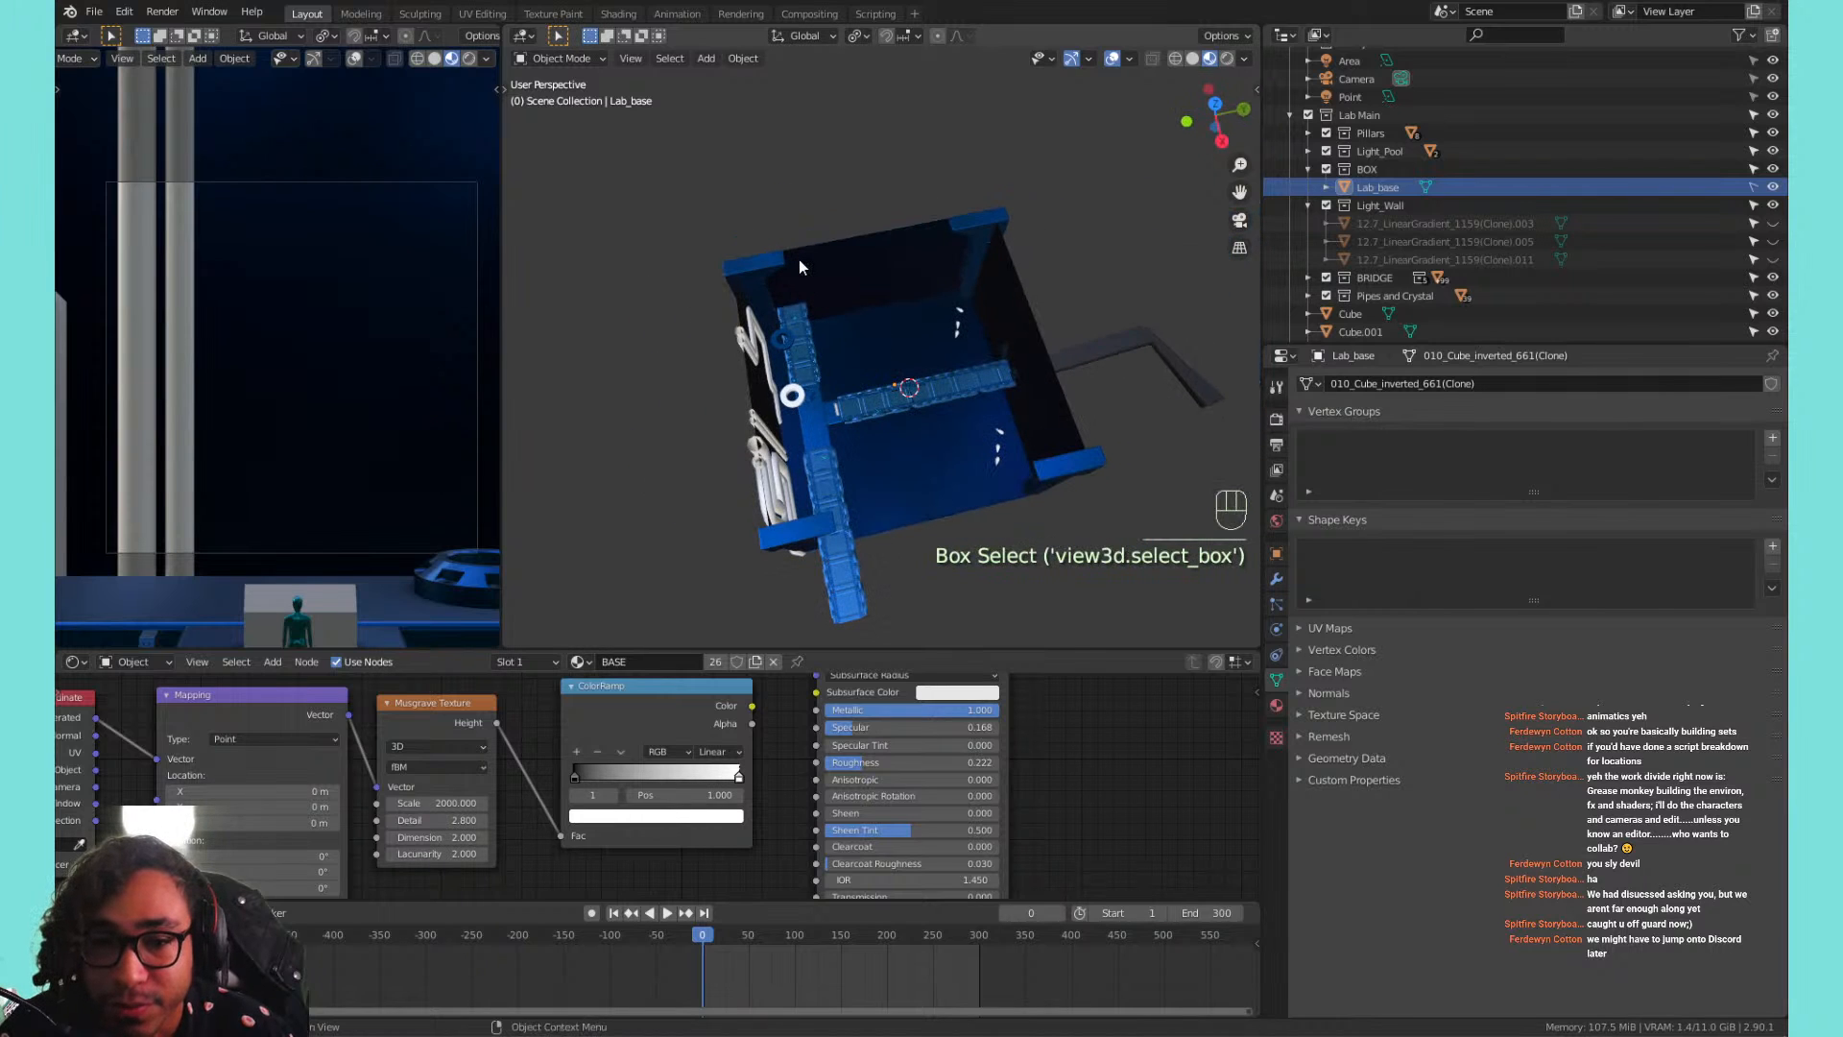
pyautogui.moveTo(800, 277); pyautogui.dragTo(1033, 589)
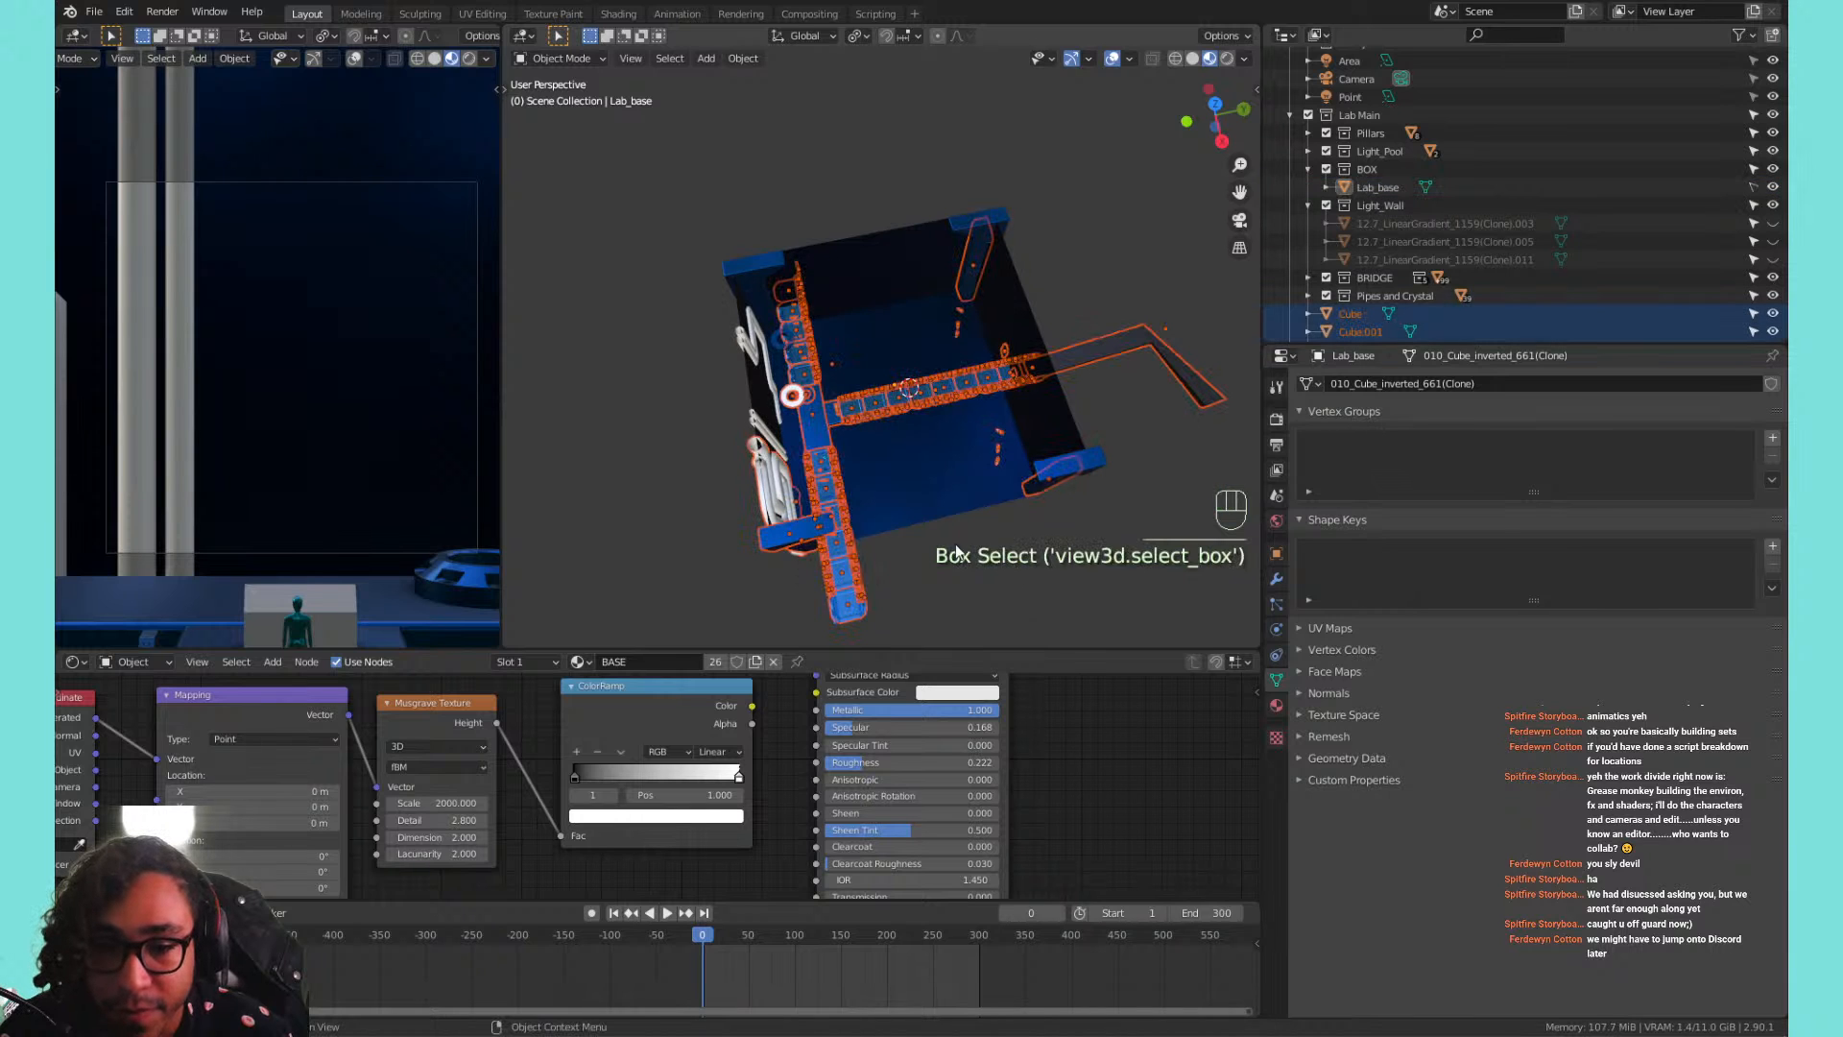
pyautogui.keyDown('shift'); pyautogui.click(798, 540); pyautogui.keyUp('shift')
pyautogui.keyDown('shift'); pyautogui.moveTo(798, 540); pyautogui.dragTo(778, 434, button='middle'); pyautogui.keyUp('shift')
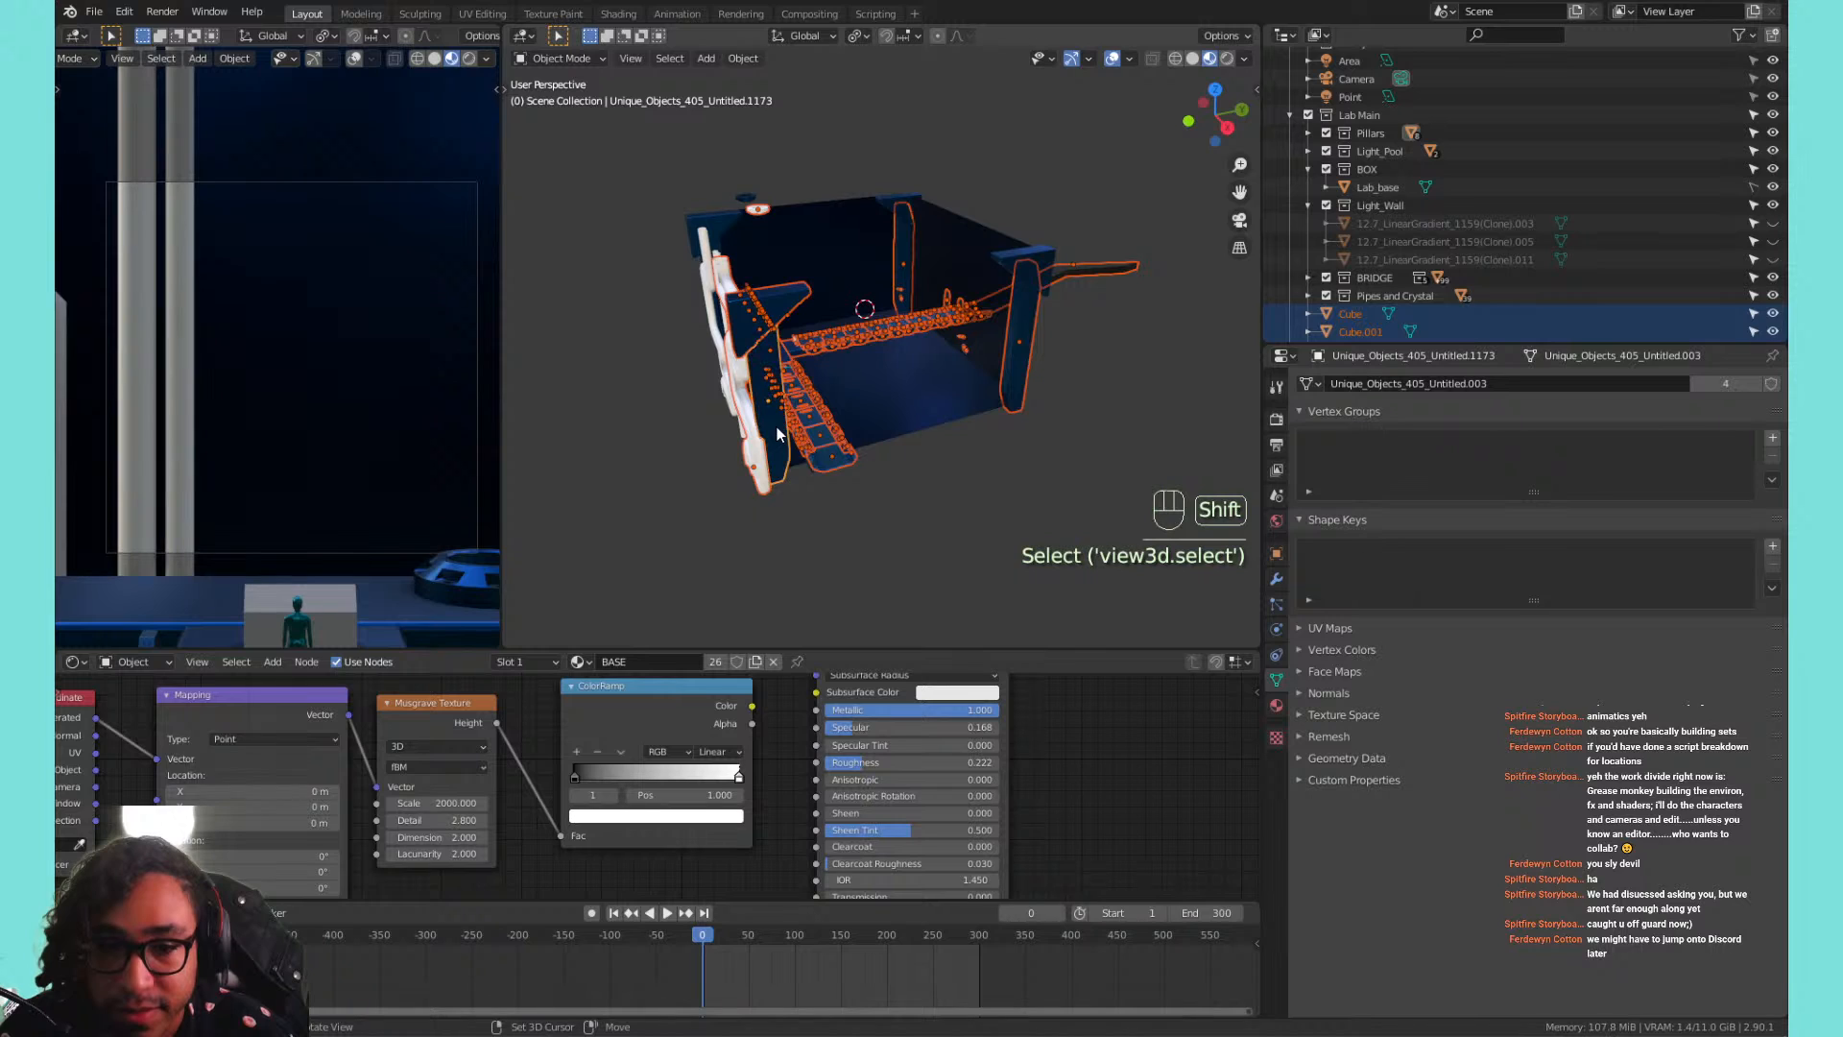
pyautogui.keyDown('shift'); pyautogui.click(786, 310); pyautogui.keyUp('shift')
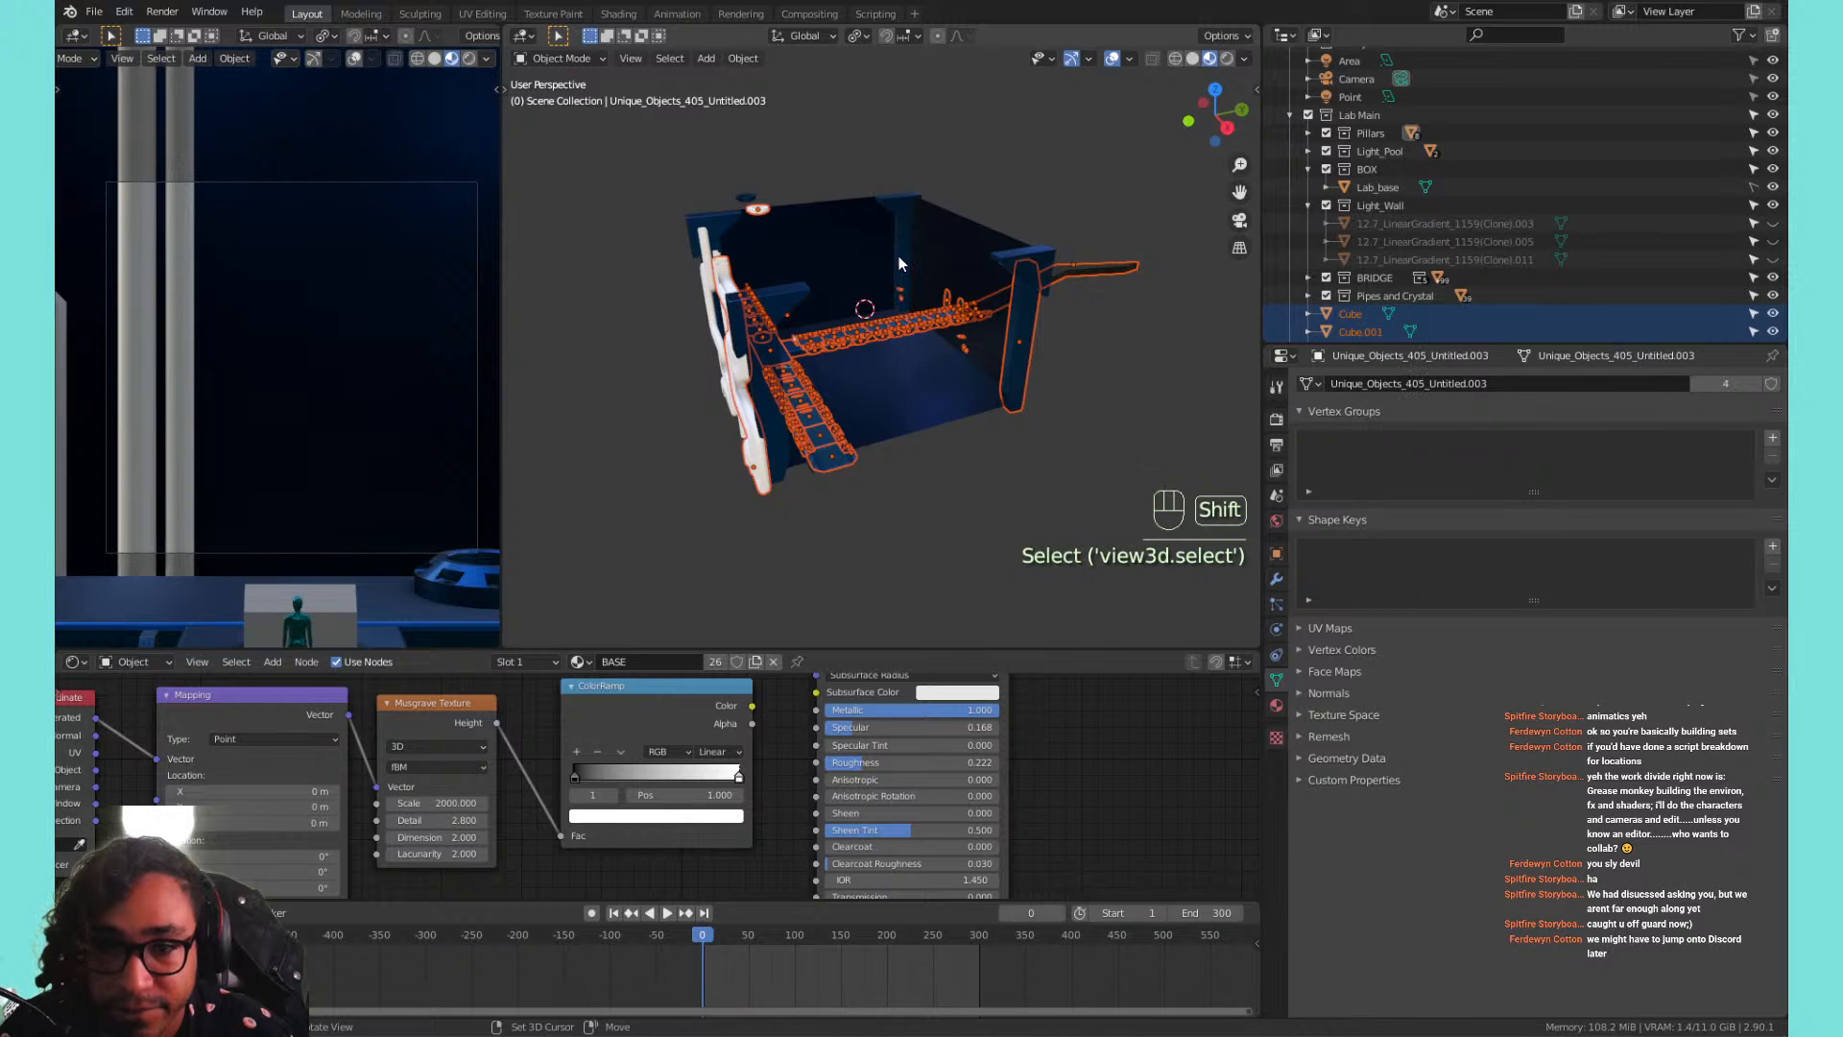
pyautogui.keyDown('shift'); pyautogui.click(1010, 315); pyautogui.keyUp('shift')
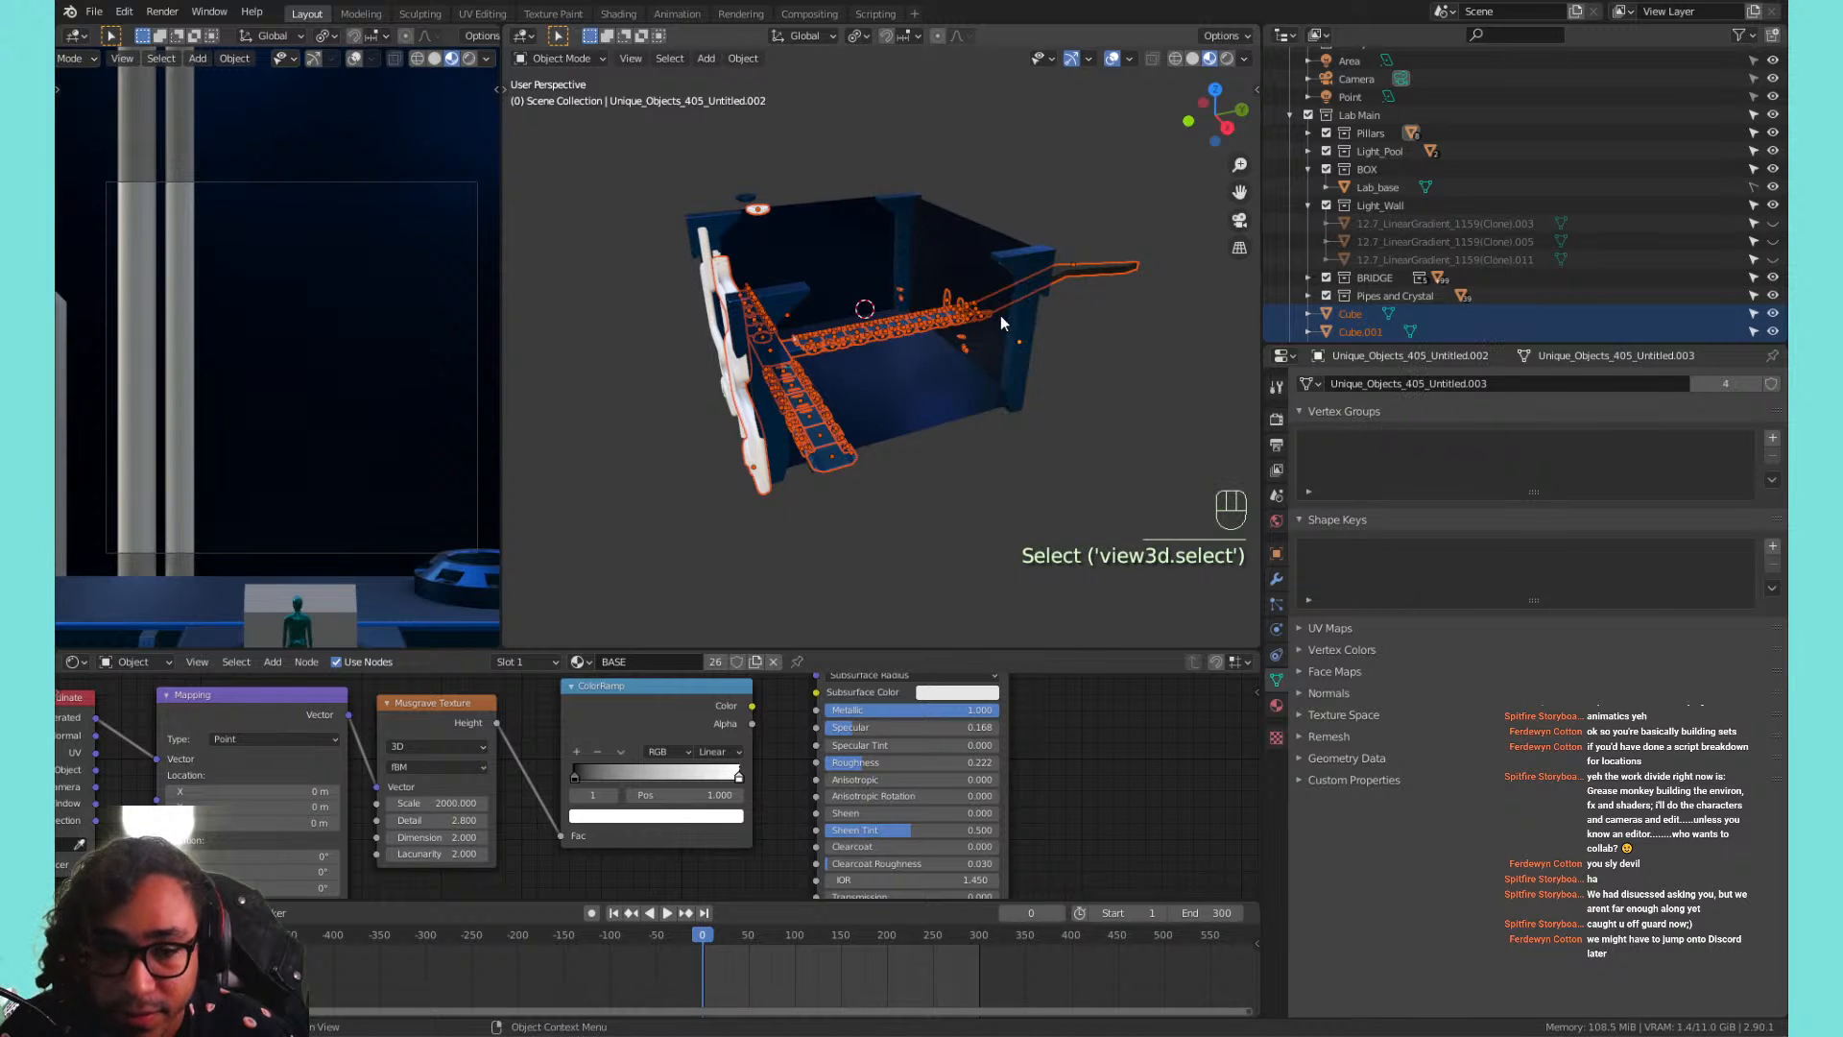
pyautogui.moveTo(993, 323); pyautogui.dragTo(963, 405, button='middle')
pyautogui.press('h')
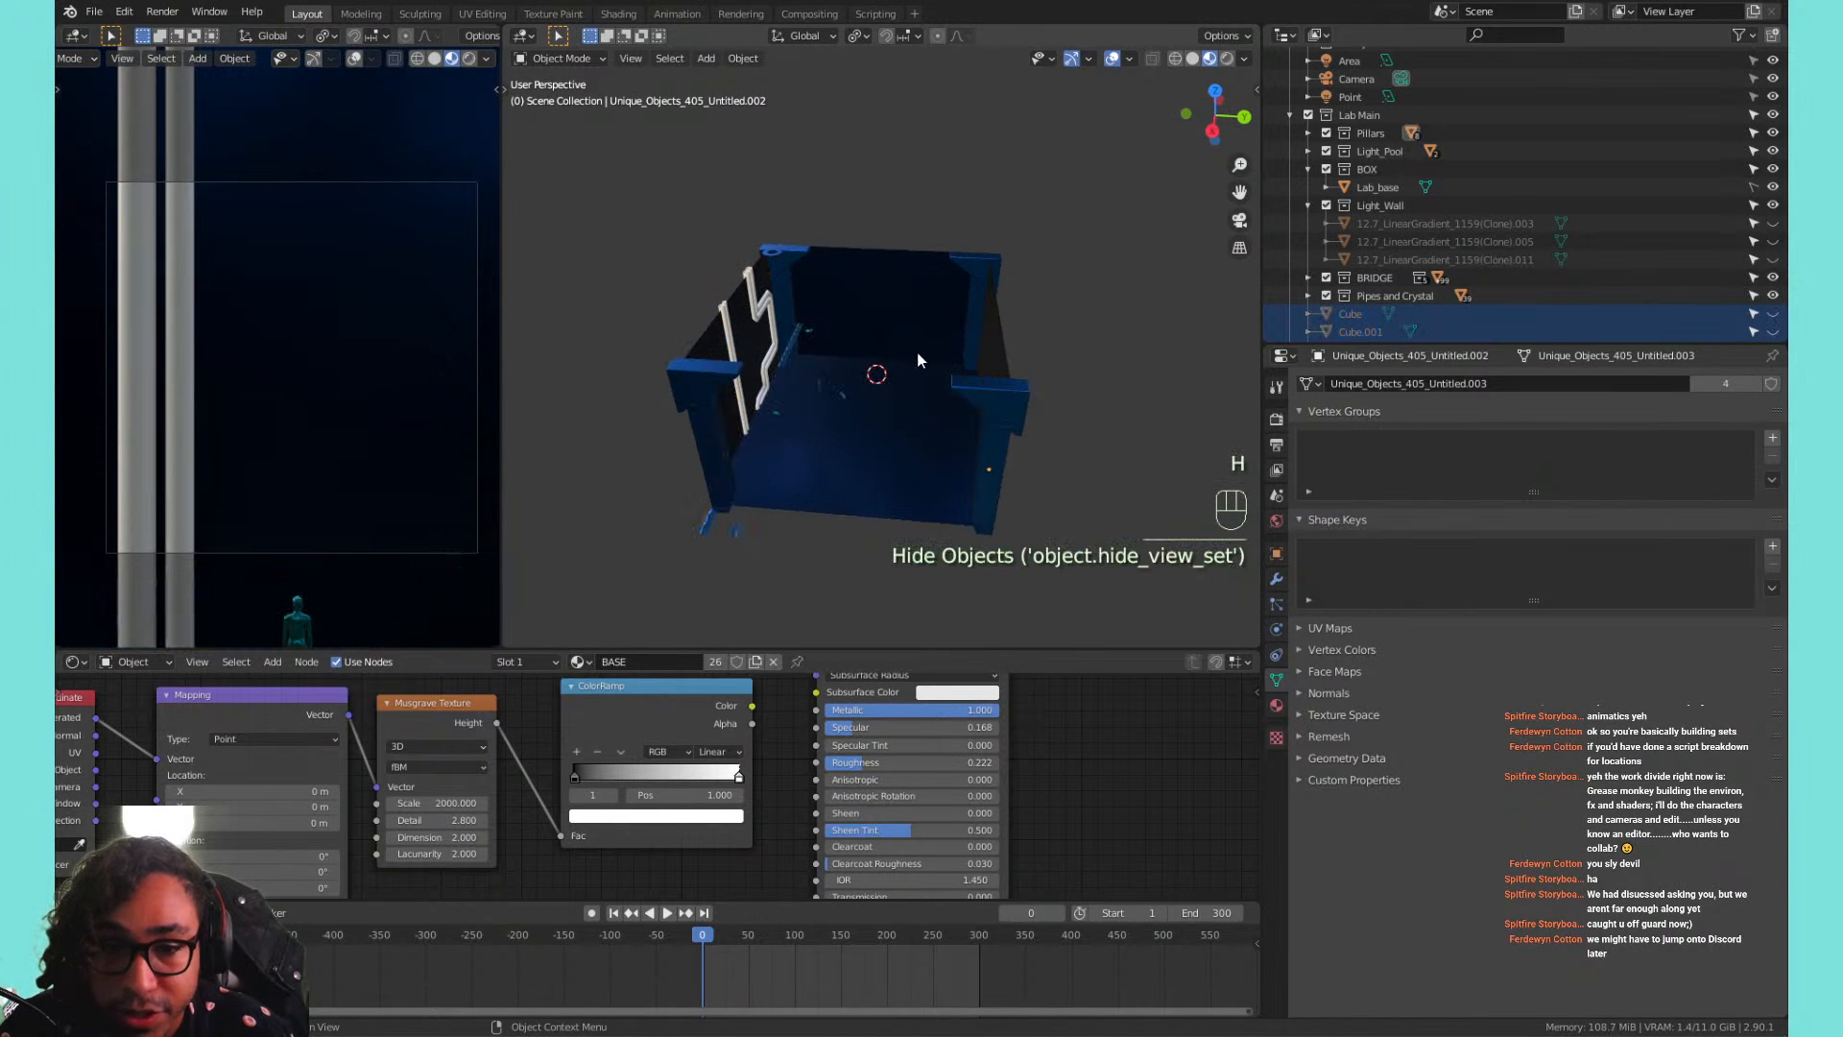
# Undo the last hide, take Pipe.05 out of the selection and hide the remaining selected objects.
pyautogui.hotkey('ctrl', 'z')
pyautogui.keyDown('shift'); pyautogui.click(718, 347); pyautogui.keyUp('shift')
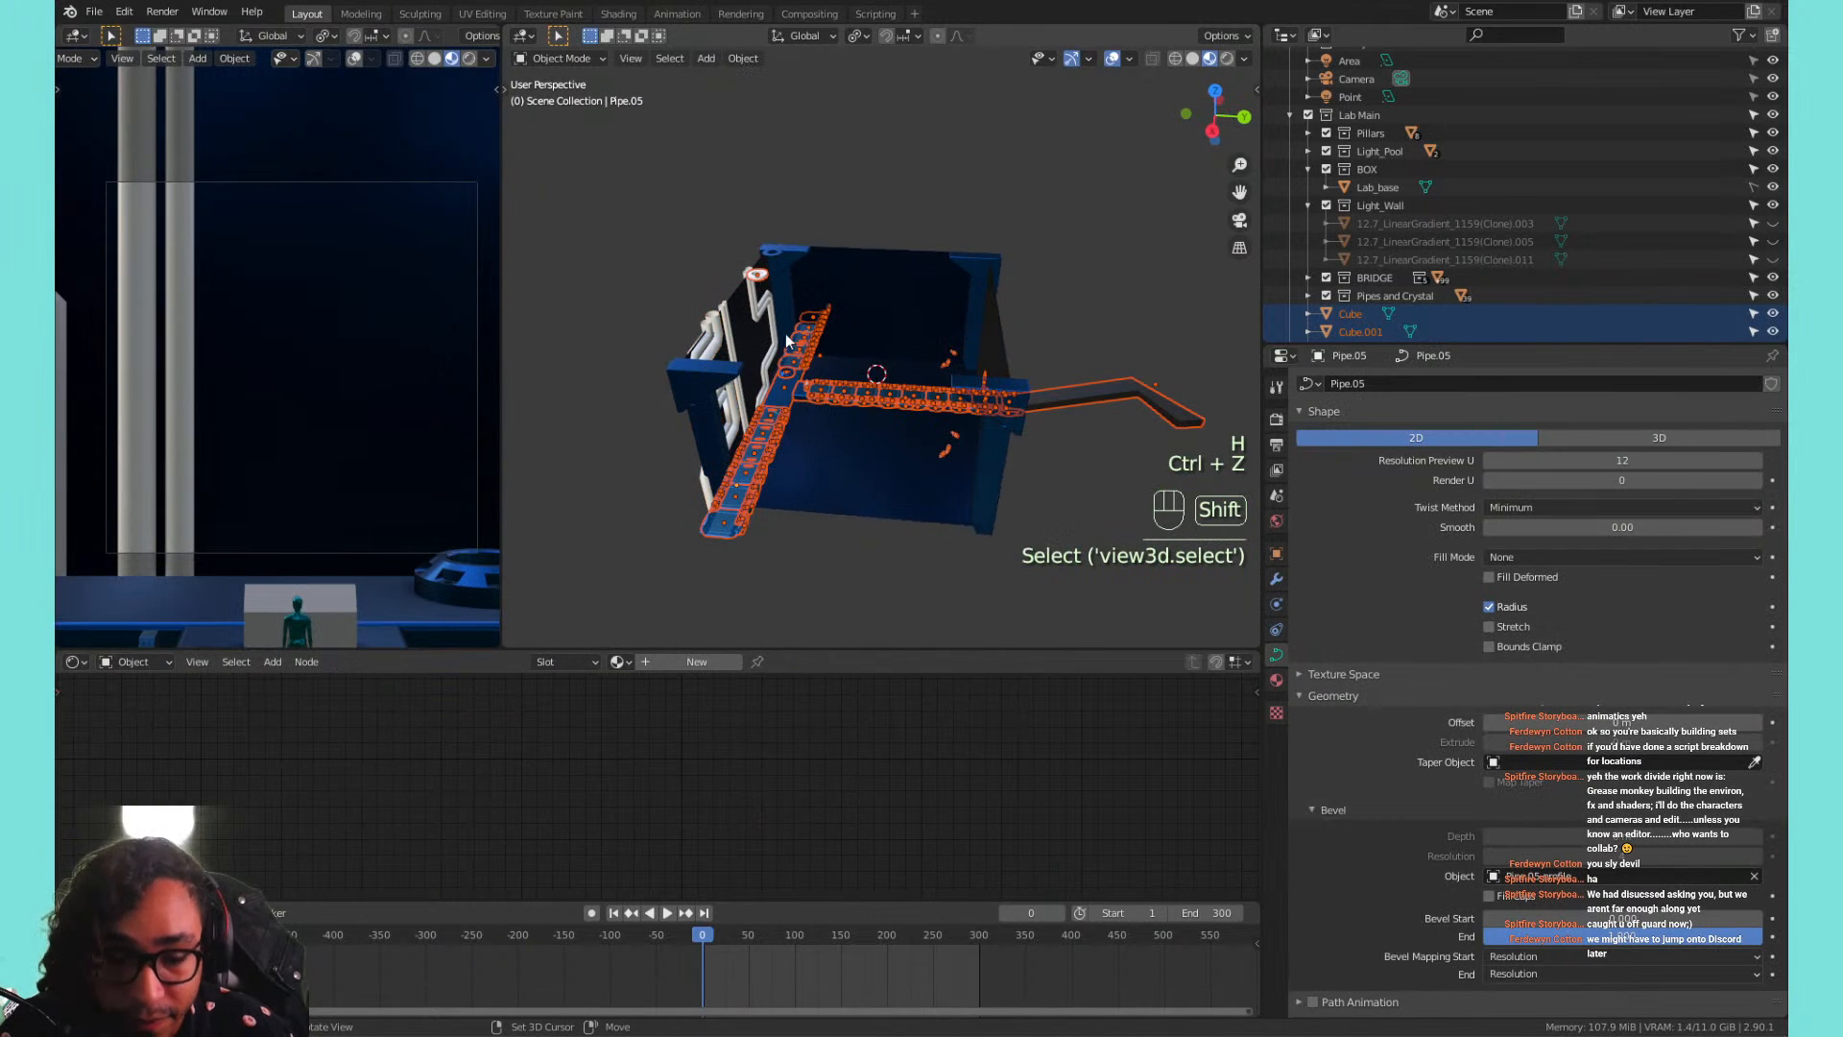
pyautogui.press('h')
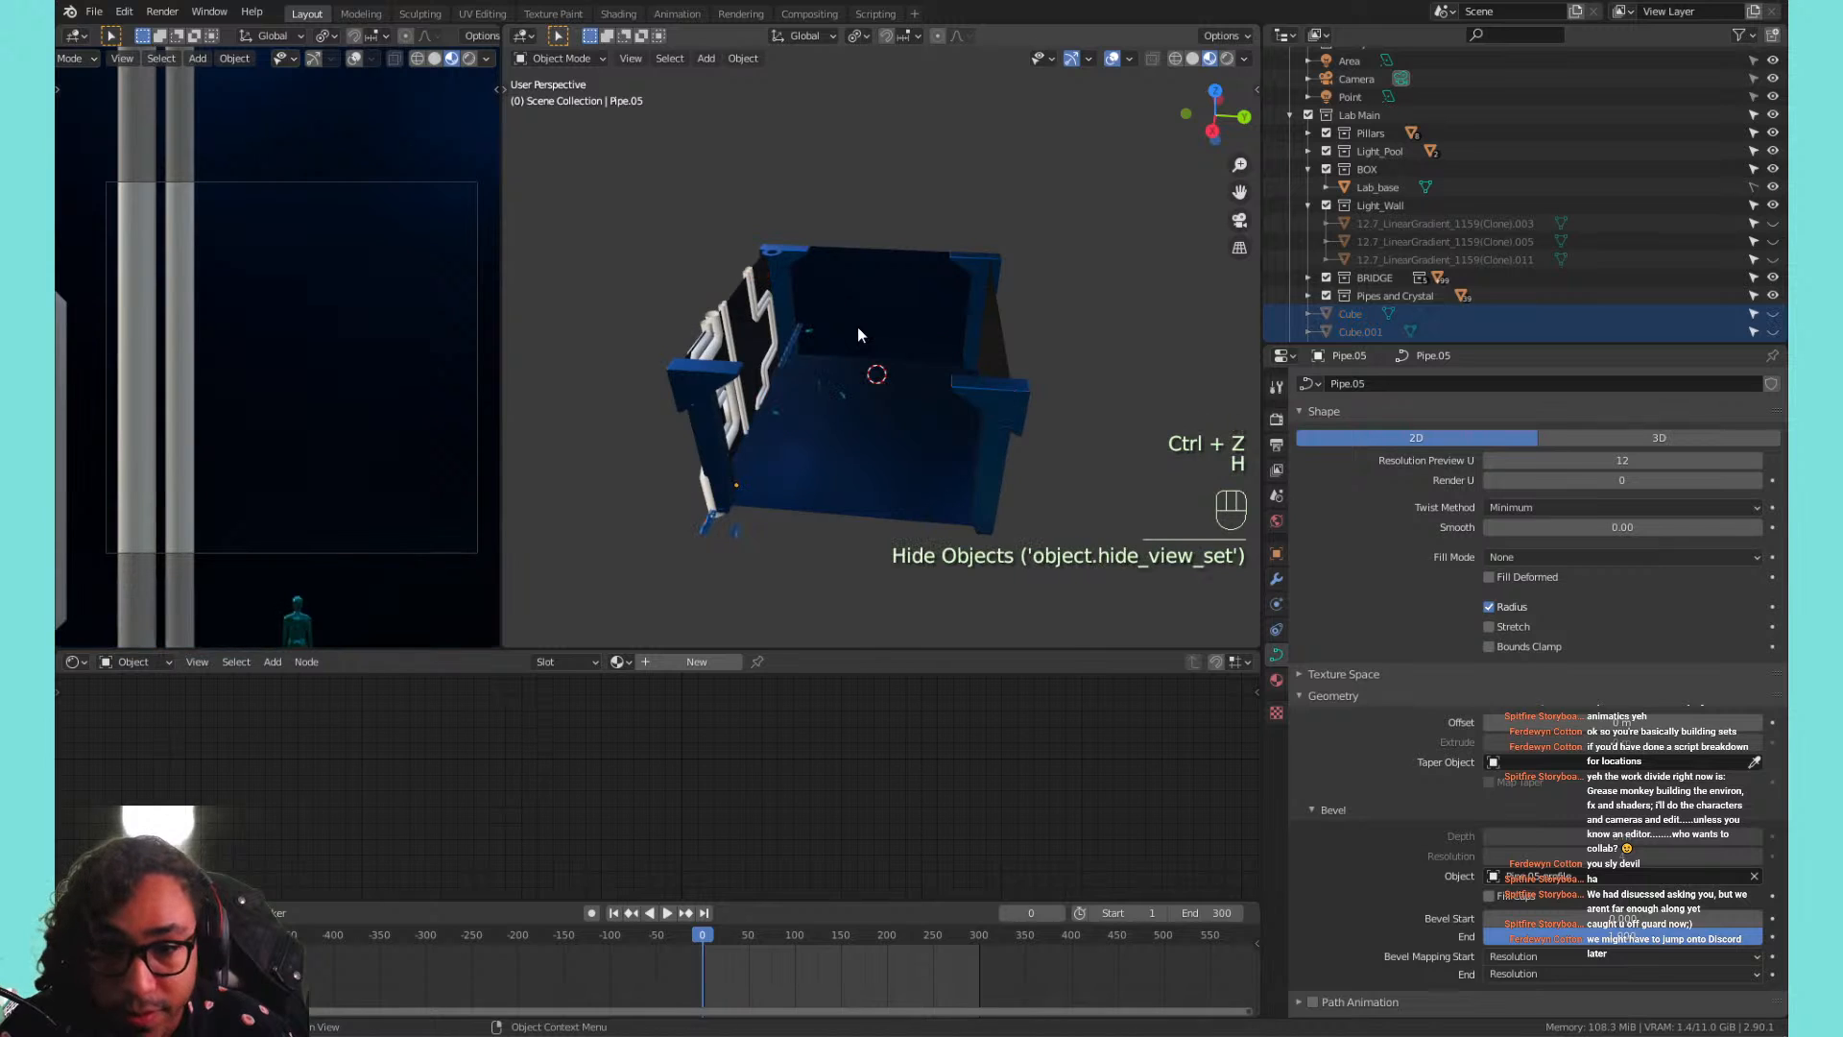
# Hide the parts of the far corner pillar next to the pipe wall.
pyautogui.click(786, 252)
pyautogui.press('h')
pyautogui.click(789, 242)
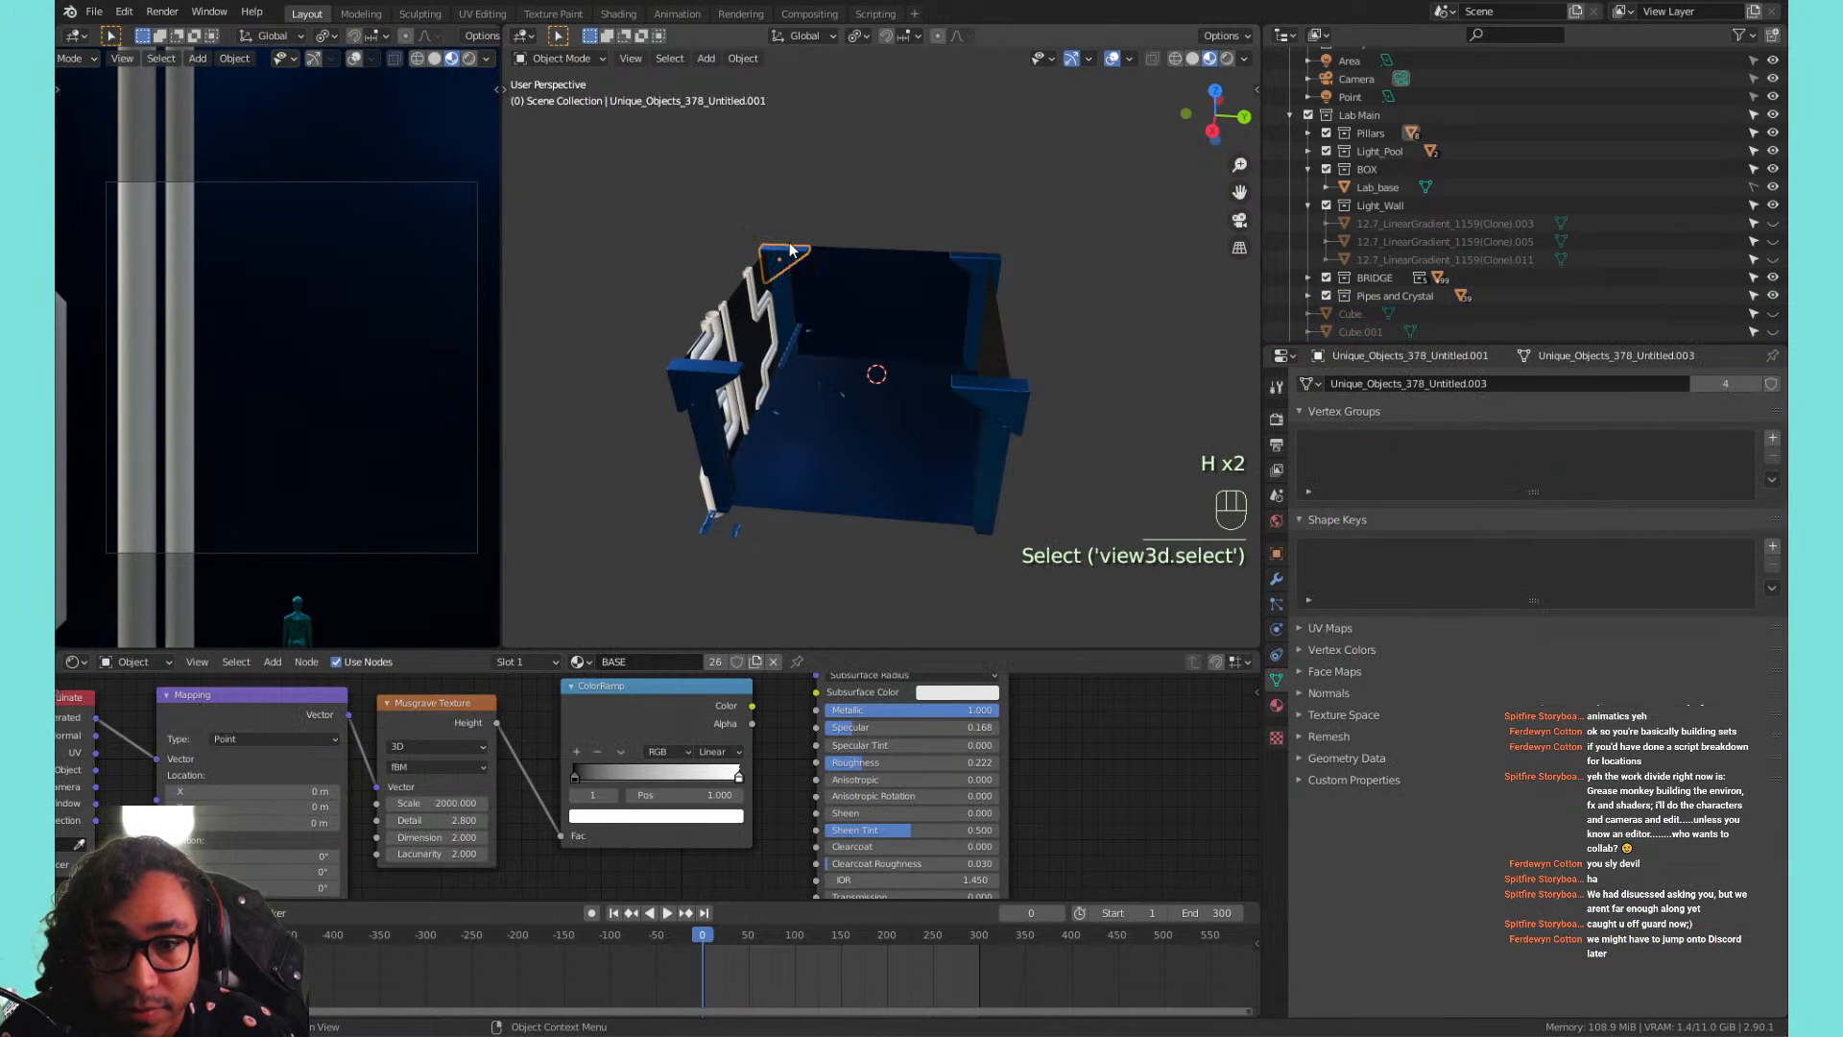
pyautogui.press('h')
pyautogui.click(786, 272)
pyautogui.press('h')
# Hide the column and cap pieces of the two corner pillars opposite the pipe wall.
pyautogui.click(980, 297)
pyautogui.press('h')
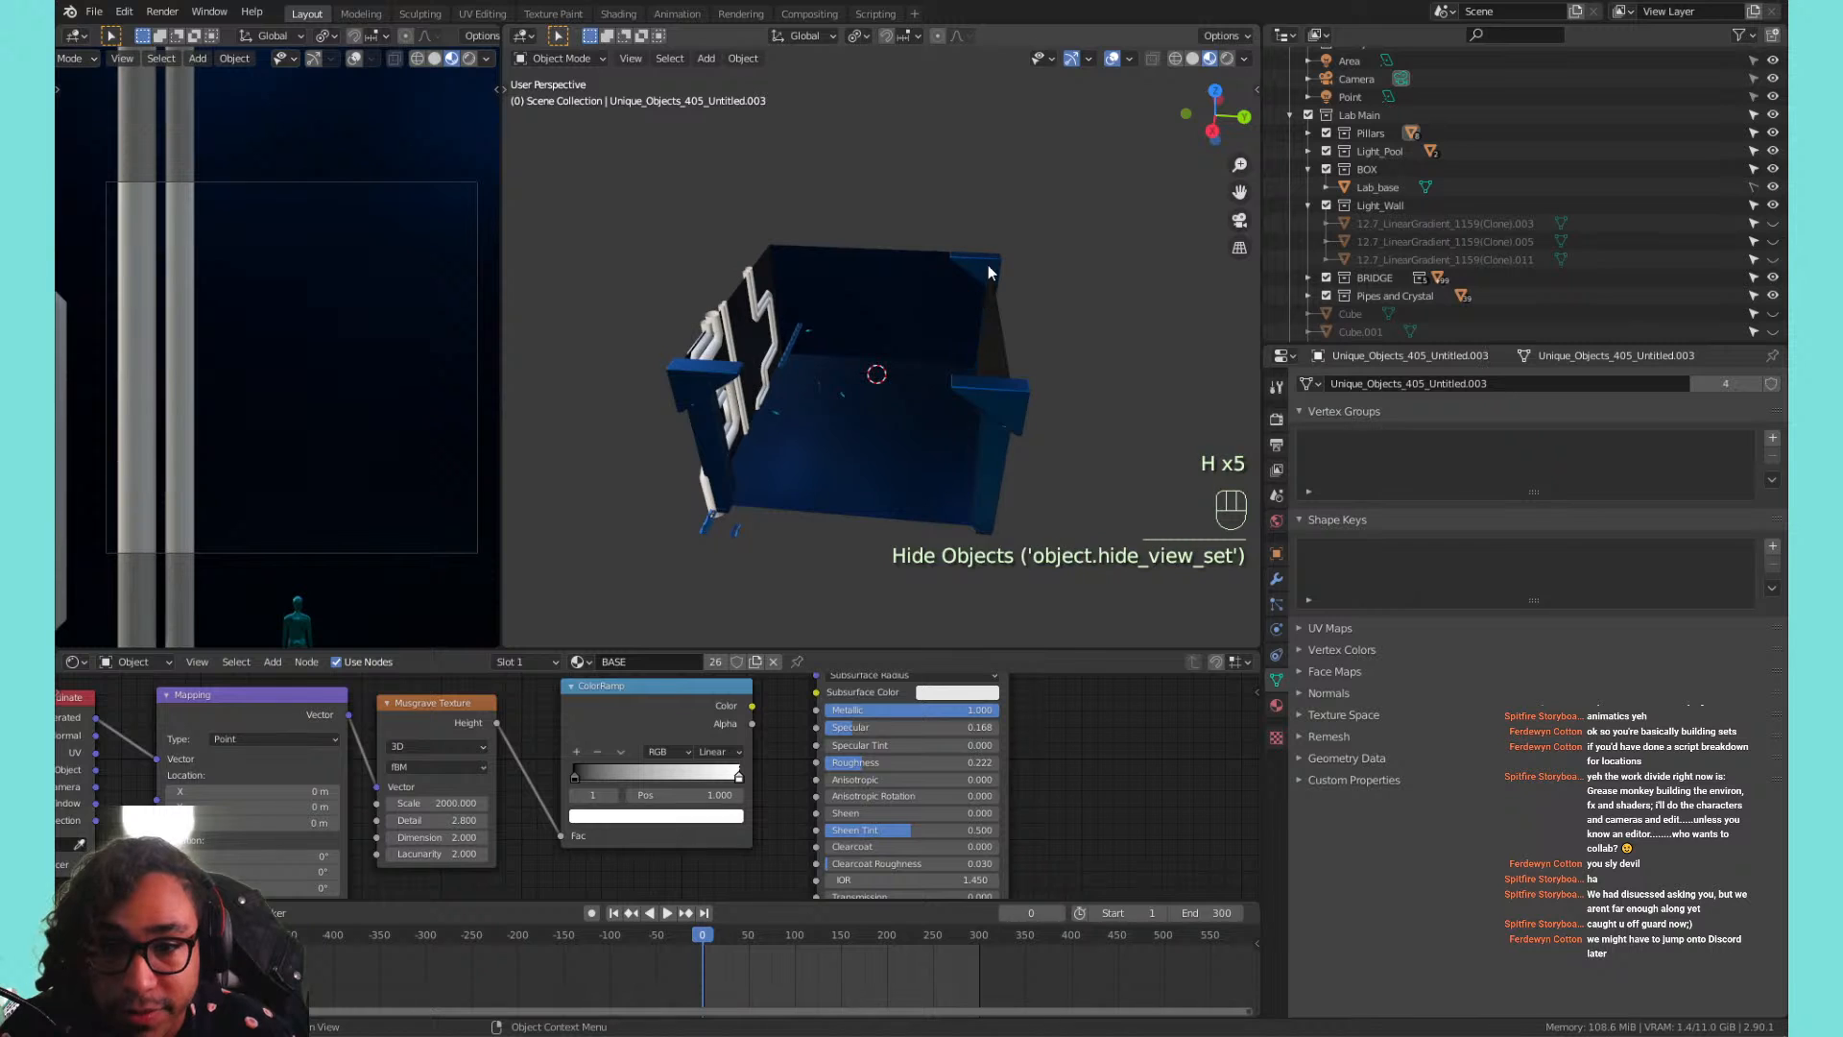
pyautogui.click(988, 266)
pyautogui.press('h')
pyautogui.click(983, 405)
pyautogui.press('h')
pyautogui.click(987, 404)
pyautogui.press('h')
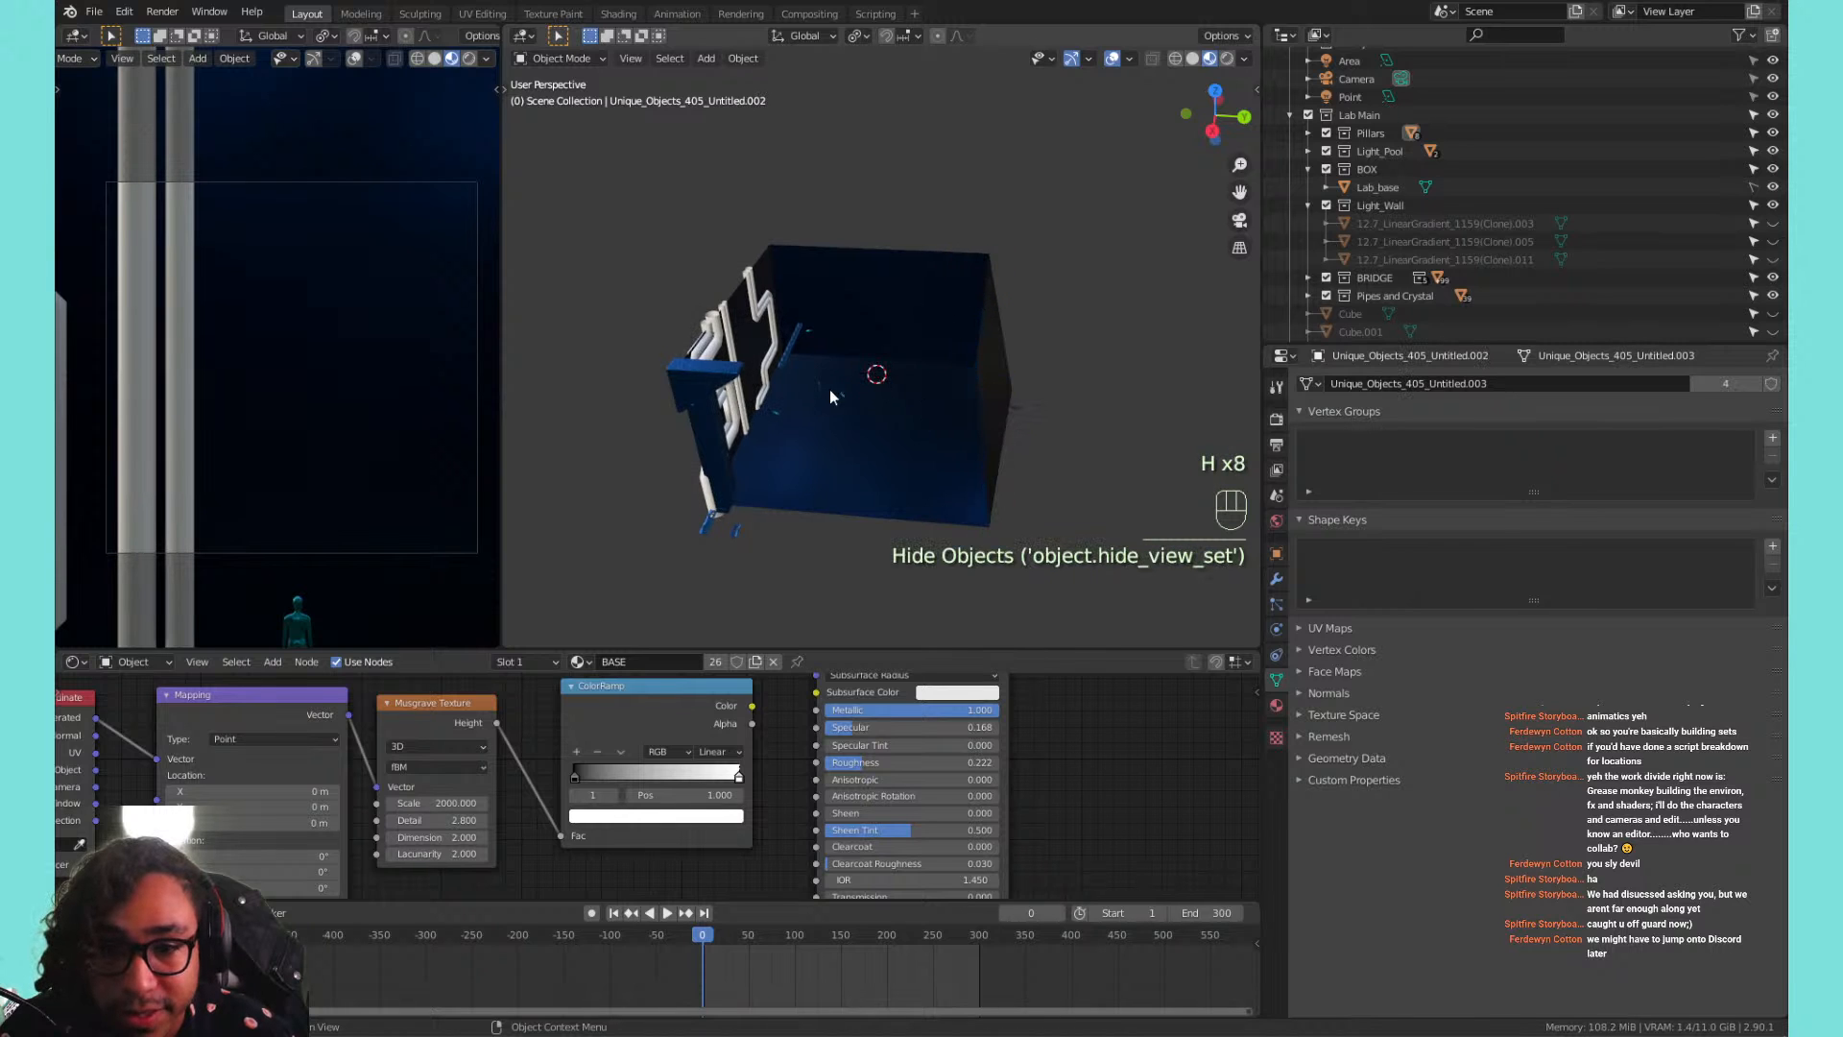
# Make the Utility collection selectable, look through its Camera and move the camera 138.75 m along Y.
pyautogui.moveTo(830, 388); pyautogui.dragTo(768, 432, button='middle')
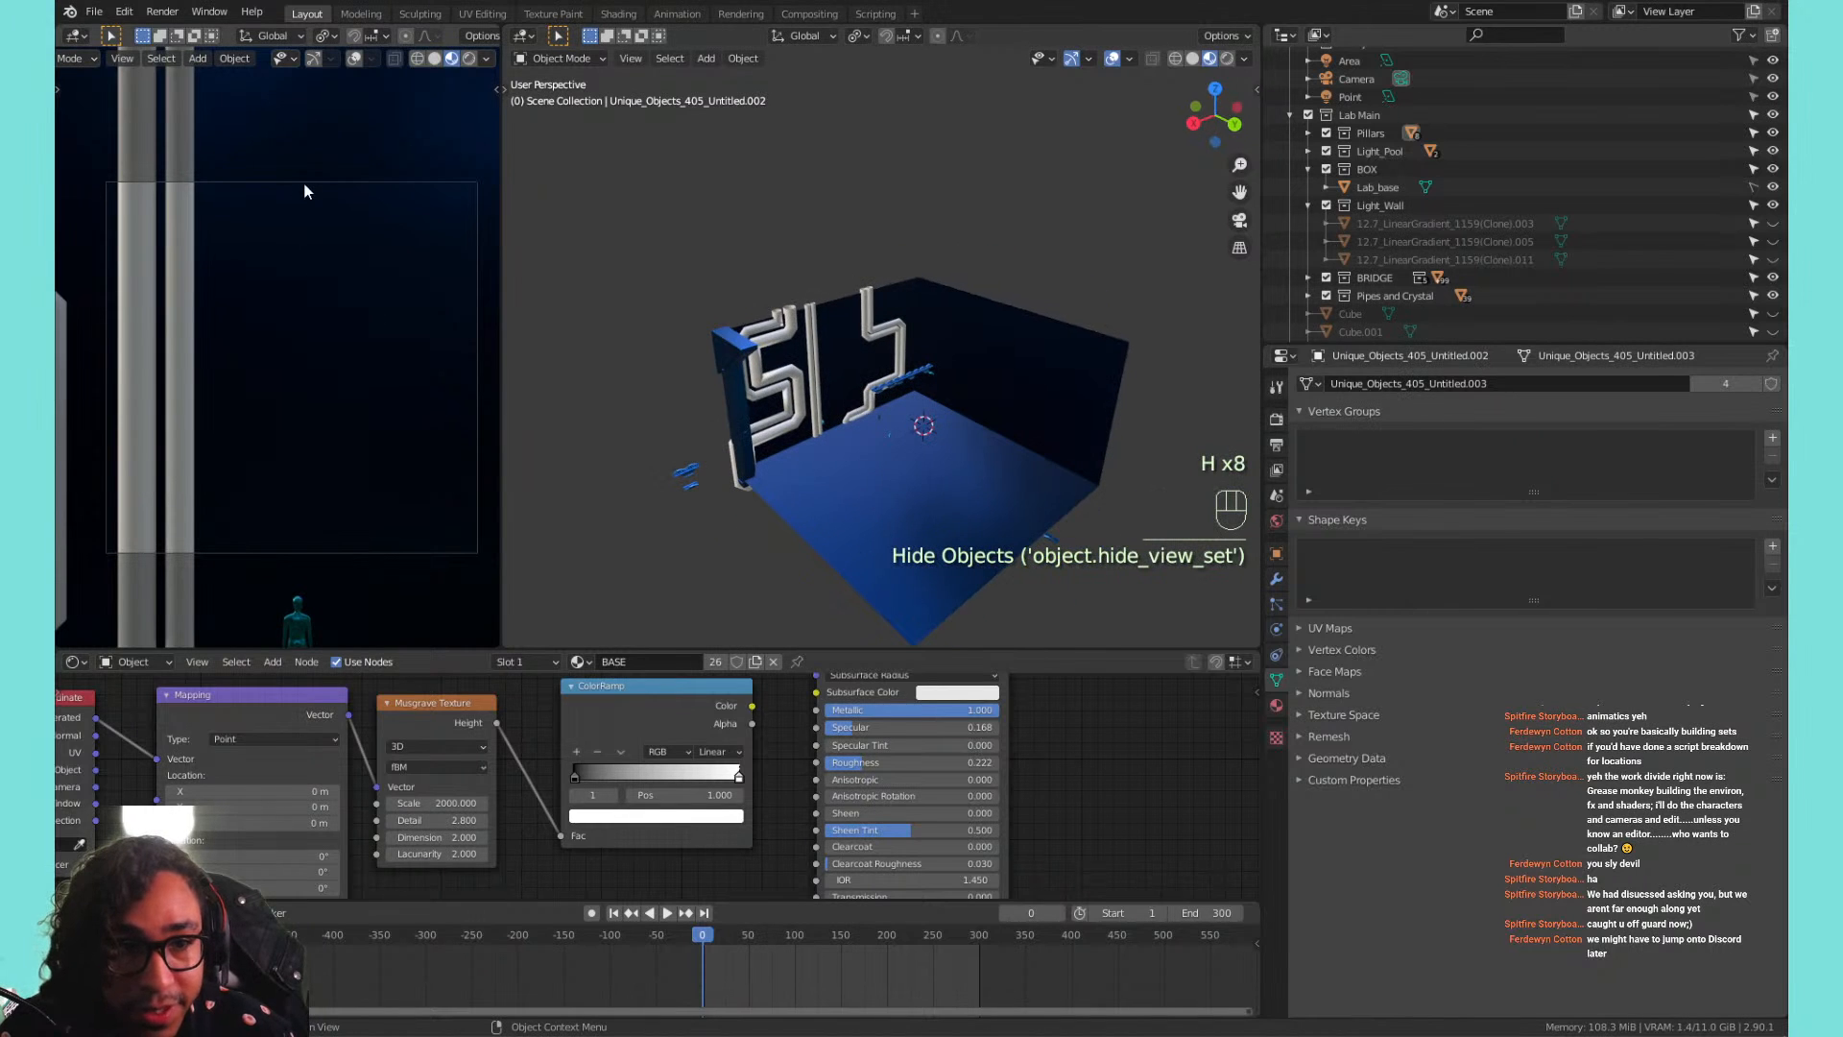
pyautogui.click(1356, 79)
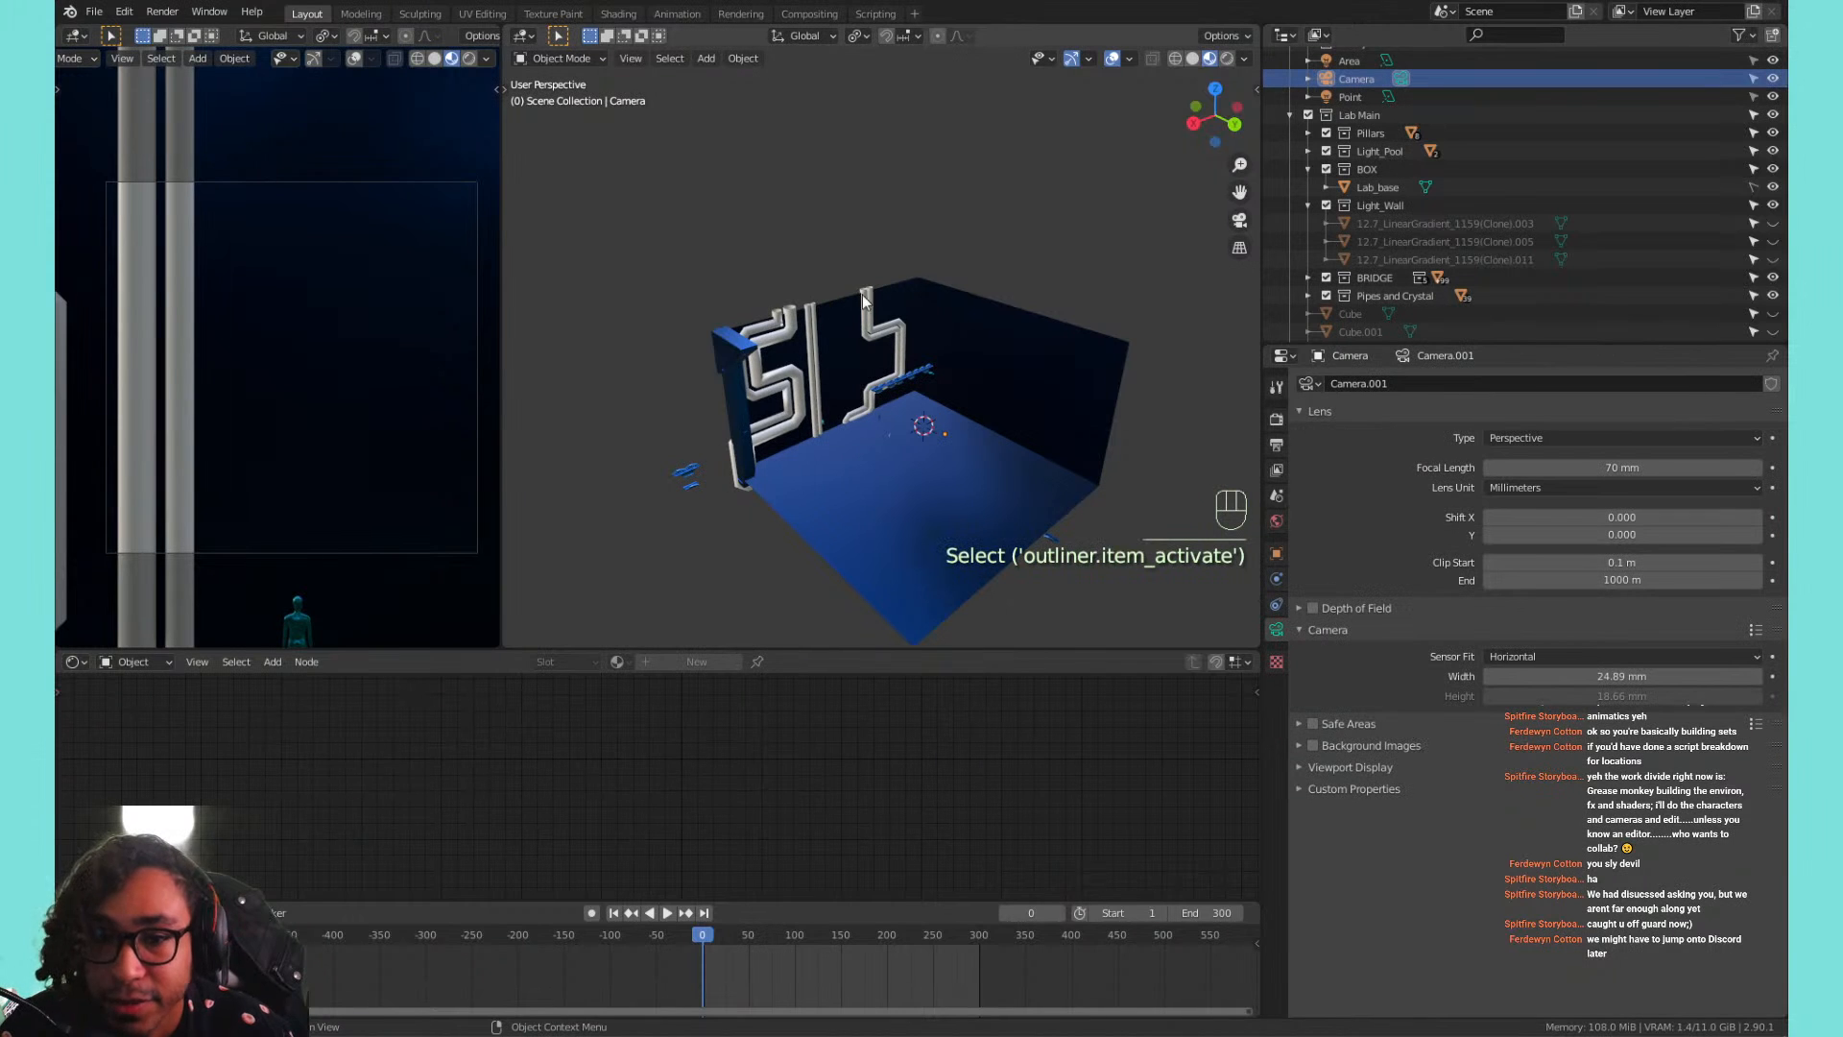
pyautogui.scroll(2, 1501, 165)
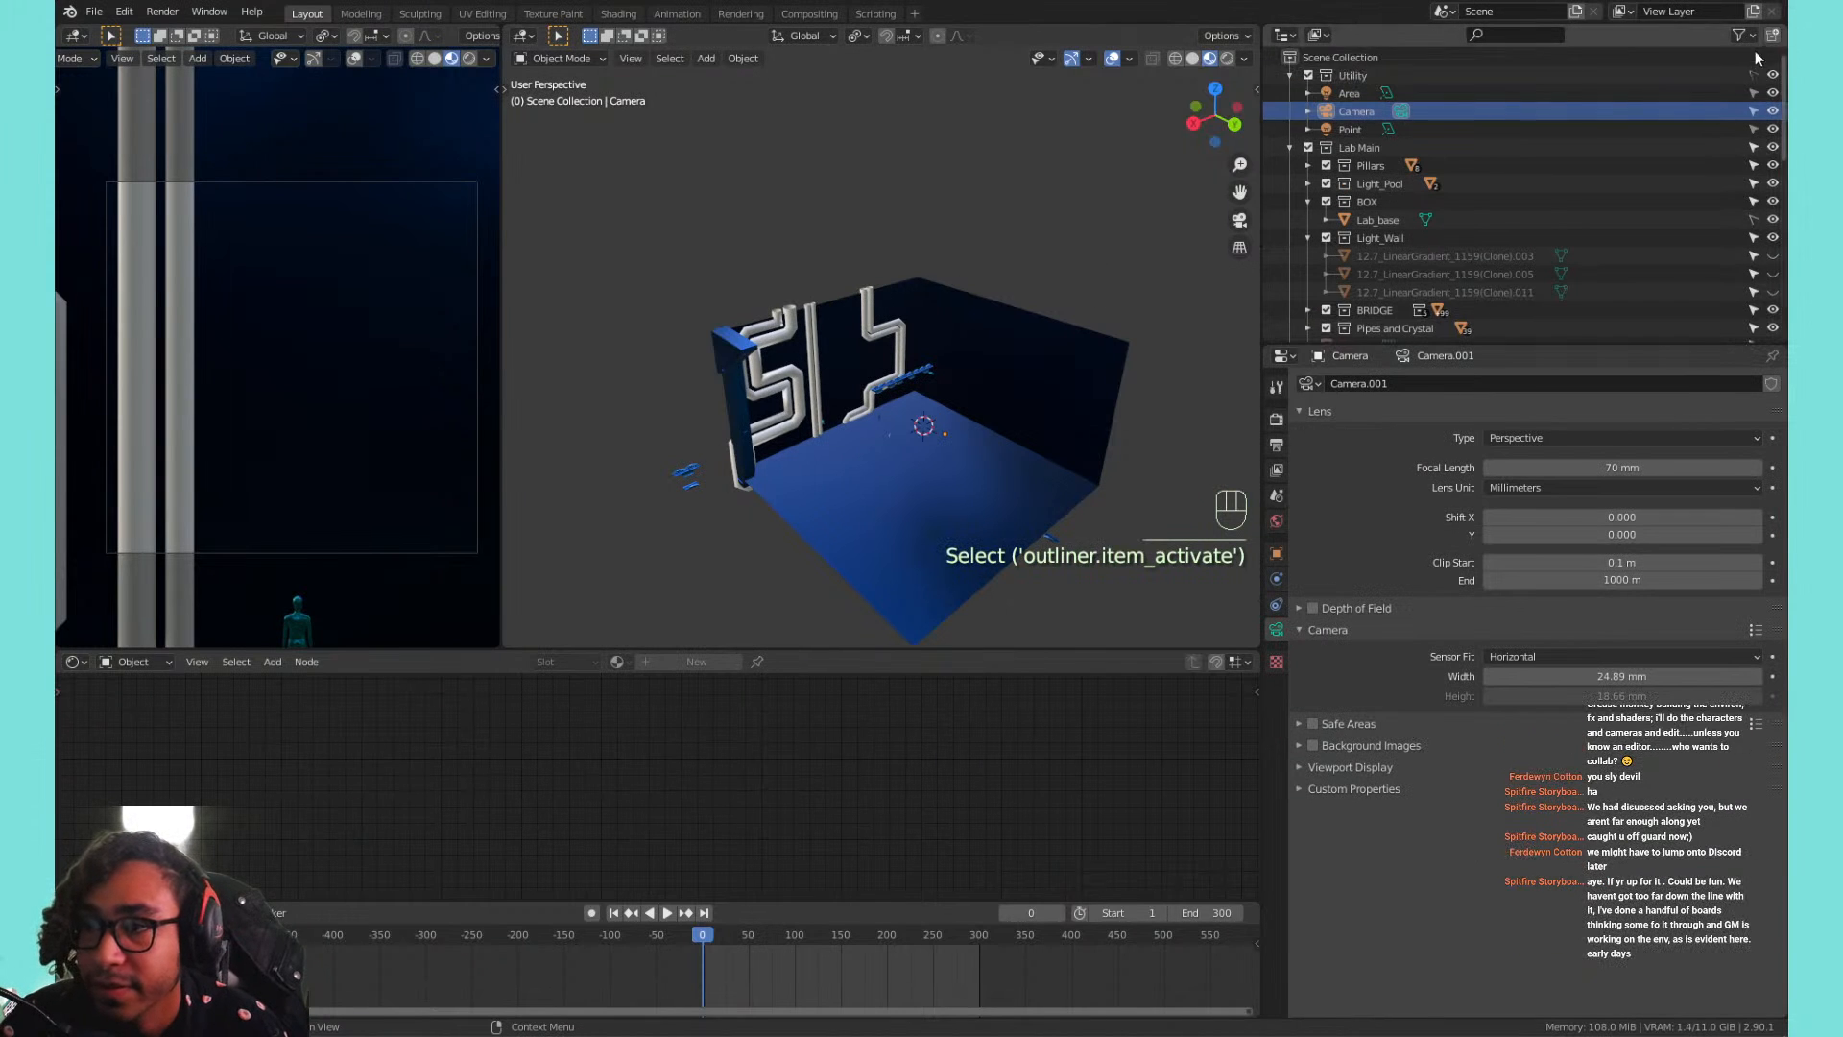
pyautogui.click(1344, 115)
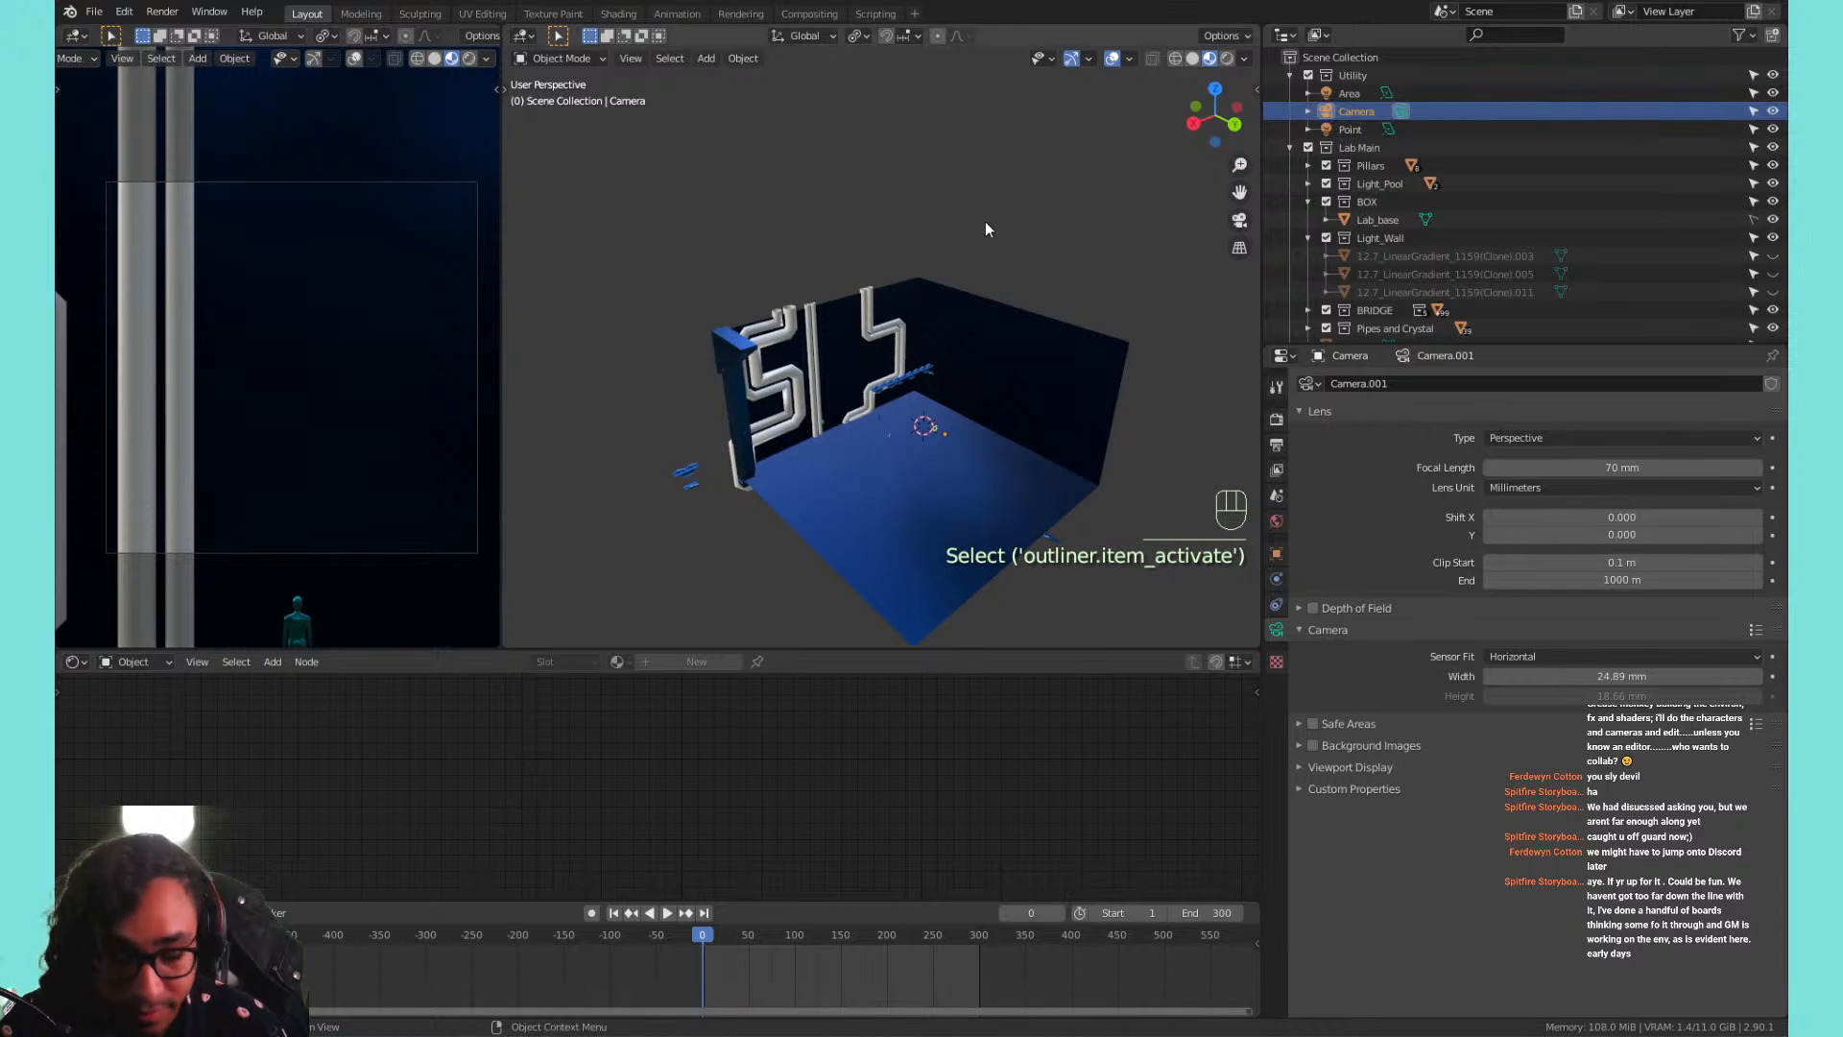
pyautogui.press('KP_0')
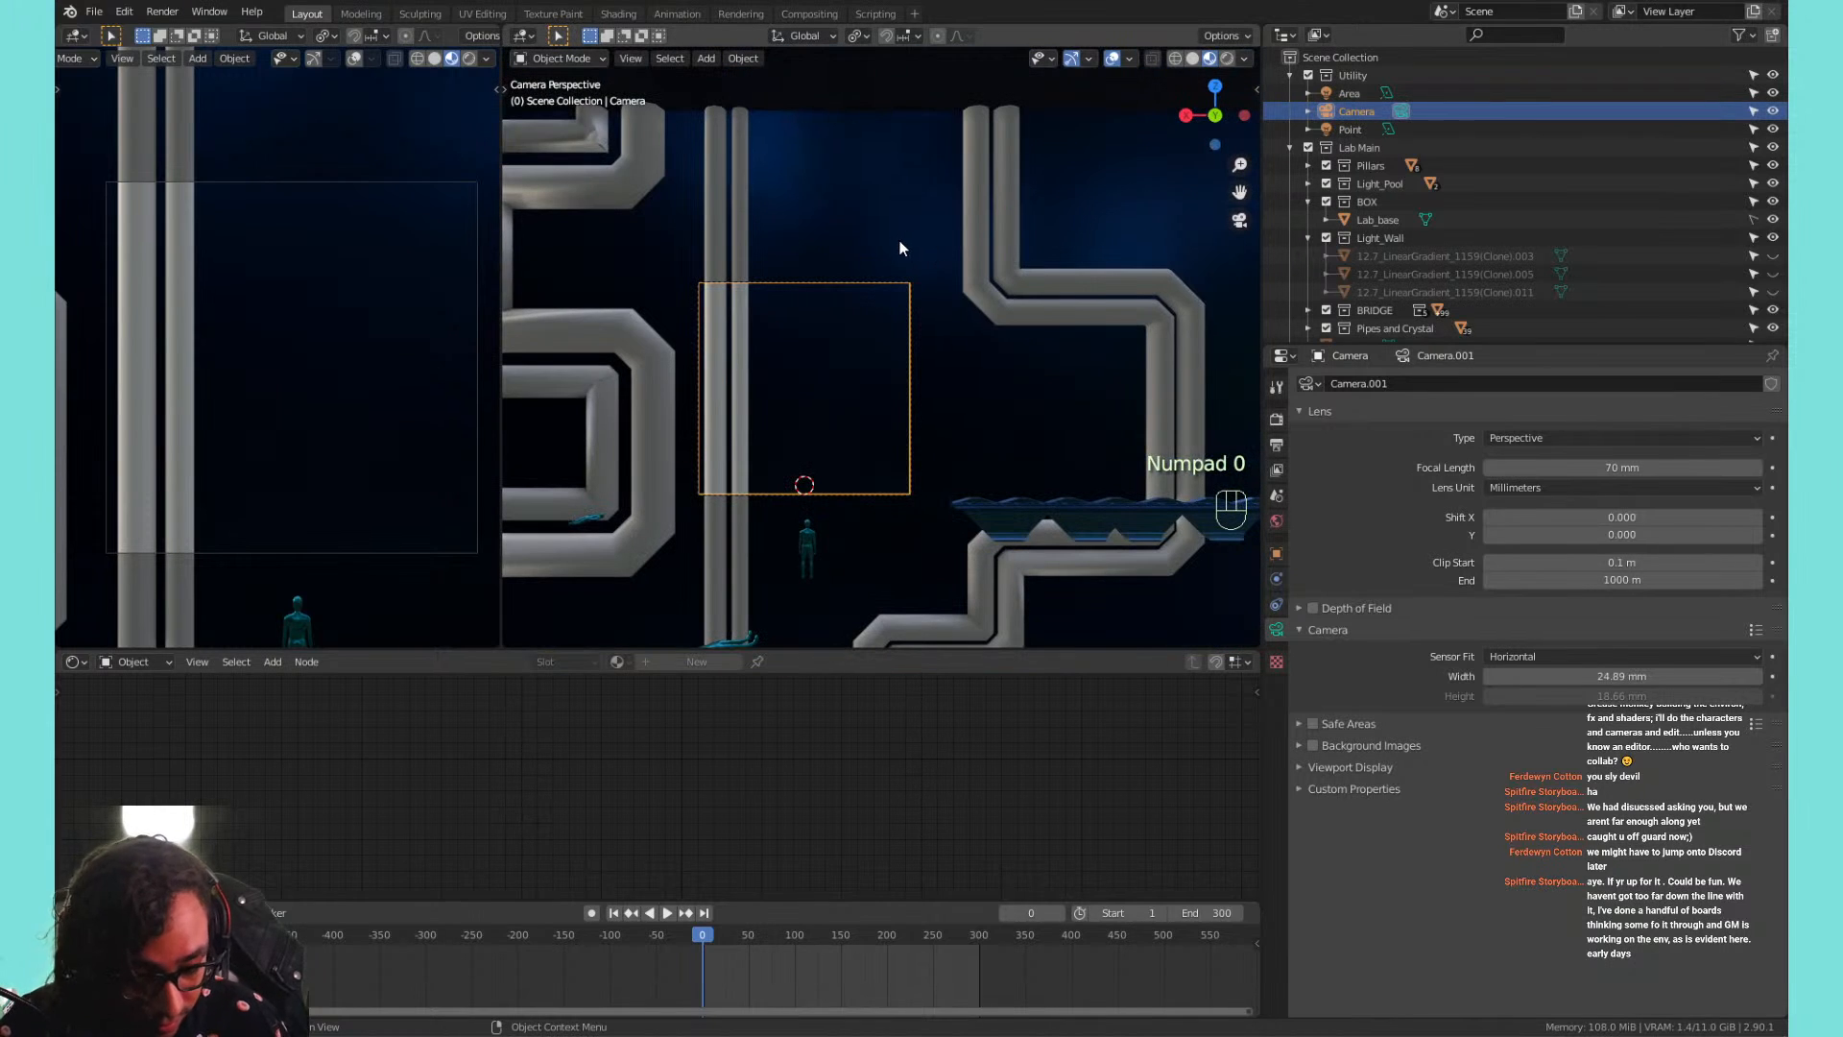
pyautogui.press('Home')
pyautogui.press('g')
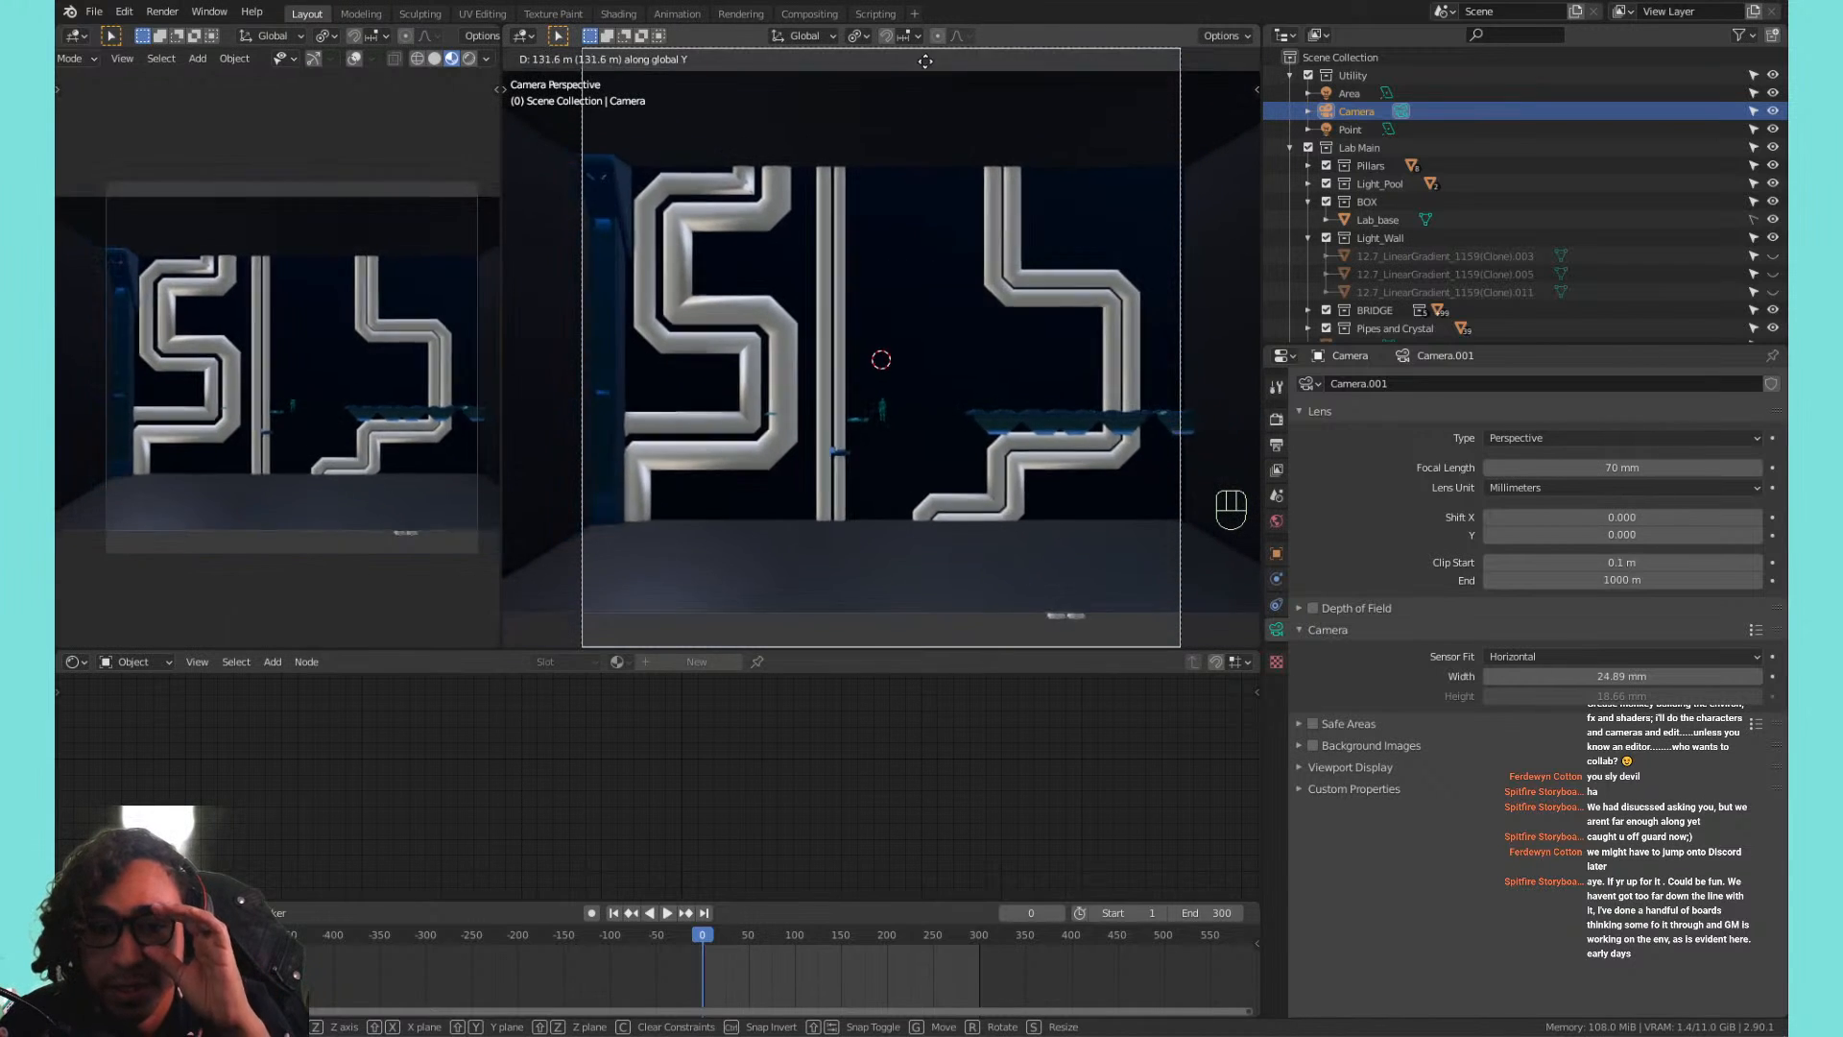
pyautogui.click(936, 172)
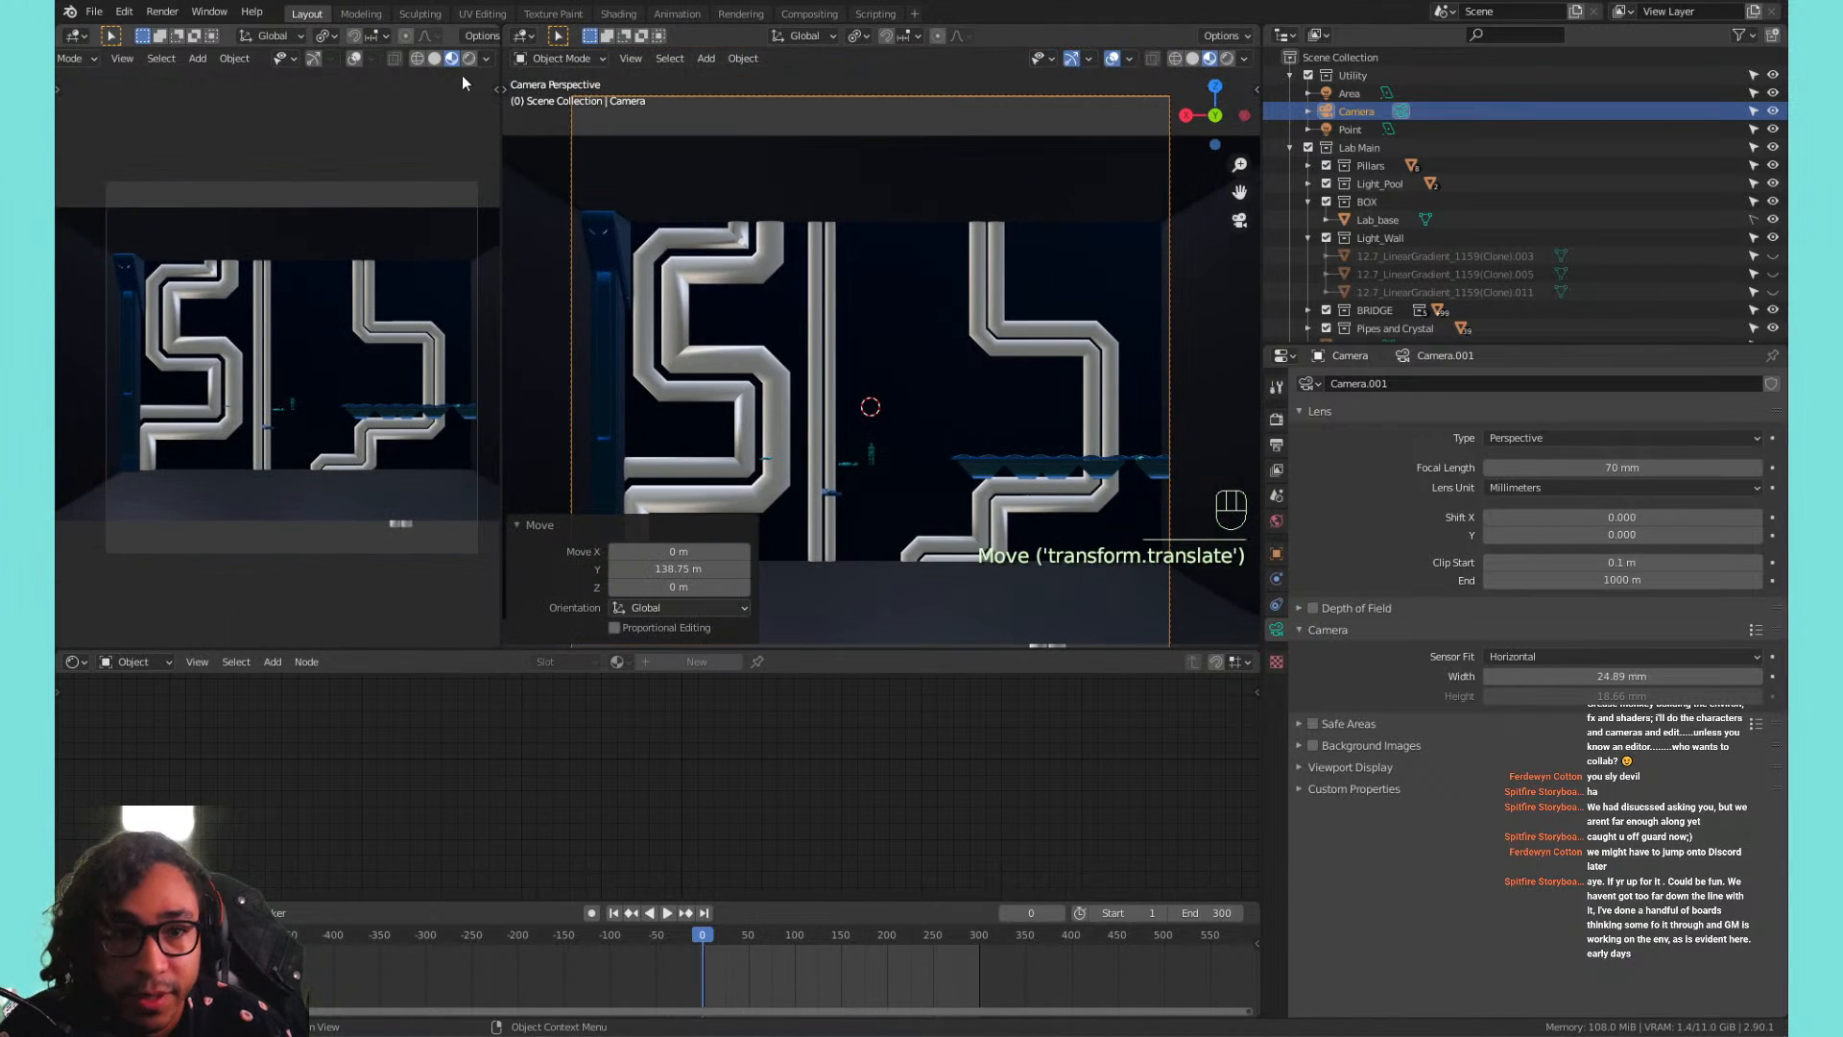
# Switch the separate camera viewport to Rendered shading and inspect the emptied room and its pipe wall.
pyautogui.keyDown('shift'); pyautogui.moveTo(808, 463); pyautogui.dragTo(849, 442, button='middle'); pyautogui.keyUp('shift')
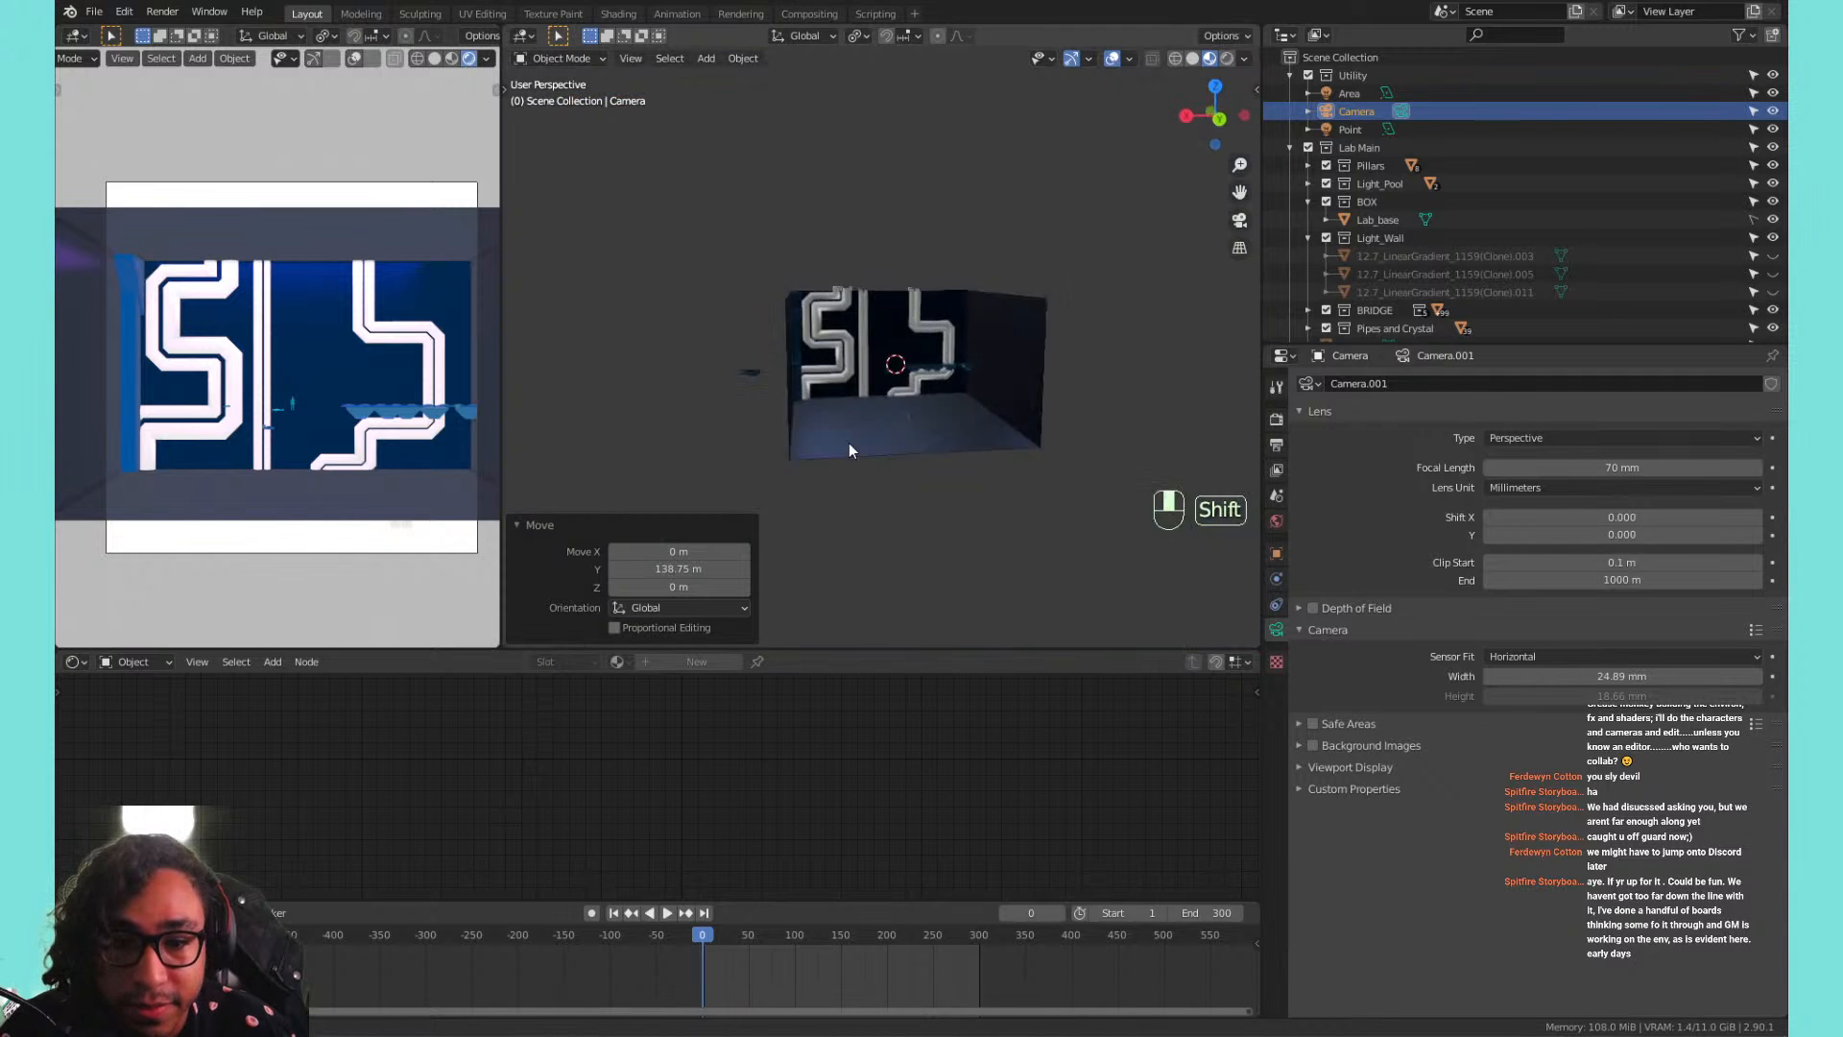
pyautogui.scroll(8, 891, 434)
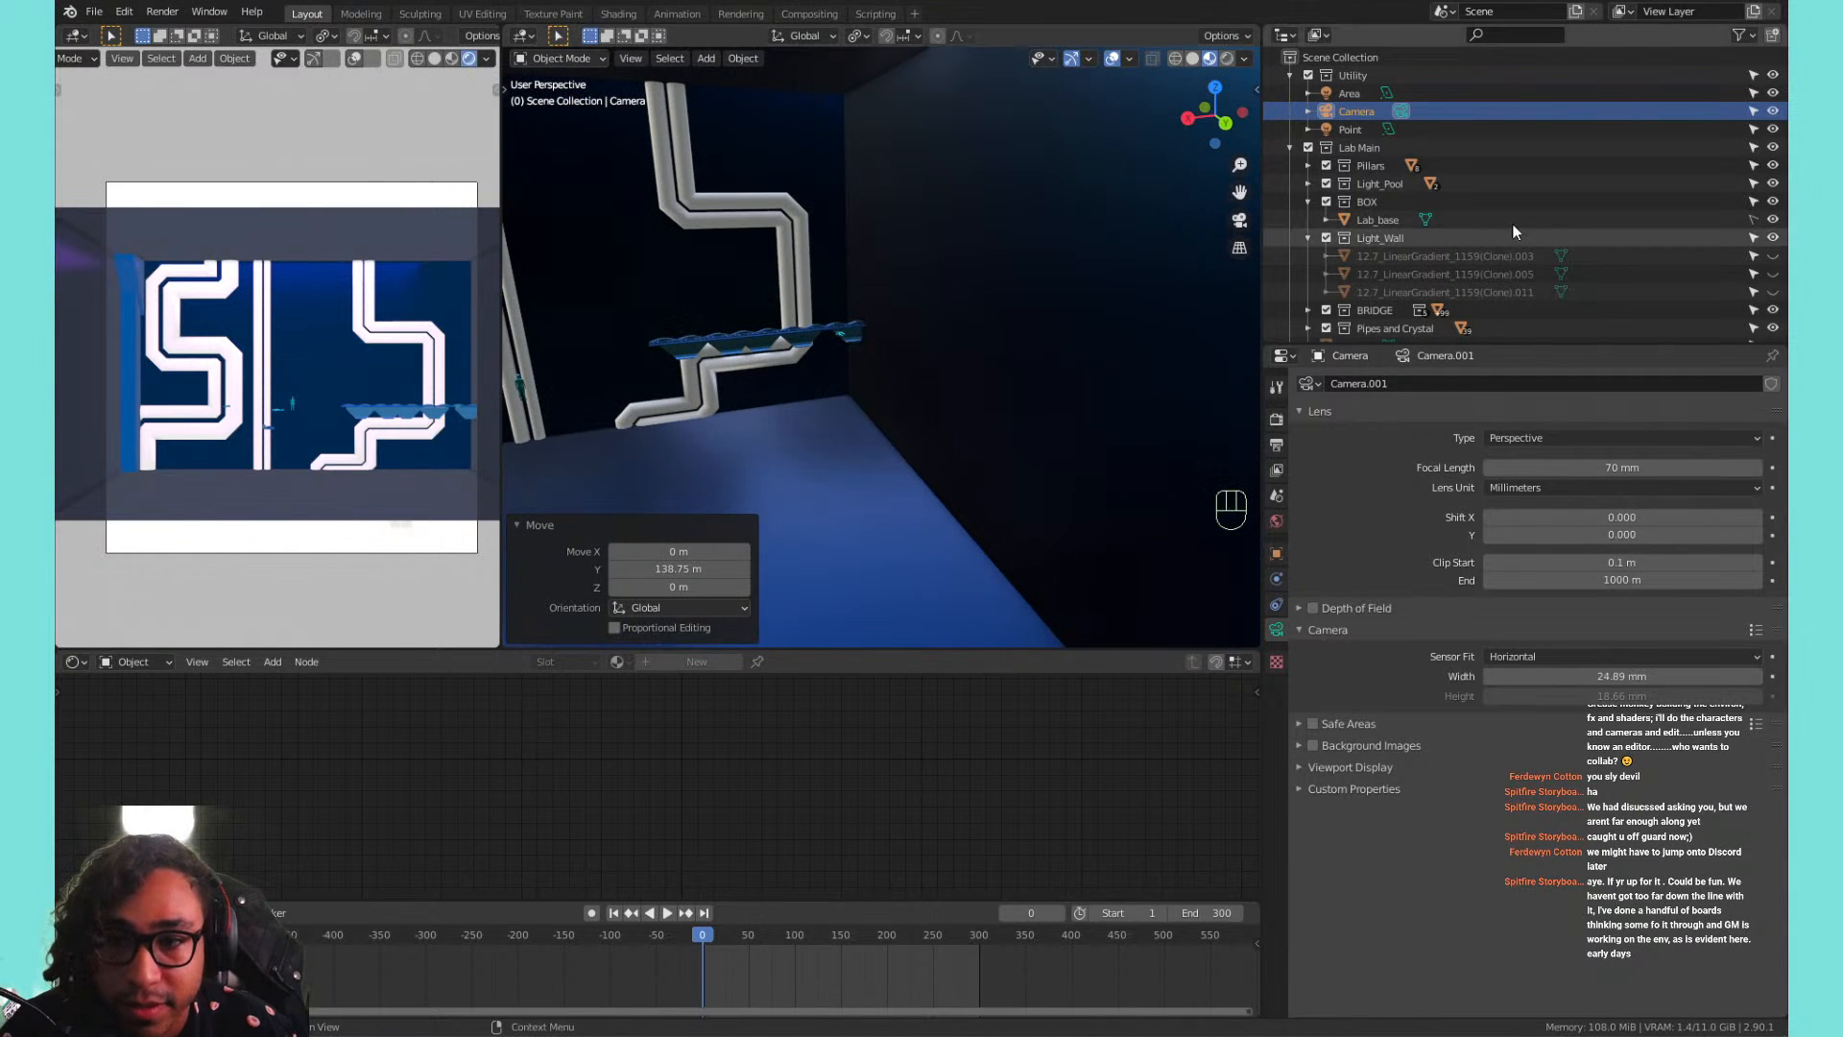
pyautogui.keyDown('shift'); pyautogui.moveTo(959, 210); pyautogui.dragTo(1162, 241, button='middle'); pyautogui.keyUp('shift')
pyautogui.scroll(-5, 931, 244)
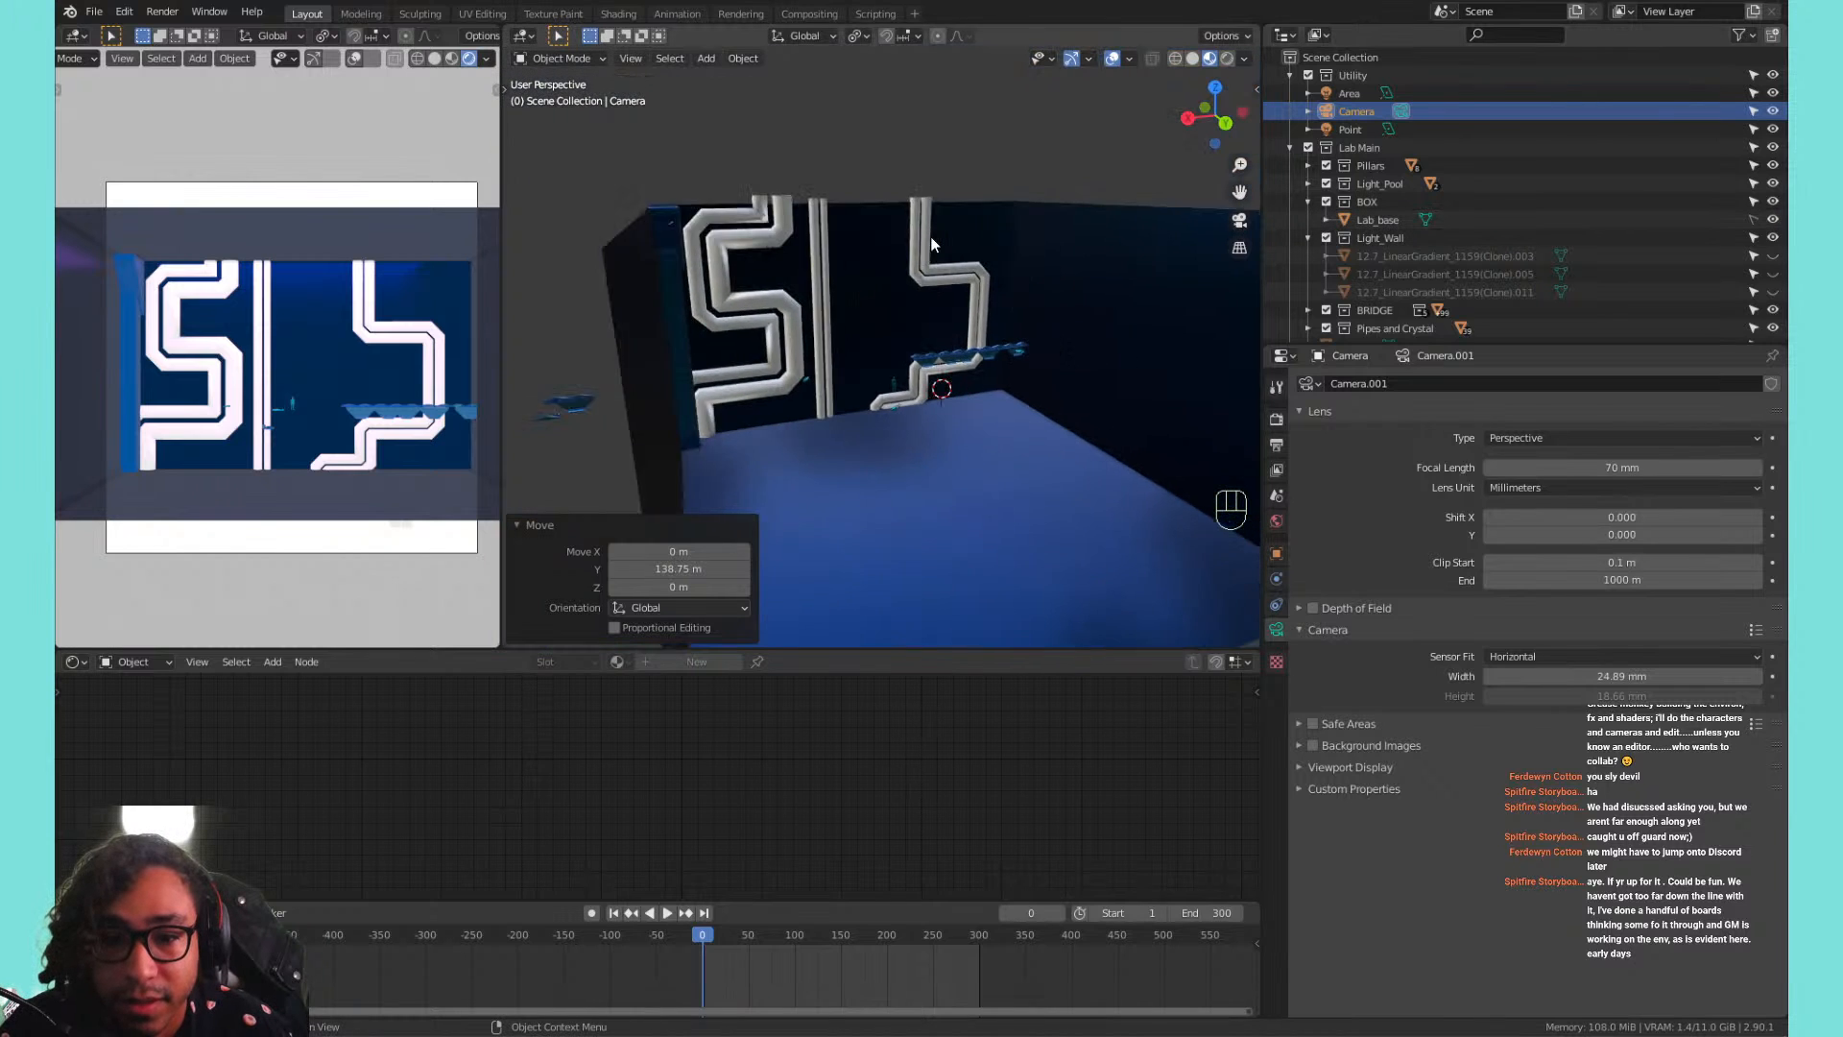
pyautogui.scroll(-2, 931, 238)
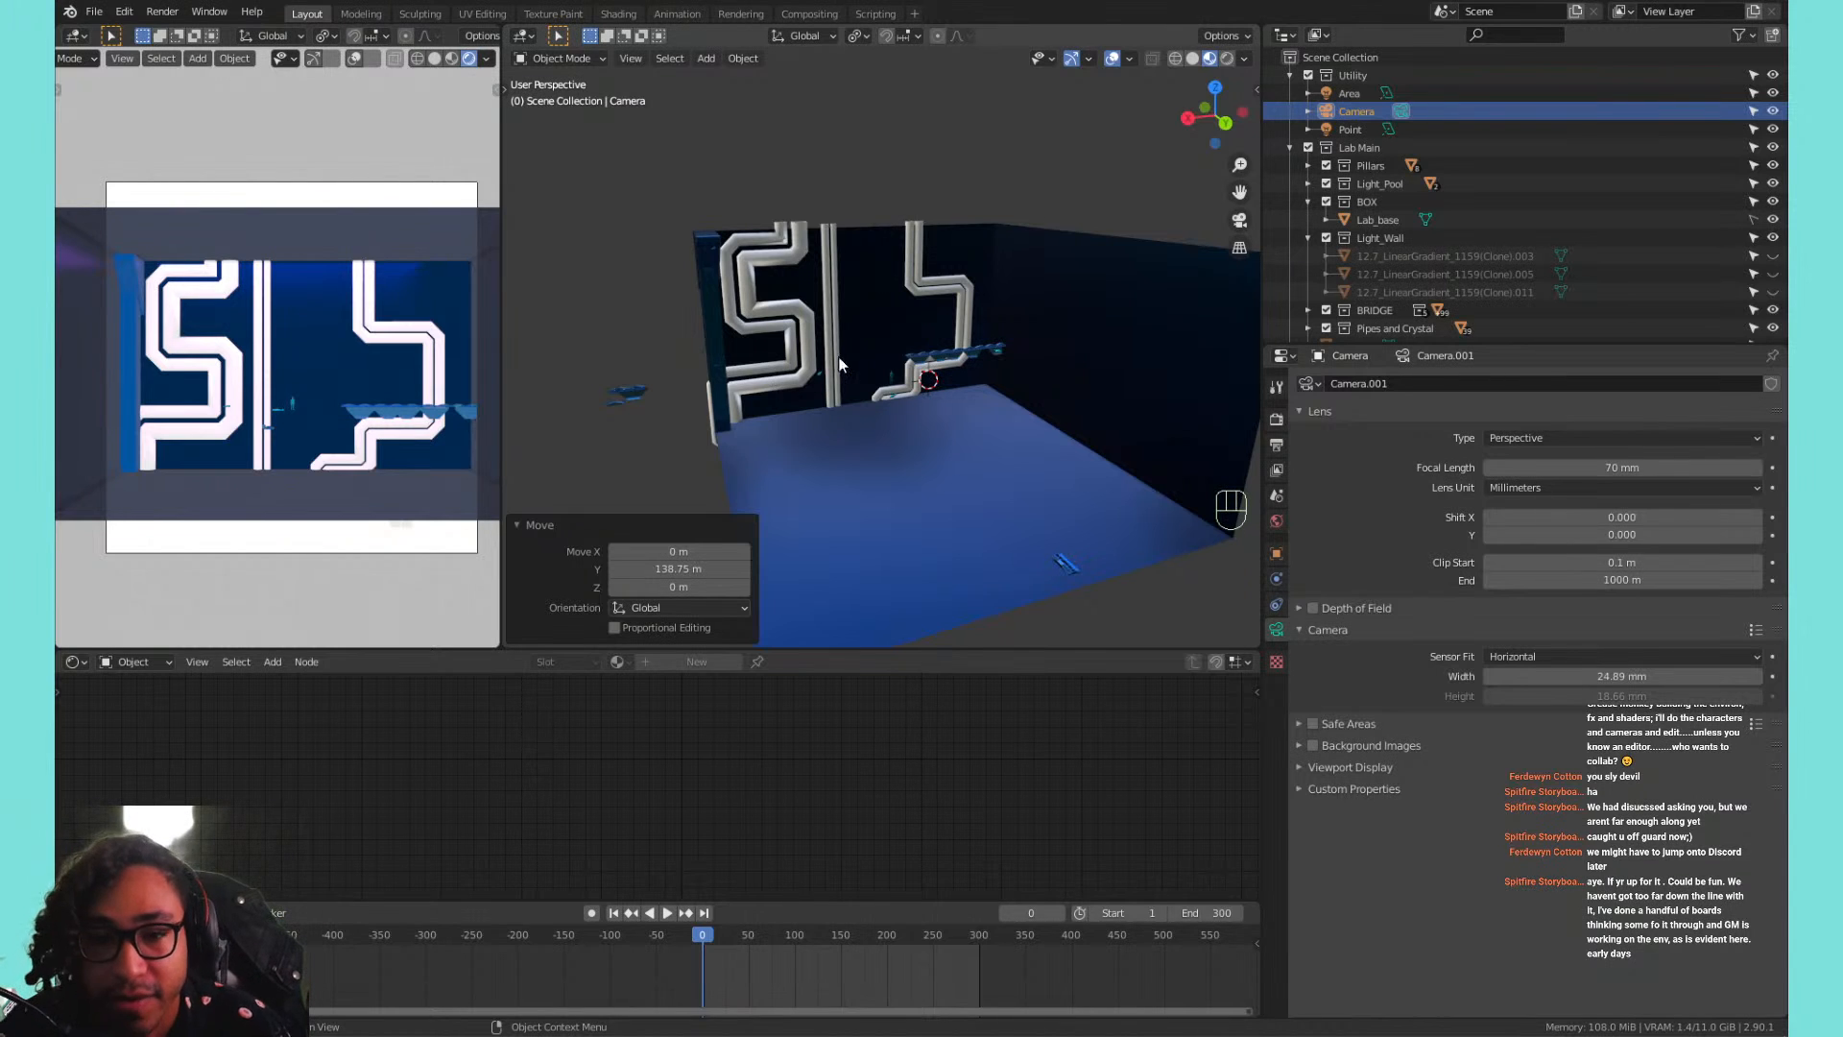
# Clear the selected camera's location so it sits at the world origin.
pyautogui.keyDown('shift'); pyautogui.moveTo(839, 356); pyautogui.dragTo(864, 306, button='middle'); pyautogui.keyUp('shift')
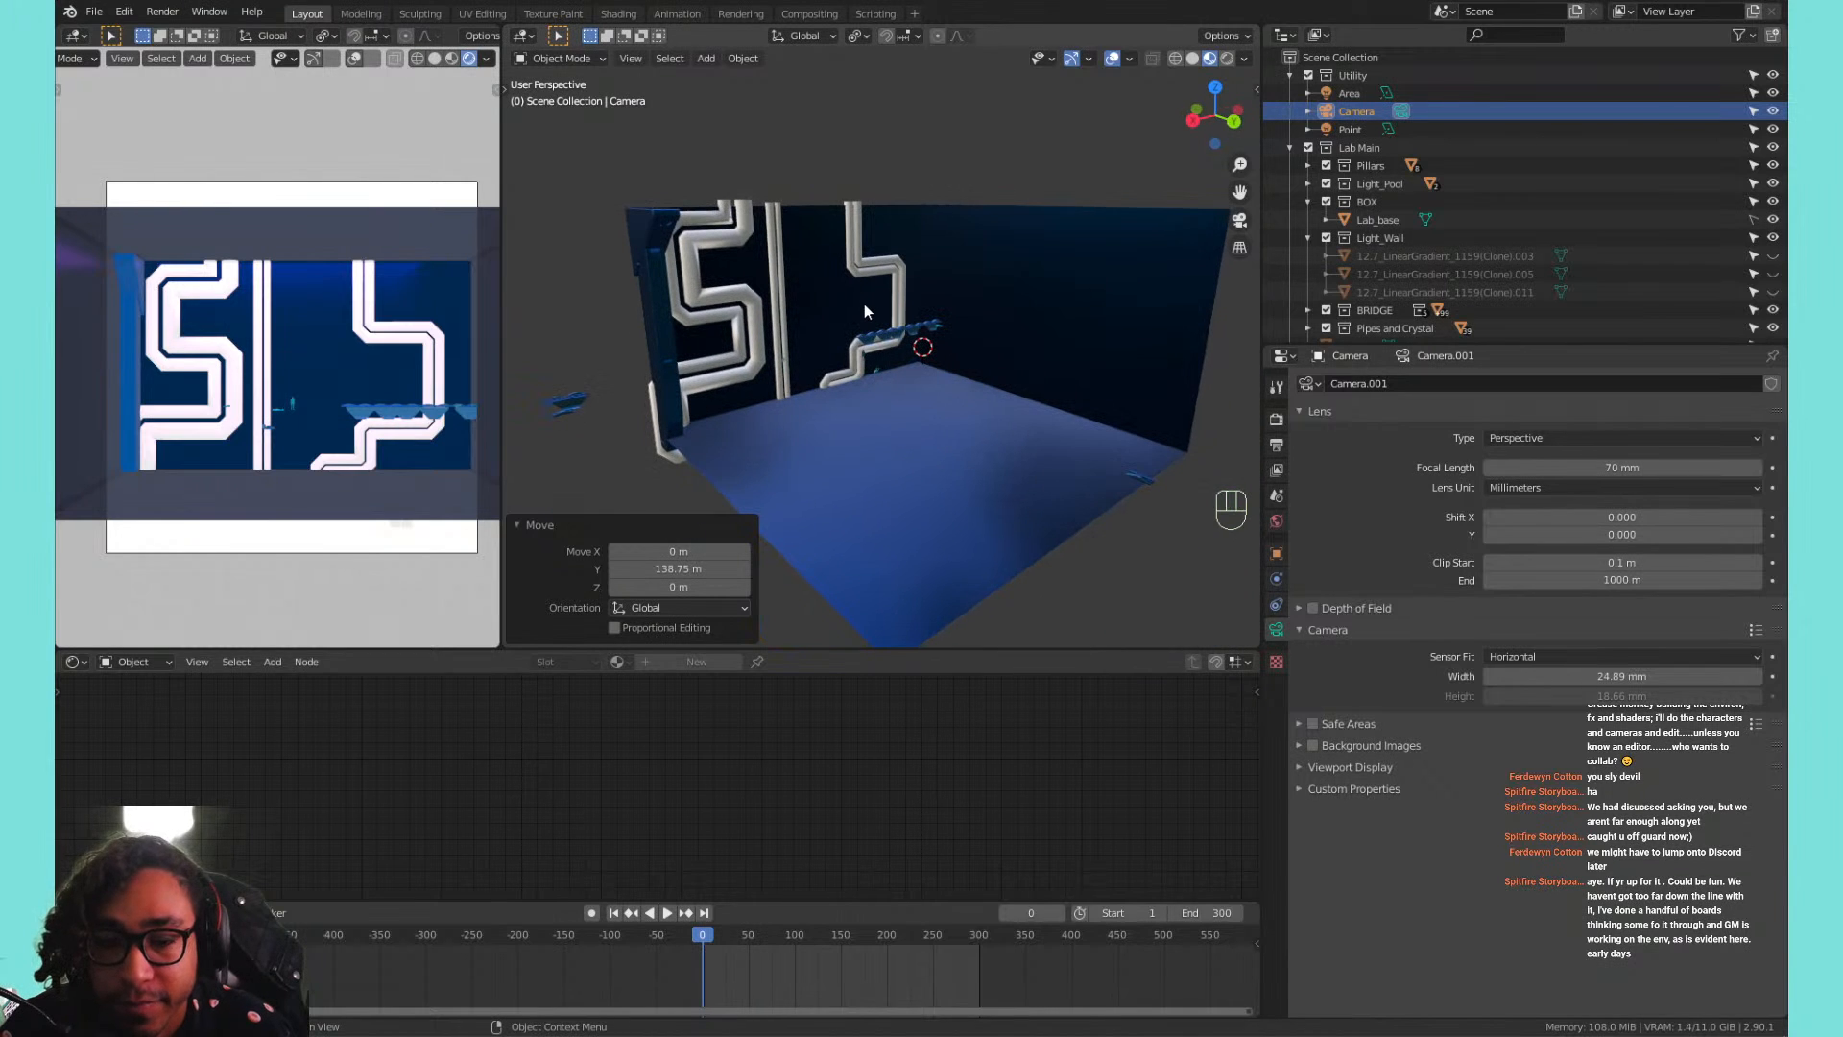
pyautogui.scroll(3, 864, 304)
pyautogui.scroll(-3, 883, 311)
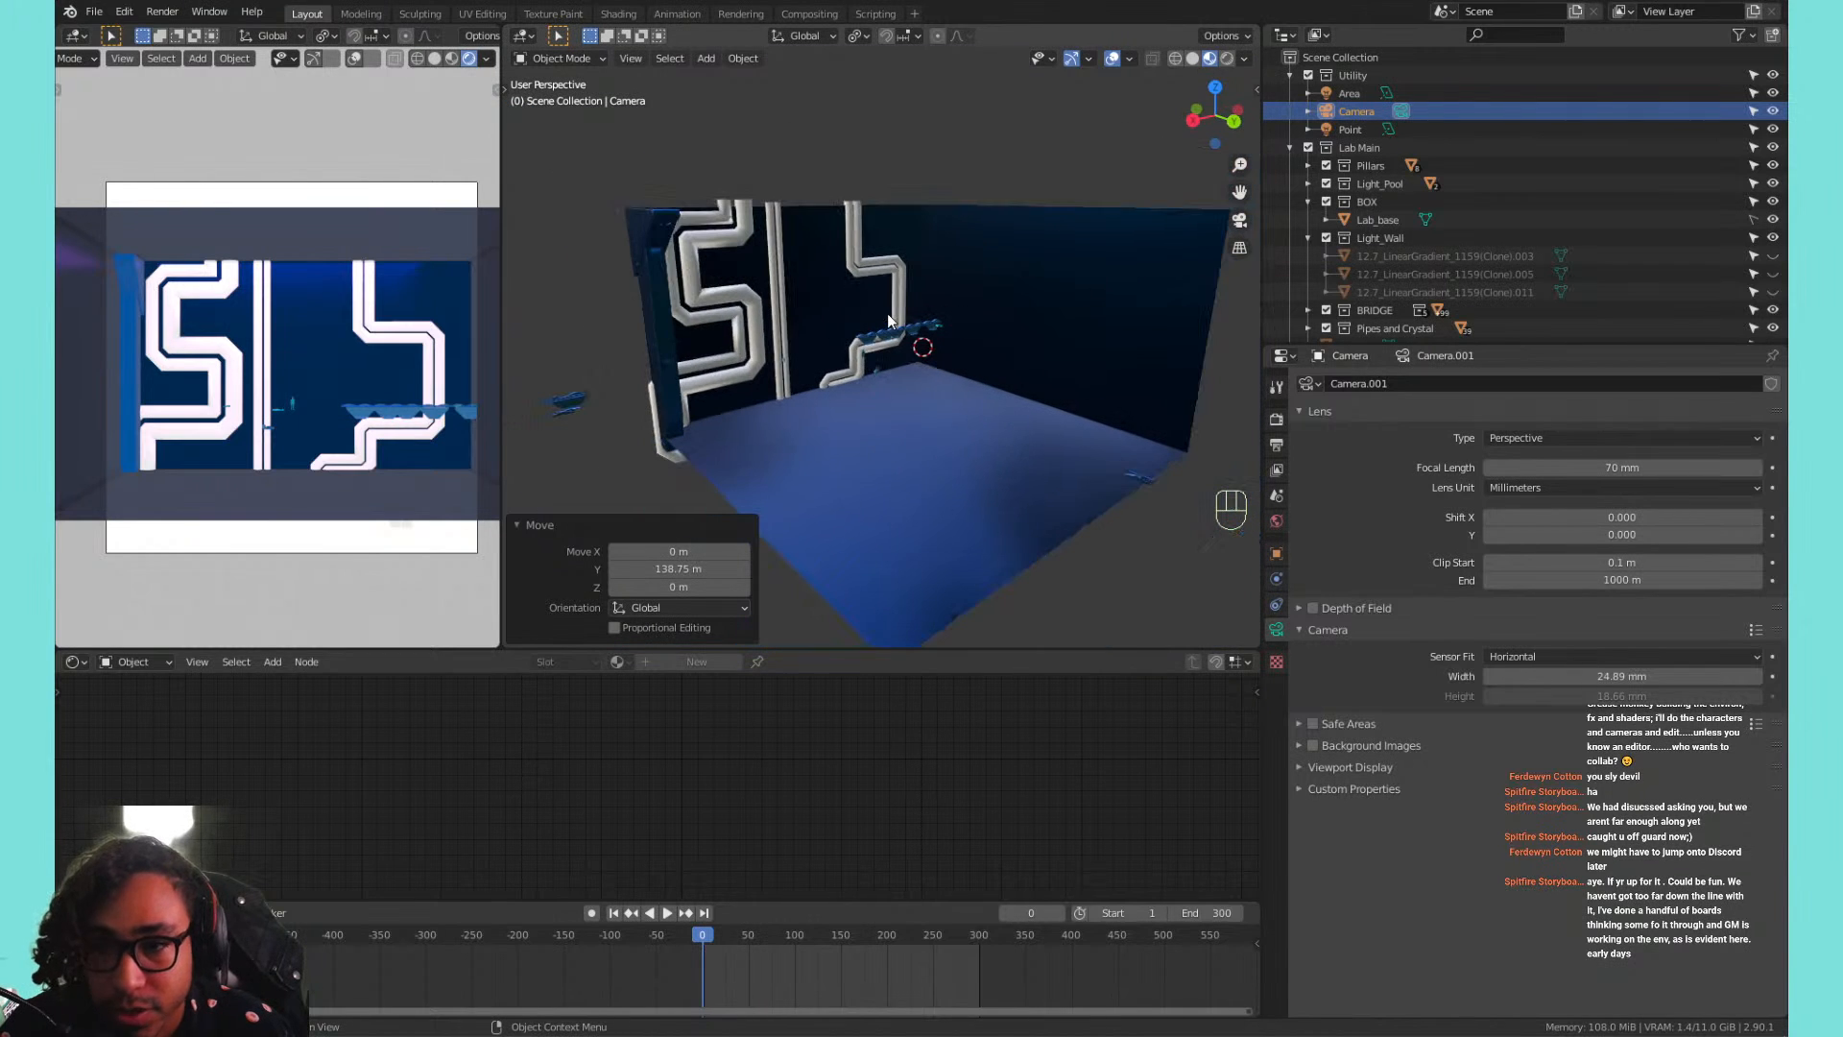
pyautogui.keyDown('shift'); pyautogui.moveTo(898, 325); pyautogui.dragTo(852, 341, button='middle'); pyautogui.keyUp('shift')
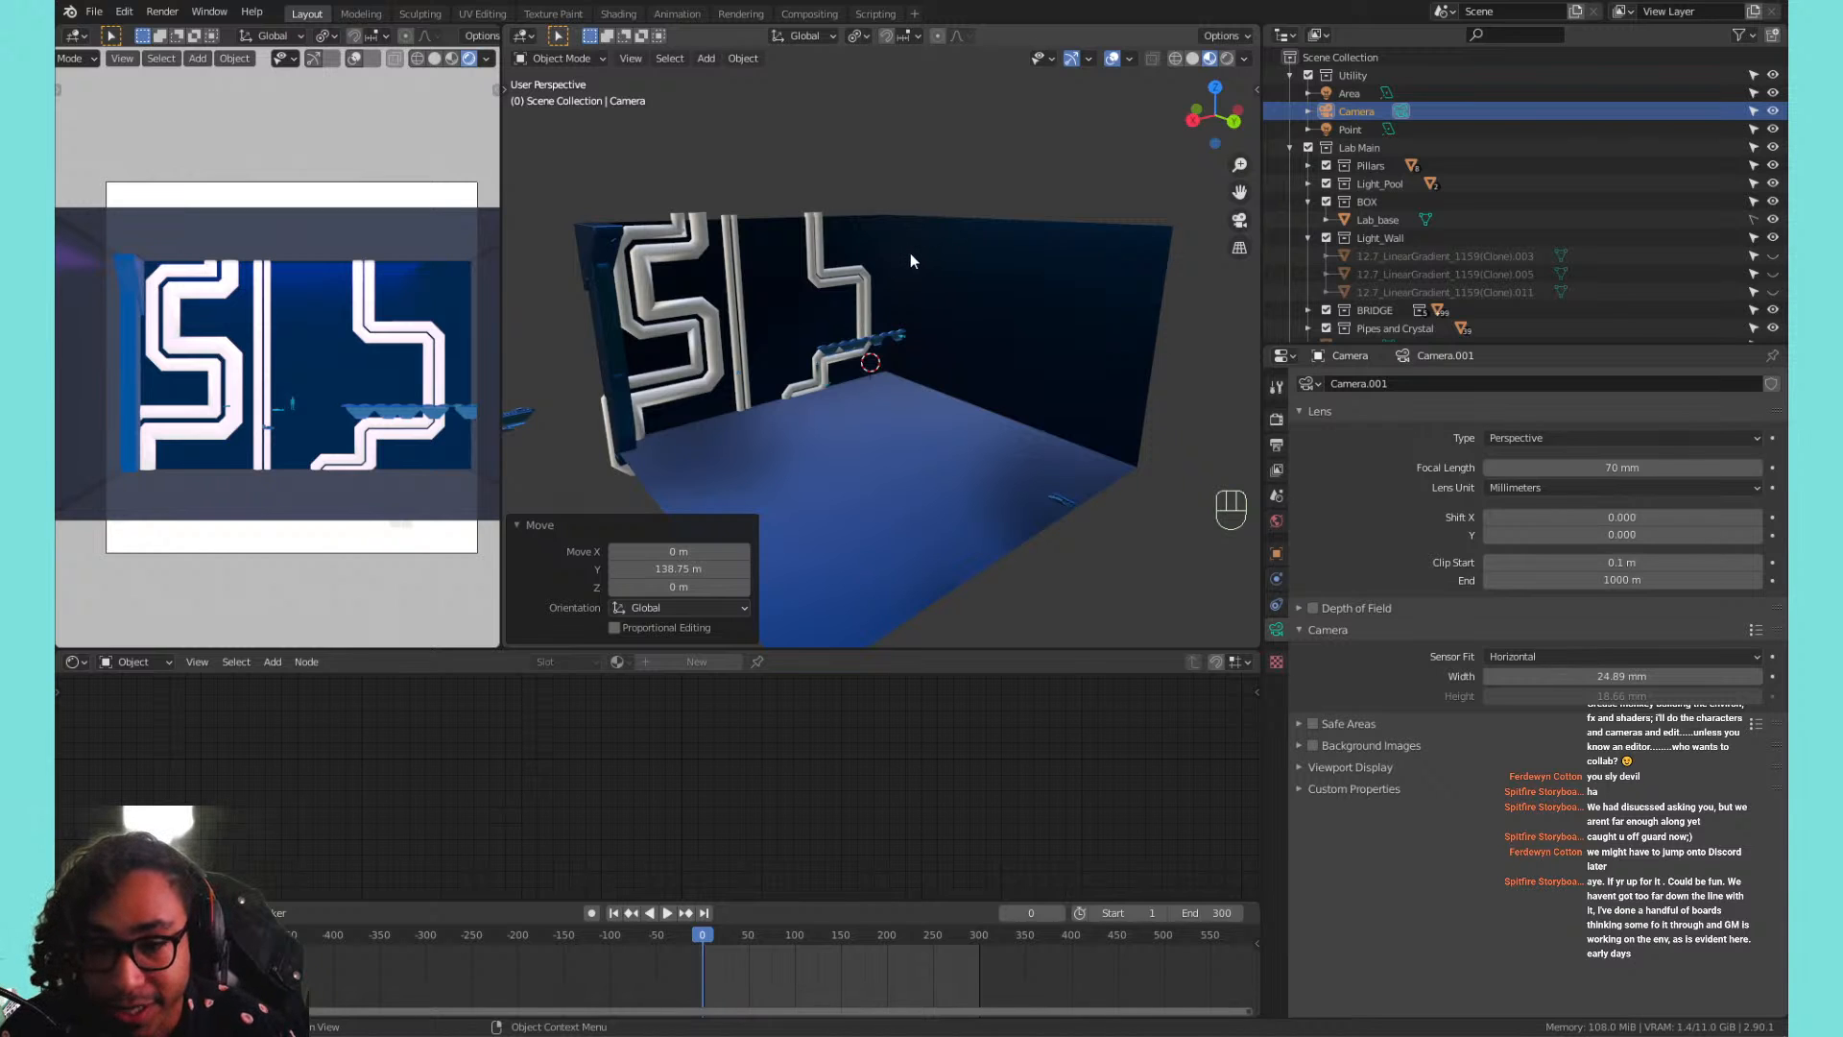
pyautogui.hotkey('alt', 'g')
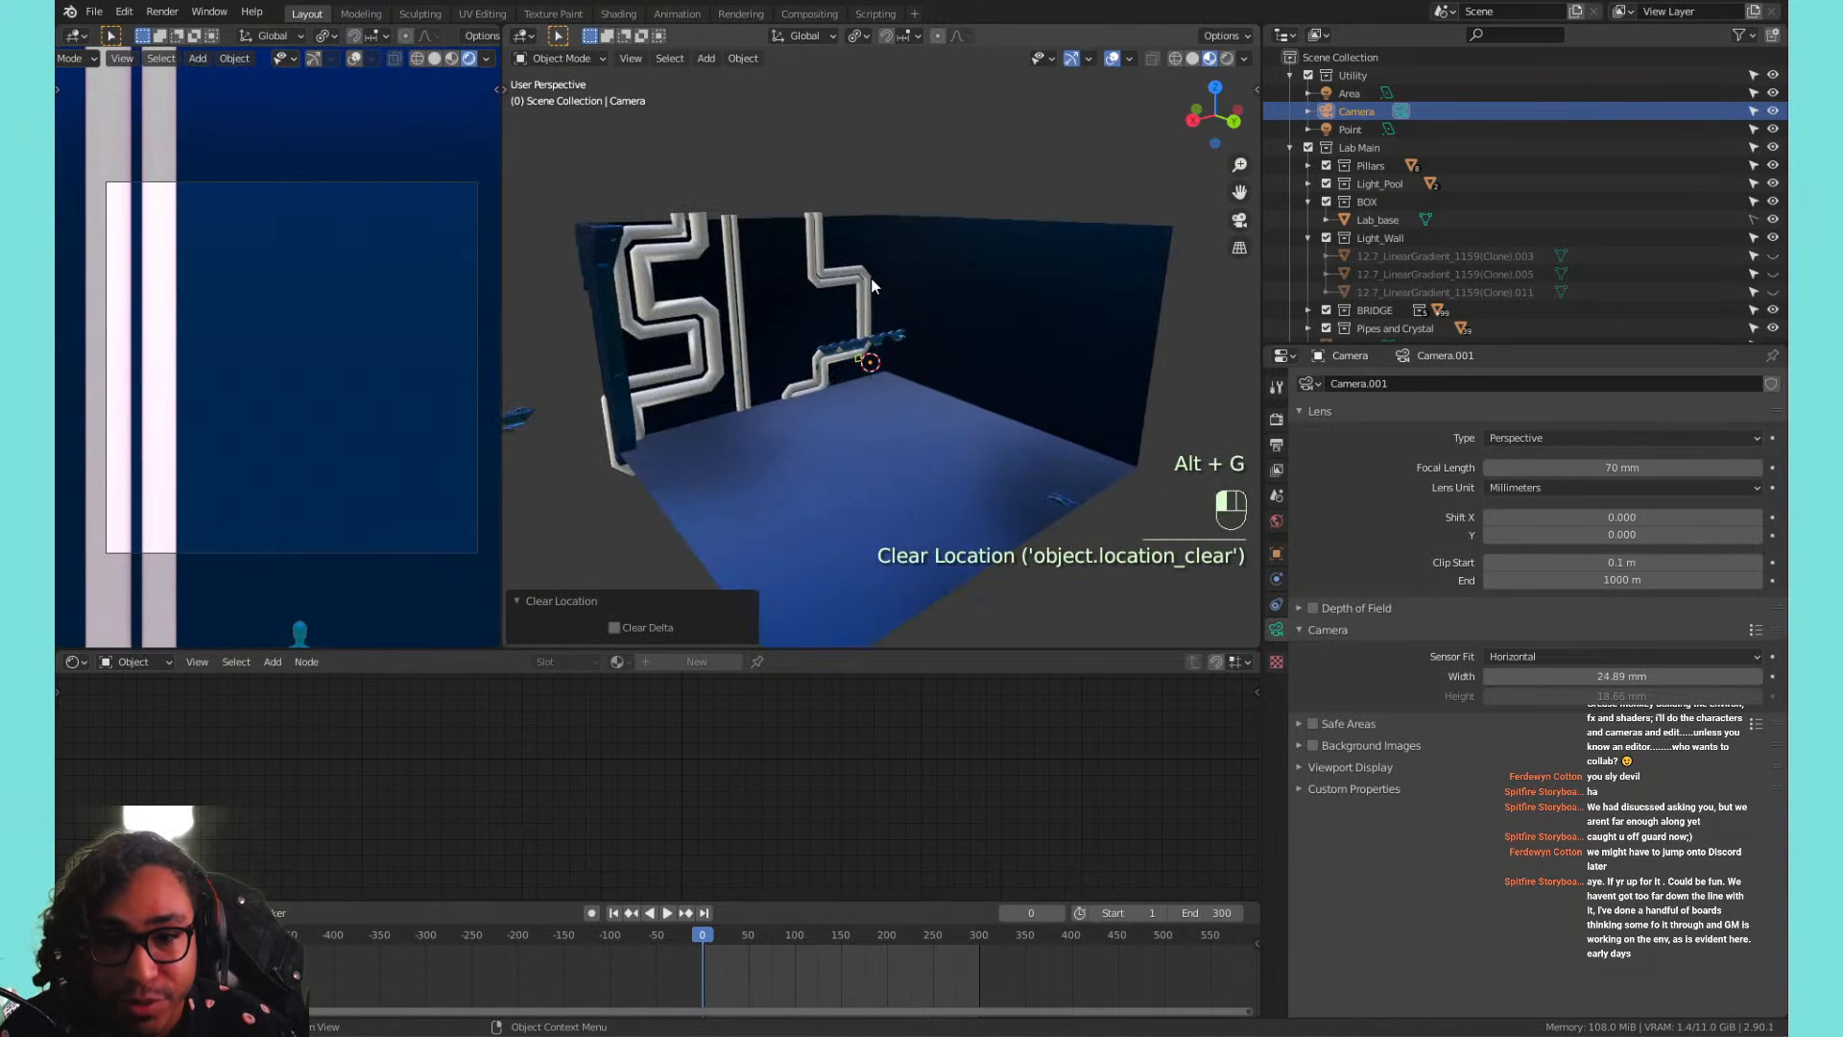
# Try clearing the location of Pipe.06 on the back wall, and undo that change.
pyautogui.click(869, 278)
pyautogui.hotkey('alt', 'g')
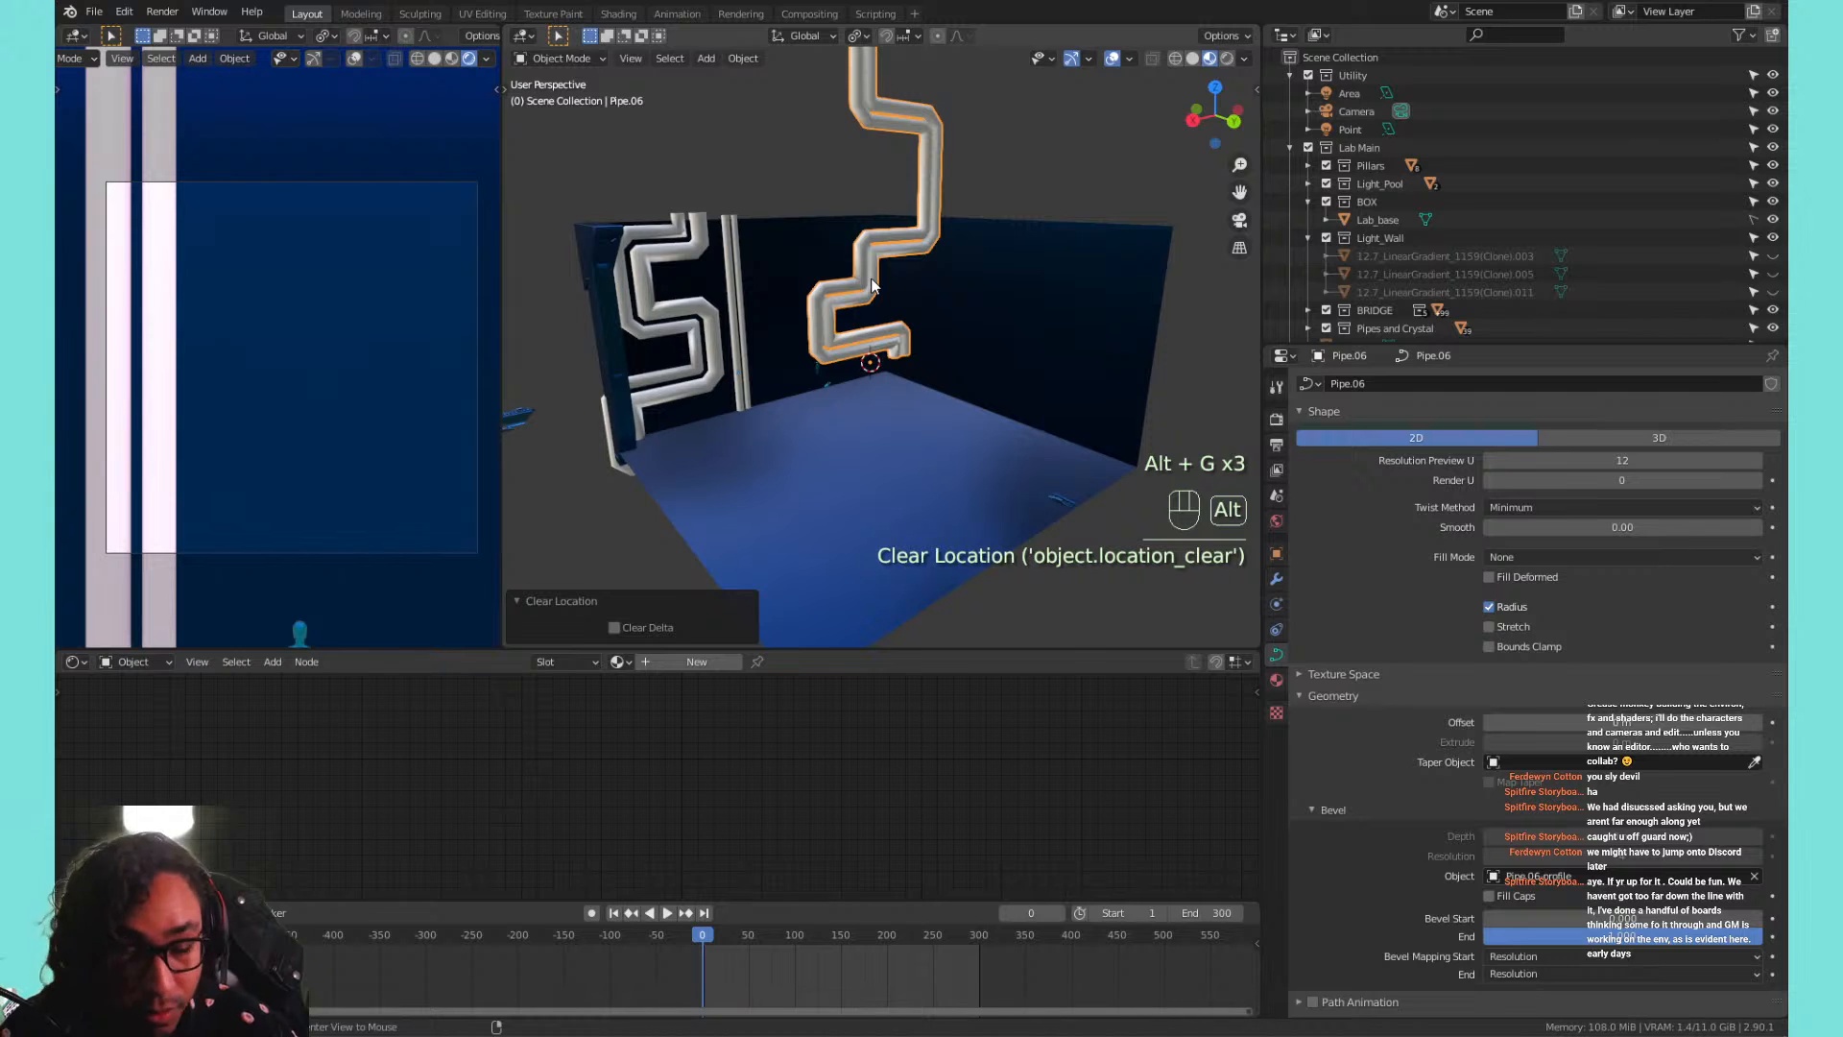
pyautogui.hotkey('ctrl', 'z')
pyautogui.hotkey('ctrl', 'z')
pyautogui.hotkey('ctrl', 'z')
pyautogui.hotkey('ctrl', 'z')
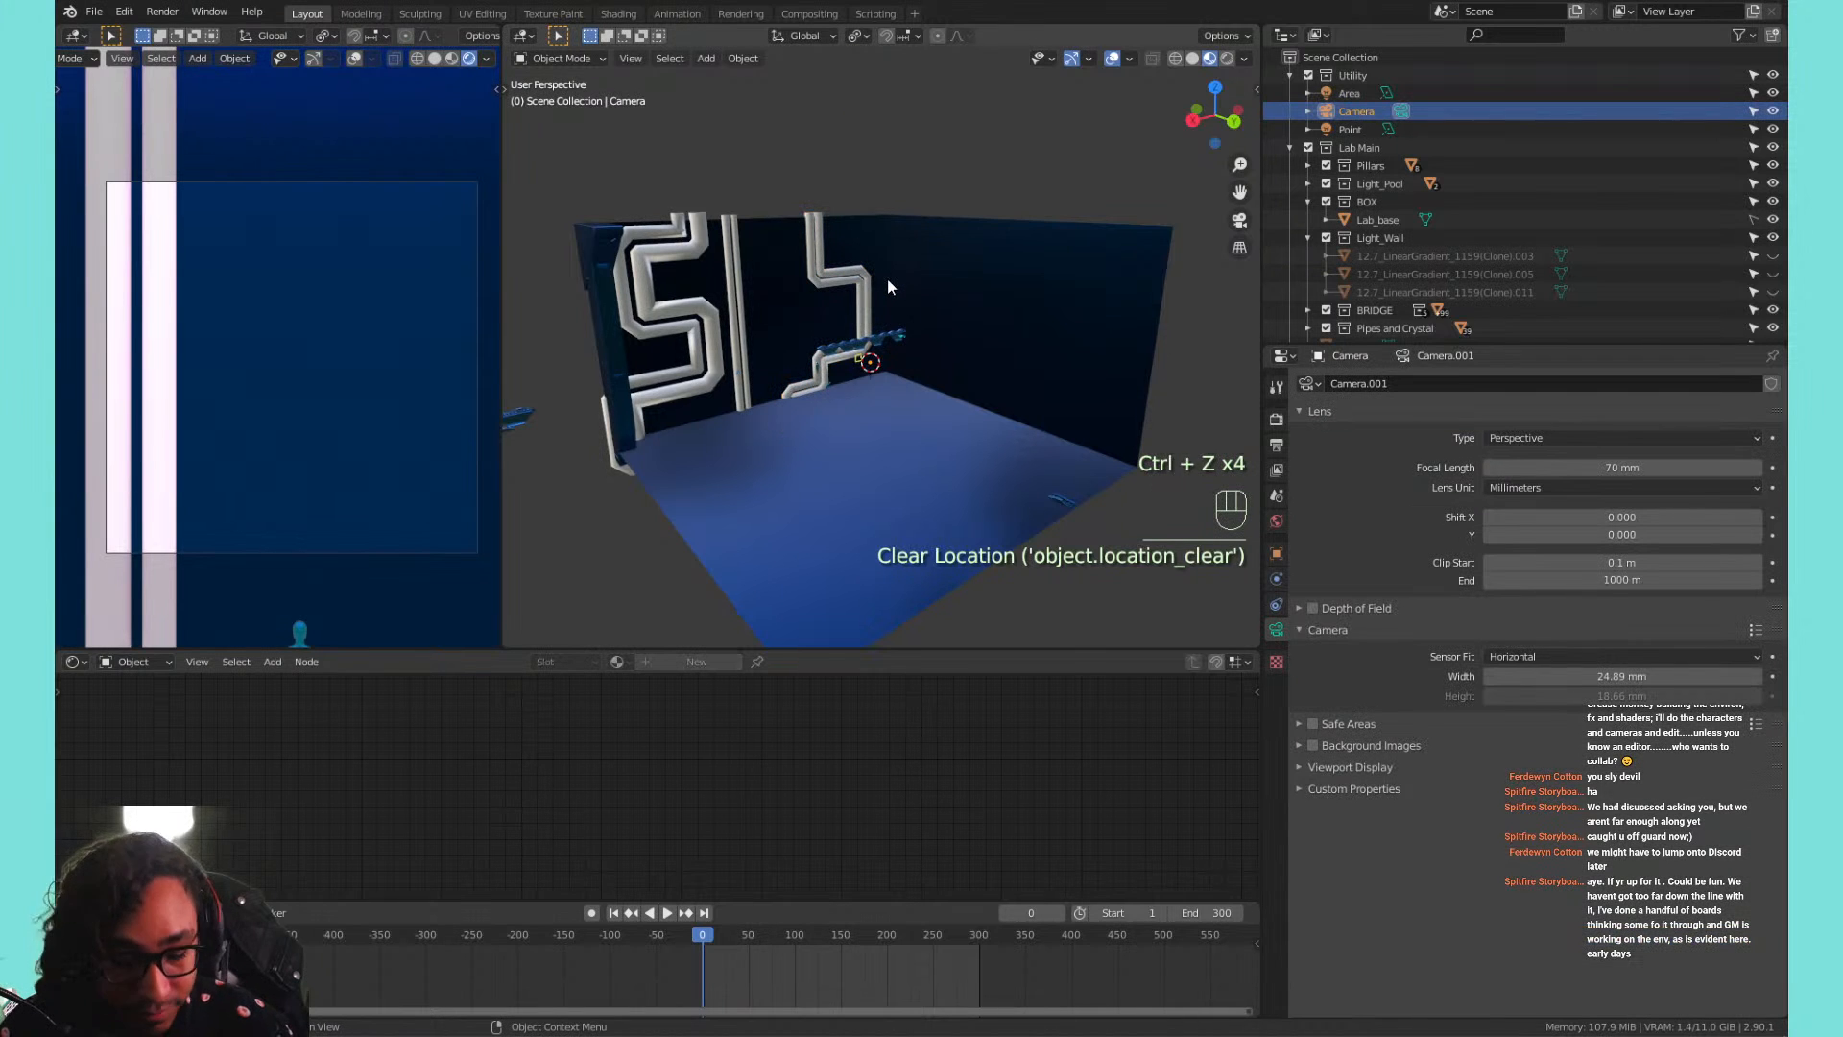
# Reveal all hidden objects, exclude the Lab Main collection from the view layer and collapse the Lab Main and Pipes hierarchies.
pyautogui.hotkey('alt', 'h')
pyautogui.moveTo(910, 267); pyautogui.dragTo(943, 326, button='middle')
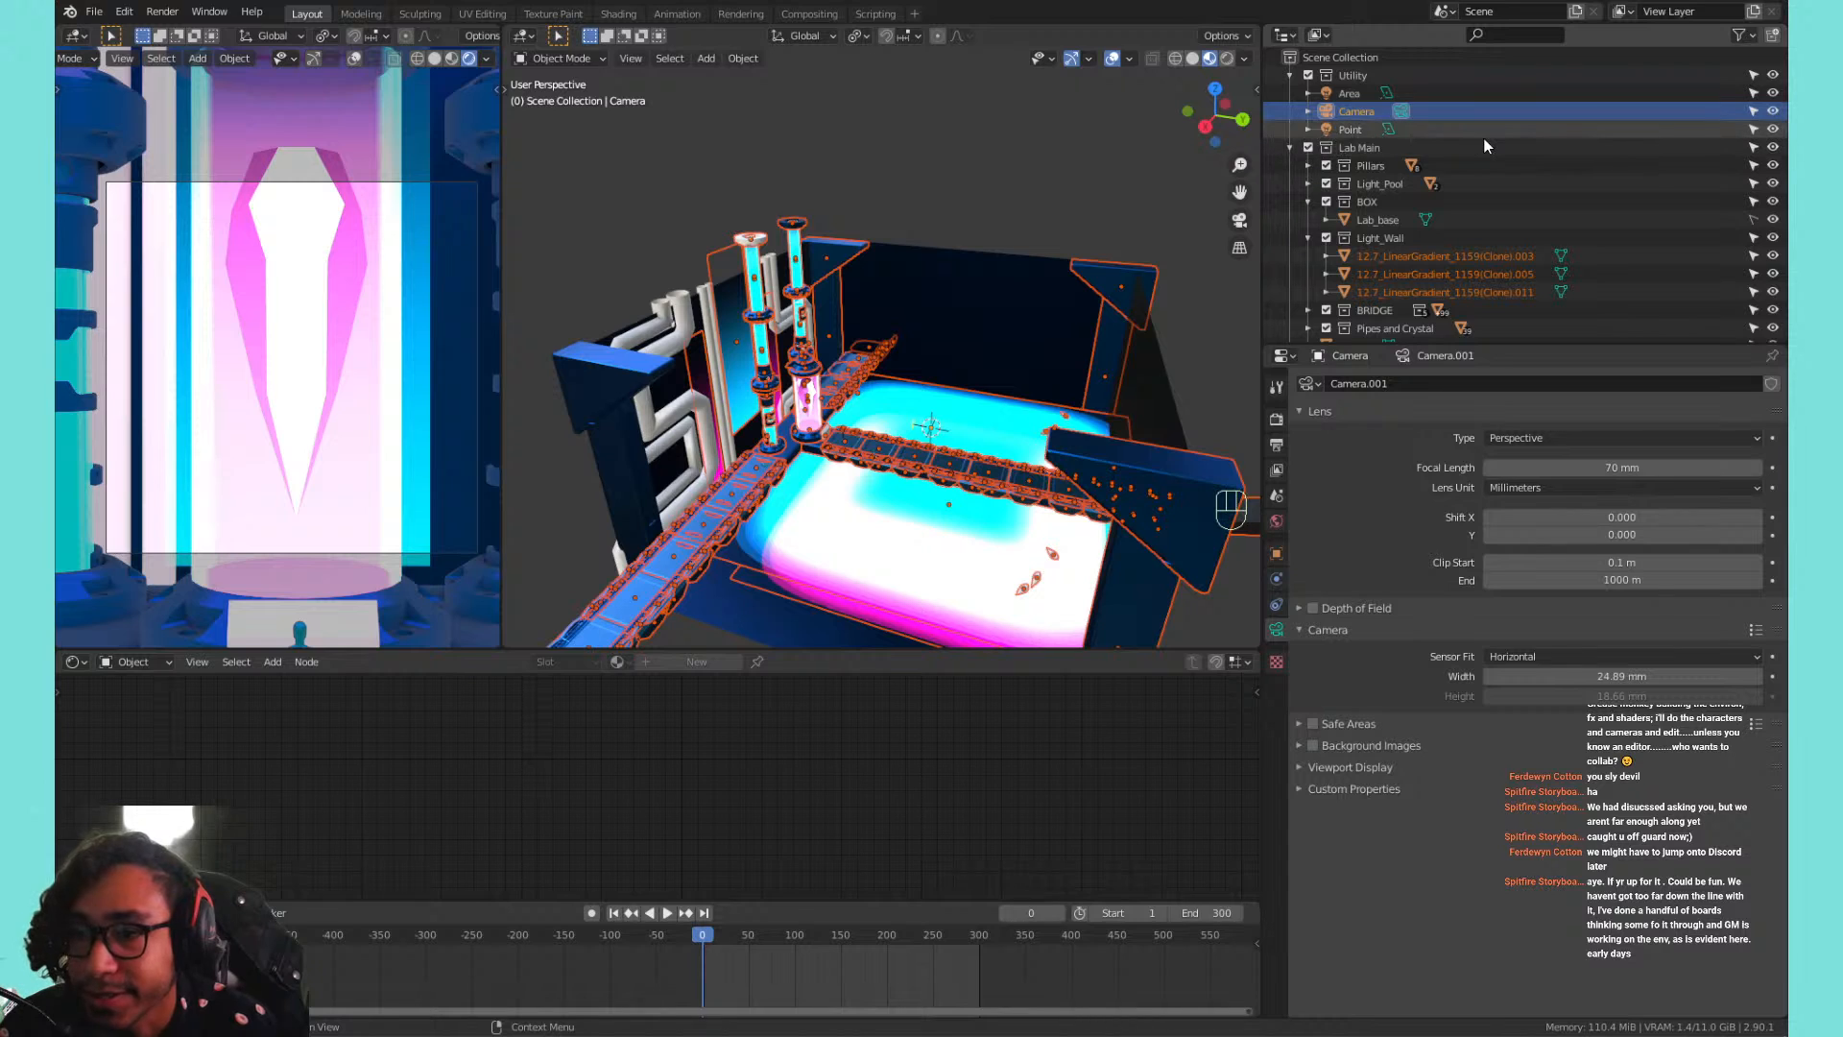
pyautogui.click(1308, 147)
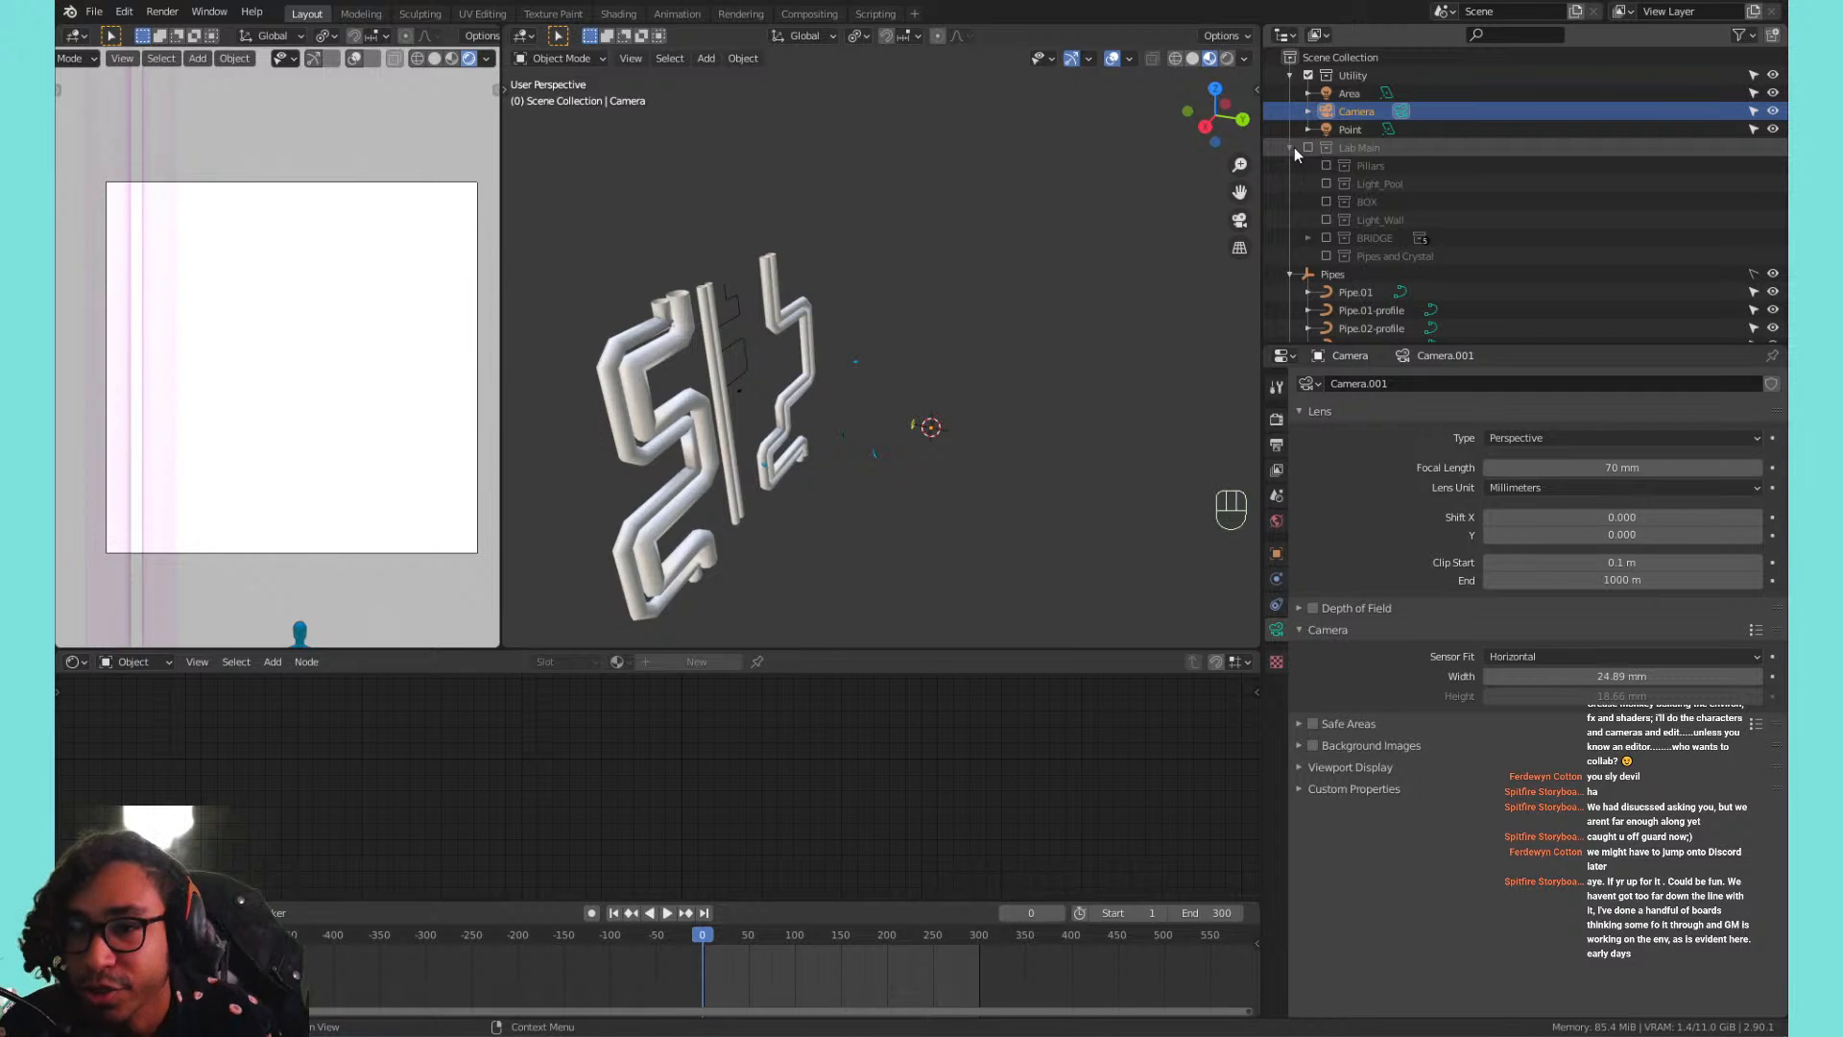
pyautogui.click(1292, 147)
pyautogui.click(1306, 166)
pyautogui.click(1287, 165)
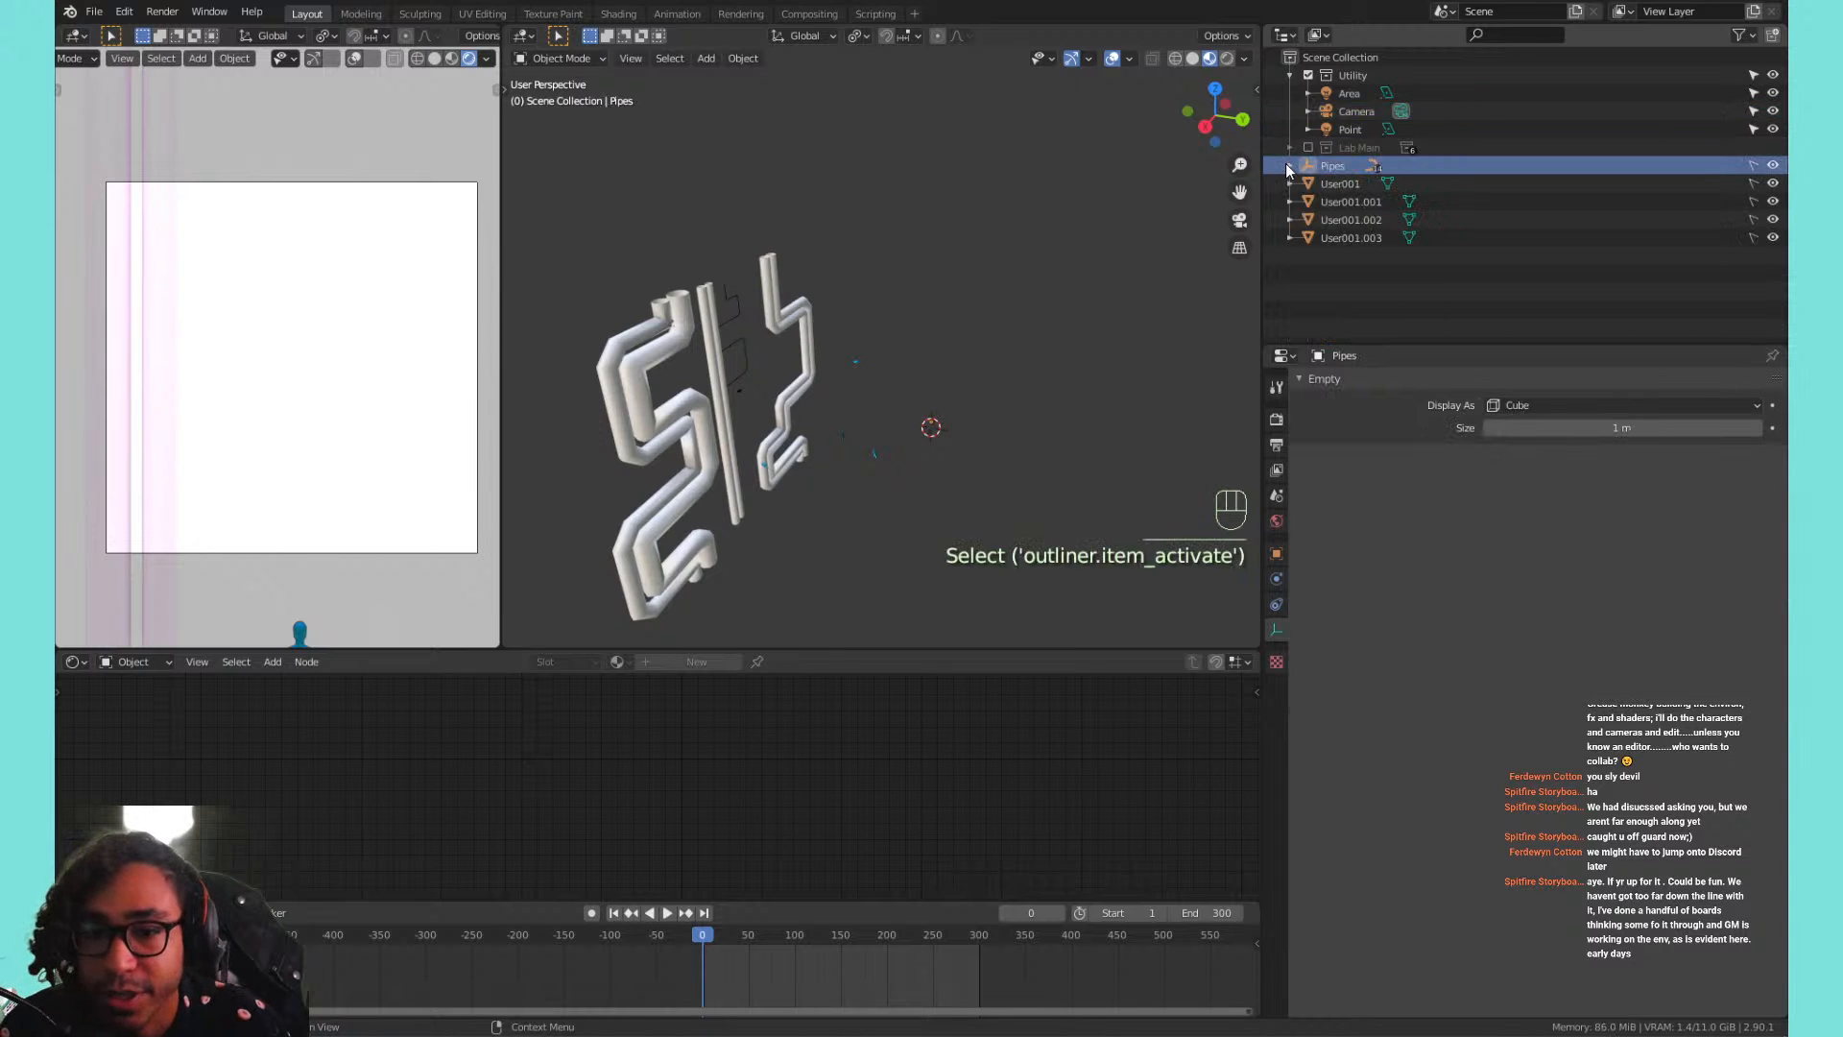
# Hide the Pipes empty and the User001 objects, and delete all the pipe curves still shown in the scene.
pyautogui.click(1773, 165)
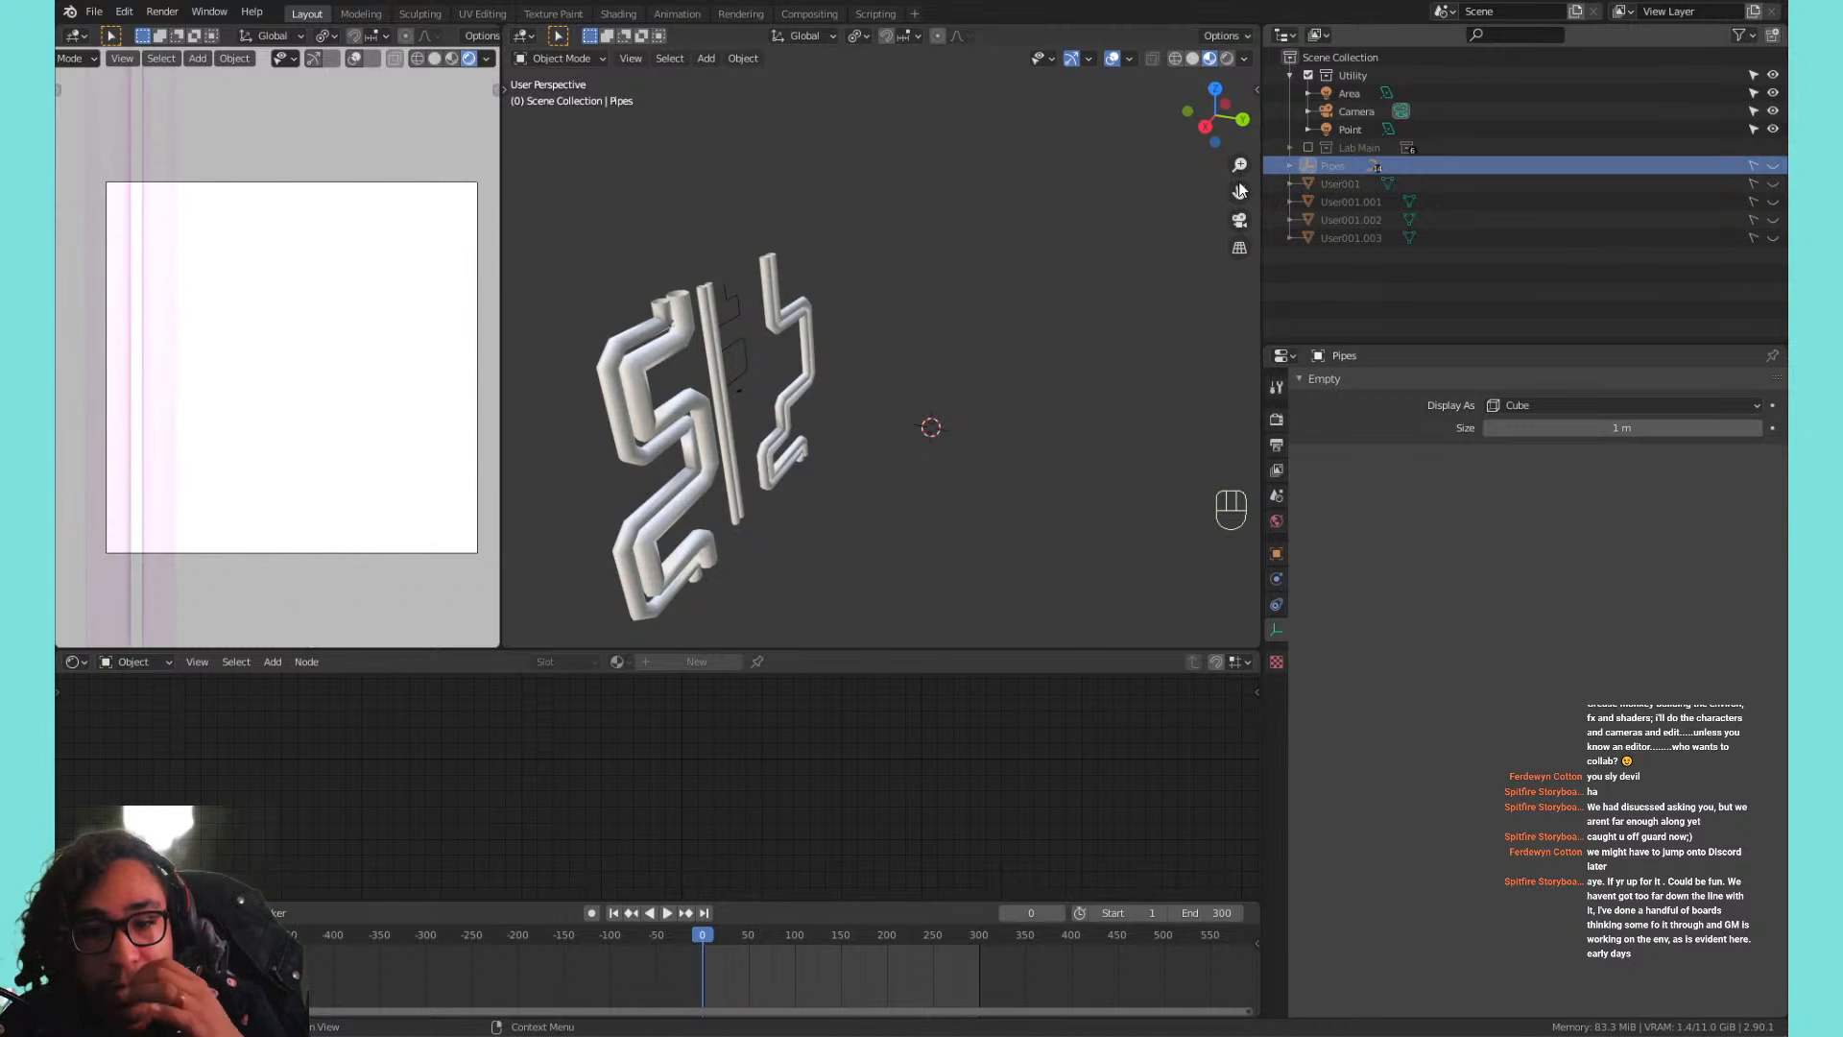
pyautogui.hotkey('shift', 'c')
pyautogui.moveTo(977, 236); pyautogui.dragTo(913, 232, button='middle')
pyautogui.moveTo(1034, 212); pyautogui.dragTo(814, 491)
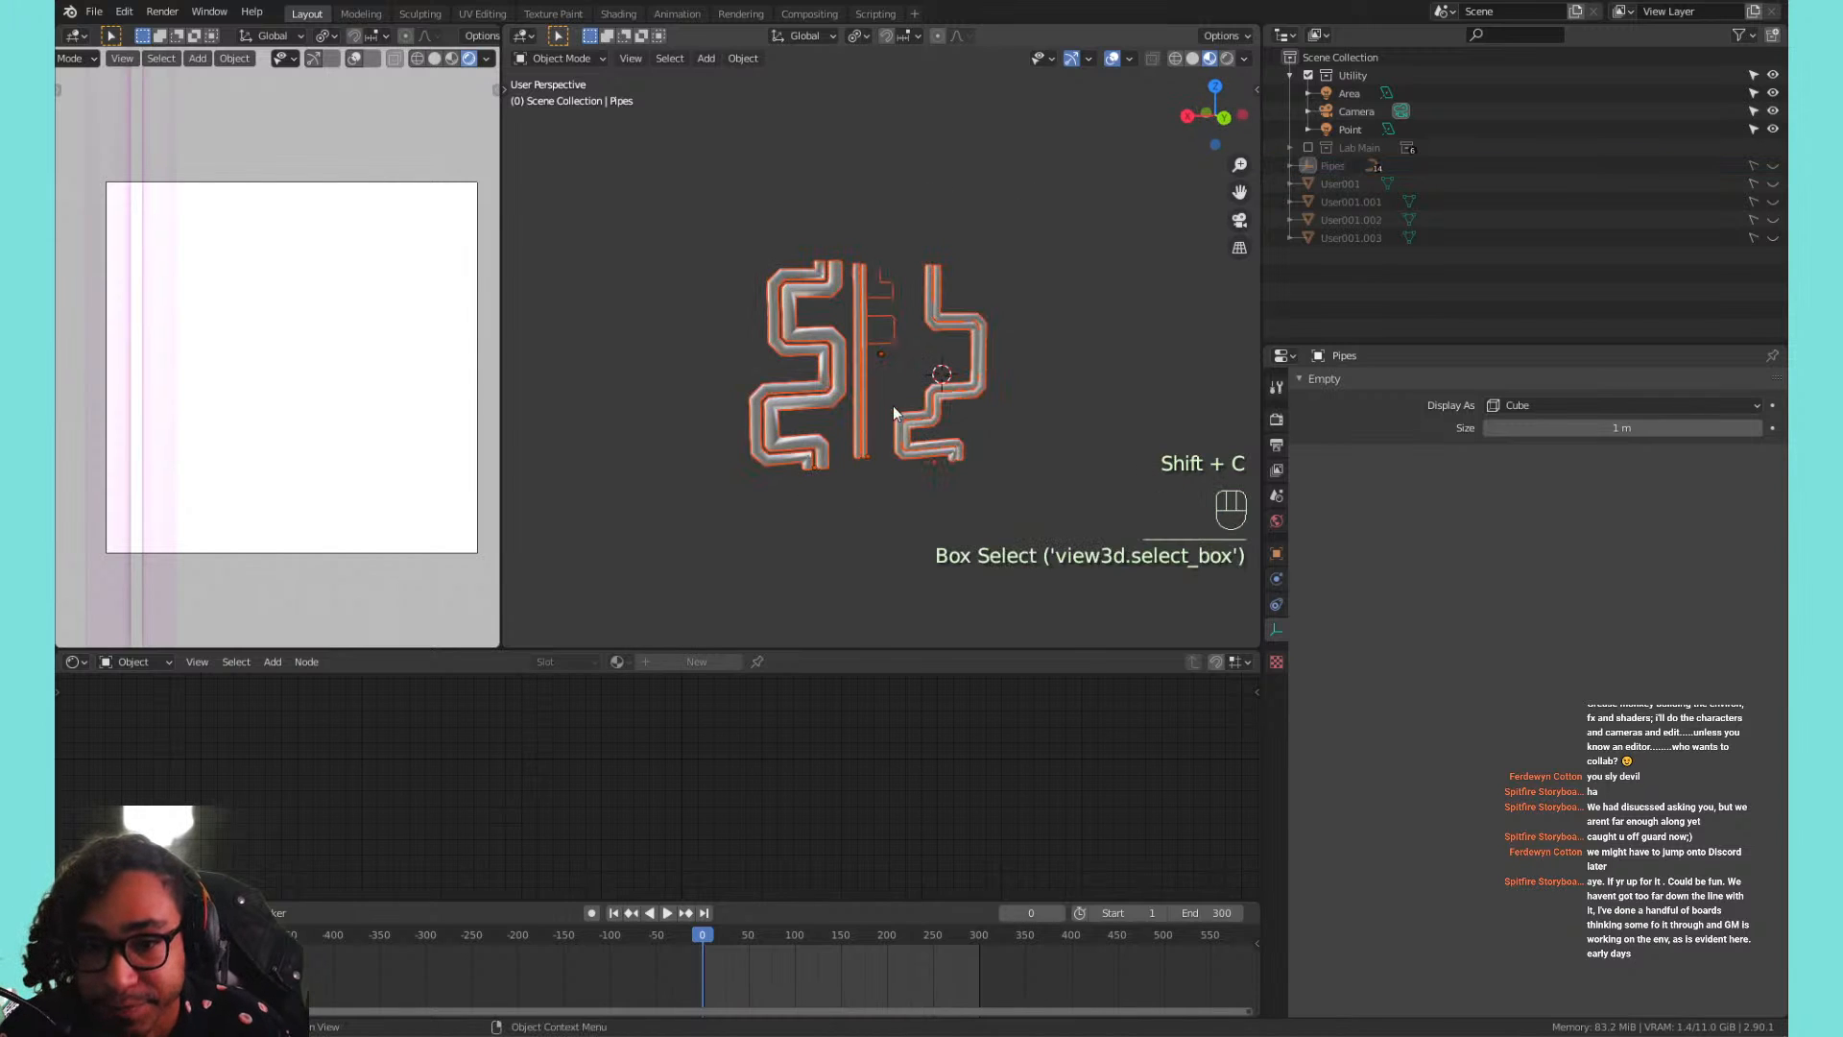
pyautogui.press('x')
pyautogui.click(992, 281)
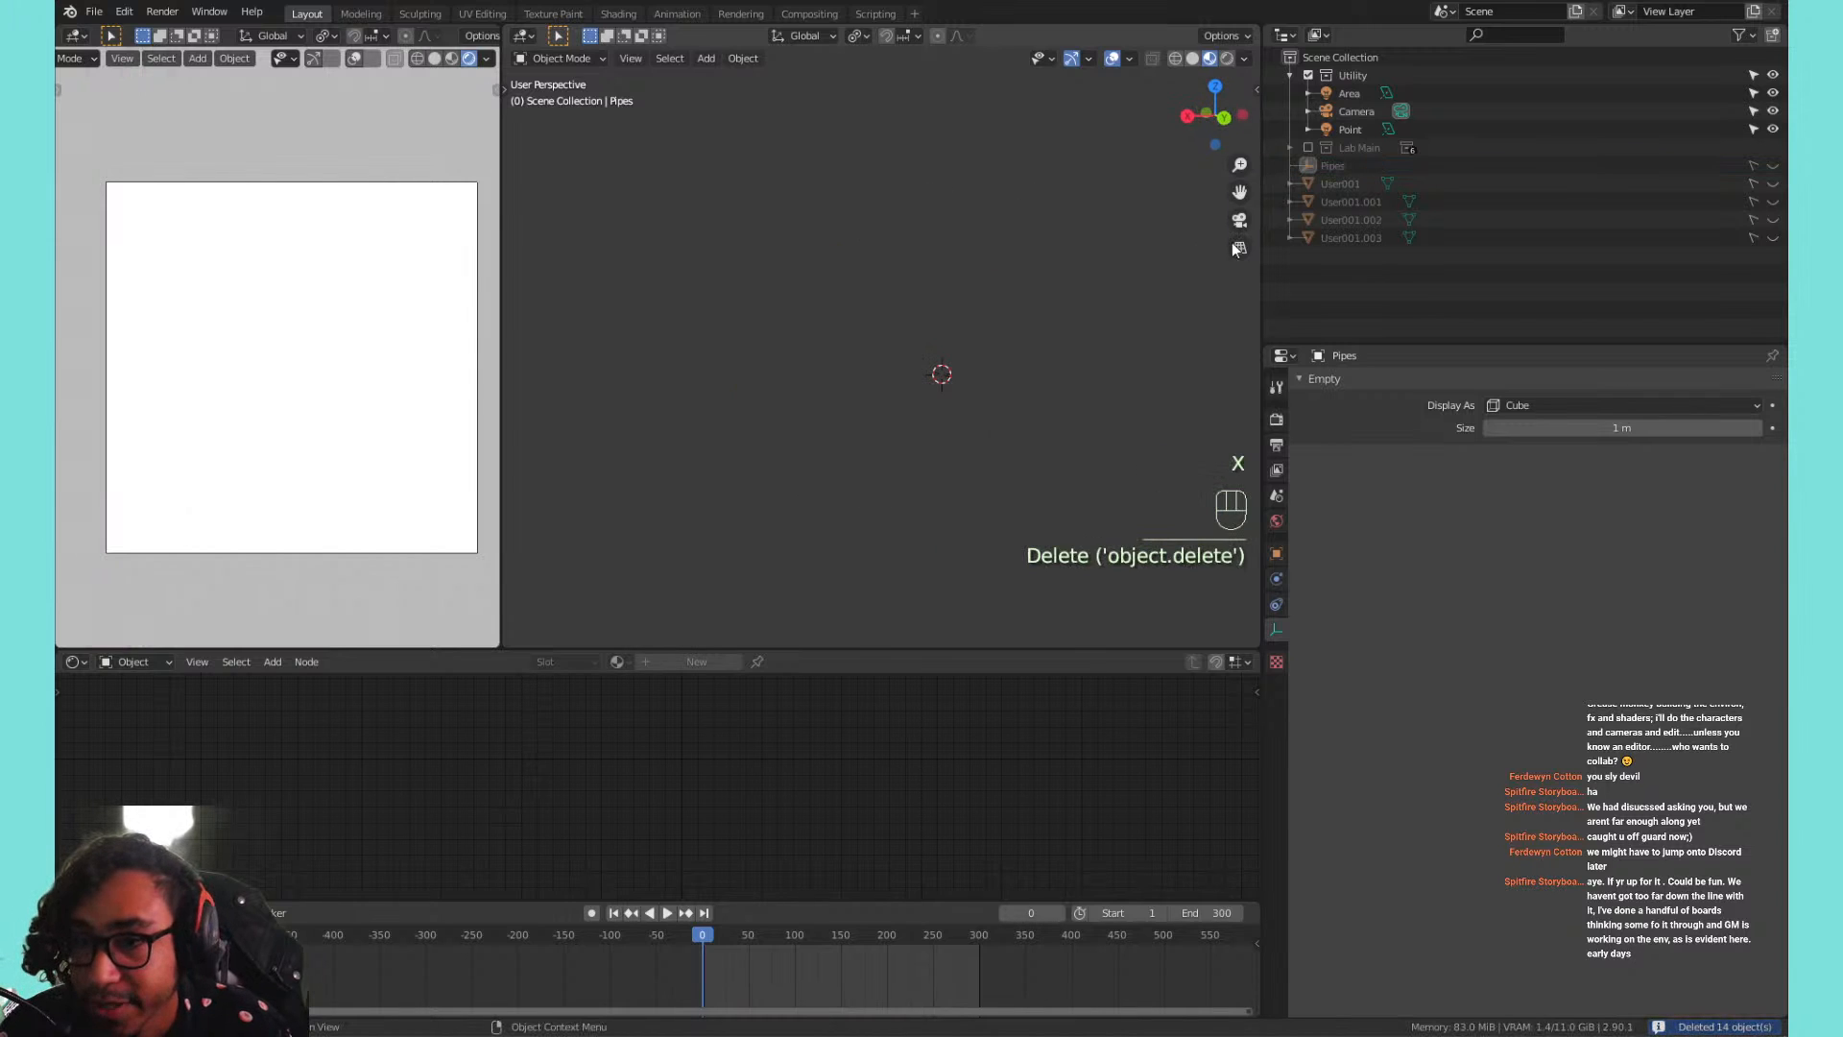
# Make the Pipes empty visible and selectable again, keep the User001 objects hidden, and delete the empty.
pyautogui.click(1772, 182)
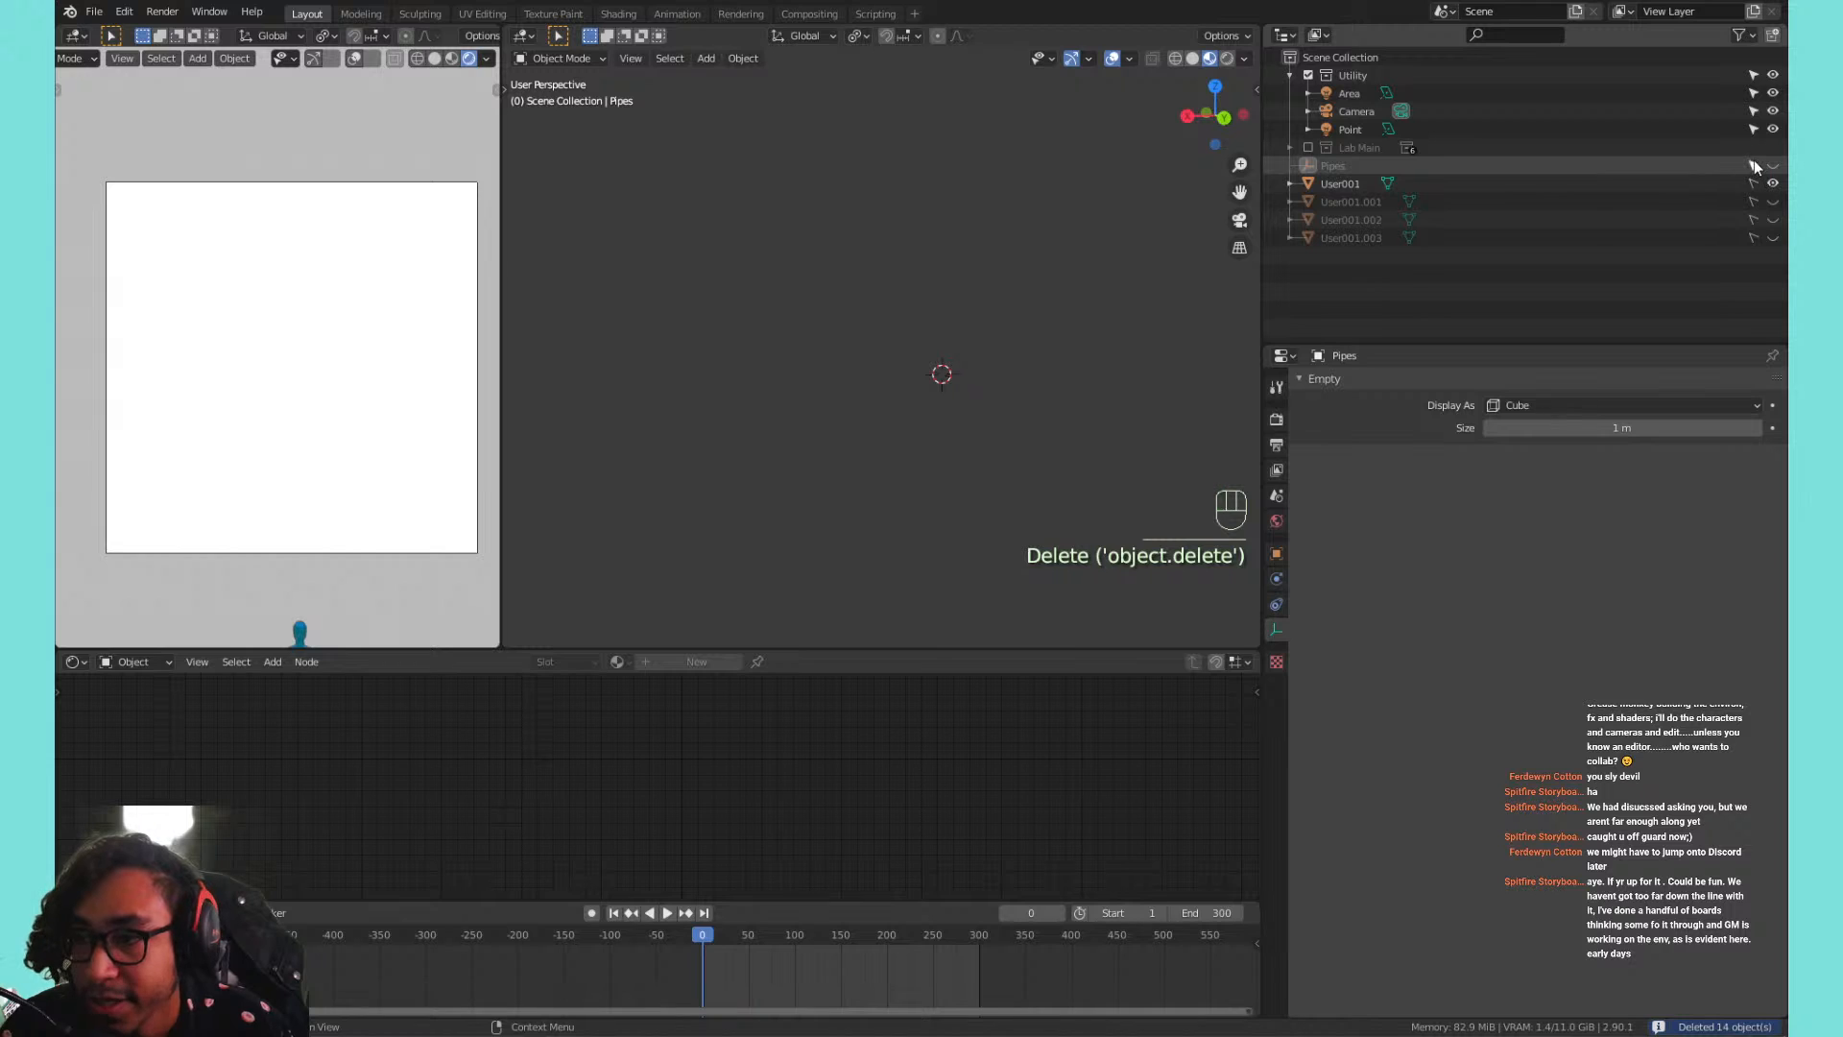
pyautogui.keyDown('ctrl'); pyautogui.click(1772, 166); pyautogui.keyUp('ctrl')
pyautogui.click(1313, 167)
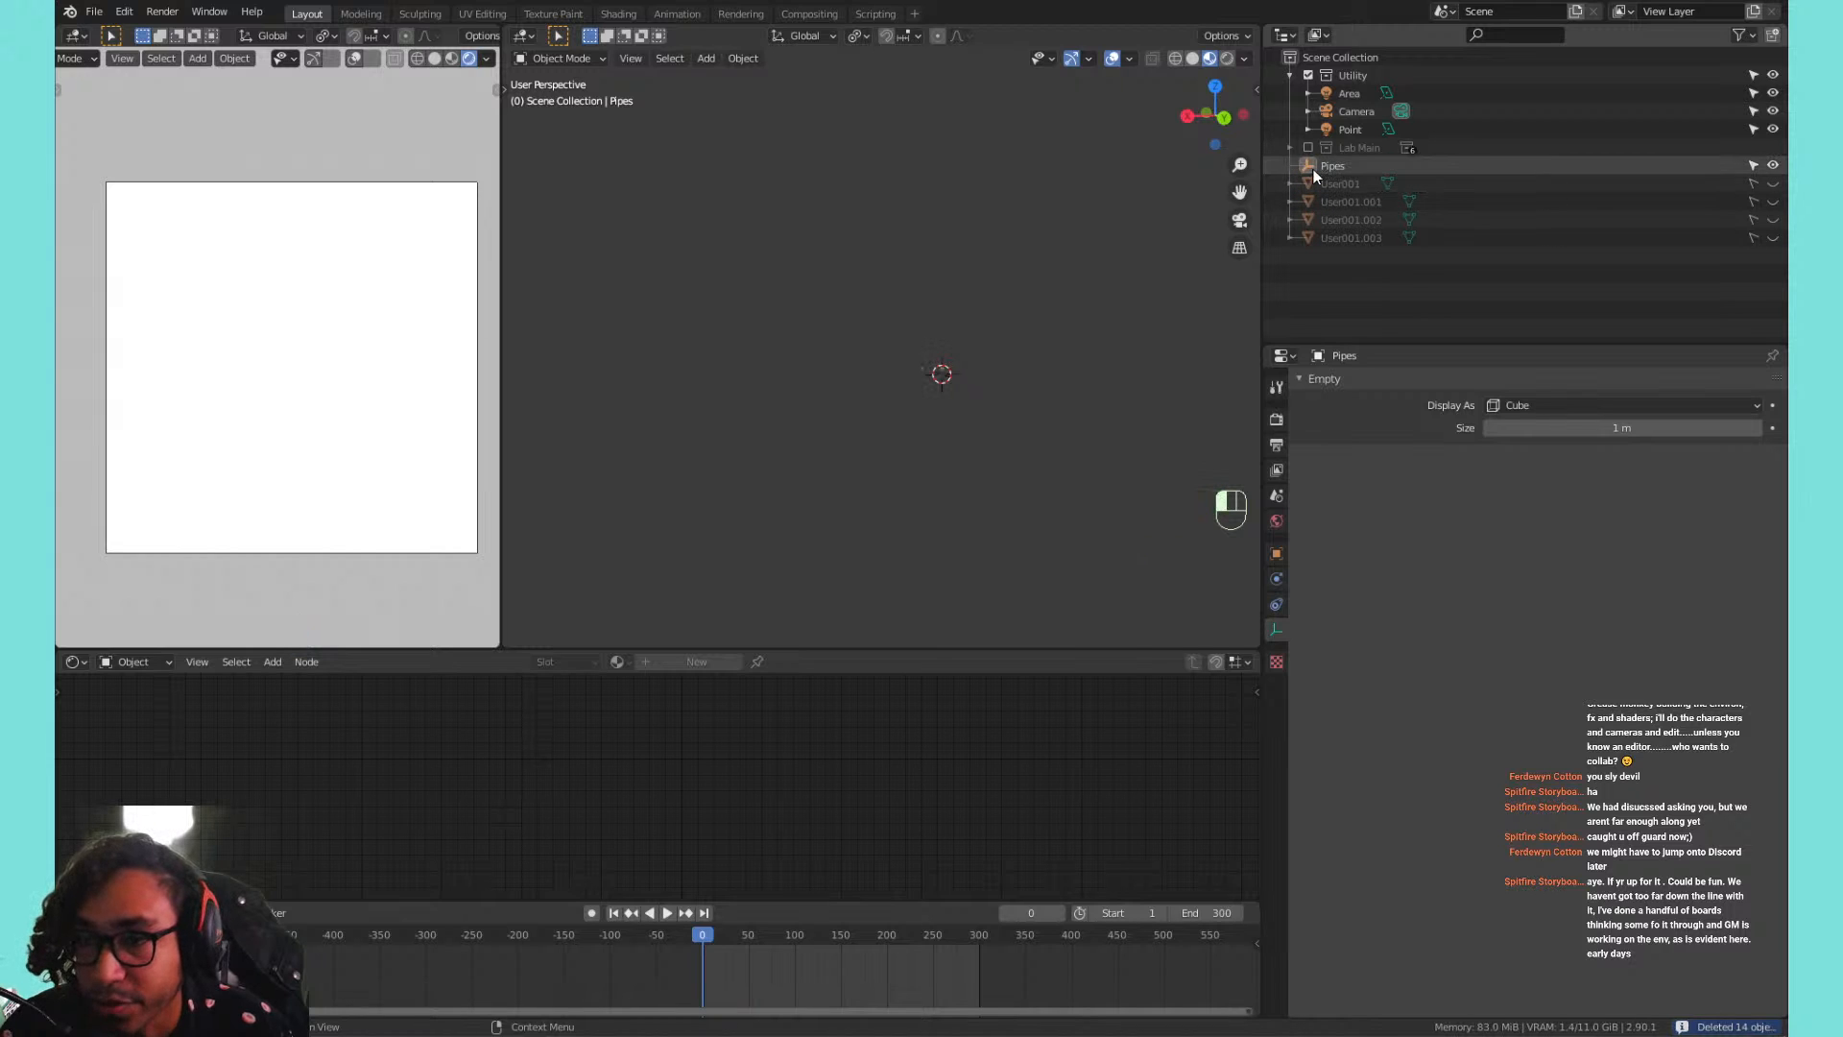
pyautogui.press('x')
pyautogui.click(953, 211)
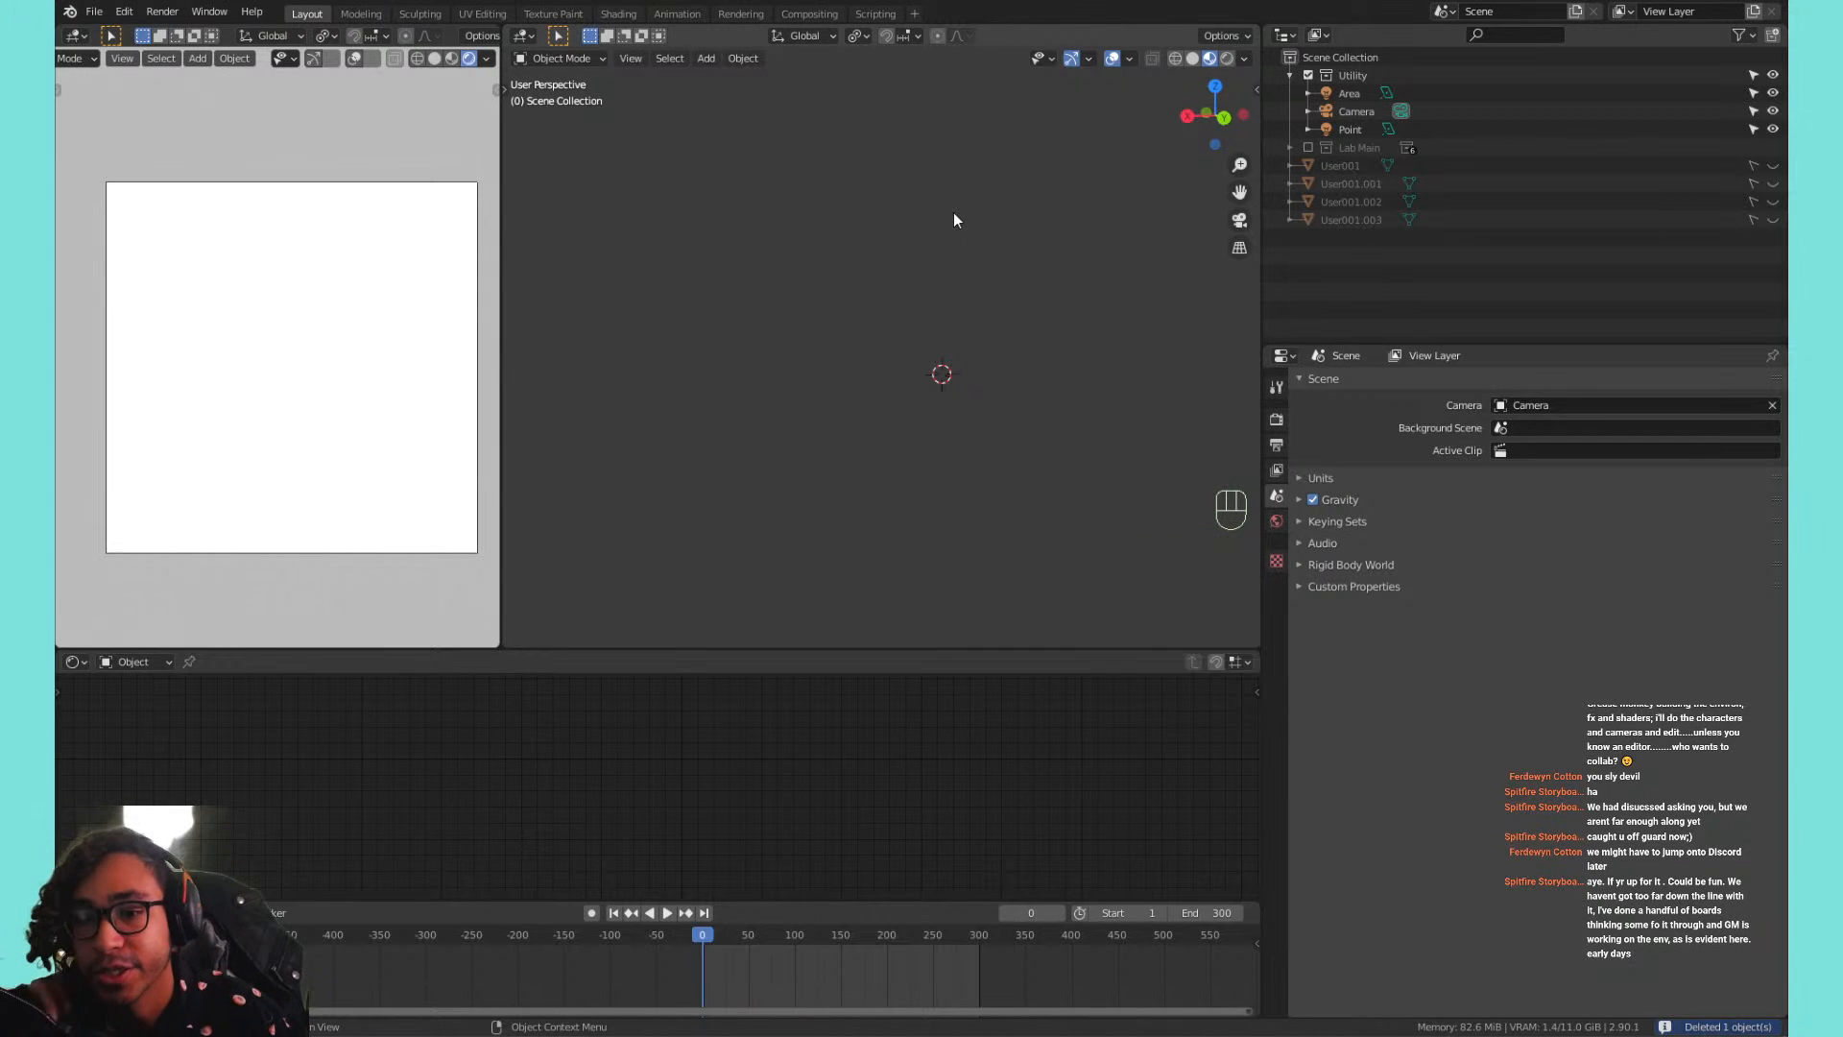
# Turn on the floor grid in the overlays of the main 3D viewport.
pyautogui.hotkey('shift', 'c')
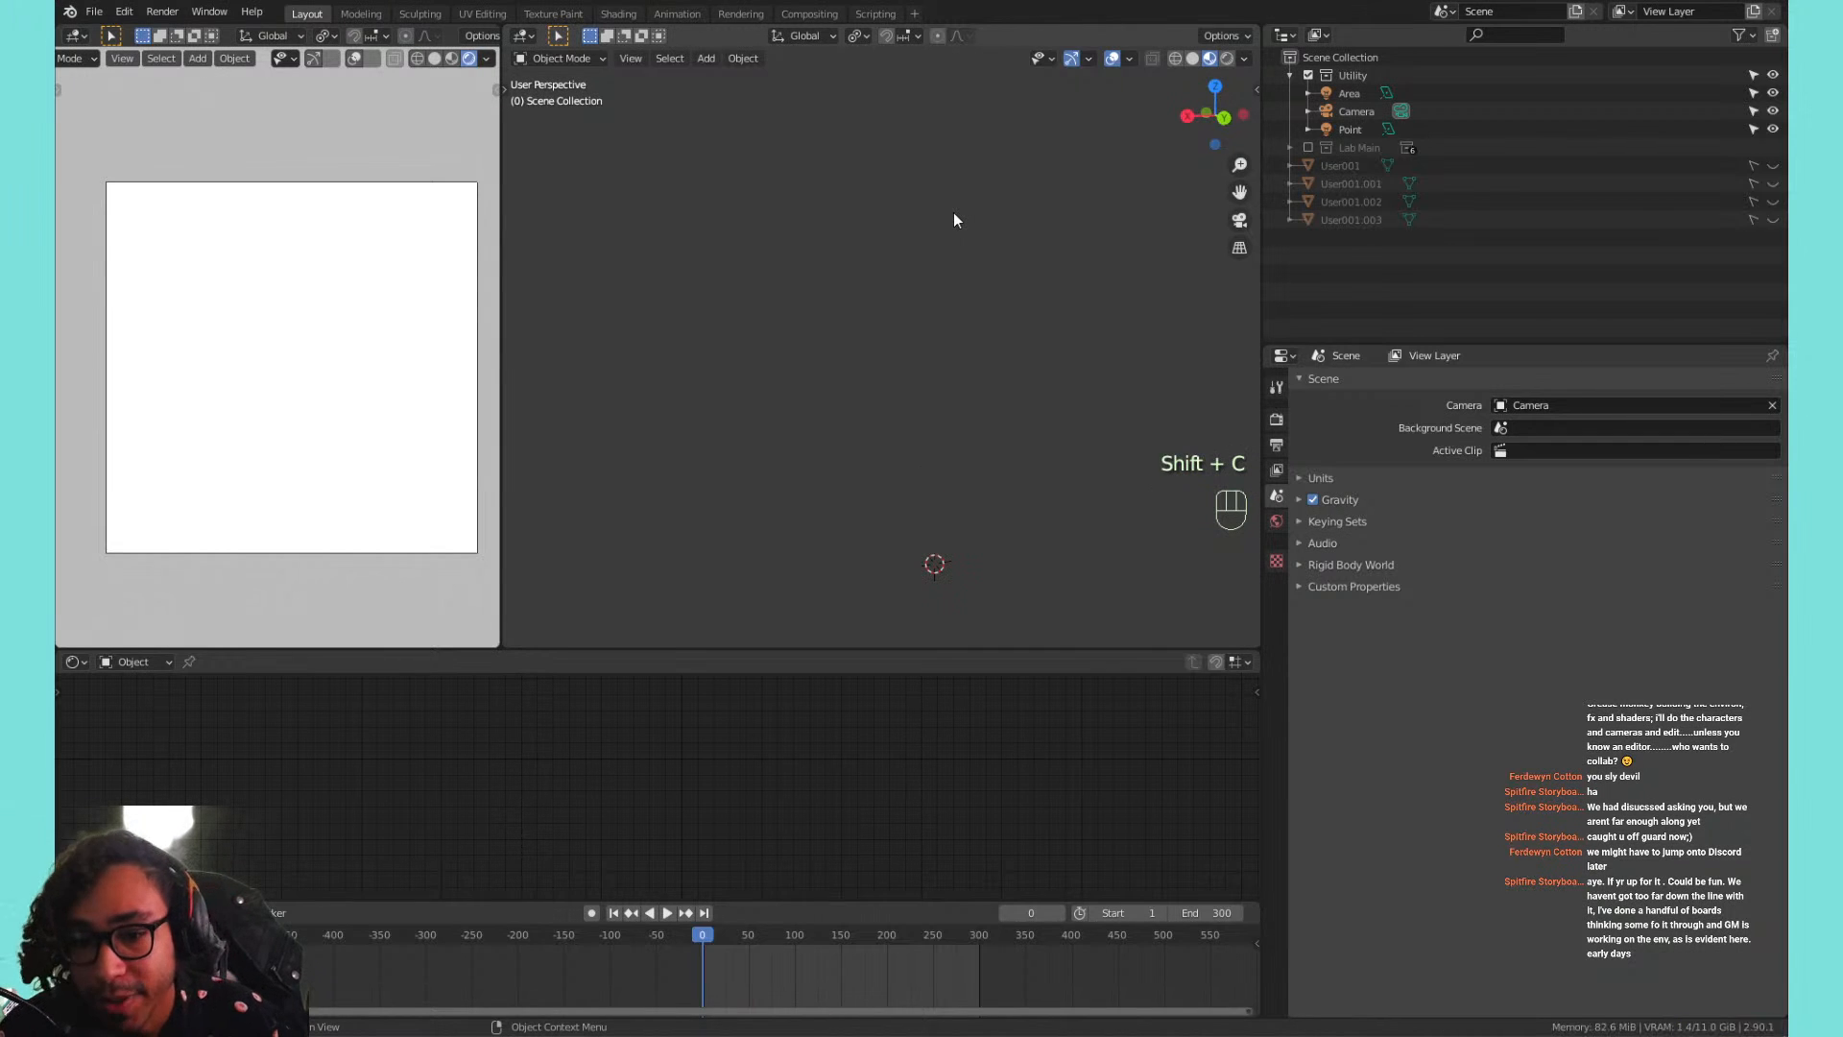
pyautogui.moveTo(964, 380); pyautogui.dragTo(918, 320, button='middle')
pyautogui.press('KP_0')
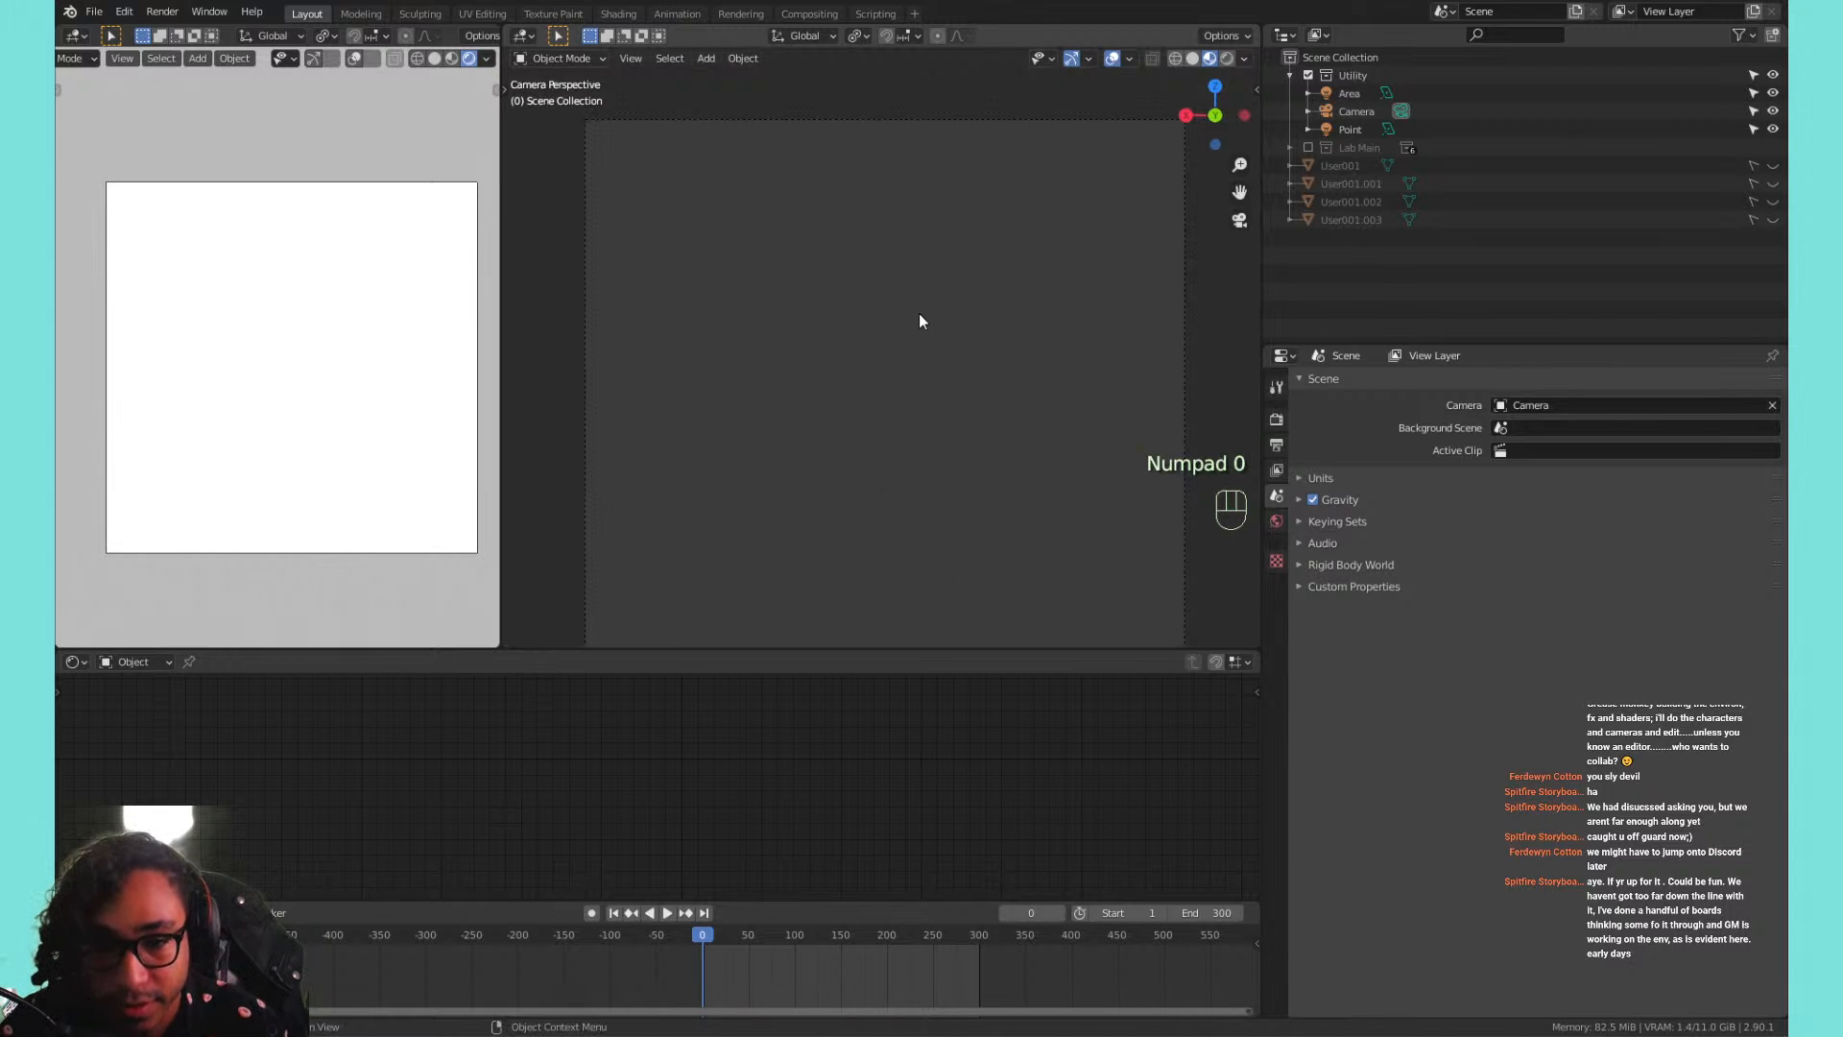
pyautogui.click(1130, 58)
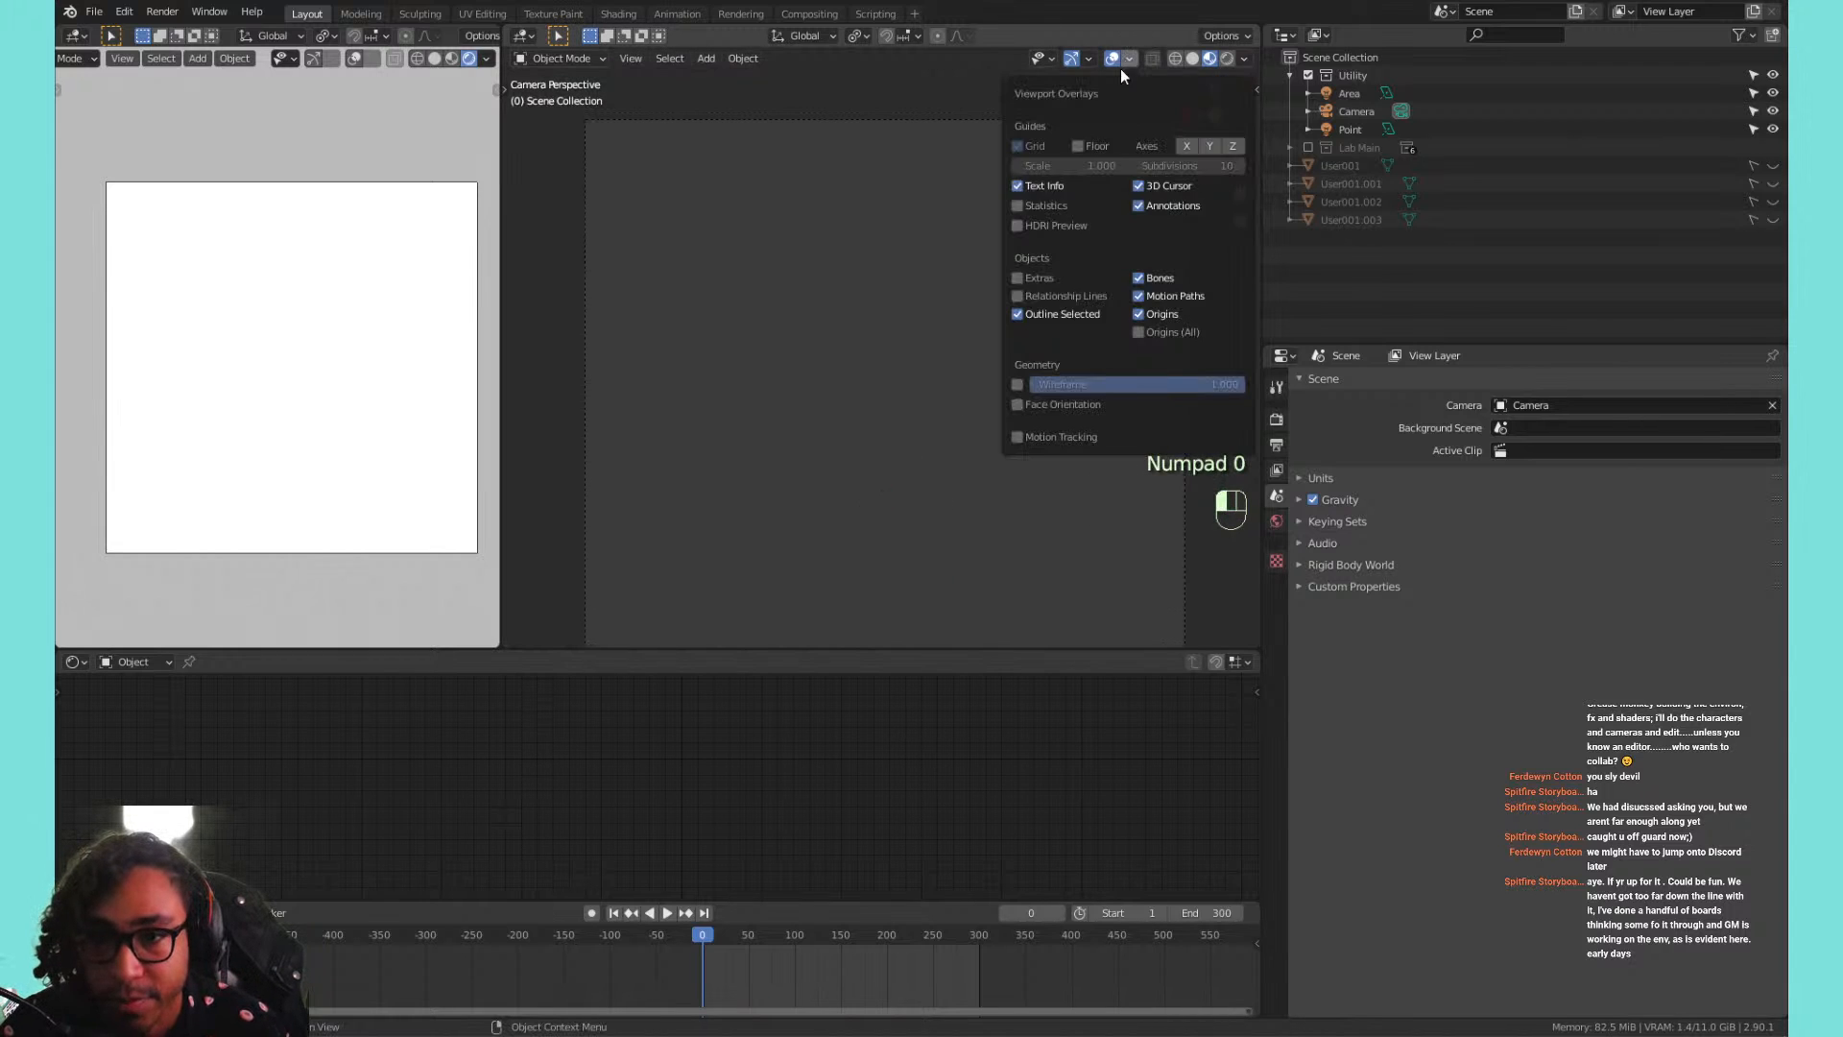
pyautogui.moveTo(882, 304)
pyautogui.mouseDown(button='middle')
pyautogui.moveTo(833, 291)
pyautogui.moveTo(900, 325)
pyautogui.moveTo(897, 255)
pyautogui.moveTo(908, 318)
pyautogui.mouseUp(button='middle')
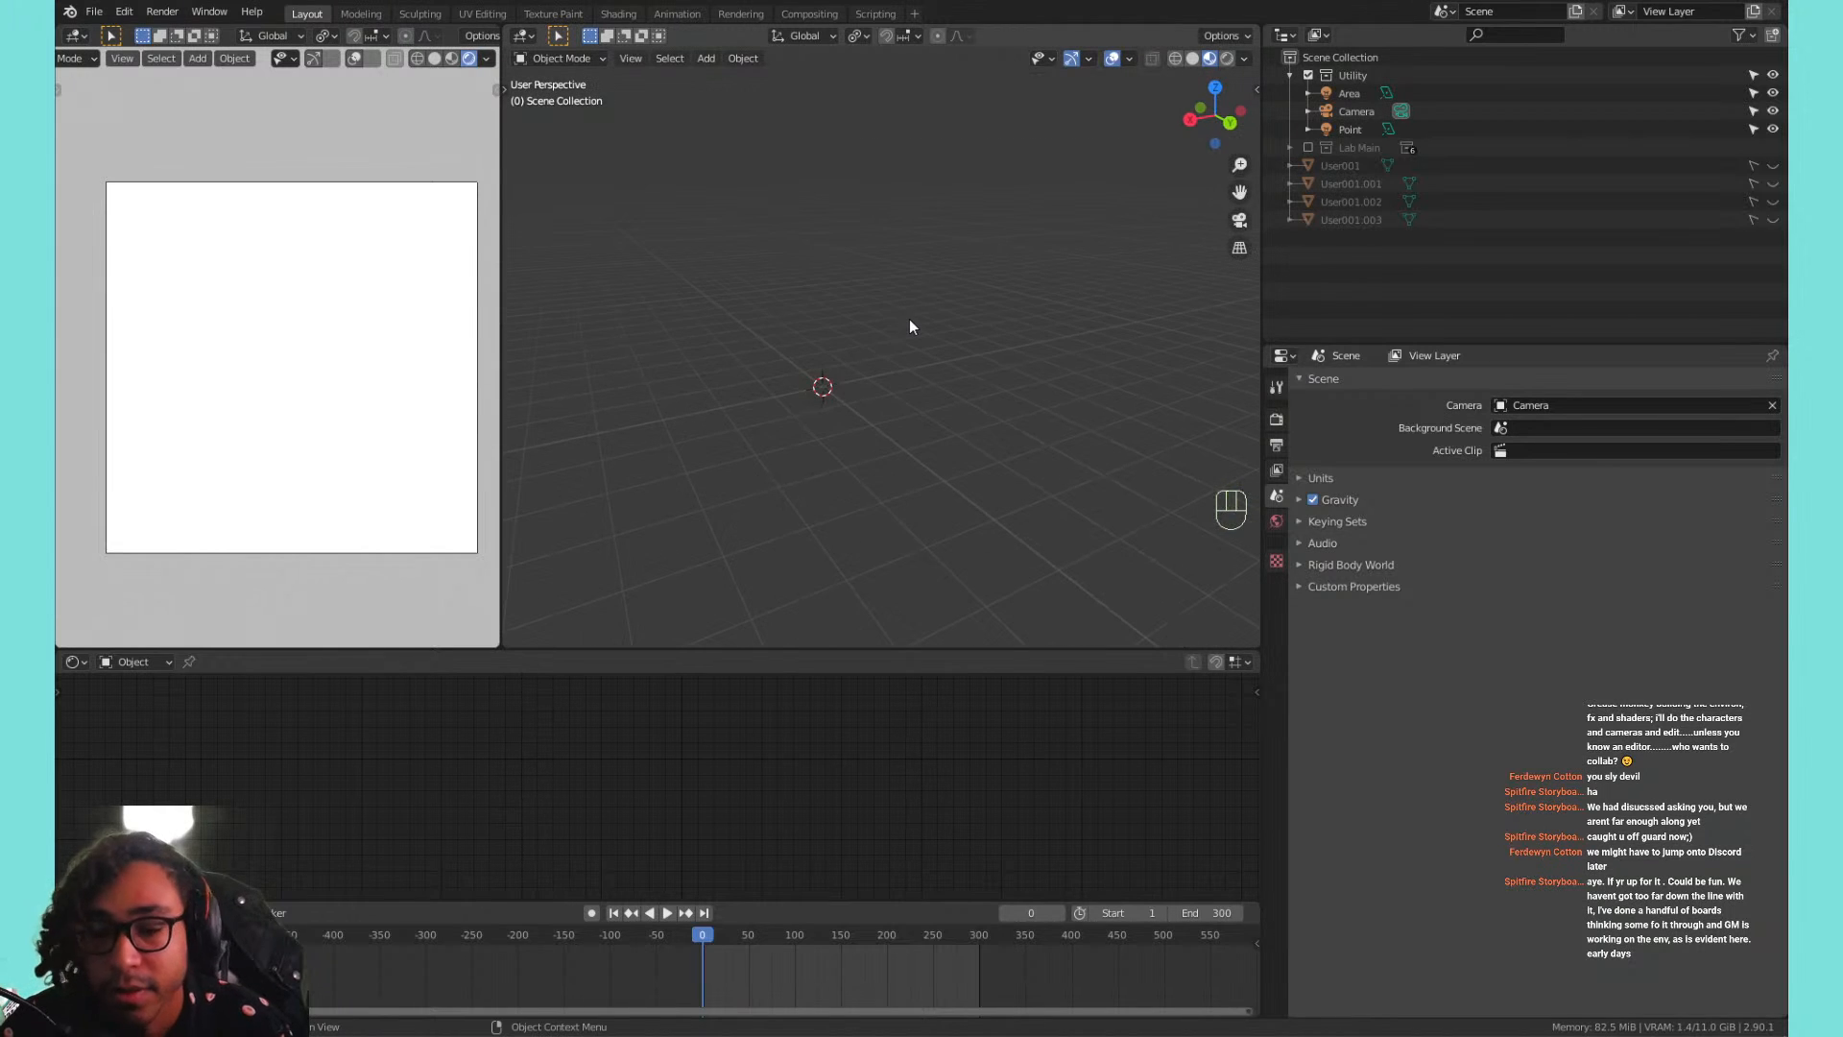
# Add a 2 m mesh plane at the world origin and rotate its face 90° about X in Edit Mode.
pyautogui.hotkey('shift', 'a')
pyautogui.moveTo(906, 305)
pyautogui.click(972, 306)
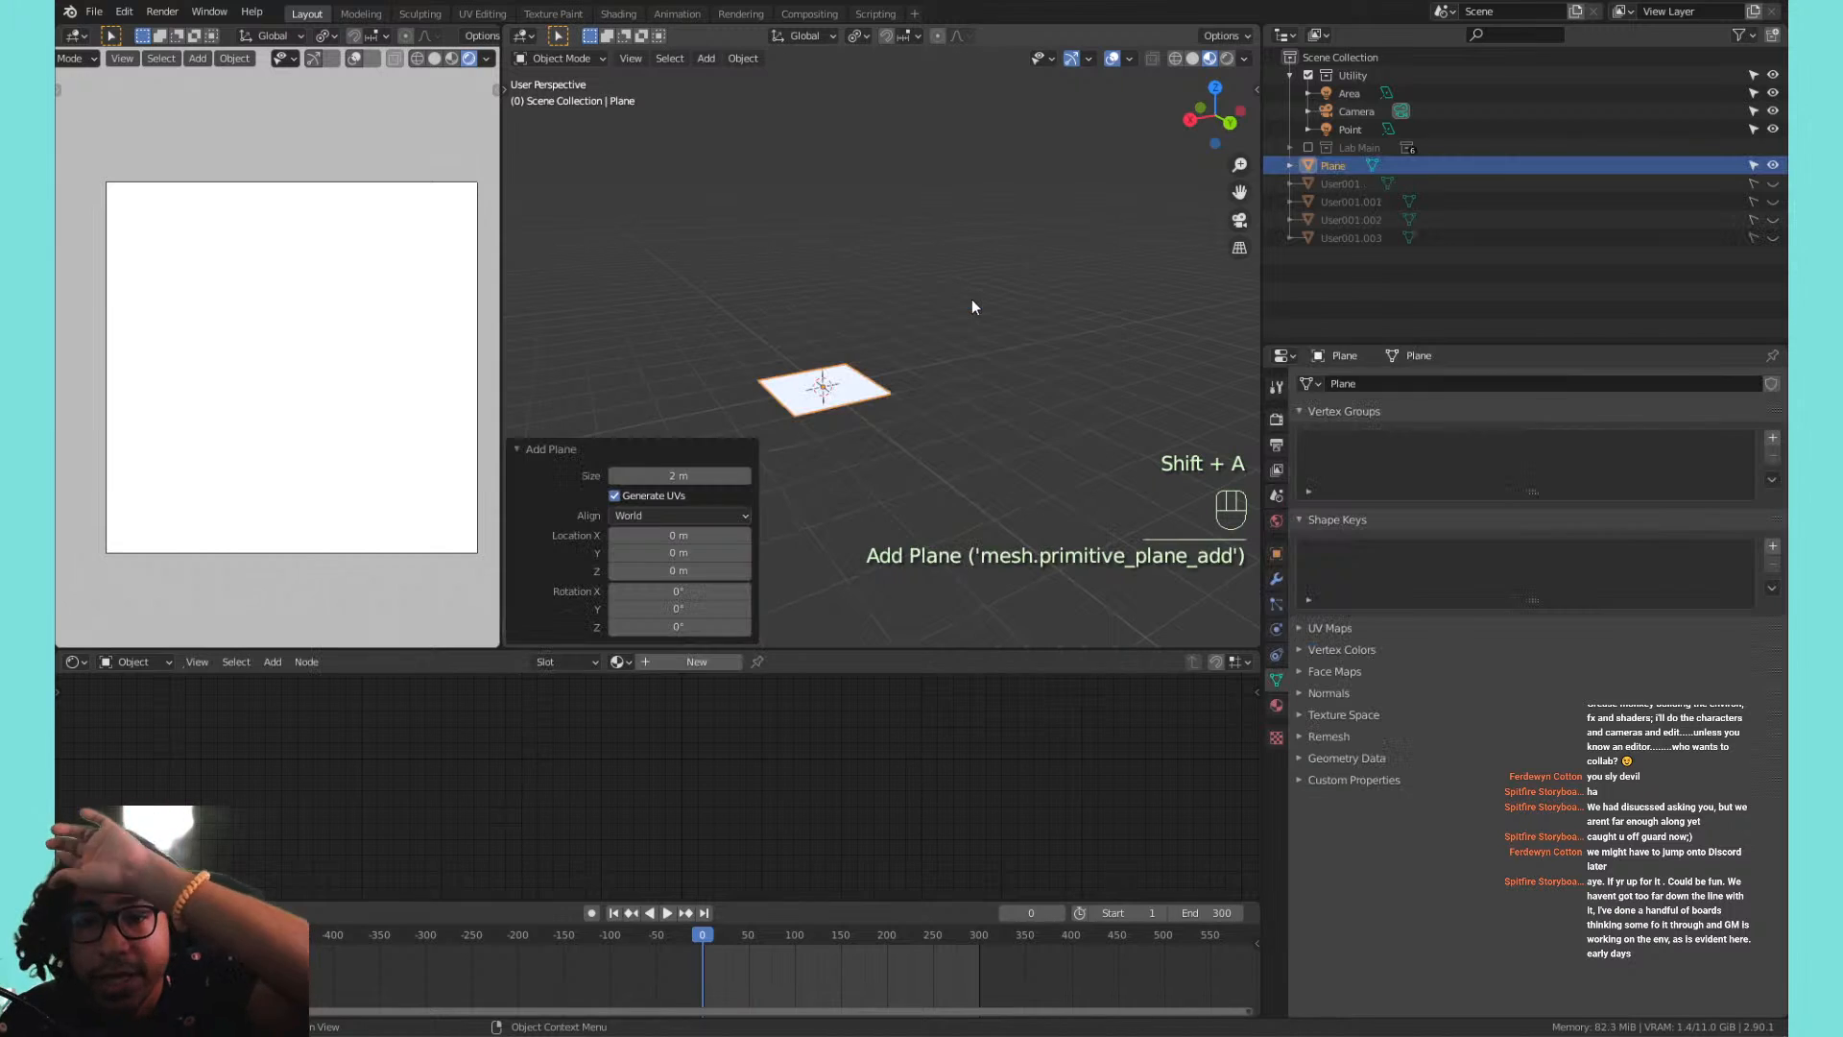
pyautogui.press('Tab')
pyautogui.press('r')
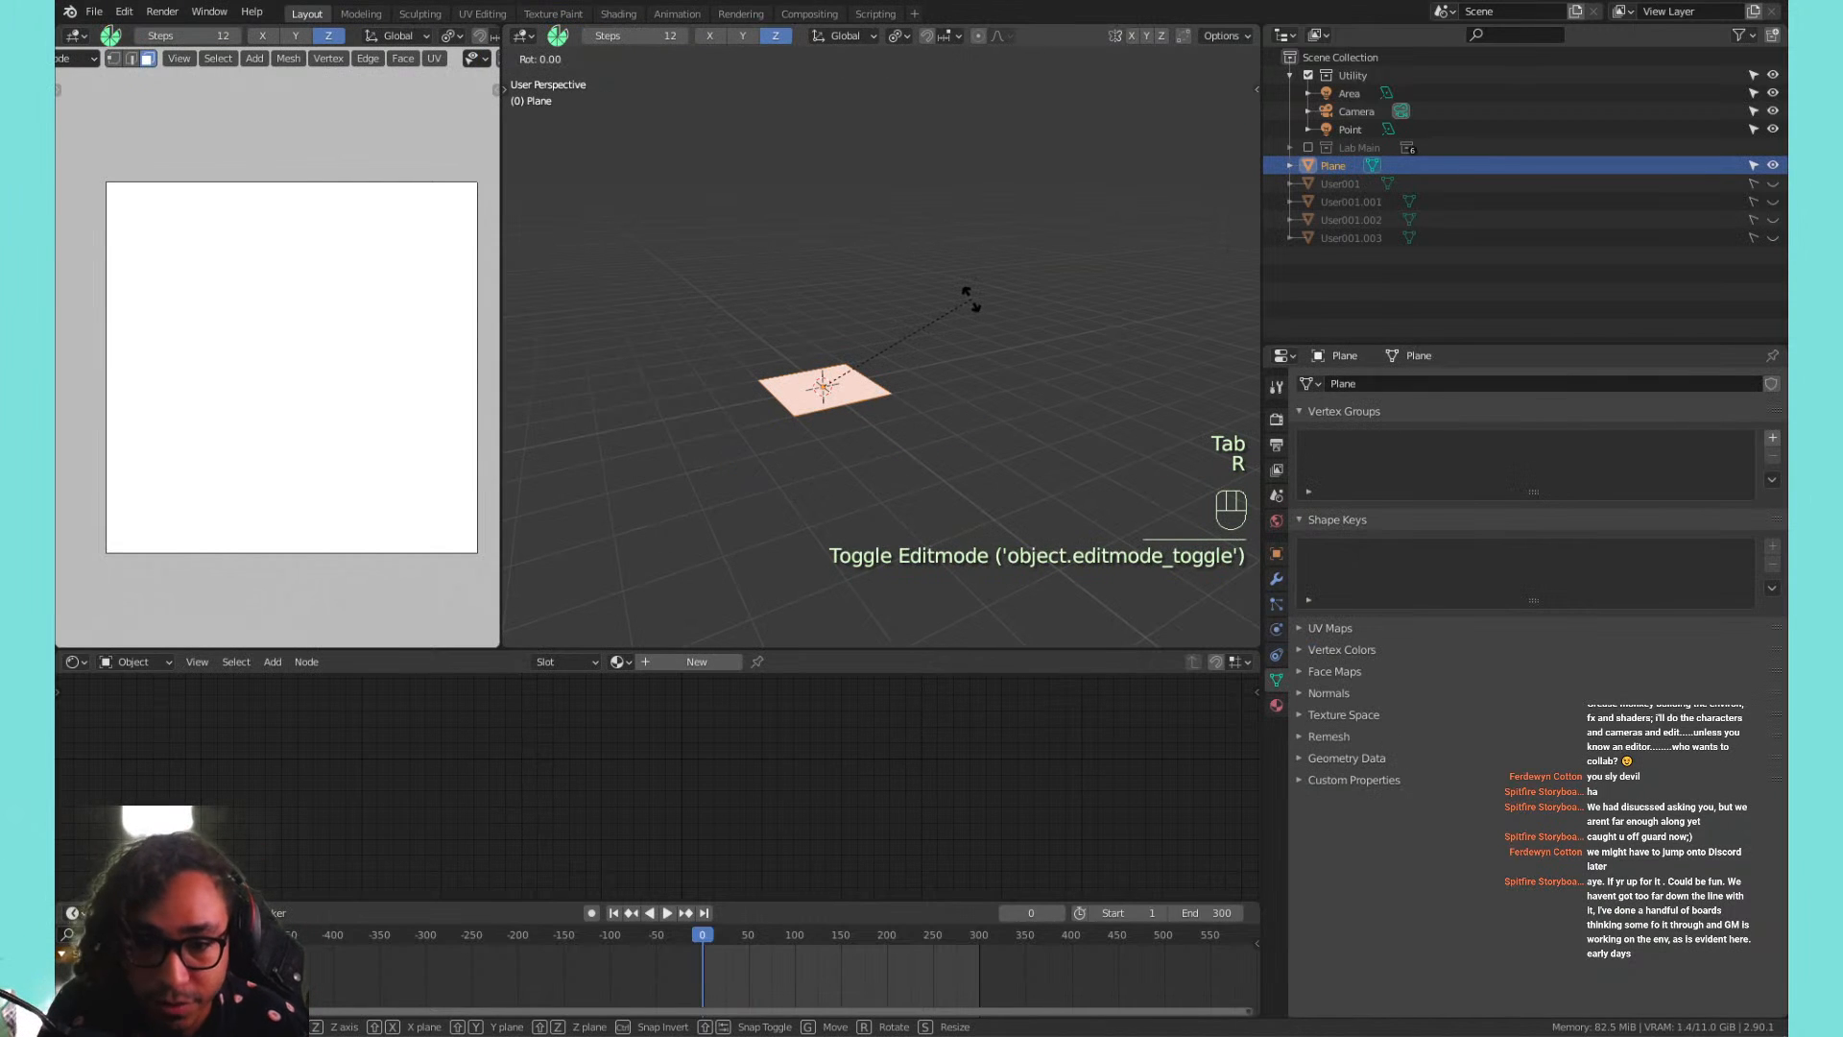
pyautogui.write('90')
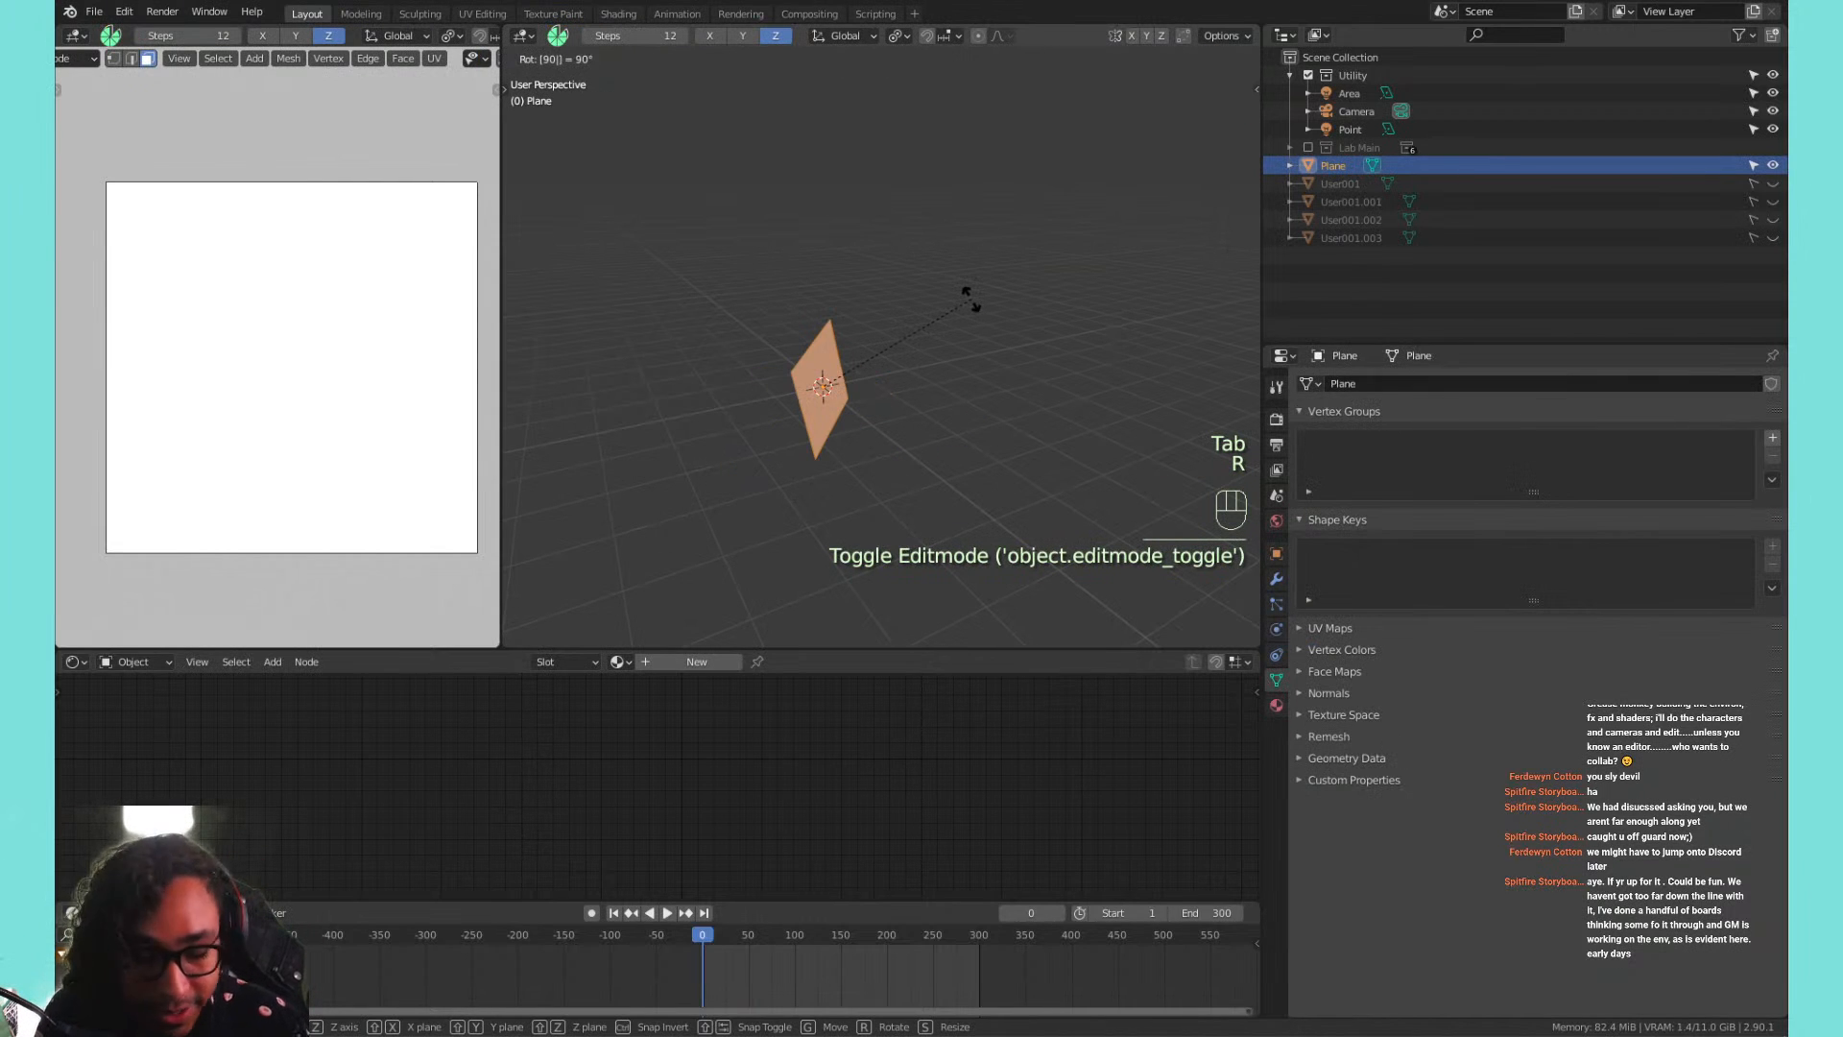
pyautogui.write('x')
pyautogui.press('Return')
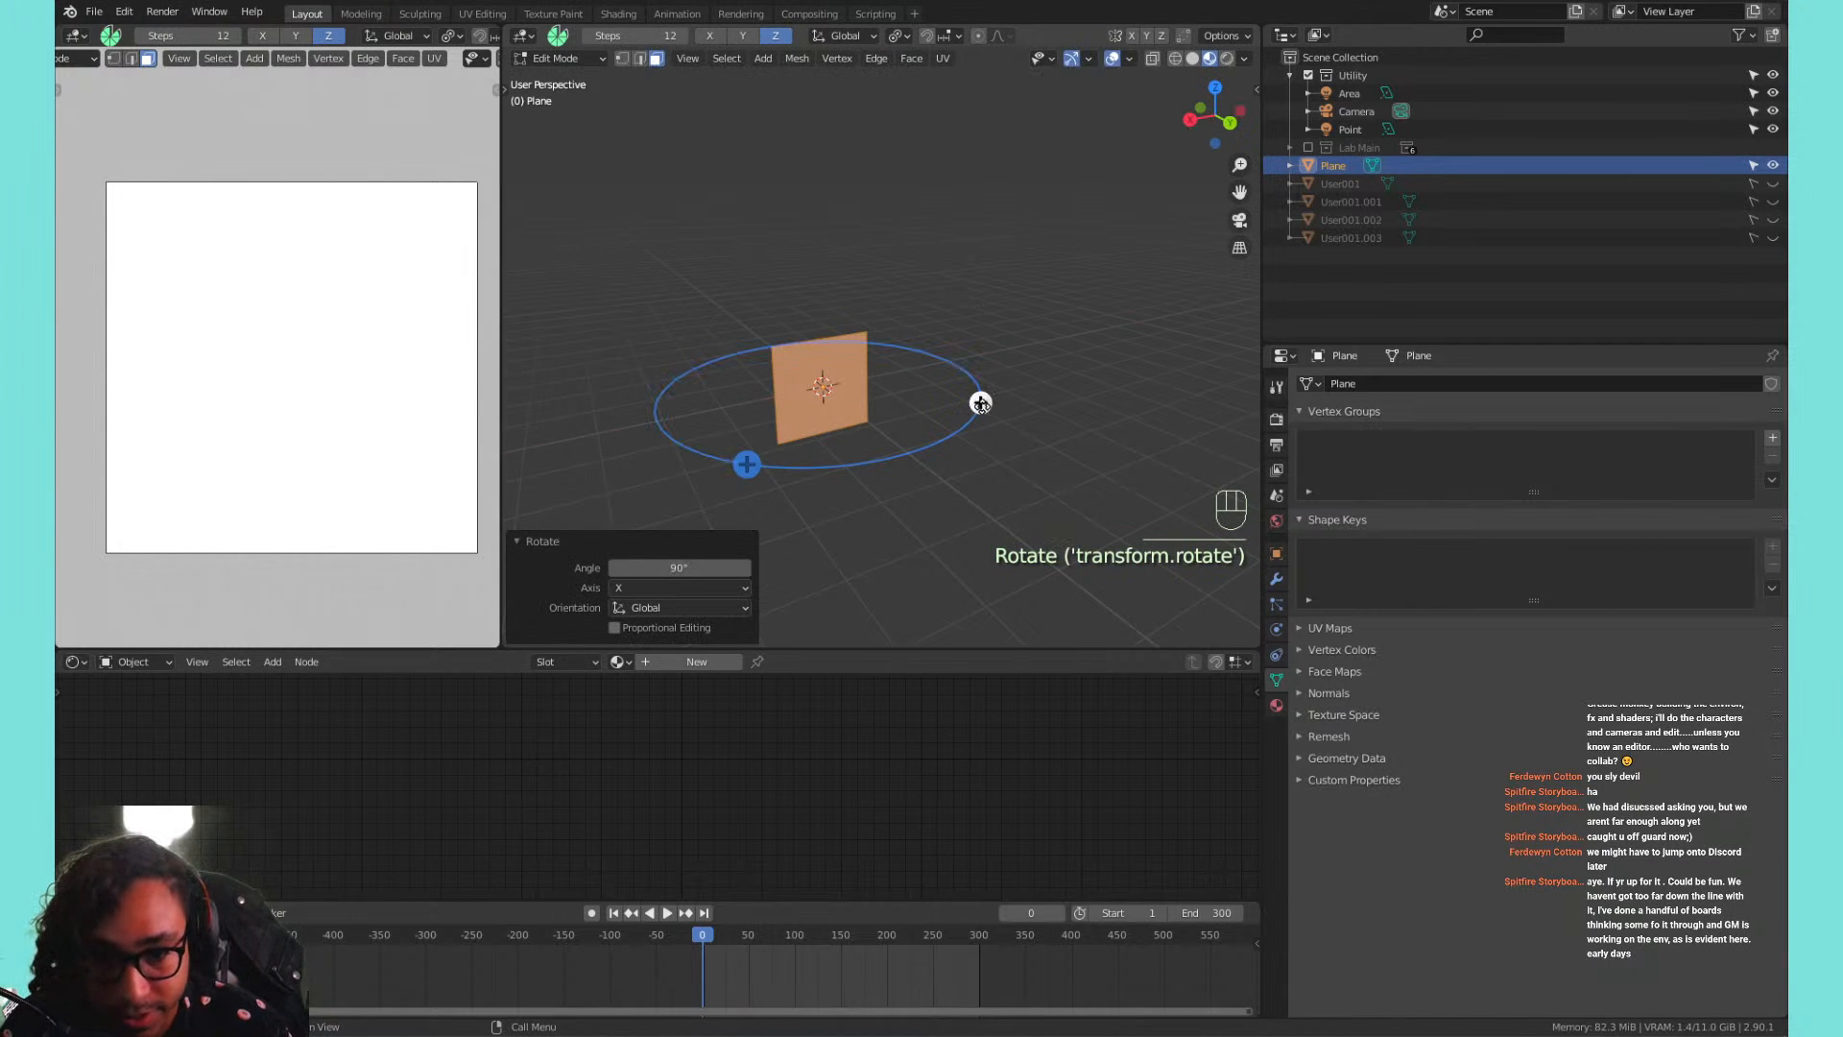
# Try spinning the upright plane about -99.8° around Z in 12 steps, and undo the spin.
pyautogui.moveTo(980, 404); pyautogui.dragTo(920, 359)
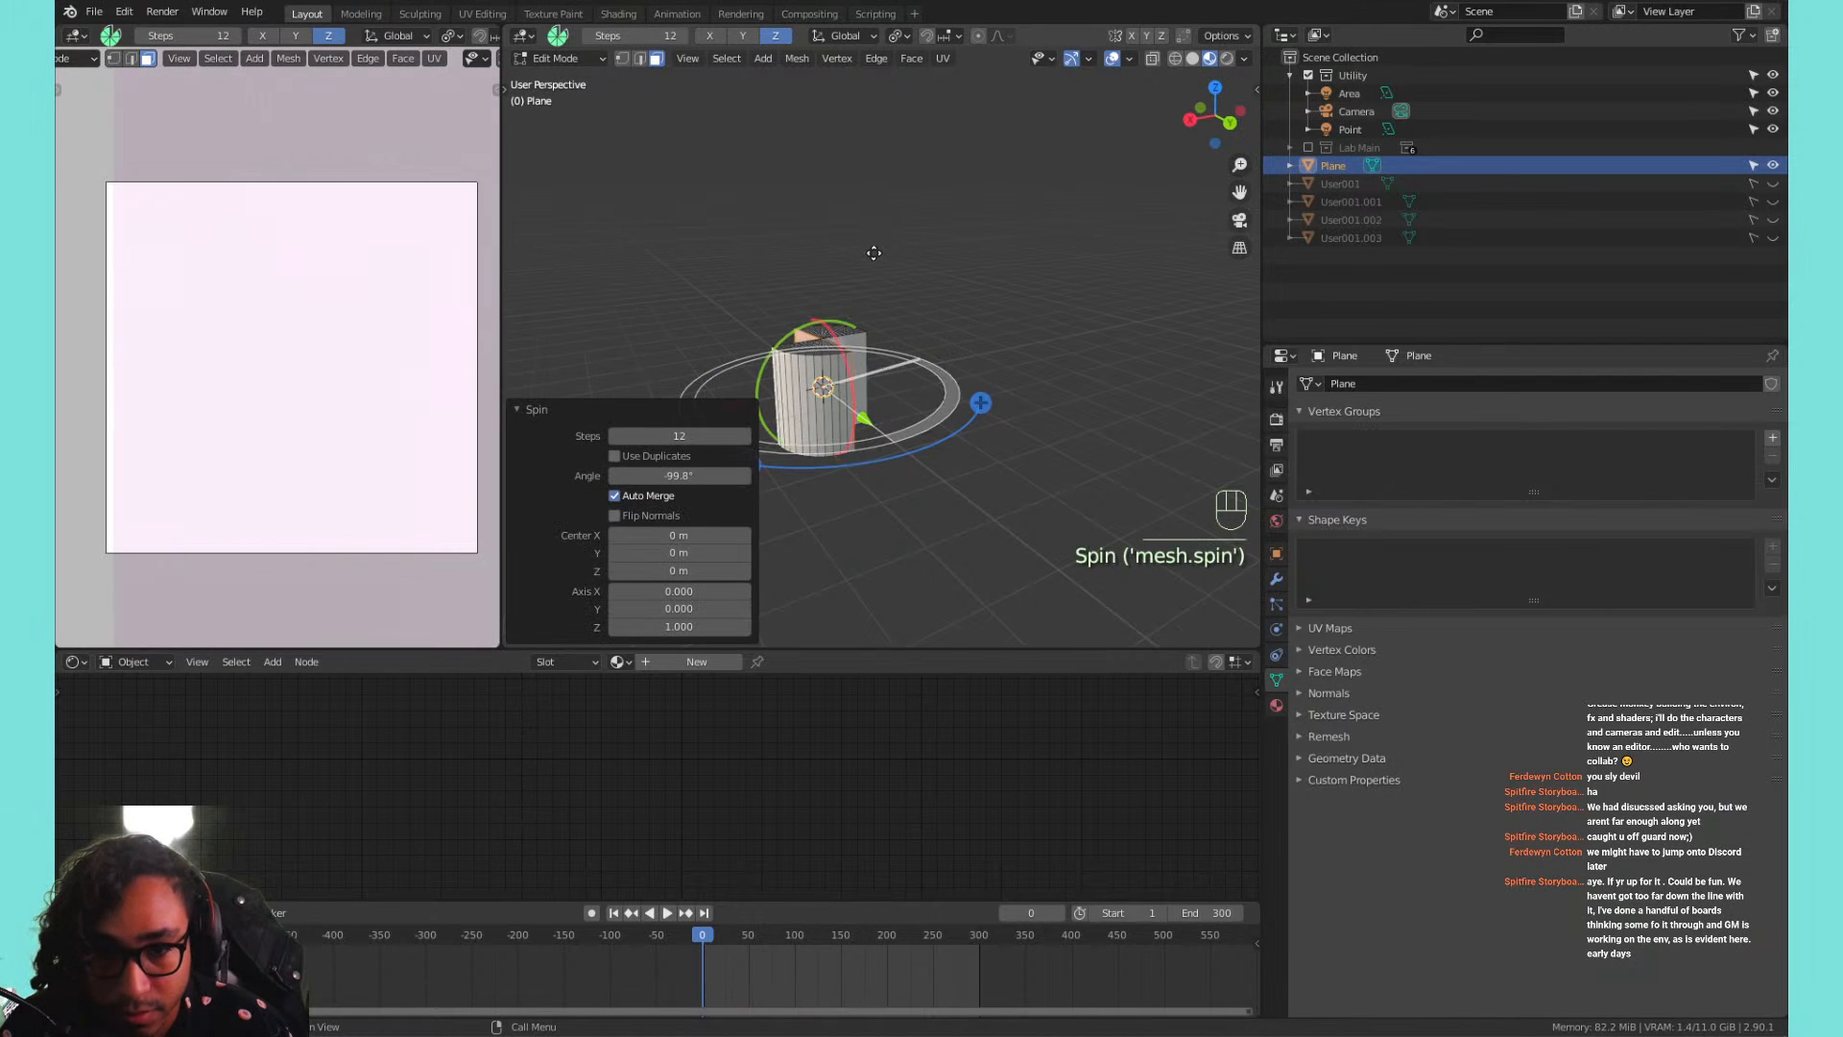
pyautogui.press('t')
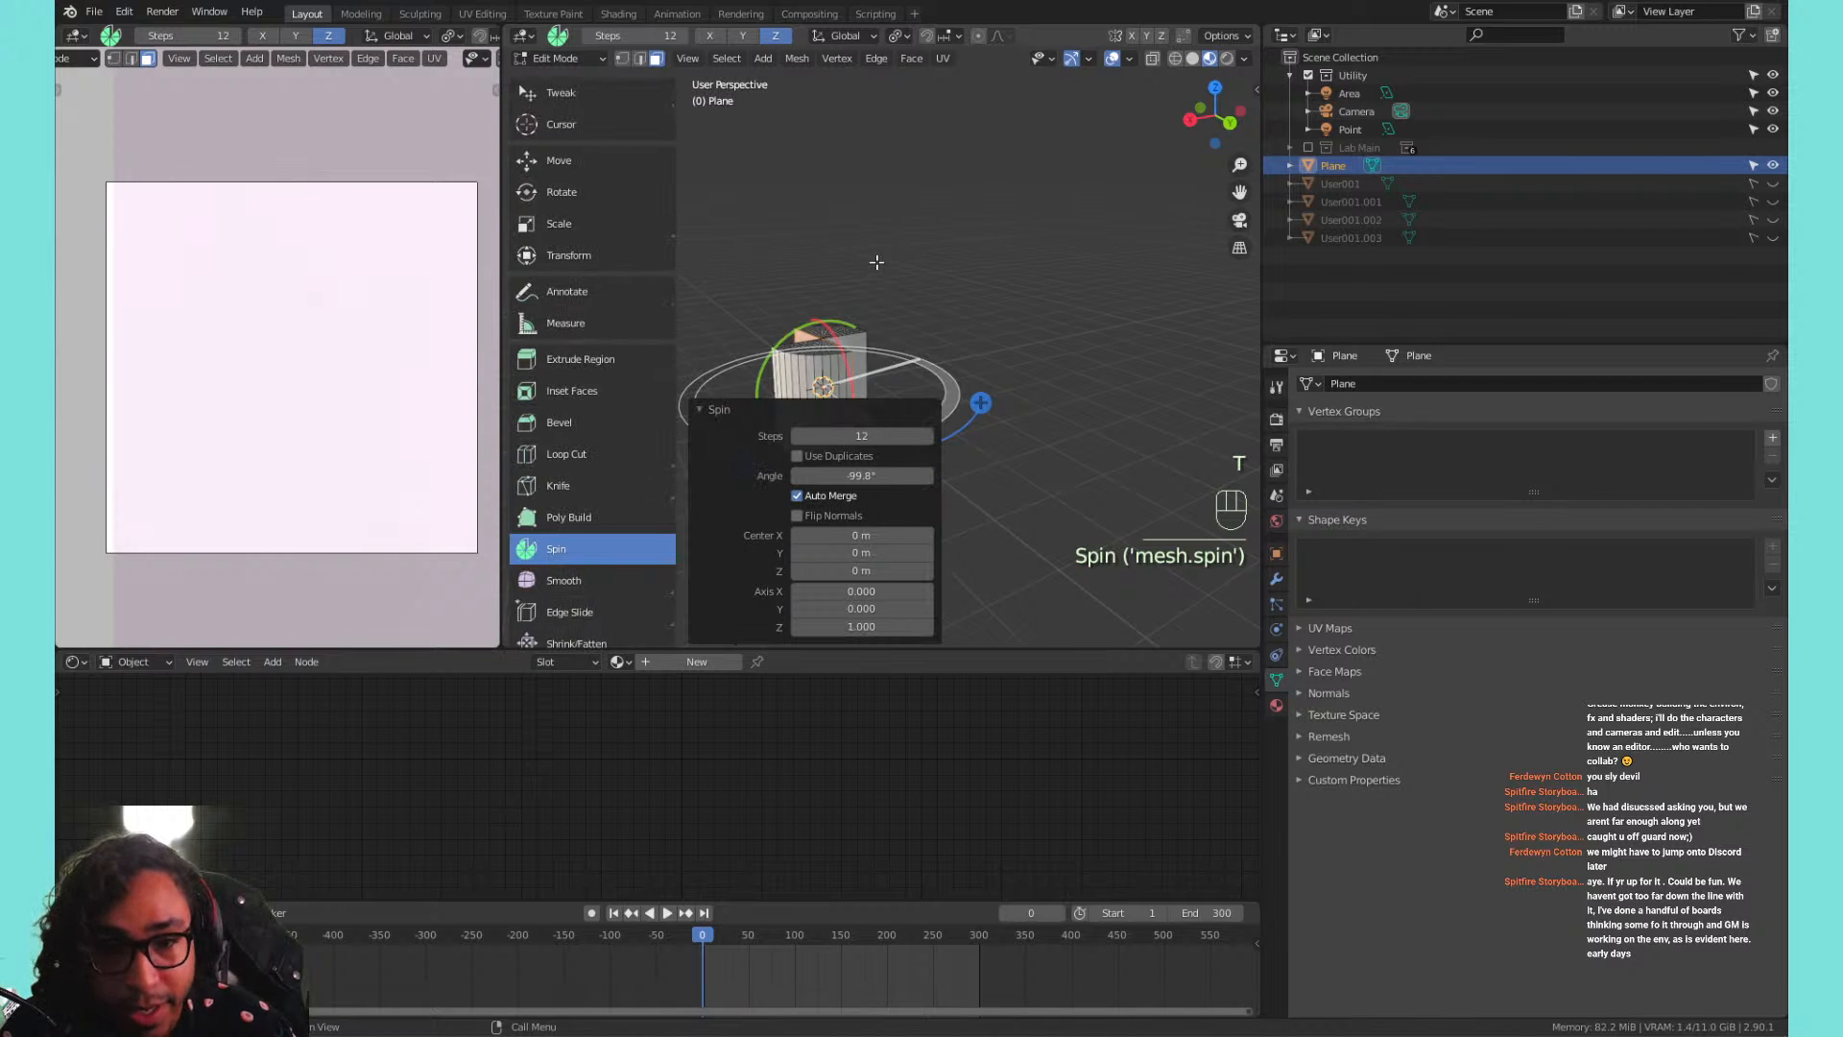
pyautogui.hotkey('ctrl', 'z')
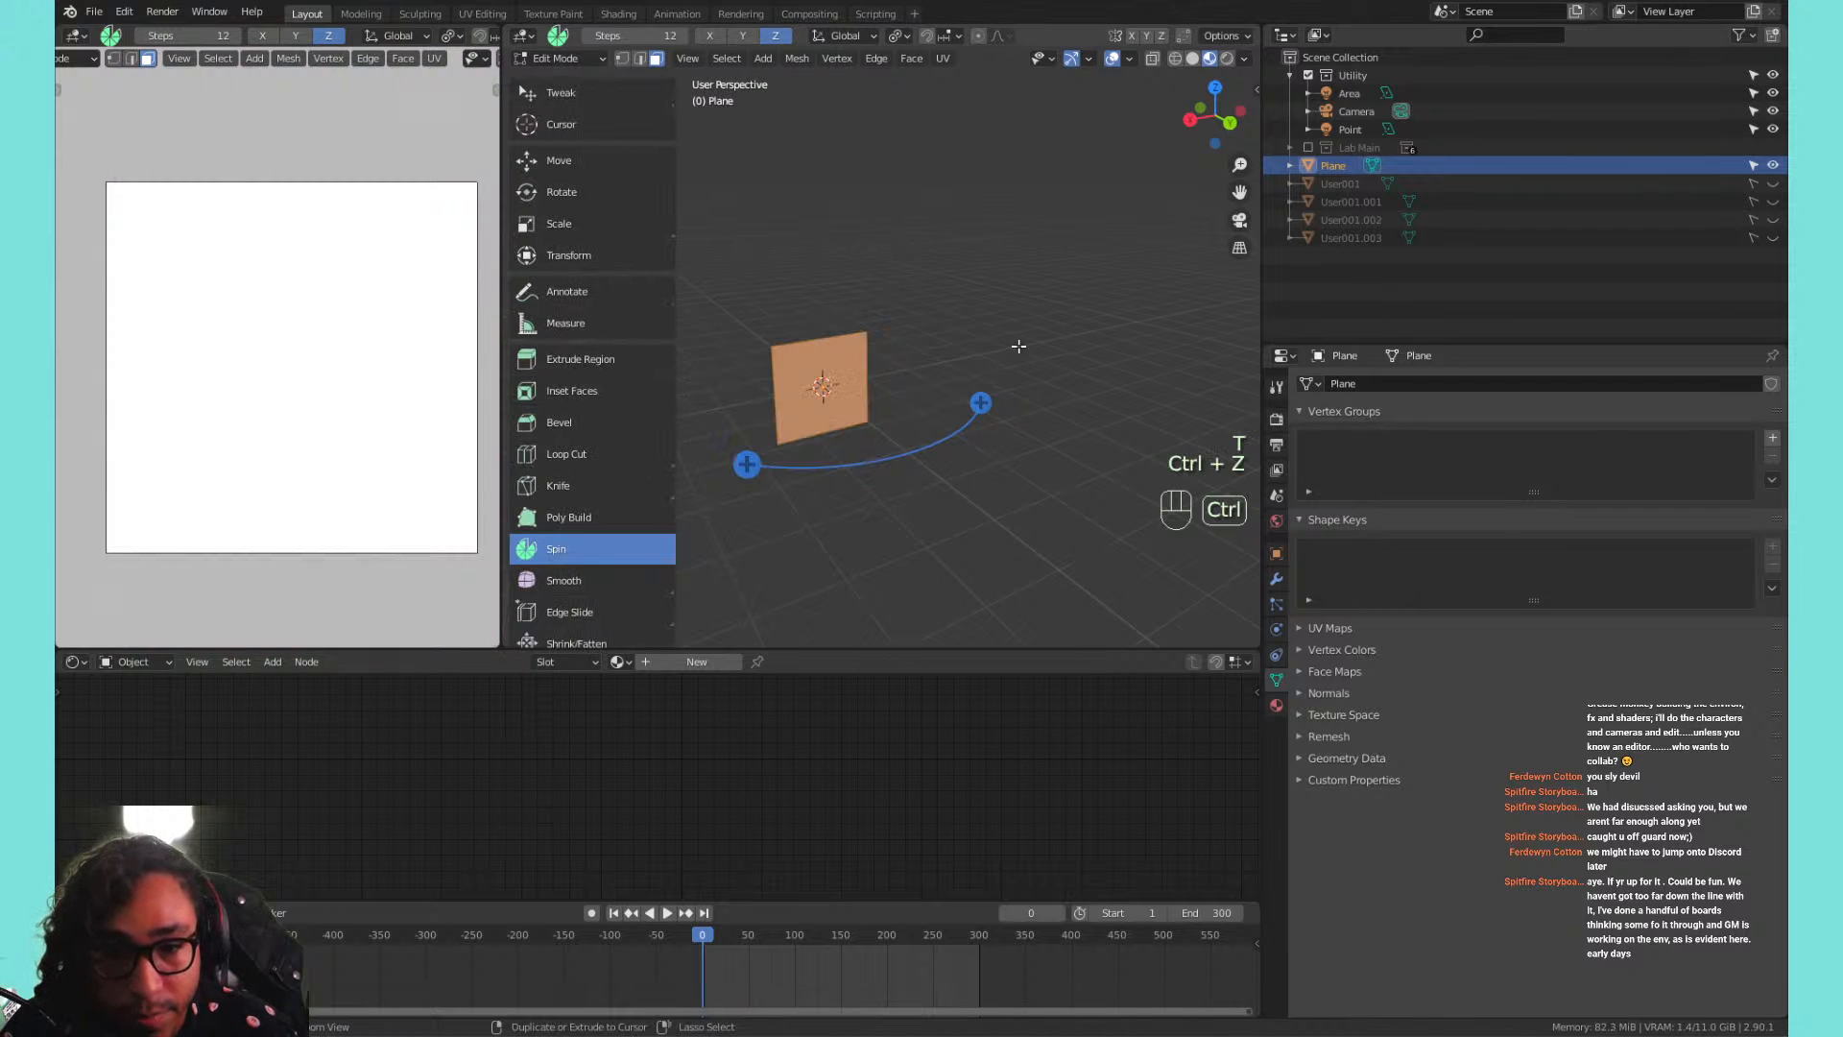
# Compare the viewport gizmos of the mesh editing tools from Extrude Region through Smooth, ending on the Spin tool.
pyautogui.click(597, 401)
pyautogui.click(595, 357)
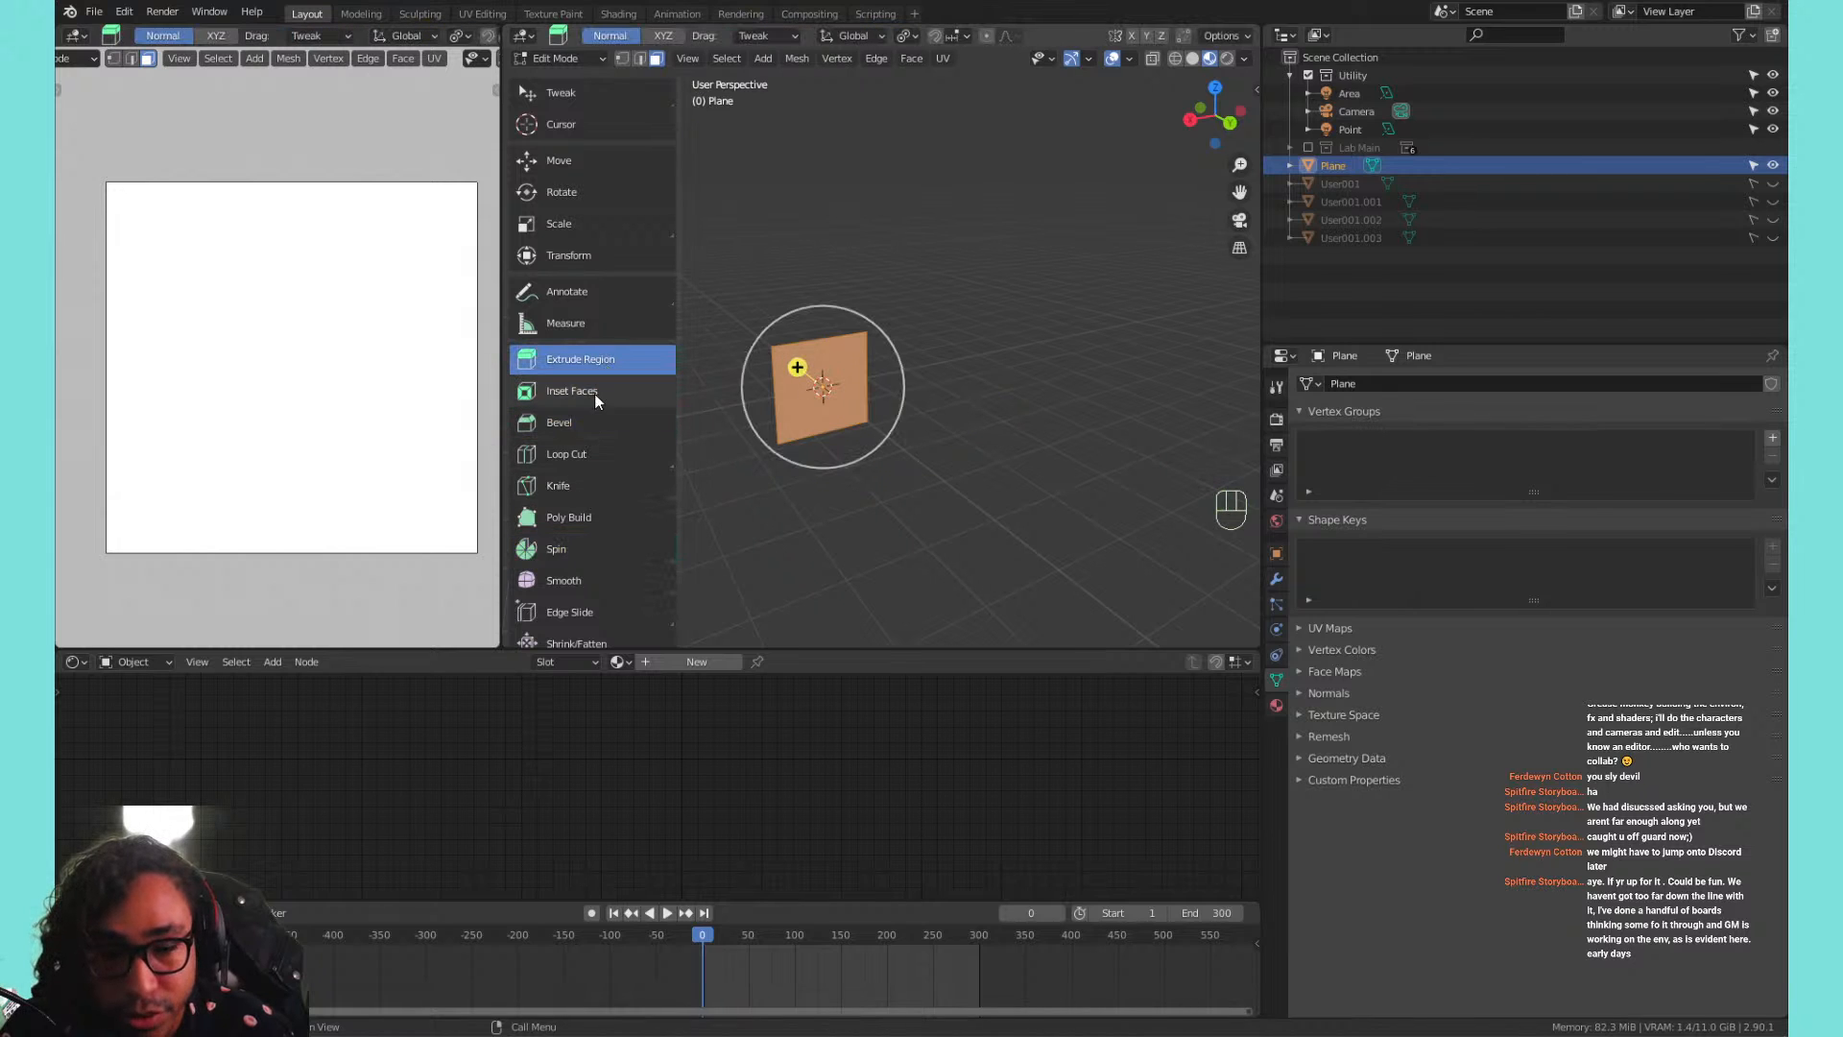
pyautogui.click(597, 394)
pyautogui.click(586, 425)
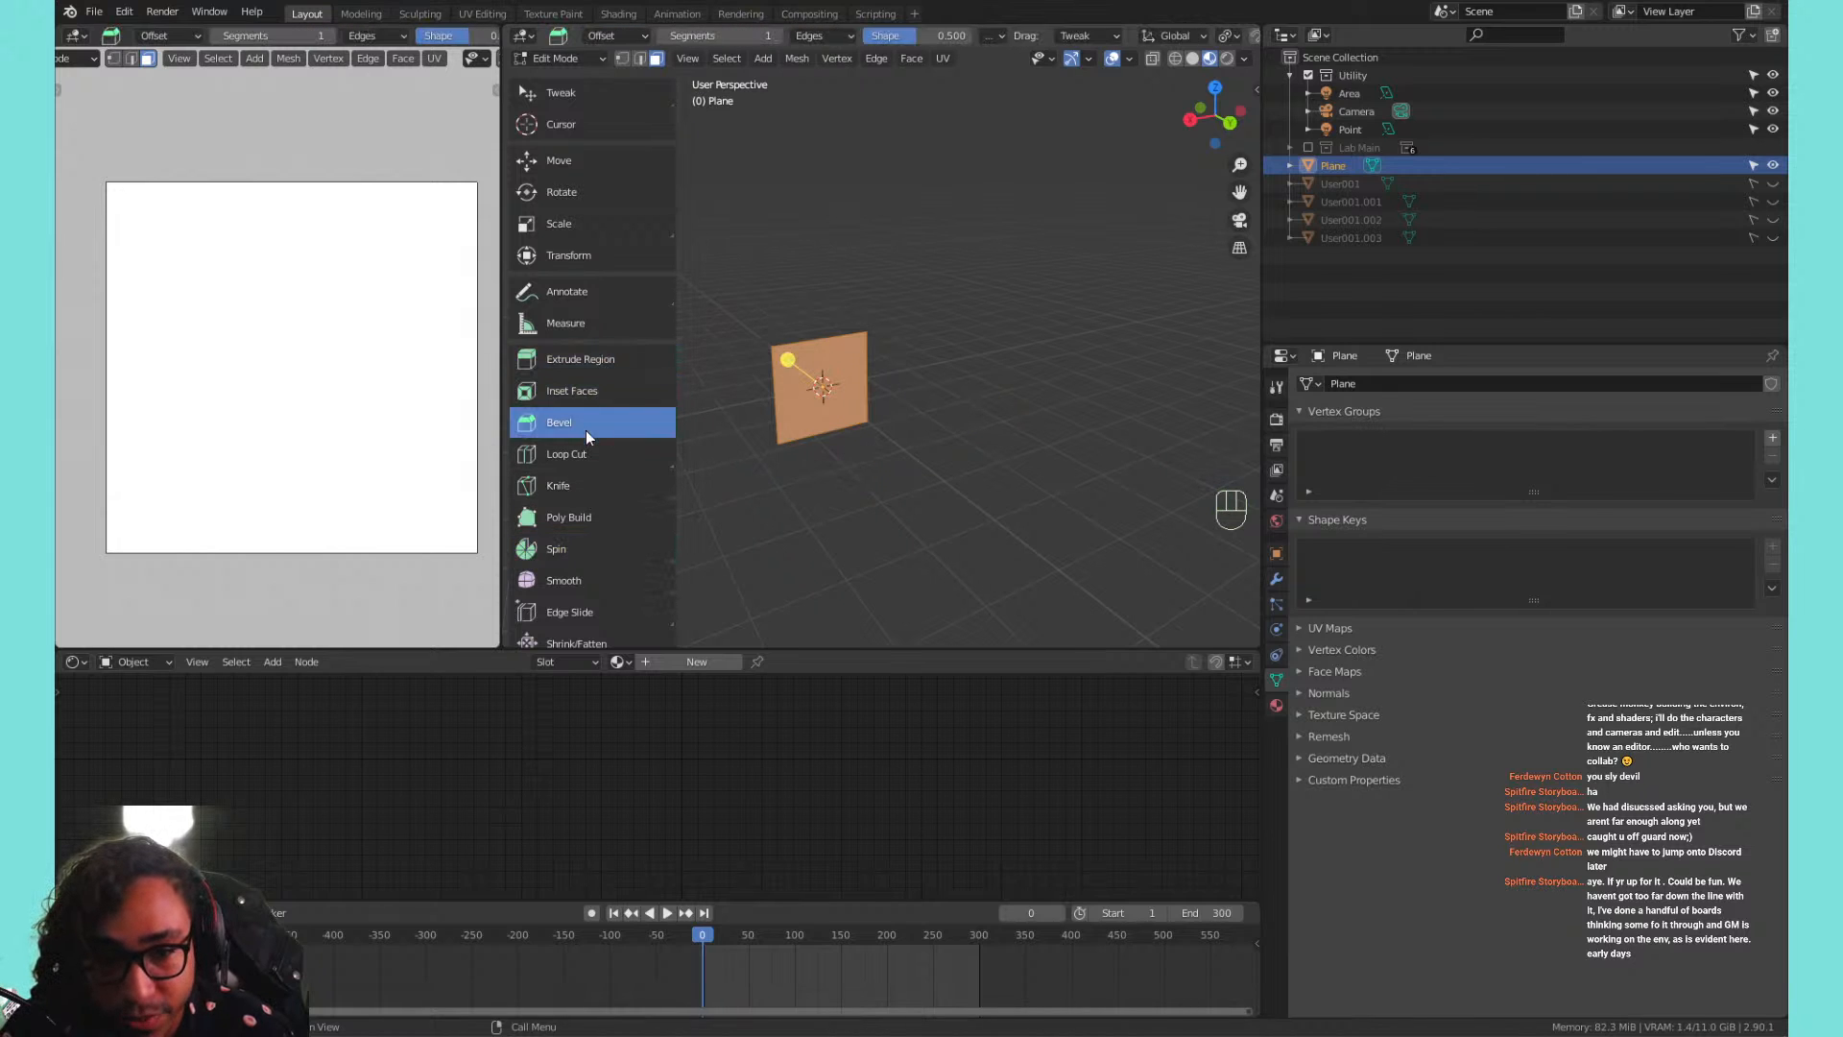
pyautogui.click(580, 451)
pyautogui.click(578, 487)
pyautogui.click(578, 515)
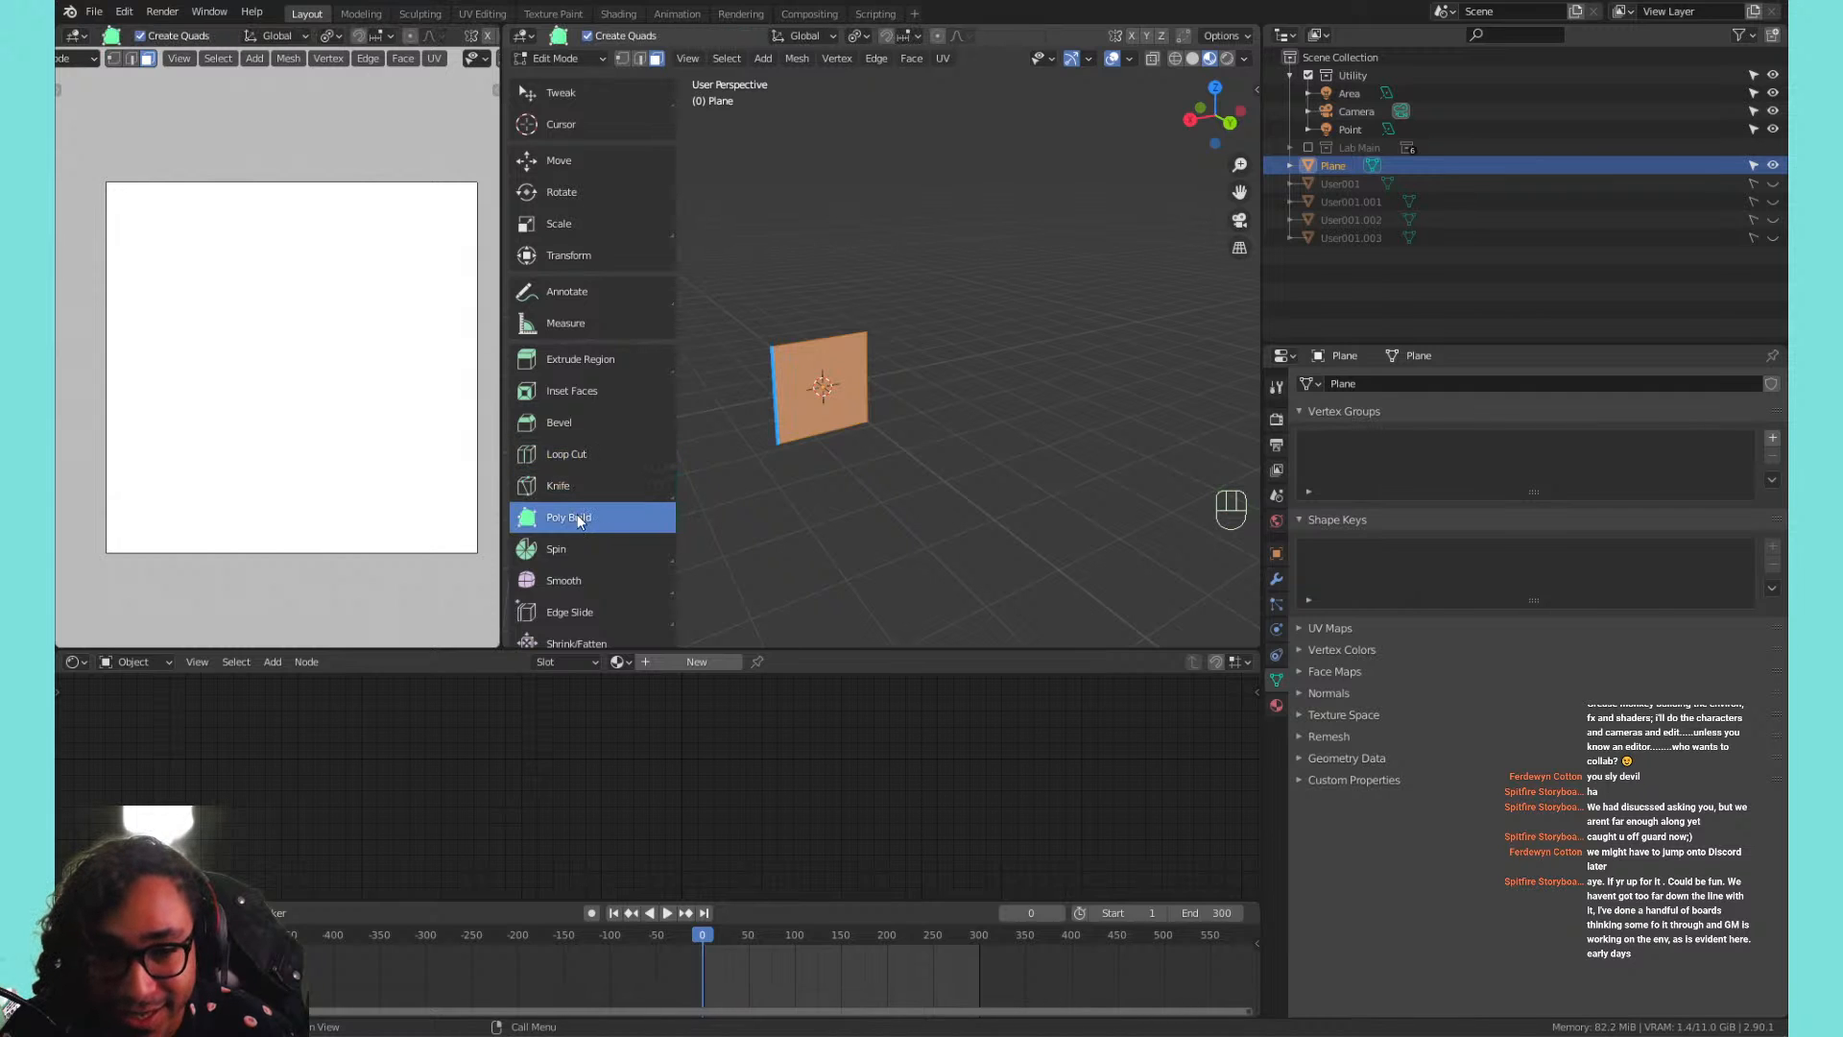
pyautogui.click(578, 545)
pyautogui.click(559, 582)
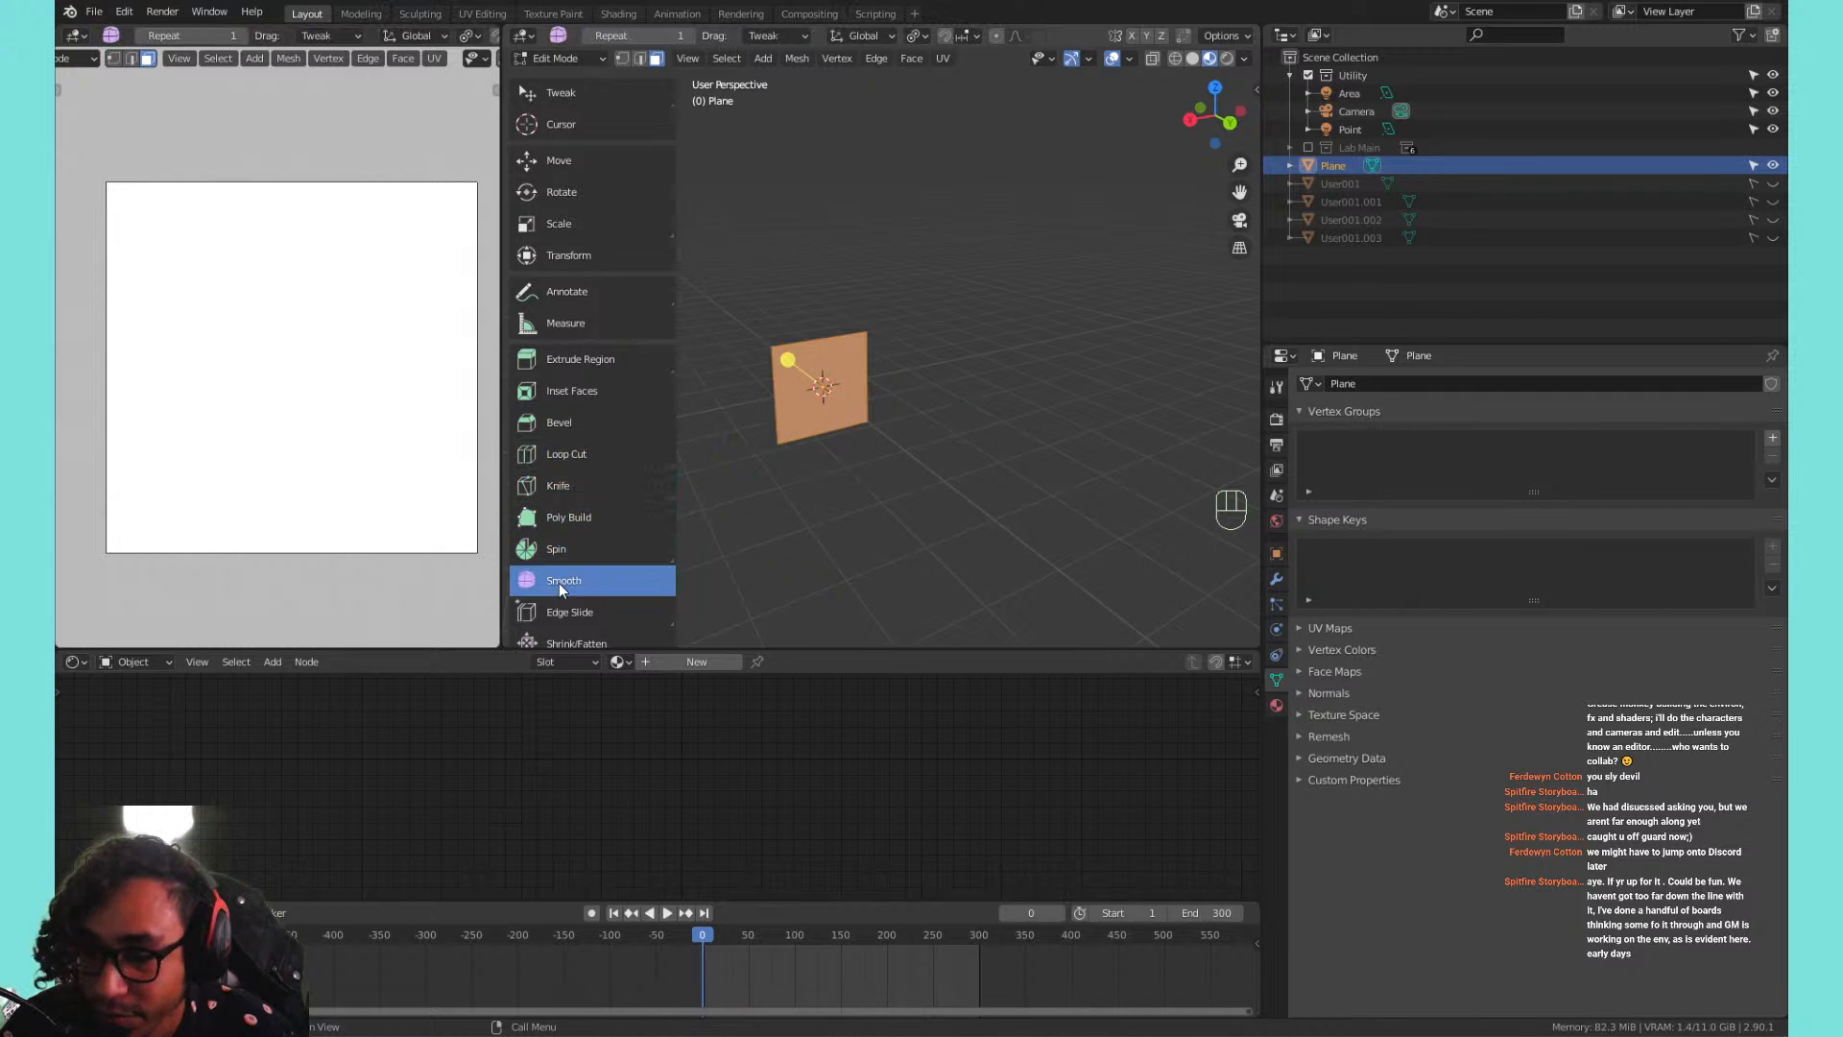
pyautogui.click(561, 549)
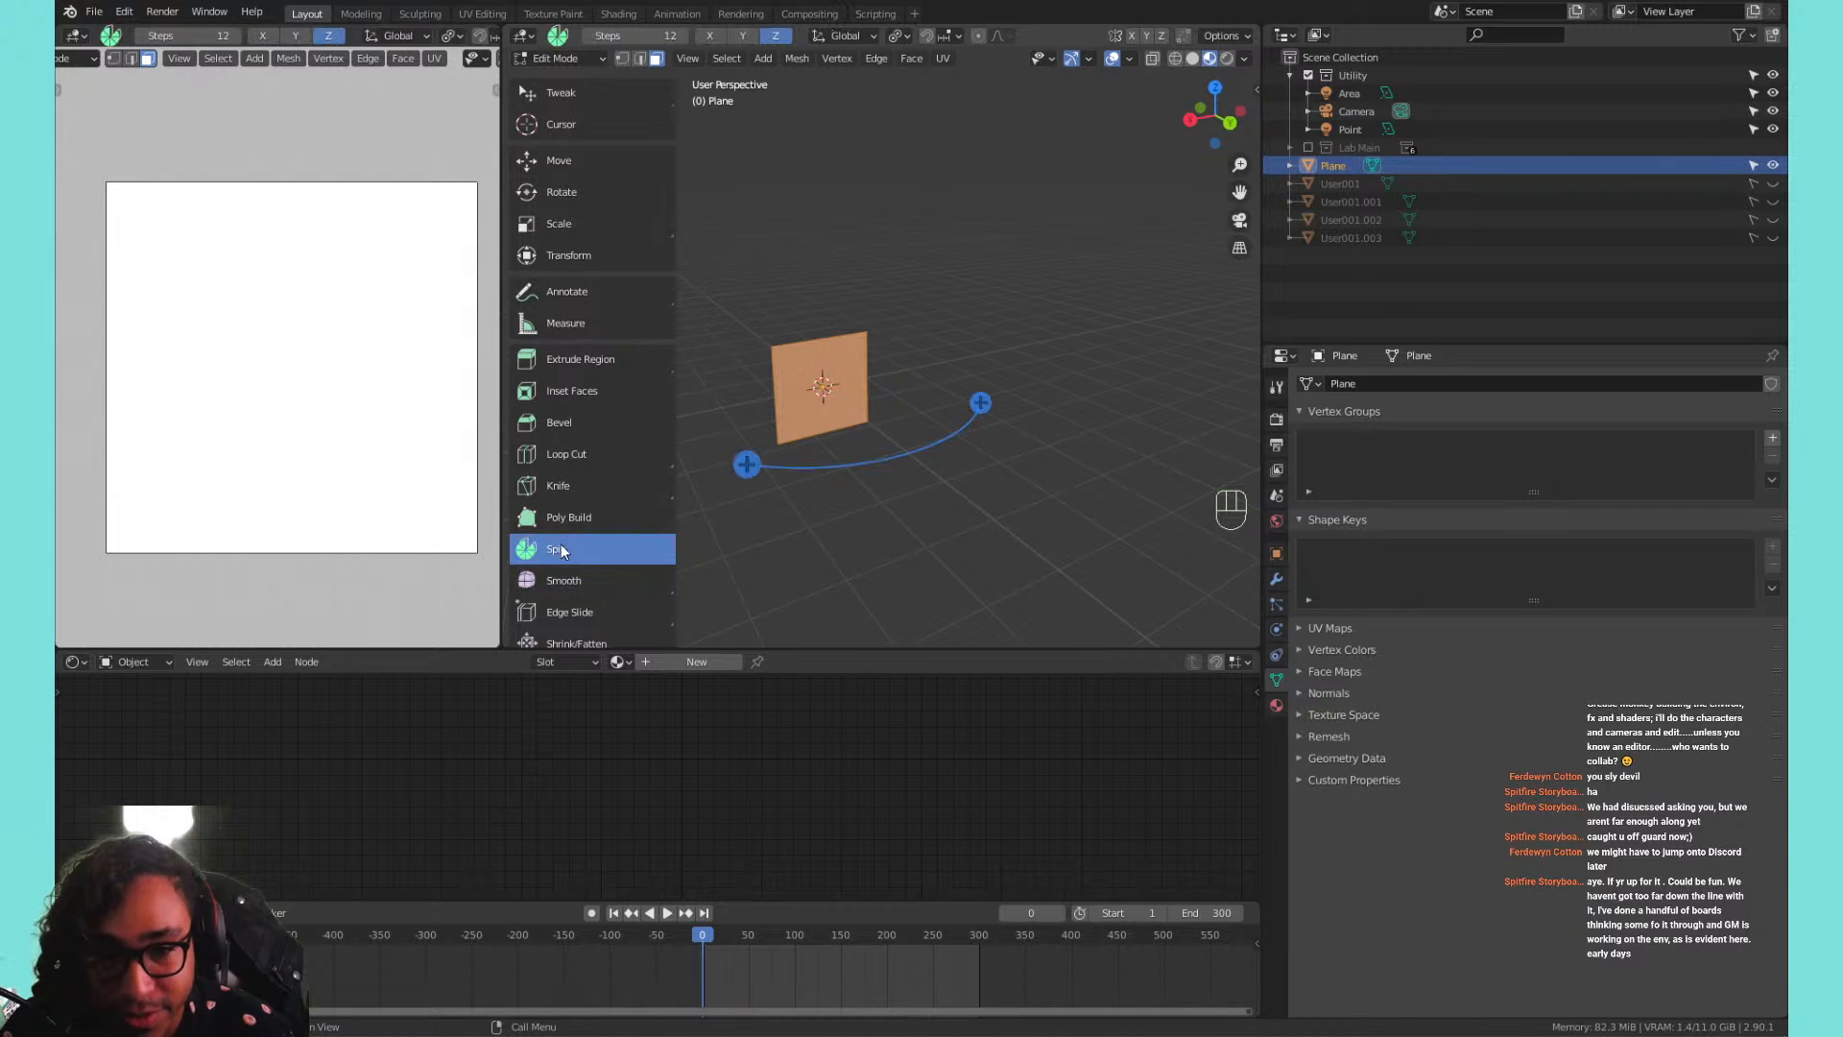
# Toggle the viewport overlays off and on to compare how the plane and the grid are displayed.
pyautogui.click(1114, 59)
pyautogui.click(1113, 58)
pyautogui.click(1114, 59)
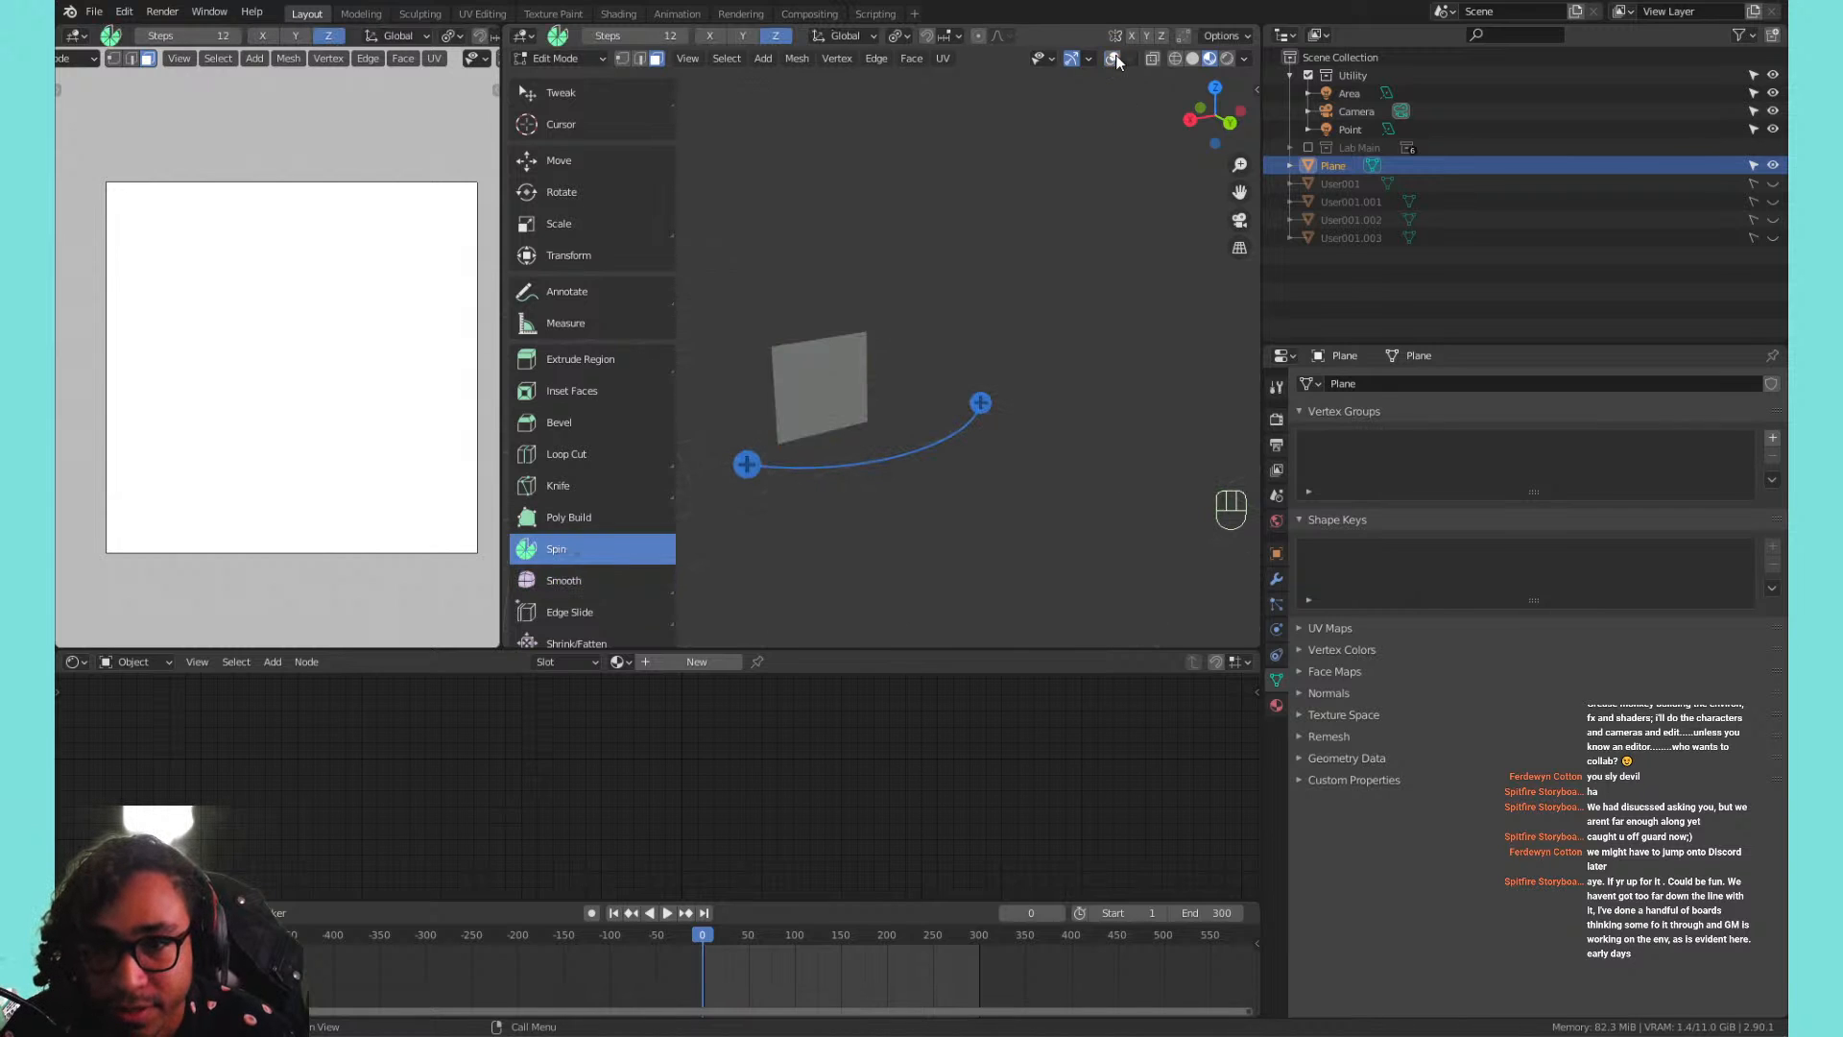
pyautogui.click(1114, 59)
pyautogui.click(1114, 58)
pyautogui.click(1113, 59)
# Toggle the viewport gizmos repeatedly to compare the Spin tool with and without its handles, leaving the gizmos off.
pyautogui.click(1071, 58)
pyautogui.click(1072, 58)
pyautogui.click(1071, 58)
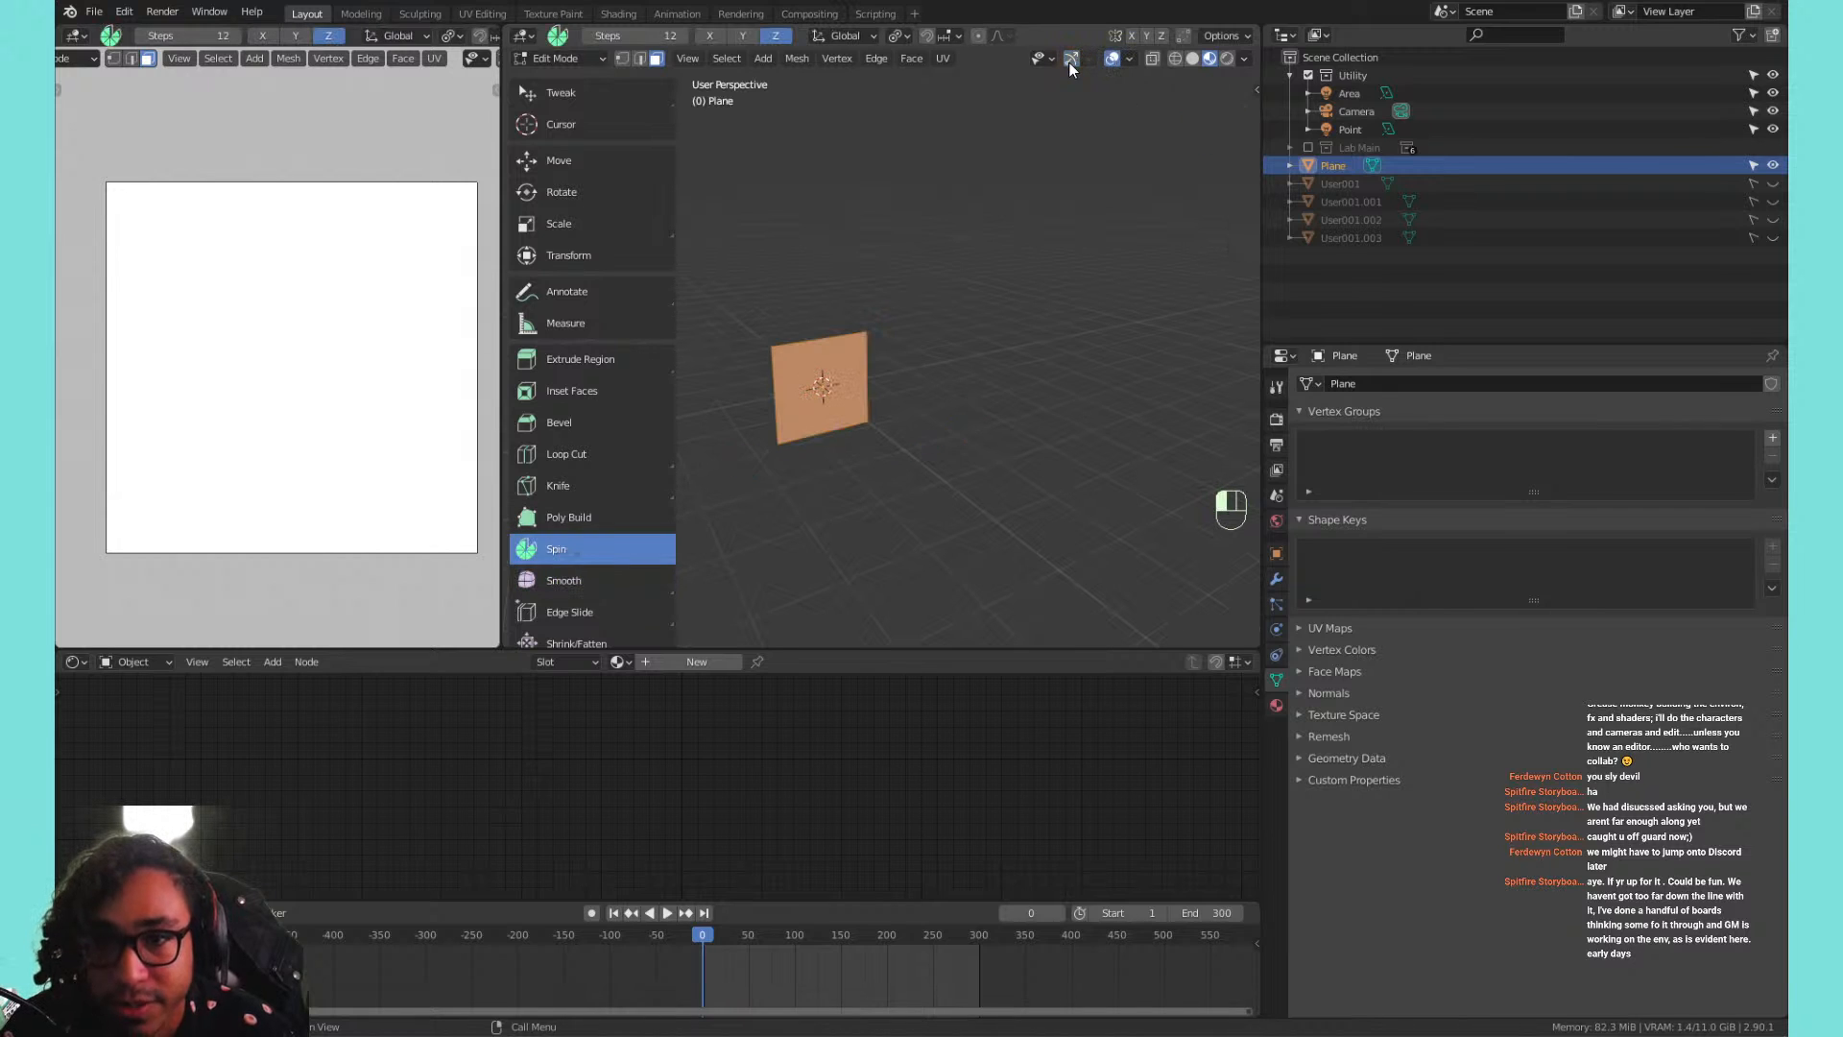
pyautogui.click(1071, 58)
pyautogui.click(1071, 59)
pyautogui.click(1072, 58)
pyautogui.click(1071, 58)
pyautogui.click(1071, 58)
pyautogui.click(1071, 59)
pyautogui.click(1071, 58)
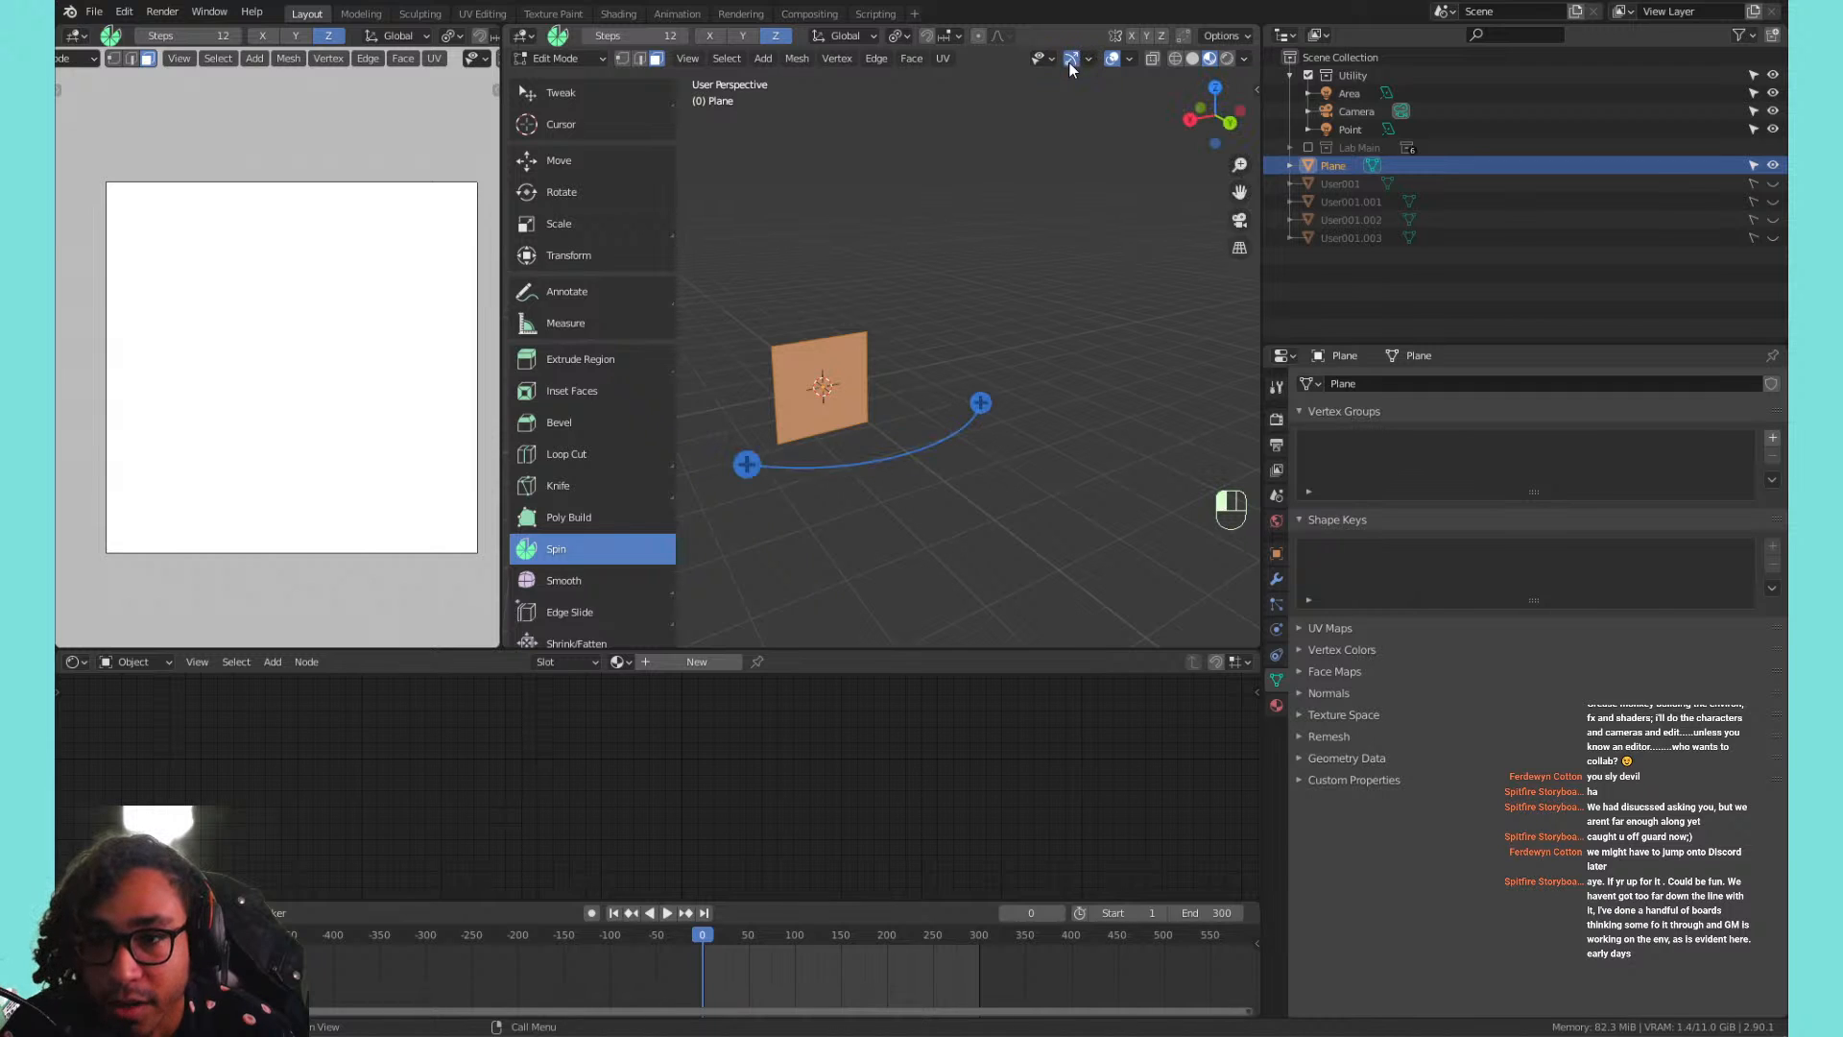
pyautogui.click(1071, 59)
pyautogui.click(1070, 59)
pyautogui.click(1070, 59)
pyautogui.click(1070, 59)
pyautogui.click(1071, 60)
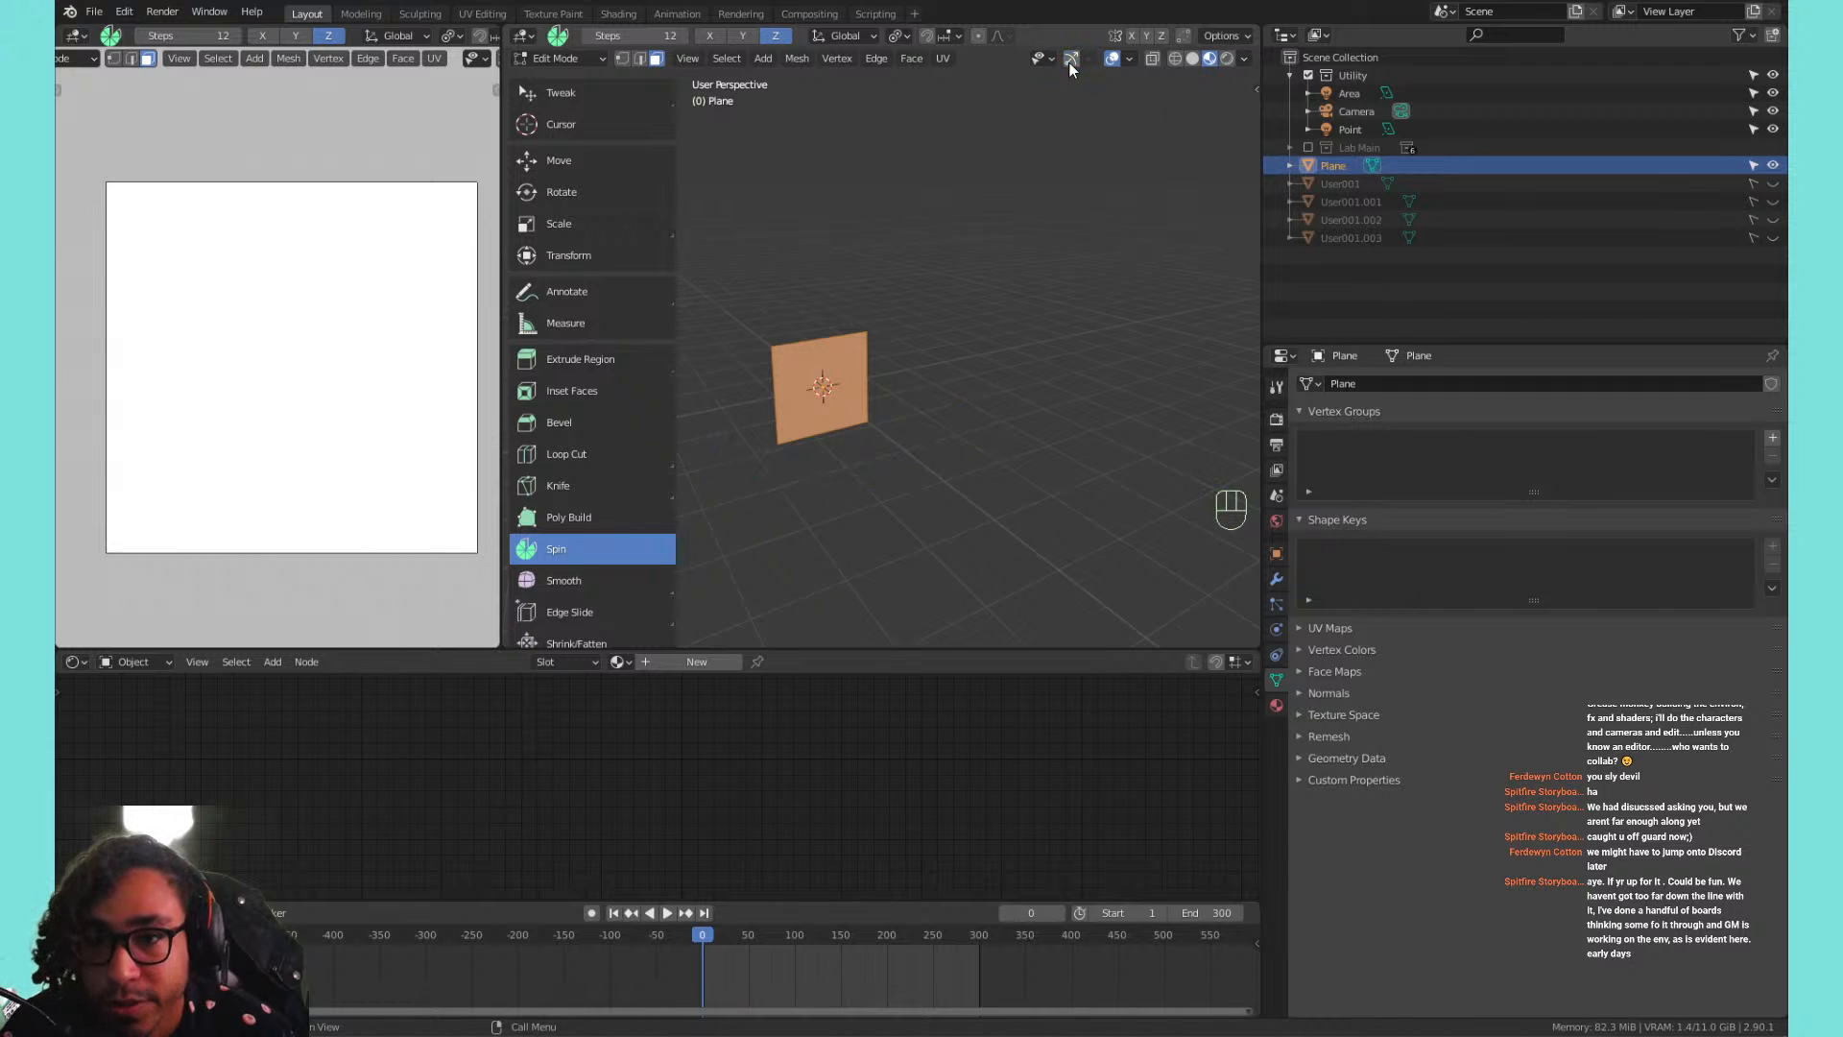
# Turn the viewport gizmos back on so the Spin handles are shown.
pyautogui.click(1070, 59)
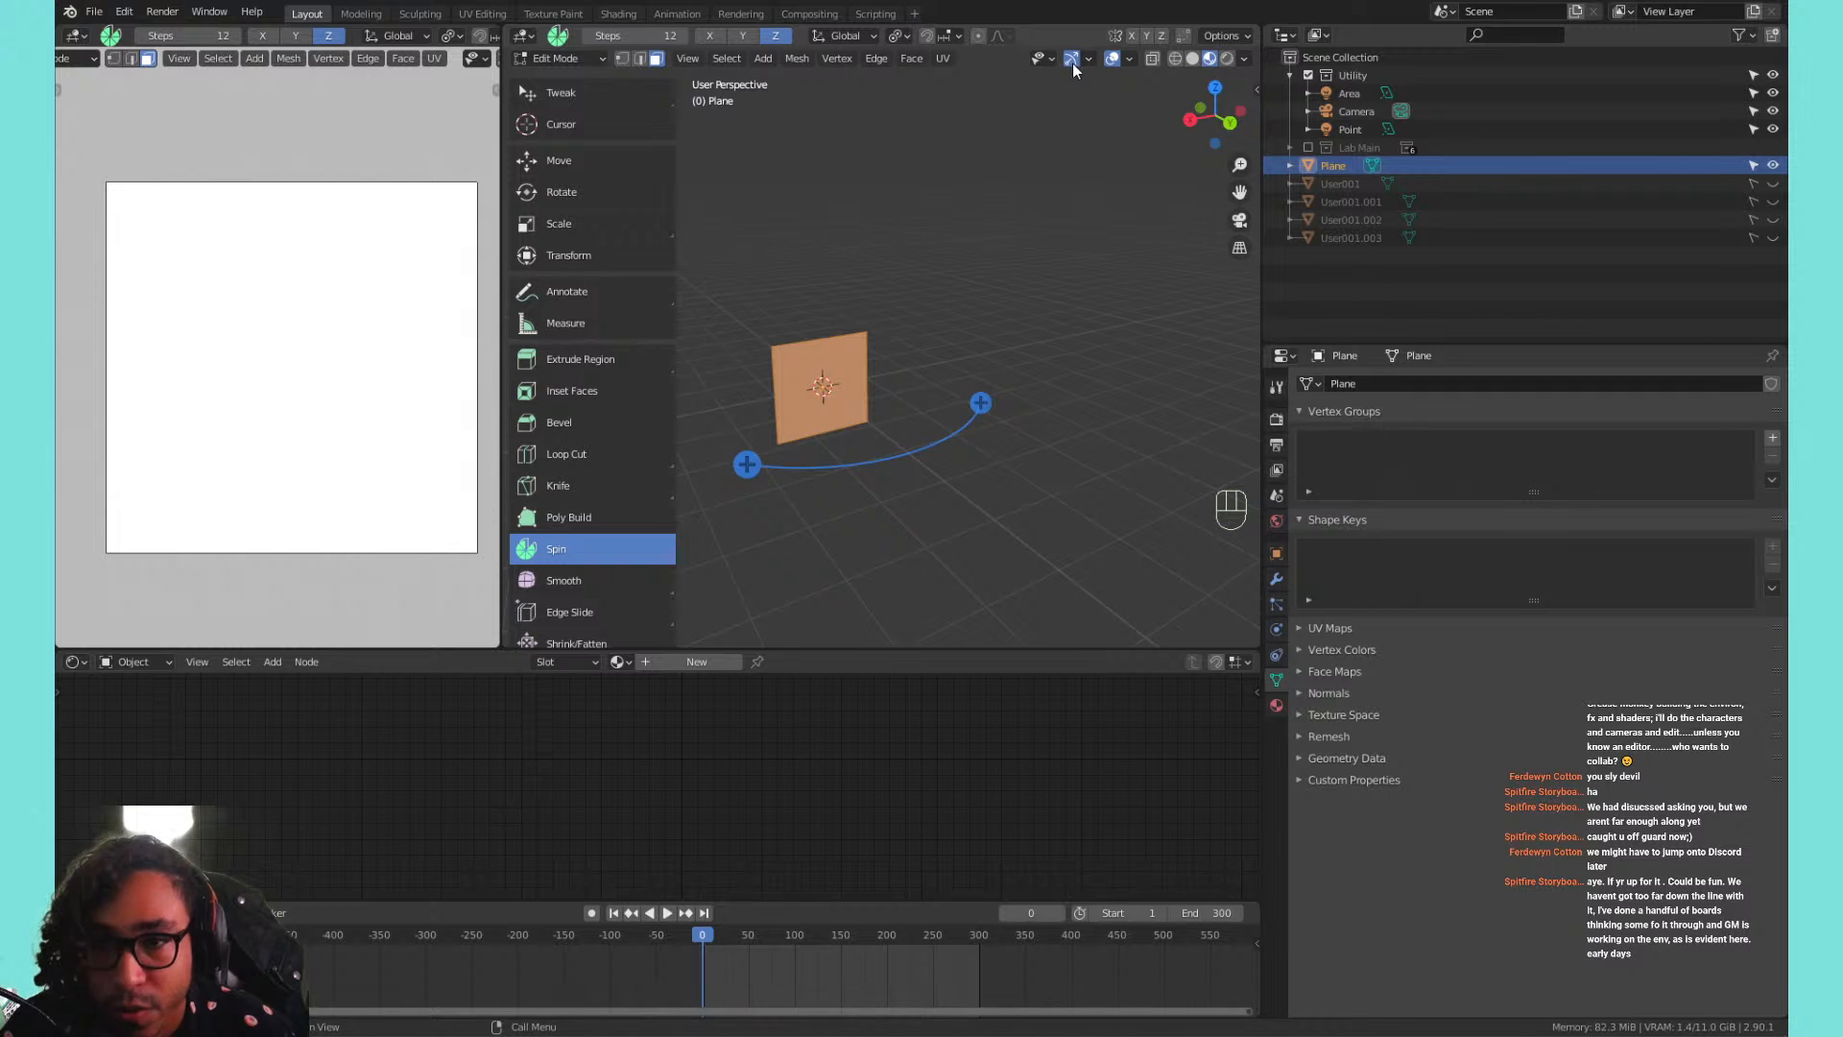
pyautogui.click(1072, 60)
pyautogui.click(1073, 60)
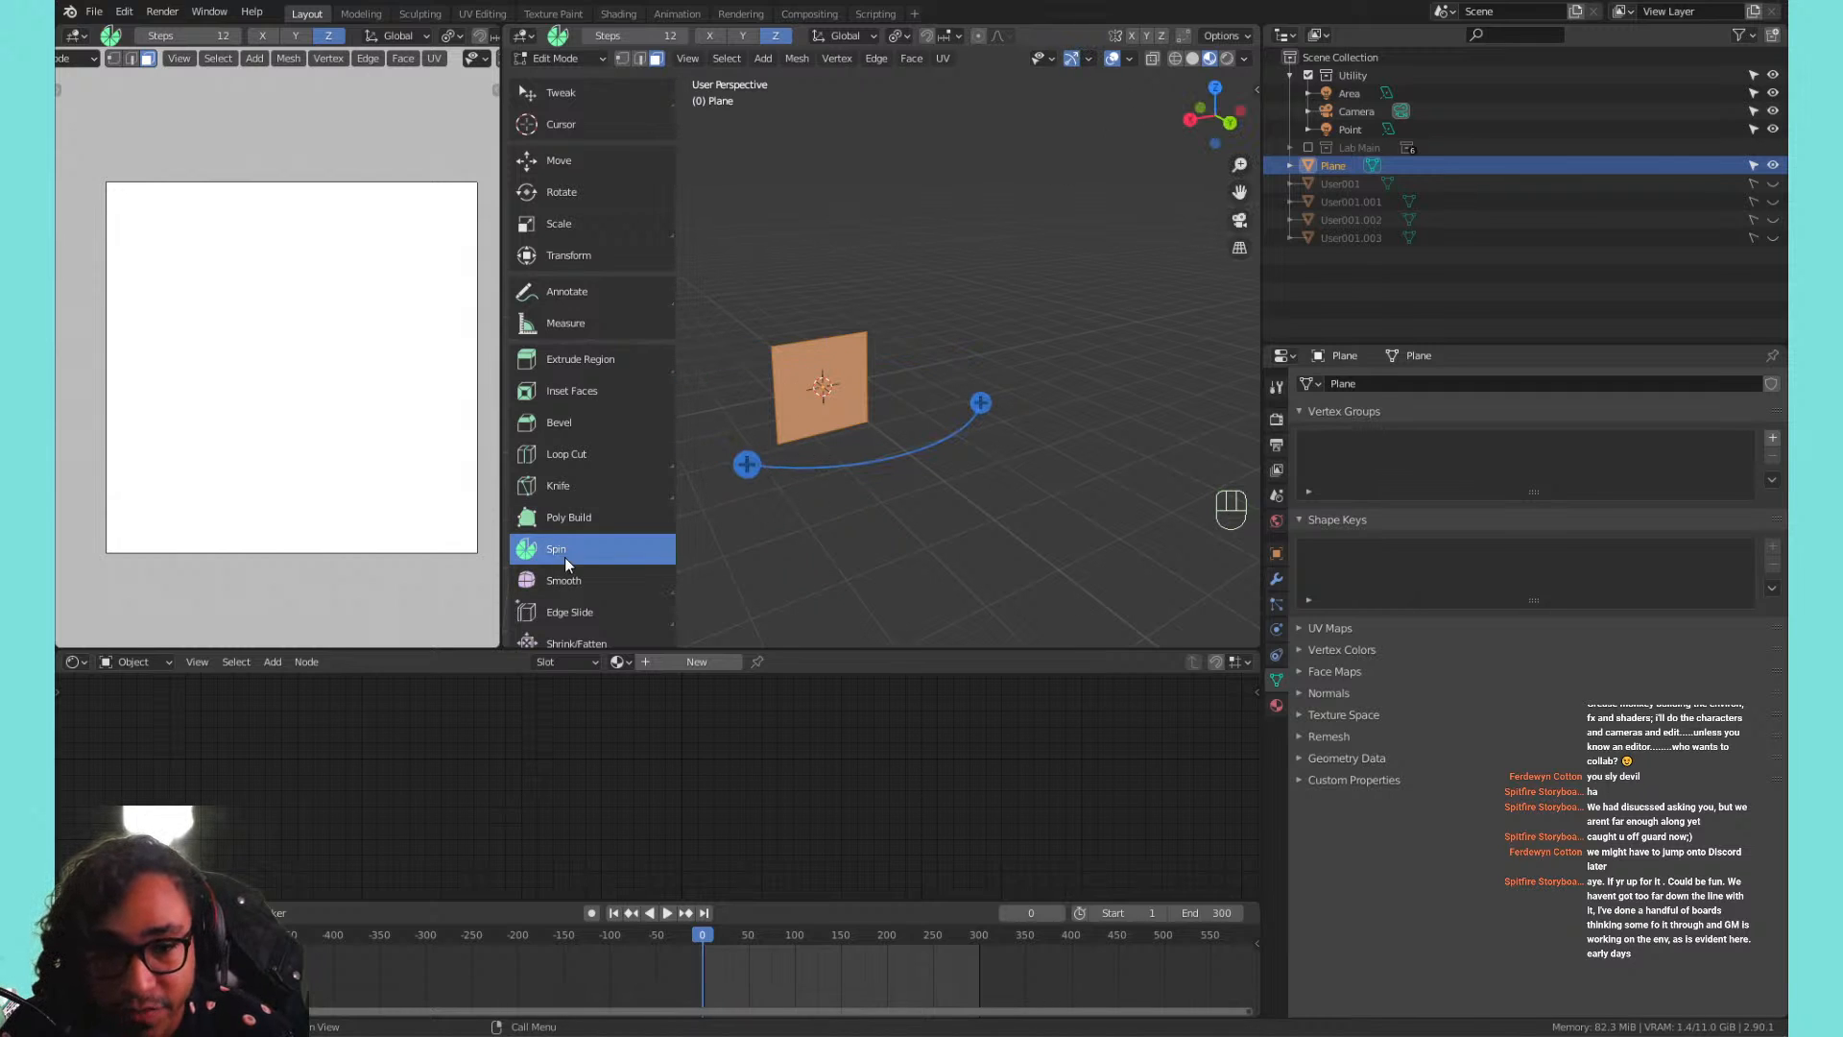
# Try spinning the upright plane about -77.8° around Z in 12 steps, undo the spin, and select the plane's face.
pyautogui.moveTo(749, 464); pyautogui.dragTo(1034, 426)
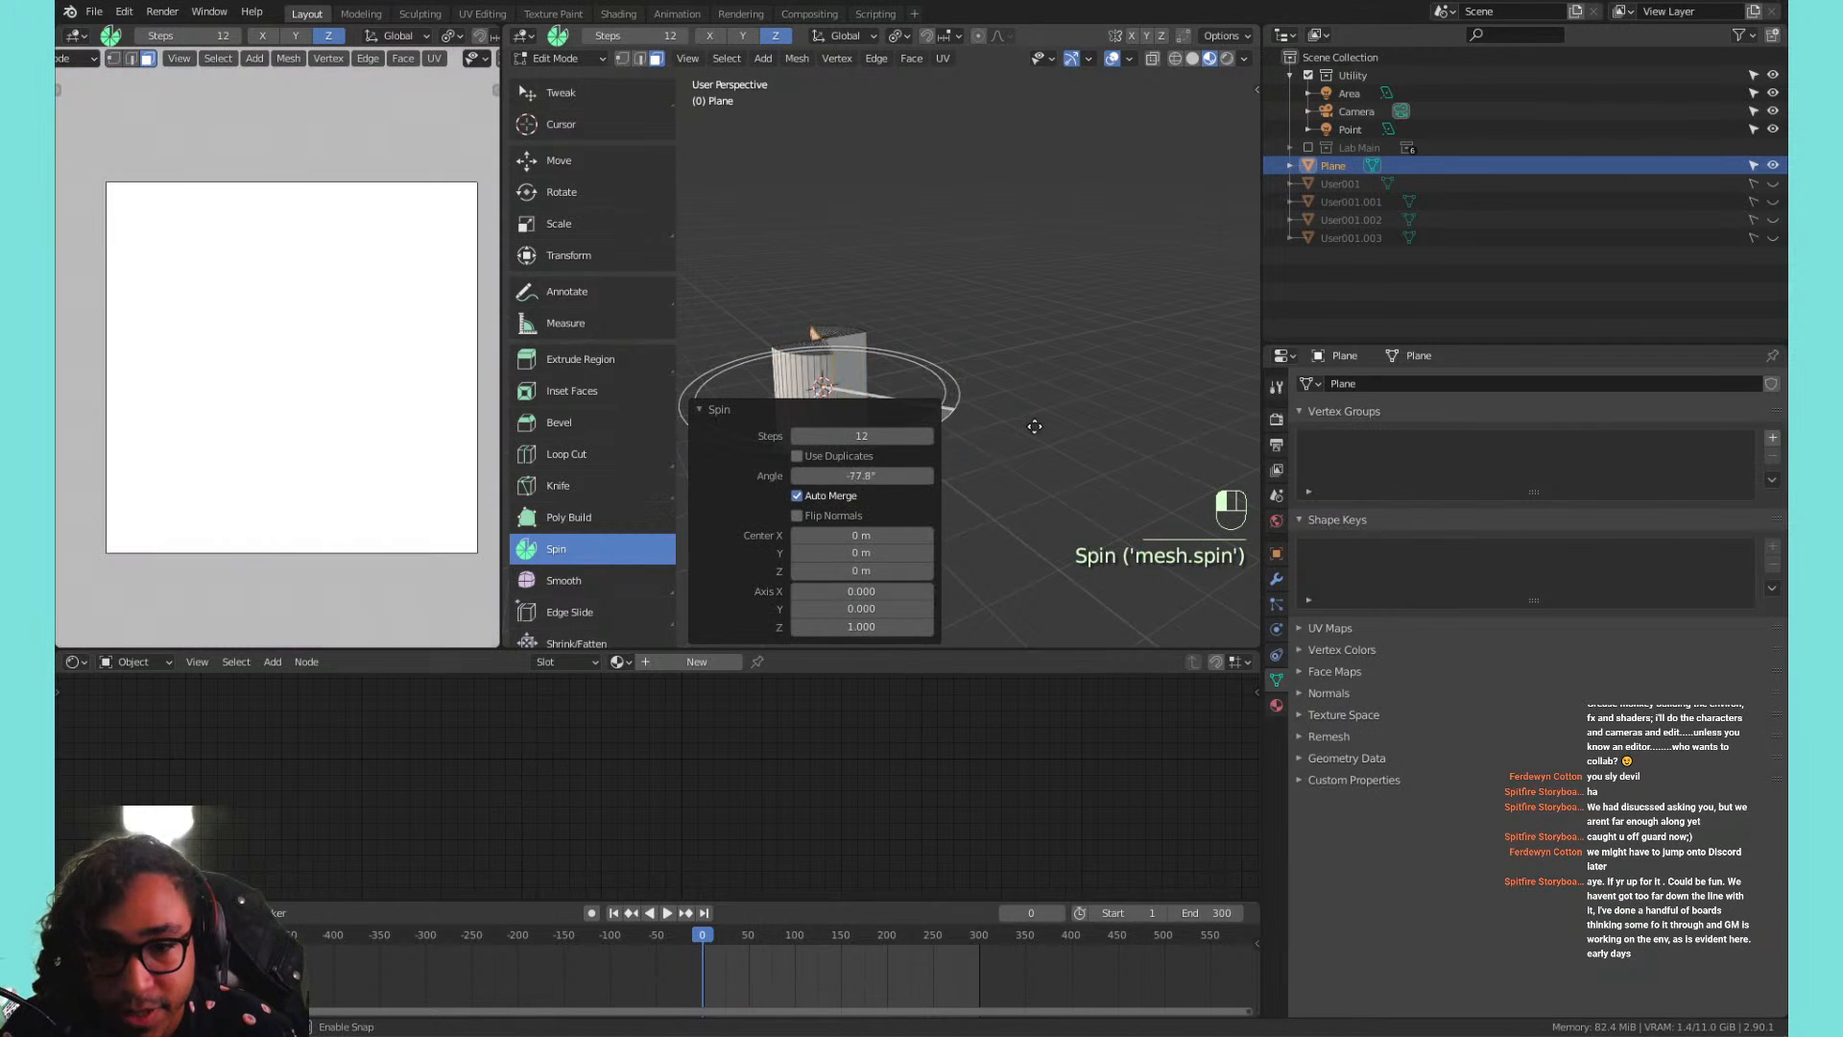
pyautogui.hotkey('ctrl', 'z')
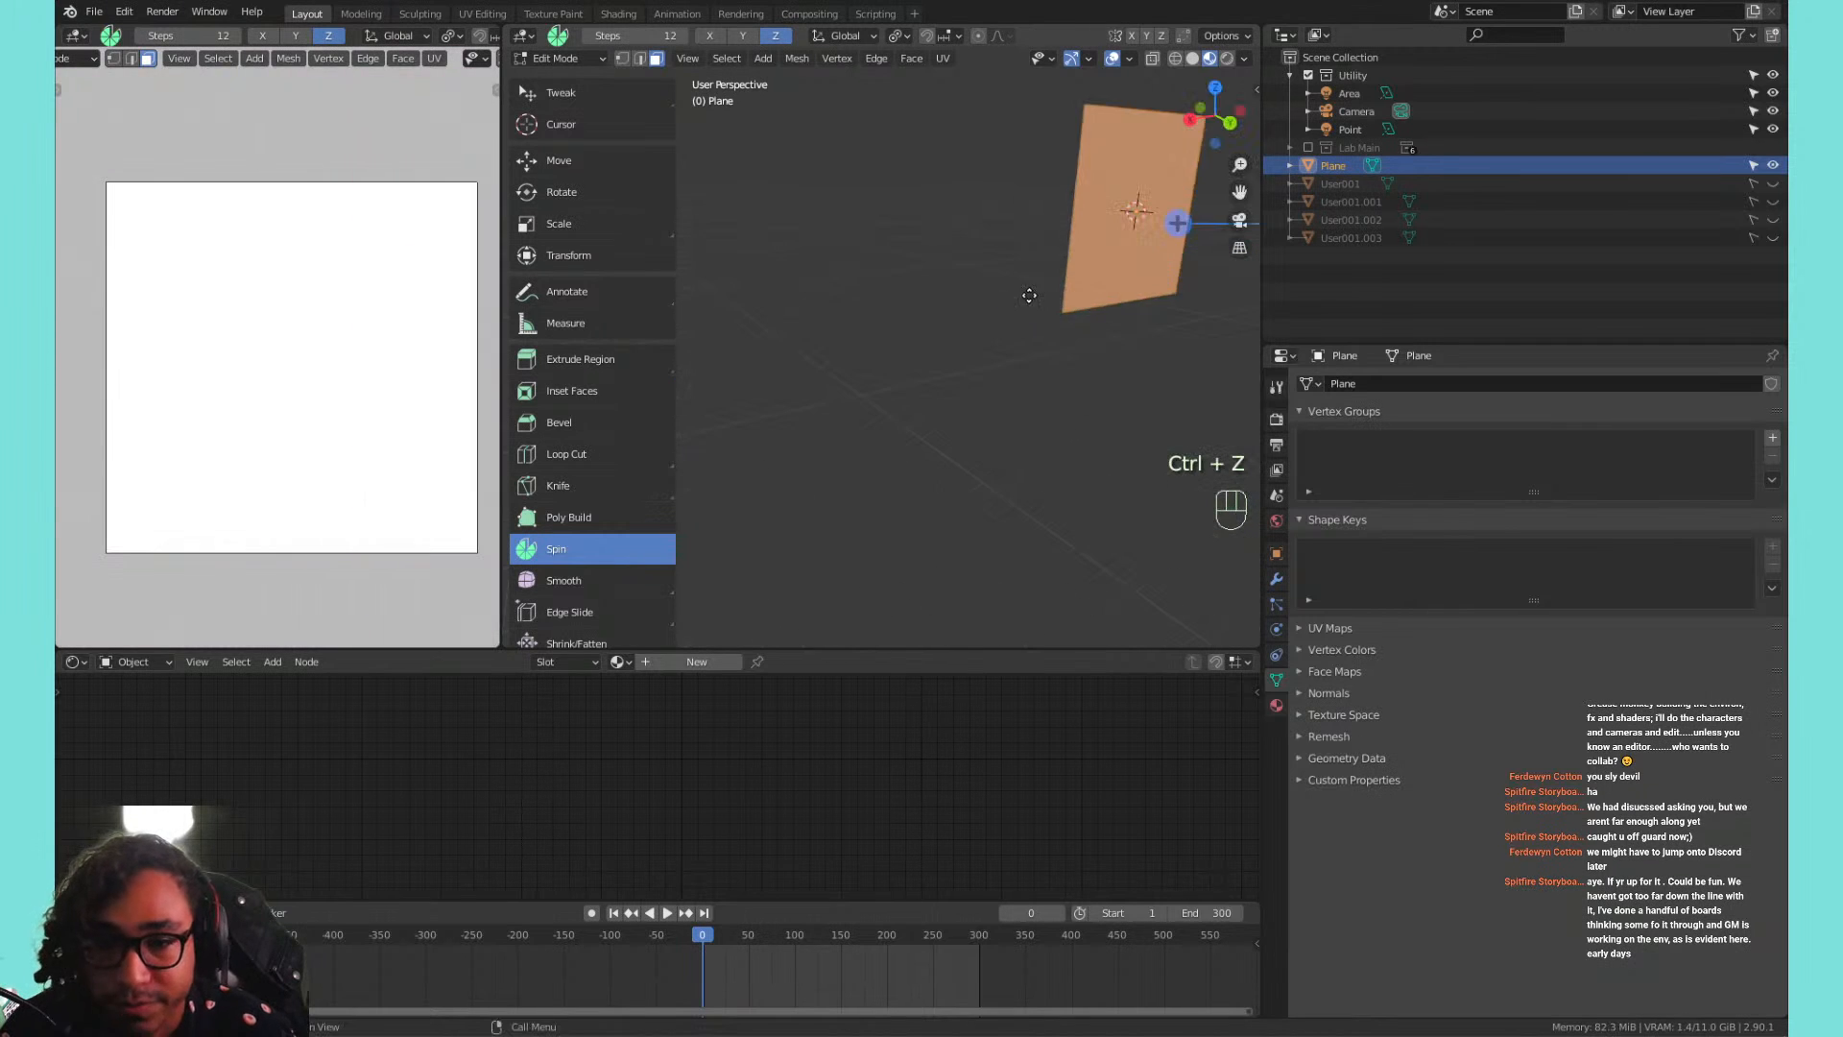
pyautogui.keyDown('shift'); pyautogui.moveTo(1029, 295); pyautogui.dragTo(854, 427, button='middle'); pyautogui.keyUp('shift')
pyautogui.scroll(-3, 892, 389)
pyautogui.scroll(1, 963, 325)
pyautogui.keyDown('shift'); pyautogui.moveTo(962, 326); pyautogui.dragTo(851, 394, button='middle'); pyautogui.keyUp('shift')
pyautogui.click(785, 410)
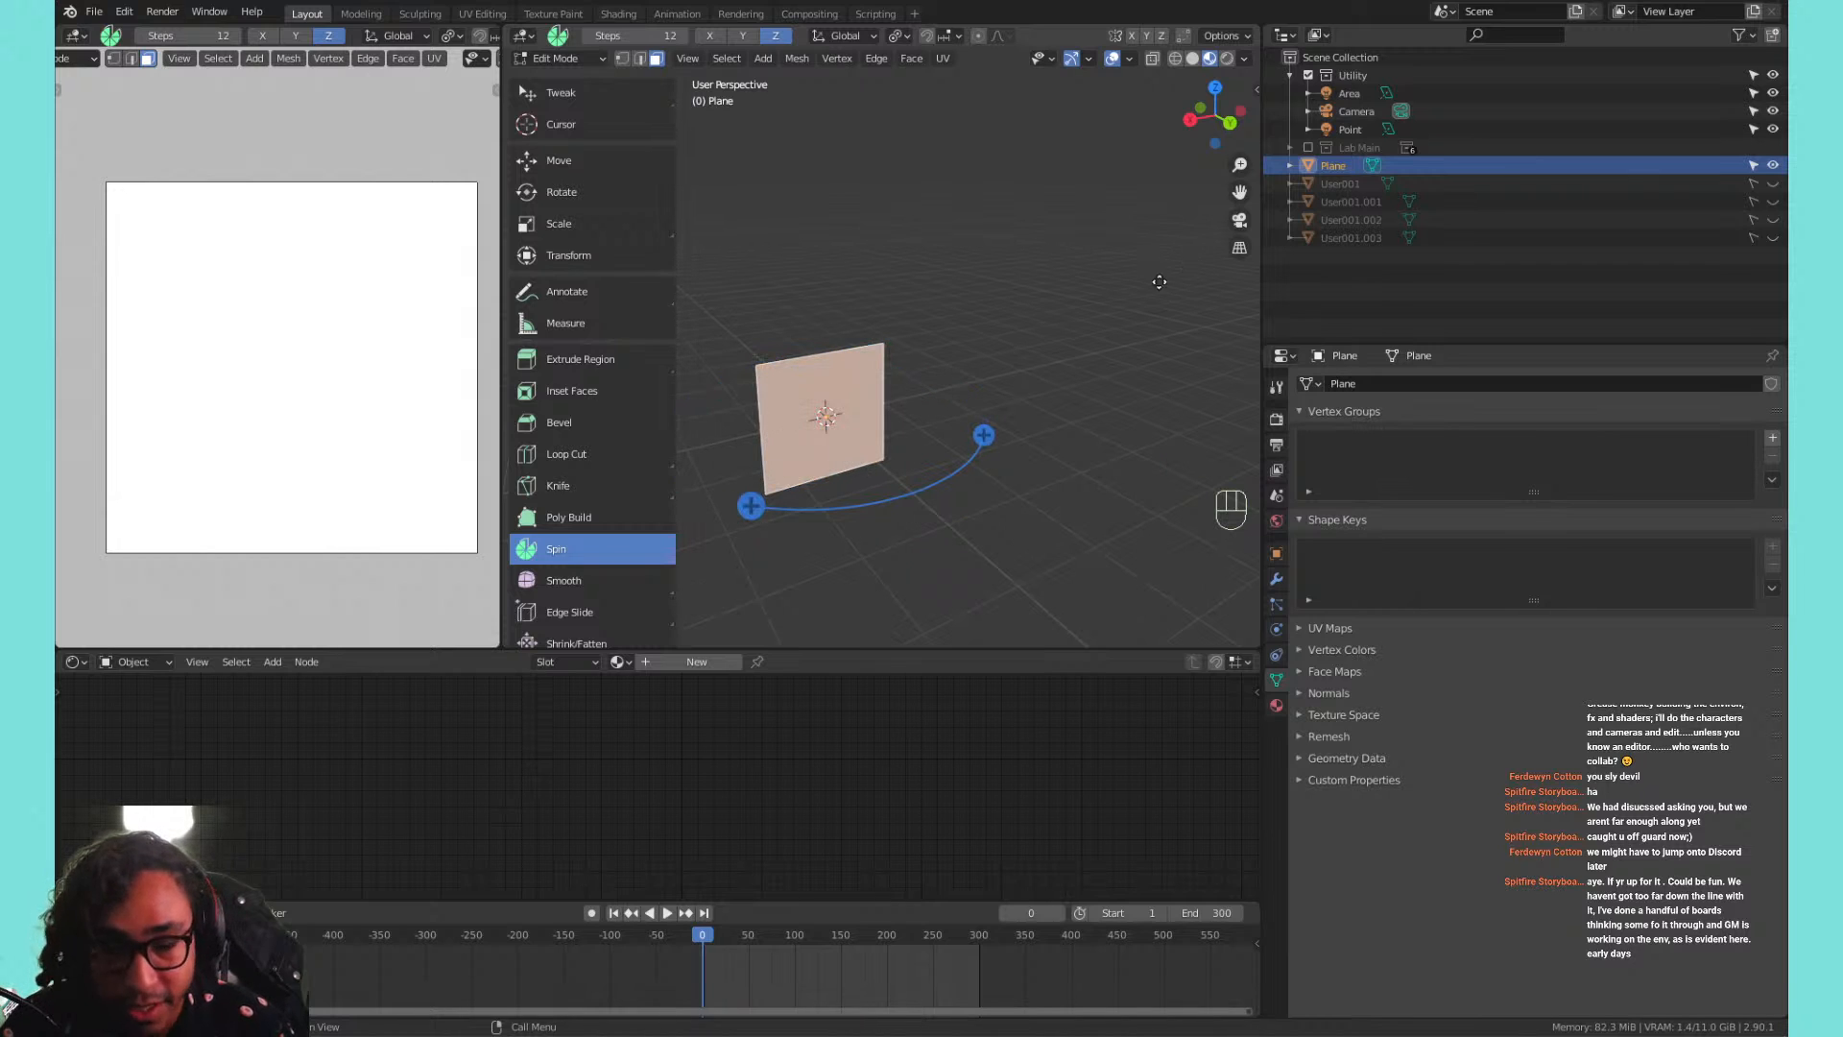
# Bring up the 3D cursor's settings and move the cursor to -3.4 m on X.
pyautogui.press('n')
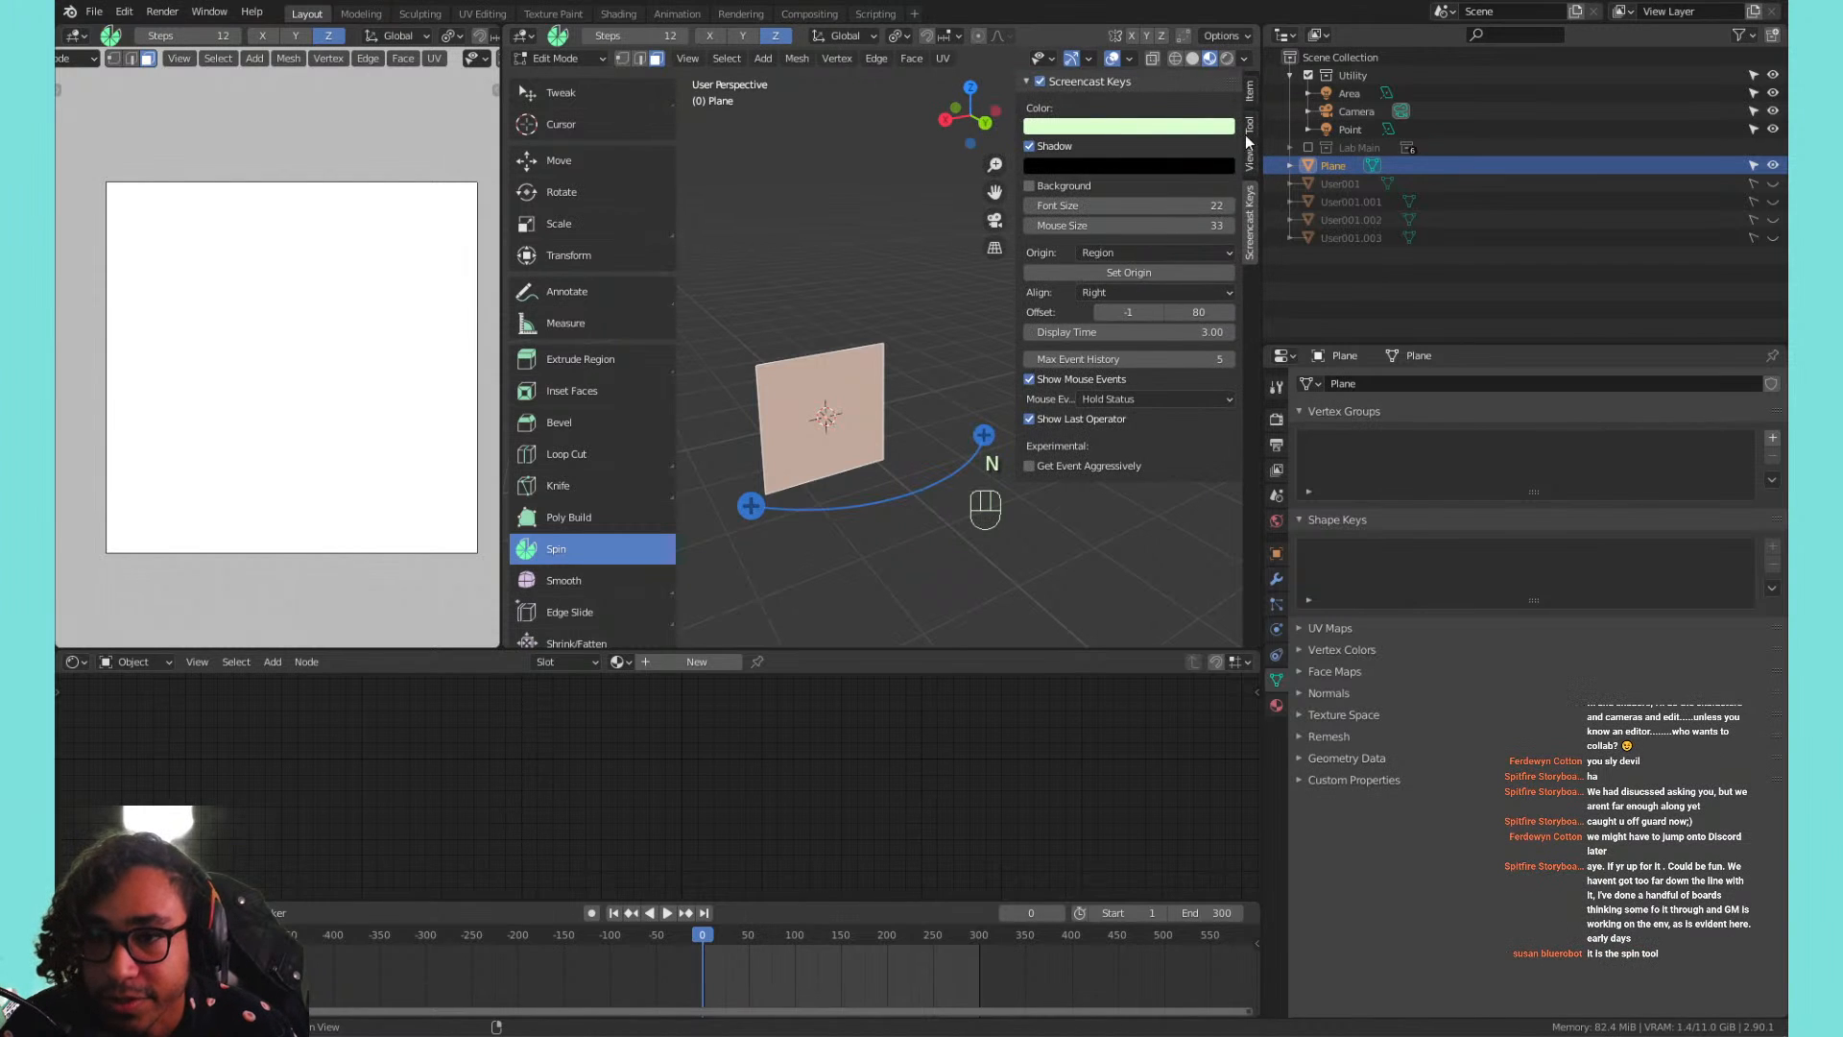
pyautogui.click(1250, 158)
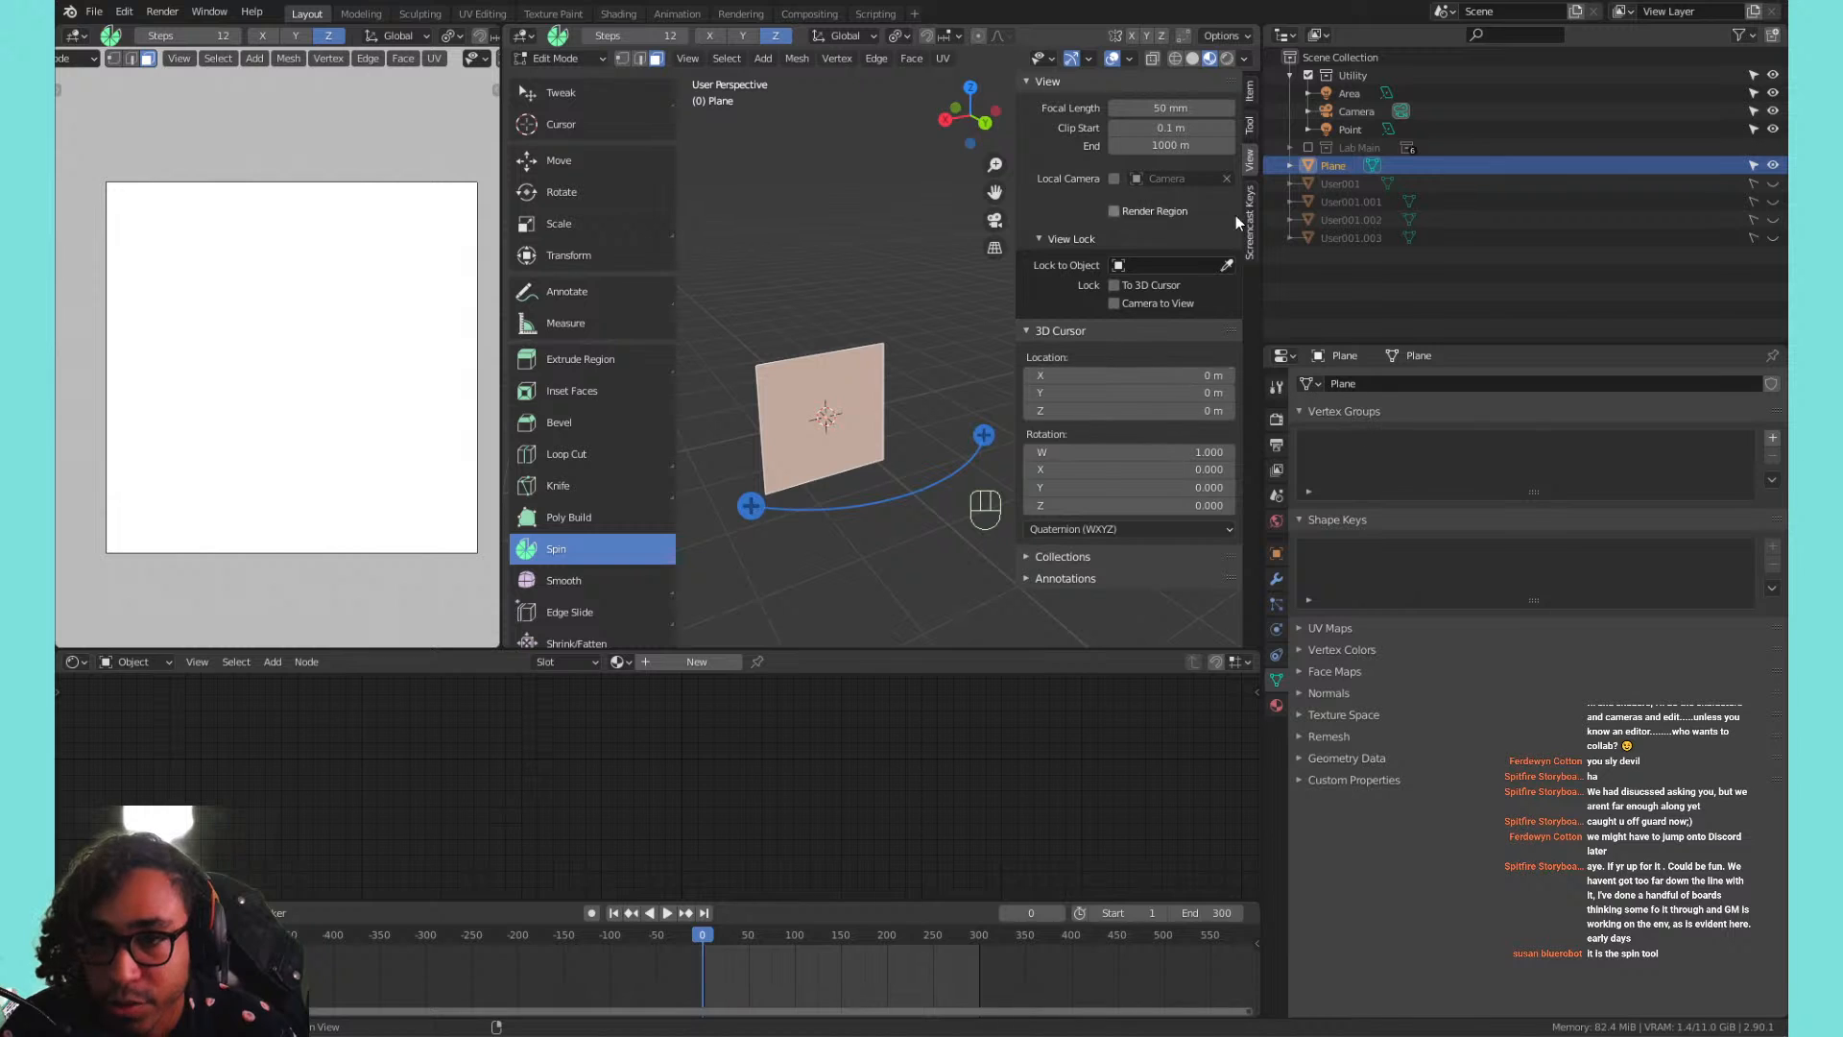
pyautogui.scroll(-1, 939, 332)
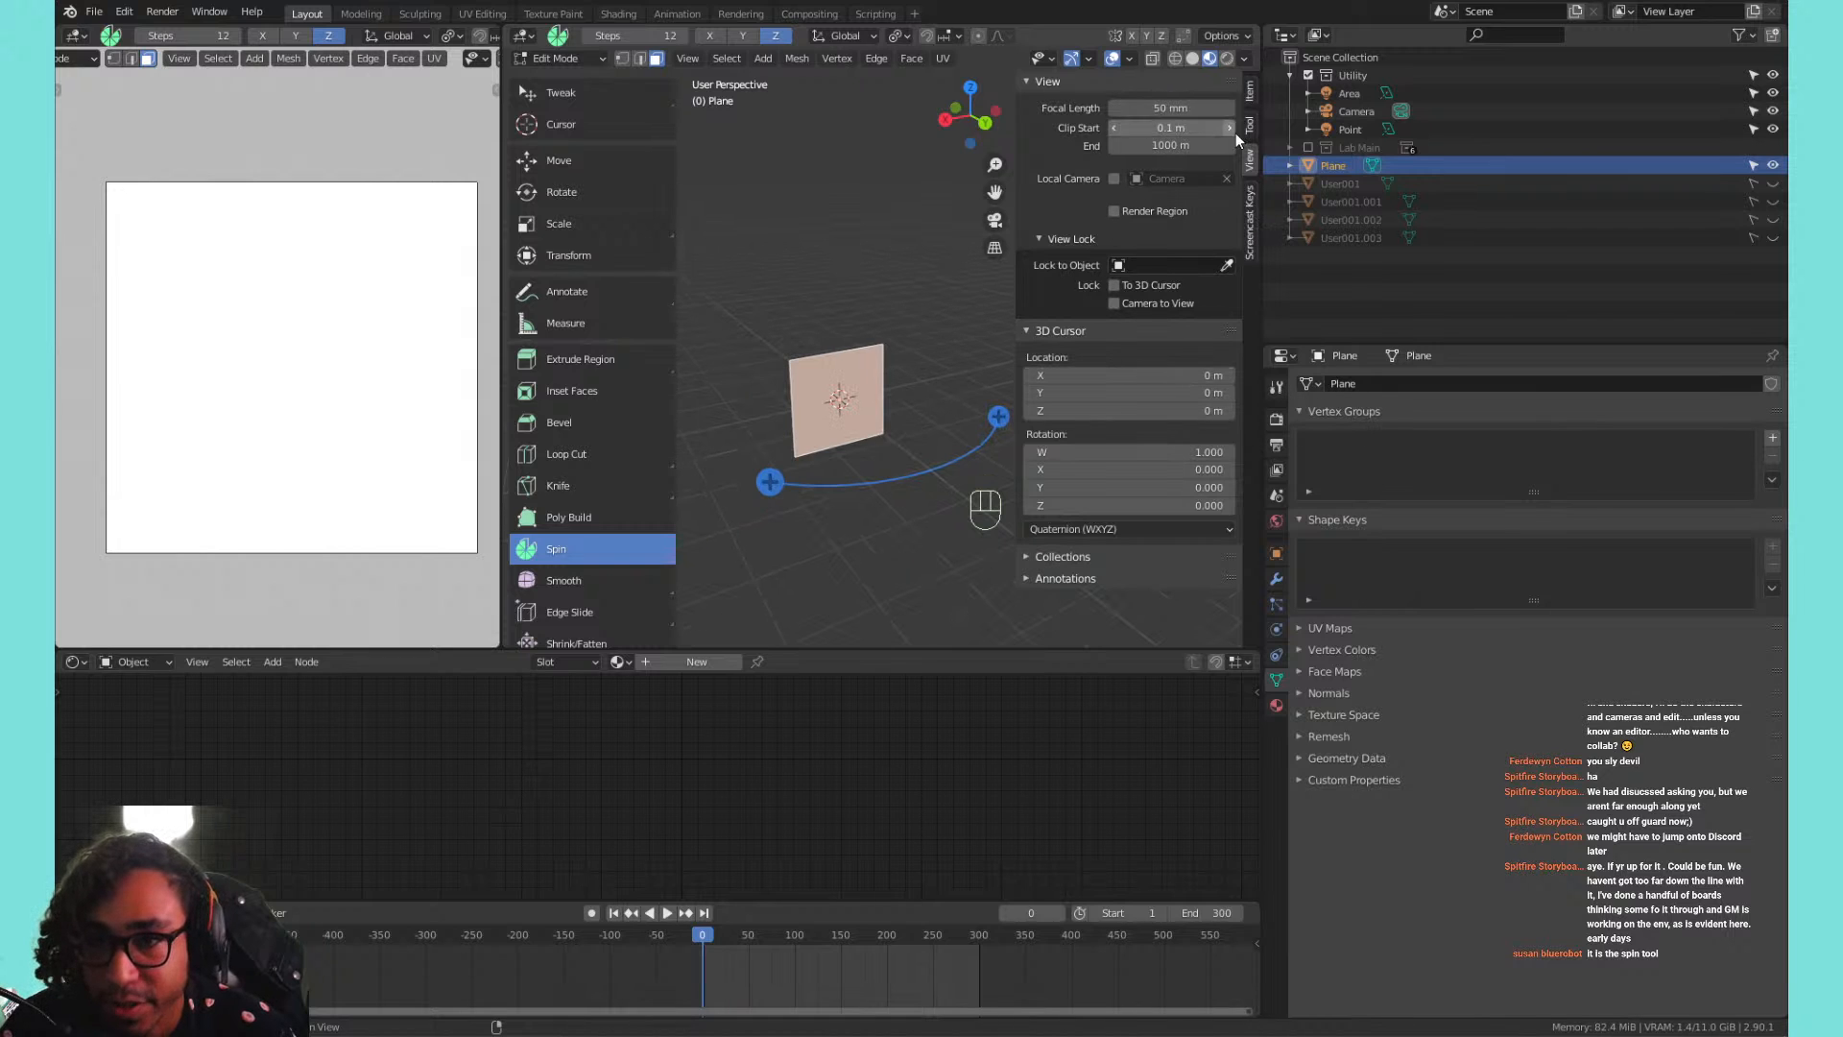
pyautogui.press('n')
pyautogui.press('n')
pyautogui.press('n')
pyautogui.press('n')
pyautogui.press('n')
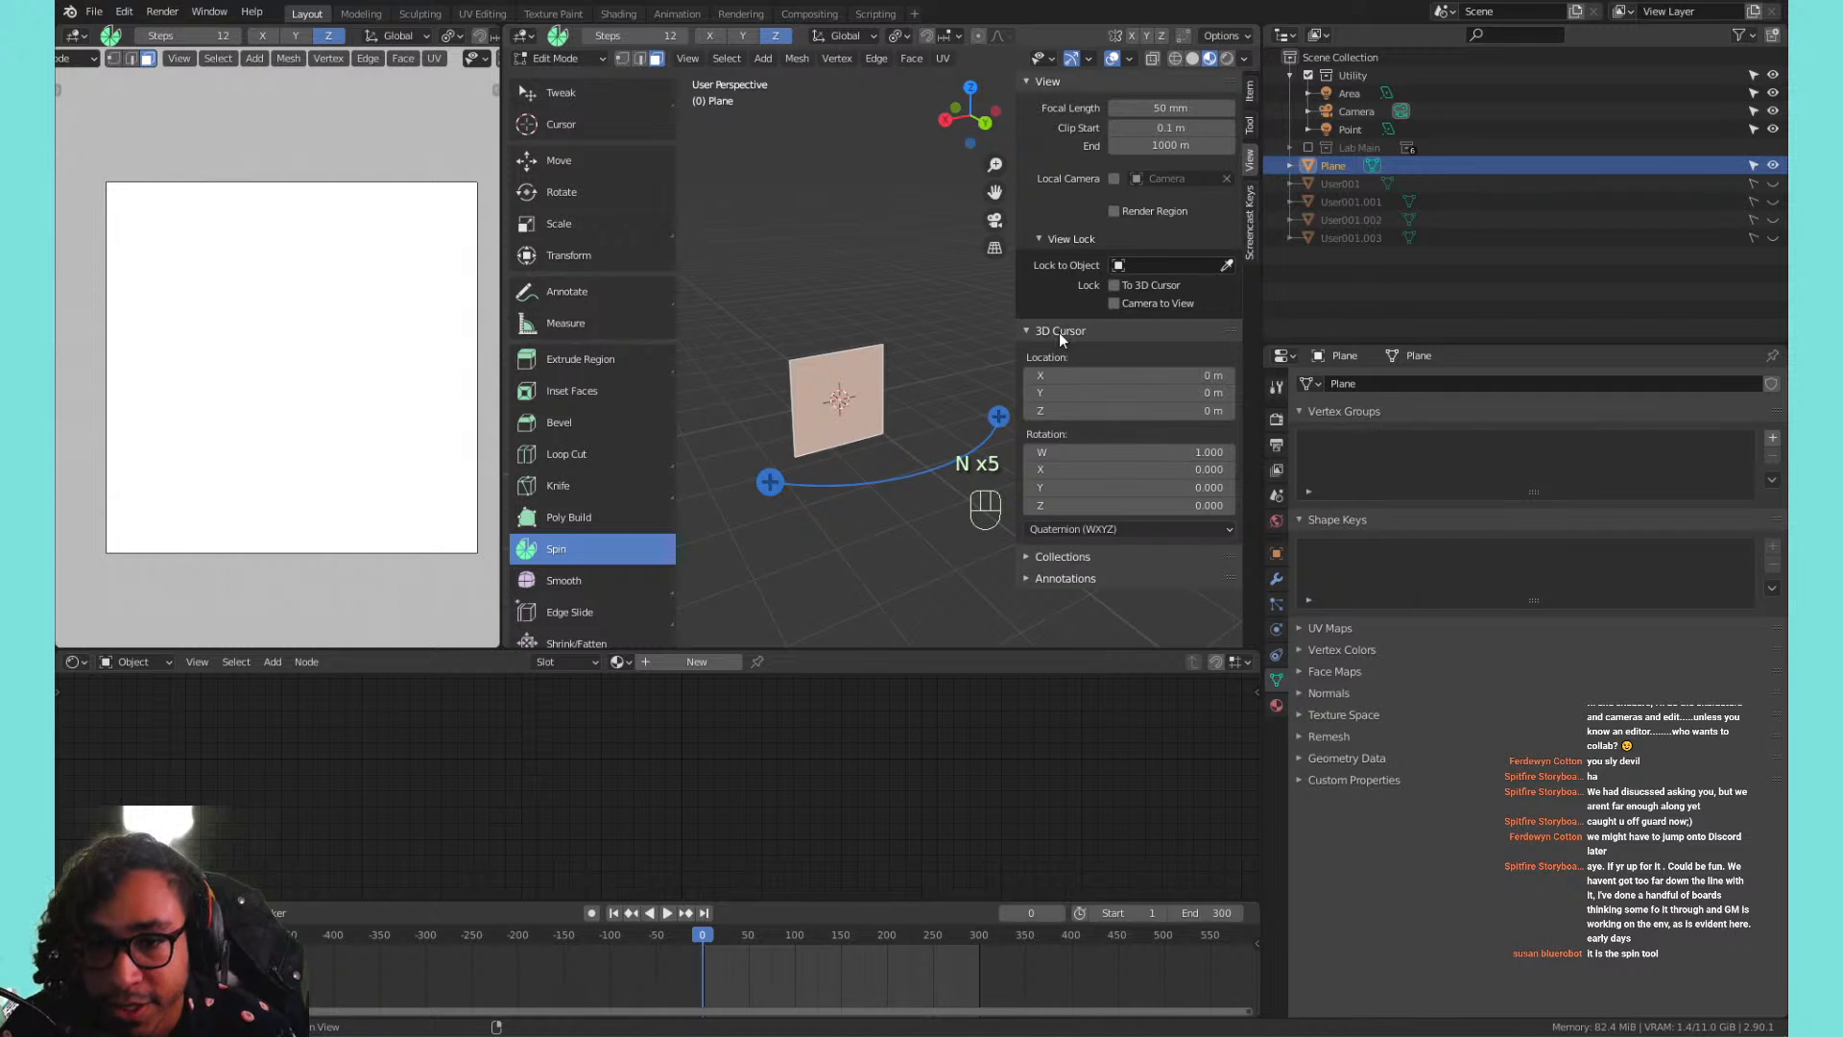
pyautogui.click(1051, 82)
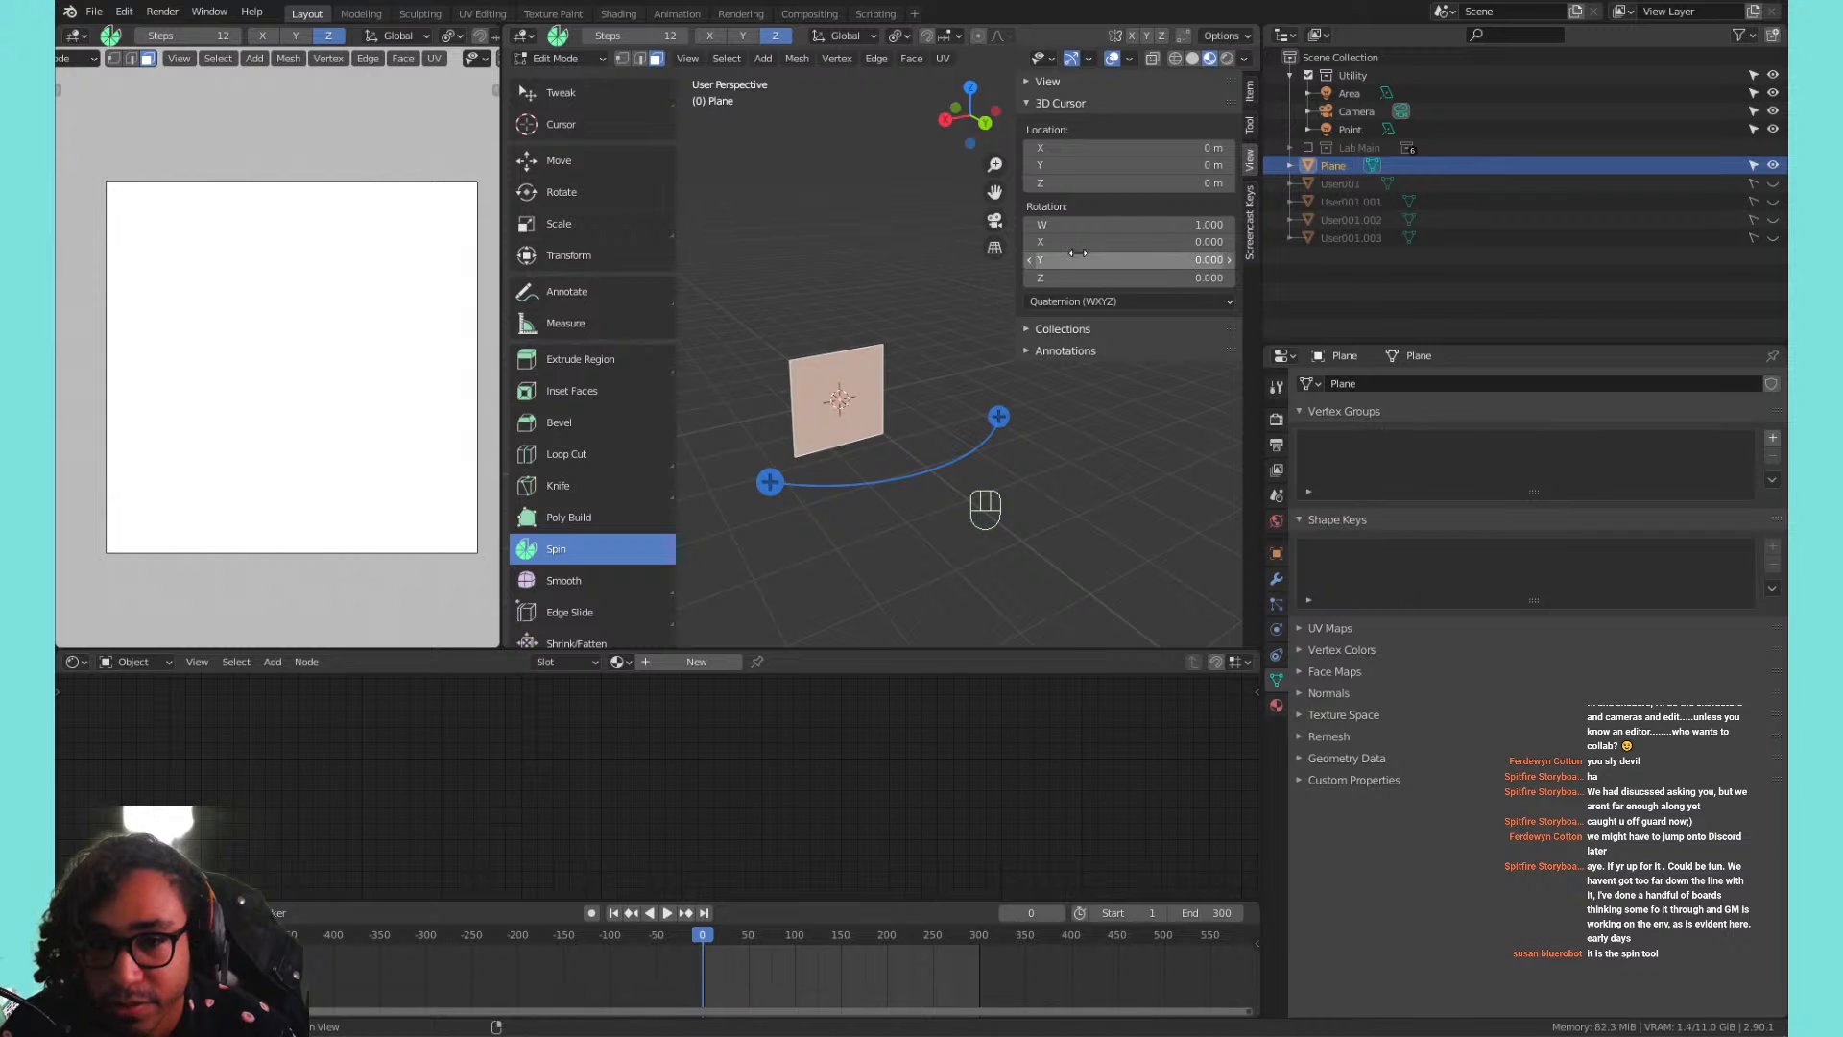
pyautogui.moveTo(1104, 148)
pyautogui.mouseDown()
pyautogui.moveTo(1046, 148)
pyautogui.moveTo(1094, 148)
pyautogui.moveTo(1075, 148)
pyautogui.mouseUp()
pyautogui.keyDown('shift'); pyautogui.moveTo(1068, 431); pyautogui.dragTo(1012, 417, button='middle'); pyautogui.keyUp('shift')
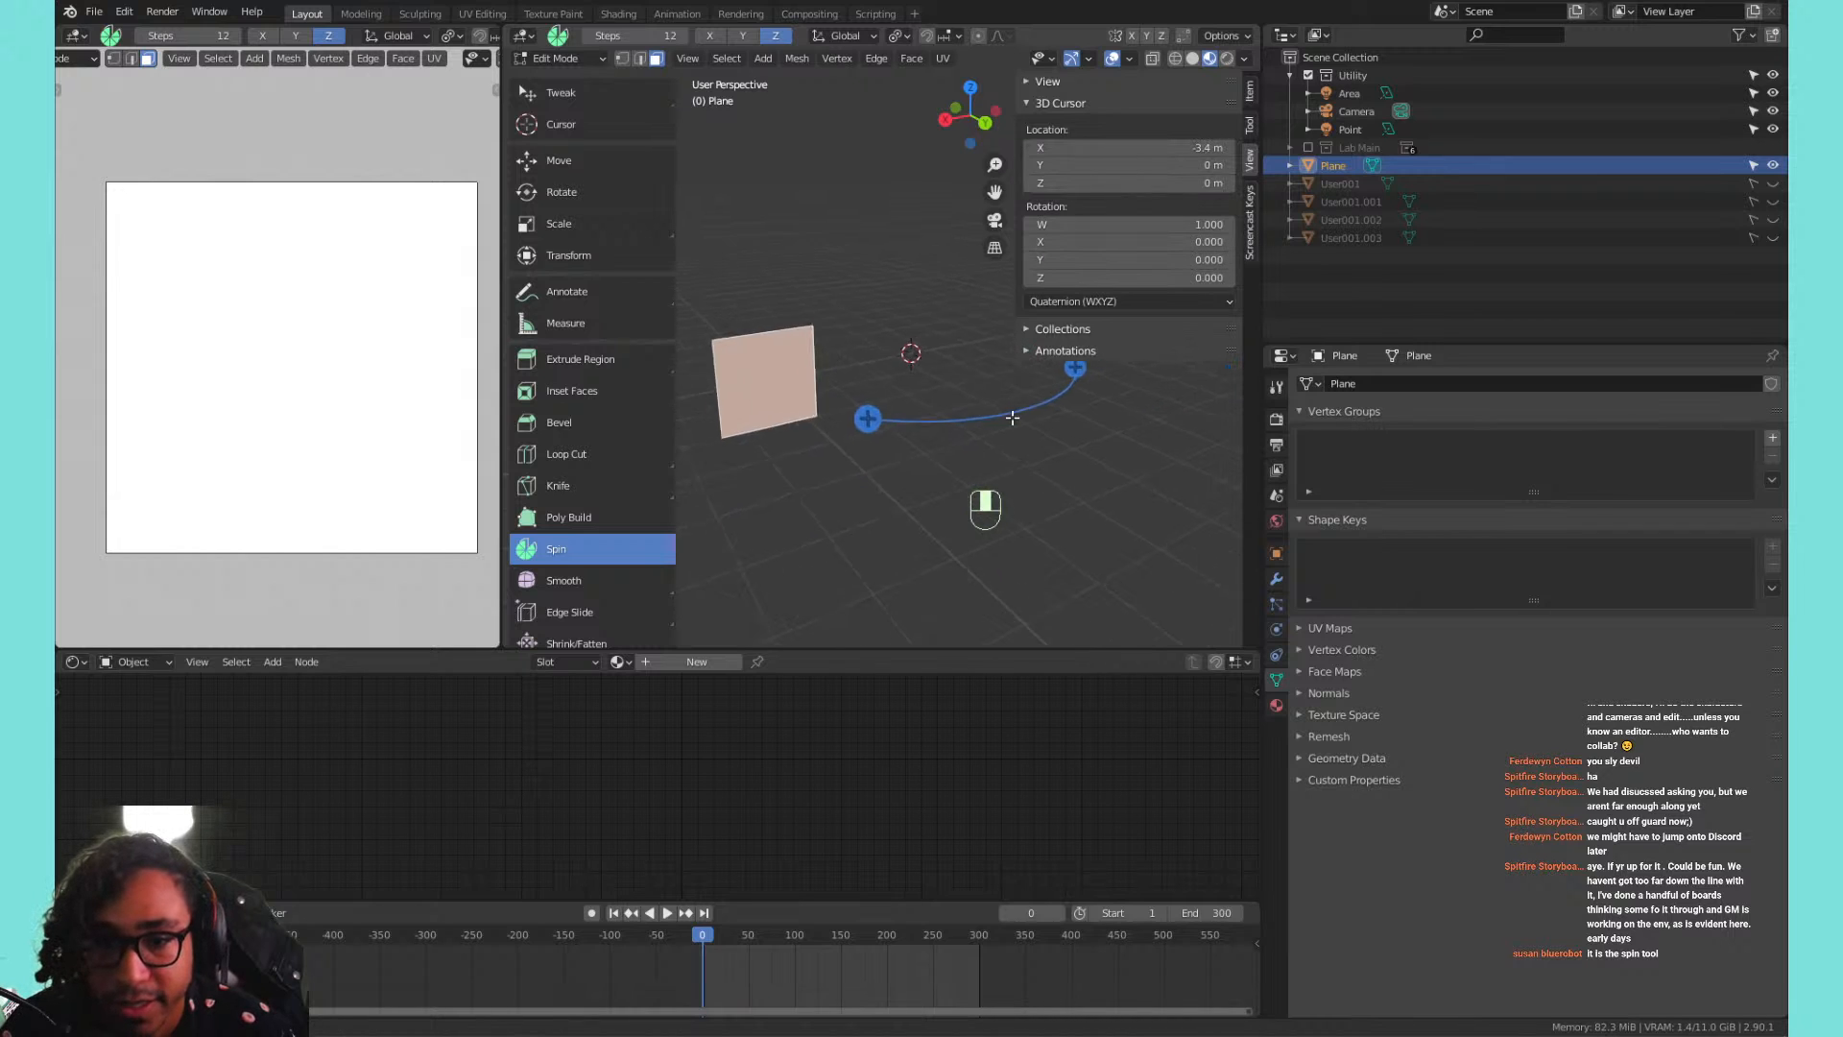
# Spin the plane around the 3D cursor on the Z axis through 360° in 21 steps to form a ring.
pyautogui.moveTo(1013, 418)
pyautogui.mouseDown()
pyautogui.moveTo(930, 440)
pyautogui.moveTo(1077, 305)
pyautogui.moveTo(761, 289)
pyautogui.moveTo(738, 407)
pyautogui.moveTo(759, 288)
pyautogui.moveTo(735, 281)
pyautogui.moveTo(727, 402)
pyautogui.moveTo(868, 198)
pyautogui.moveTo(719, 418)
pyautogui.moveTo(803, 483)
pyautogui.mouseUp()
pyautogui.click(876, 476)
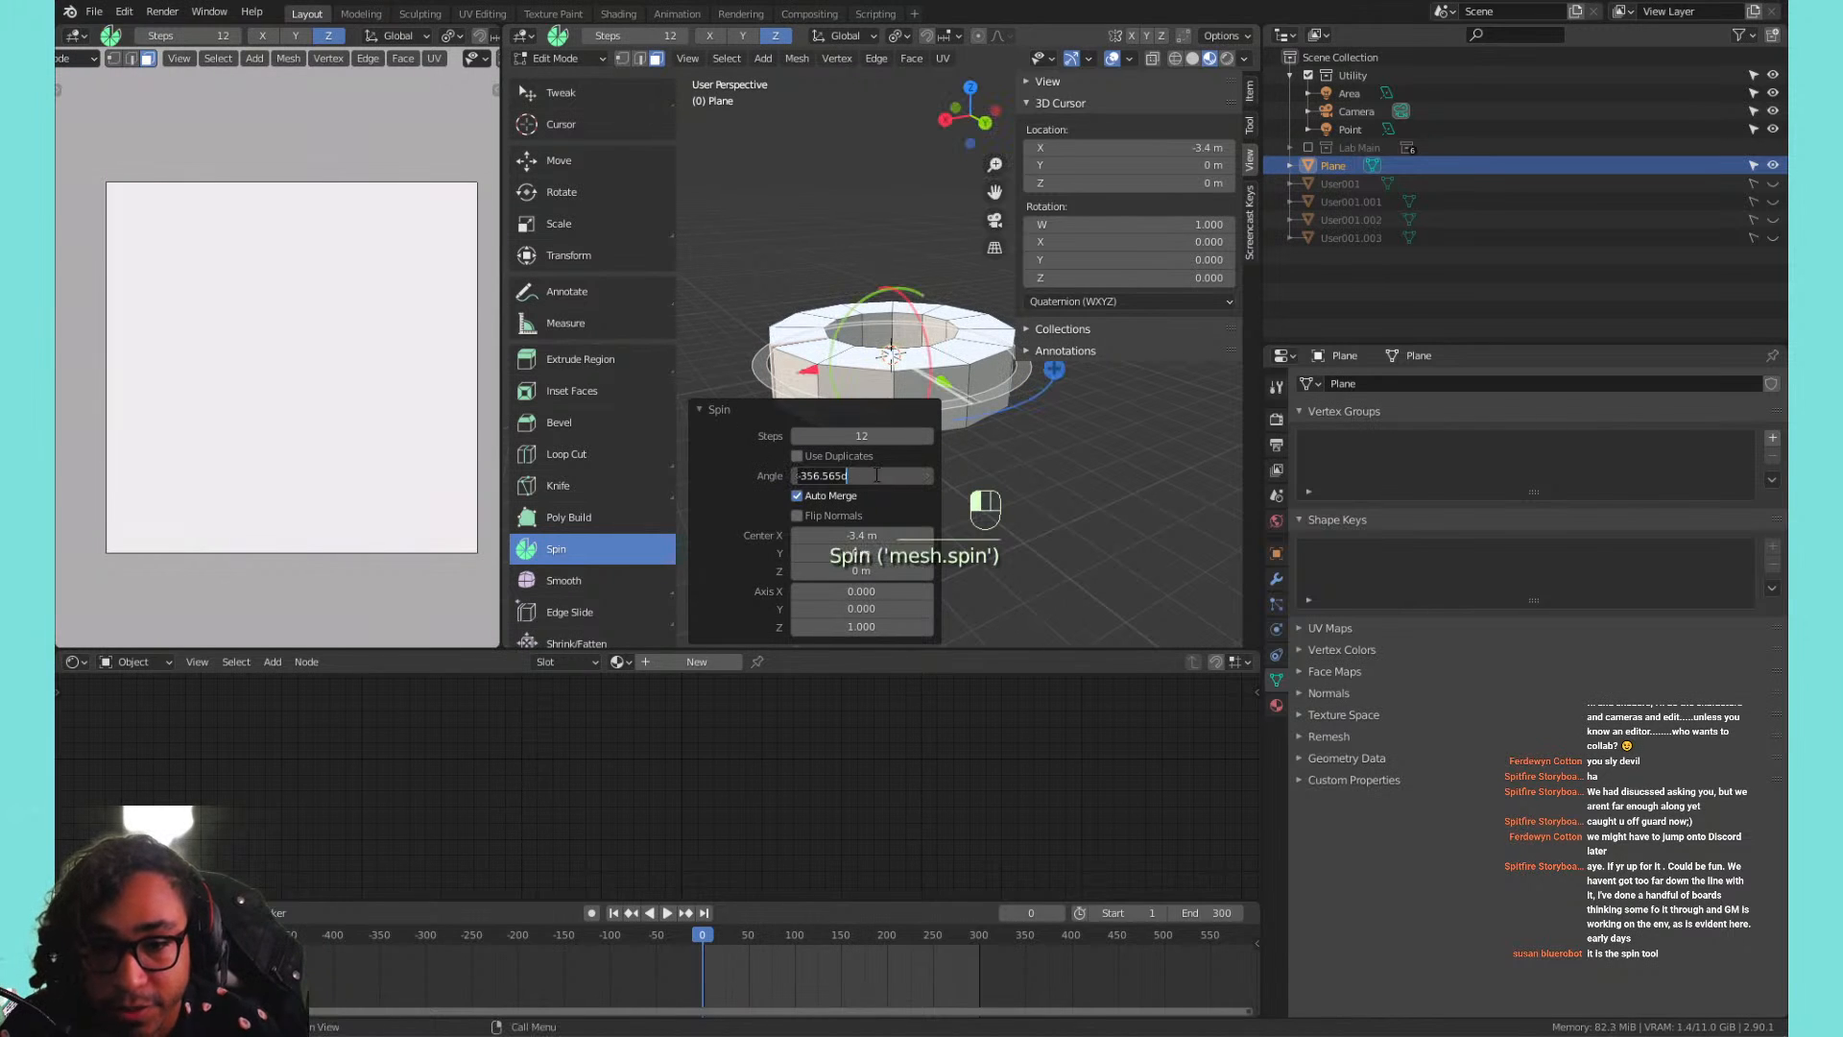
pyautogui.write('360')
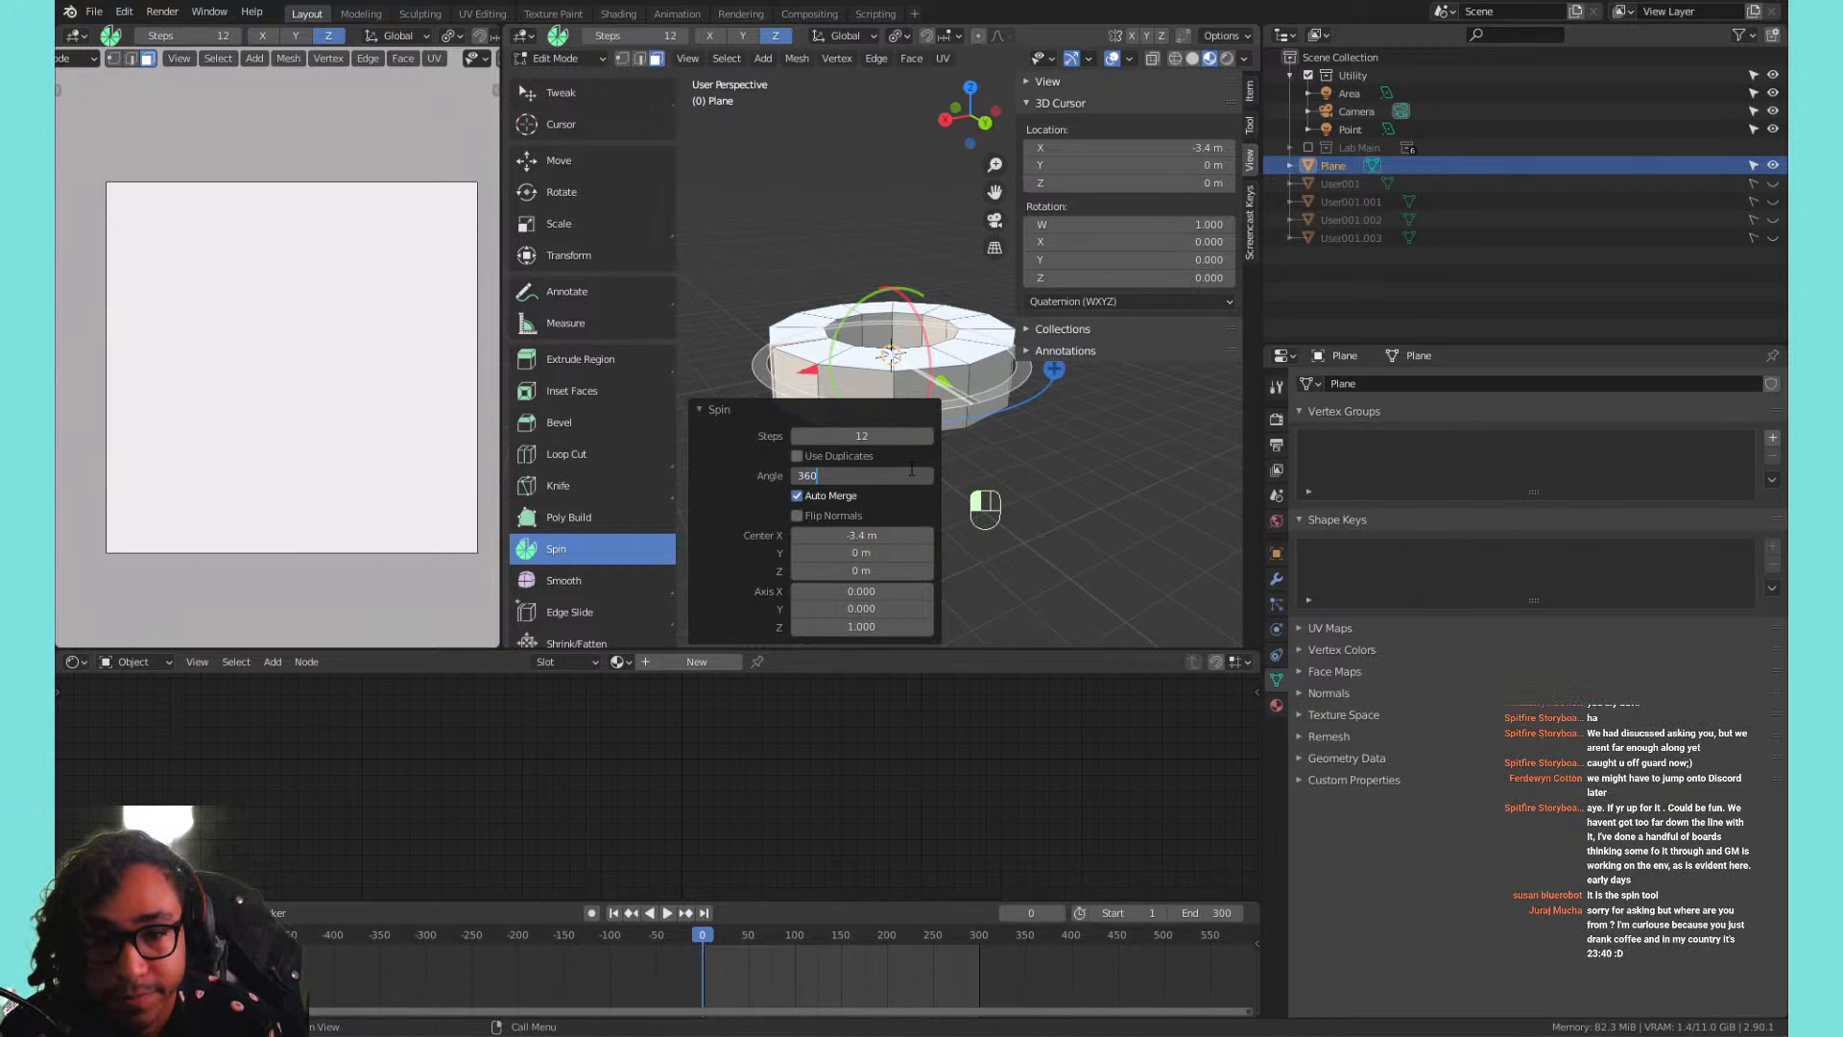
pyautogui.press('Tab')
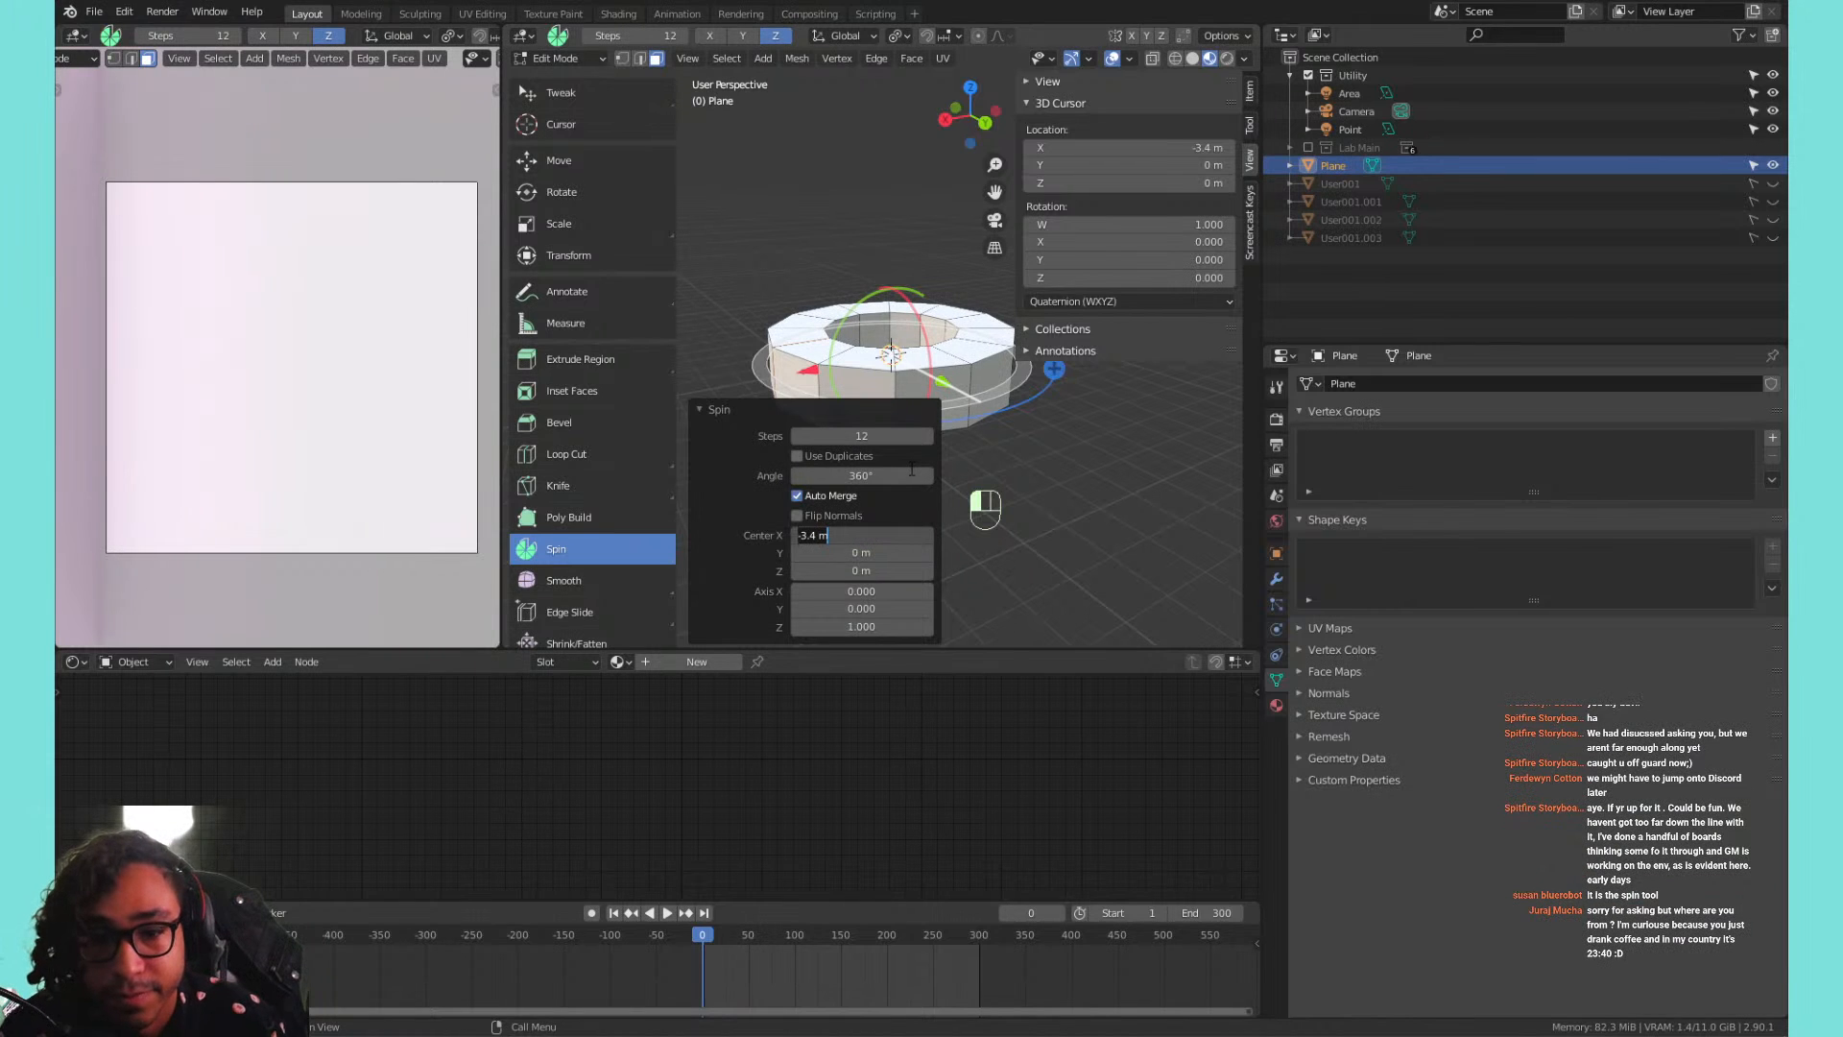
pyautogui.press('Return')
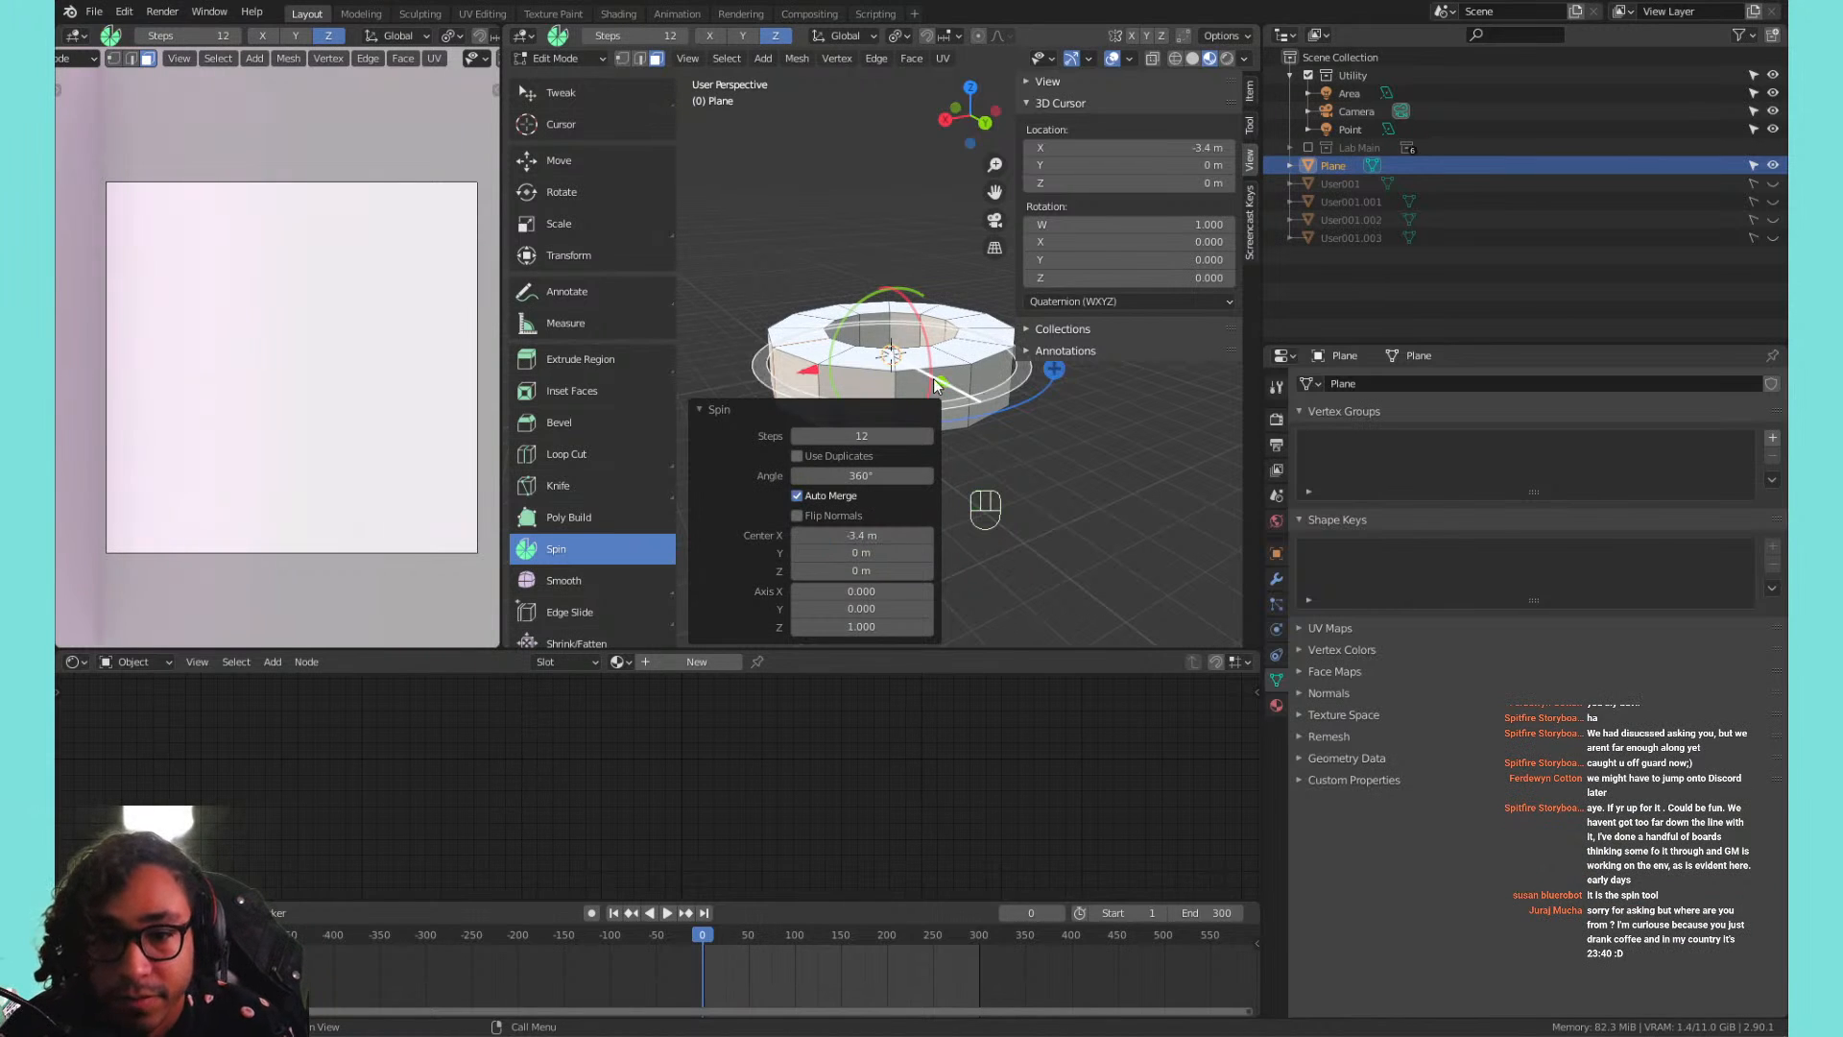
pyautogui.moveTo(869, 436)
pyautogui.mouseDown()
pyautogui.moveTo(912, 436)
pyautogui.moveTo(861, 434)
pyautogui.mouseUp()
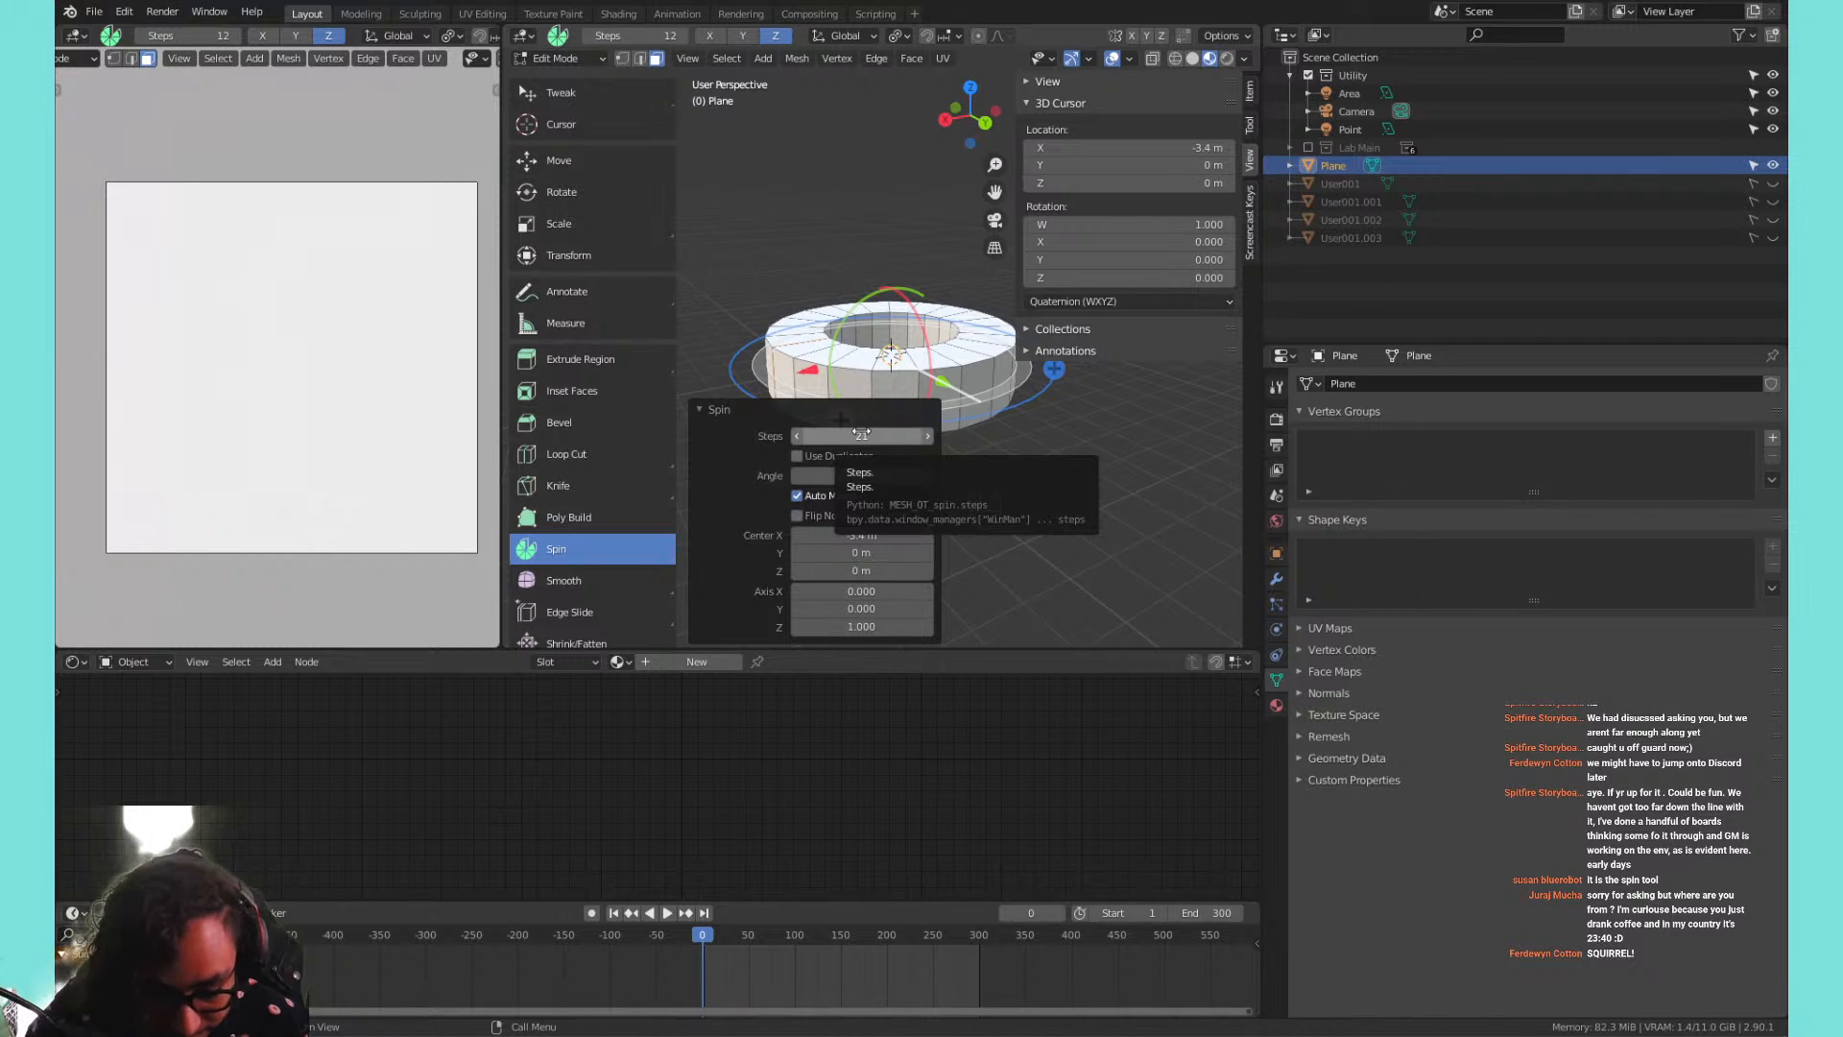
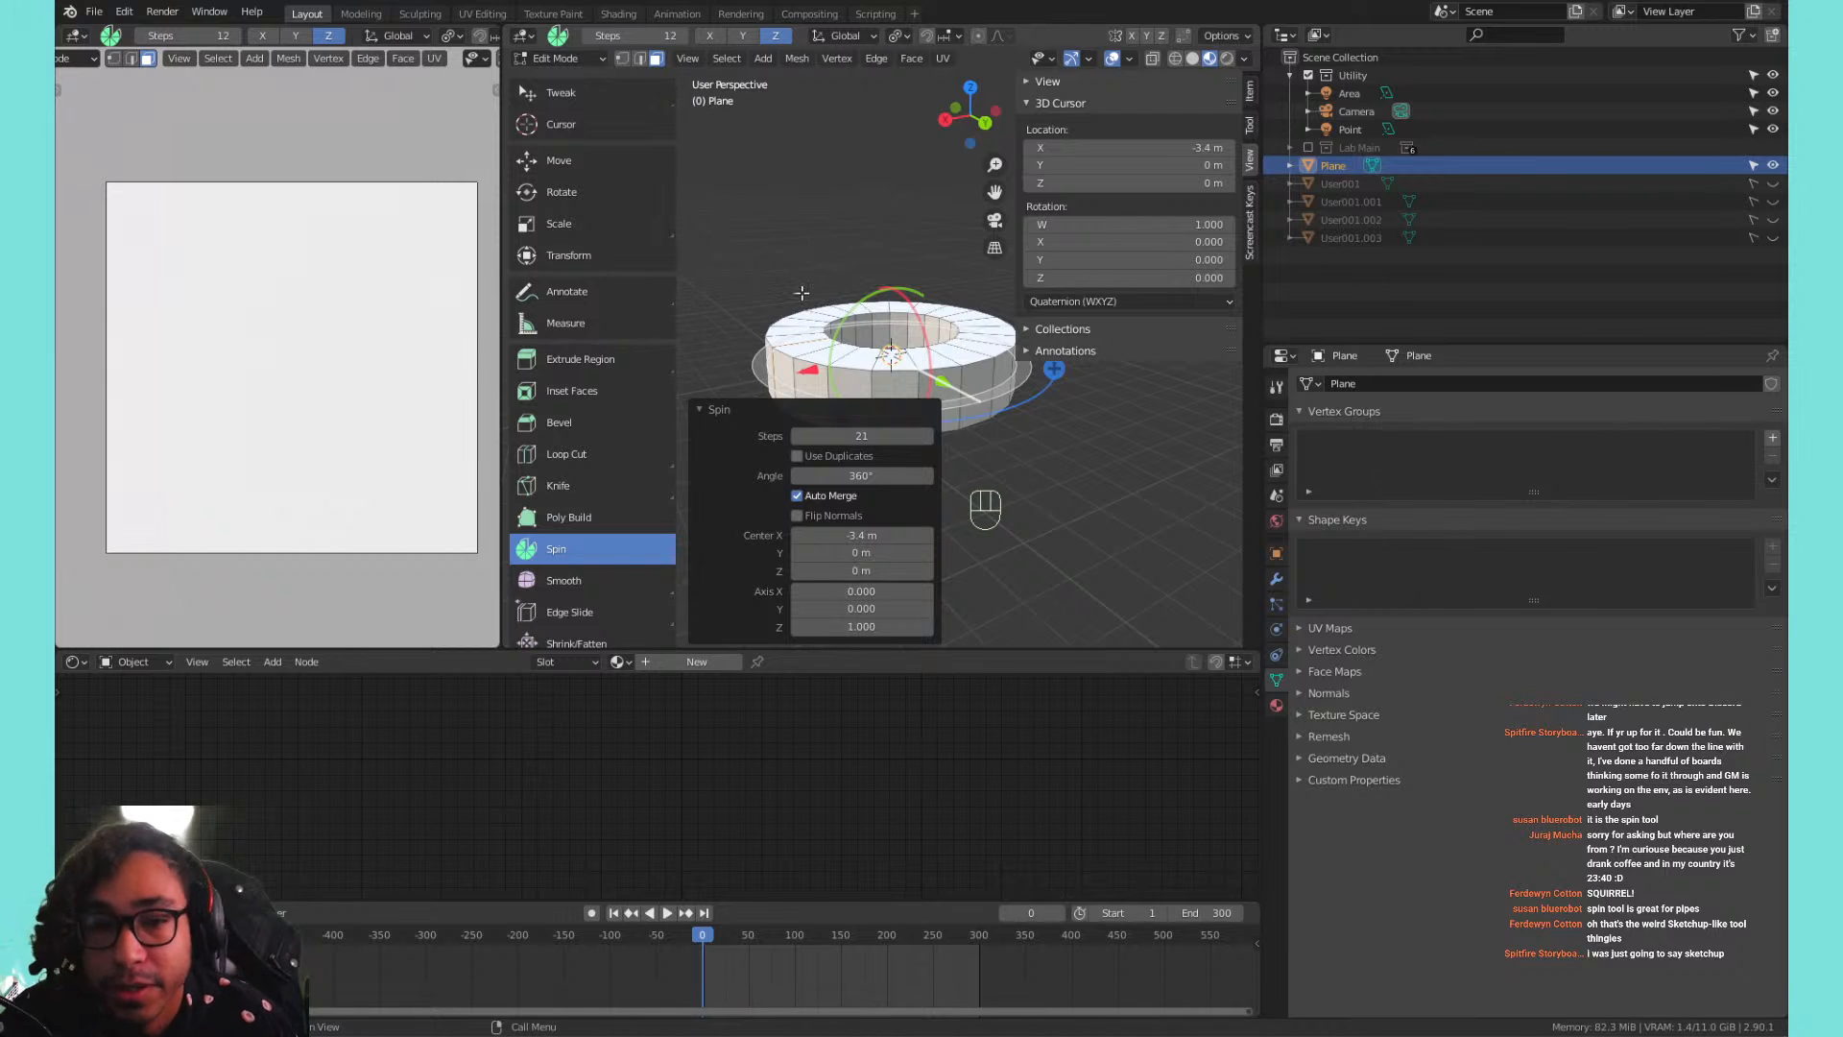
# Leave Edit Mode and delete the spun ring object.
pyautogui.press('n')
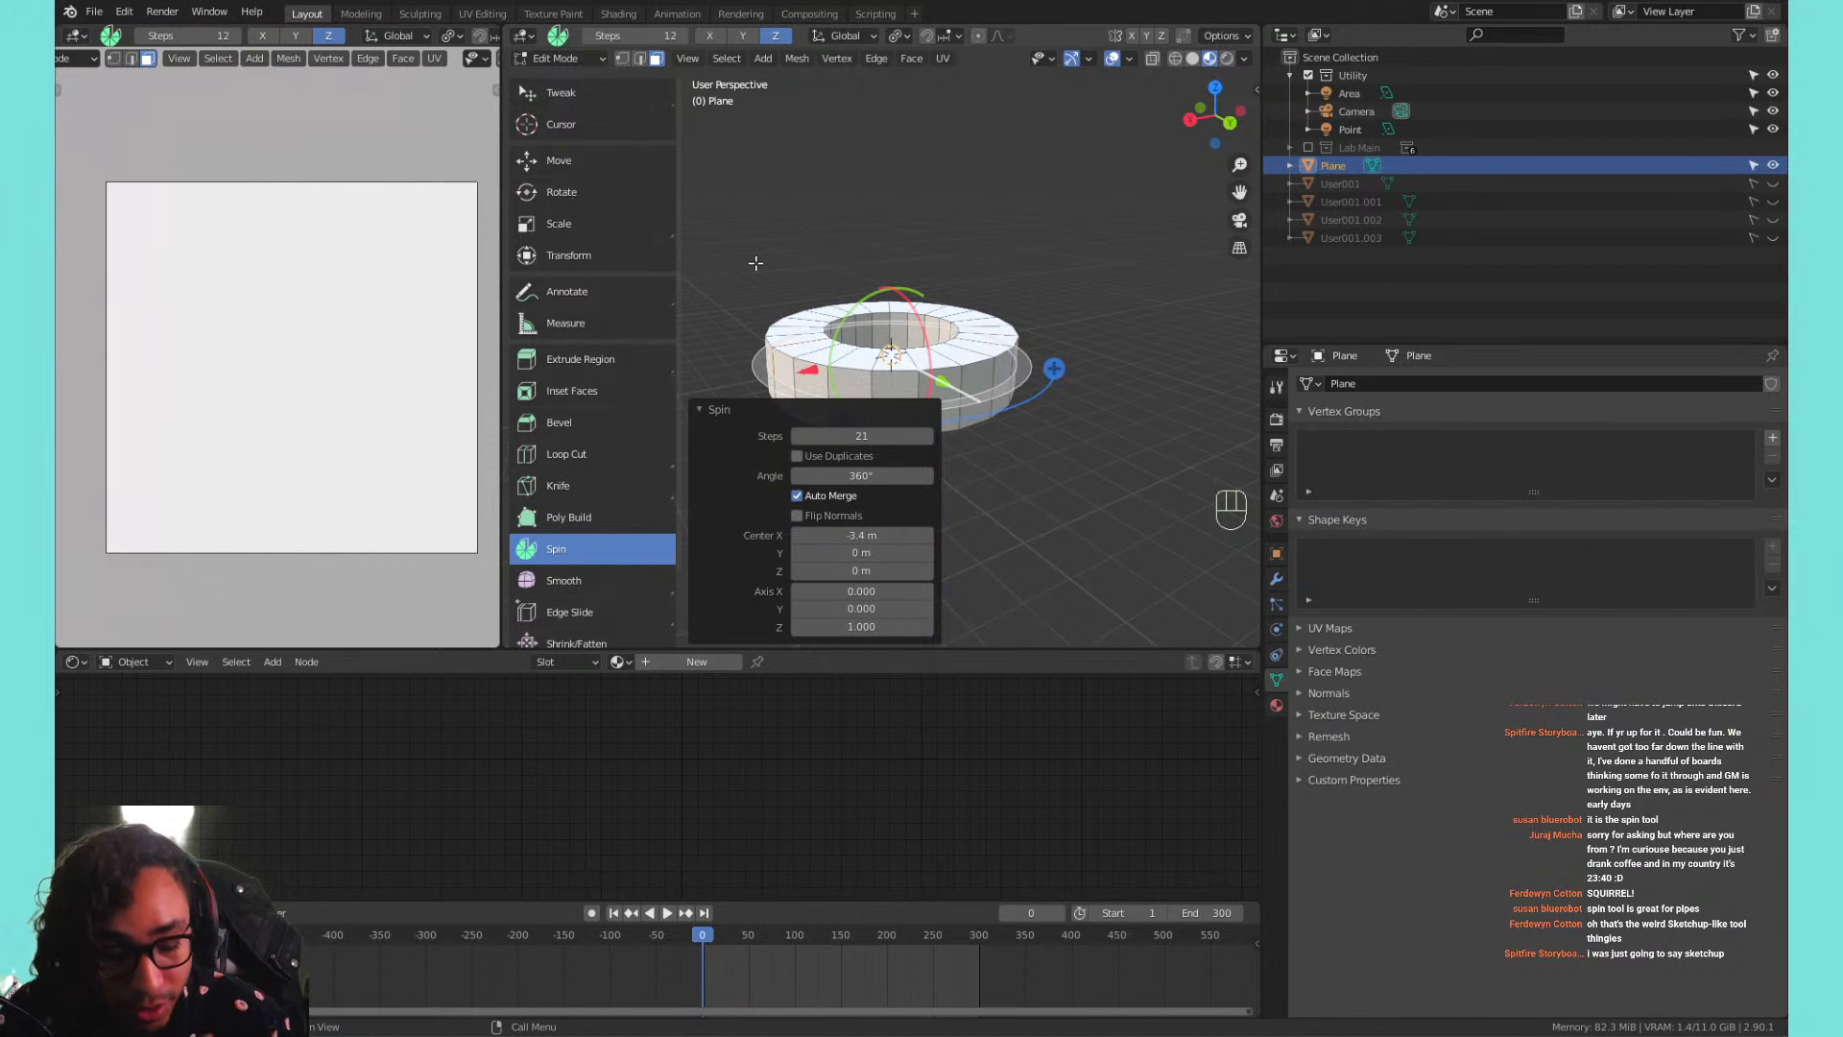
pyautogui.press('t')
pyautogui.press('y')
pyautogui.press('Tab')
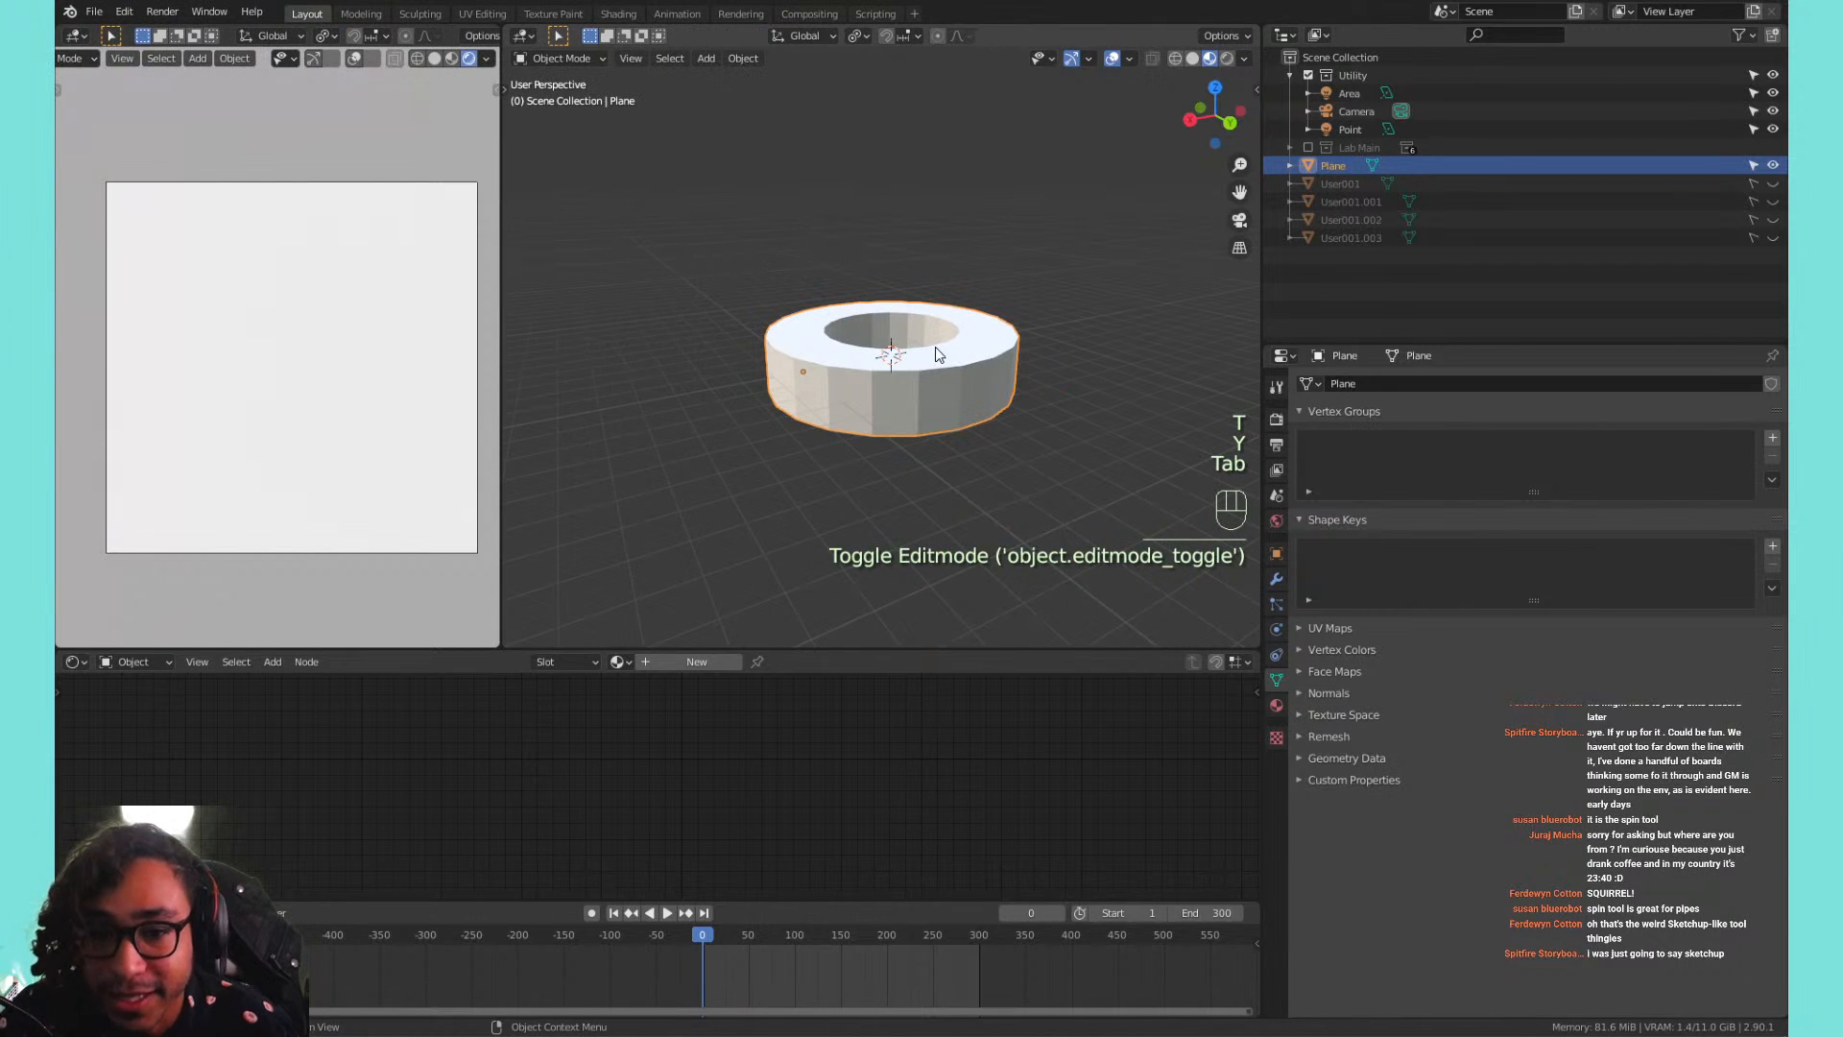
pyautogui.press('x')
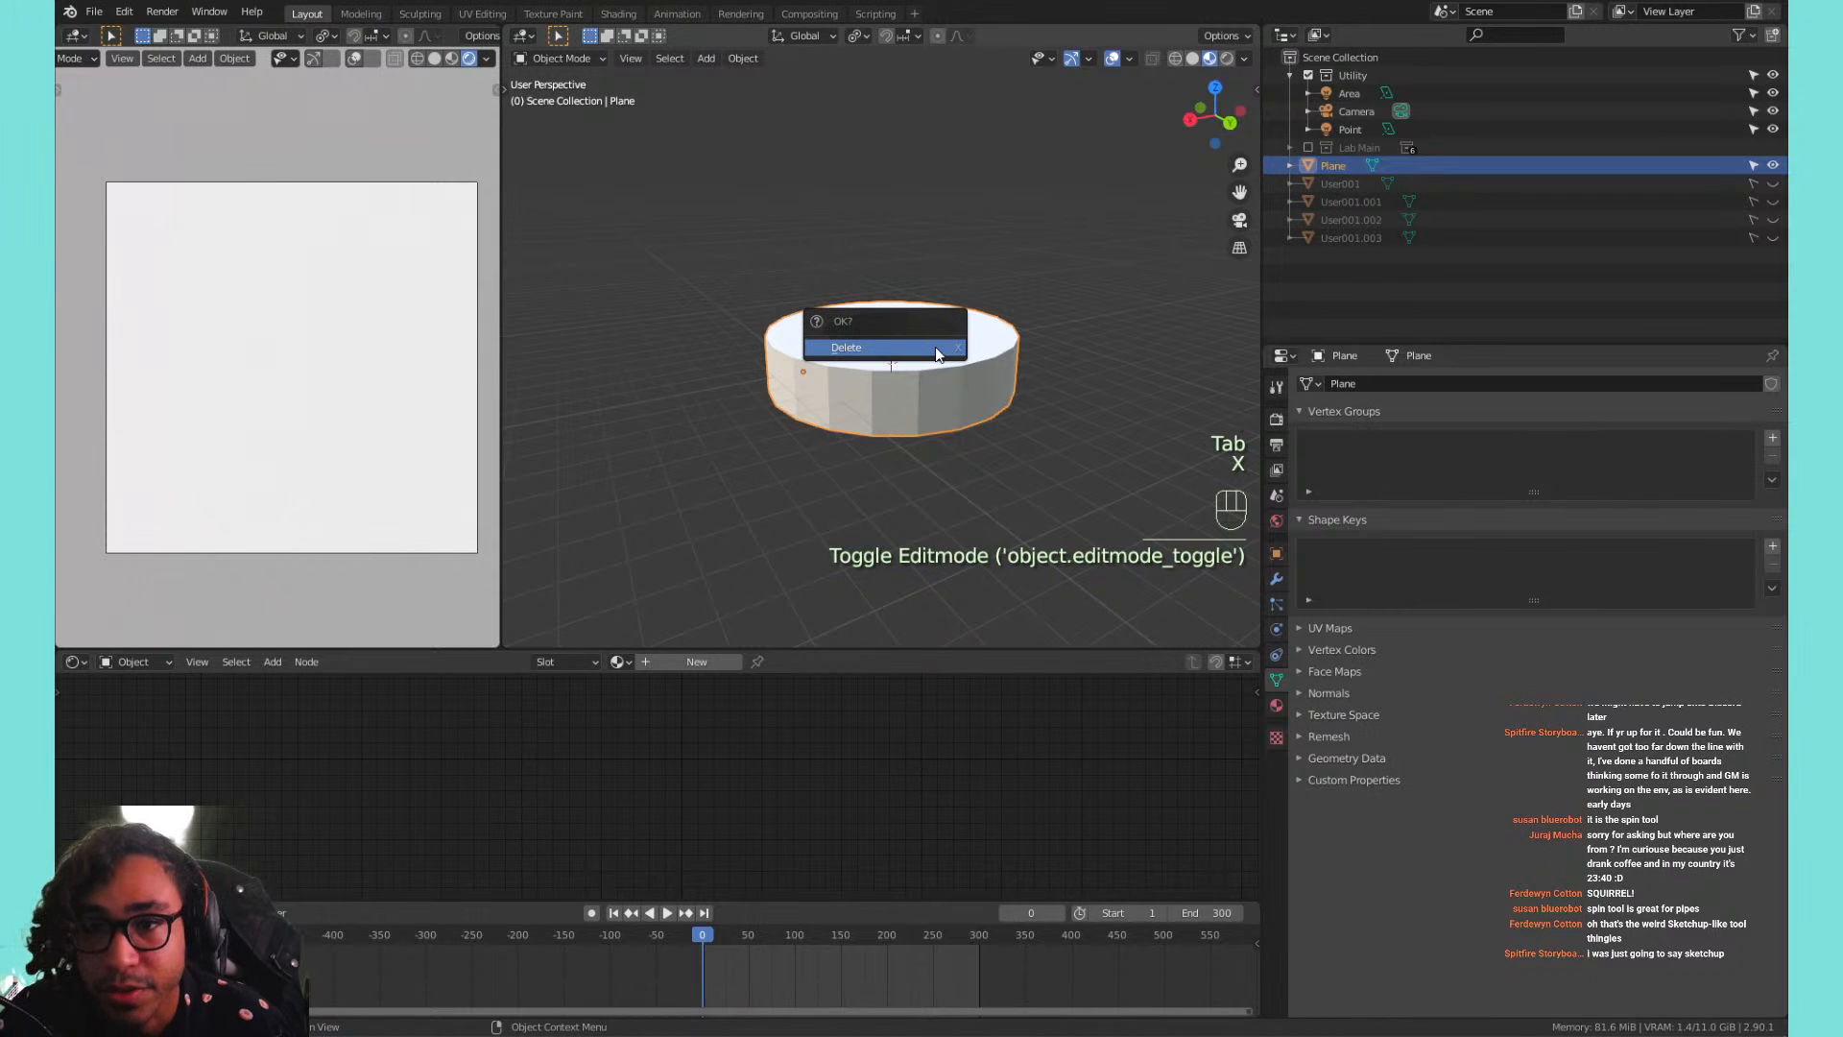
pyautogui.click(936, 348)
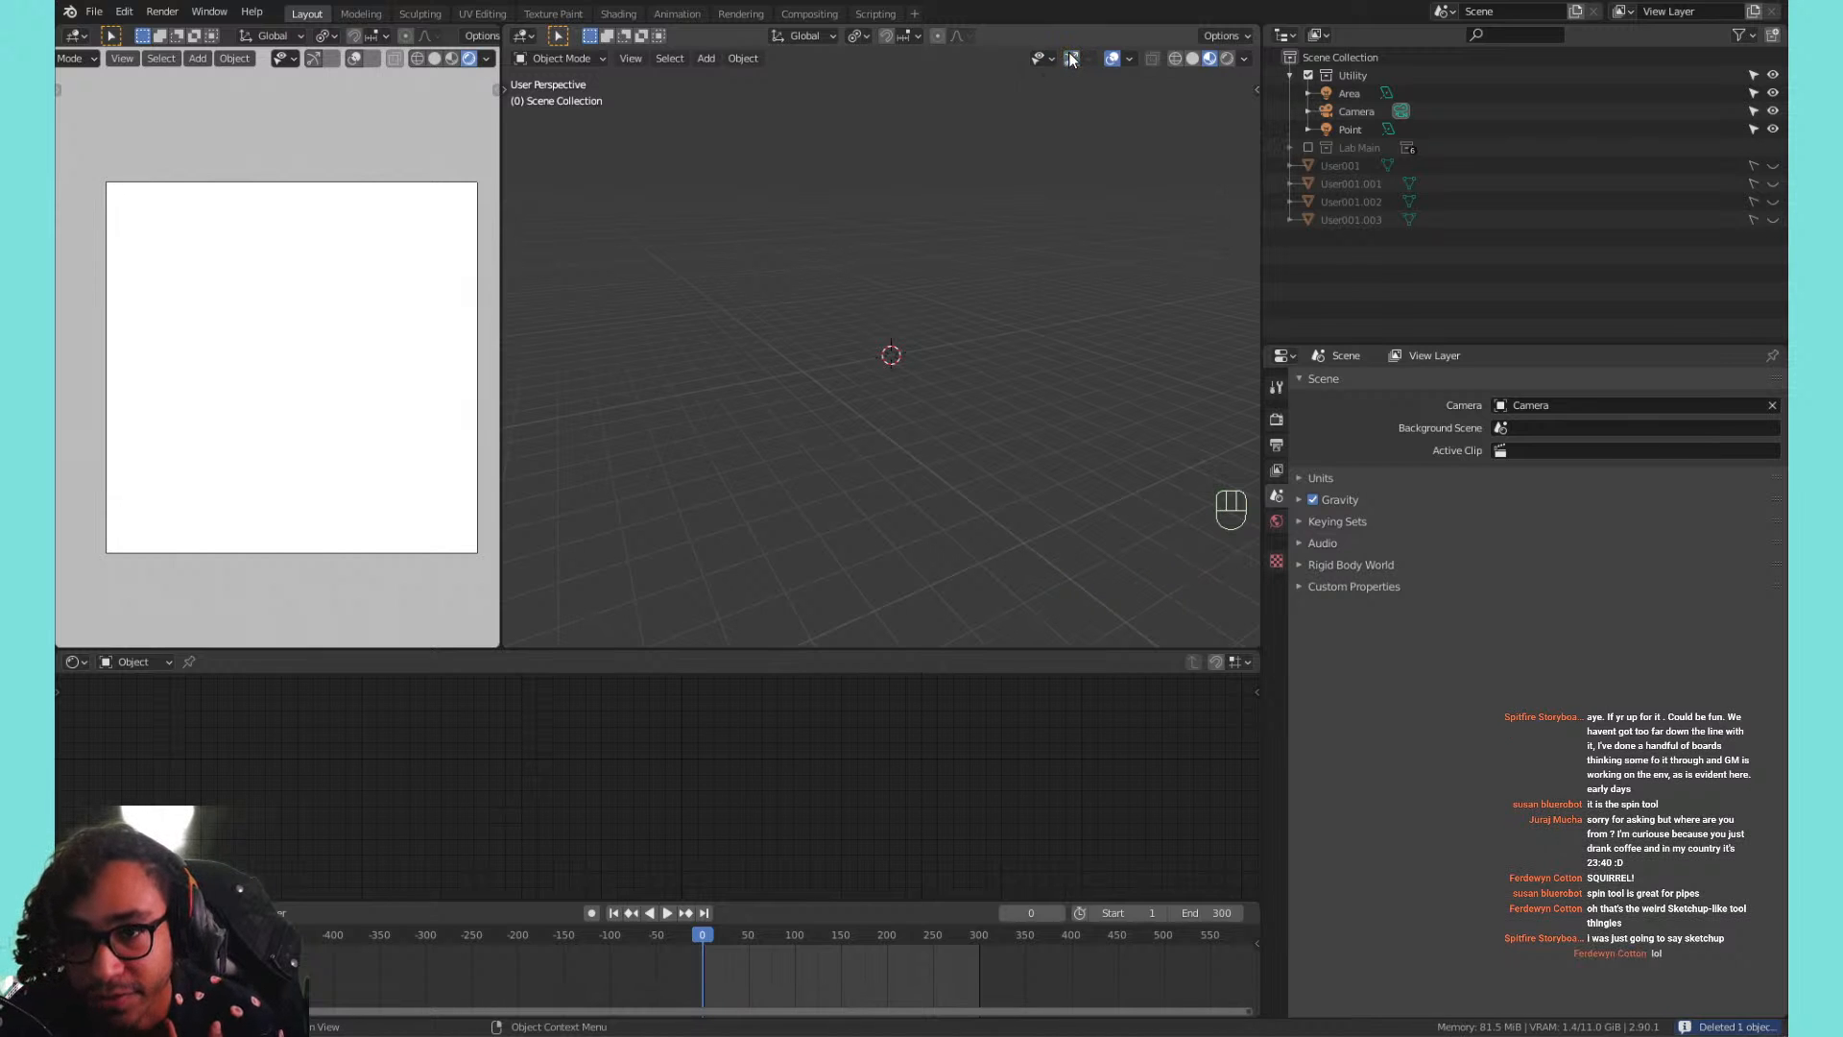
# Reset the 3D cursor to the world origin and collapse the Utility collection.
pyautogui.hotkey('shift', 'c')
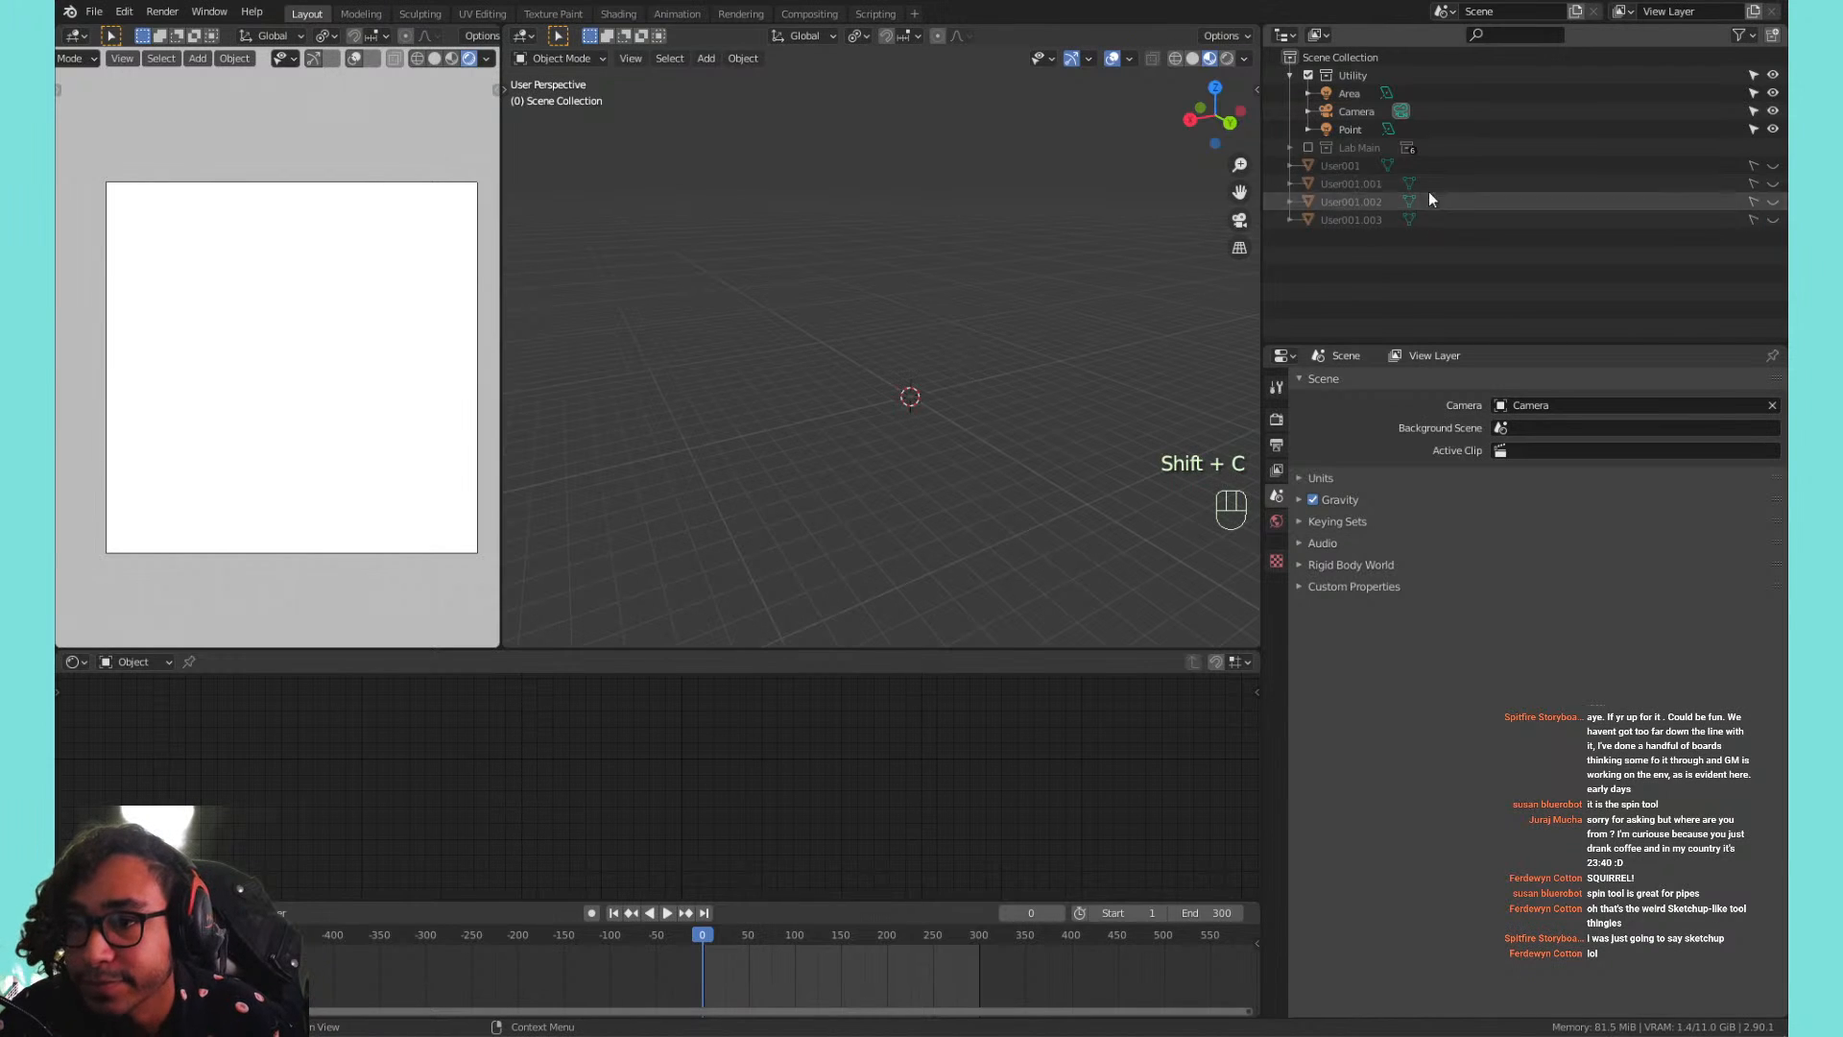
pyautogui.click(1291, 74)
pyautogui.click(1288, 92)
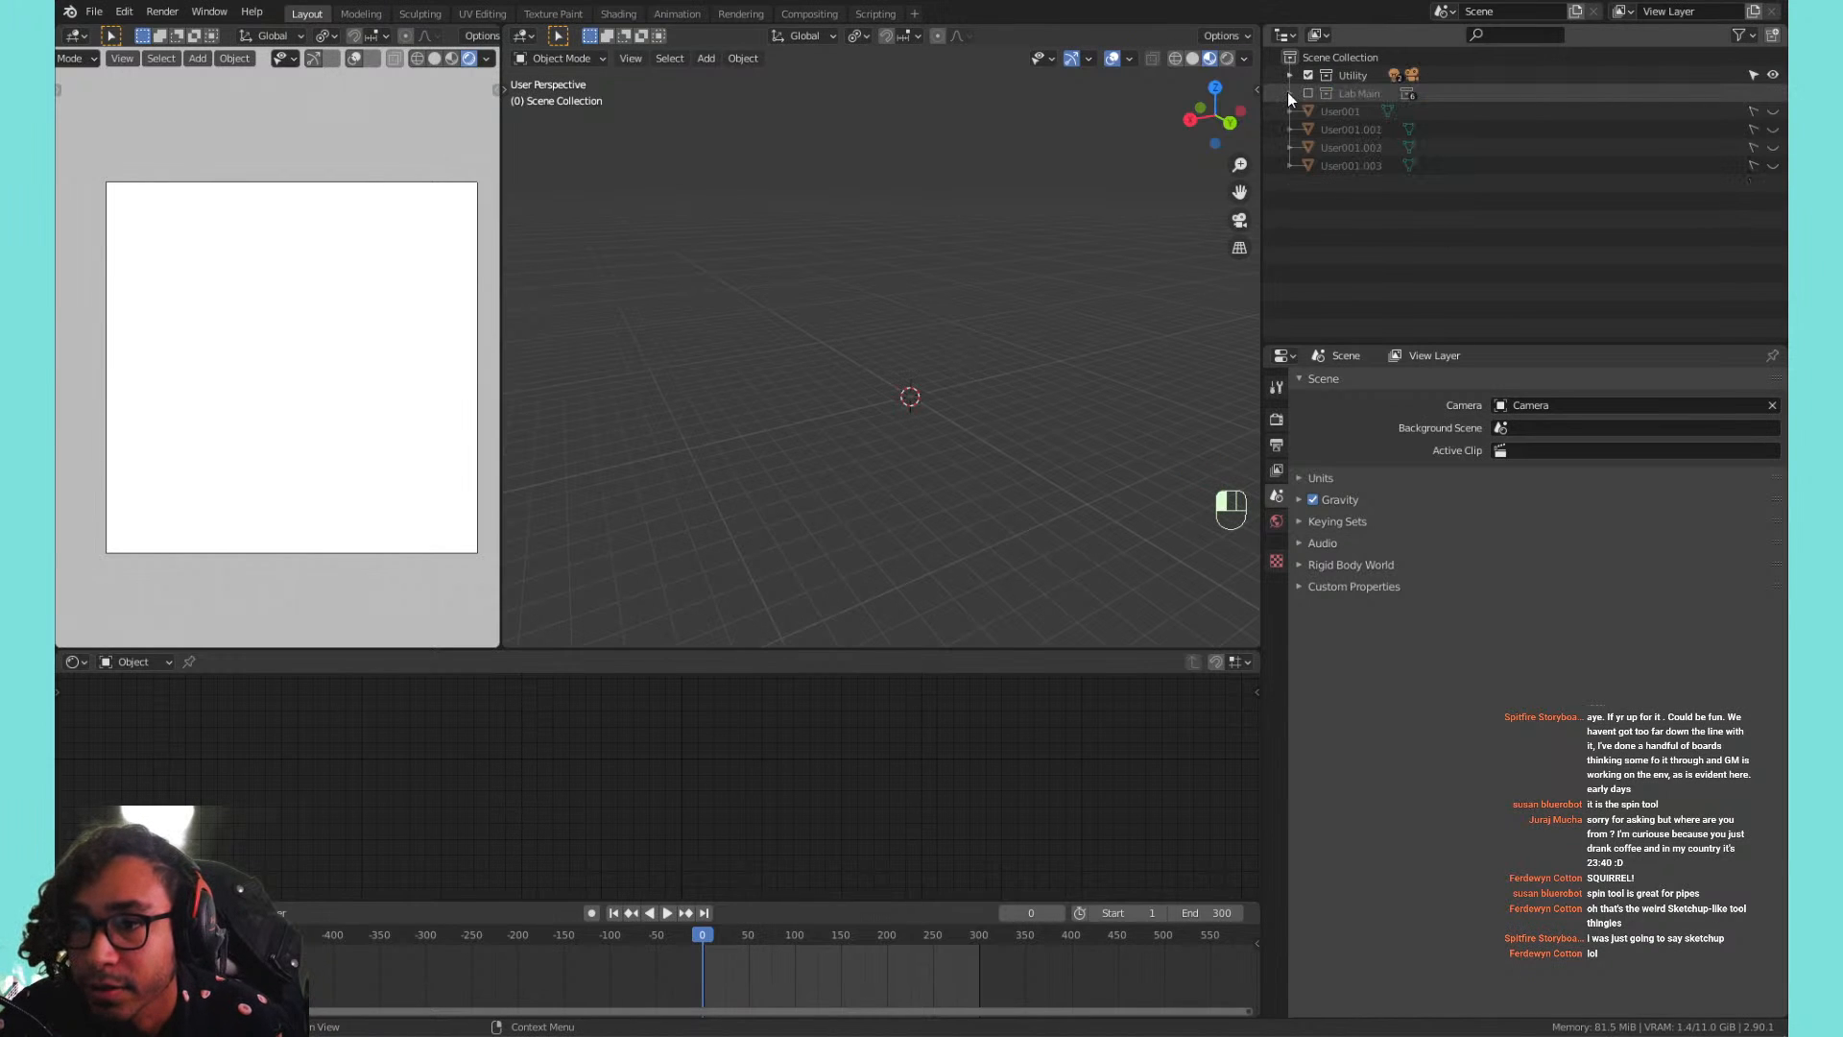
pyautogui.click(1289, 92)
# Create a new collection under the Scene Collection and name it Pipes.
pyautogui.click(1326, 280)
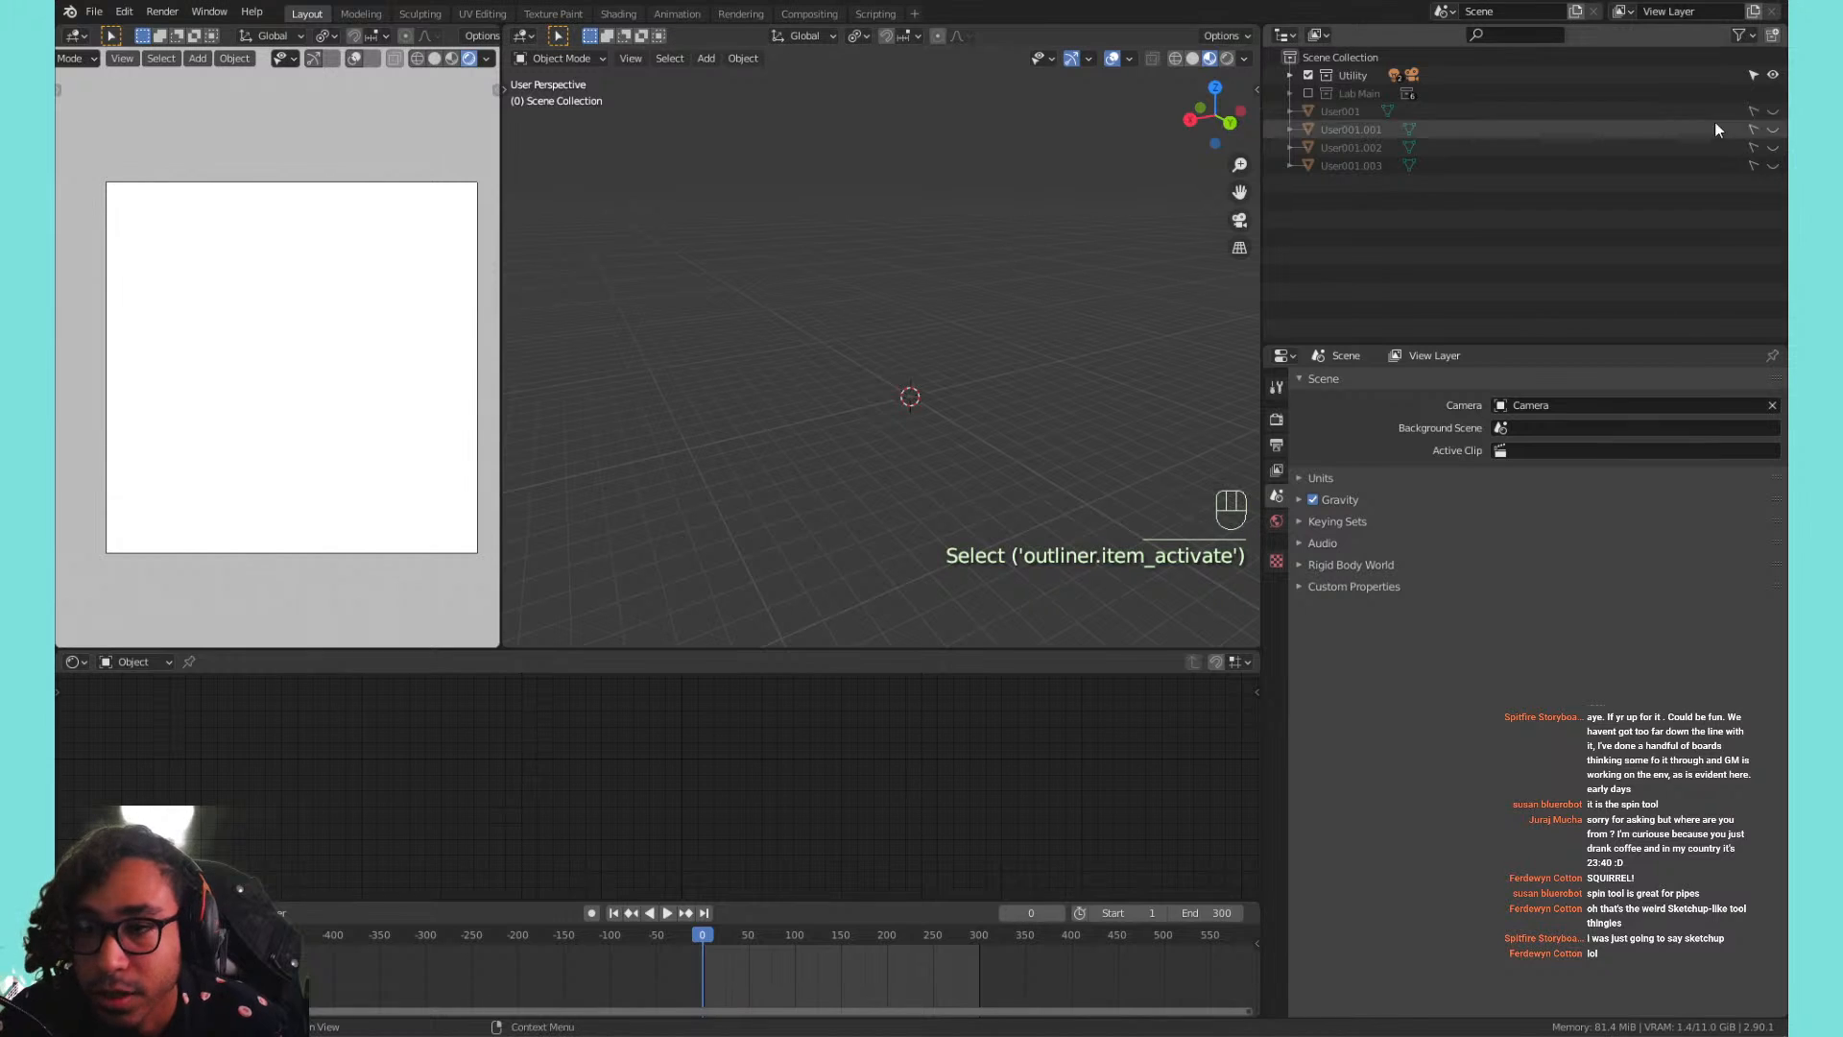
pyautogui.click(1757, 12)
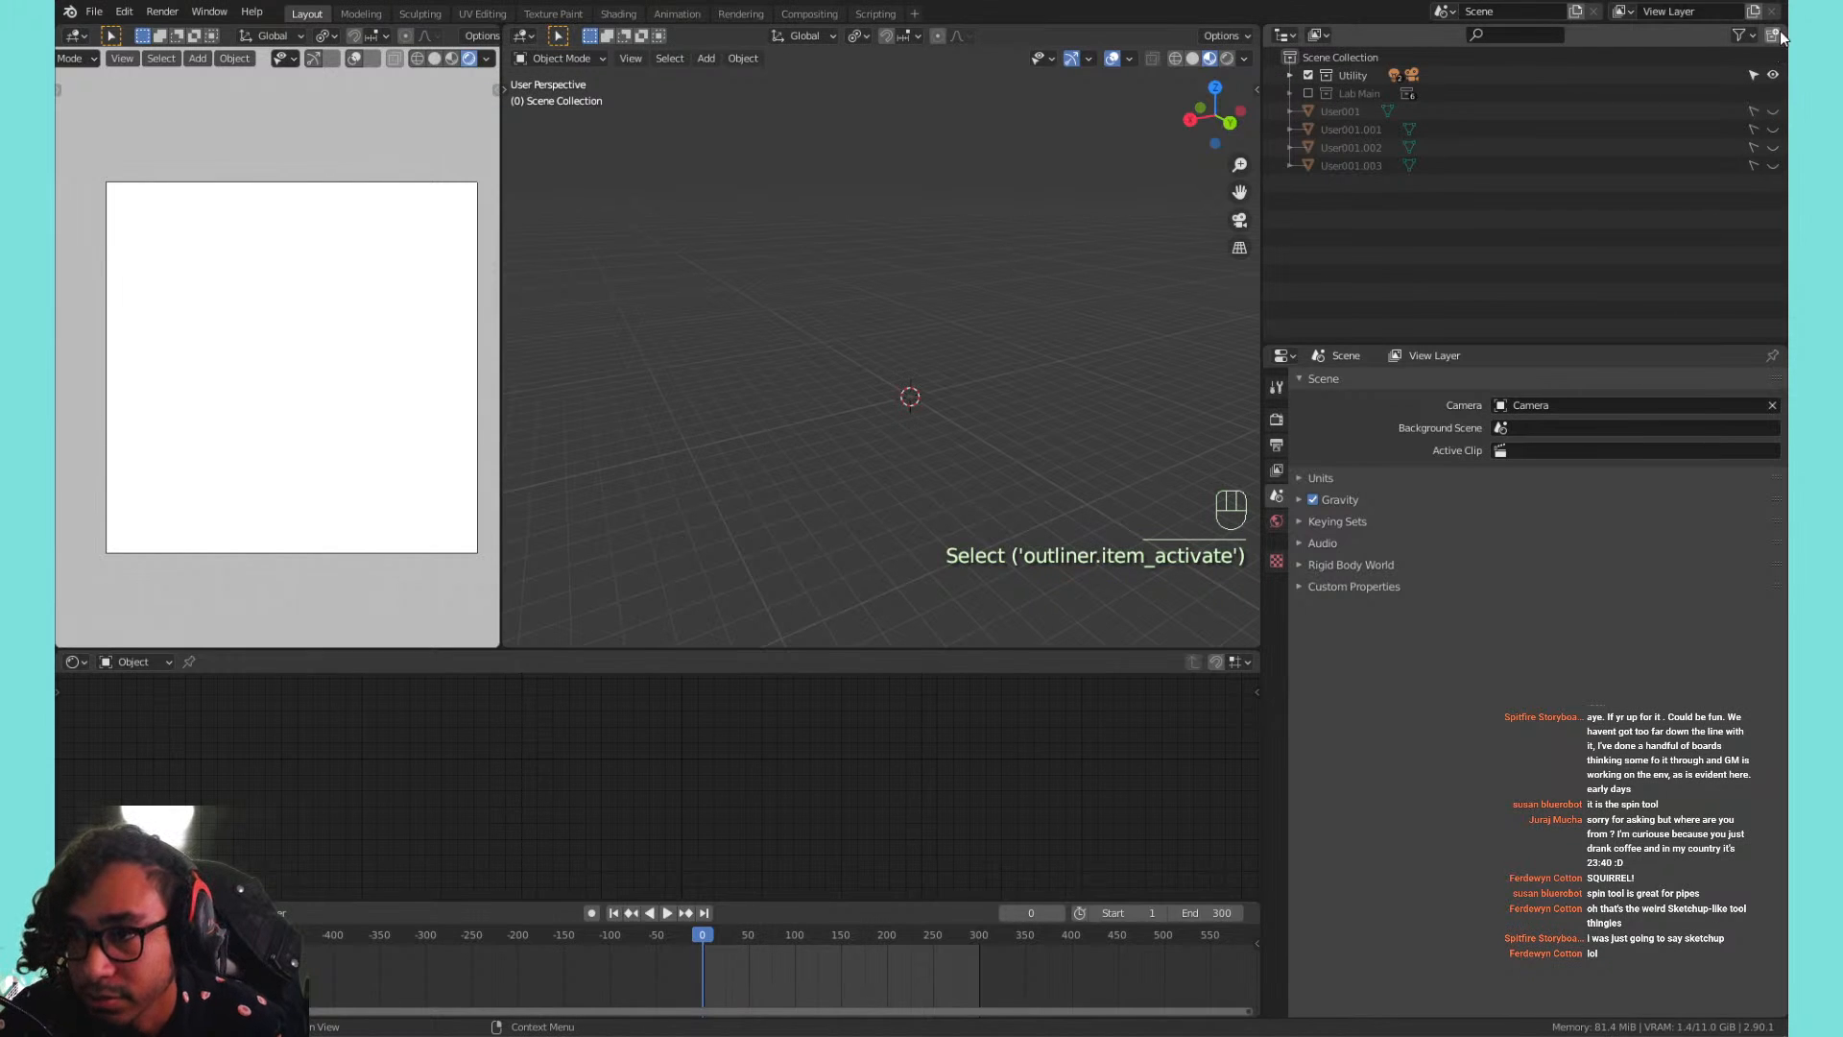
pyautogui.click(1772, 34)
pyautogui.doubleClick(1360, 110)
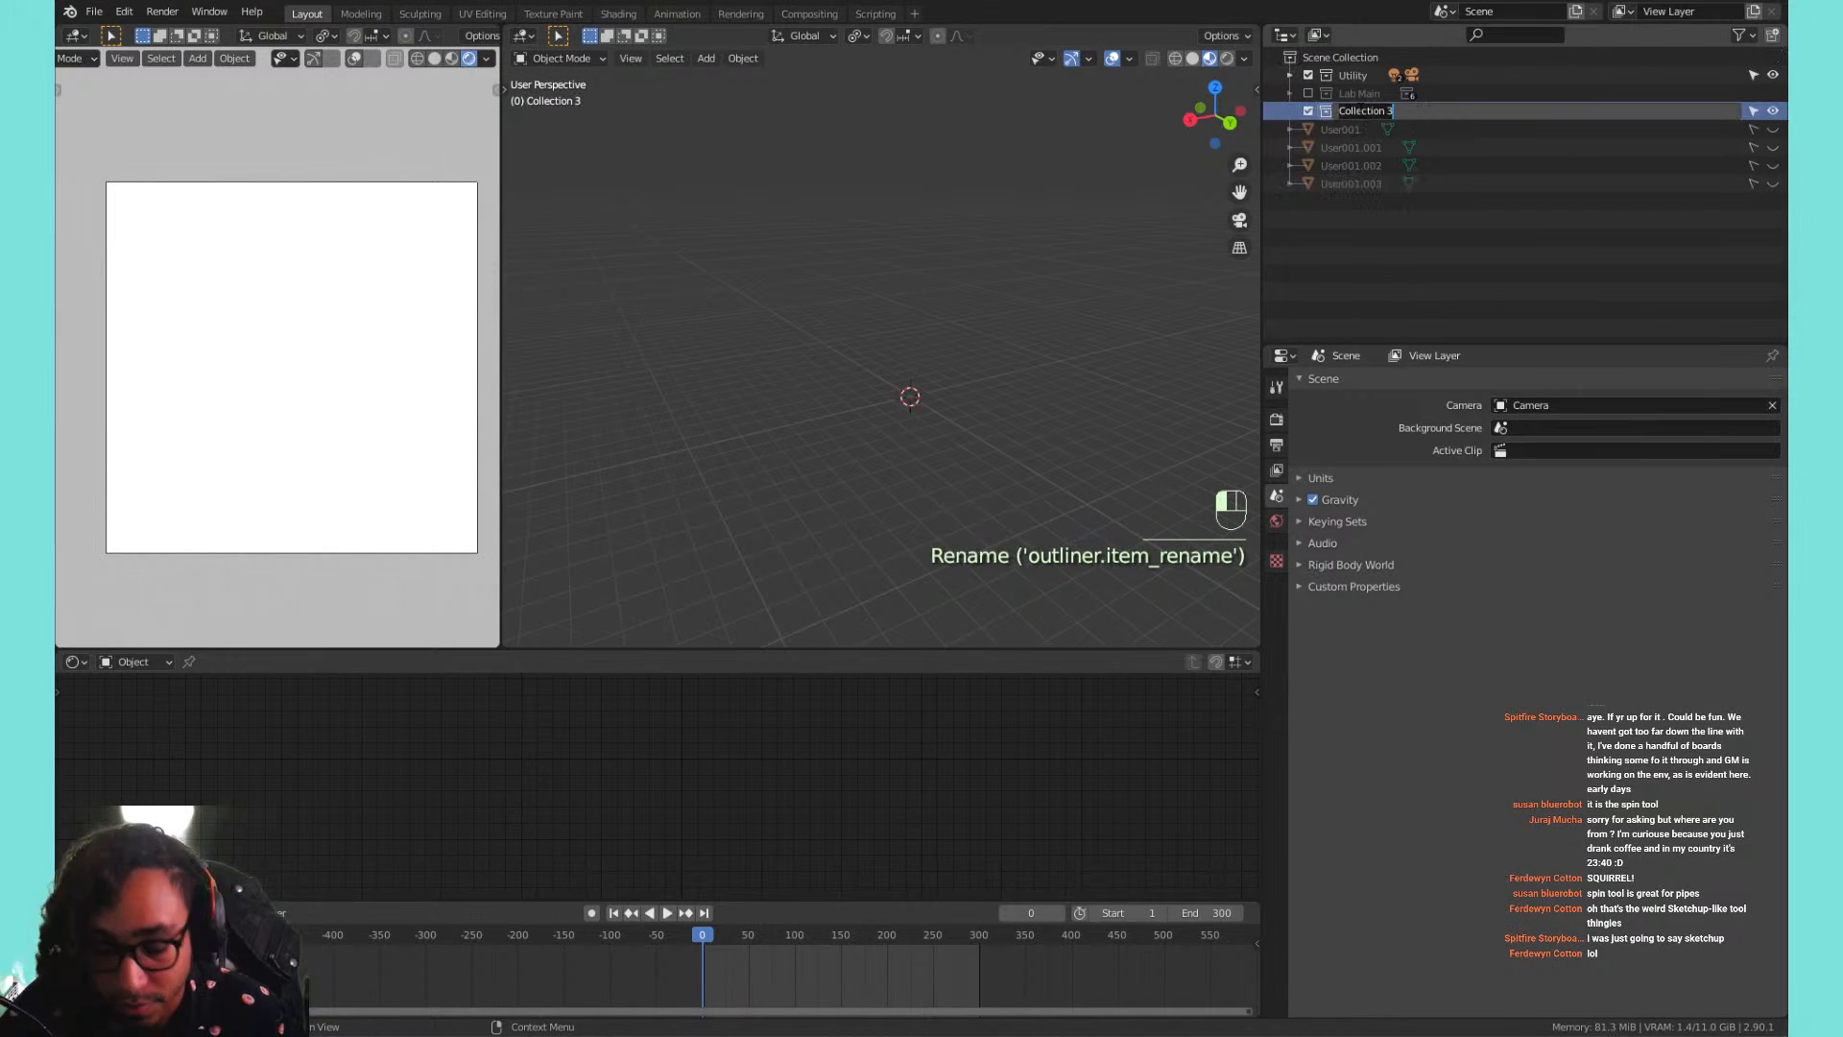
pyautogui.press('BackSpace')
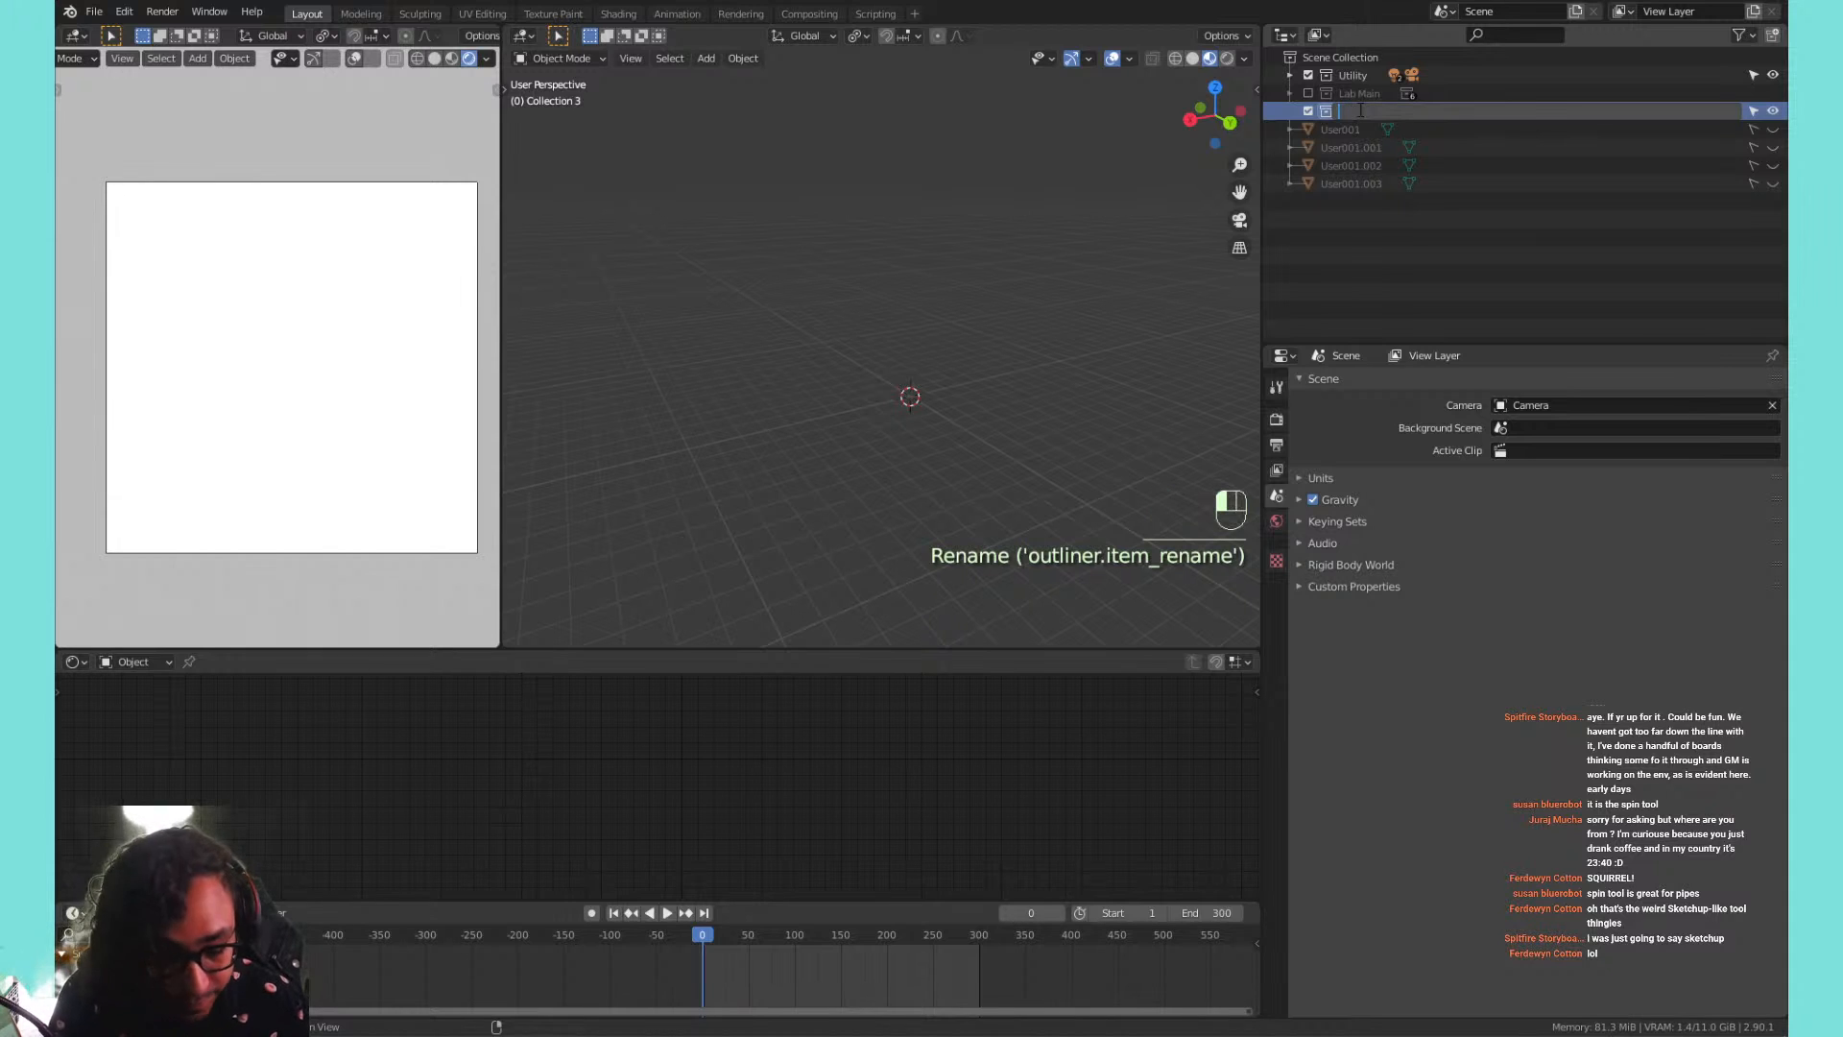
pyautogui.write('Pipes')
pyautogui.press('Return')
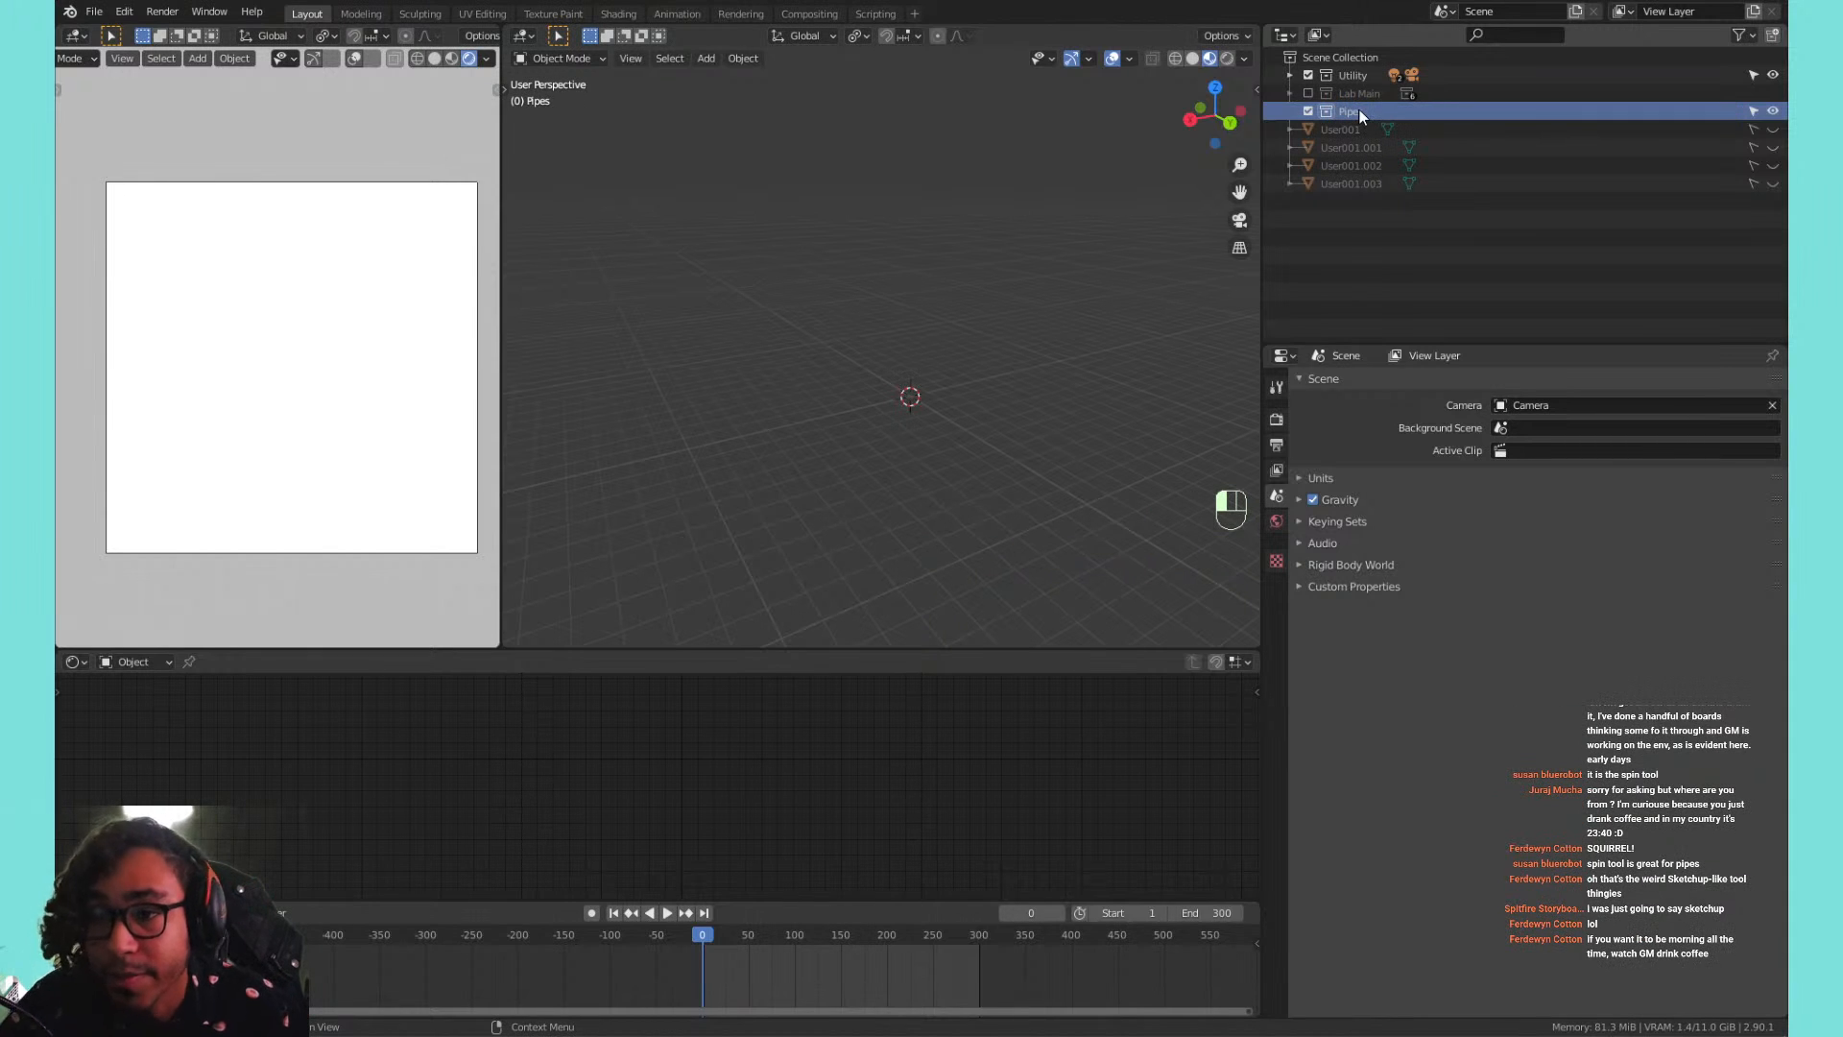
# Add a mesh plane at the 3D cursor in the Pipes collection and enter Edit Mode.
pyautogui.hotkey('shift', 'a')
pyautogui.moveTo(926, 359)
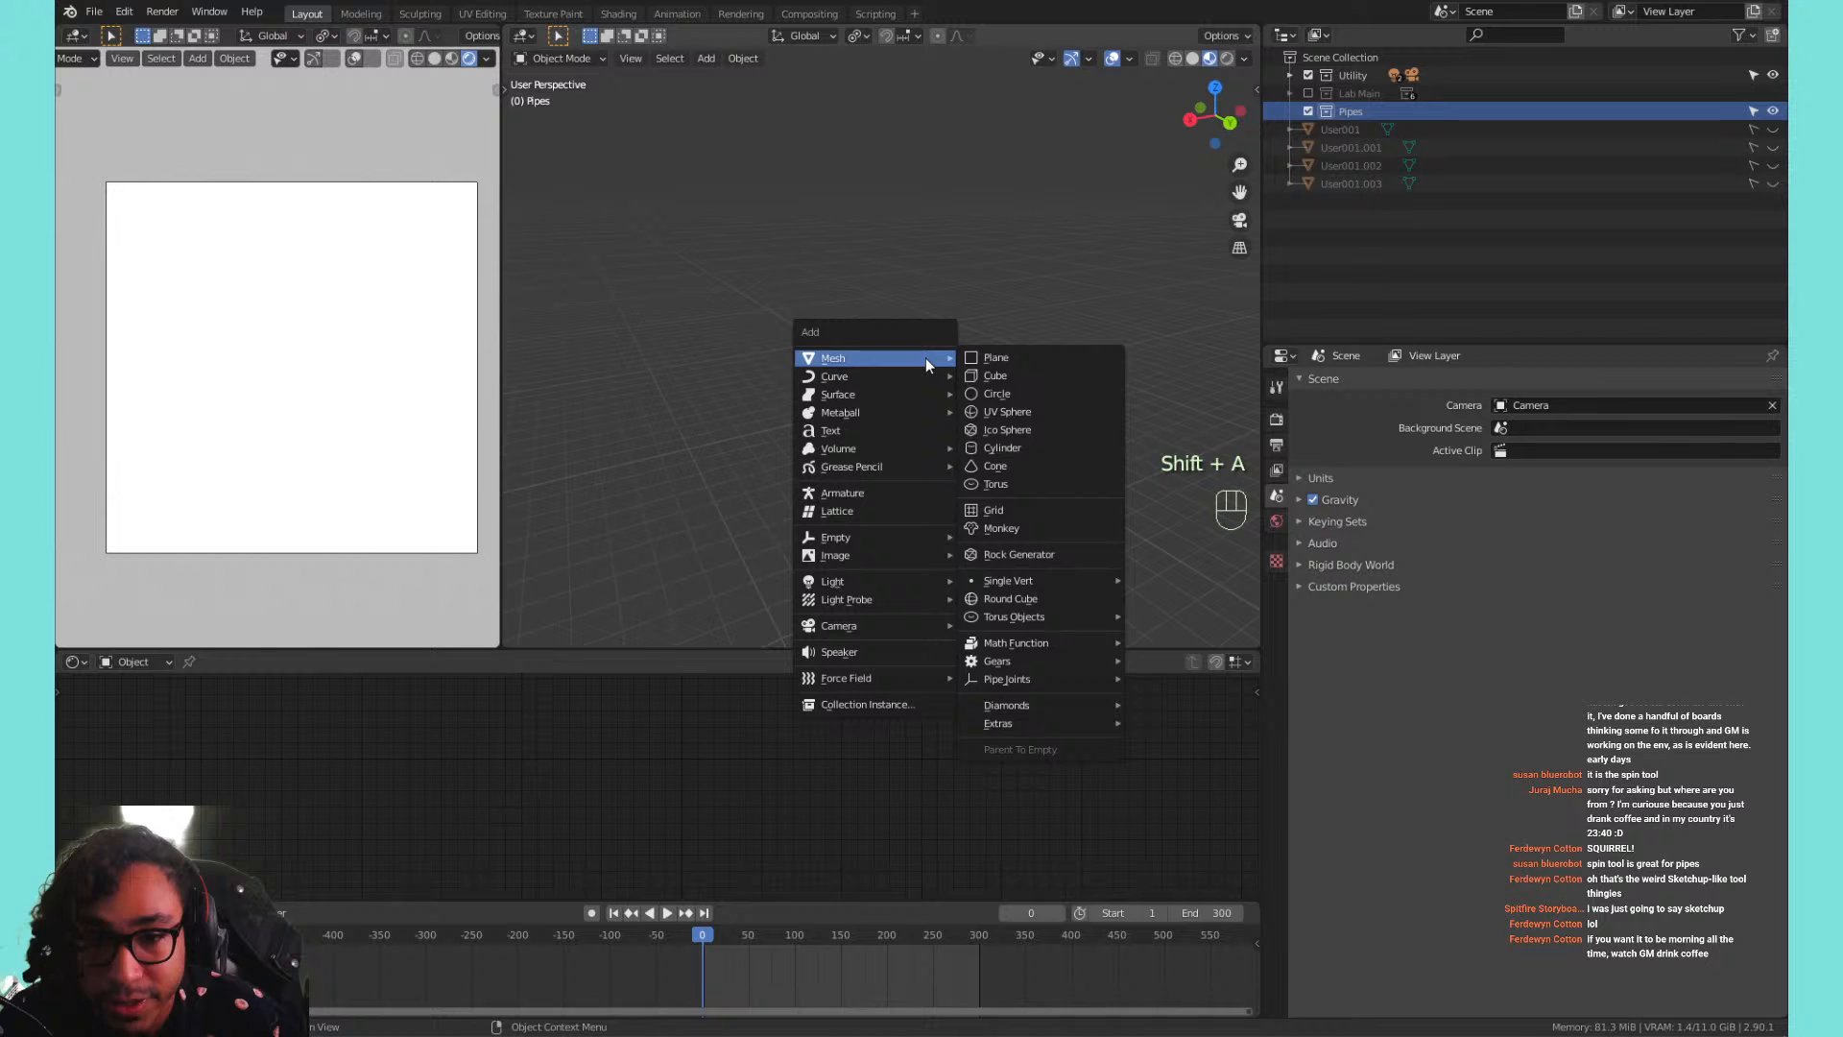
pyautogui.click(981, 357)
pyautogui.press('Tab')
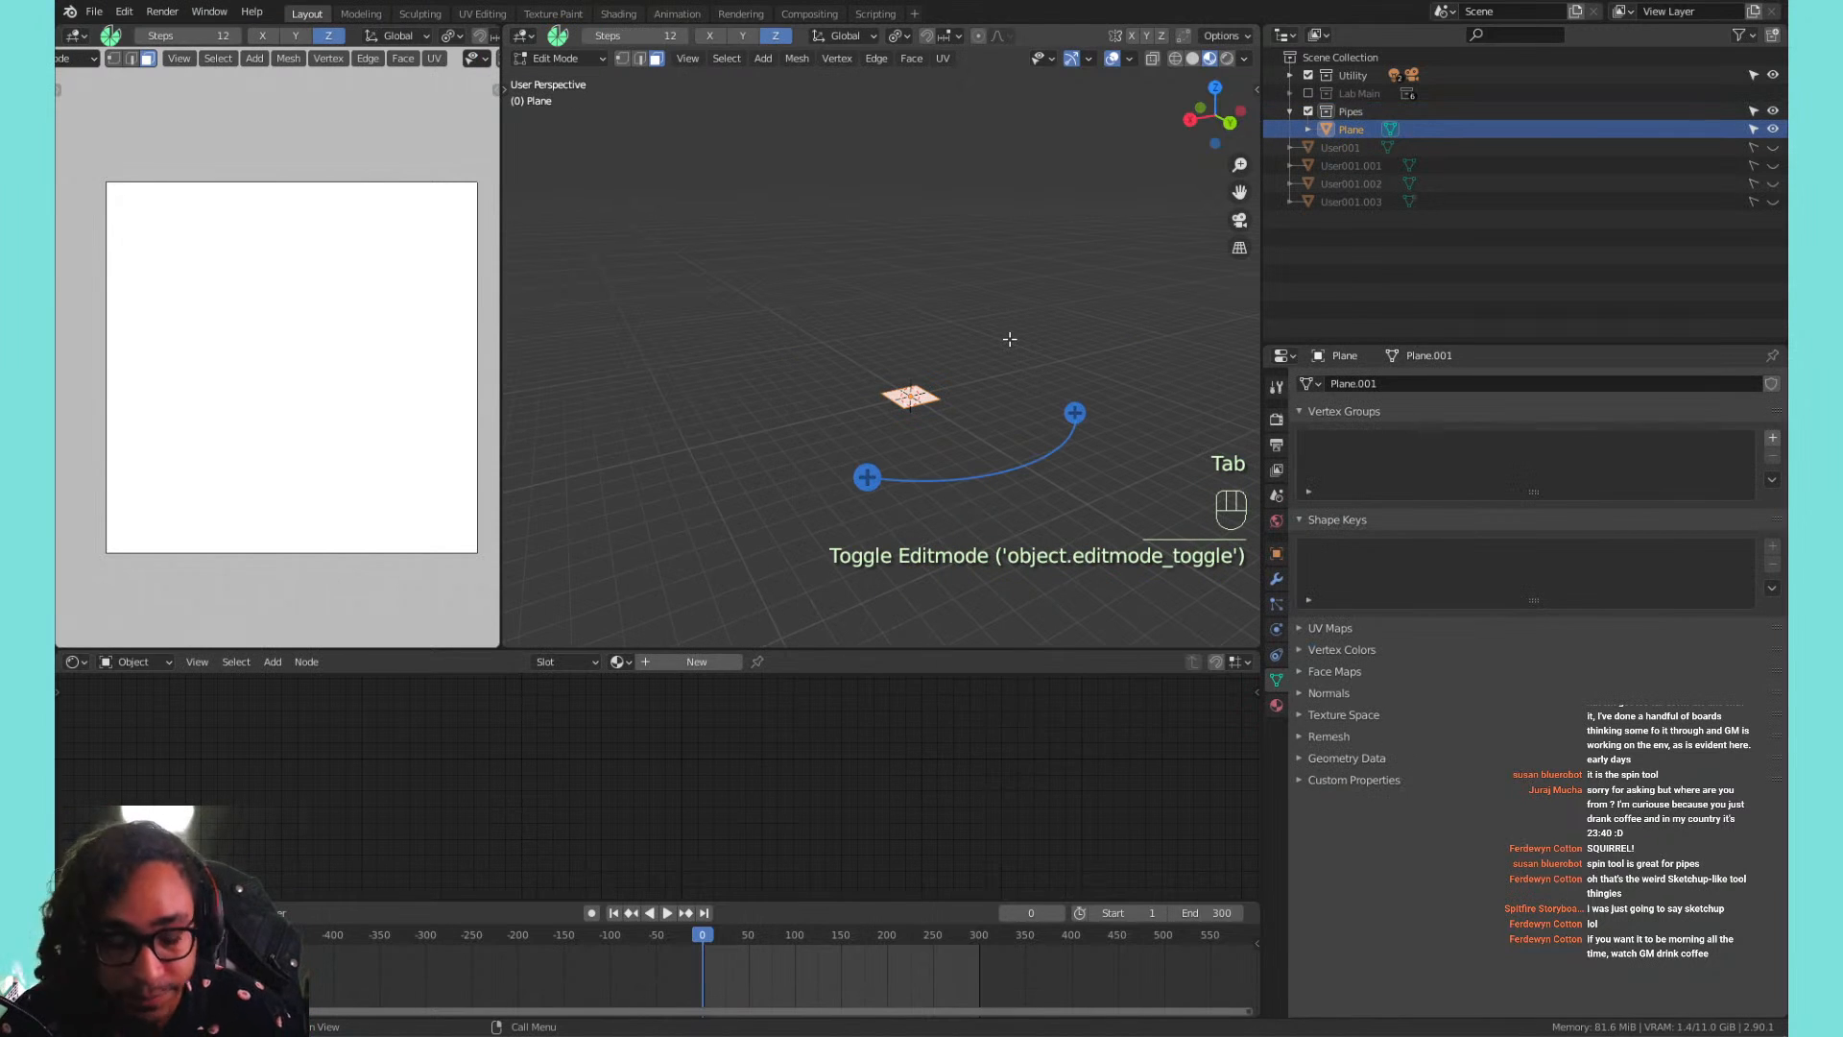
# Make Select Box the active Edit Mode tool in place of Spin, and return to Object Mode.
pyautogui.press('Tab')
pyautogui.press('t')
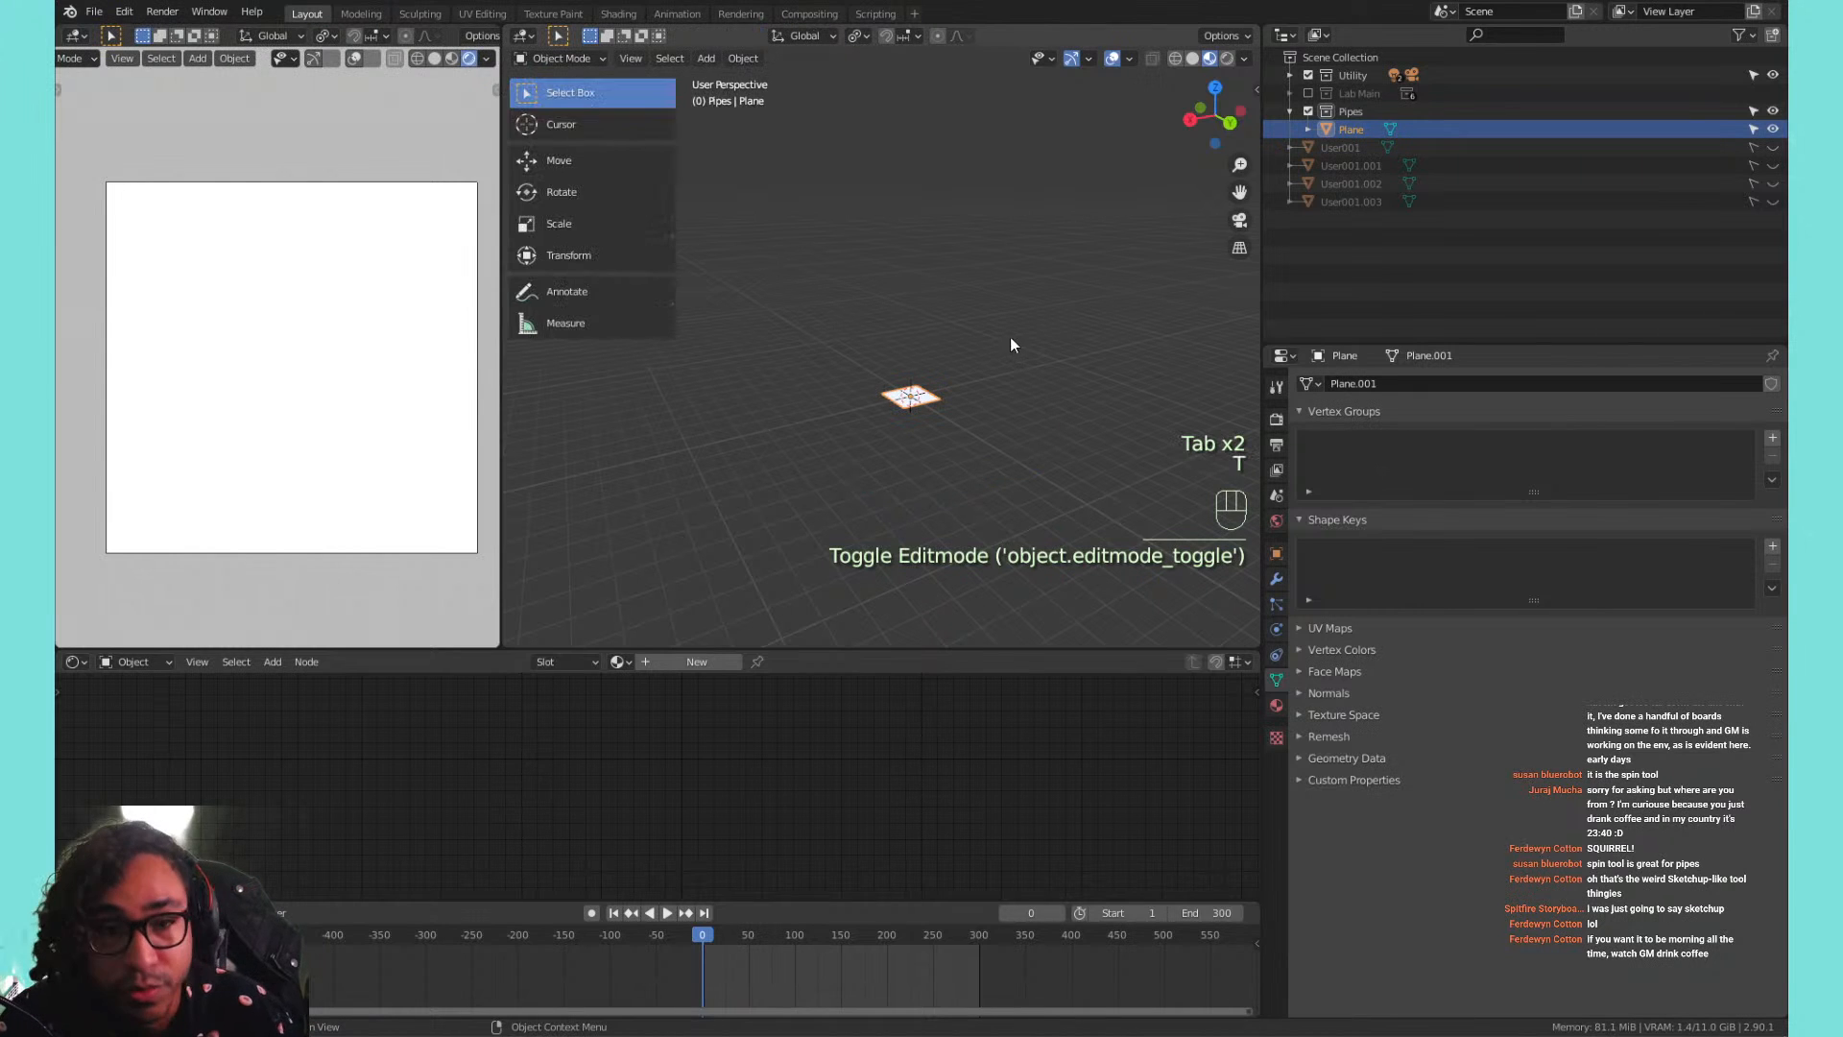
pyautogui.press('Tab')
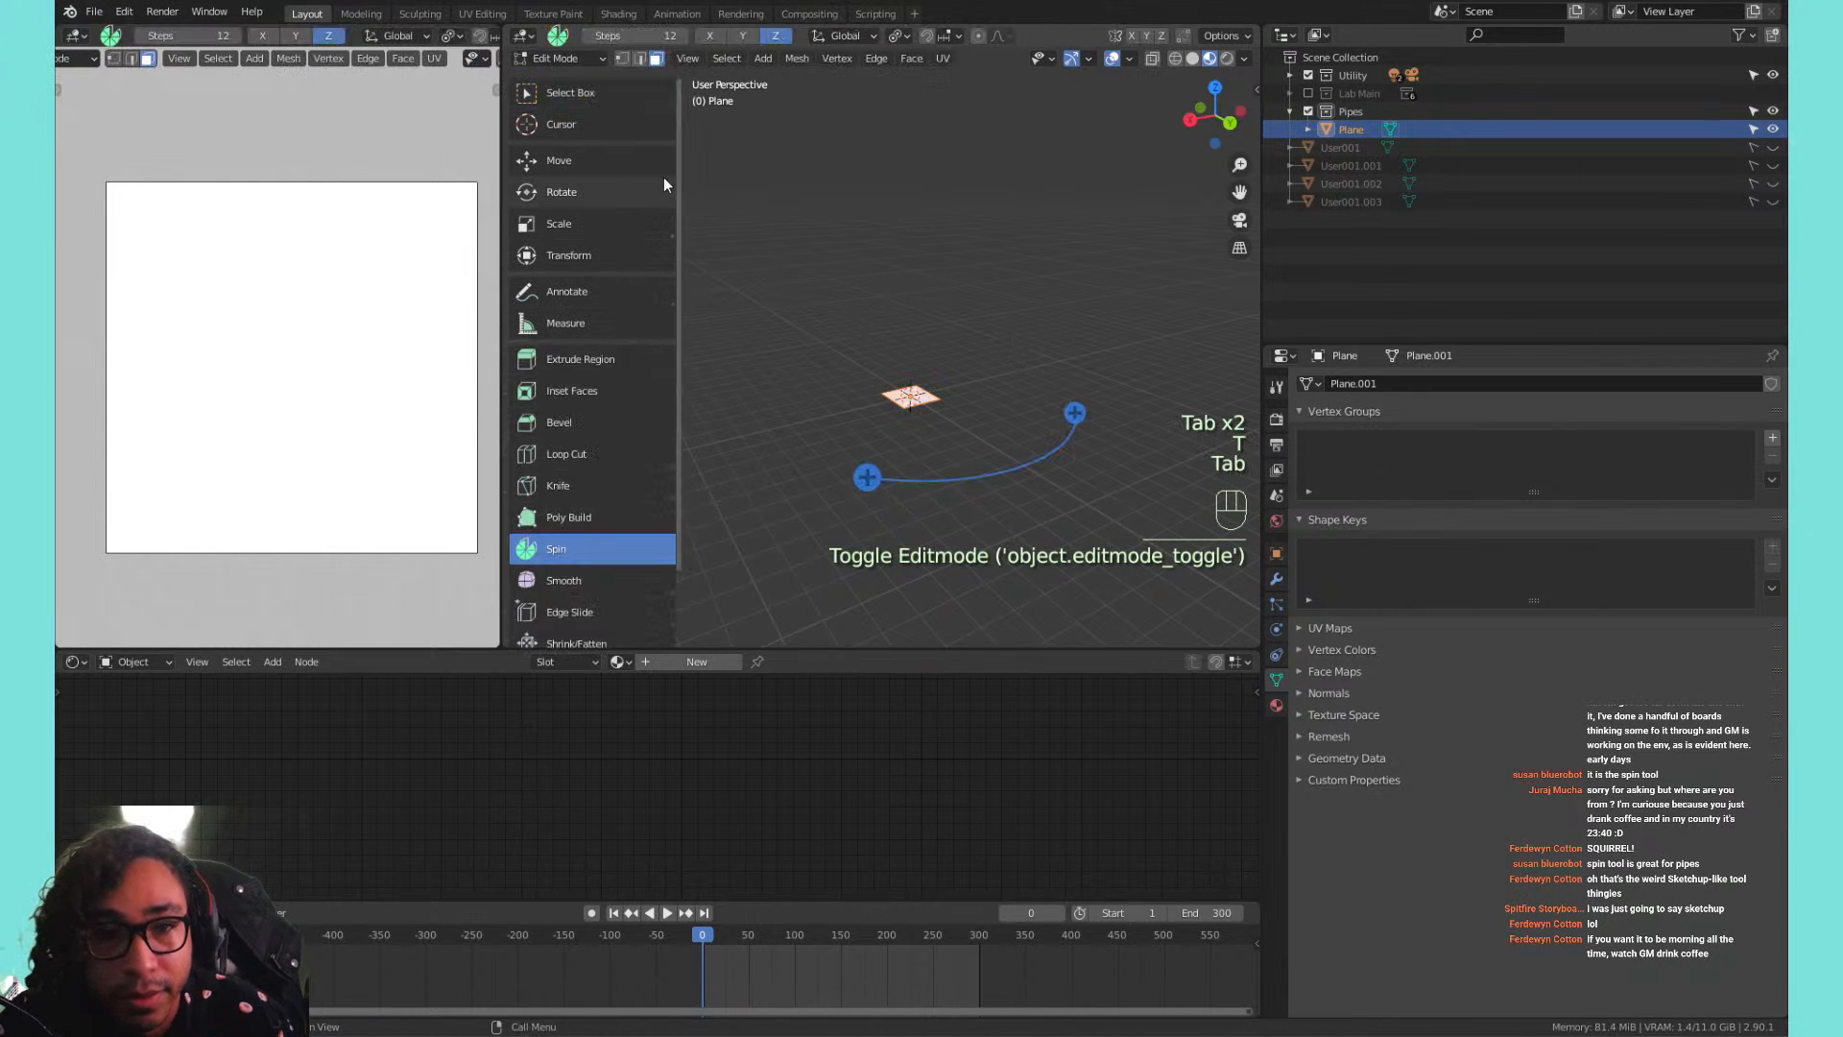
pyautogui.moveTo(637, 104)
pyautogui.mouseDown()
pyautogui.moveTo(666, 108)
pyautogui.moveTo(649, 90)
pyautogui.mouseUp()
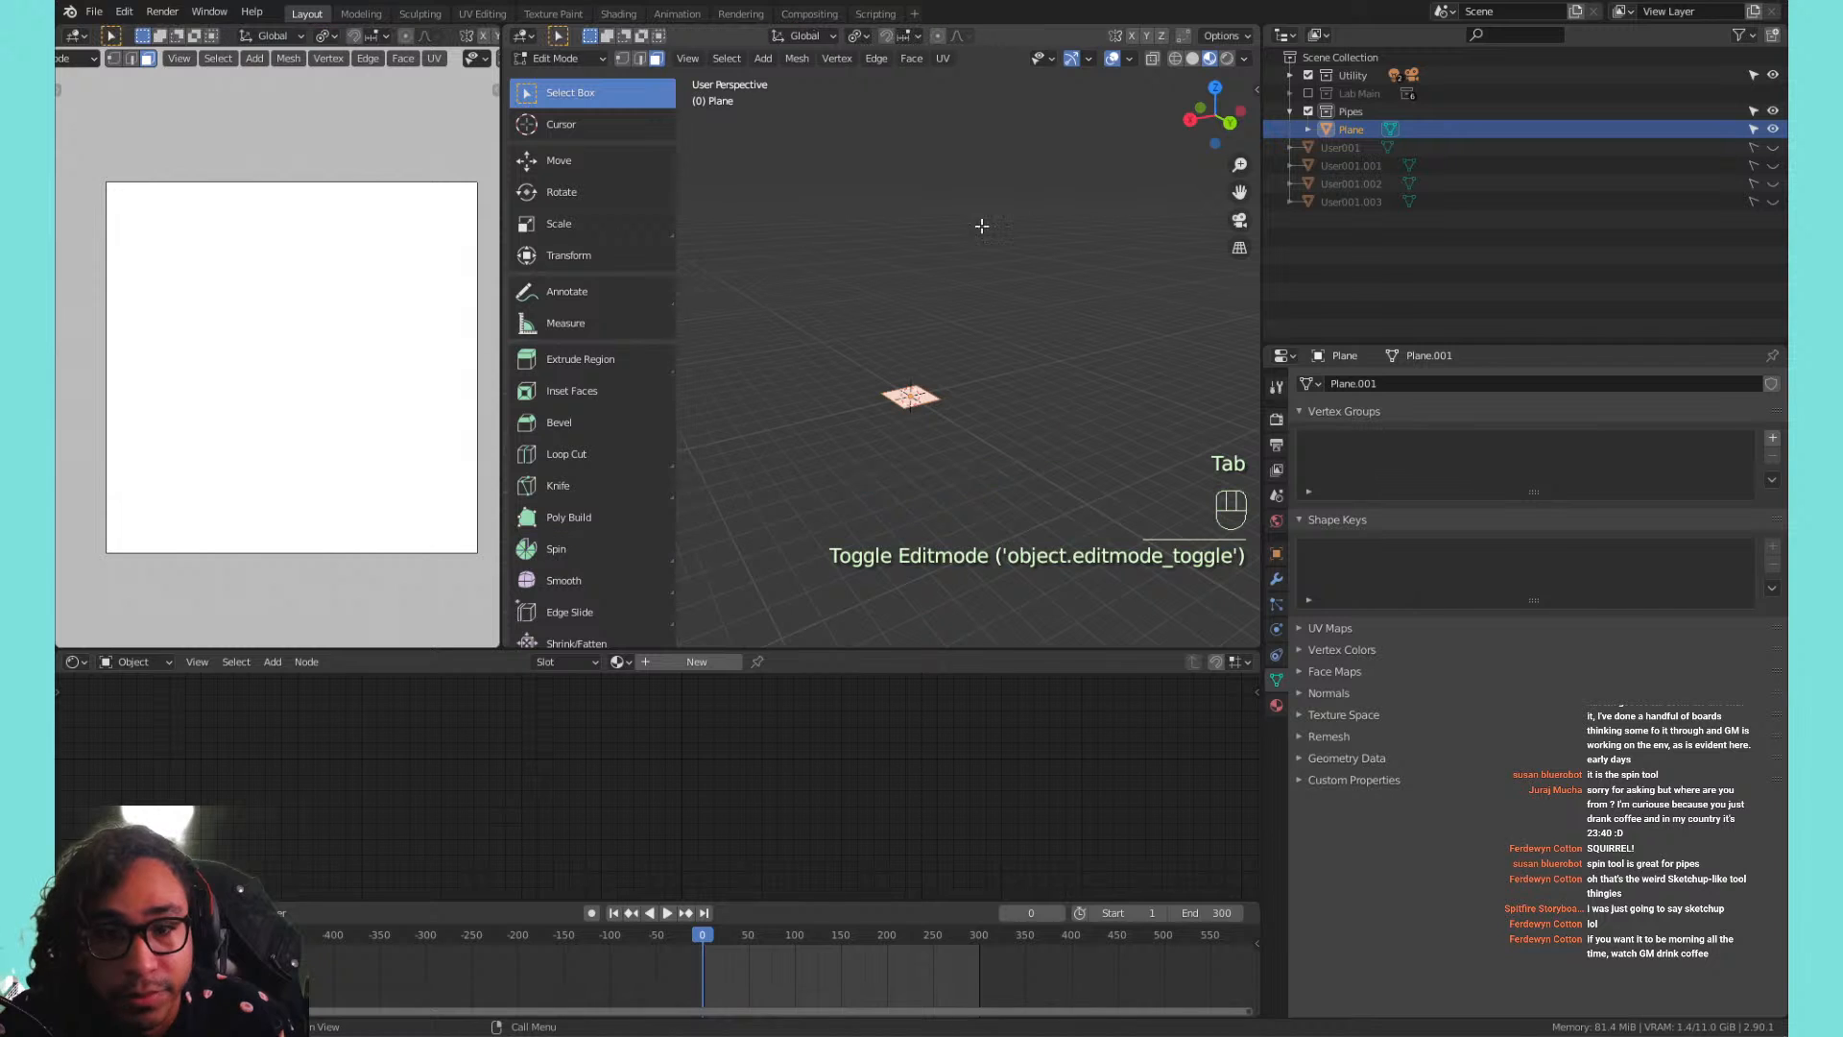
pyautogui.press('Tab')
pyautogui.keyDown('shift'); pyautogui.moveTo(985, 412); pyautogui.dragTo(942, 390, button='middle'); pyautogui.keyUp('shift')
pyautogui.press('t')
# Select the plane's entire mesh in Edit Mode and rotate it 90° about the X axis.
pyautogui.press('Tab')
pyautogui.press('a')
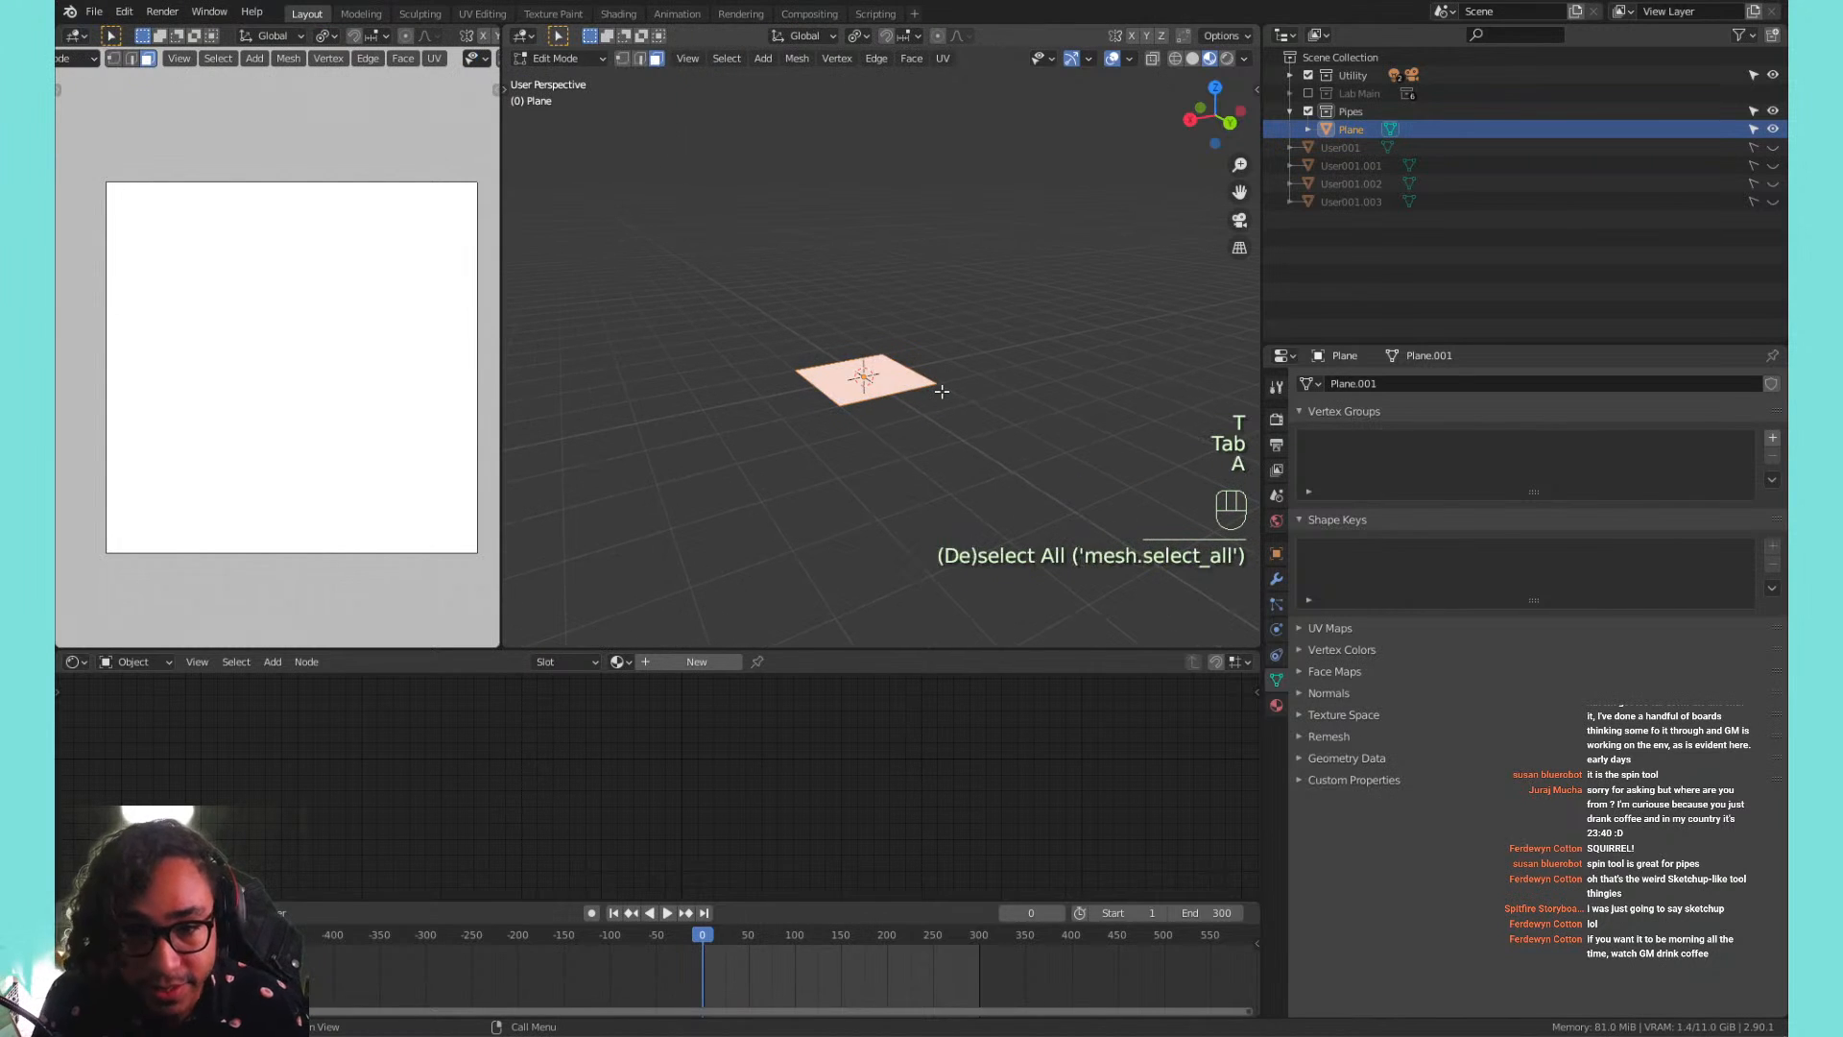
pyautogui.write('r')
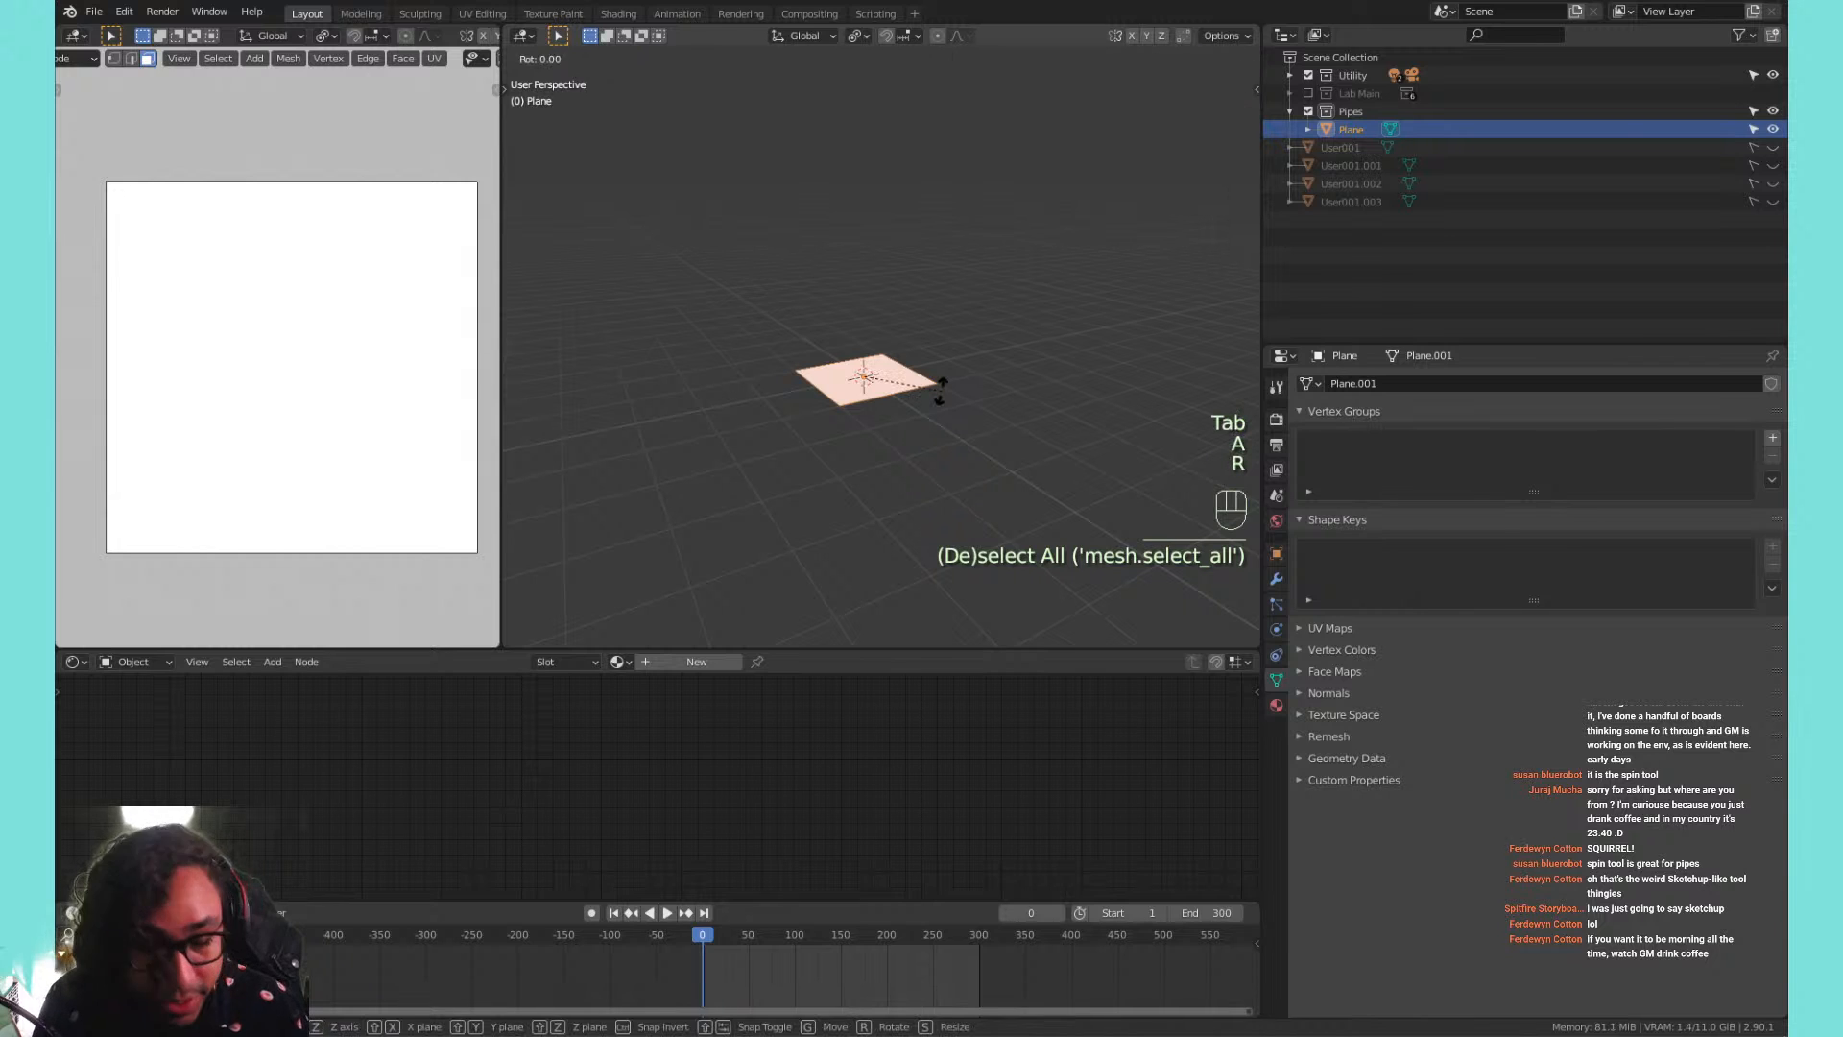
pyautogui.write('x90')
pyautogui.press('Return')
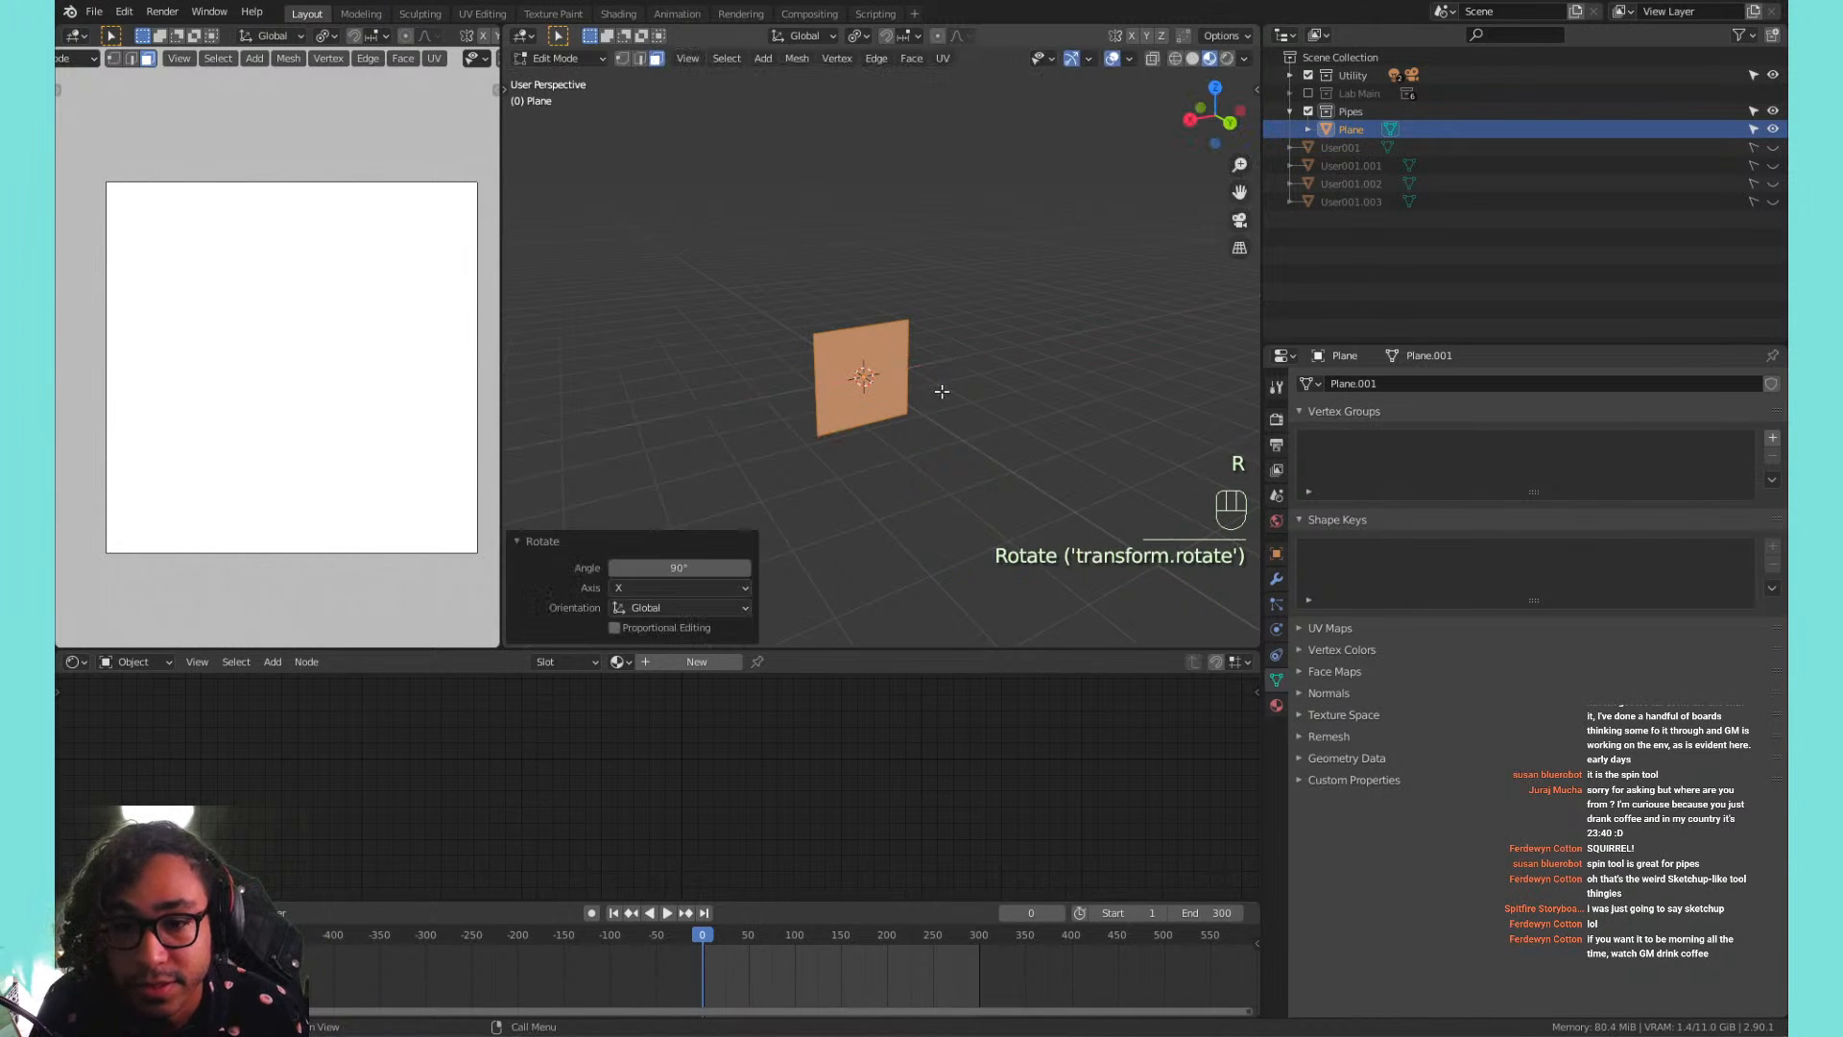
pyautogui.press('Tab')
pyautogui.press('Tab')
pyautogui.press('s')
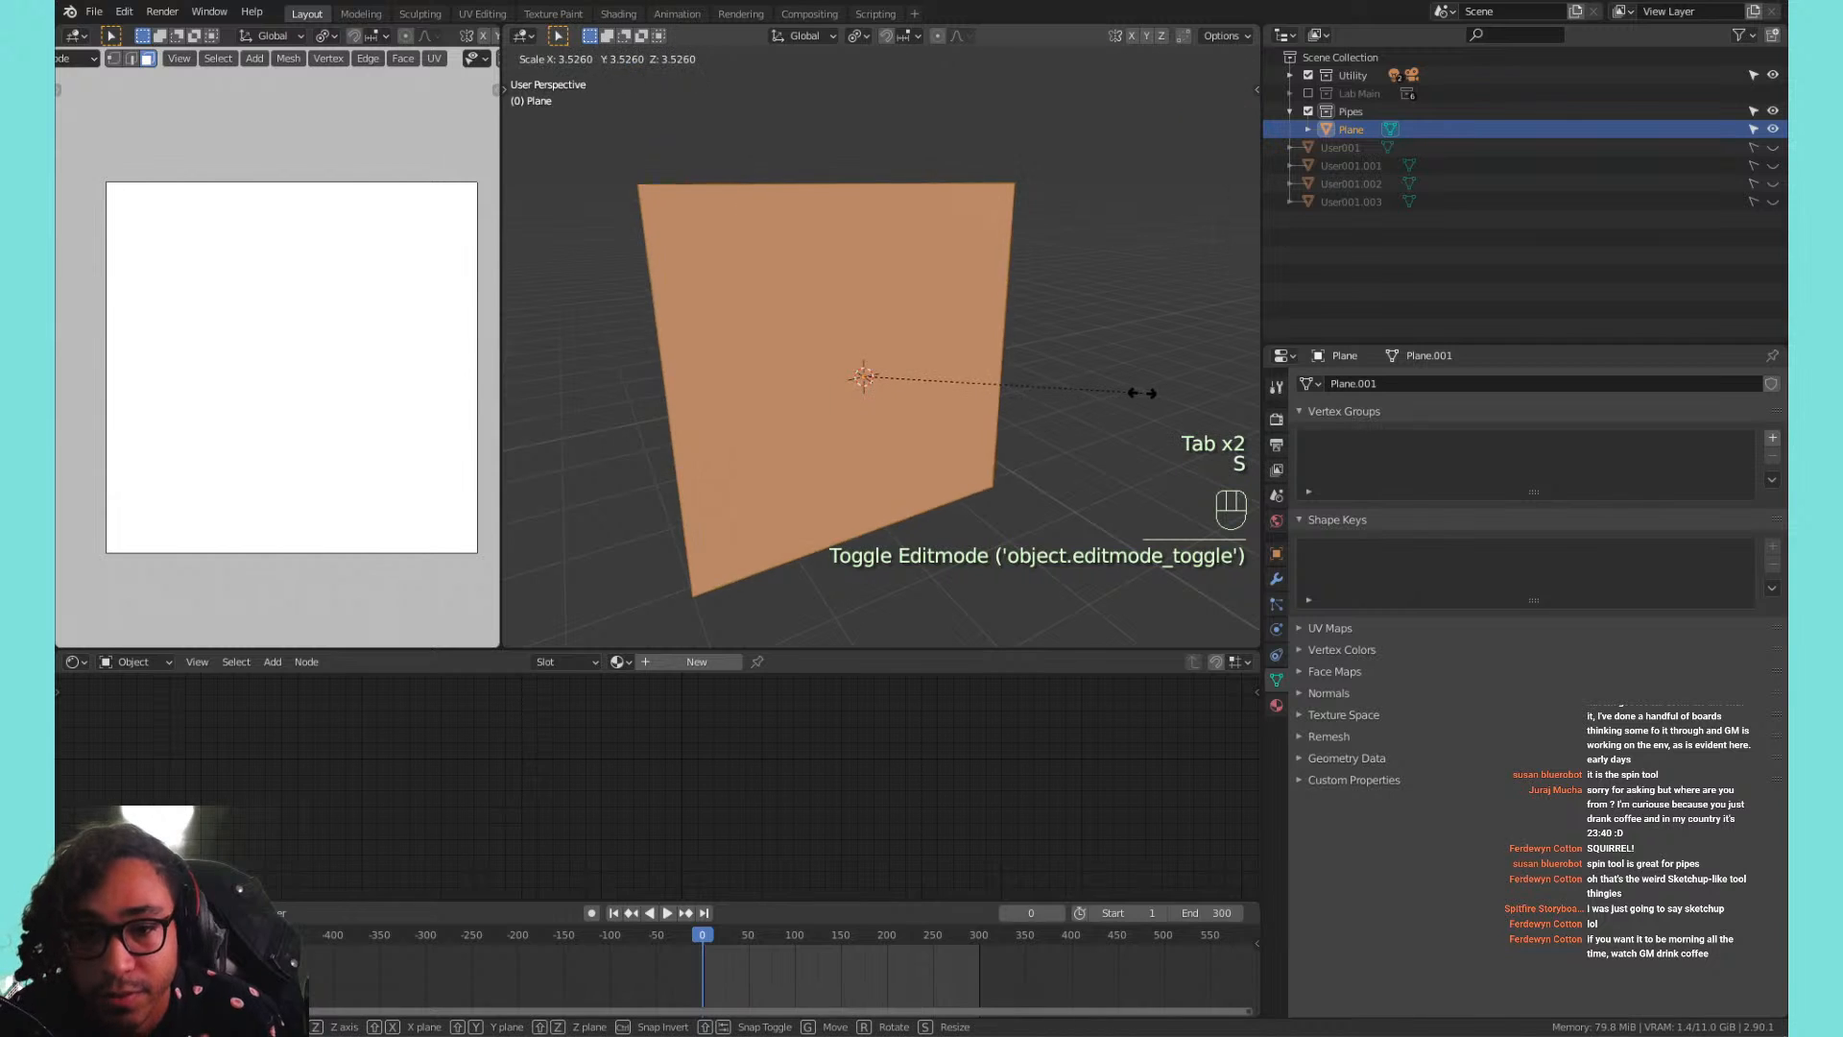
pyautogui.rightClick(1187, 387)
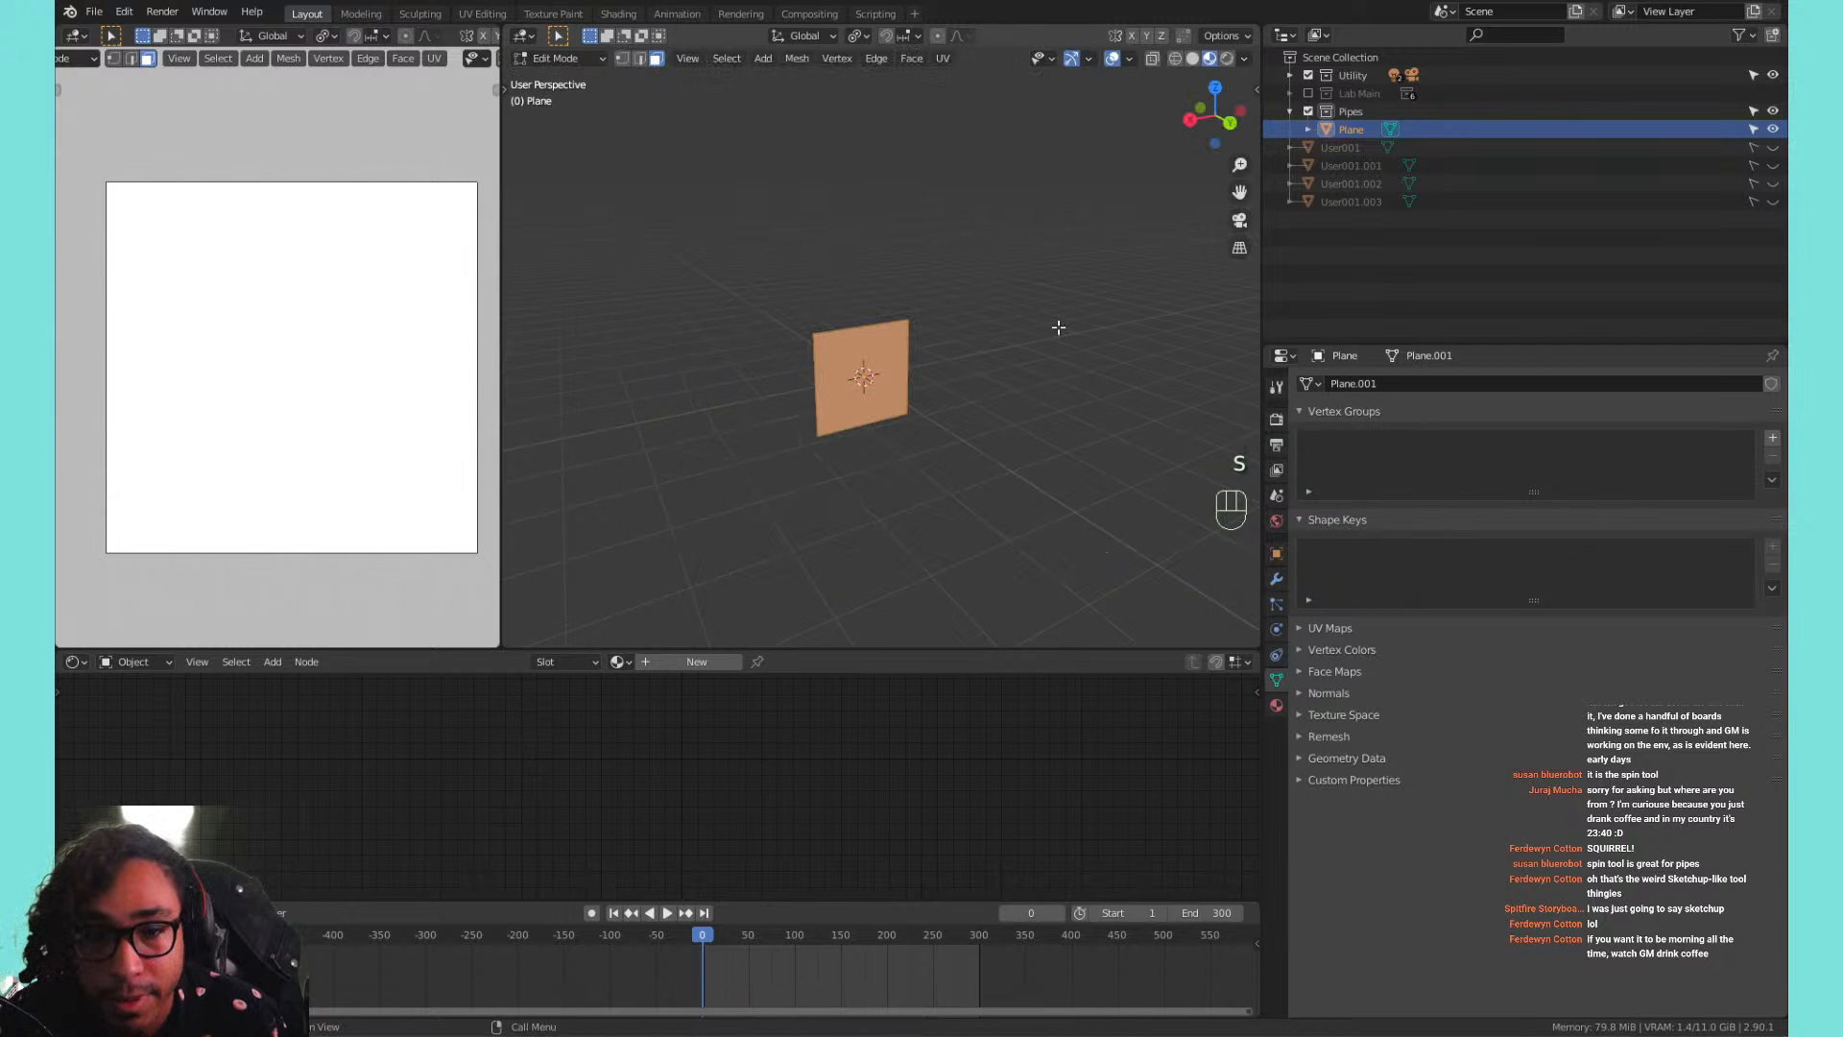
# Scale the upright plane's mesh uniformly by about 3.16 in Edit Mode.
pyautogui.press('Tab')
pyautogui.press('Tab')
pyautogui.press('Tab')
pyautogui.press('s')
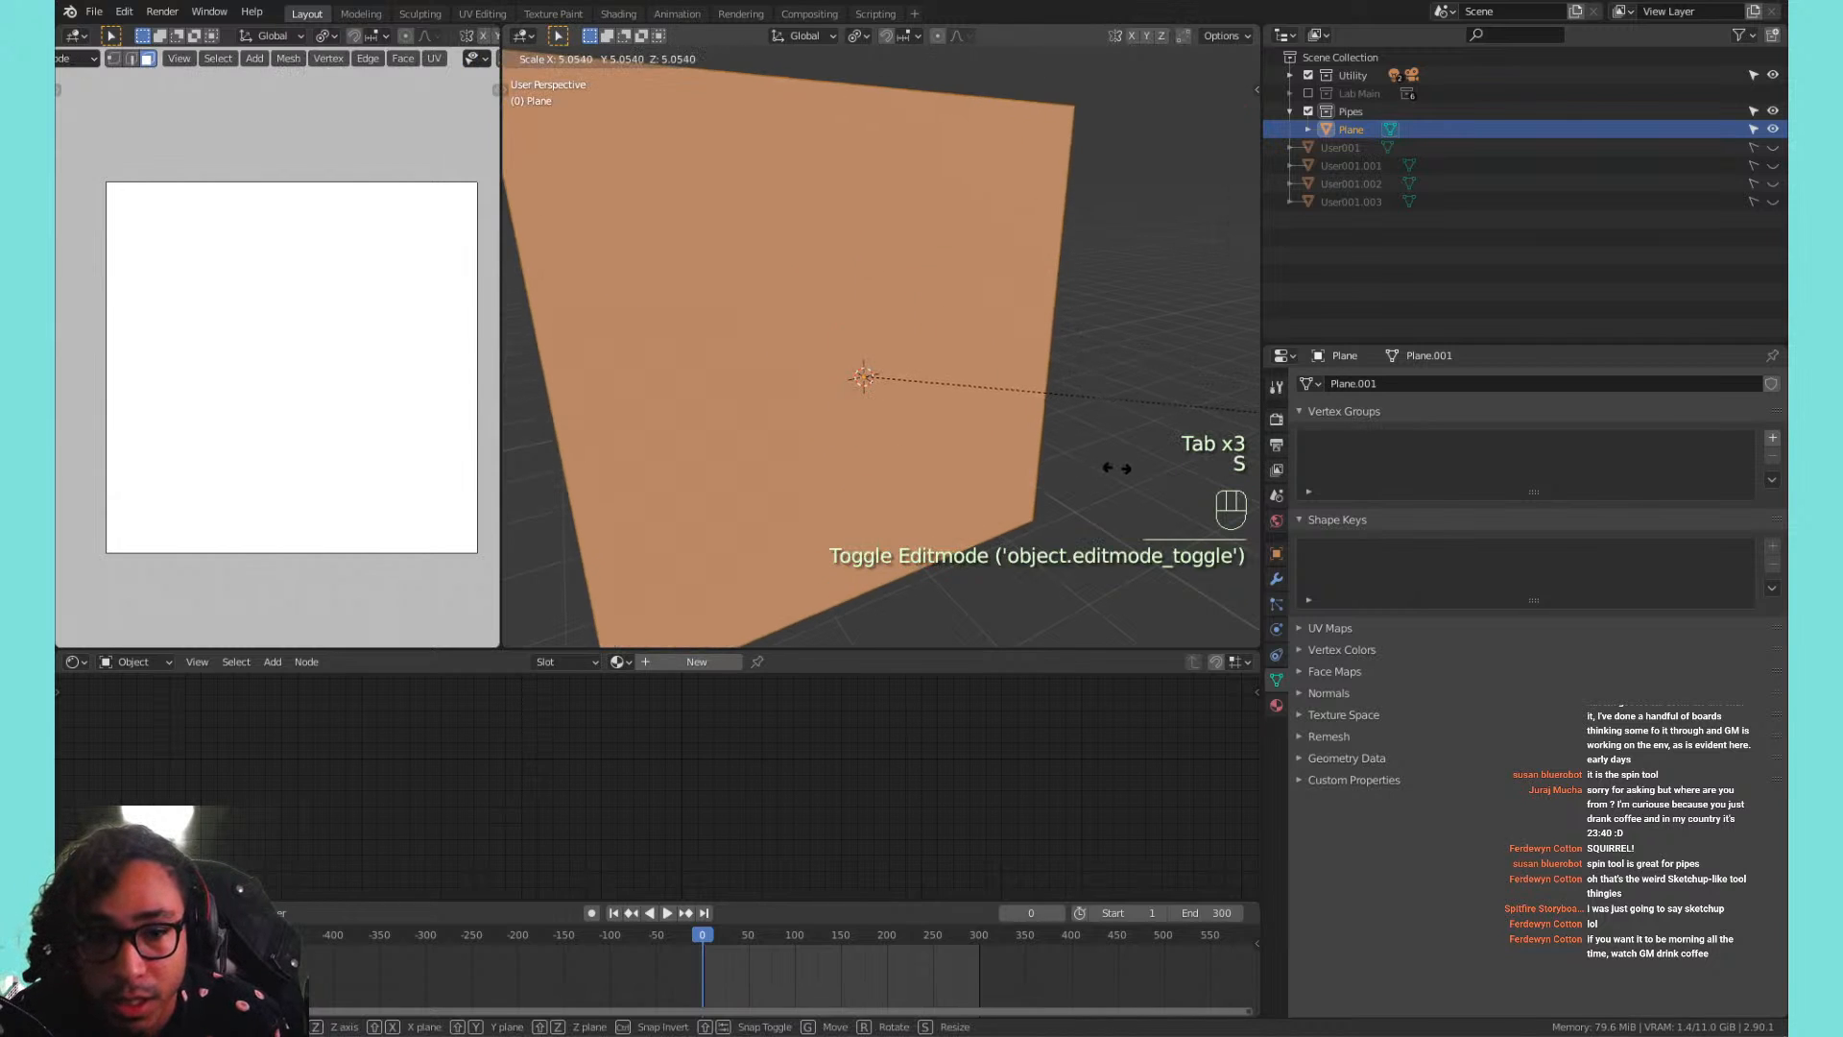
pyautogui.click(618, 374)
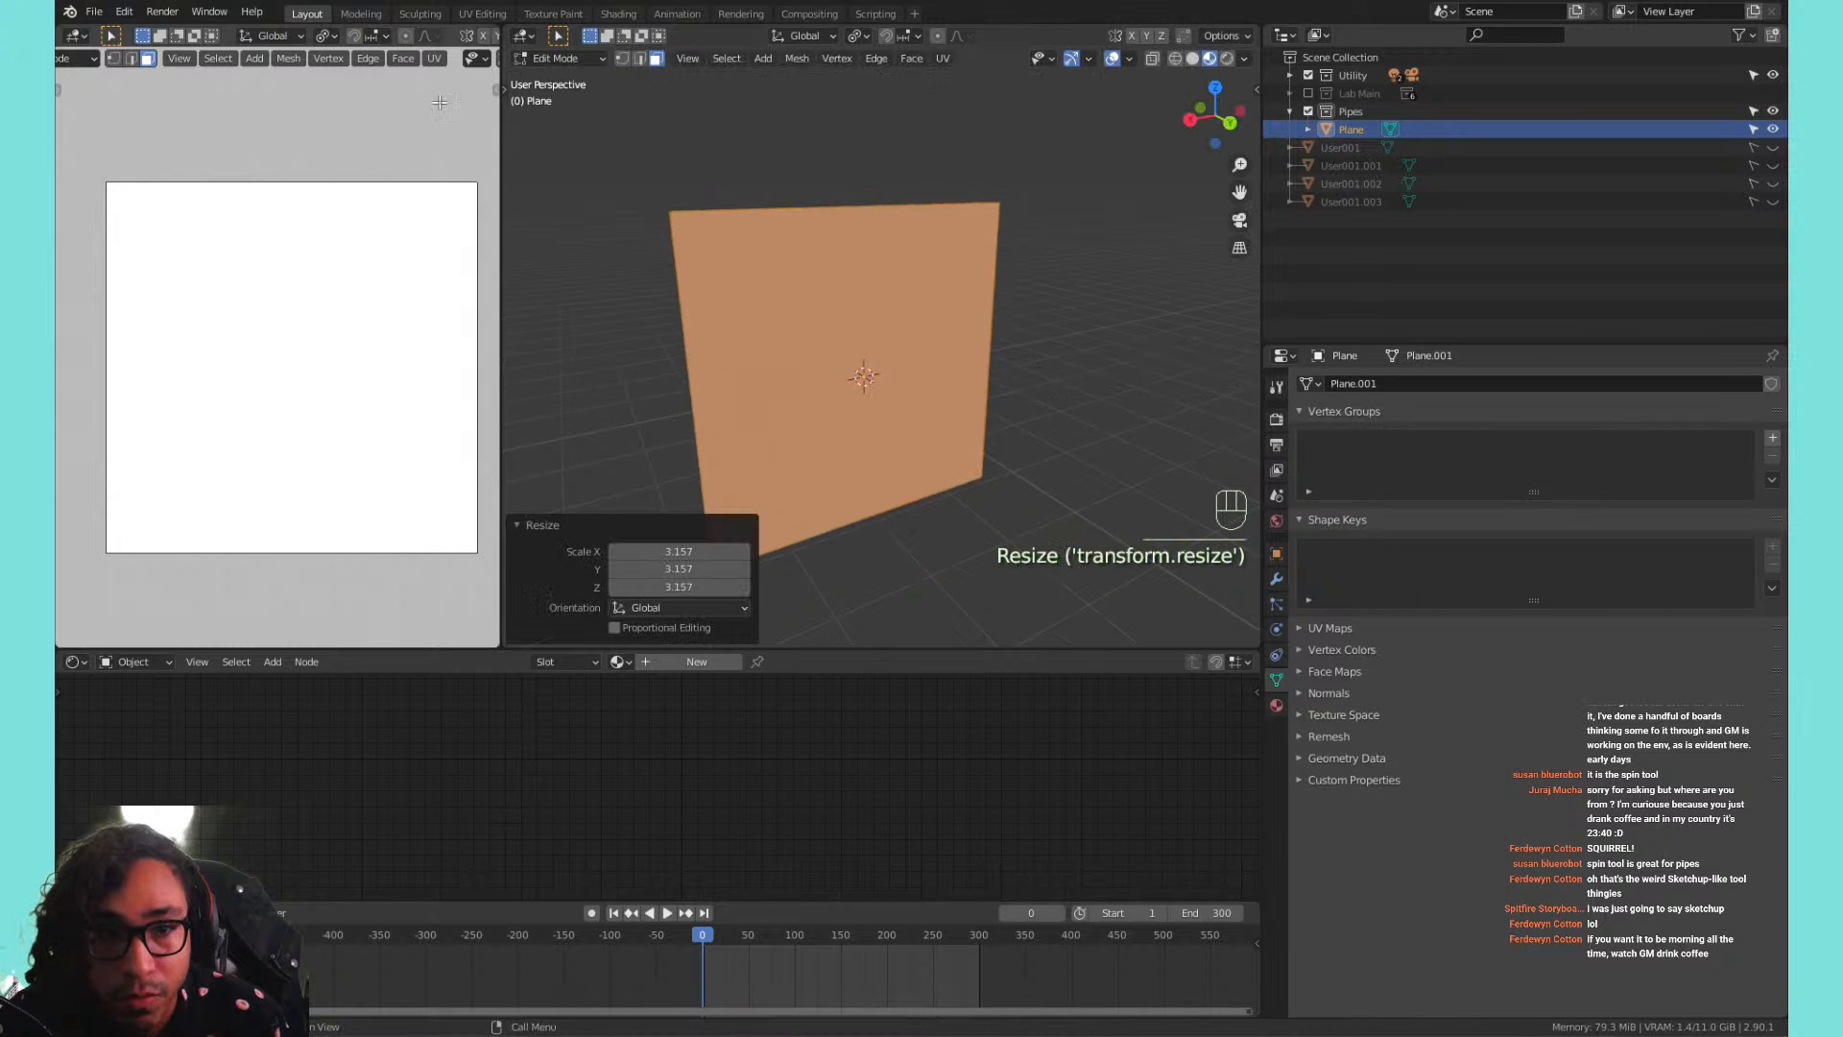
# Return the plane to Object Mode and set the small camera preview viewport to Wireframe shading.
pyautogui.scroll(-3, 179, 43)
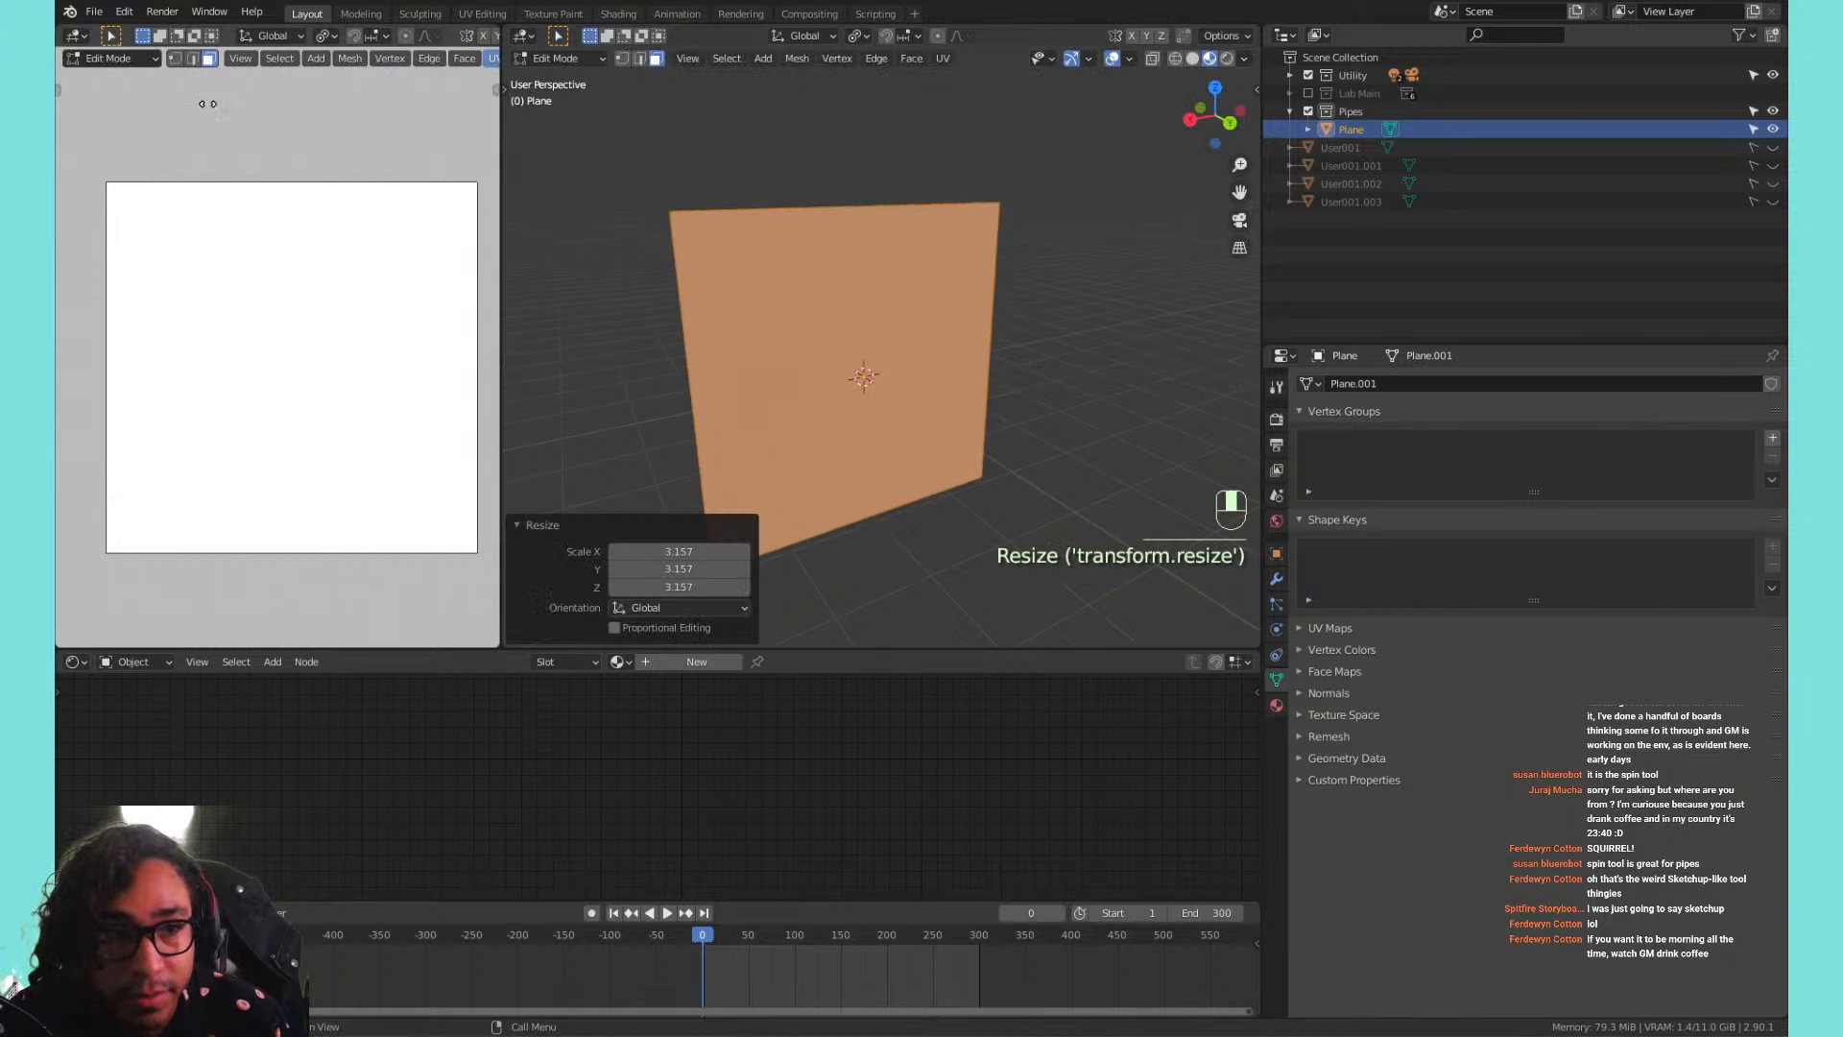
pyautogui.press('Tab')
pyautogui.scroll(-2, 302, 65)
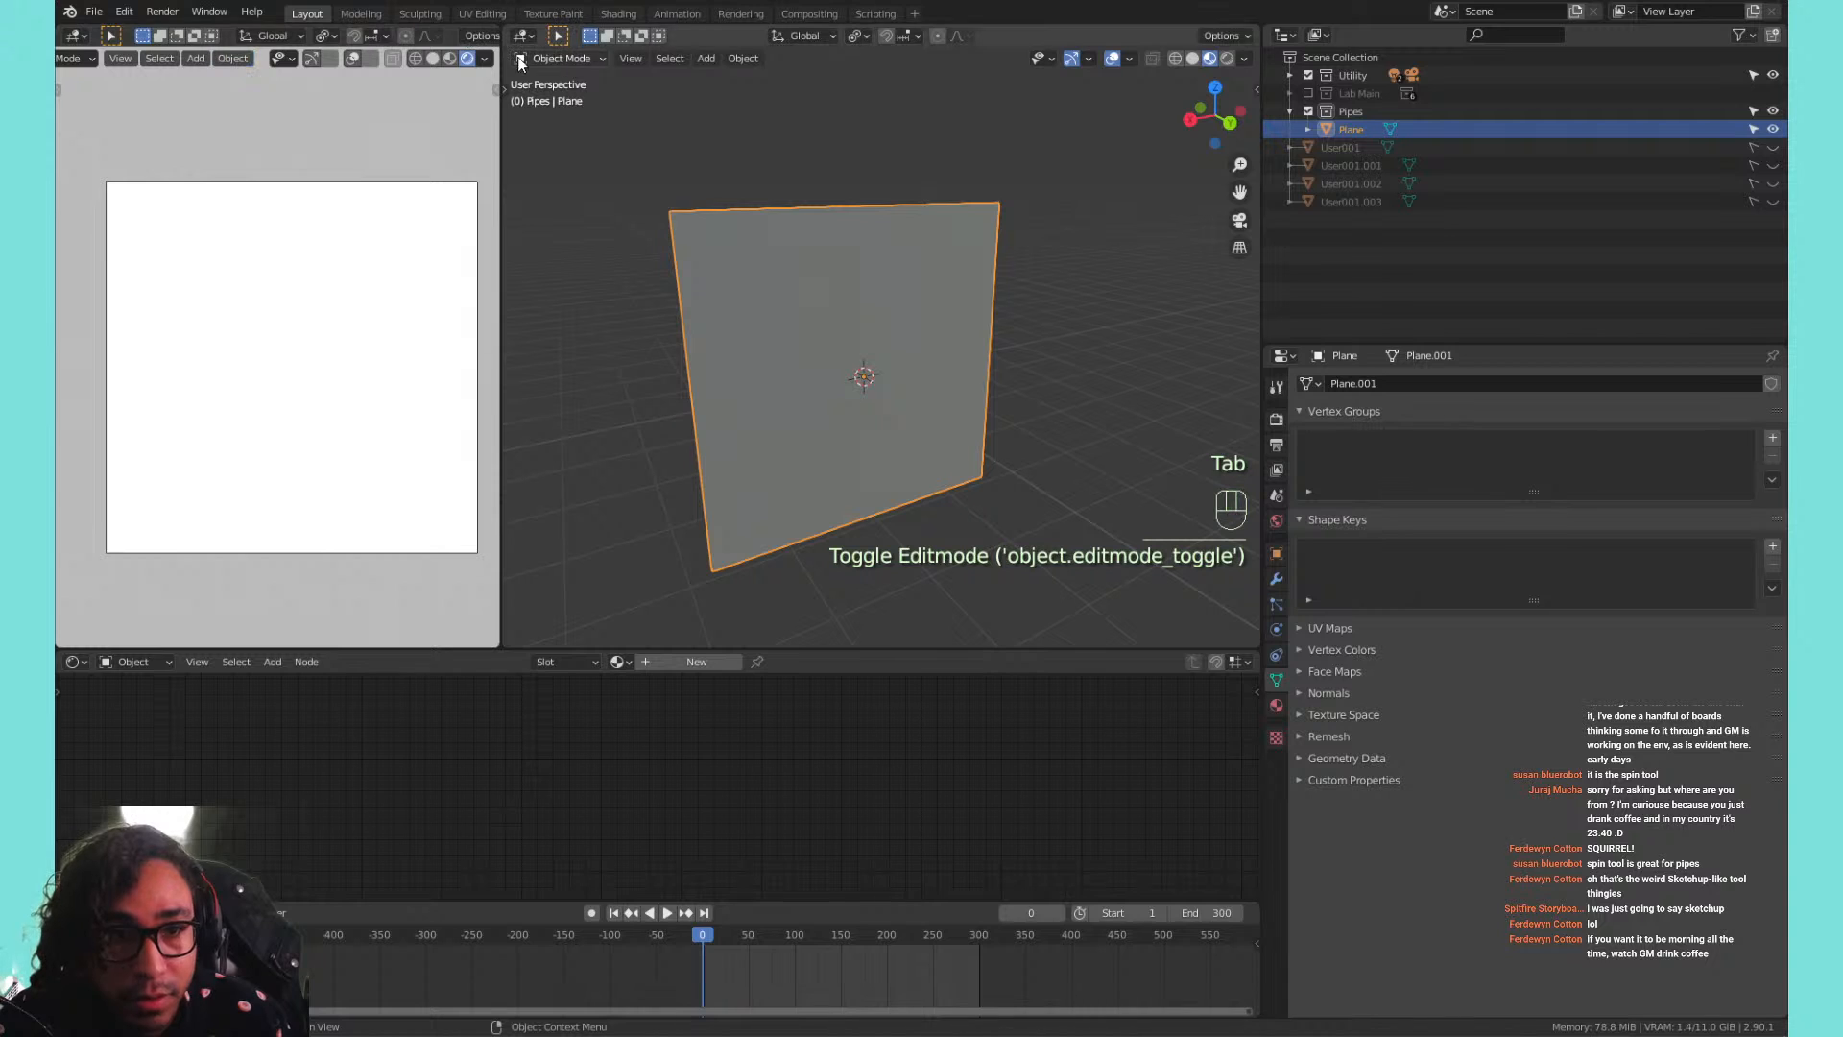
pyautogui.click(450, 58)
pyautogui.click(423, 62)
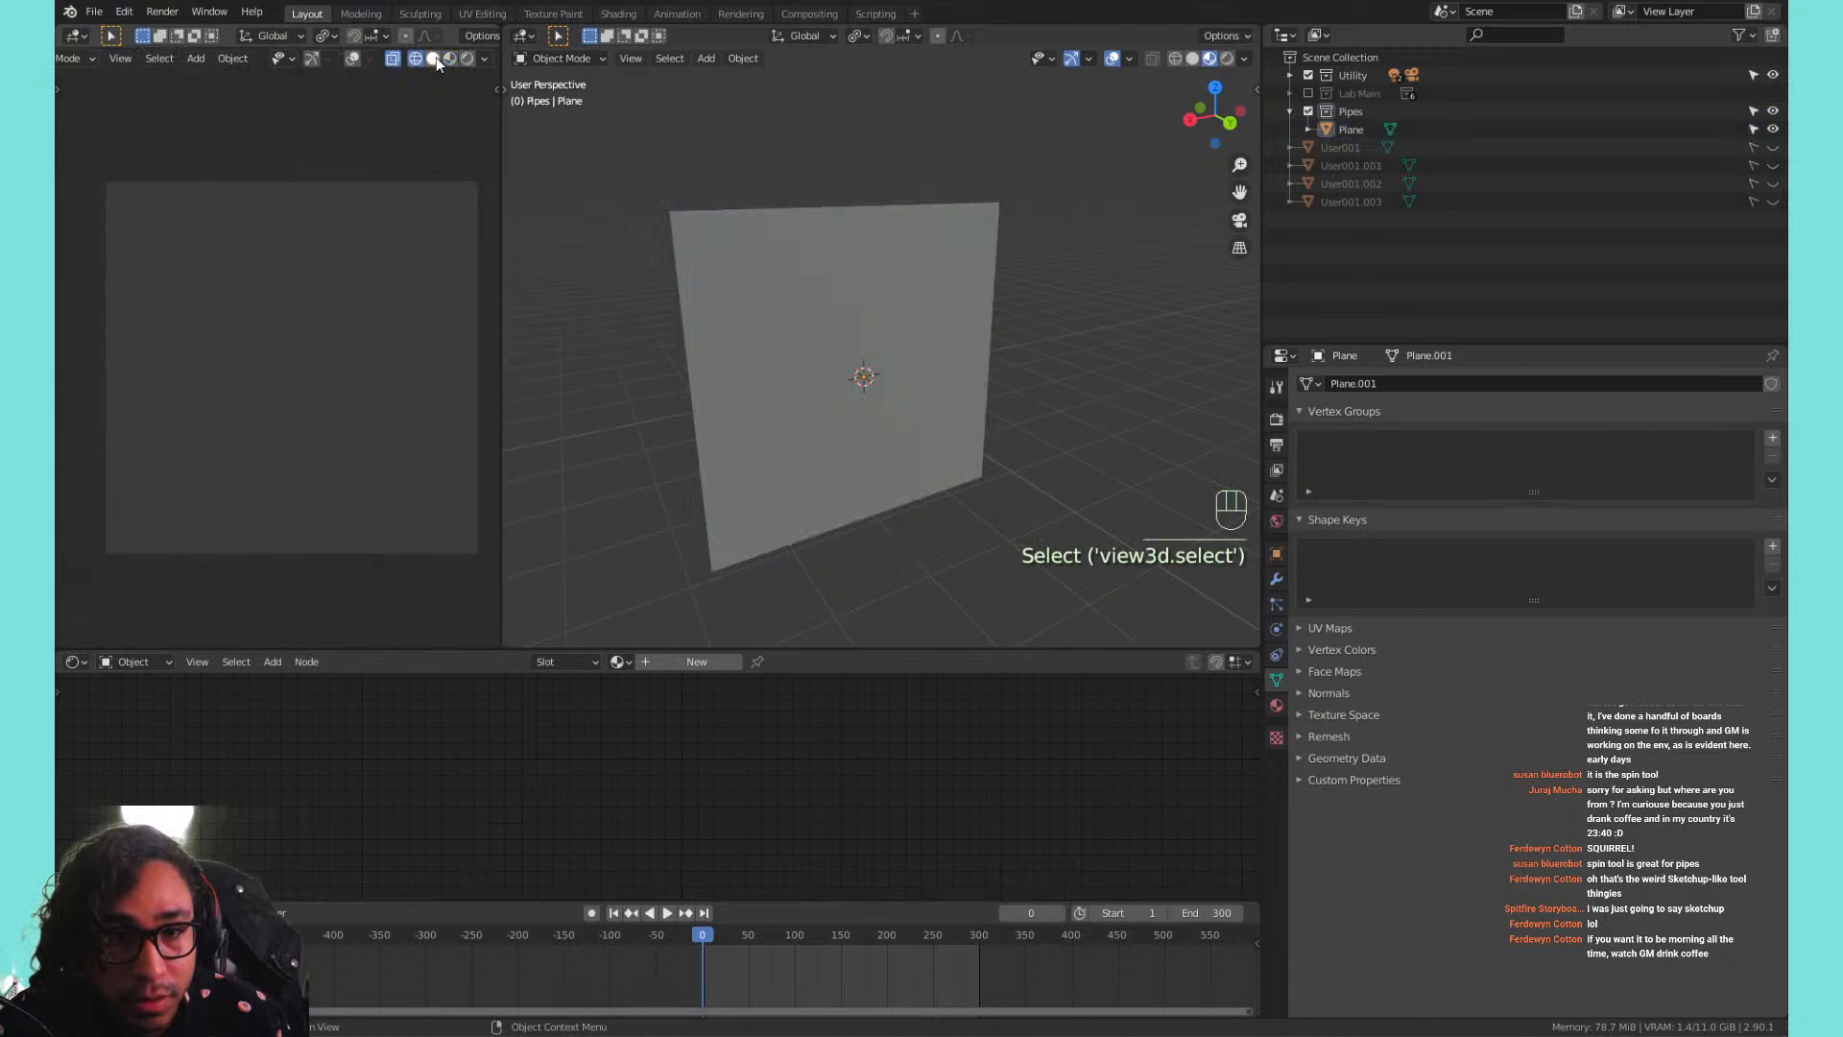
# Look through the camera in the main viewport and move the camera about 23 m along global Y to frame the plane.
pyautogui.press('KP_0')
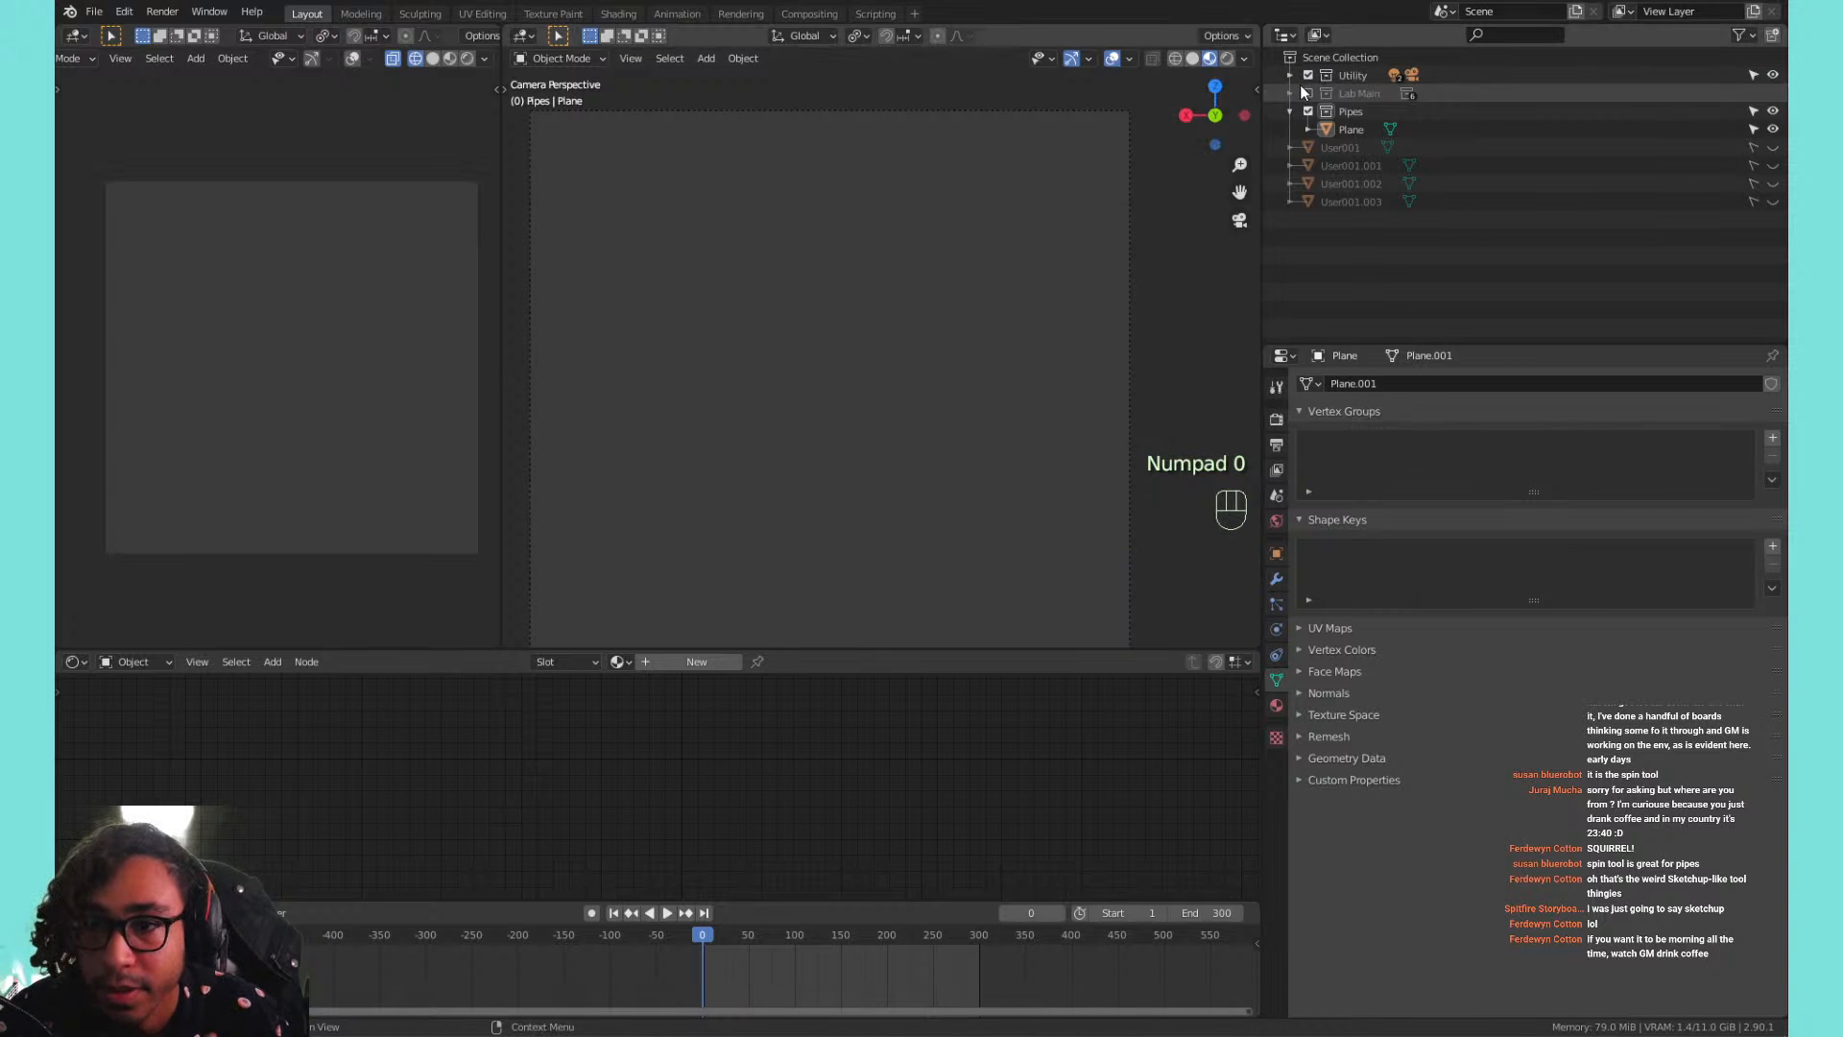
pyautogui.click(1050, 113)
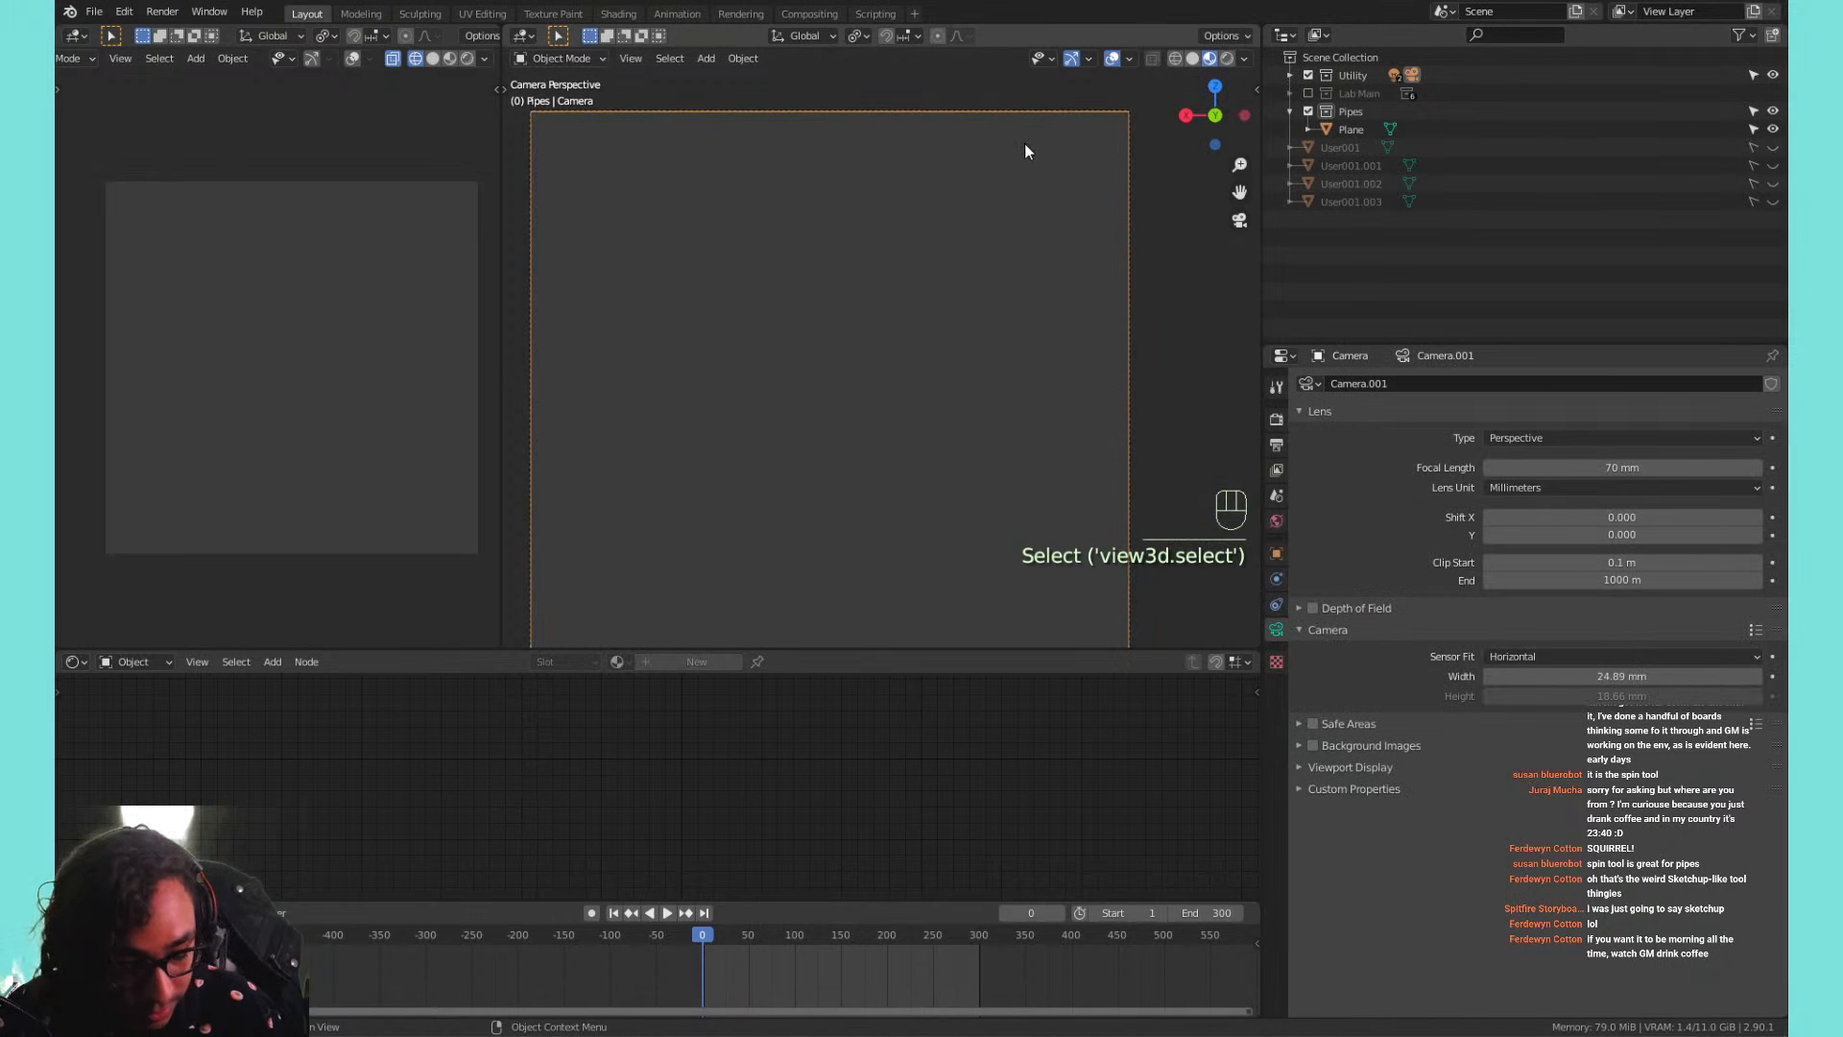
pyautogui.press('g')
pyautogui.press('y')
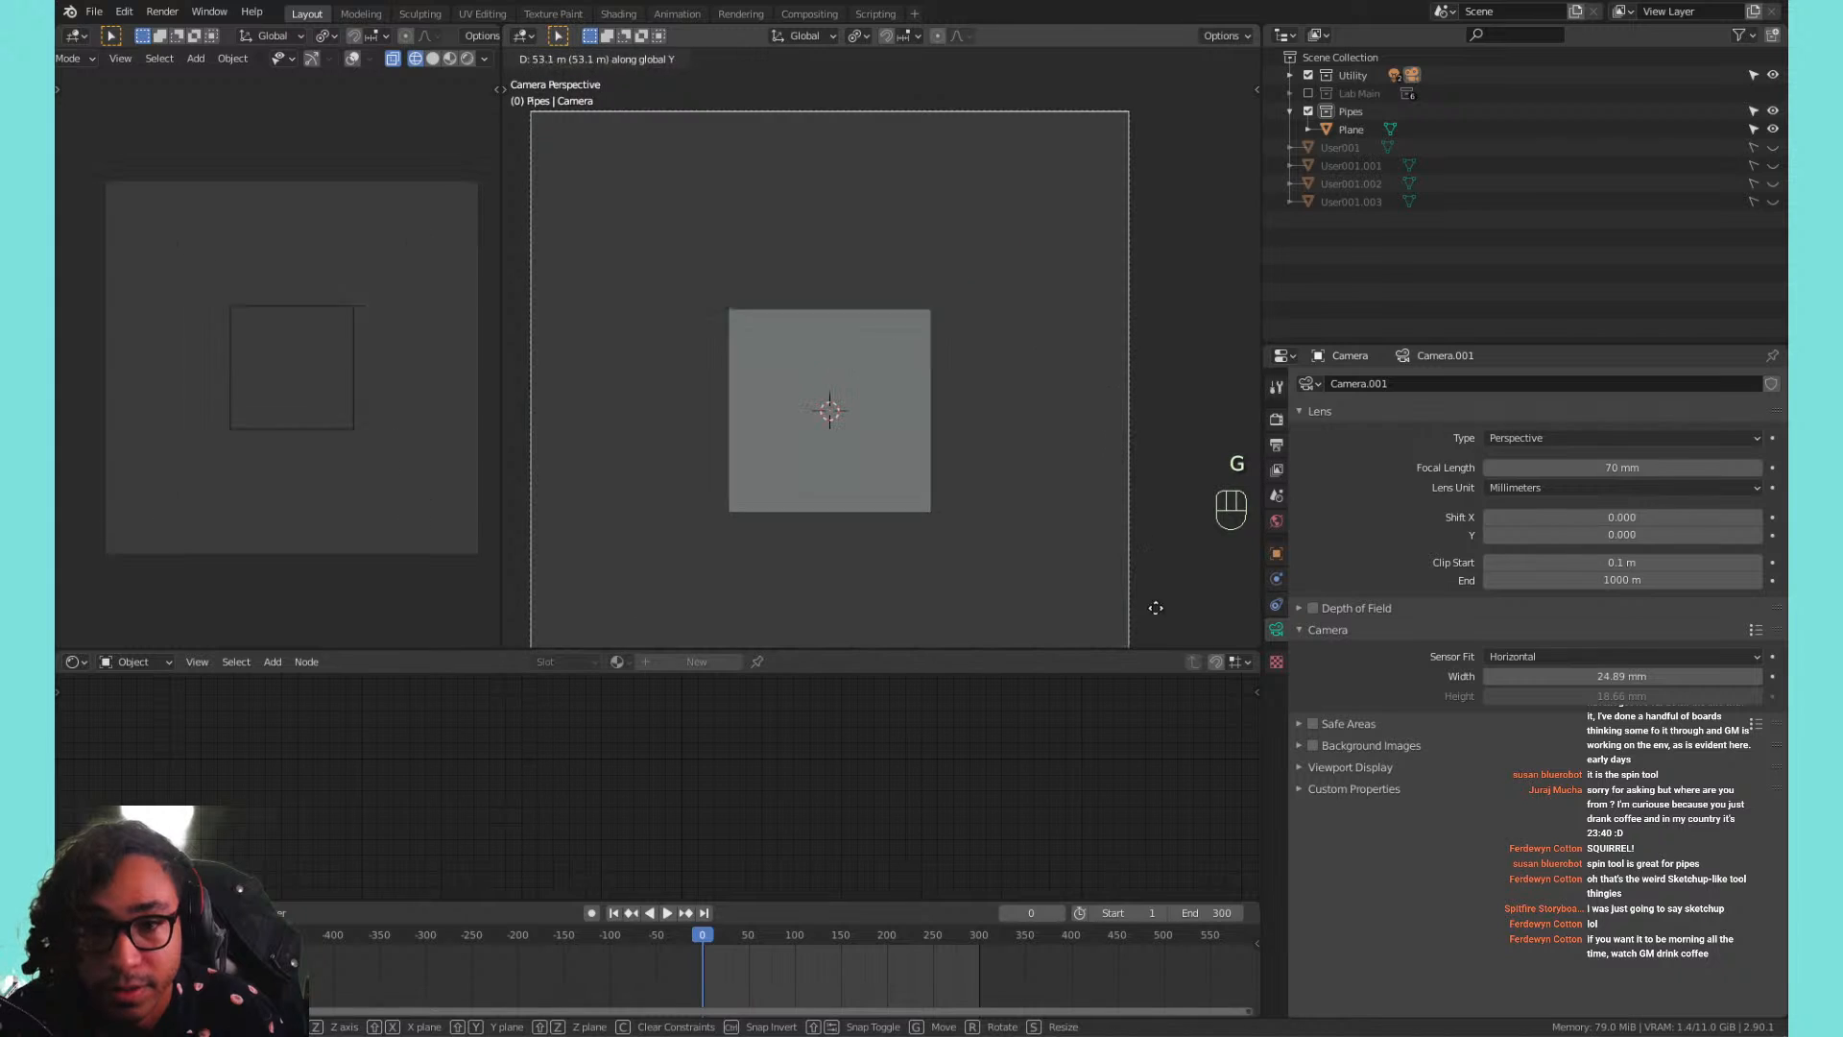
pyautogui.click(913, 218)
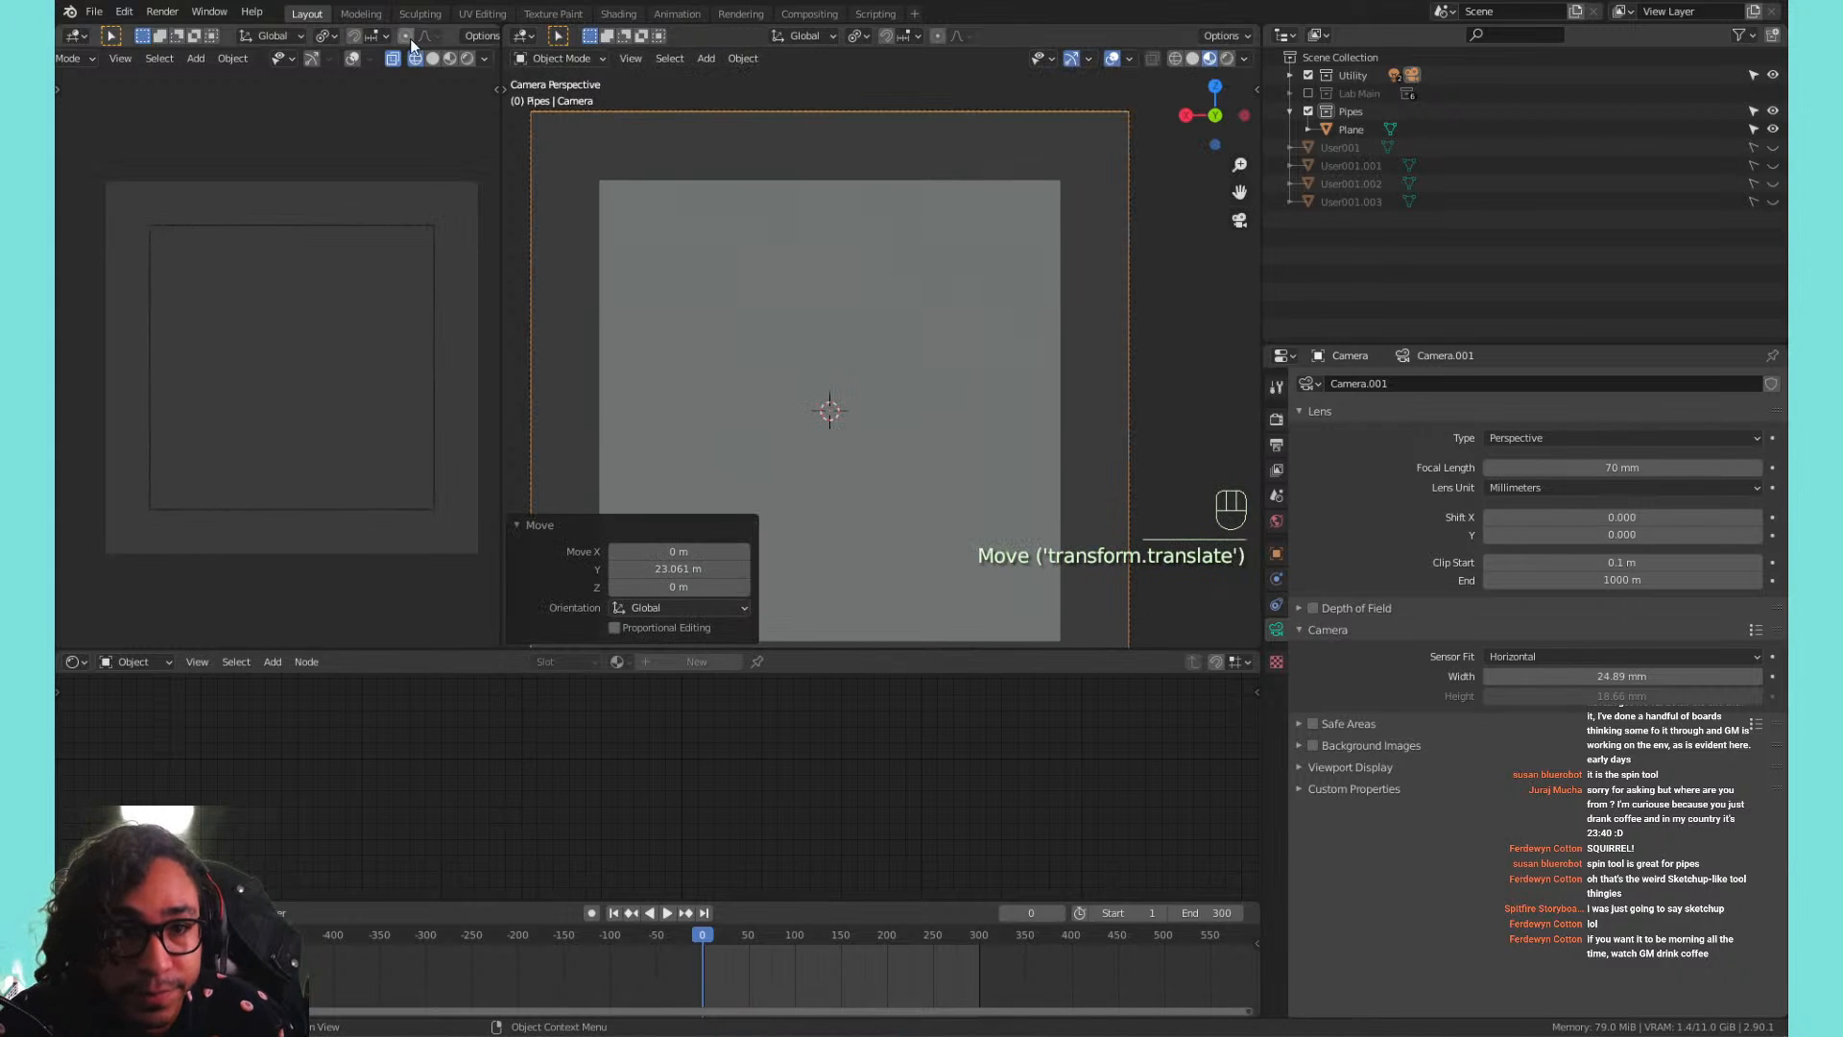
# Set the camera preview viewport to Material Preview shading after trying Rendered, and collapse the Move operator settings.
pyautogui.click(466, 58)
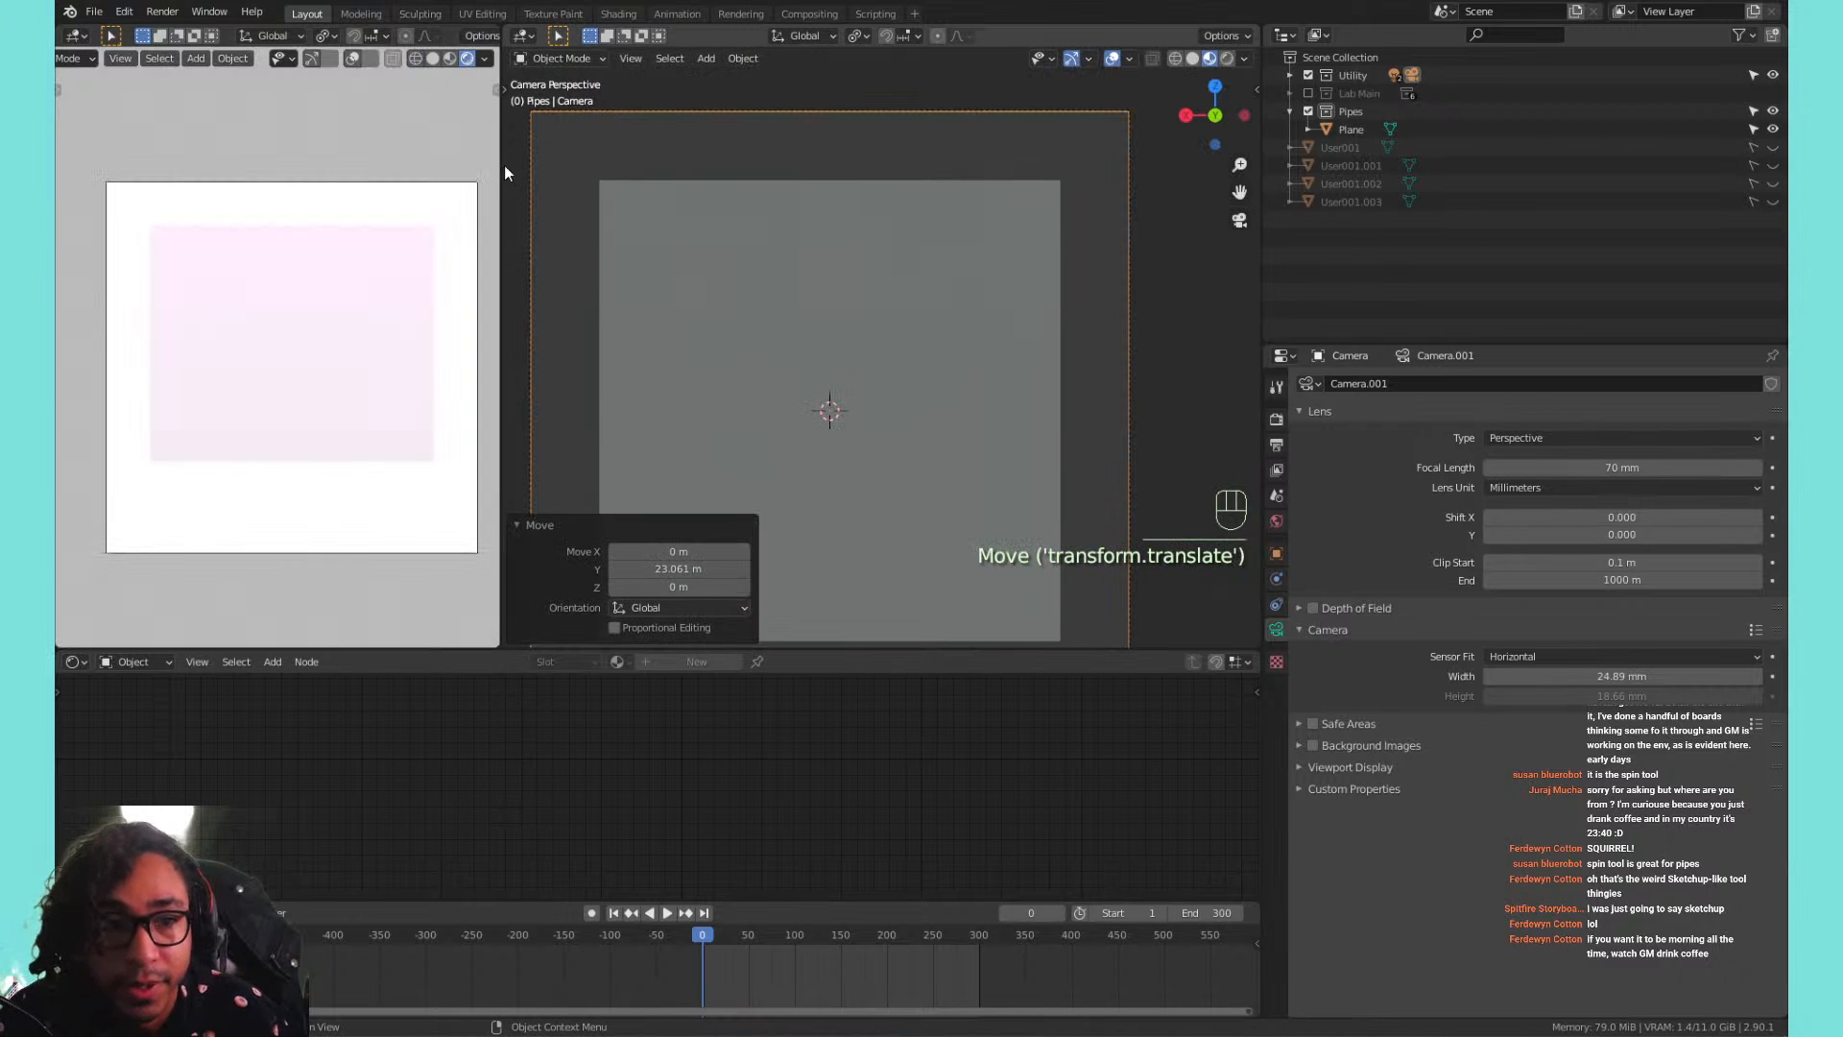
pyautogui.click(450, 58)
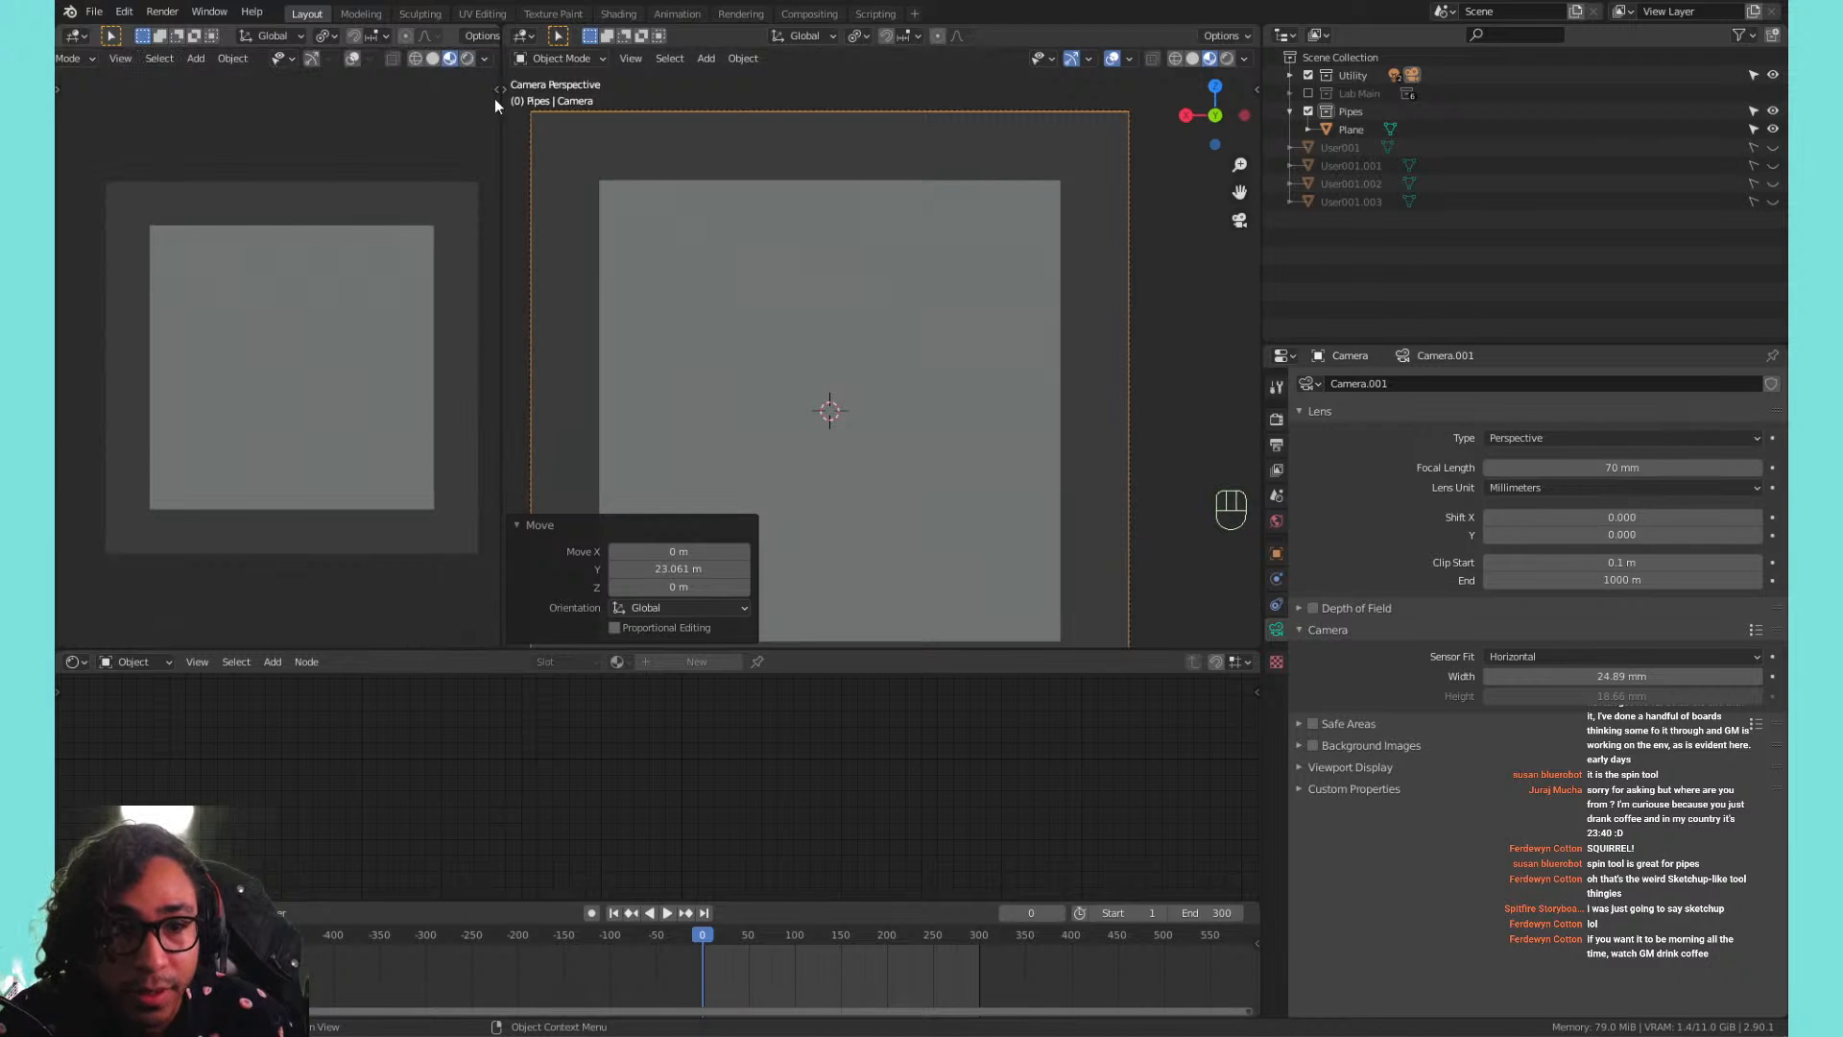
pyautogui.click(563, 524)
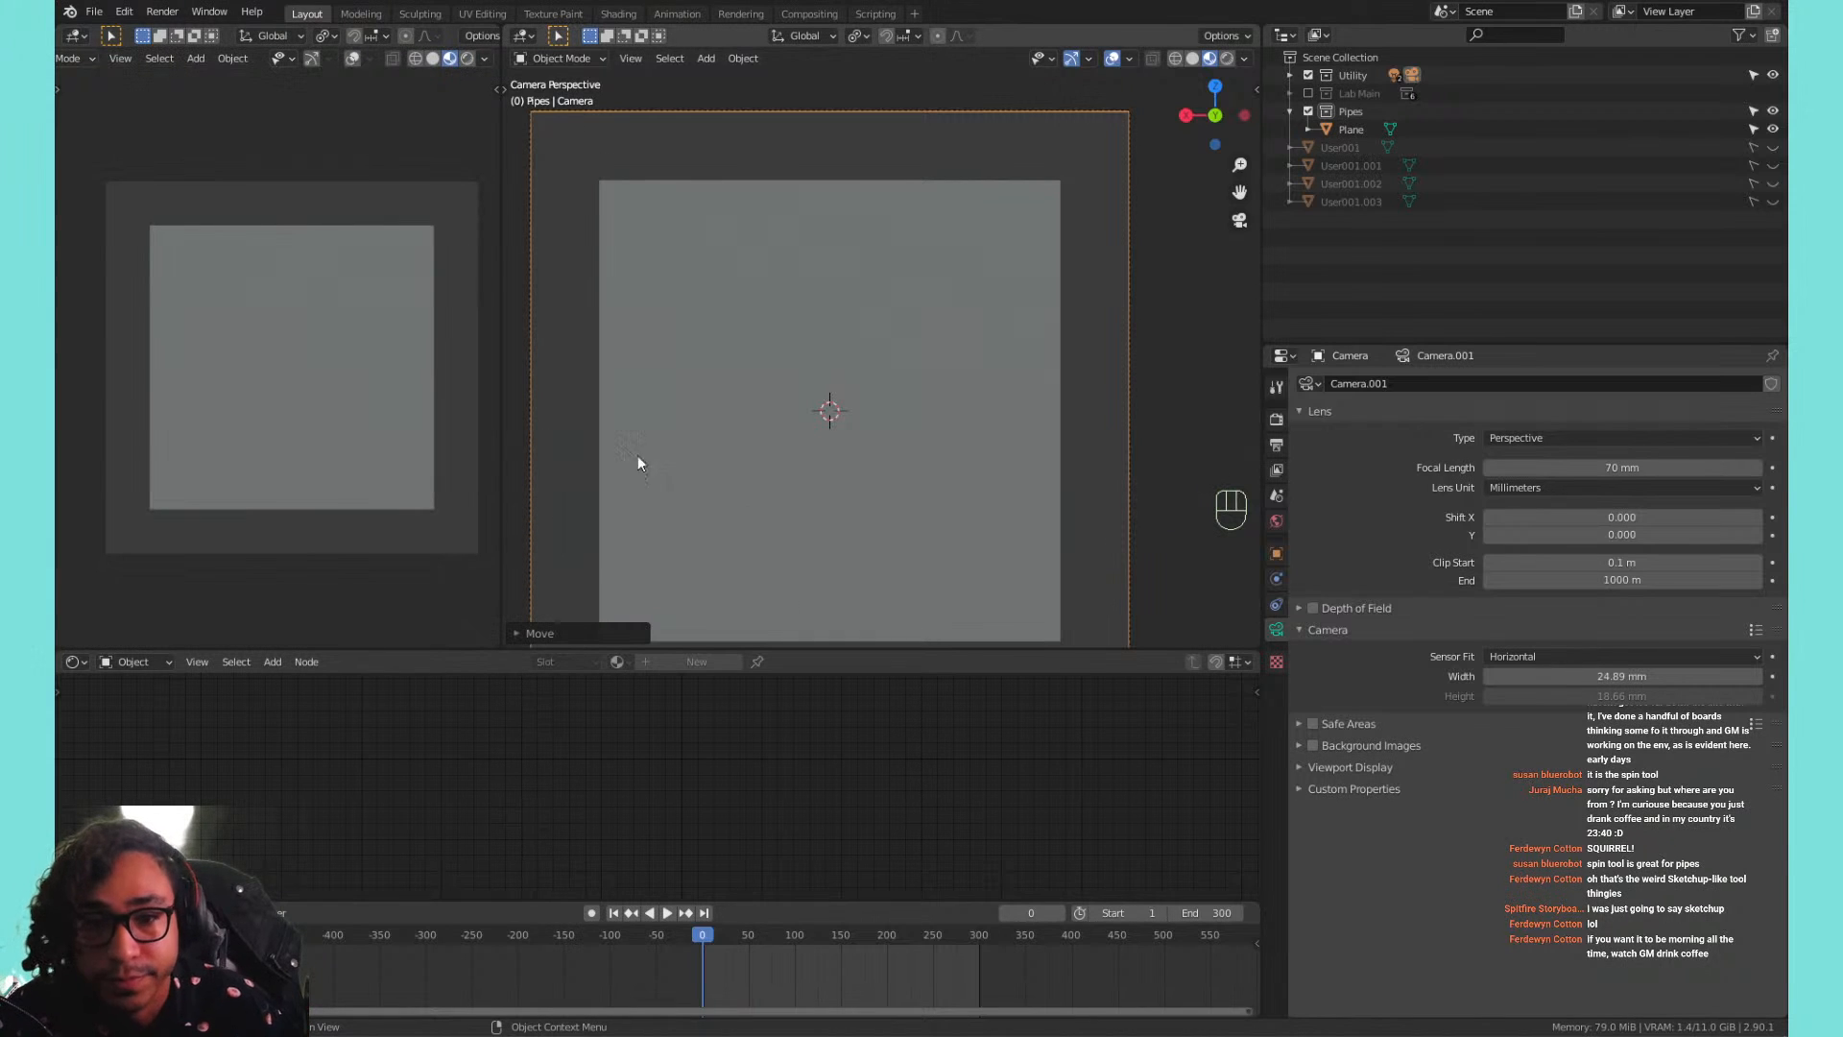
pyautogui.scroll(-1, 730, 368)
pyautogui.keyDown('shift'); pyautogui.moveTo(749, 341); pyautogui.dragTo(726, 256, button='middle'); pyautogui.keyUp('shift')
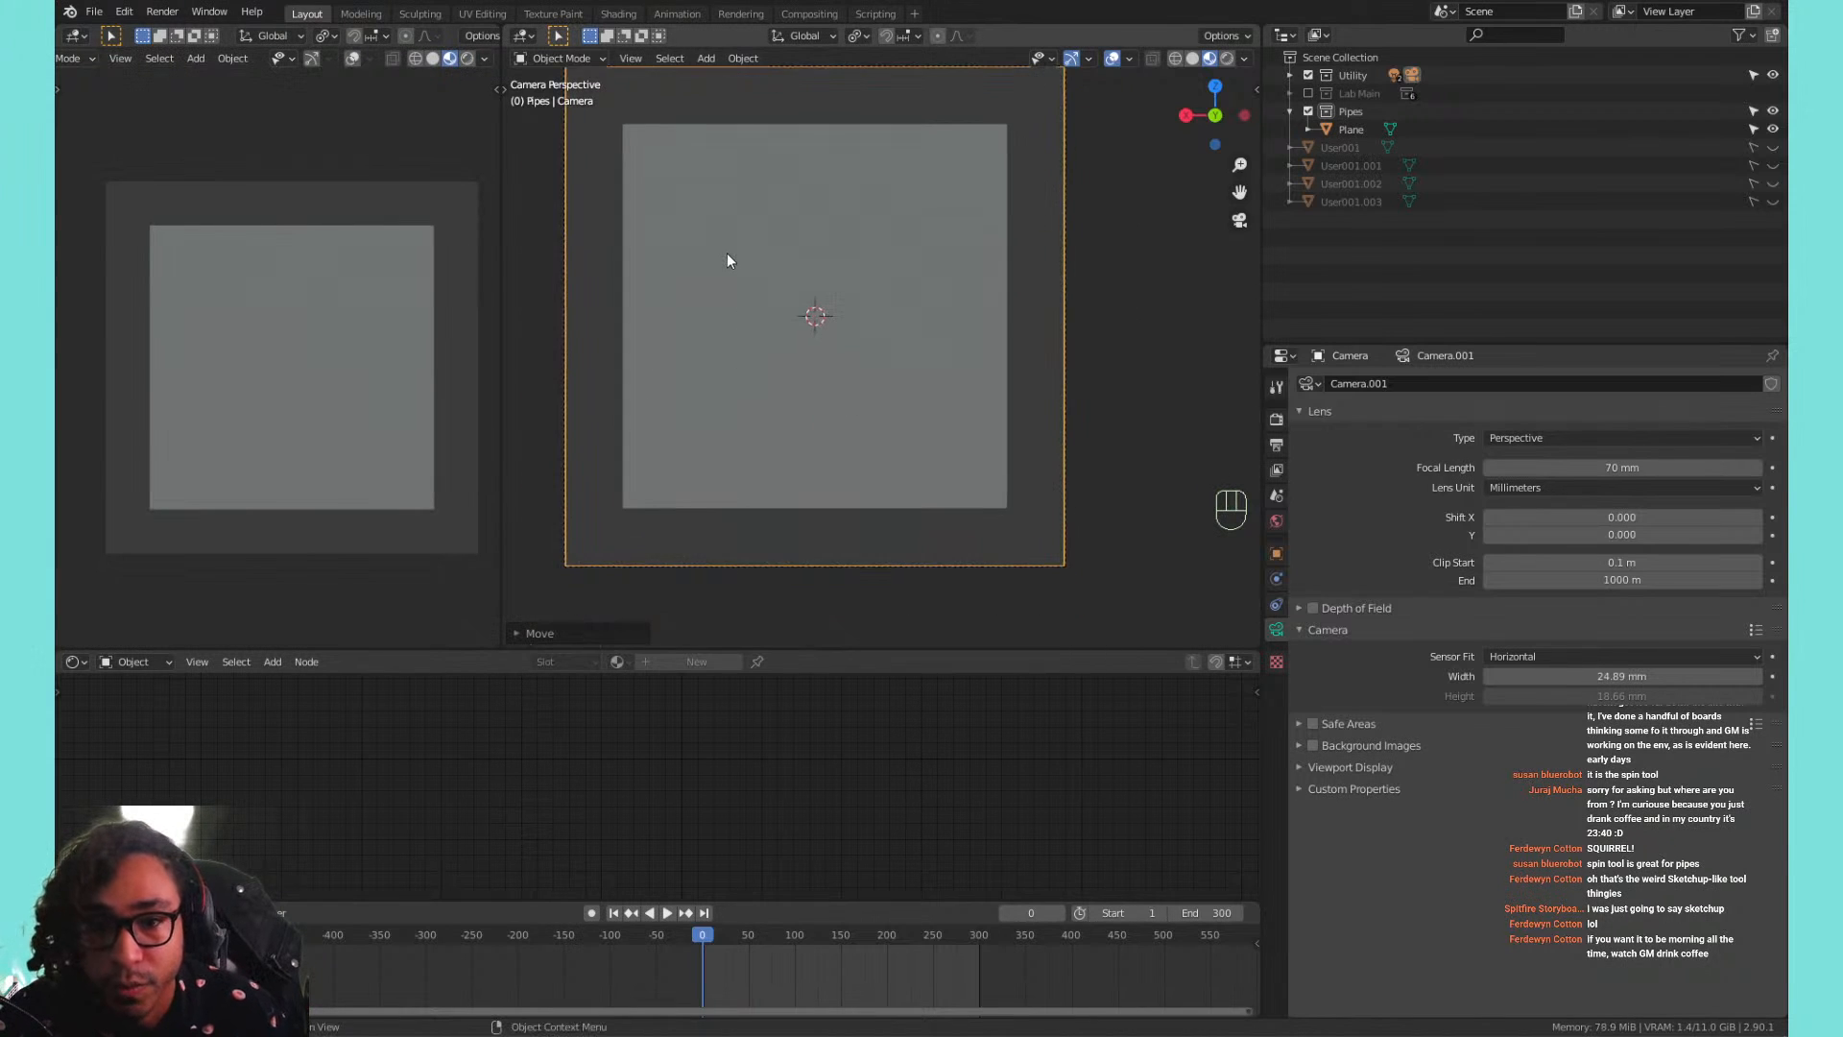
# Rename the plane object in the Pipes collection to Pipe_wall.
pyautogui.doubleClick(1353, 131)
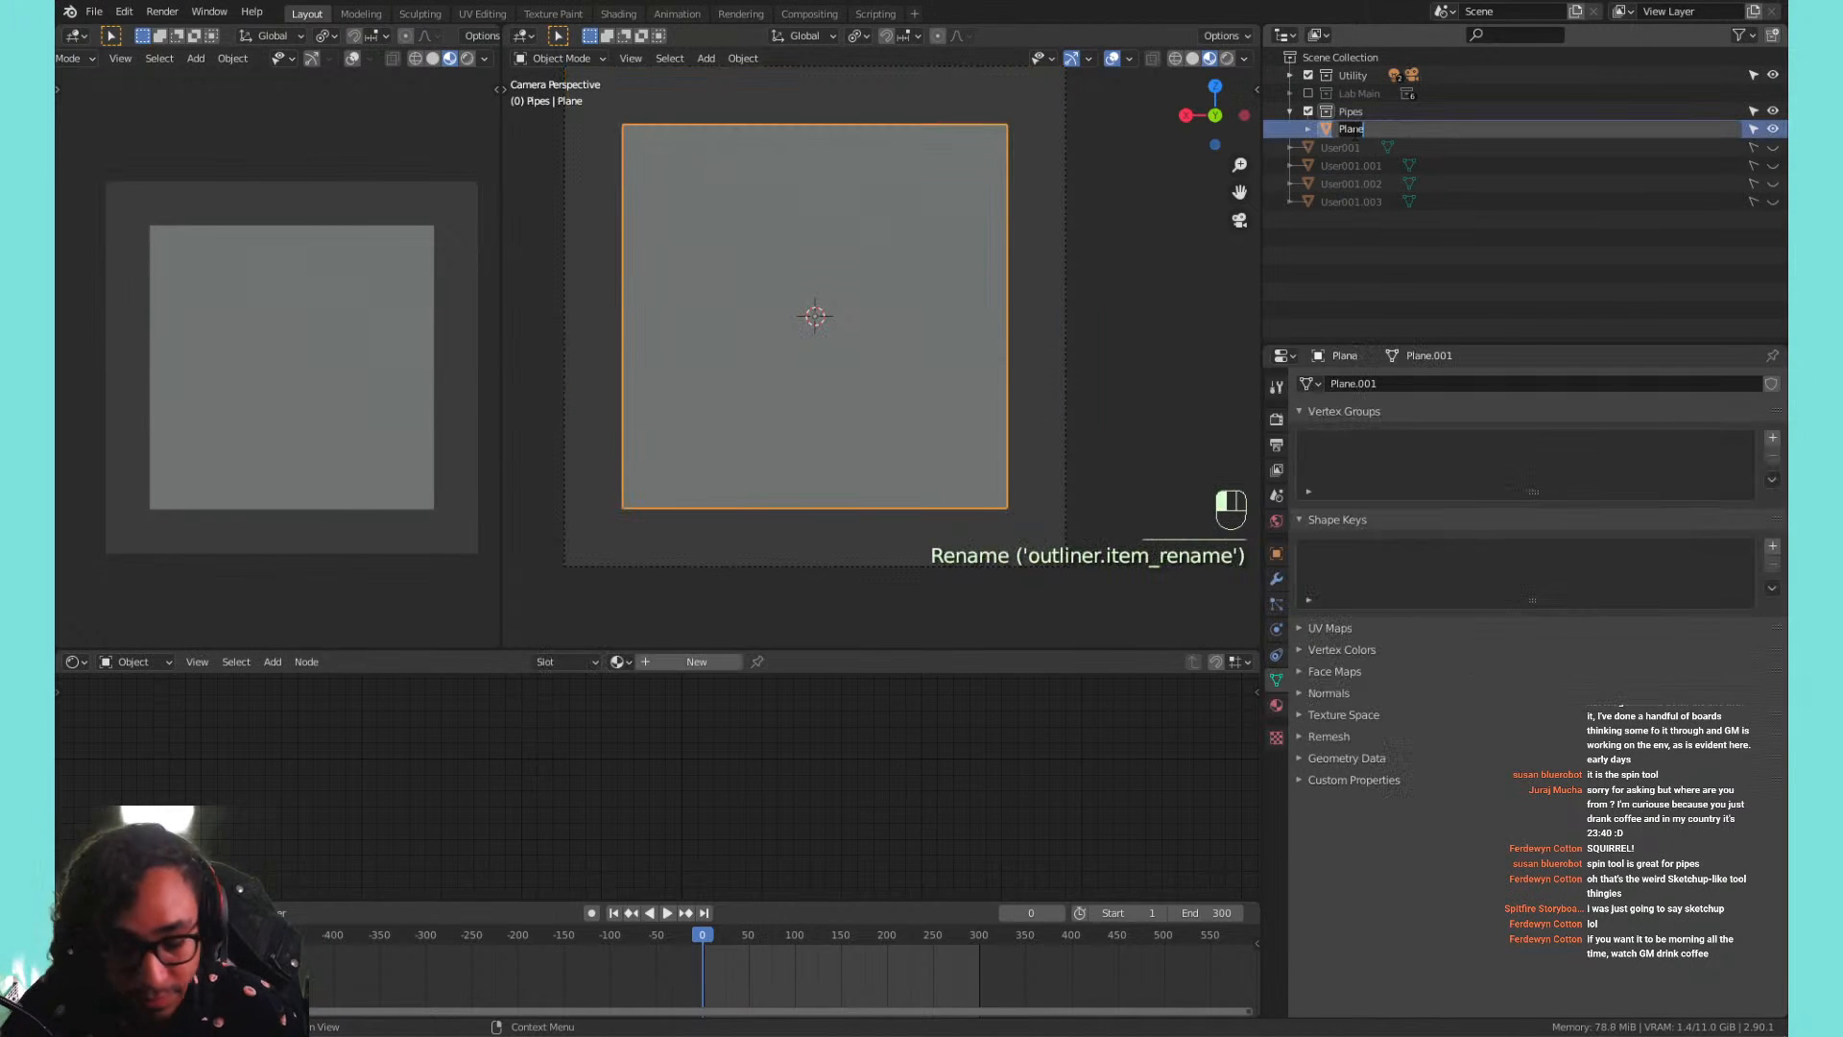
pyautogui.write('Pipe')
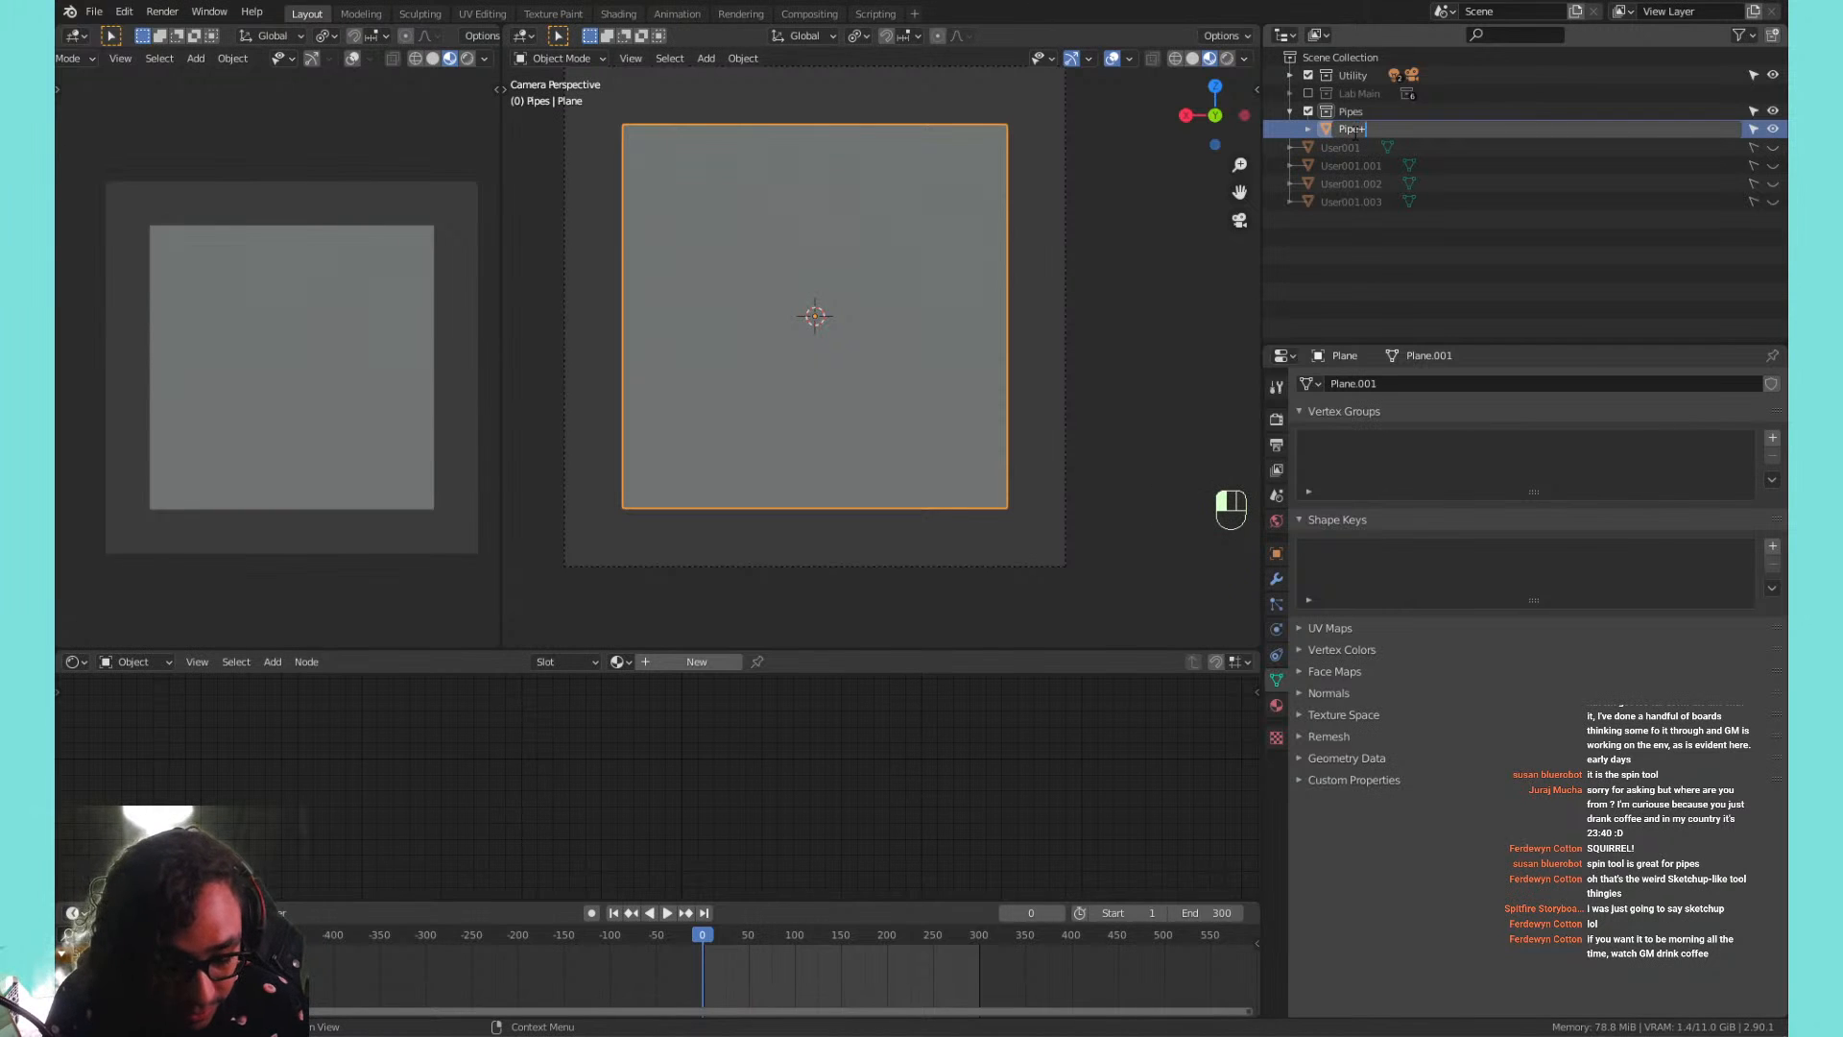
pyautogui.write(' wall')
pyautogui.press('Return')
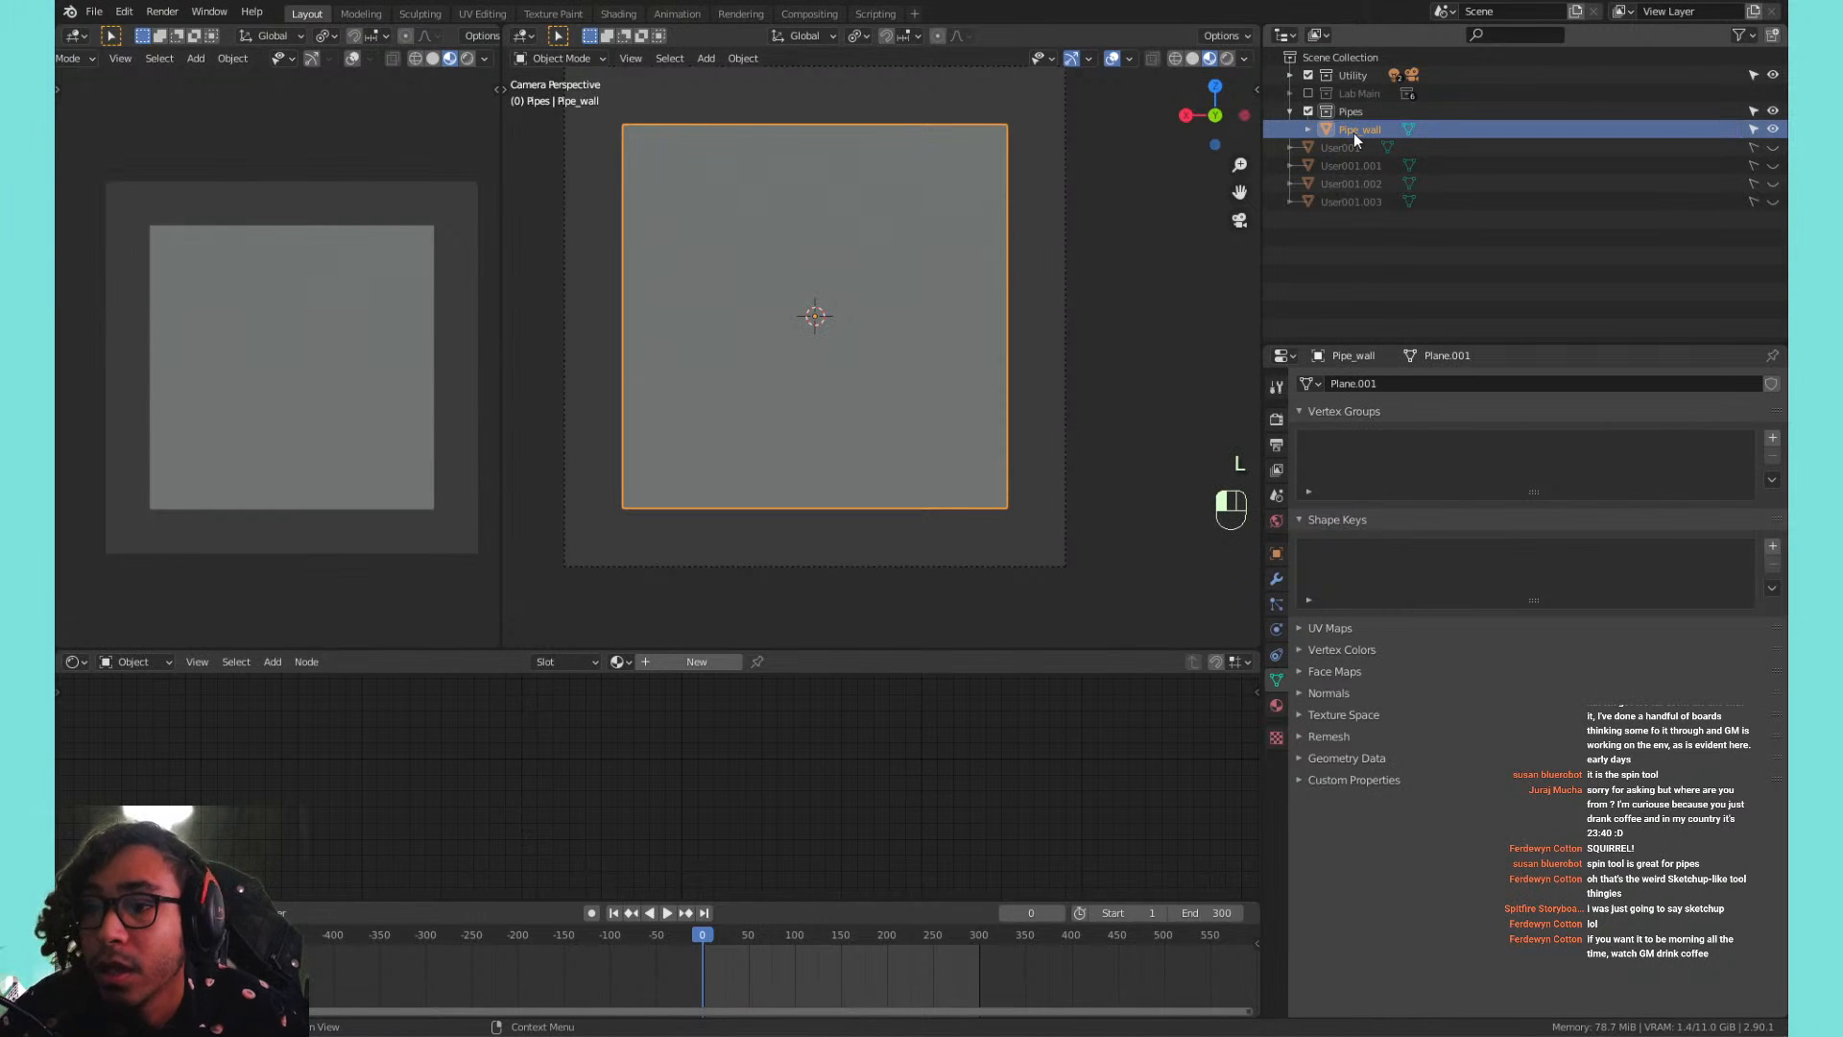
# Add a blank Grease Pencil object to the Pipes collection.
pyautogui.hotkey('shift', 'a')
pyautogui.moveTo(810, 257)
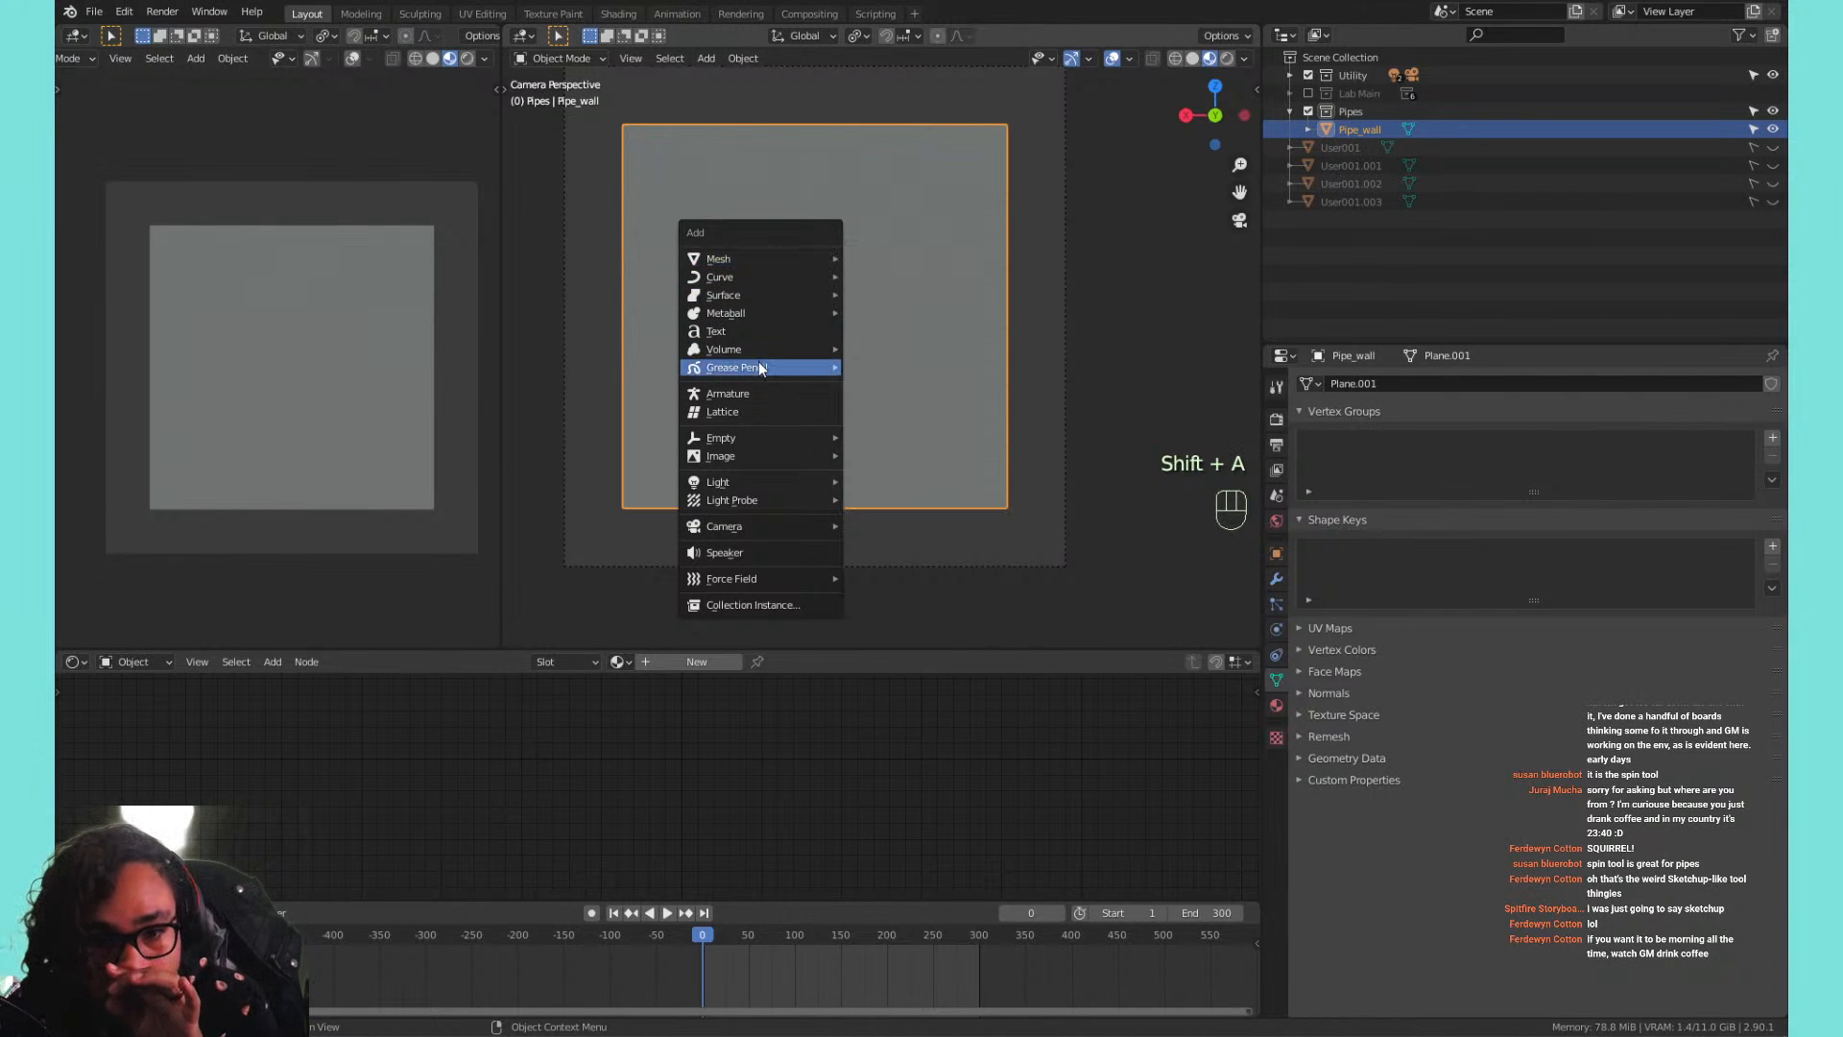
pyautogui.moveTo(760, 368)
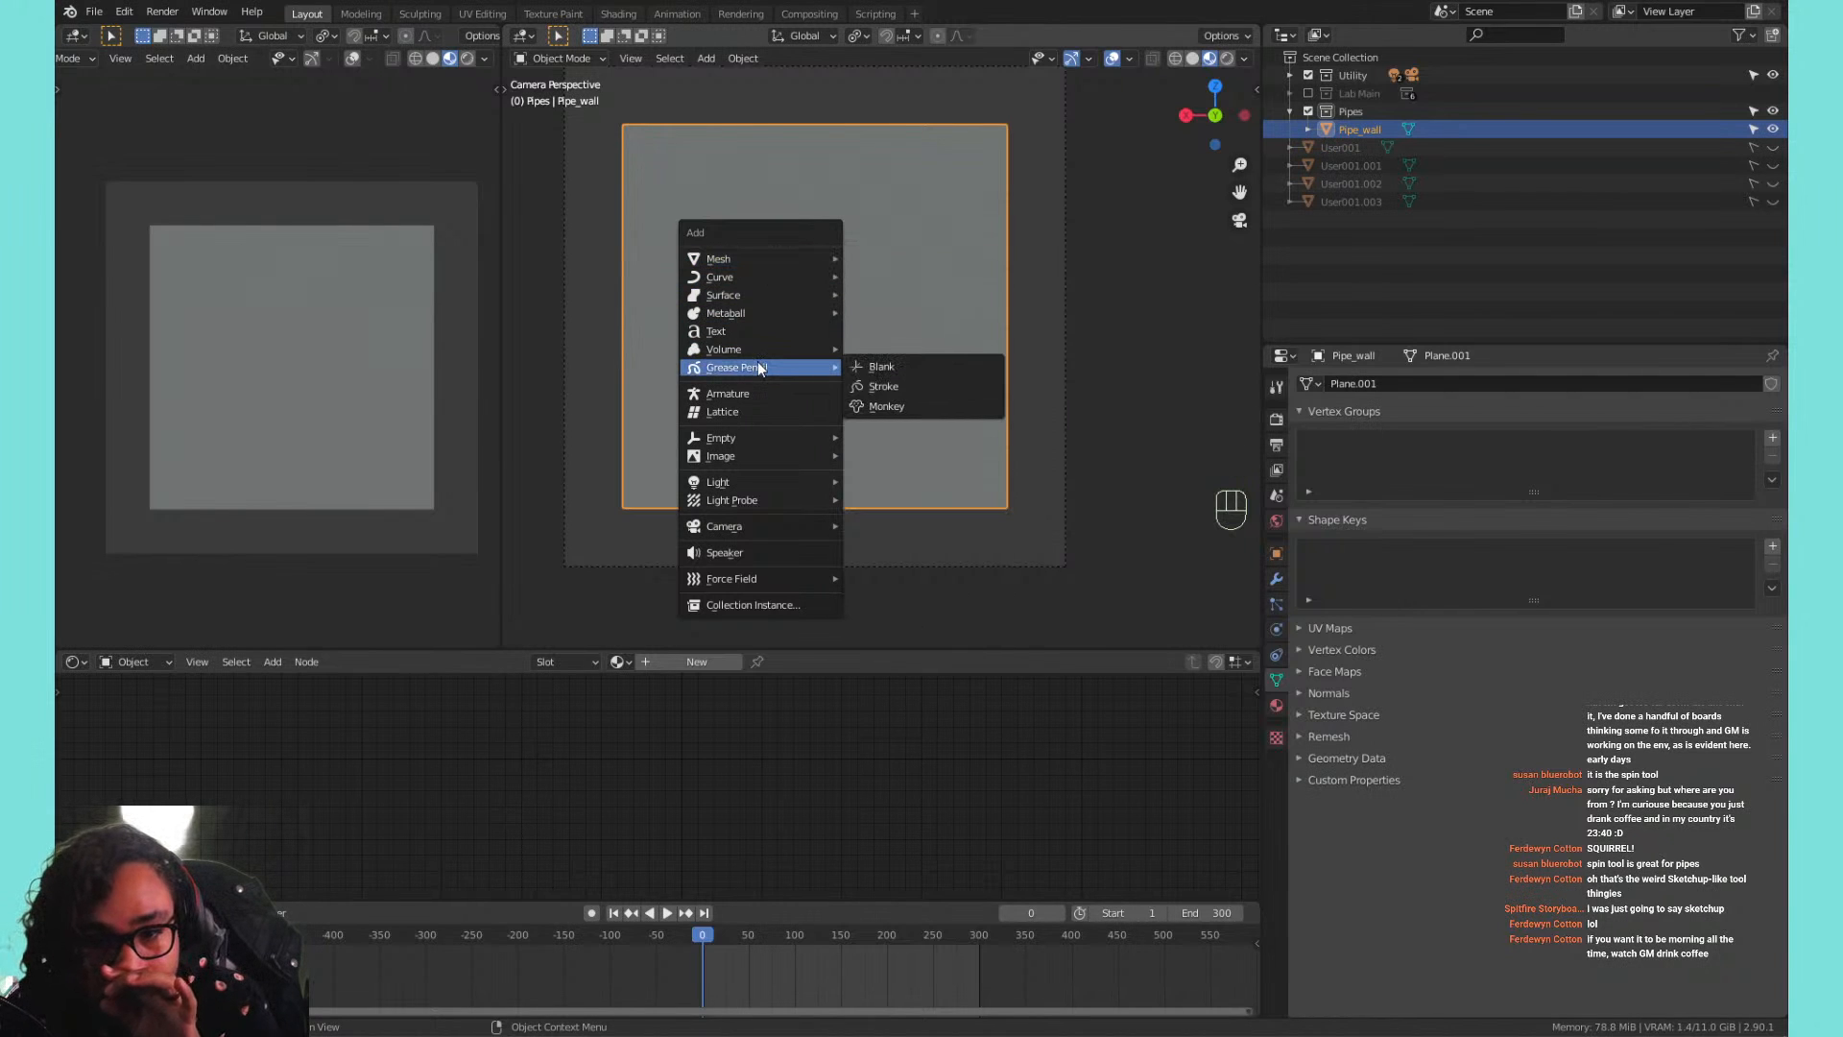
pyautogui.click(909, 366)
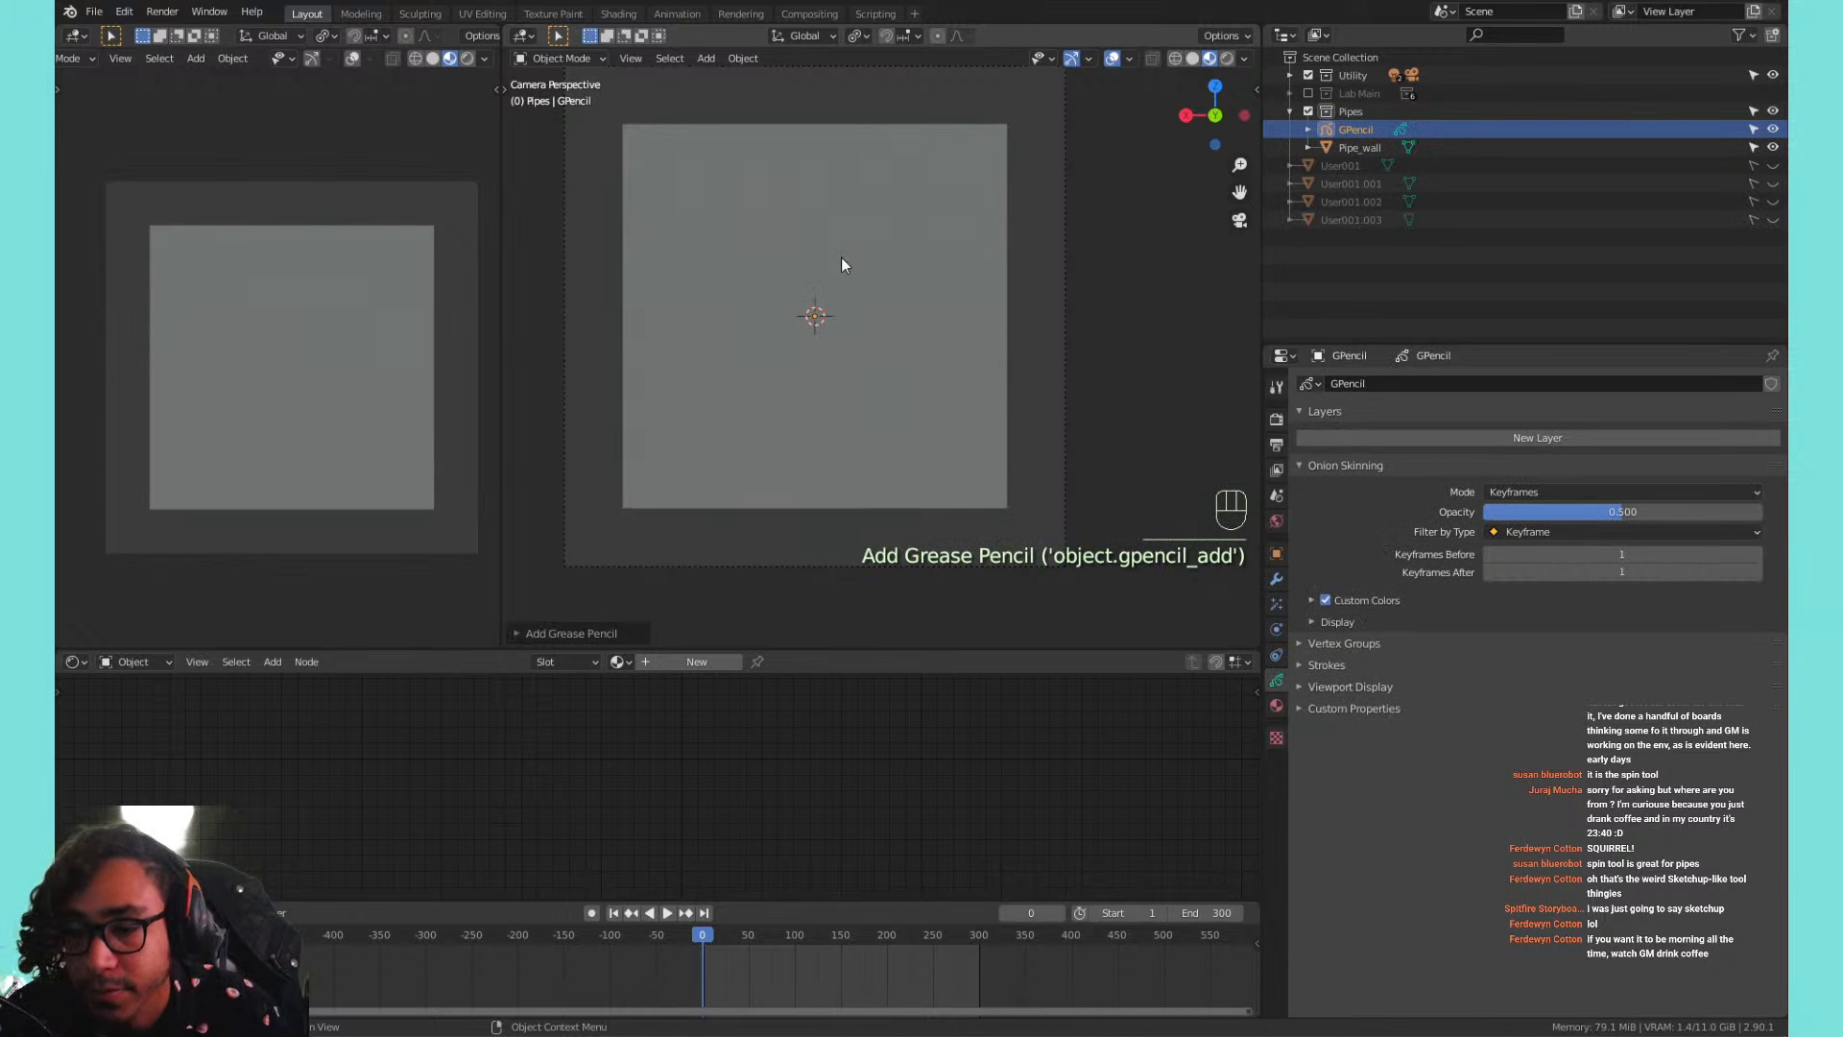
# In camera view, switch the Grease Pencil object to Draw mode and add a new layer to it.
pyautogui.moveTo(803, 308); pyautogui.dragTo(880, 303, button='middle')
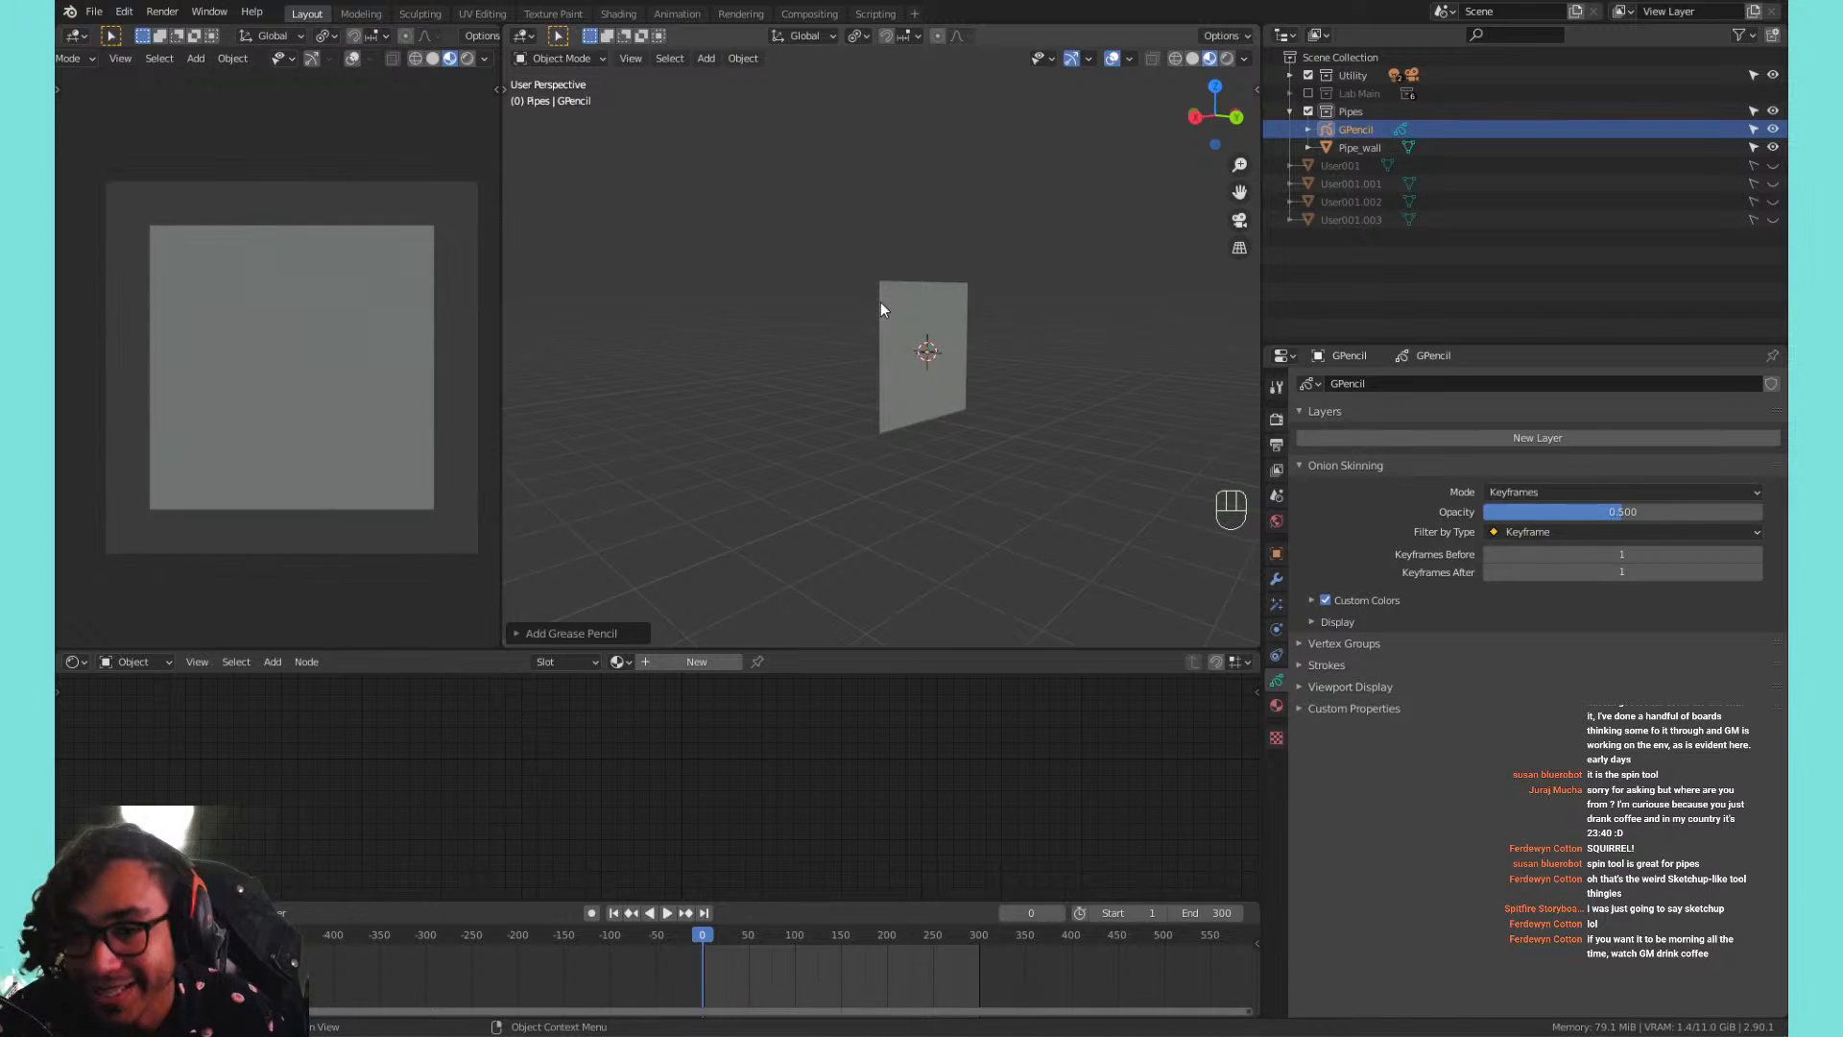
pyautogui.press('KP_0')
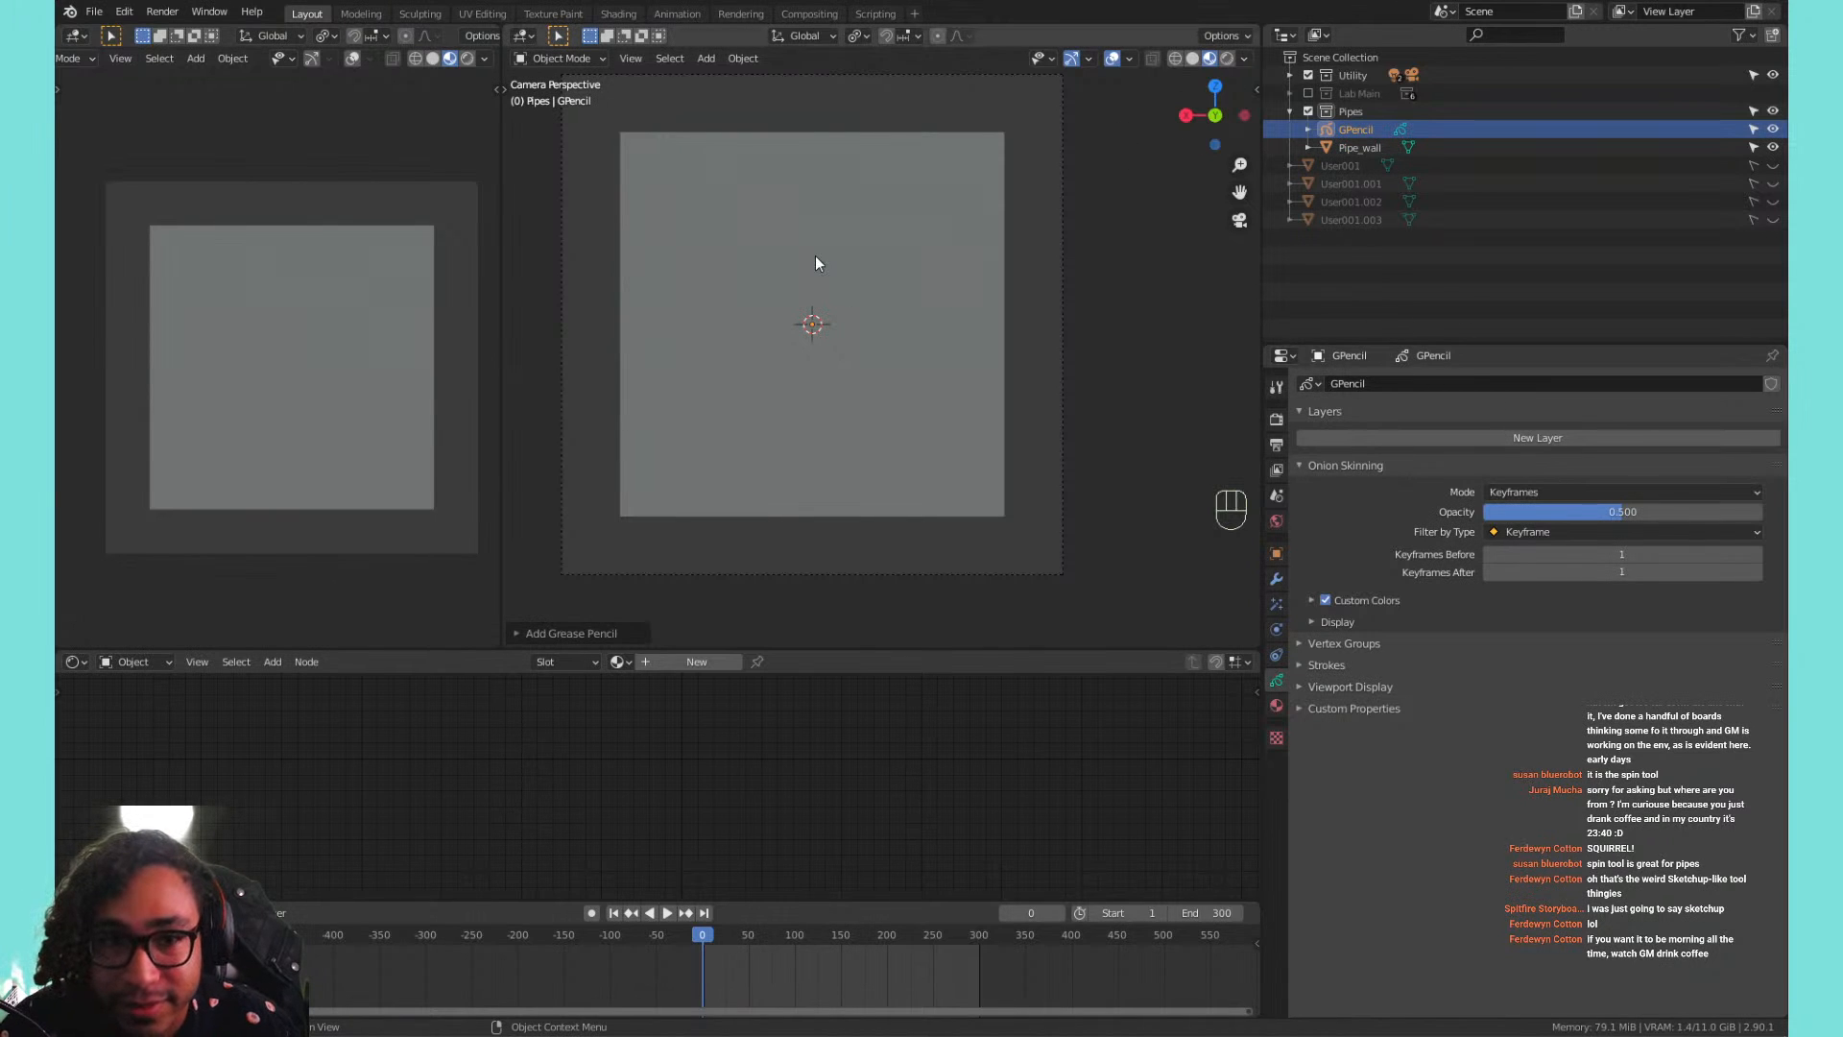
pyautogui.click(554, 58)
pyautogui.click(567, 138)
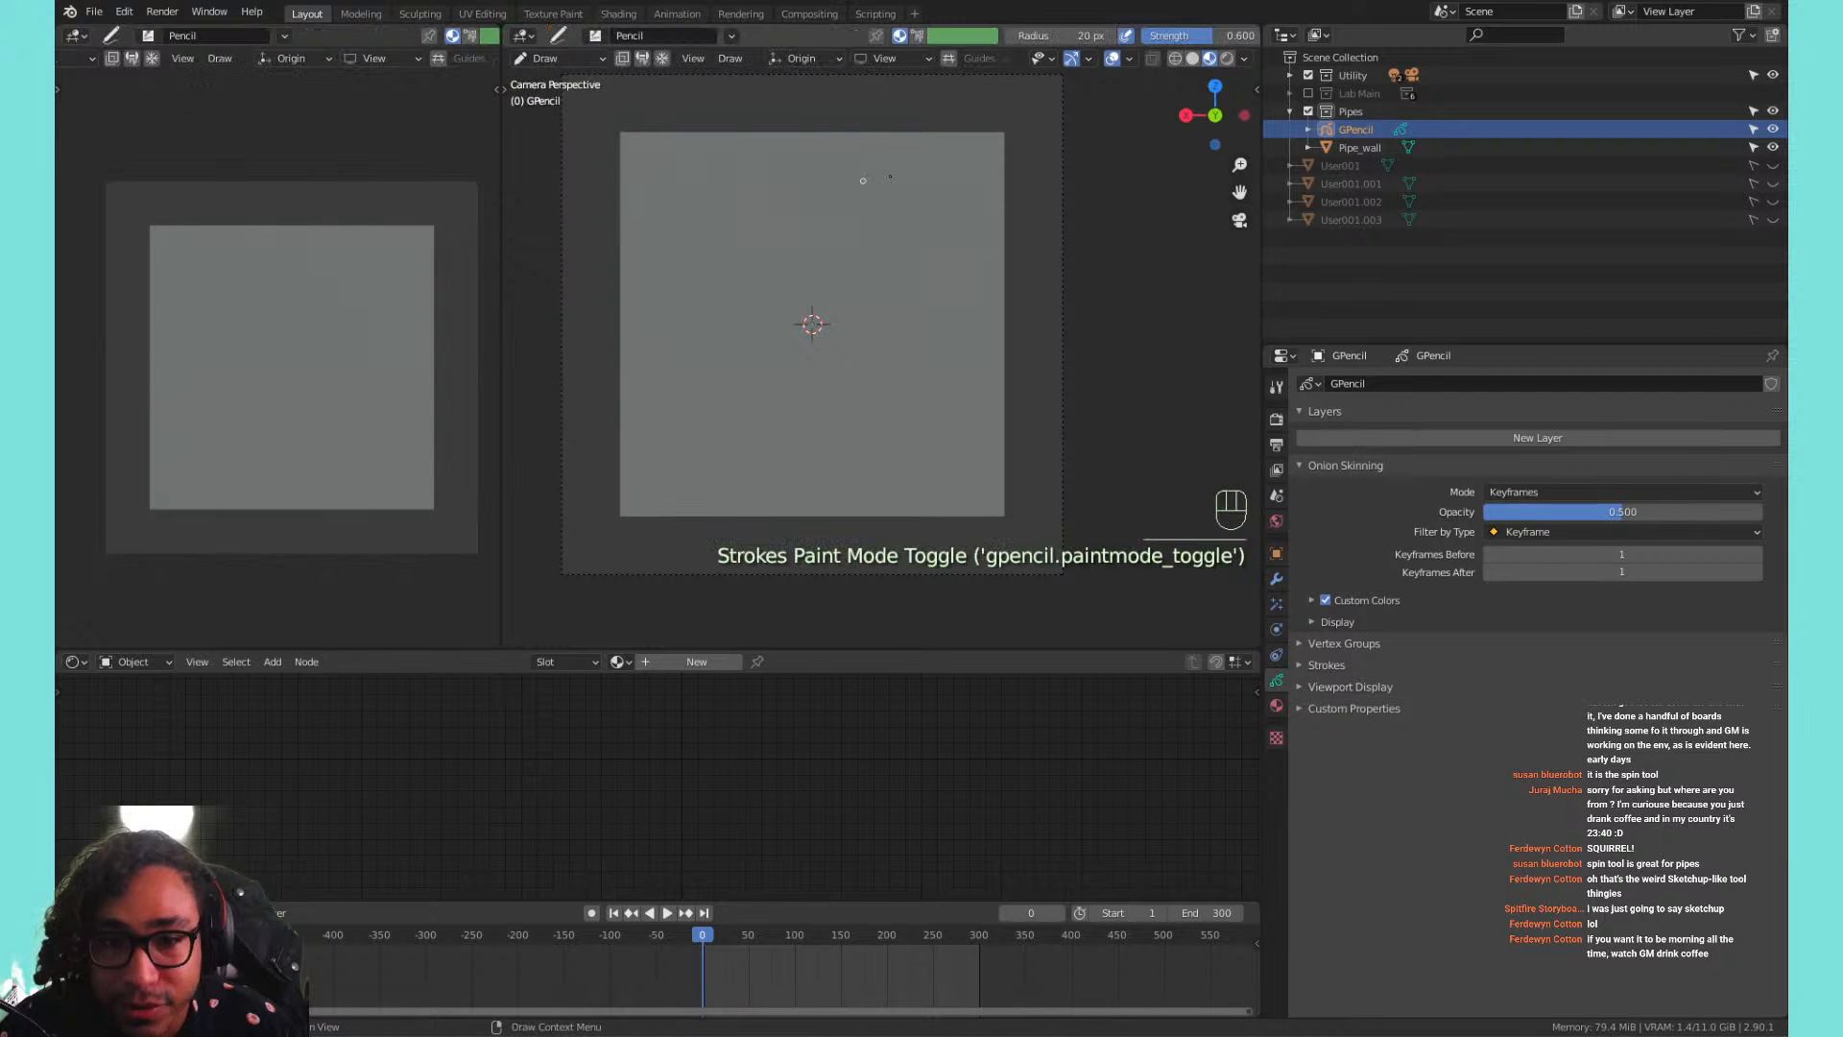
pyautogui.click(1351, 134)
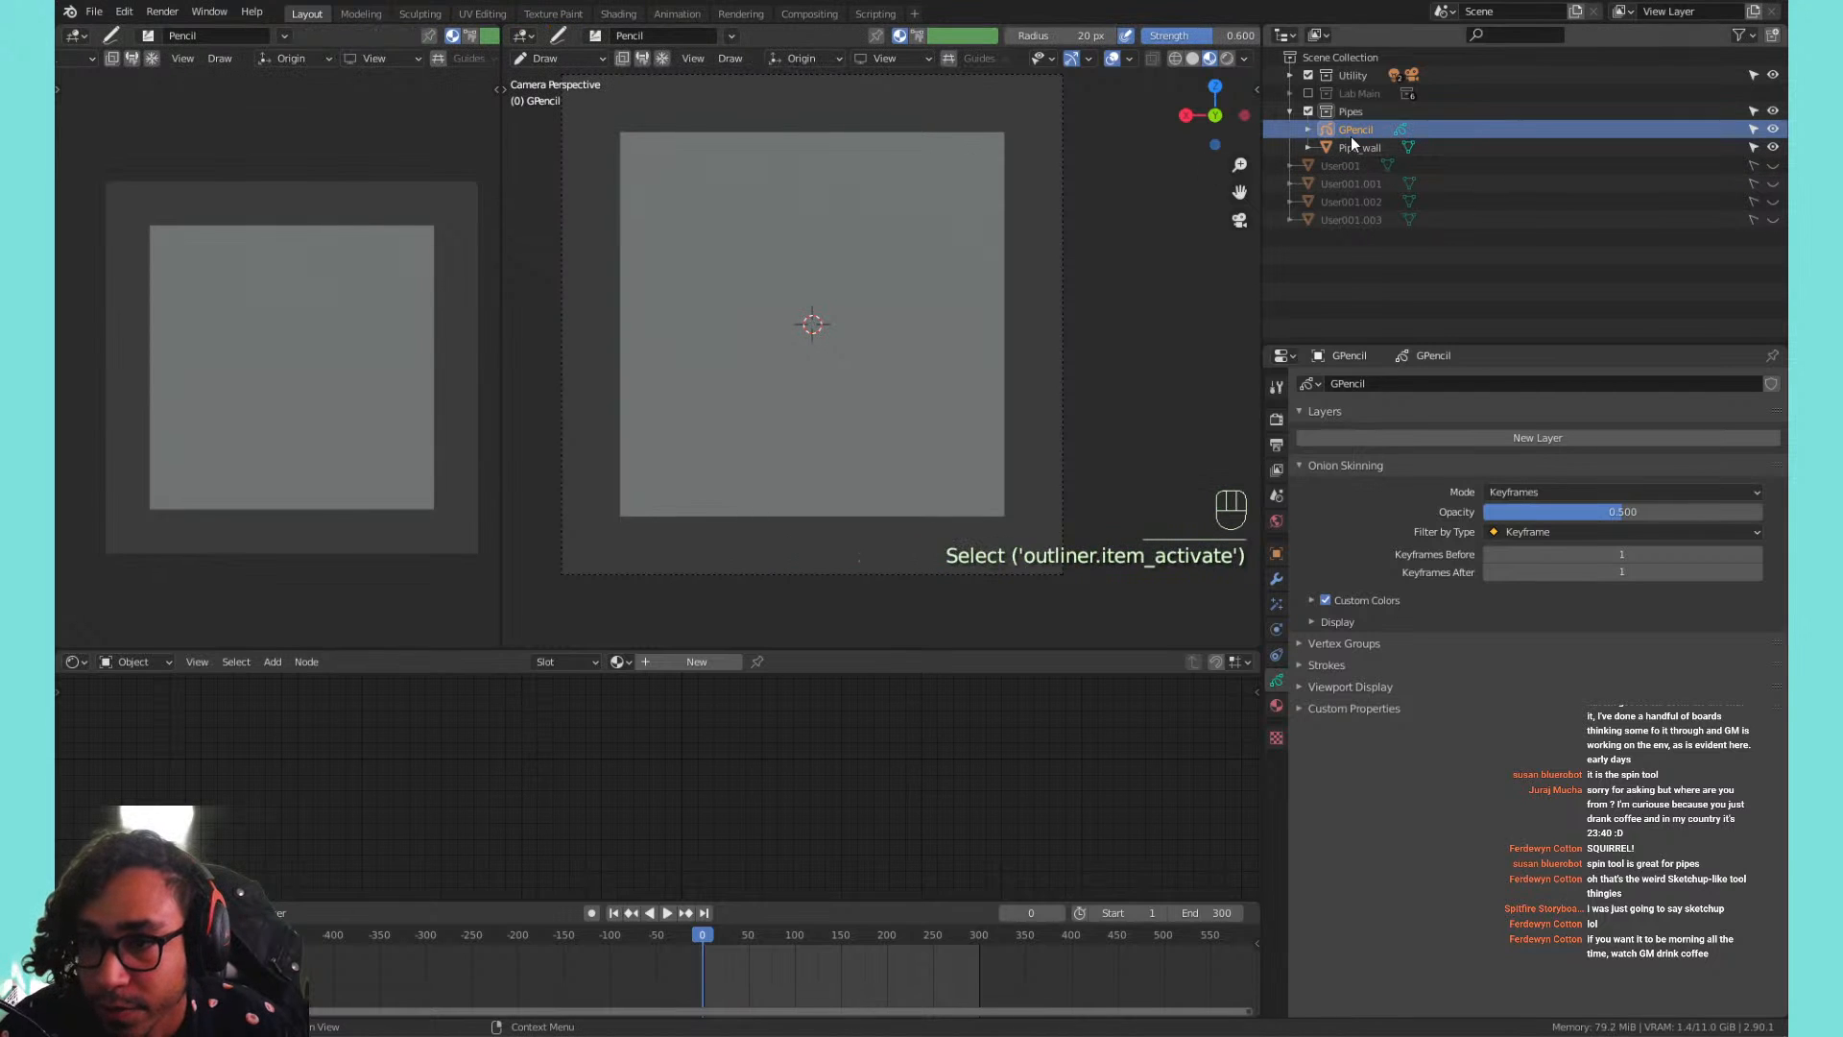
pyautogui.click(1375, 440)
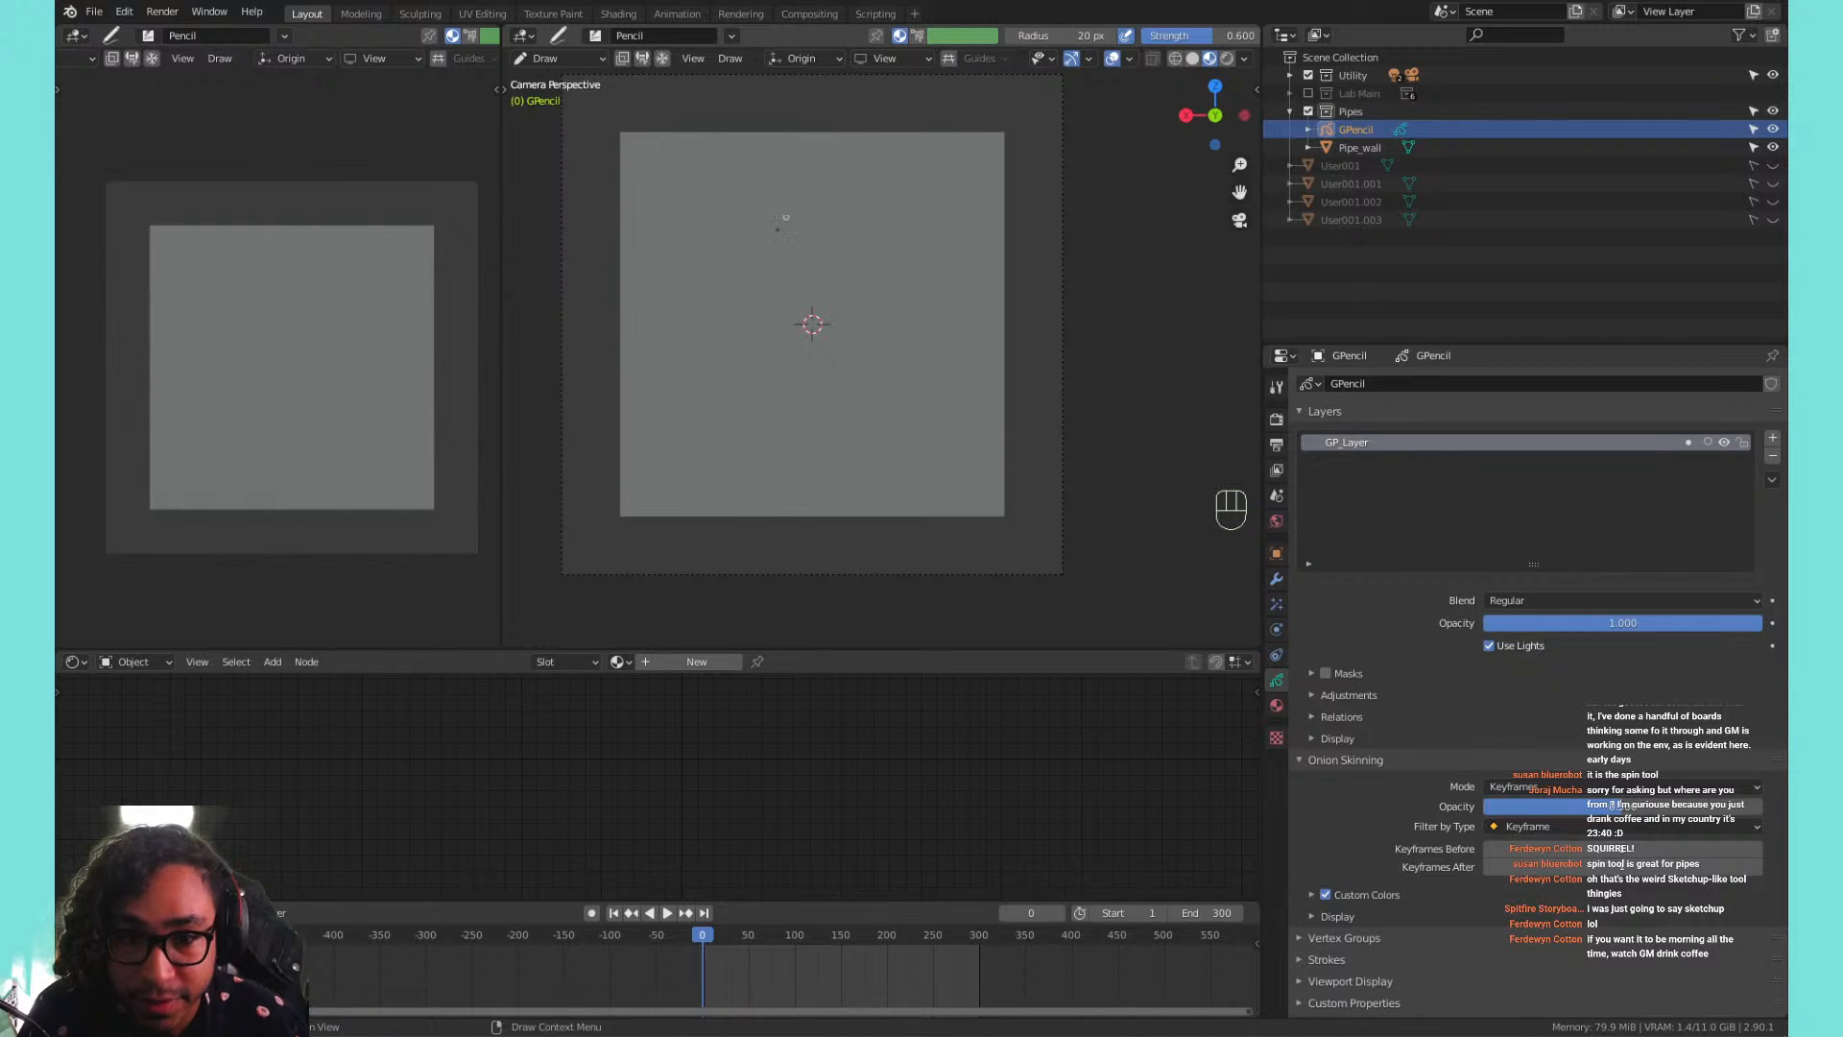
# Try two freehand strokes across the pipe wall with the Pencil brush and undo them.
pyautogui.moveTo(784, 306)
pyautogui.mouseDown()
pyautogui.moveTo(720, 393)
pyautogui.moveTo(946, 412)
pyautogui.moveTo(617, 417)
pyautogui.moveTo(979, 497)
pyautogui.mouseUp()
pyautogui.hotkey('ctrl', 'z')
pyautogui.moveTo(817, 127); pyautogui.dragTo(878, 322)
pyautogui.hotkey('ctrl', 'z')
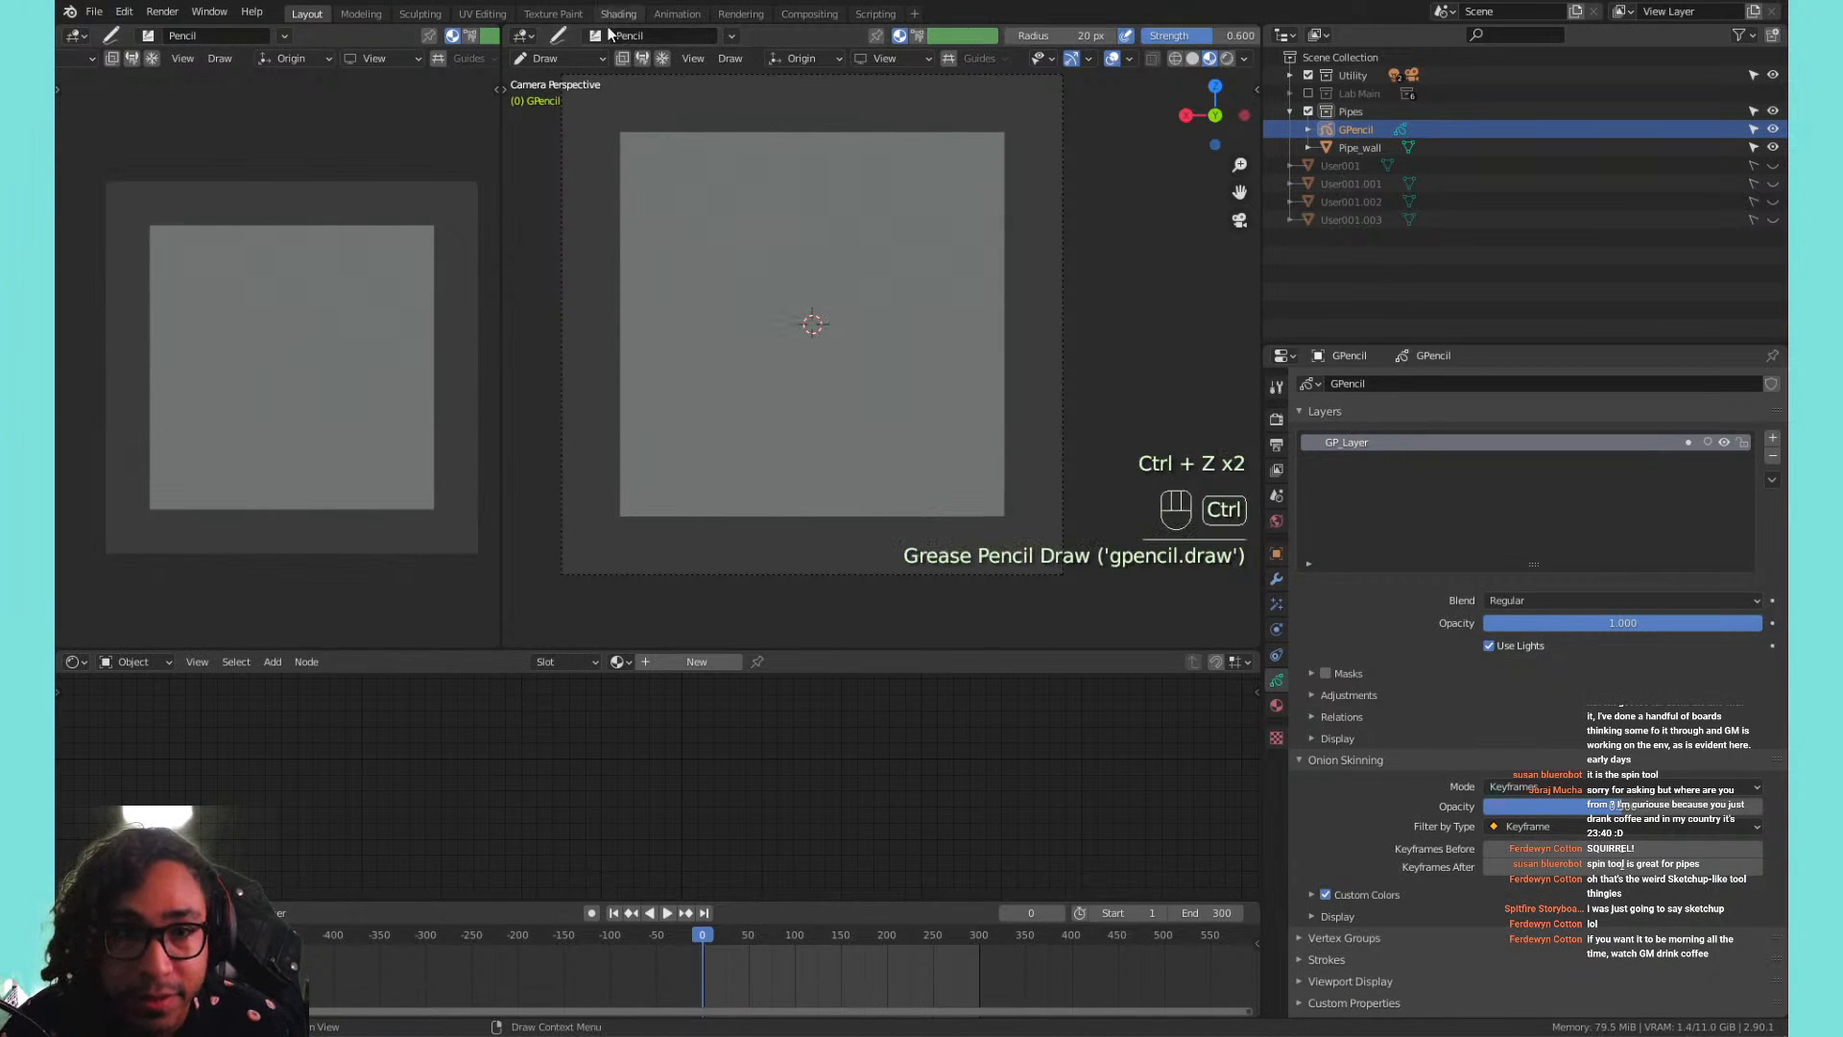
# Change the drawing brush to Ink Pen and try it with freehand strokes on the wall, undoing them.
pyautogui.click(694, 43)
pyautogui.click(694, 92)
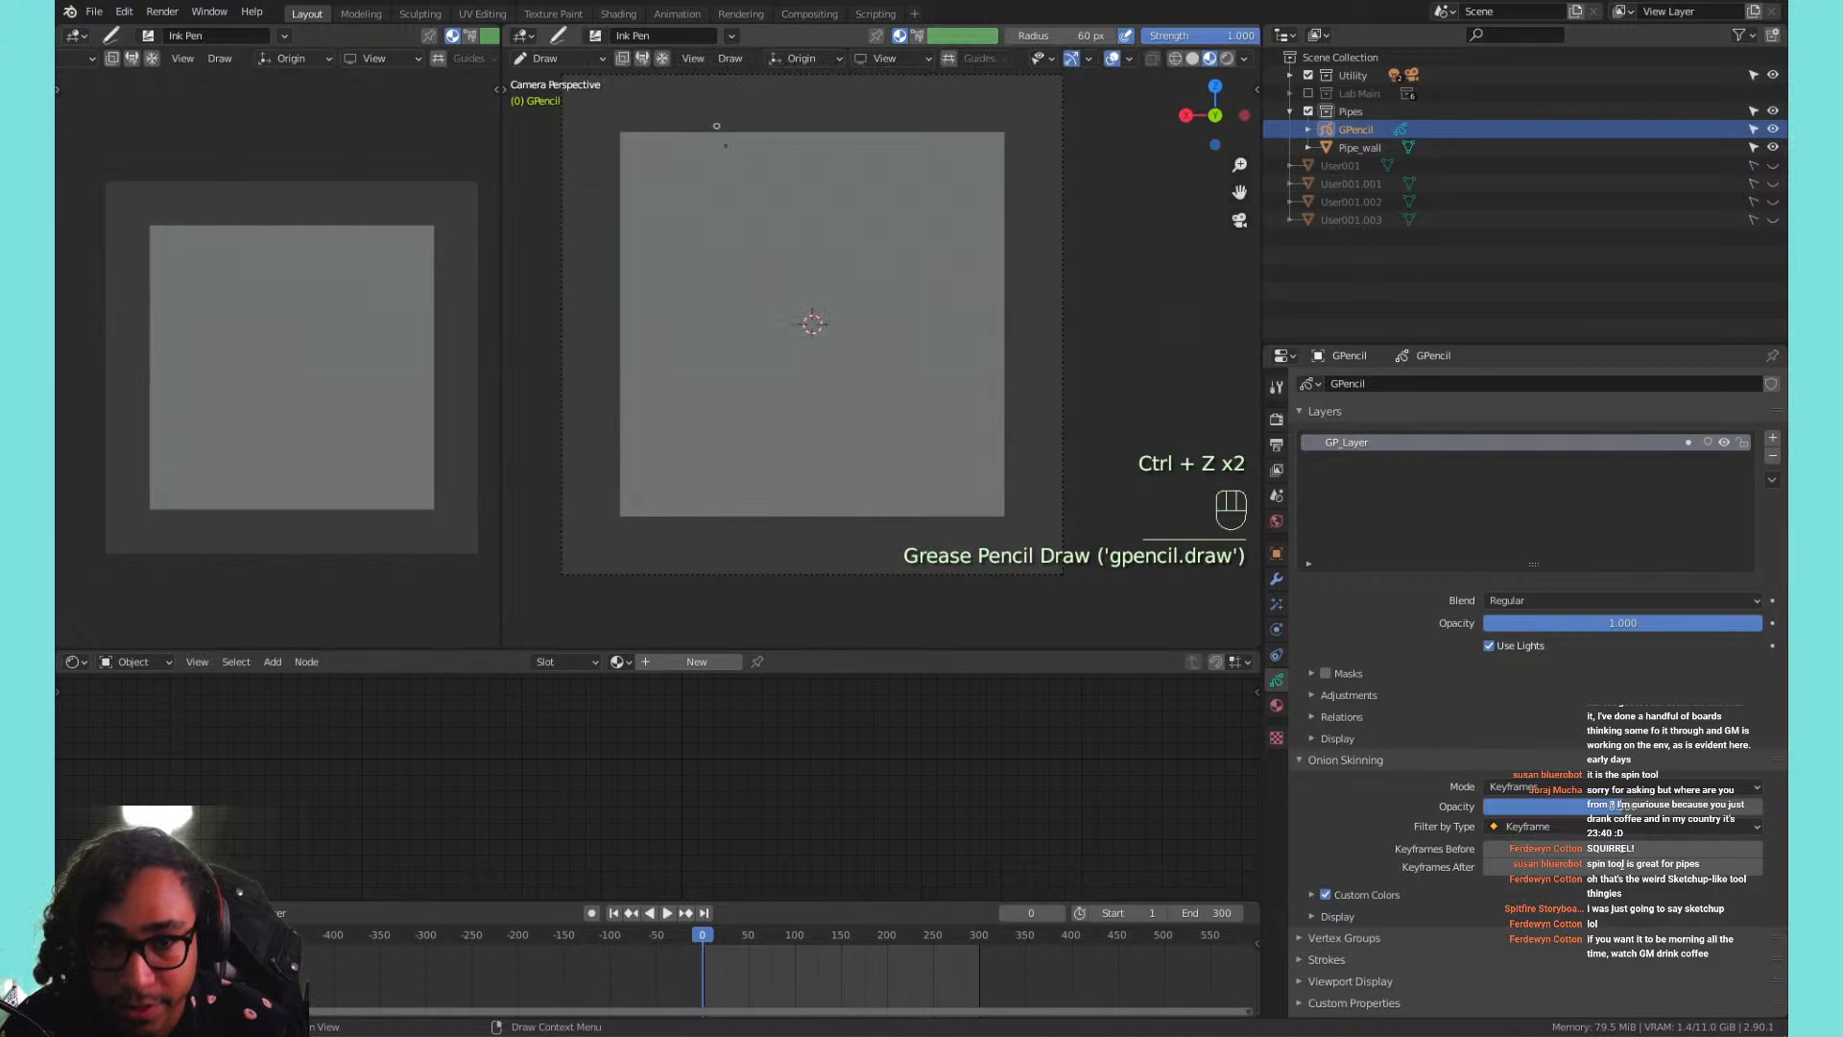
pyautogui.moveTo(762, 156)
pyautogui.mouseDown()
pyautogui.moveTo(794, 296)
pyautogui.moveTo(1008, 280)
pyautogui.moveTo(774, 242)
pyautogui.moveTo(807, 307)
pyautogui.moveTo(758, 288)
pyautogui.mouseUp()
pyautogui.hotkey('ctrl', 'z')
pyautogui.hotkey('ctrl', 'z')
pyautogui.moveTo(847, 184)
pyautogui.mouseDown()
pyautogui.moveTo(868, 446)
pyautogui.moveTo(753, 162)
pyautogui.mouseUp()
pyautogui.moveTo(678, 211)
pyautogui.mouseDown()
pyautogui.moveTo(624, 222)
pyautogui.moveTo(569, 350)
pyautogui.moveTo(739, 403)
pyautogui.mouseUp()
pyautogui.hotkey('ctrl', 'z')
# Try an S-shaped pipe path and a short extra dash on the wall, and undo both strokes.
pyautogui.moveTo(894, 246); pyautogui.dragTo(788, 502)
pyautogui.moveTo(935, 453)
pyautogui.keyDown('shift'); pyautogui.mouseDown(button='middle')
pyautogui.moveTo(978, 437)
pyautogui.moveTo(818, 303)
pyautogui.mouseUp(button='middle'); pyautogui.keyUp('shift')
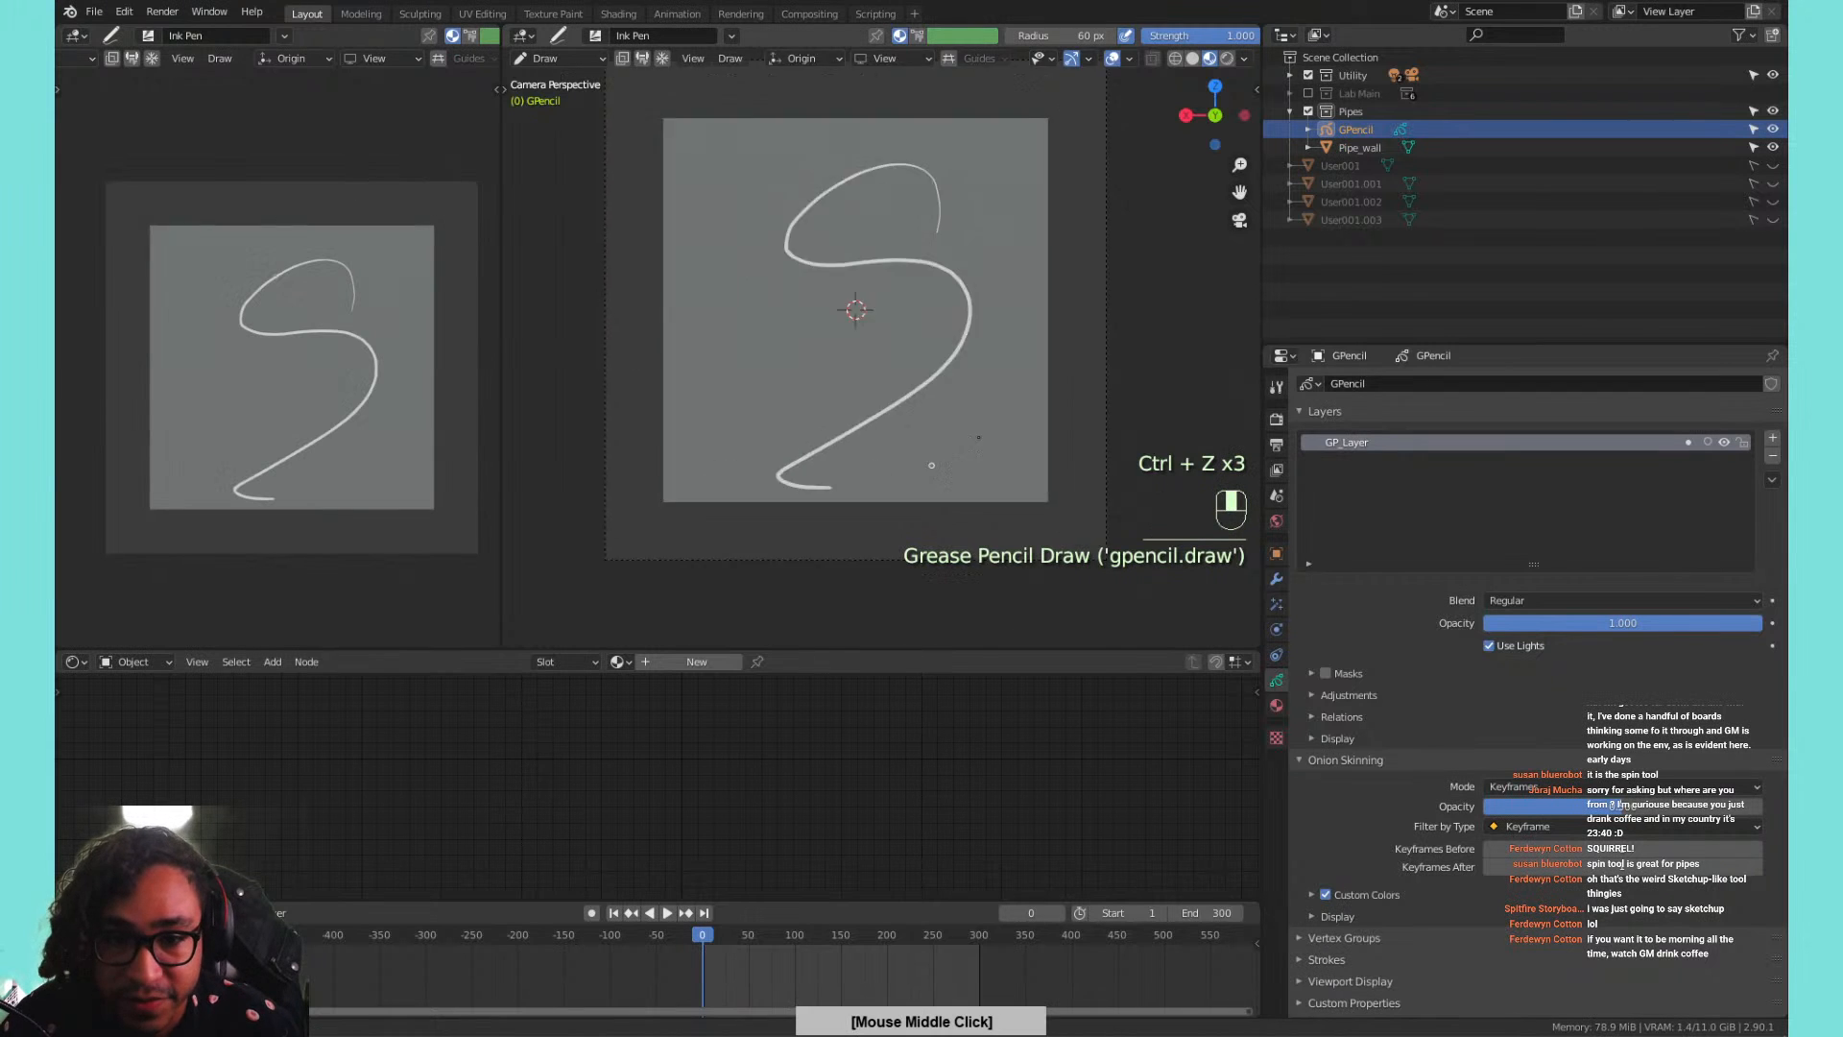
pyautogui.moveTo(758, 337); pyautogui.dragTo(806, 345)
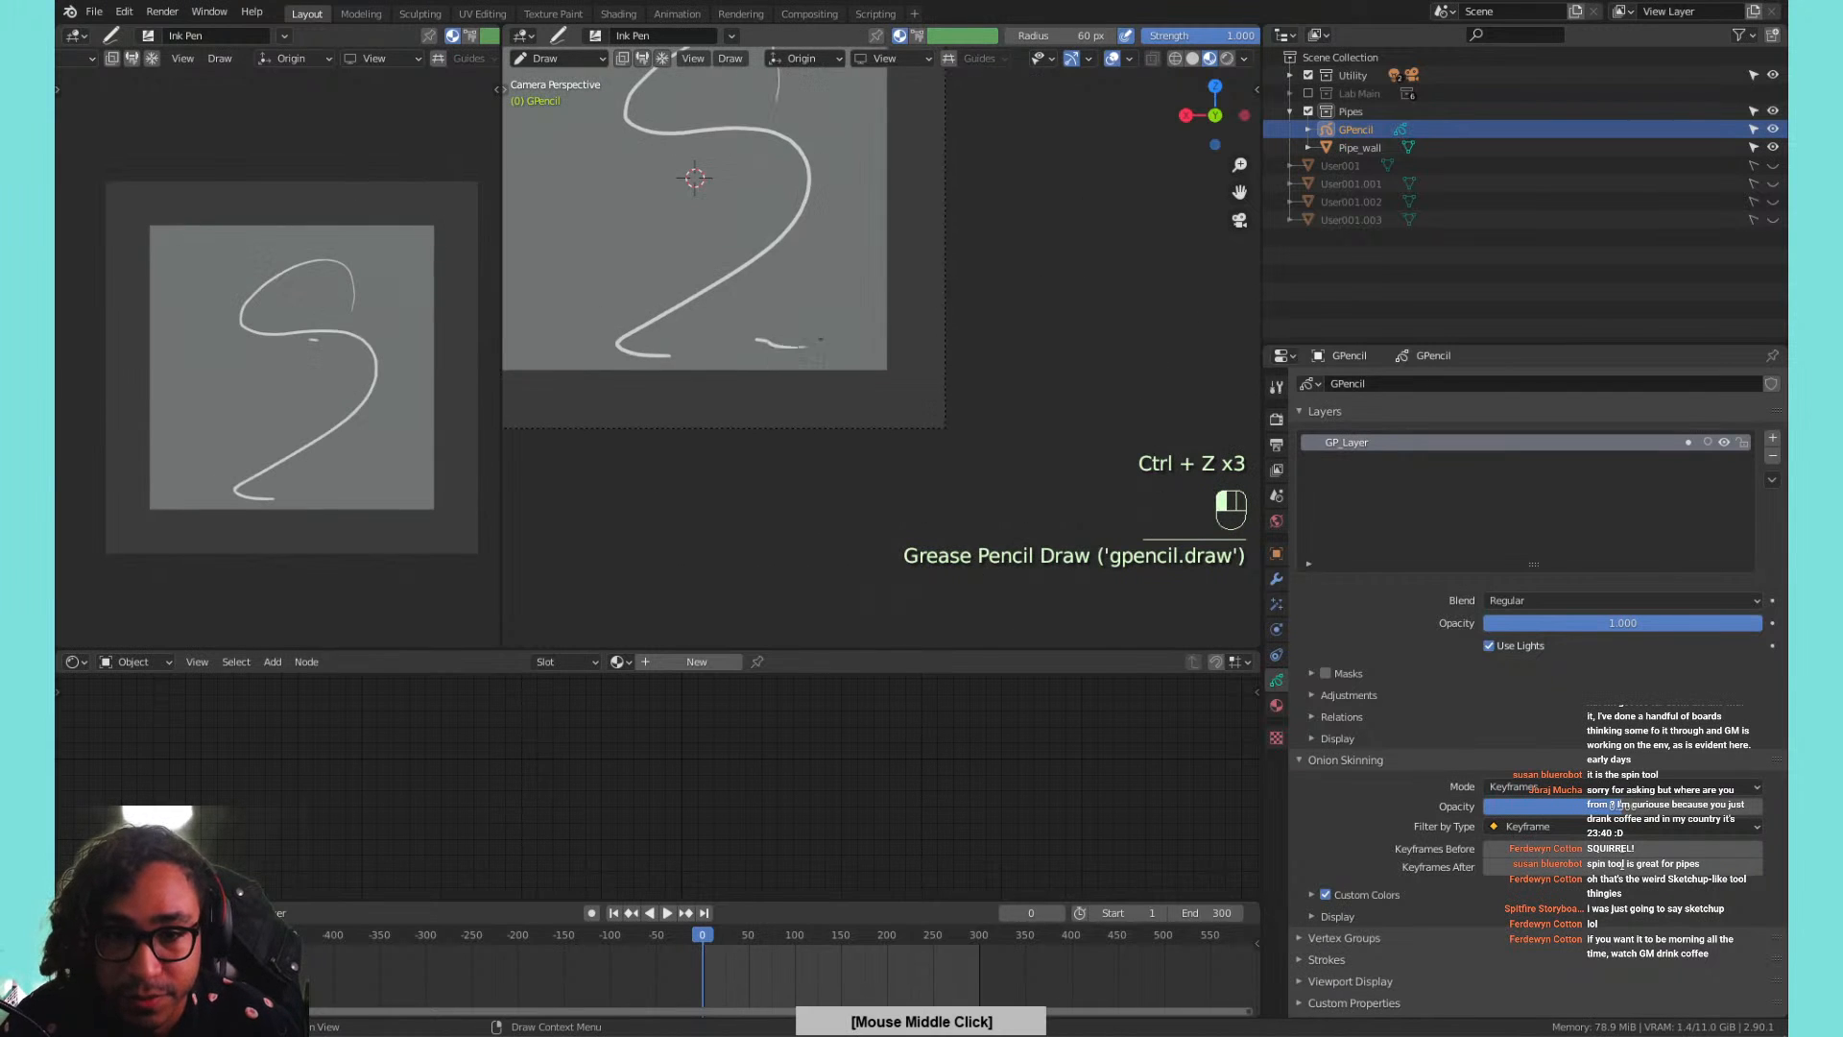
pyautogui.moveTo(792, 243)
pyautogui.keyDown('shift'); pyautogui.mouseDown(button='middle')
pyautogui.moveTo(892, 421)
pyautogui.moveTo(996, 423)
pyautogui.mouseUp(button='middle'); pyautogui.keyUp('shift')
pyautogui.hotkey('ctrl', 'z')
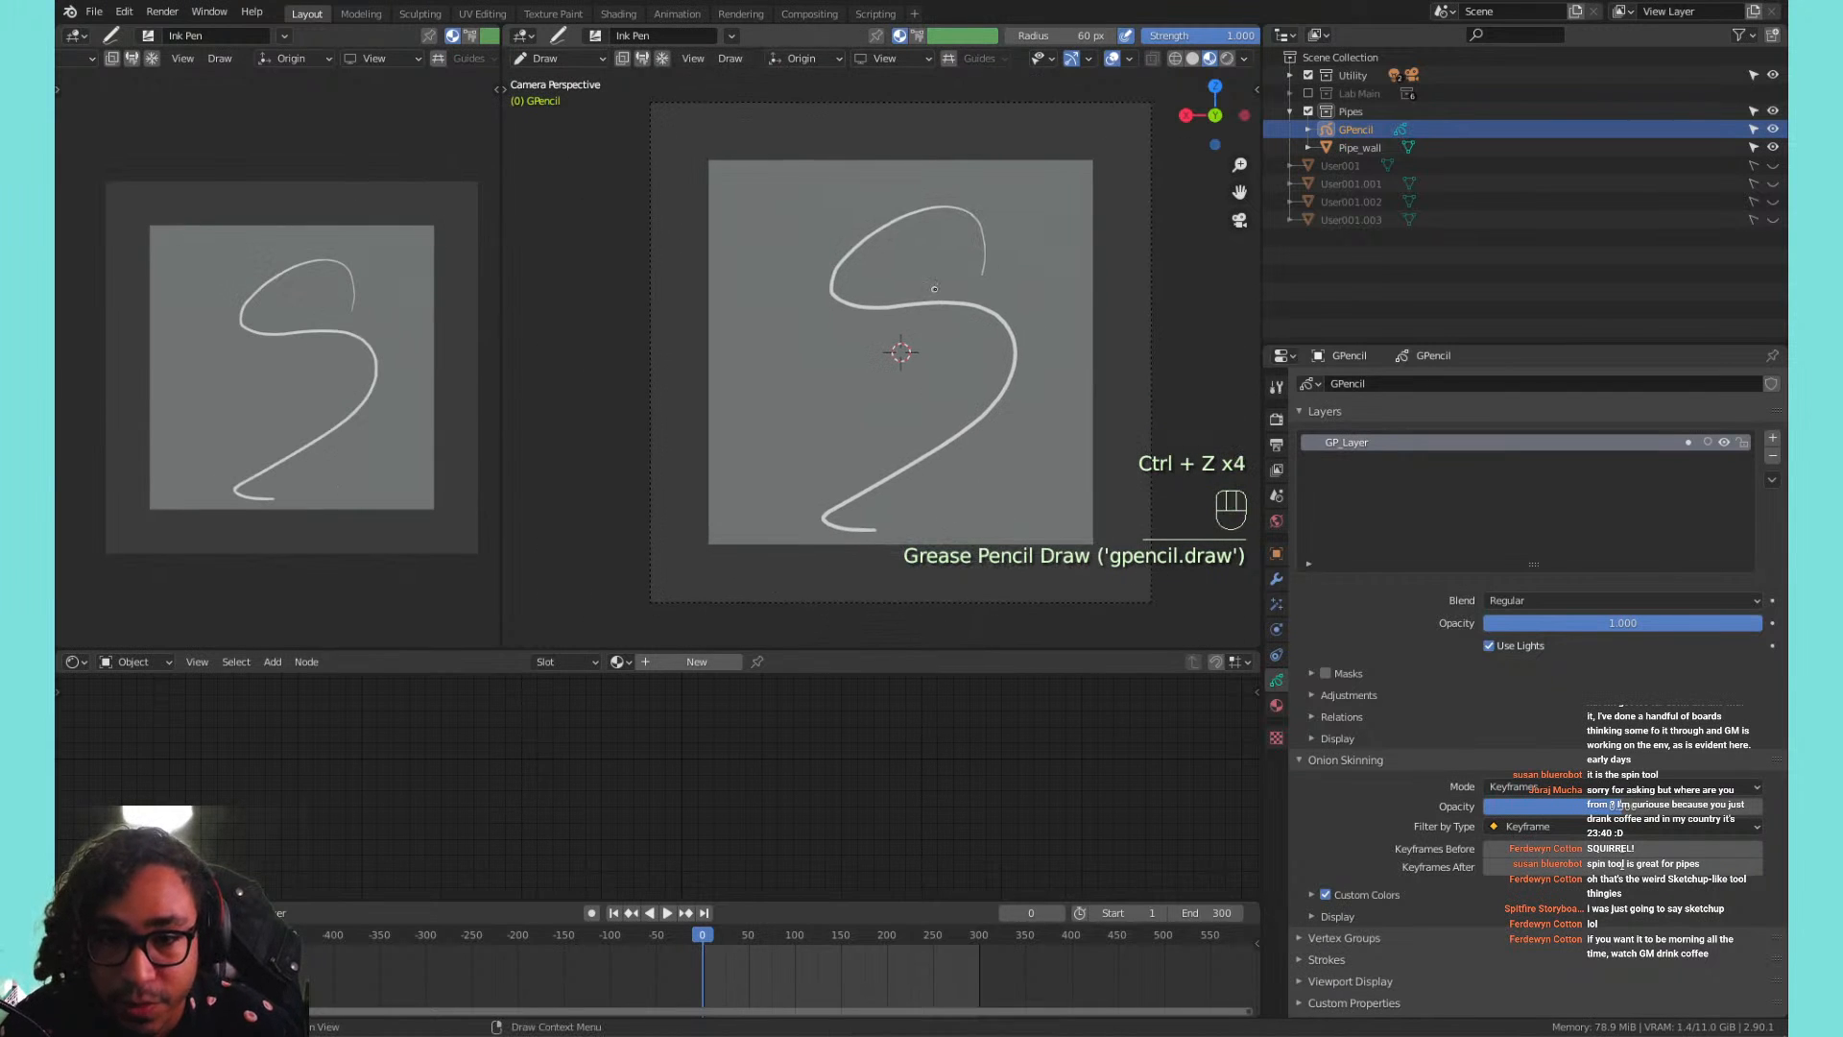
pyautogui.hotkey('ctrl', 'z')
# Draw one winding pipe path from the wall's upper edge down to its lower edge and curling back up on one side.
pyautogui.keyDown('shift'); pyautogui.moveTo(971, 352); pyautogui.dragTo(909, 316, button='middle'); pyautogui.keyUp('shift')
pyautogui.moveTo(827, 142)
pyautogui.mouseDown()
pyautogui.moveTo(727, 368)
pyautogui.moveTo(979, 413)
pyautogui.mouseUp()
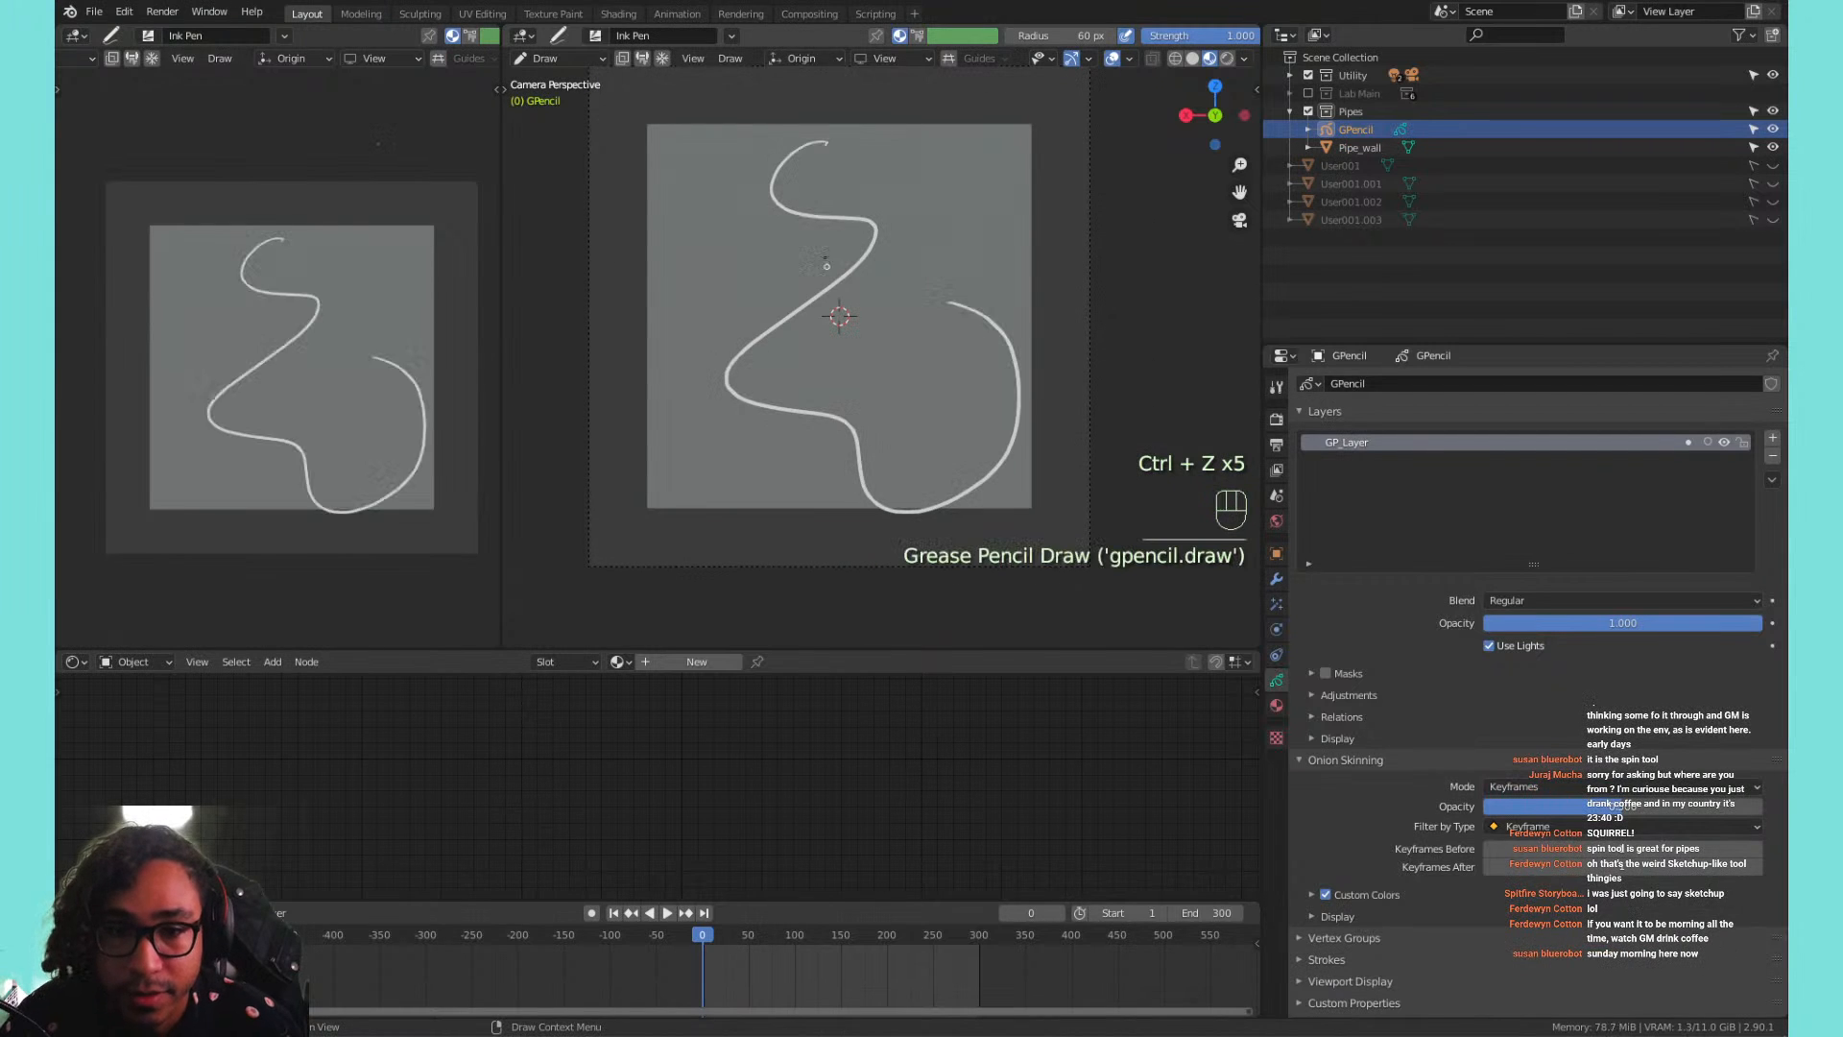
# Undo the winding pipe path, and try one more freehand stroke down the wall, undoing it too.
pyautogui.hotkey('ctrl', 'z')
pyautogui.moveTo(782, 164); pyautogui.dragTo(965, 423)
pyautogui.hotkey('ctrl', 'z')
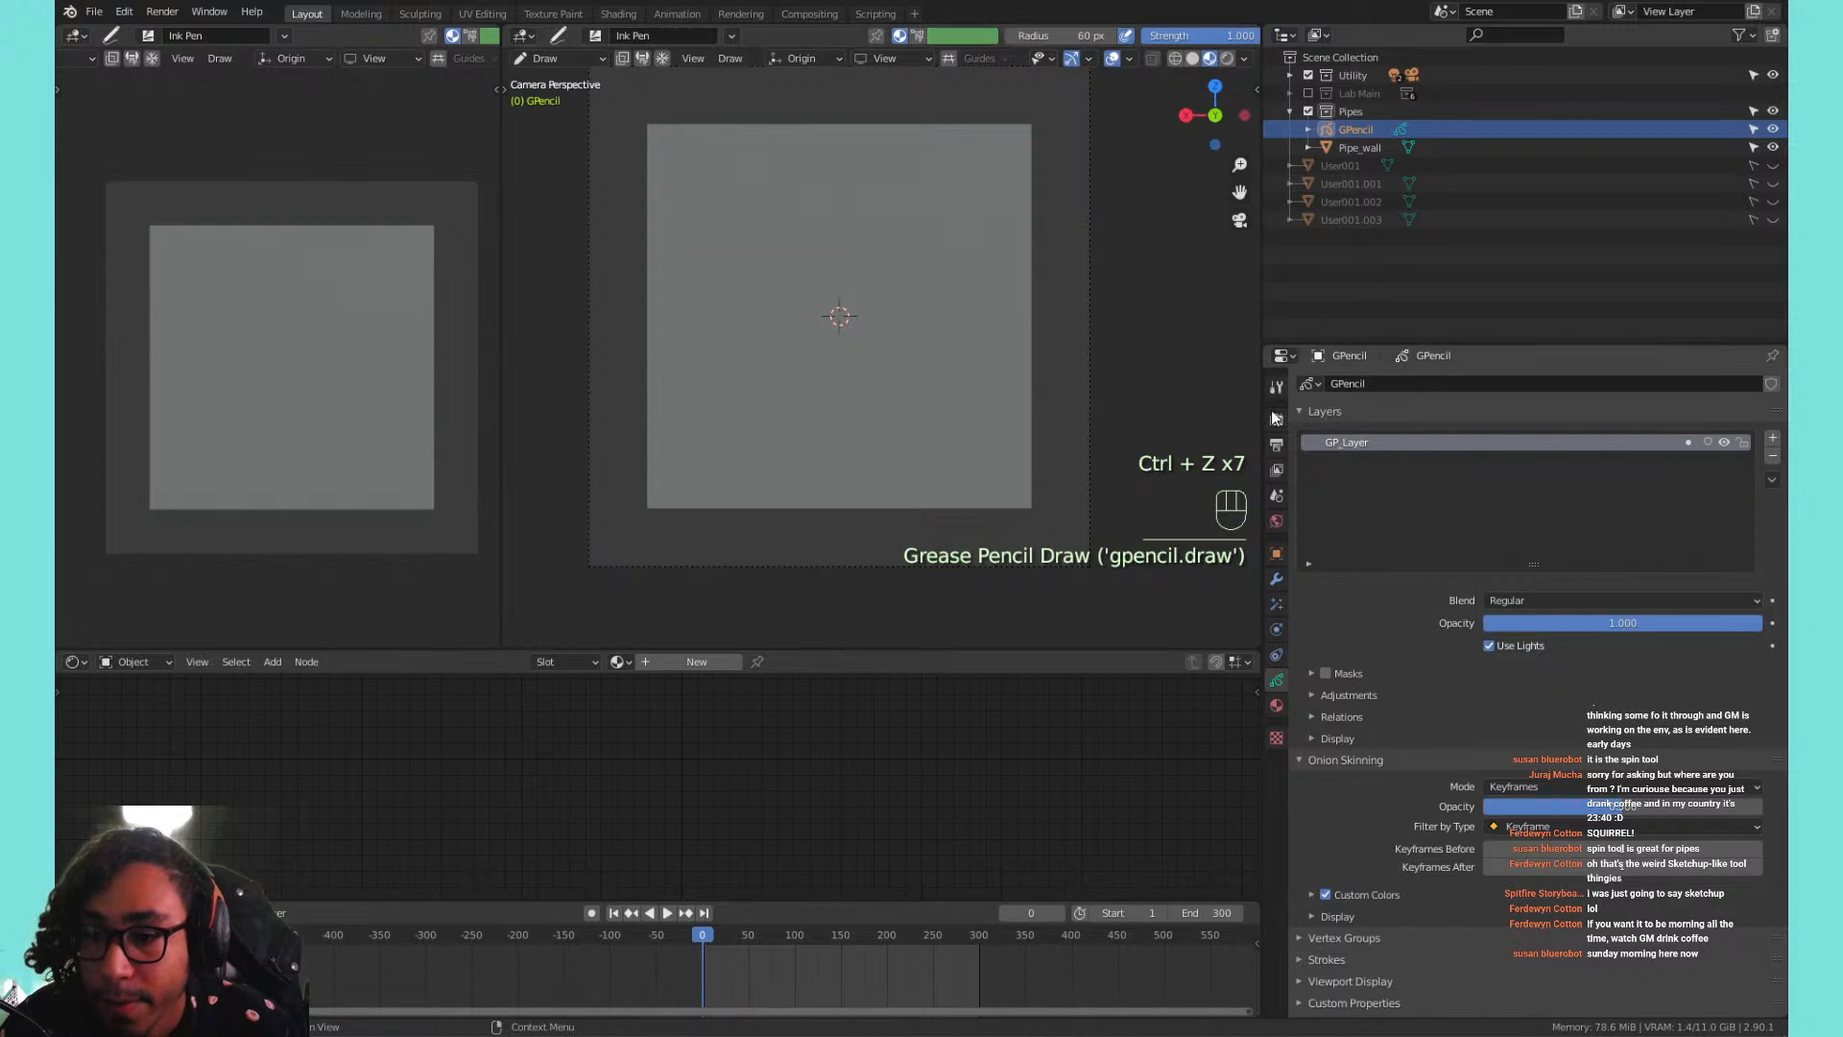
# Add a new material to the GPencil object and set its stroke base color to teal, undoing a test stroke made on the wall.
pyautogui.click(1276, 705)
pyautogui.click(1371, 533)
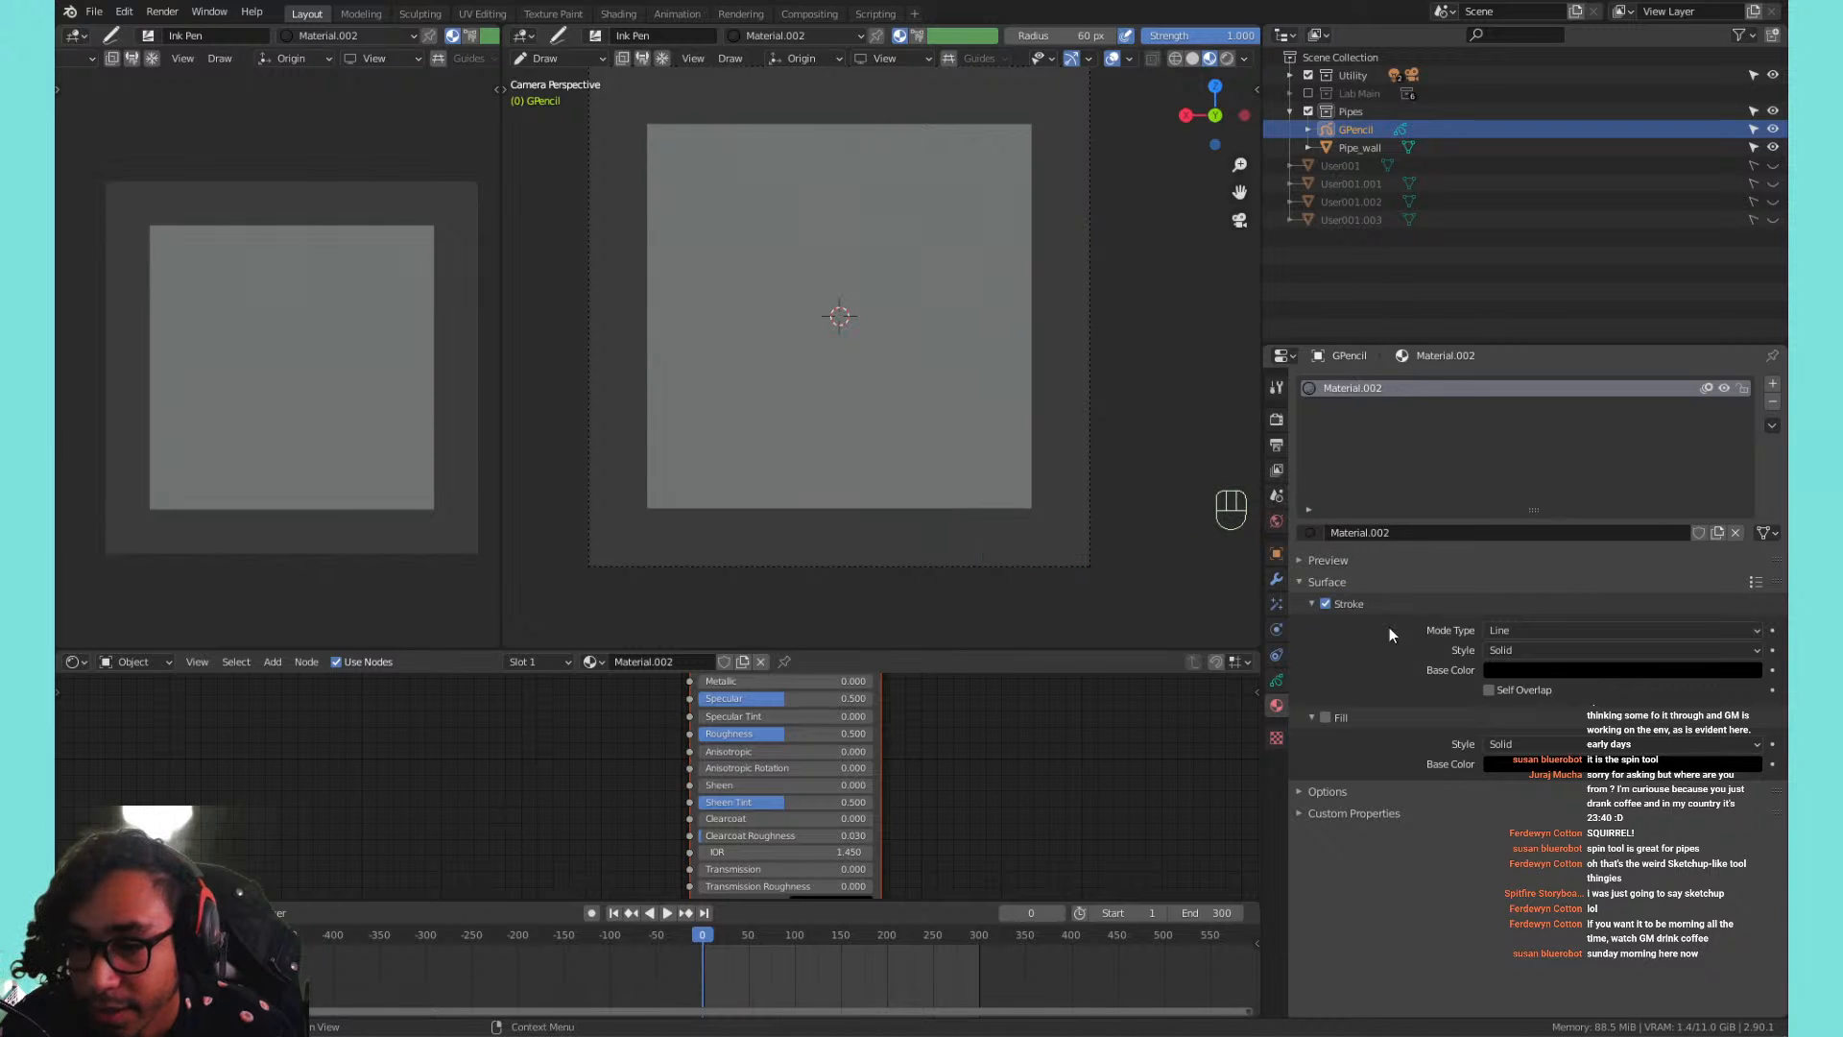
pyautogui.click(1588, 668)
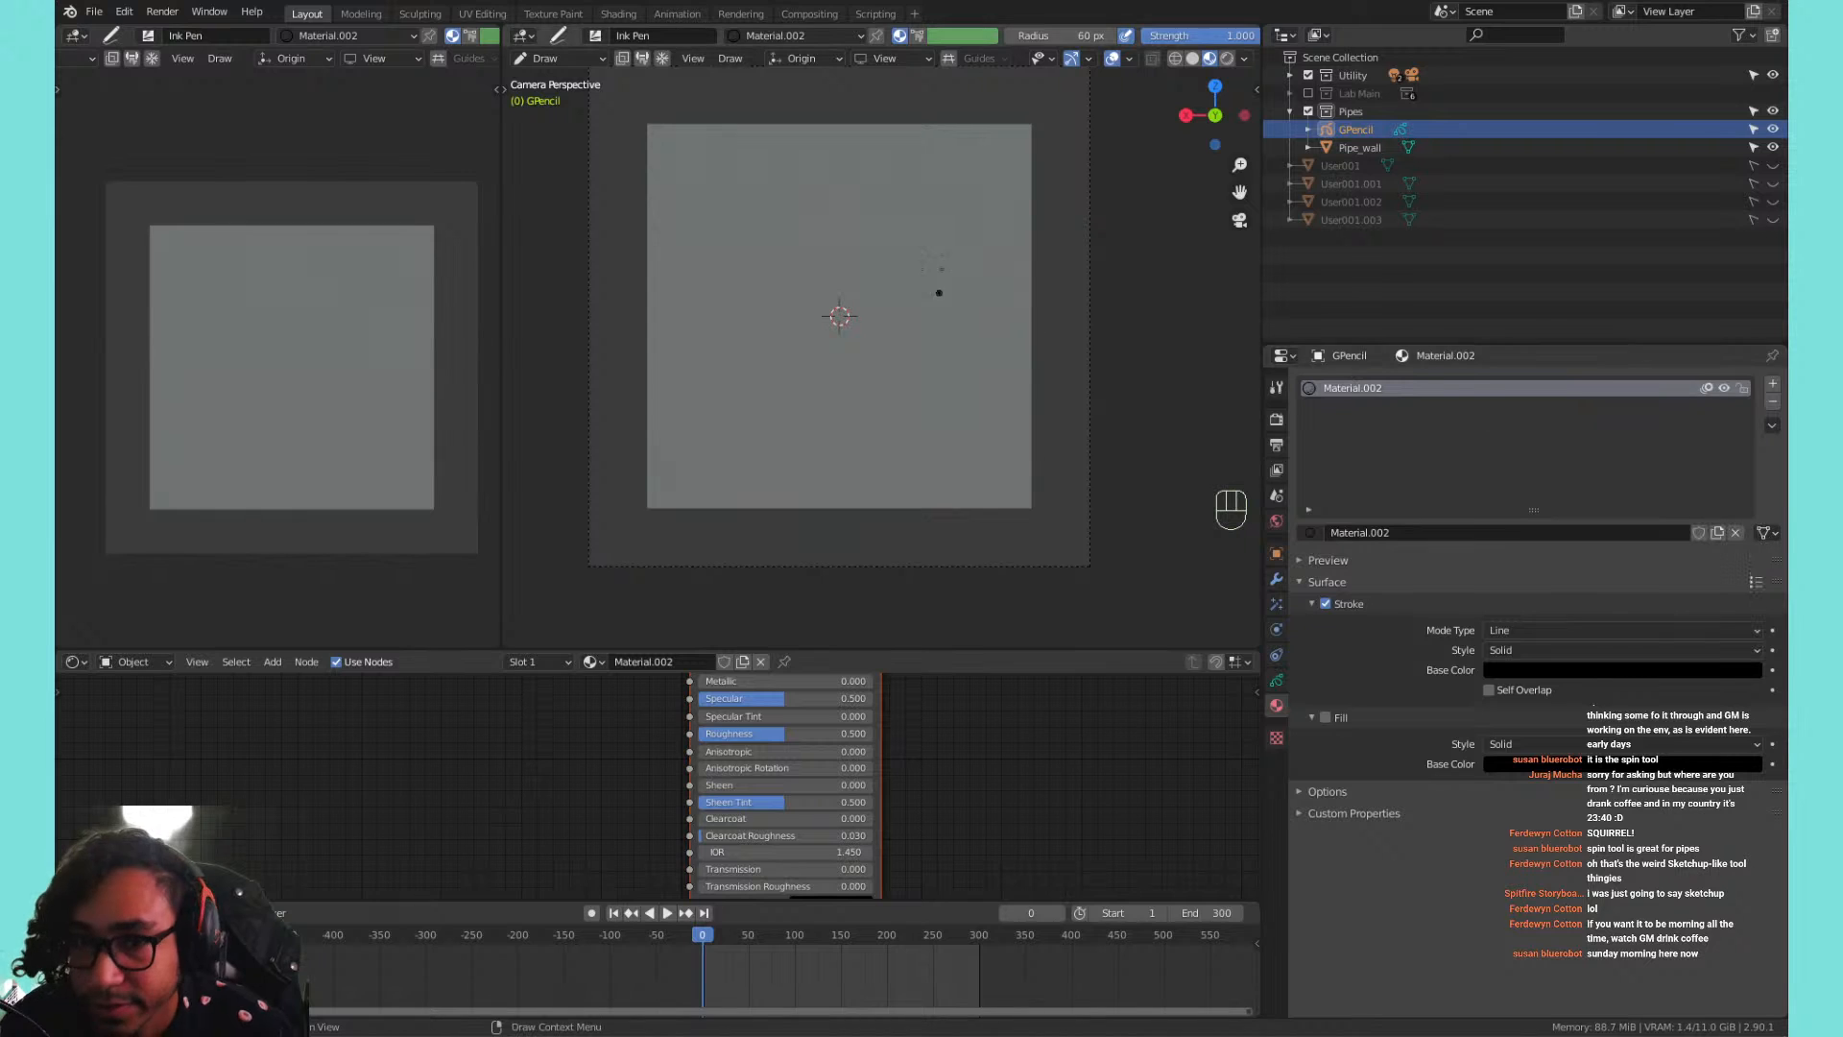
pyautogui.moveTo(965, 219); pyautogui.dragTo(1035, 473)
pyautogui.hotkey('ctrl', 'z')
pyautogui.click(1530, 669)
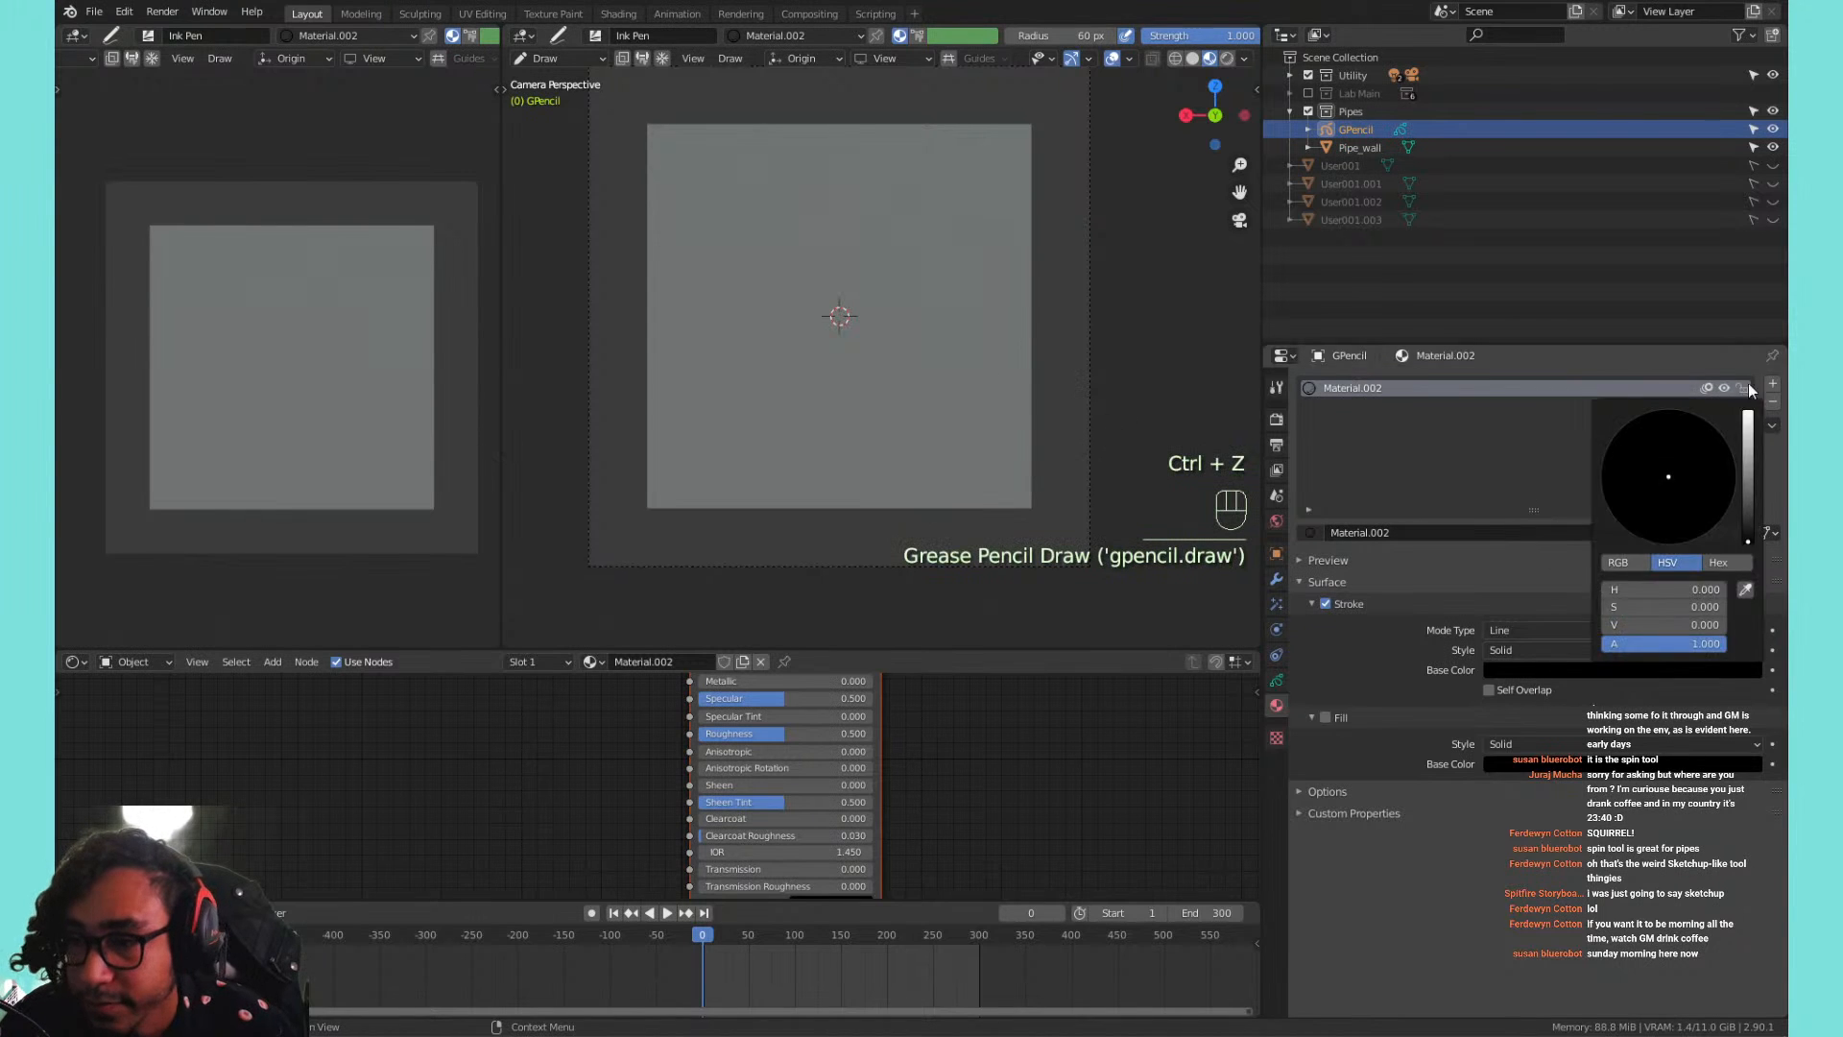
pyautogui.click(1588, 676)
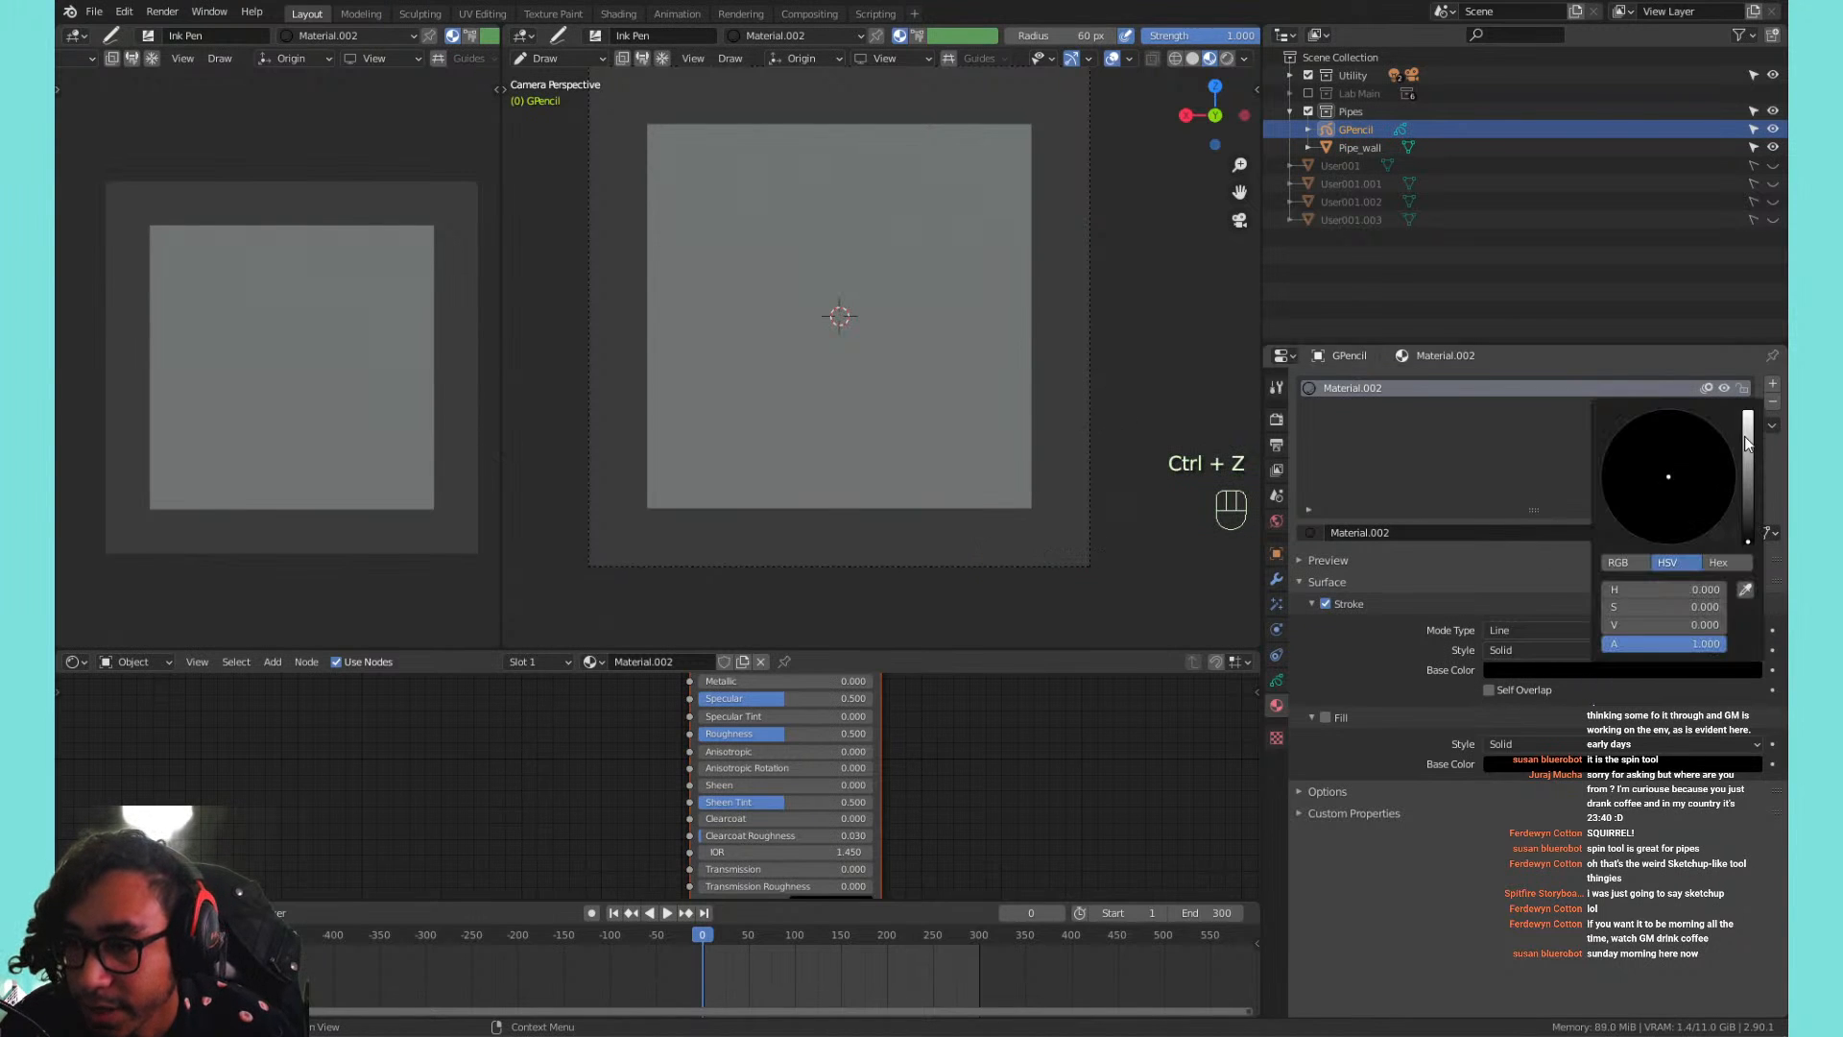
pyautogui.moveTo(1753, 436); pyautogui.dragTo(1667, 442)
# Try freehand strokes across the pipe wall with the teal material and undo them.
pyautogui.moveTo(888, 218)
pyautogui.mouseDown()
pyautogui.moveTo(871, 420)
pyautogui.moveTo(1069, 410)
pyautogui.moveTo(758, 298)
pyautogui.moveTo(965, 446)
pyautogui.mouseUp()
pyautogui.hotkey('ctrl', 'z')
pyautogui.hotkey('ctrl', 'z')
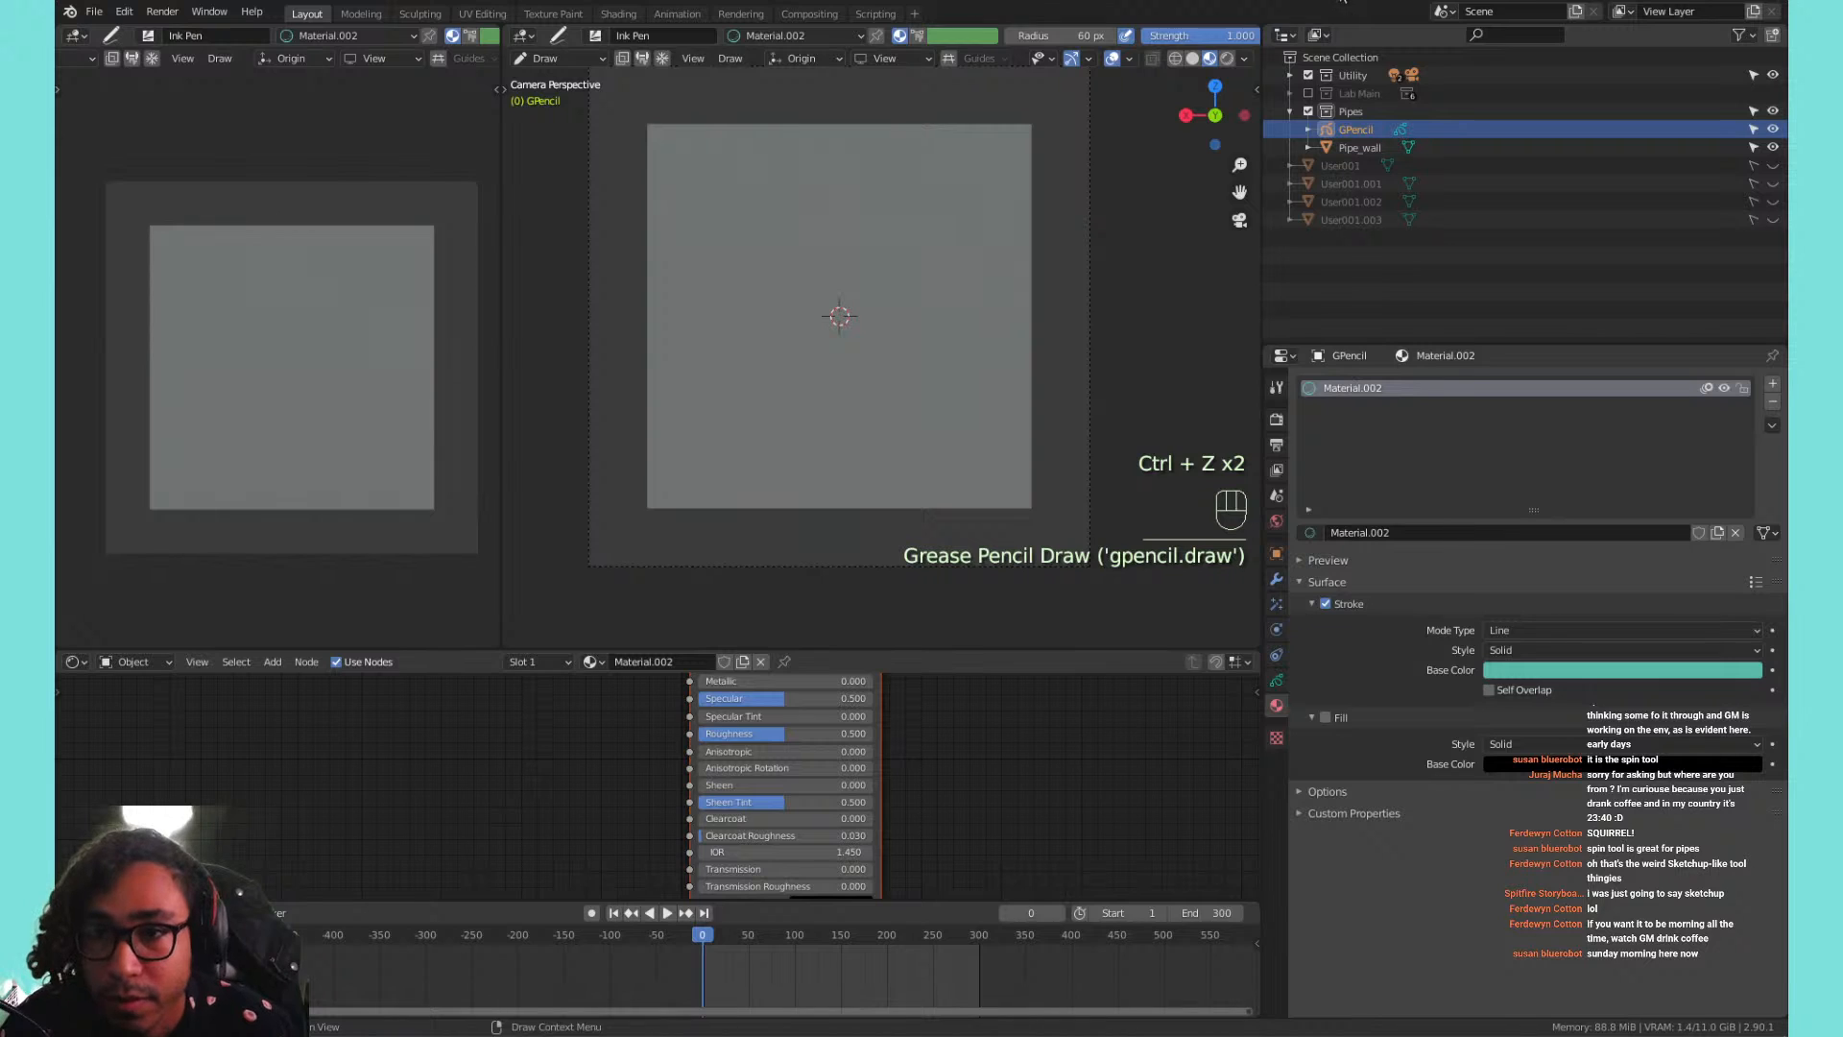
pyautogui.moveTo(1209, 29); pyautogui.dragTo(1061, 27, button='middle')
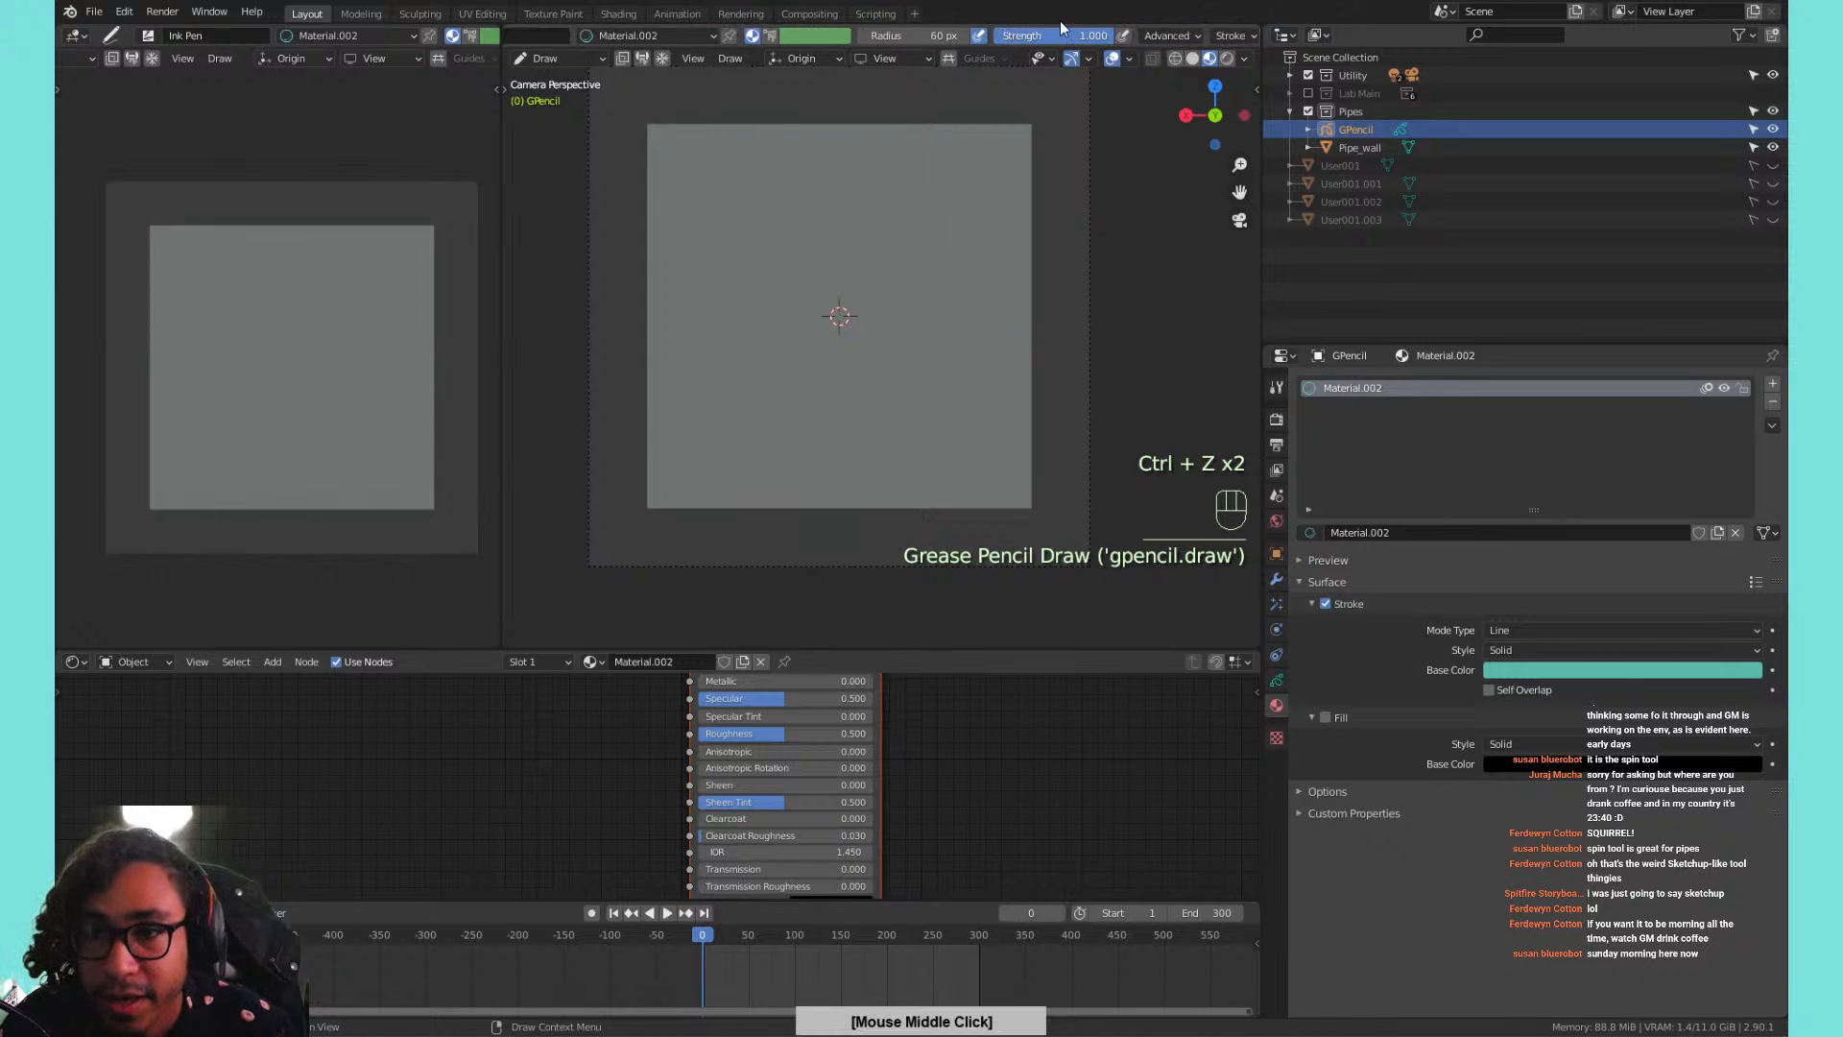
pyautogui.click(1111, 37)
pyautogui.click(782, 233)
pyautogui.moveTo(820, 255)
pyautogui.mouseDown()
pyautogui.moveTo(980, 370)
pyautogui.moveTo(1025, 331)
pyautogui.mouseUp()
pyautogui.hotkey('ctrl', 'z')
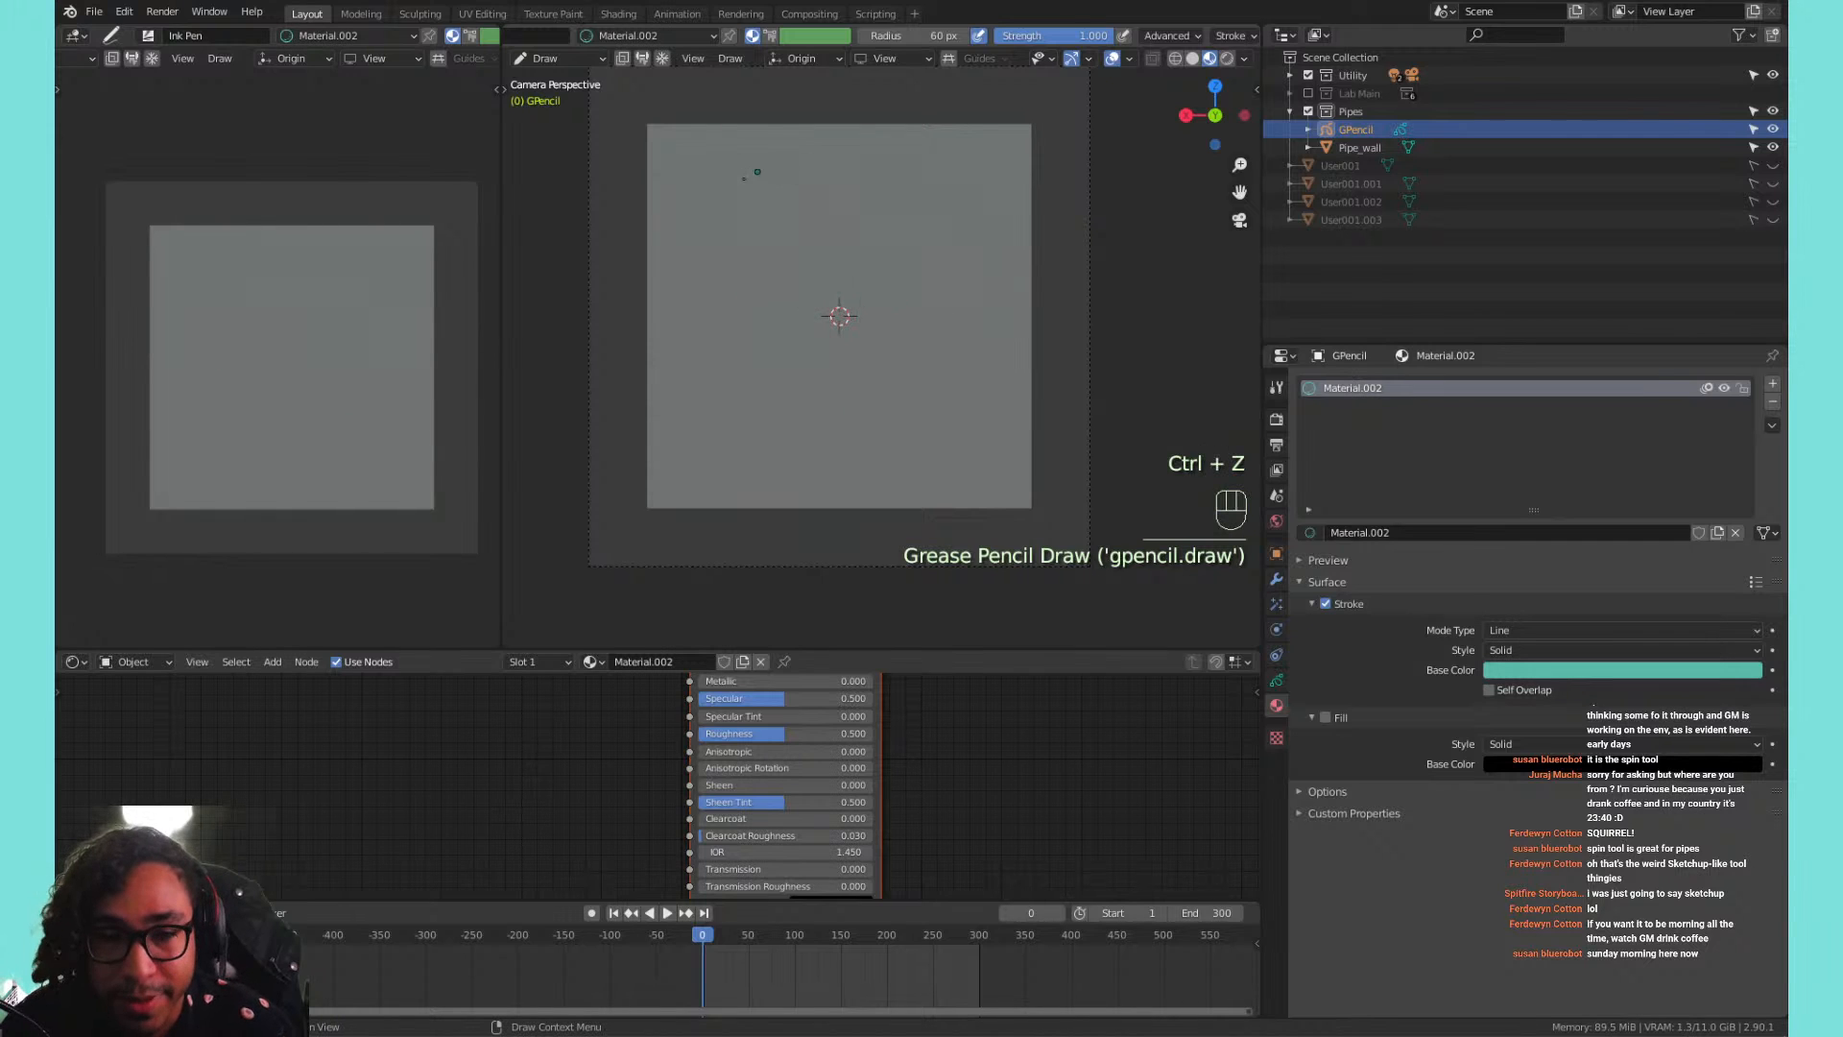
# Try a series of vertical pipe strokes from the wall's upper edge to its lower edge, undoing each one.
pyautogui.moveTo(729, 140); pyautogui.dragTo(762, 548)
pyautogui.hotkey('ctrl', 'z')
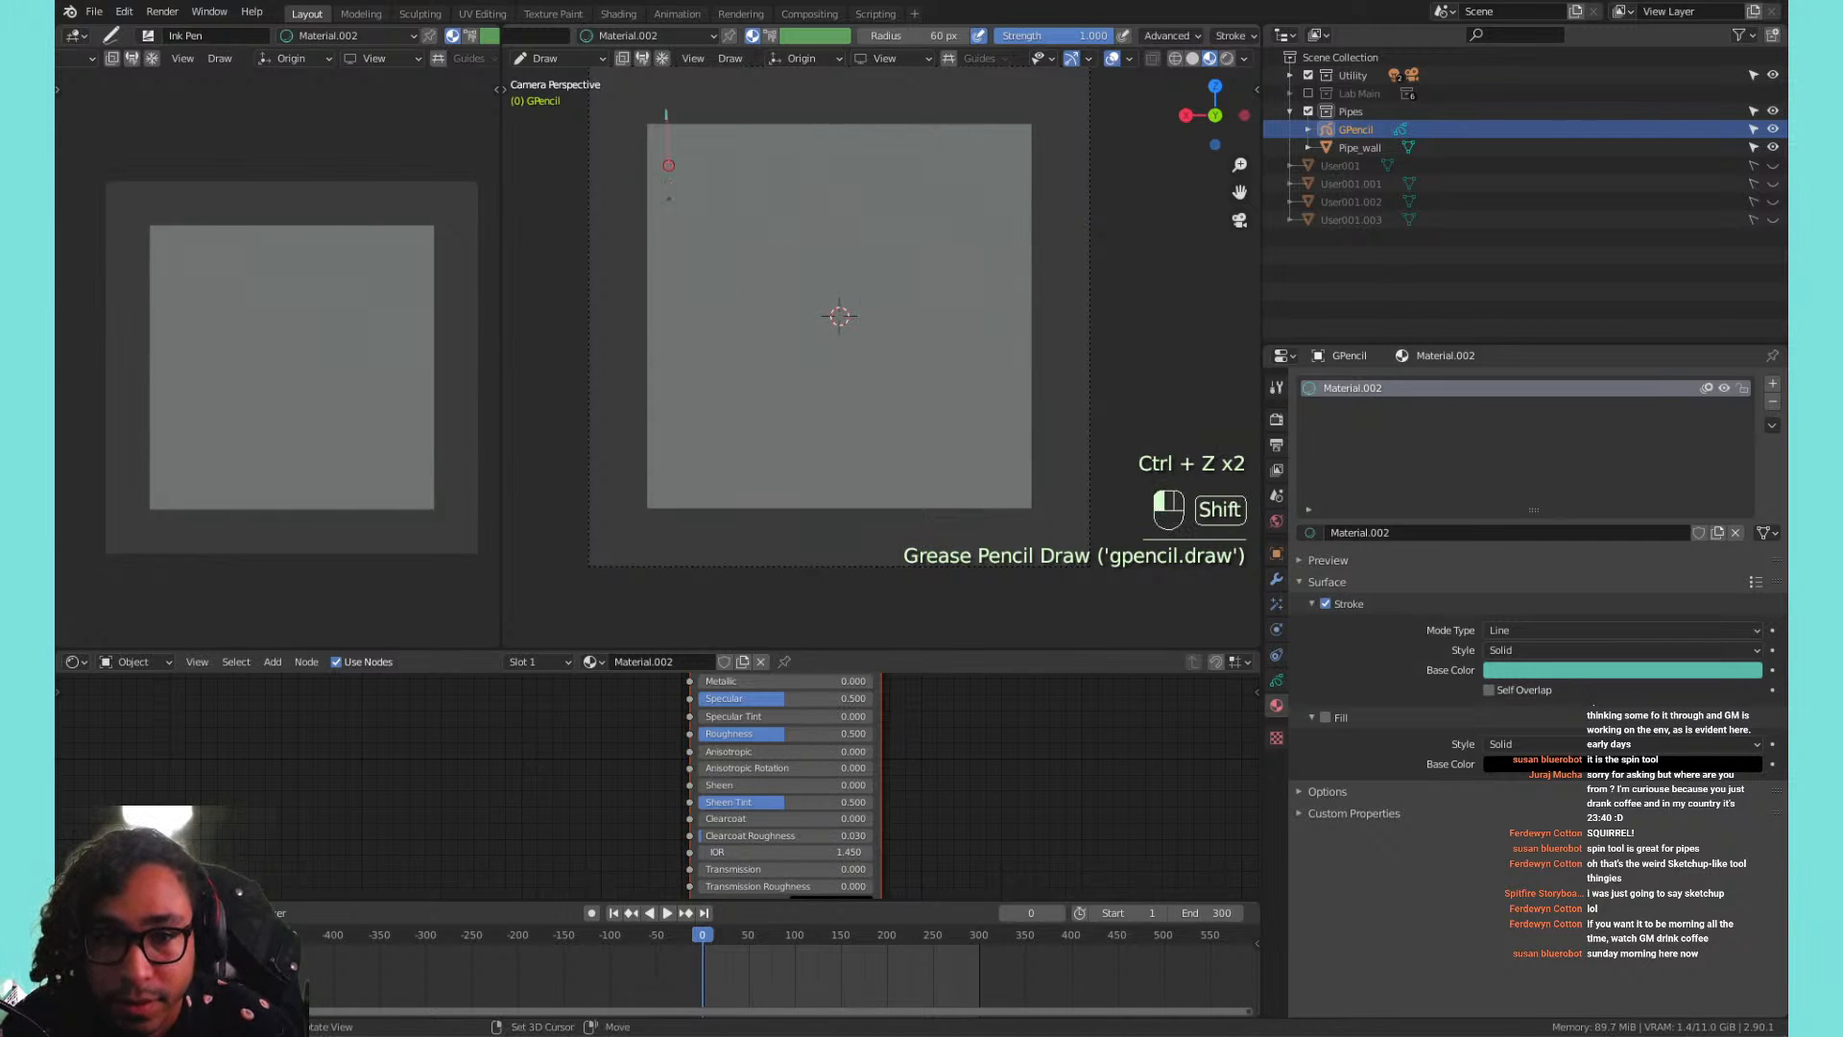
pyautogui.moveTo(669, 165); pyautogui.dragTo(722, 552)
pyautogui.hotkey('ctrl', 'z')
pyautogui.moveTo(727, 125); pyautogui.dragTo(678, 523)
pyautogui.hotkey('ctrl', 'z')
pyautogui.moveTo(821, 139)
pyautogui.mouseDown()
pyautogui.moveTo(785, 498)
pyautogui.moveTo(765, 449)
pyautogui.mouseUp()
pyautogui.hotkey('ctrl', 'z')
pyautogui.moveTo(871, 126); pyautogui.dragTo(781, 533)
pyautogui.hotkey('ctrl', 'z')
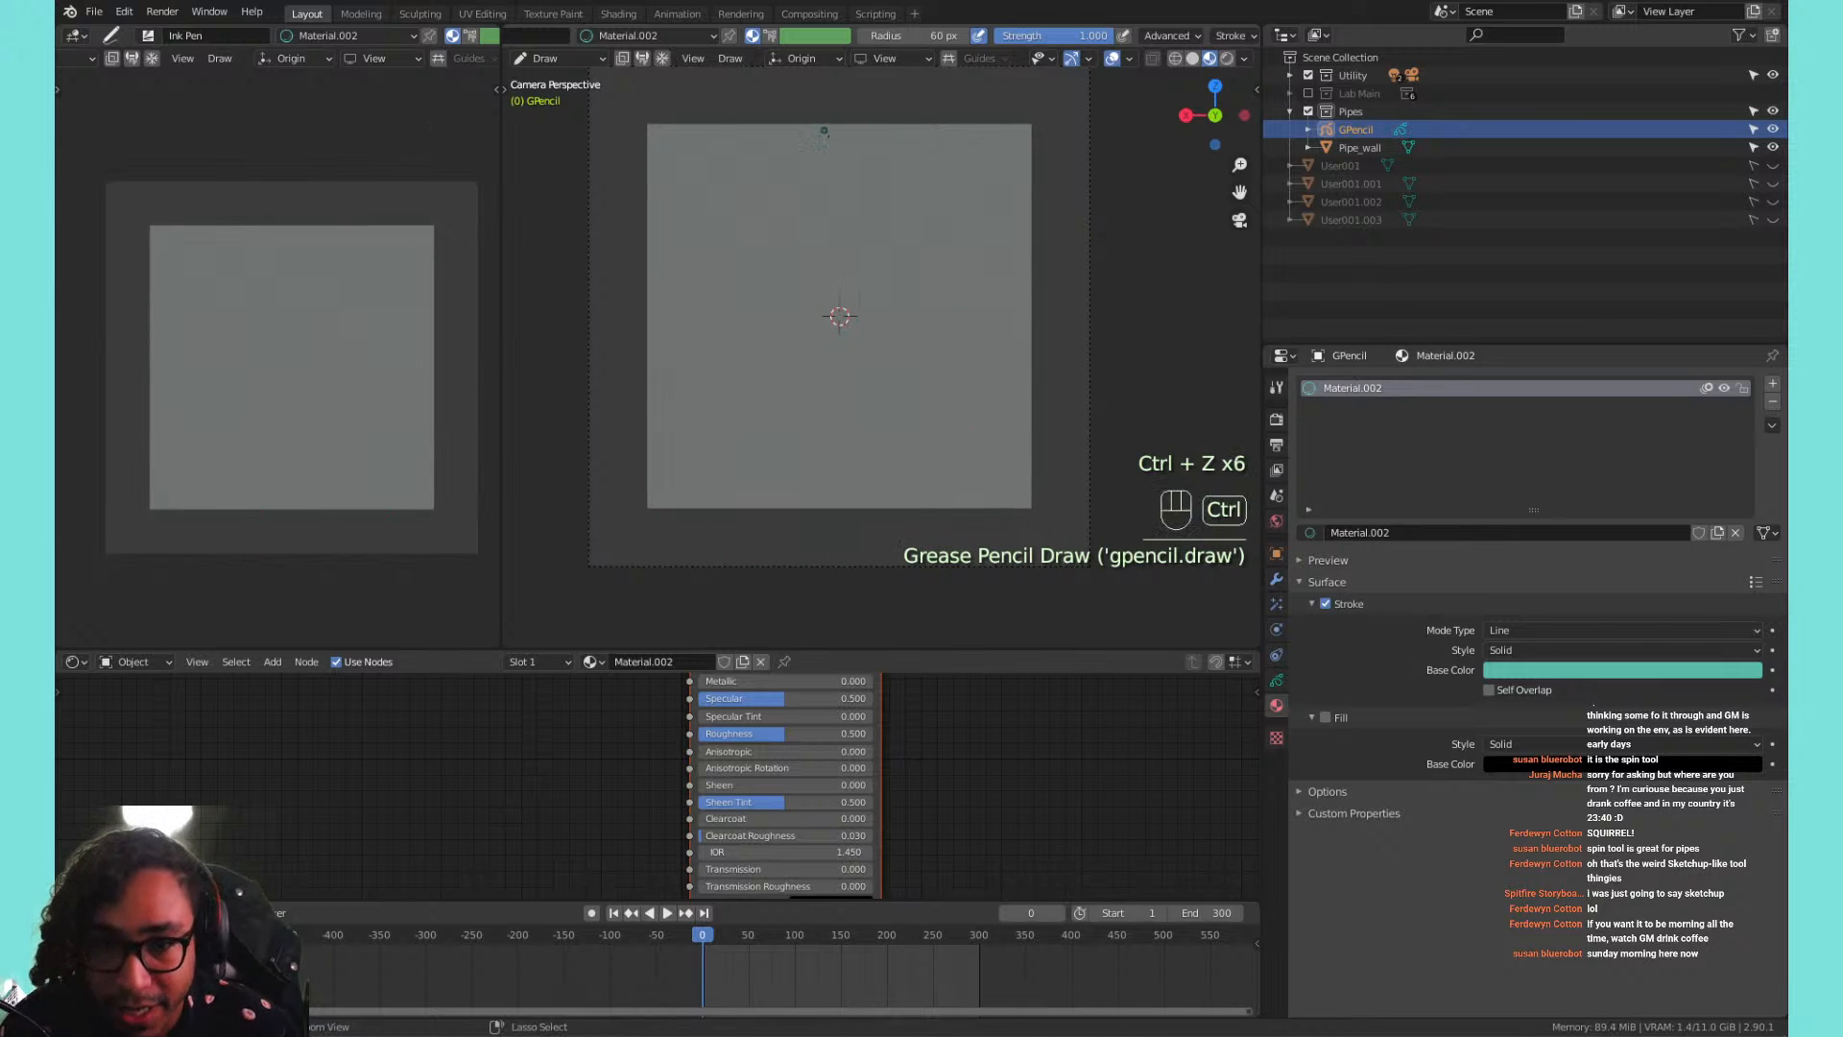
pyautogui.moveTo(806, 151); pyautogui.dragTo(769, 533)
pyautogui.hotkey('ctrl', 'z')
pyautogui.moveTo(812, 126)
pyautogui.mouseDown()
pyautogui.moveTo(773, 341)
pyautogui.moveTo(945, 423)
pyautogui.moveTo(752, 176)
pyautogui.moveTo(936, 453)
pyautogui.mouseUp()
pyautogui.hotkey('ctrl', 'z')
pyautogui.hotkey('ctrl', 'z')
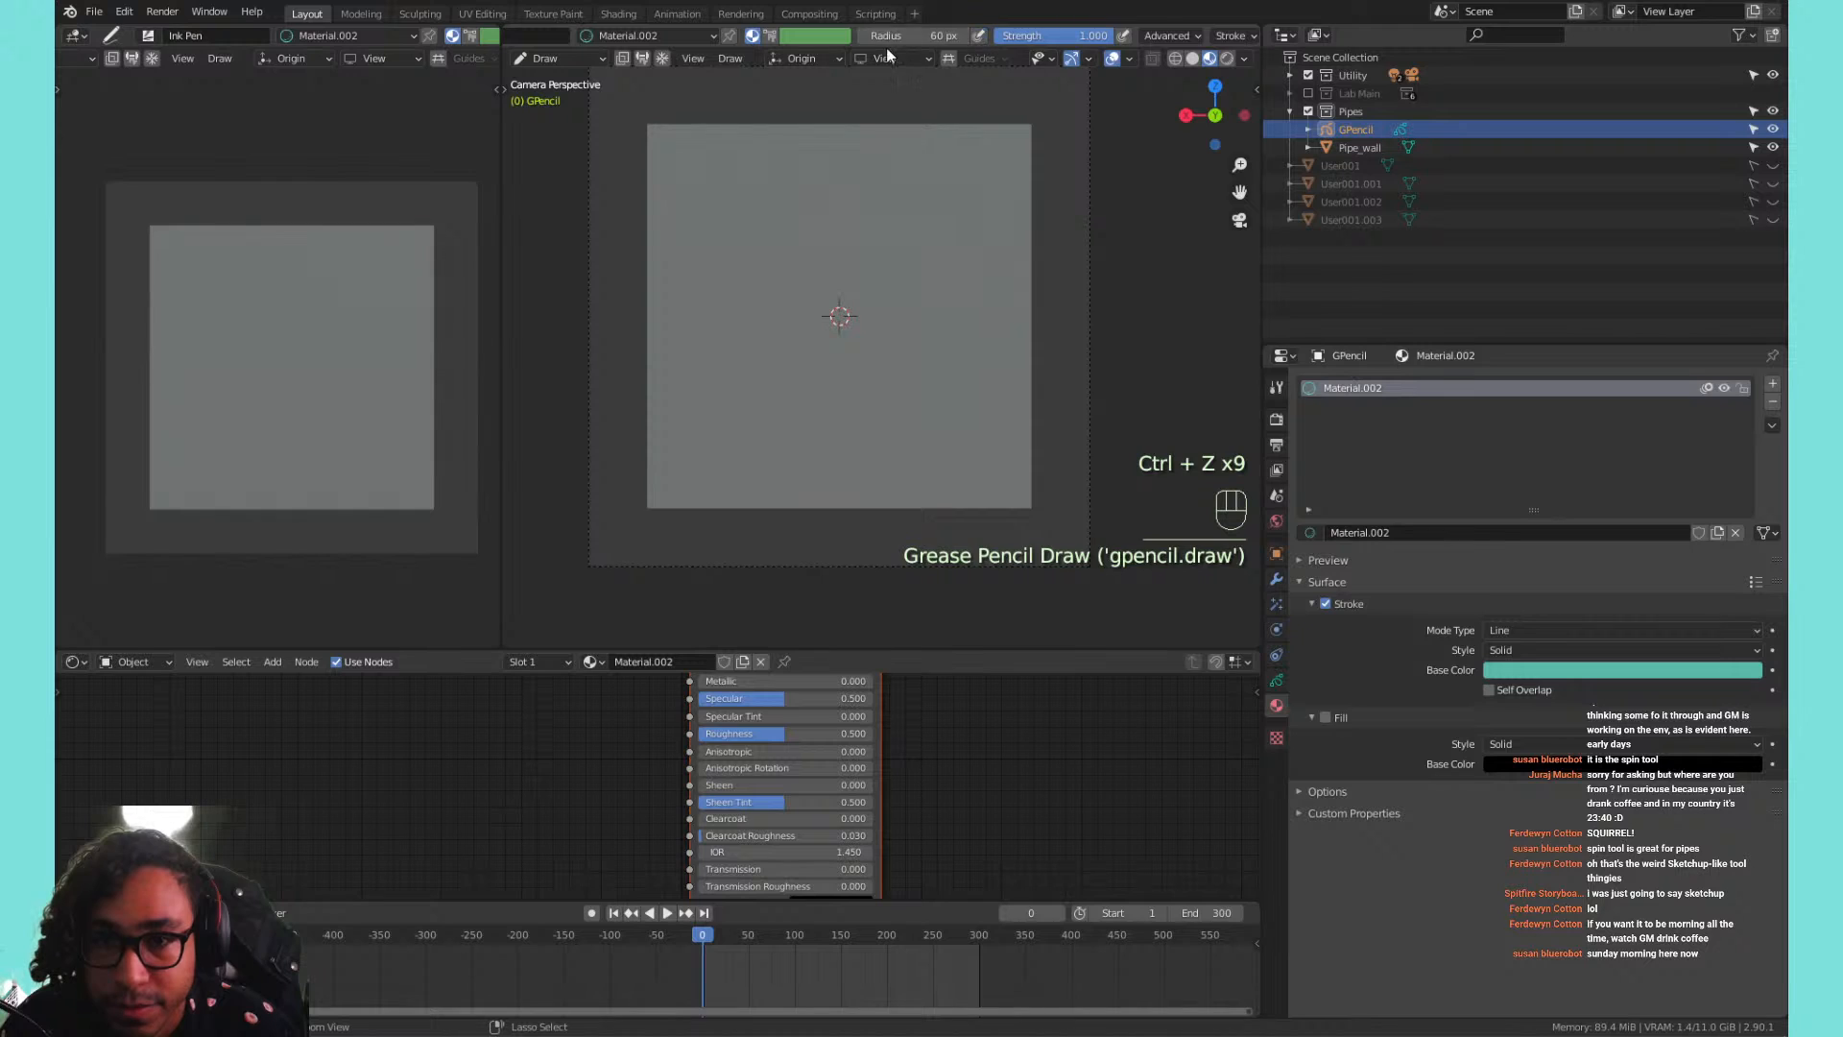
# Raise the Ink Pen radius to 136 px and test it with vertical strokes down one side of the wall, undoing them.
pyautogui.moveTo(903, 35); pyautogui.dragTo(977, 35)
pyautogui.moveTo(796, 123); pyautogui.dragTo(781, 490)
pyautogui.hotkey('ctrl', 'z')
pyautogui.moveTo(743, 123); pyautogui.dragTo(727, 523)
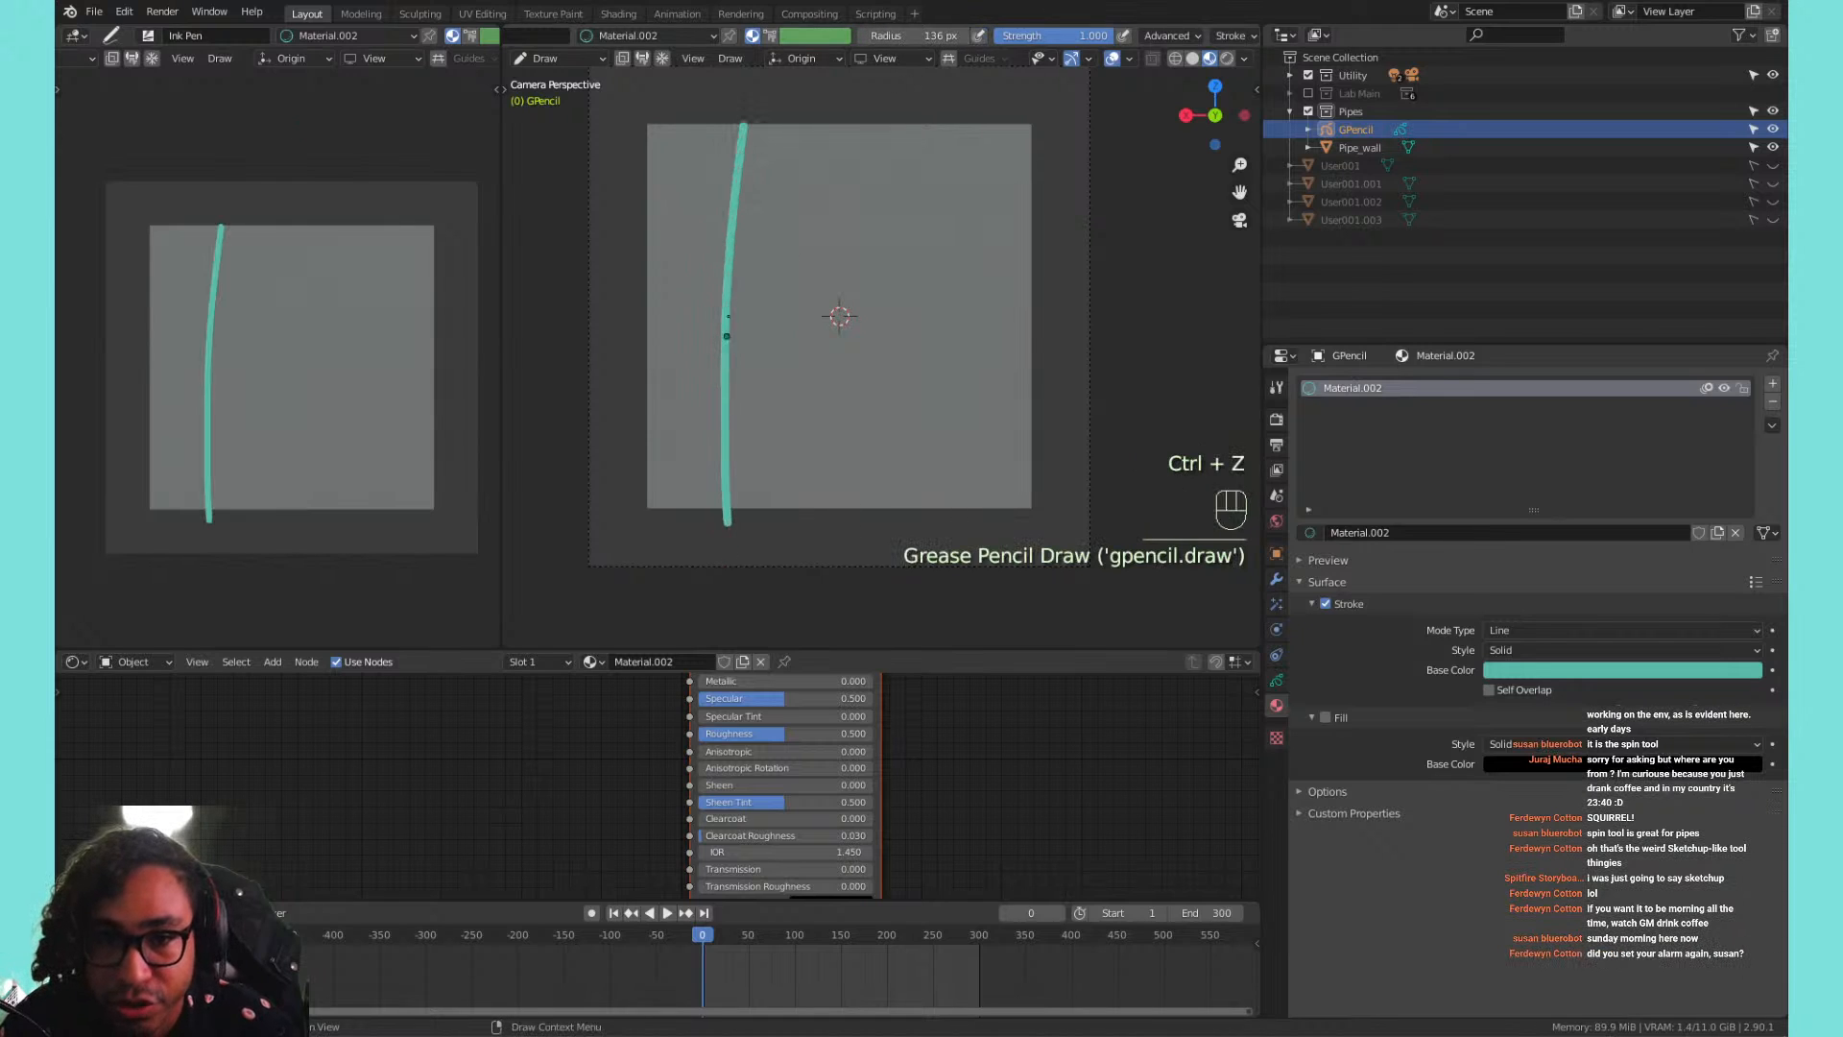
pyautogui.hotkey('ctrl', 'z')
pyautogui.moveTo(731, 132); pyautogui.dragTo(735, 524)
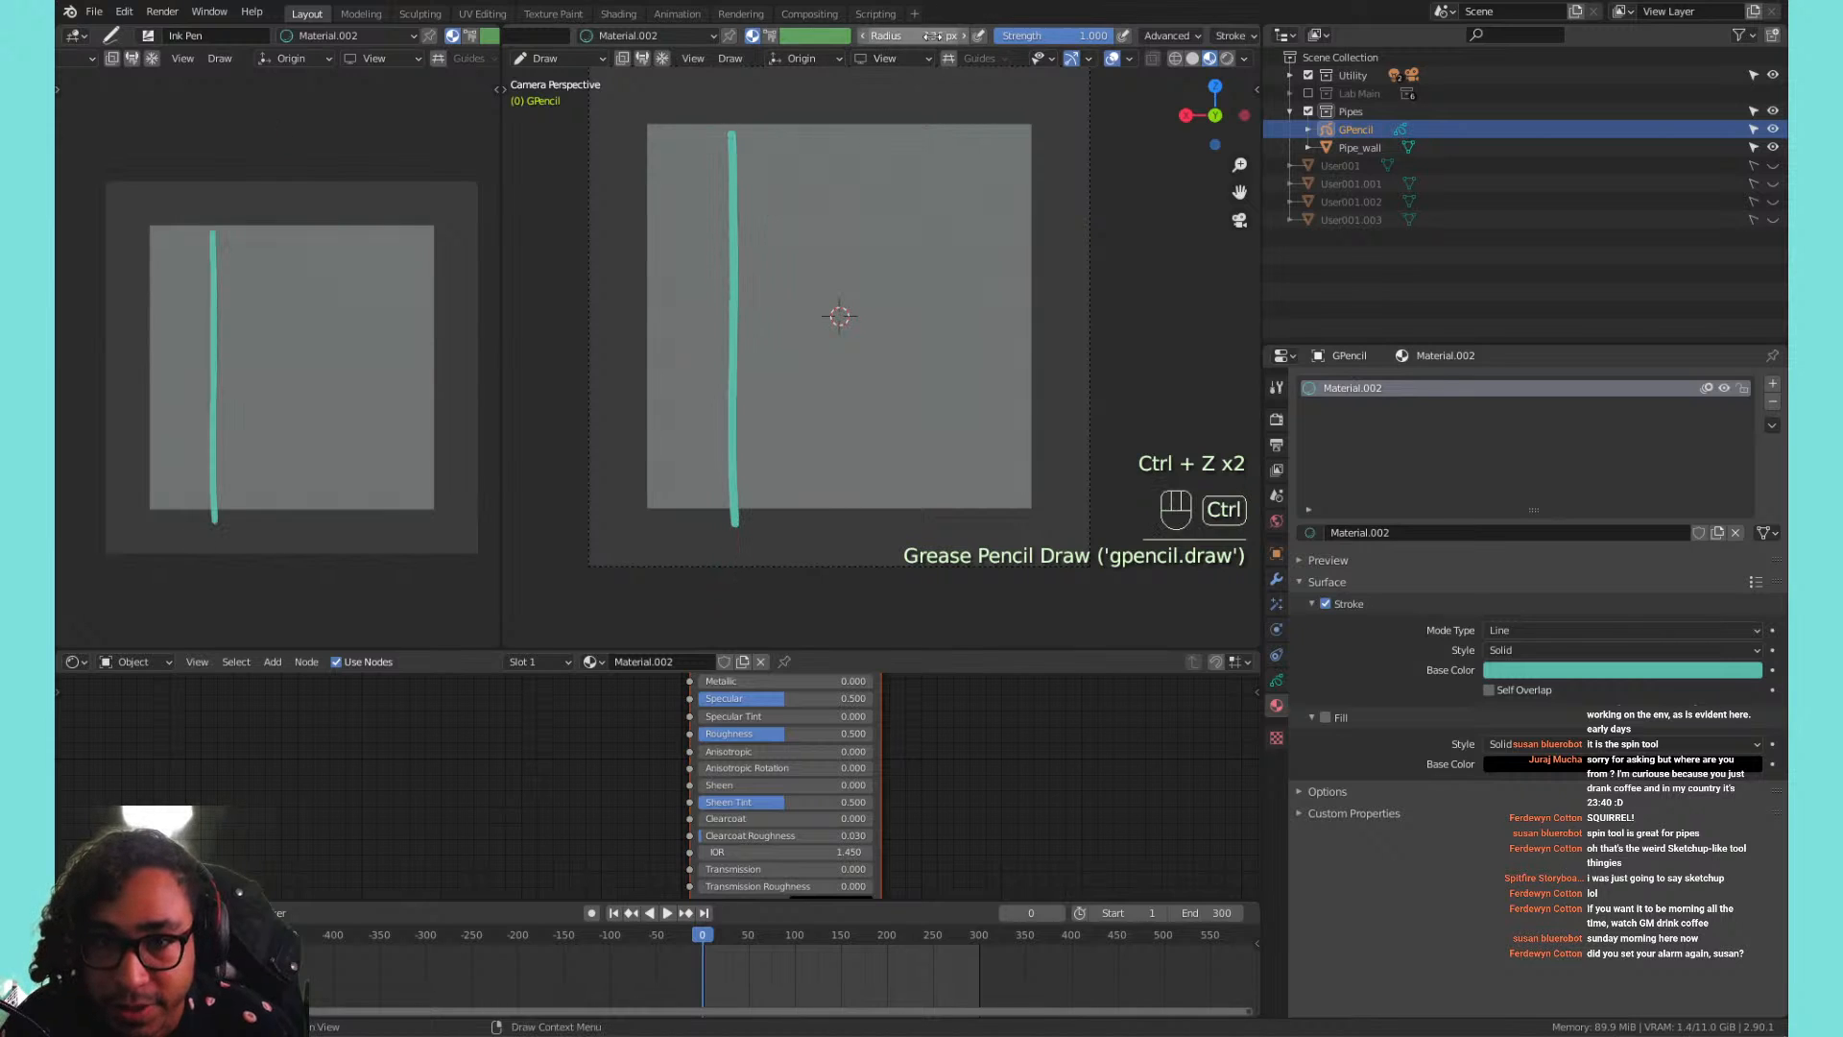
pyautogui.hotkey('ctrl', 'z')
# Set the Ink Pen radius to 204 px and test it with one vertical stroke, undoing the stroke.
pyautogui.moveTo(931, 35); pyautogui.dragTo(980, 35)
pyautogui.moveTo(749, 123)
pyautogui.mouseDown()
pyautogui.moveTo(759, 528)
pyautogui.moveTo(722, 156)
pyautogui.moveTo(725, 501)
pyautogui.mouseUp()
pyautogui.hotkey('ctrl', 'z')
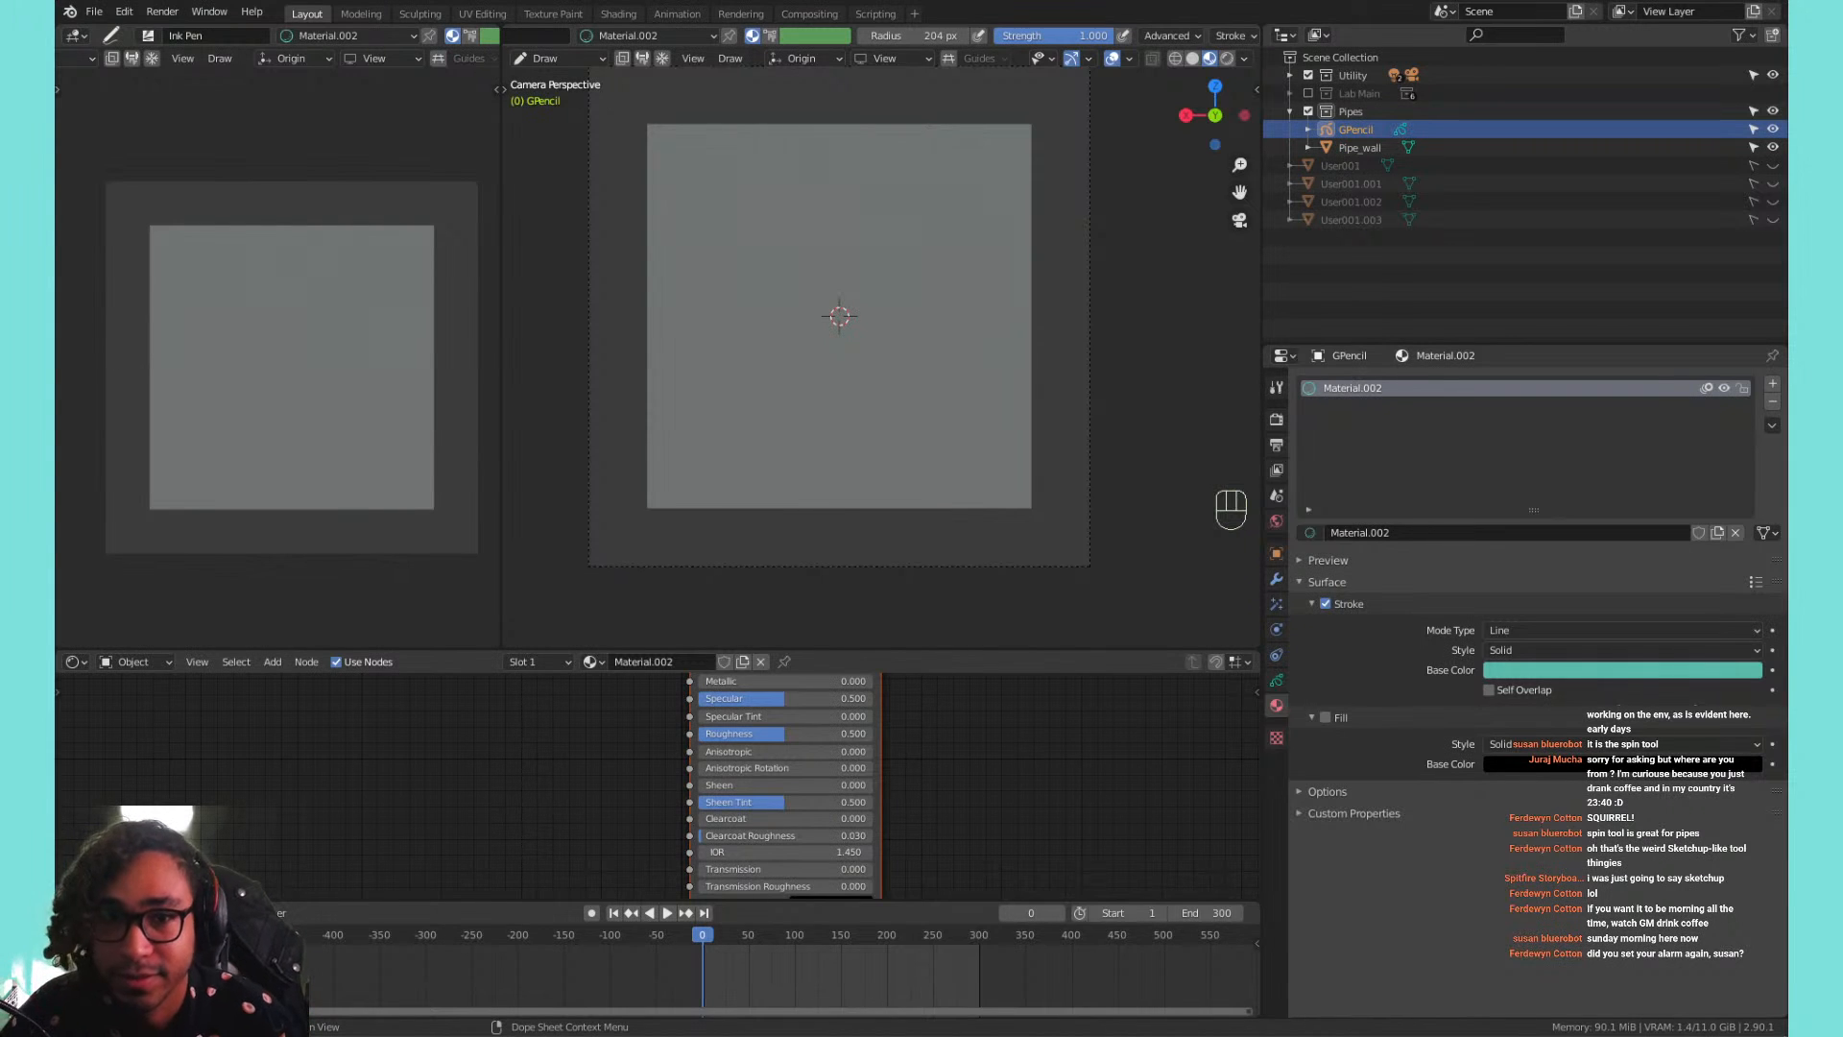
# Try short dashes near the wall's upper edge and a vertical line below it, and undo all of them.
pyautogui.moveTo(754, 186); pyautogui.dragTo(785, 182)
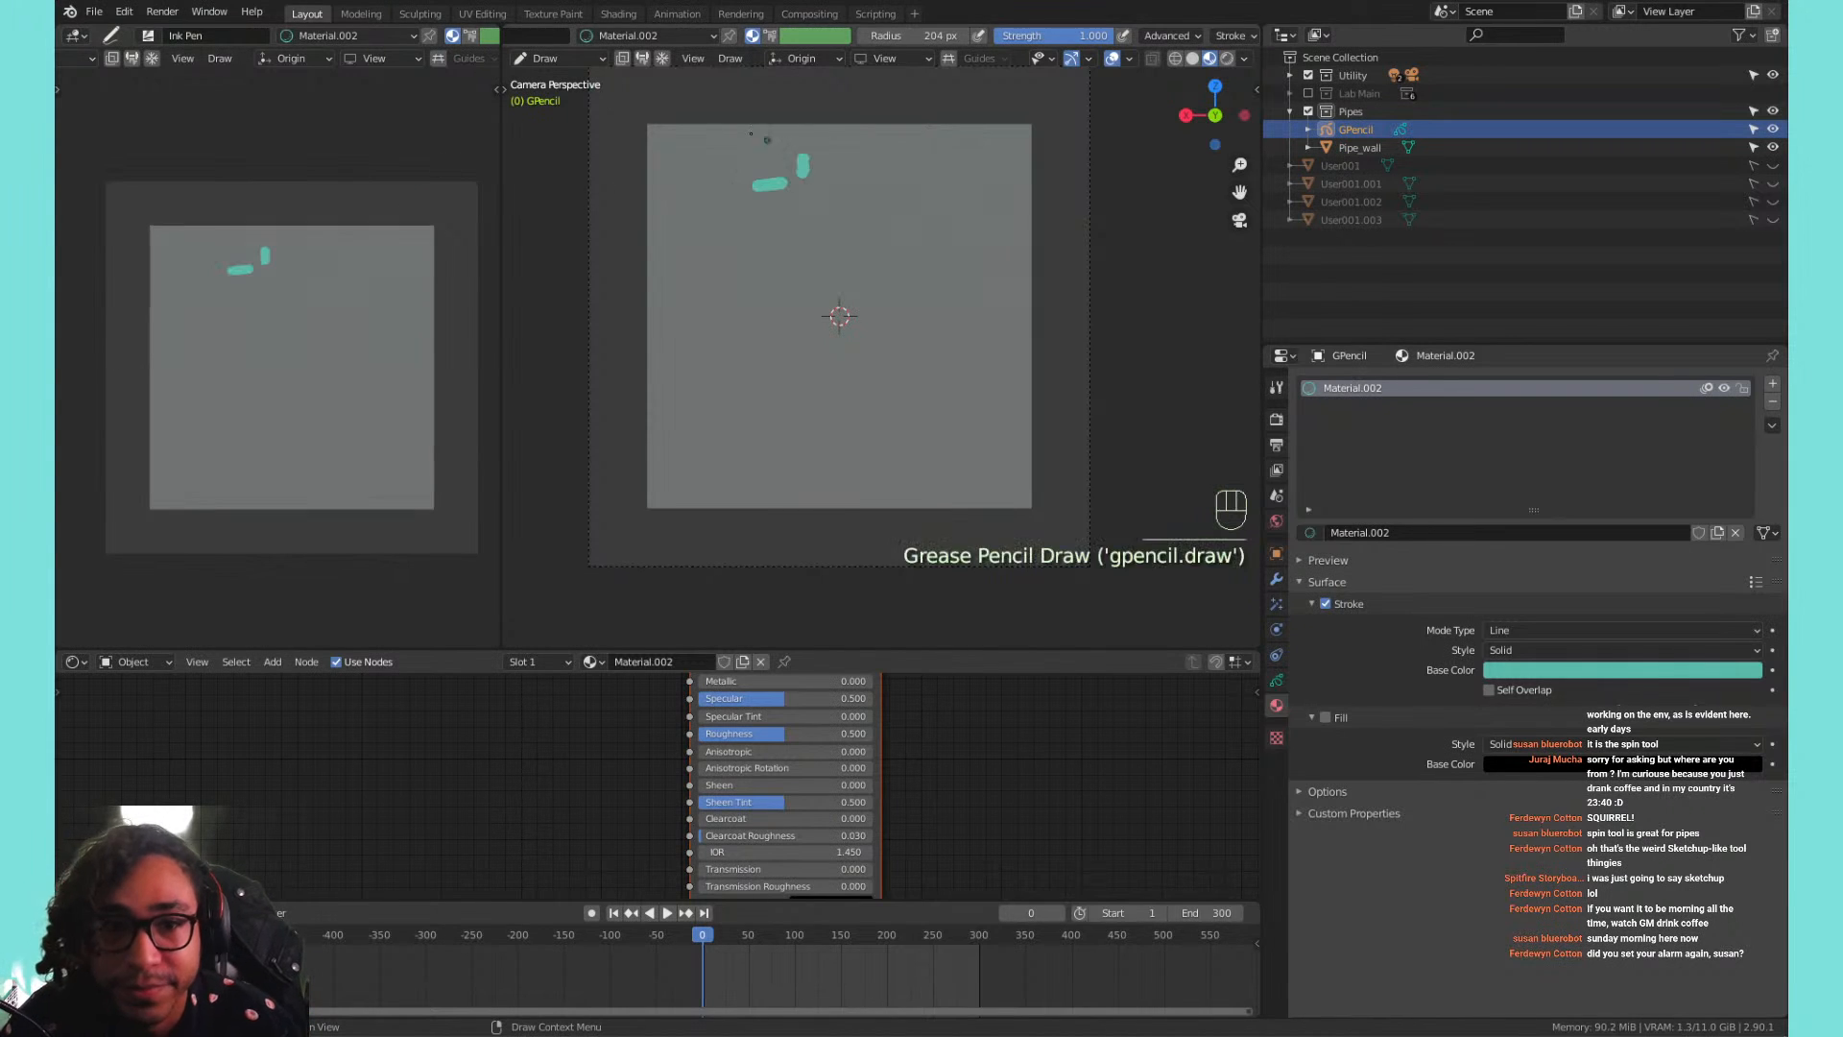
pyautogui.moveTo(745, 110); pyautogui.dragTo(741, 163)
pyautogui.moveTo(739, 161); pyautogui.dragTo(735, 436)
pyautogui.hotkey('ctrl', 'z')
pyautogui.hotkey('ctrl', 'z')
pyautogui.hotkey('ctrl', 'z')
pyautogui.hotkey('ctrl', 'z')
pyautogui.moveTo(683, 288); pyautogui.dragTo(716, 310, button='middle')
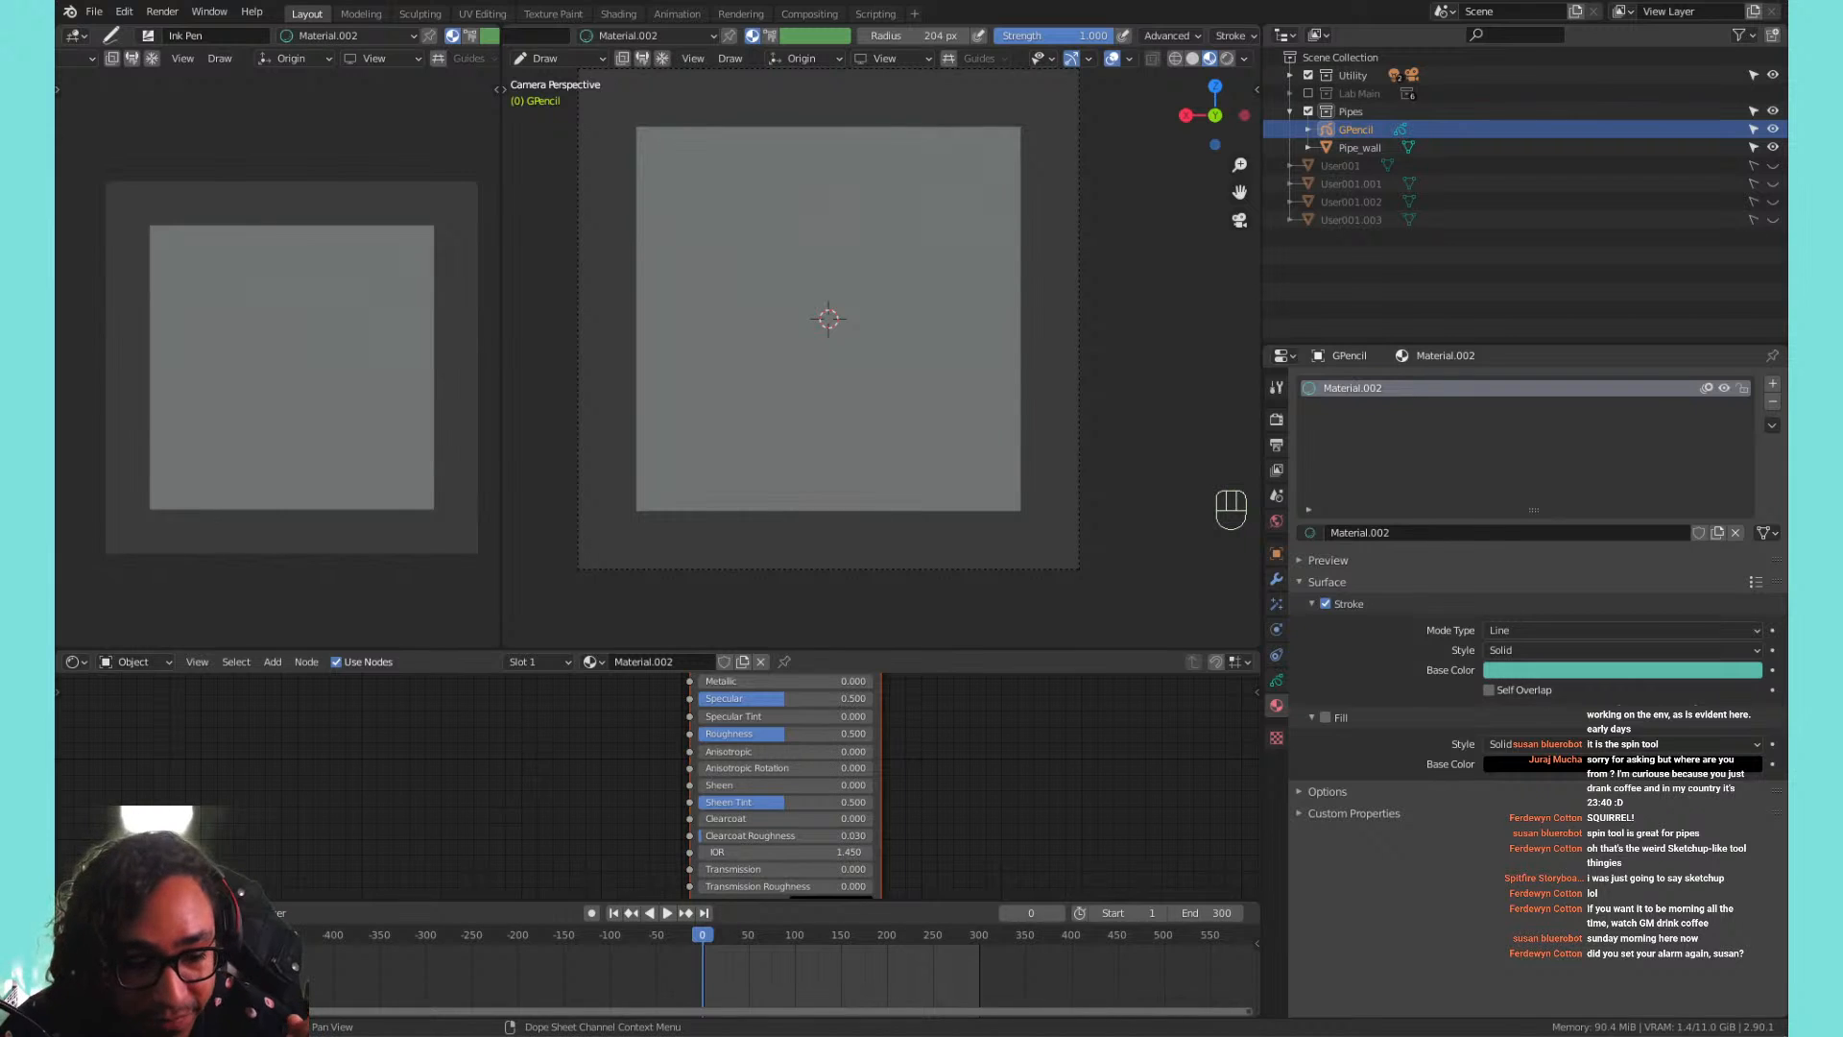
# Switch to the Chrome window and look through the Akira Pipes image results for pipe references.
pyautogui.moveTo(412, 1035)
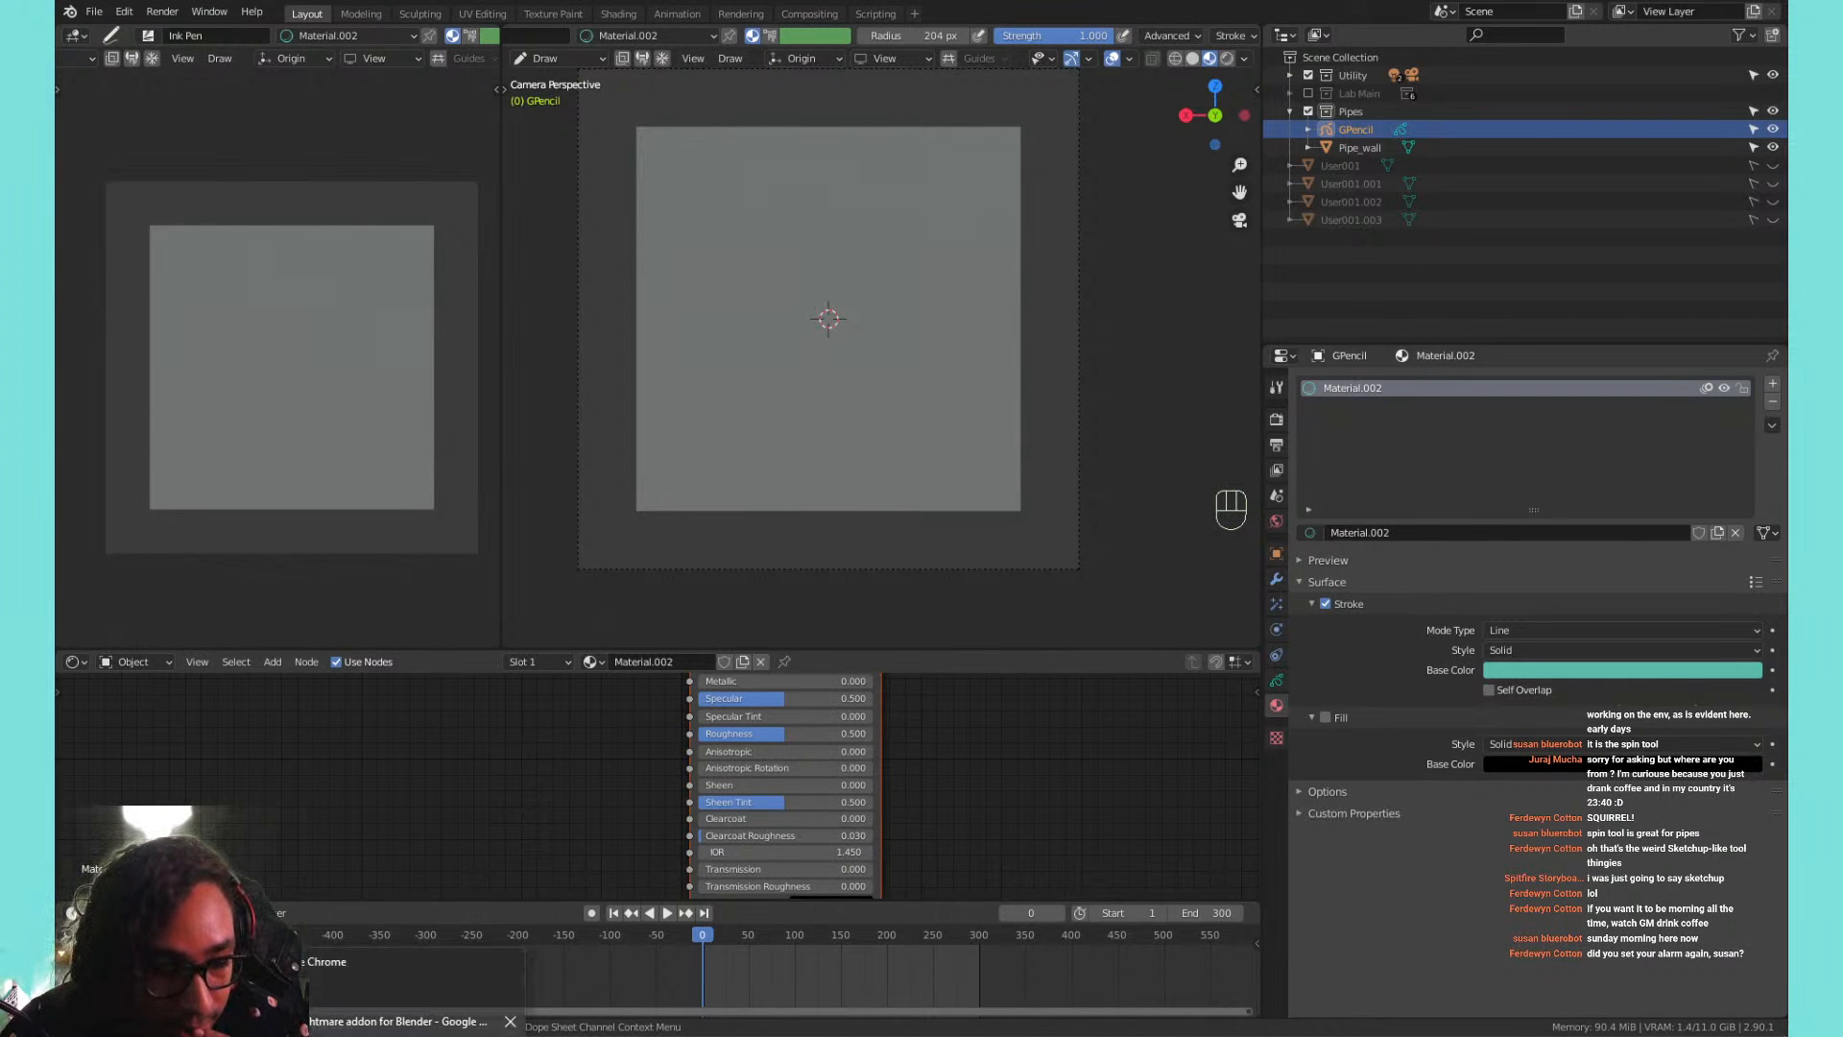
pyautogui.click(423, 1020)
pyautogui.click(553, 53)
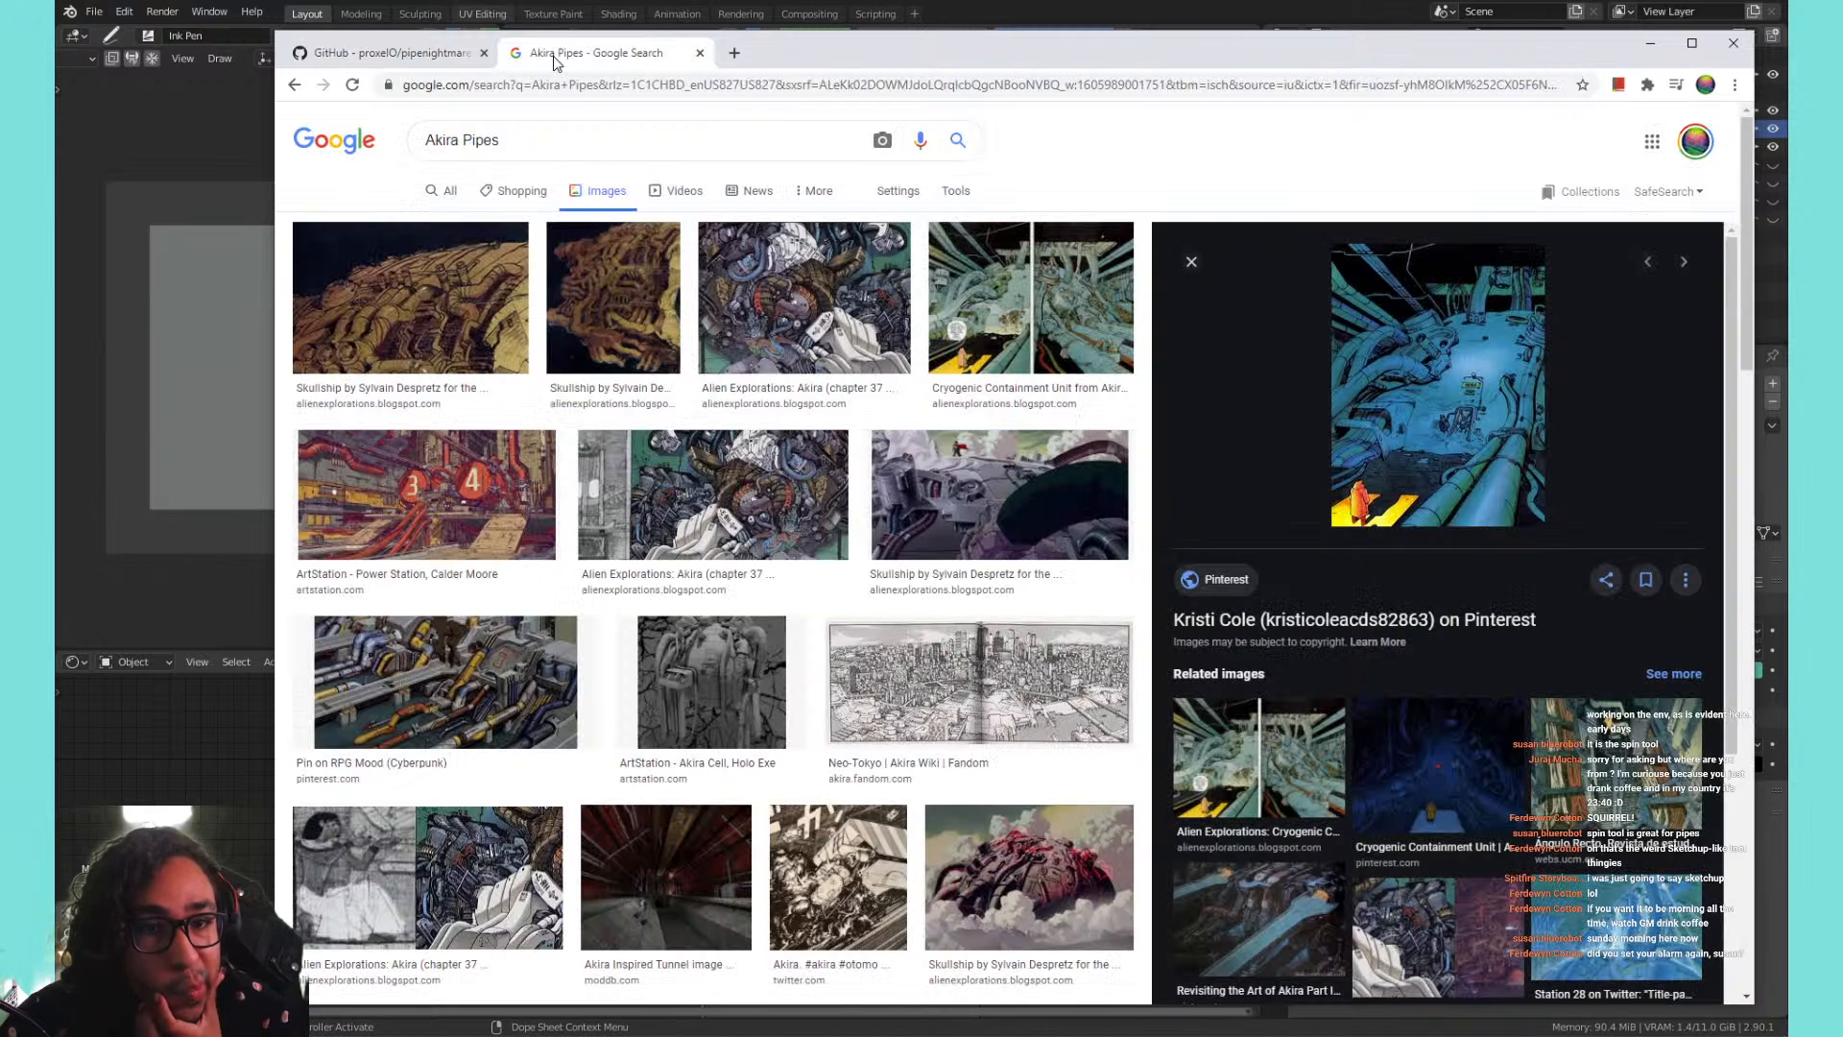
pyautogui.scroll(-1, 943, 499)
pyautogui.scroll(-3, 943, 499)
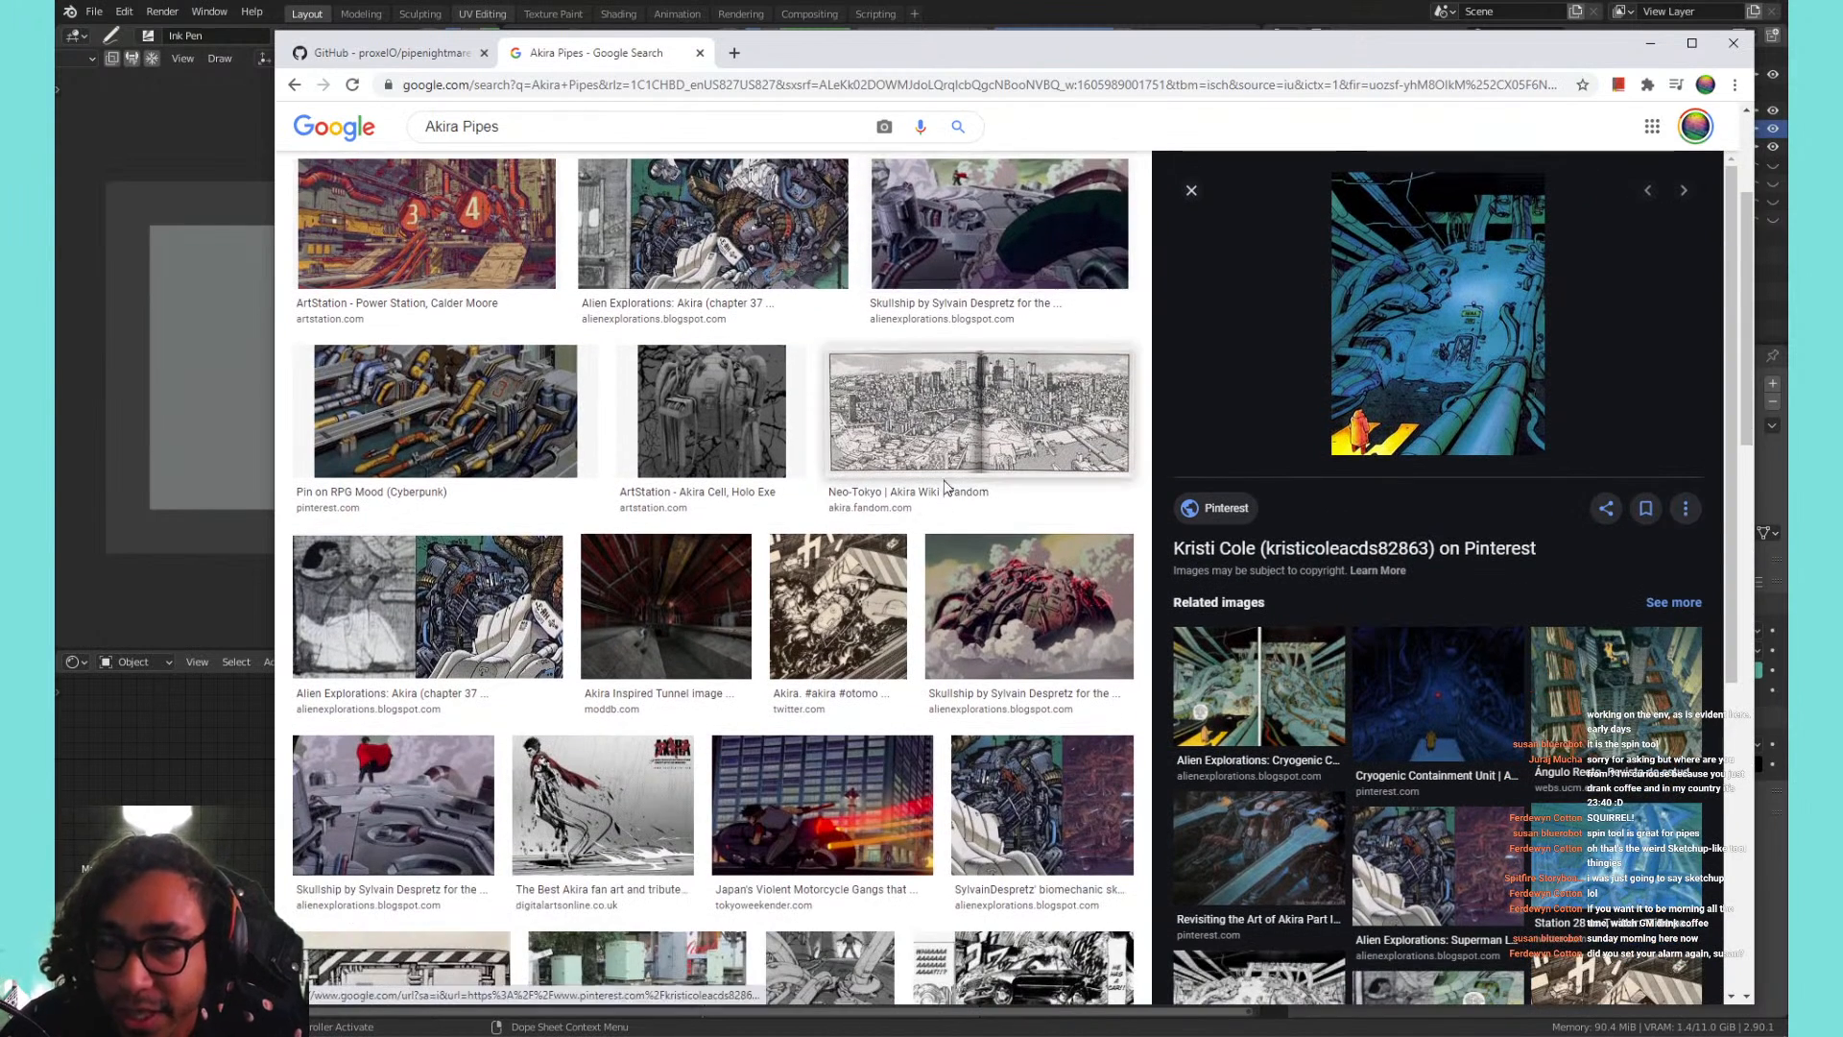
pyautogui.scroll(3, 912, 470)
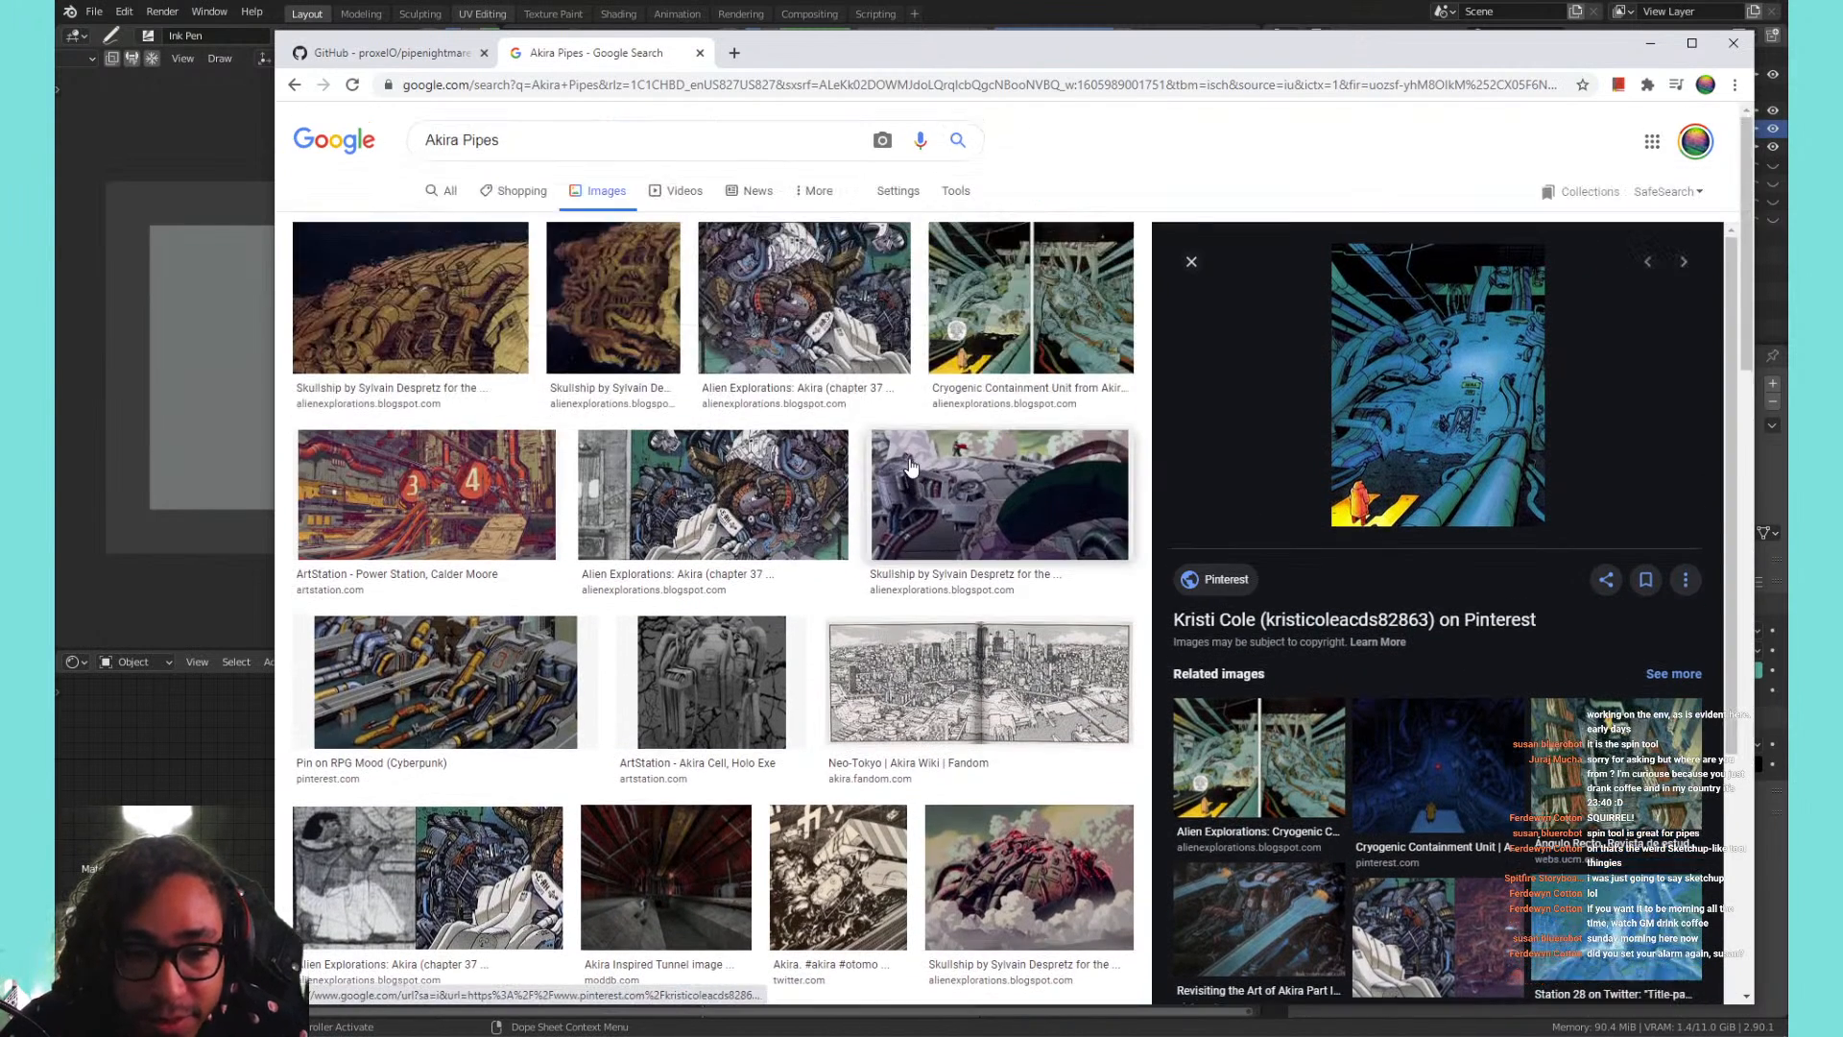
# Limit the image results to the Large size and open the Alien Explorations and Skullship pipe artworks in new tabs.
pyautogui.click(956, 190)
pyautogui.click(434, 223)
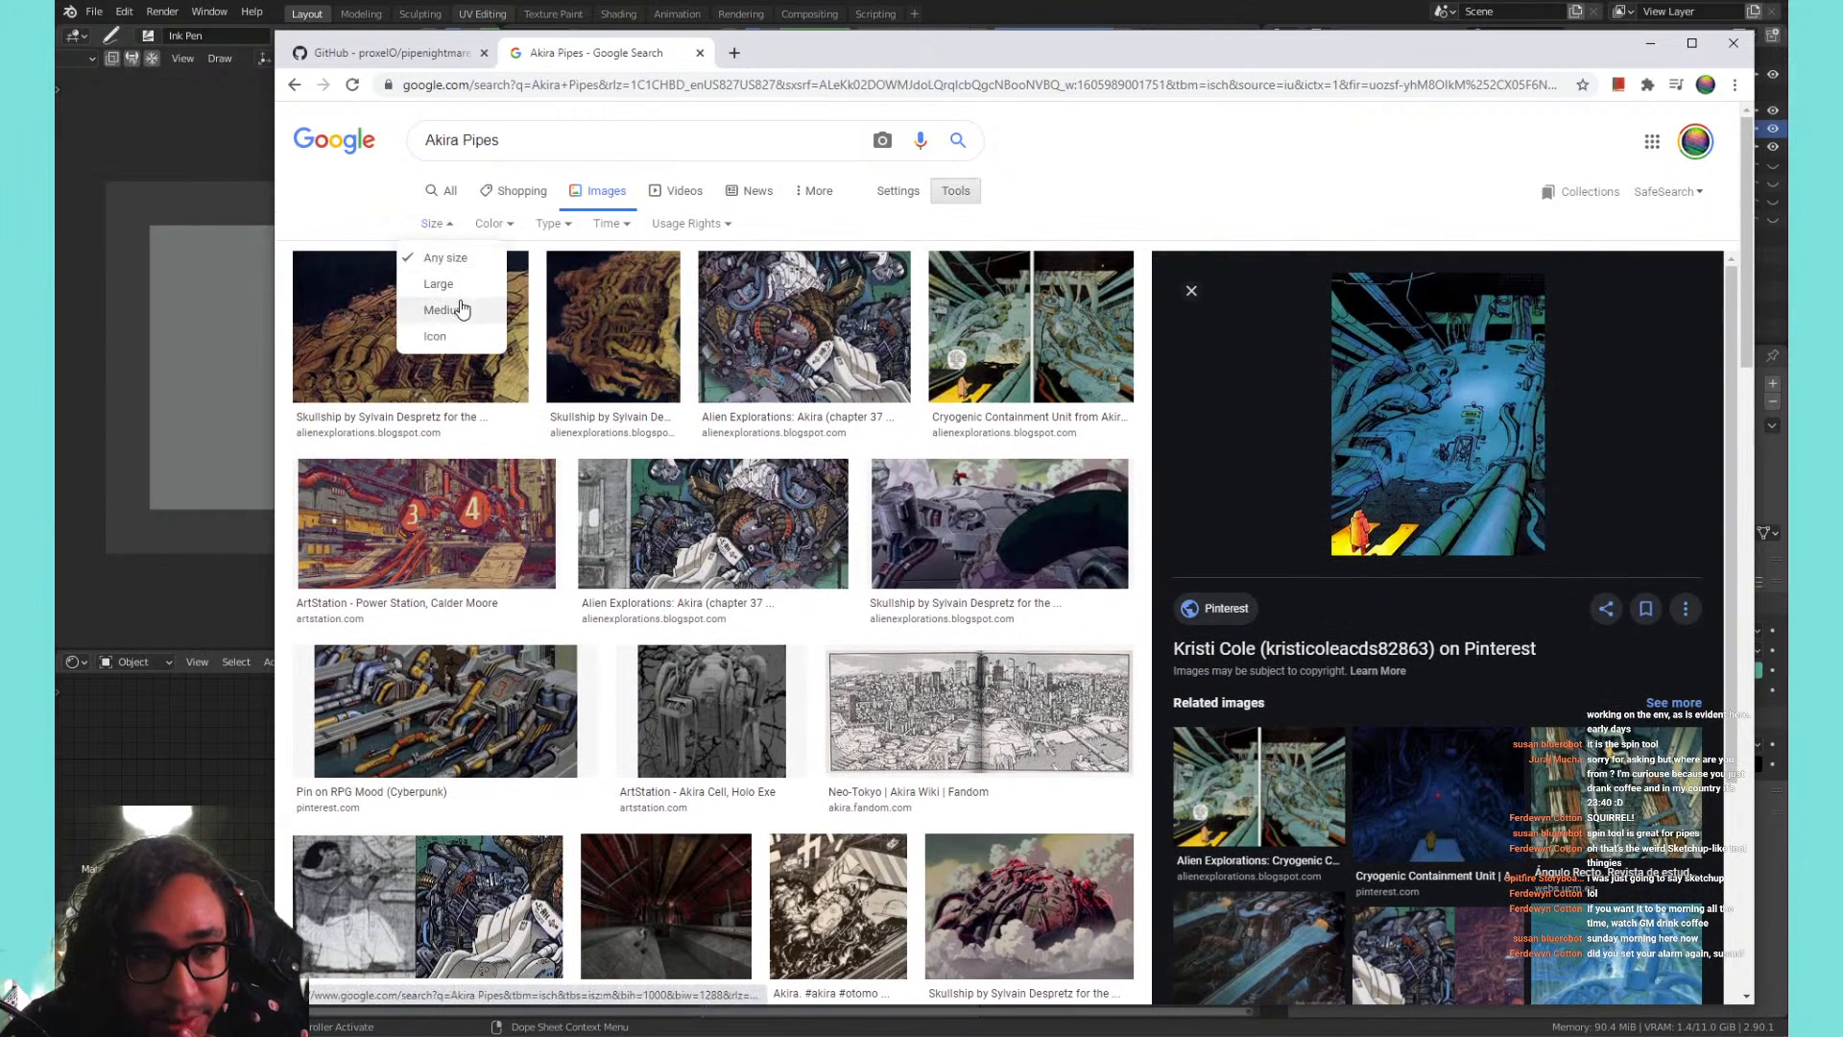
pyautogui.click(451, 284)
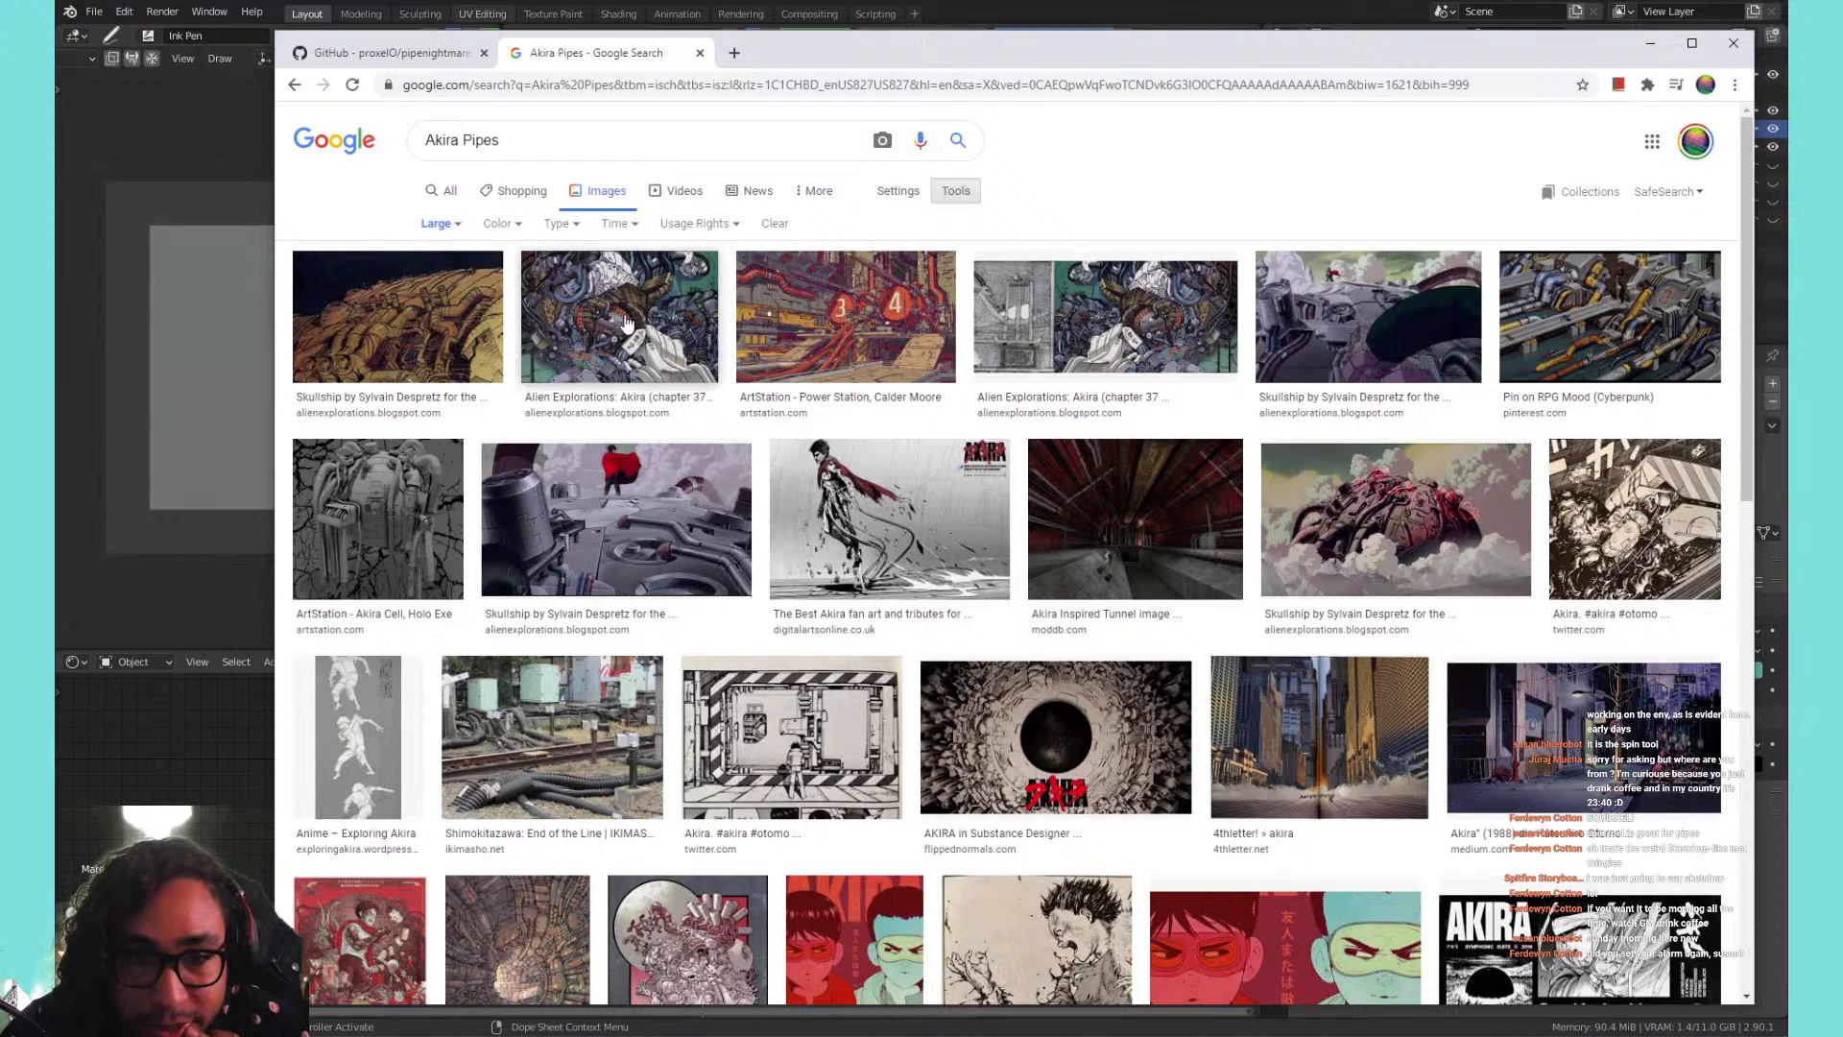
pyautogui.middleClick(710, 317)
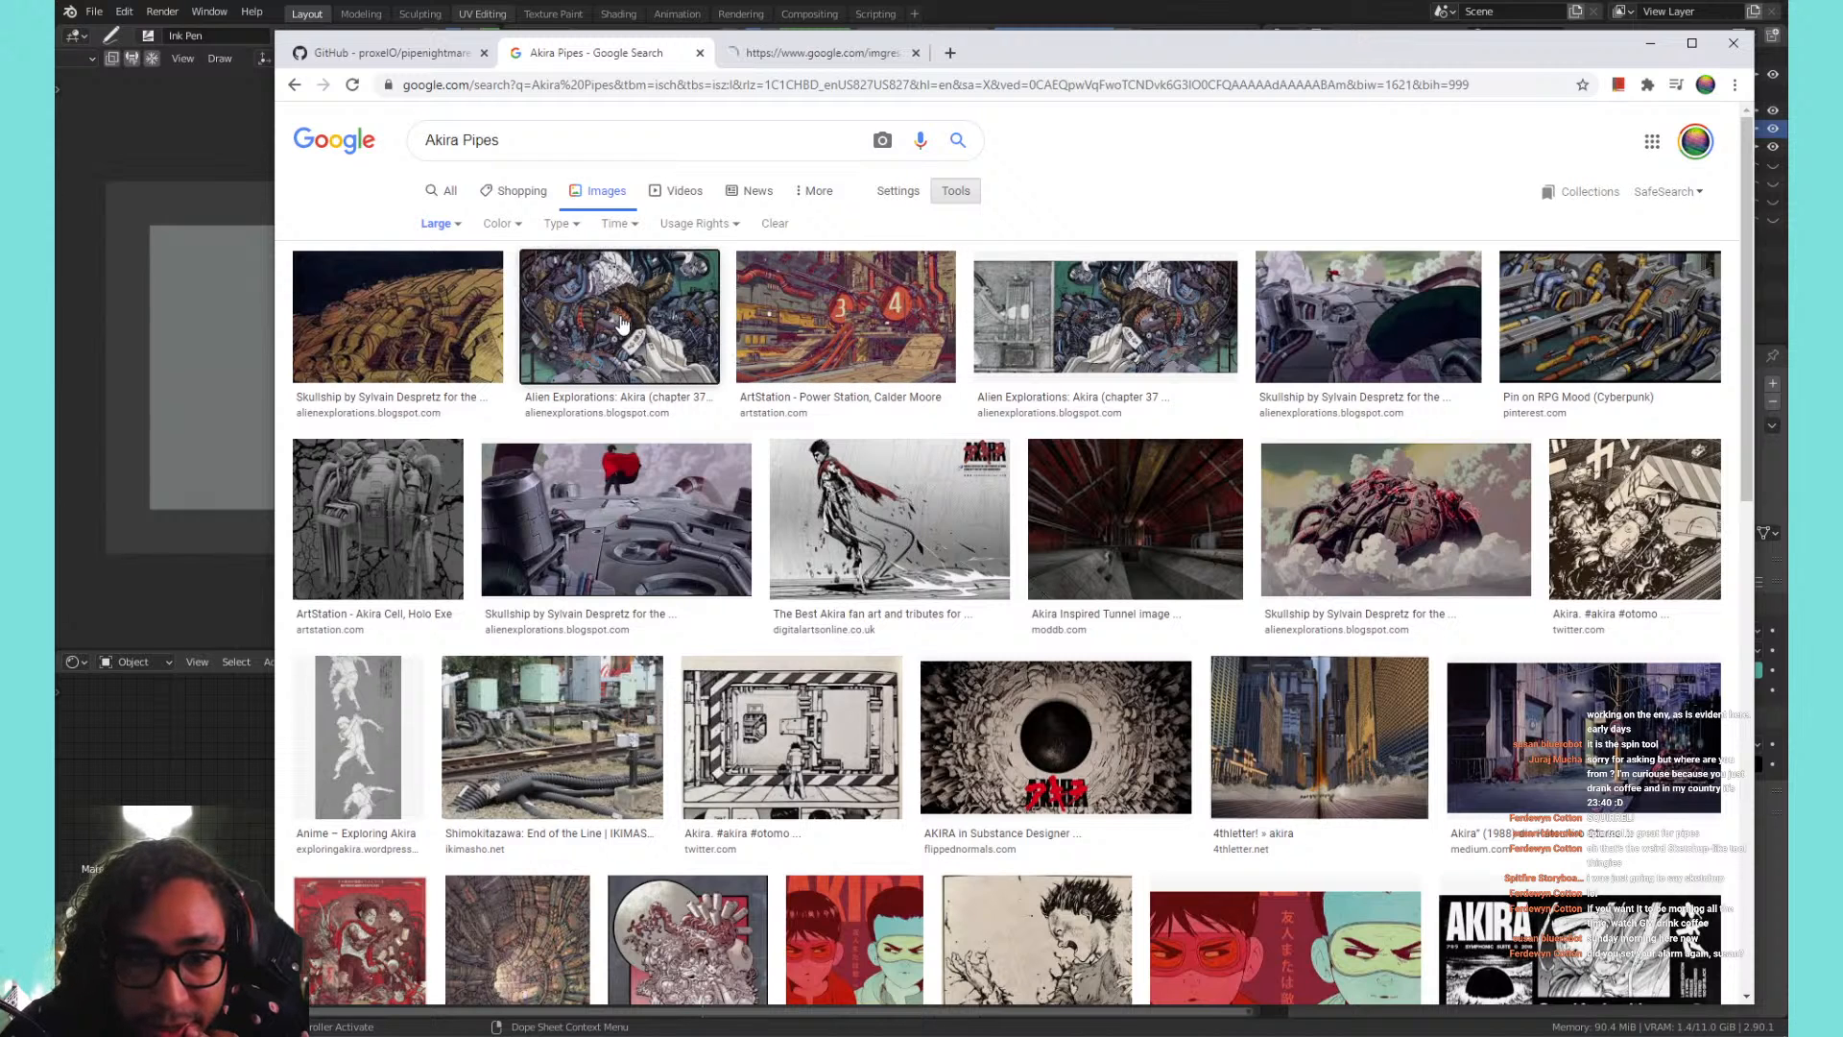
pyautogui.middleClick(461, 322)
# Browse the large Akira Pipes images and open the Skullship picture with the clouds in a new tab.
pyautogui.scroll(-2, 576, 351)
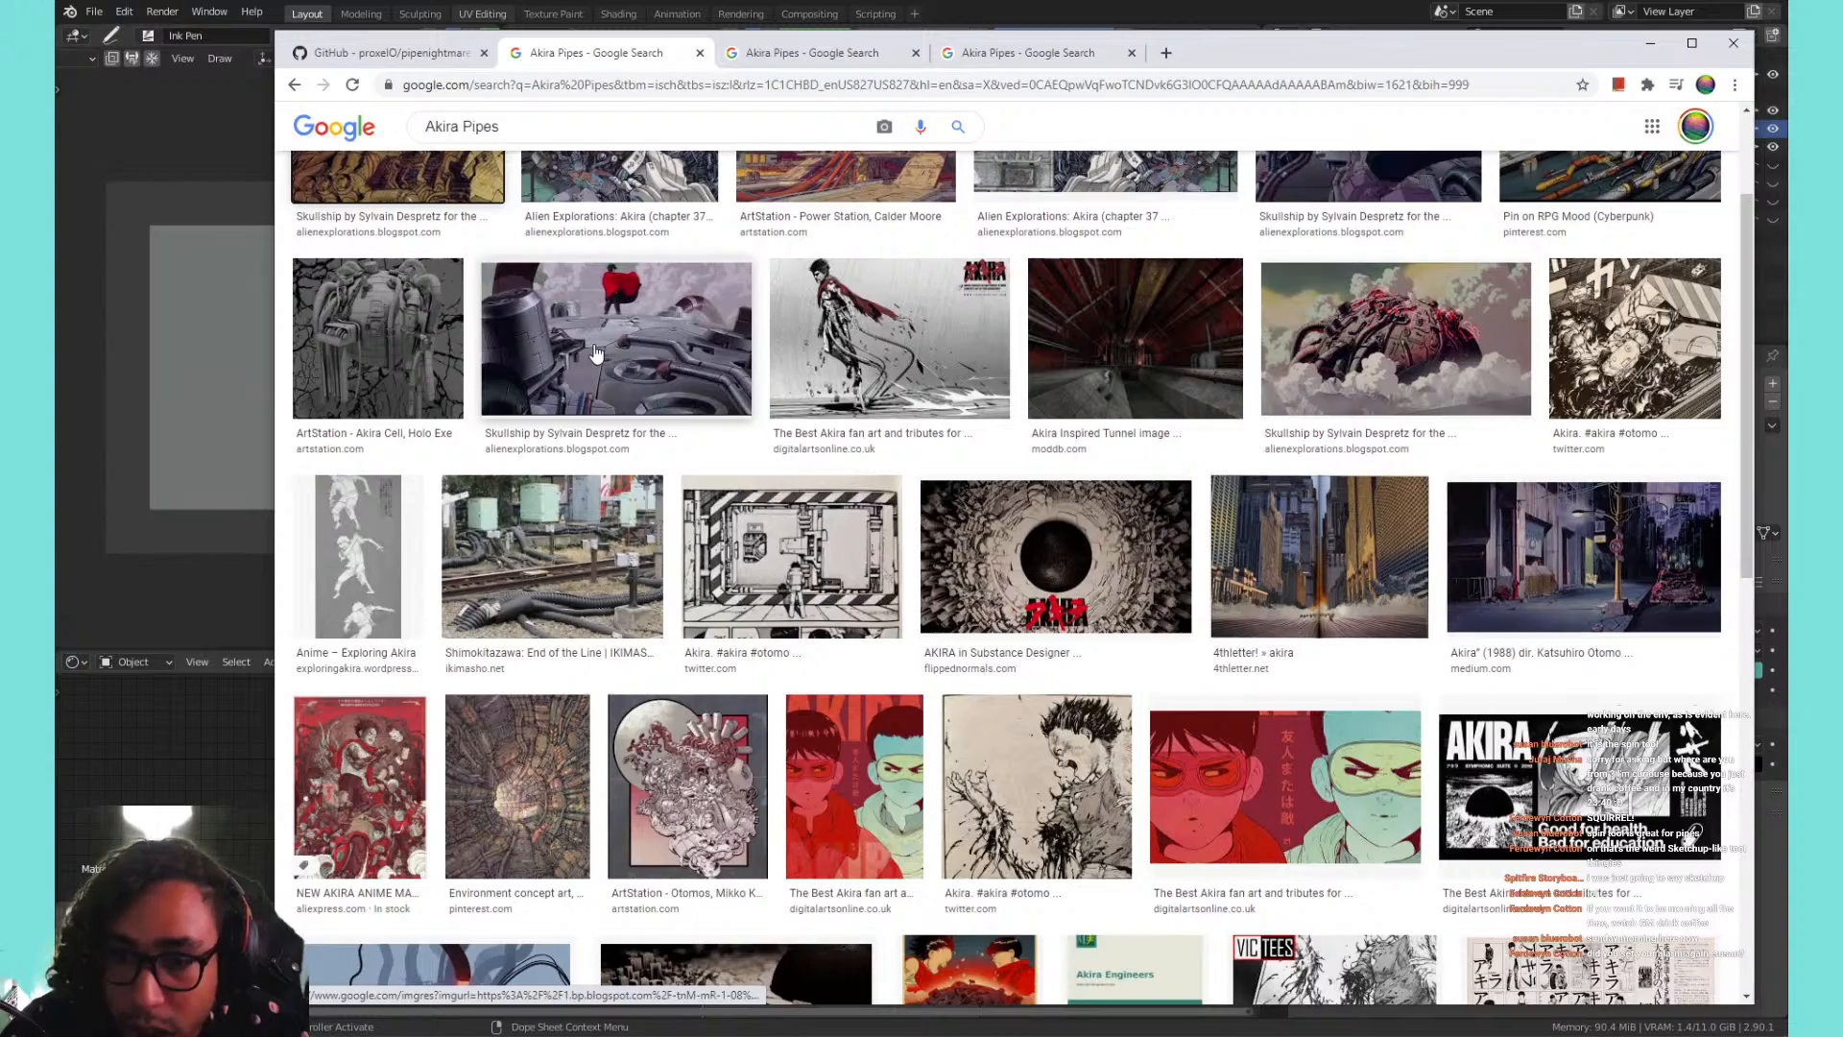
pyautogui.scroll(-1, 595, 354)
pyautogui.scroll(-1, 595, 353)
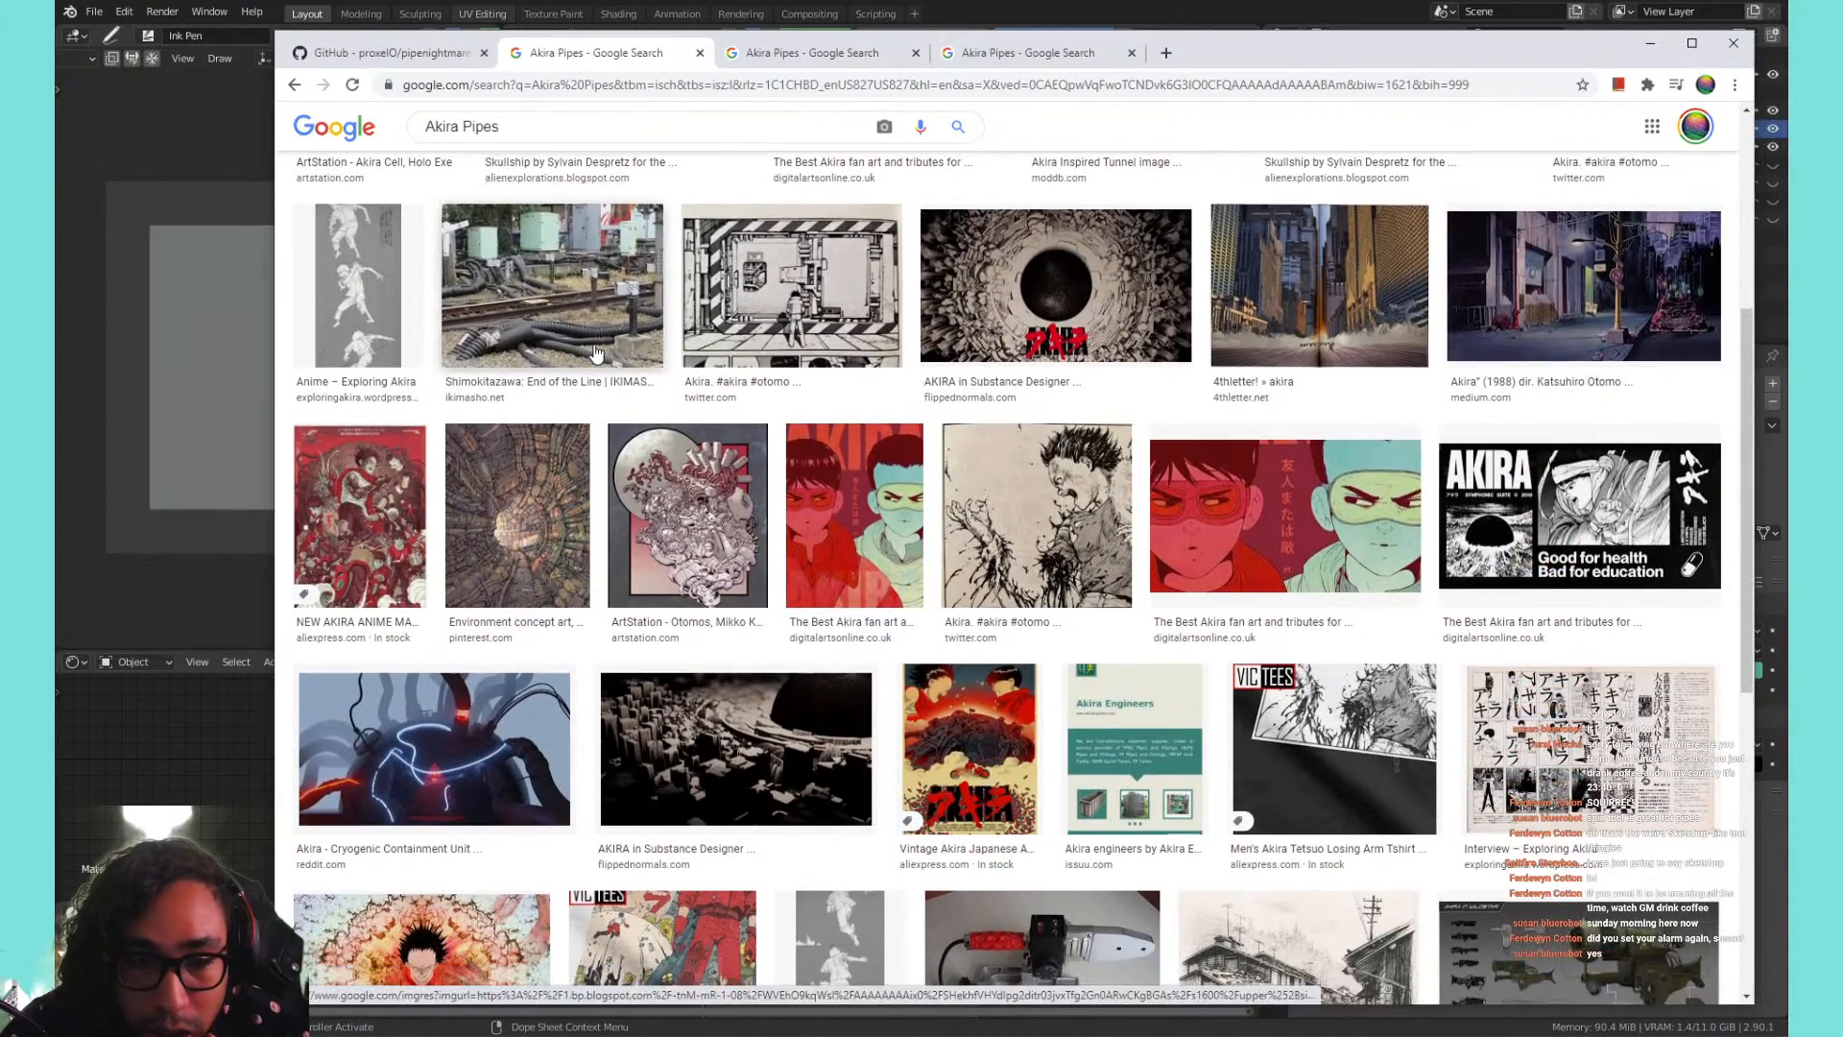
pyautogui.scroll(-2, 595, 353)
pyautogui.scroll(3, 915, 467)
pyautogui.scroll(3, 915, 467)
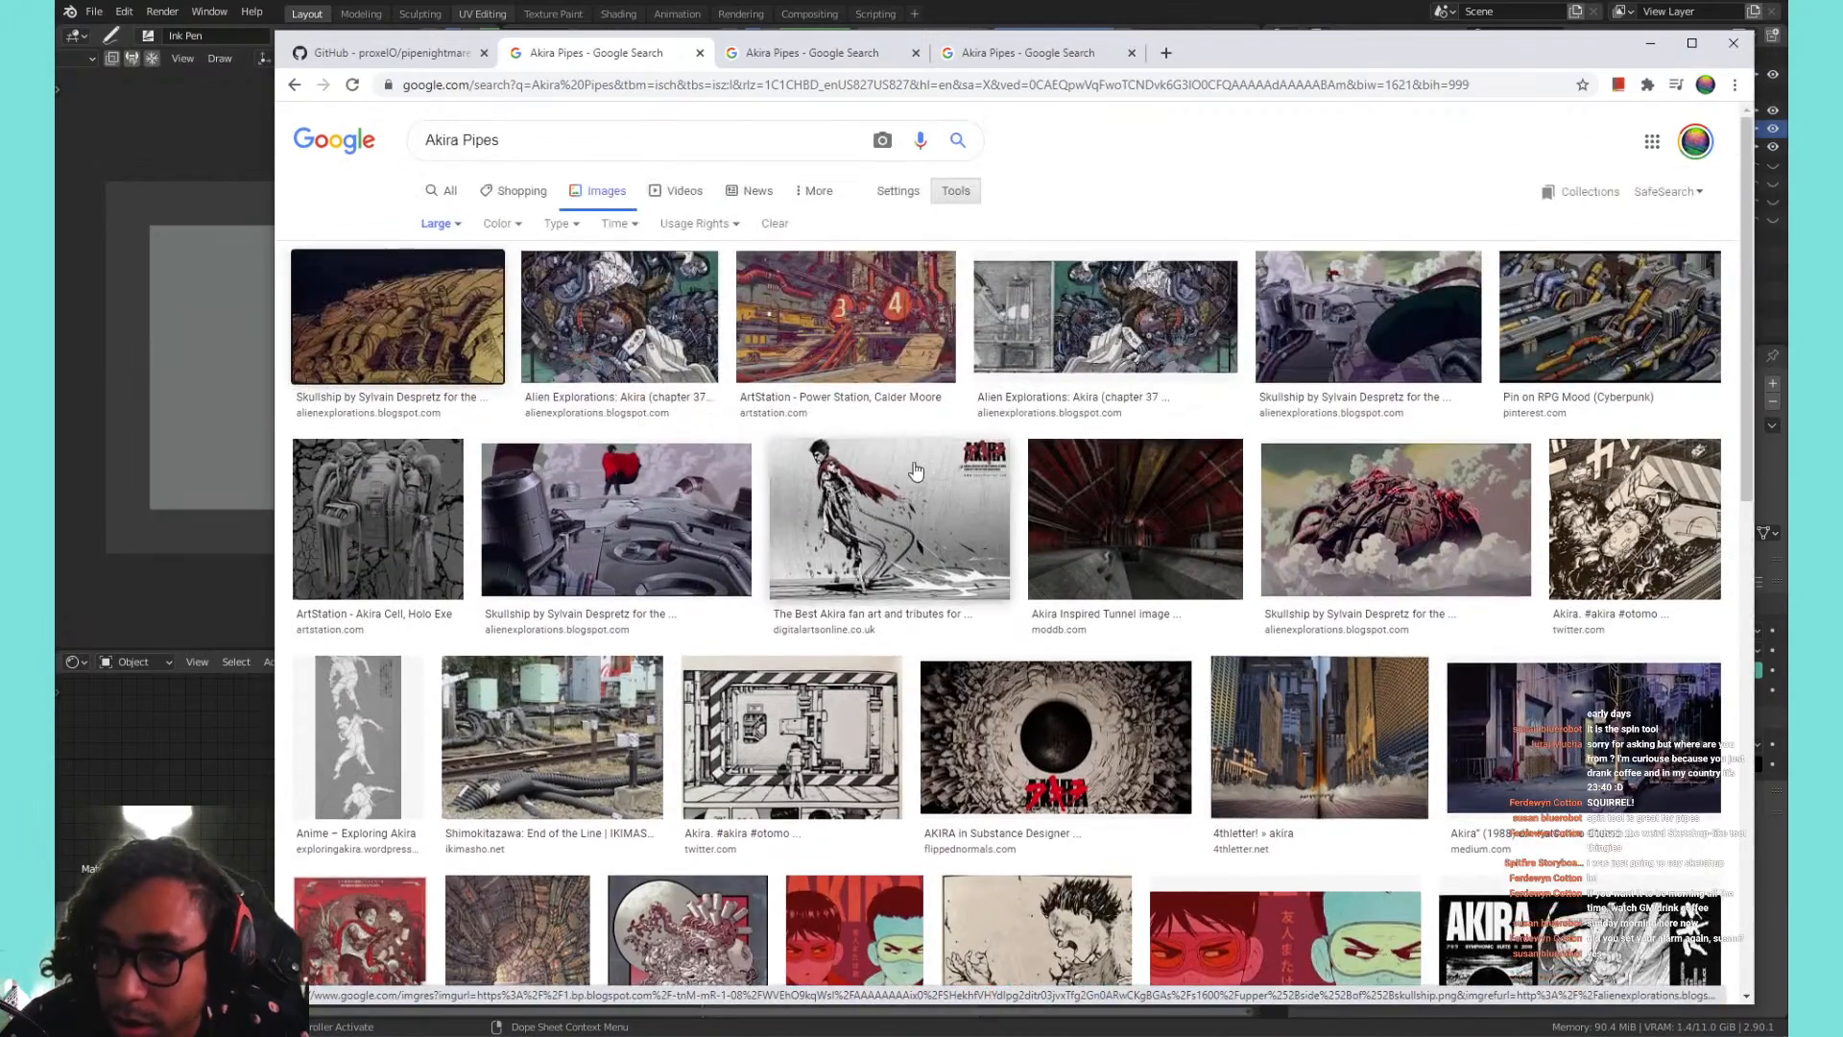
pyautogui.middleClick(1449, 523)
pyautogui.scroll(-1, 1056, 403)
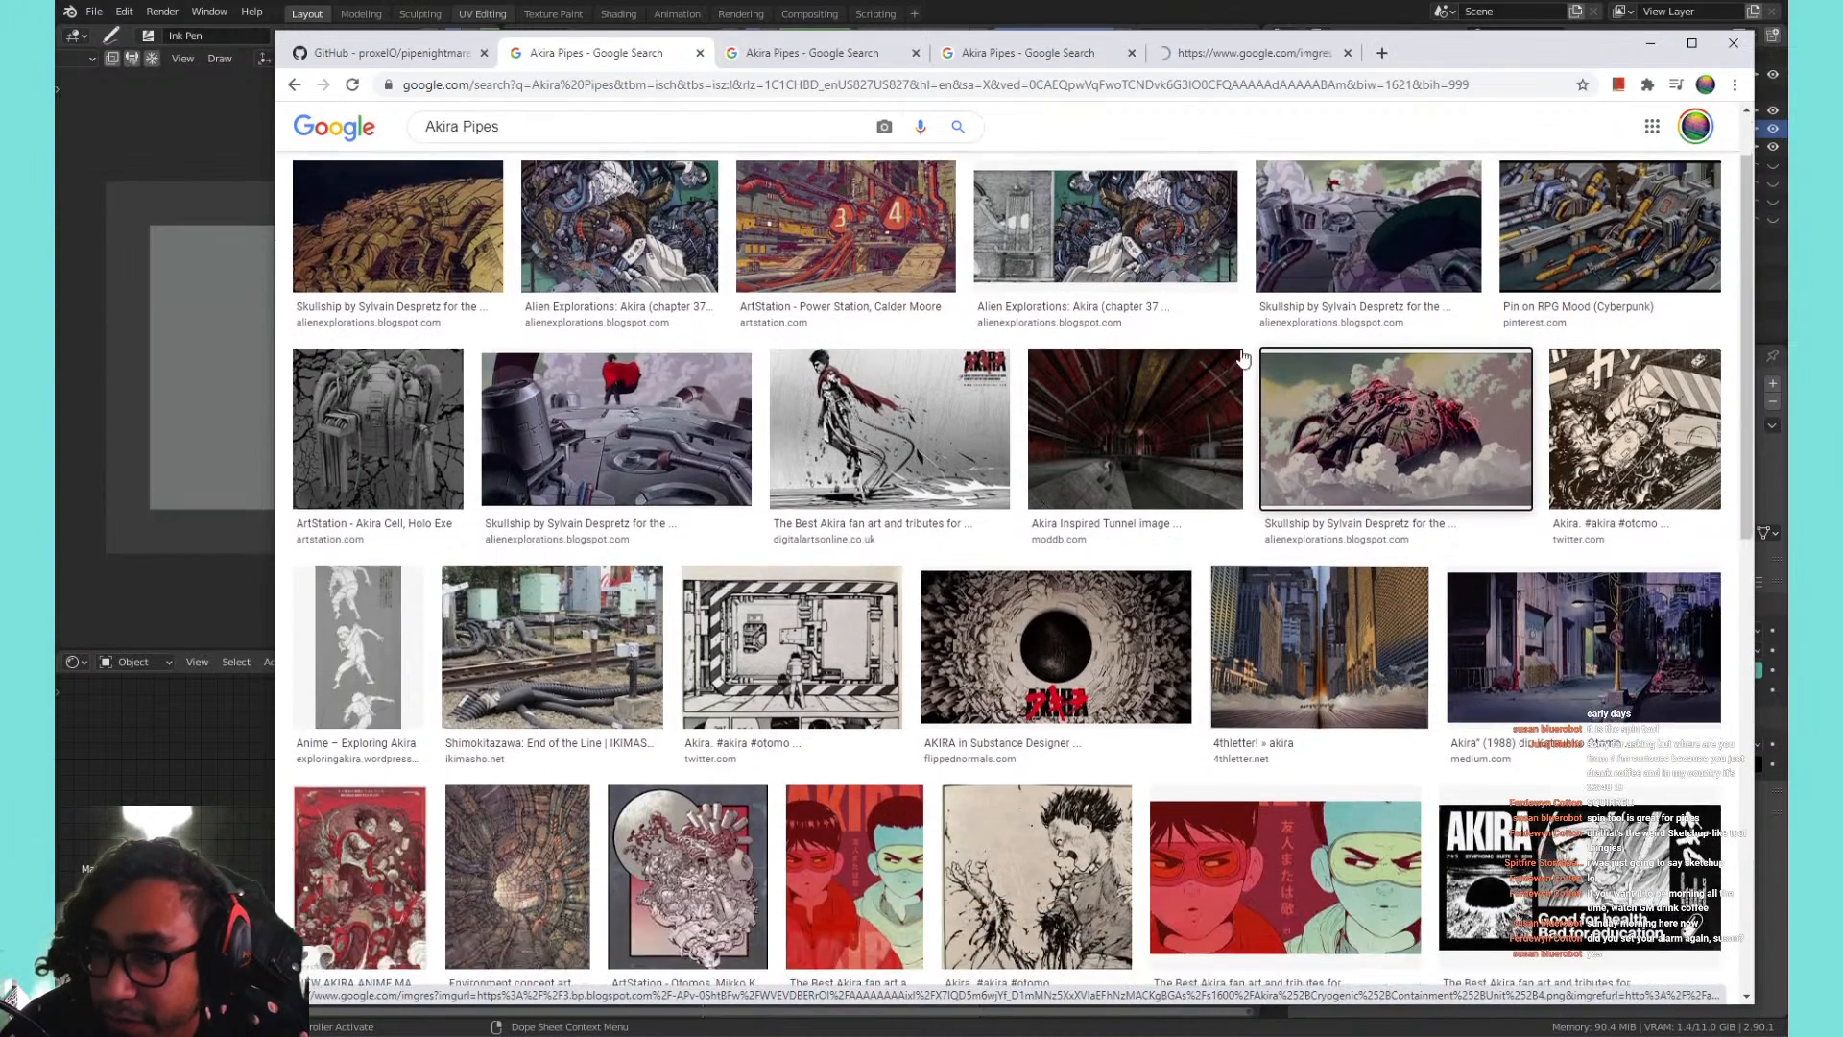
pyautogui.scroll(1, 768, 316)
# Change the image size filter to Medium and look through the results for pipe references.
pyautogui.click(457, 224)
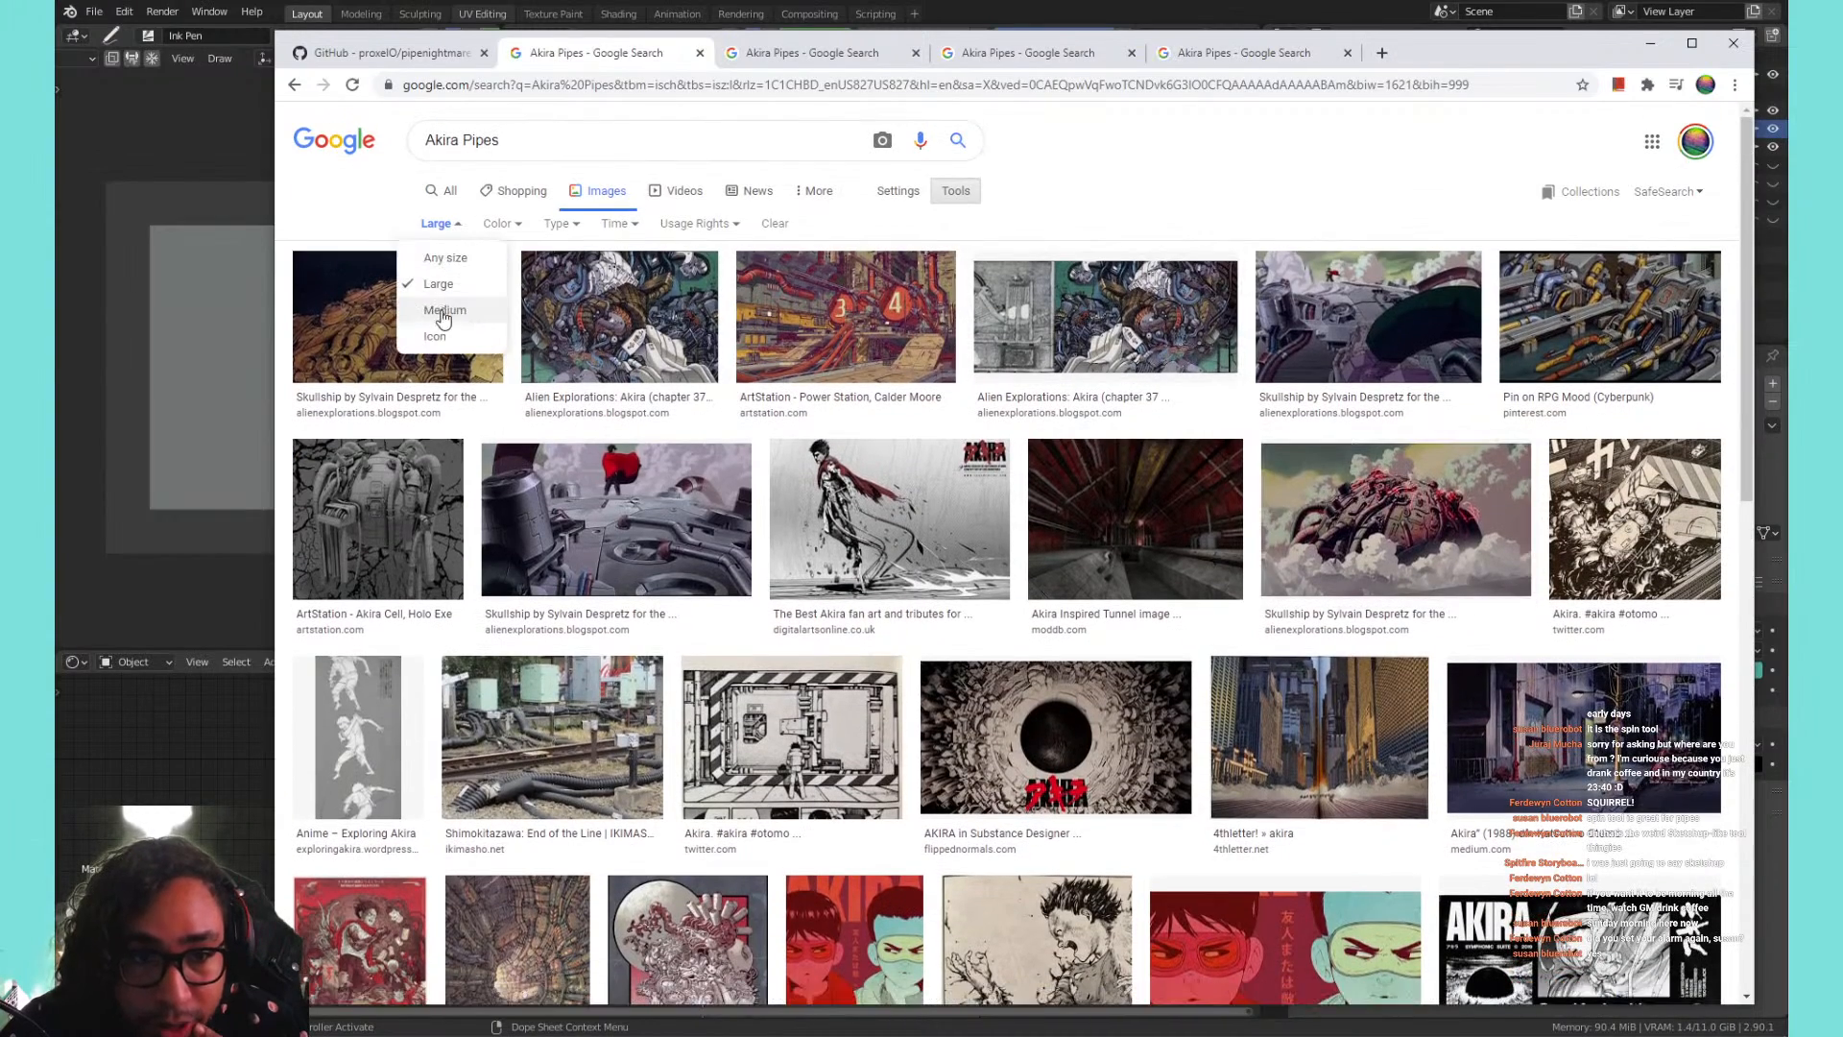
pyautogui.click(445, 310)
pyautogui.scroll(-1, 613, 317)
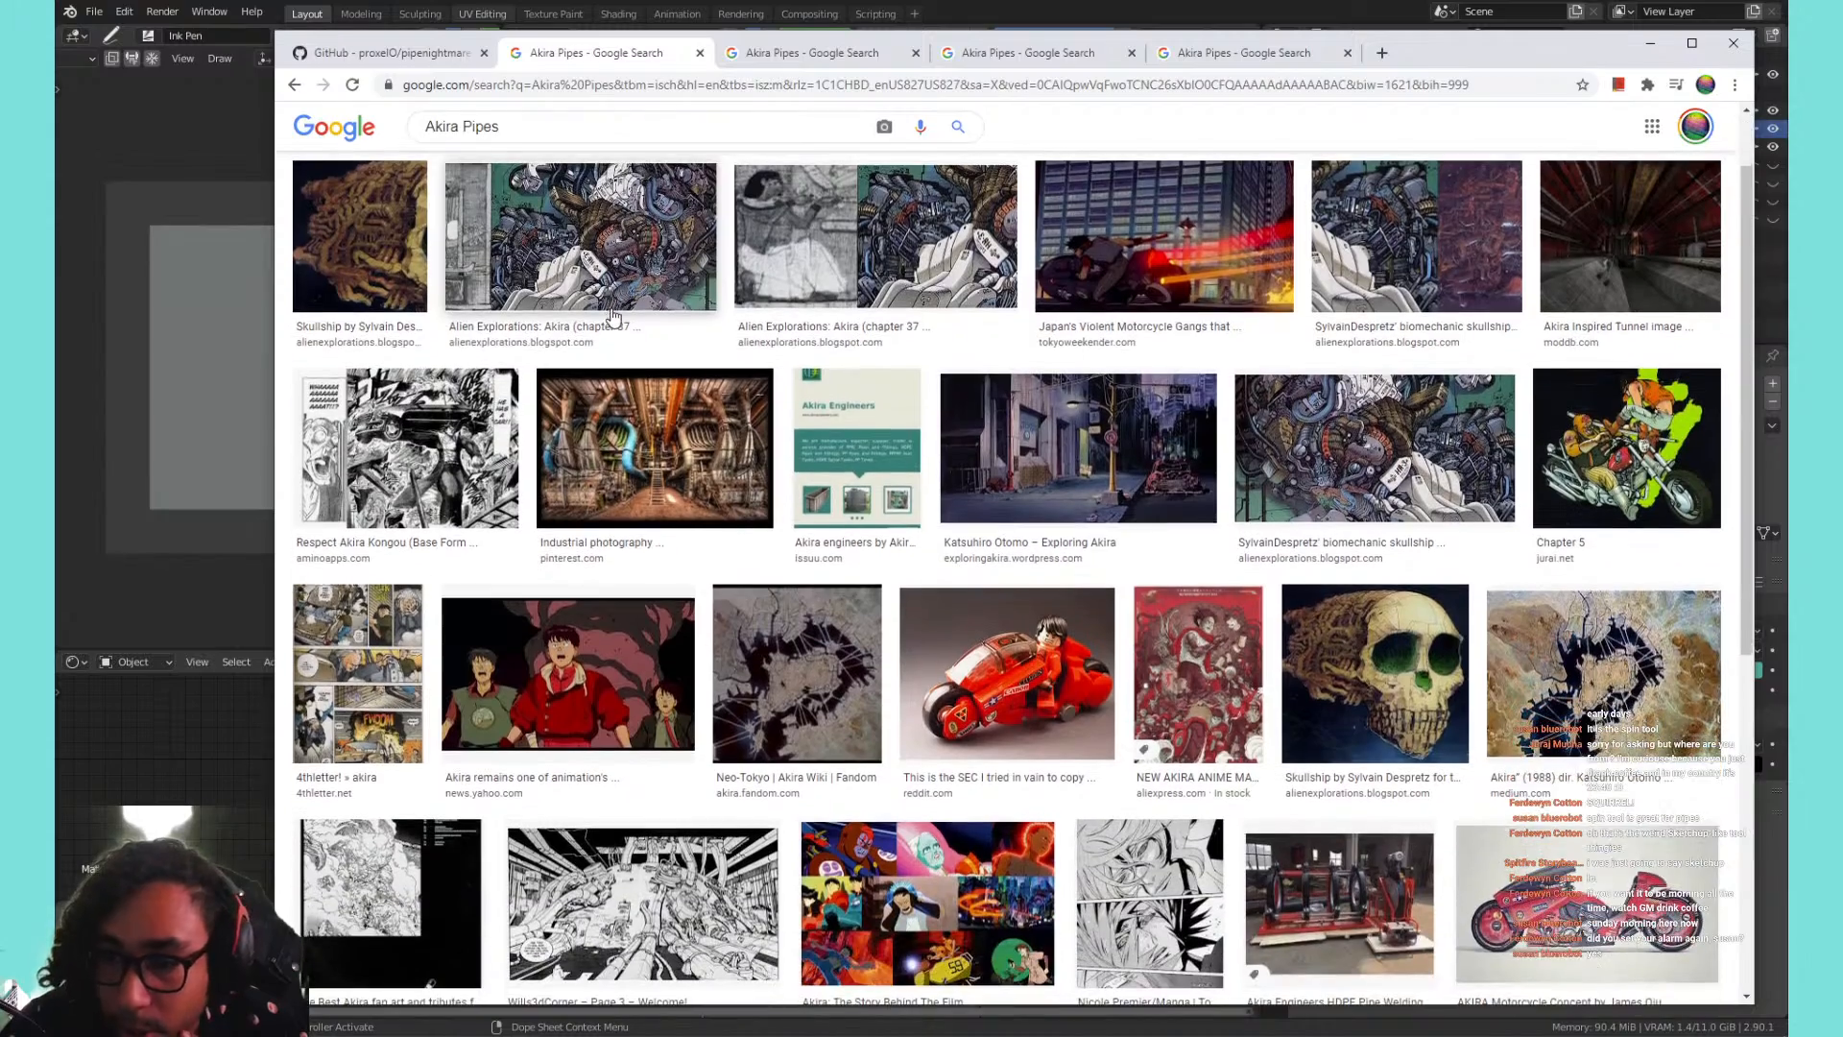
pyautogui.scroll(-6, 615, 316)
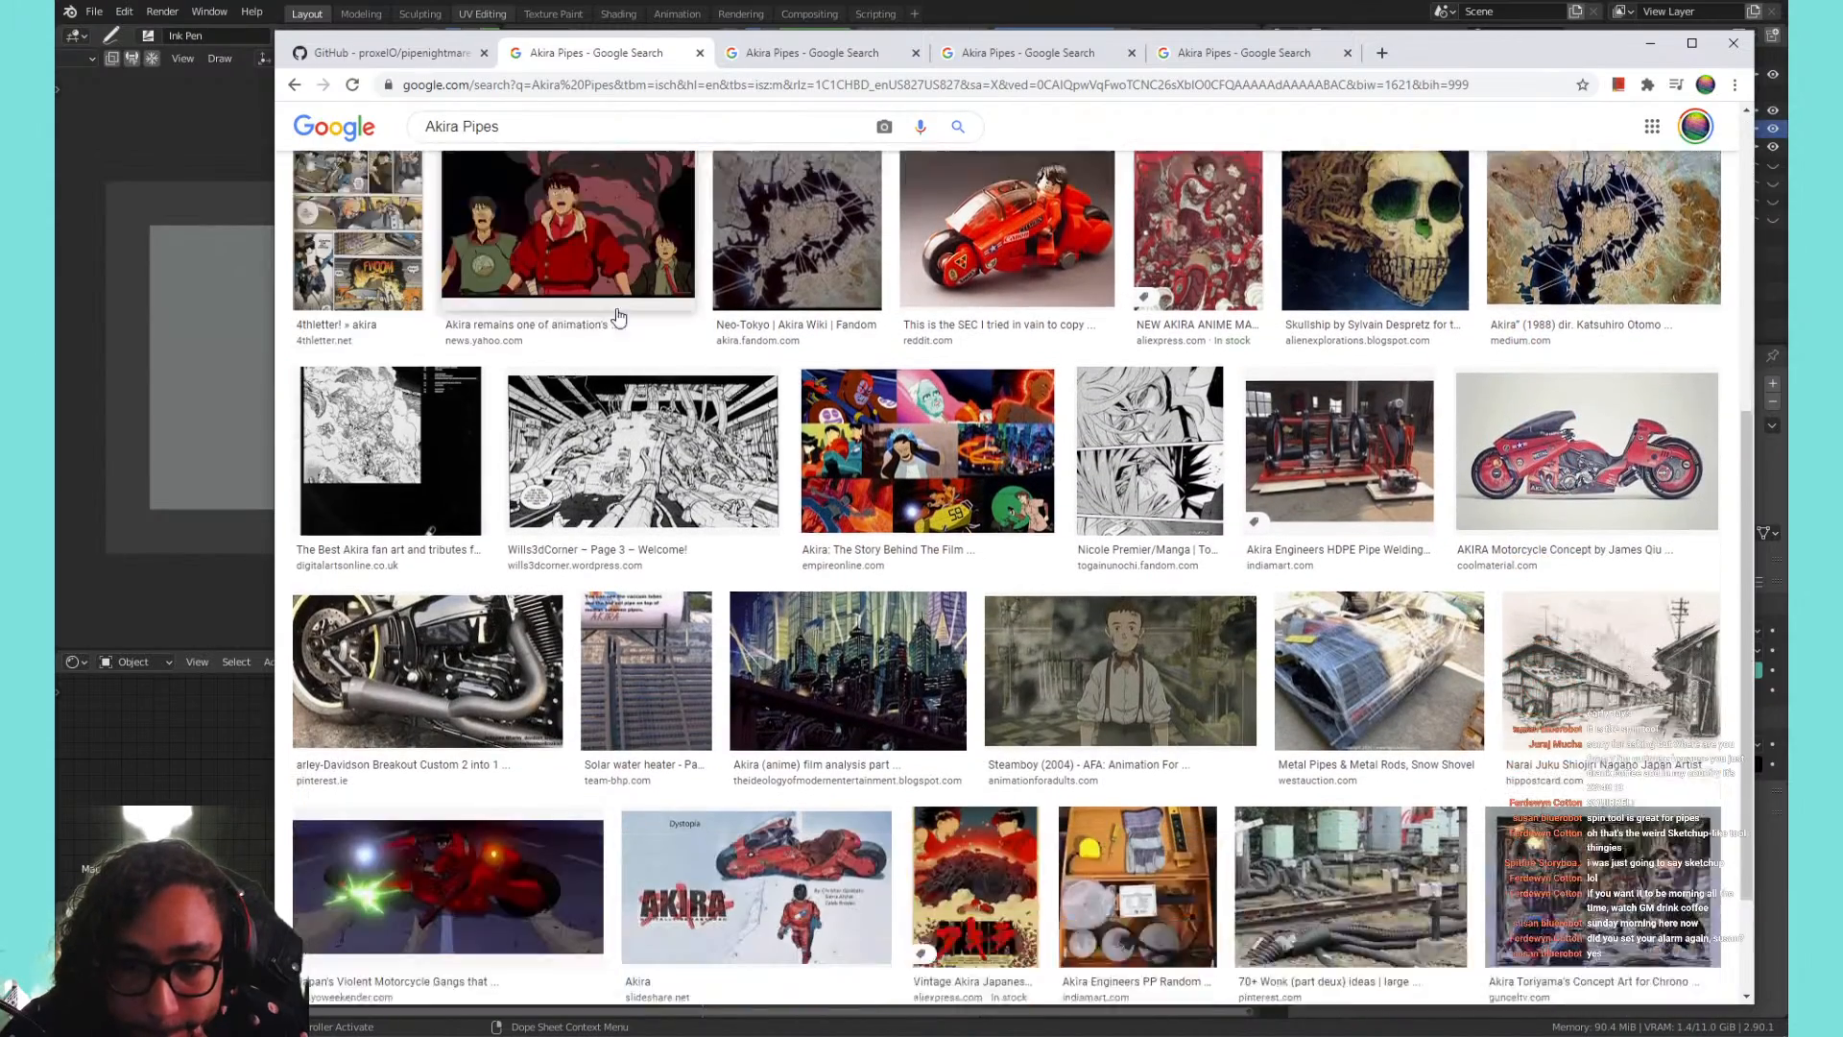
pyautogui.scroll(-1, 616, 317)
pyautogui.scroll(8, 576, 240)
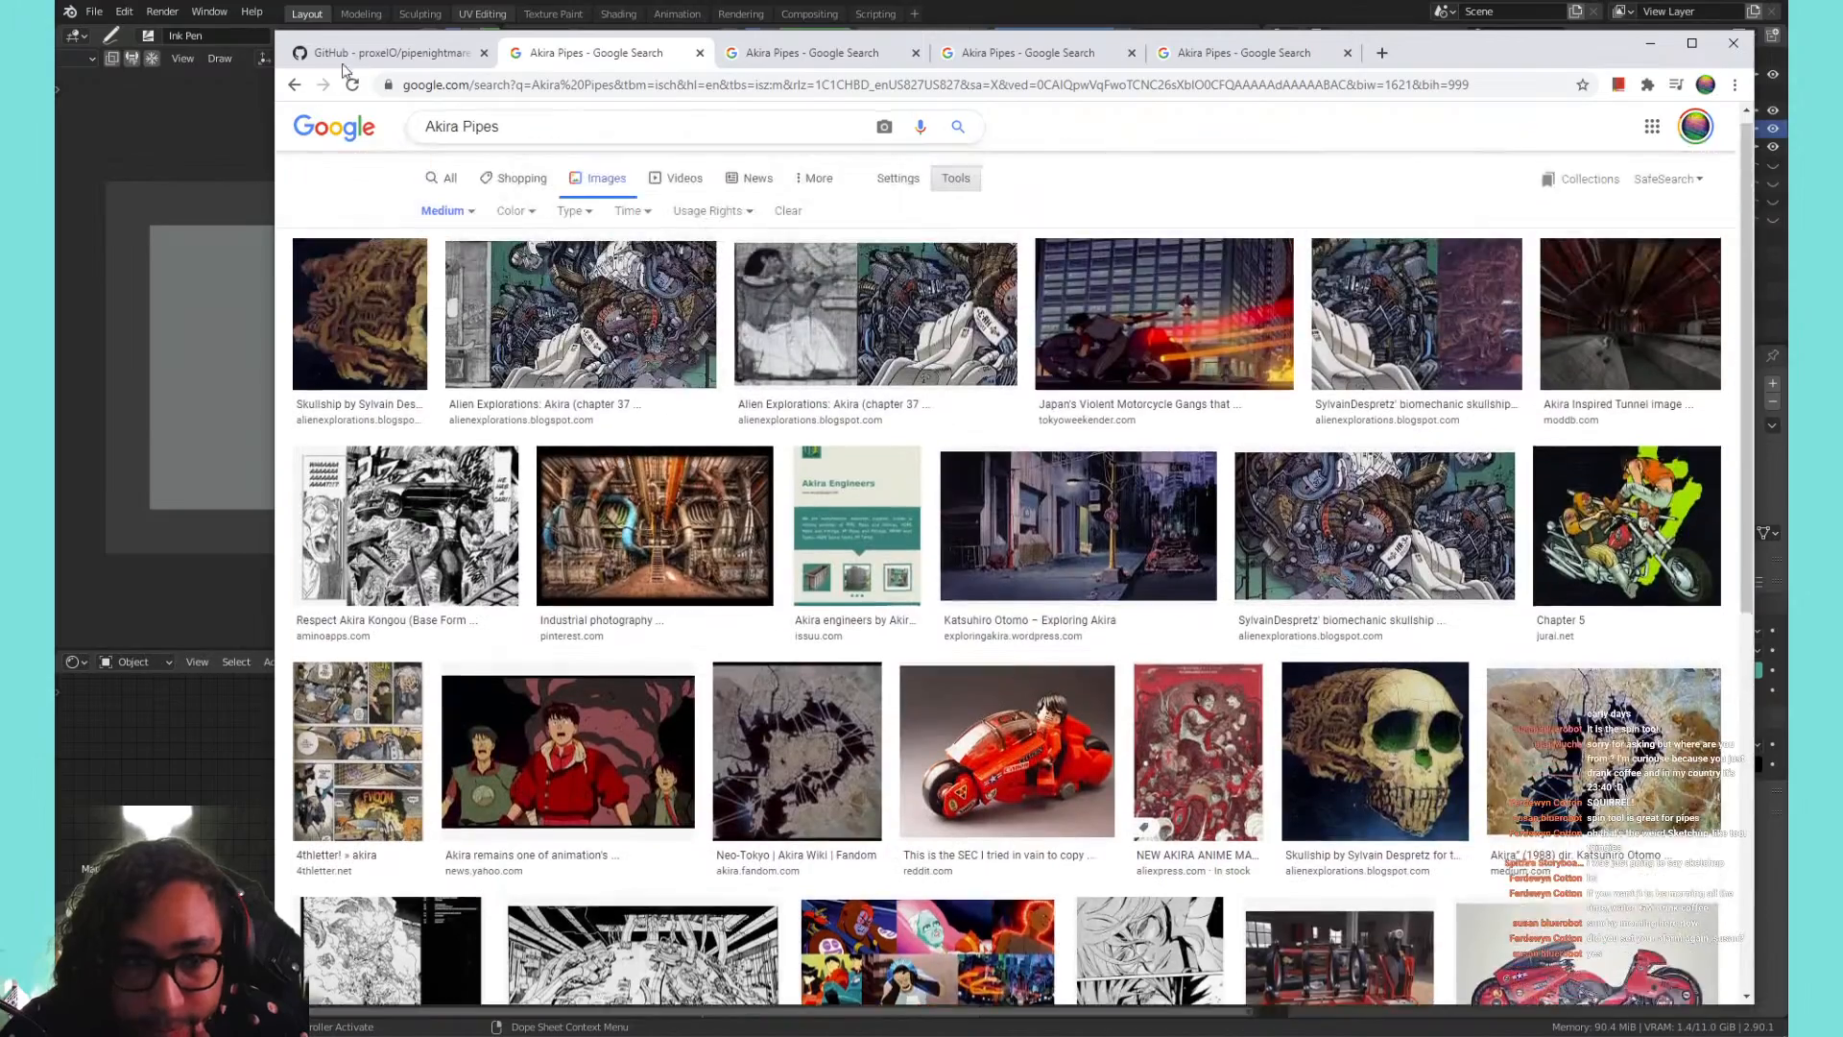
# Search Google Images for "akira machinery" and look through the results.
pyautogui.doubleClick(488, 136)
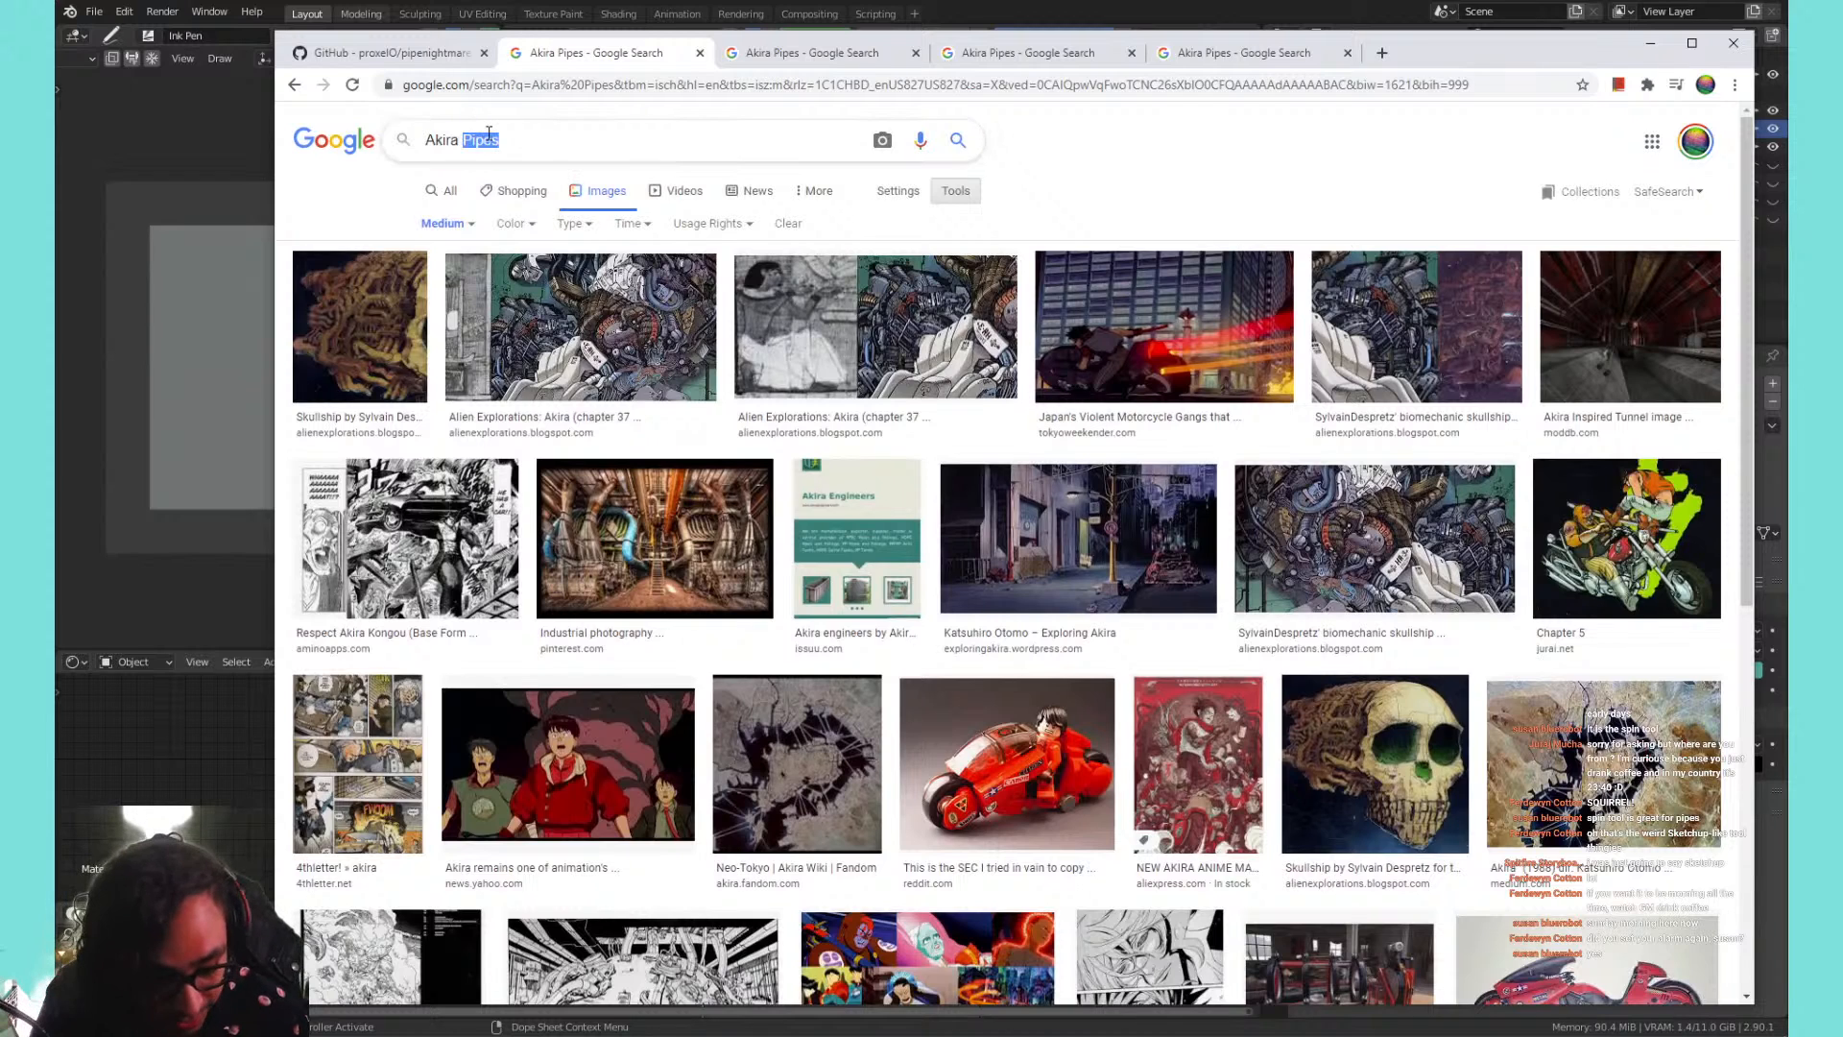
pyautogui.write('machi')
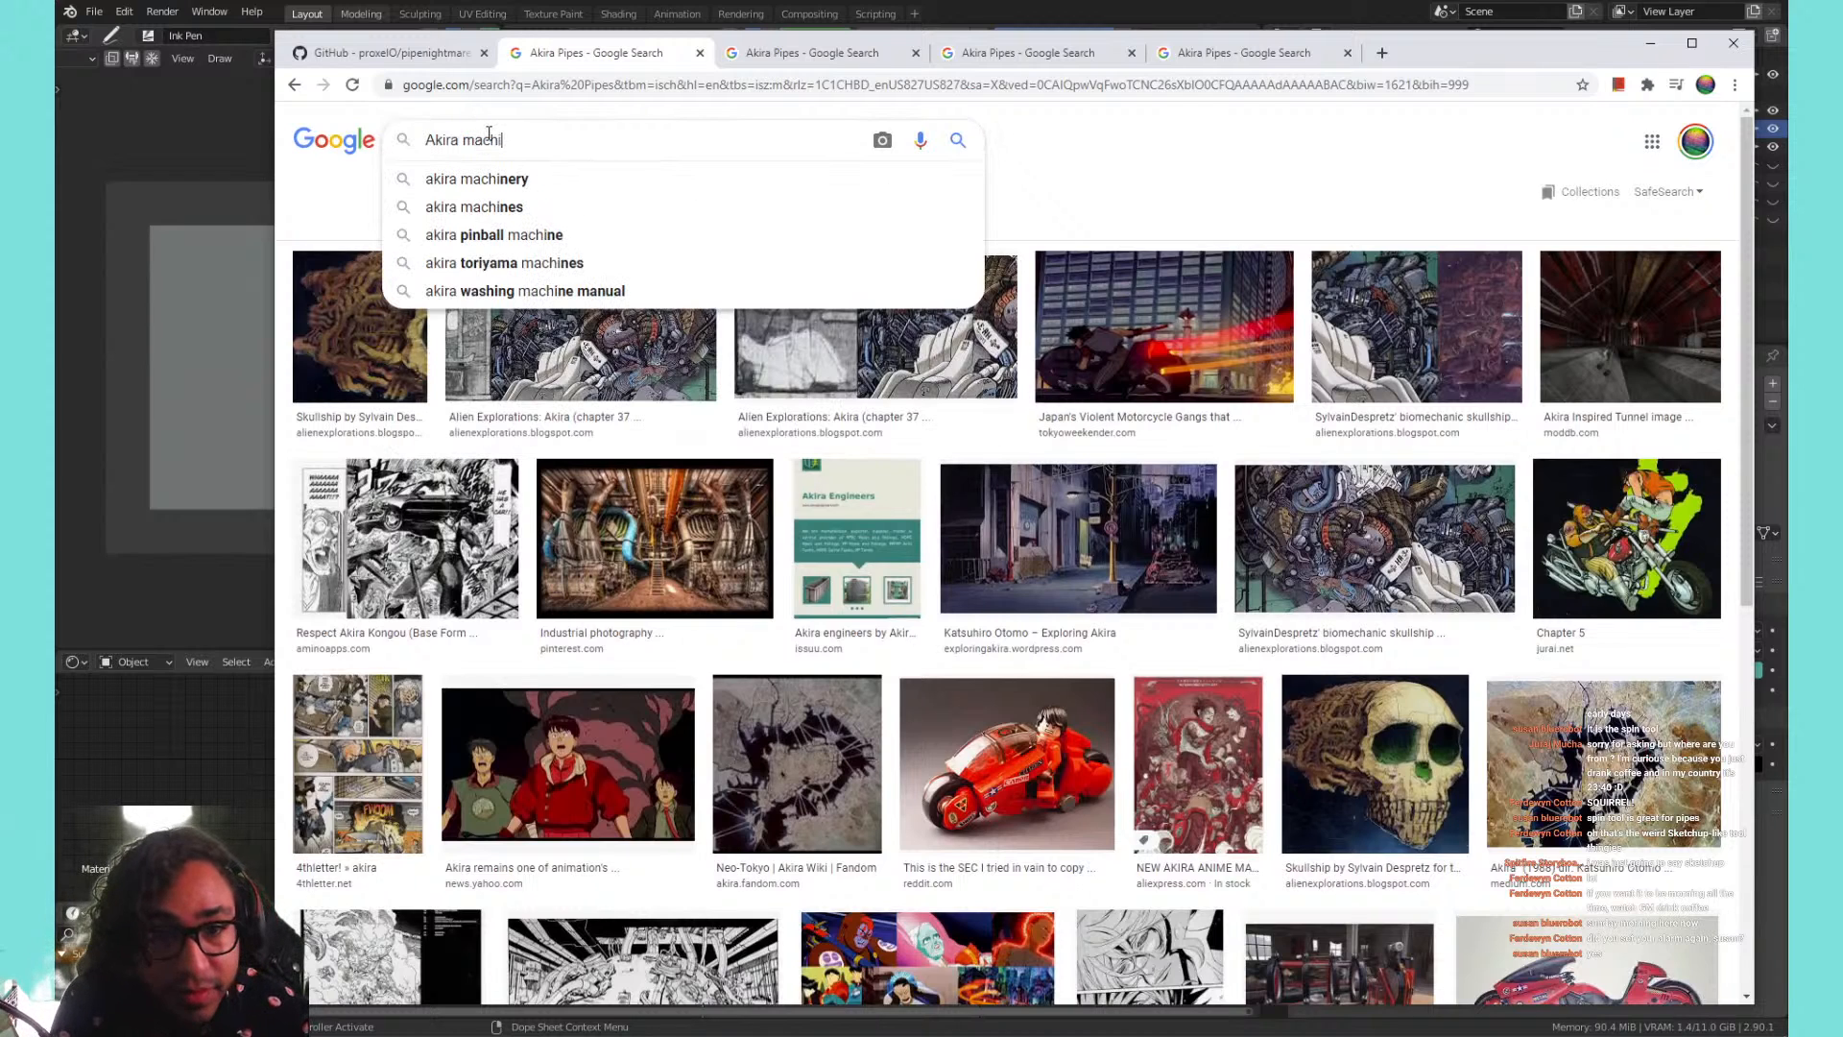
pyautogui.press('Down')
pyautogui.press('Return')
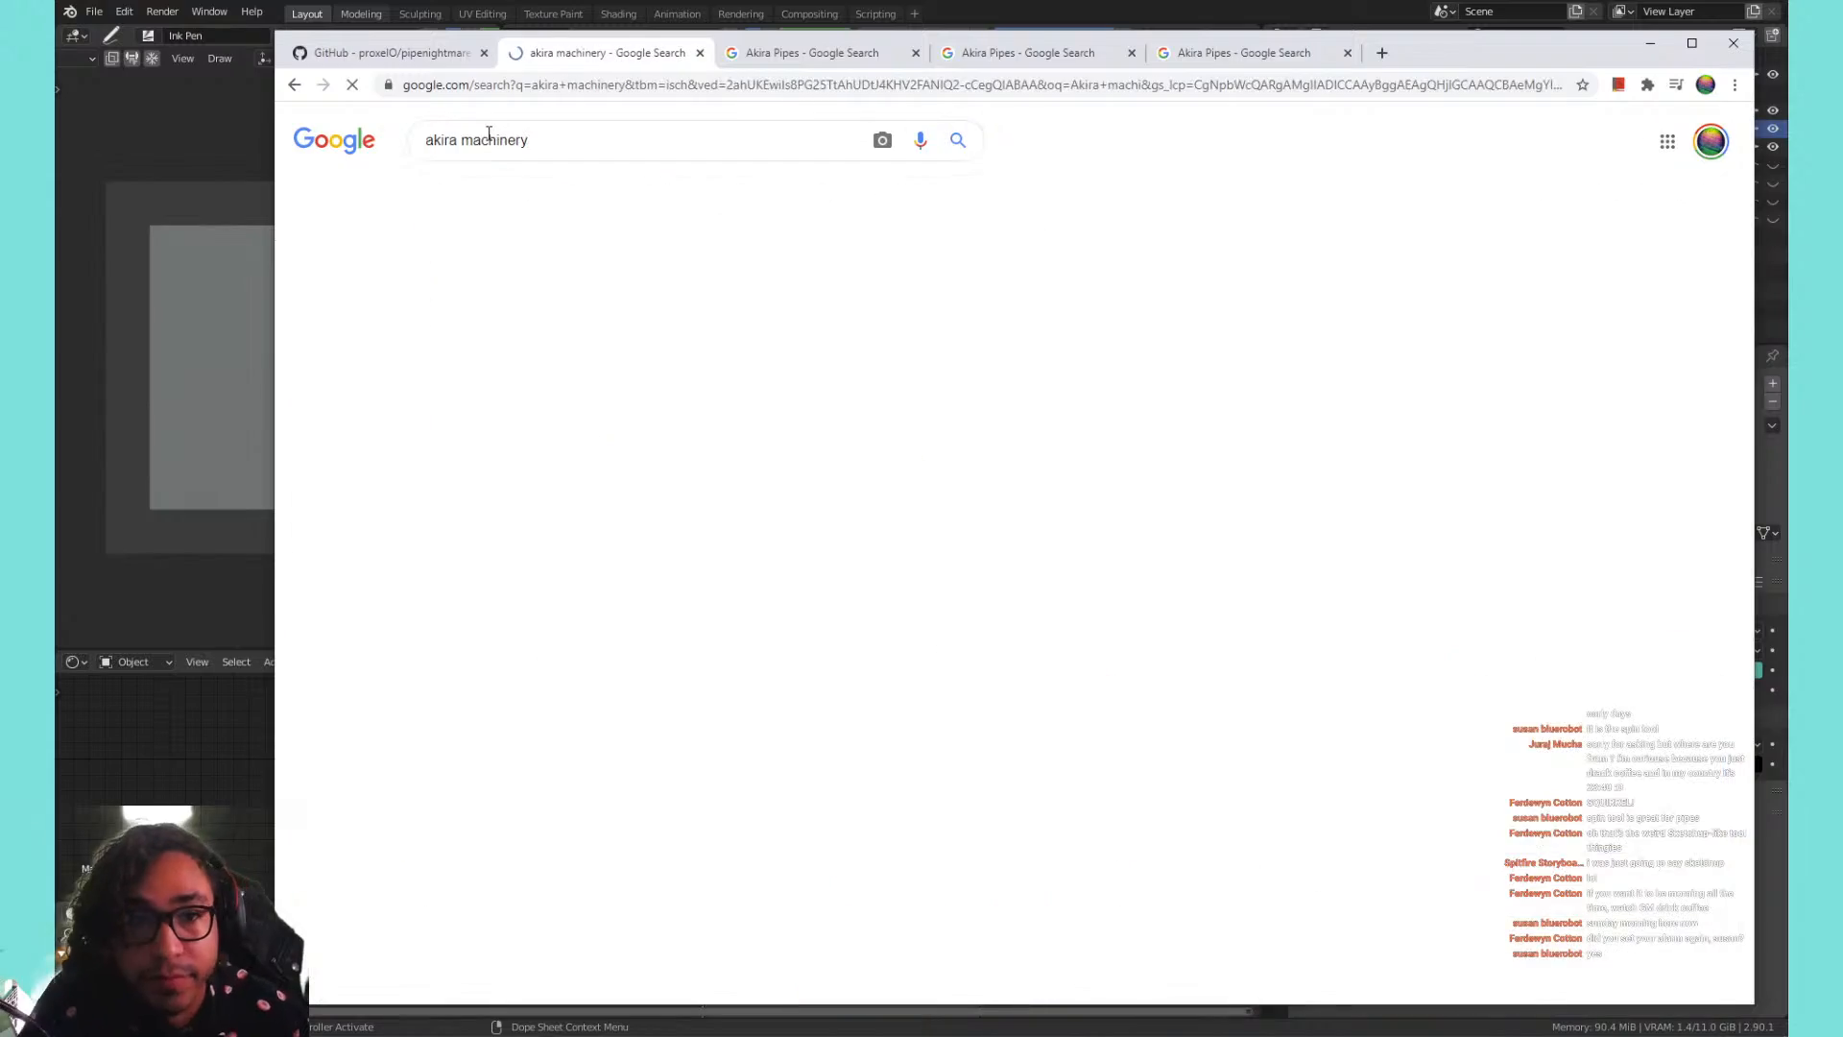
pyautogui.scroll(-10, 1047, 374)
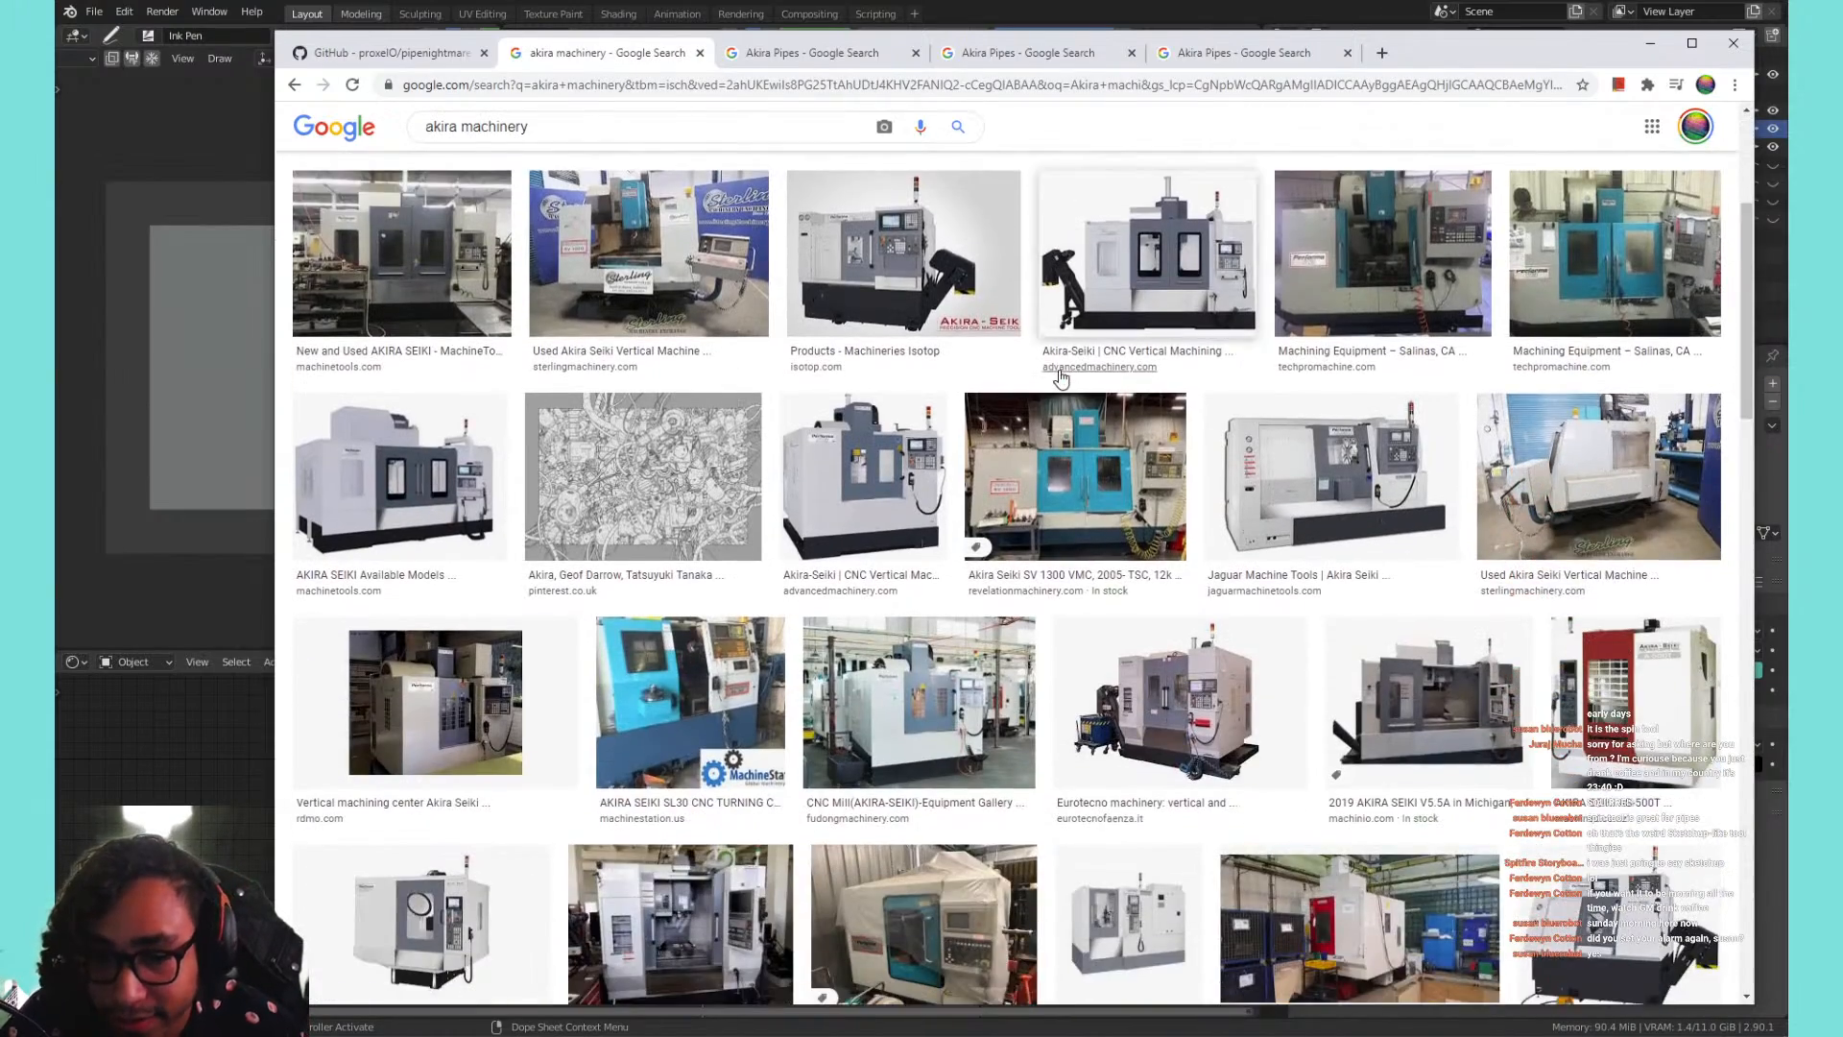
# Search Google Images for "akira city" and look through the results.
pyautogui.scroll(10, 1060, 377)
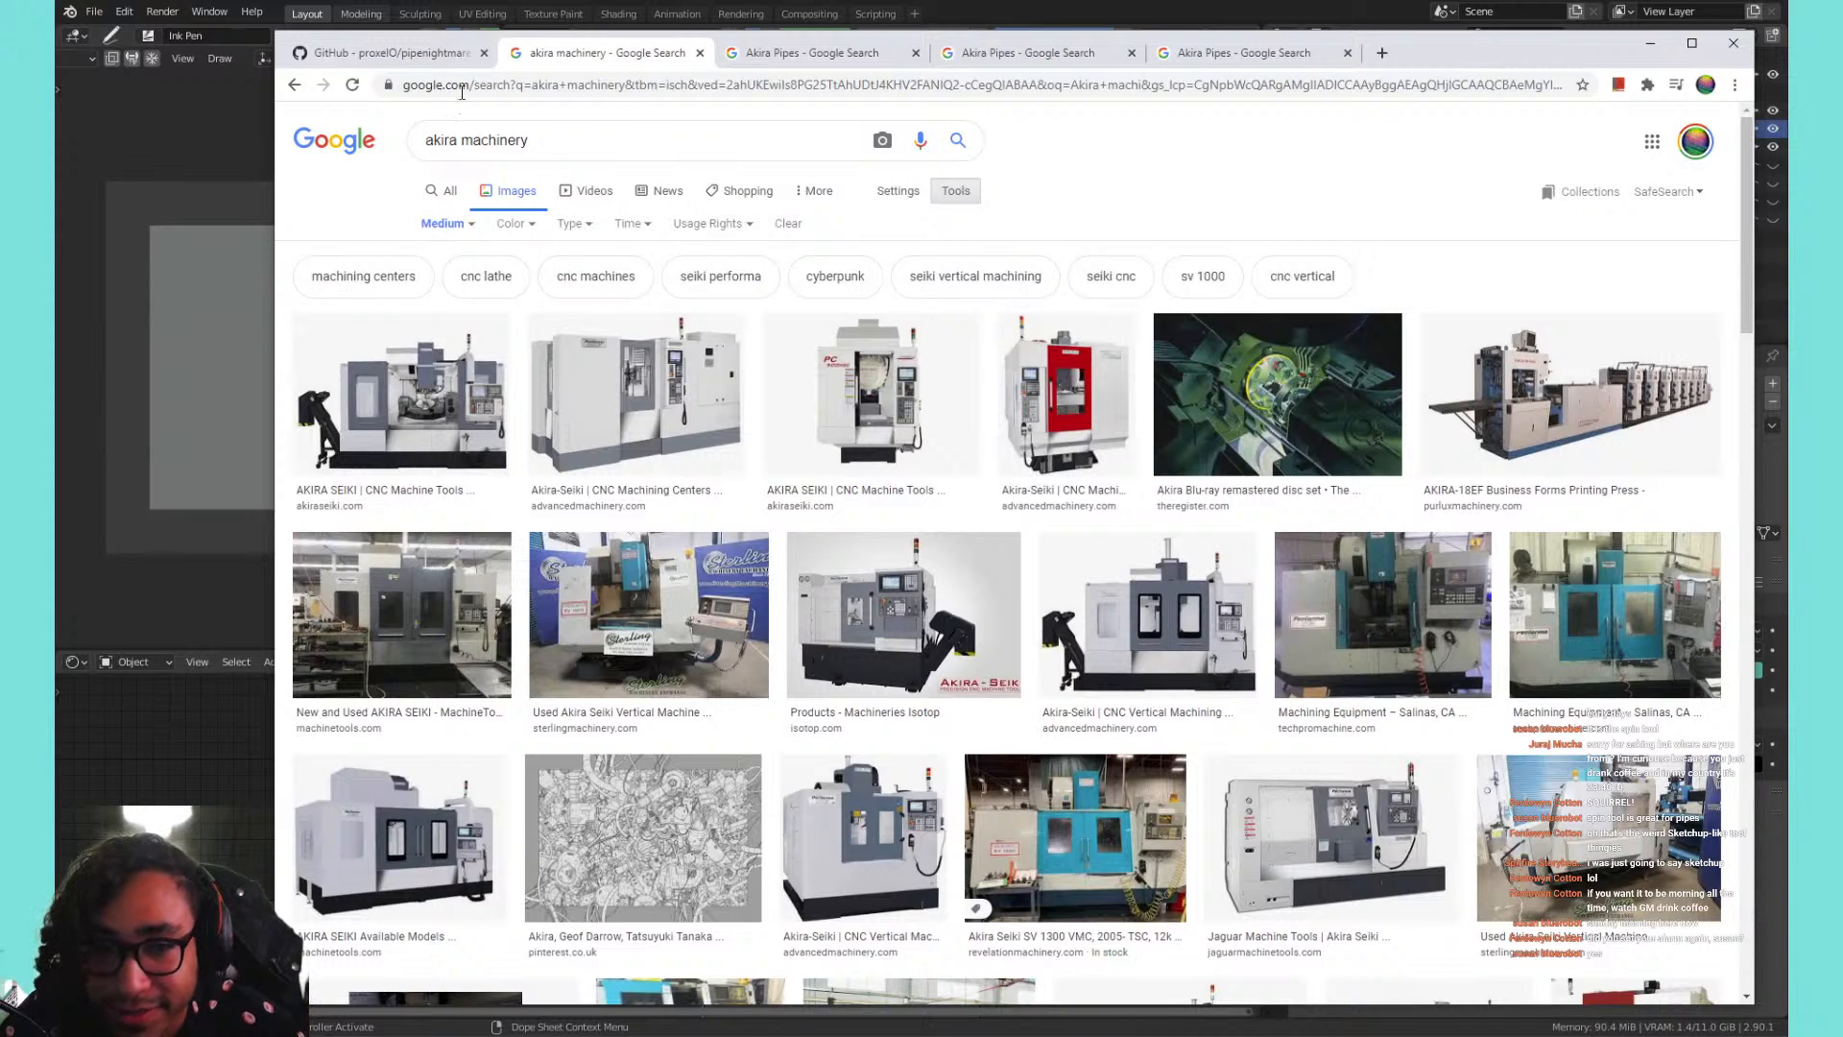
pyautogui.doubleClick(506, 144)
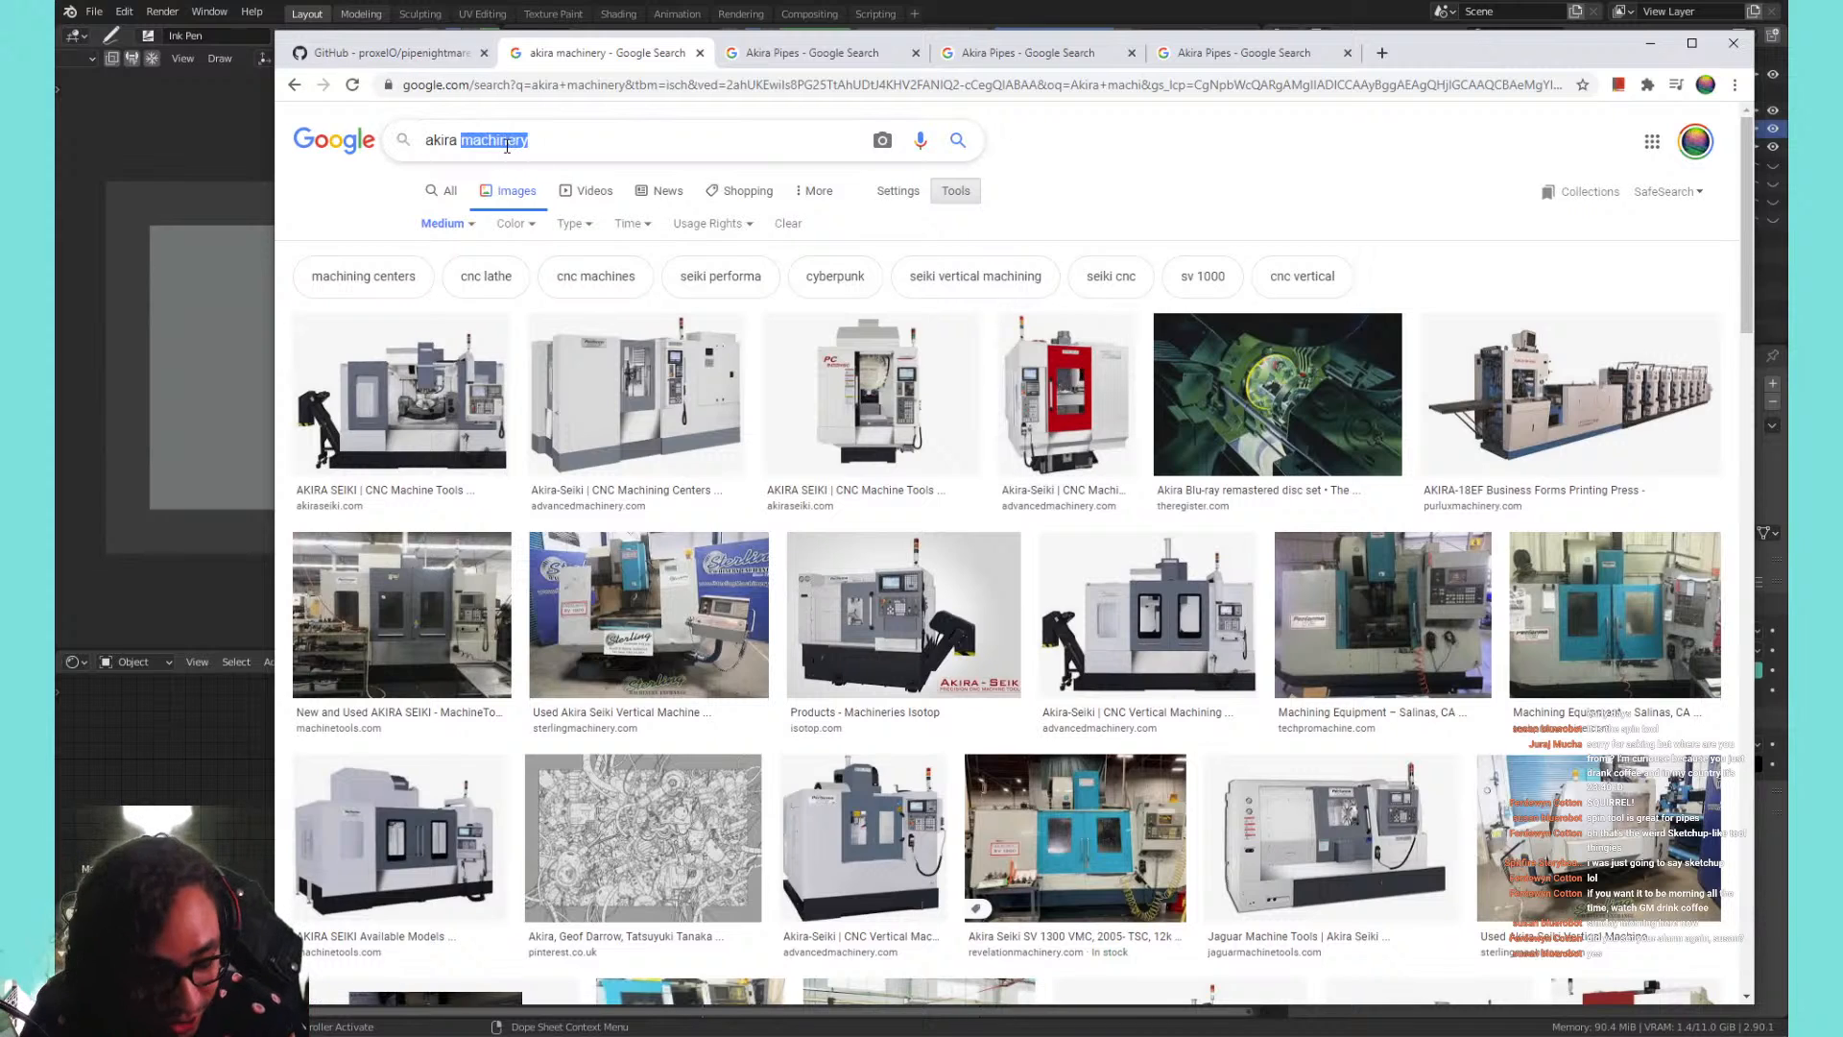
pyautogui.write('city')
pyautogui.press('Return')
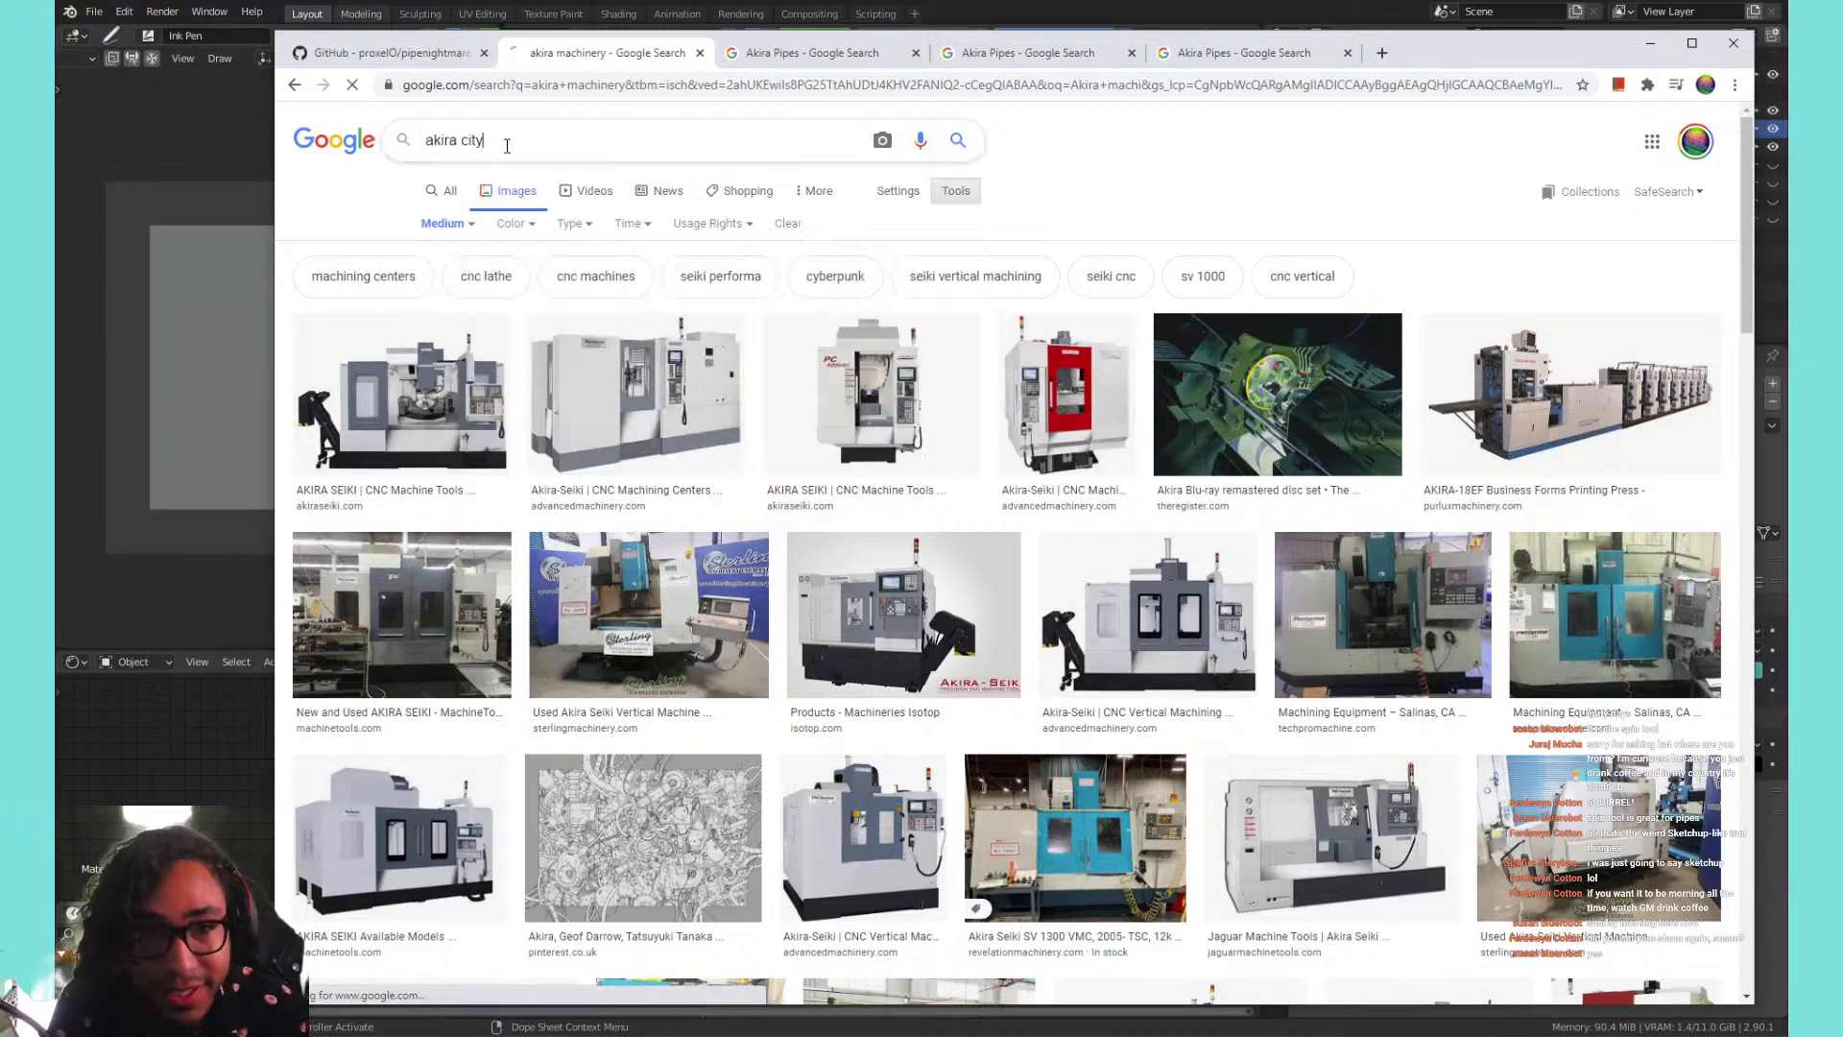
pyautogui.scroll(-6, 732, 292)
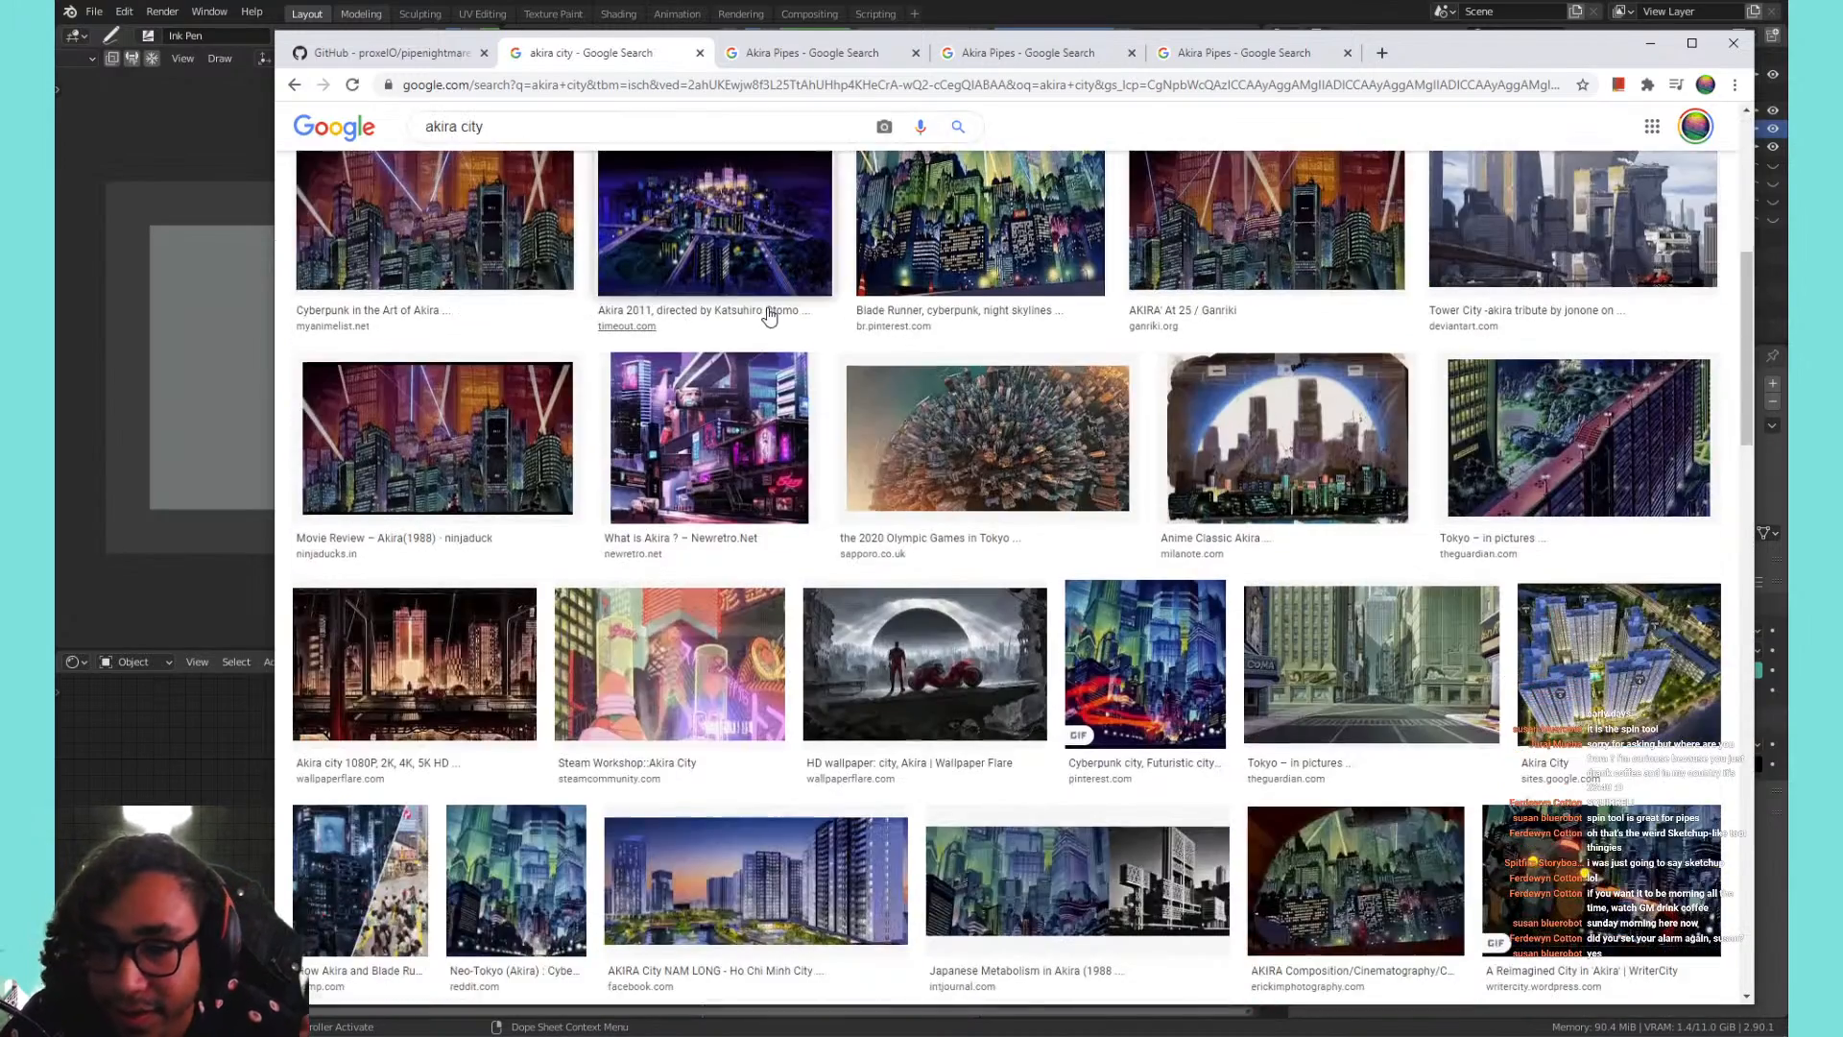
# Search Google Images for "akira pipes" again and look through the medium-size results.
pyautogui.scroll(6, 768, 313)
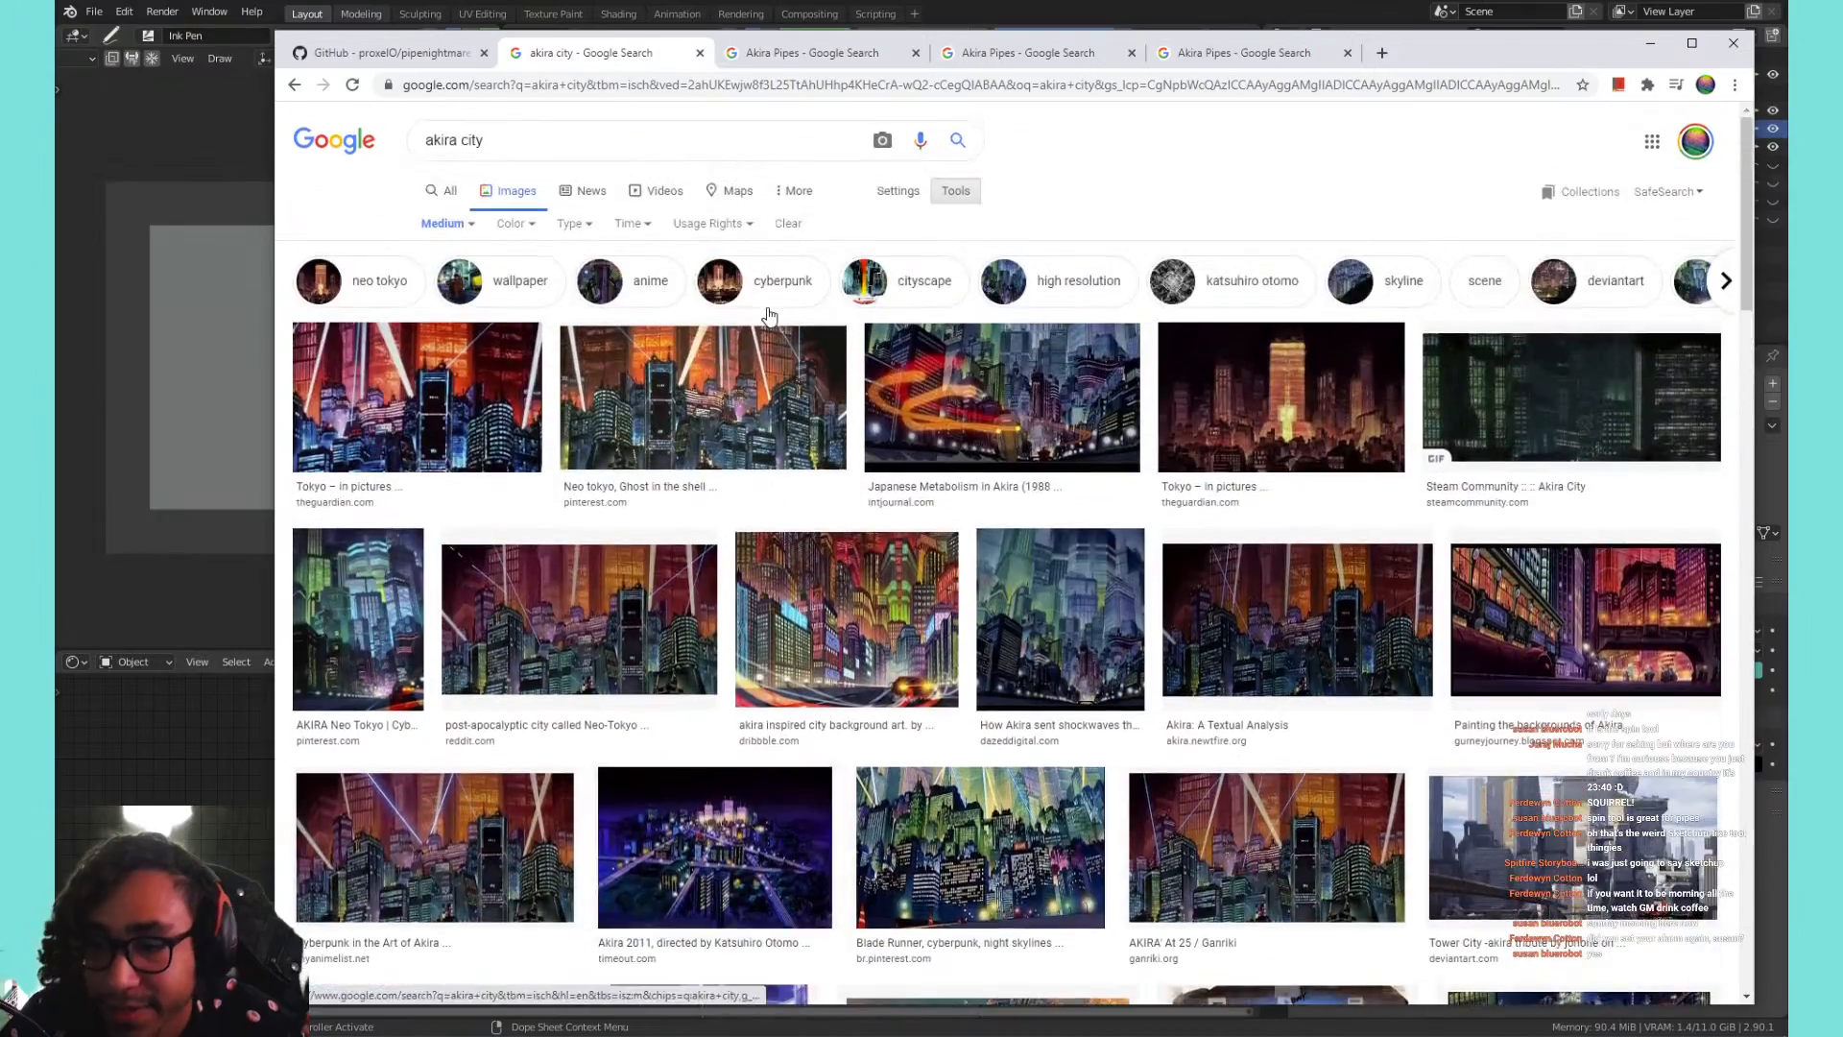
pyautogui.doubleClick(472, 139)
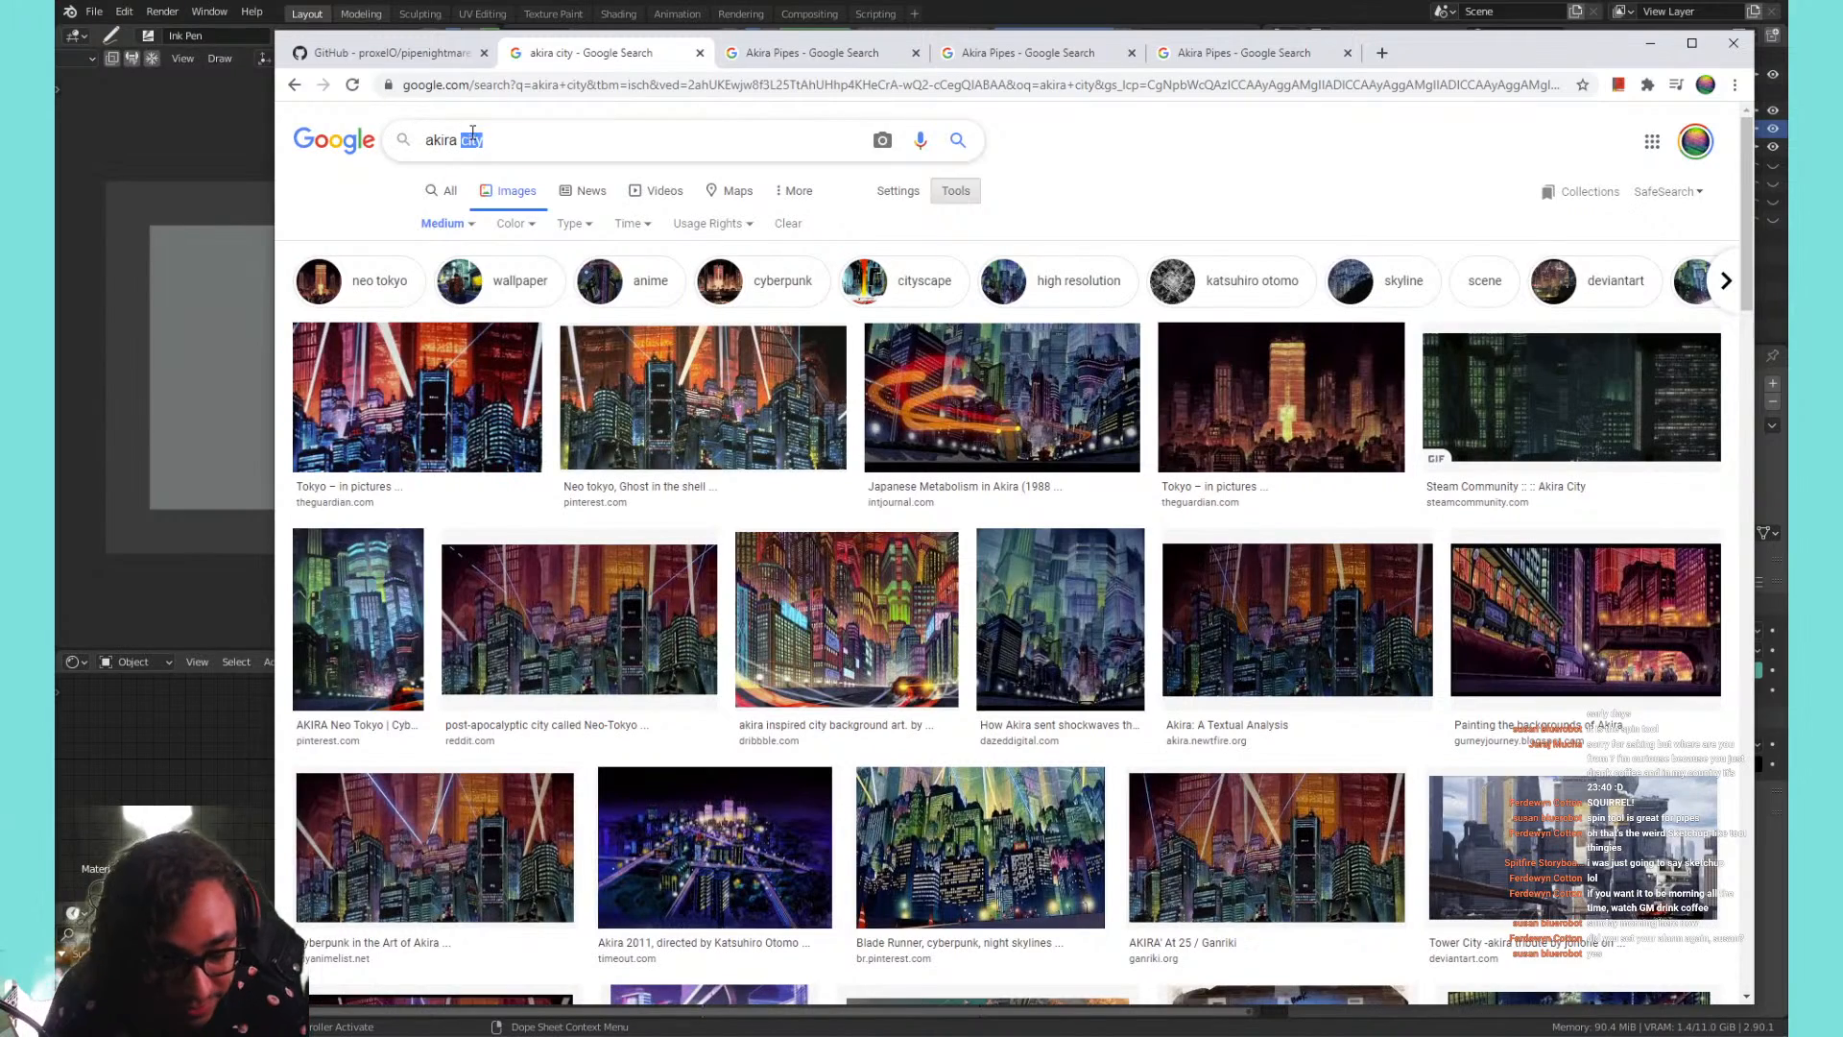
pyautogui.write('pipes')
pyautogui.press('Return')
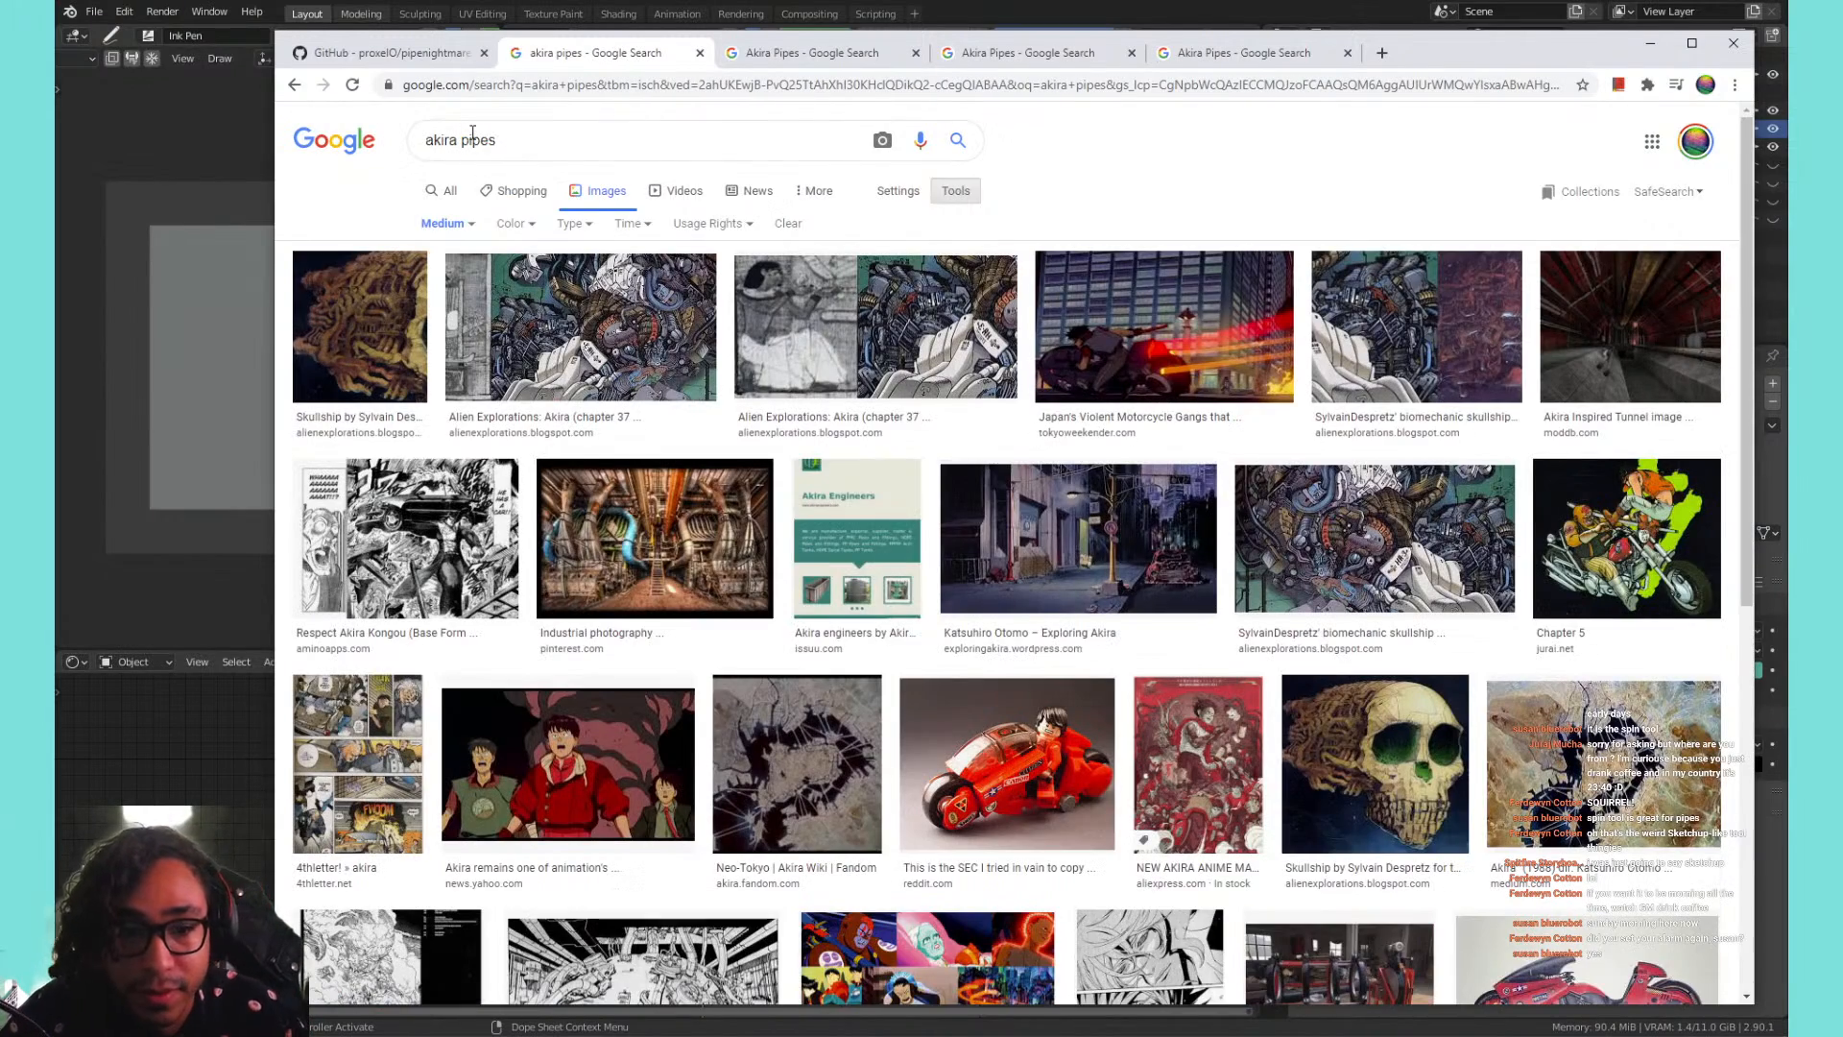
pyautogui.scroll(-5, 703, 389)
pyautogui.scroll(-3, 720, 288)
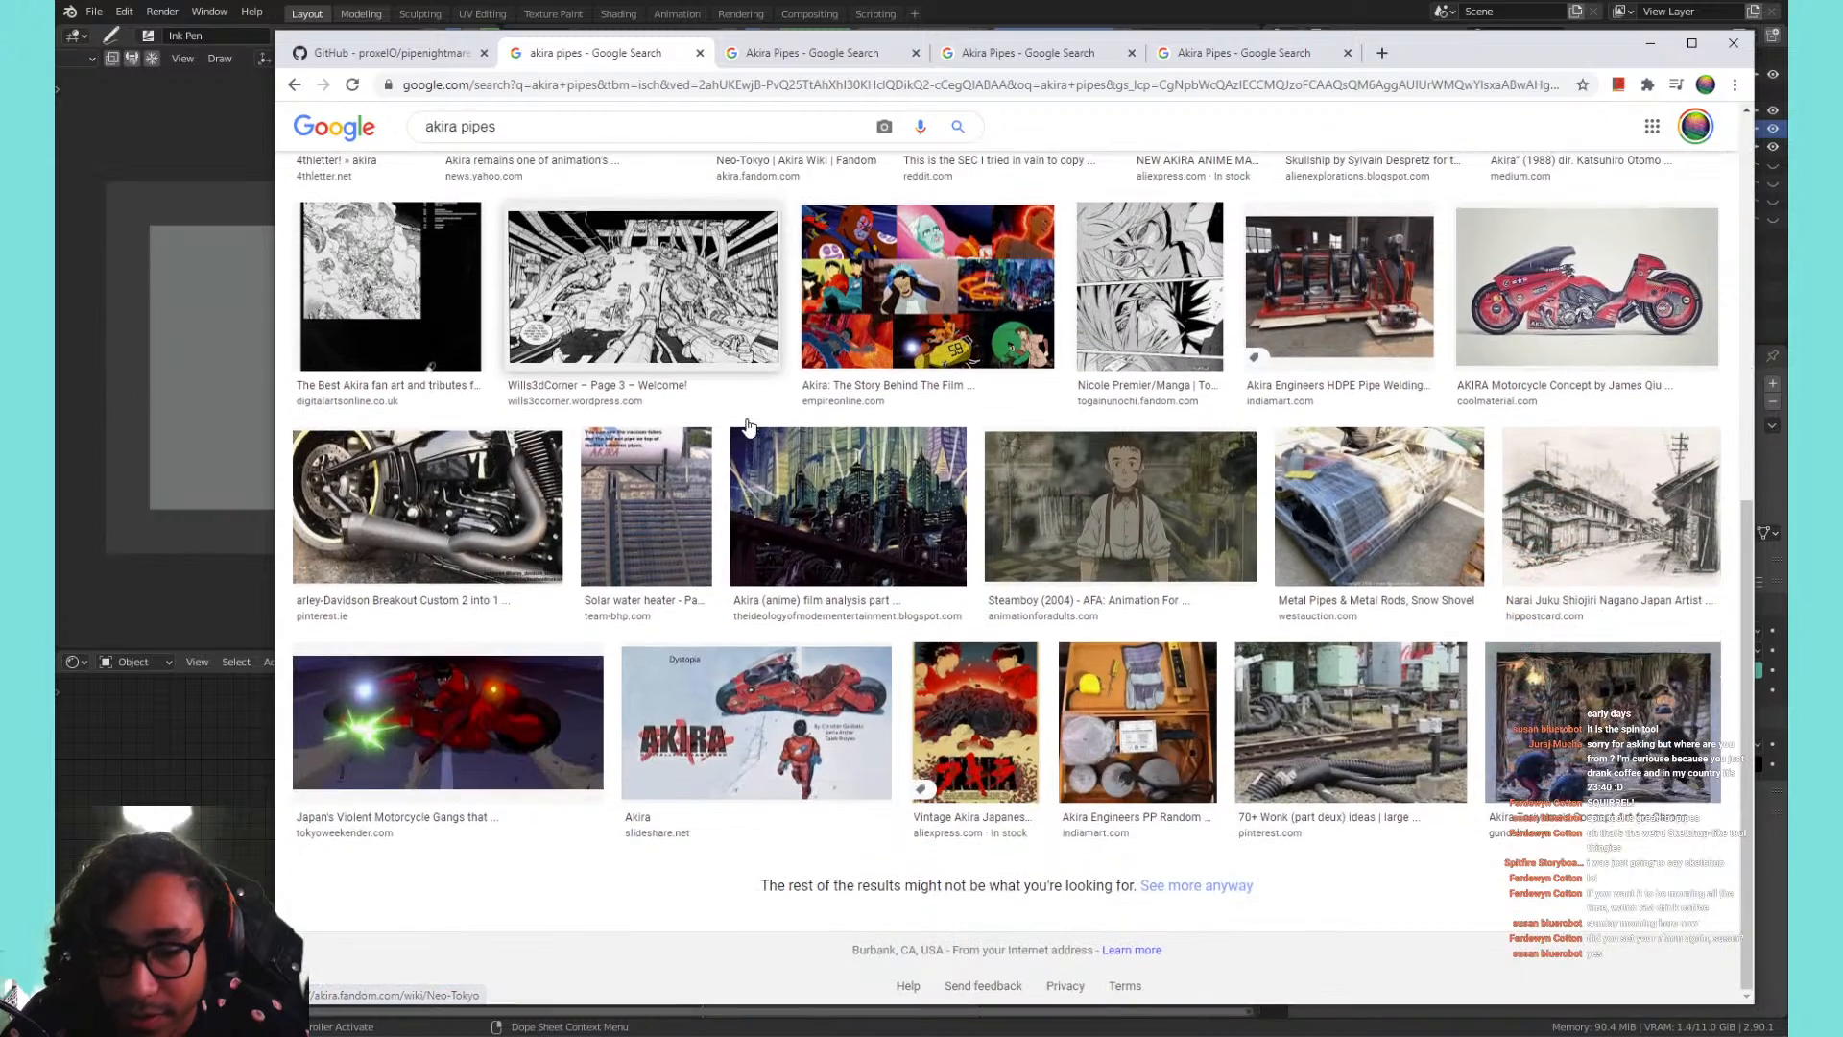
# Open the round tunnel artwork from the Alien Explorations picture's related images in a new tab and check its Pinterest source page.
pyautogui.click(773, 53)
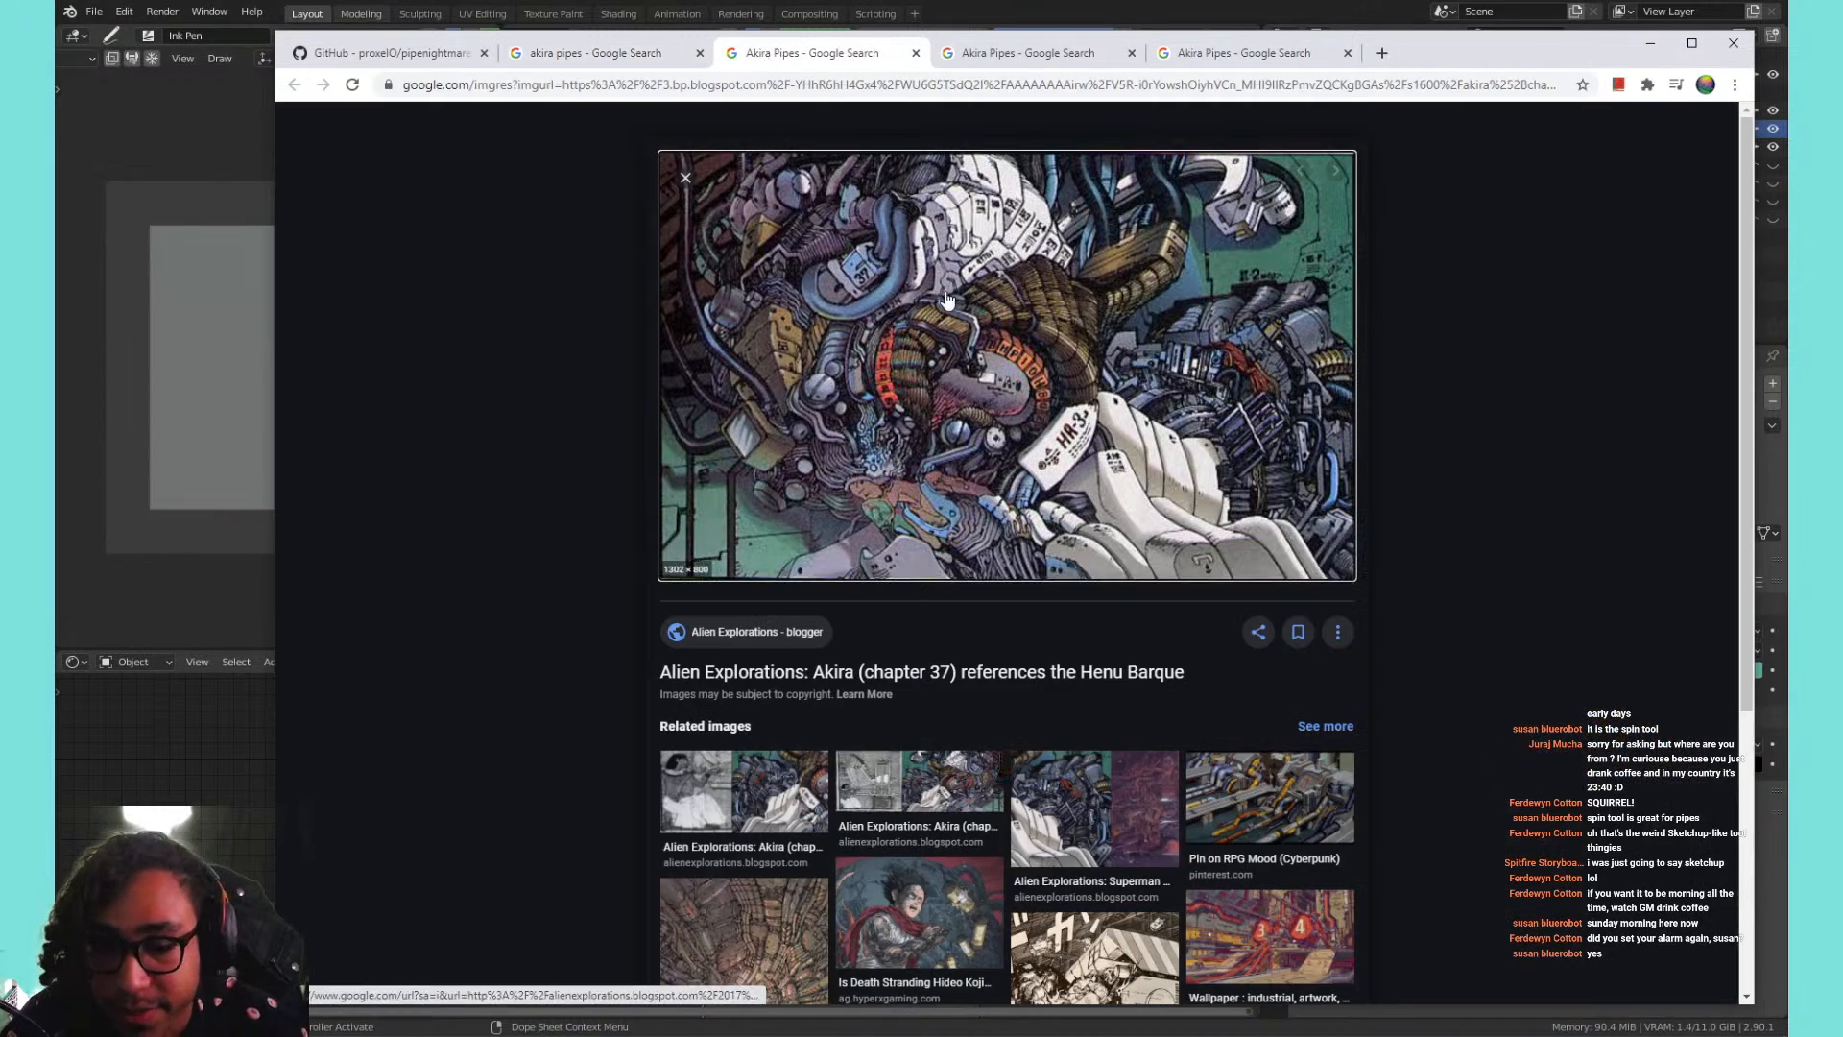
pyautogui.scroll(-3, 967, 292)
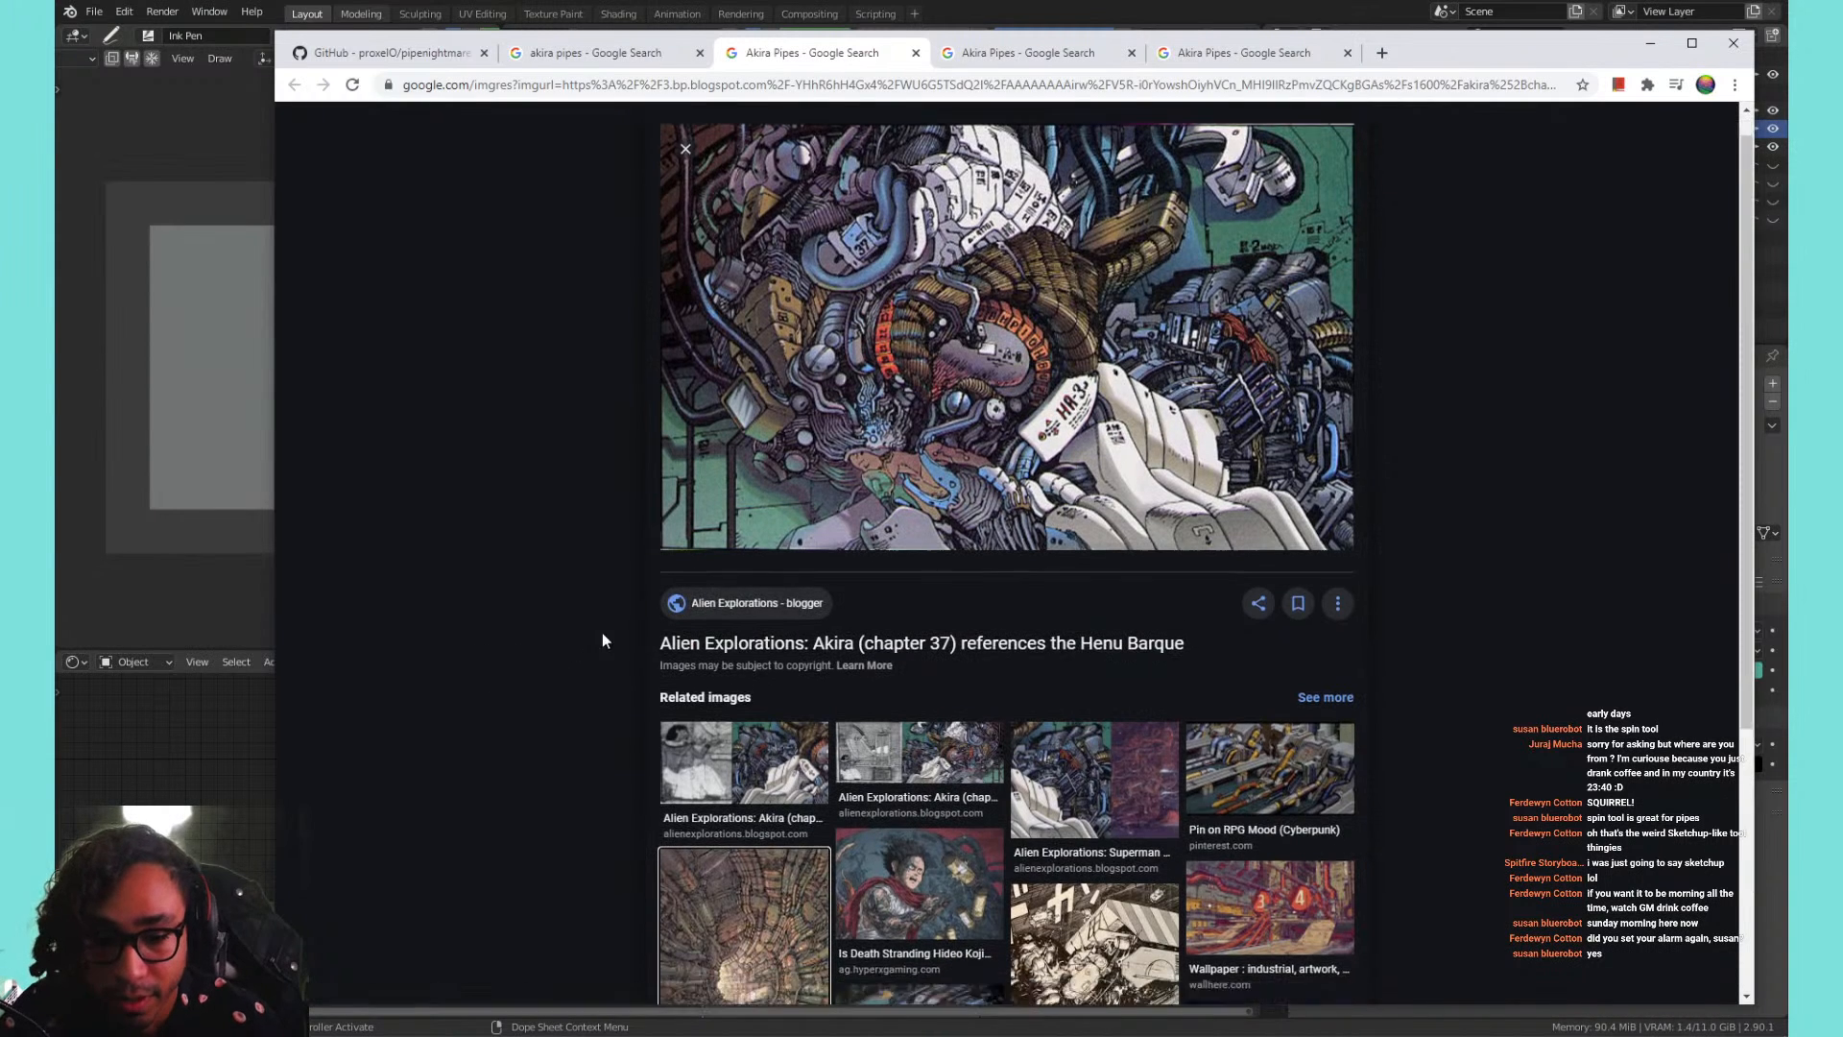
pyautogui.click(756, 730)
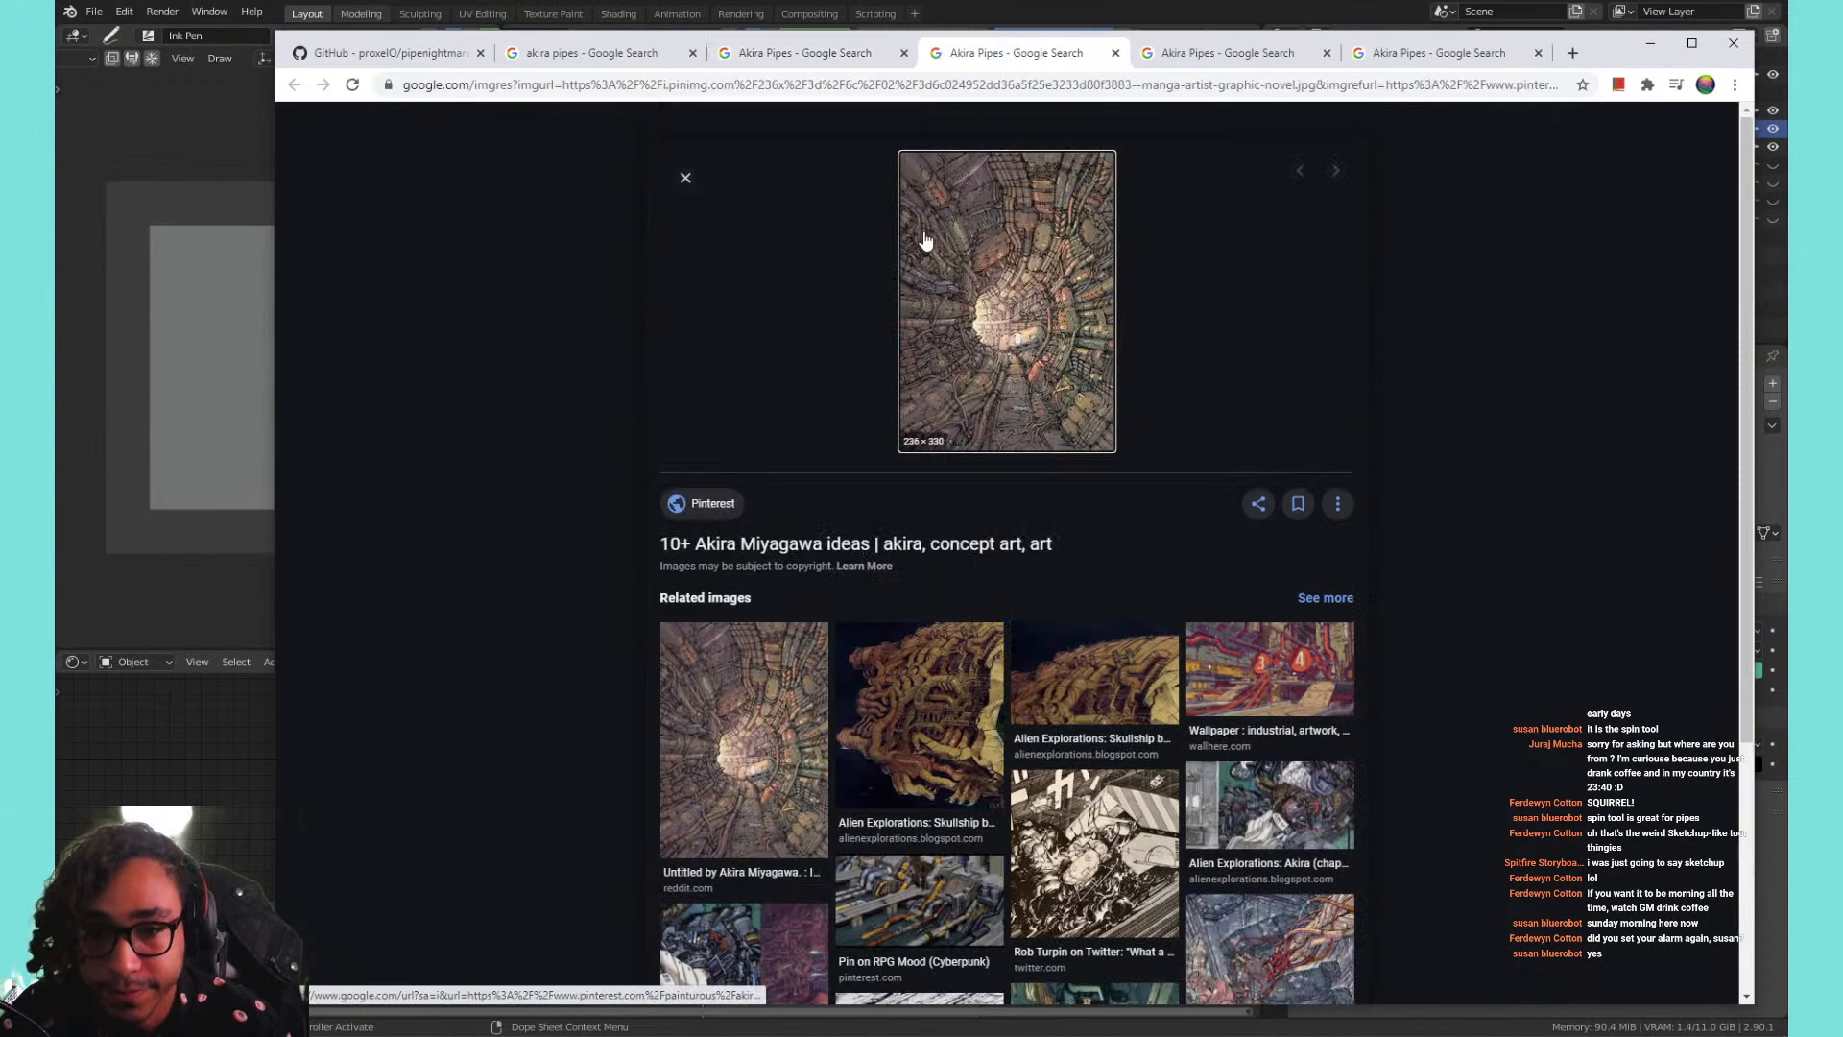
pyautogui.click(940, 239)
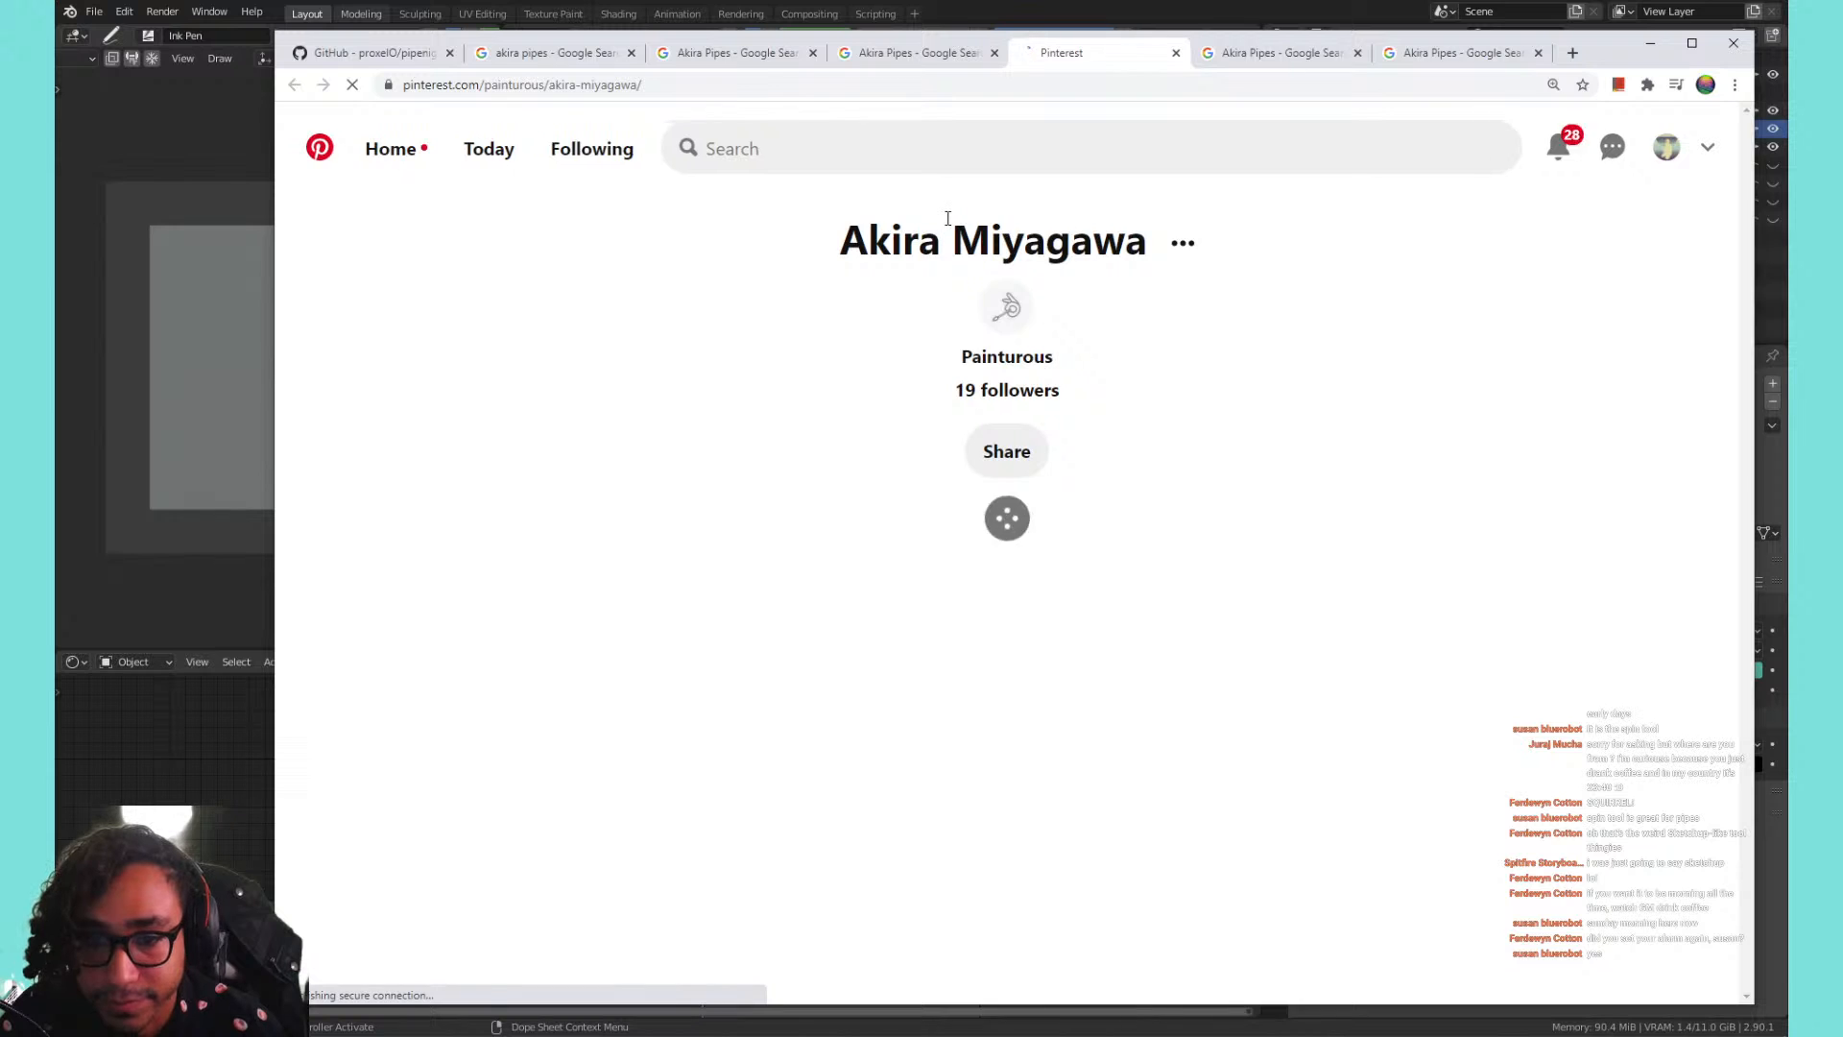
pyautogui.click(1175, 53)
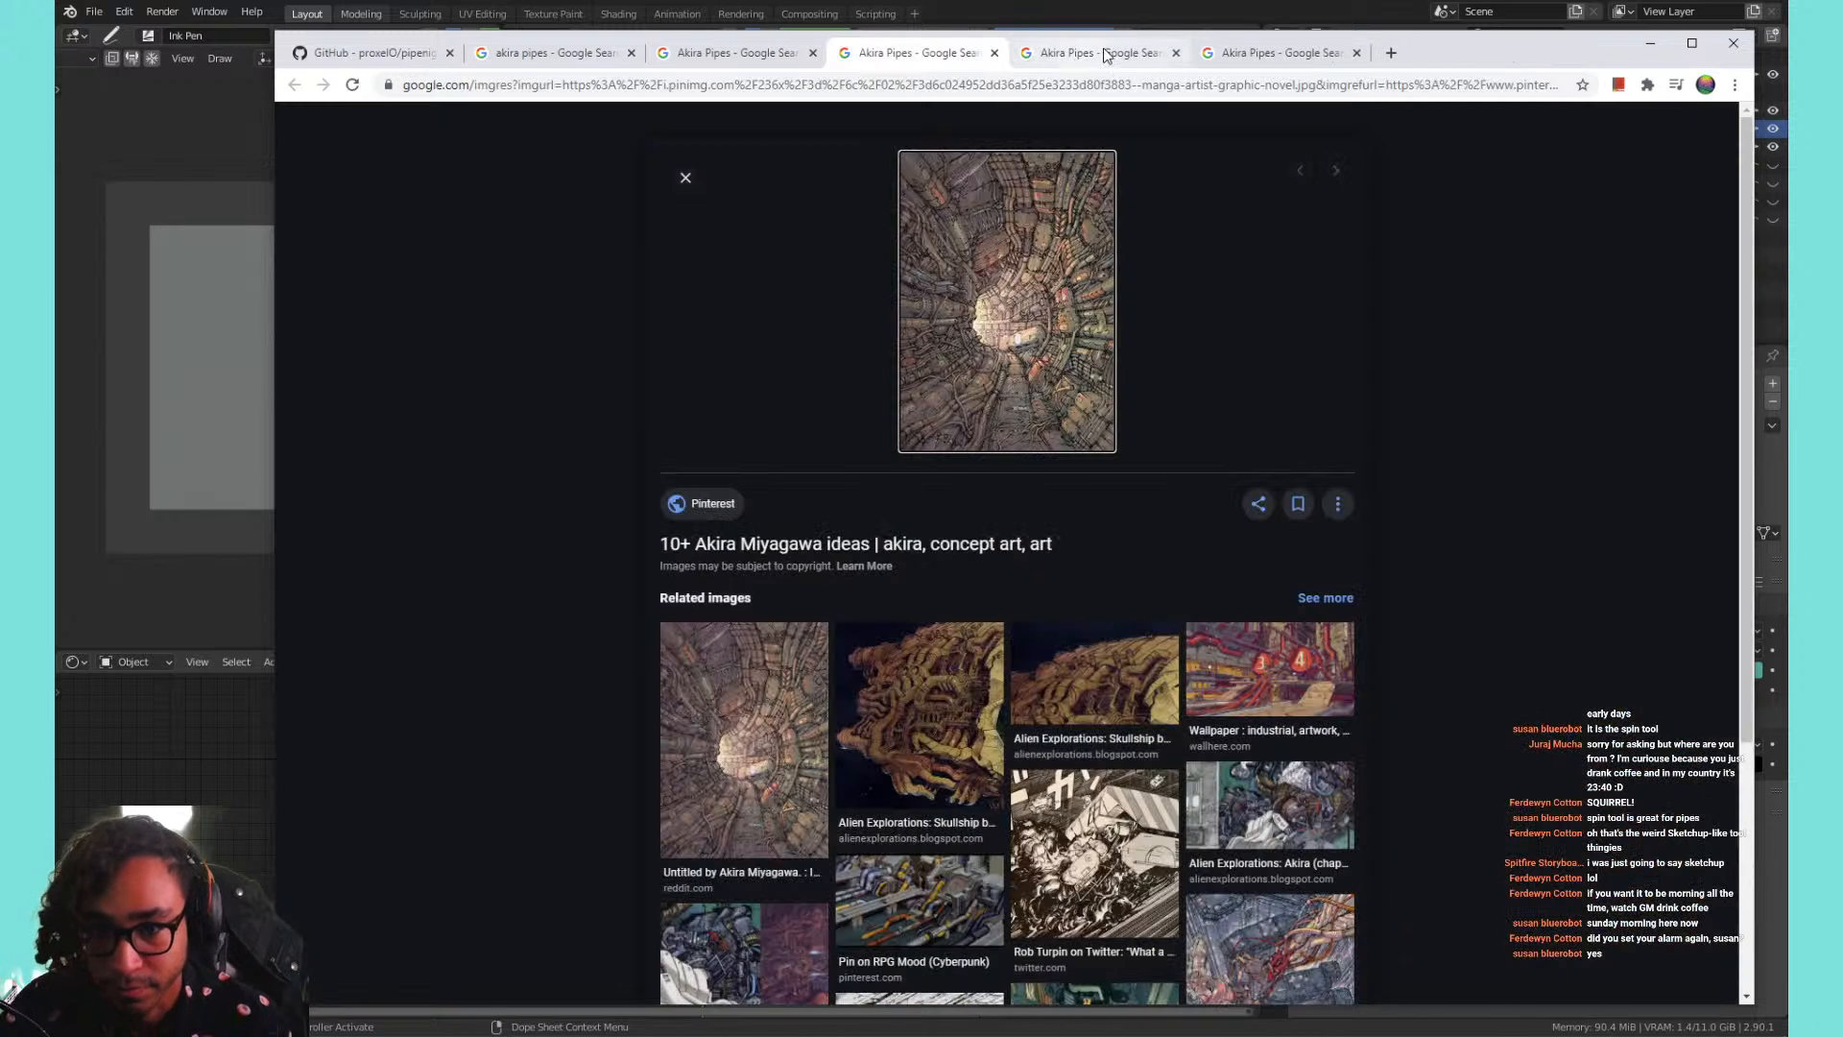
# Examine the pipe shapes in the two opened Skullship pictures and return to the akira pipes results.
pyautogui.click(1114, 53)
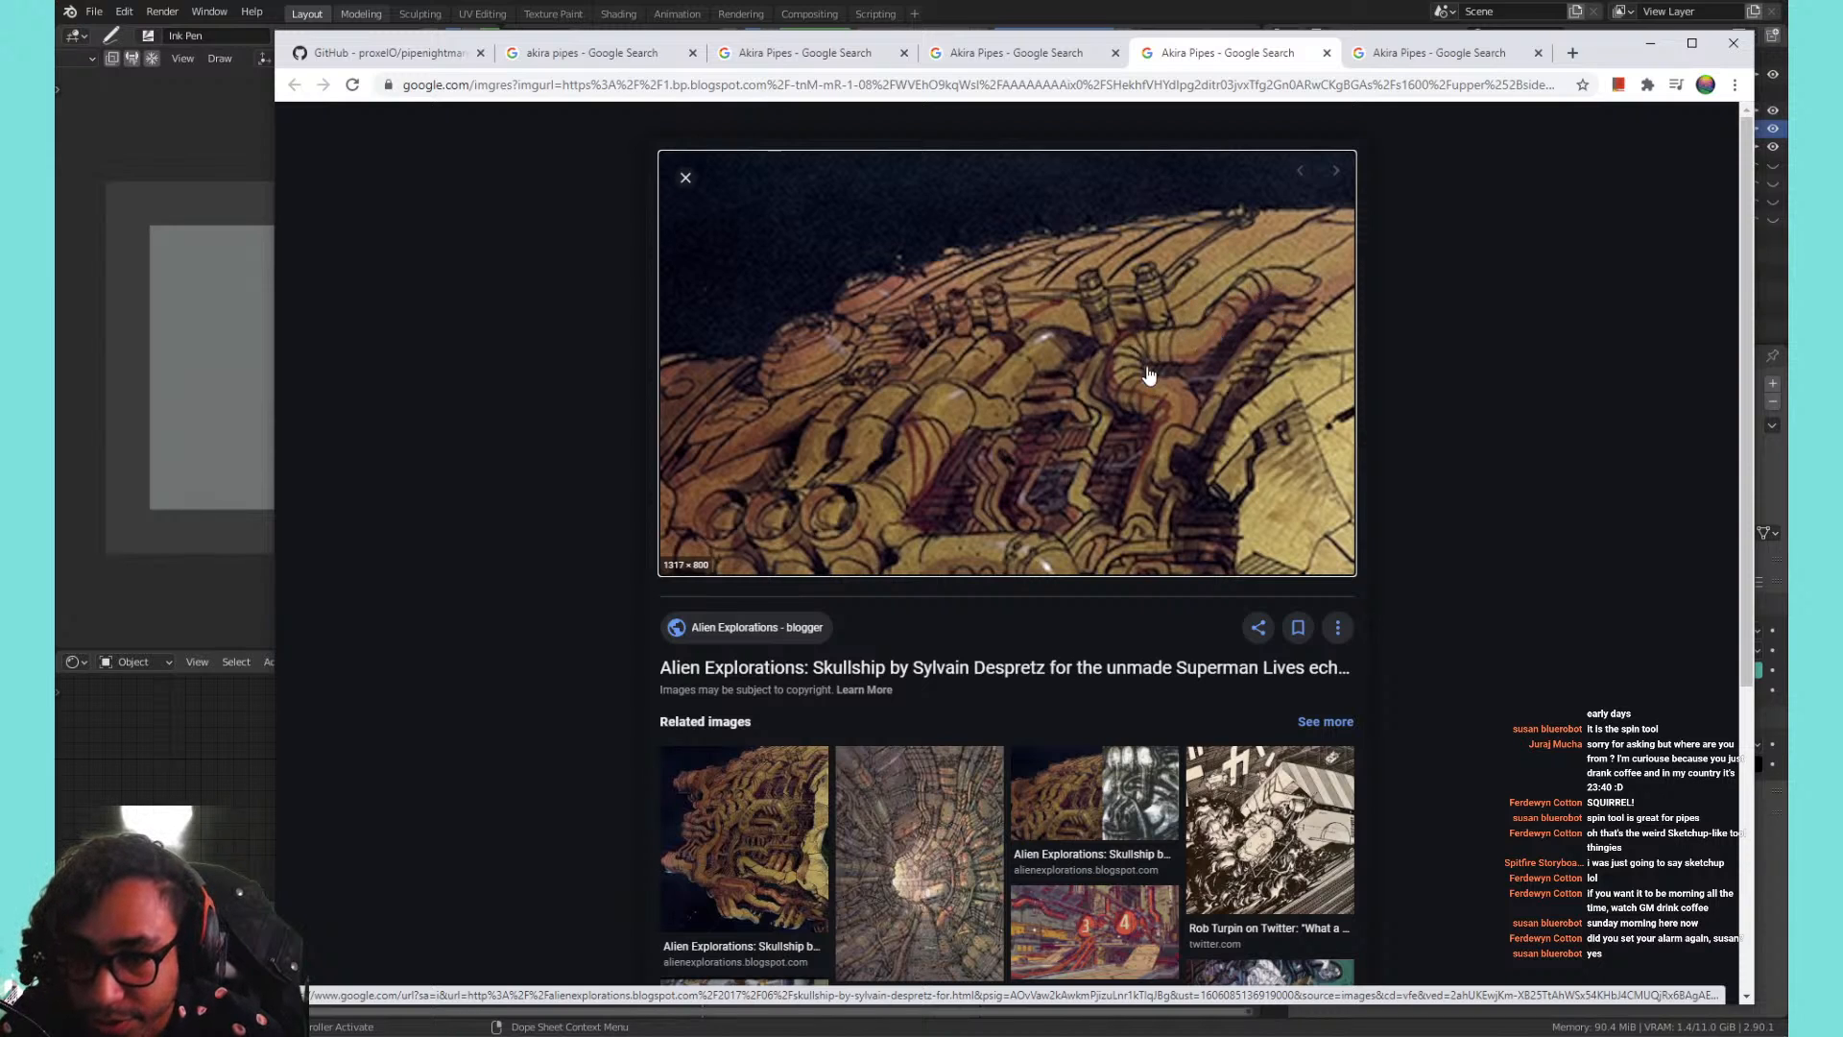
pyautogui.click(1388, 61)
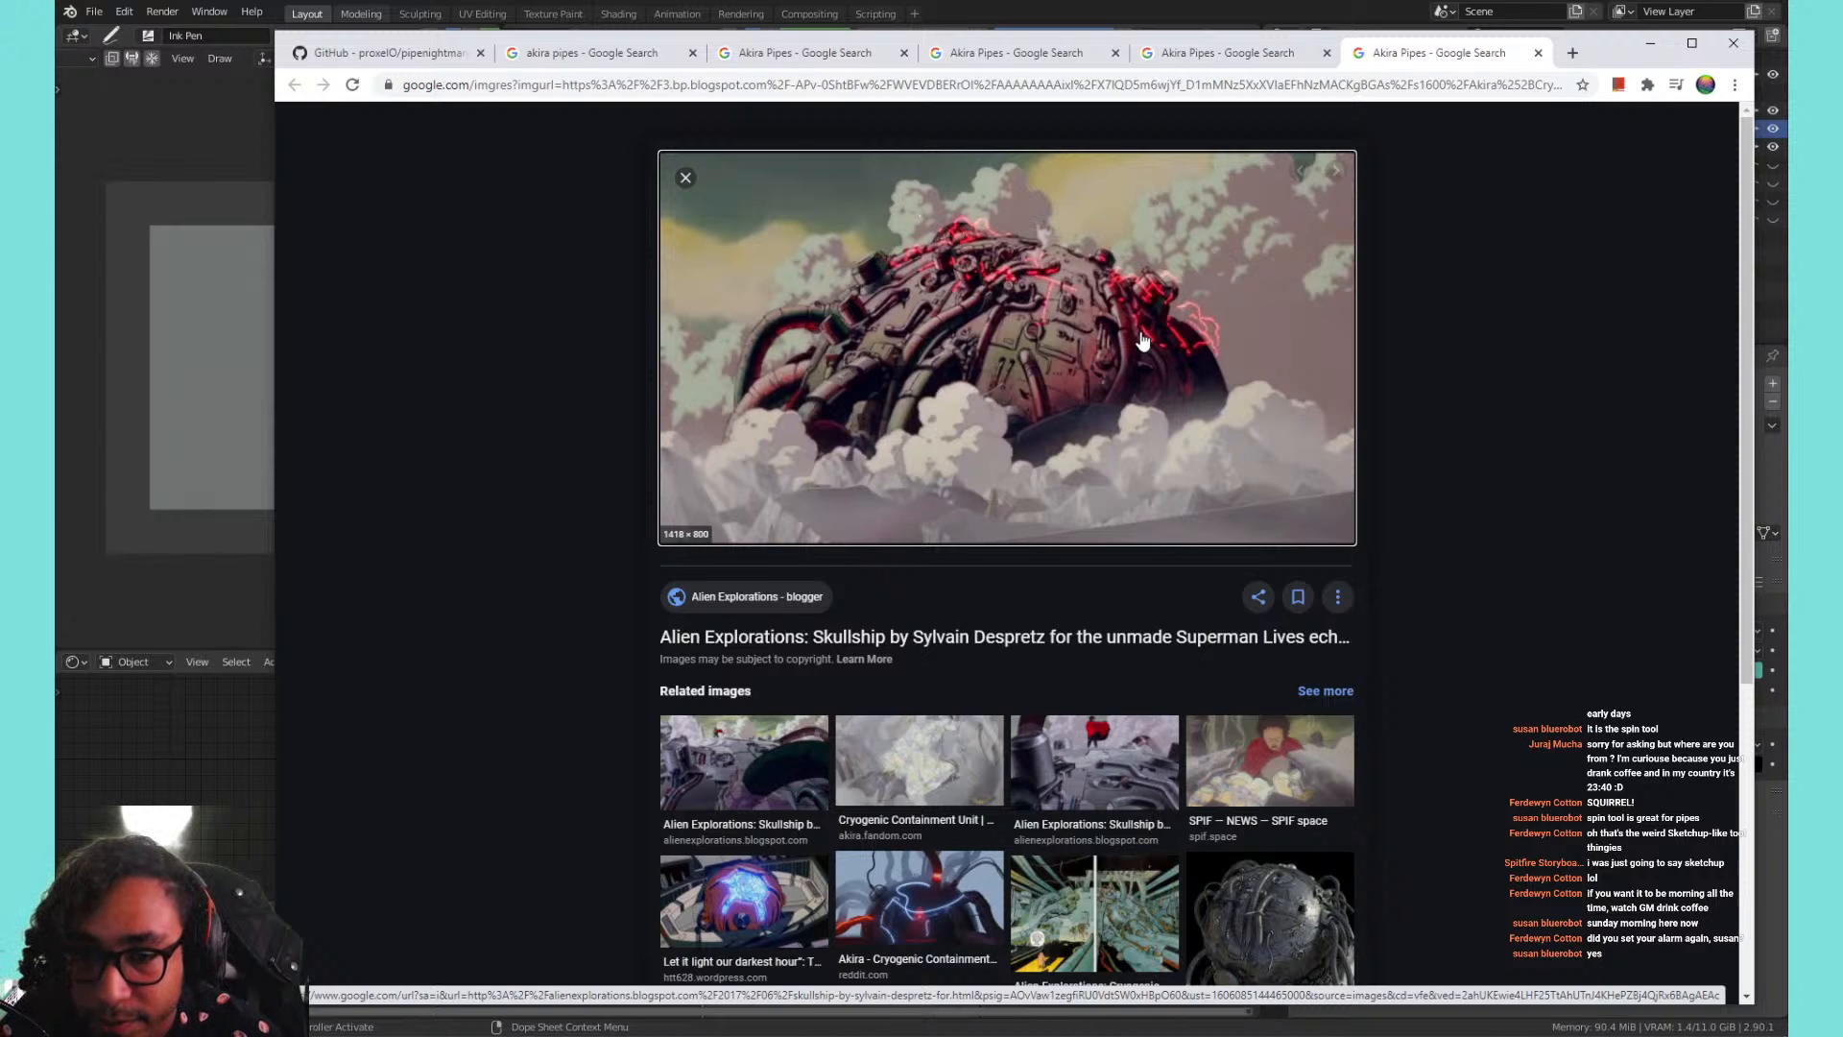
pyautogui.click(638, 52)
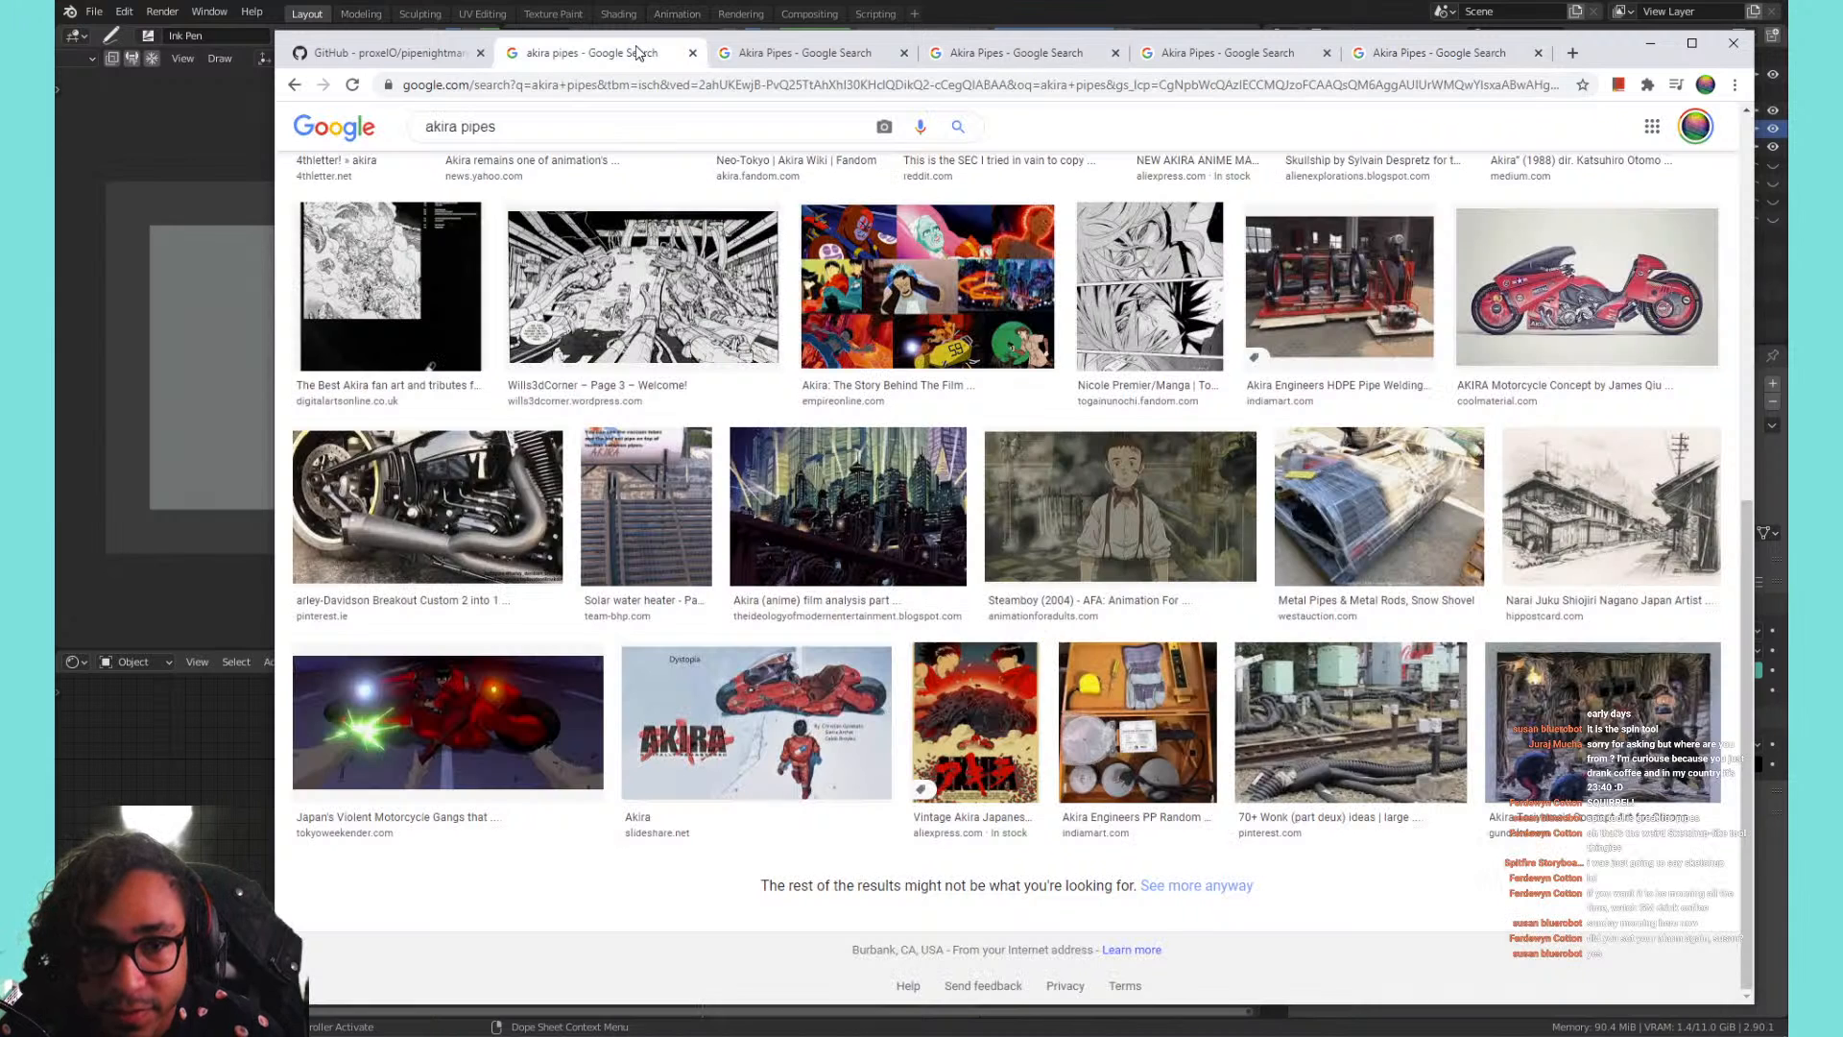
# Preview the black-and-white Wills3dCorner manga picture, look through its source page and close that page again.
pyautogui.click(675, 232)
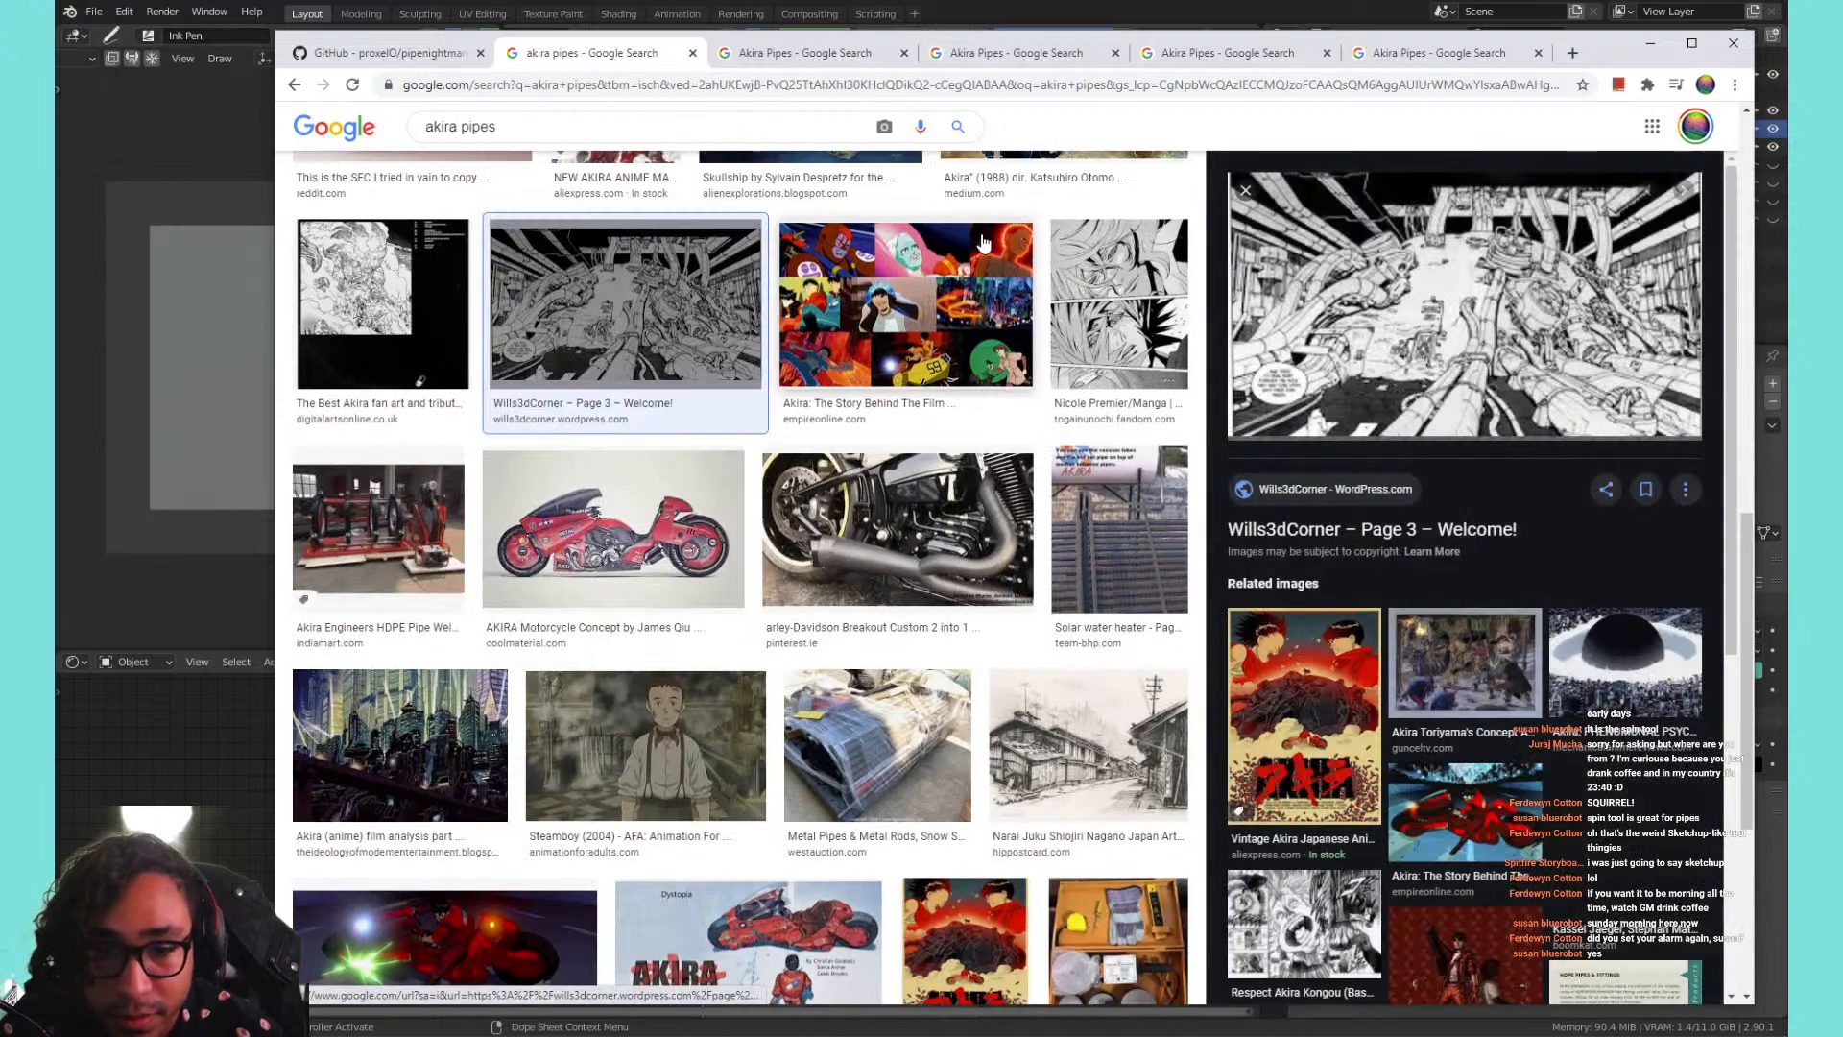
pyautogui.click(1228, 187)
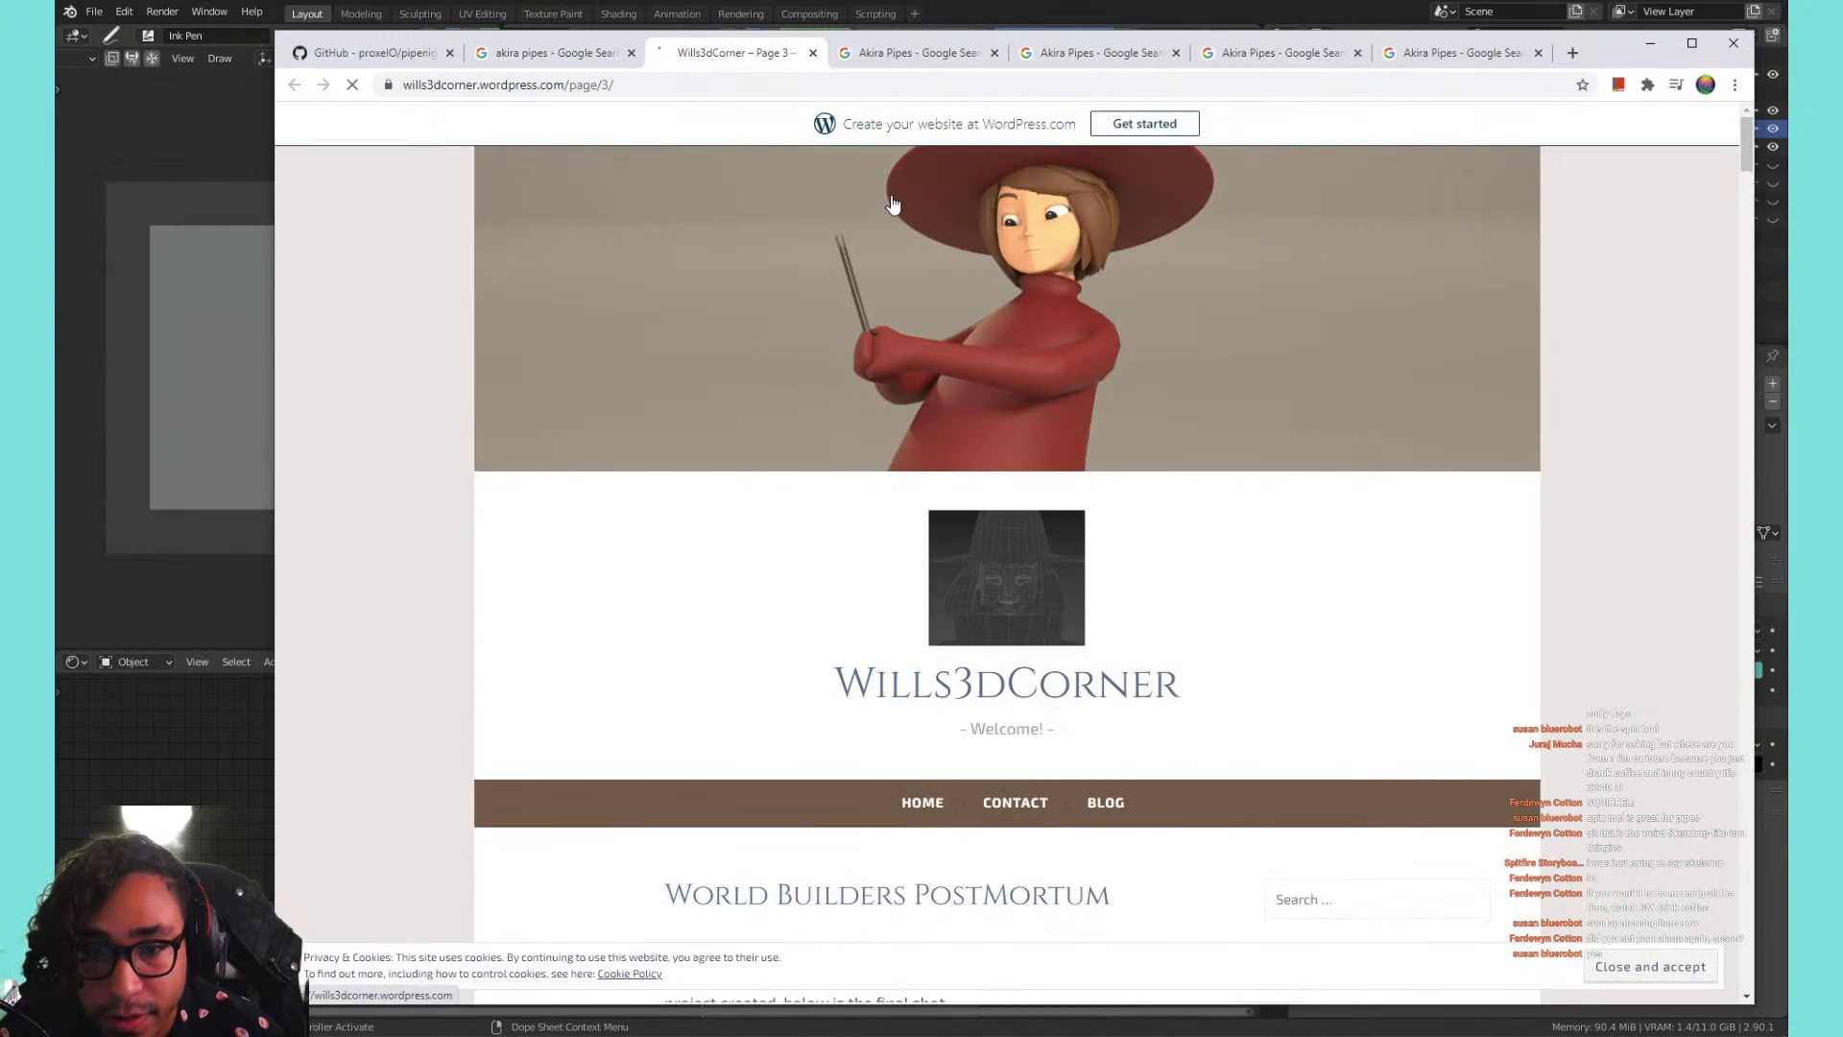
pyautogui.scroll(-9, 929, 250)
pyautogui.scroll(-5, 920, 253)
pyautogui.scroll(15, 929, 361)
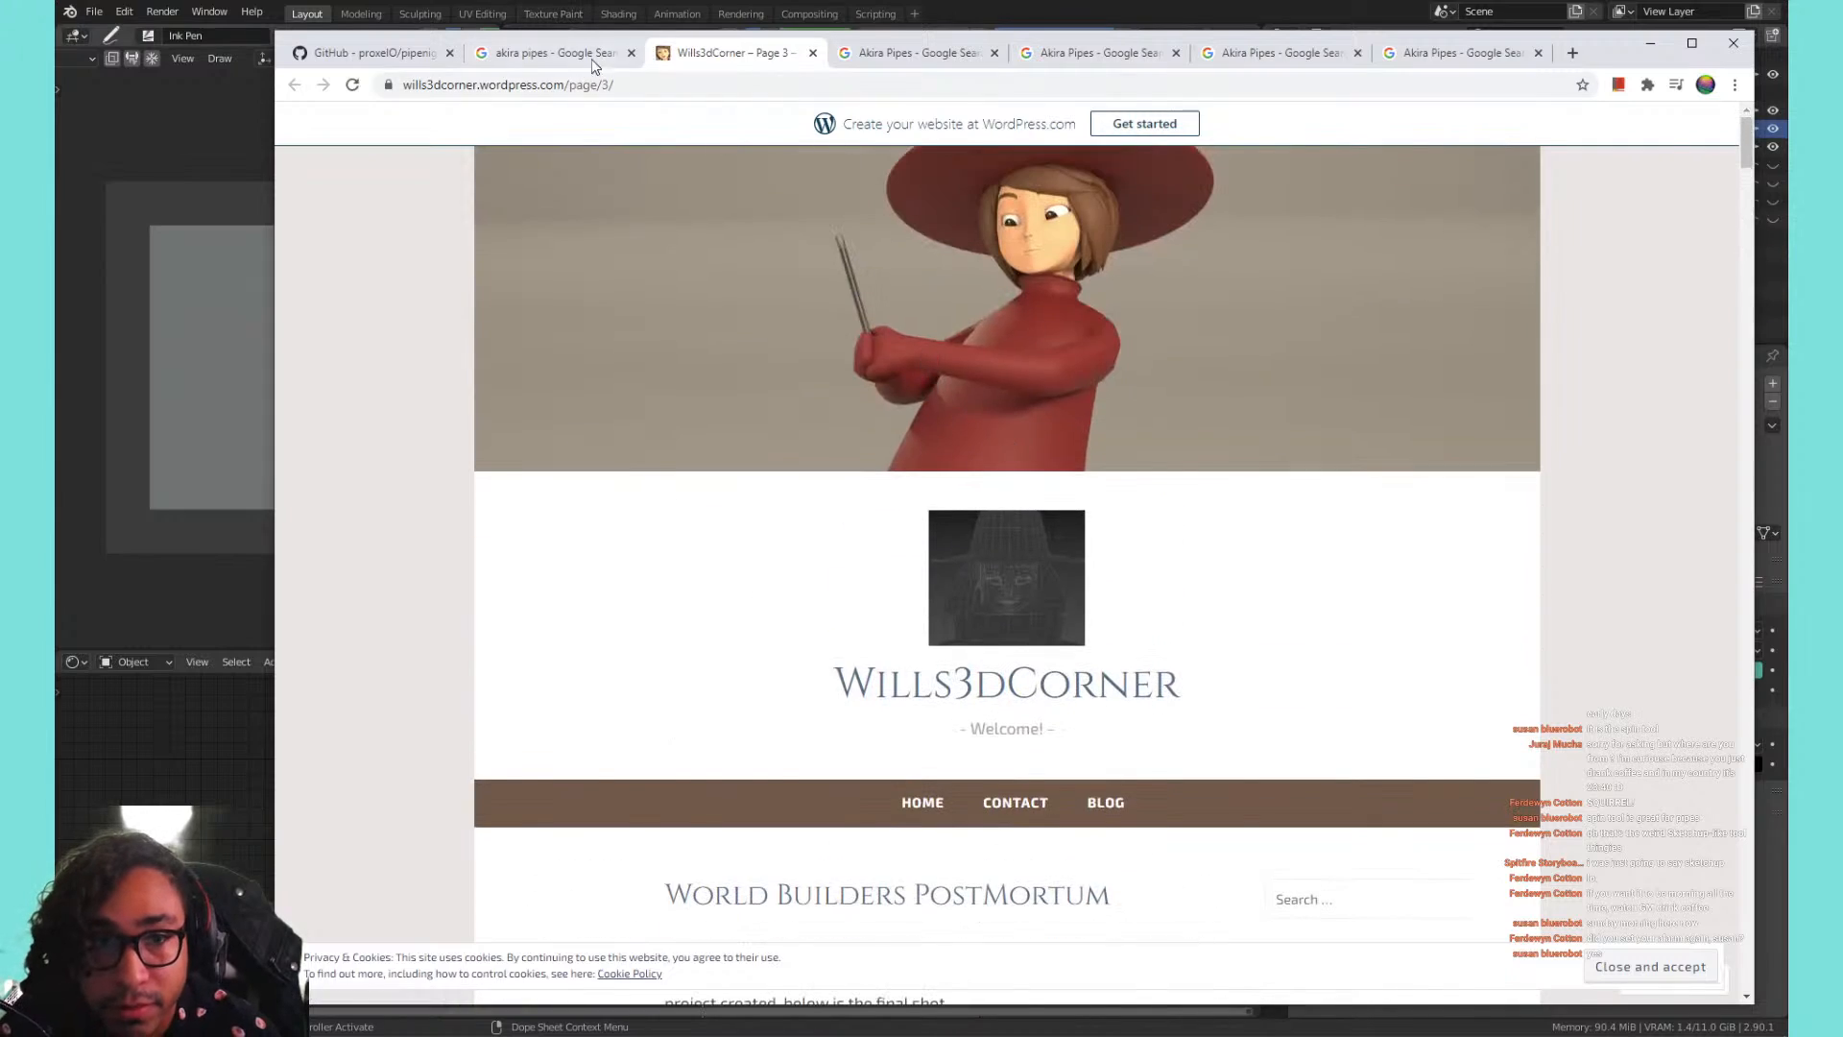
pyautogui.click(545, 53)
pyautogui.click(812, 53)
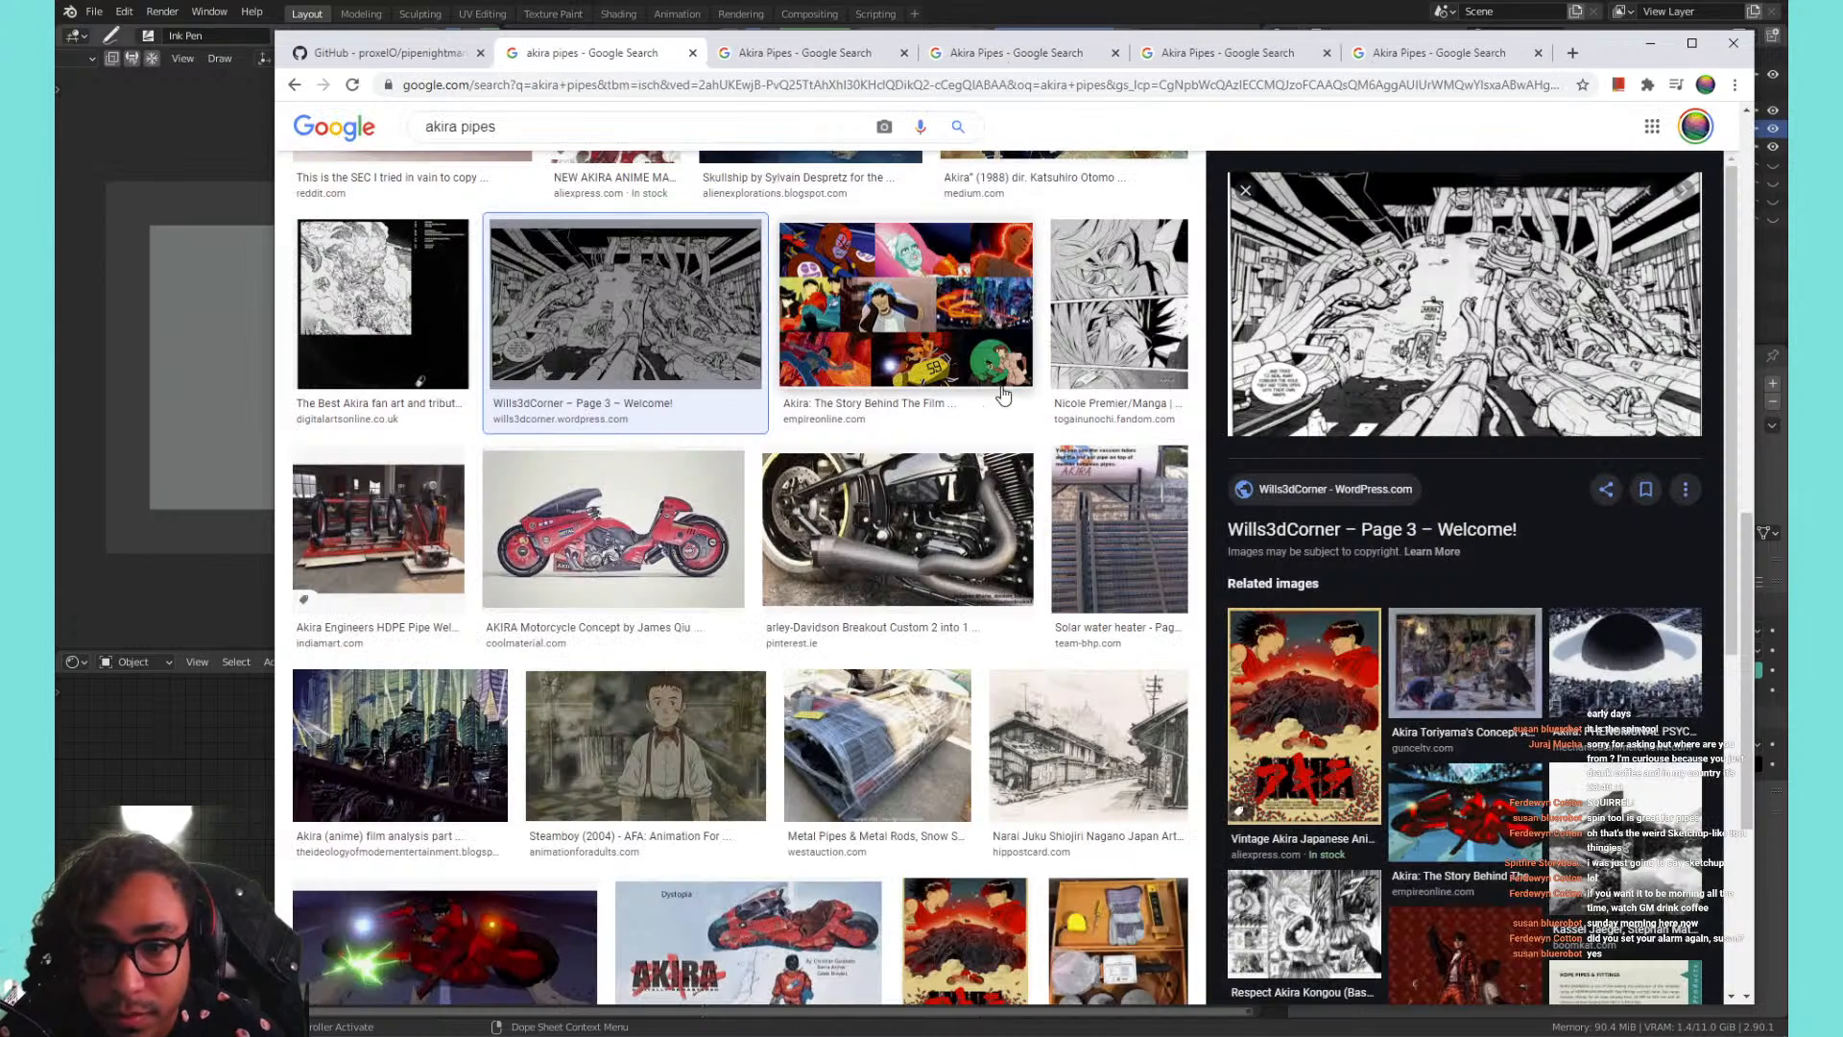
# Preview the Harley-Davidson exhaust and the trackside pipes photos as references, and switch back to Blender.
pyautogui.scroll(-2, 1001, 384)
pyautogui.click(946, 359)
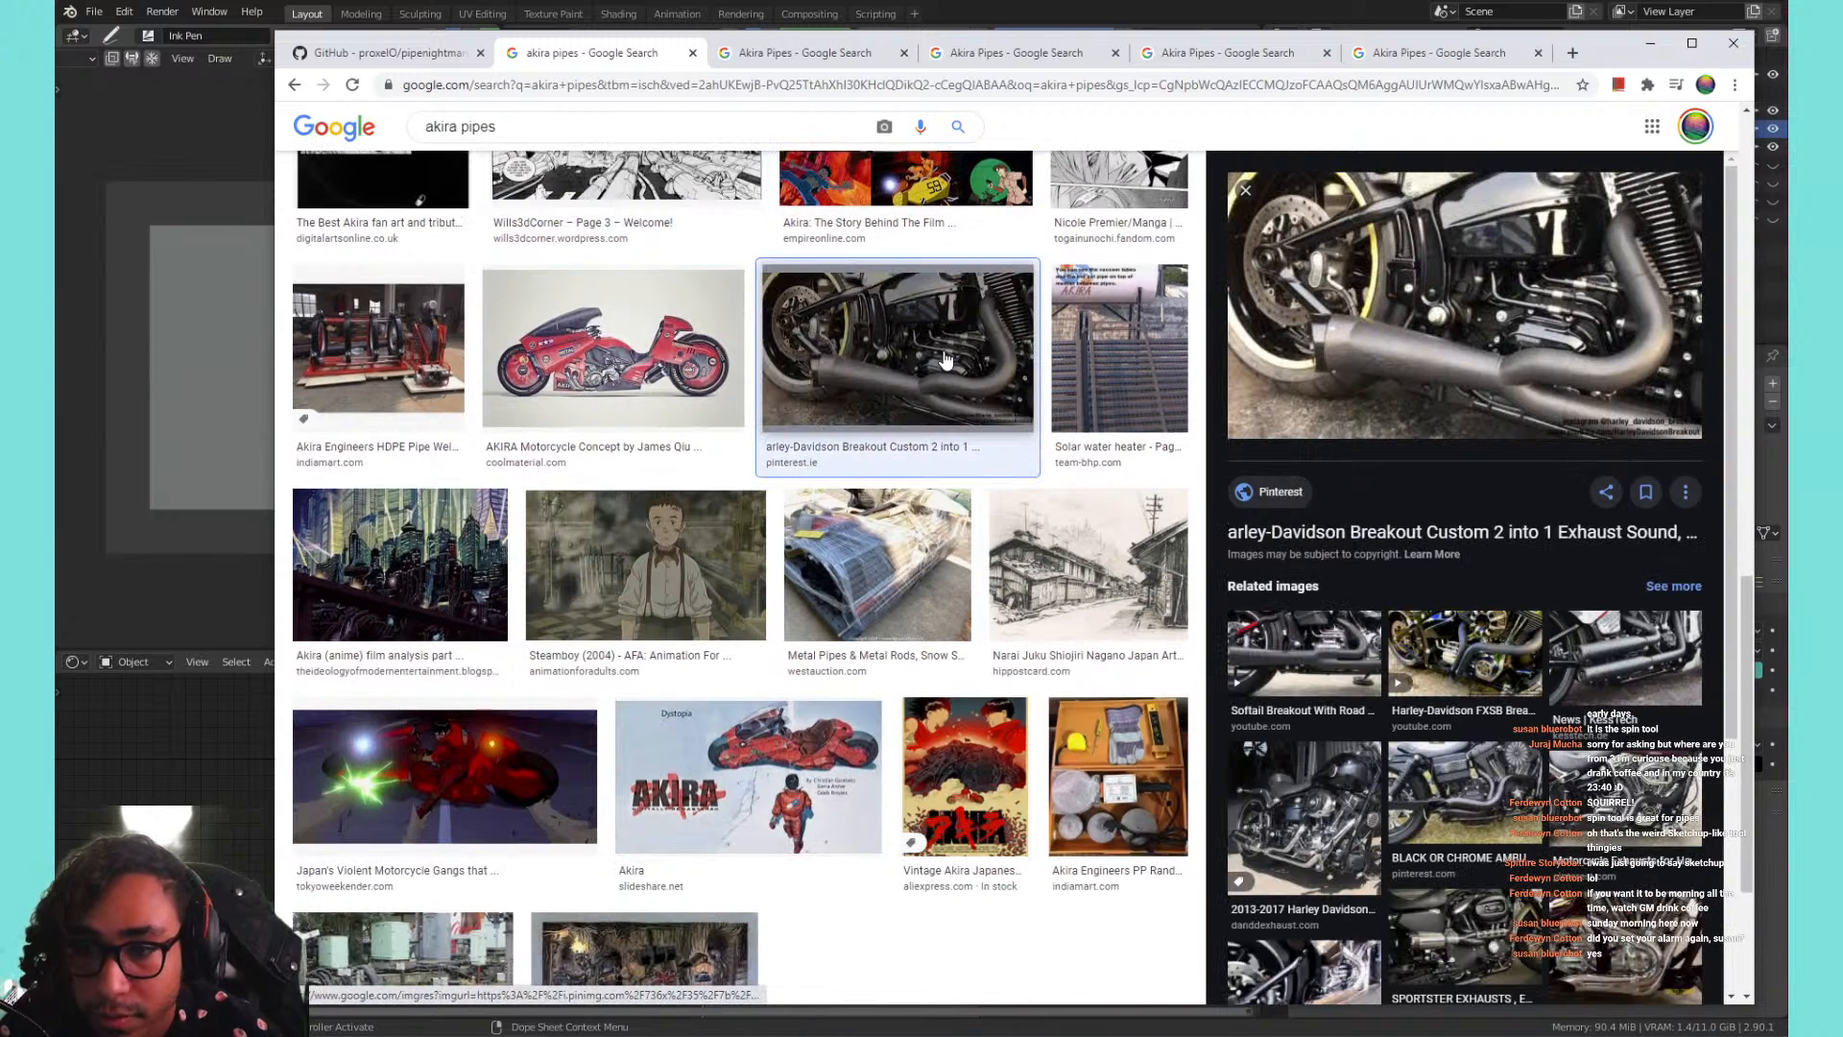
pyautogui.scroll(-2, 1090, 415)
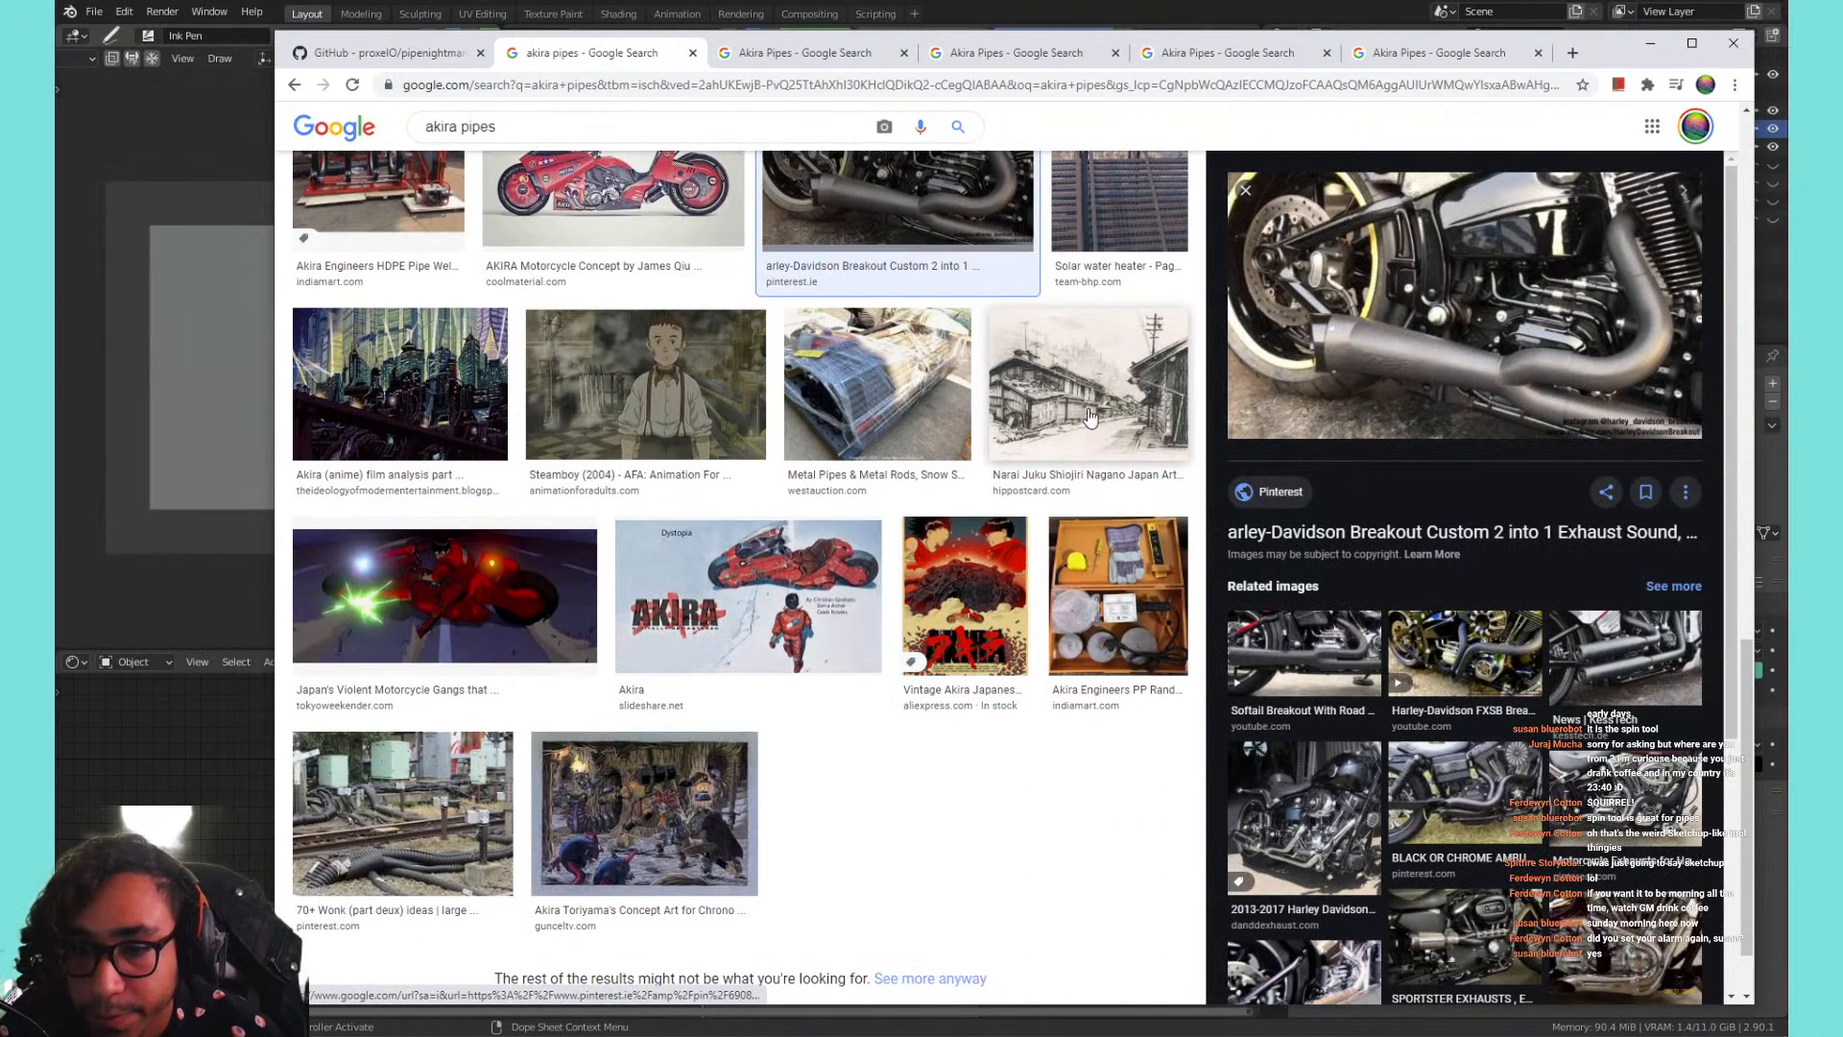
pyautogui.click(379, 825)
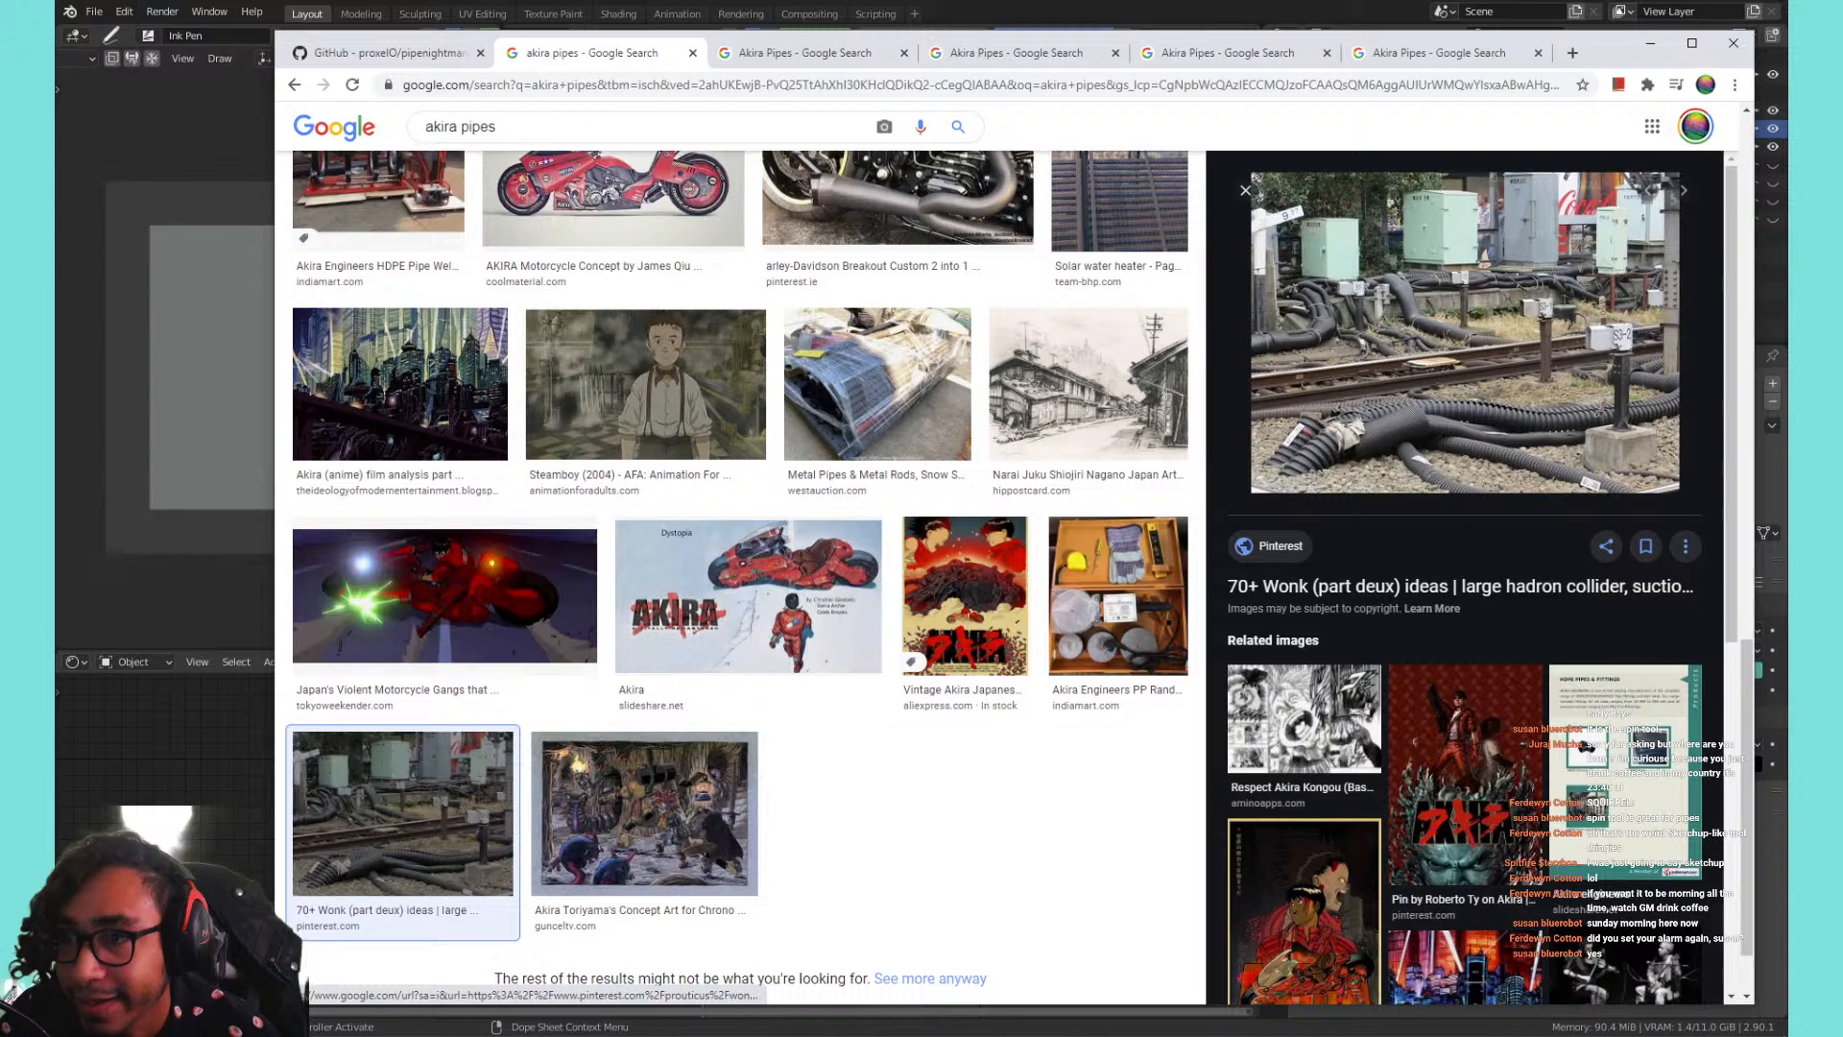
pyautogui.click(1652, 44)
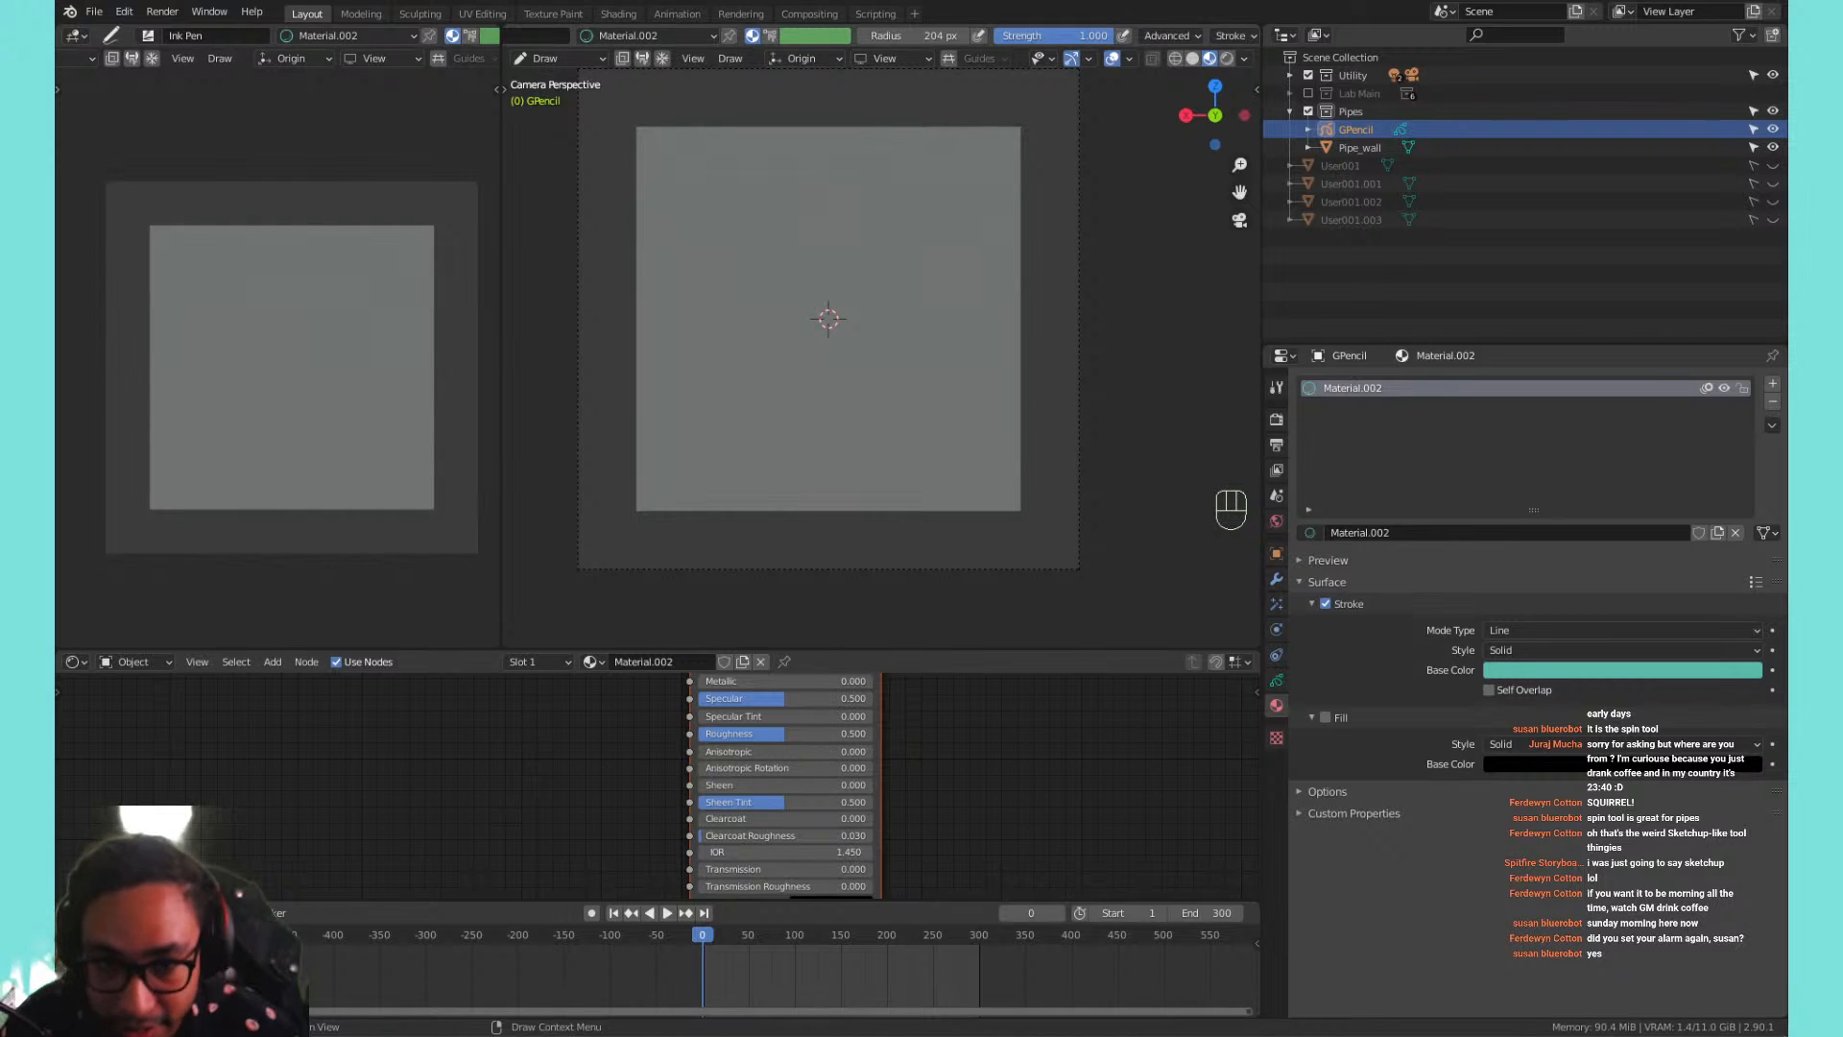
pyautogui.moveTo(672, 133)
pyautogui.mouseDown()
pyautogui.moveTo(677, 240)
pyautogui.moveTo(658, 106)
pyautogui.moveTo(670, 323)
pyautogui.mouseUp()
pyautogui.hotkey('ctrl', 'z')
pyautogui.click(662, 137)
pyautogui.hotkey('ctrl', 'z')
pyautogui.hotkey('ctrl', 'z')
pyautogui.hotkey('ctrl', 'z')
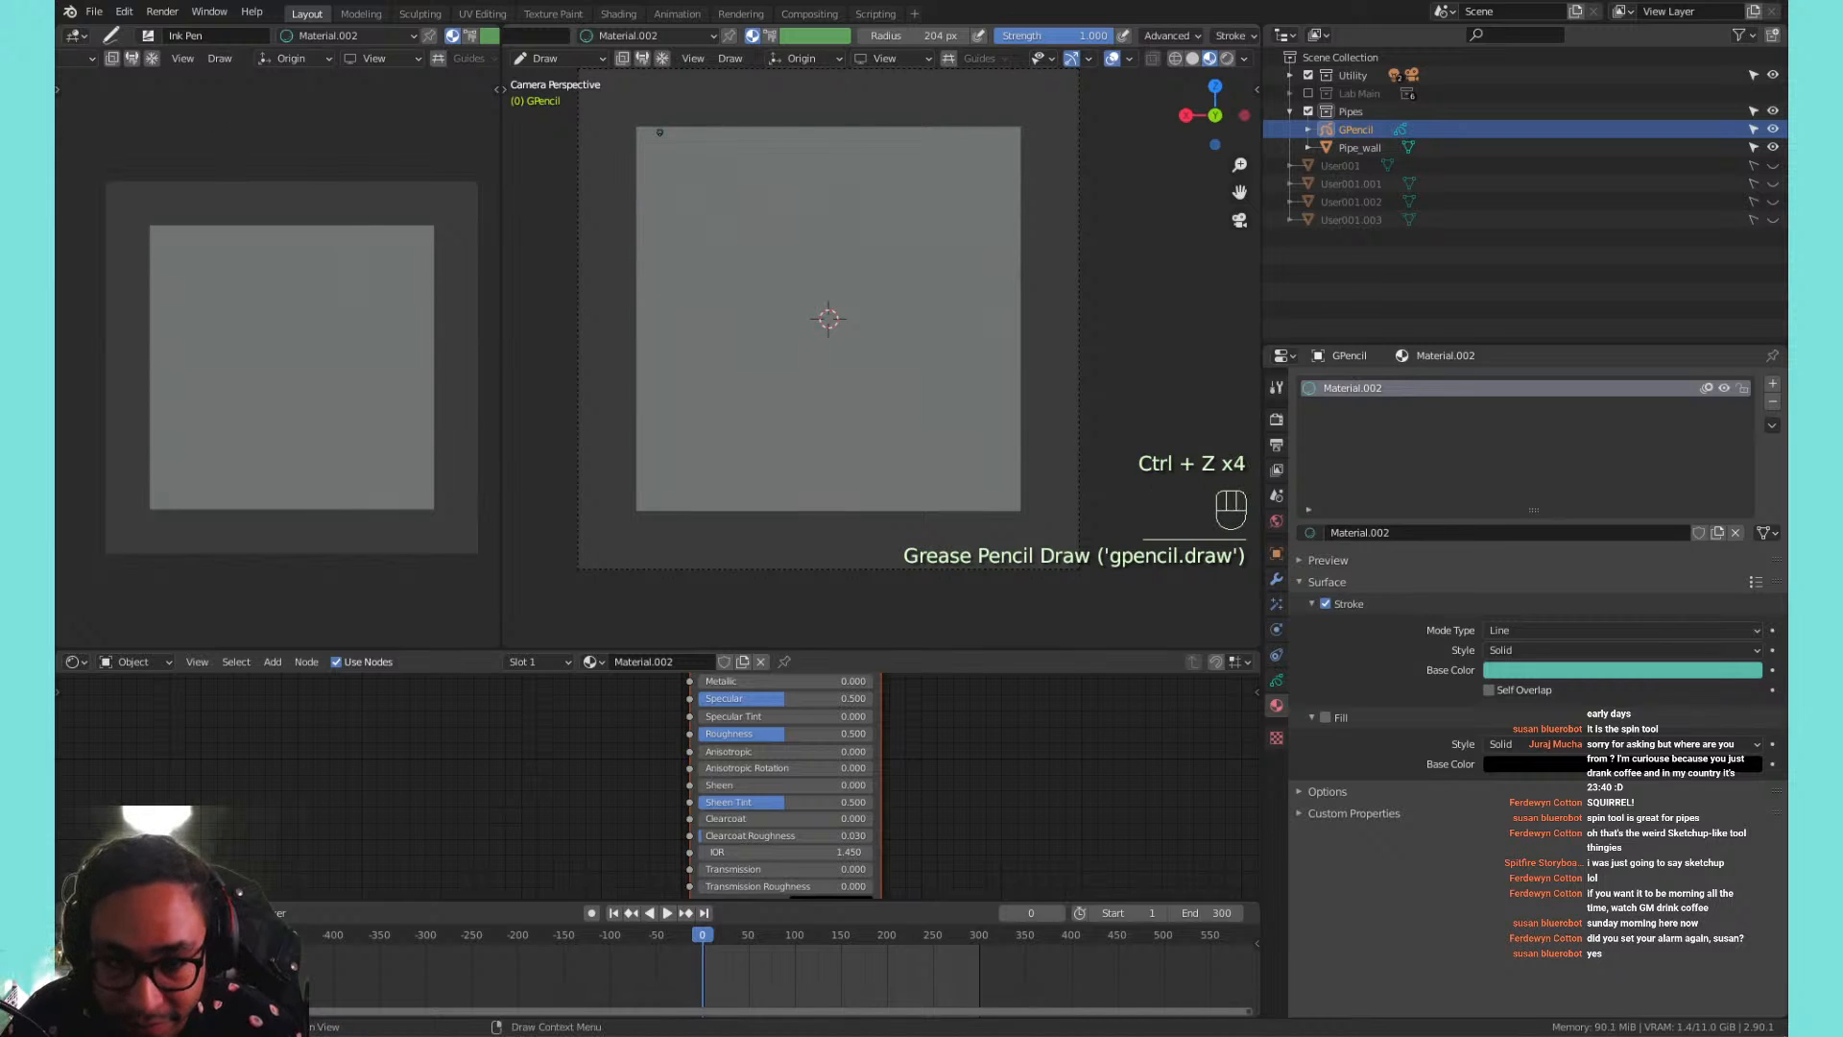
# Draw a full-height vertical teal stroke near the wall's left edge and a thinner one beside it with the brush radius at 146 px.
pyautogui.keyDown('shift'); pyautogui.moveTo(662, 129); pyautogui.dragTo(670, 528); pyautogui.keyUp('shift')
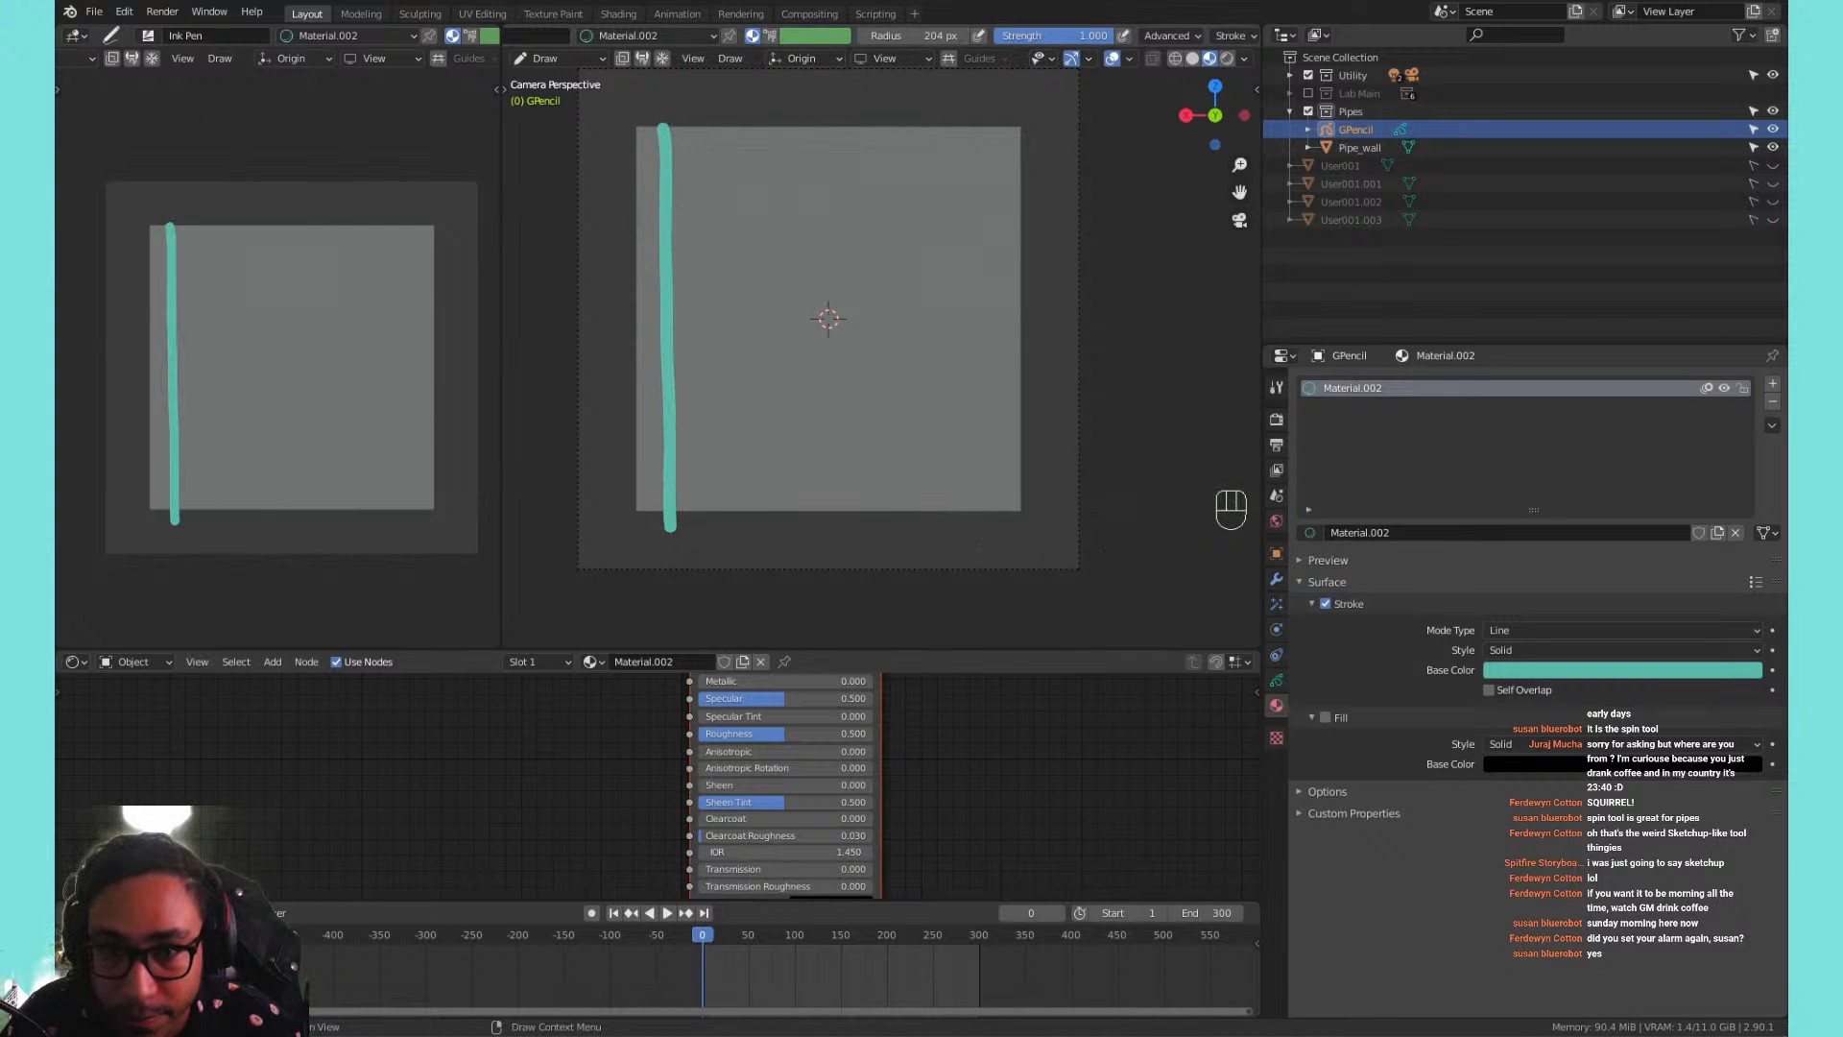
pyautogui.moveTo(921, 35); pyautogui.dragTo(919, 36)
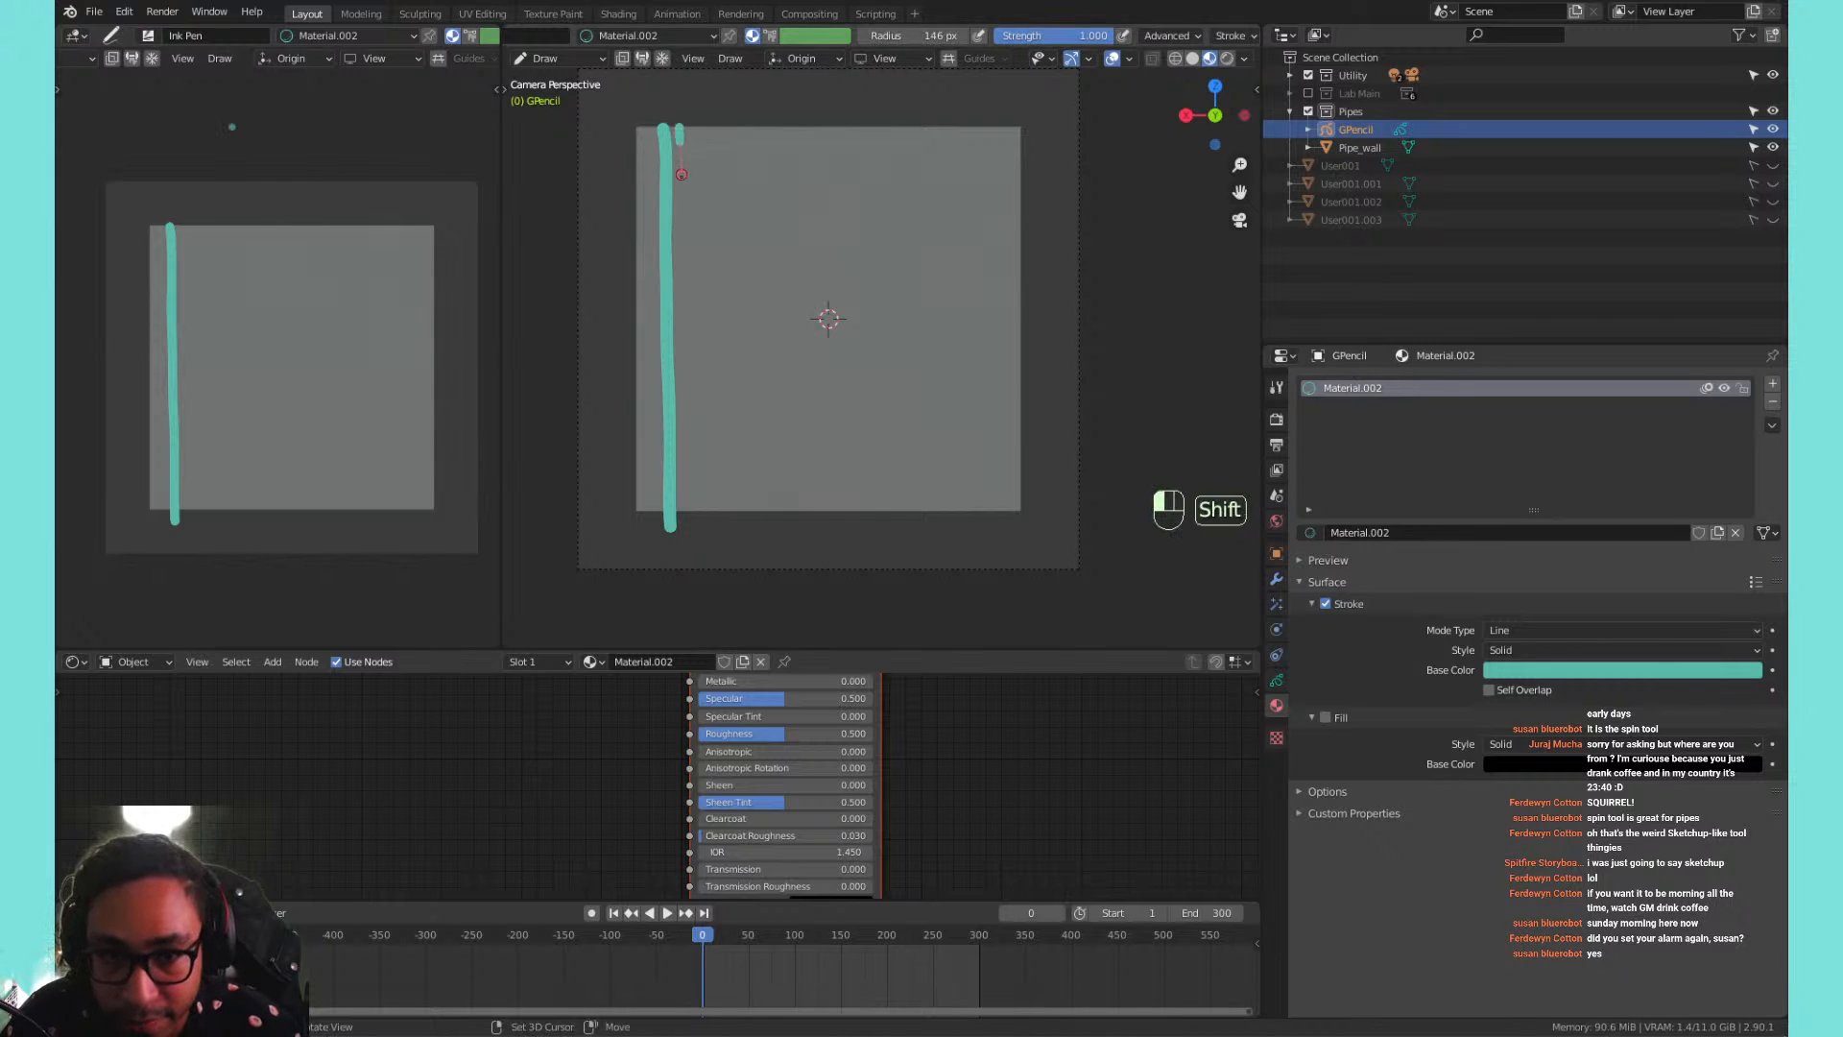
pyautogui.keyDown('shift'); pyautogui.moveTo(681, 174); pyautogui.dragTo(691, 533); pyautogui.keyUp('shift')
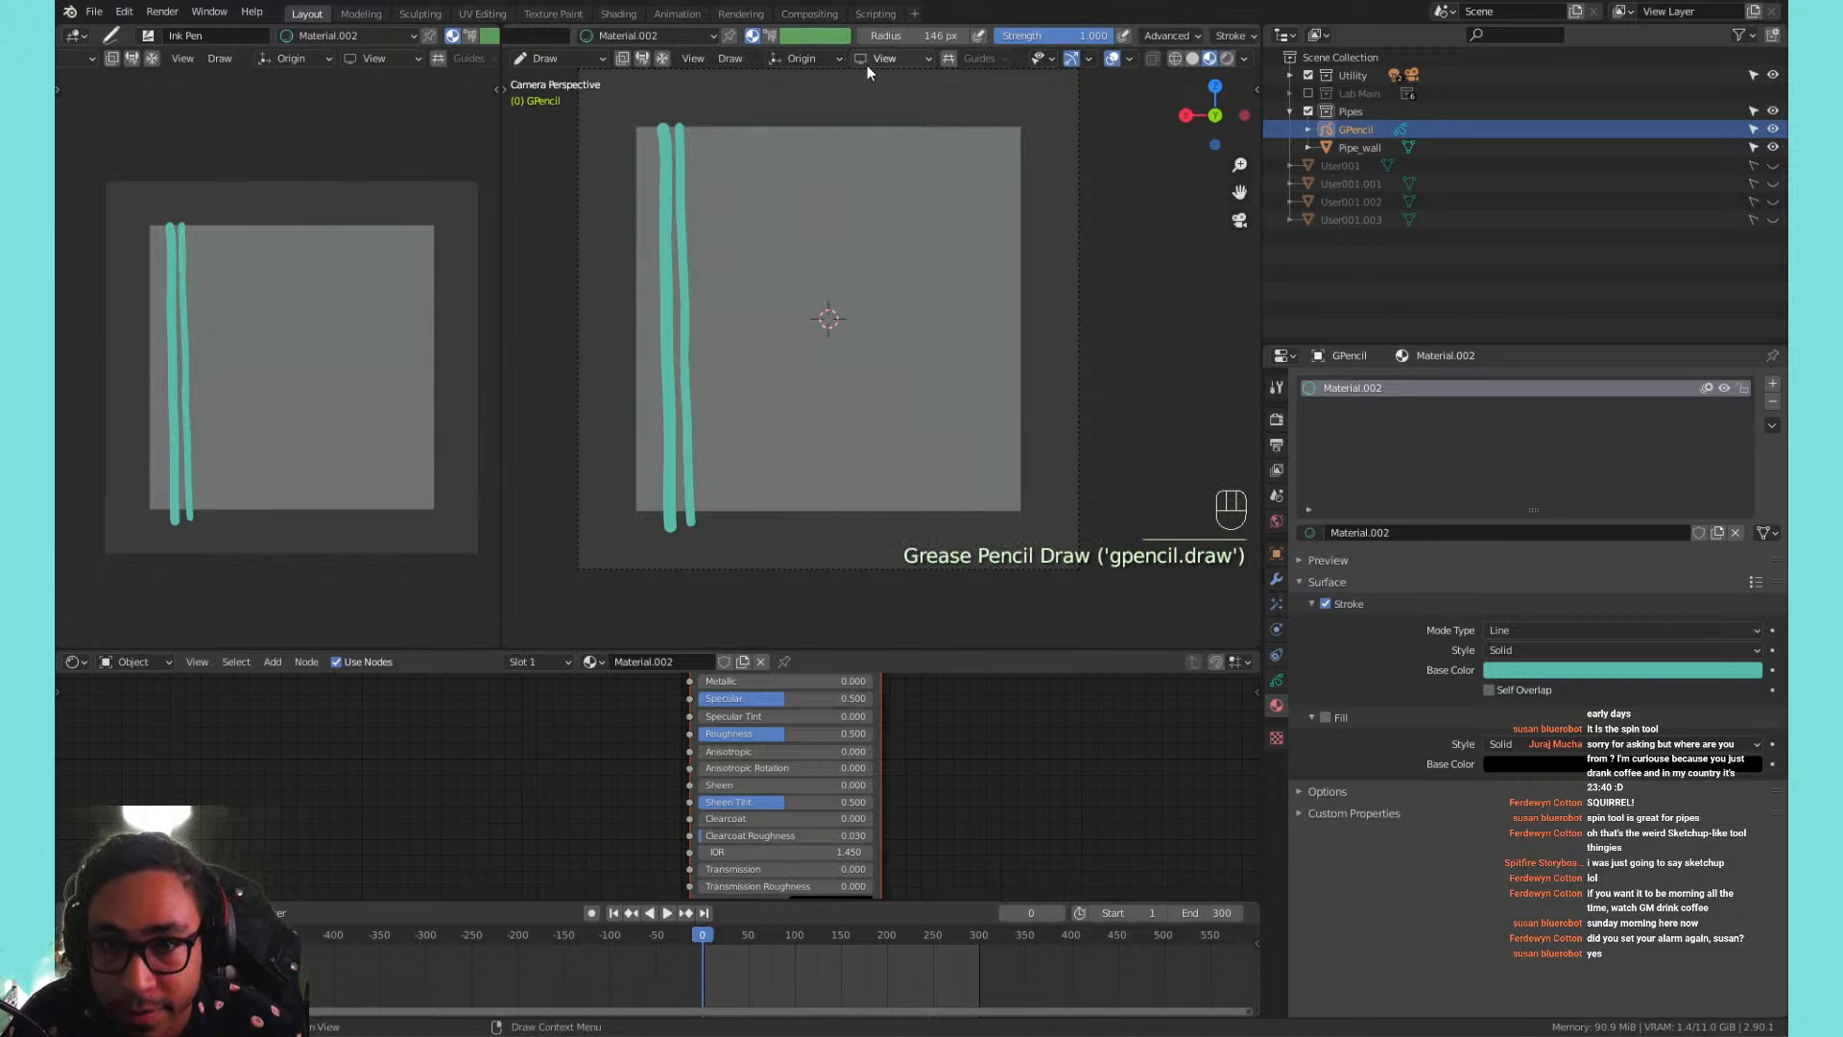
pyautogui.hotkey('ctrl', 'z')
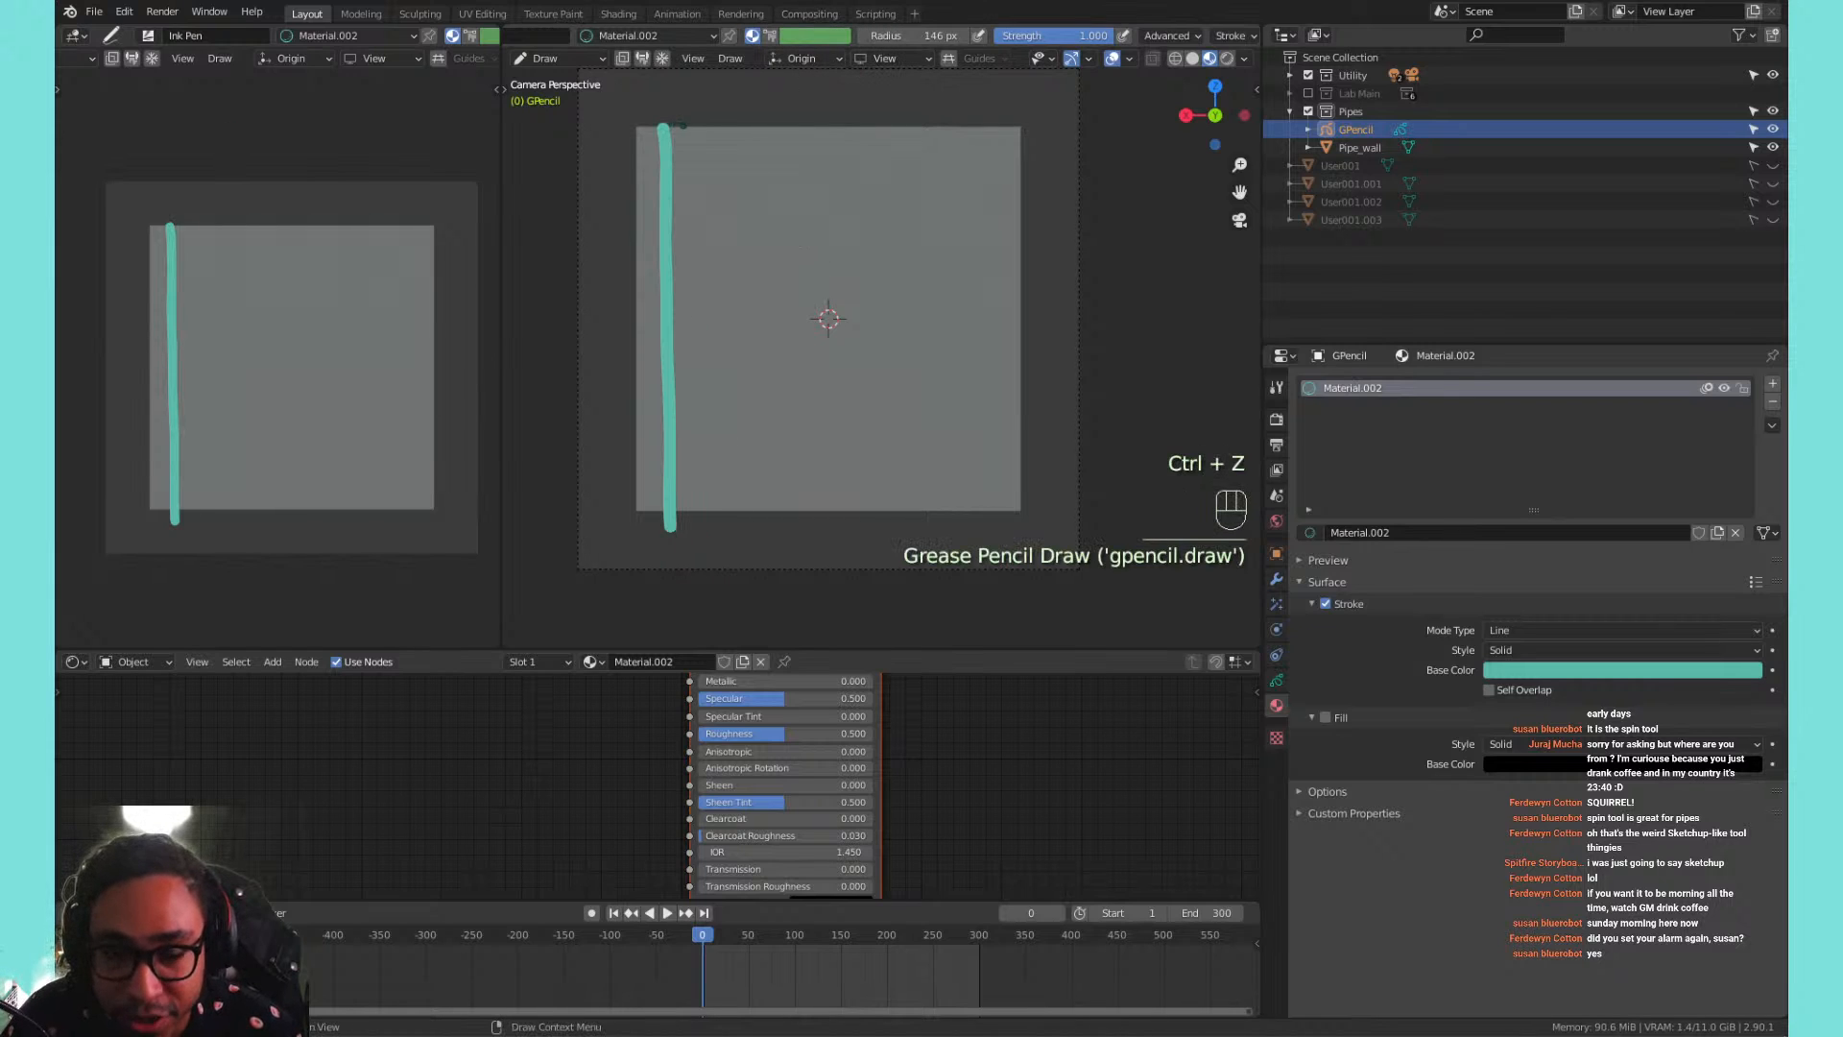
pyautogui.press('shift')
pyautogui.keyDown('shift'); pyautogui.moveTo(684, 166); pyautogui.dragTo(697, 542); pyautogui.keyUp('shift')
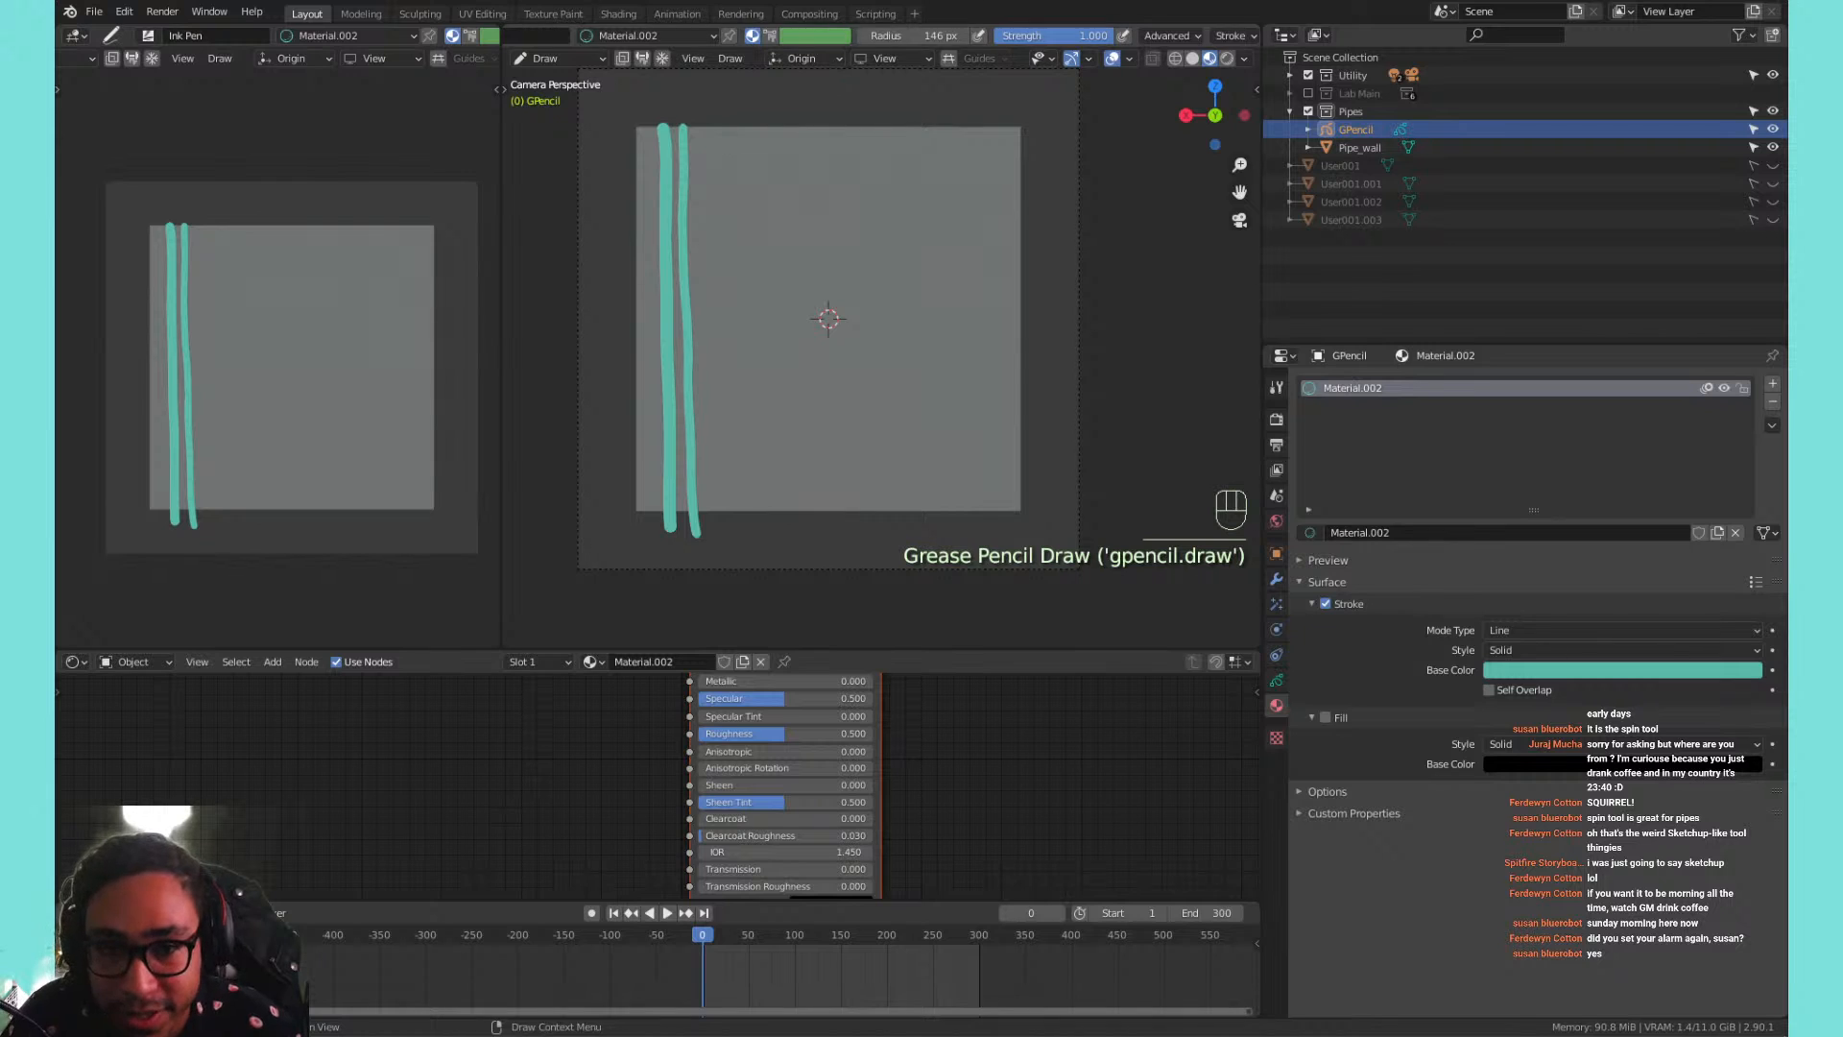
# Switch the Grease Pencil brush from material colour to vertex colour and draw a light green curved pipe stroke across the middle of the wall.
pyautogui.keyDown('shift'); pyautogui.moveTo(791, 155); pyautogui.dragTo(868, 157, button='middle'); pyautogui.keyUp('shift')
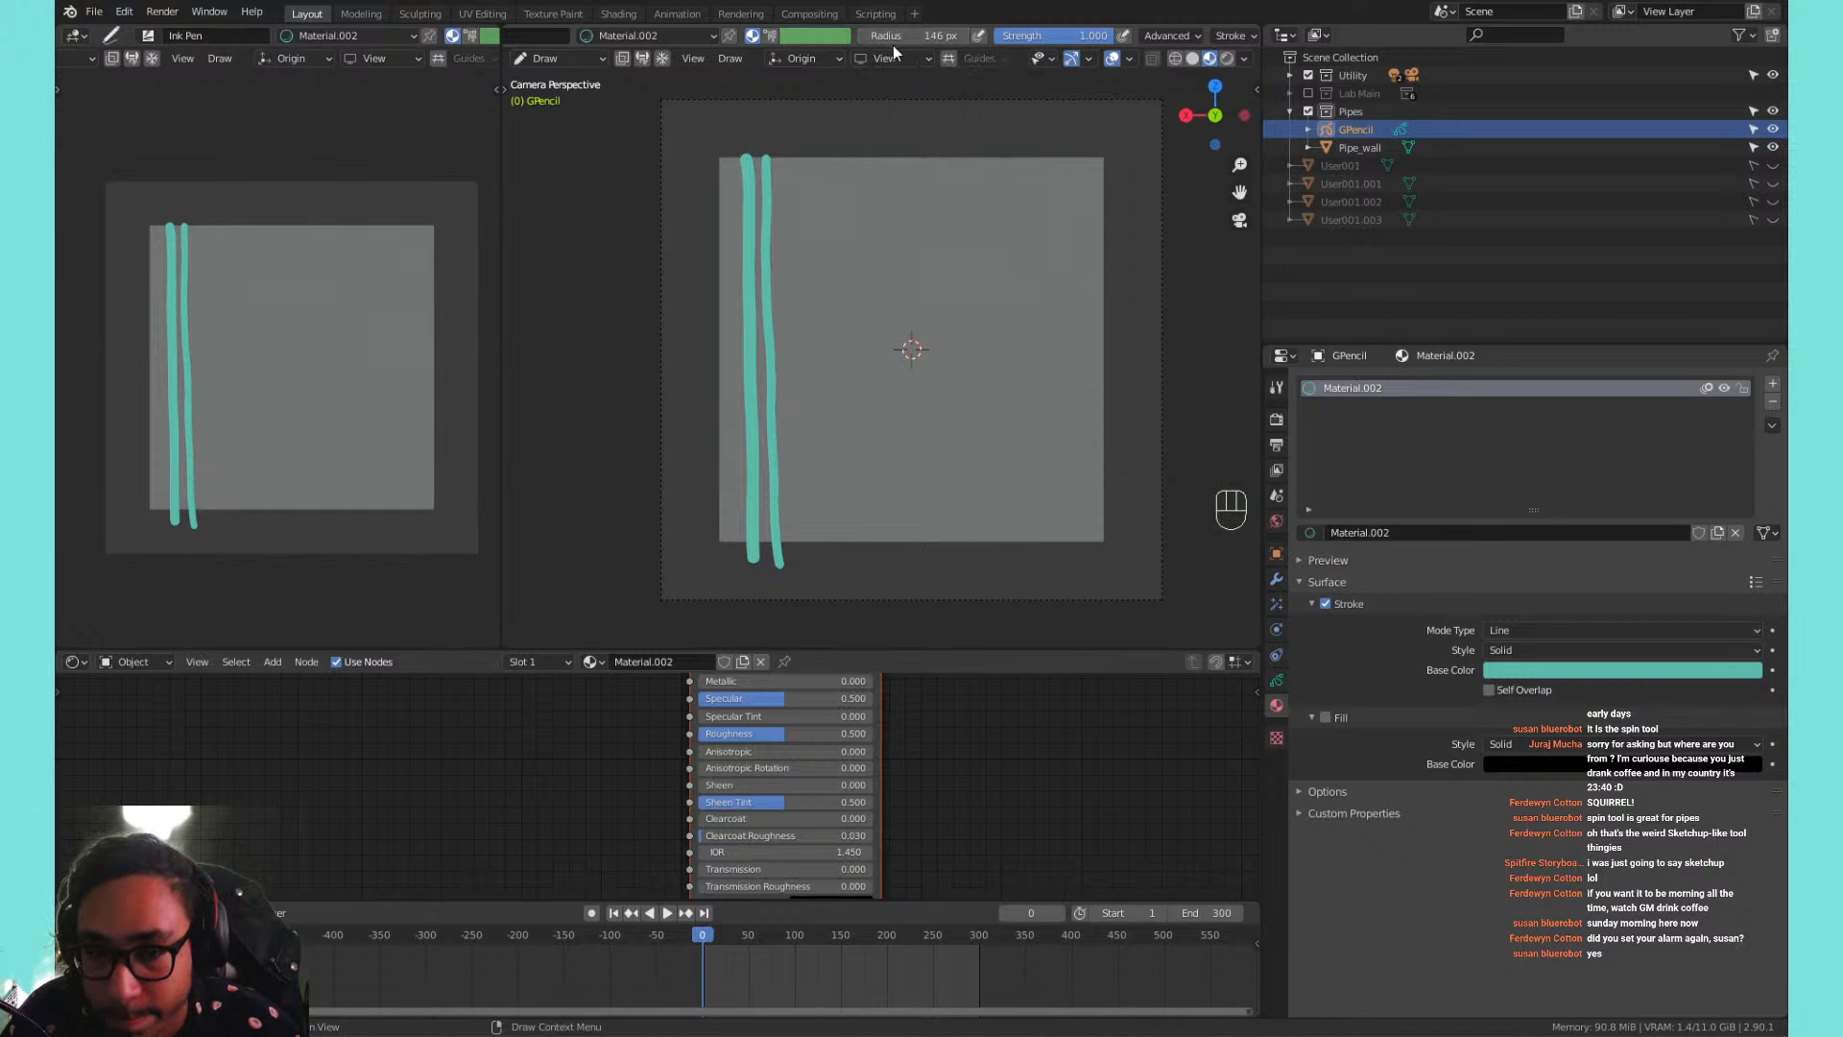
pyautogui.click(770, 36)
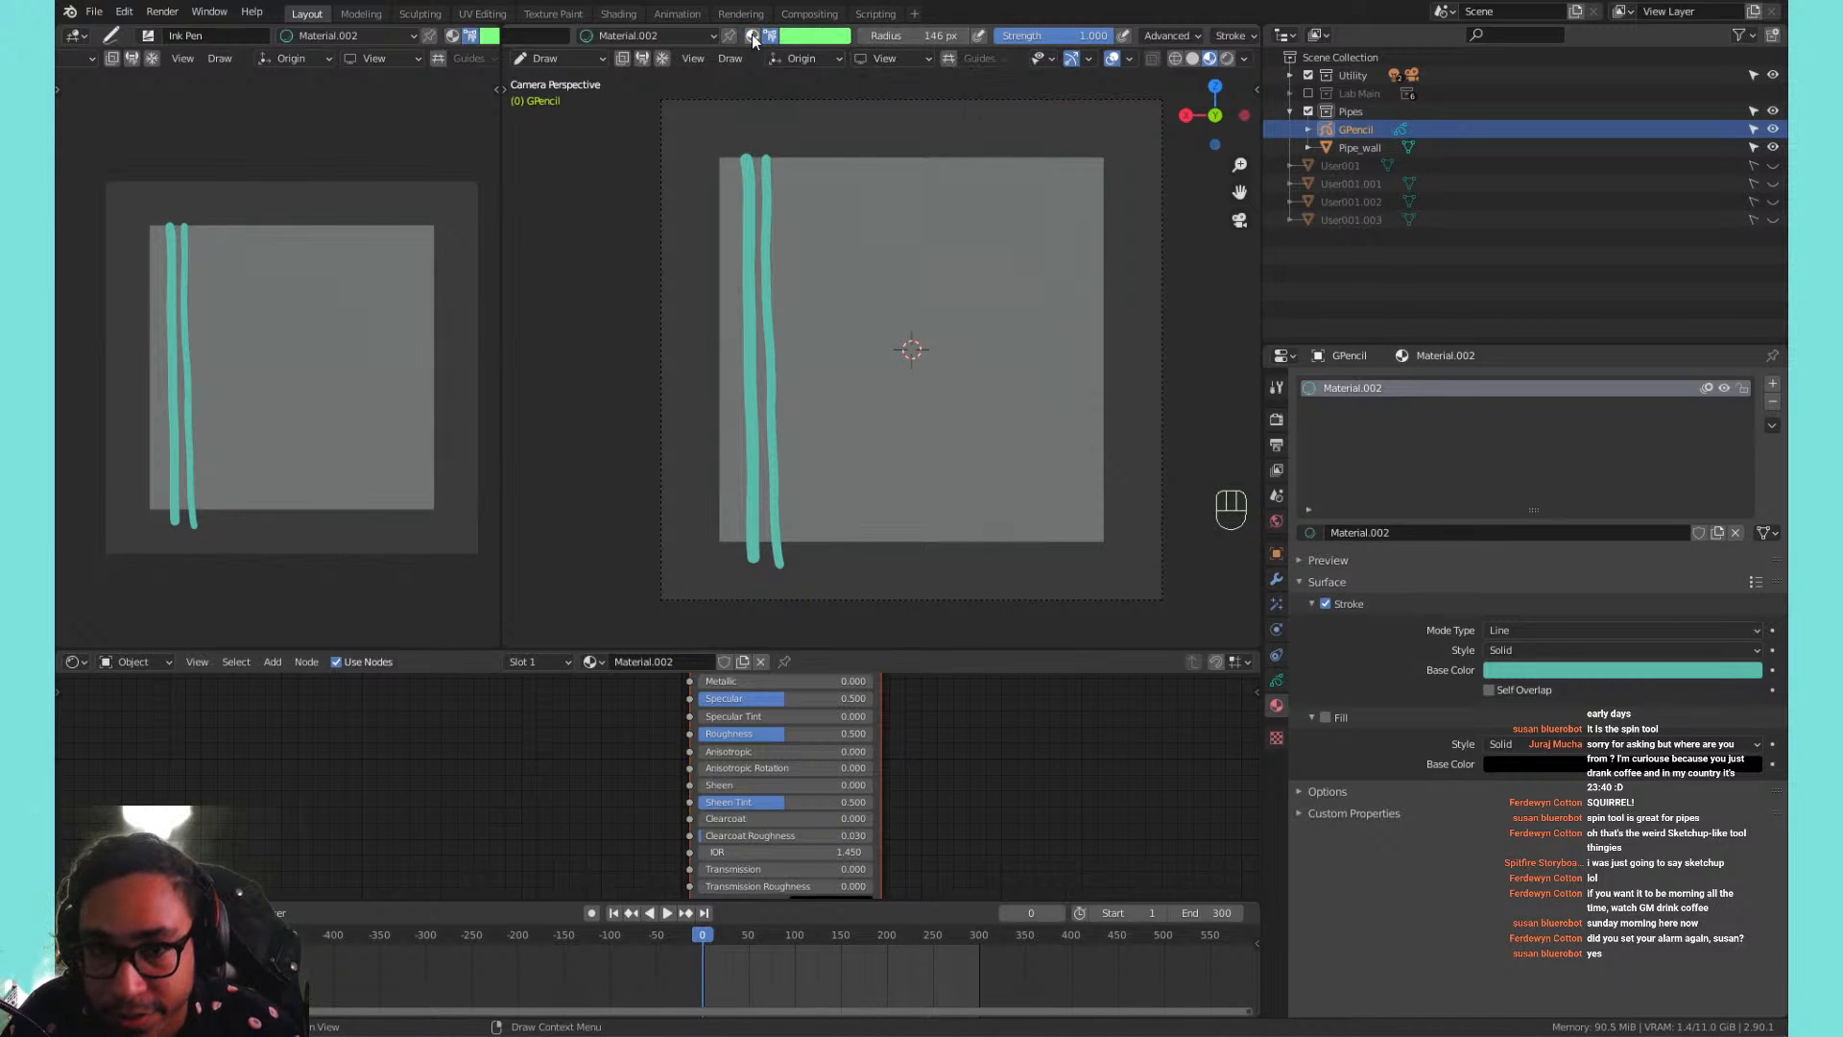
pyautogui.click(794, 38)
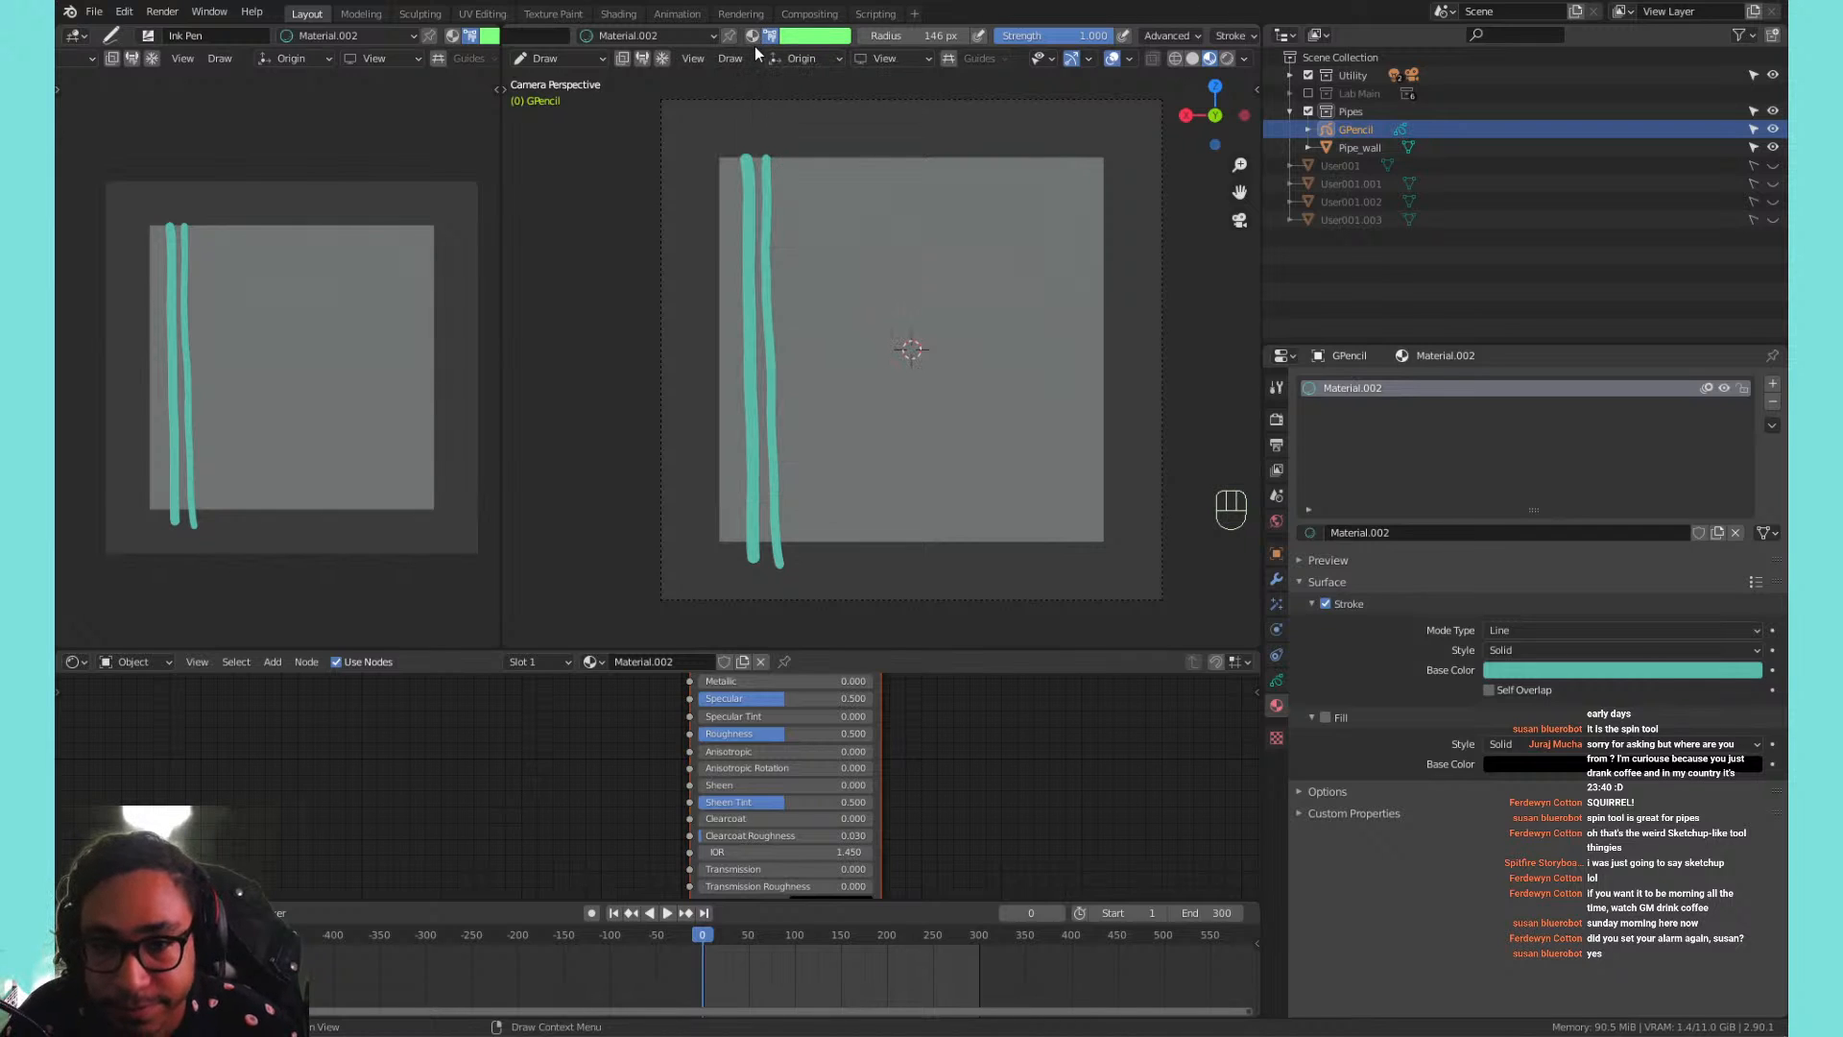
pyautogui.click(785, 37)
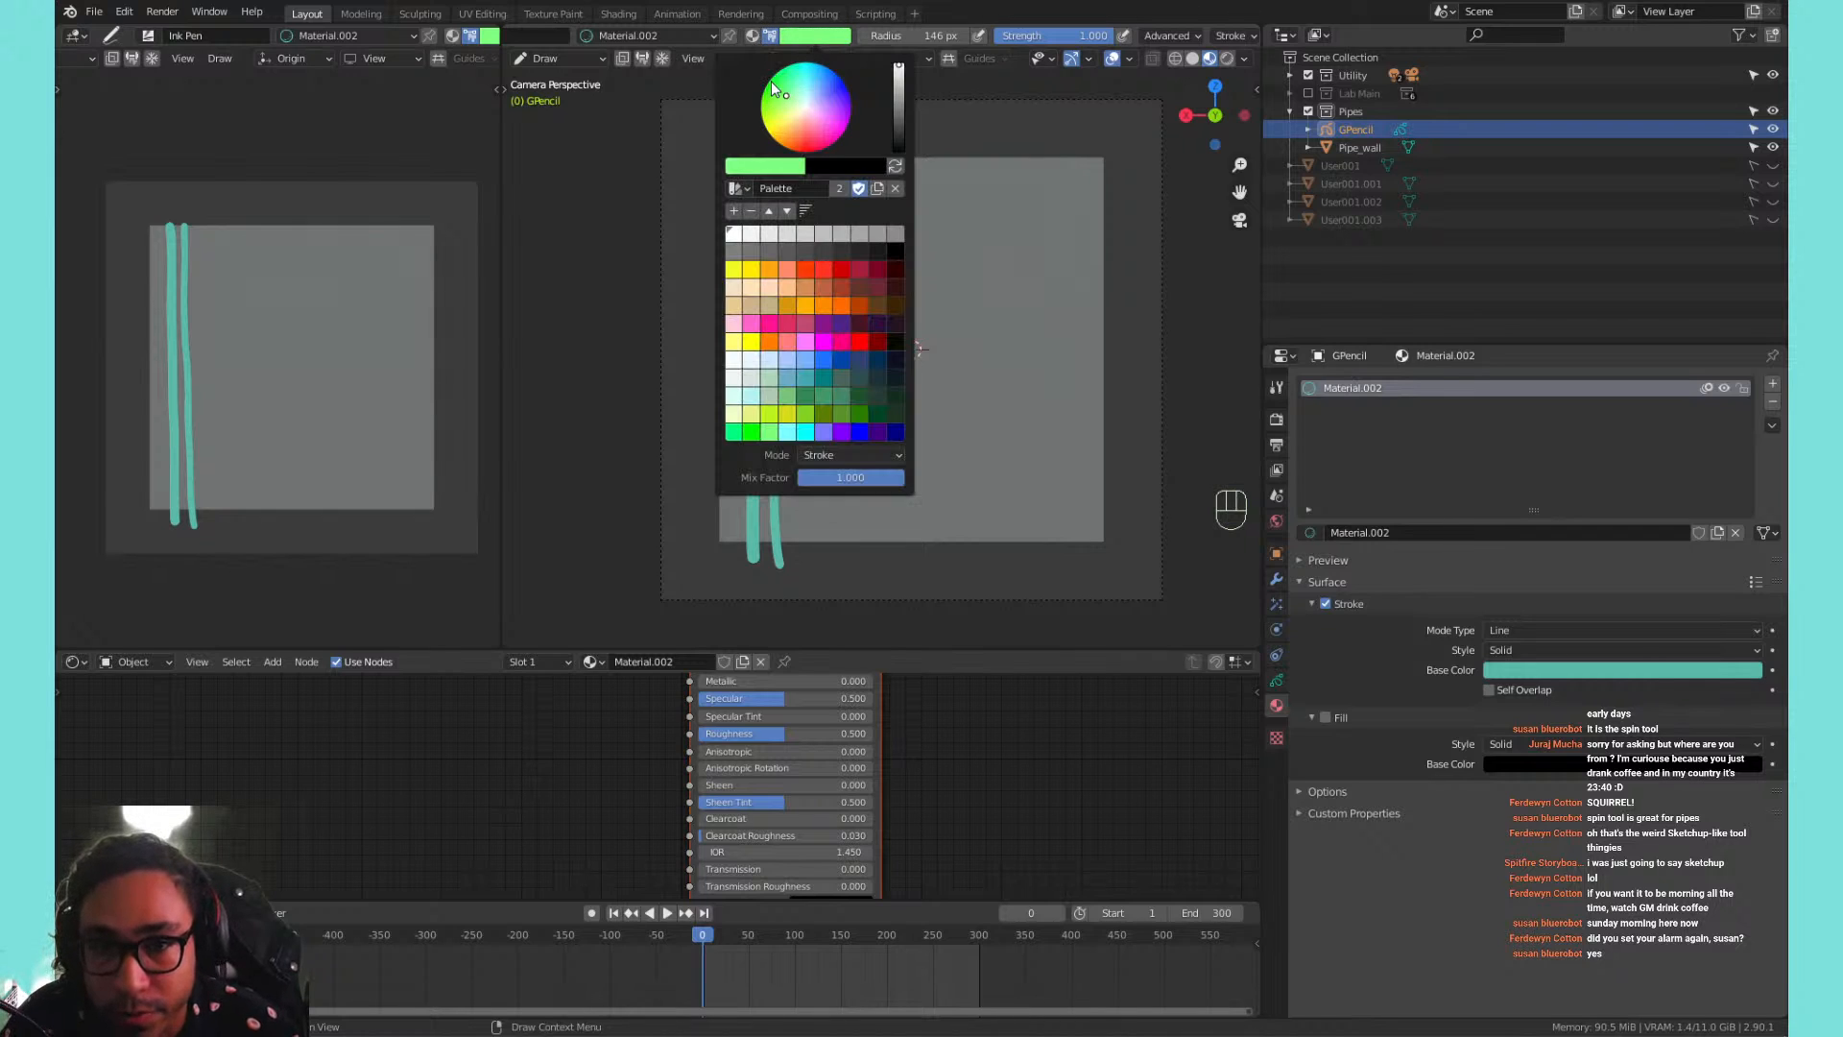
pyautogui.moveTo(902, 204); pyautogui.dragTo(974, 468)
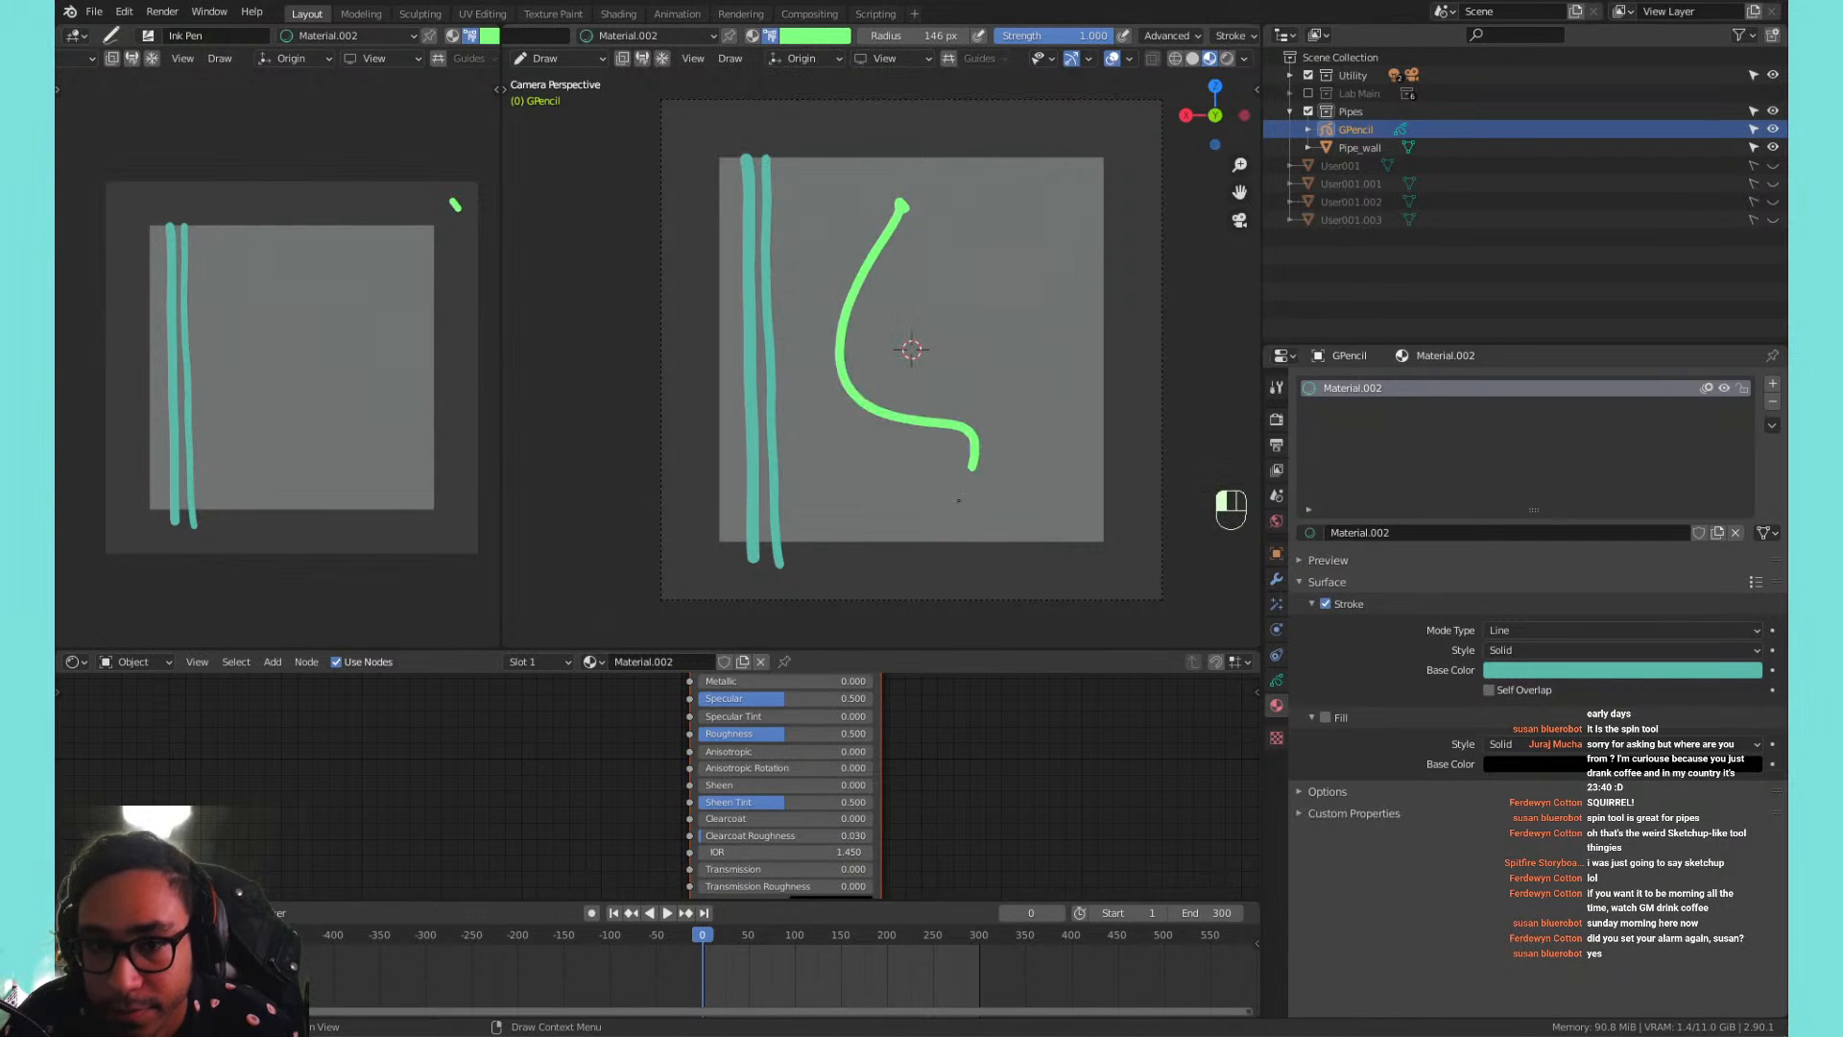
# Undo the light green curved stroke, and discard a light green trial stroke drawn beside the teal ones.
pyautogui.hotkey('ctrl', 'z')
pyautogui.keyDown('shift'); pyautogui.moveTo(780, 155); pyautogui.dragTo(794, 361); pyautogui.keyUp('shift')
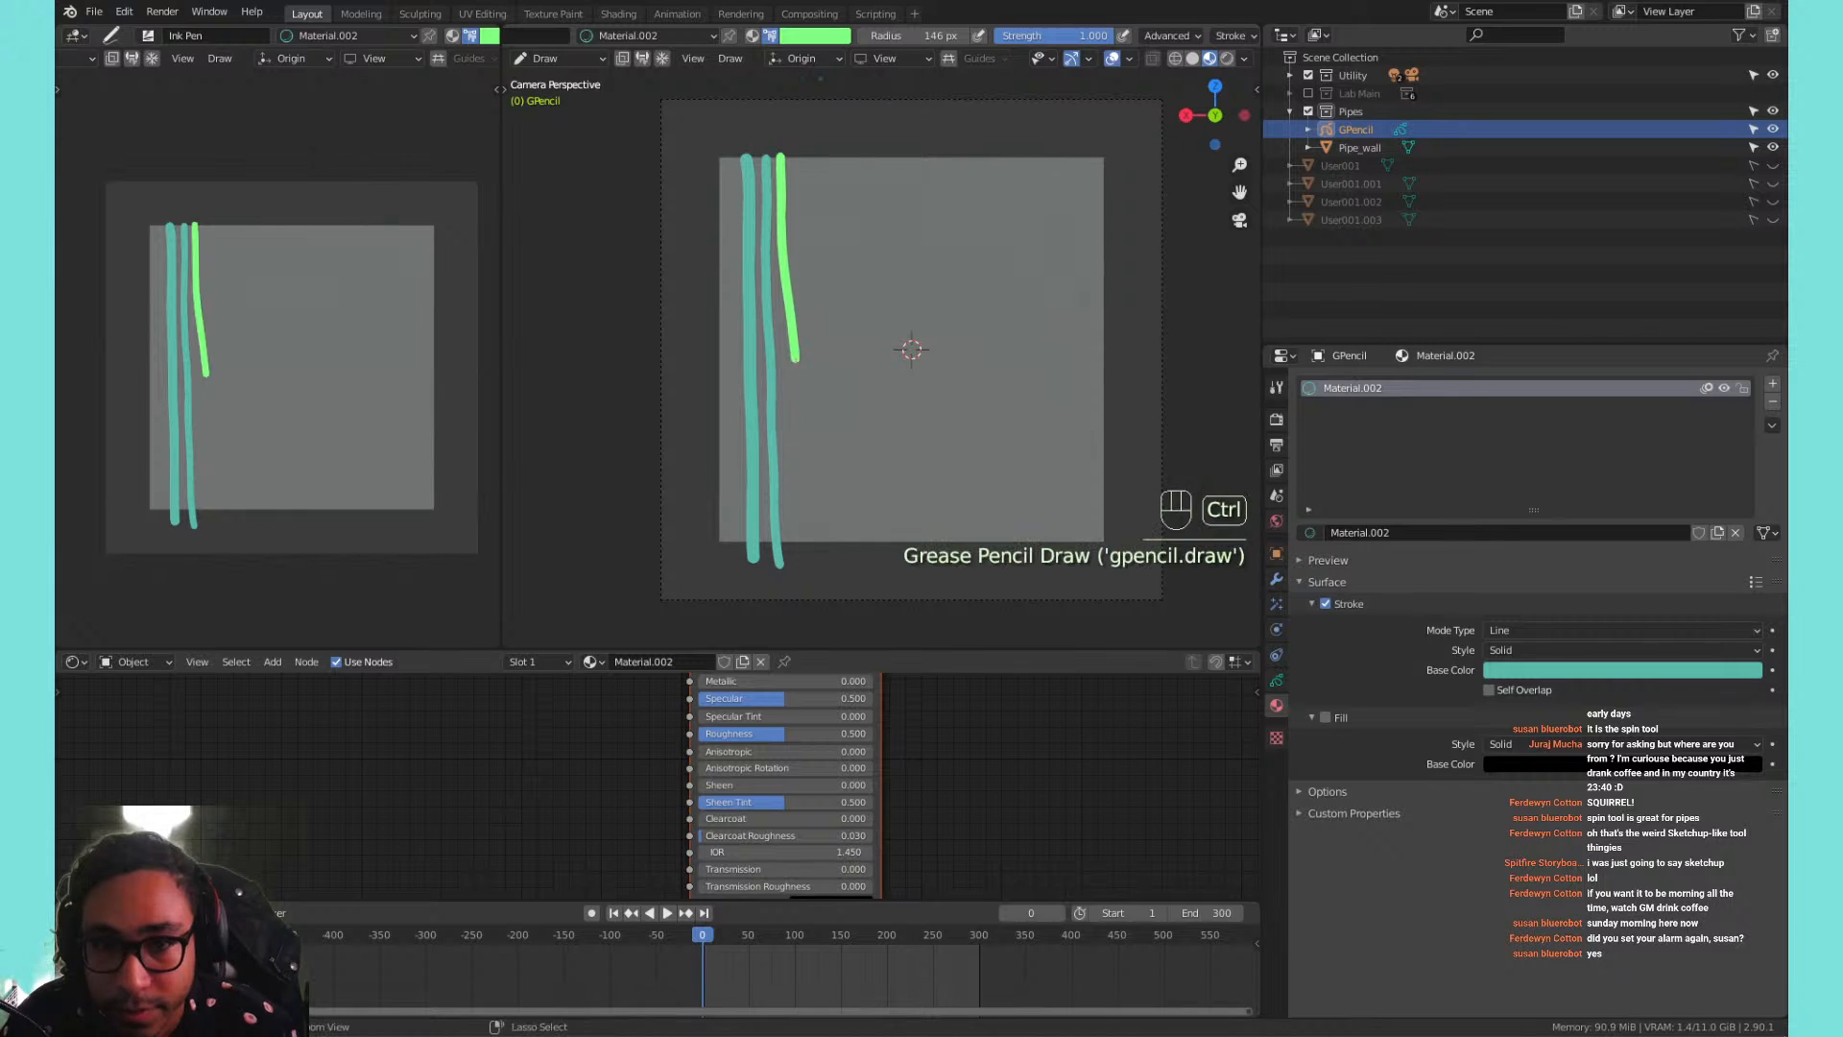
pyautogui.hotkey('ctrl', 'z')
# Set the stroke colour to salmon orange and draw a full-height pipe stroke beside the teal ones, bulging to the right in its upper half.
pyautogui.click(814, 36)
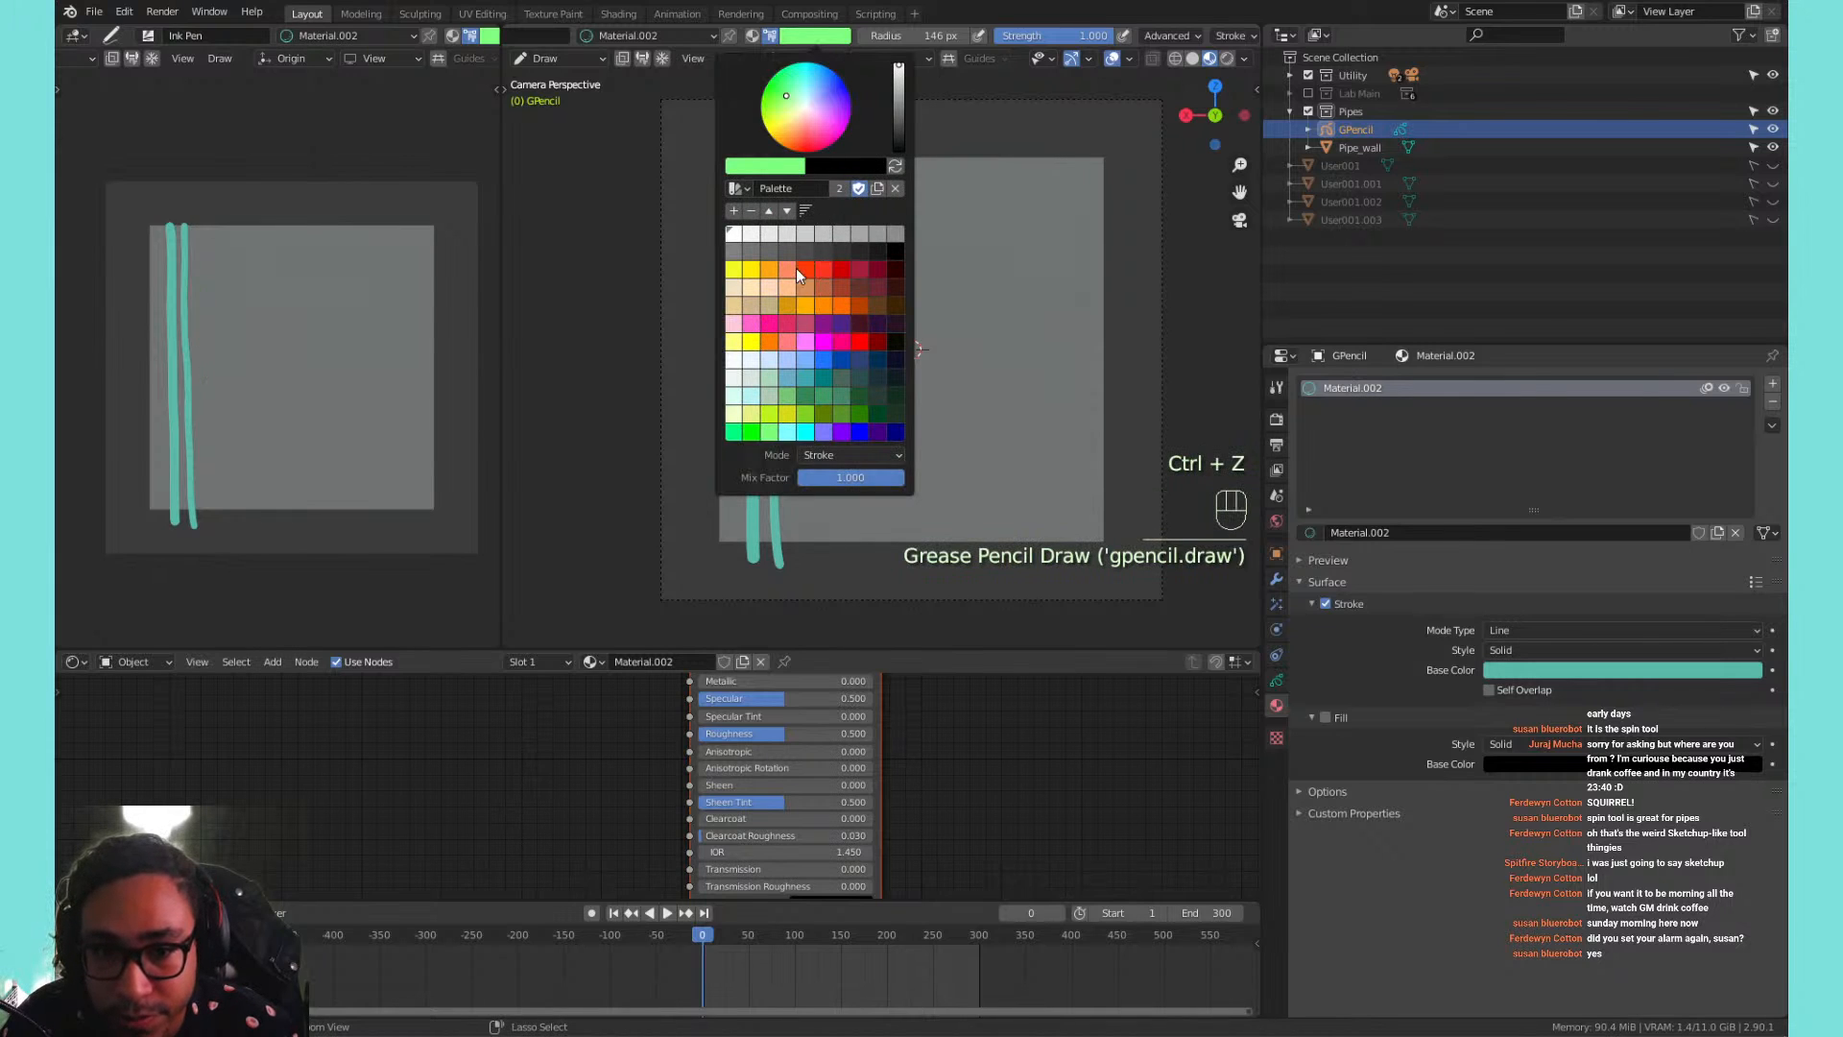
pyautogui.click(787, 269)
pyautogui.keyDown('shift'); pyautogui.moveTo(778, 161); pyautogui.dragTo(795, 572); pyautogui.keyUp('shift')
pyautogui.hotkey('ctrl', 'z')
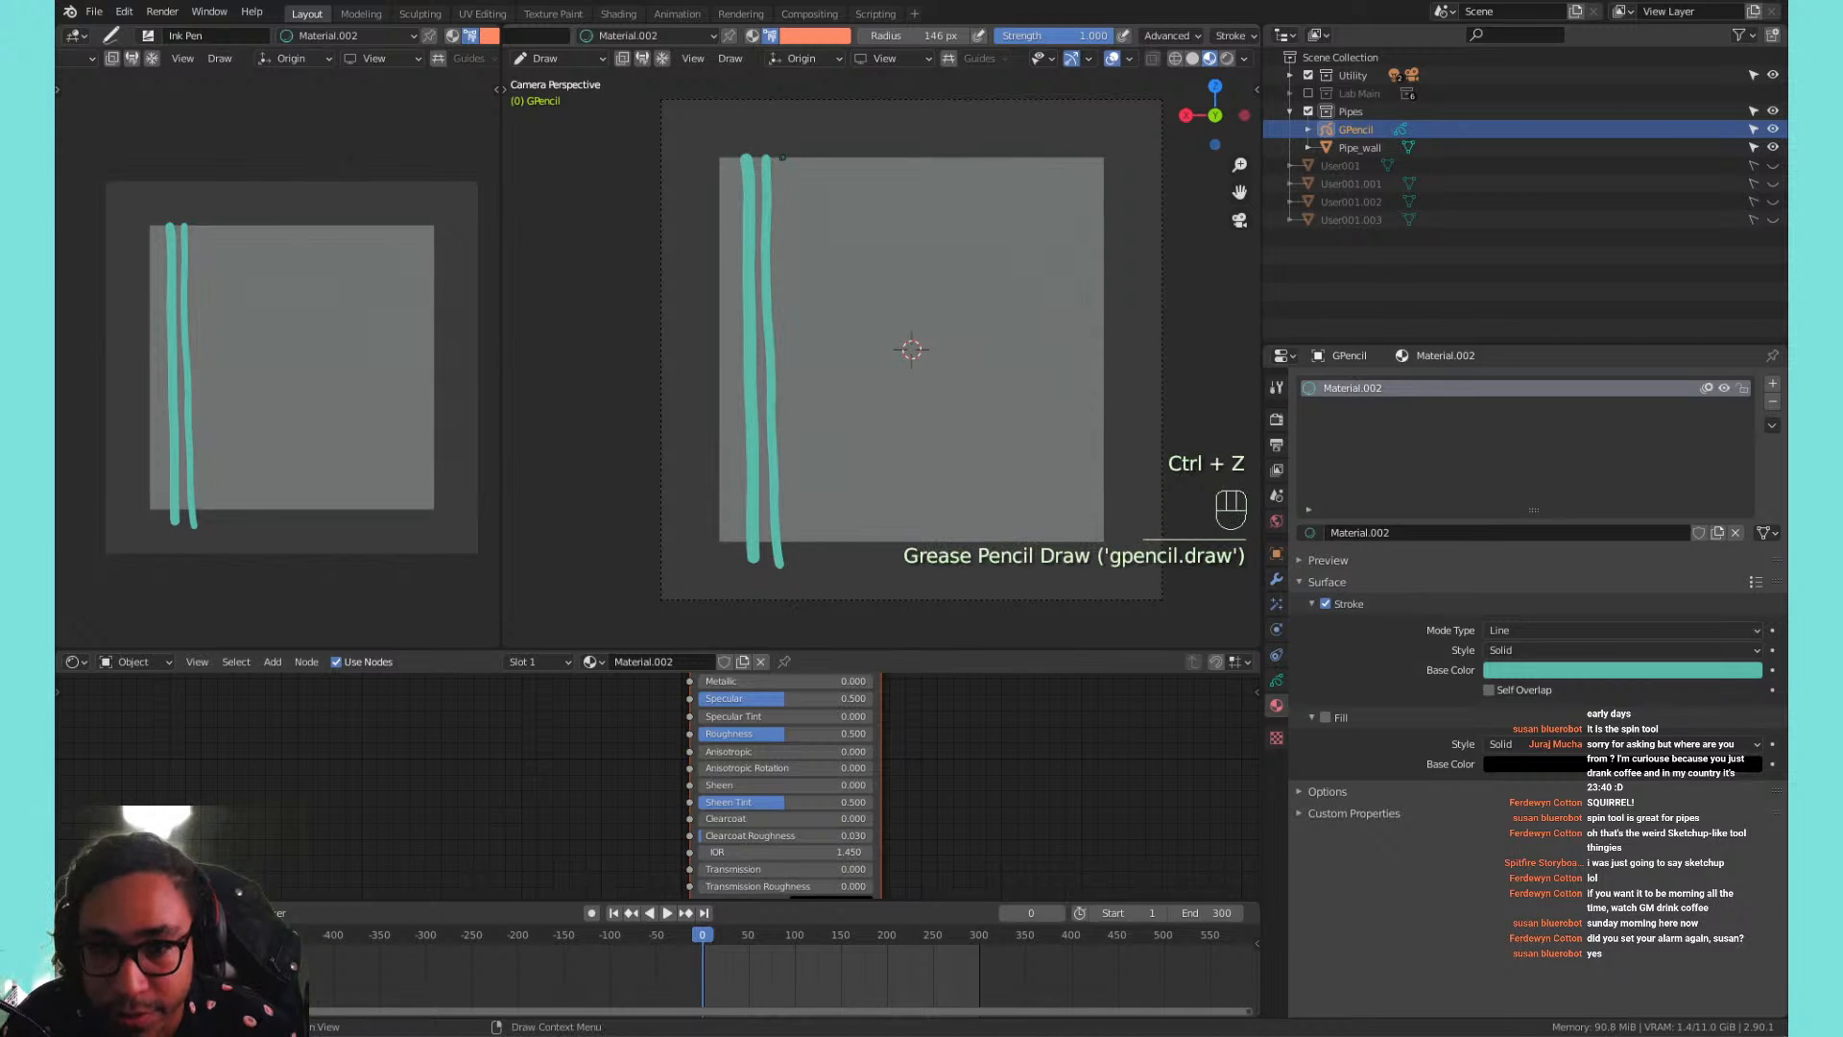
pyautogui.moveTo(780, 150)
pyautogui.keyDown('shift'); pyautogui.mouseDown()
pyautogui.moveTo(783, 231)
pyautogui.moveTo(855, 270)
pyautogui.moveTo(824, 389)
pyautogui.moveTo(820, 602)
pyautogui.mouseUp(); pyautogui.keyUp('shift')
pyautogui.moveTo(786, 146)
pyautogui.keyDown('shift'); pyautogui.mouseDown()
pyautogui.moveTo(791, 223)
pyautogui.moveTo(785, 182)
pyautogui.moveTo(869, 280)
pyautogui.moveTo(881, 344)
pyautogui.mouseUp(); pyautogui.keyUp('shift')
pyautogui.hotkey('ctrl', 'z')
pyautogui.hotkey('ctrl', 'z')
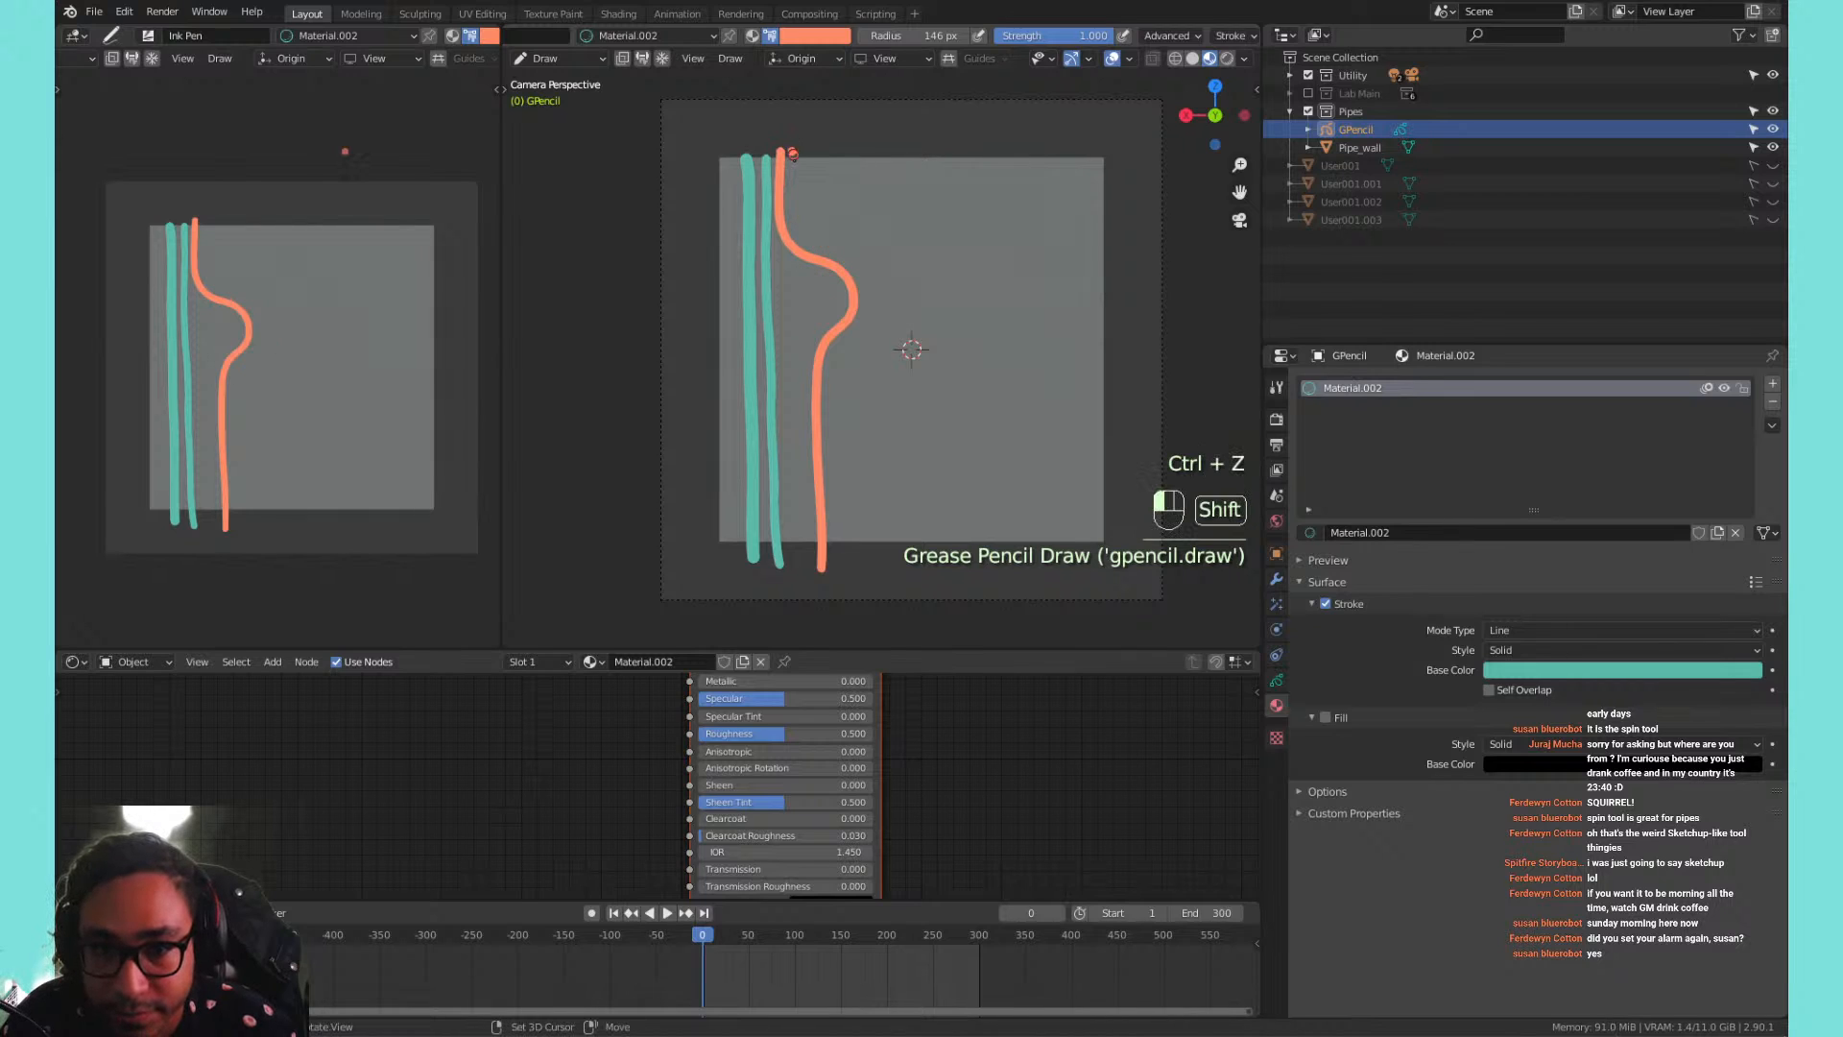
pyautogui.moveTo(793, 154)
pyautogui.keyDown('shift'); pyautogui.mouseDown()
pyautogui.moveTo(806, 251)
pyautogui.moveTo(868, 273)
pyautogui.moveTo(831, 528)
pyautogui.mouseUp(); pyautogui.keyUp('shift')
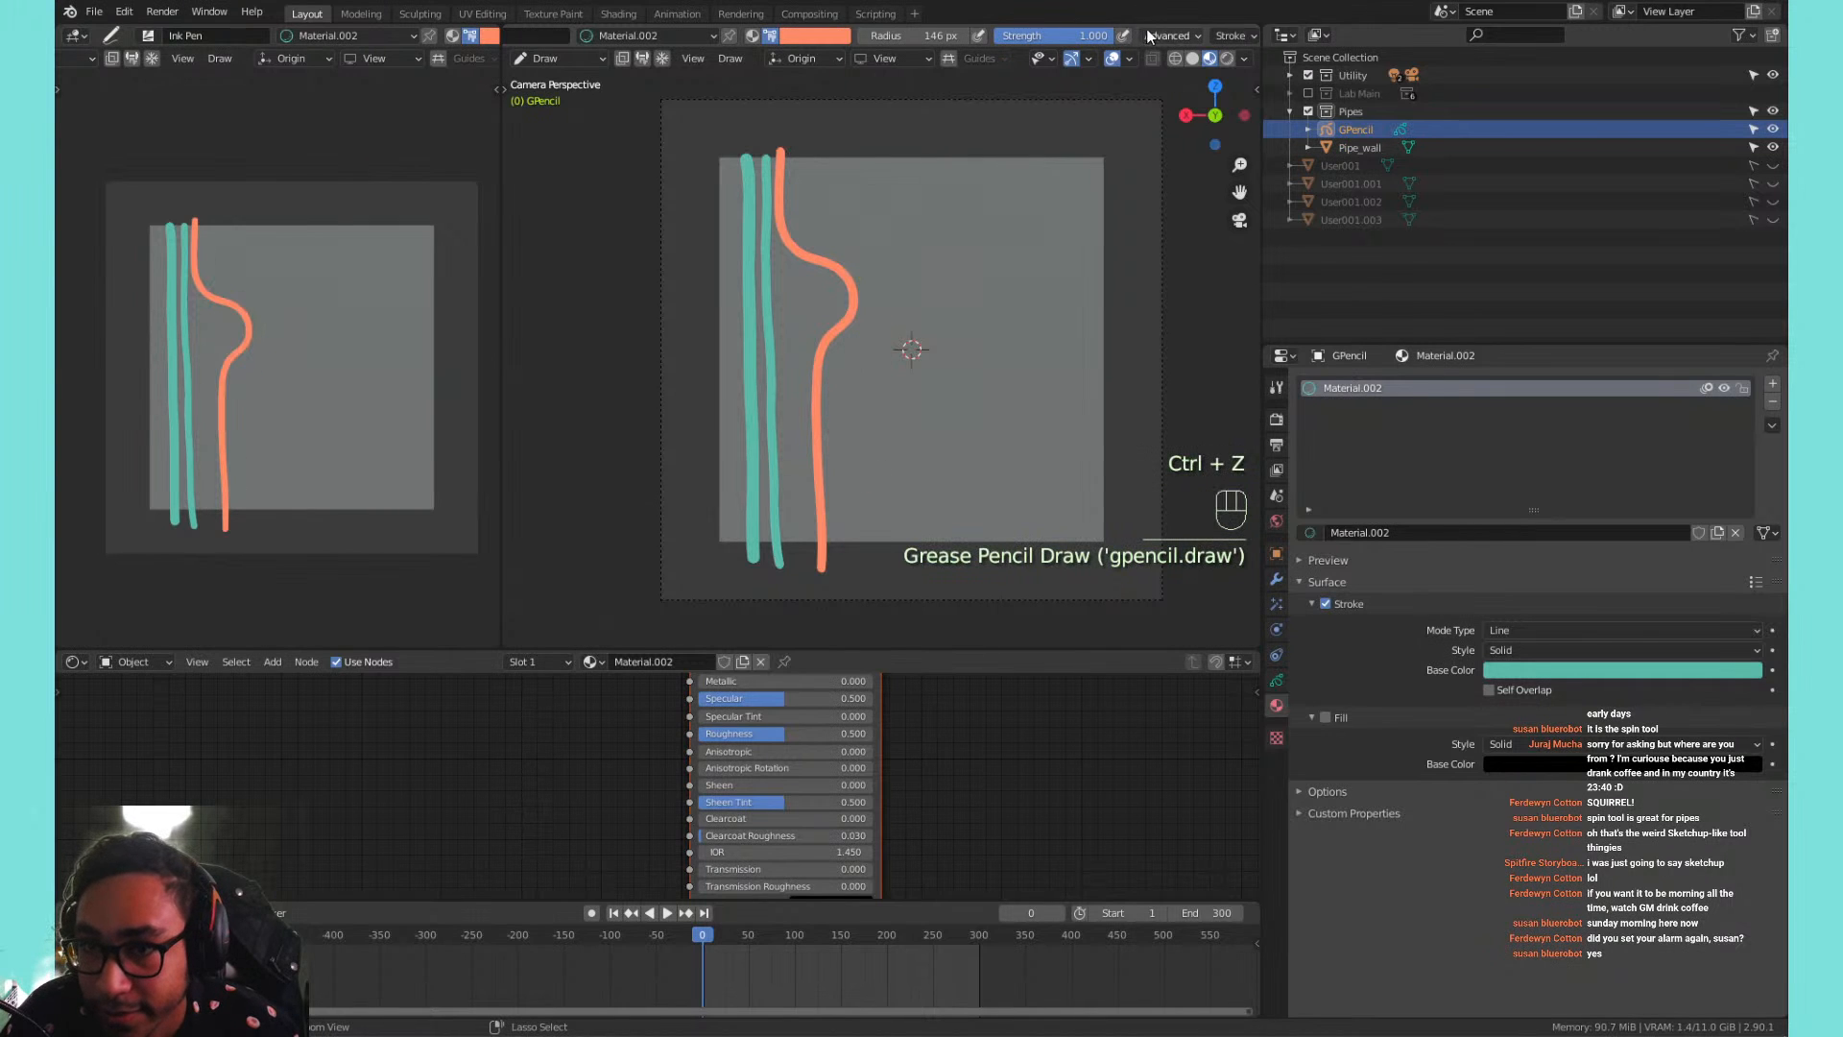
# Enable Stabilize Stroke for the brush with a radius of 10 px and a factor of 0.500.
pyautogui.moveTo(1154, 35); pyautogui.dragTo(912, 36, button='middle')
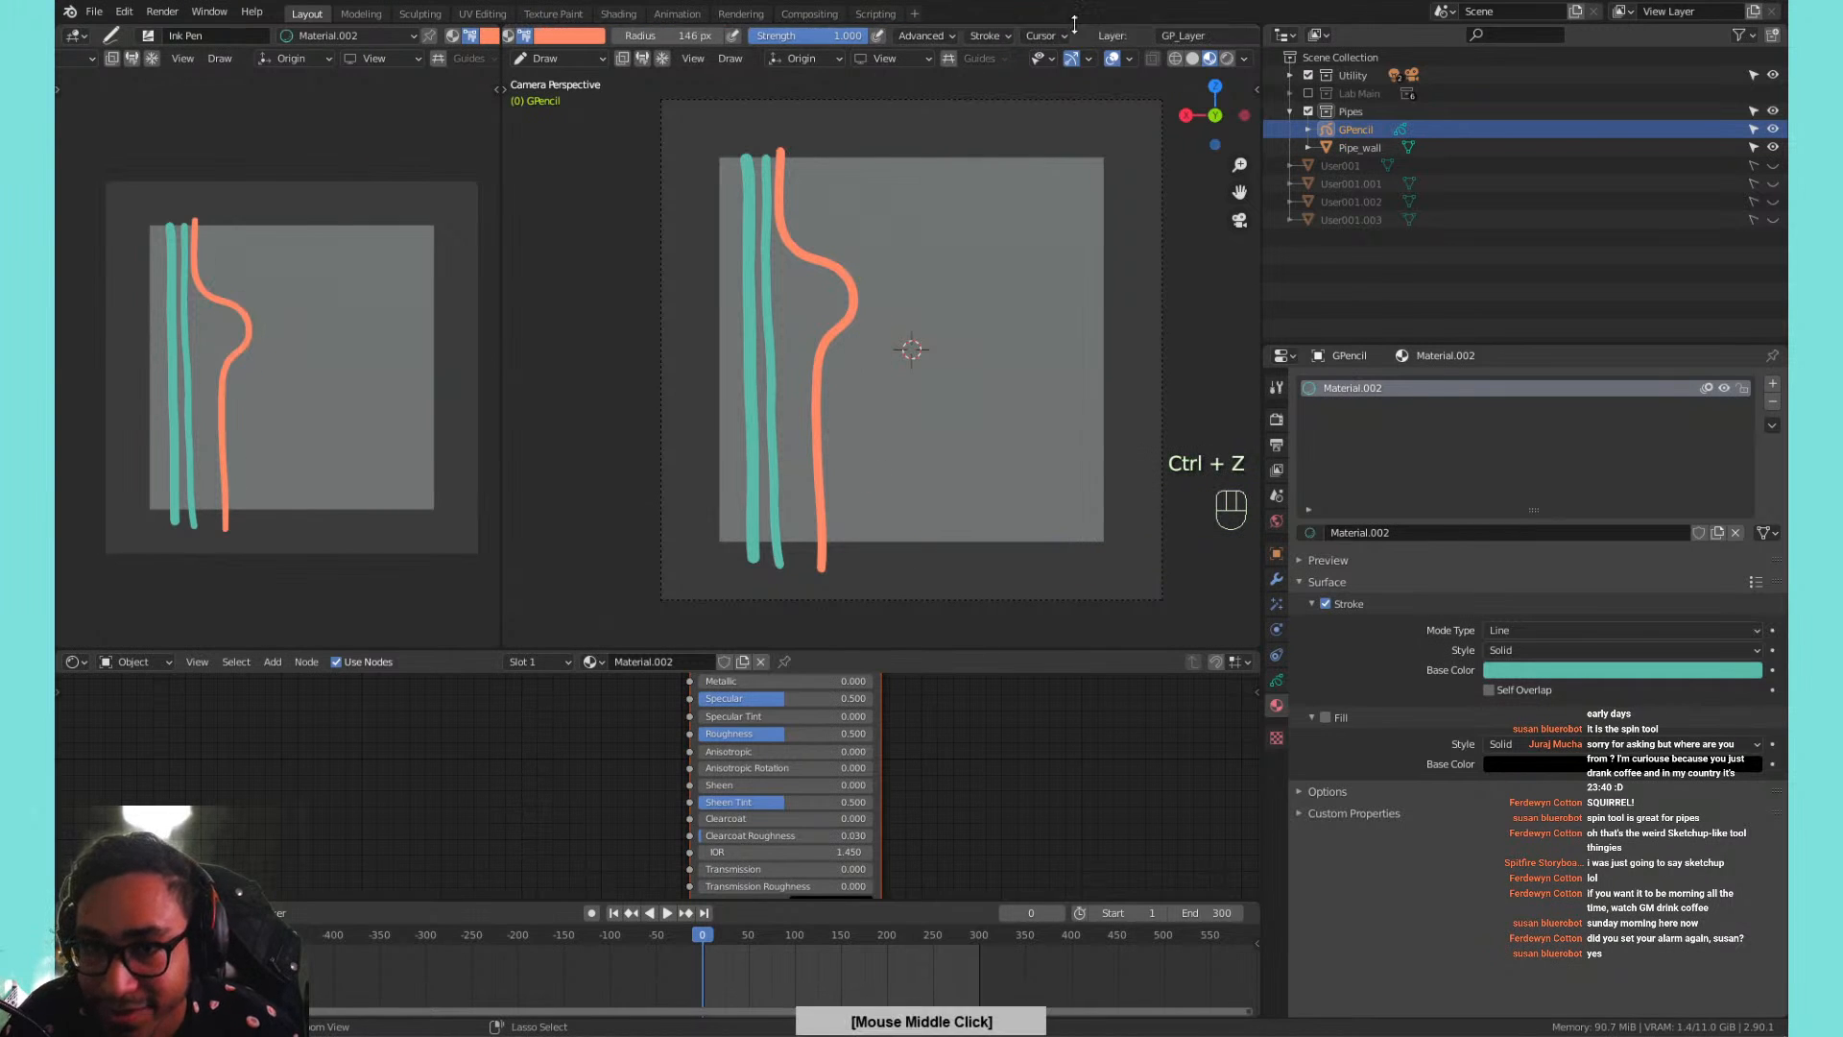
pyautogui.click(986, 36)
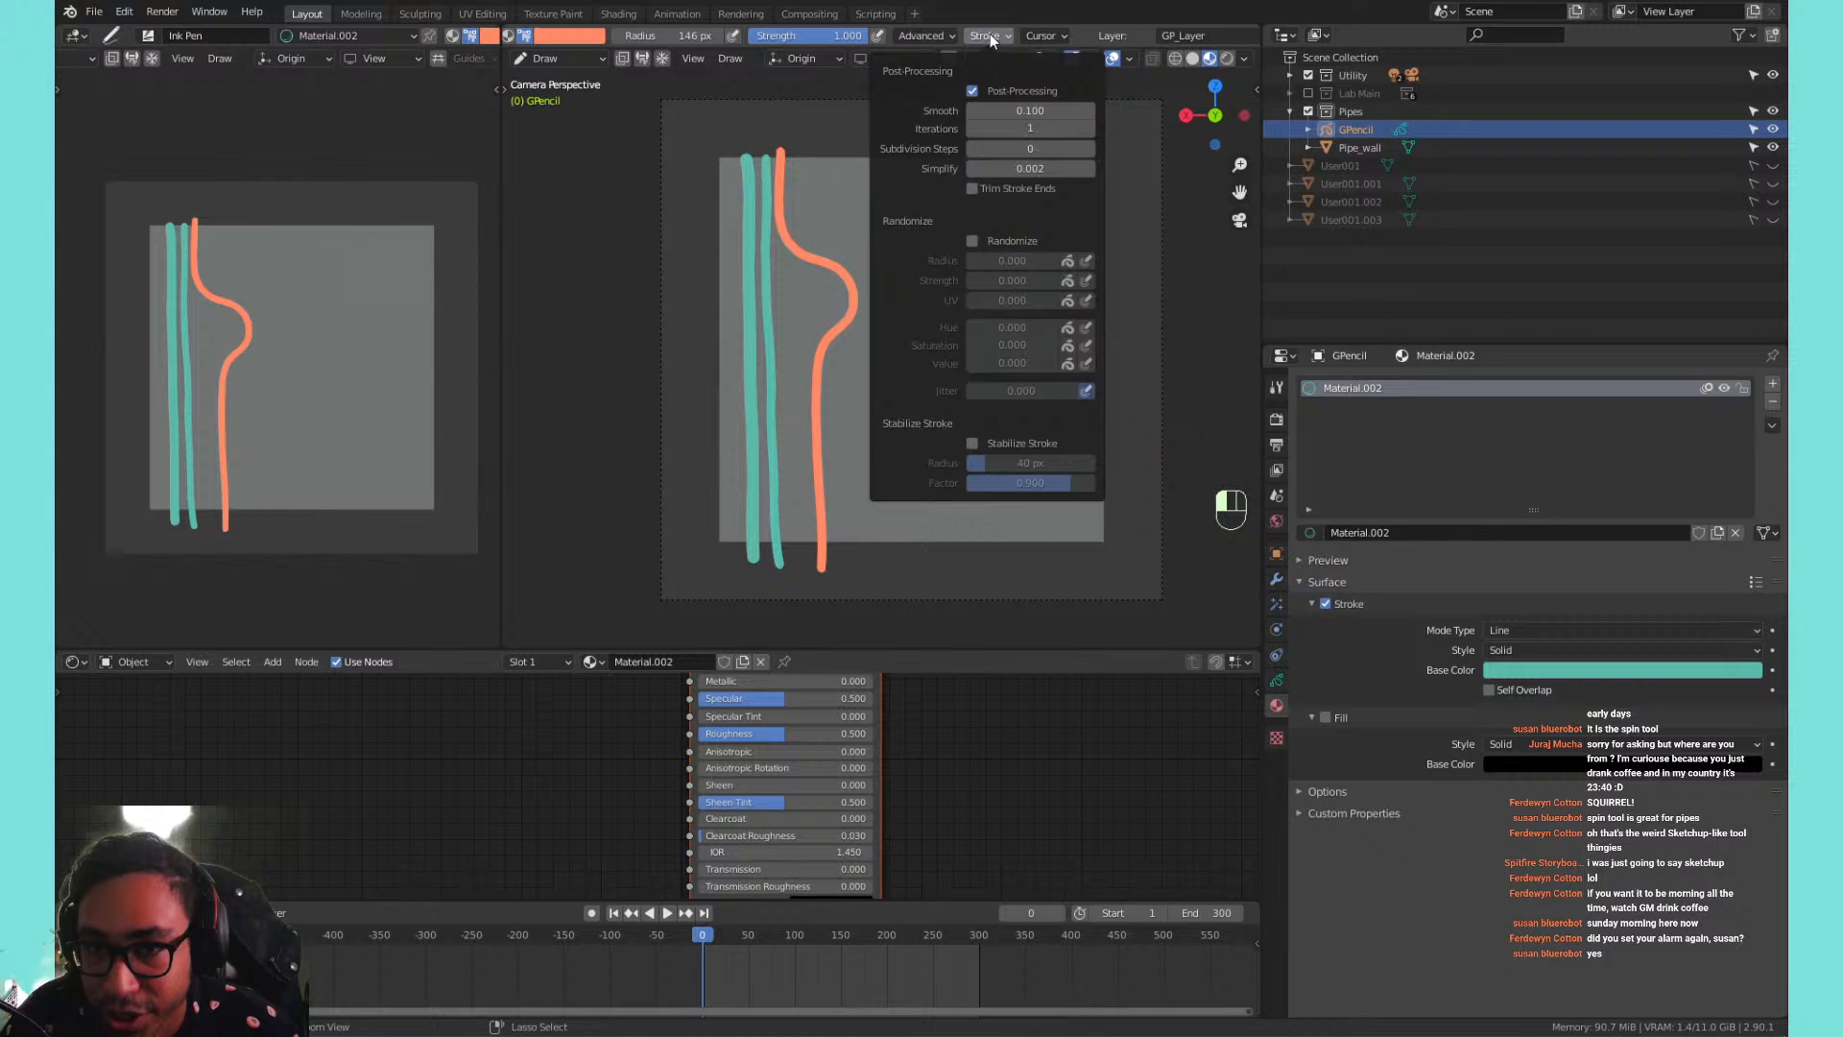
pyautogui.click(971, 442)
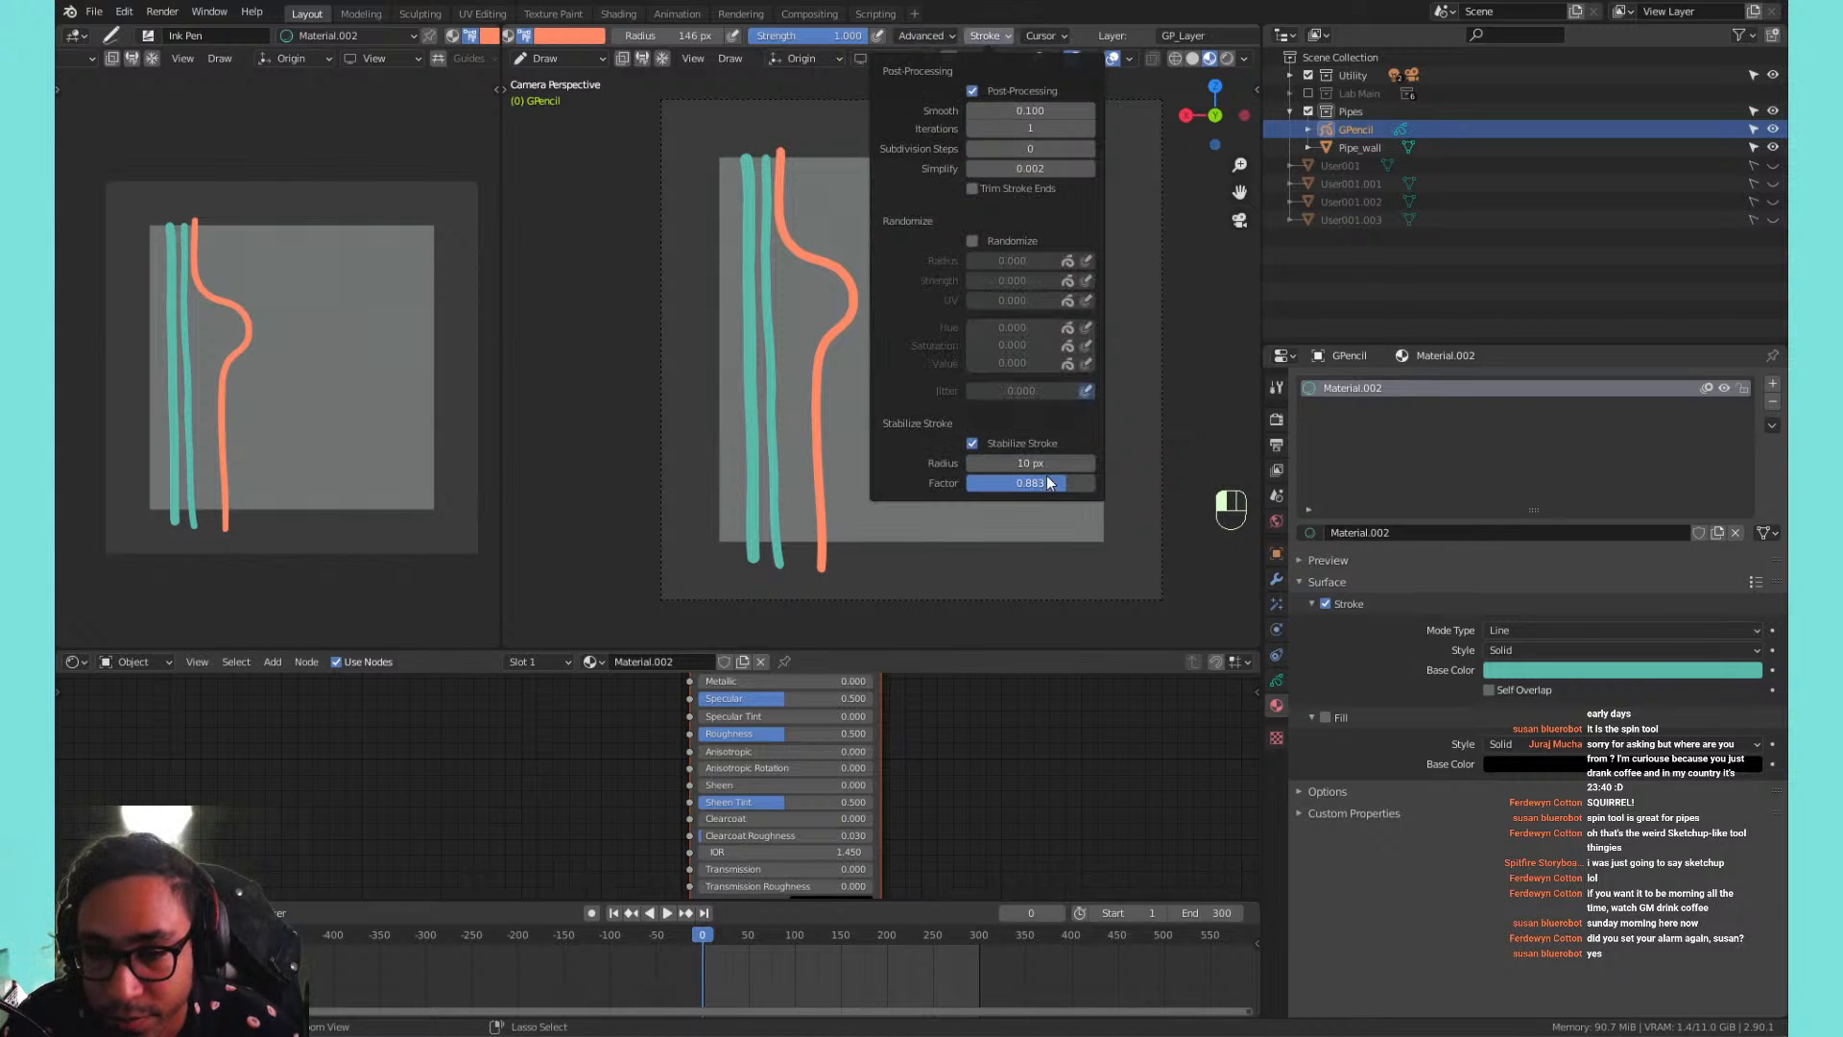
pyautogui.click(986, 35)
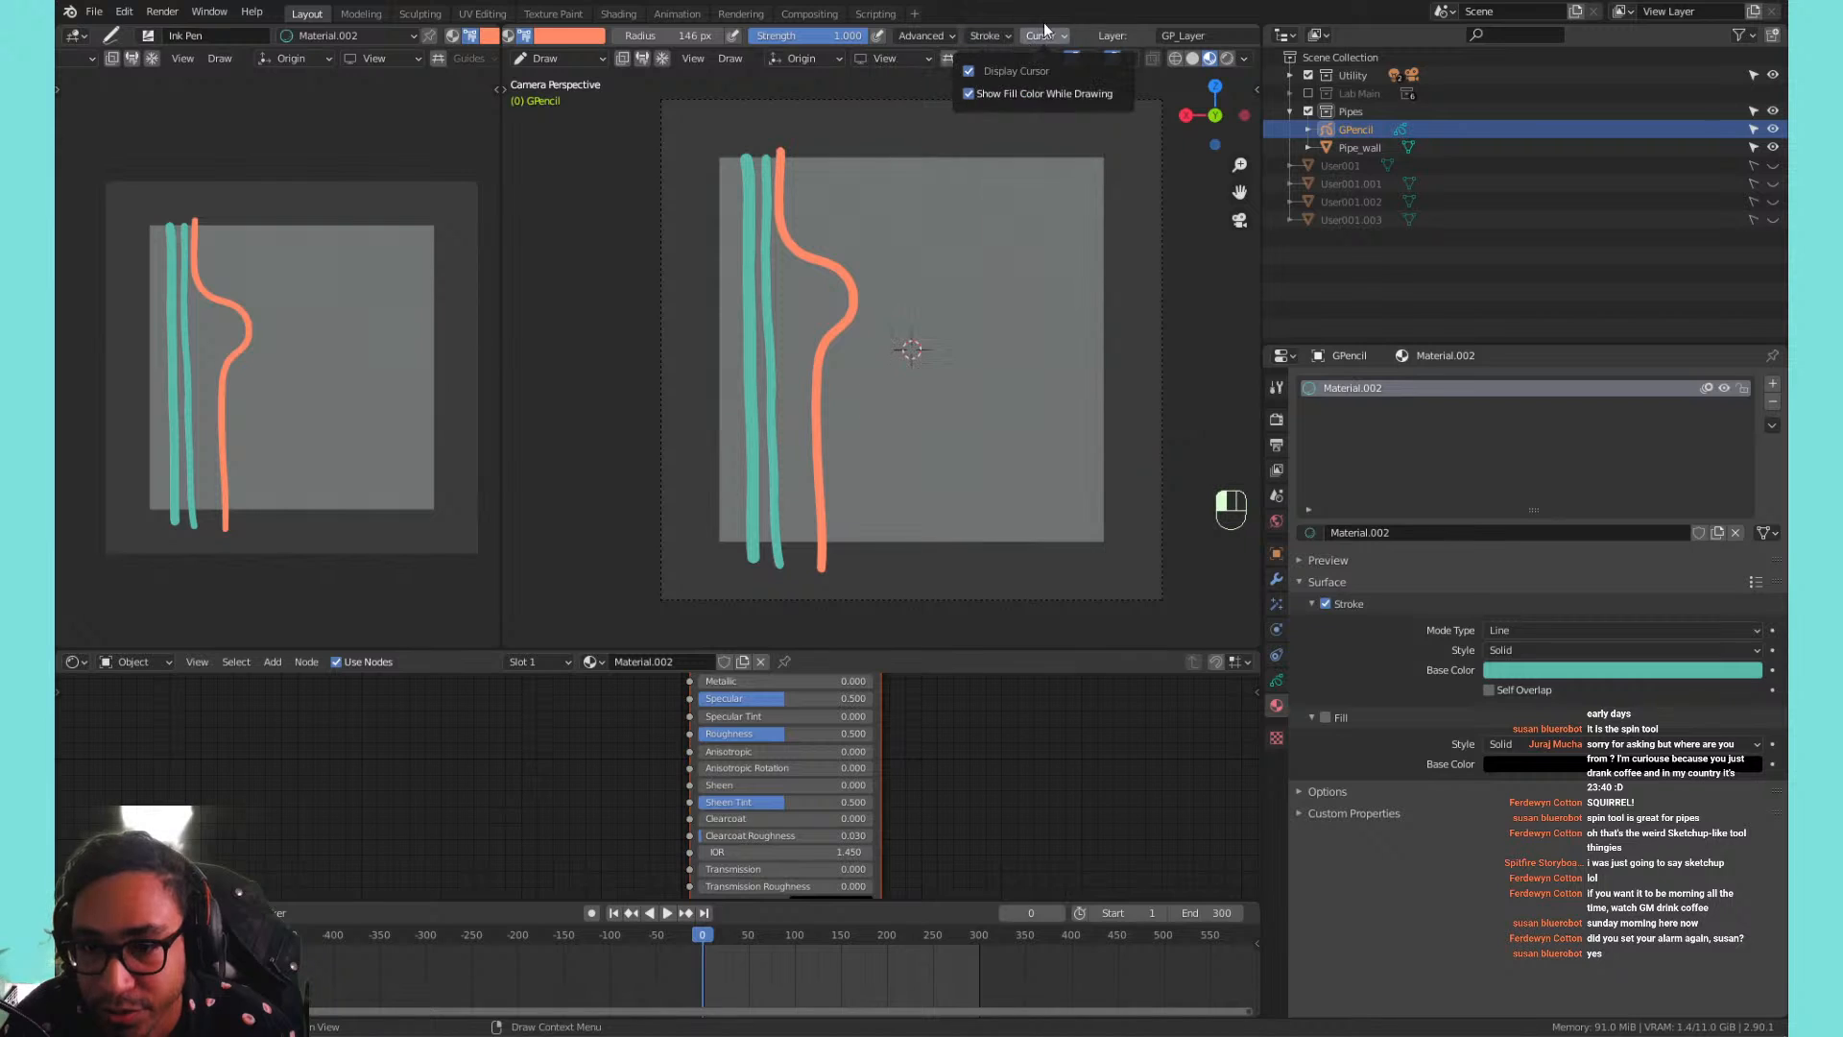
pyautogui.click(979, 37)
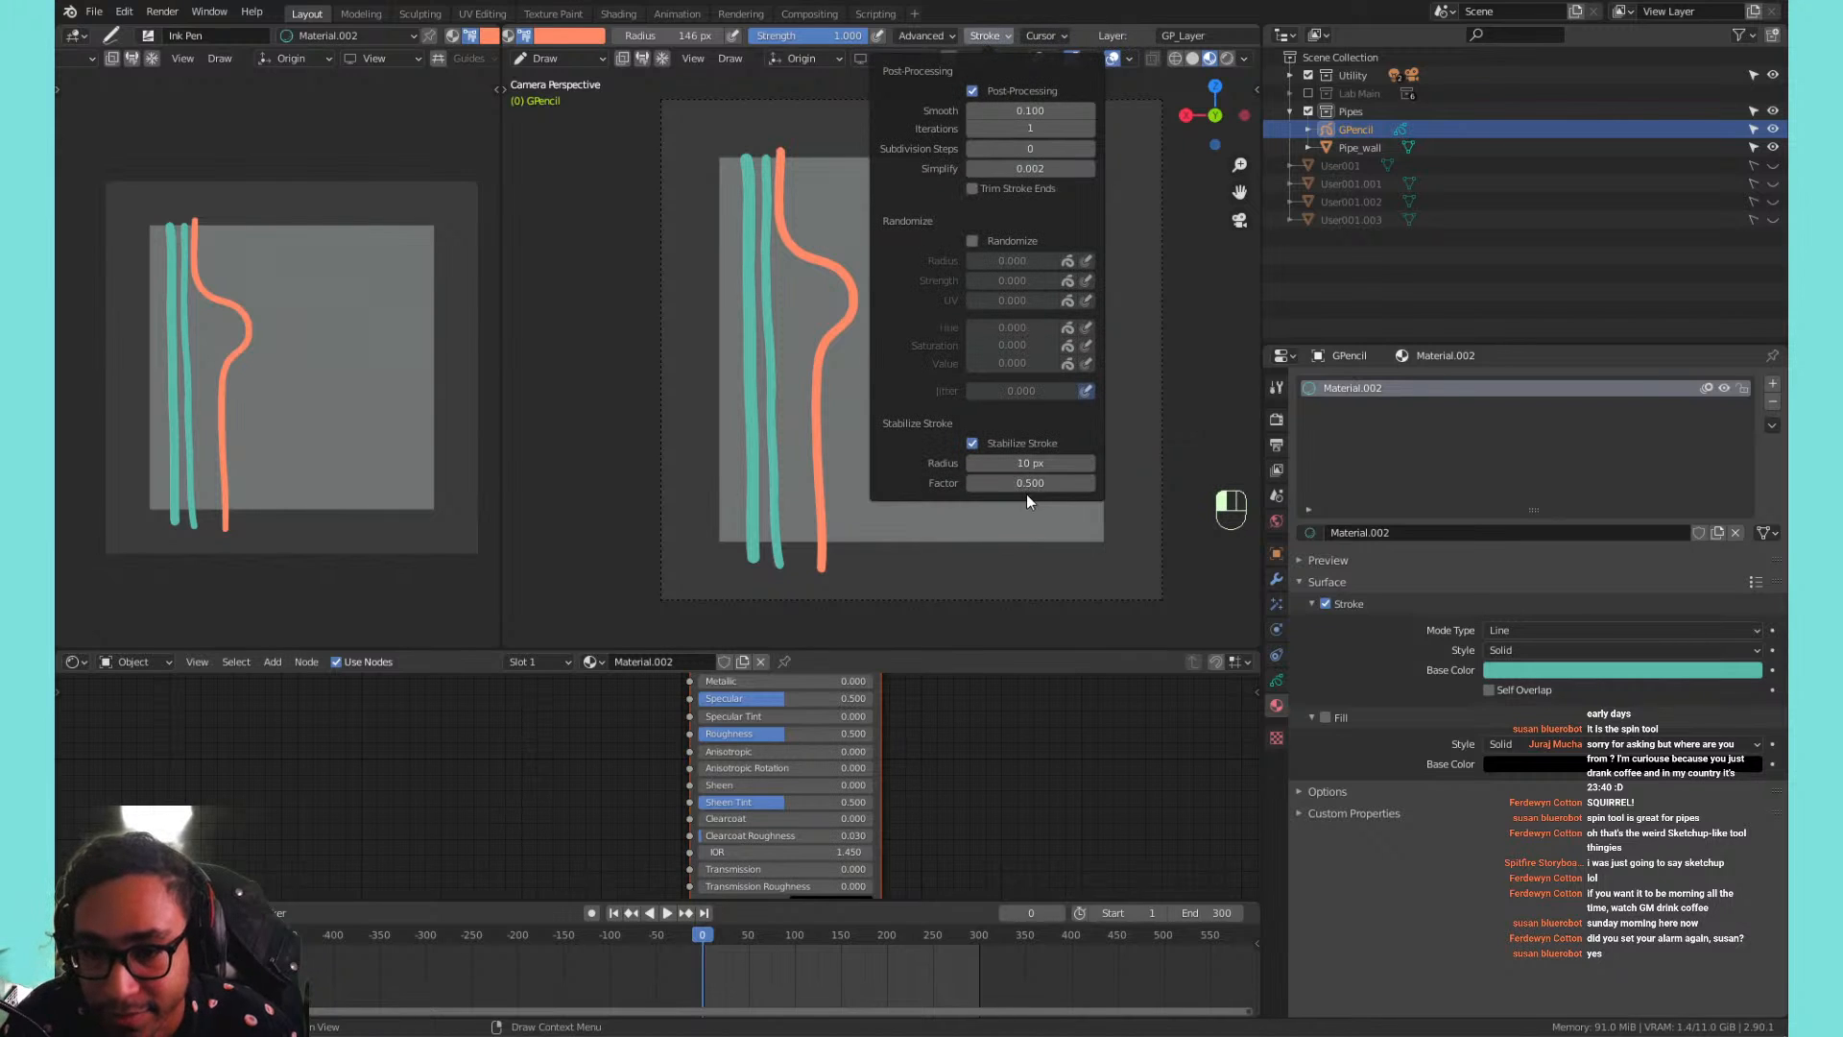
pyautogui.click(1027, 465)
pyautogui.press('Return')
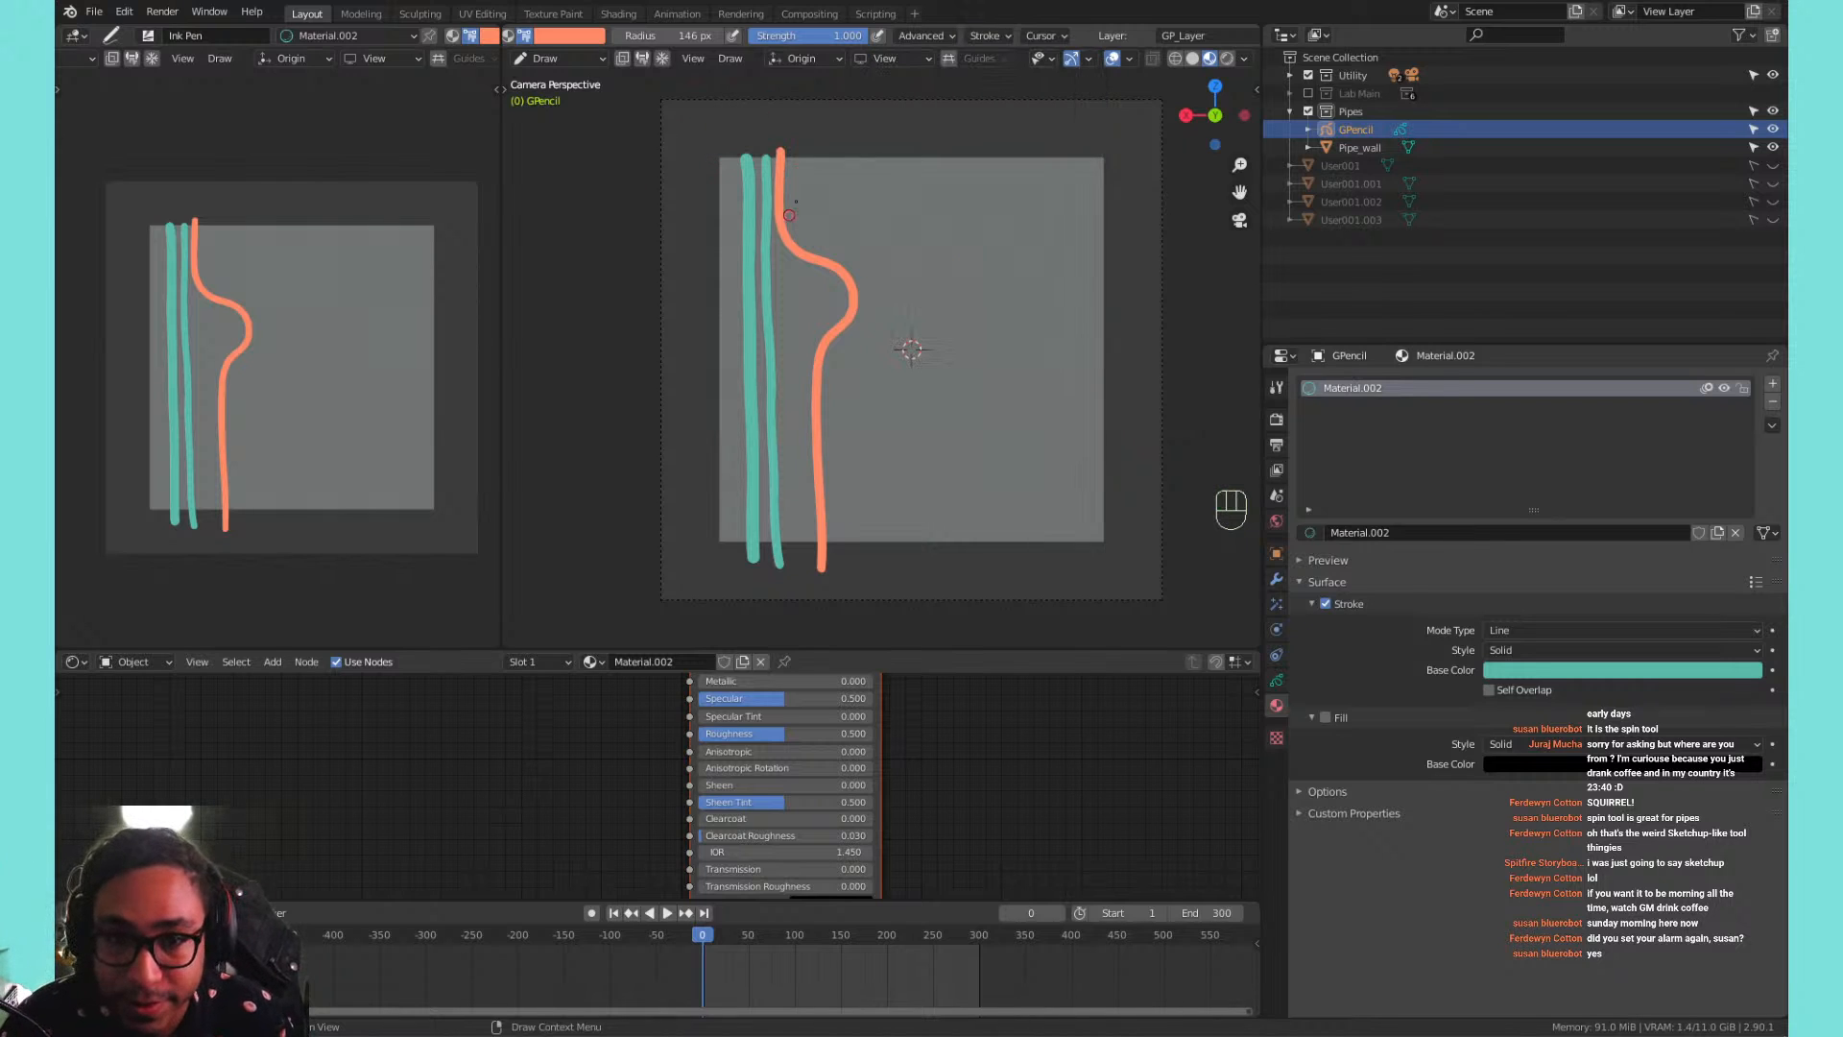
# Draw a second salmon orange stroke from the wall's top edge beside the first, dipping at mid-width and curving back up.
pyautogui.moveTo(802, 150)
pyautogui.mouseDown()
pyautogui.moveTo(795, 182)
pyautogui.moveTo(849, 288)
pyautogui.mouseUp()
pyautogui.hotkey('ctrl', 'z')
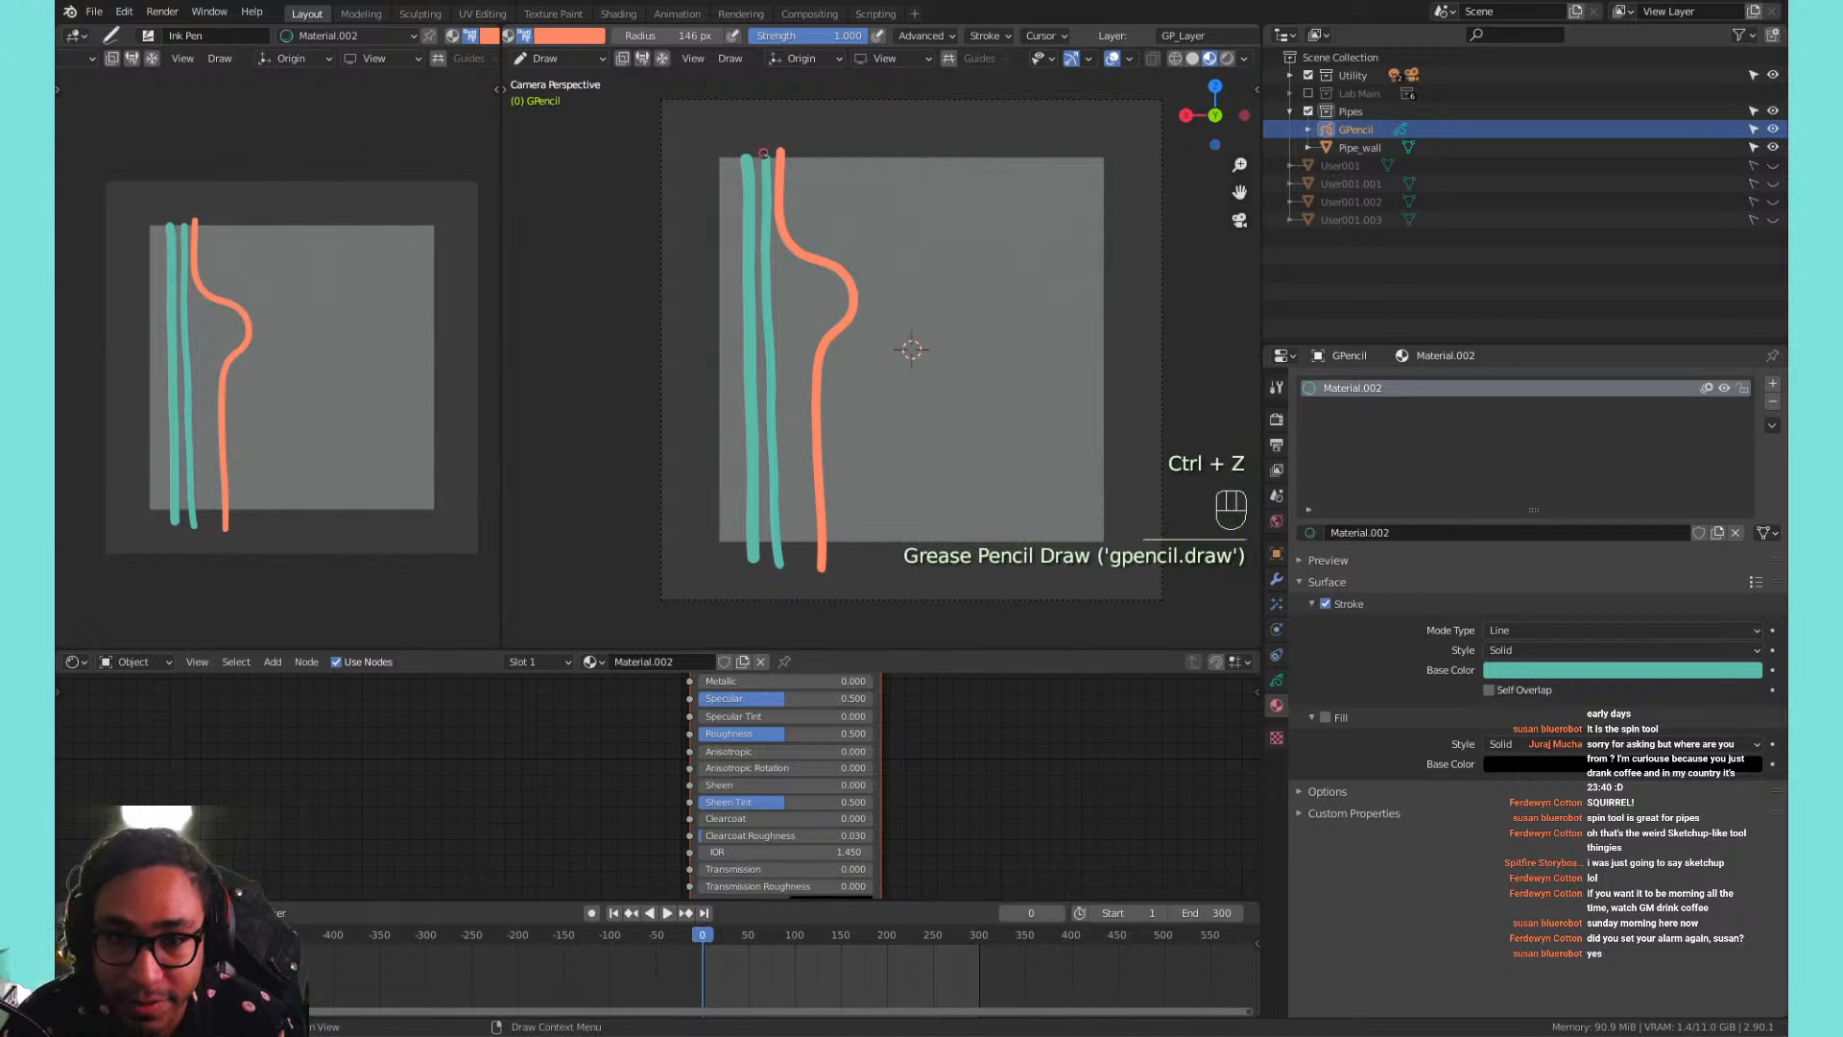
pyautogui.keyDown('shift'); pyautogui.click(801, 151); pyautogui.keyUp('shift')
pyautogui.keyDown('shift'); pyautogui.moveTo(801, 151); pyautogui.dragTo(907, 331); pyautogui.keyUp('shift')
pyautogui.hotkey('ctrl', 'z')
pyautogui.moveTo(795, 147)
pyautogui.mouseDown()
pyautogui.moveTo(811, 227)
pyautogui.moveTo(872, 274)
pyautogui.moveTo(827, 427)
pyautogui.moveTo(840, 525)
pyautogui.mouseUp()
pyautogui.hotkey('ctrl', 'z')
pyautogui.moveTo(795, 152)
pyautogui.mouseDown()
pyautogui.moveTo(799, 202)
pyautogui.moveTo(872, 245)
pyautogui.moveTo(957, 197)
pyautogui.mouseUp()
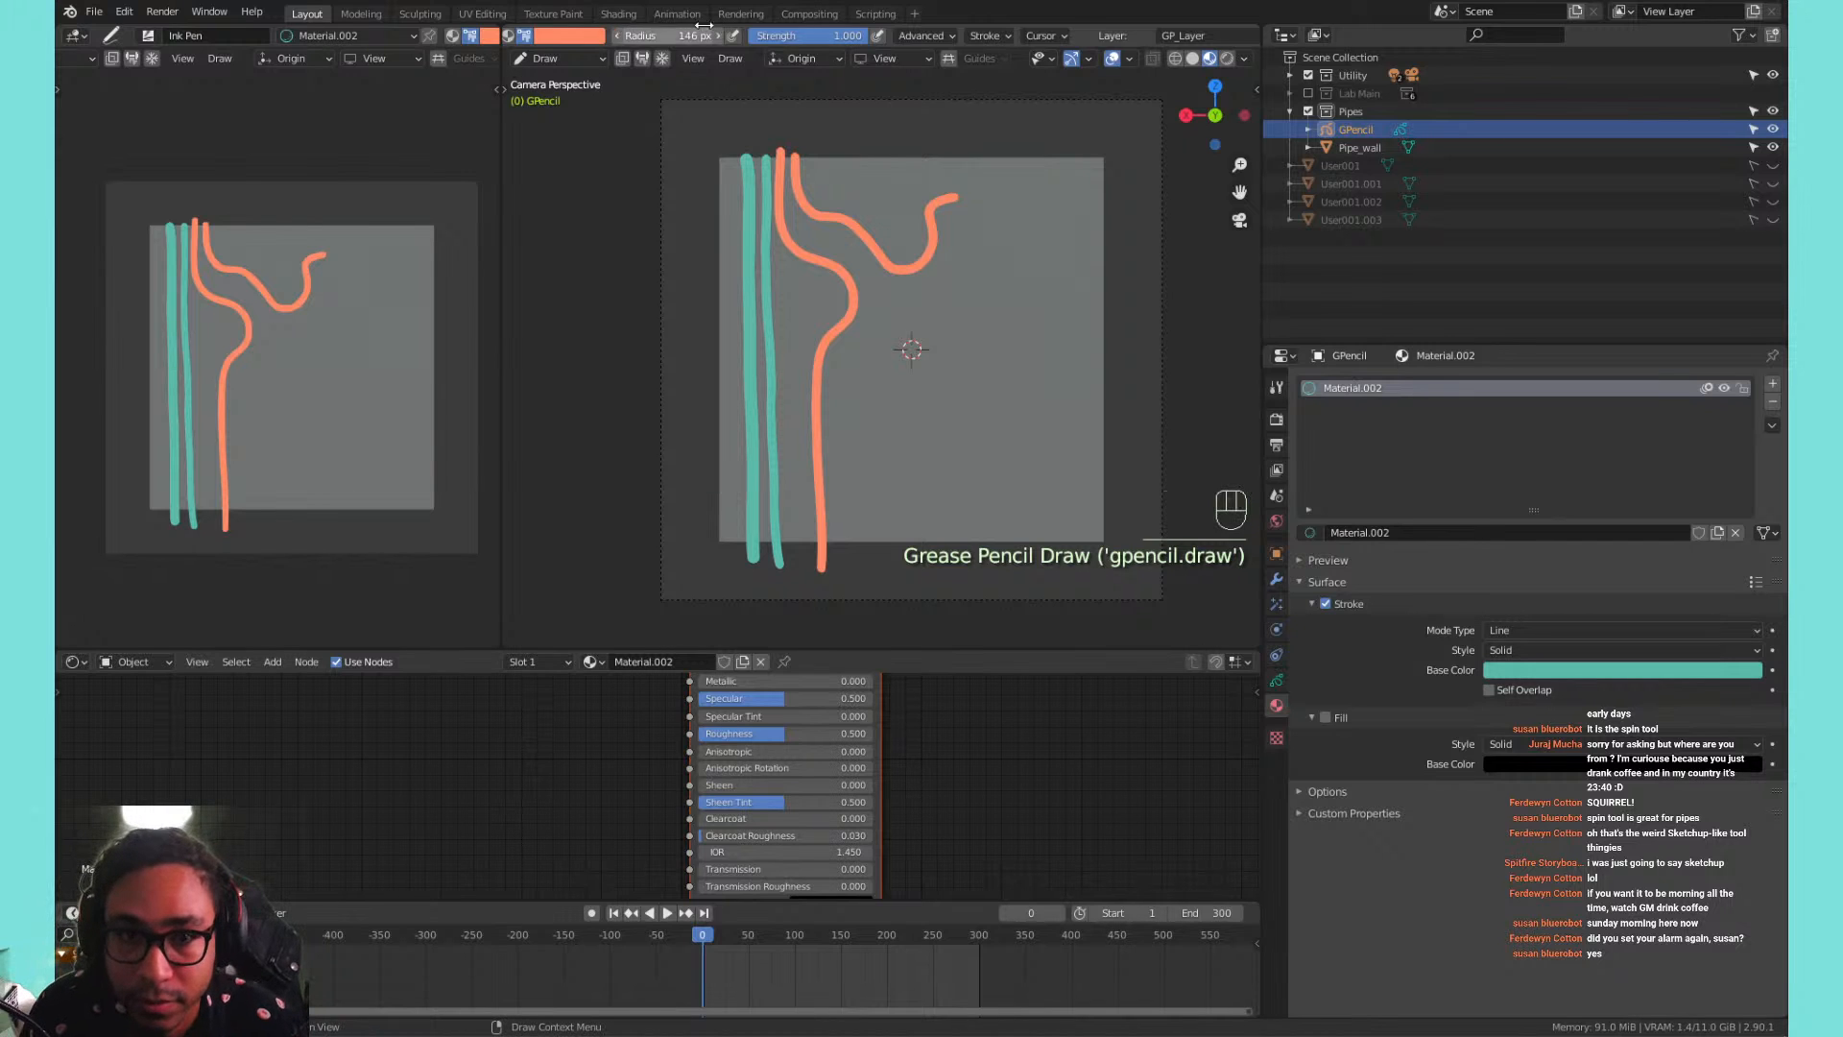
# Set the stroke colour to light blue and draw a wavy pipe stroke across the wall's top, running past its right edge.
pyautogui.click(565, 41)
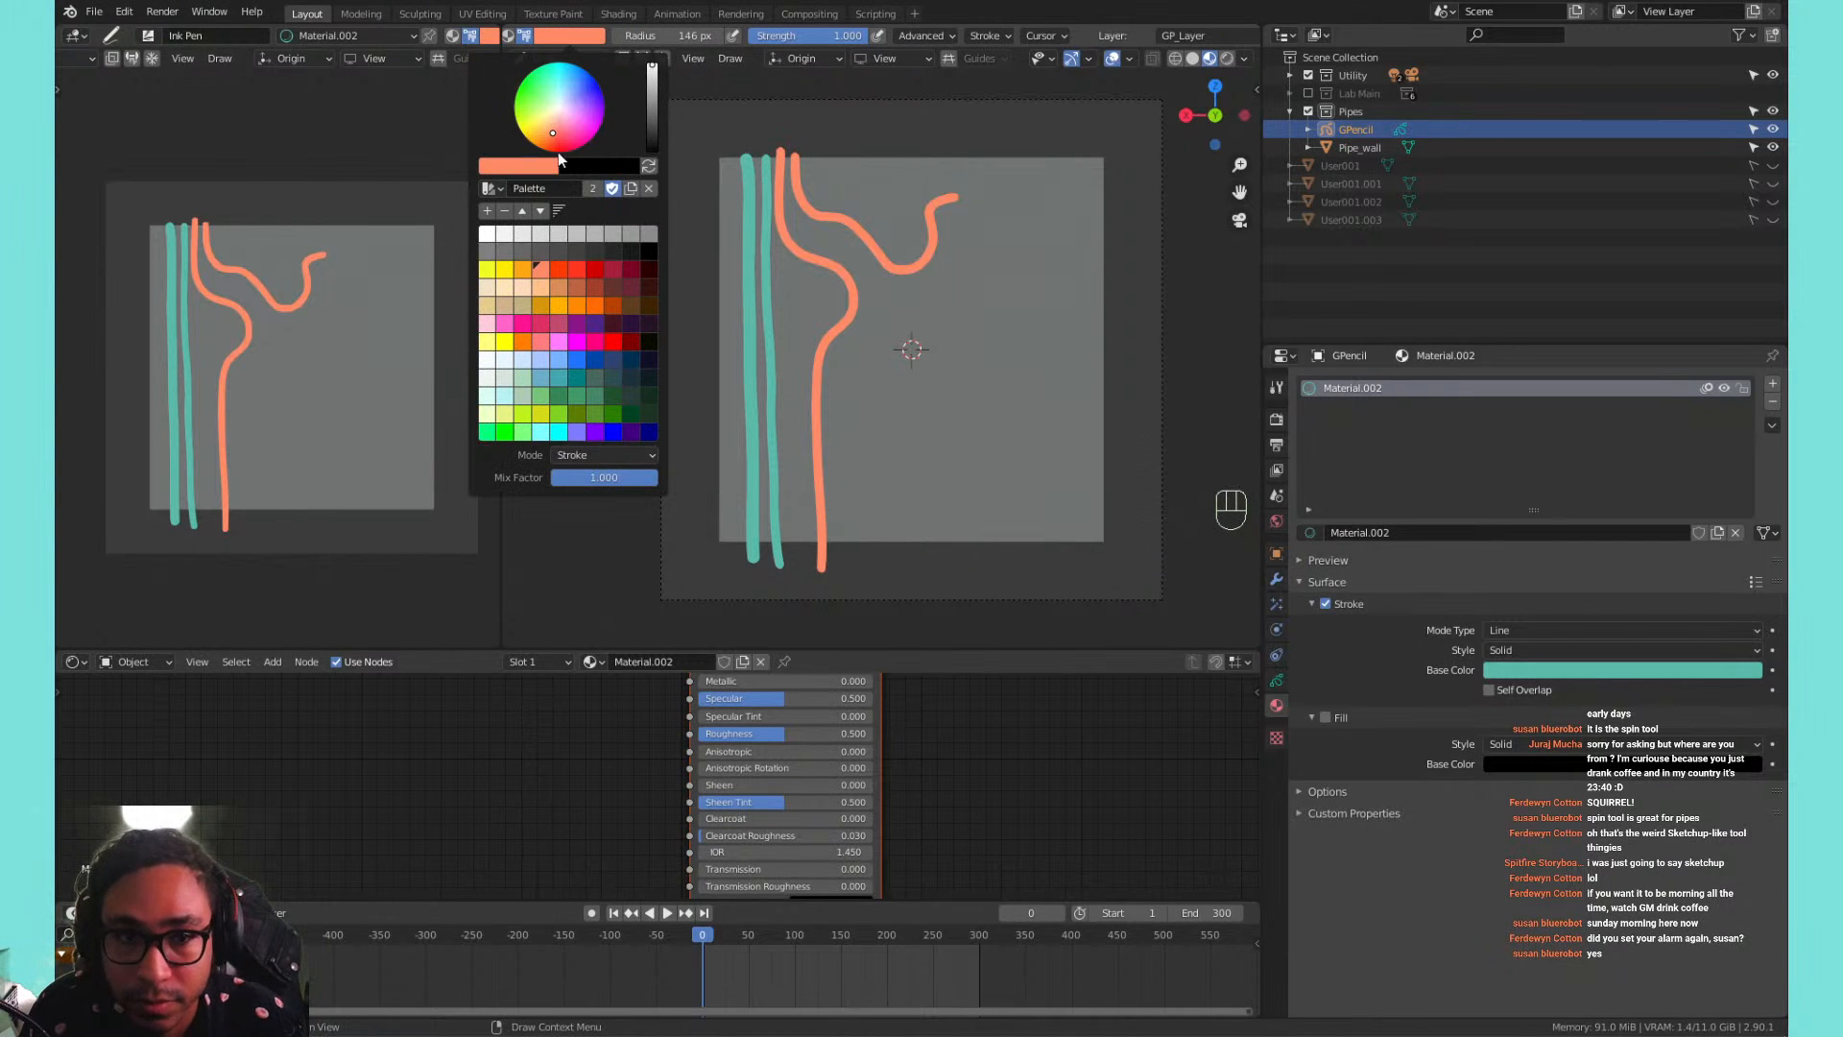
pyautogui.click(577, 271)
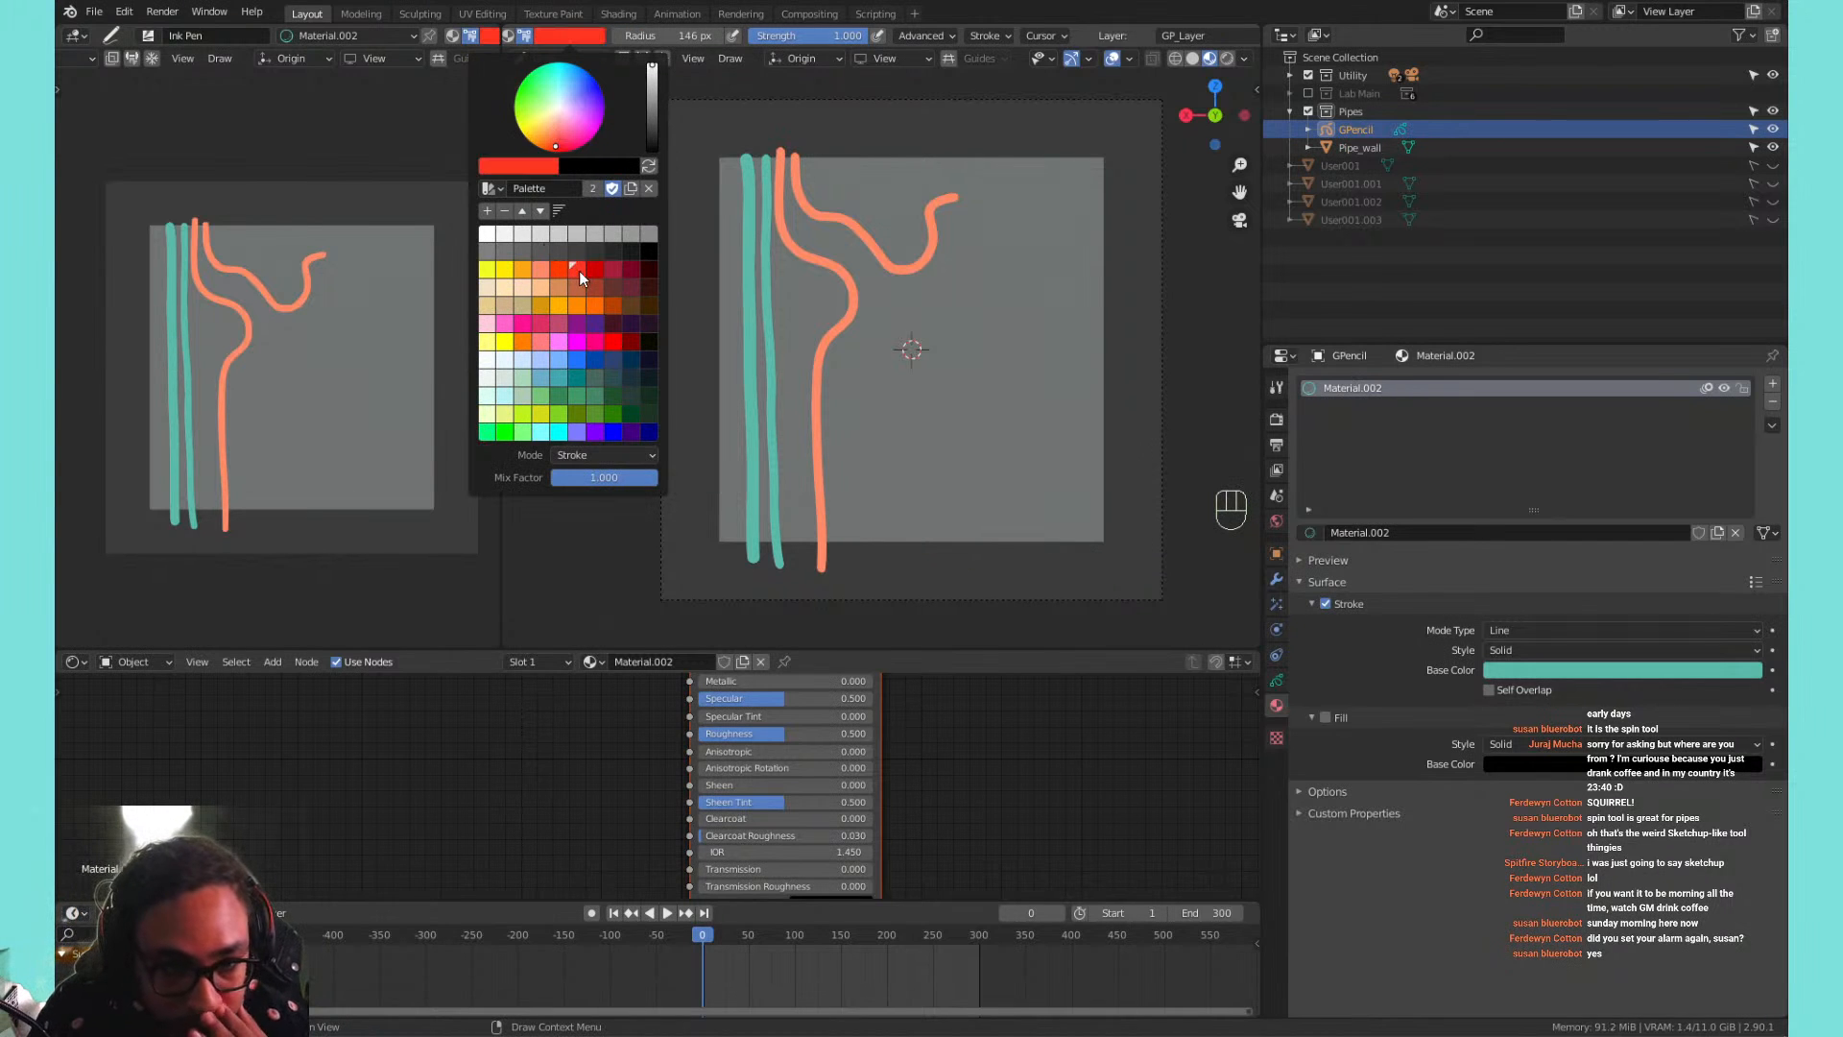
pyautogui.click(576, 38)
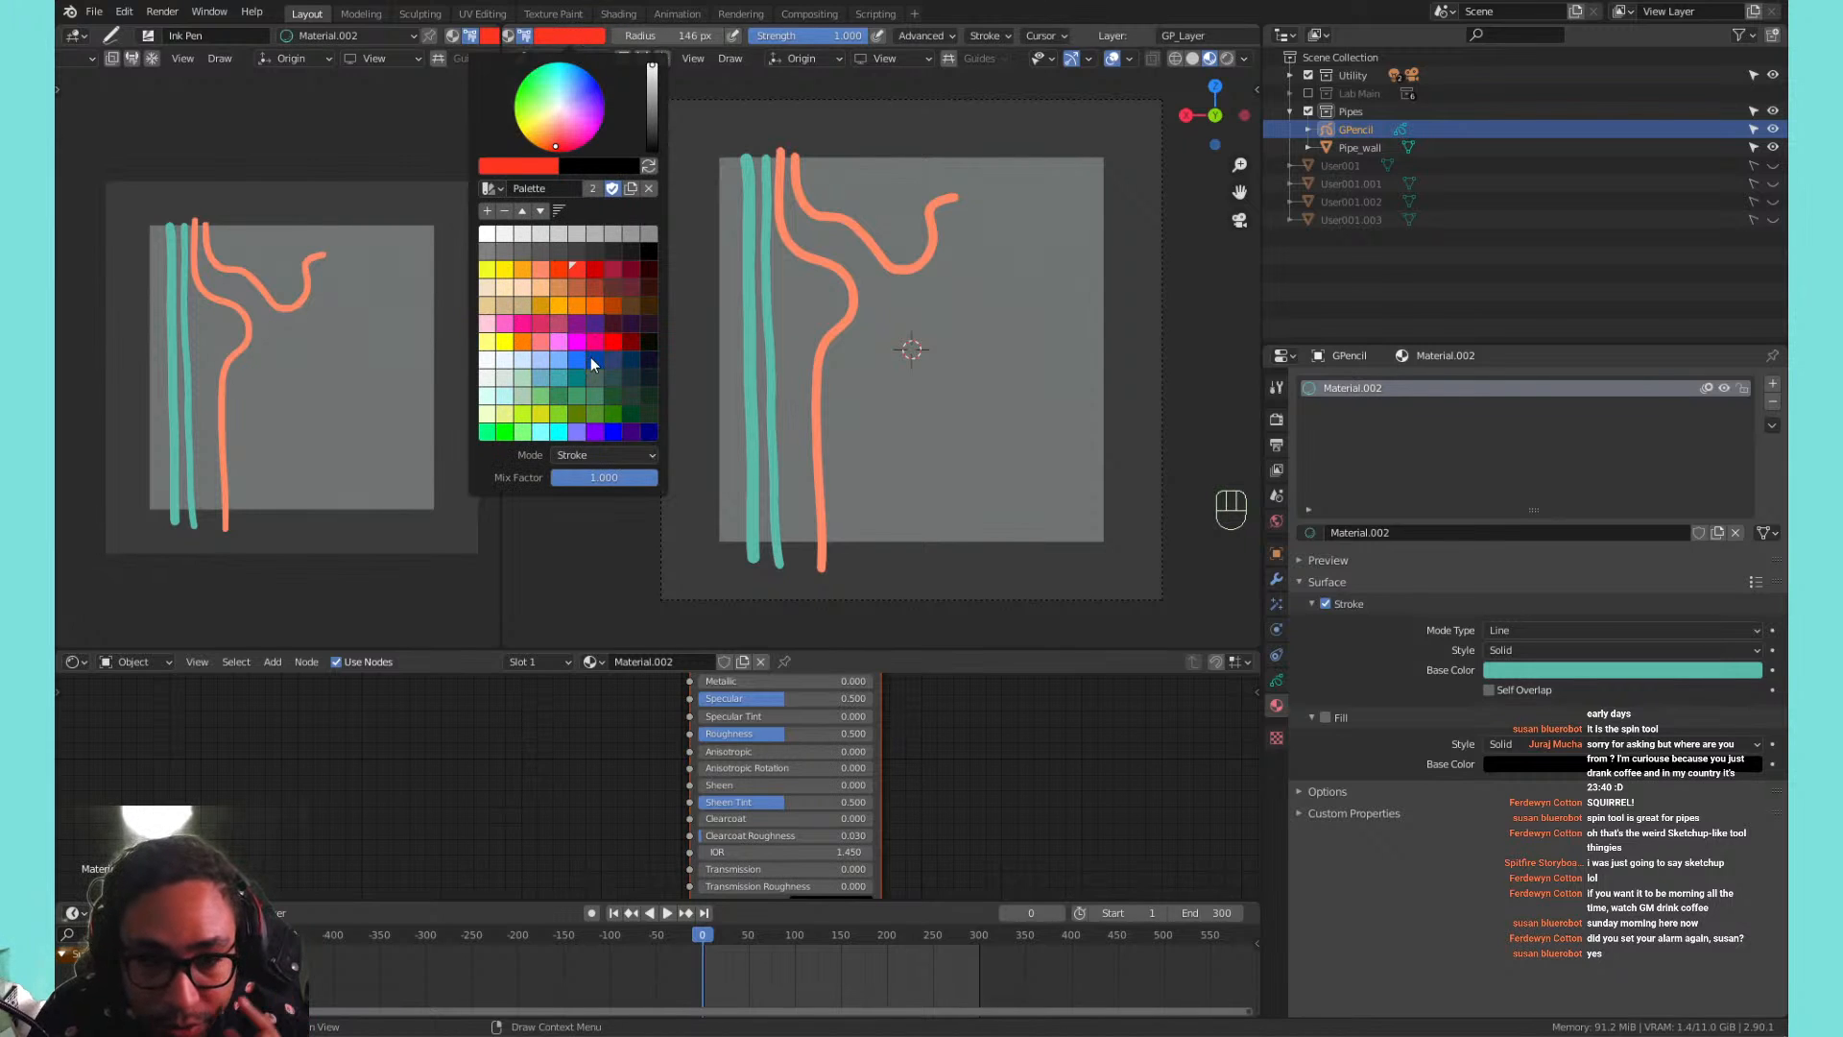
pyautogui.click(559, 361)
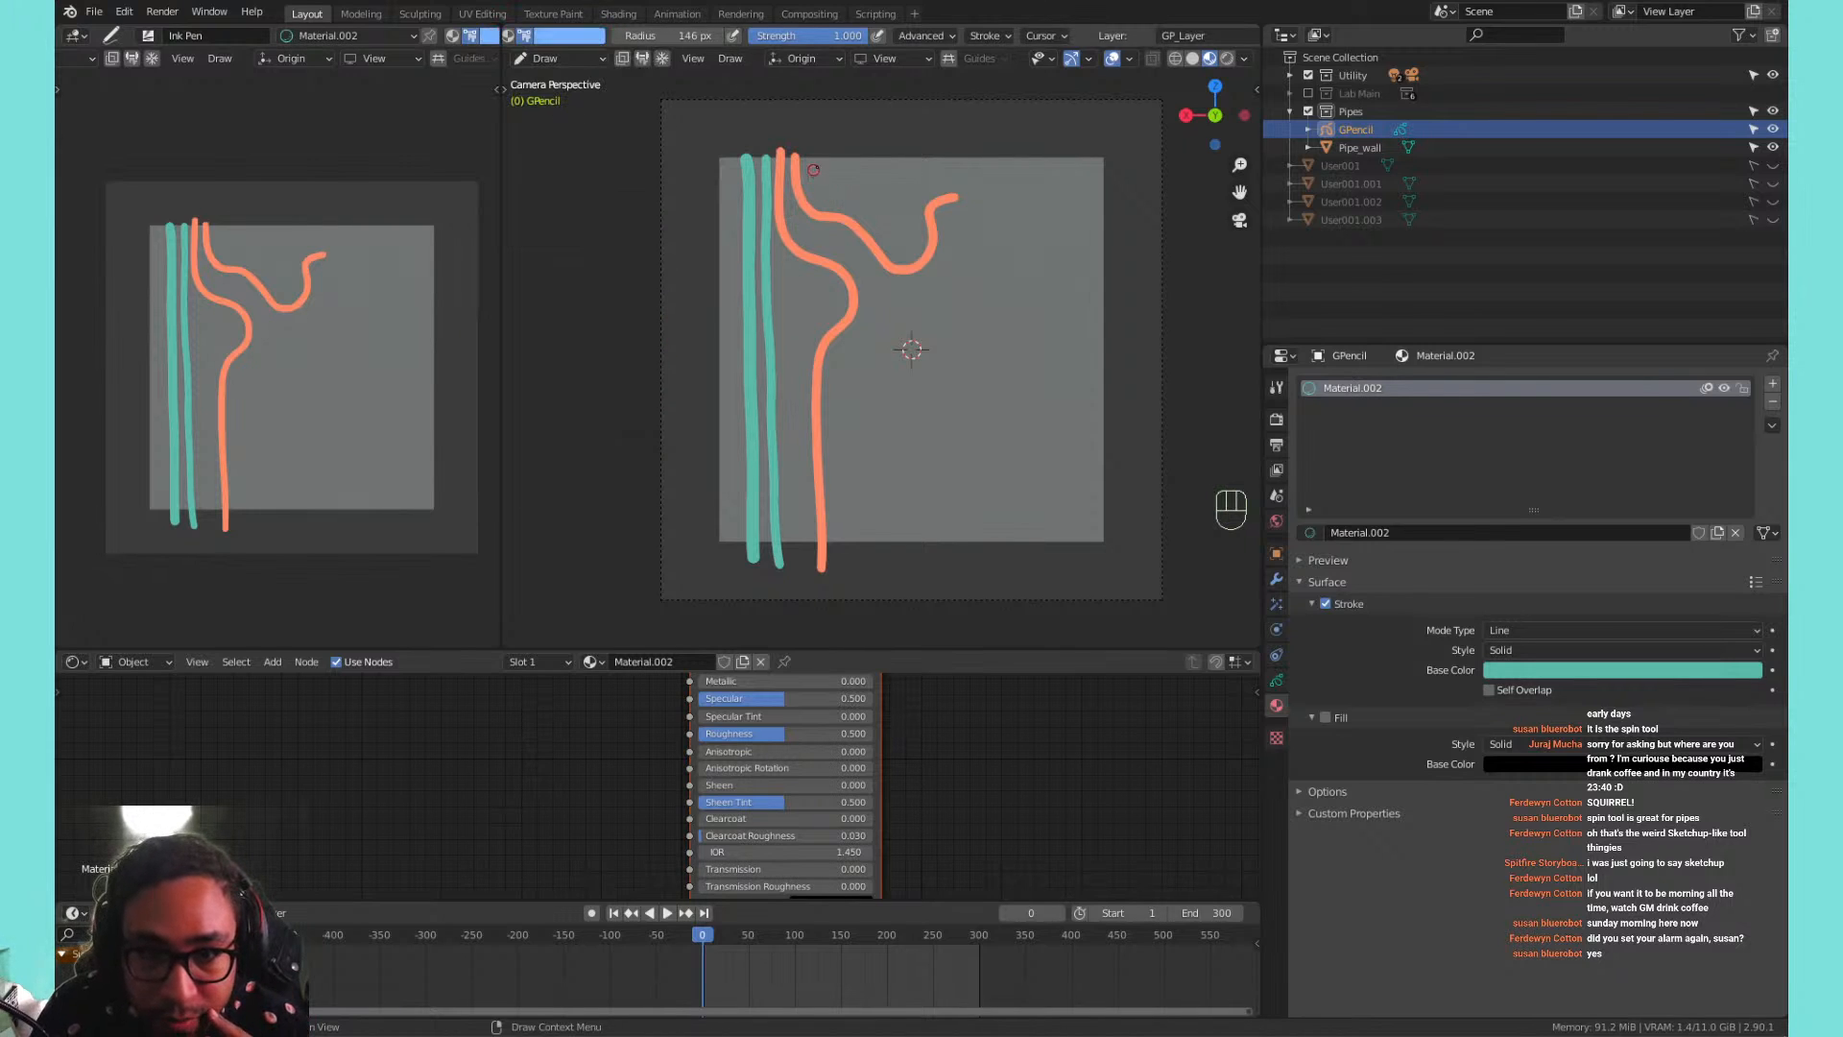
pyautogui.moveTo(813, 170)
pyautogui.mouseDown()
pyautogui.moveTo(895, 237)
pyautogui.moveTo(945, 179)
pyautogui.moveTo(1061, 209)
pyautogui.moveTo(1139, 195)
pyautogui.mouseUp()
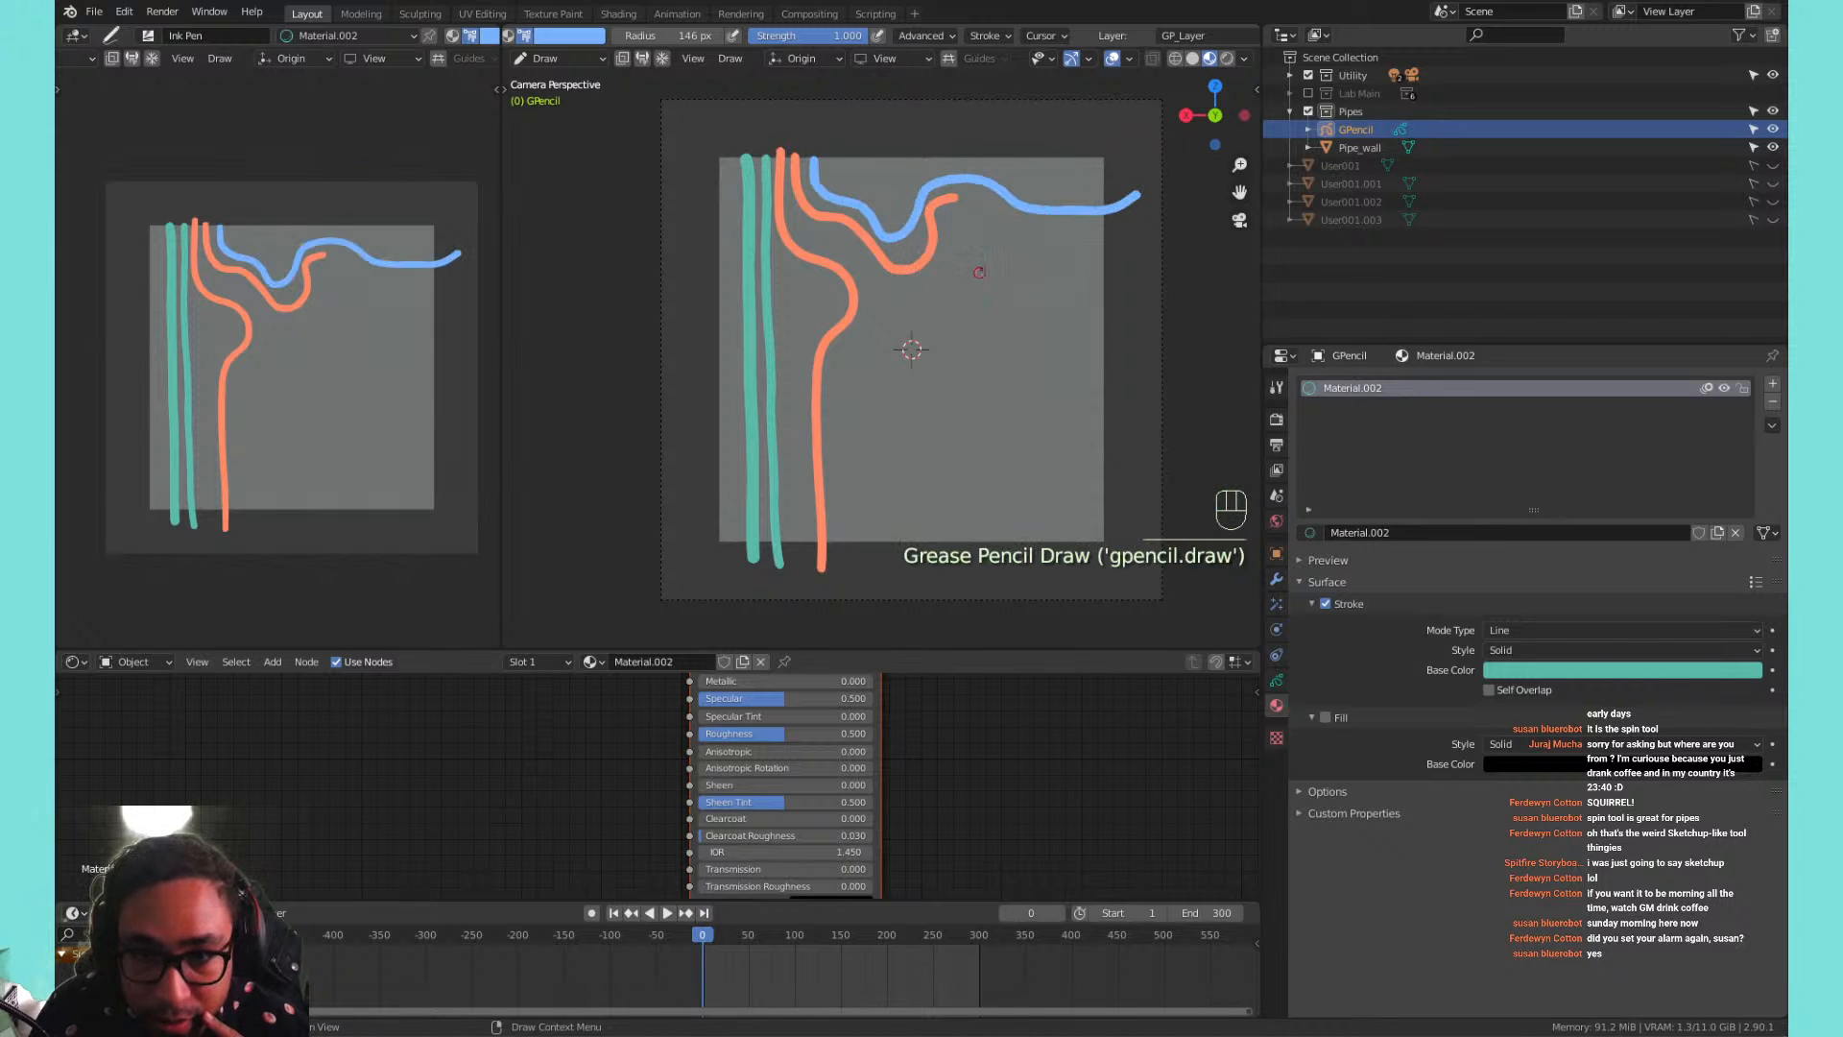
# Draw a light blue circle and two small ovals below the right half of the wavy stroke, and reselect the salmon orange colour.
pyautogui.moveTo(1021, 228)
pyautogui.mouseDown()
pyautogui.moveTo(1030, 277)
pyautogui.moveTo(1010, 219)
pyautogui.mouseUp()
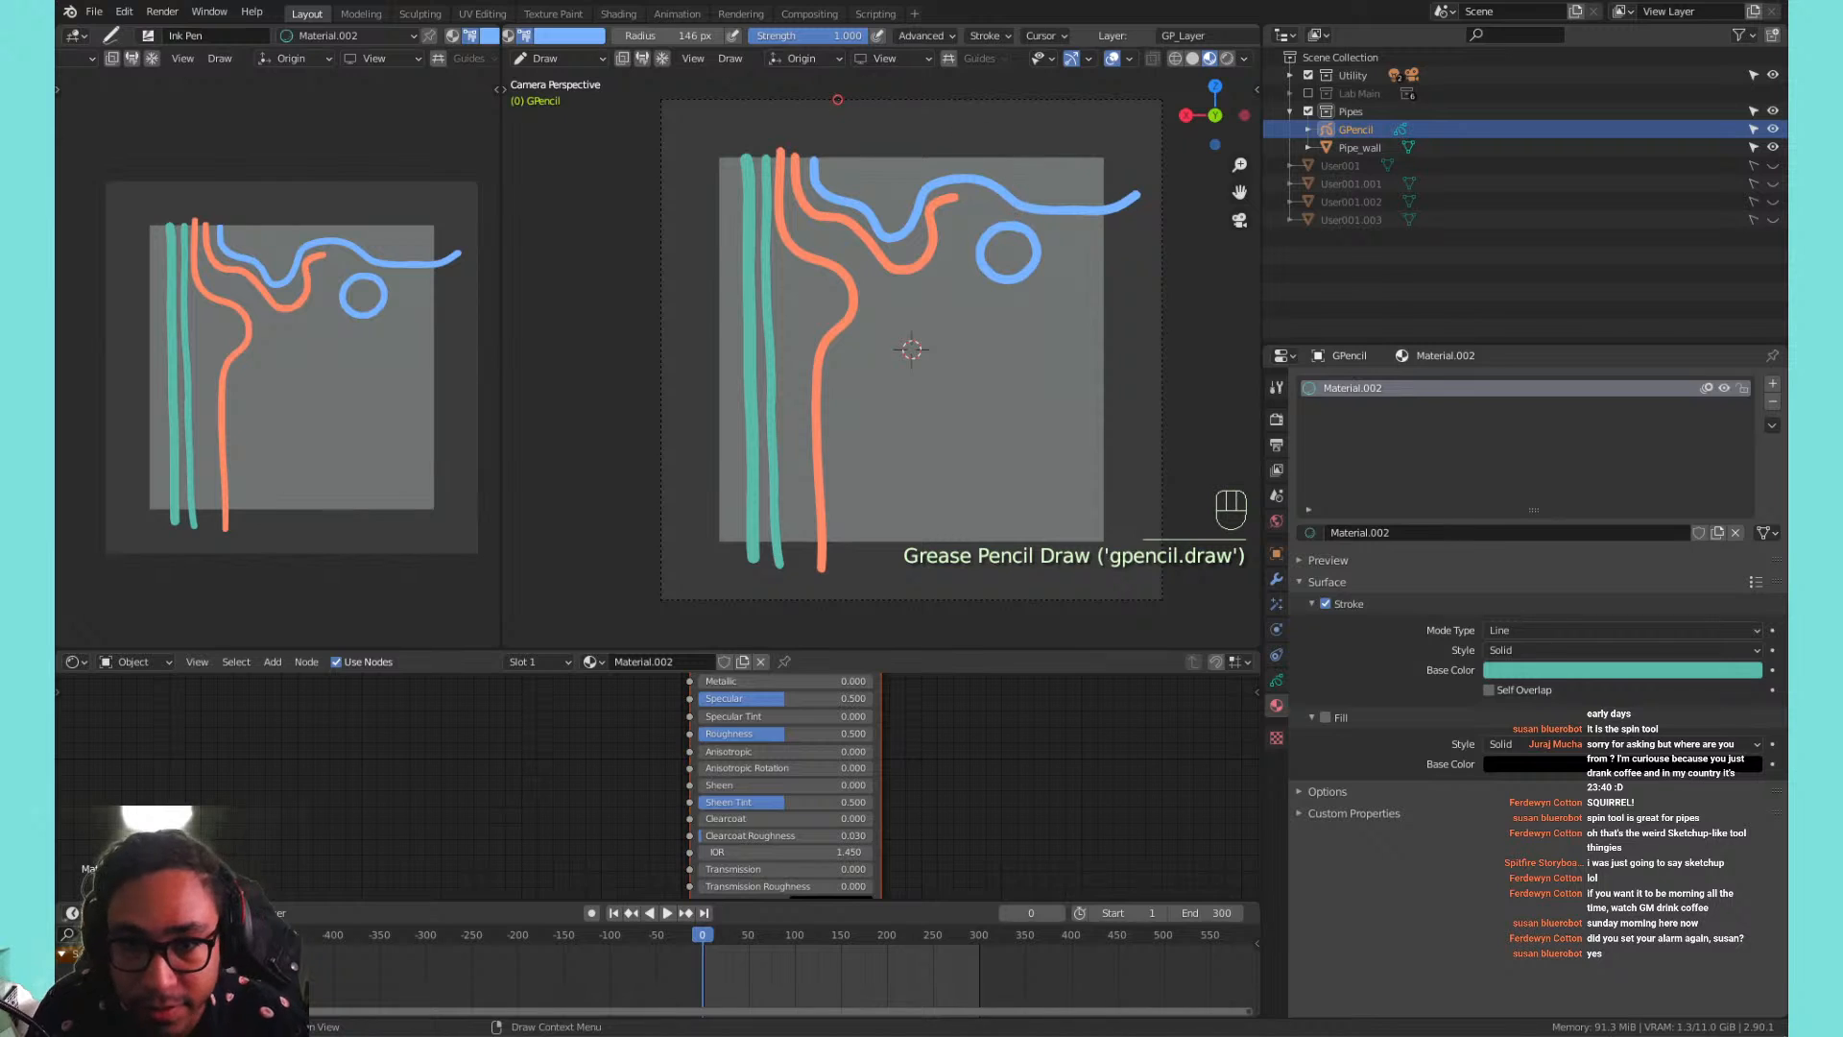
pyautogui.moveTo(1056, 279)
pyautogui.mouseDown()
pyautogui.moveTo(1049, 293)
pyautogui.moveTo(1070, 226)
pyautogui.moveTo(1037, 288)
pyautogui.moveTo(1066, 277)
pyautogui.moveTo(1070, 229)
pyautogui.mouseUp()
pyautogui.hotkey('ctrl', 'z')
pyautogui.hotkey('ctrl', 'z')
pyautogui.hotkey('ctrl', 'z')
pyautogui.hotkey('ctrl', 'z')
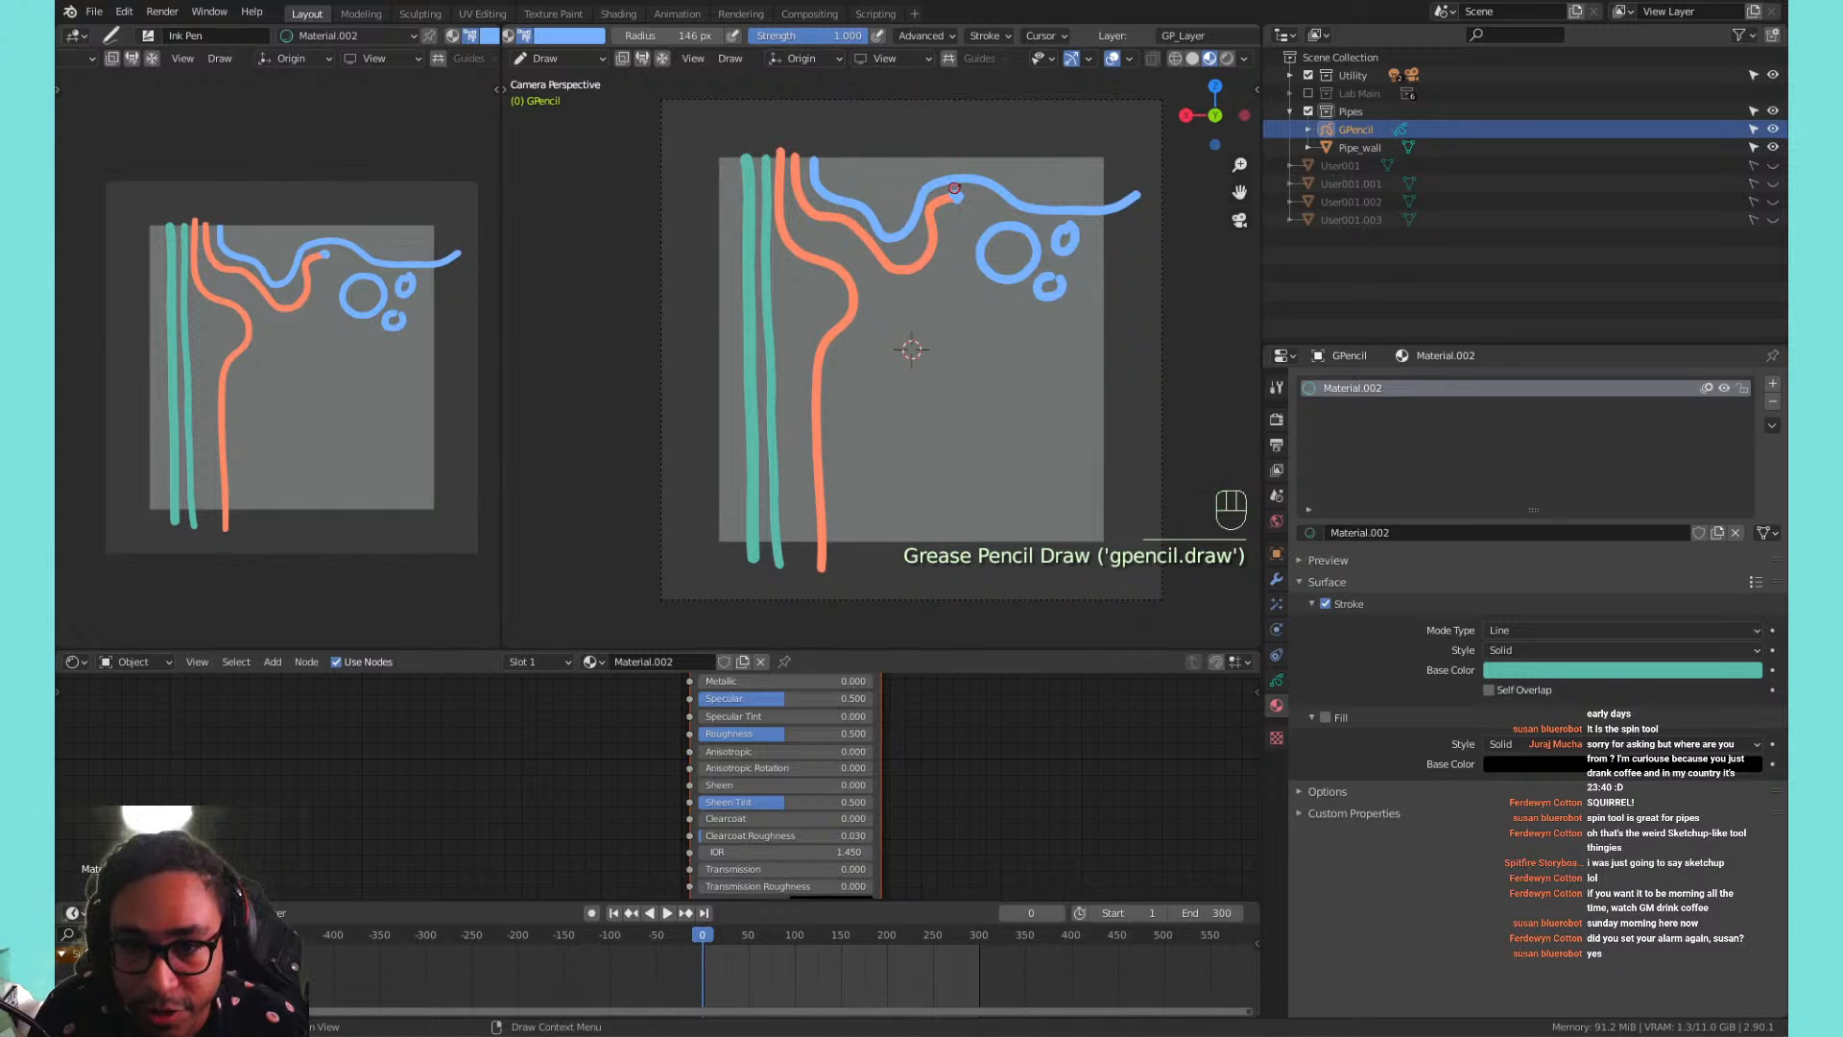
pyautogui.hotkey('ctrl', 'z')
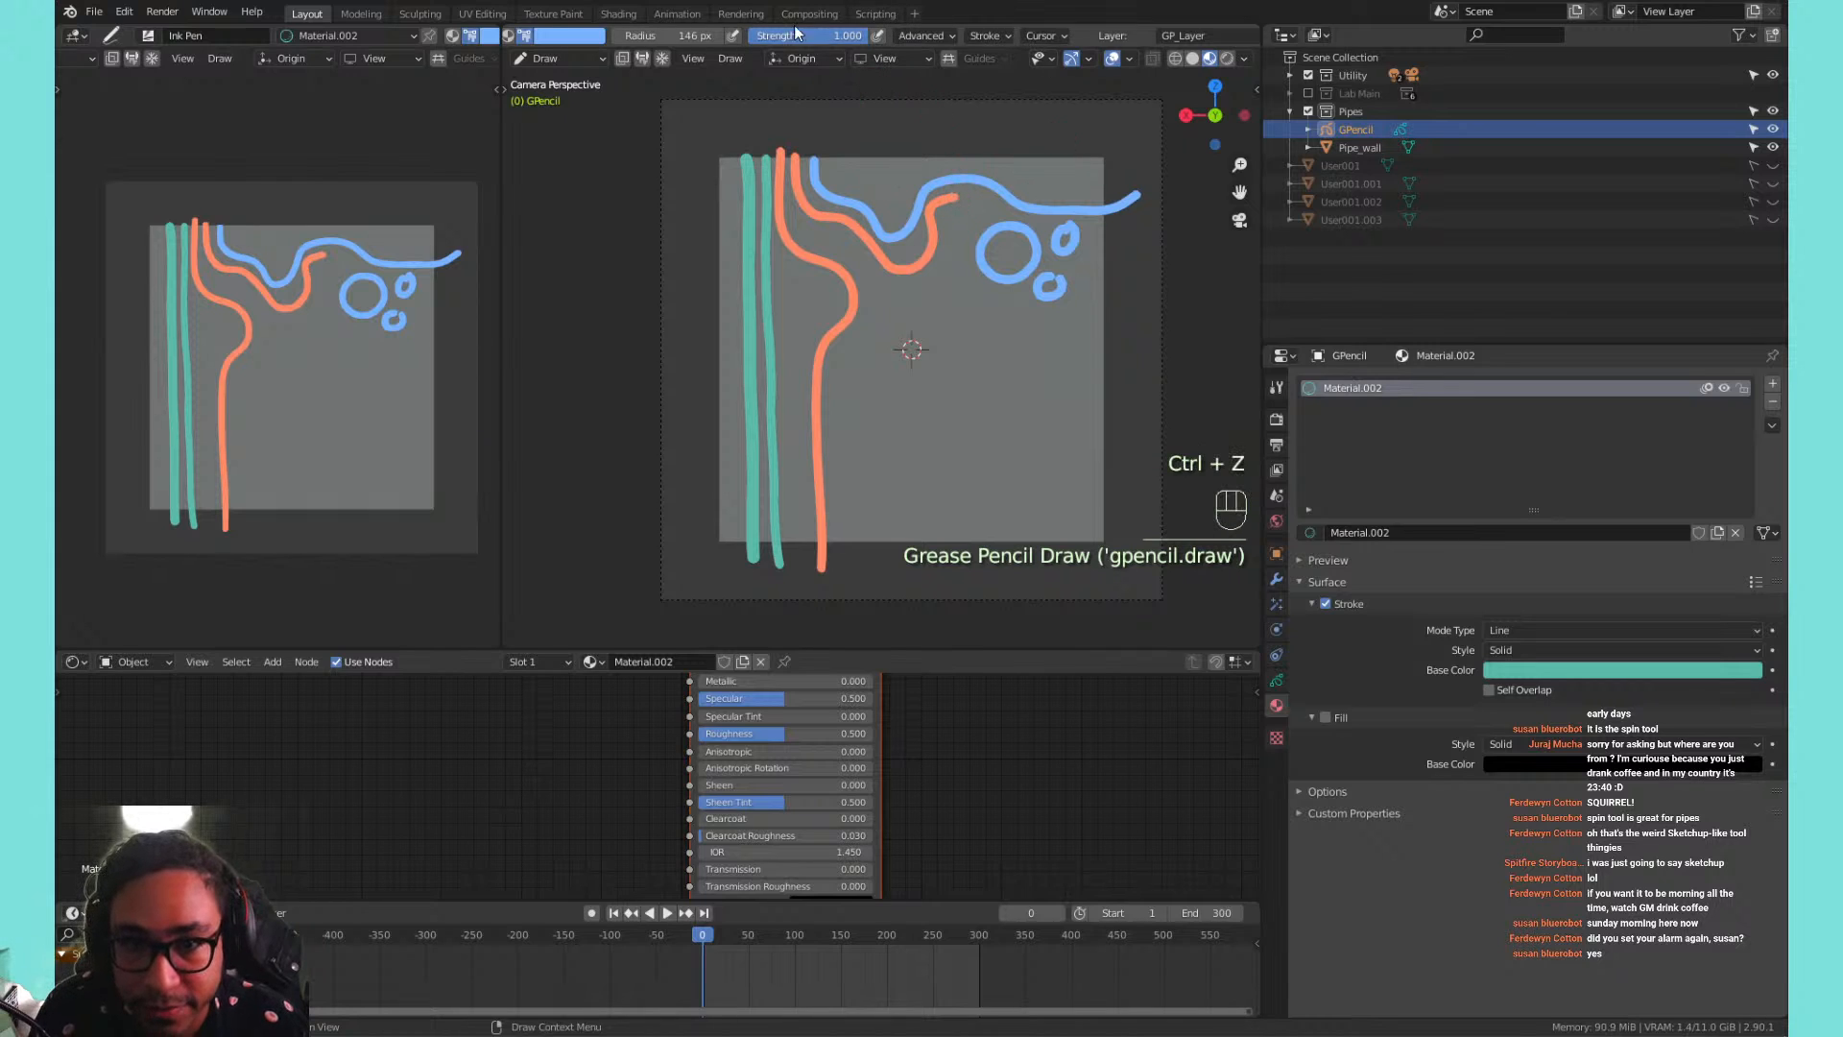
pyautogui.click(570, 35)
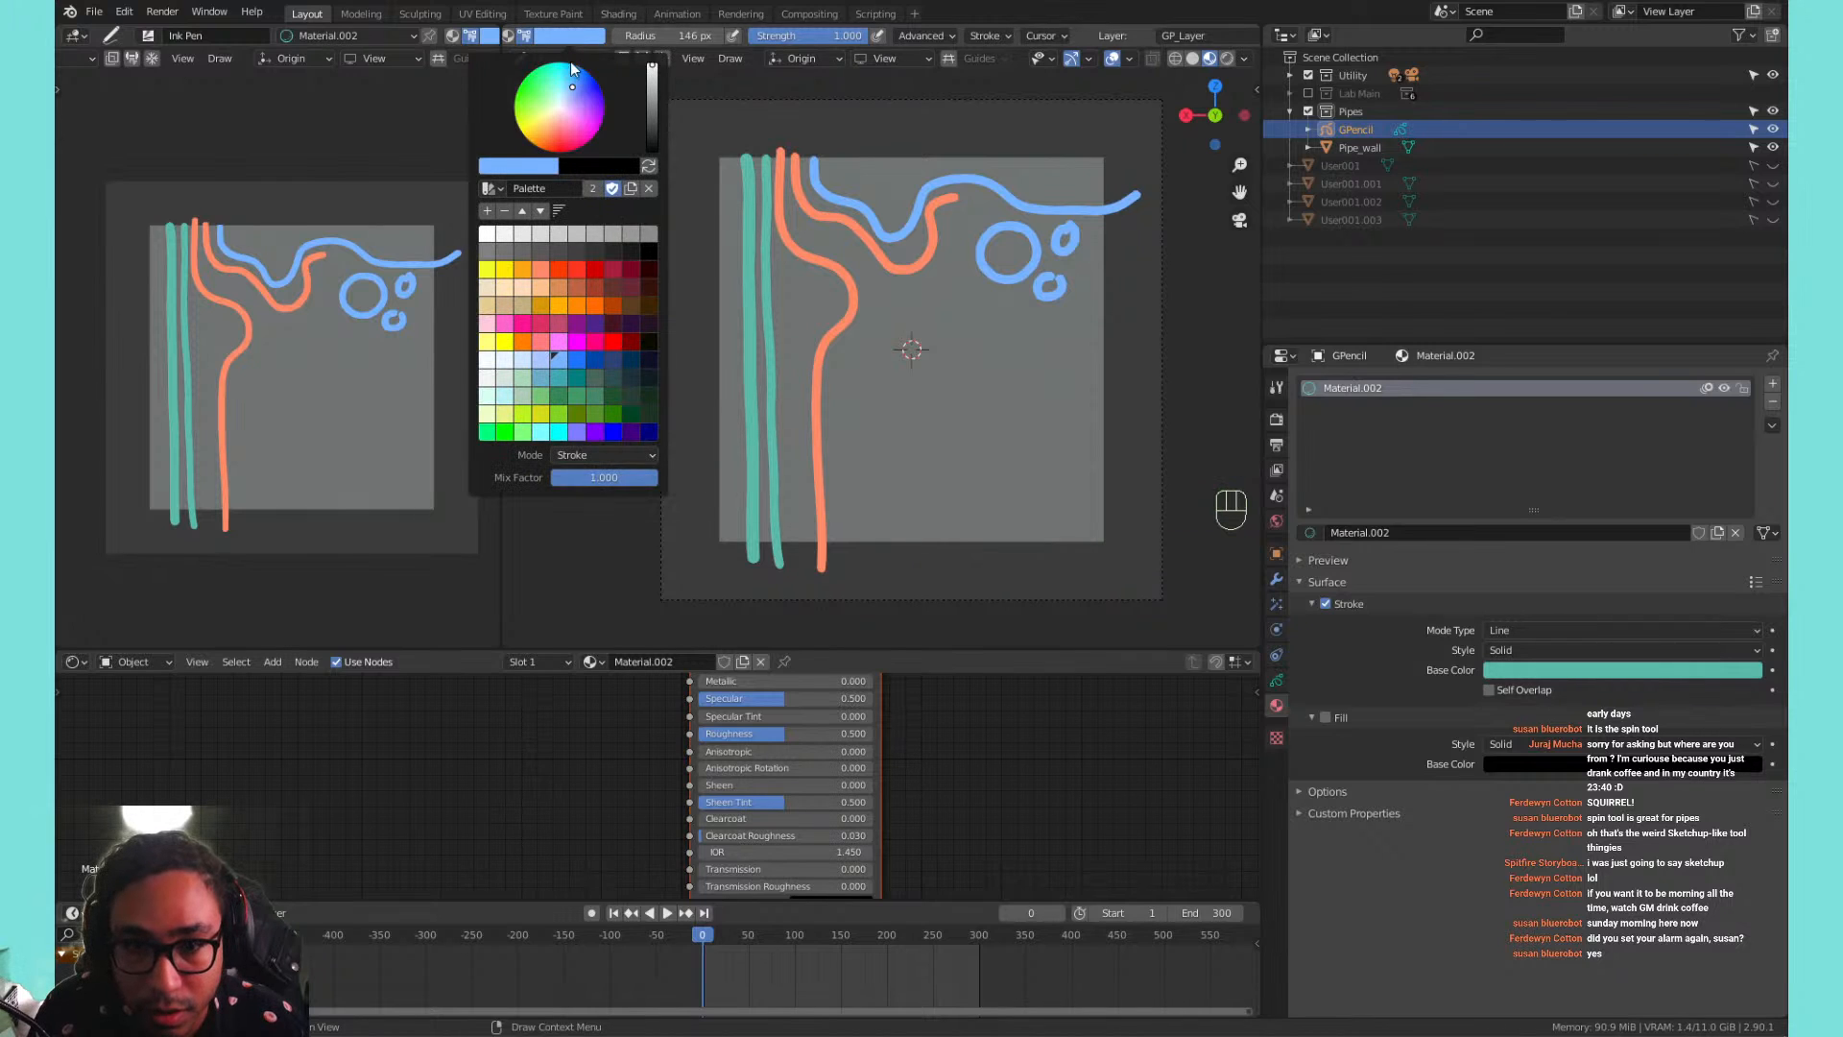
pyautogui.click(540, 270)
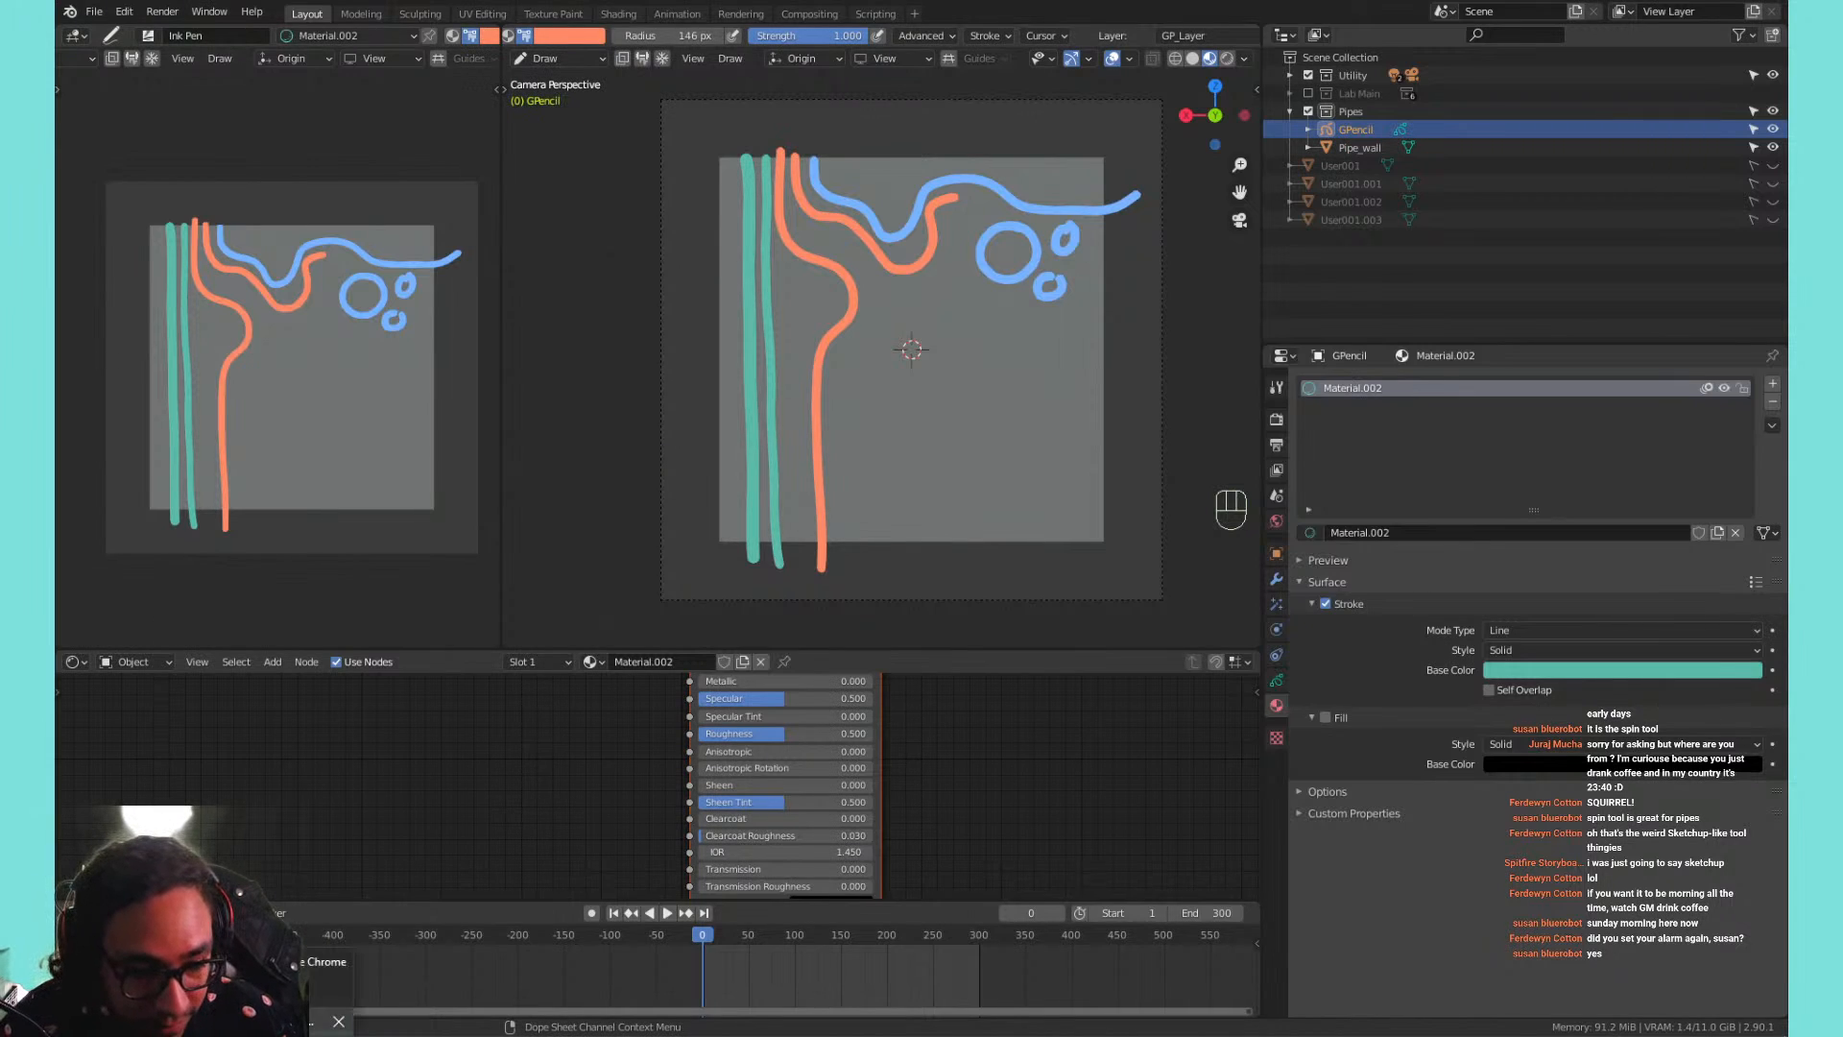
# Switch to Chrome, open the Skullship picture among the Akira Pipes related images, study its pipes and return to Blender.
pyautogui.hotkey('alt', 'Tab')
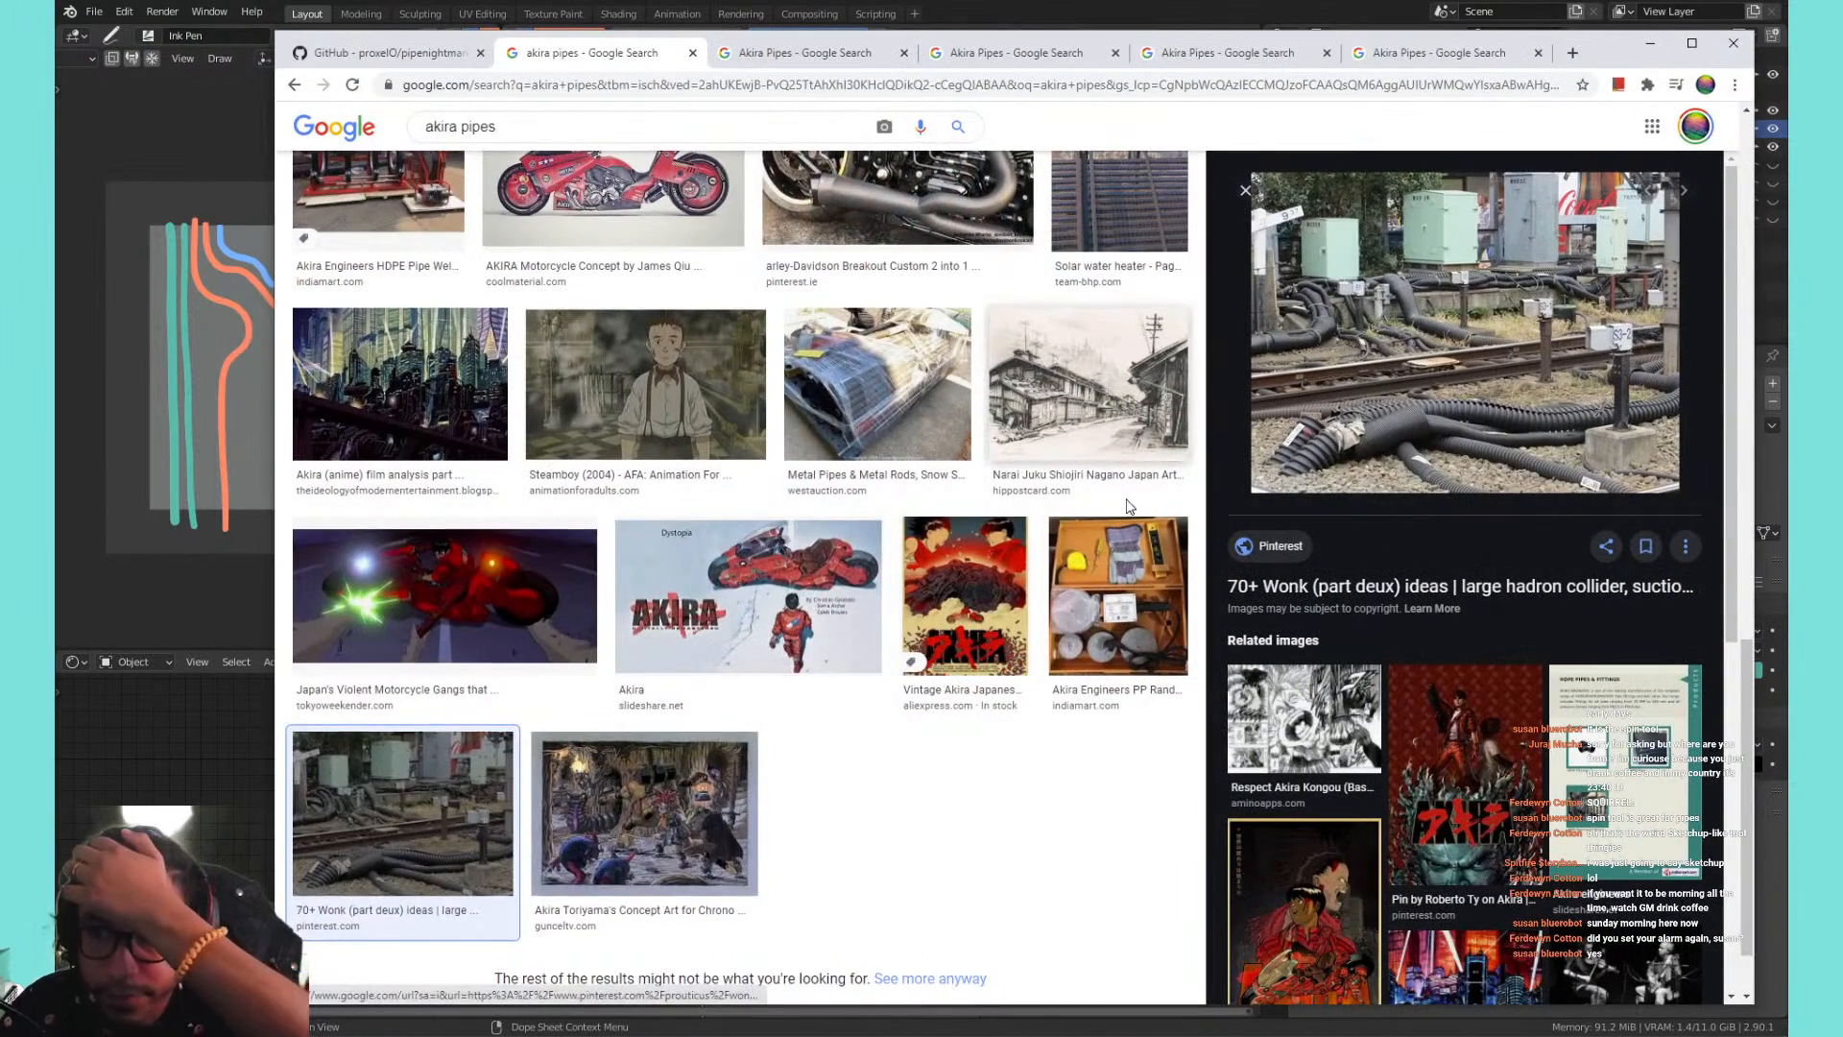
pyautogui.scroll(3, 786, 702)
pyautogui.click(853, 61)
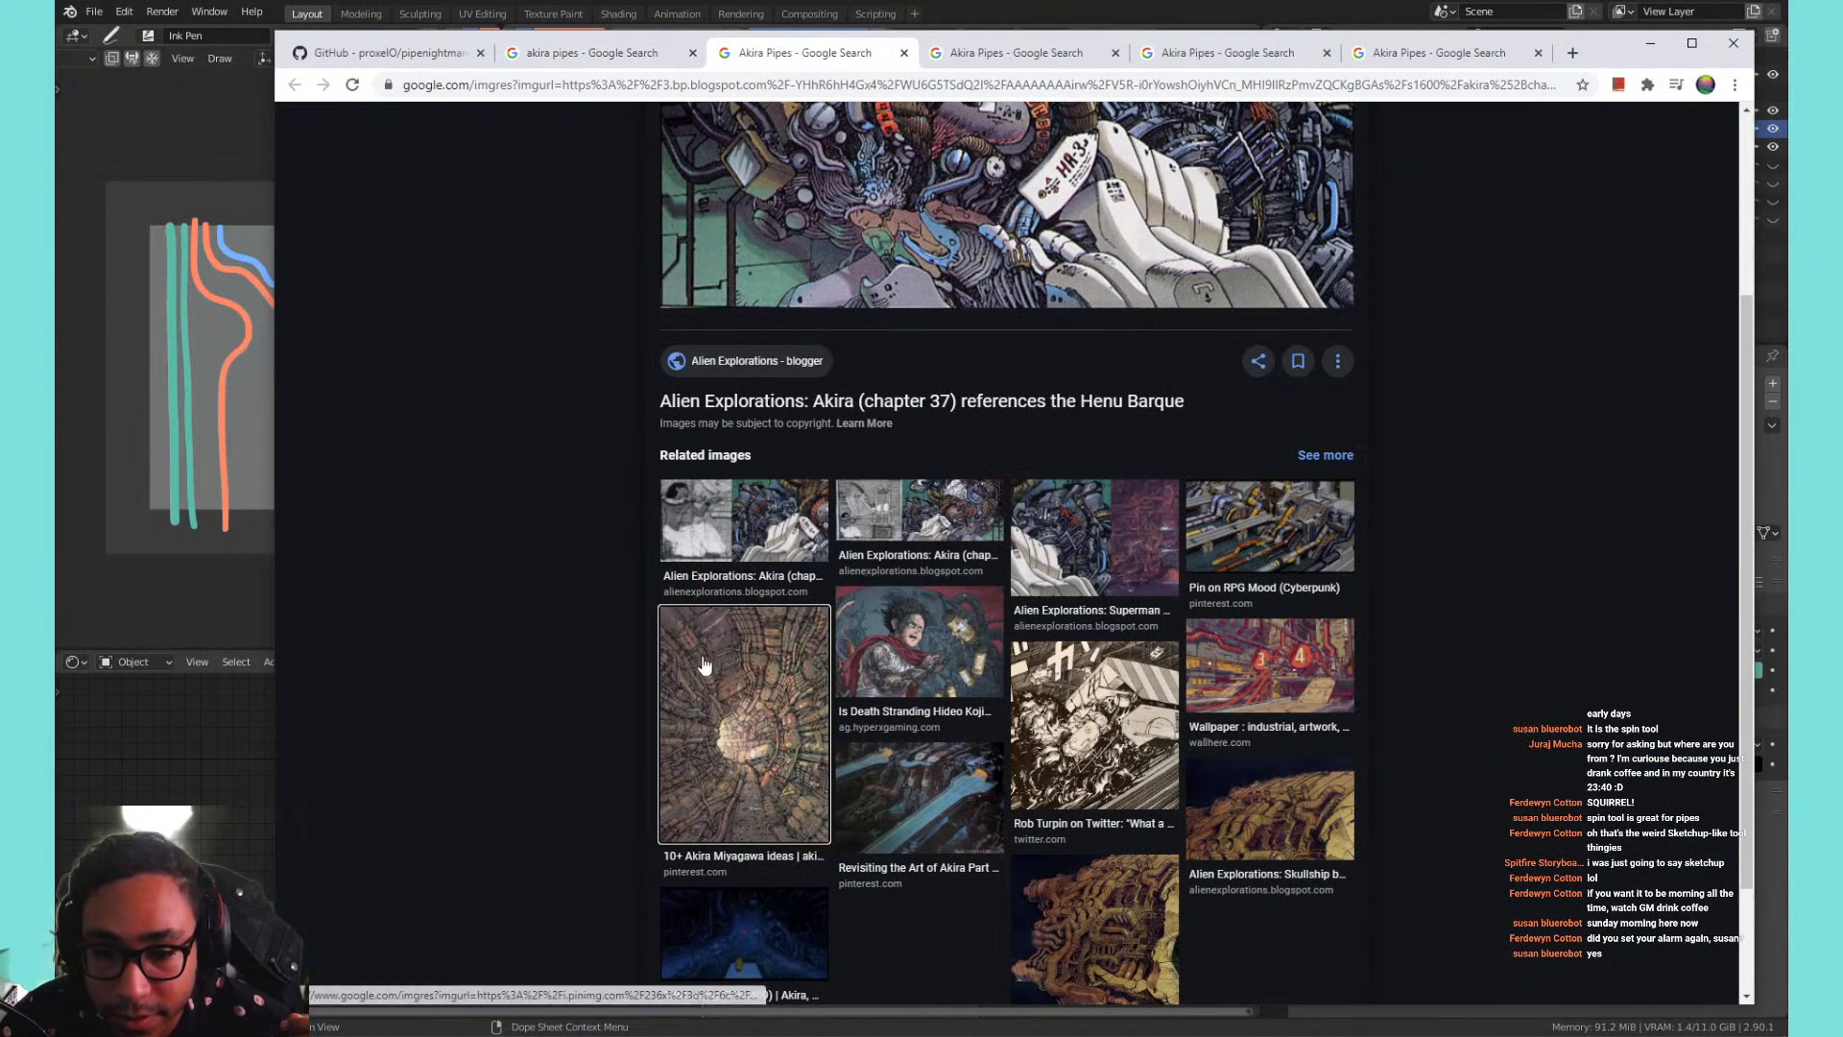
pyautogui.scroll(-2, 750, 578)
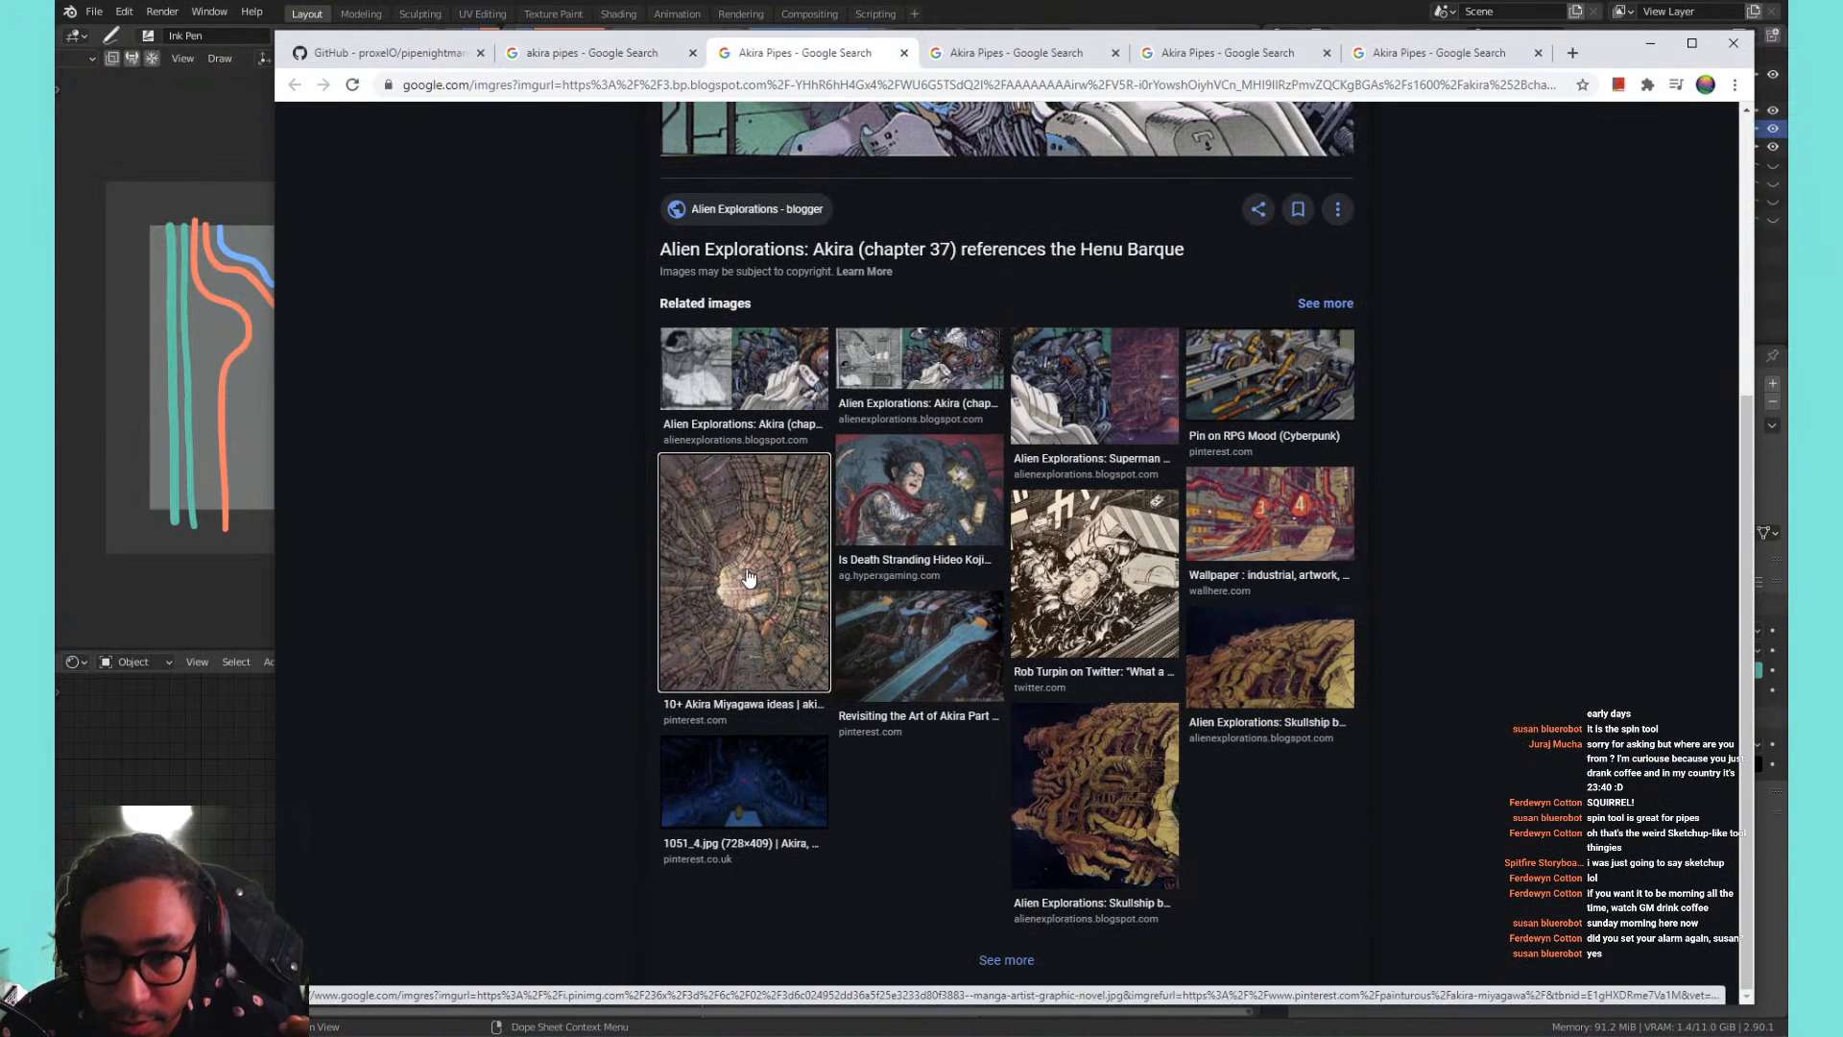
pyautogui.click(1128, 771)
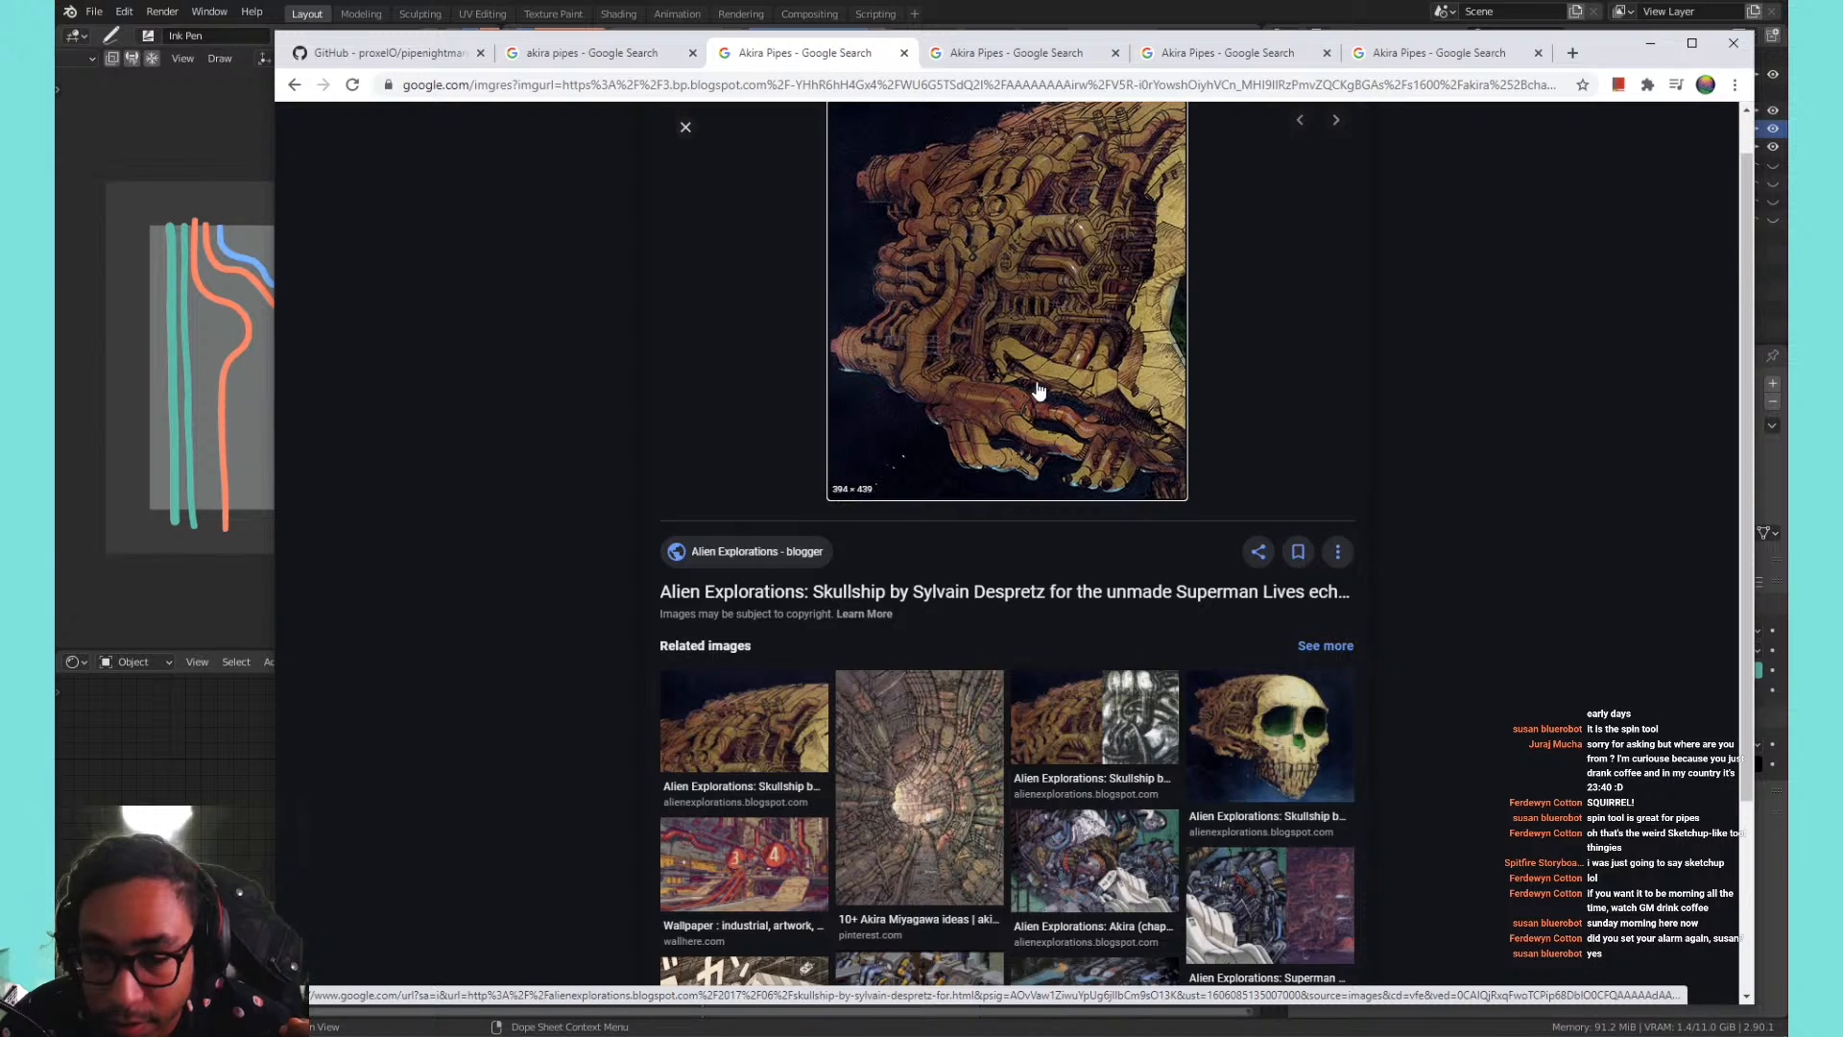
pyautogui.scroll(1, 1038, 390)
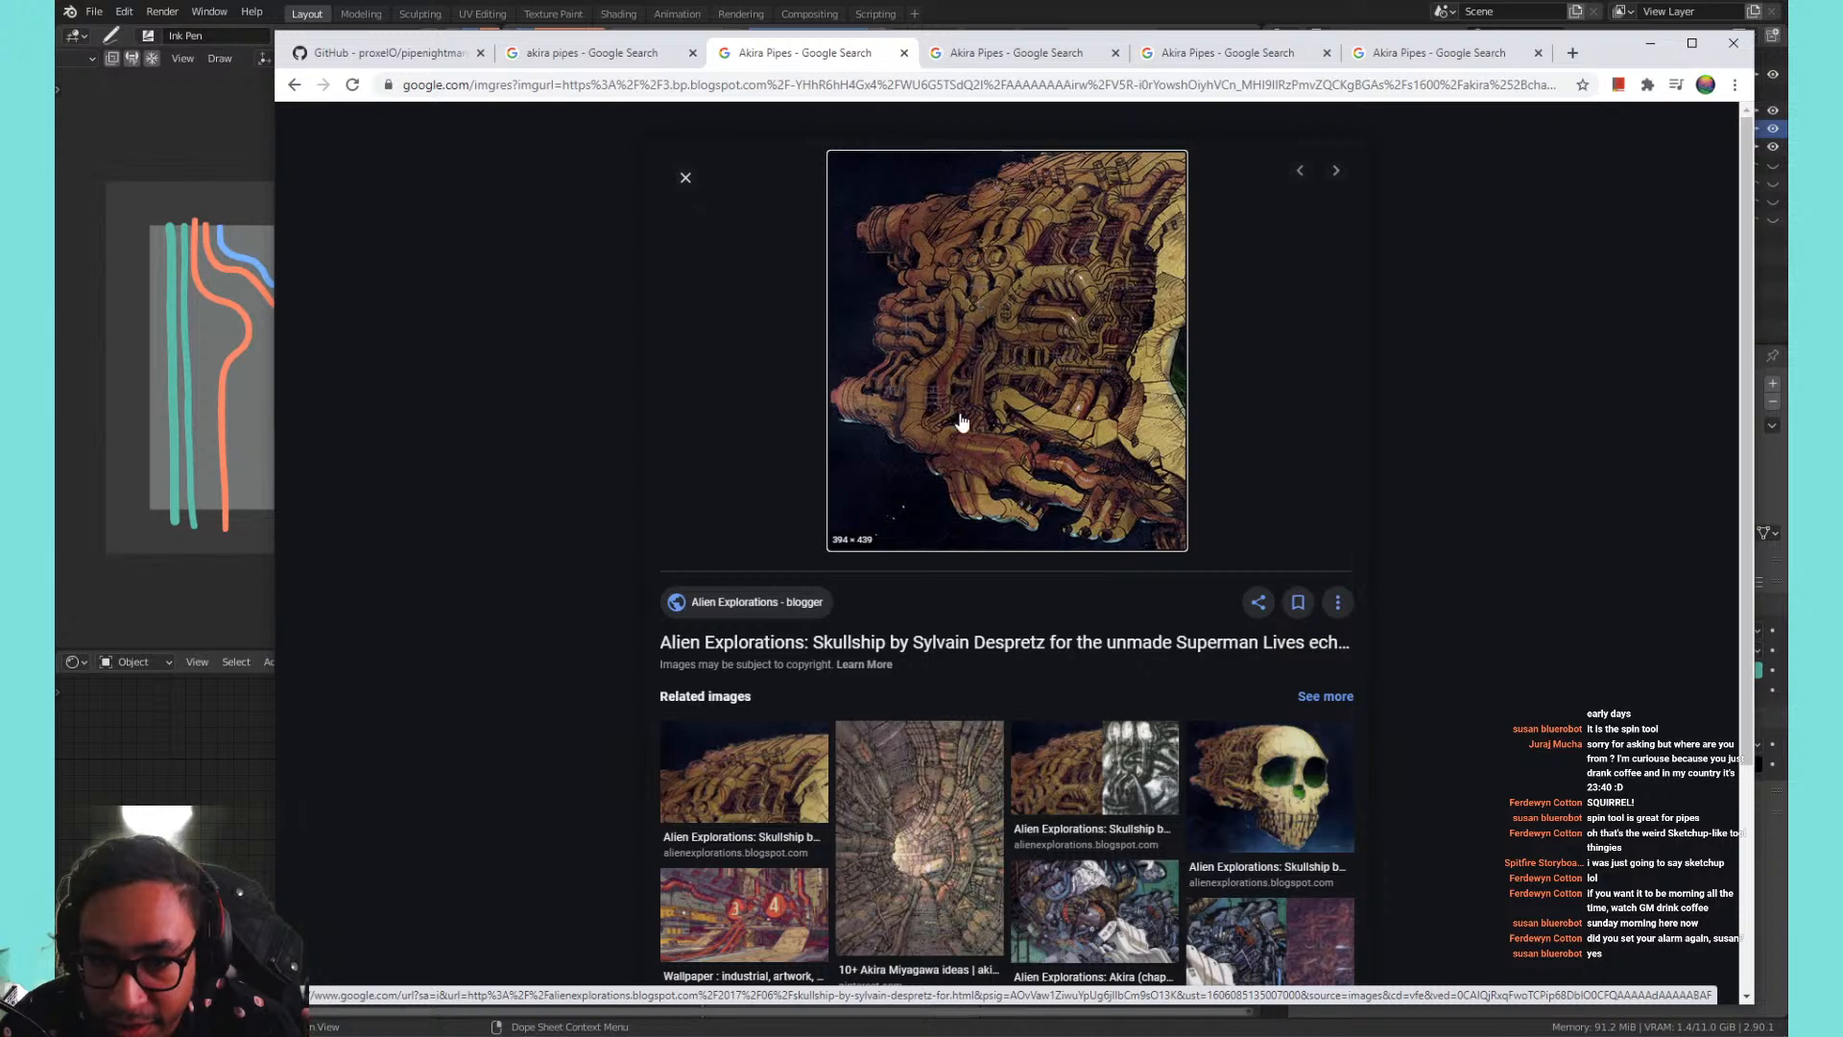
pyautogui.click(1651, 44)
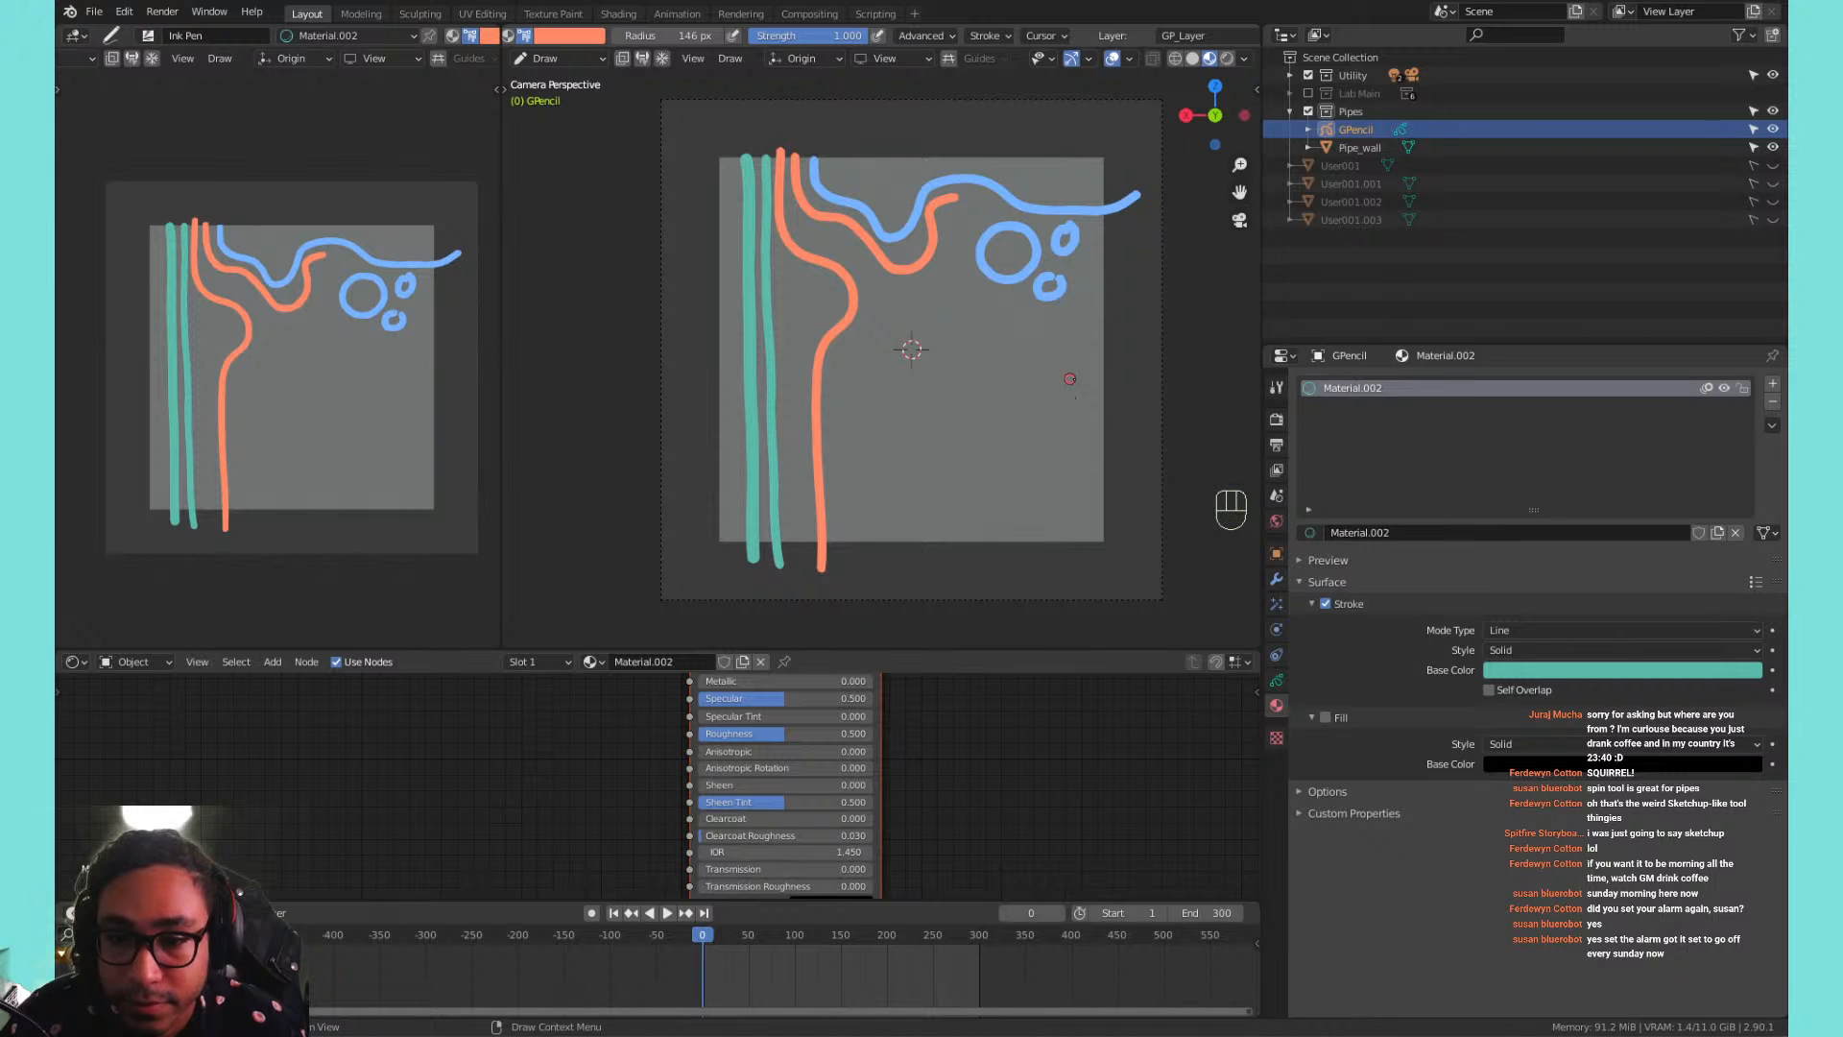
pyautogui.moveTo(835, 527); pyautogui.dragTo(897, 519)
pyautogui.hotkey('ctrl', 'z')
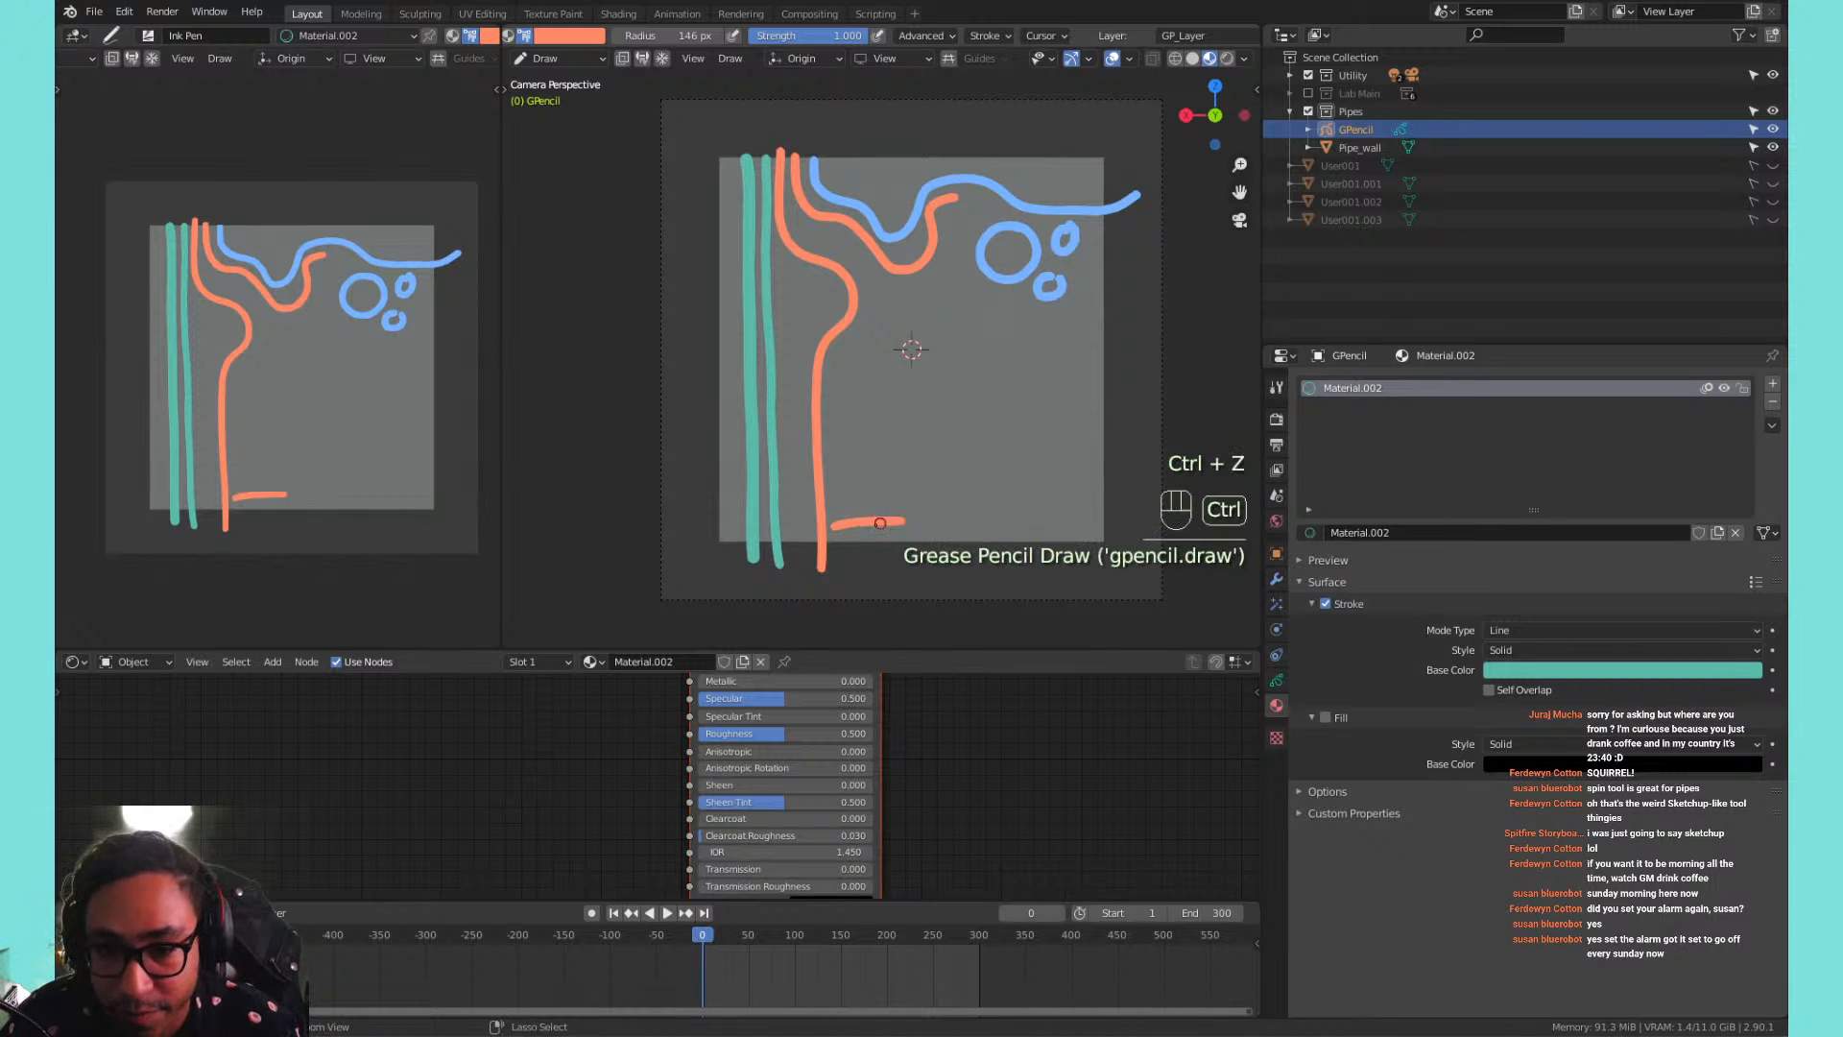
pyautogui.hotkey('ctrl', 'z')
# Set the stroke colour to pinkish red and draw a dashed horizontal row of strokes along the wall's bottom edge.
pyautogui.click(555, 39)
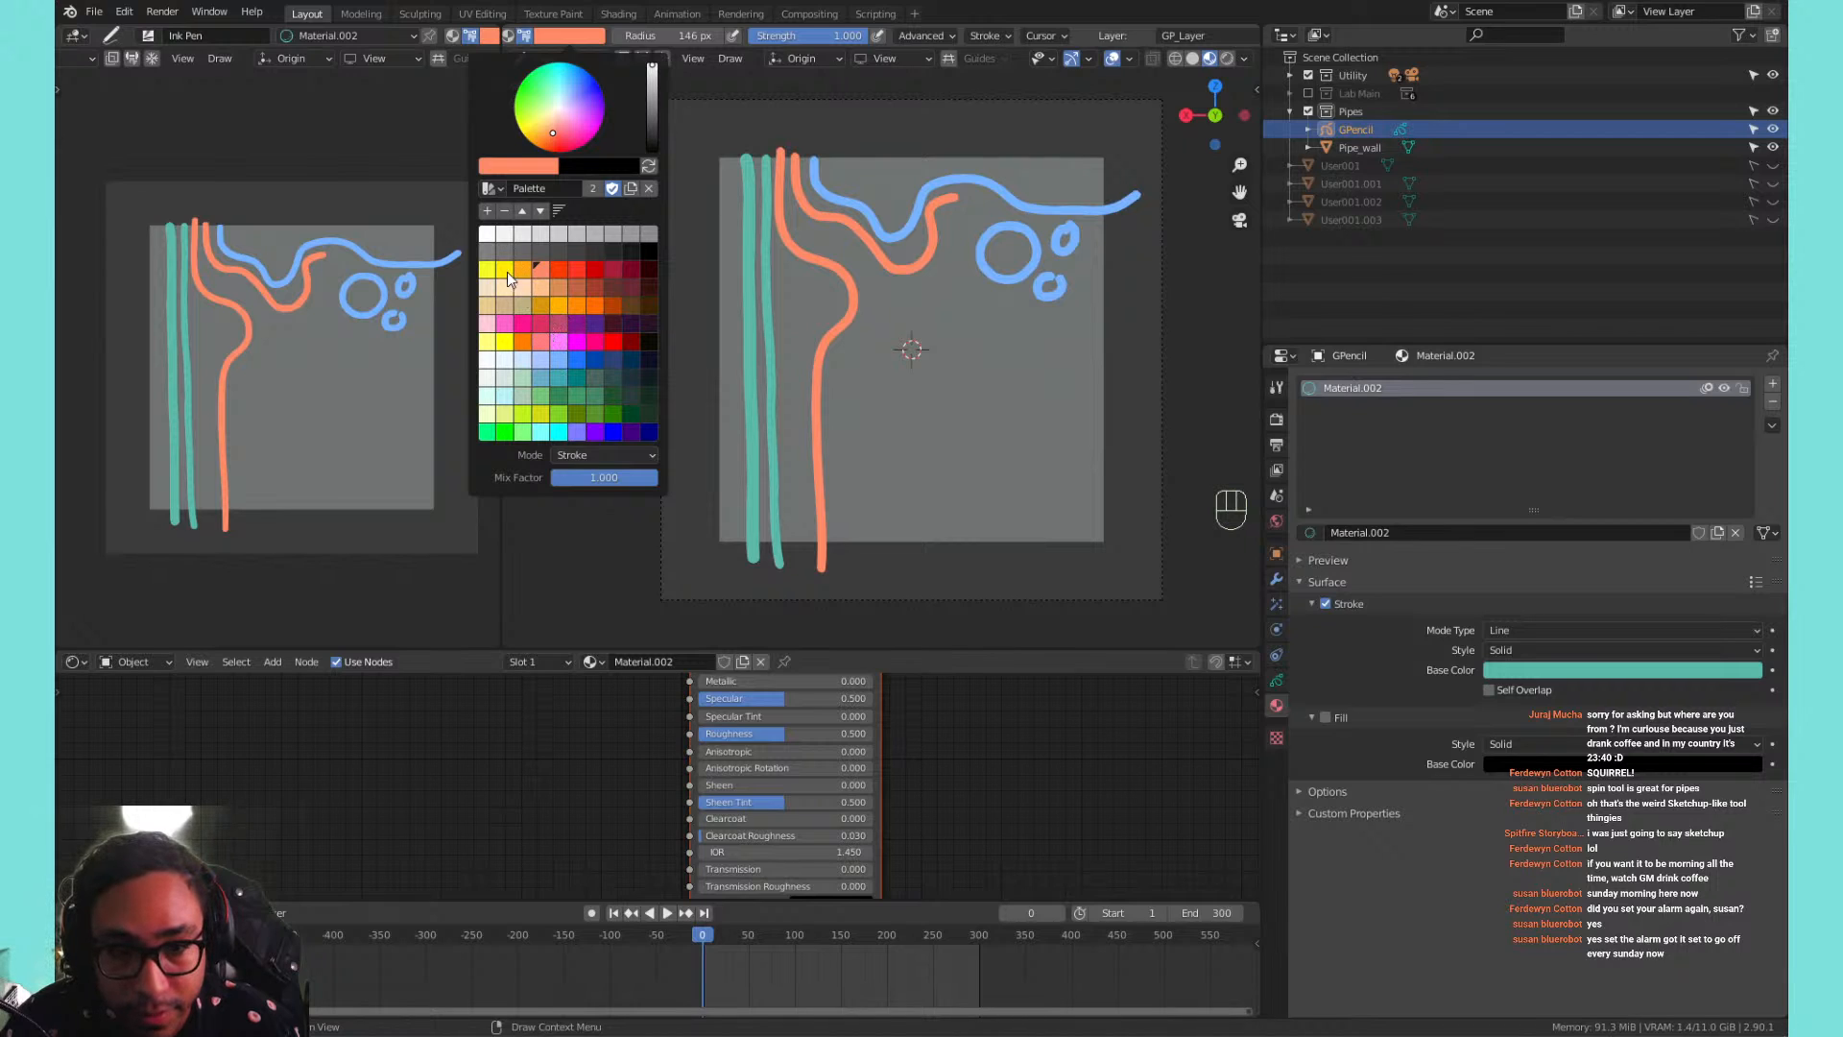
pyautogui.click(534, 338)
pyautogui.moveTo(842, 527); pyautogui.dragTo(1079, 526)
pyautogui.hotkey('ctrl', 'z')
pyautogui.hotkey('ctrl', 'z')
pyautogui.hotkey('ctrl', 'z')
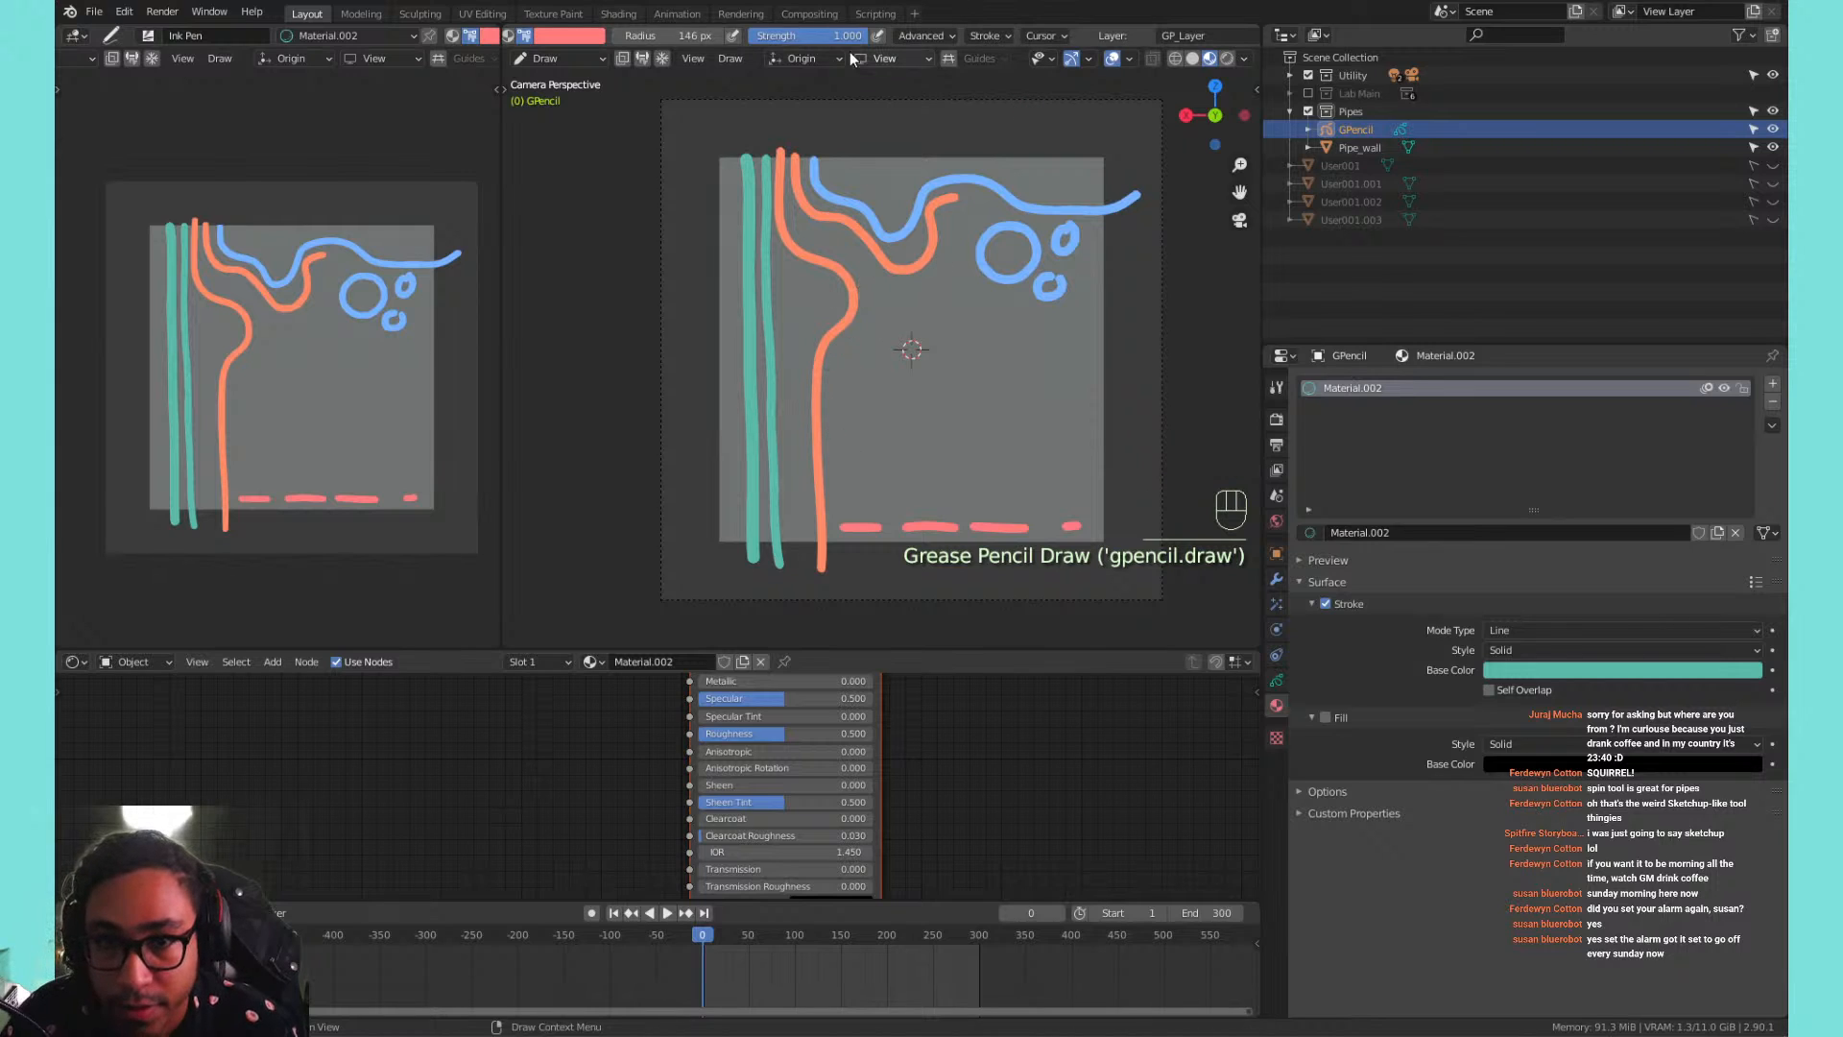
# Reduce the brush radius to 92 px and try a short vertical stroke right of the long orange pipe.
pyautogui.moveTo(693, 35); pyautogui.dragTo(634, 36)
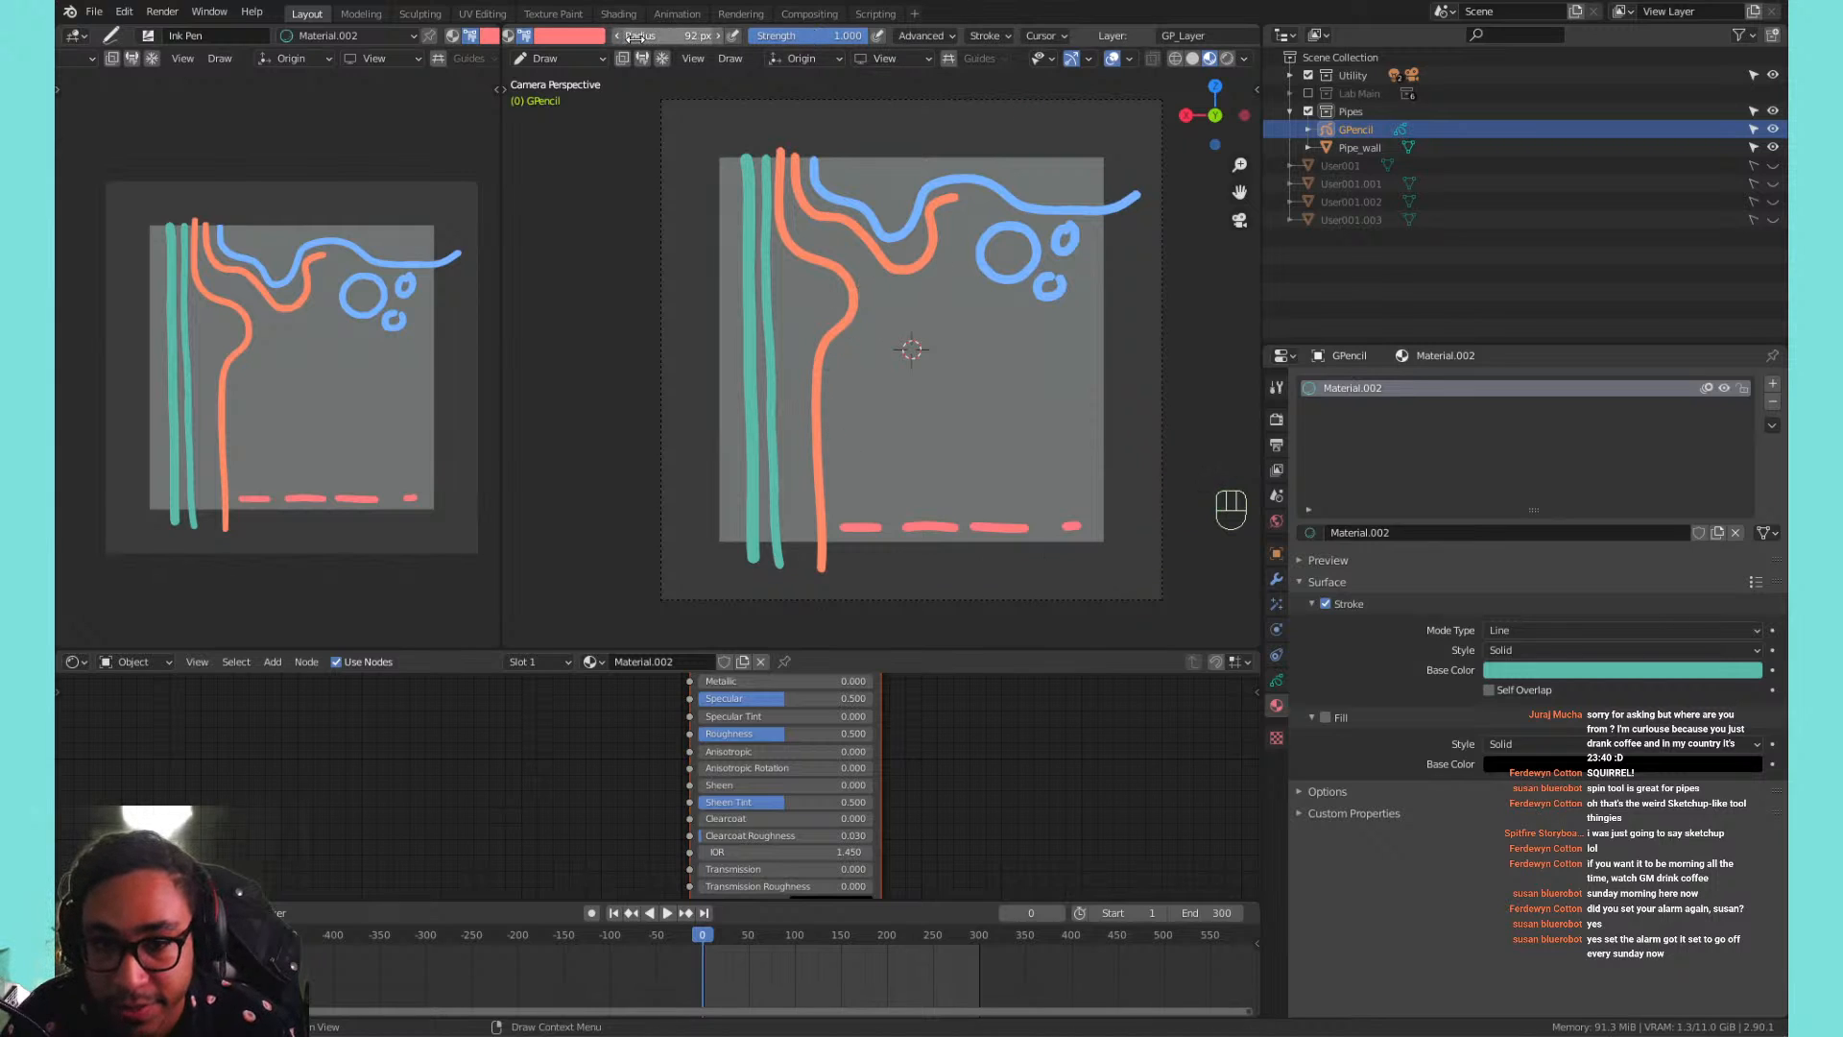
pyautogui.moveTo(844, 385); pyautogui.dragTo(852, 440)
pyautogui.hotkey('ctrl', 'z')
pyautogui.hotkey('ctrl', 'z')
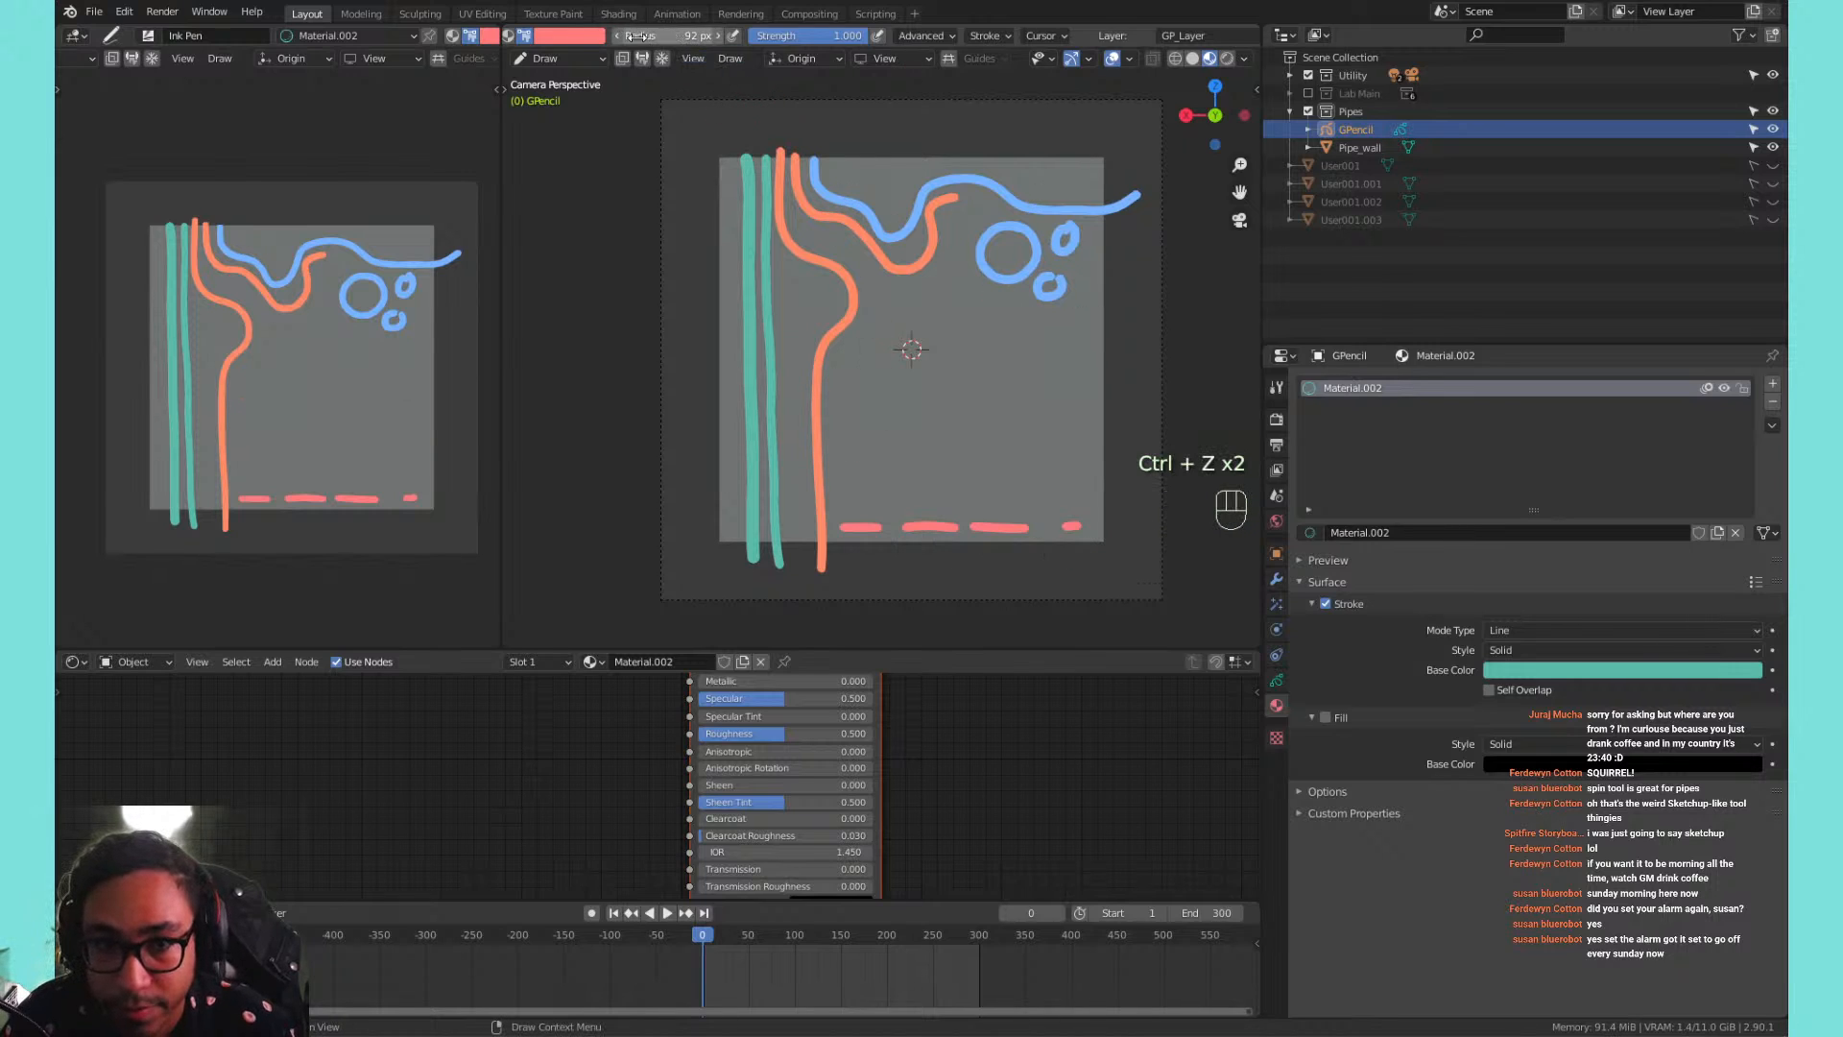
# Set the stroke colour to light blue and try short vertical strokes near the middle and upper part of the wall.
pyautogui.click(569, 36)
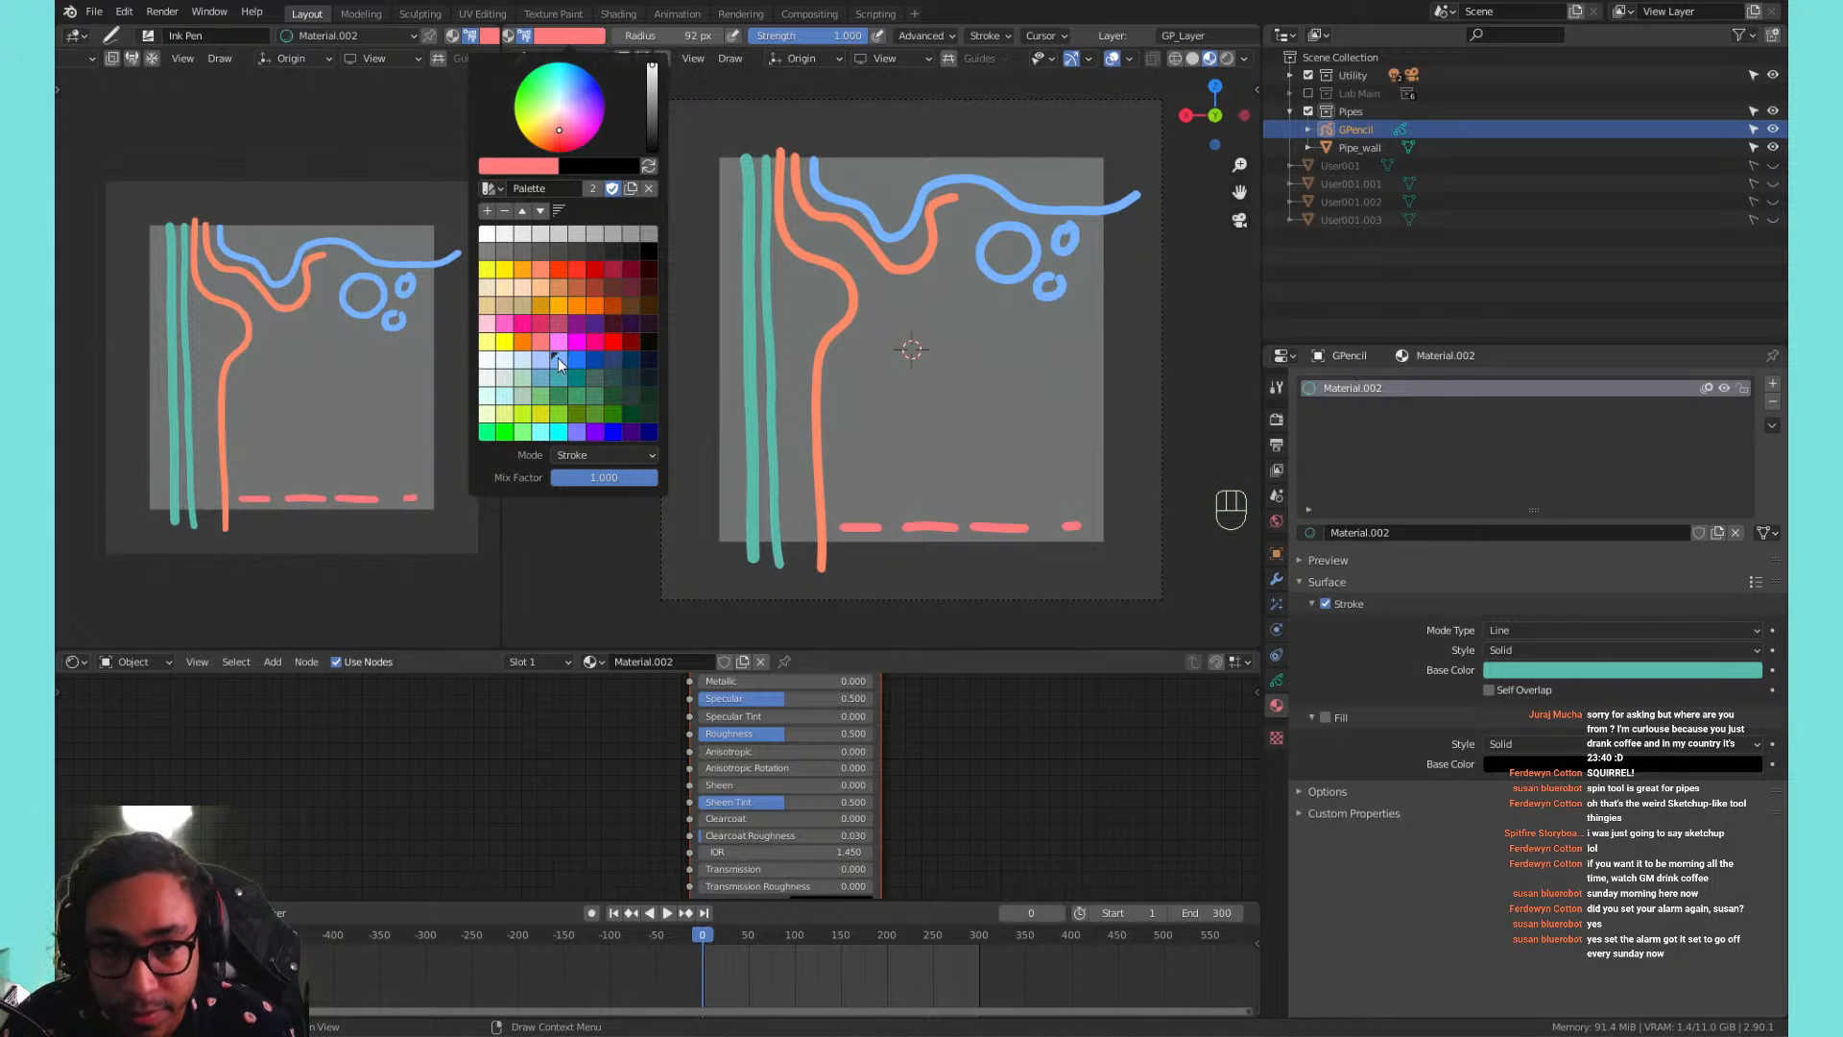
pyautogui.click(557, 358)
pyautogui.moveTo(946, 283); pyautogui.dragTo(926, 331)
pyautogui.hotkey('ctrl', 'z')
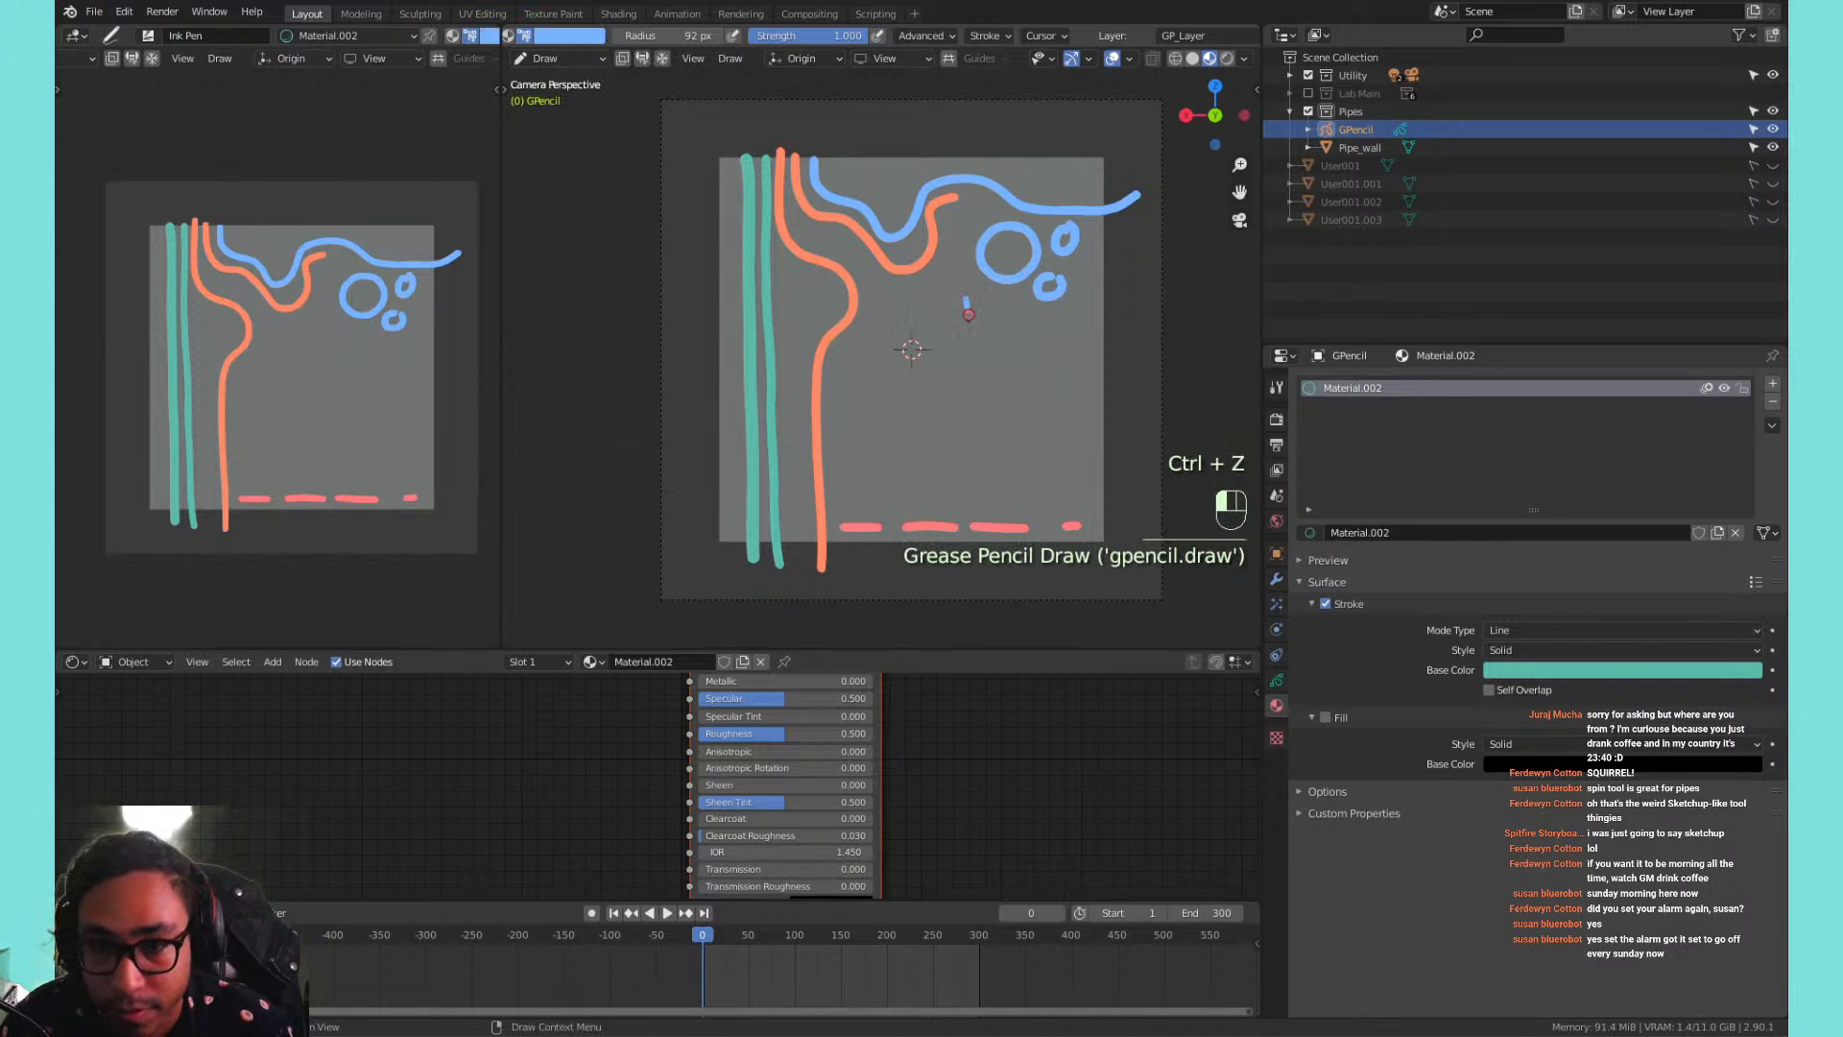
pyautogui.hotkey('ctrl', 'z')
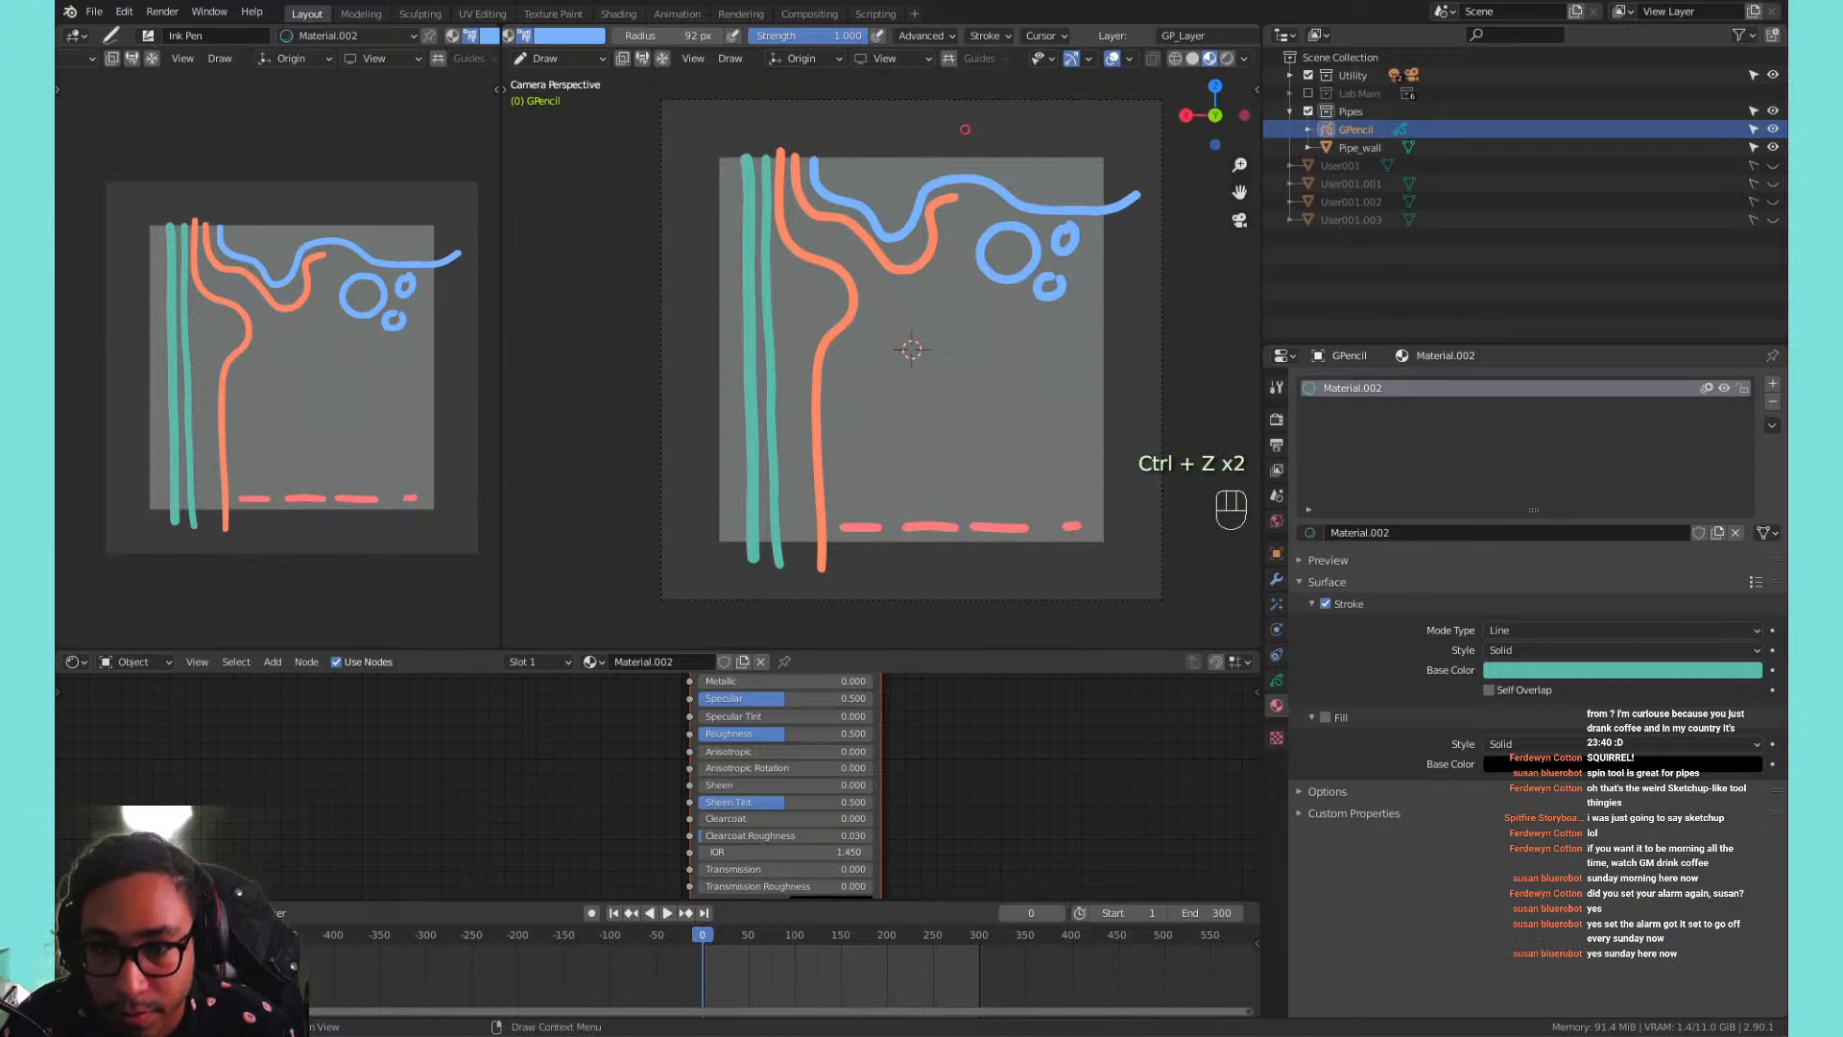
pyautogui.moveTo(888, 163); pyautogui.dragTo(890, 255)
pyautogui.hotkey('ctrl', 'z')
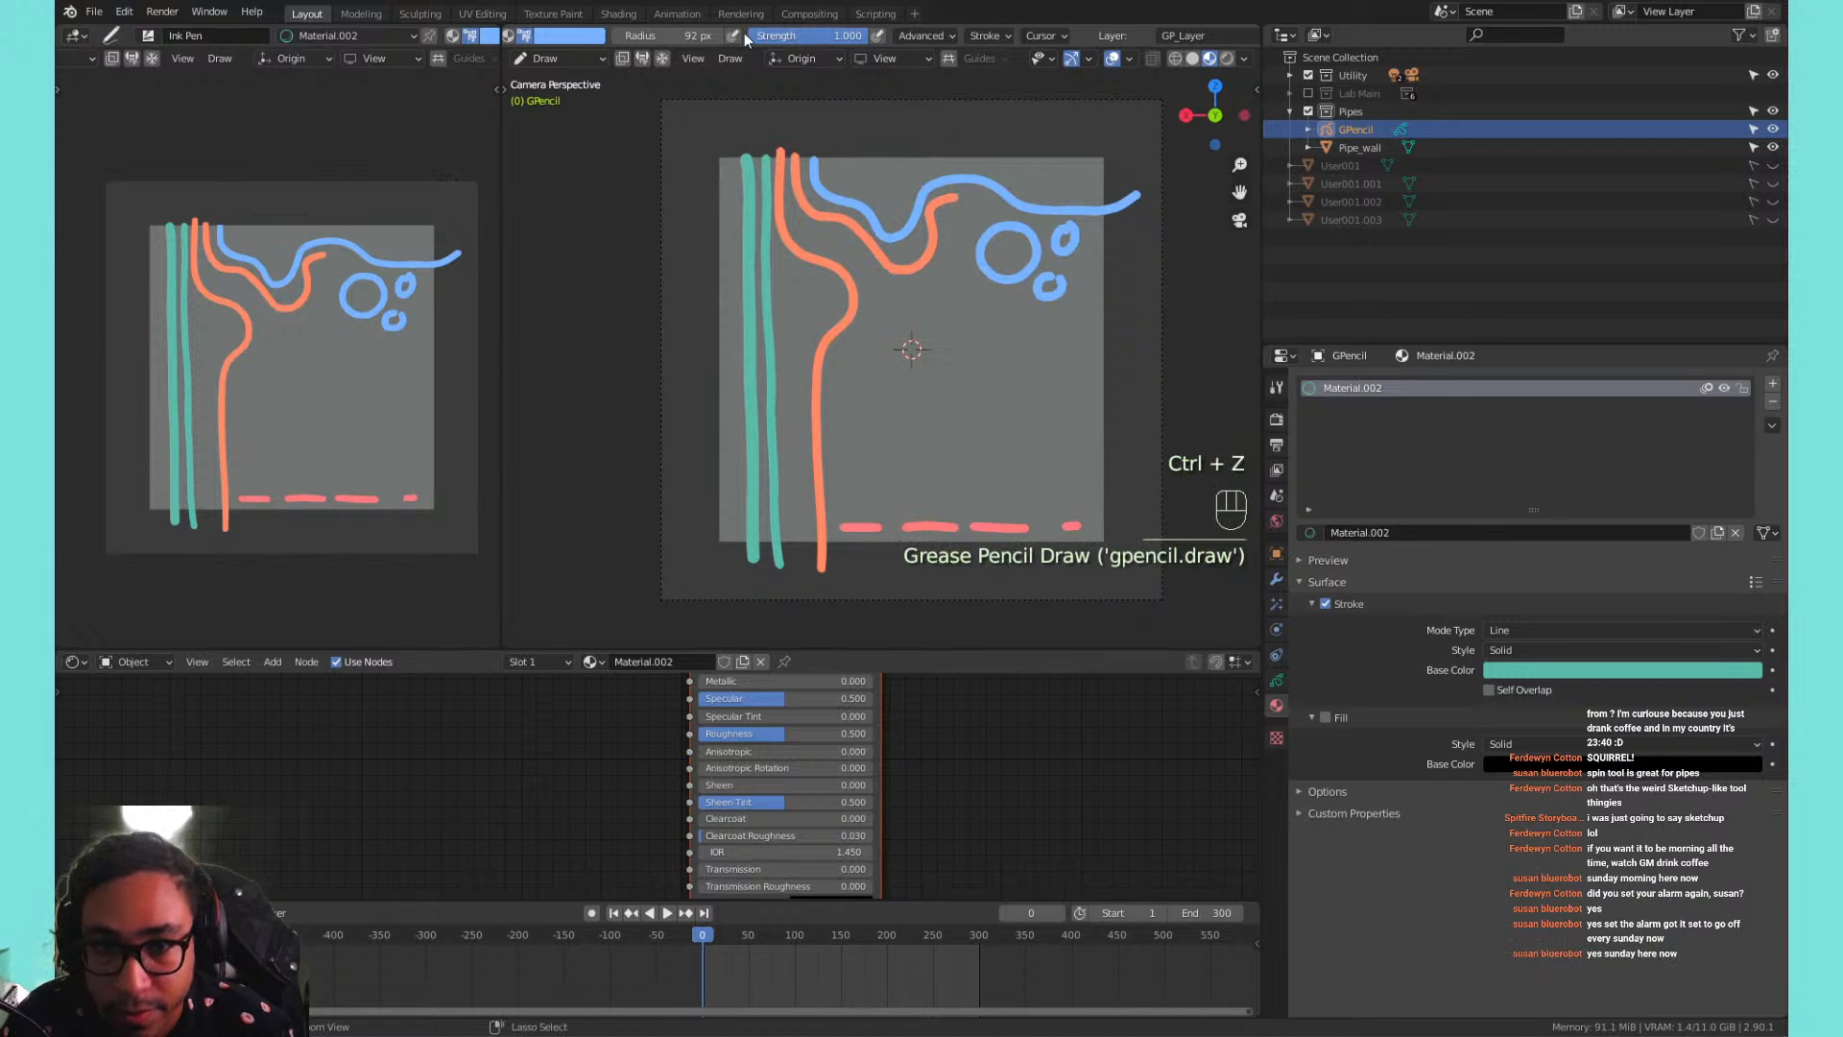
# Switch the brush to the teal material colour and try long, near-vertical strokes beside the long orange pipe.
pyautogui.click(568, 38)
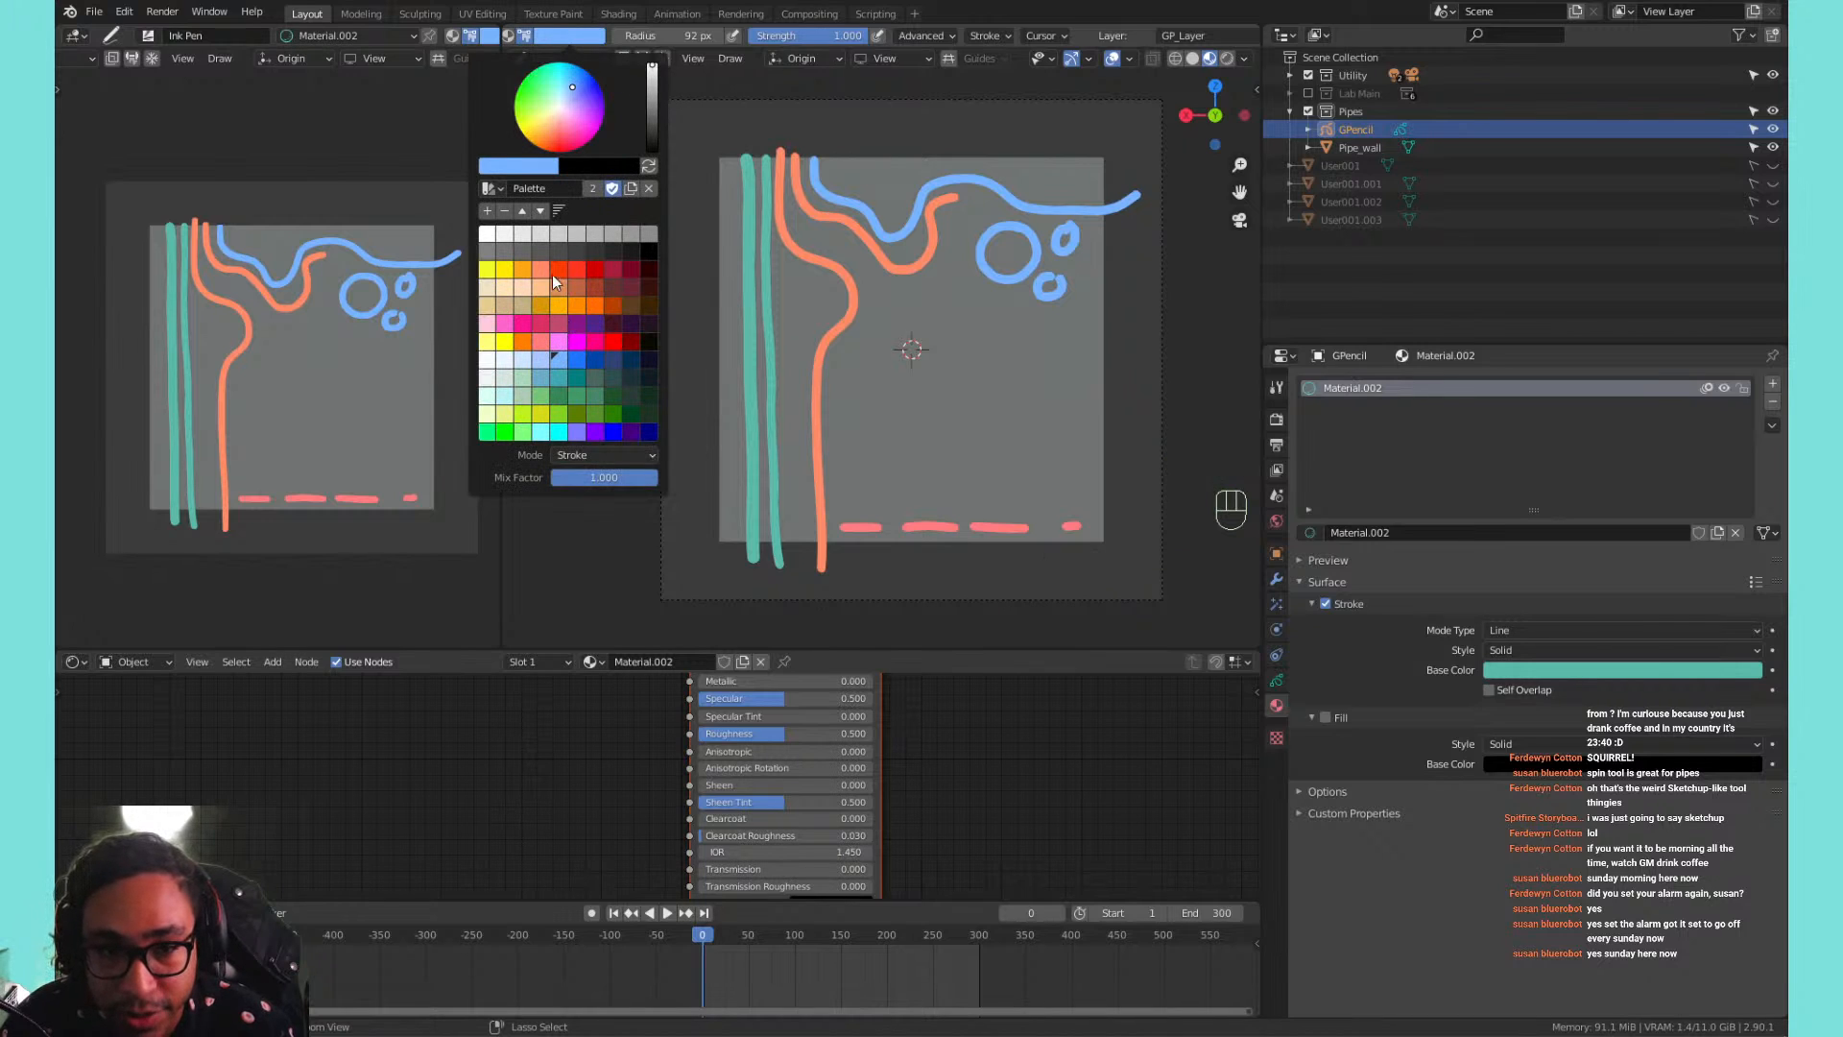
pyautogui.middleClick(615, 37)
pyautogui.moveTo(614, 37); pyautogui.dragTo(823, 36, button='middle')
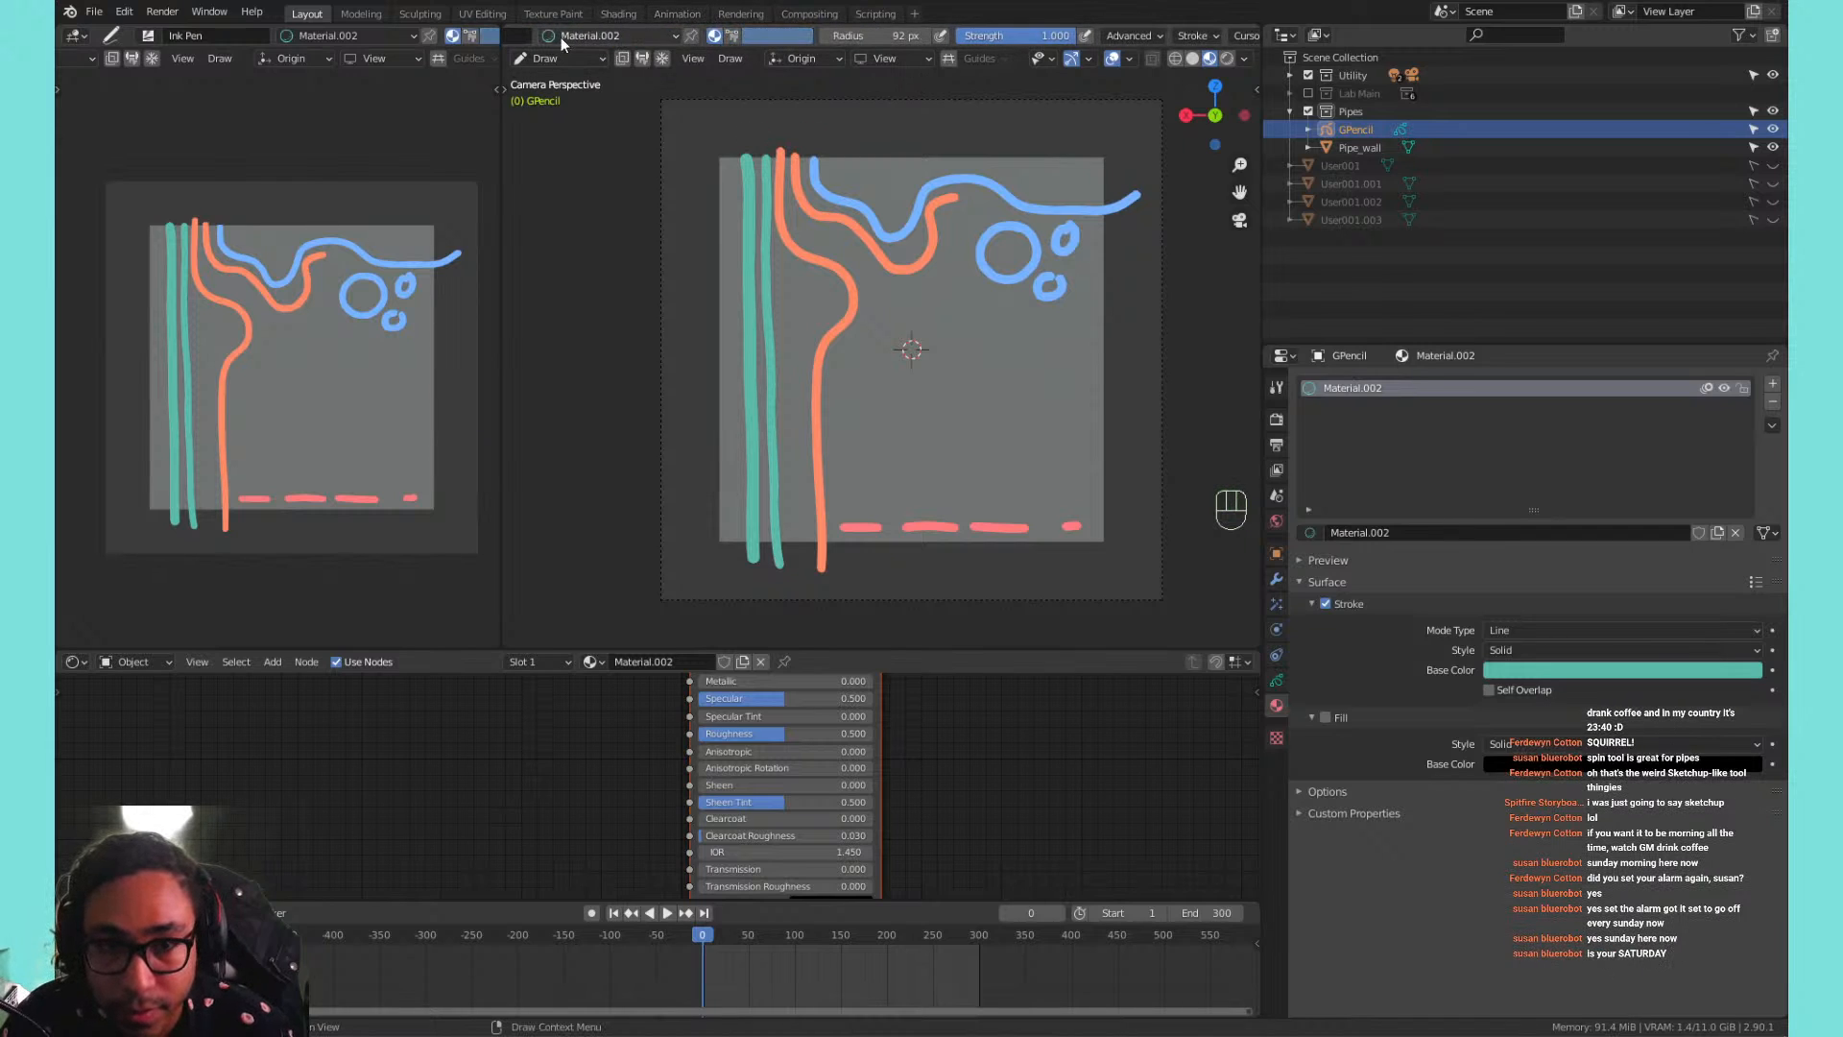
pyautogui.moveTo(881, 156); pyautogui.dragTo(844, 437)
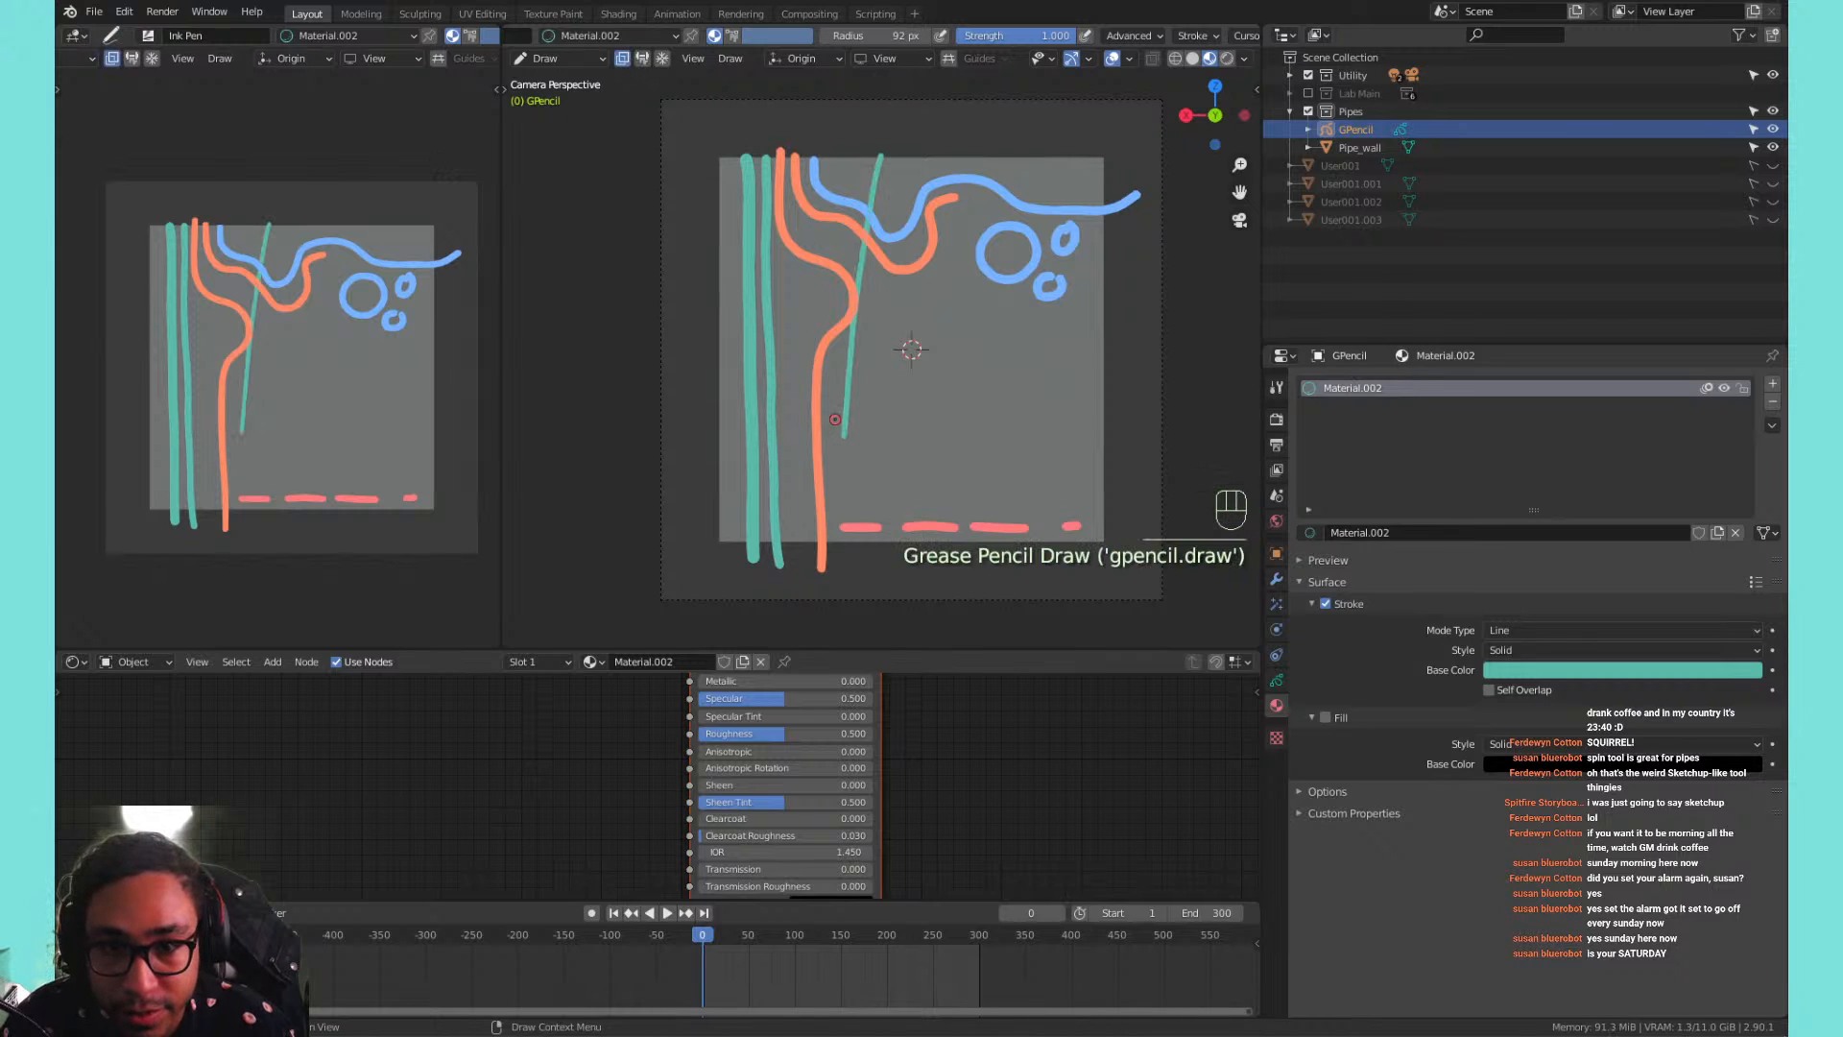
pyautogui.hotkey('ctrl', 'z')
pyautogui.moveTo(841, 169); pyautogui.dragTo(826, 480)
pyautogui.hotkey('ctrl', 'z')
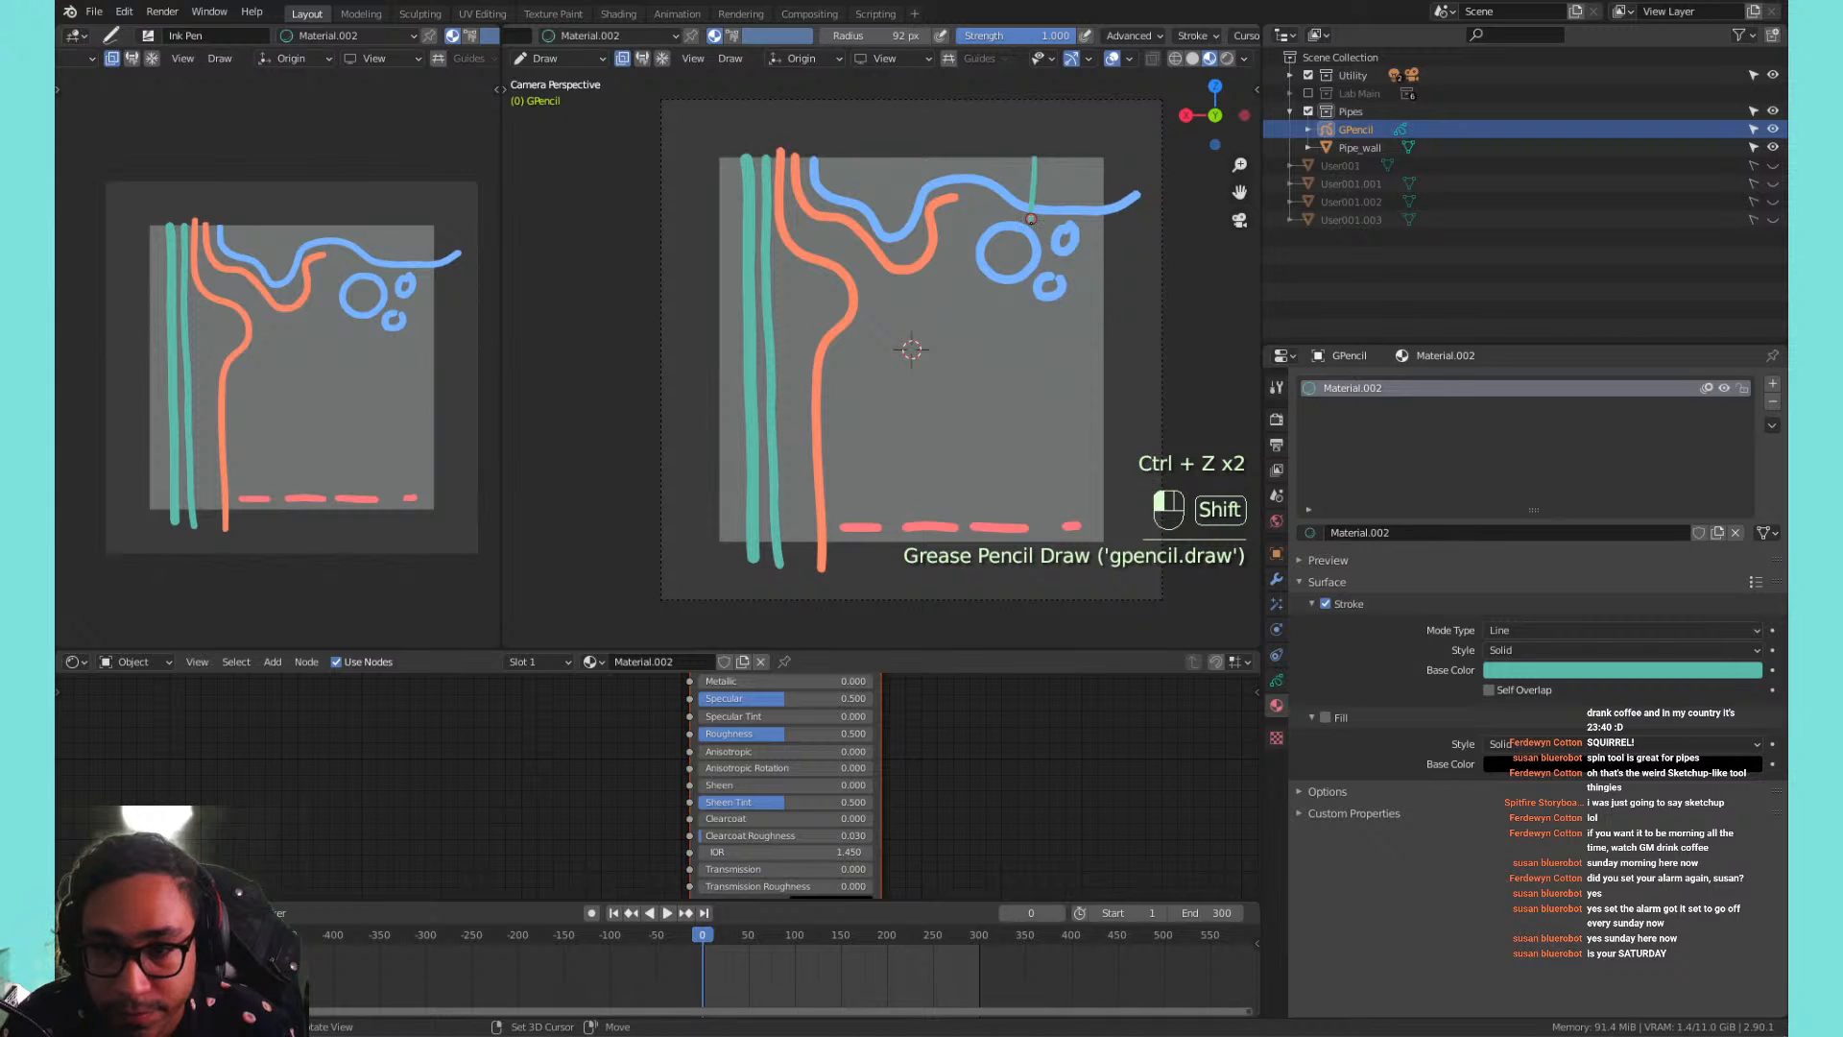
# Try thin teal strokes running down from the wall's upper edge beside the blue circle and ovals.
pyautogui.keyDown('shift'); pyautogui.moveTo(1001, 260); pyautogui.dragTo(999, 384); pyautogui.keyUp('shift')
pyautogui.hotkey('ctrl', 'z')
pyautogui.moveTo(1043, 162); pyautogui.dragTo(1033, 235)
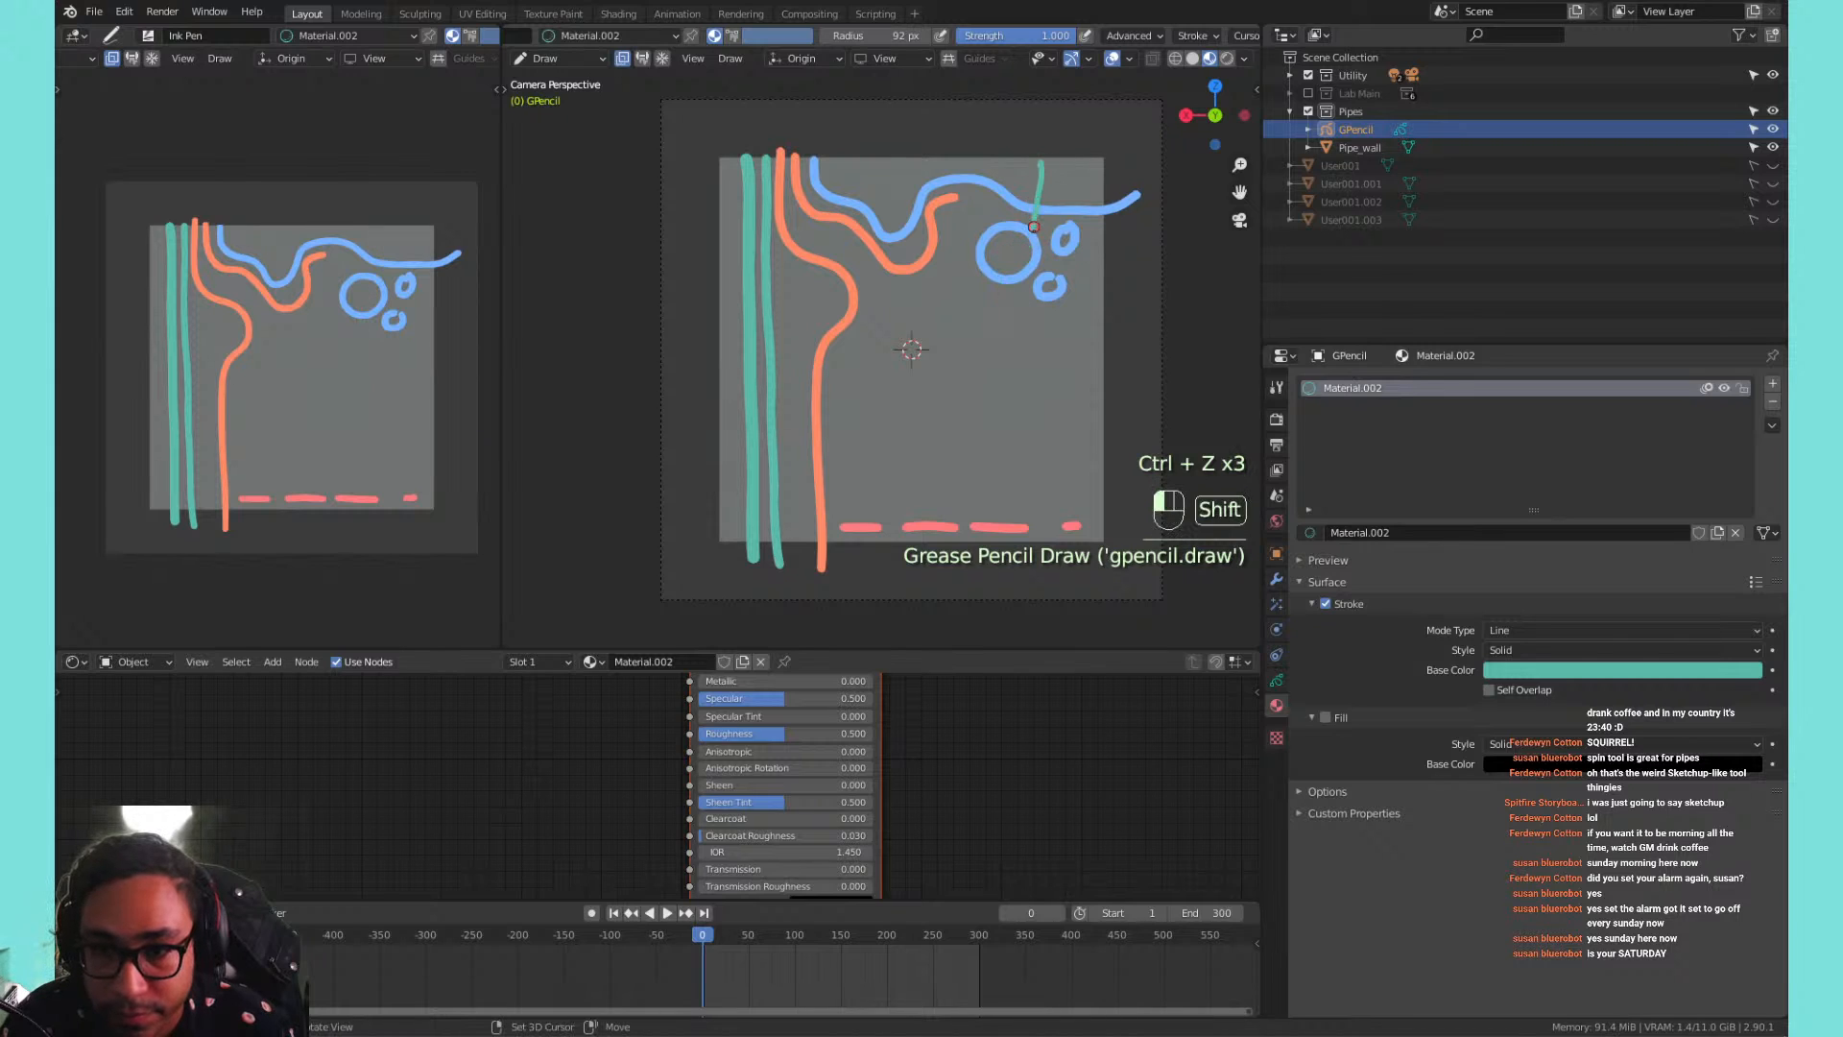
pyautogui.hotkey('ctrl', 'z')
pyautogui.moveTo(1045, 152); pyautogui.dragTo(1045, 197)
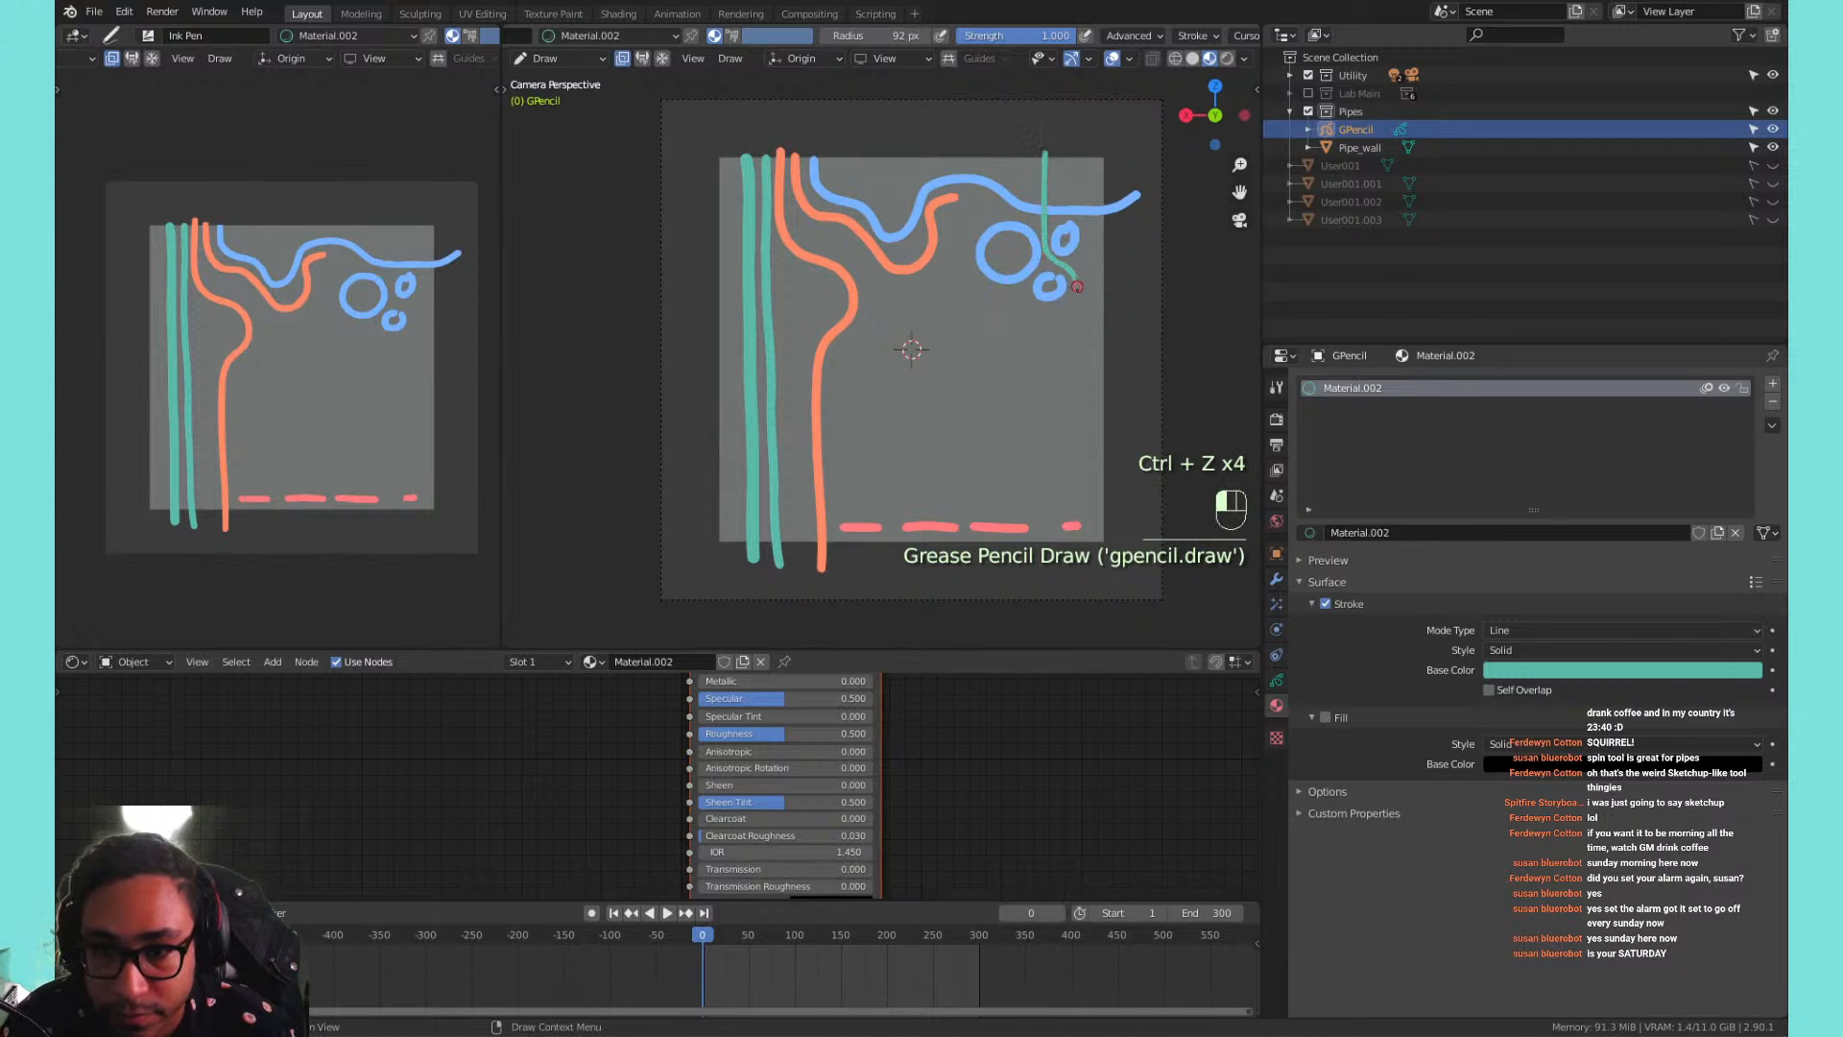
pyautogui.hotkey('ctrl', 'z')
# Enlarge the camera viewport by shrinking the node editor, timeline and side viewport, so the wall is shown bigger.
pyautogui.scroll(2, 1011, 323)
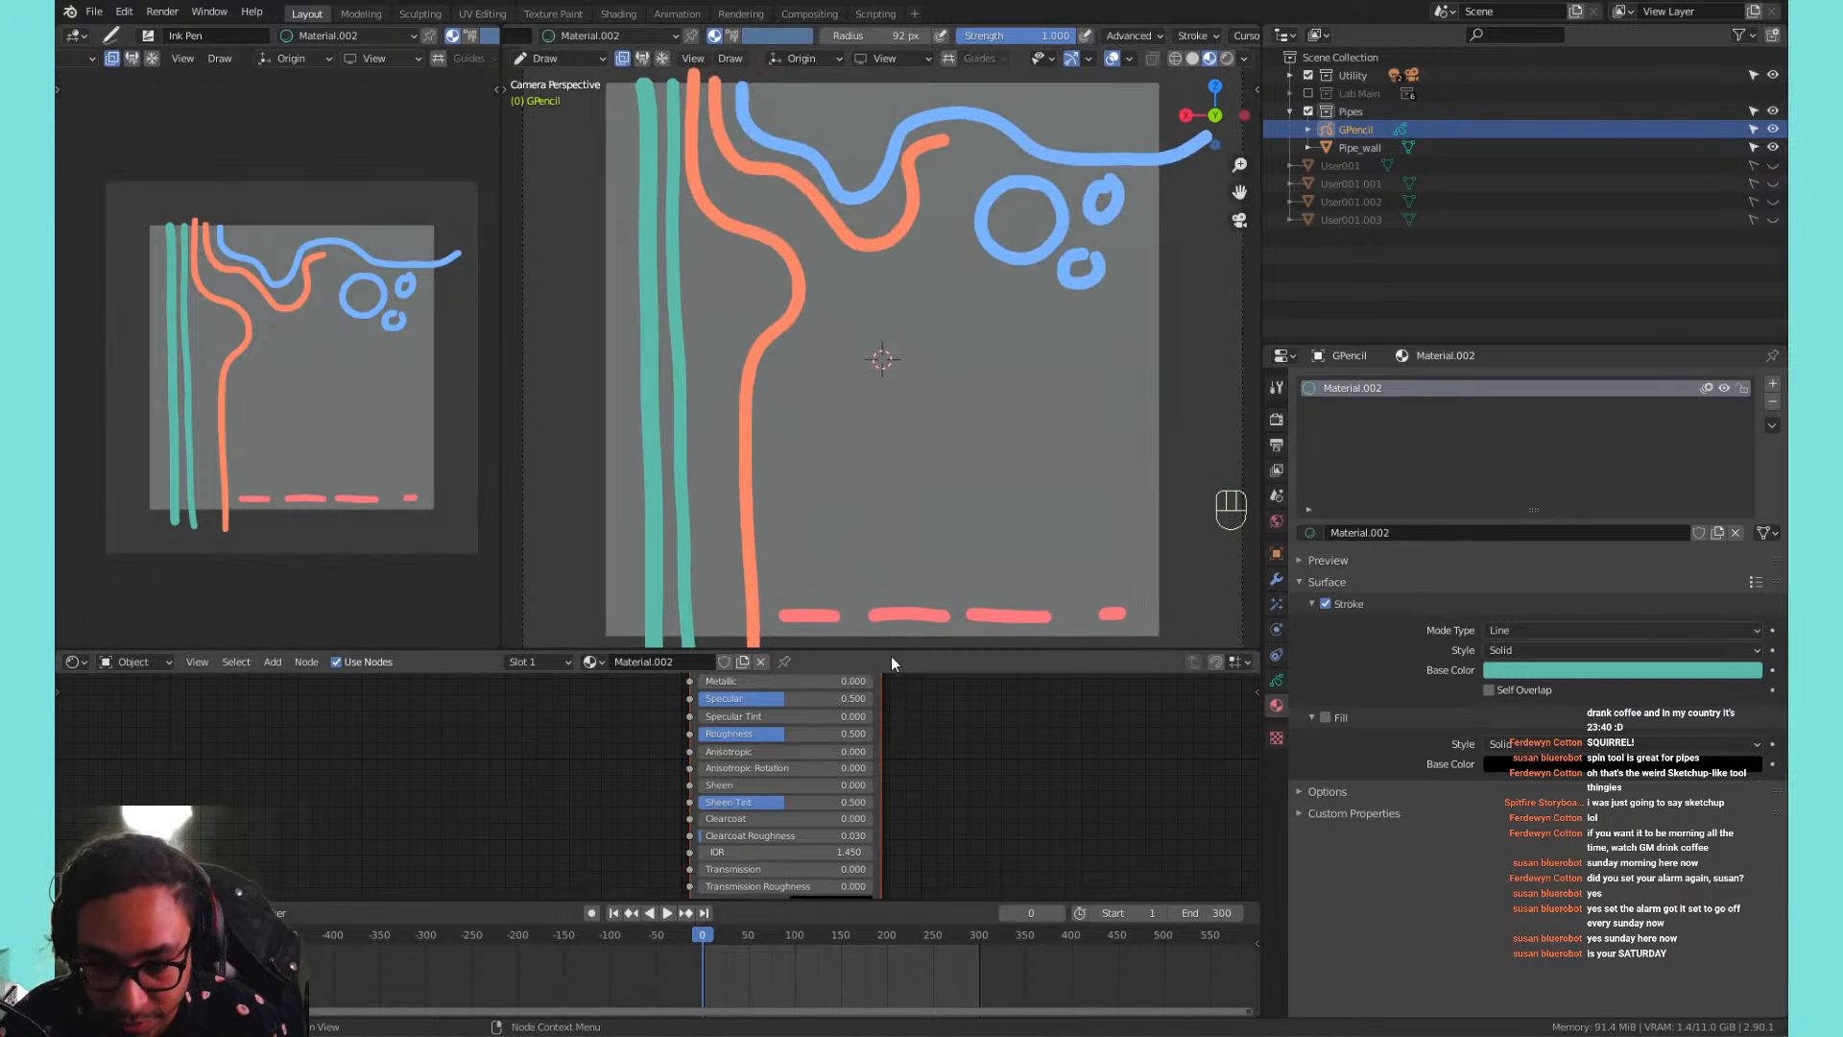
pyautogui.moveTo(894, 648); pyautogui.dragTo(894, 875)
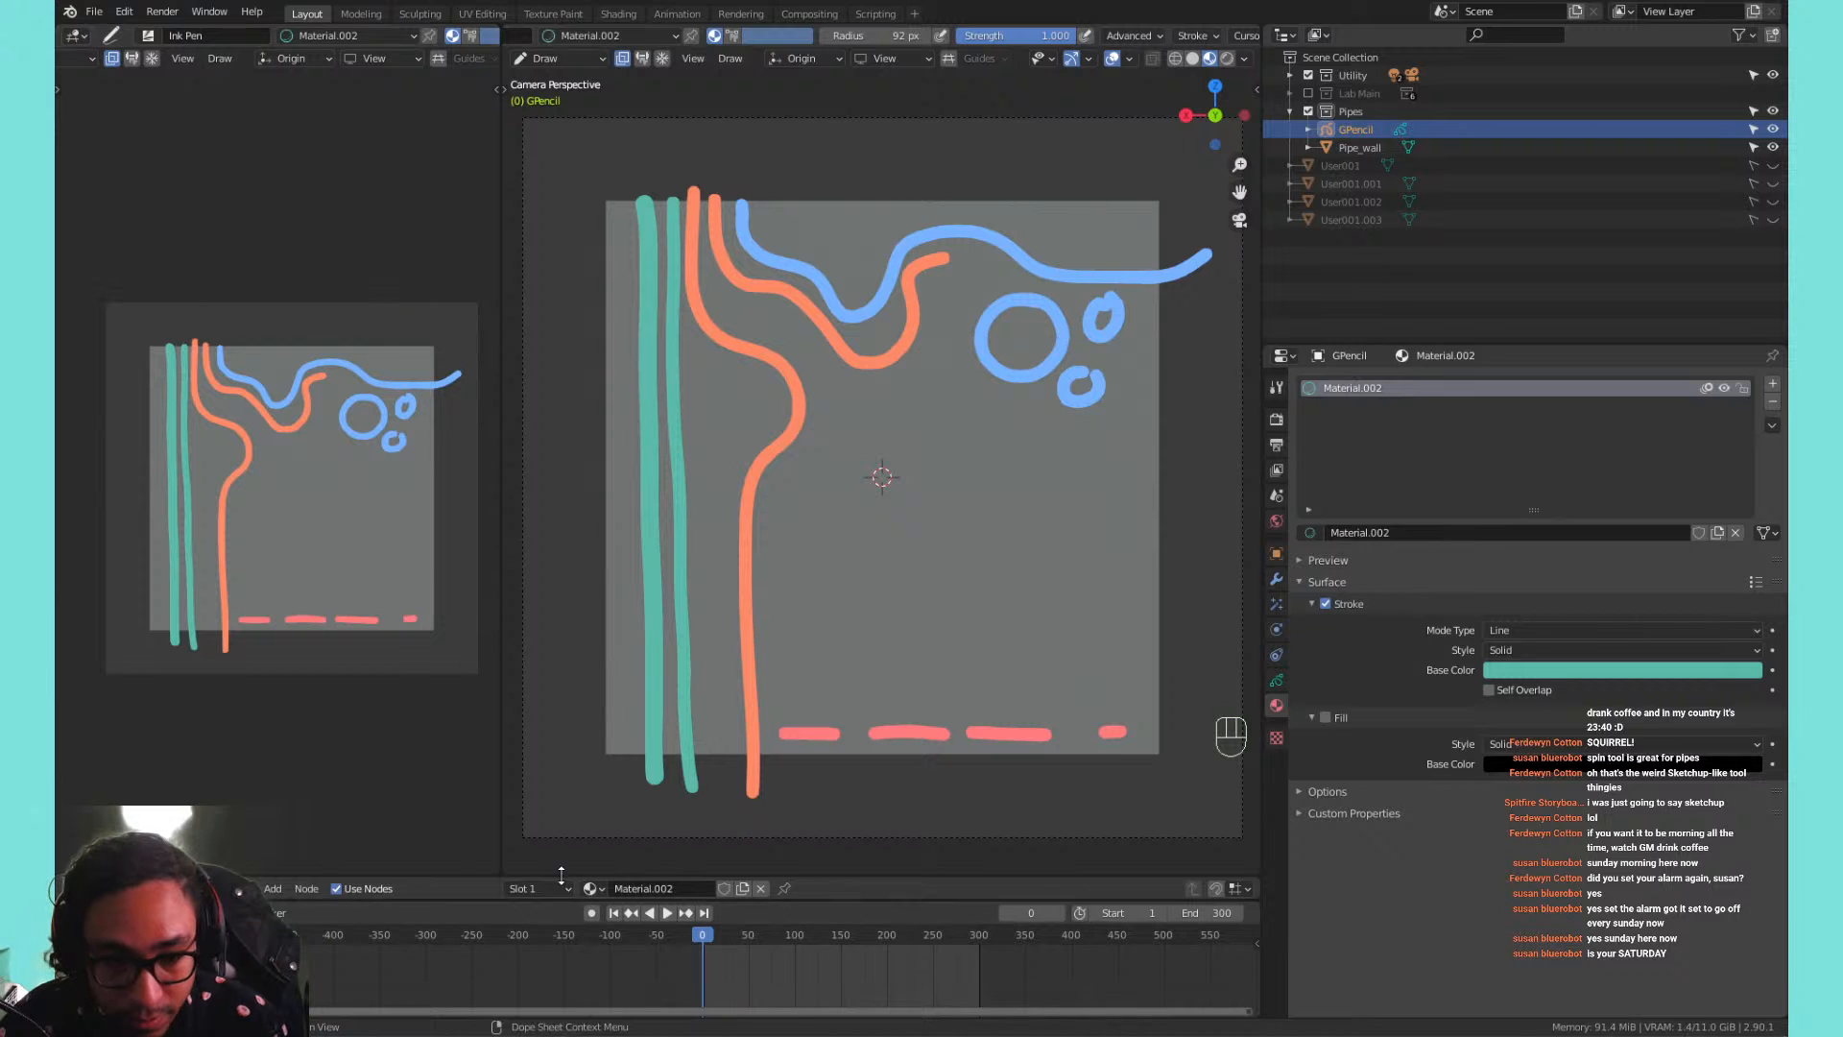
pyautogui.moveTo(502, 766); pyautogui.dragTo(341, 769)
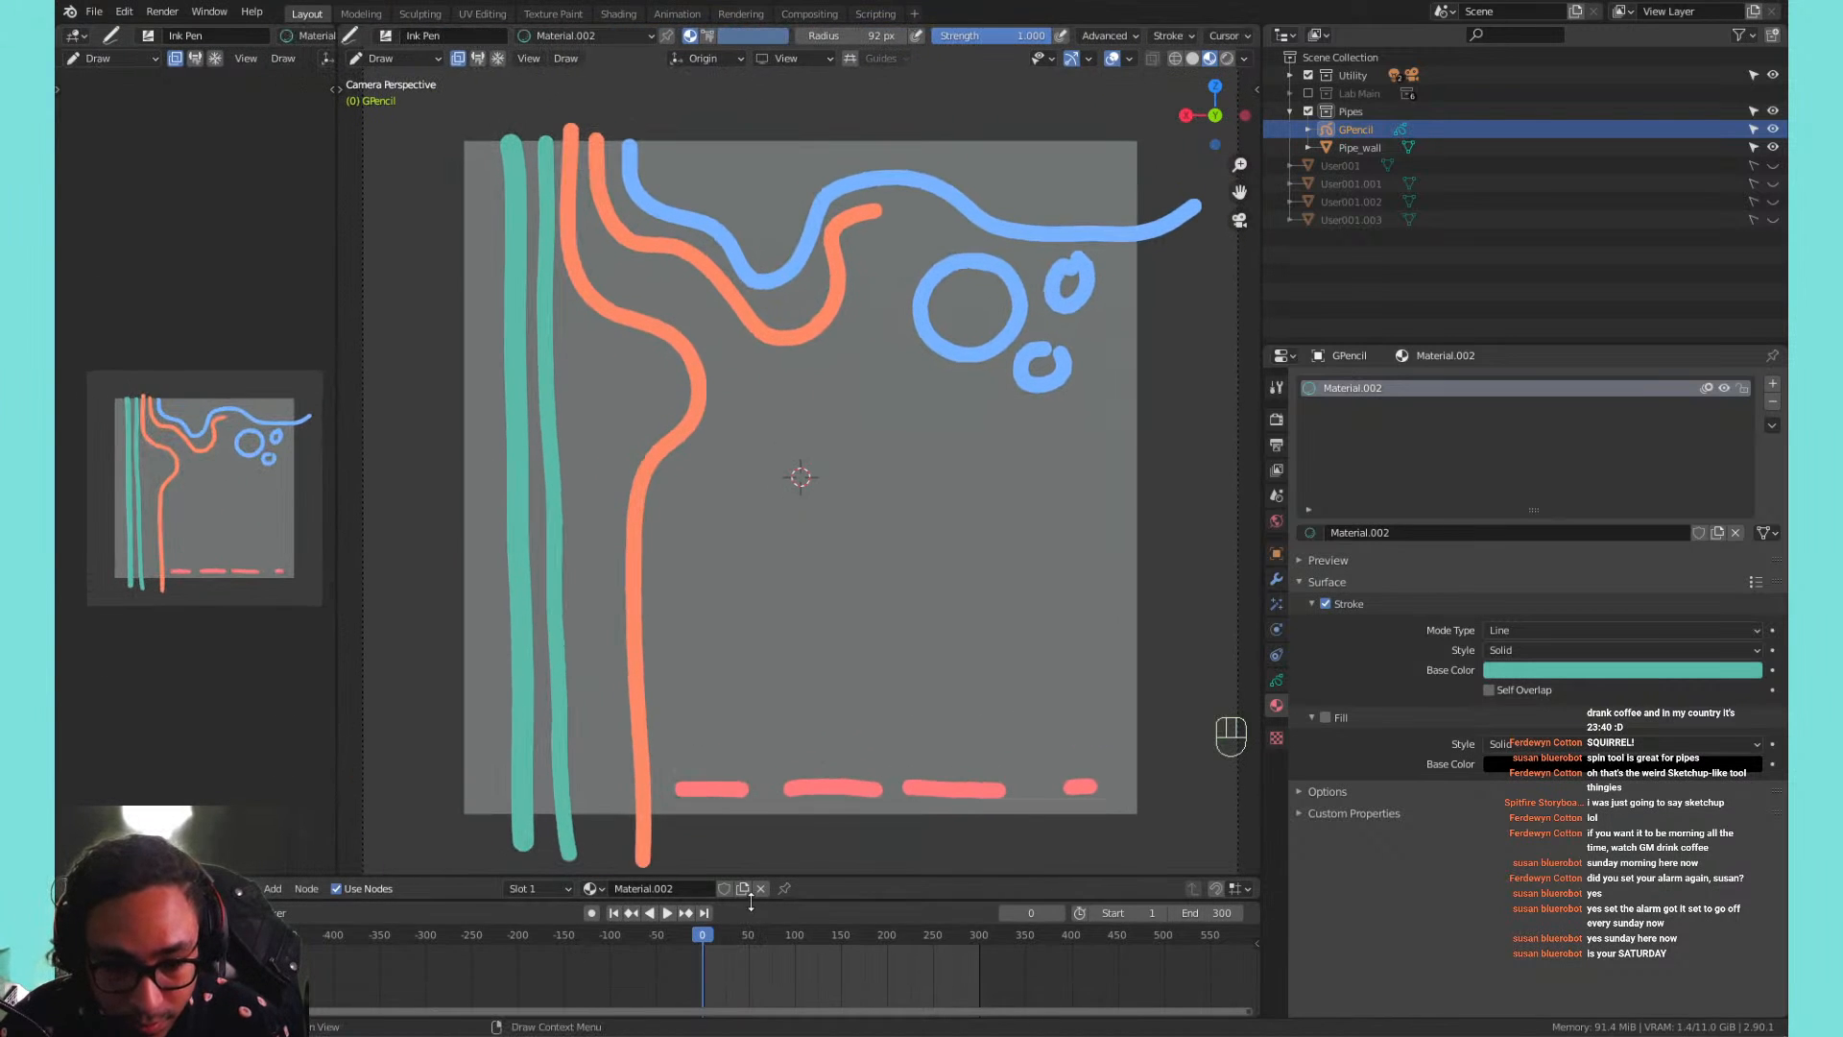
pyautogui.moveTo(752, 902); pyautogui.dragTo(759, 952)
pyautogui.moveTo(803, 874); pyautogui.dragTo(811, 907)
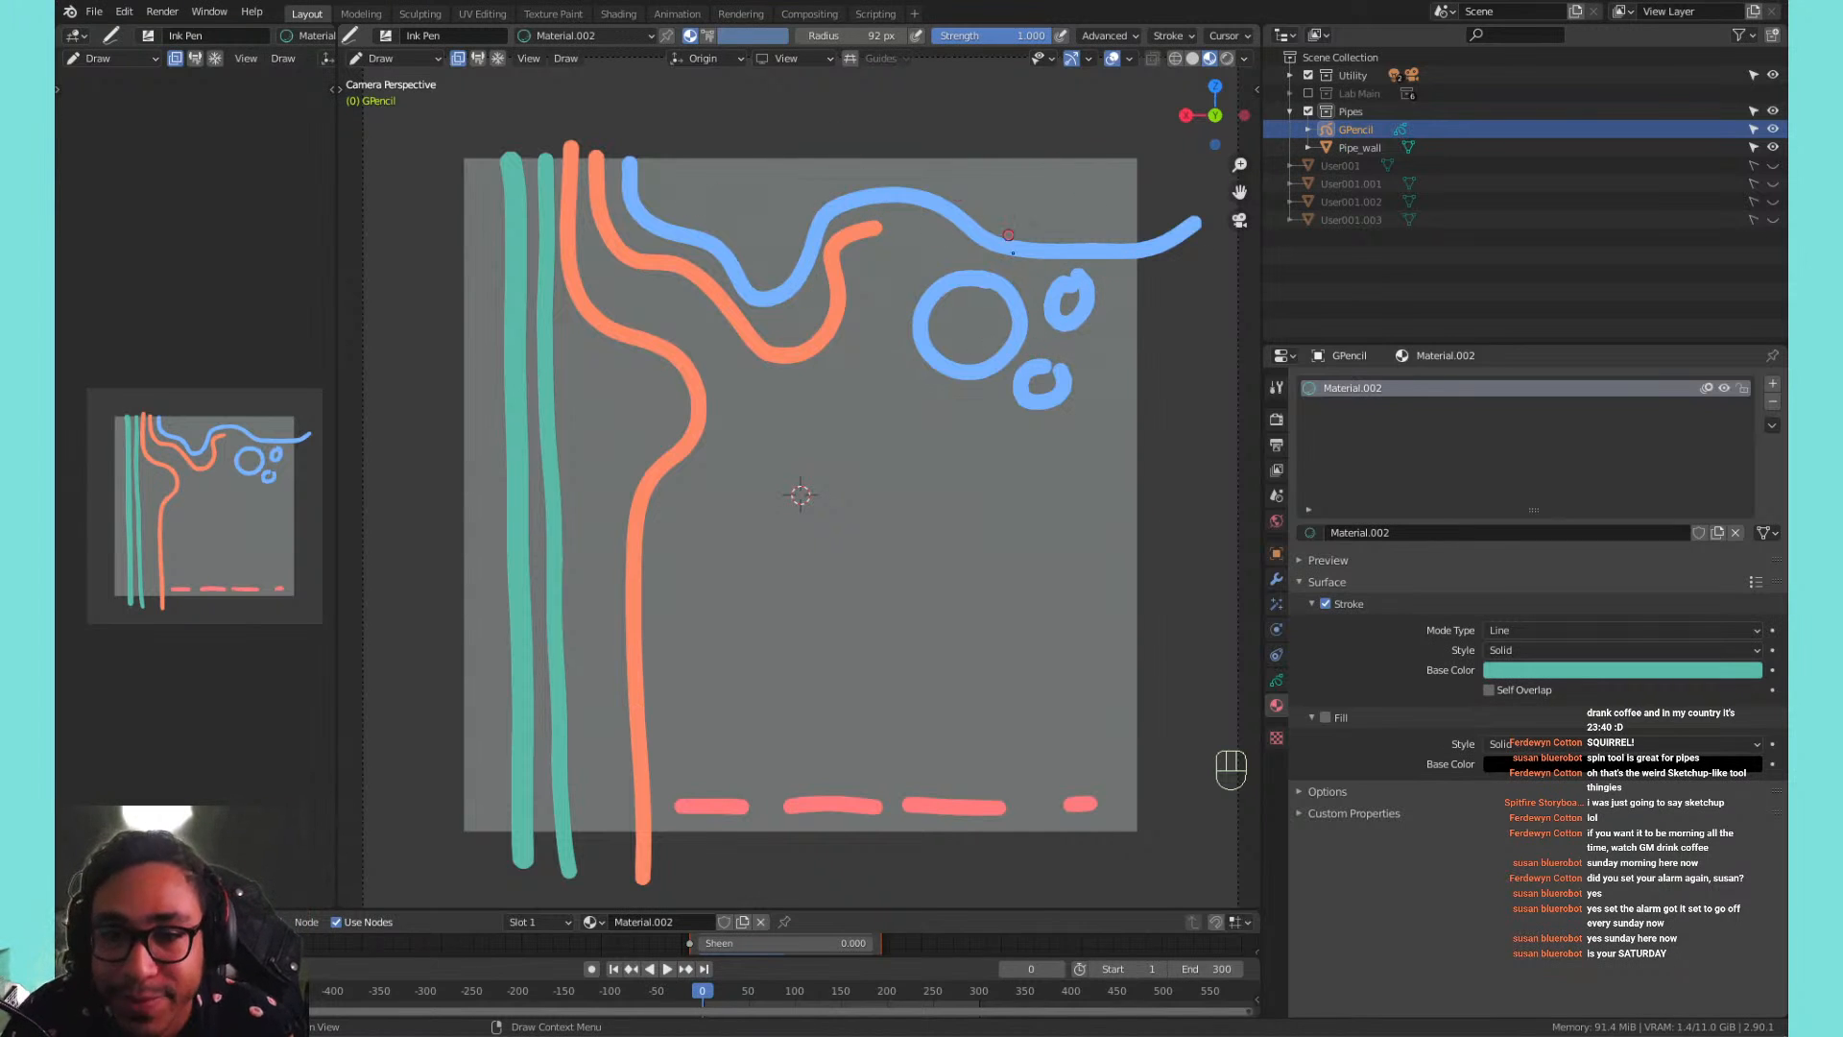
# Try several teal pipe strokes with a sideways bend, running down from the wall's upper edge through the wavy pipes.
pyautogui.moveTo(732, 172)
pyautogui.mouseDown()
pyautogui.moveTo(737, 523)
pyautogui.moveTo(779, 561)
pyautogui.mouseUp()
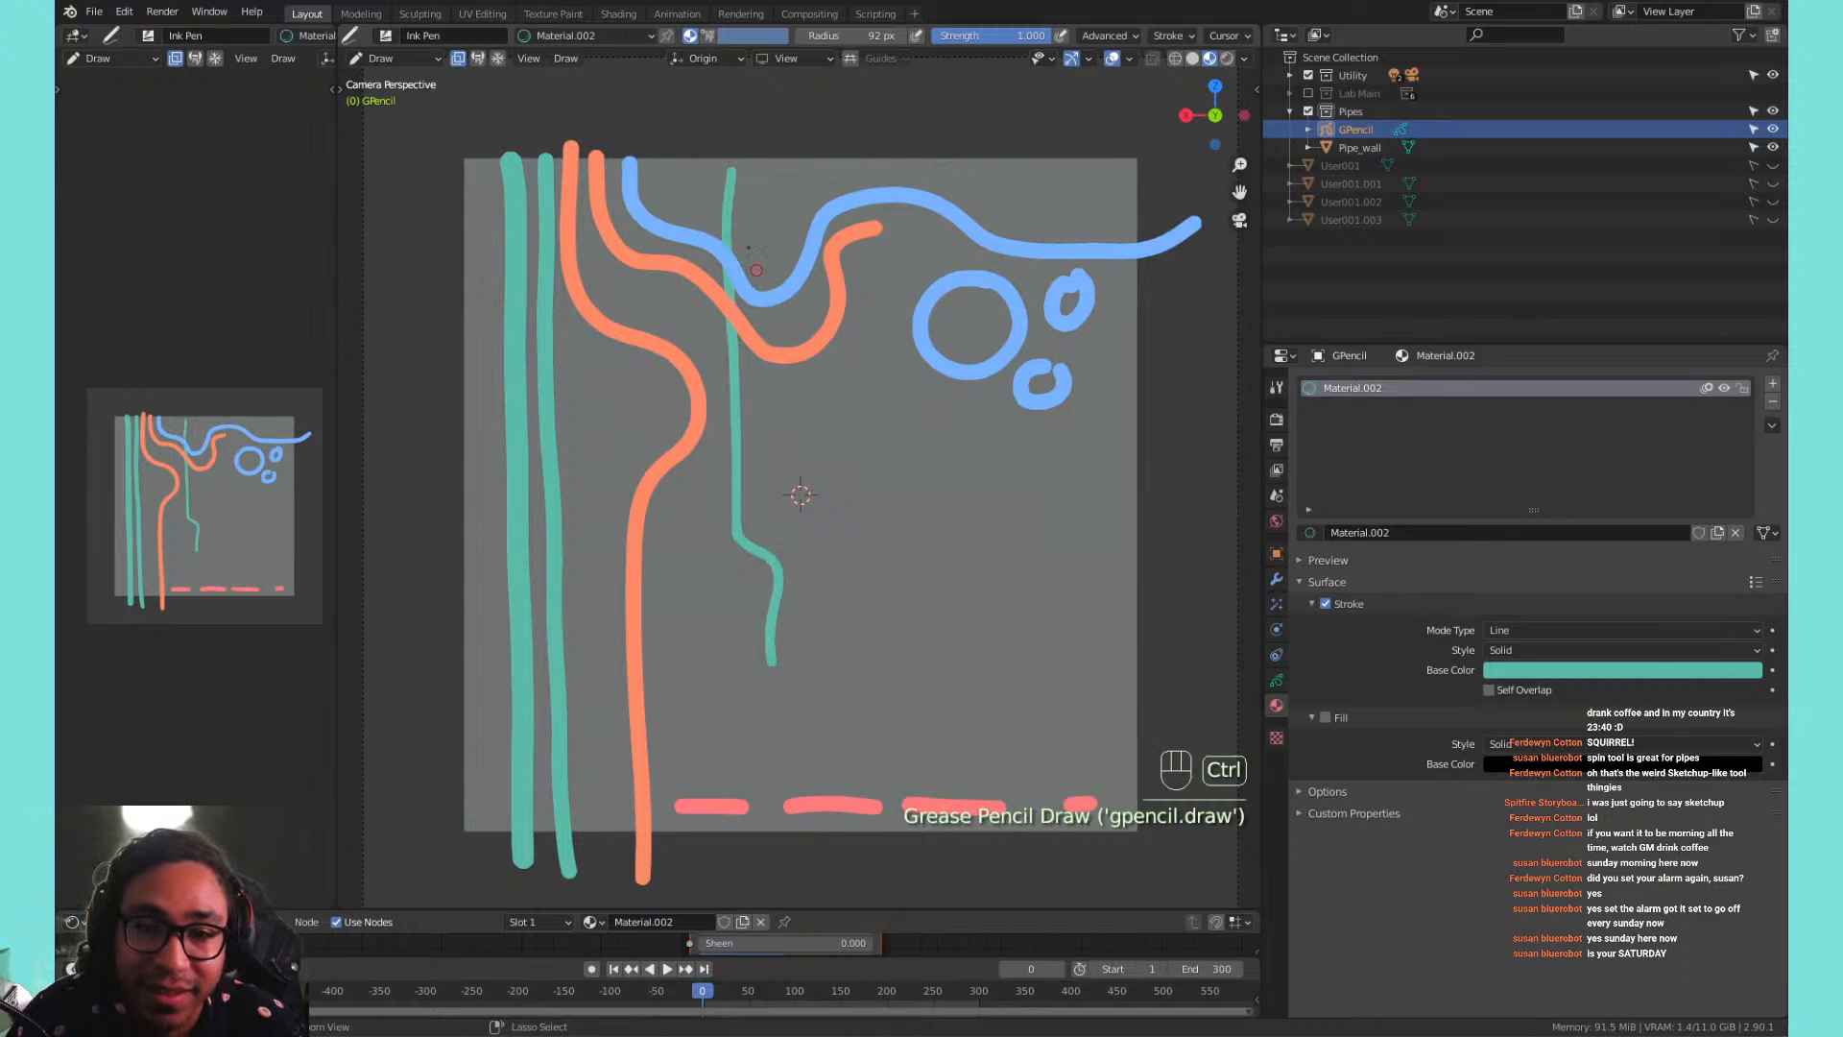
pyautogui.hotkey('ctrl', 'z')
pyautogui.moveTo(747, 159); pyautogui.dragTo(761, 580)
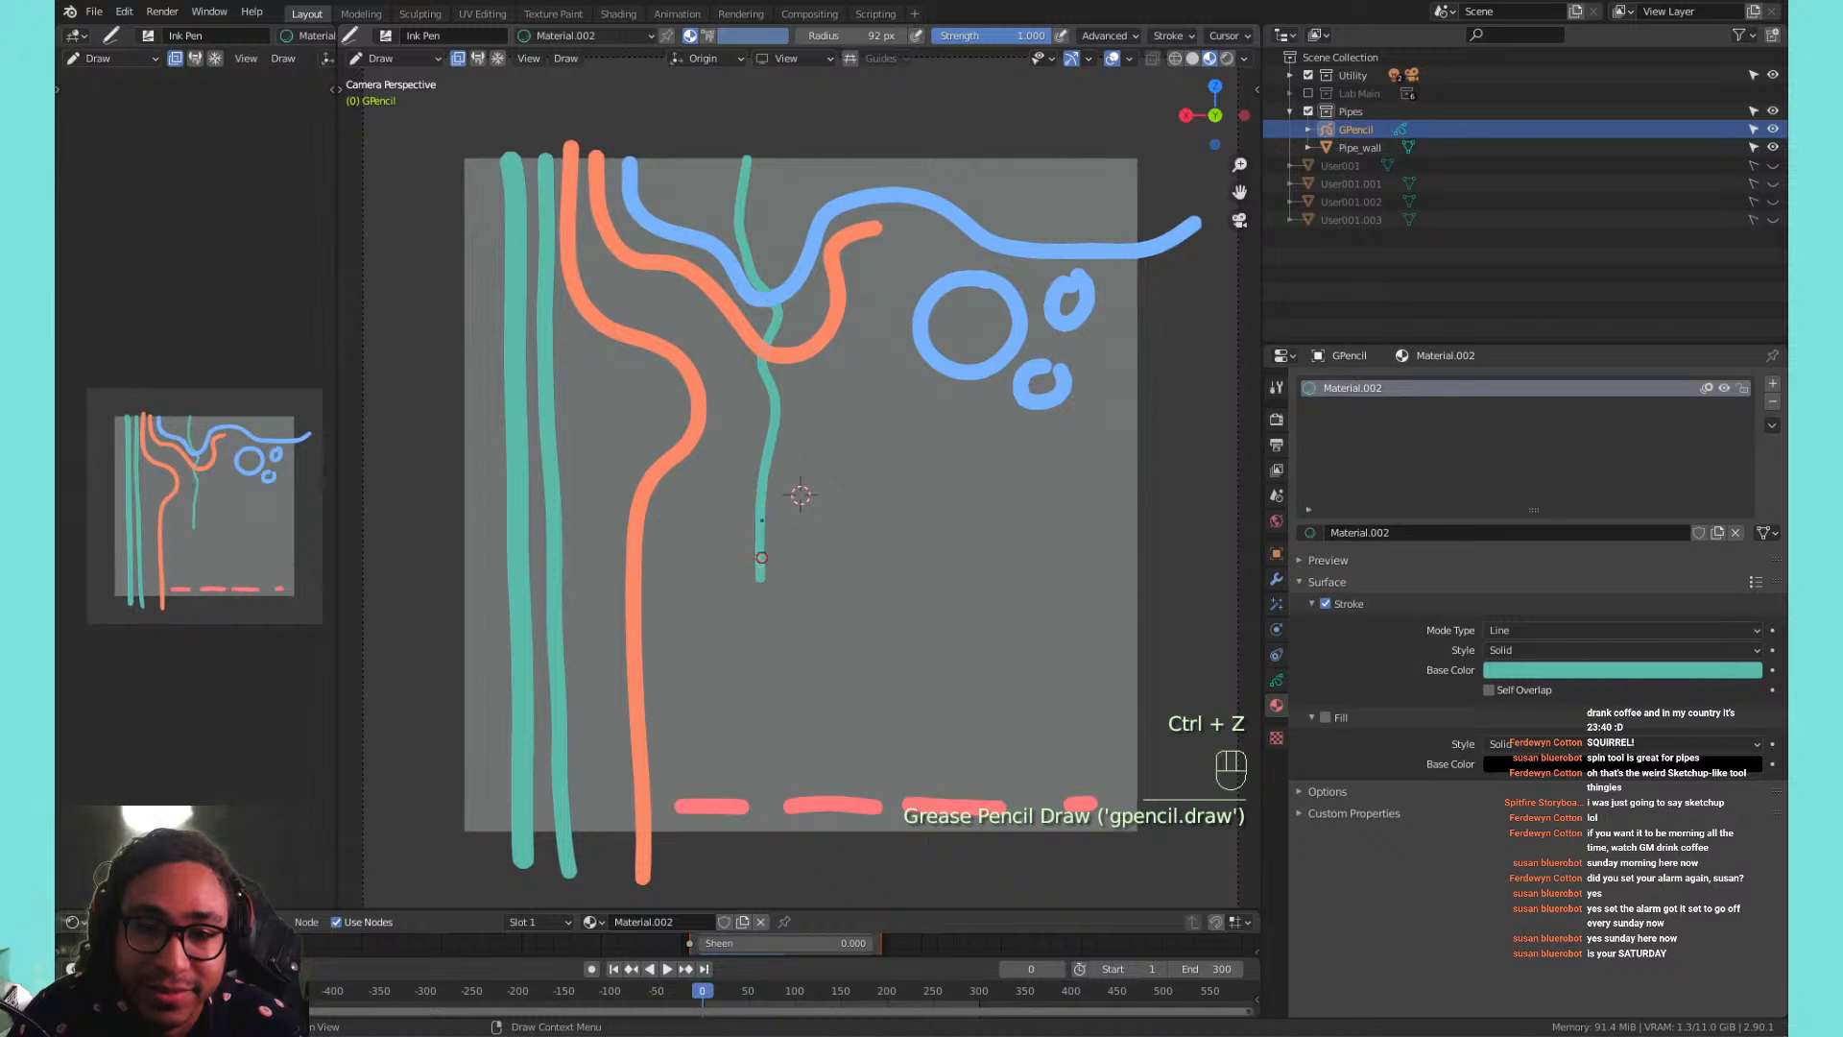
pyautogui.hotkey('ctrl', 'z')
pyautogui.moveTo(735, 156)
pyautogui.mouseDown()
pyautogui.moveTo(730, 346)
pyautogui.moveTo(785, 454)
pyautogui.mouseUp()
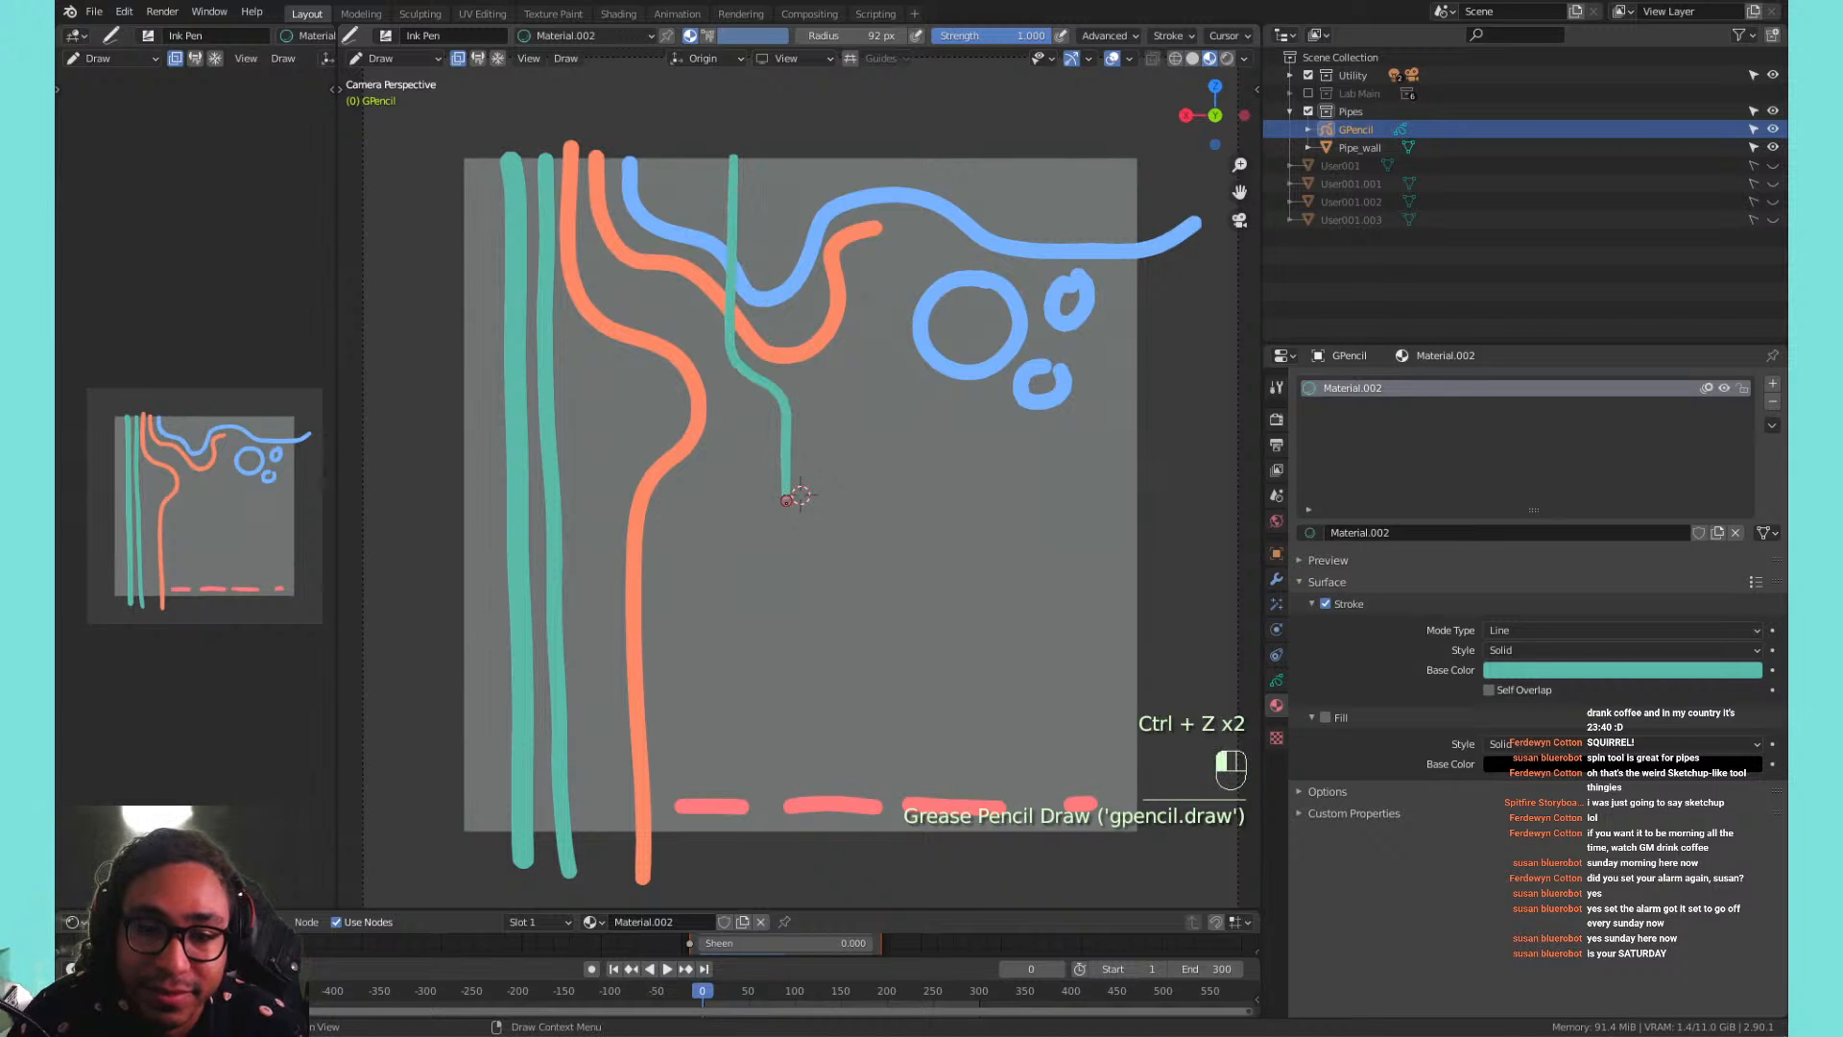
pyautogui.moveTo(789, 519); pyautogui.dragTo(770, 674)
pyautogui.hotkey('ctrl', 'z')
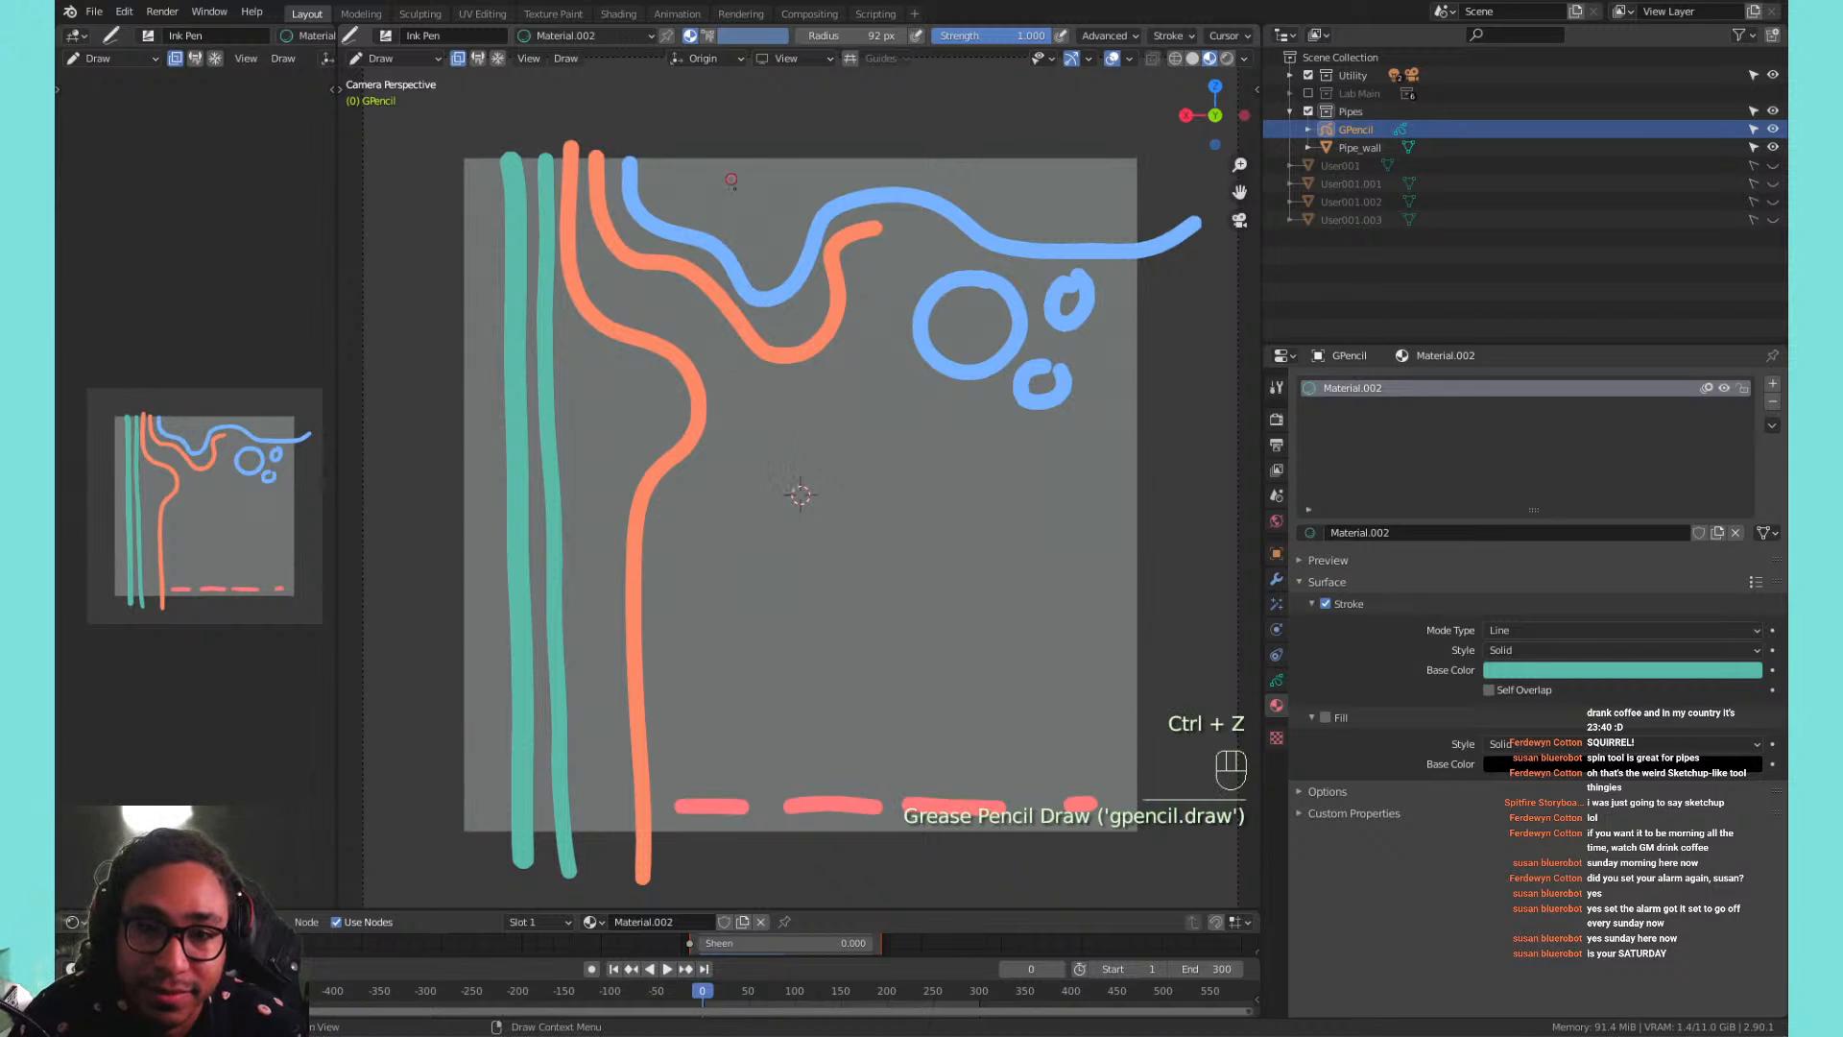
pyautogui.moveTo(736, 154)
pyautogui.mouseDown()
pyautogui.moveTo(730, 372)
pyautogui.moveTo(776, 432)
pyautogui.moveTo(773, 467)
pyautogui.mouseUp()
pyautogui.hotkey('ctrl', 'z')
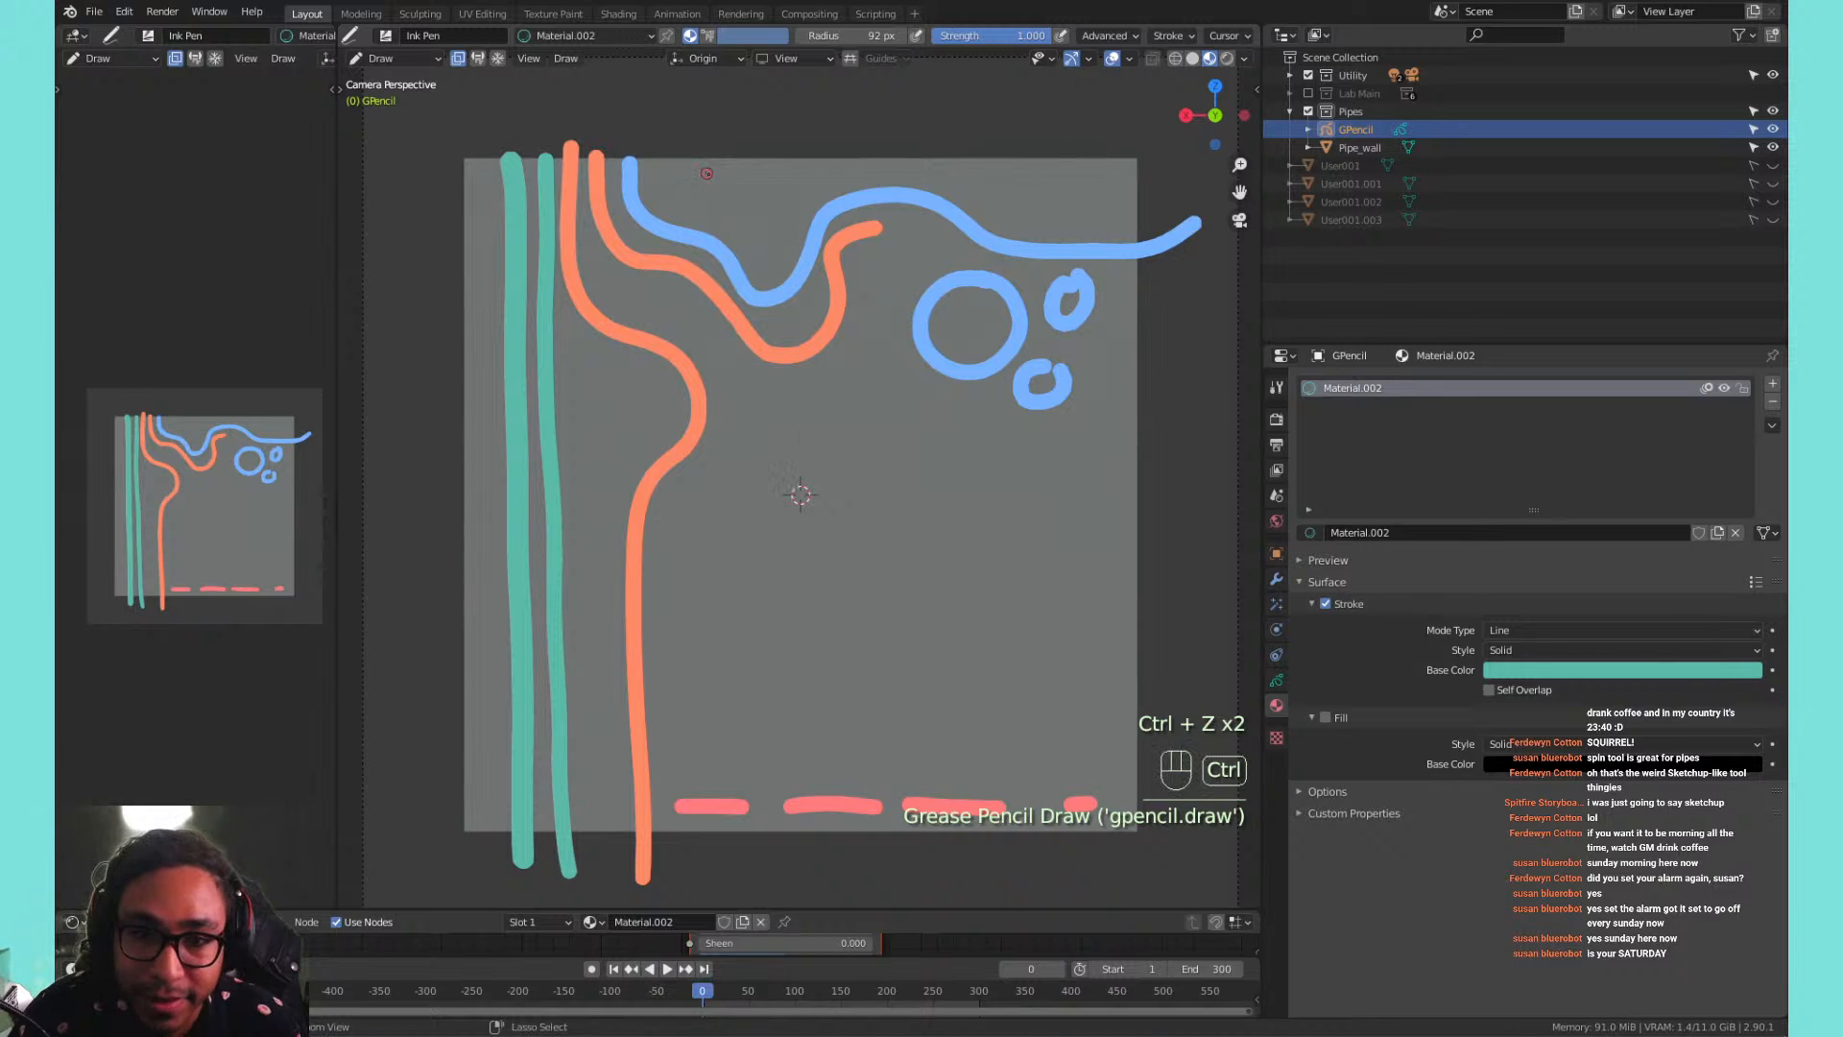
# Draw two long bent teal pipes down the wall, one following the long orange pipe and one bulging outward right of centre.
pyautogui.moveTo(665, 150)
pyautogui.mouseDown()
pyautogui.moveTo(665, 317)
pyautogui.moveTo(722, 469)
pyautogui.moveTo(677, 573)
pyautogui.moveTo(670, 814)
pyautogui.mouseUp()
pyautogui.moveTo(857, 151); pyautogui.dragTo(852, 574)
pyautogui.hotkey('ctrl', 'z')
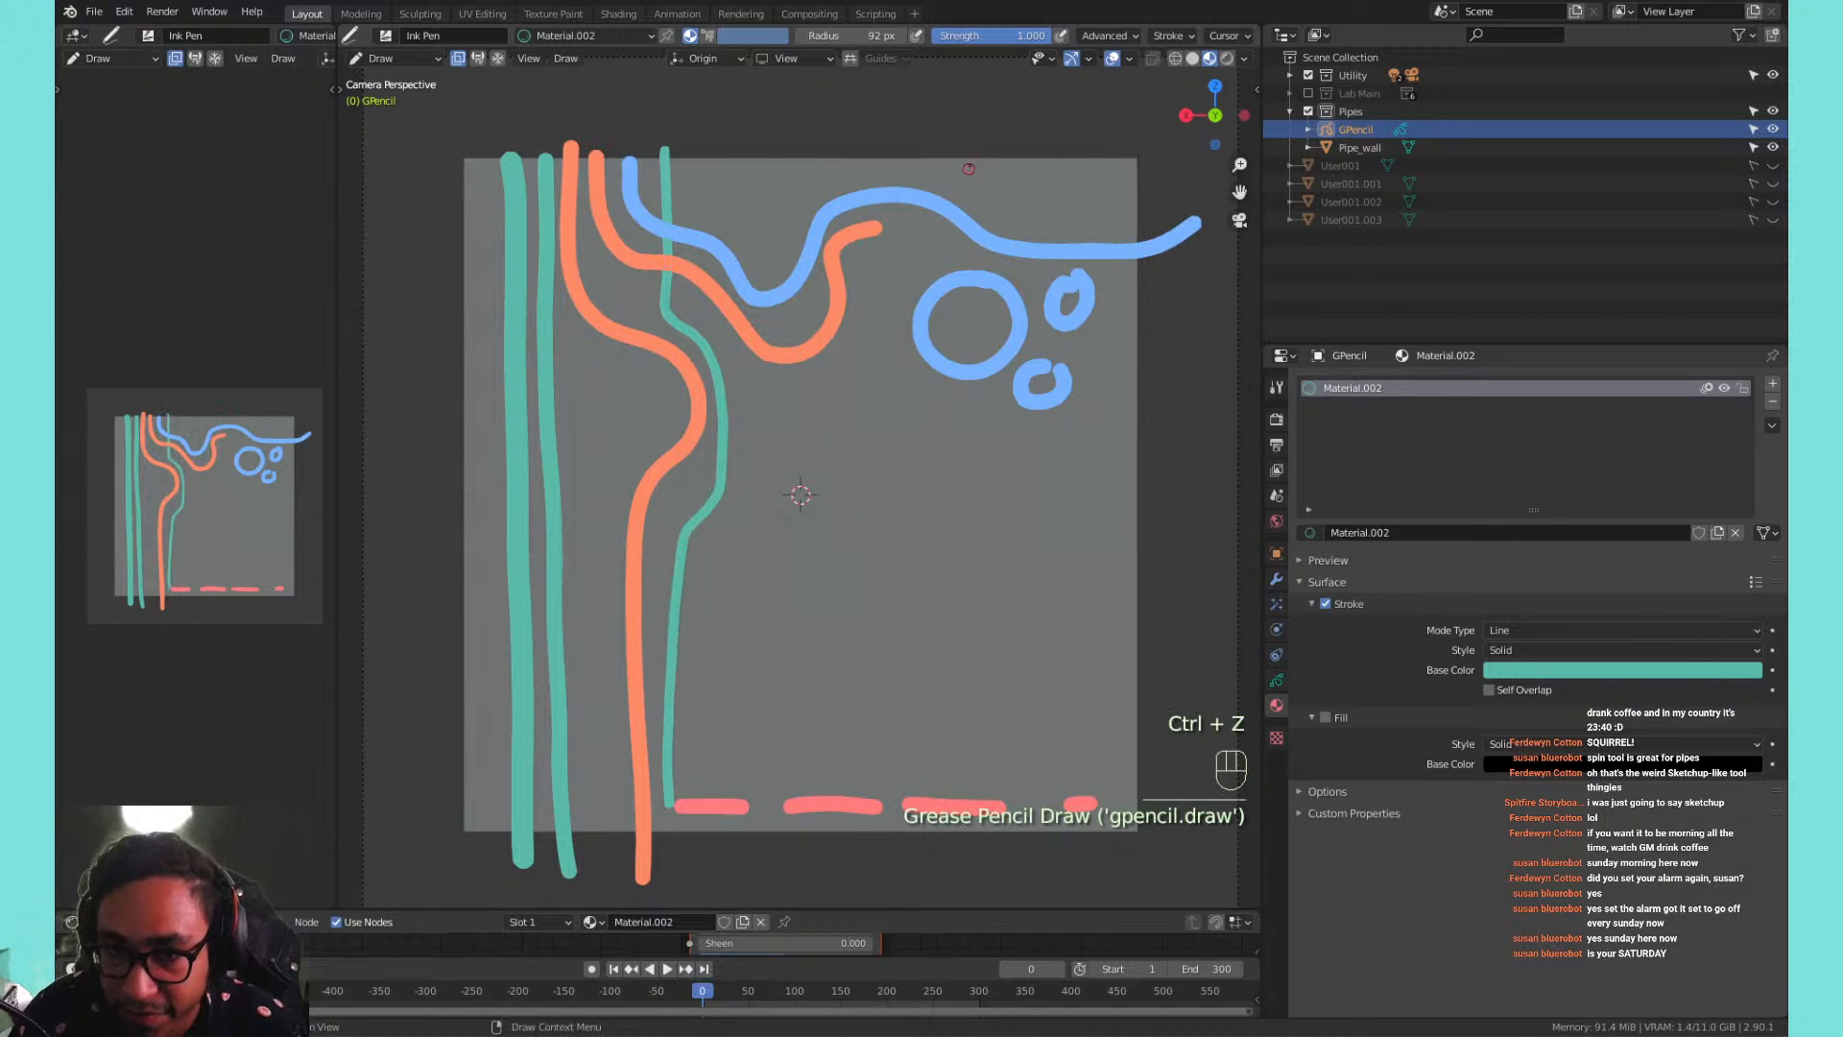
pyautogui.moveTo(896, 158)
pyautogui.mouseDown()
pyautogui.moveTo(888, 398)
pyautogui.moveTo(897, 449)
pyautogui.moveTo(958, 471)
pyautogui.moveTo(965, 571)
pyautogui.moveTo(909, 670)
pyautogui.moveTo(915, 854)
pyautogui.mouseUp()
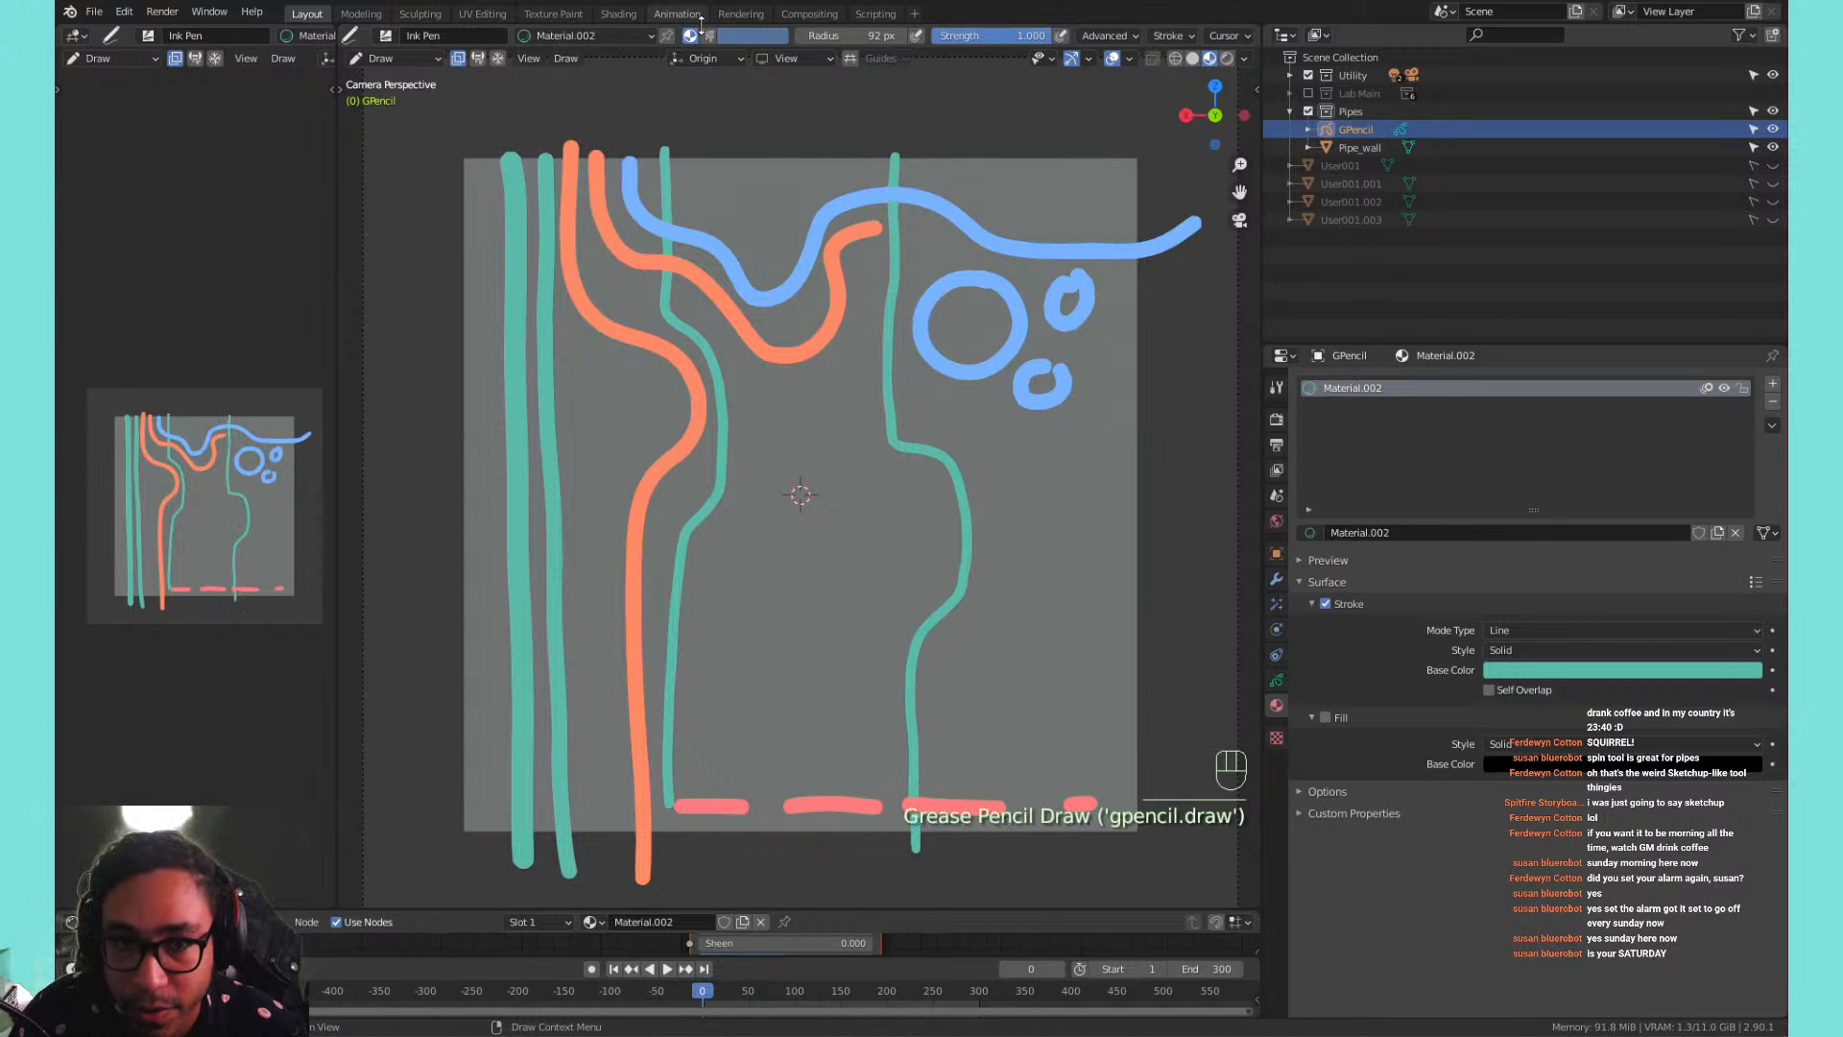
# Set the stroke colour to salmon orange and the radius to 45 px, and draw a thin pipe along the rightmost teal pipe.
pyautogui.click(748, 36)
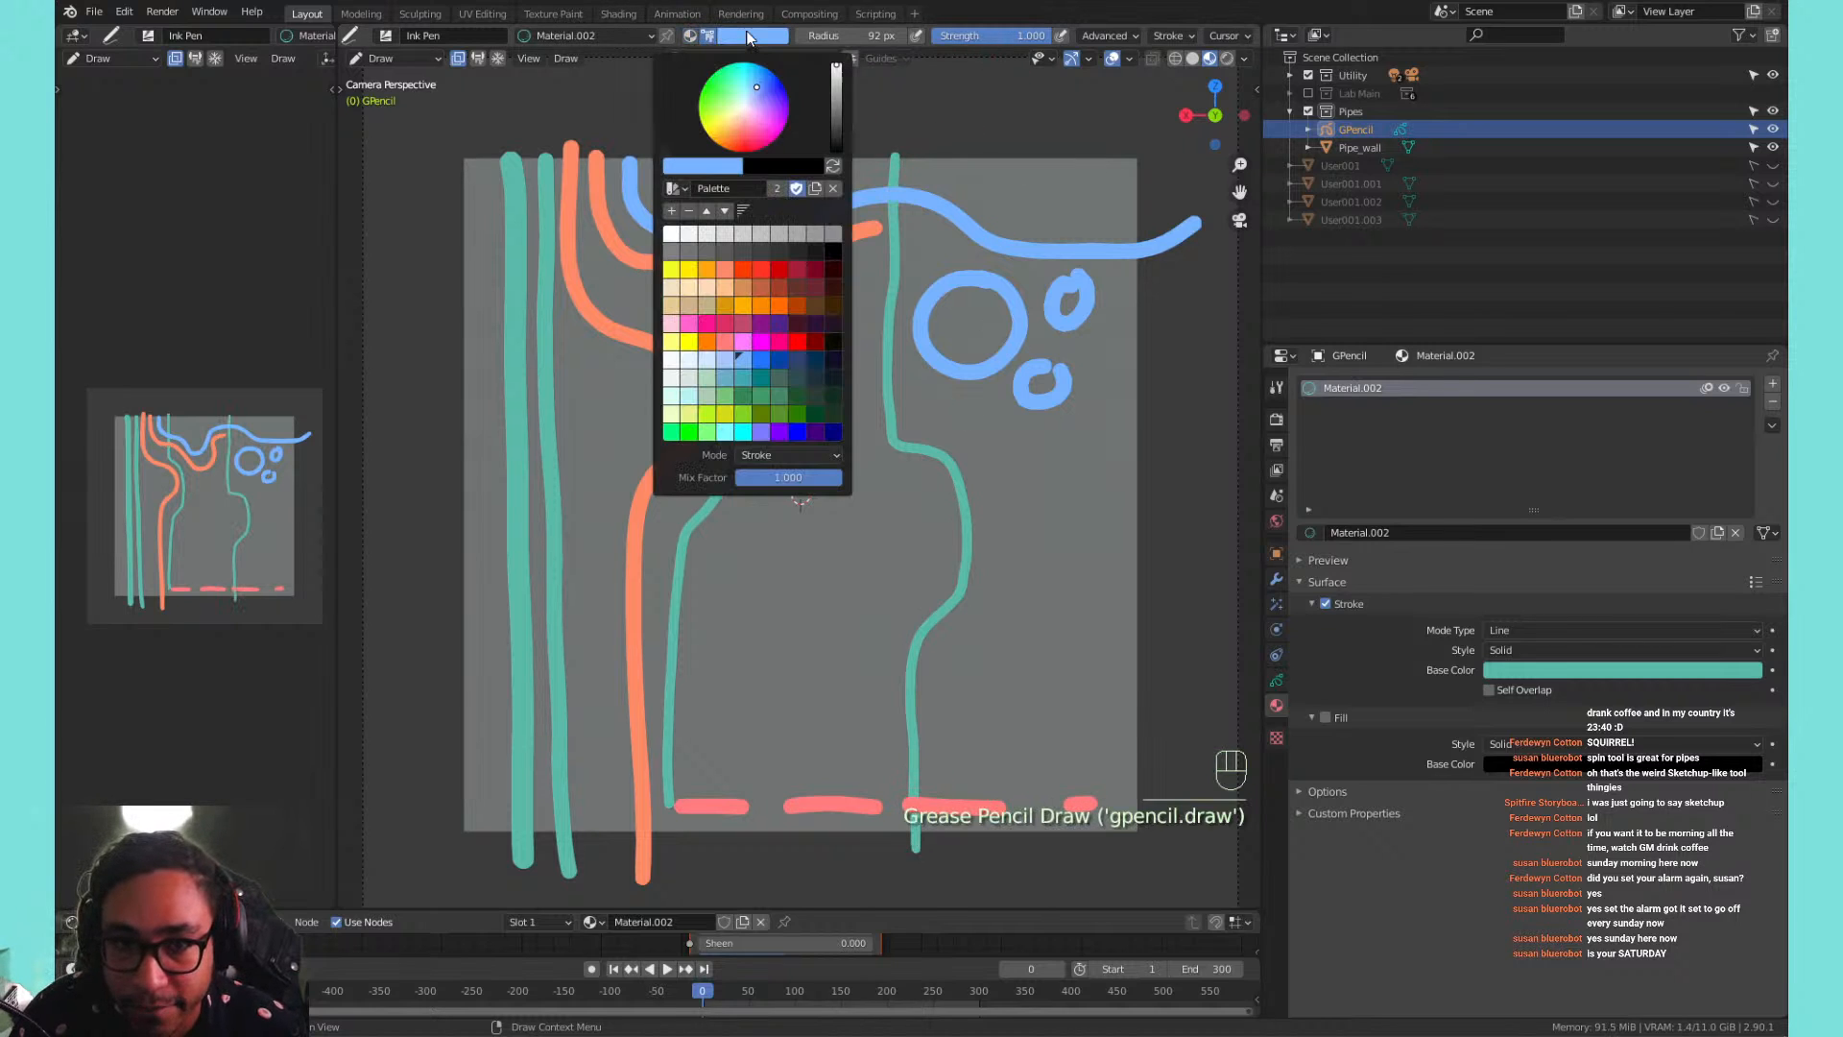
pyautogui.click(725, 276)
pyautogui.moveTo(1015, 156)
pyautogui.mouseDown()
pyautogui.moveTo(1014, 203)
pyautogui.moveTo(1071, 327)
pyautogui.moveTo(1061, 490)
pyautogui.mouseUp()
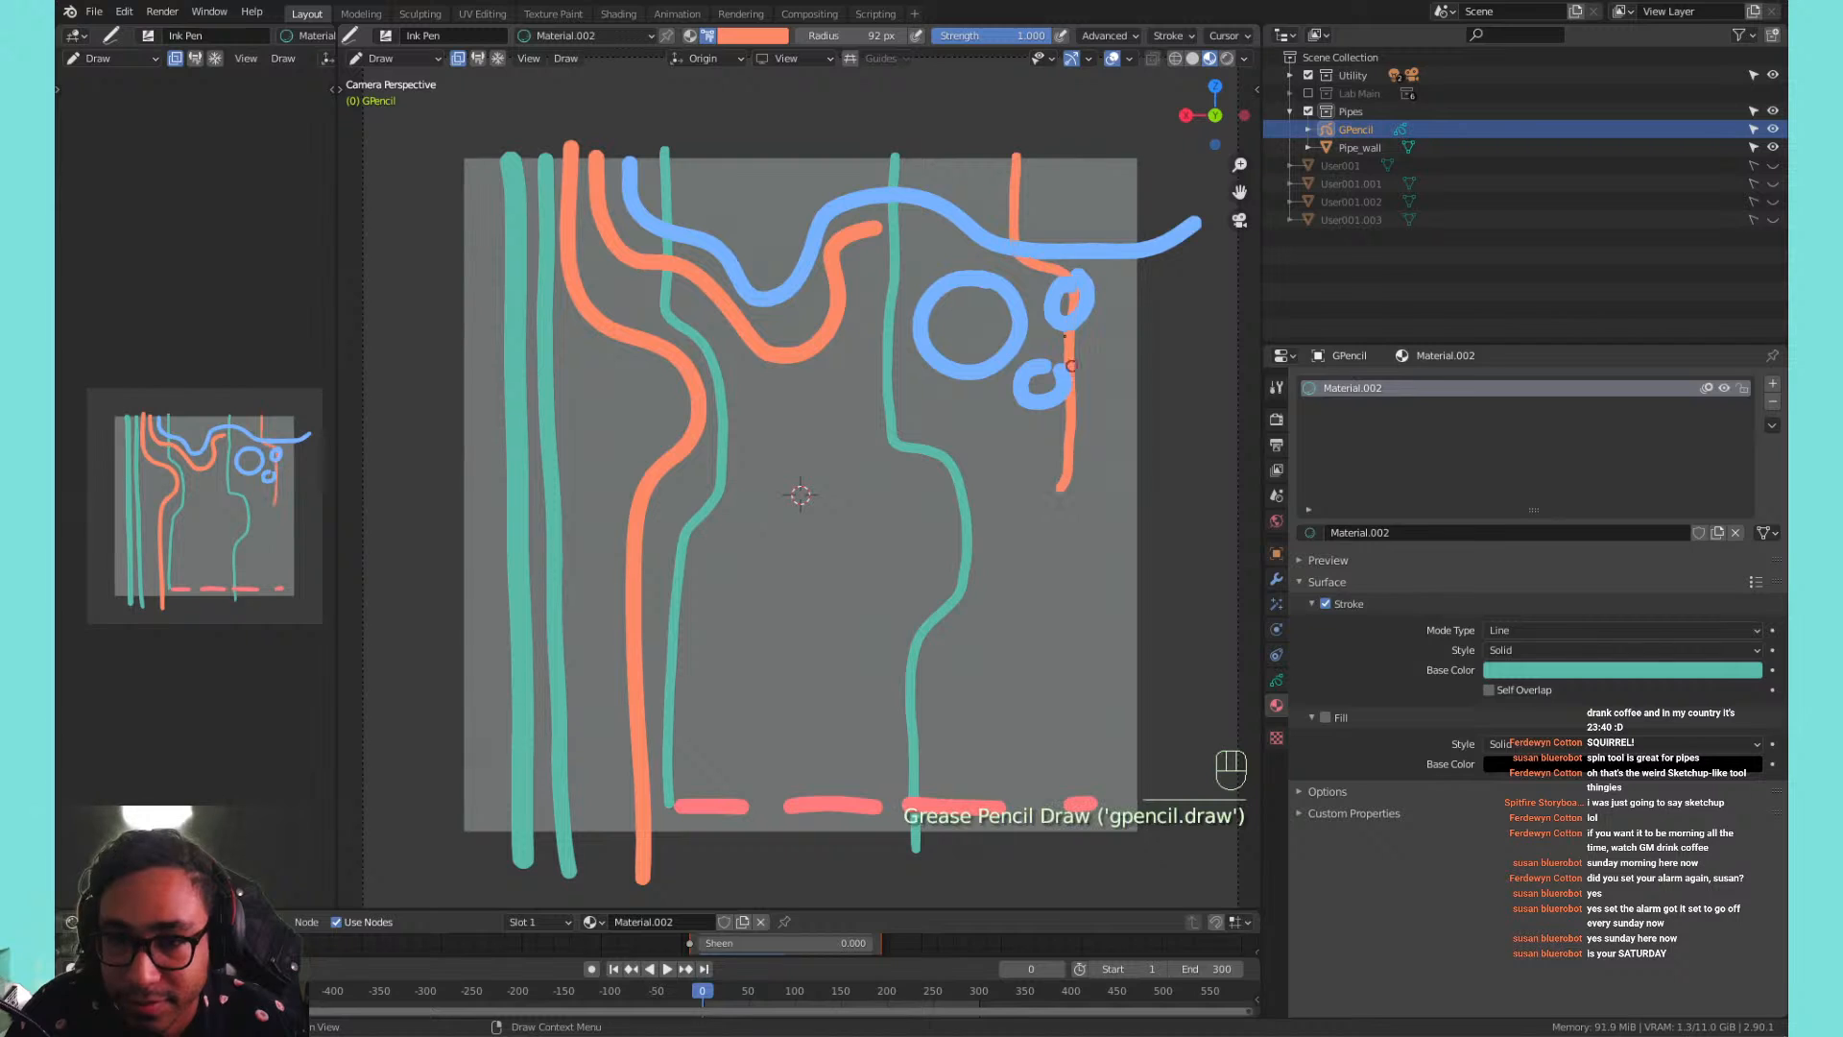
pyautogui.hotkey('ctrl', 'z')
pyautogui.moveTo(831, 36); pyautogui.dragTo(785, 35)
pyautogui.moveTo(908, 152); pyautogui.dragTo(905, 197)
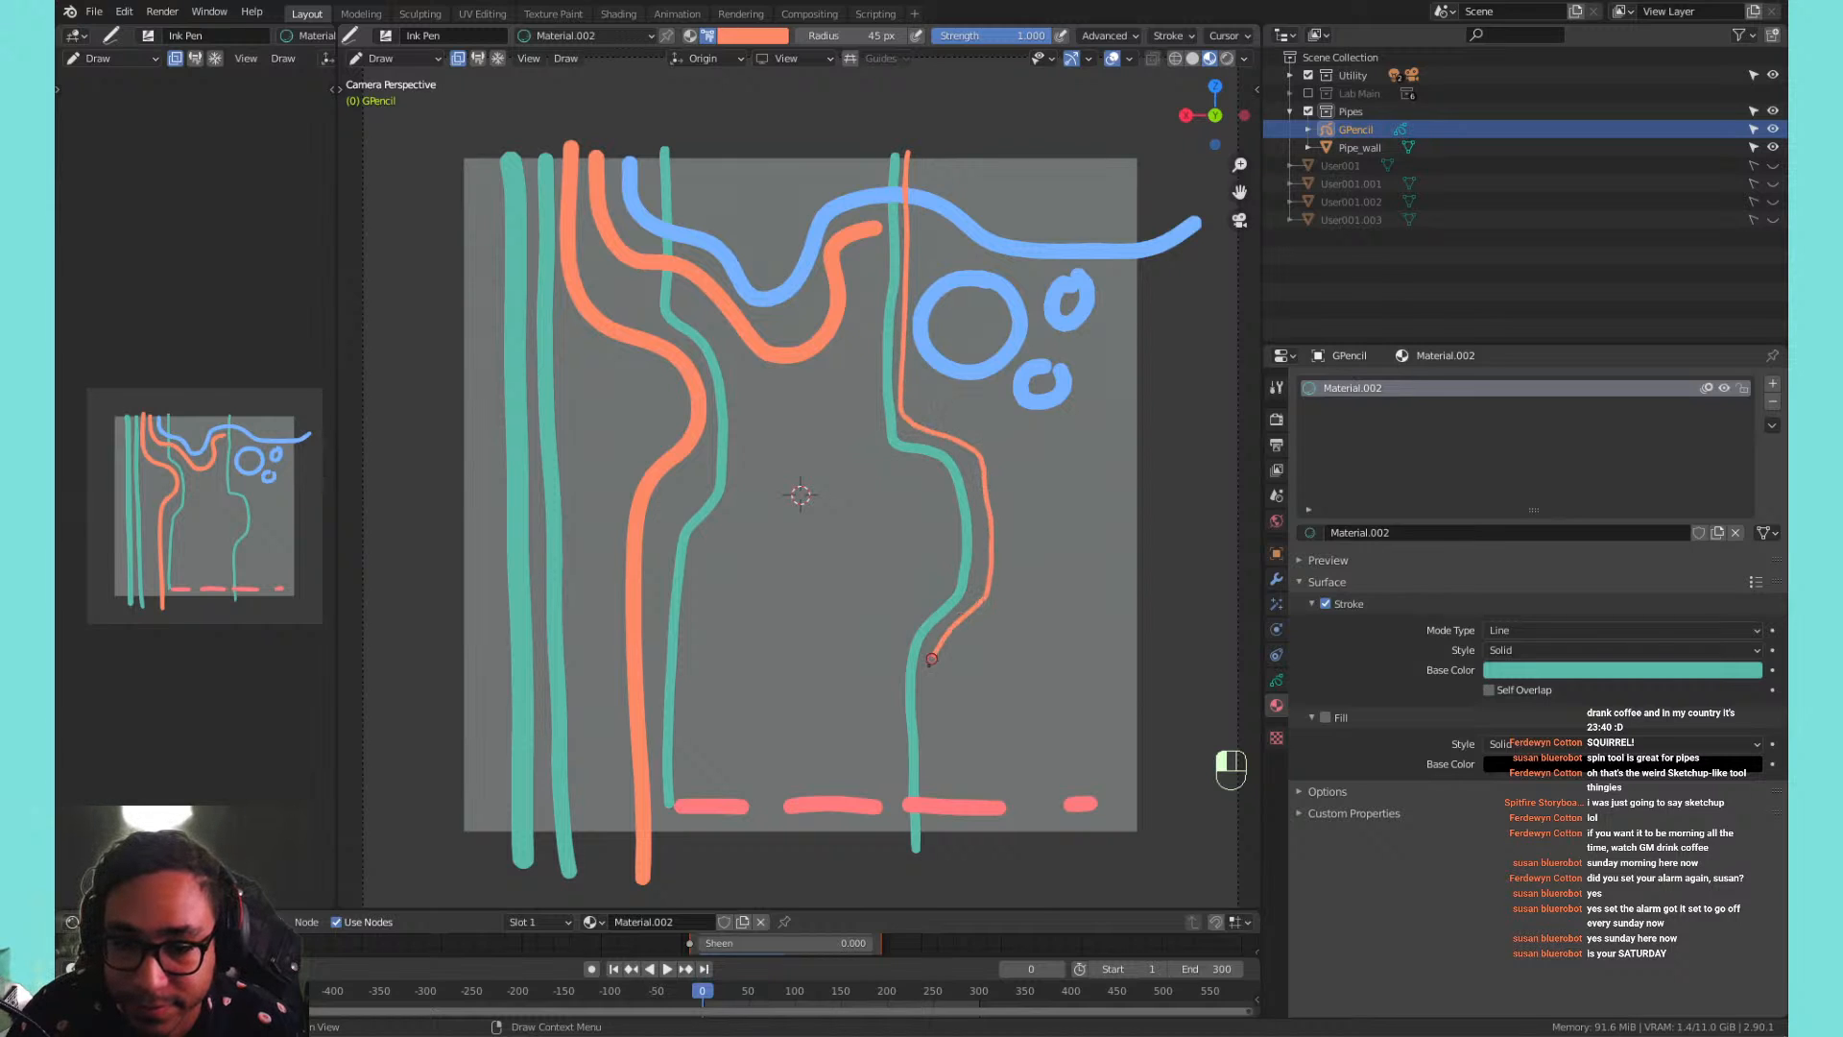
pyautogui.moveTo(928, 839); pyautogui.dragTo(927, 843)
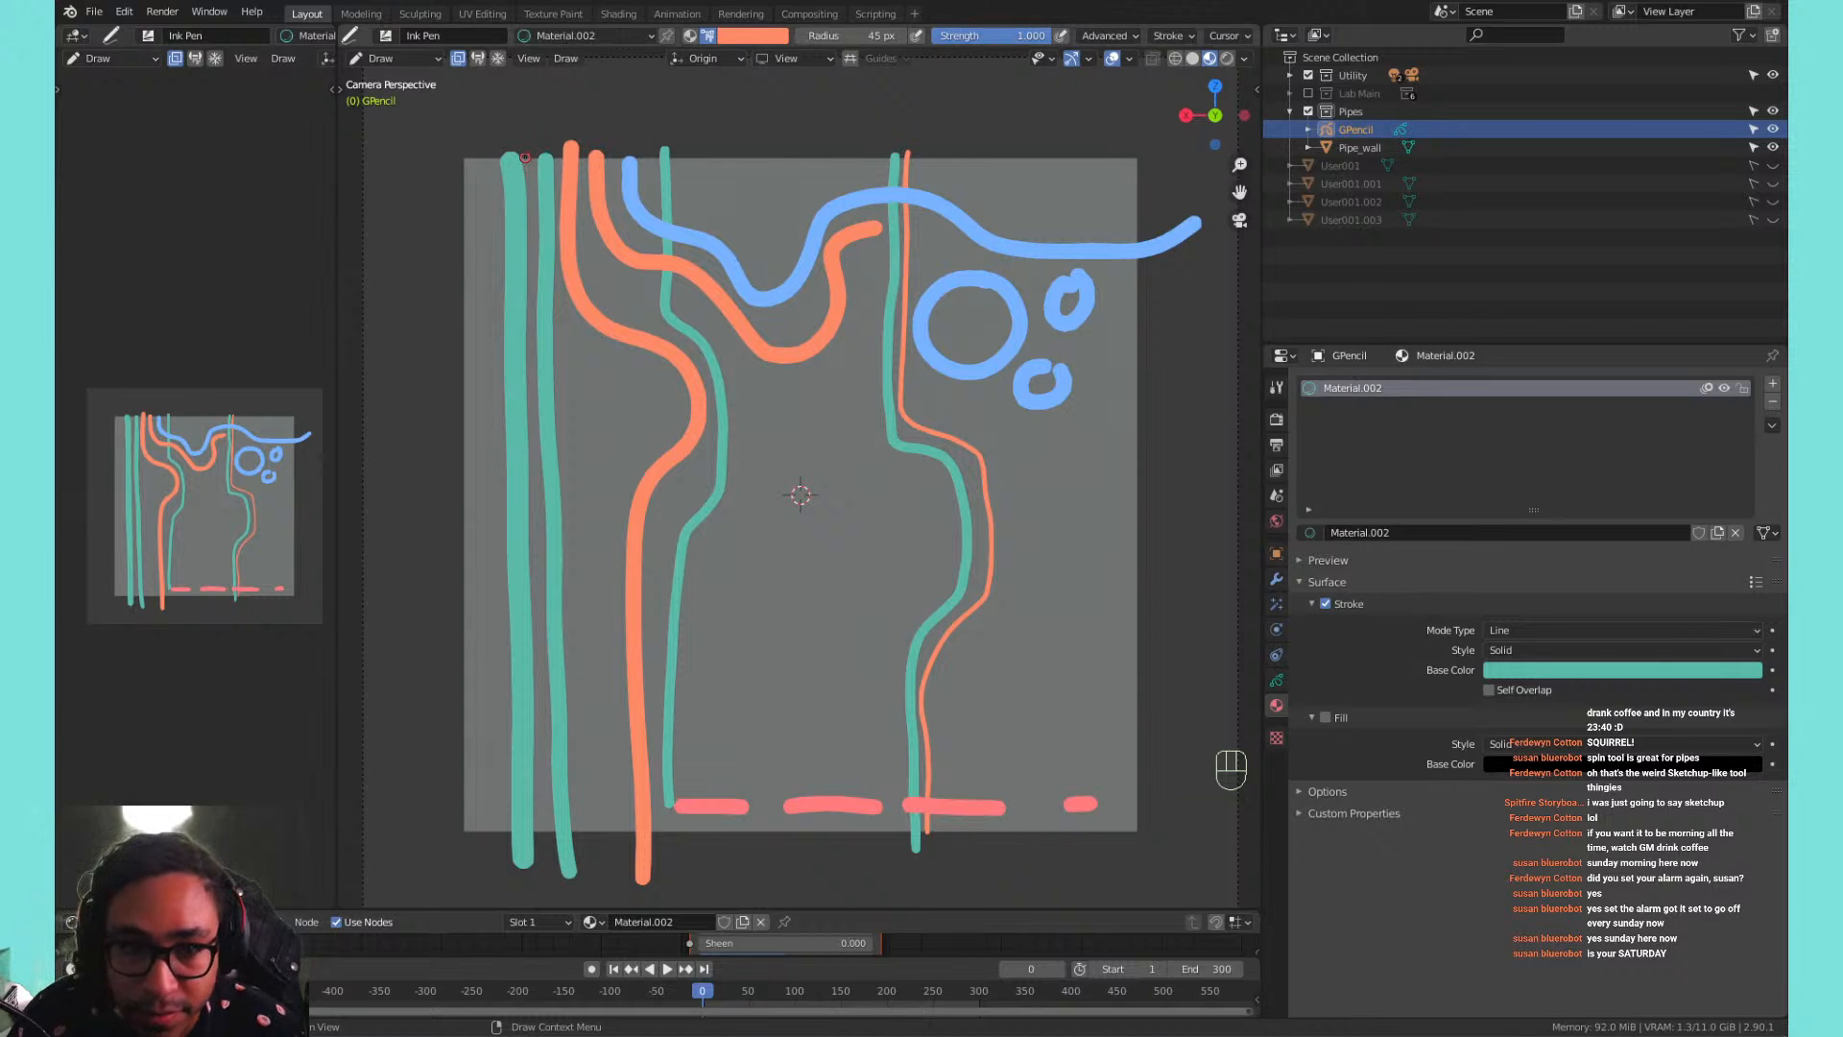
# Draw a thin salmon orange vertical pipe between the two straight teal pipes near the wall's left edge.
pyautogui.moveTo(523, 299); pyautogui.dragTo(529, 393)
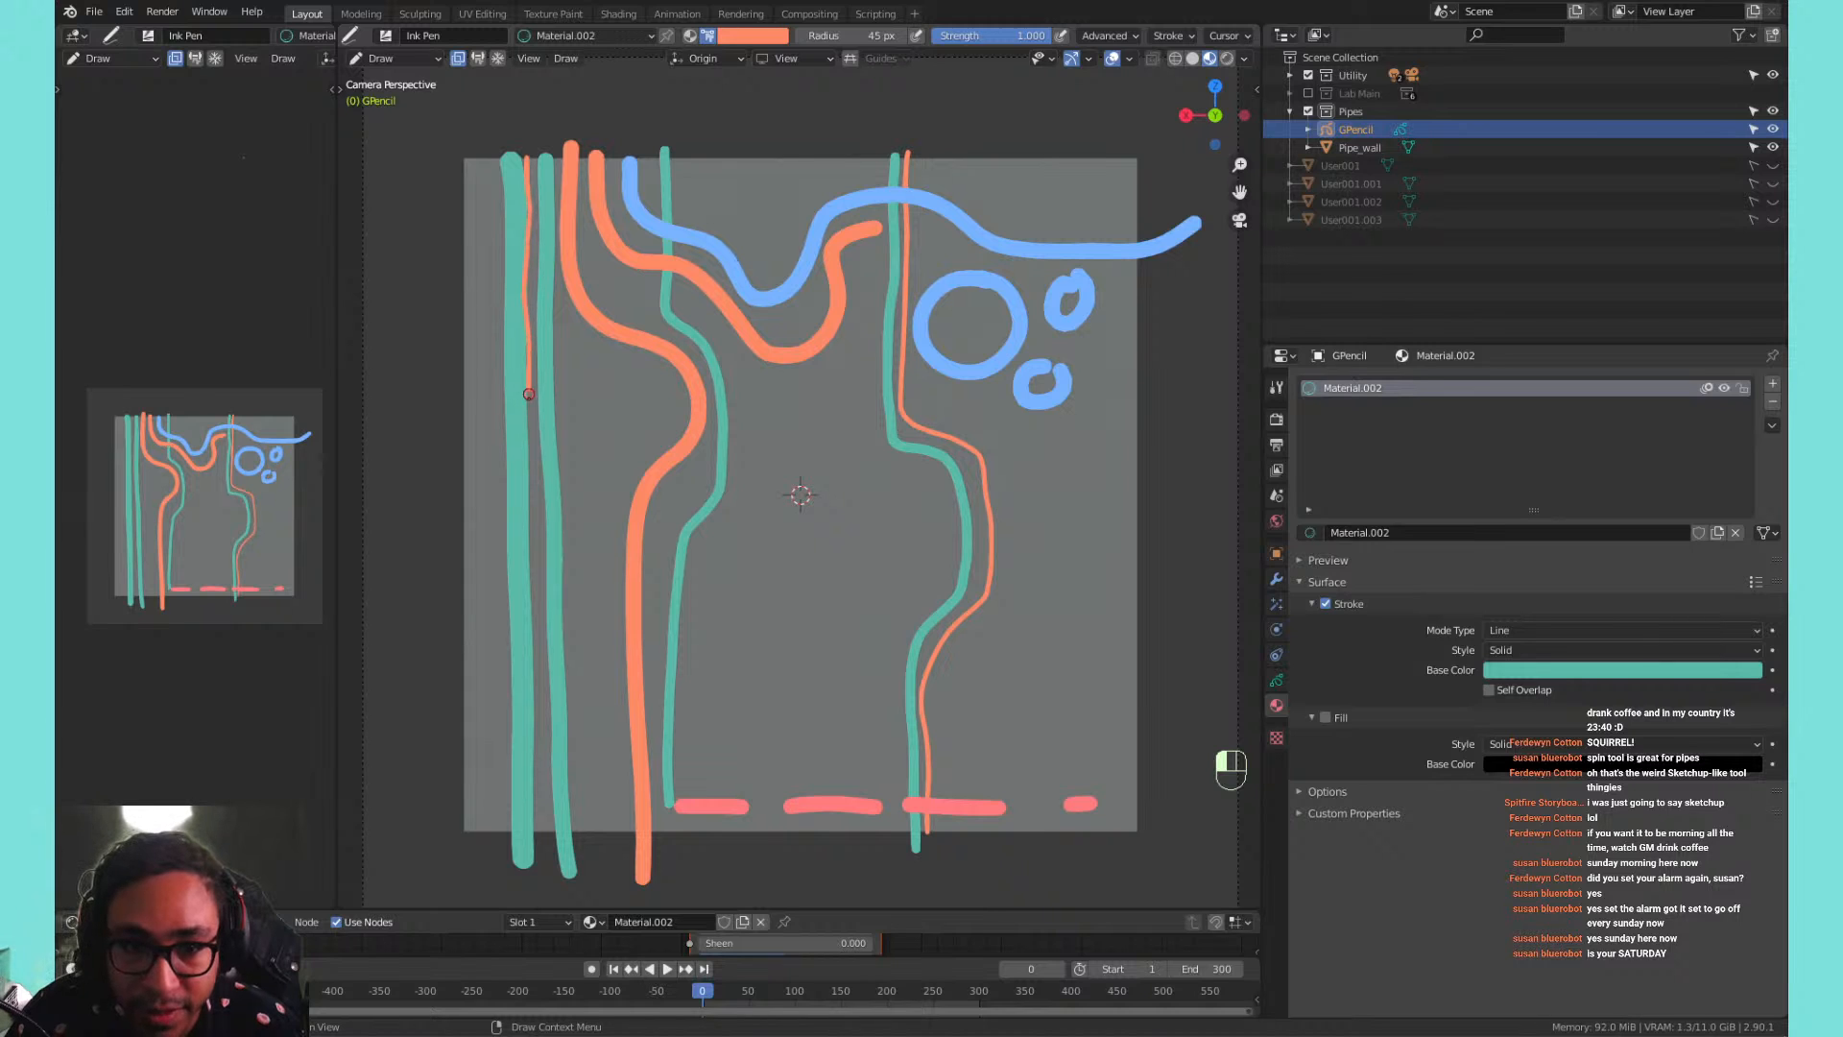
pyautogui.moveTo(531, 631); pyautogui.dragTo(538, 745)
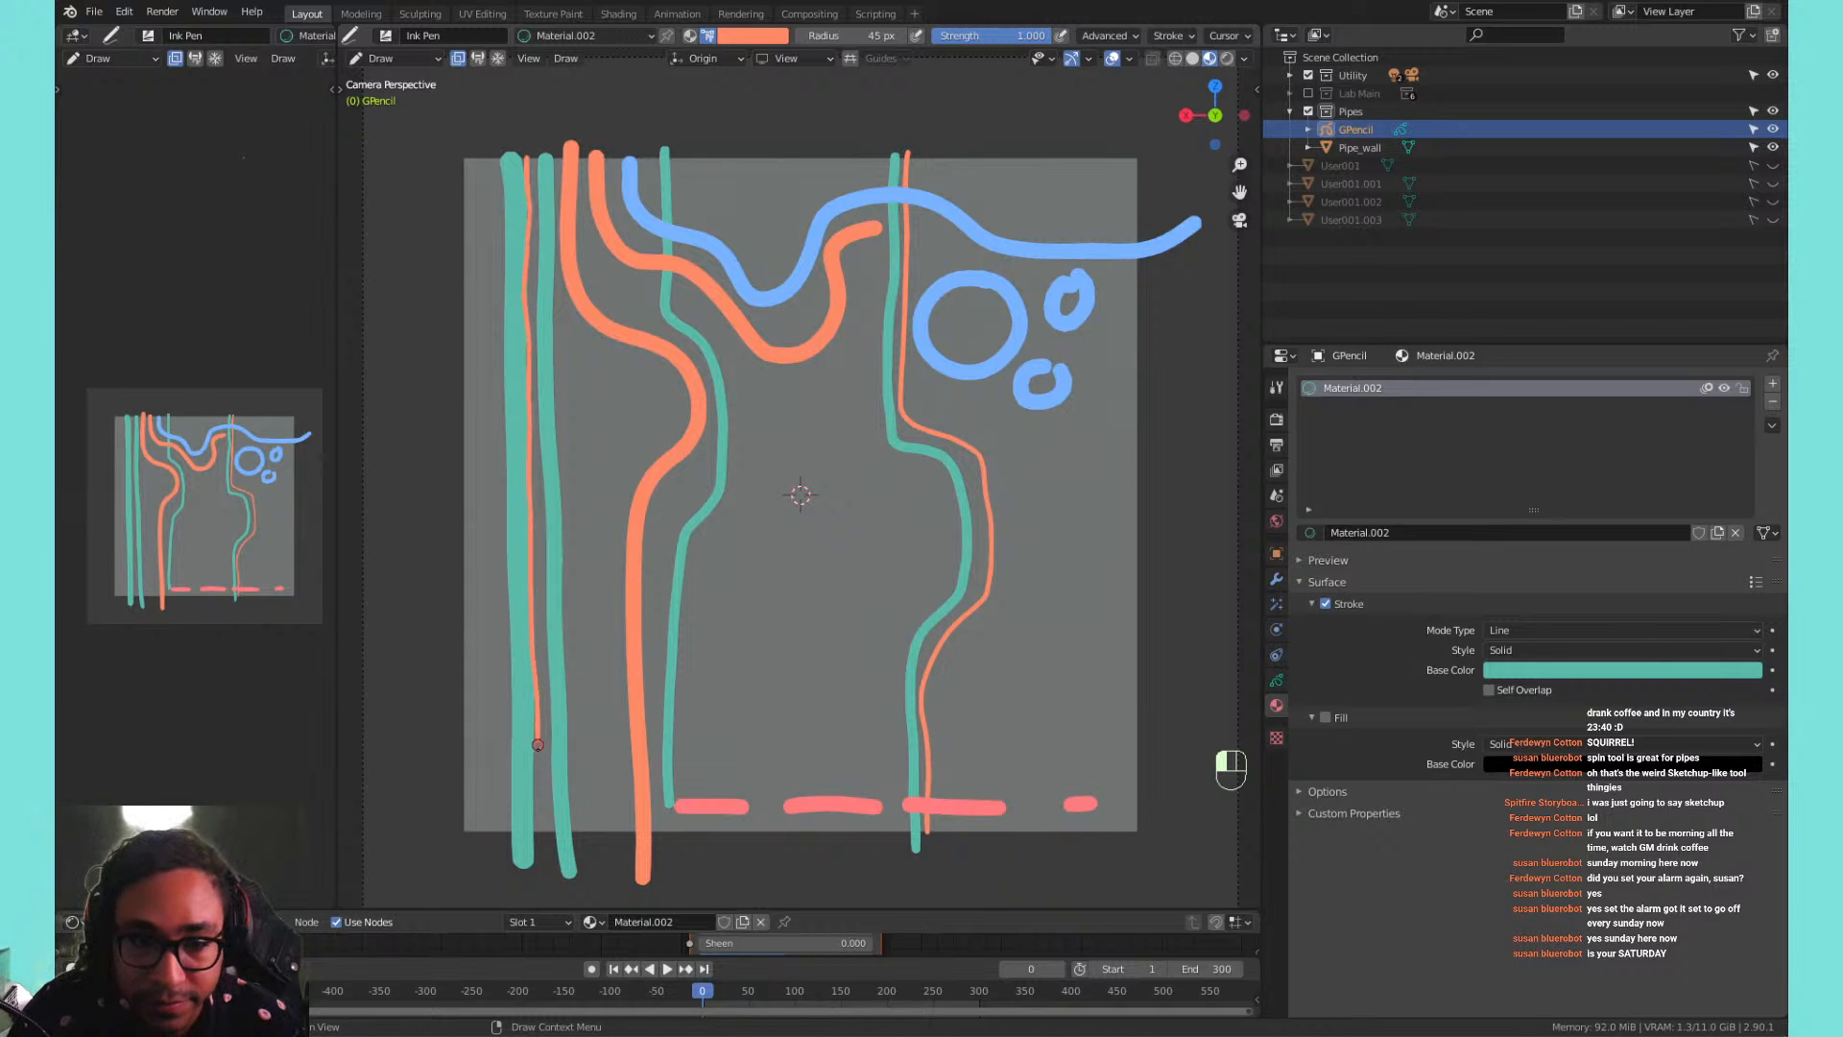
pyautogui.moveTo(539, 849); pyautogui.dragTo(541, 852)
pyautogui.hotkey('ctrl', 'z')
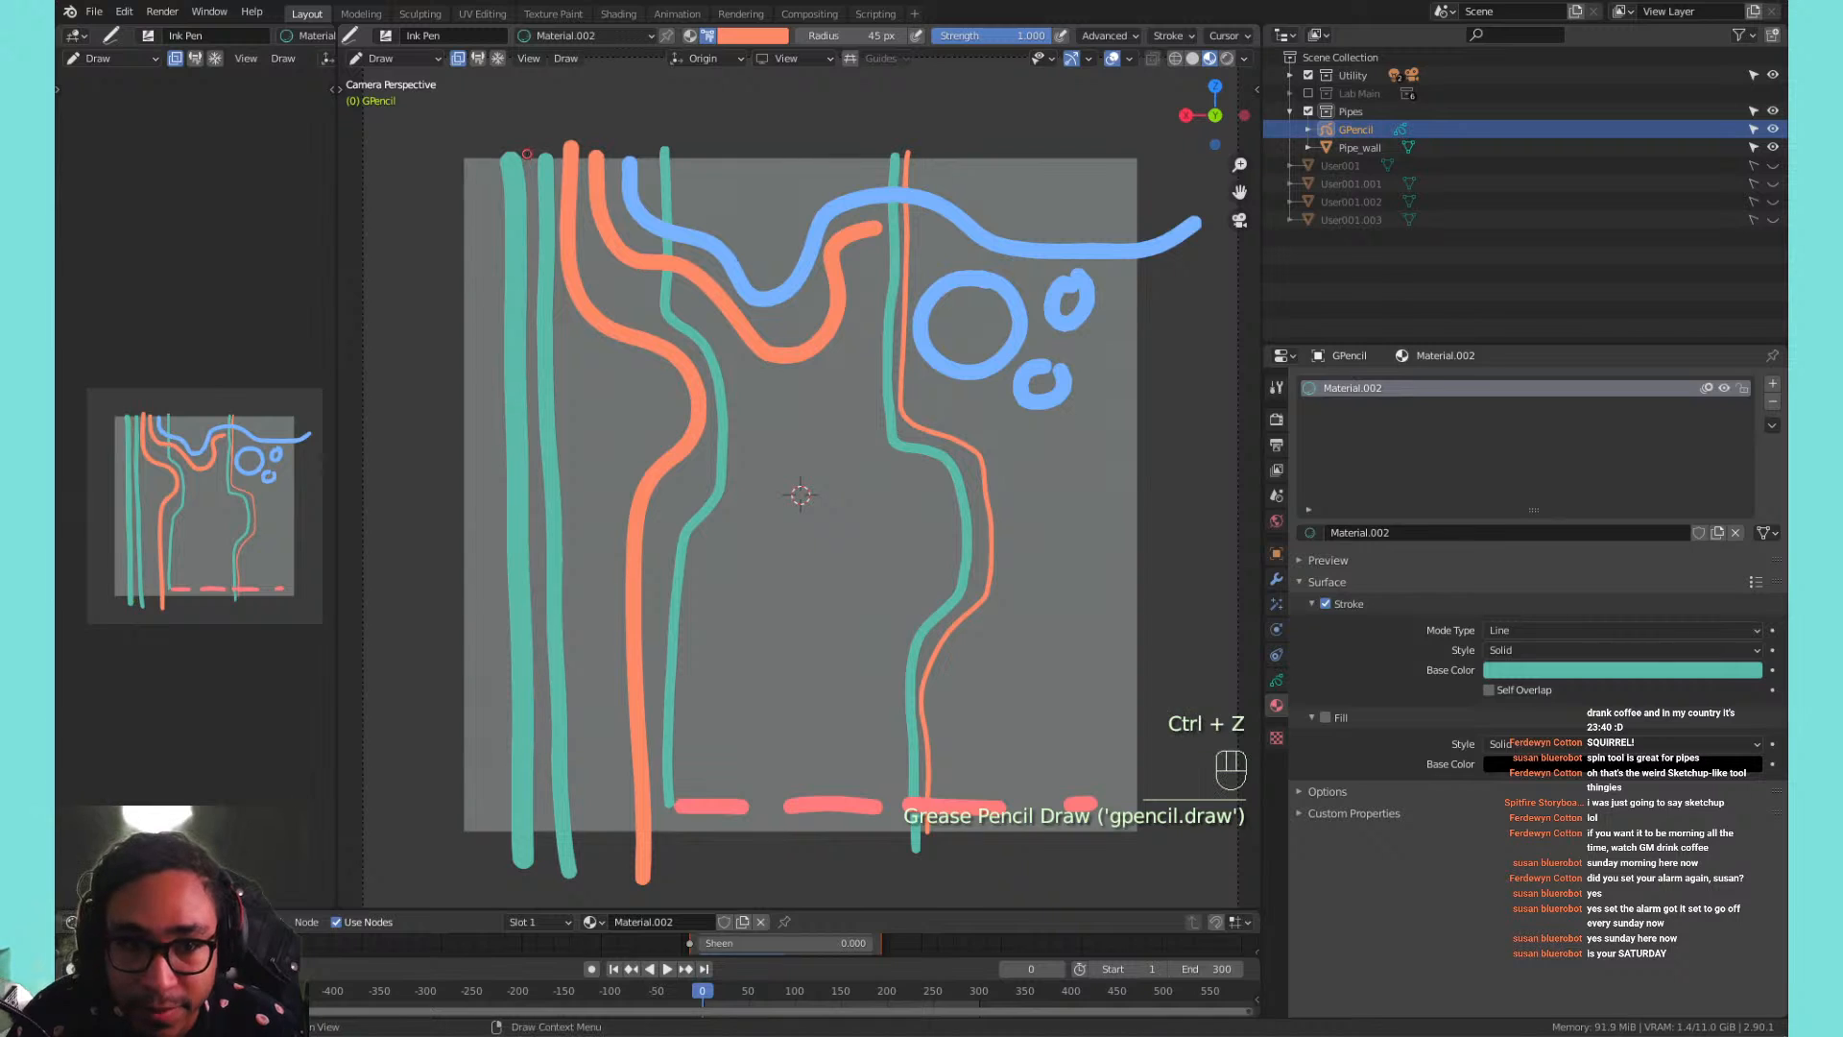
pyautogui.moveTo(526, 337); pyautogui.dragTo(531, 458)
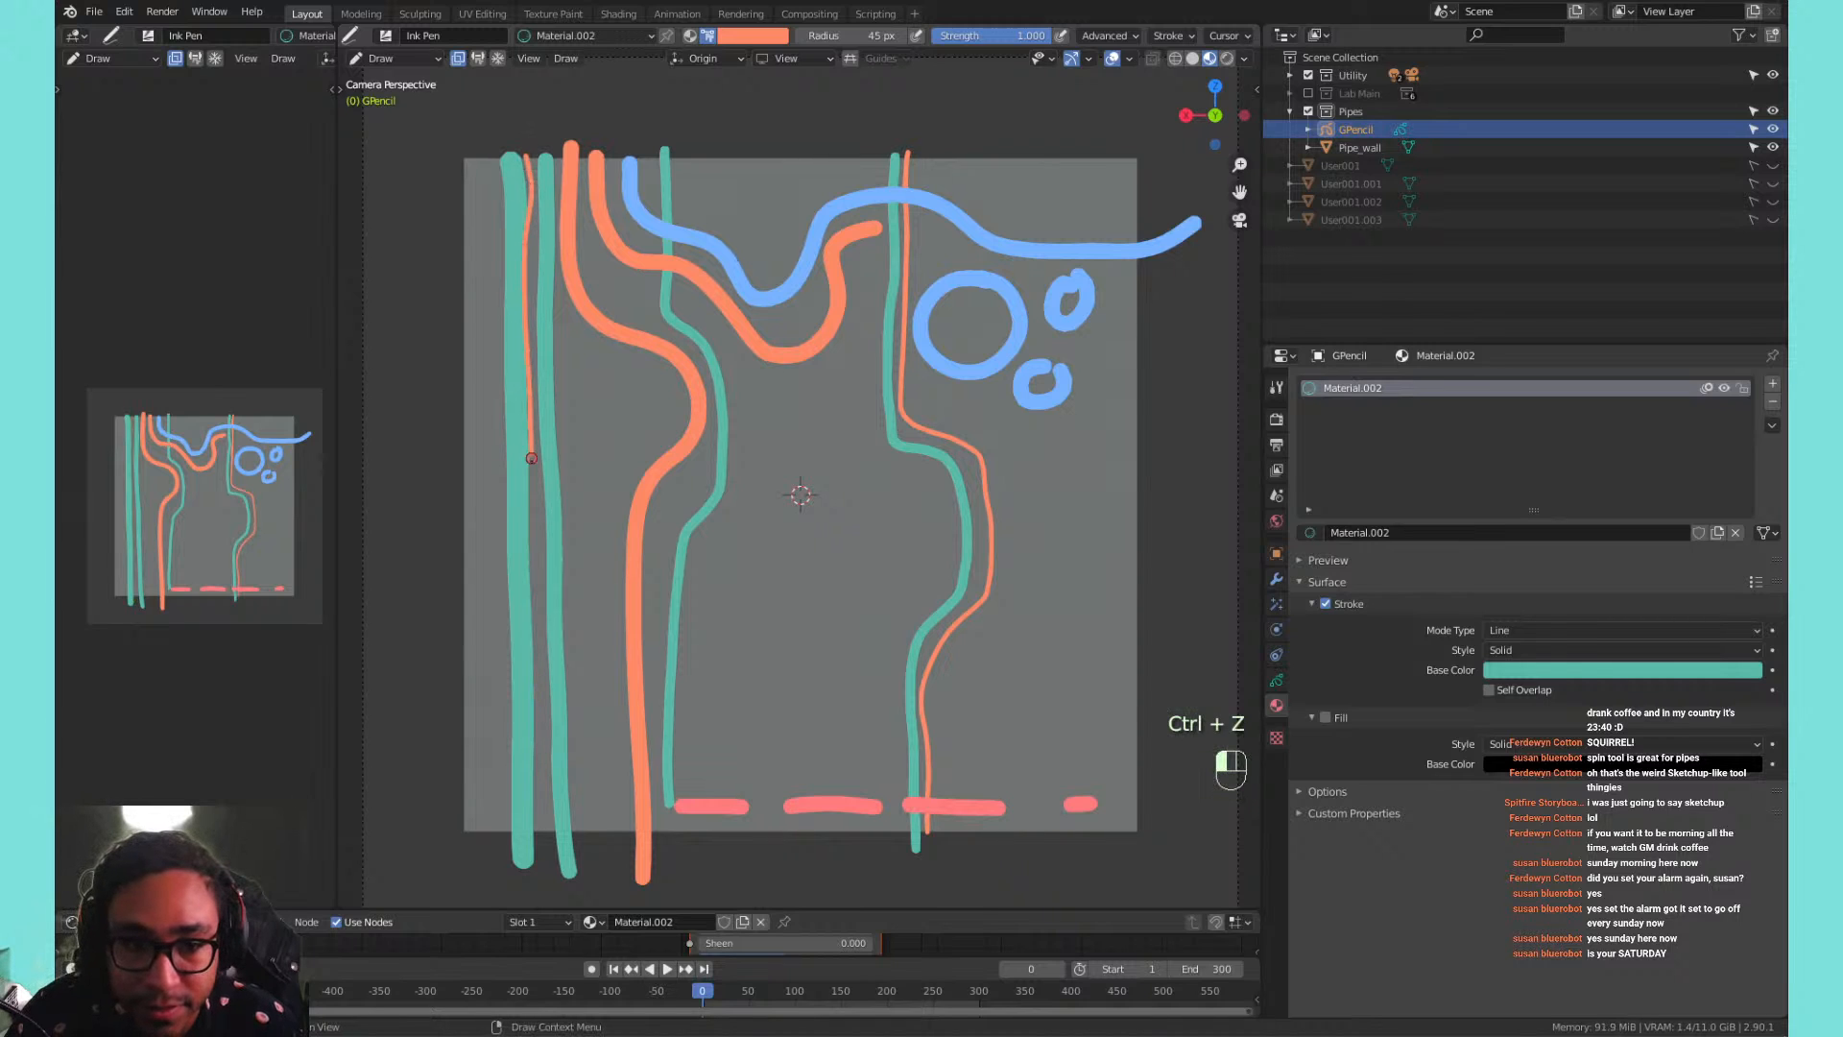
pyautogui.moveTo(538, 560); pyautogui.dragTo(536, 649)
pyautogui.moveTo(535, 760); pyautogui.dragTo(541, 801)
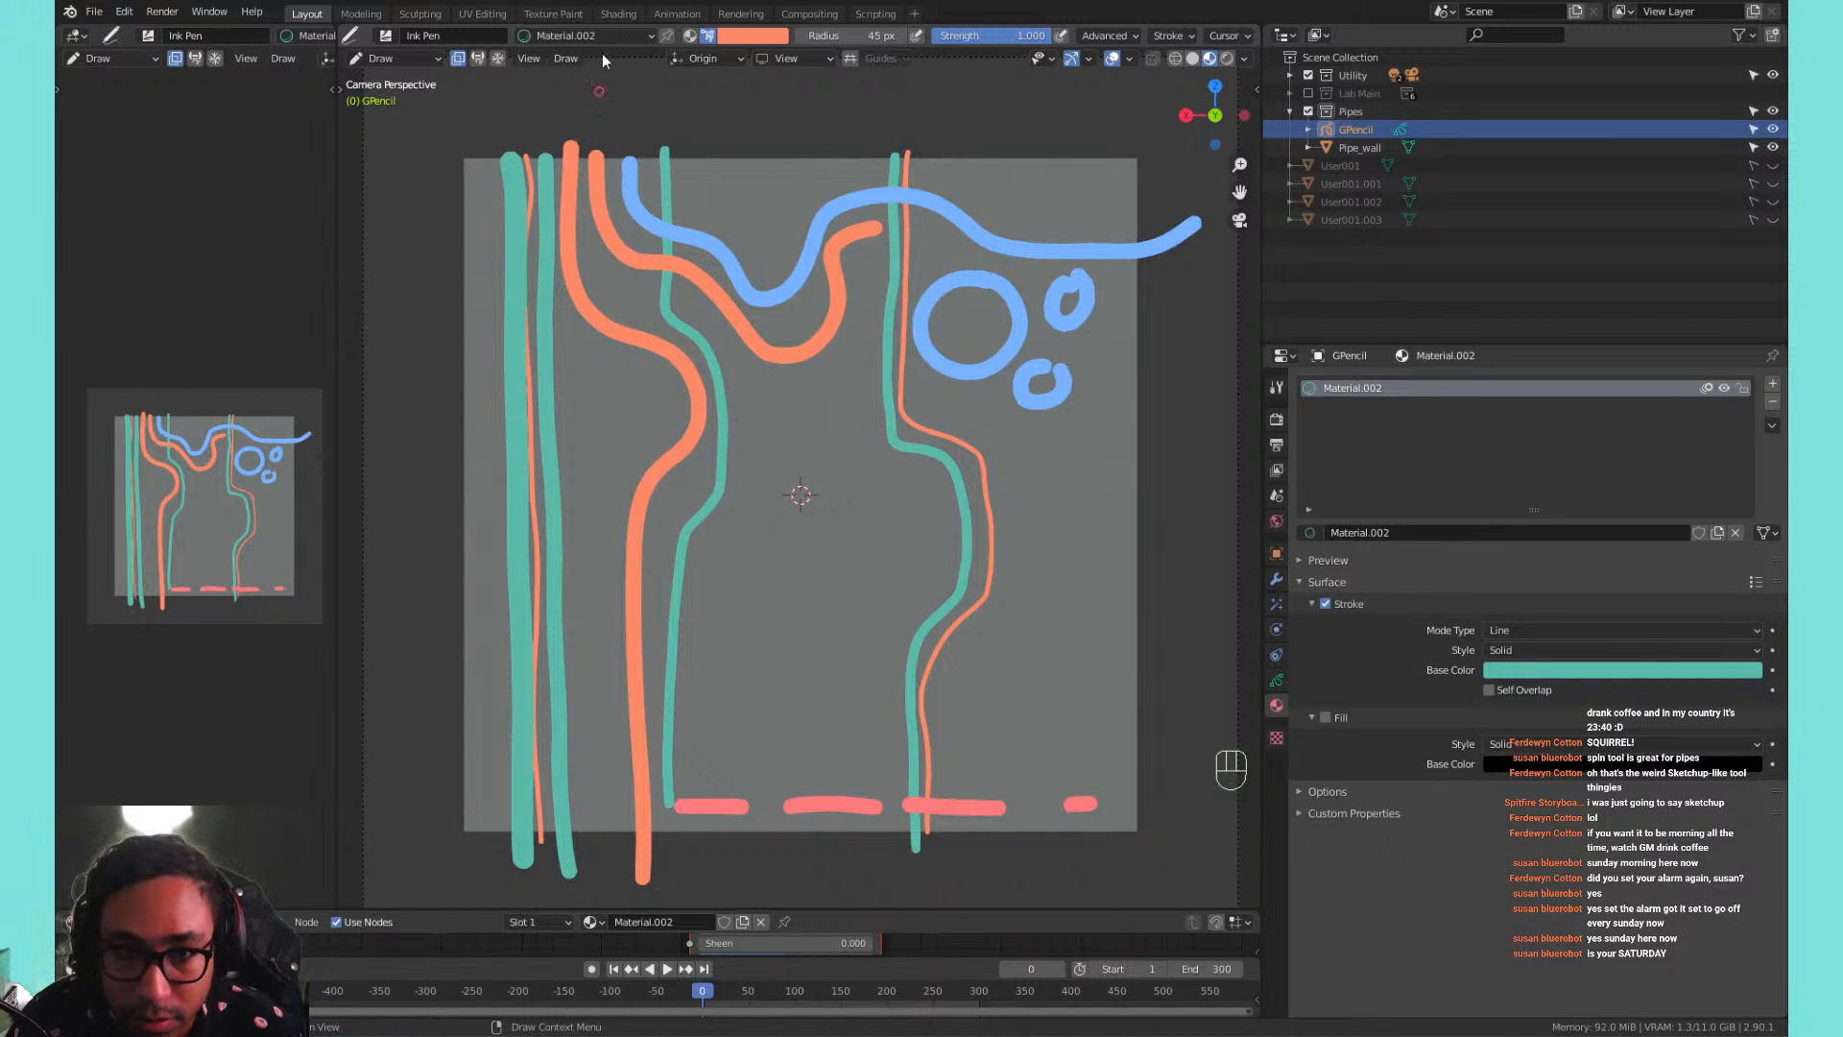
# Set the stroke colour to pale peach.
pyautogui.click(759, 37)
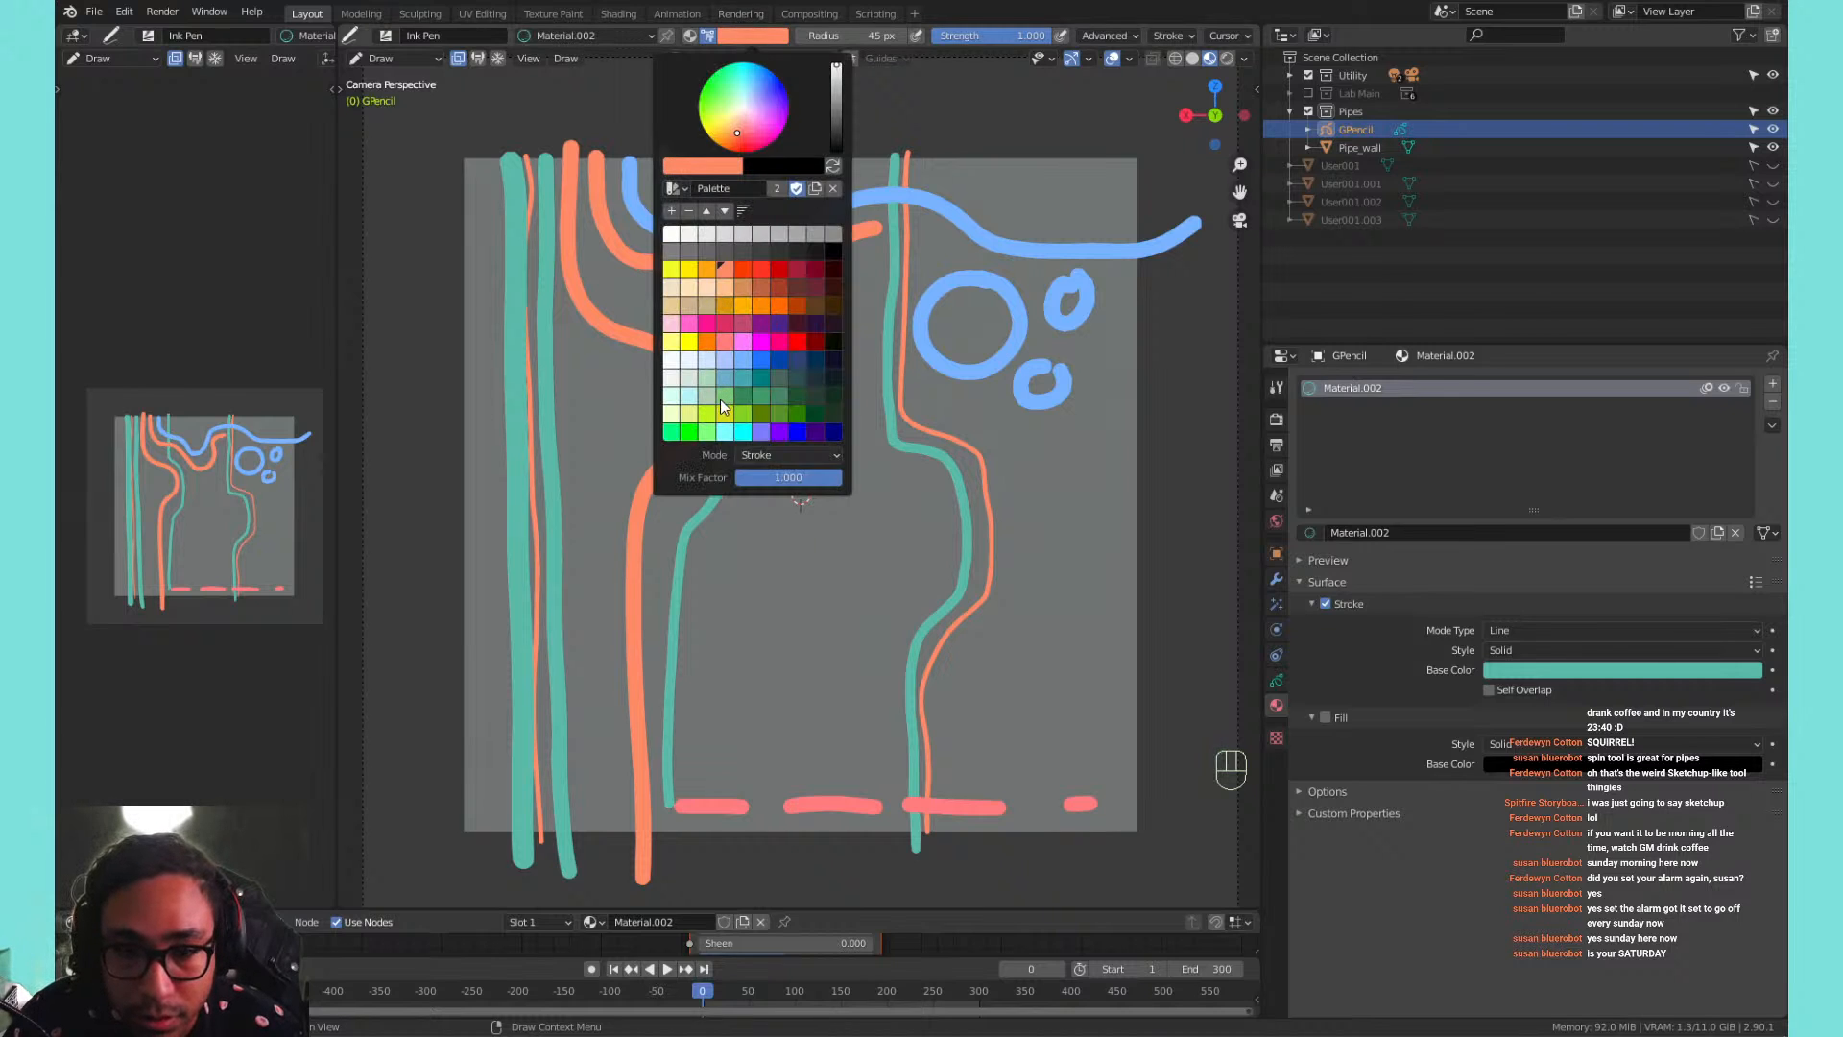
pyautogui.click(707, 288)
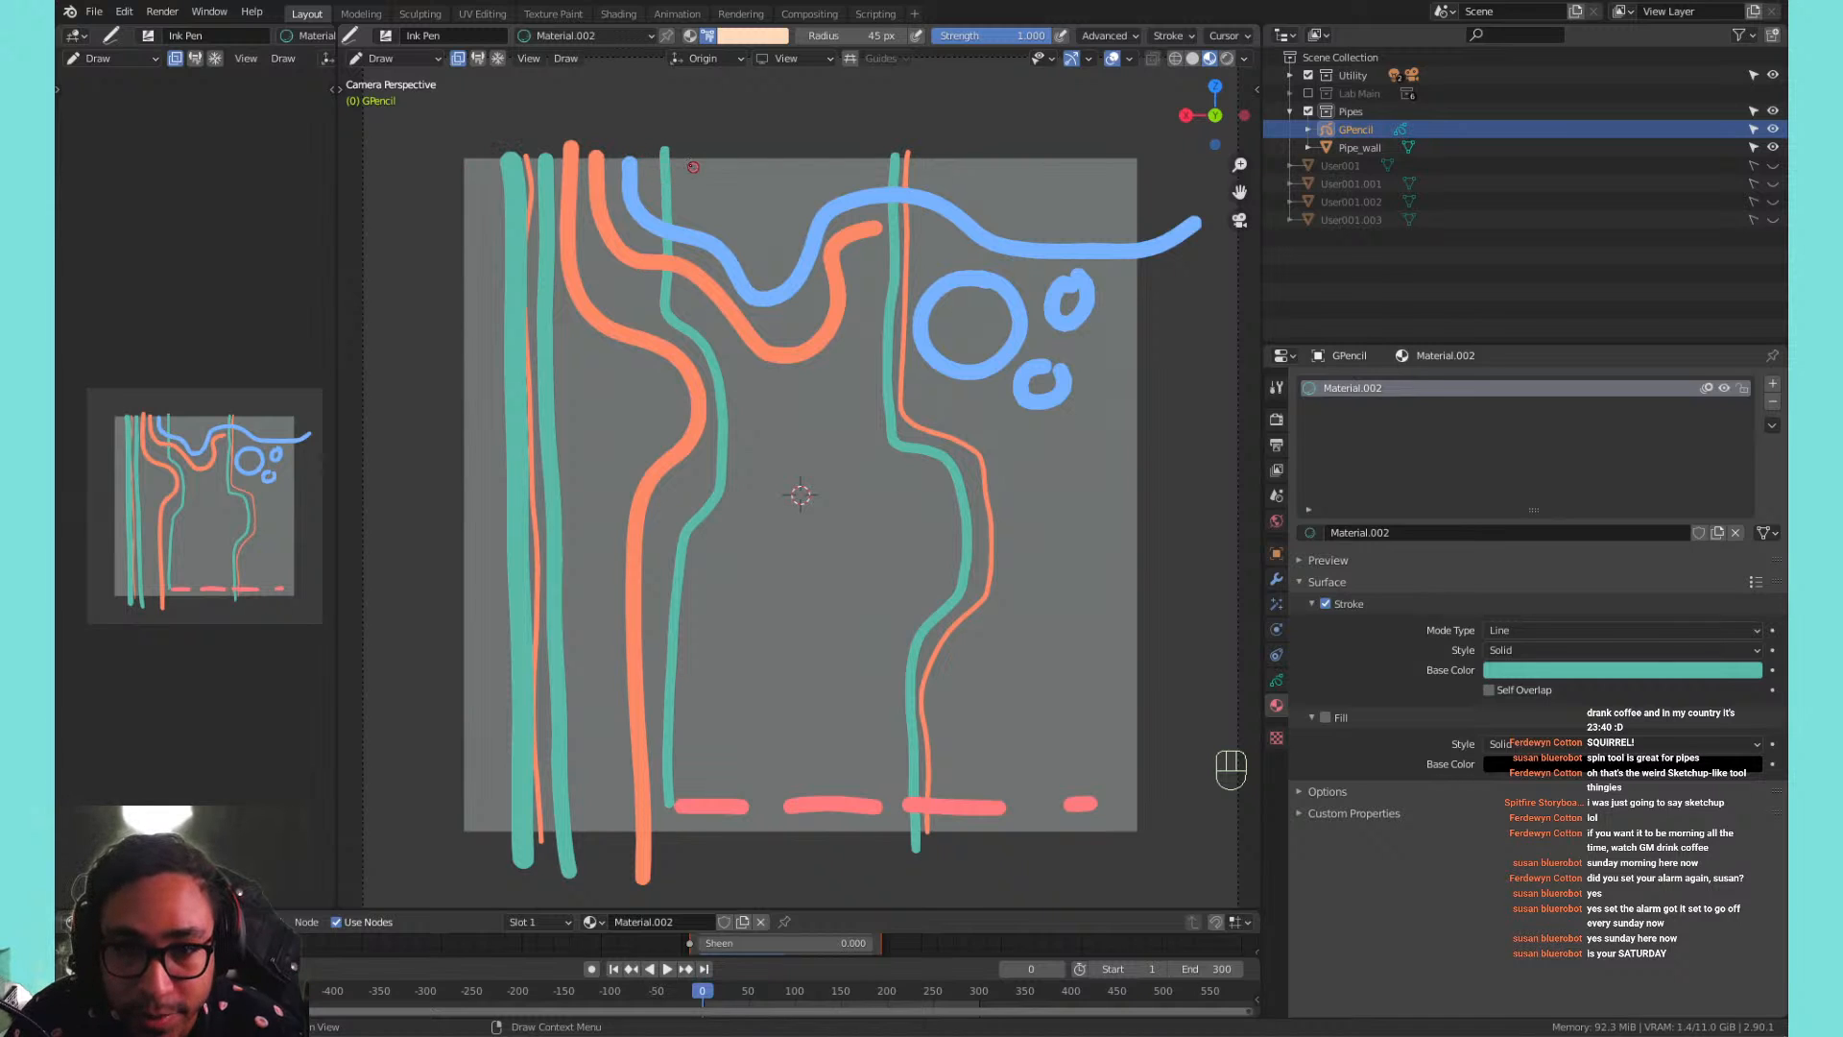
# Try a thin peach pipe running down from the wall's upper edge and bending across towards the teal pipe right of centre.
pyautogui.moveTo(650, 179); pyautogui.dragTo(797, 206)
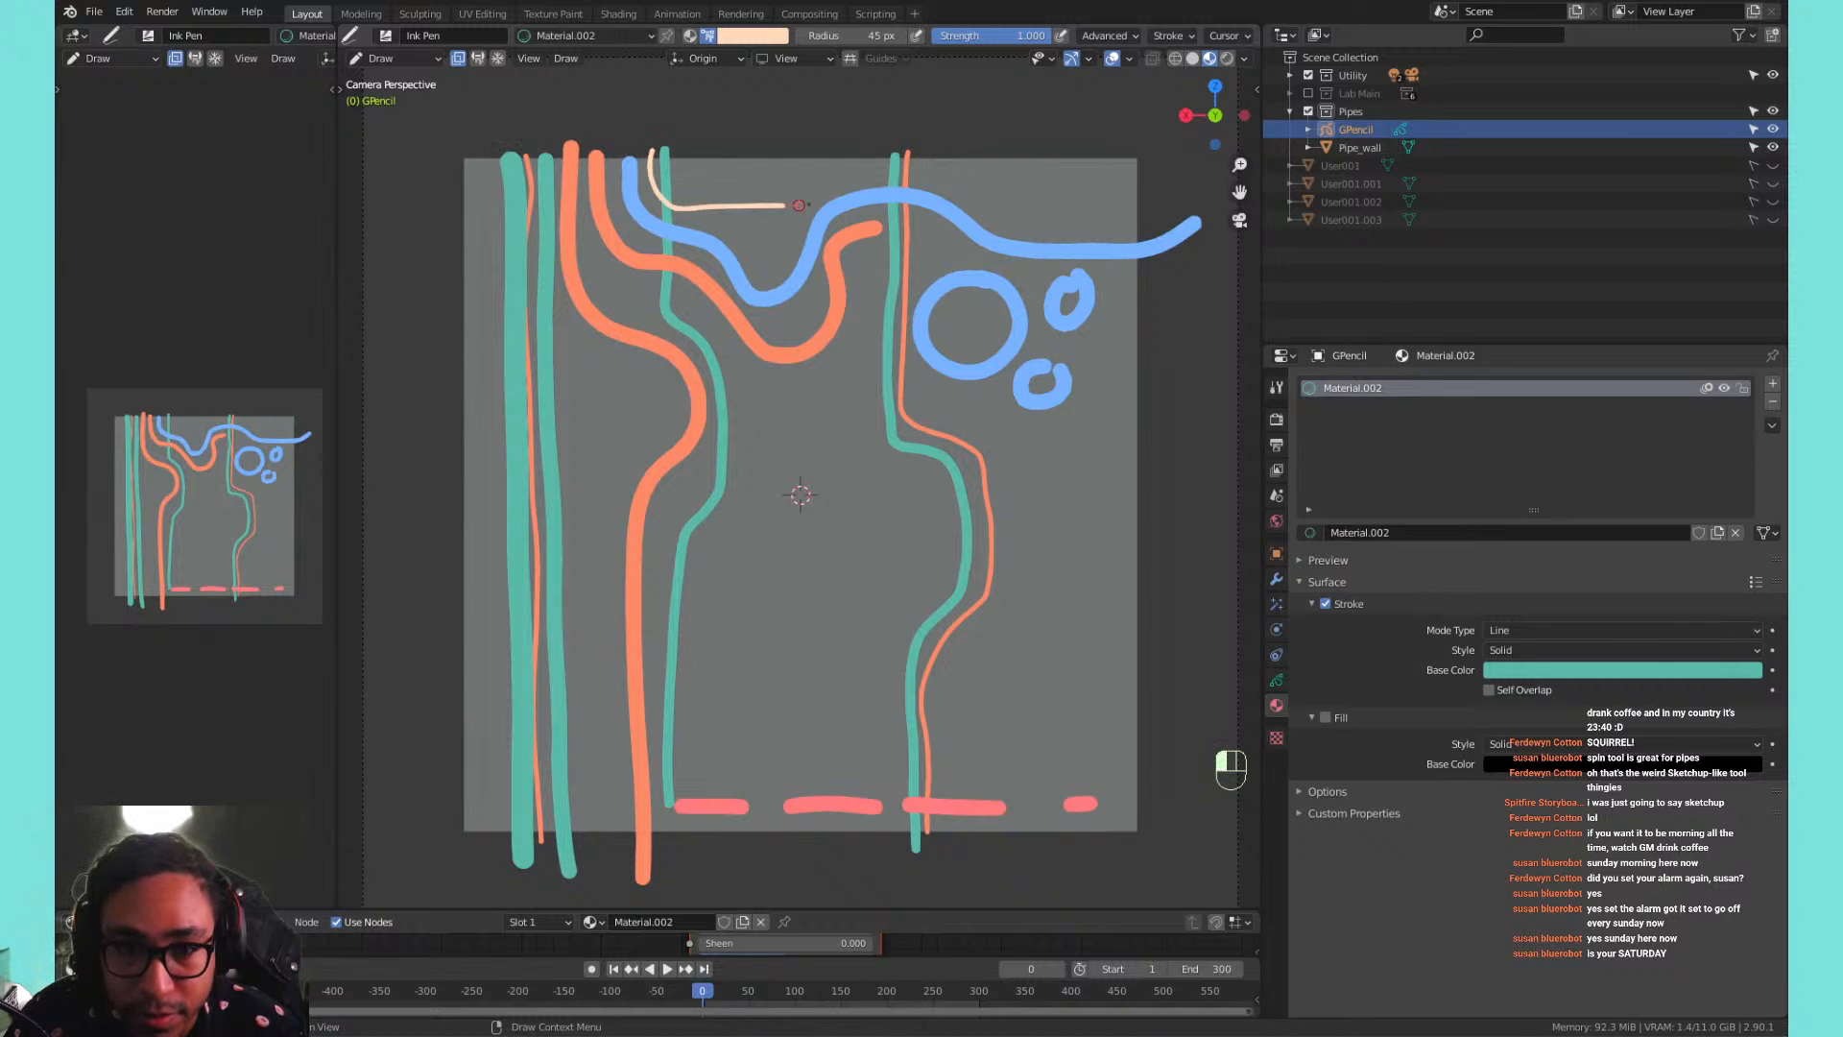
pyautogui.hotkey('ctrl', 'z')
pyautogui.moveTo(651, 159)
pyautogui.mouseDown()
pyautogui.moveTo(724, 211)
pyautogui.moveTo(946, 195)
pyautogui.mouseUp()
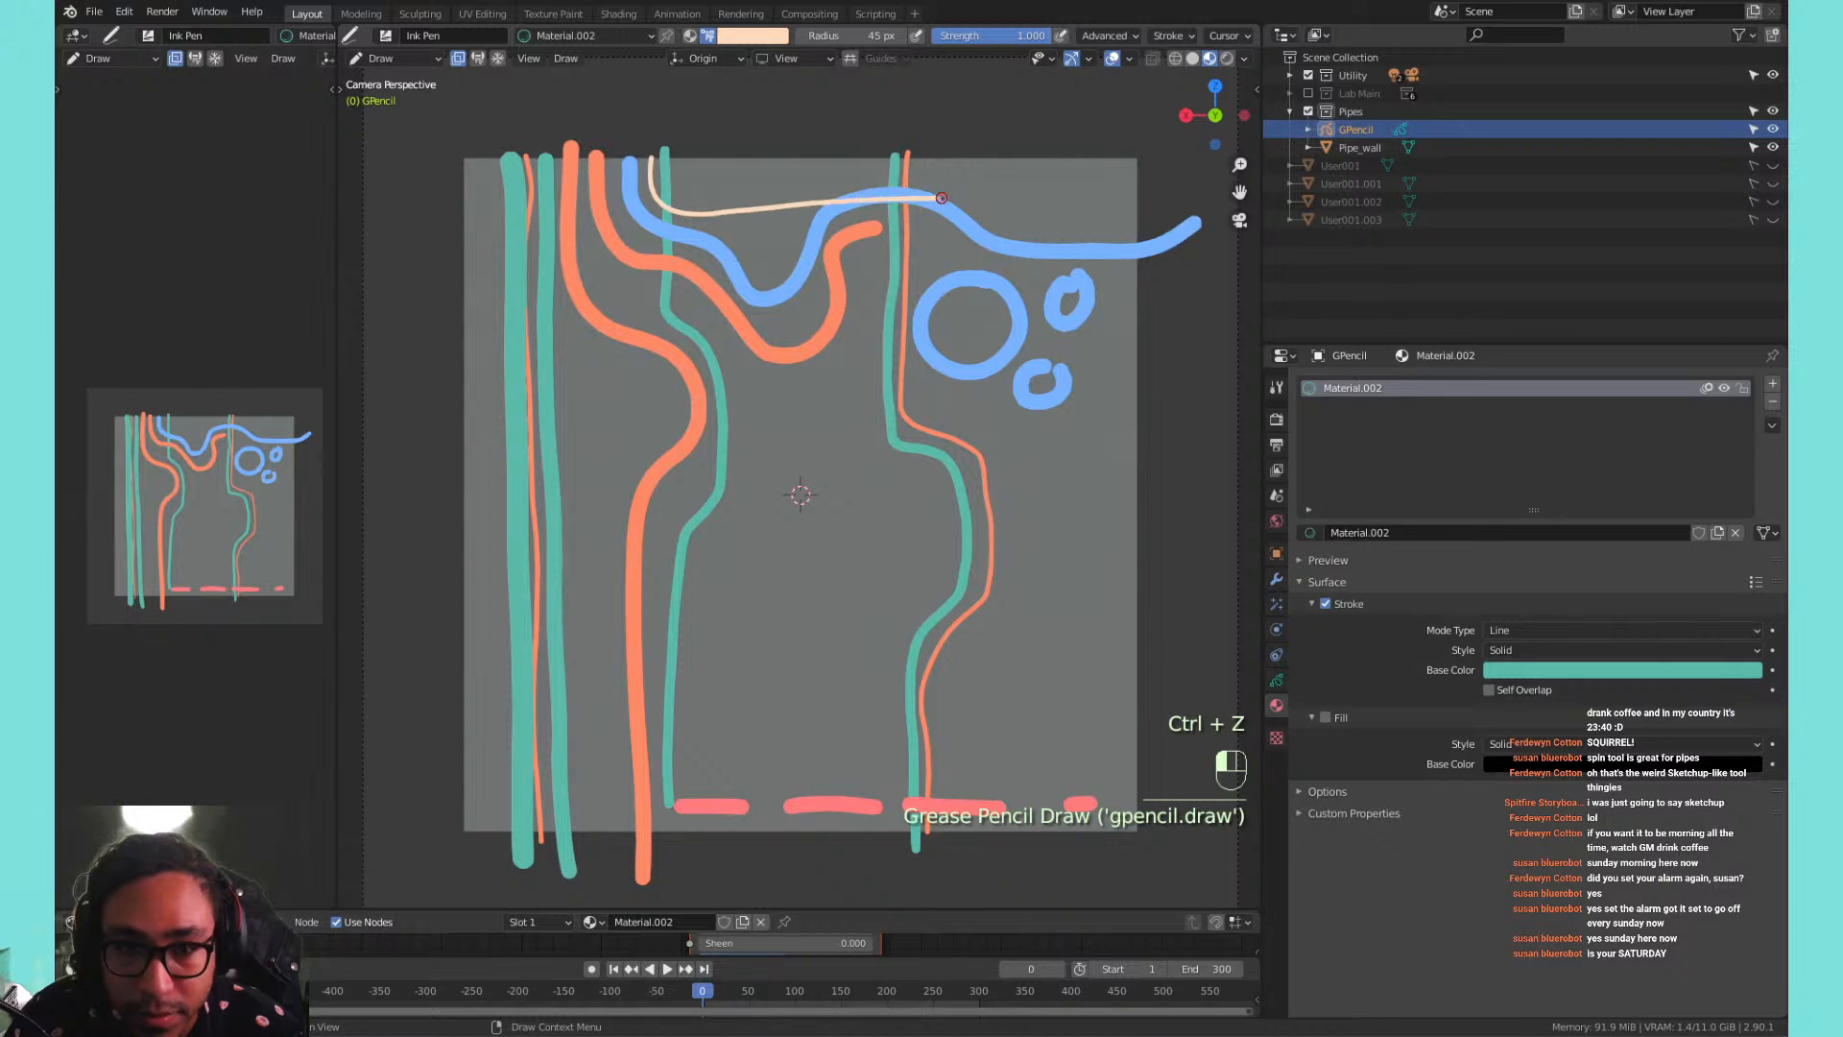
pyautogui.hotkey('ctrl', 'z')
pyautogui.hotkey('ctrl', 'z')
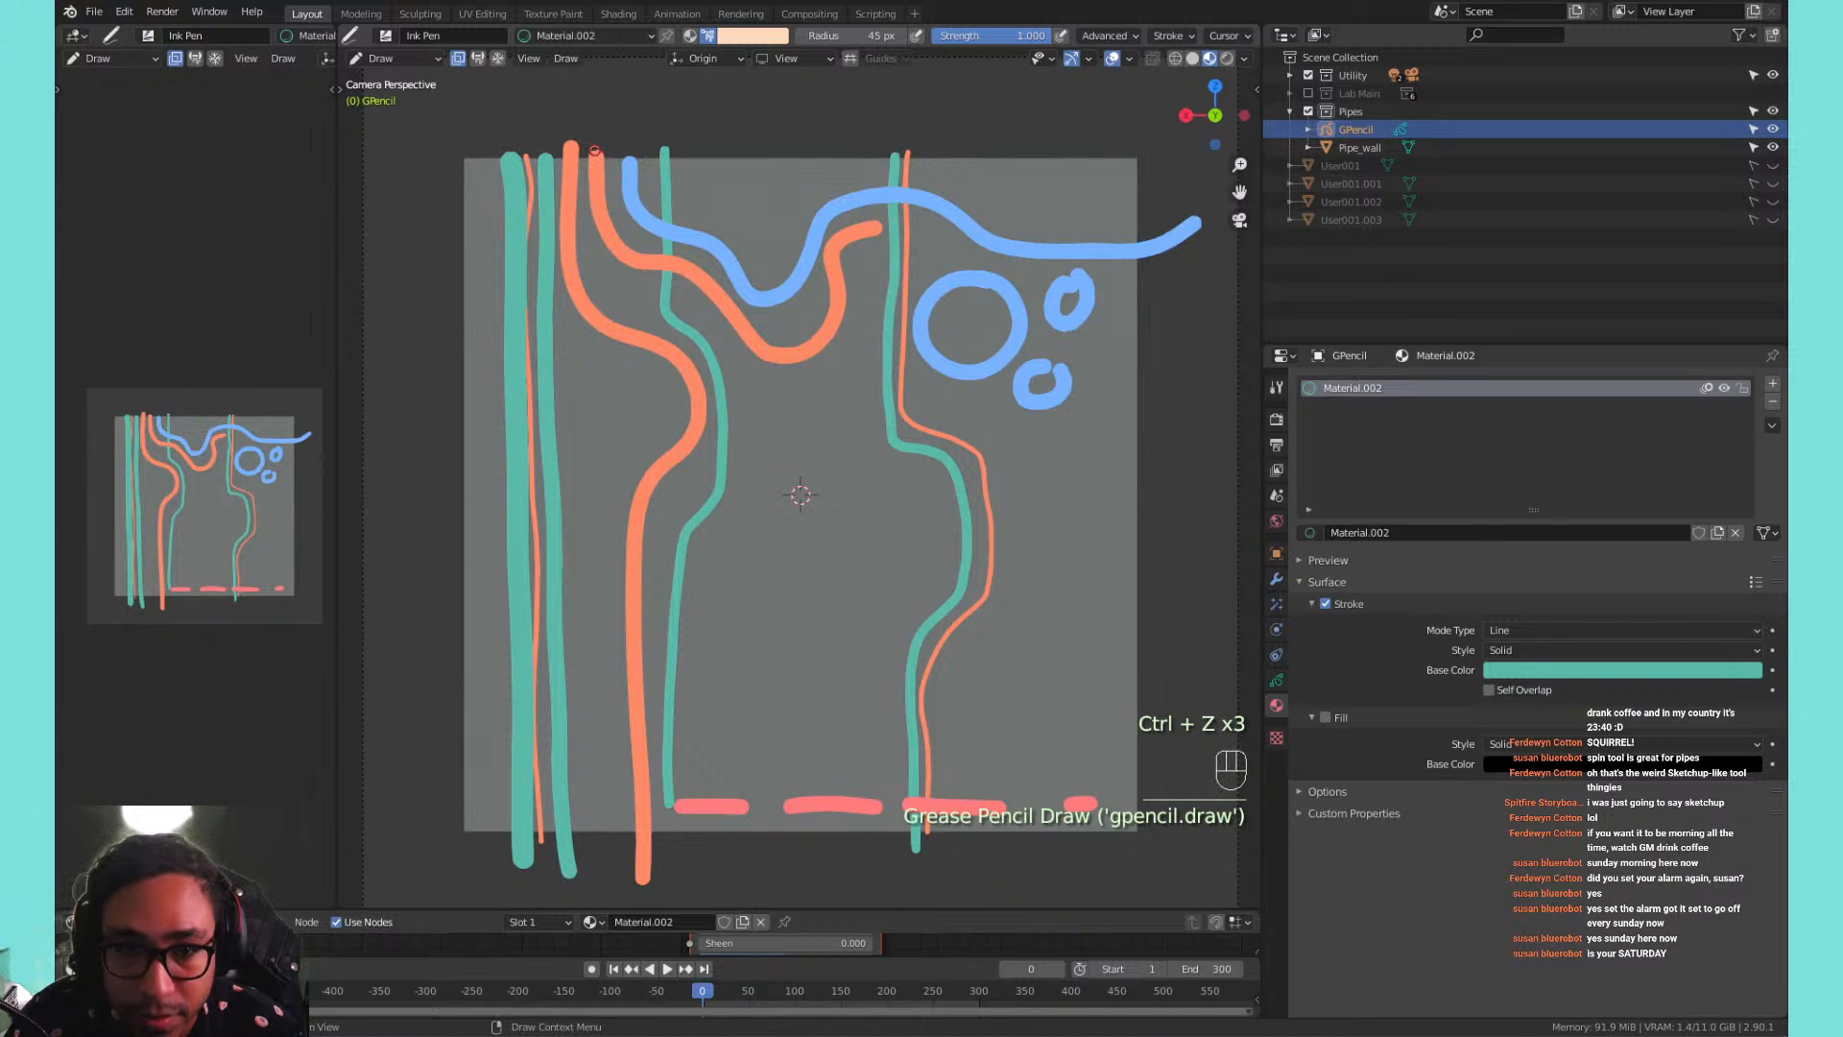
pyautogui.moveTo(587, 306); pyautogui.dragTo(591, 351)
pyautogui.hotkey('ctrl', 'z')
# Draw four short, thin vertical pipes through the orange pipes at the wall's upper left, with an ellipse below them.
pyautogui.moveTo(583, 149); pyautogui.dragTo(595, 357)
pyautogui.moveTo(600, 149)
pyautogui.mouseDown()
pyautogui.moveTo(611, 363)
pyautogui.moveTo(623, 173)
pyautogui.moveTo(633, 347)
pyautogui.mouseUp()
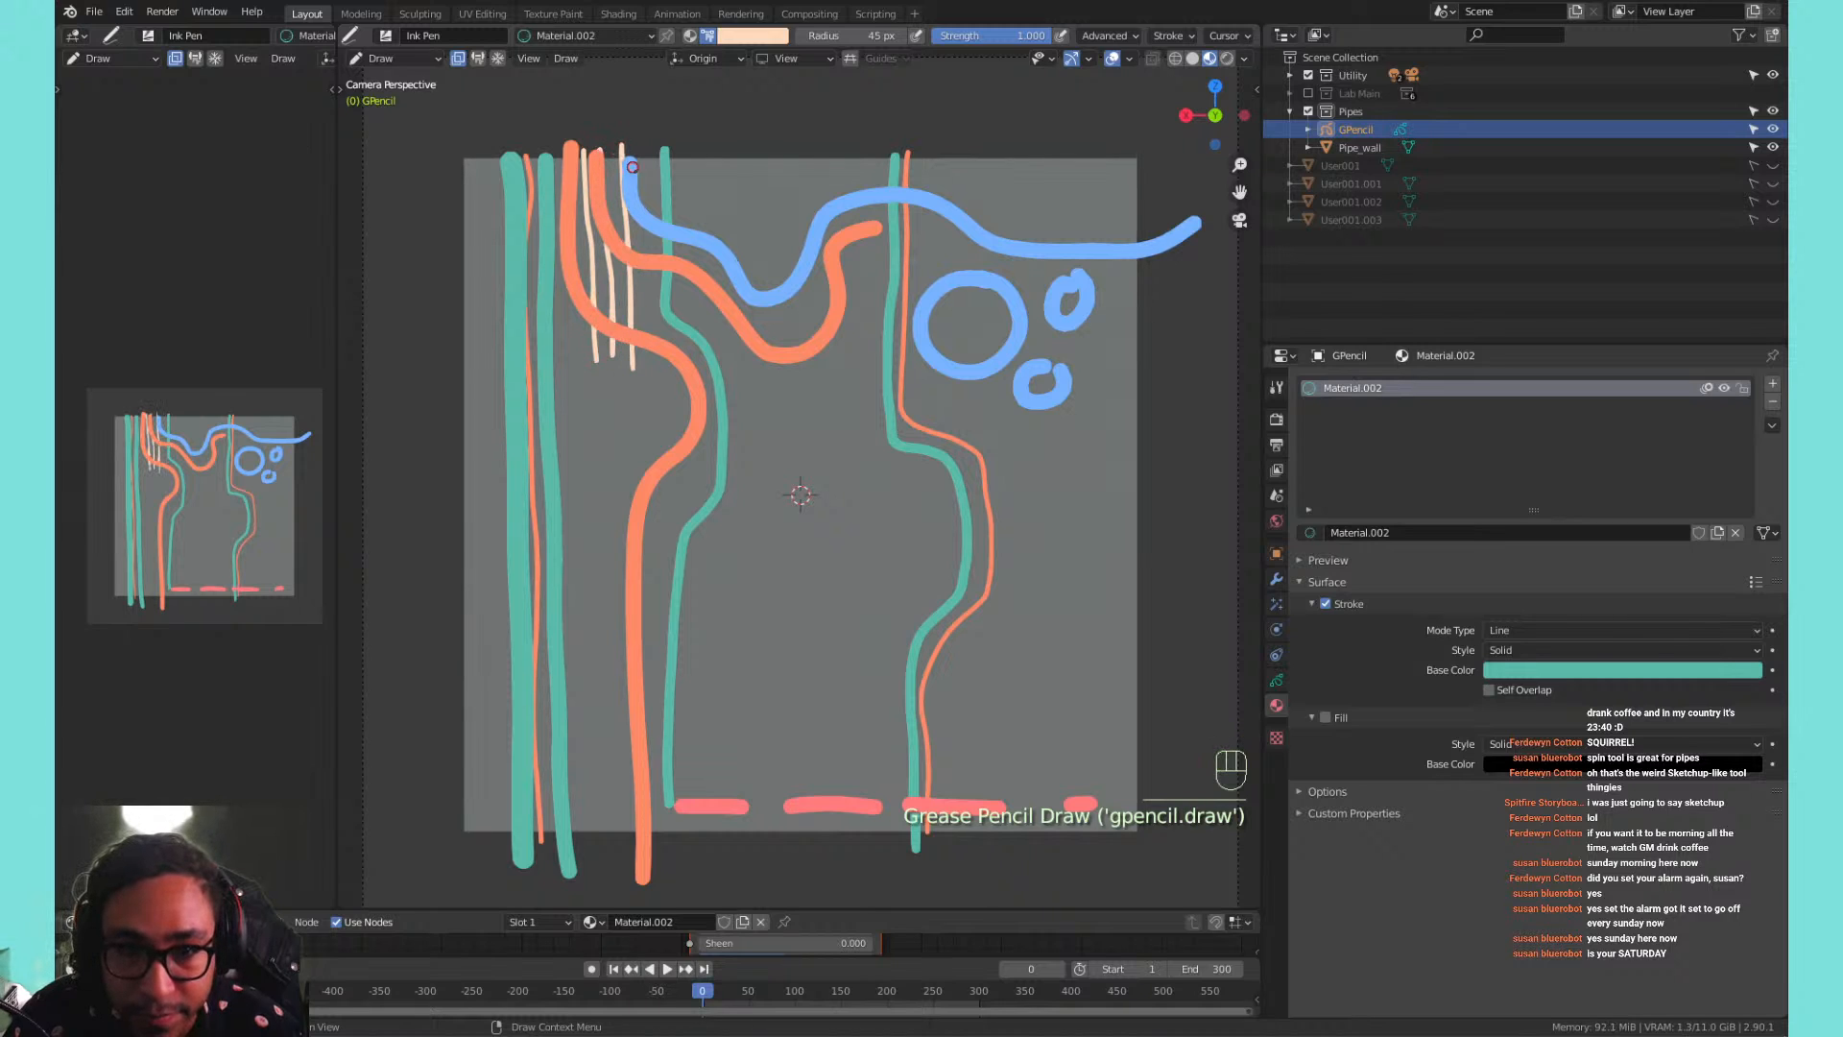
pyautogui.moveTo(637, 152)
pyautogui.mouseDown()
pyautogui.moveTo(653, 370)
pyautogui.moveTo(576, 401)
pyautogui.moveTo(670, 389)
pyautogui.moveTo(626, 378)
pyautogui.mouseUp()
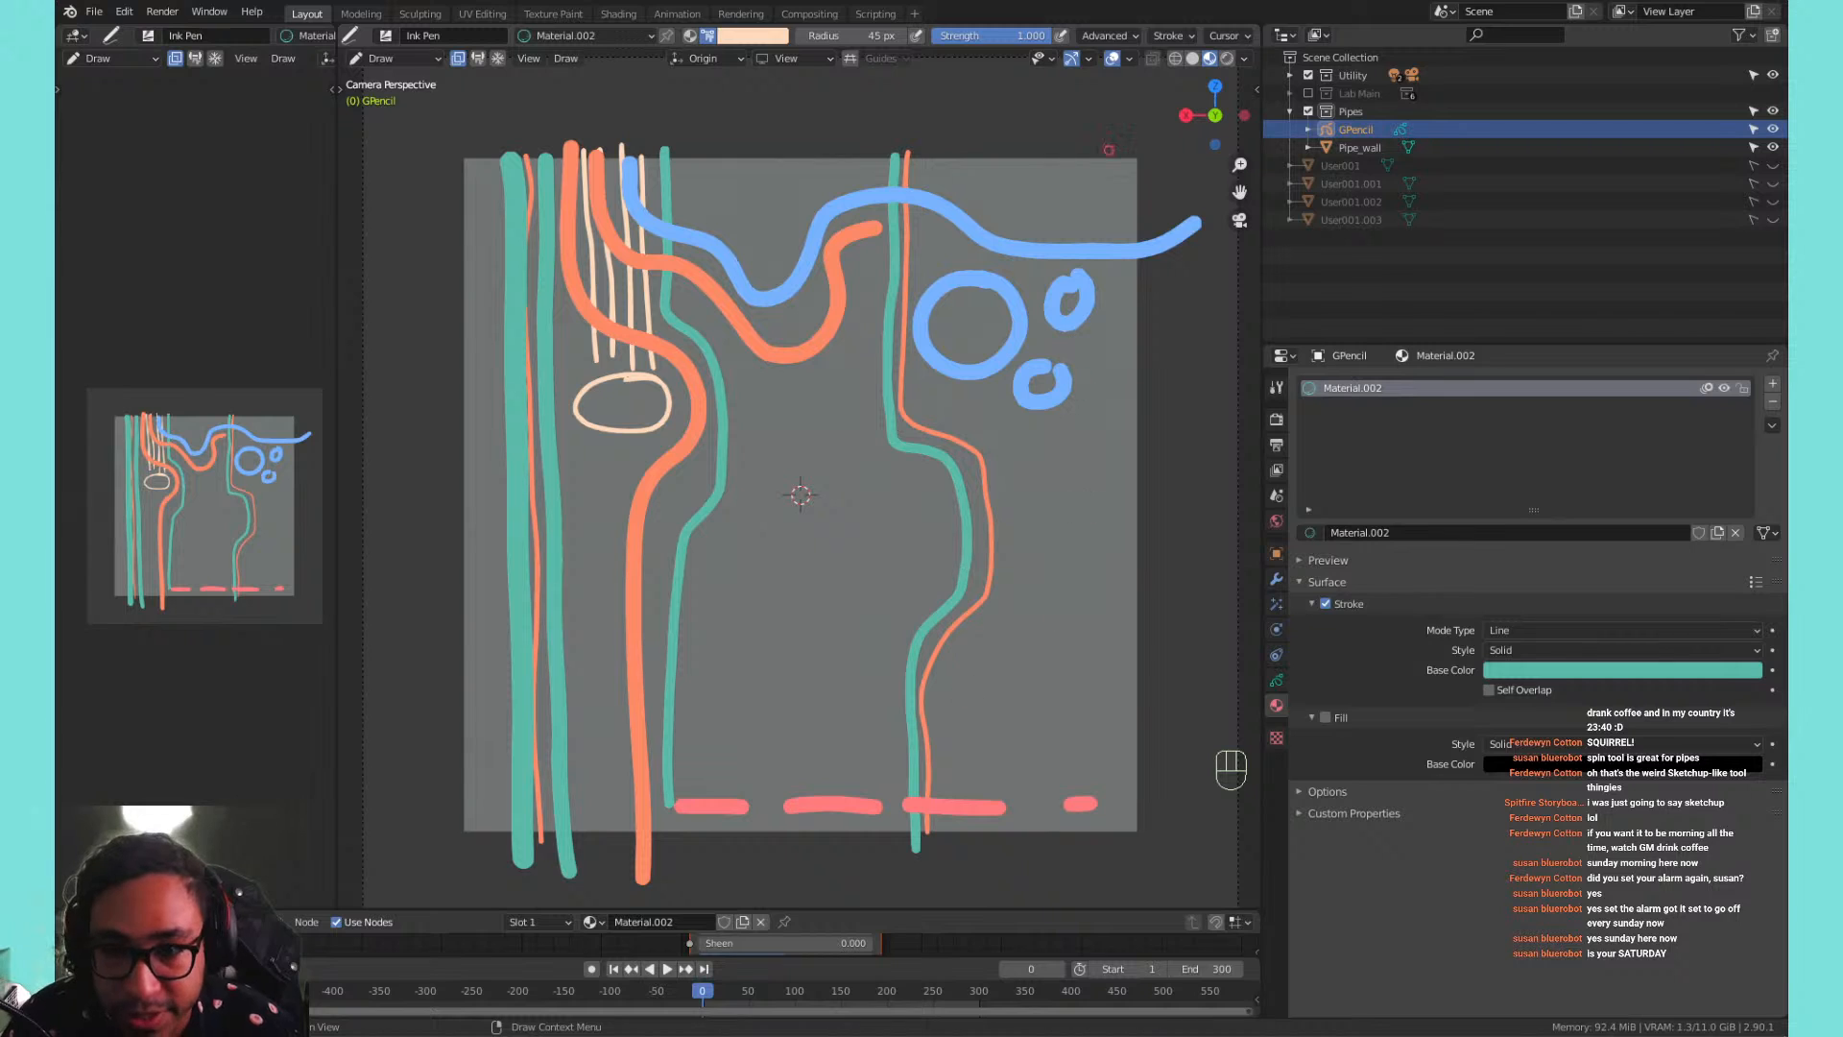
# Draw a long, thin peach vertical pipe down the full height of the wall near its right edge.
pyautogui.moveTo(1079, 156); pyautogui.dragTo(1048, 518)
pyautogui.hotkey('ctrl', 'z')
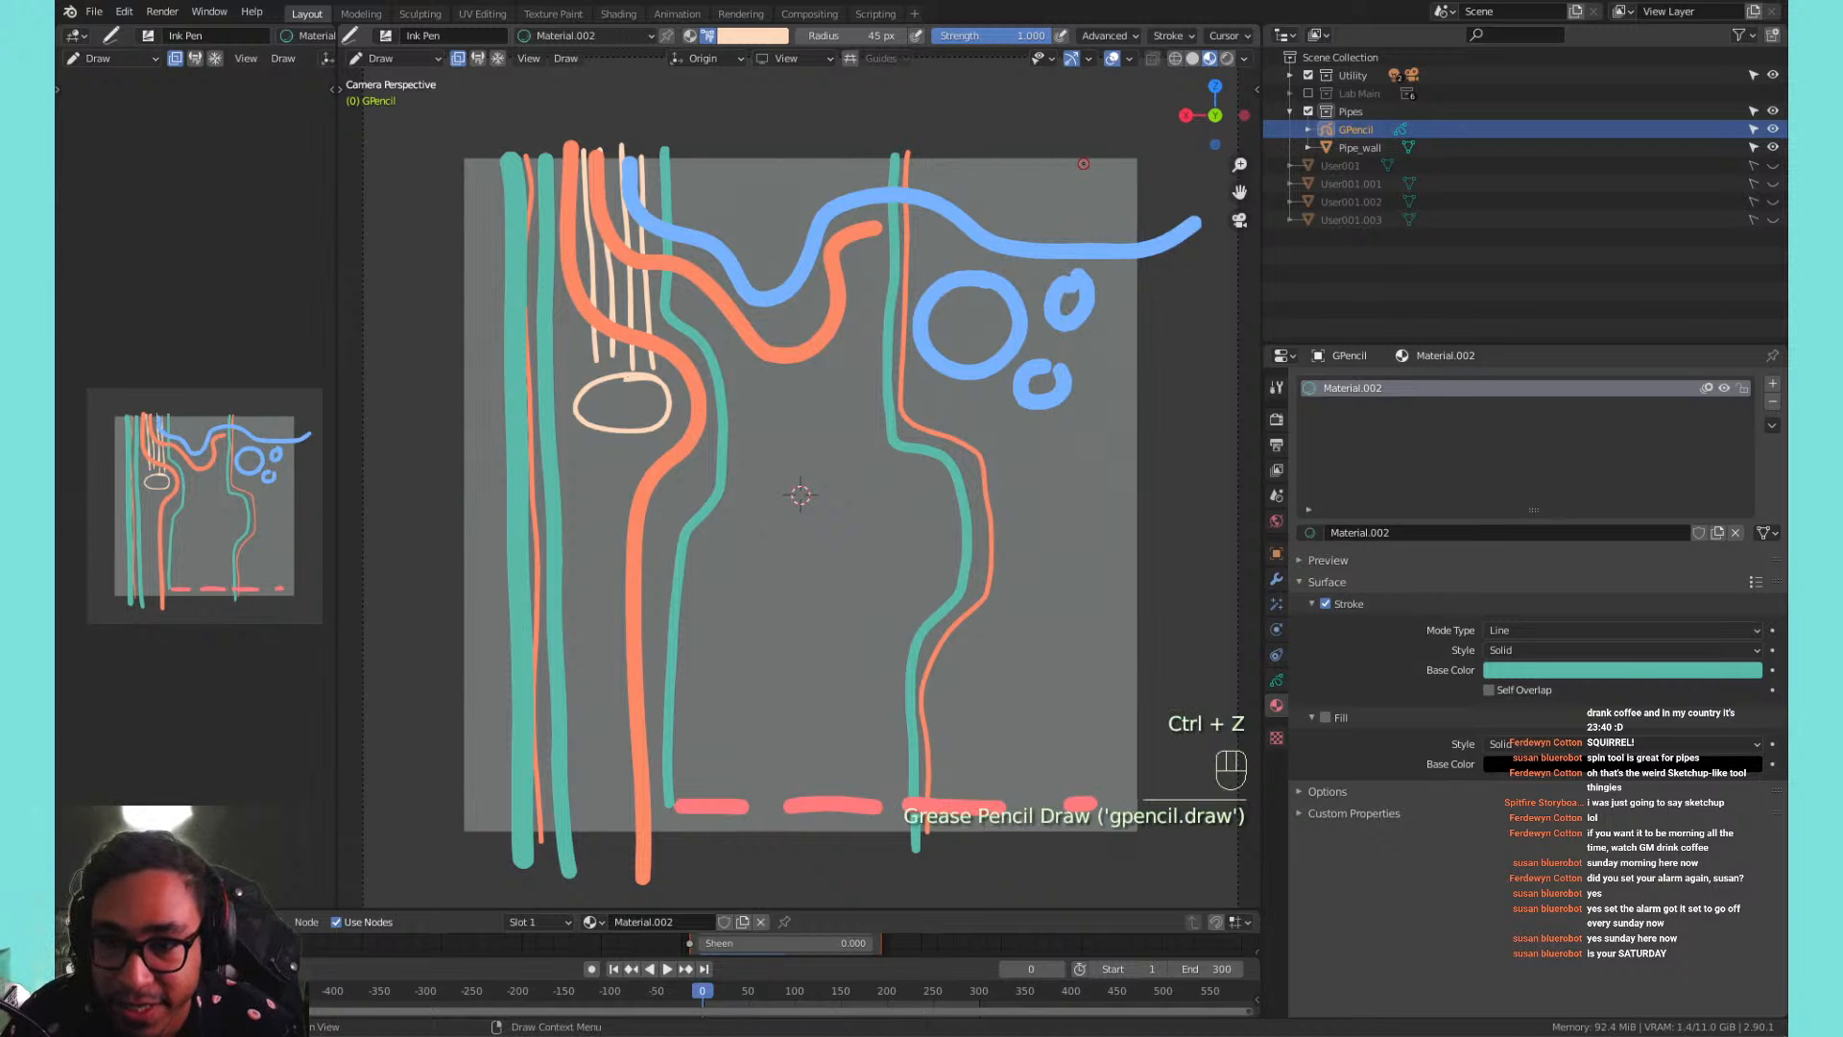
pyautogui.moveTo(1079, 159)
pyautogui.mouseDown()
pyautogui.moveTo(1061, 619)
pyautogui.moveTo(1081, 770)
pyautogui.mouseUp()
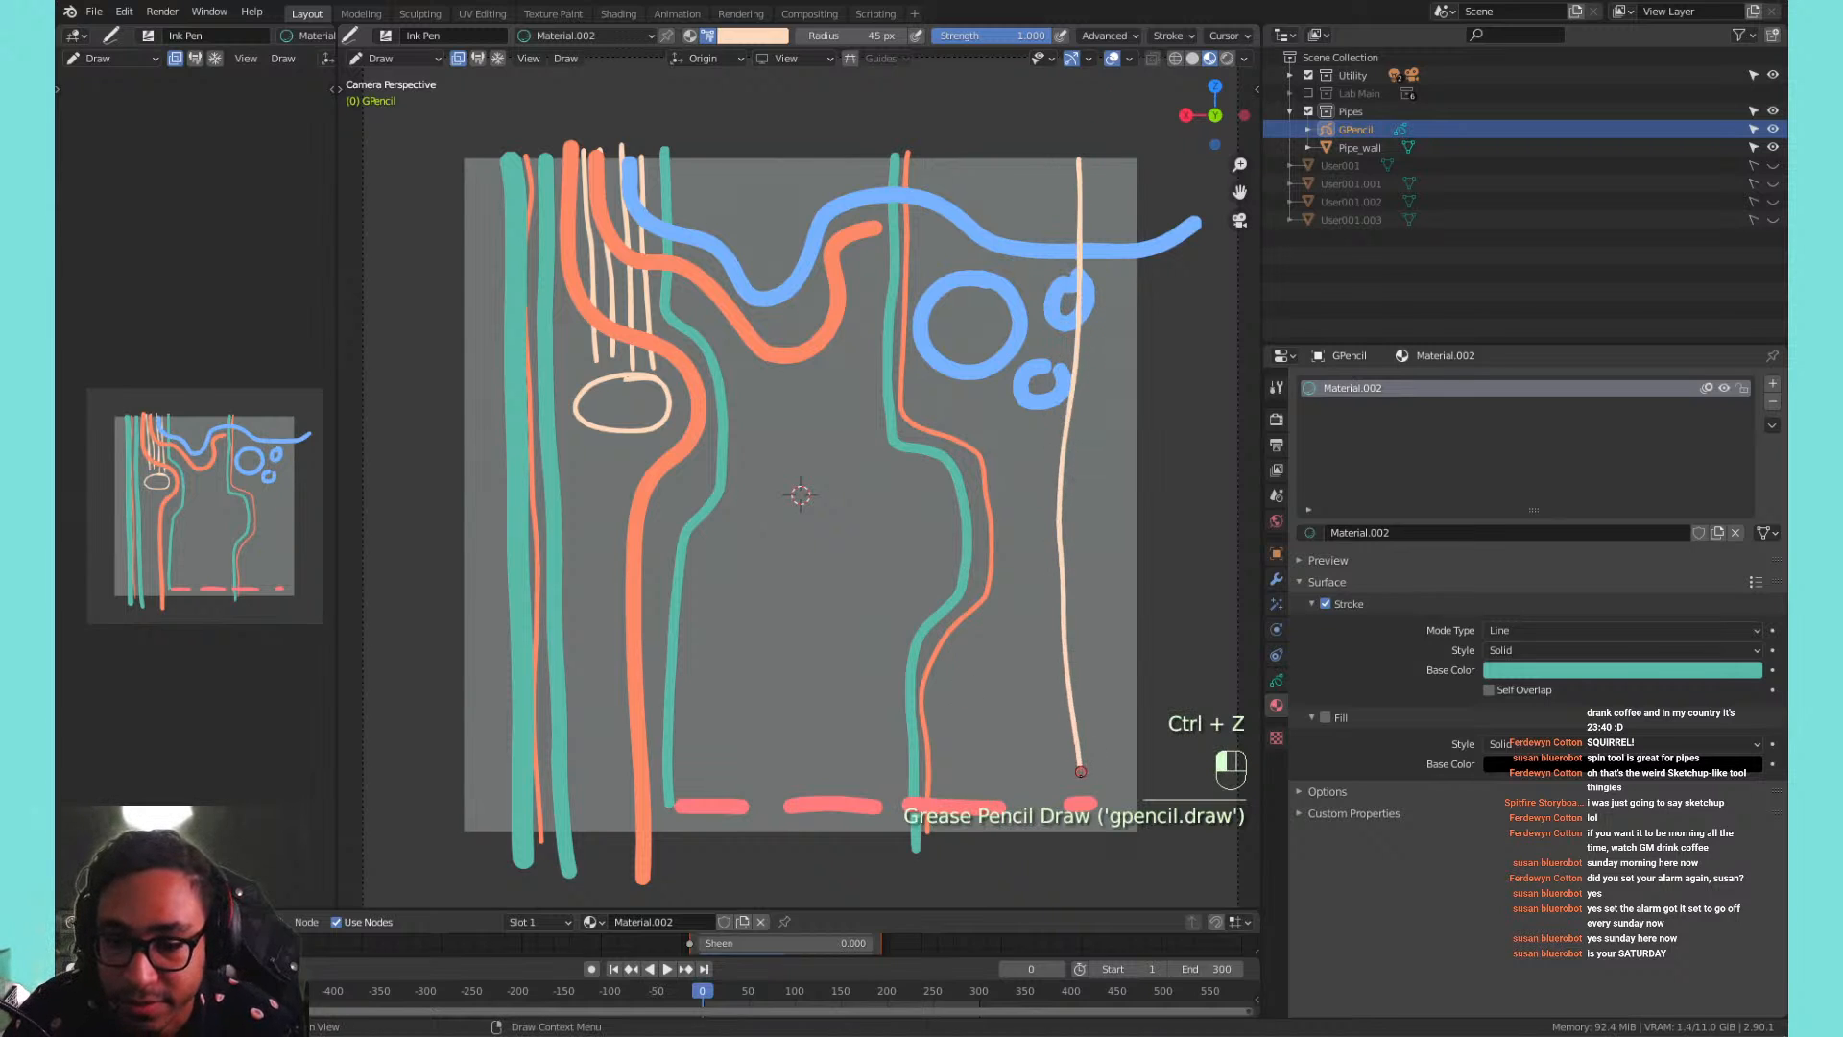
pyautogui.moveTo(1079, 854); pyautogui.dragTo(1079, 853)
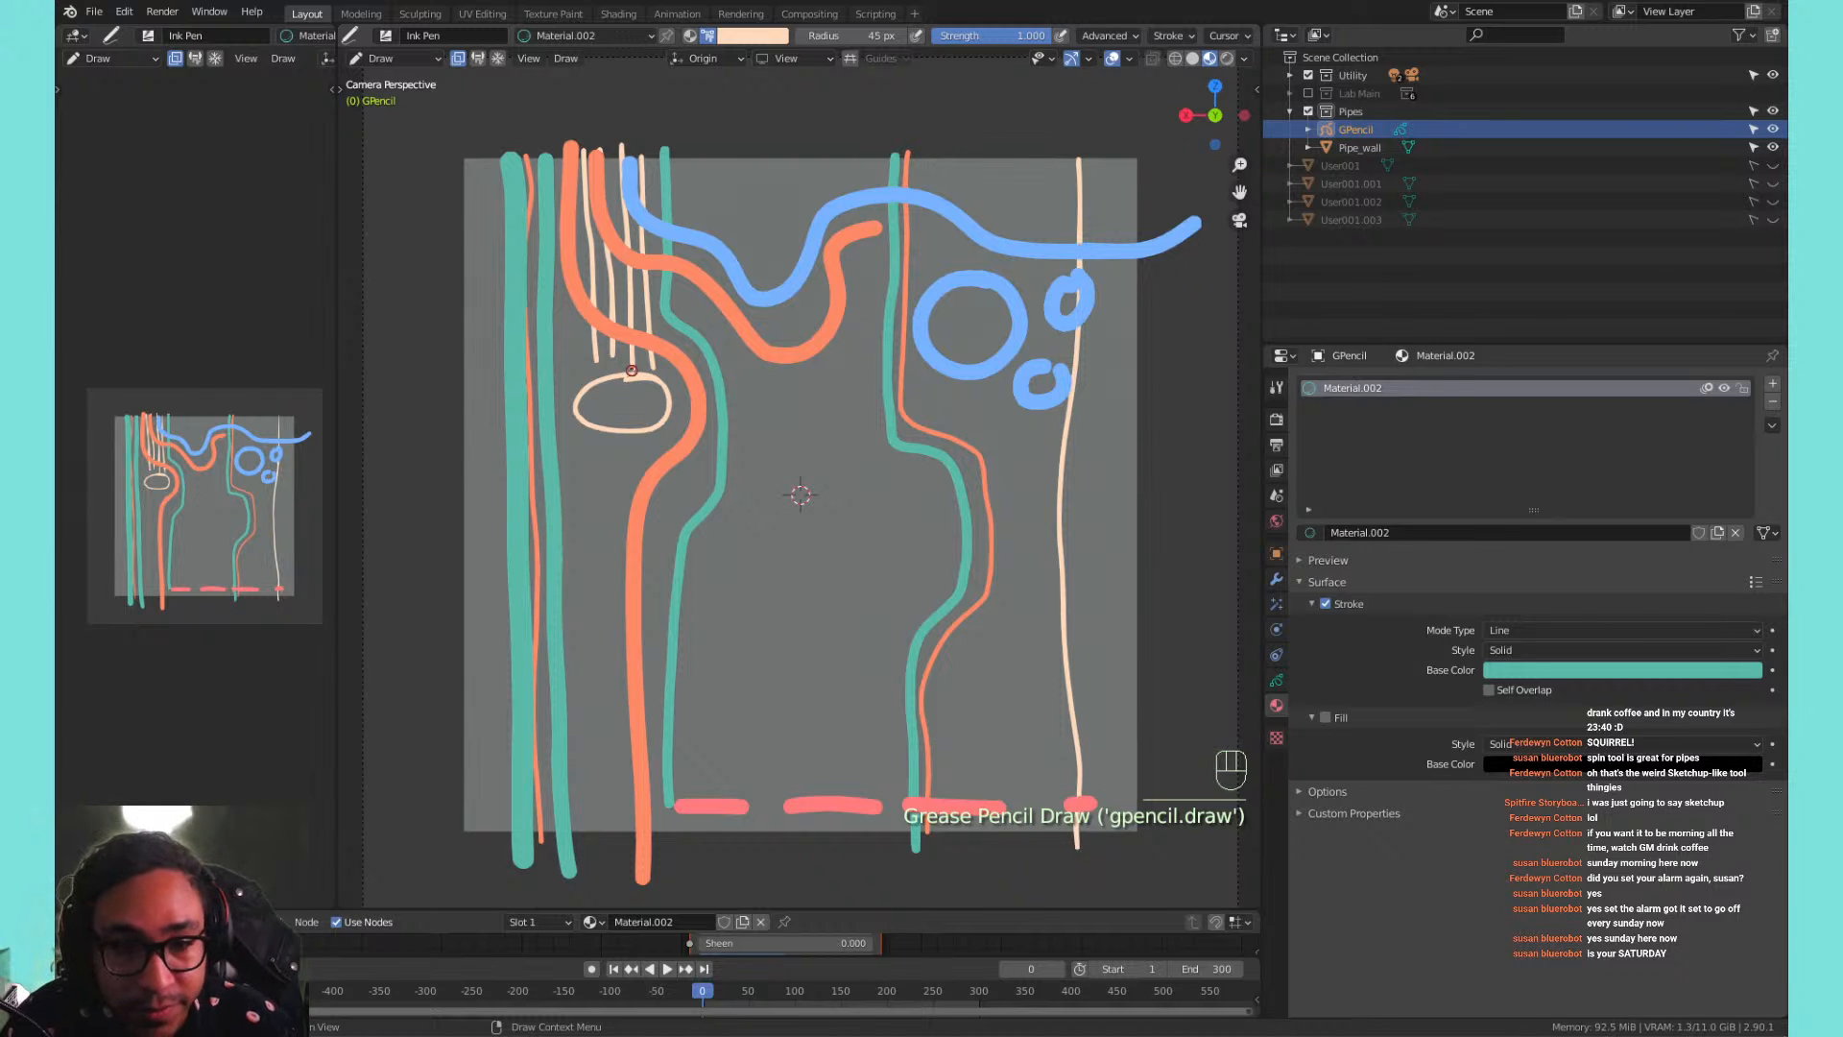
# Switch the strokes to Edit Mode and delete the peach ellipse below the four short vertical pipes.
pyautogui.press('Tab')
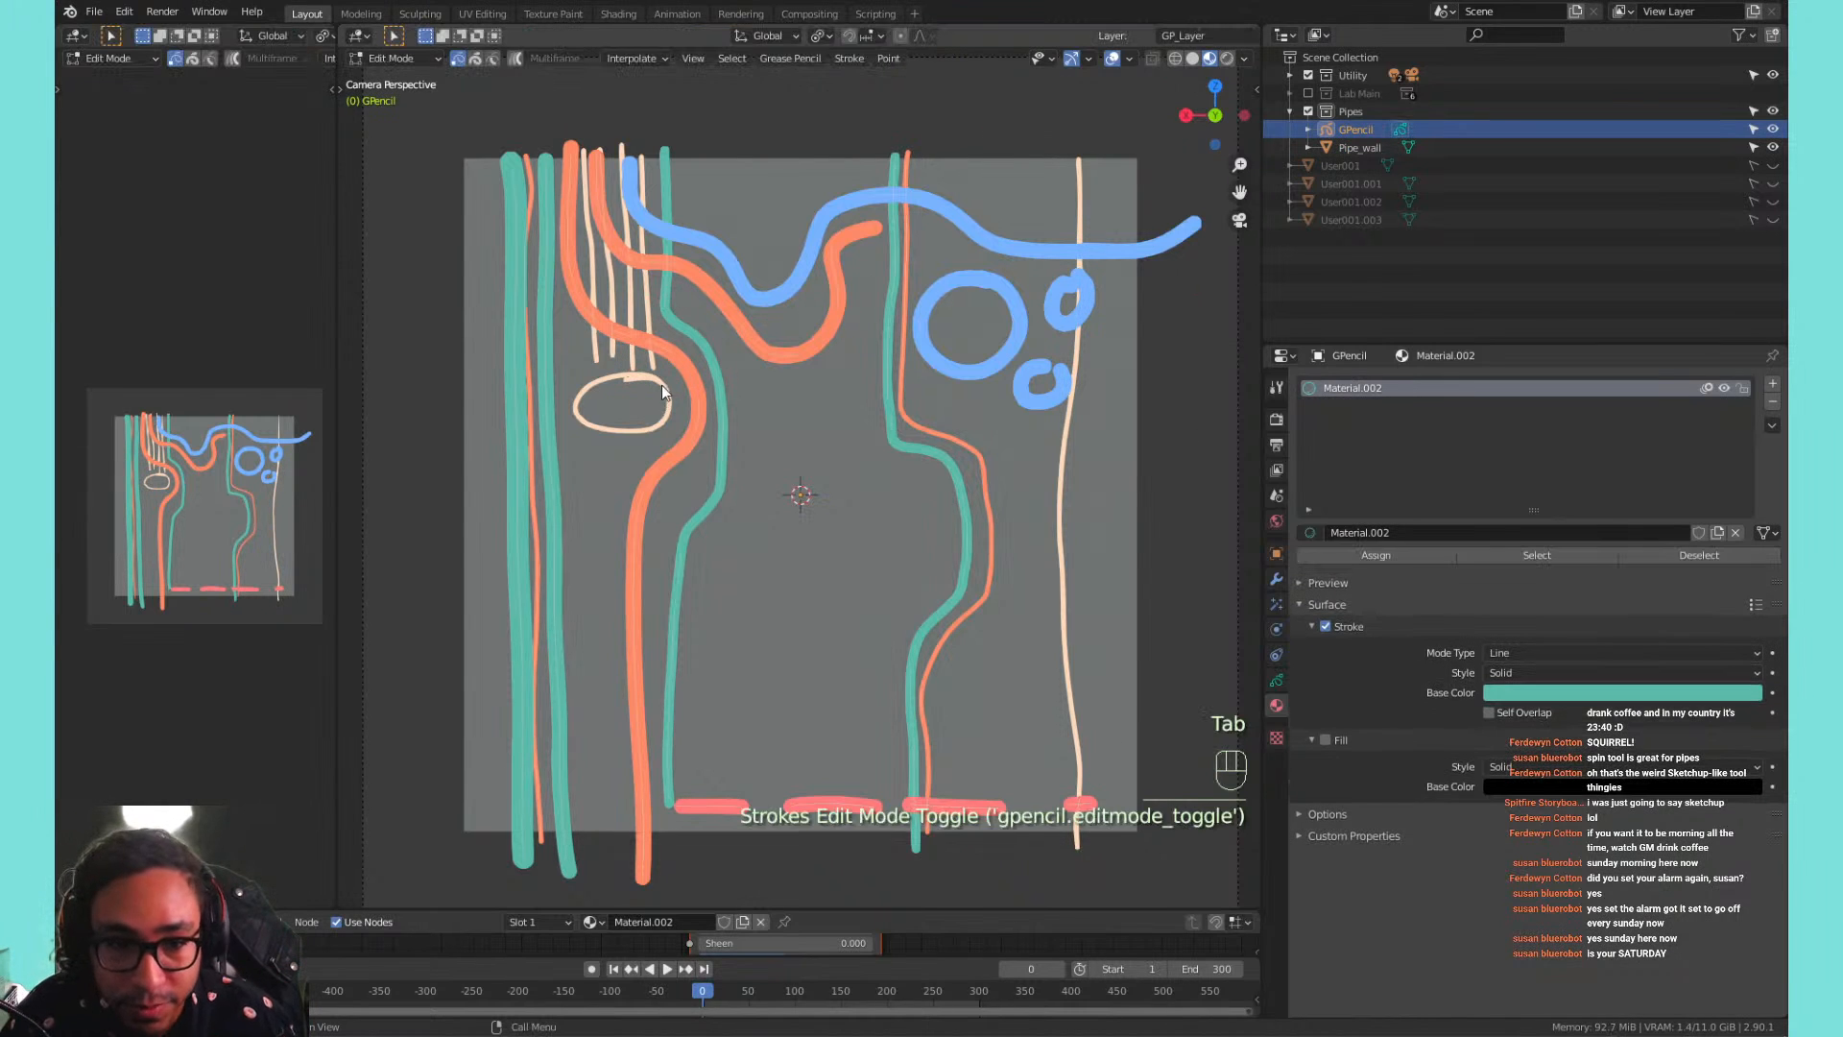
pyautogui.click(664, 388)
pyautogui.press('x')
pyautogui.press('2')
pyautogui.press('1')
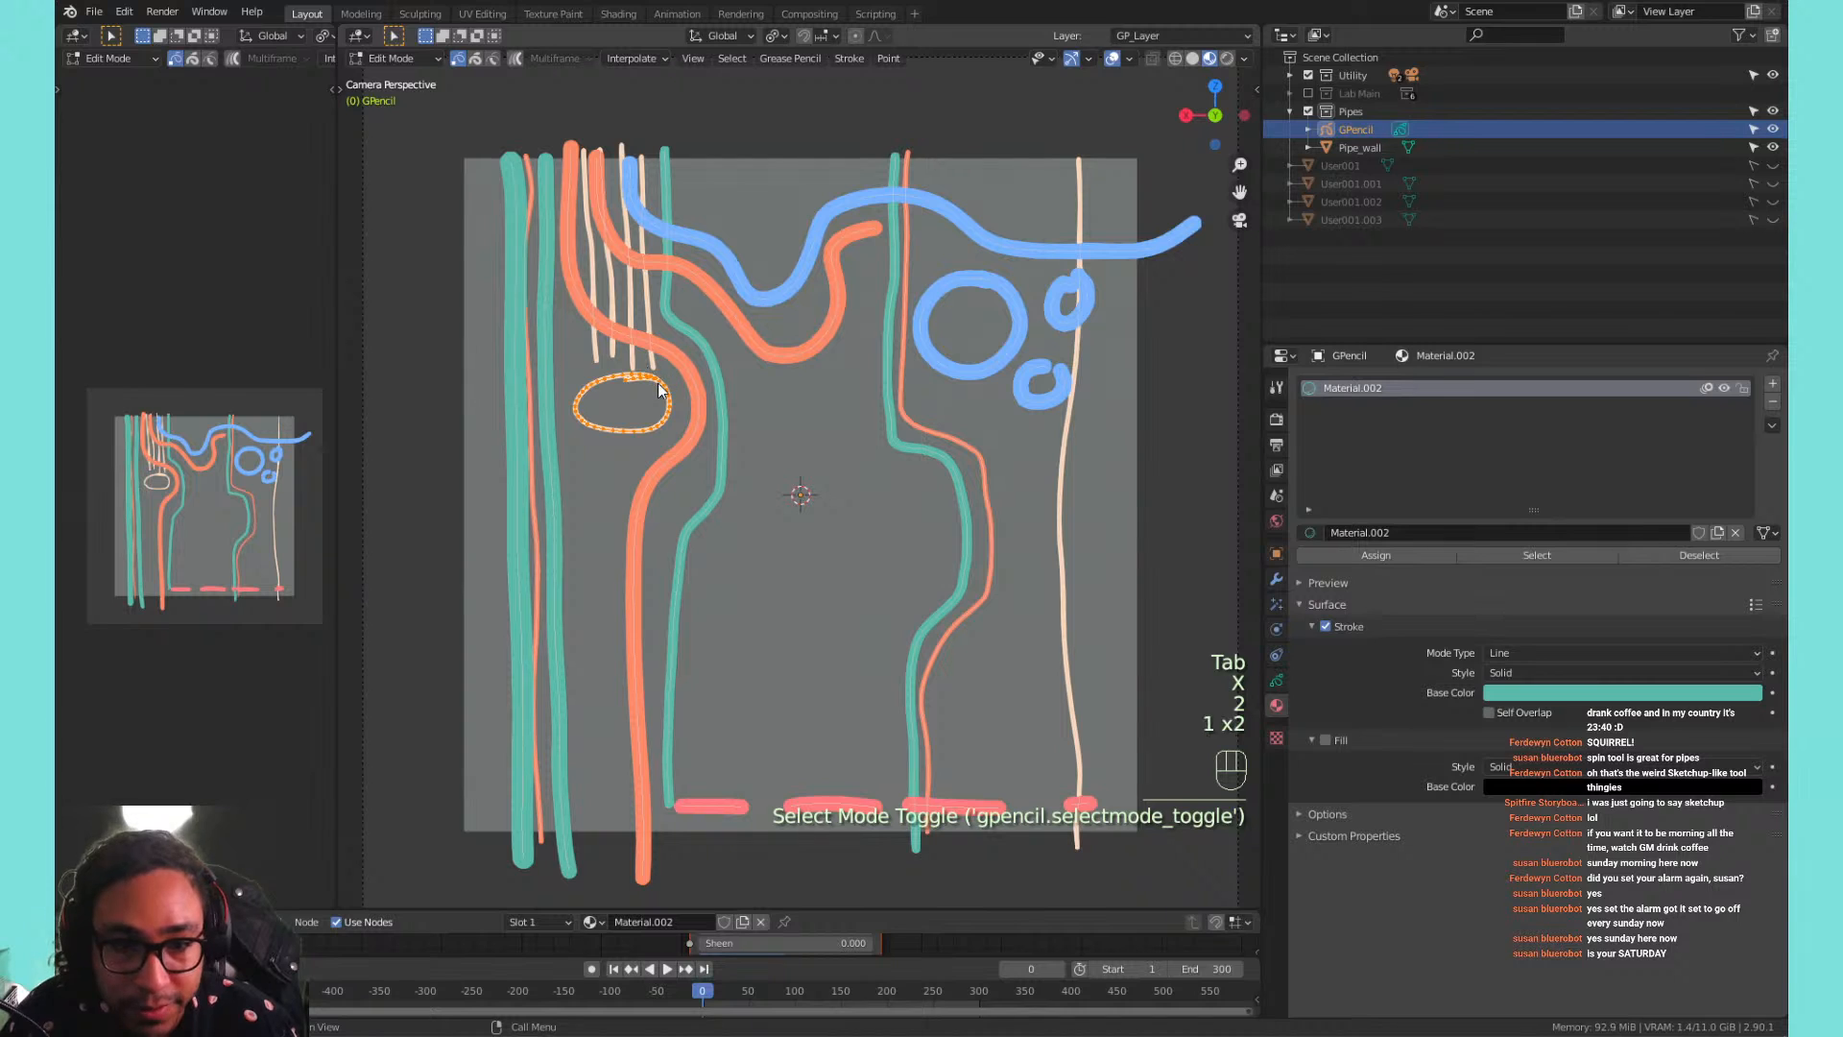
pyautogui.press('2')
pyautogui.press('x')
pyautogui.click(661, 384)
# Delete the large blue circle and the two small blue rings below the wavy blue pipe.
pyautogui.press('x')
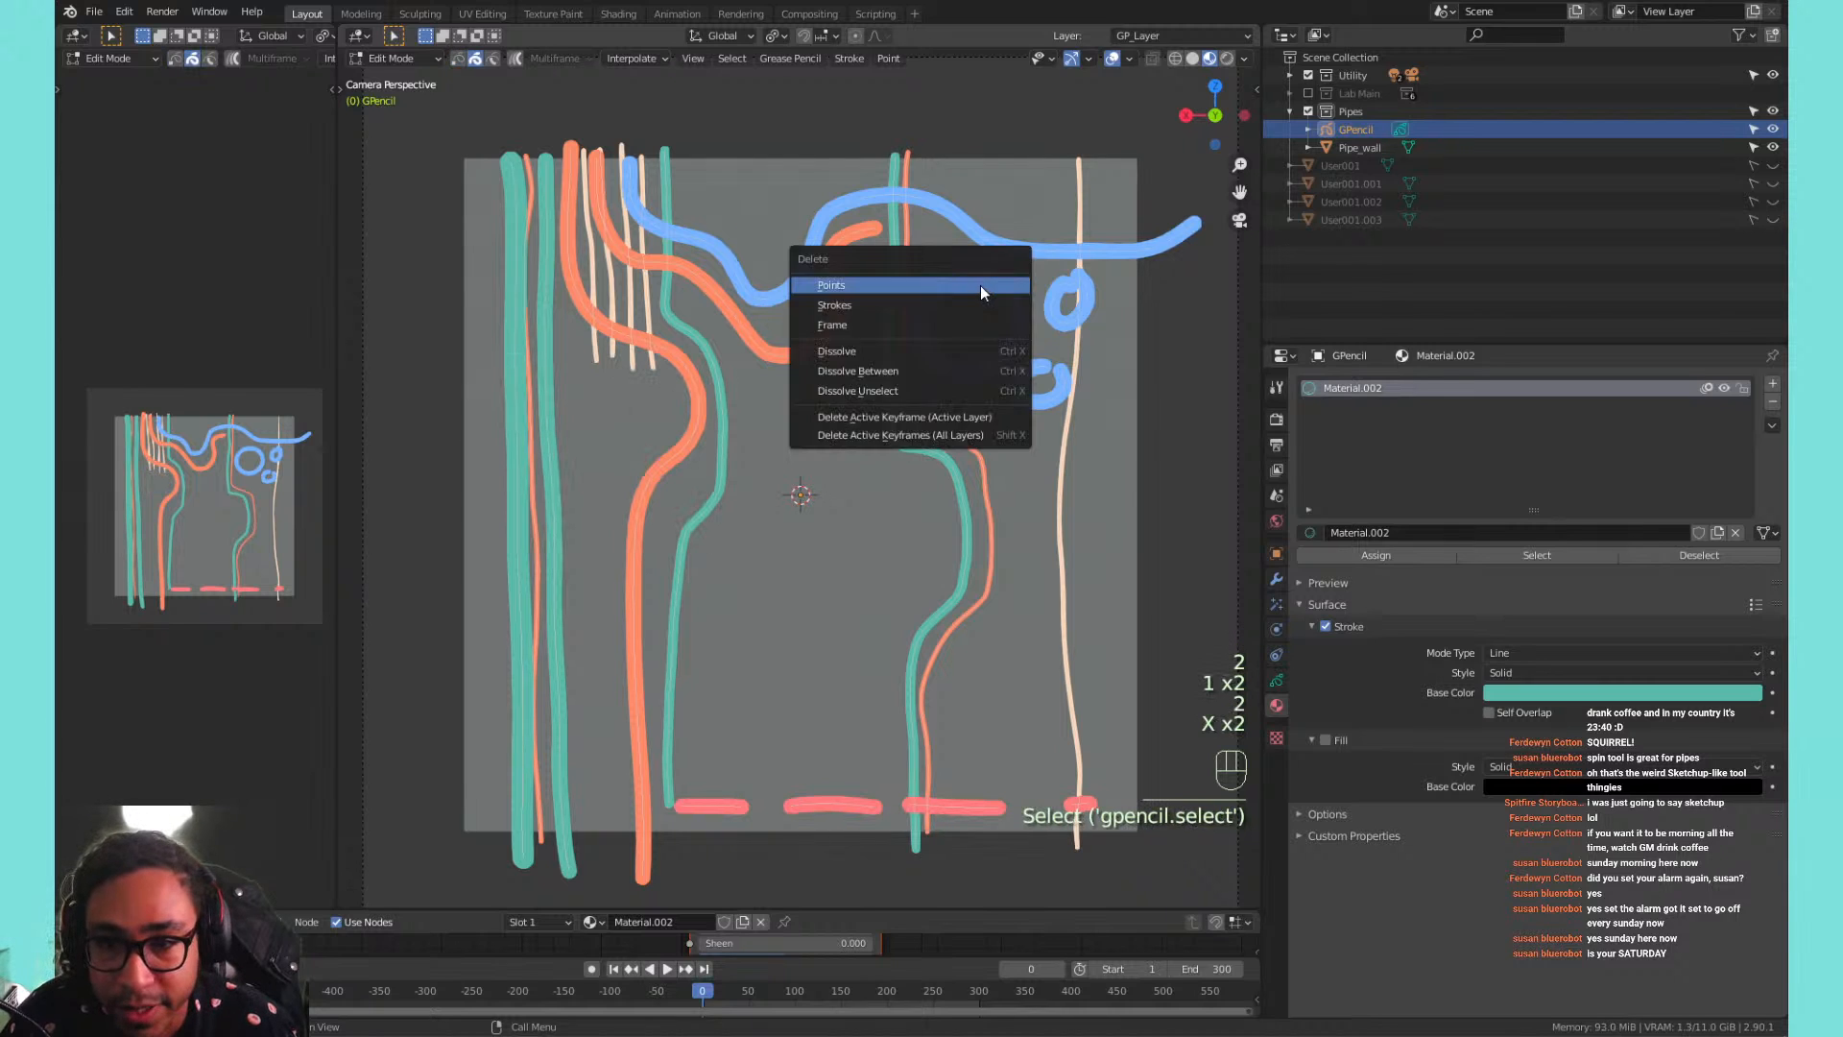
pyautogui.click(981, 285)
pyautogui.click(1044, 286)
pyautogui.press('x')
pyautogui.click(1041, 279)
pyautogui.click(1031, 362)
pyautogui.press('x')
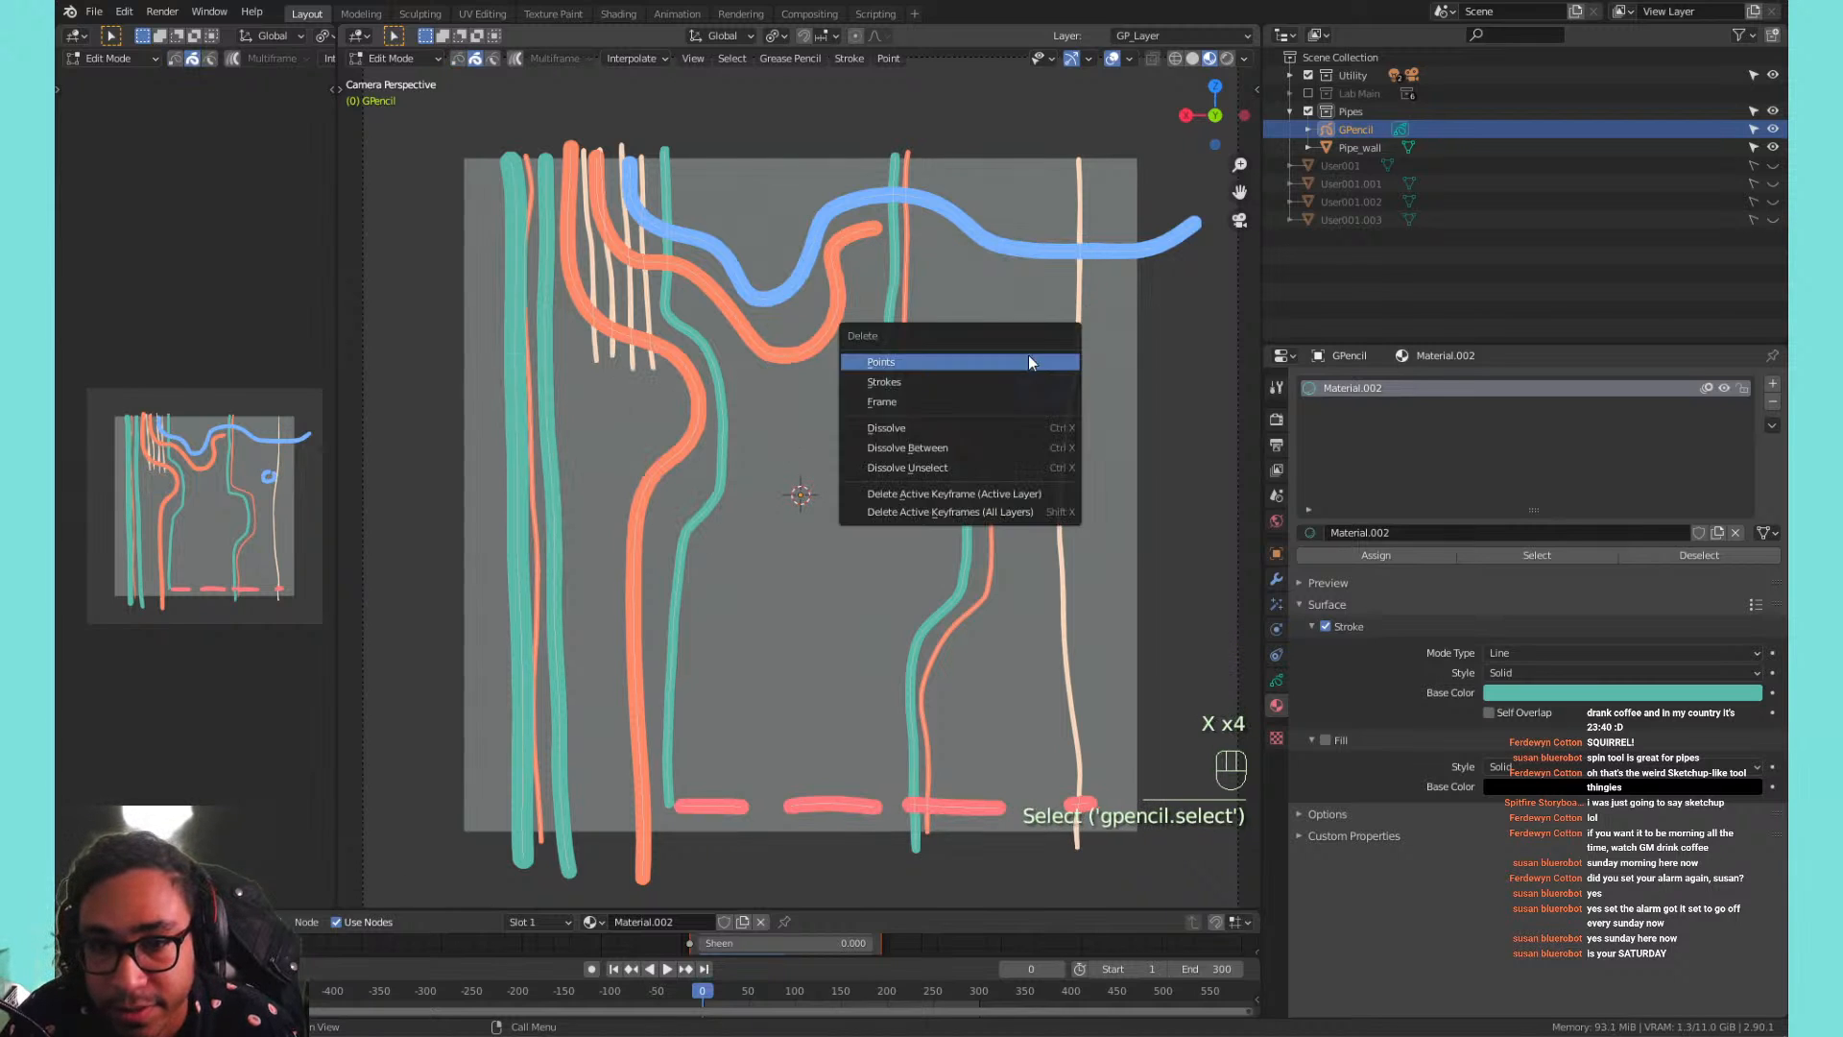
pyautogui.click(1028, 362)
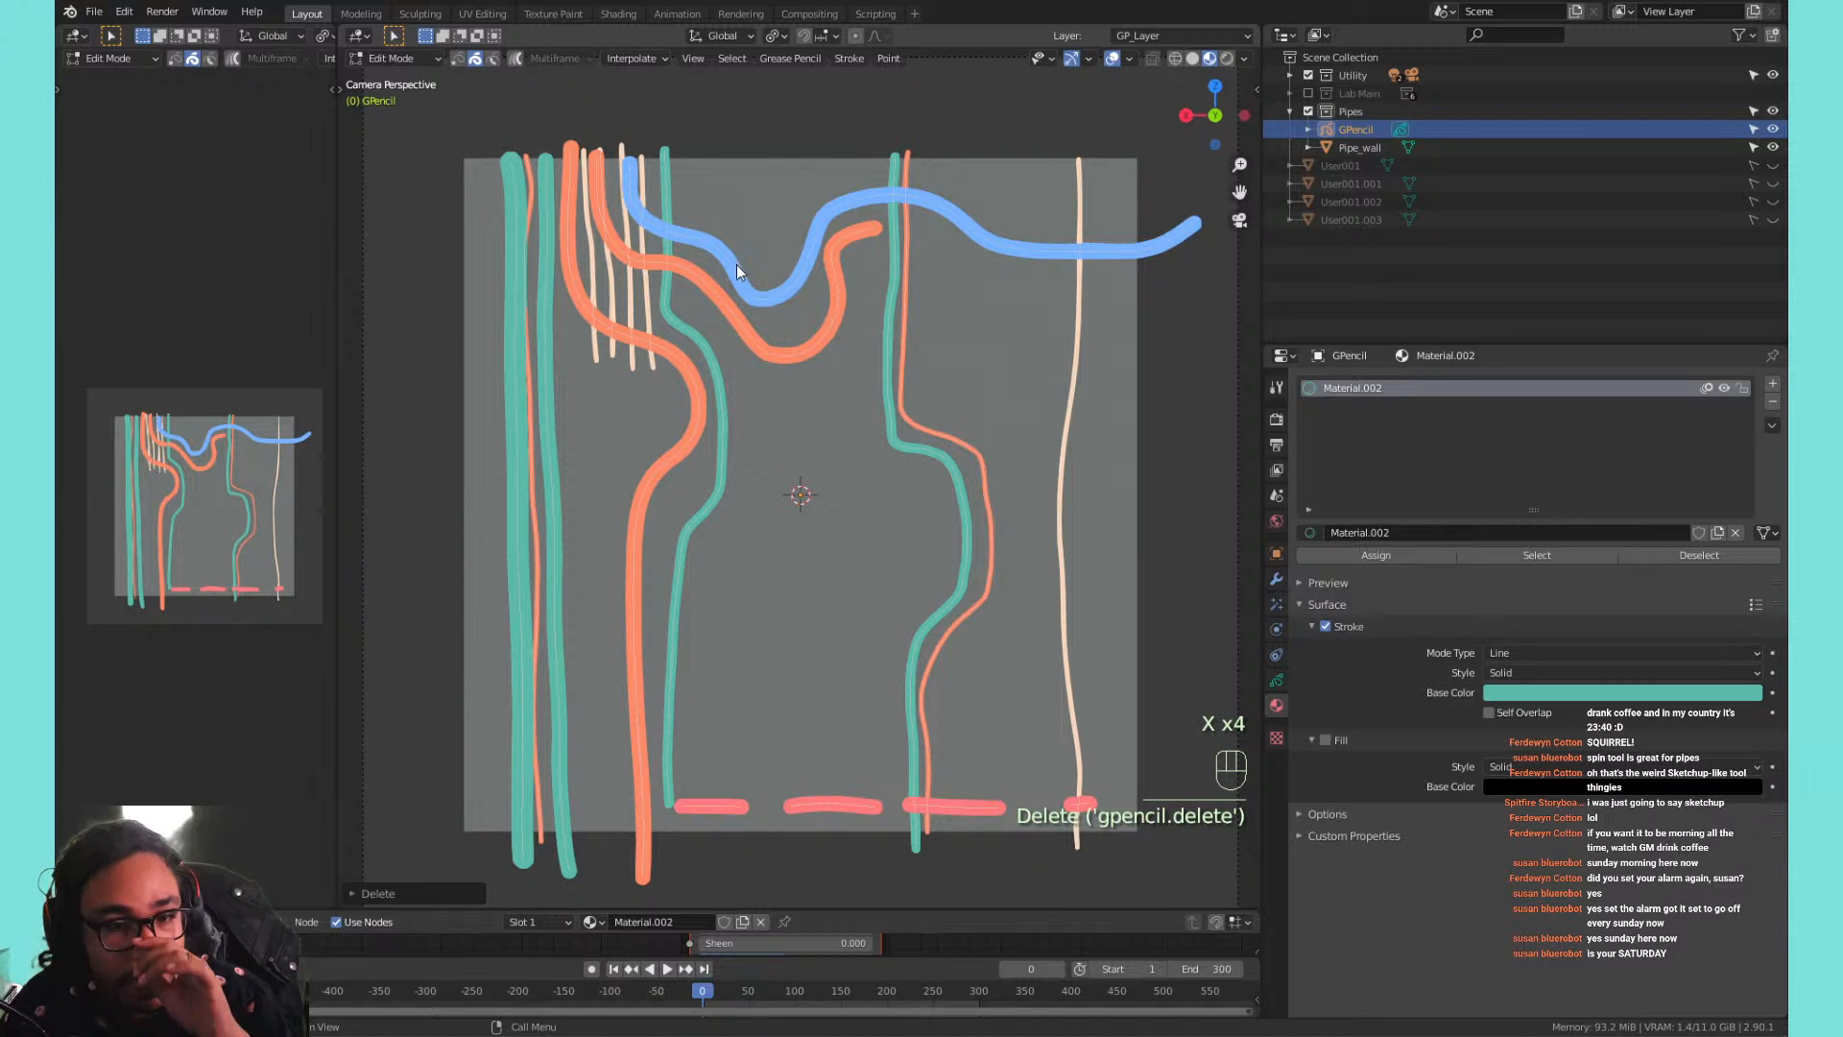
# Select all points of the pipe strokes and apply Smooth Points.
pyautogui.press('Tab')
pyautogui.press('Tab')
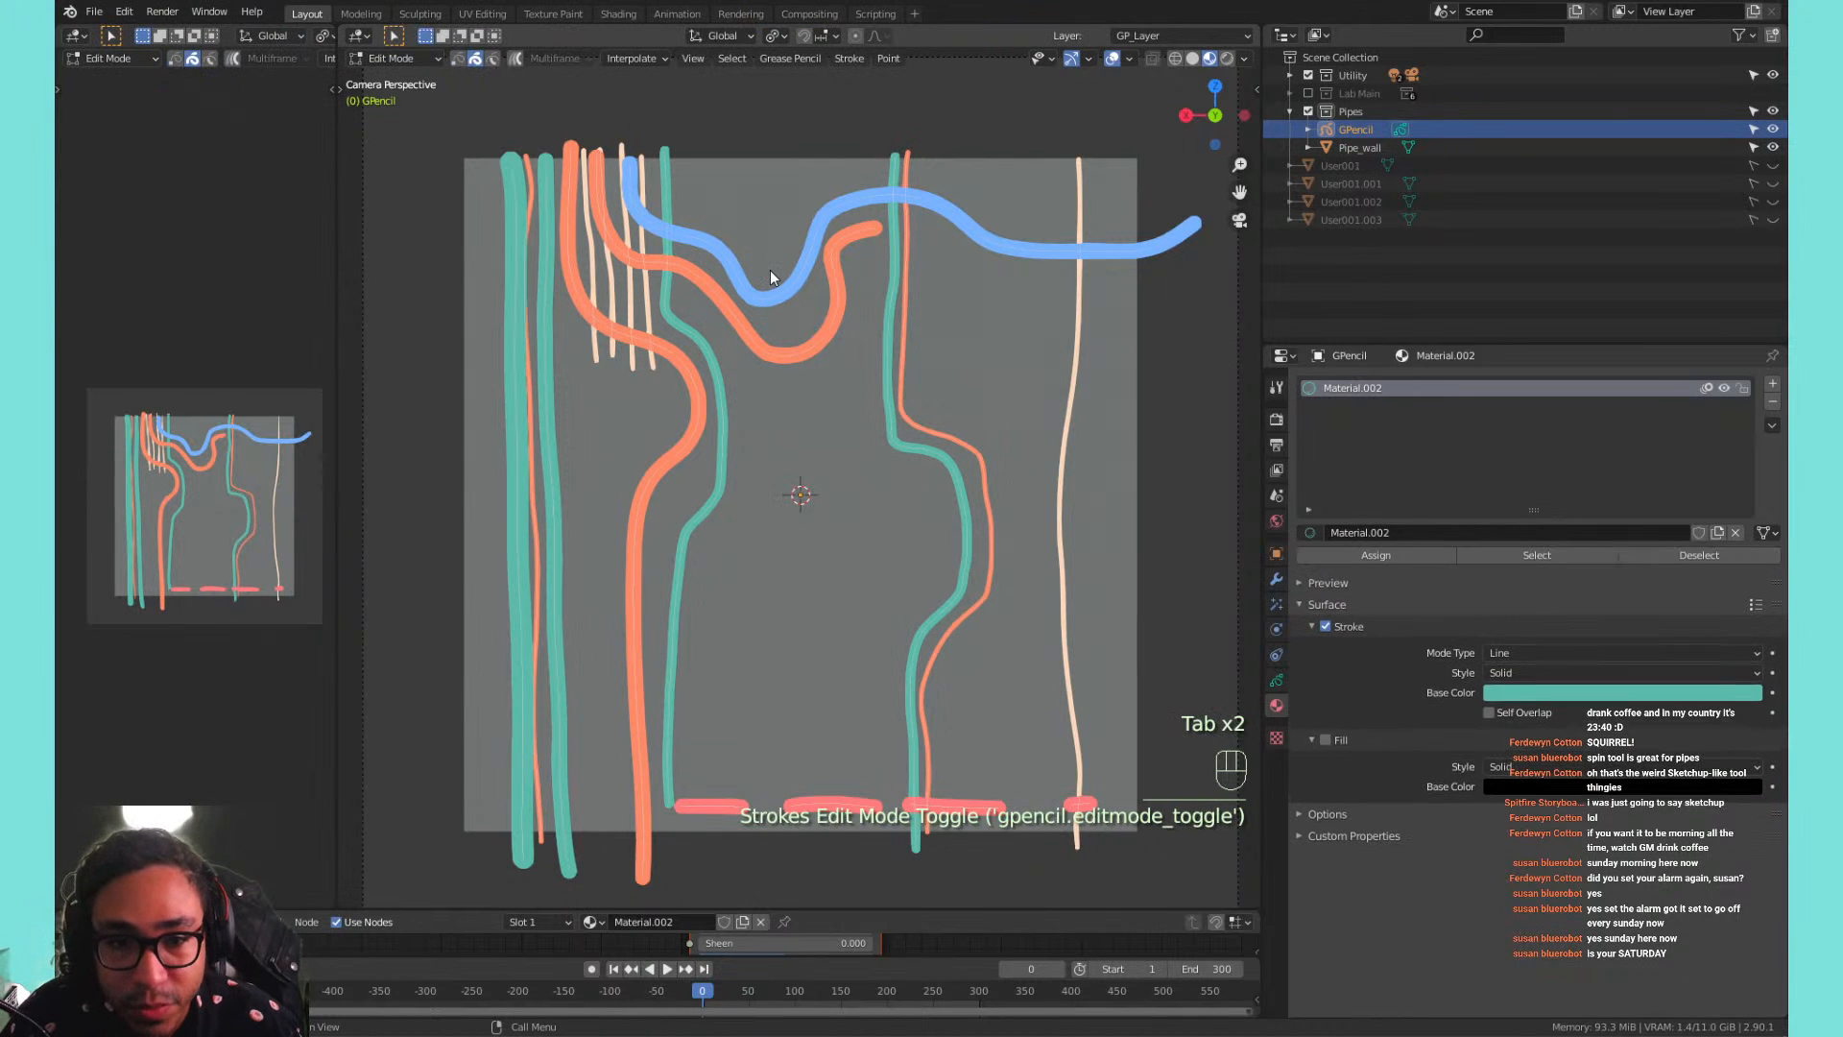
pyautogui.press('a')
pyautogui.press('1')
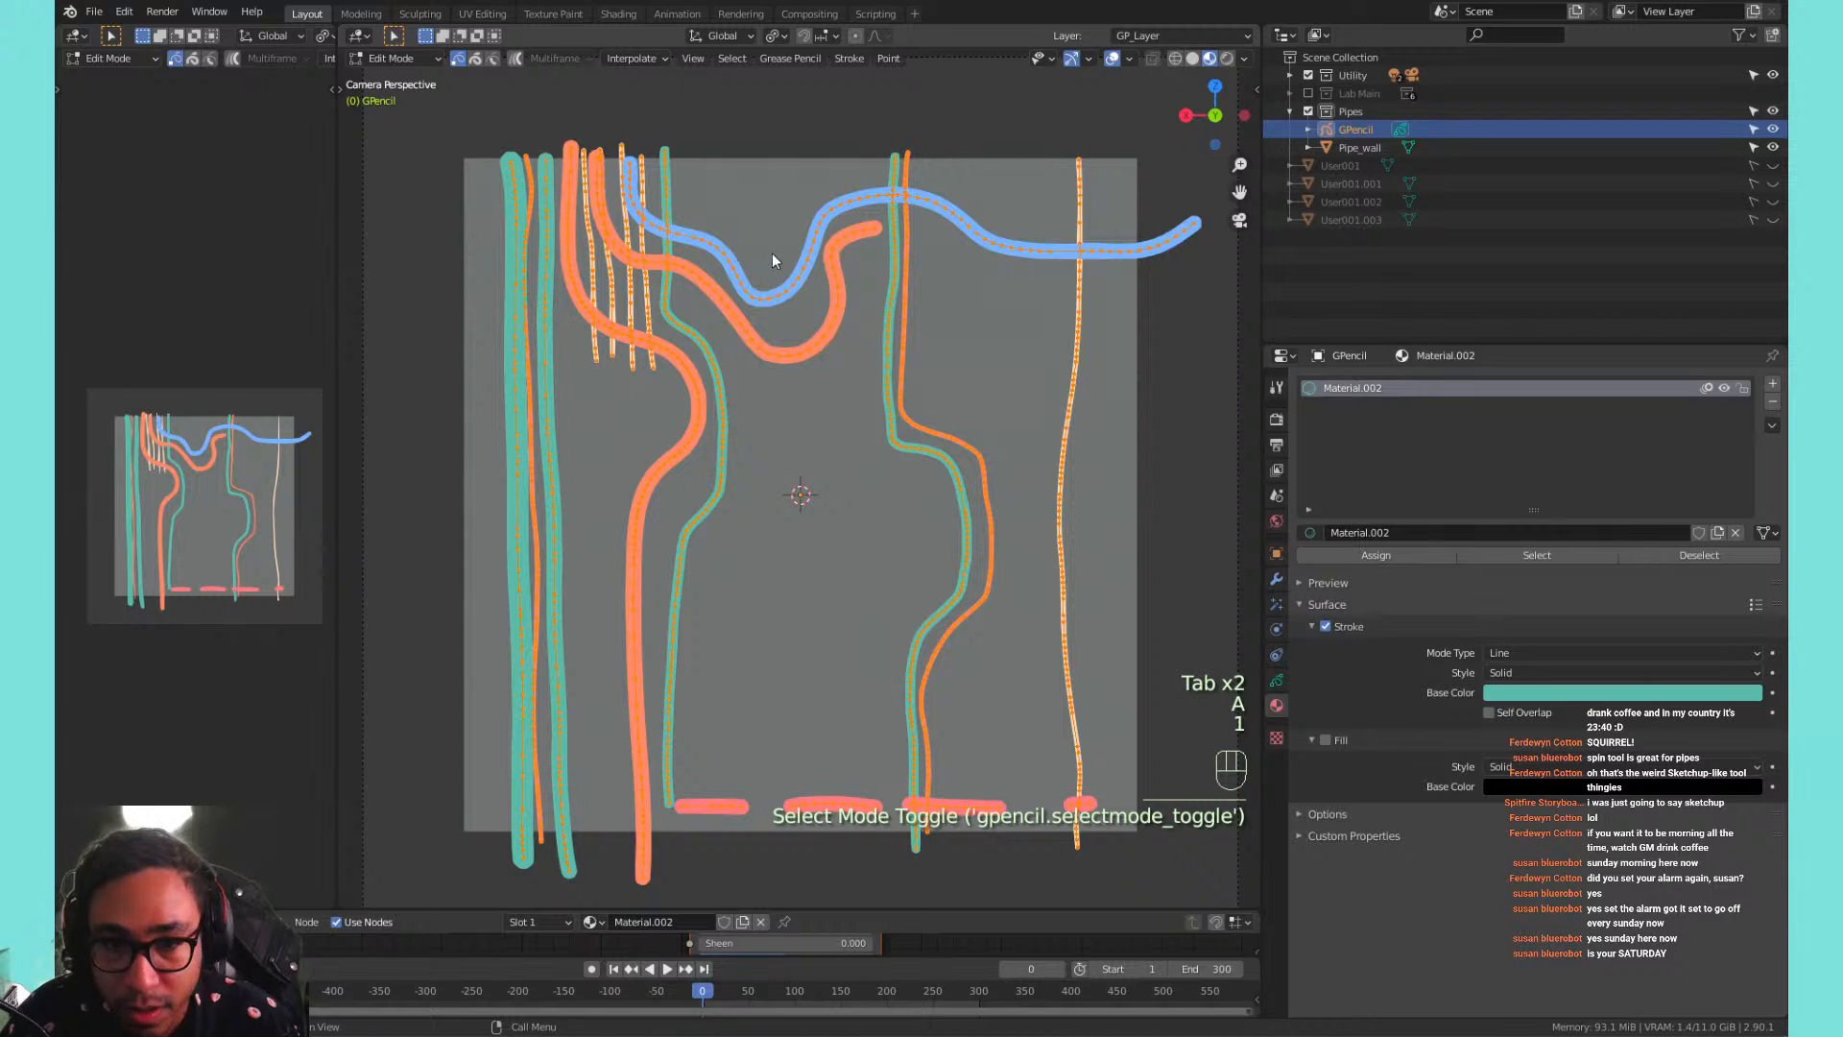
pyautogui.moveTo(775, 247); pyautogui.dragTo(783, 262, button='middle')
pyautogui.rightClick(786, 266)
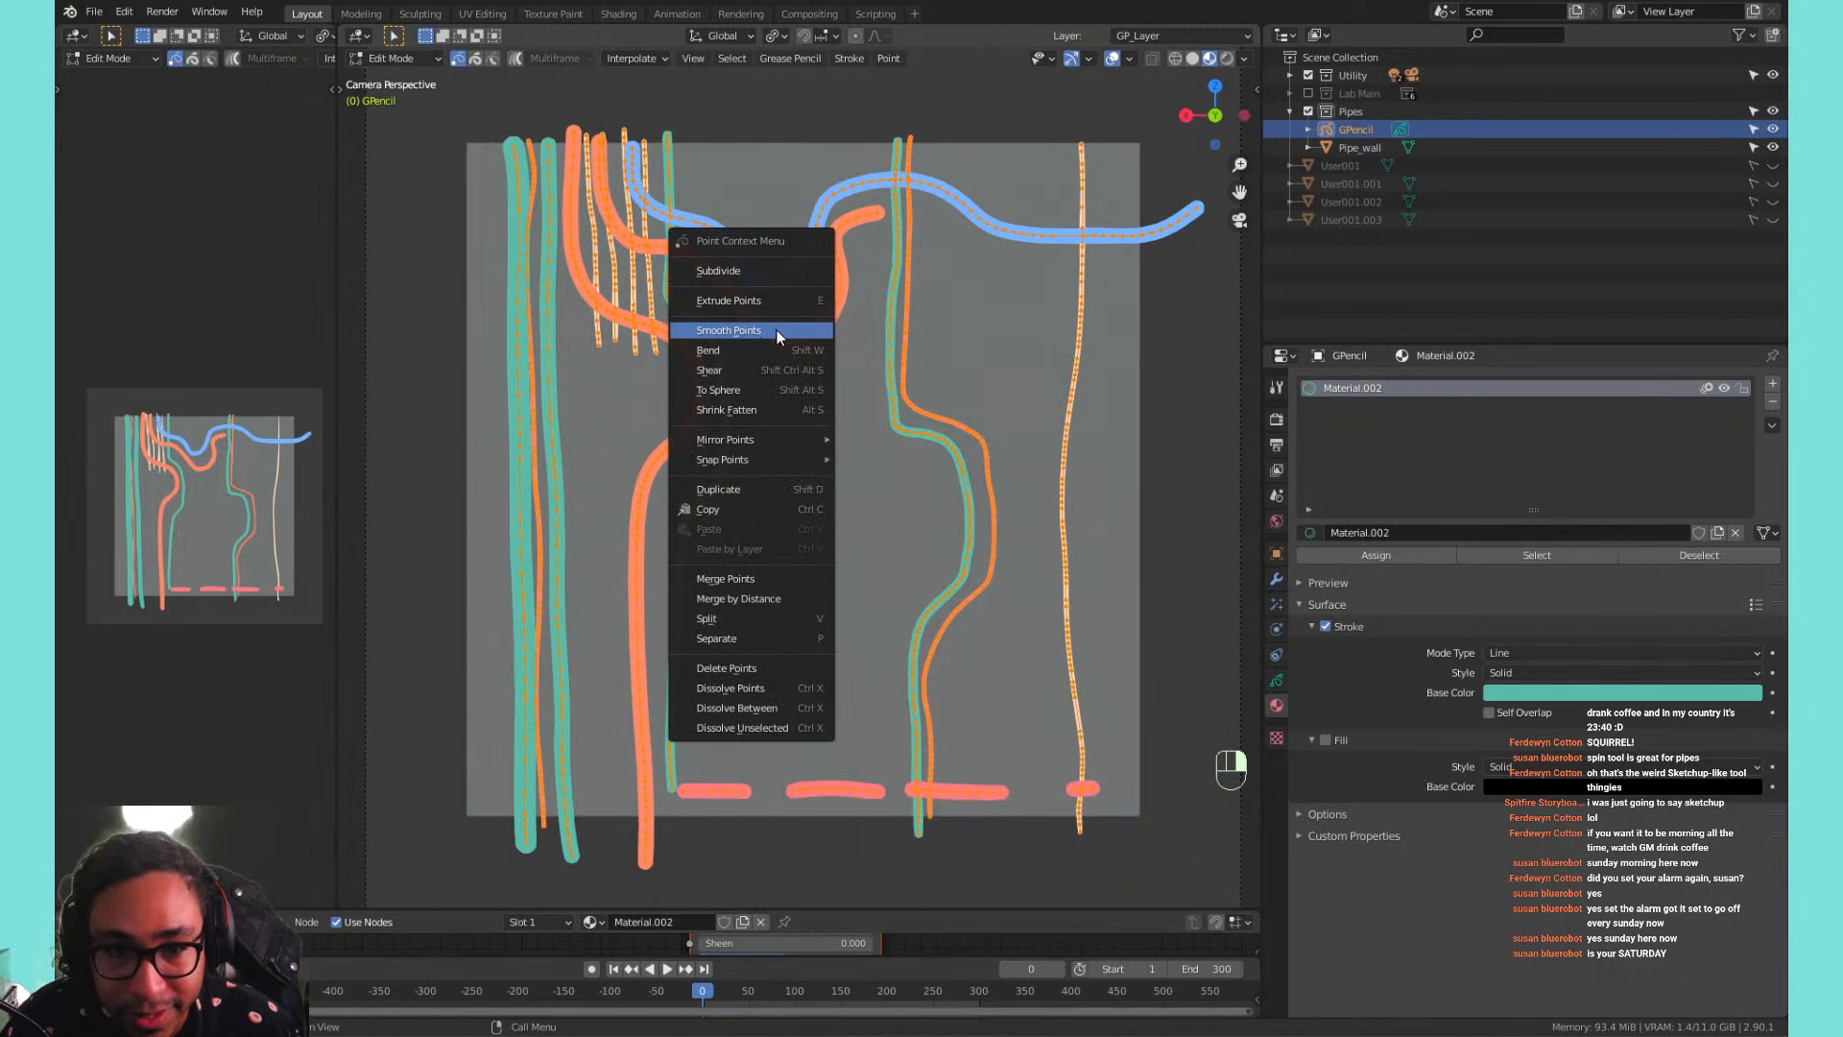
pyautogui.click(778, 332)
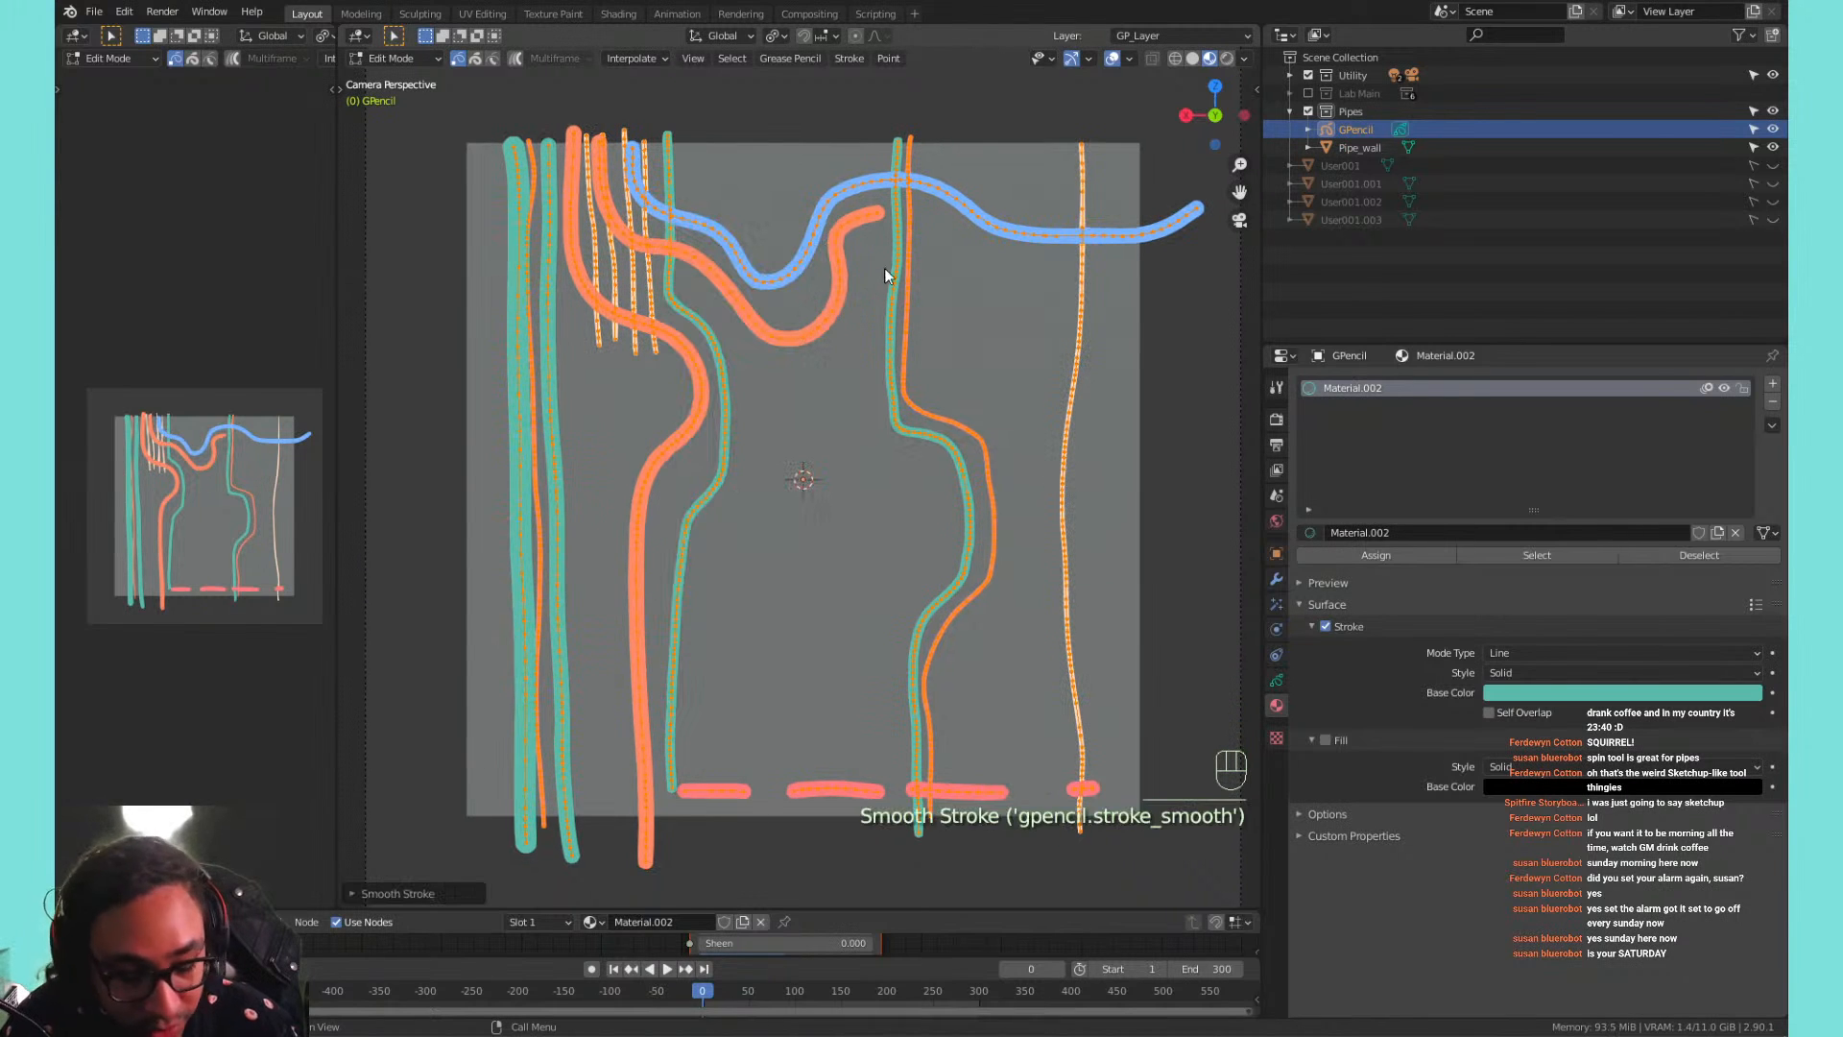
# Repeat the point smoothing about 30 times on all pipe strokes to soften their bends.
pyautogui.hotkey('shift', 'r')
pyautogui.hotkey('shift', 'r')
pyautogui.hotkey('shift', 'r')
pyautogui.hotkey('shift', 'r')
pyautogui.hotkey('shift', 'r')
pyautogui.hotkey('shift', 'r')
pyautogui.hotkey('shift', 'r')
pyautogui.hotkey('shift', 'r')
pyautogui.hotkey('shift', 'r')
pyautogui.hotkey('shift', 'r')
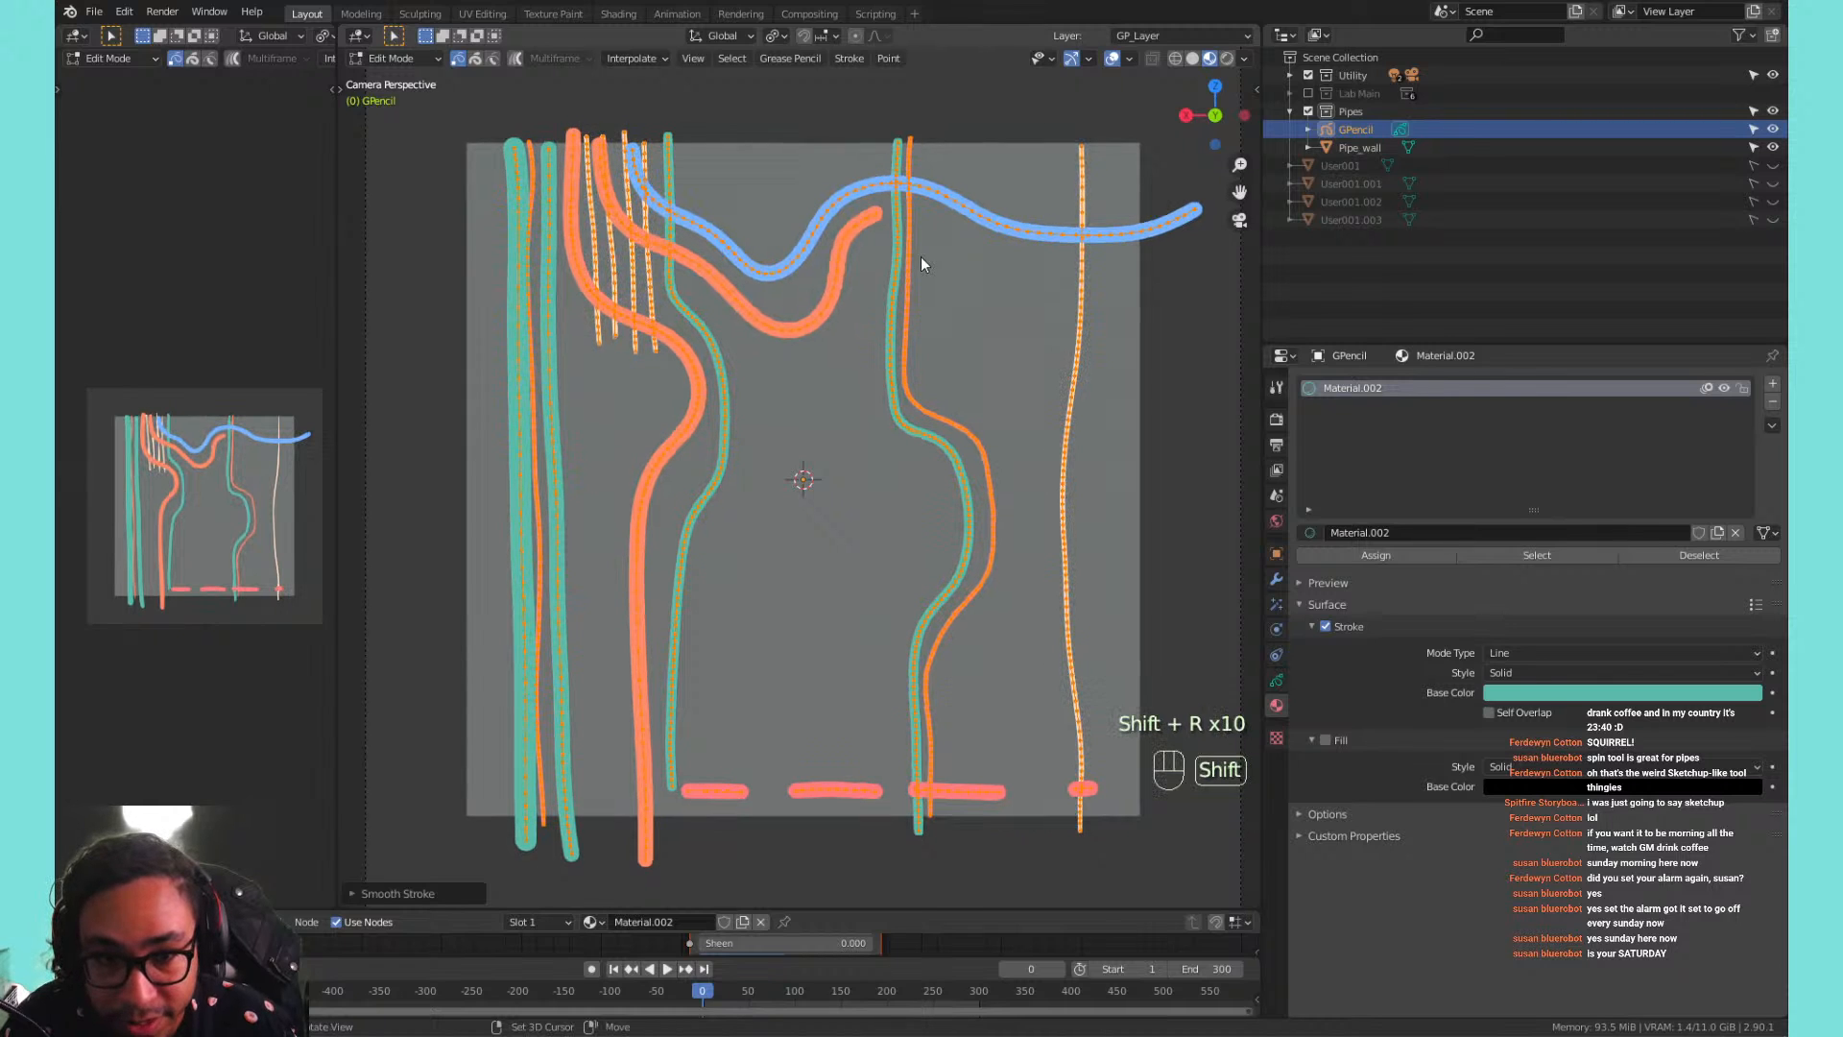
pyautogui.hotkey('shift', 'r')
pyautogui.hotkey('shift', 'r')
pyautogui.hotkey('shift', 'r')
pyautogui.hotkey('shift', 'r')
pyautogui.hotkey('shift', 'r')
pyautogui.hotkey('shift', 'r')
pyautogui.hotkey('shift', 'r')
pyautogui.hotkey('shift', 'r')
pyautogui.hotkey('shift', 'r')
pyautogui.hotkey('shift', 'r')
pyautogui.hotkey('shift', 'r')
pyautogui.hotkey('shift', 'r')
pyautogui.hotkey('shift', 'r')
pyautogui.hotkey('shift', 'r')
pyautogui.hotkey('shift', 'r')
pyautogui.hotkey('shift', 'r')
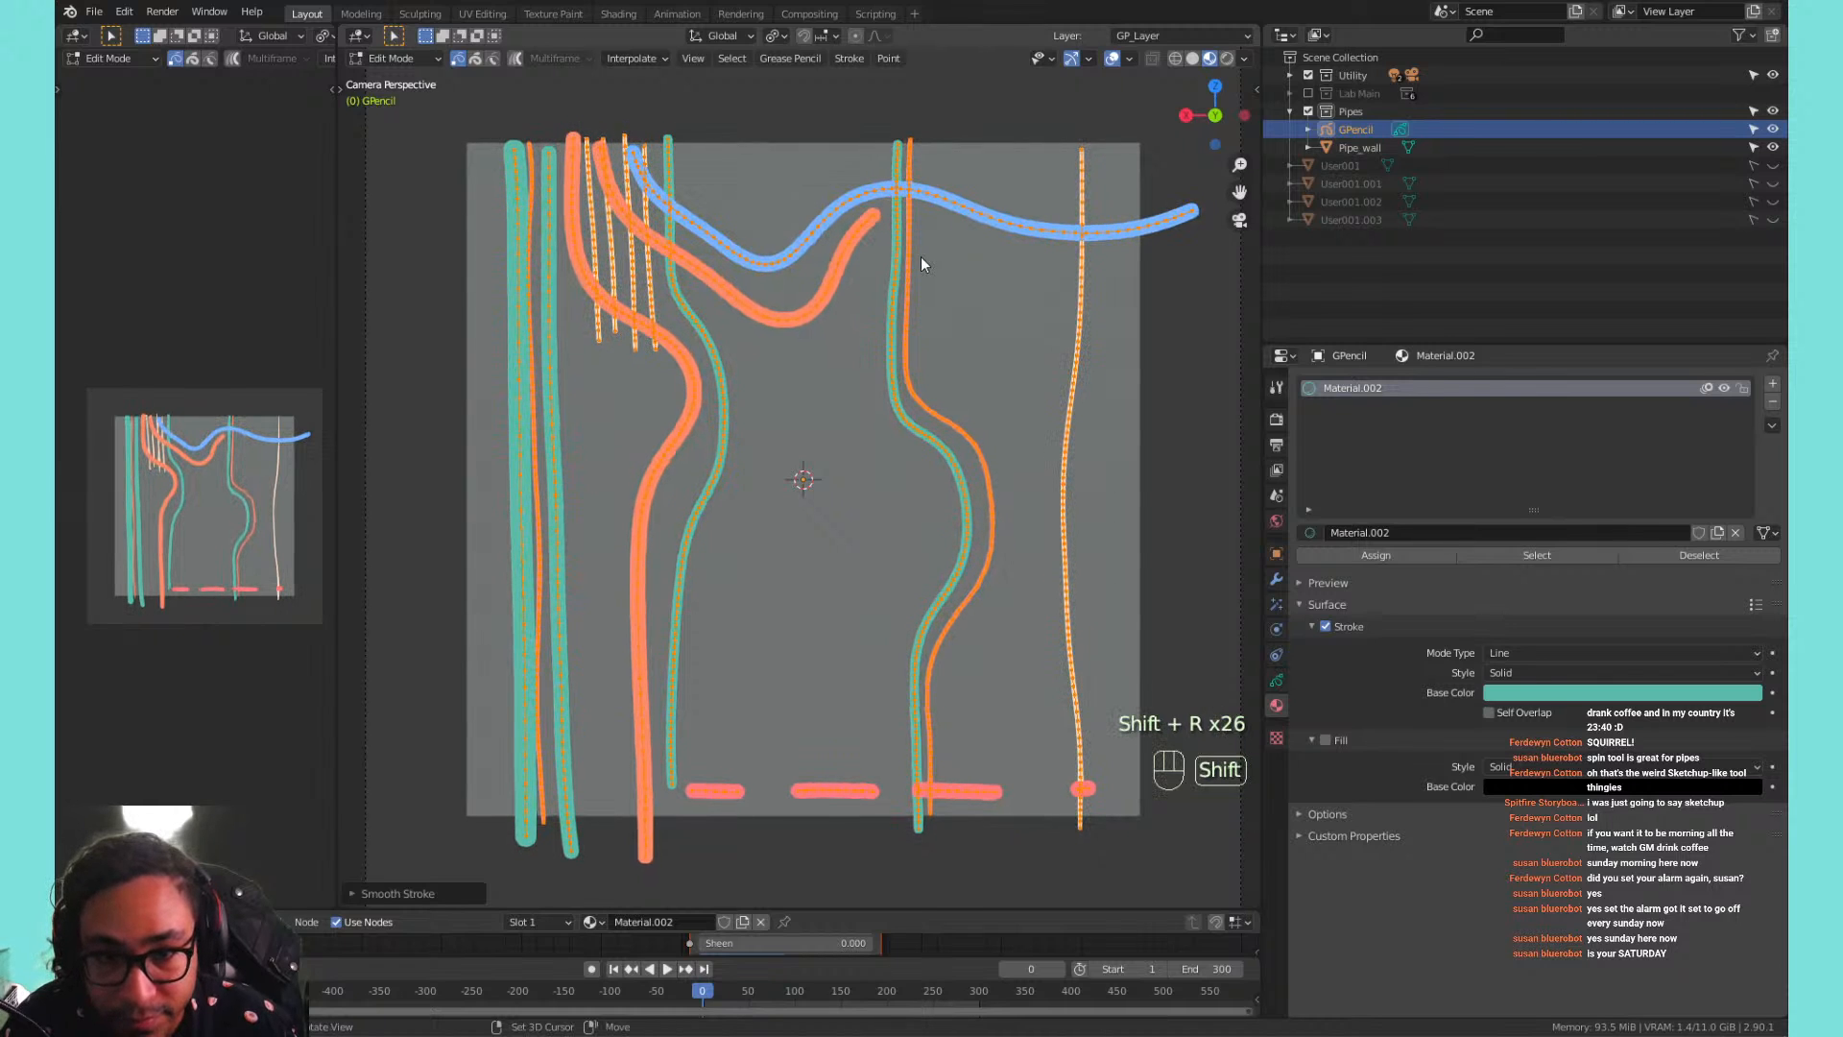
pyautogui.hotkey('shift', 'r')
pyautogui.hotkey('shift', 'r')
pyautogui.hotkey('shift', 'r')
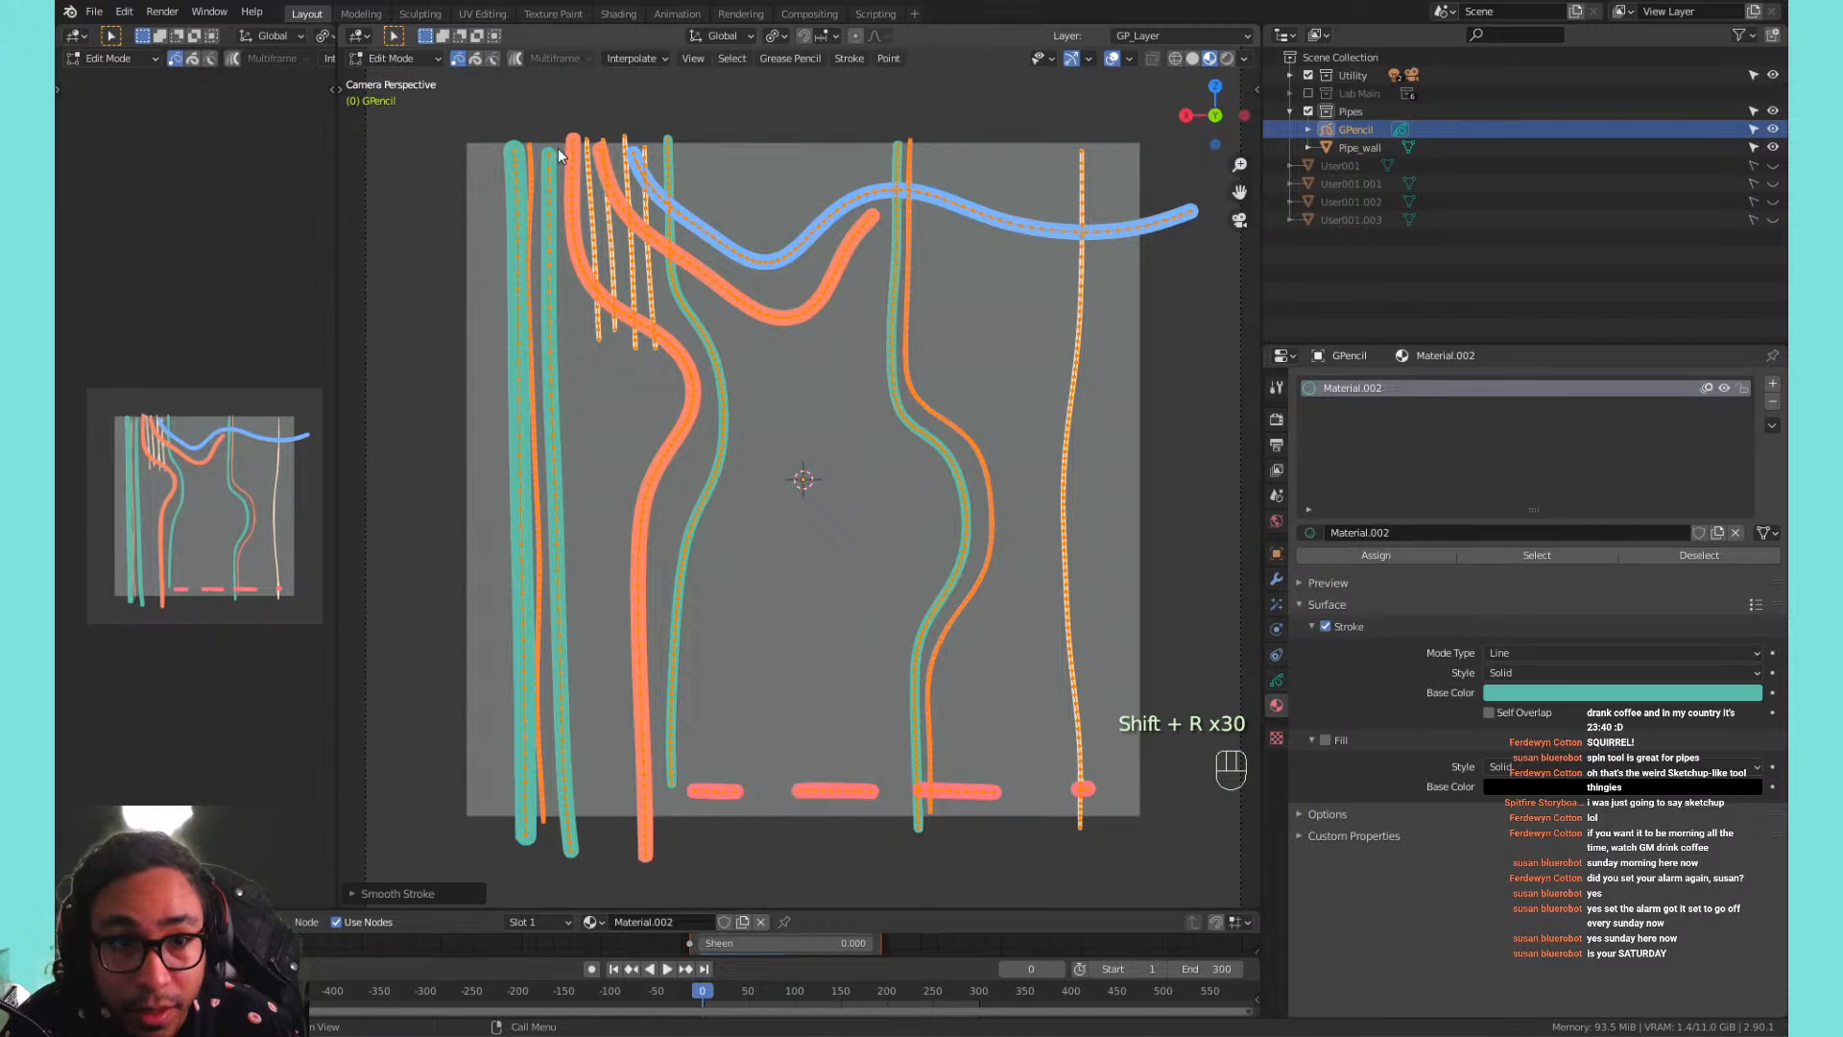
# Switch the strokes to Sculpt Mode and set the Push brush radius to 125 px.
pyautogui.press('Tab')
pyautogui.hotkey('ctrl', 'Tab')
pyautogui.click(757, 284)
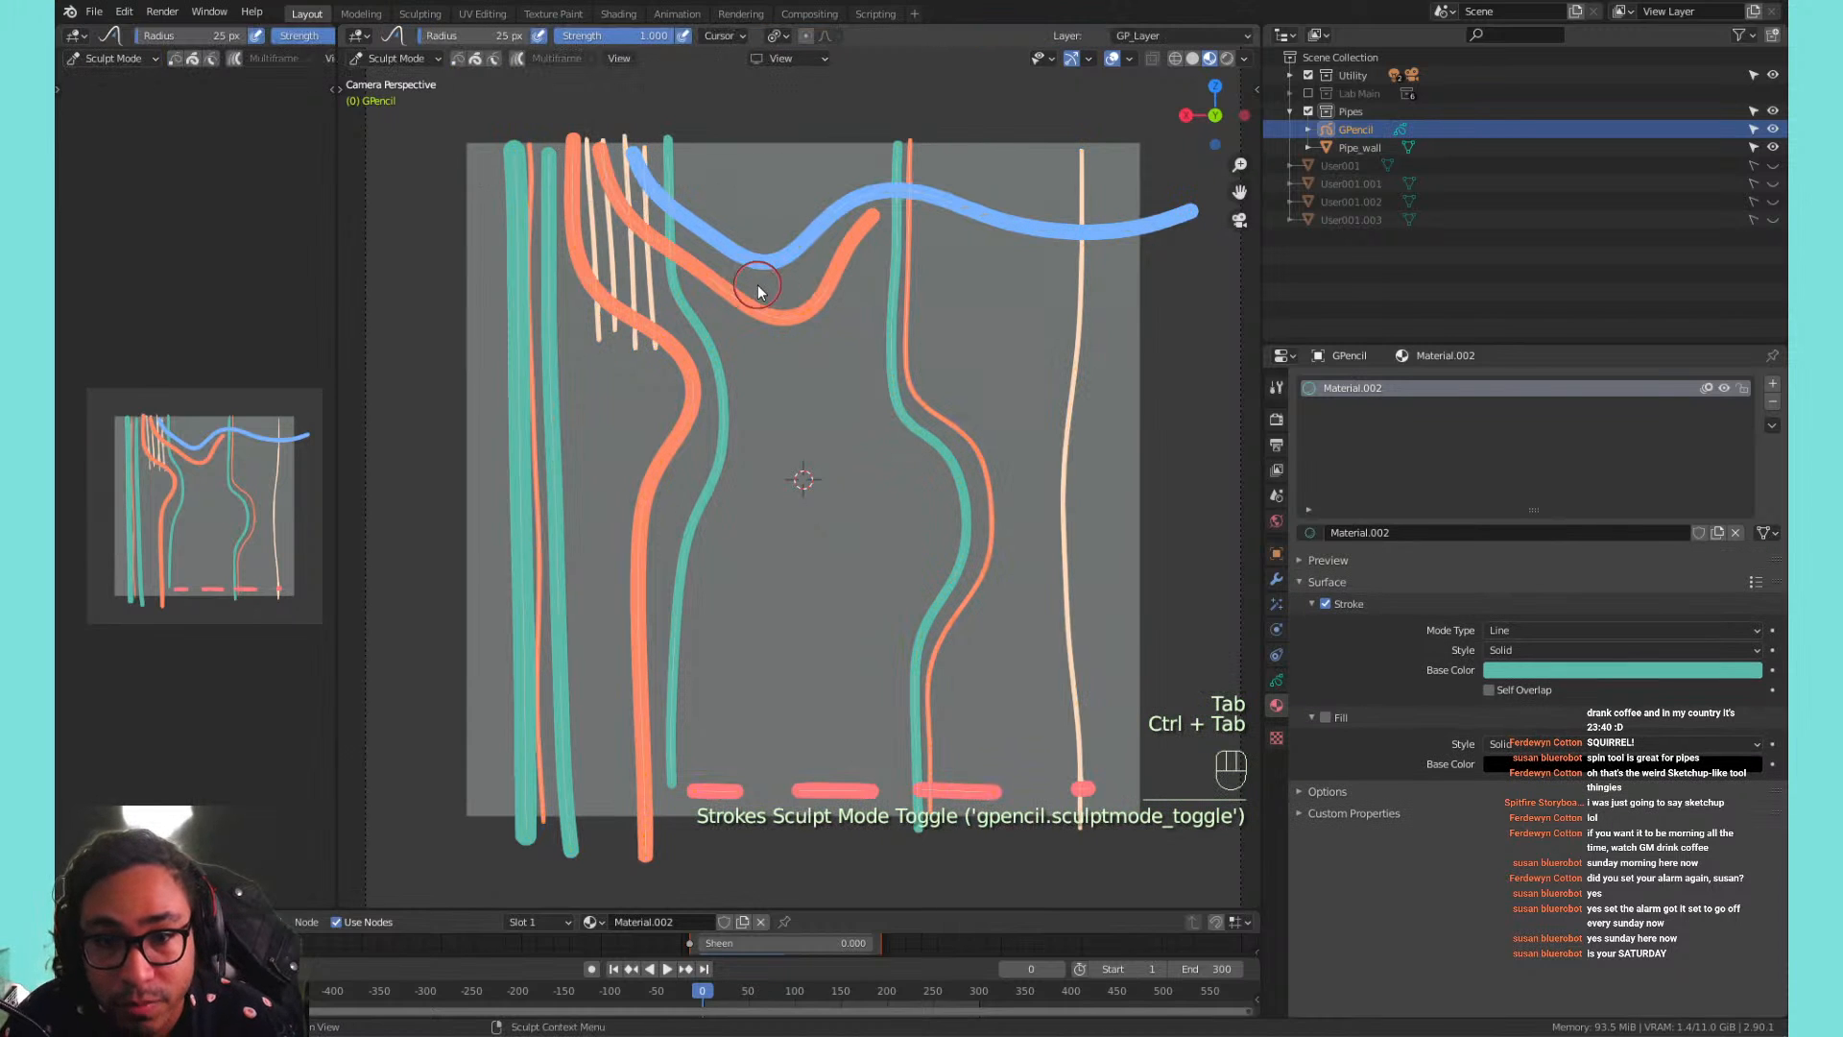
pyautogui.moveTo(759, 192); pyautogui.dragTo(811, 177)
pyautogui.hotkey('ctrl', 'z')
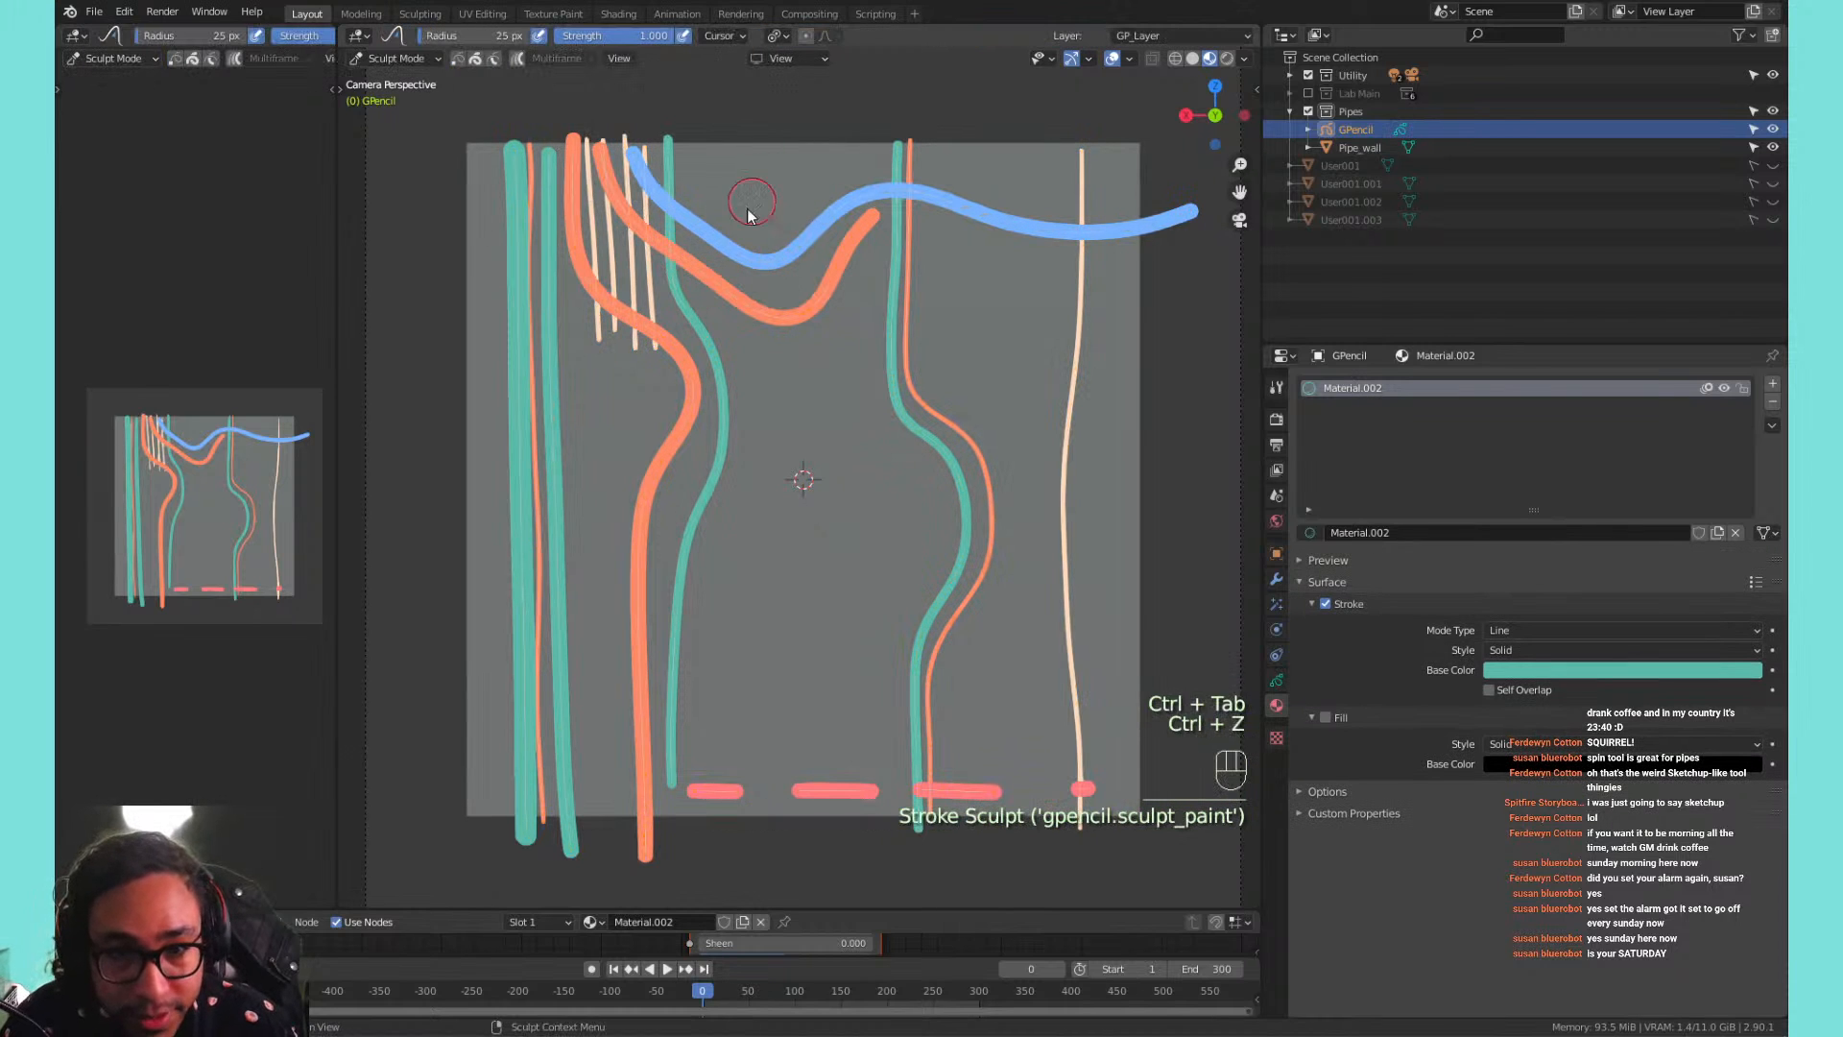
pyautogui.press('f')
pyautogui.click(812, 251)
pyautogui.press('t')
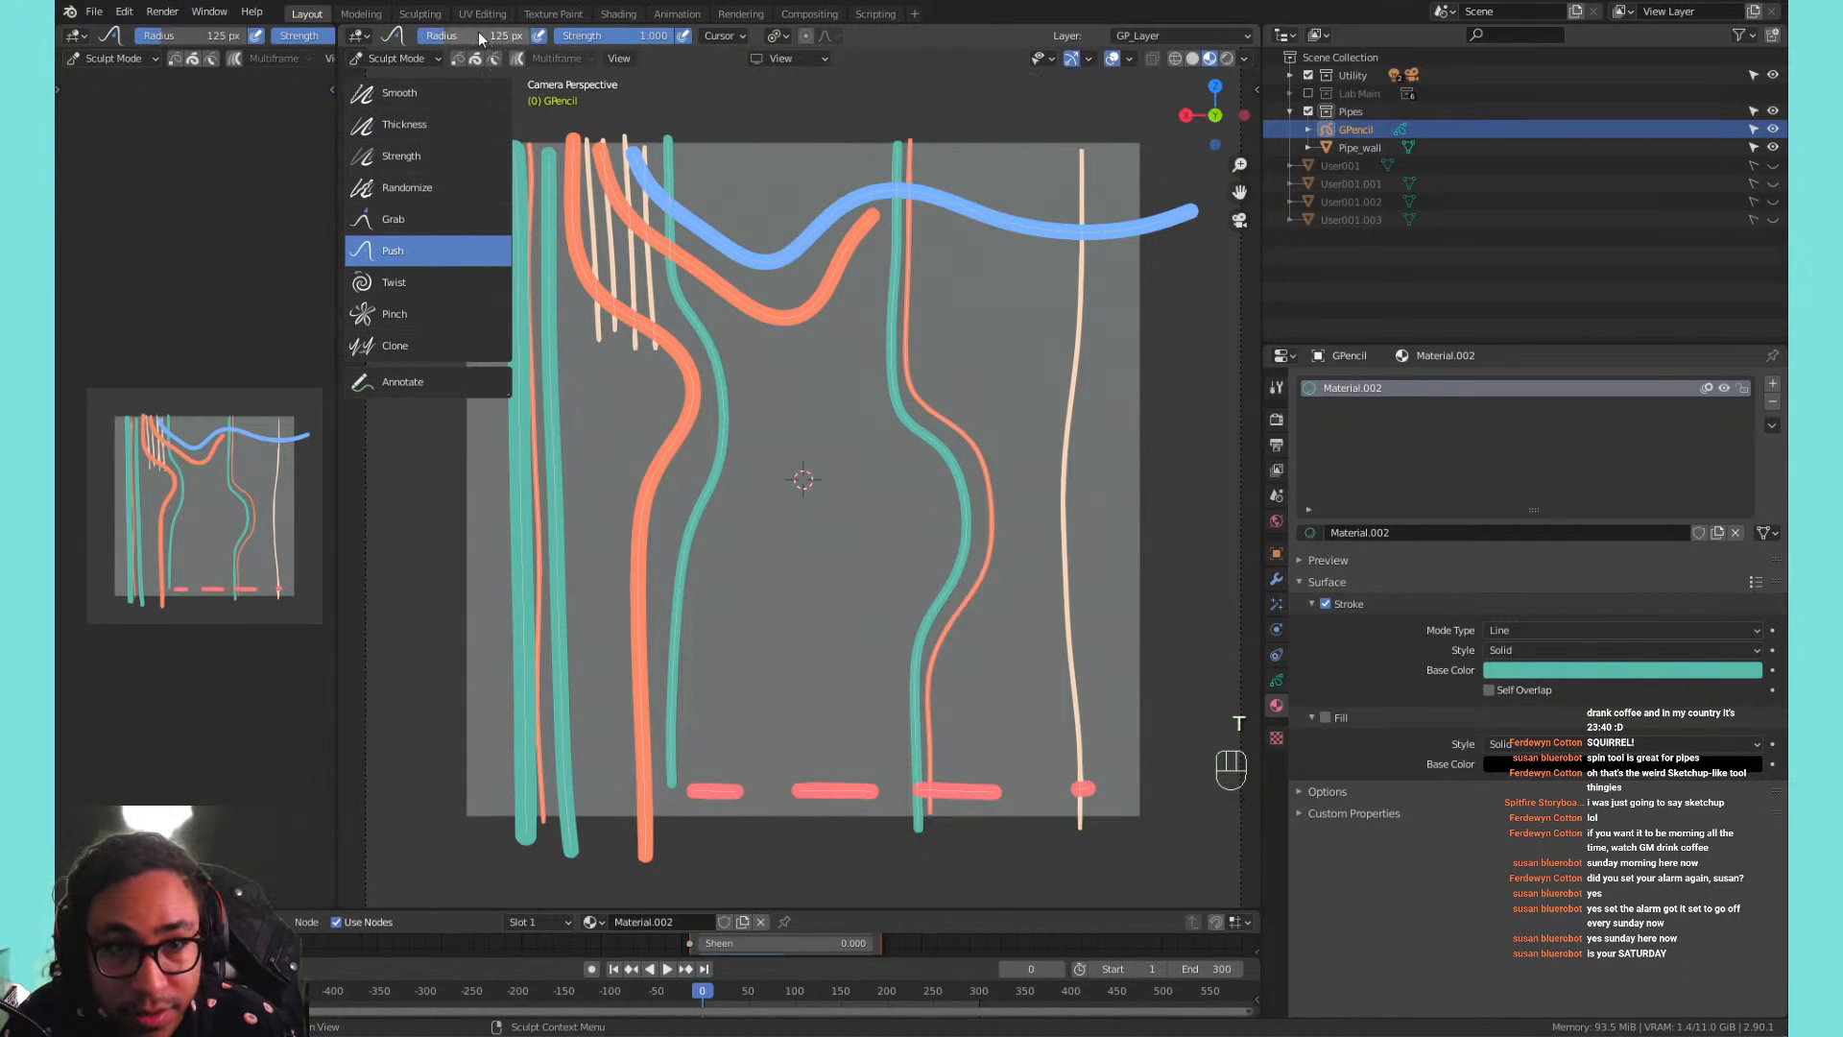
pyautogui.click(897, 102)
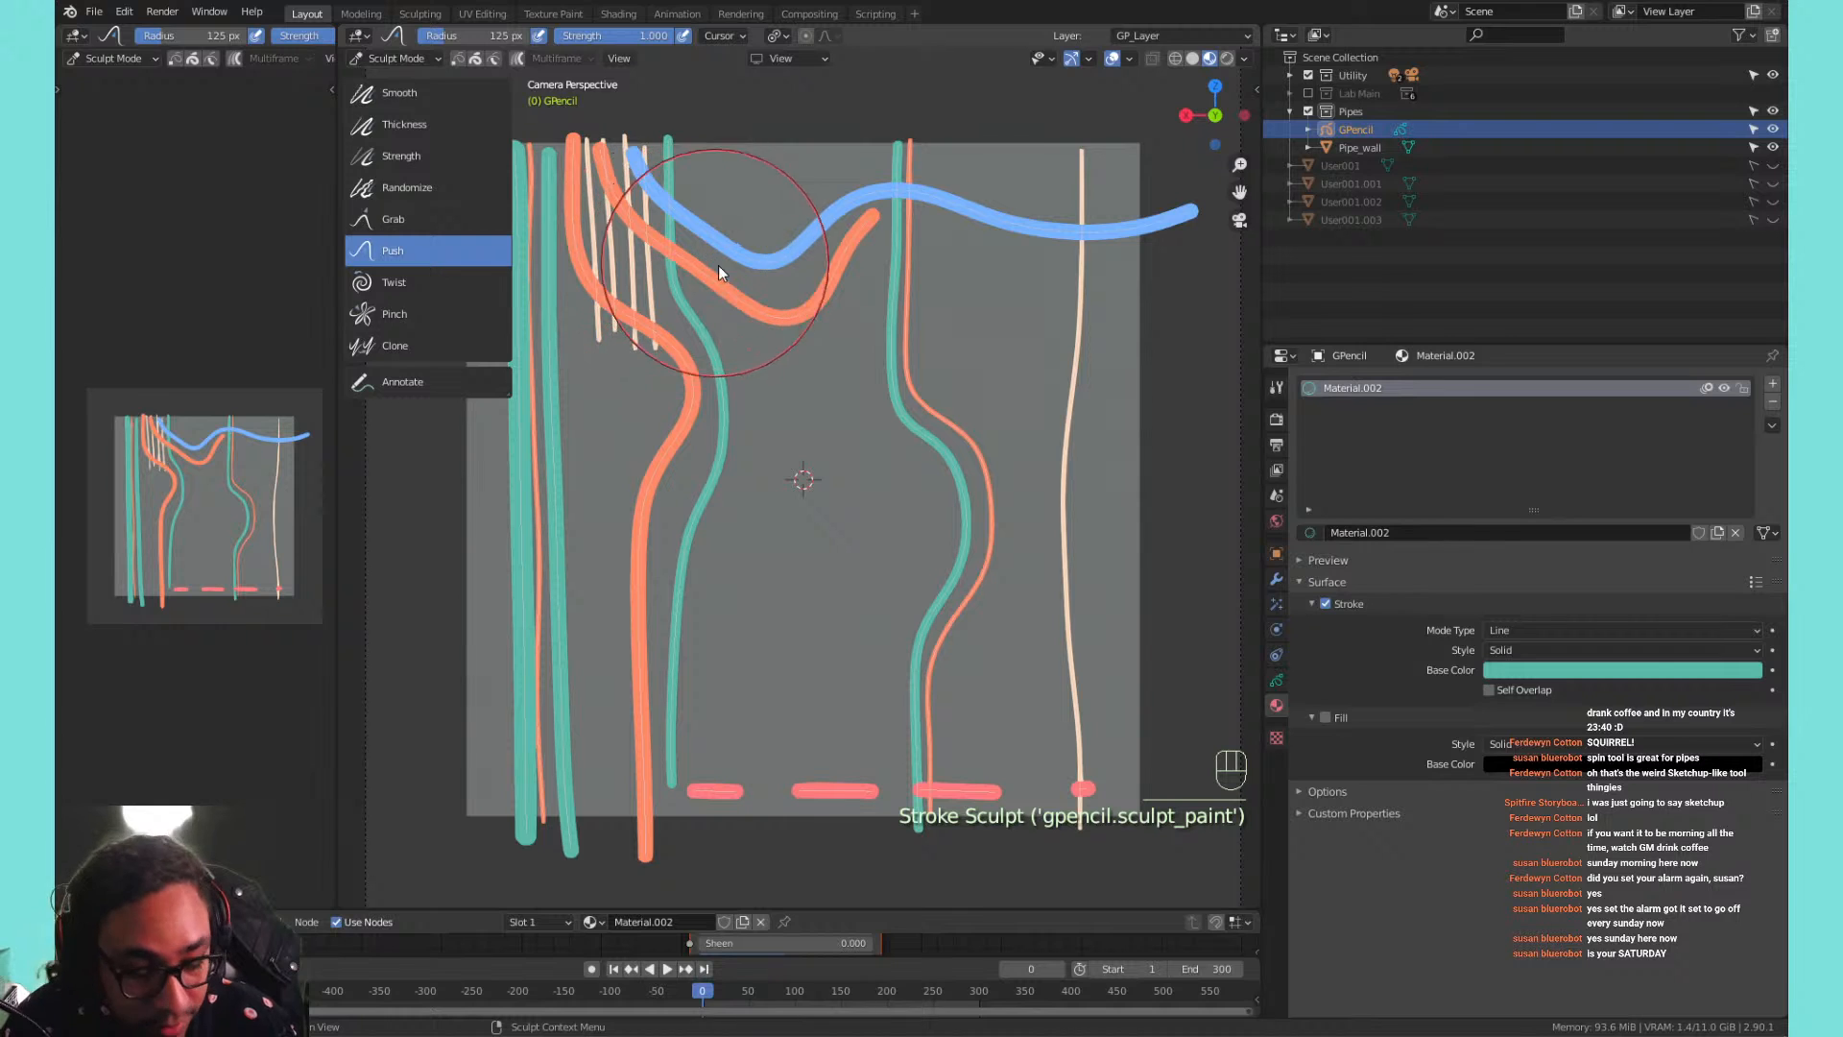
pyautogui.press('t')
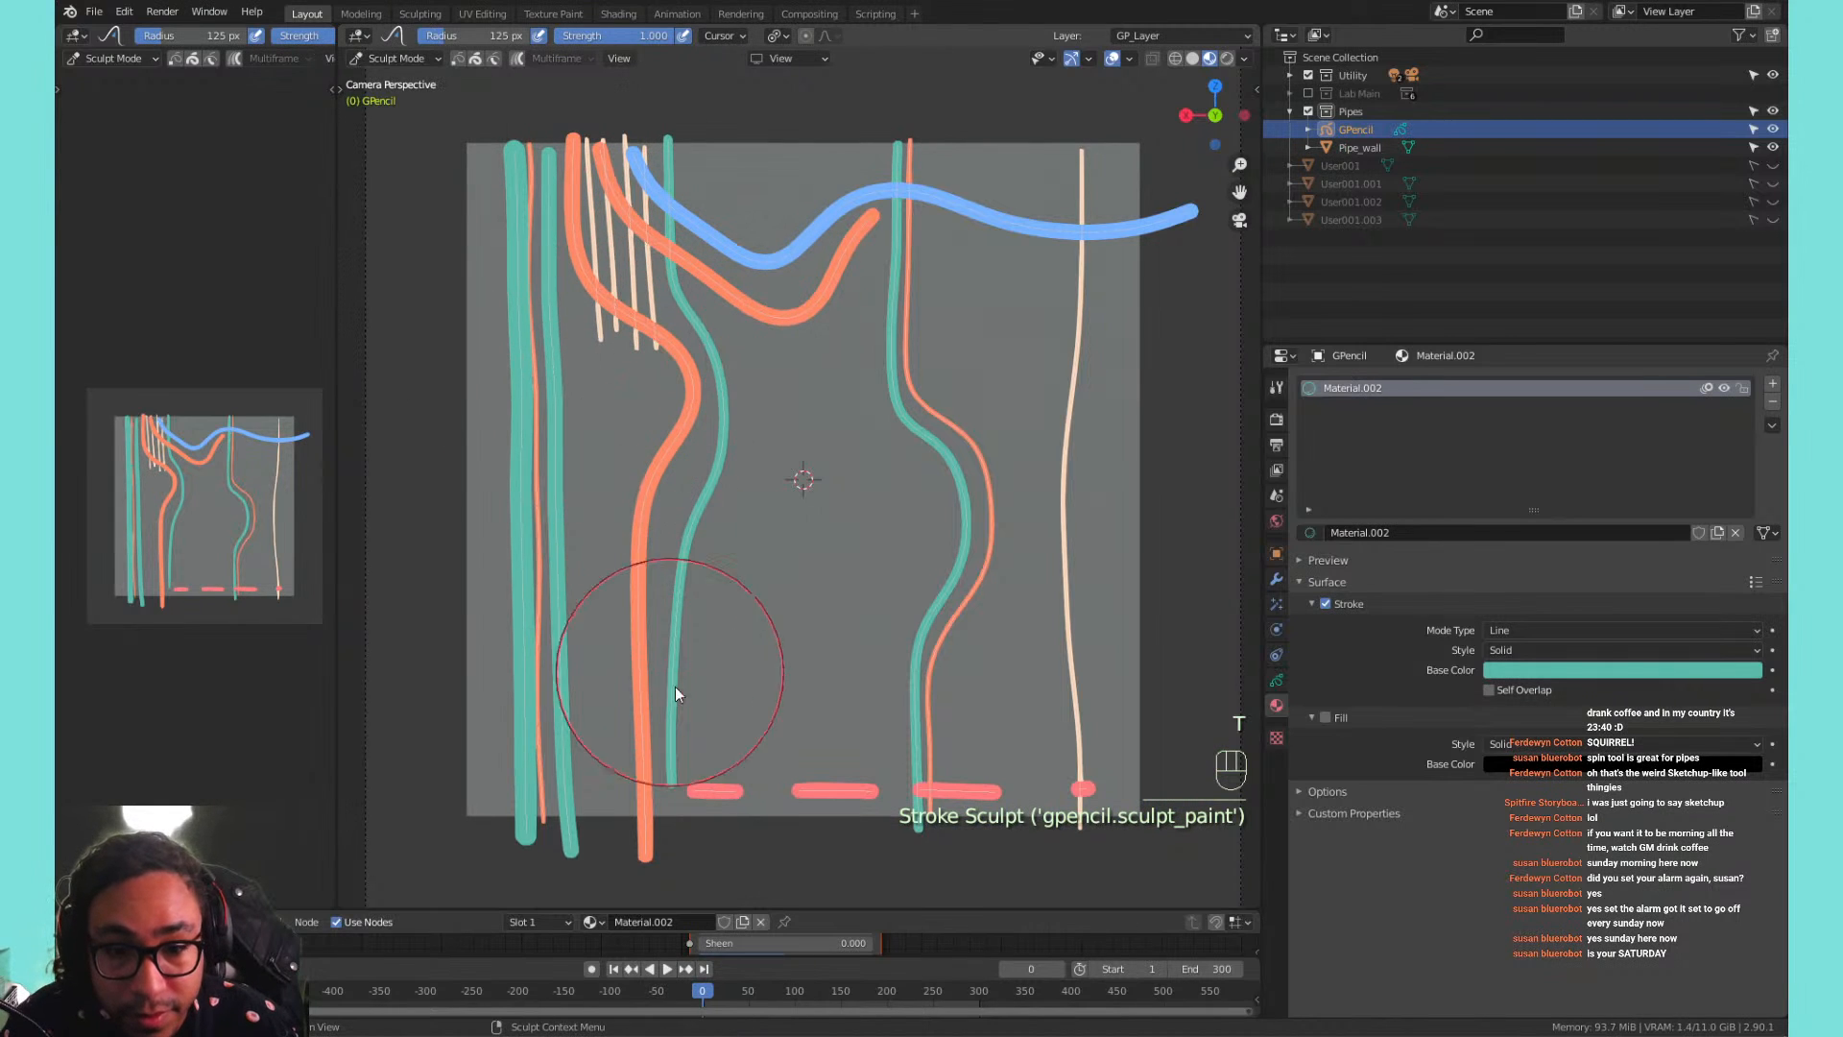
# Undo the last sculpting strokes and push the lower ends of the leftmost vertical pipes straighter.
pyautogui.hotkey('ctrl', 'z')
pyautogui.hotkey('ctrl', 'z')
pyautogui.hotkey('ctrl', 'z')
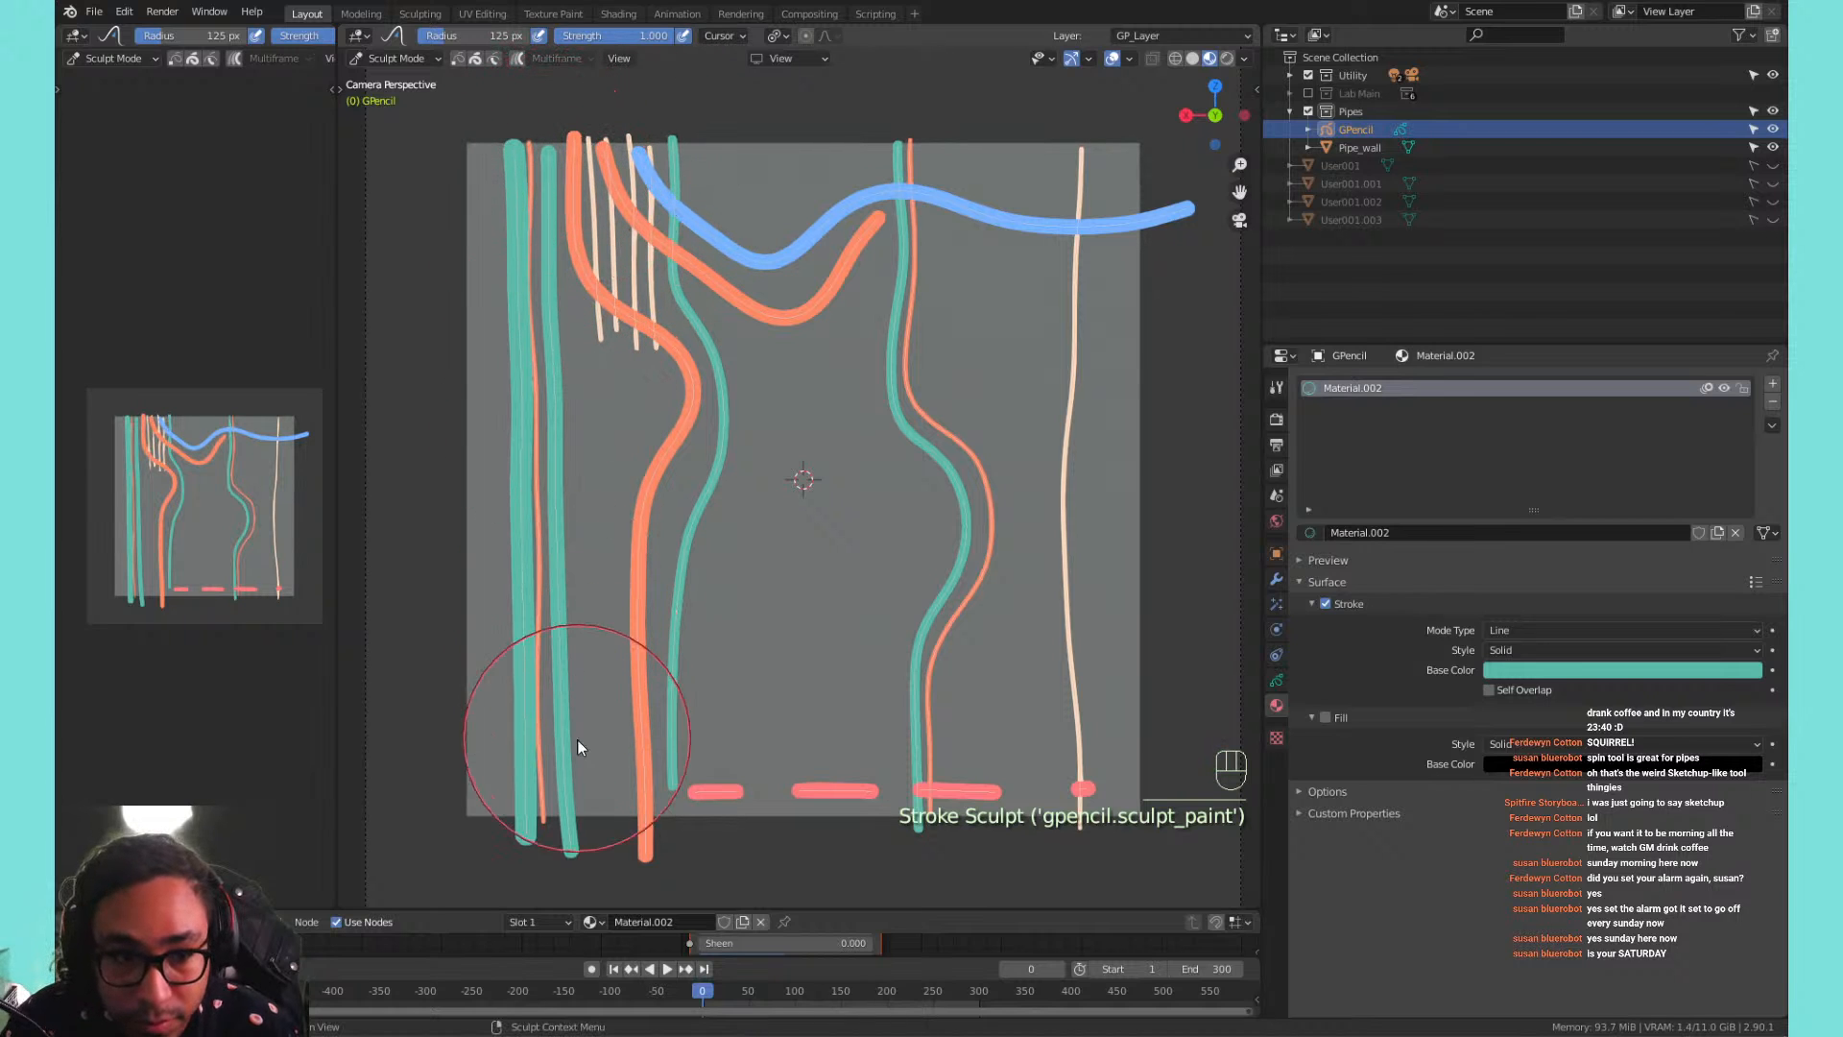
pyautogui.moveTo(579, 793)
pyautogui.mouseDown()
pyautogui.moveTo(533, 838)
pyautogui.moveTo(586, 826)
pyautogui.mouseUp()
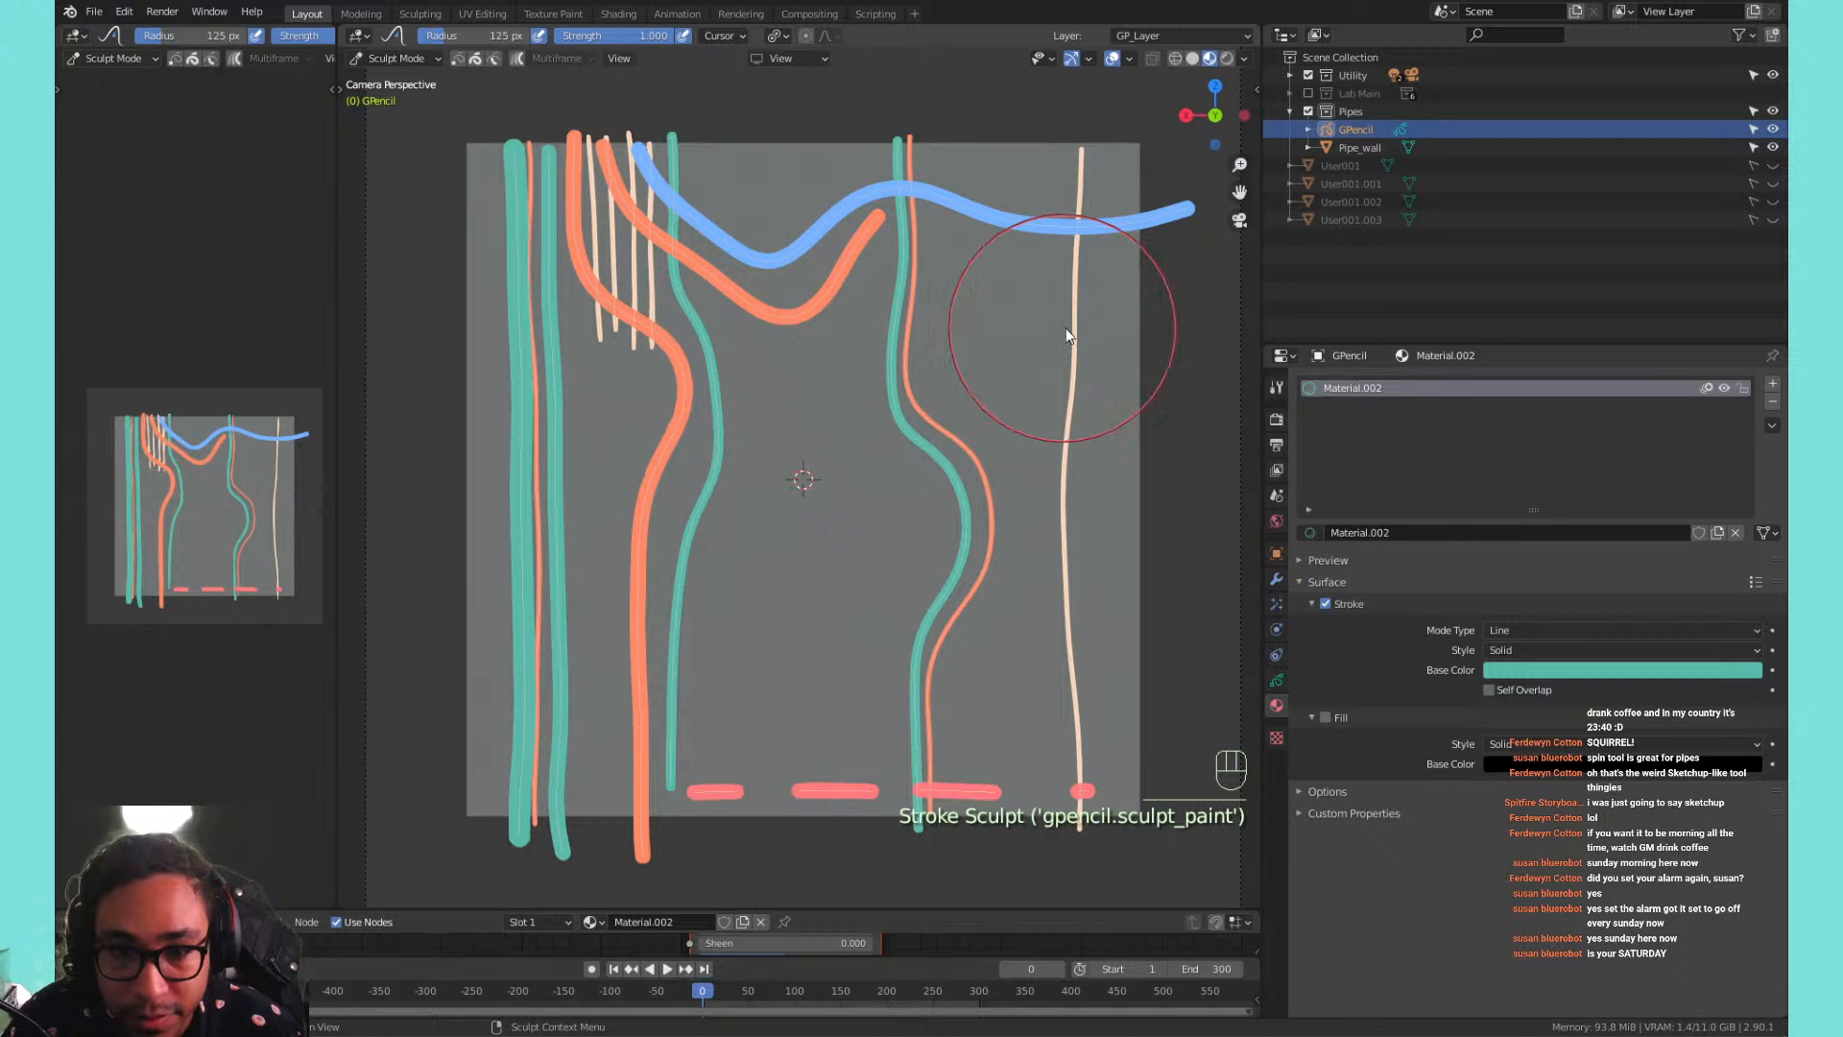
# Inspect the smoothed pipe strokes close up, as a whole and from an angle.
pyautogui.press('Tab')
pyautogui.press('Tab')
pyautogui.scroll(5, 820, 431)
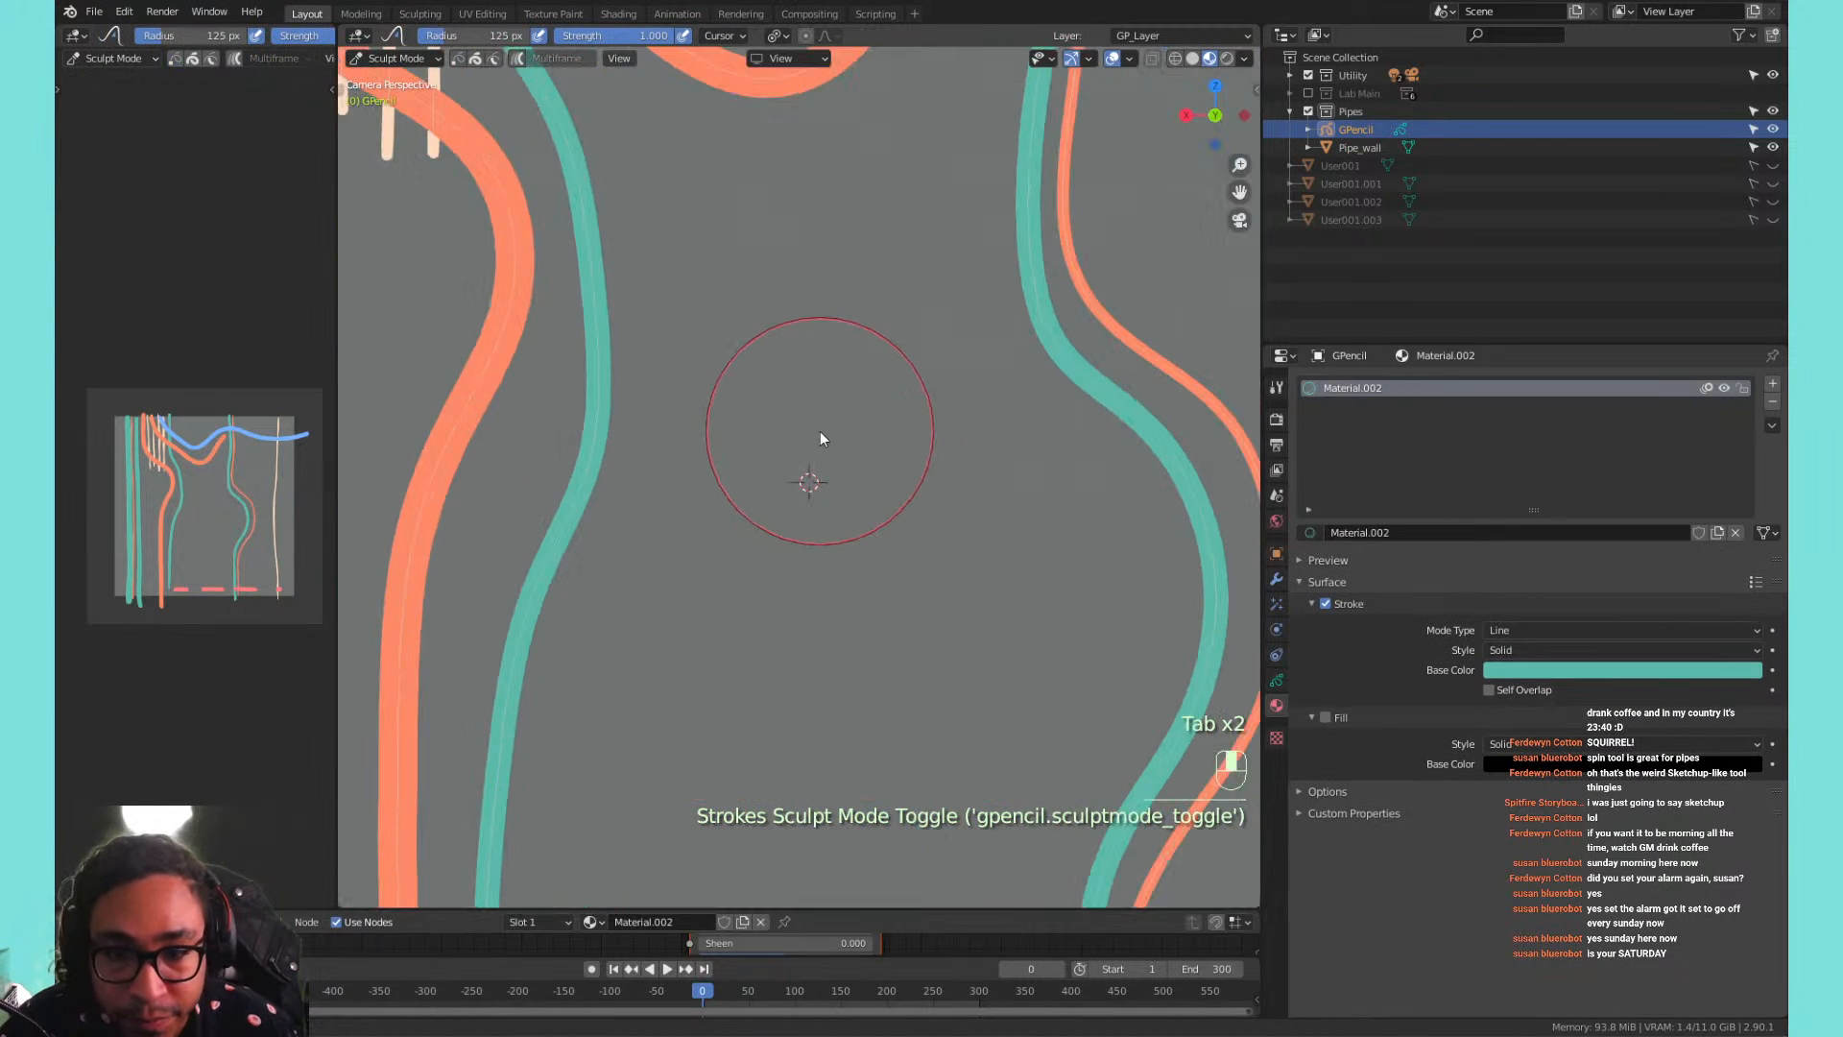
pyautogui.keyDown('shift'); pyautogui.moveTo(819, 430); pyautogui.dragTo(1161, 502, button='middle'); pyautogui.keyUp('shift')
pyautogui.scroll(-7, 854, 292)
pyautogui.press('Tab')
pyautogui.press('Tab')
pyautogui.press('Tab')
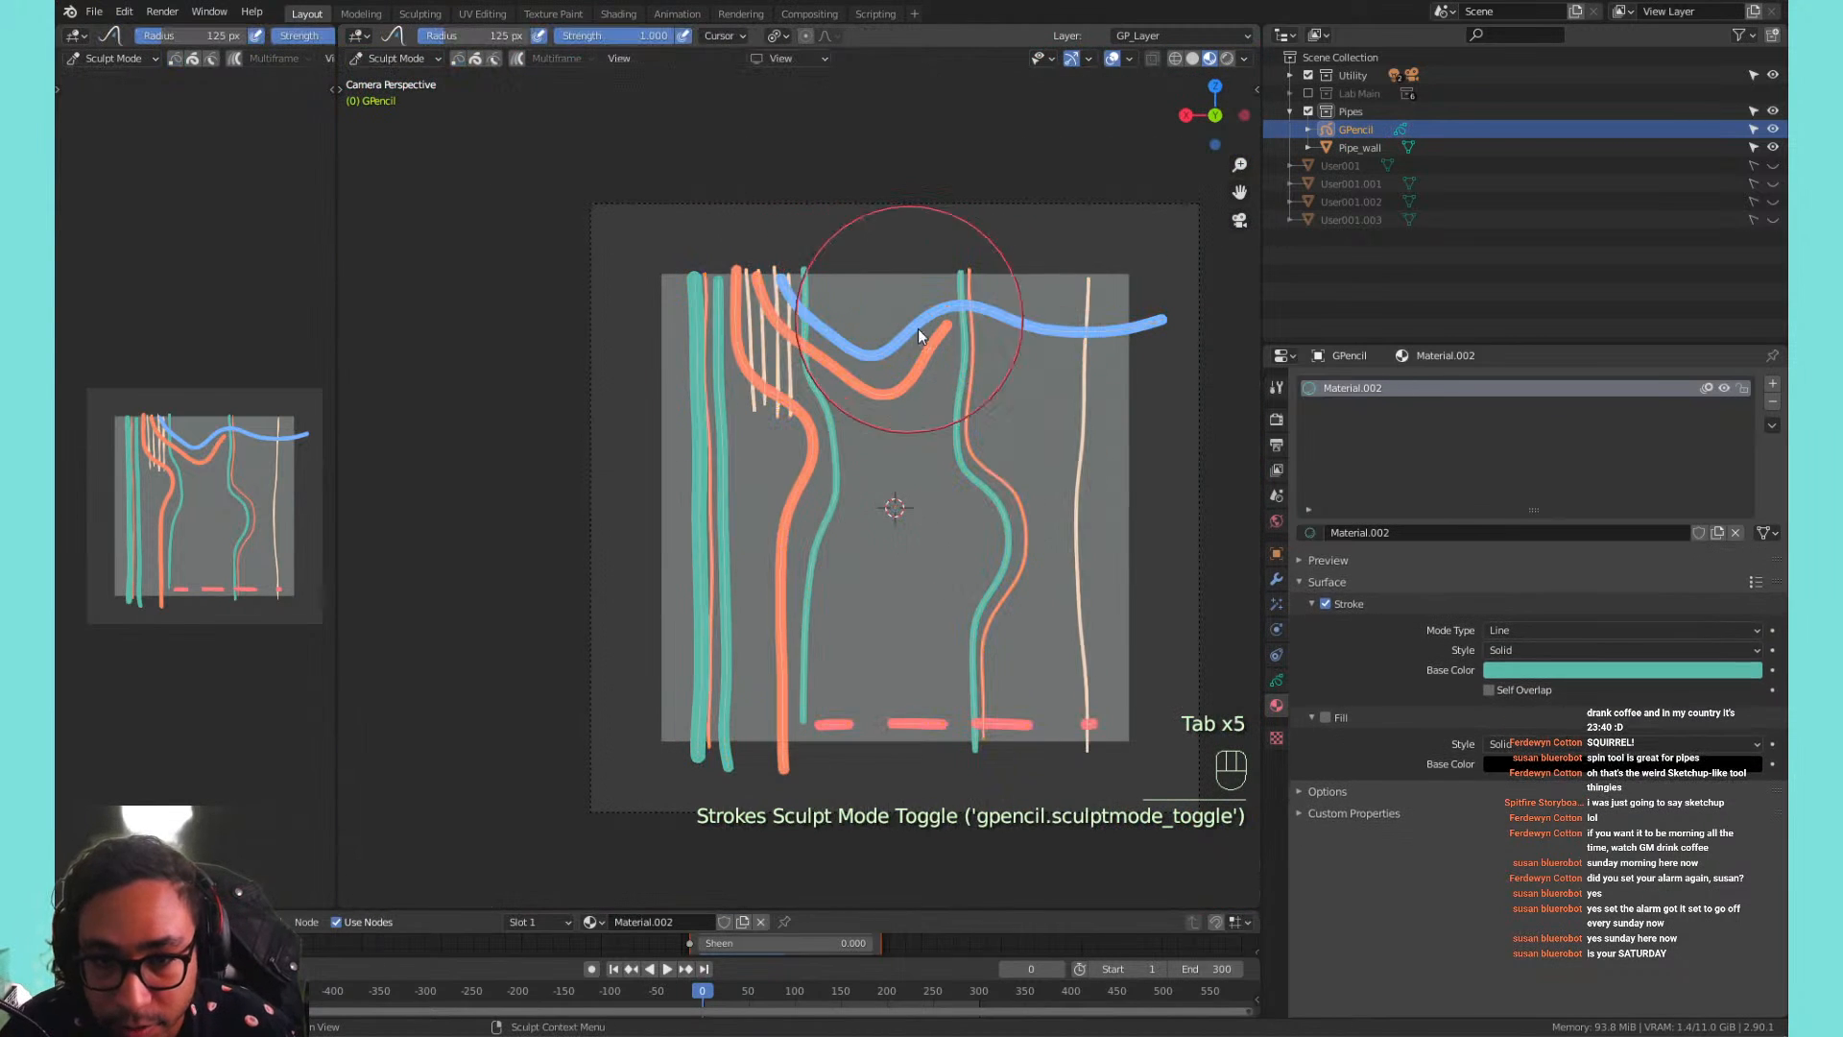
pyautogui.scroll(-4, 998, 422)
pyautogui.moveTo(987, 411)
pyautogui.mouseDown(button='middle')
pyautogui.moveTo(1016, 439)
pyautogui.moveTo(884, 423)
pyautogui.mouseUp(button='middle')
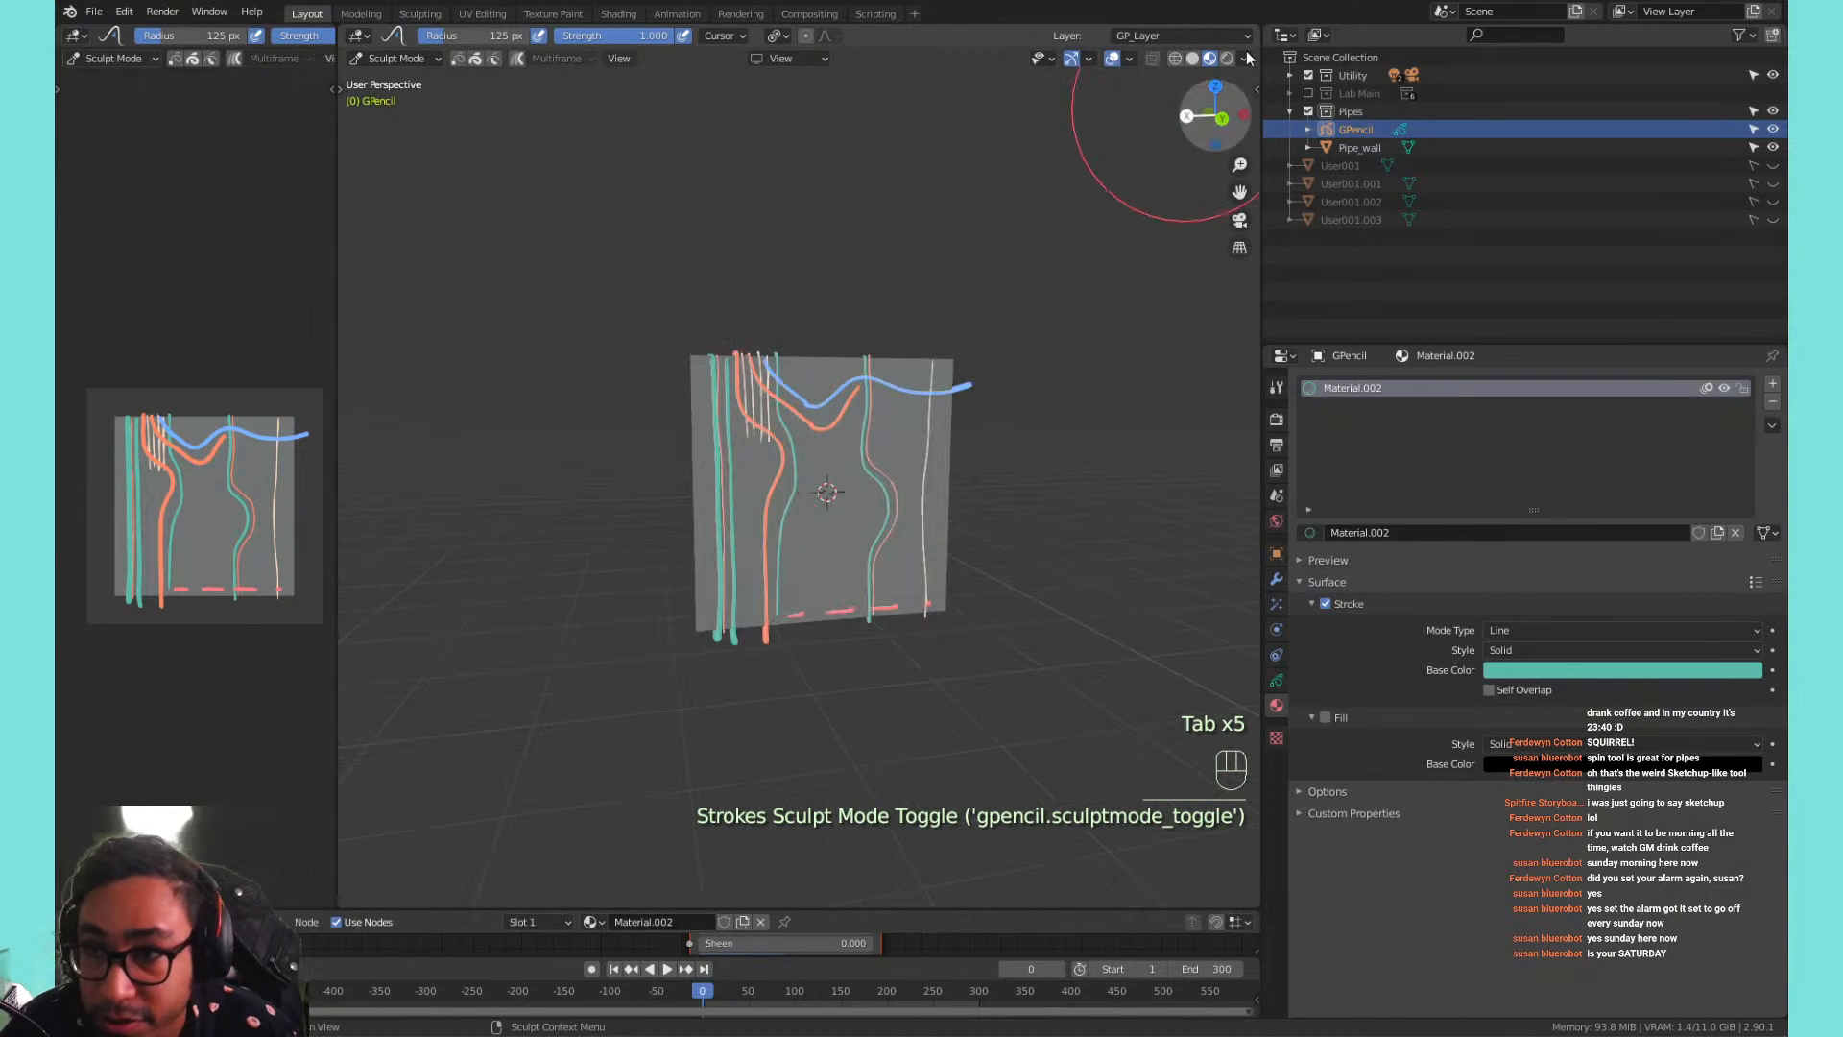
# Select Pipe_wall, switch to Object Mode and delete the wall from behind the strokes.
pyautogui.click(1357, 126)
pyautogui.click(1359, 146)
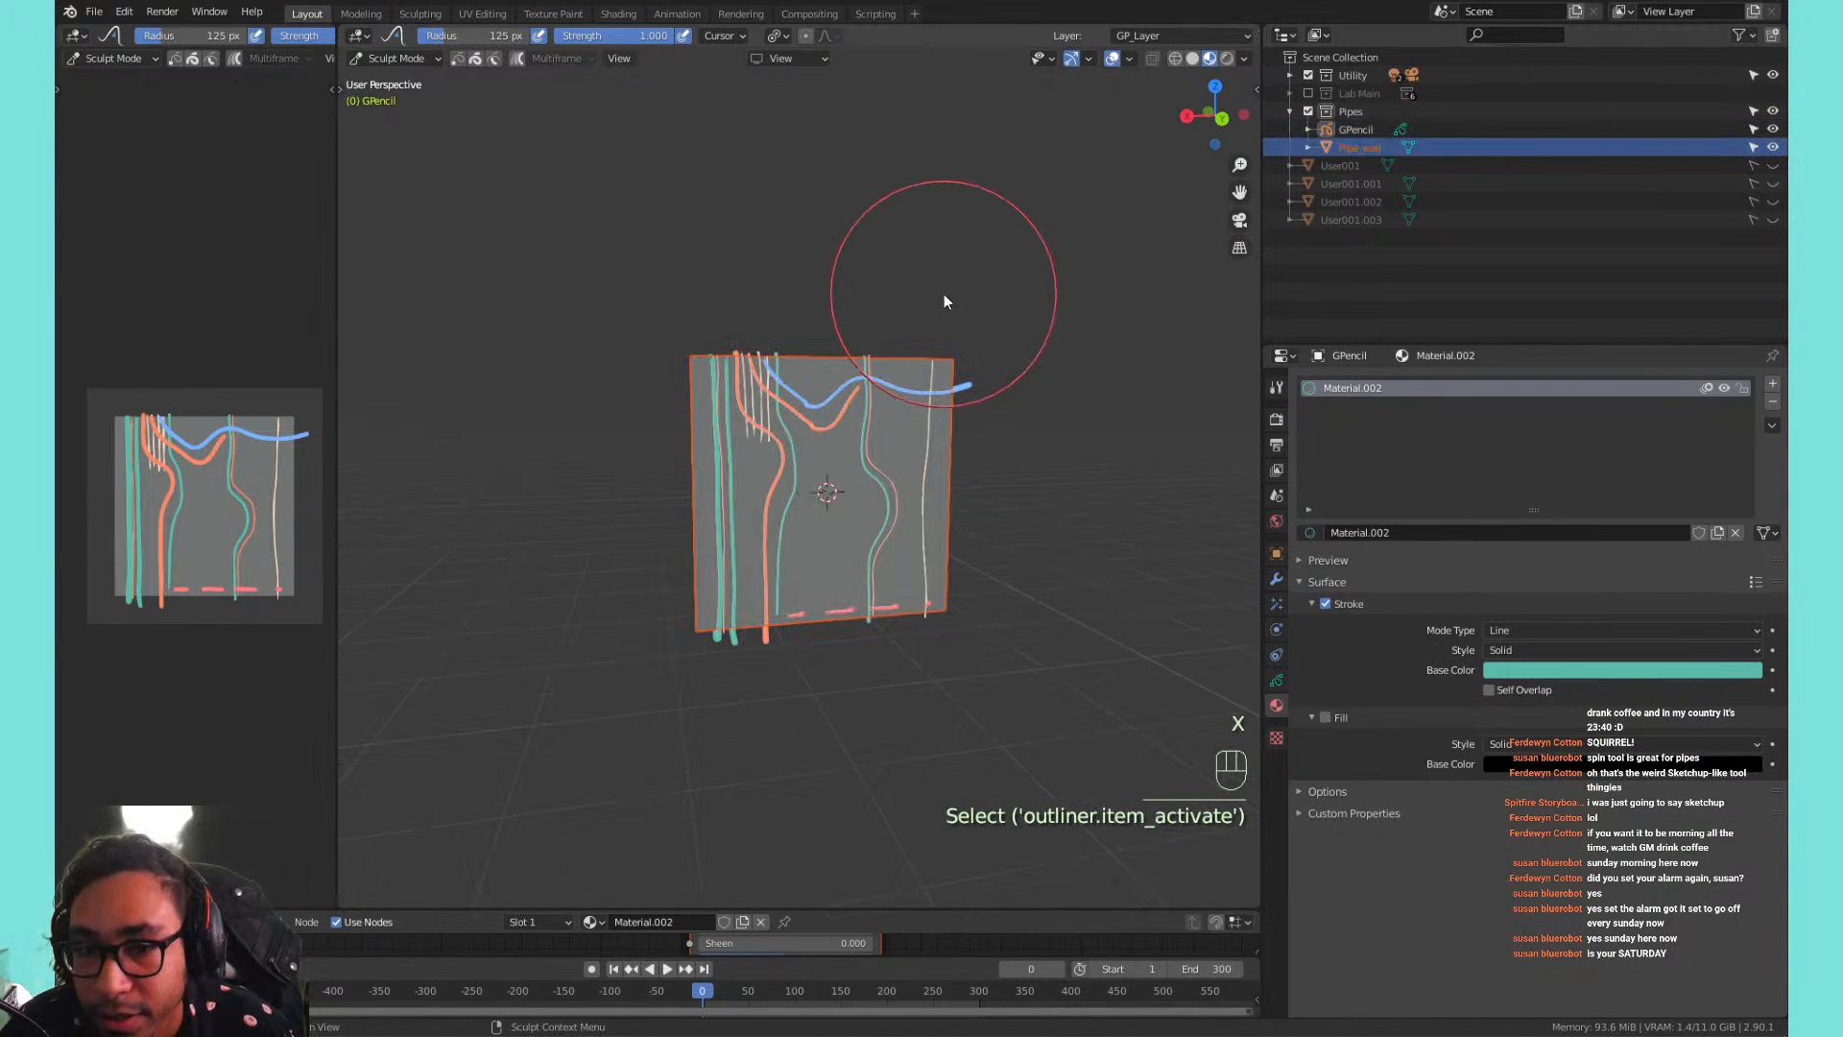
pyautogui.moveTo(943, 301); pyautogui.dragTo(392, 82)
pyautogui.click(401, 79)
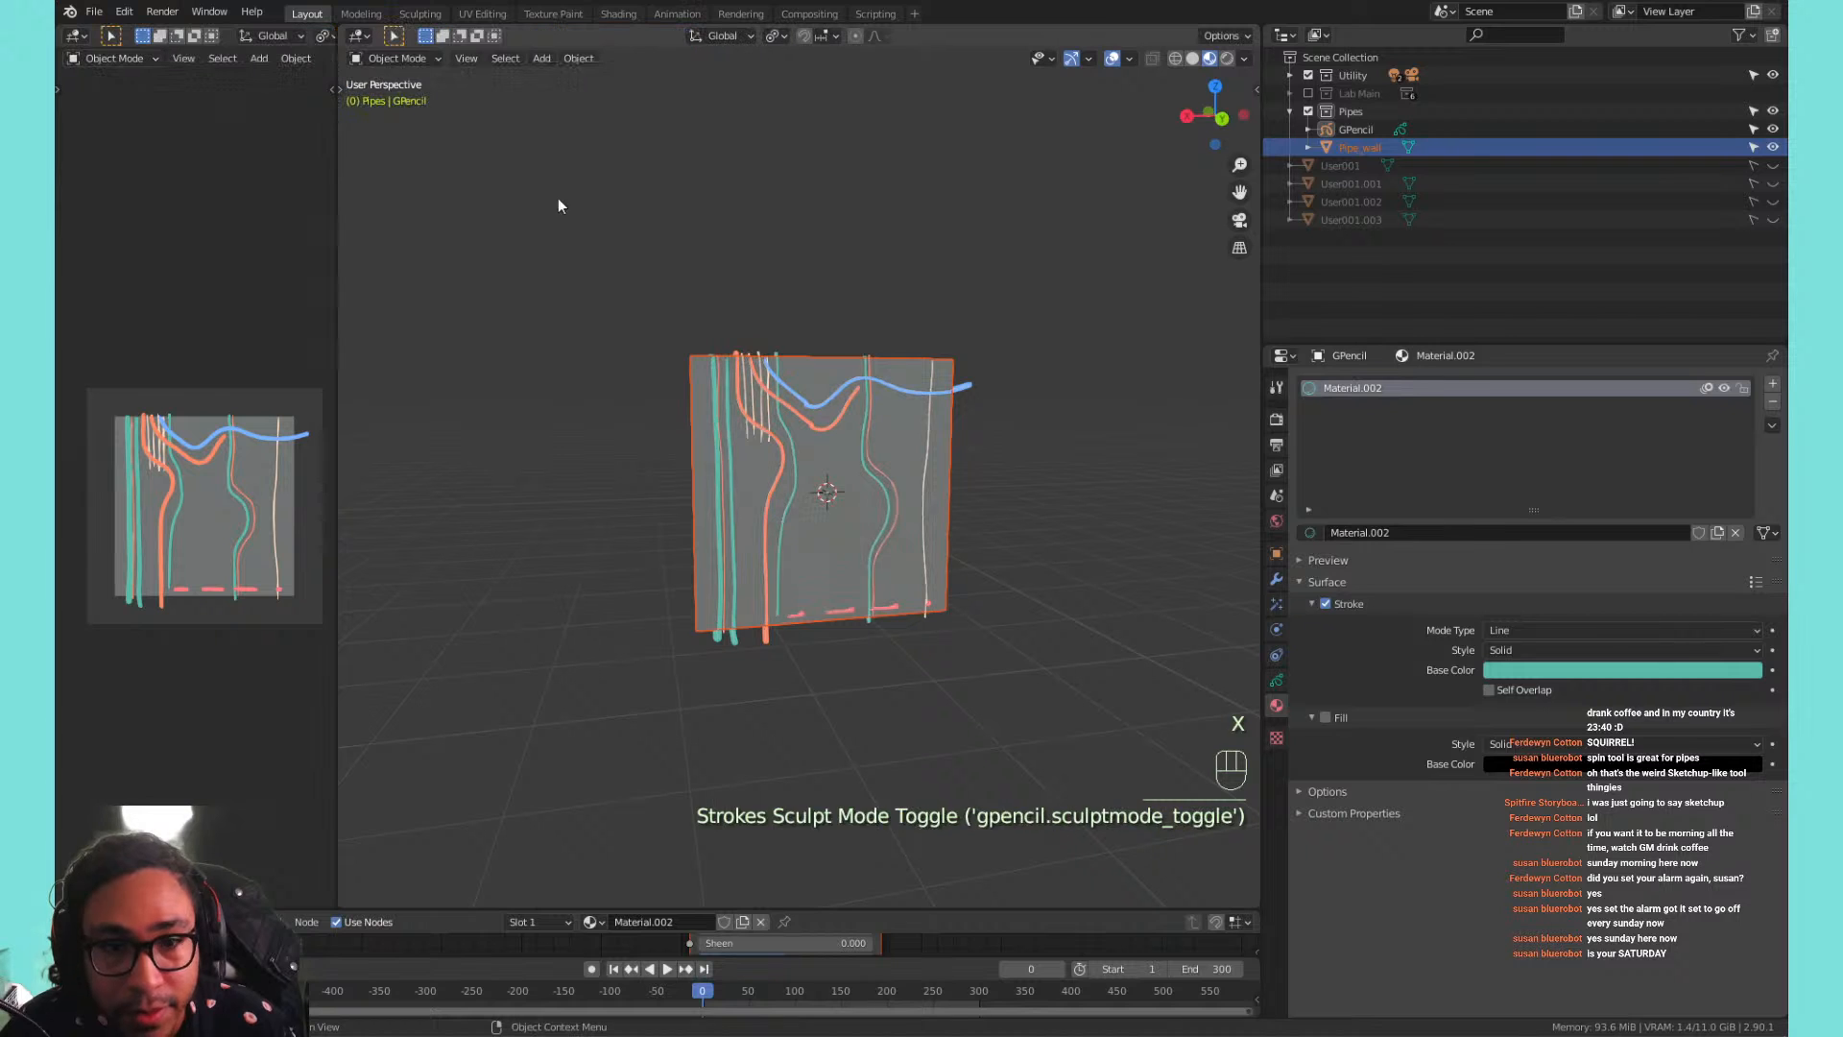
pyautogui.press('x')
pyautogui.click(970, 485)
pyautogui.scroll(5, 714, 342)
pyautogui.keyDown('shift'); pyautogui.moveTo(905, 432); pyautogui.dragTo(798, 333, button='middle'); pyautogui.keyUp('shift')
pyautogui.scroll(-2, 796, 329)
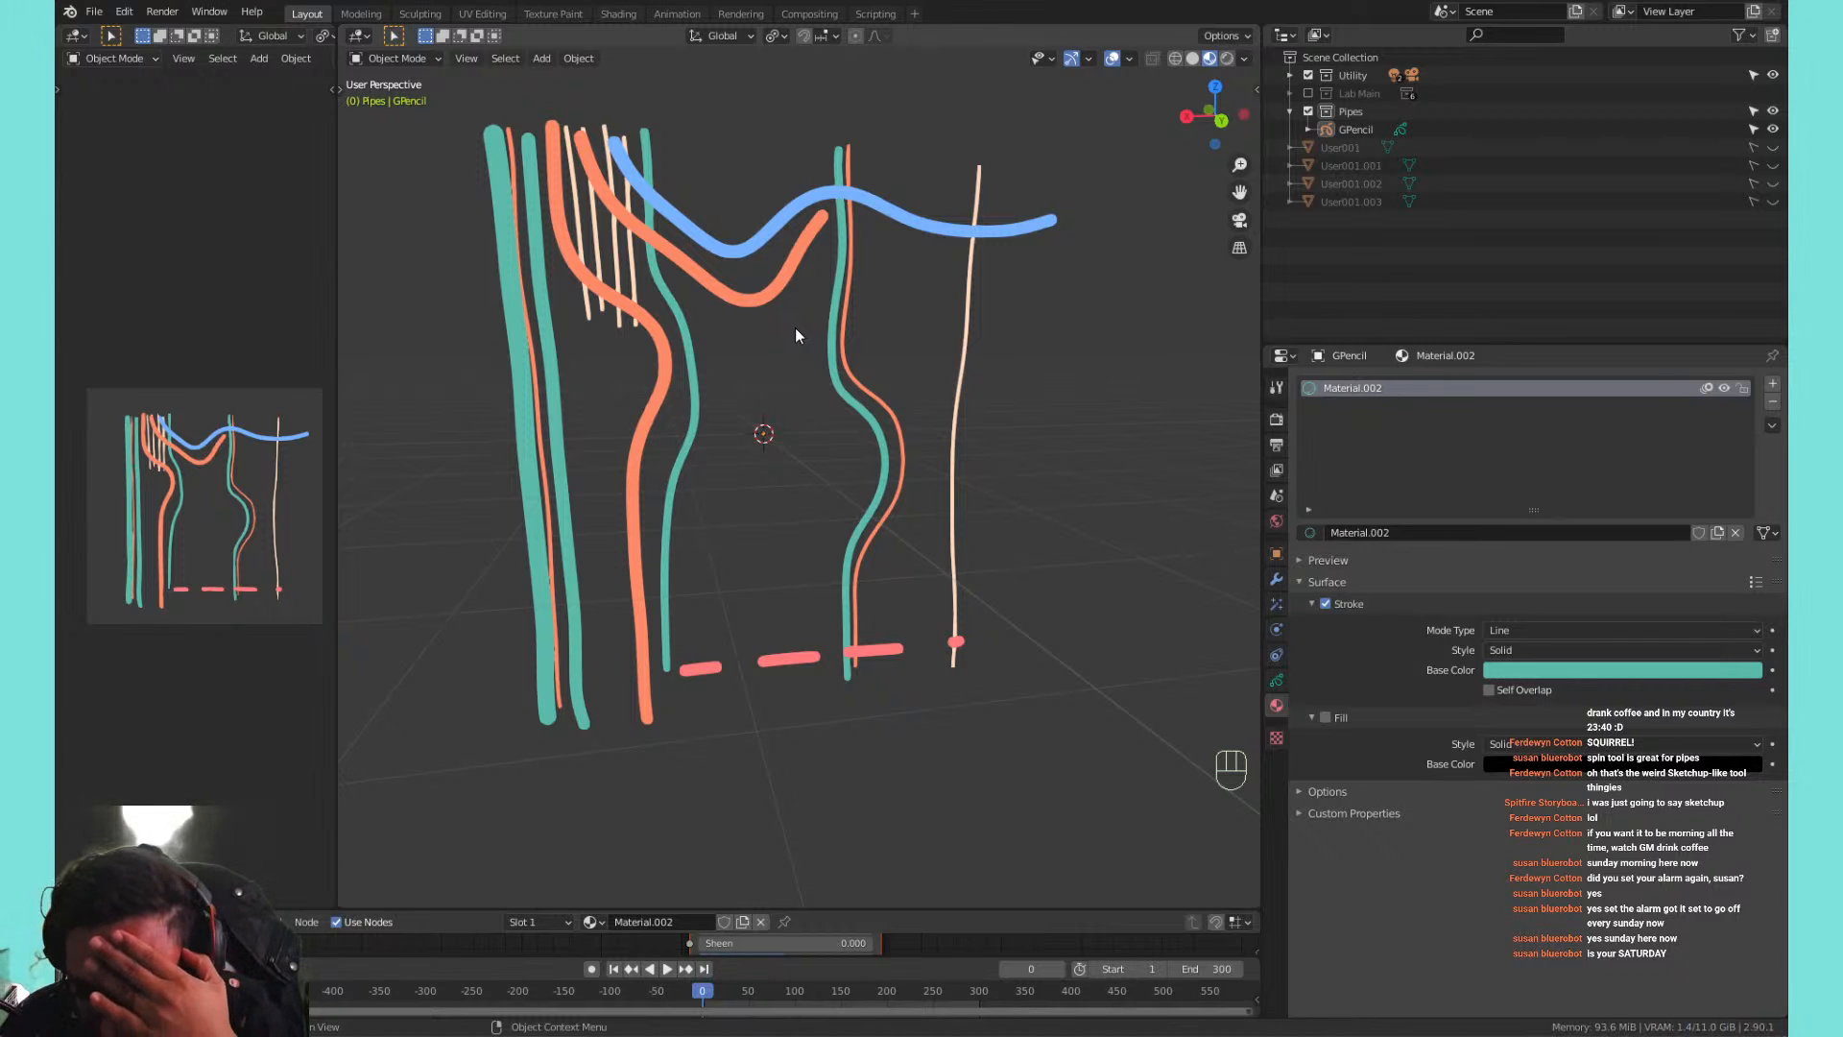
pyautogui.click(653, 221)
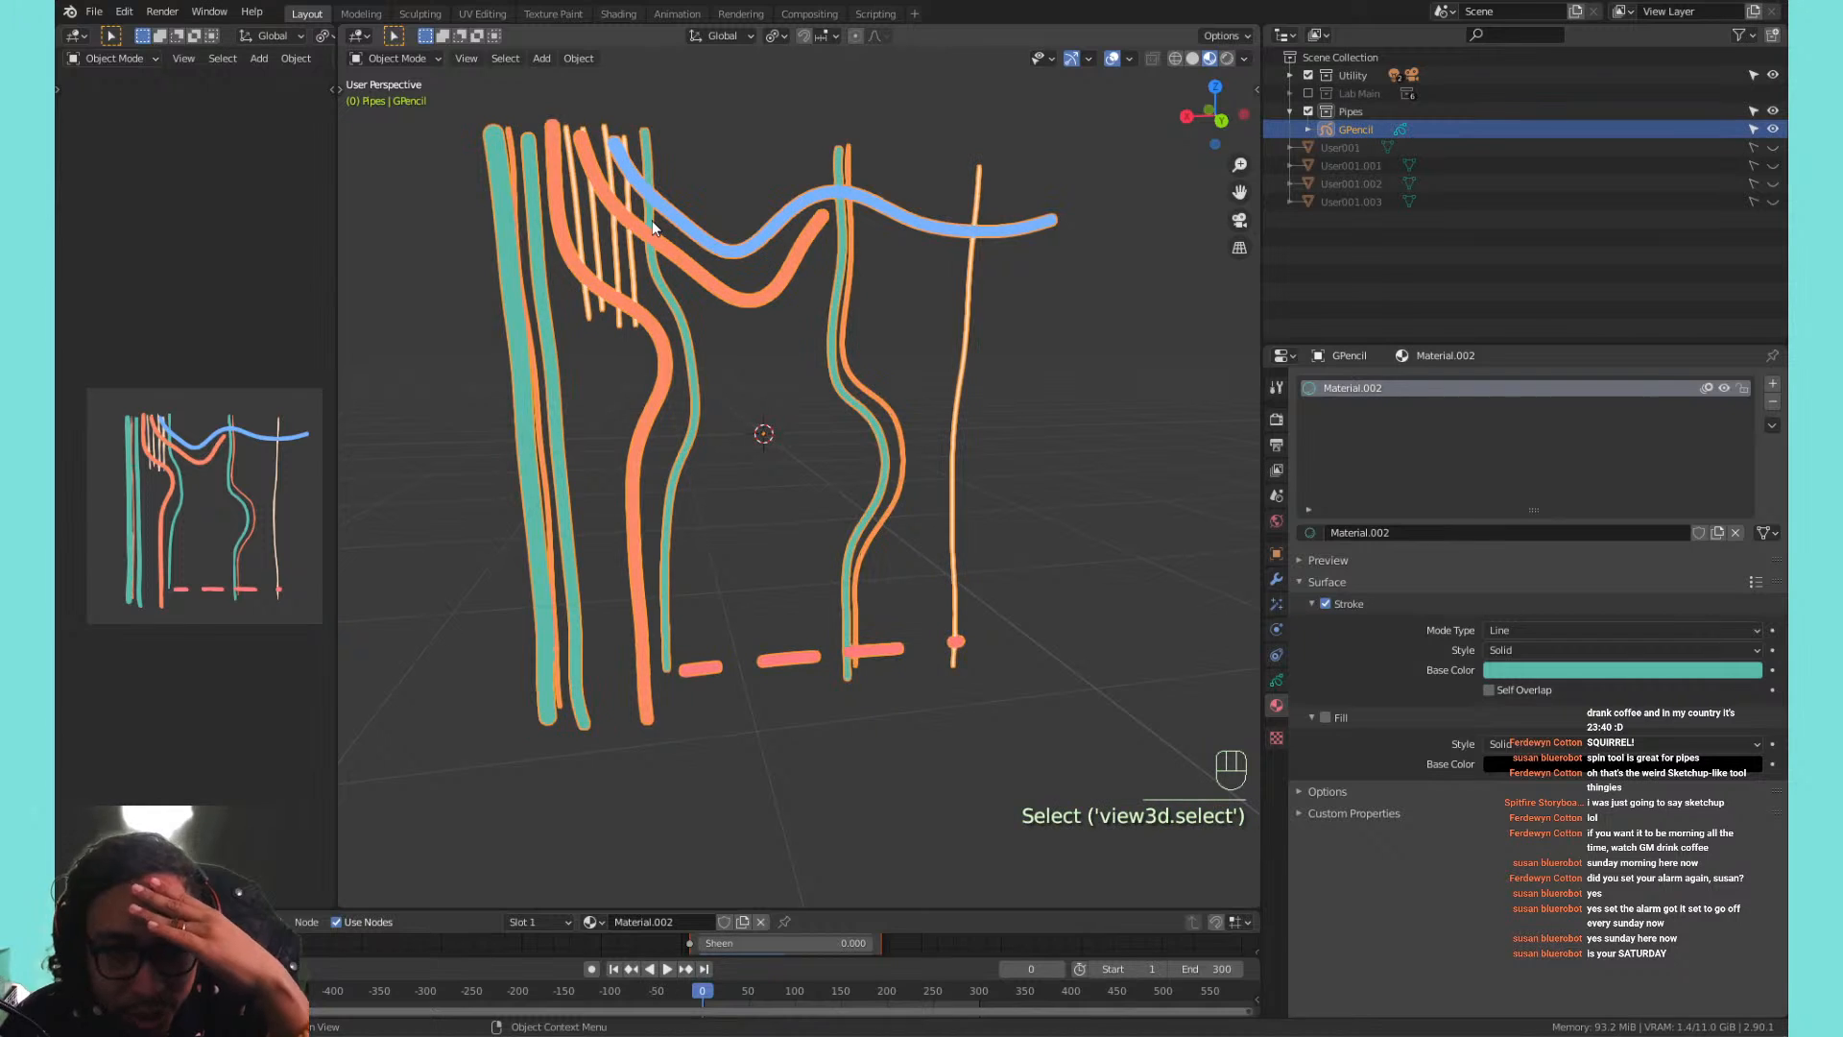
pyautogui.press('Tab')
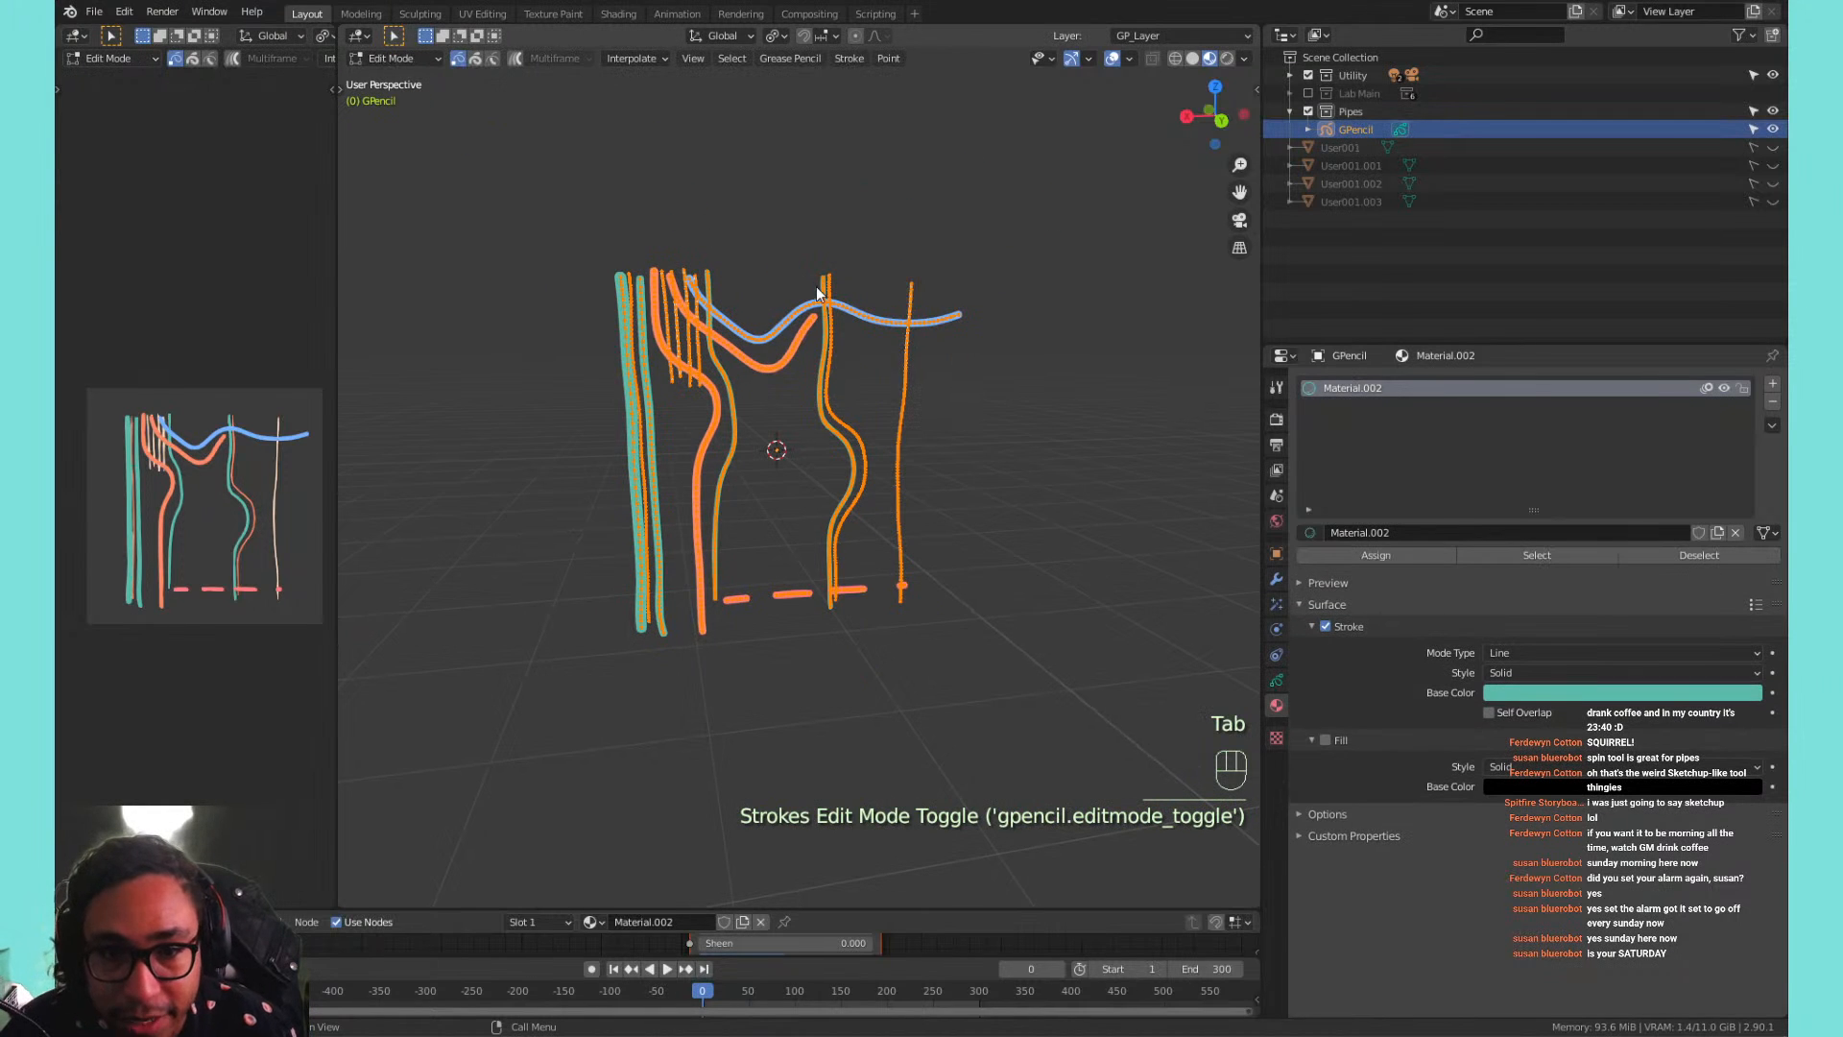
pyautogui.press('2')
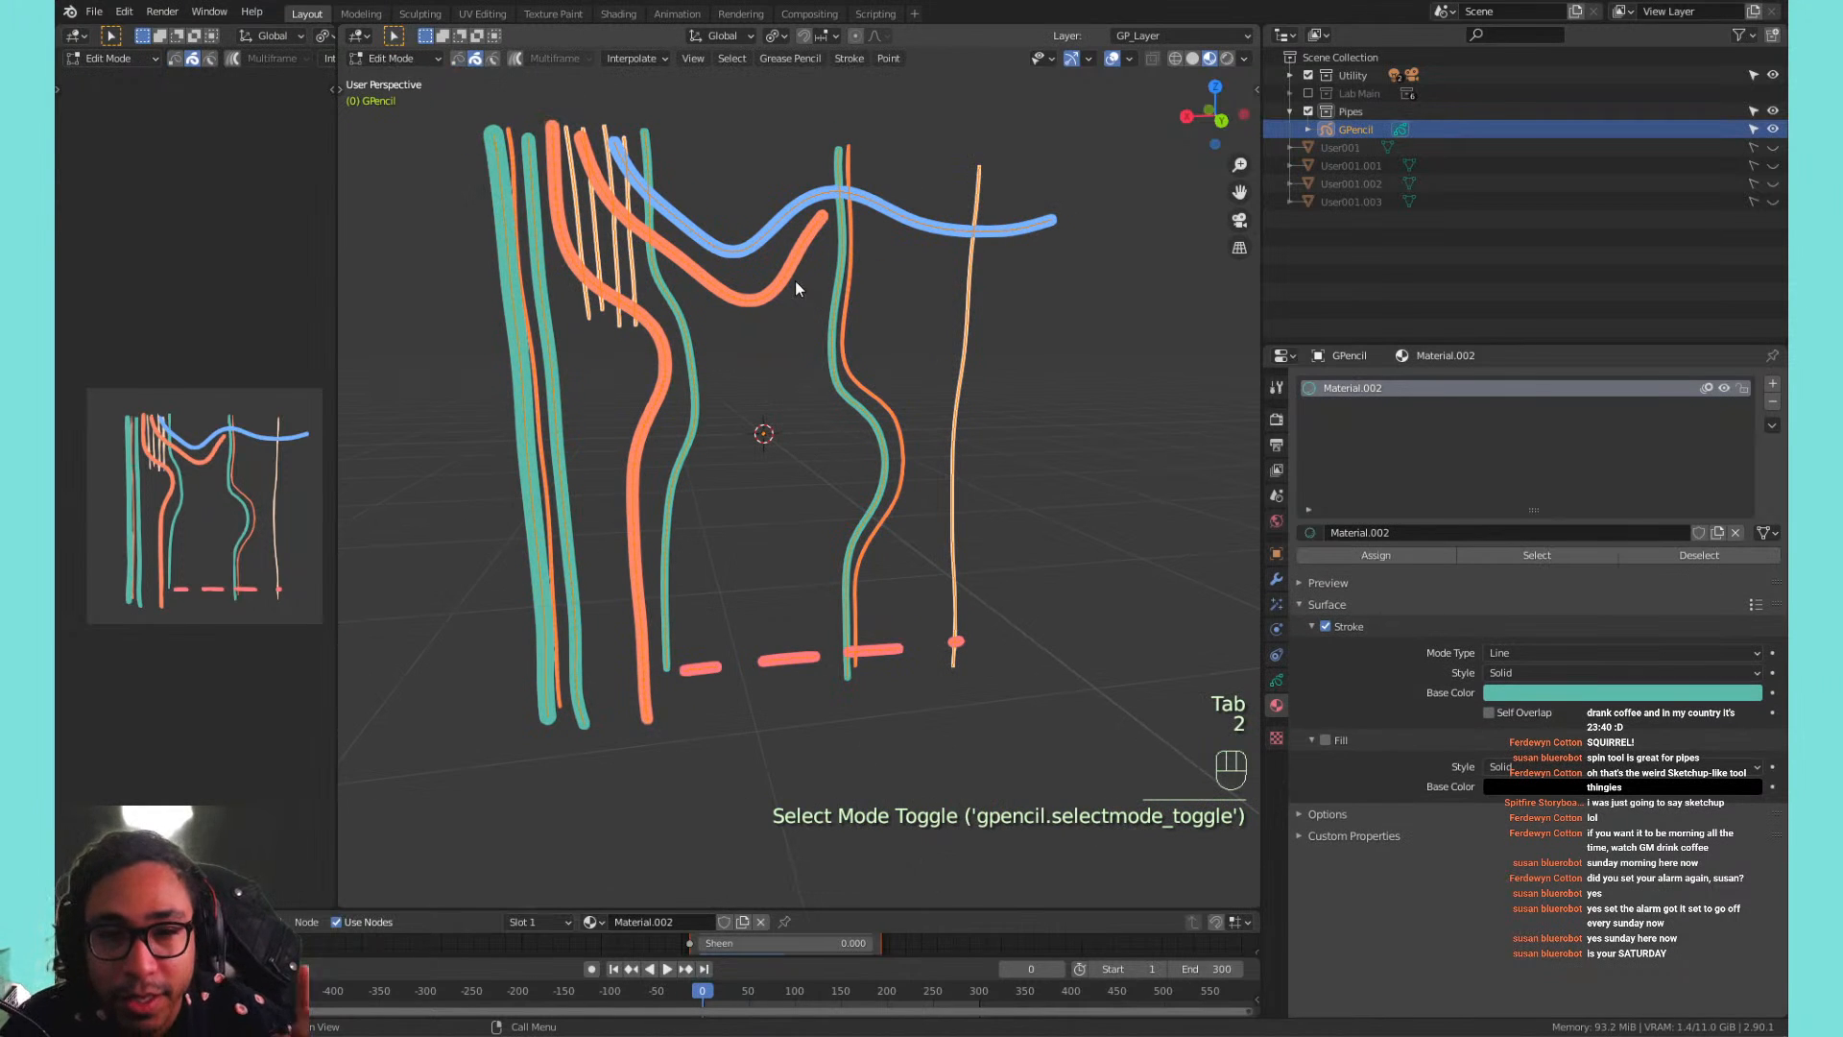
pyautogui.press('F3')
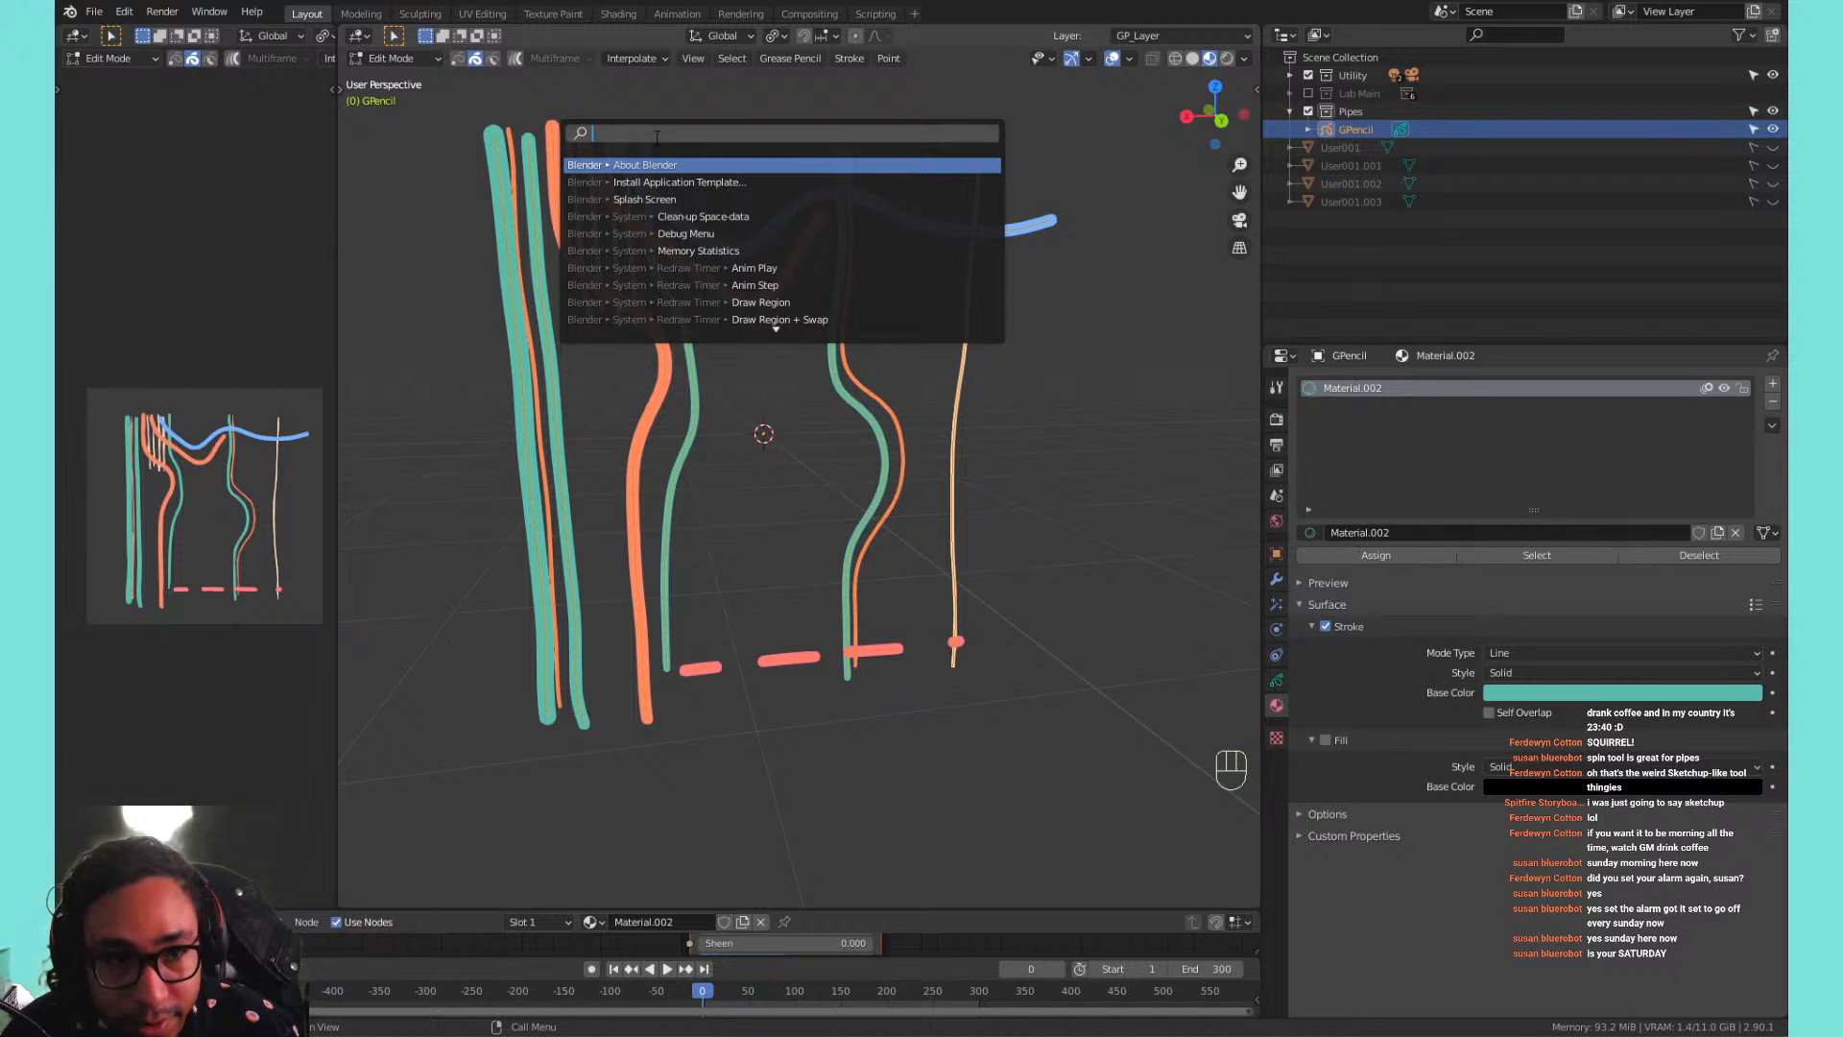
pyautogui.press('Escape')
pyautogui.press('Tab')
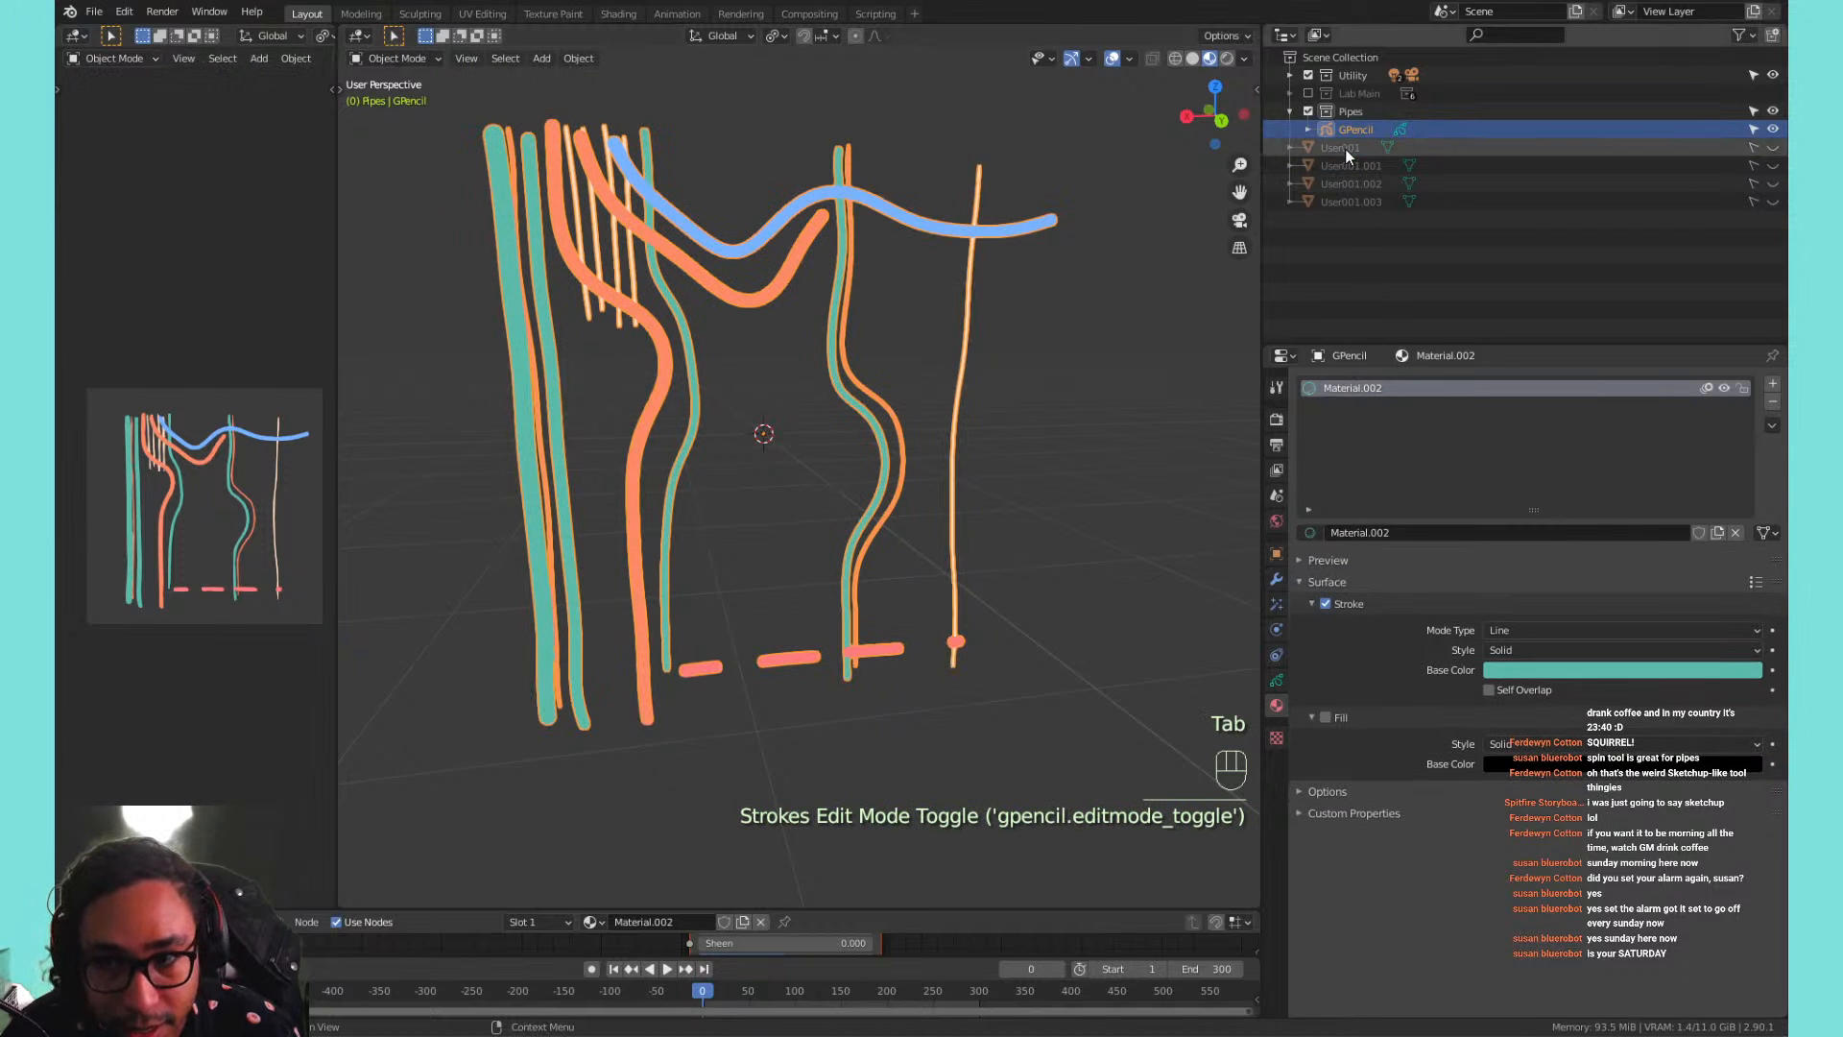
# Convert the Grease Pencil strokes to a Bezier curve object and hide the original GPencil object.
pyautogui.click(579, 57)
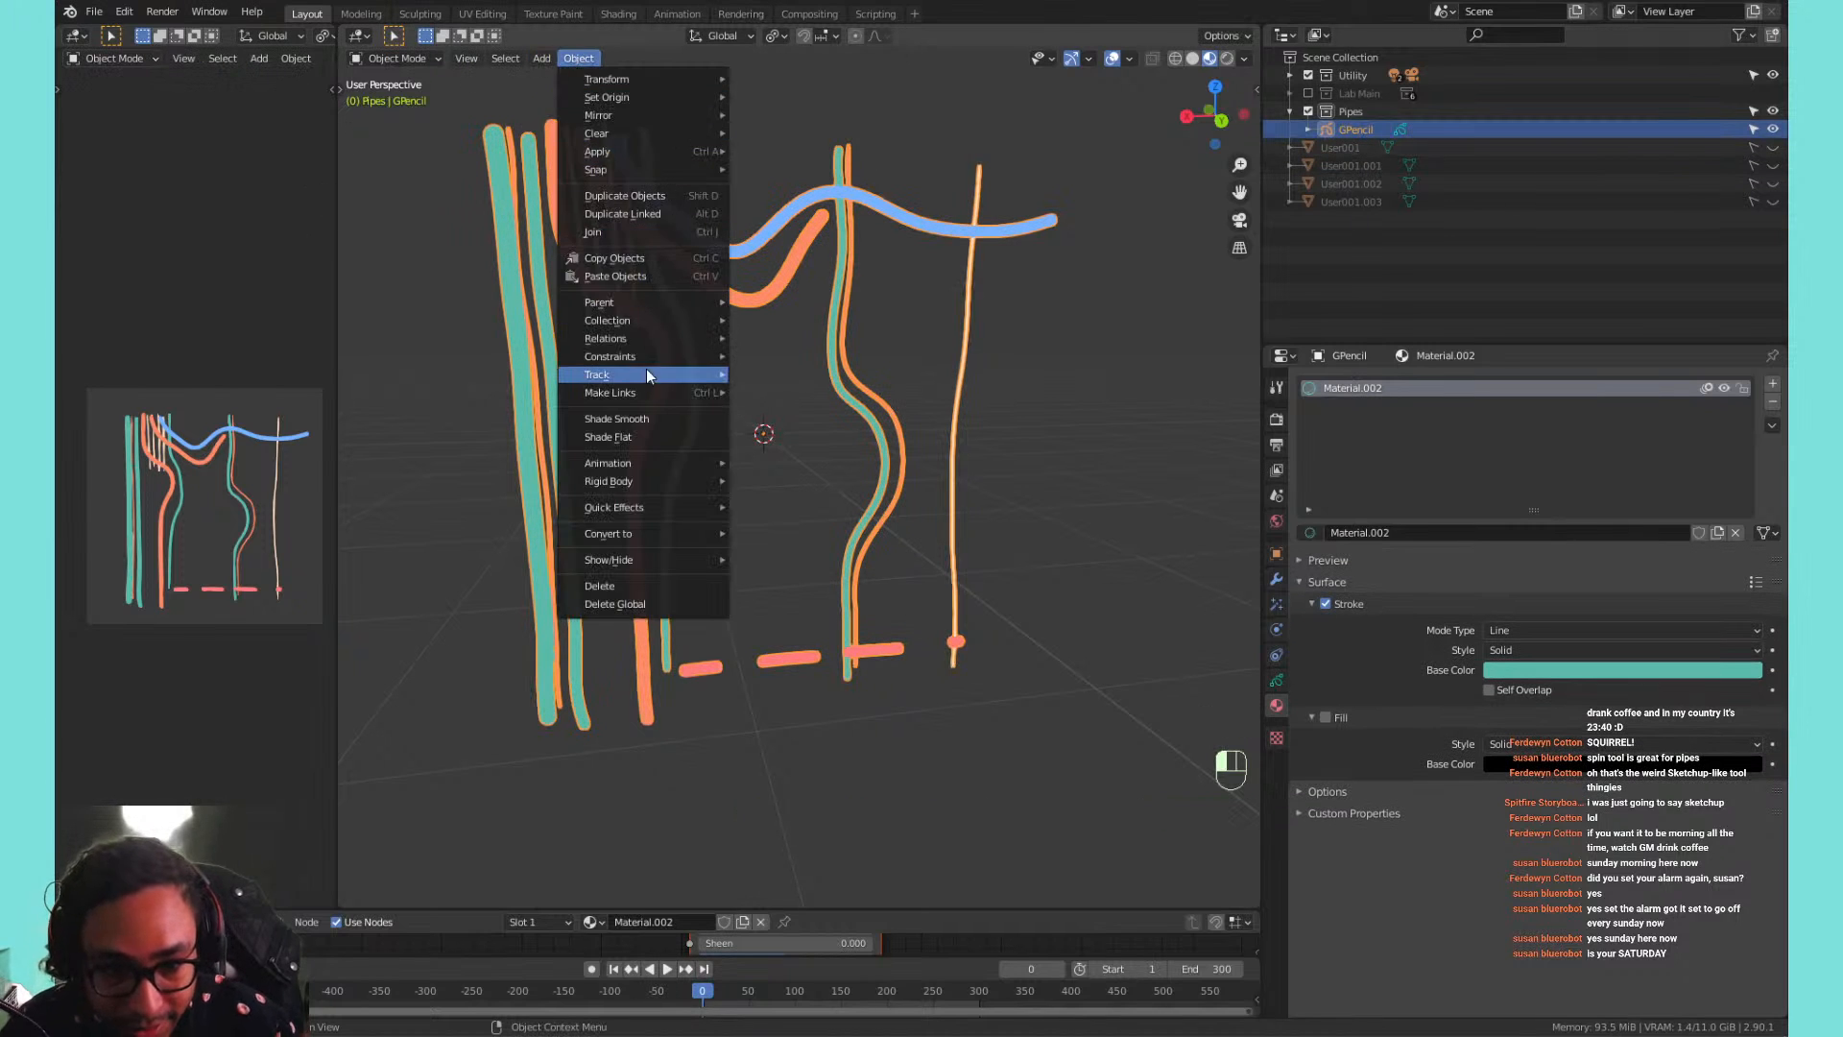
pyautogui.moveTo(670, 538)
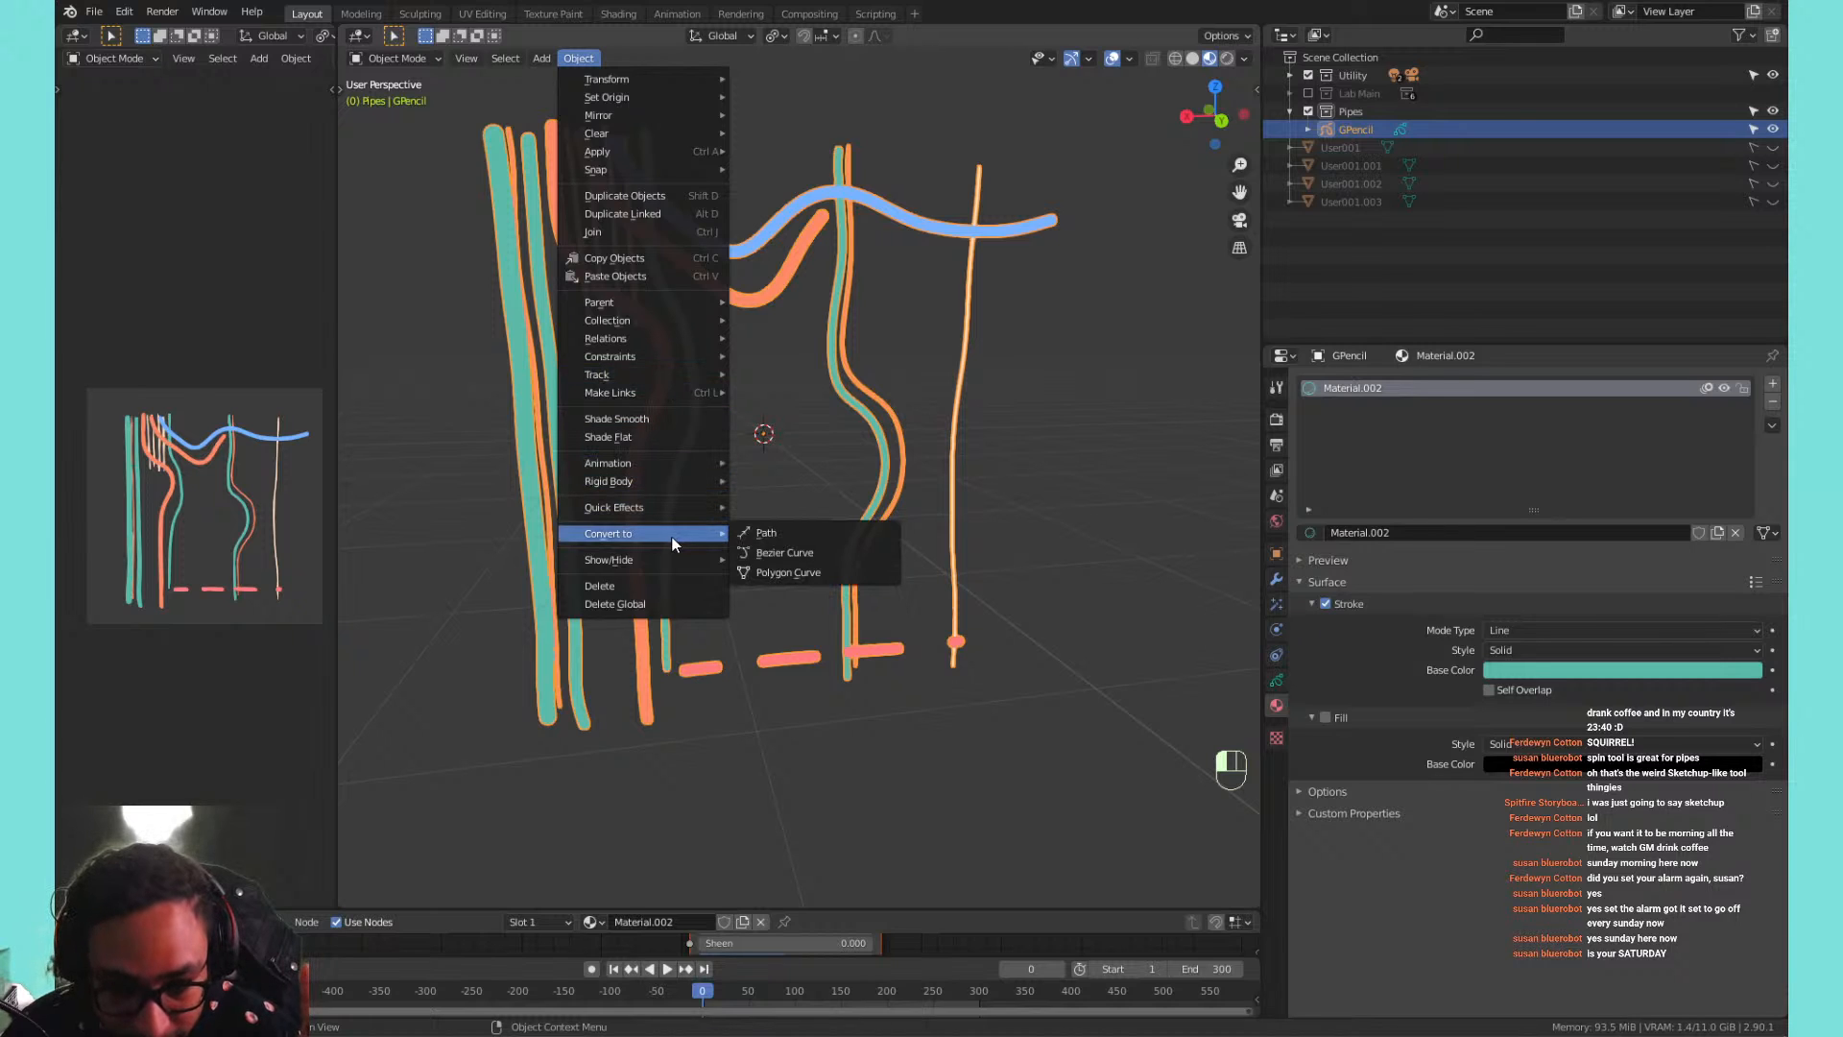
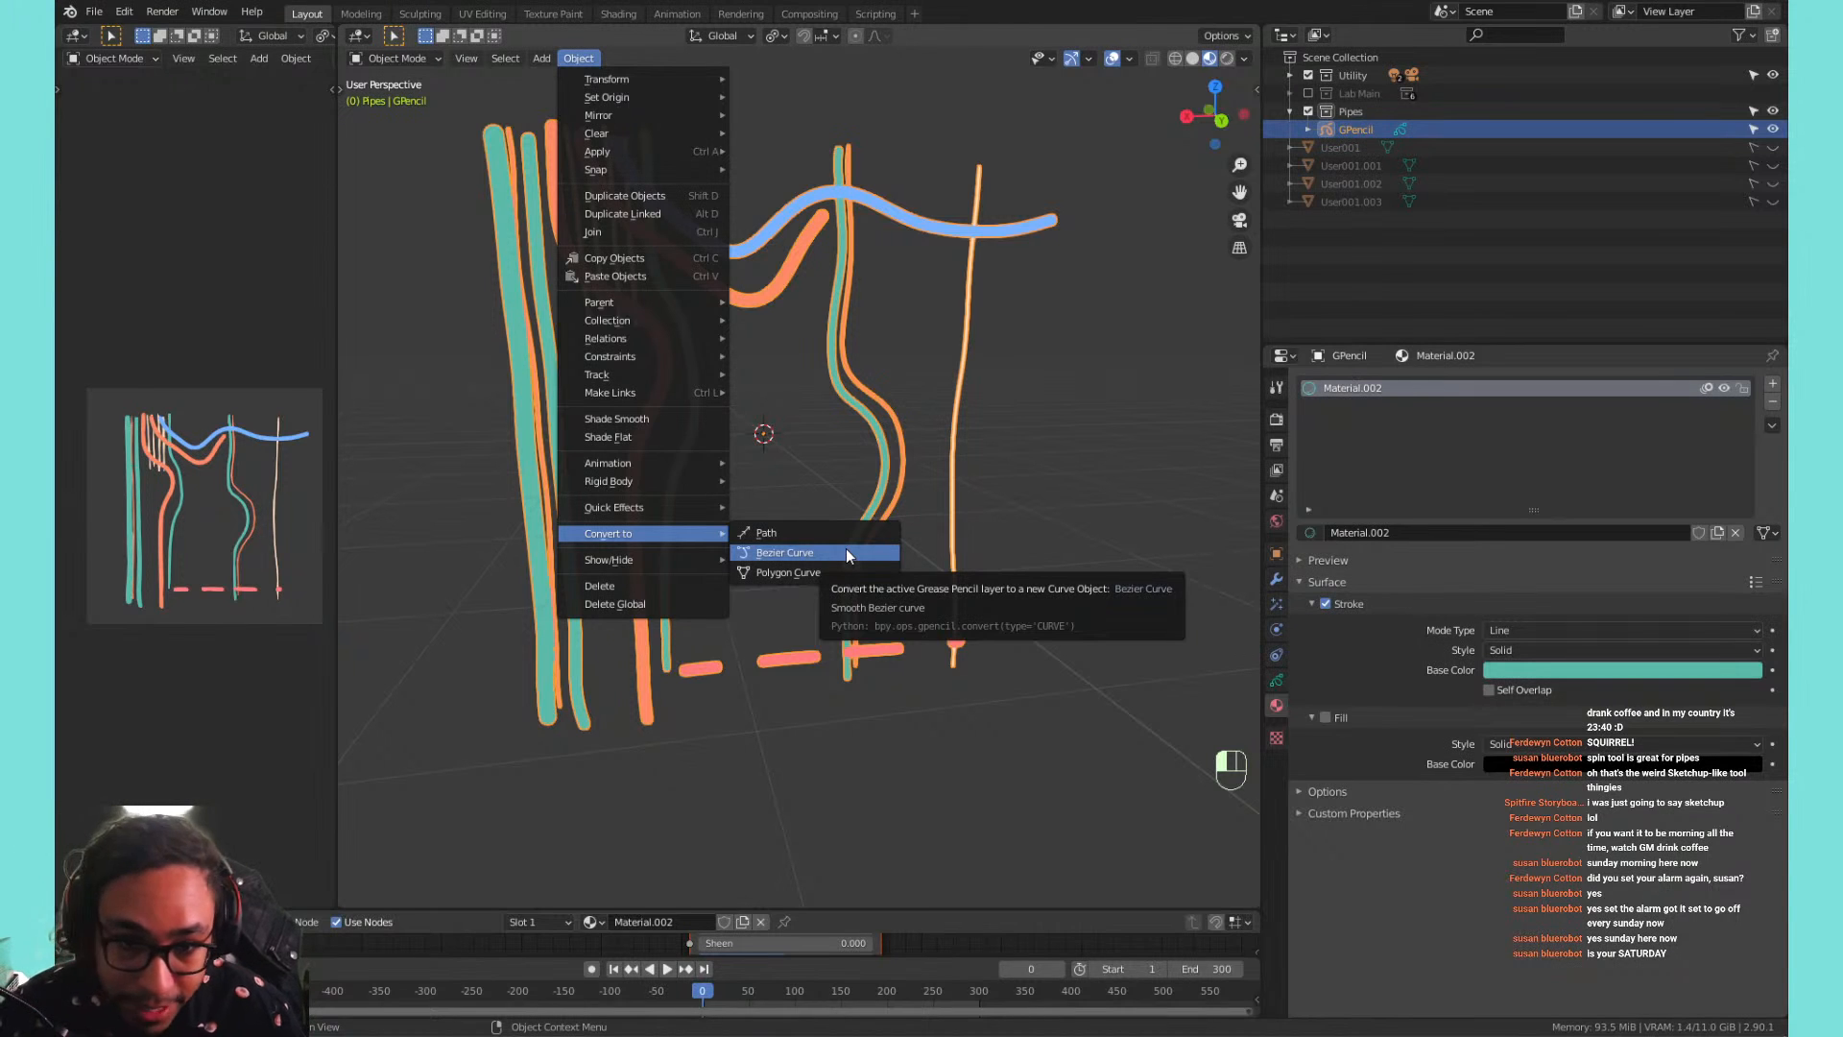
pyautogui.click(845, 552)
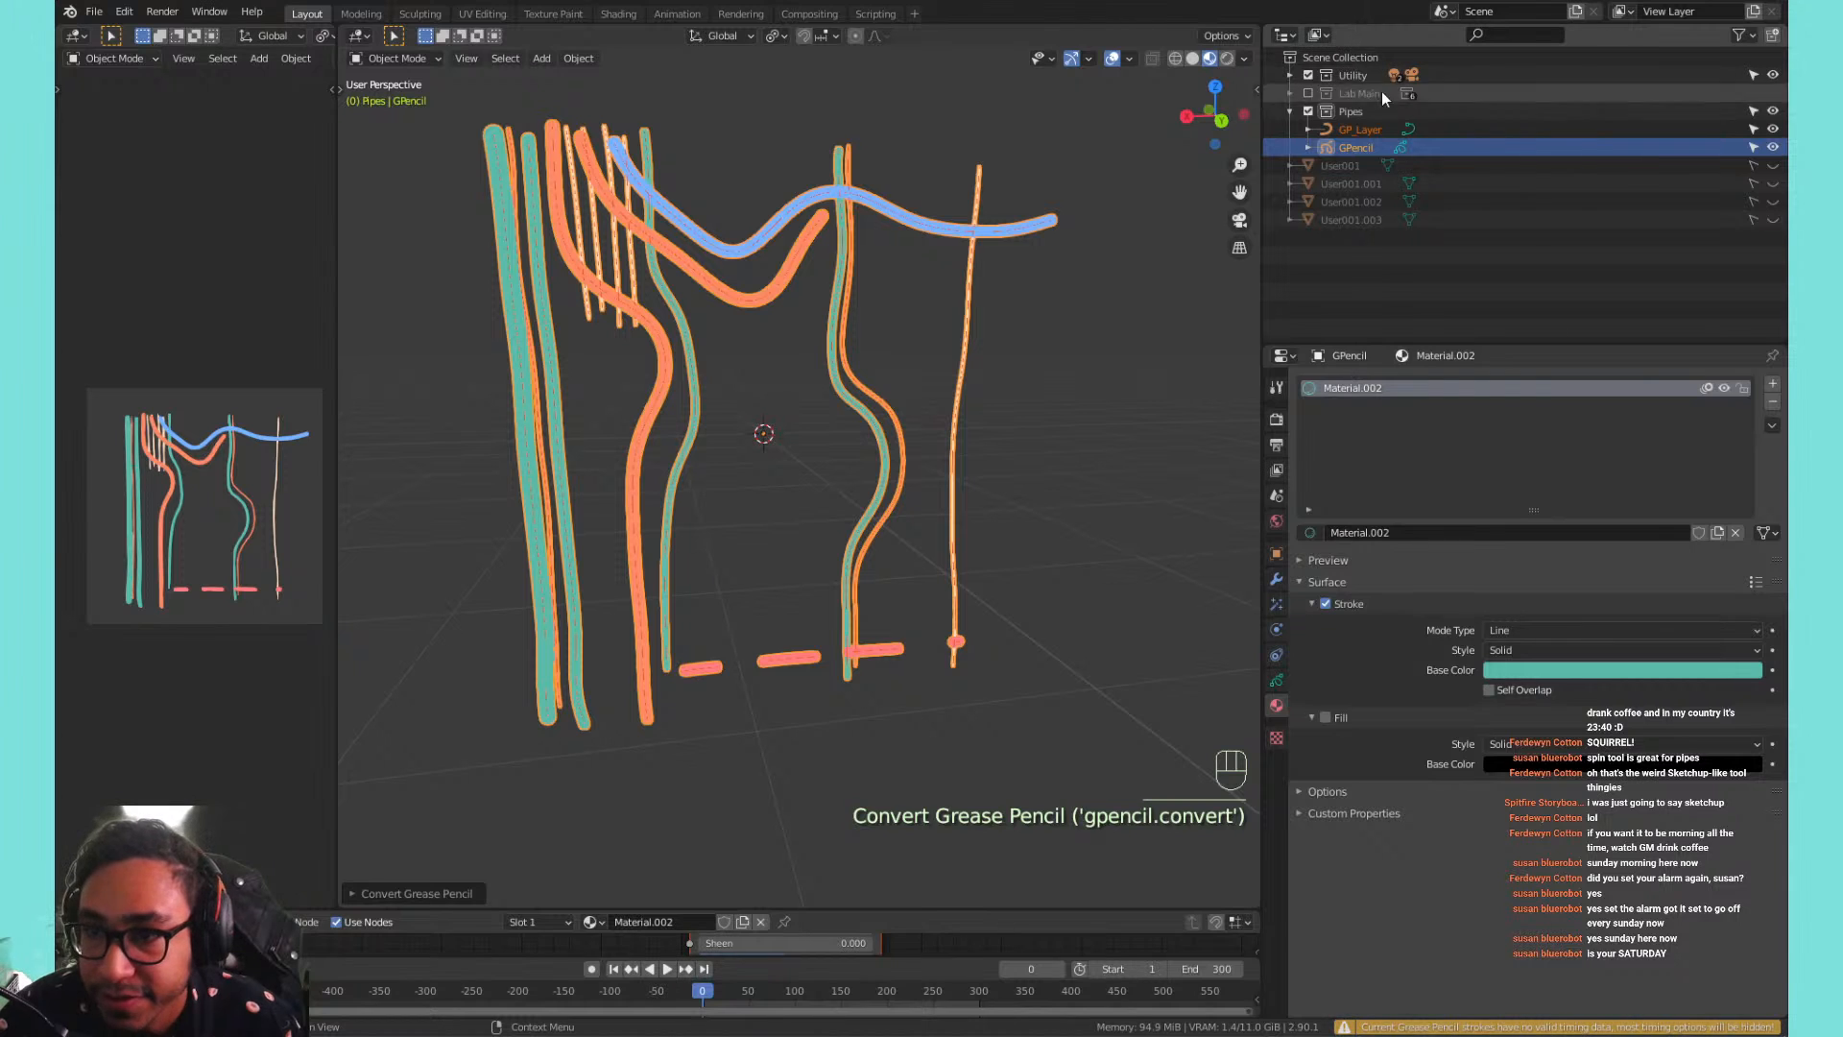
pyautogui.click(1369, 132)
pyautogui.click(1368, 143)
pyautogui.click(1772, 148)
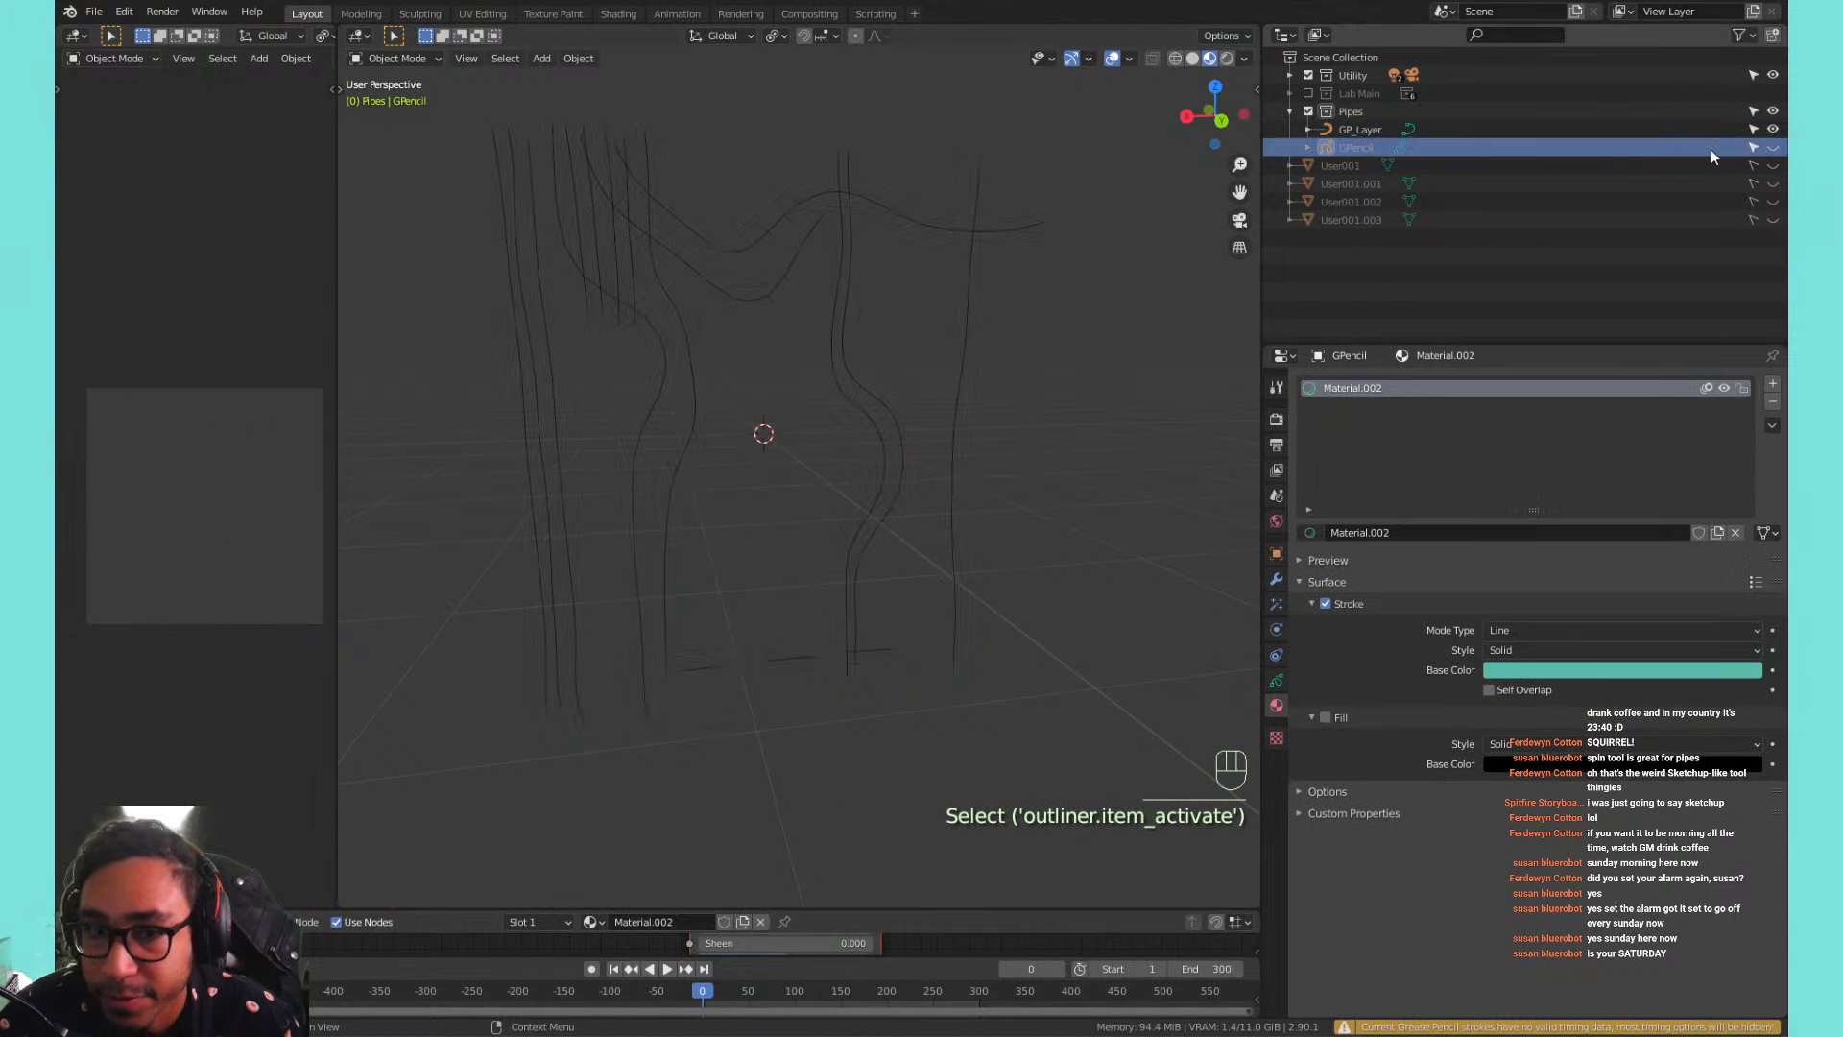
# Select the converted GP_Layer curve and examine the density of its control points in Edit Mode, close up and as a whole.
pyautogui.click(693, 258)
pyautogui.scroll(2, 774, 353)
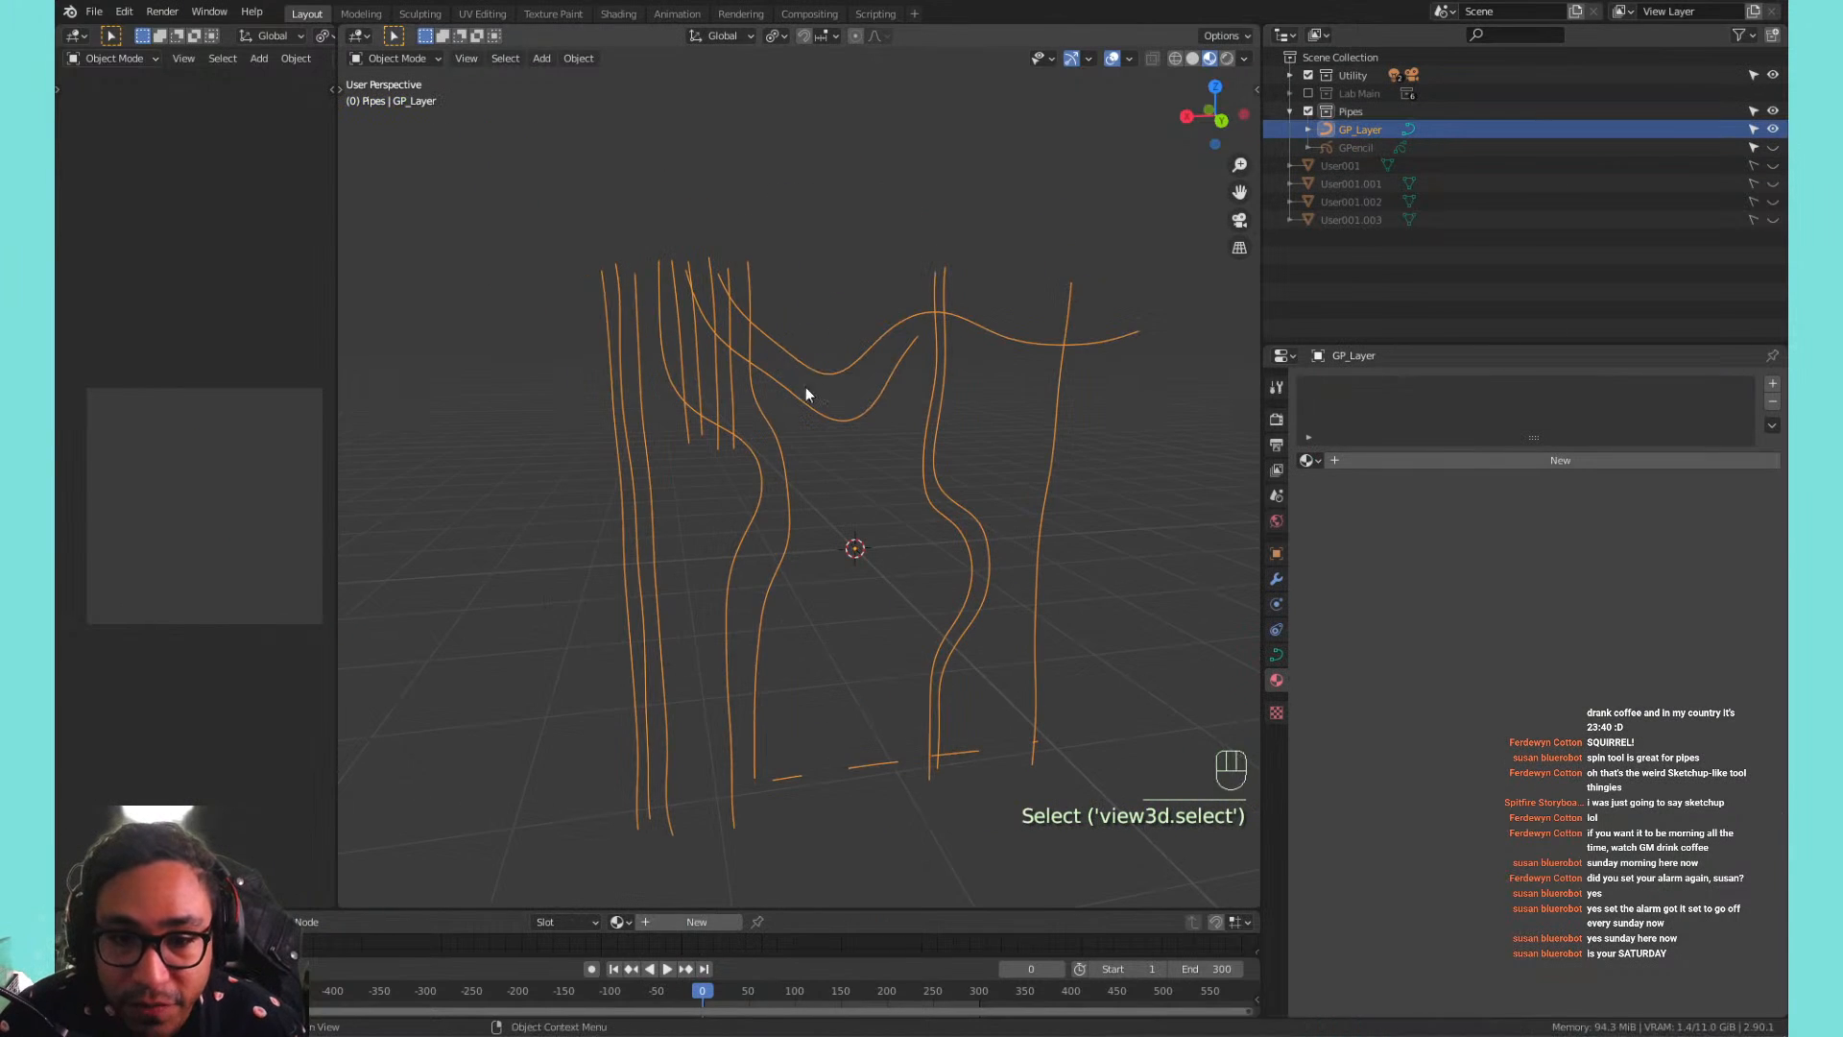
pyautogui.scroll(4, 806, 394)
pyautogui.moveTo(808, 393)
pyautogui.keyDown('shift'); pyautogui.mouseDown(button='middle')
pyautogui.moveTo(782, 314)
pyautogui.moveTo(866, 267)
pyautogui.moveTo(710, 234)
pyautogui.moveTo(943, 278)
pyautogui.moveTo(856, 304)
pyautogui.moveTo(897, 429)
pyautogui.moveTo(827, 371)
pyautogui.moveTo(827, 421)
pyautogui.moveTo(950, 428)
pyautogui.moveTo(880, 384)
pyautogui.moveTo(782, 388)
pyautogui.mouseUp(button='middle'); pyautogui.keyUp('shift')
pyautogui.scroll(-5, 758, 243)
pyautogui.scroll(2, 768, 244)
pyautogui.scroll(-1, 791, 265)
pyautogui.click(930, 295)
pyautogui.press('Tab')
pyautogui.scroll(7, 862, 239)
pyautogui.press('Tab')
pyautogui.scroll(-8, 894, 406)
pyautogui.press('Tab')
pyautogui.scroll(6, 893, 404)
pyautogui.scroll(-3, 787, 378)
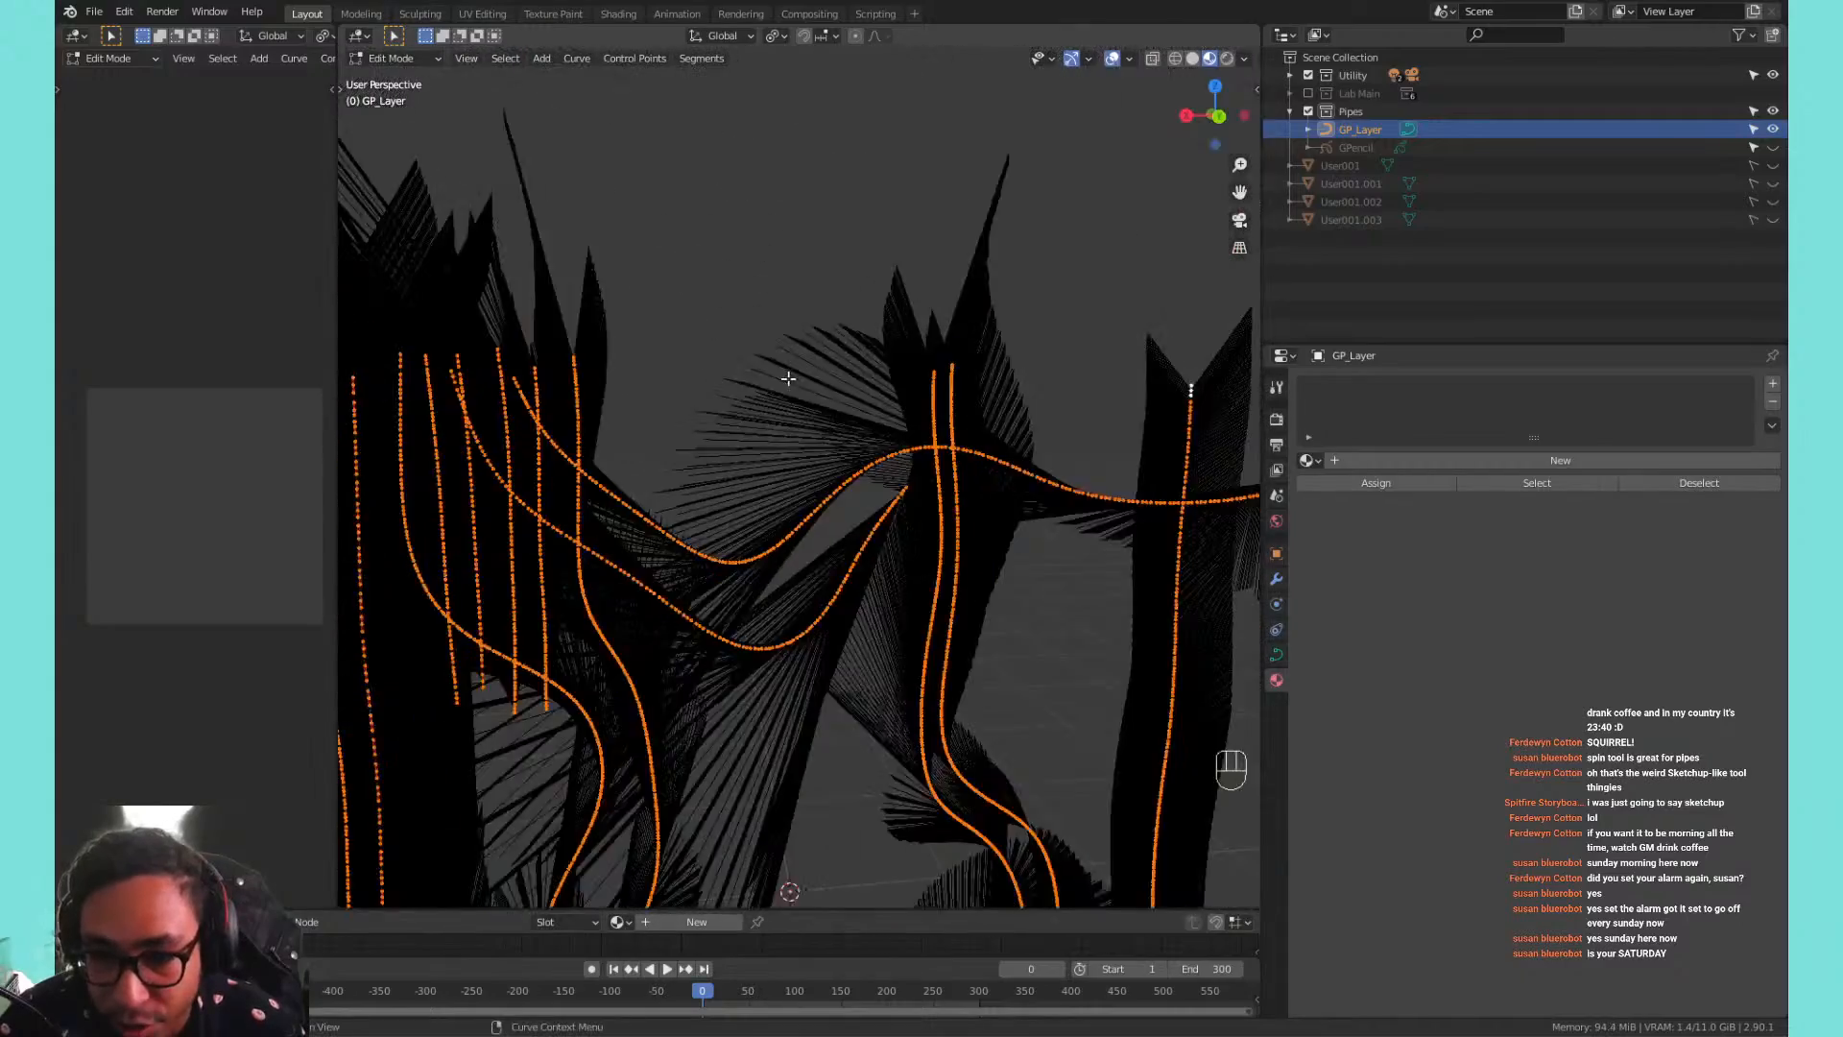
pyautogui.scroll(6, 827, 481)
pyautogui.scroll(3, 896, 709)
pyautogui.keyDown('shift'); pyautogui.moveTo(895, 710); pyautogui.dragTo(901, 588, button='middle'); pyautogui.keyUp('shift')
pyautogui.scroll(-3, 900, 589)
pyautogui.scroll(-2, 904, 574)
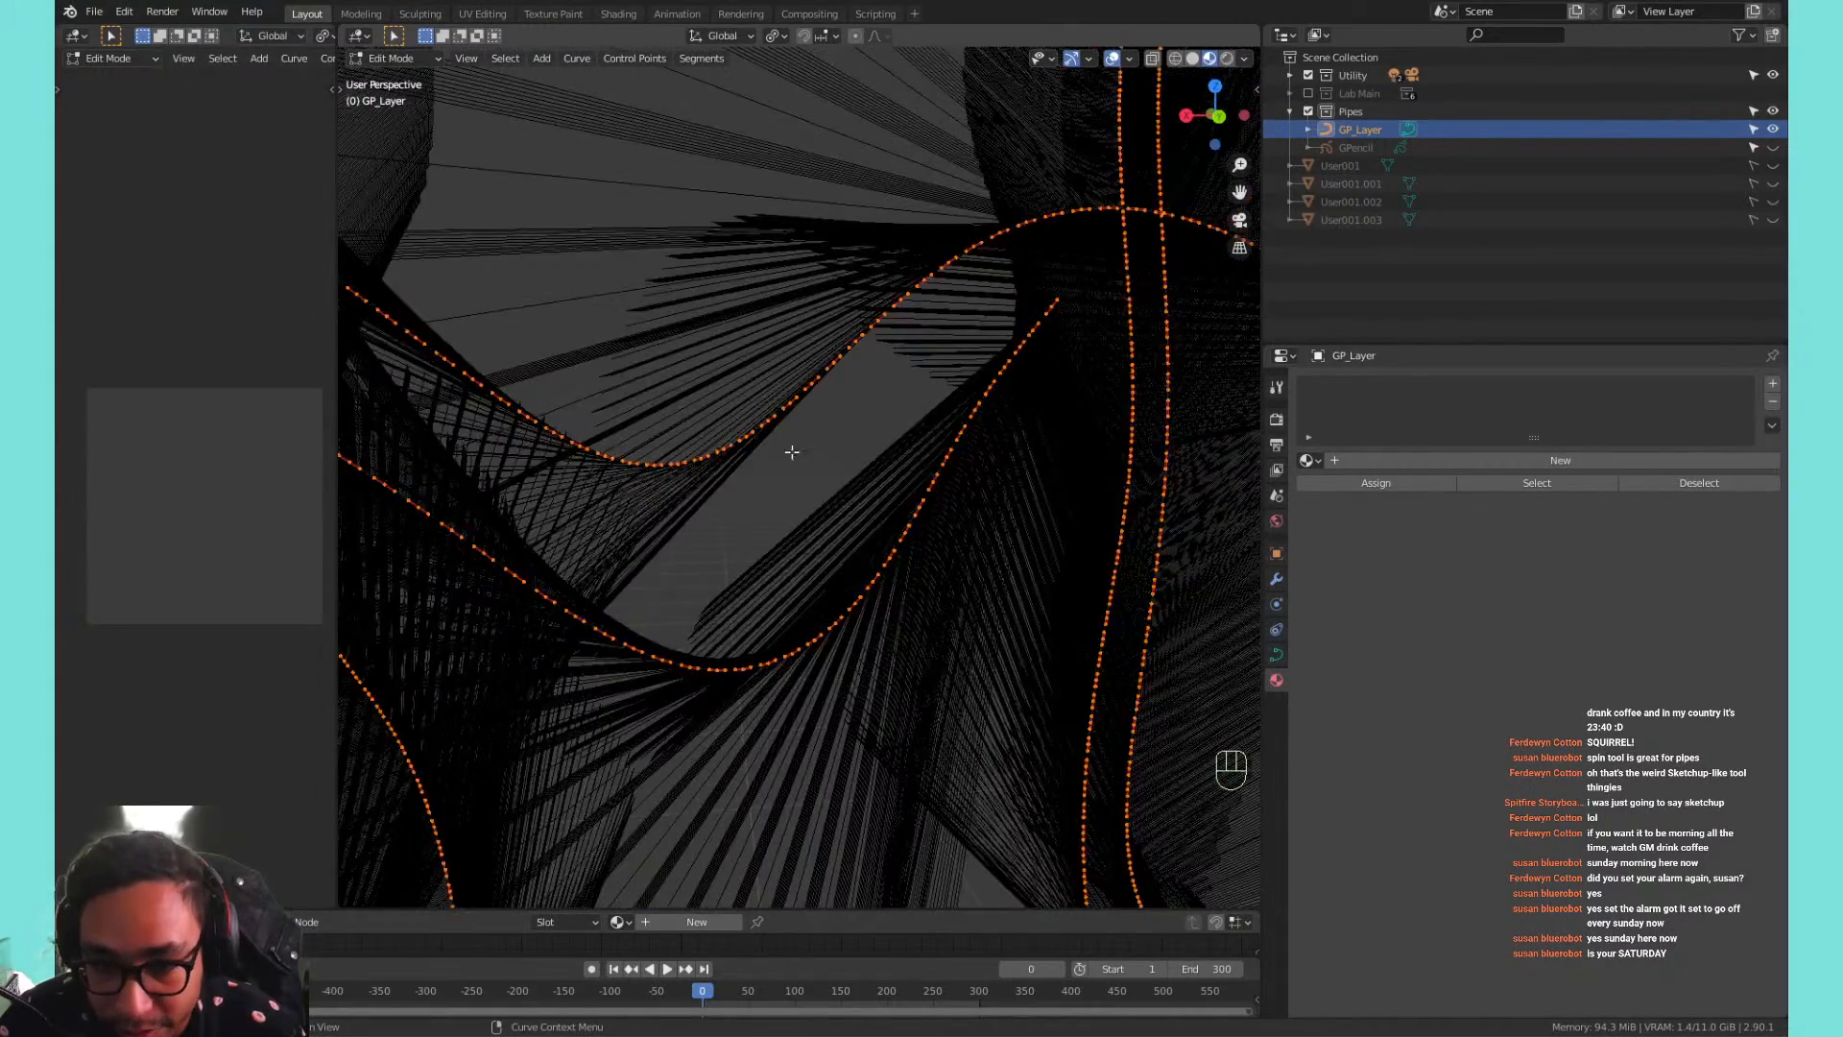
pyautogui.keyDown('shift'); pyautogui.moveTo(786, 498); pyautogui.dragTo(864, 424, button='middle'); pyautogui.keyUp('shift')
pyautogui.scroll(-1, 891, 380)
pyautogui.scroll(-3, 902, 361)
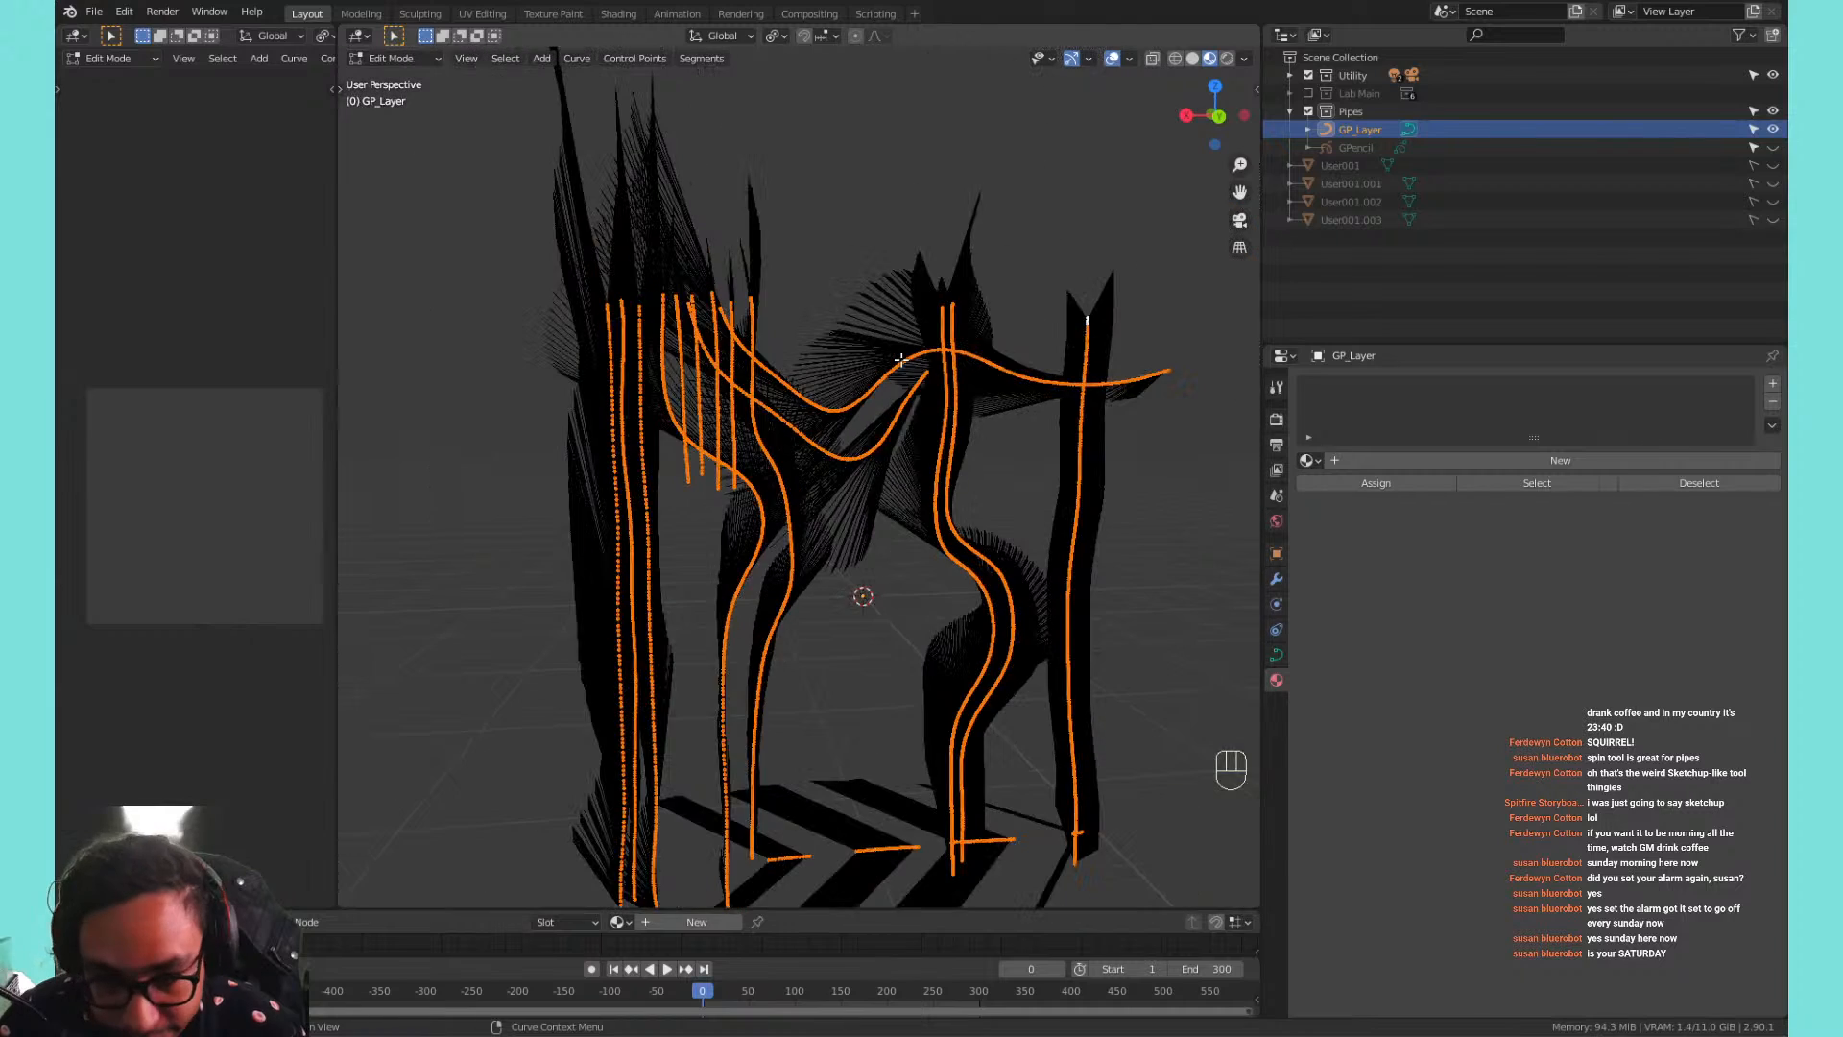
pyautogui.keyDown('shift'); pyautogui.moveTo(965, 503); pyautogui.dragTo(957, 447, button='middle'); pyautogui.keyUp('shift')
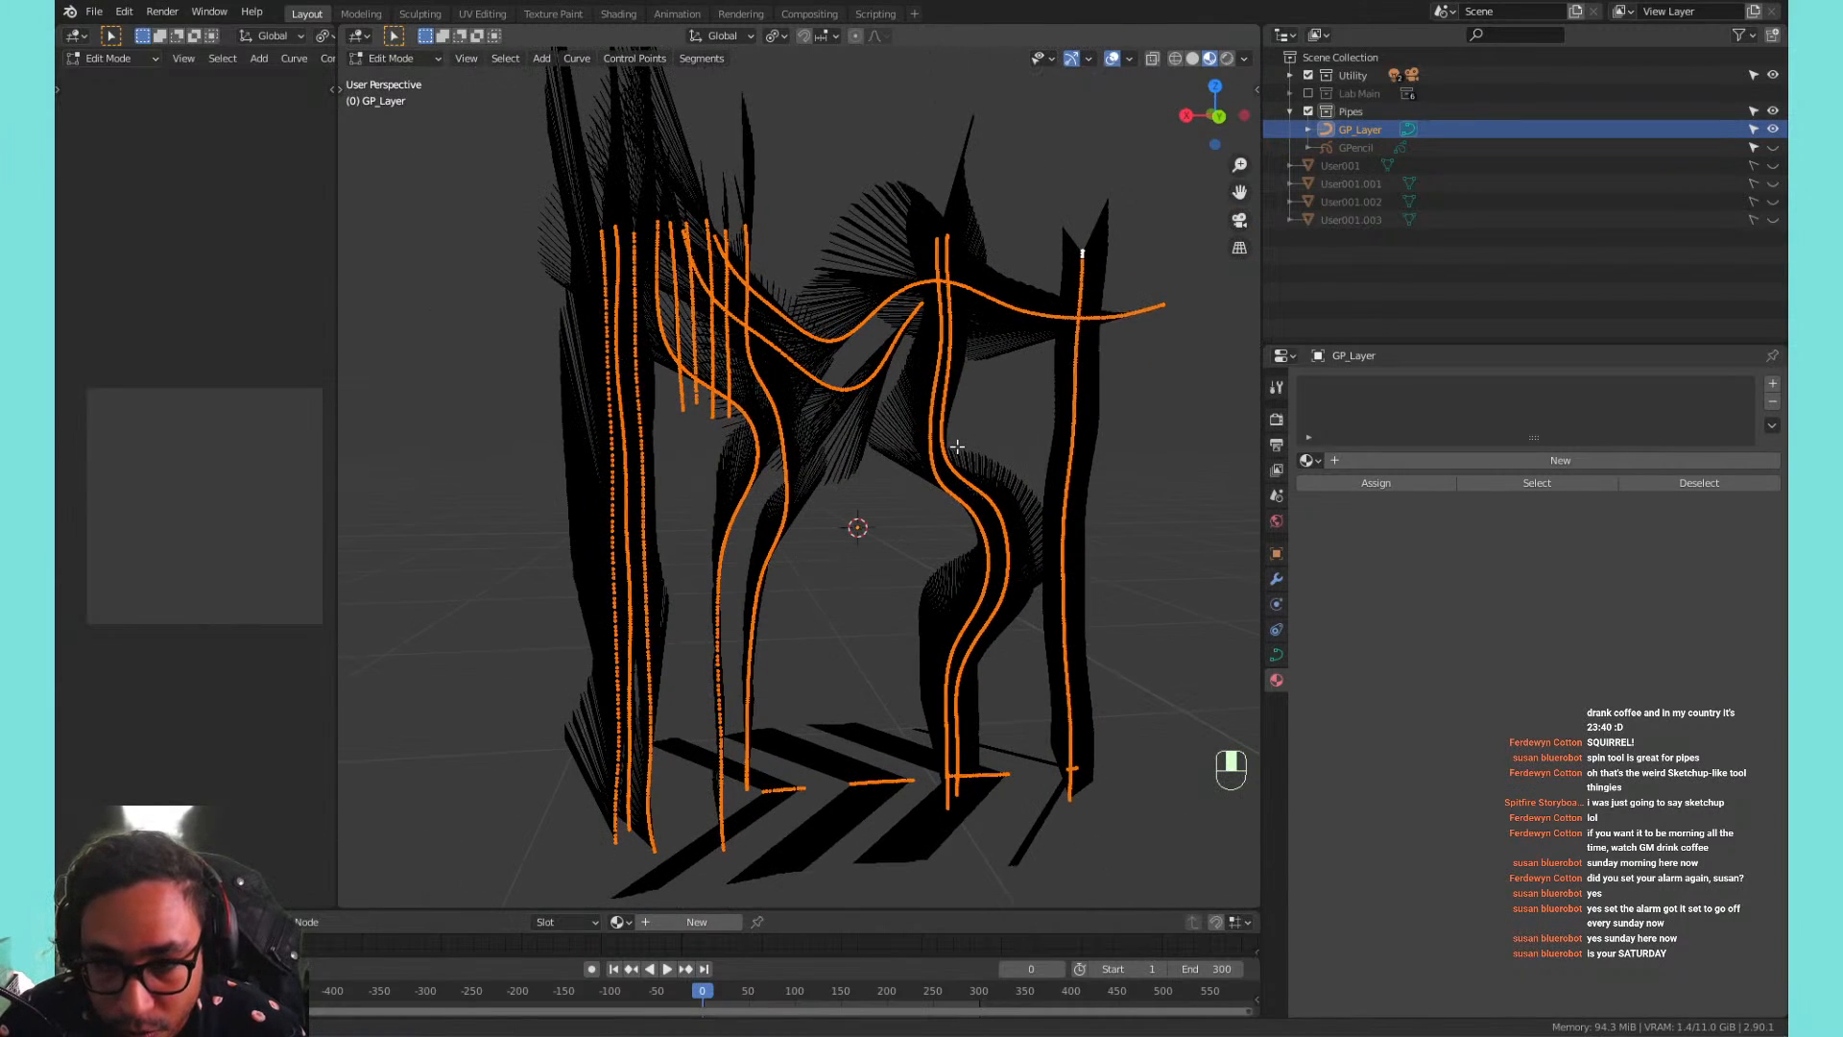
pyautogui.scroll(3, 957, 446)
pyautogui.scroll(-3, 958, 446)
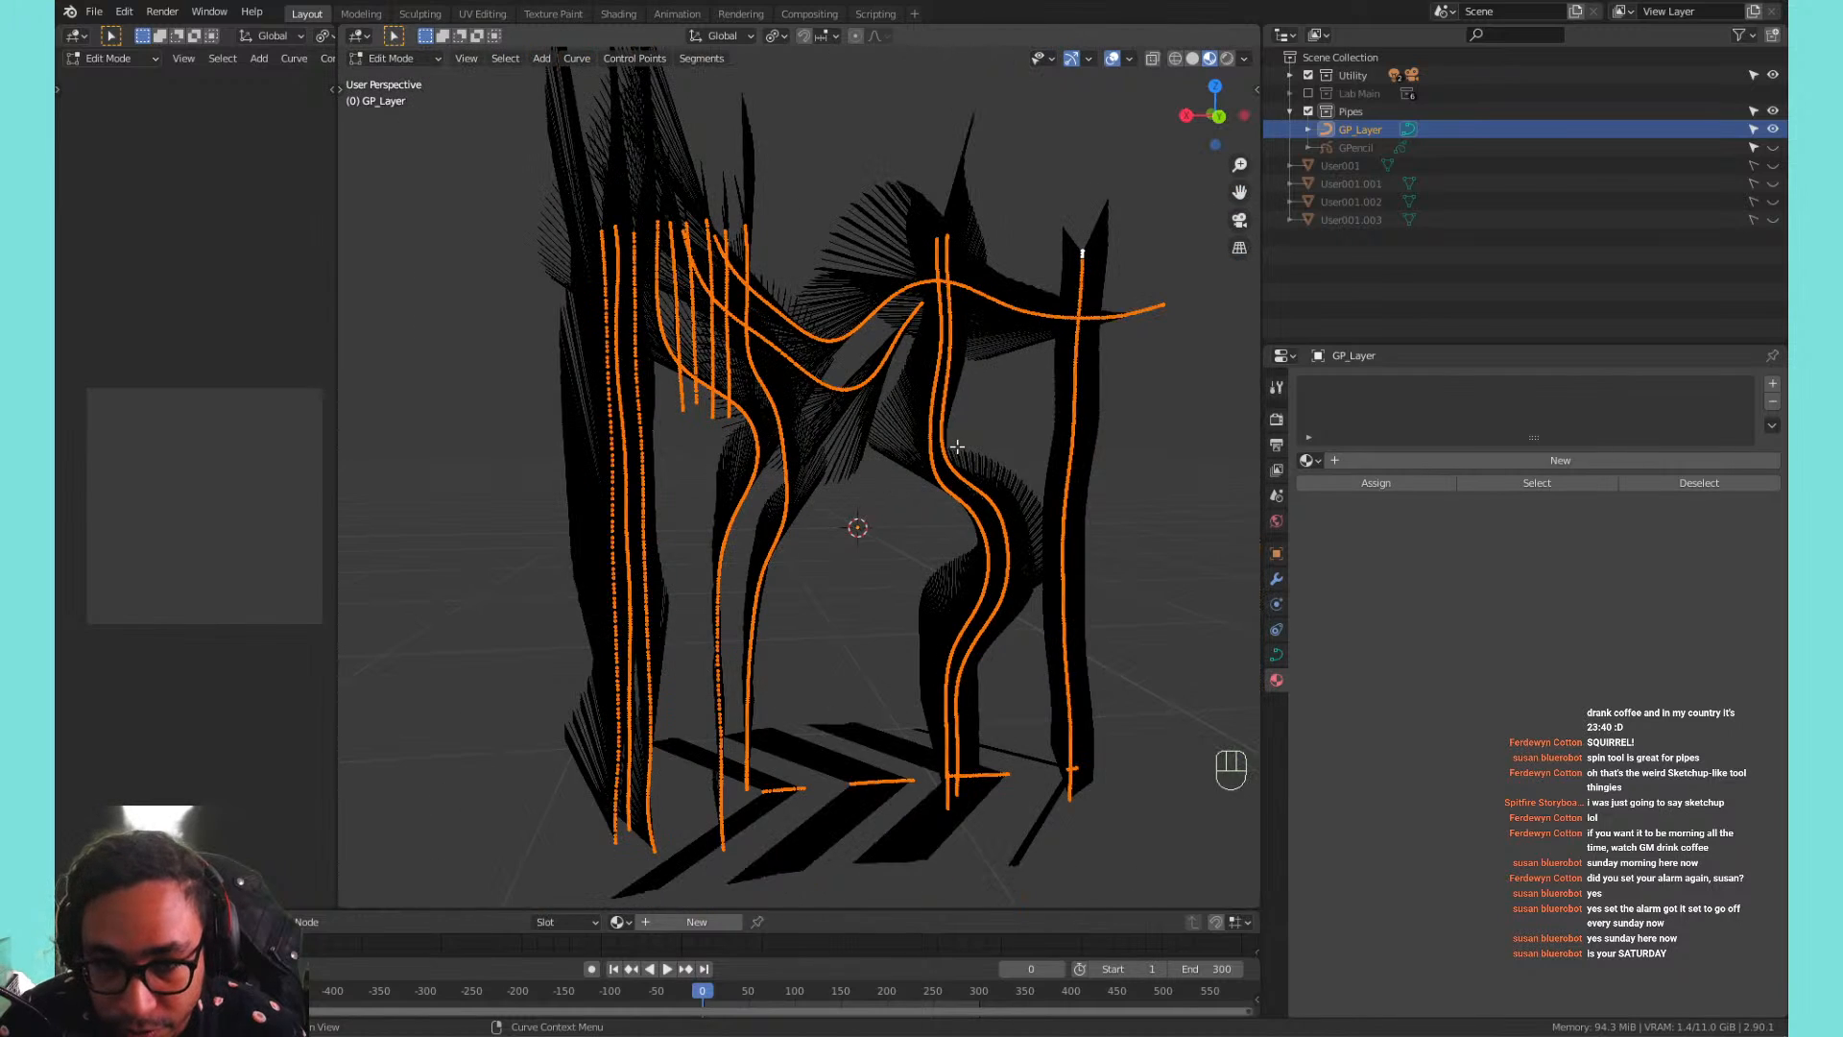
pyautogui.scroll(3, 957, 447)
pyautogui.scroll(-3, 867, 292)
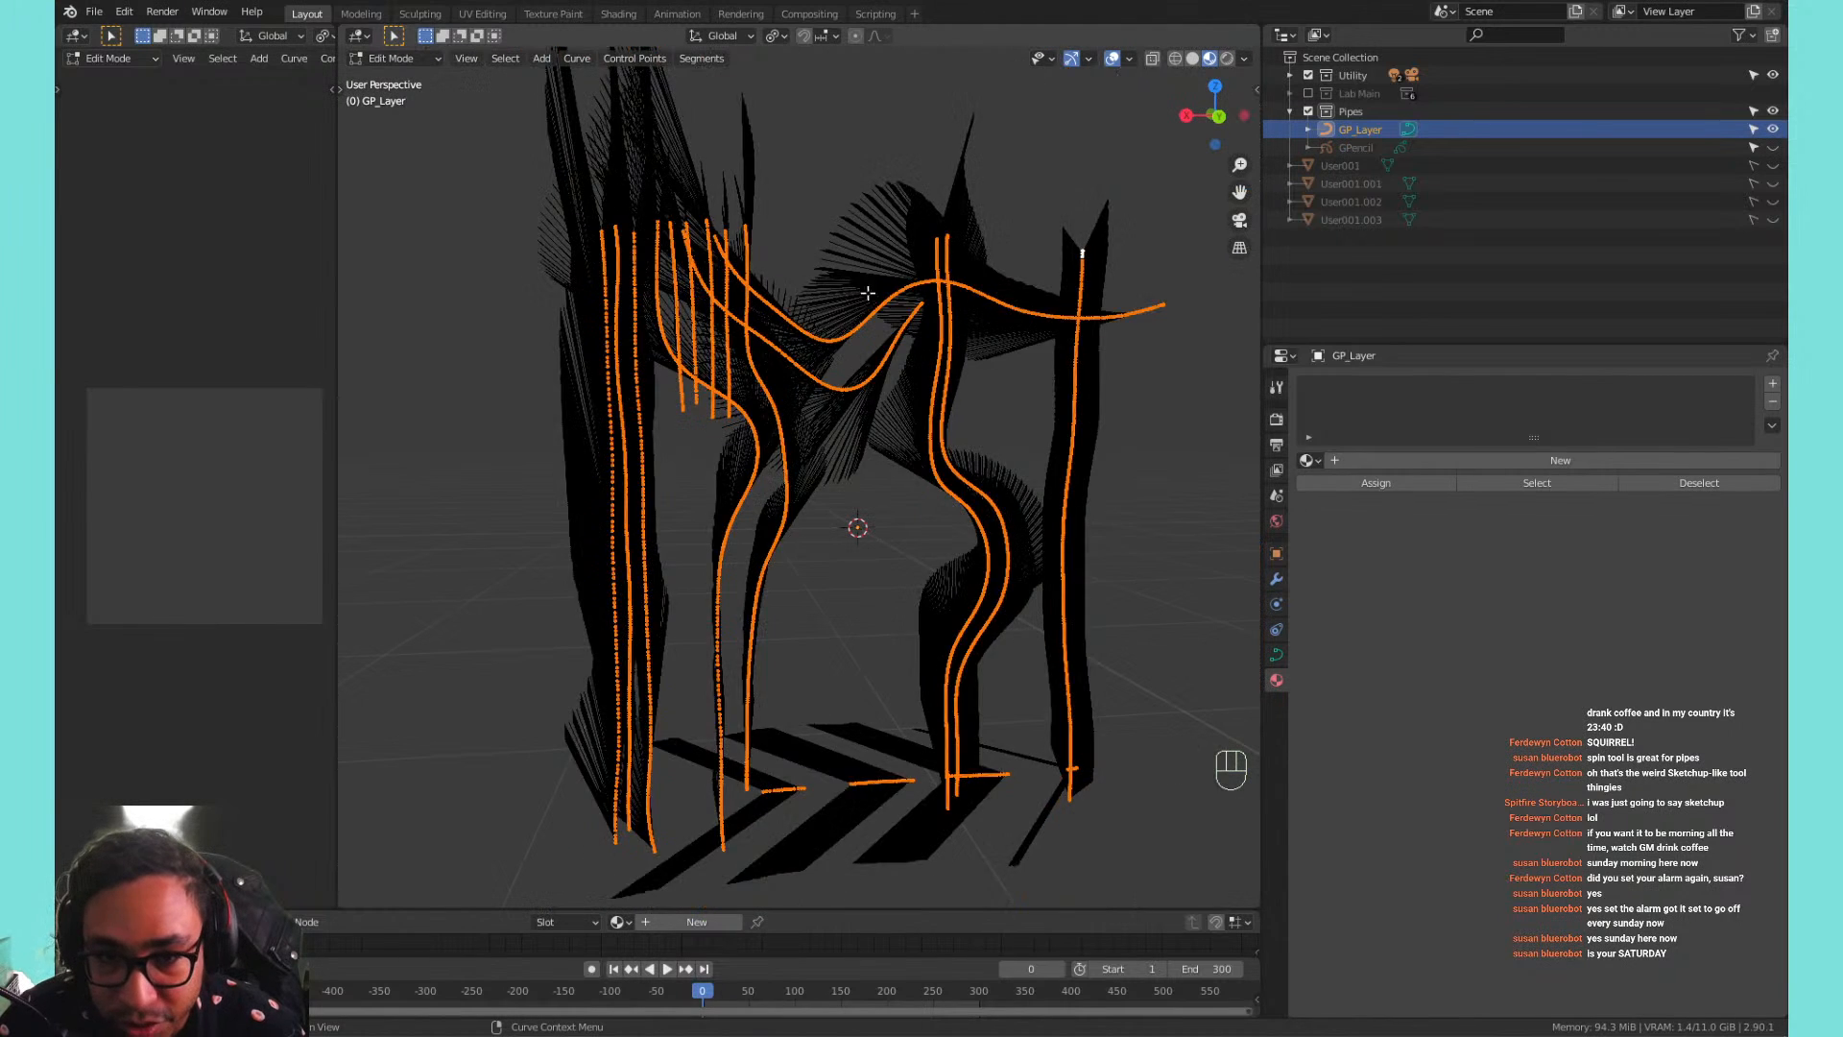
# Delete the converted GP_Layer curve in Object Mode and unhide the original GPencil strokes.
pyautogui.press('Tab')
pyautogui.press('x')
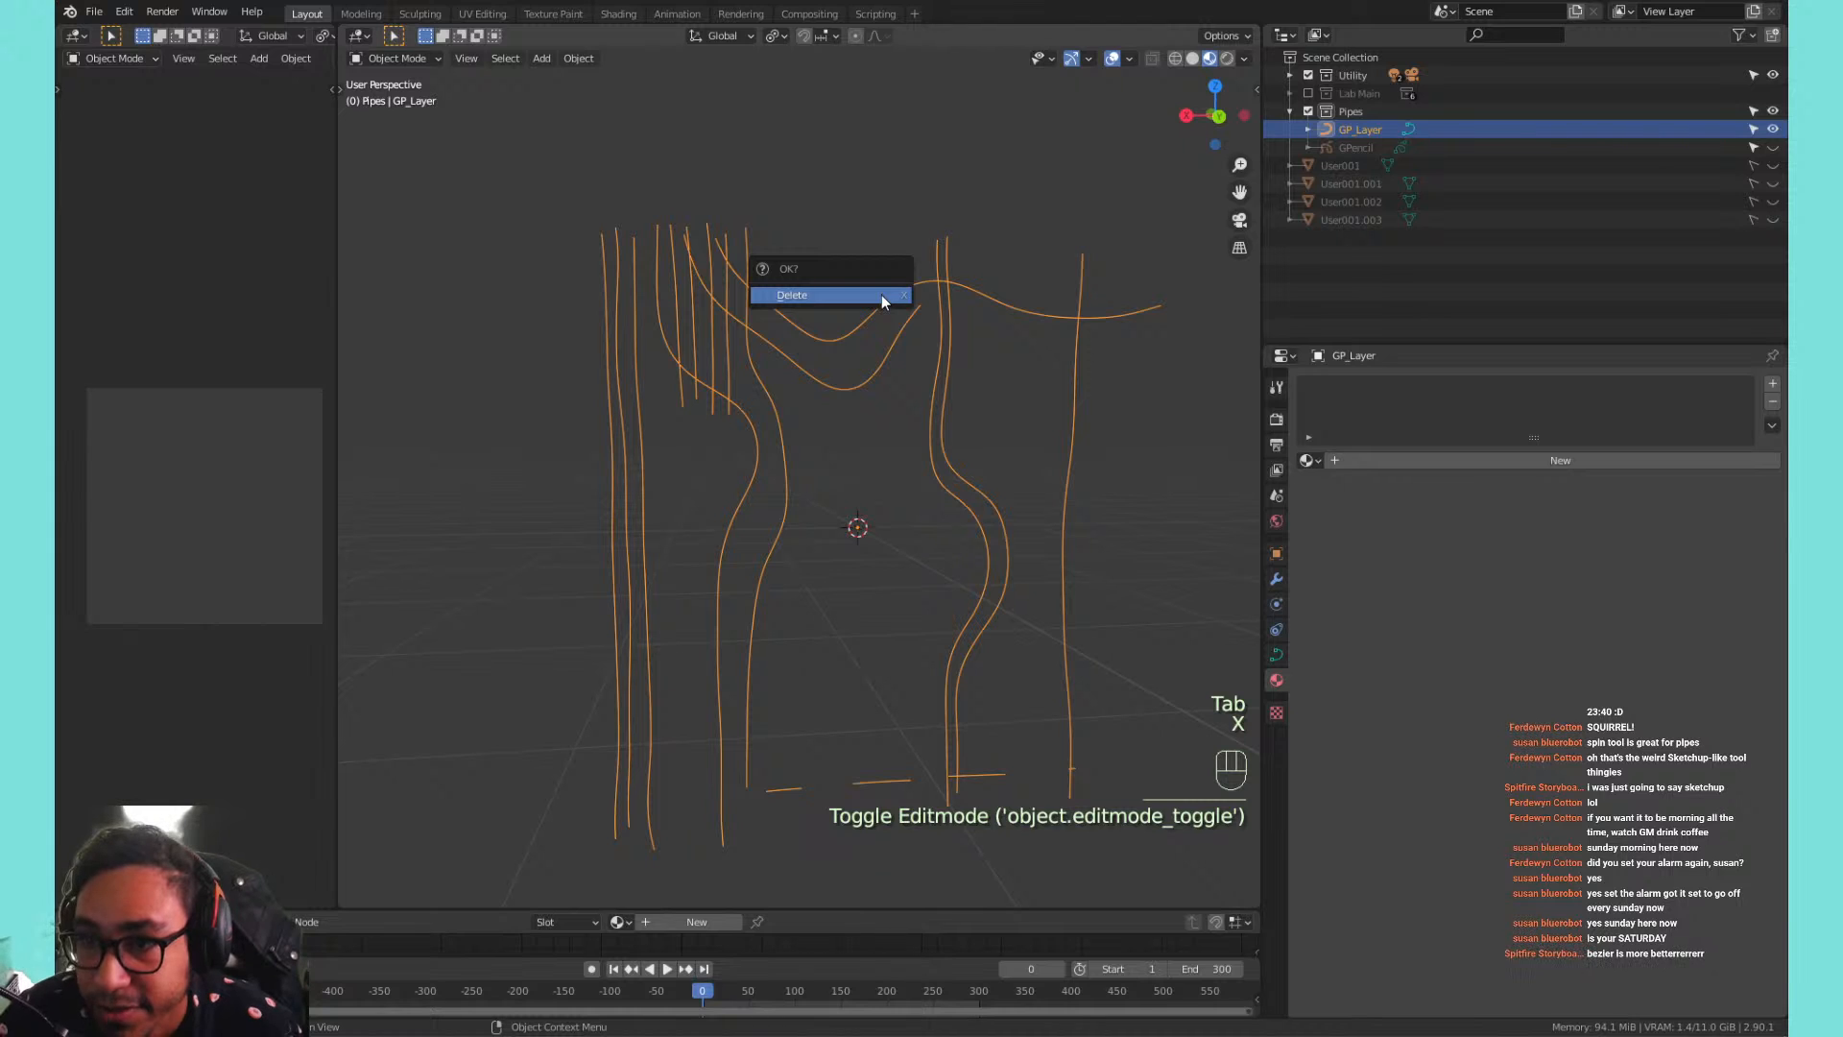
pyautogui.click(881, 295)
pyautogui.click(1773, 128)
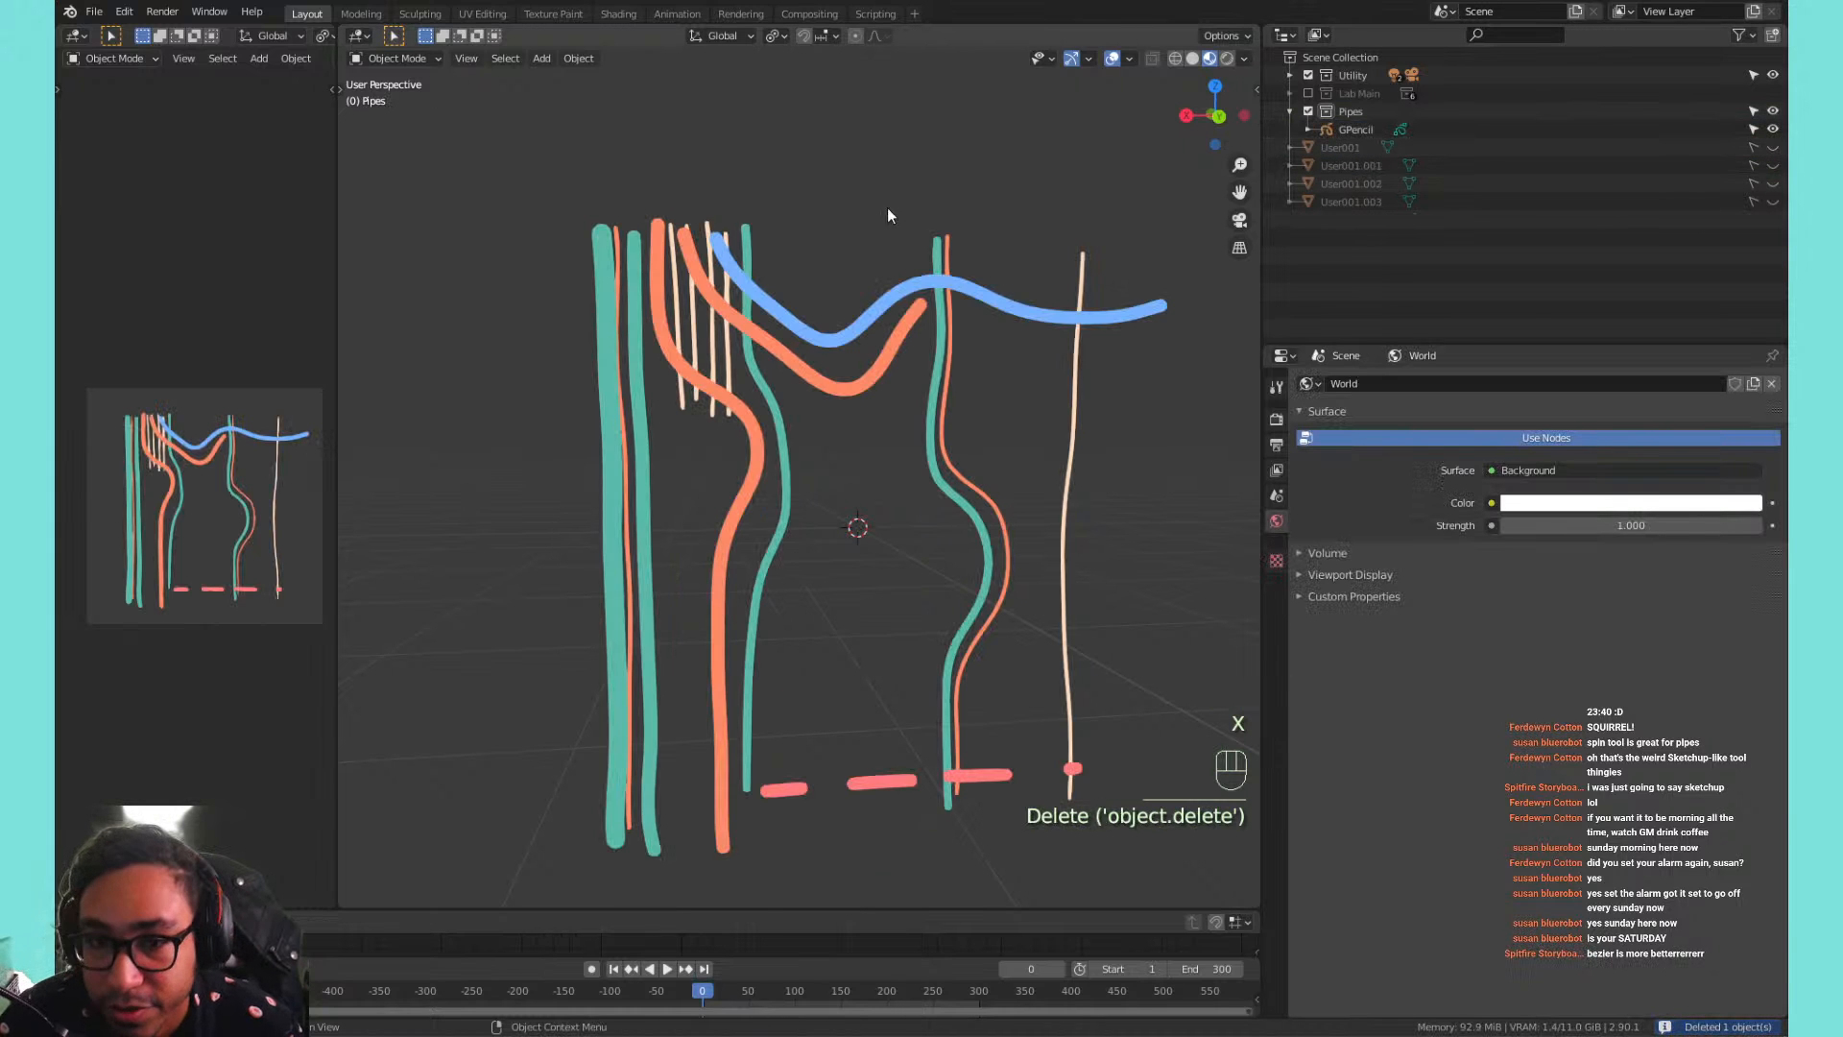
# Select all points of the GPencil strokes in Edit Mode and simplify them with Adaptive at a factor of 0.200.
pyautogui.click(851, 391)
pyautogui.press('Tab')
pyautogui.press('a')
pyautogui.press('1')
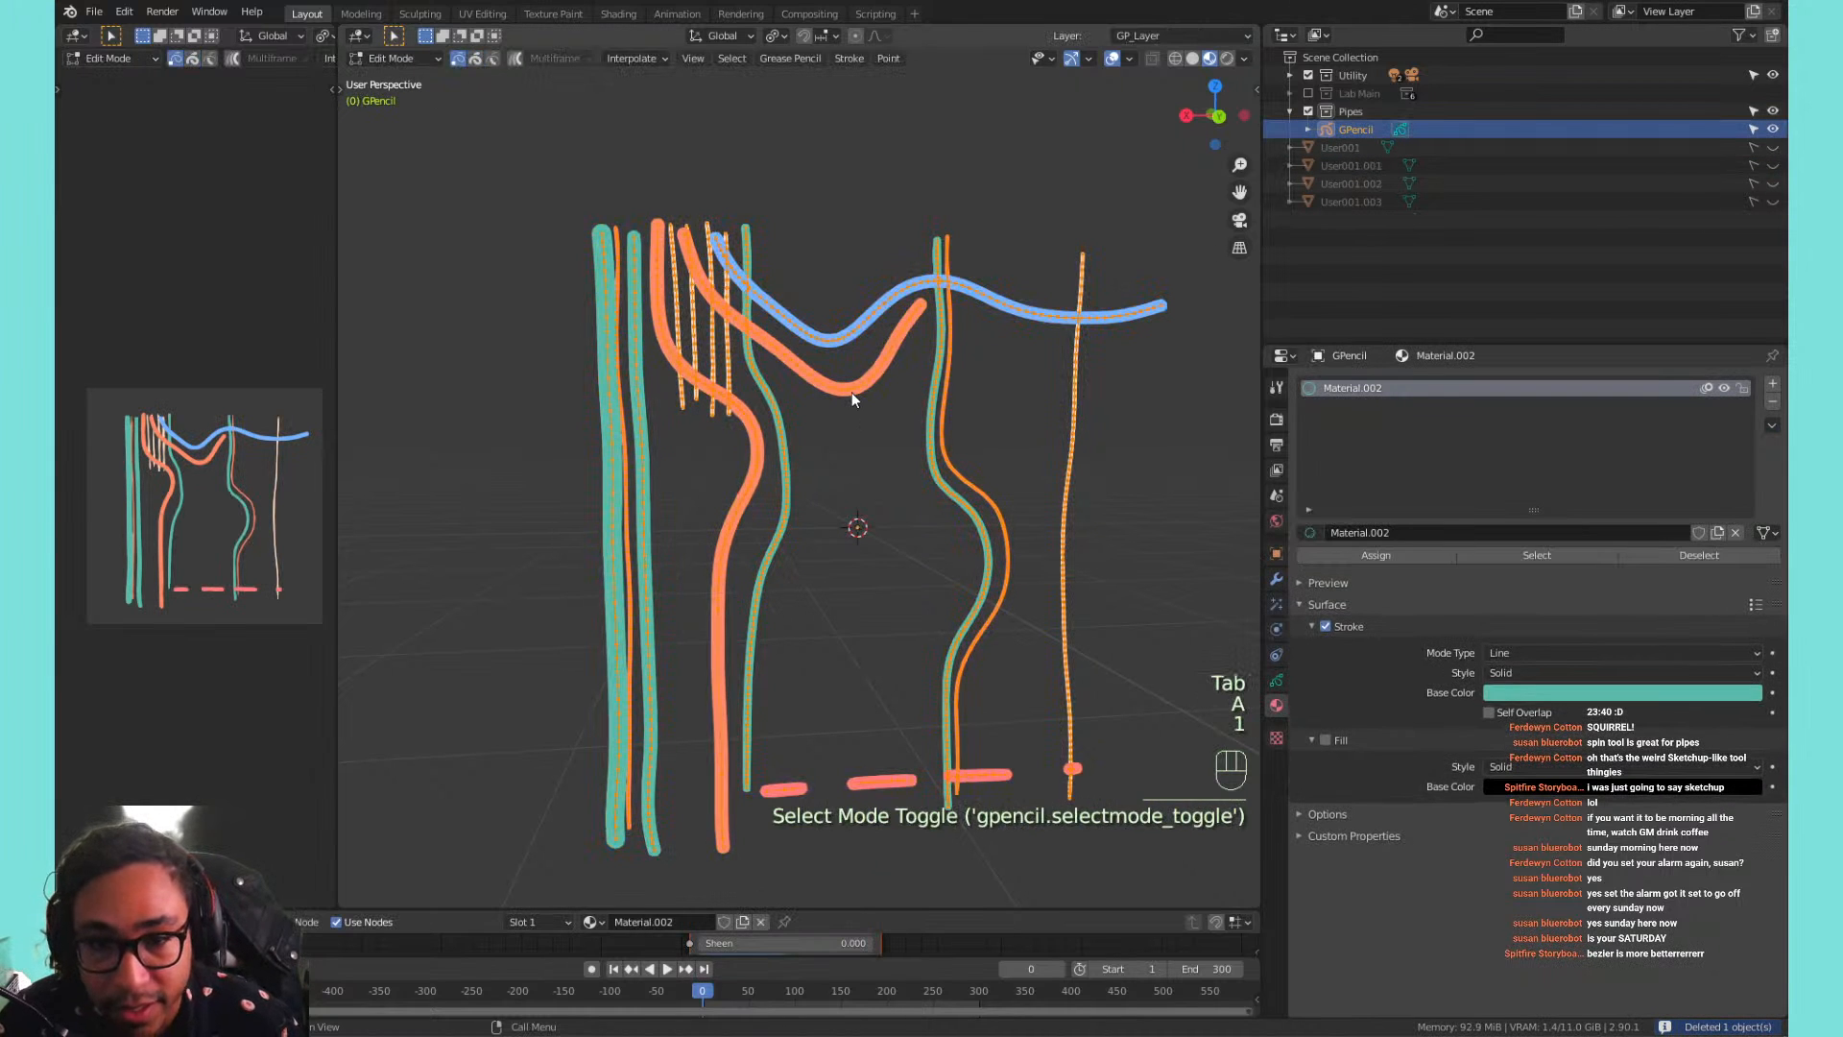
pyautogui.scroll(5, 851, 391)
pyautogui.scroll(-3, 851, 392)
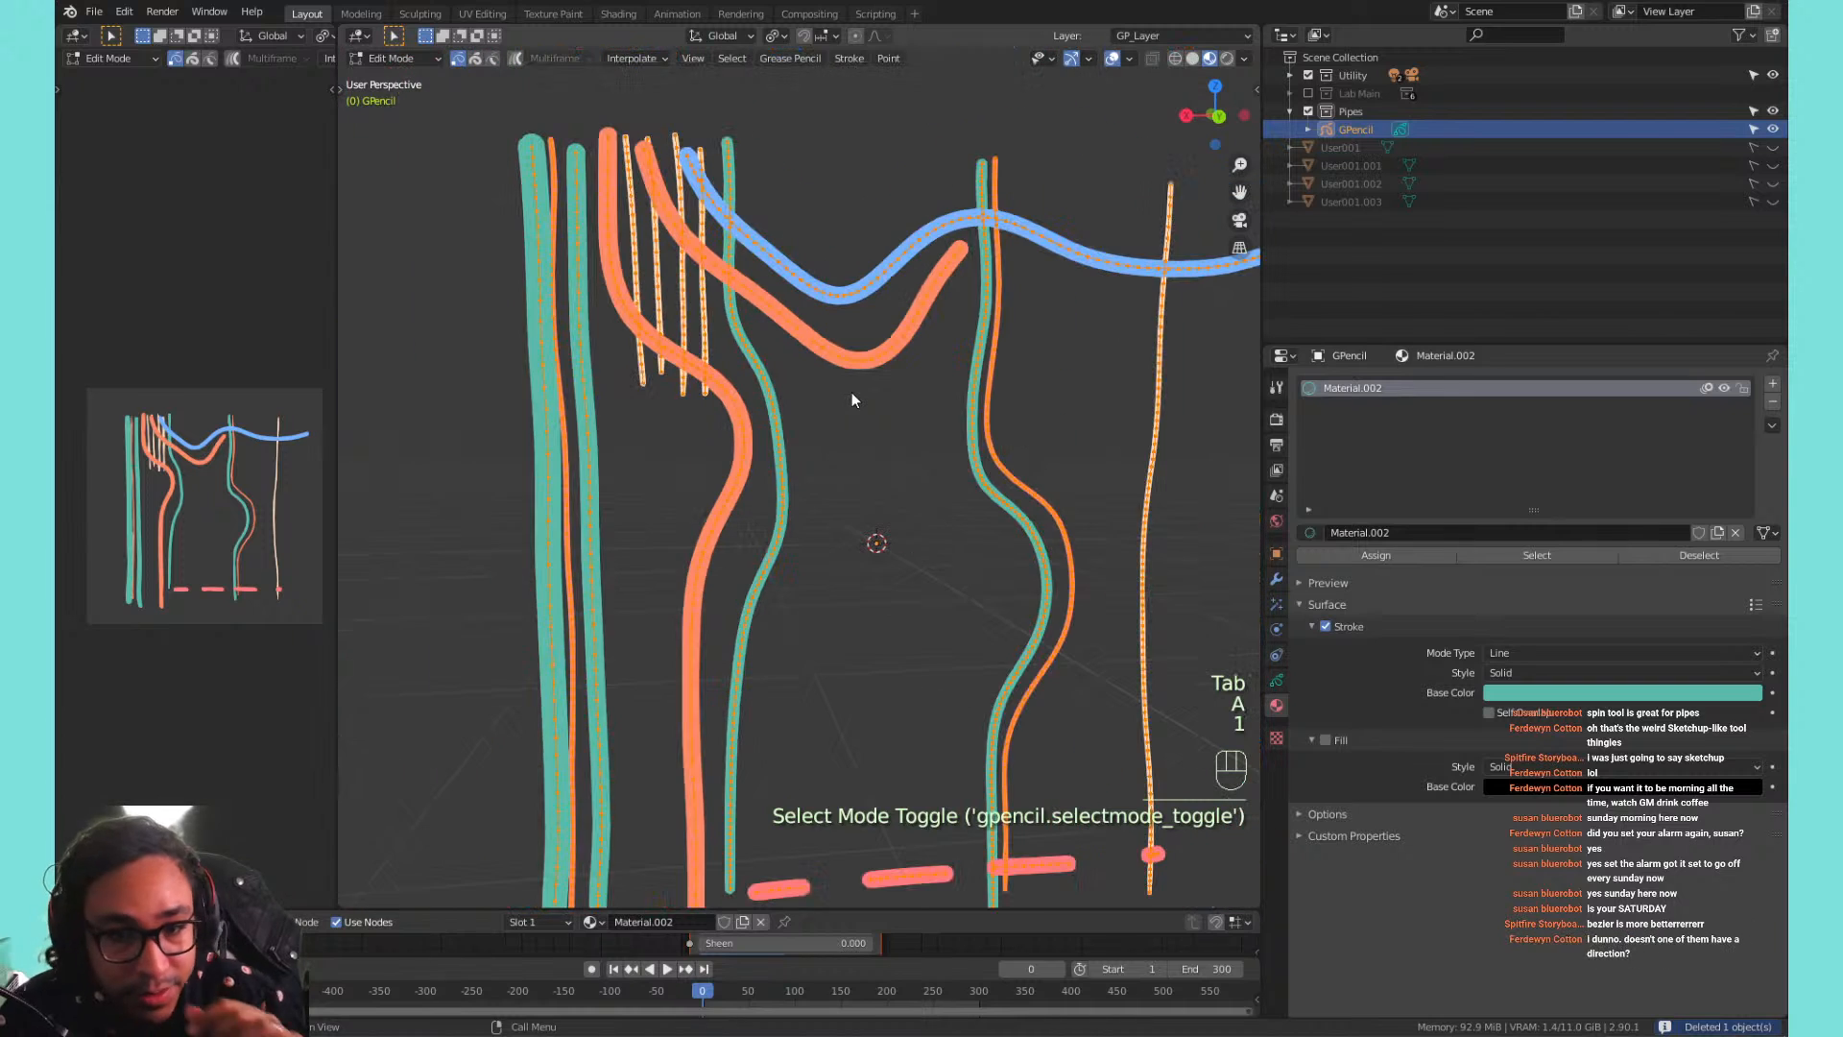
pyautogui.click(889, 59)
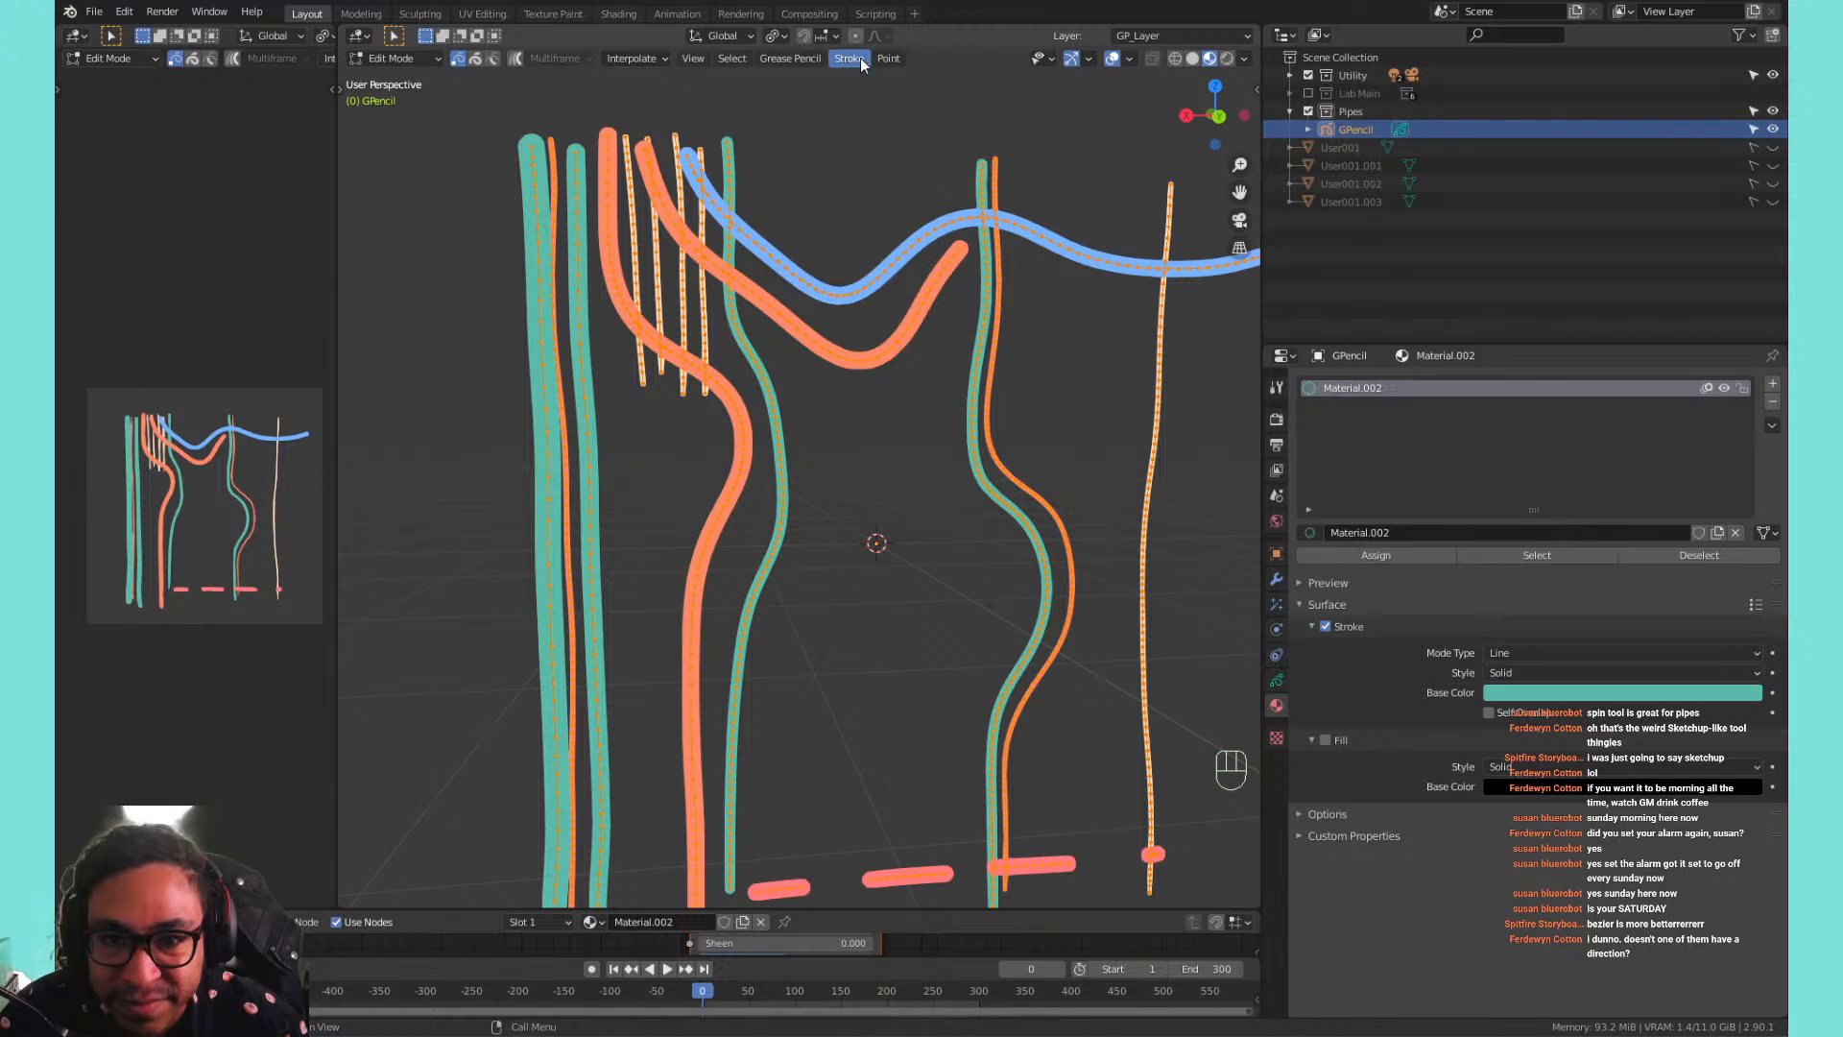
pyautogui.moveTo(855, 62)
pyautogui.moveTo(922, 97)
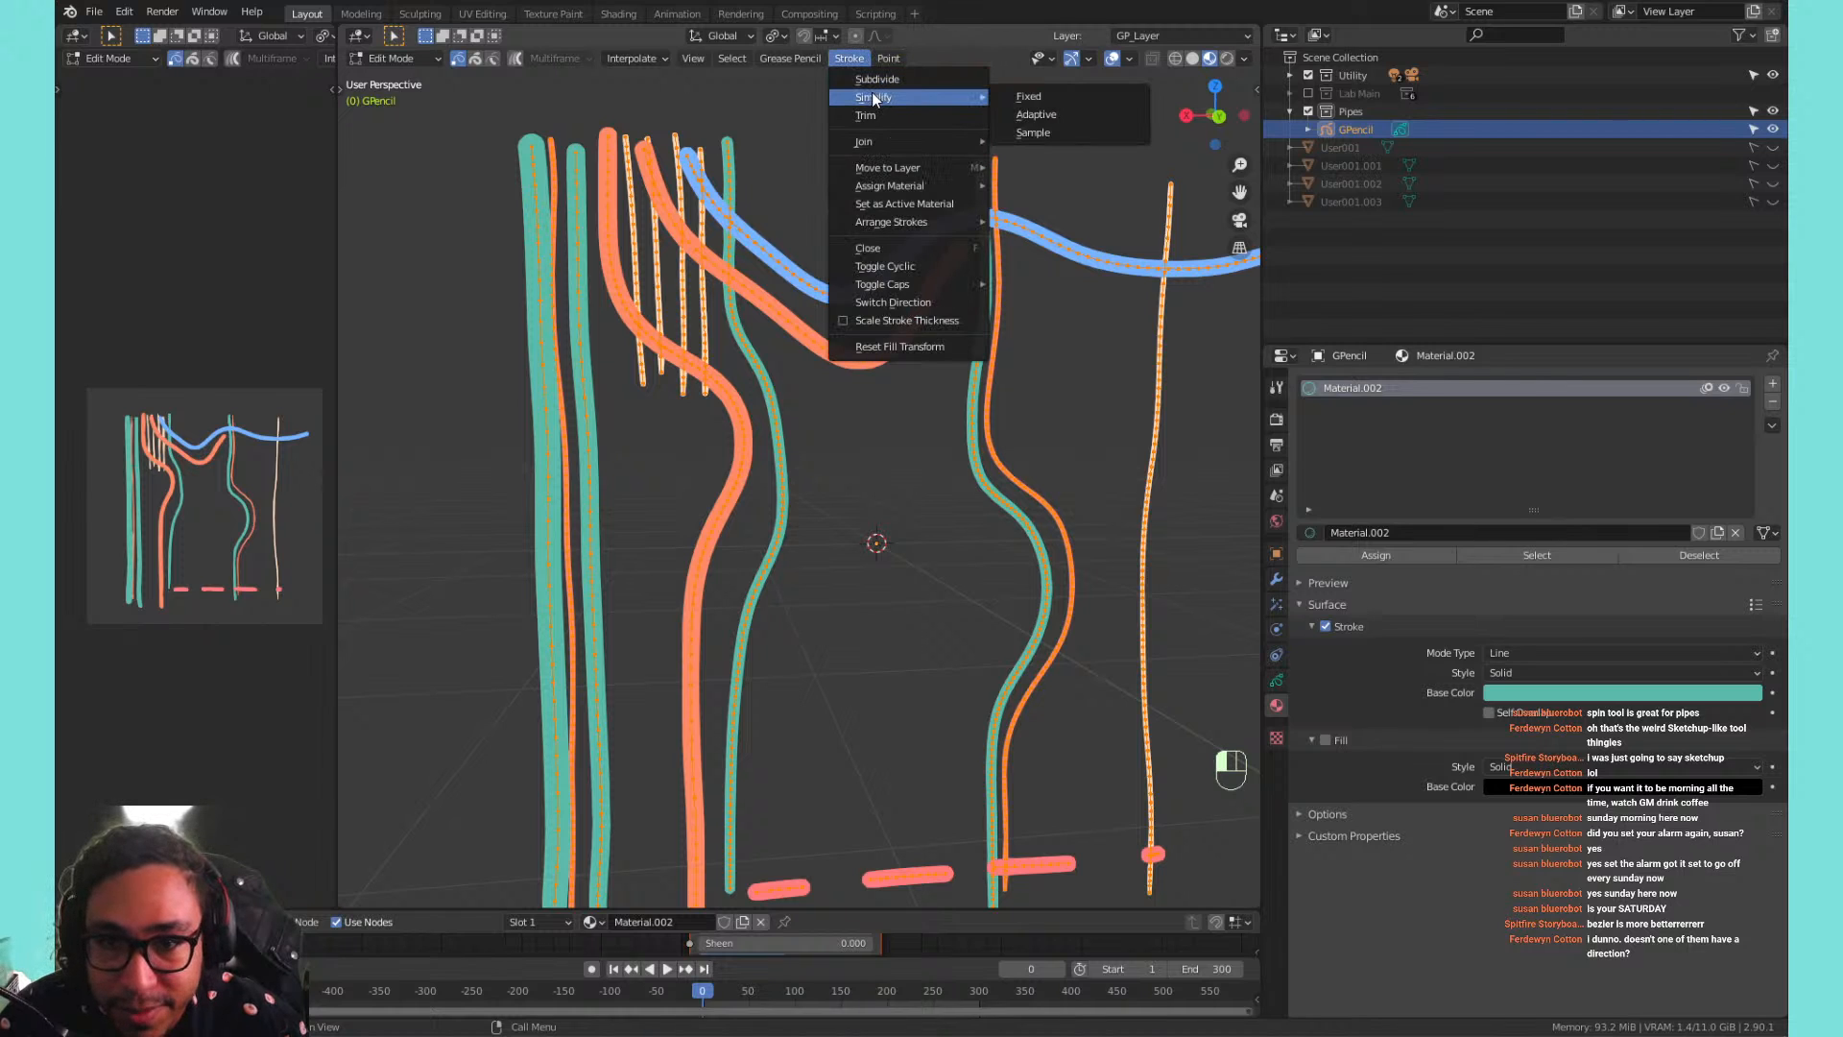
pyautogui.click(1062, 119)
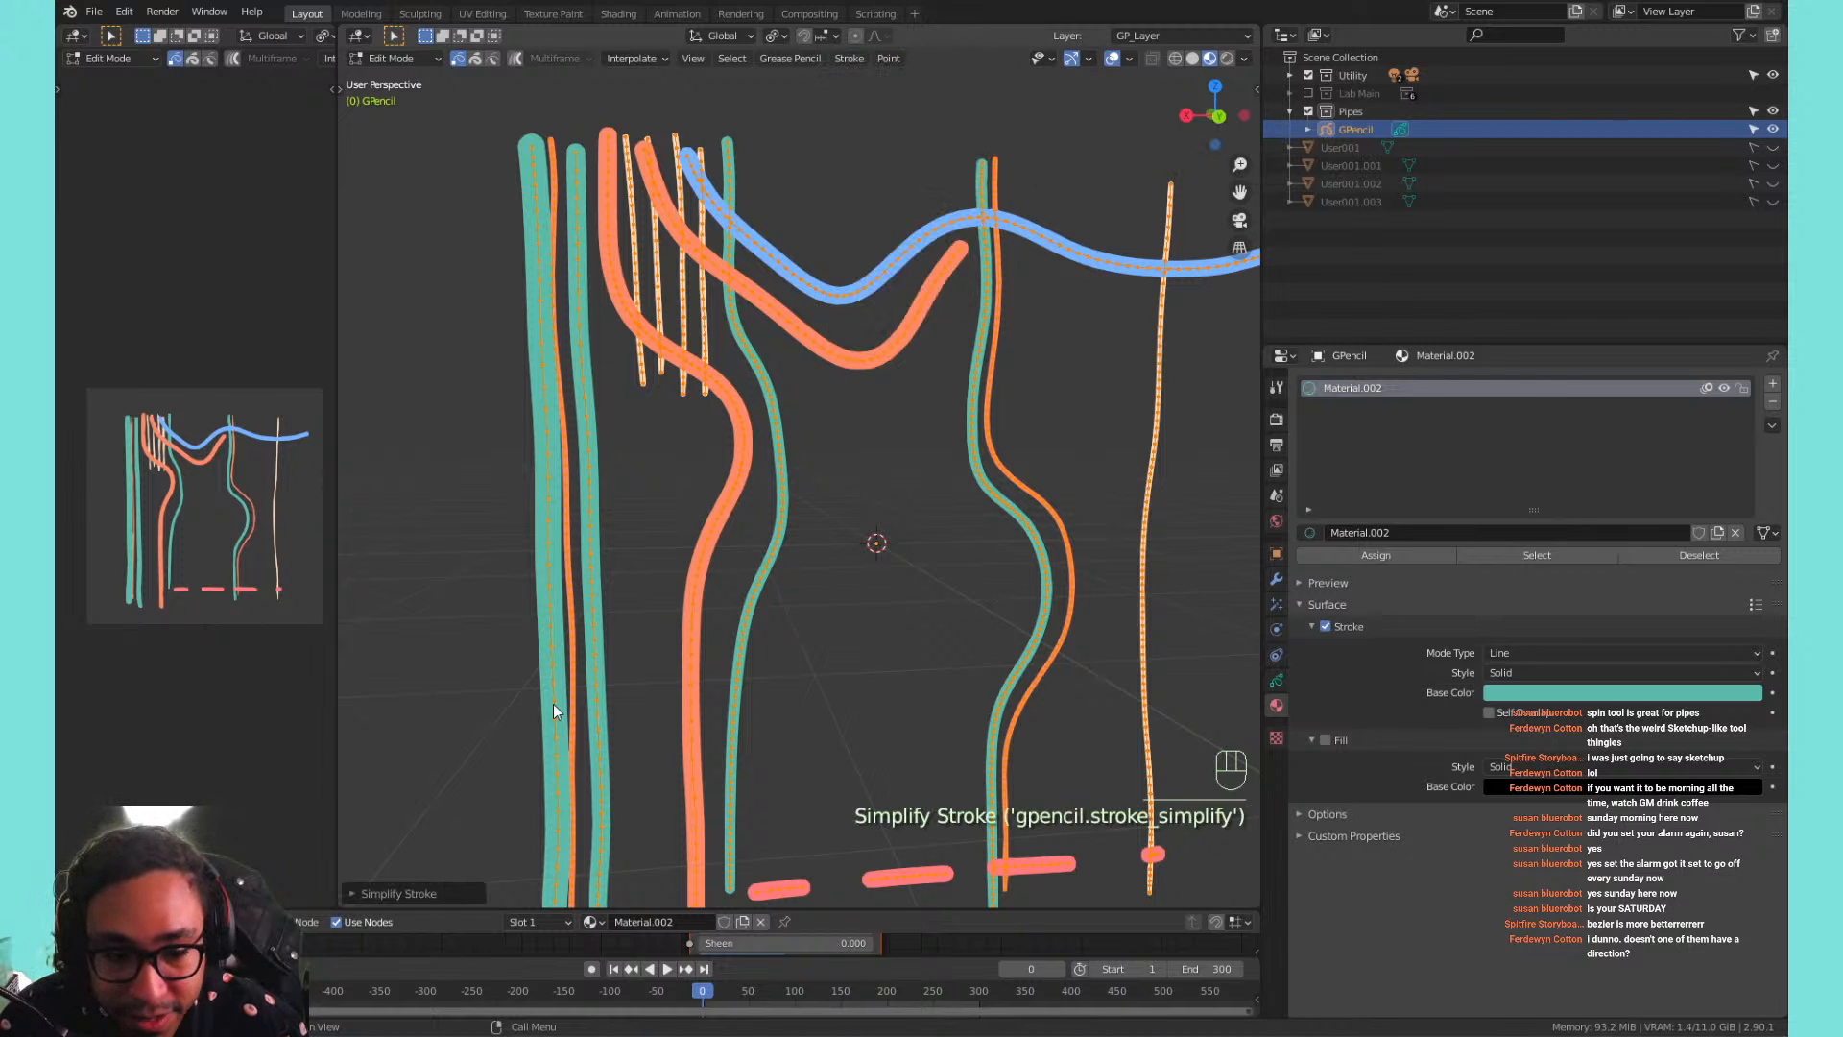
pyautogui.moveTo(471, 887)
pyautogui.mouseDown()
pyautogui.moveTo(537, 887)
pyautogui.moveTo(495, 887)
pyautogui.mouseUp()
pyautogui.scroll(-3, 885, 586)
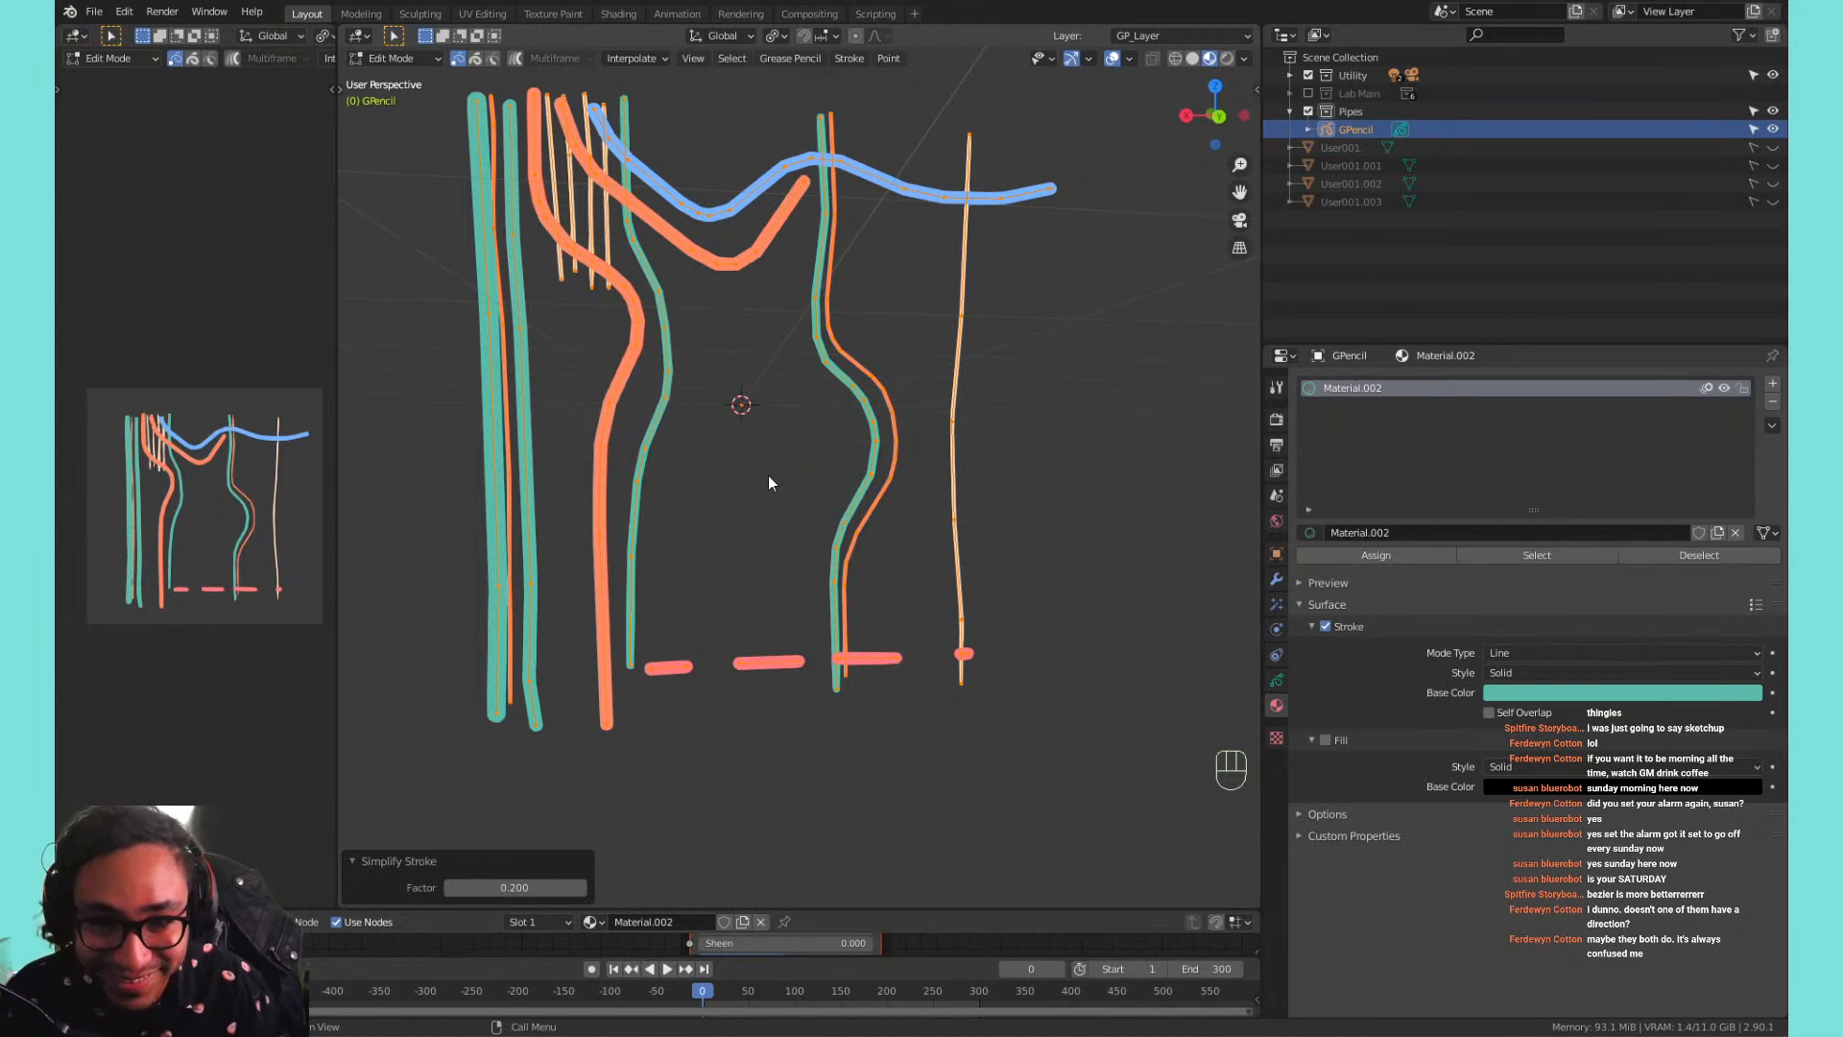
# Convert the simplified strokes to a Bezier curve in Object Mode and hide the original GPencil object.
pyautogui.moveTo(643, 229)
pyautogui.mouseDown(button='middle')
pyautogui.moveTo(659, 243)
pyautogui.moveTo(644, 304)
pyautogui.mouseUp(button='middle')
pyautogui.press('Tab')
pyautogui.press('Tab')
pyautogui.press('Tab')
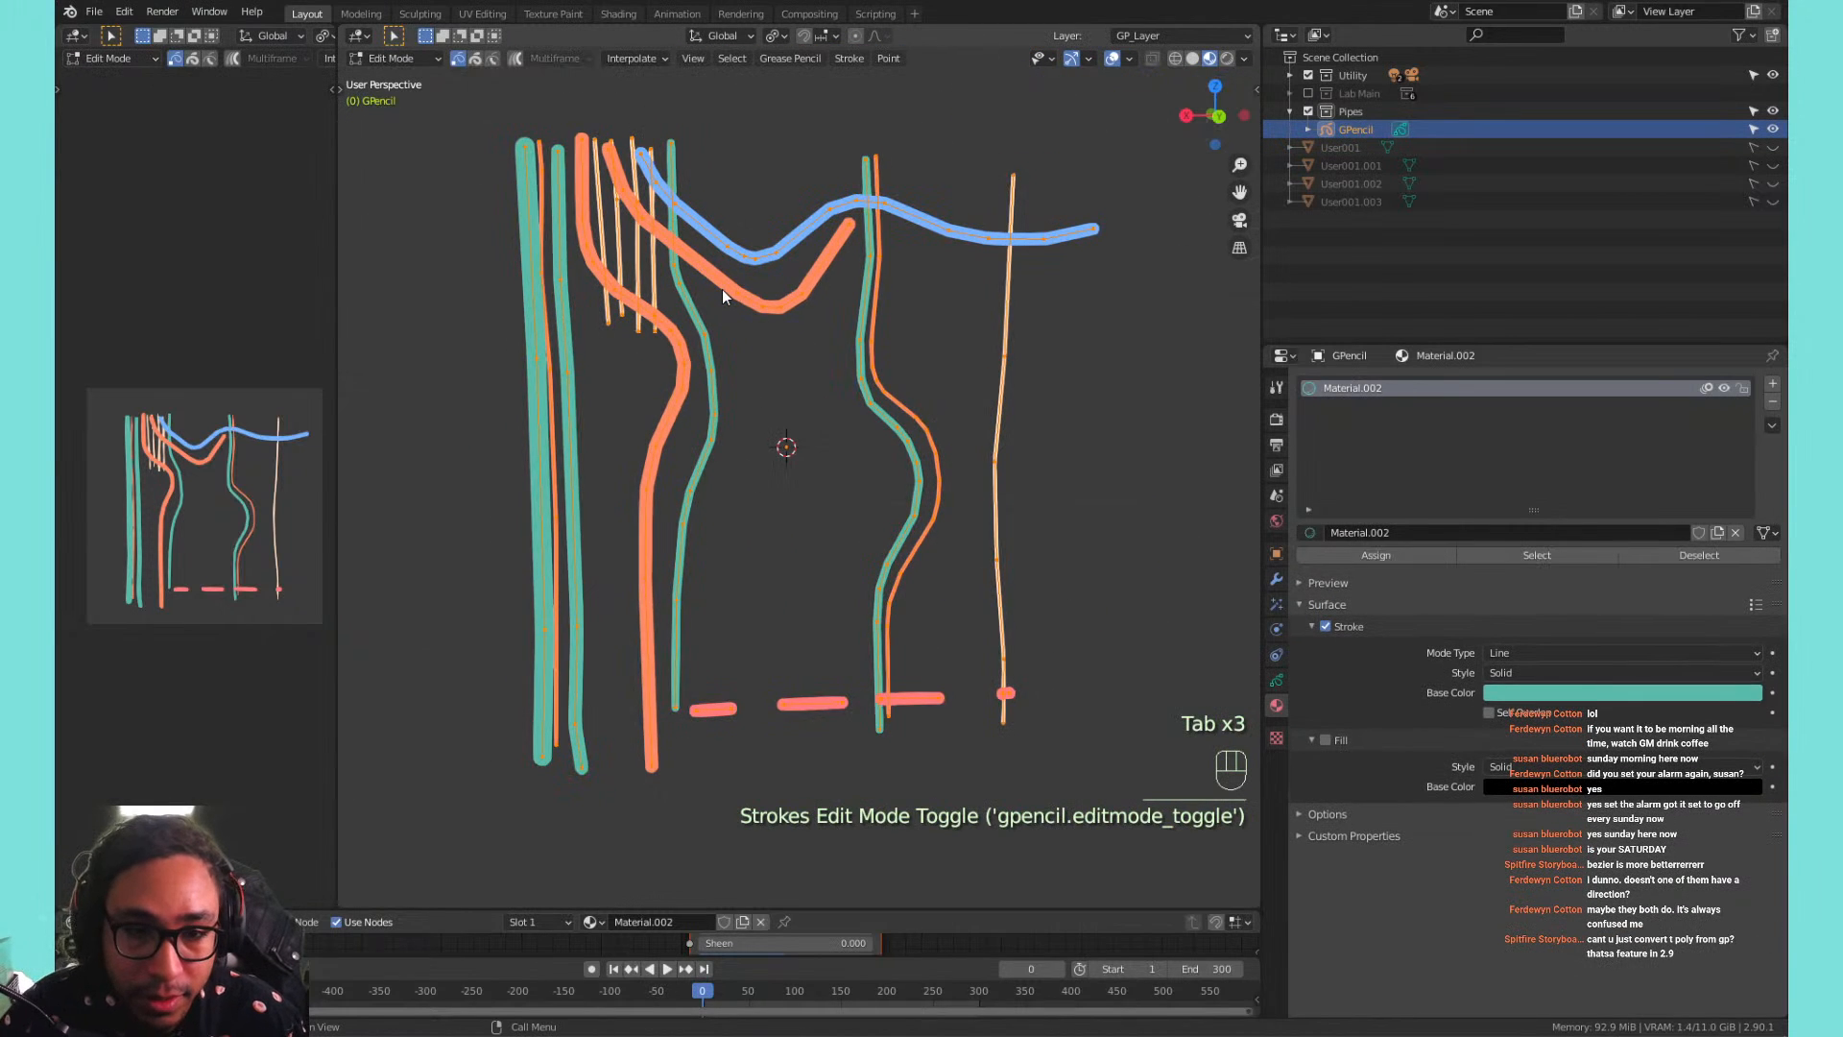
pyautogui.scroll(3, 725, 290)
pyautogui.press('Tab')
pyautogui.scroll(-3, 741, 271)
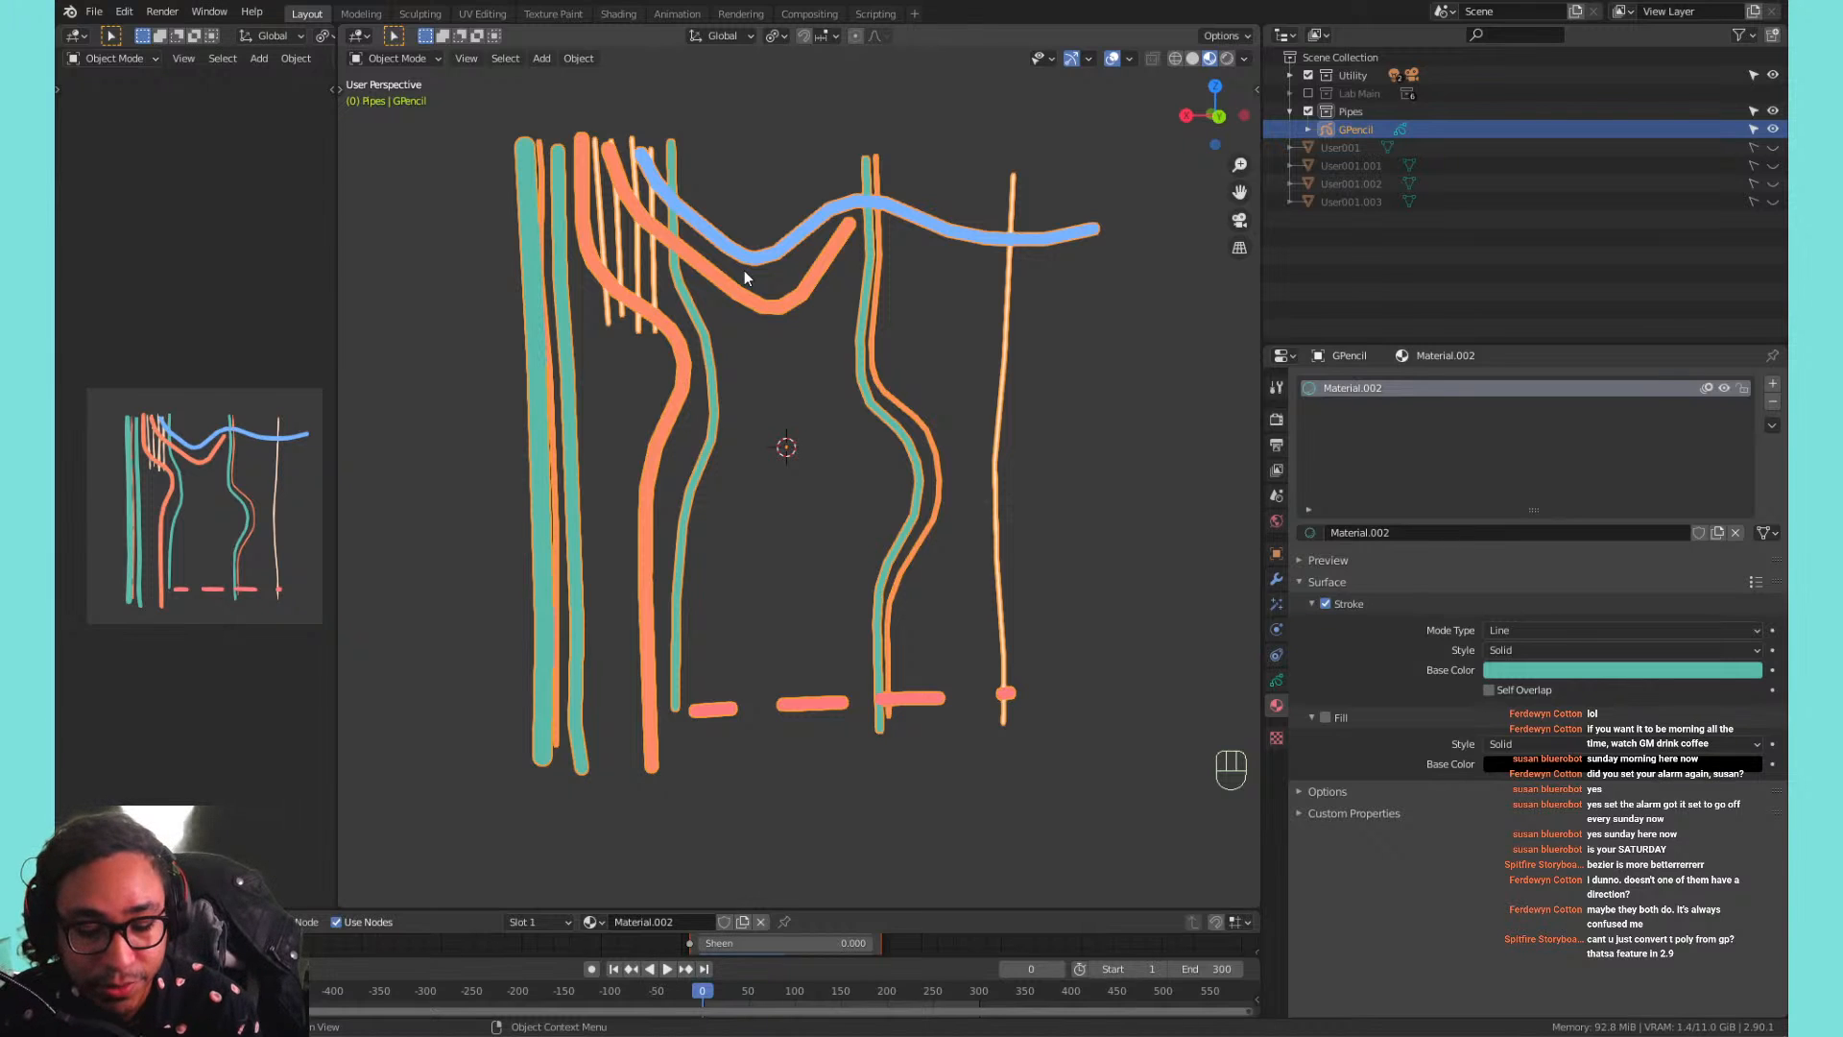
pyautogui.click(577, 59)
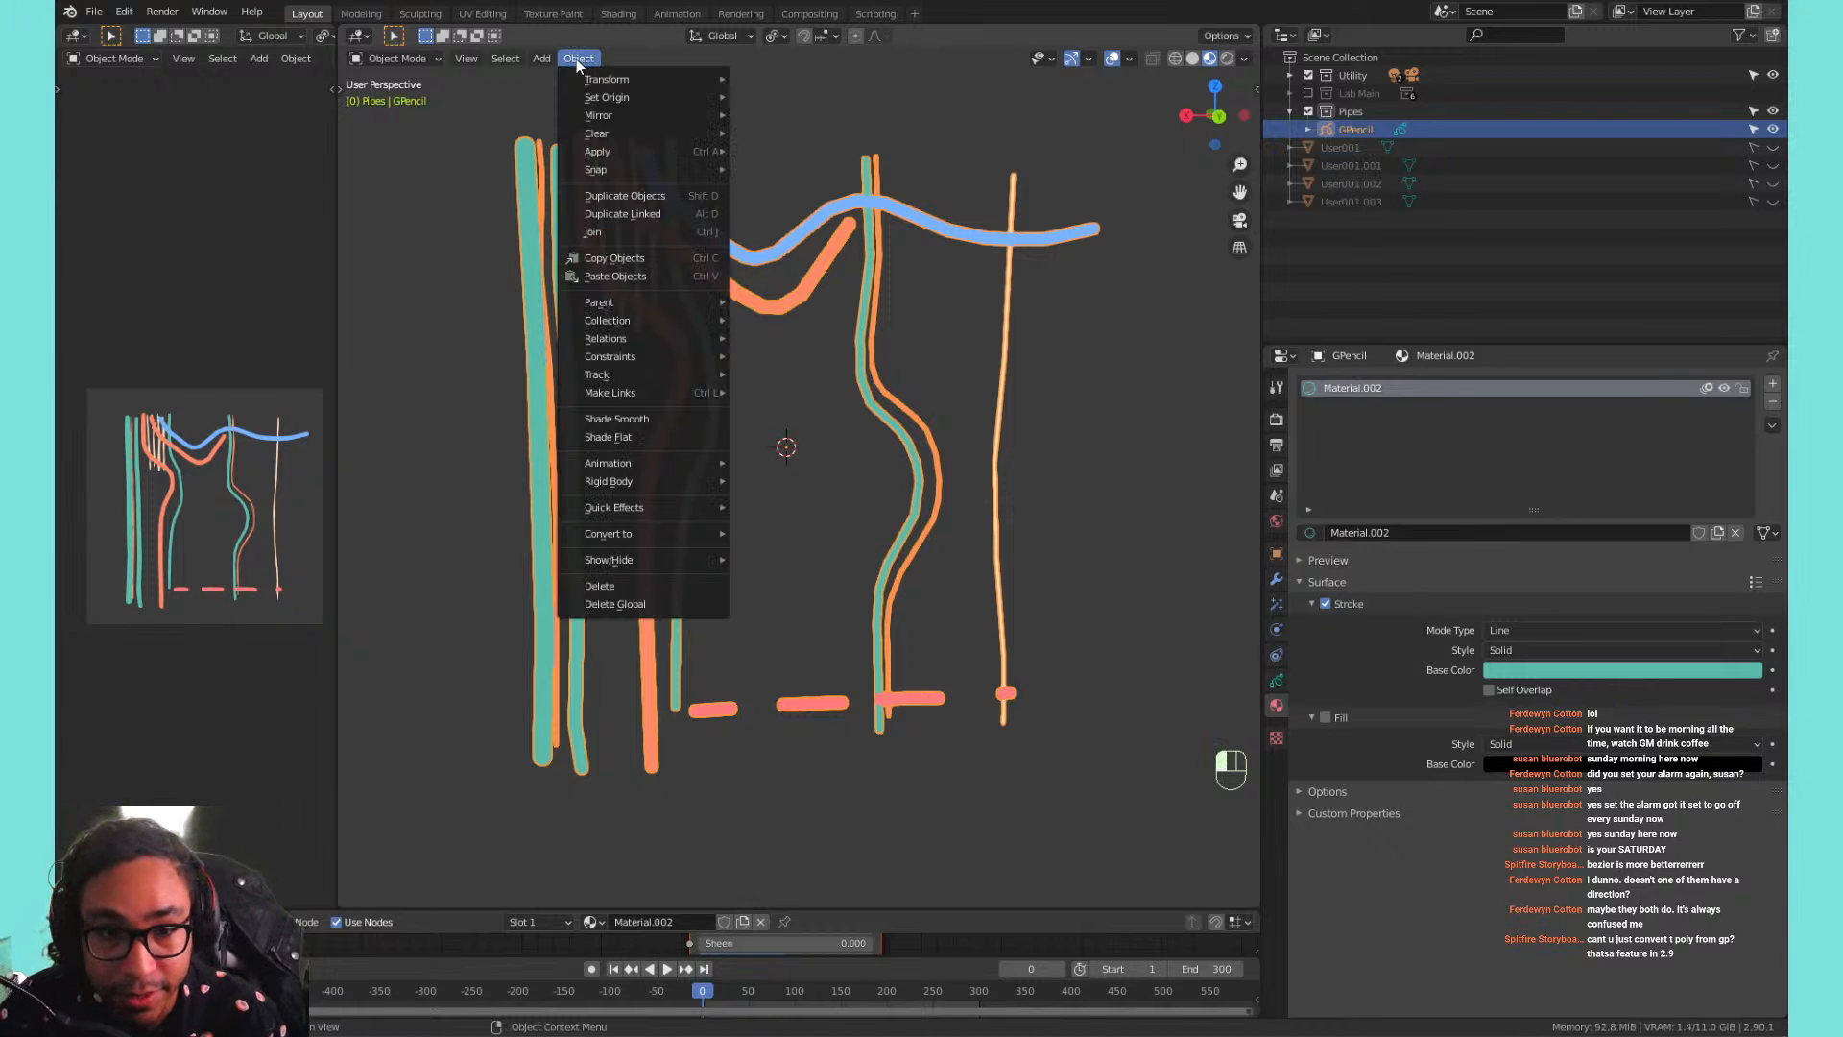
pyautogui.moveTo(677, 323)
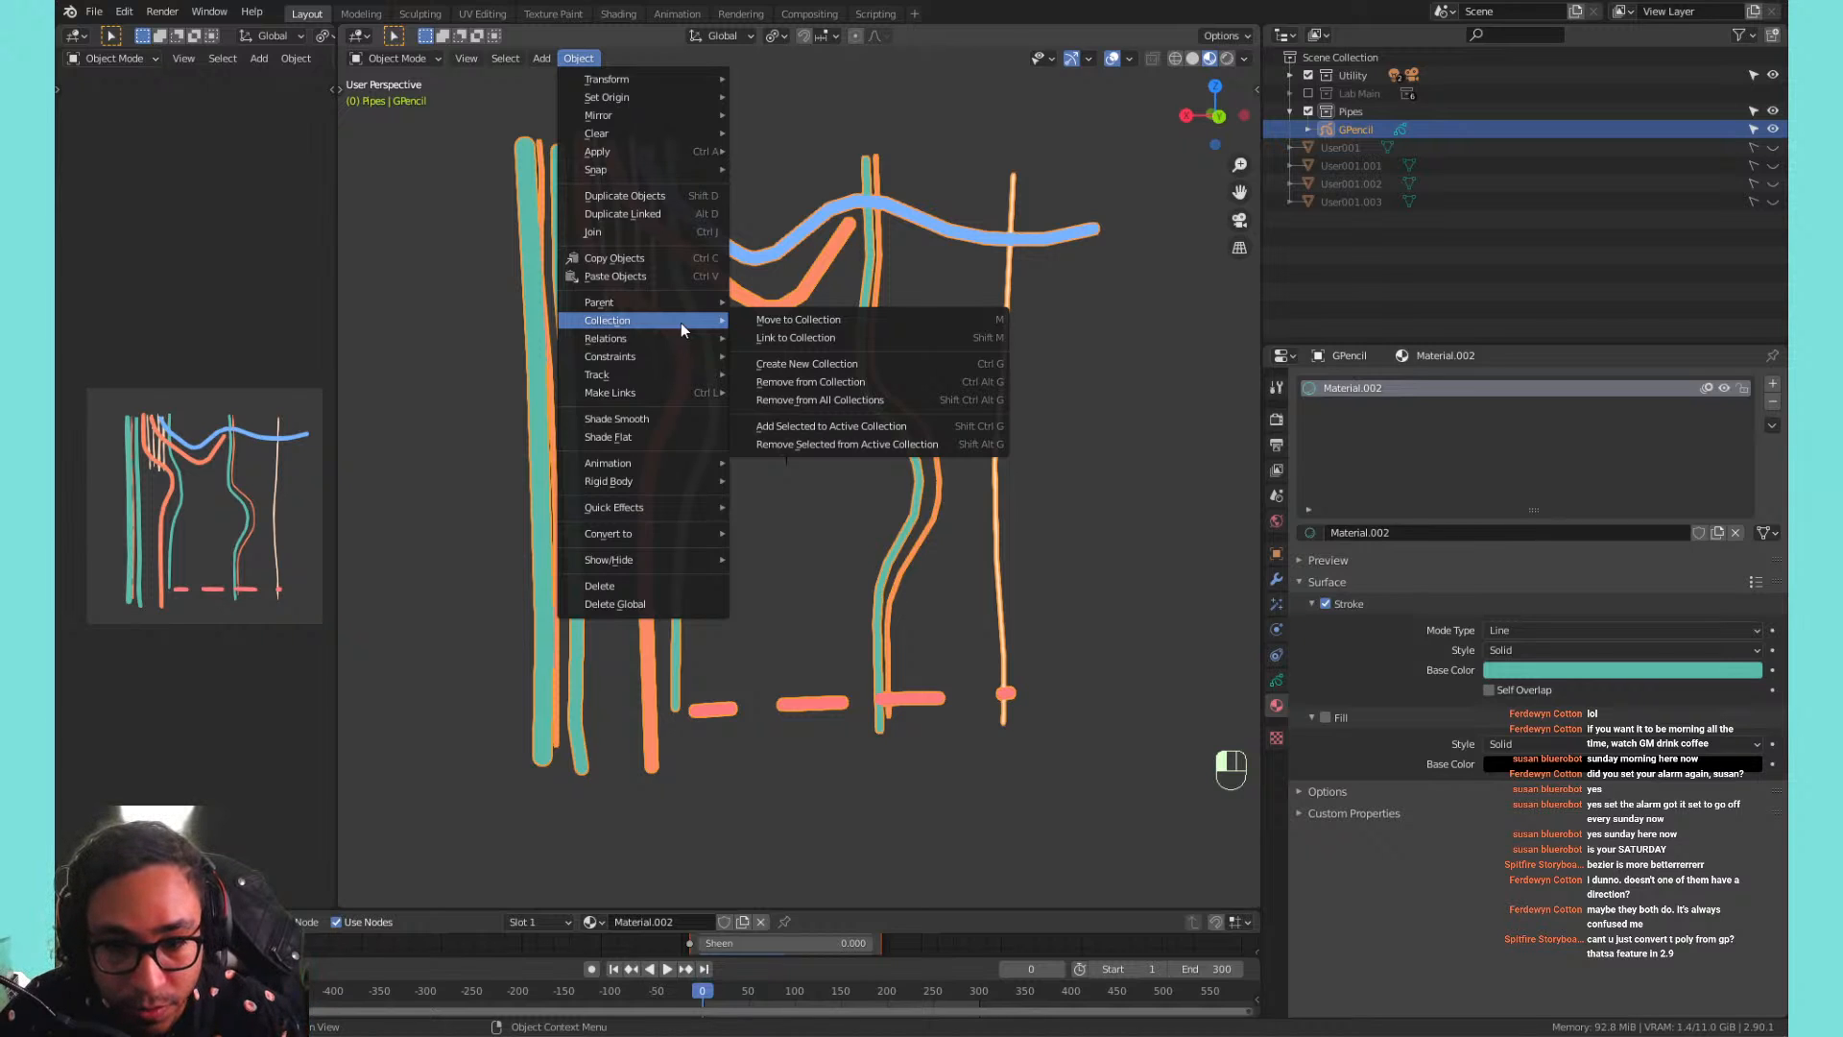
pyautogui.moveTo(688, 533)
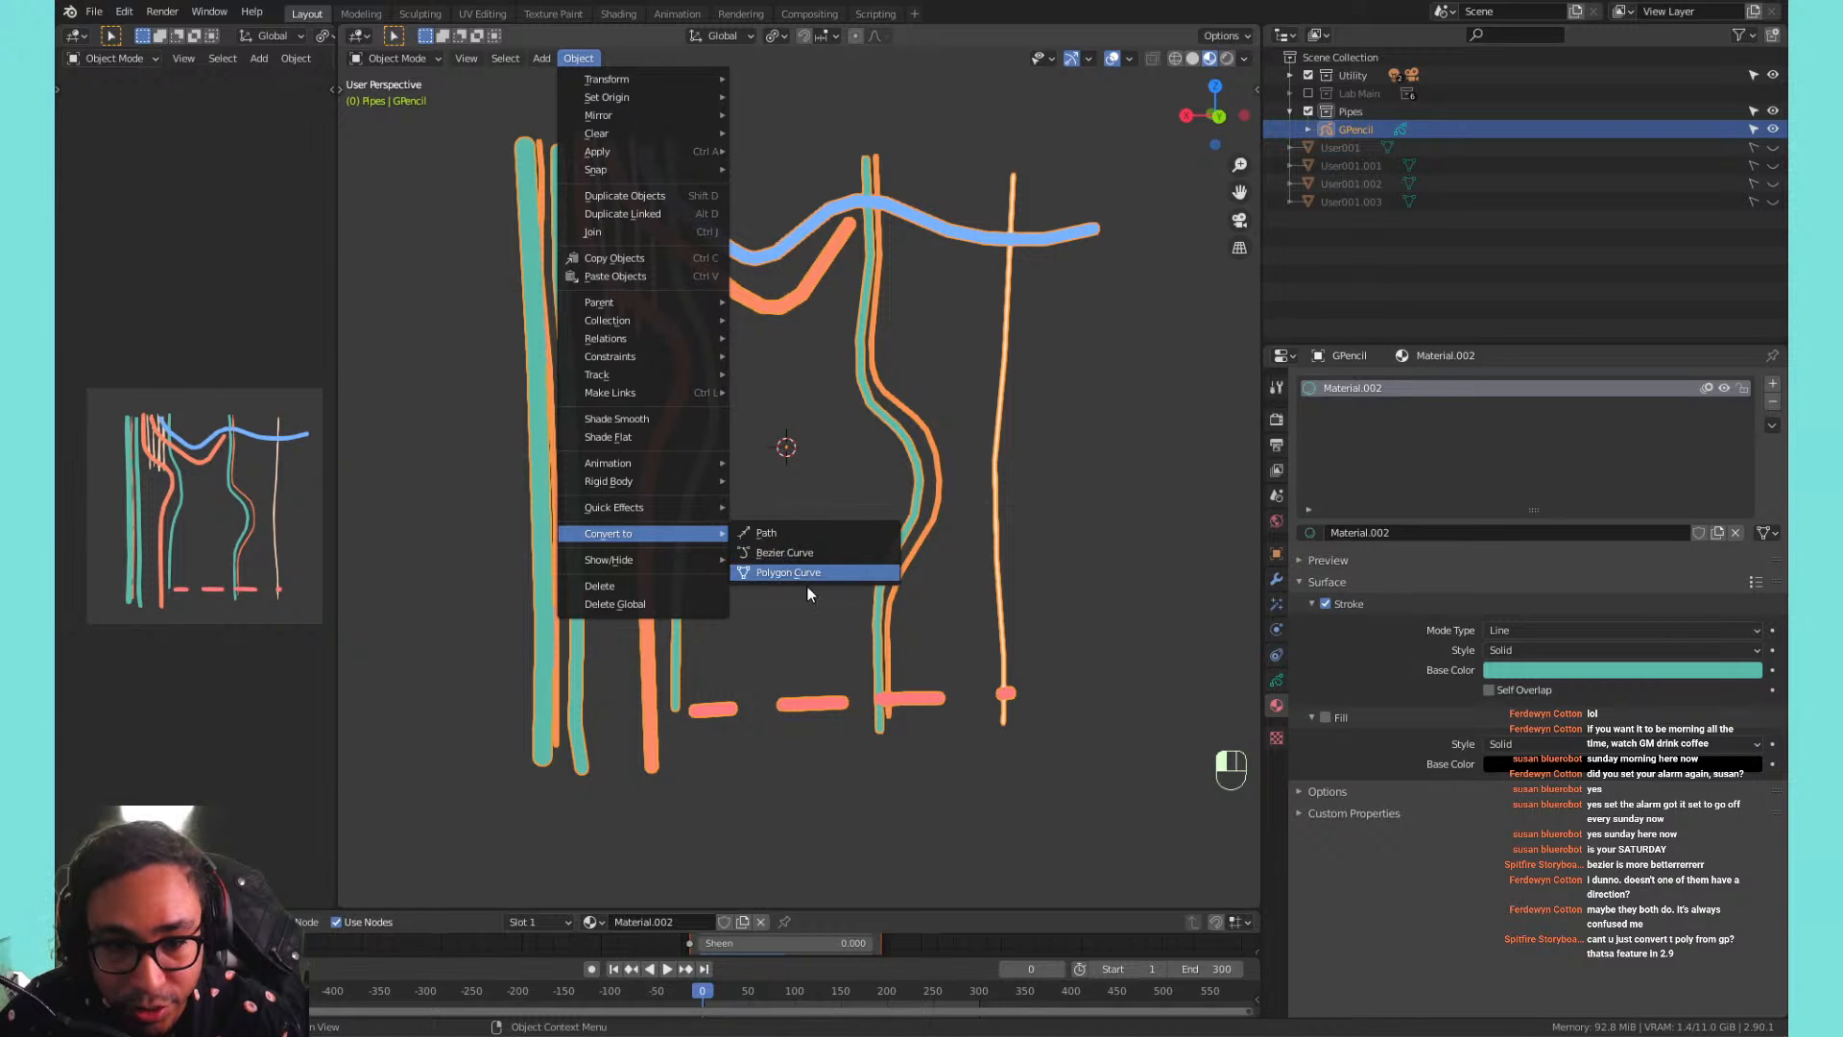
pyautogui.click(802, 551)
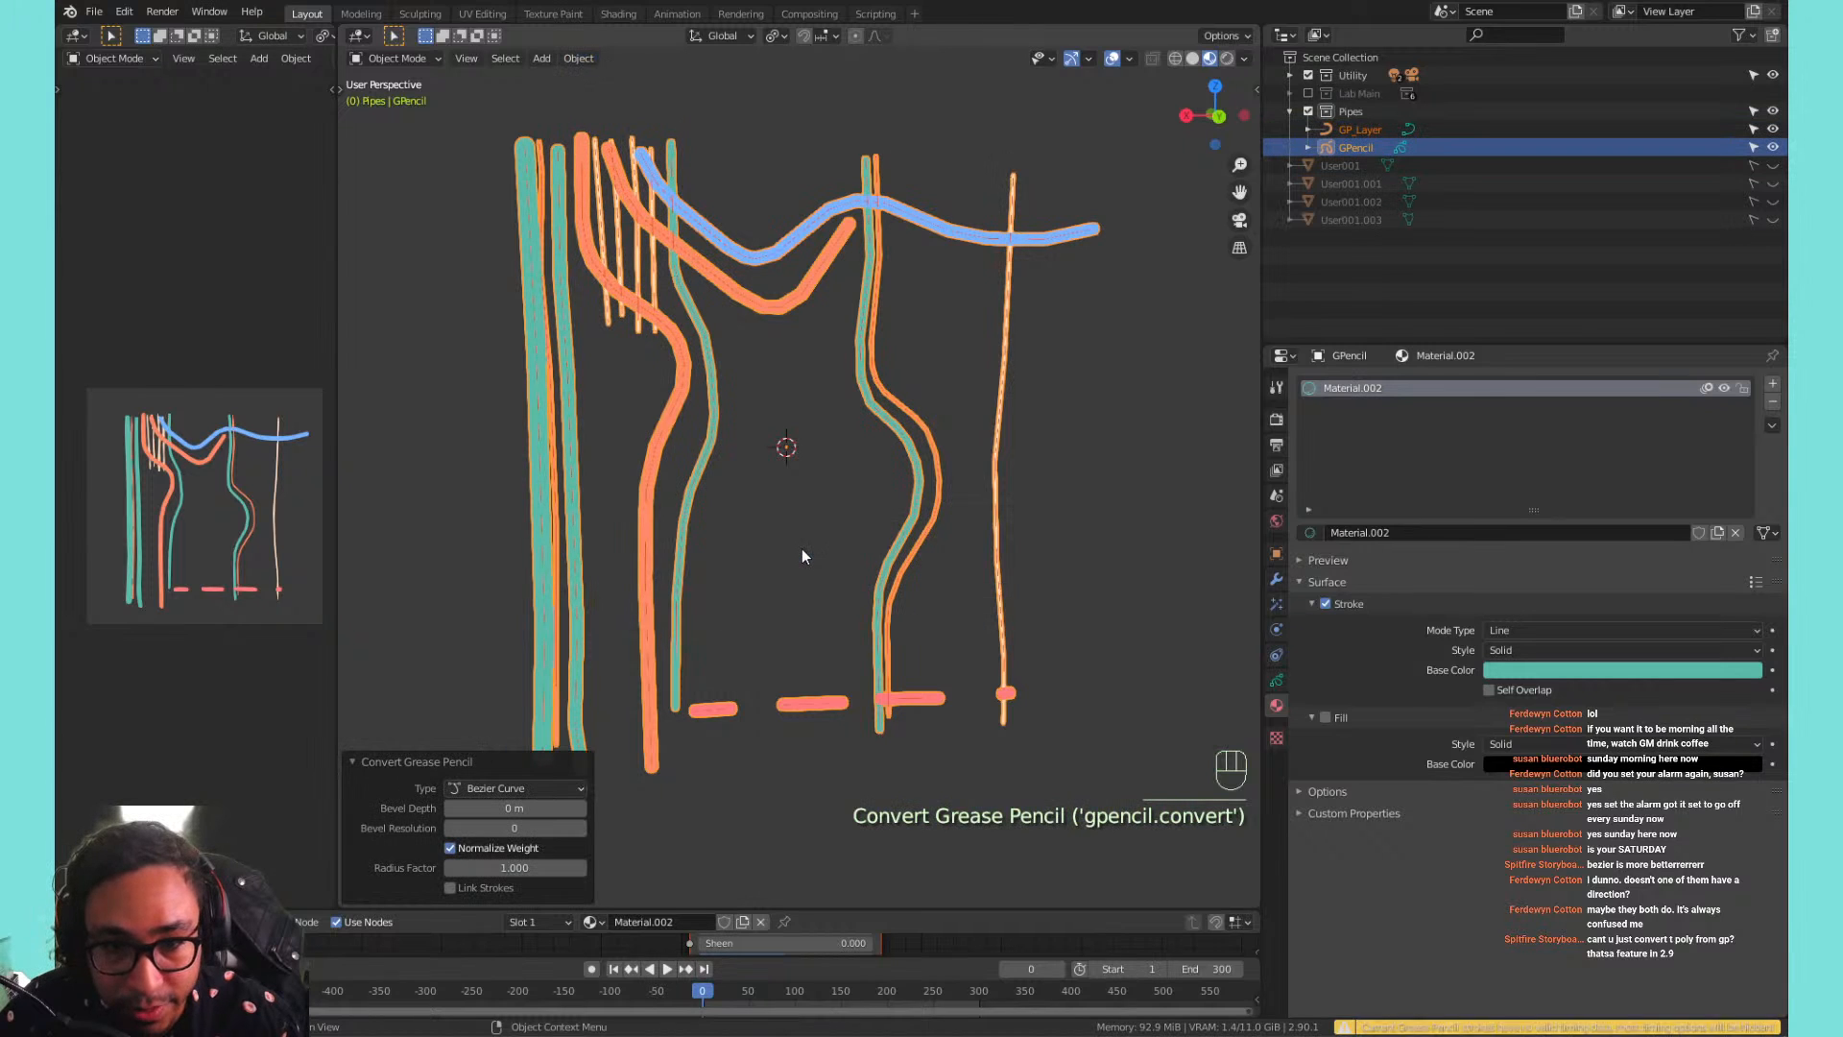
pyautogui.click(1773, 147)
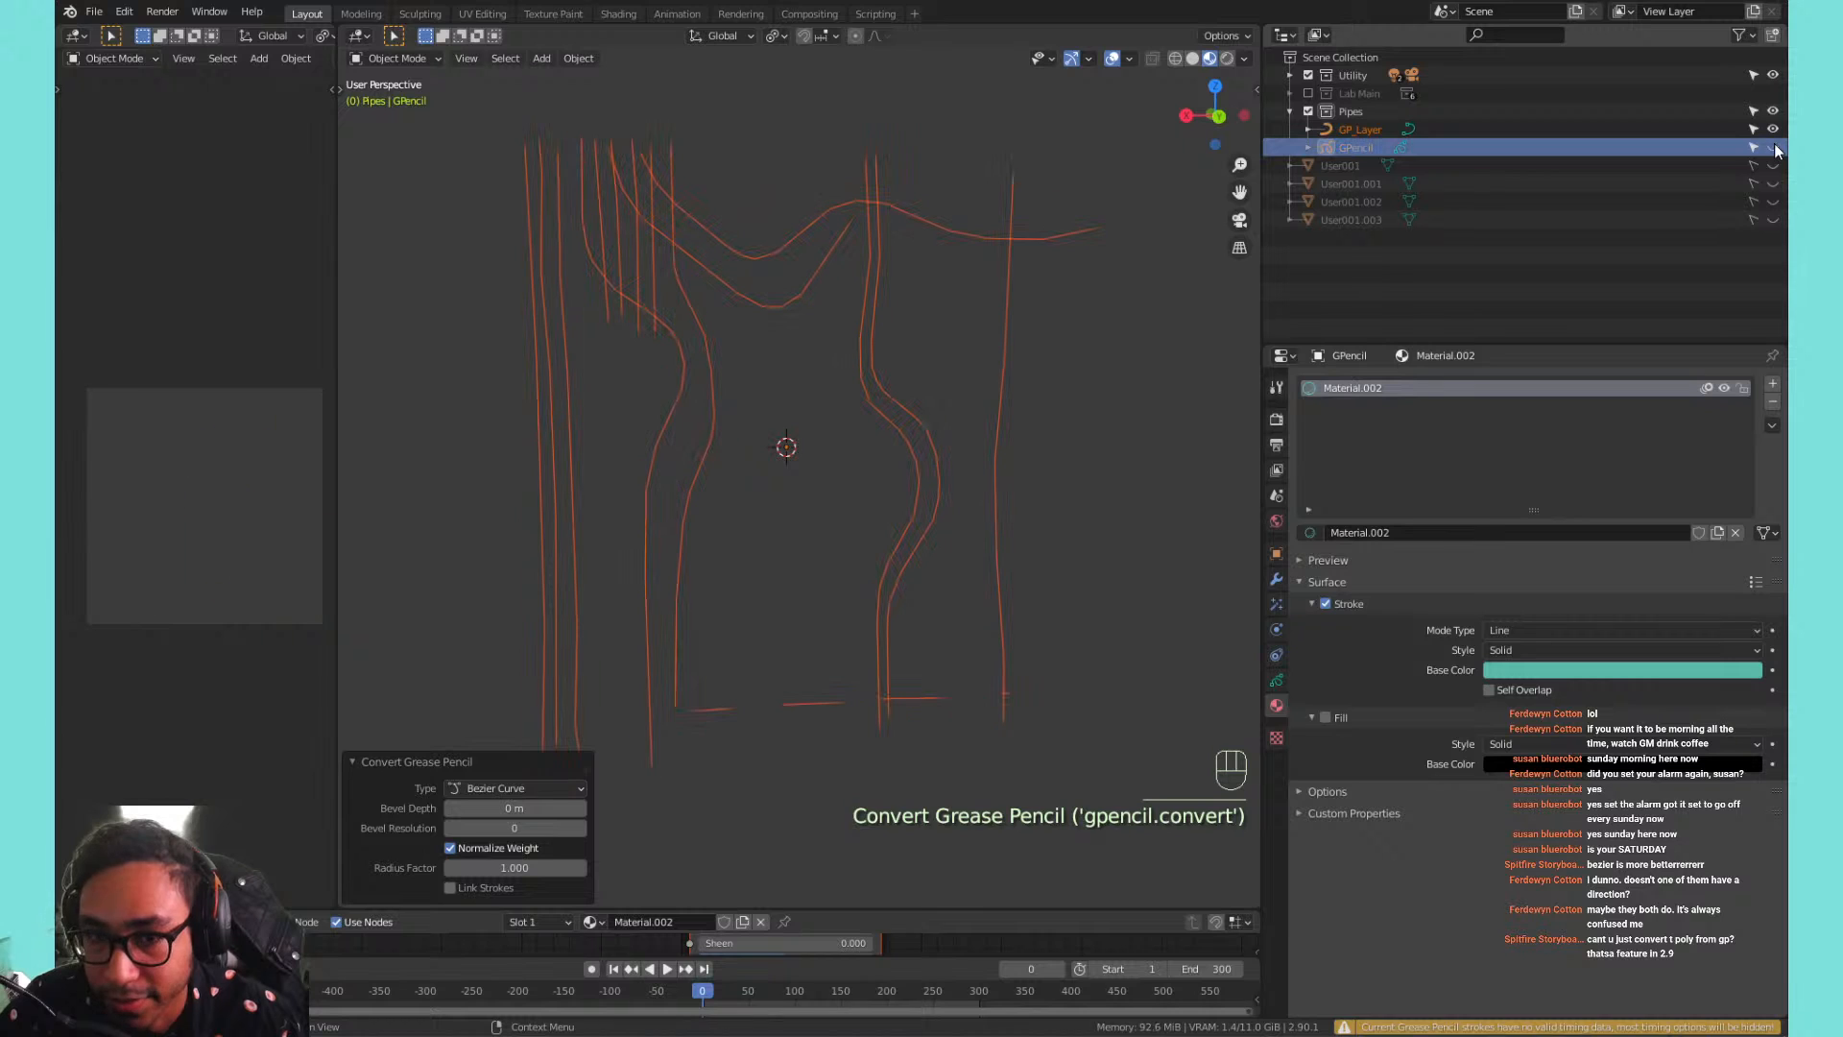
# Select the GP_Layer curve and give it a bevel depth of 0.01 m to turn the lines into pipes.
pyautogui.press('Tab')
pyautogui.click(826, 250)
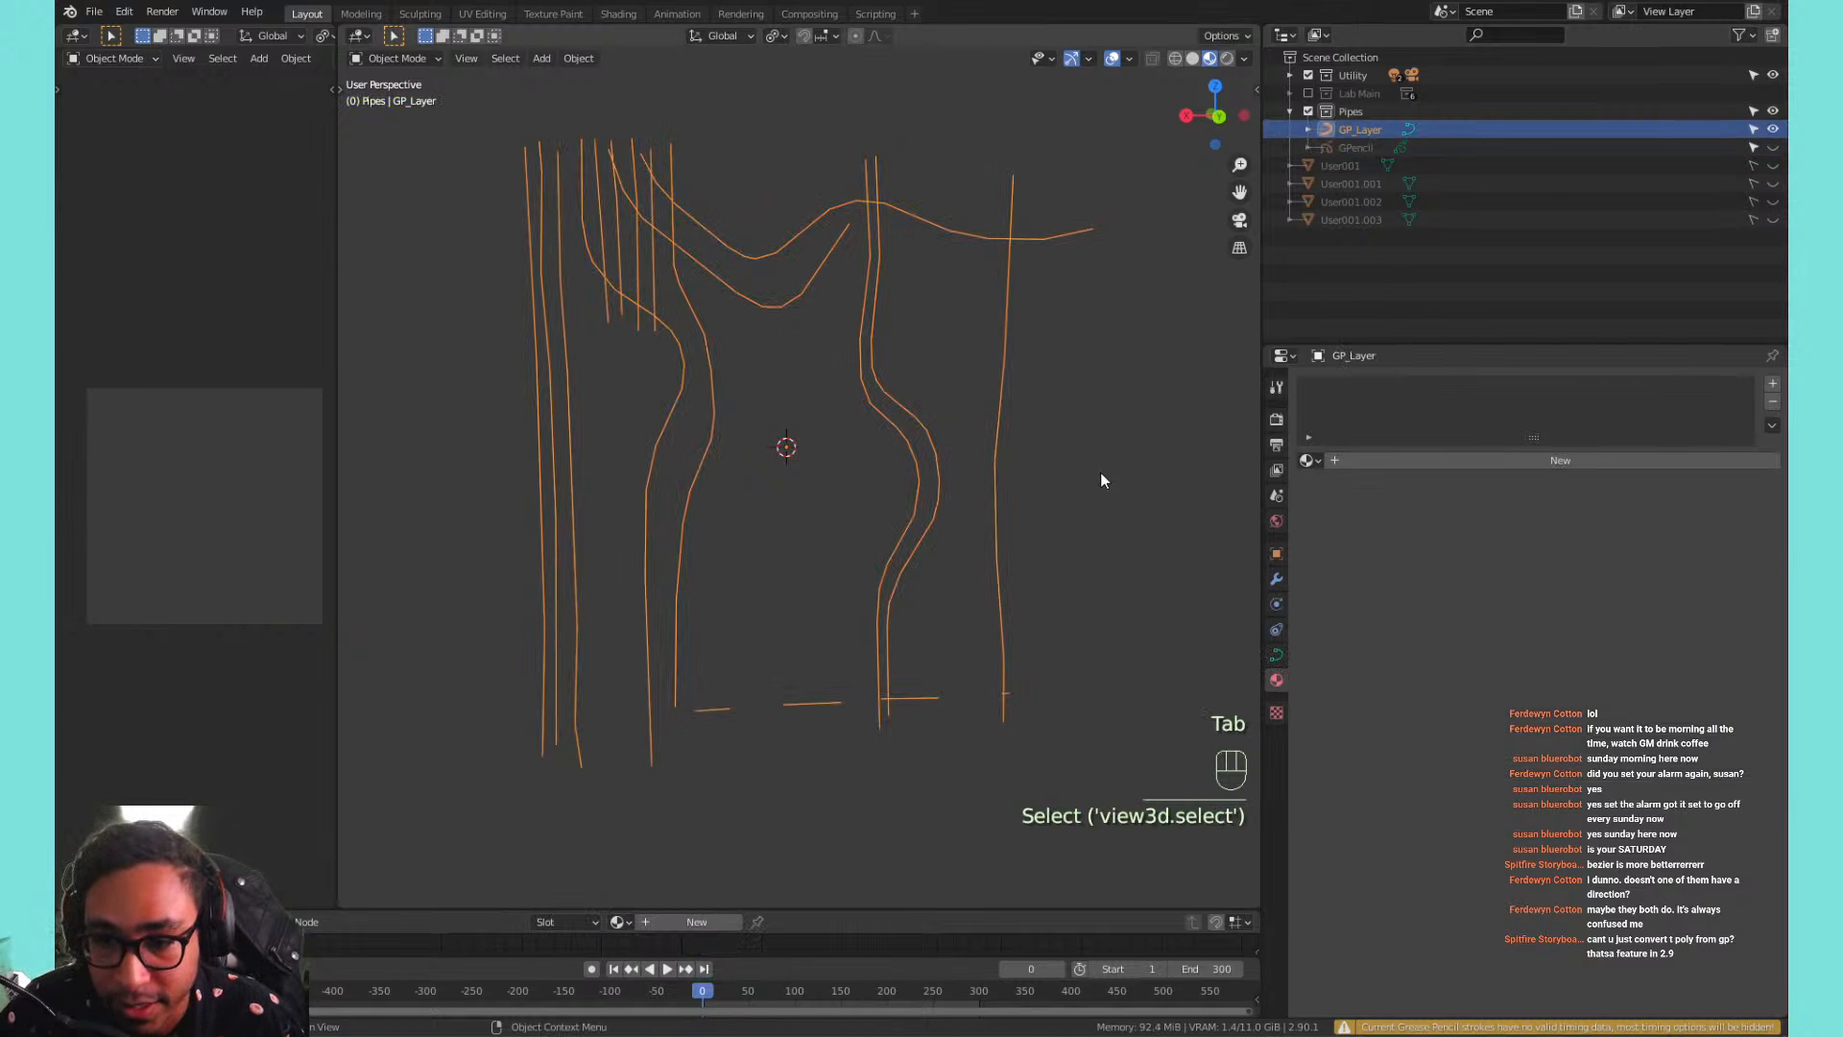
pyautogui.click(843, 298)
pyautogui.click(830, 253)
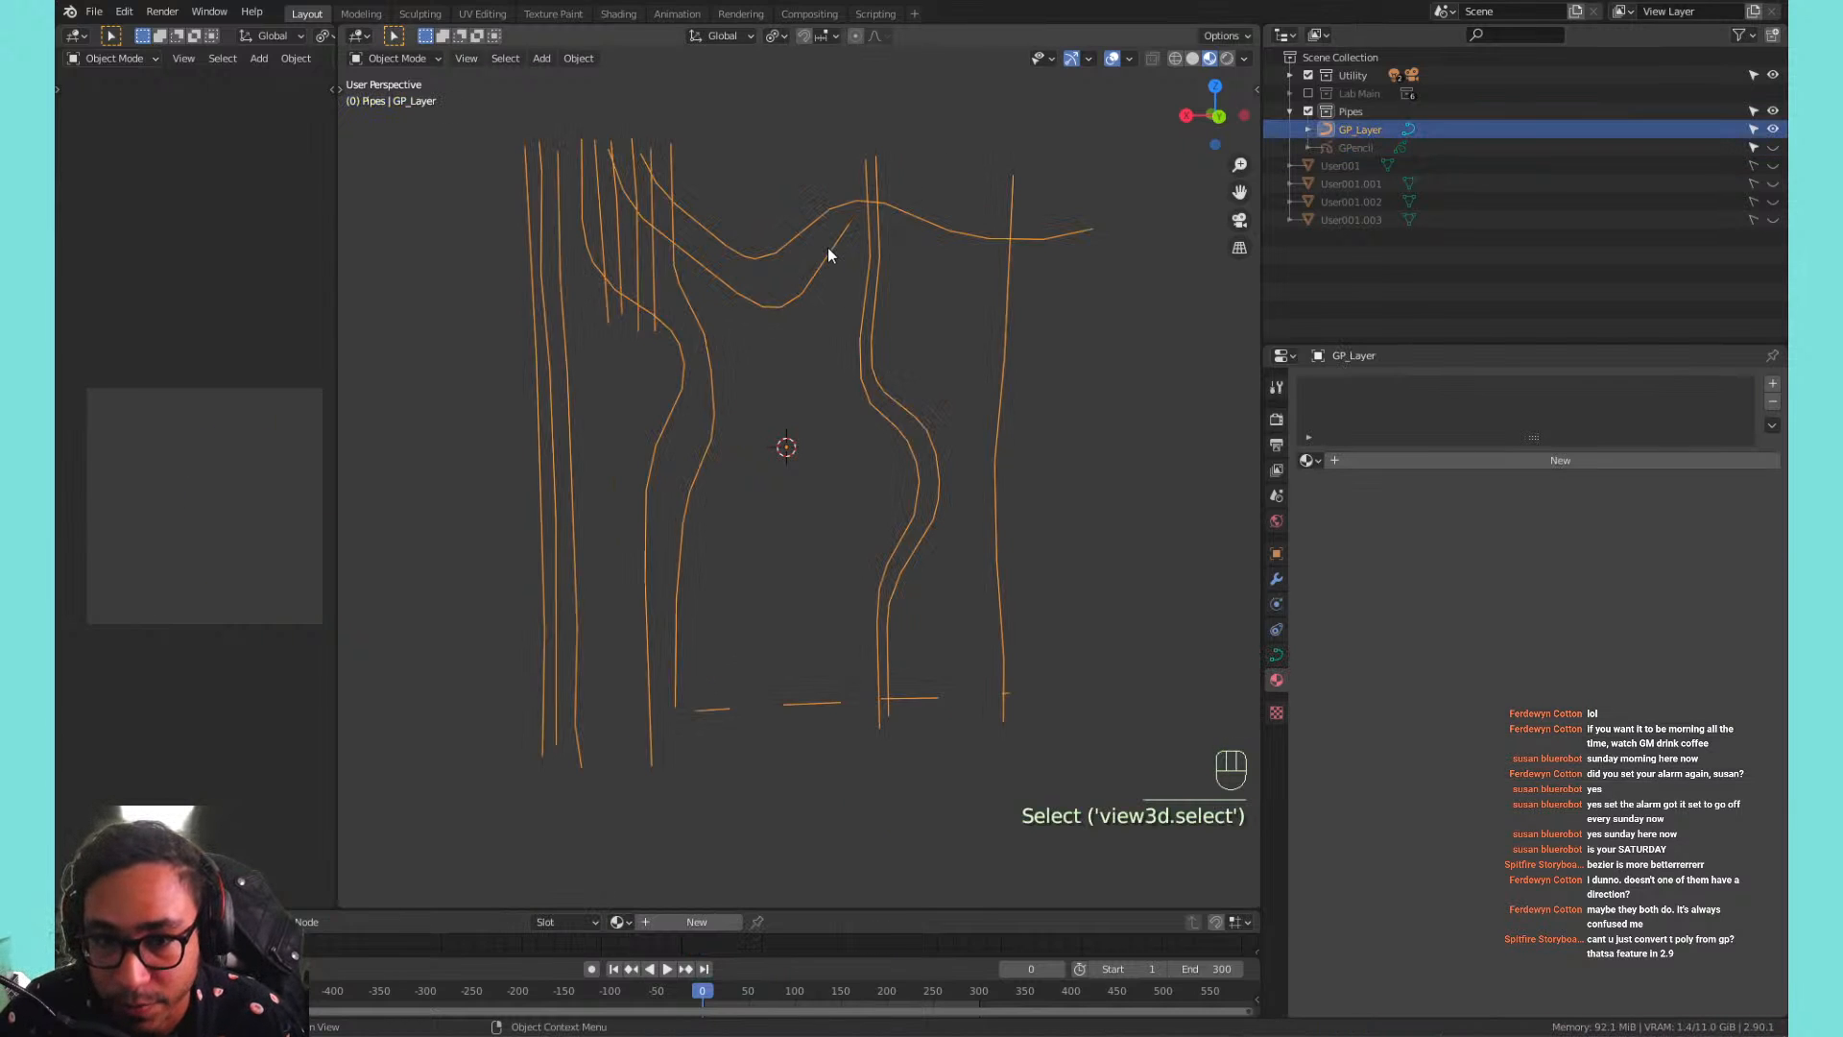
pyautogui.click(1275, 654)
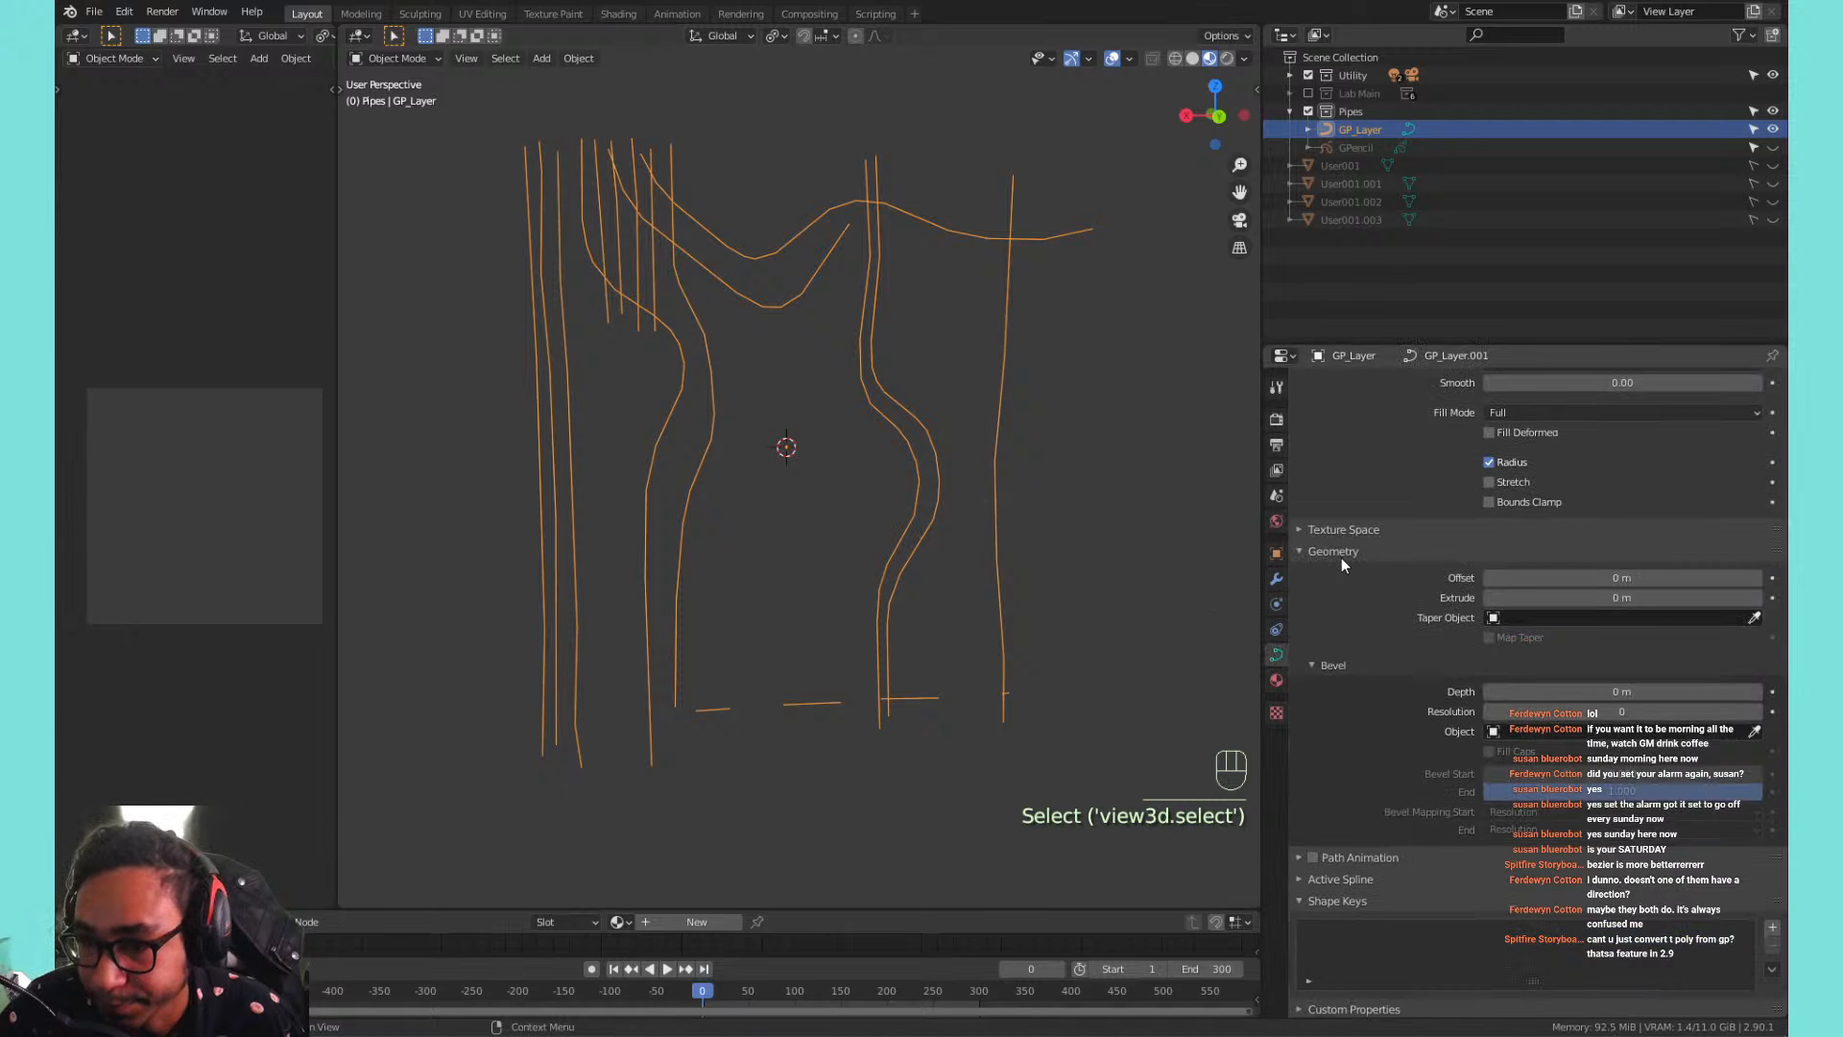
pyautogui.moveTo(1623, 691)
pyautogui.mouseDown()
pyautogui.moveTo(1665, 692)
pyautogui.moveTo(1625, 692)
pyautogui.mouseUp()
pyautogui.scroll(4, 820, 297)
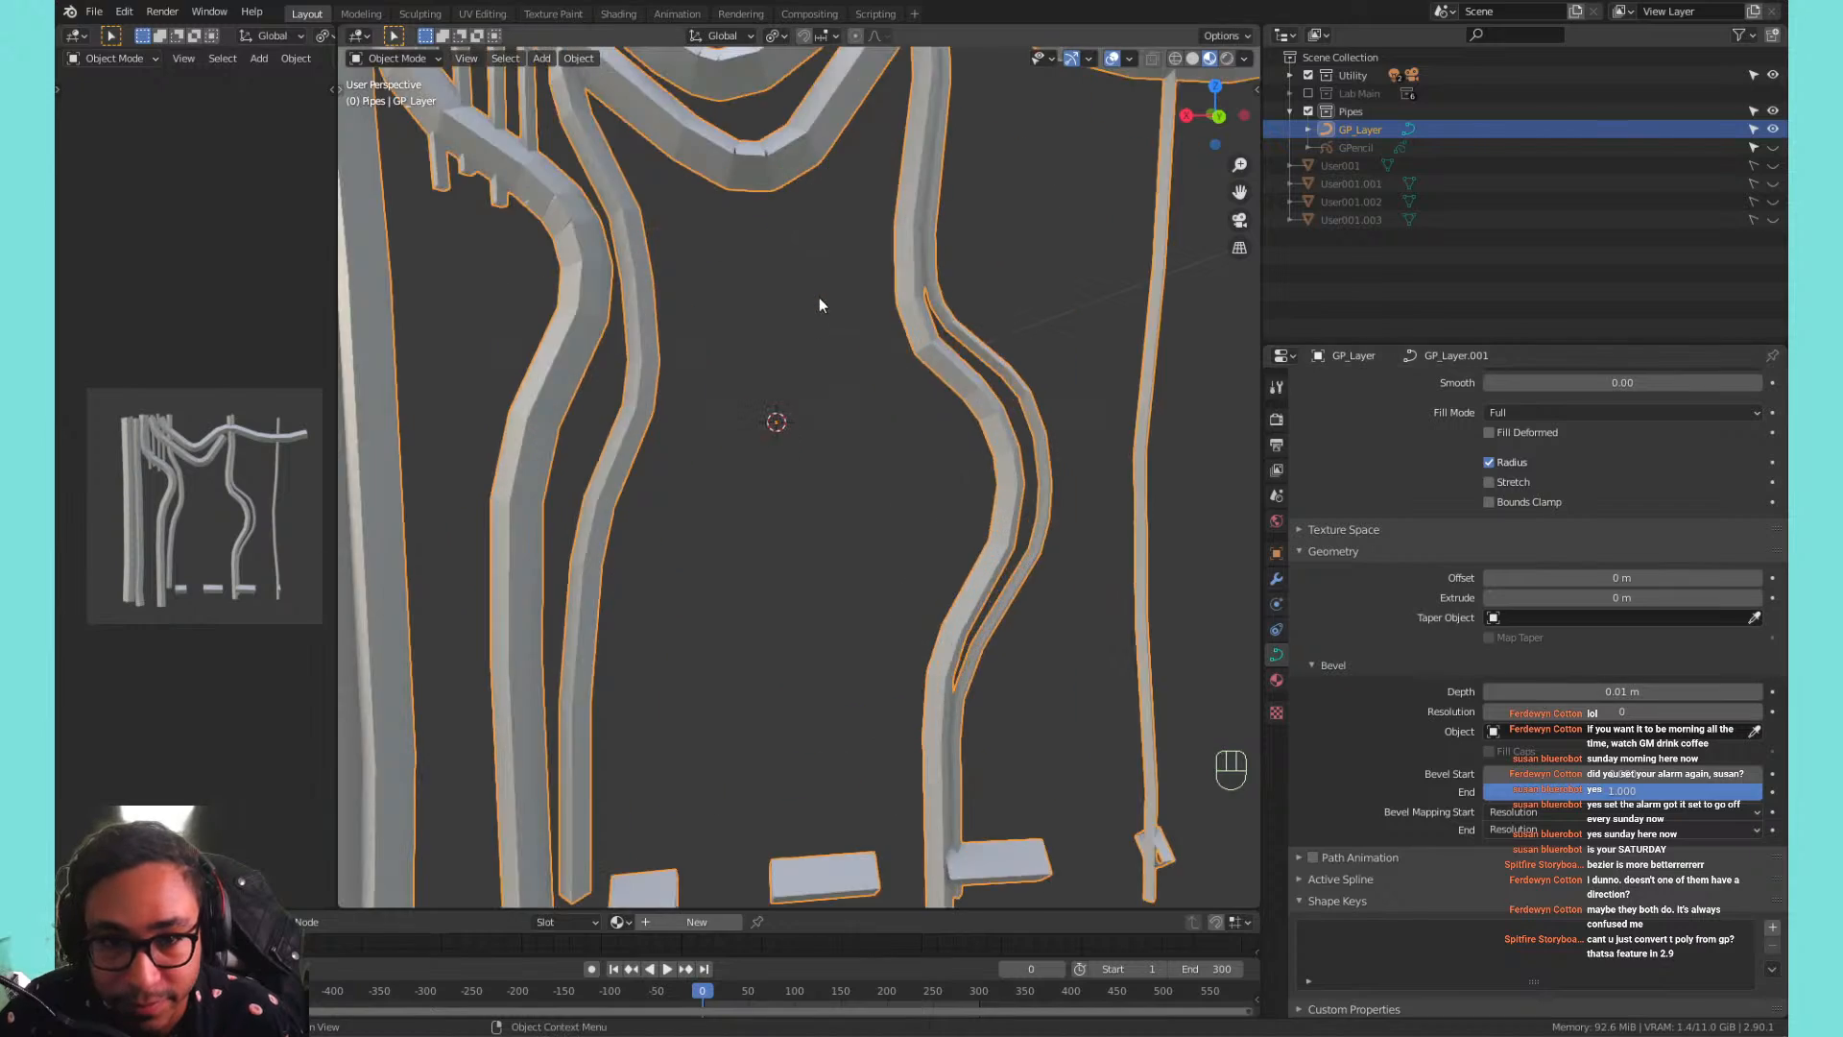
pyautogui.moveTo(819, 297); pyautogui.dragTo(820, 377, button='middle')
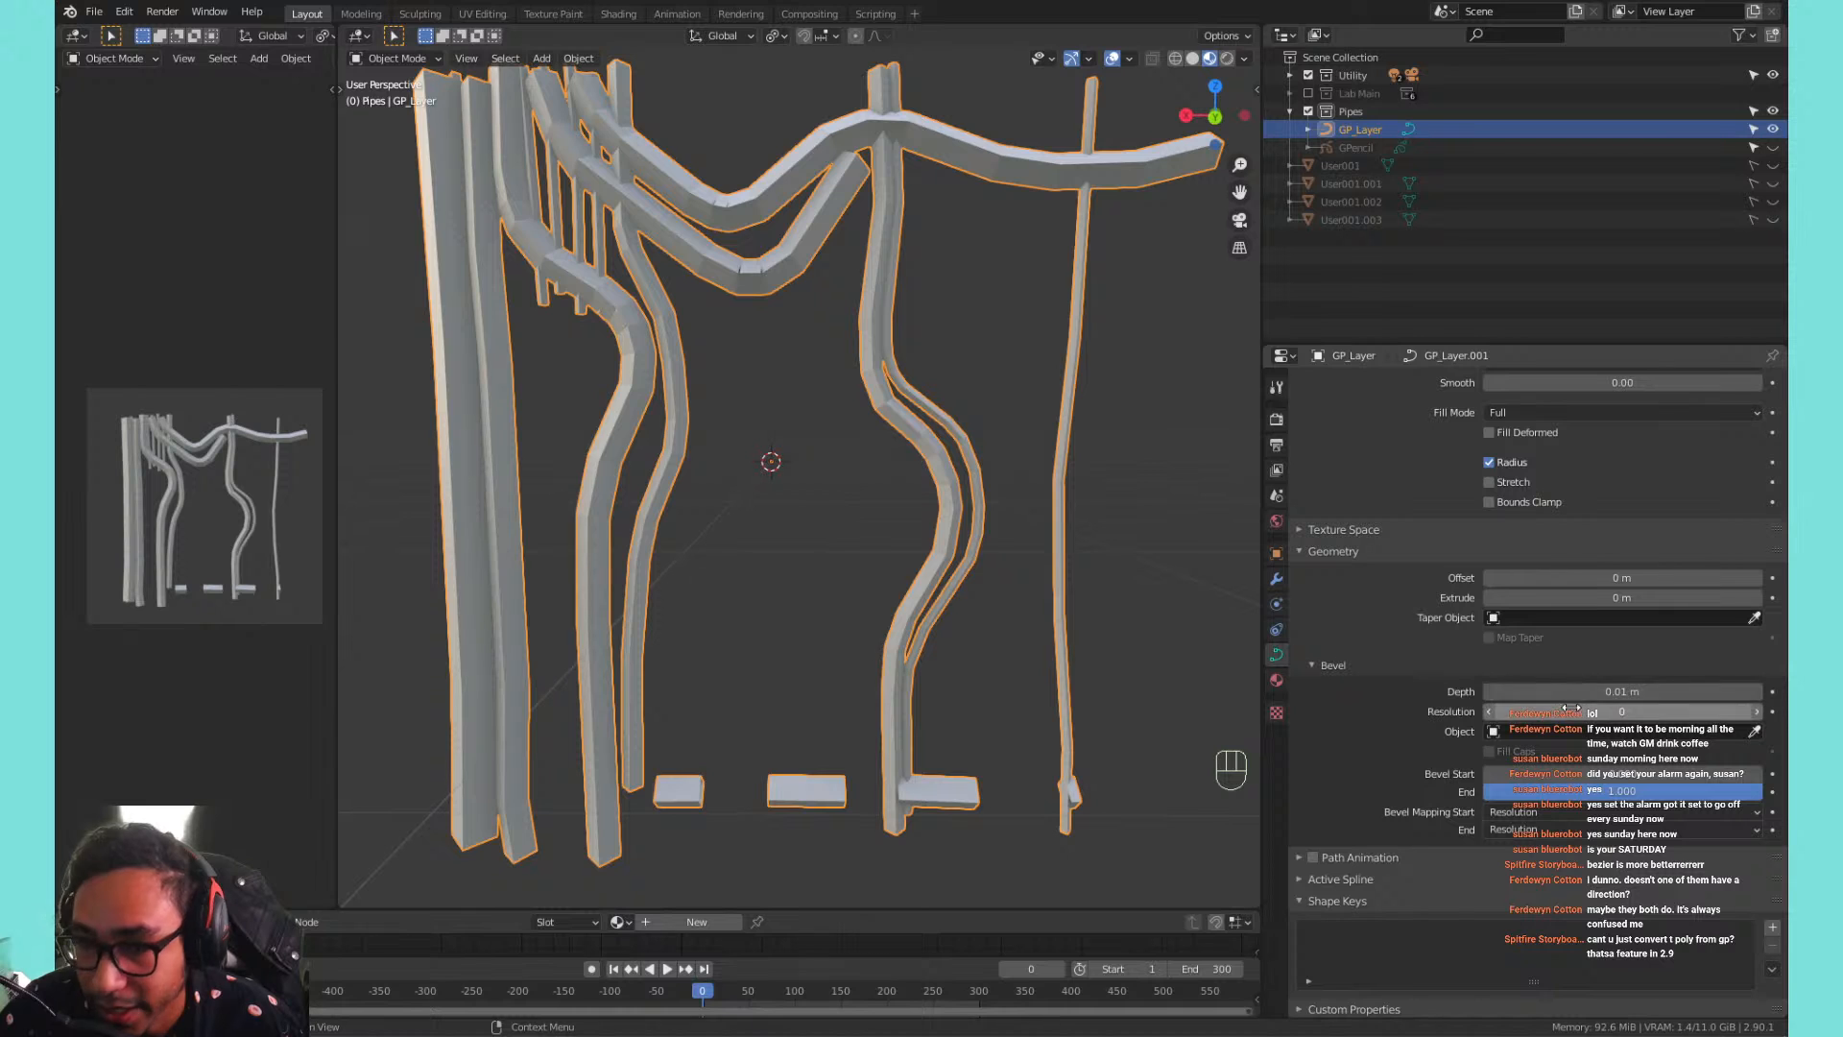
# Set the GP_Layer curve's bevel resolution to 32 and view the open pipe ends from above.
pyautogui.moveTo(1601, 711); pyautogui.dragTo(1762, 712)
pyautogui.moveTo(638, 217); pyautogui.dragTo(855, 555, button='middle')
pyautogui.scroll(2, 855, 555)
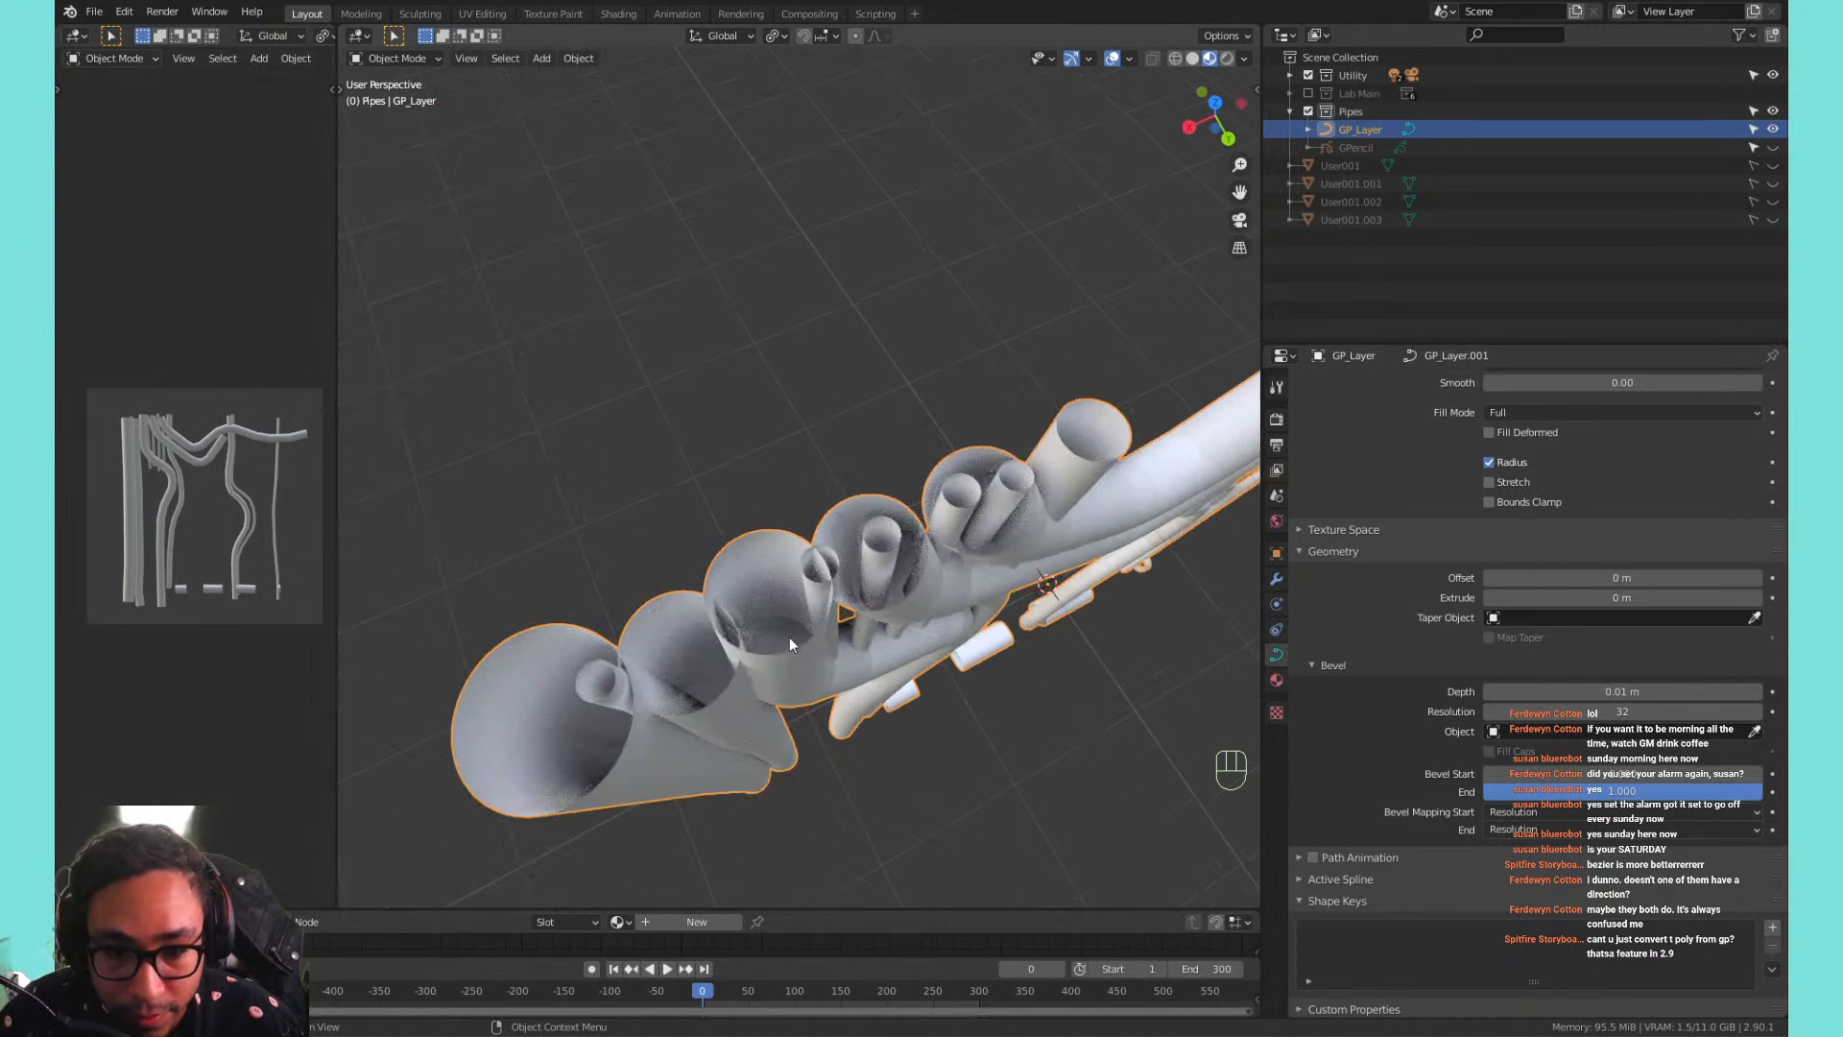
# Set the pipe curve's bevel depth to 0.005 m and its bevel resolution to 9.
pyautogui.click(1332, 553)
pyautogui.click(1353, 408)
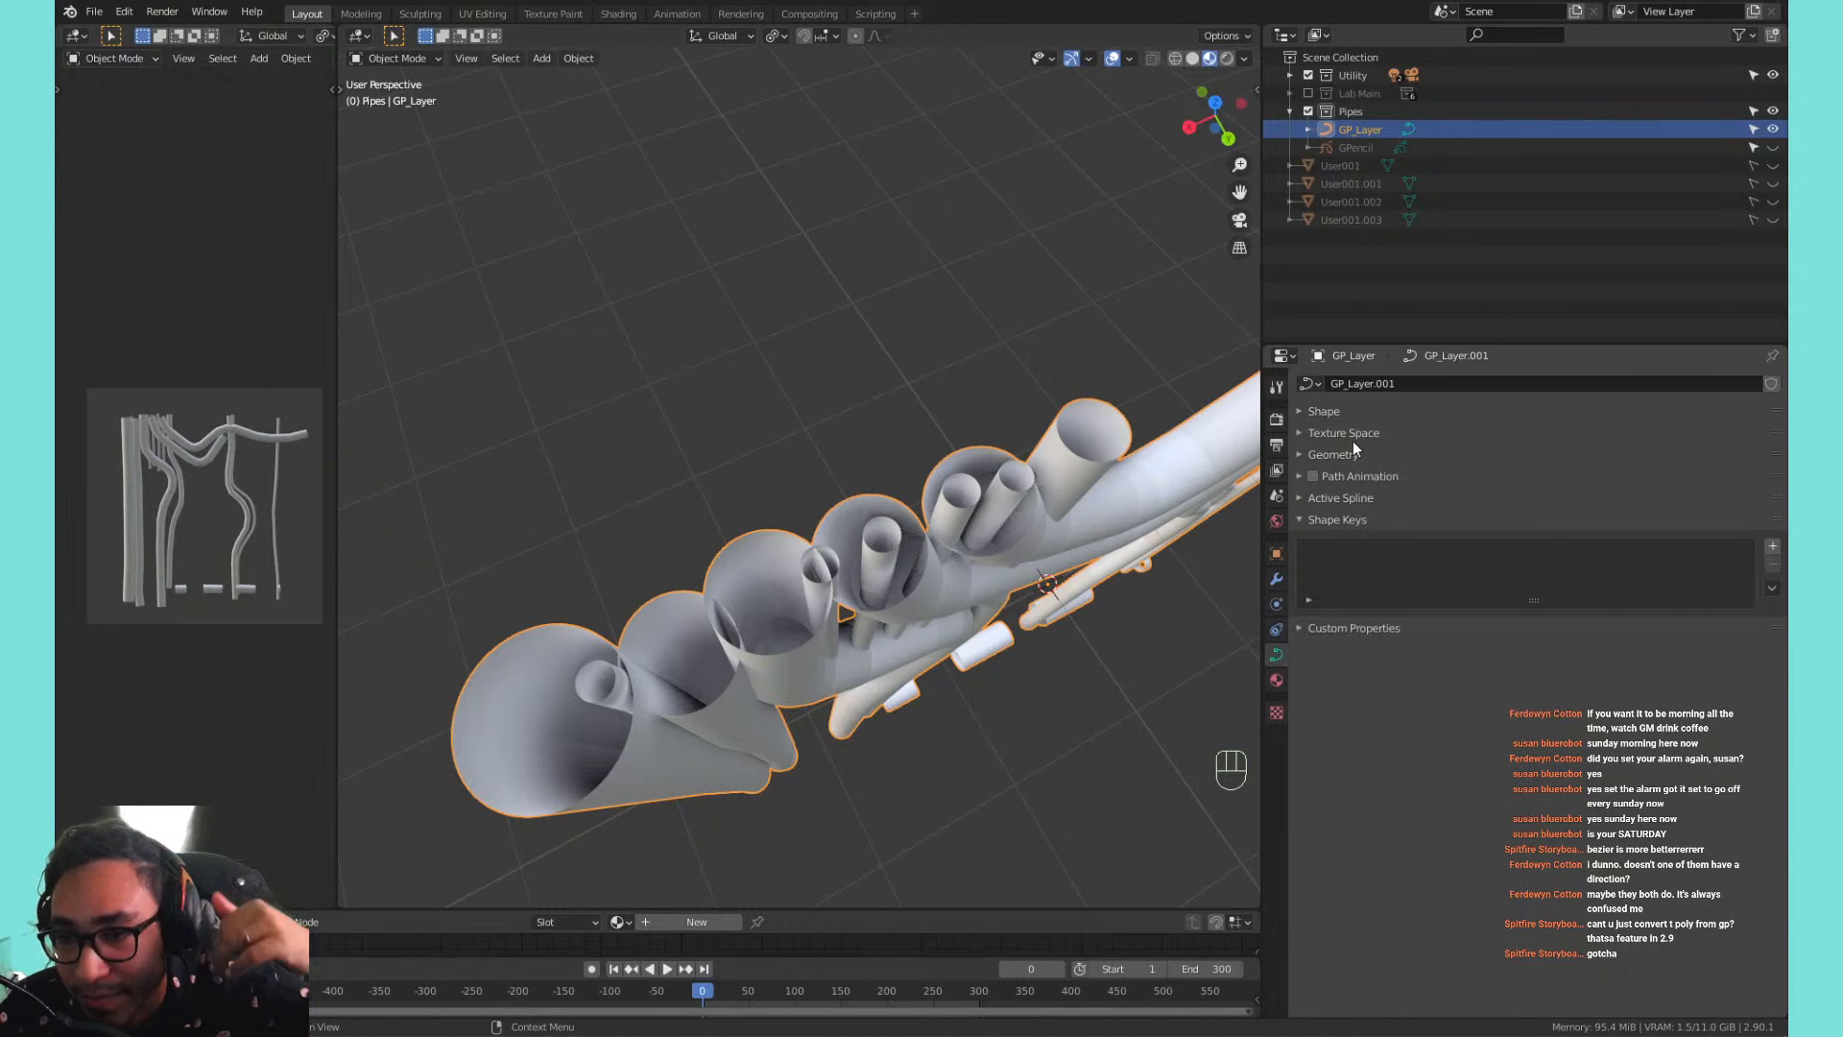
pyautogui.click(1385, 456)
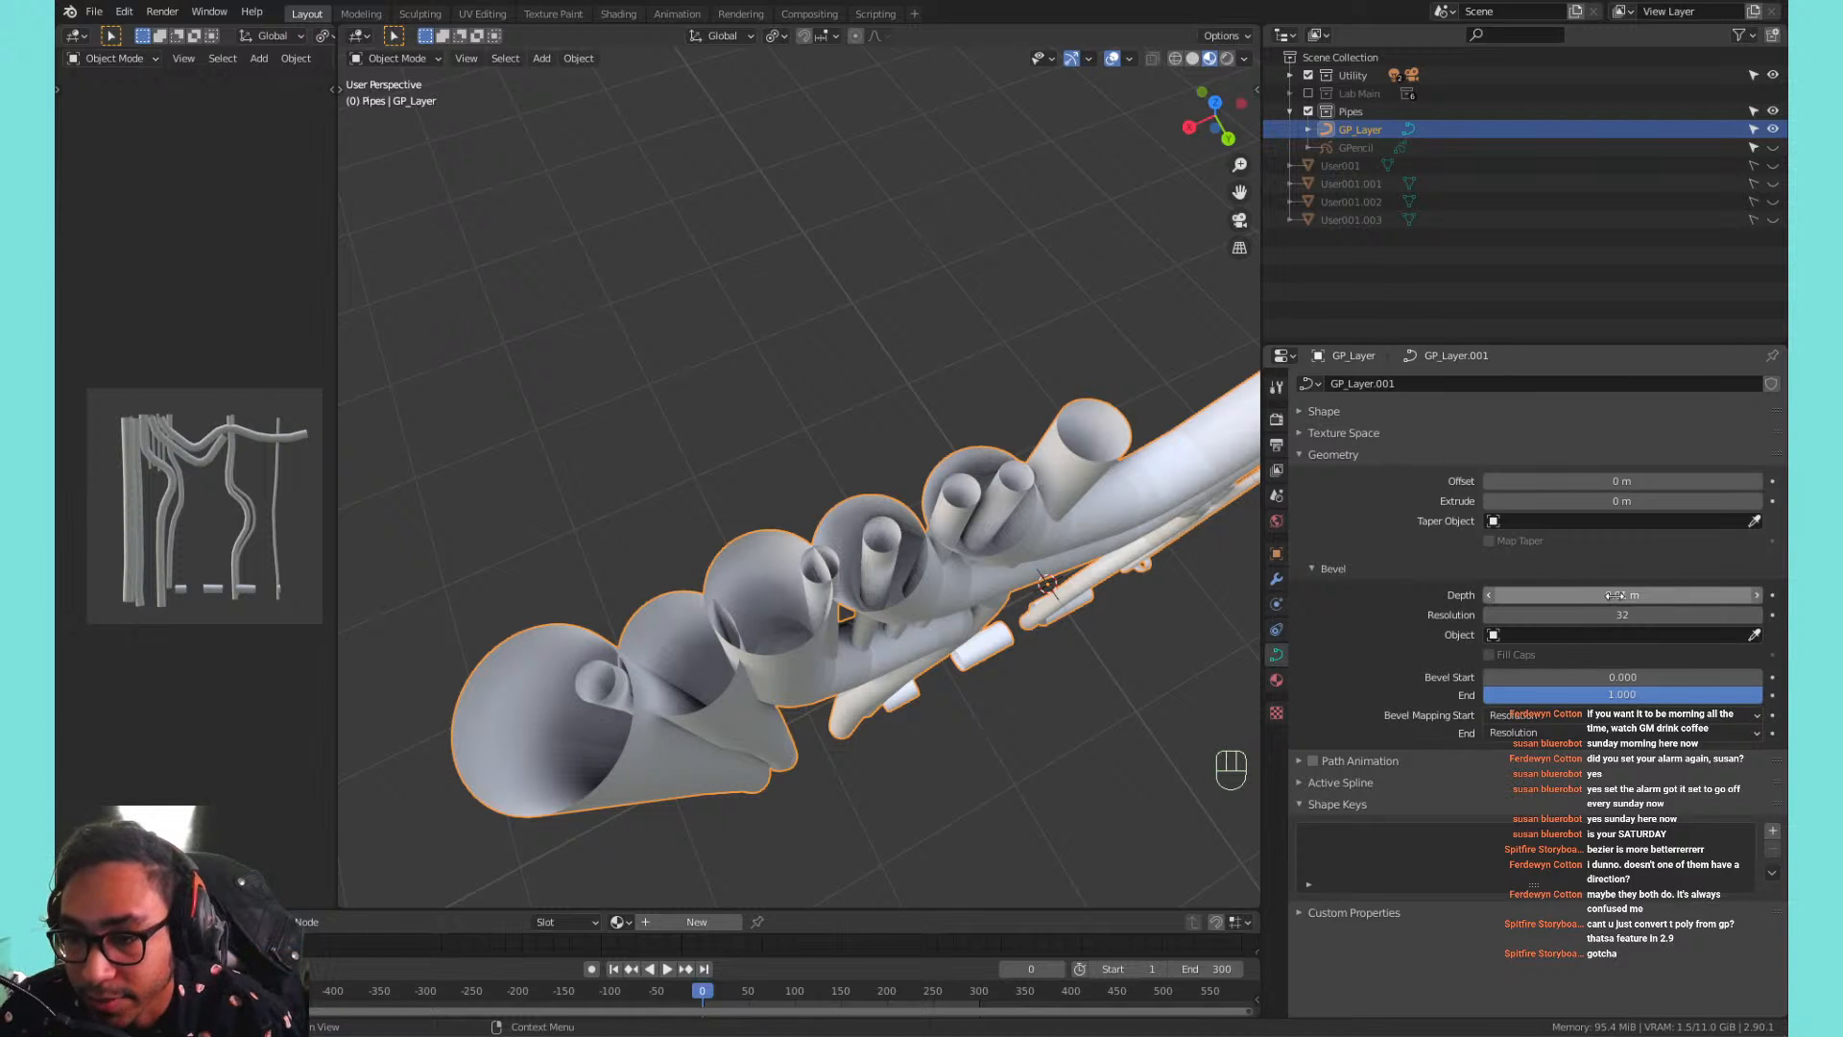
pyautogui.moveTo(1616, 595)
pyautogui.keyDown('ctrl'); pyautogui.mouseDown()
pyautogui.moveTo(1546, 596)
pyautogui.moveTo(1733, 595)
pyautogui.moveTo(1584, 614)
pyautogui.moveTo(1632, 614)
pyautogui.mouseUp(); pyautogui.keyUp('ctrl')
pyautogui.click(1758, 615)
pyautogui.click(1757, 614)
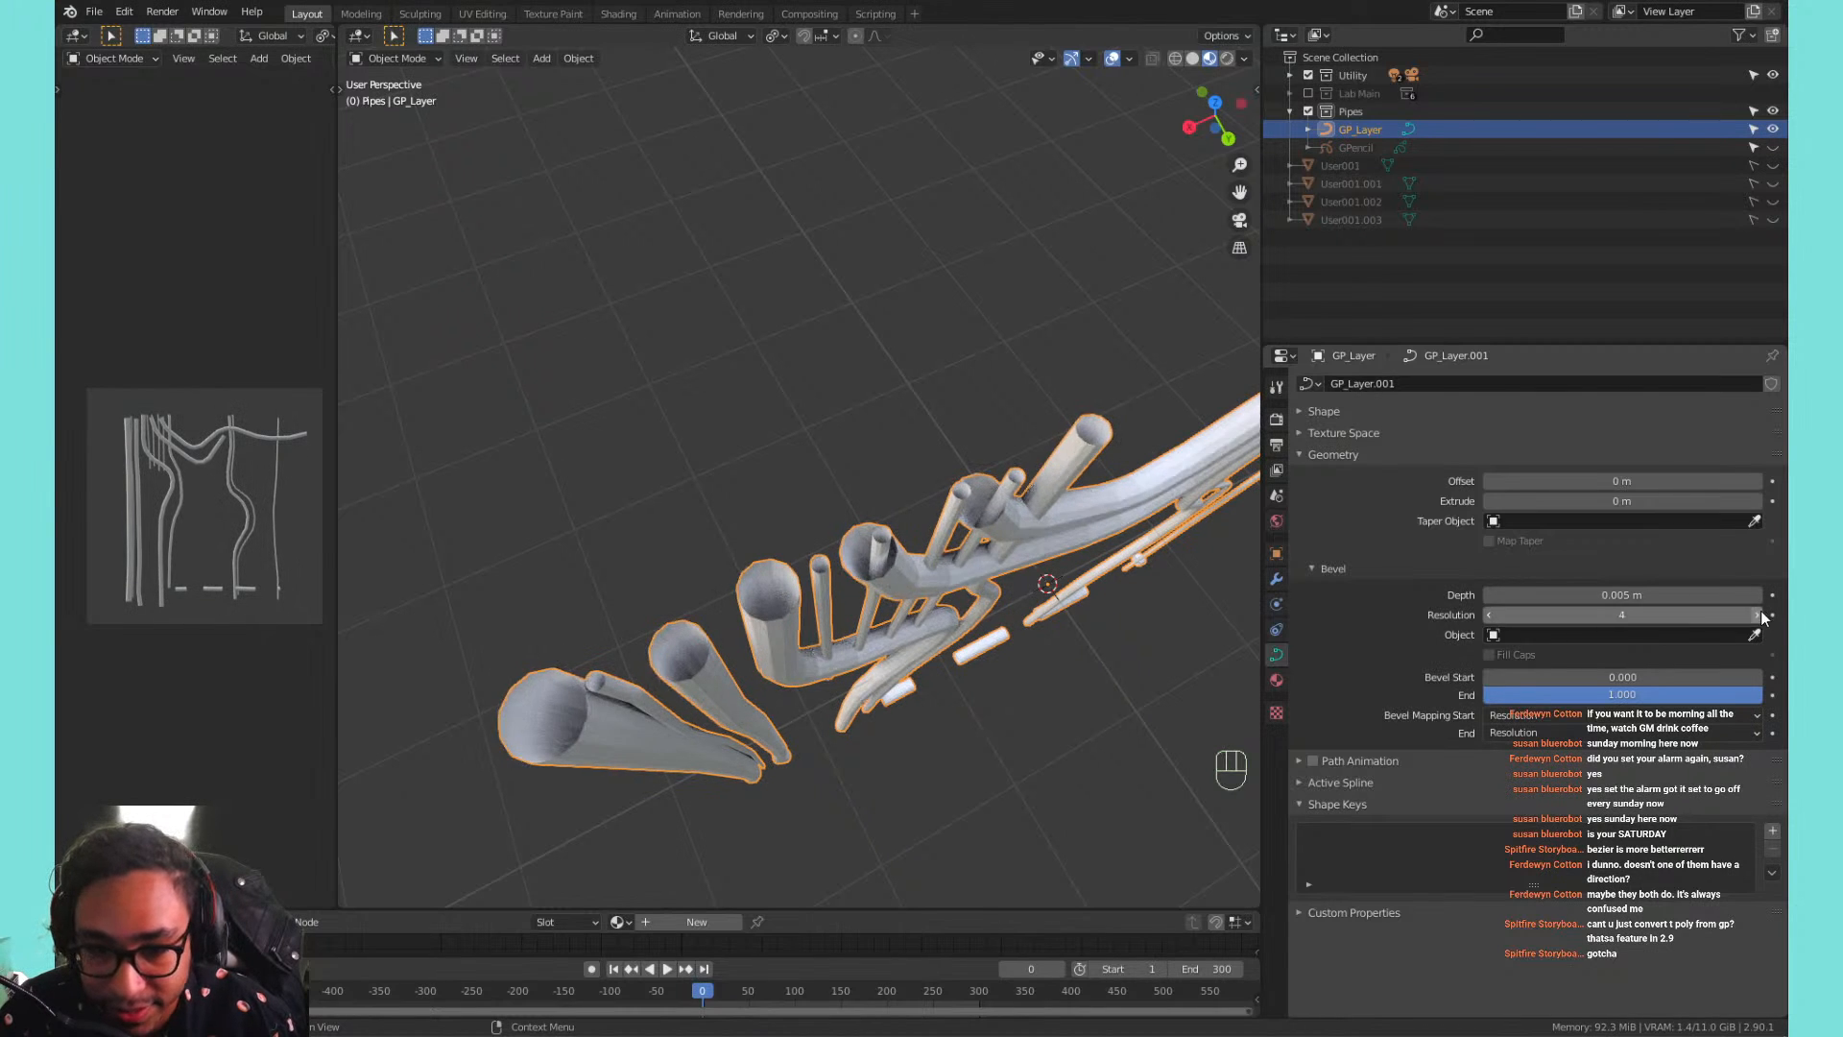
pyautogui.click(1757, 614)
pyautogui.click(1757, 614)
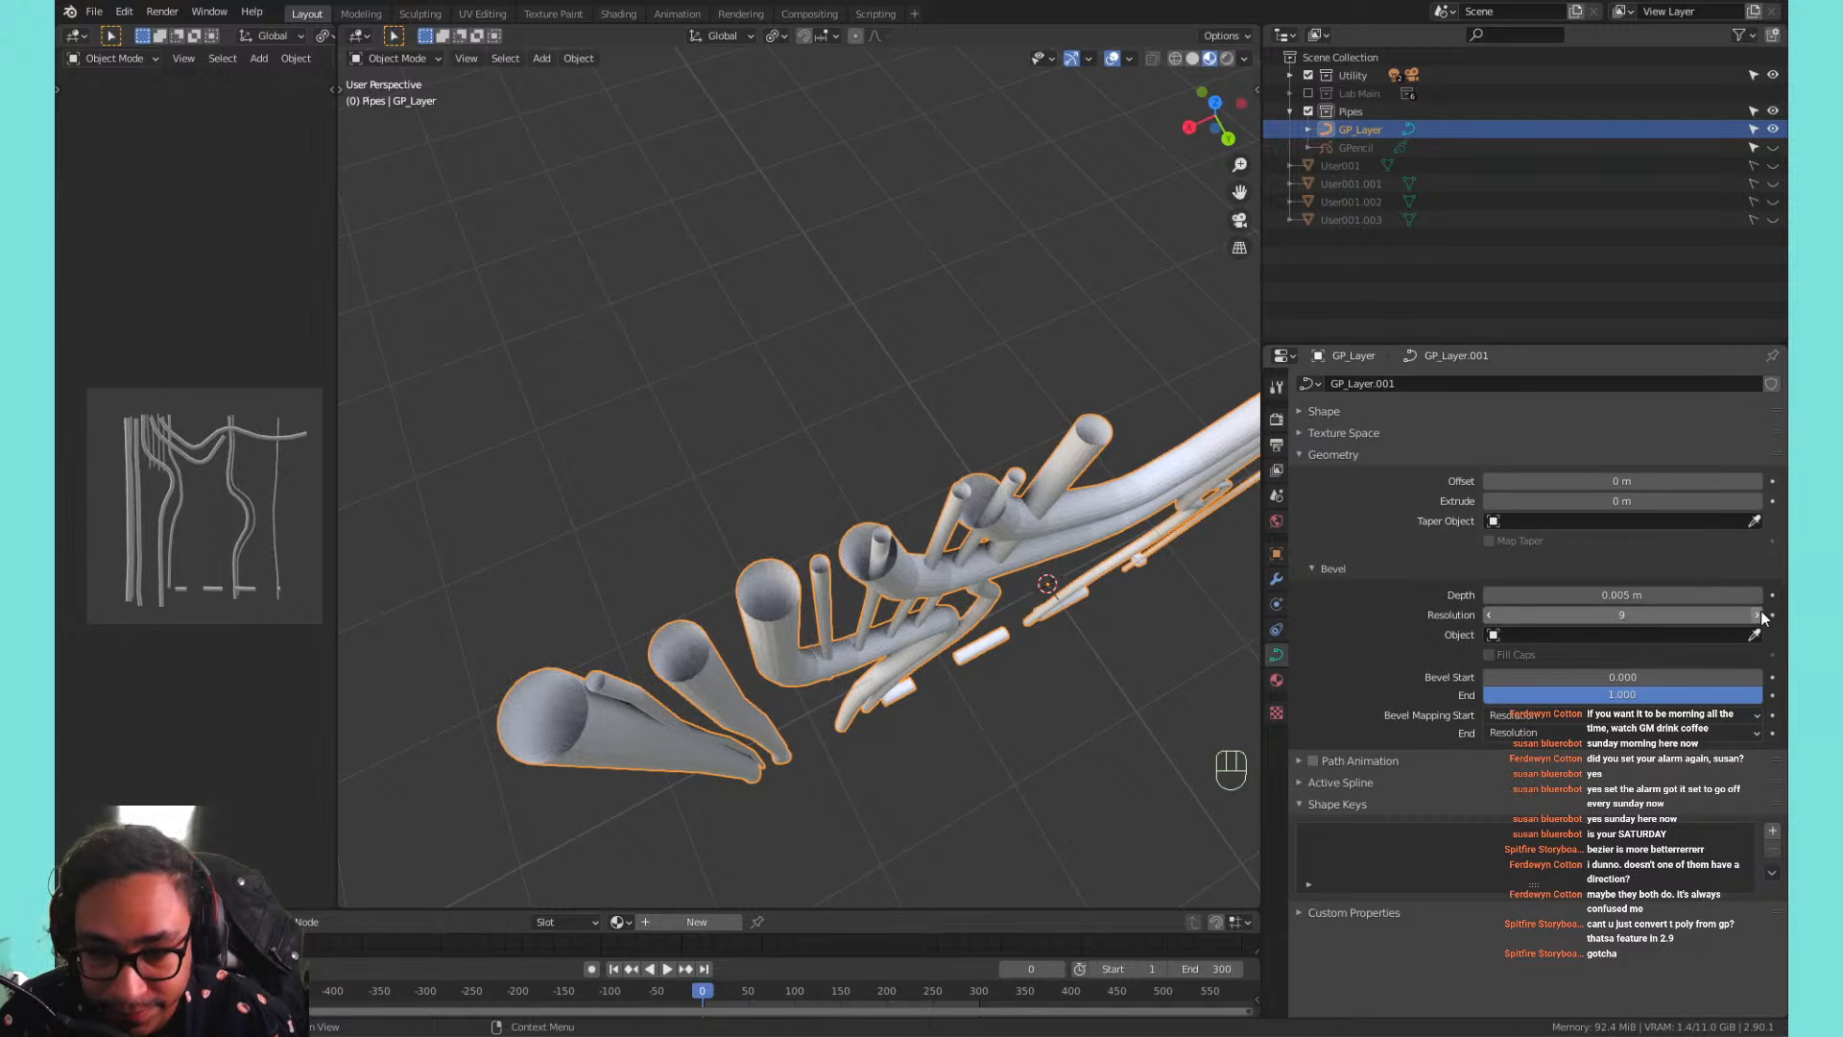
# Apply smooth shading to the pipe curve object.
pyautogui.scroll(3, 762, 661)
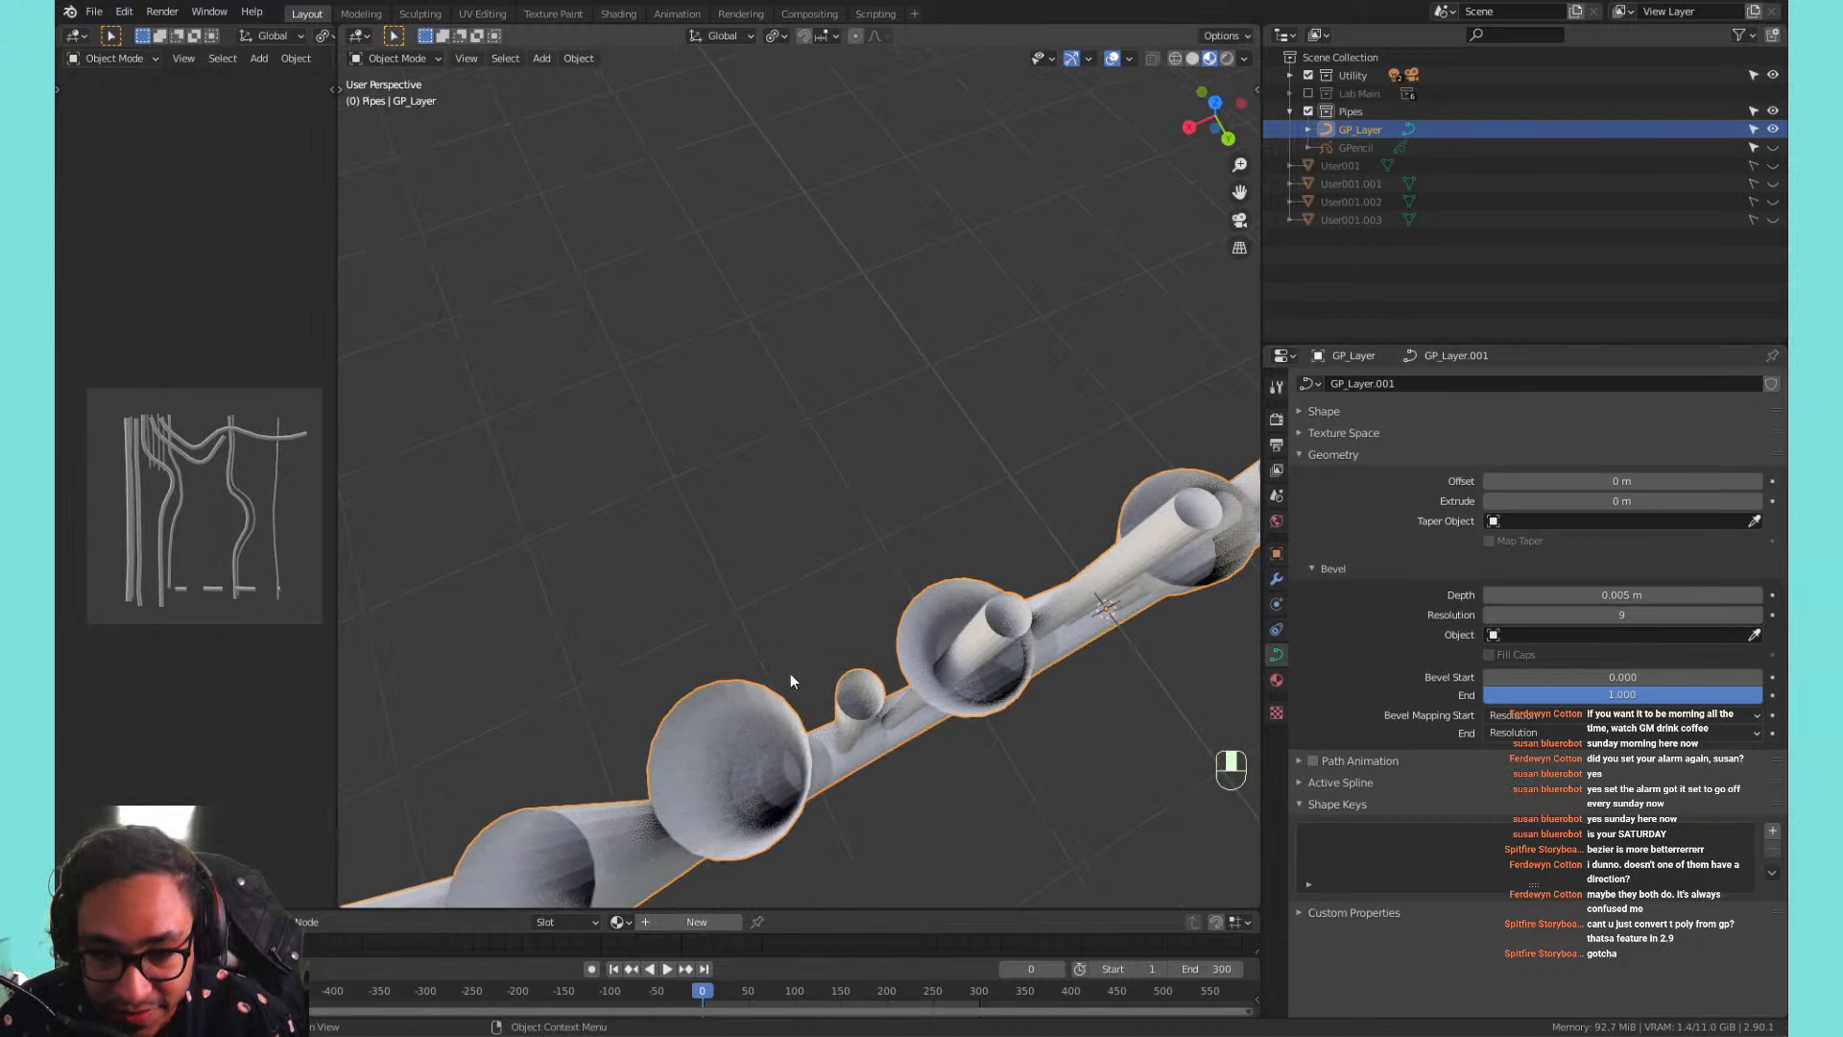
pyautogui.scroll(3, 791, 672)
pyautogui.keyDown('shift'); pyautogui.moveTo(802, 672); pyautogui.dragTo(784, 572, button='middle'); pyautogui.keyUp('shift')
pyautogui.rightClick(733, 373)
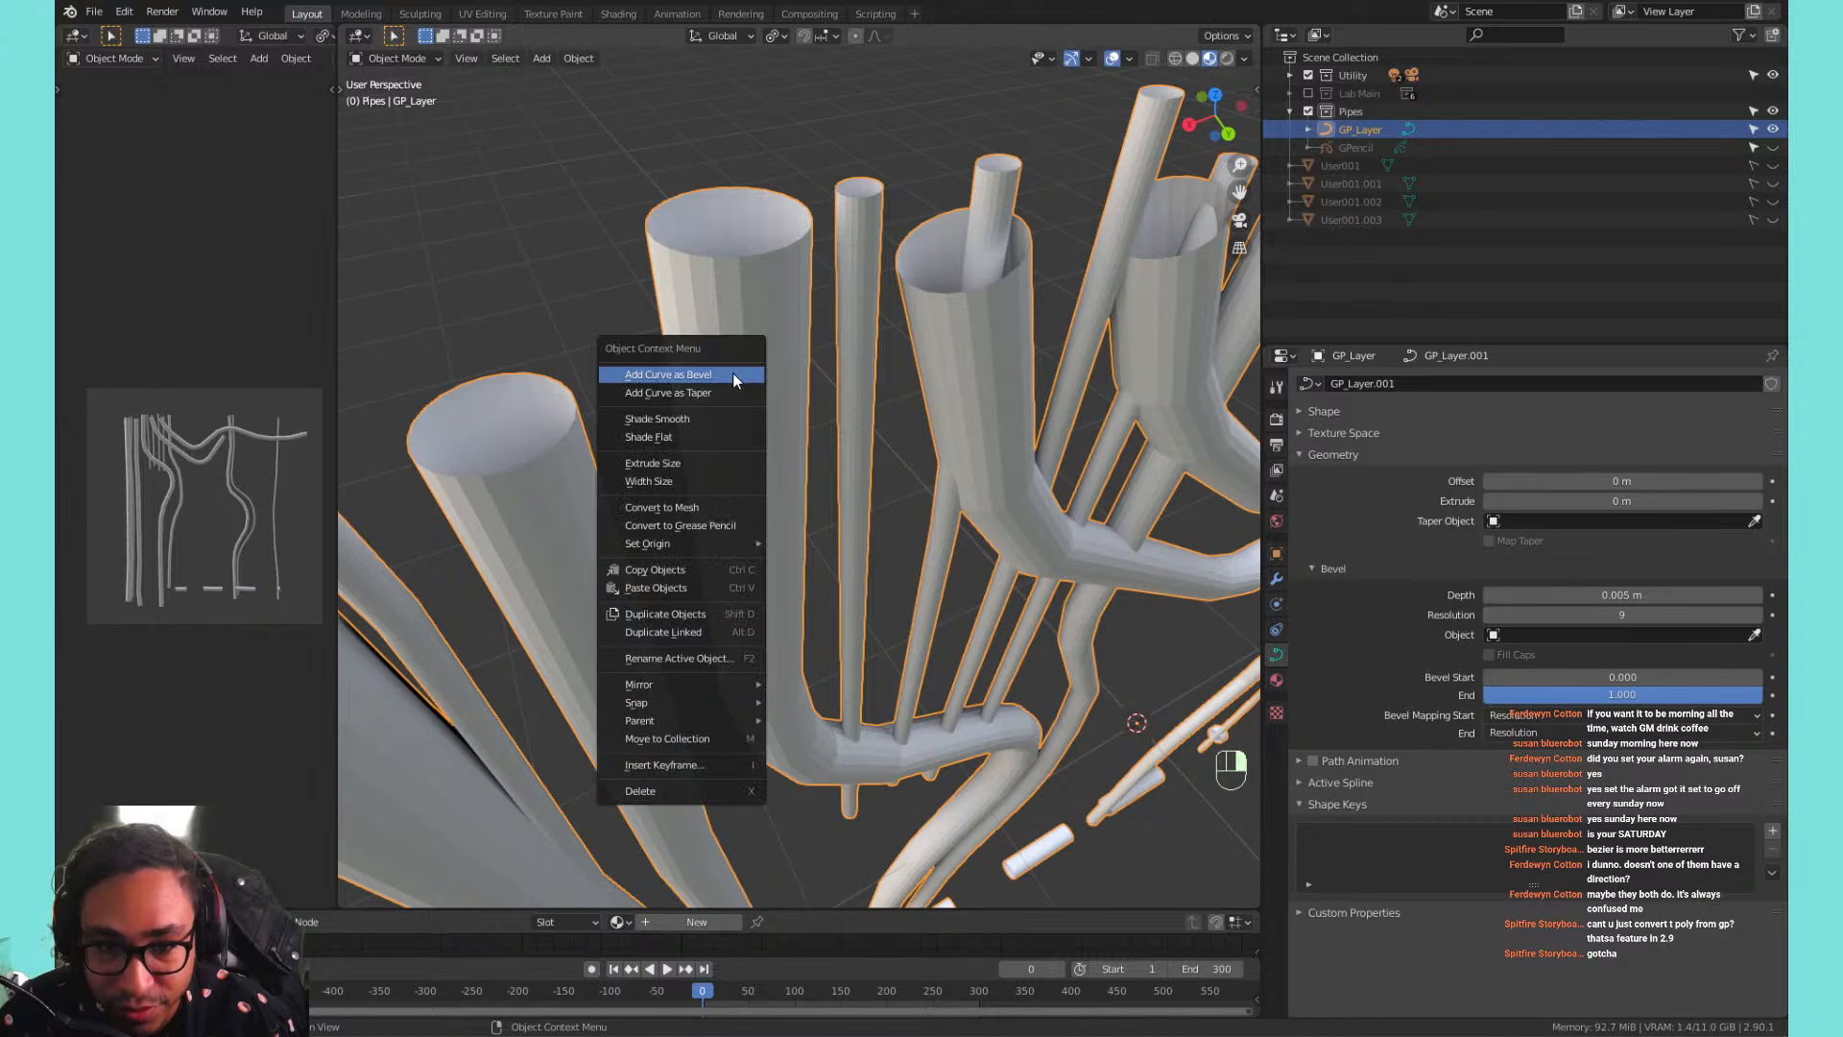
pyautogui.click(704, 417)
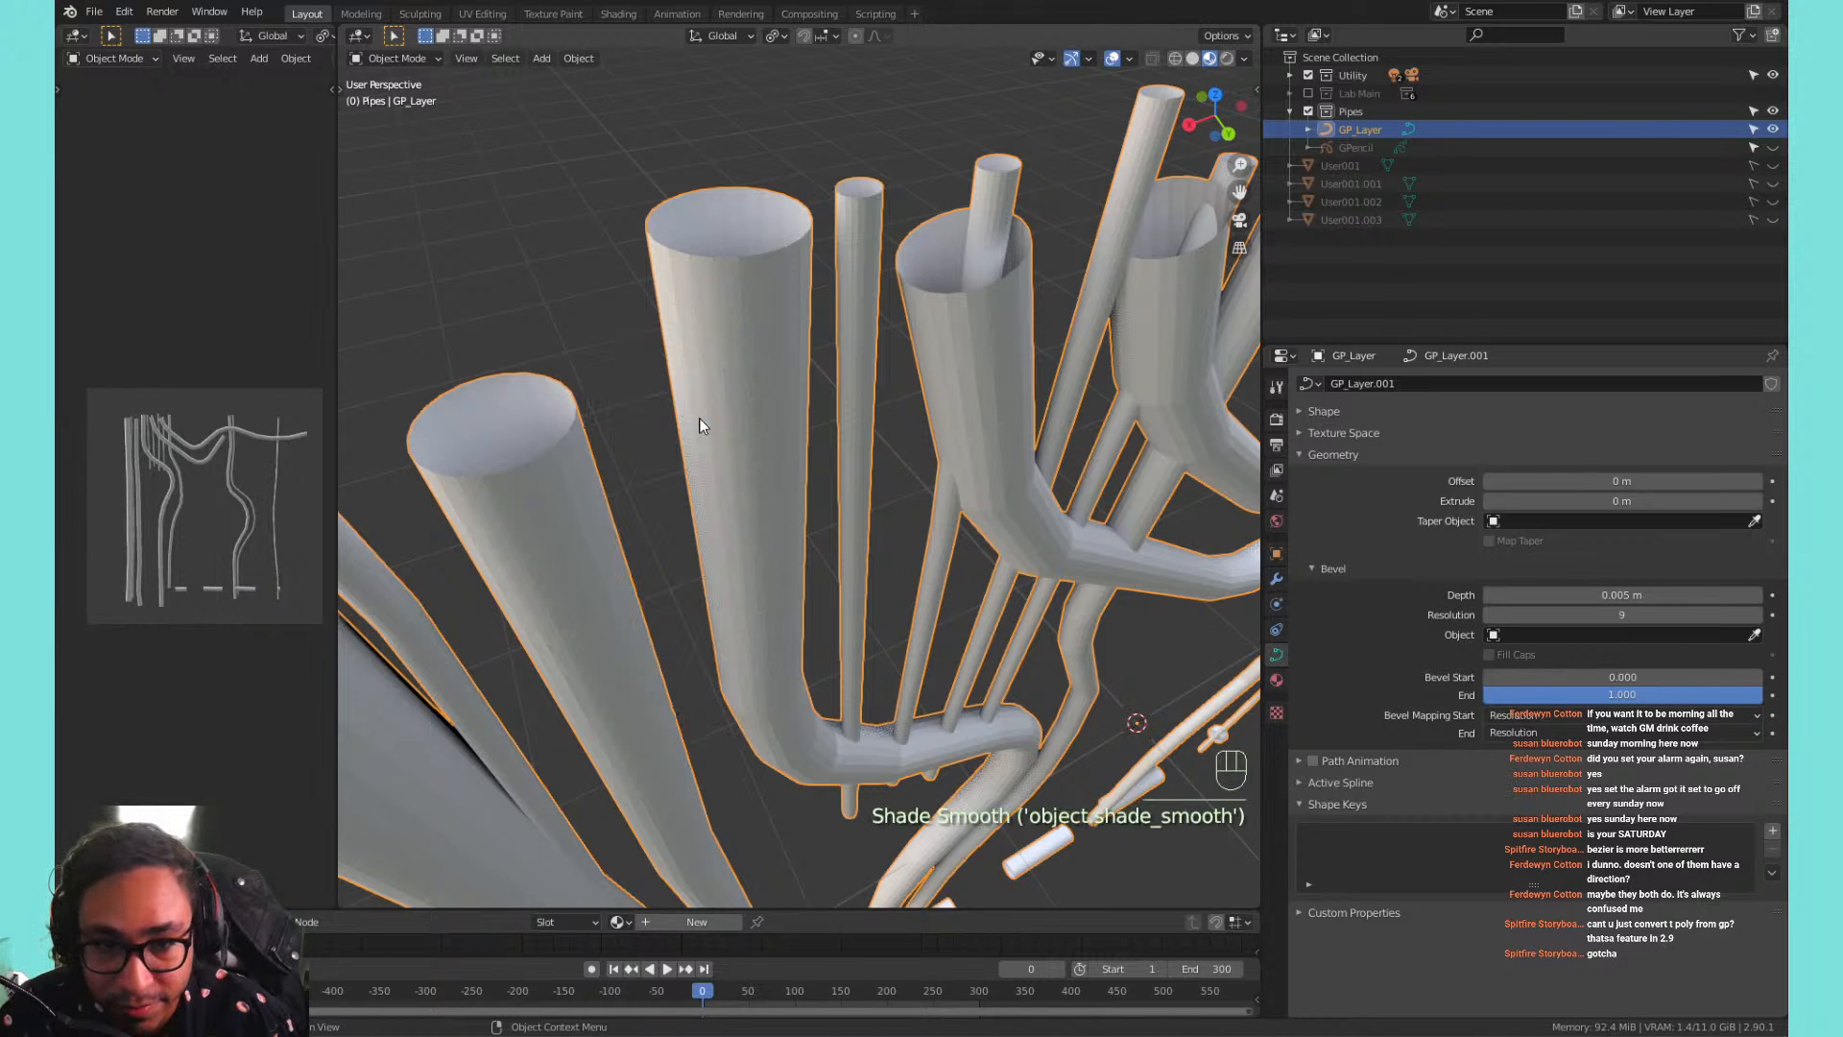
pyautogui.keyDown('shift'); pyautogui.moveTo(1076, 345); pyautogui.dragTo(1011, 499, button='middle'); pyautogui.keyUp('shift')
pyautogui.scroll(-3, 1027, 527)
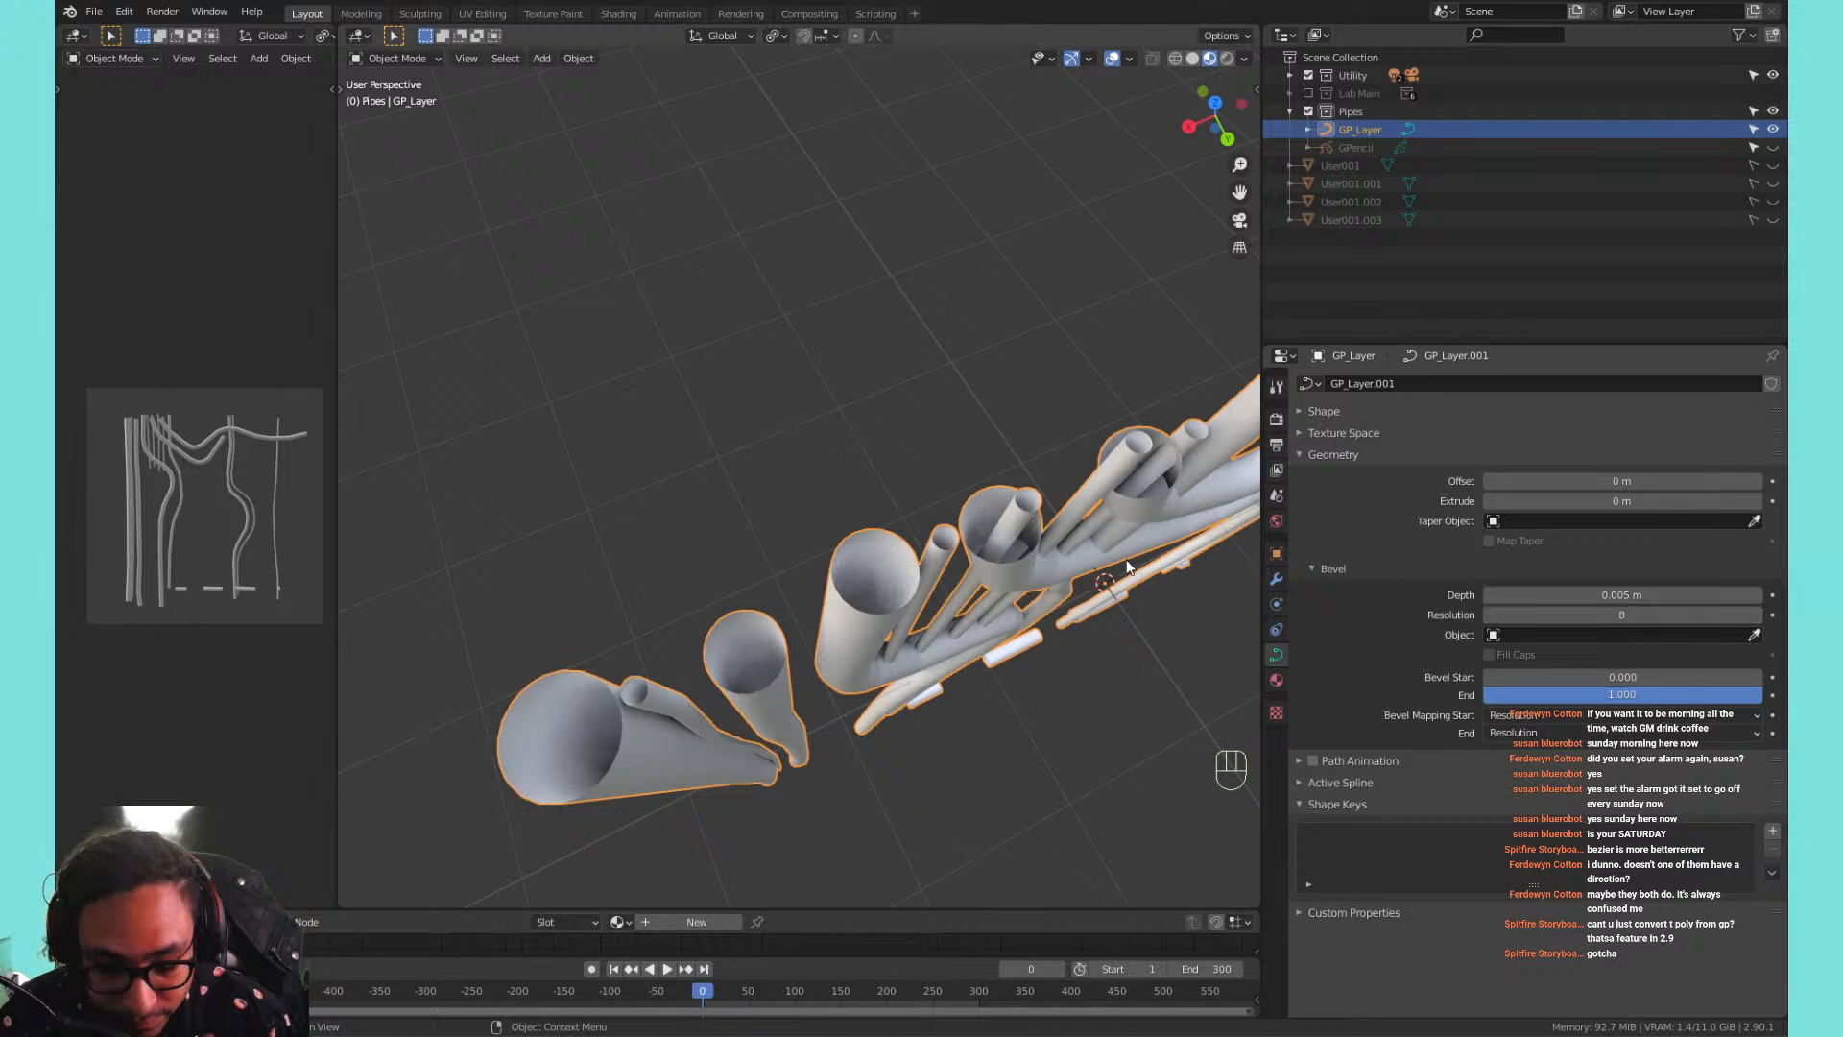
# Enter Edit Mode on the pipe curve and examine its control points and normals from several angles.
pyautogui.moveTo(929, 562); pyautogui.dragTo(918, 481, button='middle')
pyautogui.scroll(-5, 917, 481)
pyautogui.scroll(2, 935, 481)
pyautogui.scroll(-5, 935, 480)
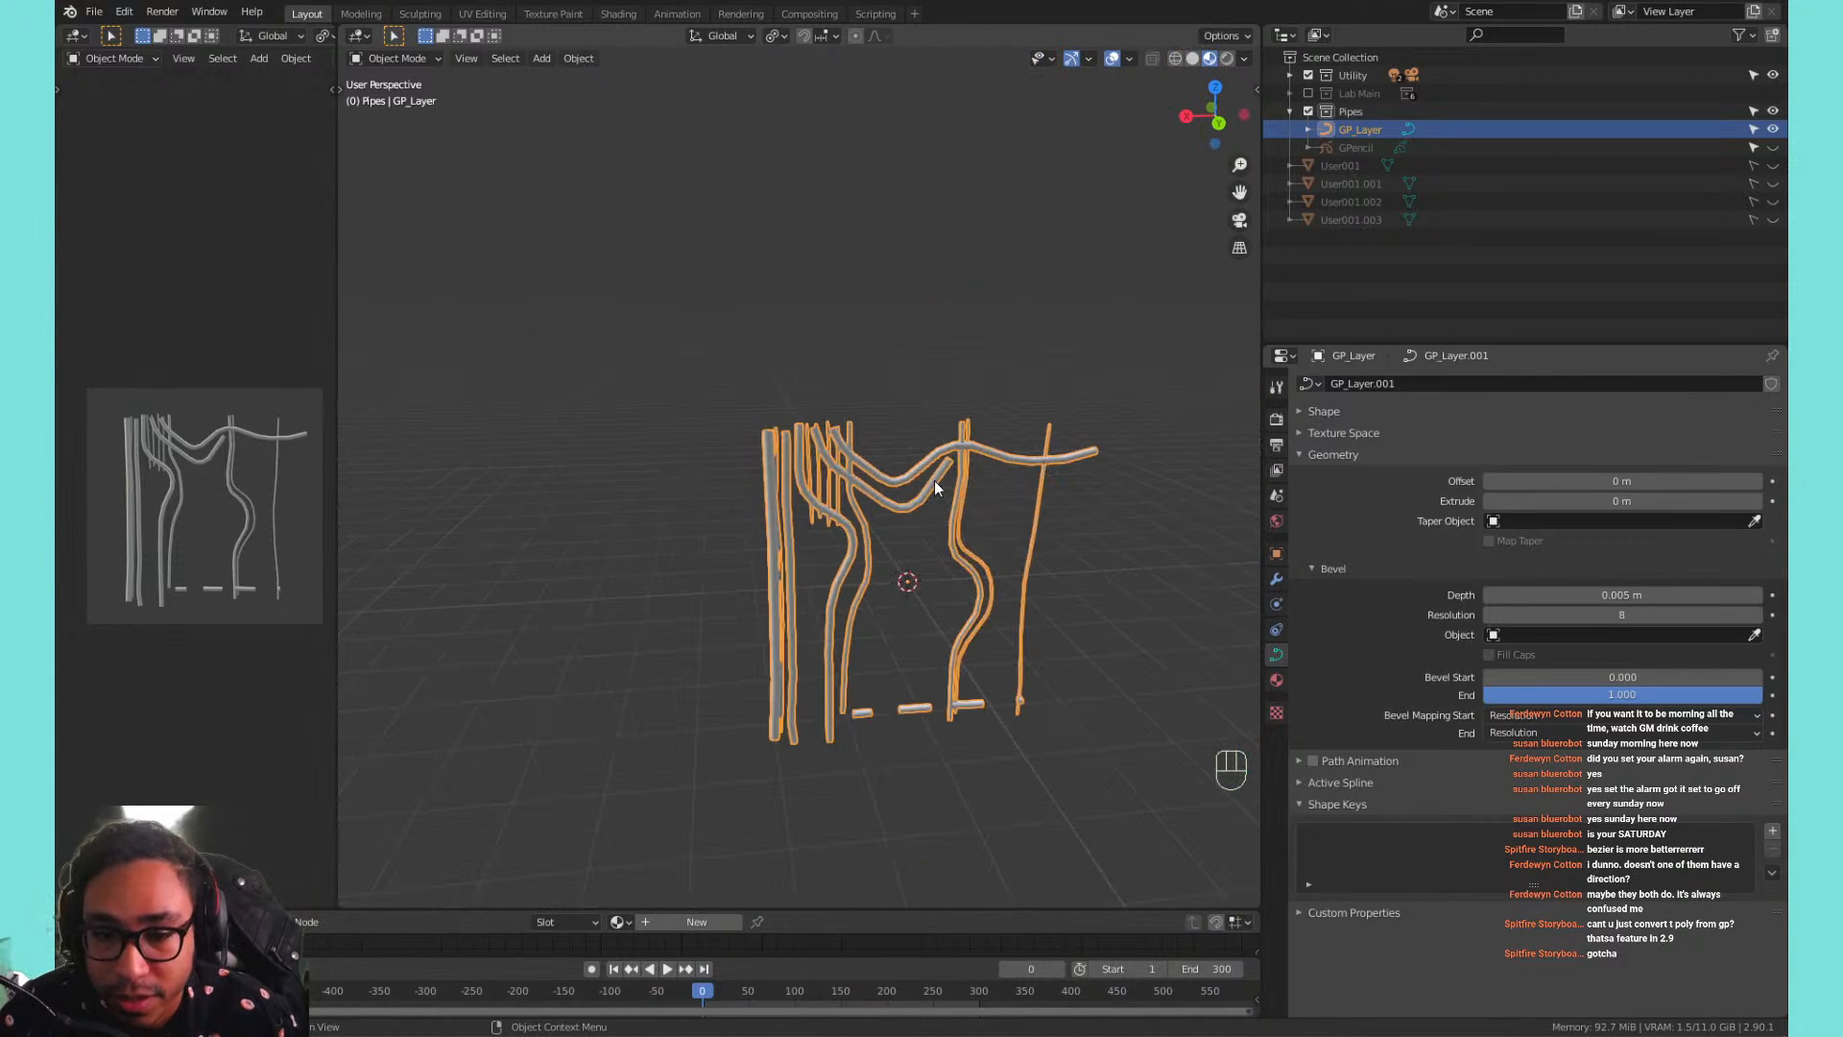
pyautogui.press('Tab')
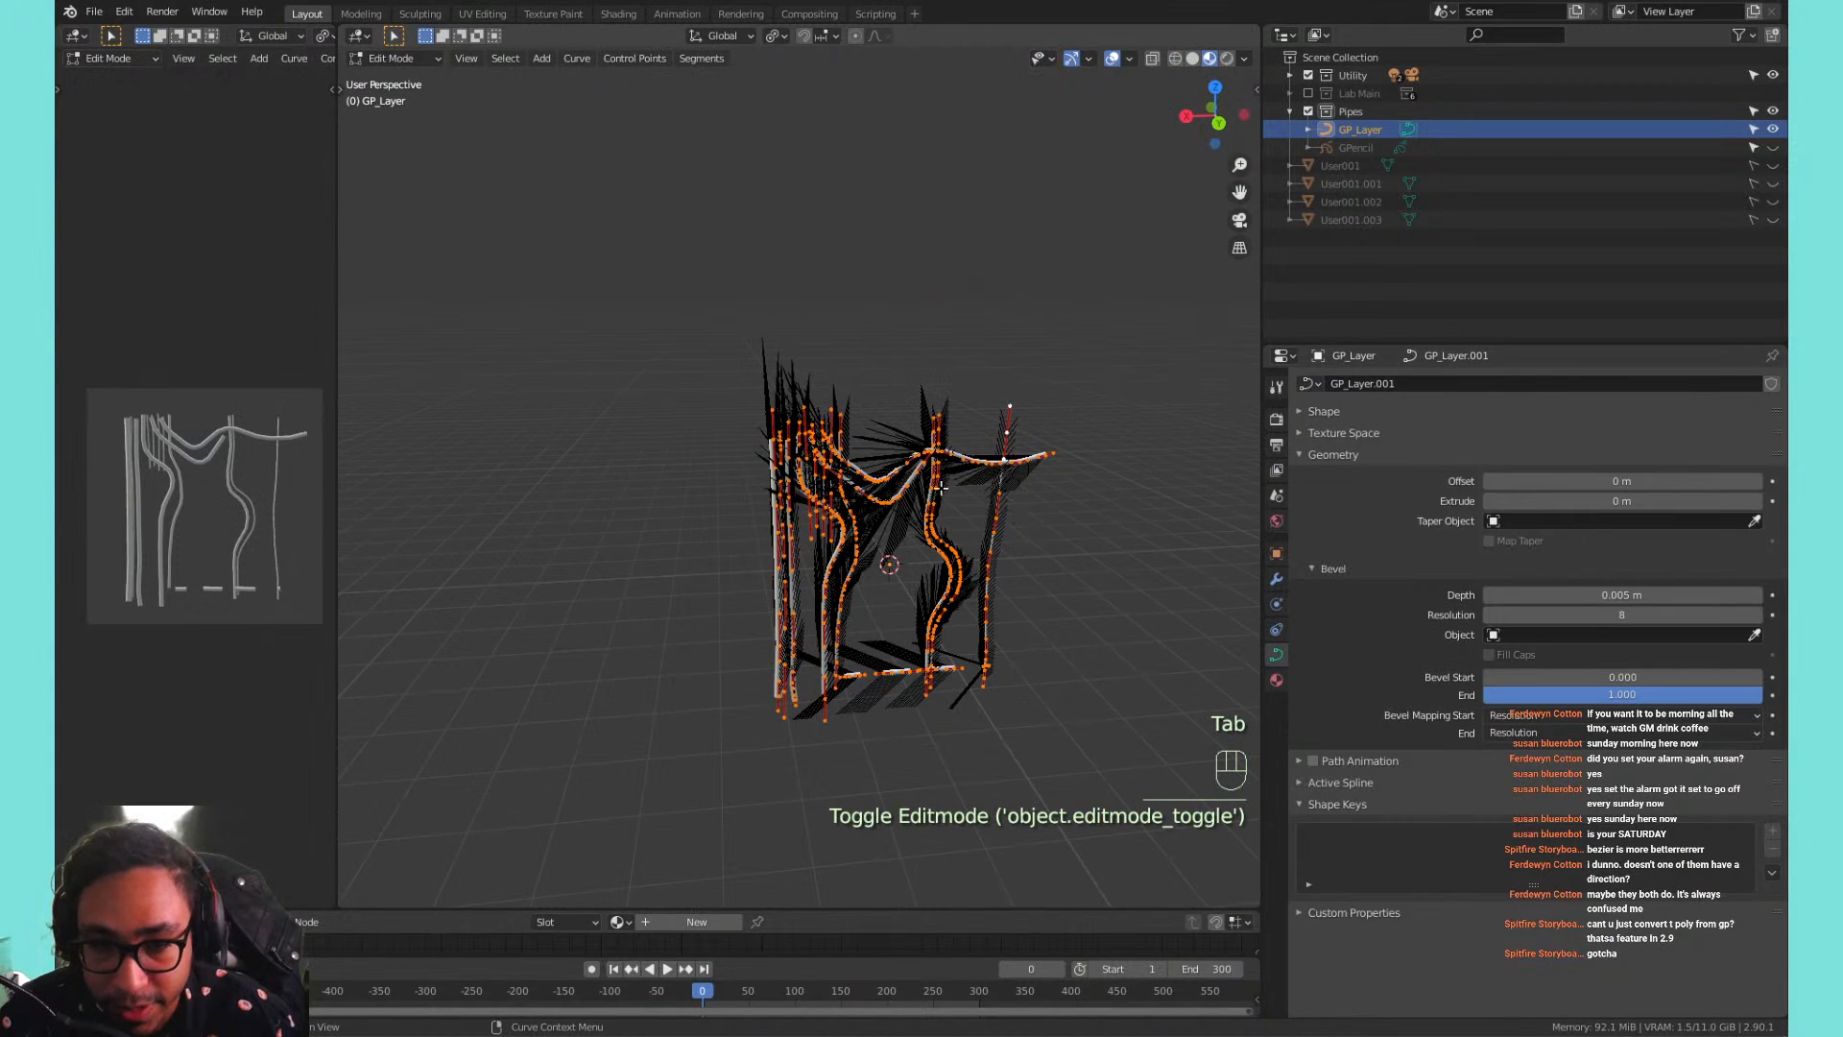
pyautogui.scroll(7, 834, 505)
pyautogui.keyDown('shift'); pyautogui.moveTo(904, 455); pyautogui.dragTo(803, 269, button='middle'); pyautogui.keyUp('shift')
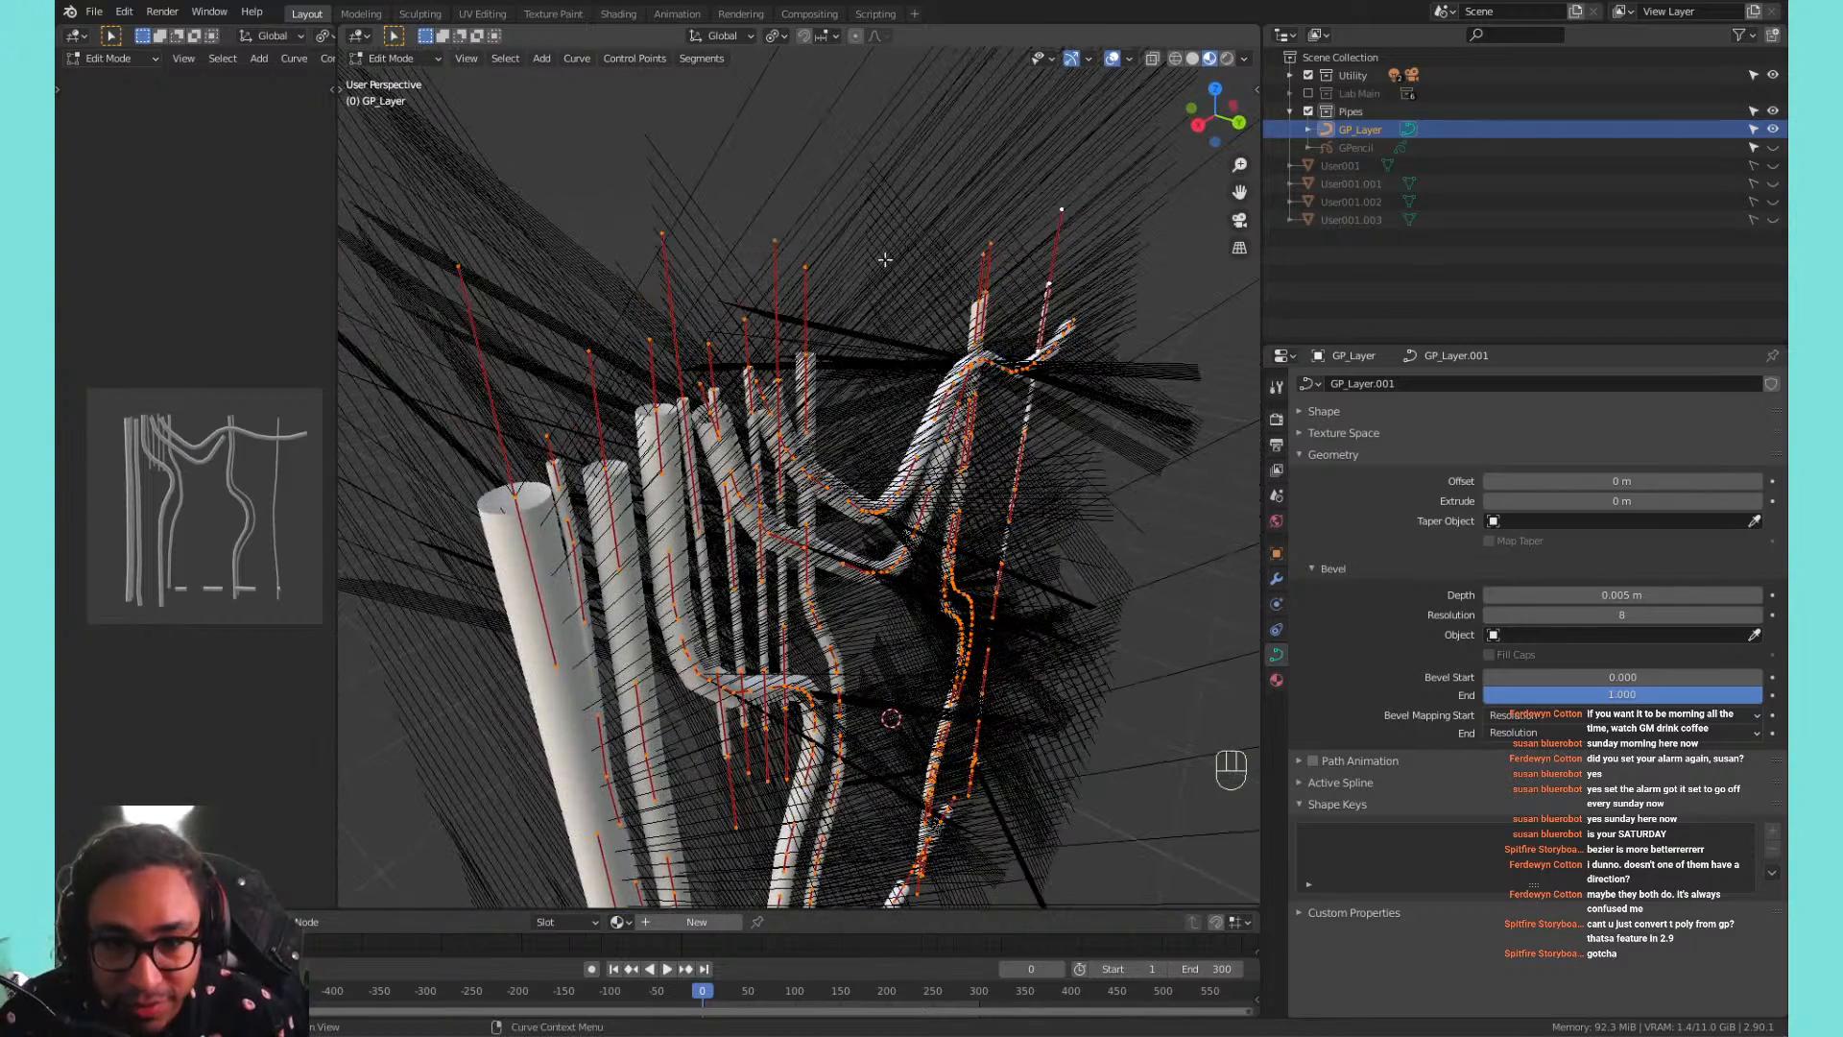
pyautogui.scroll(-4, 885, 259)
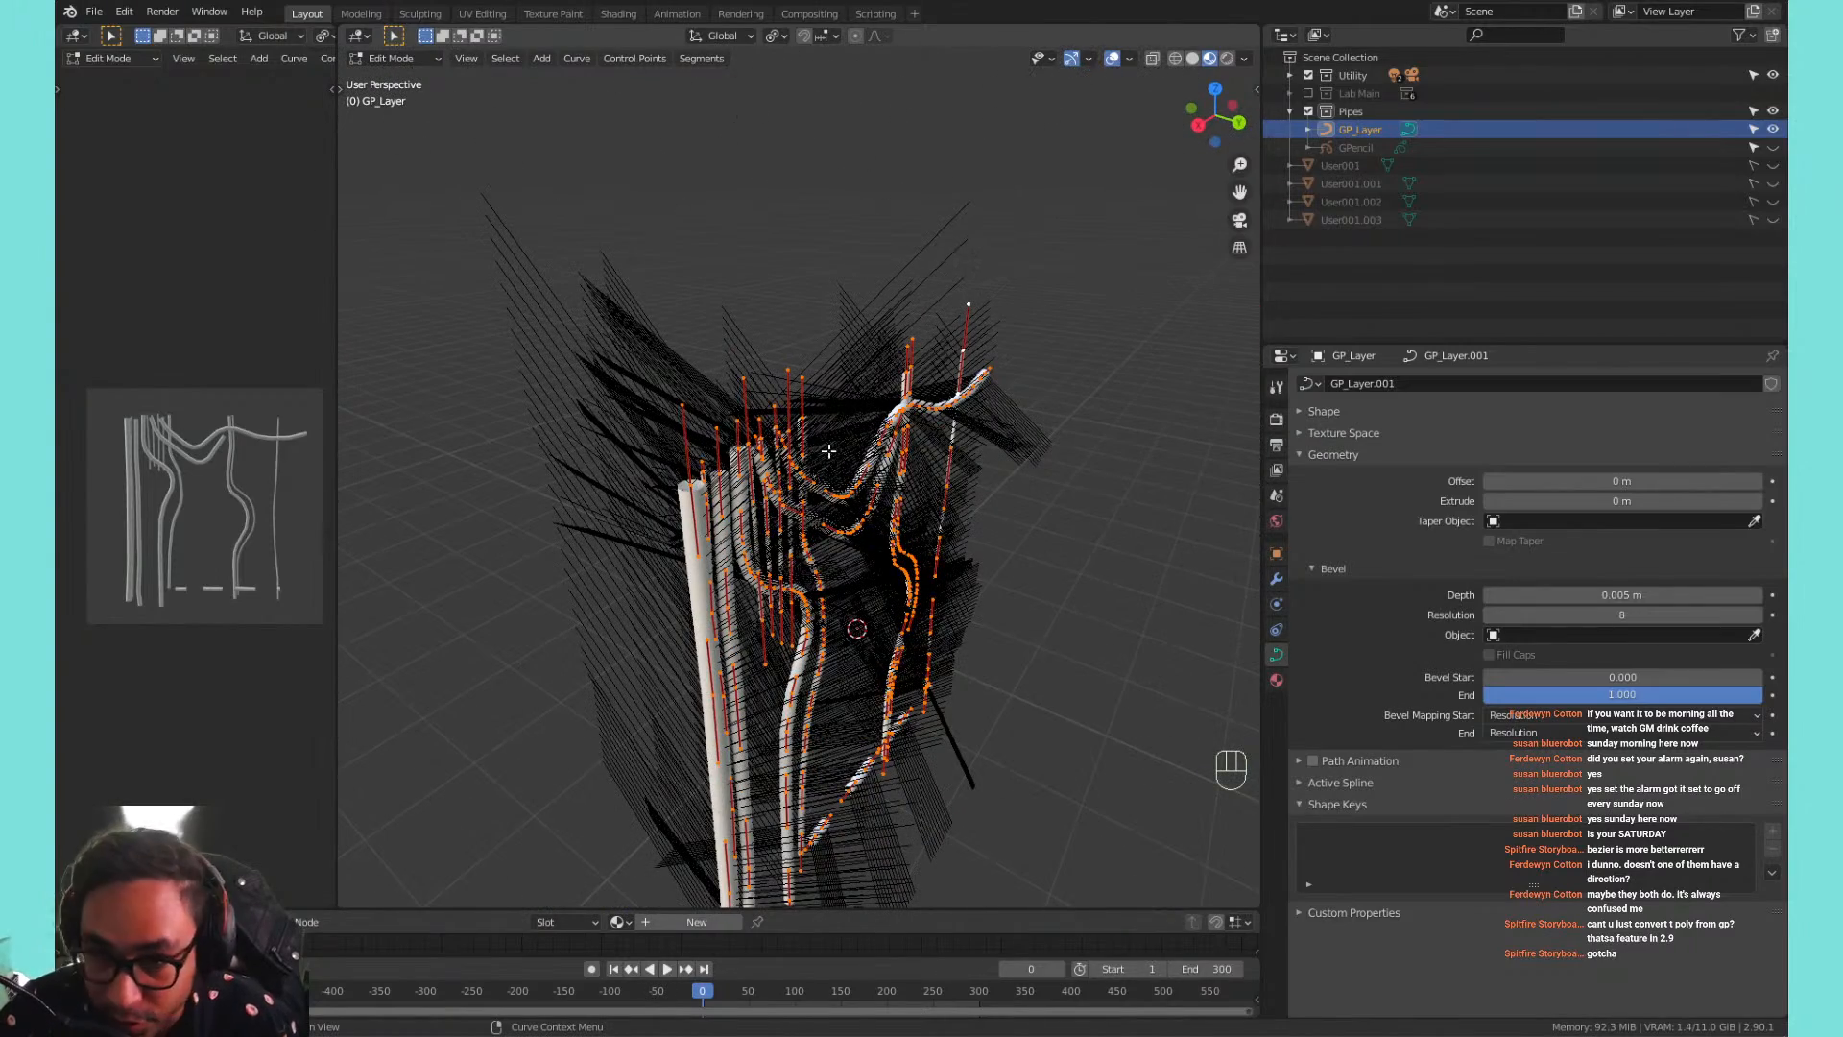
pyautogui.press('n')
pyautogui.press('n')
pyautogui.moveTo(877, 422); pyautogui.dragTo(849, 452, button='middle')
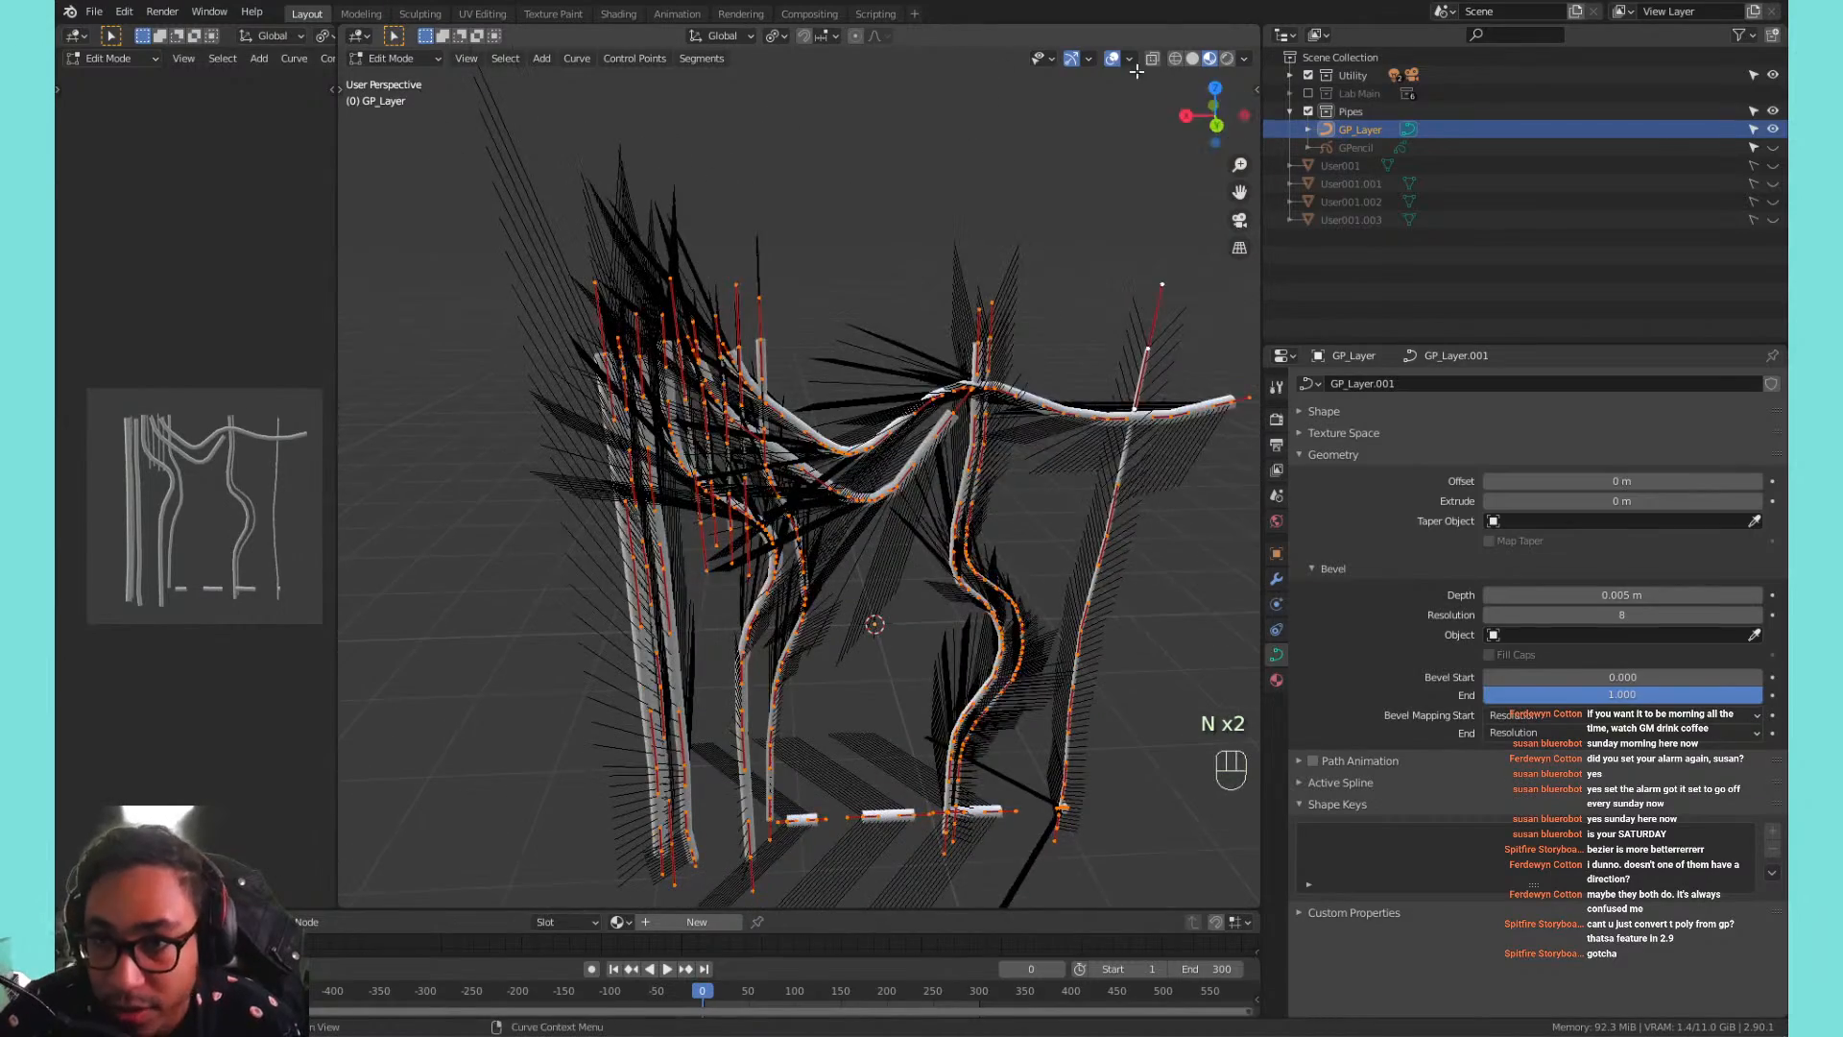
# Adjust the display length of the curve normals and turn off their display in the viewport overlays.
pyautogui.click(1129, 58)
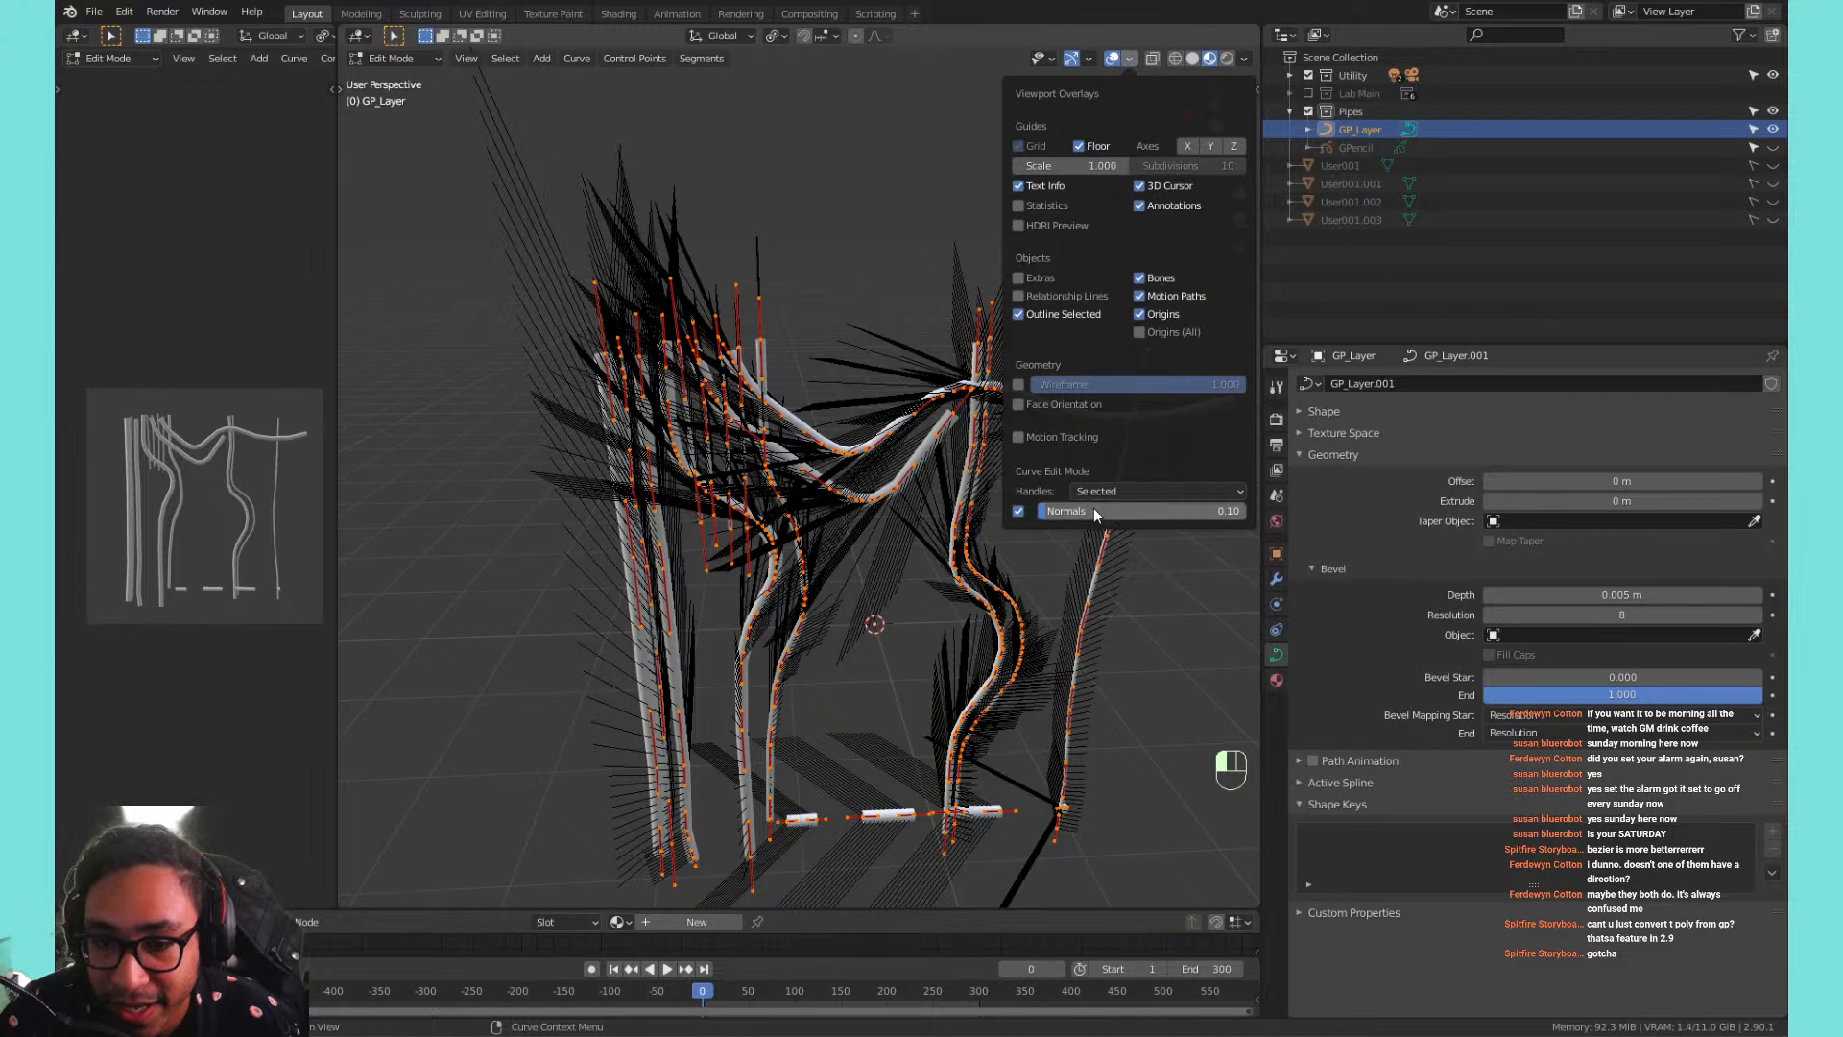
pyautogui.moveTo(1093, 508); pyautogui.dragTo(1000, 503)
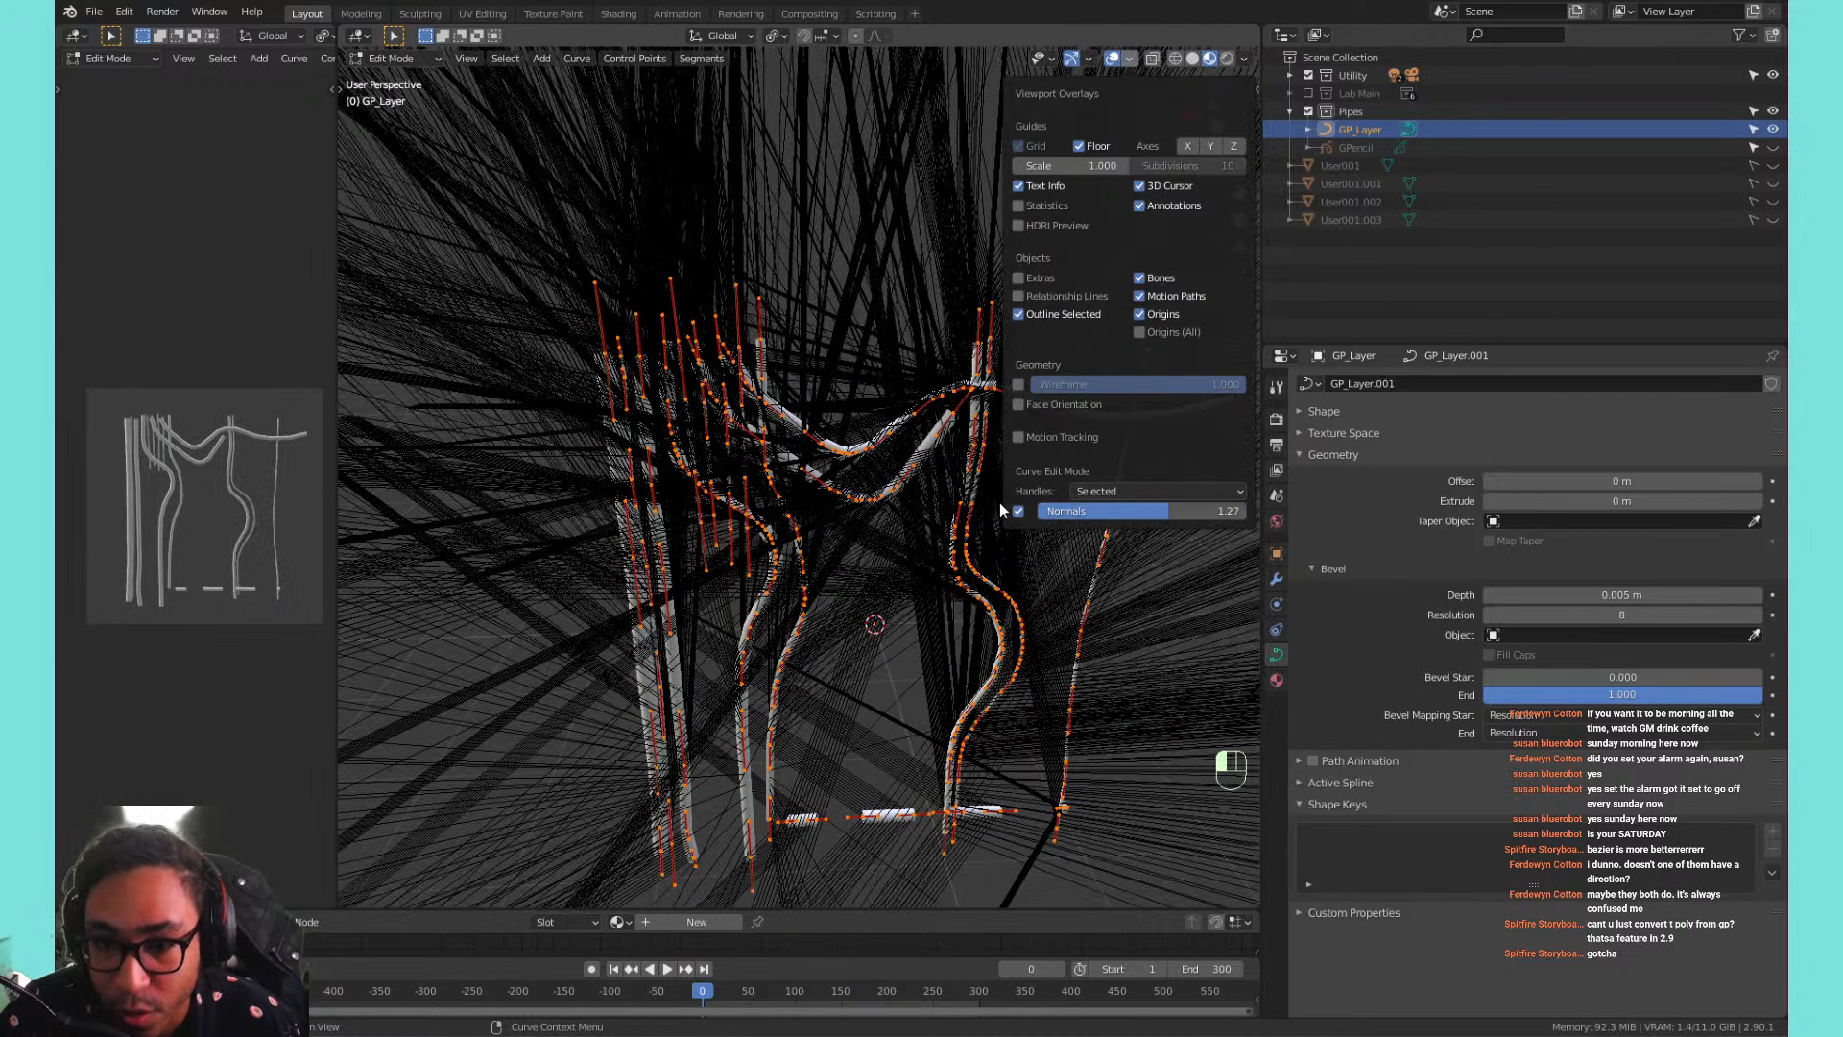
pyautogui.click(1016, 510)
pyautogui.click(1017, 510)
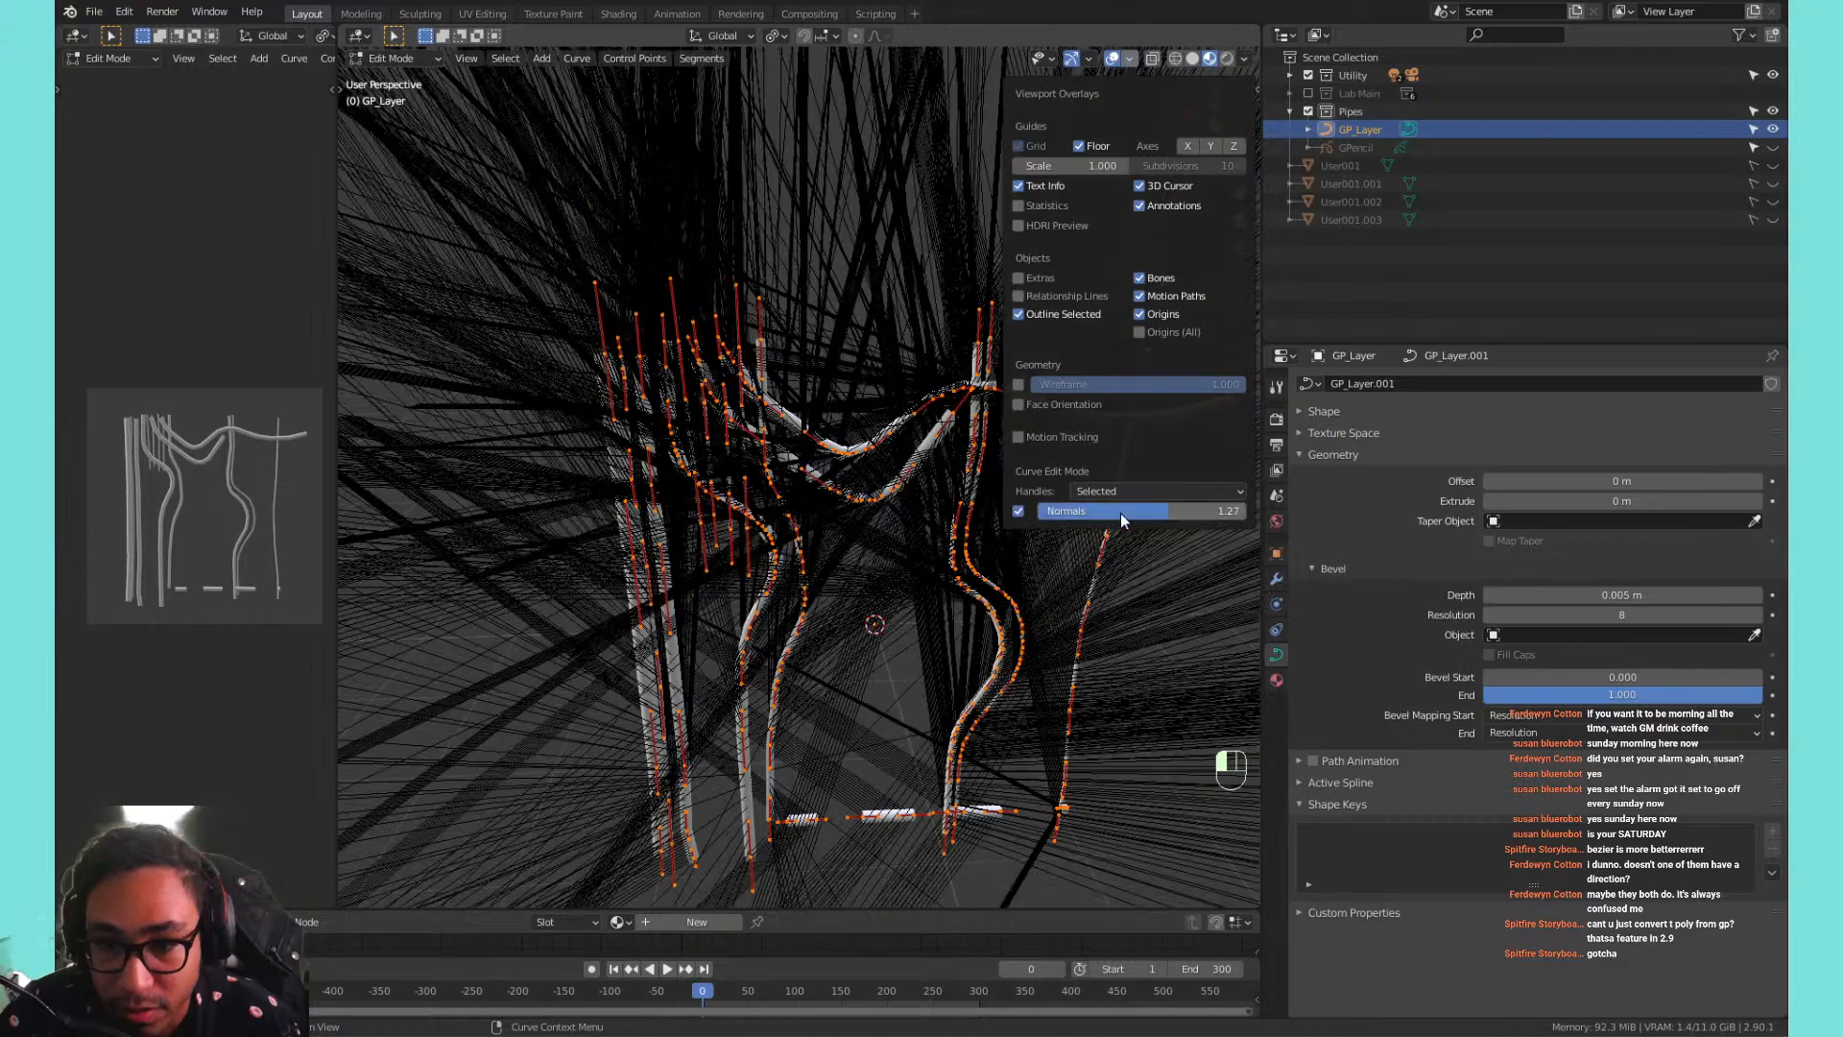
pyautogui.moveTo(1120, 513); pyautogui.dragTo(1039, 511)
pyautogui.click(1018, 511)
# Try moving the top control point of the leftmost thick pipe outward, about 1.51 m along X.
pyautogui.scroll(1, 614, 356)
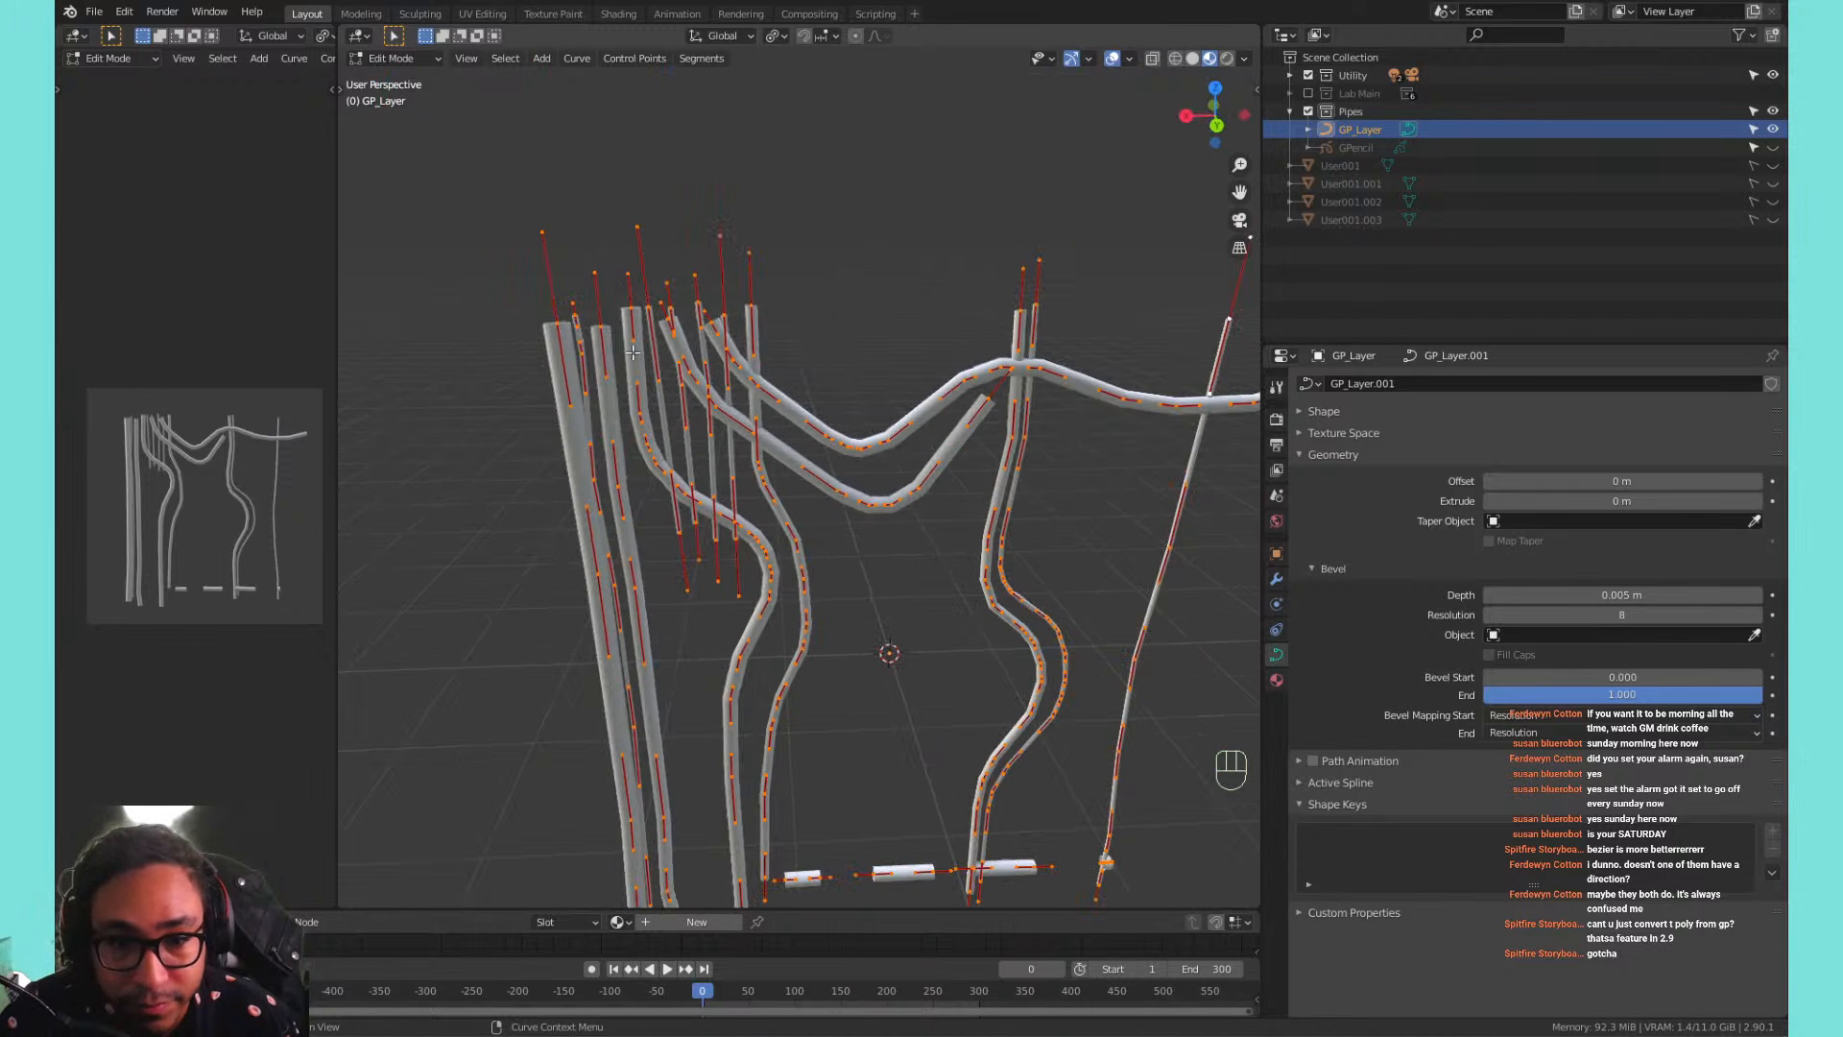
pyautogui.keyDown('shift'); pyautogui.moveTo(601, 373); pyautogui.dragTo(711, 237, button='middle'); pyautogui.keyUp('shift')
pyautogui.click(694, 219)
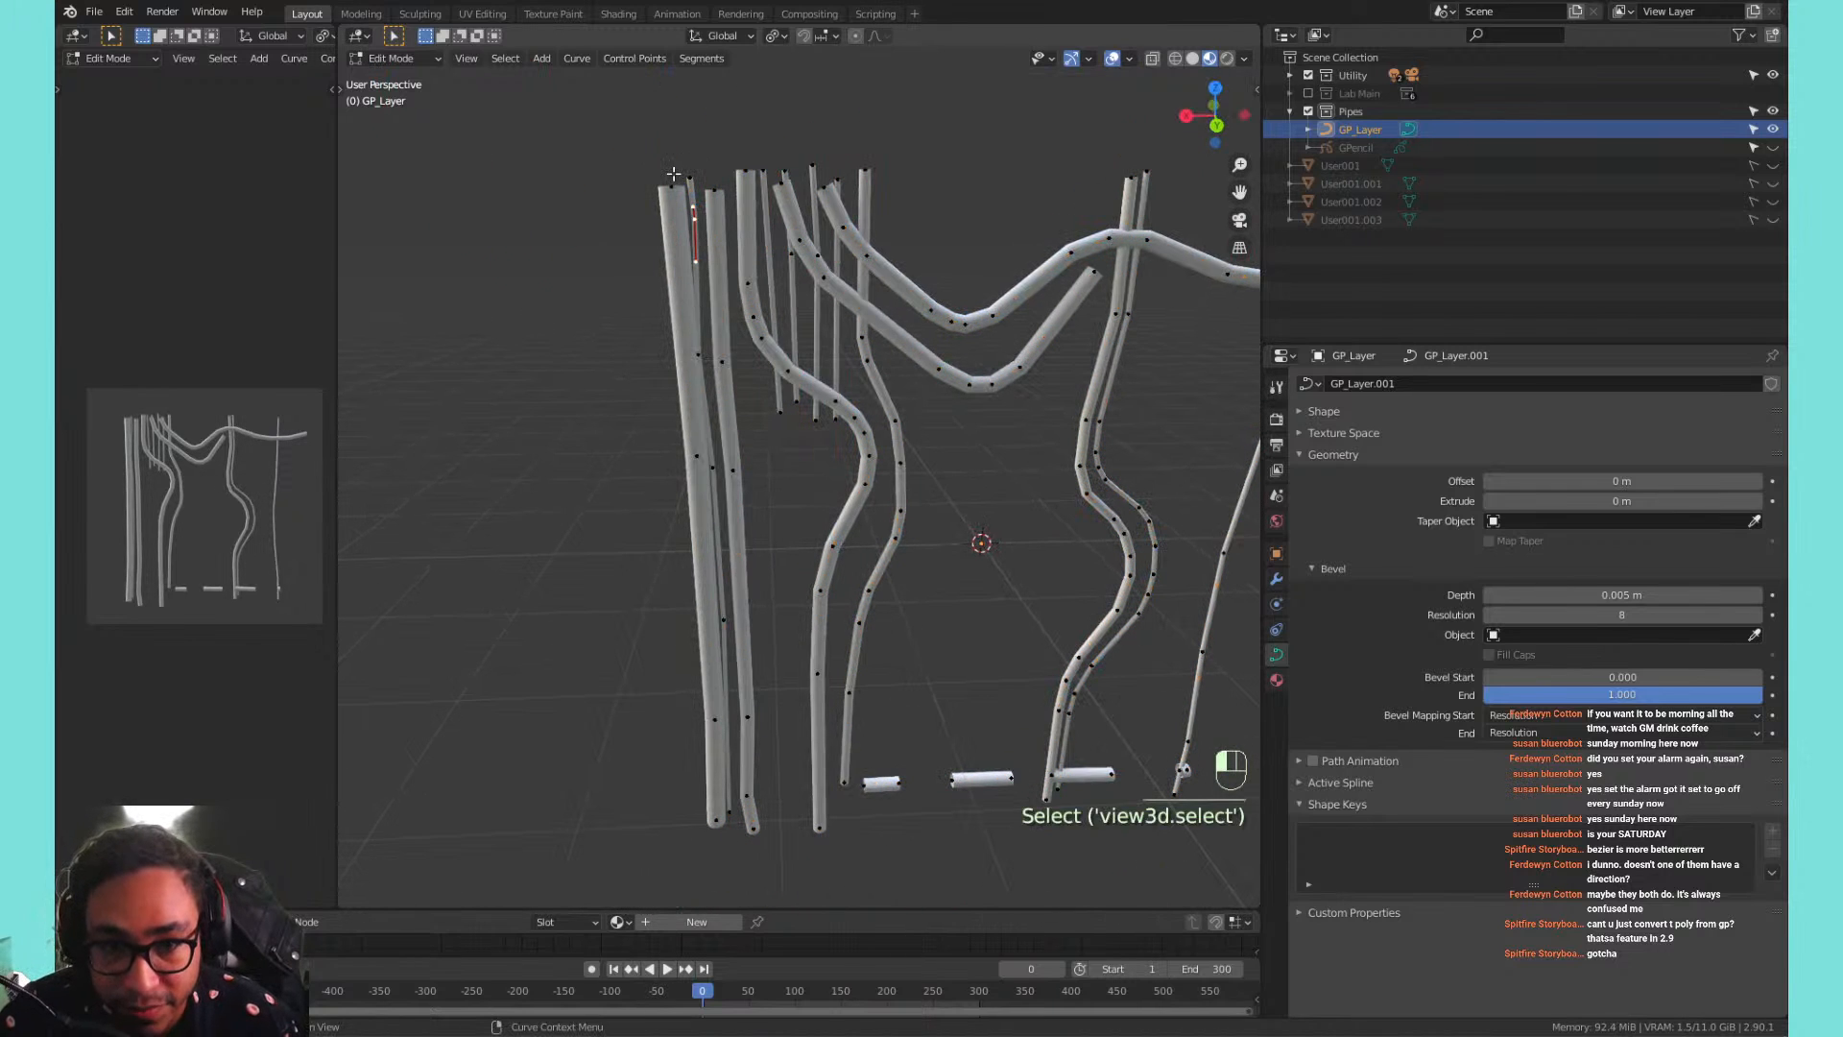
pyautogui.press('g')
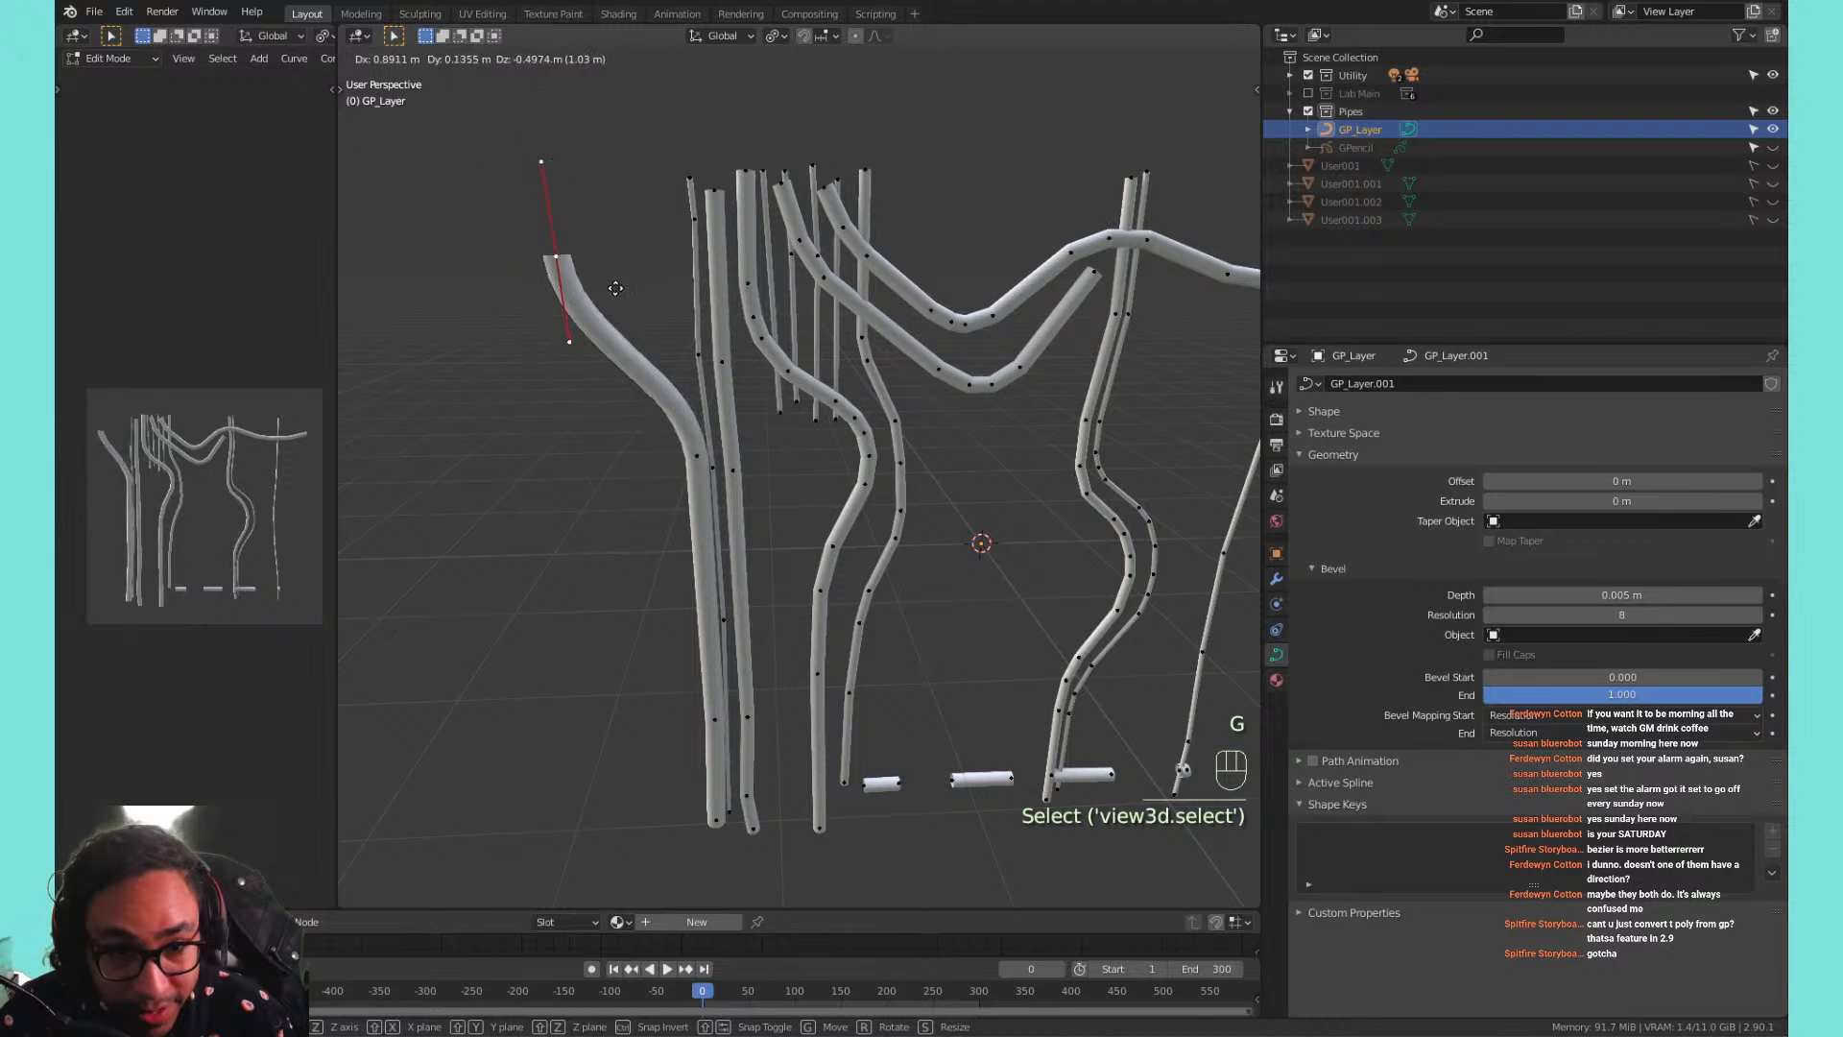
pyautogui.click(567, 194)
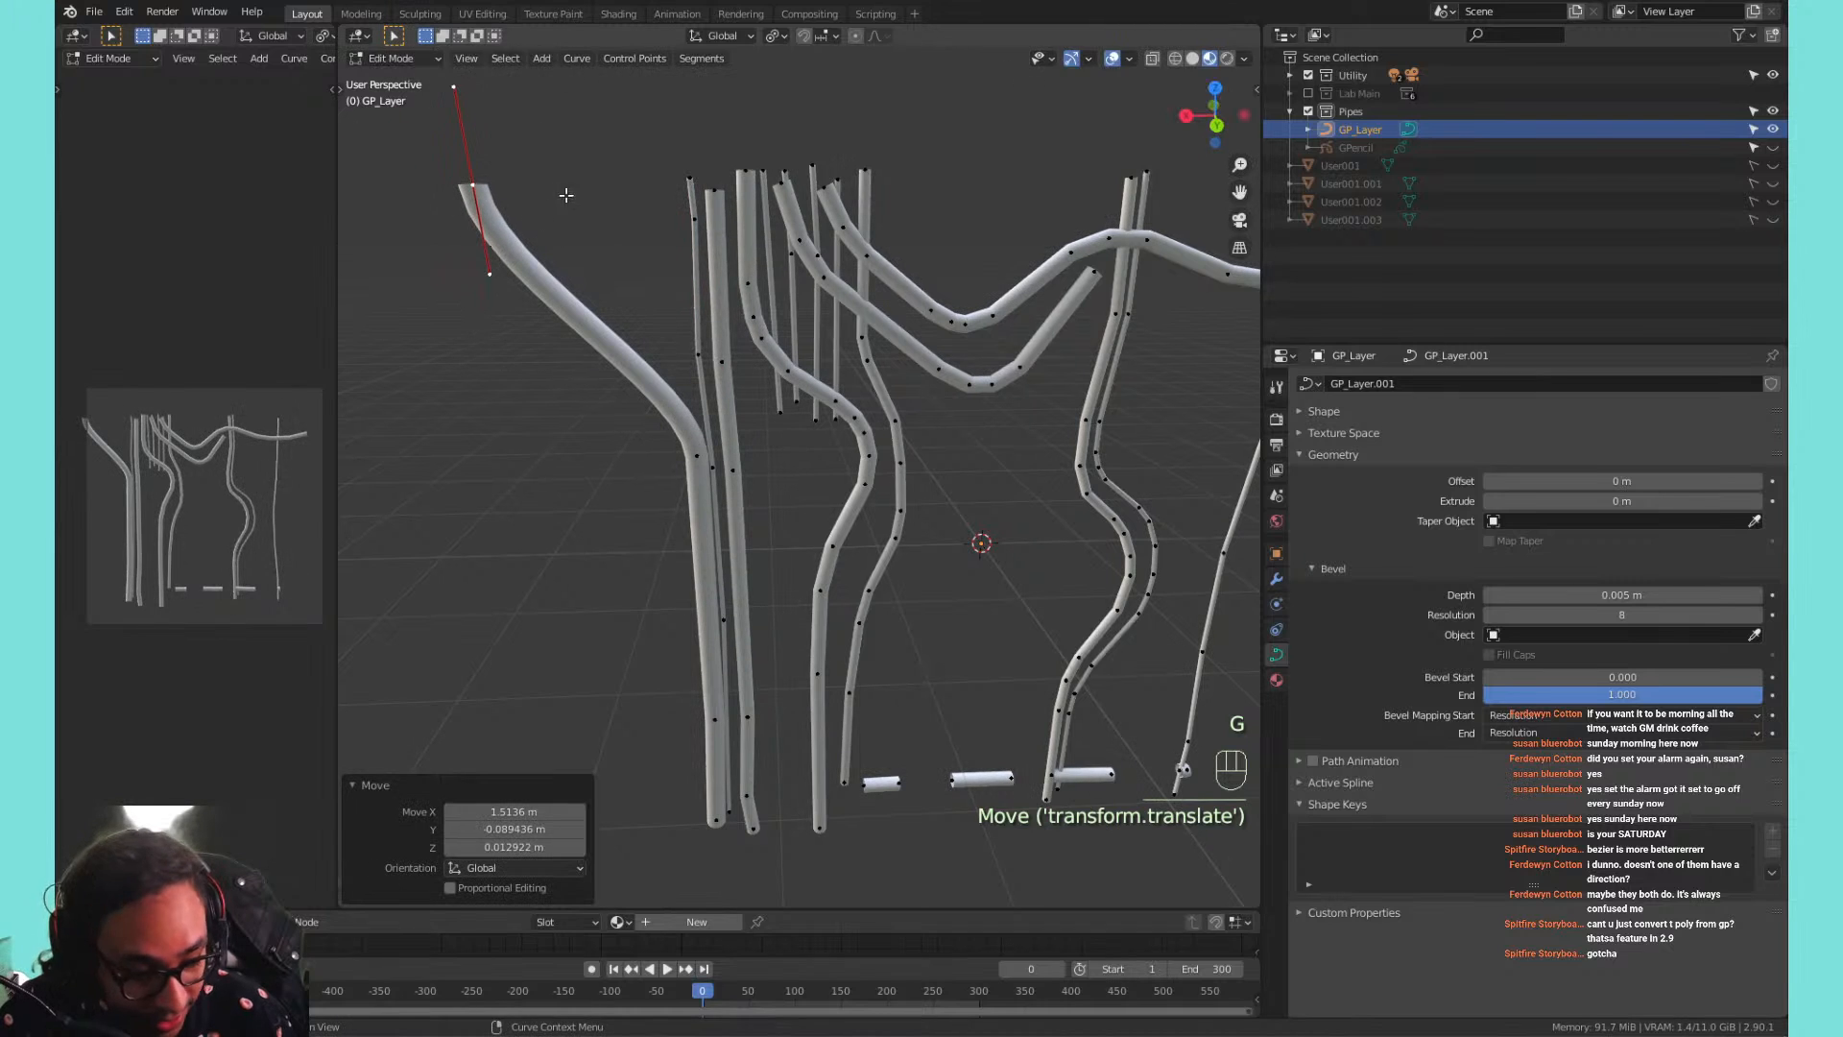
# Try rotating the moved control point about 30.4° and scaling its handles, and undo the rotation and the move.
pyautogui.press('r')
pyautogui.click(802, 256)
pyautogui.press('s')
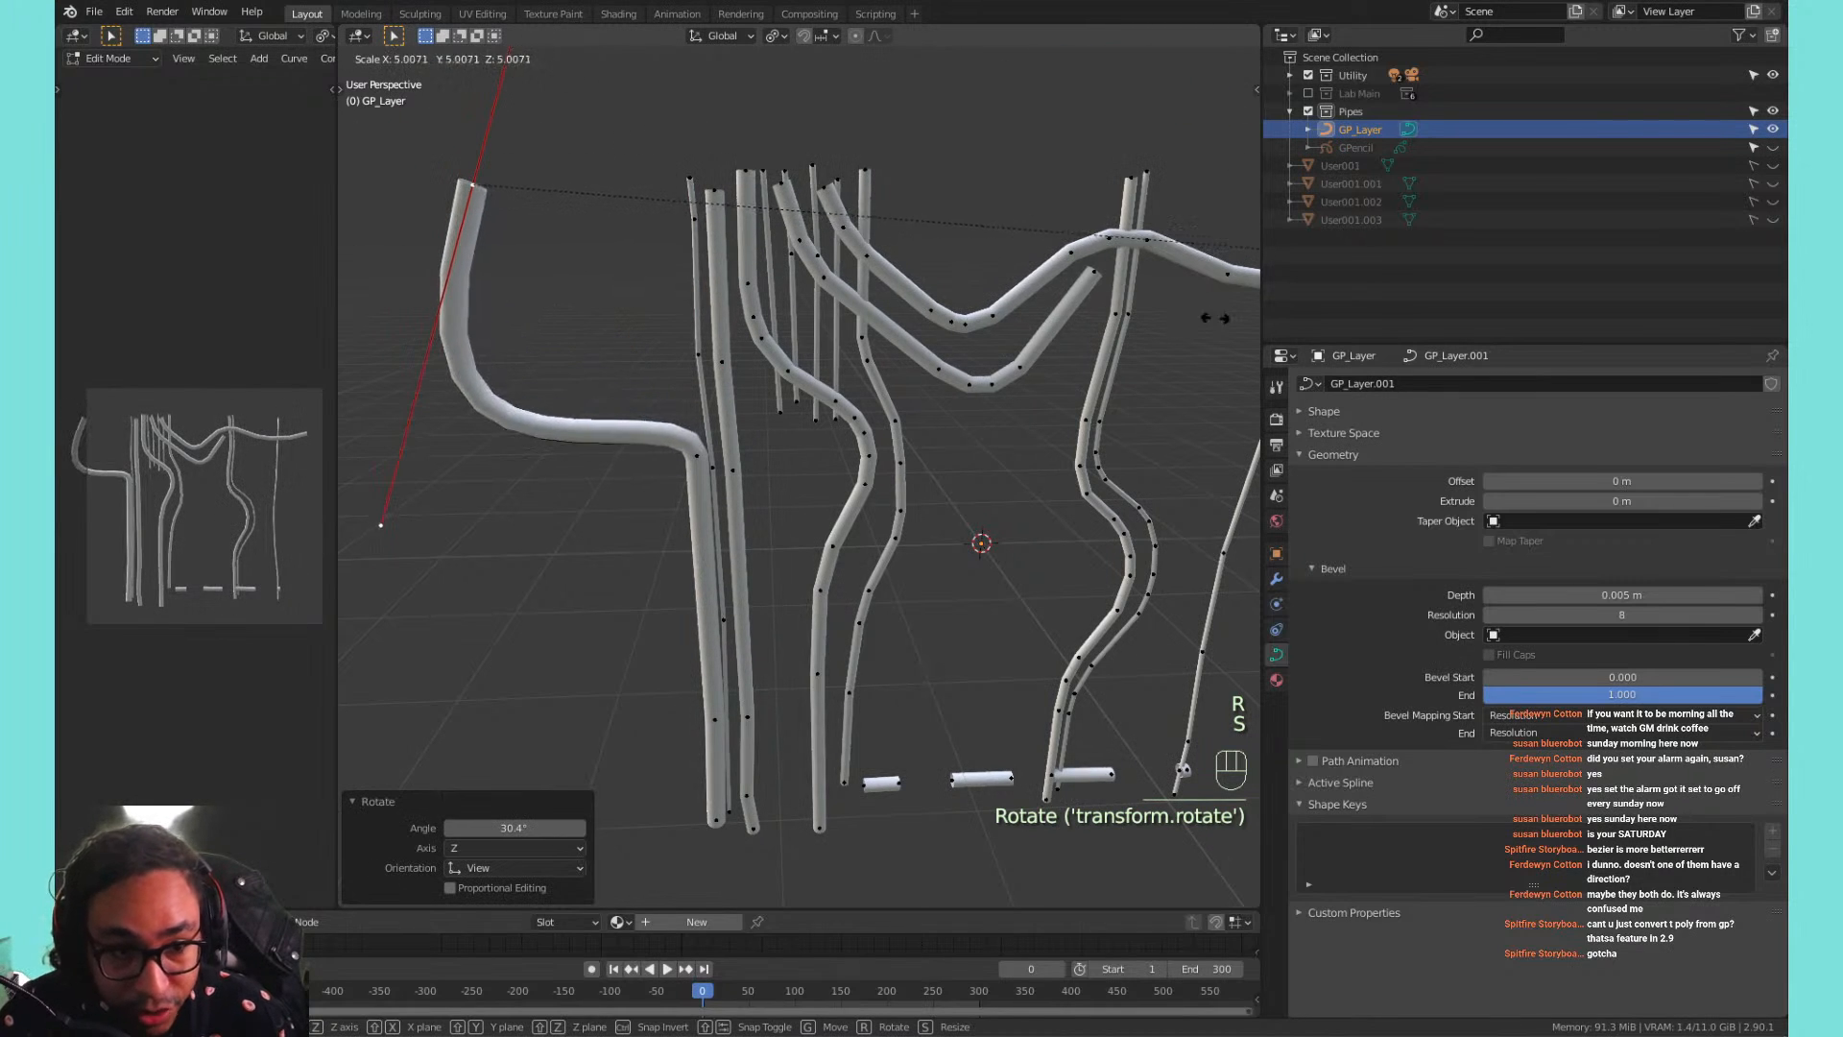
pyautogui.rightClick(662, 299)
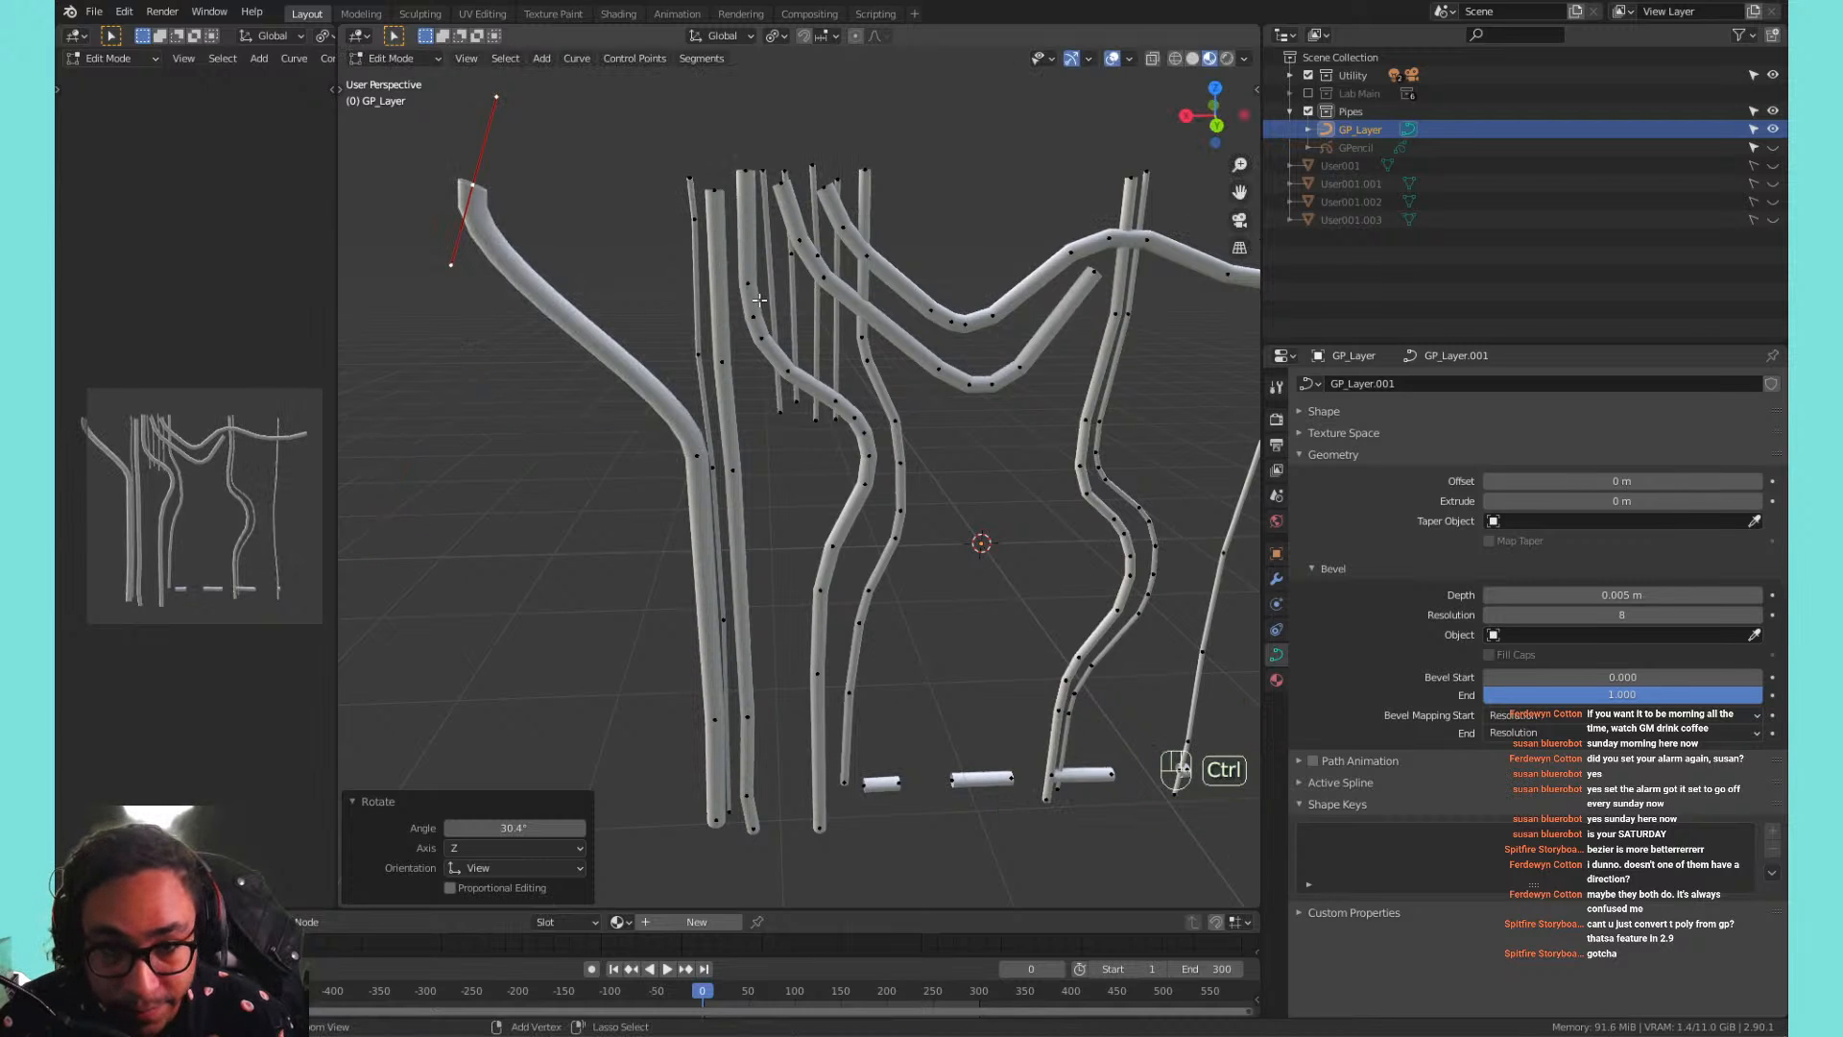
pyautogui.hotkey('ctrl', 'z')
pyautogui.hotkey('ctrl', 'z')
# Return to Object Mode and re-enable the Lab Main collection in the scene.
pyautogui.scroll(-3, 800, 386)
pyautogui.moveTo(800, 386); pyautogui.dragTo(984, 451, button='middle')
pyautogui.press('Tab')
pyautogui.scroll(2, 946, 423)
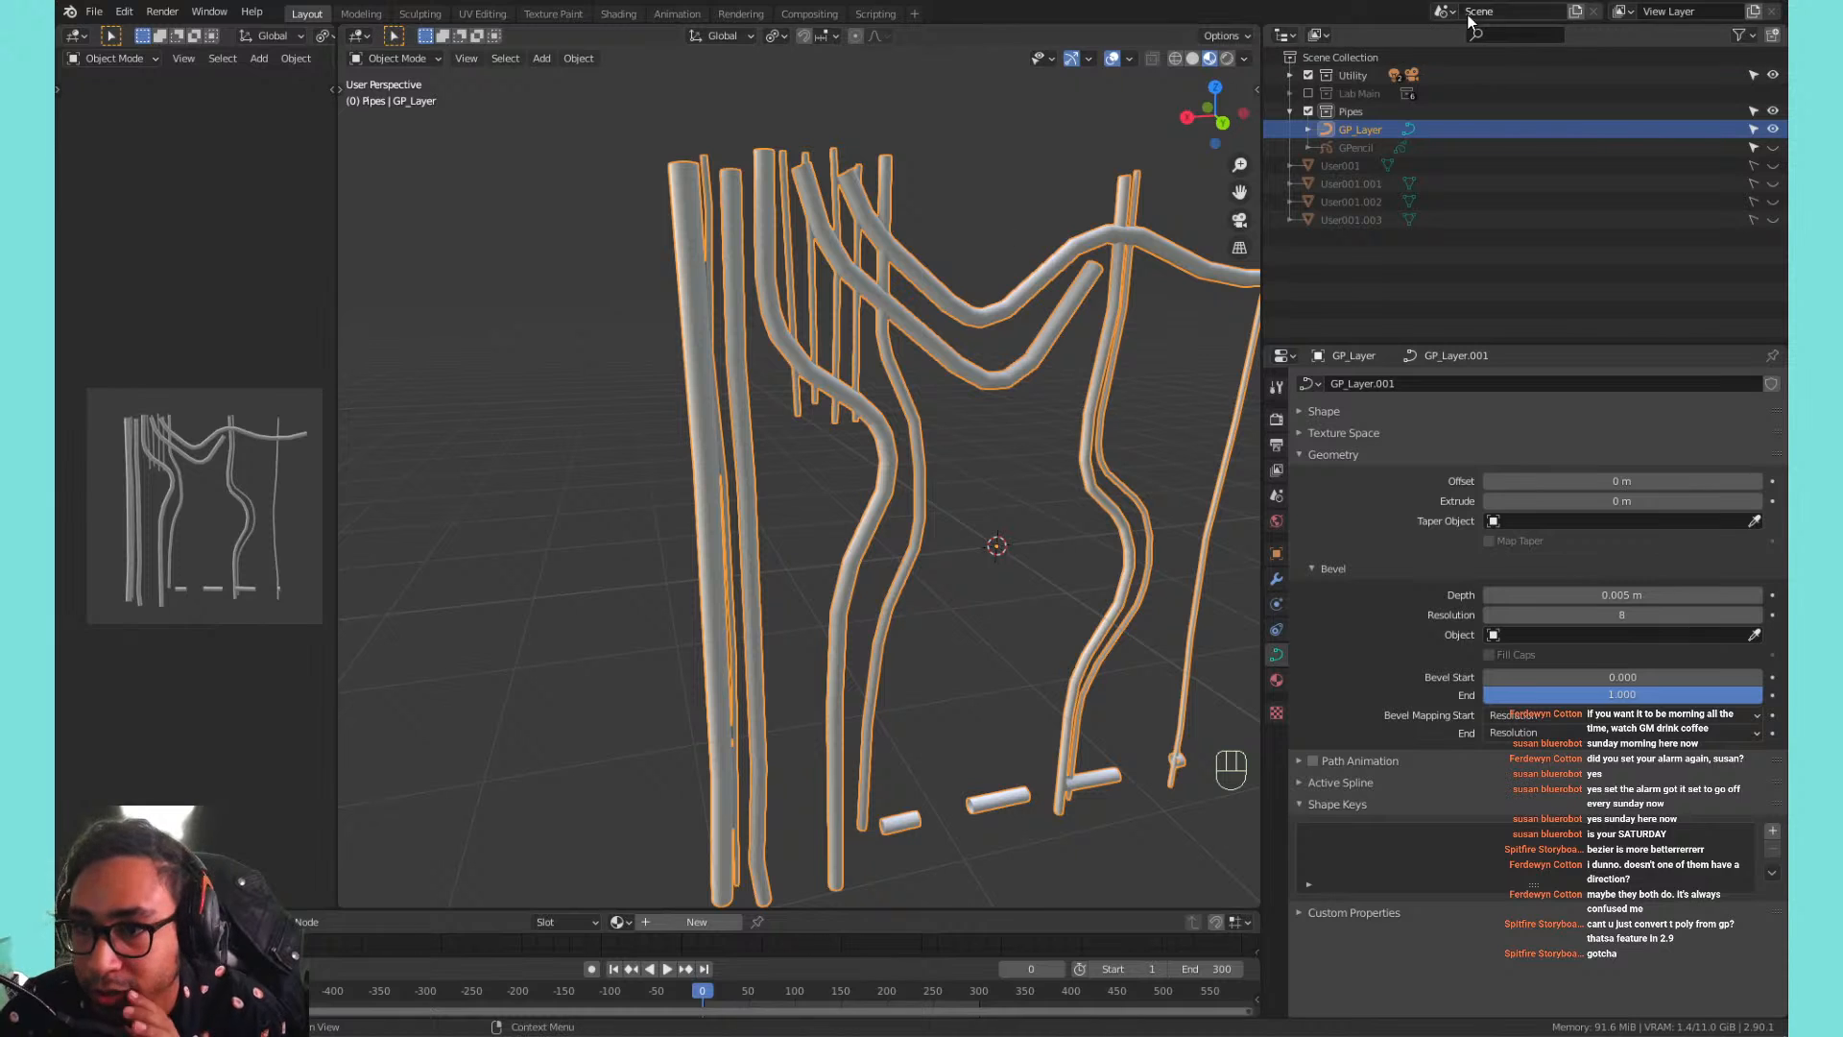
pyautogui.click(1308, 93)
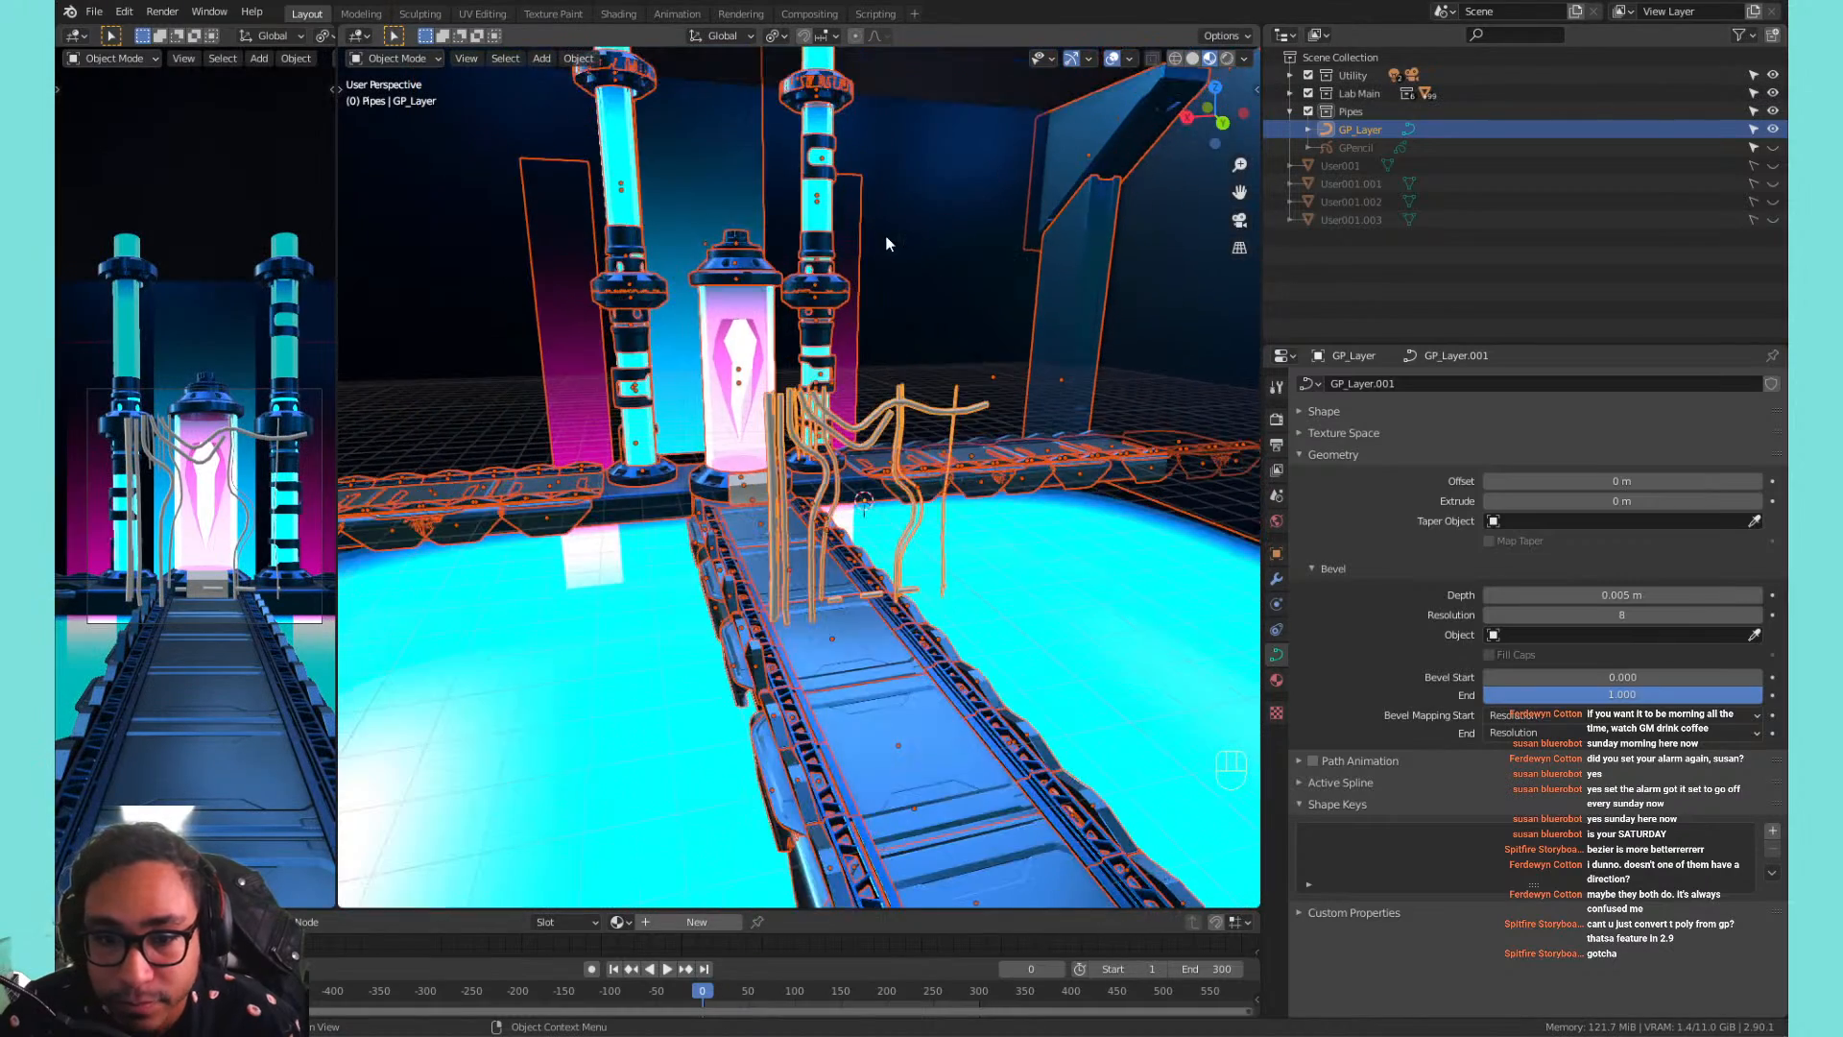
# Rename the GP_Layer curve object as Pipes.
pyautogui.click(1344, 132)
pyautogui.keyDown('shift'); pyautogui.moveTo(893, 240); pyautogui.dragTo(858, 355, button='middle'); pyautogui.keyUp('shift')
pyautogui.doubleClick(1375, 130)
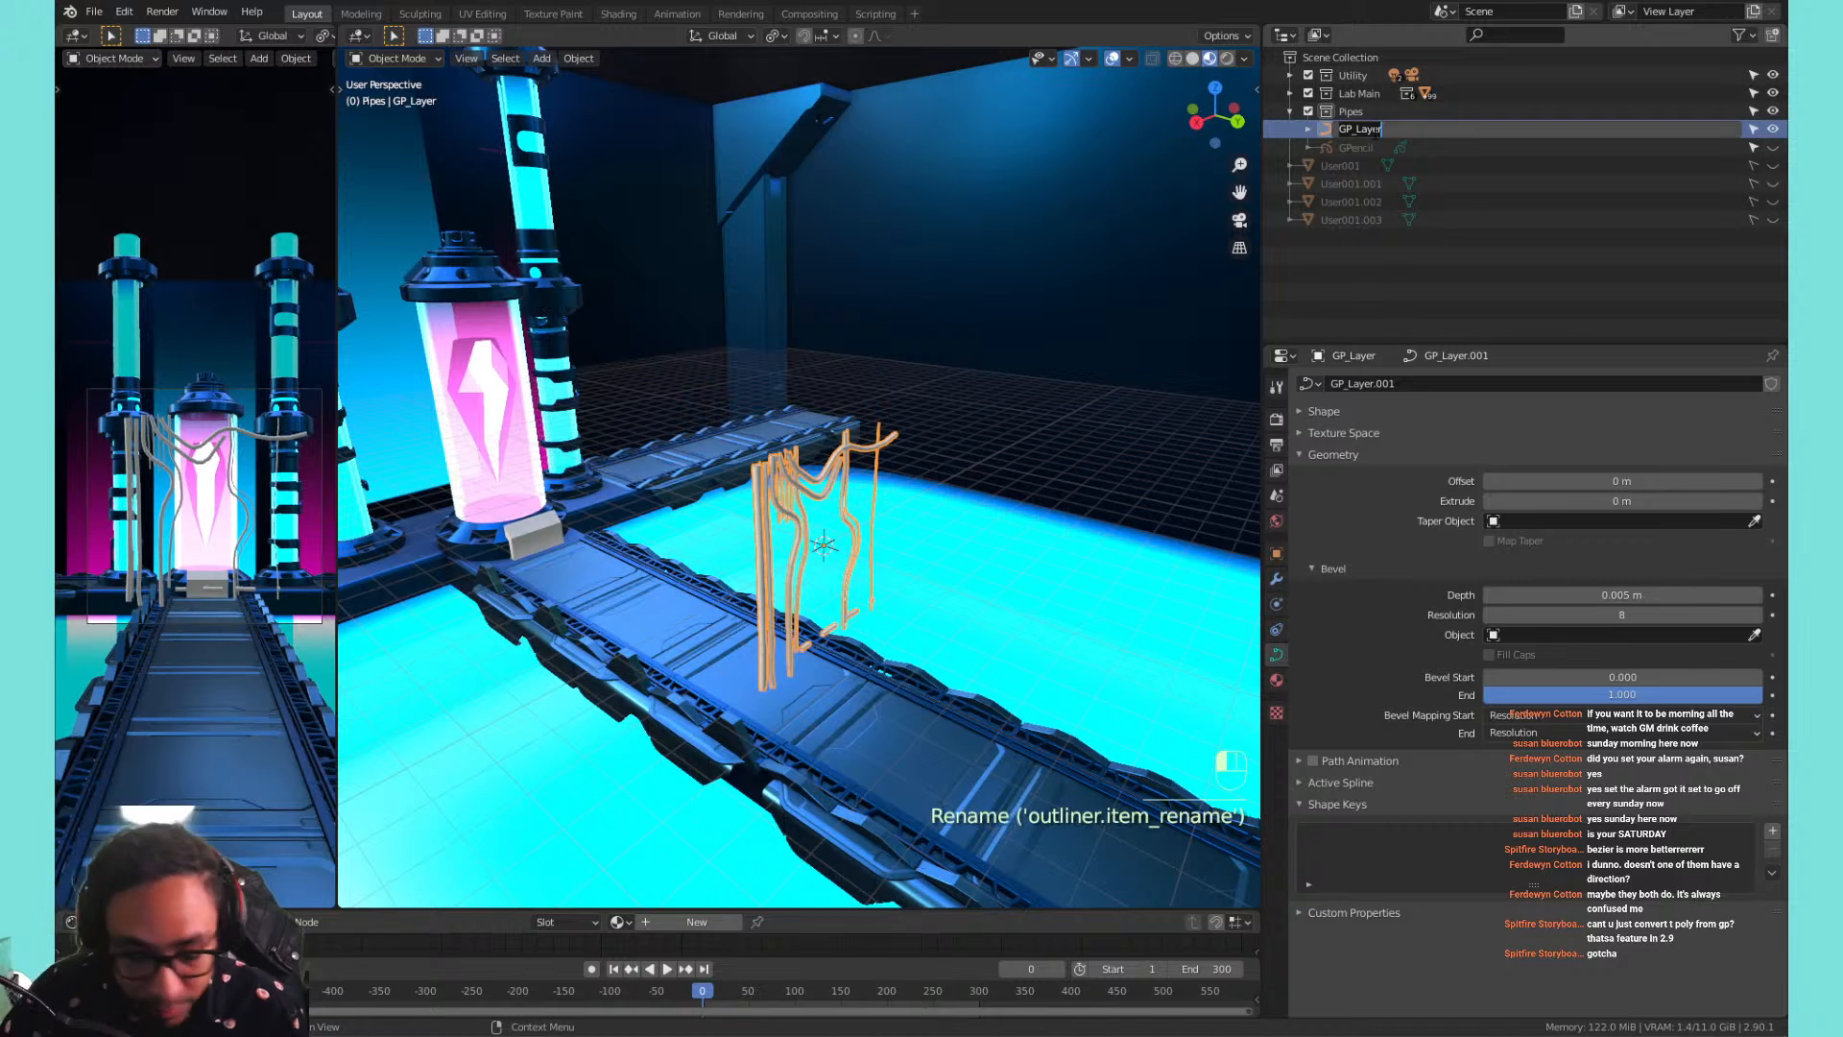
pyautogui.write('Pipes')
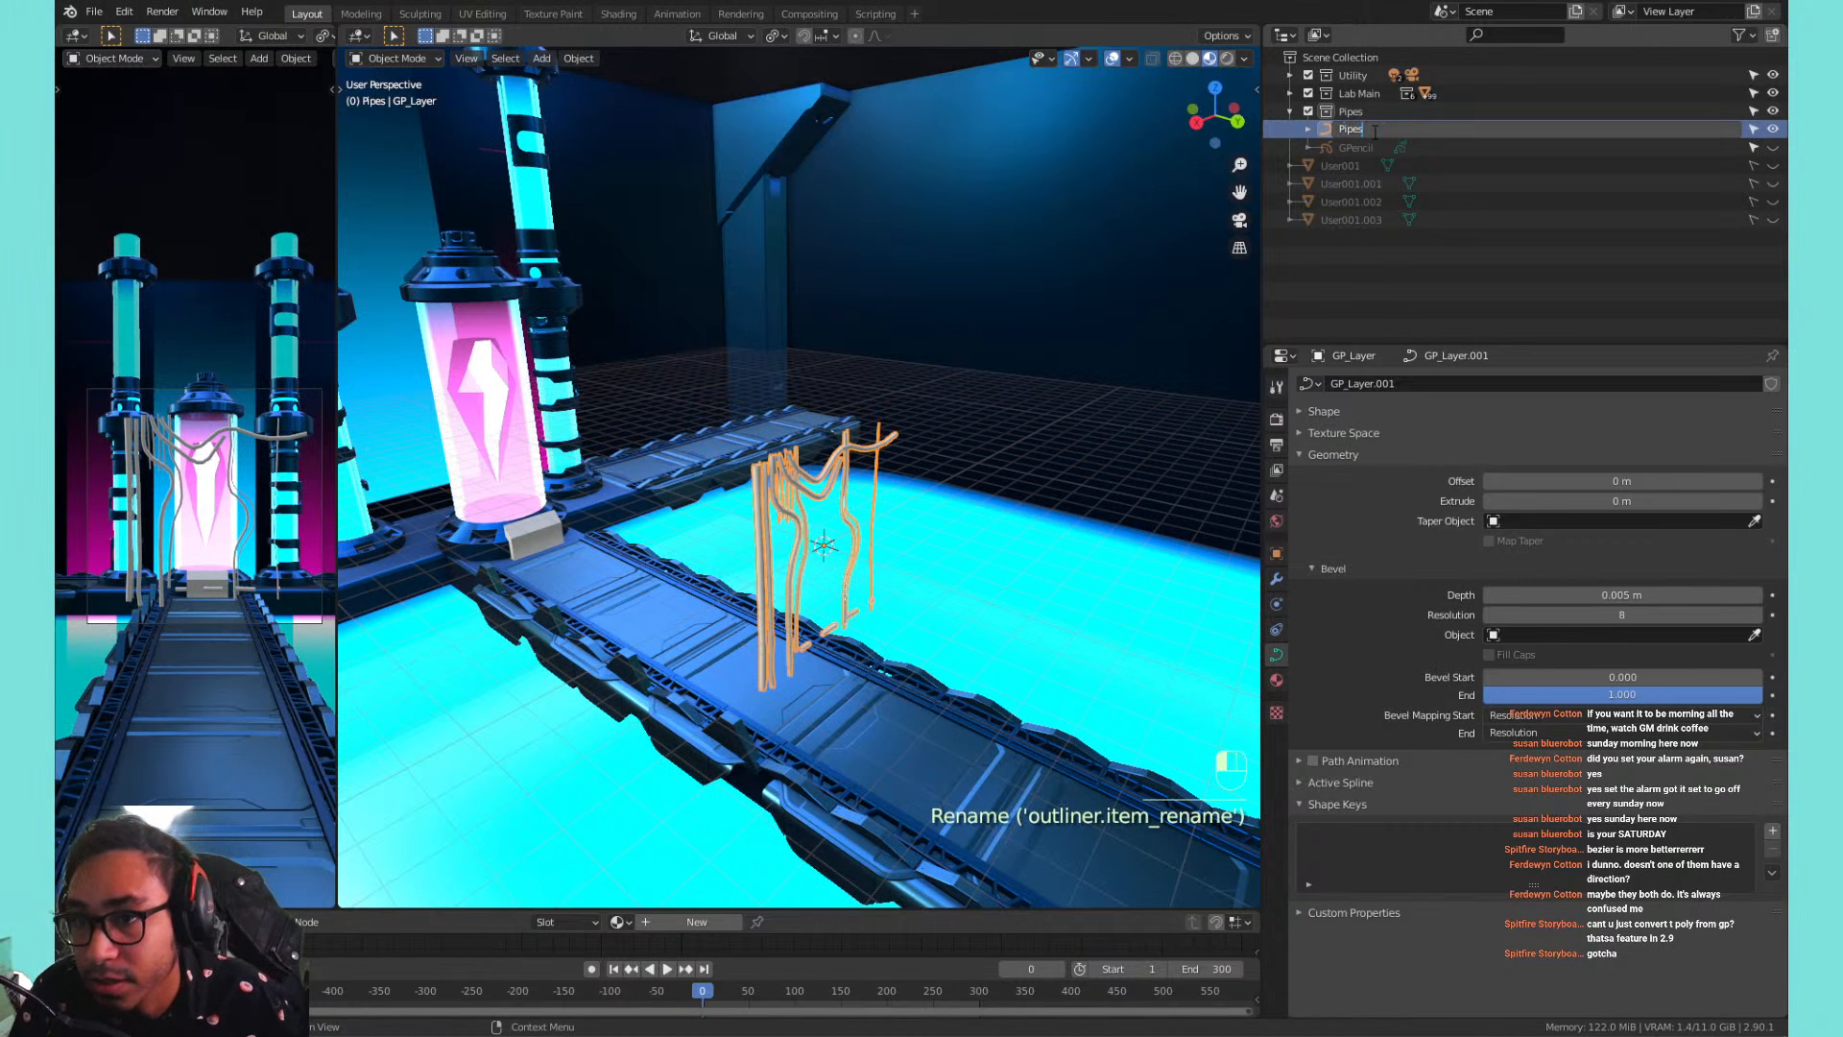
pyautogui.press('Return')
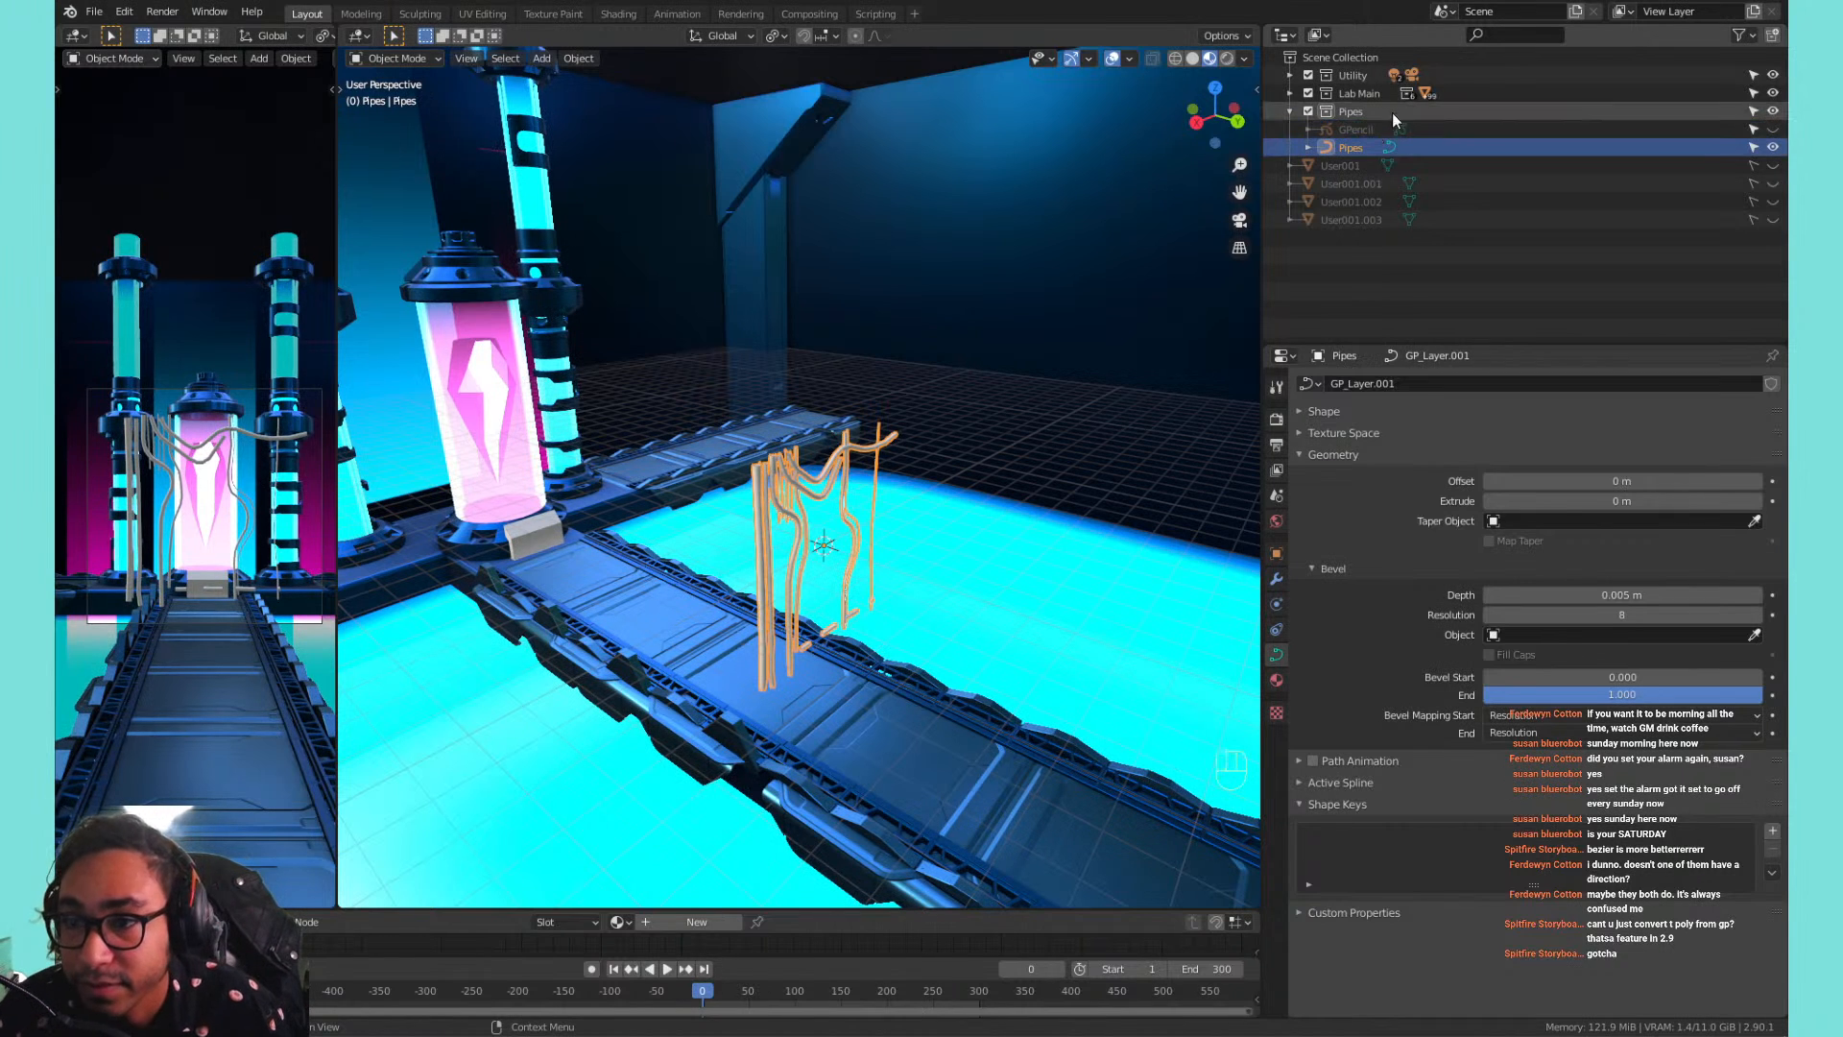
# Exclude the Pillars, Light_Pool, Light_Wall, BRIDGE and Pipes and Crystal collections within Lab Main, keeping BOX enabled.
pyautogui.click(1290, 111)
pyautogui.click(1290, 93)
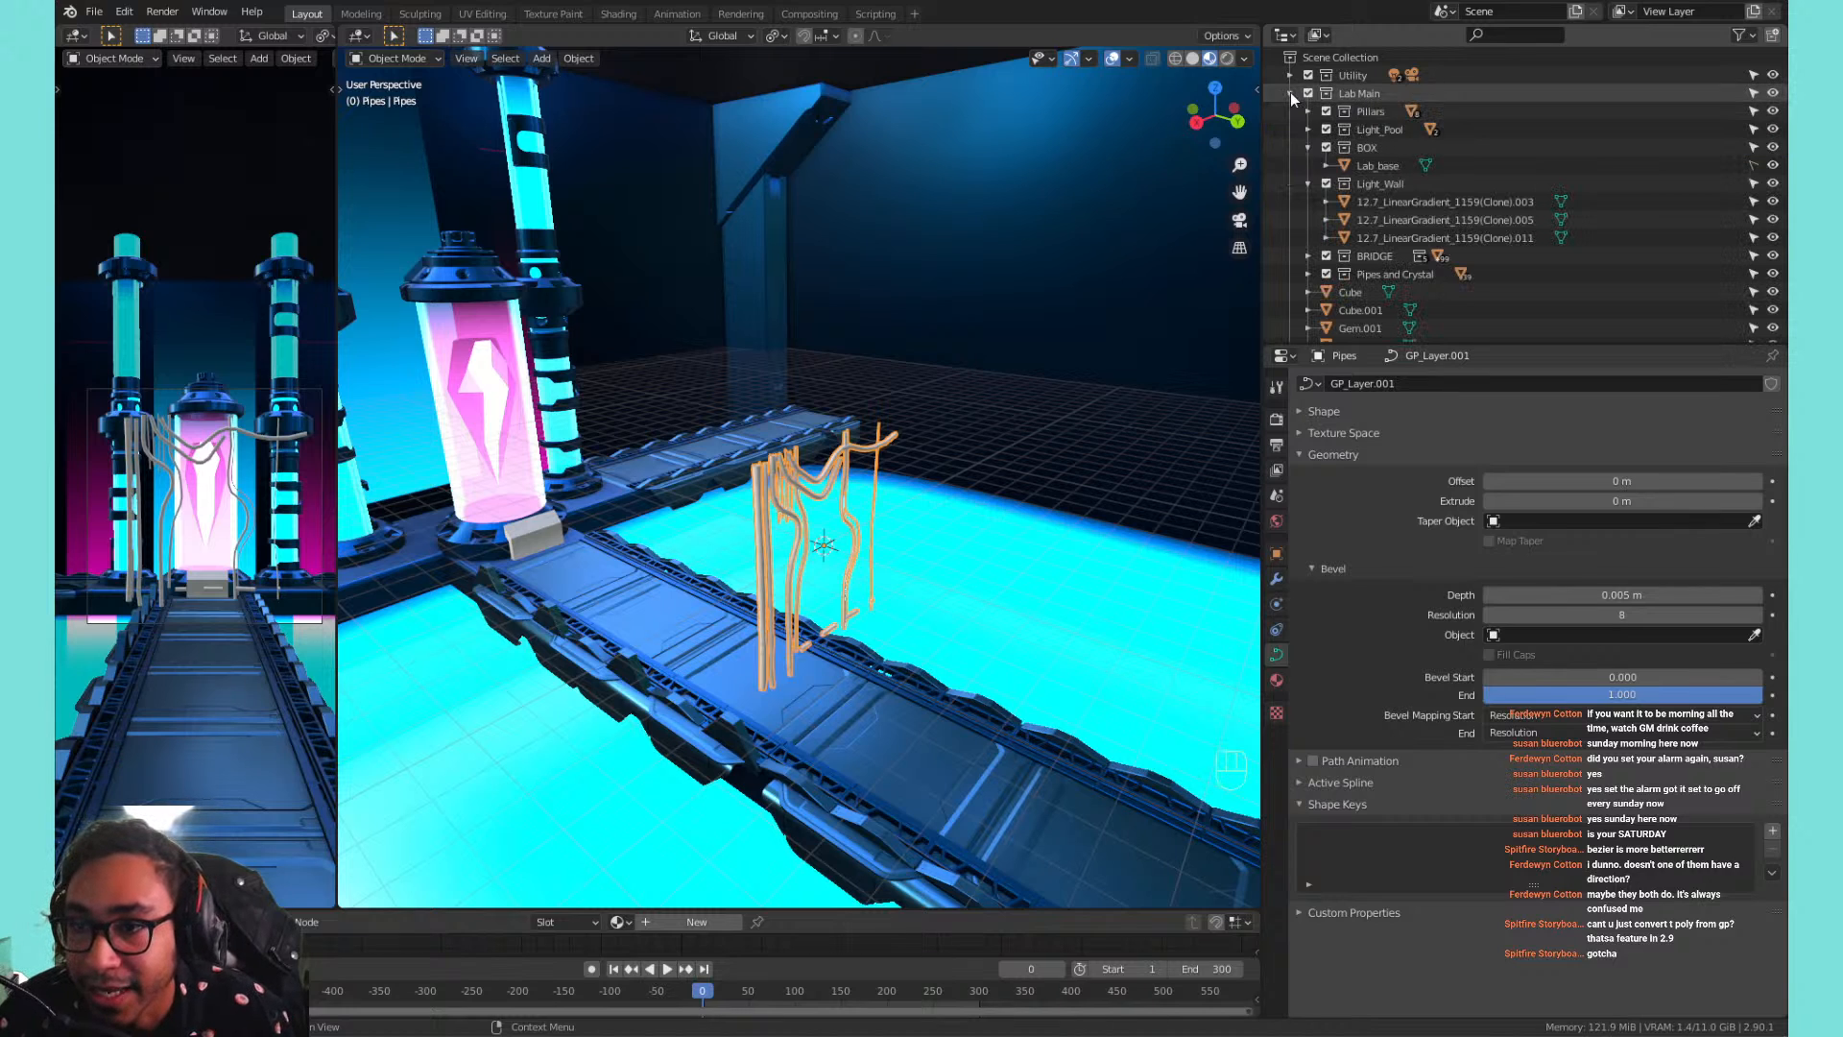
pyautogui.click(1309, 165)
pyautogui.click(1308, 165)
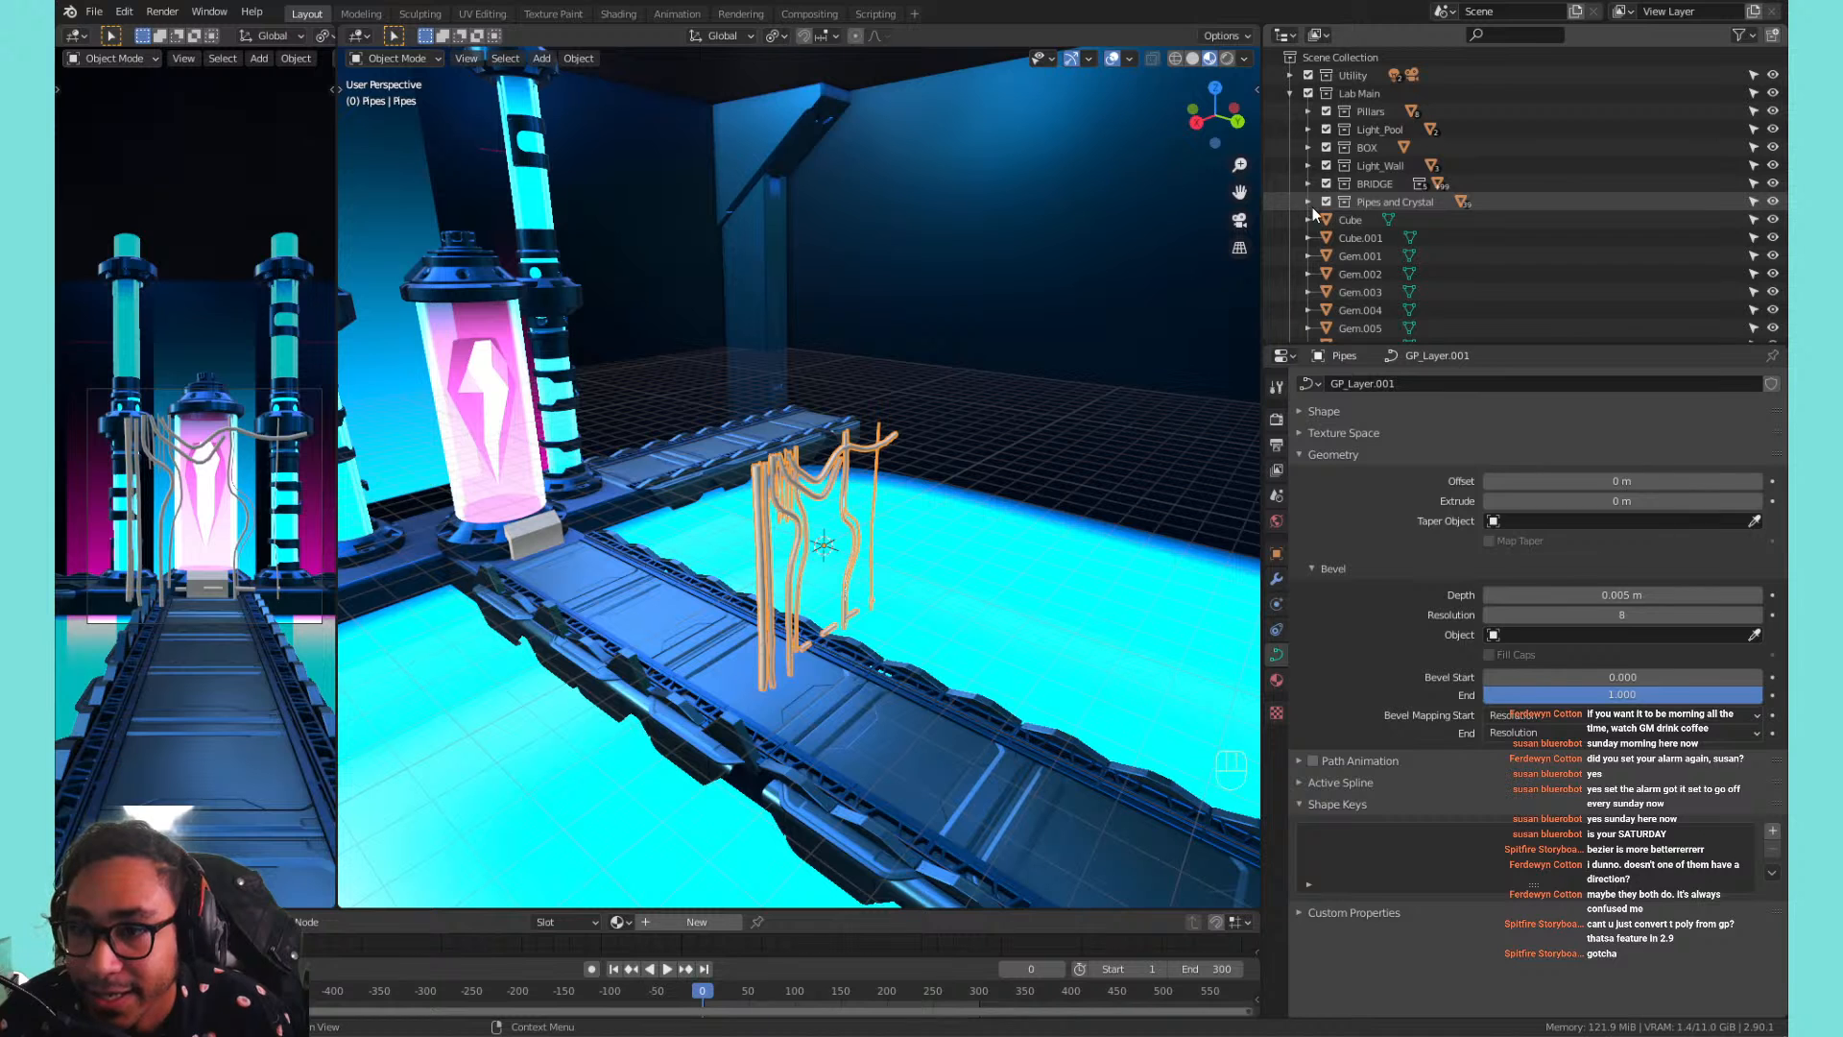
pyautogui.click(1326, 112)
pyautogui.click(1327, 128)
pyautogui.click(1327, 147)
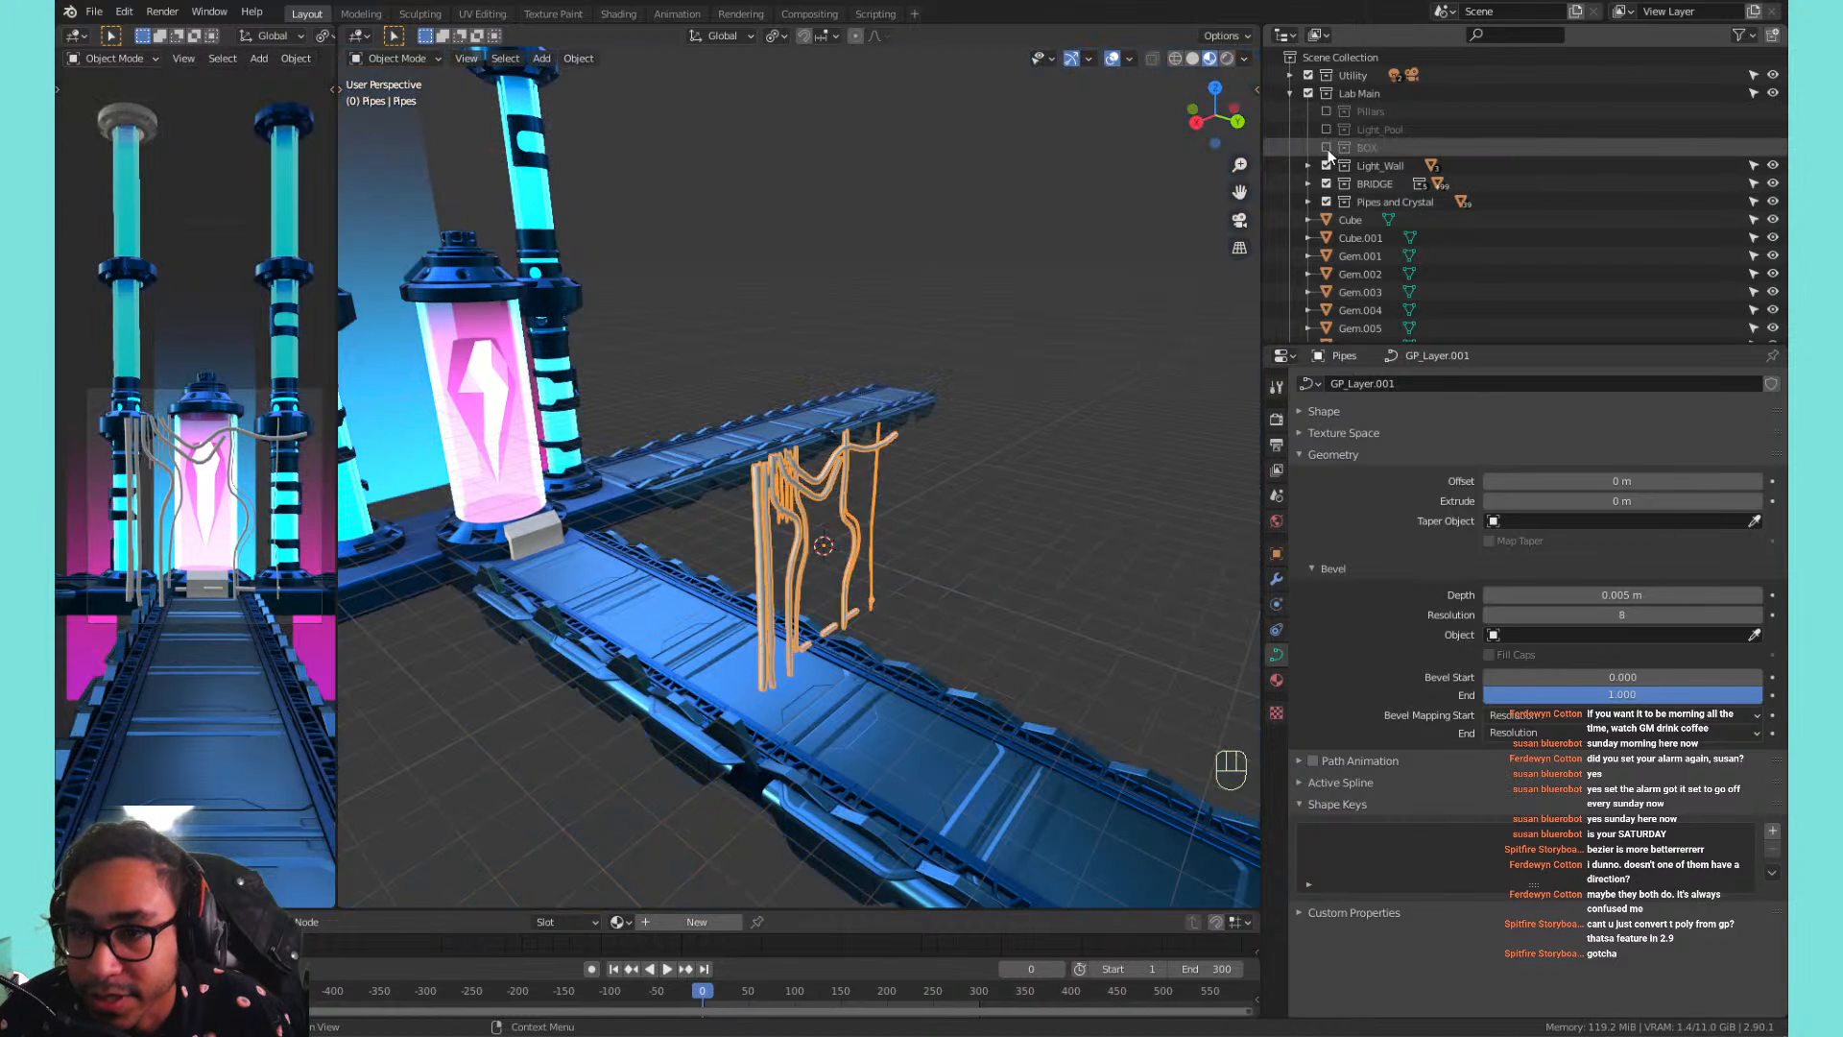
pyautogui.click(1327, 146)
pyautogui.click(1327, 166)
pyautogui.click(1326, 183)
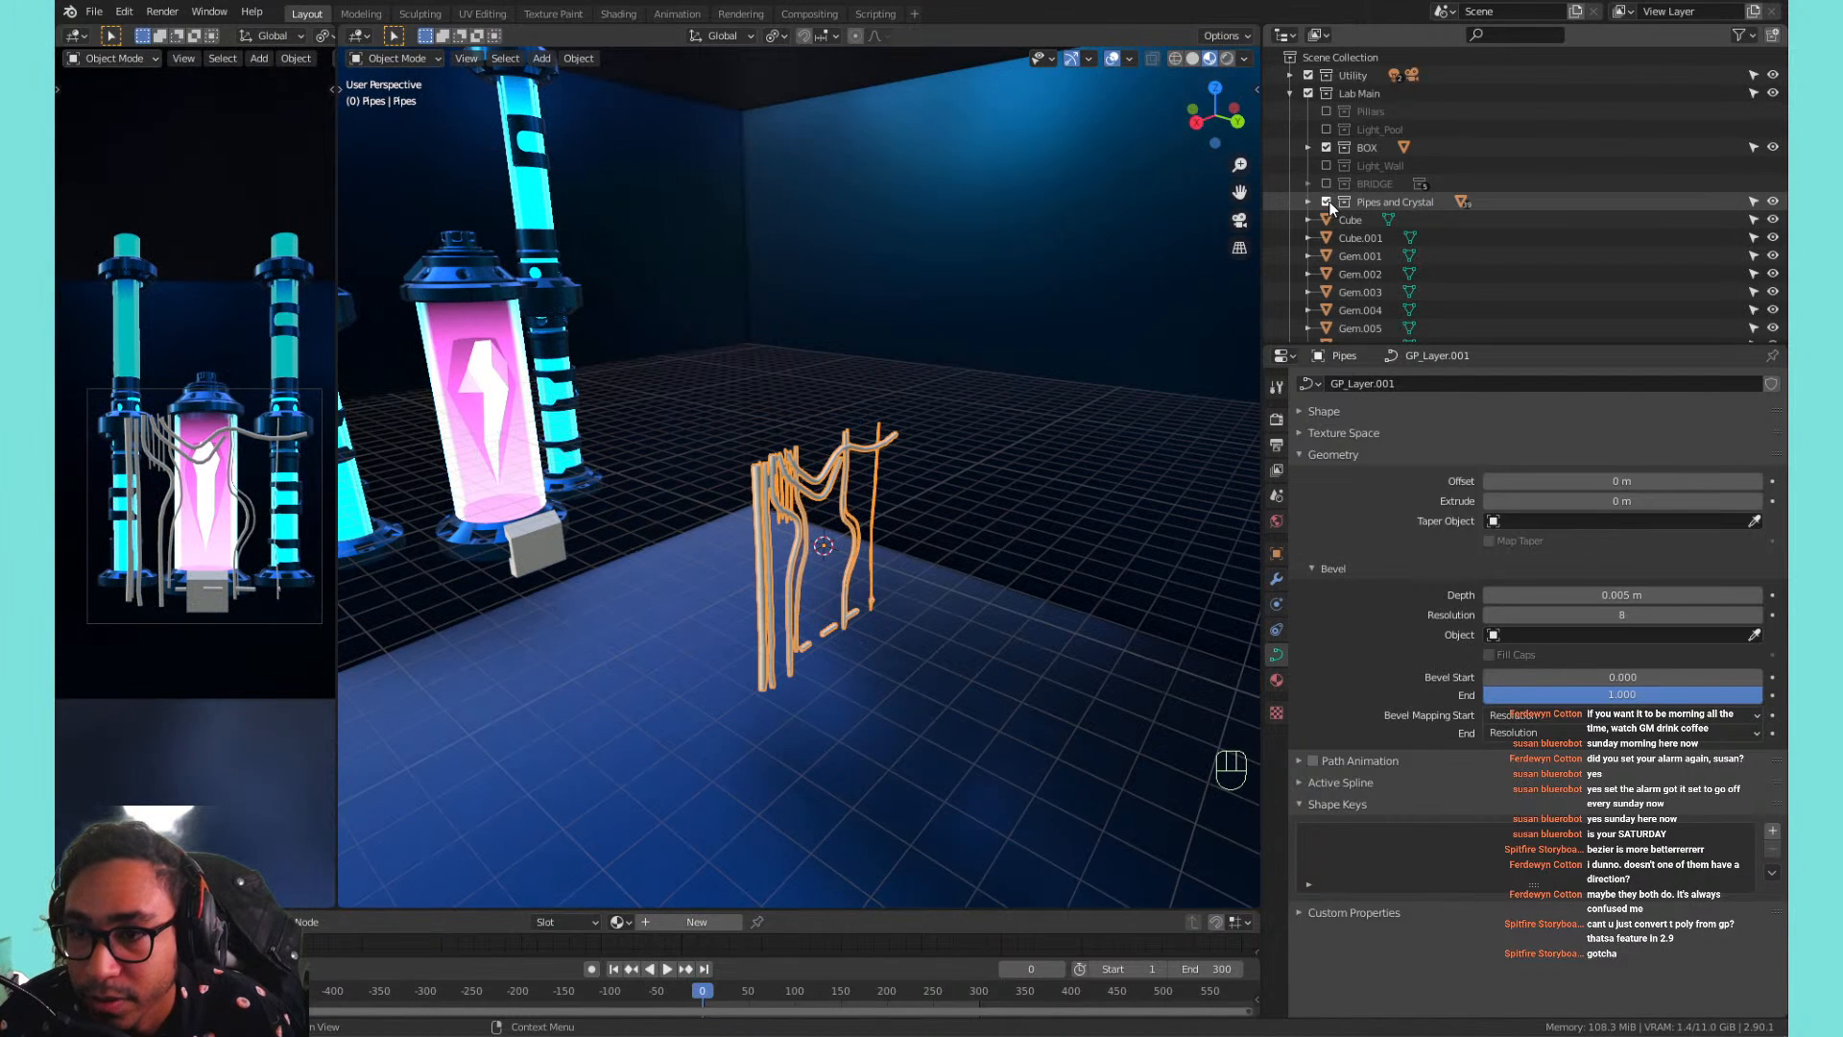
pyautogui.click(1327, 201)
# Hide the loose objects Cube, Cube.001 and Gem.001 through Gem.006 in the Lab Main collection.
pyautogui.scroll(-4, 869, 249)
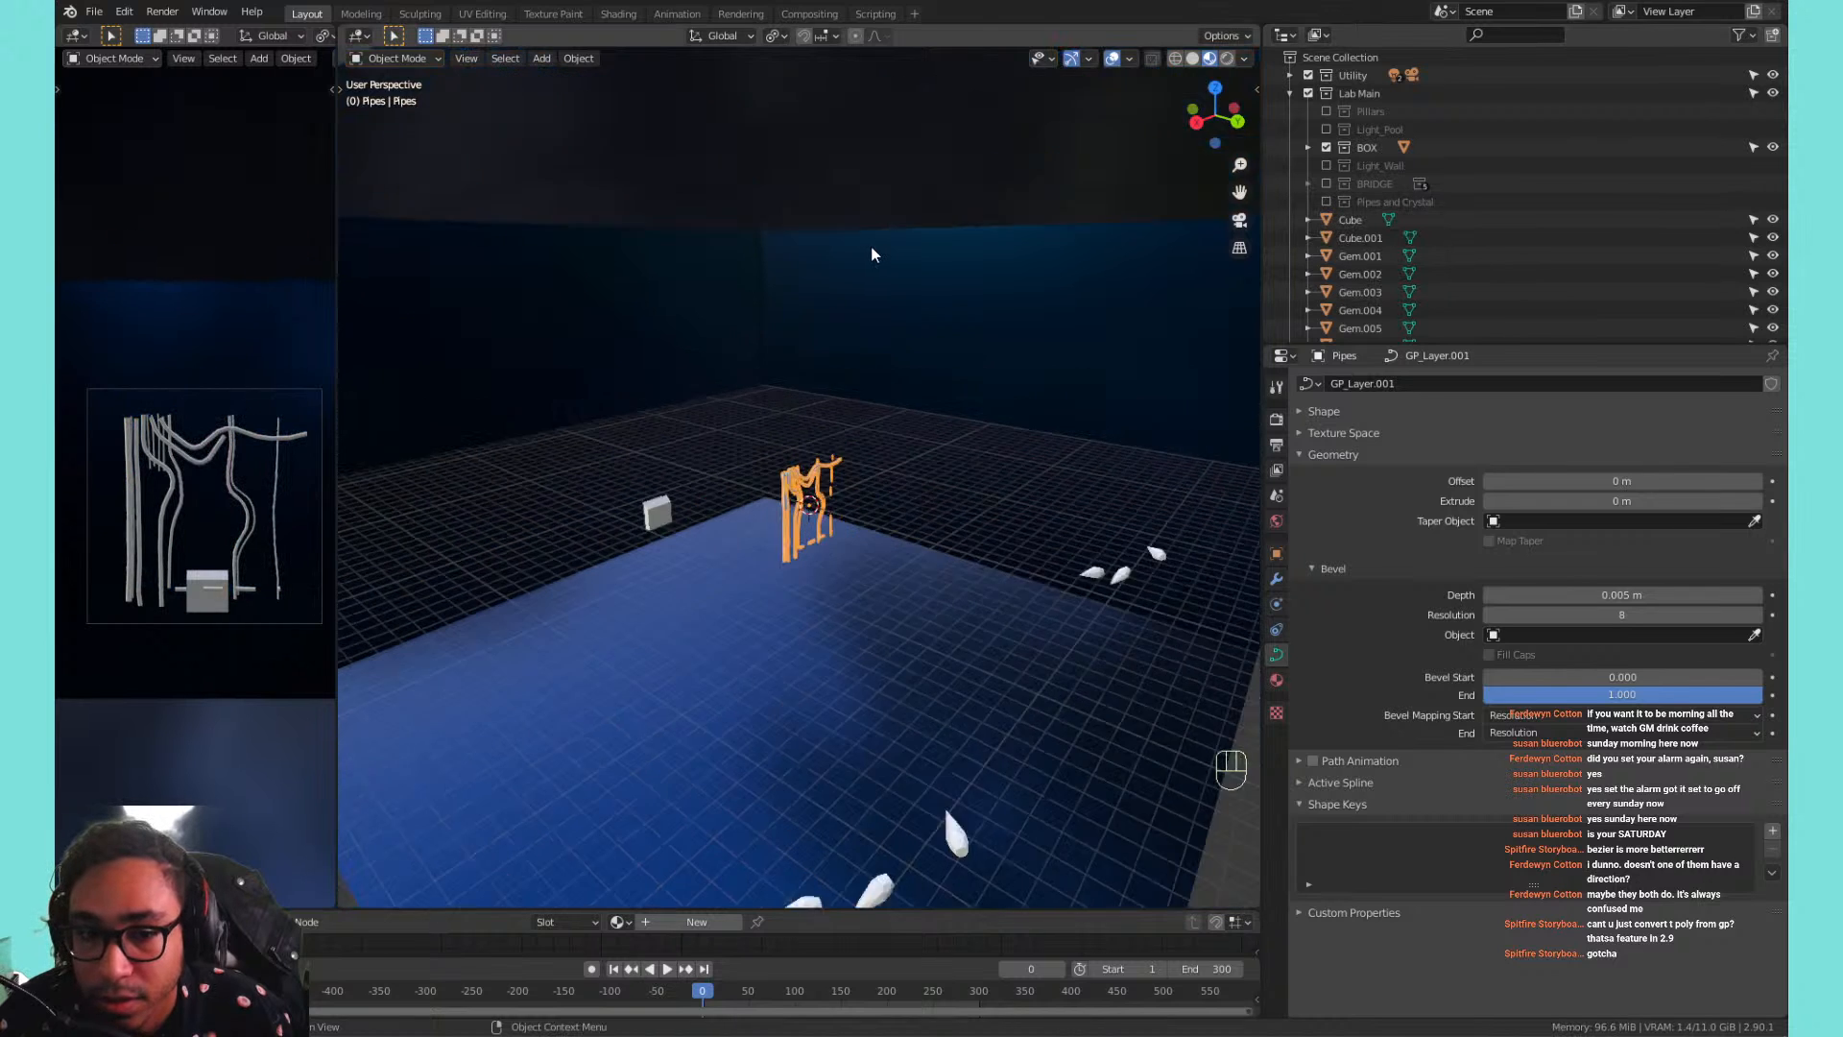
pyautogui.scroll(3, 869, 273)
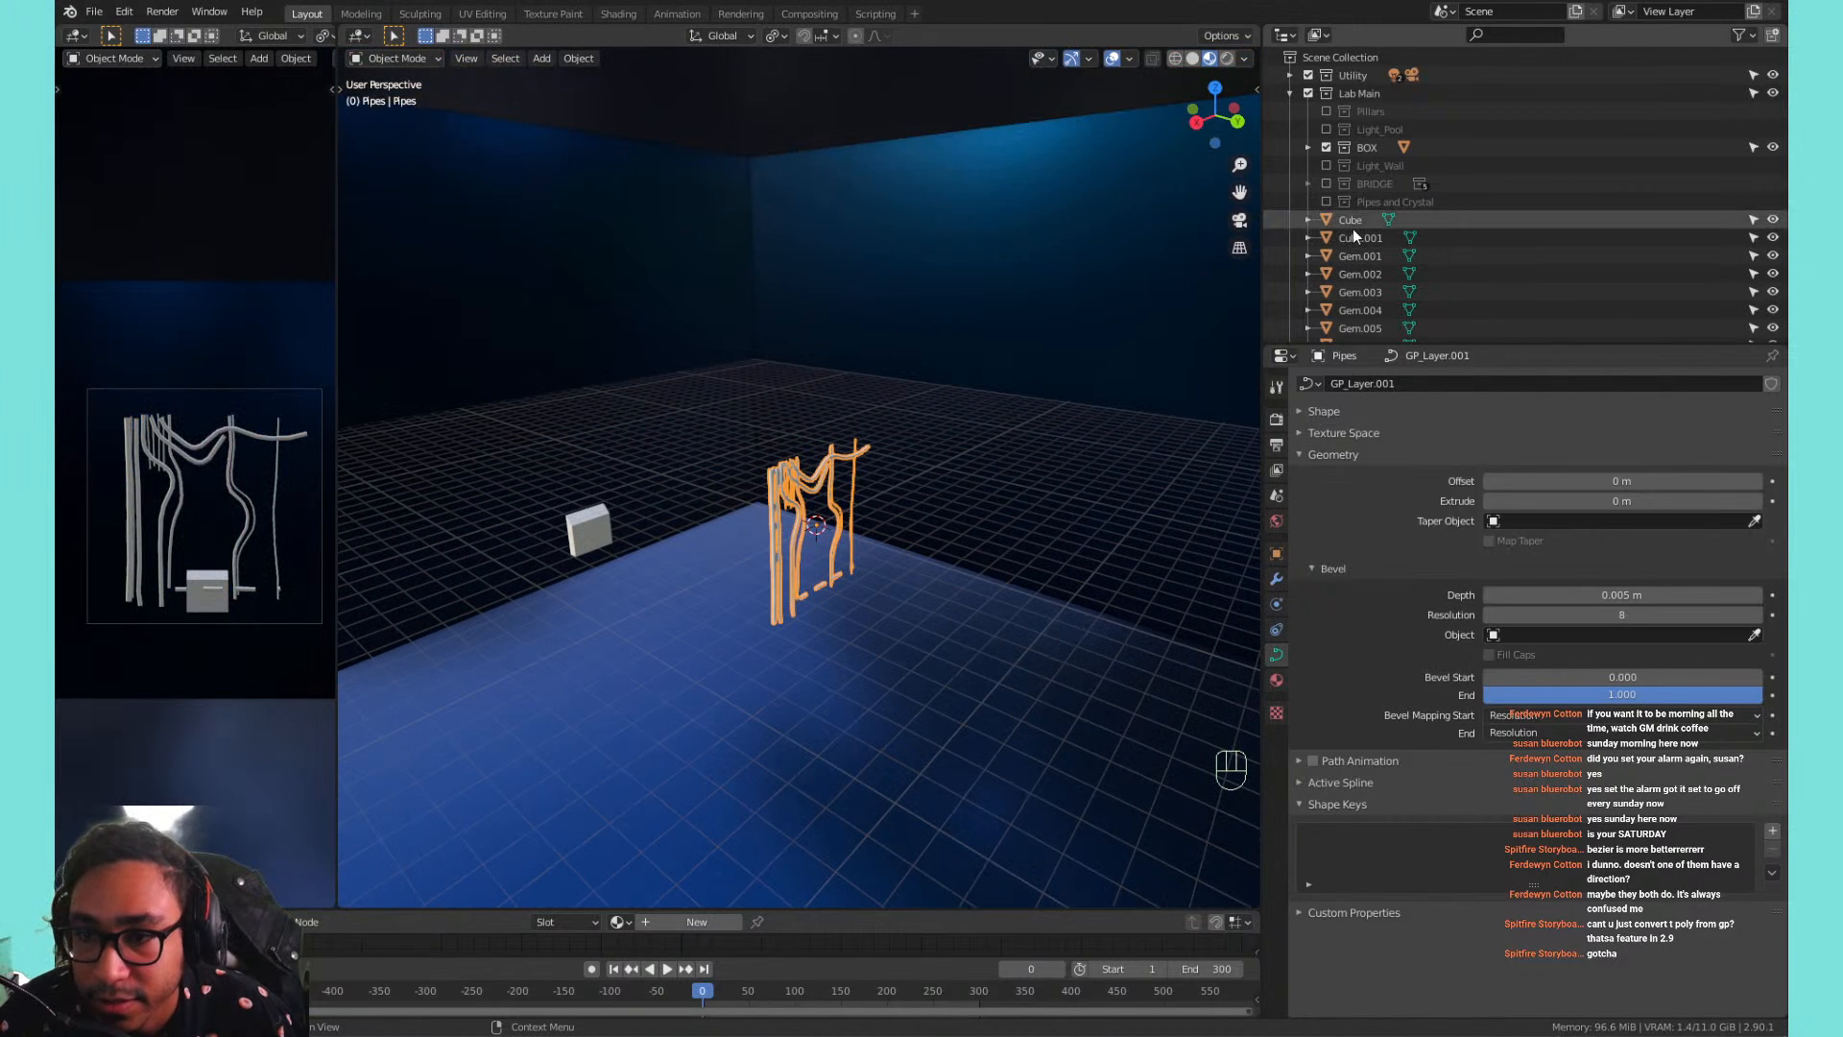
pyautogui.keyDown('shift'); pyautogui.moveTo(783, 365); pyautogui.dragTo(850, 309, button='middle'); pyautogui.keyUp('shift')
pyautogui.scroll(-2, 1382, 236)
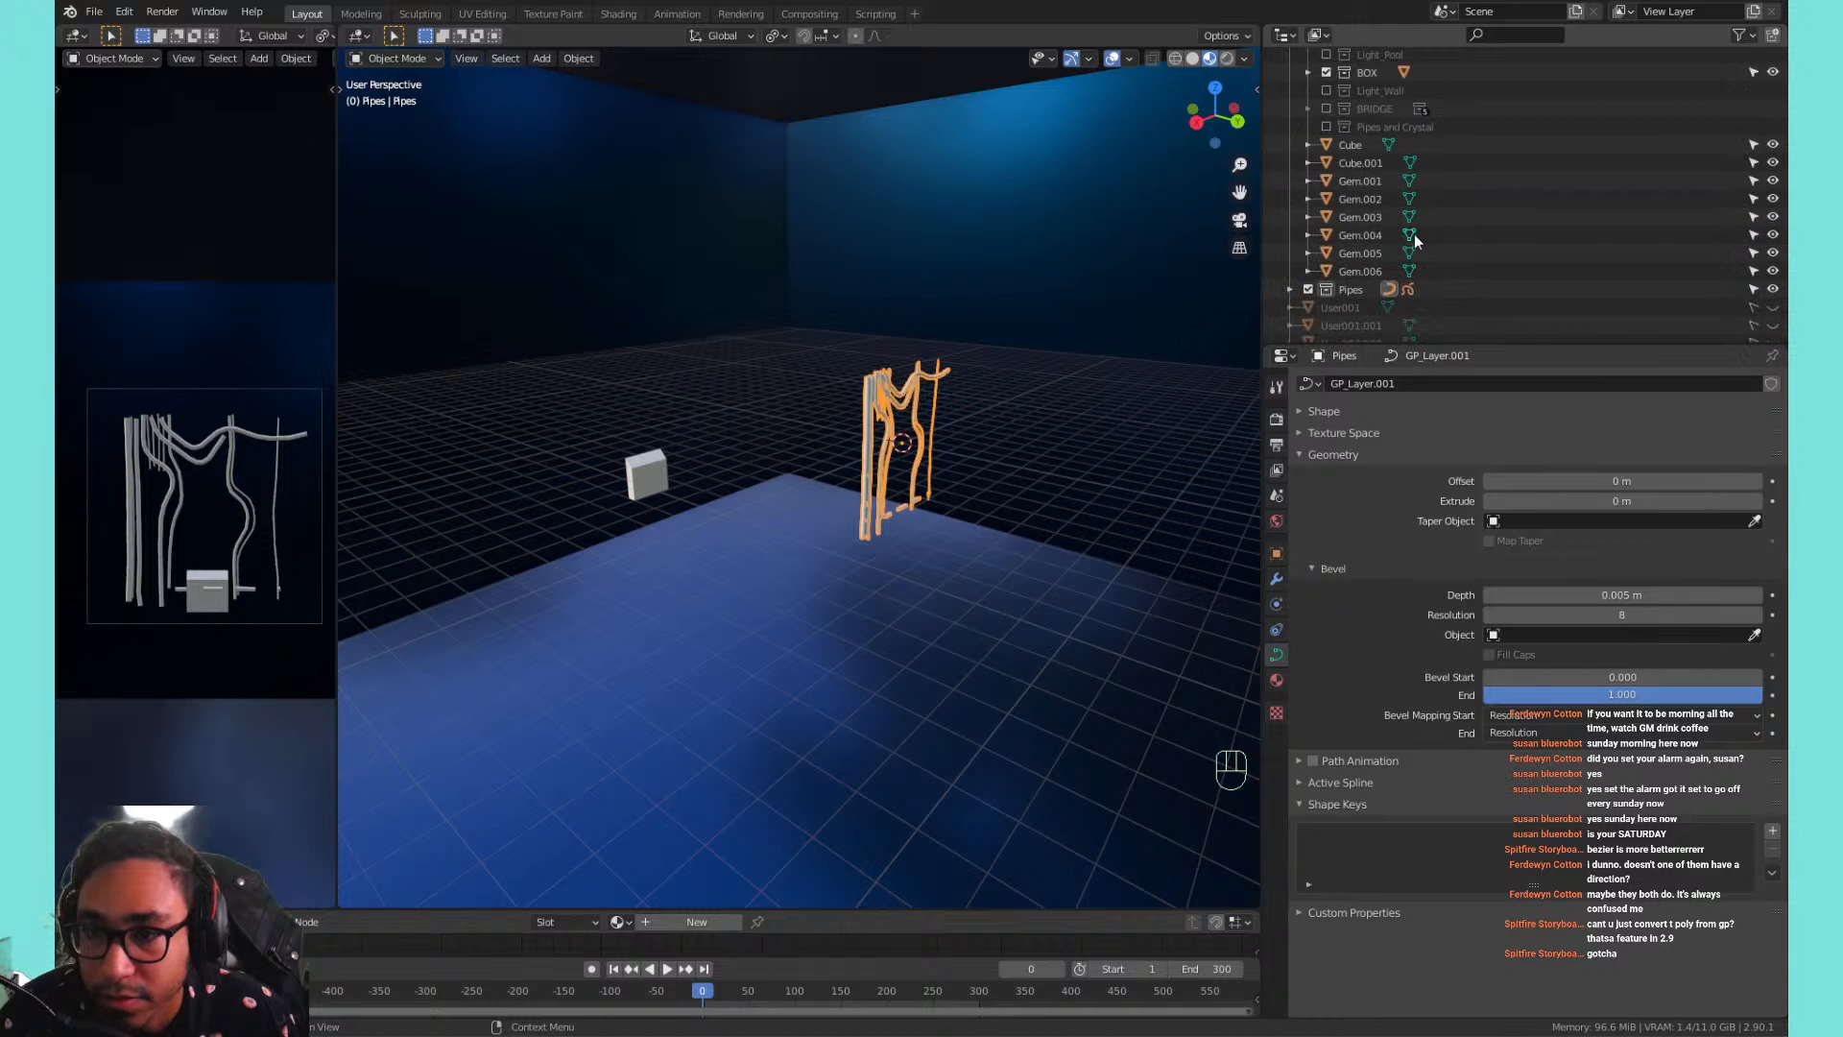
pyautogui.scroll(1, 1414, 233)
pyautogui.moveTo(1772, 181); pyautogui.dragTo(1778, 230)
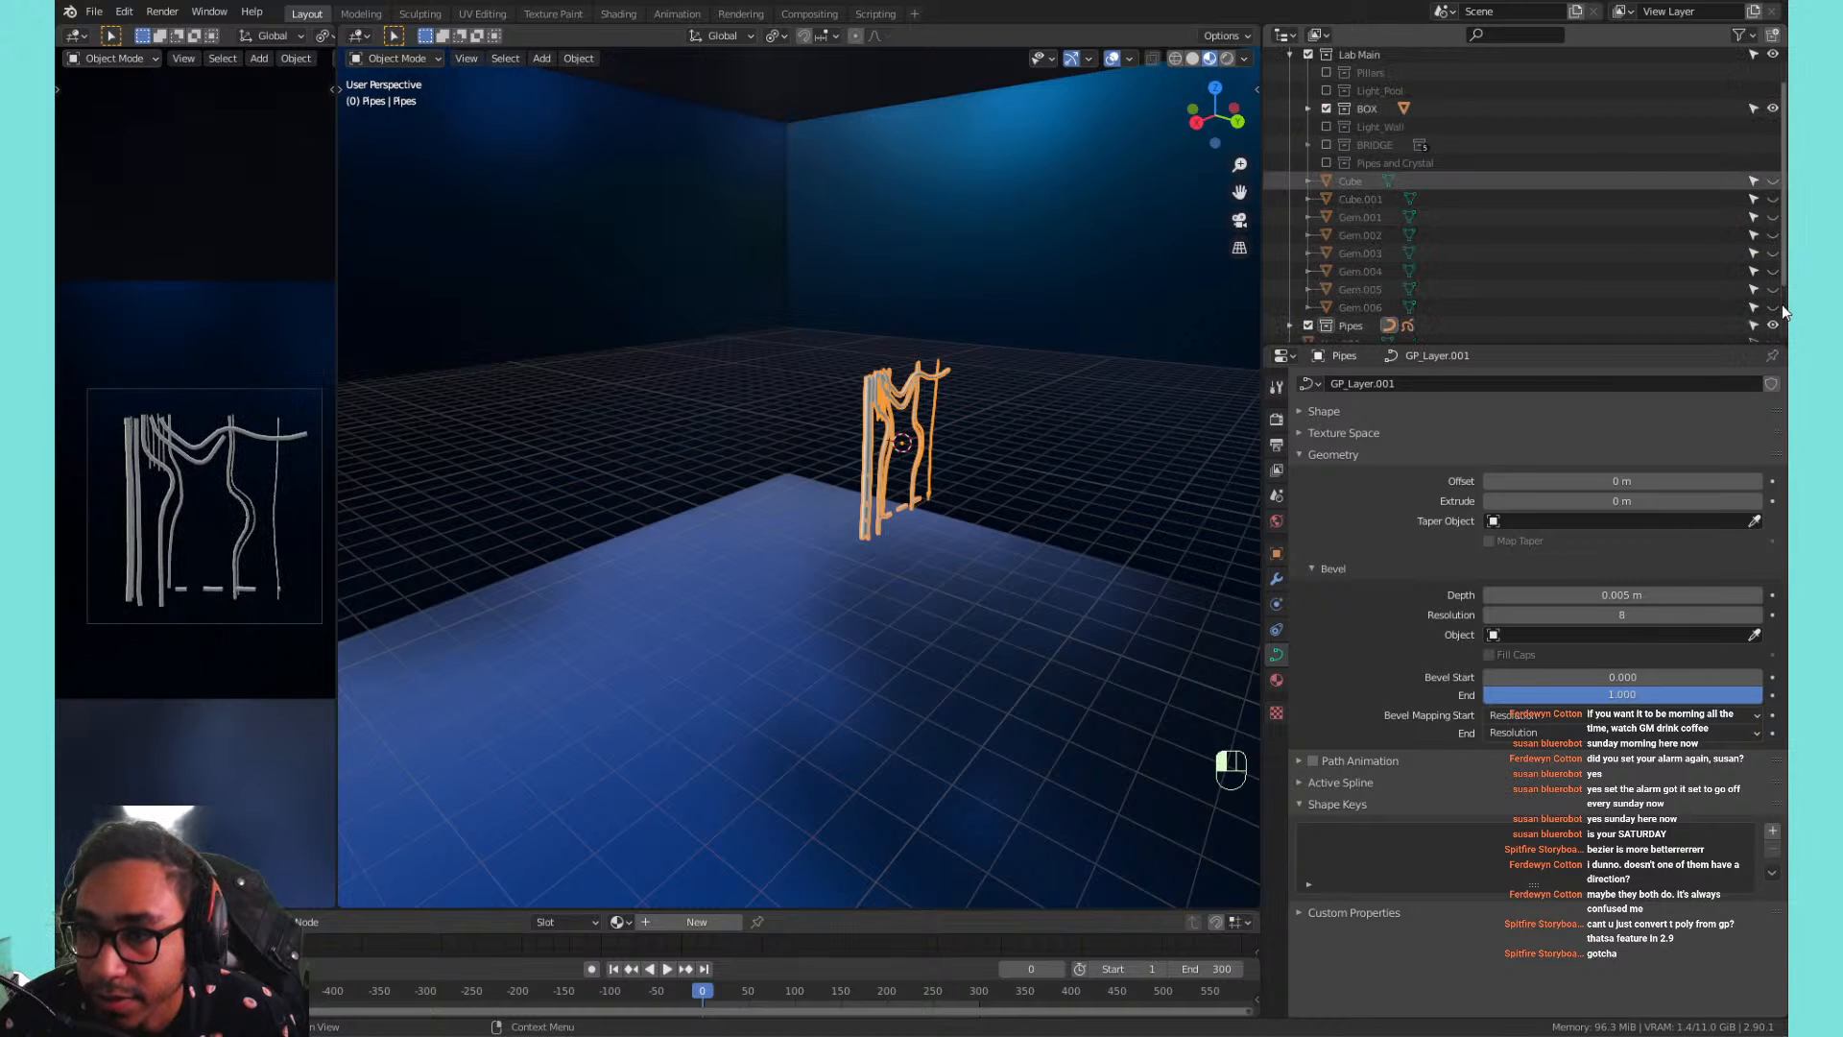
# Turn off the floor grid overlay in the 3D viewport showing the room.
pyautogui.scroll(-5, 855, 256)
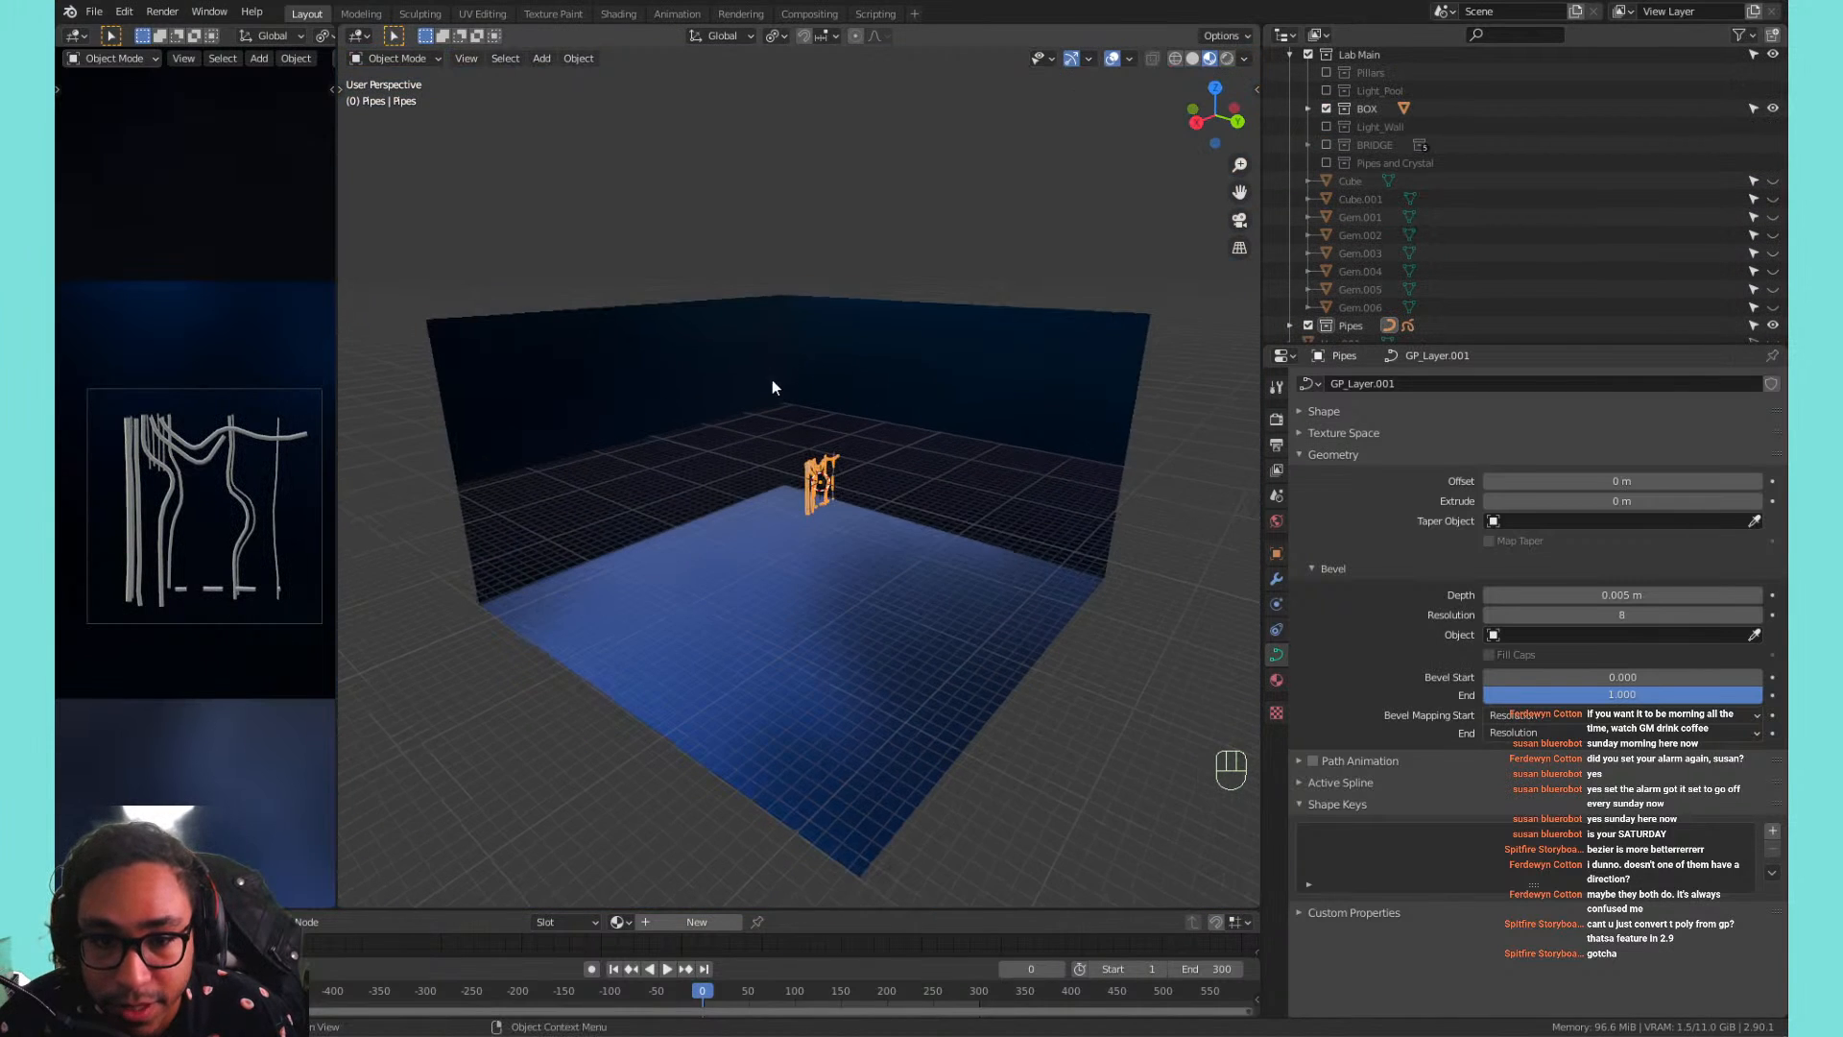
pyautogui.moveTo(844, 420)
pyautogui.mouseDown(button='middle')
pyautogui.moveTo(967, 509)
pyautogui.moveTo(864, 464)
pyautogui.moveTo(827, 359)
pyautogui.moveTo(1227, 518)
pyautogui.moveTo(881, 425)
pyautogui.moveTo(937, 386)
pyautogui.moveTo(881, 499)
pyautogui.moveTo(796, 446)
pyautogui.moveTo(901, 469)
pyautogui.moveTo(718, 445)
pyautogui.moveTo(740, 420)
pyautogui.moveTo(649, 423)
pyautogui.moveTo(651, 445)
pyautogui.moveTo(825, 463)
pyautogui.moveTo(793, 519)
pyautogui.moveTo(749, 417)
pyautogui.moveTo(840, 409)
pyautogui.mouseUp(button='middle')
pyautogui.press('KP_1')
pyautogui.scroll(3, 825, 464)
pyautogui.scroll(-3, 748, 425)
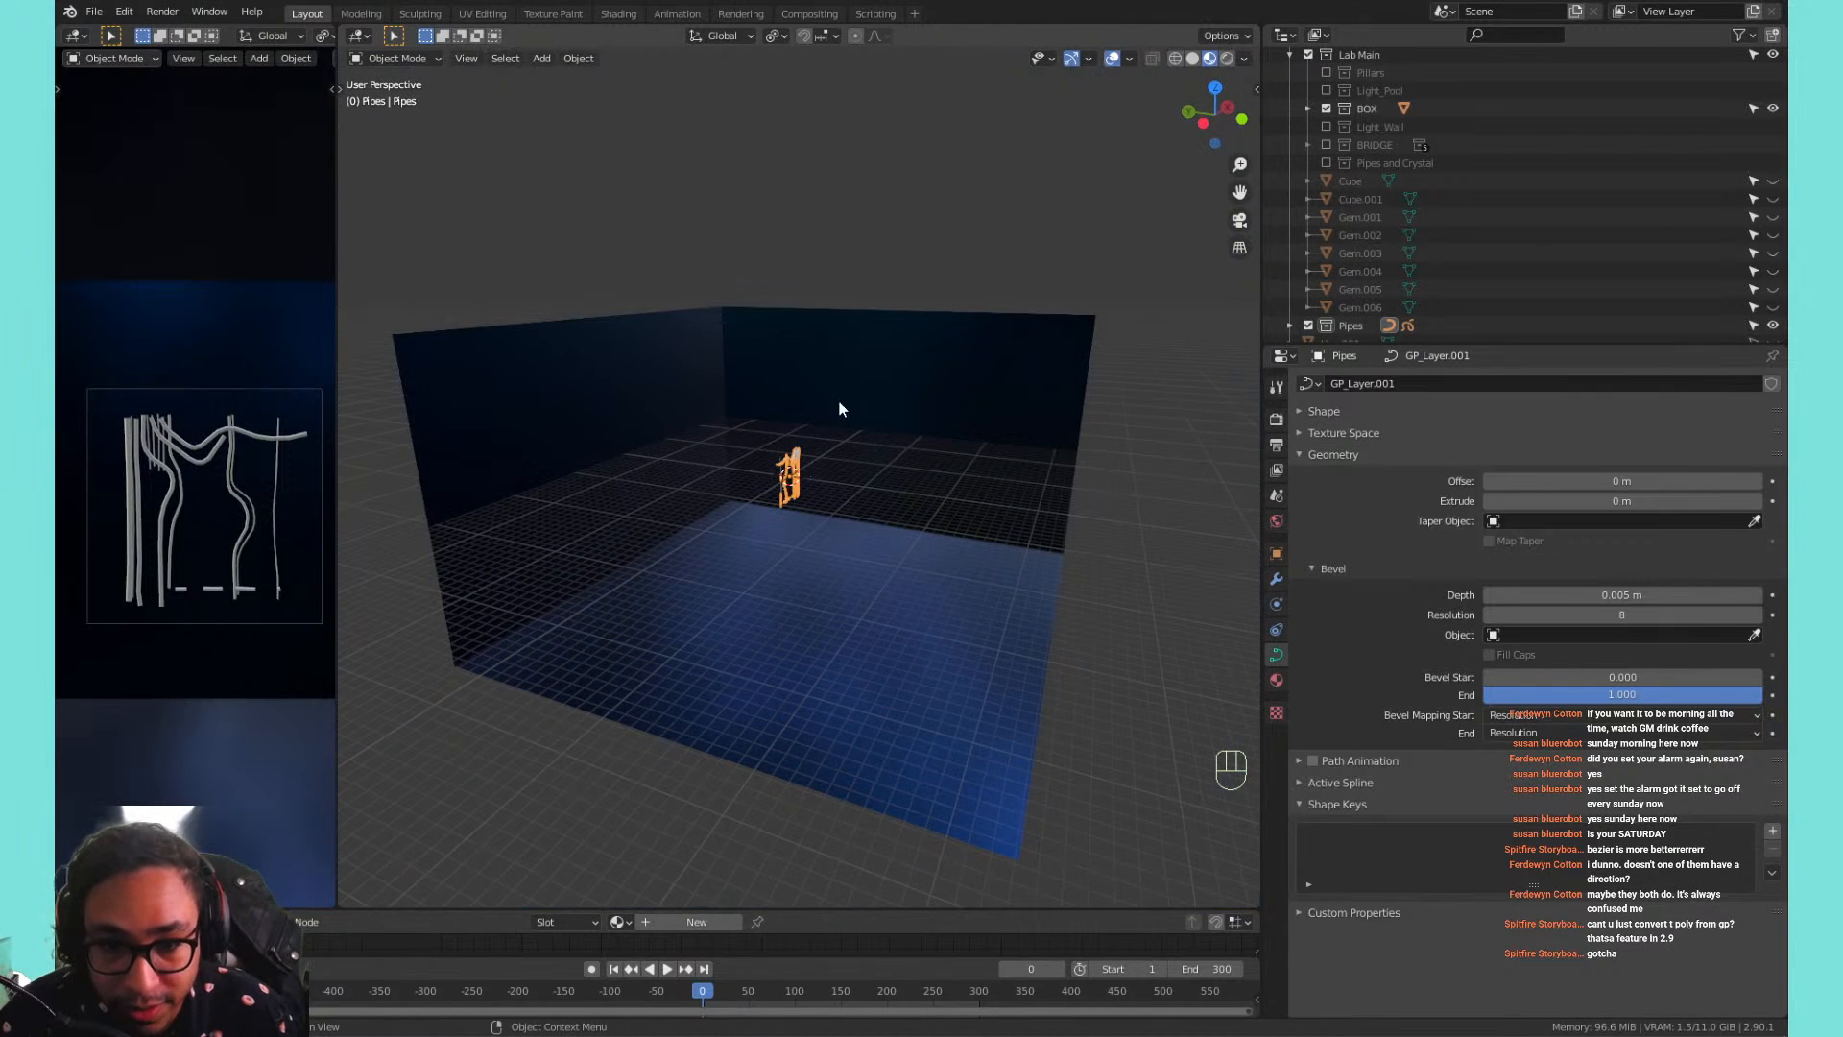
pyautogui.click(1125, 60)
pyautogui.click(1092, 144)
pyautogui.scroll(3, 855, 441)
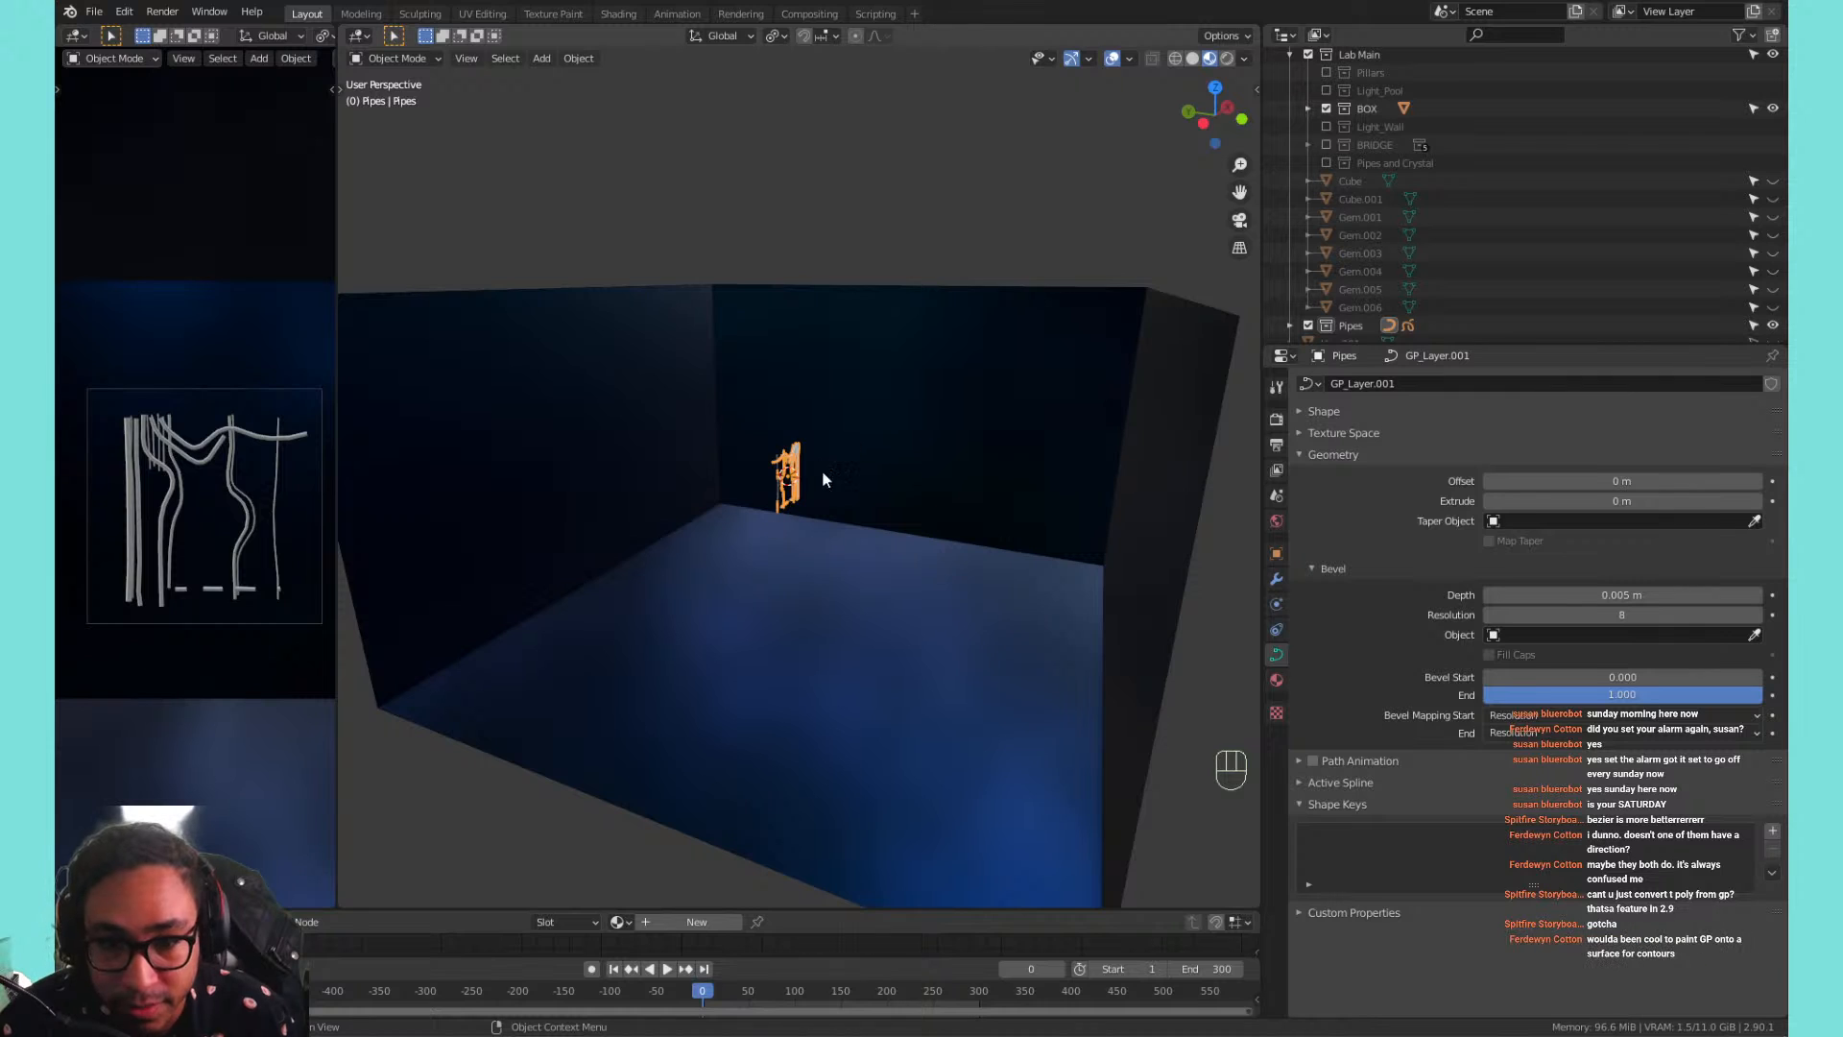
# Move the pipes curve along the global Y axis by about -32.505 m toward the room's wall.
pyautogui.press('Tab')
pyautogui.press('Tab')
pyautogui.scroll(4, 826, 467)
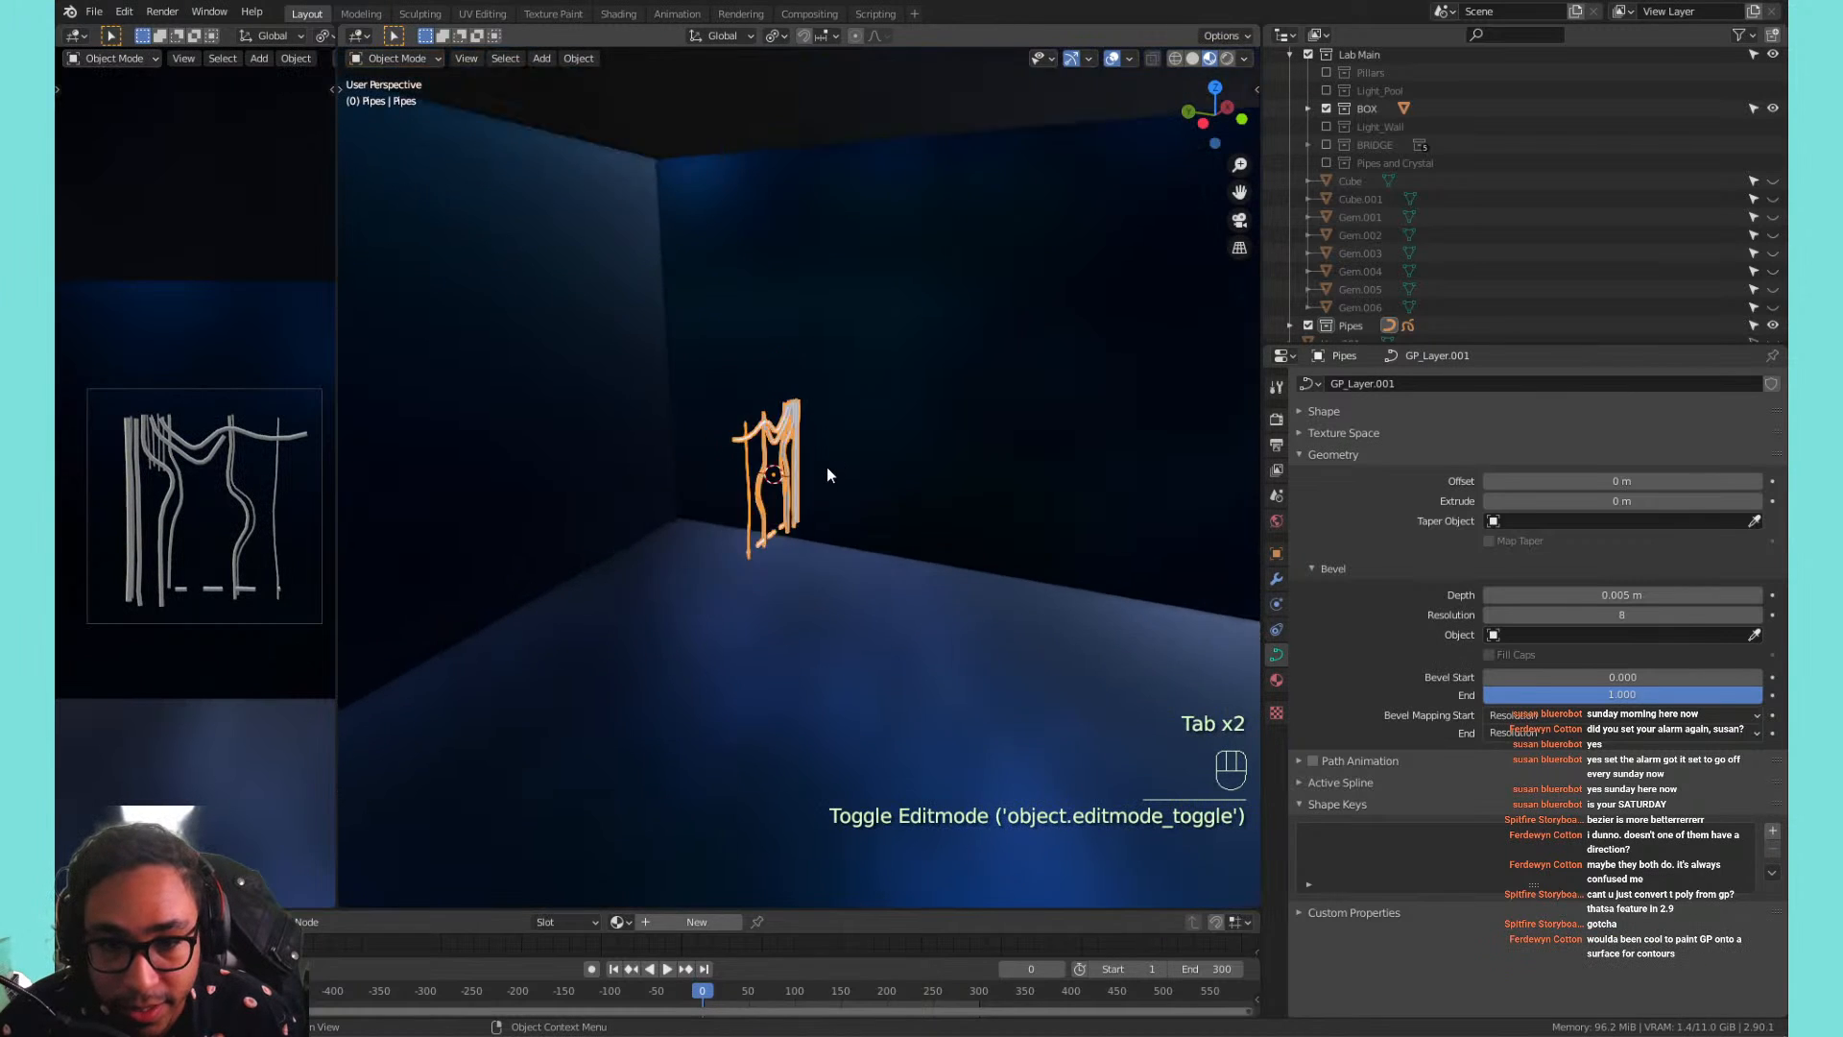
pyautogui.scroll(-4, 827, 468)
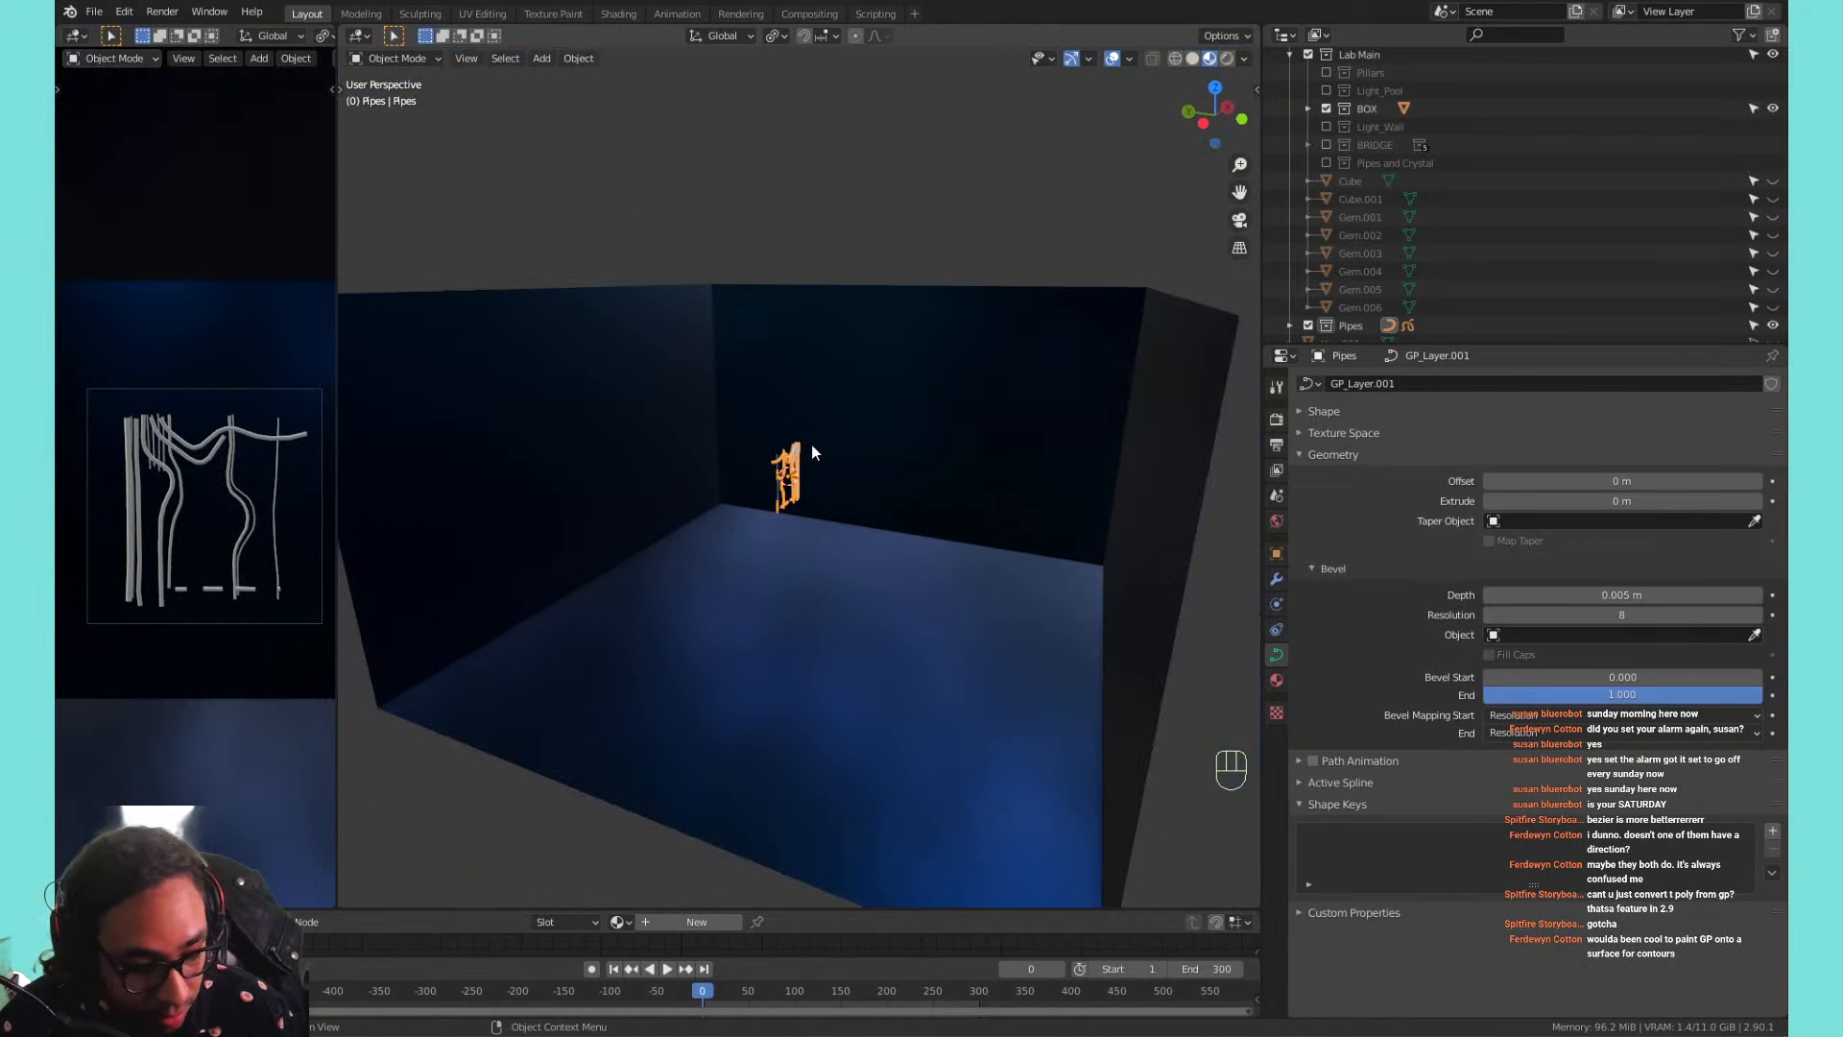
pyautogui.press('g')
pyautogui.press('x')
pyautogui.press('y')
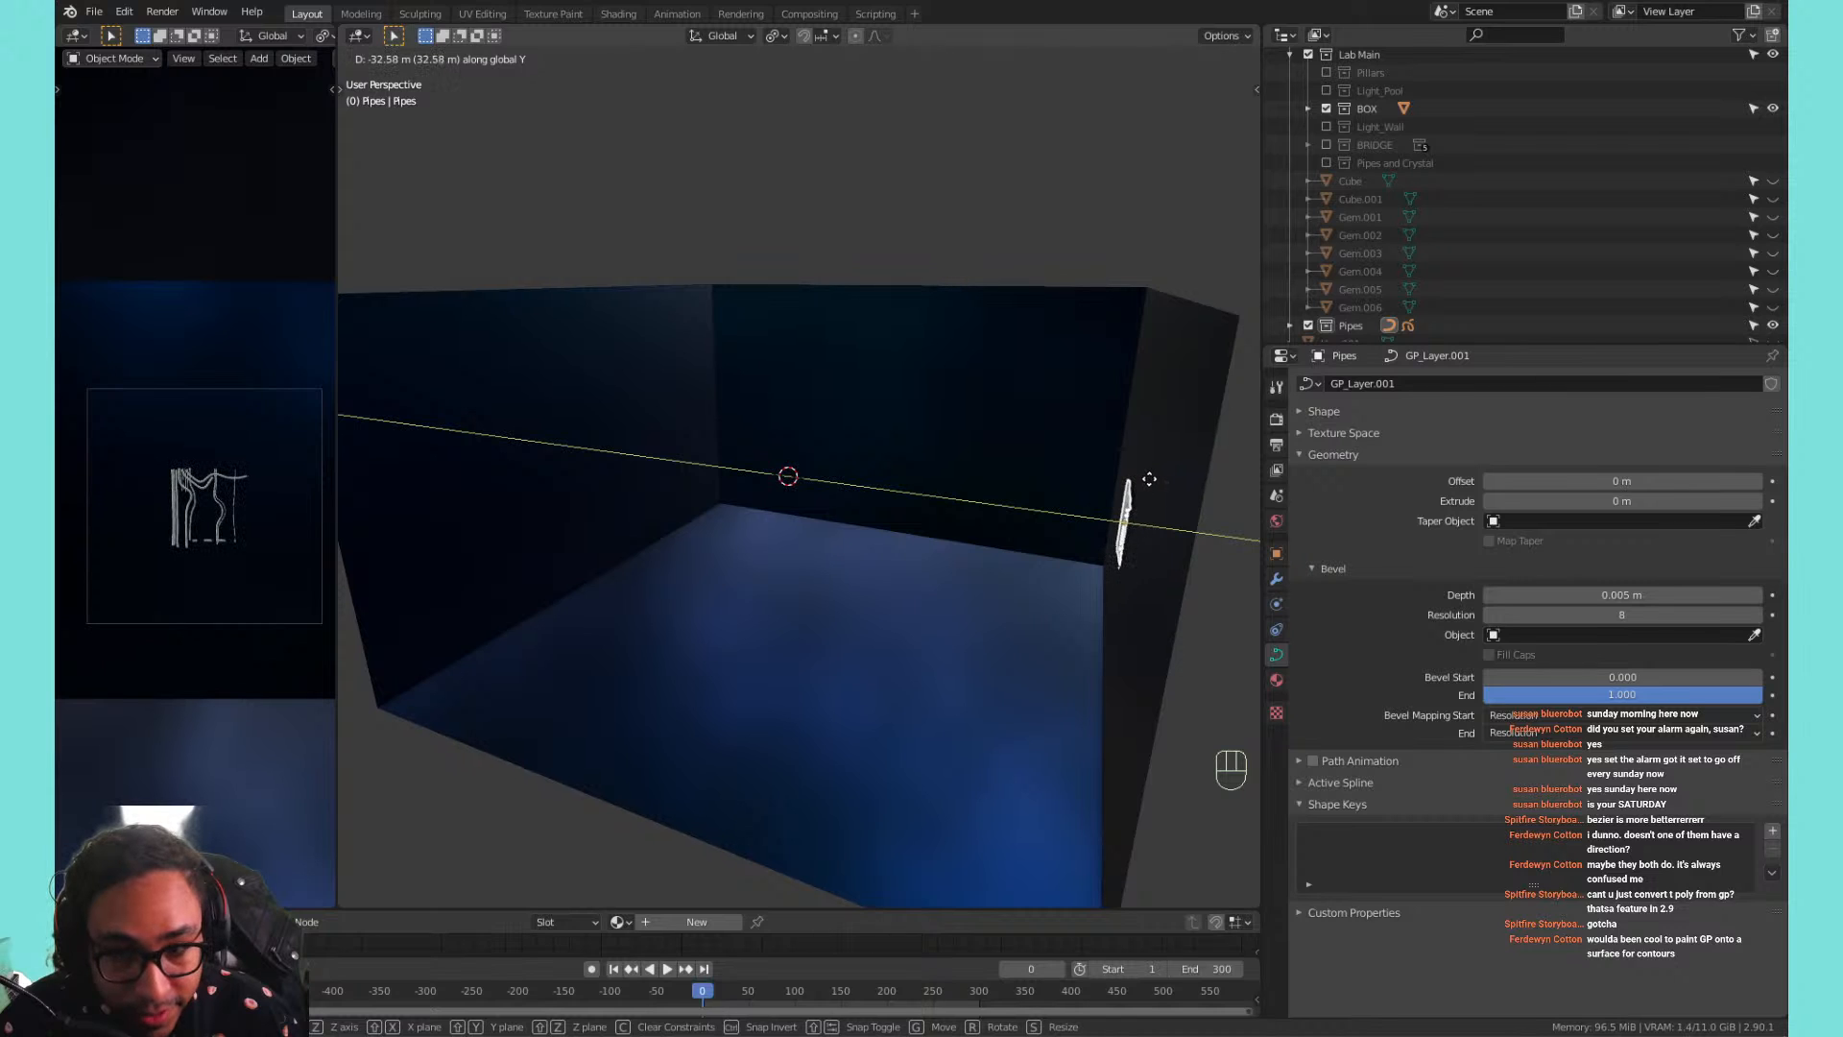
pyautogui.click(1149, 478)
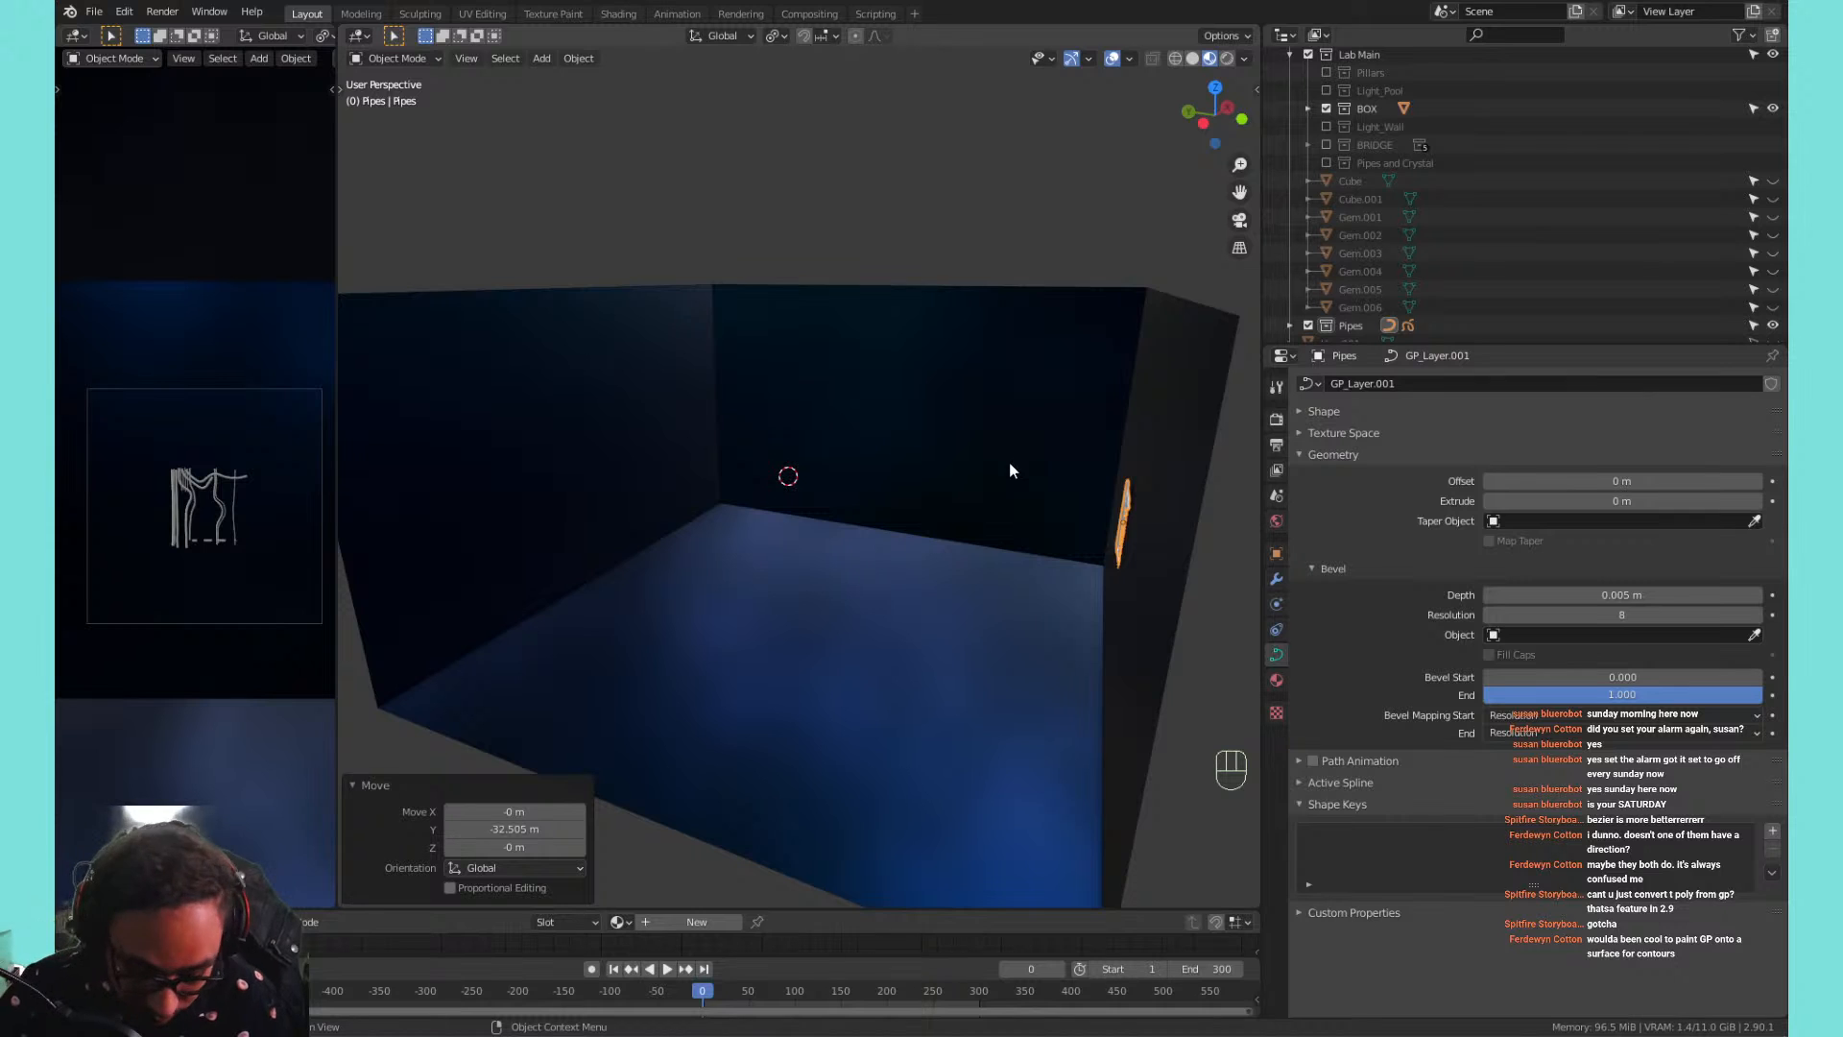
# Select all objects in Object Mode and scale the pipes up uniformly by a factor of about 5.489.
pyautogui.press('KP_Decimal')
pyautogui.moveTo(832, 403); pyautogui.dragTo(1079, 361, button='middle')
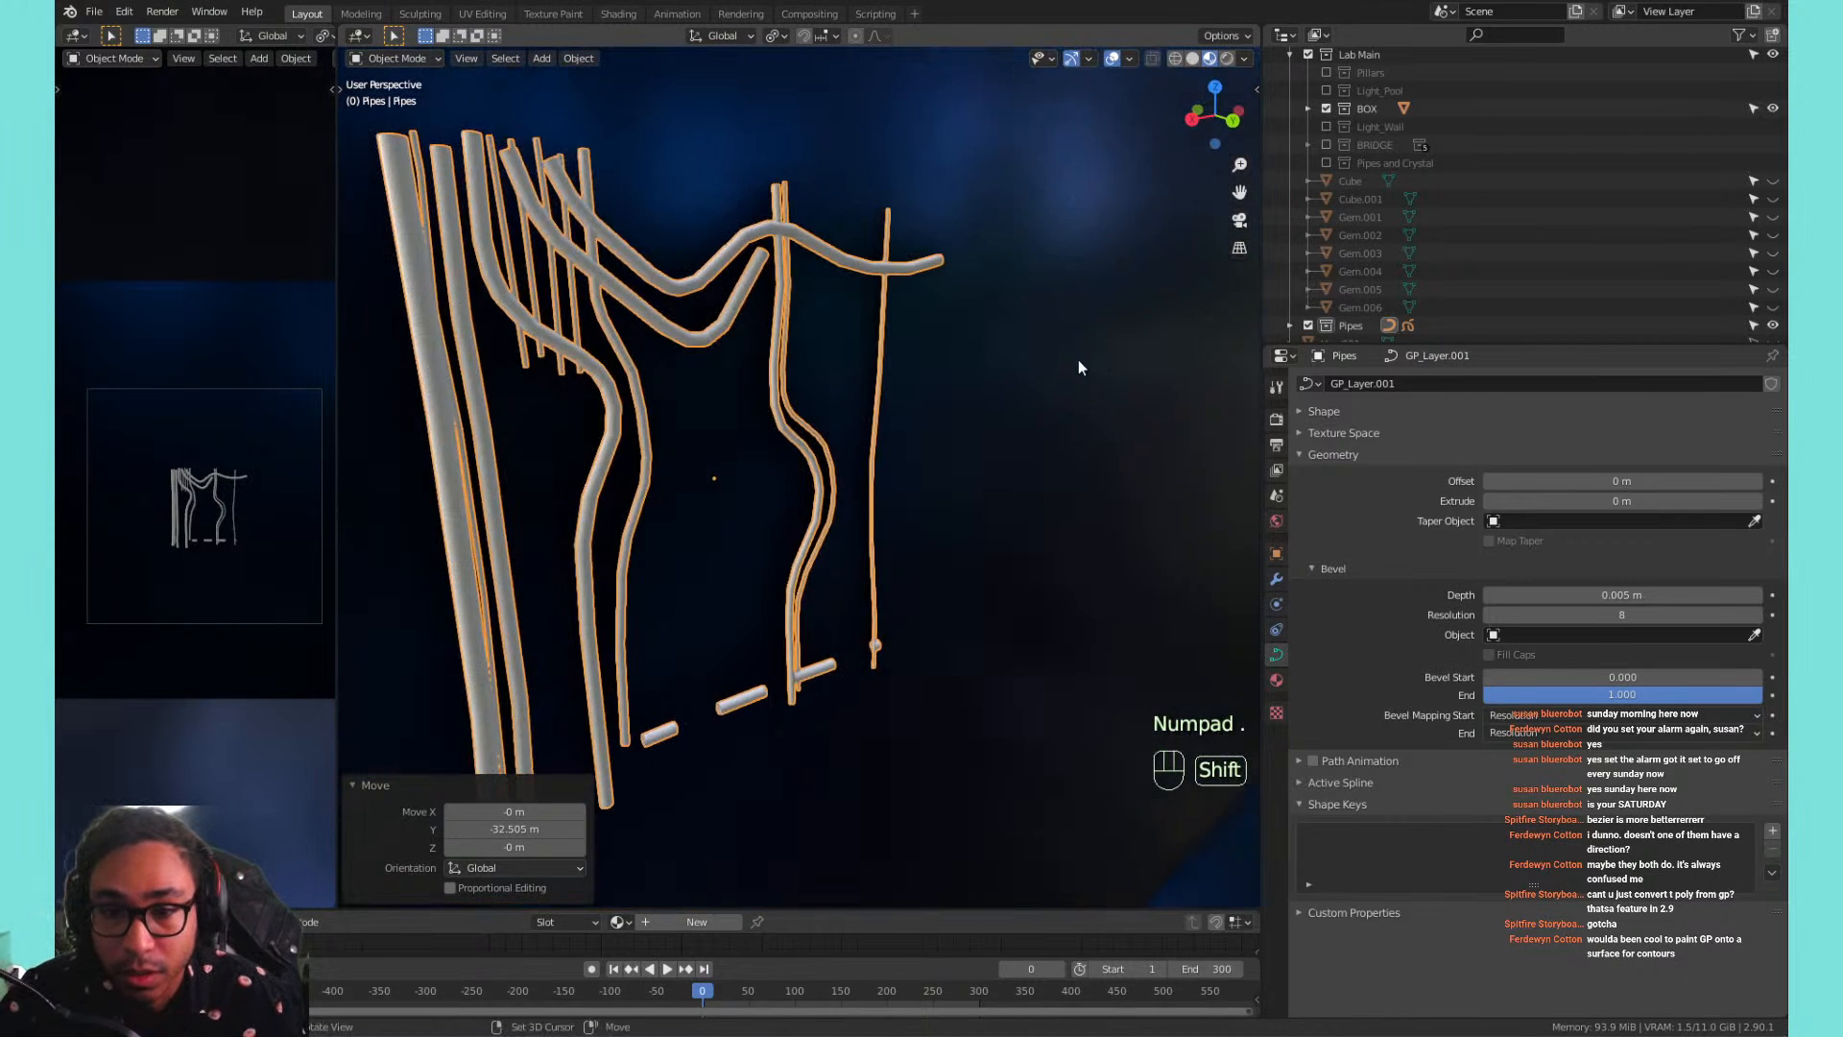
pyautogui.scroll(-6, 1017, 348)
pyautogui.scroll(-3, 807, 358)
pyautogui.keyDown('shift'); pyautogui.moveTo(948, 336); pyautogui.dragTo(860, 355, button='middle'); pyautogui.keyUp('shift')
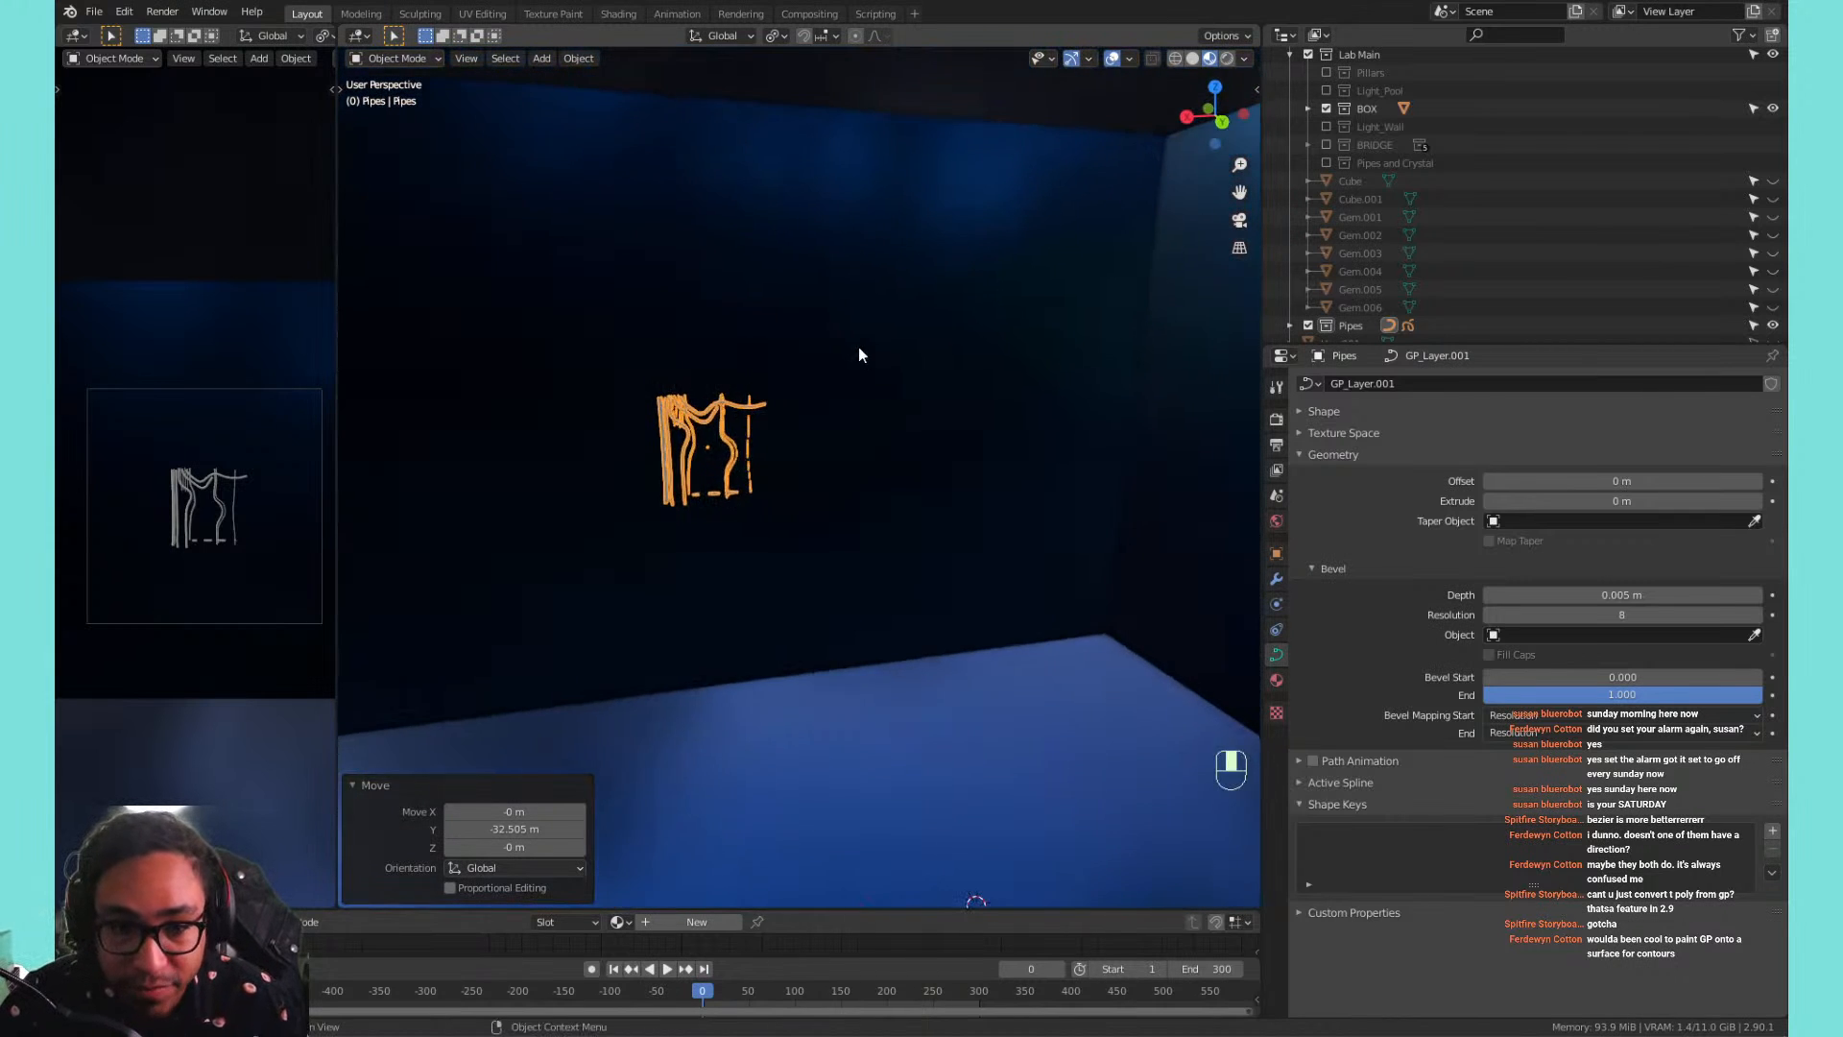
pyautogui.press('Tab')
pyautogui.press('Tab')
pyautogui.press('Tab')
pyautogui.press('a')
pyautogui.press('s')
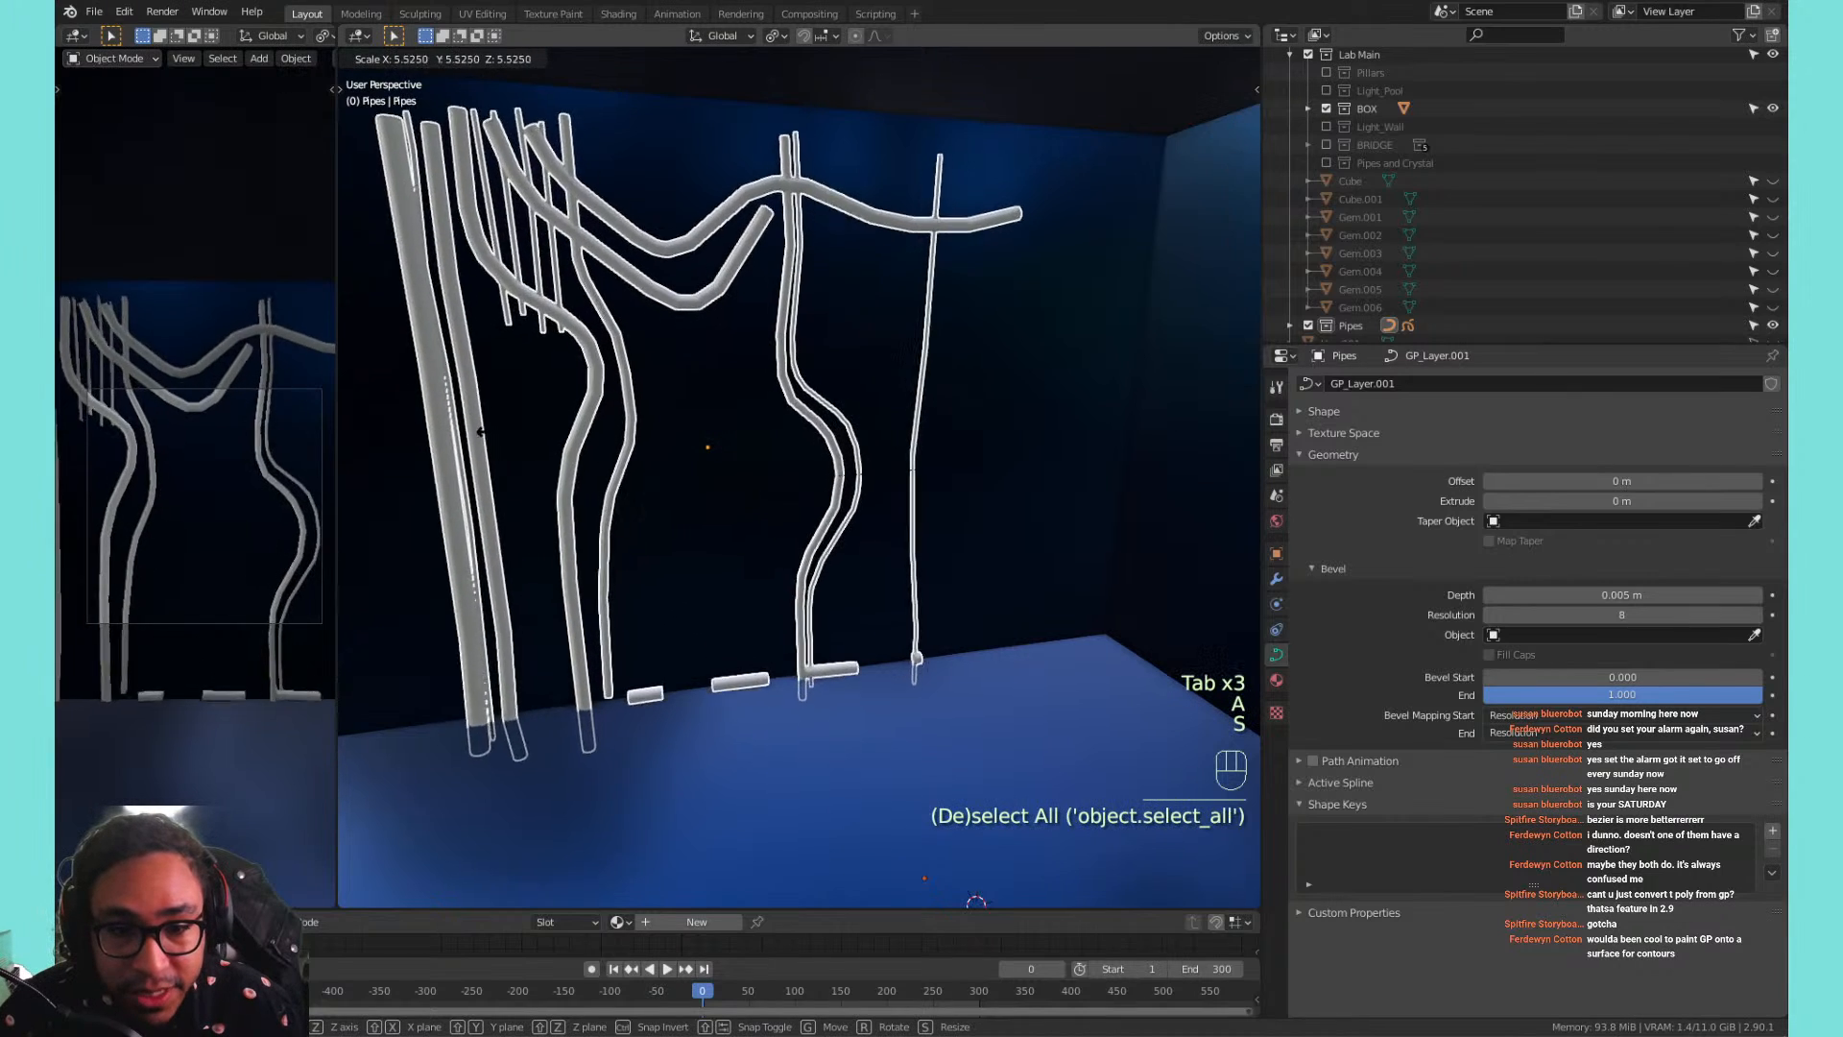
pyautogui.rightClick(475, 455)
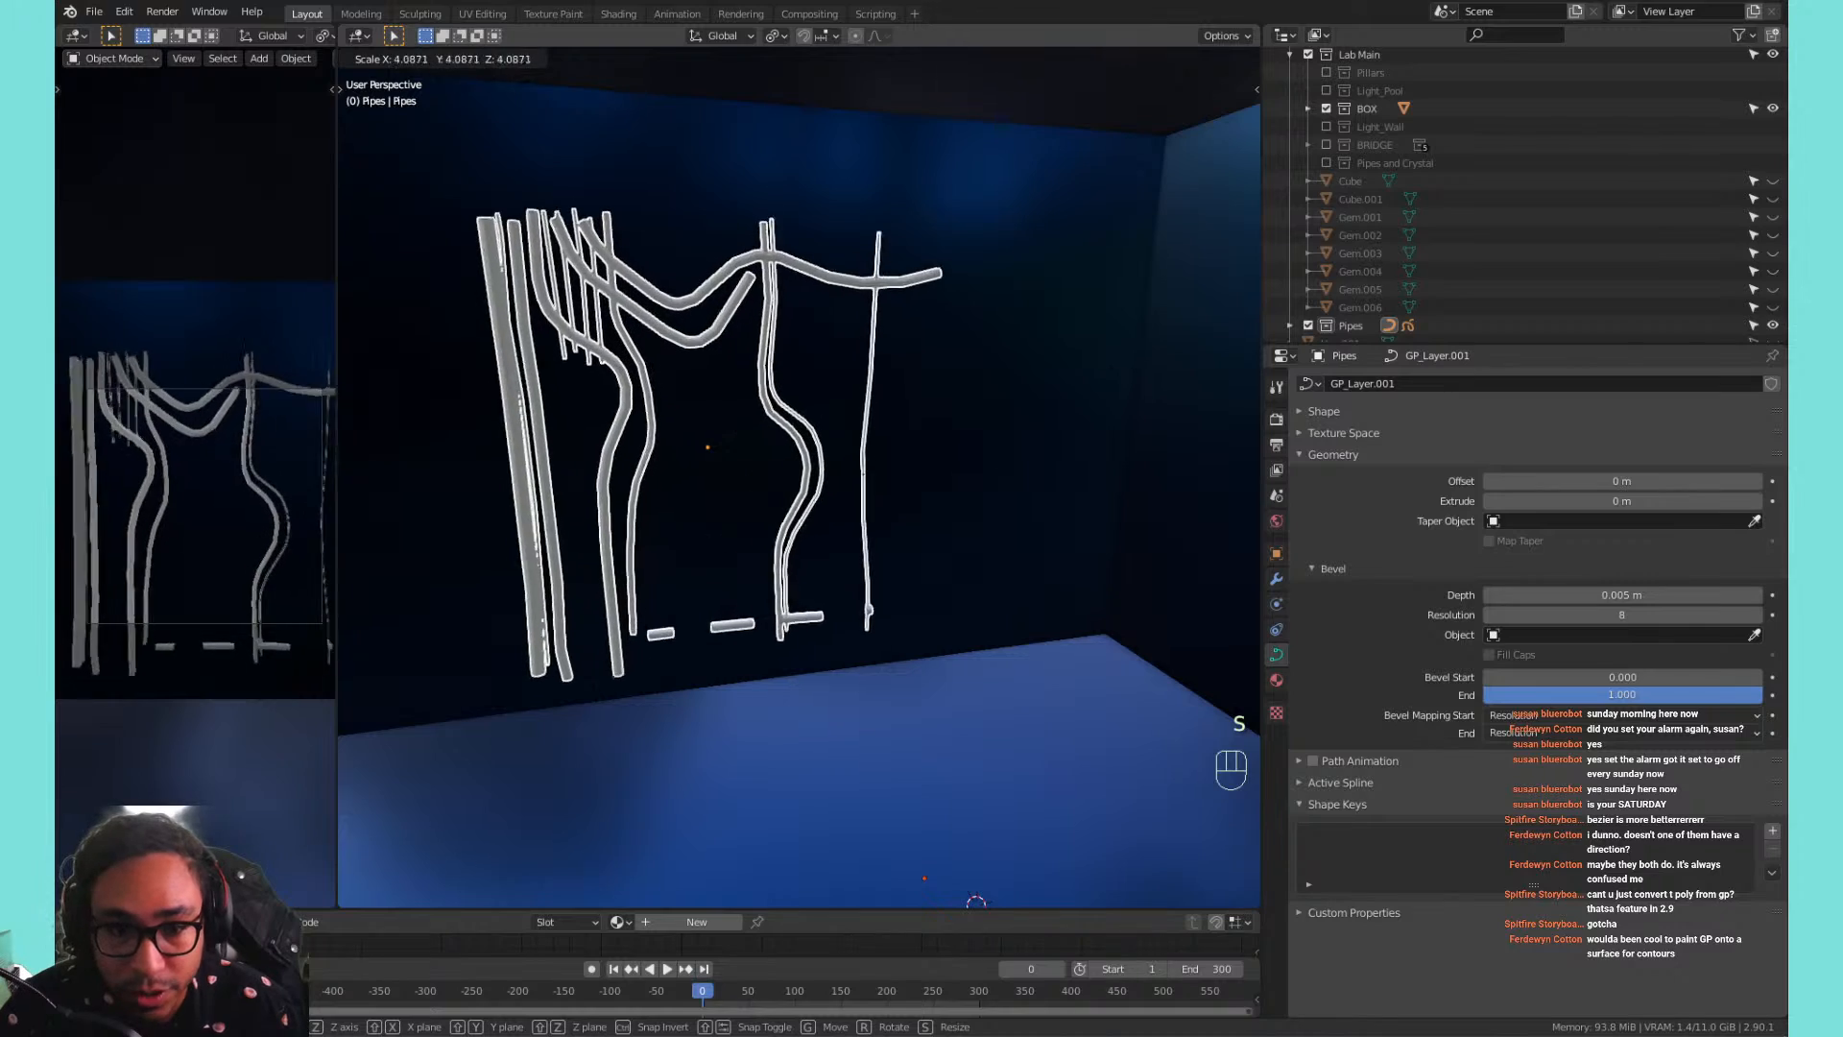
pyautogui.click(838, 463)
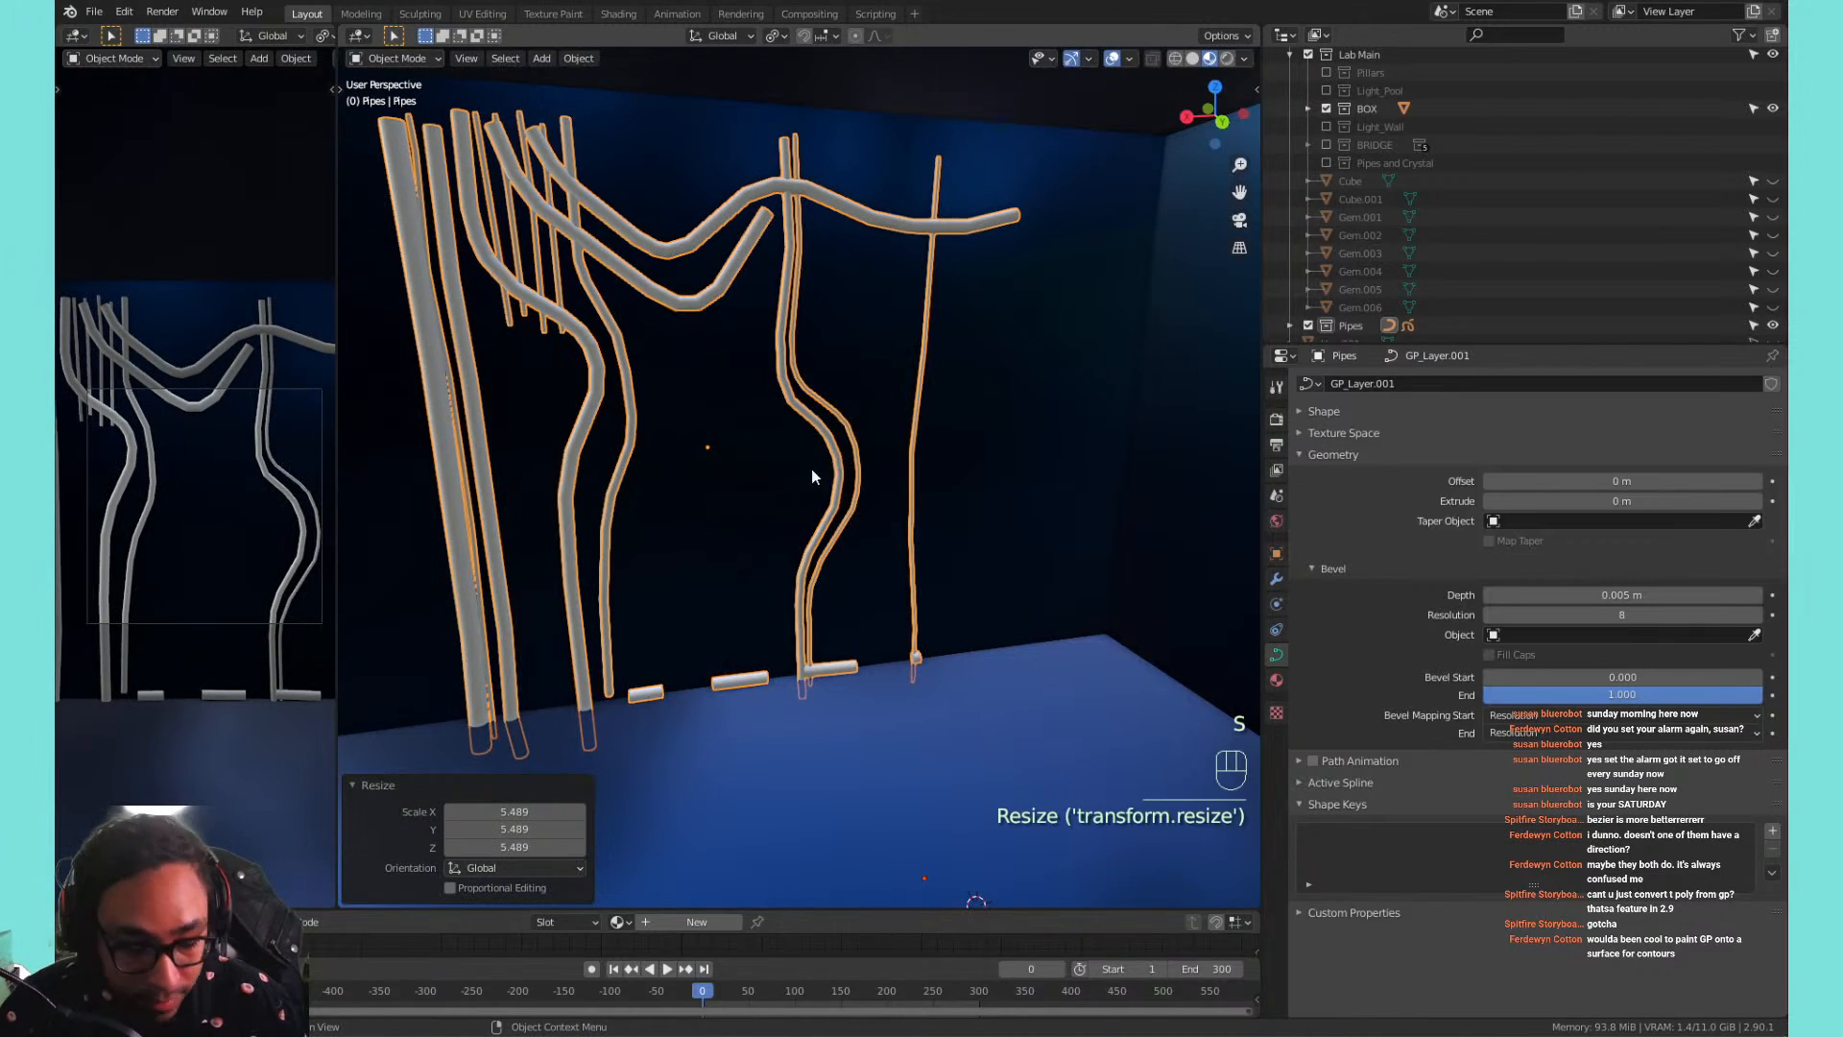
# Raise the enlarged pipes about 2.78 m along the global Z axis so their lower ends clear the floor.
pyautogui.press('g')
pyautogui.press('z')
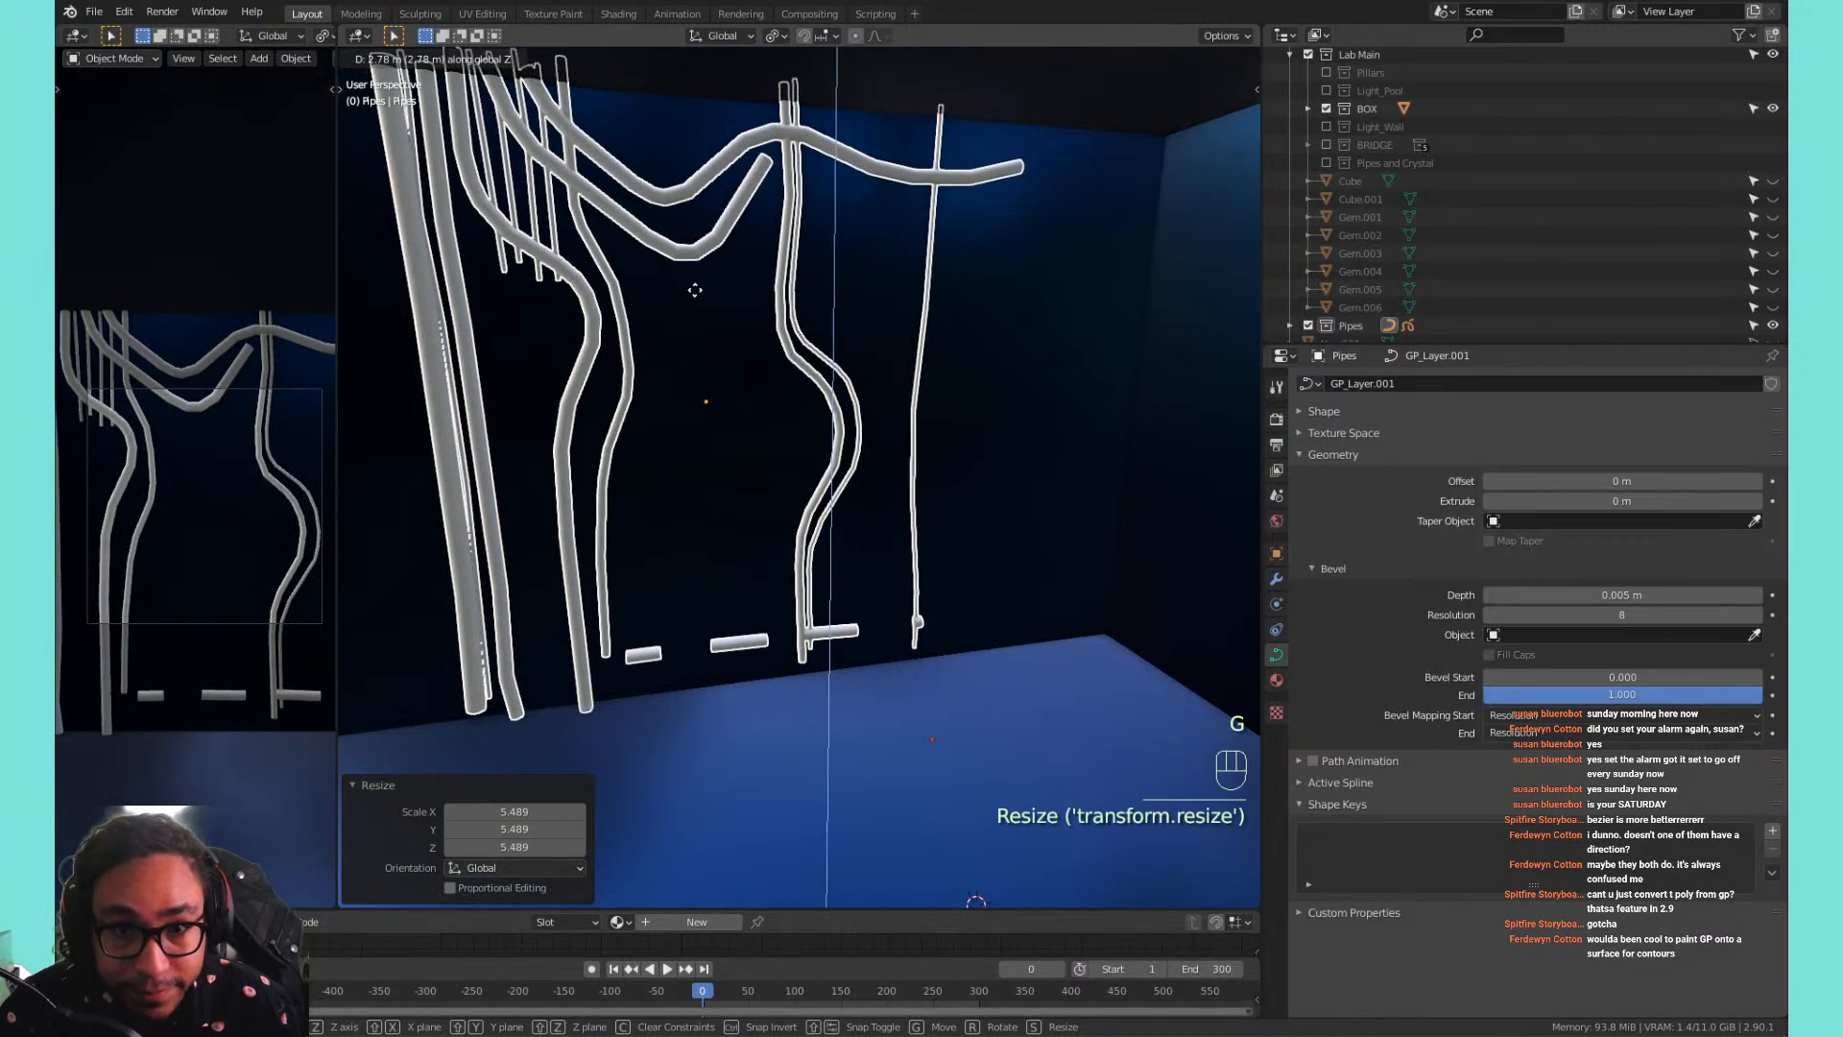
pyautogui.click(693, 297)
pyautogui.scroll(-3, 732, 362)
pyautogui.press('s')
pyautogui.press('x')
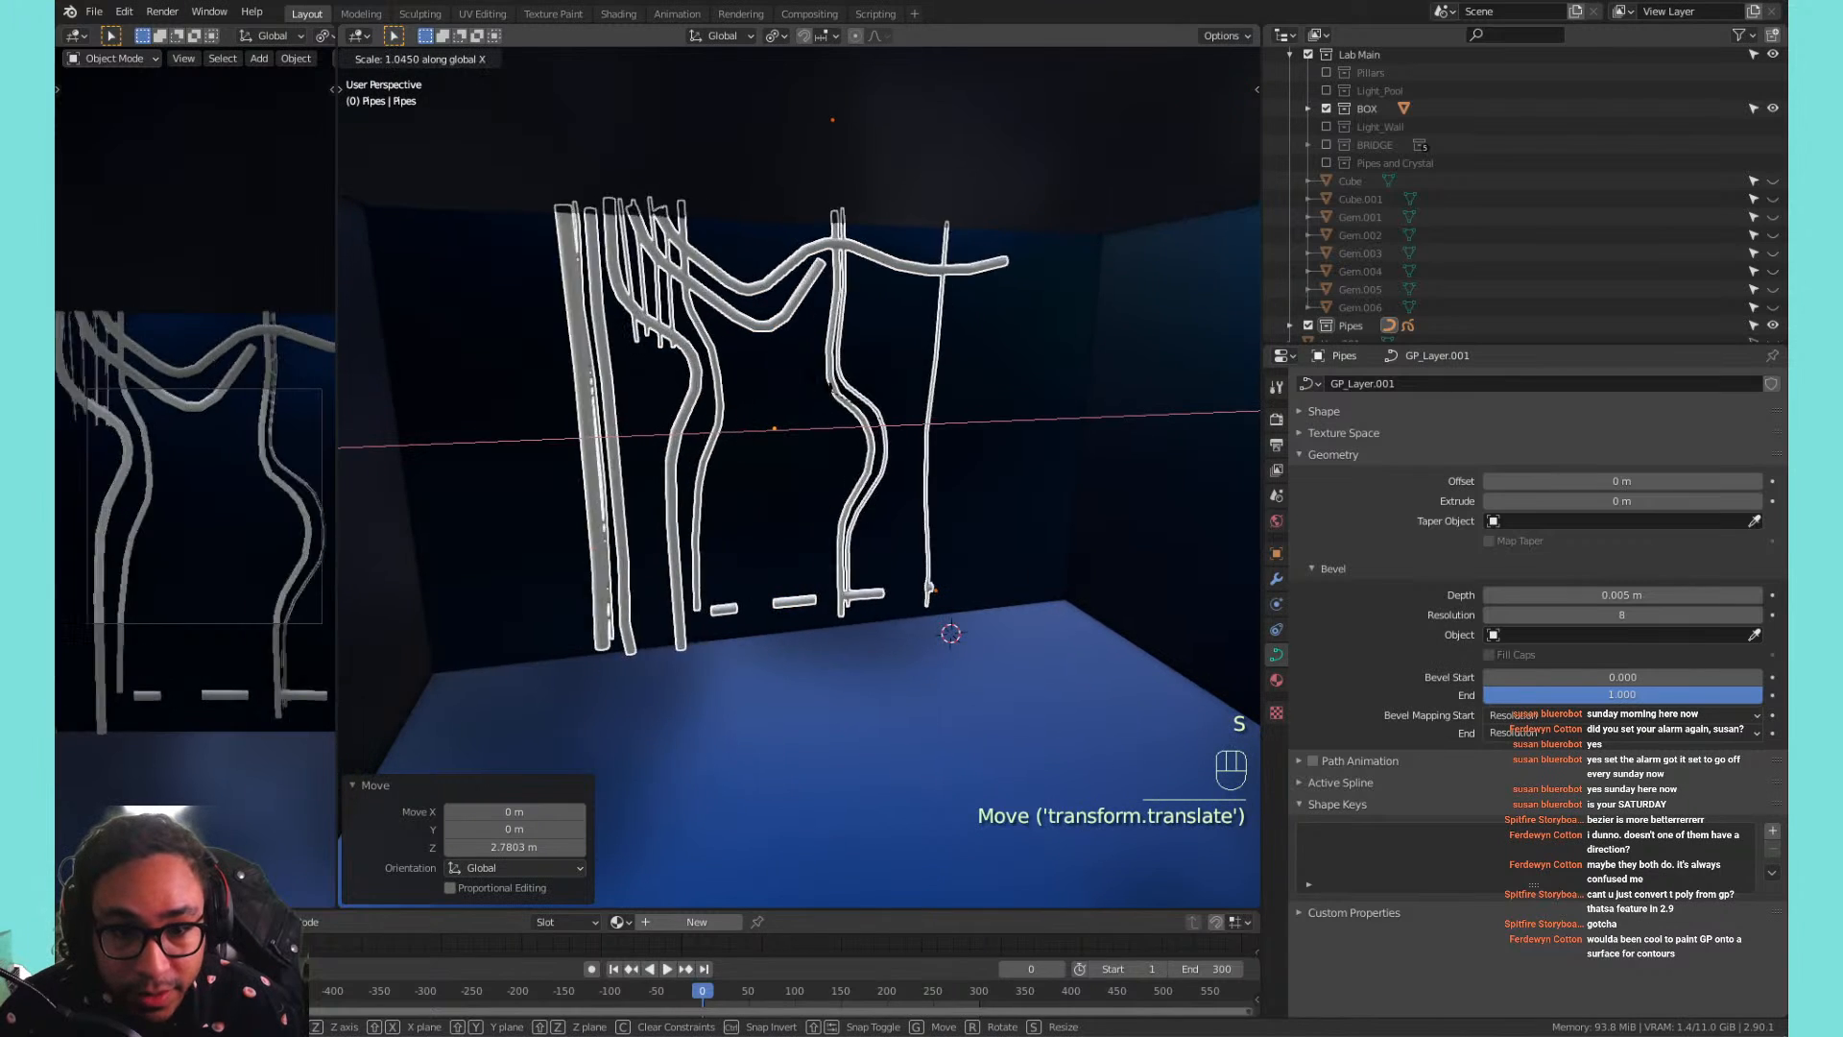
pyautogui.press('Escape')
pyautogui.press('Tab')
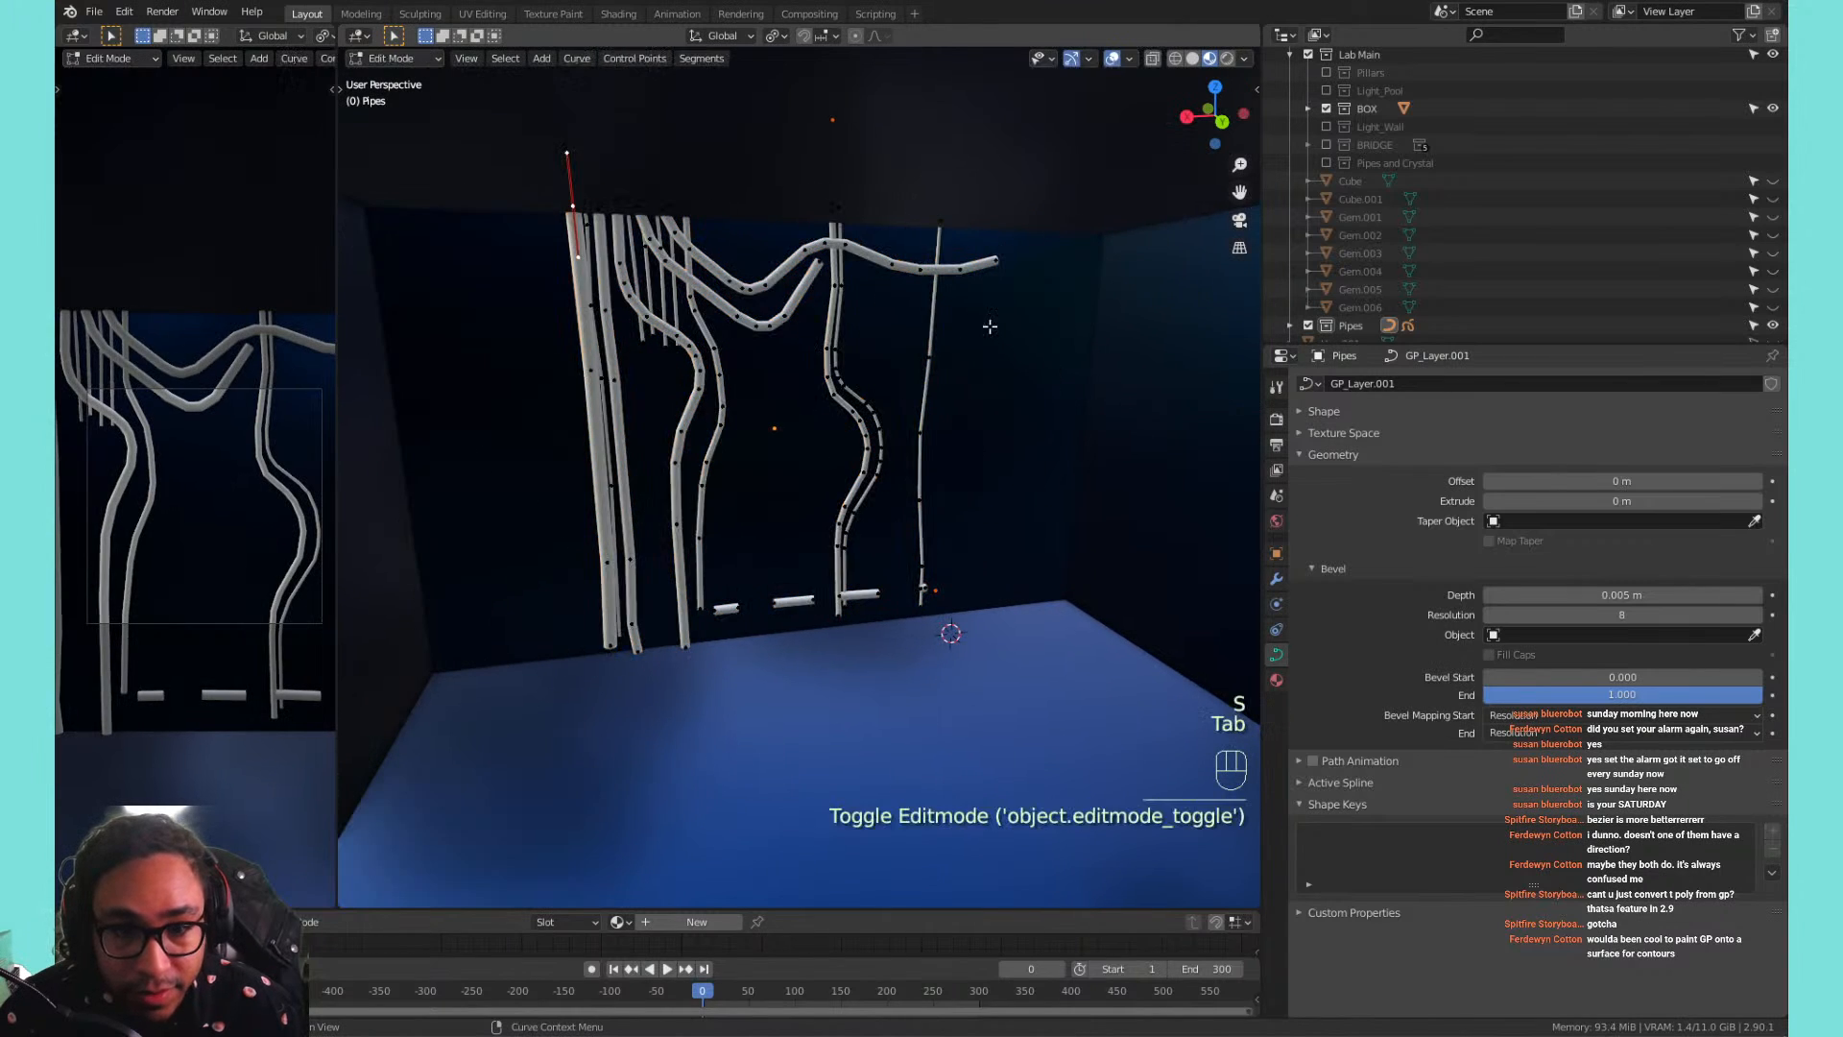
pyautogui.press('Tab')
pyautogui.press('s')
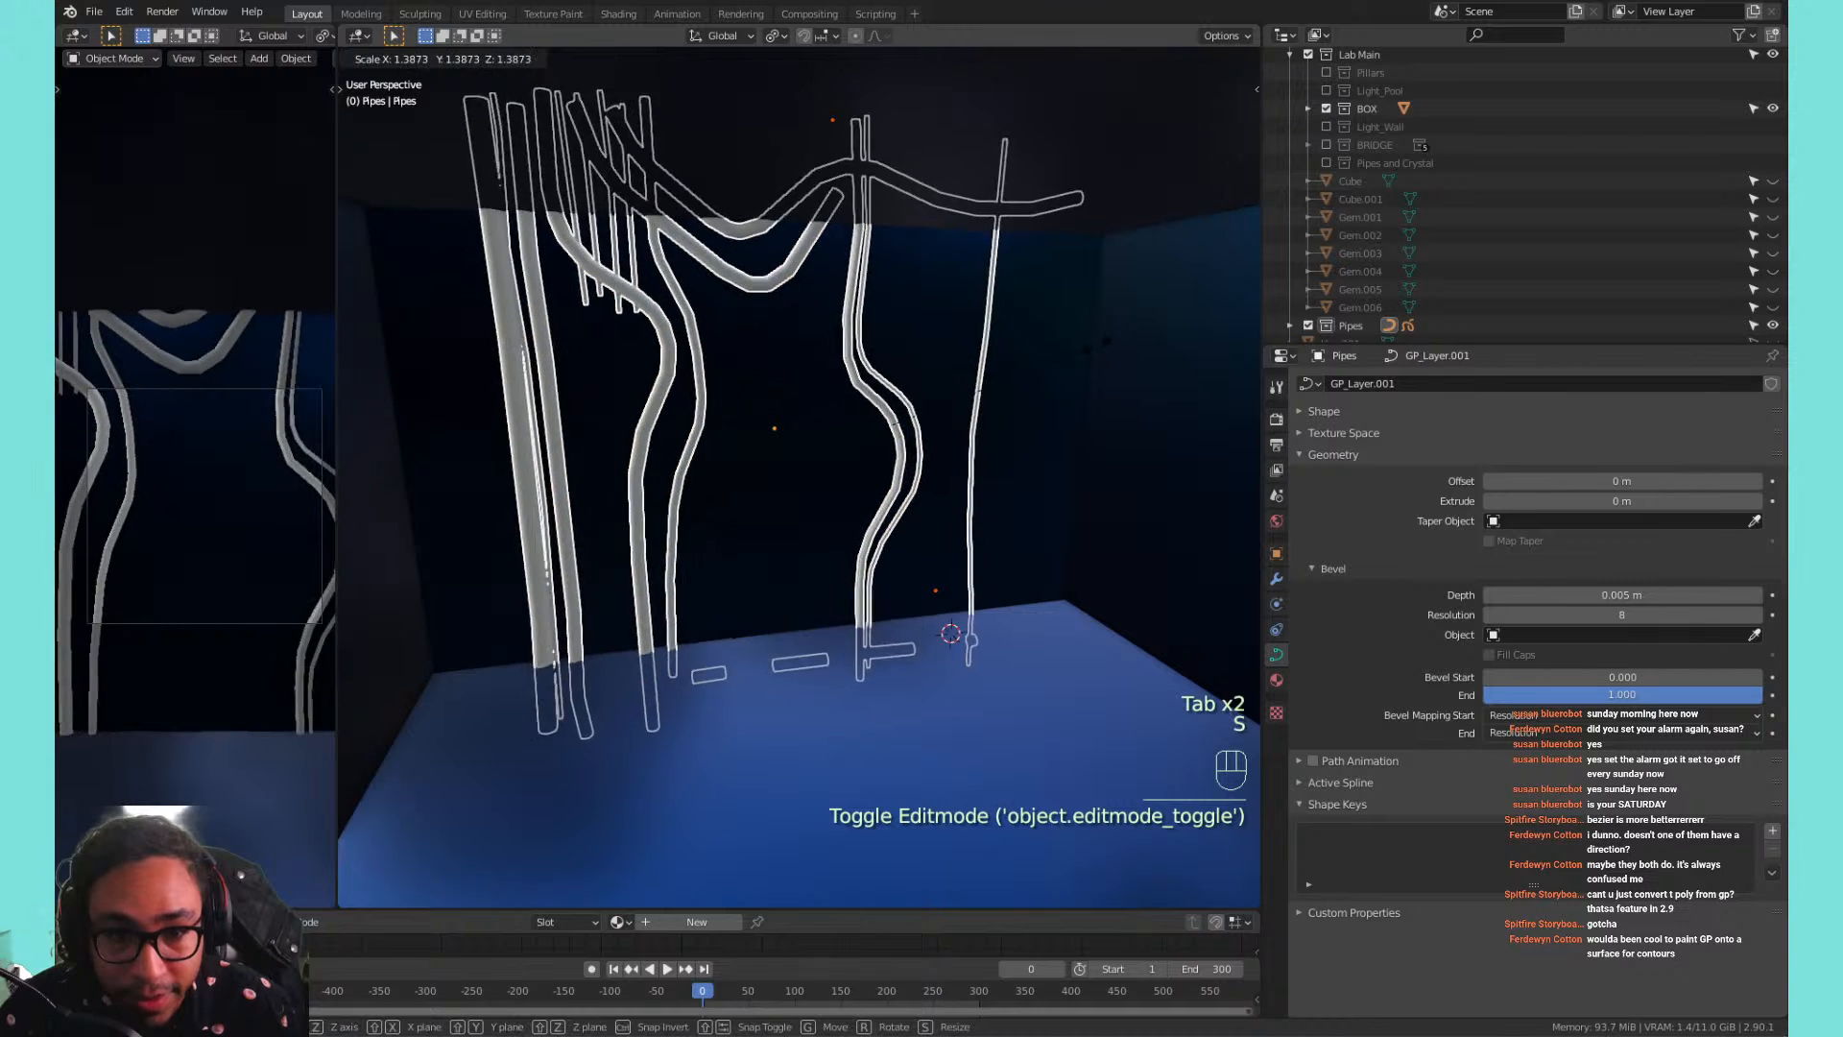
pyautogui.rightClick(1051, 351)
# Try to apply all transforms to every selected object, including the lights.
pyautogui.press('ctrl')
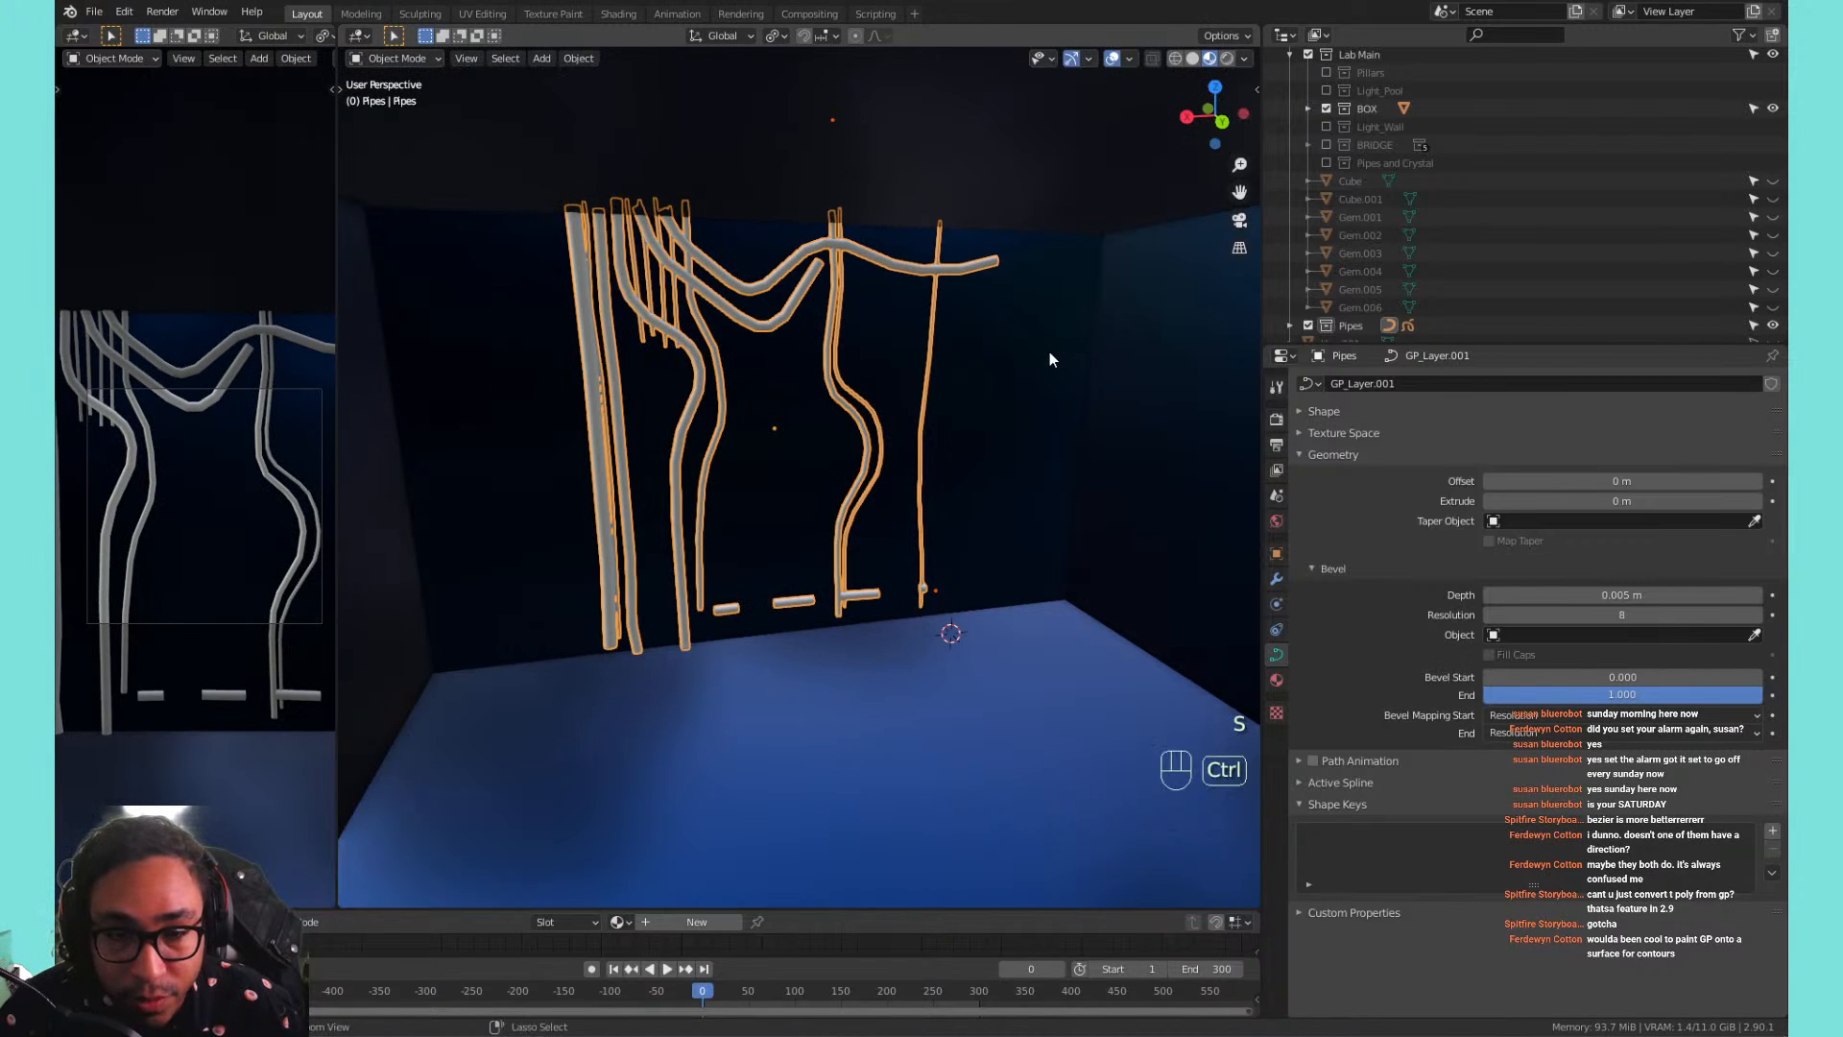
pyautogui.hotkey('shift', 'a')
pyautogui.hotkey('ctrl', 'a')
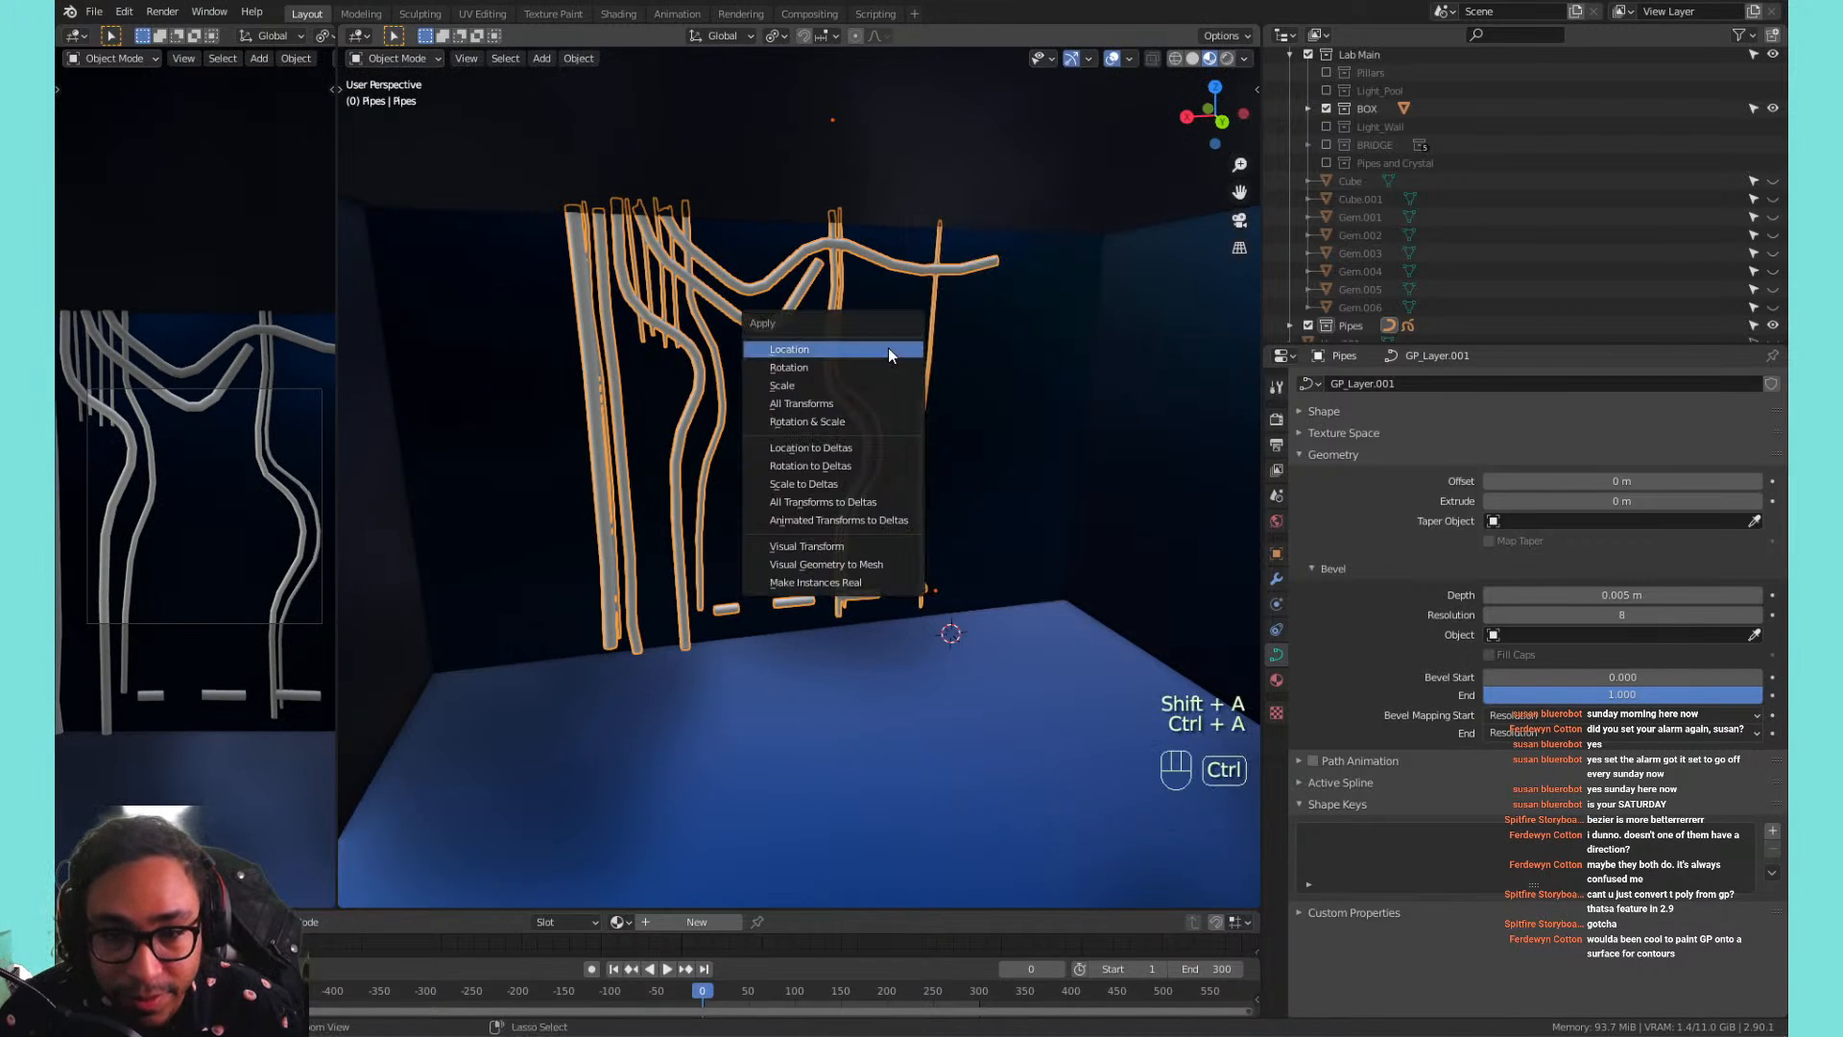
pyautogui.click(841, 403)
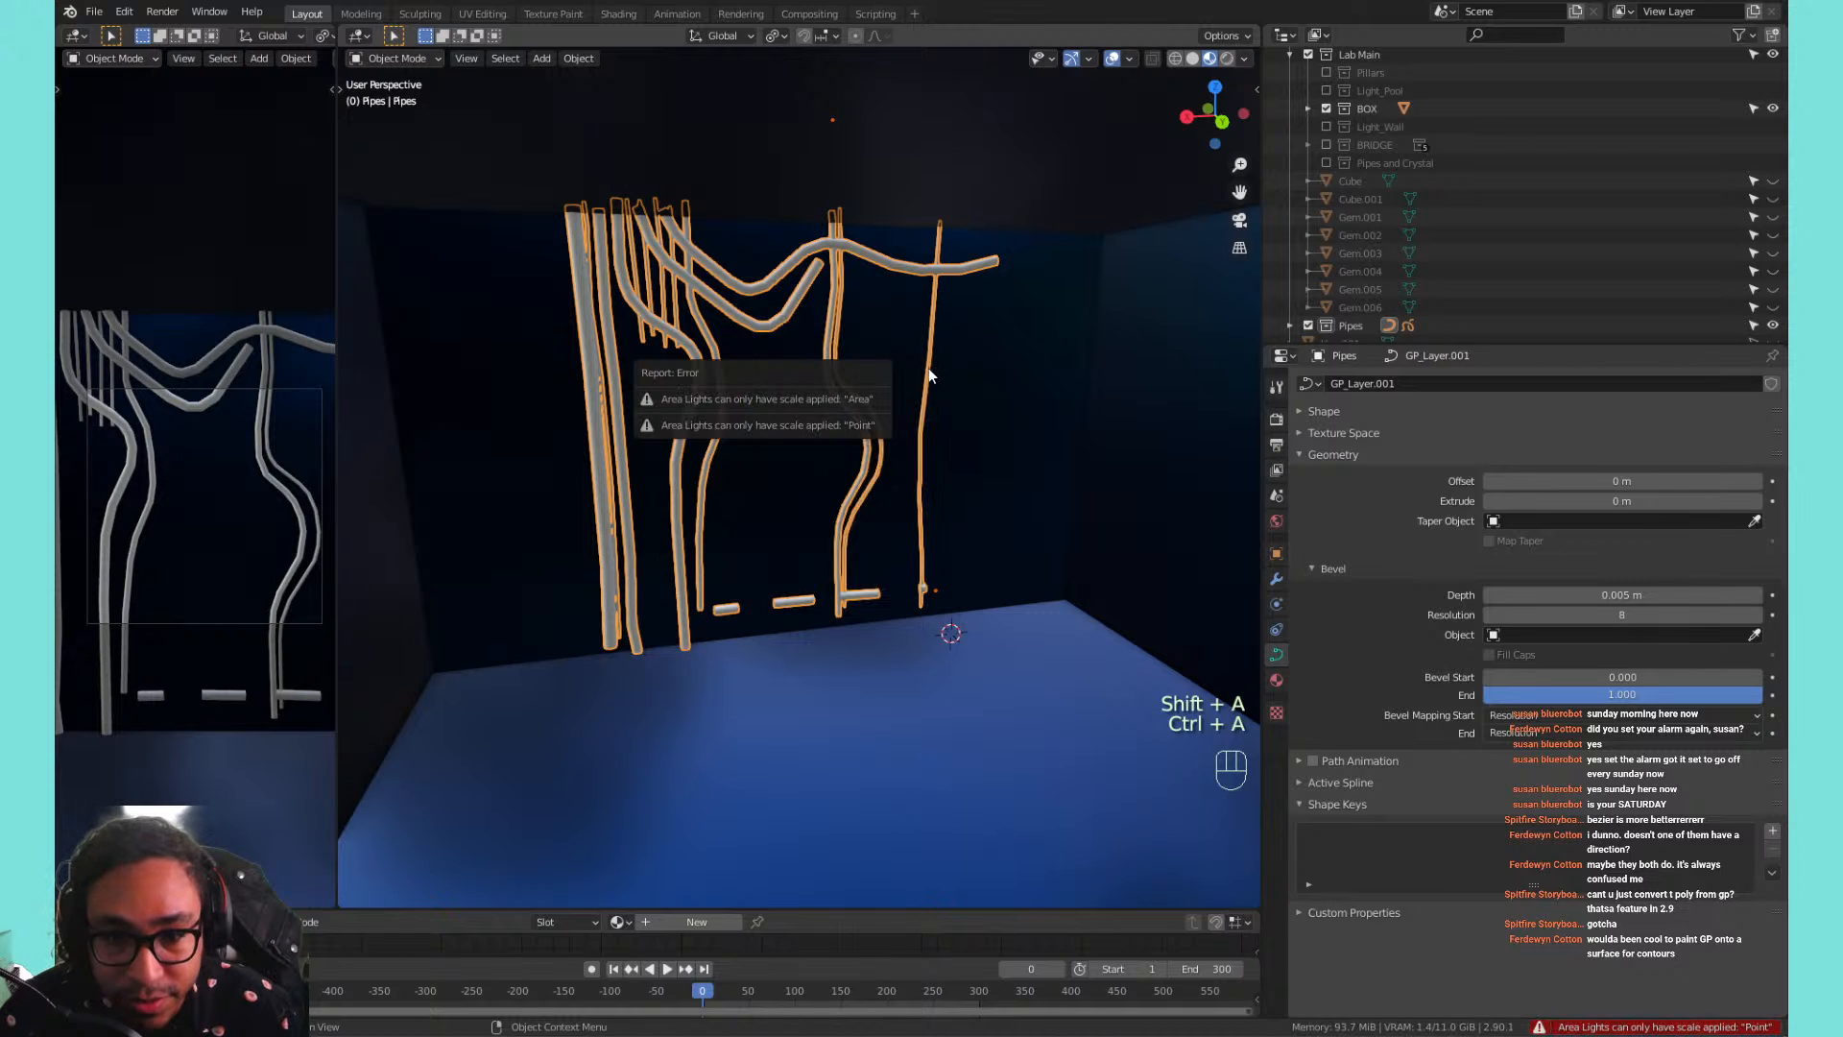
# Select only the pipes curve and apply its location, rotation and scale.
pyautogui.click(821, 240)
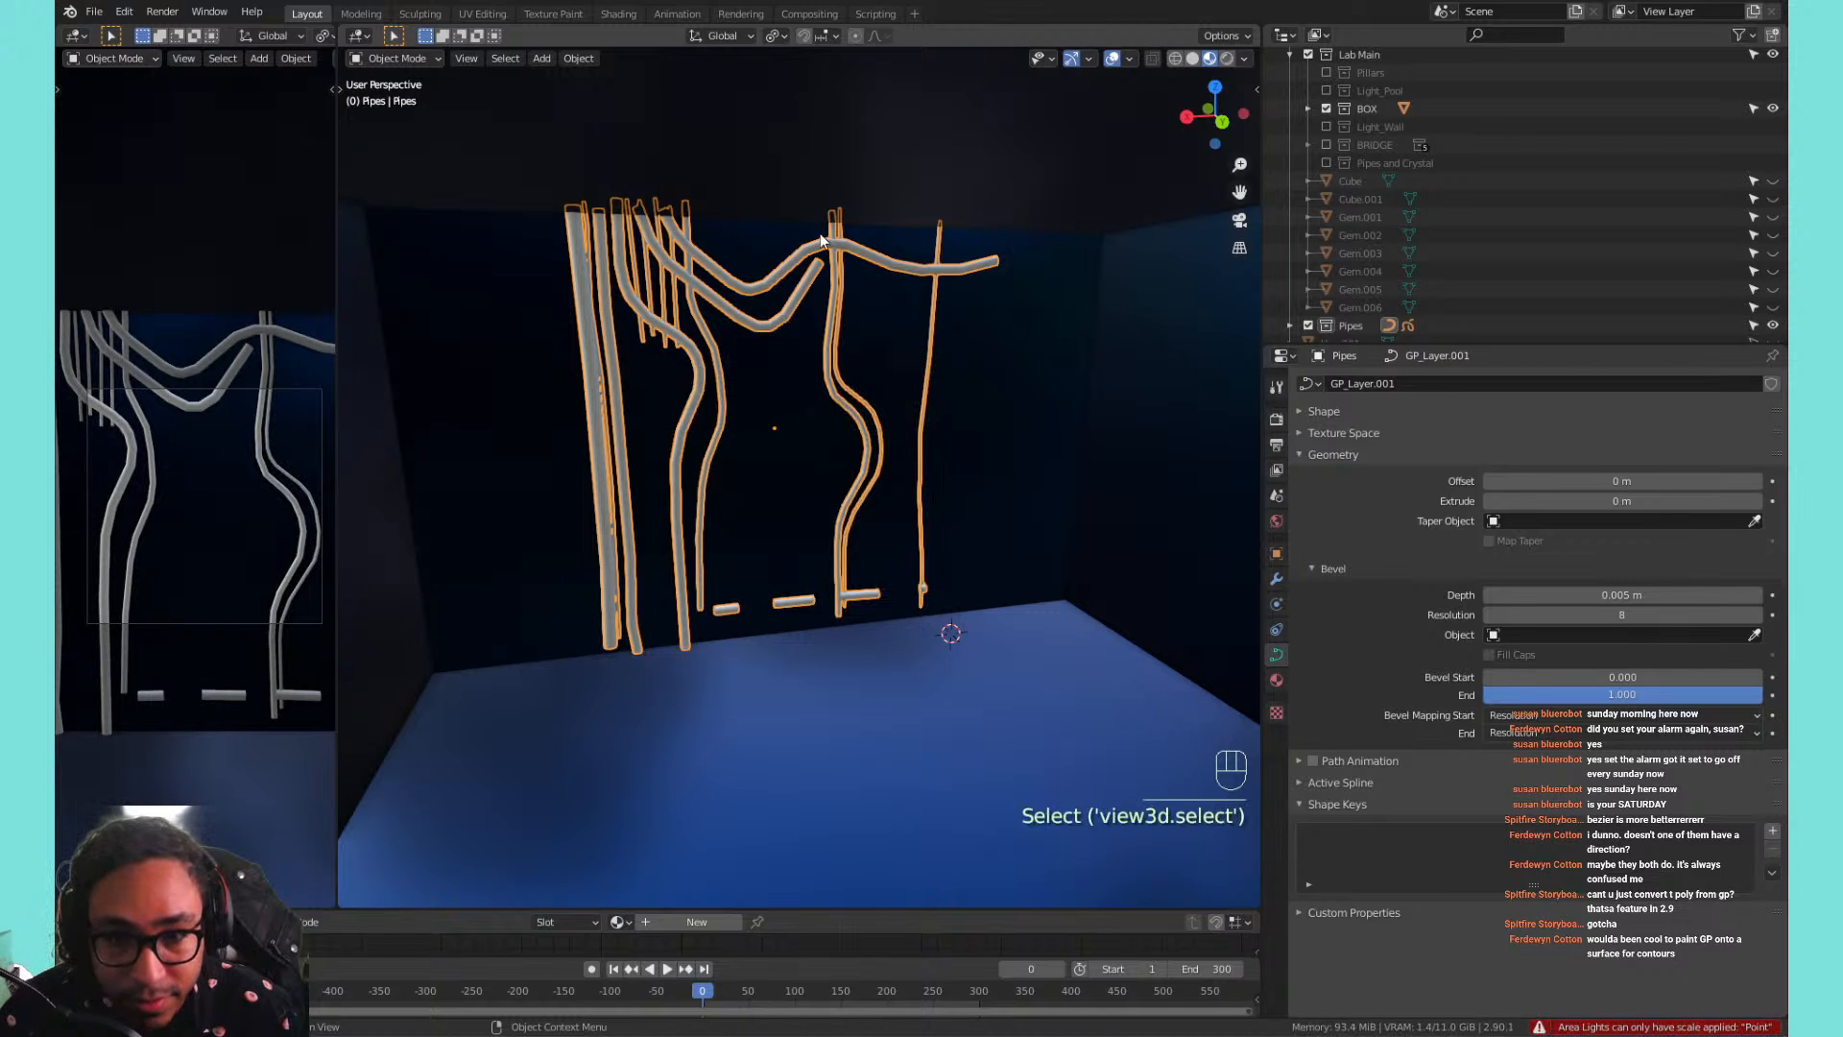
pyautogui.hotkey('ctrl', 'a')
pyautogui.click(964, 294)
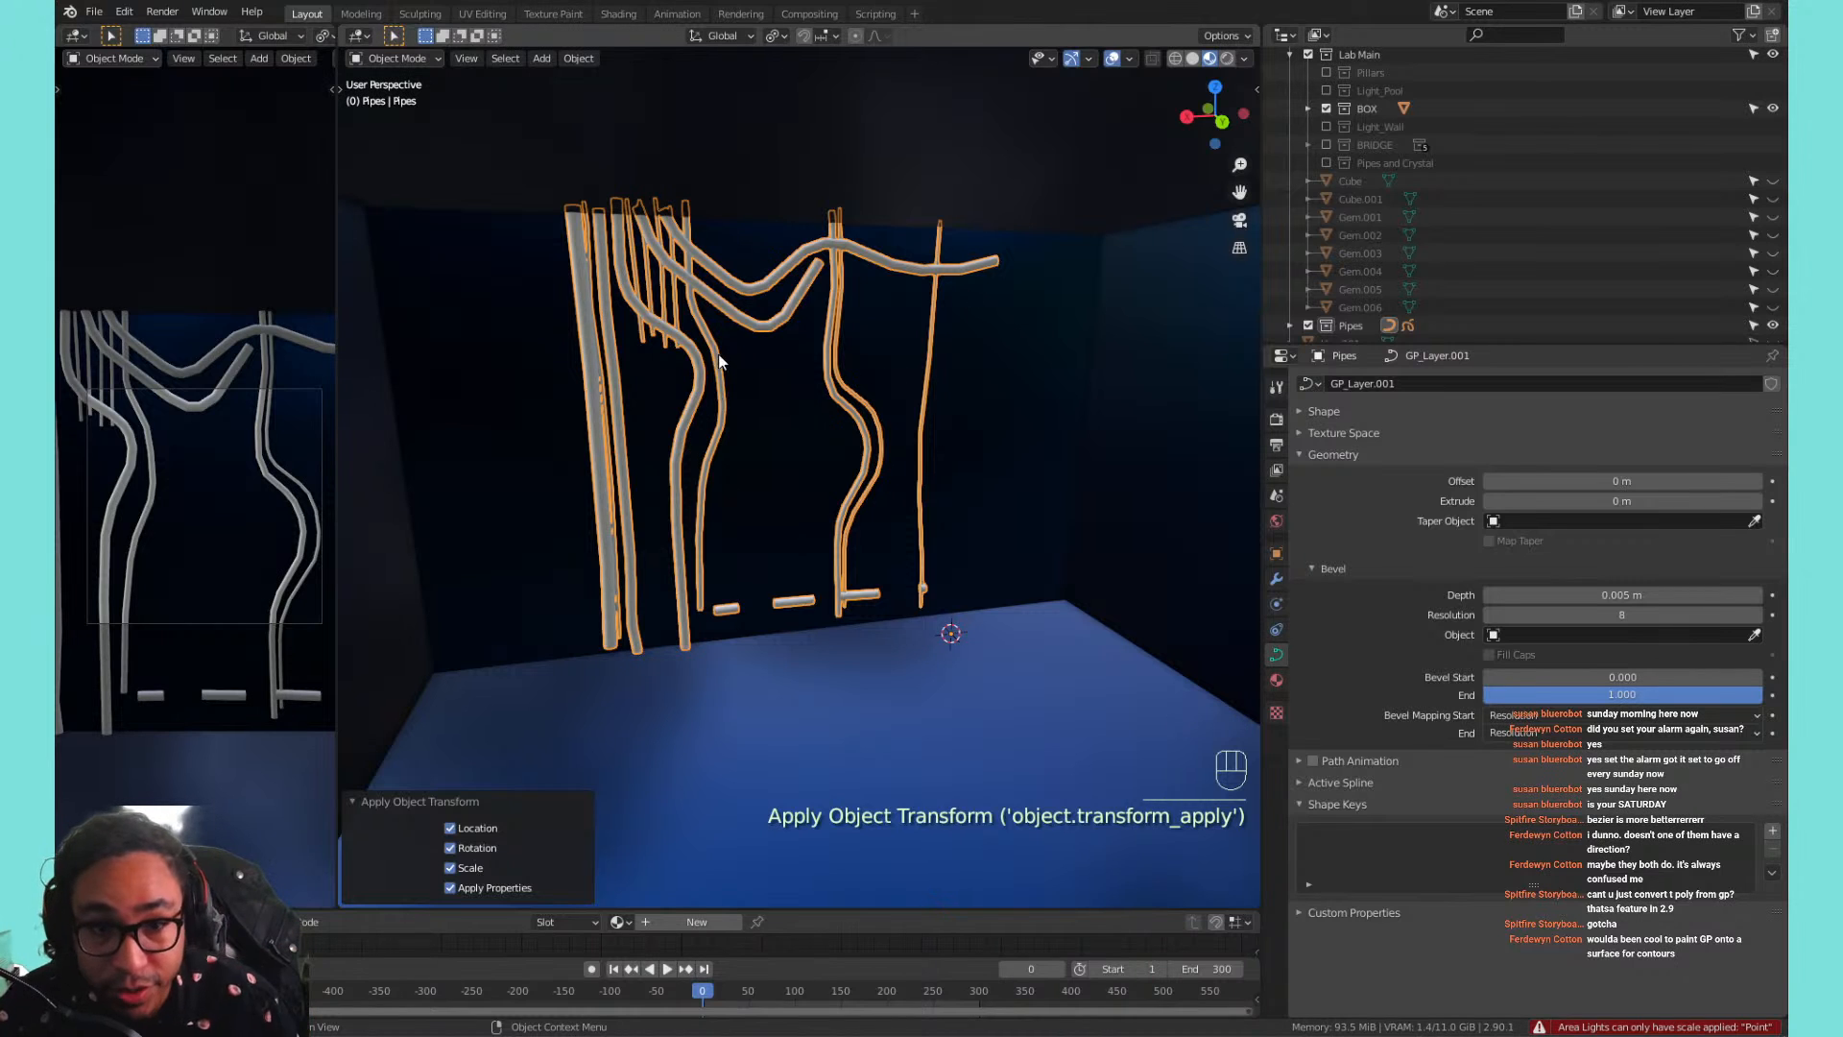
# Enter Edit Mode on the pipes curve and select a control point along the middle of the leftmost thick pipe.
pyautogui.moveTo(783, 343); pyautogui.dragTo(745, 329, button='middle')
pyautogui.press('Tab')
pyautogui.press('1')
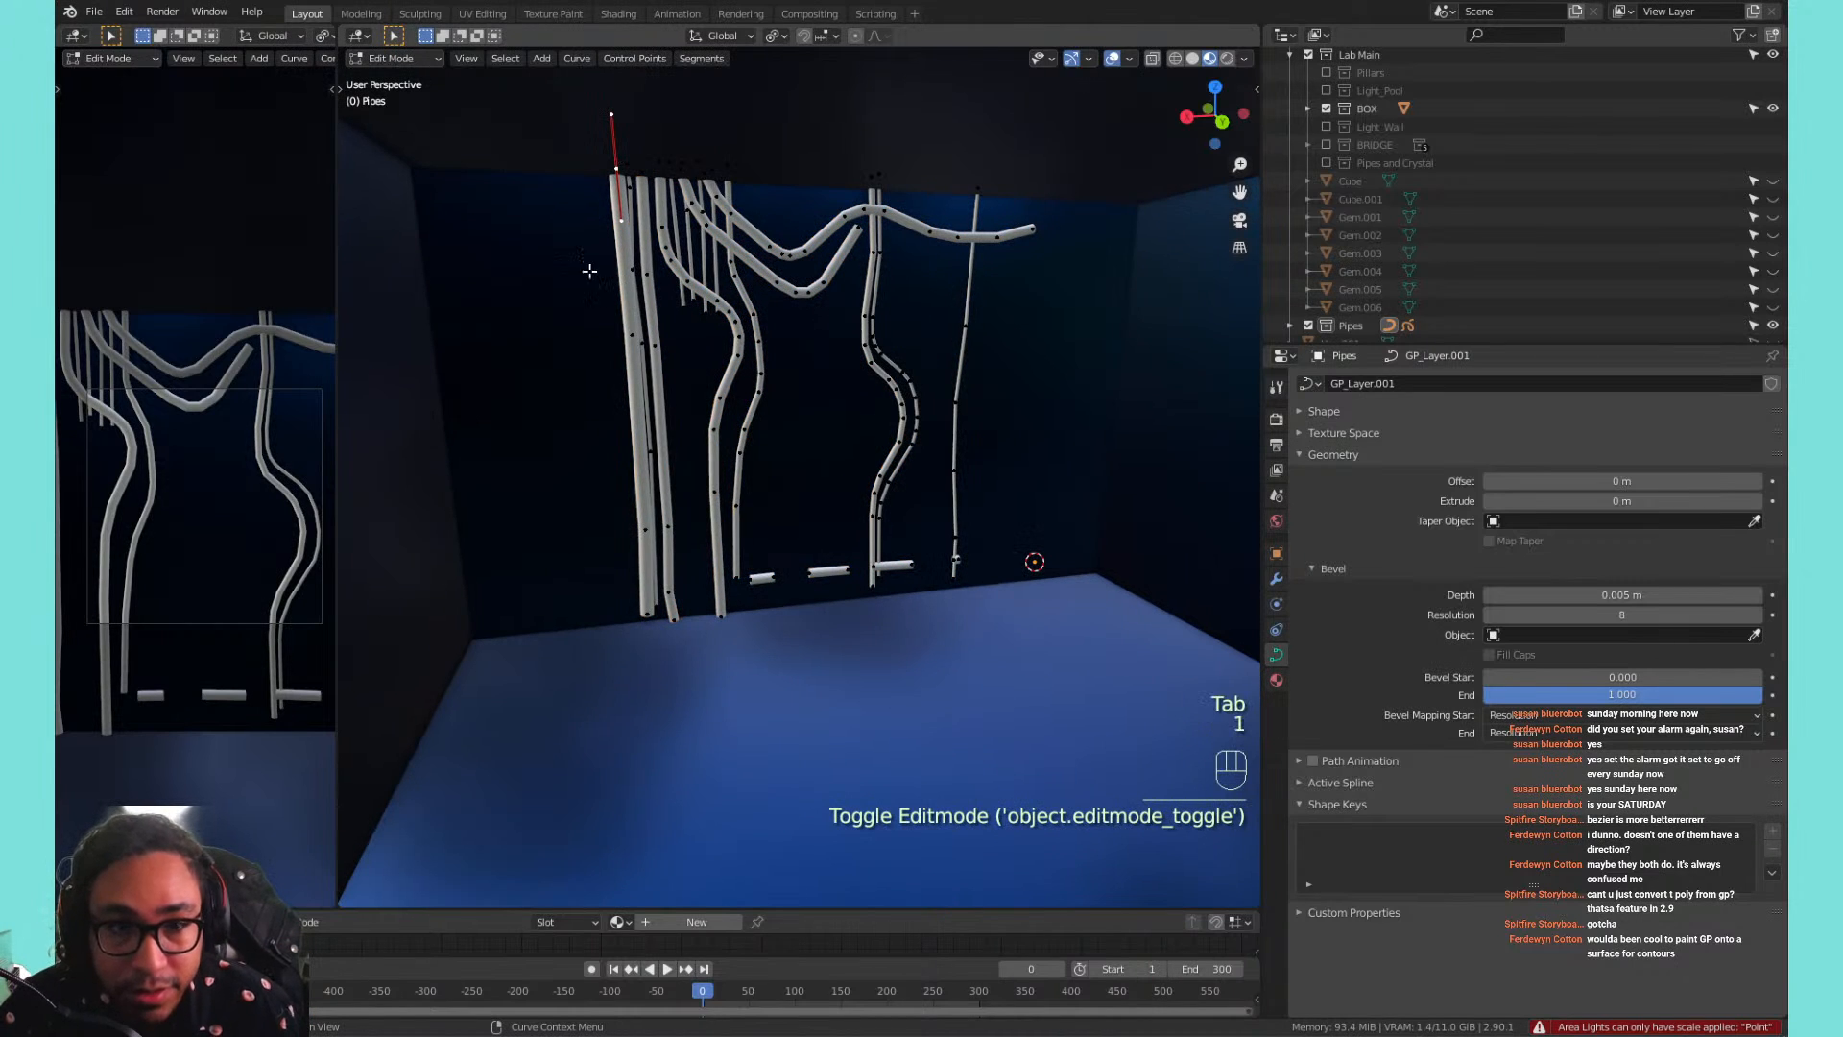
pyautogui.click(614, 250)
pyautogui.click(617, 338)
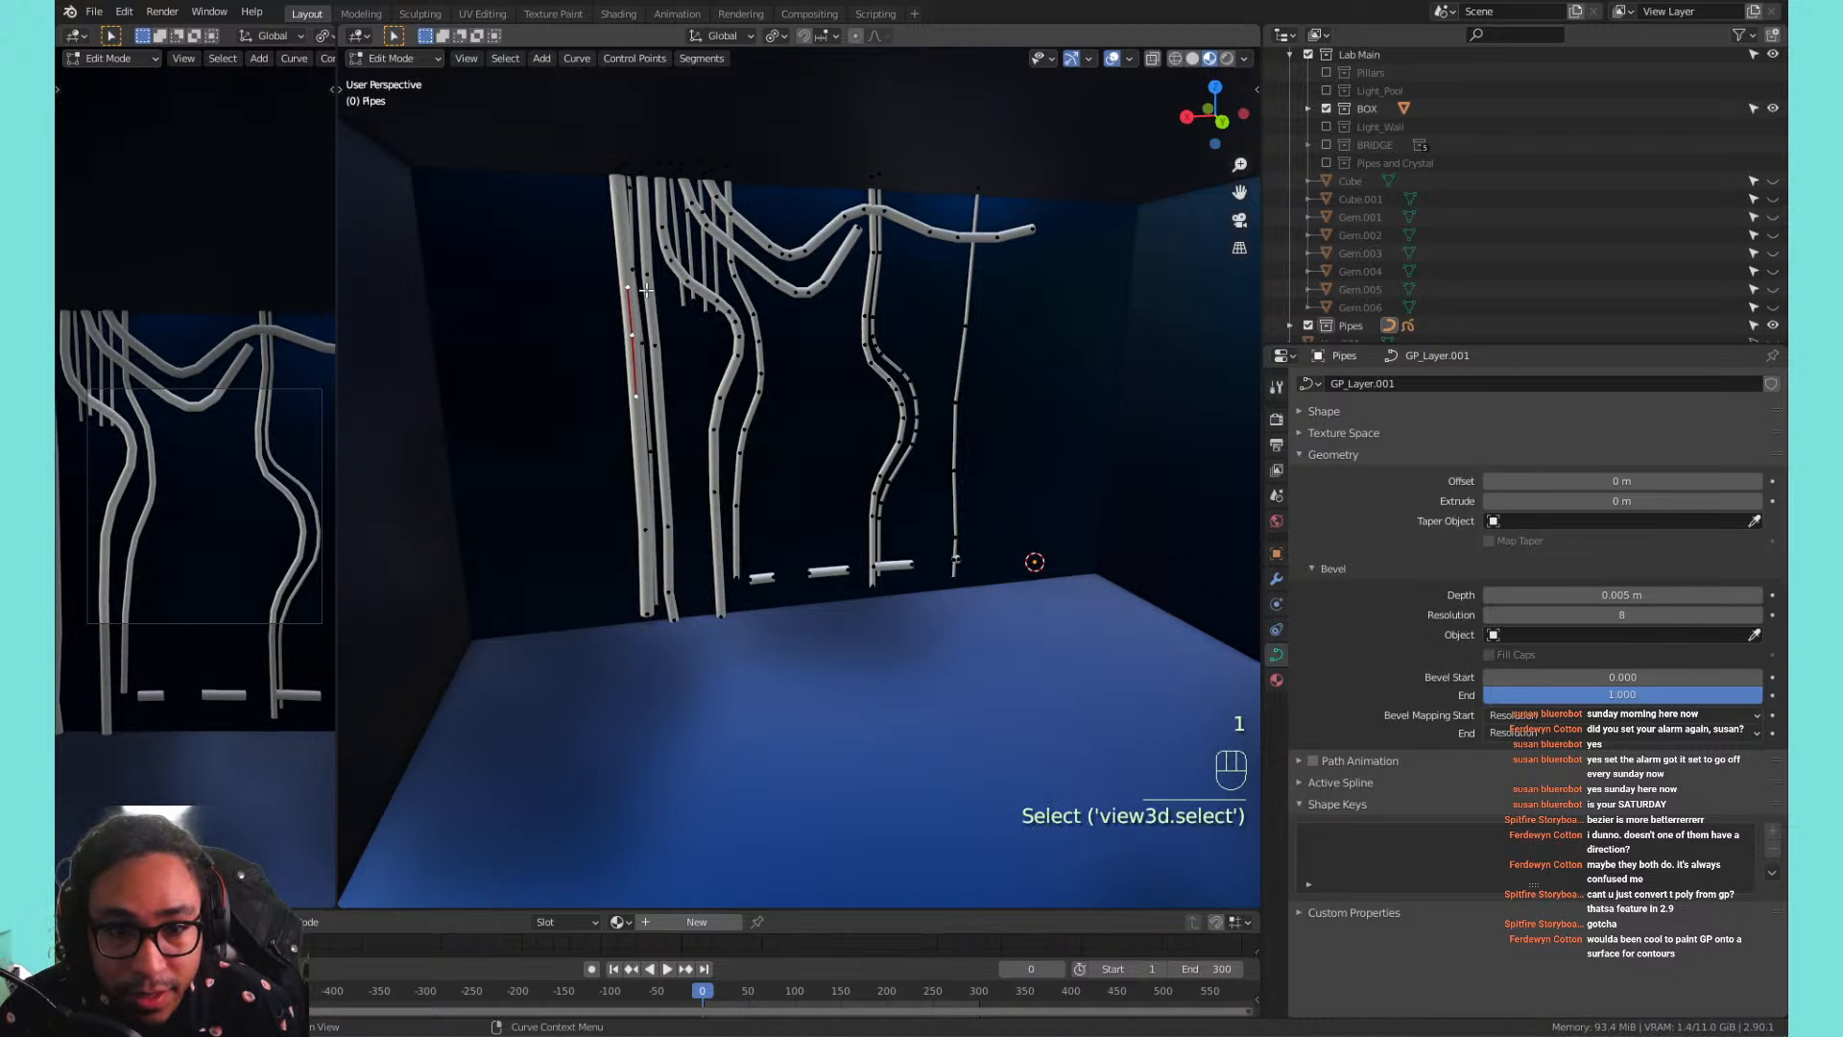
pyautogui.scroll(2, 651, 290)
pyautogui.keyDown('shift'); pyautogui.moveTo(651, 290); pyautogui.dragTo(854, 419, button='middle'); pyautogui.keyUp('shift')
pyautogui.moveTo(1041, 478); pyautogui.dragTo(936, 485, button='middle')
# Look through the curve data's Shape and Geometry settings.
pyautogui.click(1335, 461)
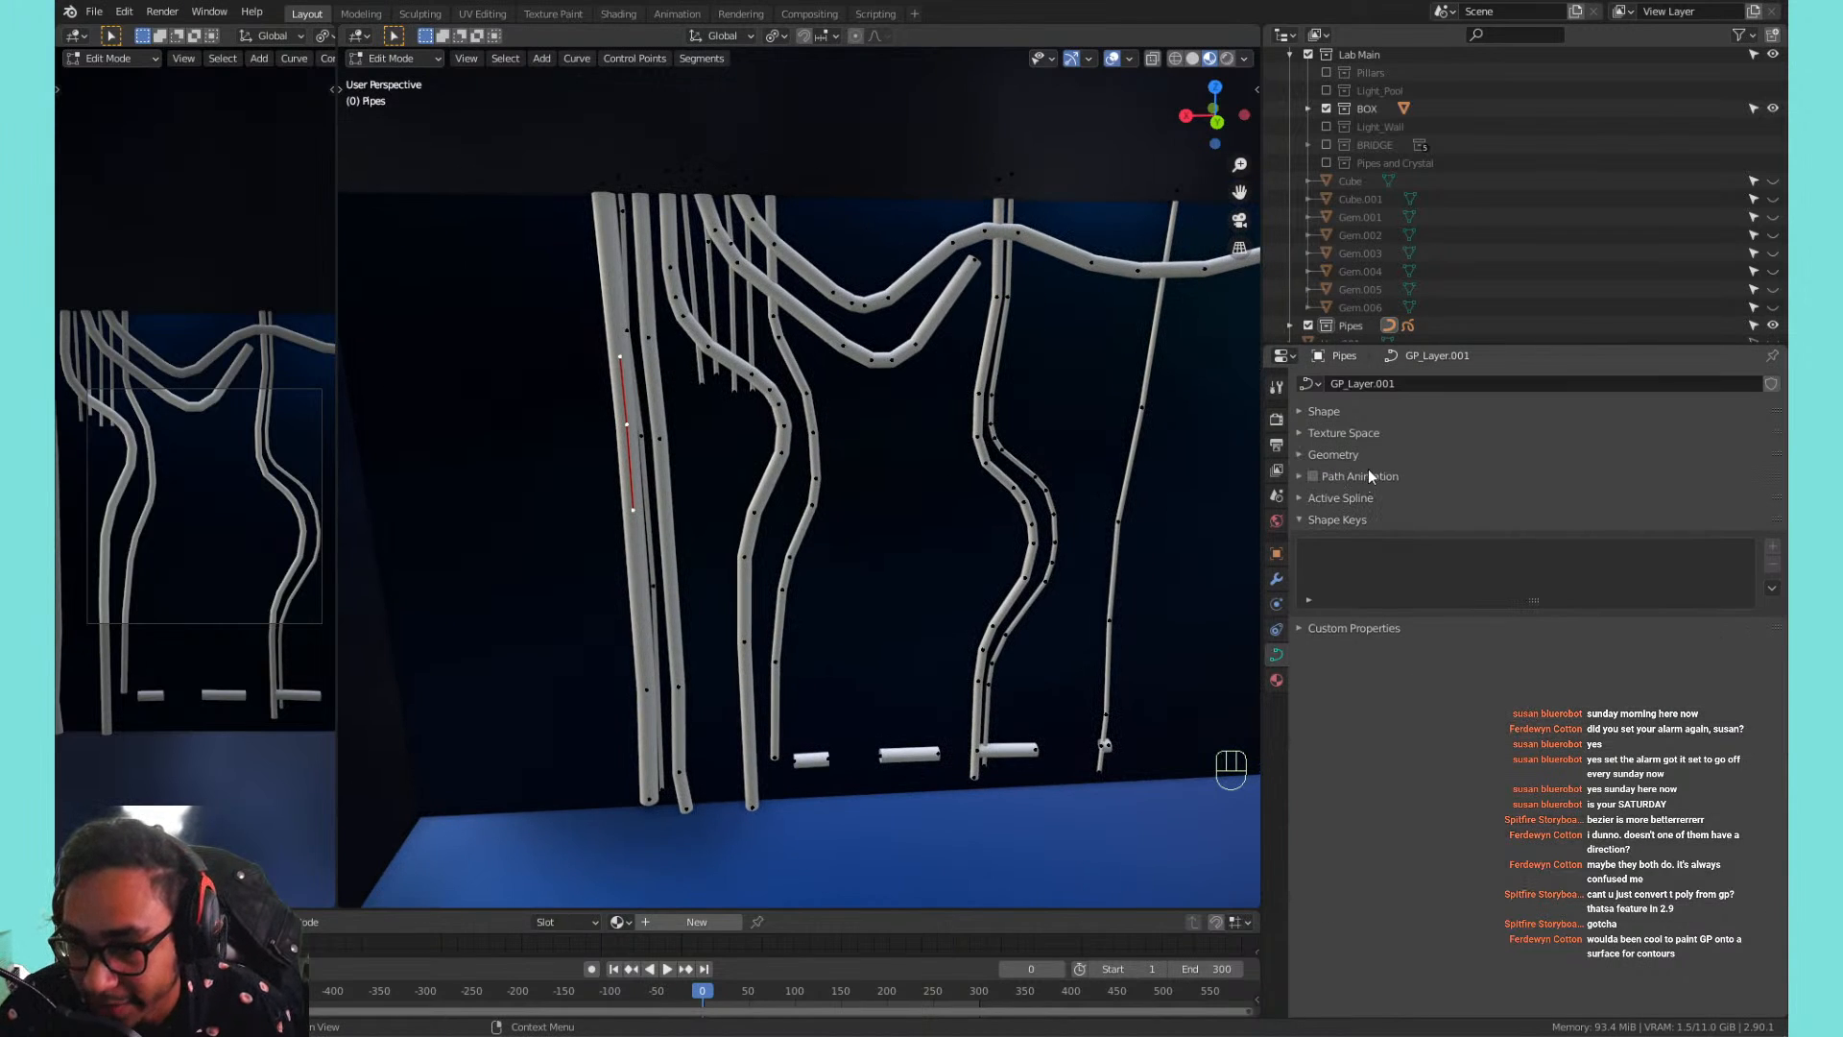
pyautogui.click(1404, 413)
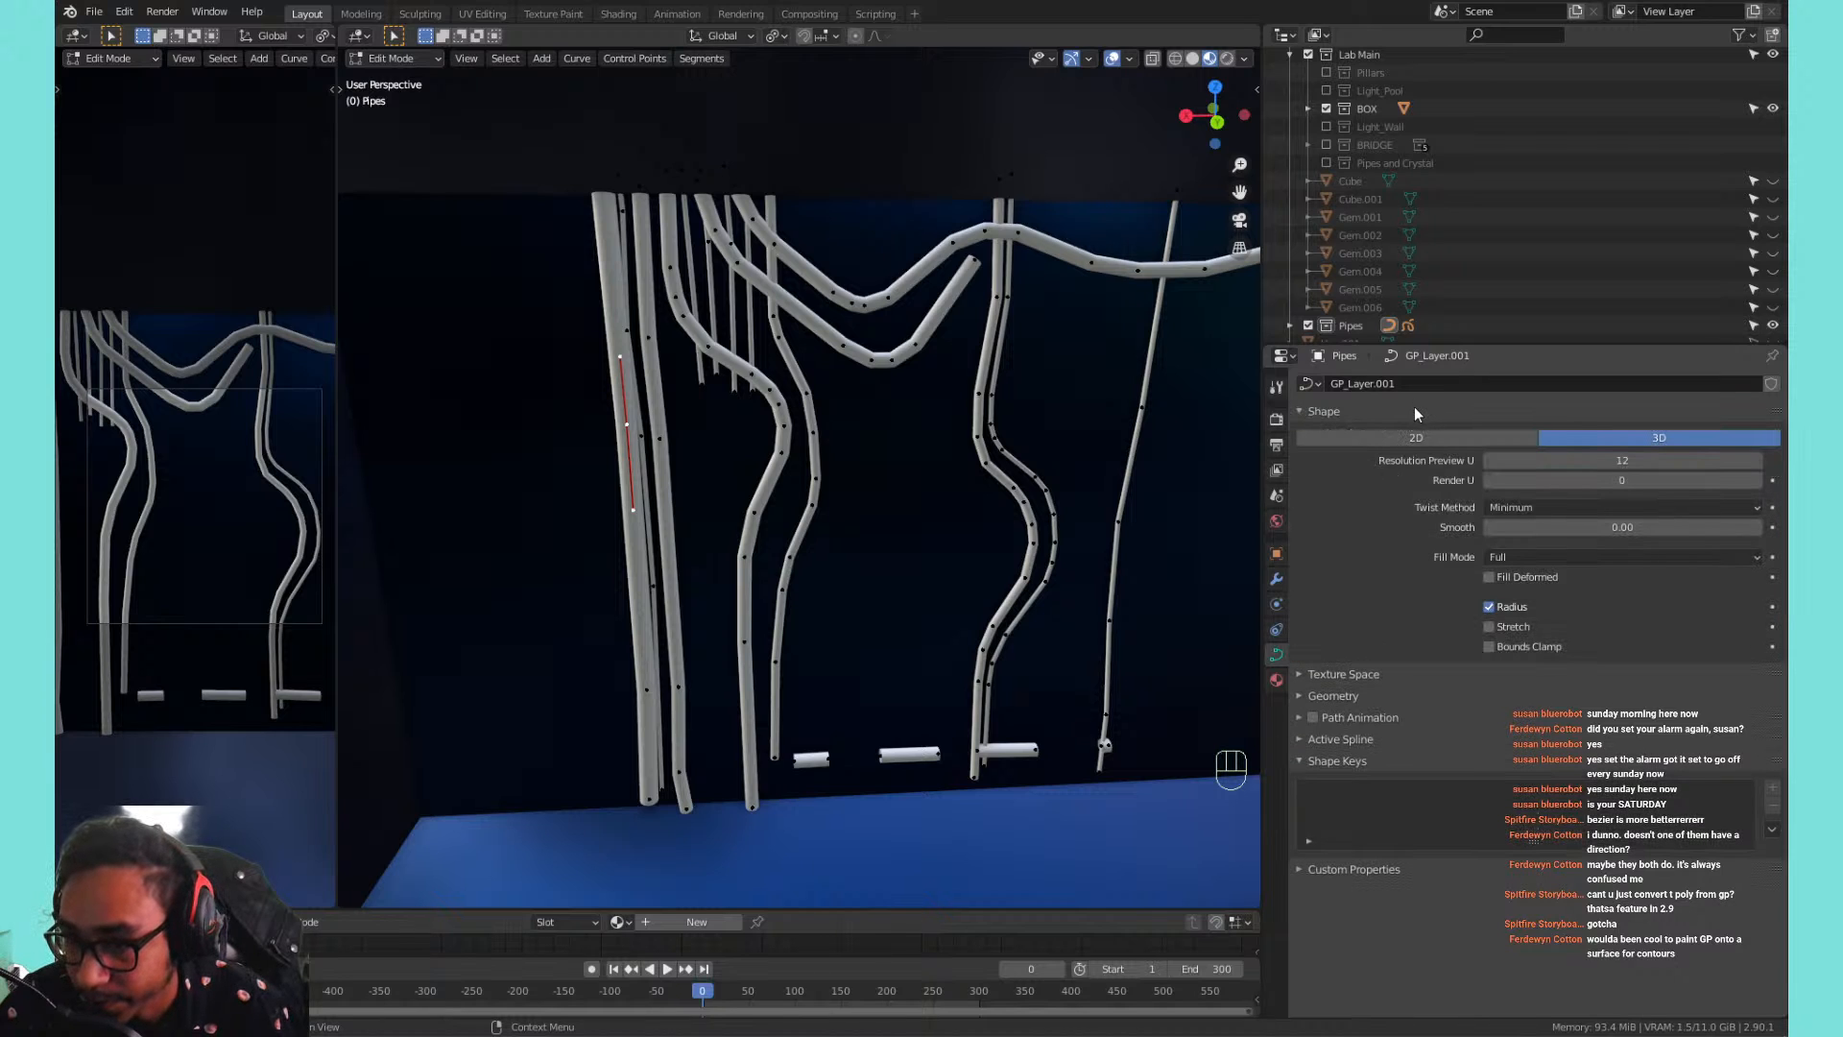
pyautogui.click(1409, 411)
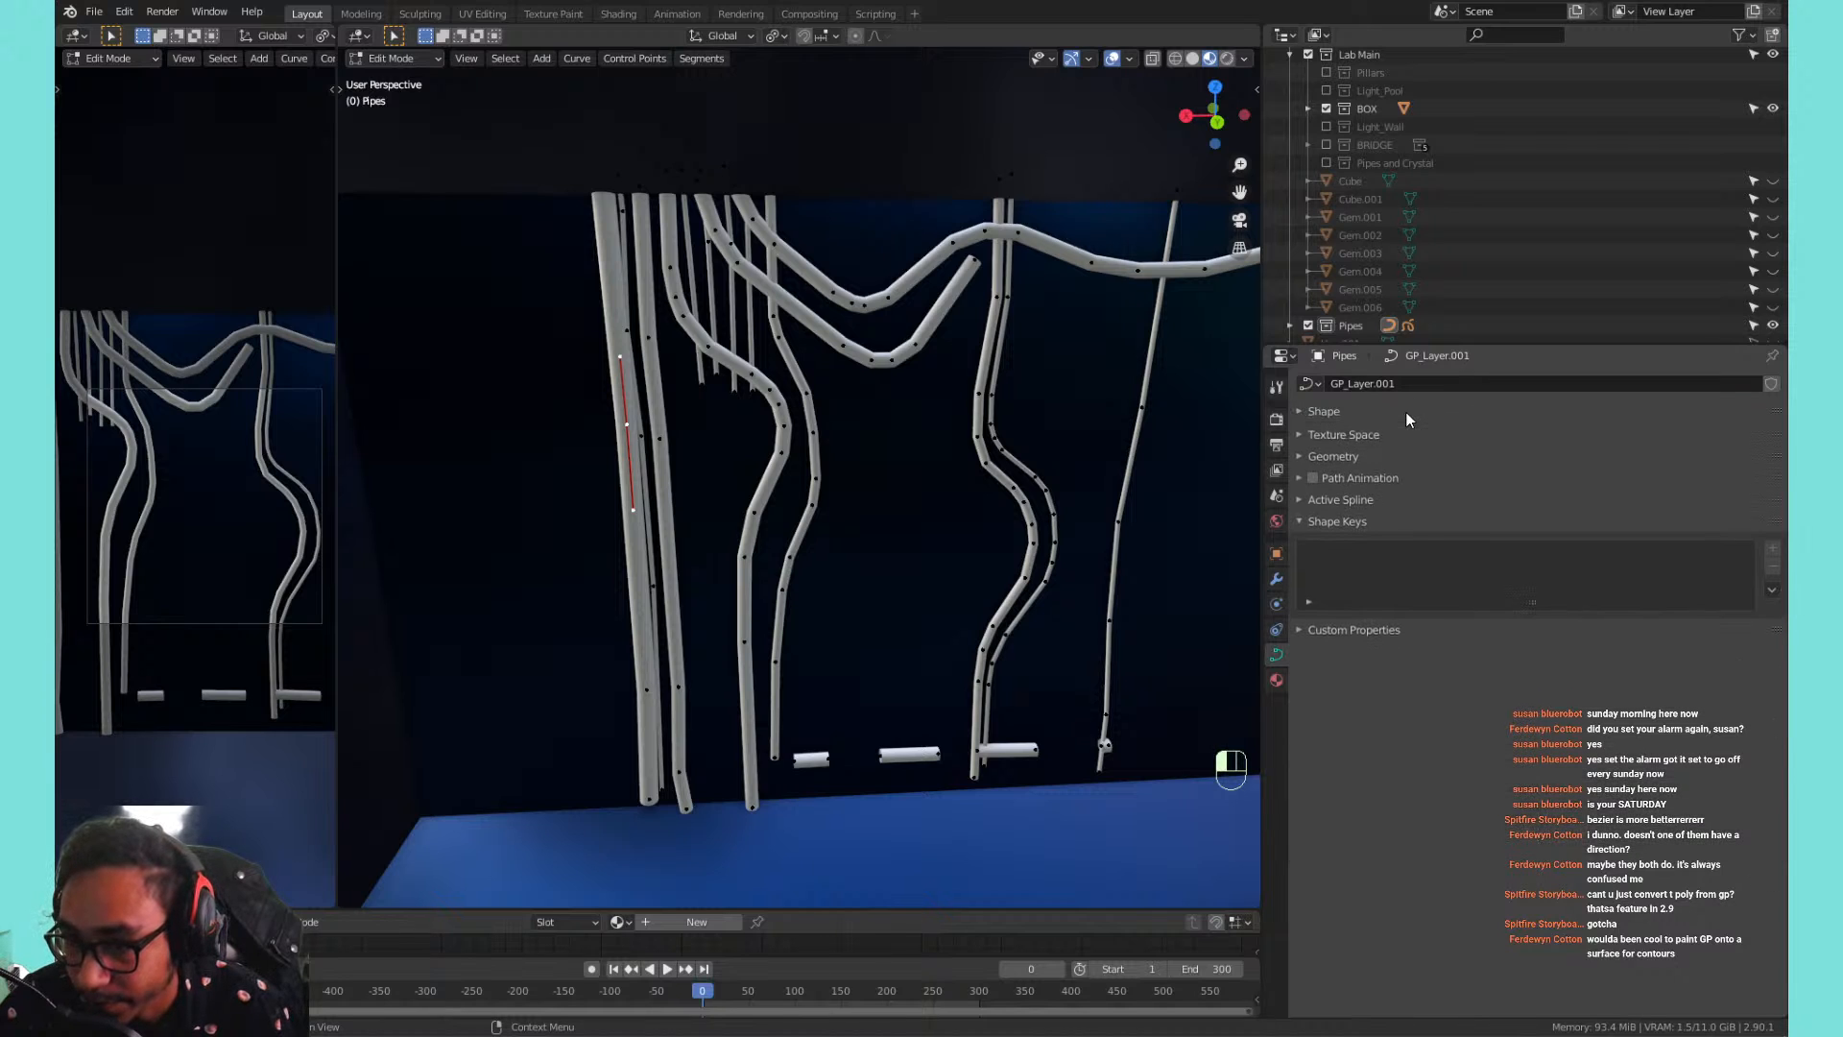
pyautogui.click(1367, 453)
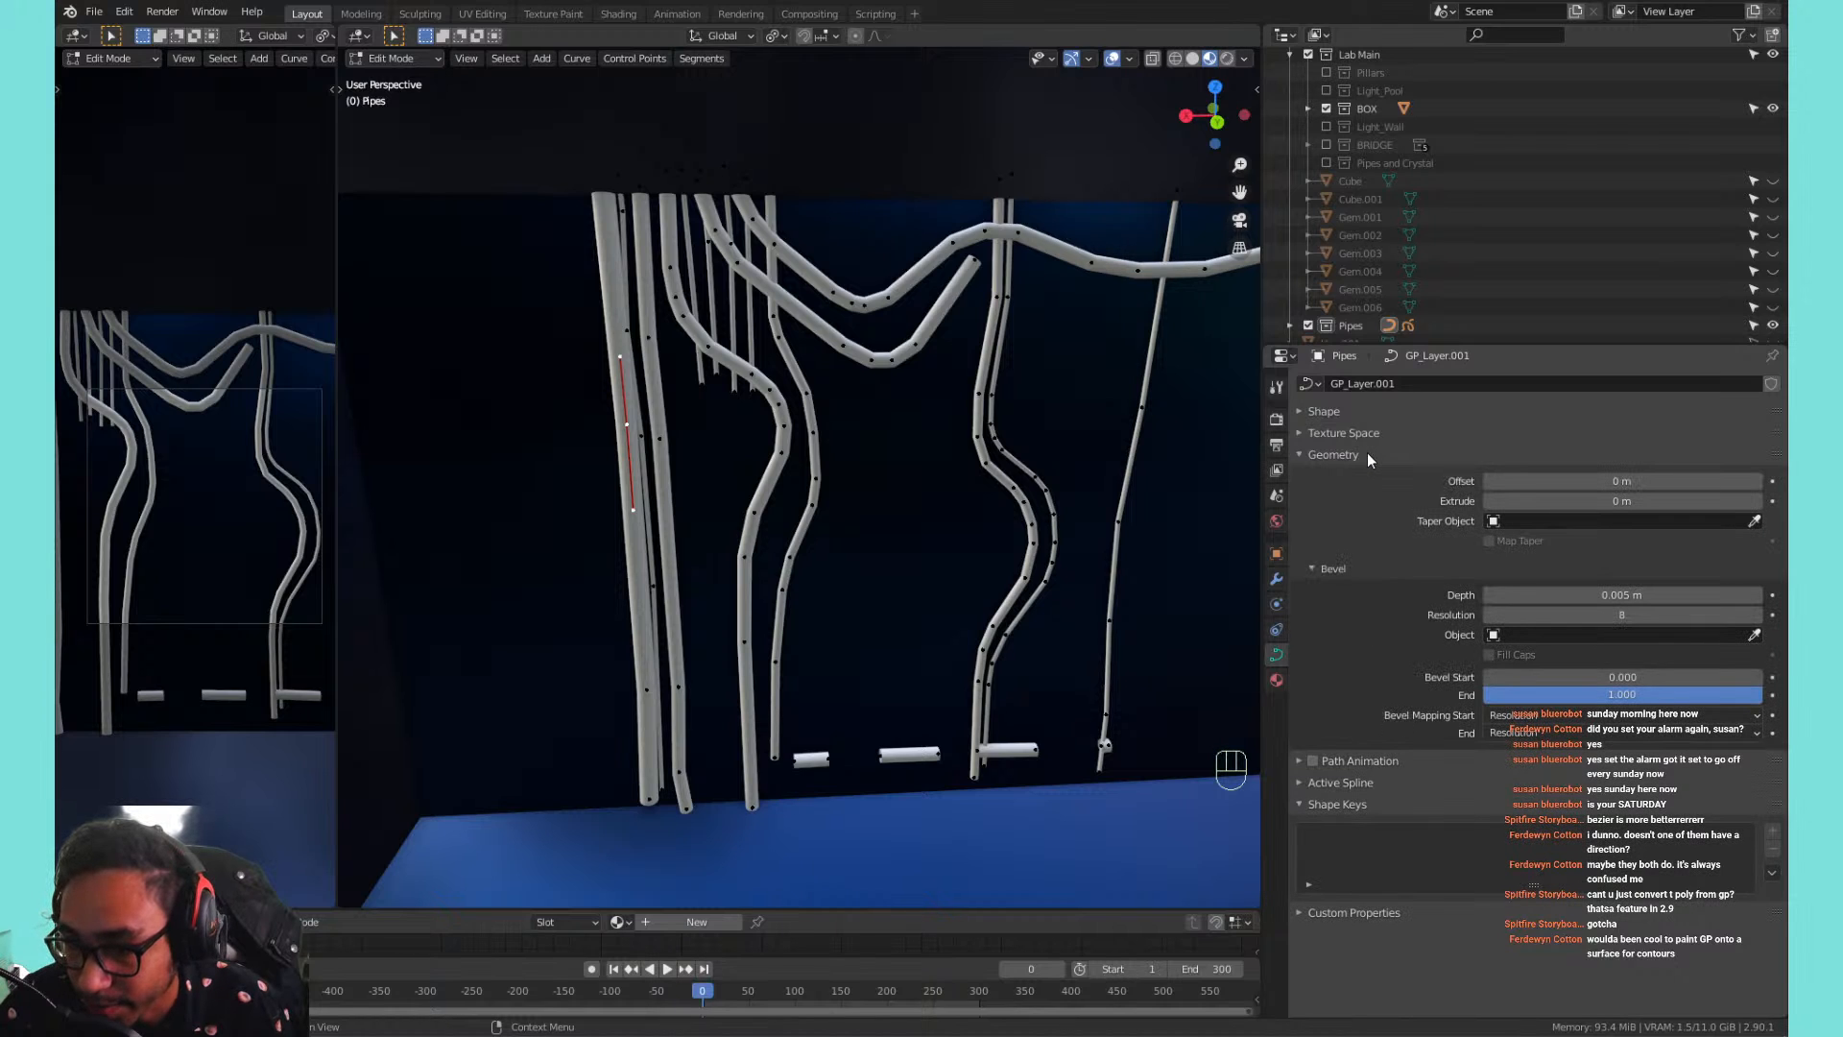
pyautogui.click(1368, 453)
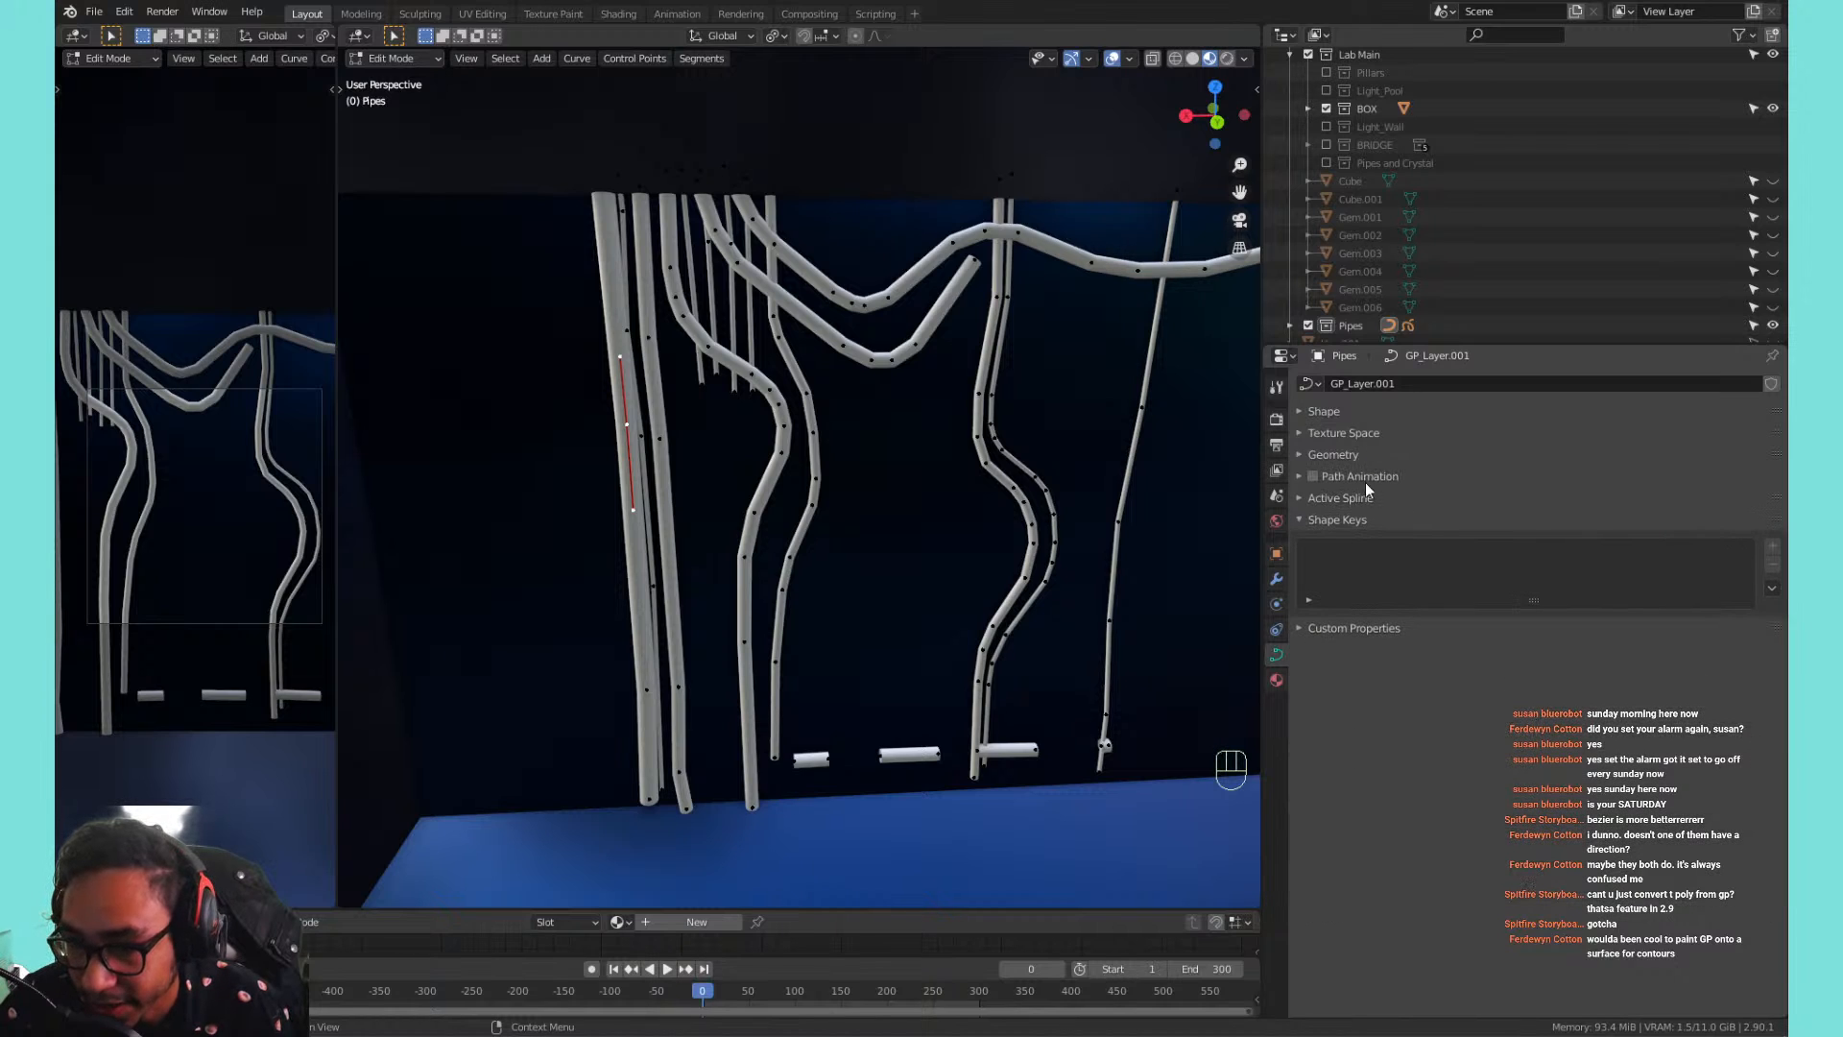
# Look through the Pipes object's Visibility, Instancing, Collections and Motion Paths settings for a display option.
pyautogui.click(1277, 554)
pyautogui.click(1351, 751)
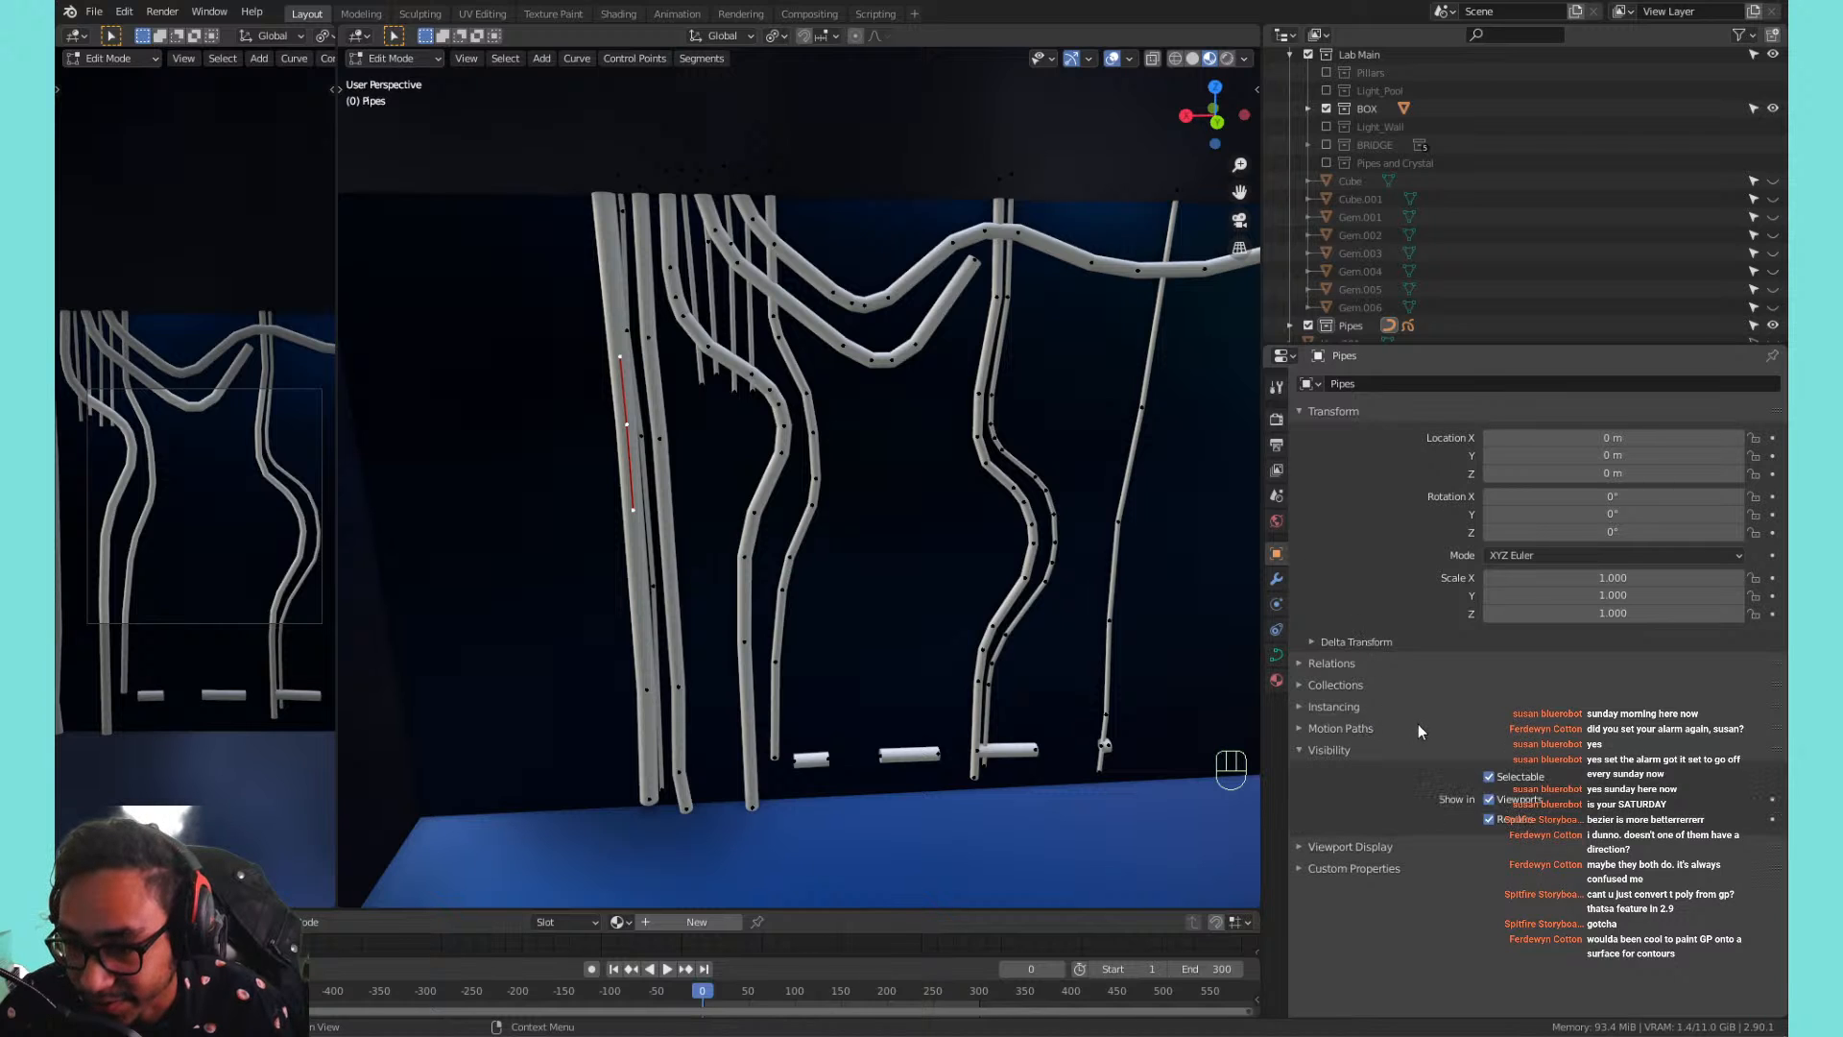
pyautogui.click(1371, 752)
pyautogui.click(1359, 726)
pyautogui.click(1360, 725)
pyautogui.click(1361, 706)
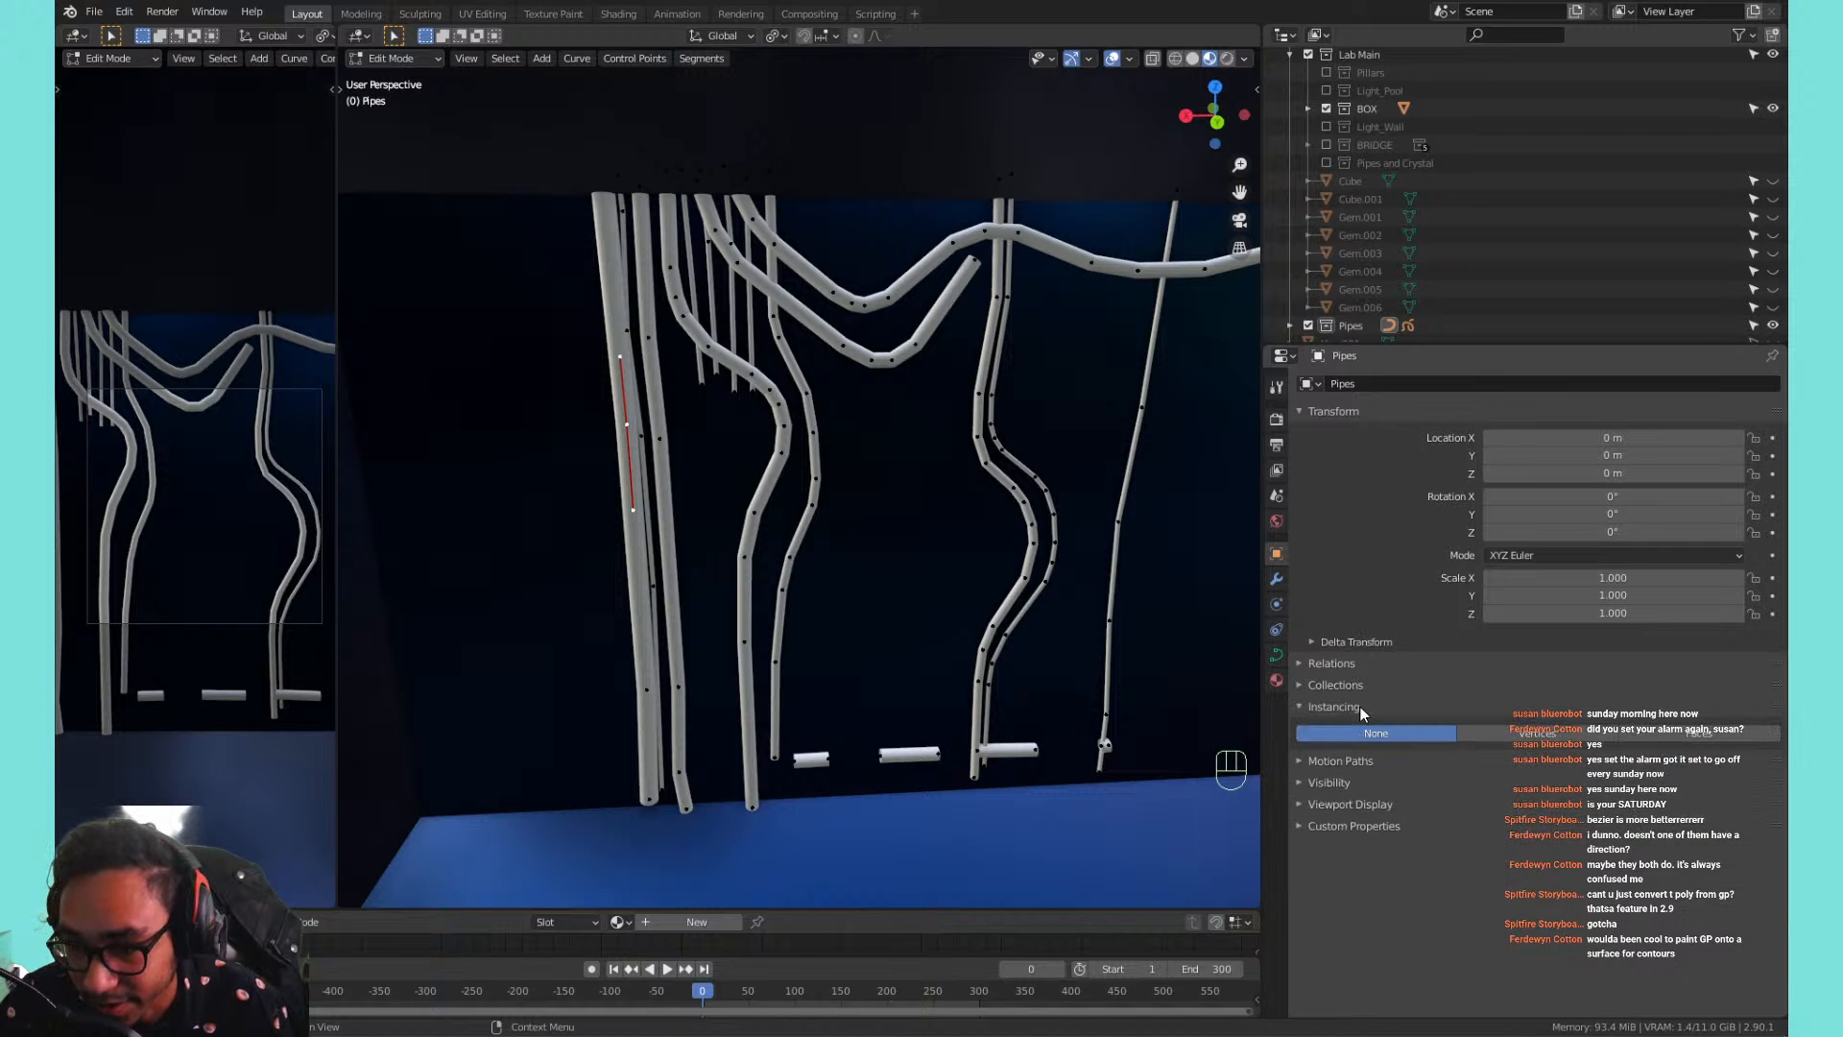
pyautogui.click(1368, 685)
pyautogui.click(1365, 643)
pyautogui.click(1365, 646)
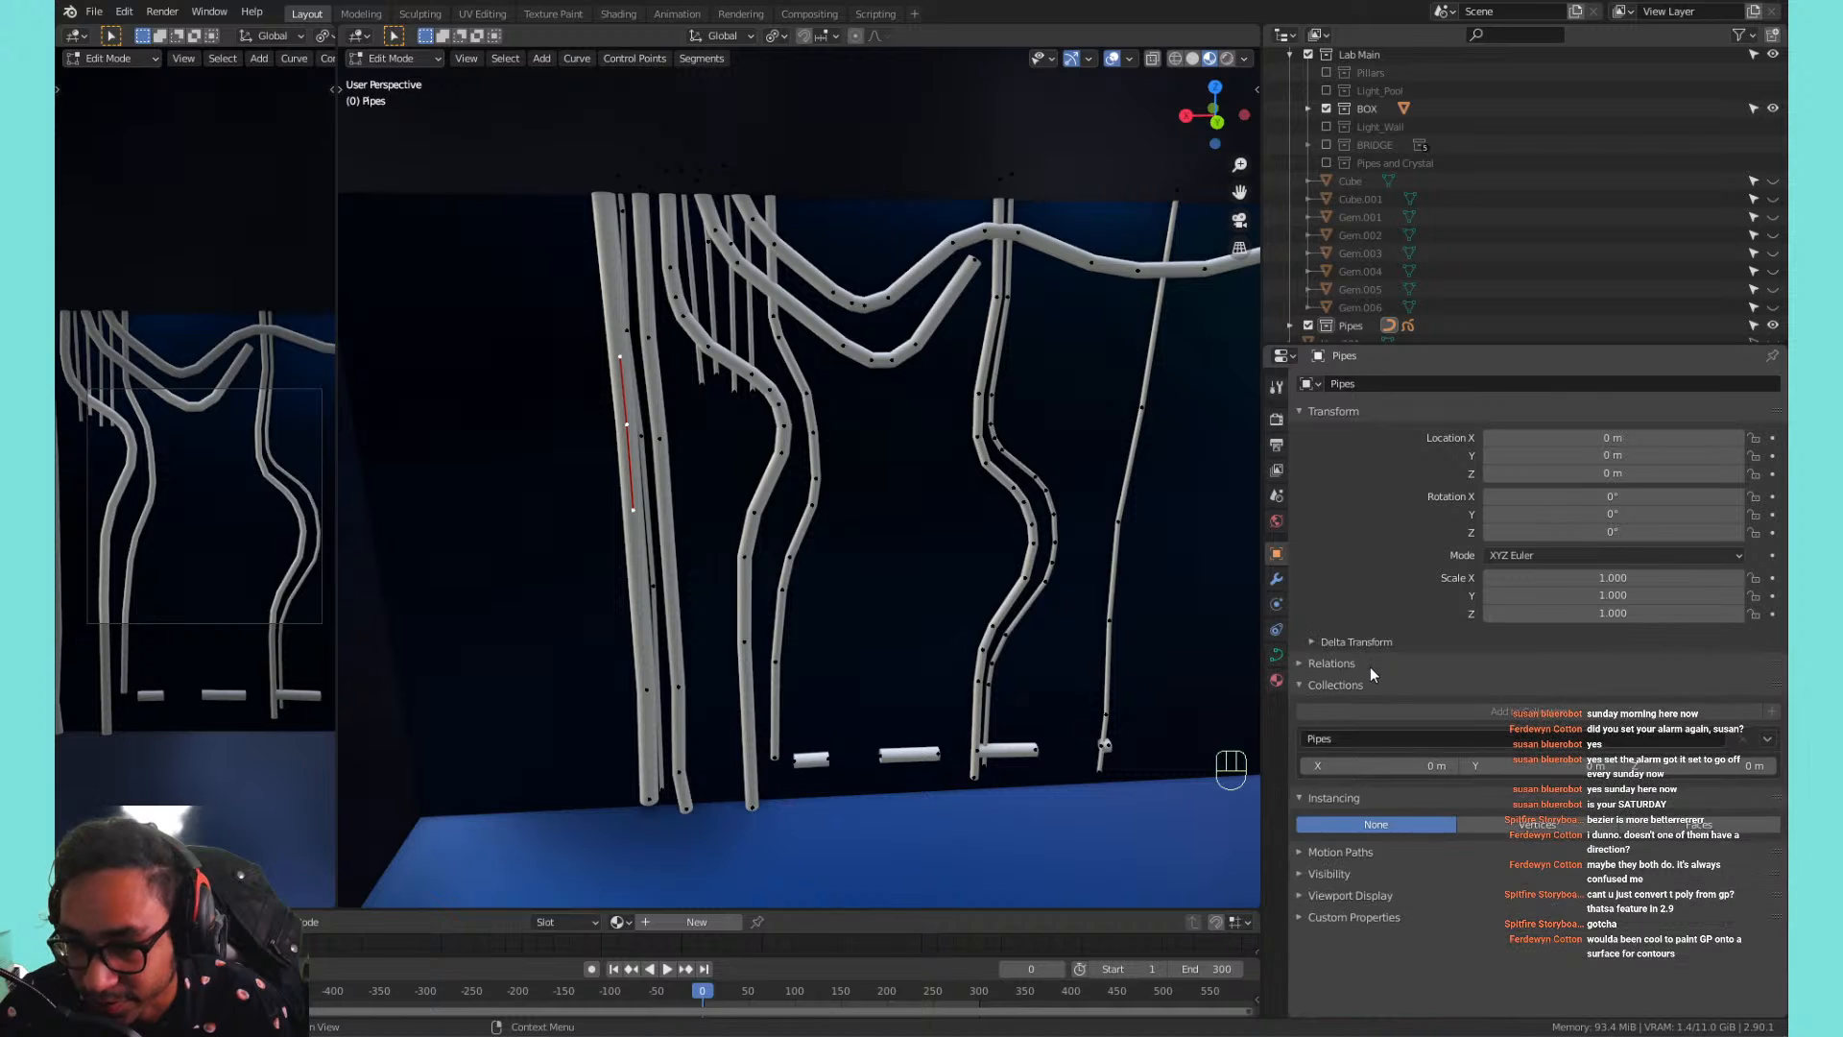
pyautogui.click(1369, 683)
pyautogui.click(1362, 759)
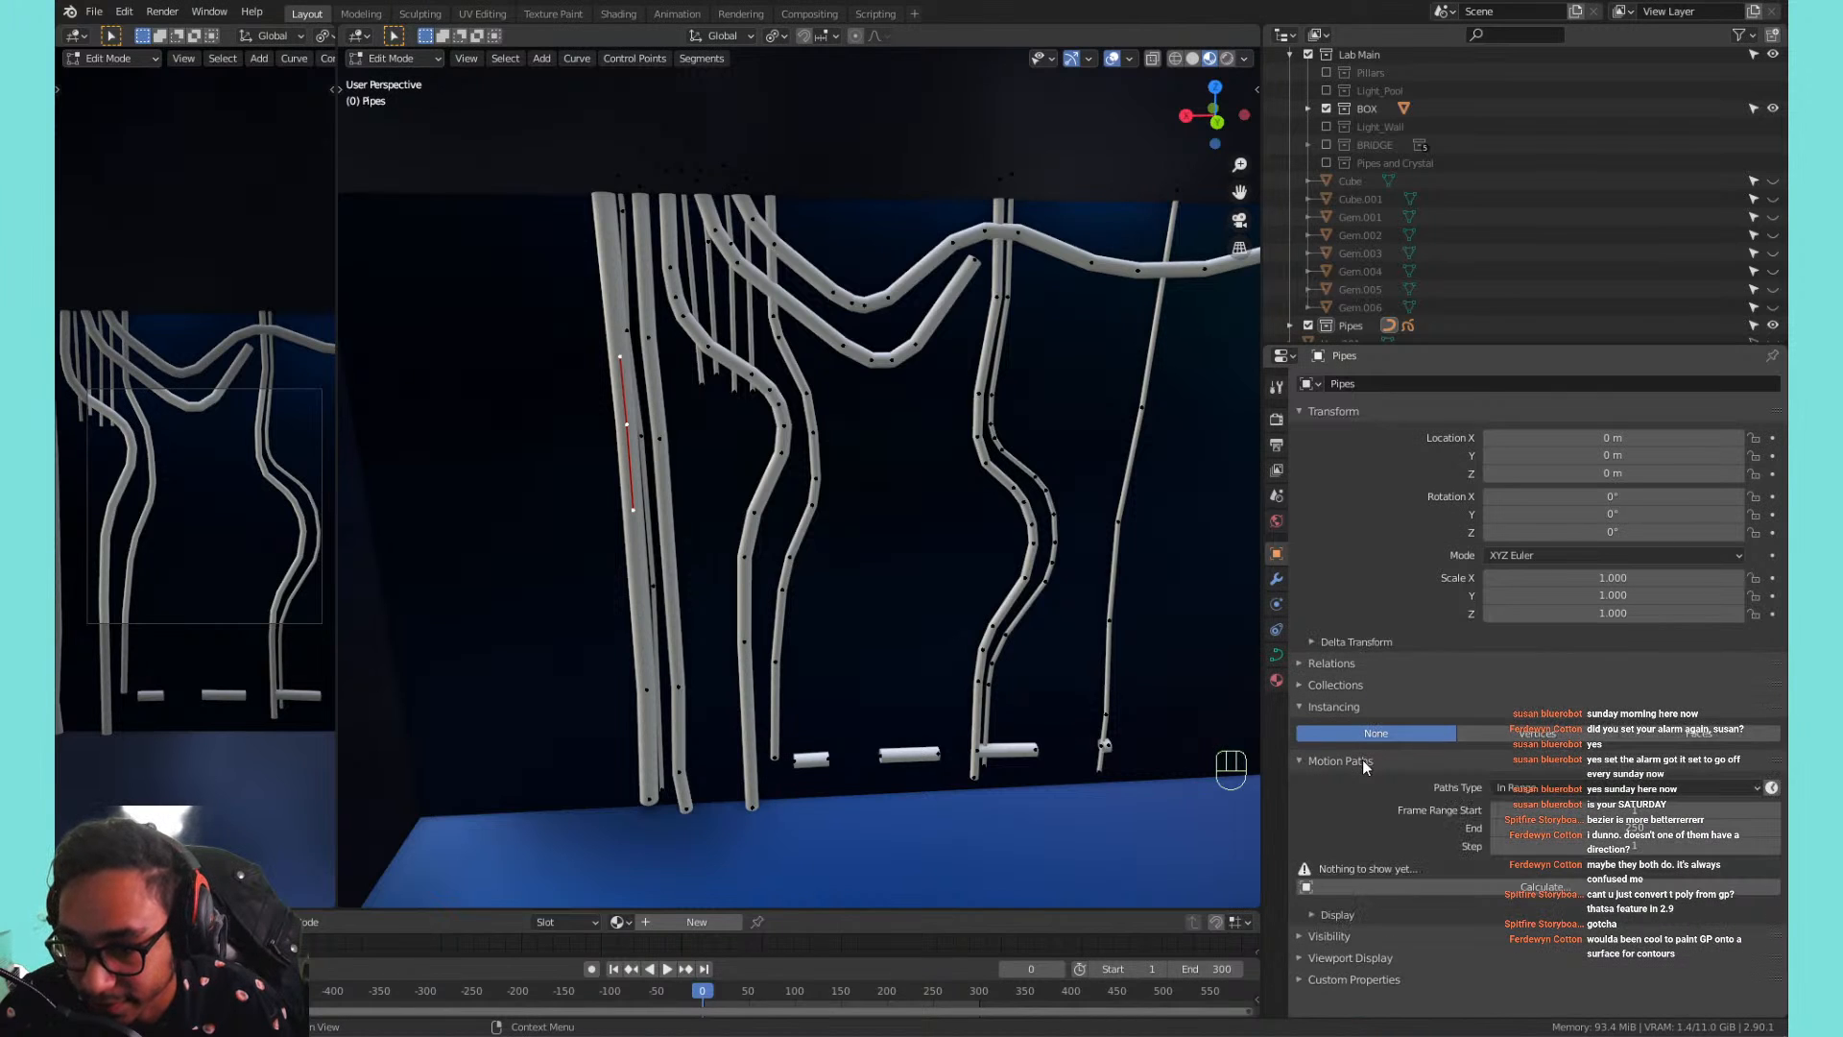
pyautogui.click(1362, 758)
pyautogui.click(1357, 781)
pyautogui.click(1358, 781)
# Enable Wireframe in the Pipes object's viewport display settings and inspect the pipe mesh density up close.
pyautogui.click(1369, 805)
pyautogui.scroll(-1, 1403, 793)
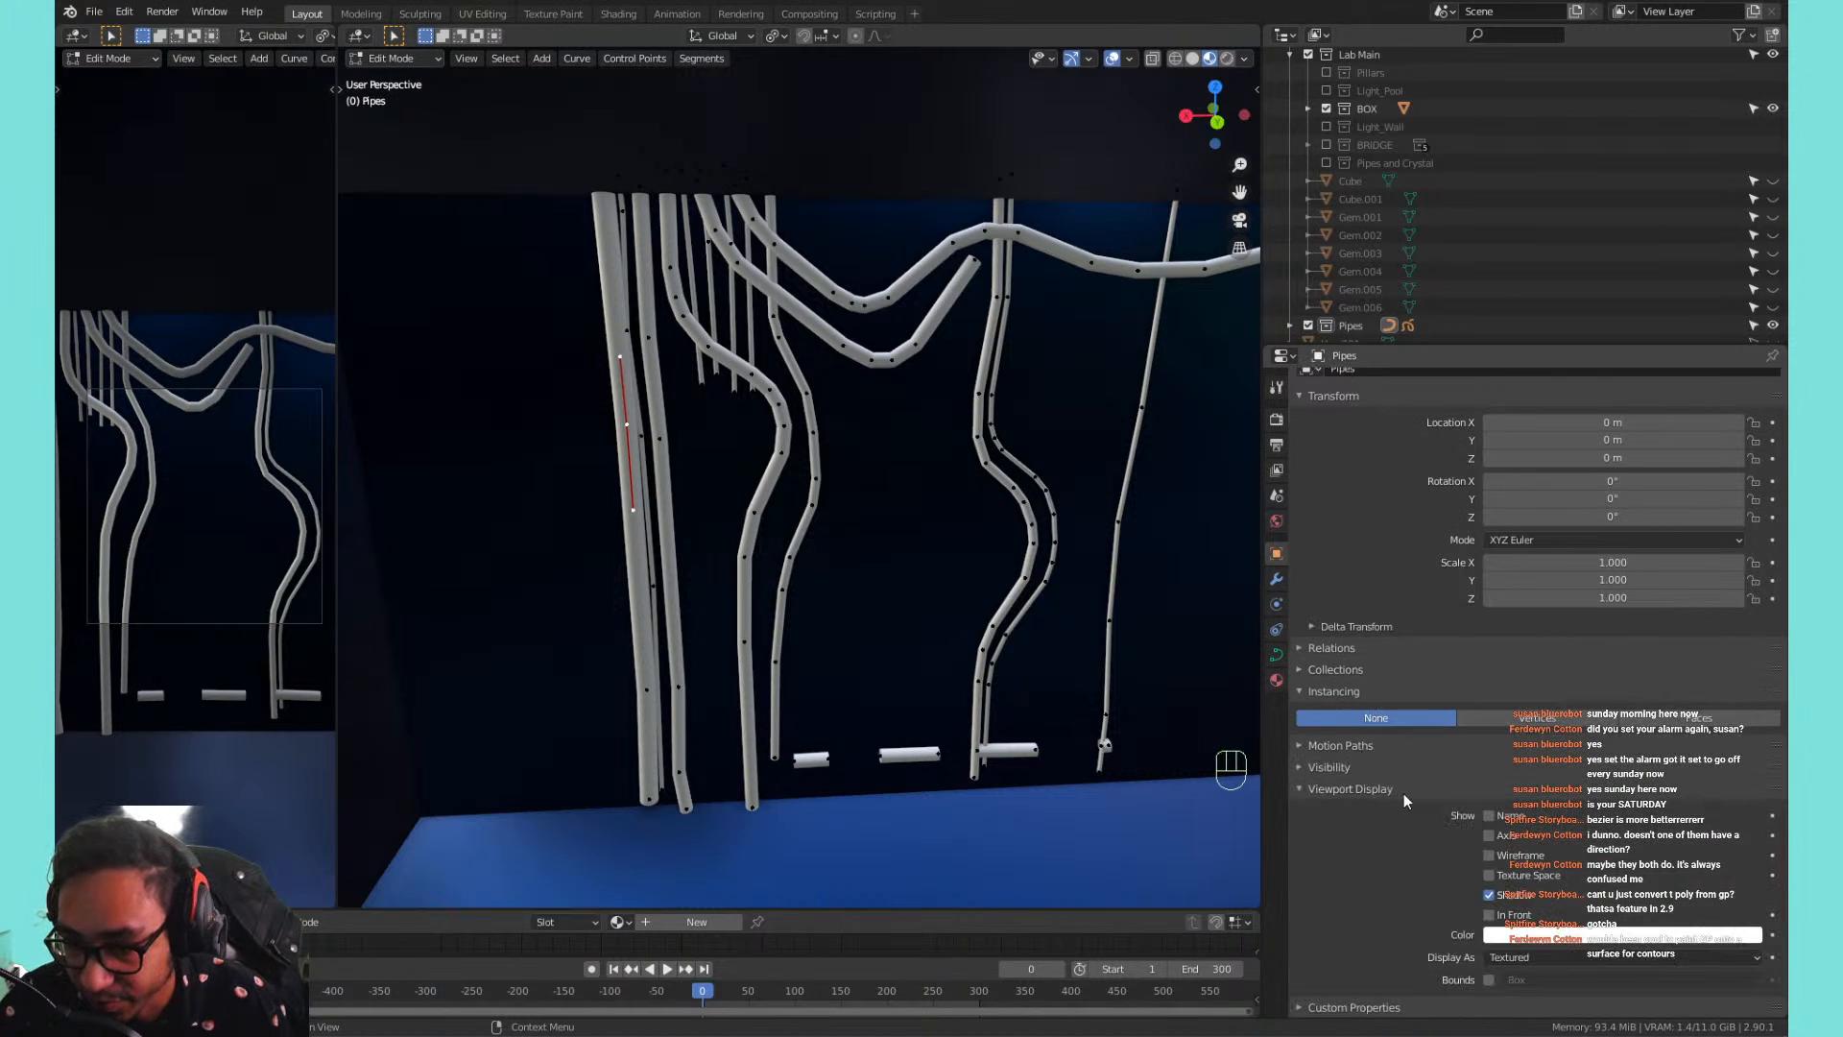
pyautogui.click(1488, 855)
pyautogui.click(1488, 855)
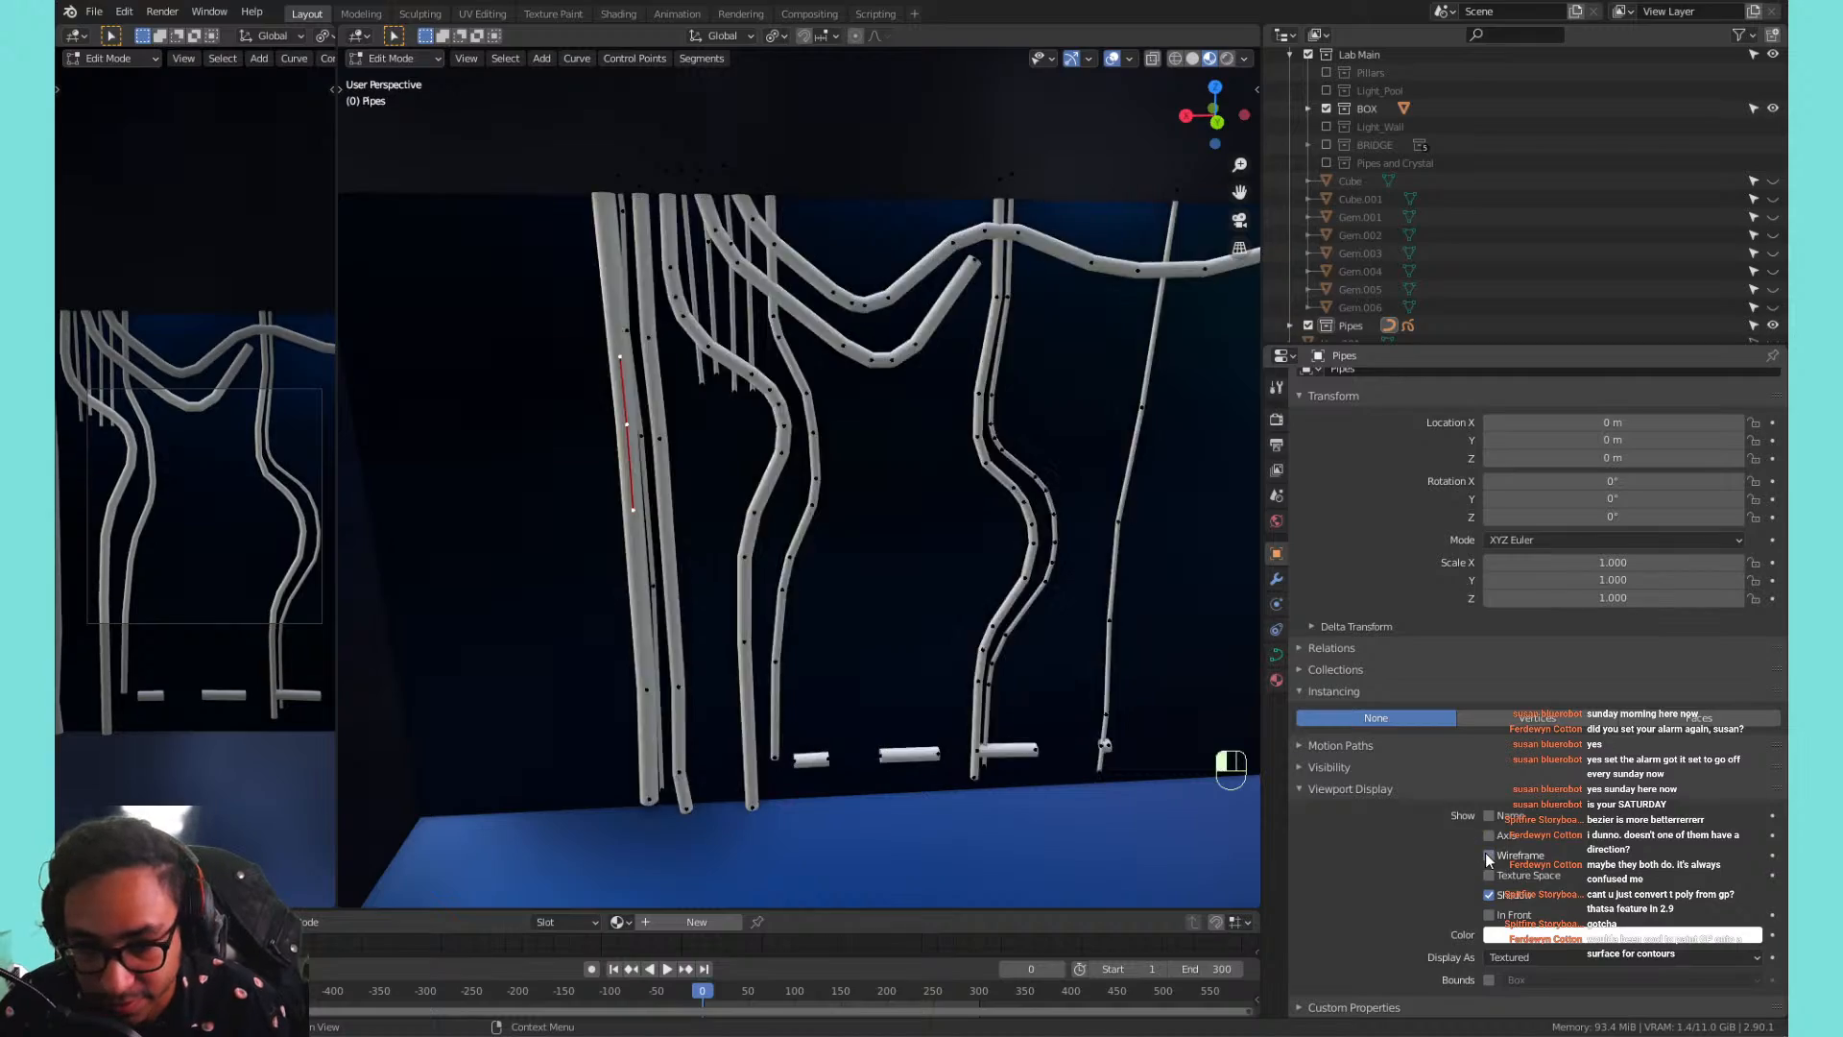
pyautogui.click(1488, 855)
pyautogui.scroll(6, 761, 522)
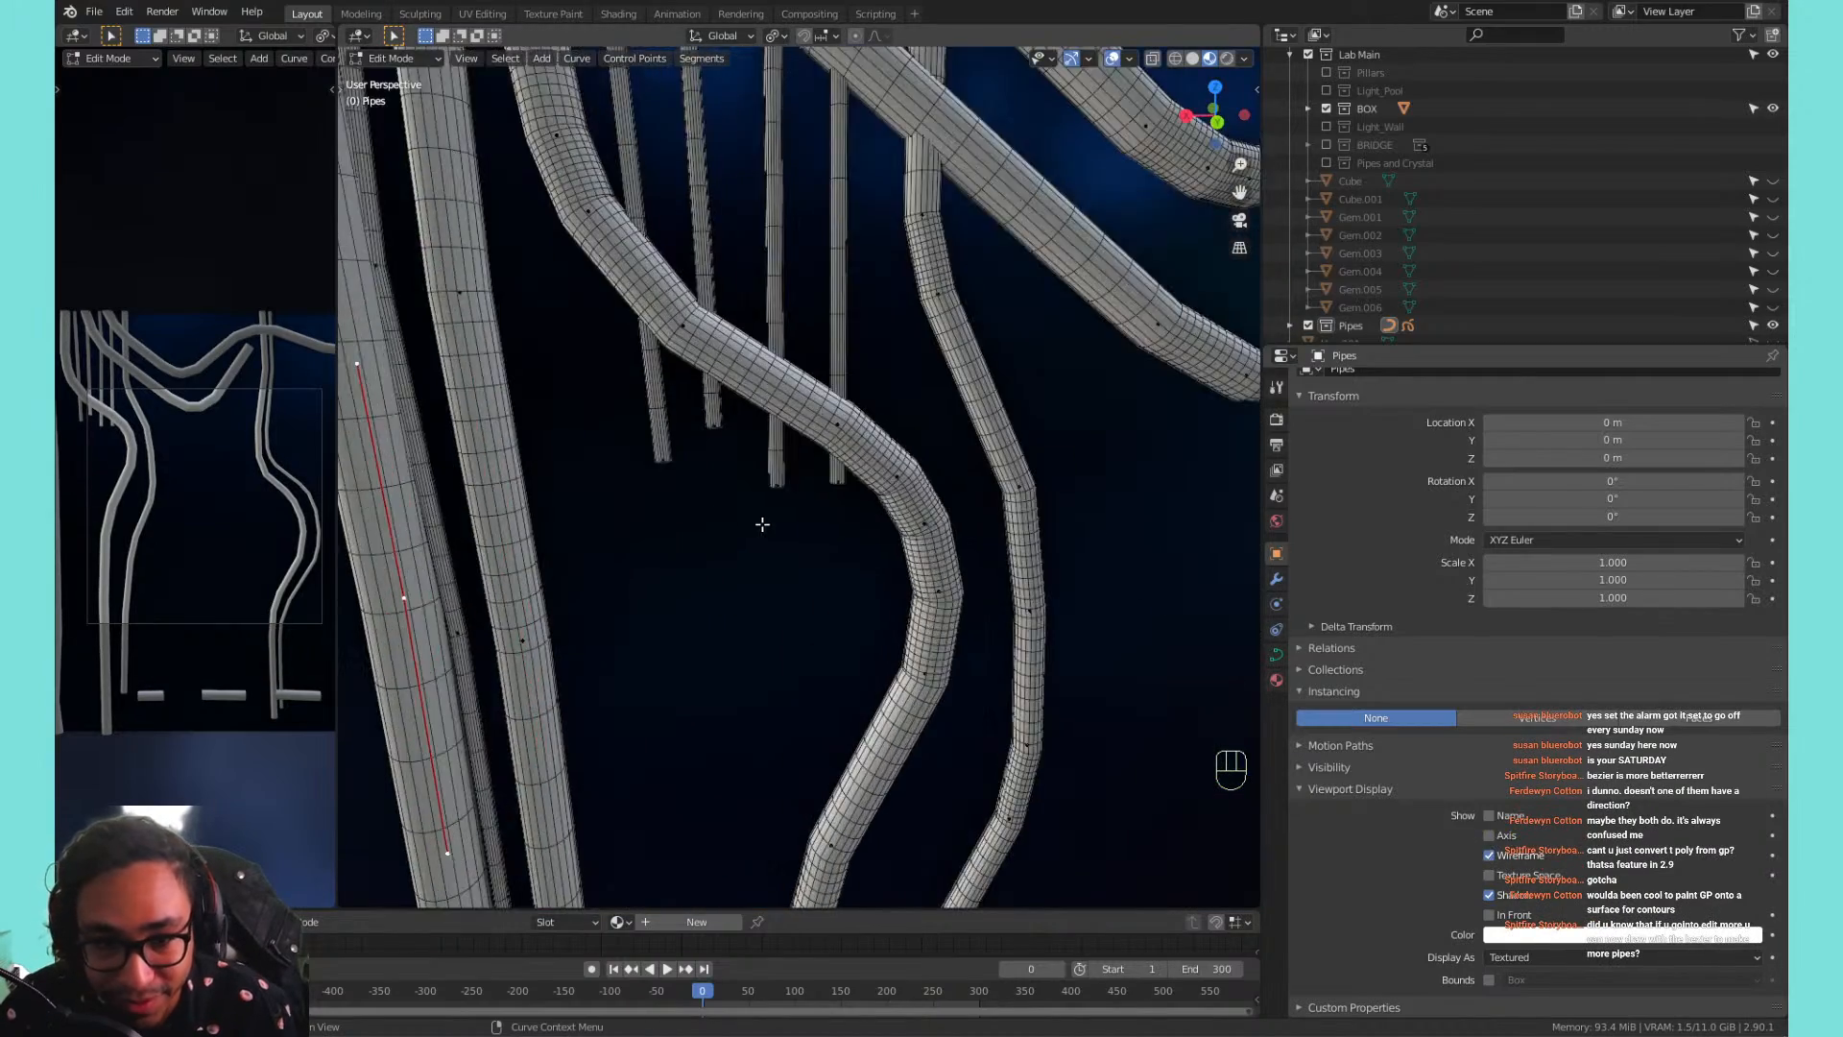
# Turn off the Pipes object's Wireframe viewport display and enable In Front instead.
pyautogui.keyDown('shift'); pyautogui.moveTo(761, 522); pyautogui.dragTo(839, 452, button='middle'); pyautogui.keyUp('shift')
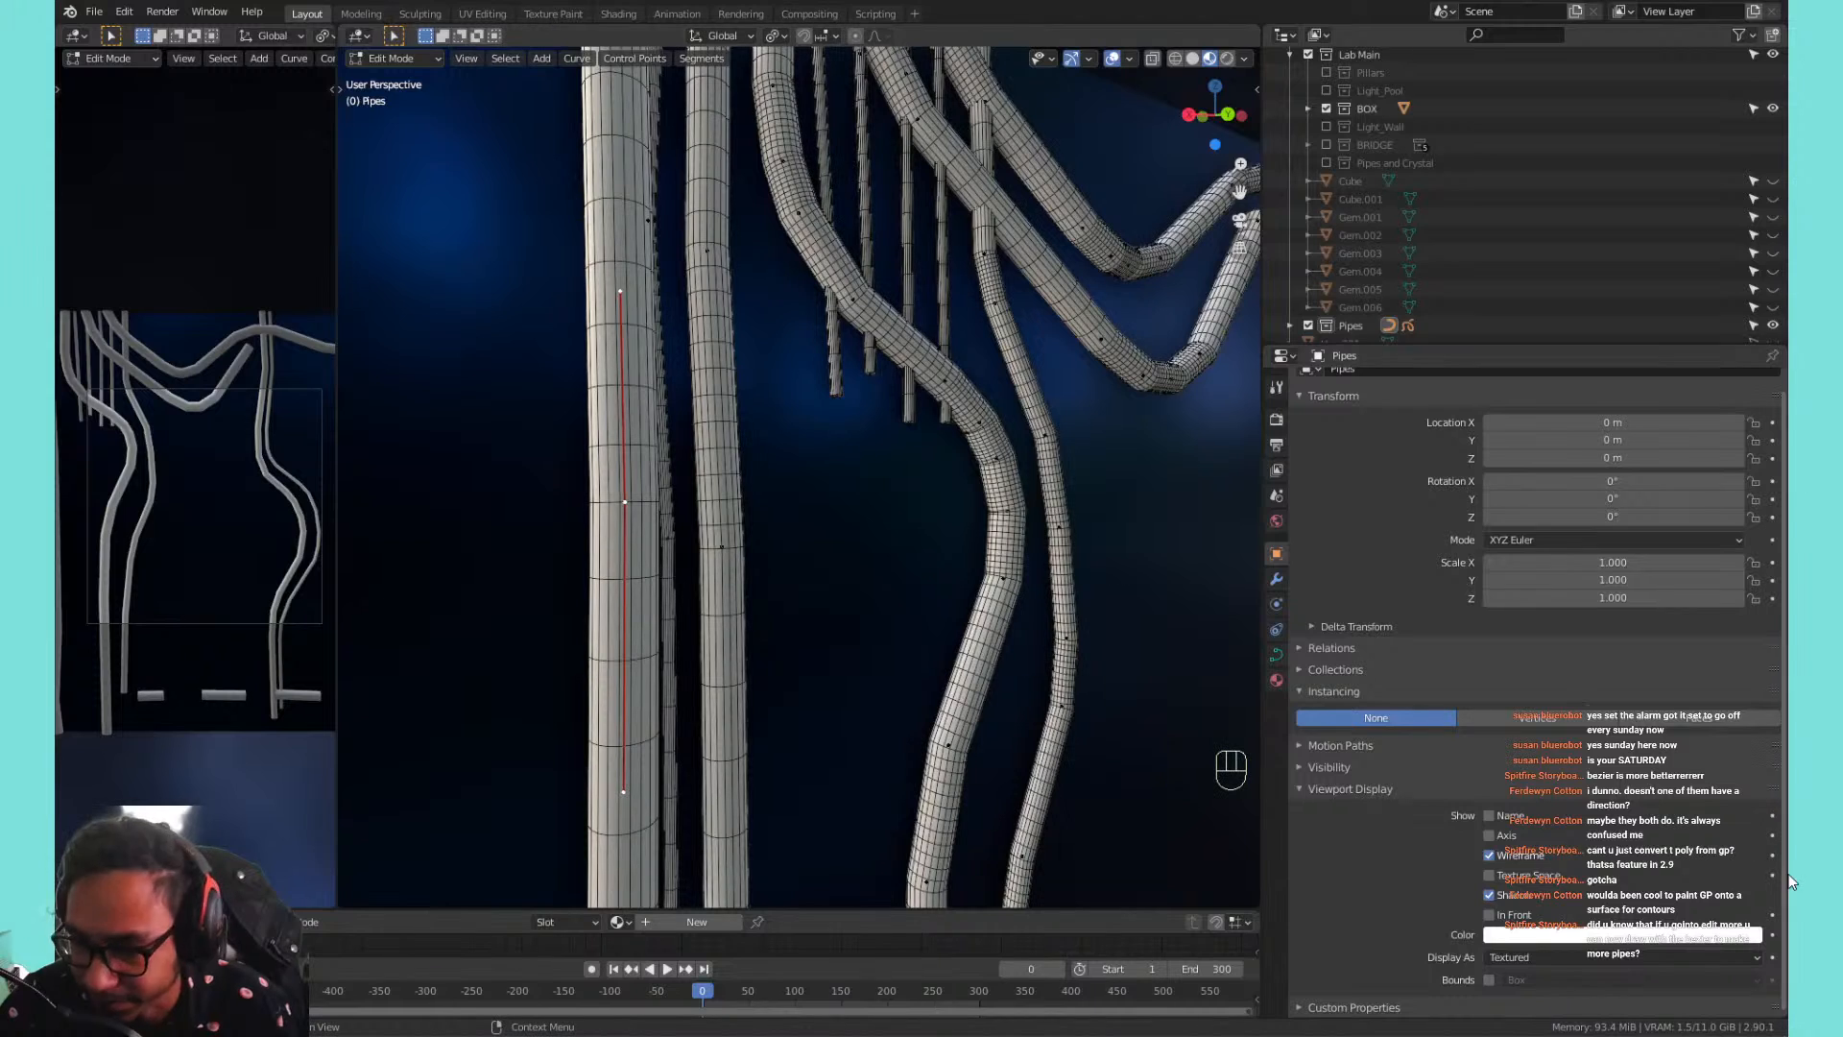
pyautogui.click(1514, 856)
pyautogui.click(1507, 837)
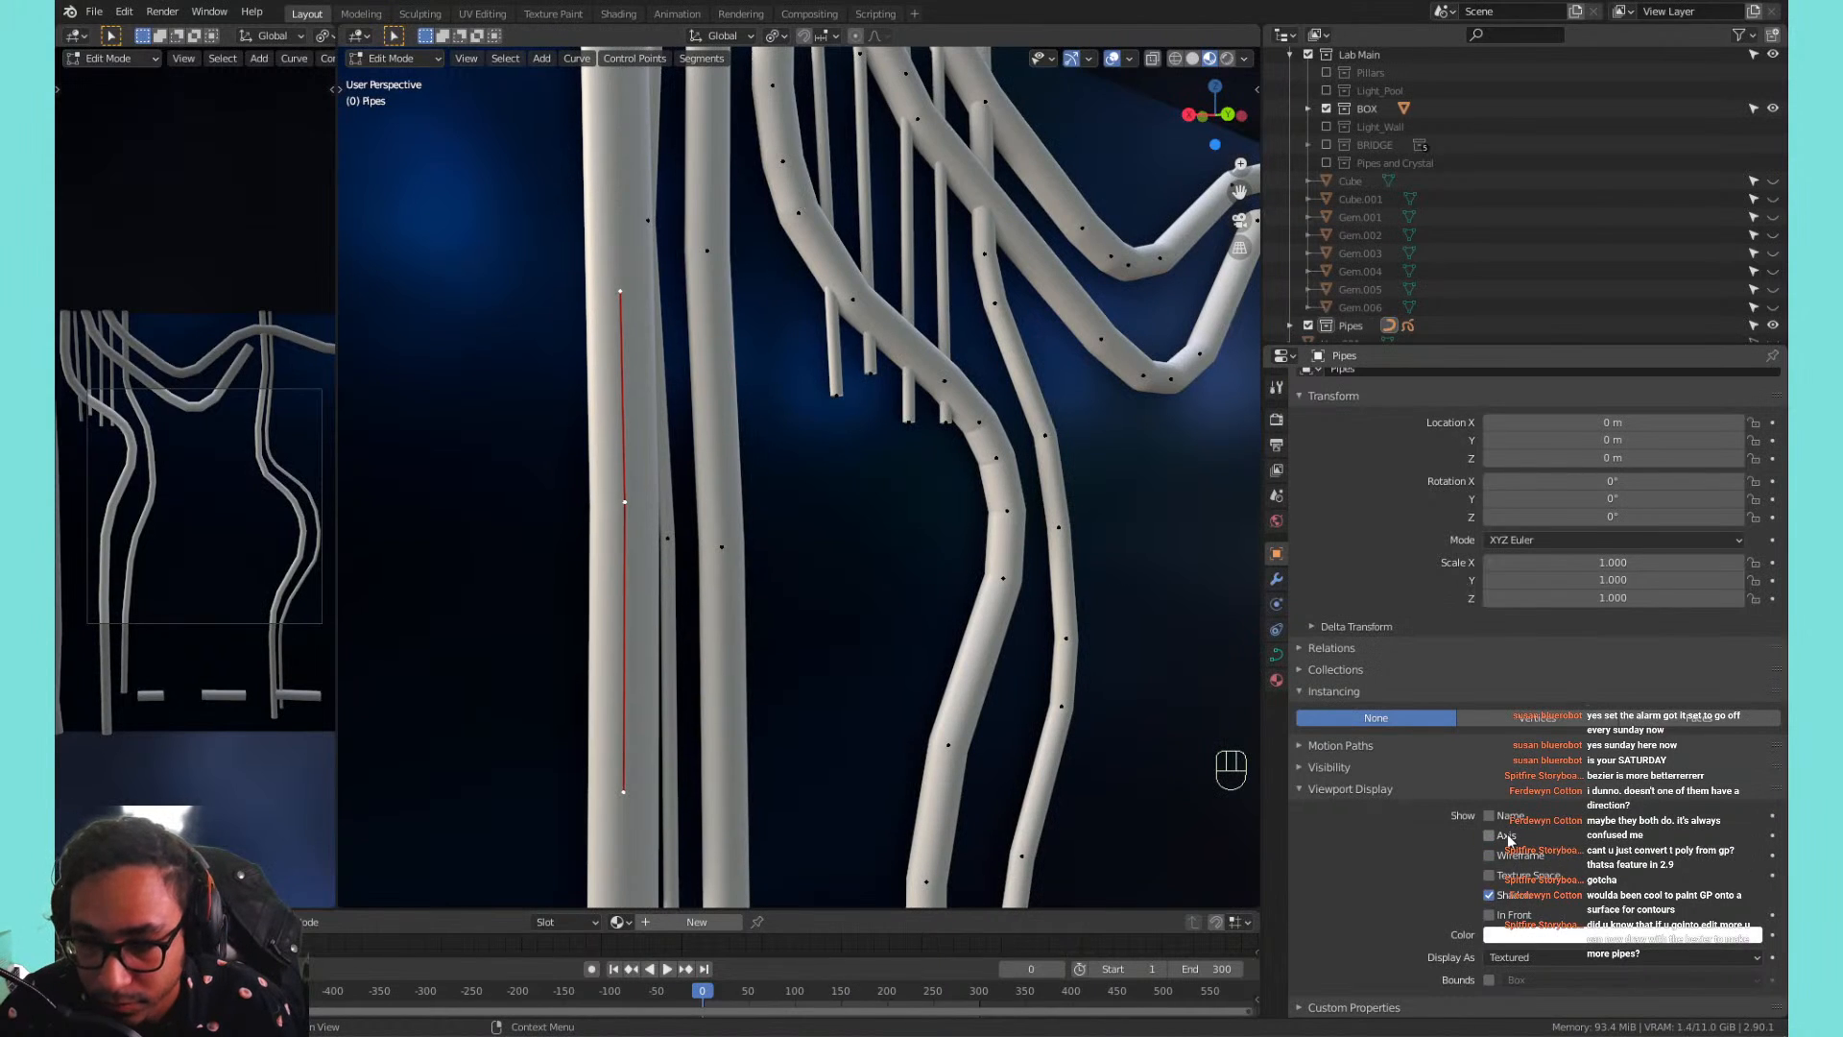
pyautogui.click(1509, 820)
pyautogui.click(1513, 917)
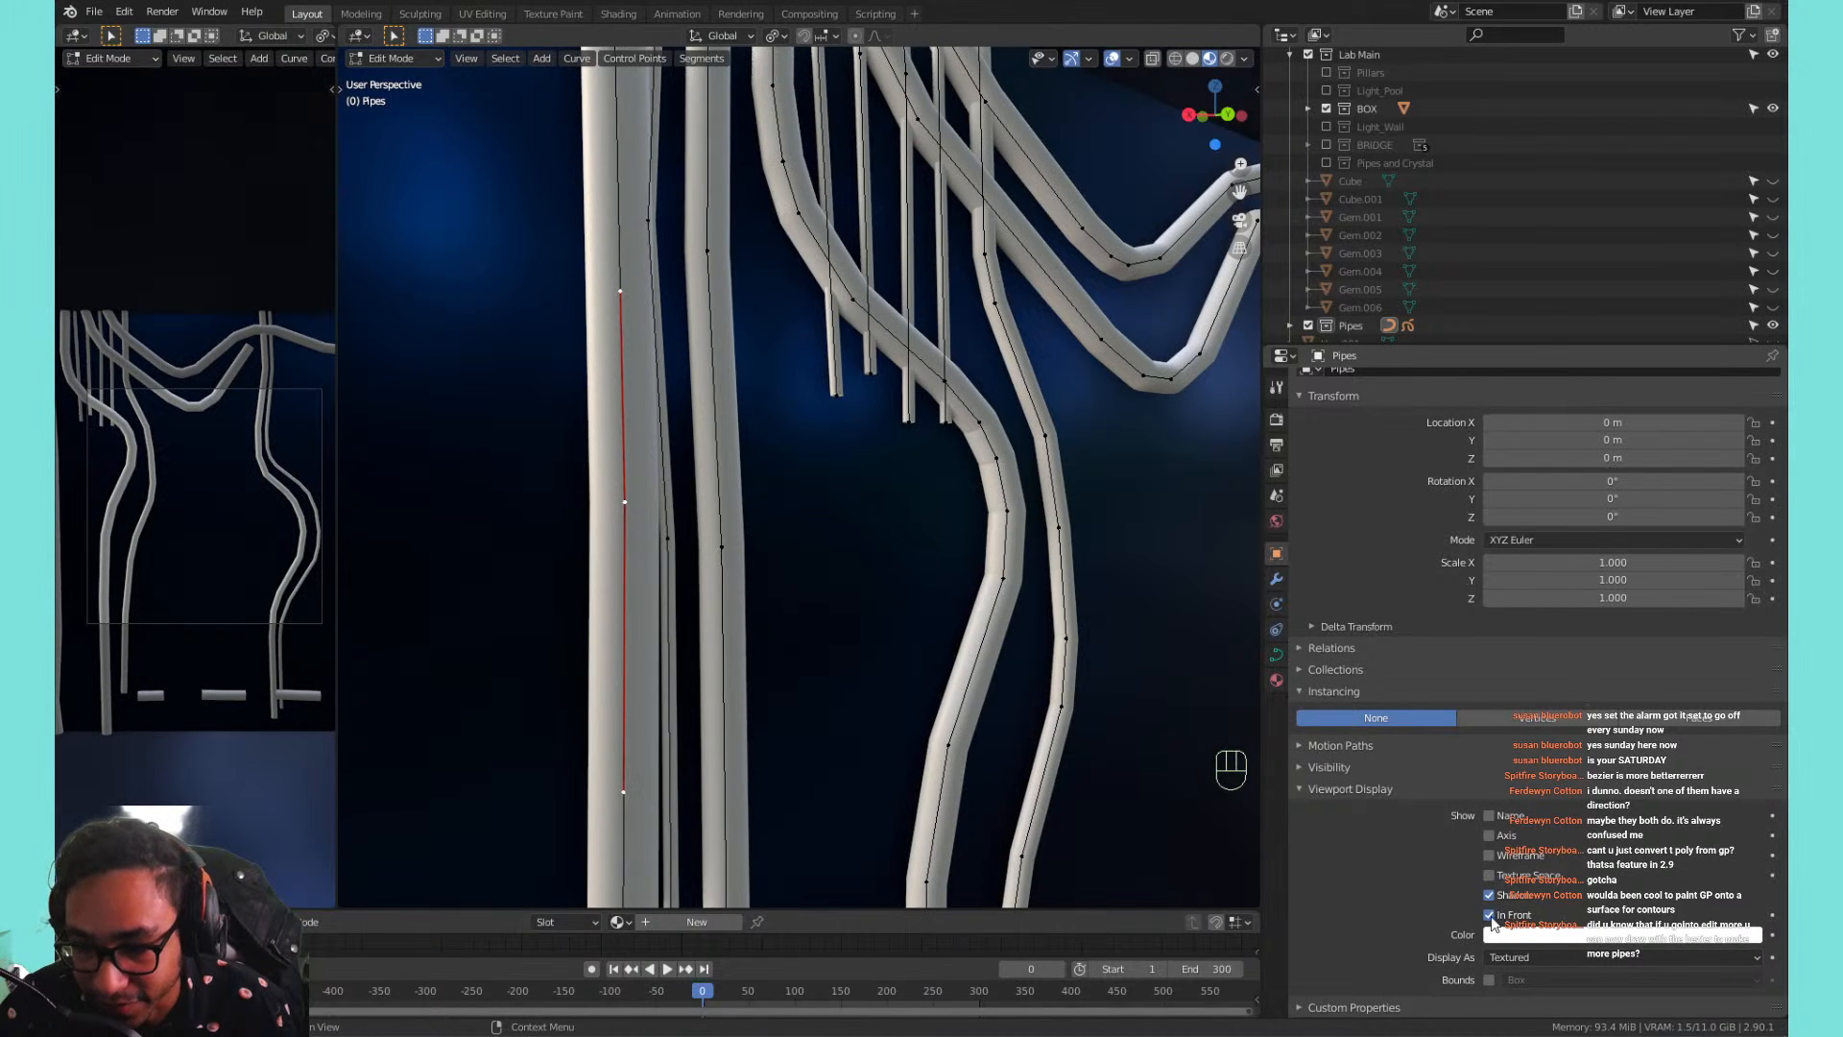
# Bring the full set of pipes and the room corner into view and activate the curve Draw tool.
pyautogui.scroll(-4, 964, 564)
pyautogui.keyDown('shift'); pyautogui.moveTo(978, 559); pyautogui.dragTo(975, 490, button='middle'); pyautogui.keyUp('shift')
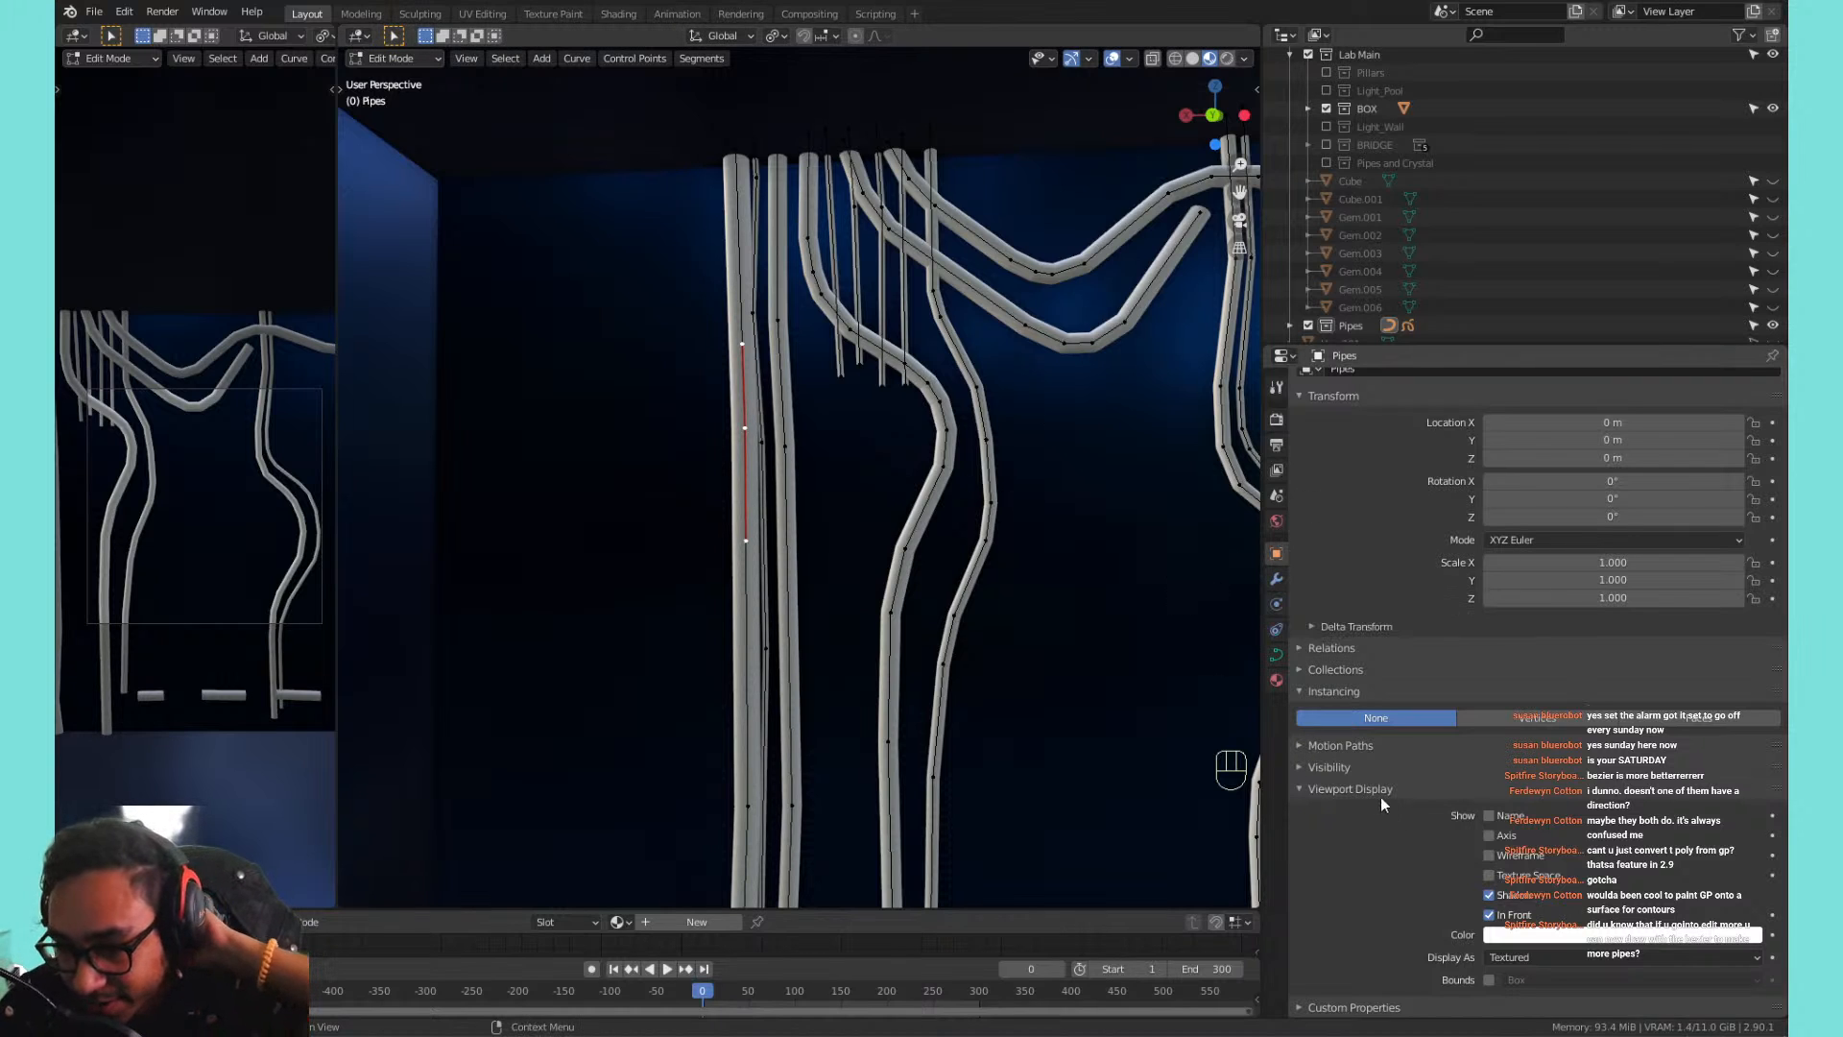
pyautogui.scroll(-3, 681, 624)
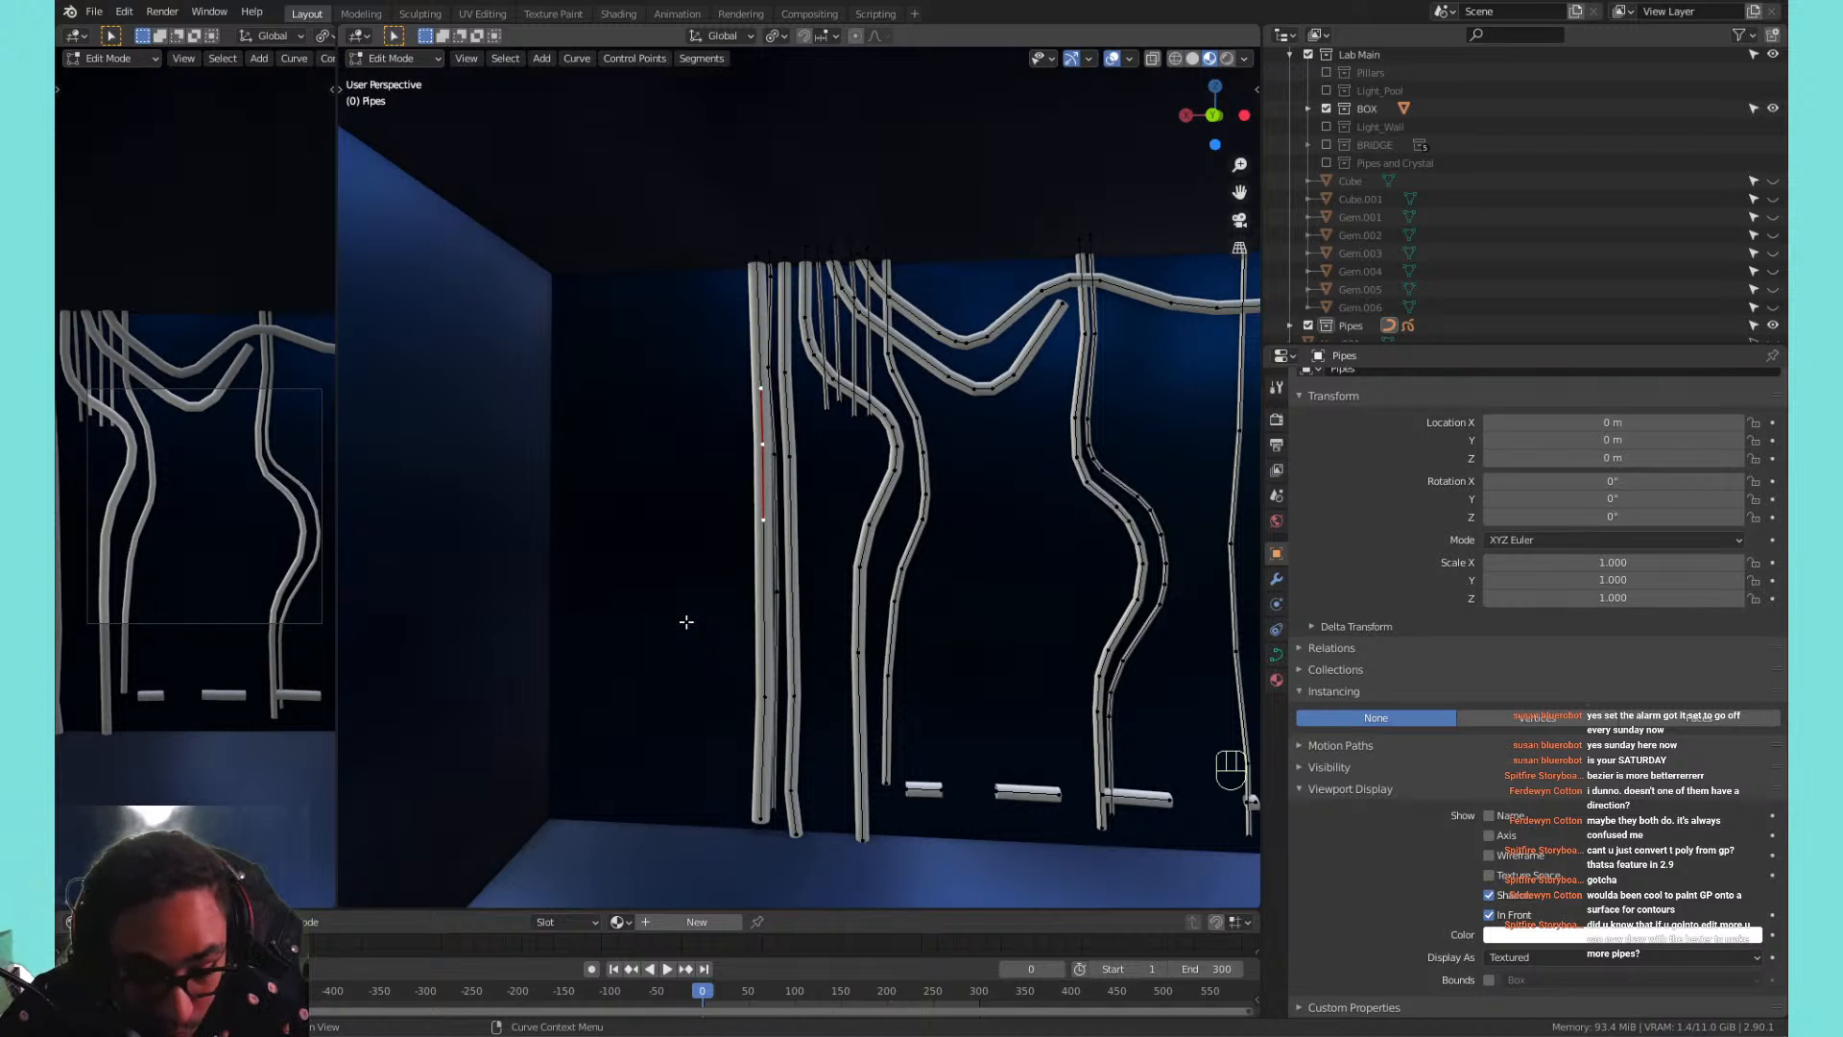
pyautogui.keyDown('shift'); pyautogui.moveTo(975, 493); pyautogui.dragTo(834, 492, button='middle'); pyautogui.keyUp('shift')
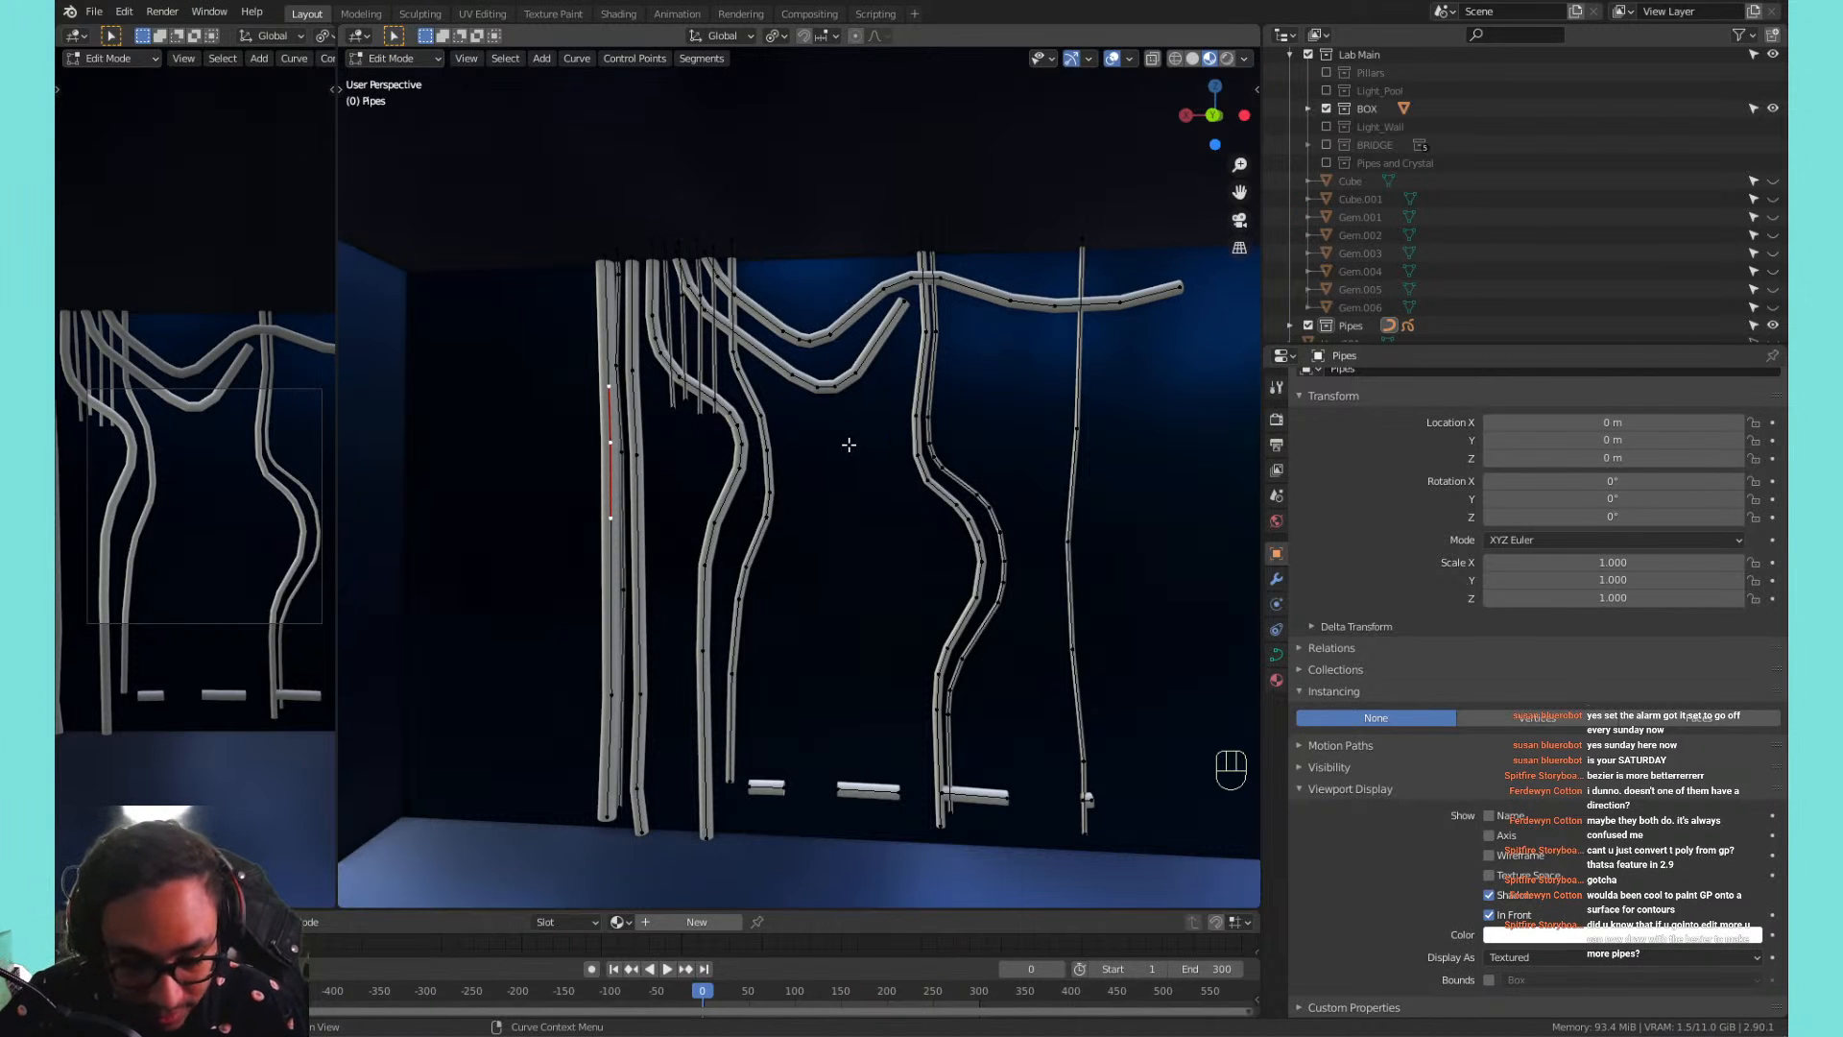
pyautogui.moveTo(823, 481); pyautogui.dragTo(780, 503, button='middle')
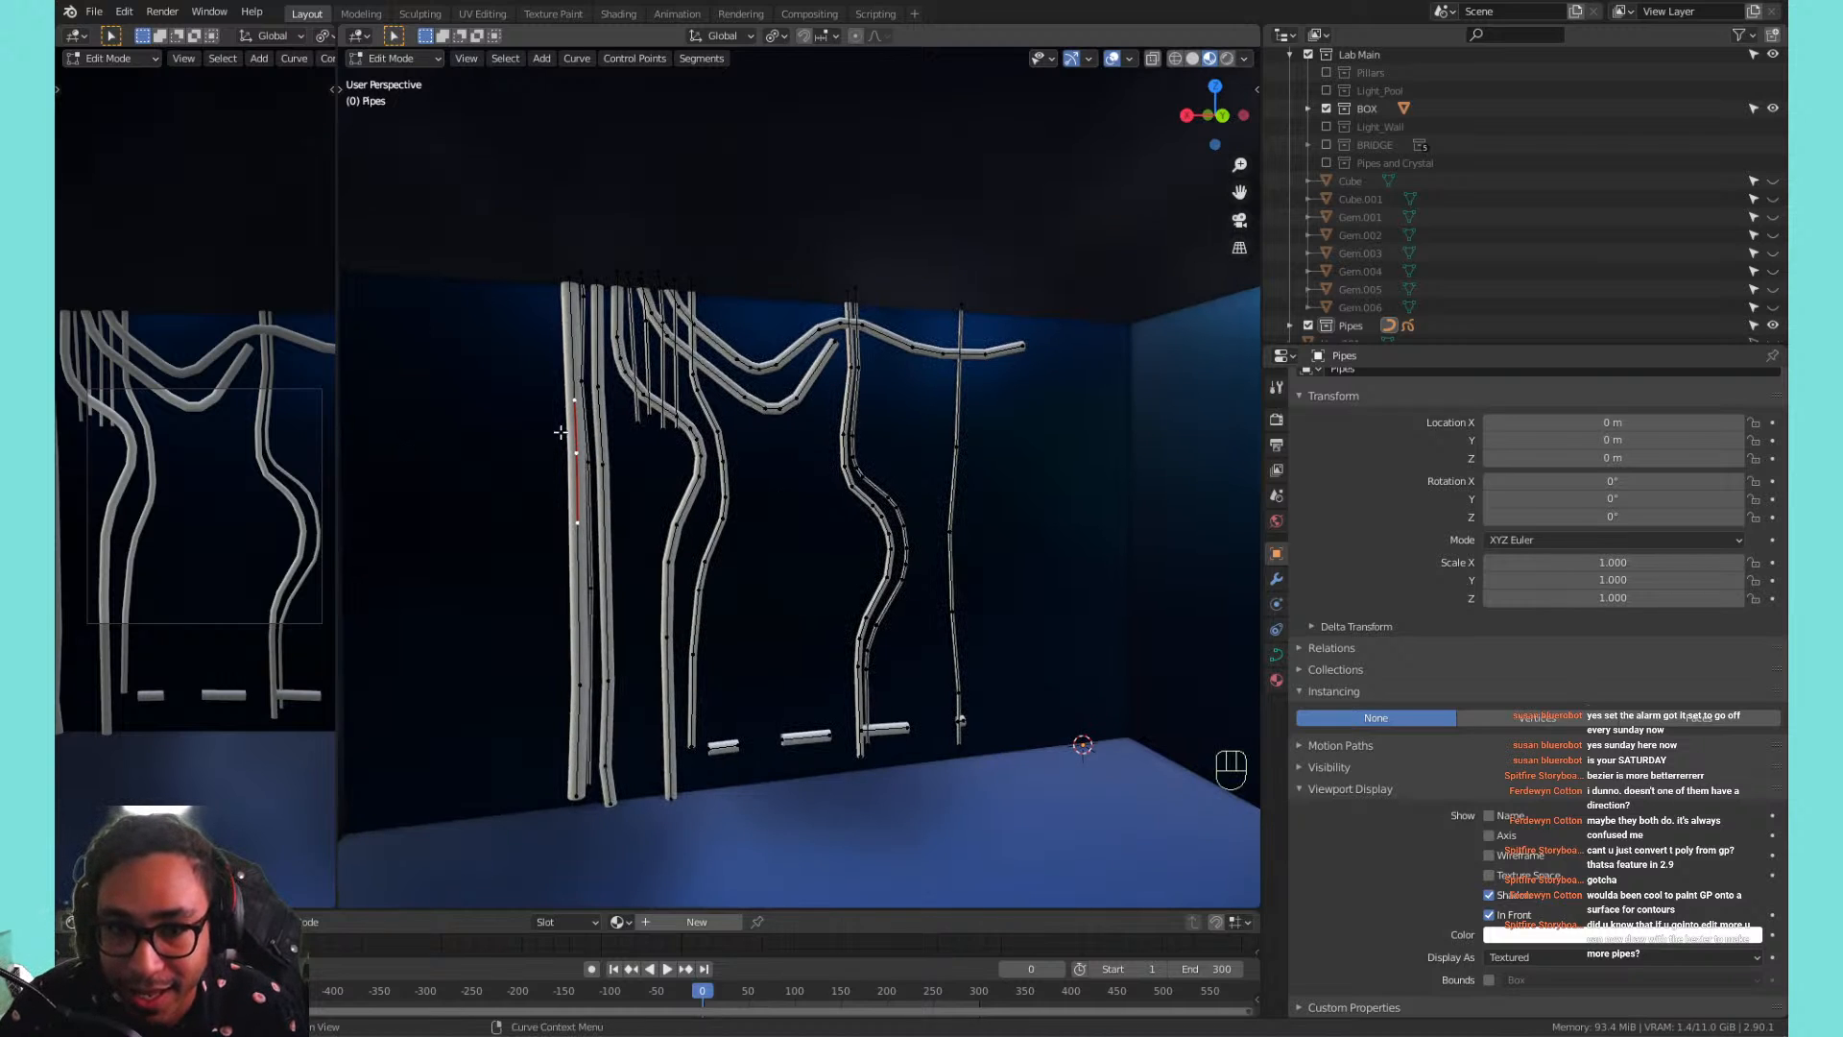
pyautogui.press('t')
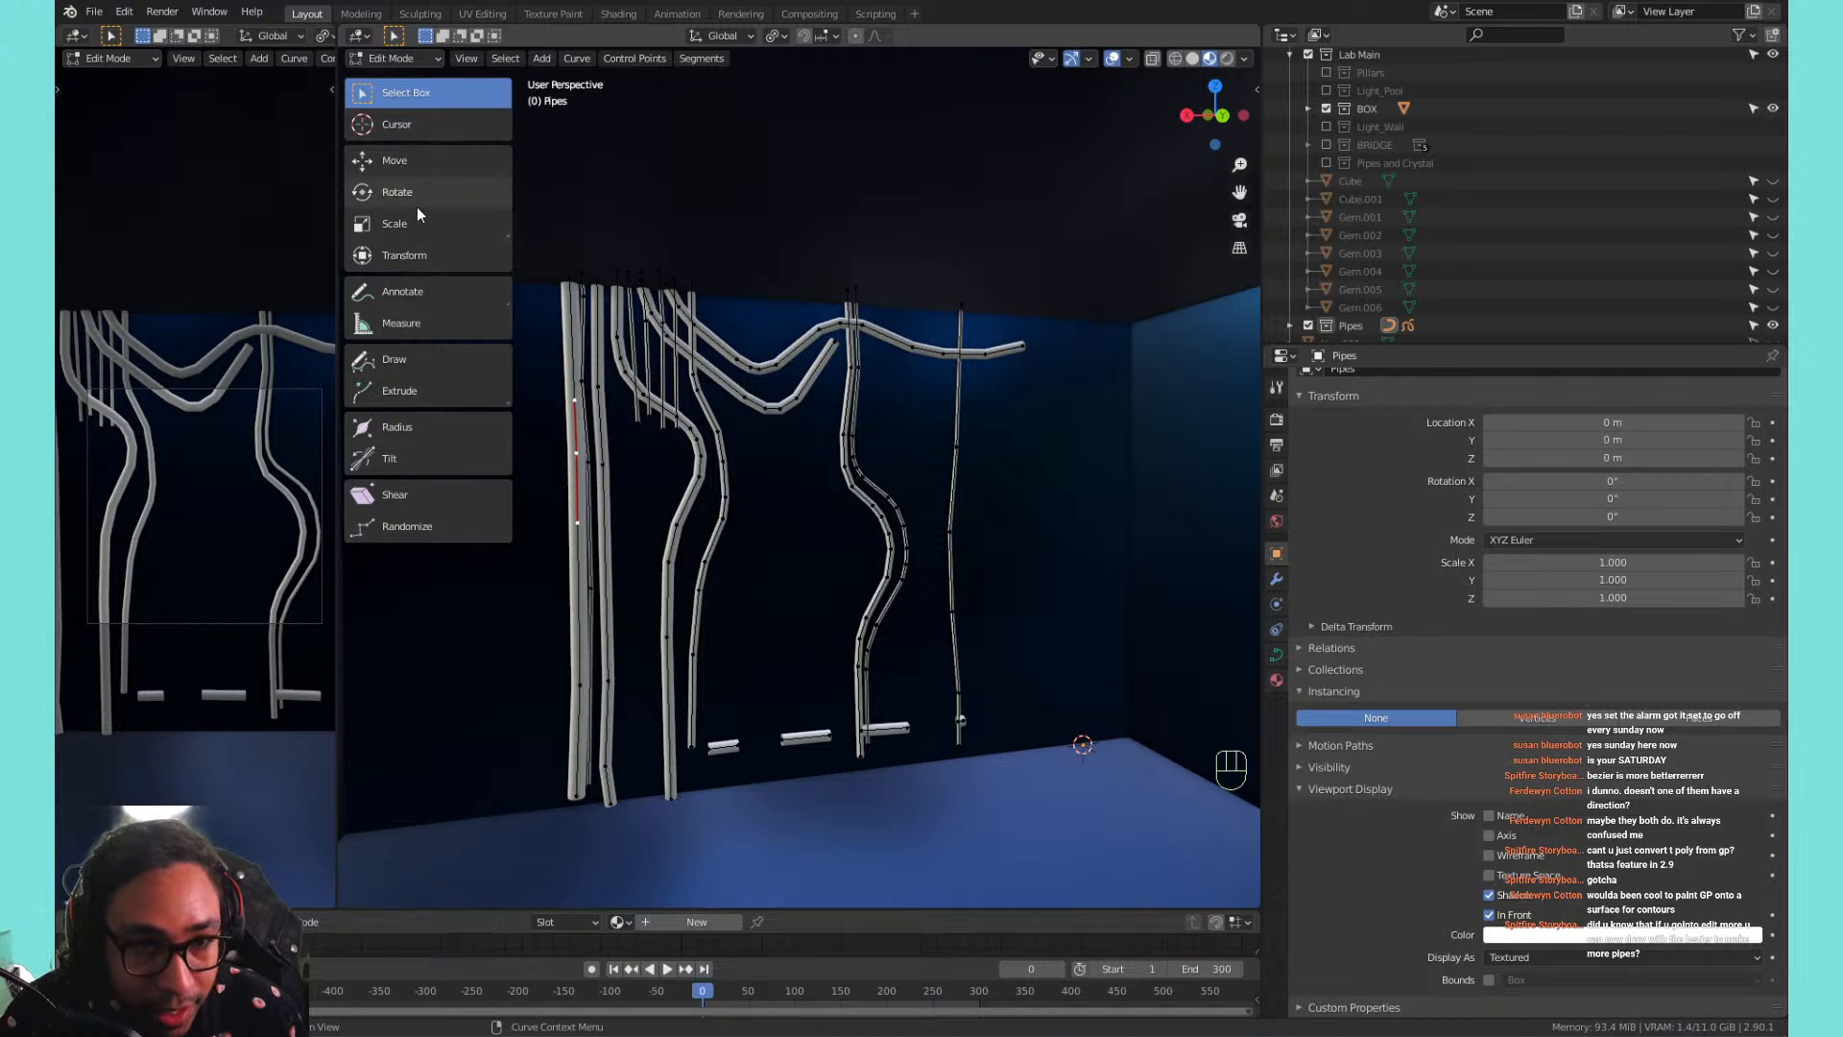
pyautogui.click(407, 362)
# Try several freehand Bezier strokes across the pipes and the wall, undoing each one.
pyautogui.moveTo(749, 298)
pyautogui.mouseDown()
pyautogui.moveTo(691, 453)
pyautogui.moveTo(1099, 526)
pyautogui.mouseUp()
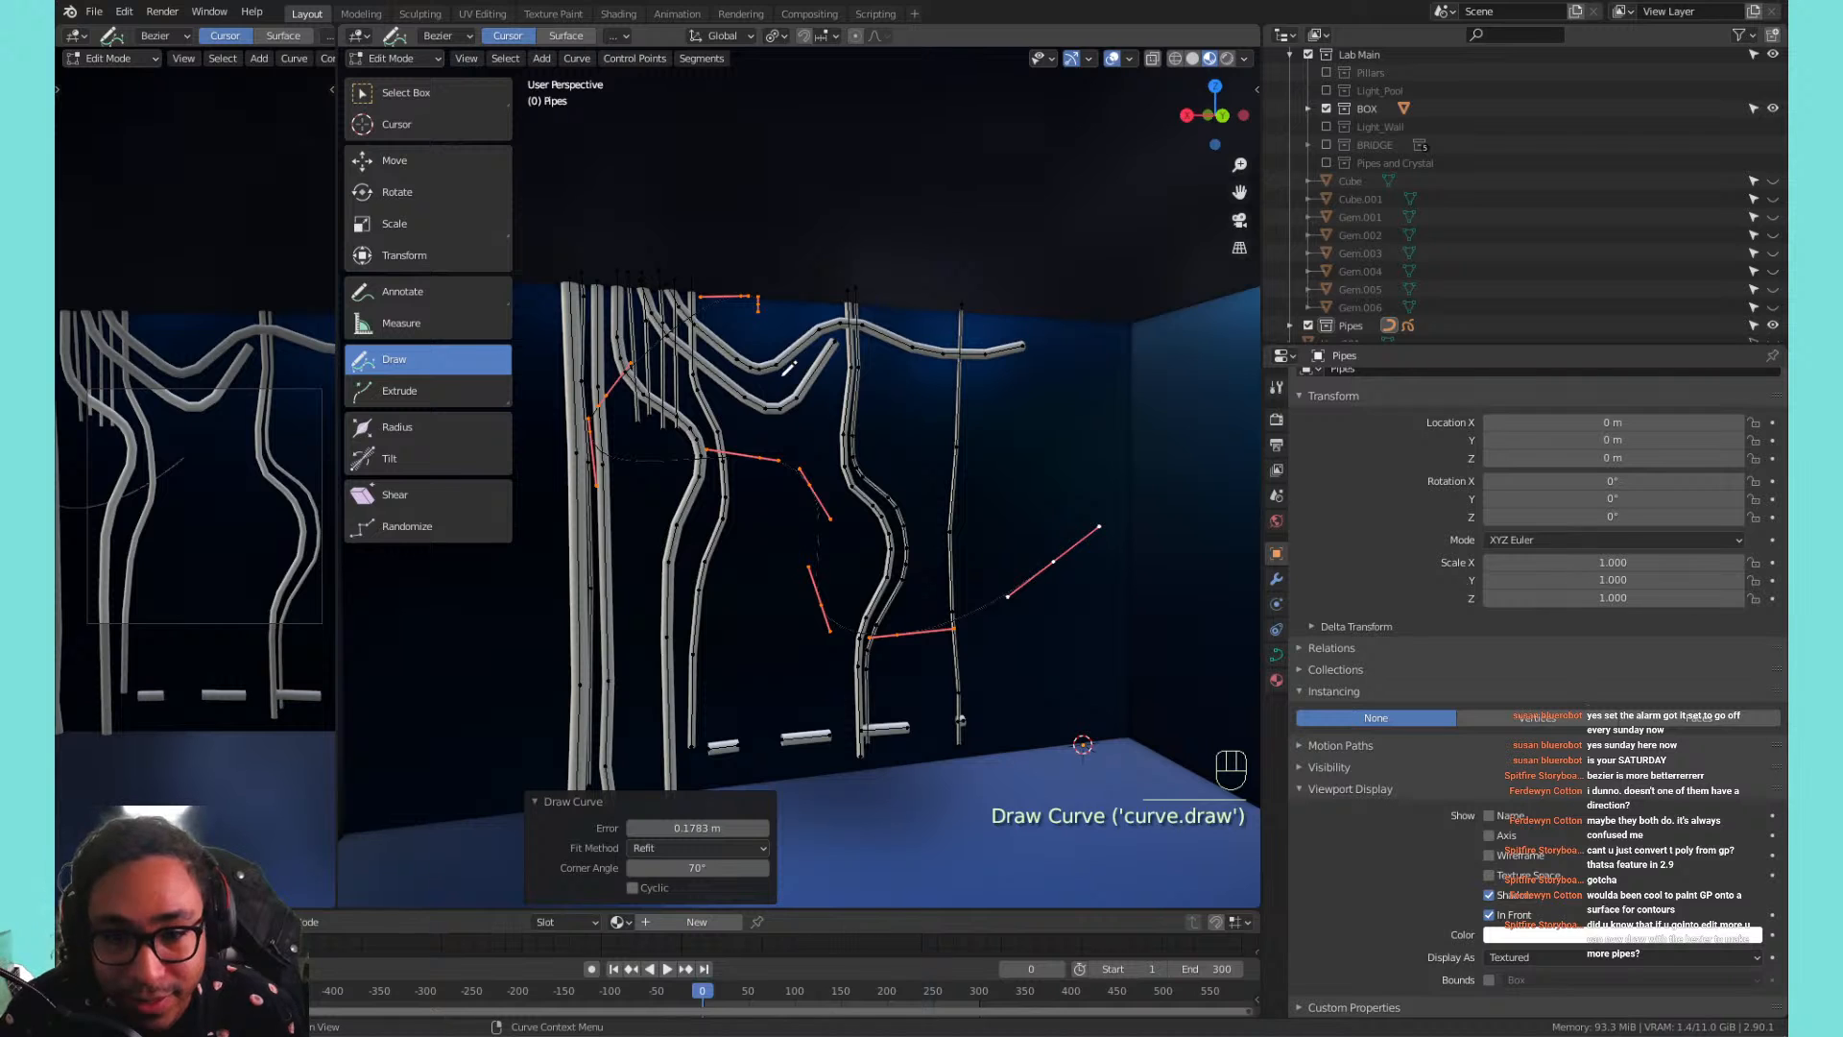
pyautogui.press('ctrl')
pyautogui.hotkey('ctrl', 'z')
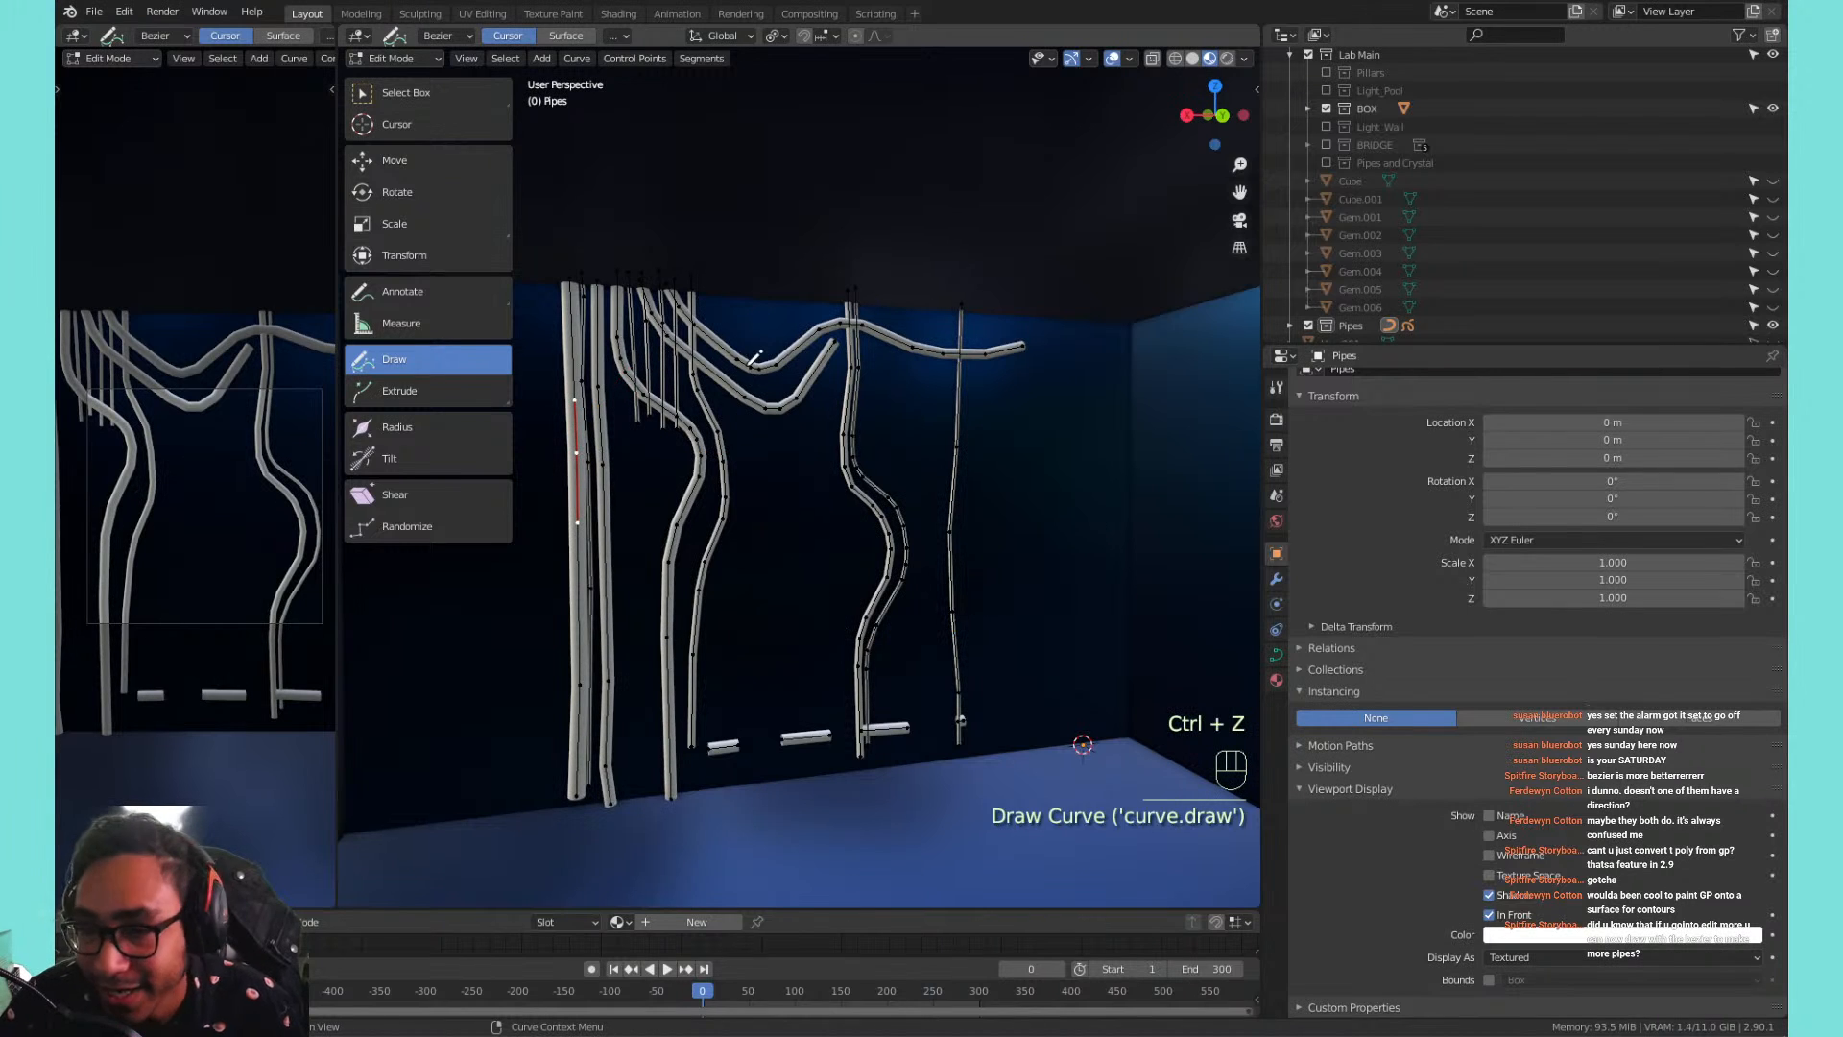
pyautogui.moveTo(835, 353); pyautogui.dragTo(964, 691)
pyautogui.hotkey('ctrl', 'z')
pyautogui.moveTo(959, 326)
pyautogui.mouseDown()
pyautogui.moveTo(945, 562)
pyautogui.moveTo(1094, 597)
pyautogui.mouseUp()
pyautogui.hotkey('ctrl', 'z')
pyautogui.keyDown('shift'); pyautogui.moveTo(902, 566); pyautogui.dragTo(901, 567); pyautogui.keyUp('shift')
pyautogui.moveTo(974, 293)
pyautogui.mouseDown()
pyautogui.moveTo(948, 619)
pyautogui.moveTo(1093, 592)
pyautogui.mouseUp()
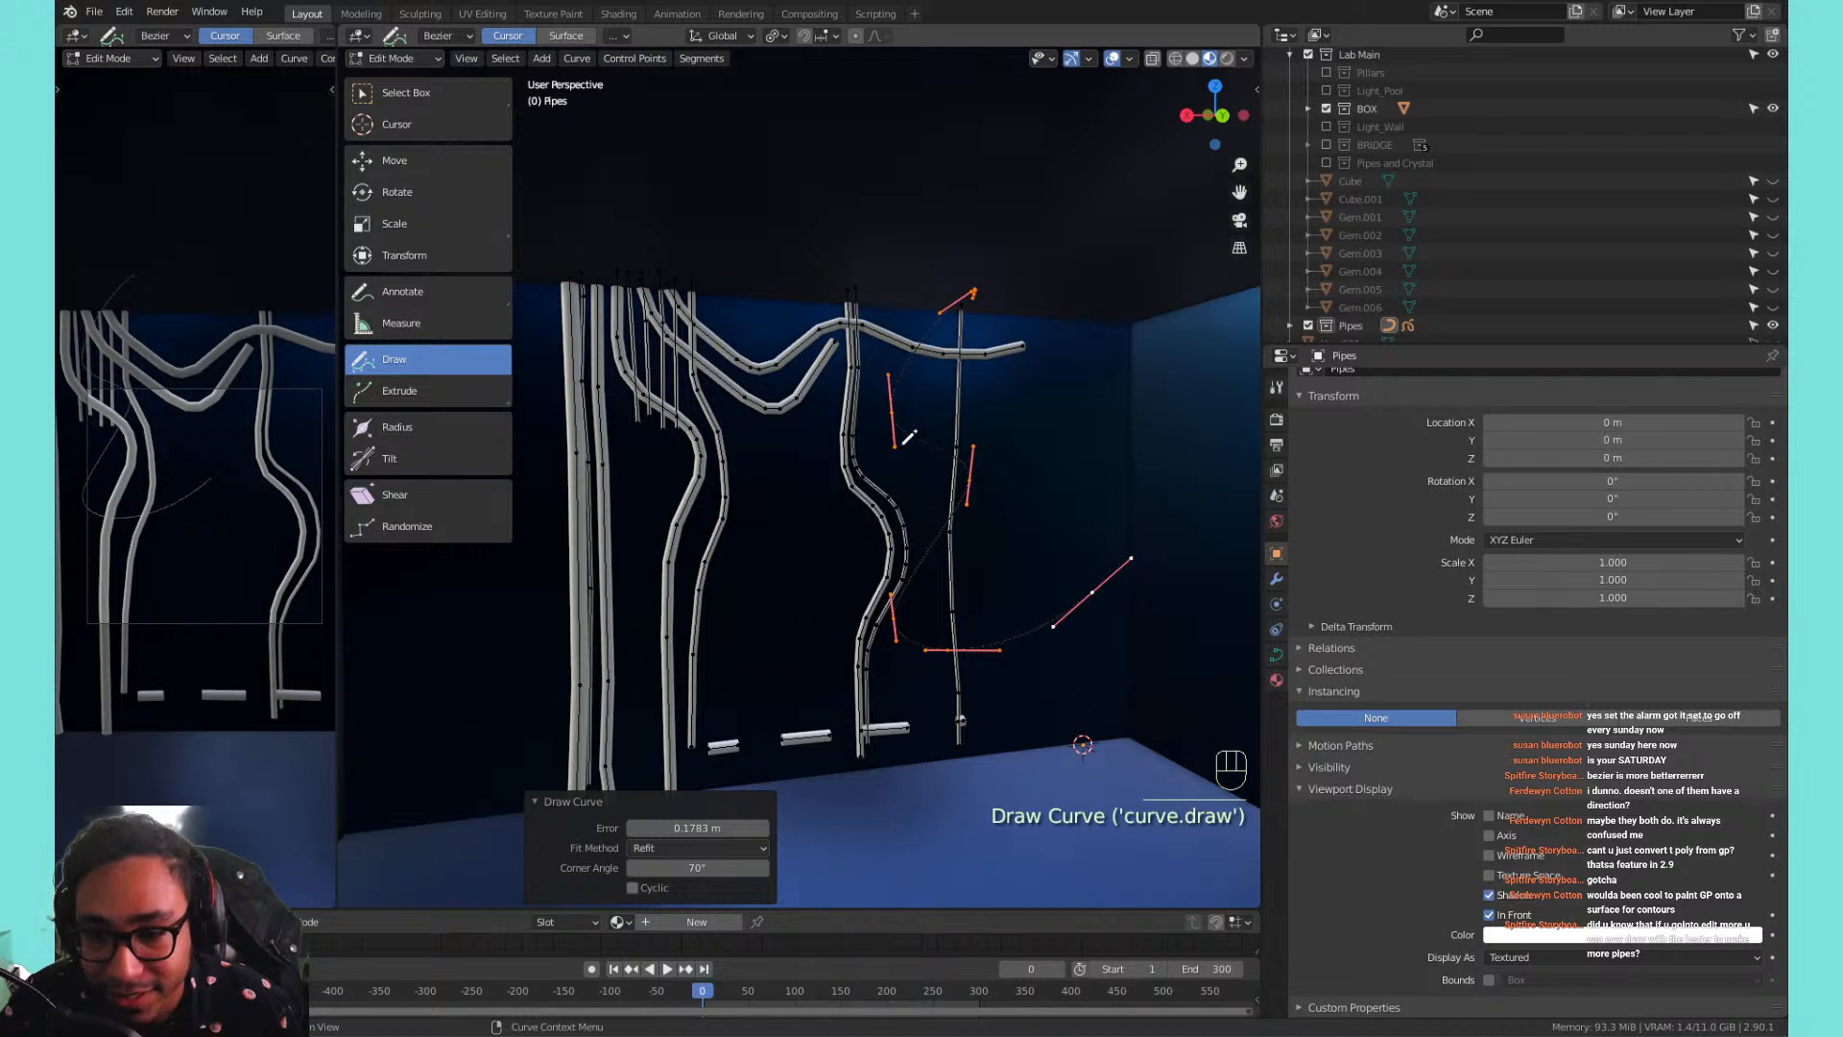
pyautogui.hotkey('ctrl', 'z')
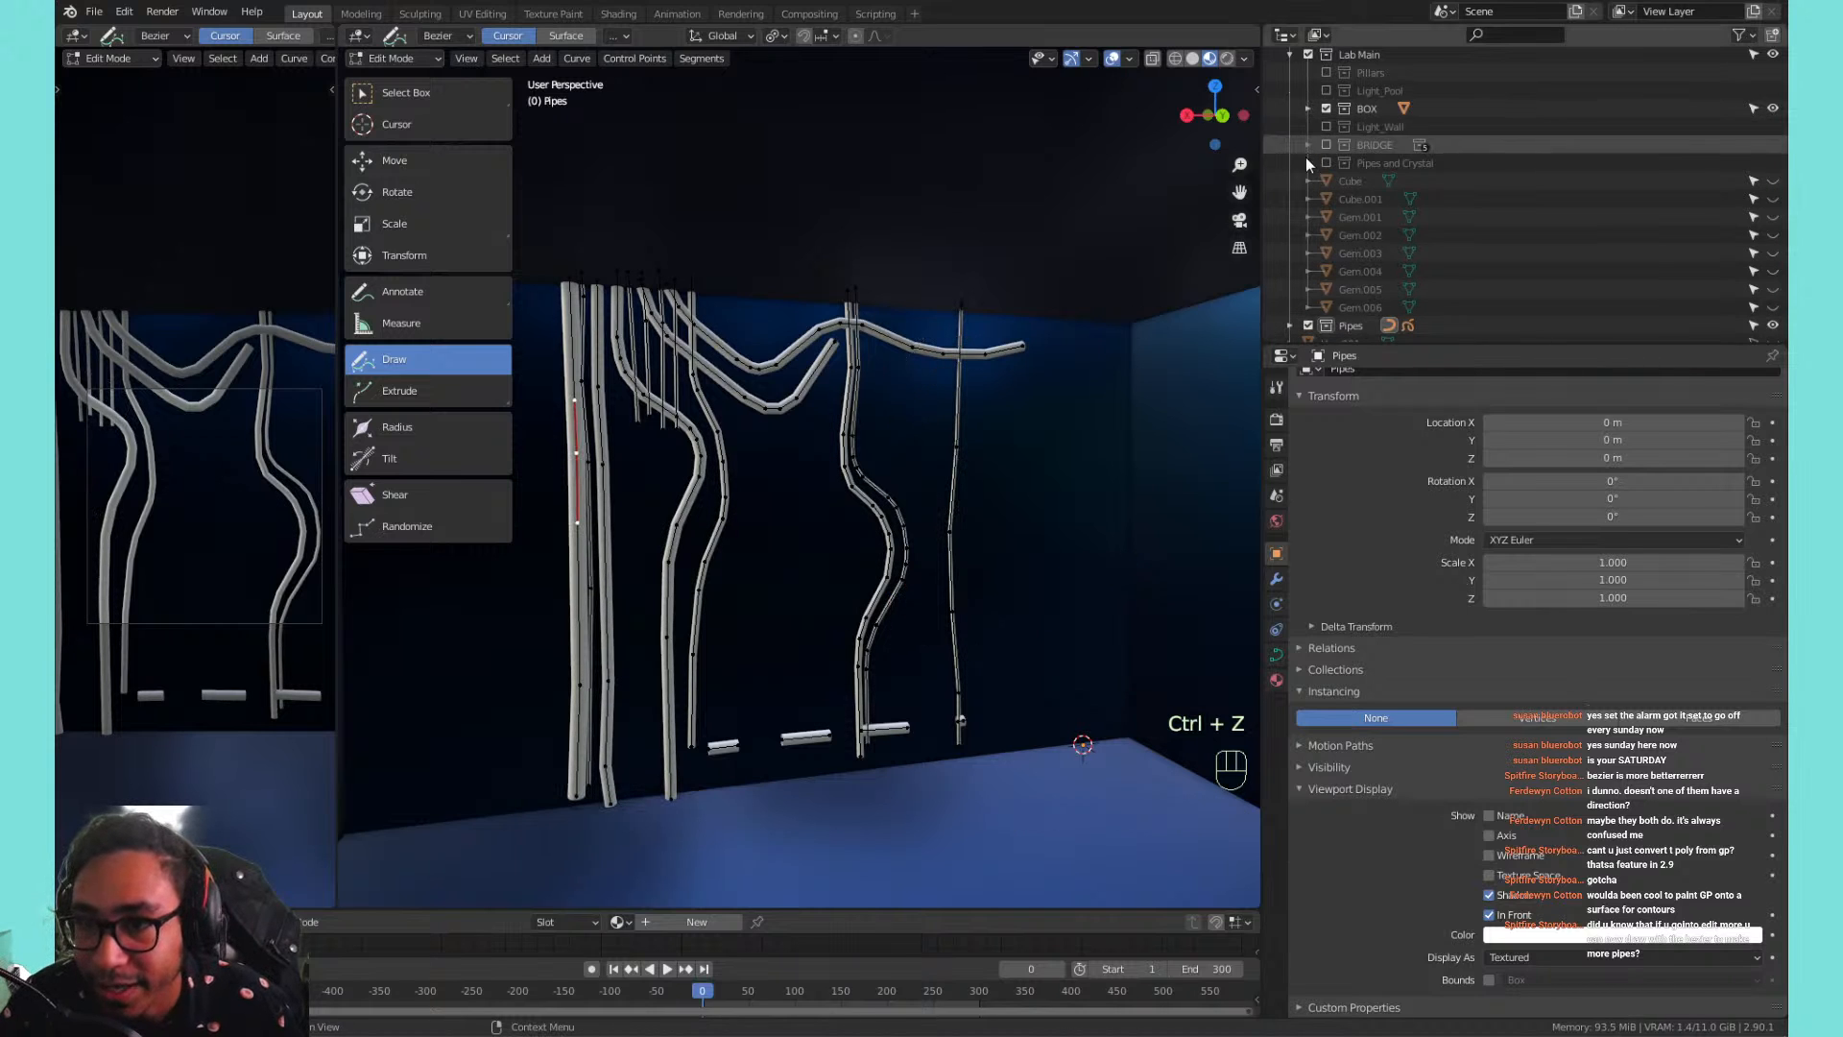
# Collapse the Lab Main collection, expand the Pipes collection and select it.
pyautogui.click(1290, 55)
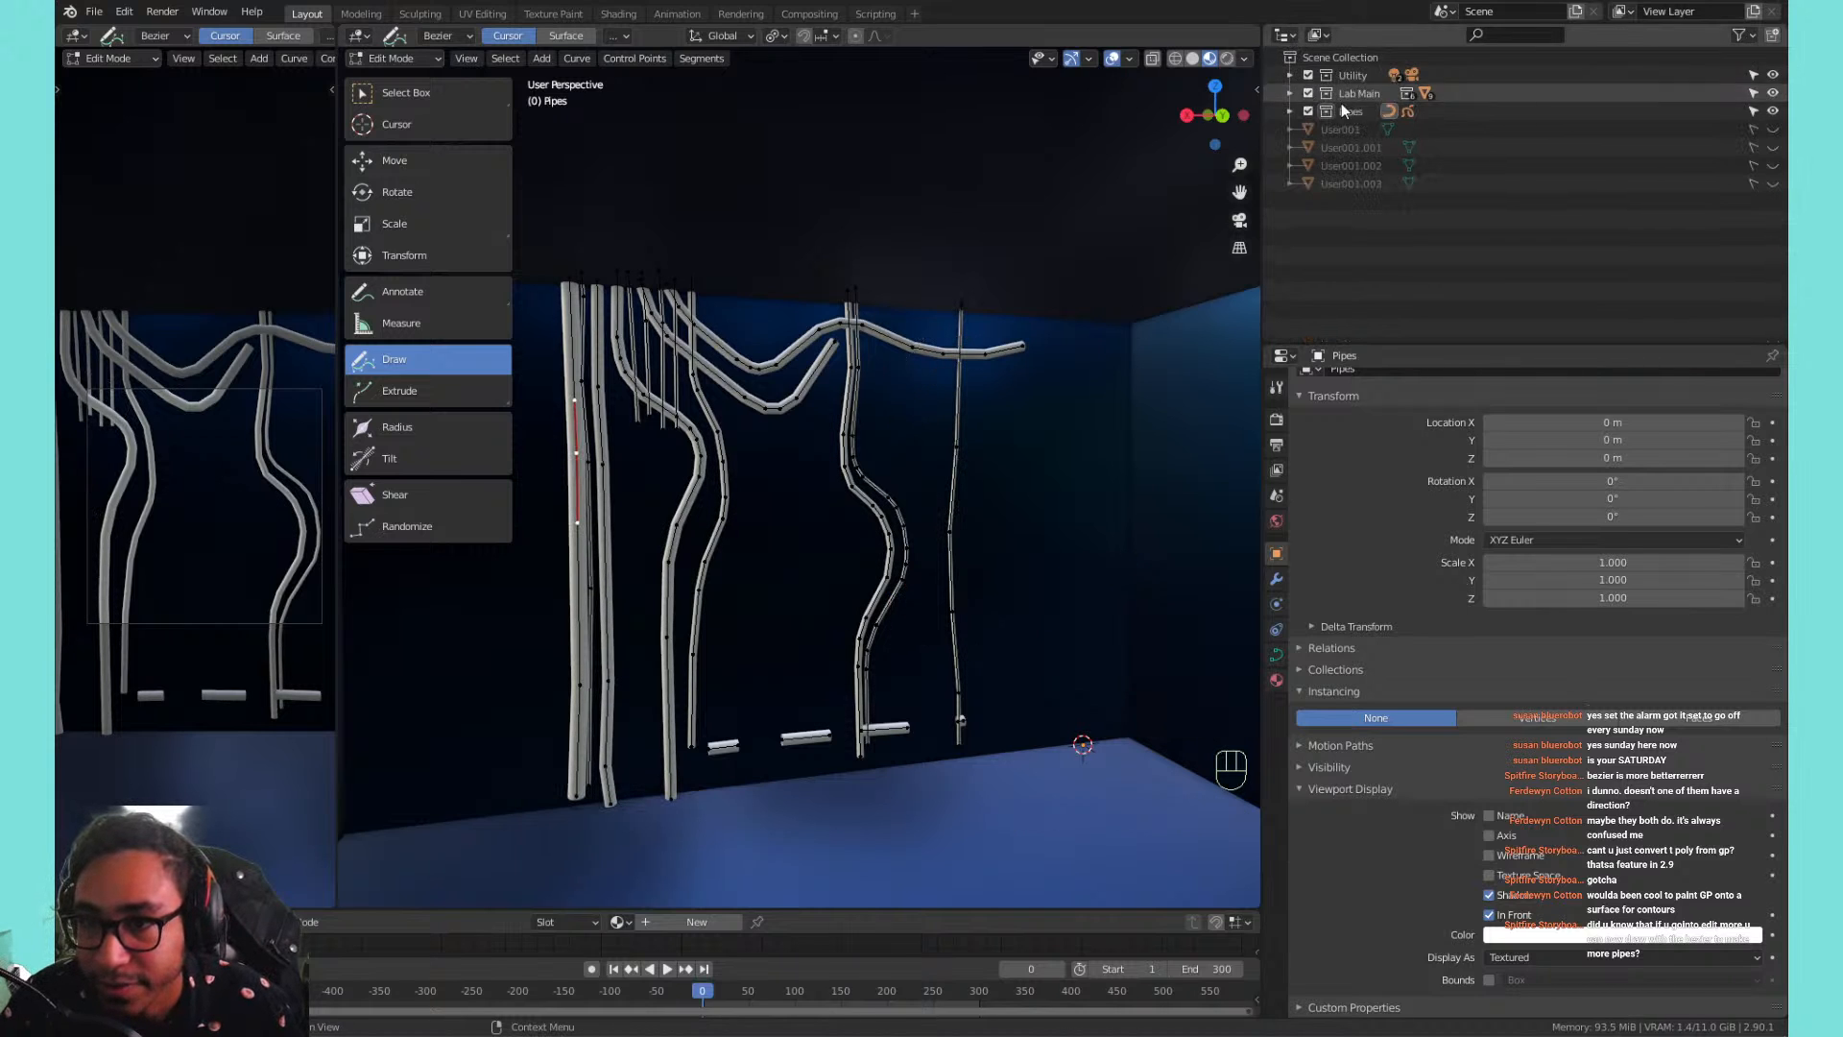
pyautogui.click(1299, 114)
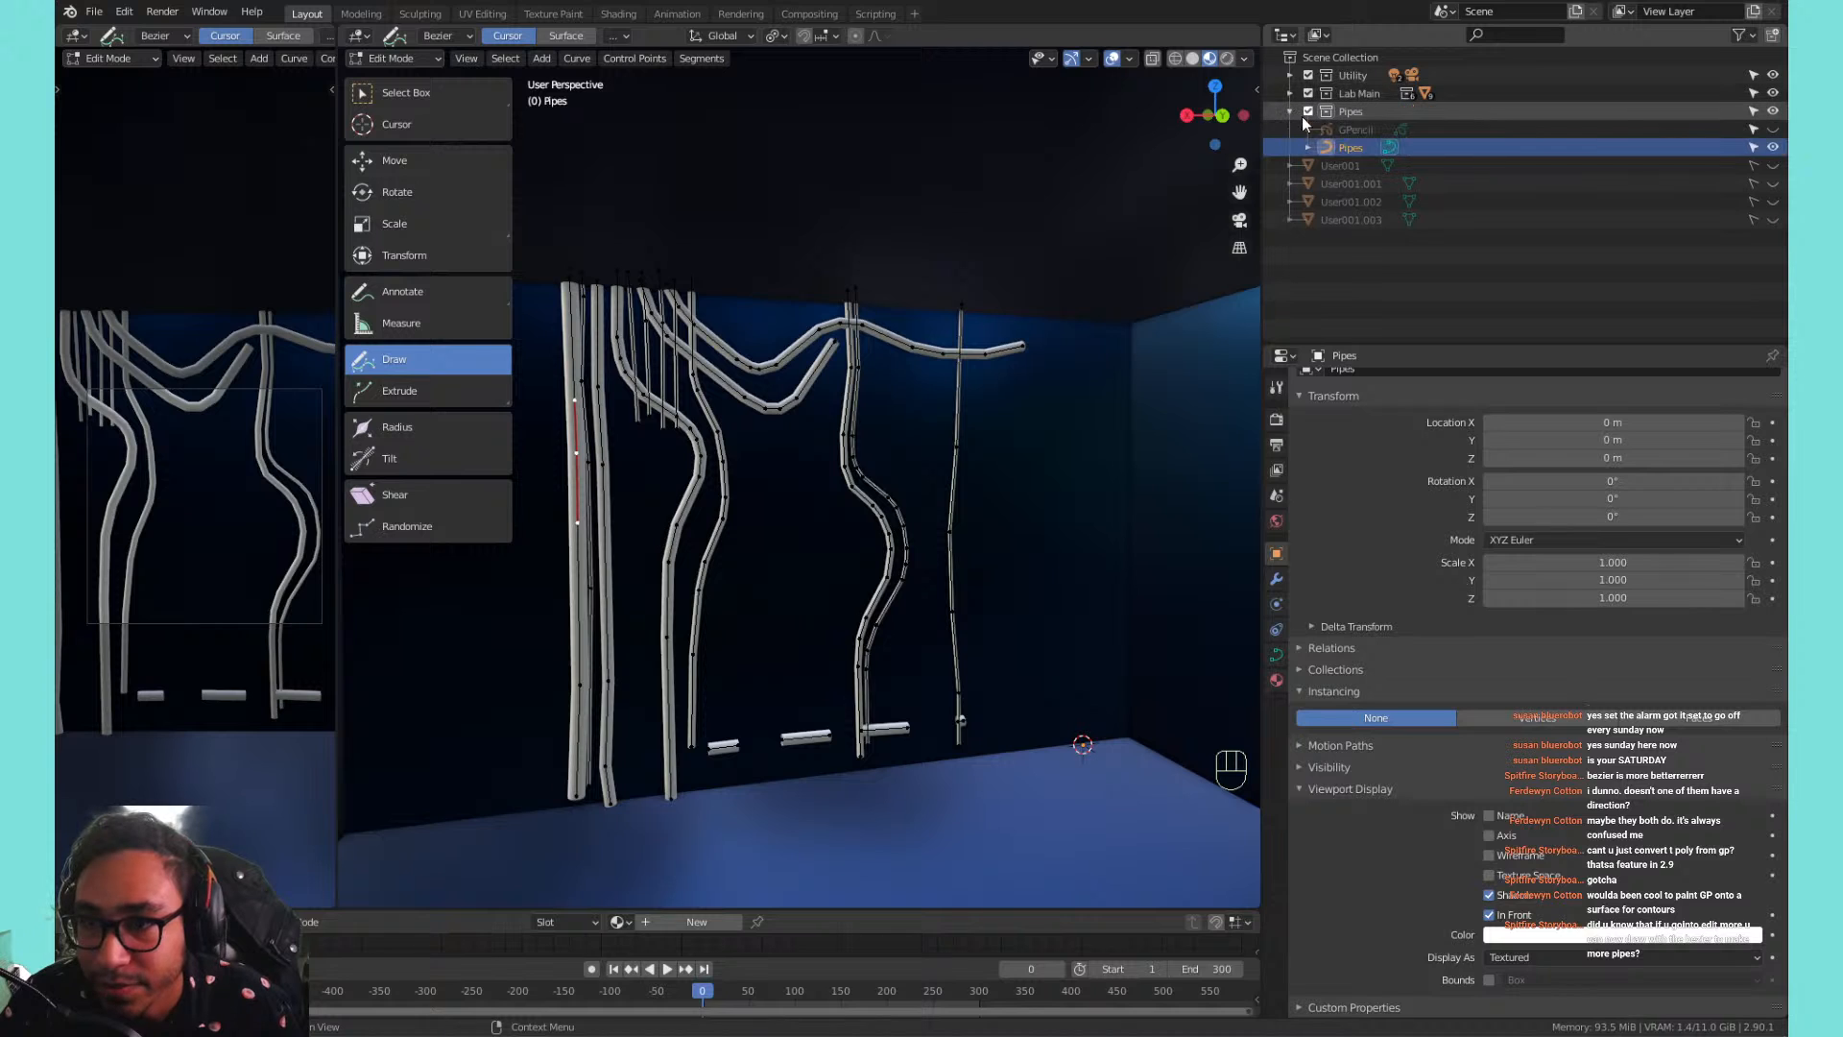
pyautogui.click(1352, 108)
# Try a freehand Bezier stroke from the pipe tops toward the room corner, and undo it.
pyautogui.moveTo(938, 252)
pyautogui.mouseDown()
pyautogui.moveTo(963, 451)
pyautogui.moveTo(1237, 456)
pyautogui.mouseUp()
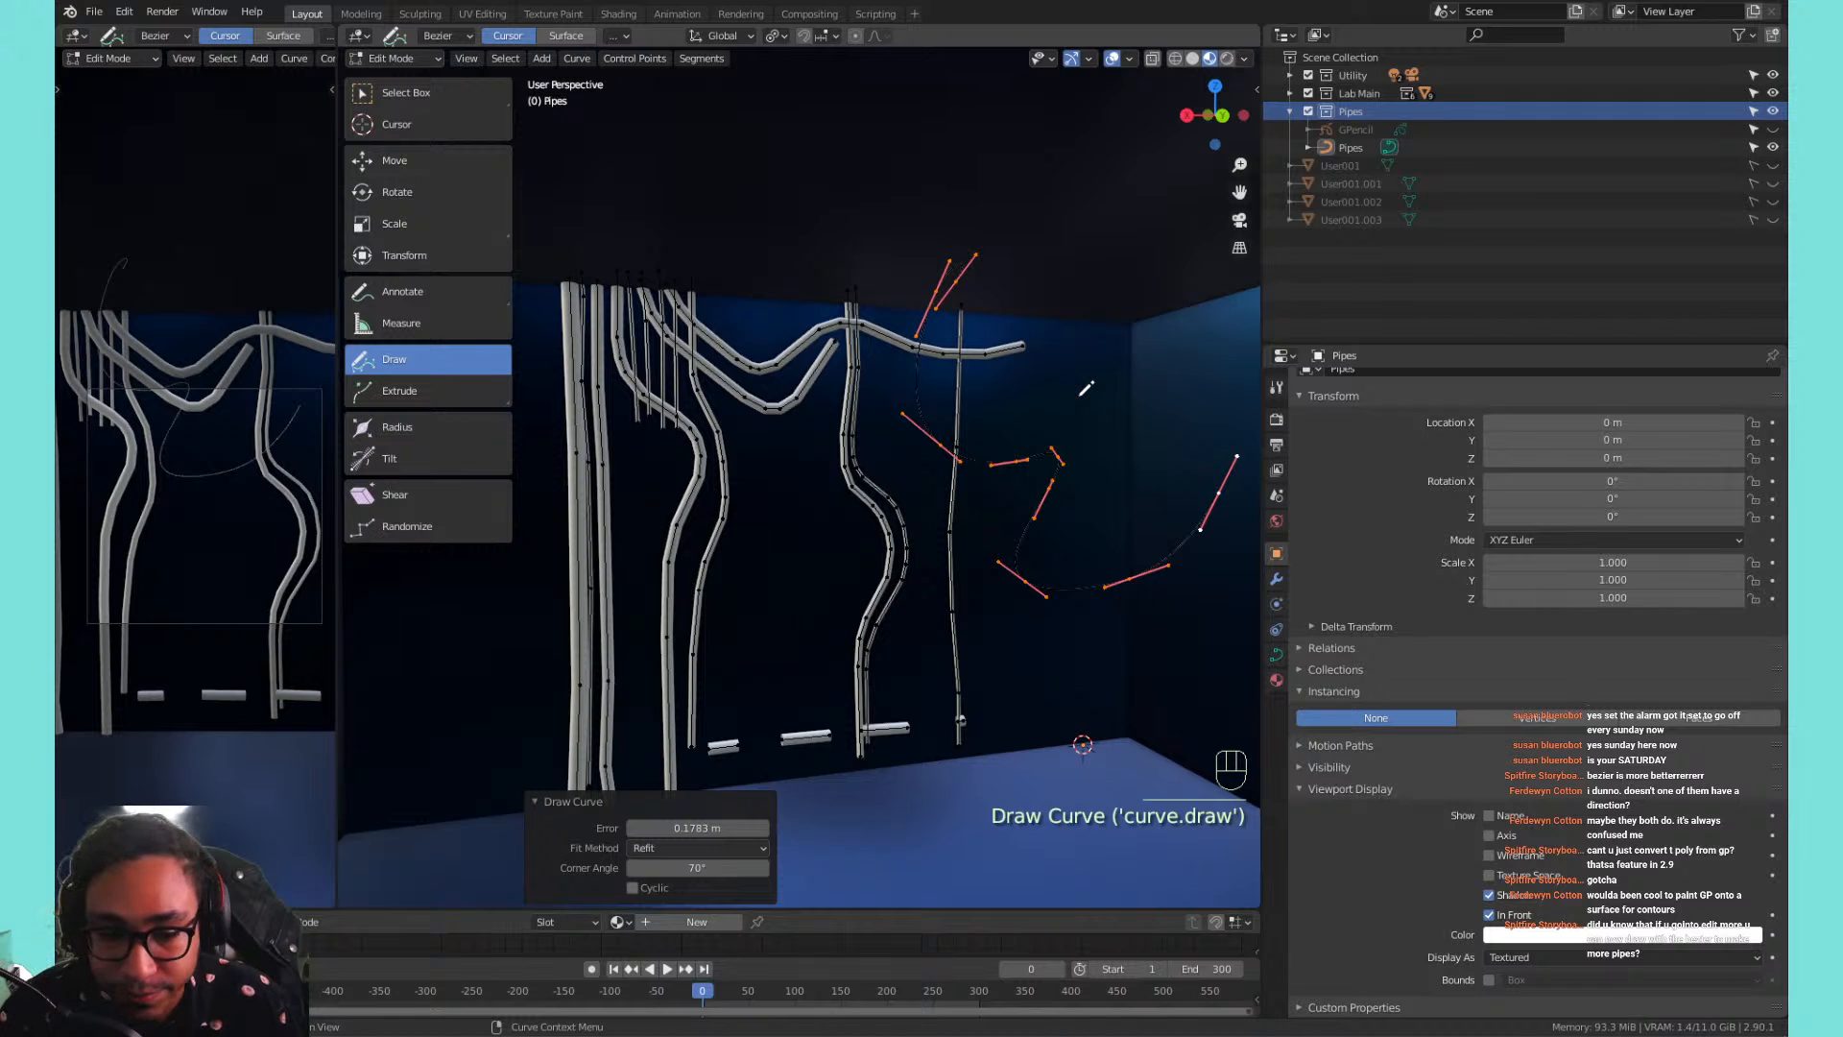
pyautogui.scroll(3, 1046, 576)
pyautogui.moveTo(1076, 574)
pyautogui.keyDown('shift'); pyautogui.mouseDown(button='middle')
pyautogui.moveTo(817, 602)
pyautogui.moveTo(957, 531)
pyautogui.mouseUp(button='middle'); pyautogui.keyUp('shift')
pyautogui.scroll(-2, 846, 580)
pyautogui.hotkey('ctrl', 'z')
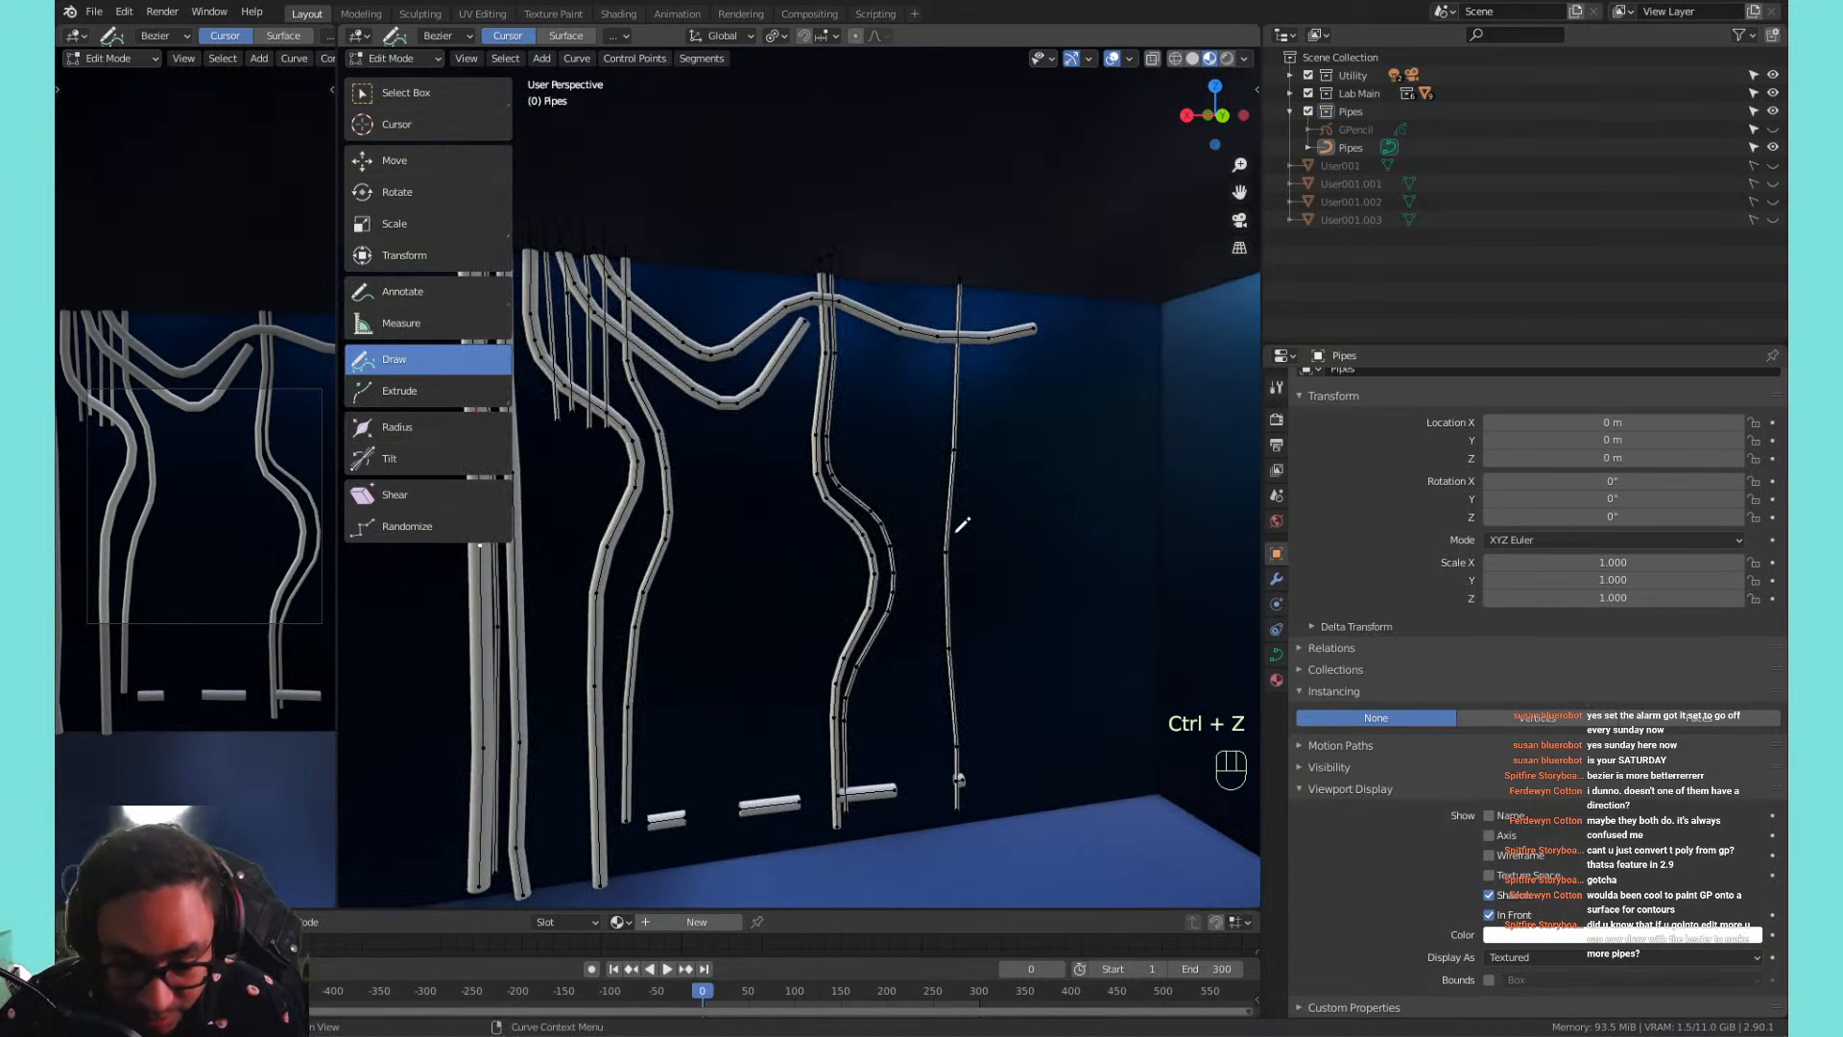
# Draw a freehand hook-shaped Bezier curve in front of the pipes, and reopen the Pipes object in Edit Mode.
pyautogui.moveTo(720, 406); pyautogui.dragTo(977, 382)
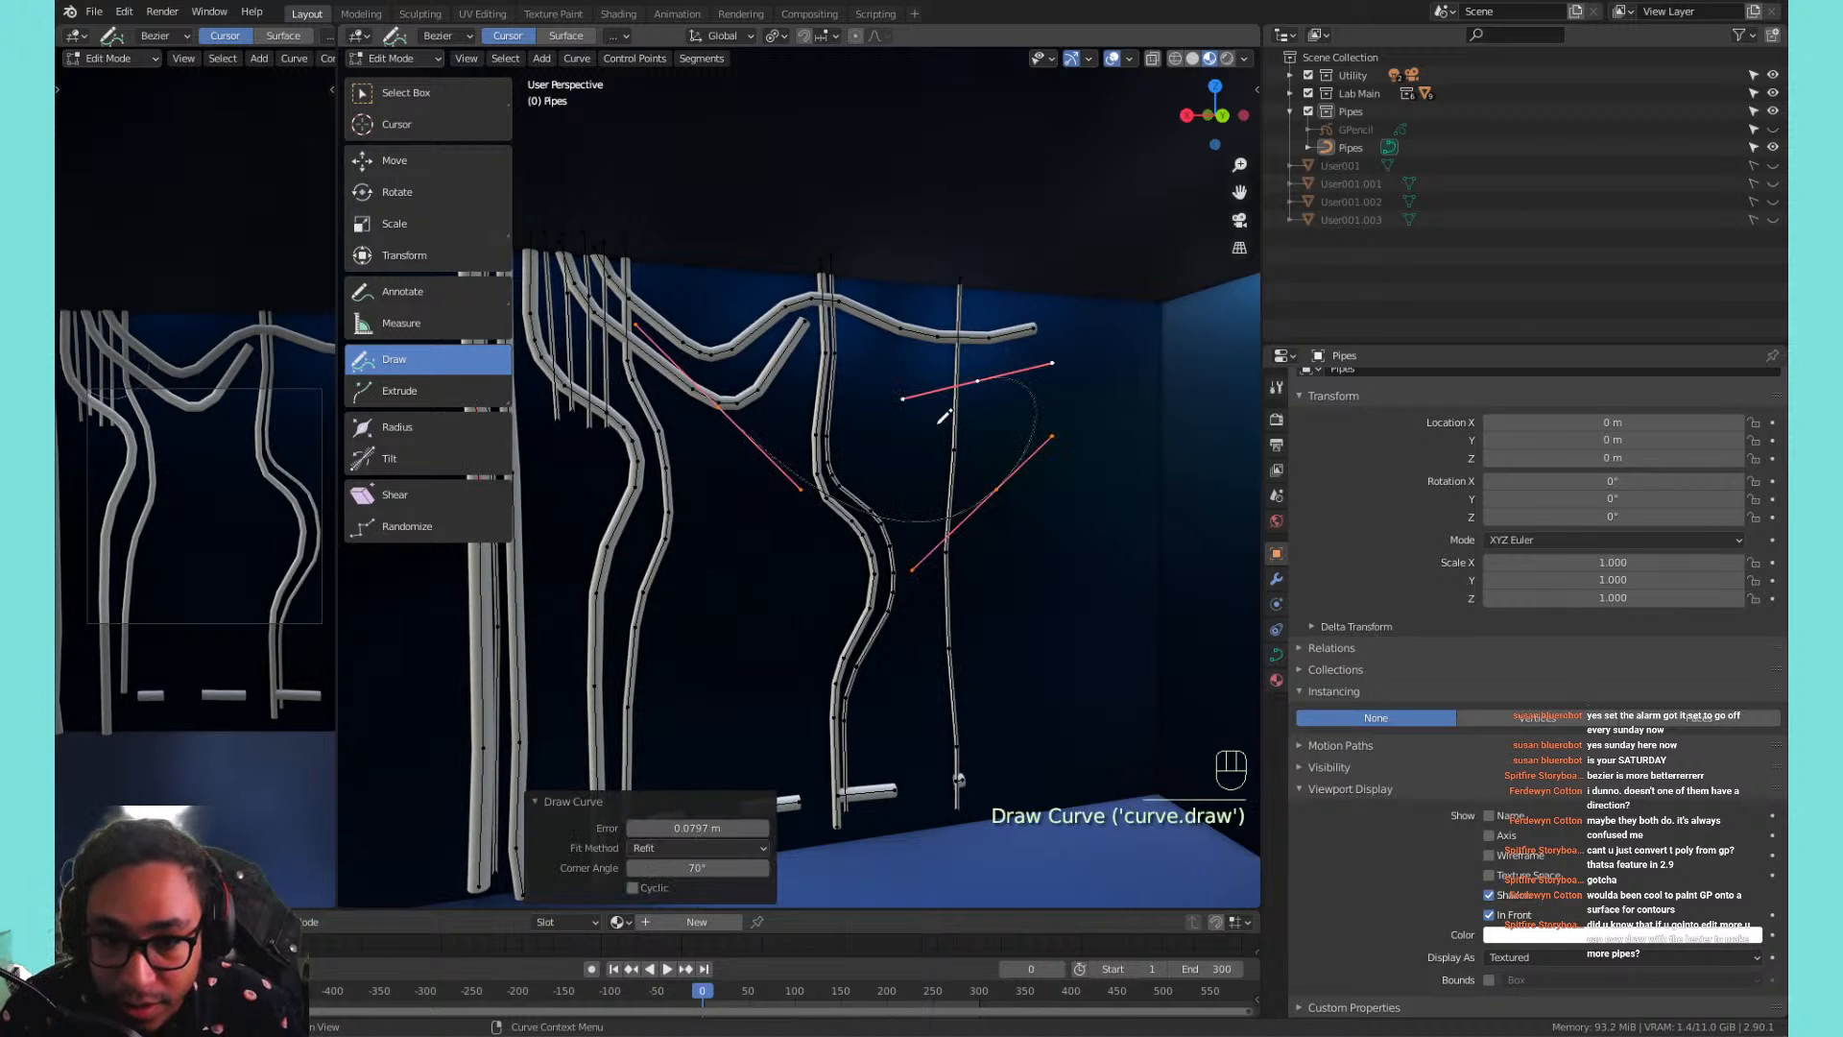
pyautogui.press('Tab')
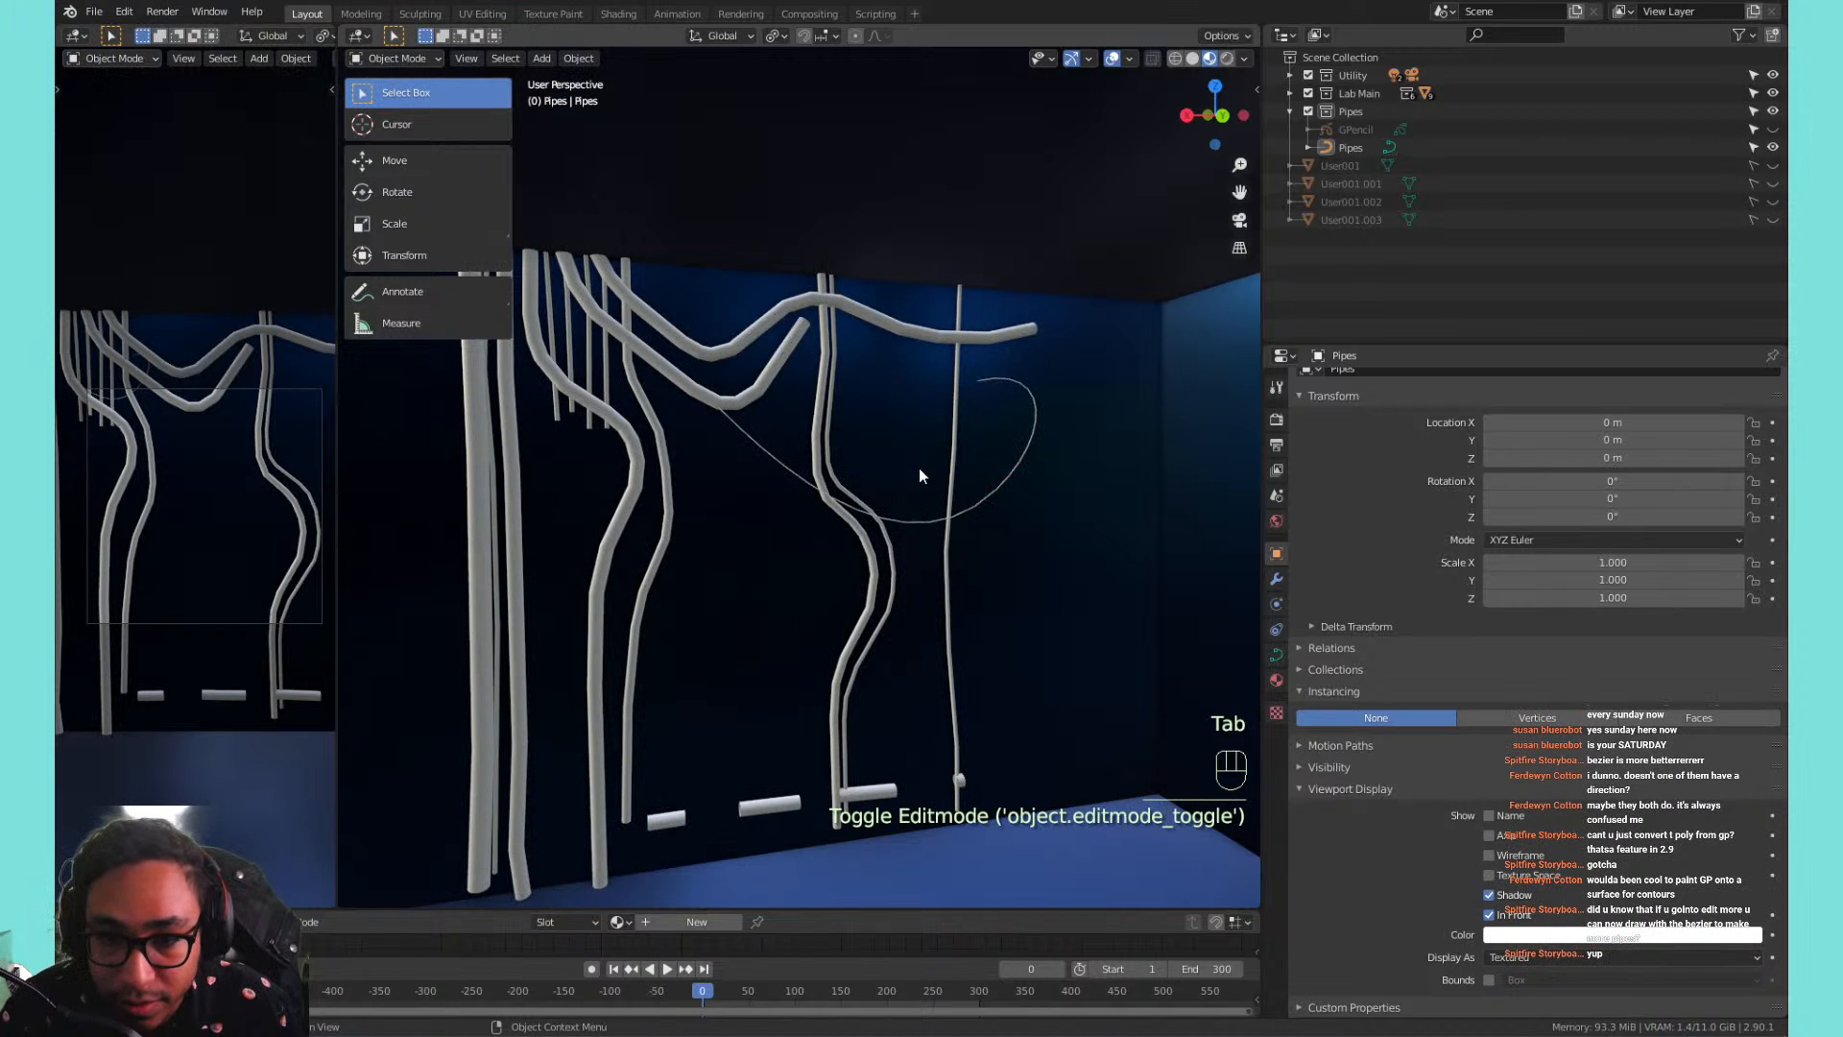
pyautogui.click(904, 523)
pyautogui.press('Tab')
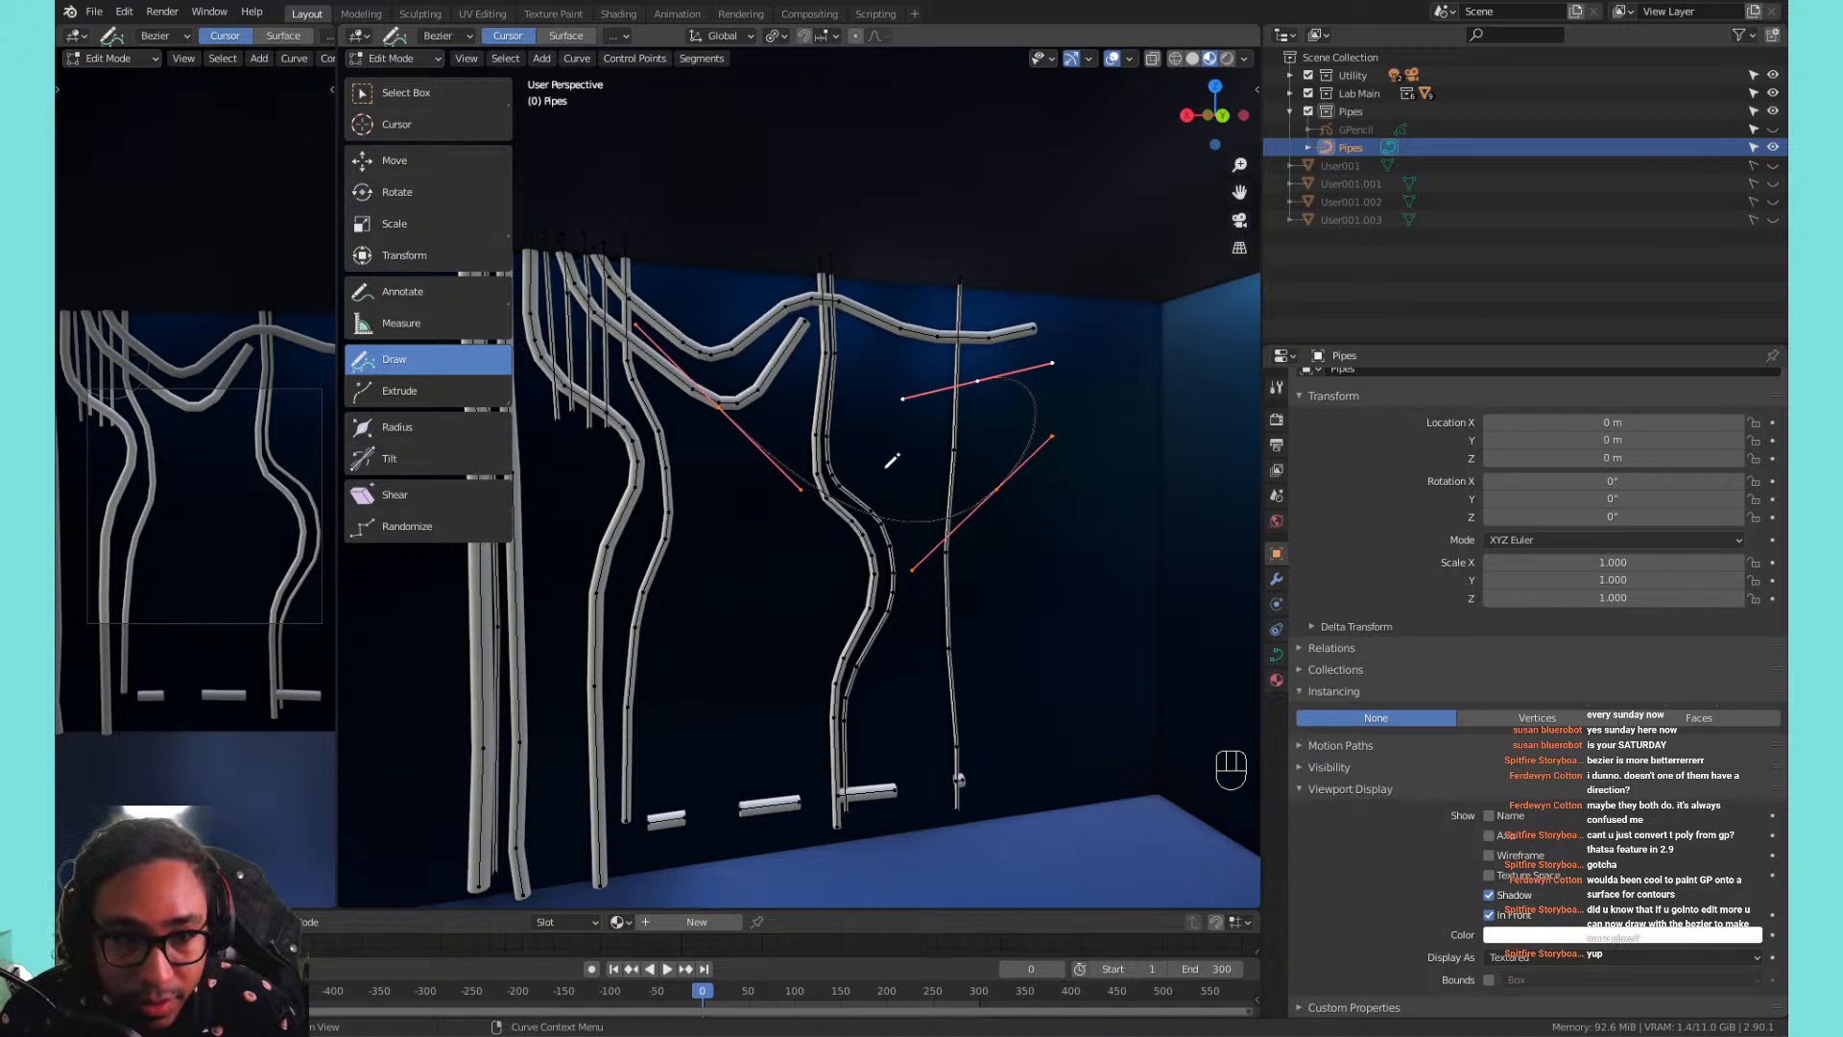
# Inspect the position of the drawn curve relative to the wall in Object Mode, and return to Edit Mode.
pyautogui.press('1')
pyautogui.press('1')
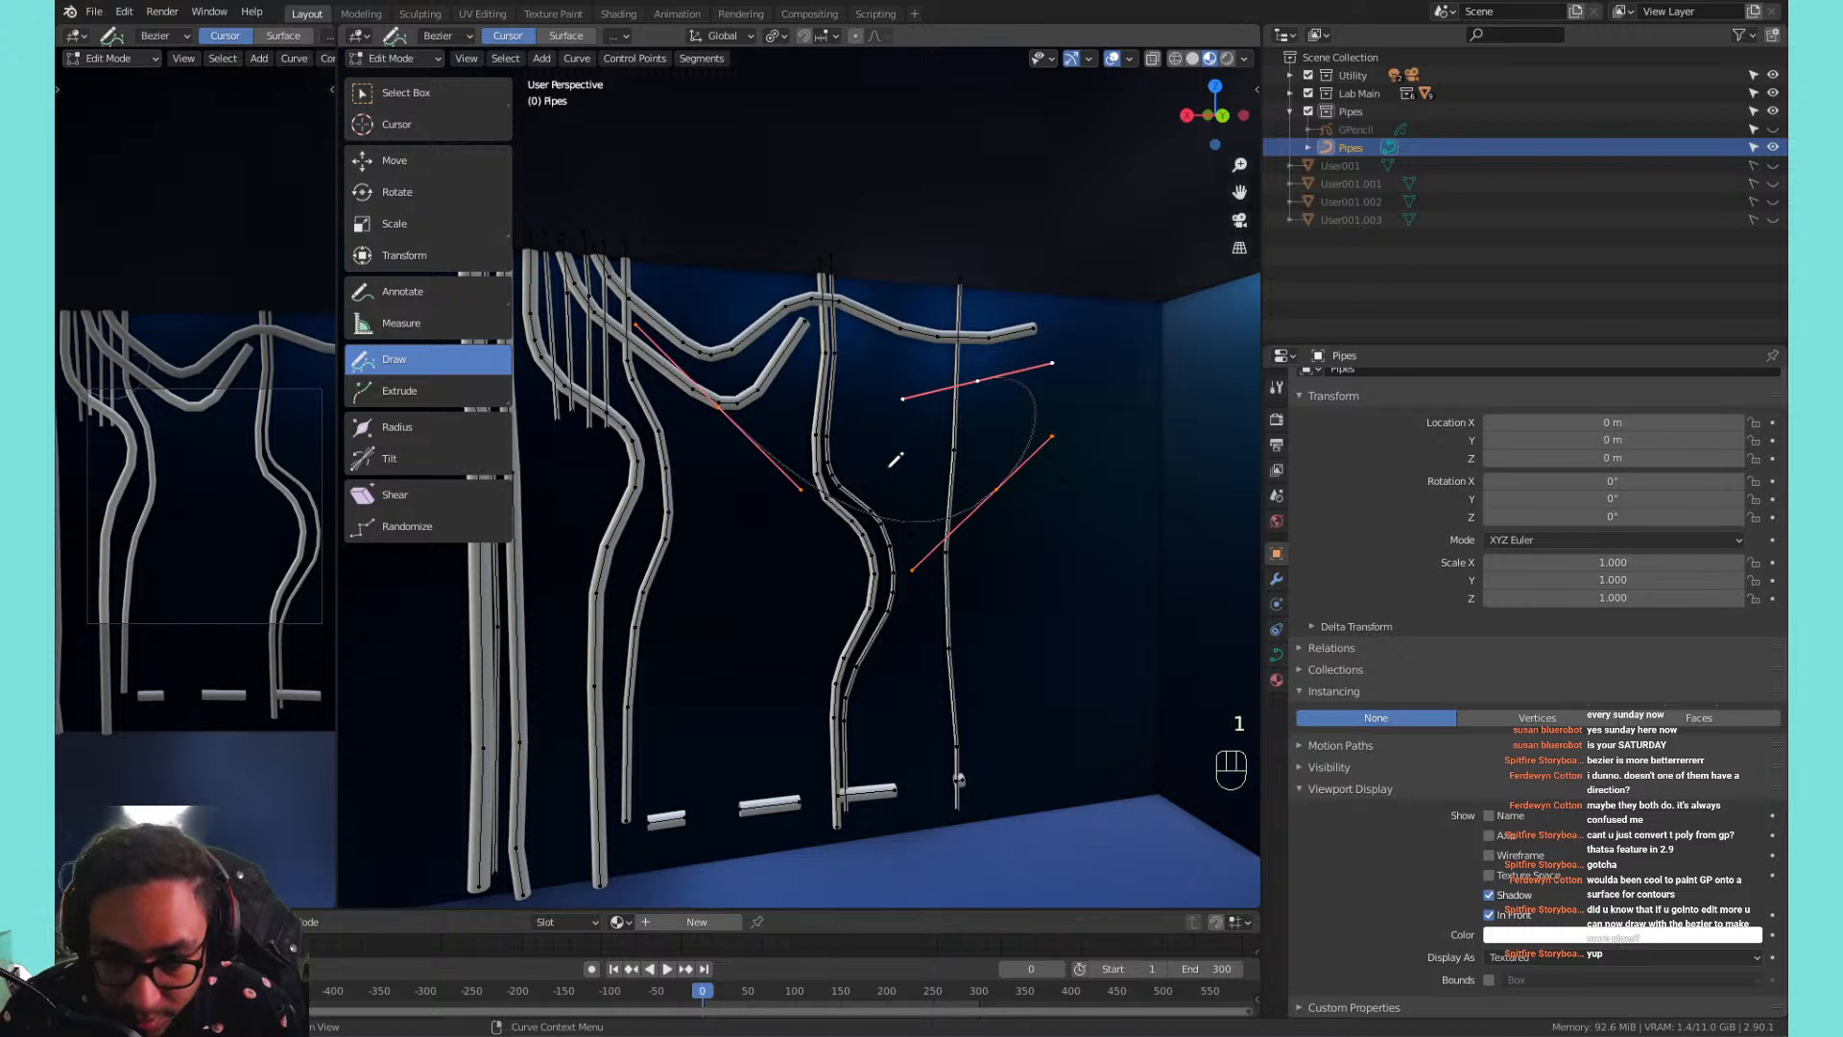
pyautogui.press('Tab')
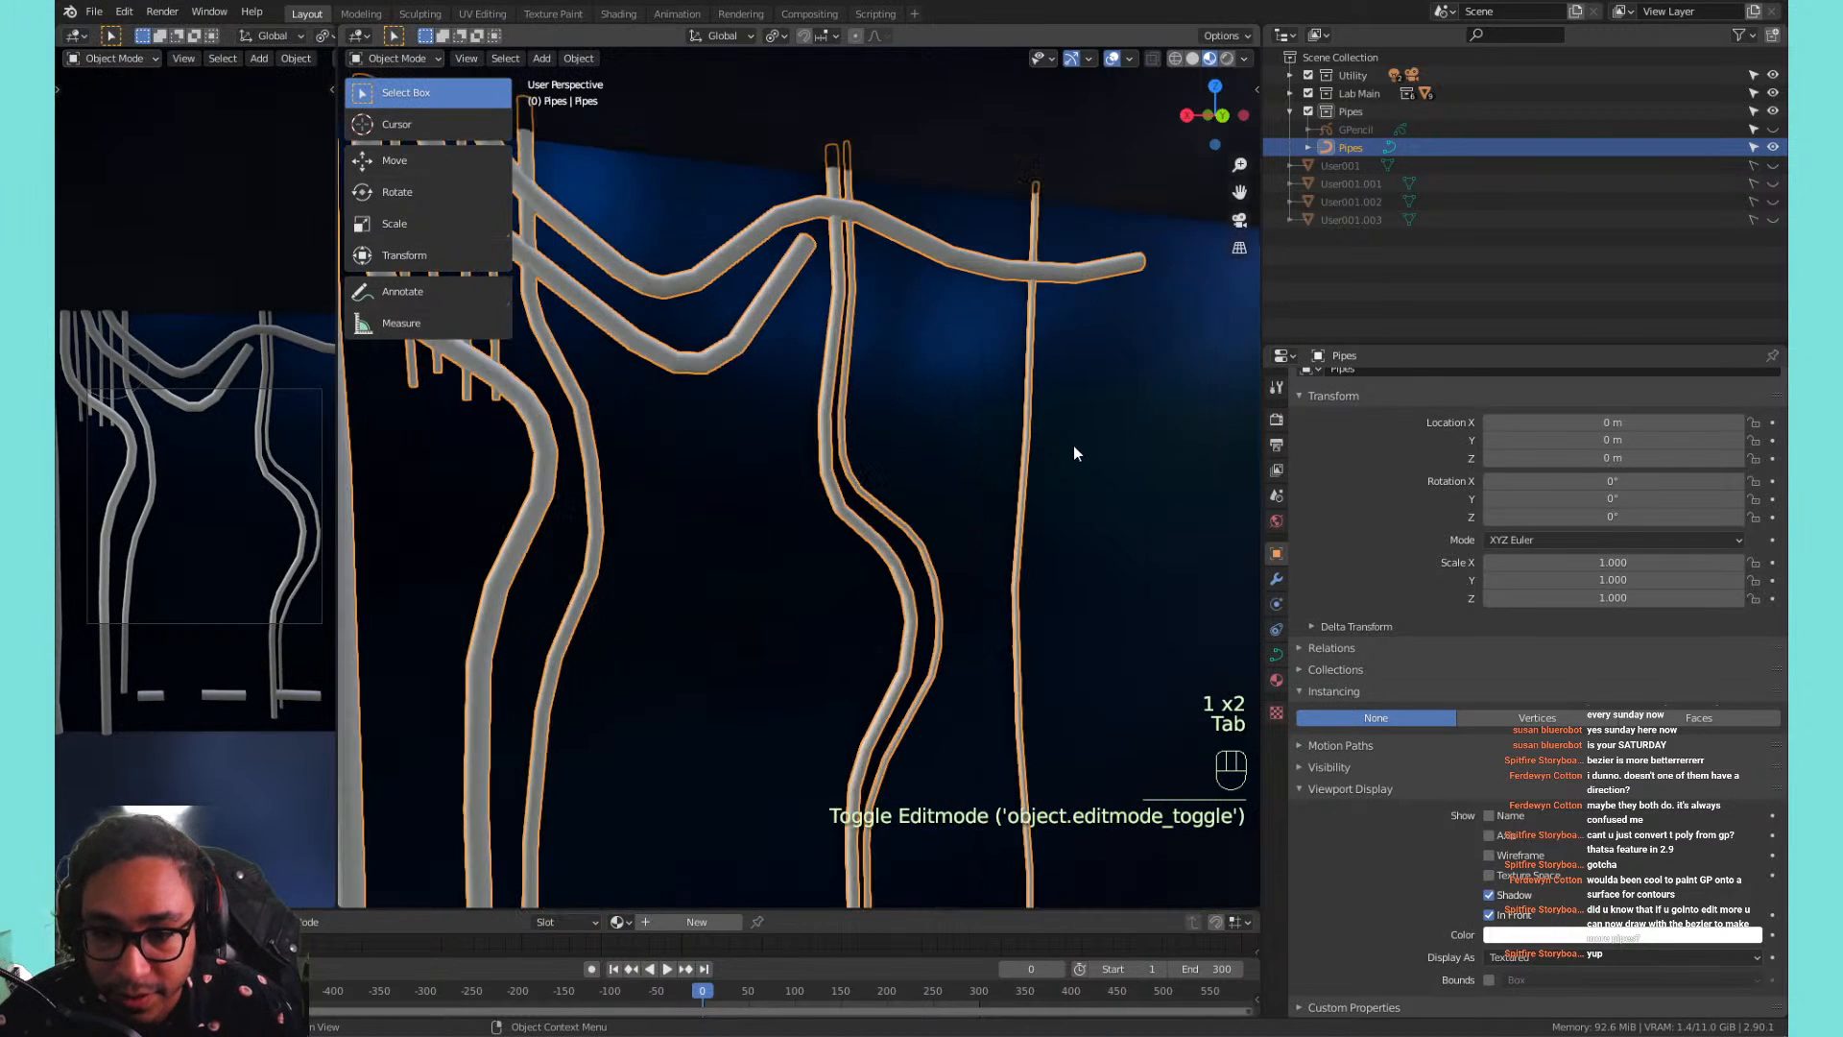
pyautogui.keyDown('shift'); pyautogui.moveTo(972, 508); pyautogui.dragTo(941, 572, button='middle'); pyautogui.keyUp('shift')
pyautogui.scroll(4, 940, 586)
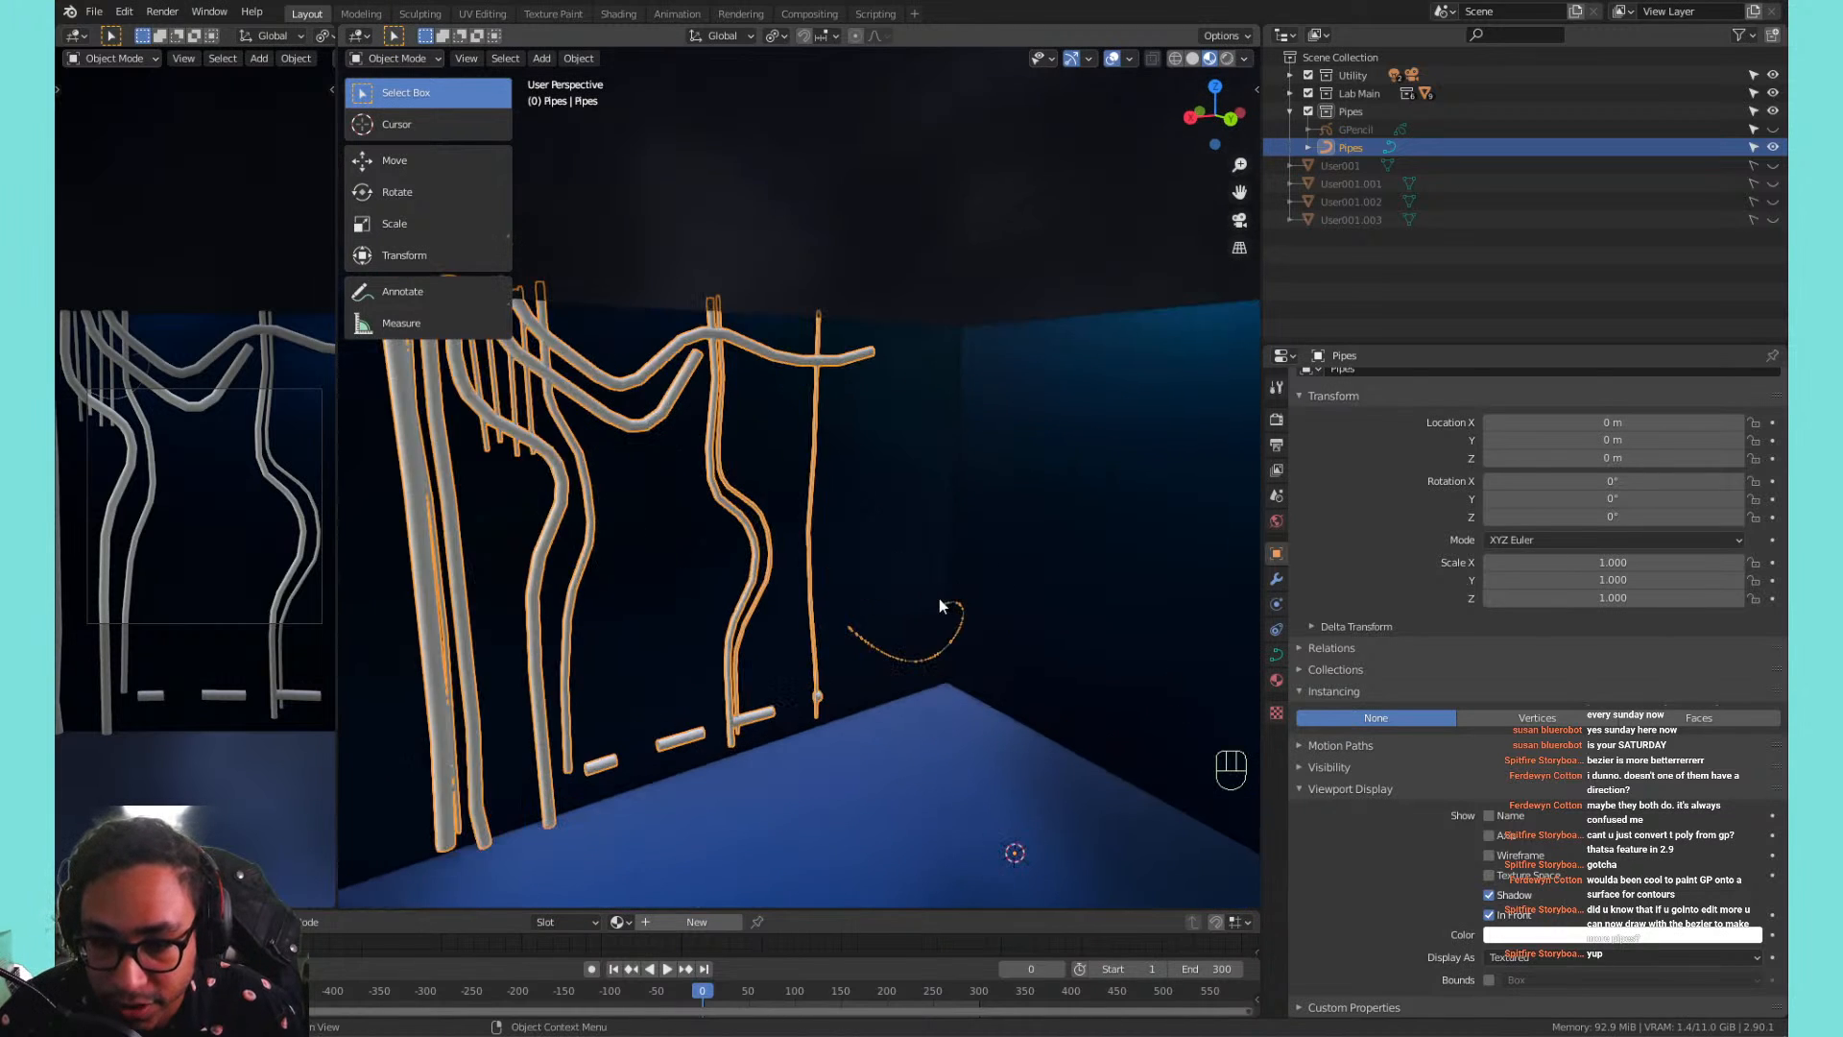
pyautogui.keyDown('shift'); pyautogui.moveTo(1055, 714); pyautogui.dragTo(1032, 672, button='middle'); pyautogui.keyUp('shift')
pyautogui.click(989, 567)
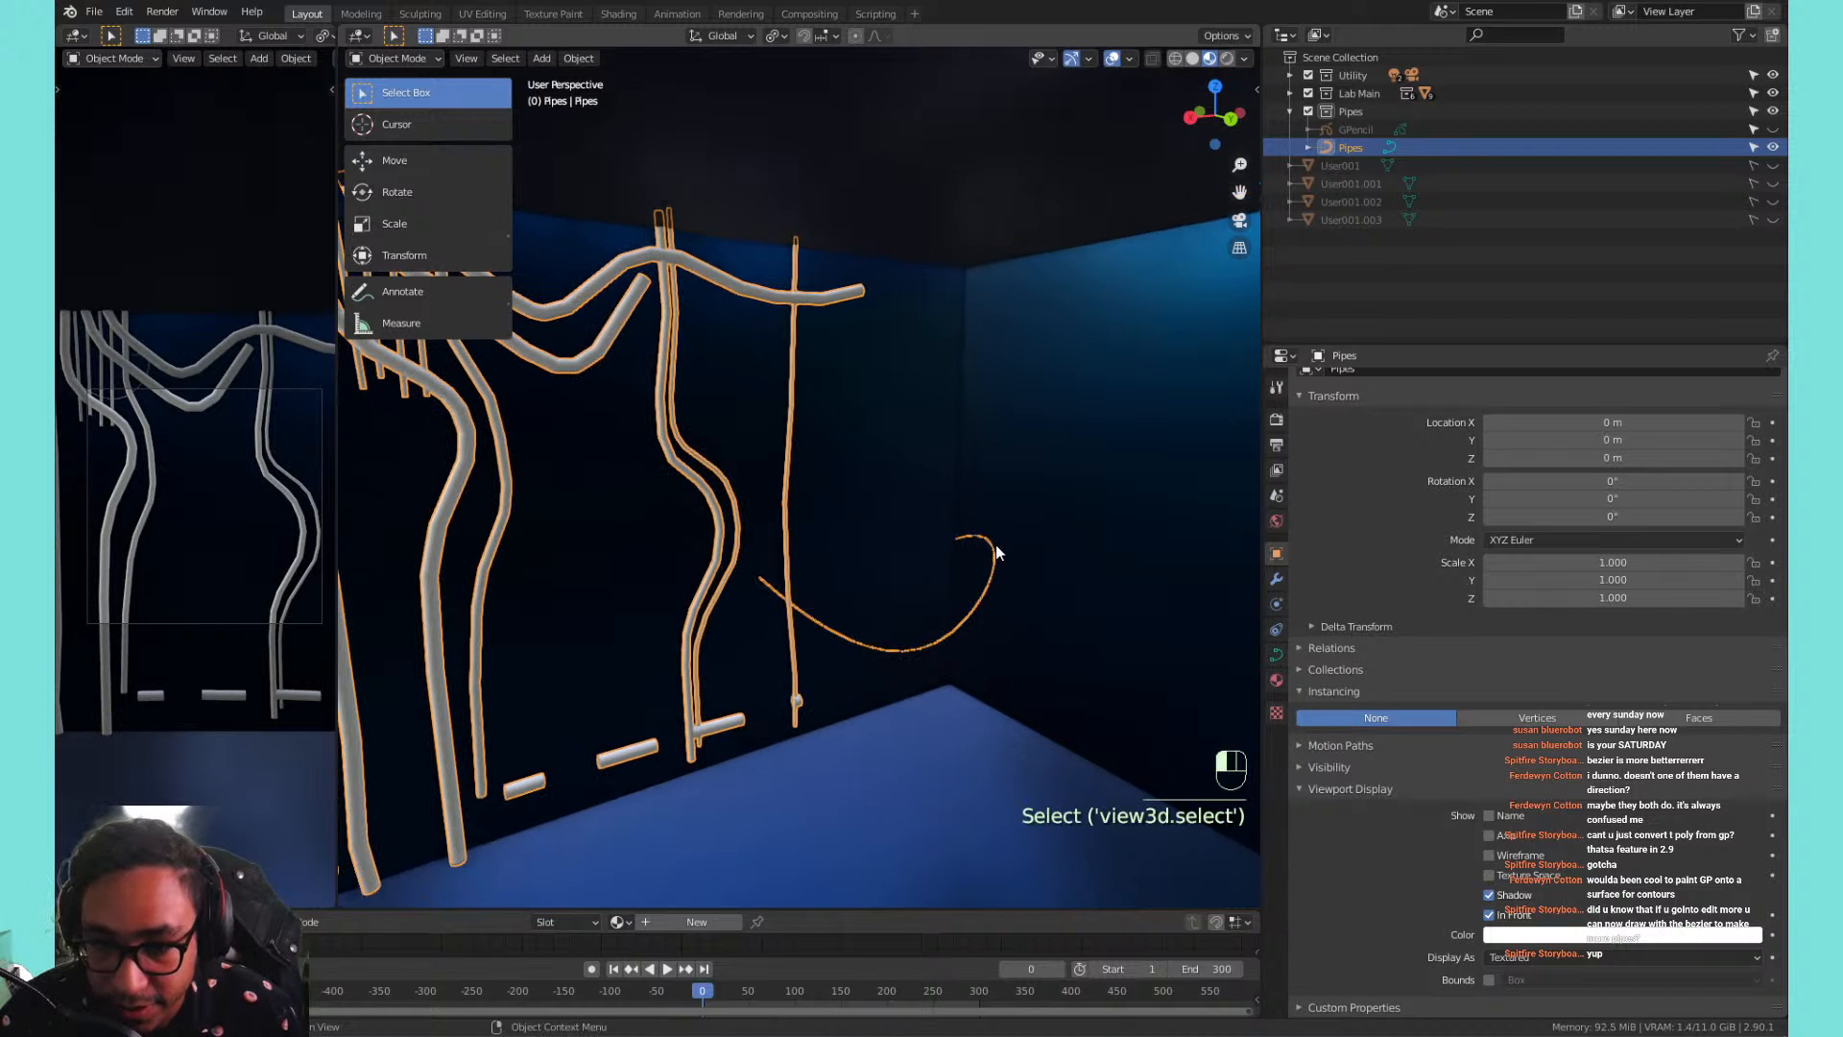
pyautogui.press('Tab')
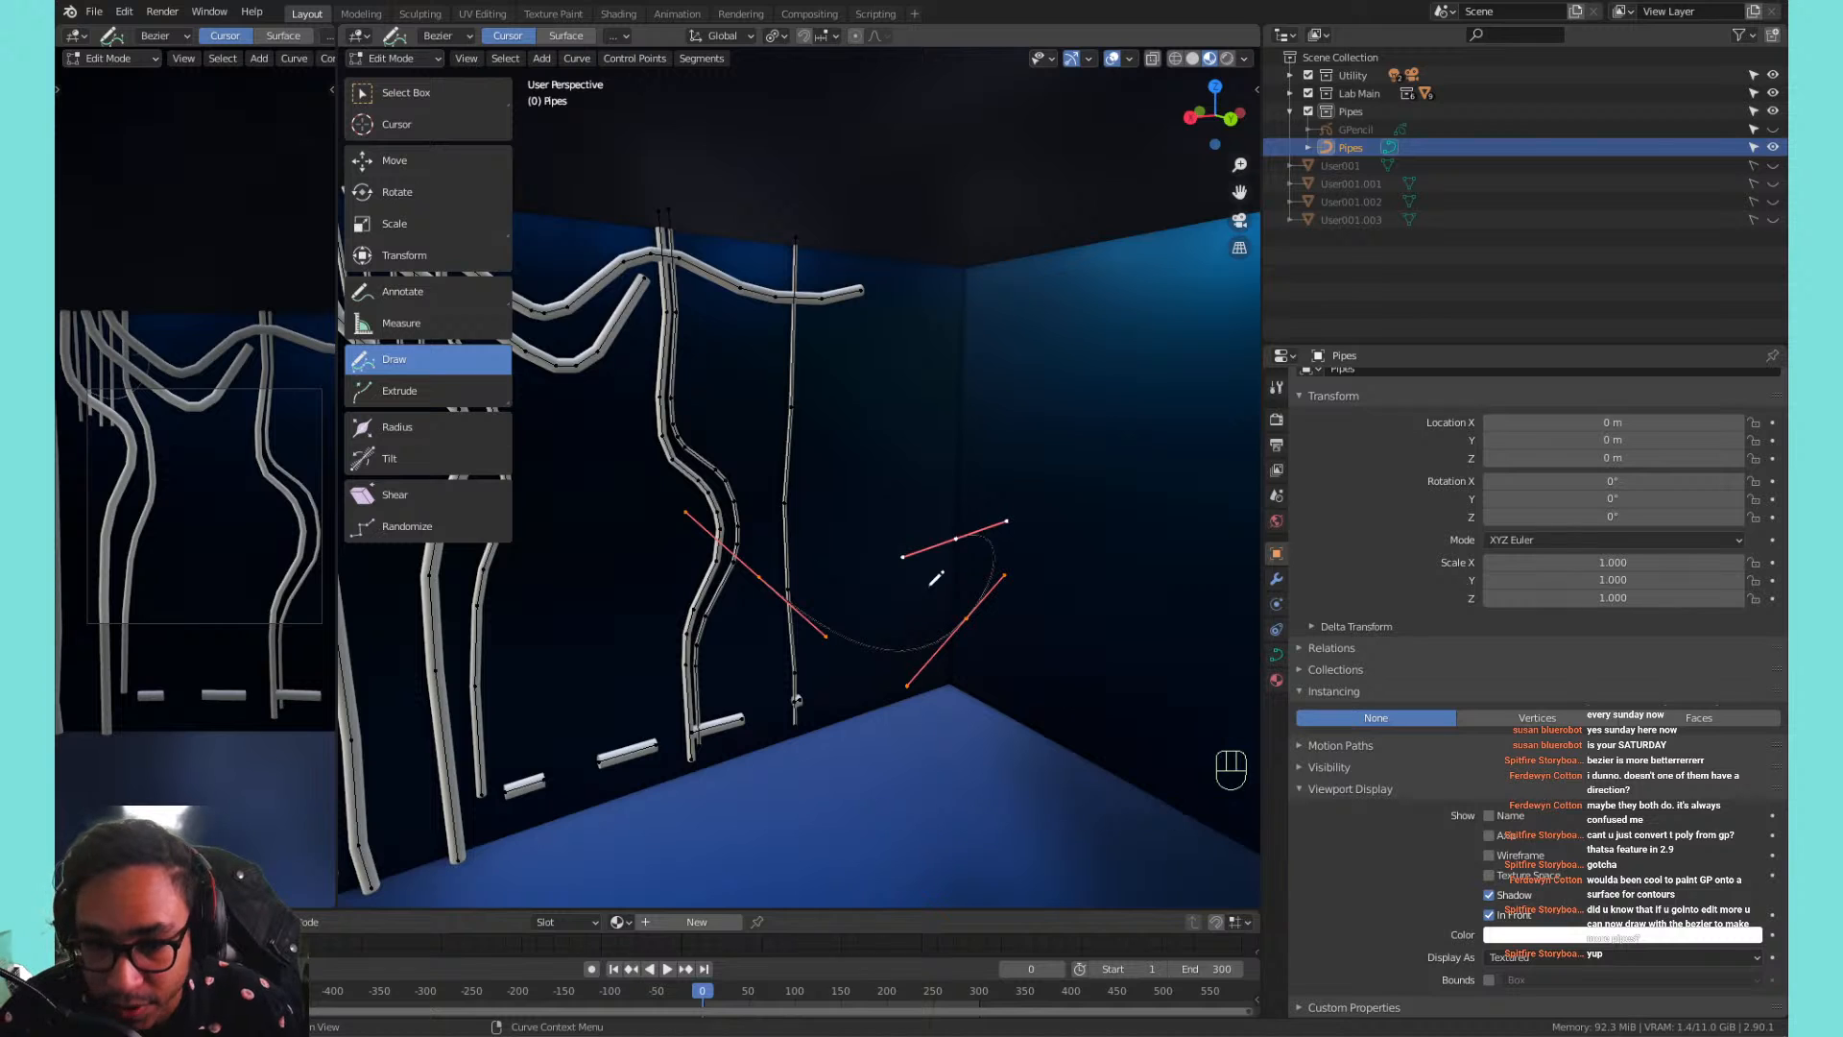
# Thicken the drawn hook-shaped curve into a pipe with the Radius tool, to a radius of about 64.
pyautogui.click(409, 424)
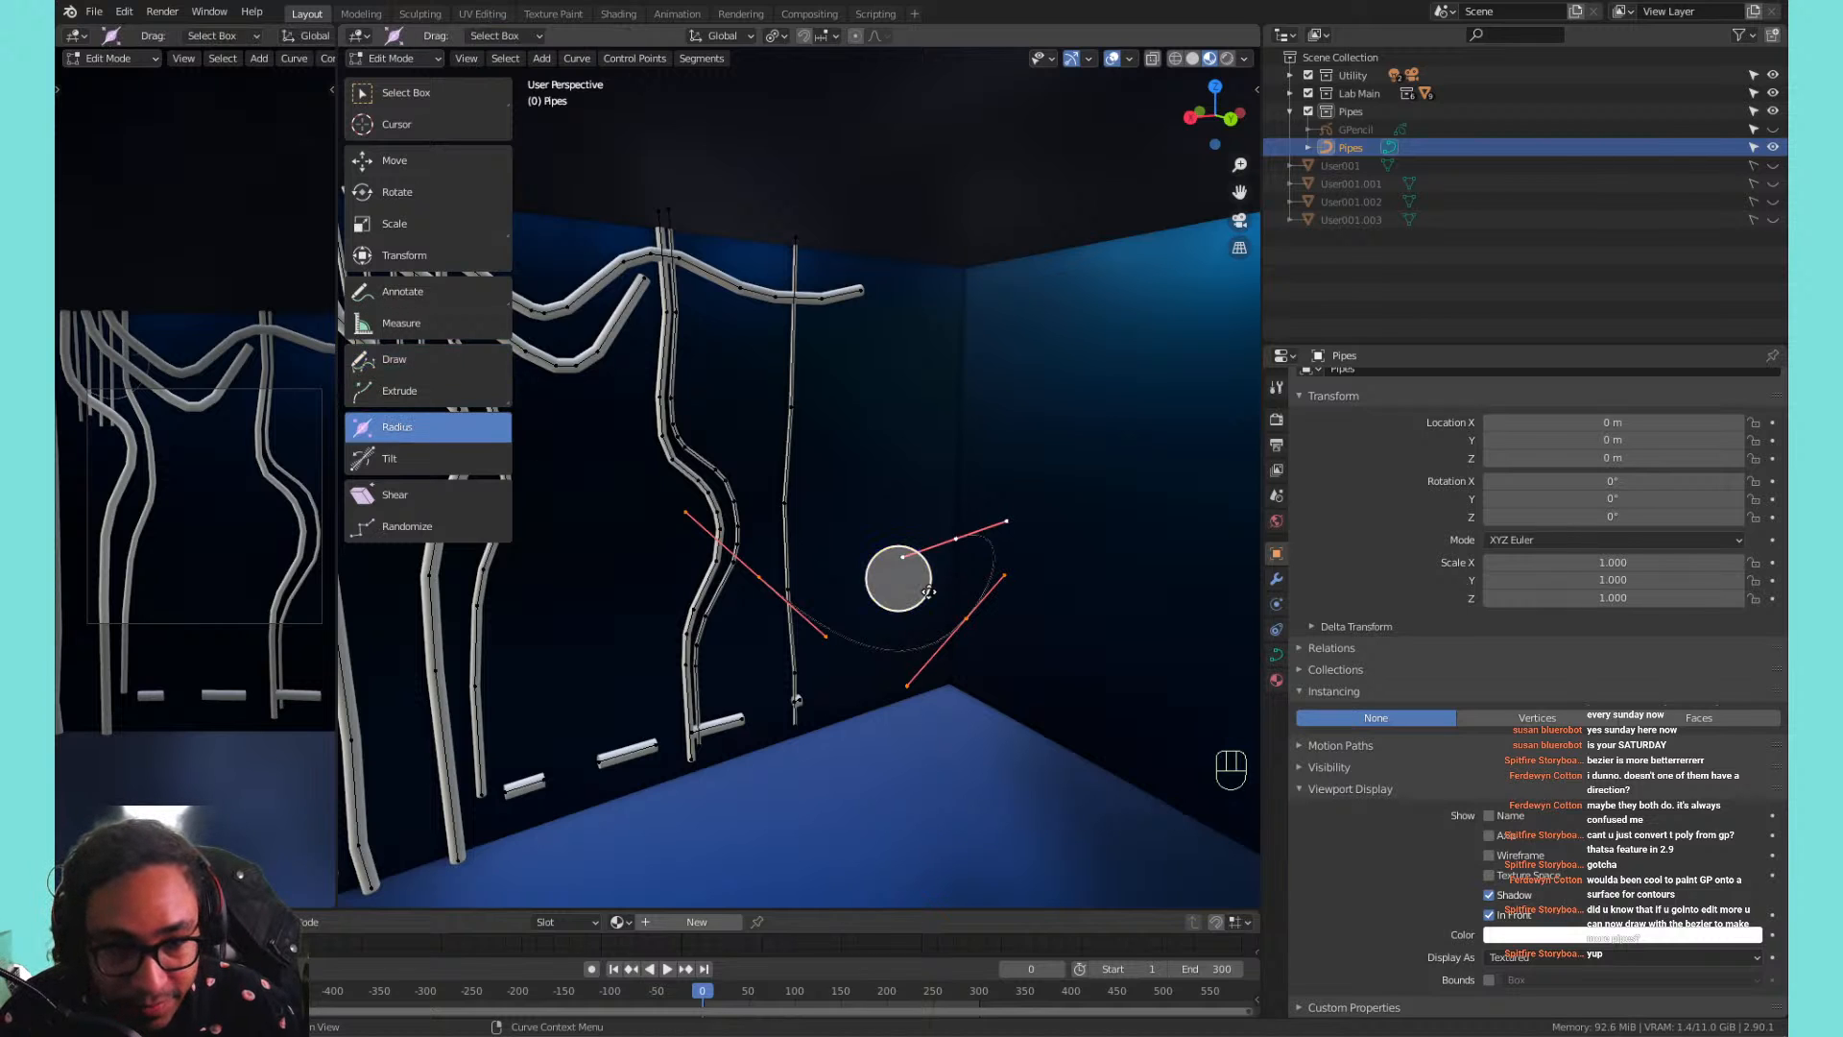
pyautogui.moveTo(944, 624); pyautogui.dragTo(659, 553)
pyautogui.moveTo(899, 578); pyautogui.dragTo(899, 578)
# Check the mean radius and transform values of the thickened curve's control points.
pyautogui.press('n')
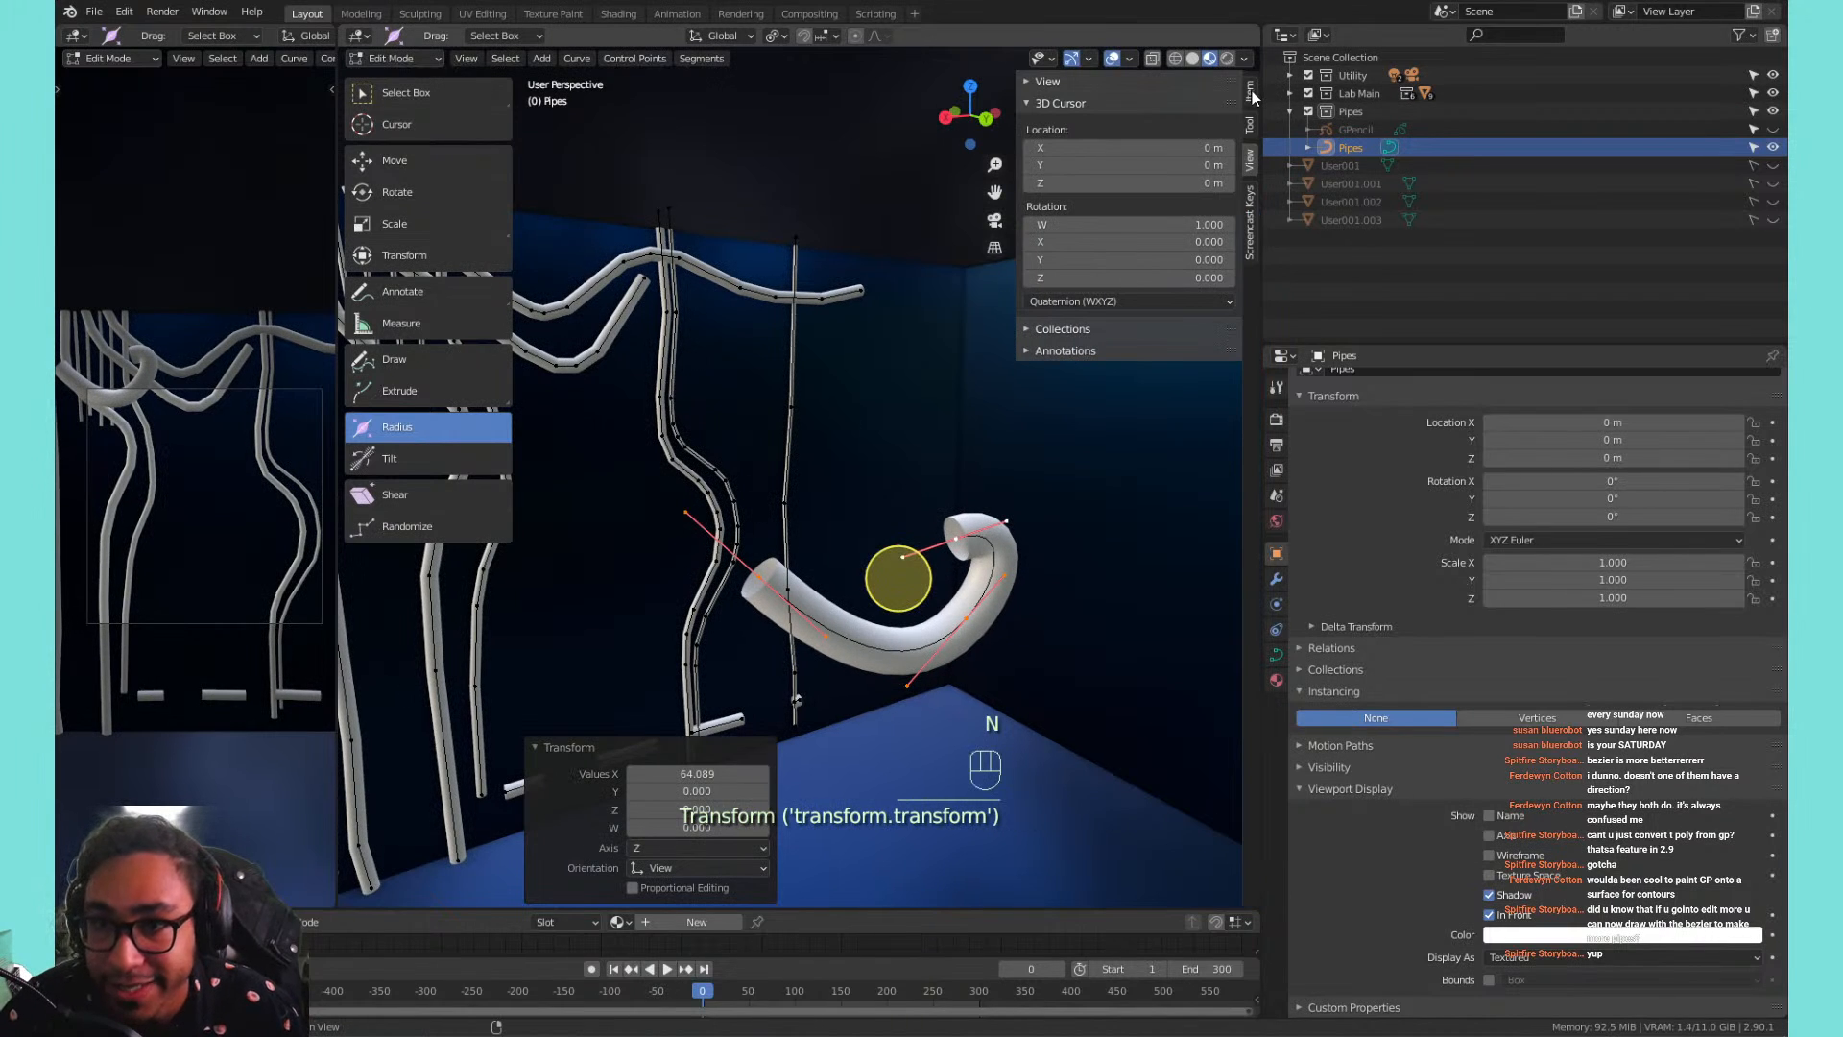
pyautogui.click(1250, 125)
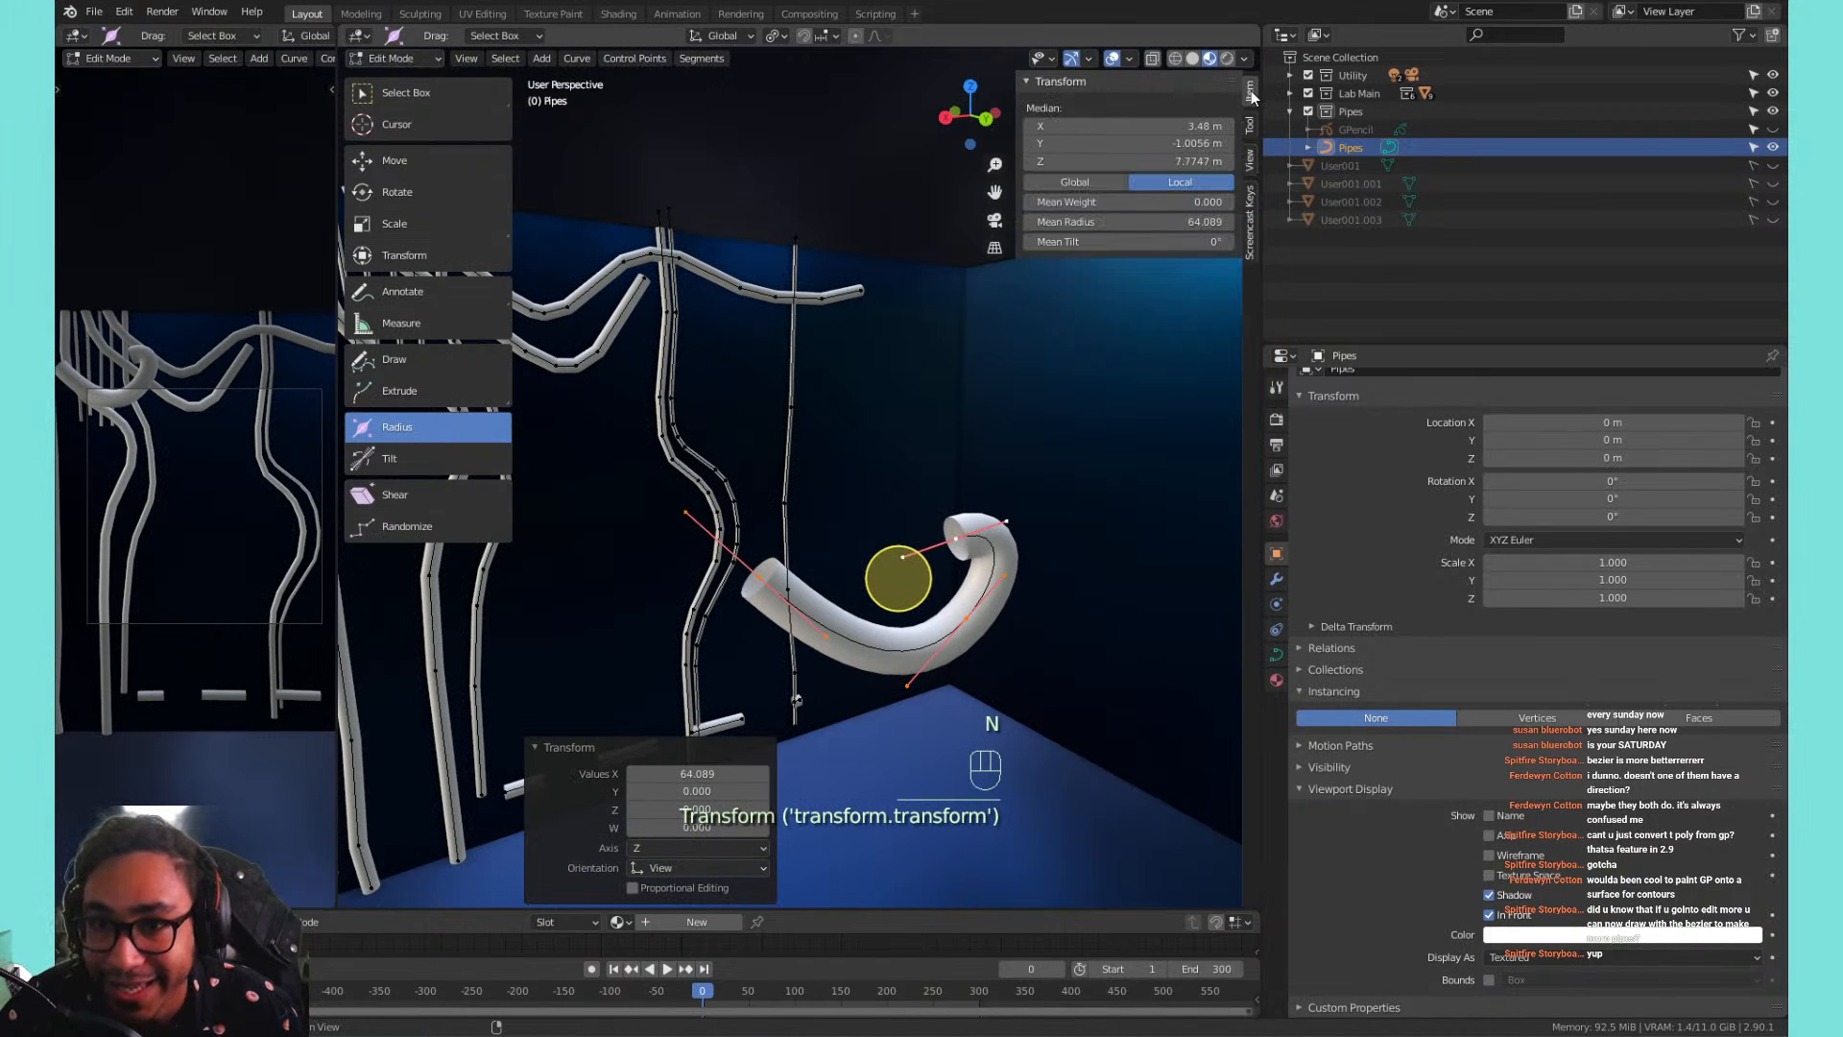
pyautogui.click(1250, 162)
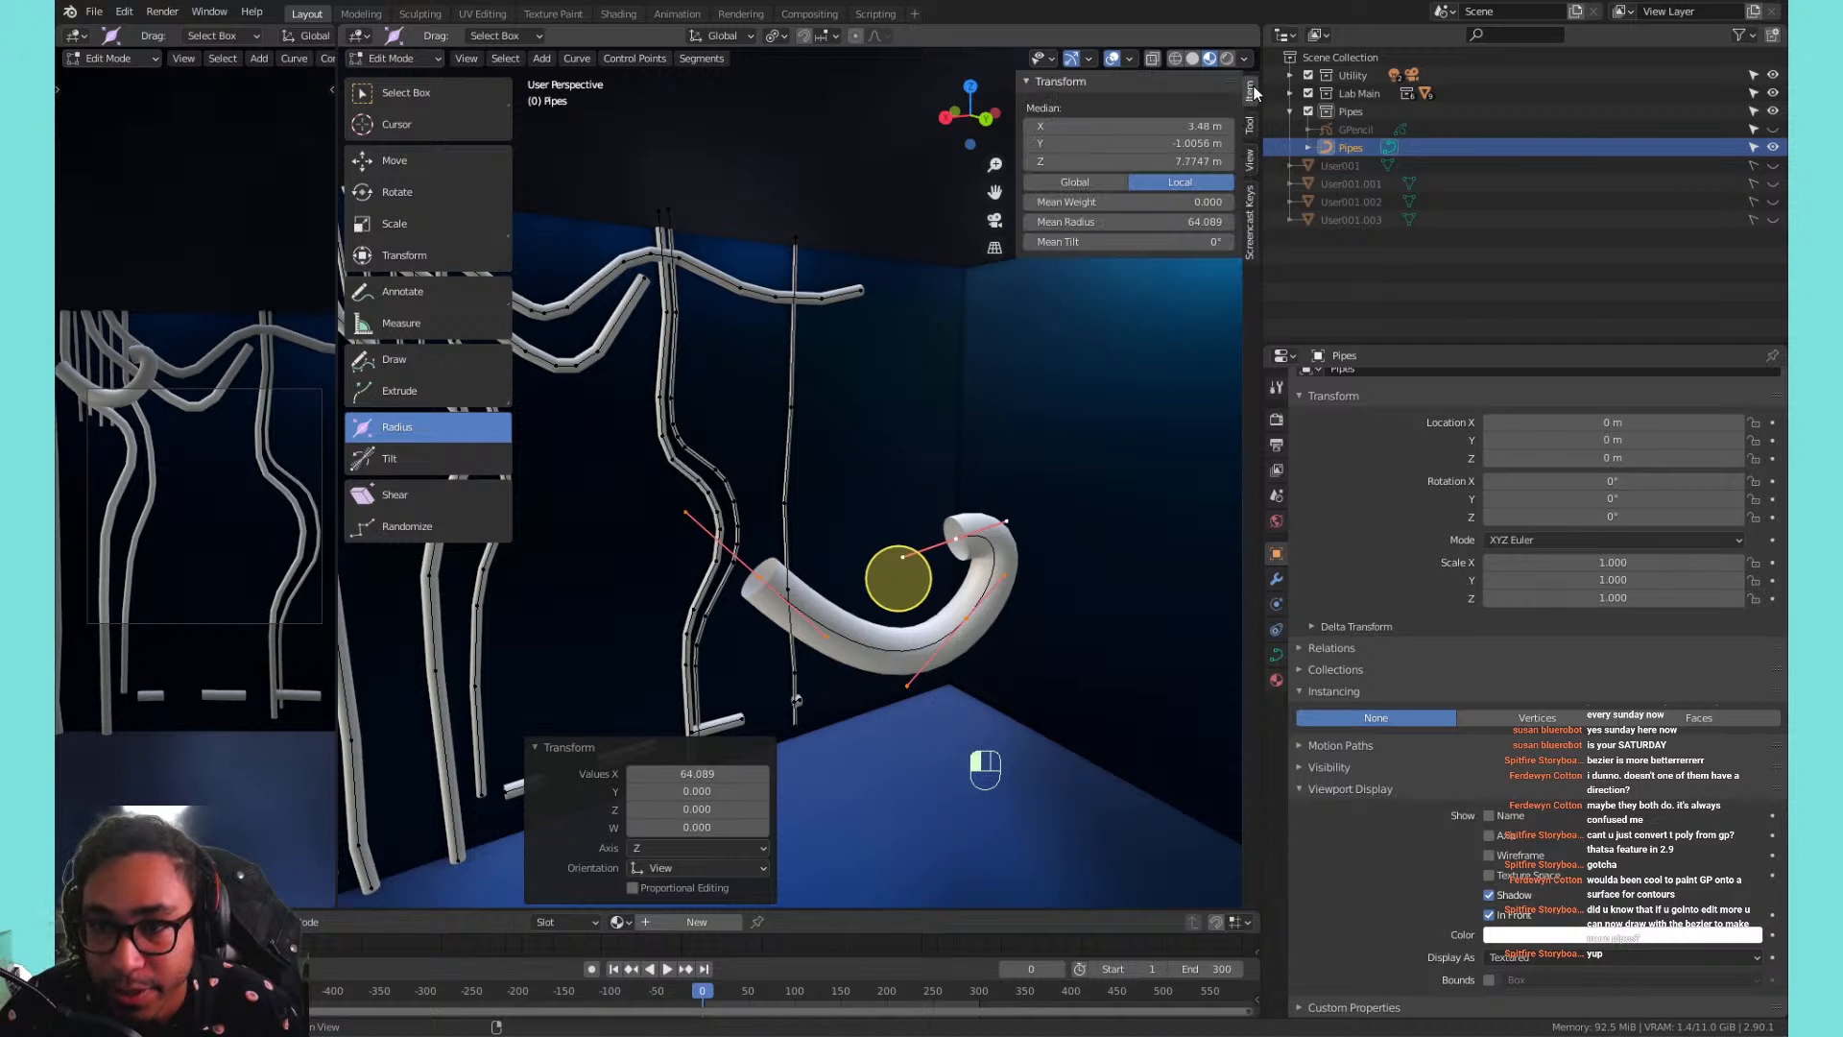
pyautogui.press('n')
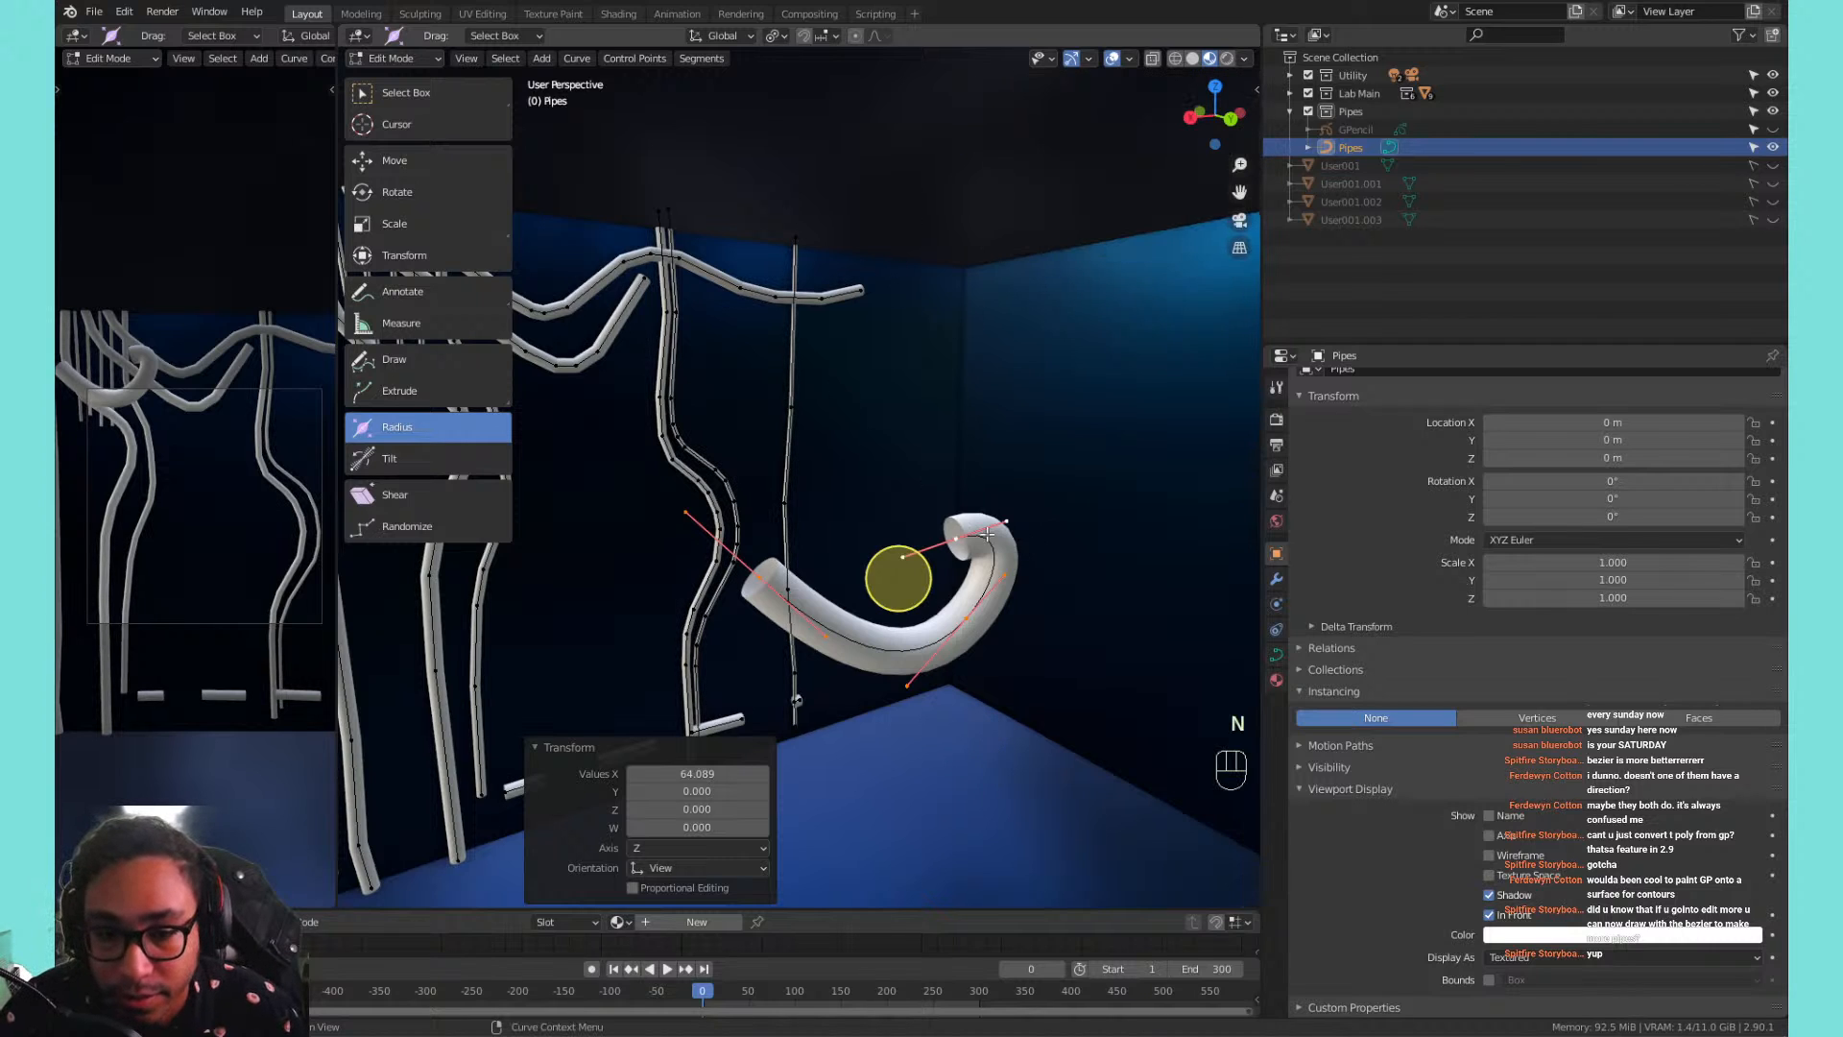
# View the thickened hook-shaped pipe from another angle, switching between Object Mode and Edit Mode.
pyautogui.moveTo(987, 534); pyautogui.dragTo(893, 538, button='middle')
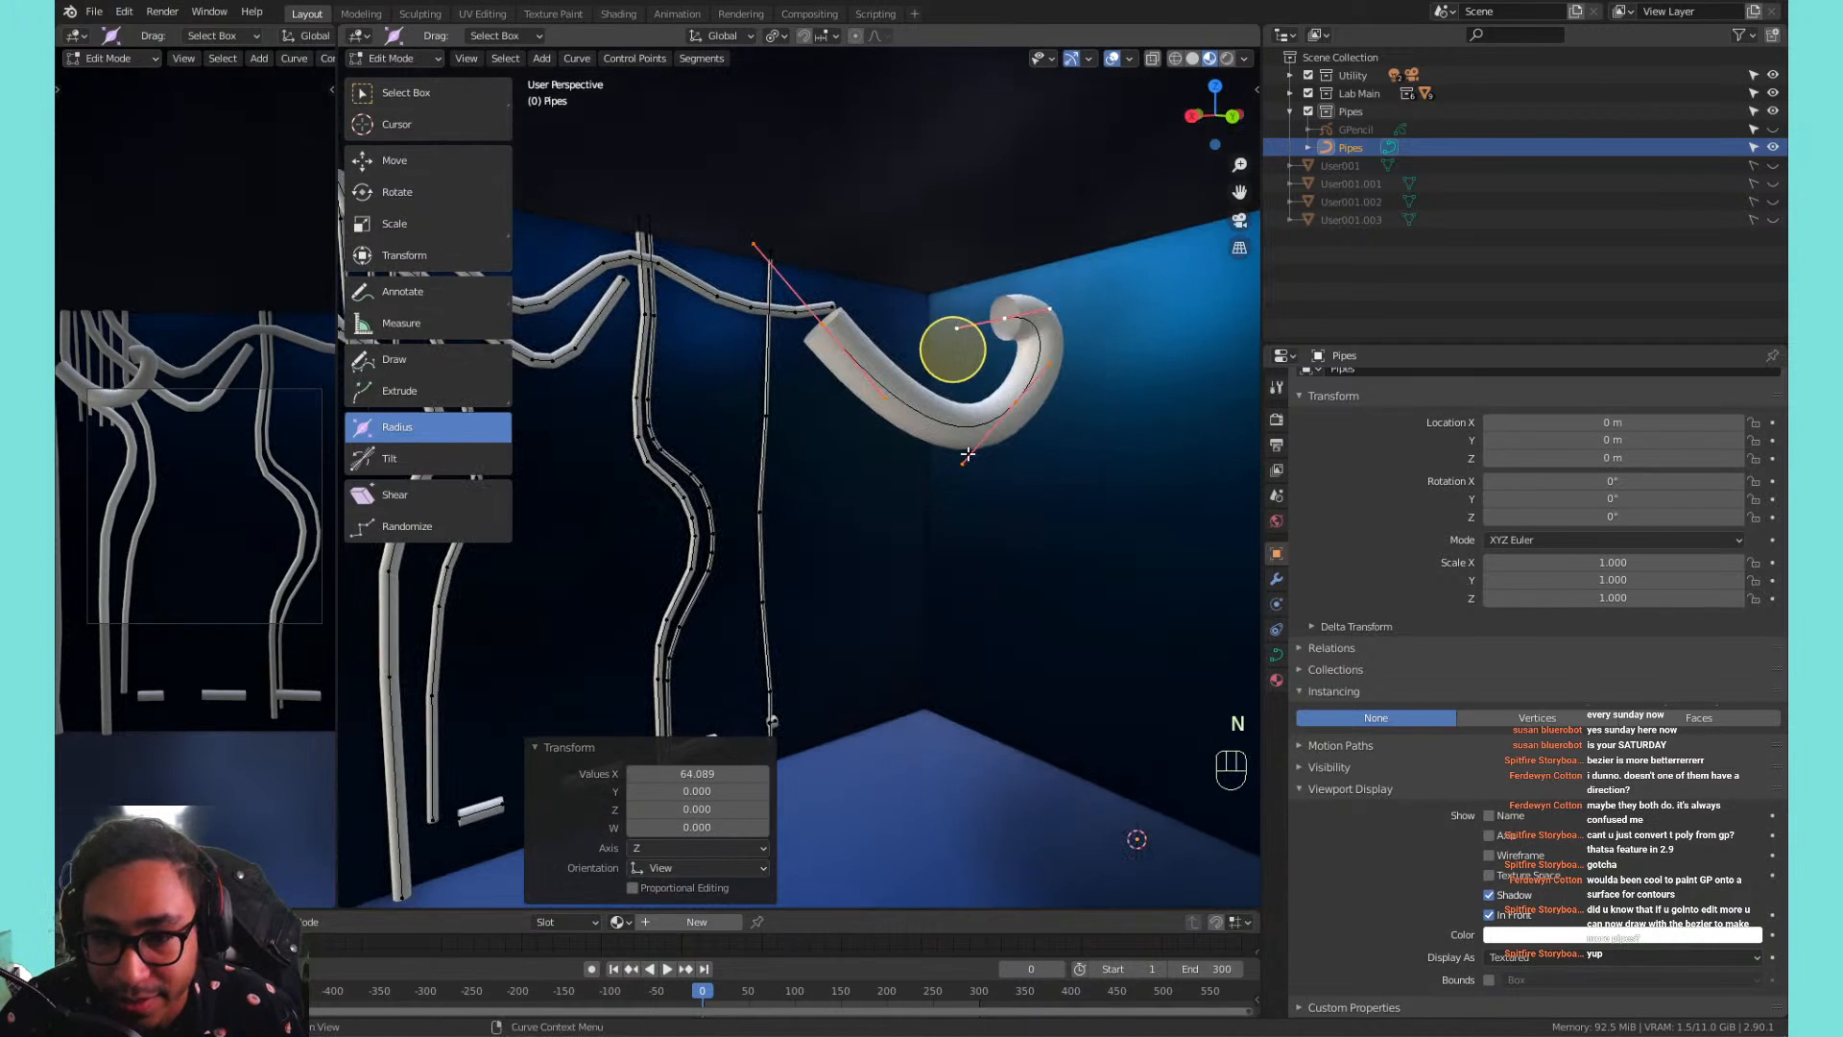
pyautogui.press('Tab')
pyautogui.press('Tab')
pyautogui.press('Tab')
pyautogui.click(972, 422)
pyautogui.press('Tab')
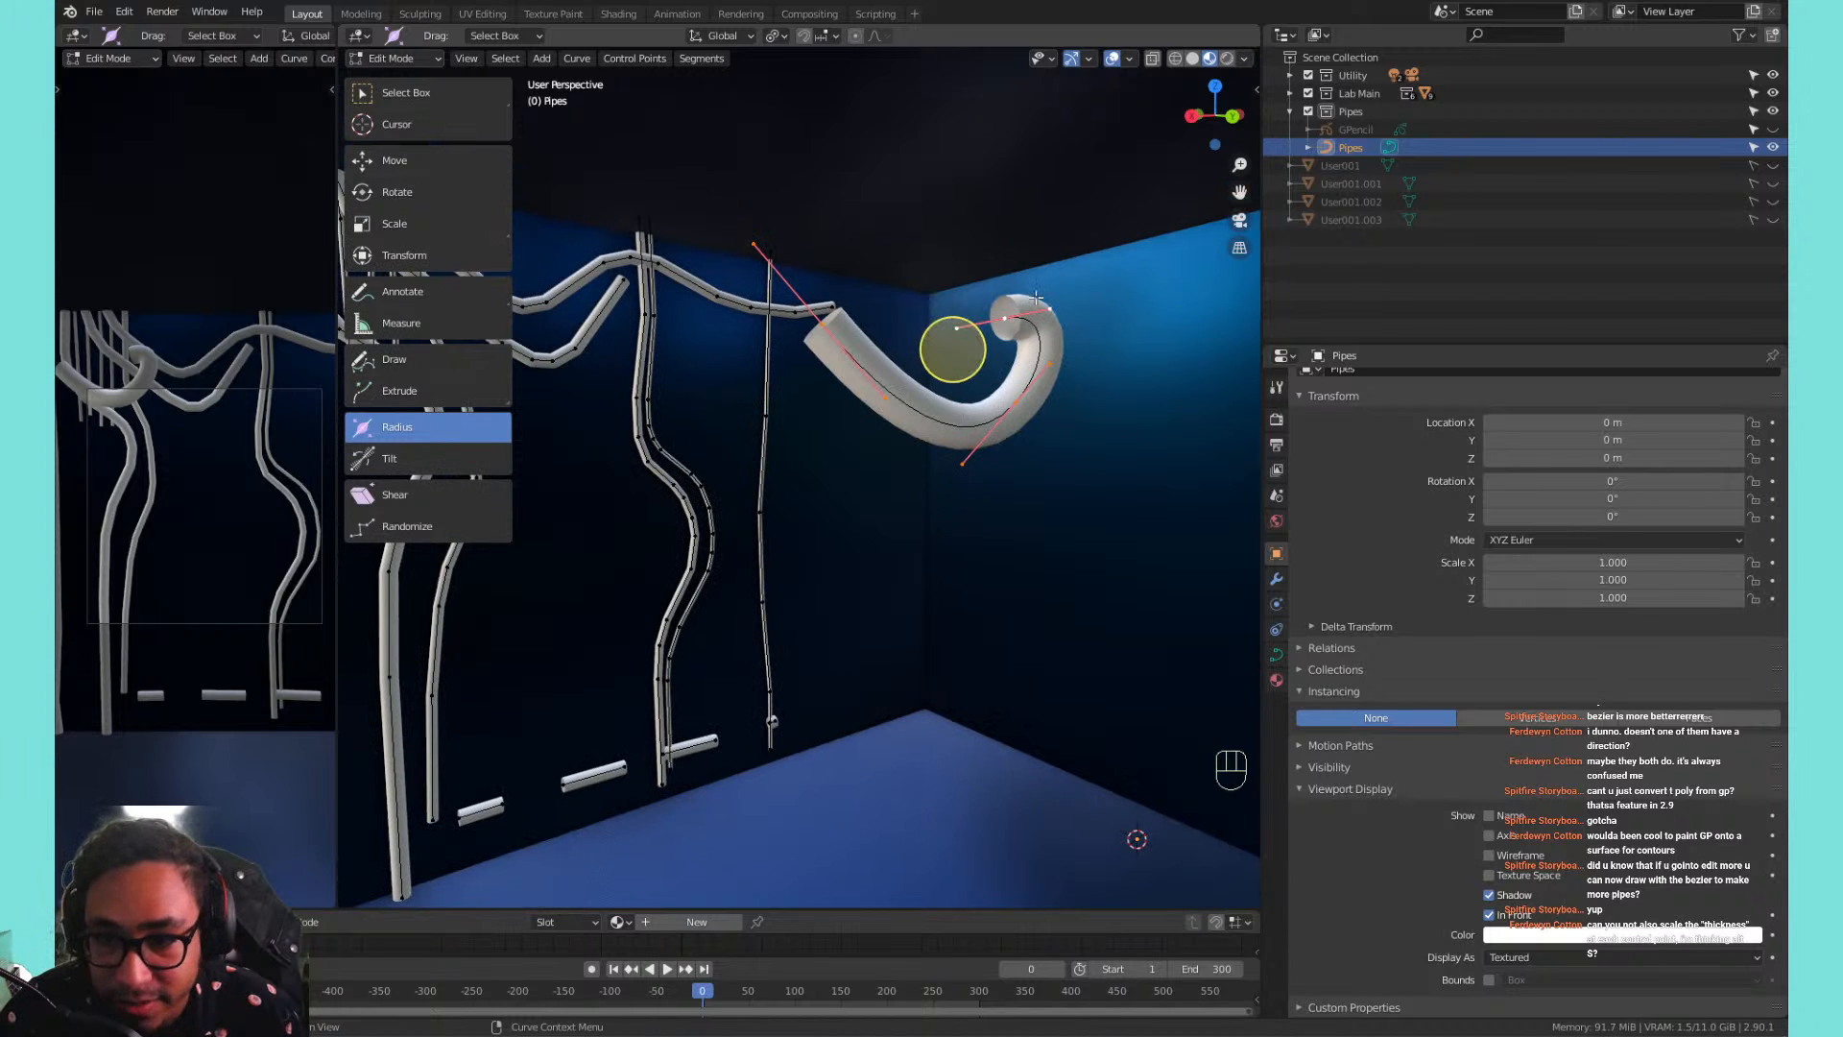
# Try a bevel depth of 0.035 m in the pipes curve's Geometry settings, and undo it.
pyautogui.click(1275, 654)
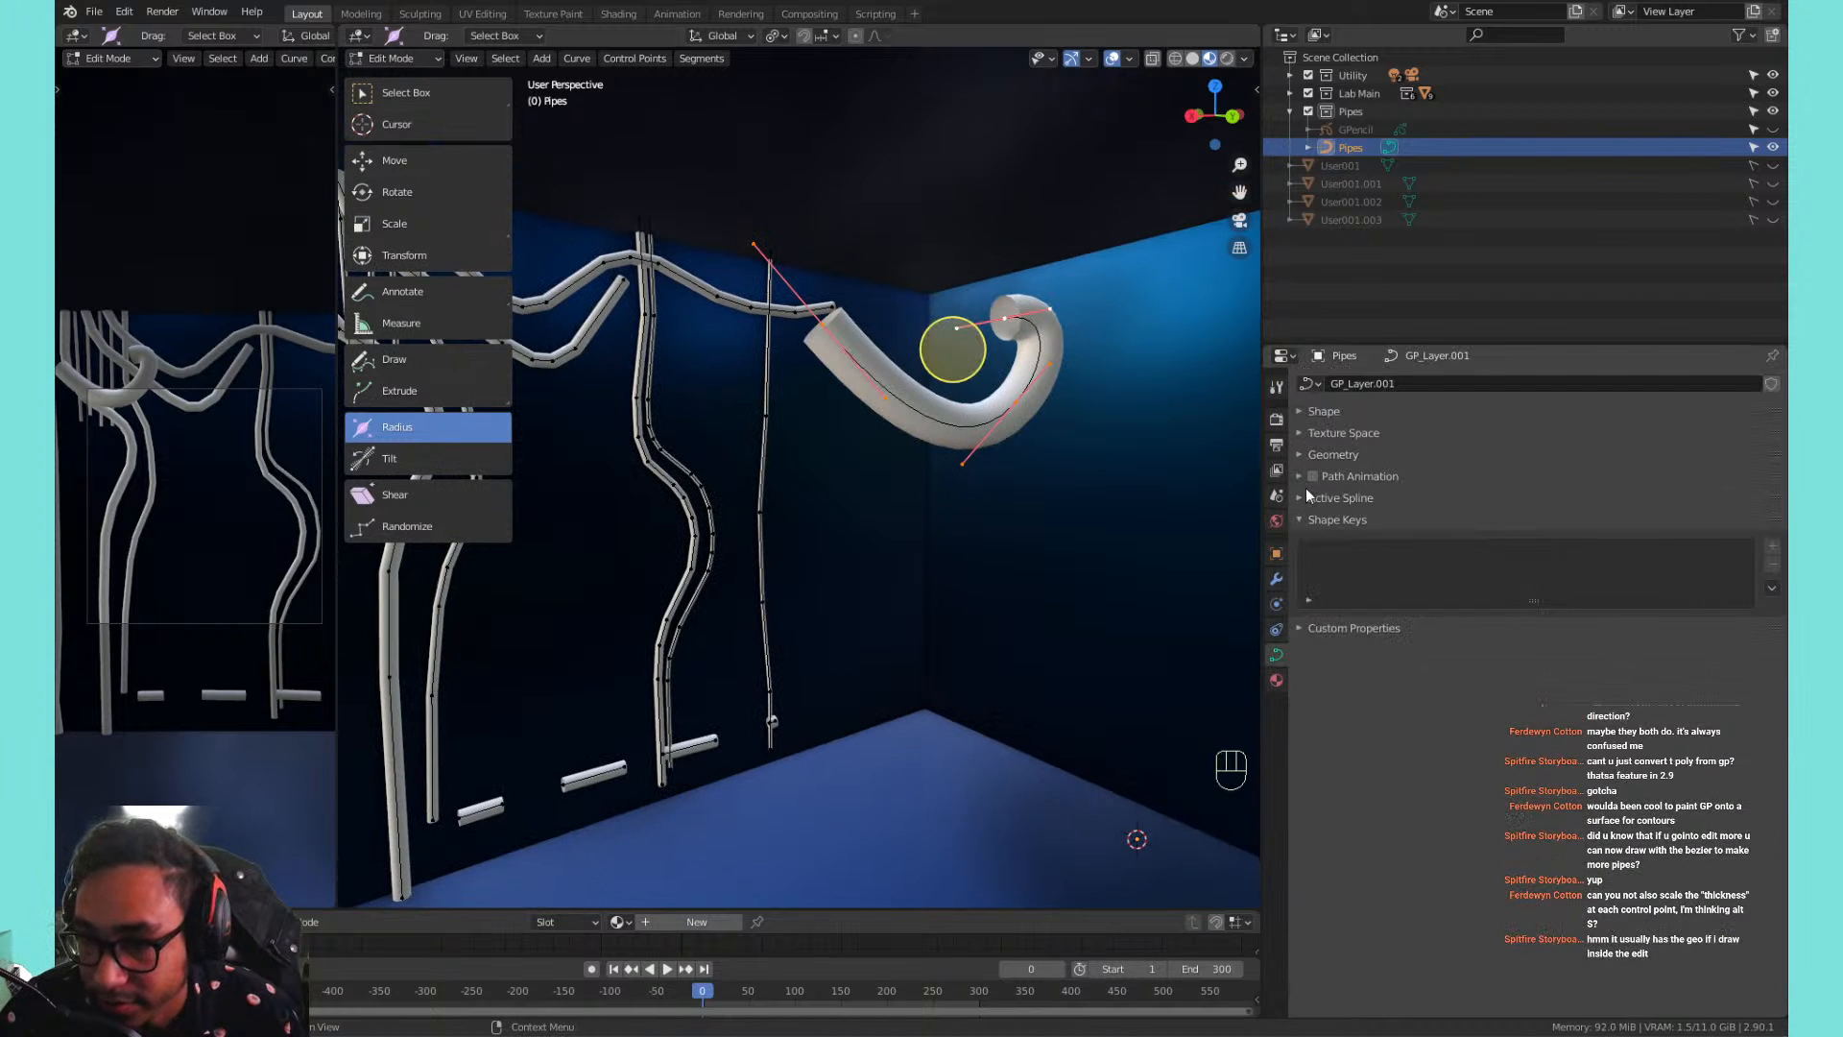
pyautogui.click(1336, 520)
pyautogui.click(1345, 457)
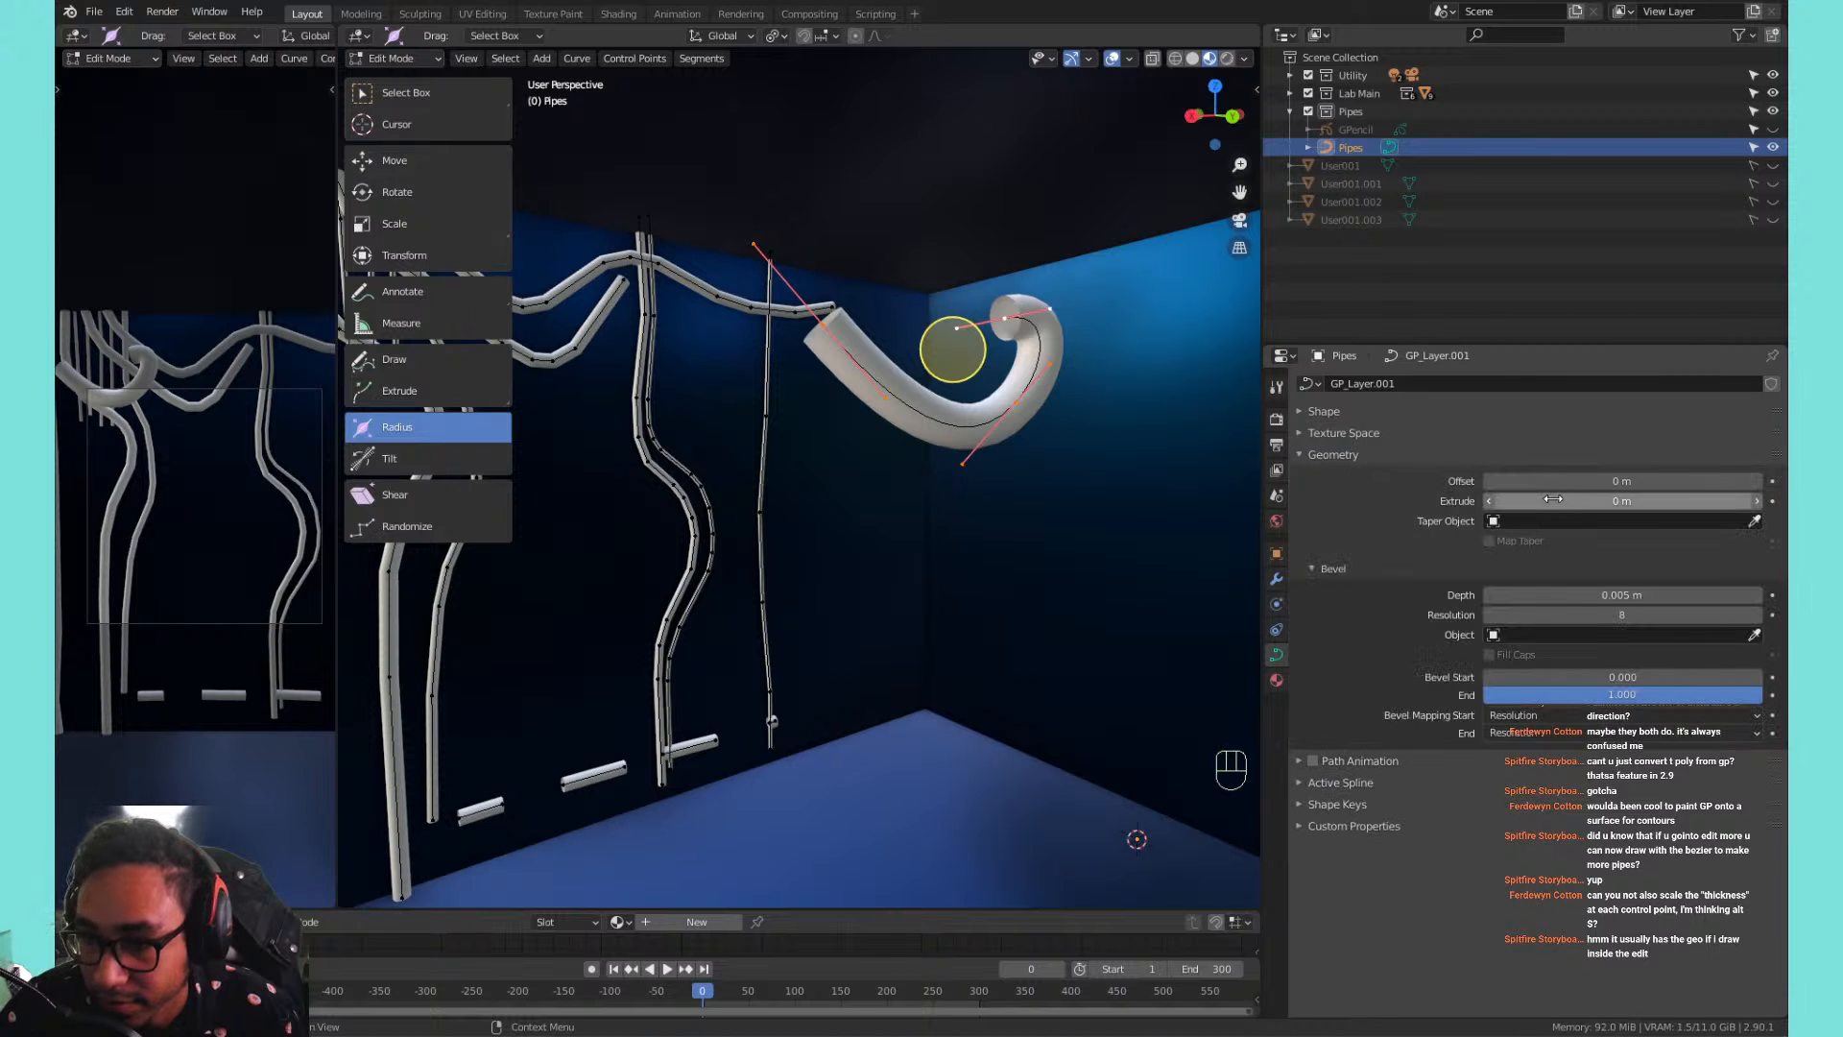
pyautogui.moveTo(1590, 595)
pyautogui.mouseDown()
pyautogui.moveTo(1728, 595)
pyautogui.moveTo(1592, 595)
pyautogui.moveTo(1618, 595)
pyautogui.mouseUp()
pyautogui.hotkey('ctrl', 'z')
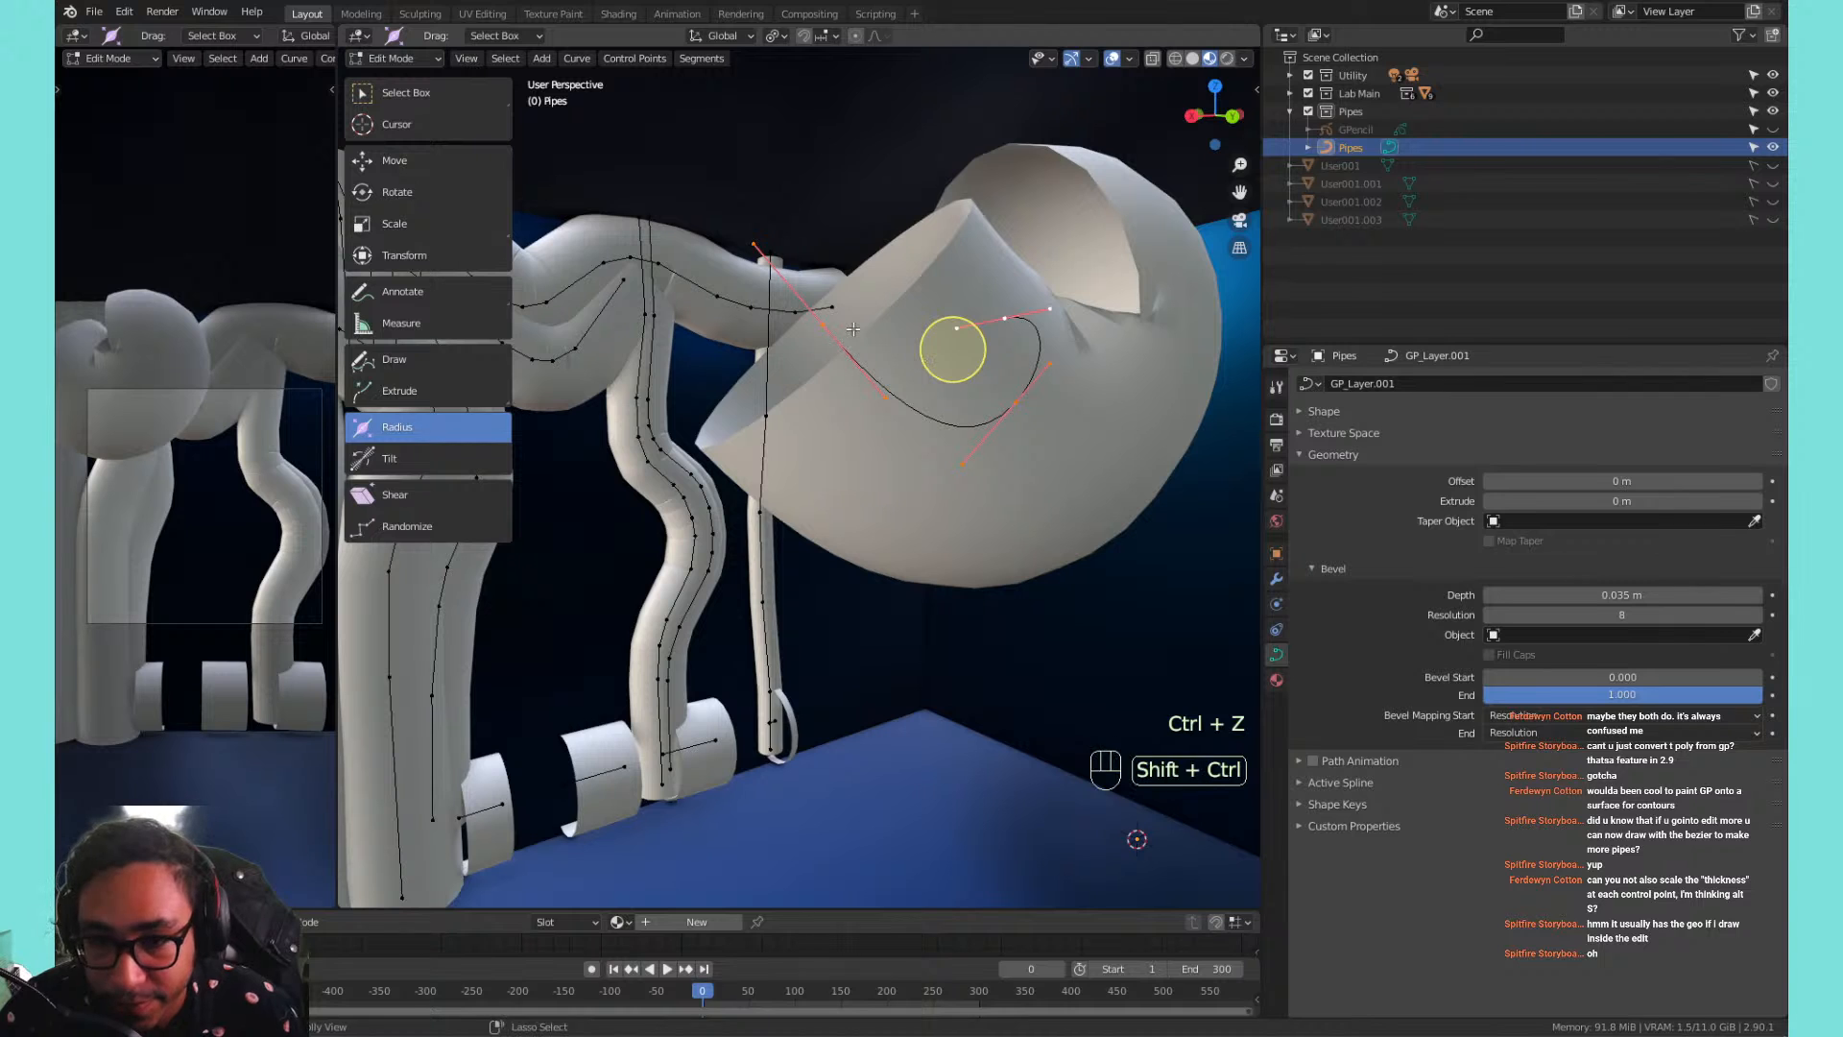
pyautogui.hotkey('ctrl', 'shift', 'z')
pyautogui.hotkey('ctrl', 'z')
pyautogui.hotkey('ctrl', 'z')
pyautogui.hotkey('ctrl', 'z')
pyautogui.press('Tab')
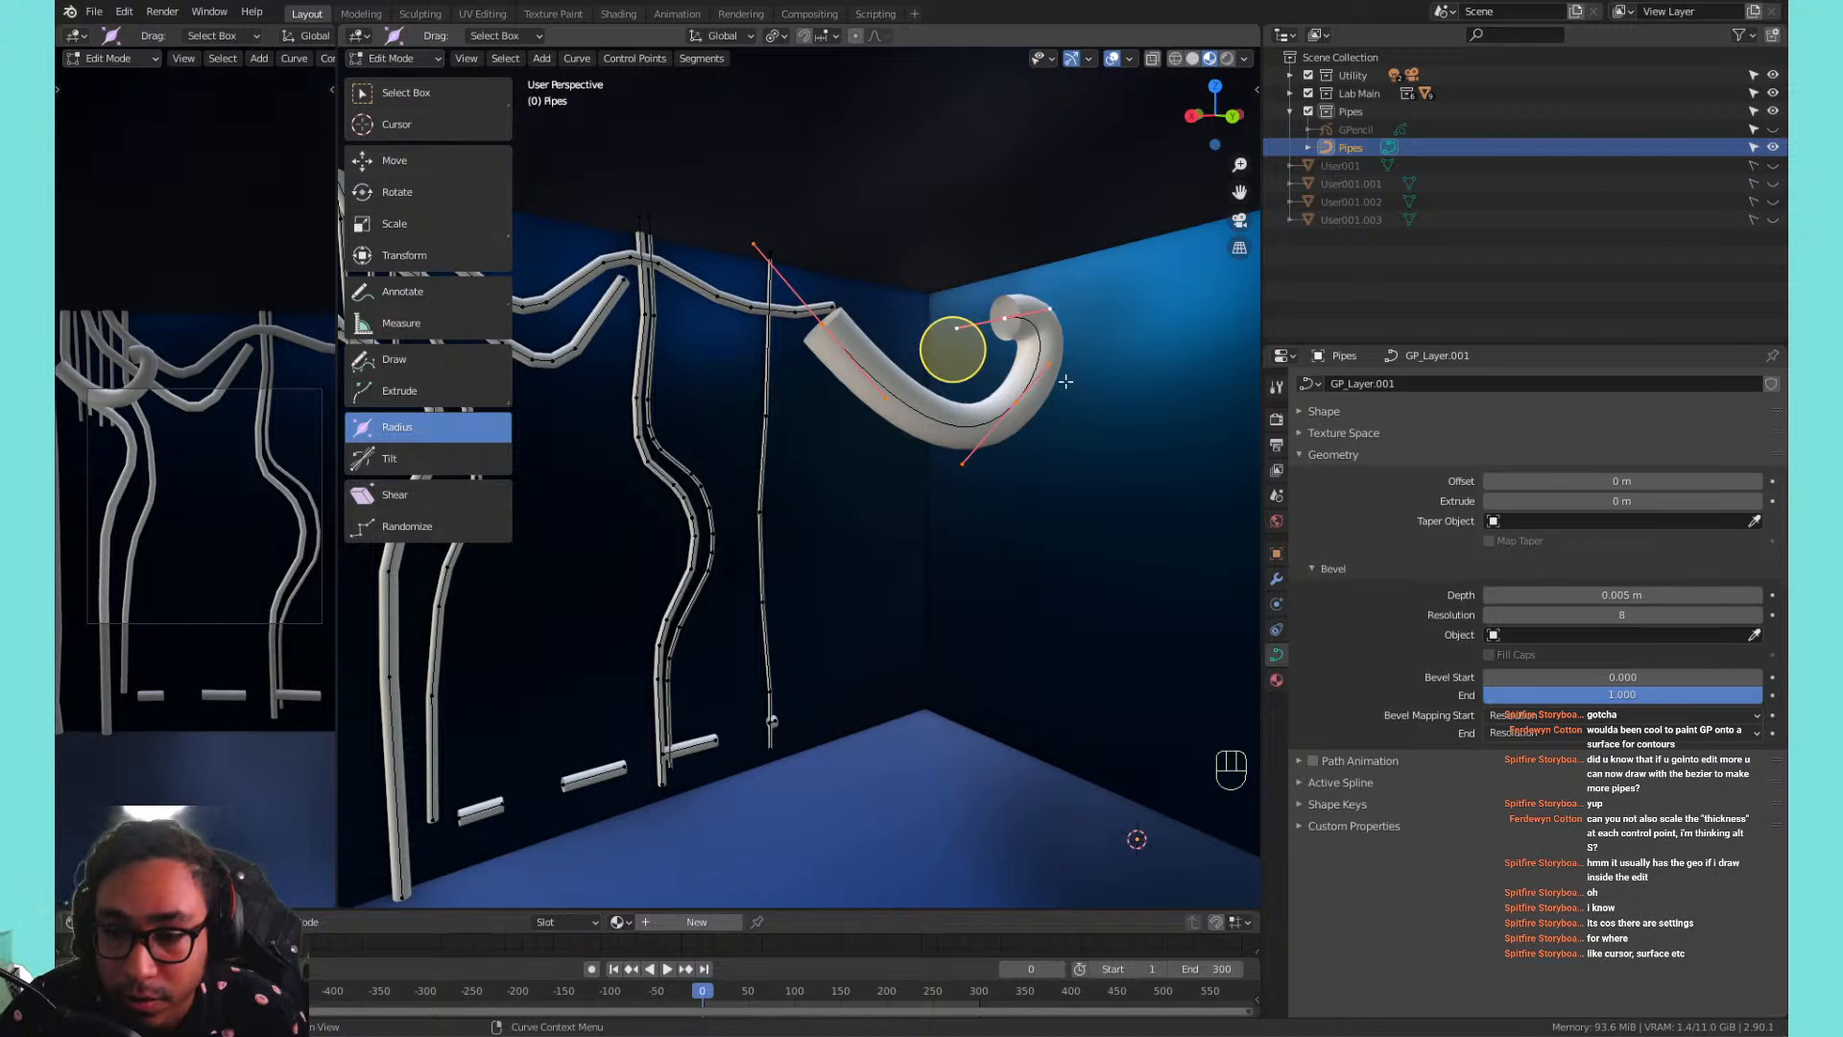
# Delete the vertices of the hook-shaped pipe and return to Object Mode.
pyautogui.press('Tab')
pyautogui.press('Tab')
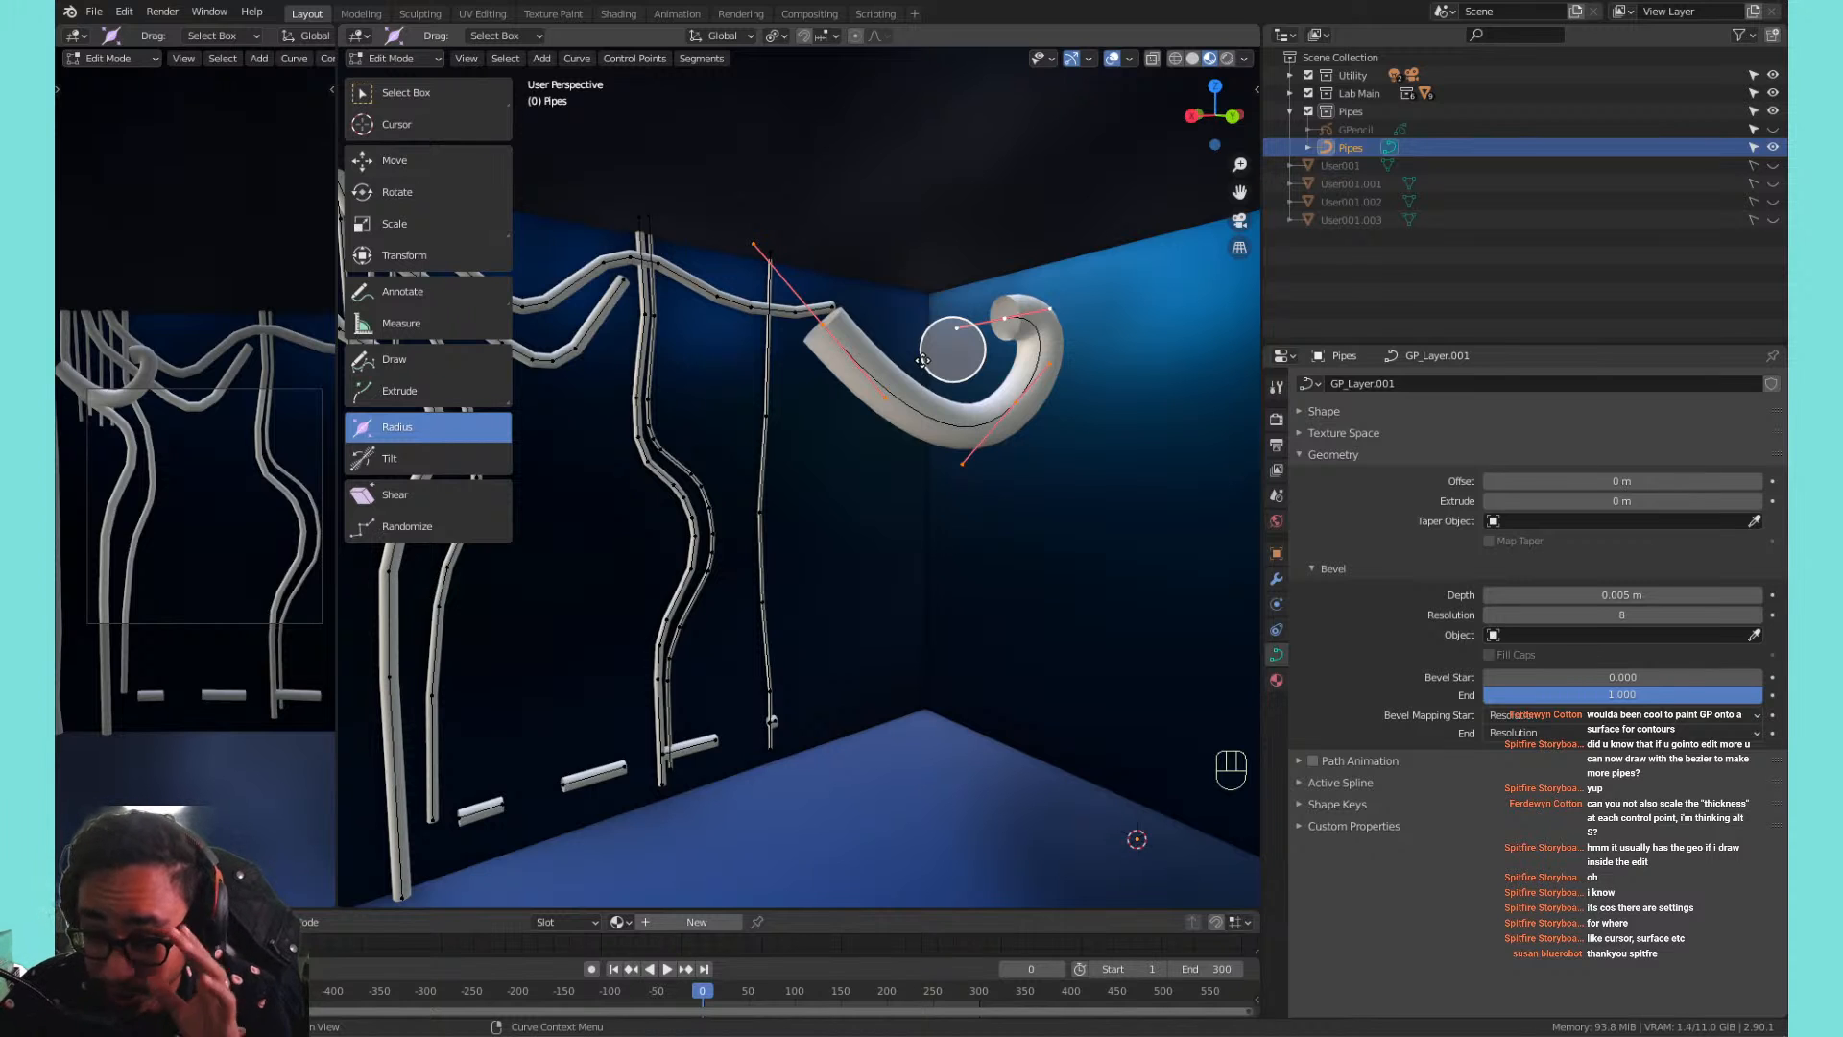
pyautogui.moveTo(792, 277); pyautogui.dragTo(960, 291, button='middle')
pyautogui.scroll(-3, 923, 272)
pyautogui.scroll(1, 999, 326)
pyautogui.moveTo(1017, 357)
pyautogui.keyDown('shift'); pyautogui.mouseDown(button='middle')
pyautogui.moveTo(1054, 382)
pyautogui.moveTo(995, 366)
pyautogui.mouseUp(button='middle'); pyautogui.keyUp('shift')
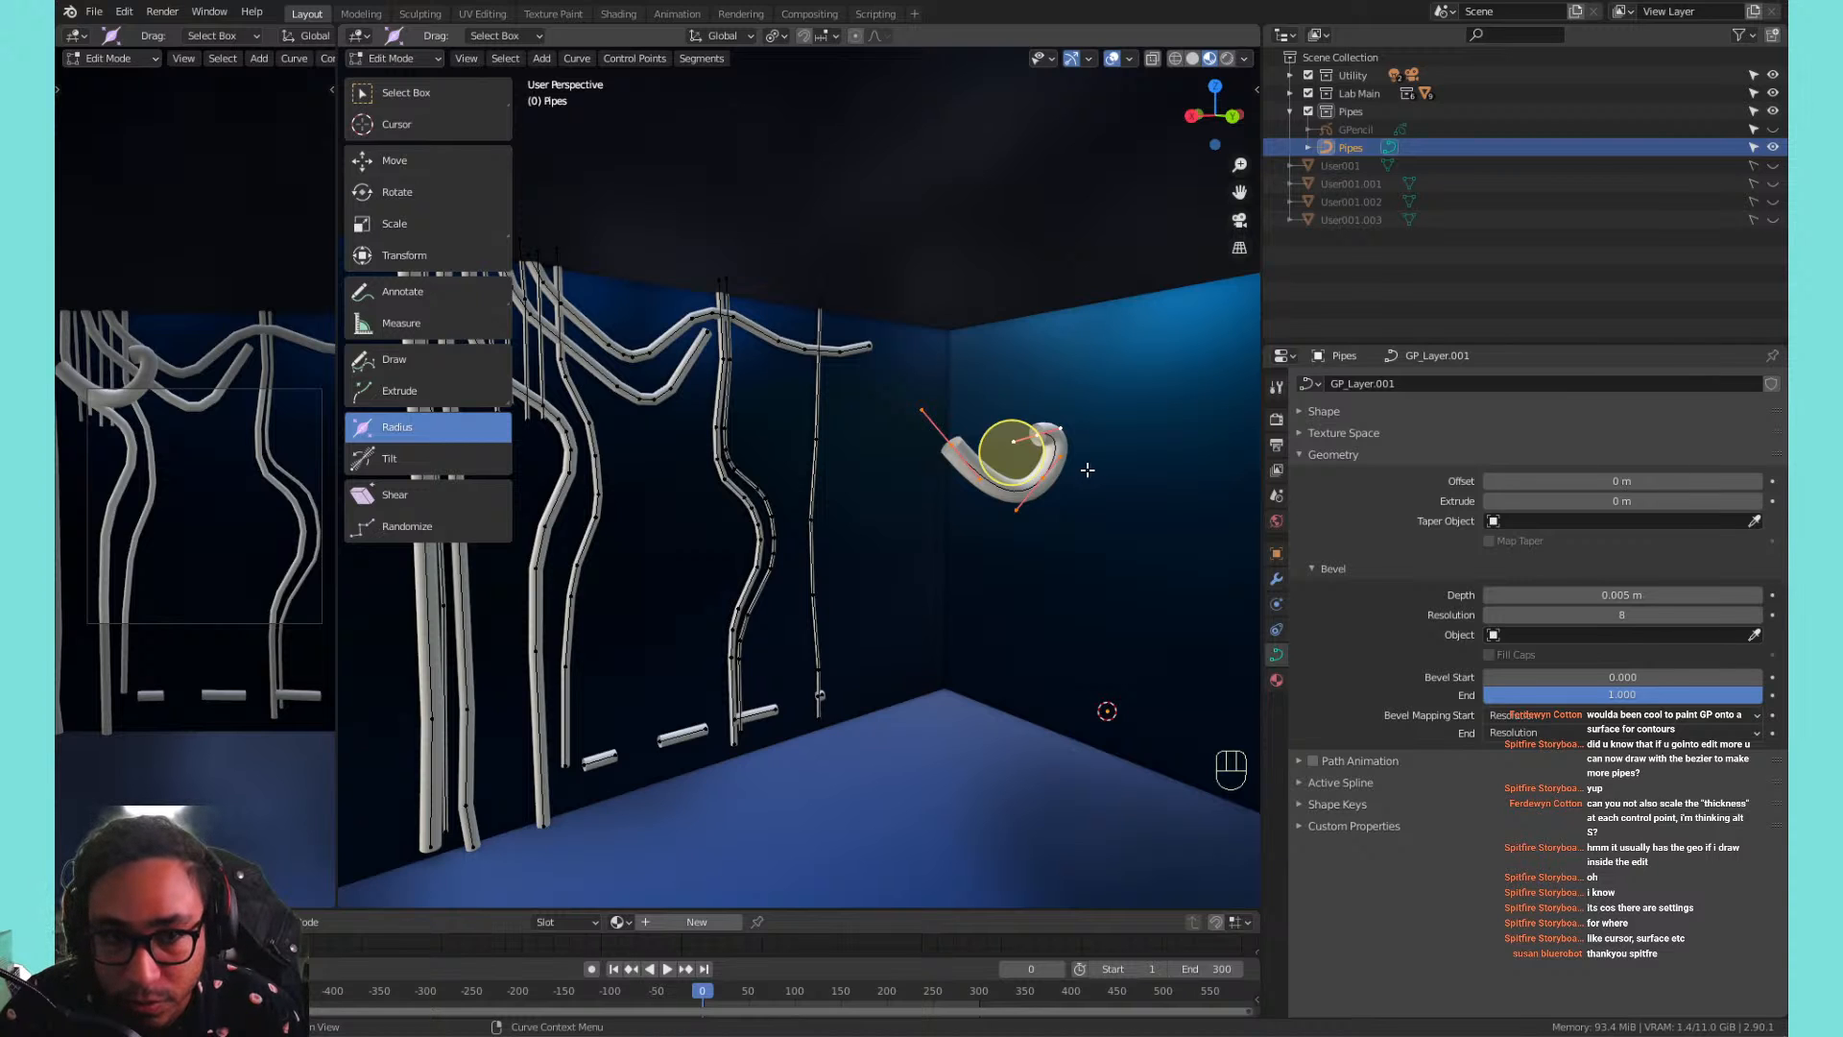
pyautogui.press('Tab')
pyautogui.press('Tab')
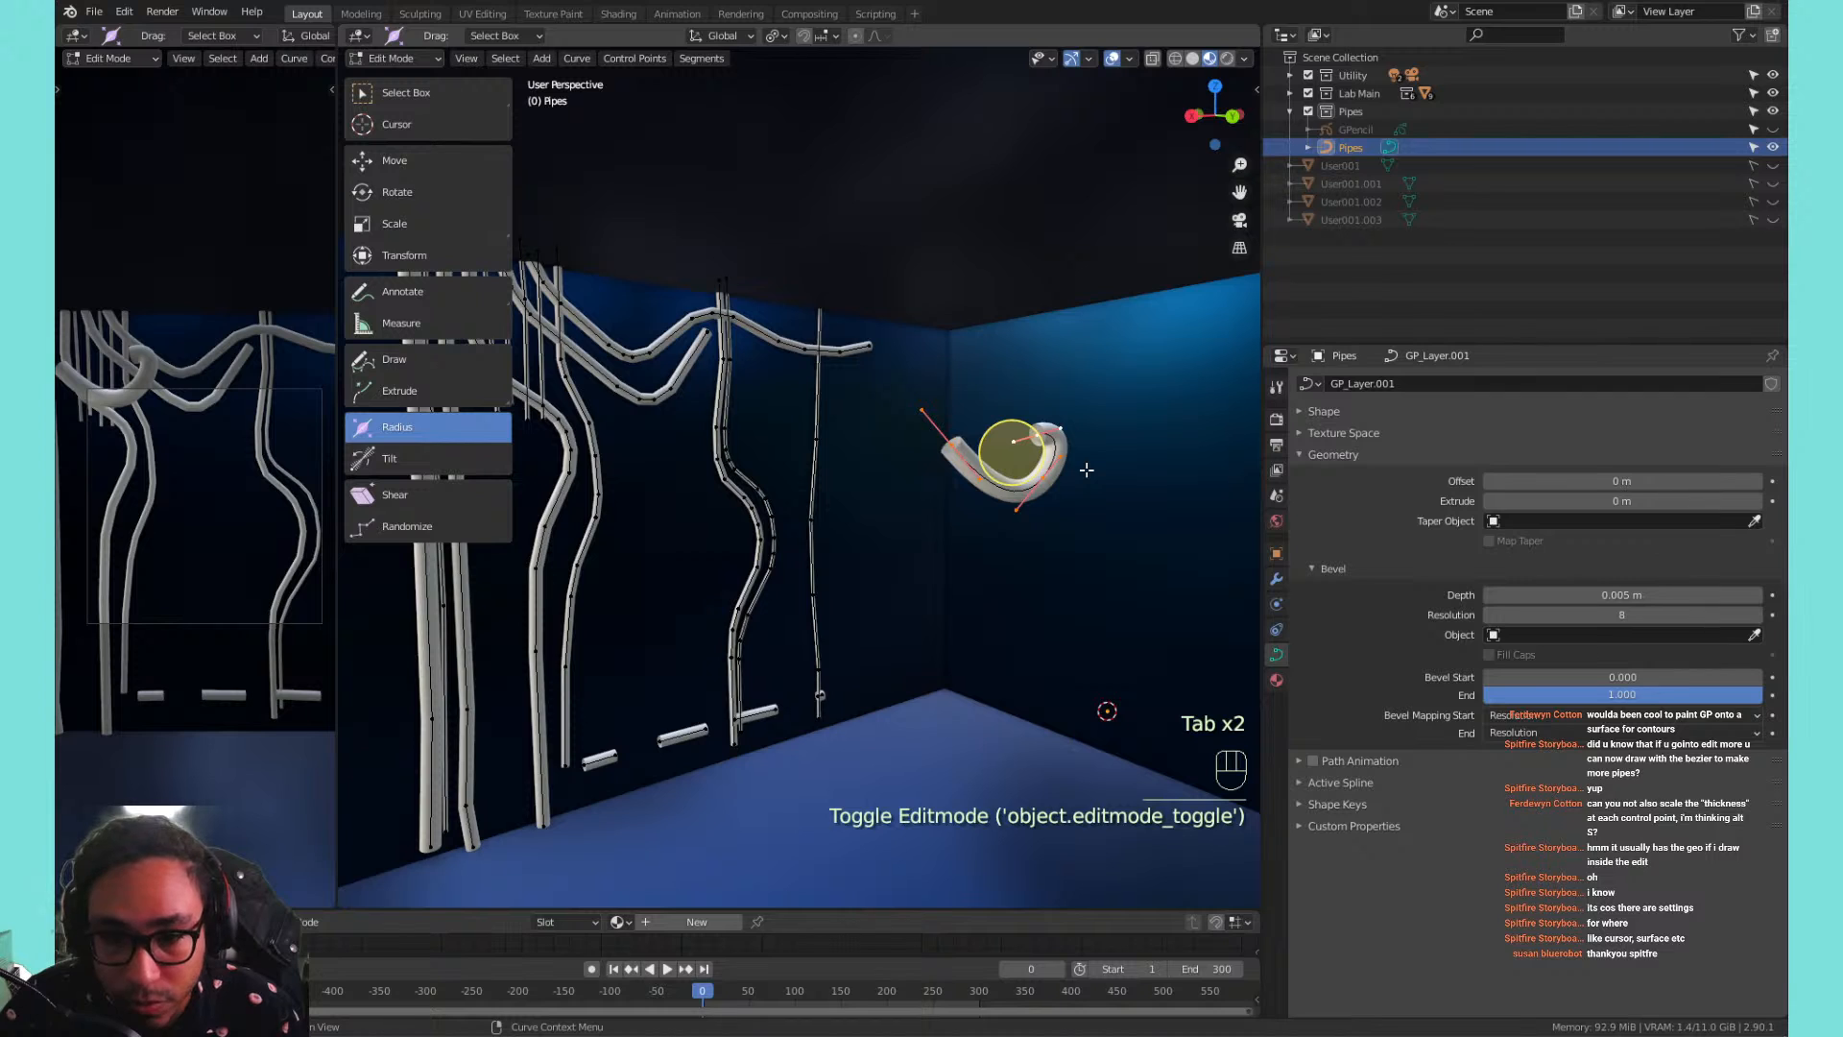
pyautogui.press('x')
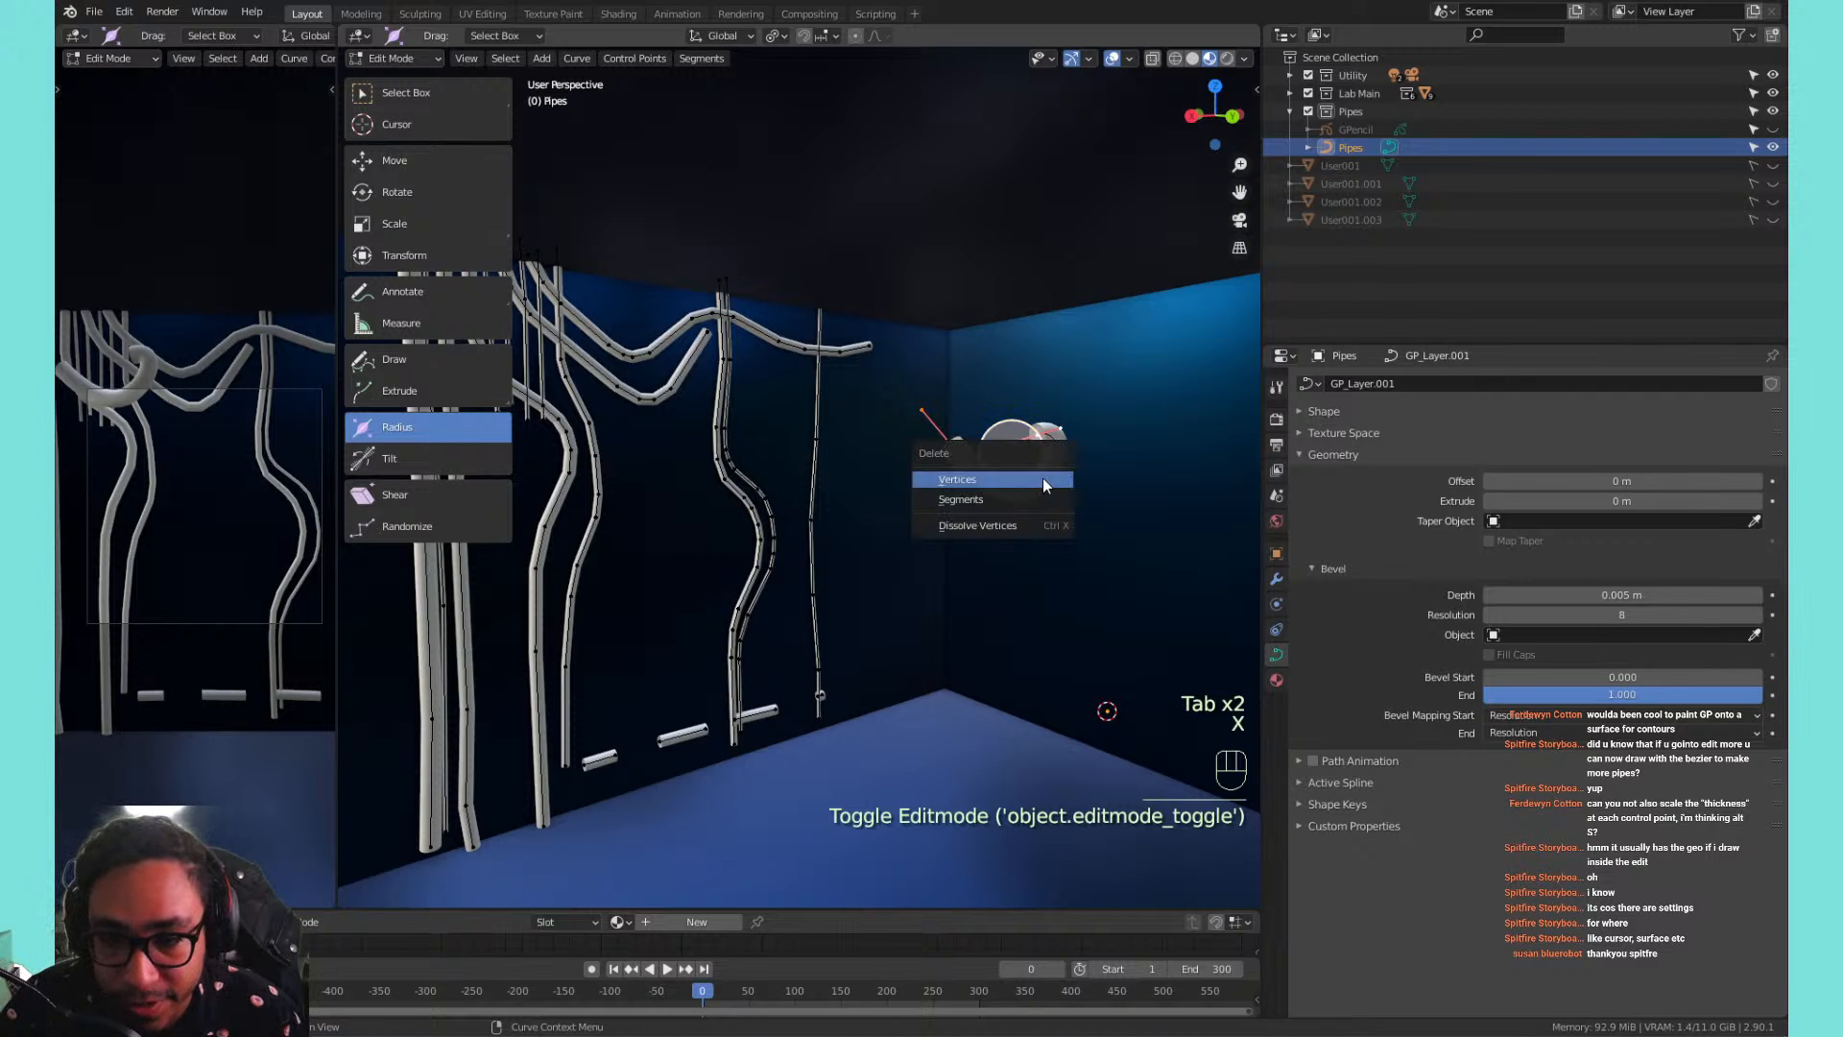
pyautogui.click(1042, 478)
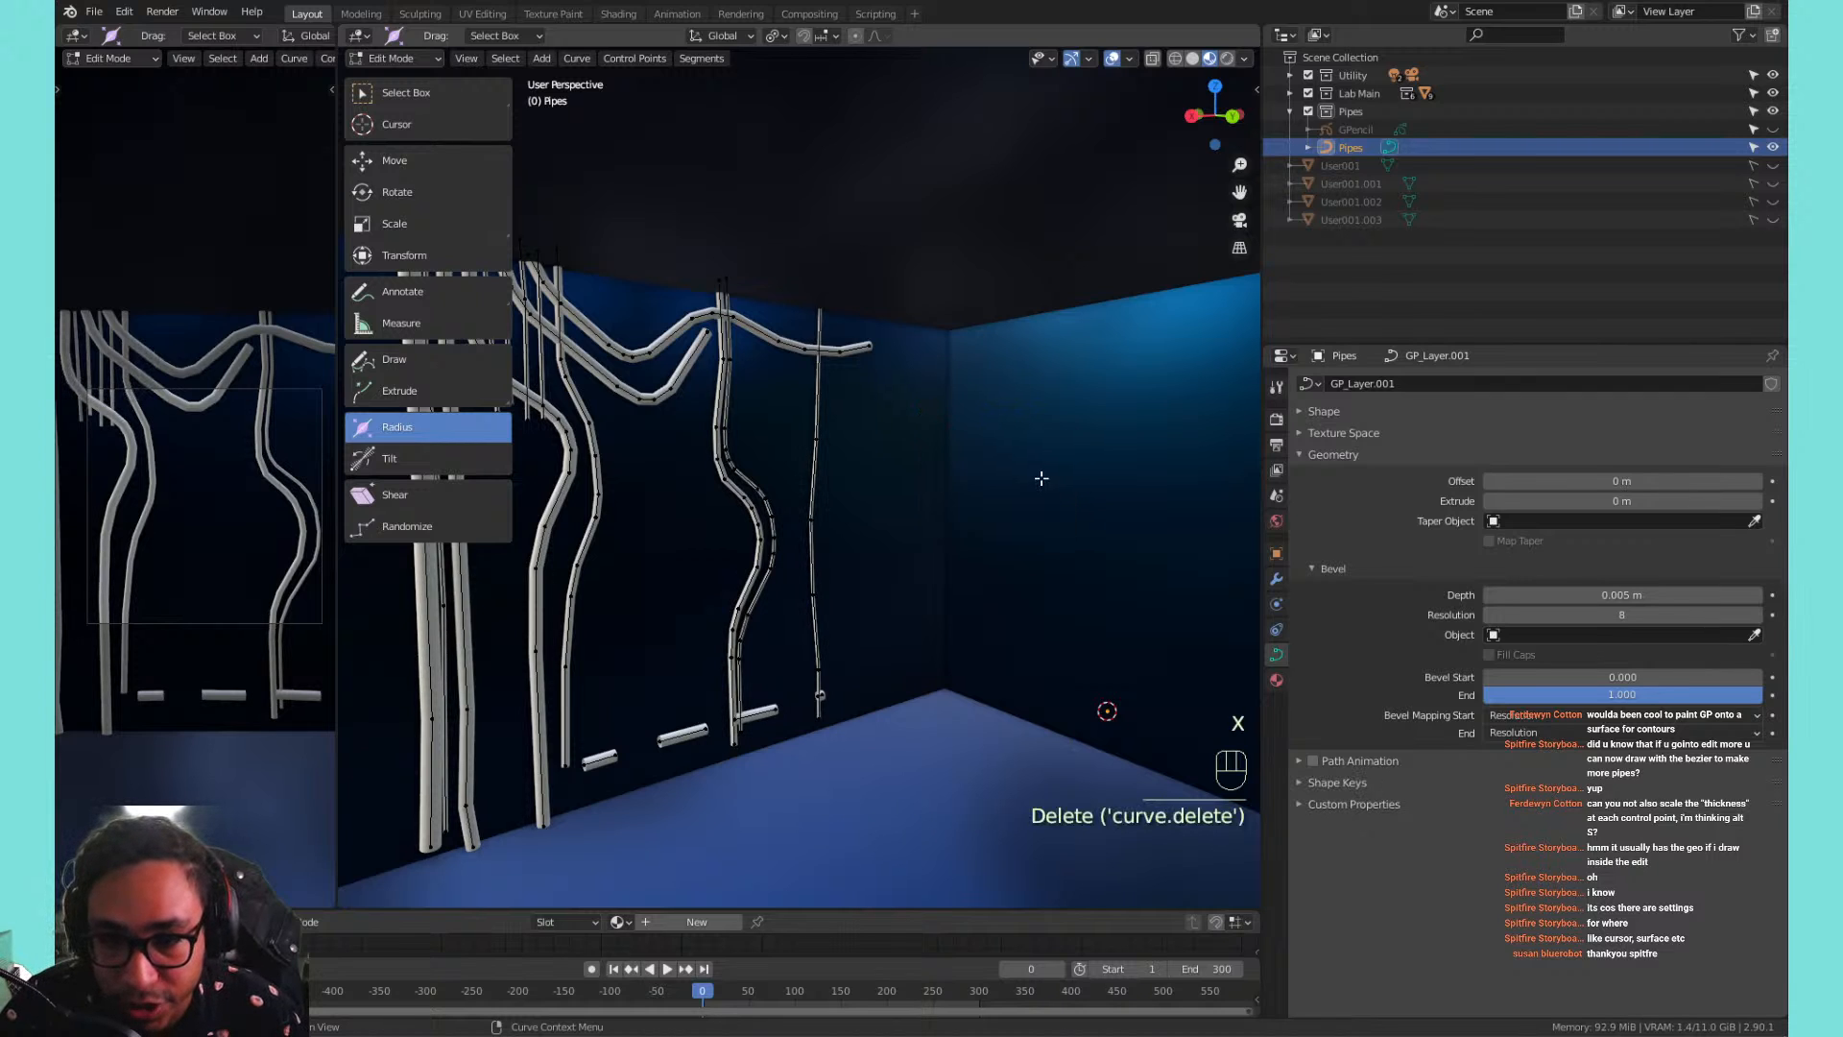
pyautogui.press('Tab')
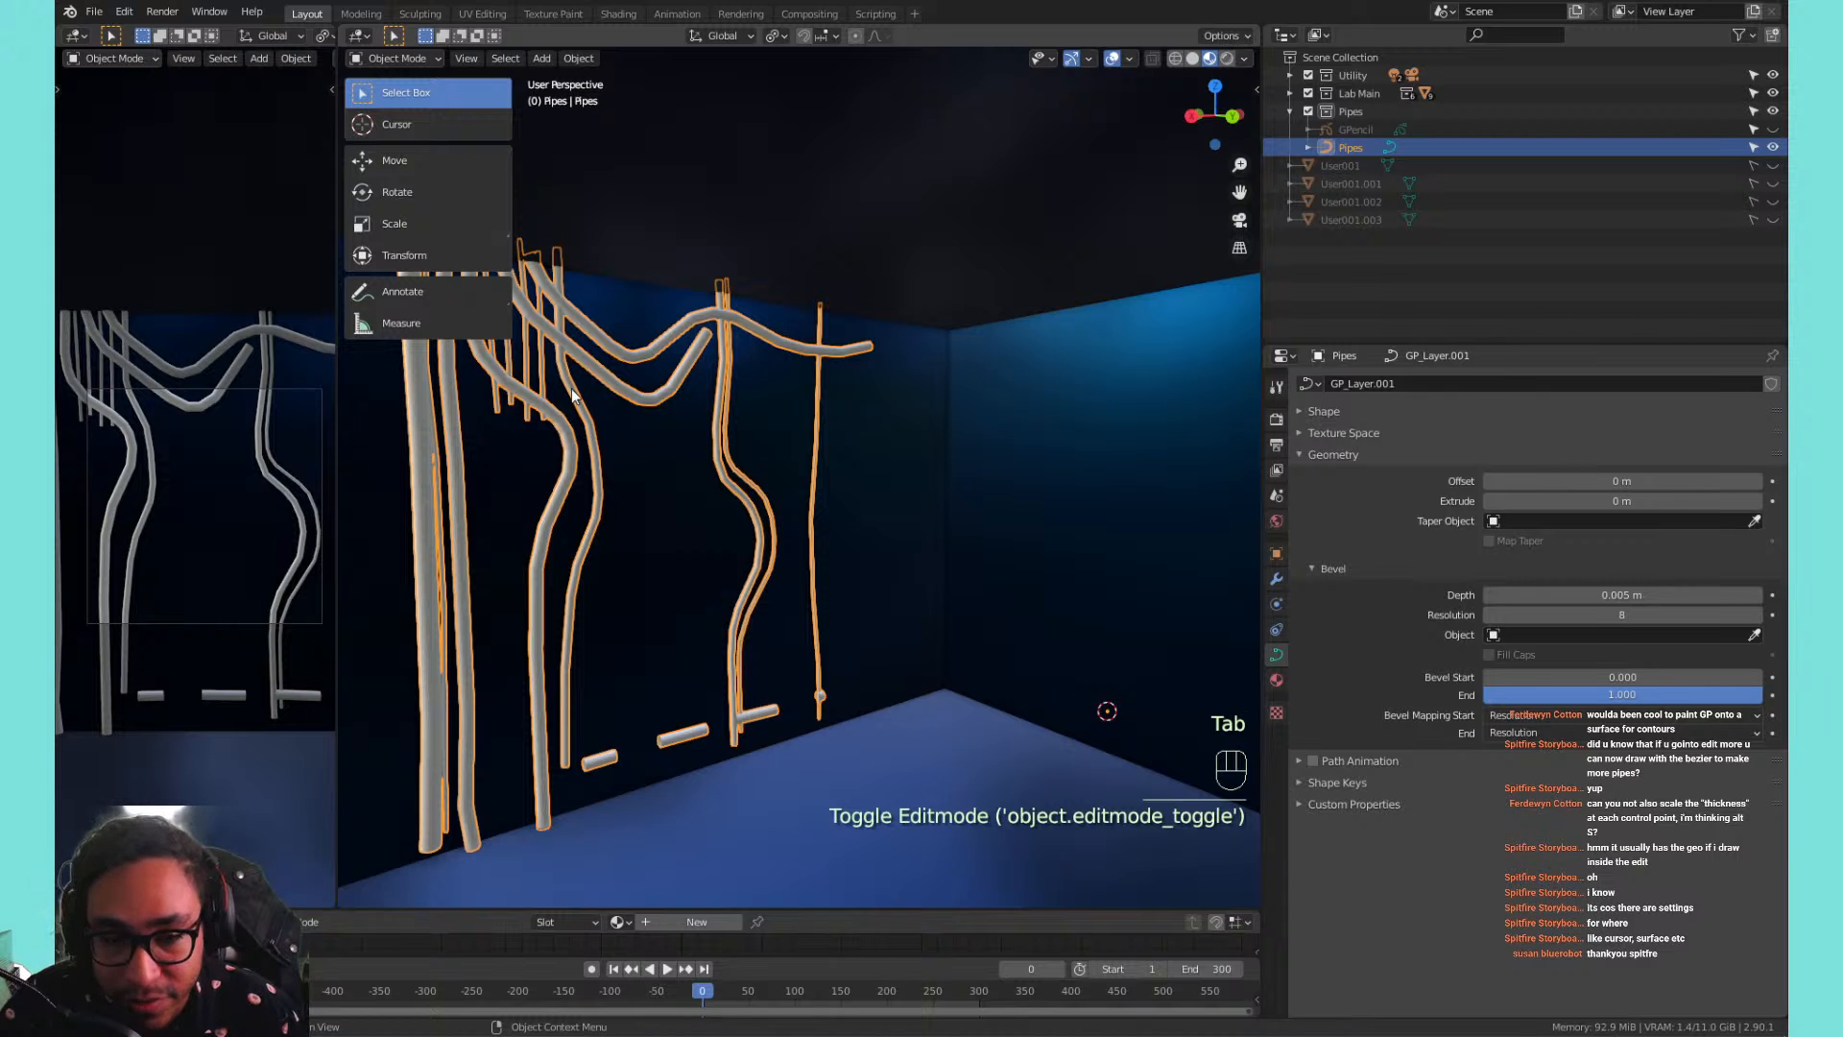
# Examine the remaining pipes on the back wall from the front and through the camera, with the pipes deselected.
pyautogui.keyDown('shift'); pyautogui.moveTo(595, 393); pyautogui.dragTo(788, 325, button='middle'); pyautogui.keyUp('shift')
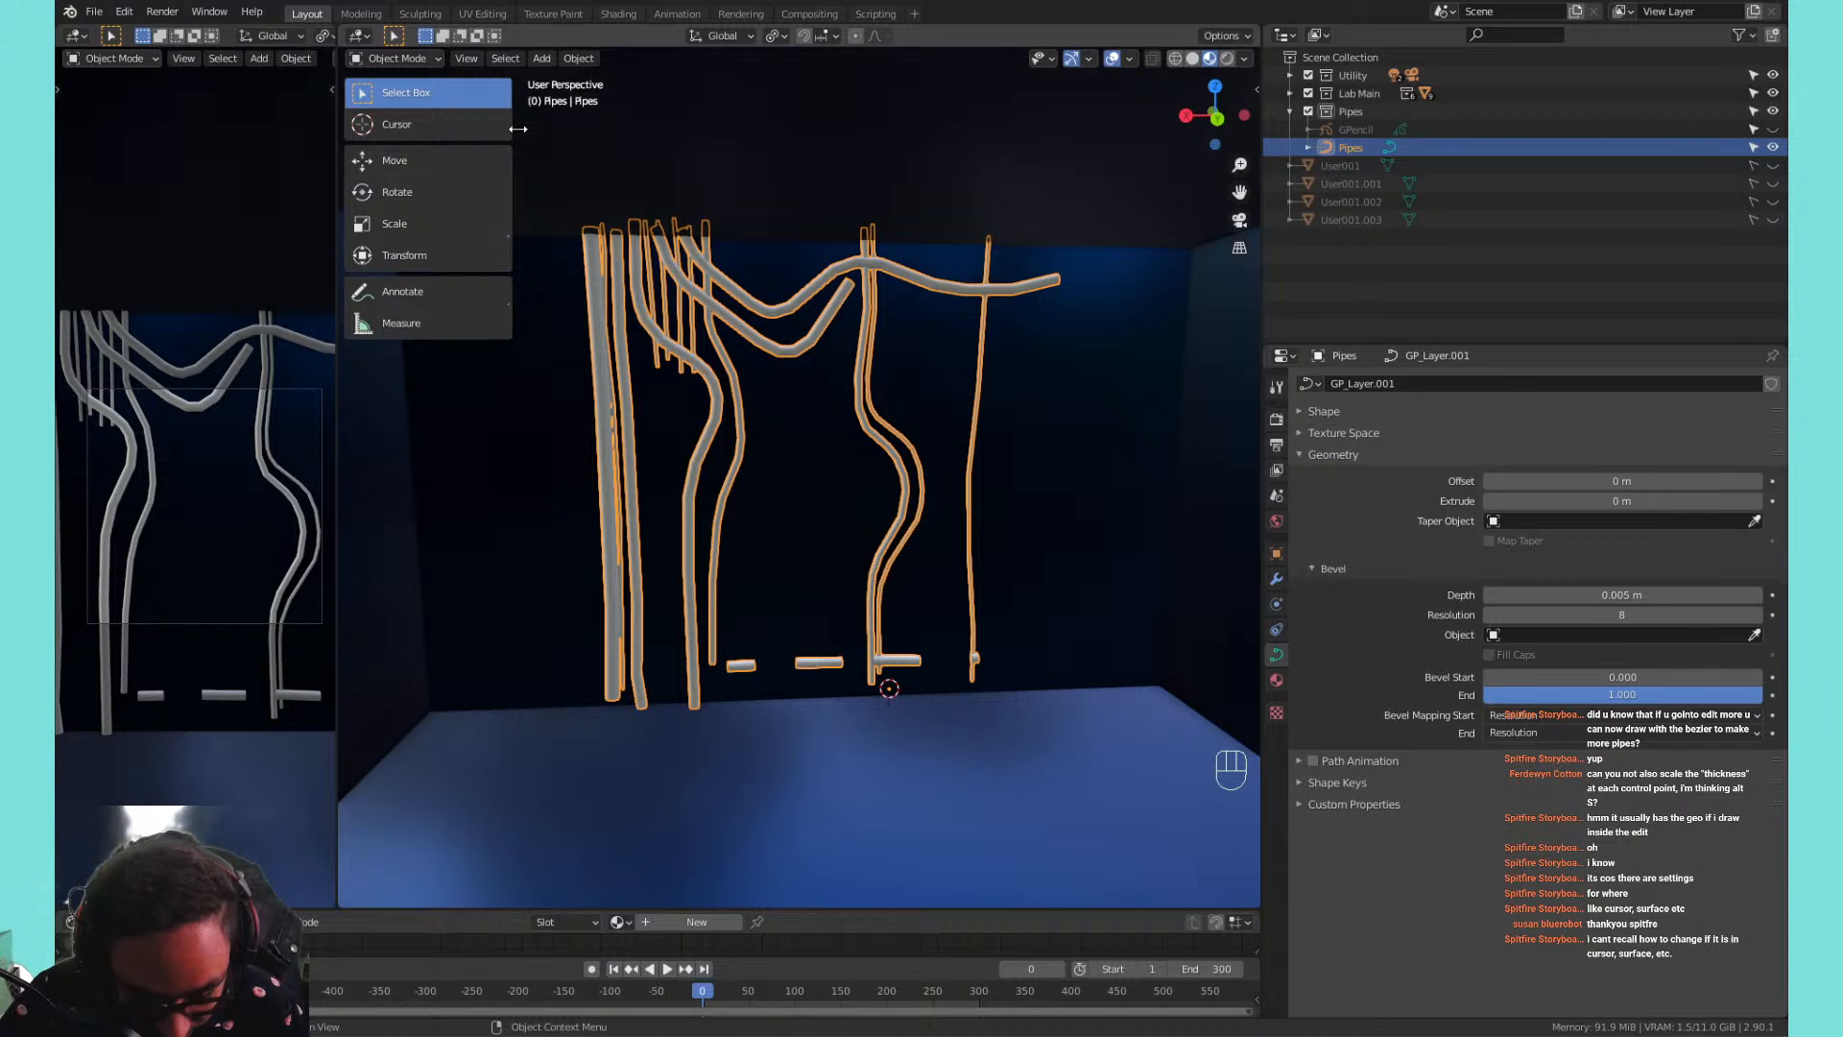
pyautogui.scroll(2, 806, 446)
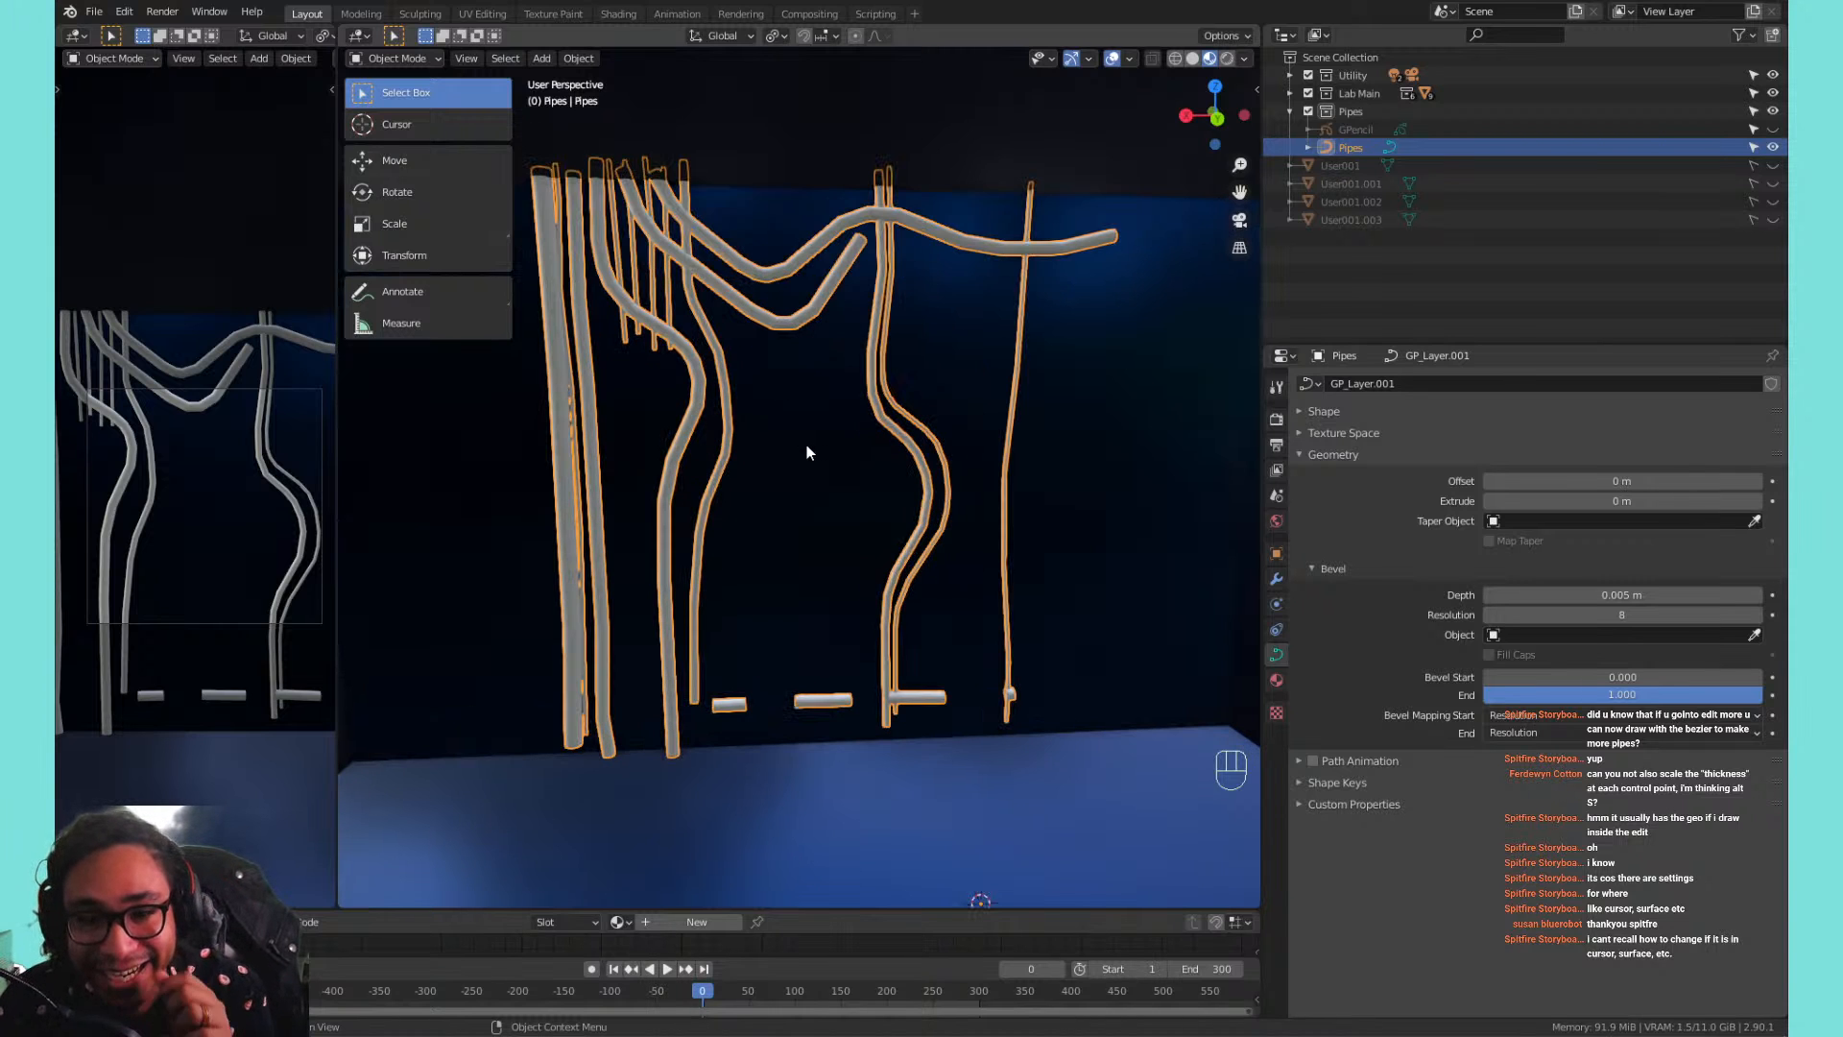
pyautogui.press('KP_1')
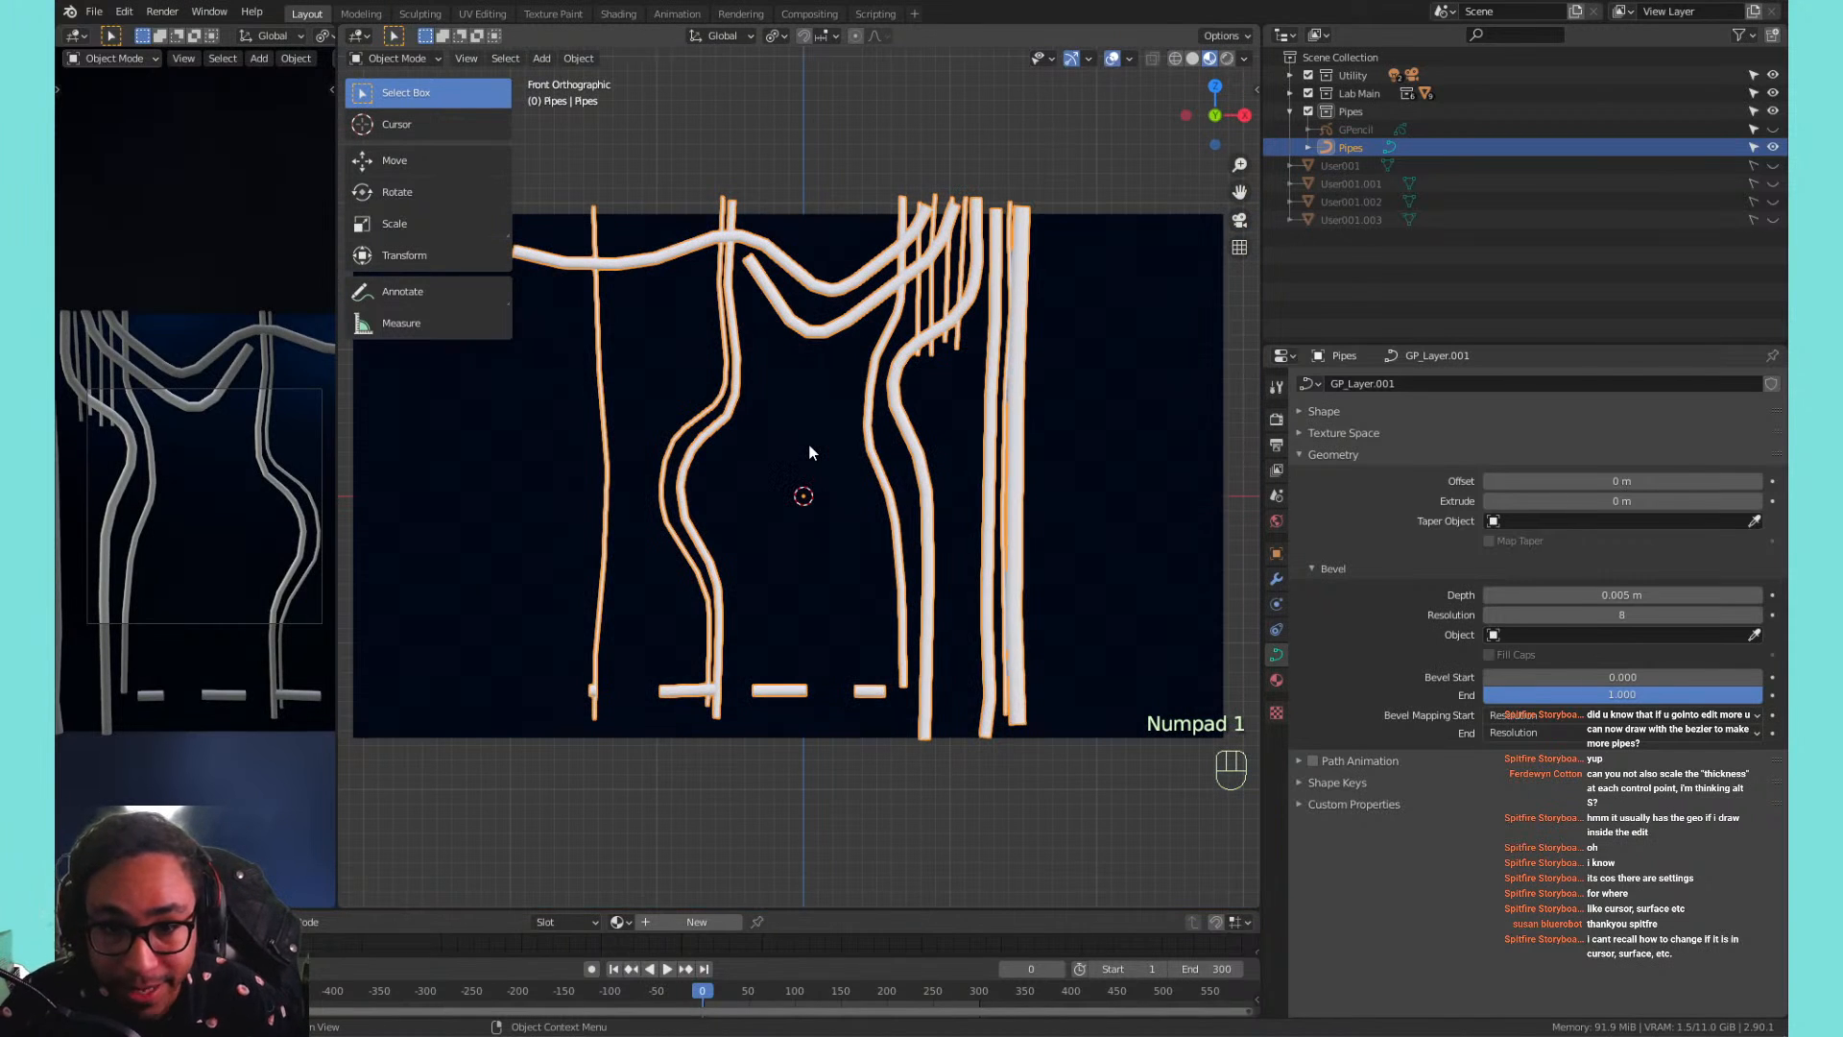
pyautogui.press('KP_0')
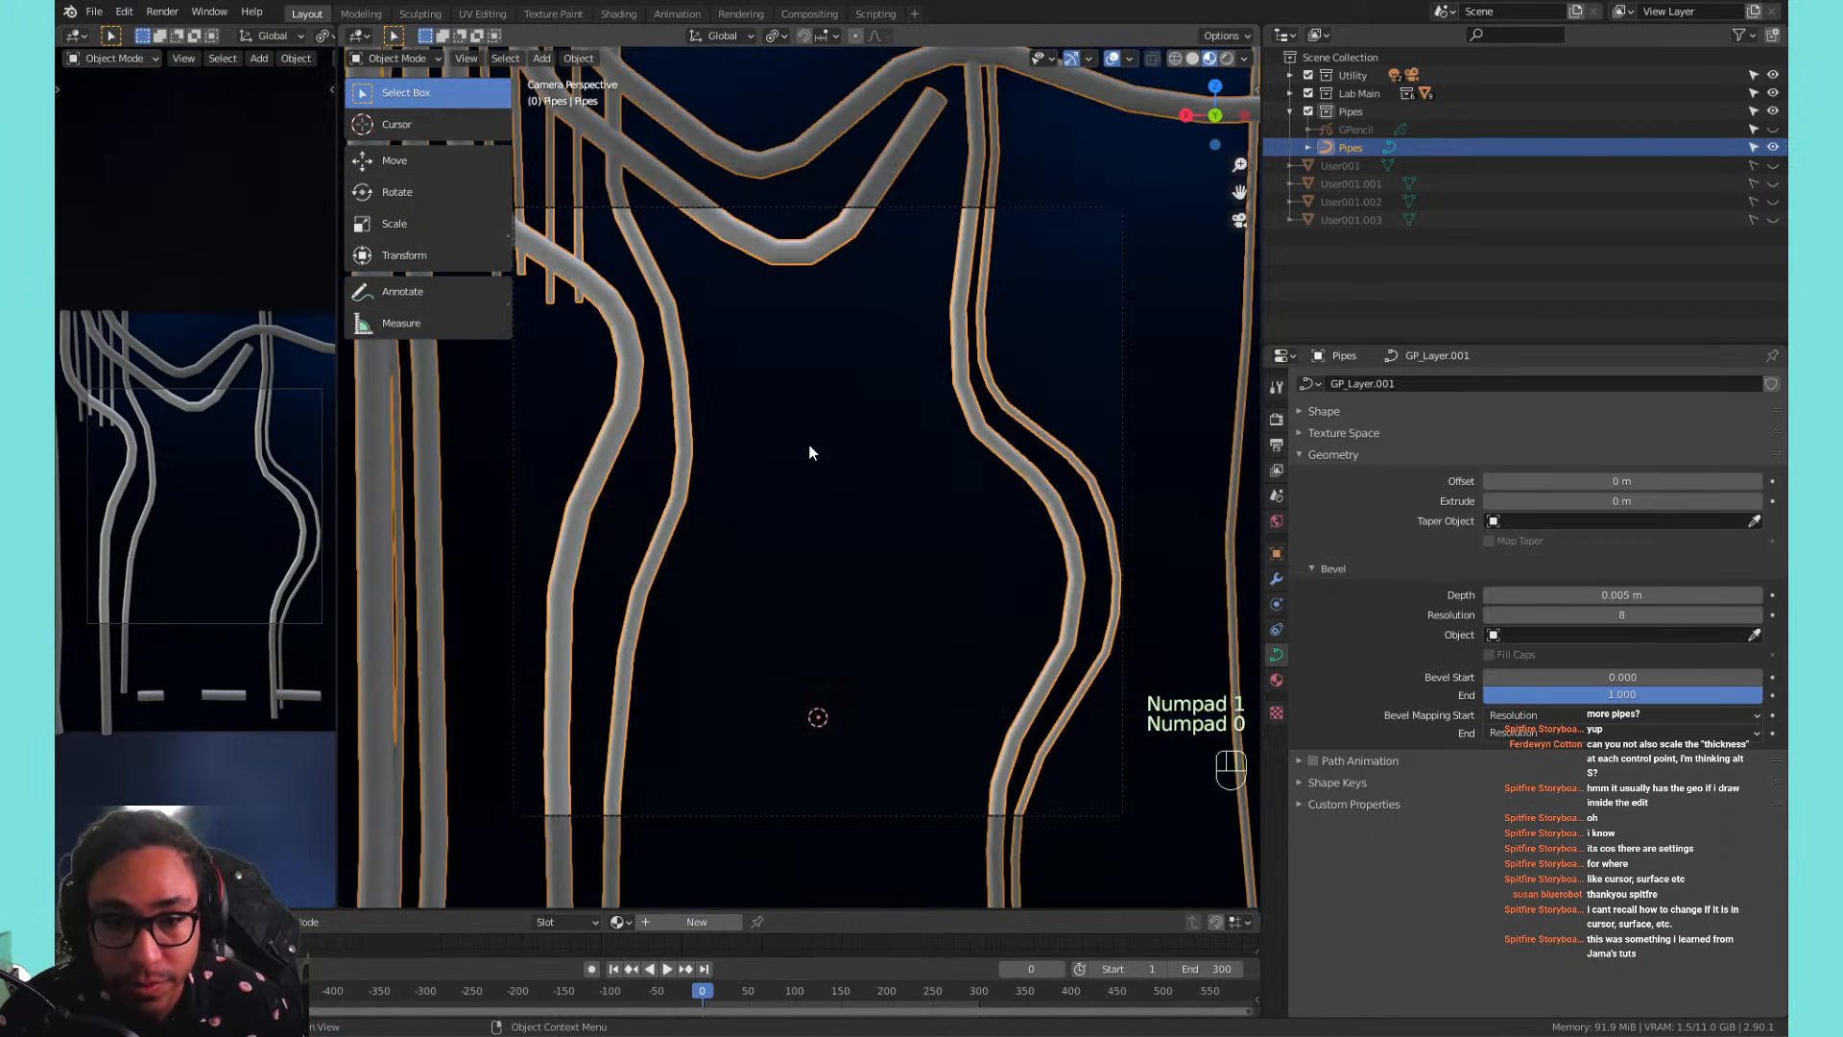
pyautogui.moveTo(809, 452)
pyautogui.keyDown('shift'); pyautogui.mouseDown(button='middle')
pyautogui.moveTo(849, 435)
pyautogui.moveTo(833, 438)
pyautogui.mouseUp(button='middle'); pyautogui.keyUp('shift')
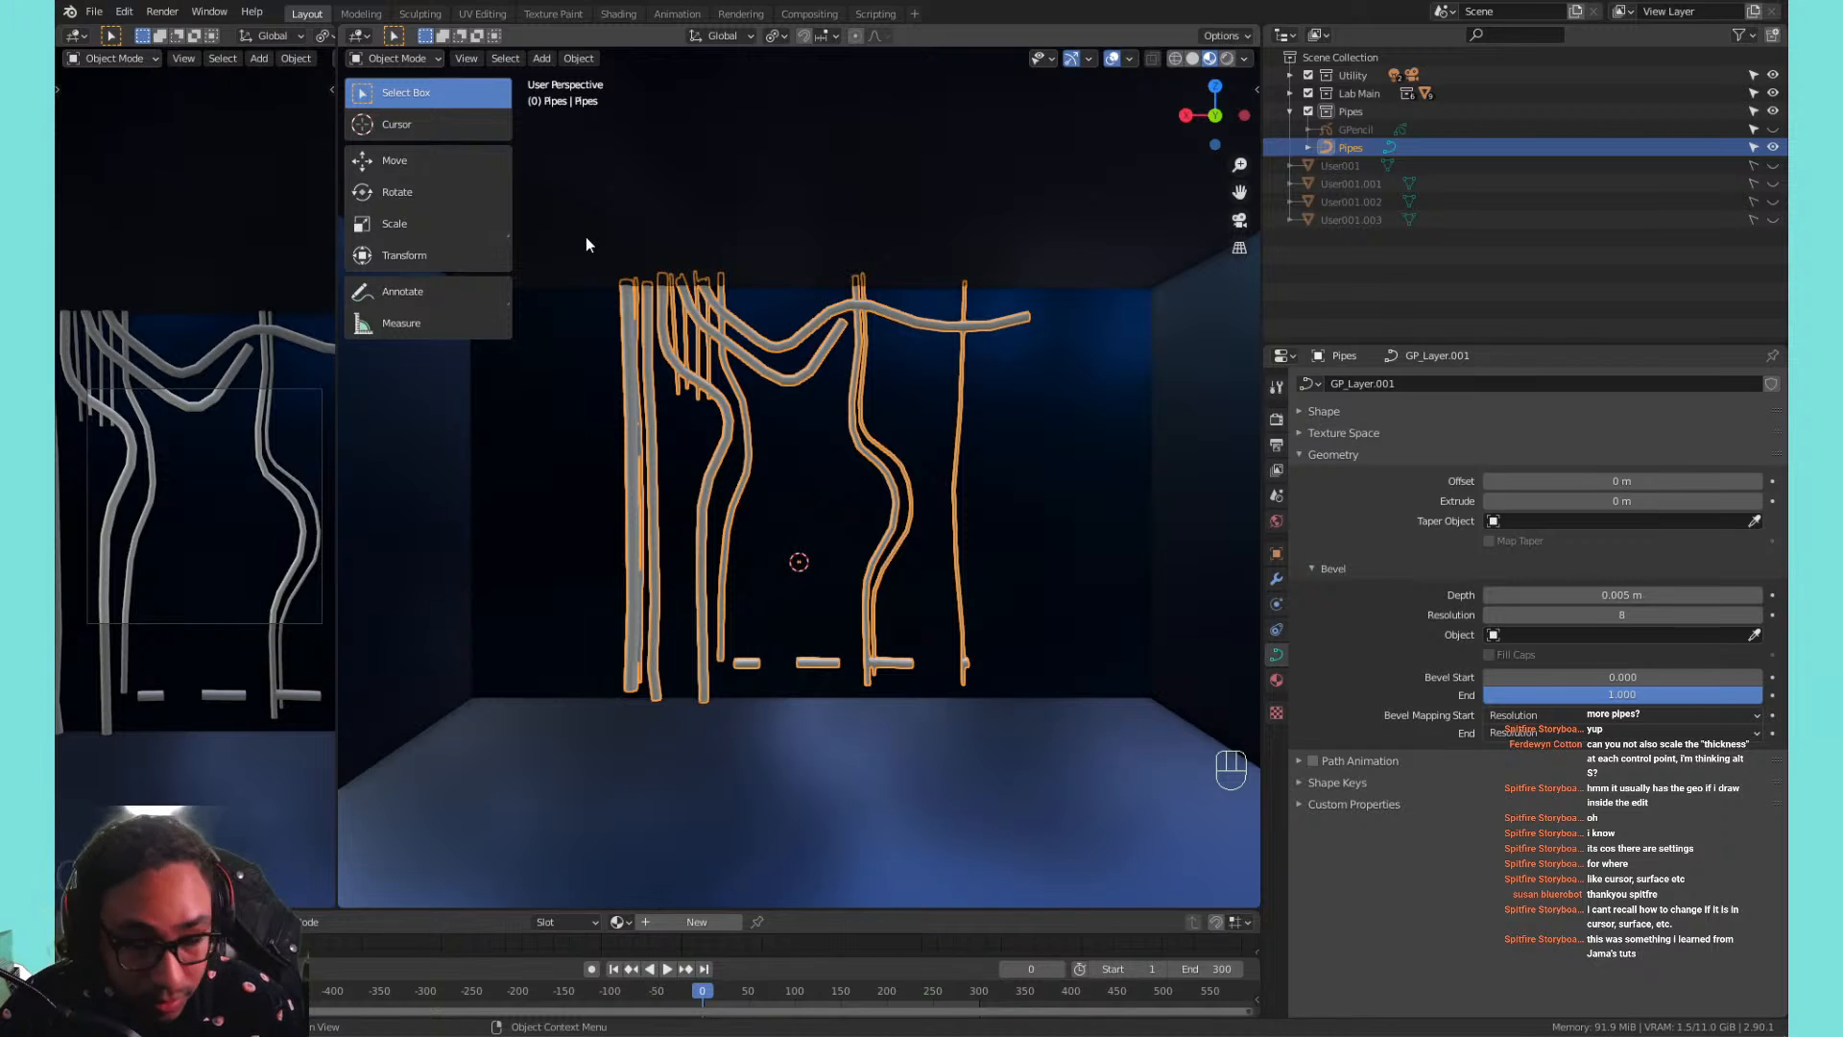
pyautogui.press('t')
pyautogui.scroll(1, 764, 394)
pyautogui.click(556, 355)
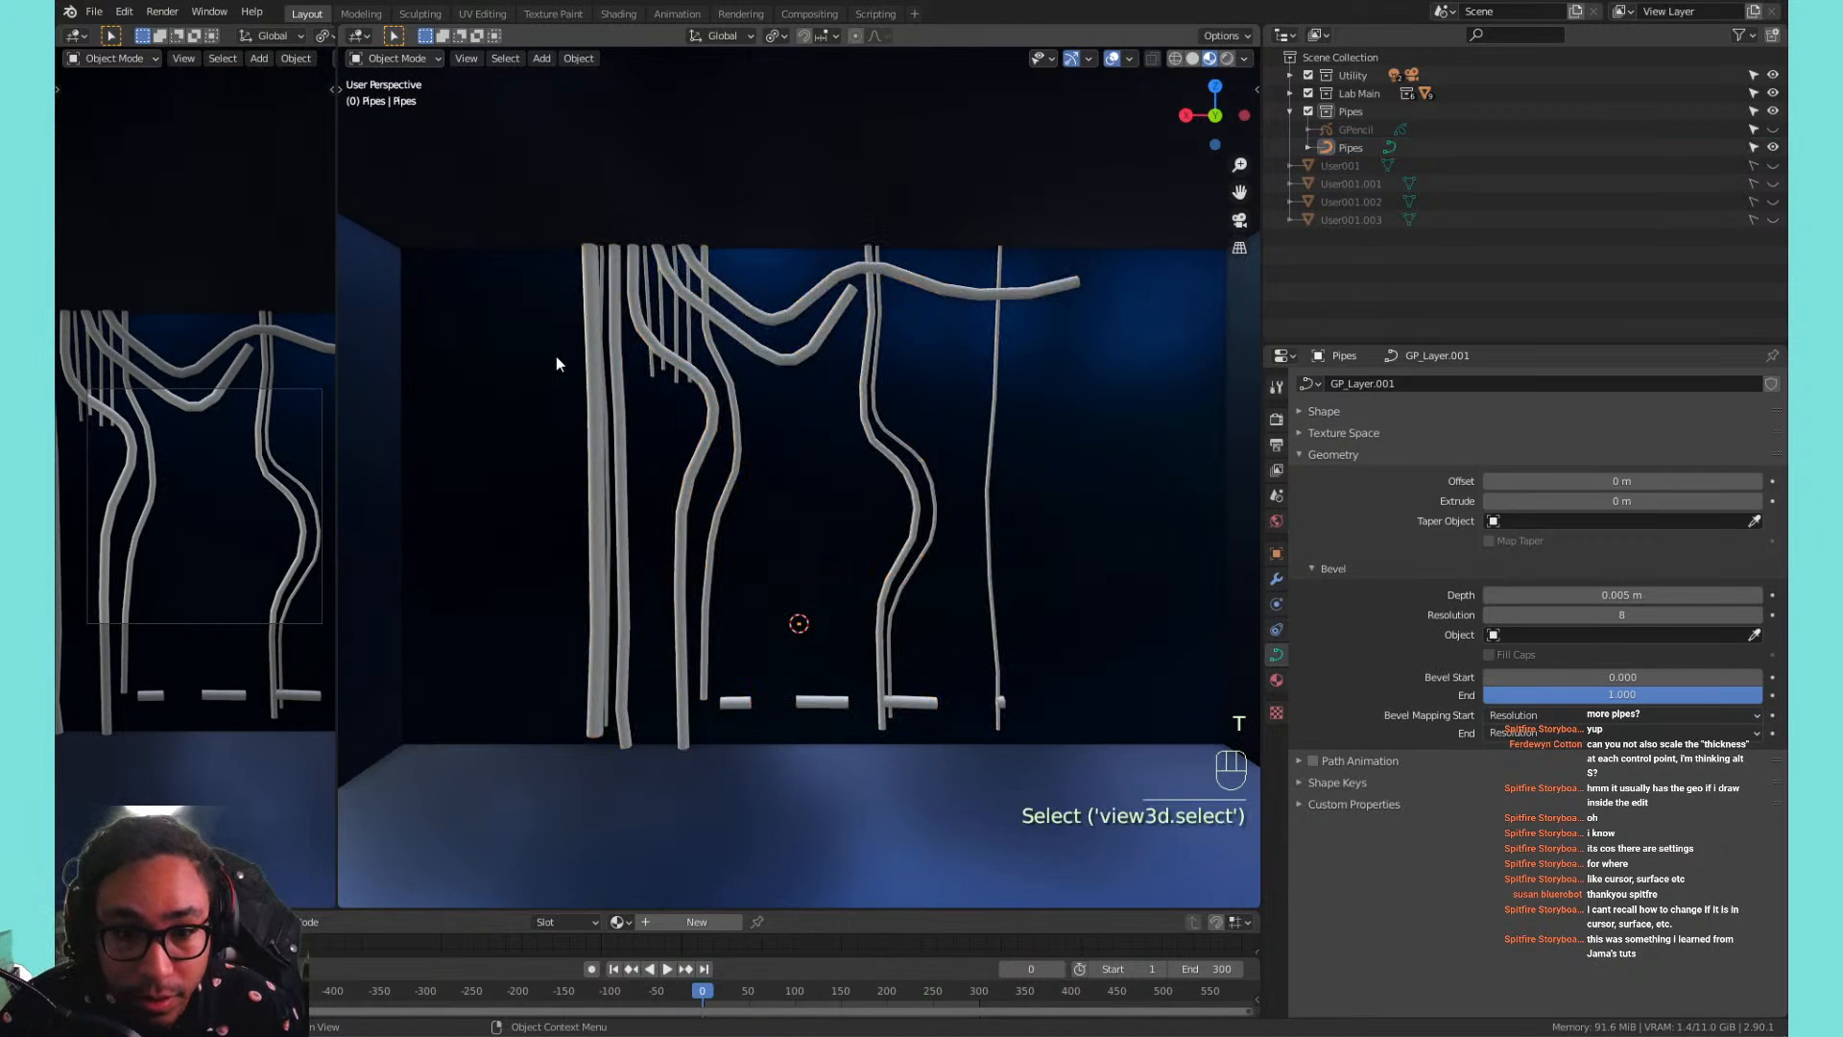
# Try fattening one control point of the thickest vertical pipe in Edit Mode, and undo it.
pyautogui.press('Tab')
pyautogui.click(600, 336)
pyautogui.click(605, 413)
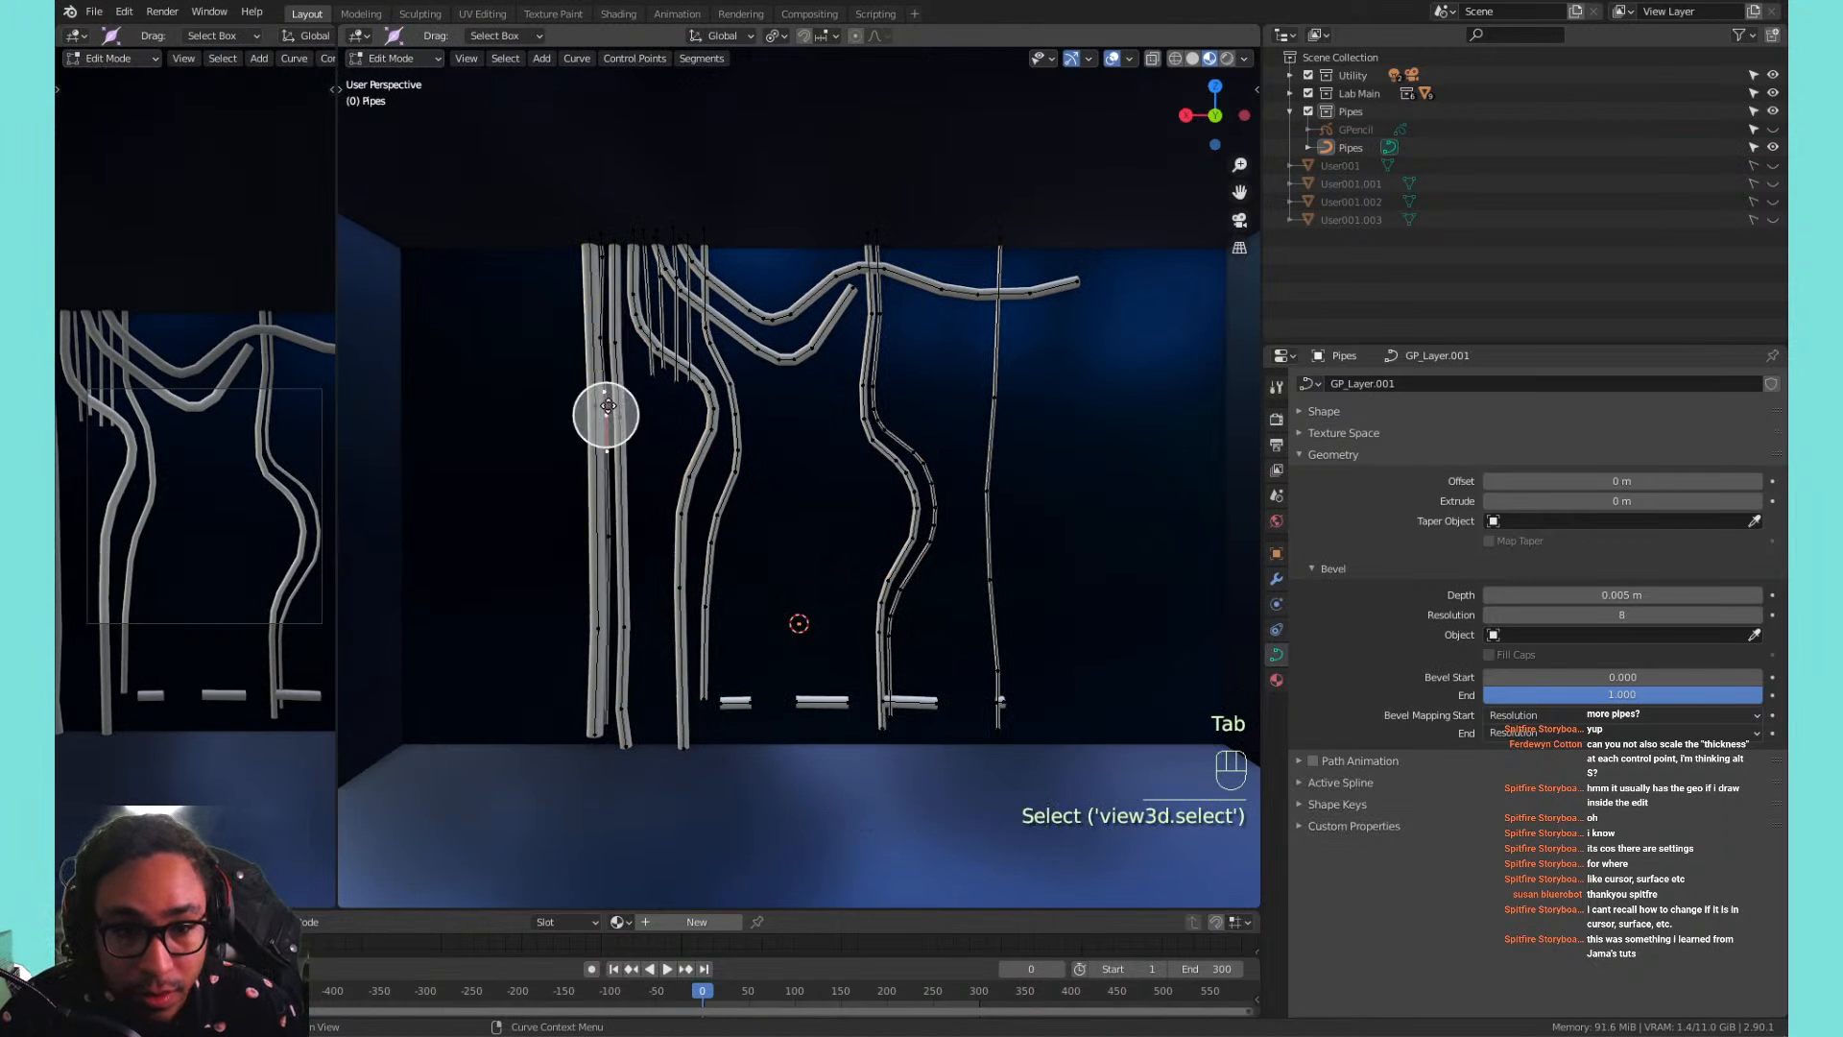
pyautogui.click(595, 406)
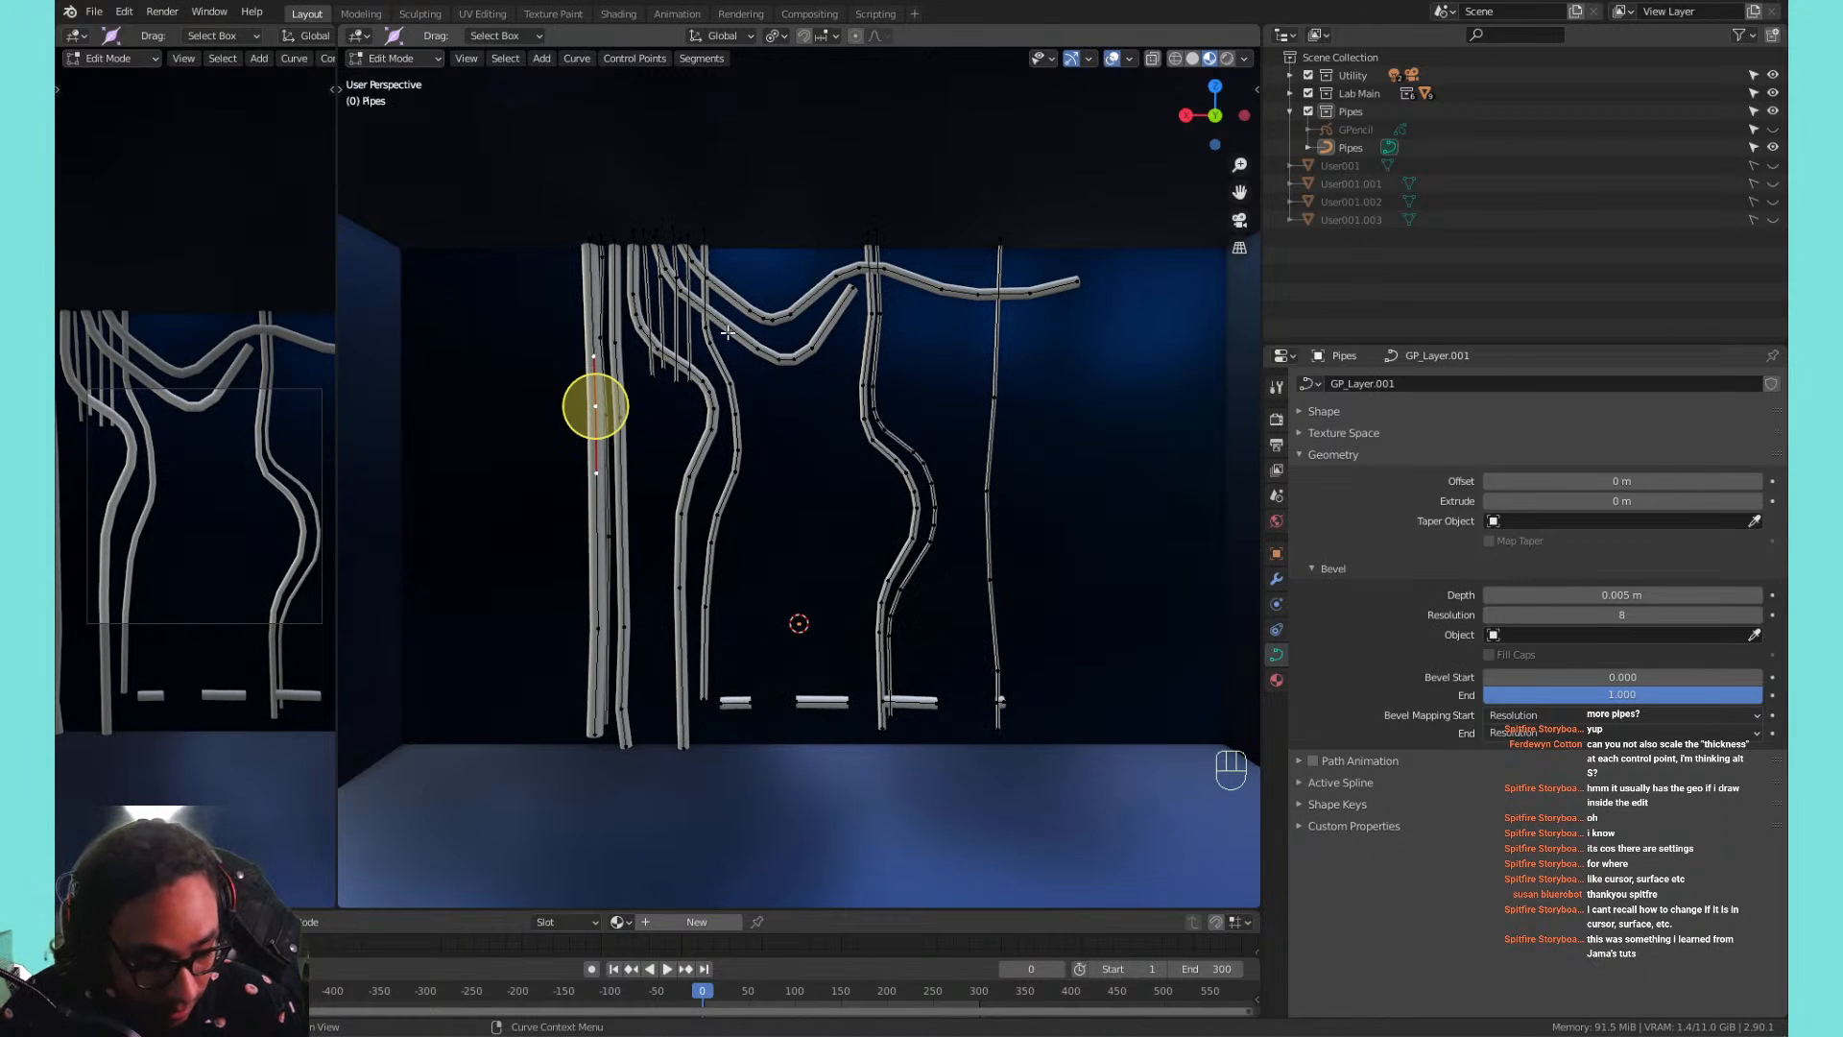
pyautogui.press('g')
pyautogui.press('Escape')
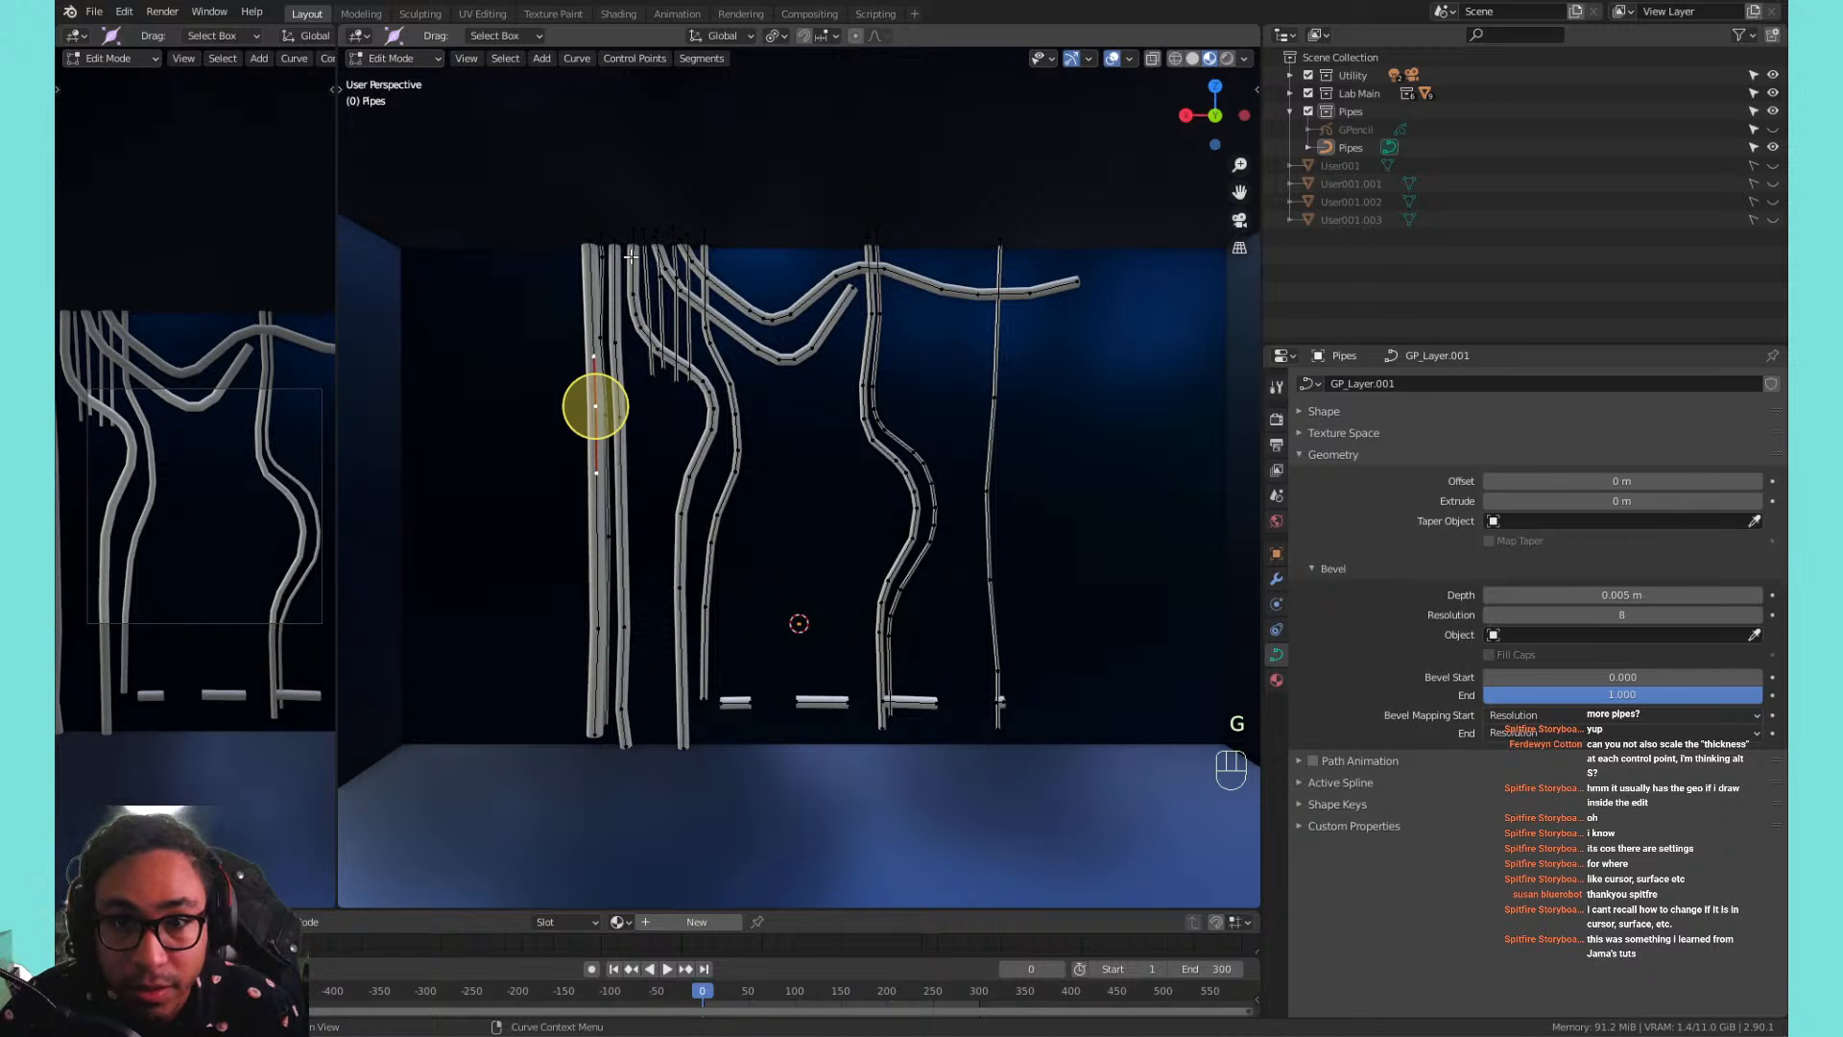
pyautogui.hotkey('alt', 's')
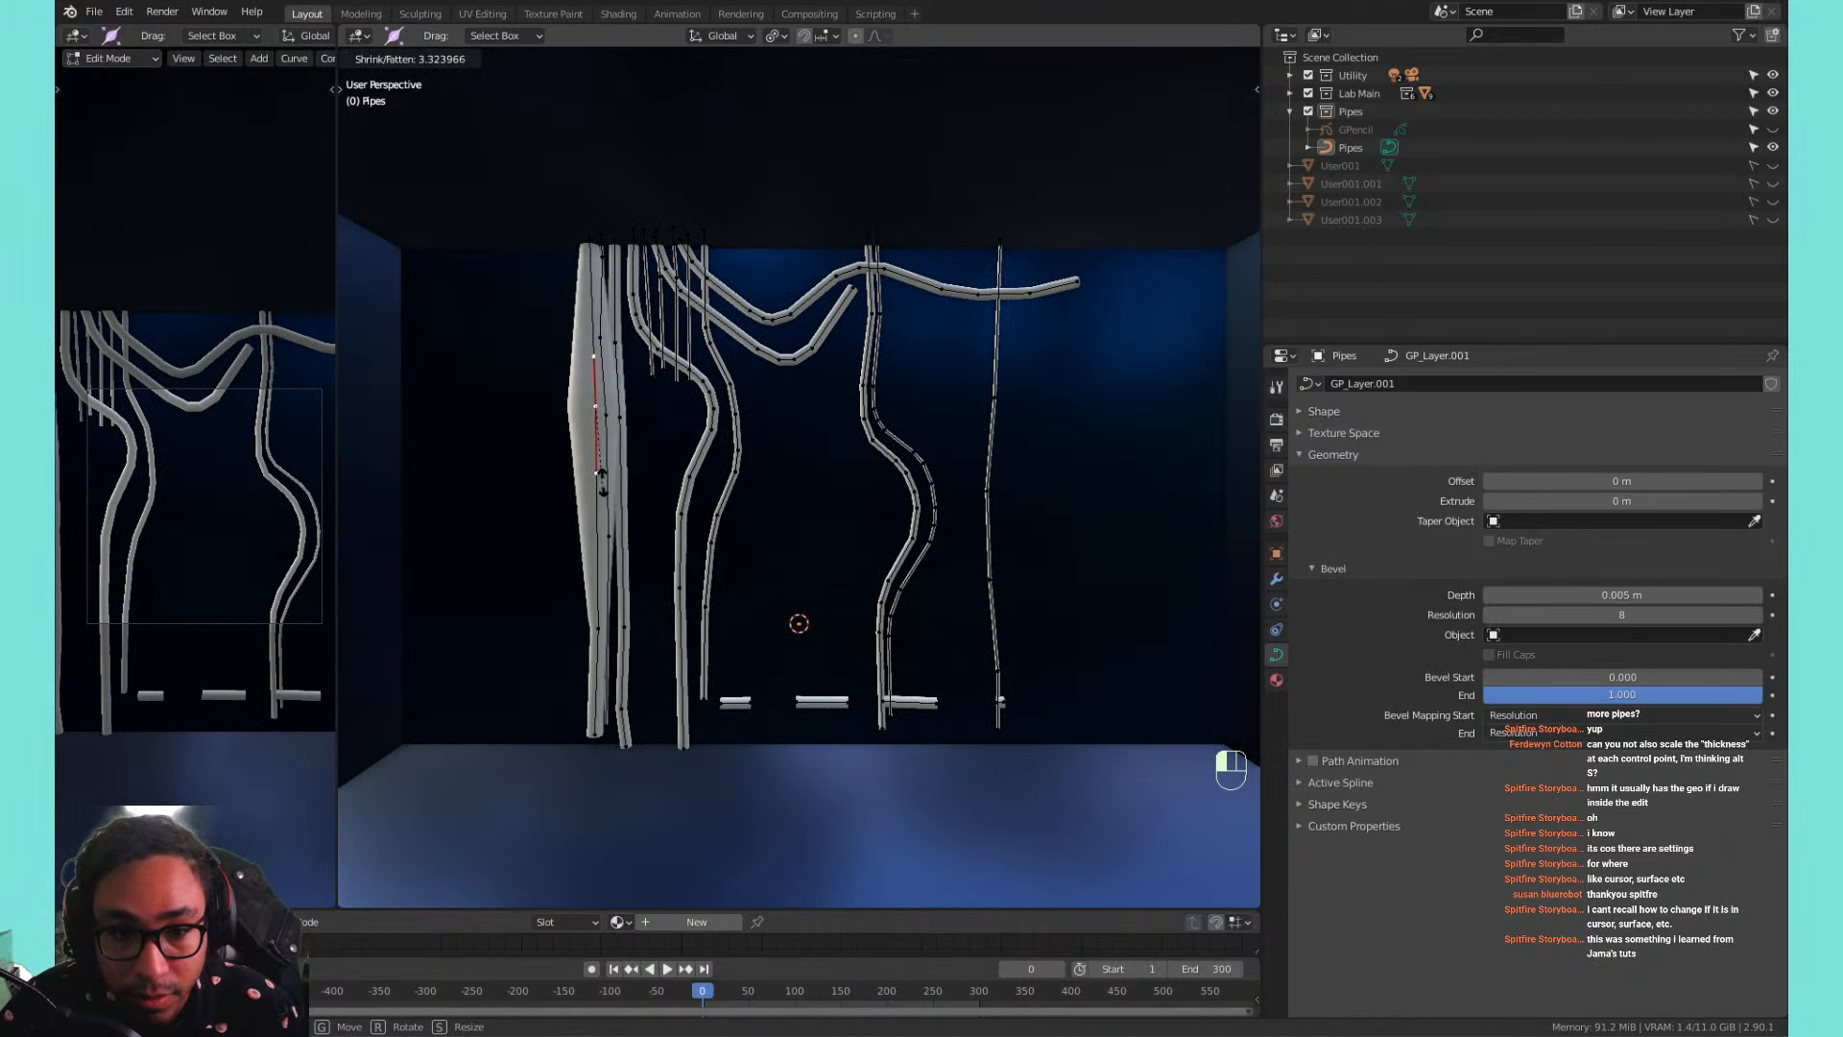
pyautogui.click(596, 406)
pyautogui.hotkey('ctrl', 'z')
# Switch the Edit Mode tool from Radius to Select Box.
pyautogui.press('t')
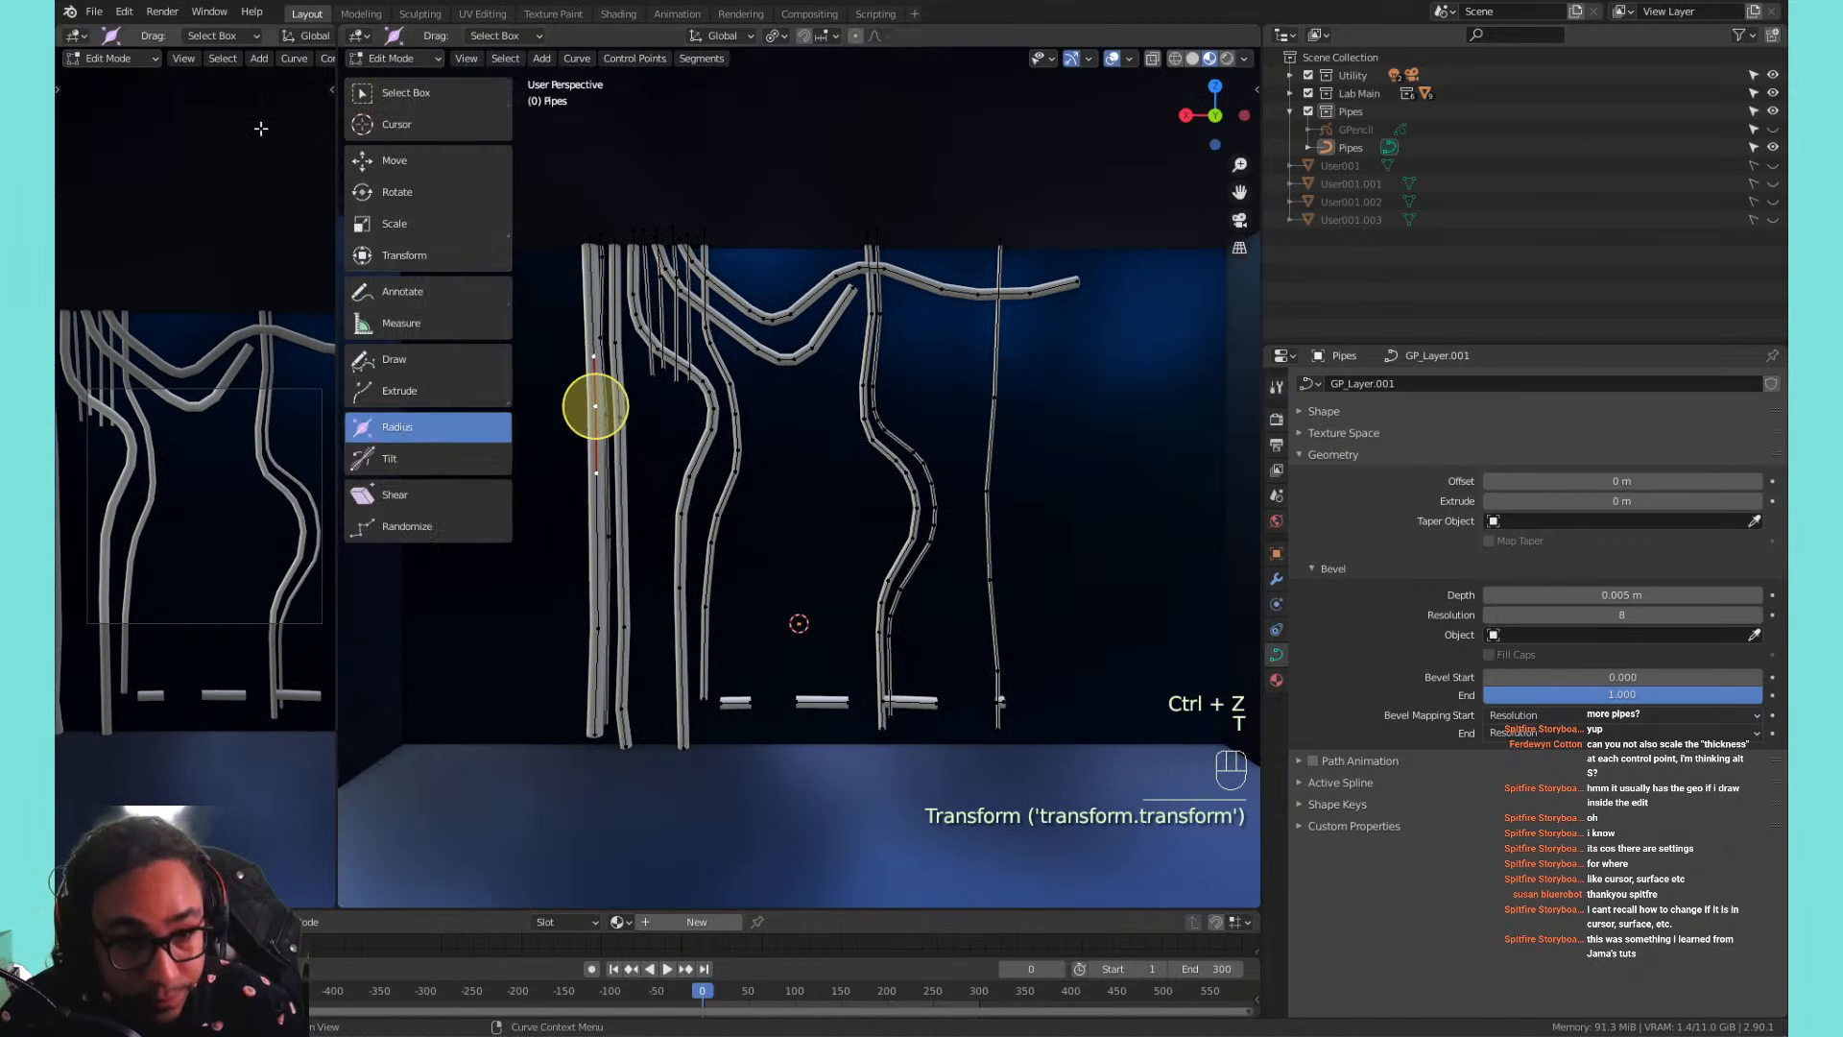
pyautogui.click(409, 95)
pyautogui.press('Tab')
pyautogui.press('Tab')
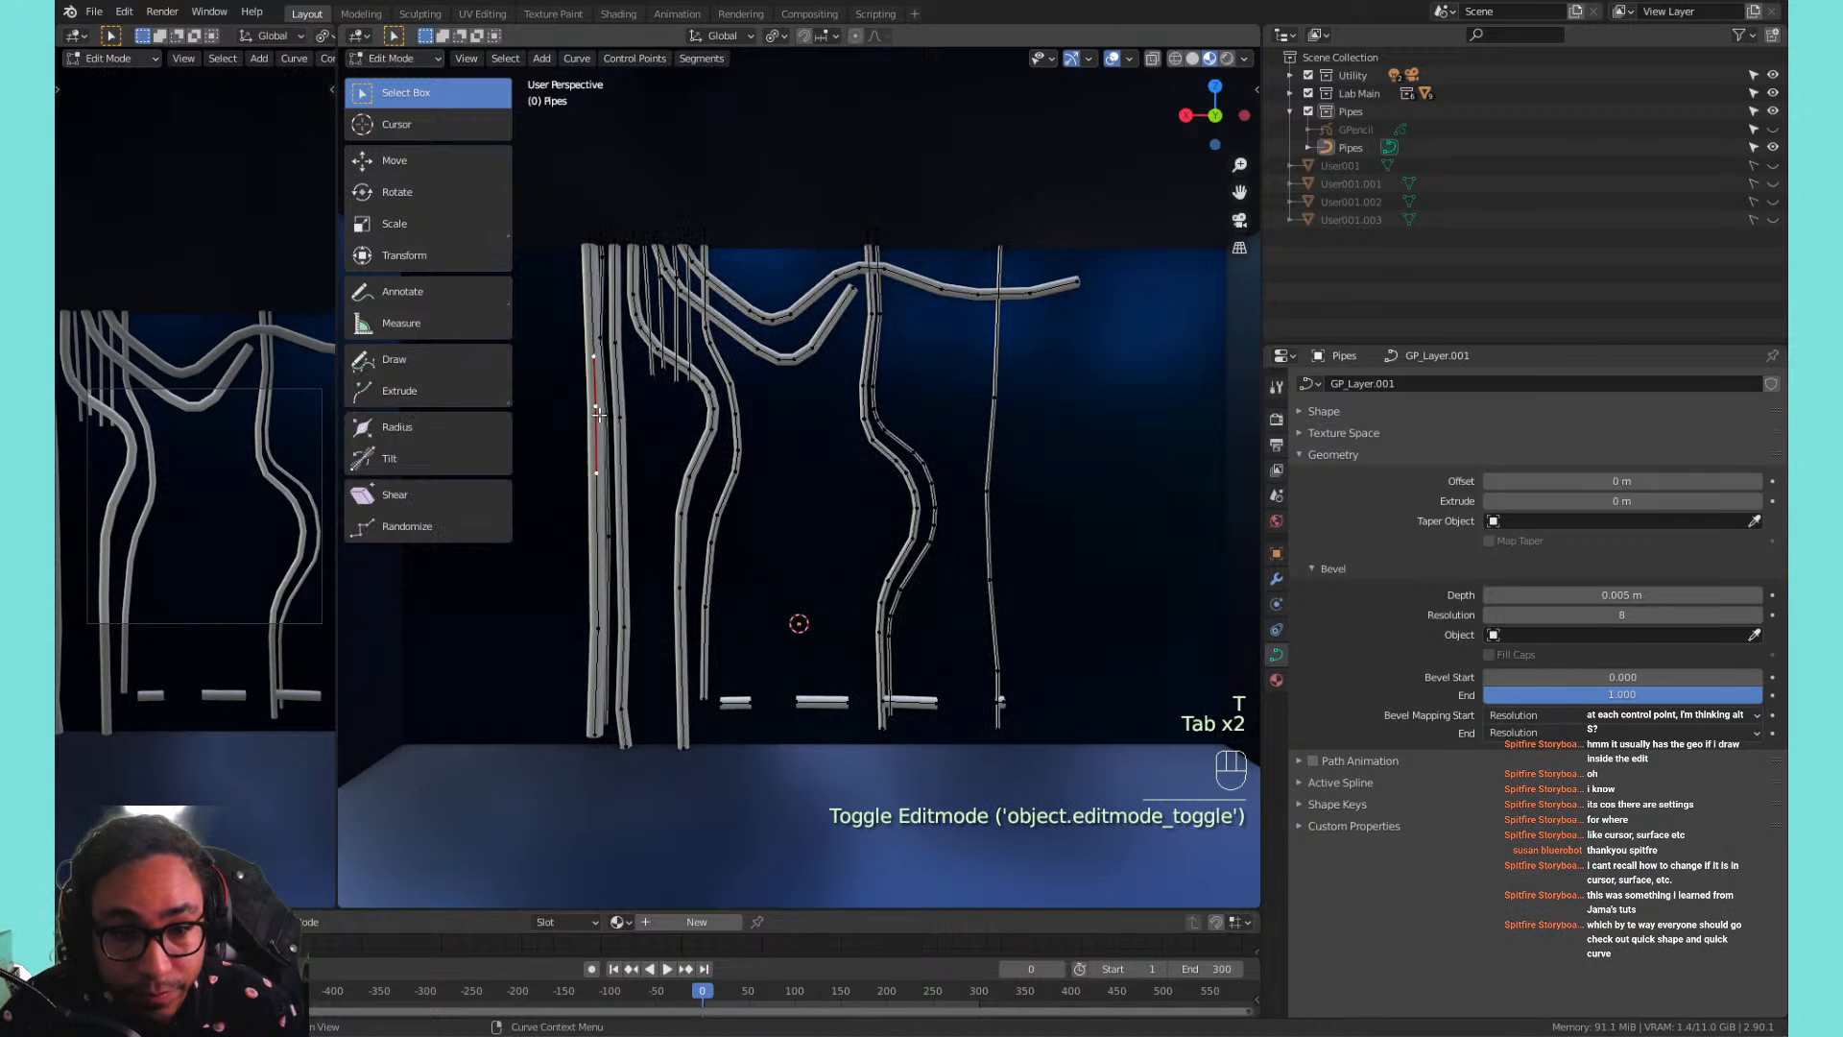
# Select the entire thickest vertical pipe and move it along the X axis toward the nearest side wall.
pyautogui.click(600, 413)
pyautogui.press('t')
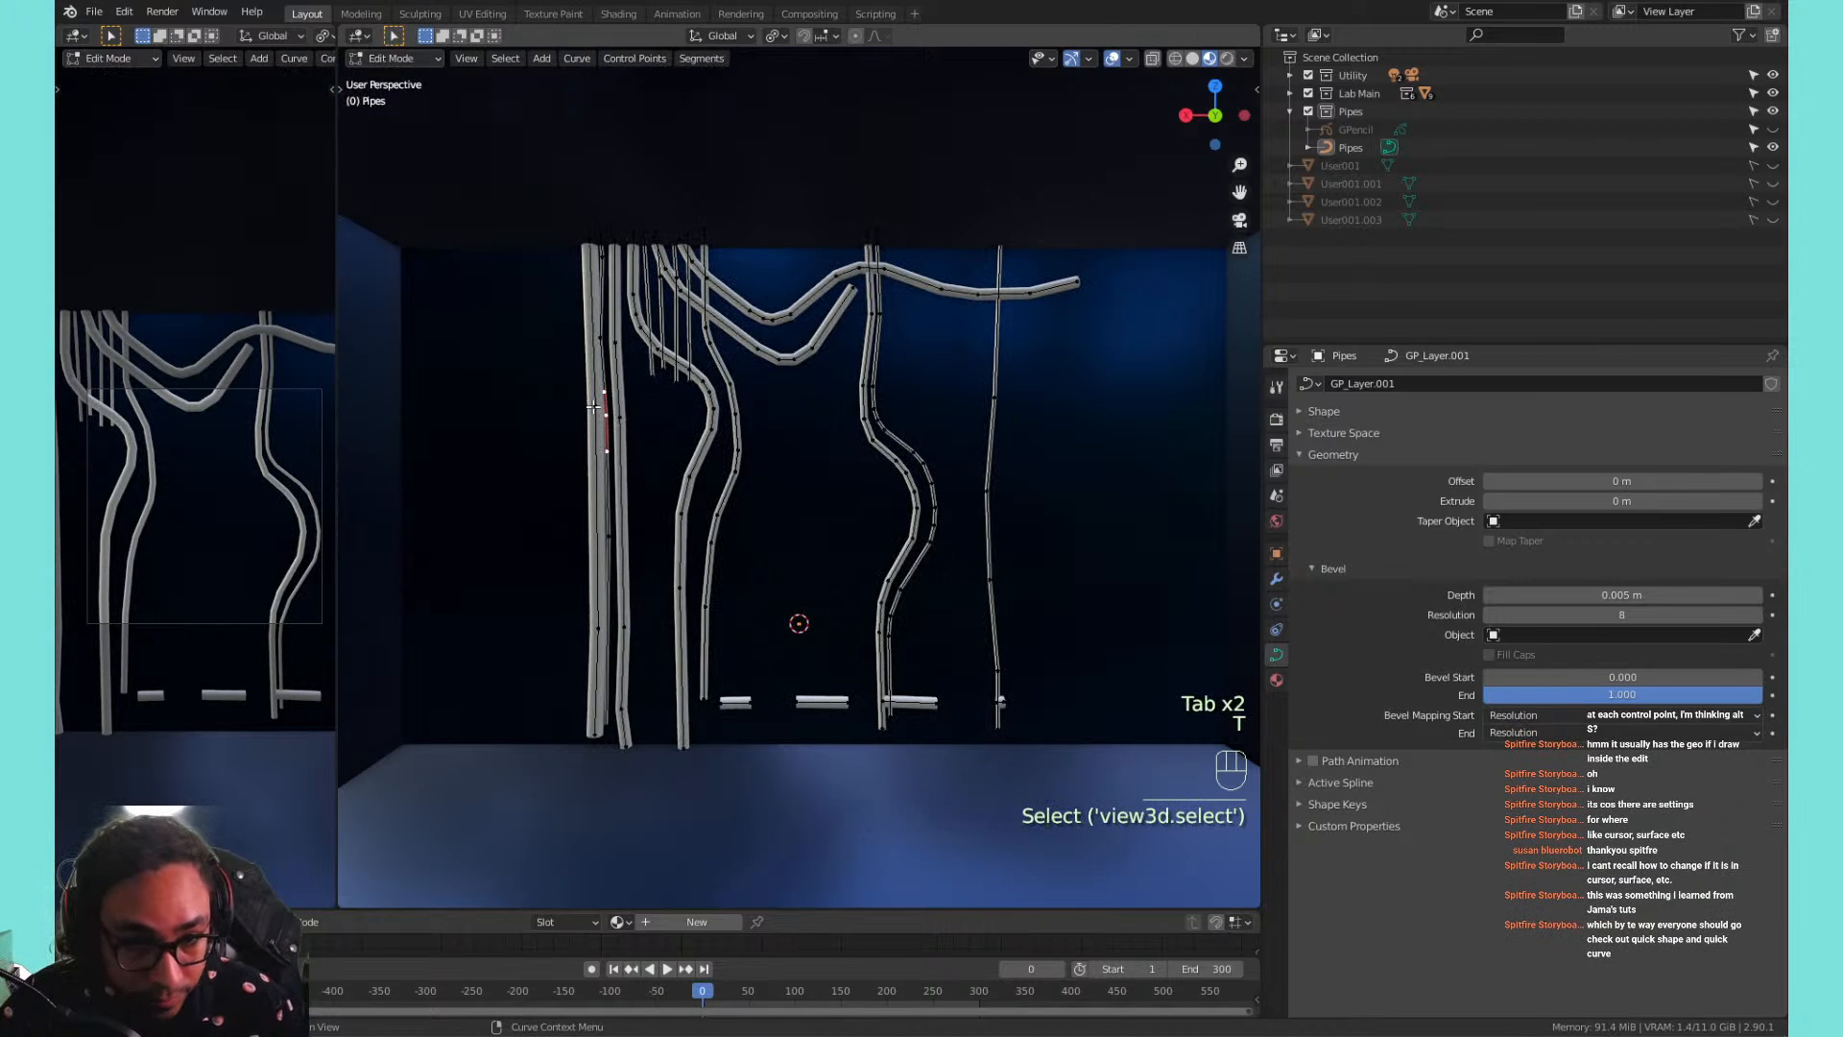
pyautogui.click(594, 406)
pyautogui.press('l')
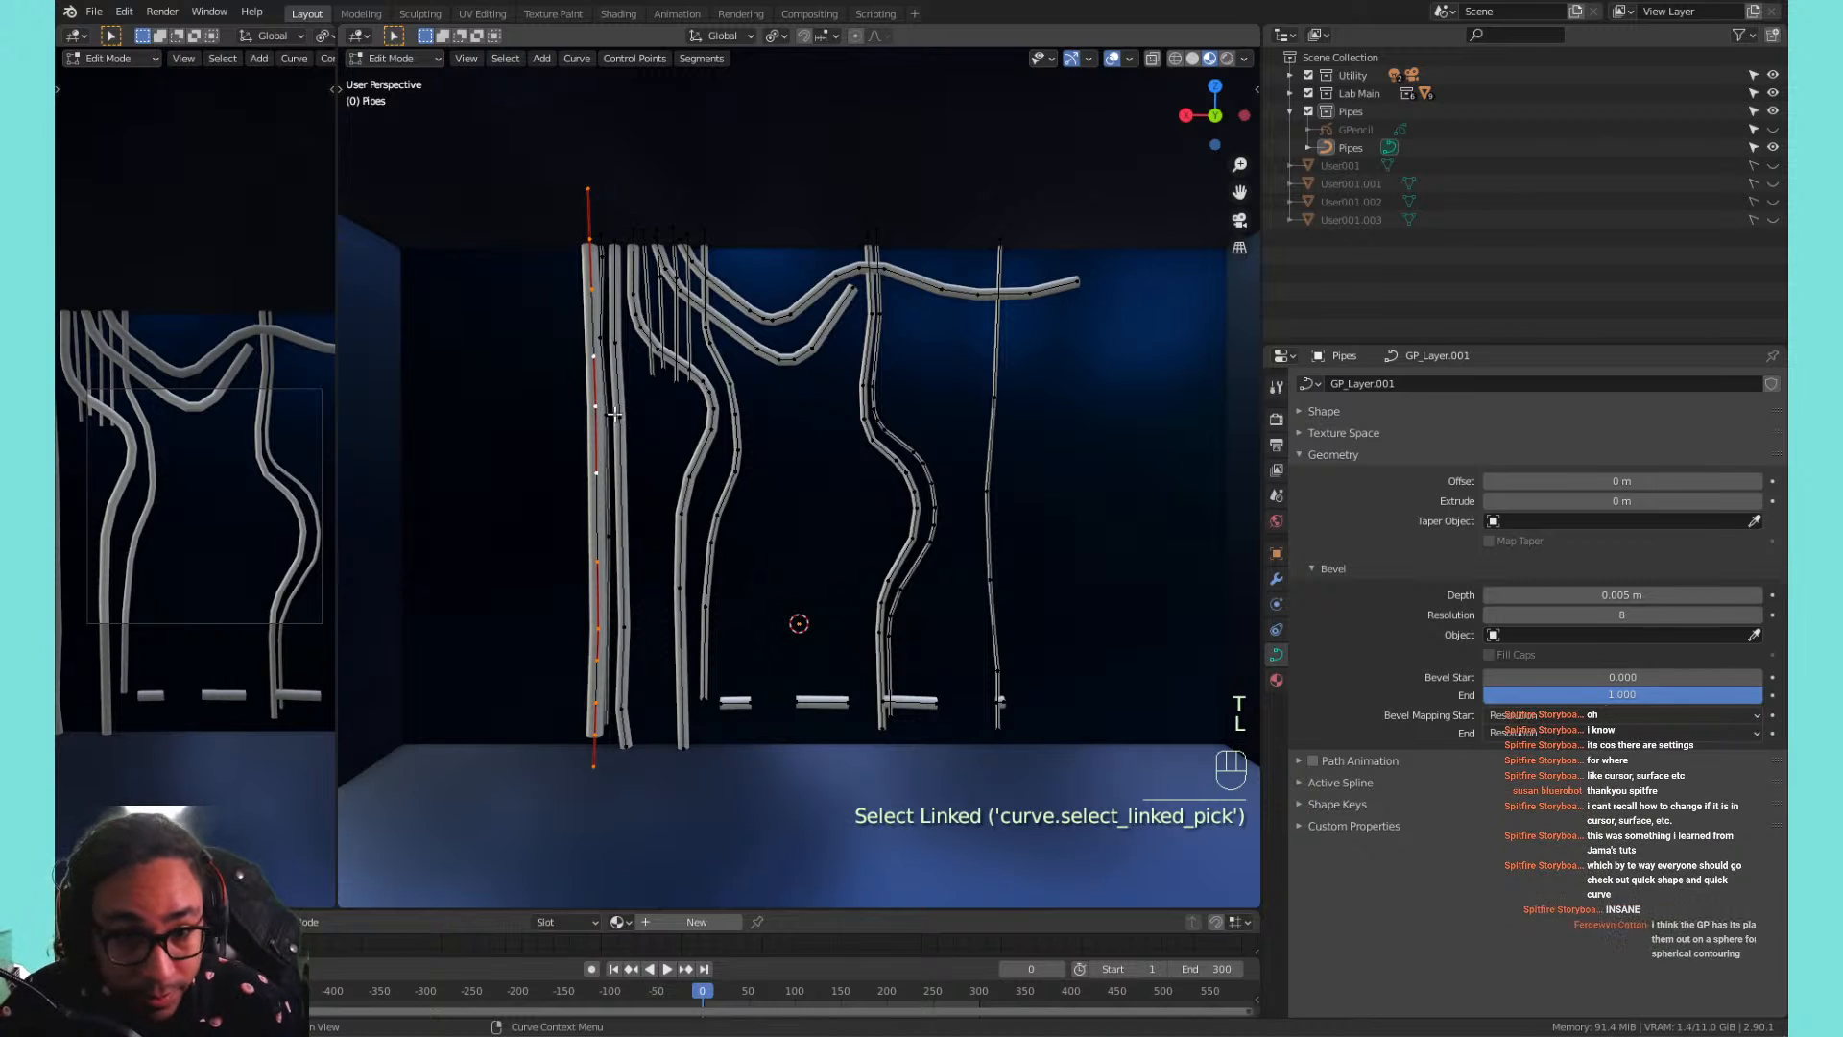
pyautogui.press('g')
pyautogui.press('x')
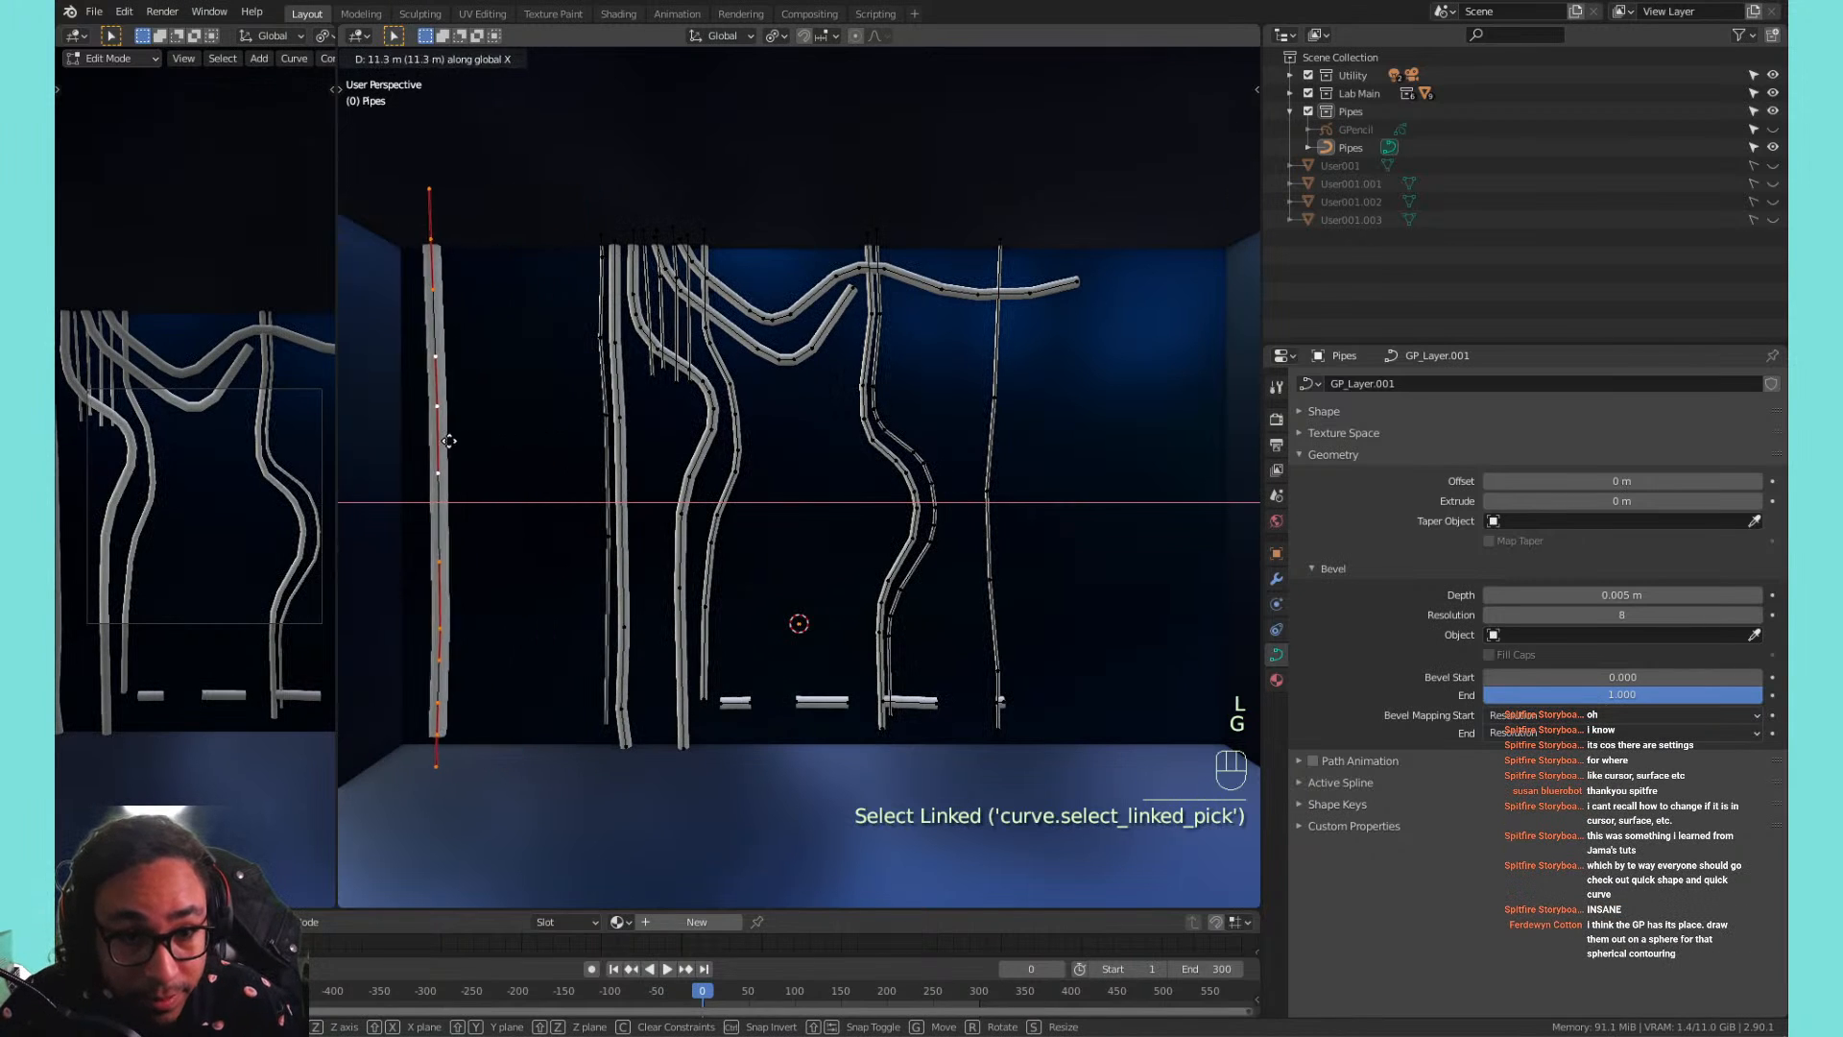
pyautogui.click(461, 441)
# Select the linked points of the thin vertical pipe and move it along X to sit beside the thickest pipe.
pyautogui.click(602, 417)
pyautogui.press('l')
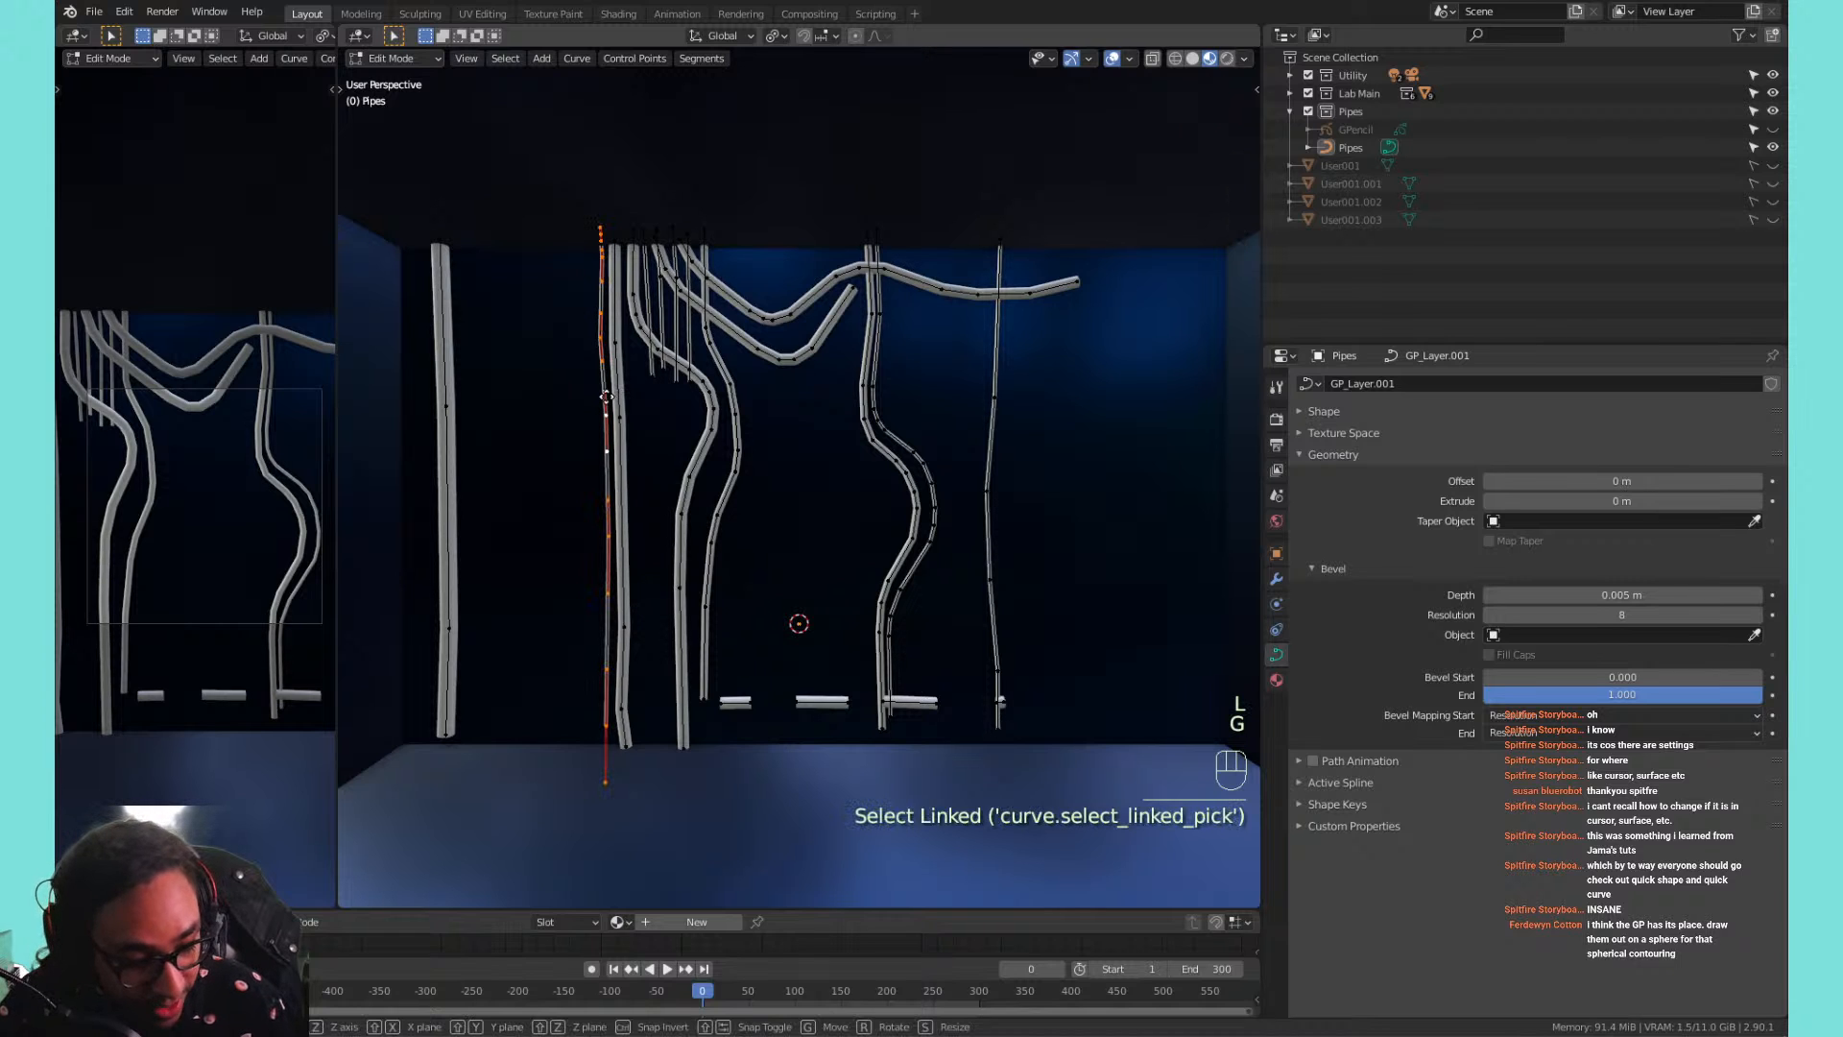
pyautogui.press('g')
pyautogui.press('x')
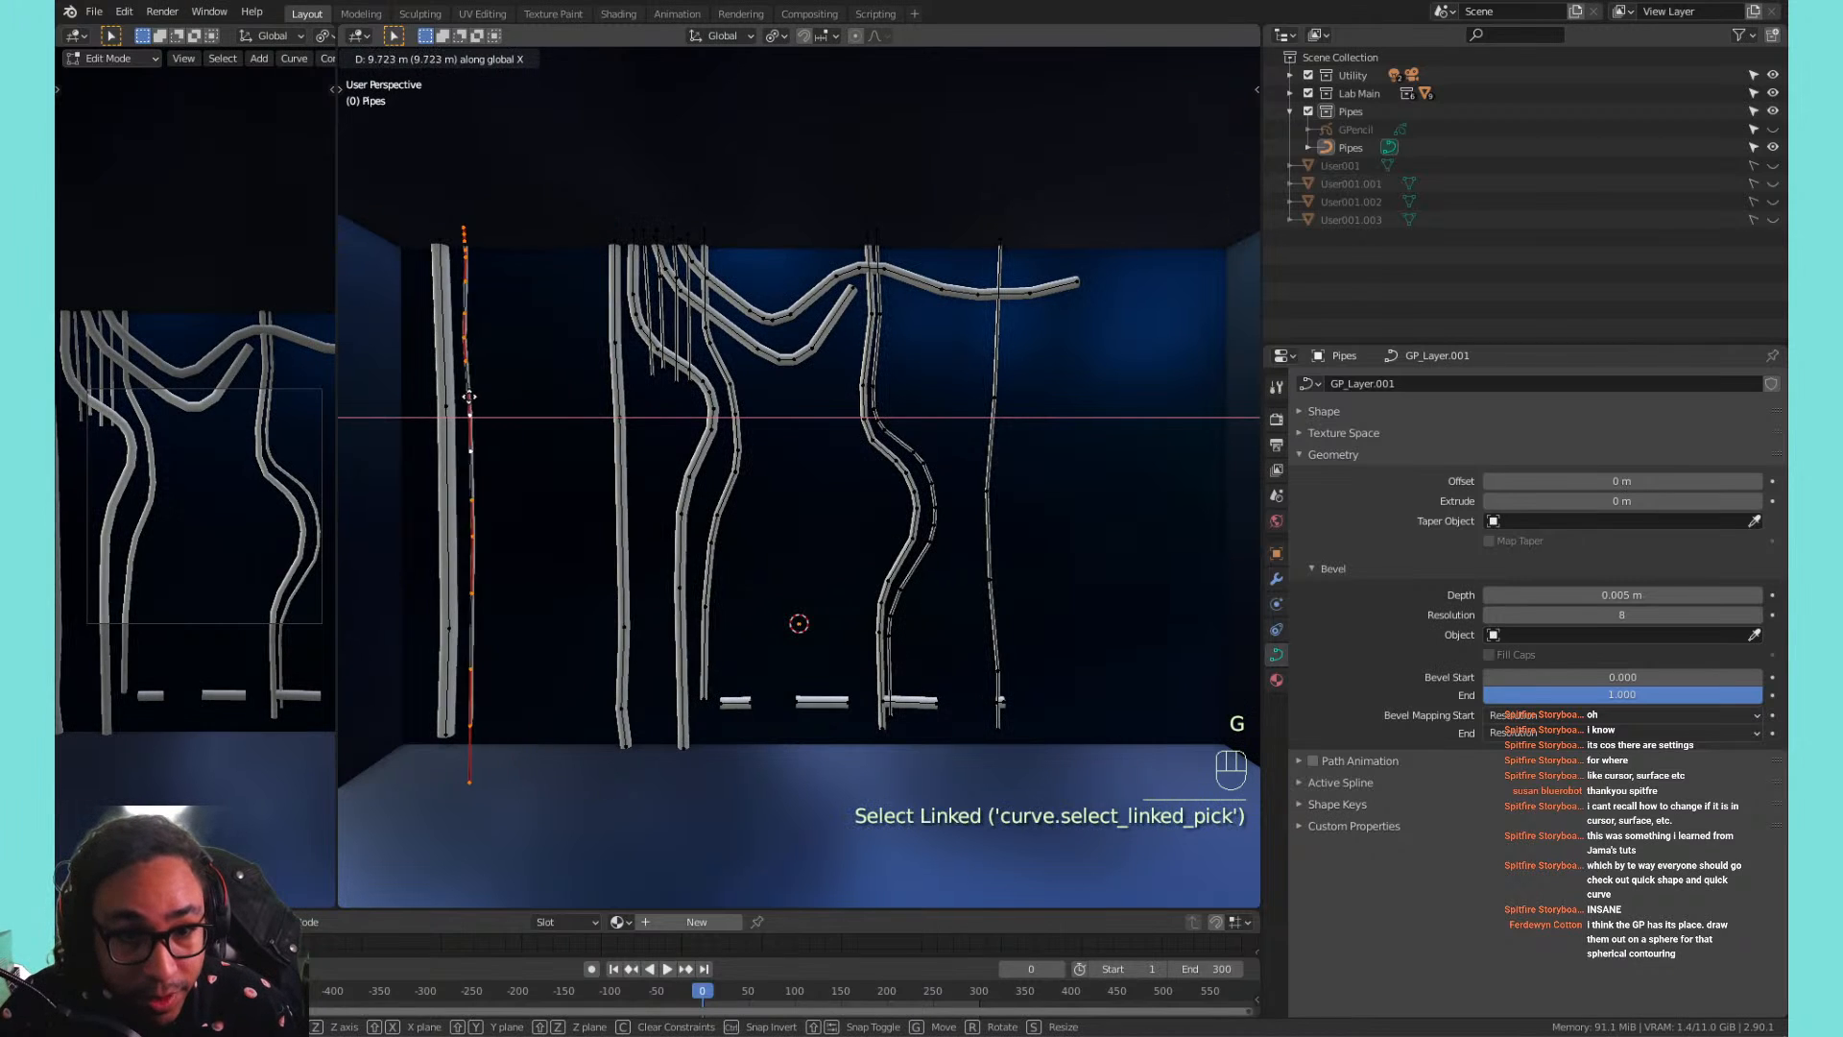
pyautogui.click(480, 395)
# Move the remaining straight vertical pipe about 8.8 m along X, next to the thin pipe.
pyautogui.click(620, 412)
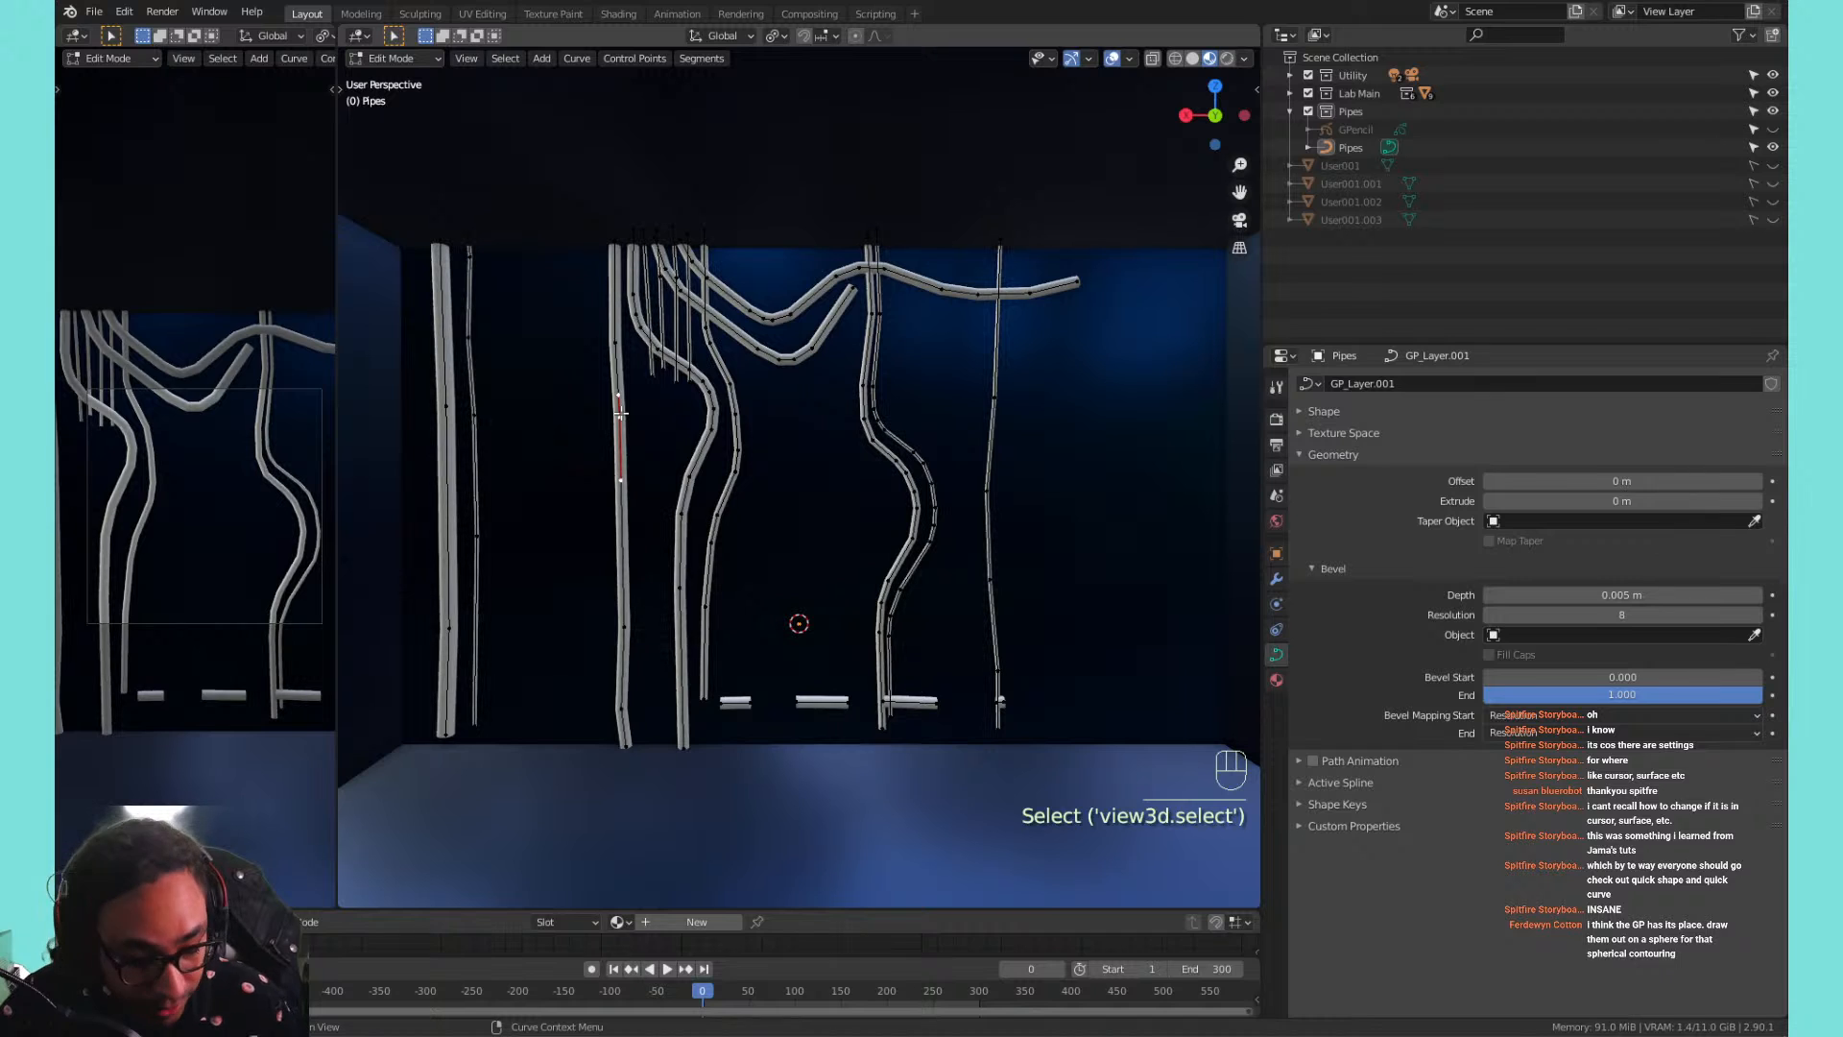
pyautogui.press('l')
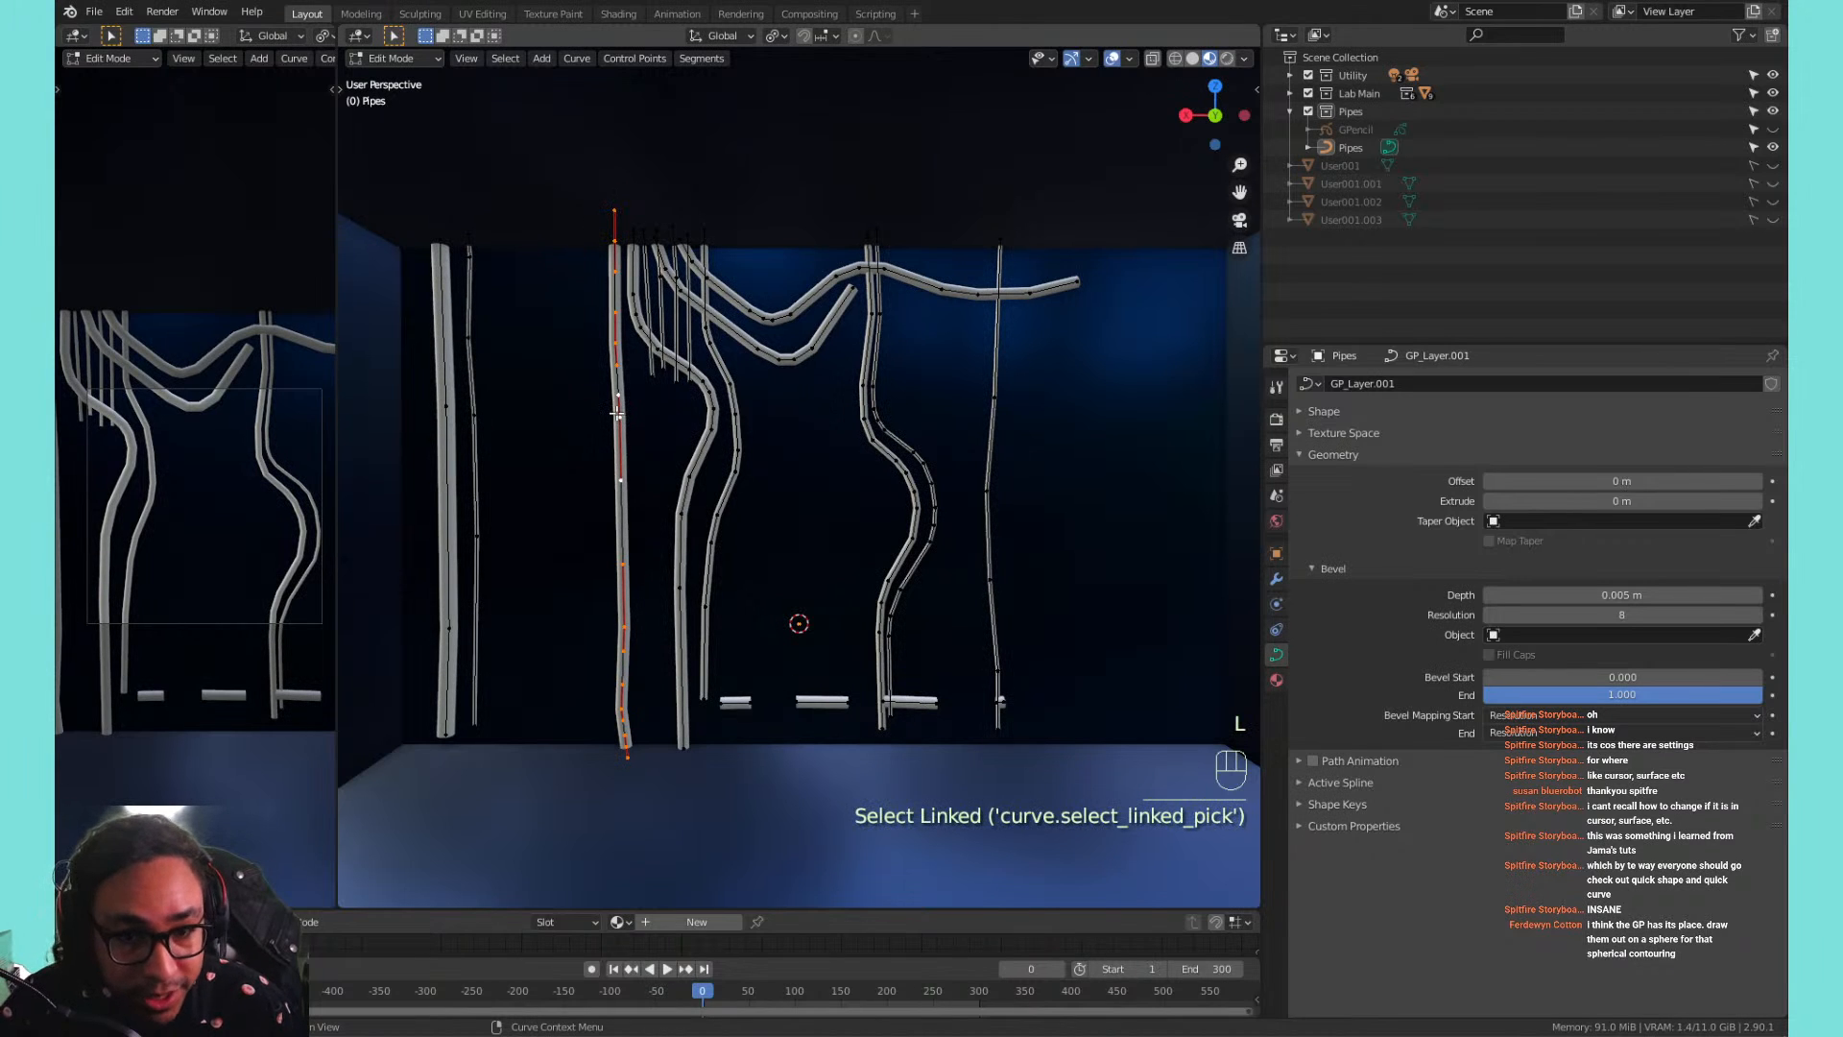
pyautogui.press('g')
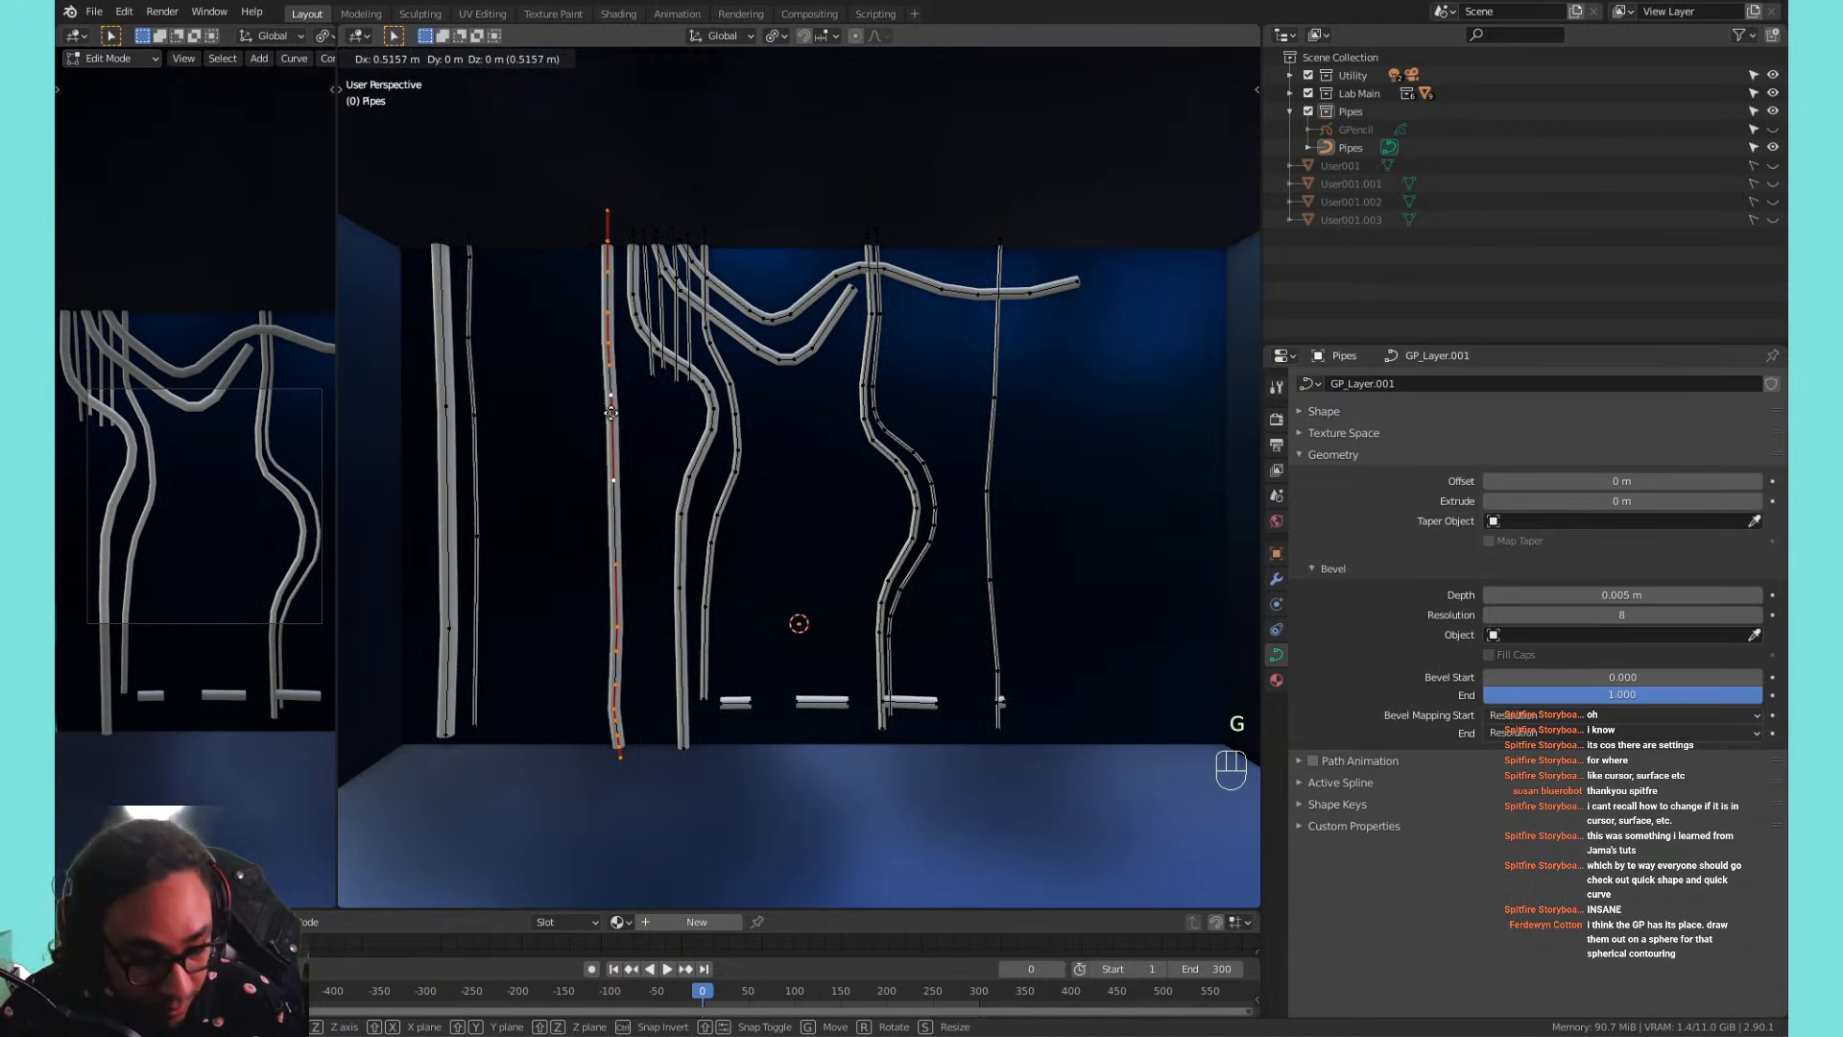
pyautogui.press('z')
pyautogui.press('x')
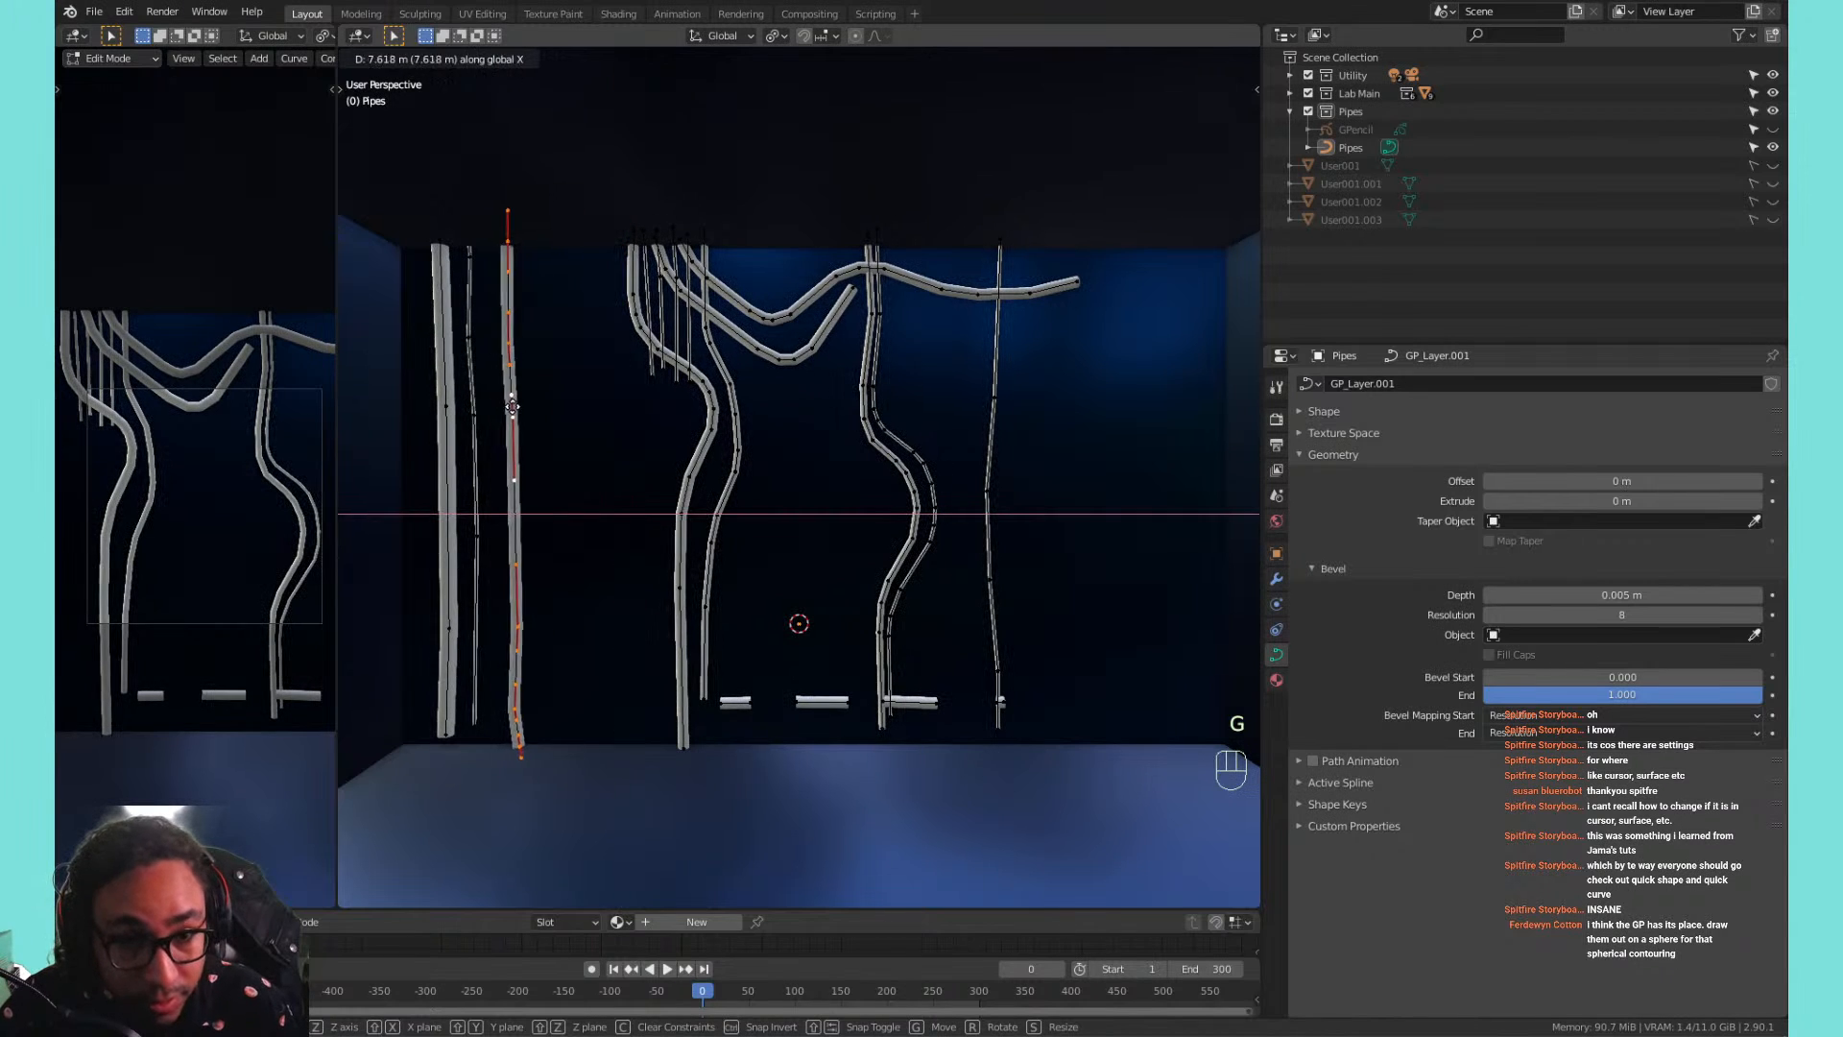
pyautogui.click(495, 404)
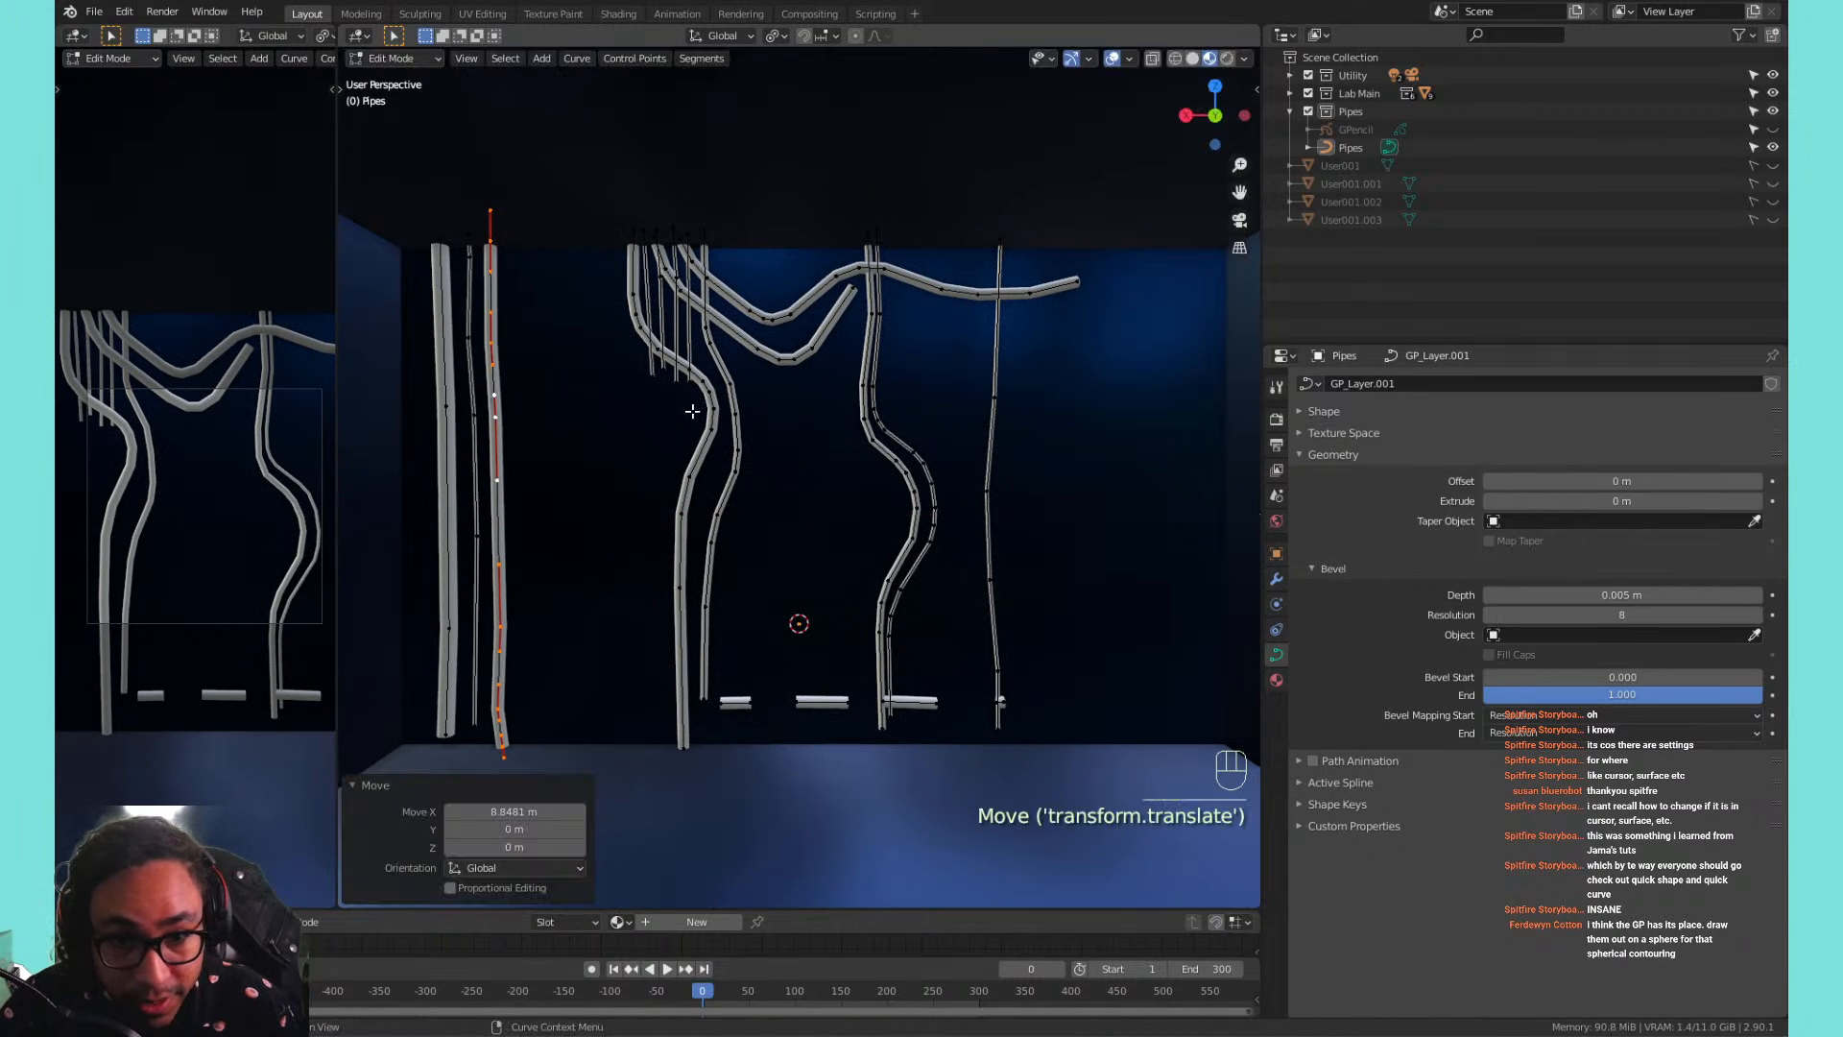
# Select only the thick S-shaped pipe and move it about 8.7 m along X toward the straight pipes.
pyautogui.press('l')
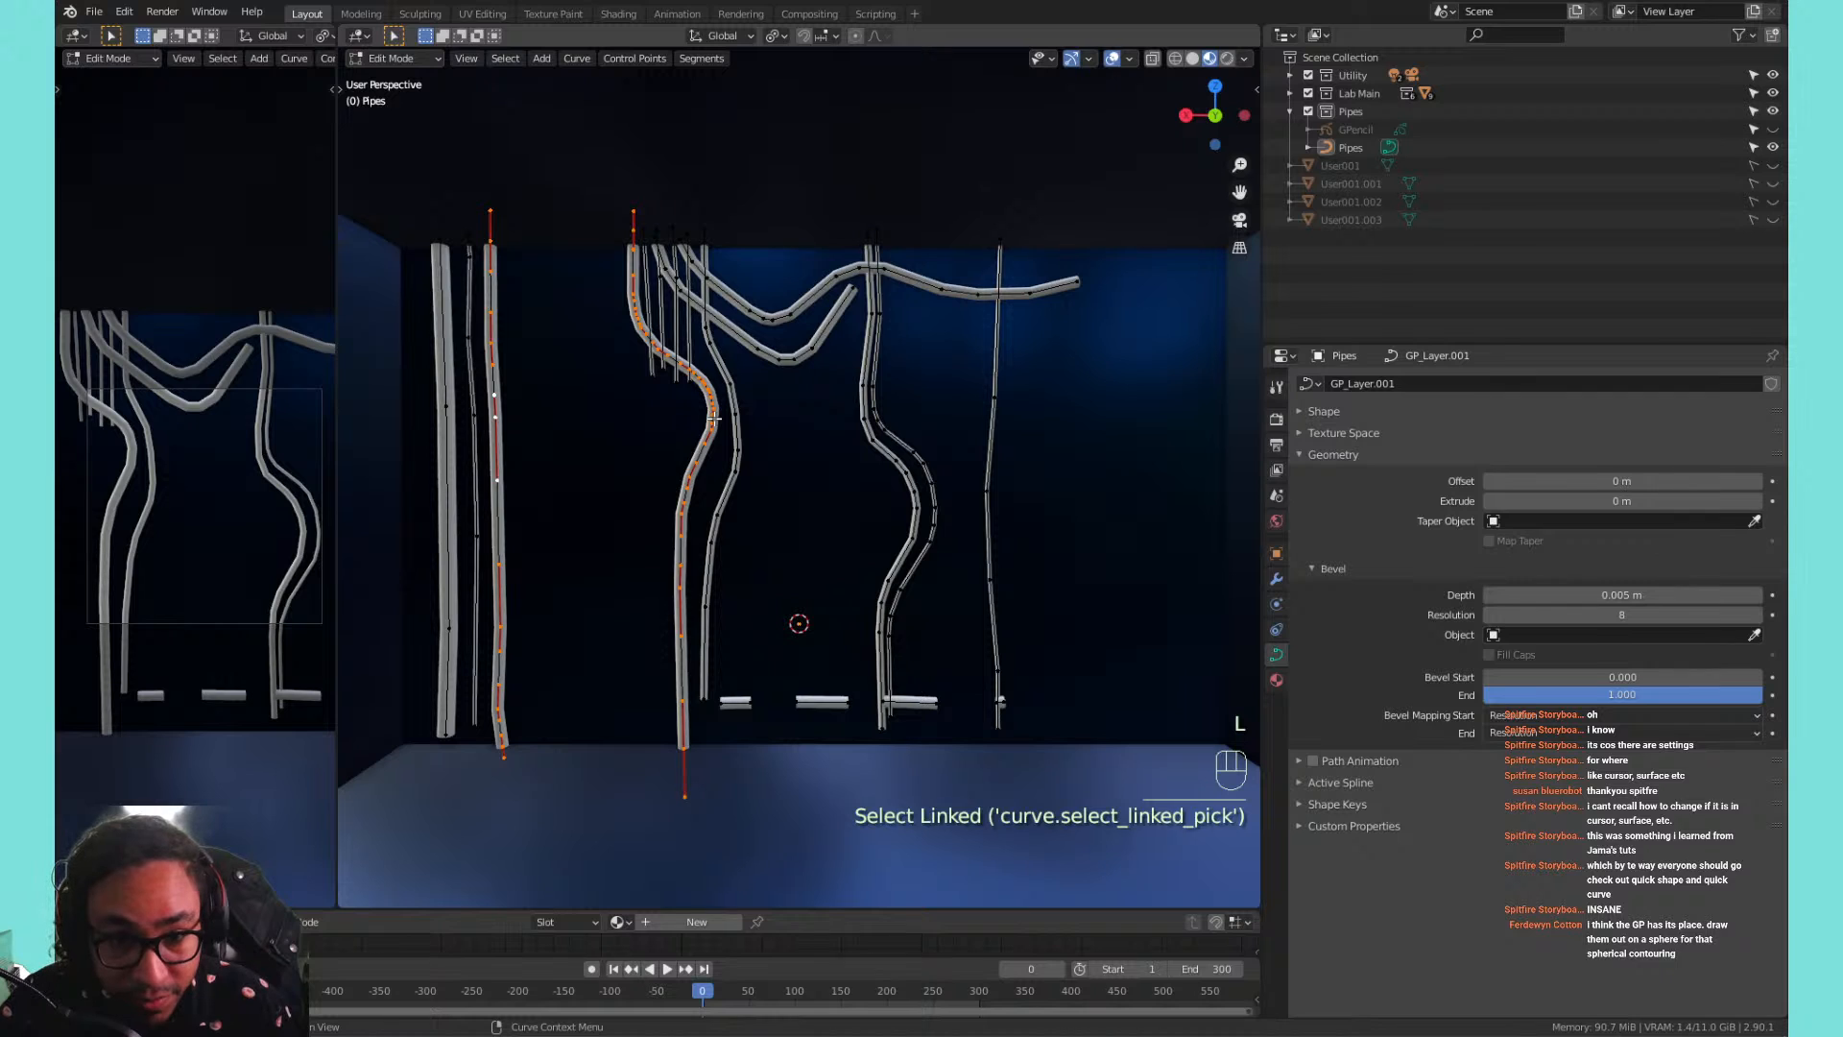
pyautogui.click(713, 419)
pyautogui.press('l')
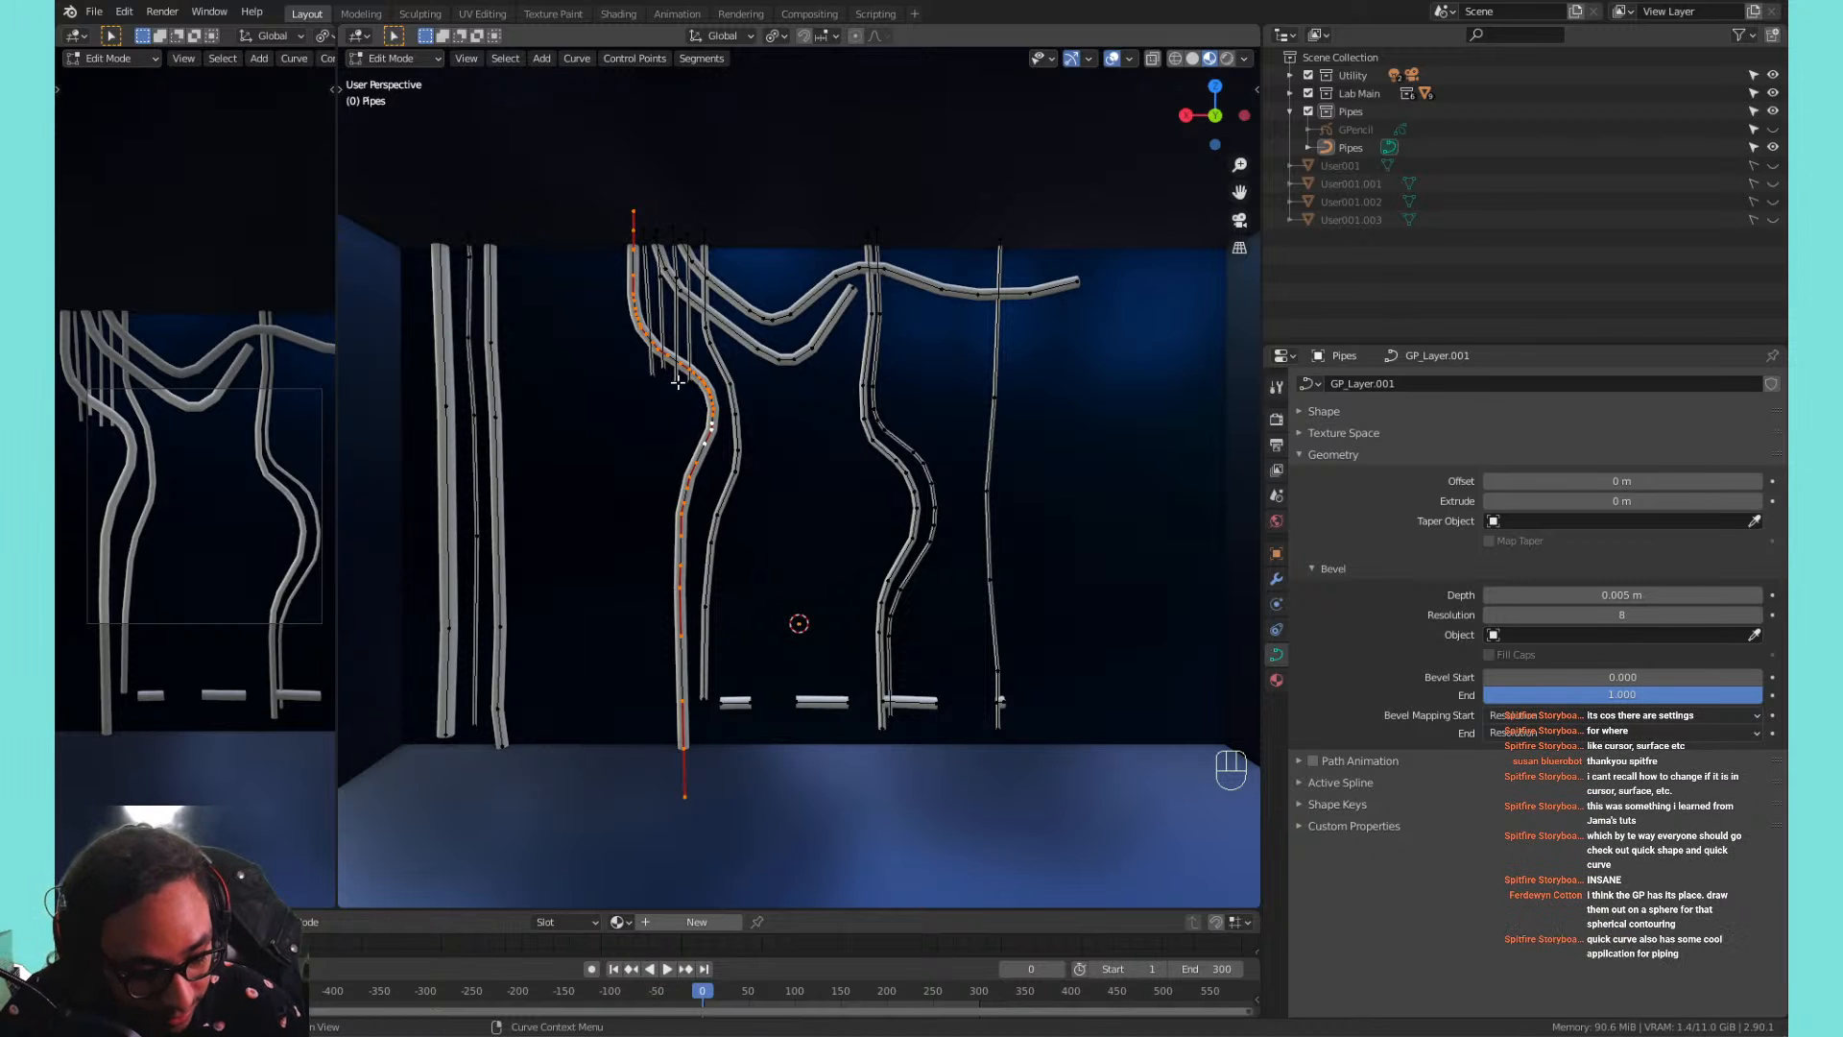
pyautogui.press('g')
pyautogui.press('x')
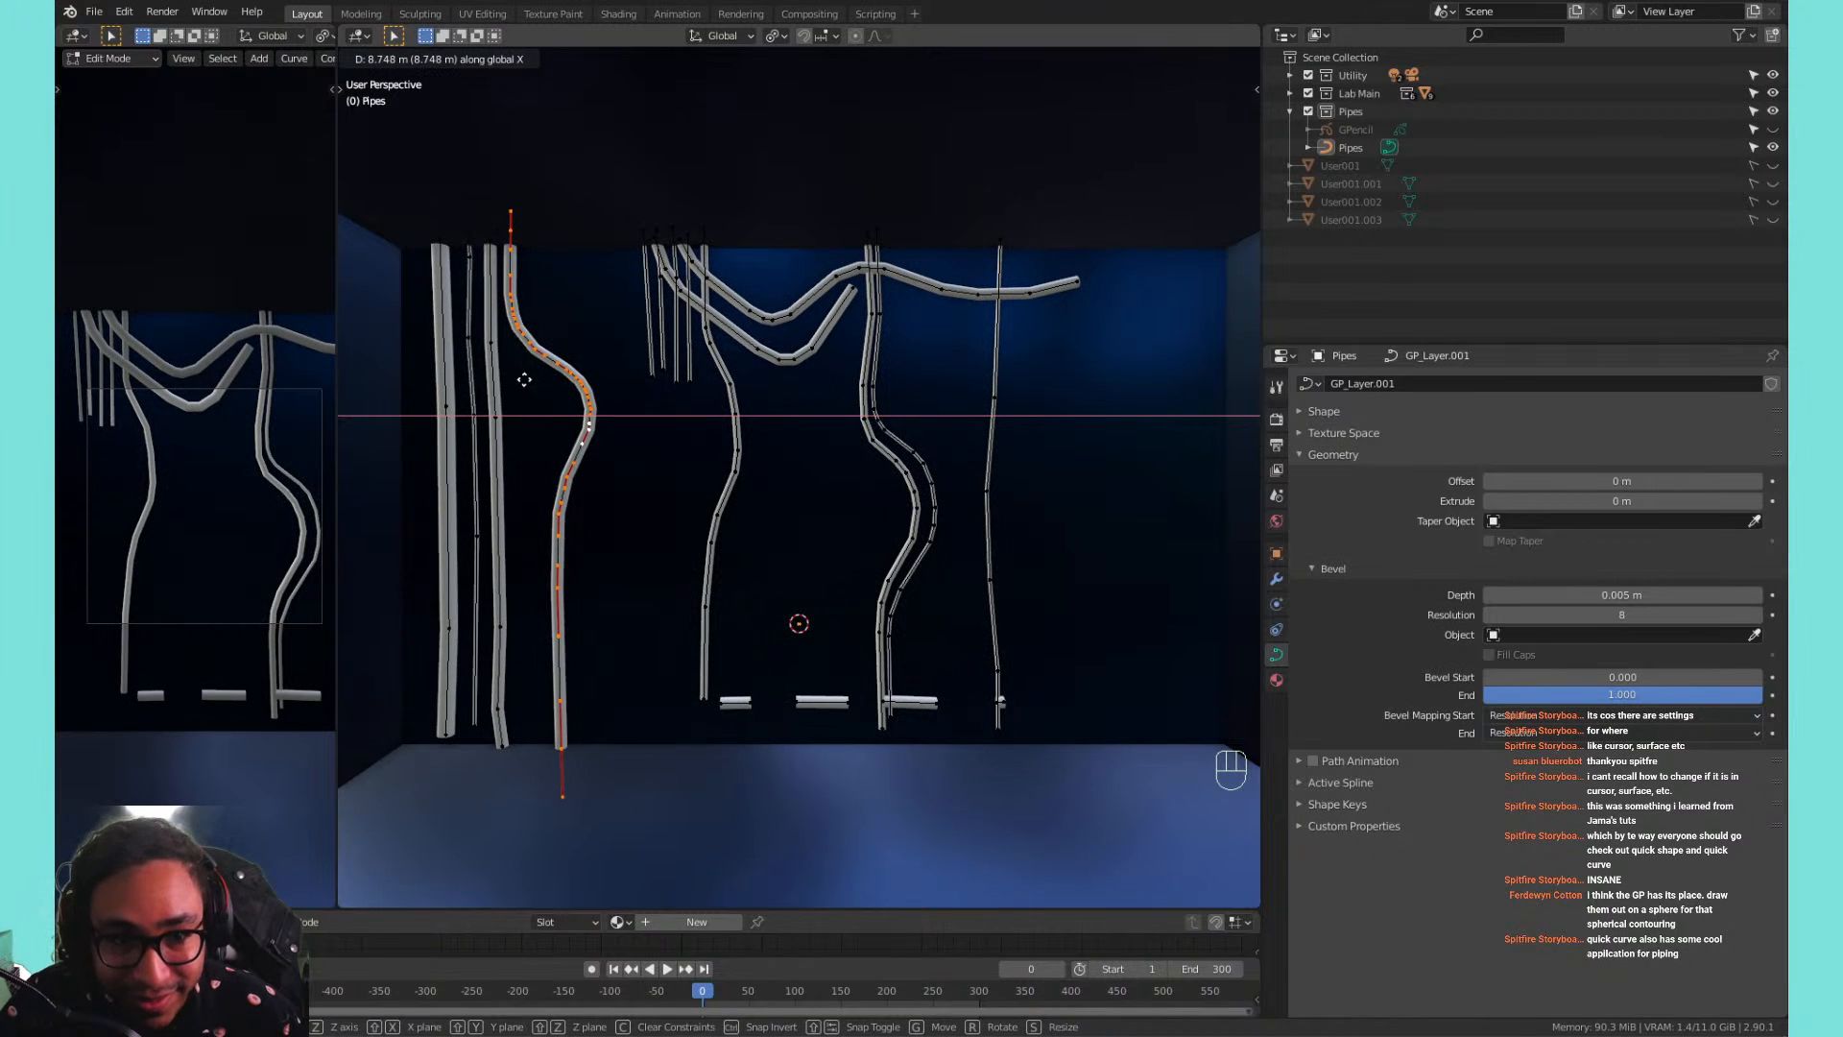
pyautogui.click(524, 380)
# Undo the separate moves of the individual pipes.
pyautogui.hotkey('ctrl', 'z')
pyautogui.hotkey('ctrl', 'z')
pyautogui.hotkey('ctrl', 'z')
pyautogui.hotkey('ctrl', 'z')
pyautogui.hotkey('ctrl', 'z')
pyautogui.hotkey('ctrl', 'z')
pyautogui.hotkey('ctrl', 'z')
pyautogui.hotkey('ctrl', 'z')
pyautogui.hotkey('ctrl', 'z')
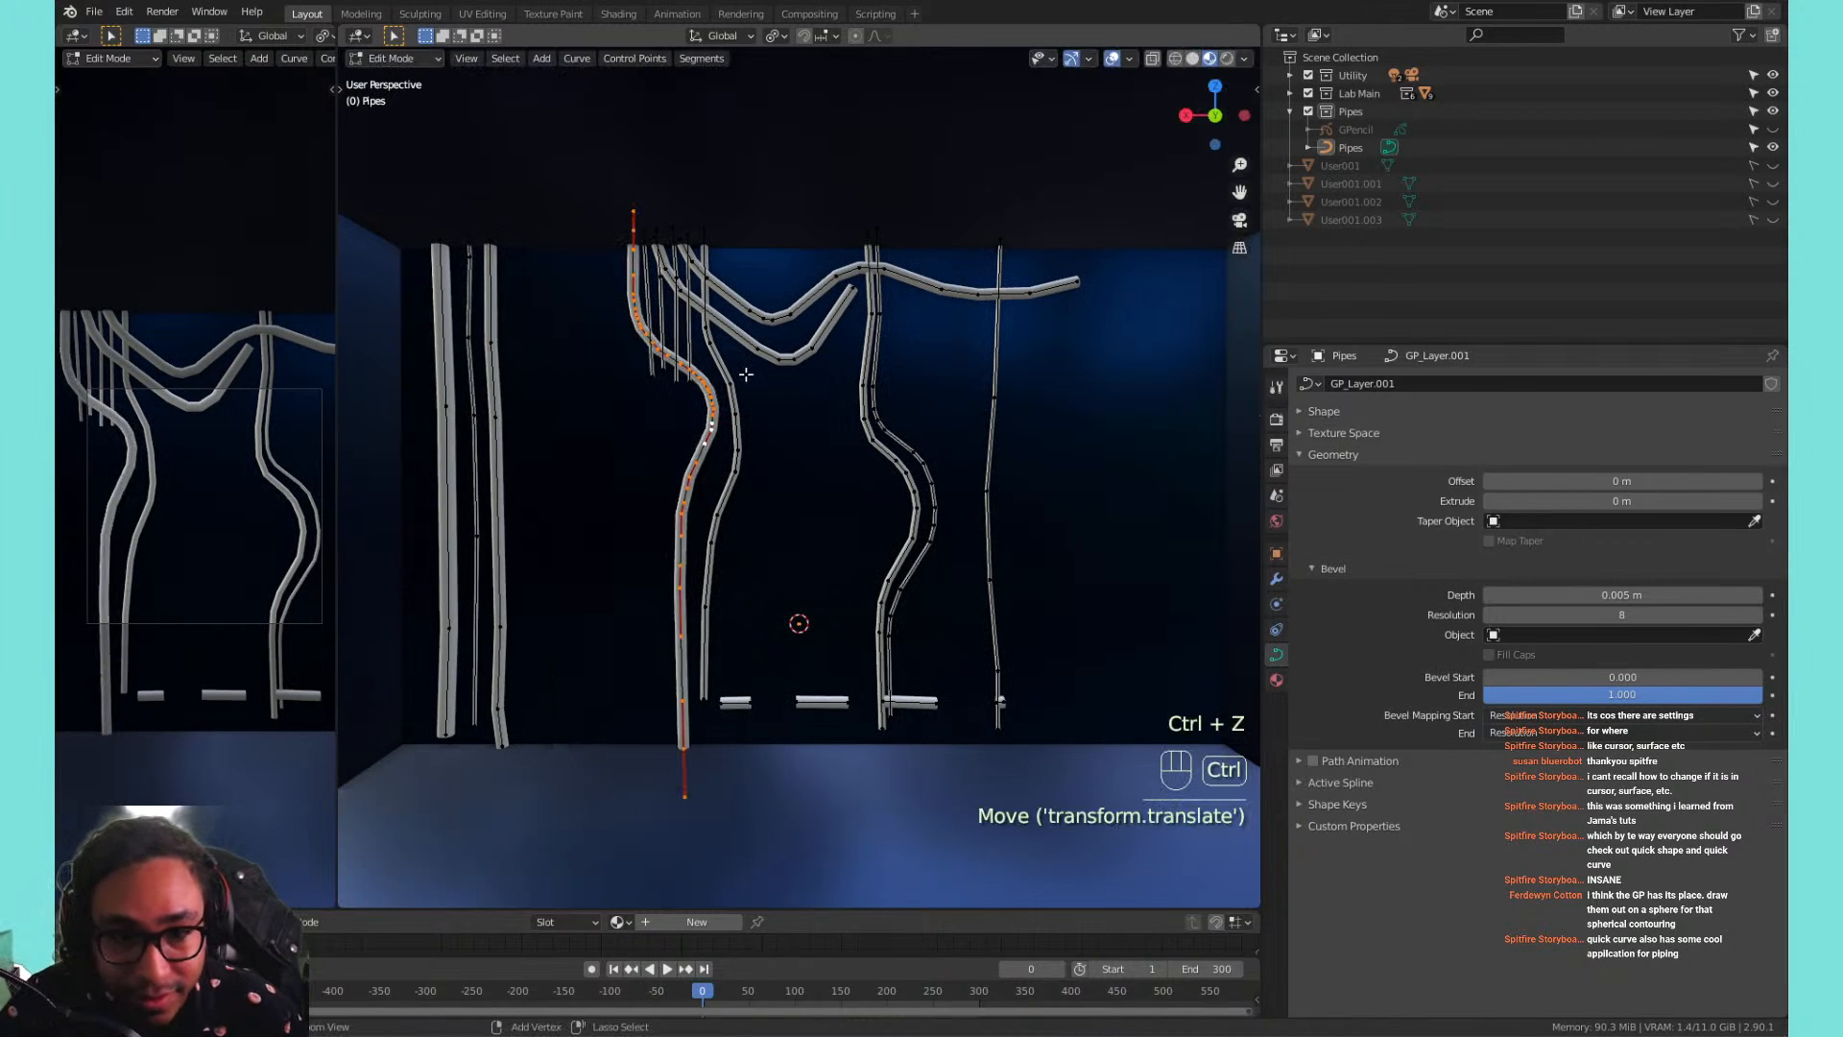
pyautogui.hotkey('ctrl', 'z')
pyautogui.hotkey('ctrl', 'z')
pyautogui.hotkey('ctrl', 'z')
pyautogui.hotkey('ctrl', 'z')
pyautogui.hotkey('ctrl', 'z')
pyautogui.hotkey('ctrl', 'z')
pyautogui.hotkey('ctrl', 'z')
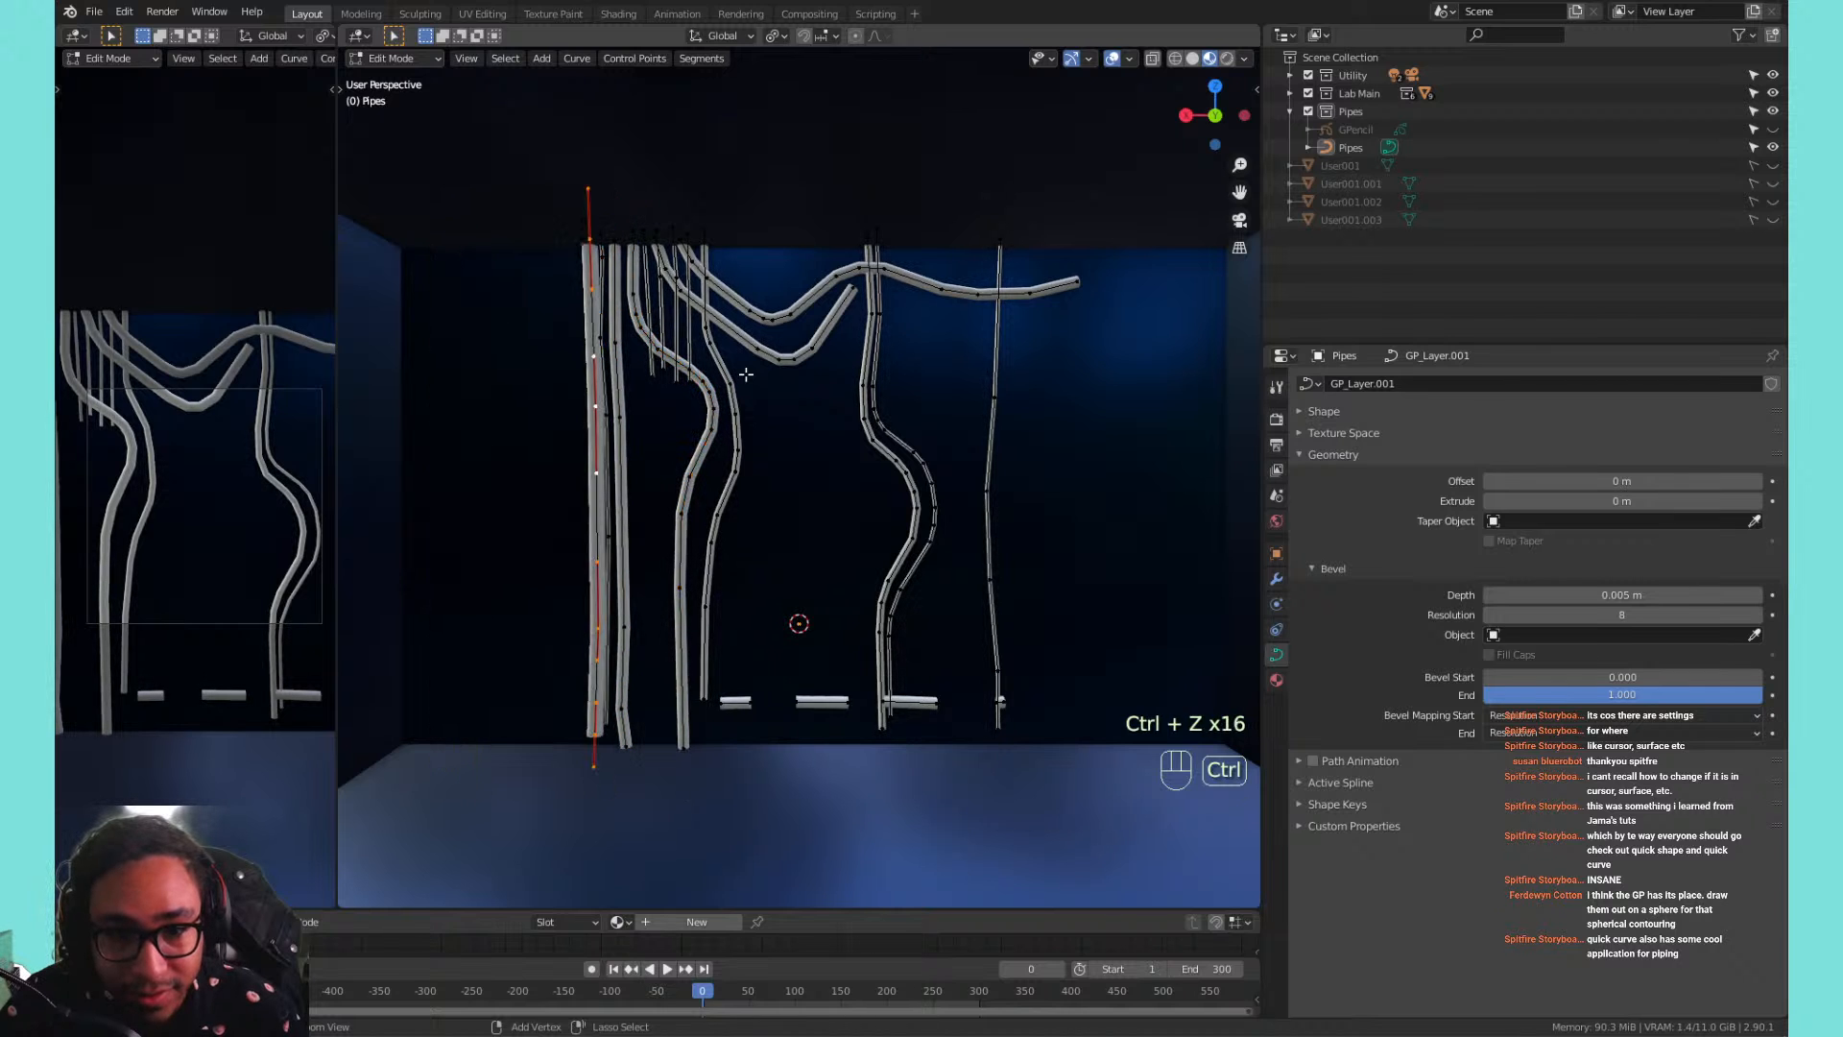
# Select all pipe curves, move them about 12.6 m along X toward the side wall, and duplicate them in place.
pyautogui.press('a')
pyautogui.press('g')
pyautogui.press('x')
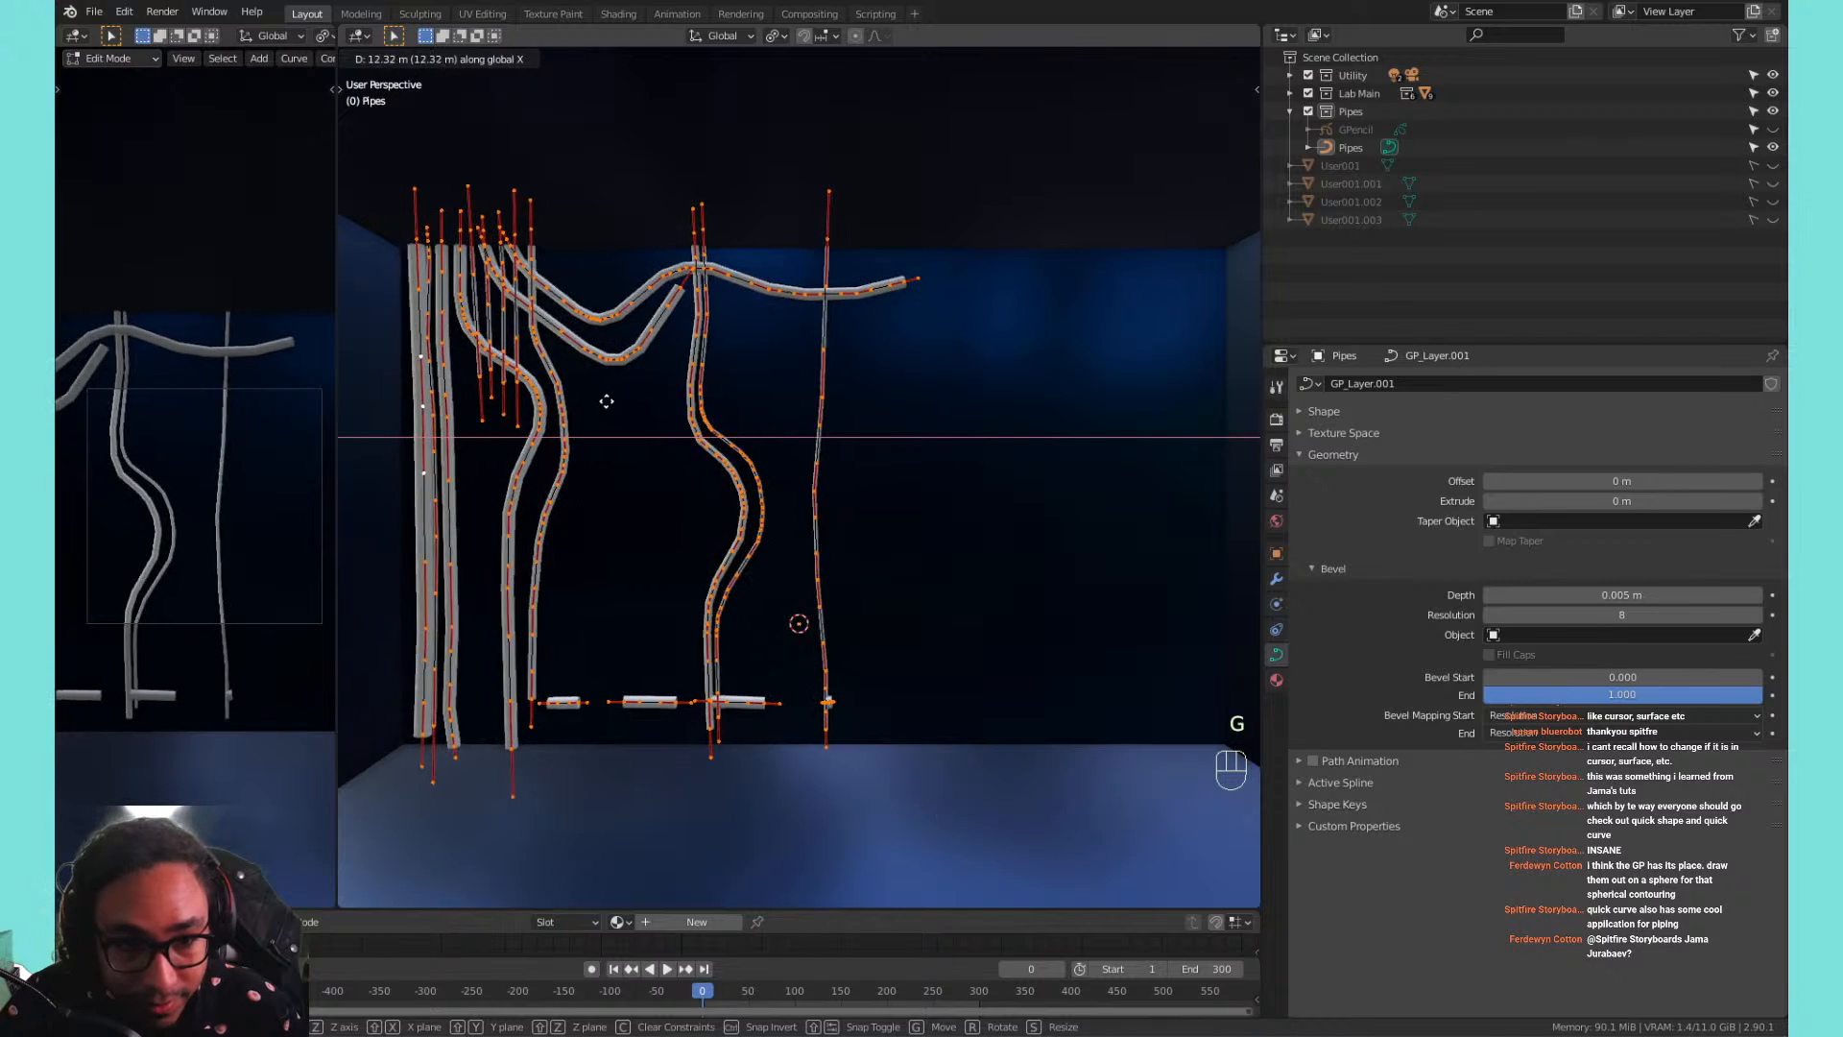
pyautogui.click(605, 403)
pyautogui.hotkey('shift', 'd')
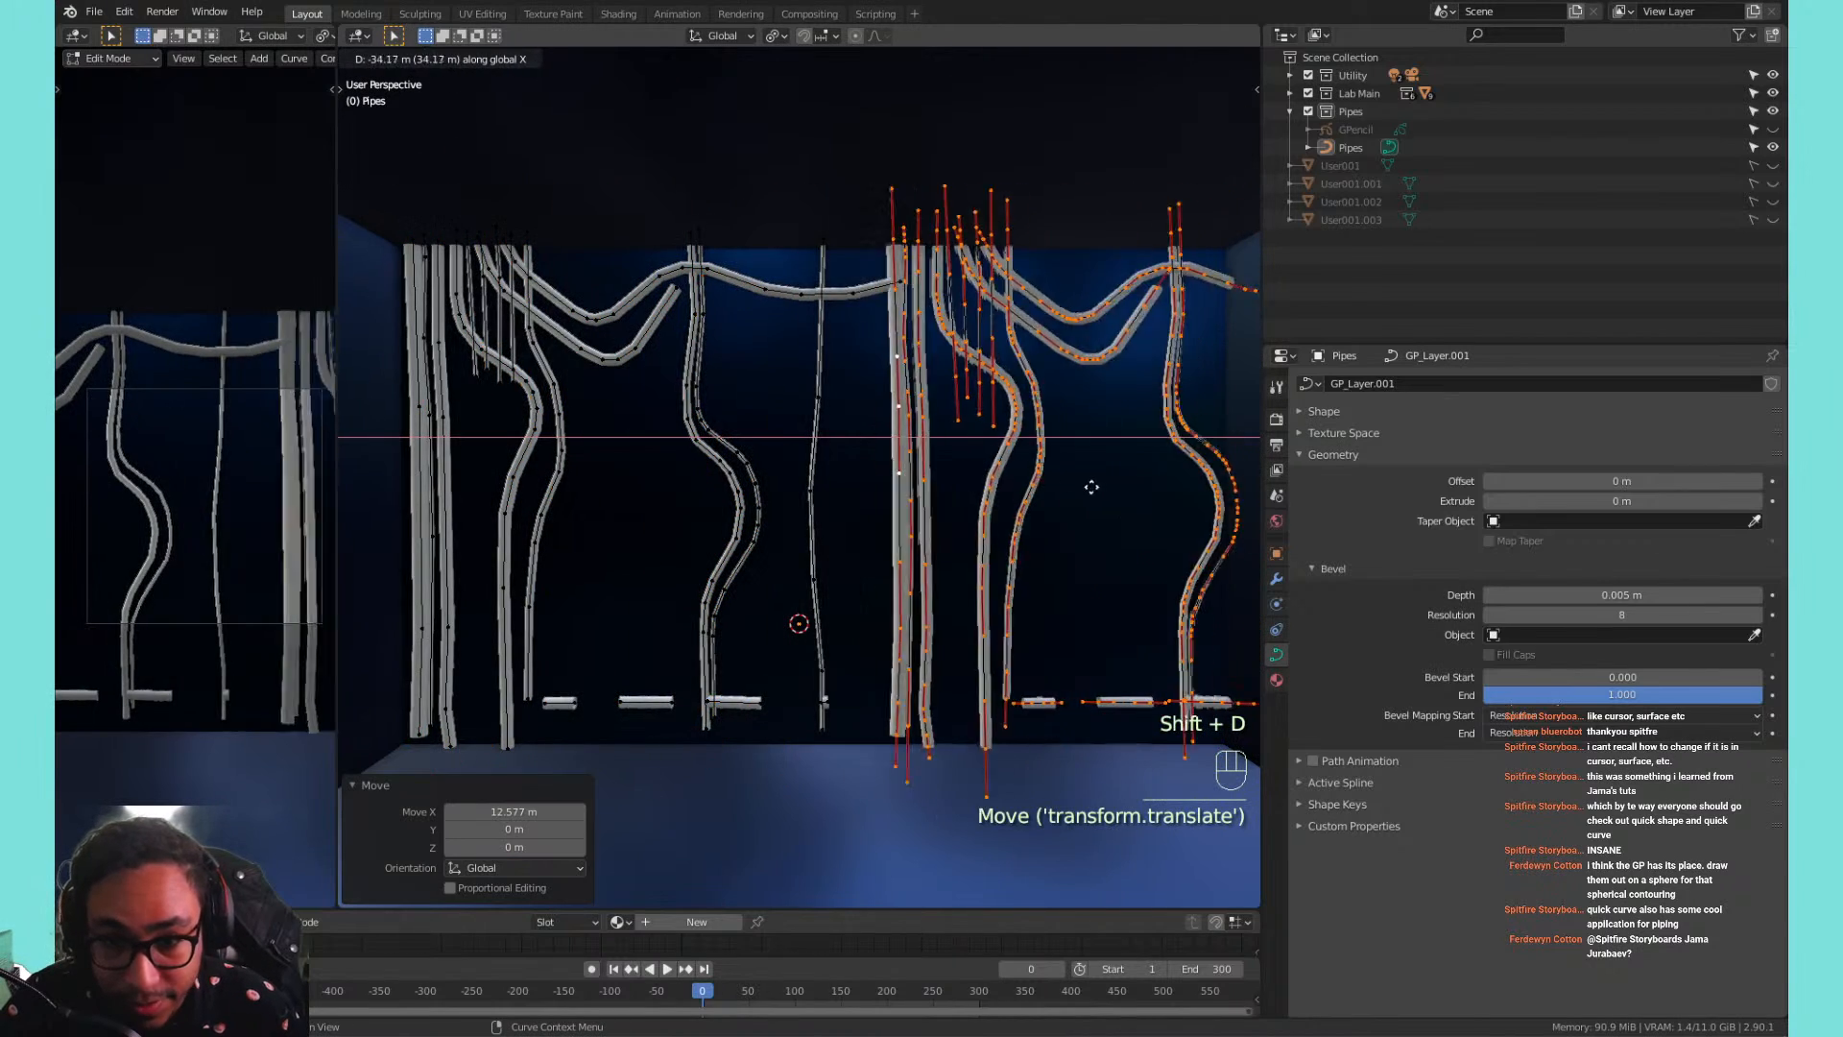
pyautogui.rightClick(1066, 481)
pyautogui.press('s')
pyautogui.press('x')
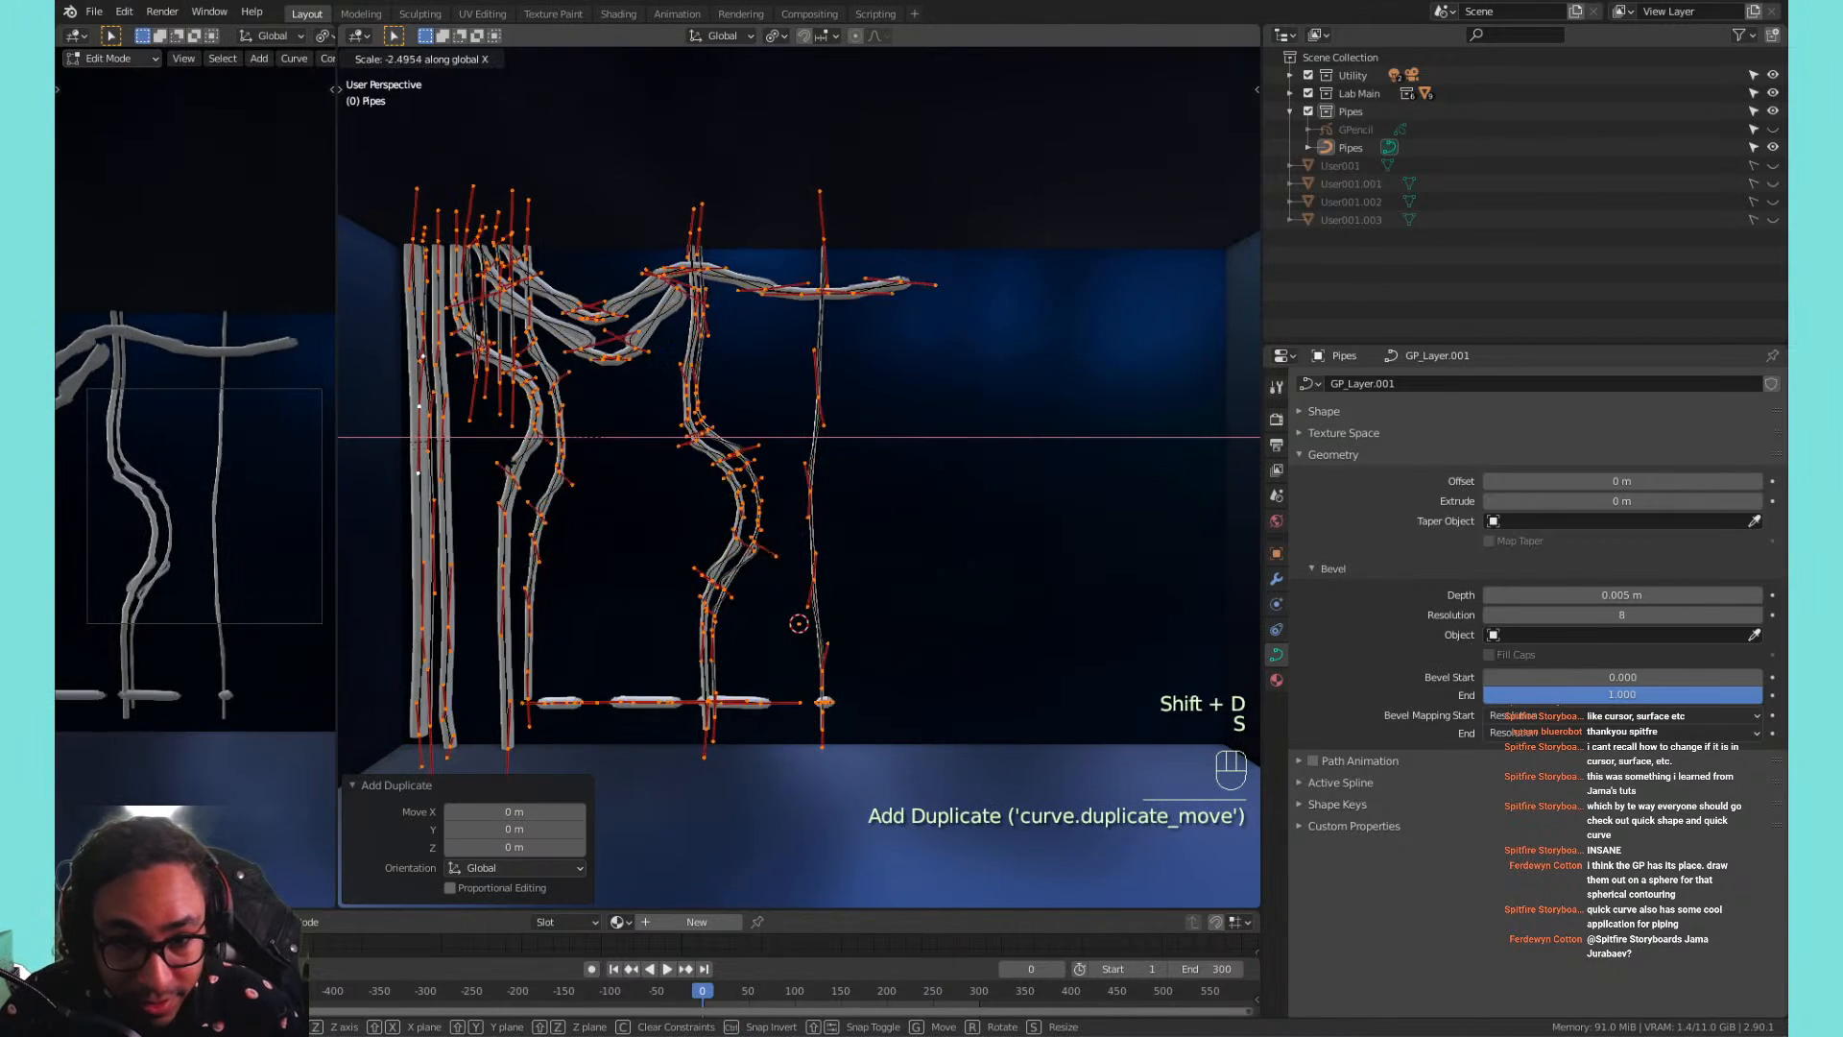
pyautogui.rightClick(912, 487)
pyautogui.press('r')
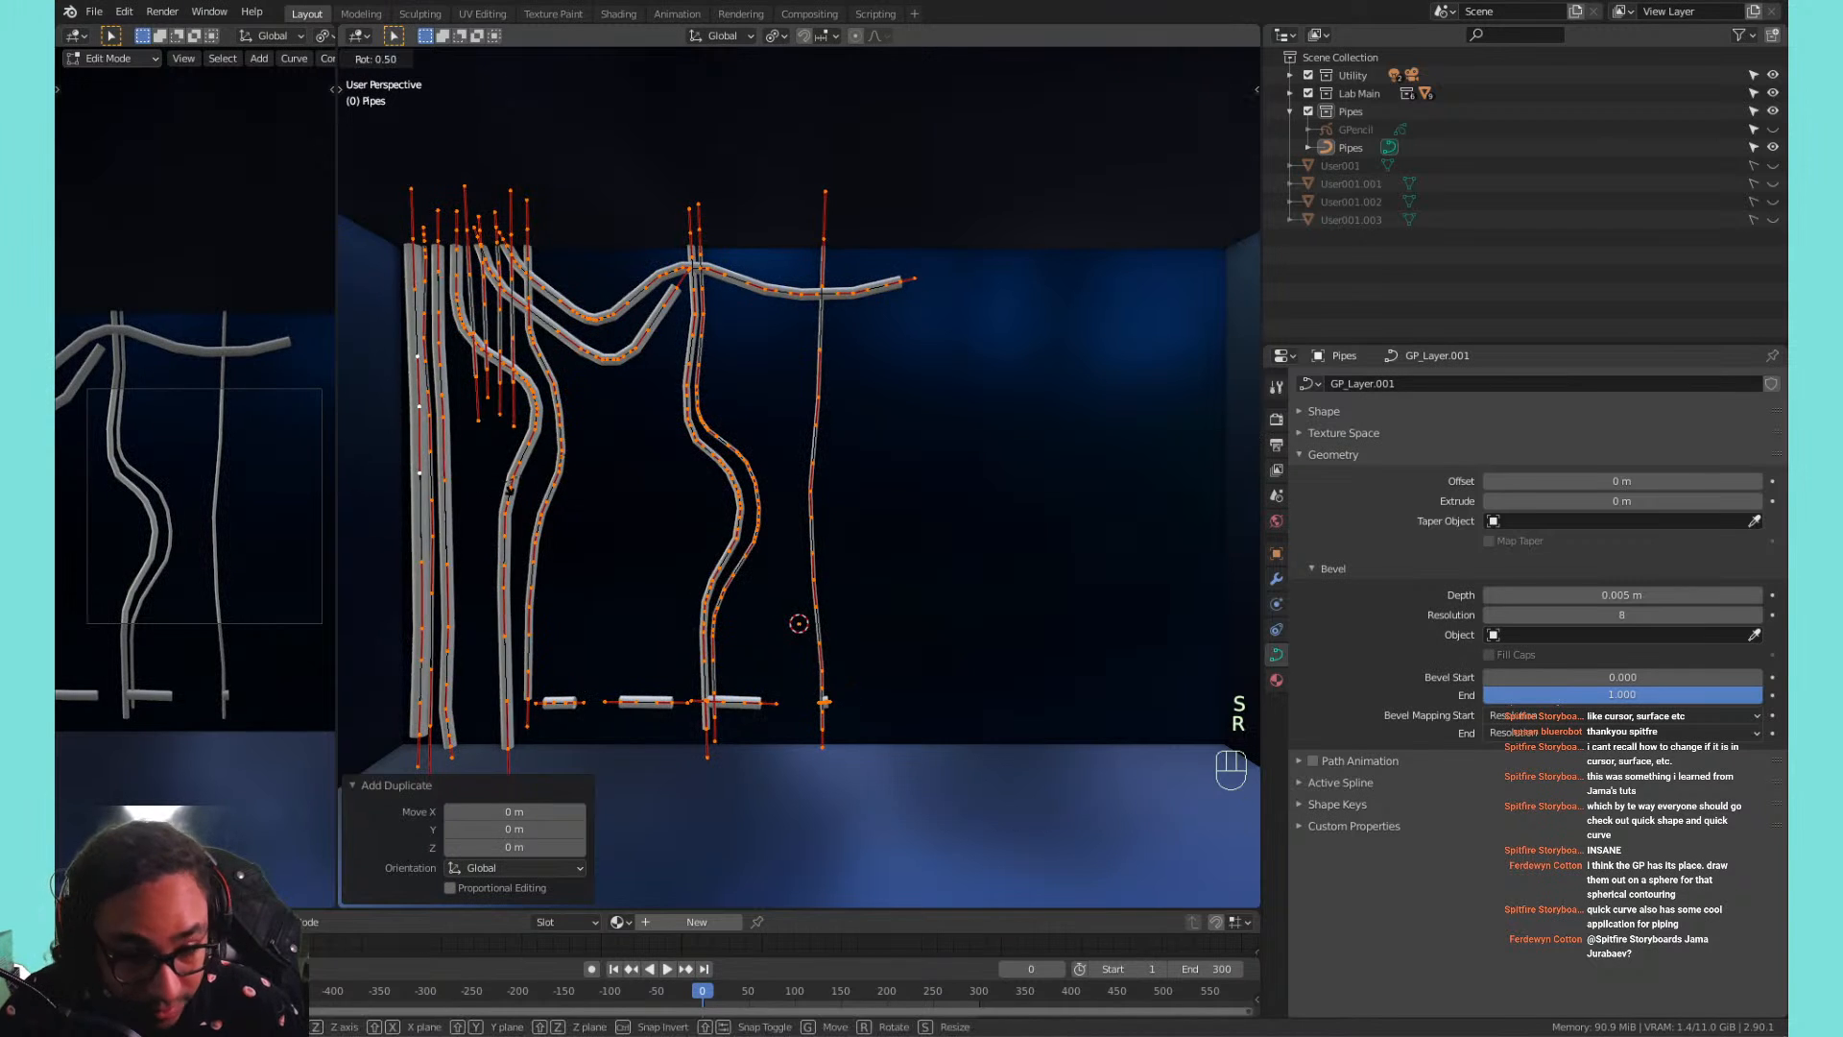
pyautogui.press('z')
pyautogui.rightClick(965, 469)
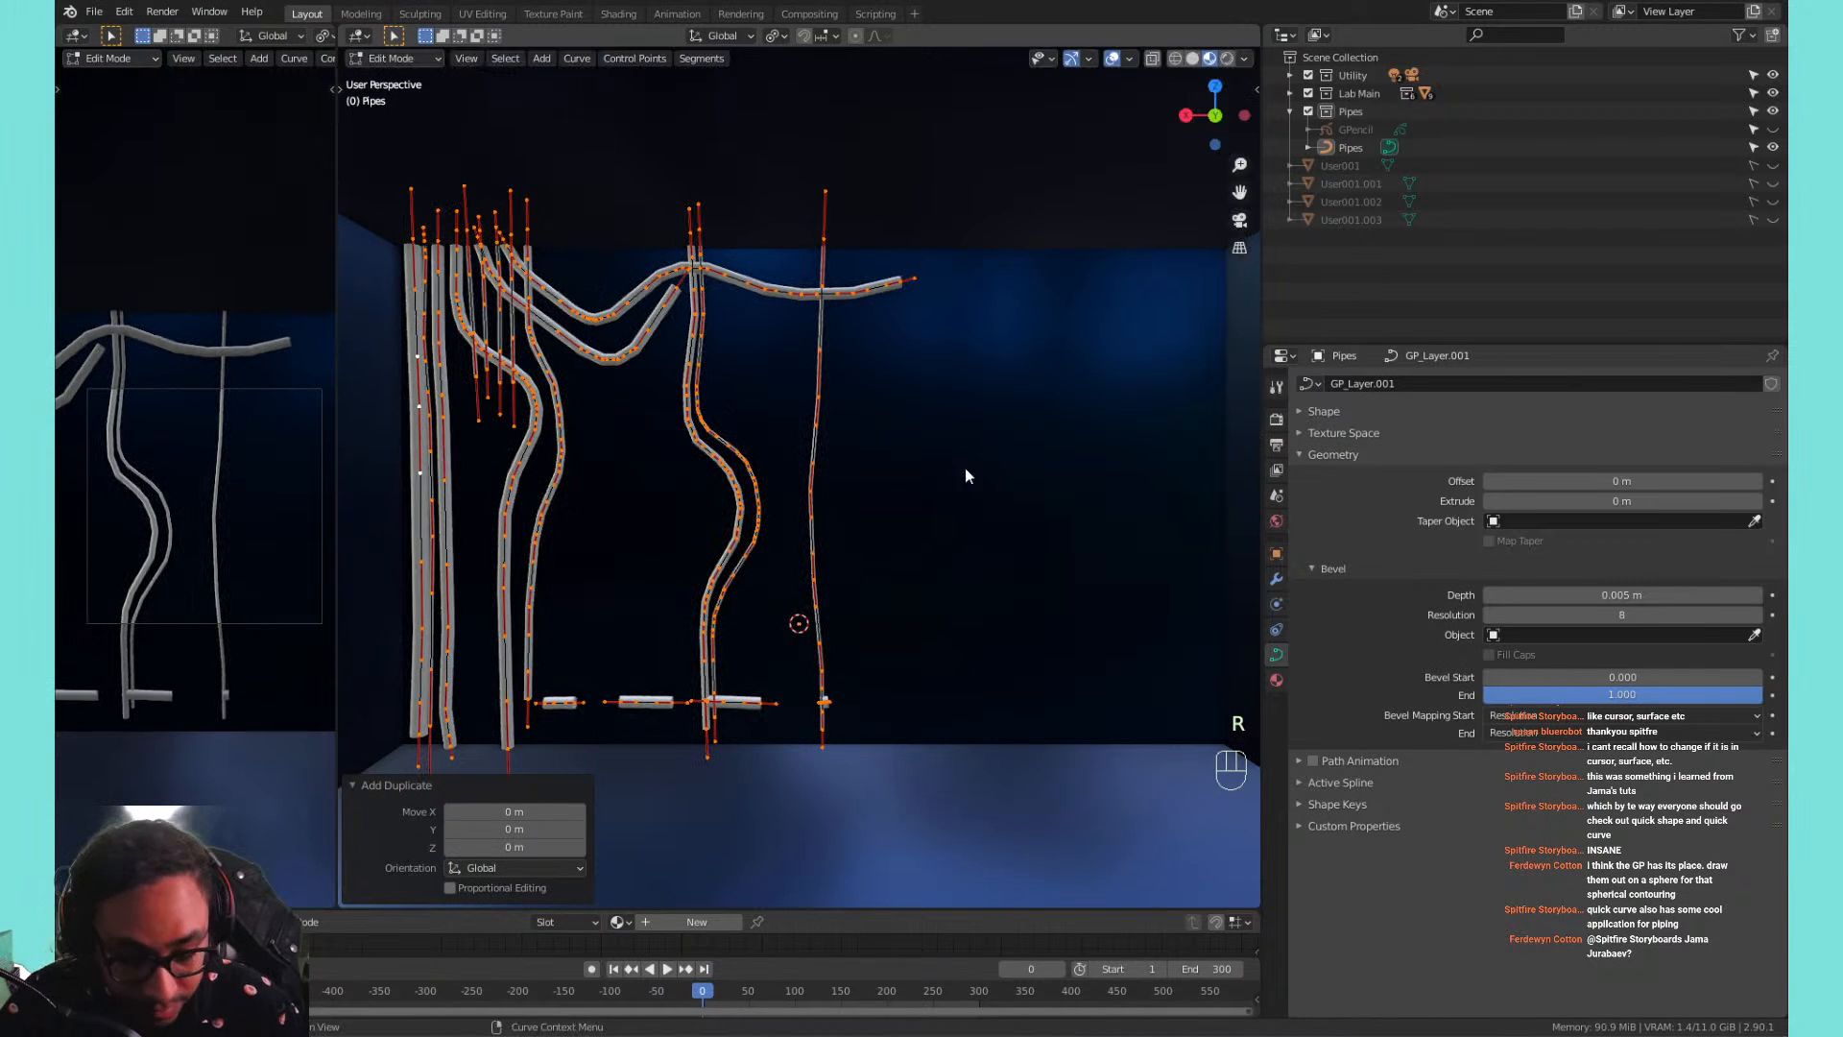
# Set the pivot point to Bounding Box Center and flip the duplicated pipes upside down by rotating them 90180° about the global X axis.
pyautogui.press('.')
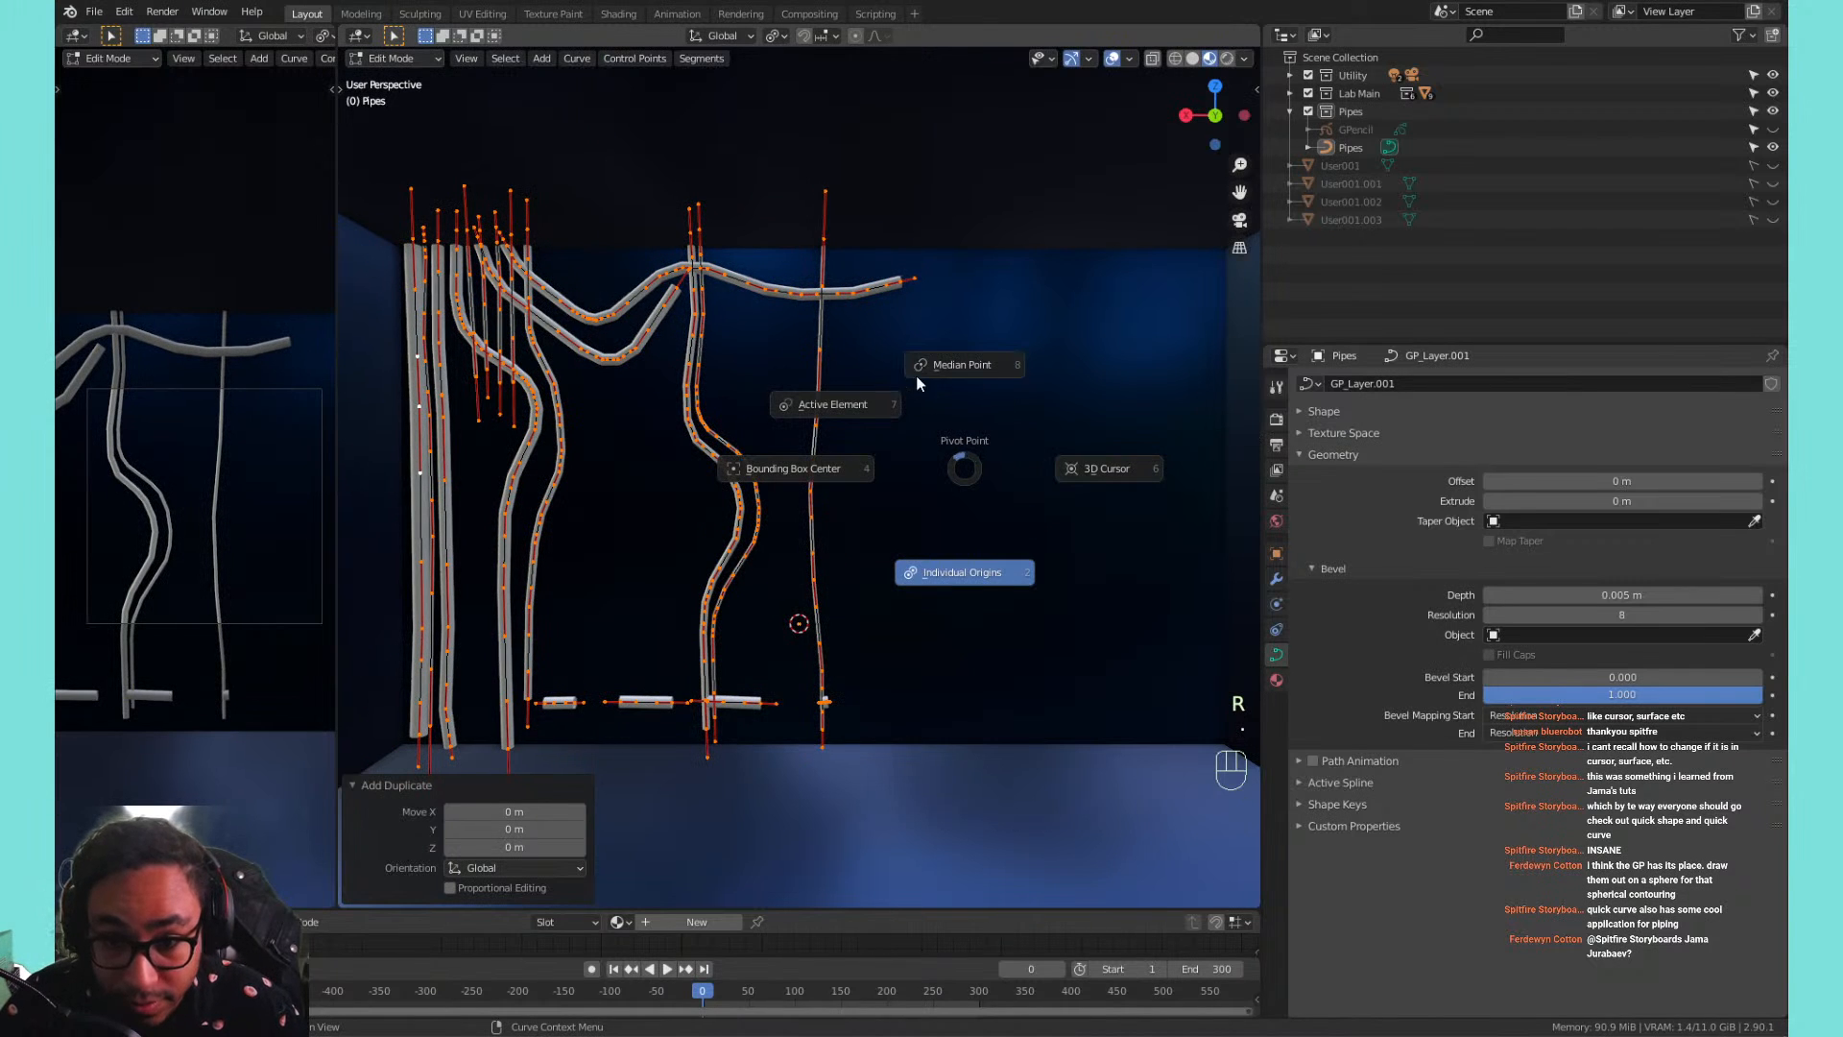
pyautogui.click(838, 447)
pyautogui.press('r')
pyautogui.press('z')
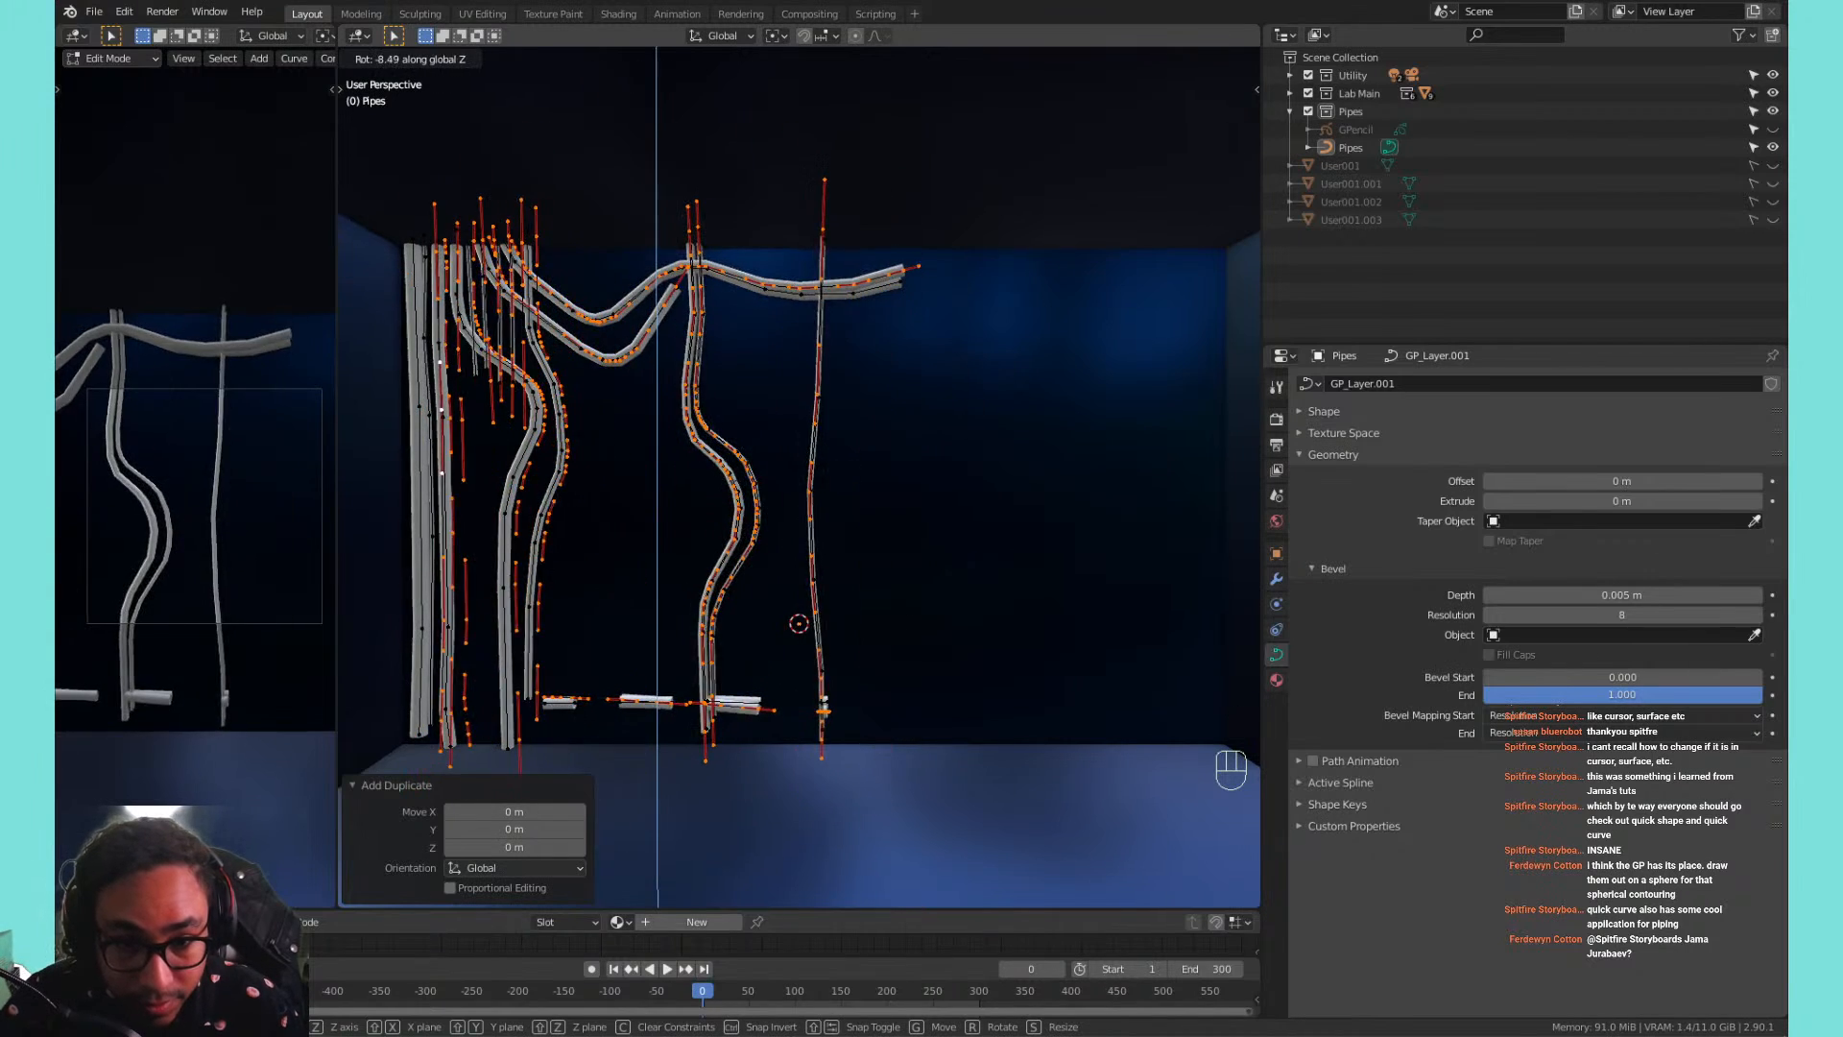
pyautogui.click(819, 472)
pyautogui.write('r')
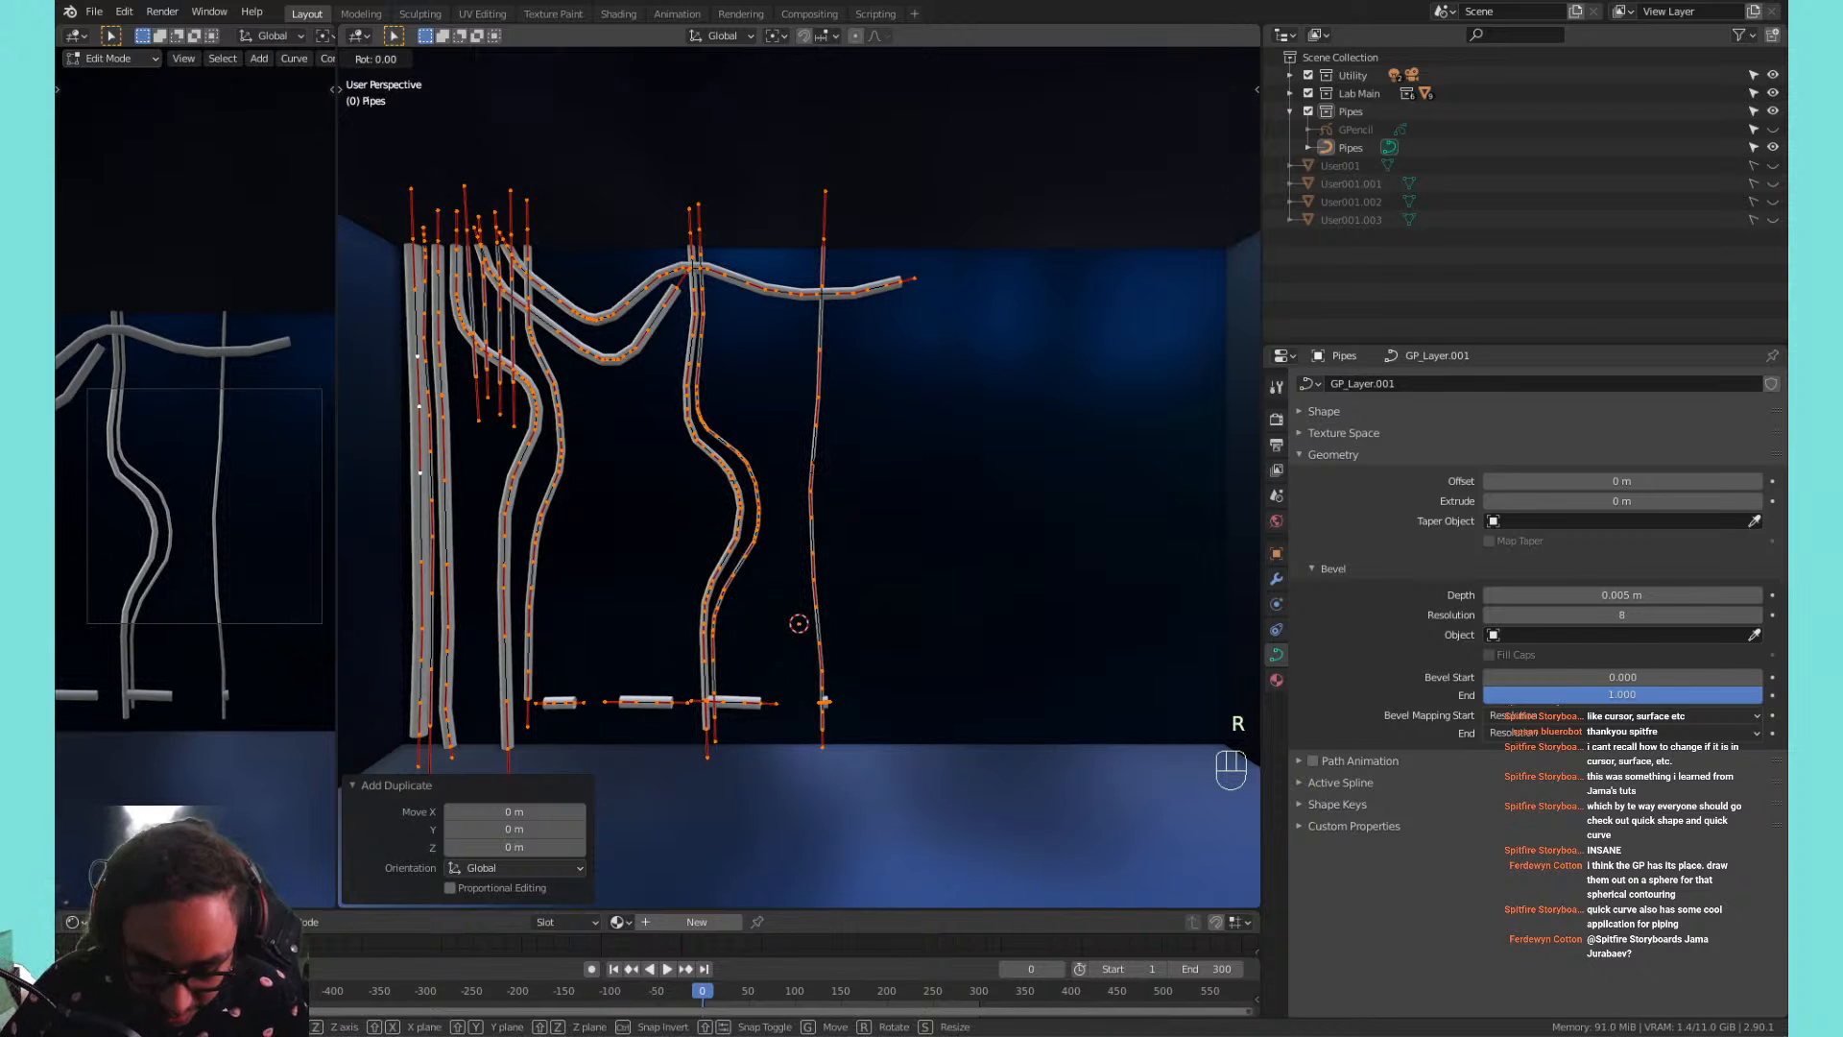
pyautogui.write('x90')
pyautogui.write('180')
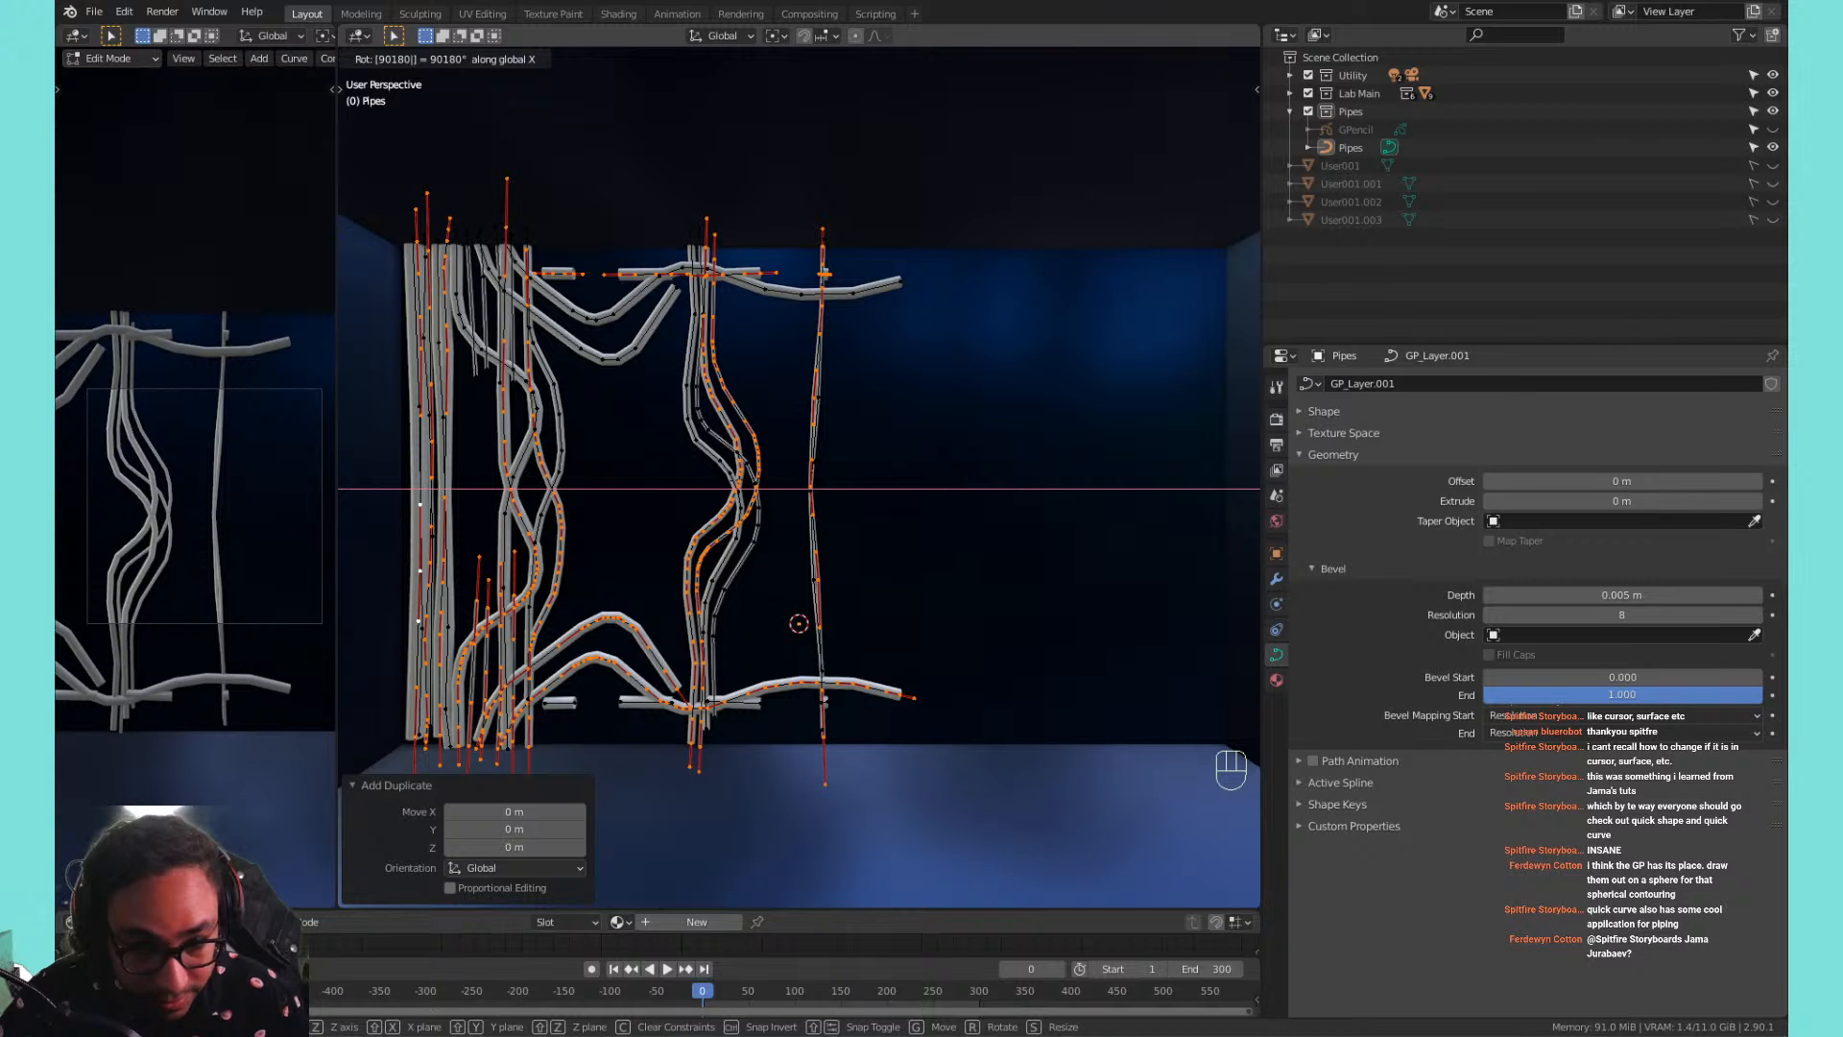
pyautogui.press('Return')
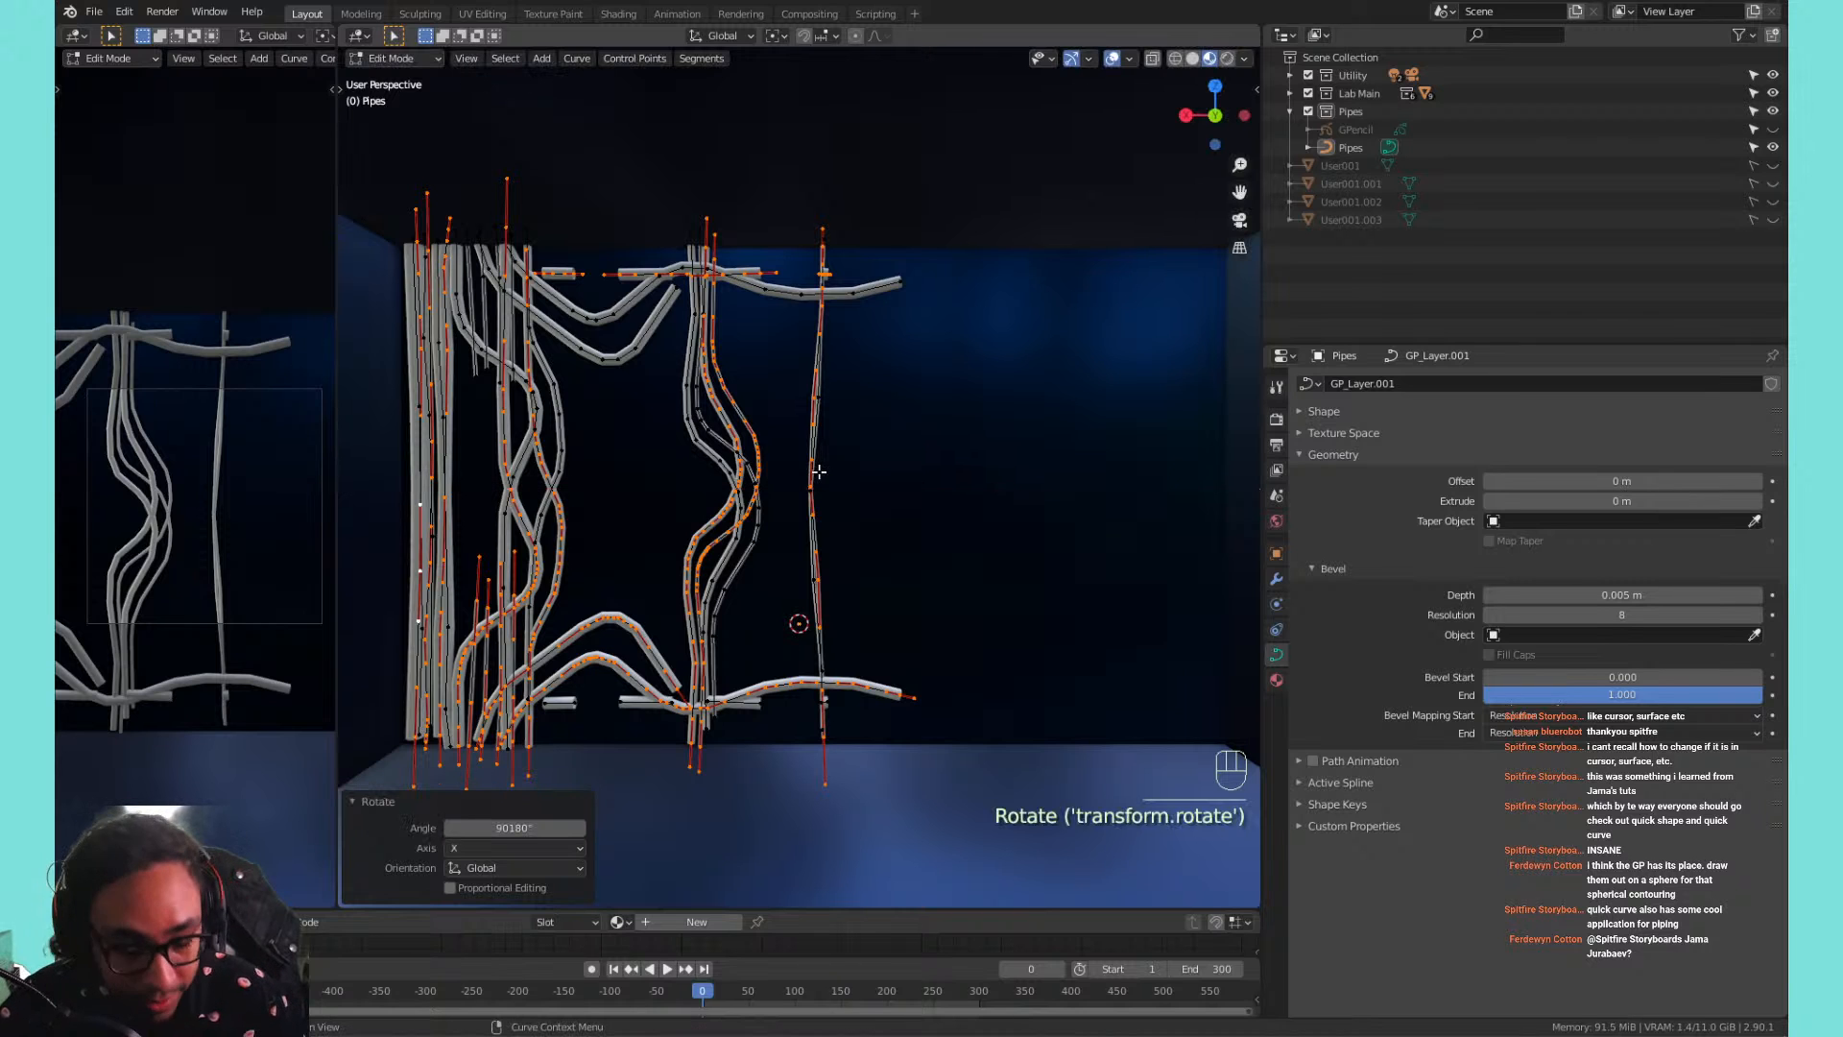
# Move the flipped duplicate pipes about -27.9 m along X to fill the empty half of the back wall.
pyautogui.press('g')
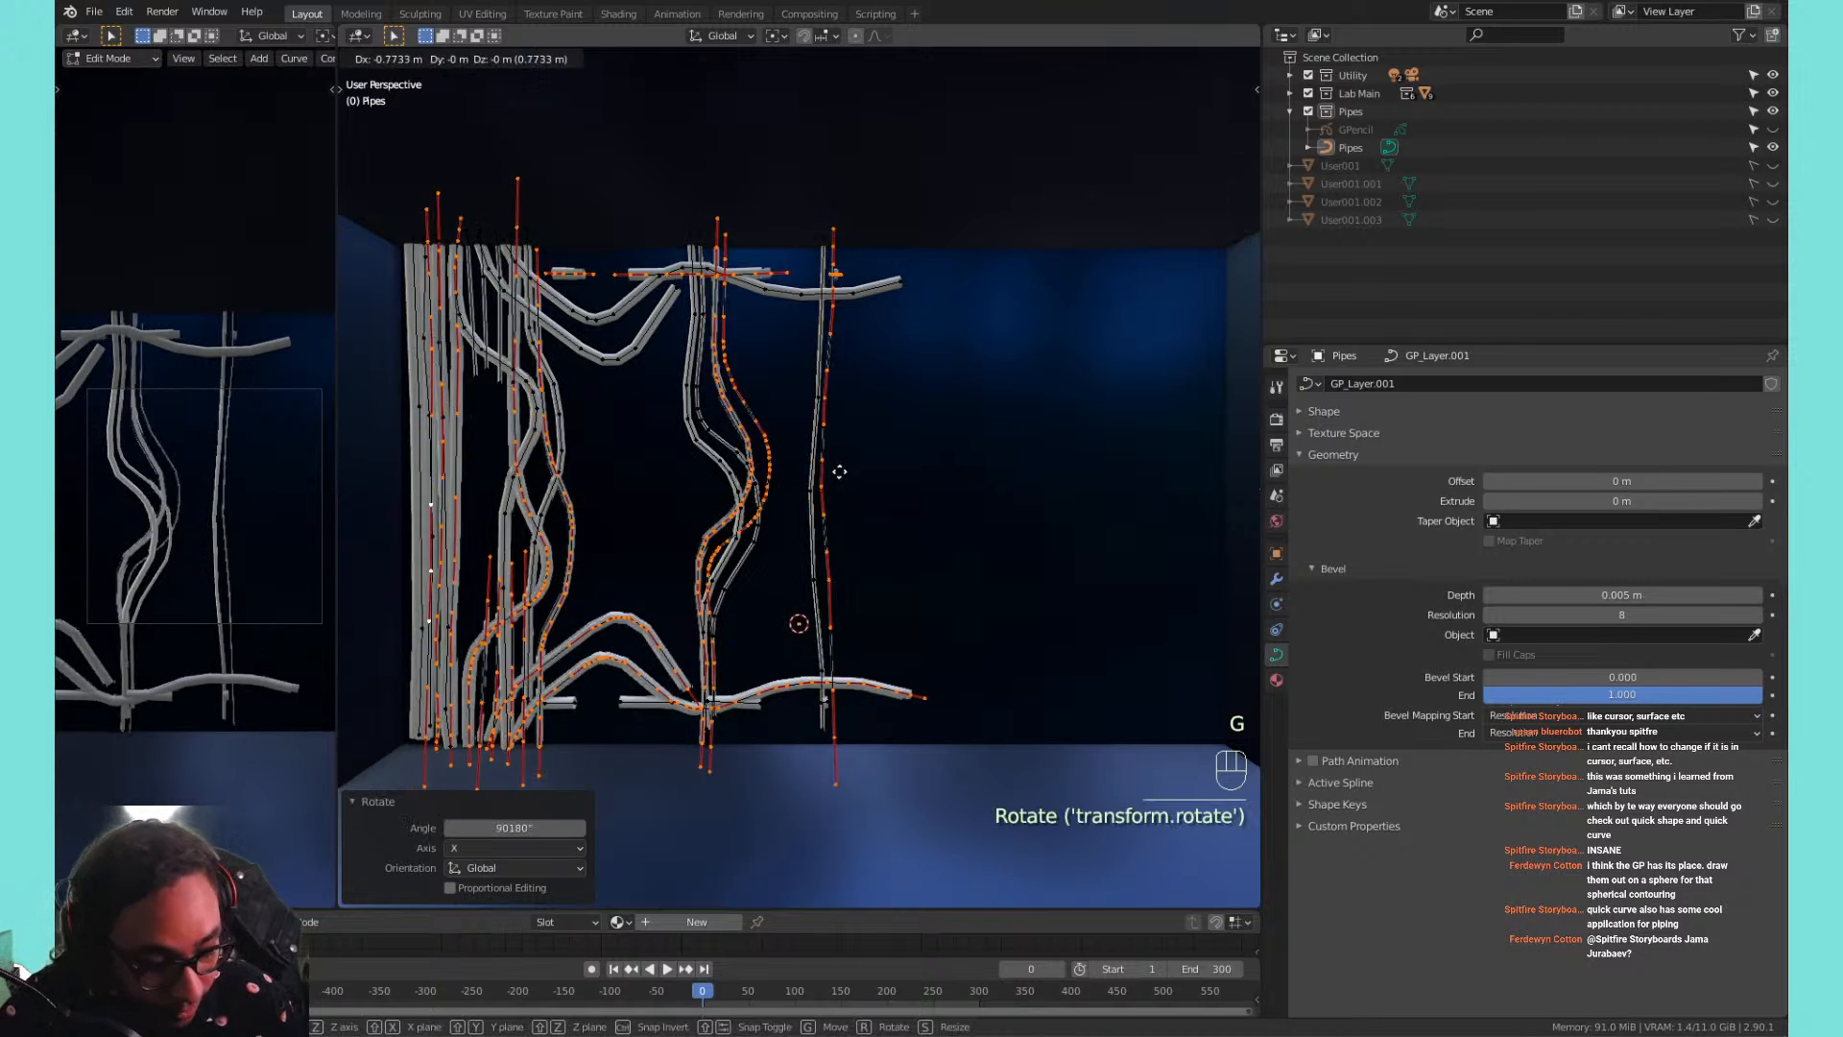
pyautogui.press('x')
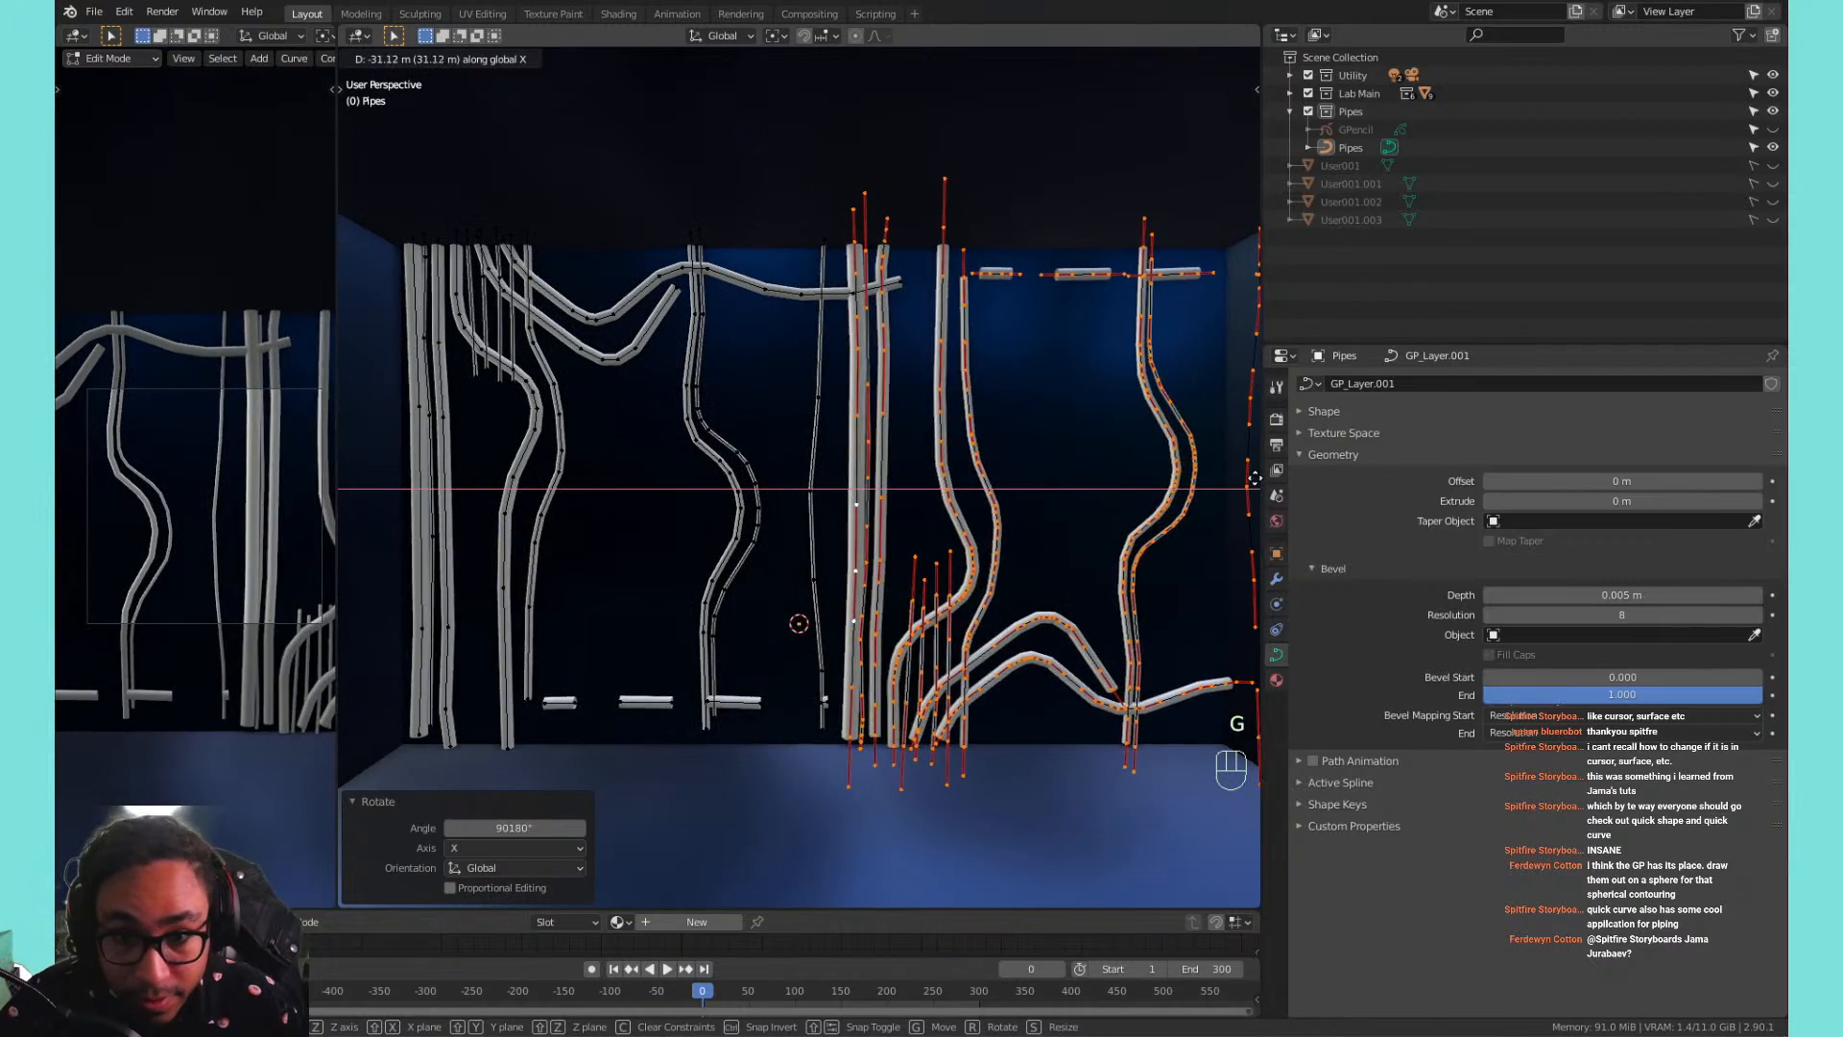
pyautogui.click(1211, 415)
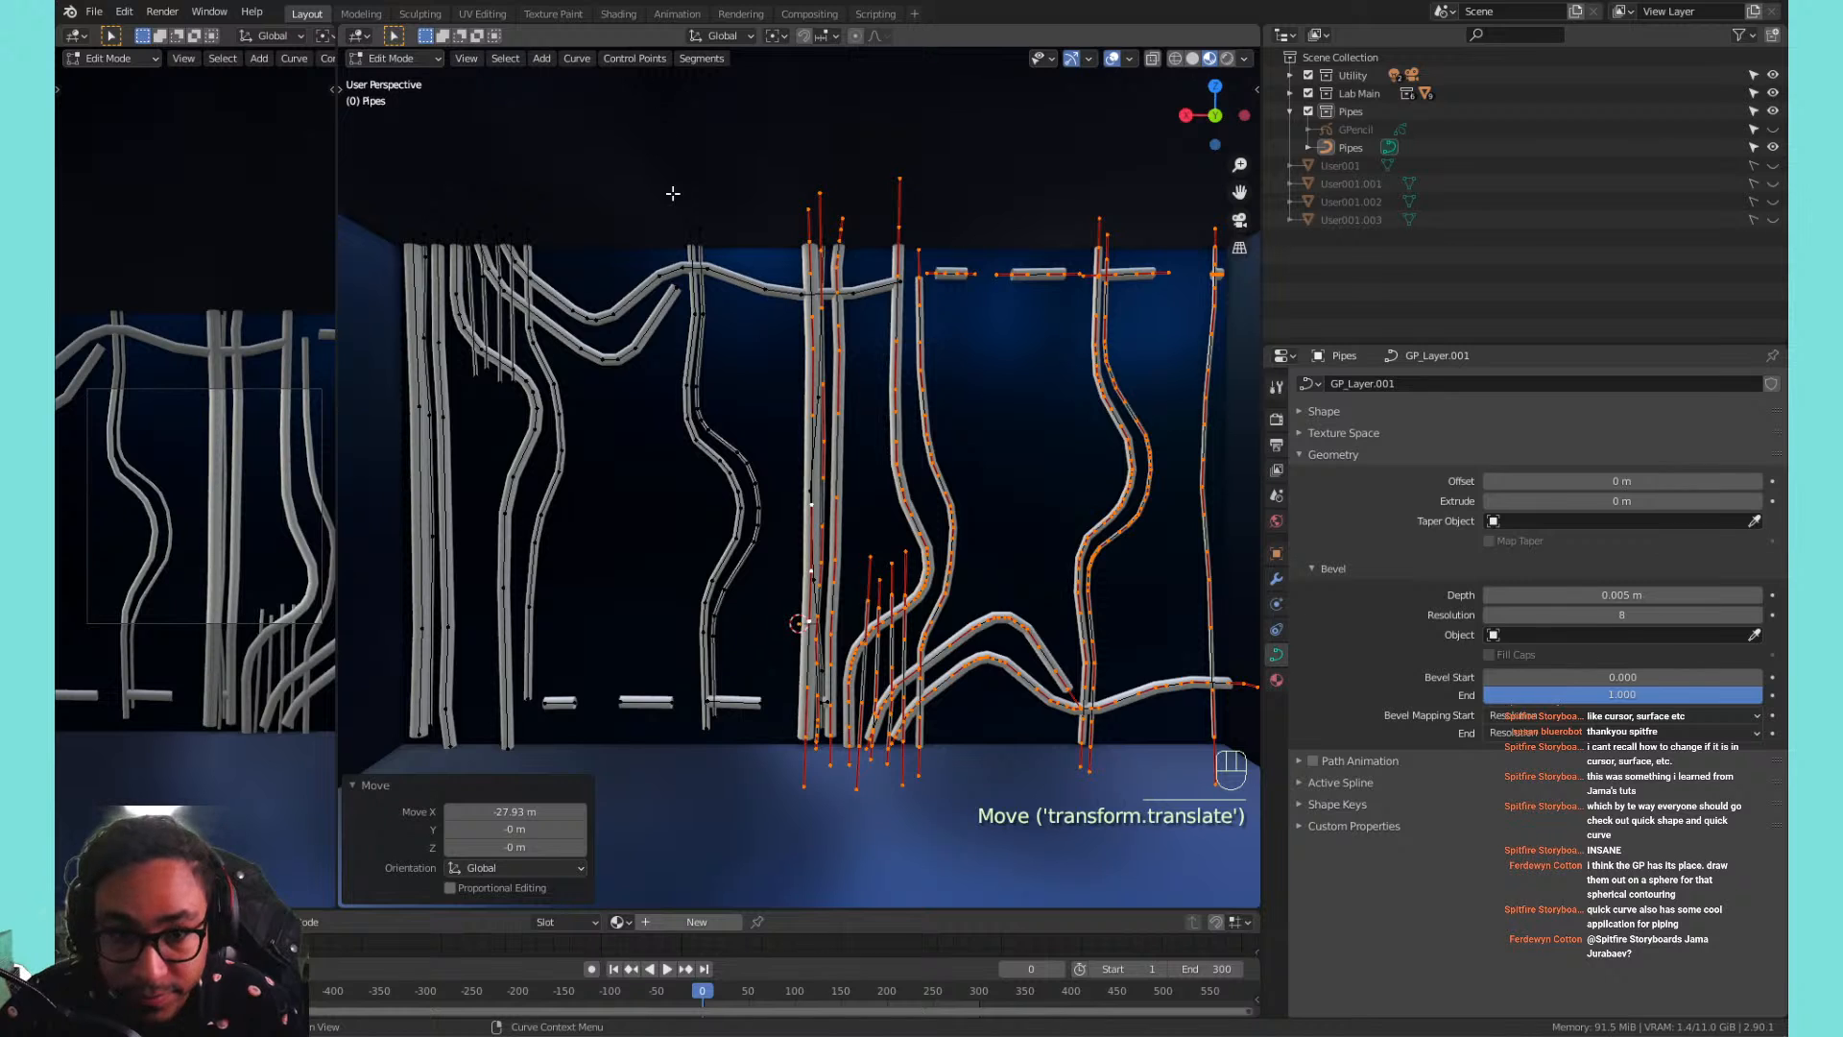
# Switch to Object Mode and examine how the original and flipped pipes spread across the back wall.
pyautogui.press('Tab')
pyautogui.click(752, 285)
pyautogui.press('Tab')
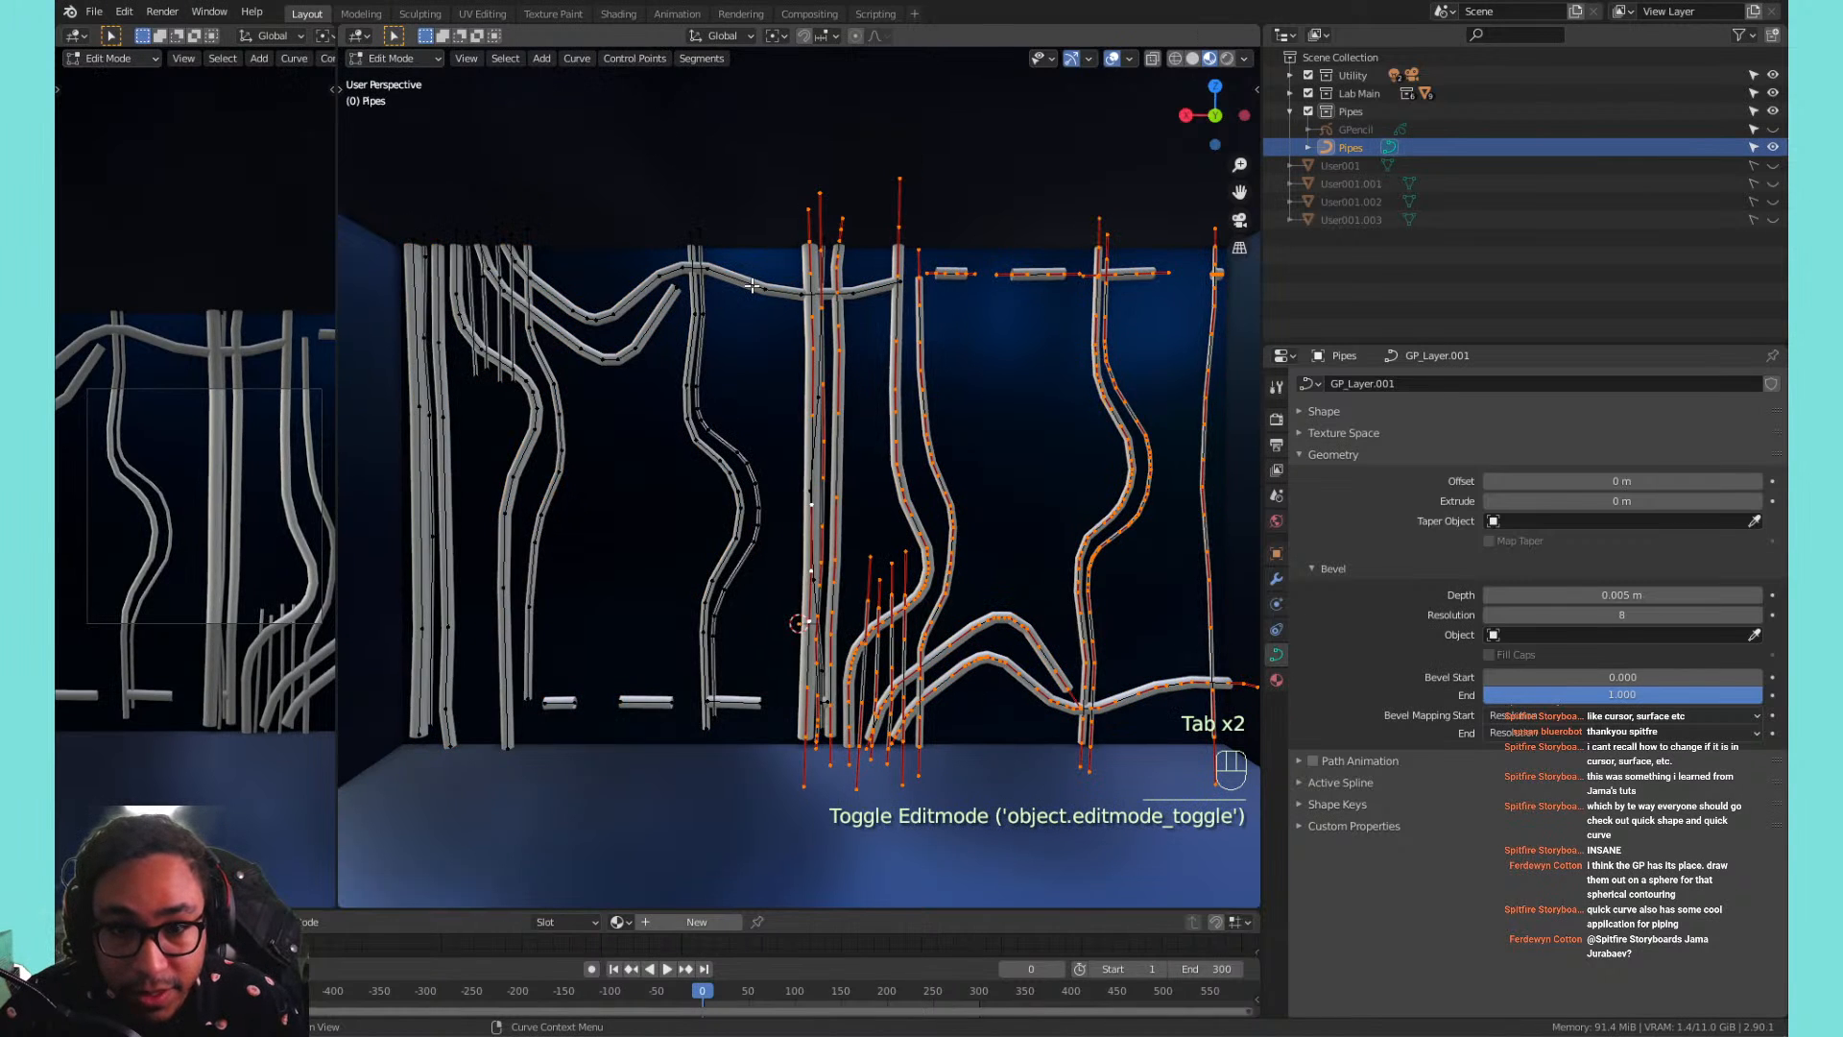
pyautogui.press('Tab')
pyautogui.scroll(2, 807, 336)
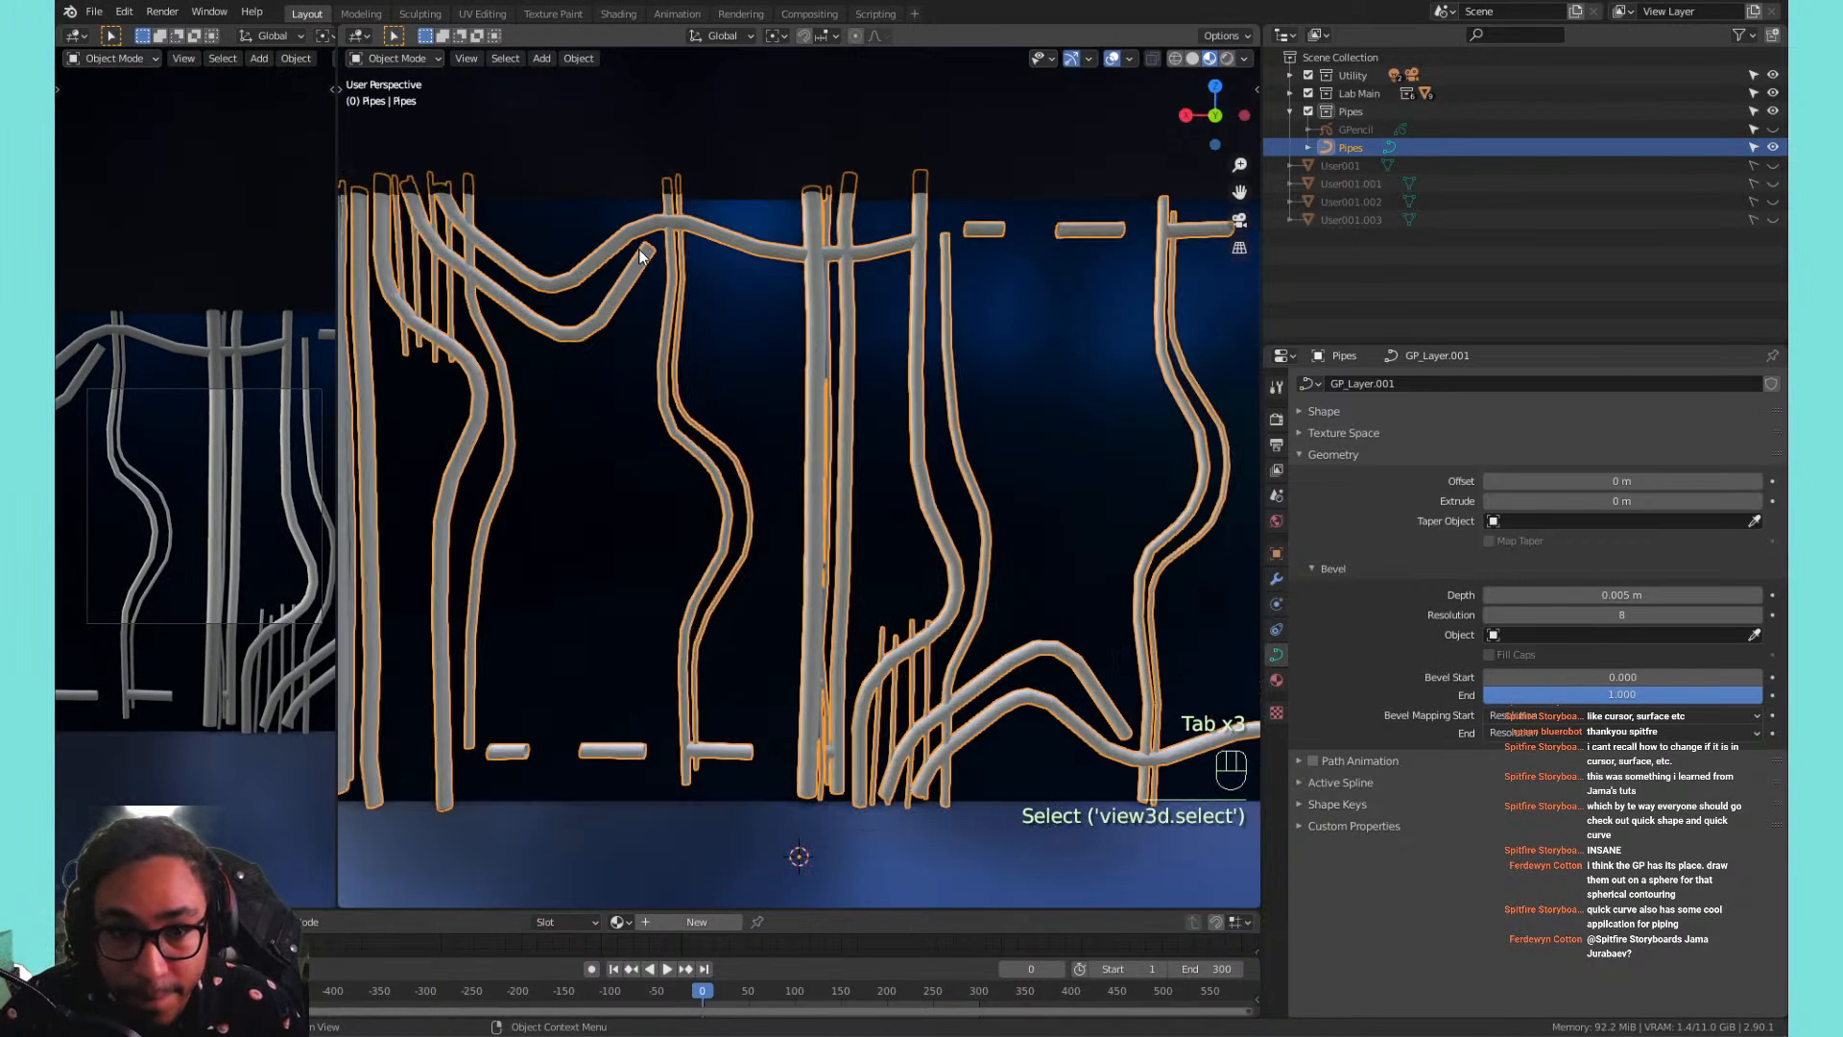
pyautogui.scroll(-1, 801, 306)
pyautogui.scroll(1, 800, 305)
pyautogui.keyDown('shift'); pyautogui.moveTo(924, 584); pyautogui.dragTo(878, 461, button='middle'); pyautogui.keyUp('shift')
pyautogui.keyDown('shift'); pyautogui.moveTo(726, 439); pyautogui.dragTo(903, 522, button='middle'); pyautogui.keyUp('shift')
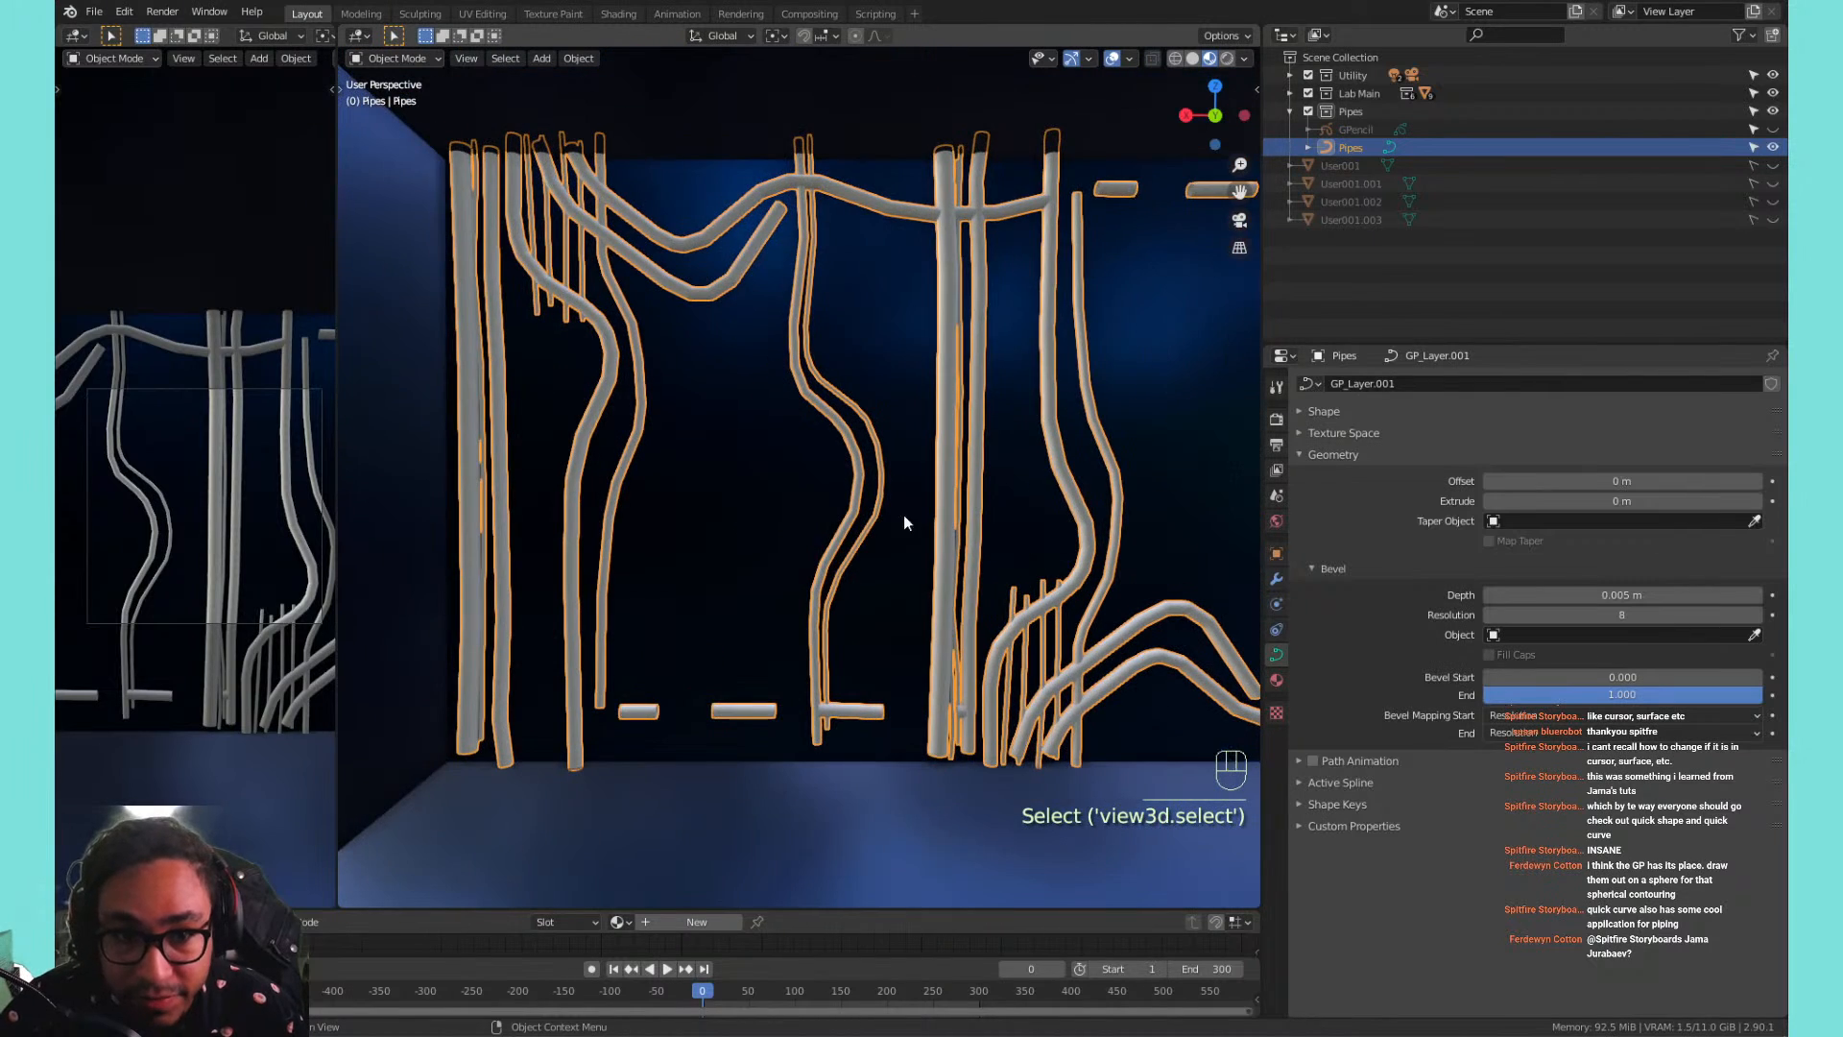
pyautogui.keyDown('shift'); pyautogui.moveTo(1117, 560); pyautogui.dragTo(930, 511, button='middle'); pyautogui.keyUp('shift')
# In Edit Mode, select the two linked arching pipes near the floor in the flipped set and delete them.
pyautogui.press('Tab')
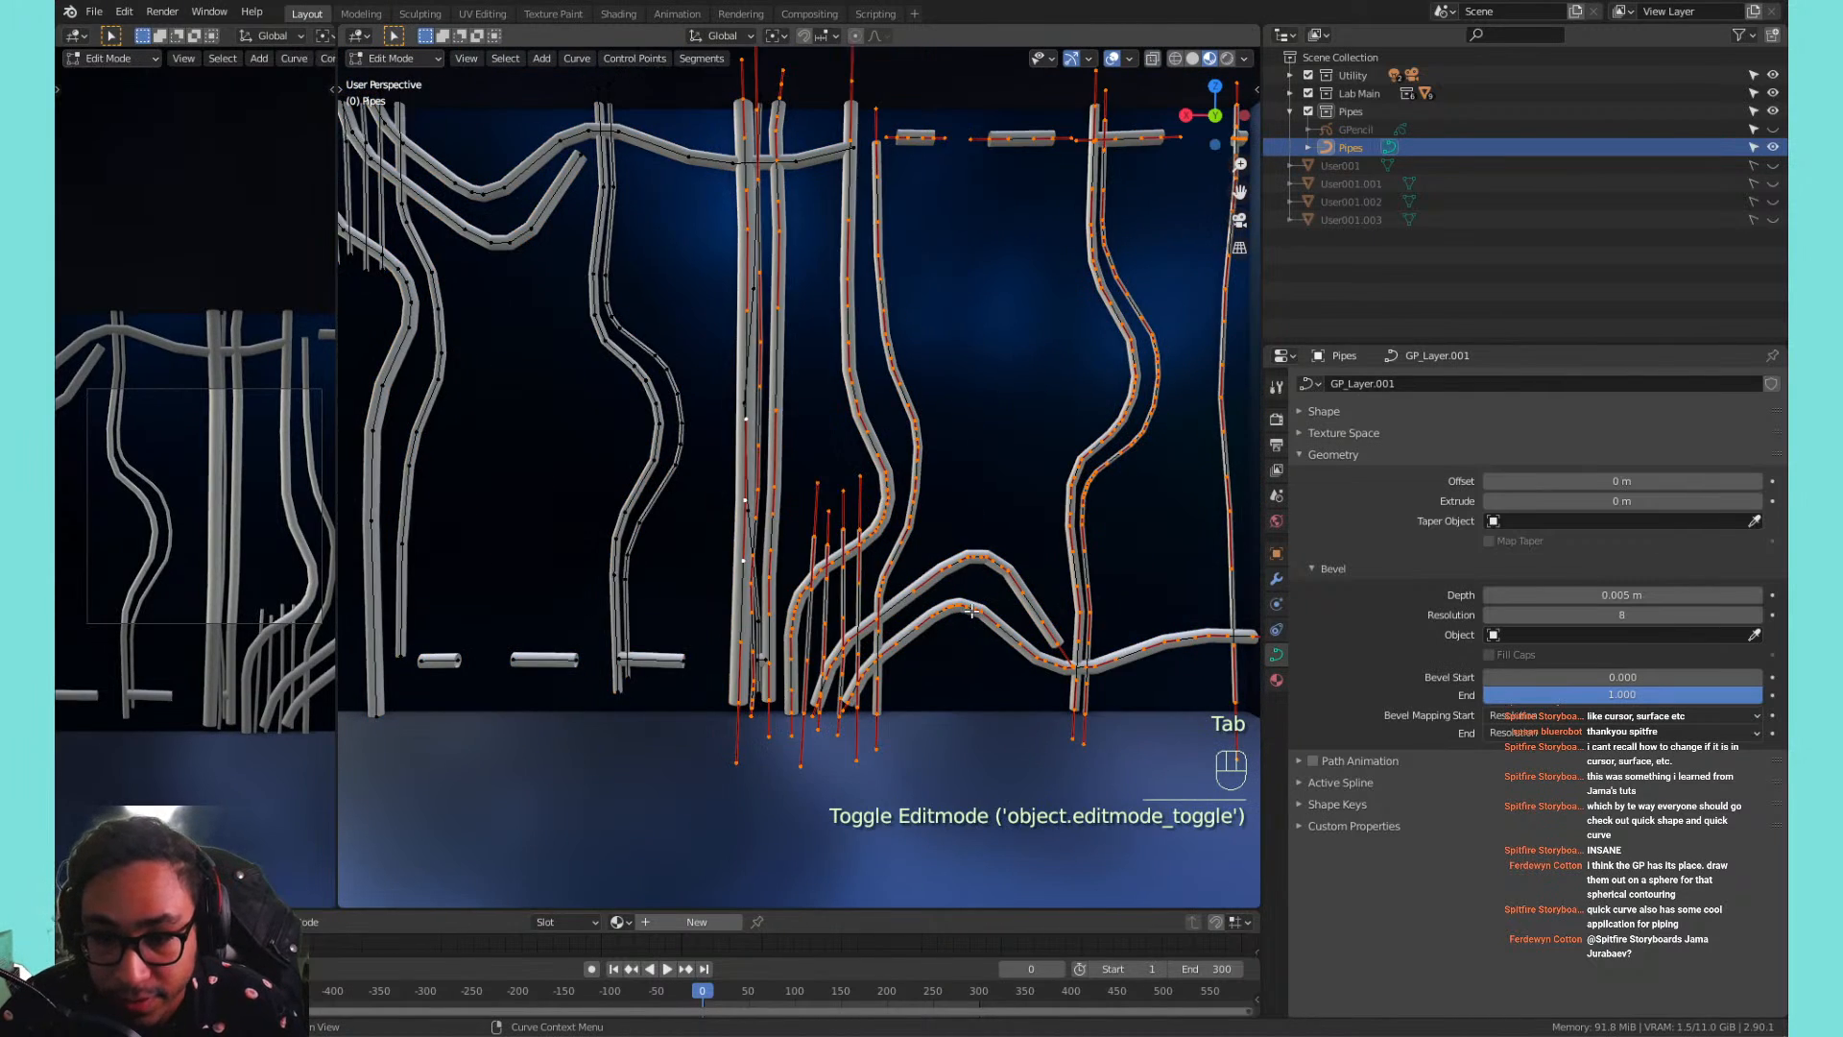
pyautogui.press('Tab')
pyautogui.press('Tab')
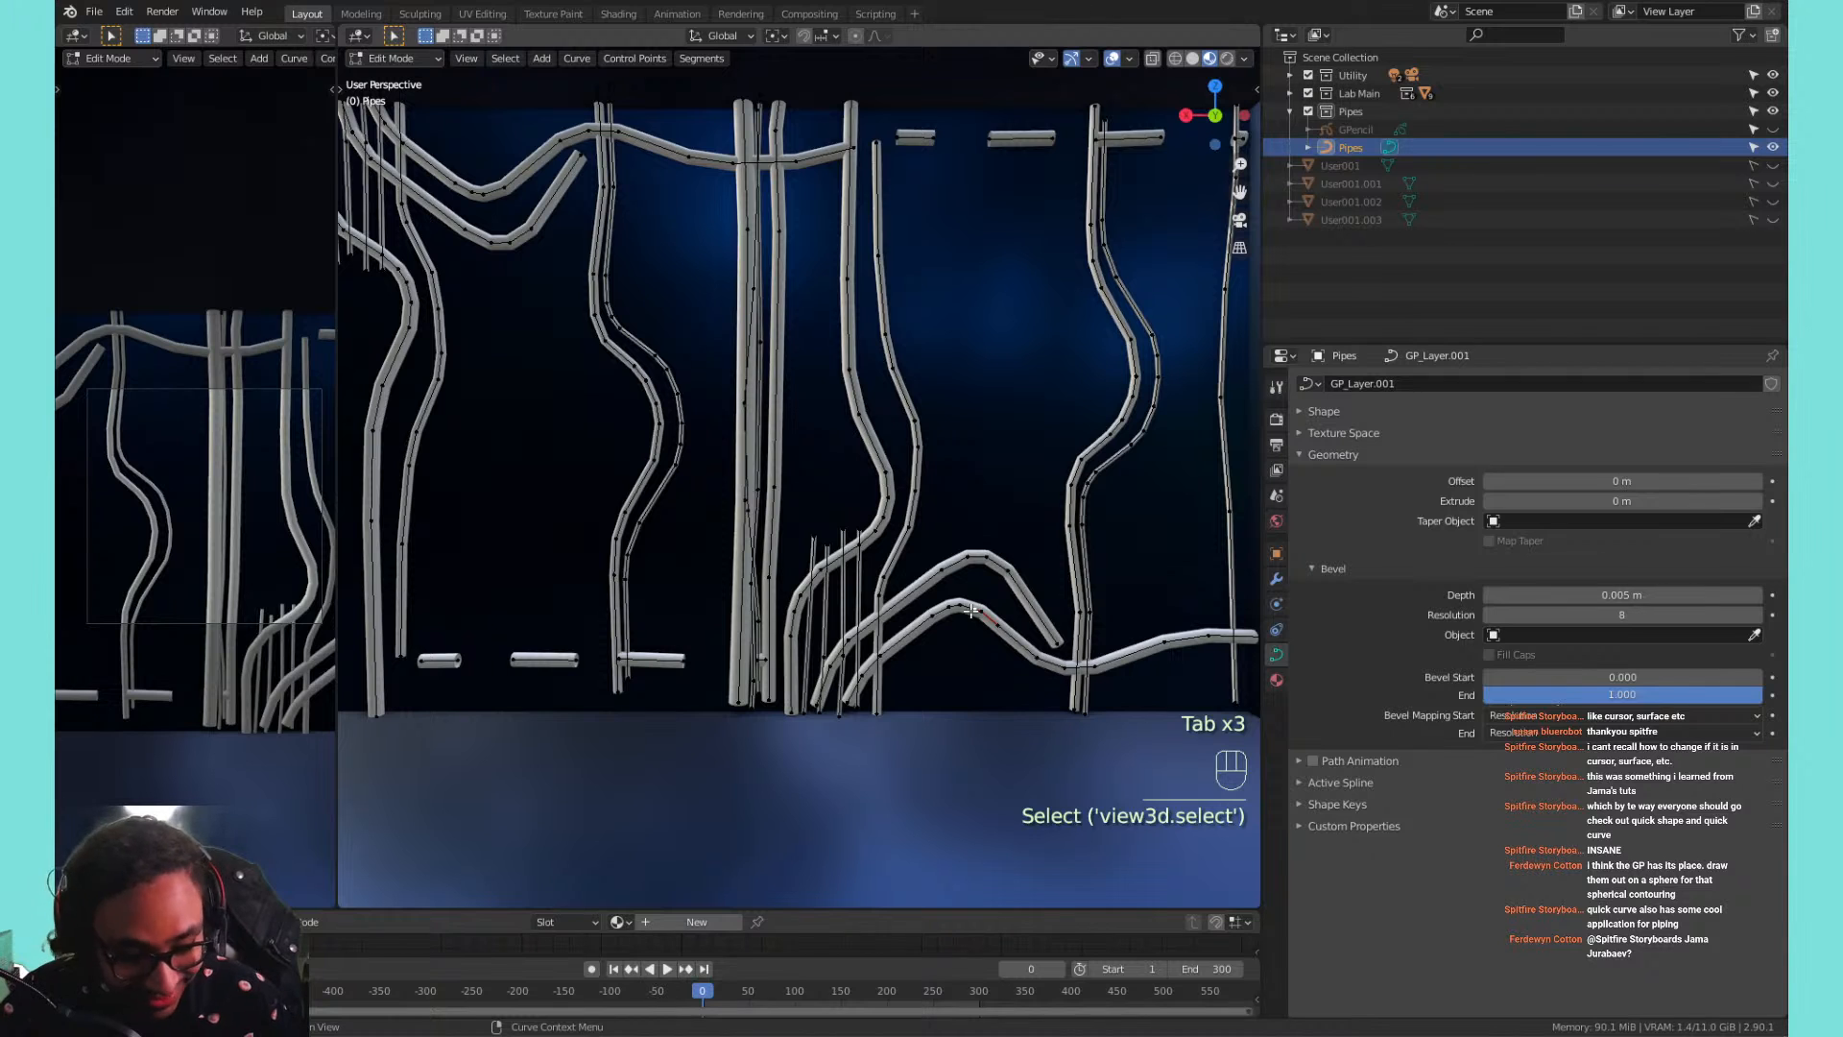
pyautogui.press('l')
pyautogui.press('l')
pyautogui.press('c')
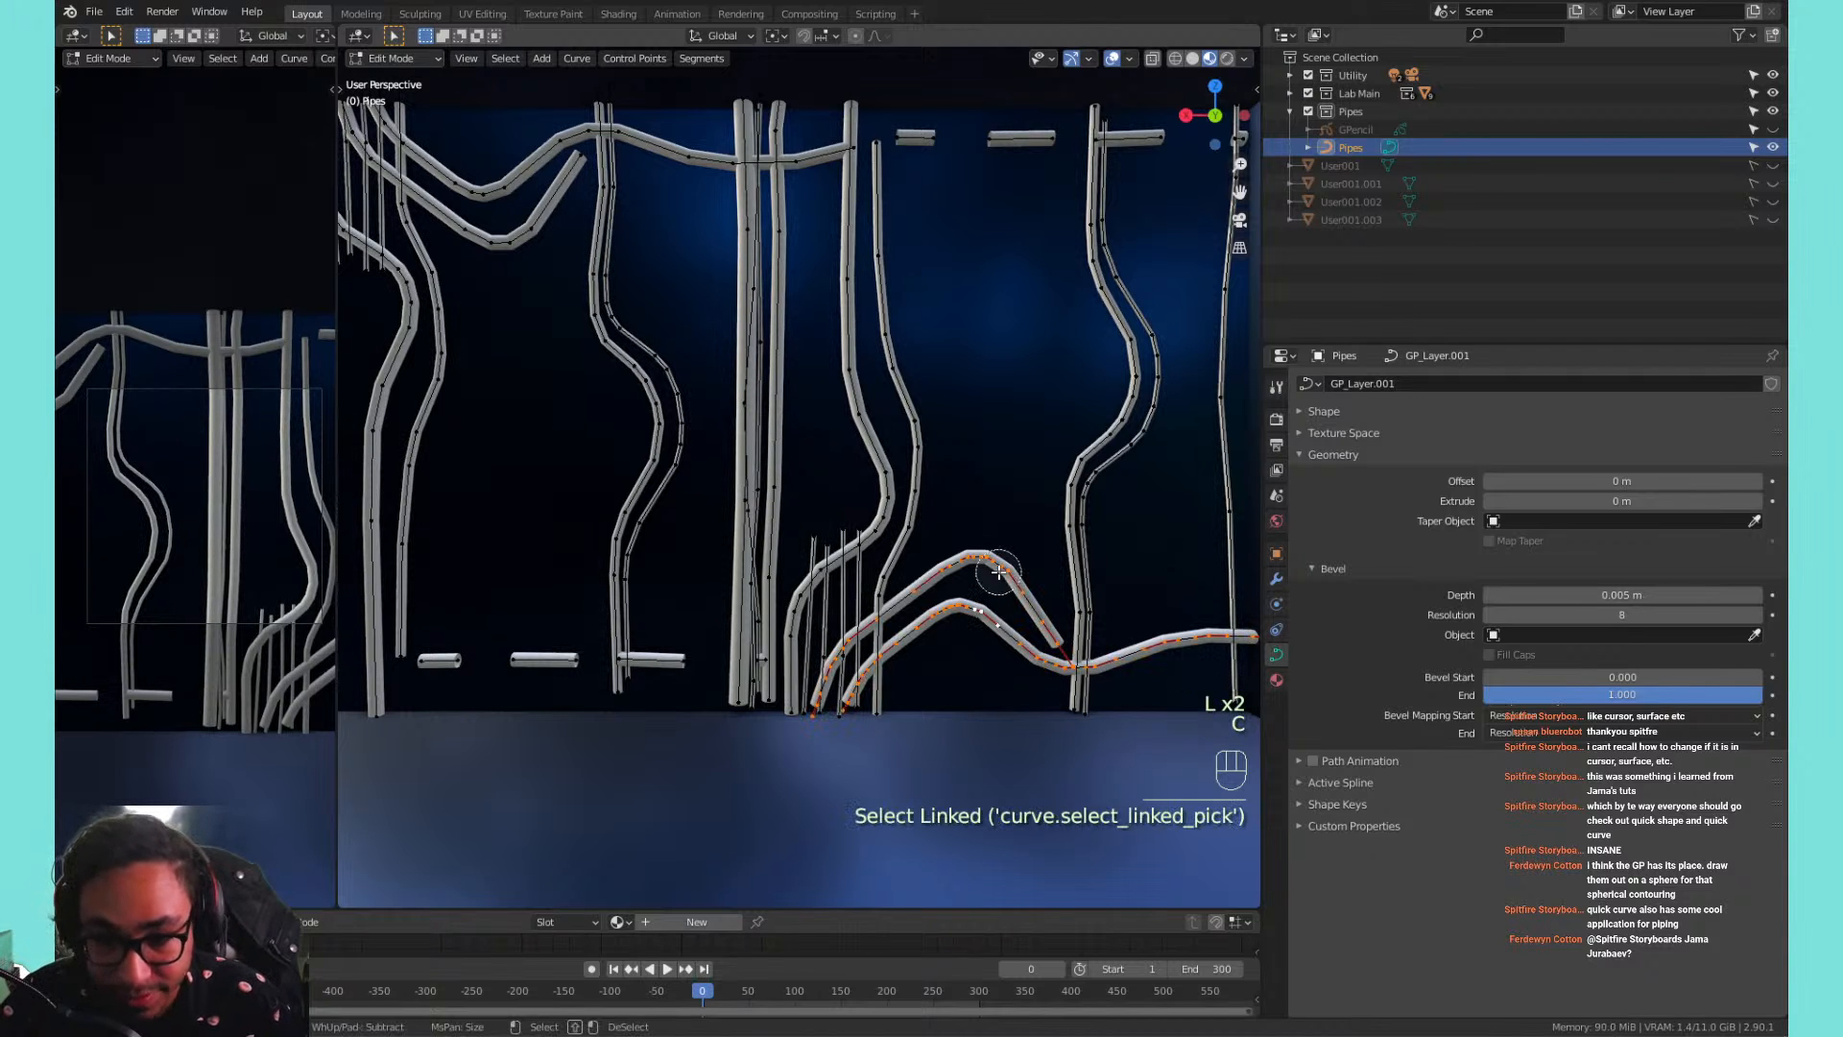
pyautogui.rightClick(998, 572)
pyautogui.press('x')
pyautogui.click(998, 574)
# Select the three short horizontal pipe segments near the floor in the original set and delete them.
pyautogui.keyDown('shift'); pyautogui.moveTo(969, 554); pyautogui.dragTo(1008, 567, button='middle'); pyautogui.keyUp('shift')
pyautogui.scroll(-1, 824, 520)
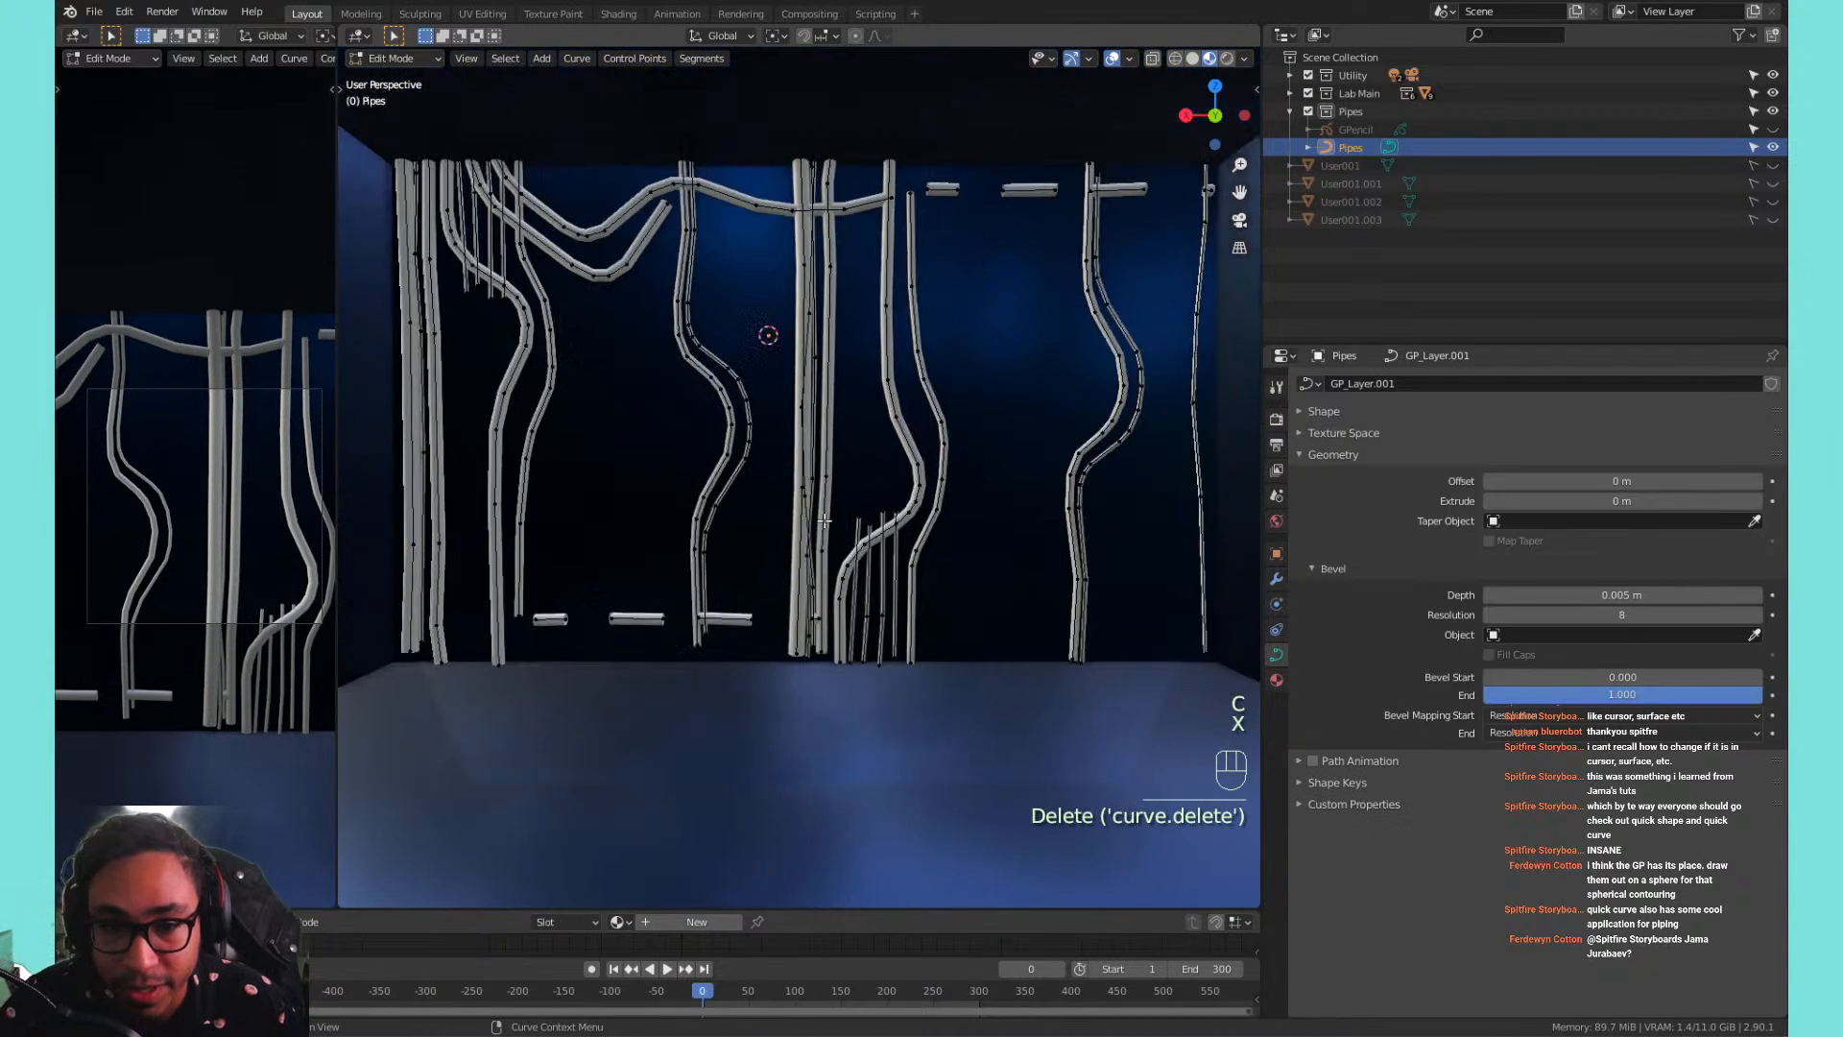
pyautogui.scroll(1, 724, 531)
pyautogui.keyDown('shift'); pyautogui.moveTo(630, 637); pyautogui.dragTo(738, 606, button='middle'); pyautogui.keyUp('shift')
pyautogui.click(687, 614)
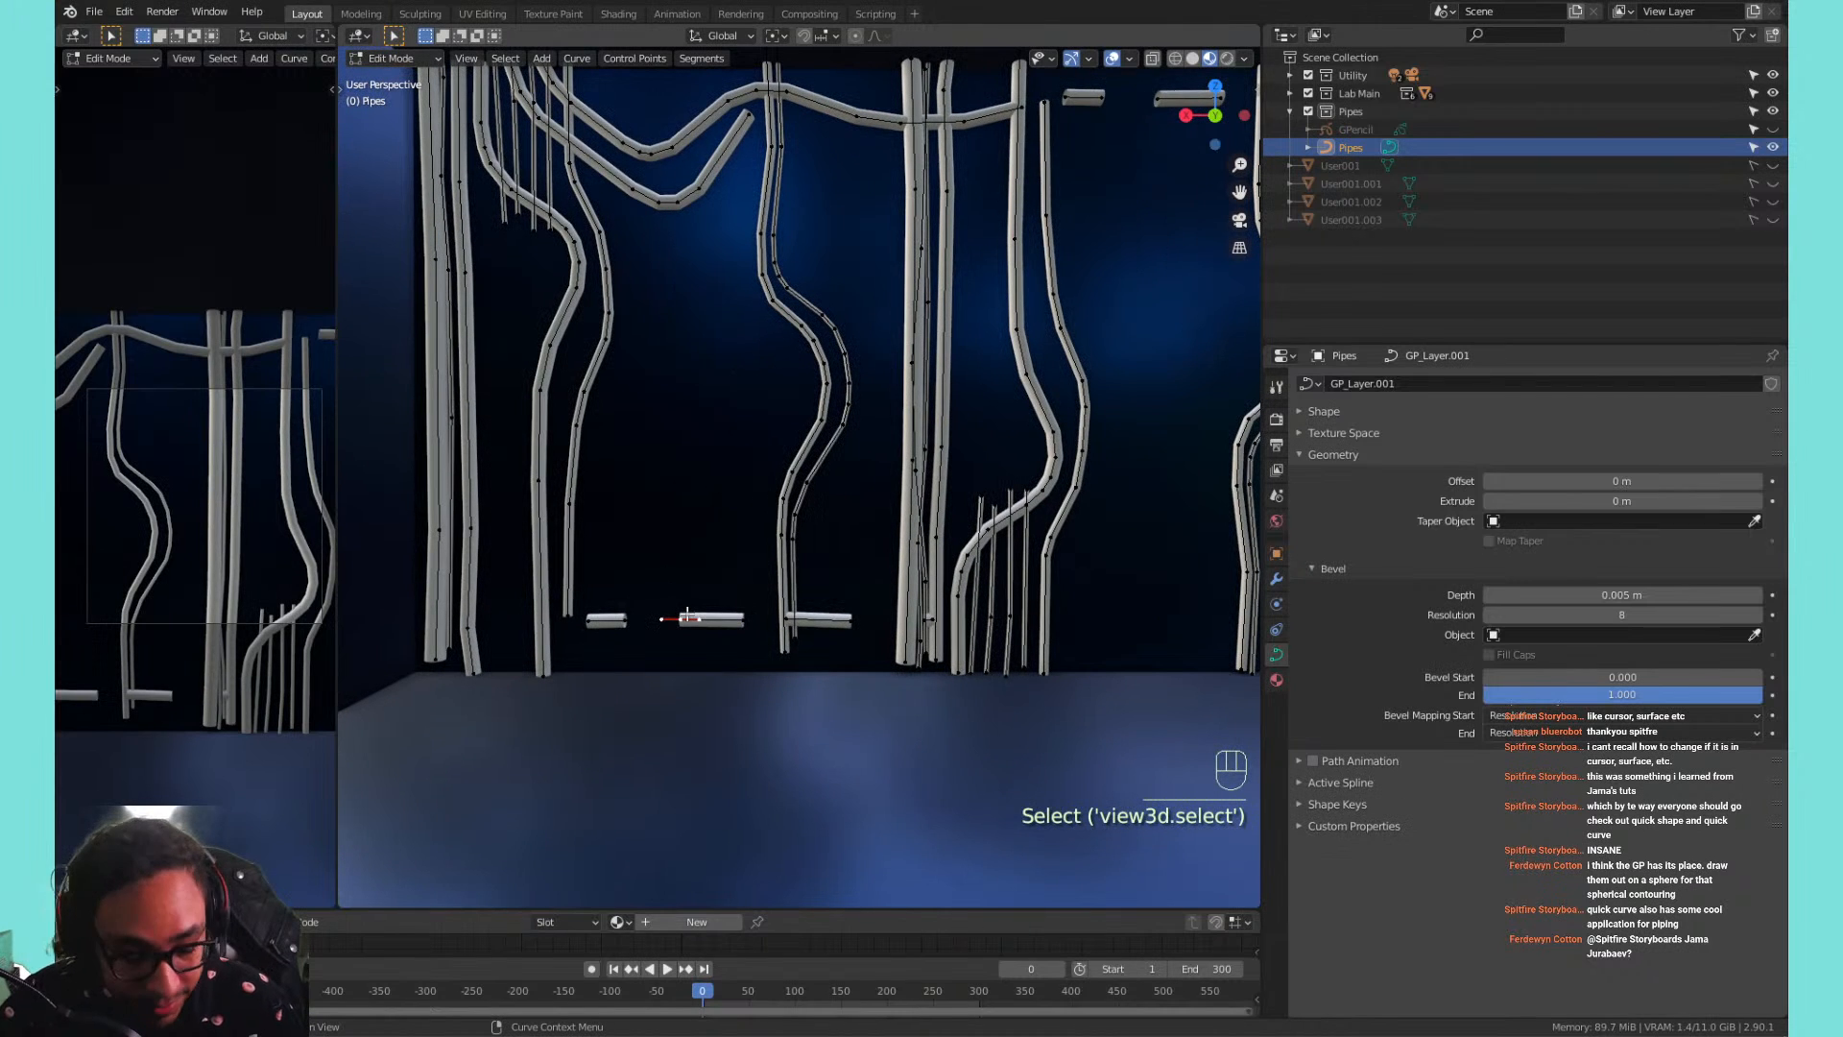
pyautogui.press('l')
pyautogui.press('l')
pyautogui.press('l')
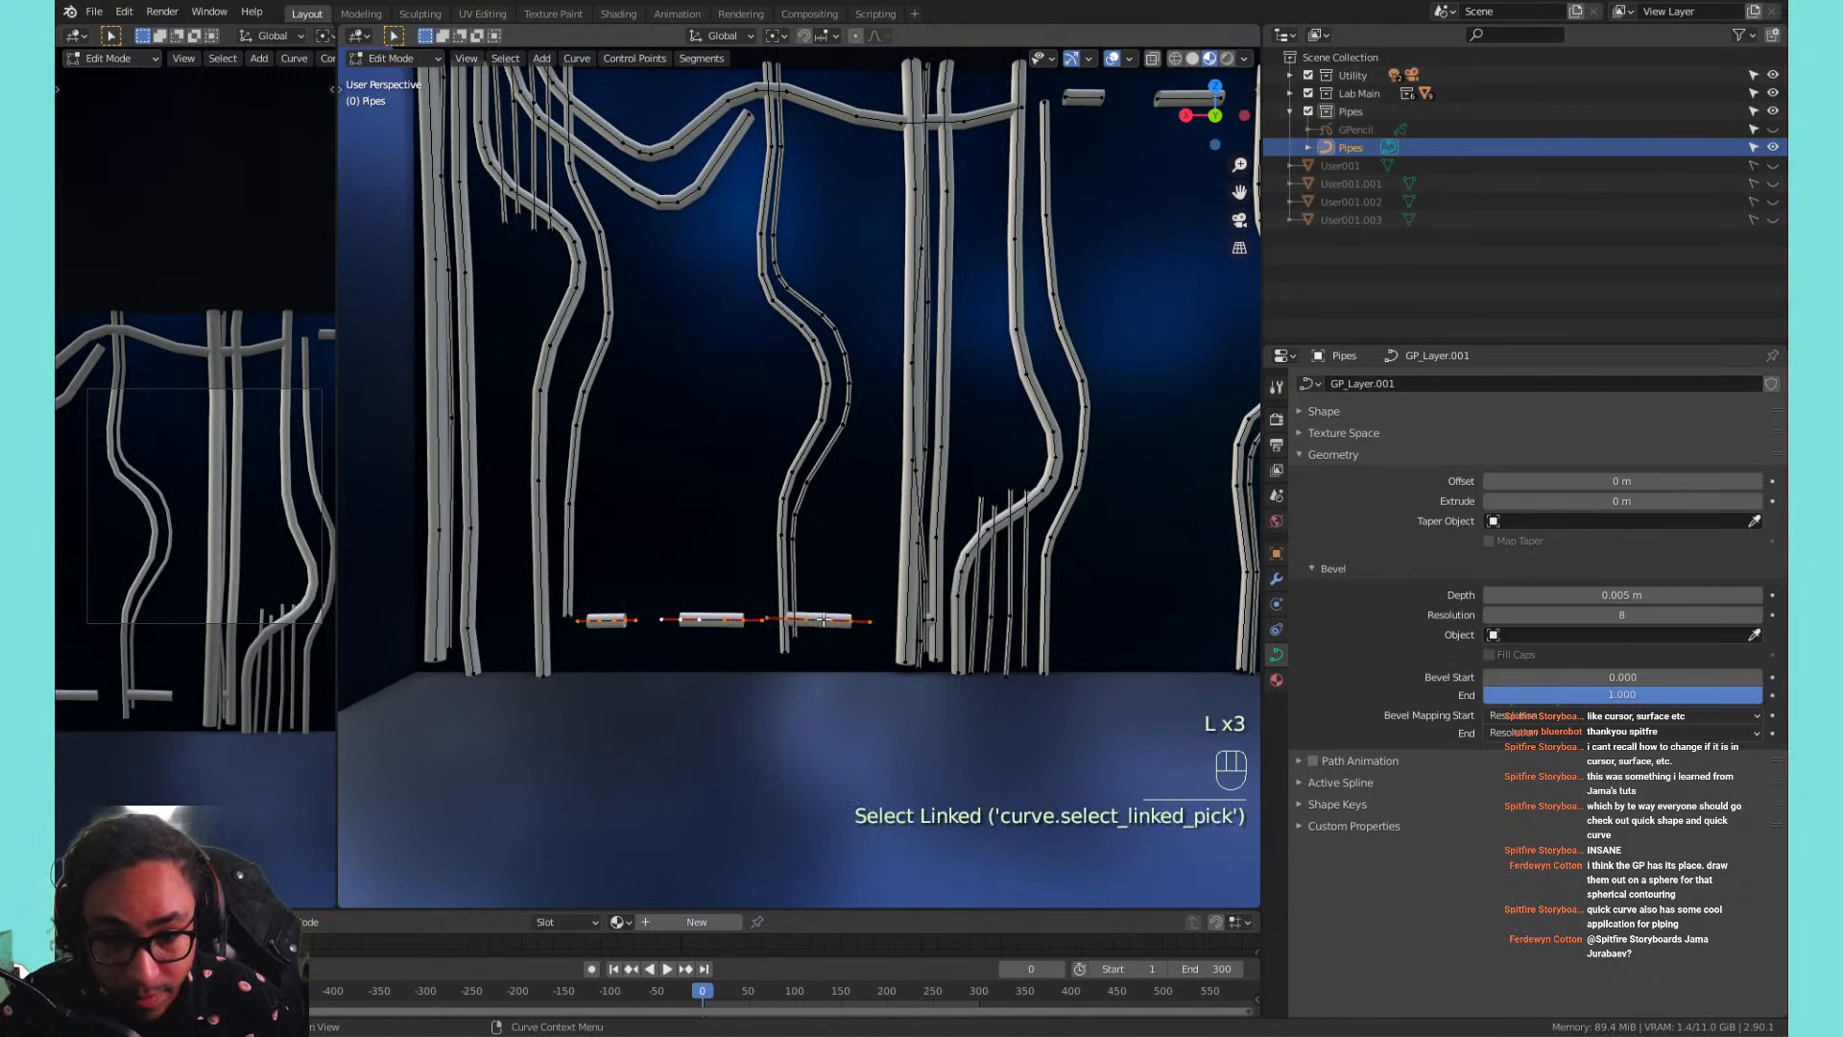
pyautogui.press('x')
pyautogui.click(824, 619)
# Select the three short horizontal pipe segments near the ceiling in the flipped set and delete them.
pyautogui.scroll(-4, 823, 576)
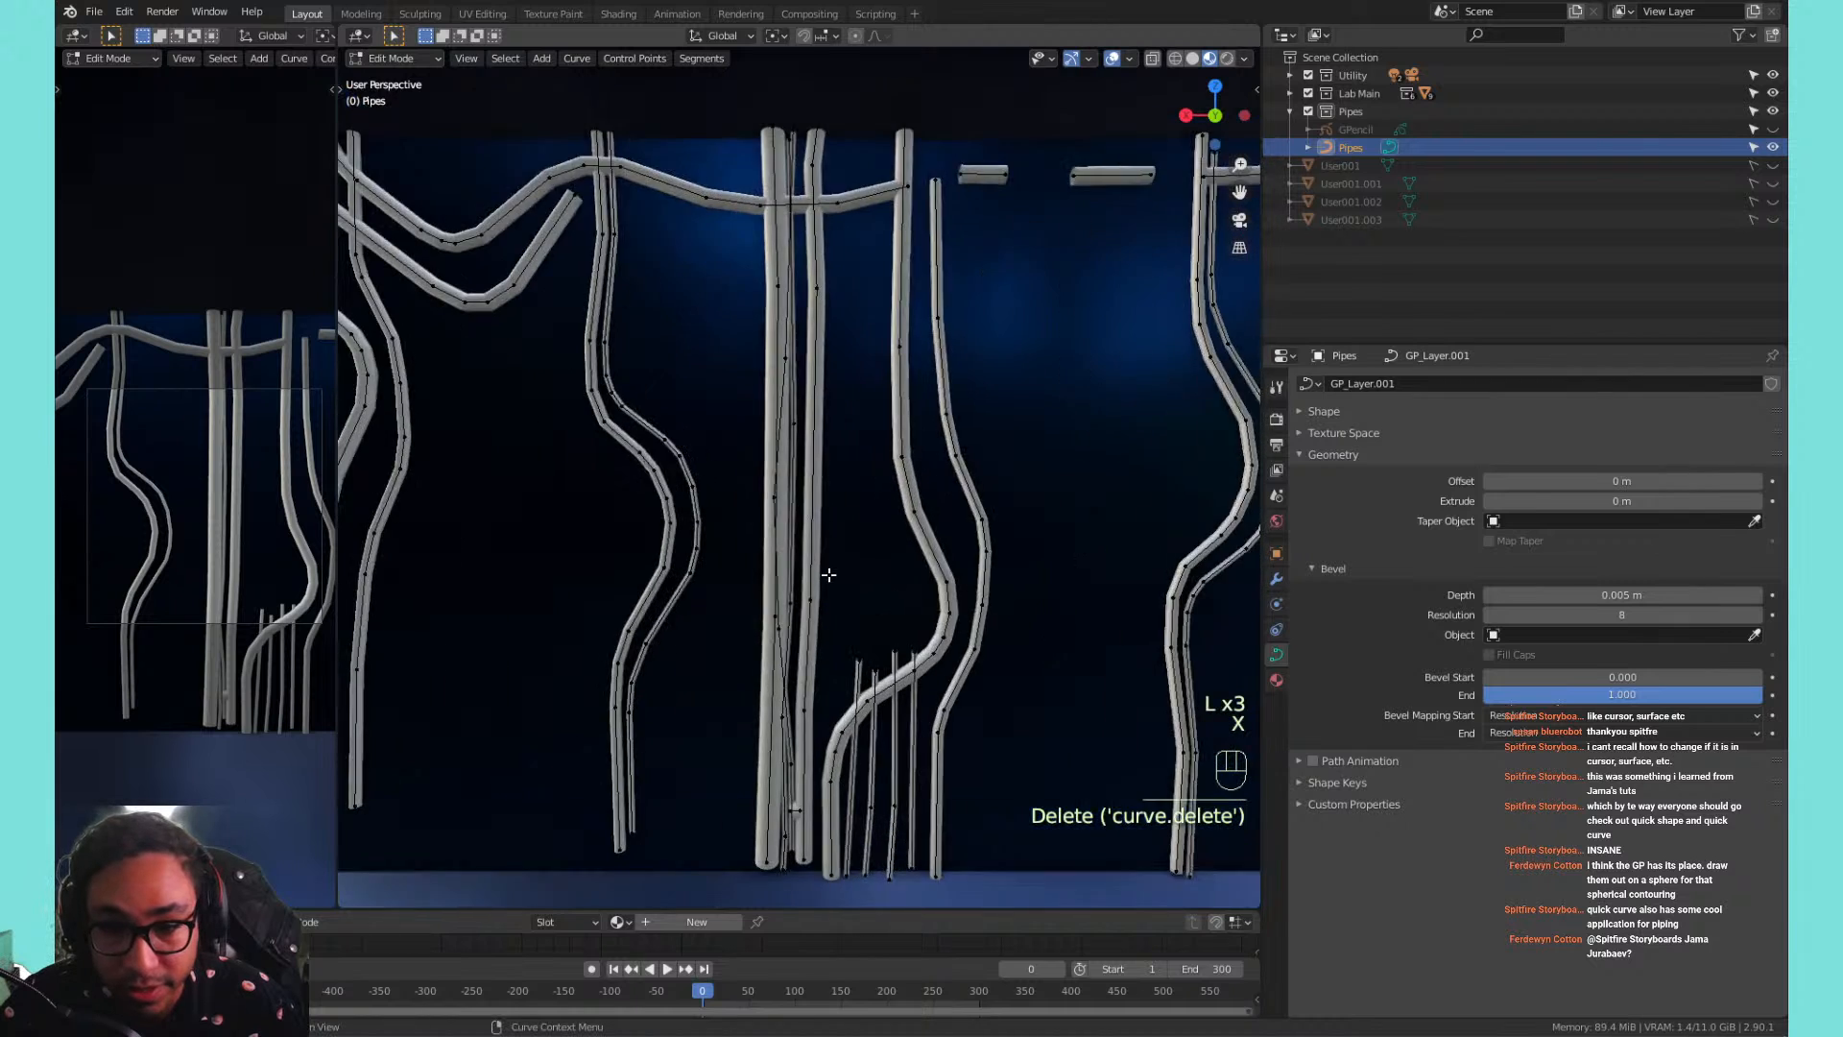
pyautogui.scroll(2, 830, 573)
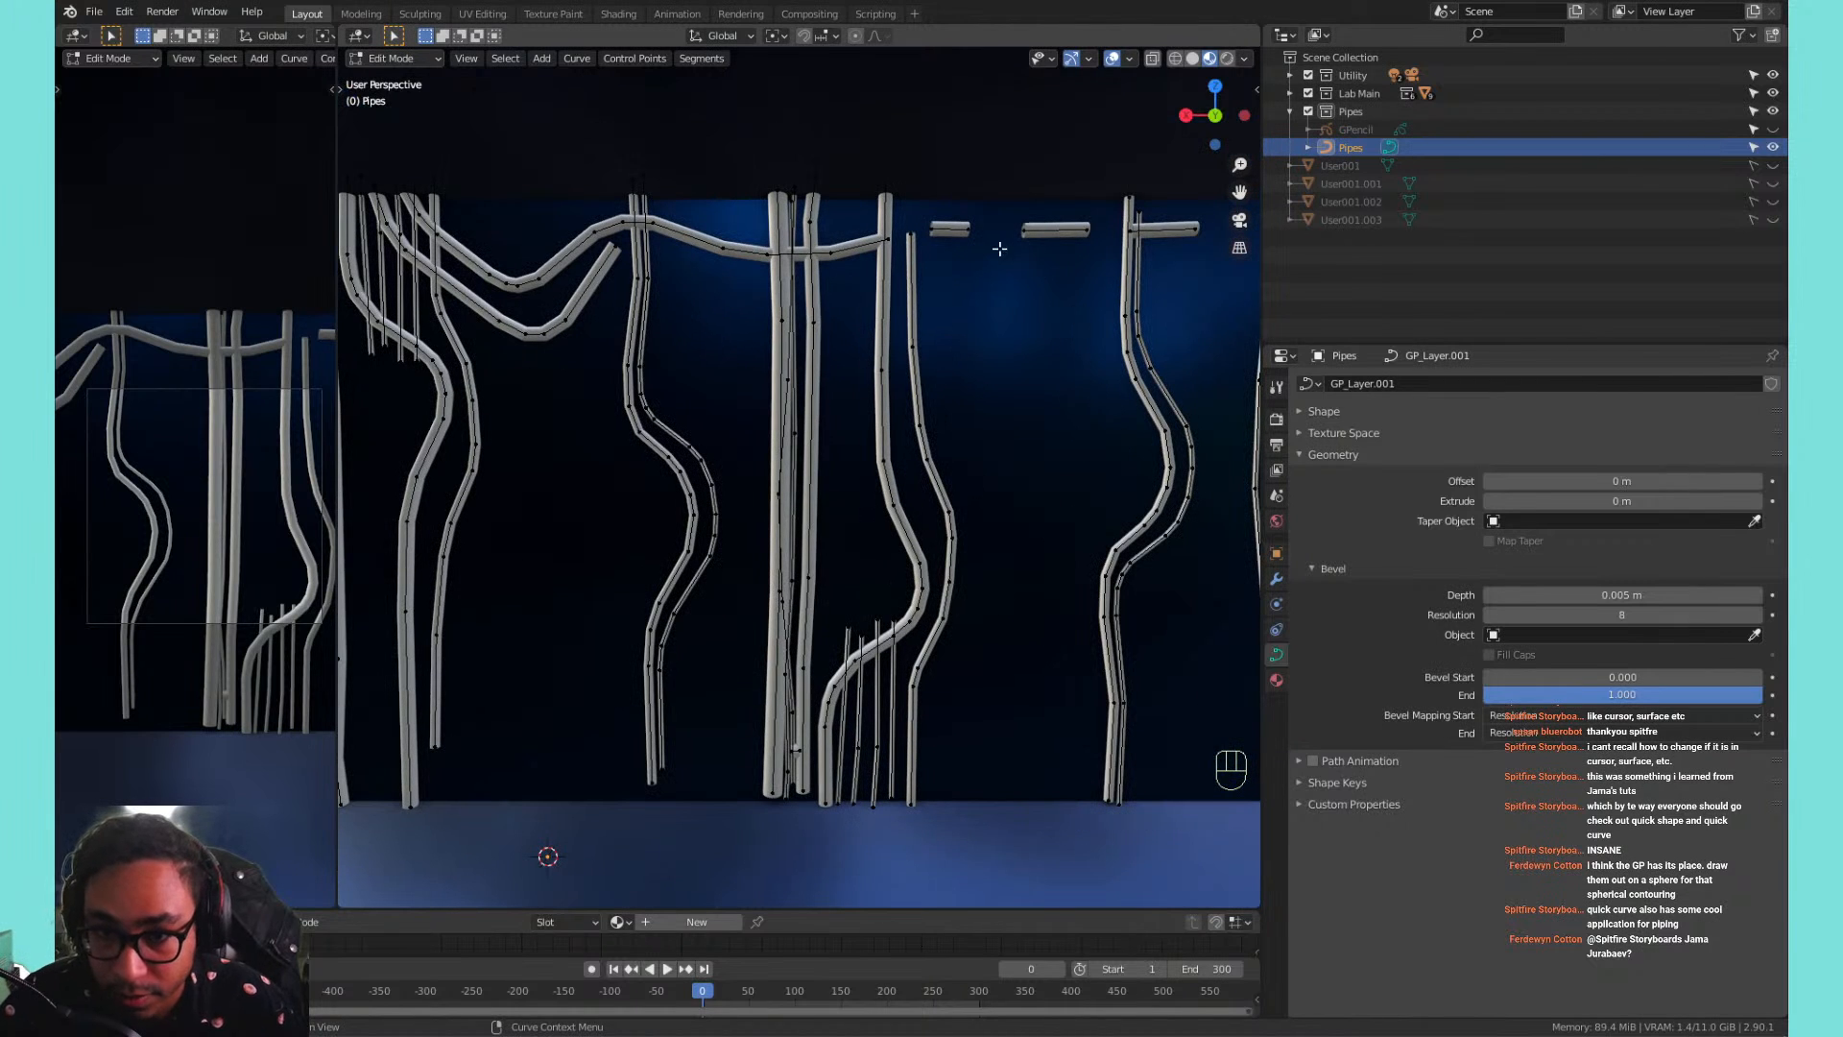
pyautogui.click(909, 207)
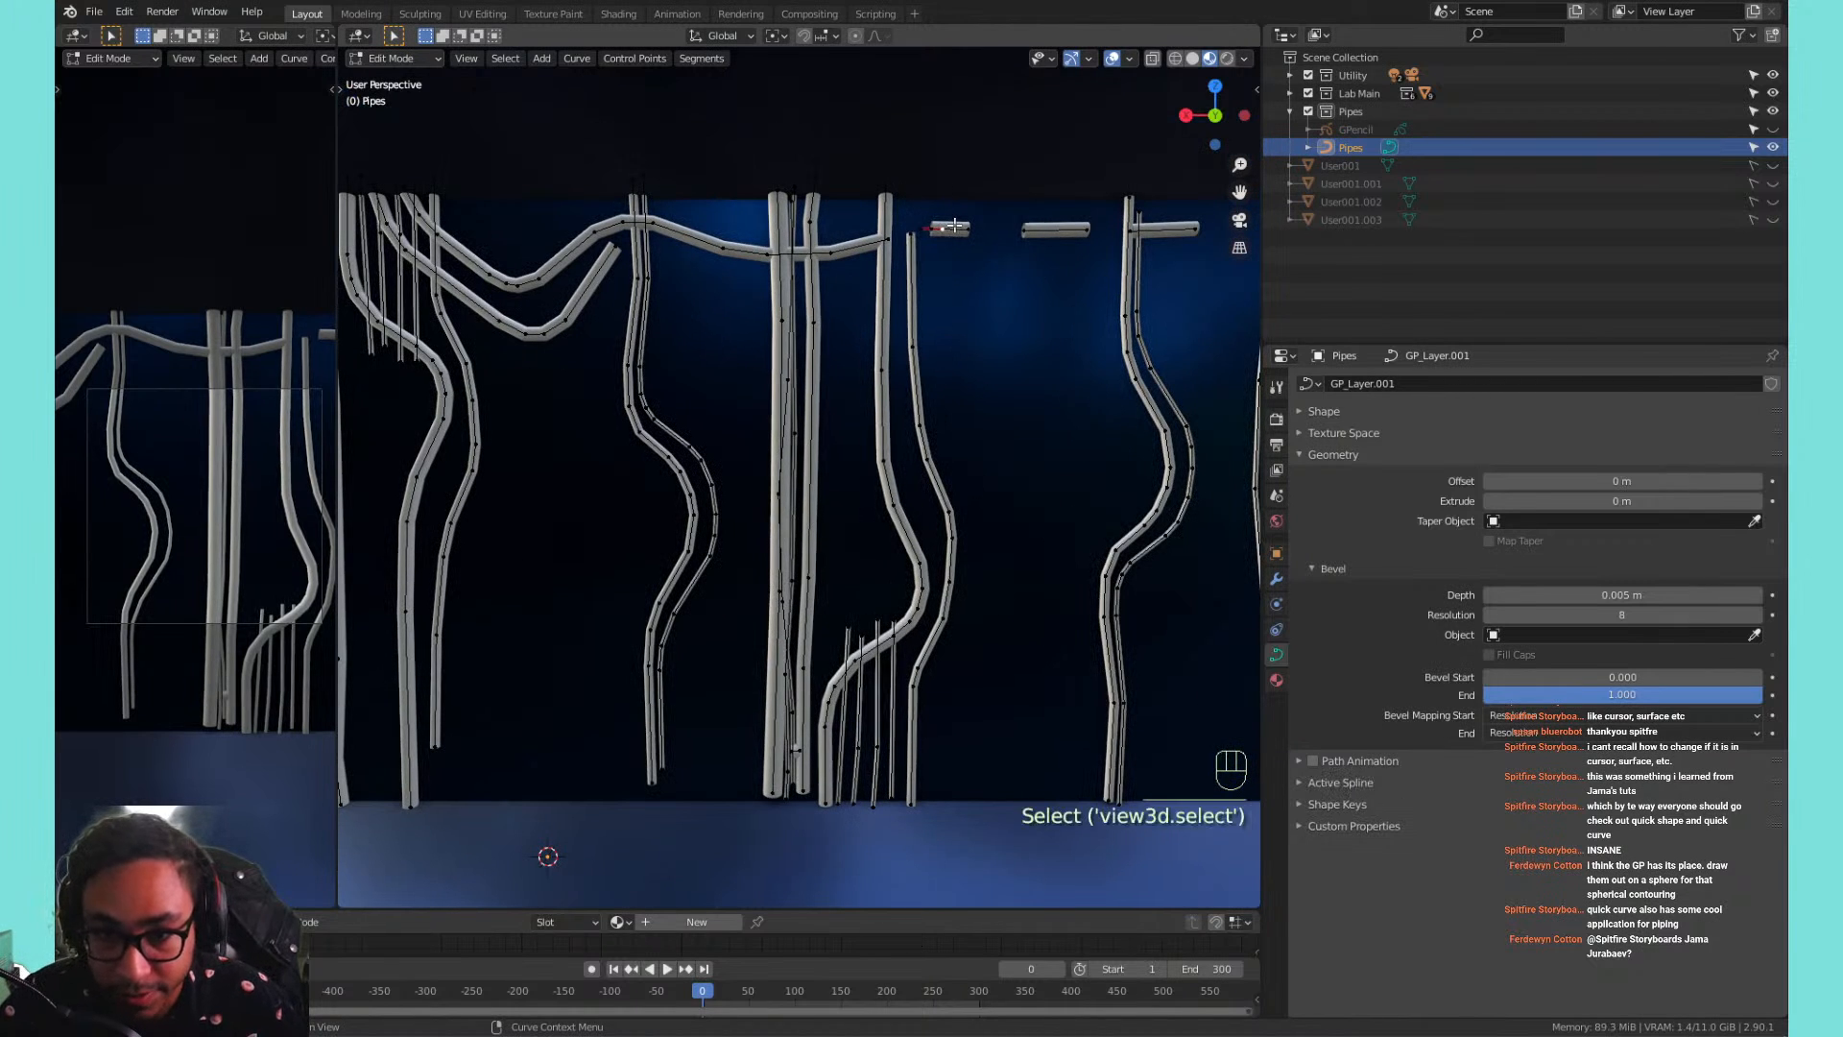
pyautogui.press('l')
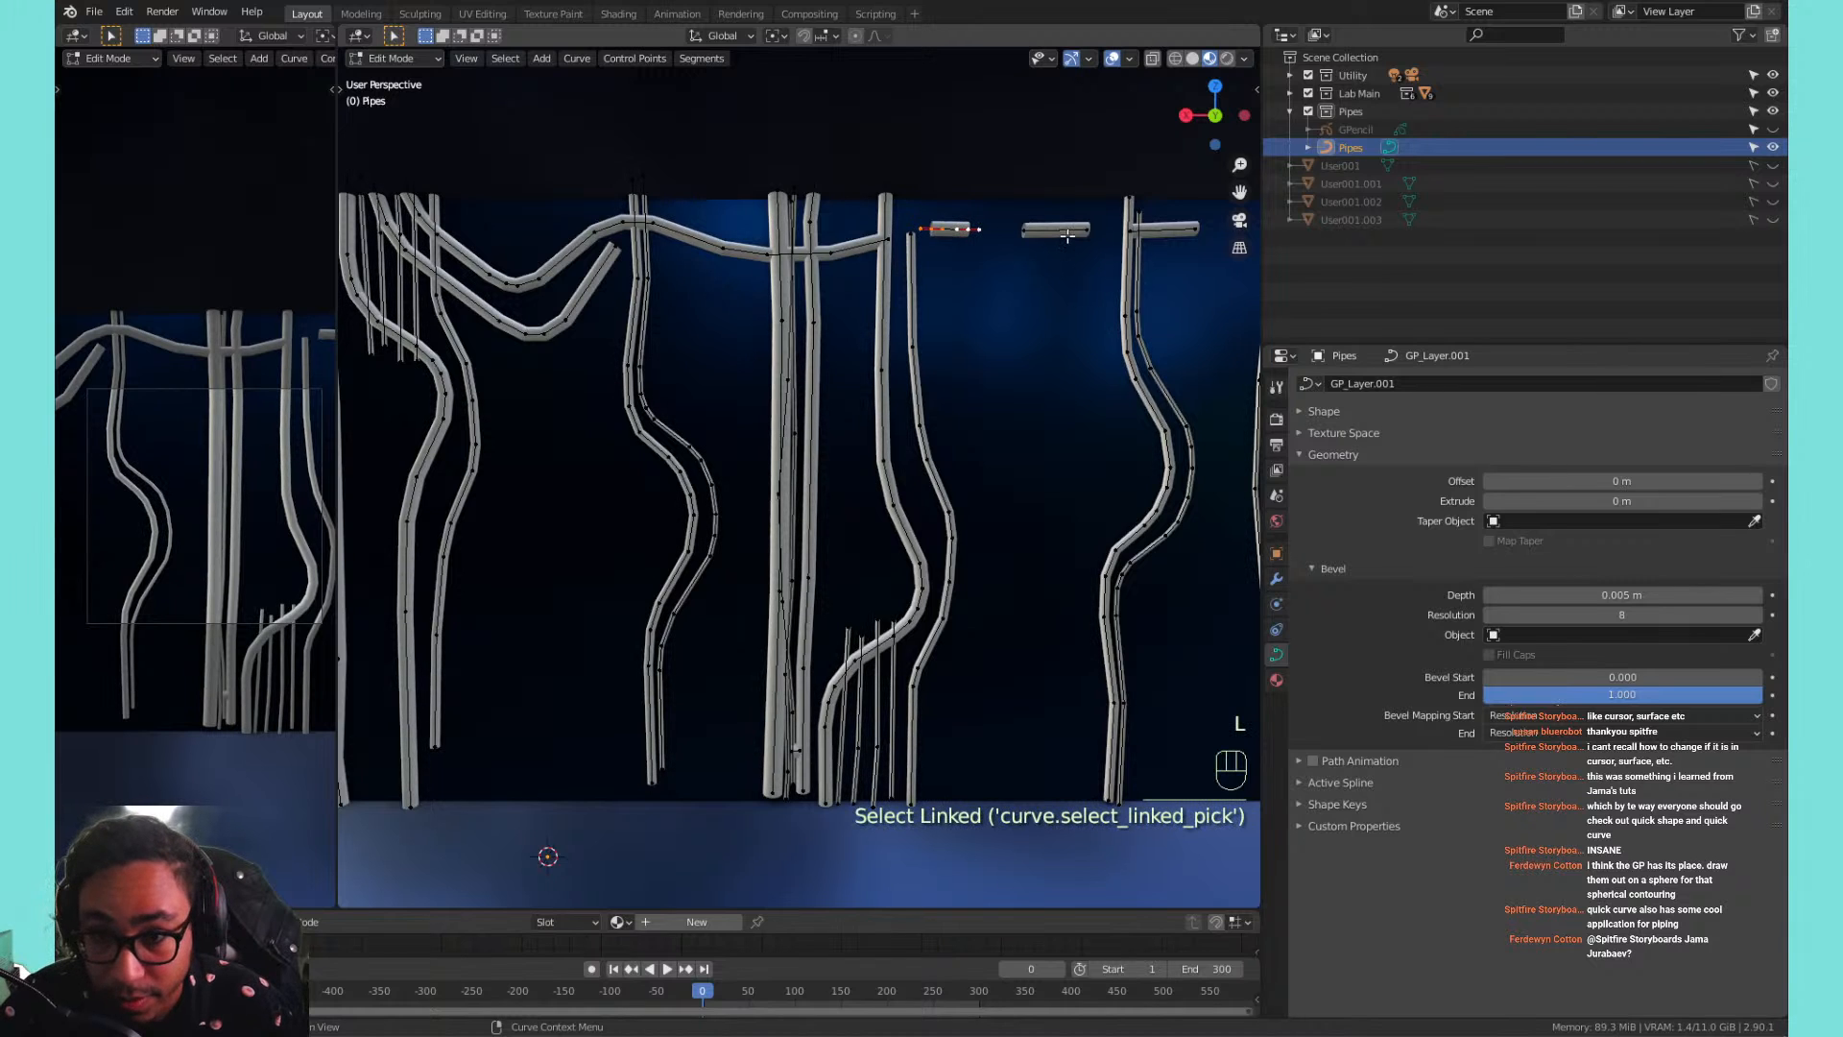
pyautogui.press('l')
pyautogui.press('l')
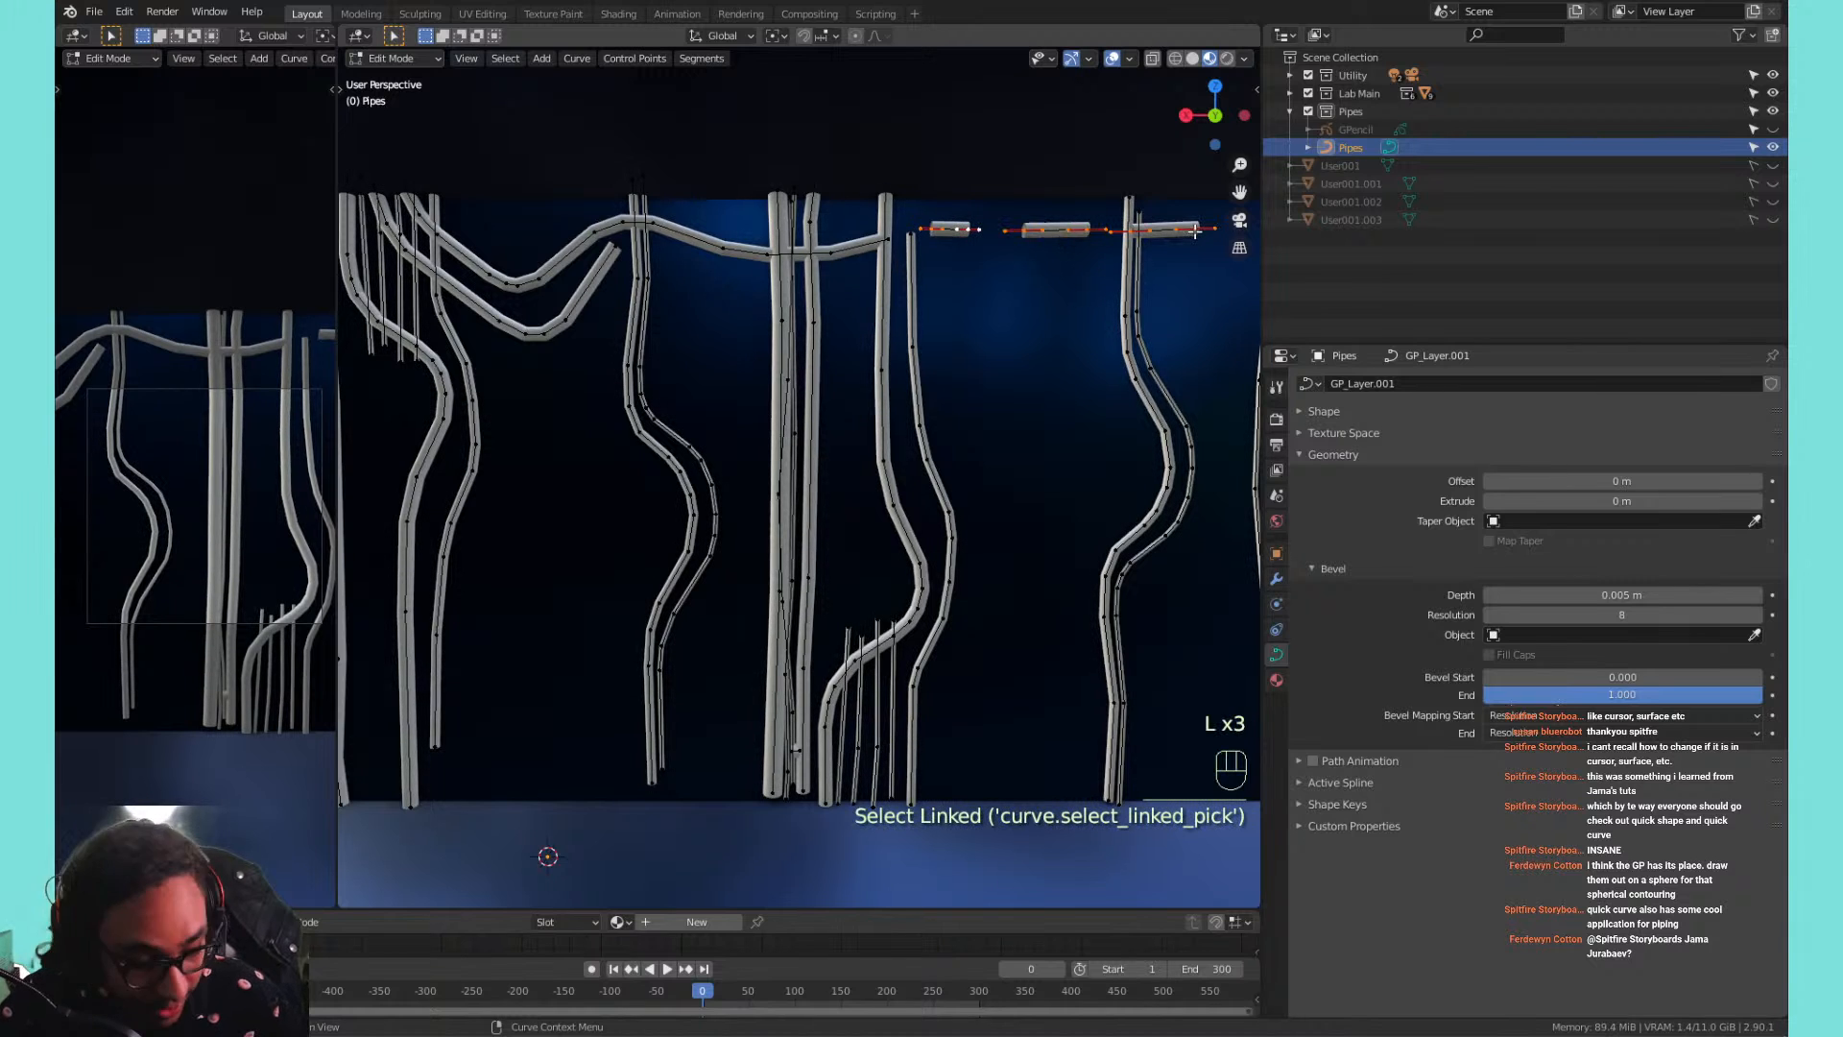
pyautogui.press('x')
pyautogui.click(1193, 233)
# Delete the tiny stray piece beside the thin vertical pipe at the far corner of the back wall.
pyautogui.scroll(1, 856, 260)
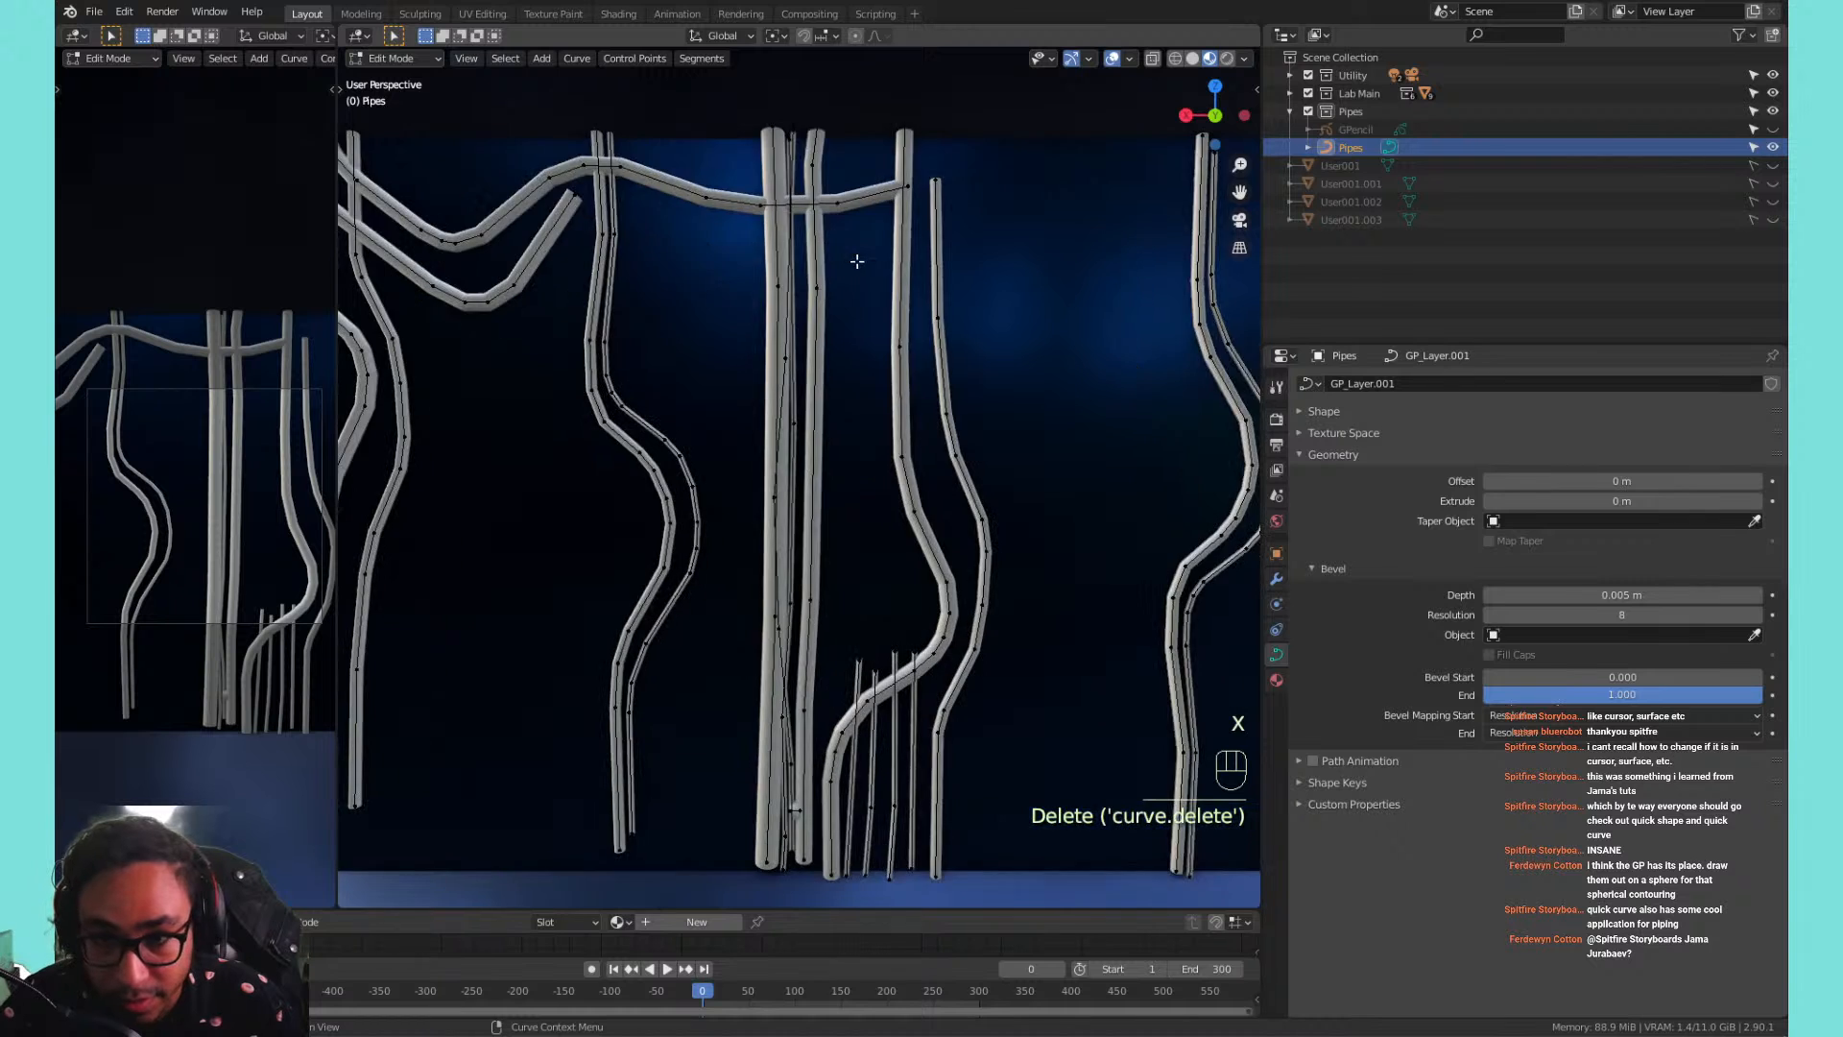
pyautogui.scroll(-2, 855, 259)
pyautogui.scroll(1, 1028, 284)
pyautogui.keyDown('shift'); pyautogui.moveTo(1232, 235); pyautogui.dragTo(950, 312, button='middle'); pyautogui.keyUp('shift')
pyautogui.click(955, 310)
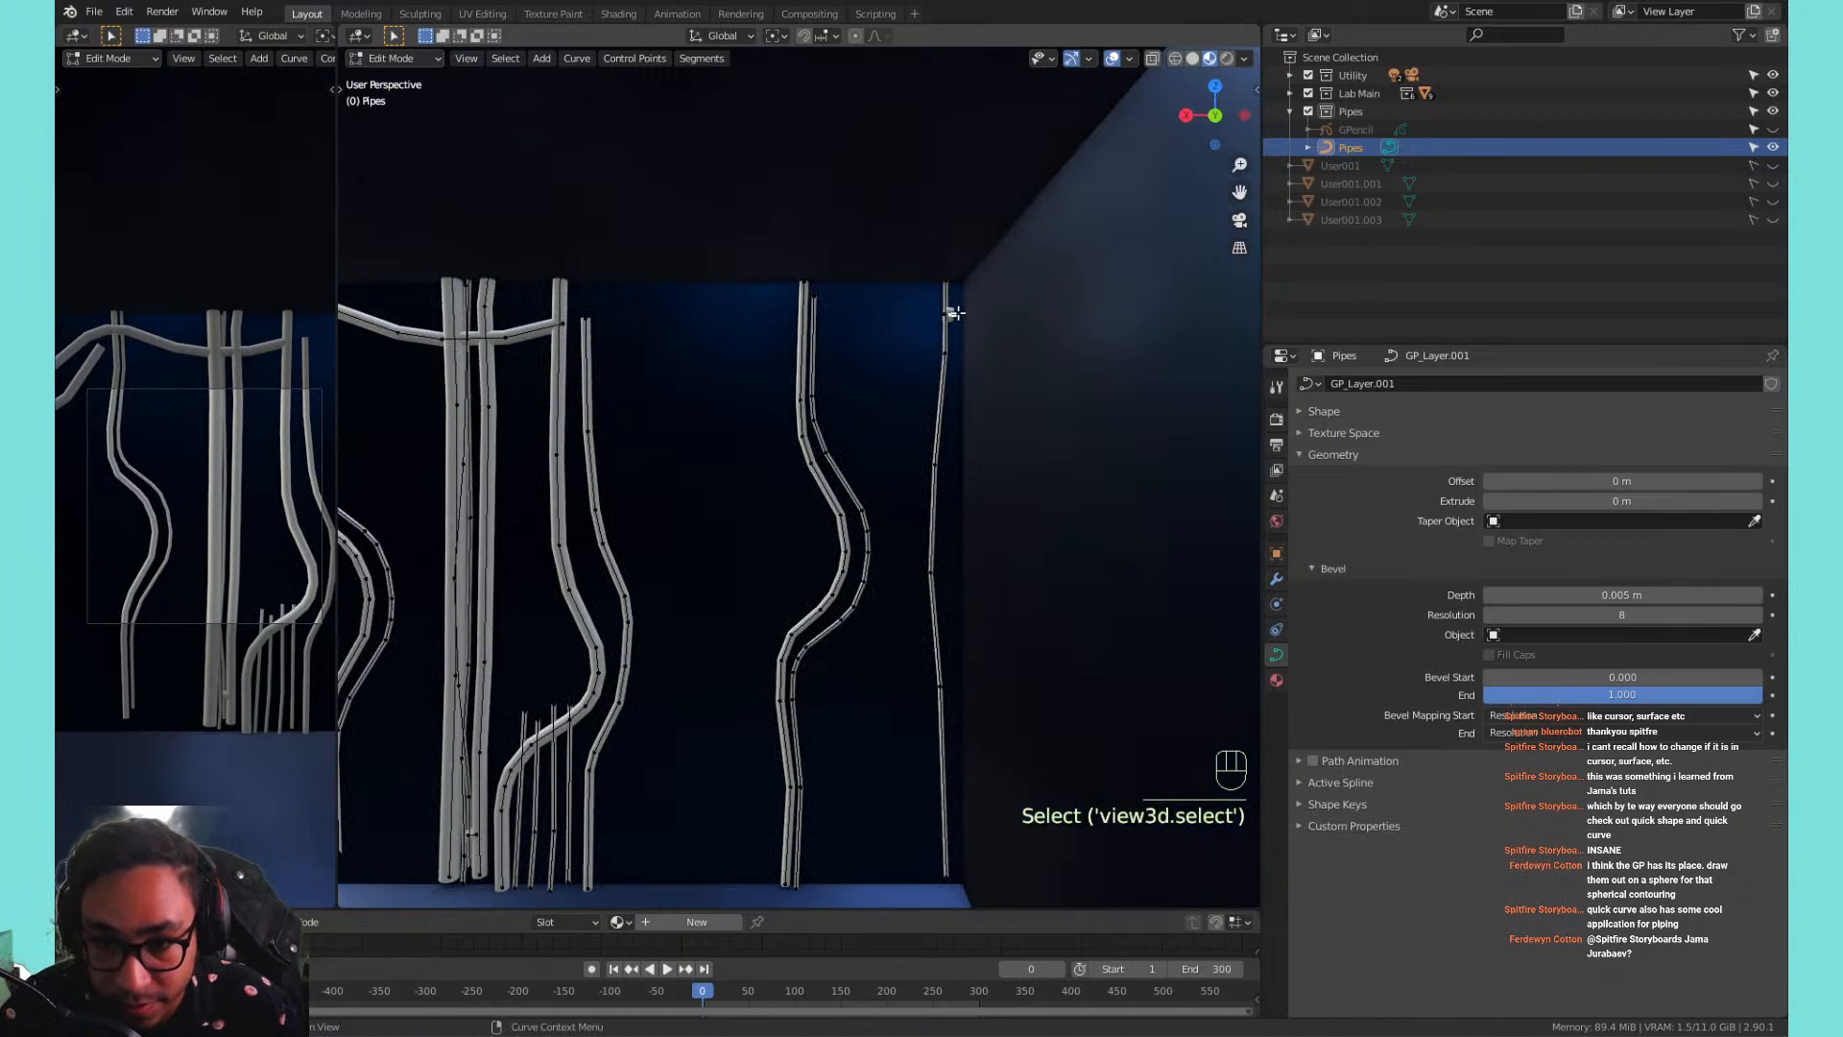
pyautogui.press('x')
pyautogui.click(958, 313)
# Return to Object Mode and collapse the Pipes collection in the outliner.
pyautogui.scroll(-2, 857, 343)
pyautogui.scroll(3, 1008, 394)
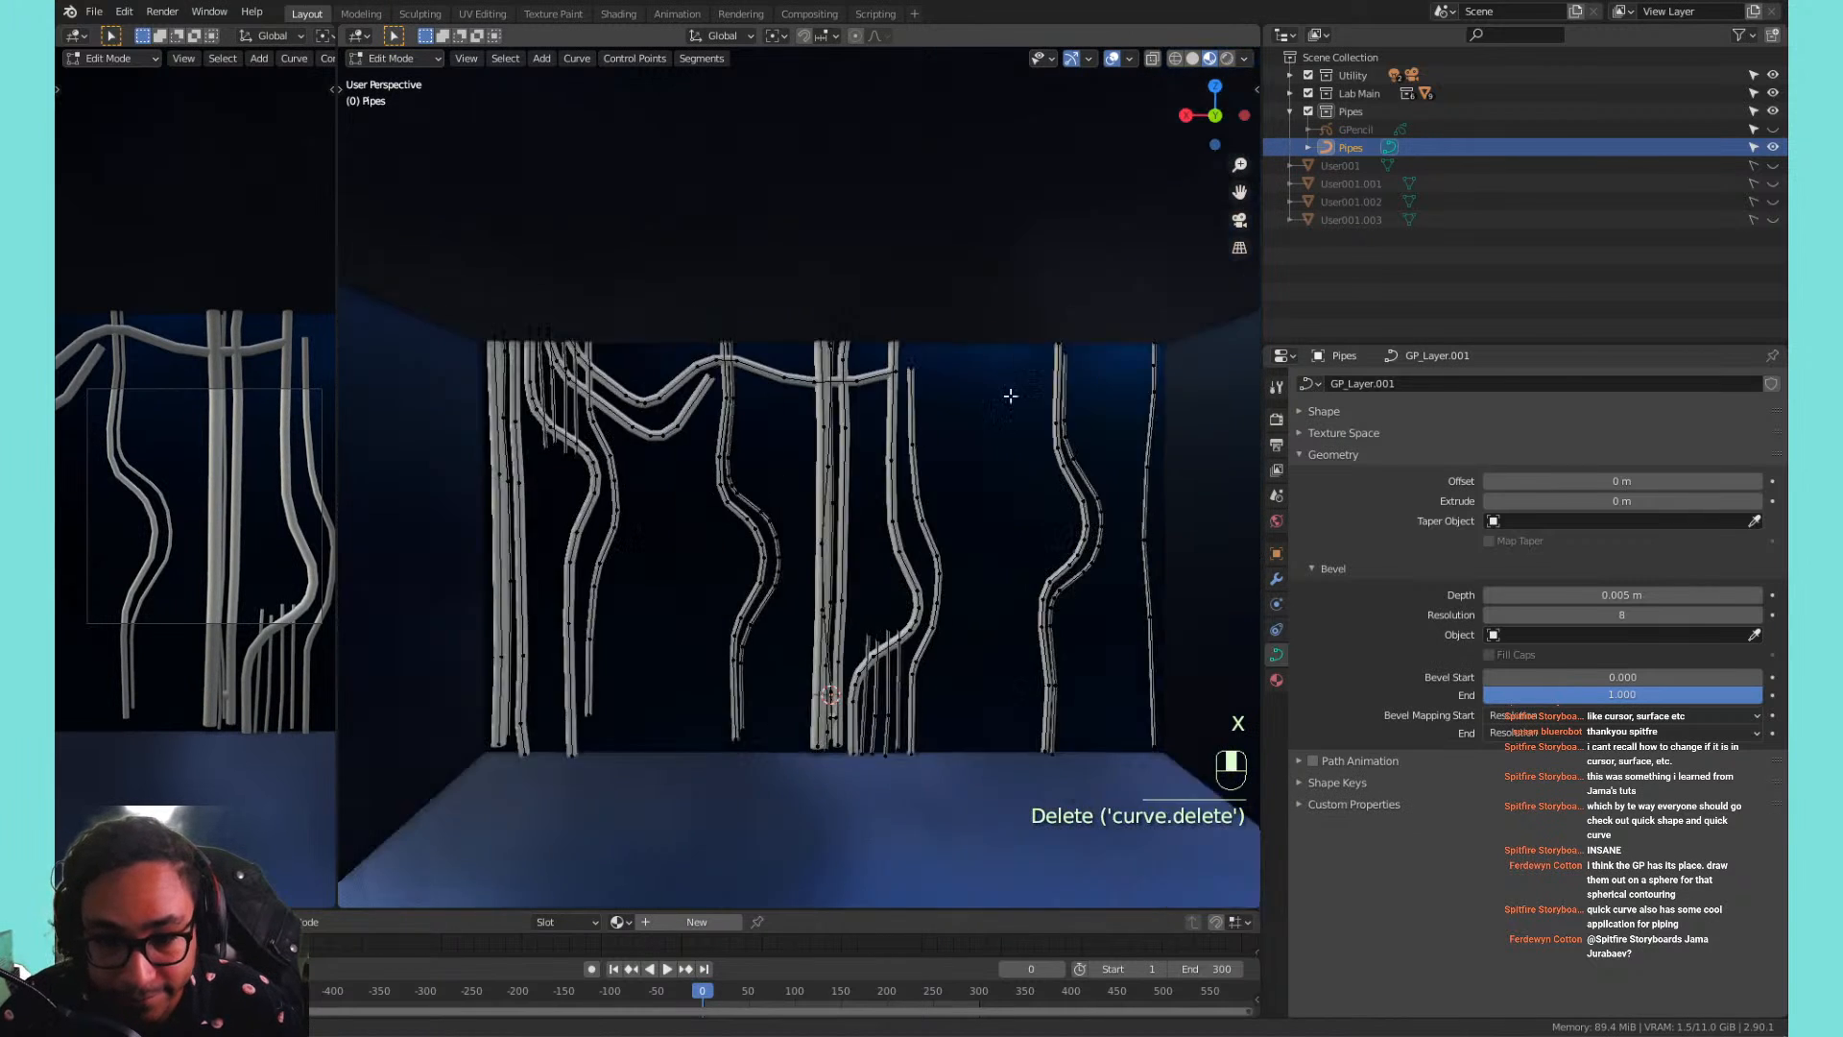
pyautogui.scroll(1, 694, 547)
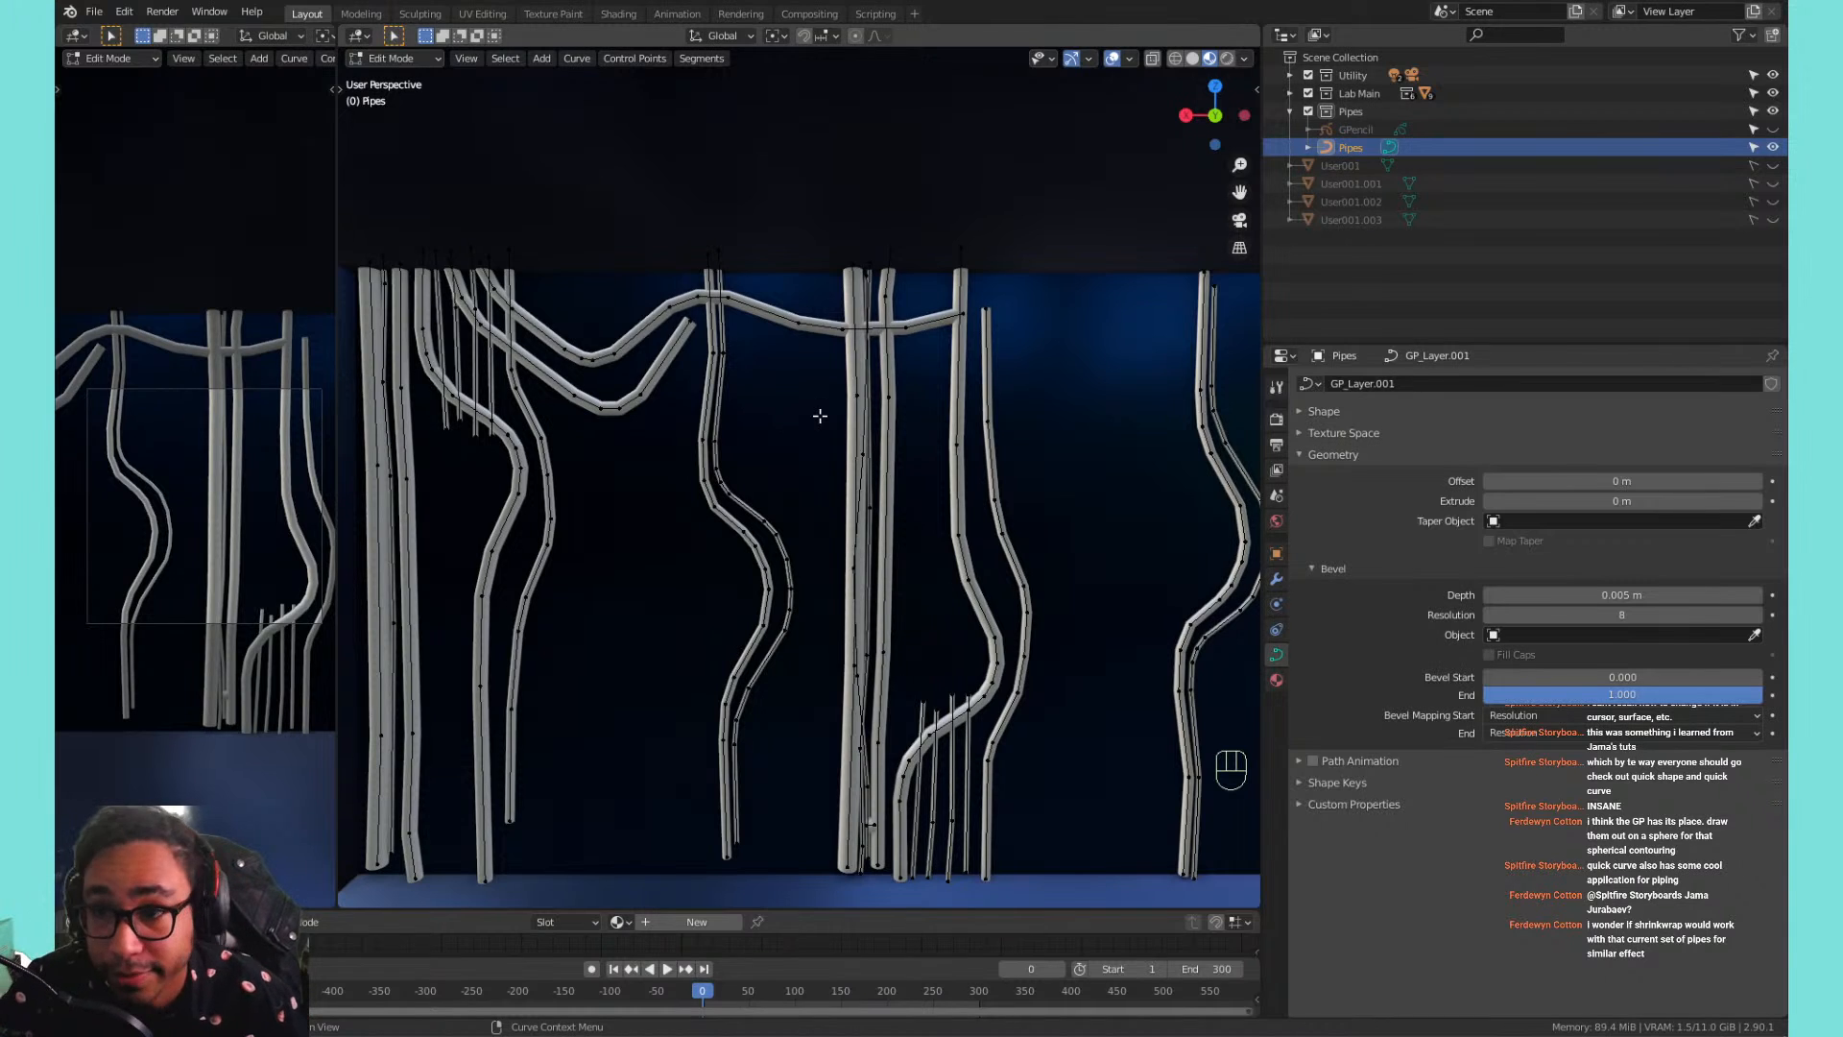
pyautogui.press('Tab')
pyautogui.press('Tab')
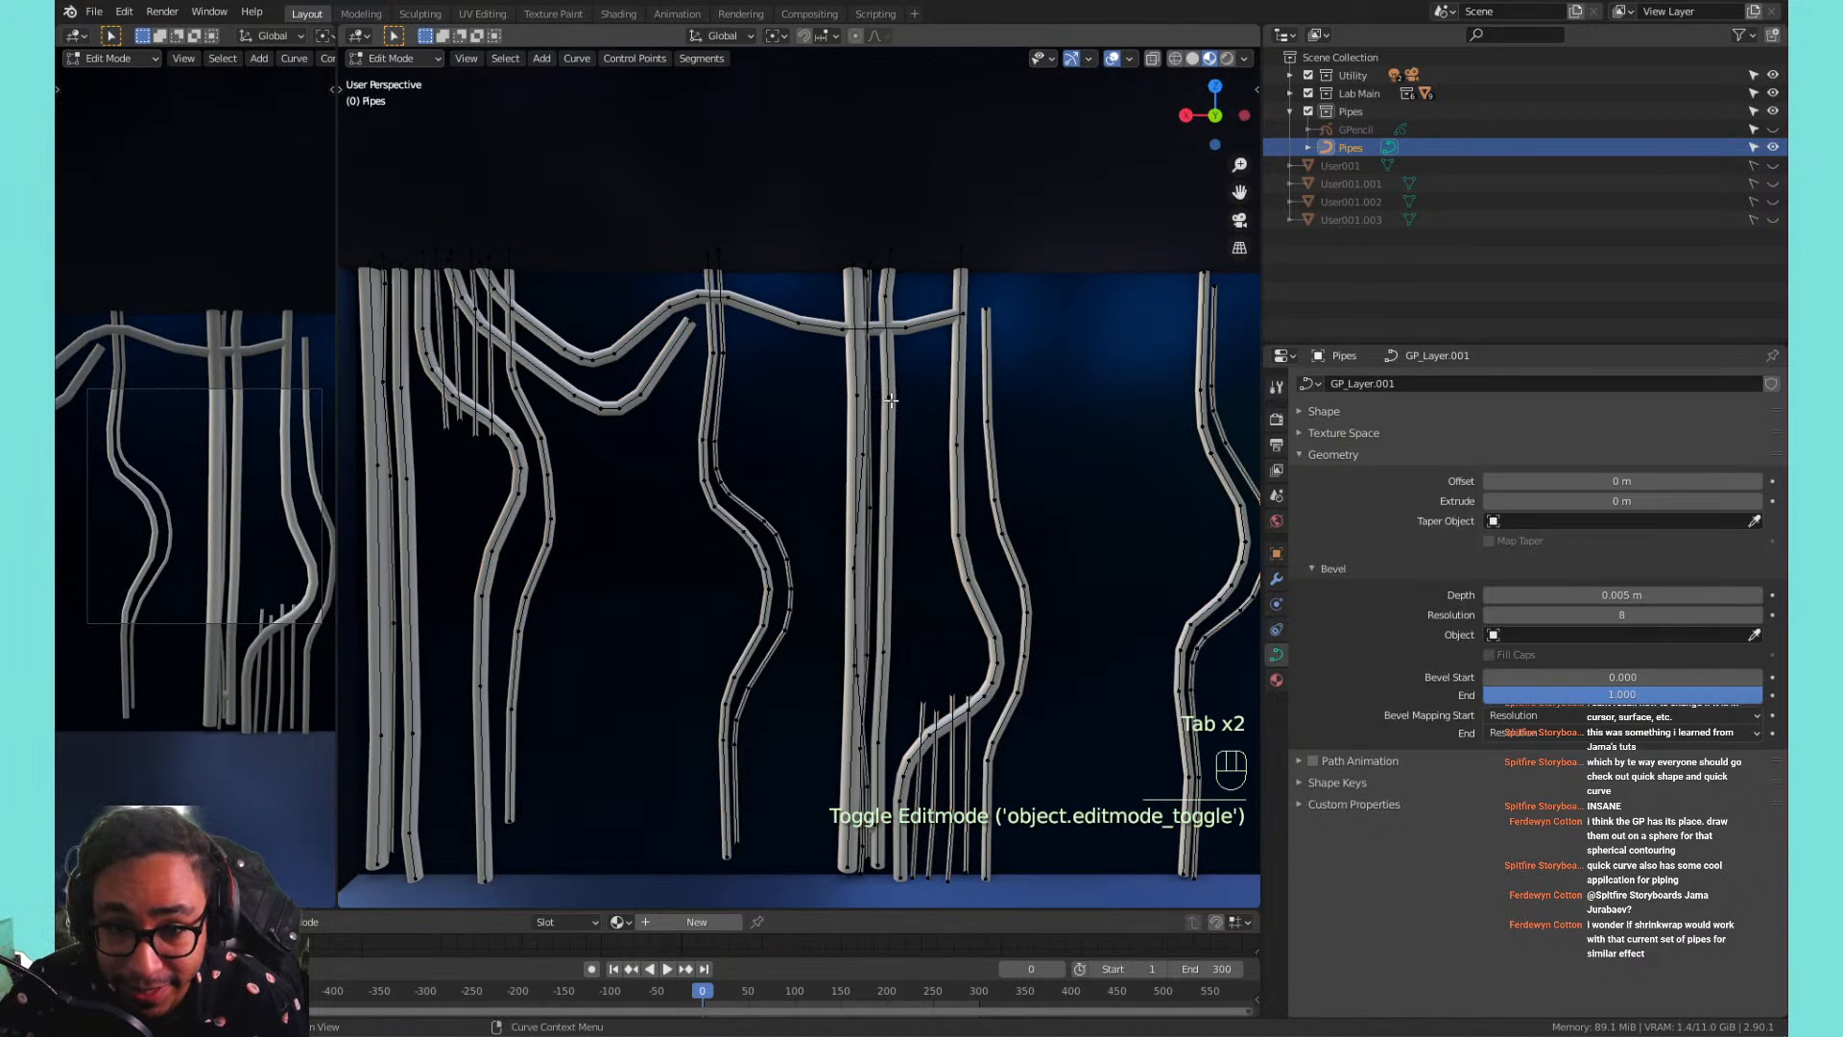
pyautogui.press('Tab')
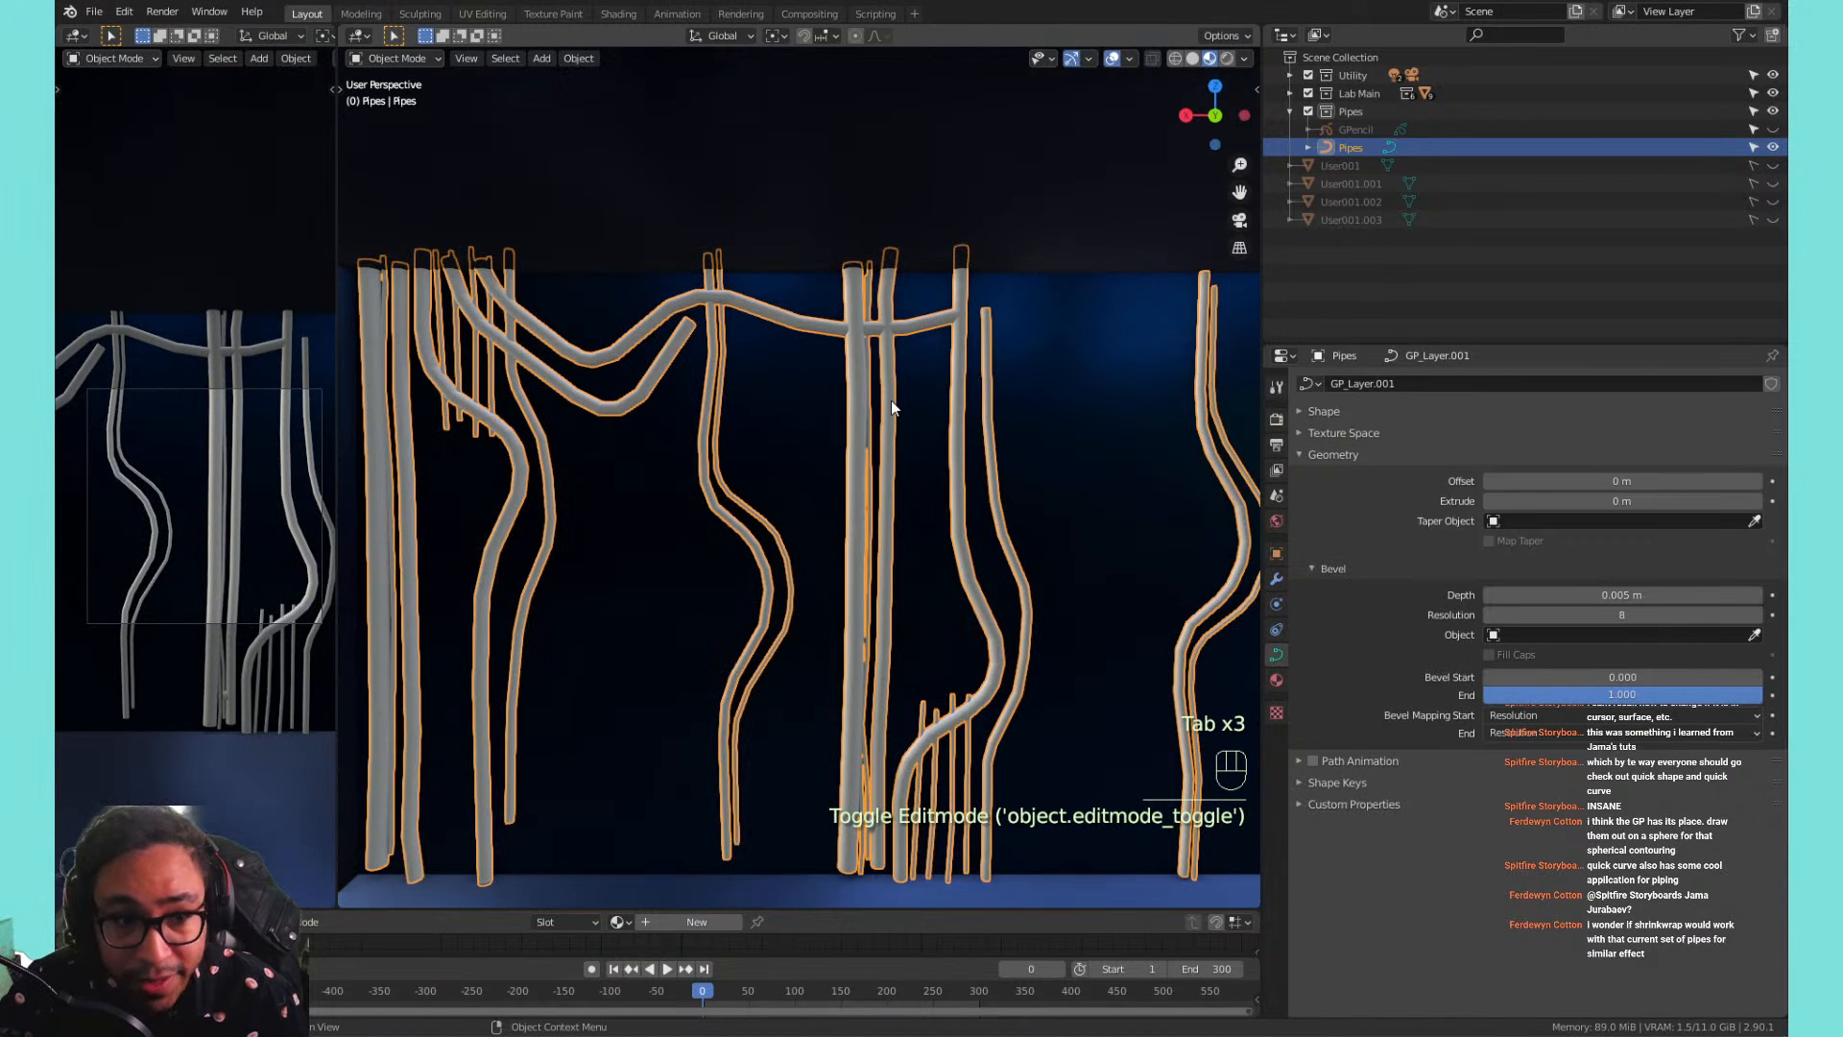
pyautogui.scroll(-1, 890, 401)
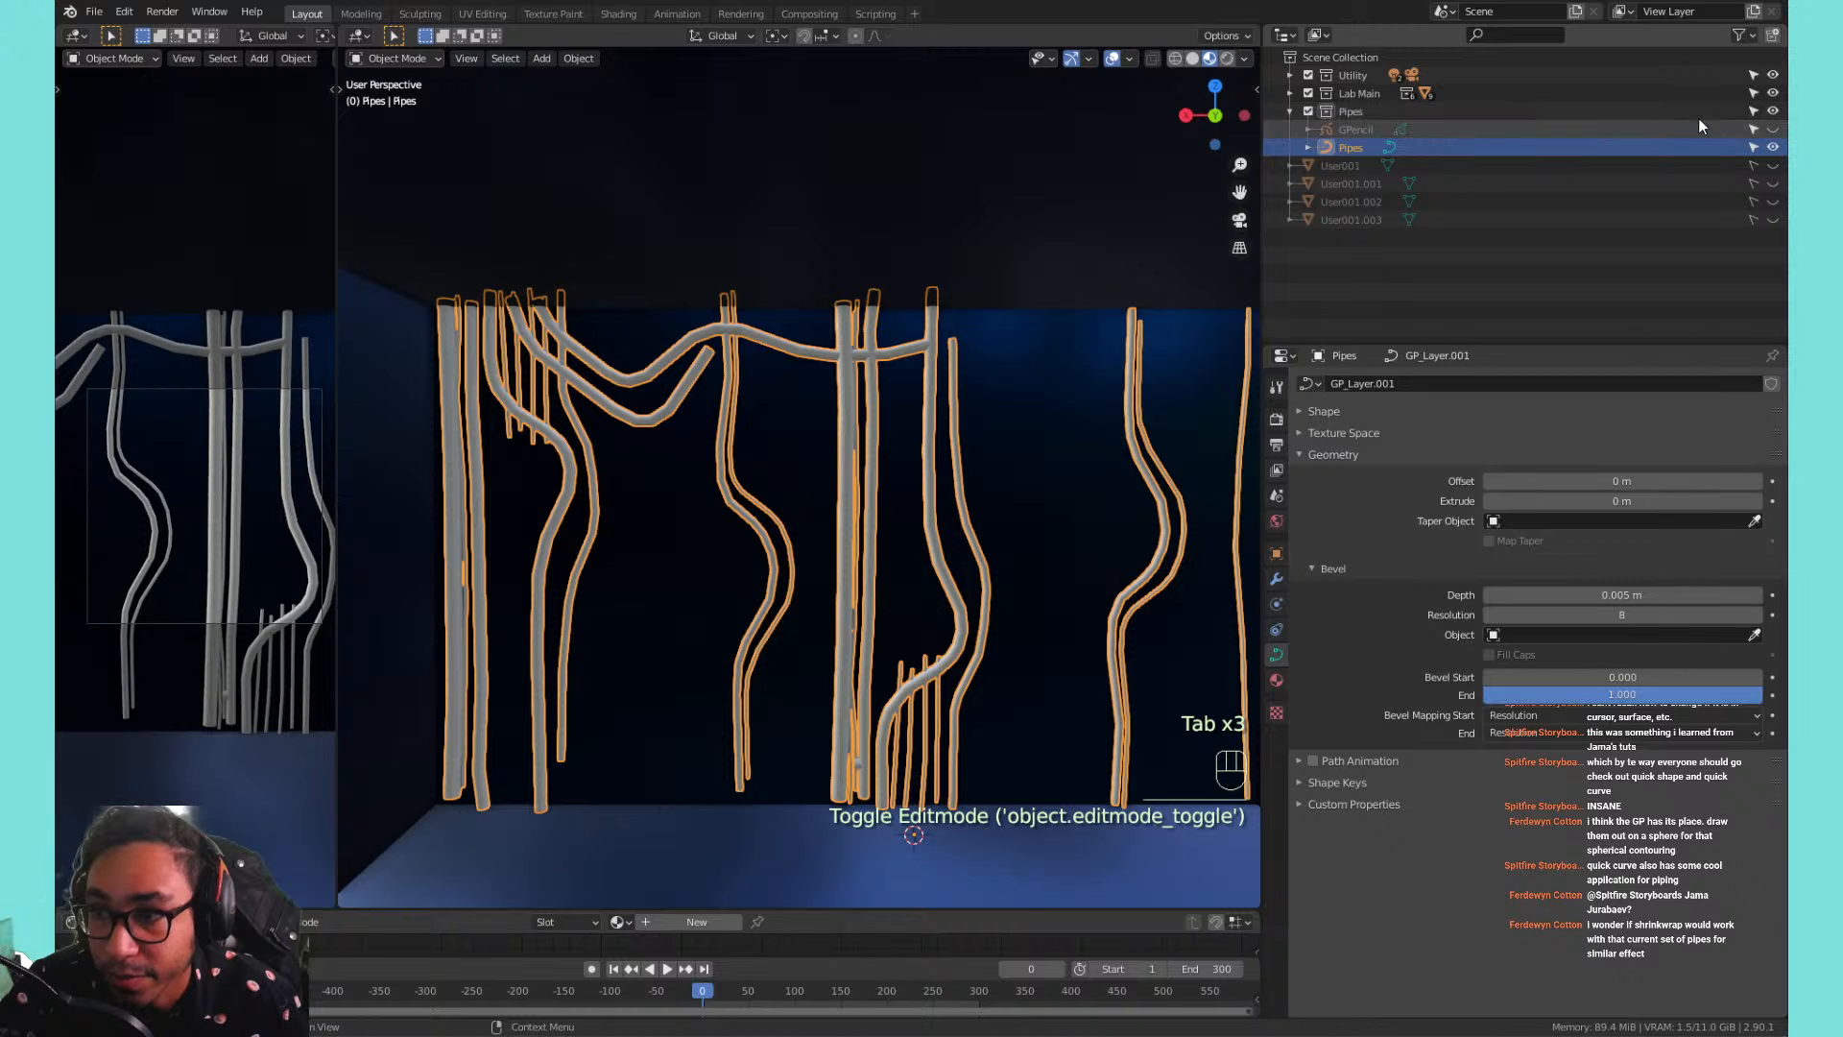
pyautogui.click(1291, 111)
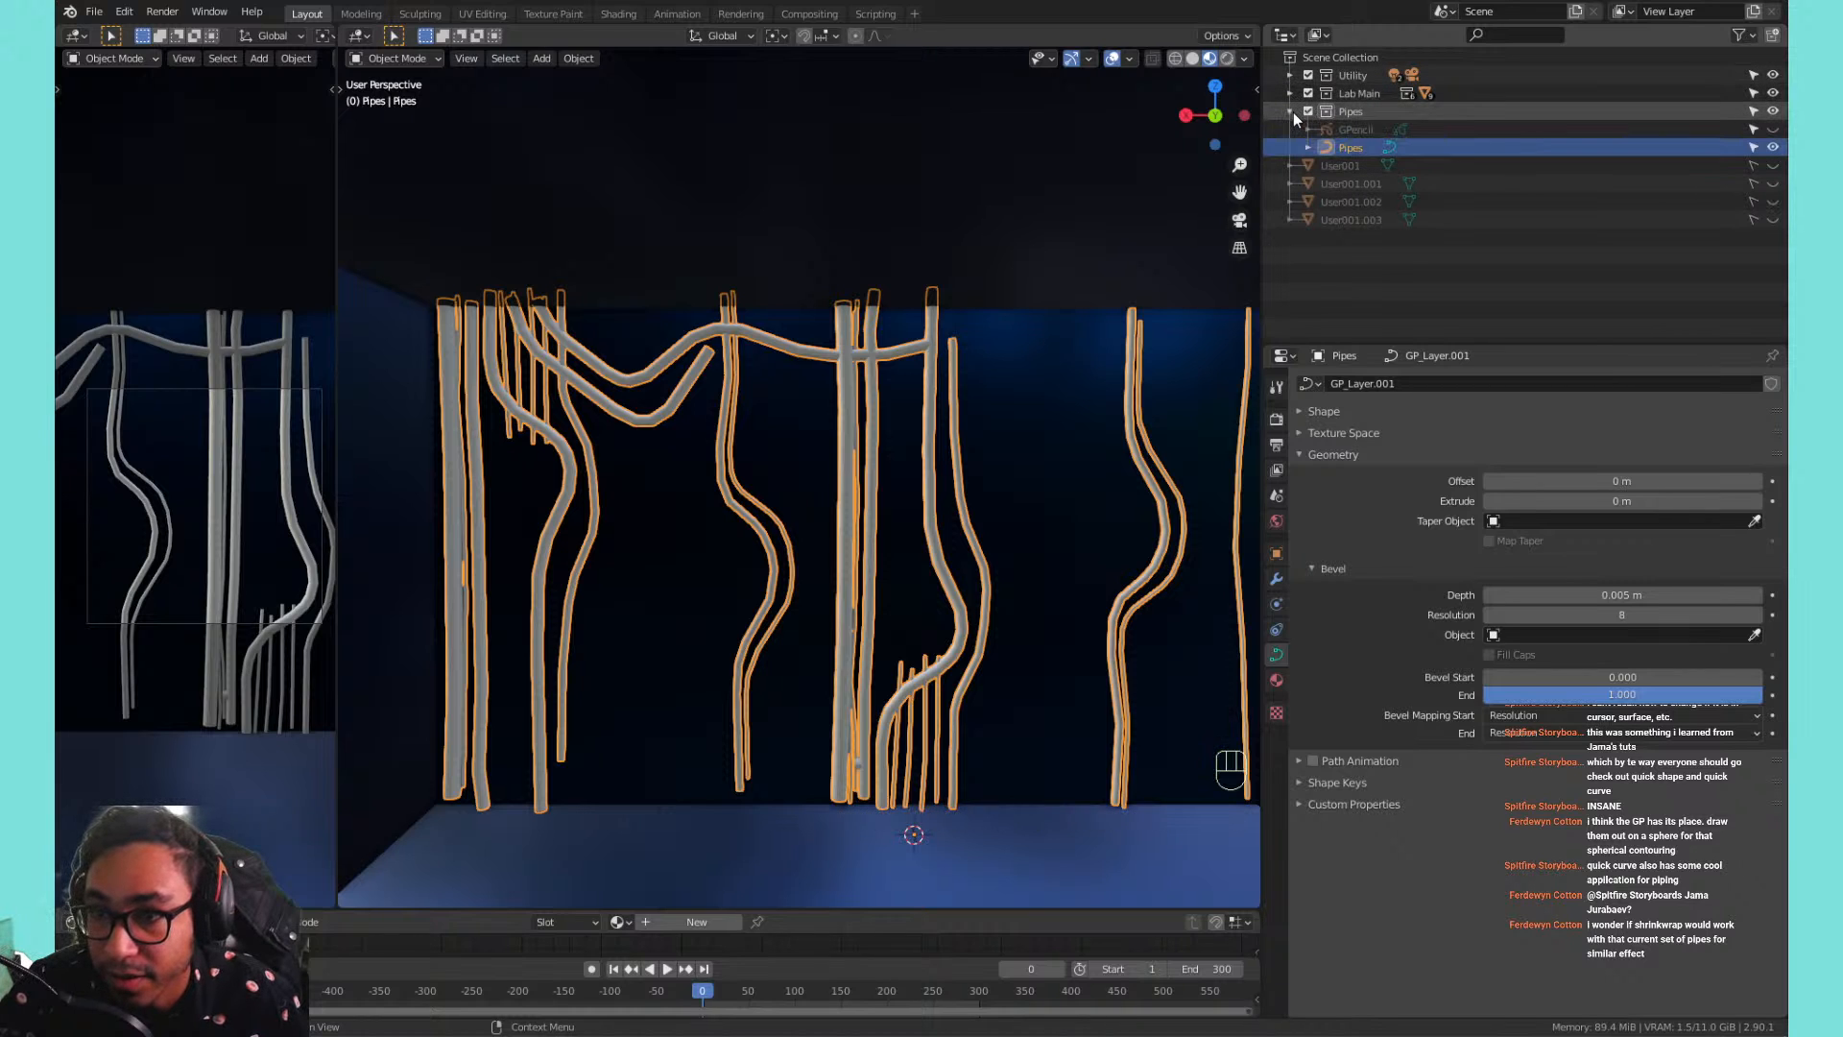
# Expand the Lab Main collection and enable its Pillars, Light_Pool, Light_Wall, BRIDGE, and Pipes and Crystal collections.
pyautogui.click(1286, 94)
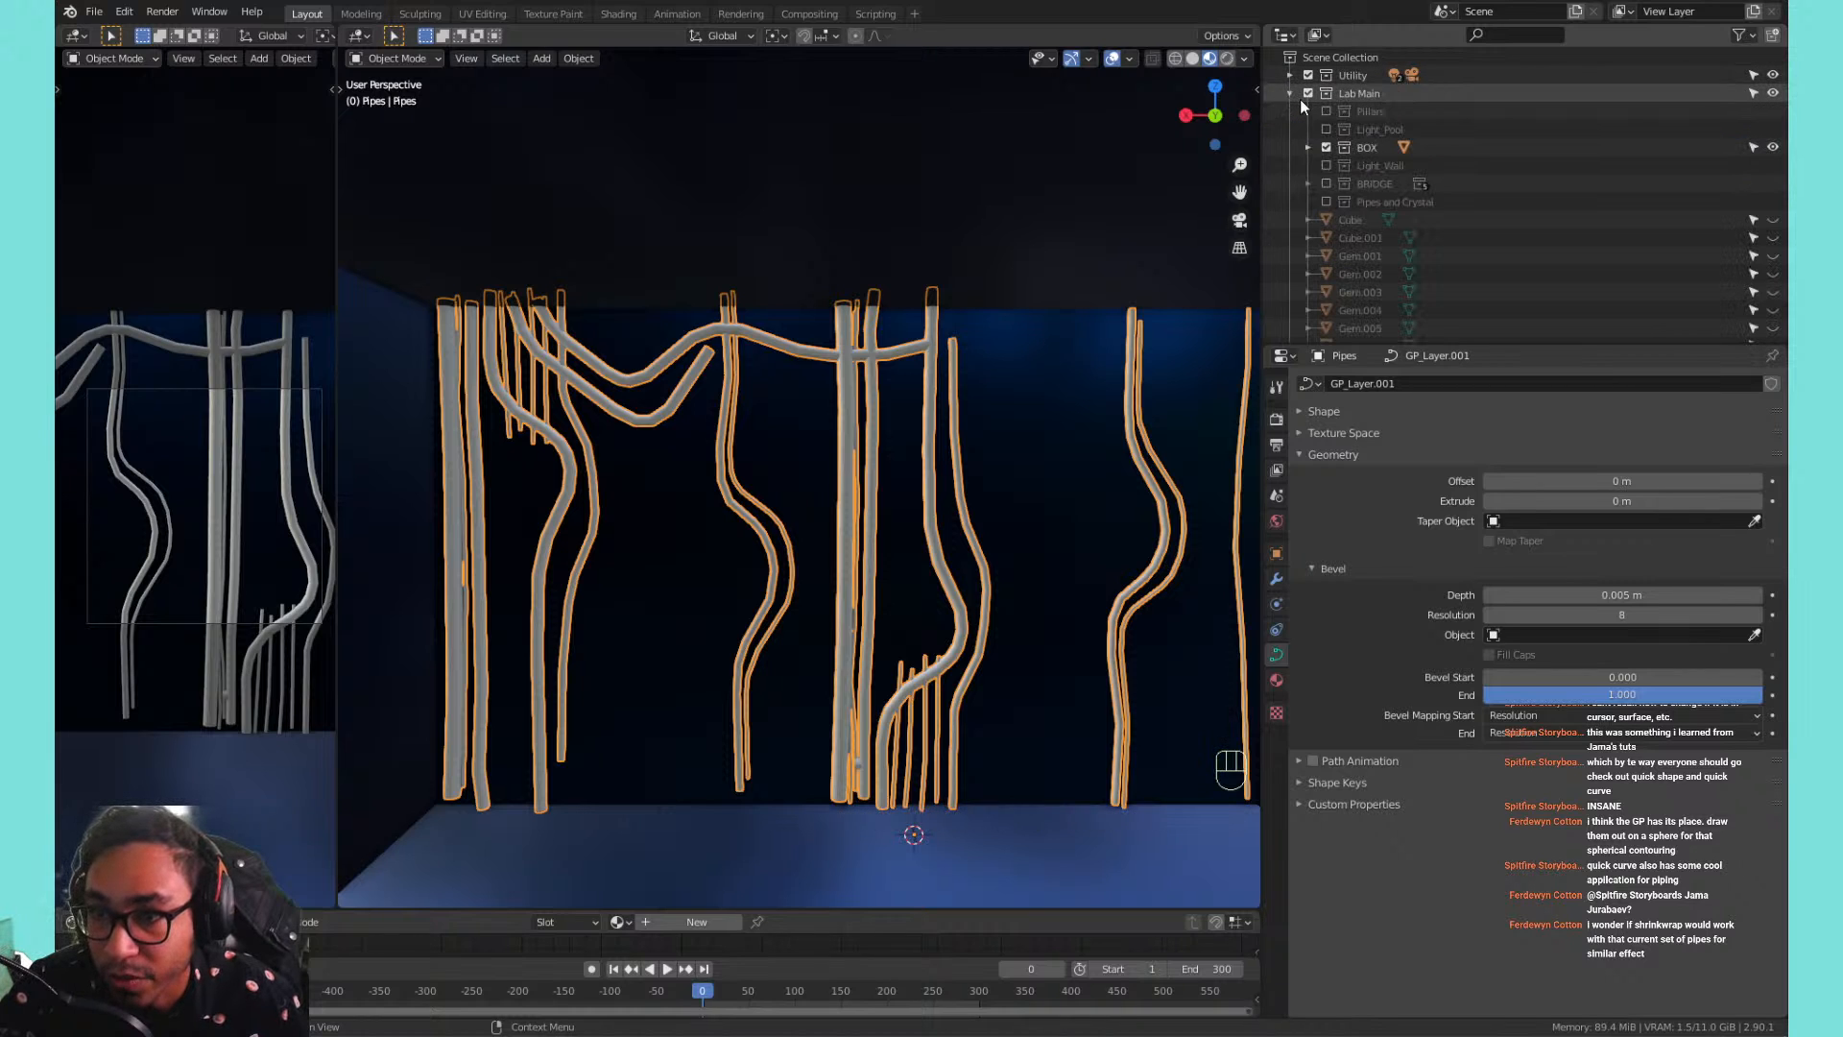
pyautogui.click(1326, 183)
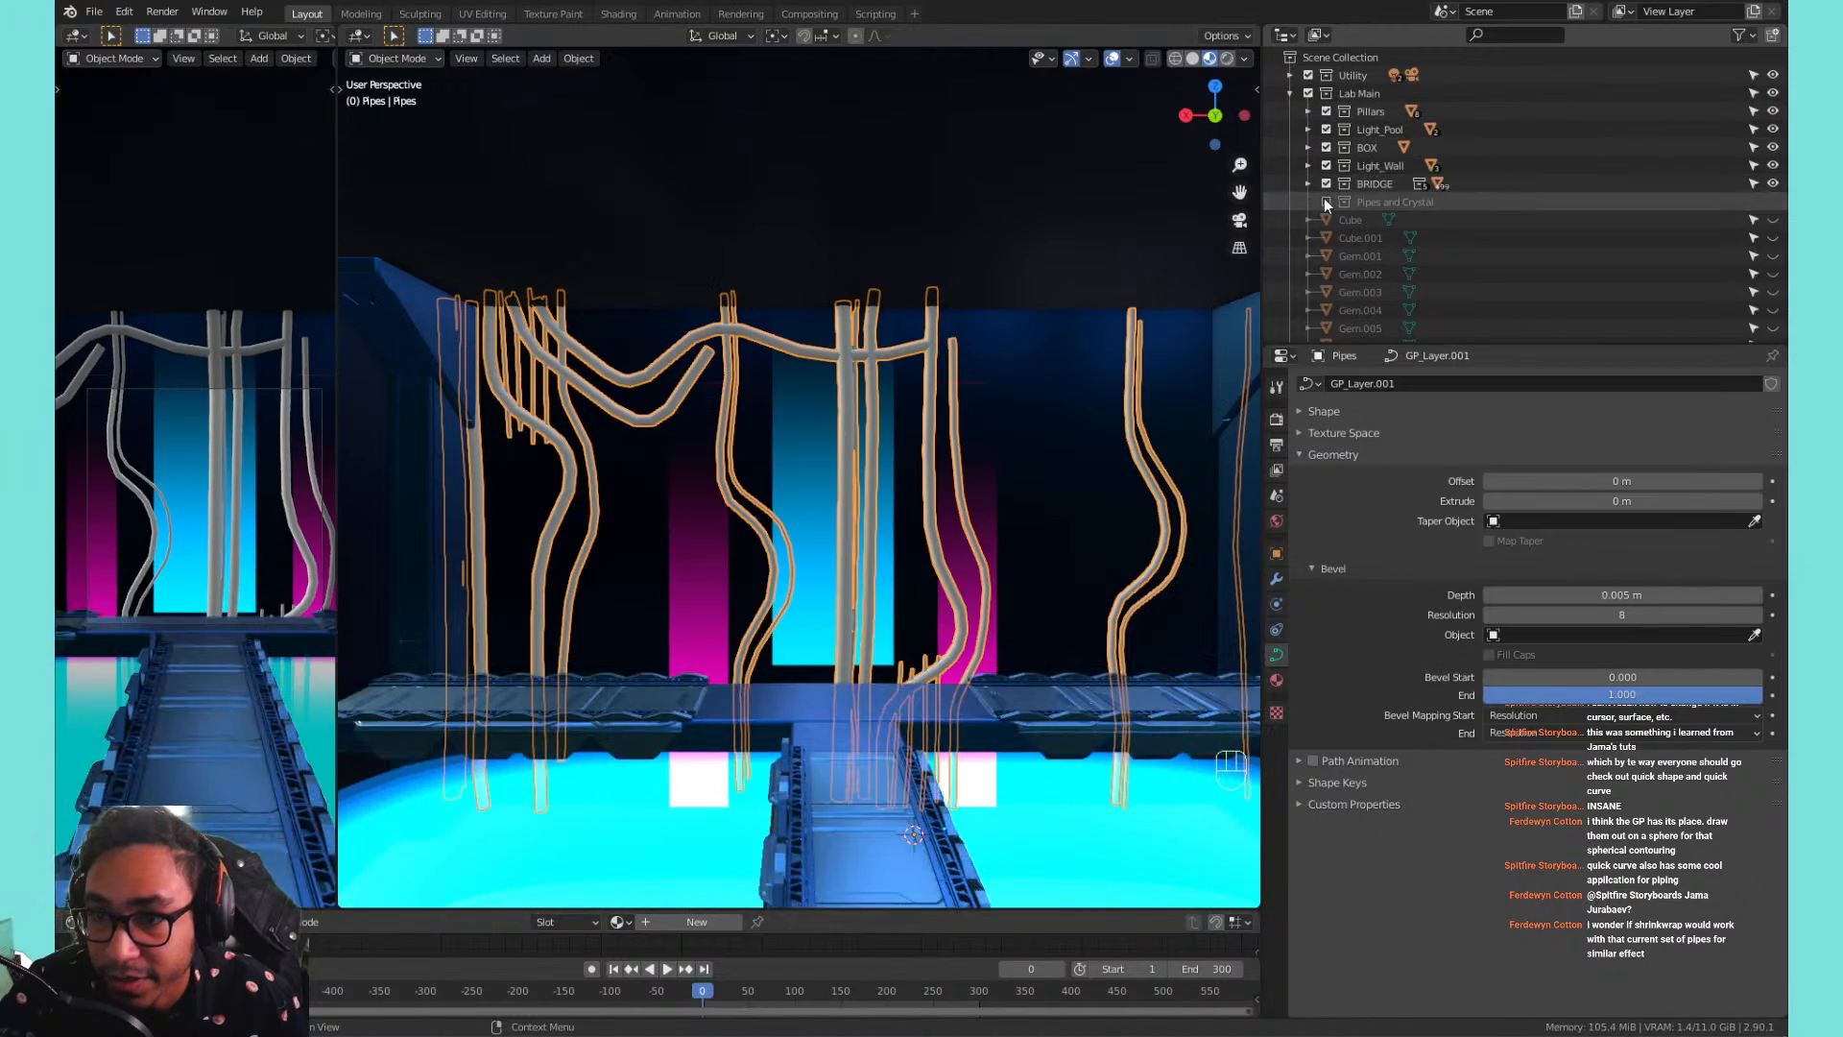
pyautogui.click(1326, 201)
pyautogui.moveTo(768, 322)
pyautogui.keyDown('shift'); pyautogui.mouseDown(button='middle')
pyautogui.moveTo(683, 299)
pyautogui.moveTo(816, 326)
pyautogui.moveTo(768, 331)
pyautogui.mouseUp(button='middle'); pyautogui.keyUp('shift')
# Delete the glowing gradient light panels standing behind the pipes on the back wall.
pyautogui.click(651, 485)
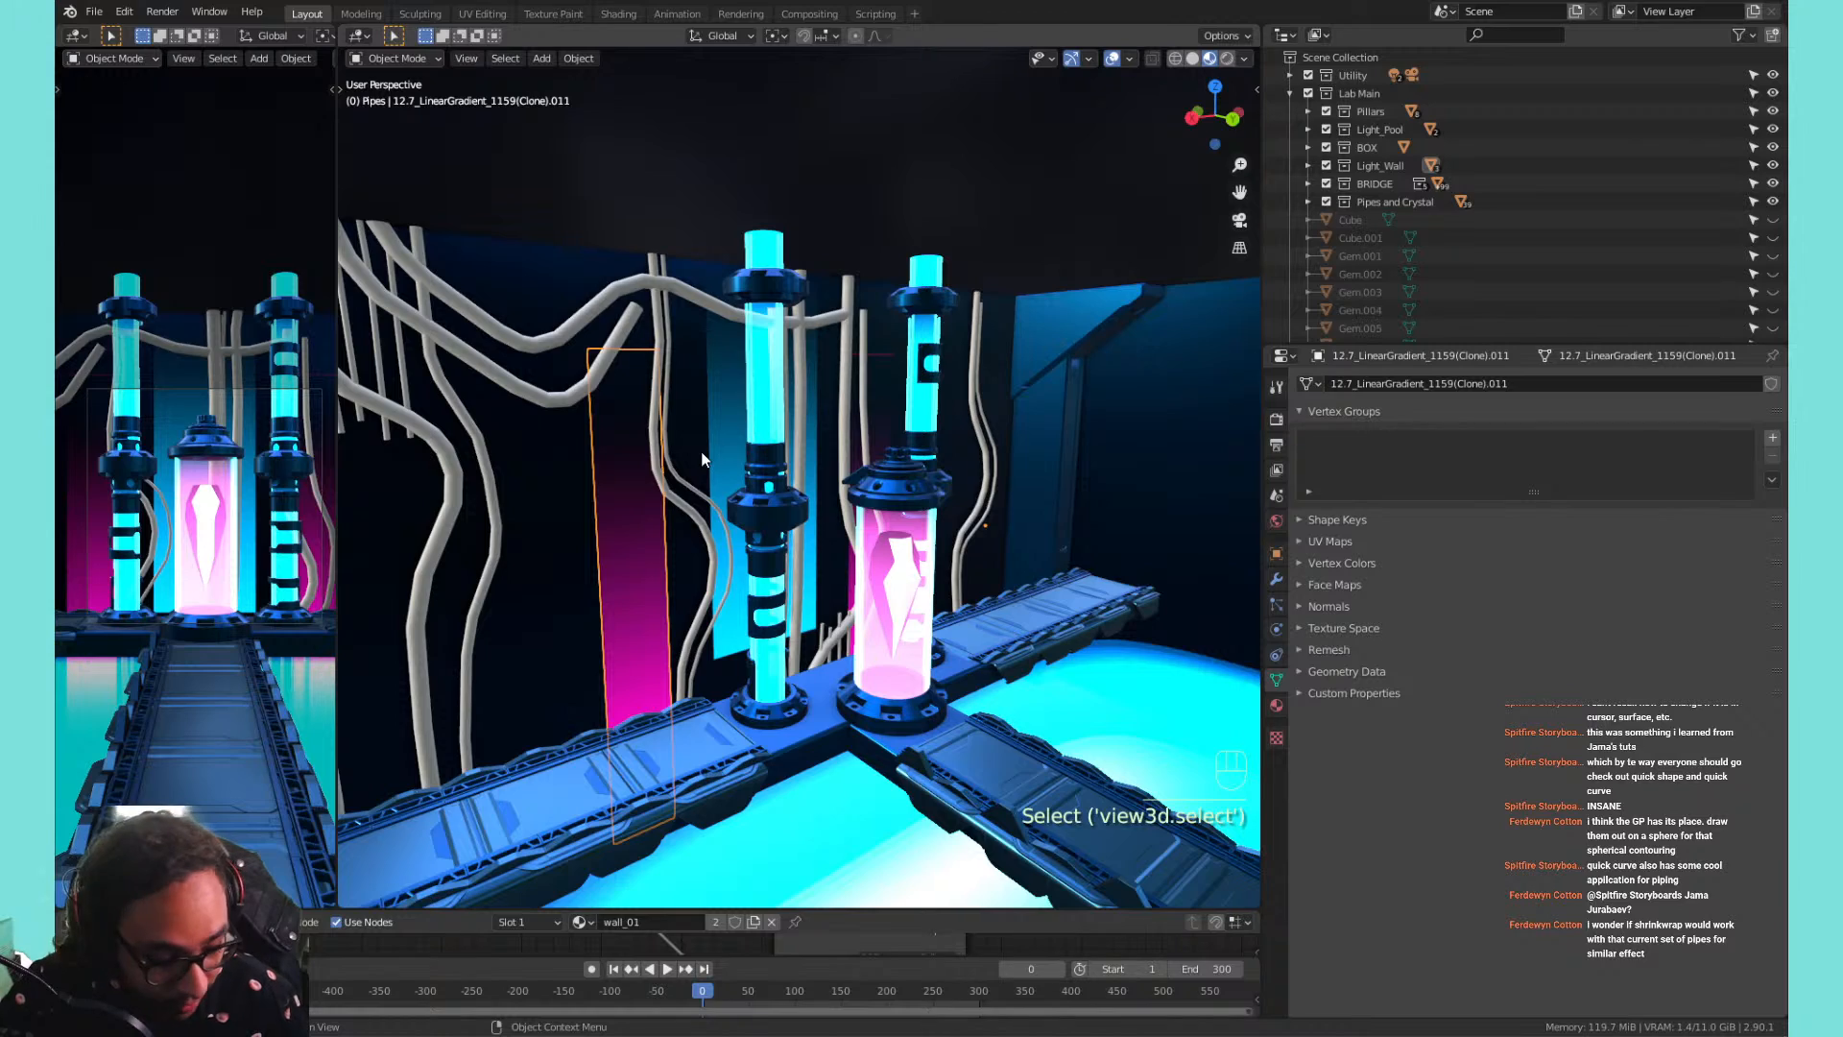
pyautogui.press('x')
pyautogui.press('x')
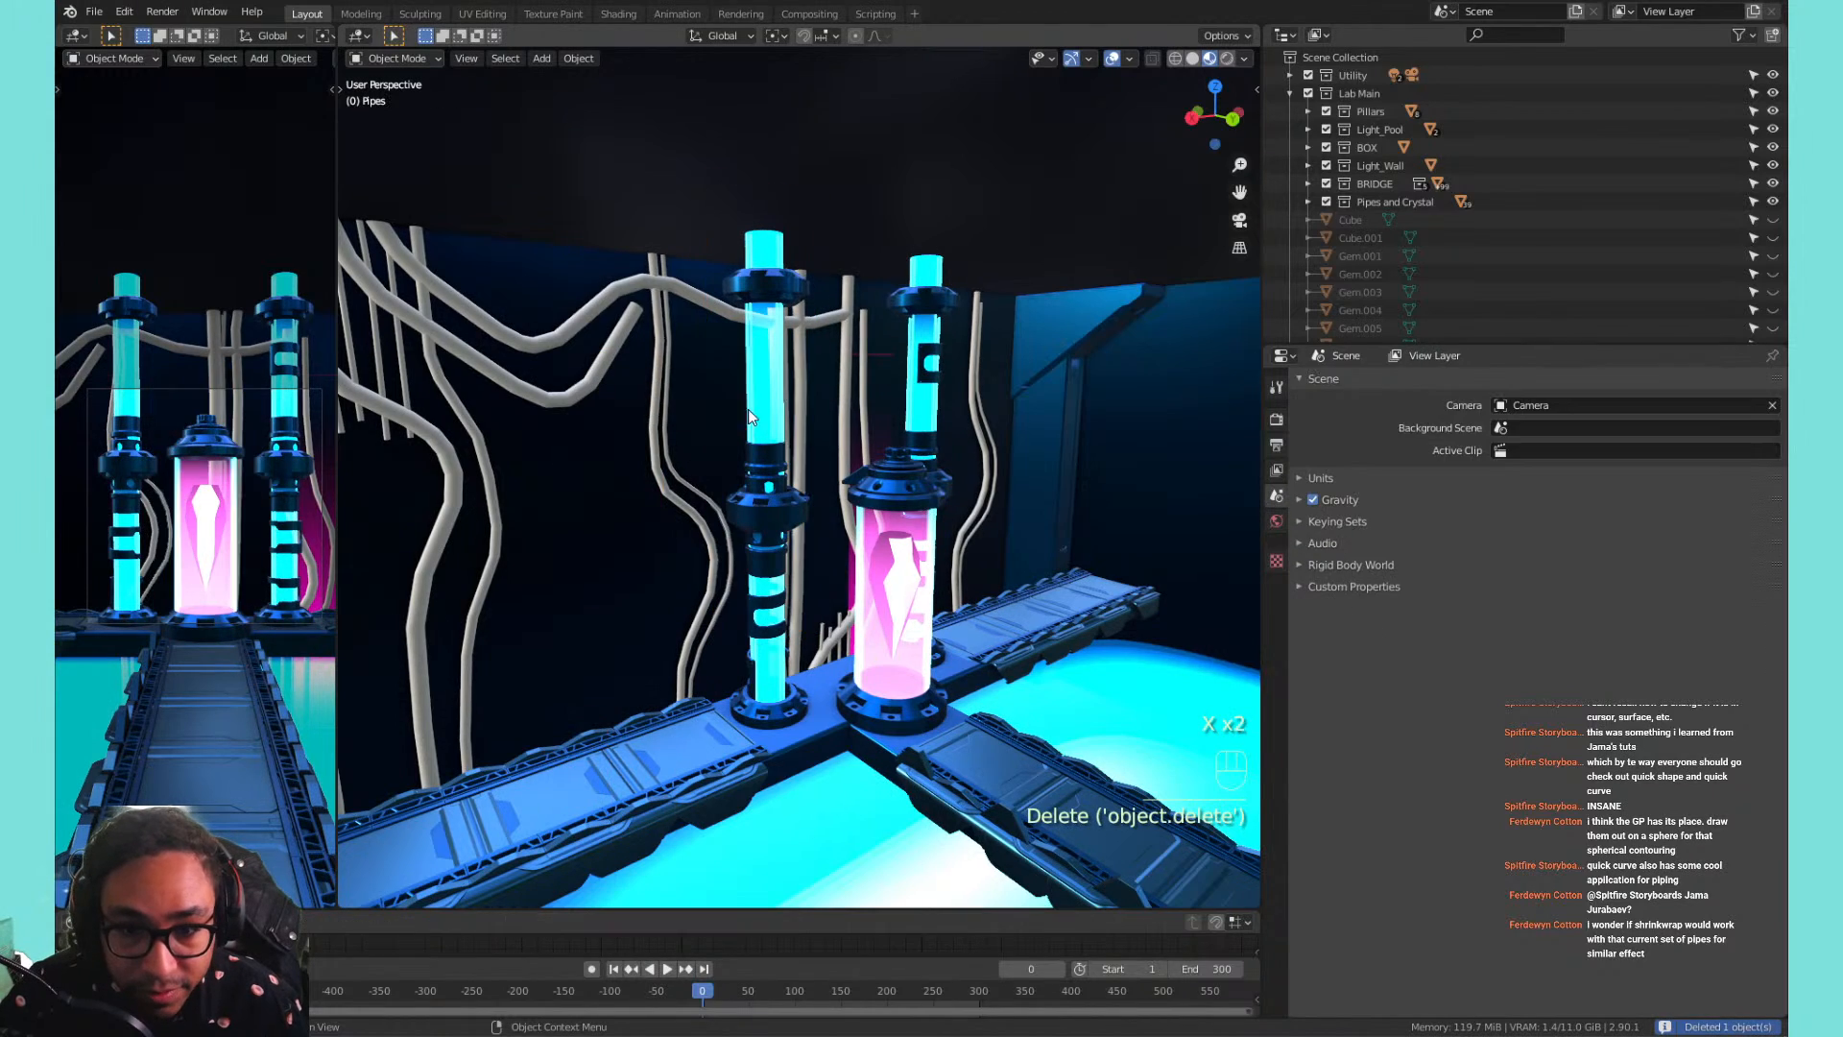
pyautogui.click(875, 366)
pyautogui.press('x')
pyautogui.moveTo(929, 359); pyautogui.dragTo(845, 346, button='middle')
pyautogui.moveTo(945, 342)
pyautogui.keyDown('shift'); pyautogui.mouseDown(button='middle')
pyautogui.moveTo(974, 338)
pyautogui.moveTo(952, 336)
pyautogui.moveTo(987, 367)
pyautogui.moveTo(932, 314)
pyautogui.moveTo(923, 329)
pyautogui.mouseUp(button='middle'); pyautogui.keyUp('shift')
pyautogui.scroll(-5, 931, 329)
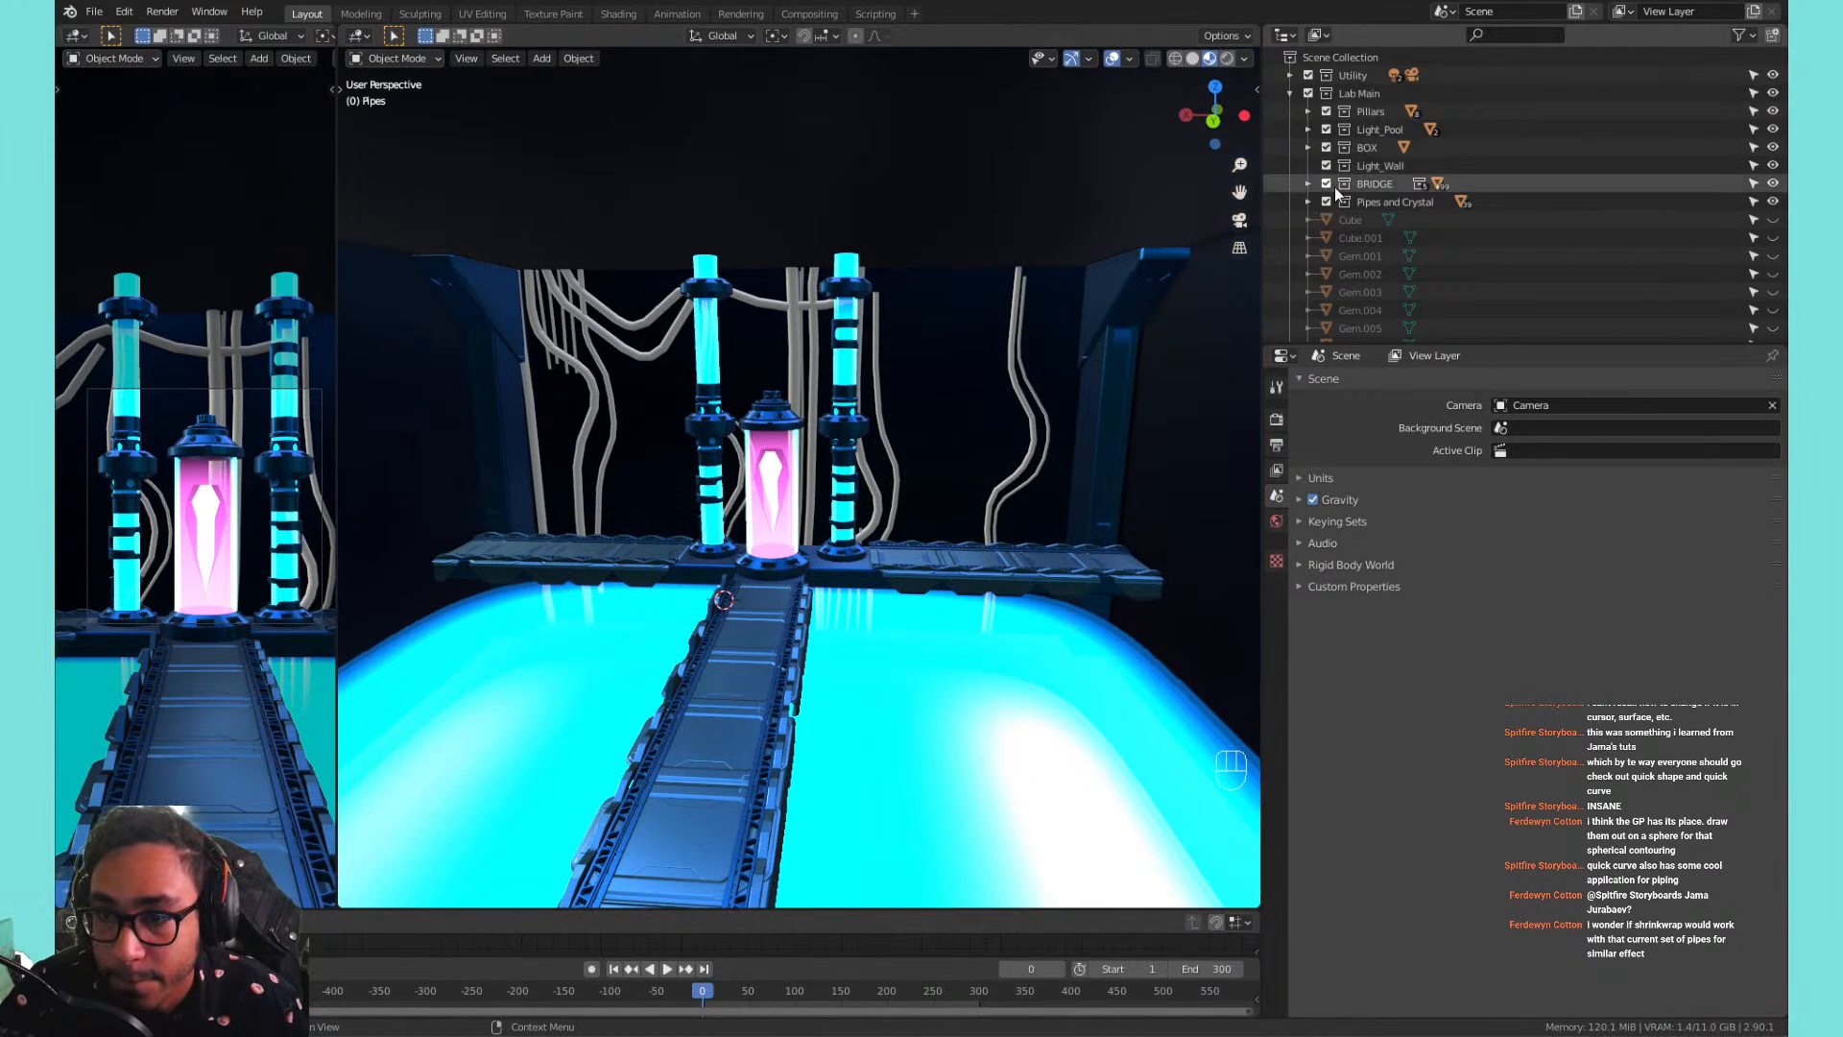
# Enlarge the outliner area so that the whole collection list fits.
pyautogui.scroll(-3, 1392, 240)
pyautogui.moveTo(1443, 345); pyautogui.dragTo(1440, 568)
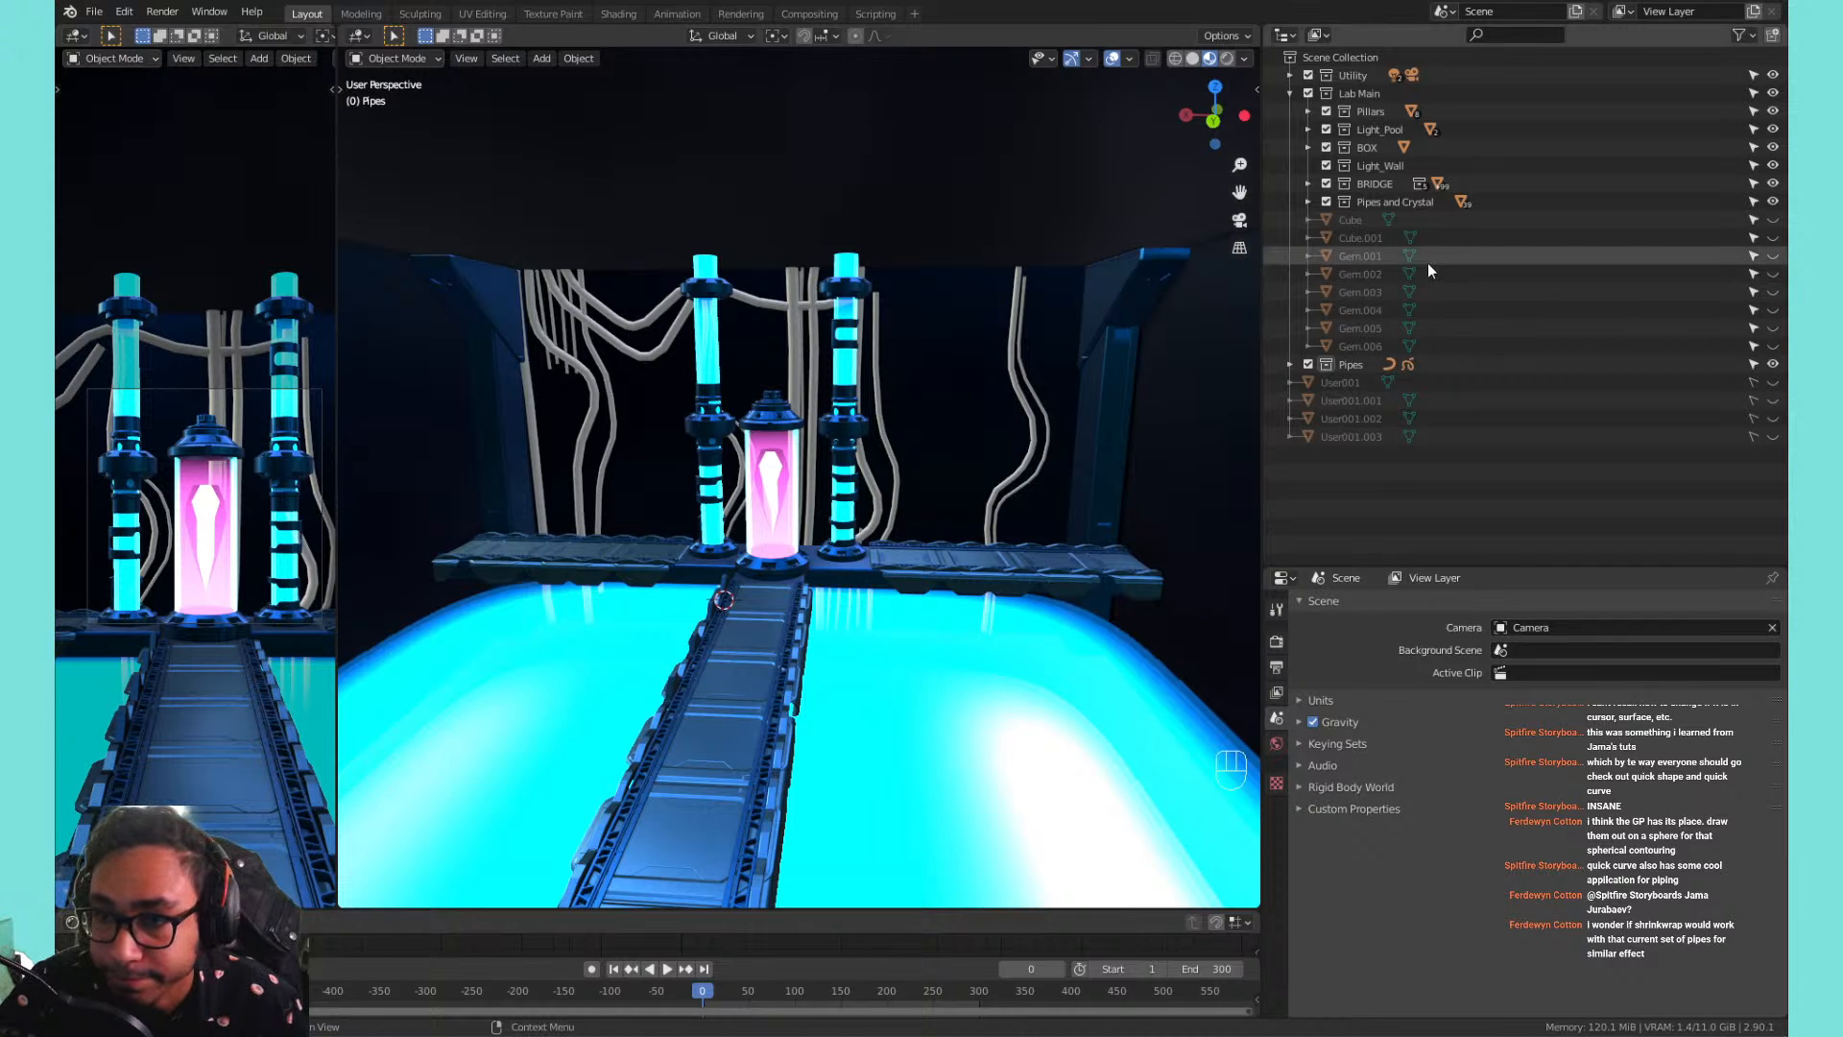
pyautogui.scroll(-5, 304, 60)
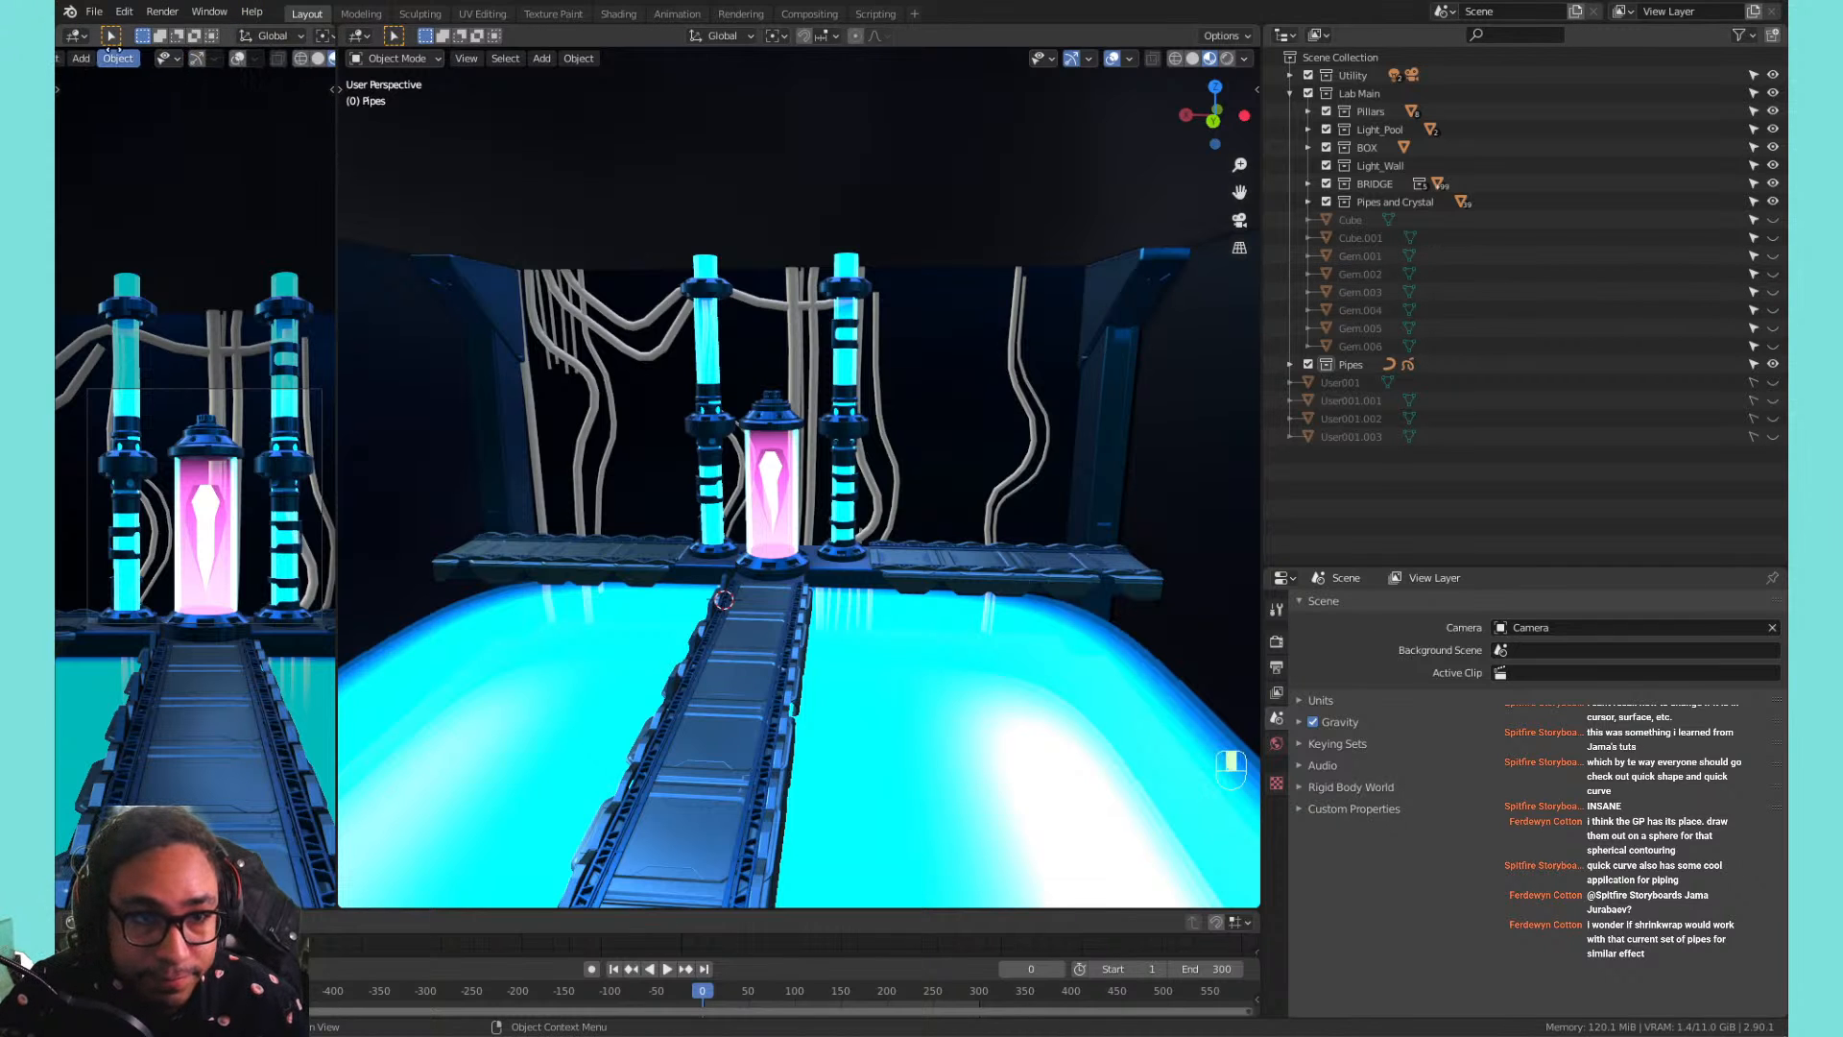
# Switch the narrow viewport to solid shading with the light grey hard-highlight matcap, and widen that viewport.
pyautogui.click(273, 58)
pyautogui.moveTo(316, 61); pyautogui.dragTo(167, 57, button='middle')
pyautogui.click(289, 59)
pyautogui.click(320, 58)
pyautogui.click(304, 188)
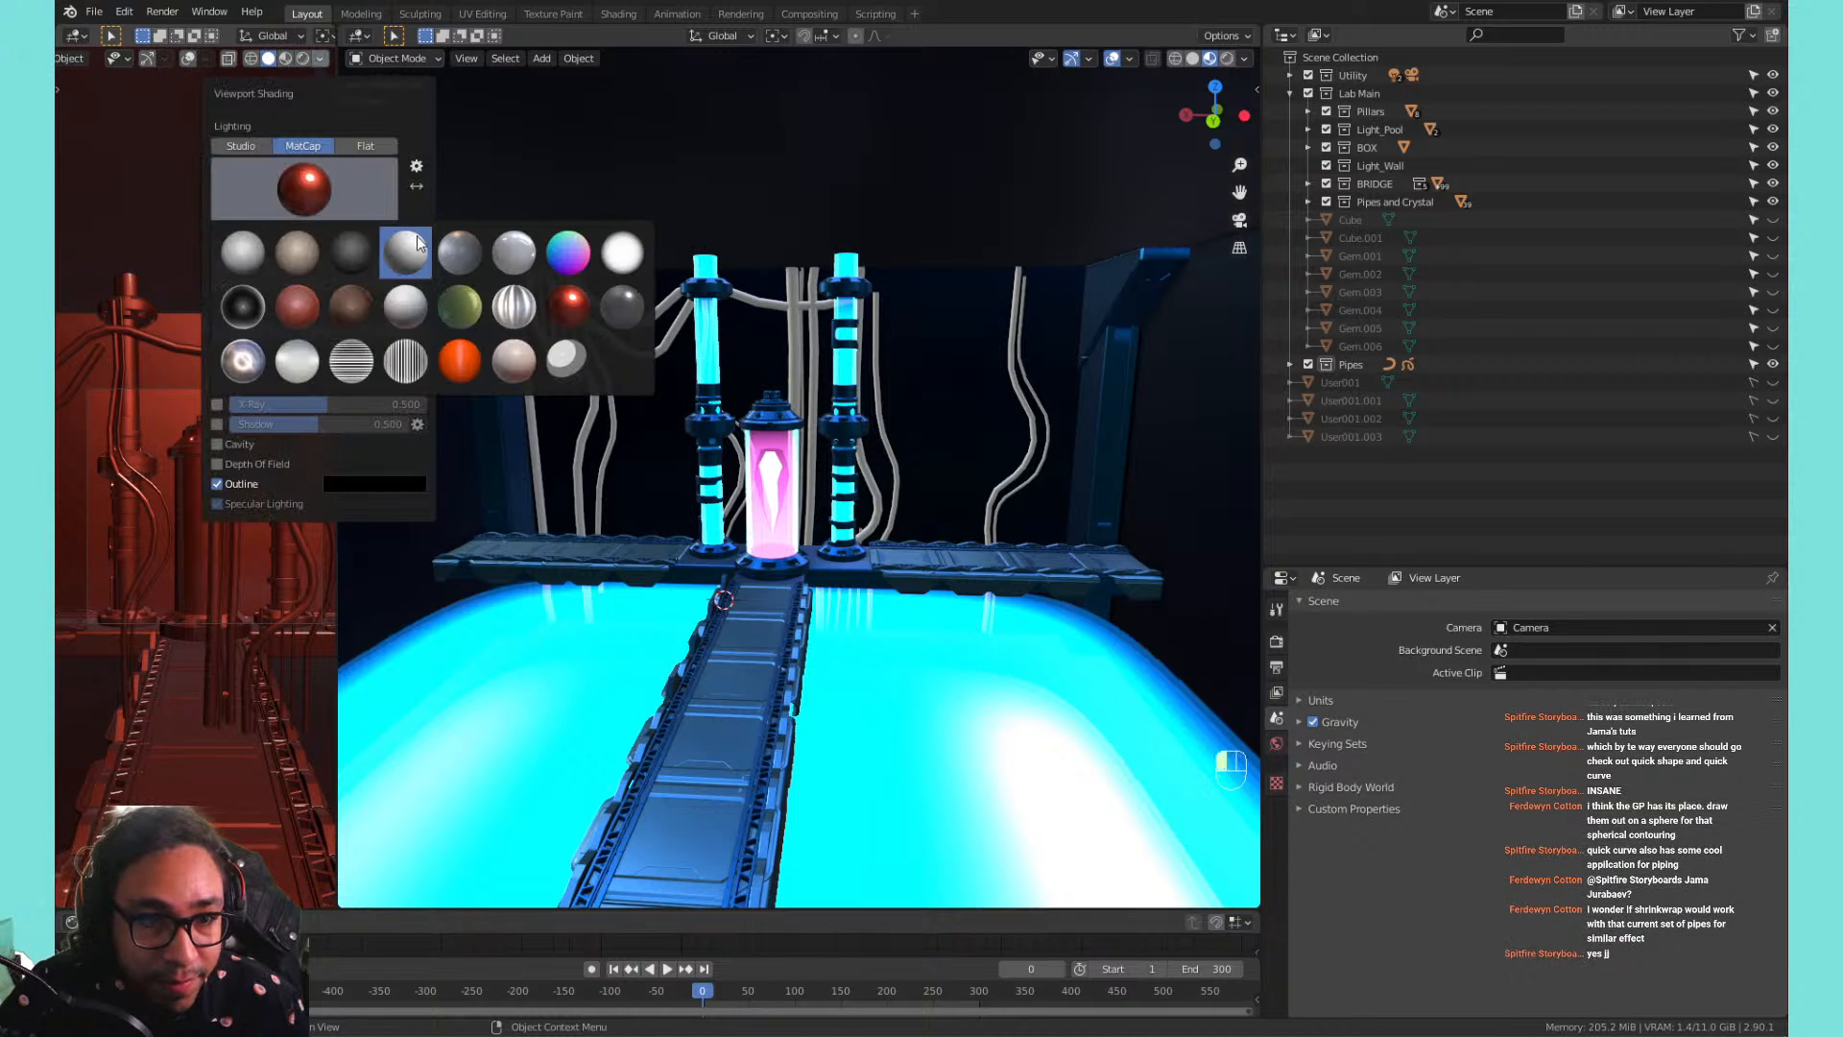
pyautogui.click(405, 361)
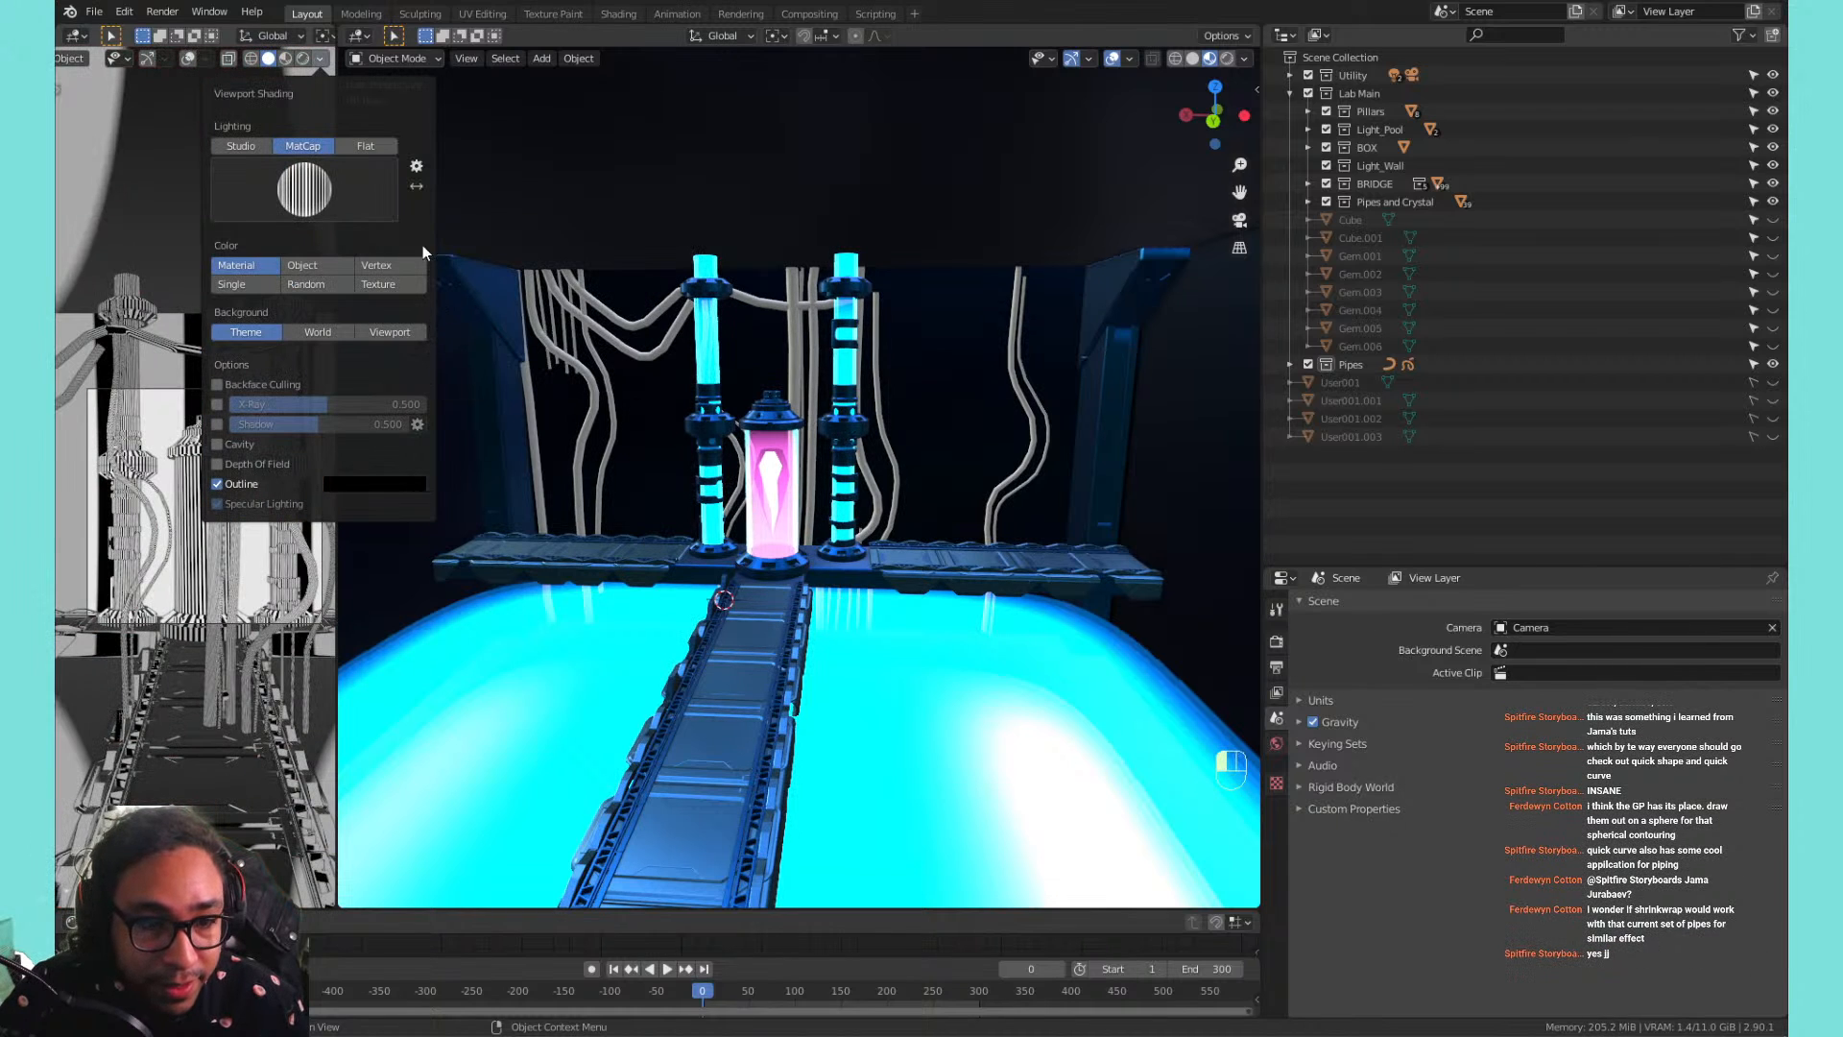
pyautogui.click(379, 170)
pyautogui.click(560, 359)
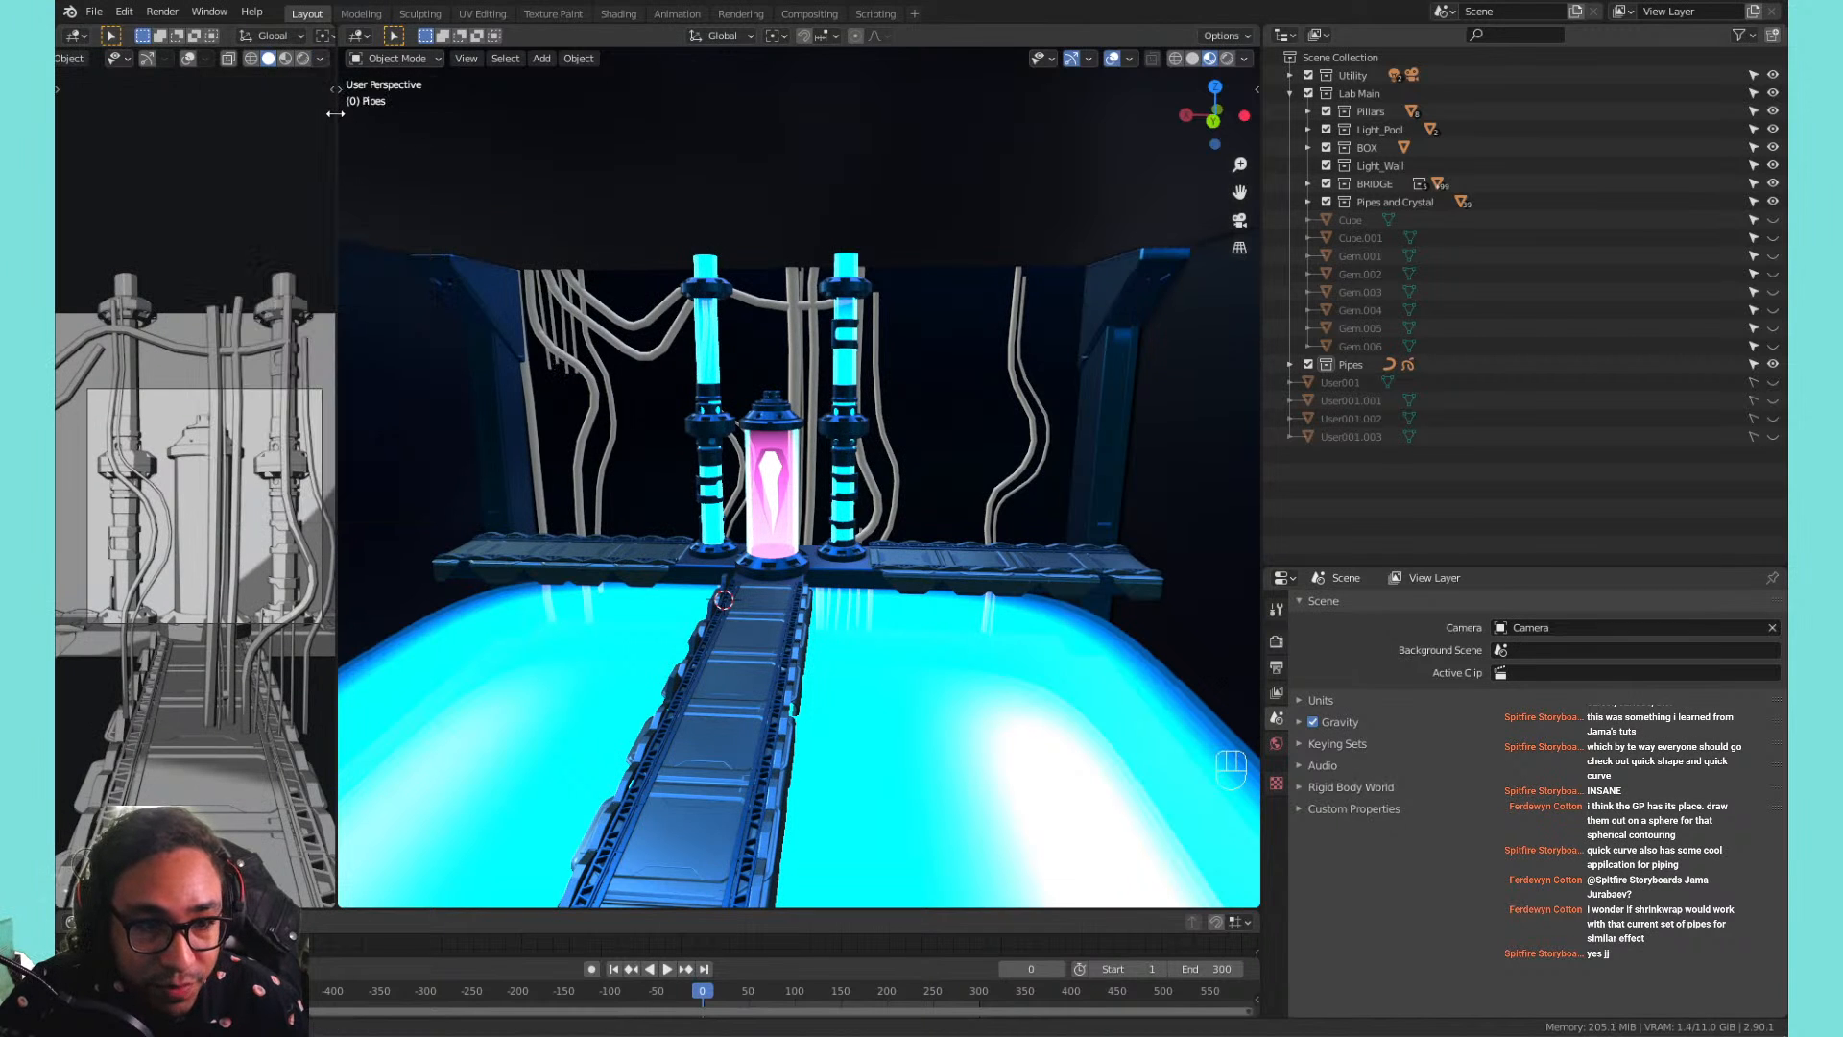
pyautogui.moveTo(337, 114)
pyautogui.mouseDown()
pyautogui.moveTo(679, 135)
pyautogui.moveTo(586, 144)
pyautogui.mouseUp()
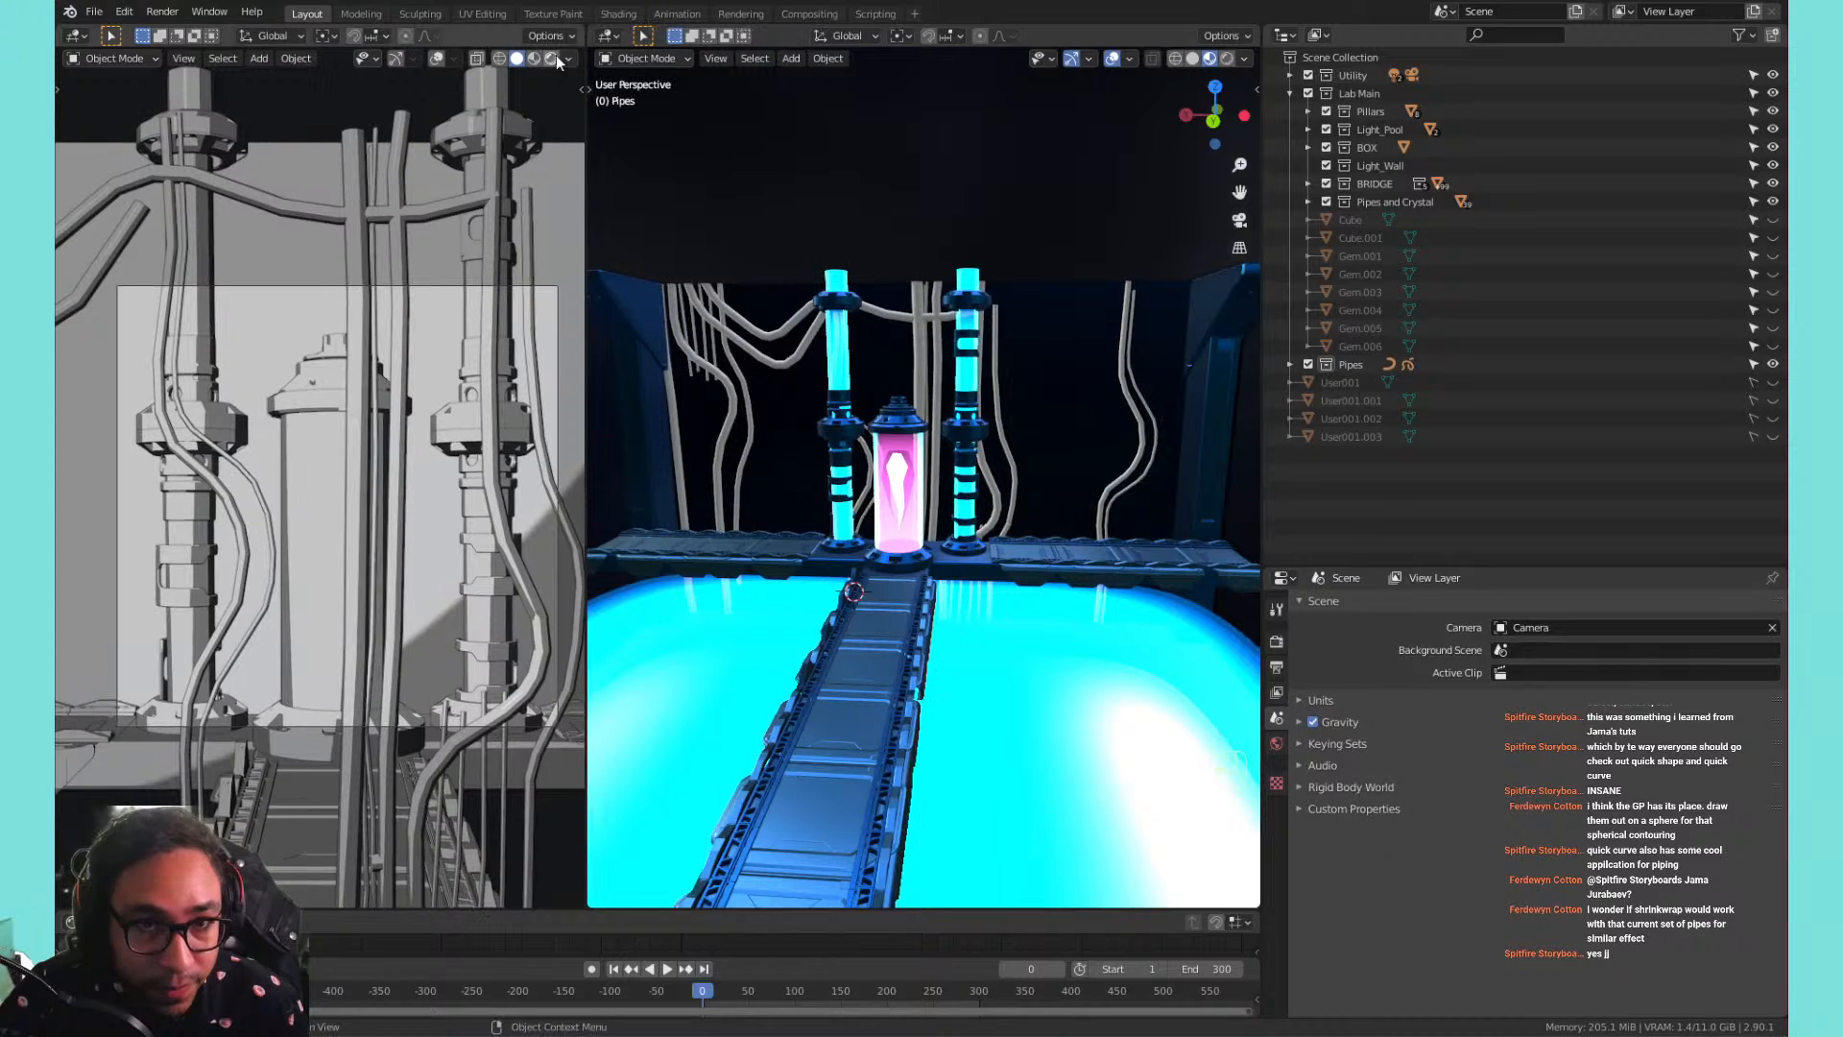
# Set the solid-shaded viewport's object color mode to Random.
pyautogui.click(570, 58)
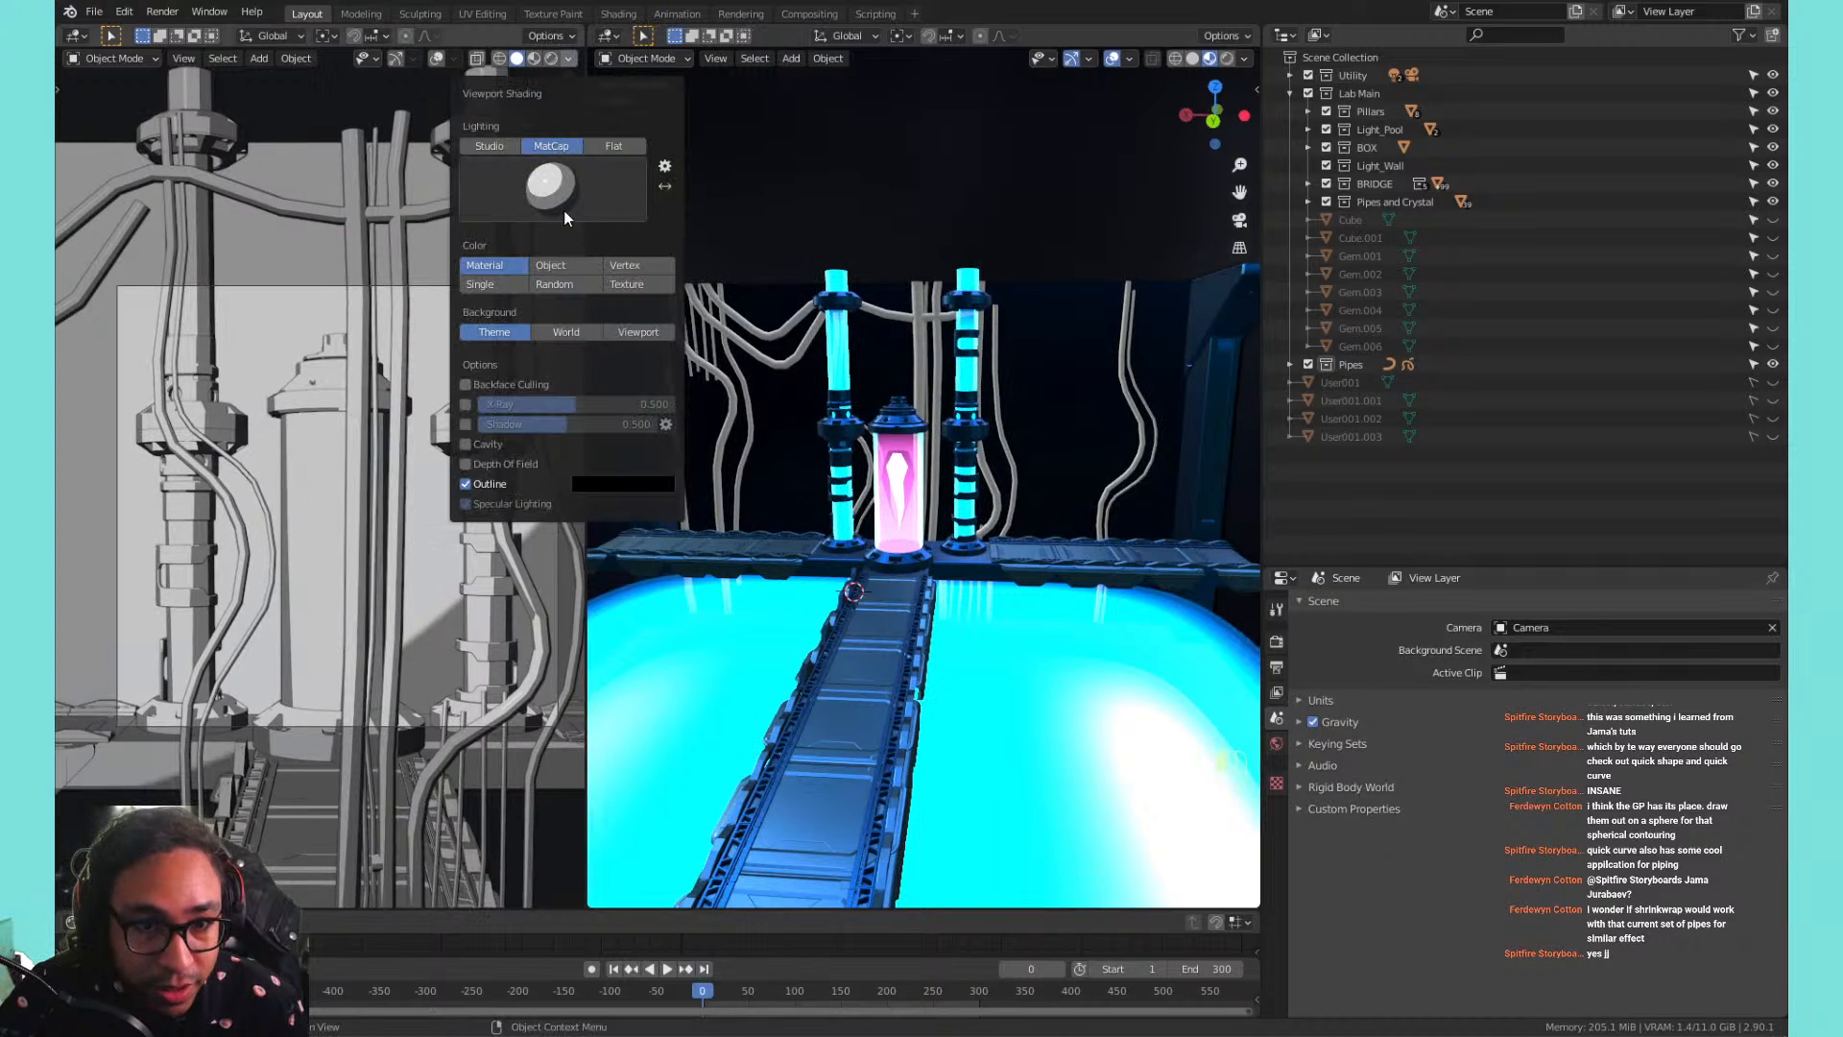
pyautogui.click(563, 271)
pyautogui.click(553, 283)
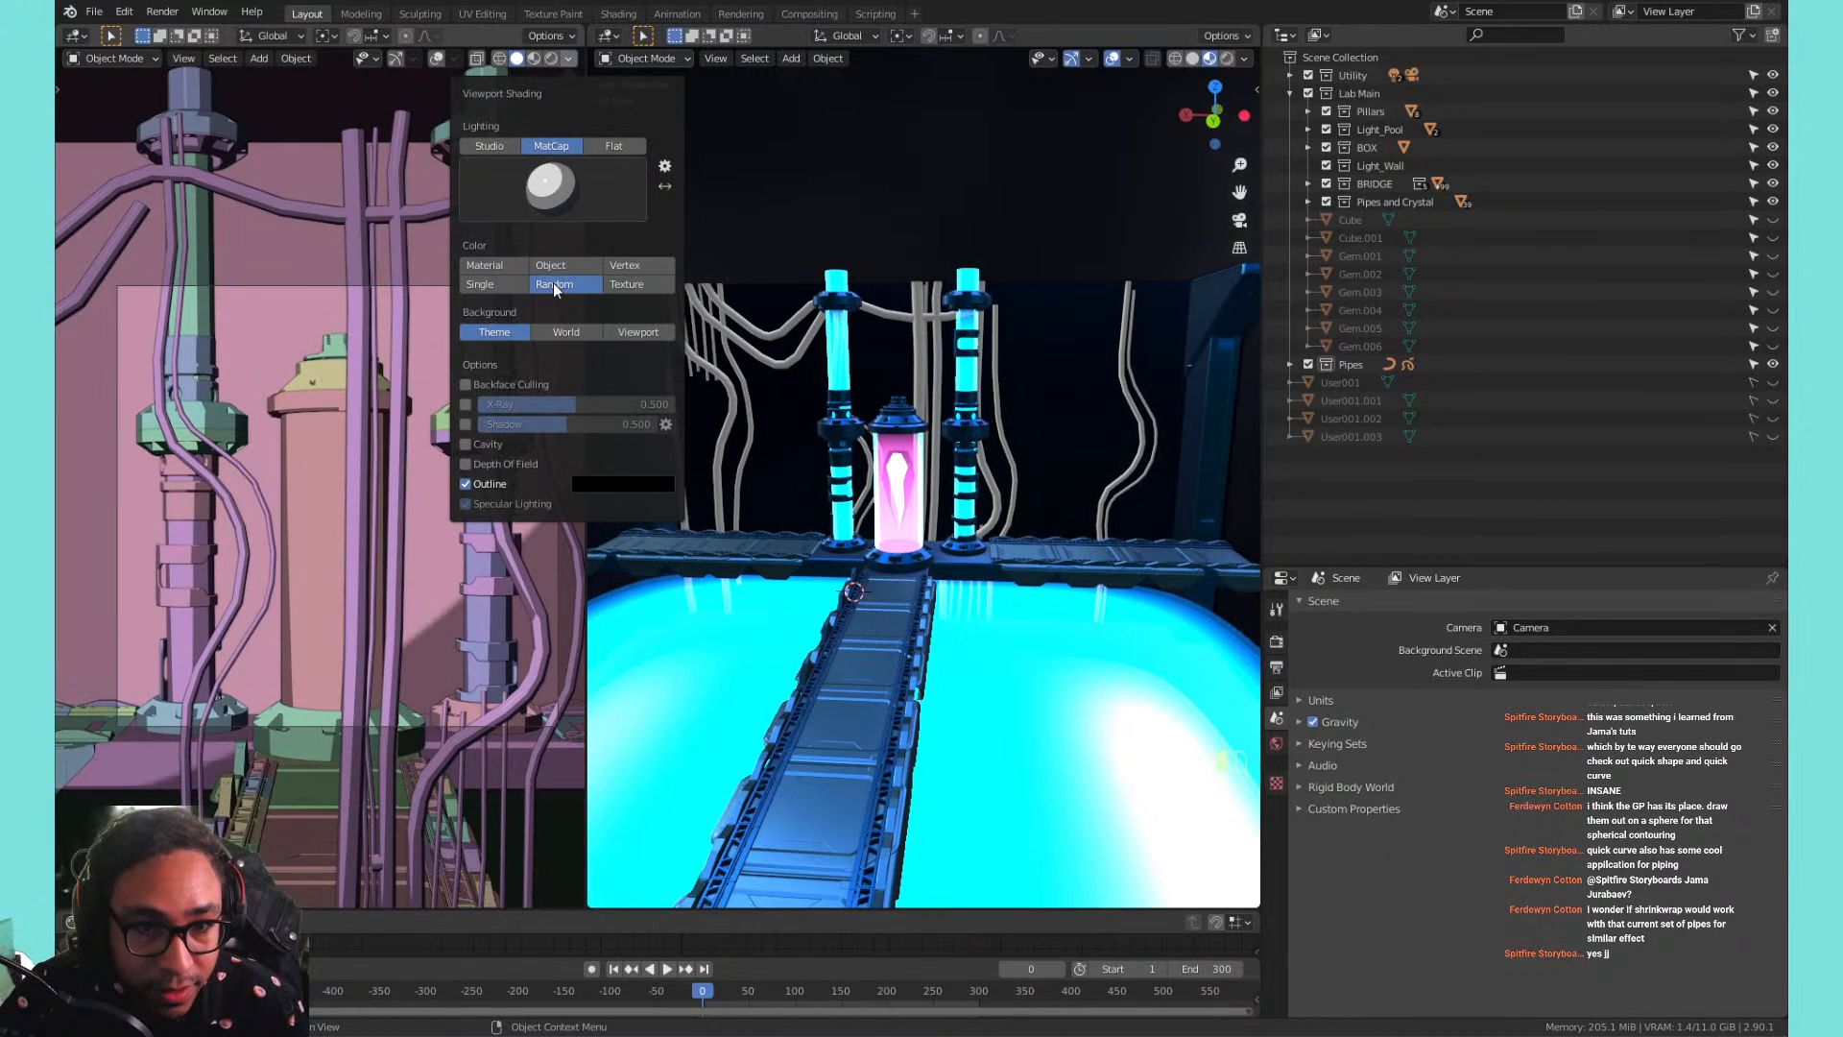
pyautogui.click(509, 283)
pyautogui.click(616, 284)
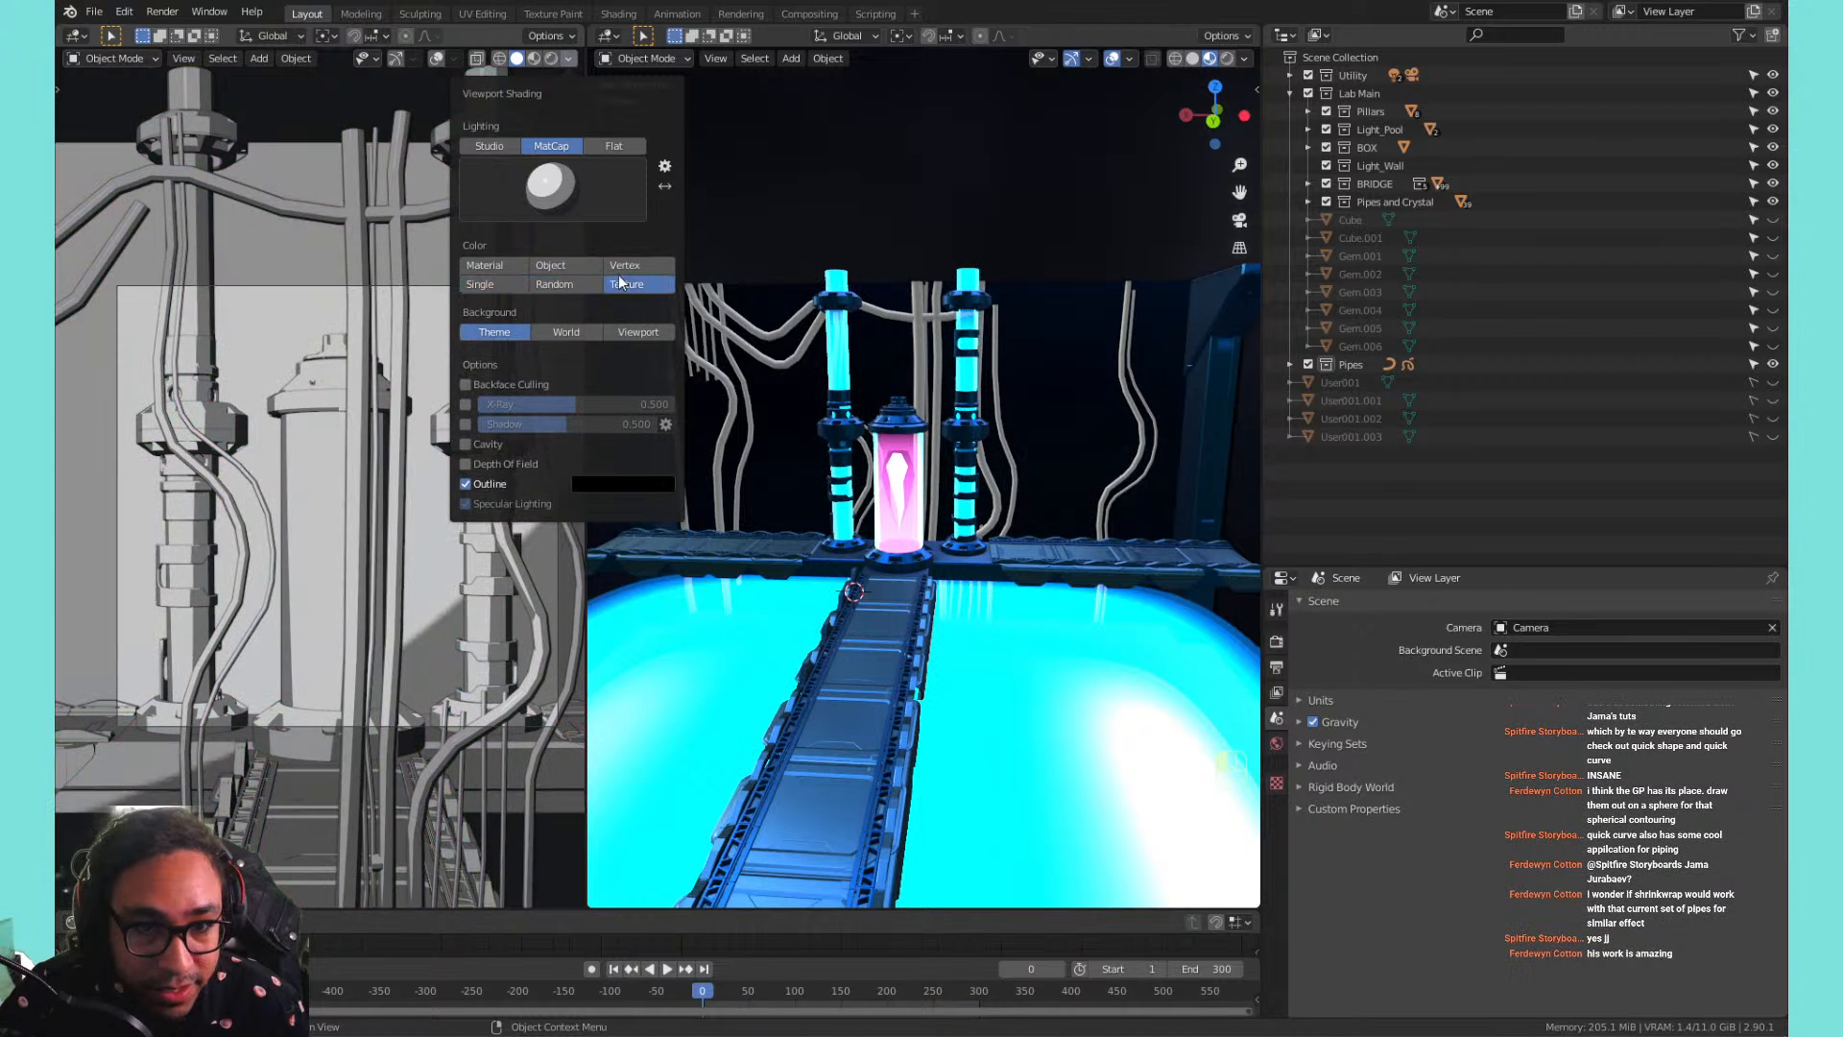
pyautogui.click(618, 272)
pyautogui.click(578, 284)
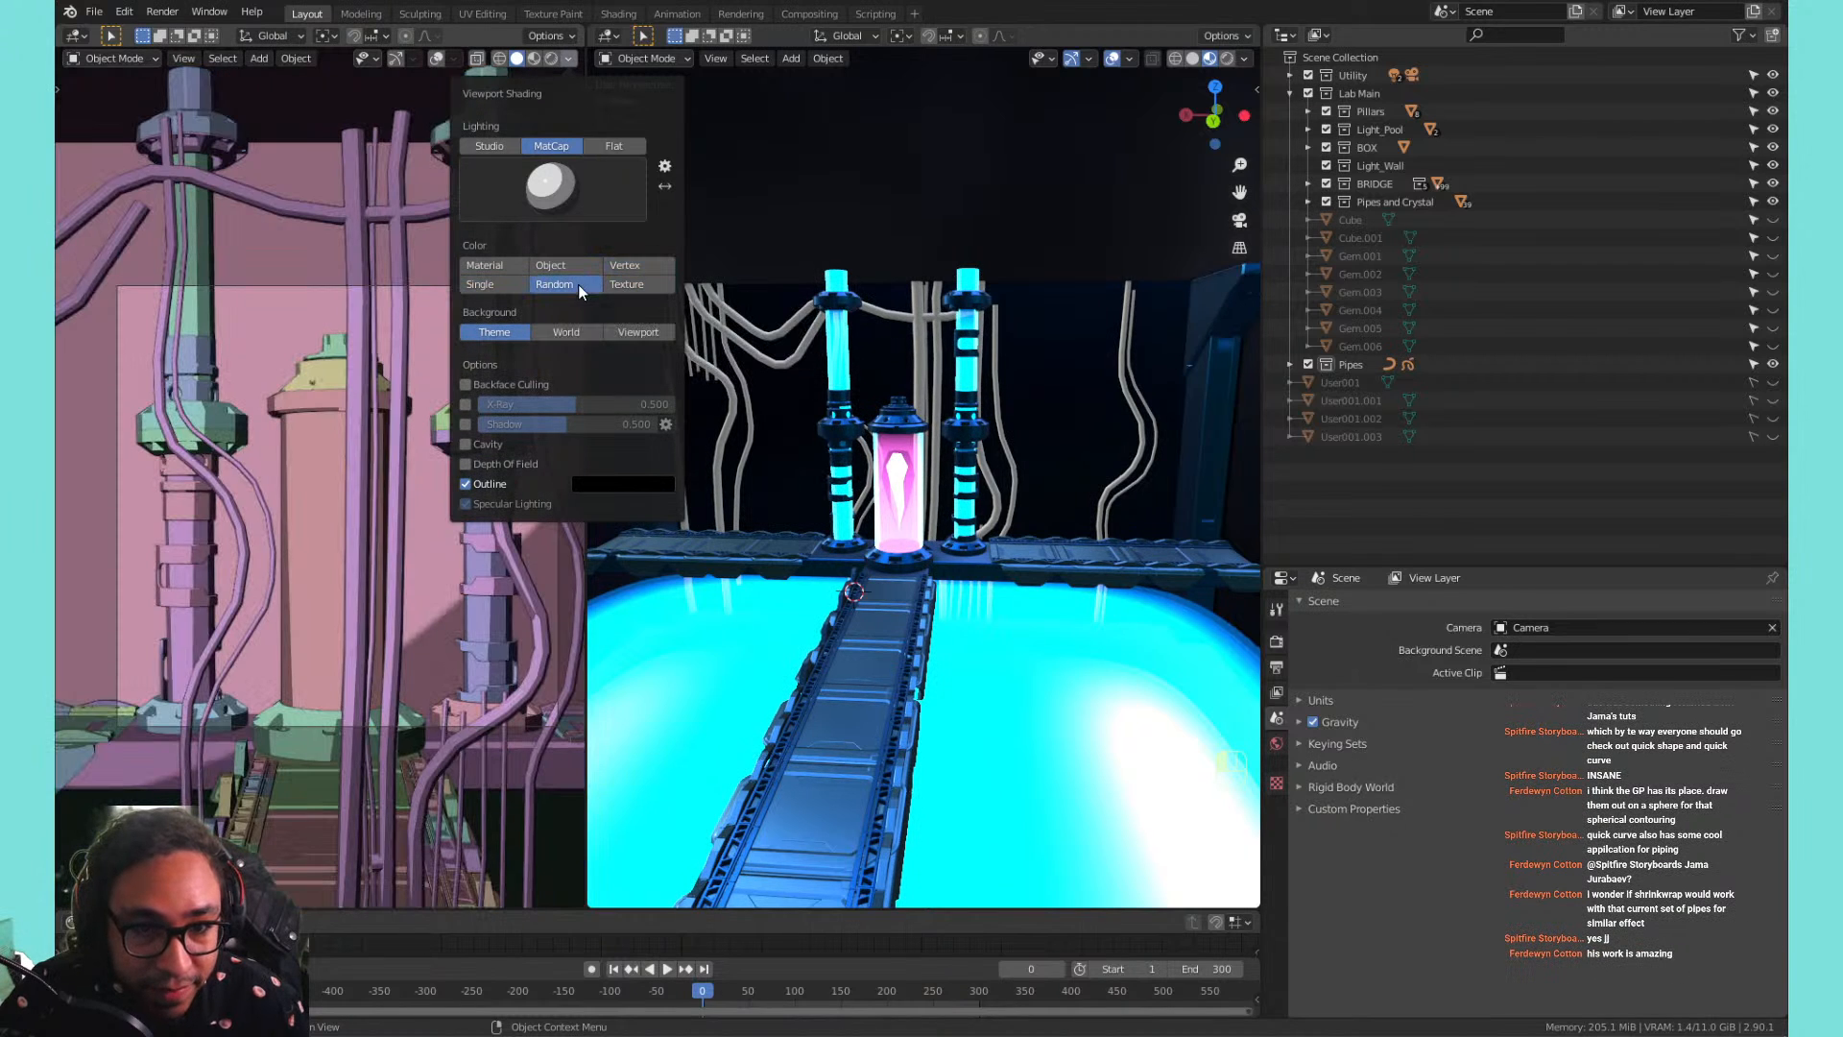
pyautogui.click(568, 58)
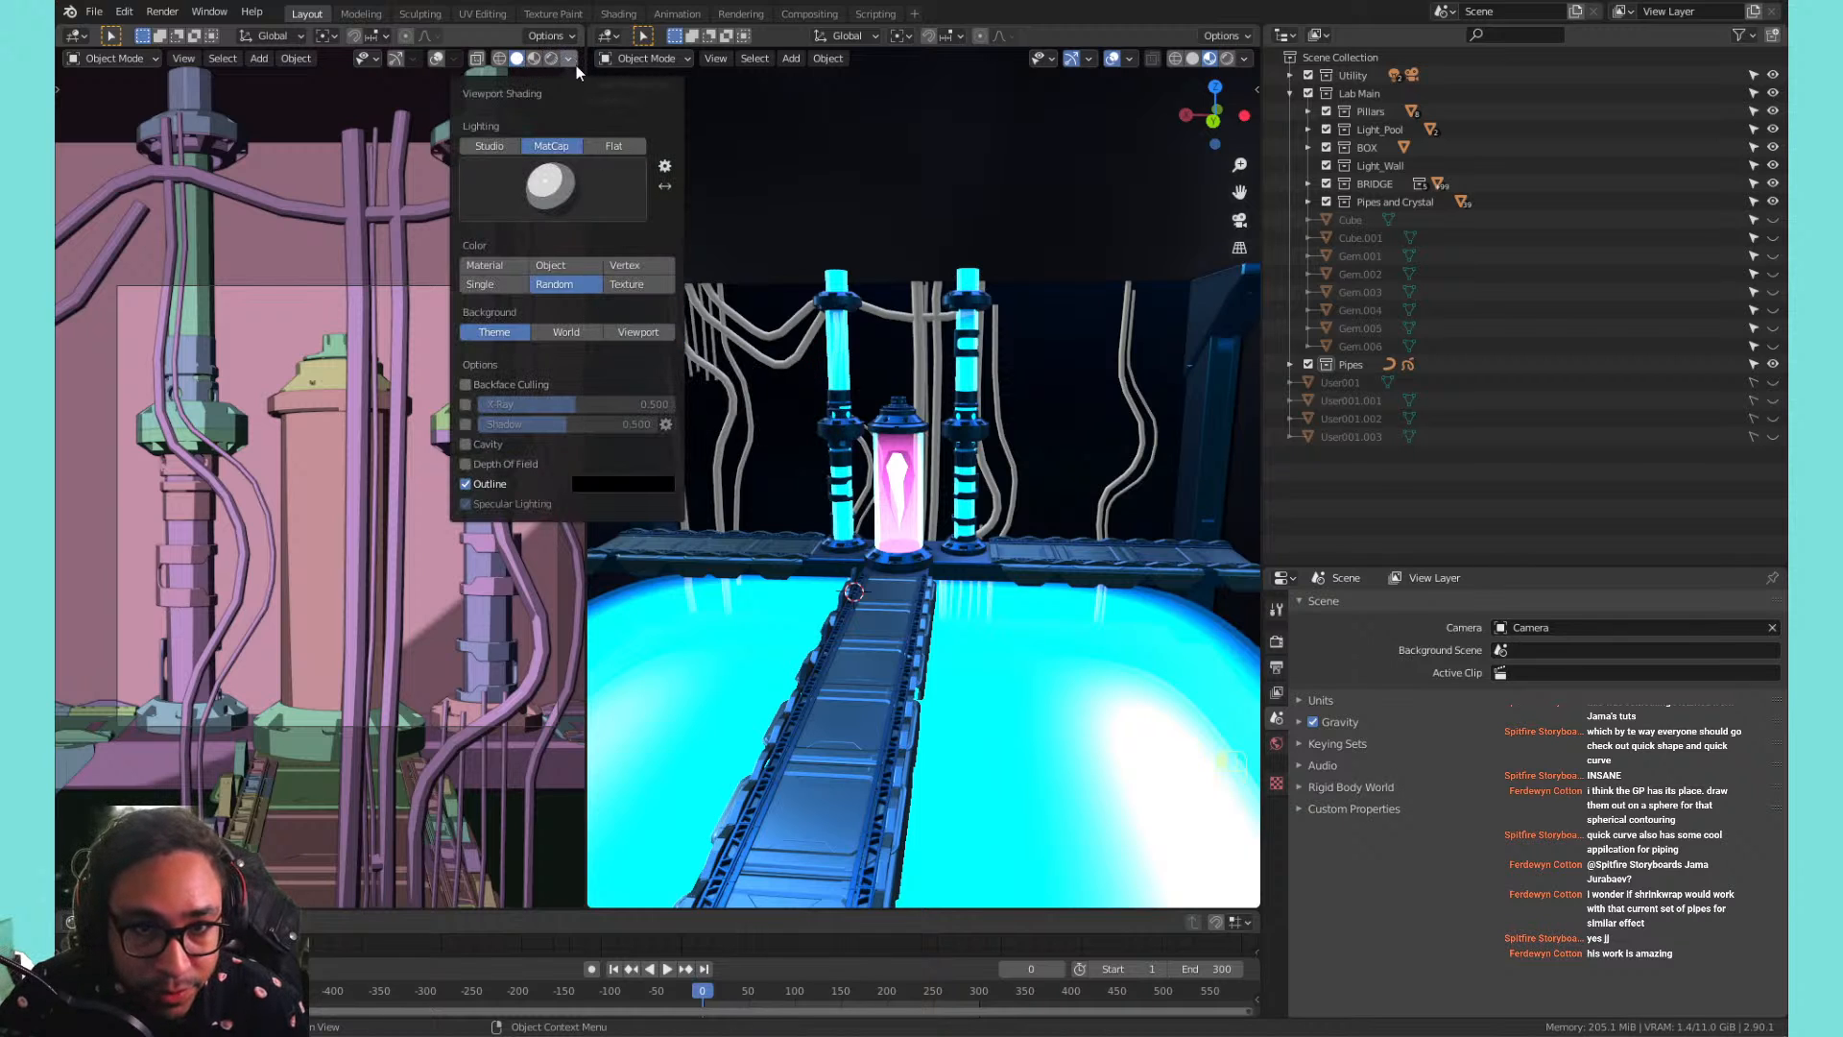
# Select the pipes curve object and bring up its object-level viewport display settings.
pyautogui.press('Home')
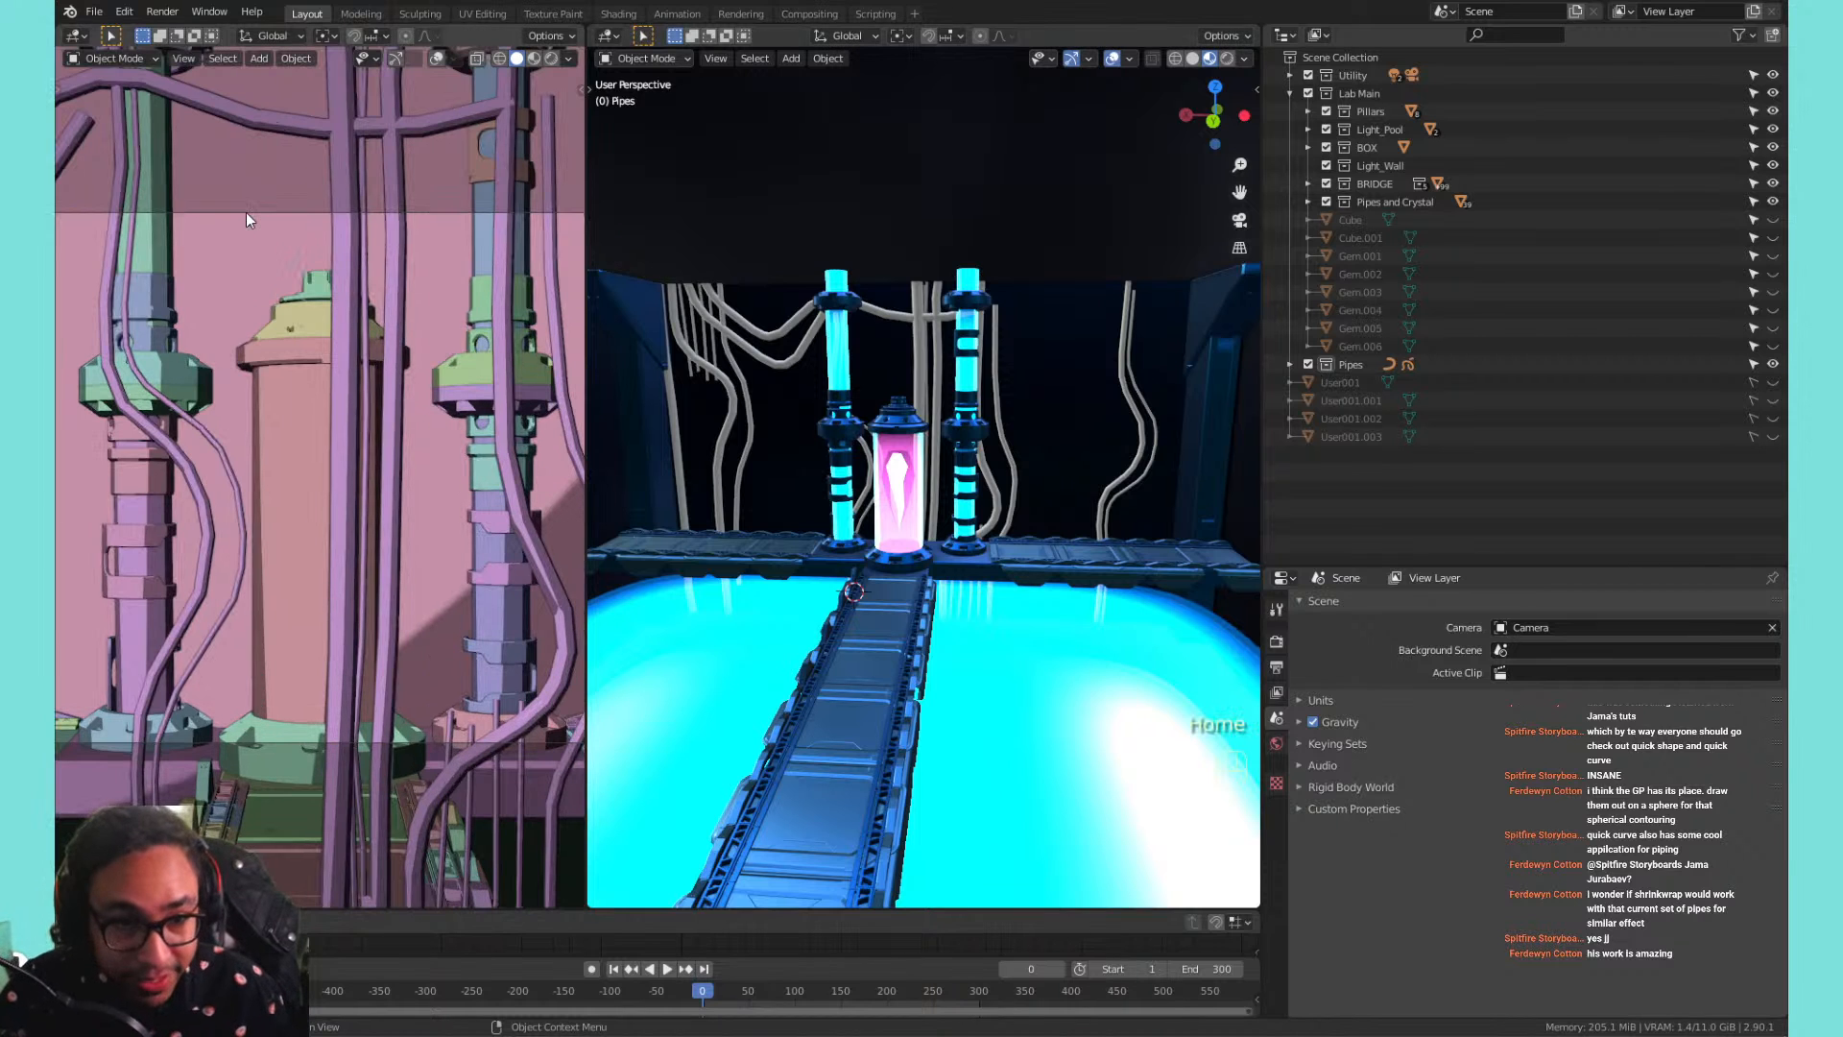
pyautogui.moveTo(246, 212); pyautogui.dragTo(301, 251, button='middle')
pyautogui.scroll(-4, 293, 246)
pyautogui.scroll(-2, 320, 265)
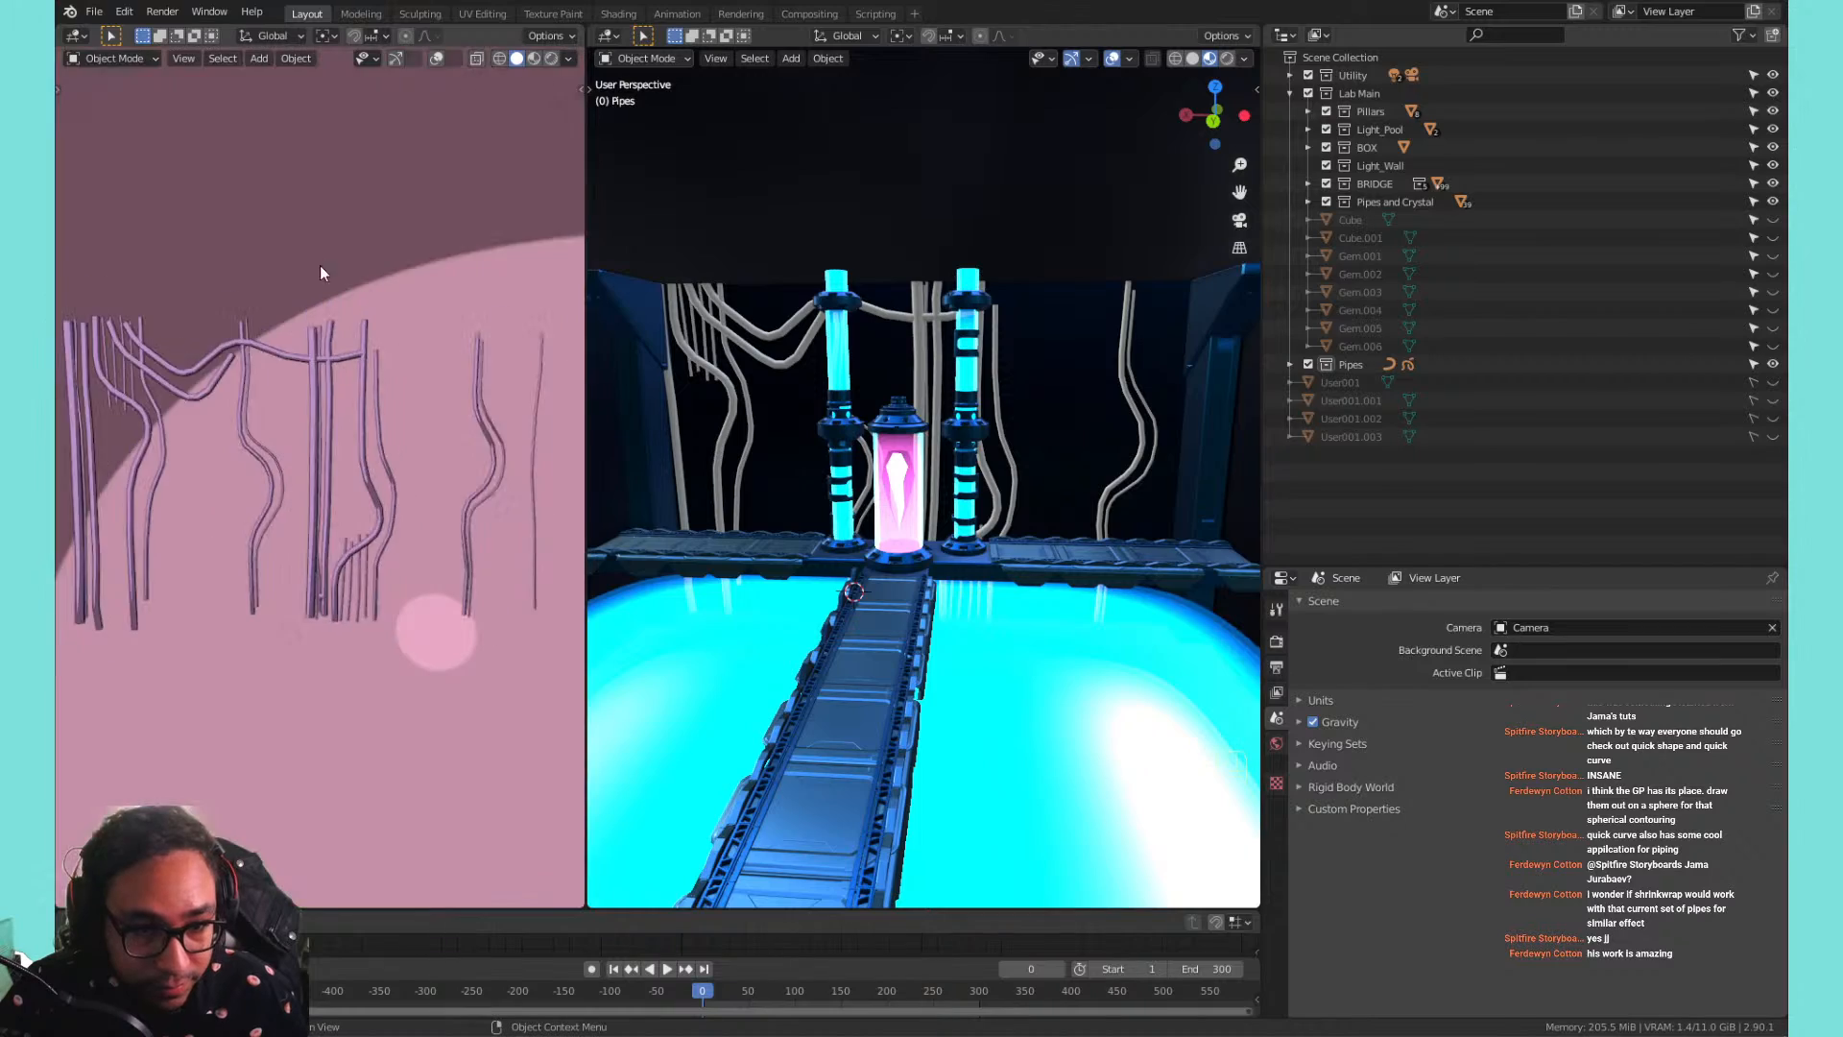
pyautogui.scroll(2, 331, 389)
pyautogui.keyDown('shift'); pyautogui.moveTo(315, 409); pyautogui.dragTo(319, 367, button='middle'); pyautogui.keyUp('shift')
pyautogui.click(726, 318)
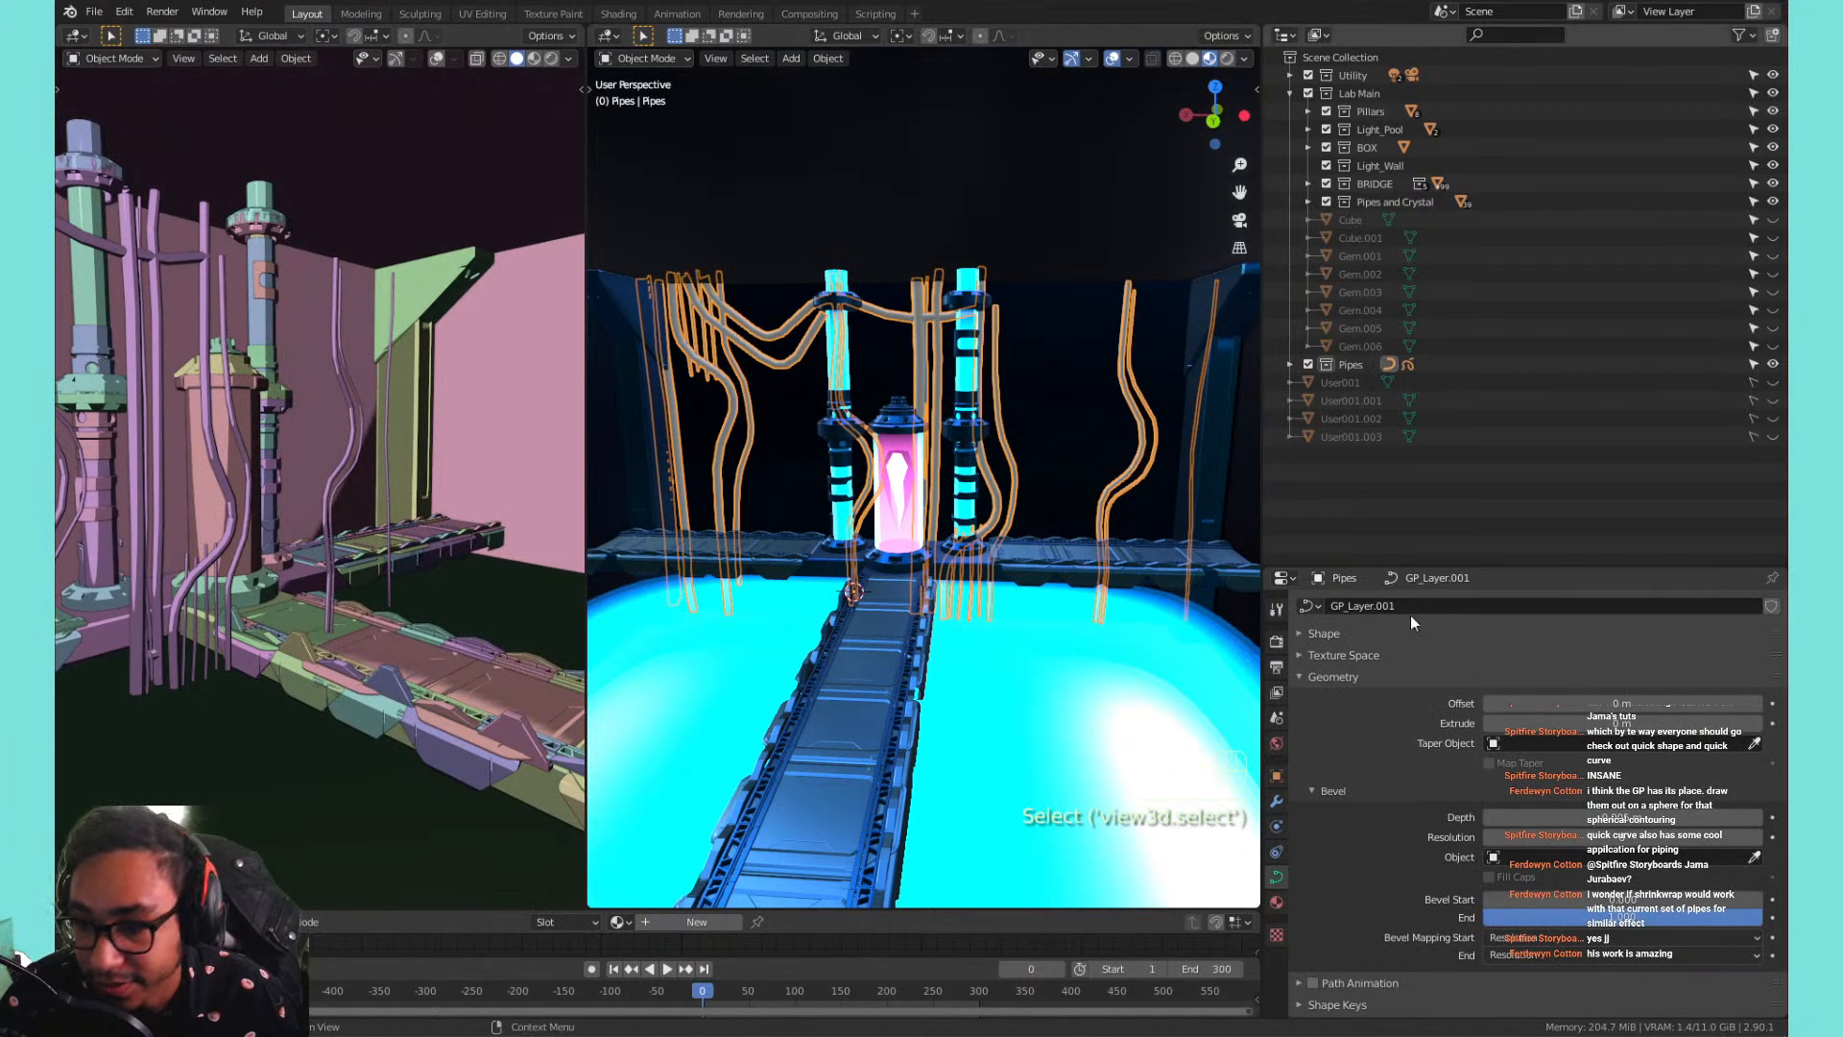
pyautogui.click(1308, 791)
pyautogui.click(1278, 775)
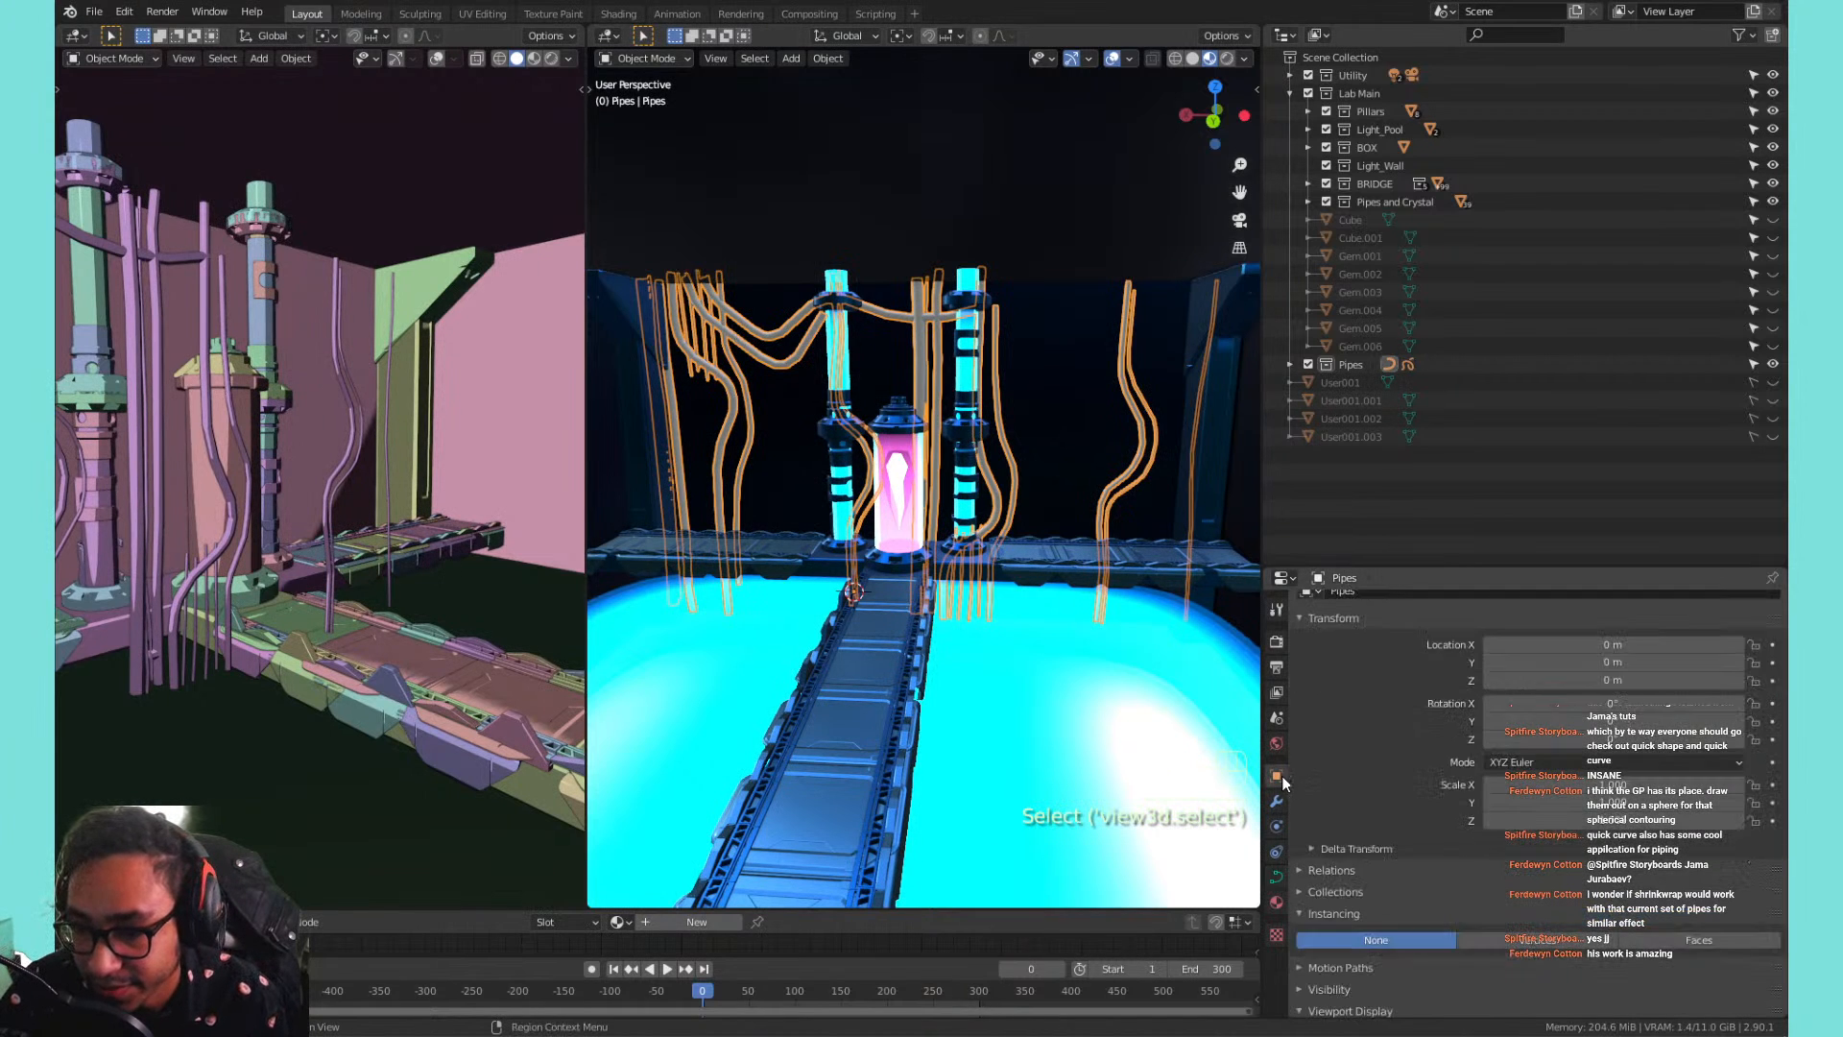
pyautogui.scroll(-5, 1459, 815)
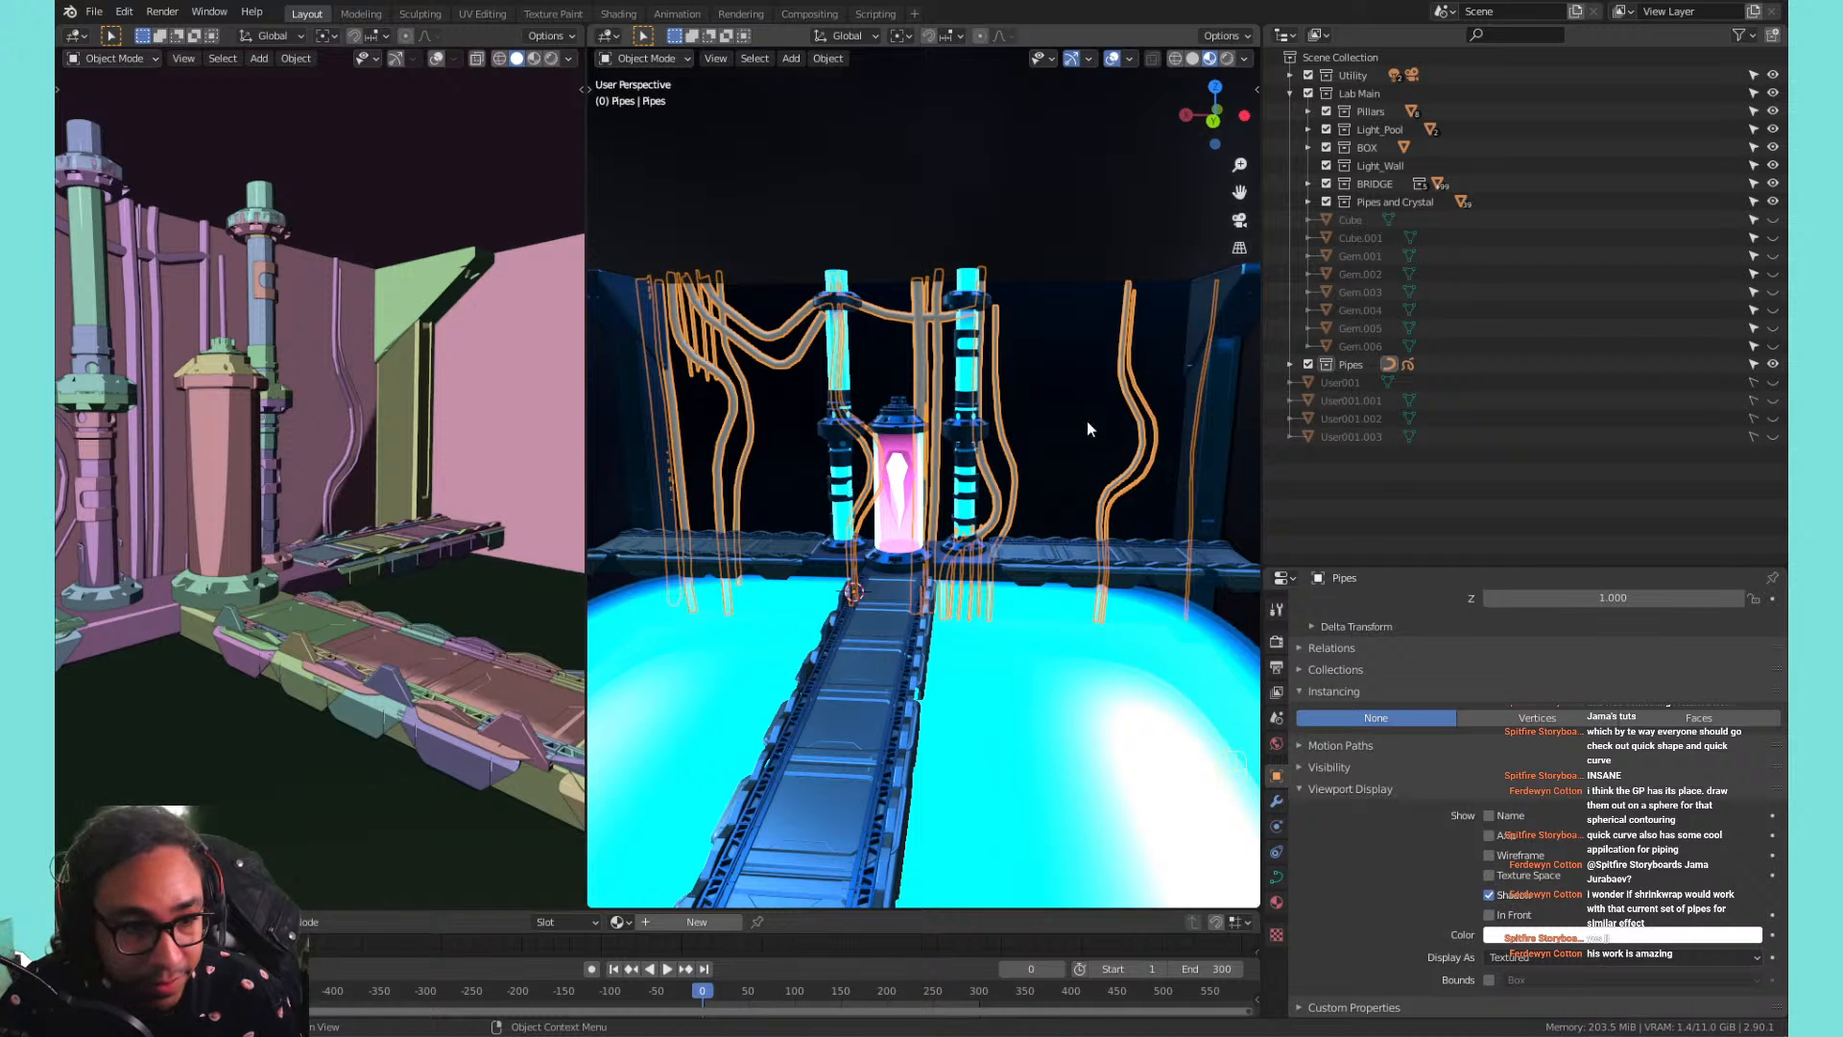
# Examine the lab room and its back-wall pipes from different angles and distances in the randomly colored viewport.
pyautogui.moveTo(192, 389); pyautogui.dragTo(384, 424, button='middle')
pyautogui.scroll(-2, 392, 423)
pyautogui.scroll(3, 394, 423)
pyautogui.scroll(-1, 391, 423)
pyautogui.scroll(1, 390, 424)
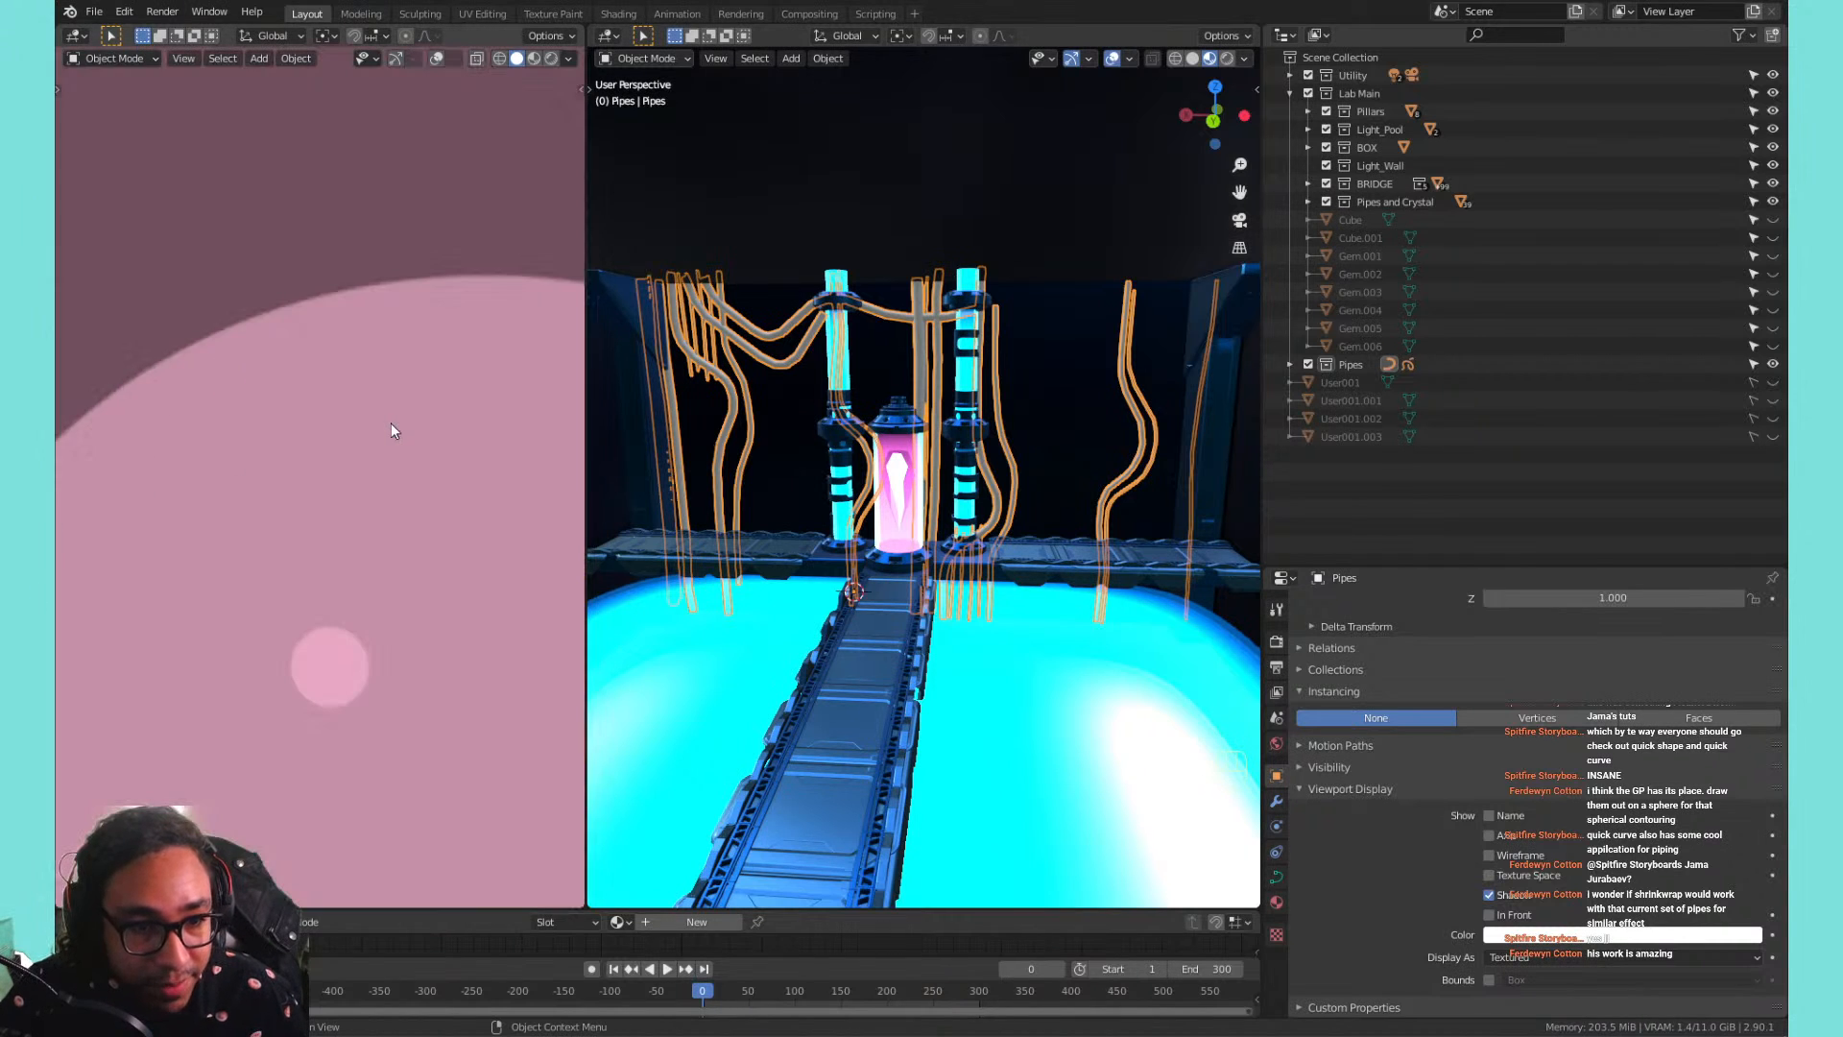
pyautogui.scroll(-3, 391, 423)
pyautogui.click(394, 423)
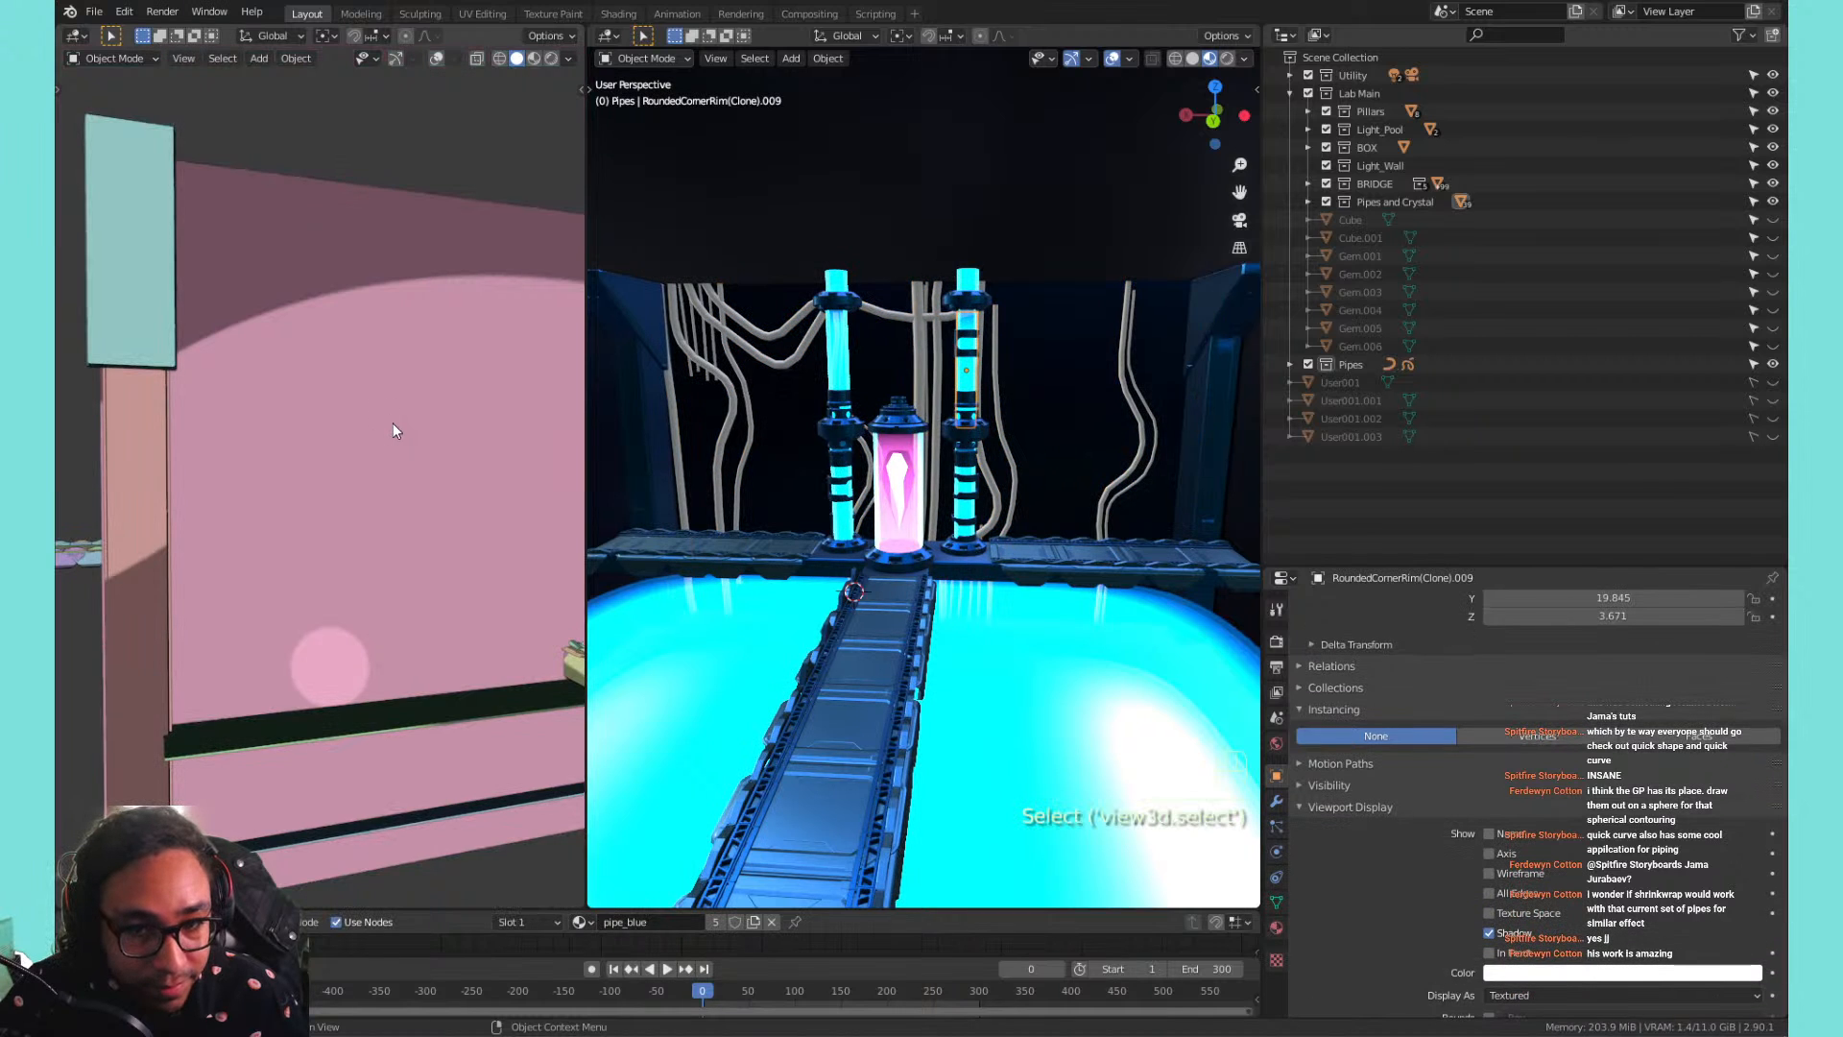
pyautogui.scroll(-4, 393, 423)
pyautogui.moveTo(389, 423); pyautogui.dragTo(353, 412, button='middle')
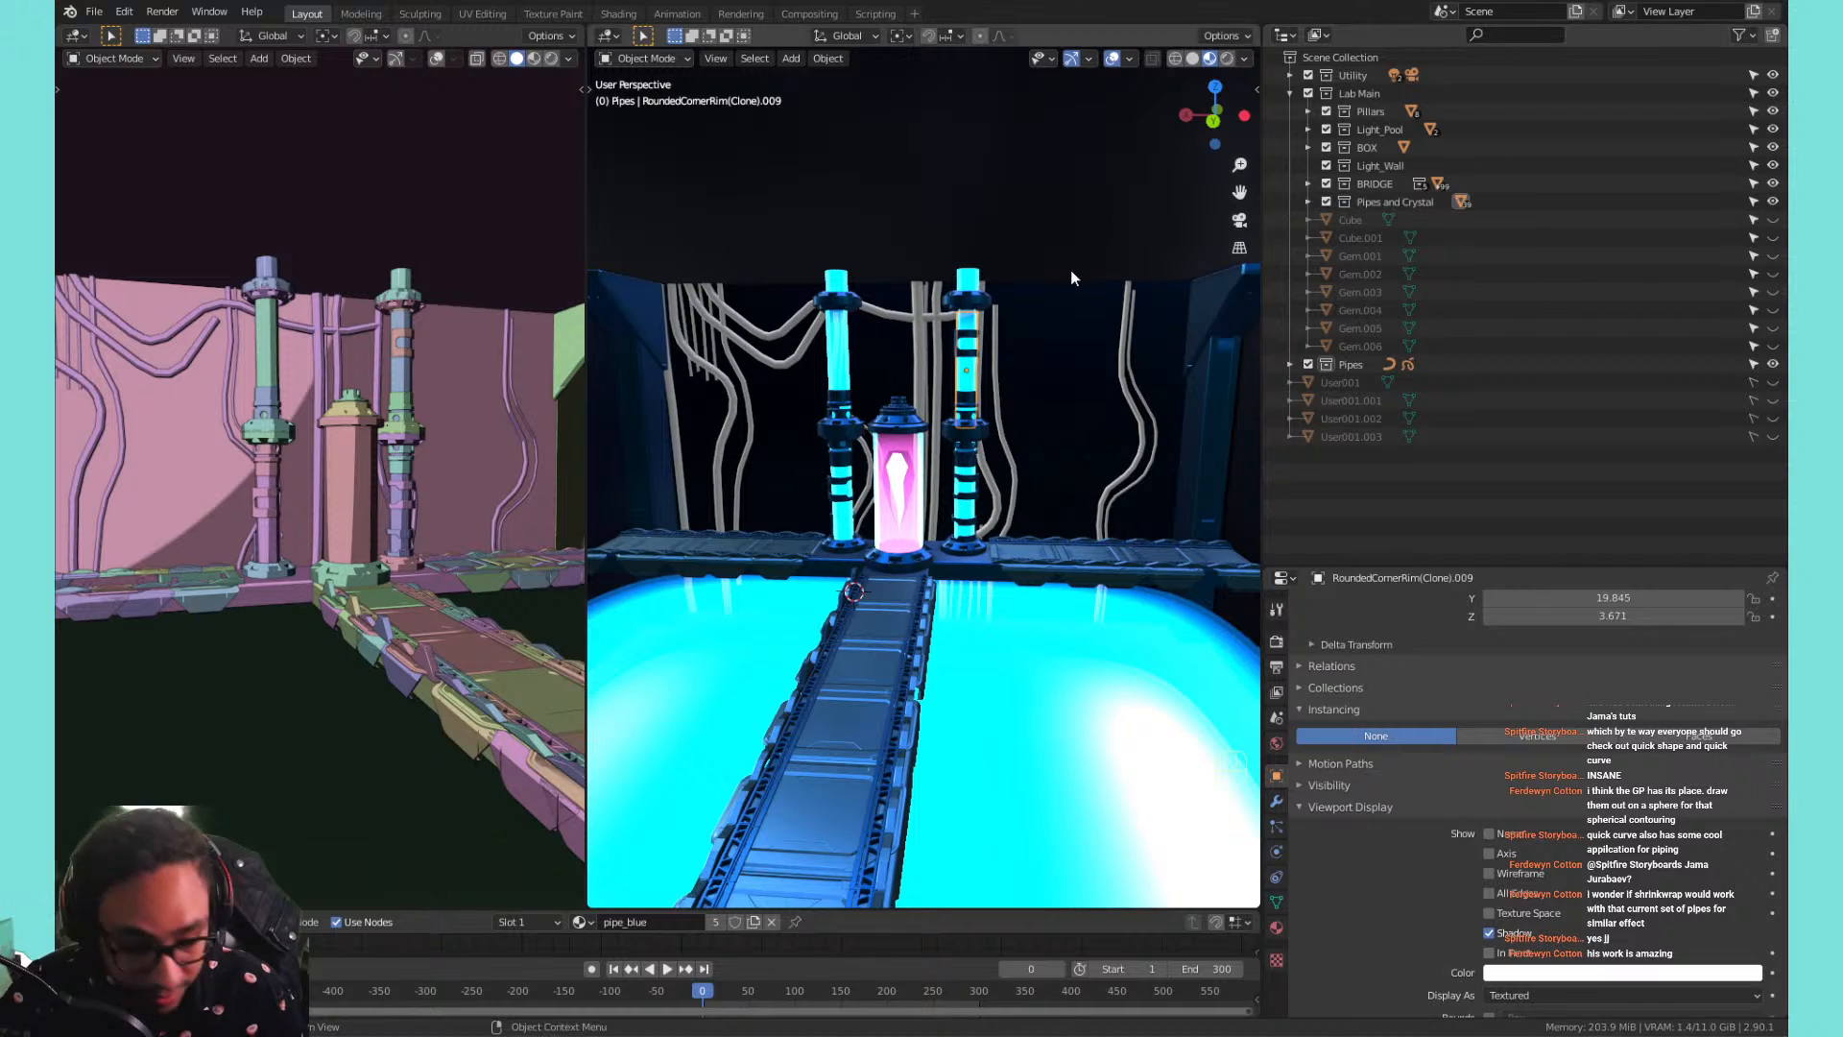
# Set the randomly colored viewport's focal length to about 31.7 mm for a wider view of the room.
pyautogui.press('n')
pyautogui.click(574, 159)
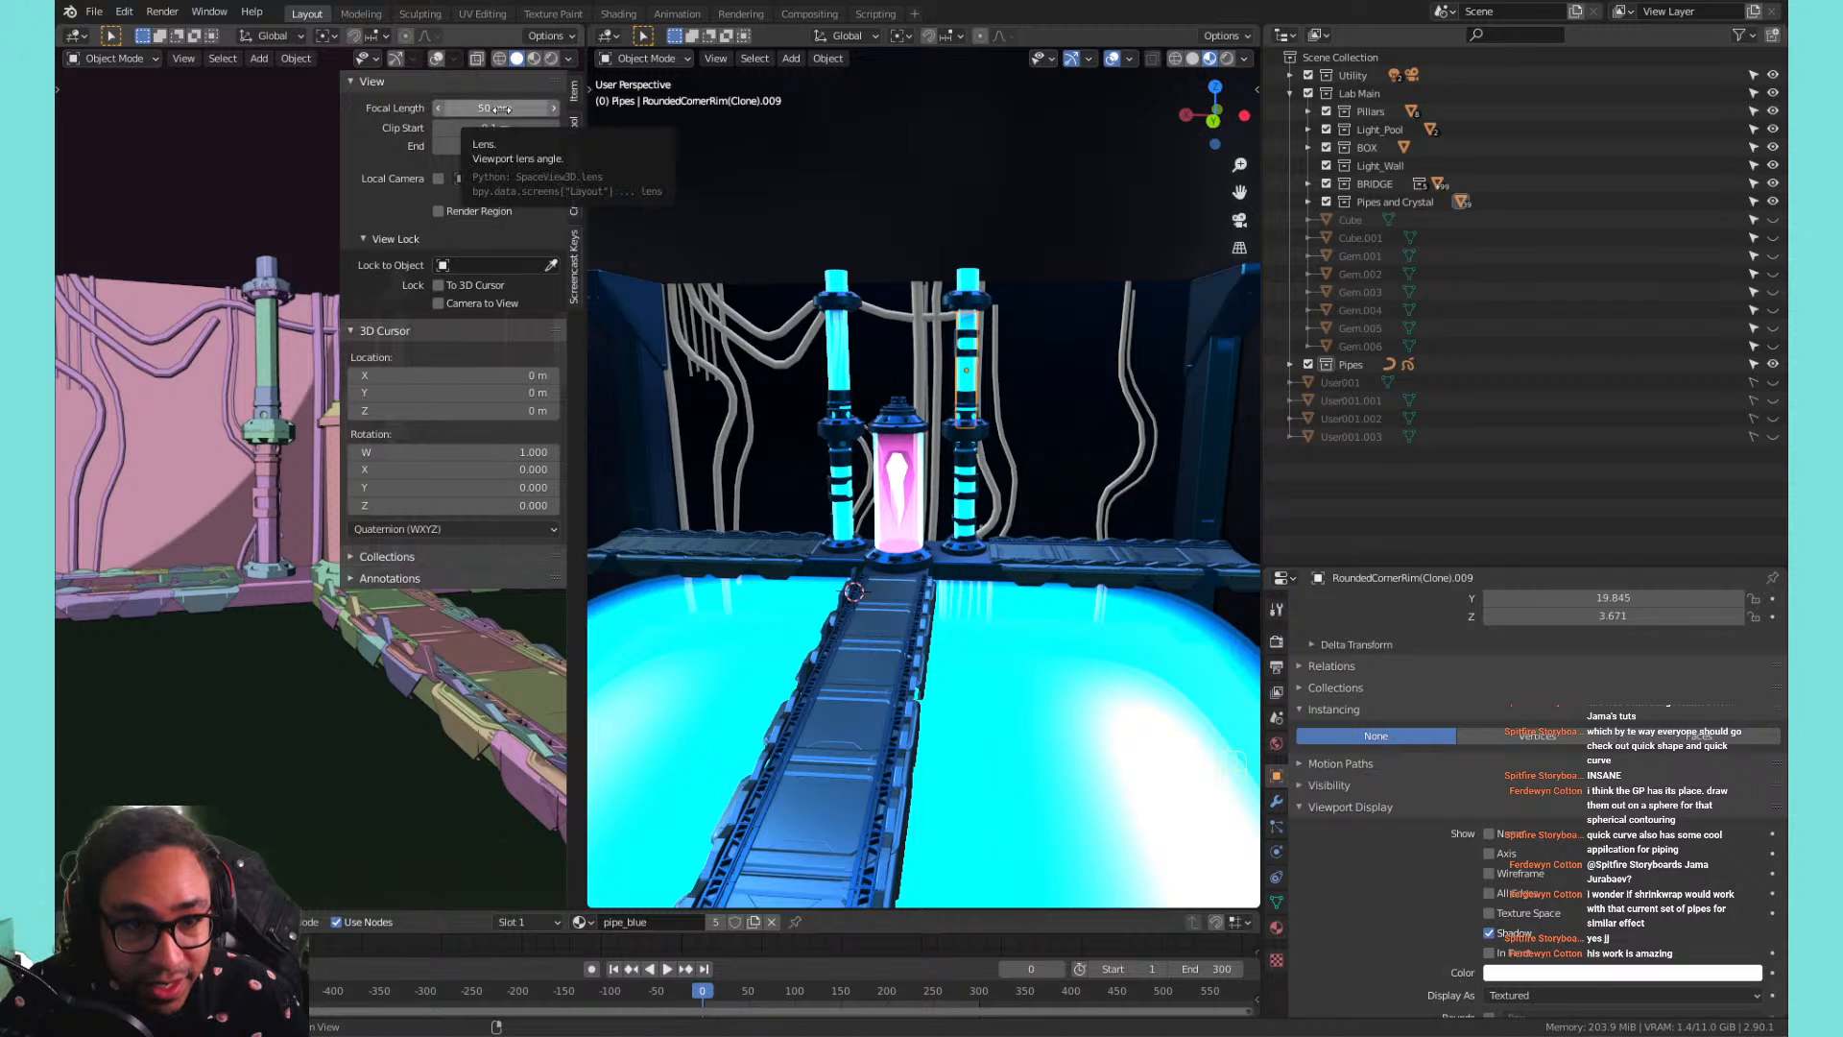
pyautogui.moveTo(507, 108); pyautogui.dragTo(444, 108)
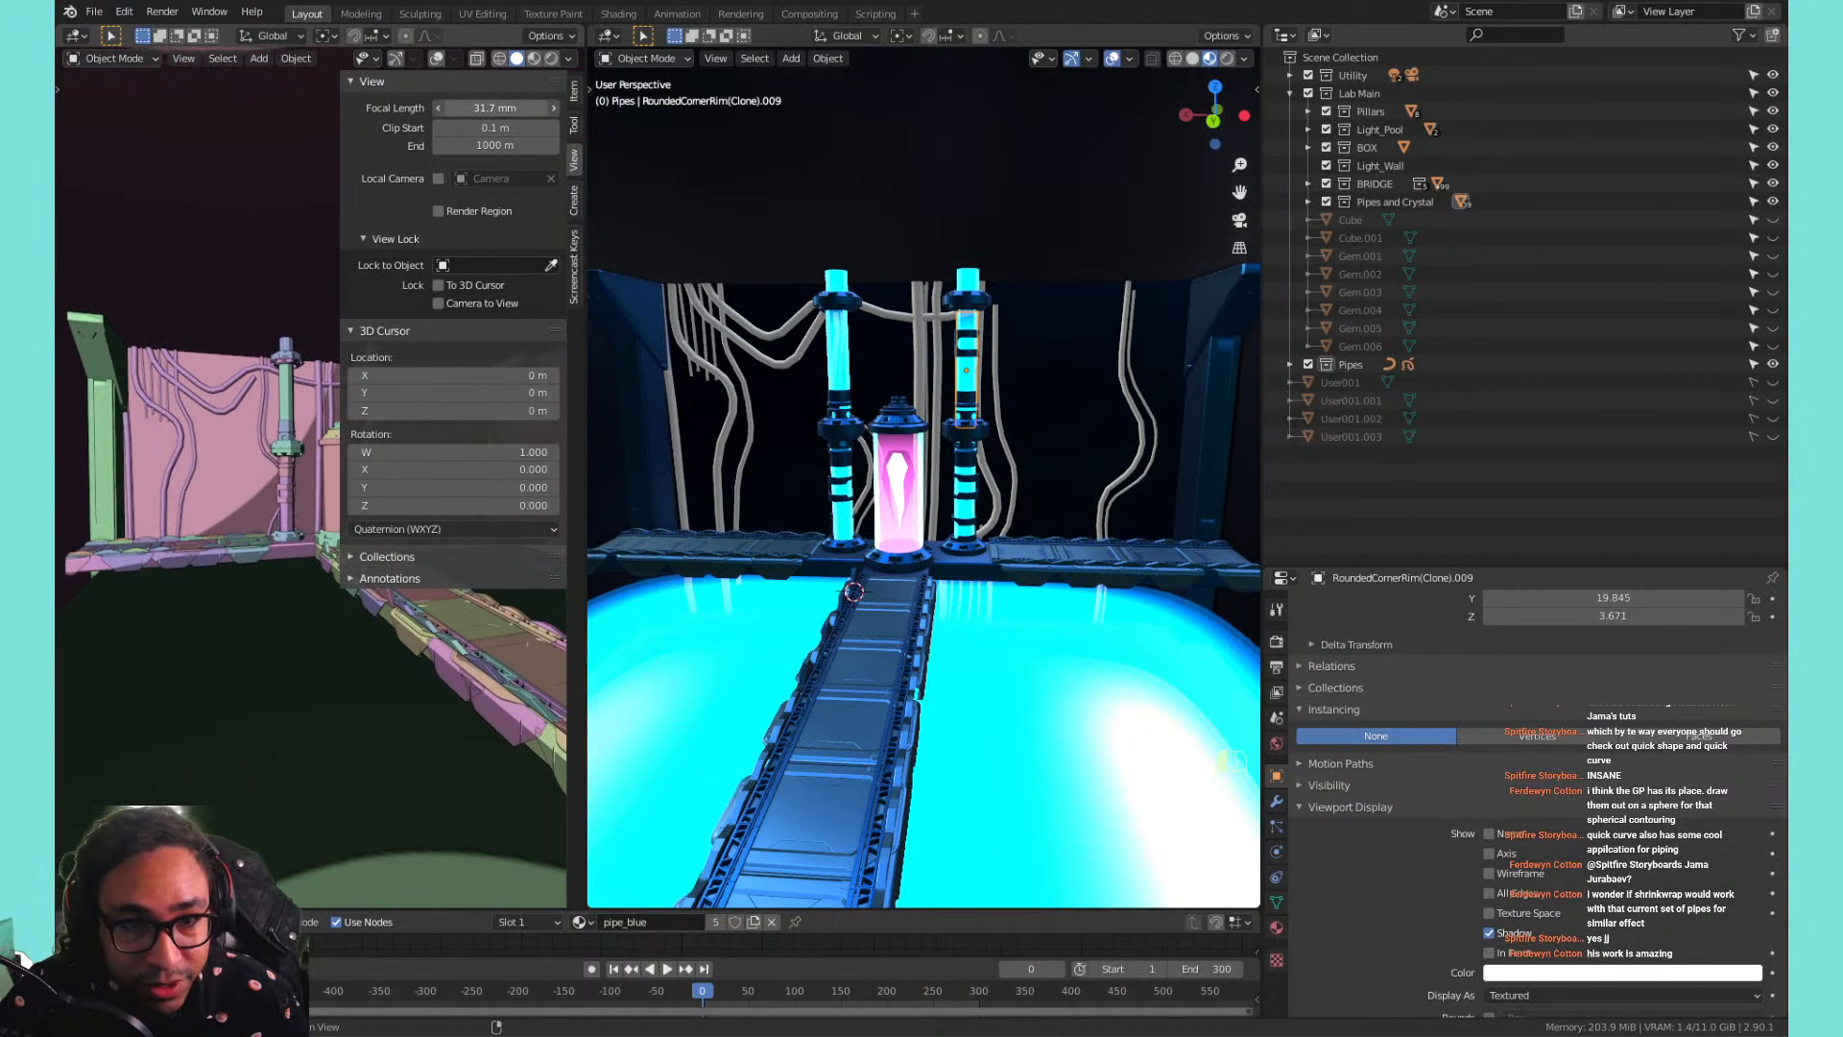
pyautogui.press('n')
pyautogui.moveTo(432, 417); pyautogui.dragTo(417, 452, button='middle')
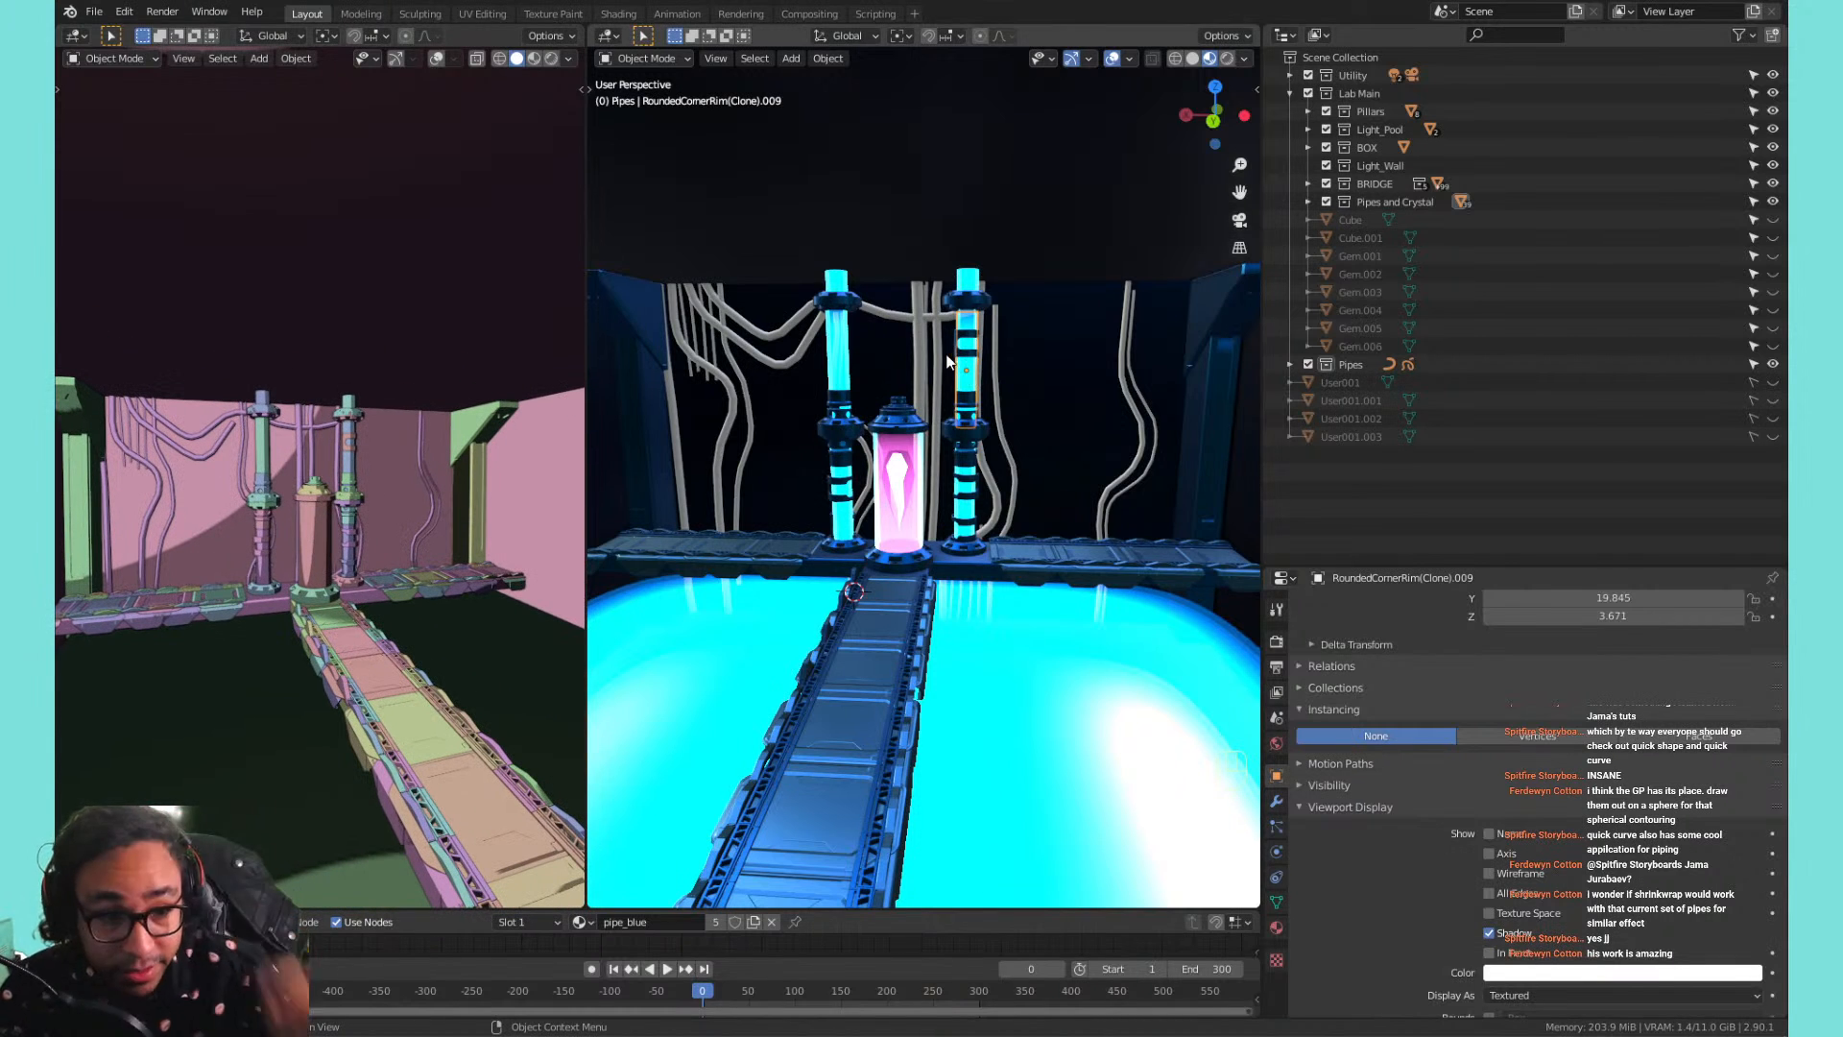
# Enter Edit Mode on the pipes curve and make it display in front of the other objects.
pyautogui.keyDown('shift'); pyautogui.moveTo(839, 438); pyautogui.dragTo(930, 425, button='middle'); pyautogui.keyUp('shift')
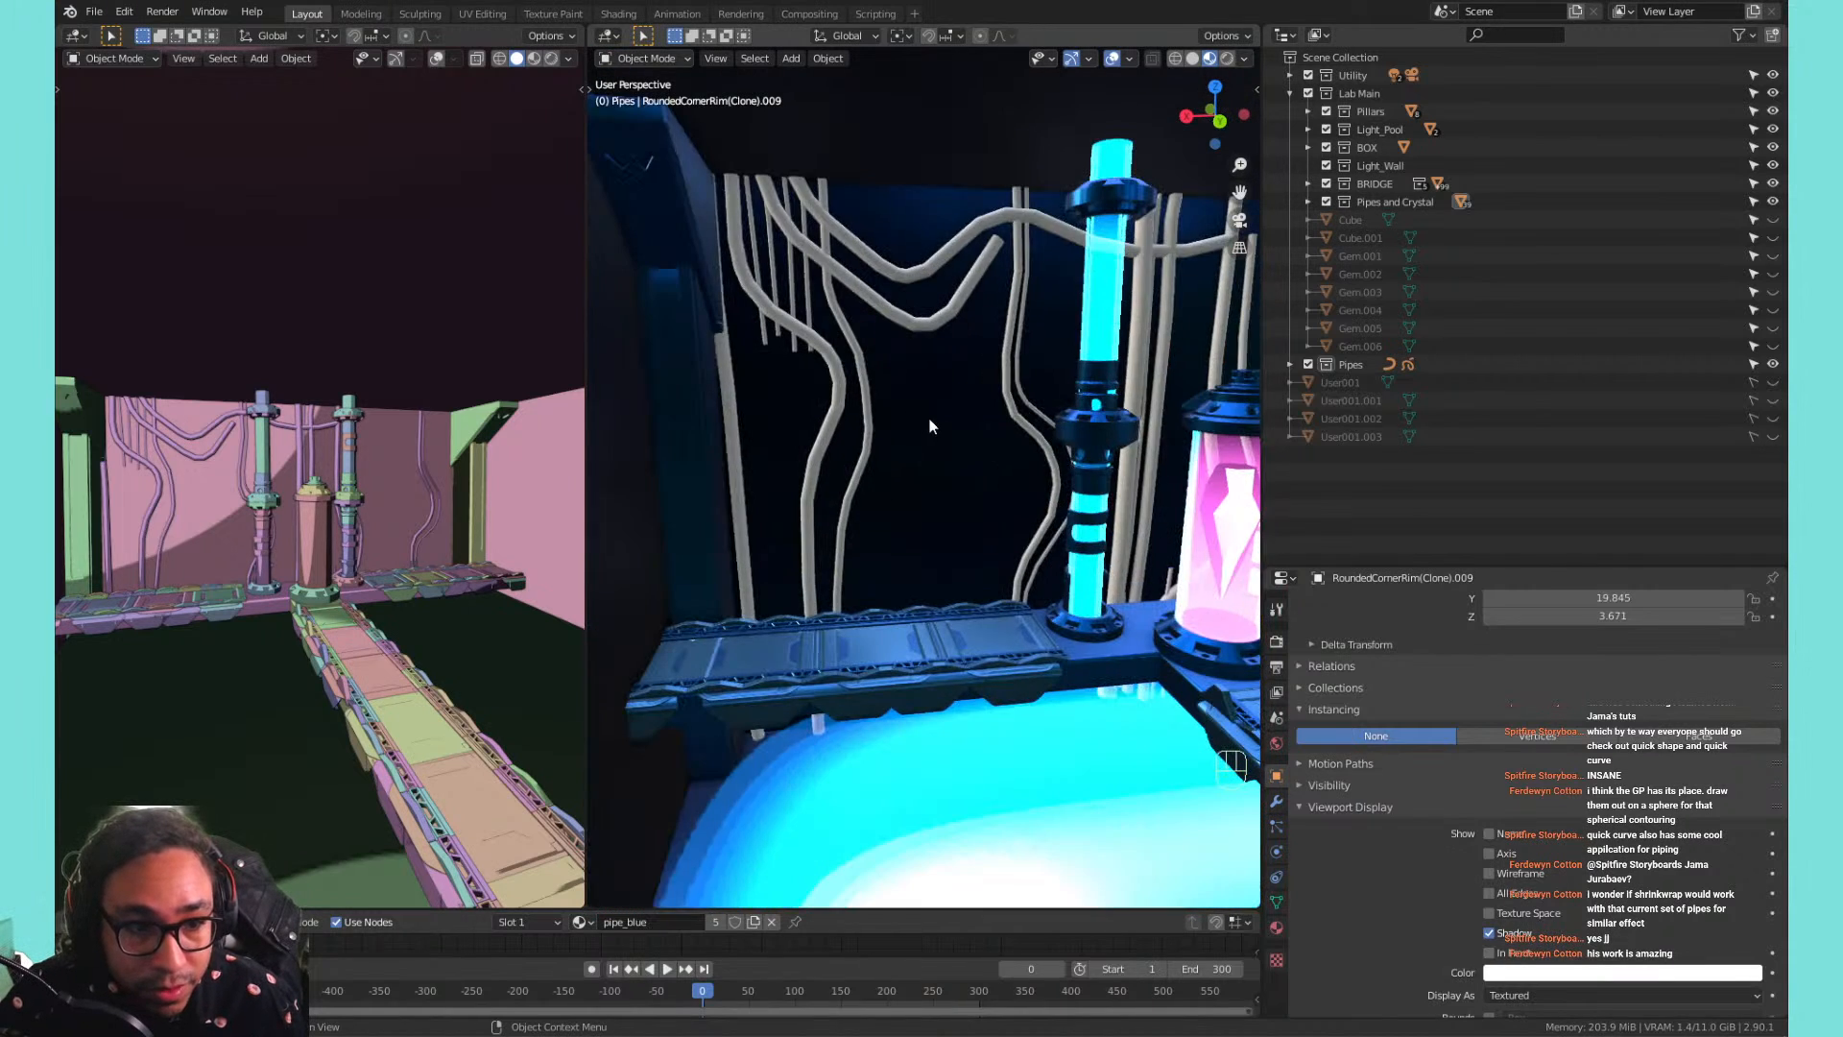
pyautogui.click(790, 289)
pyautogui.press('Tab')
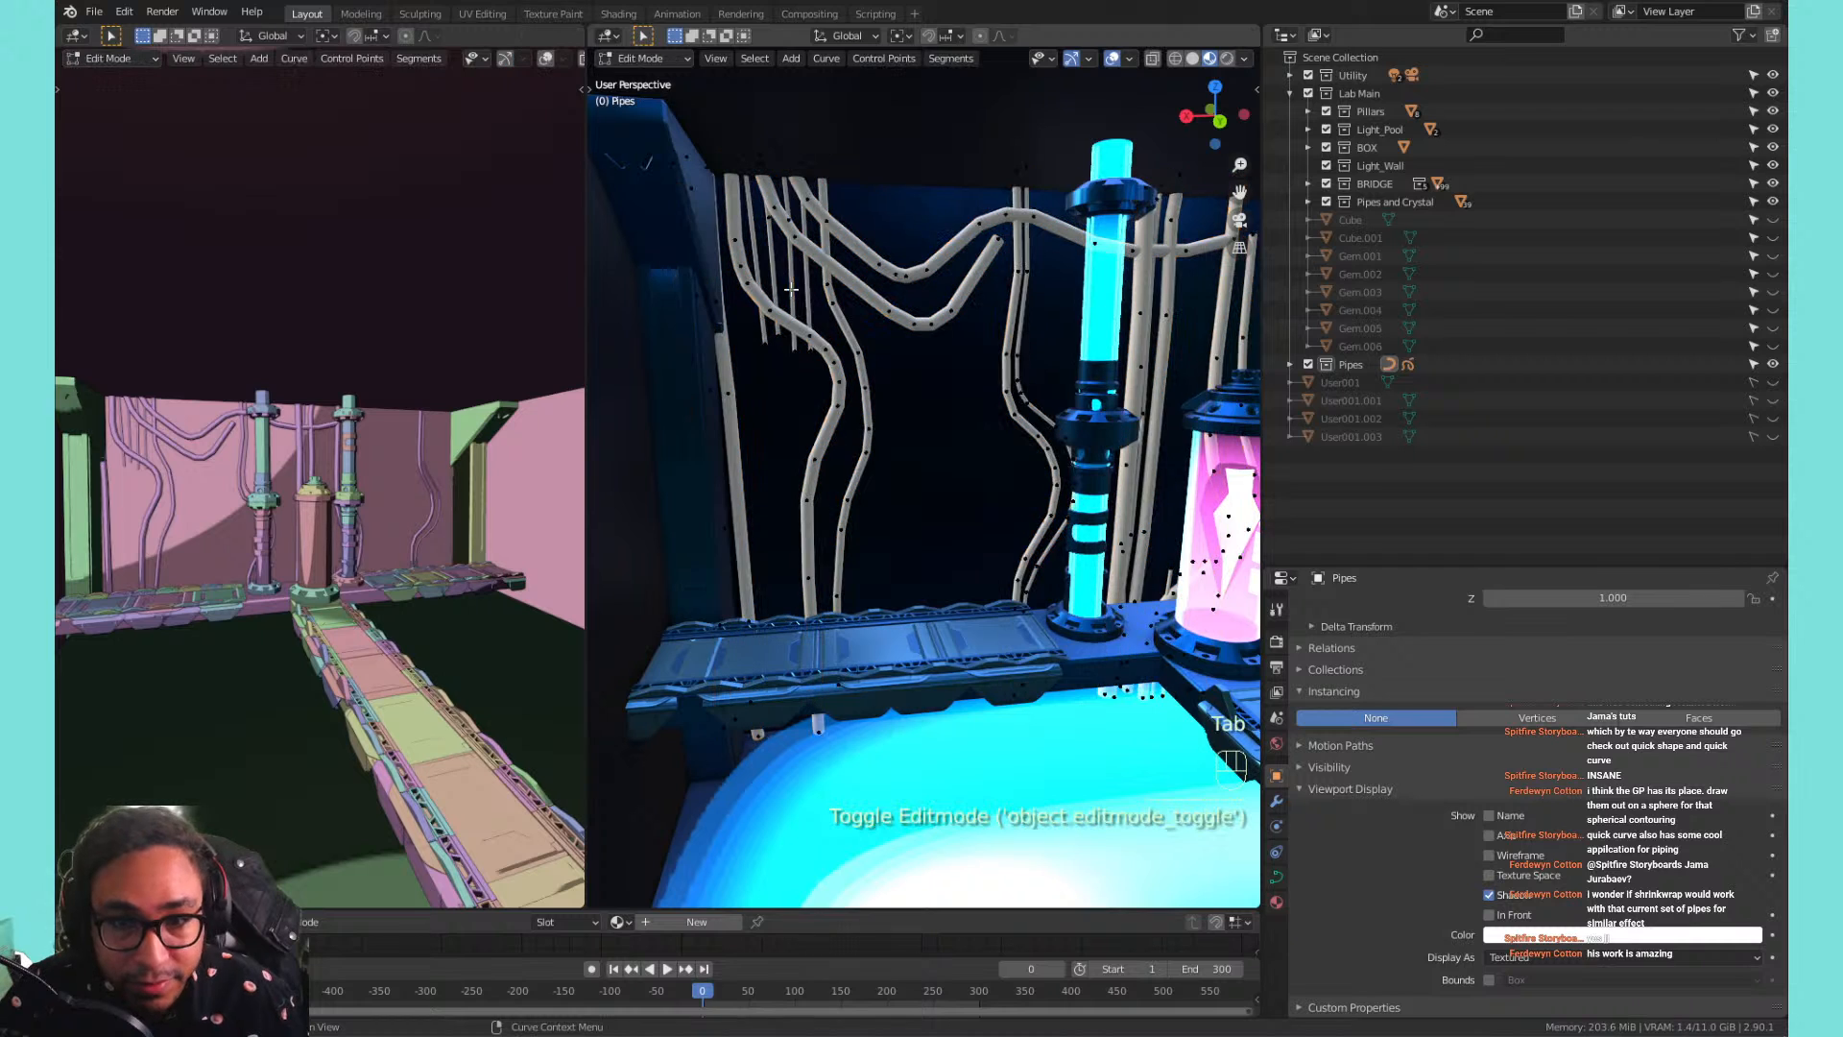
pyautogui.click(811, 290)
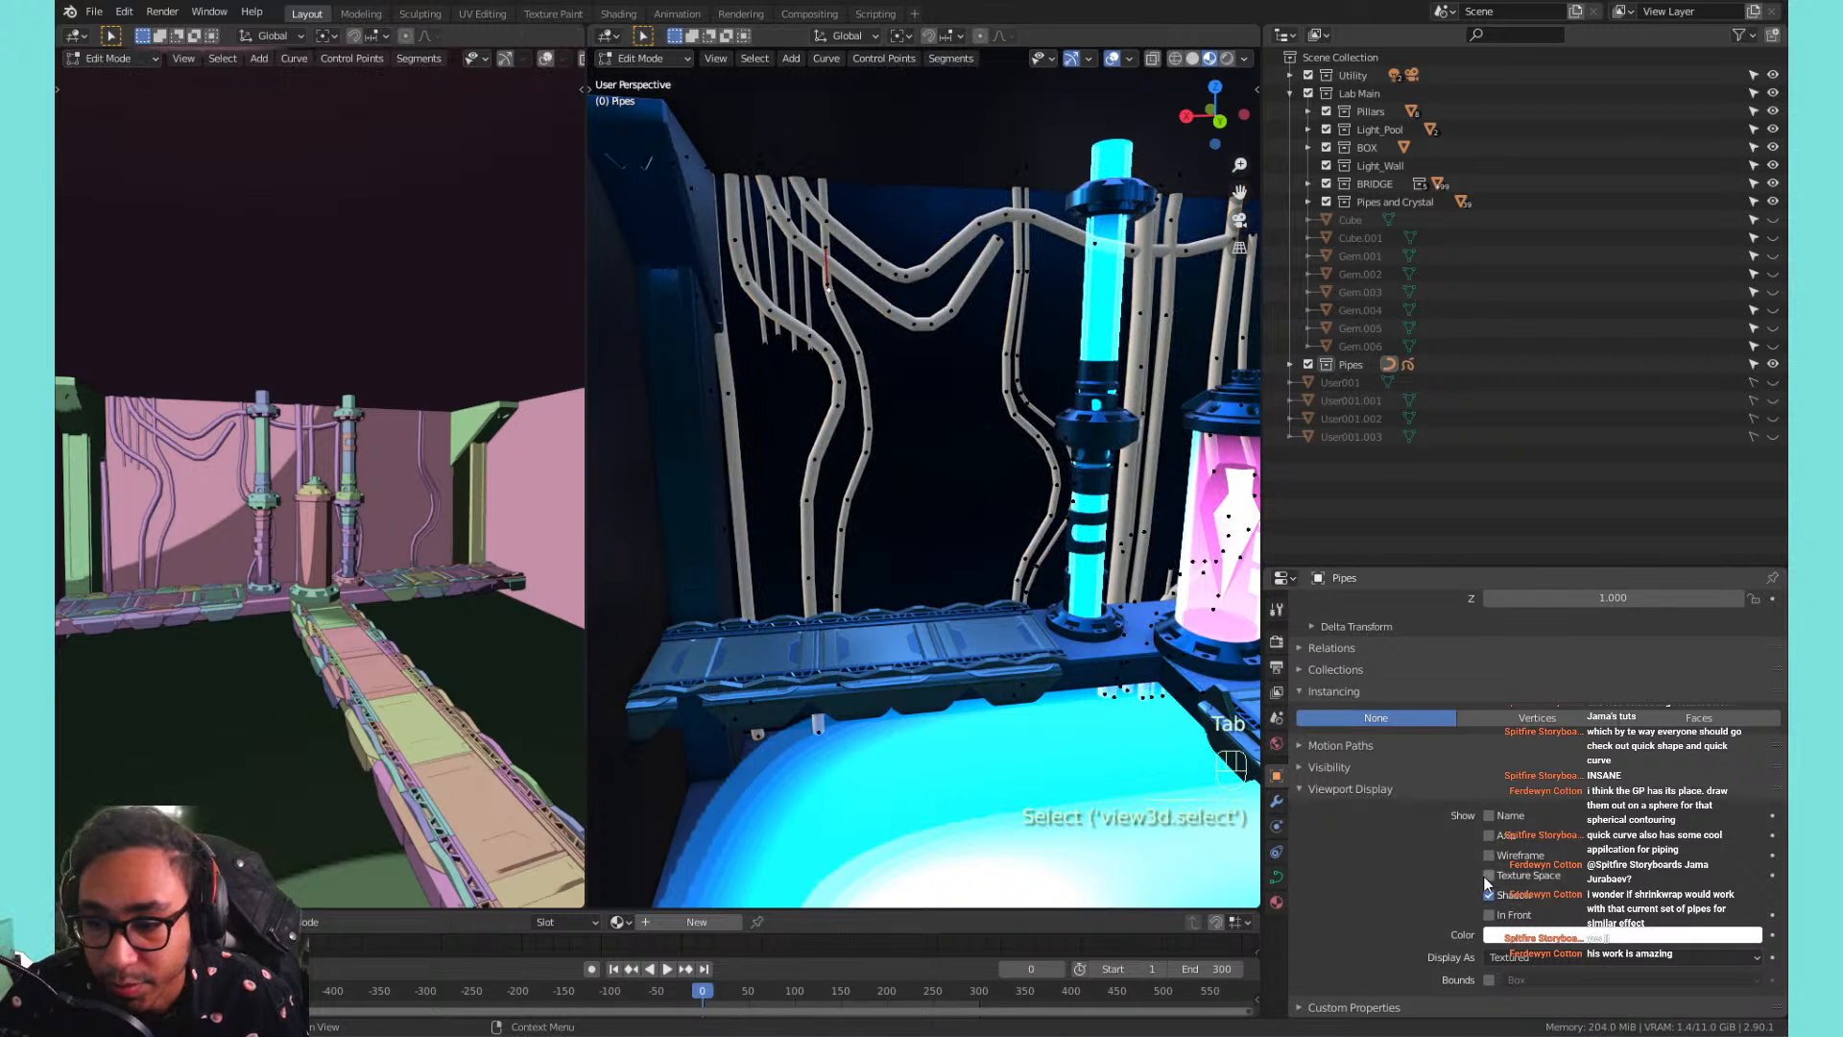
pyautogui.click(1489, 915)
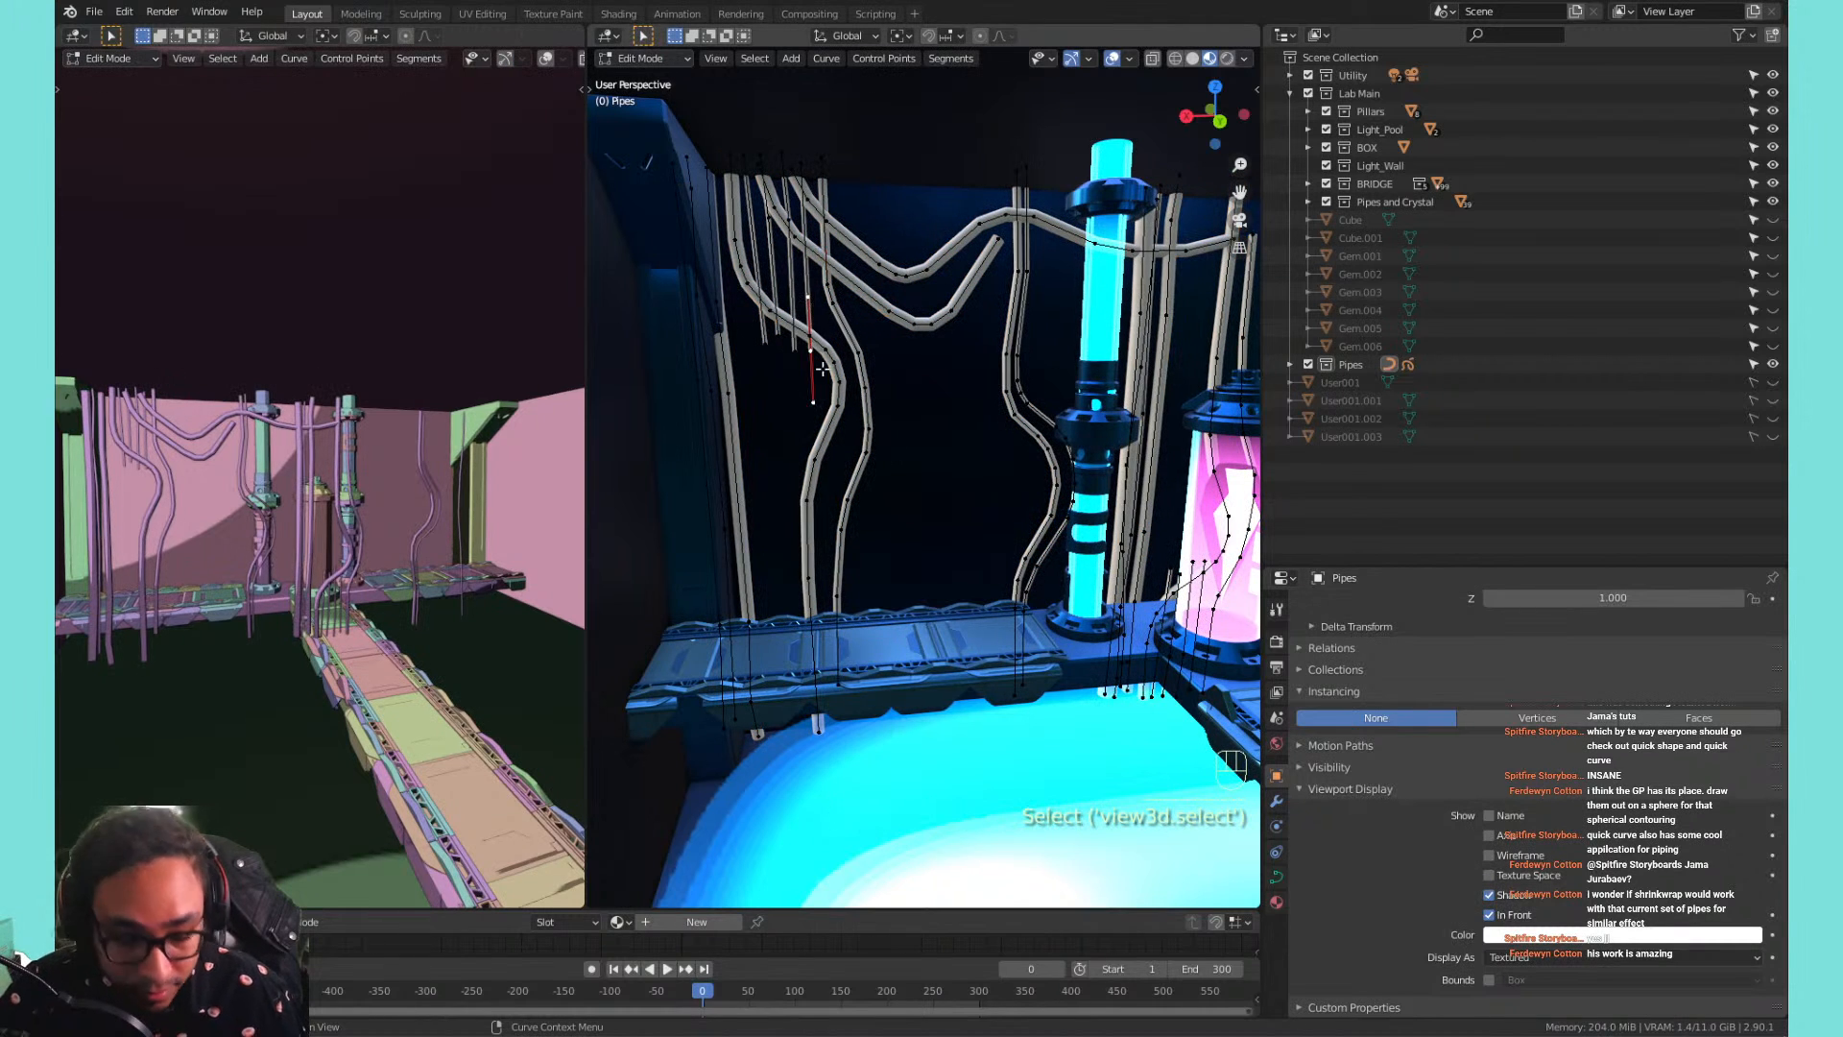
# Select the four short straight pipes hanging at the back wall and scale them by about 2.778 along the Z axis.
pyautogui.press('l')
pyautogui.press('l')
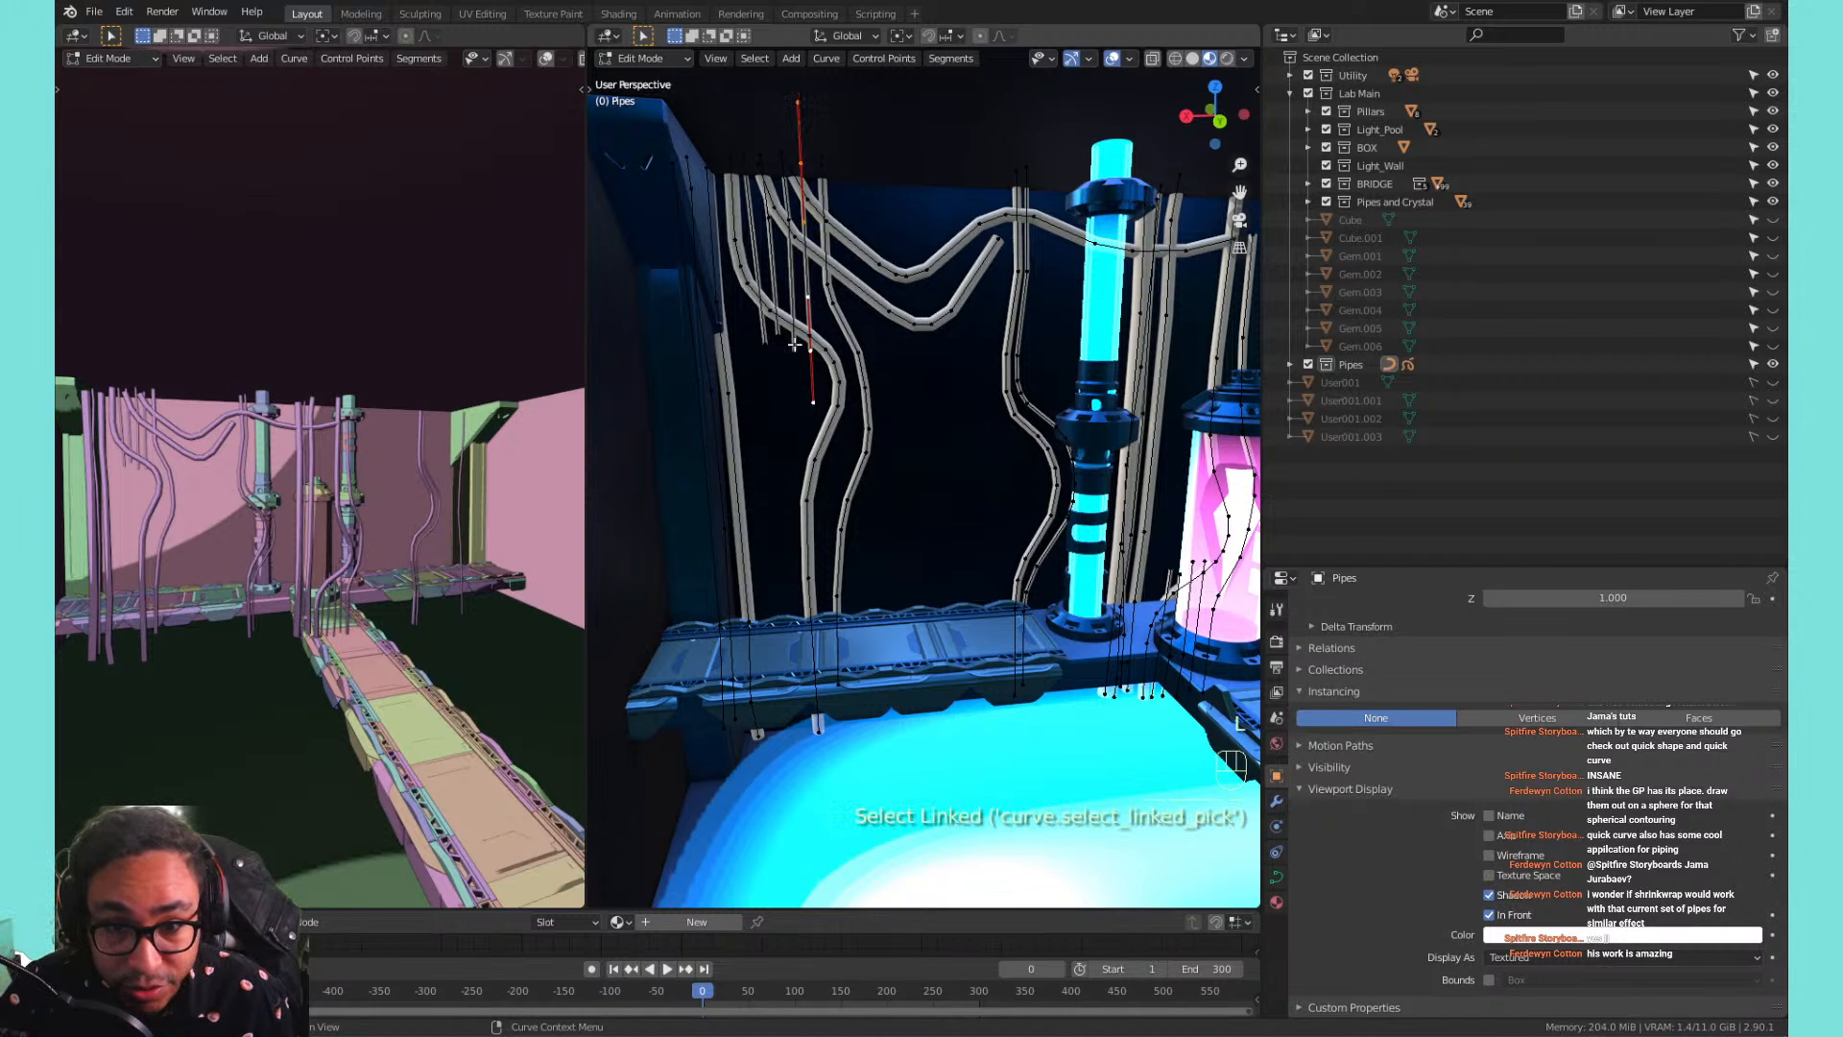
pyautogui.press('l')
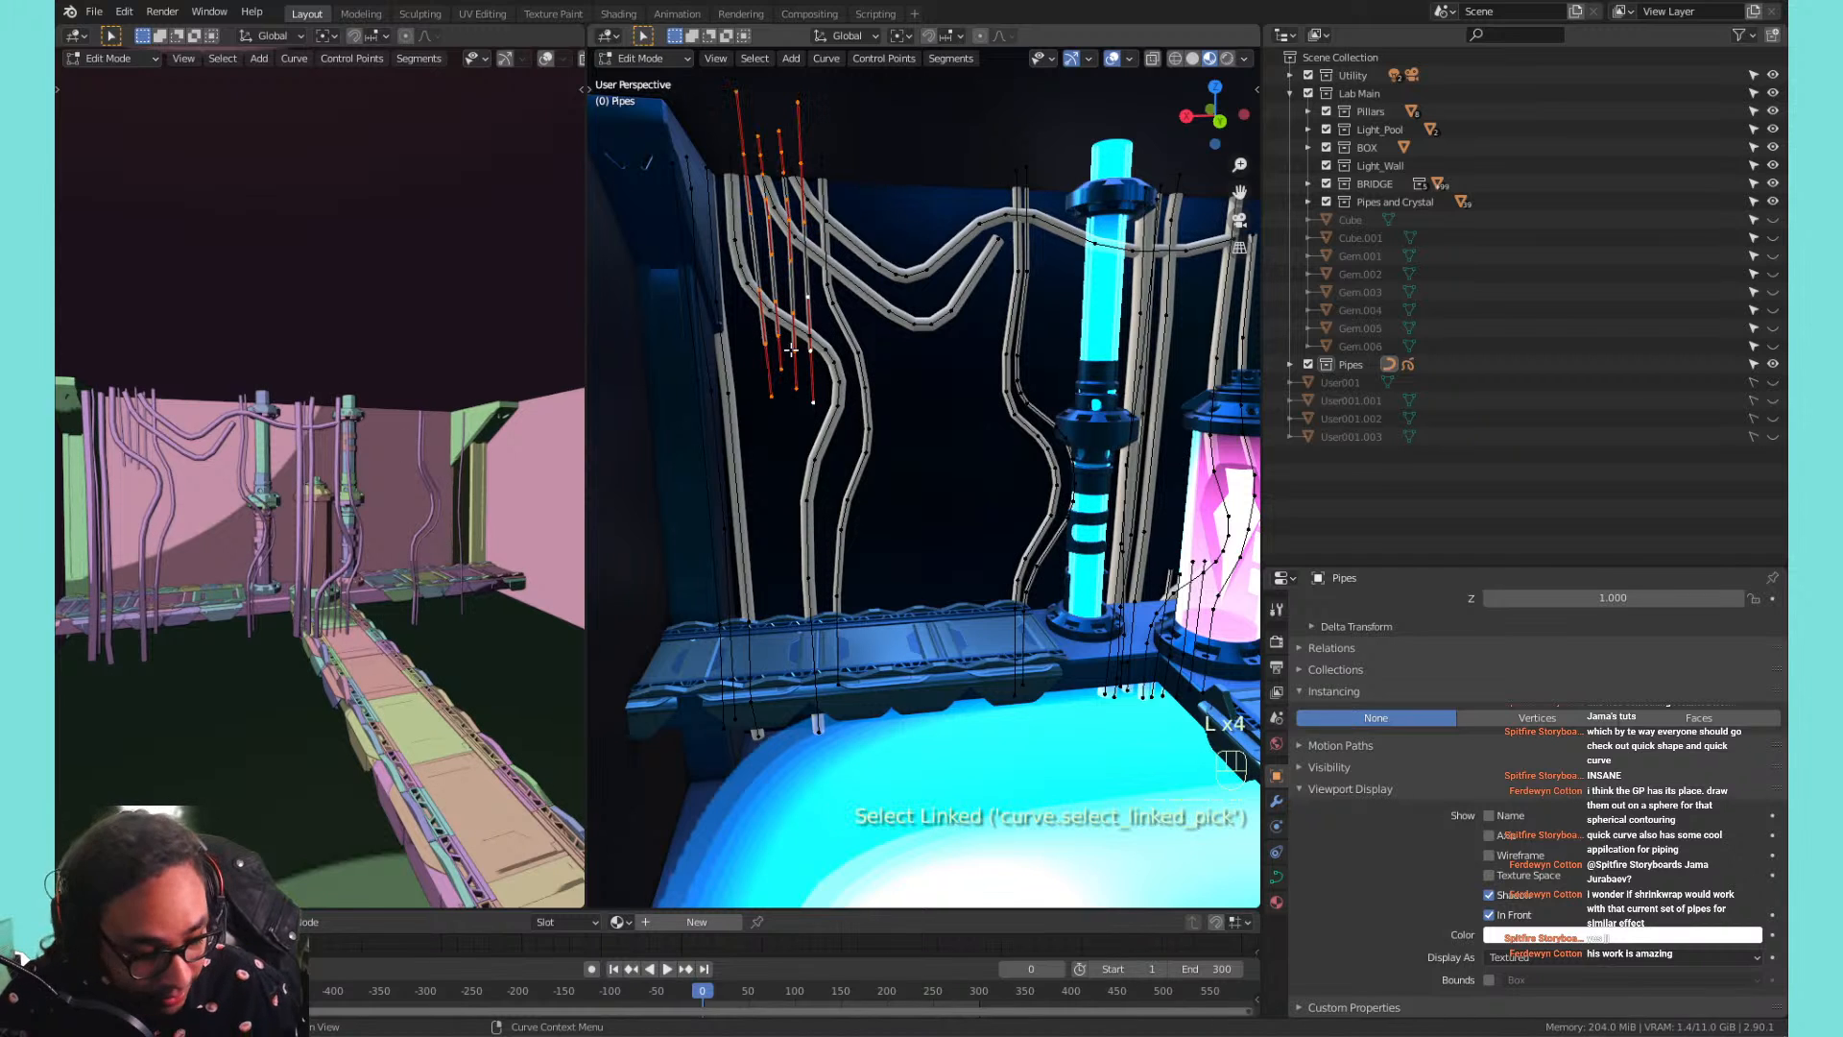
pyautogui.press('s')
pyautogui.press('z')
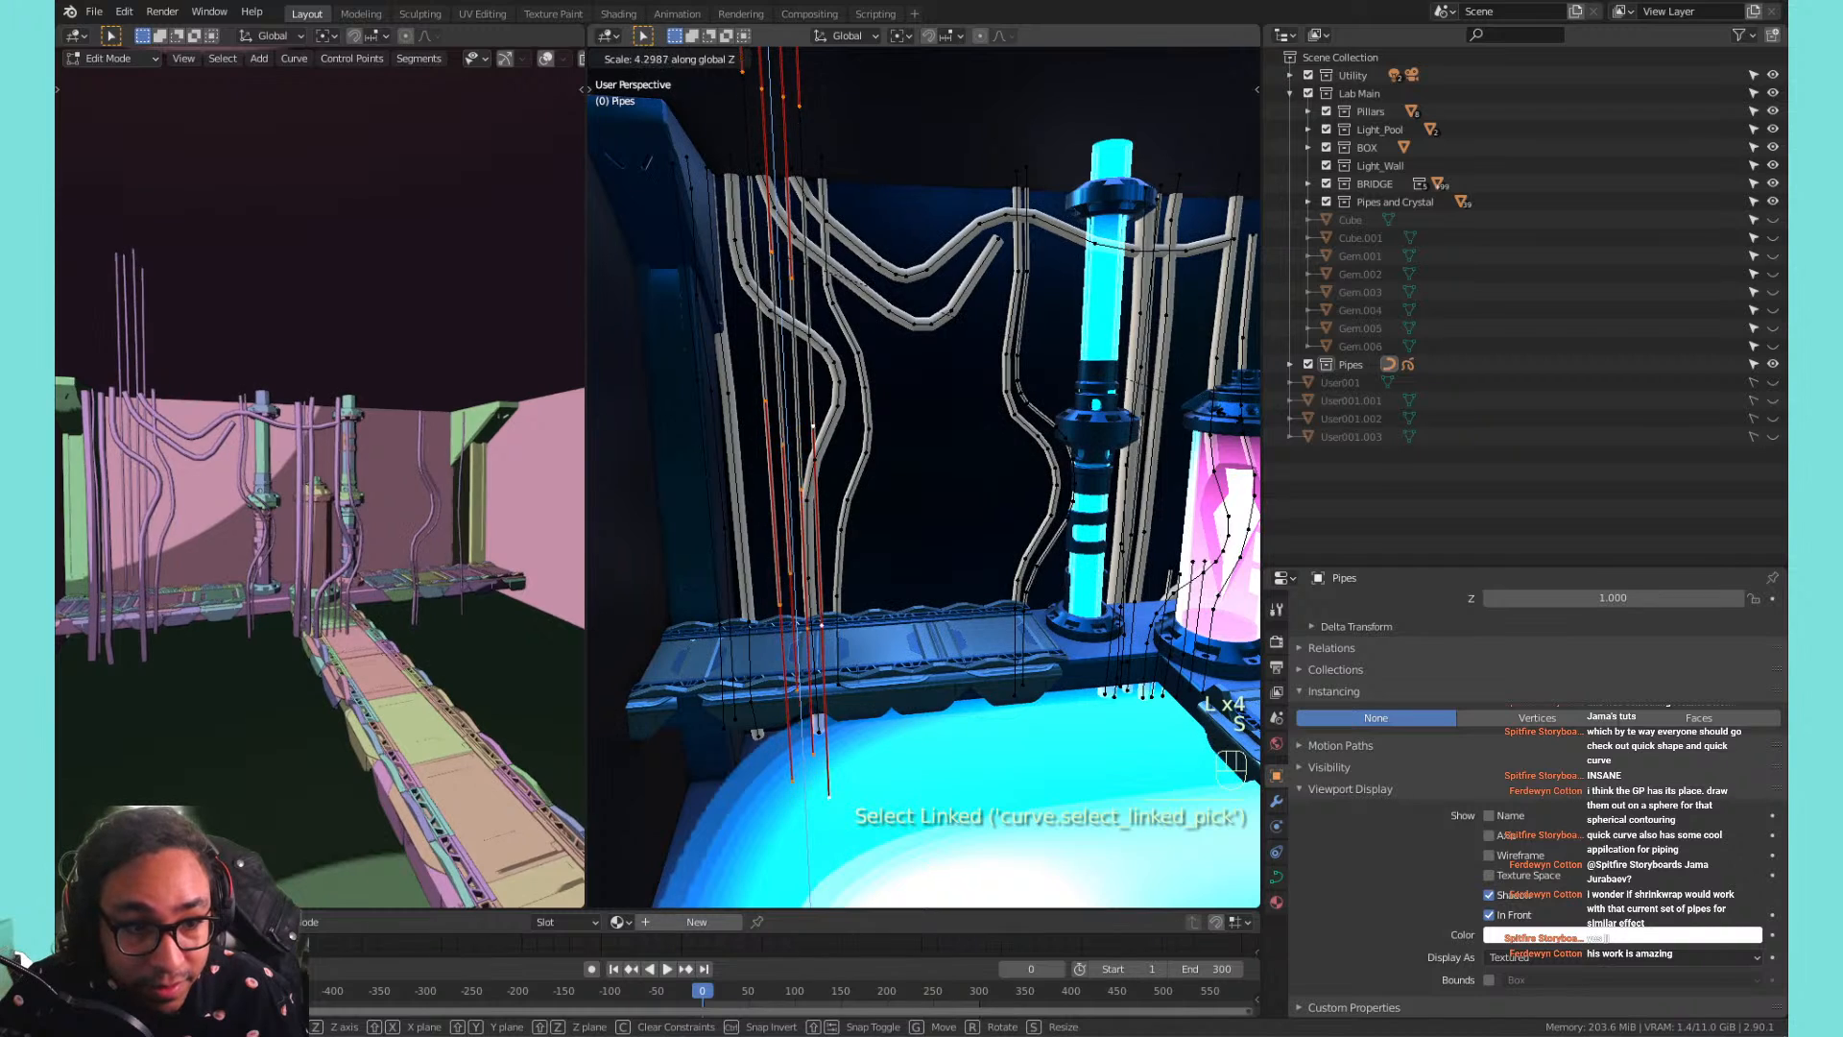
pyautogui.click(1056, 392)
# Move the four straight pipes about 12.64 m down along Z and stretch them by about 1.416 along Z.
pyautogui.press('g')
pyautogui.press('z')
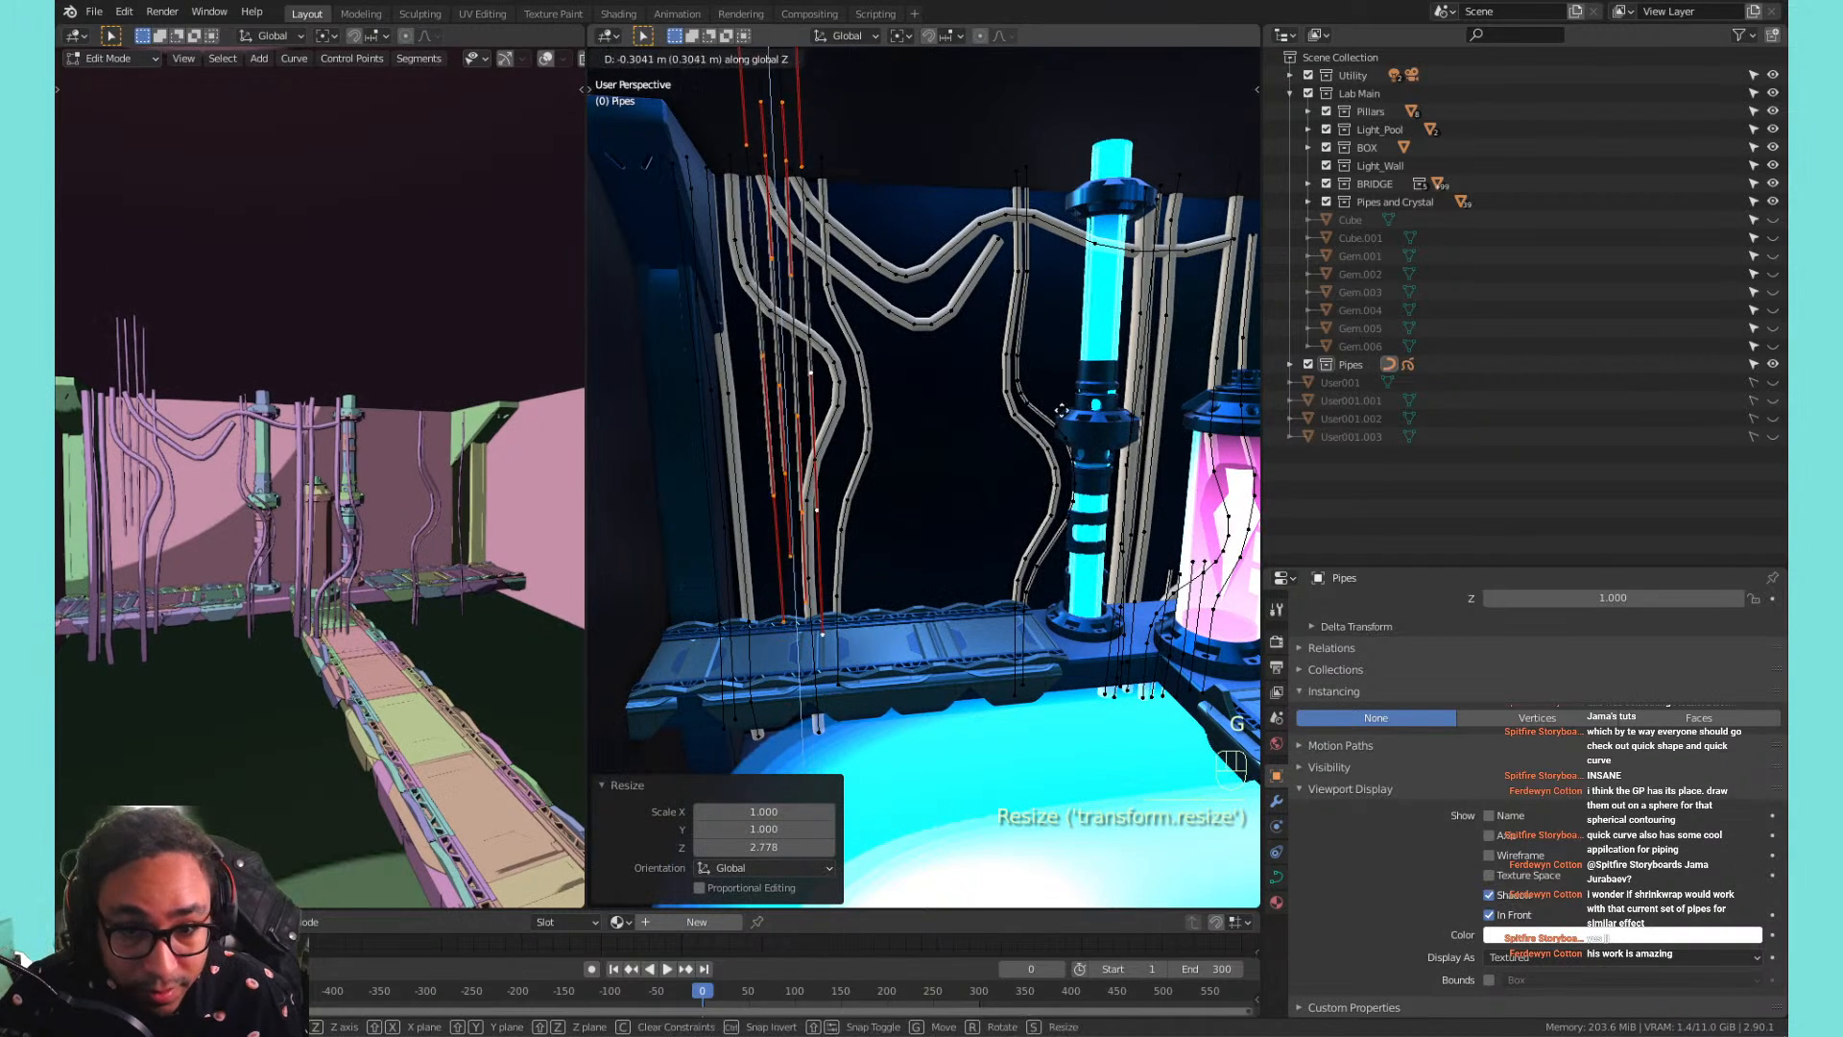
pyautogui.click(1015, 596)
pyautogui.press('s')
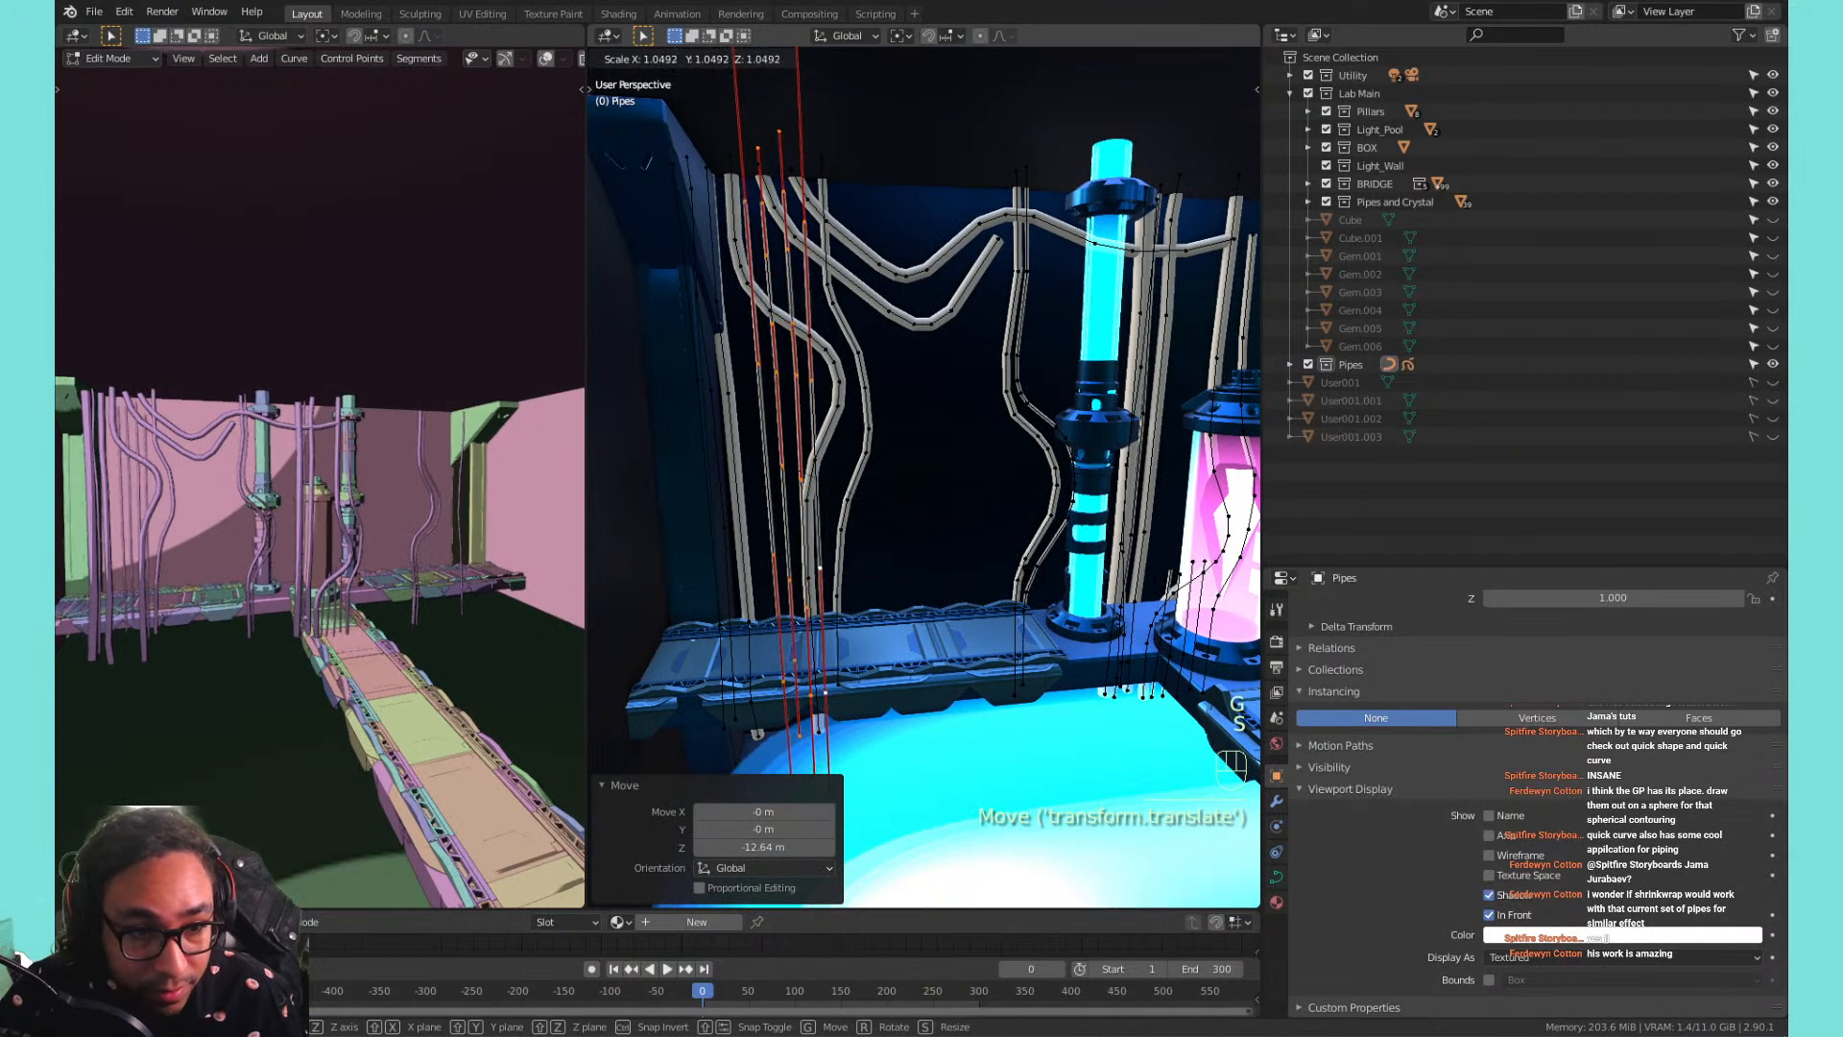
pyautogui.press('z')
pyautogui.click(1104, 649)
# Try to squeeze the four straight pipes closer together by about 0.462 along X and shift them along X.
pyautogui.press('s')
pyautogui.press('x')
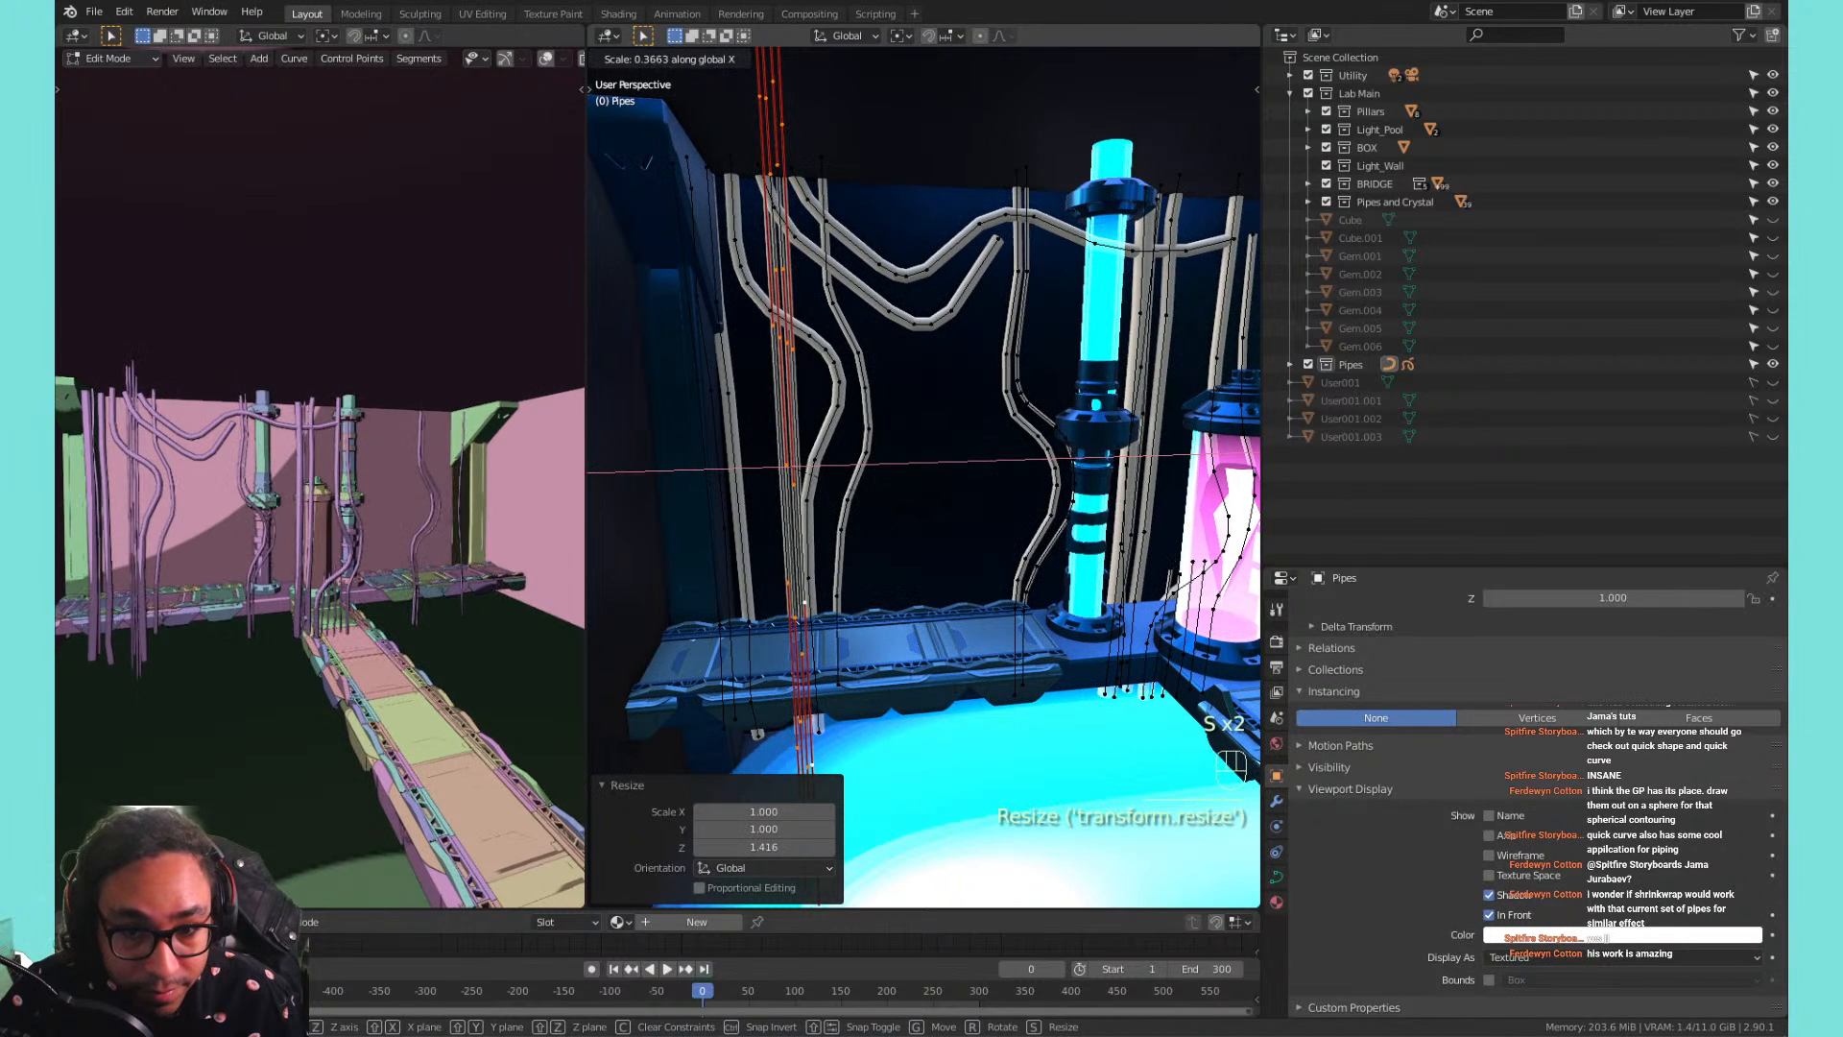
pyautogui.click(956, 507)
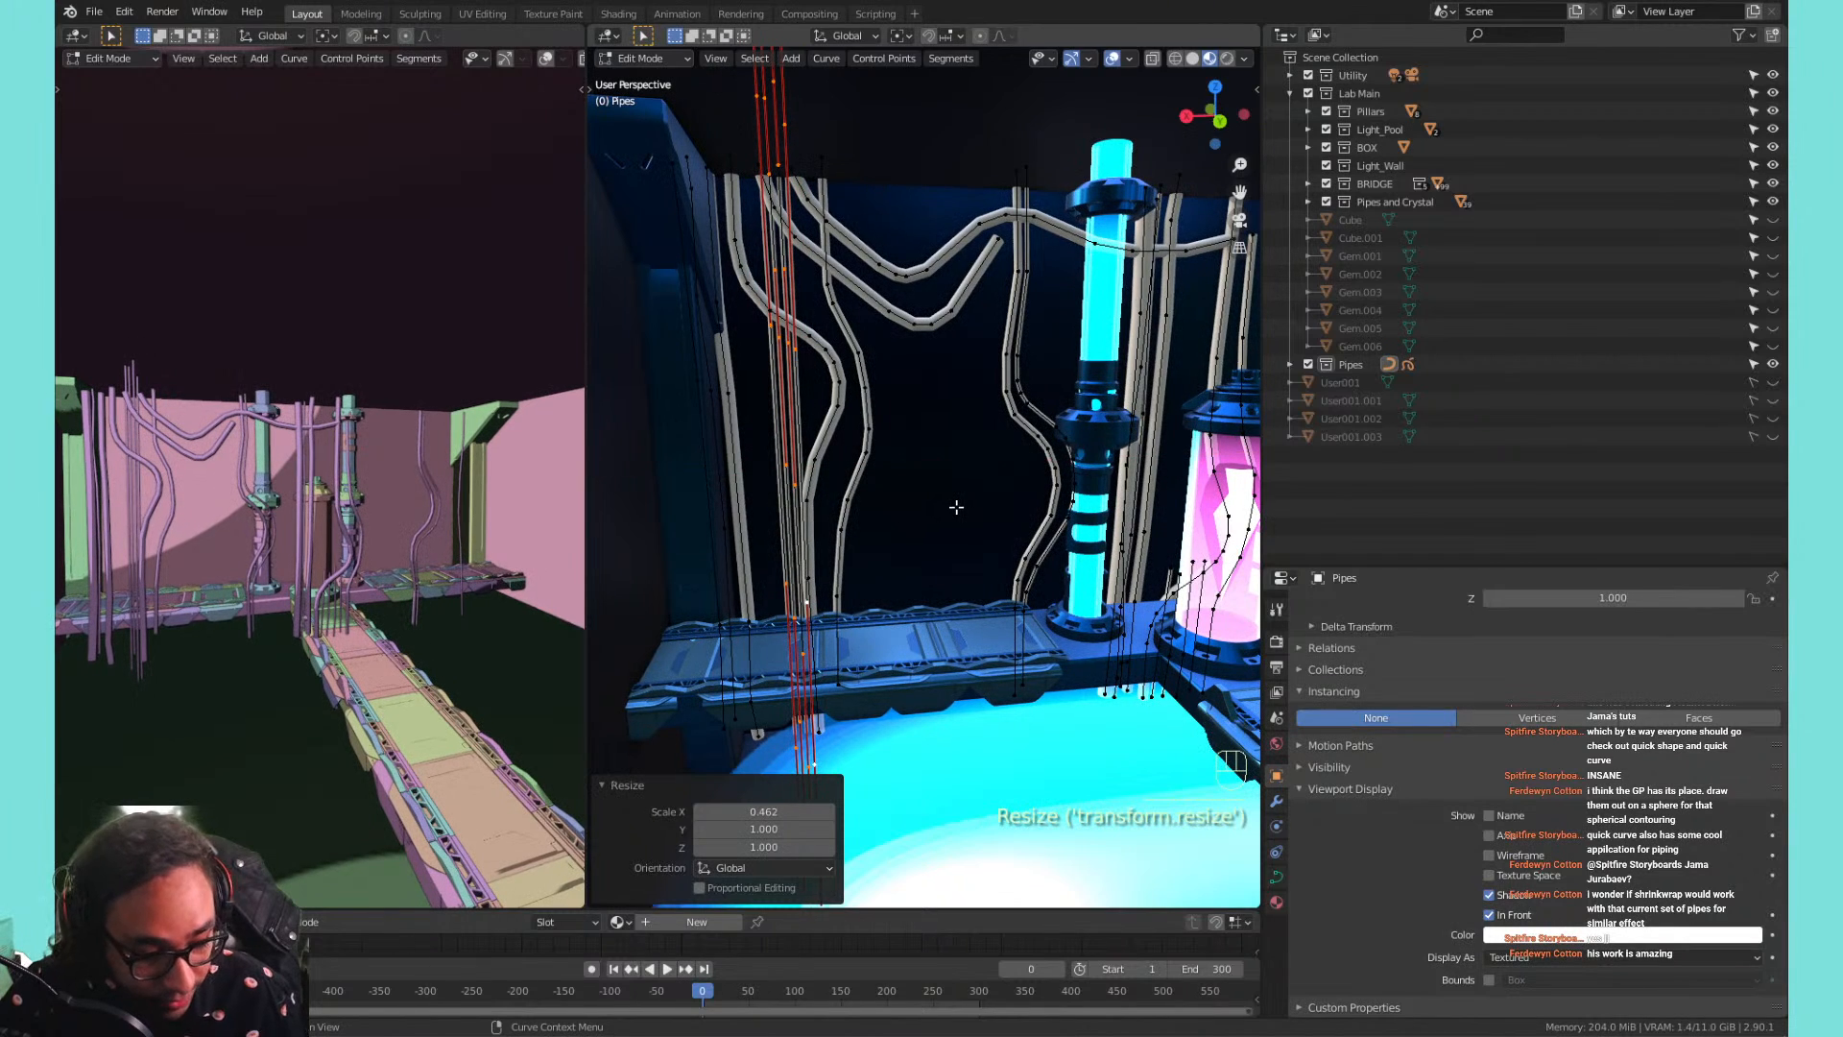
pyautogui.press('g')
pyautogui.press('x')
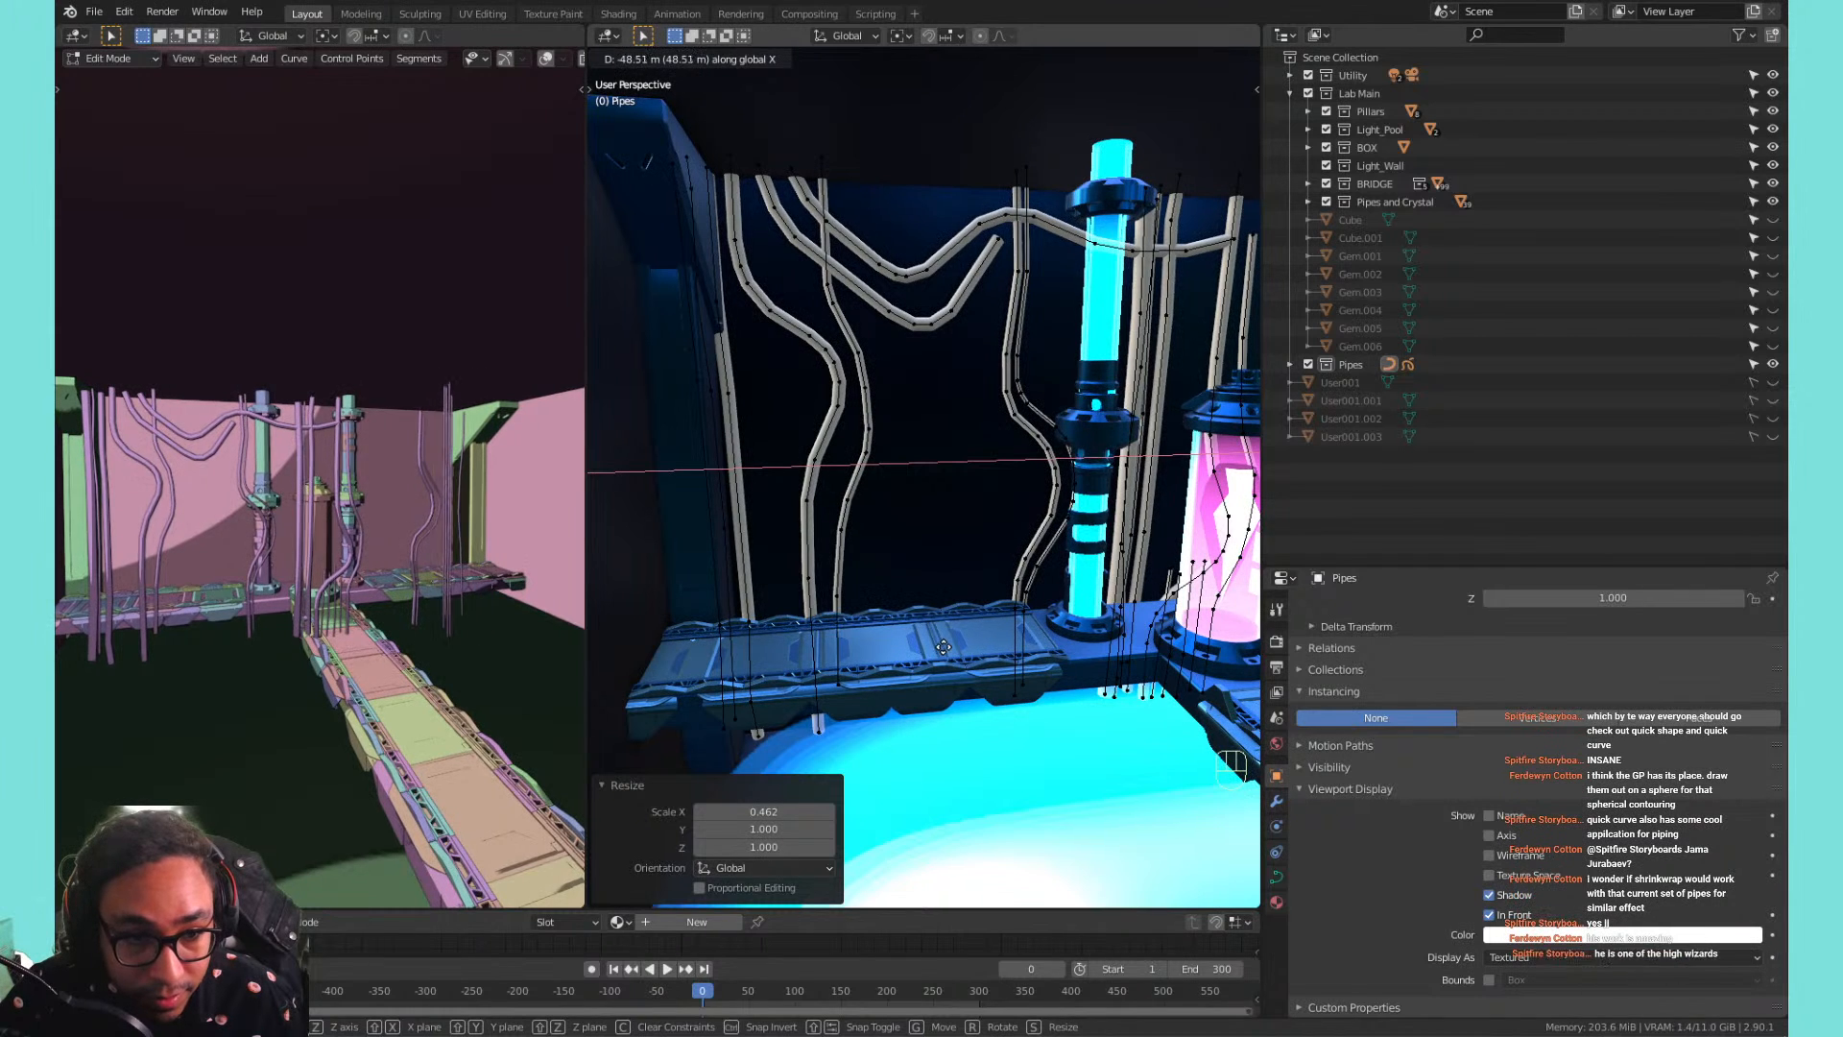
pyautogui.press('Escape')
pyautogui.hotkey('ctrl', 'z')
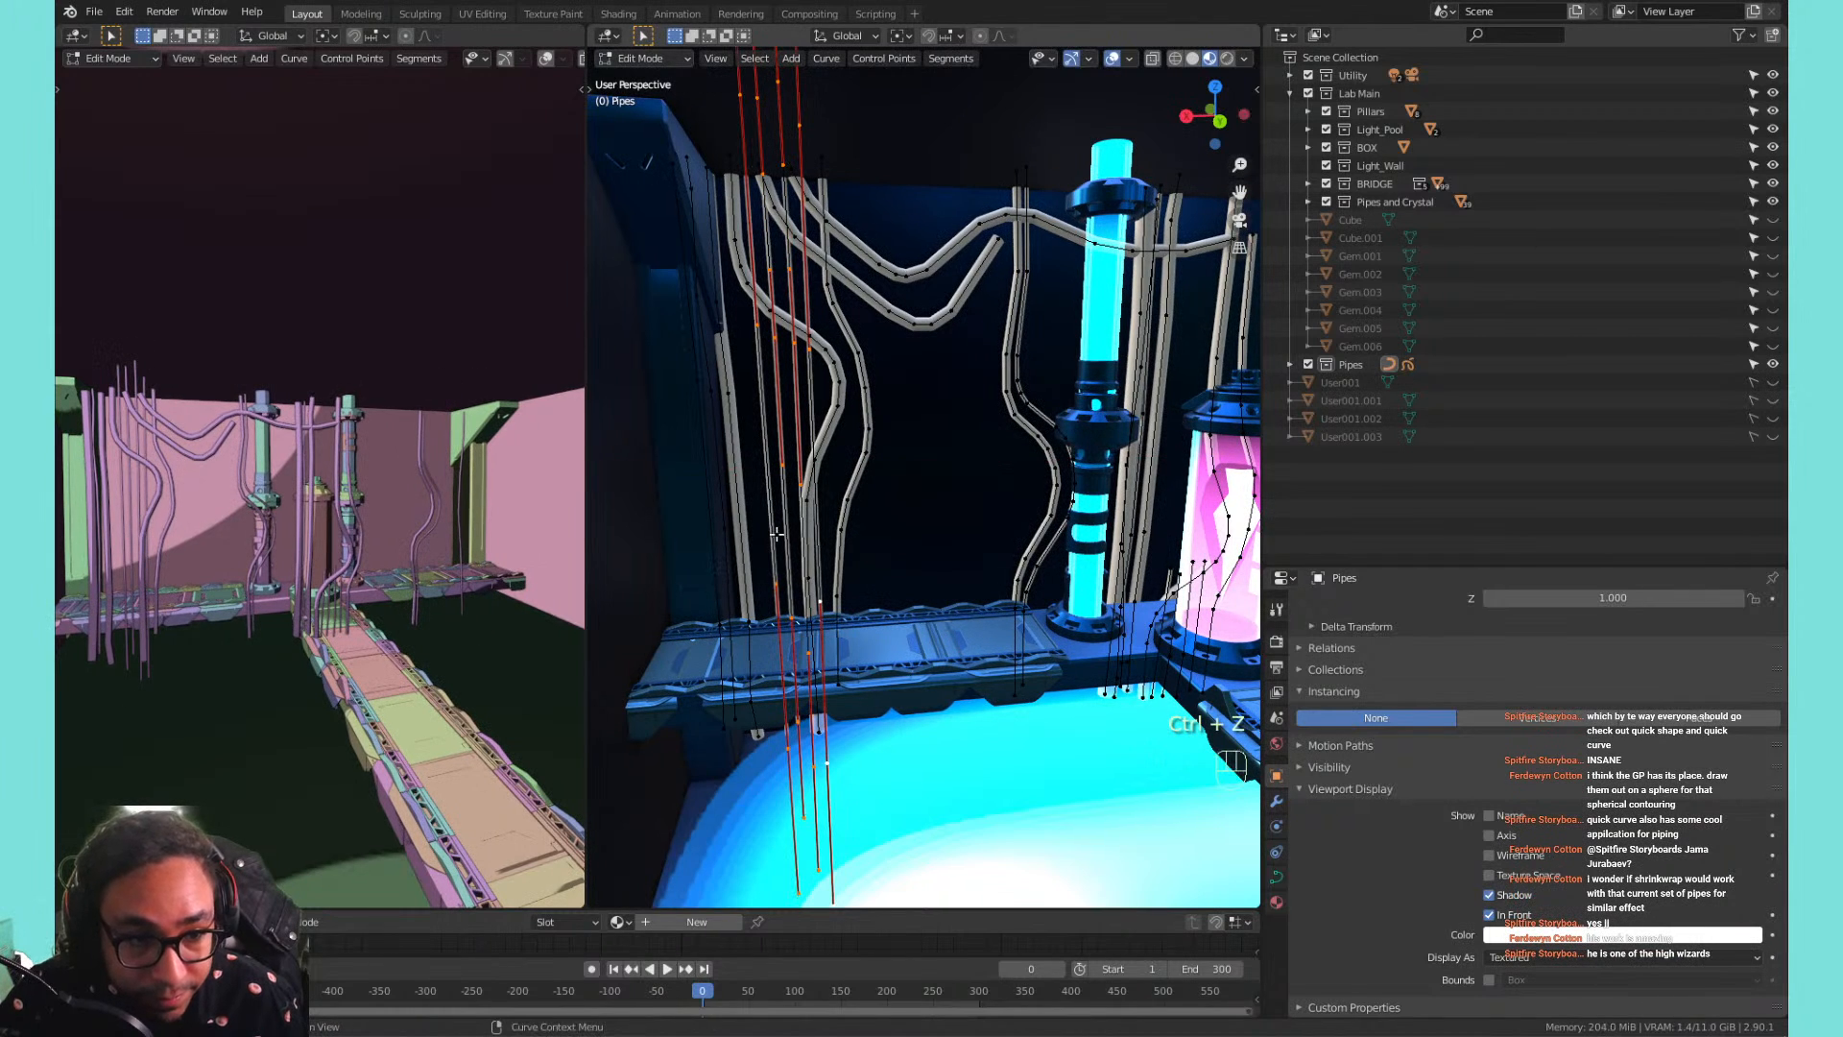
# Turn off in-front display for the pipes and duplicate the two wavy pipes beside the far pillar about 2.74 m along X.
pyautogui.click(1489, 915)
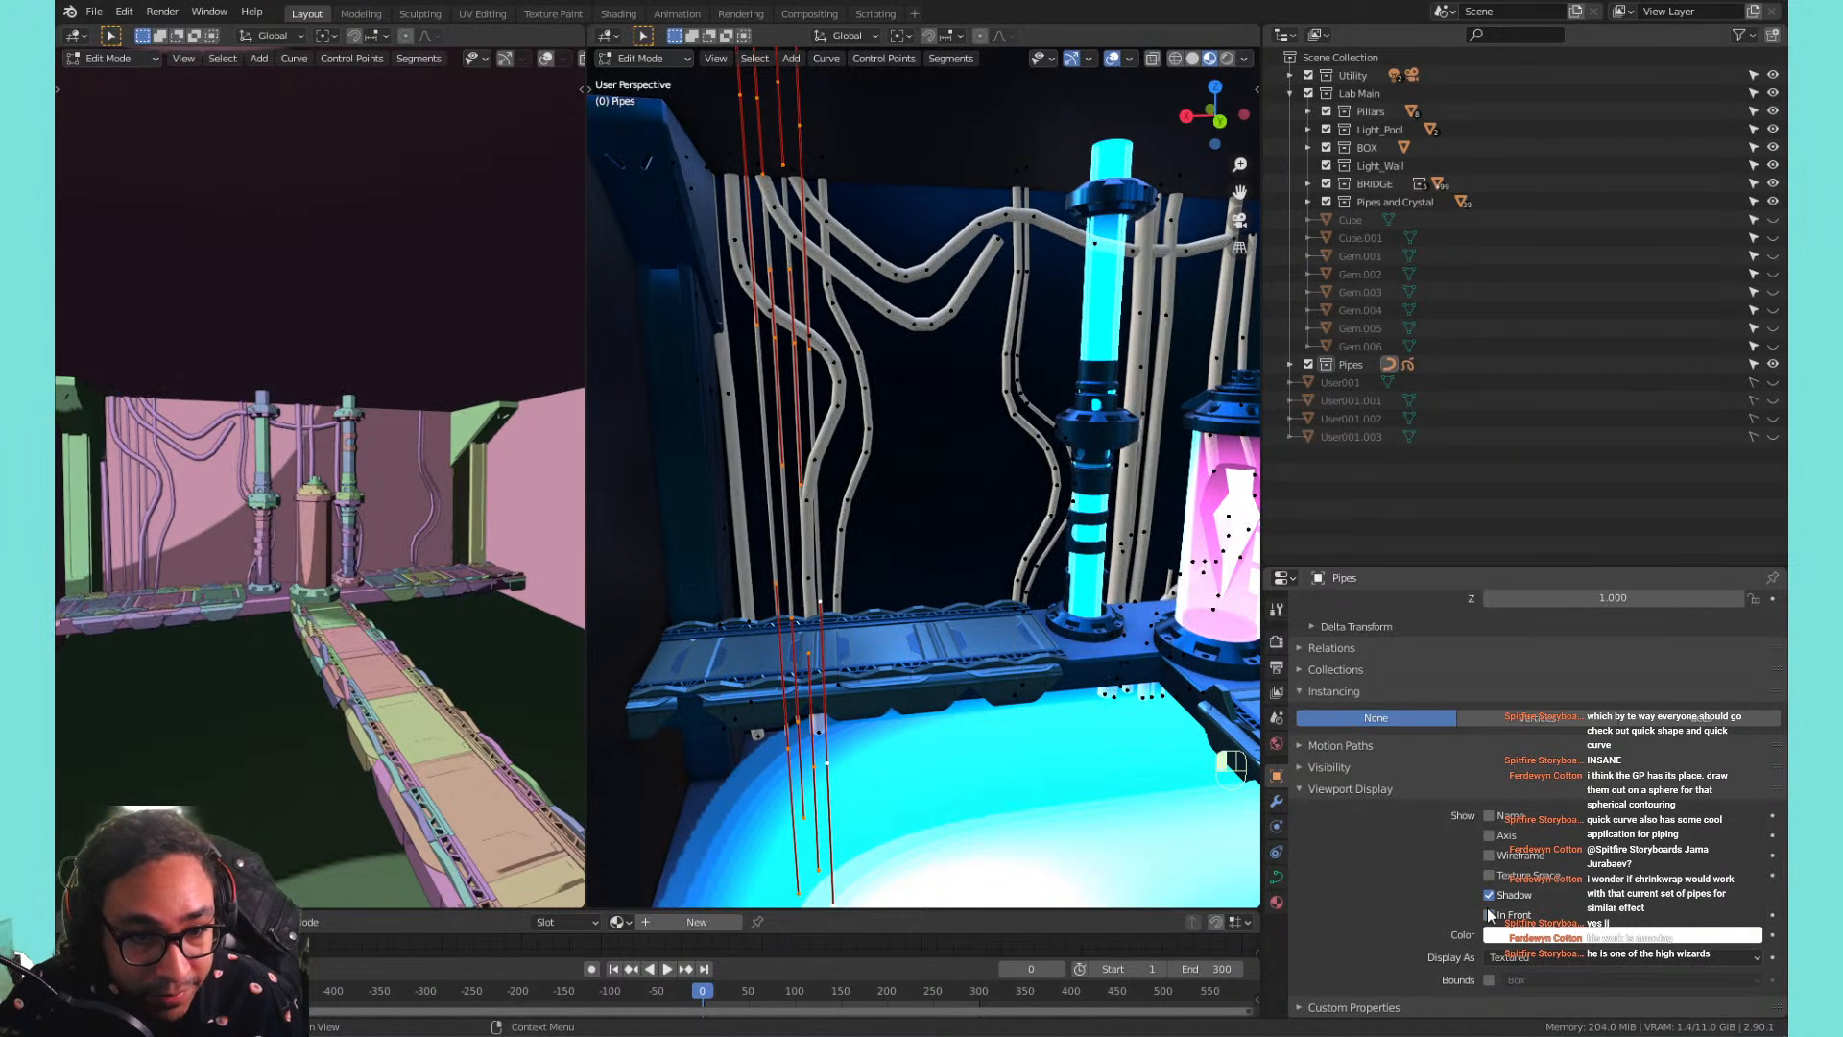
pyautogui.keyDown('shift'); pyautogui.moveTo(803, 549); pyautogui.dragTo(1127, 317, button='middle'); pyautogui.keyUp('shift')
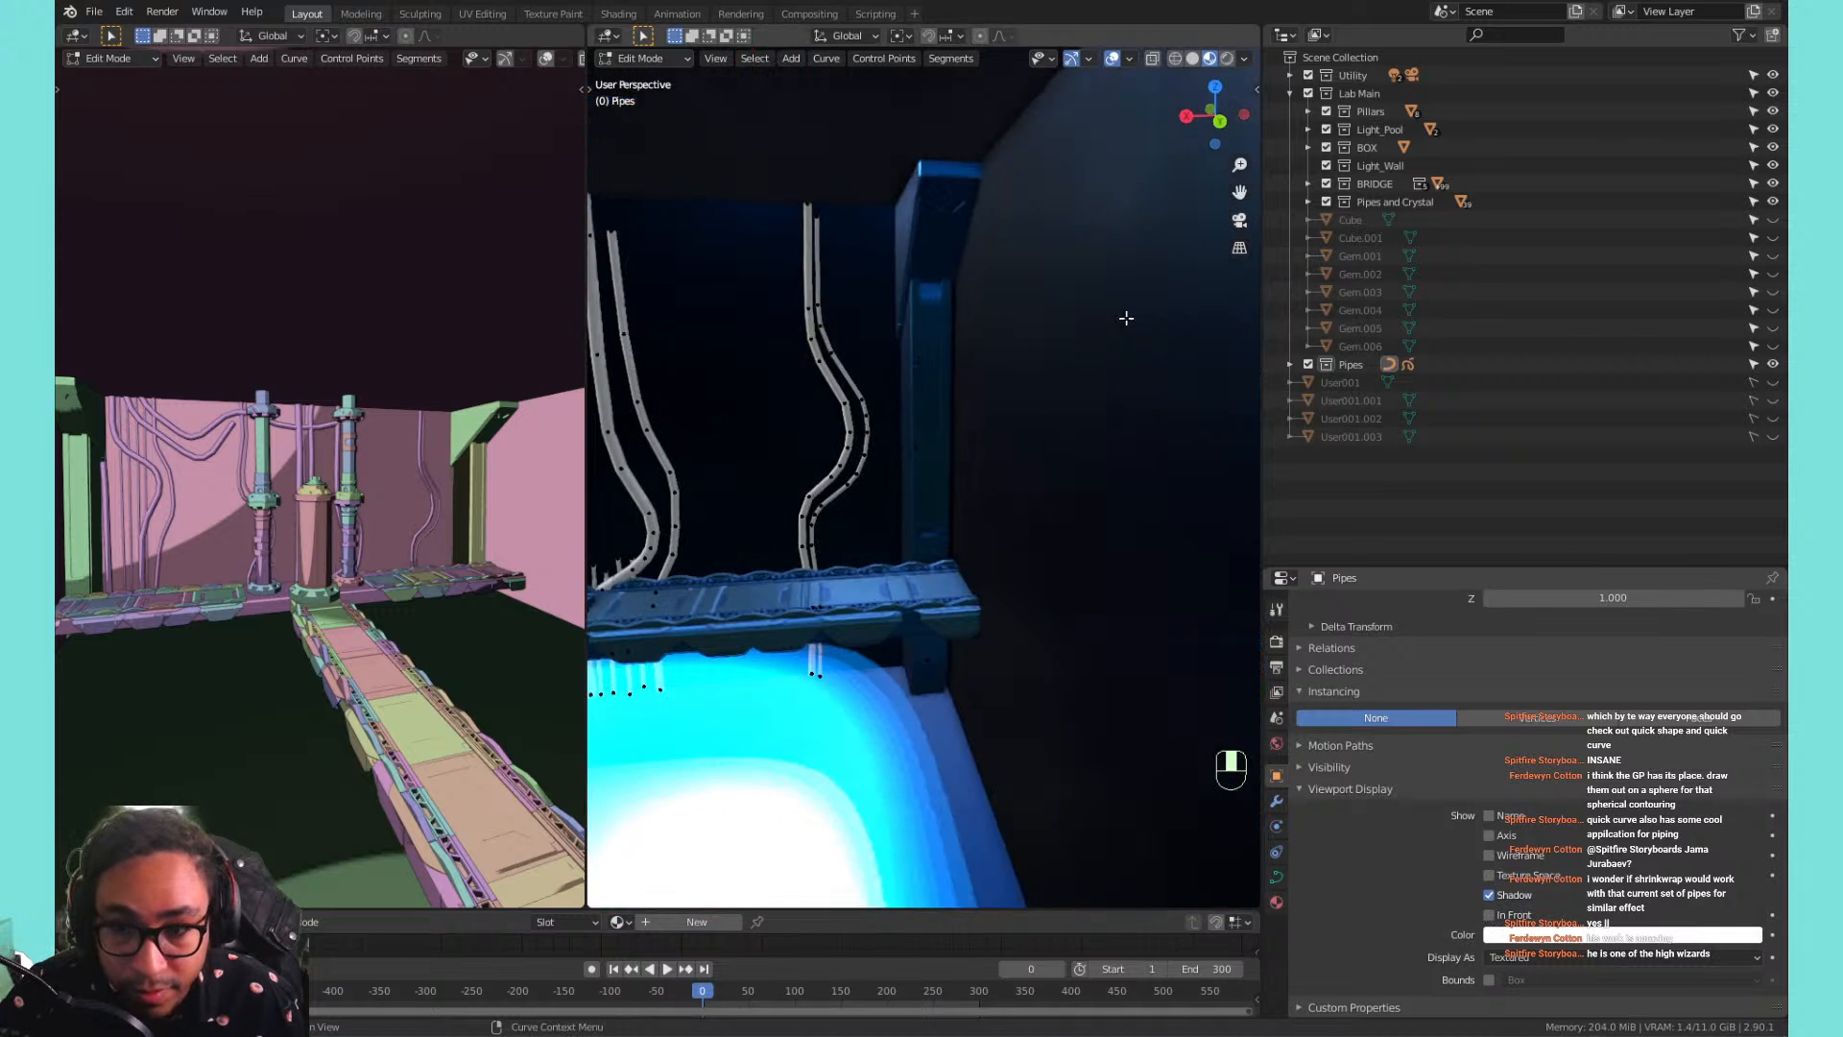
pyautogui.scroll(2, 877, 410)
pyautogui.click(963, 391)
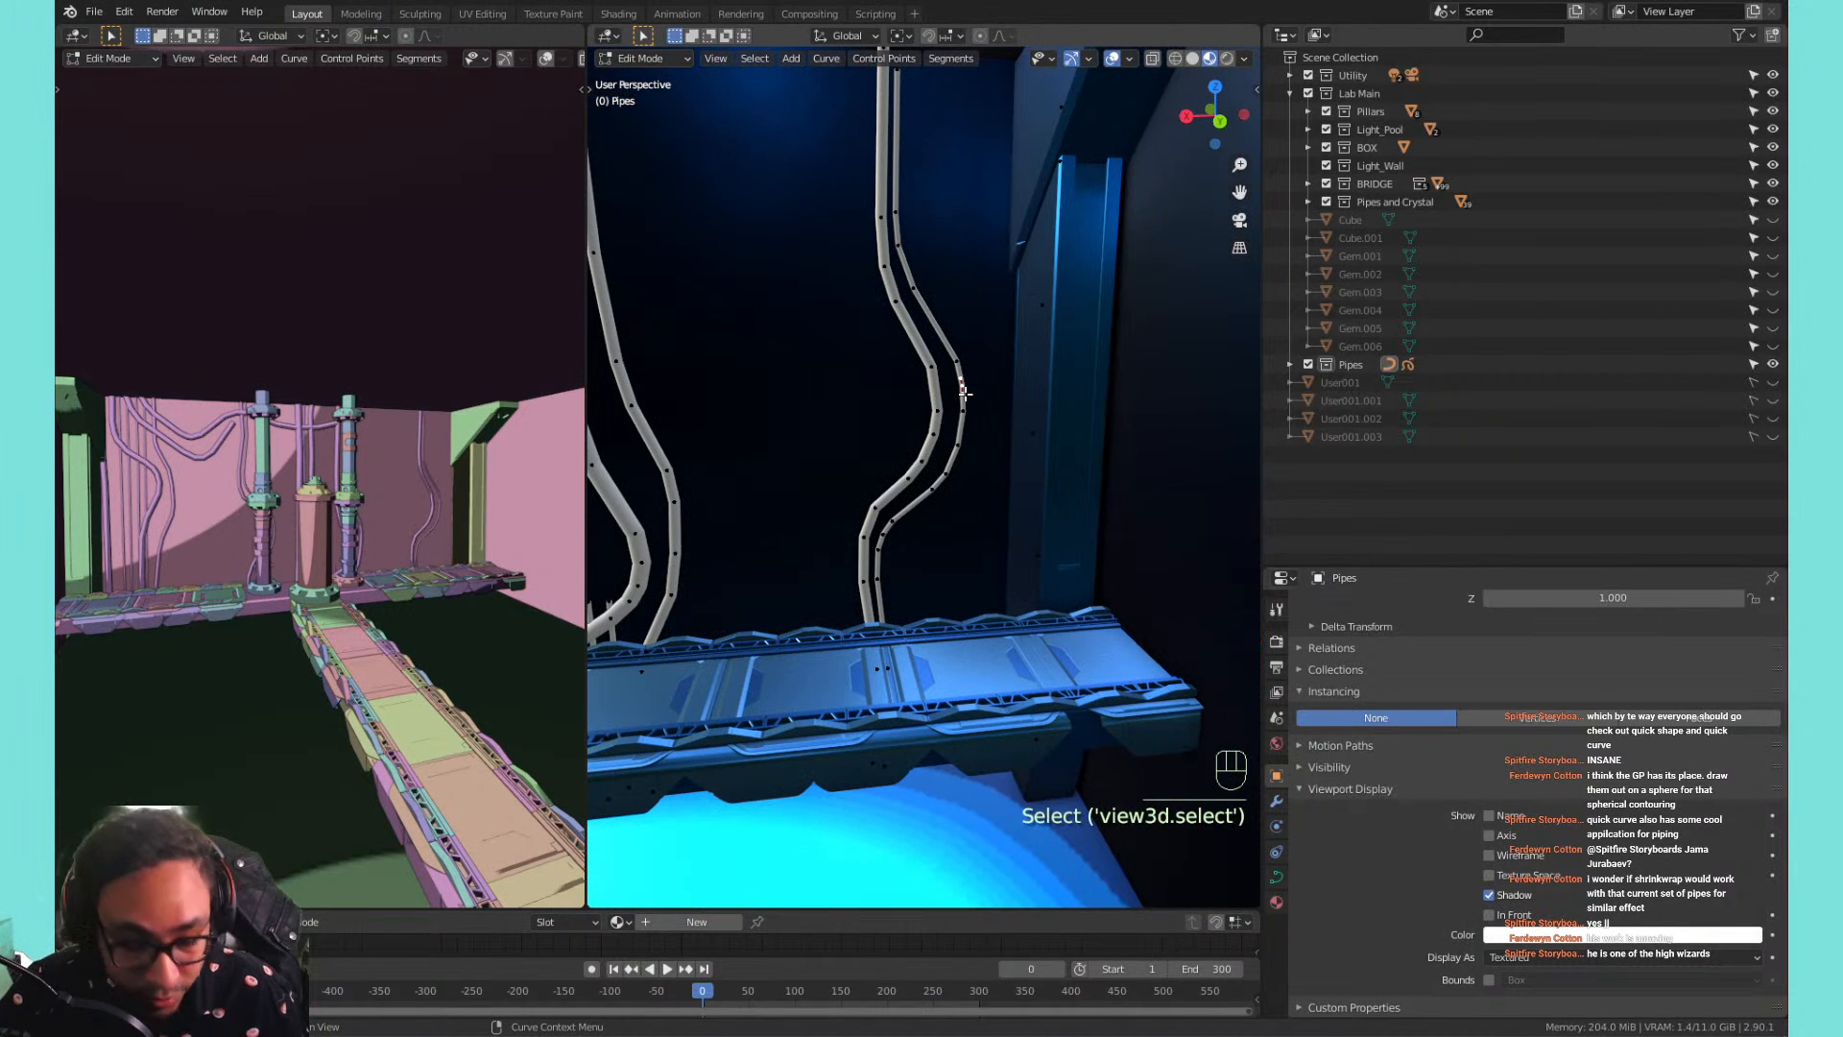
pyautogui.press('l')
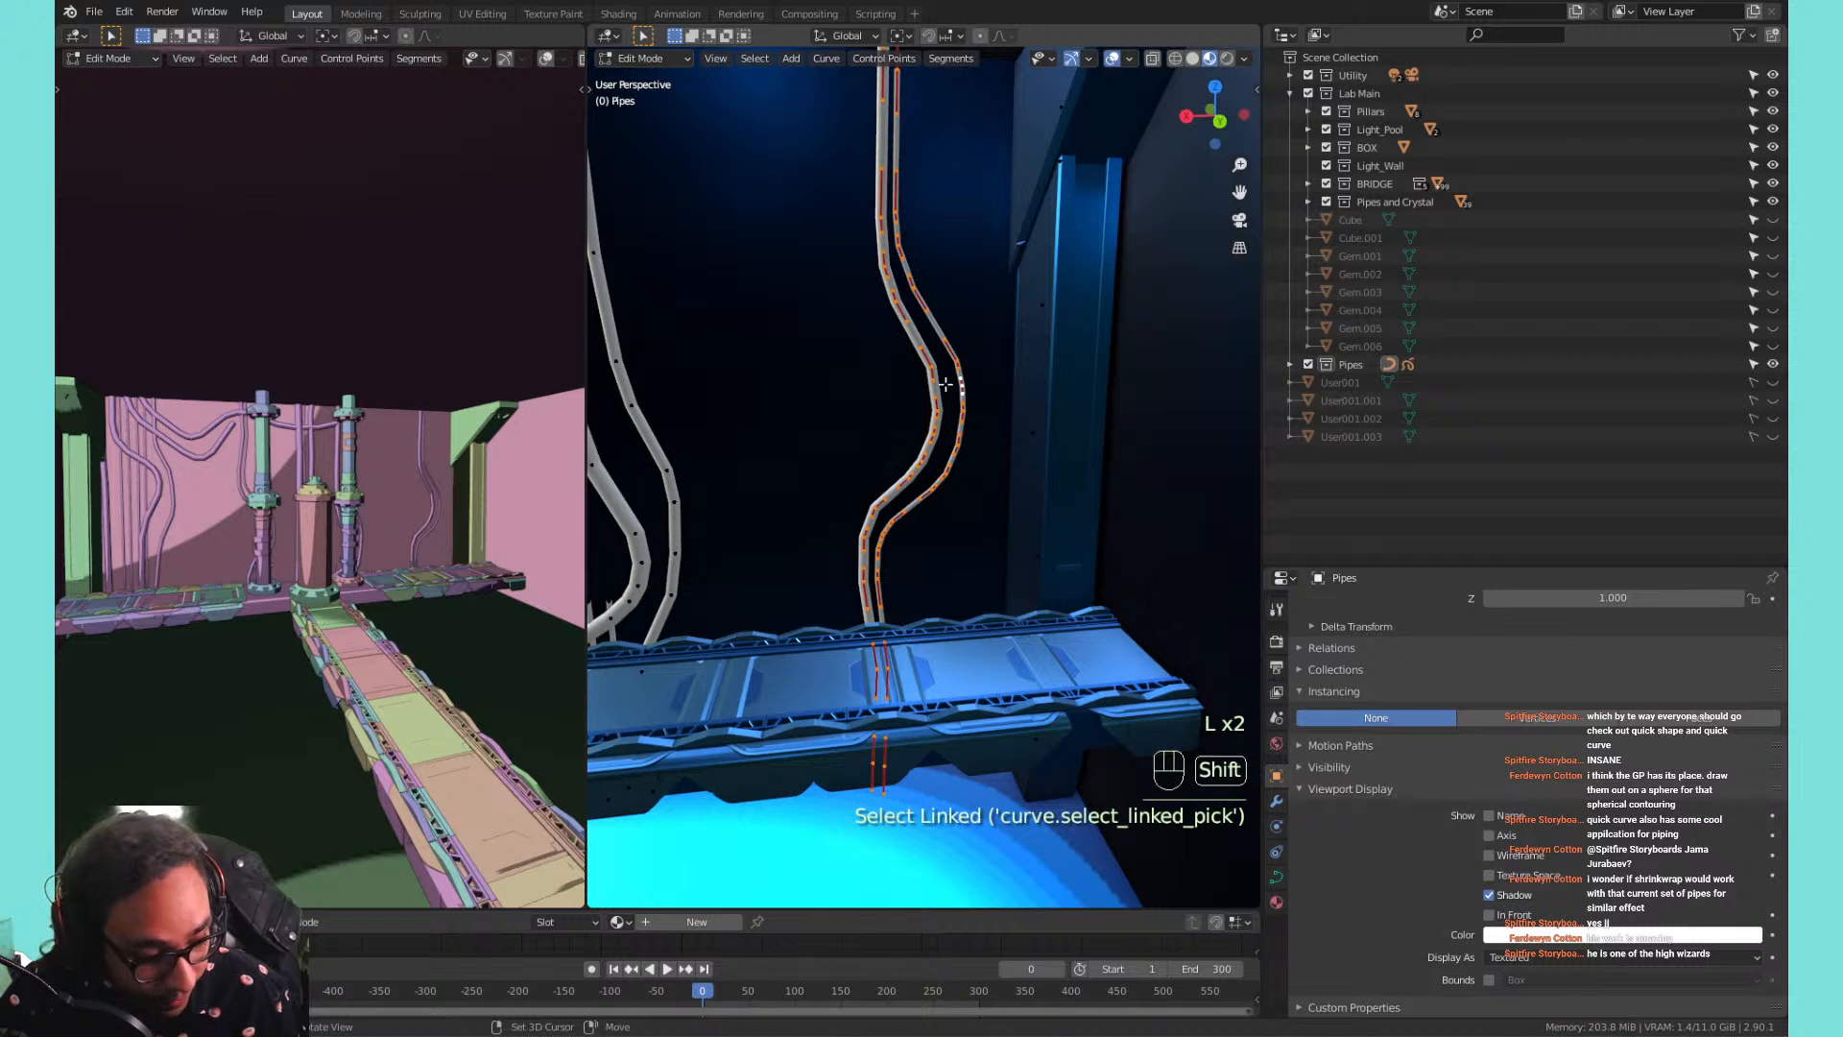
pyautogui.hotkey('shift', 'd')
pyautogui.press('x')
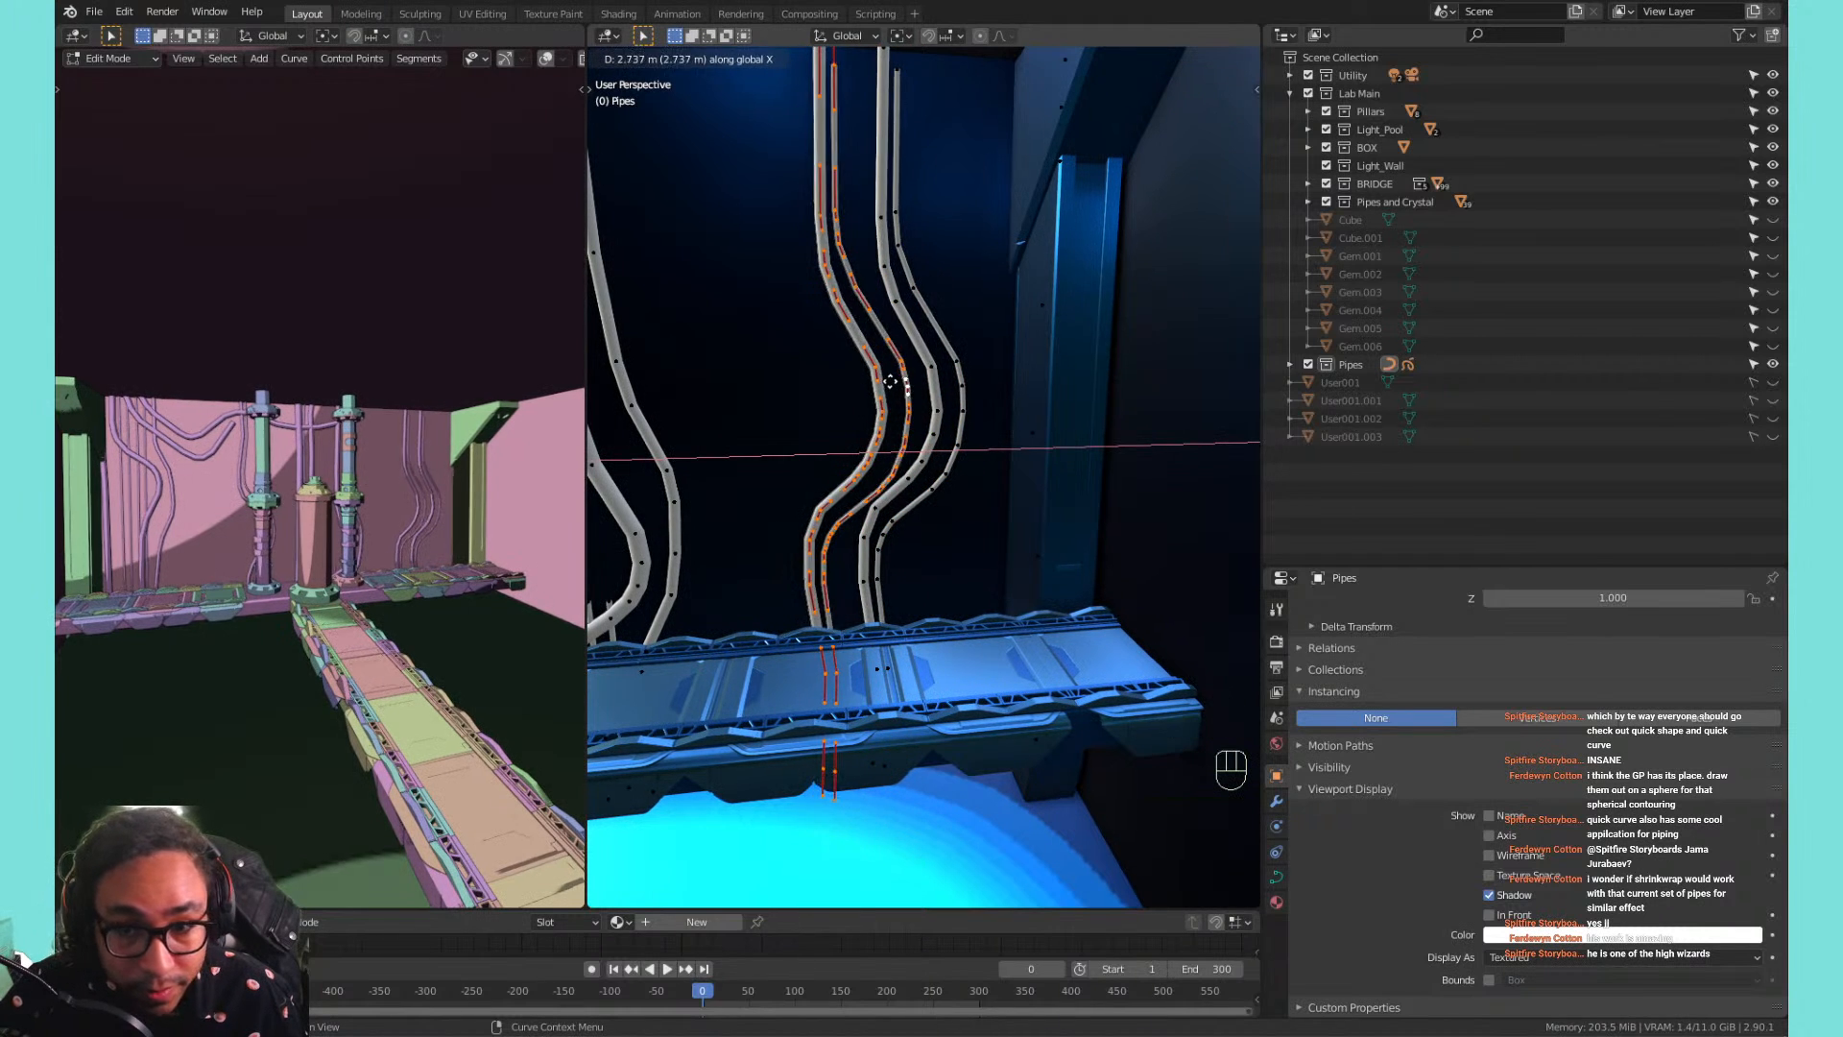
pyautogui.click(871, 287)
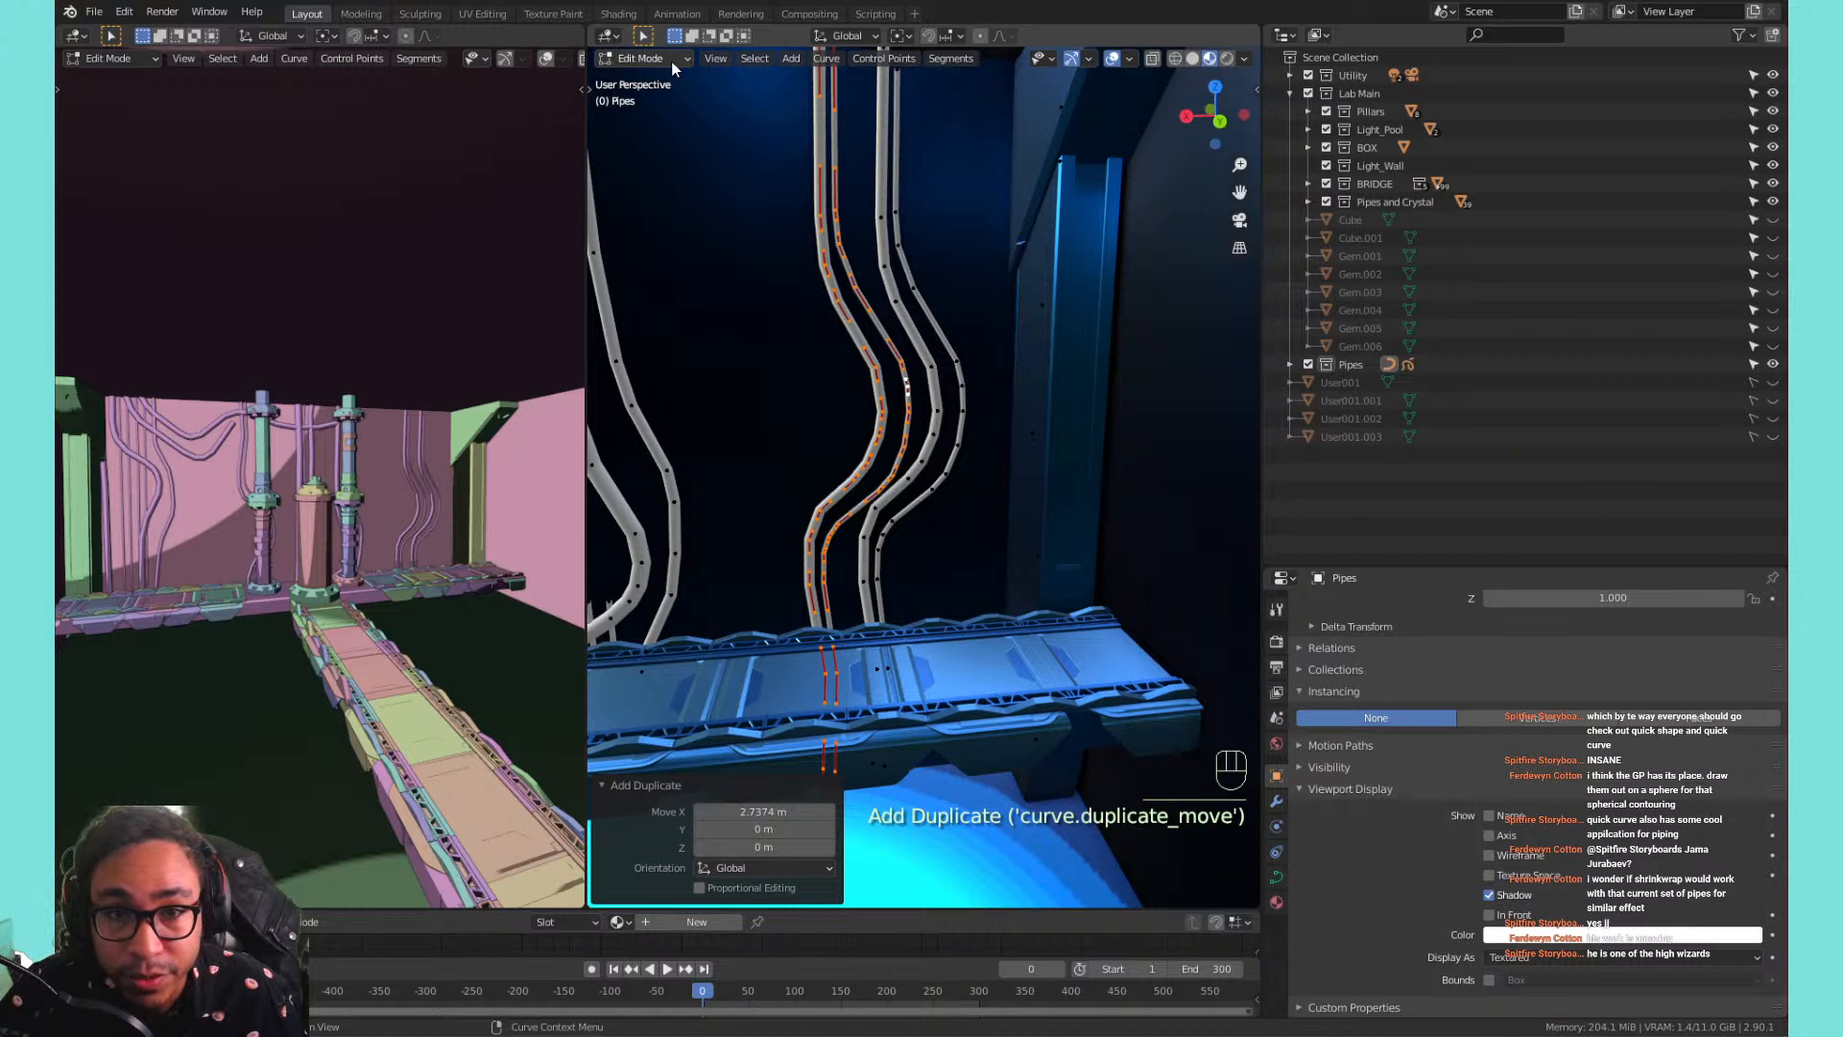
# Enable proportional editing and limit its influence to connected points only.
pyautogui.click(981, 36)
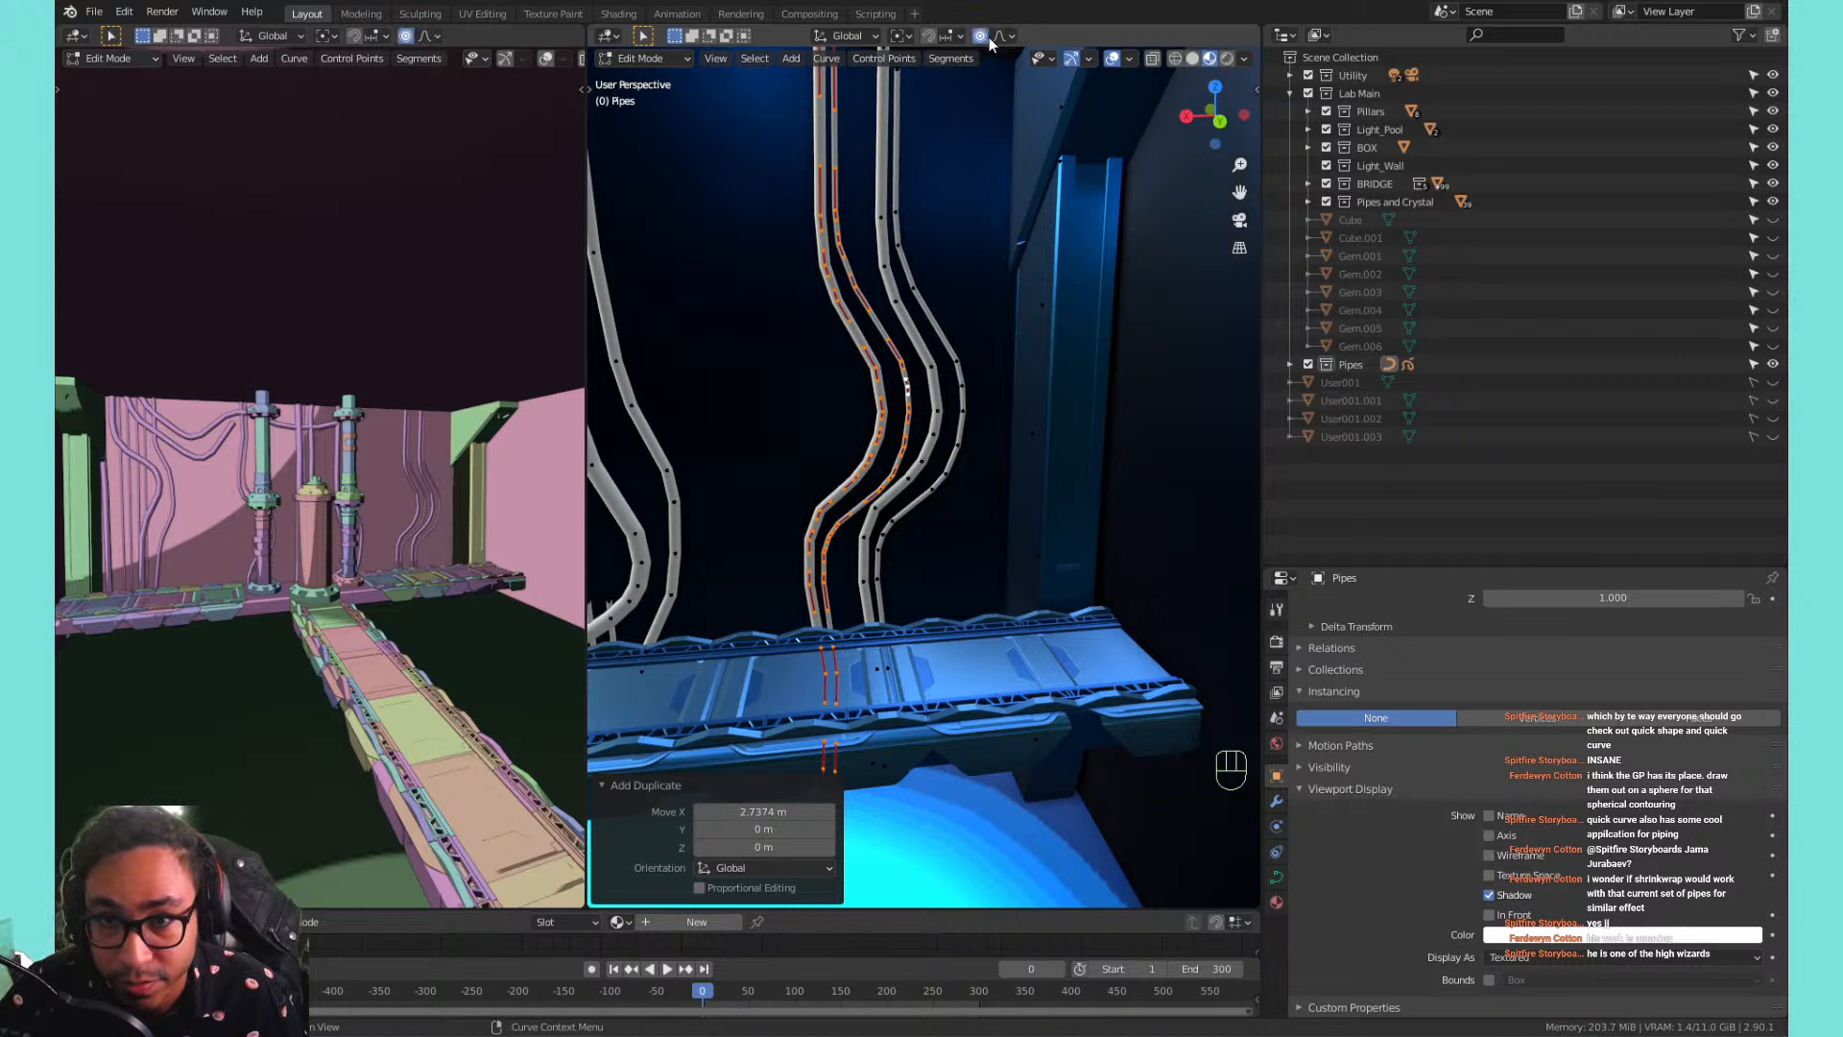
pyautogui.click(1009, 38)
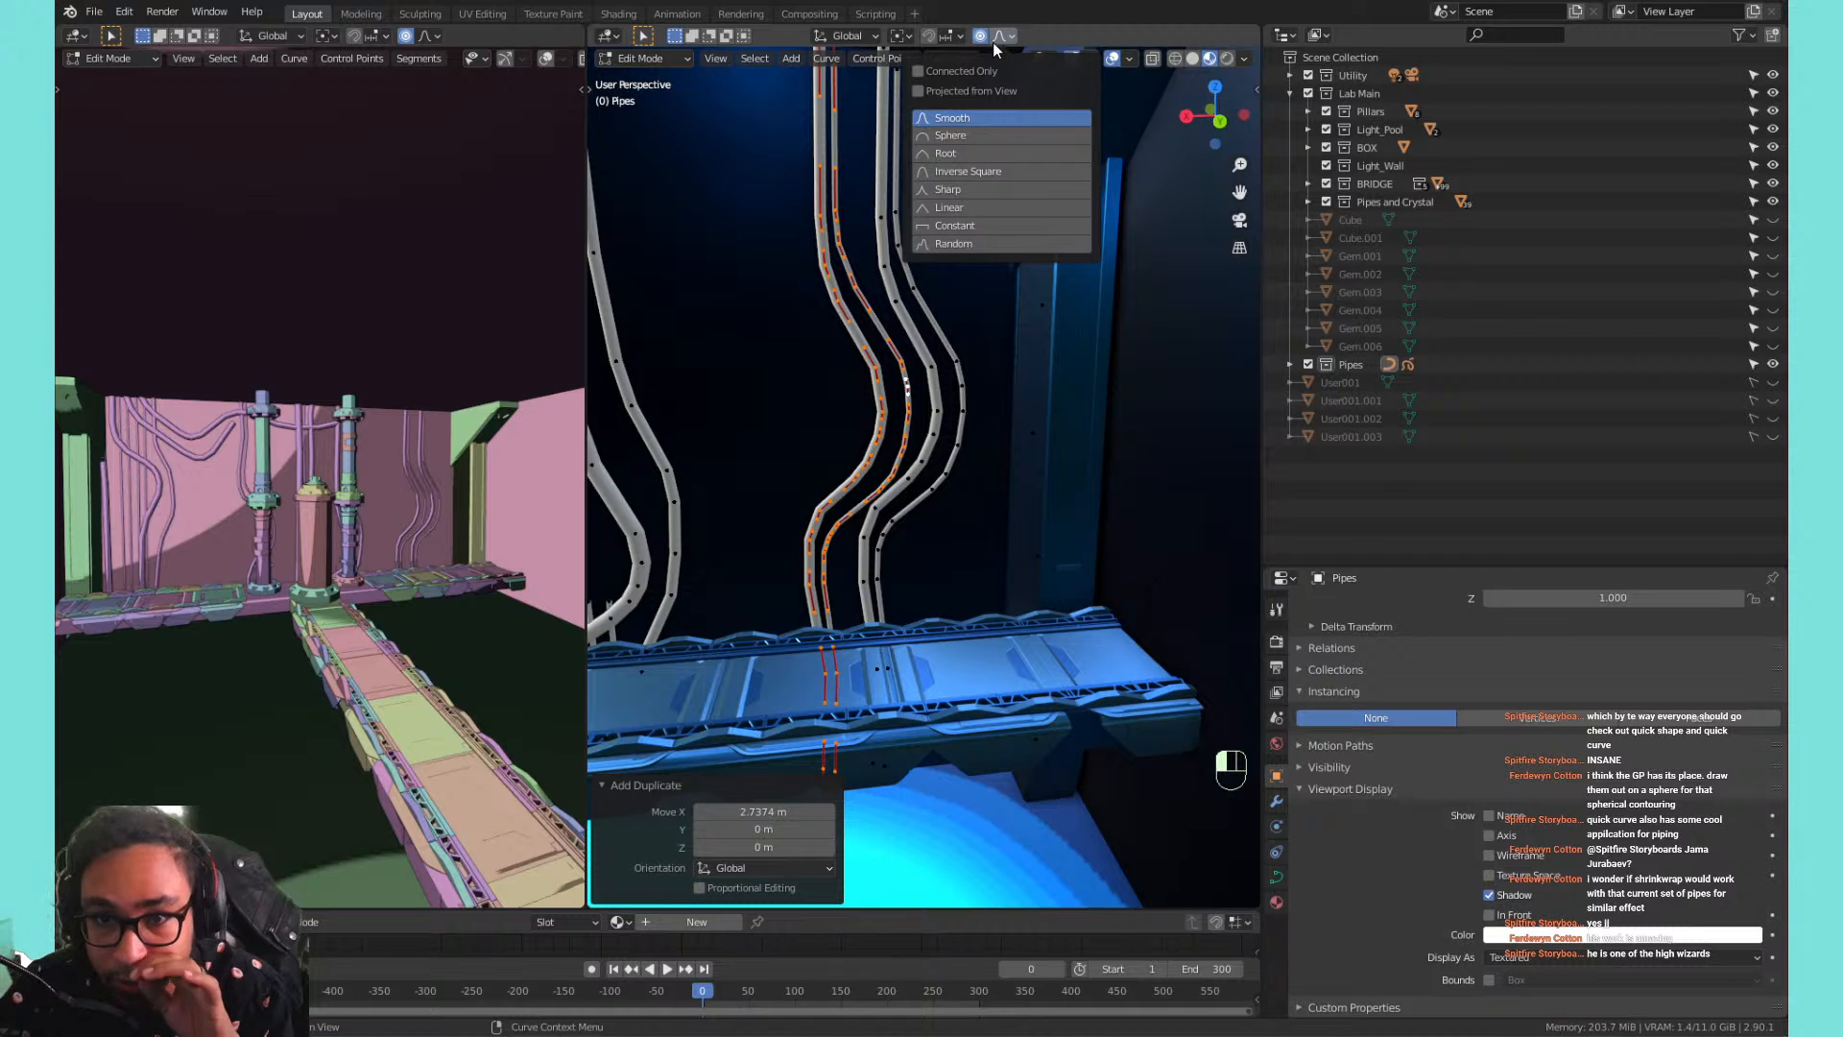
pyautogui.click(977, 72)
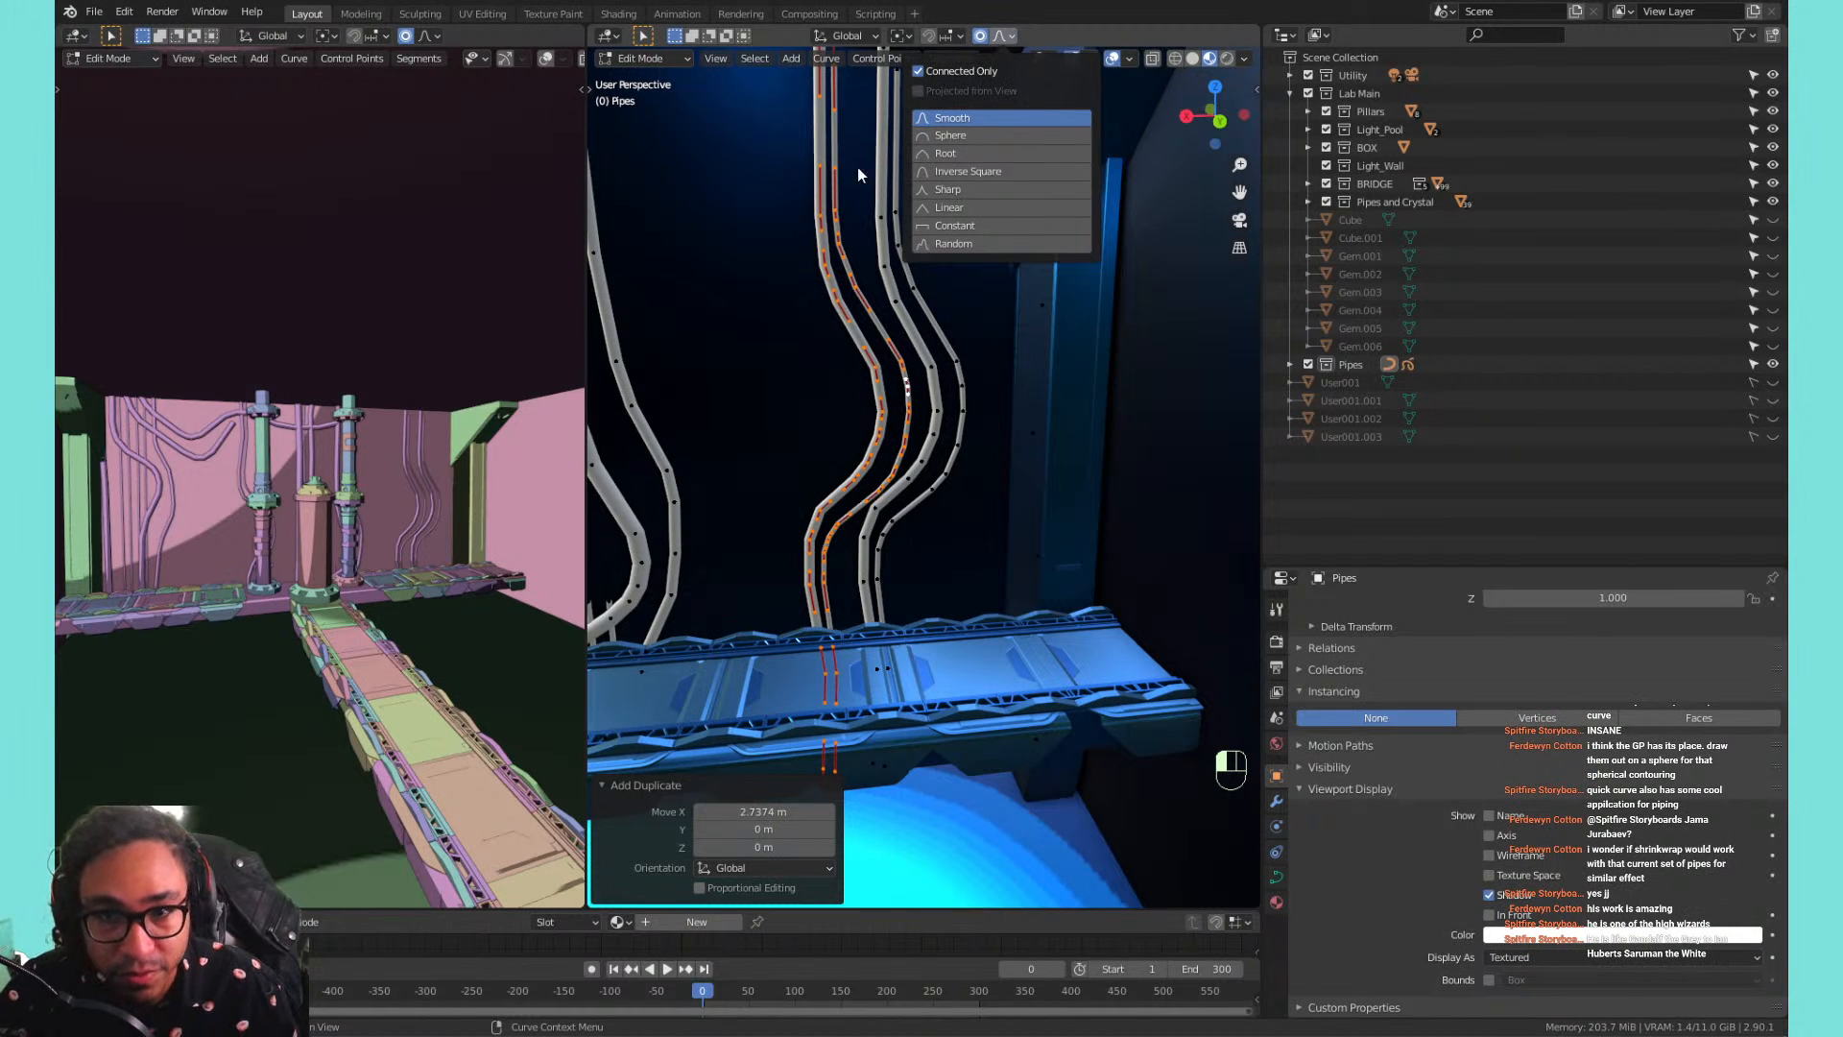
# Bend the thicker duplicated pipe away from its neighbours along X, using smooth falloff with a proportional size of about 19.19.
pyautogui.click(880, 396)
pyautogui.press('f')
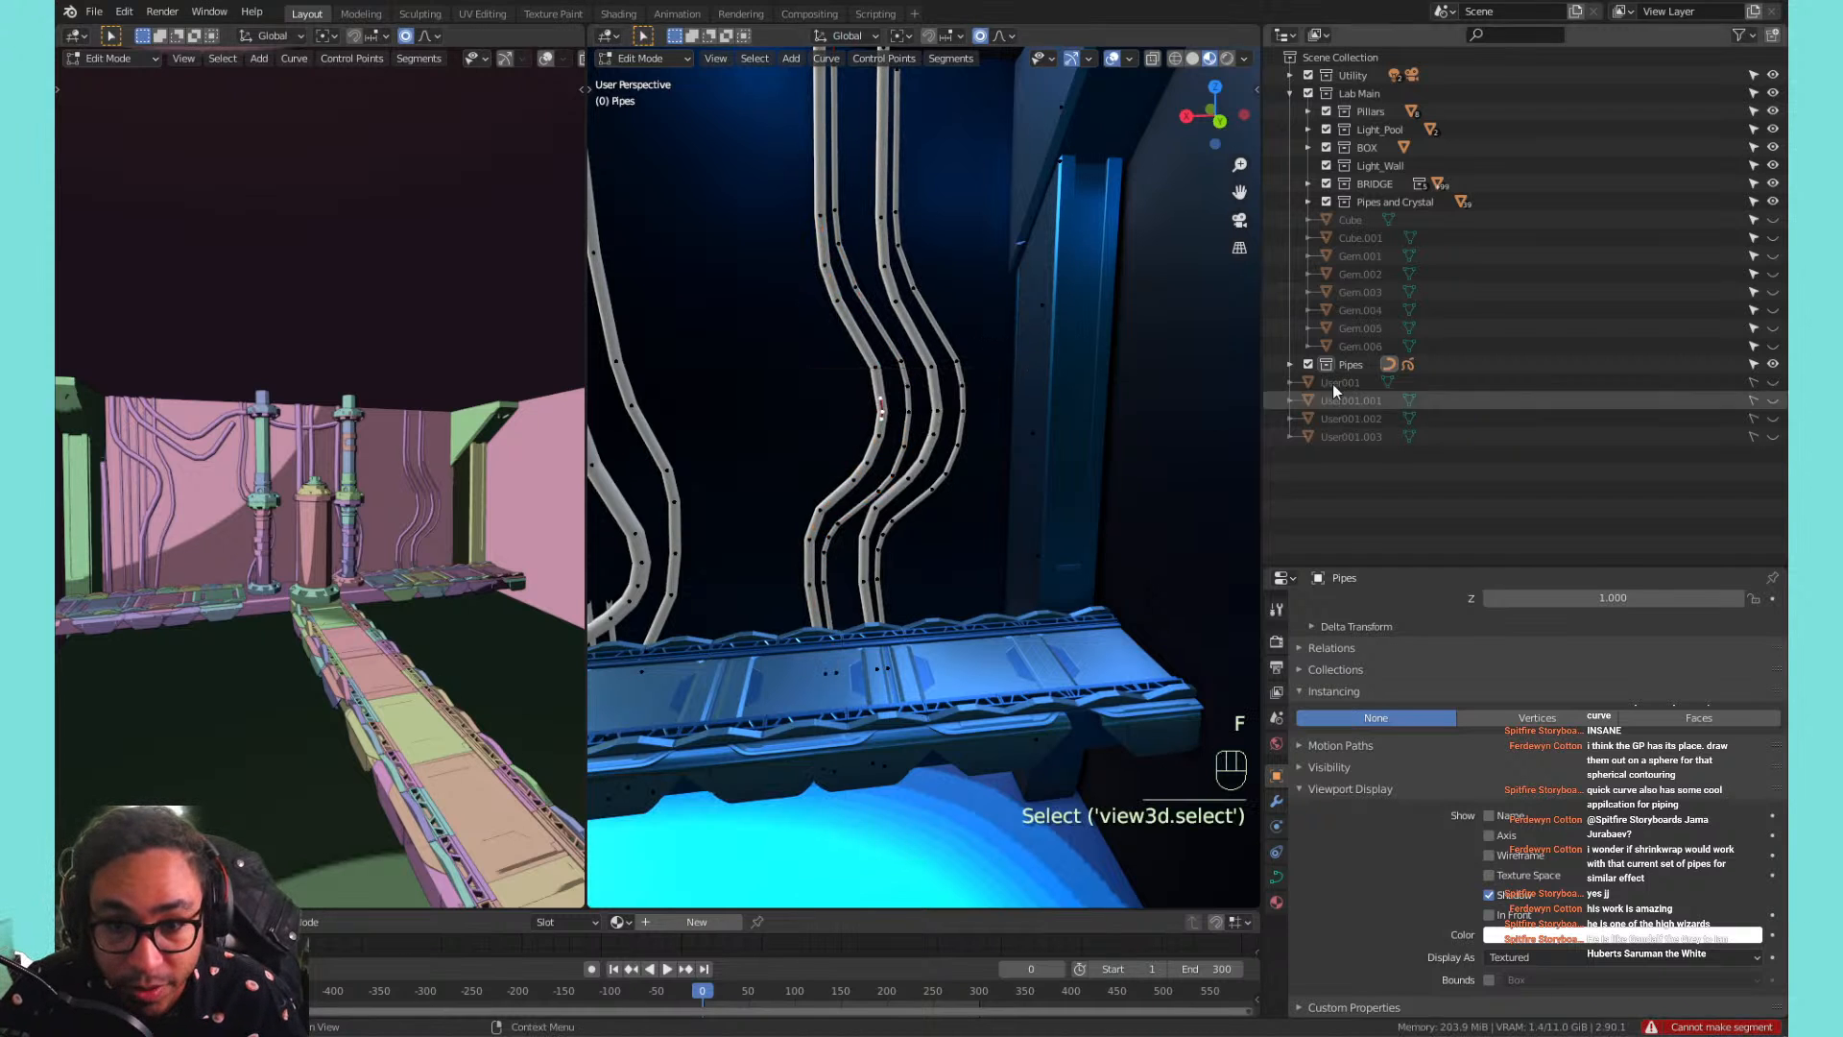
pyautogui.press('g')
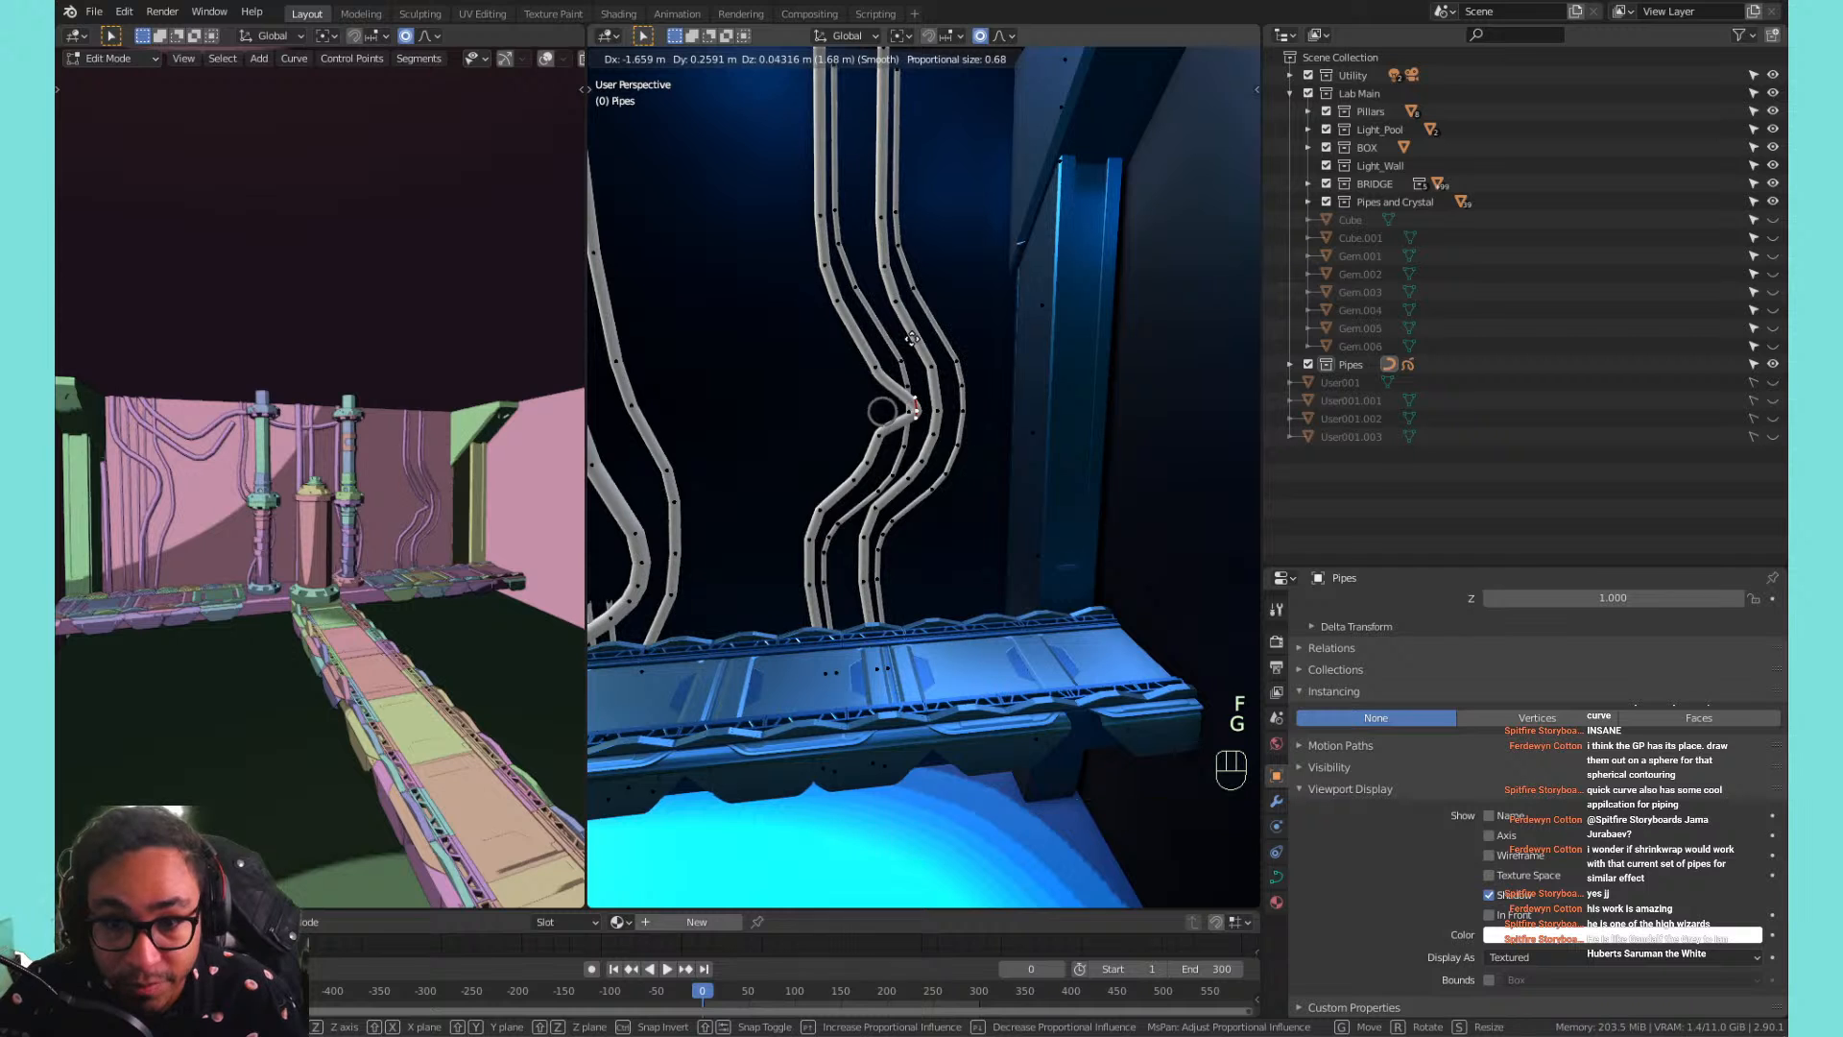
pyautogui.scroll(-20, 912, 338)
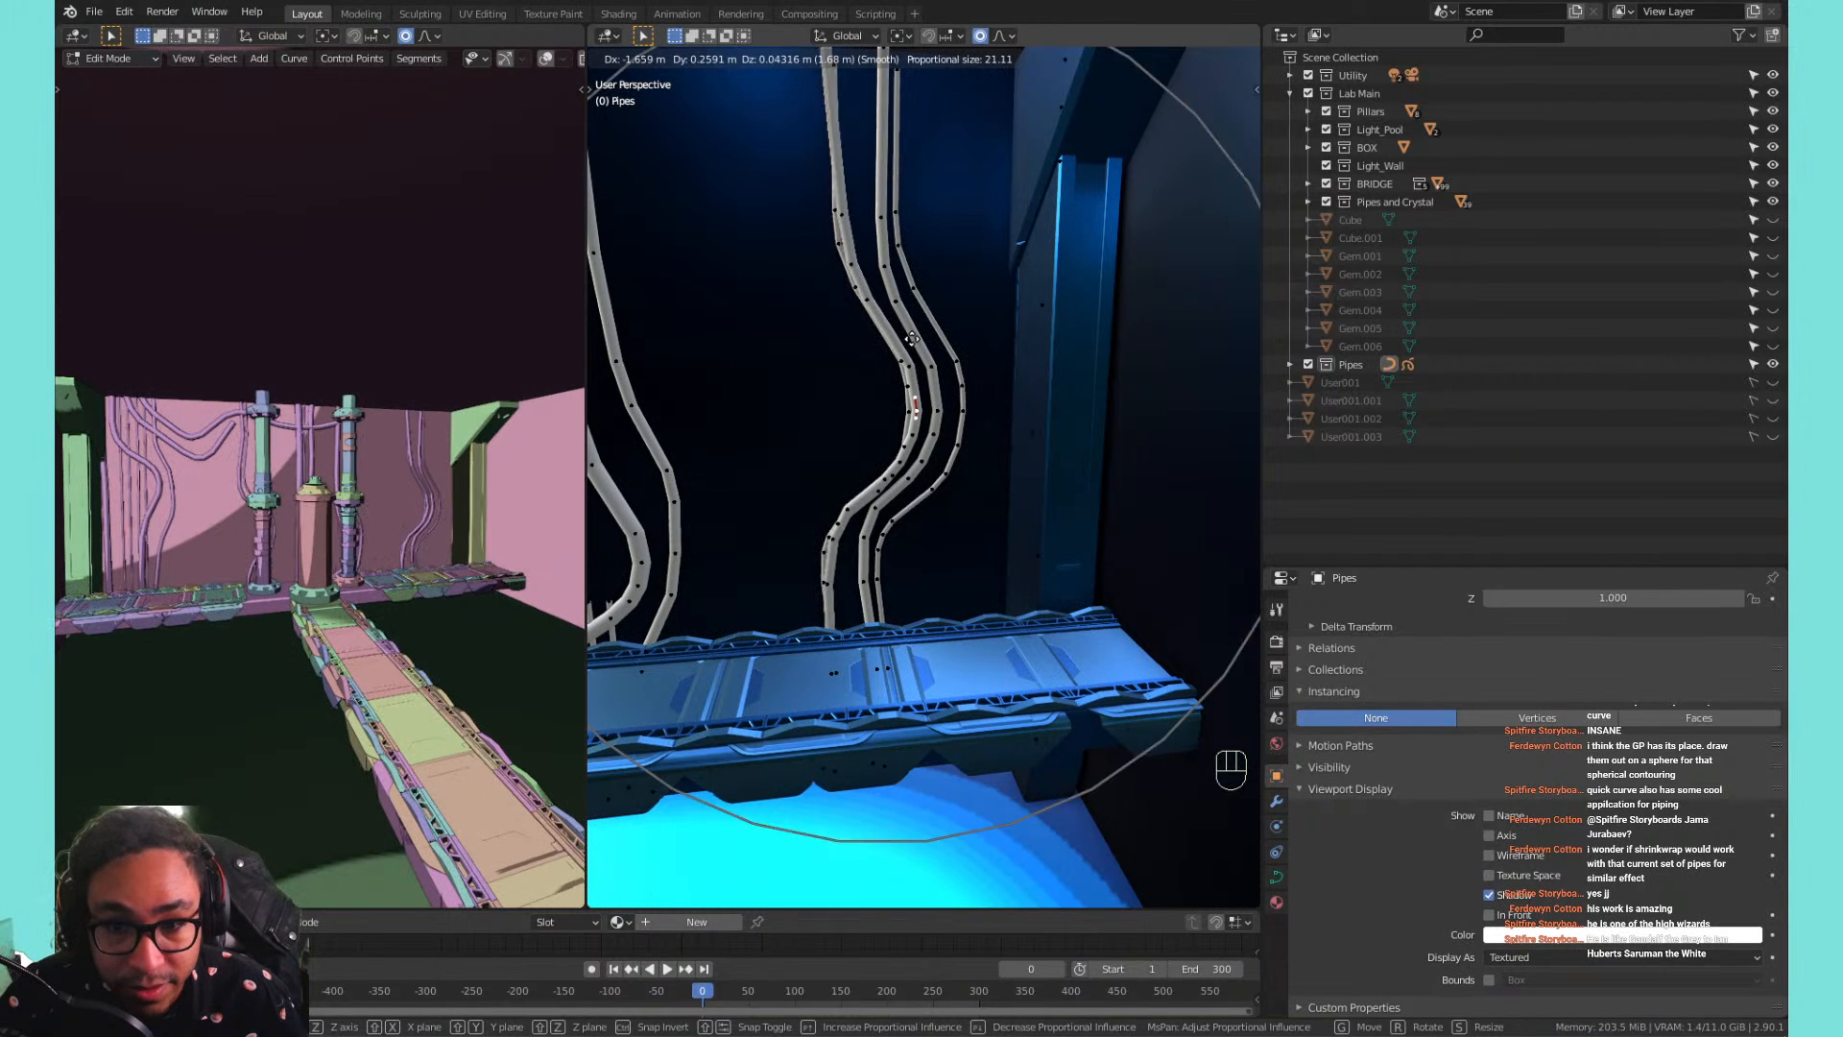
pyautogui.press('x')
pyautogui.scroll(1, 861, 325)
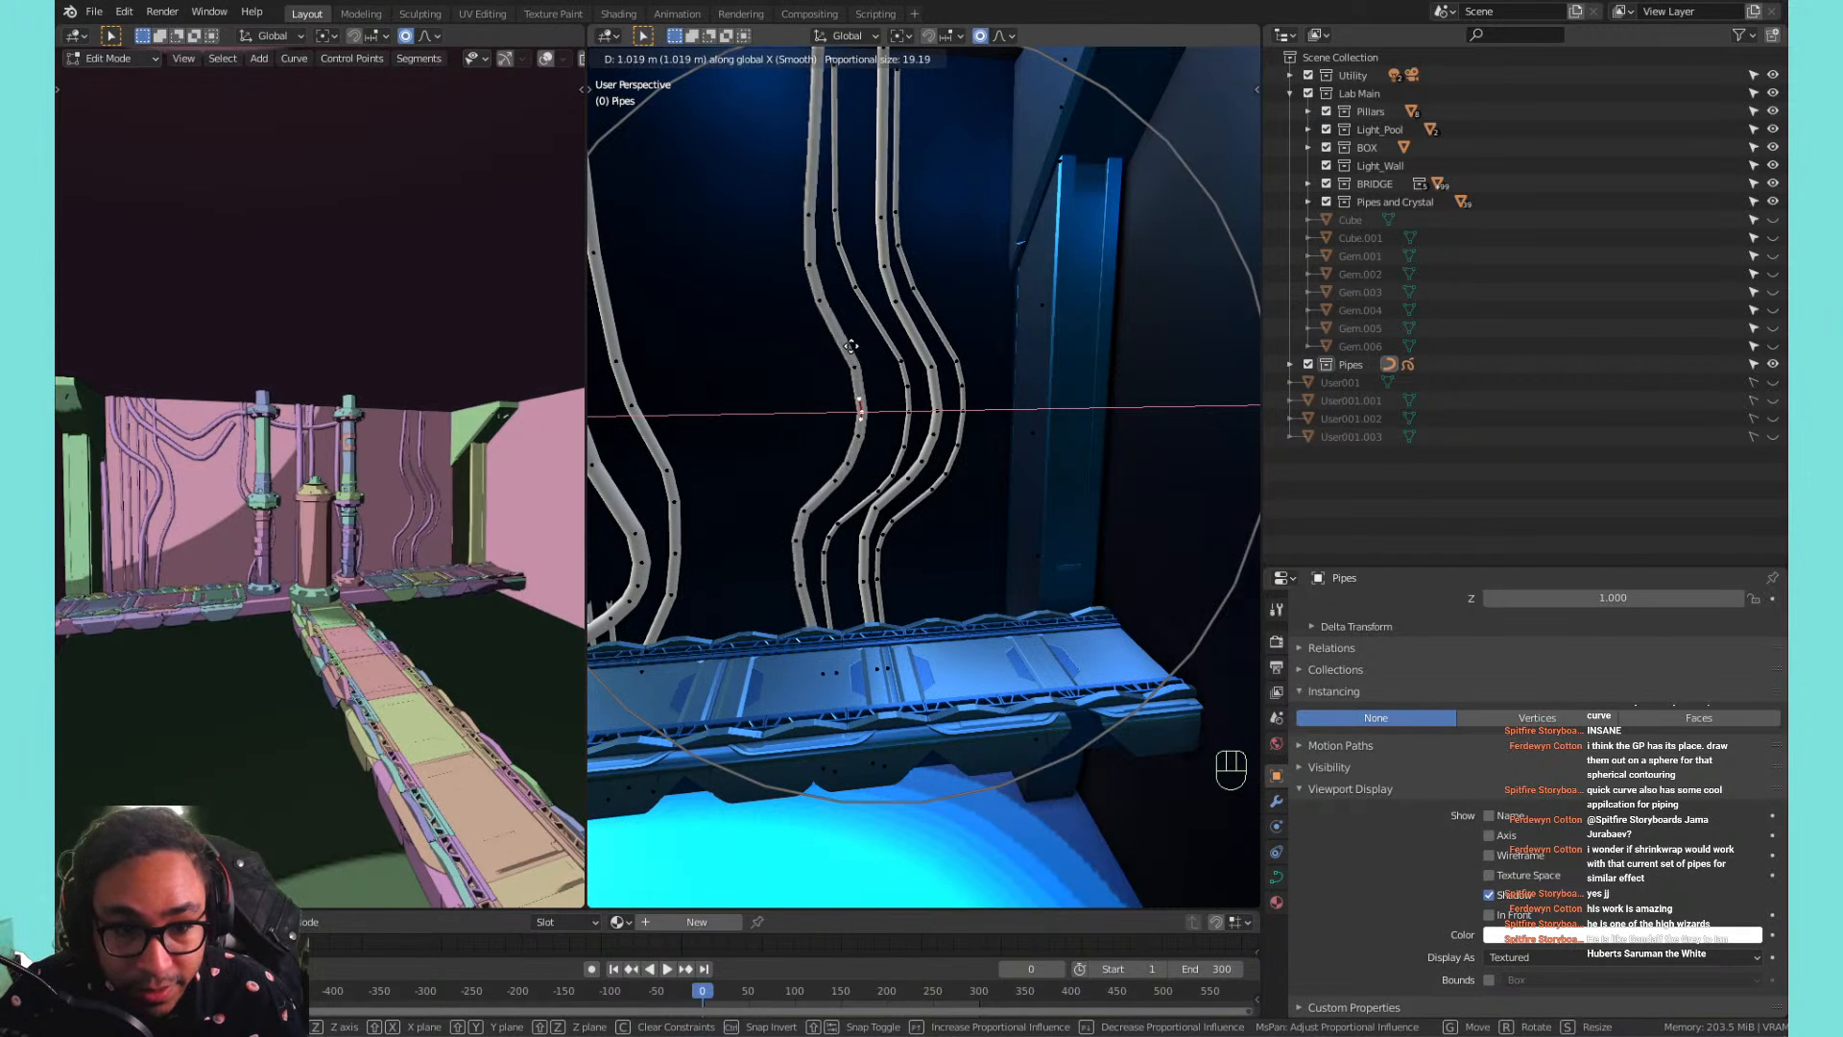
pyautogui.click(883, 403)
pyautogui.click(908, 413)
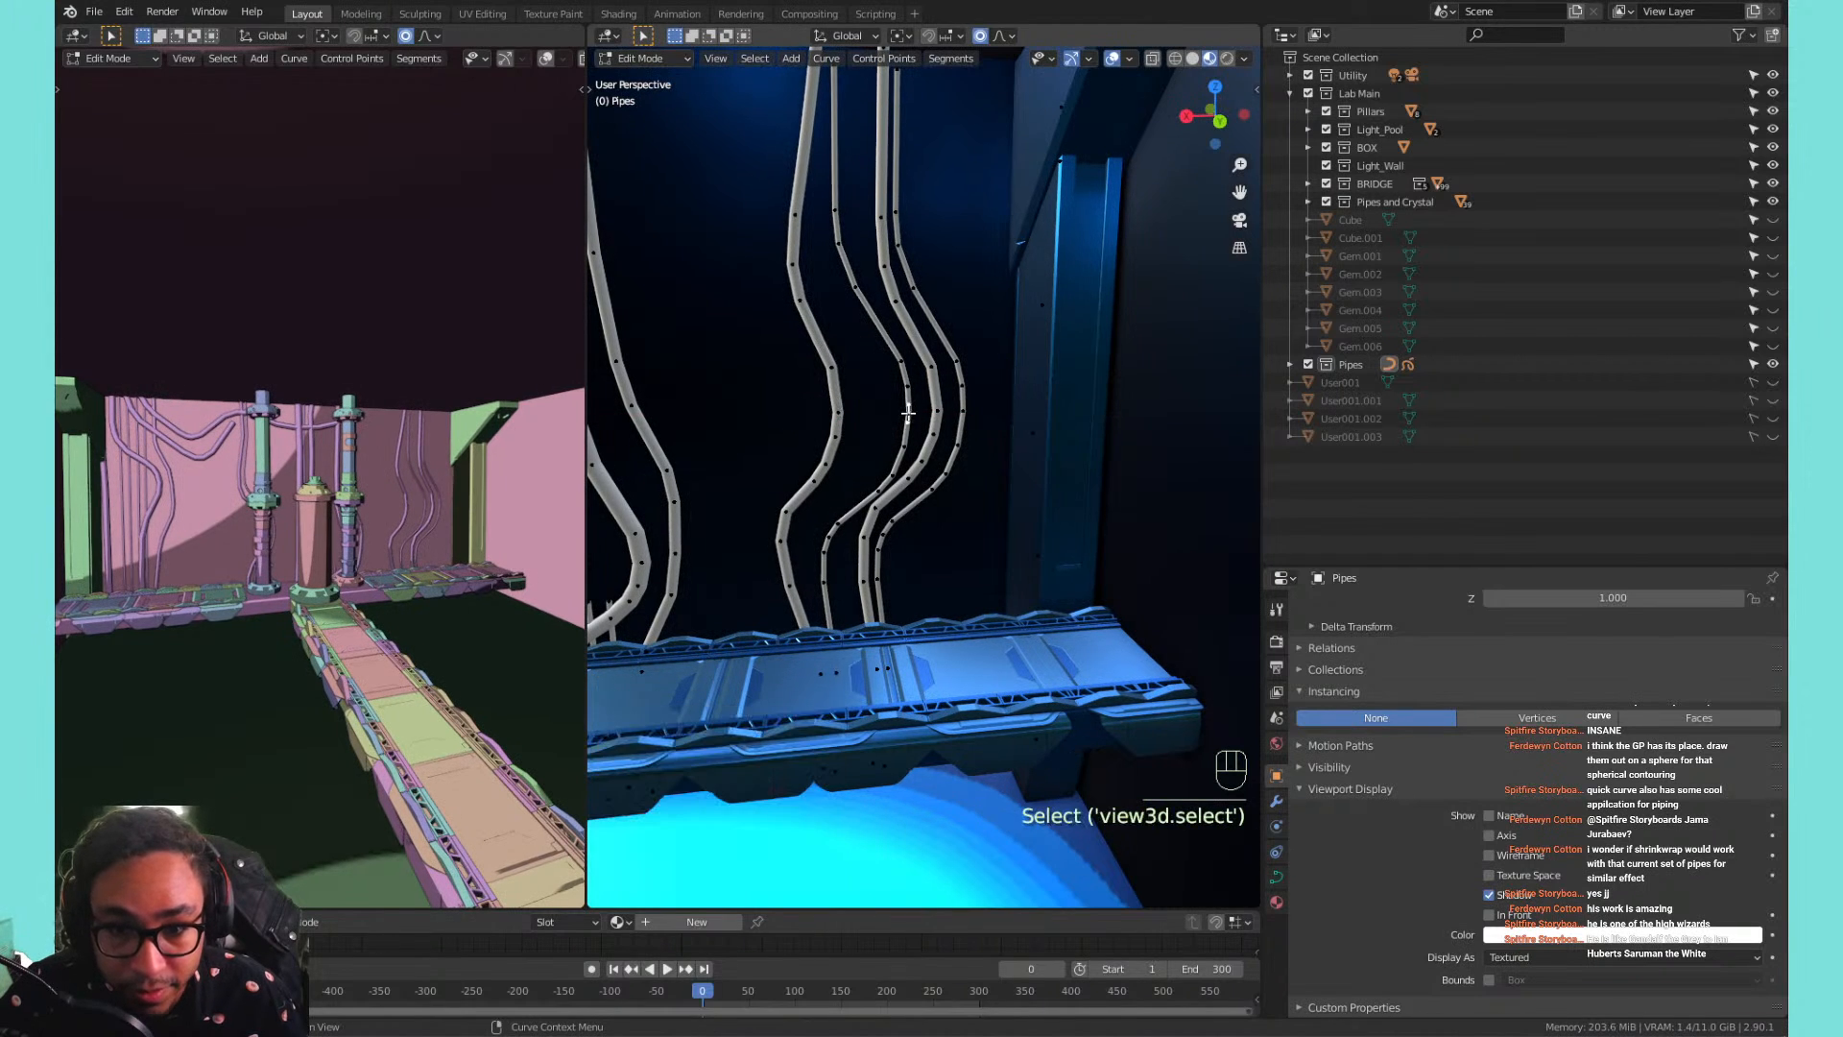
pyautogui.press('l')
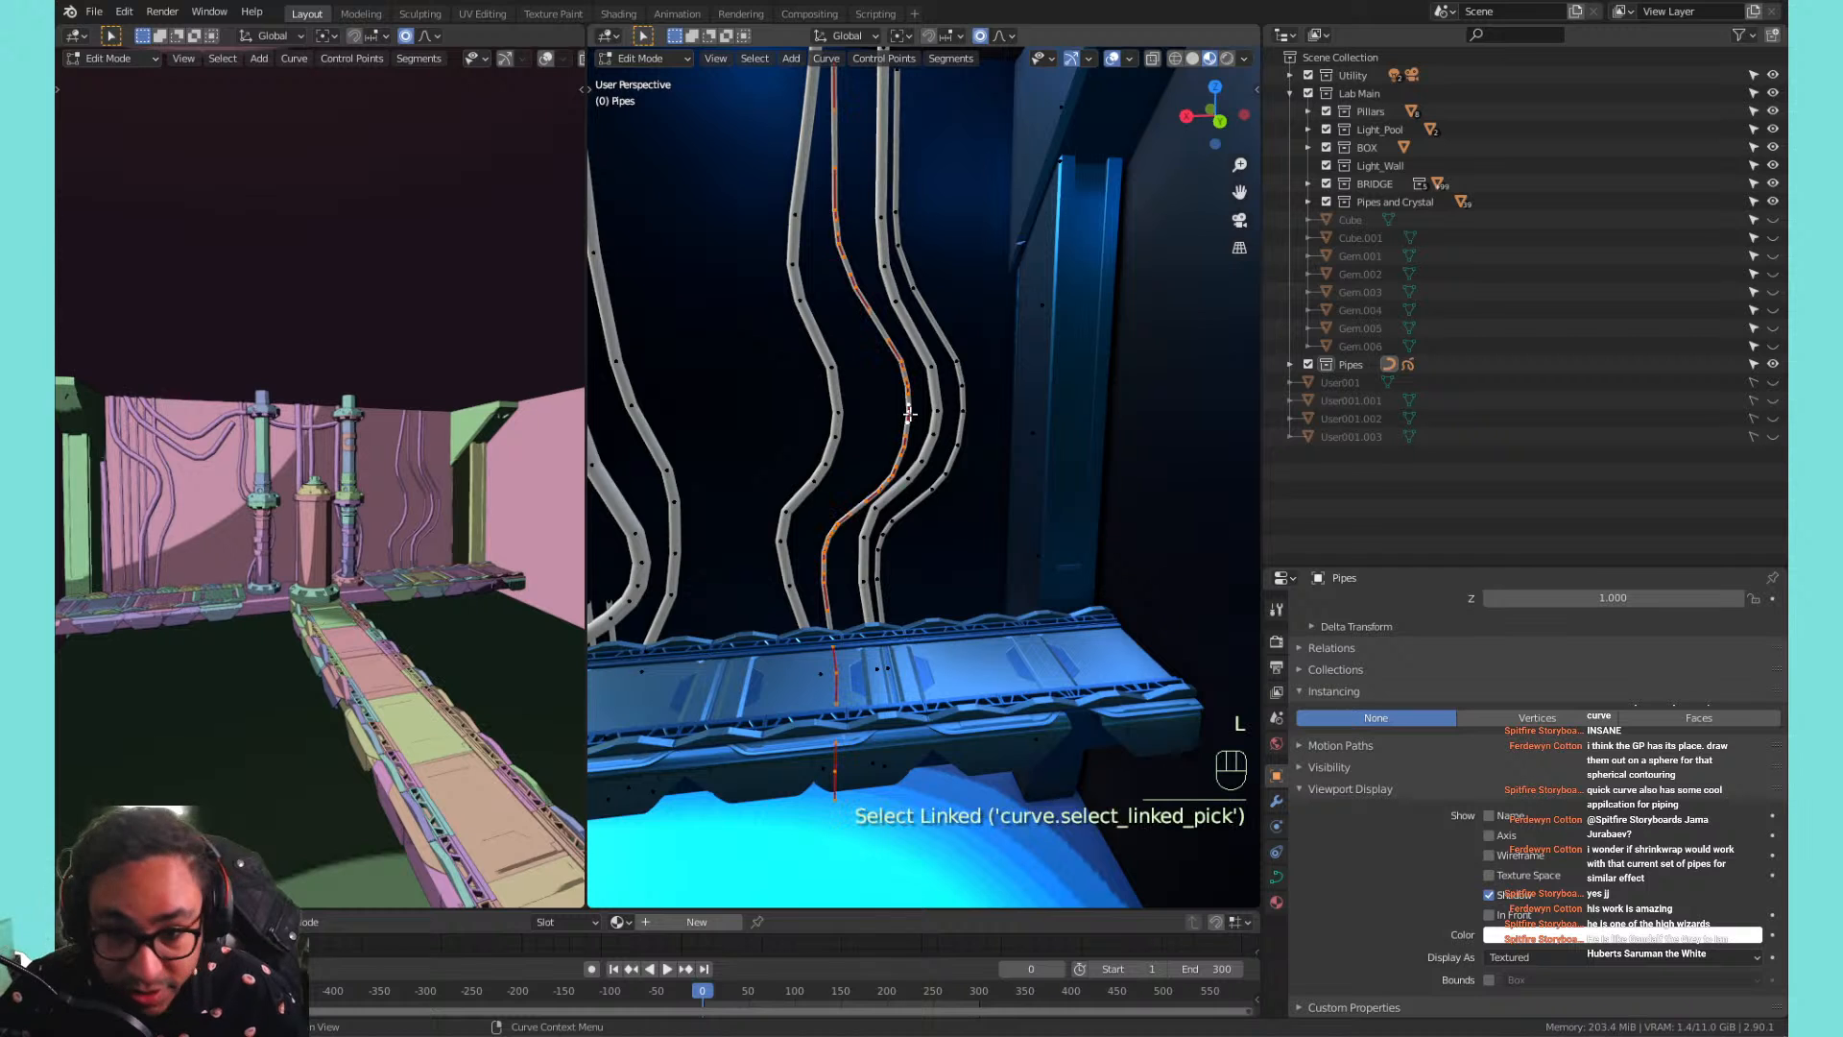
pyautogui.press('l')
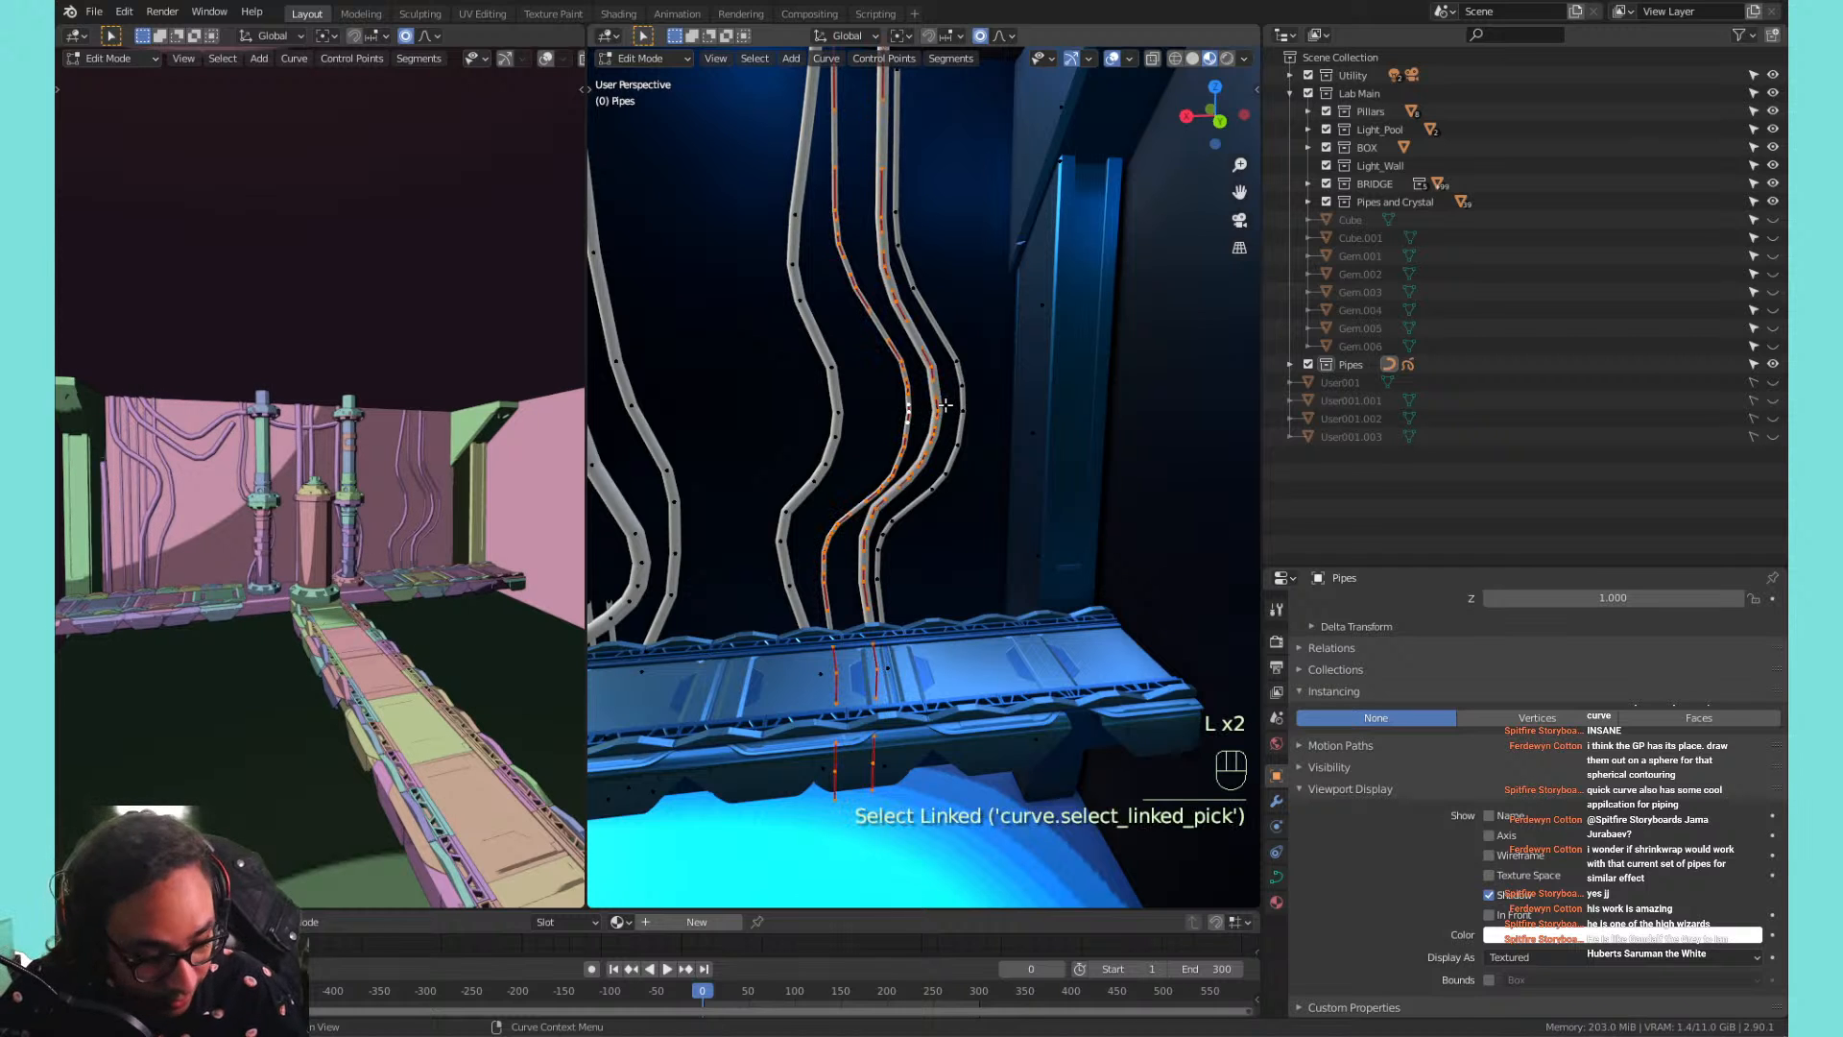
pyautogui.press('g')
pyautogui.press('x')
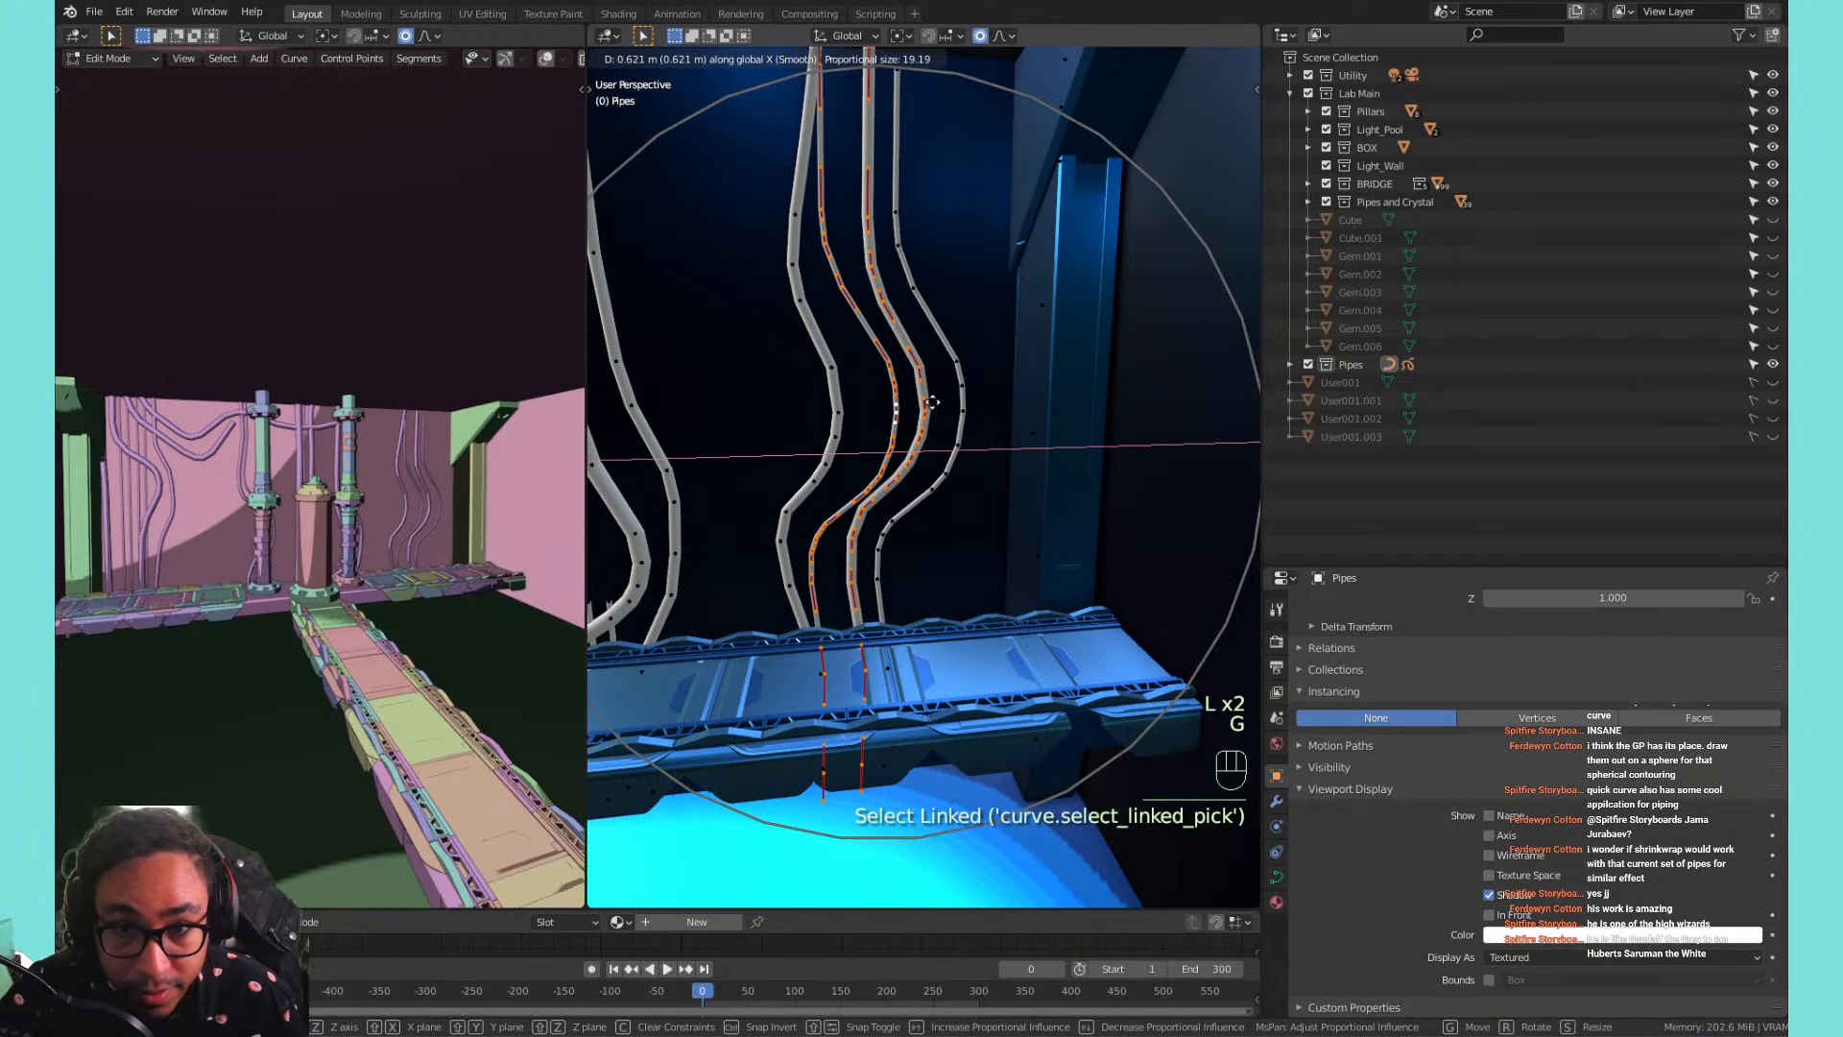
pyautogui.scroll(4, 859, 380)
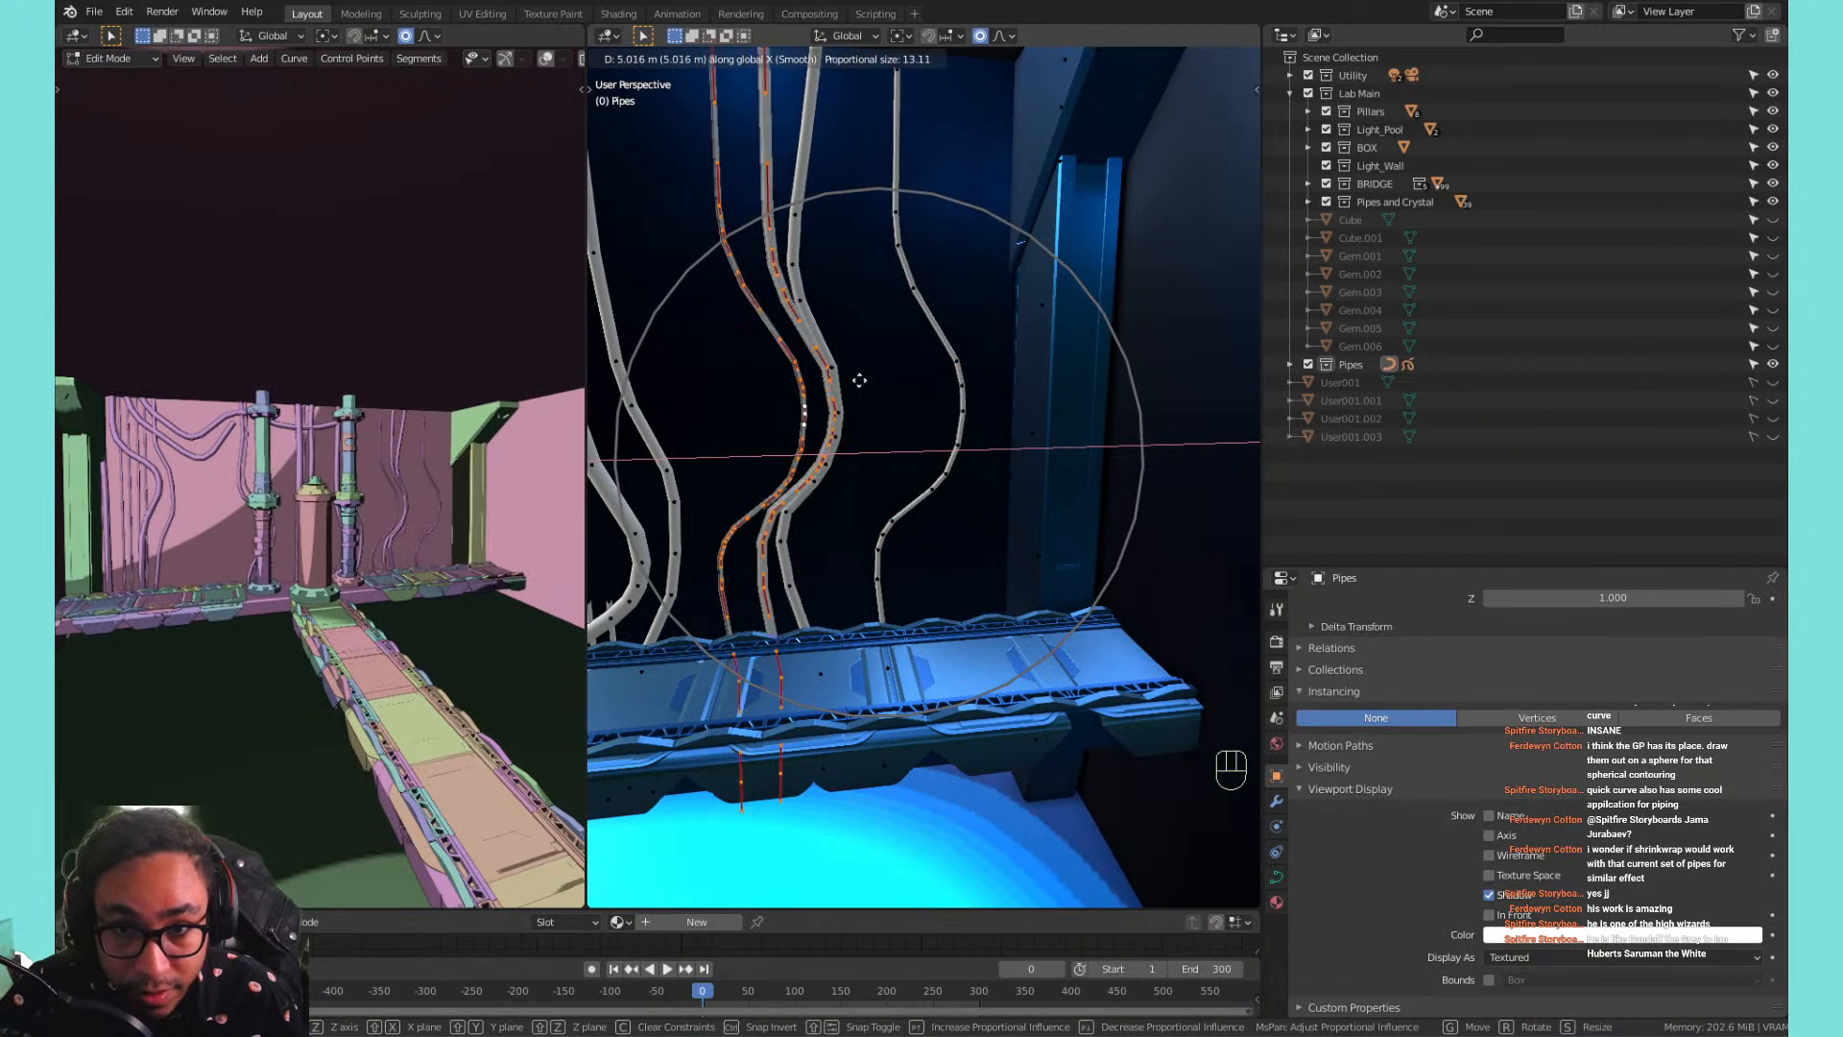
pyautogui.click(938, 386)
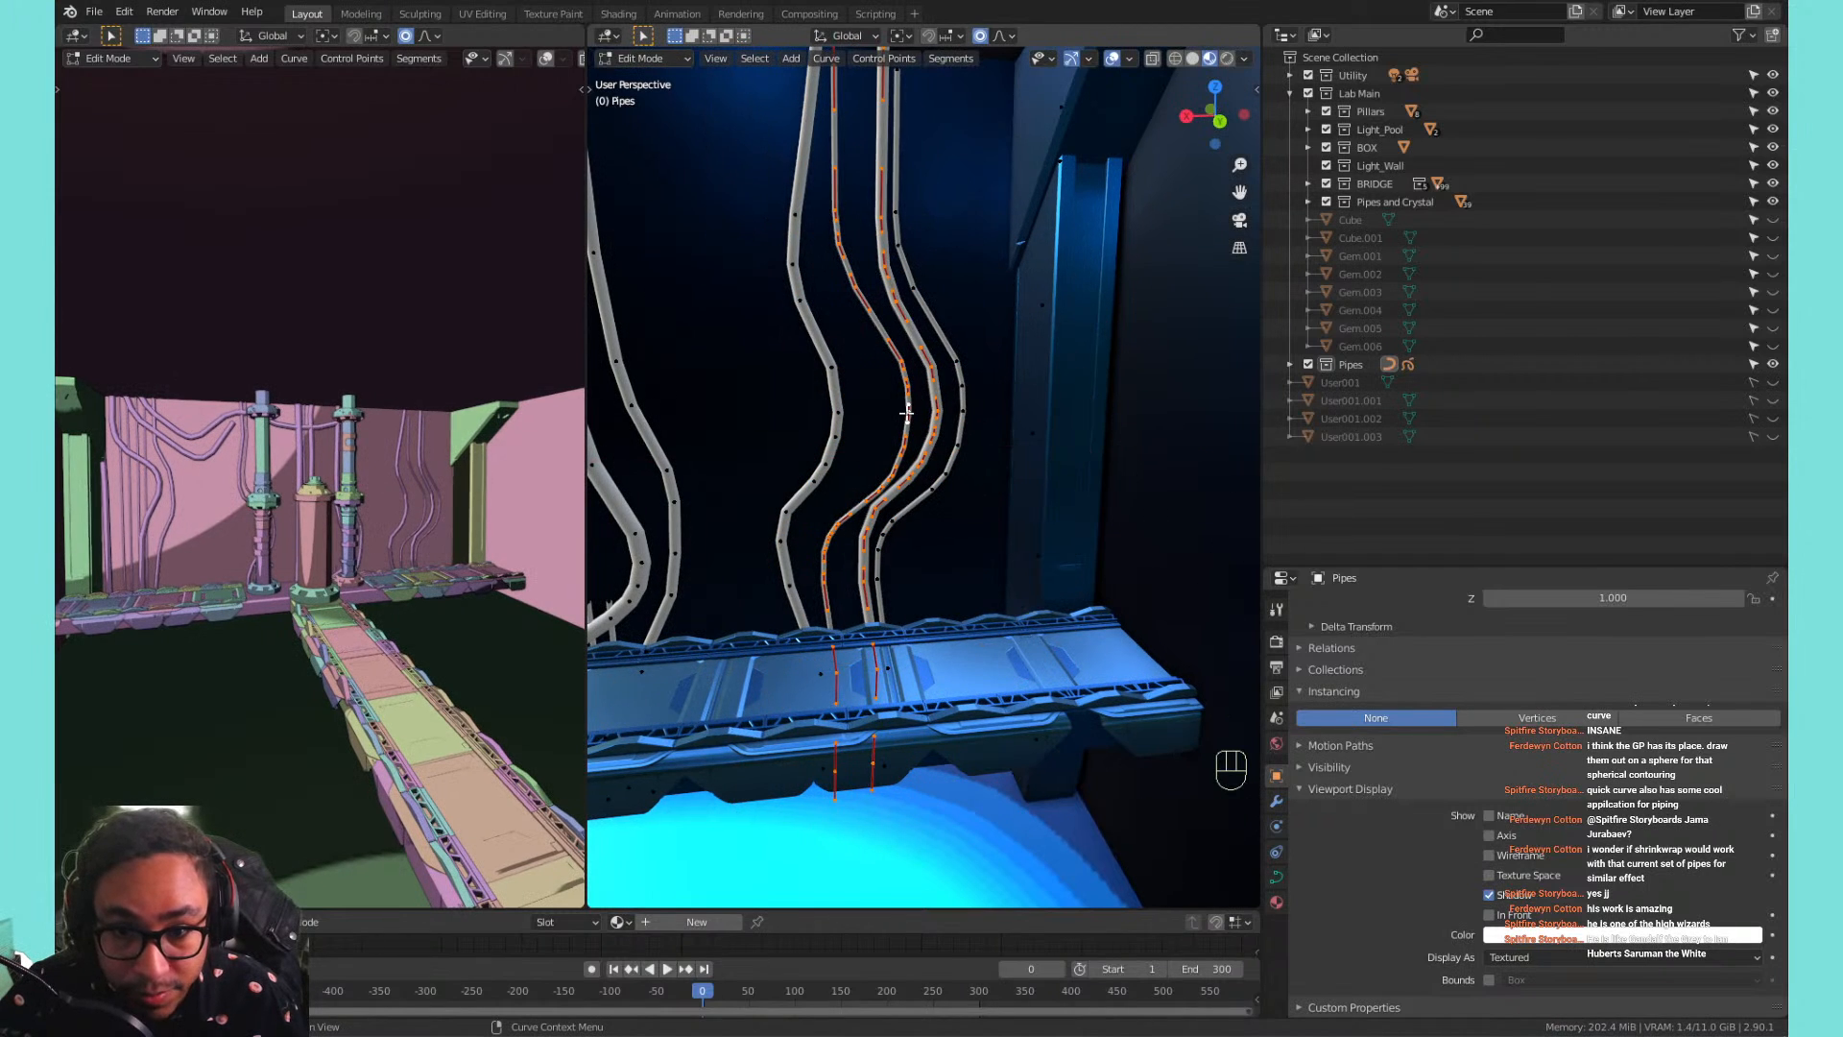
# Shift the bend points of the two middle wavy pipes about 0.82 m along local X with a proportional size of about 10.84.
pyautogui.keyDown('shift'); pyautogui.click(908, 411); pyautogui.keyUp('shift')
pyautogui.press('g')
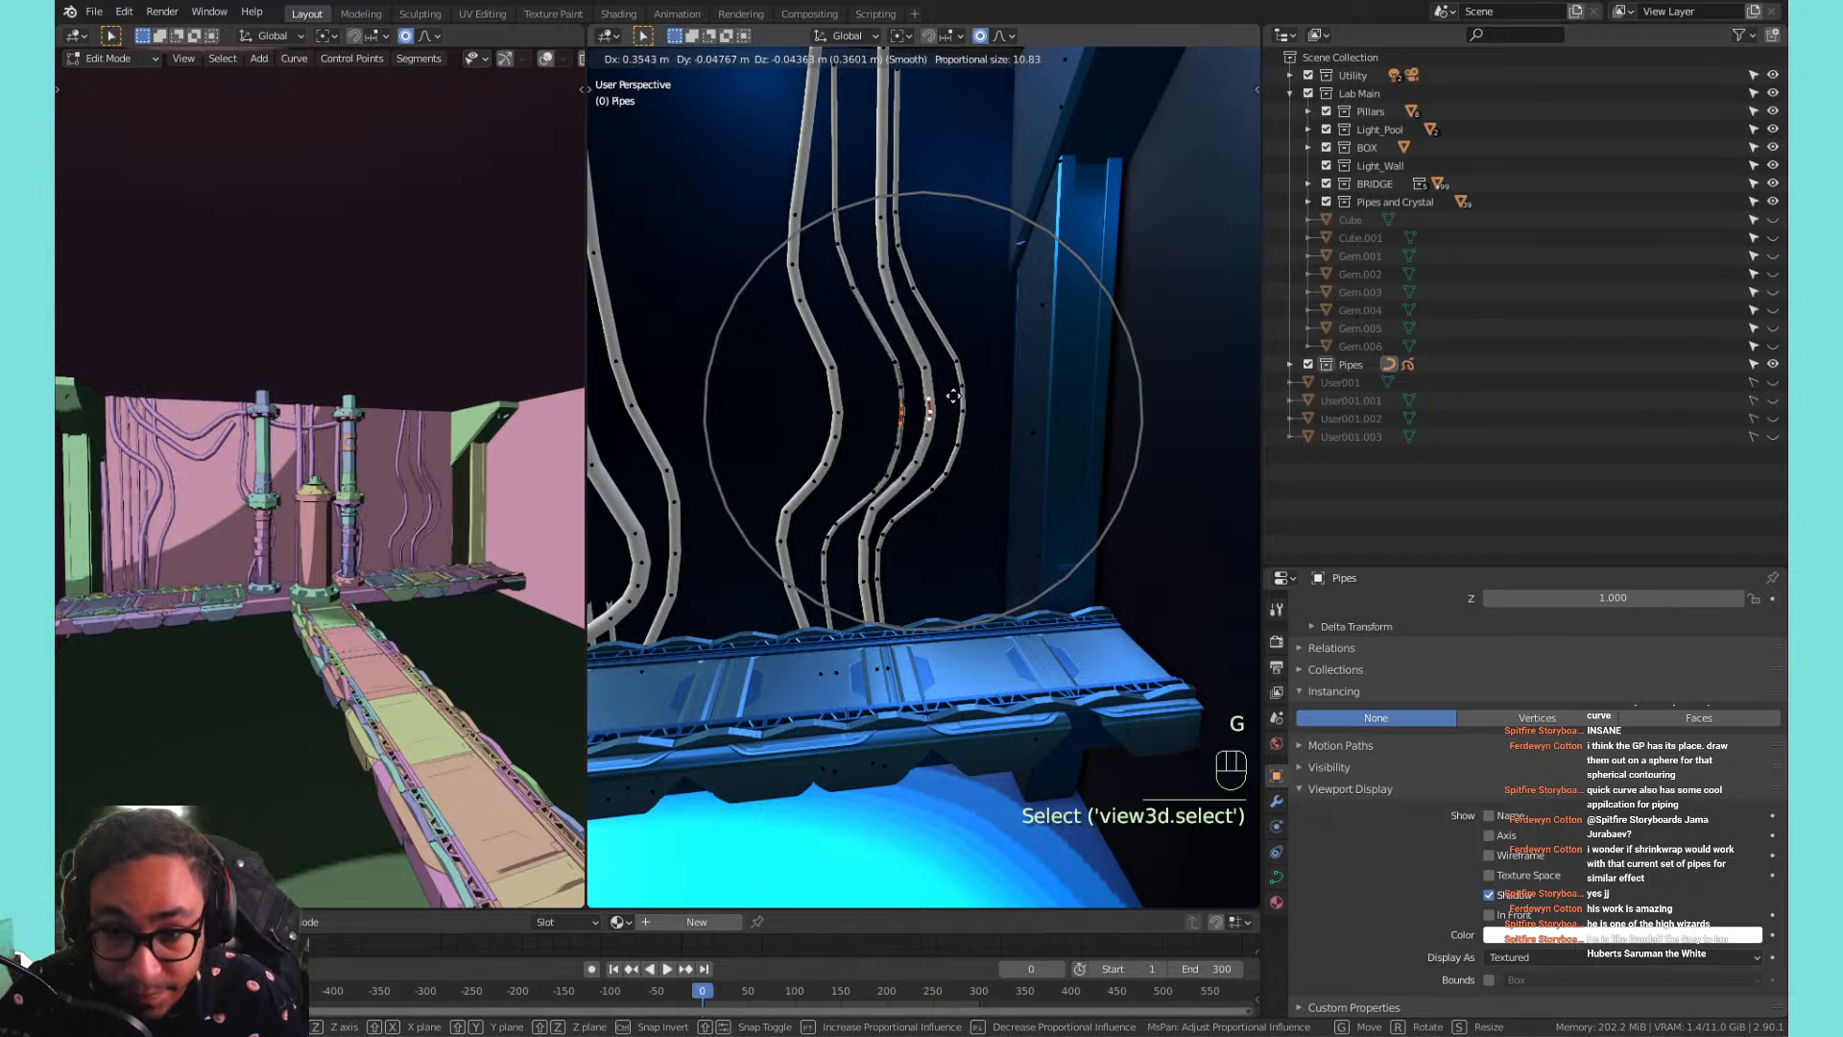
pyautogui.press('x')
pyautogui.press('x')
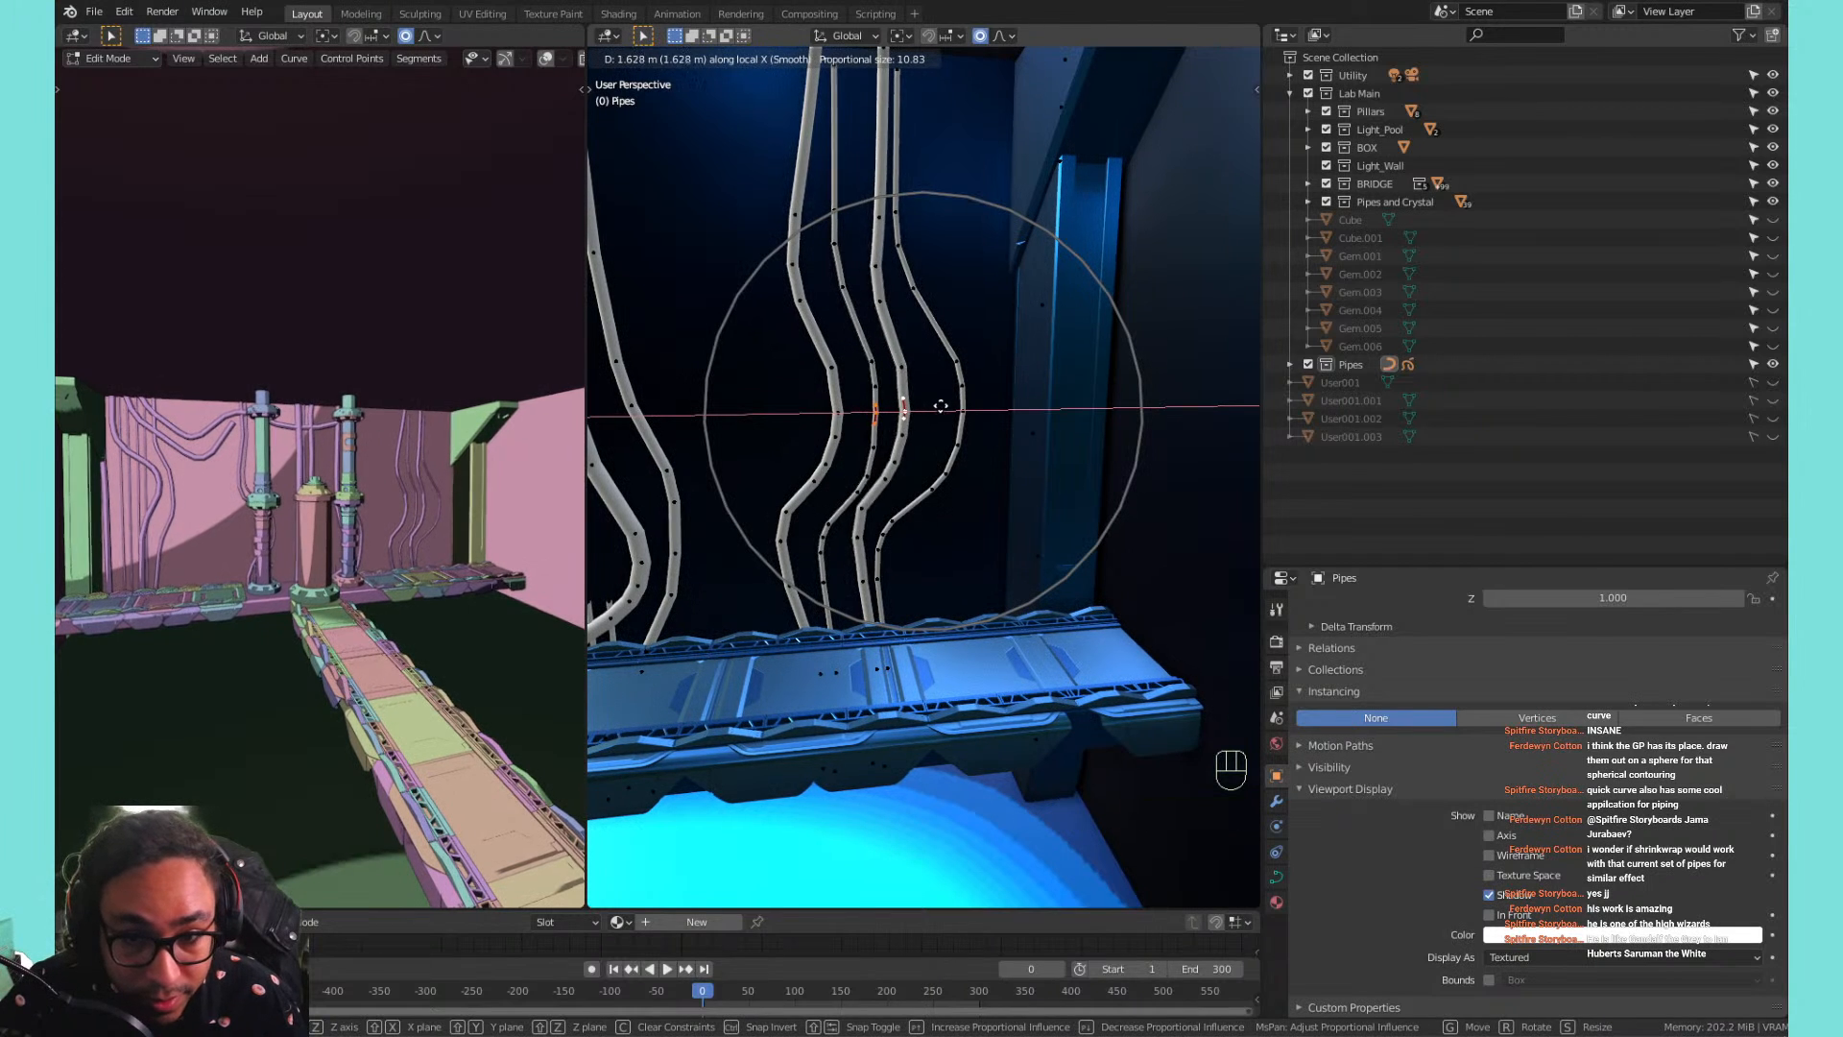
pyautogui.click(951, 408)
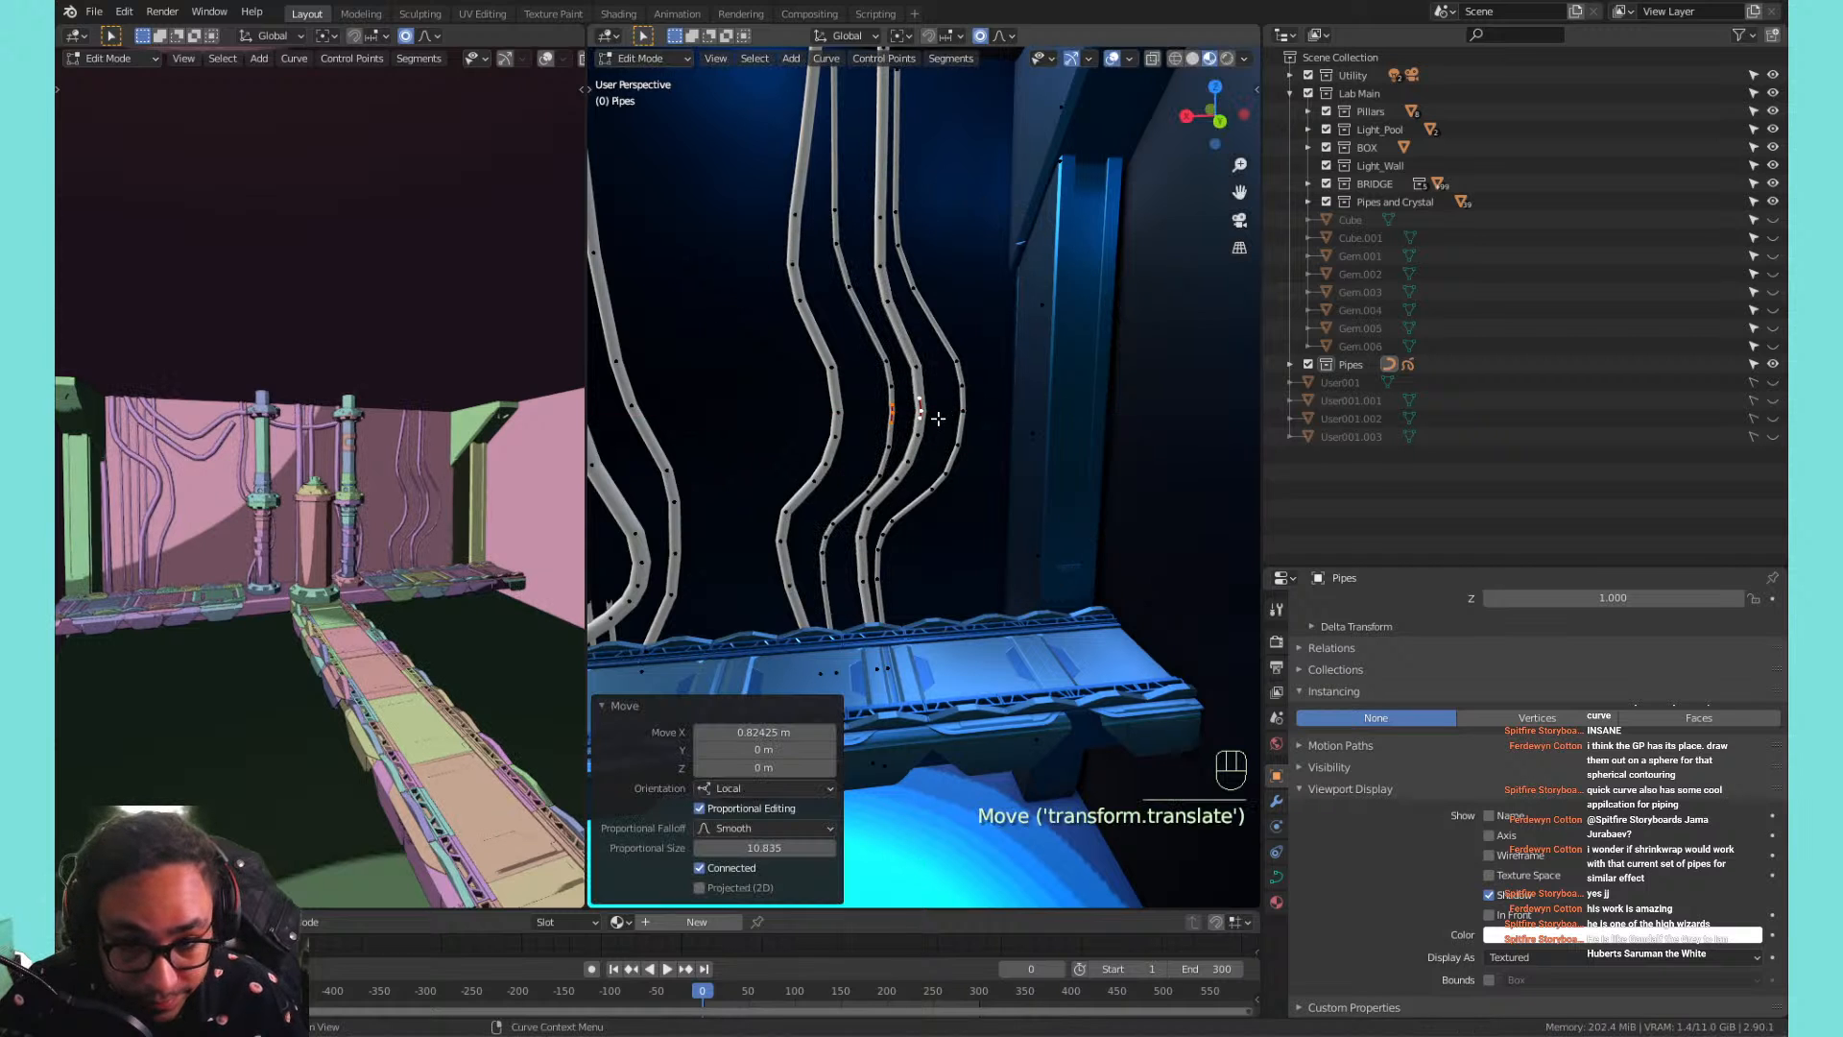
# Select the two middle wavy pipes in full and move them about 1.85 m along the X axis.
pyautogui.press('l')
pyautogui.press('l')
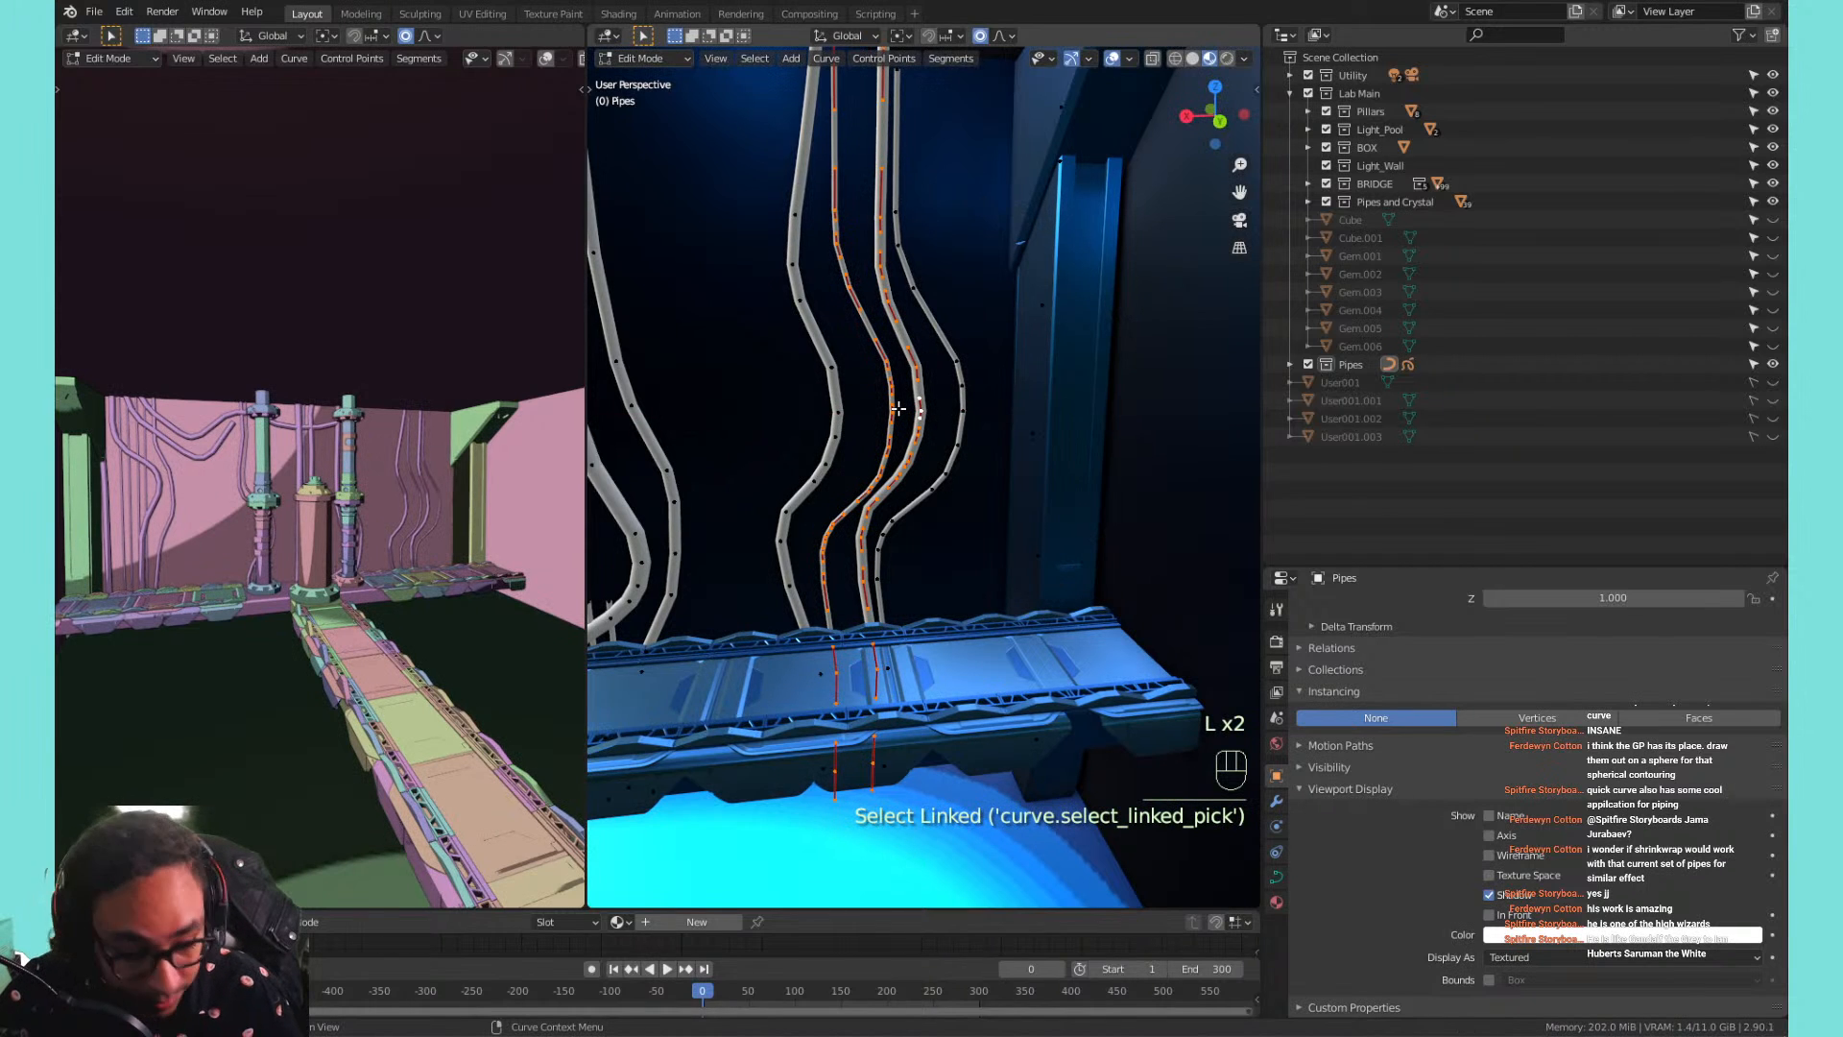
pyautogui.press('g')
pyautogui.press('x')
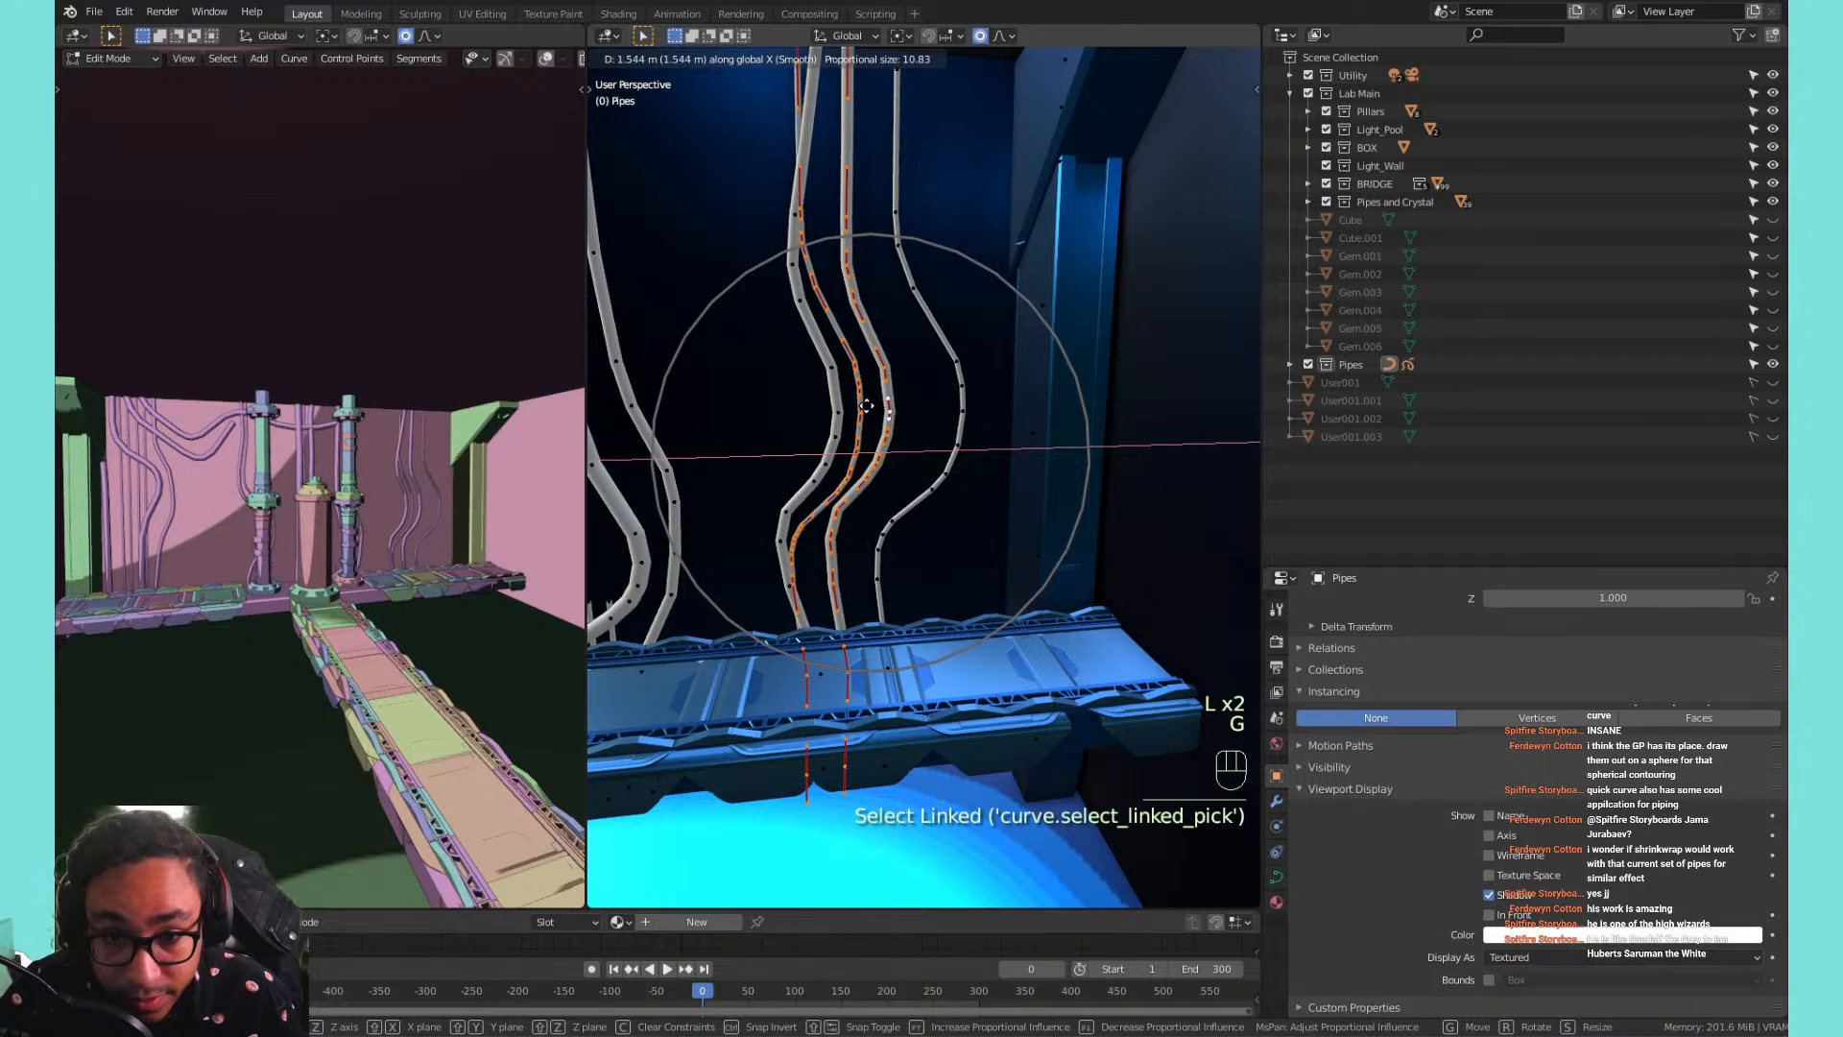
pyautogui.click(820, 219)
pyautogui.scroll(4, 821, 219)
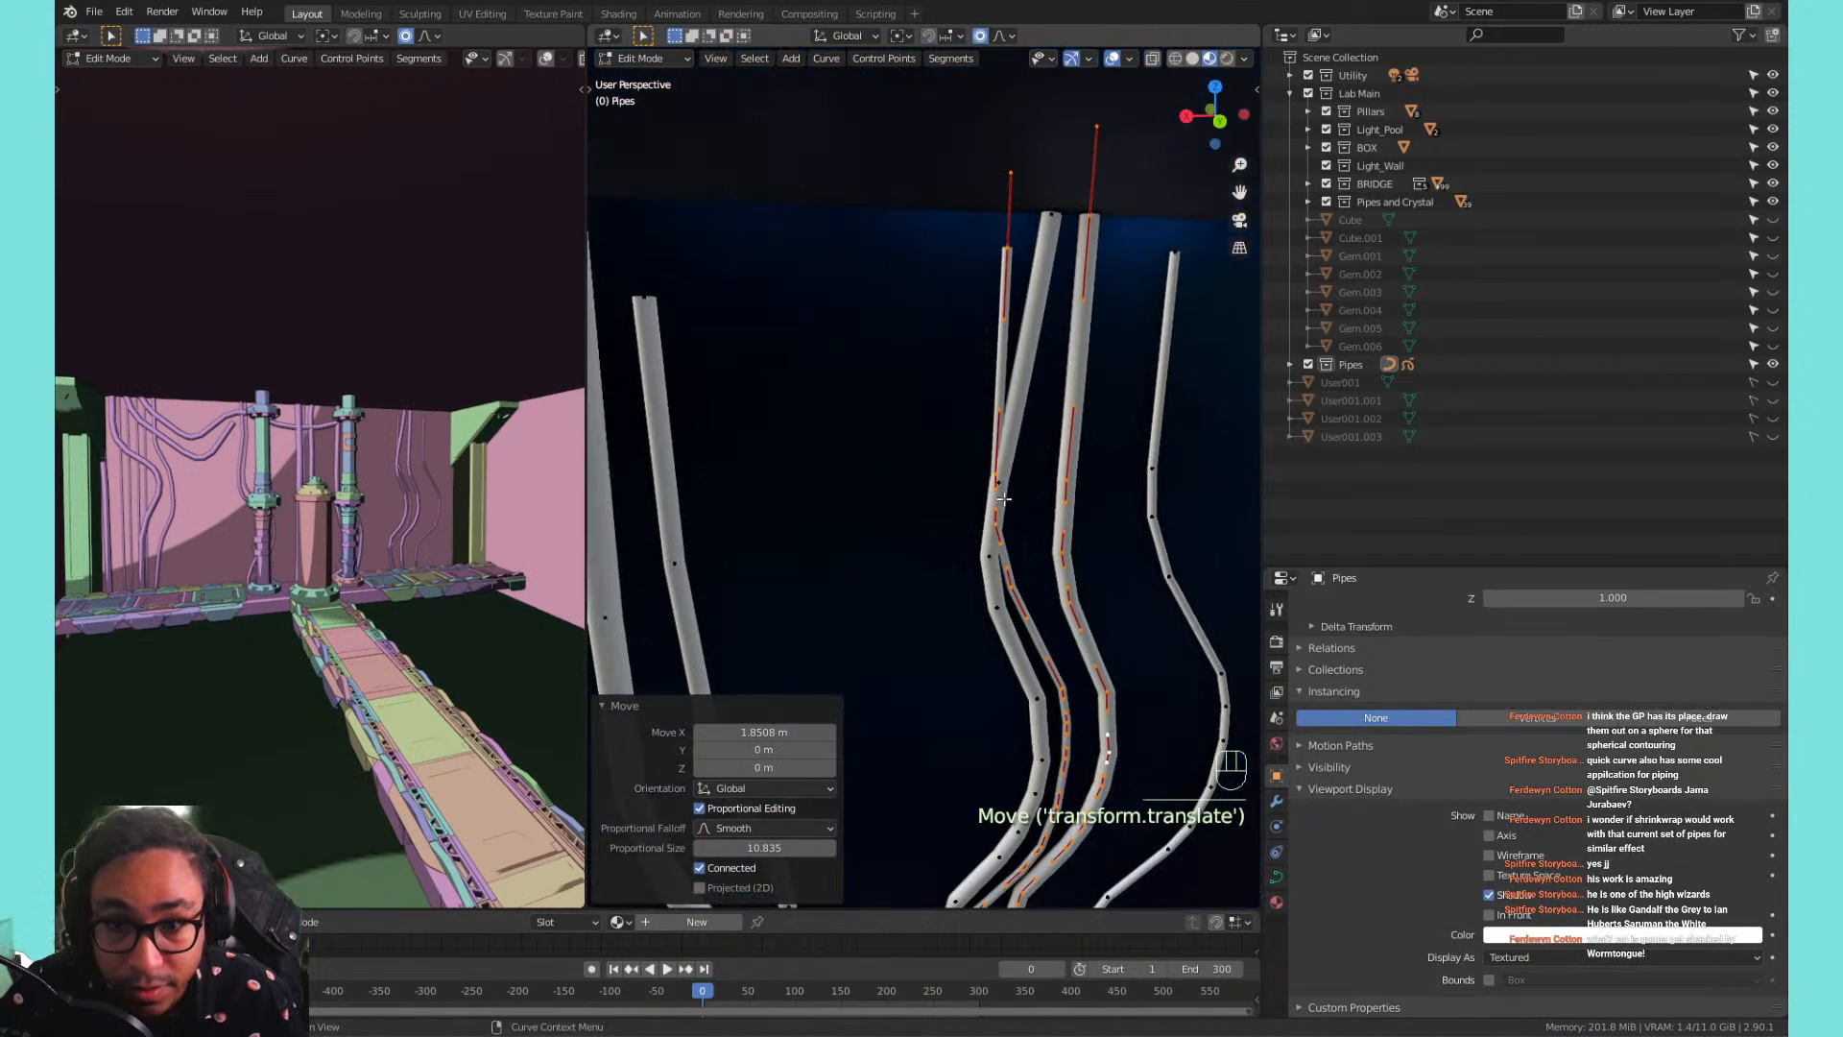
pyautogui.keyDown('shift'); pyautogui.moveTo(821, 218); pyautogui.dragTo(909, 377, button='middle'); pyautogui.keyUp('shift')
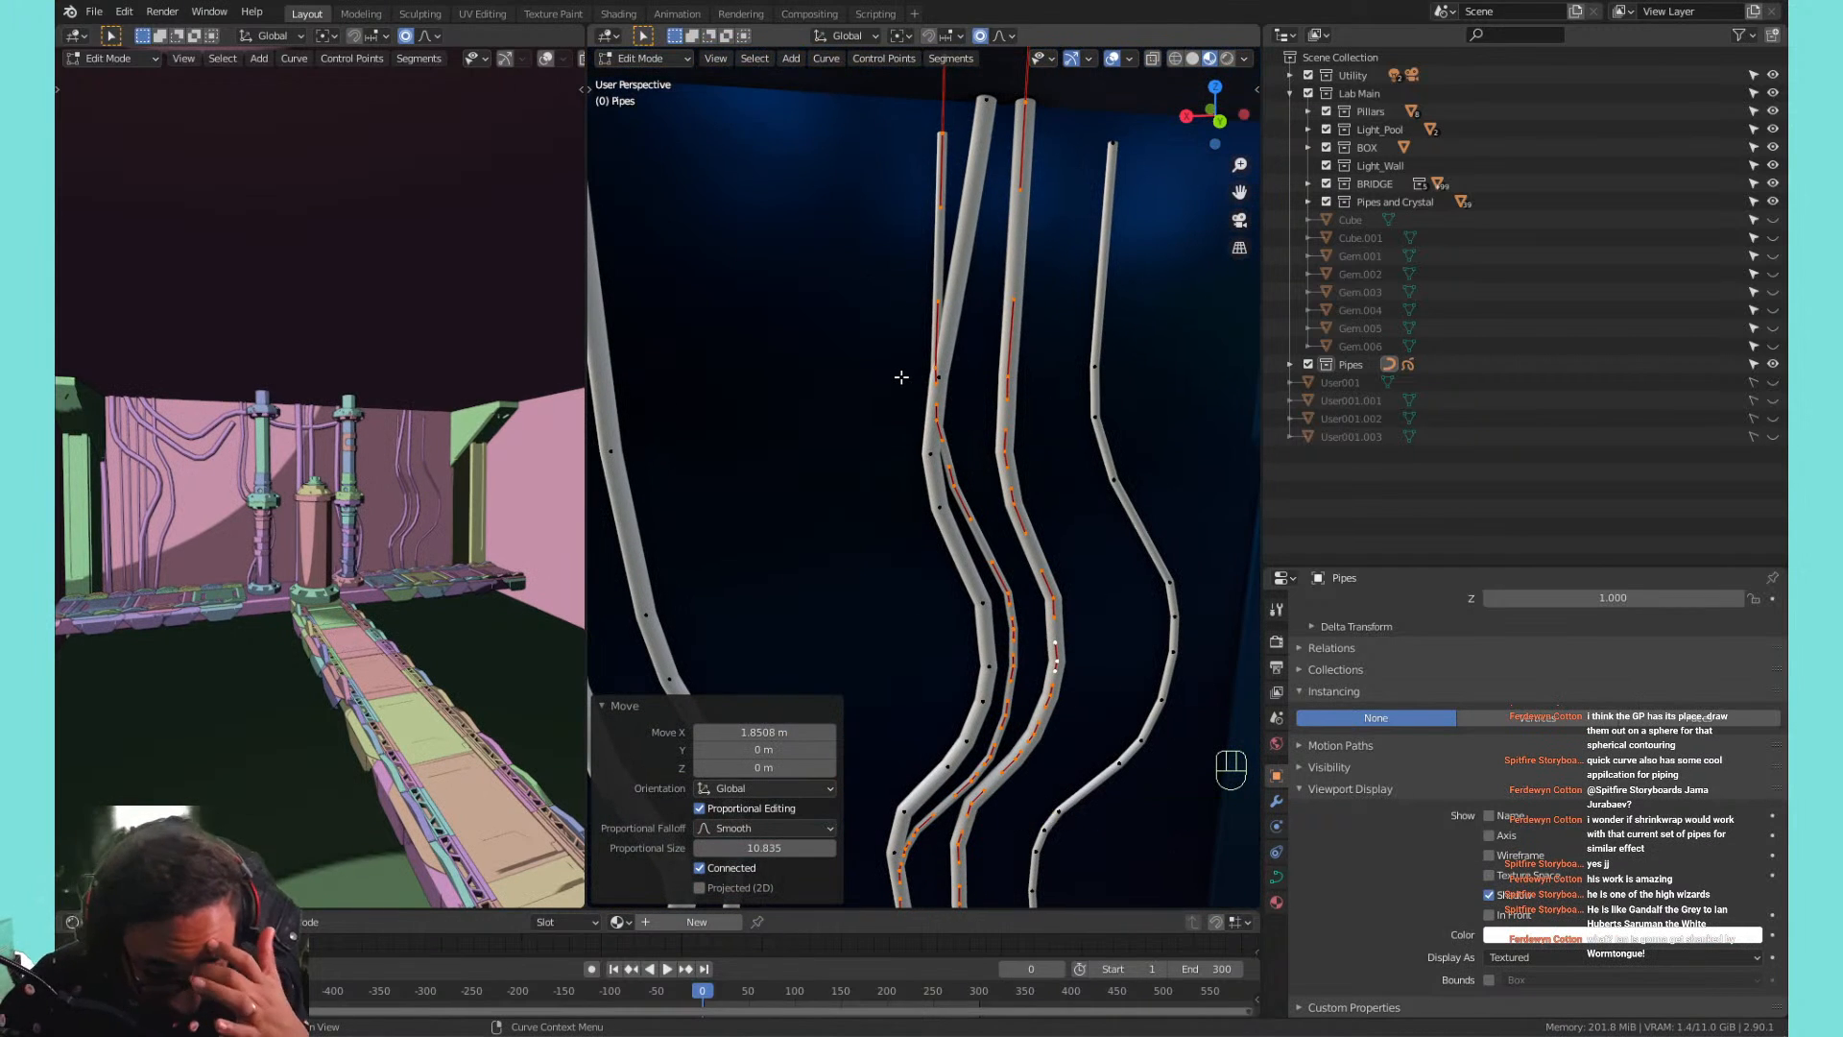
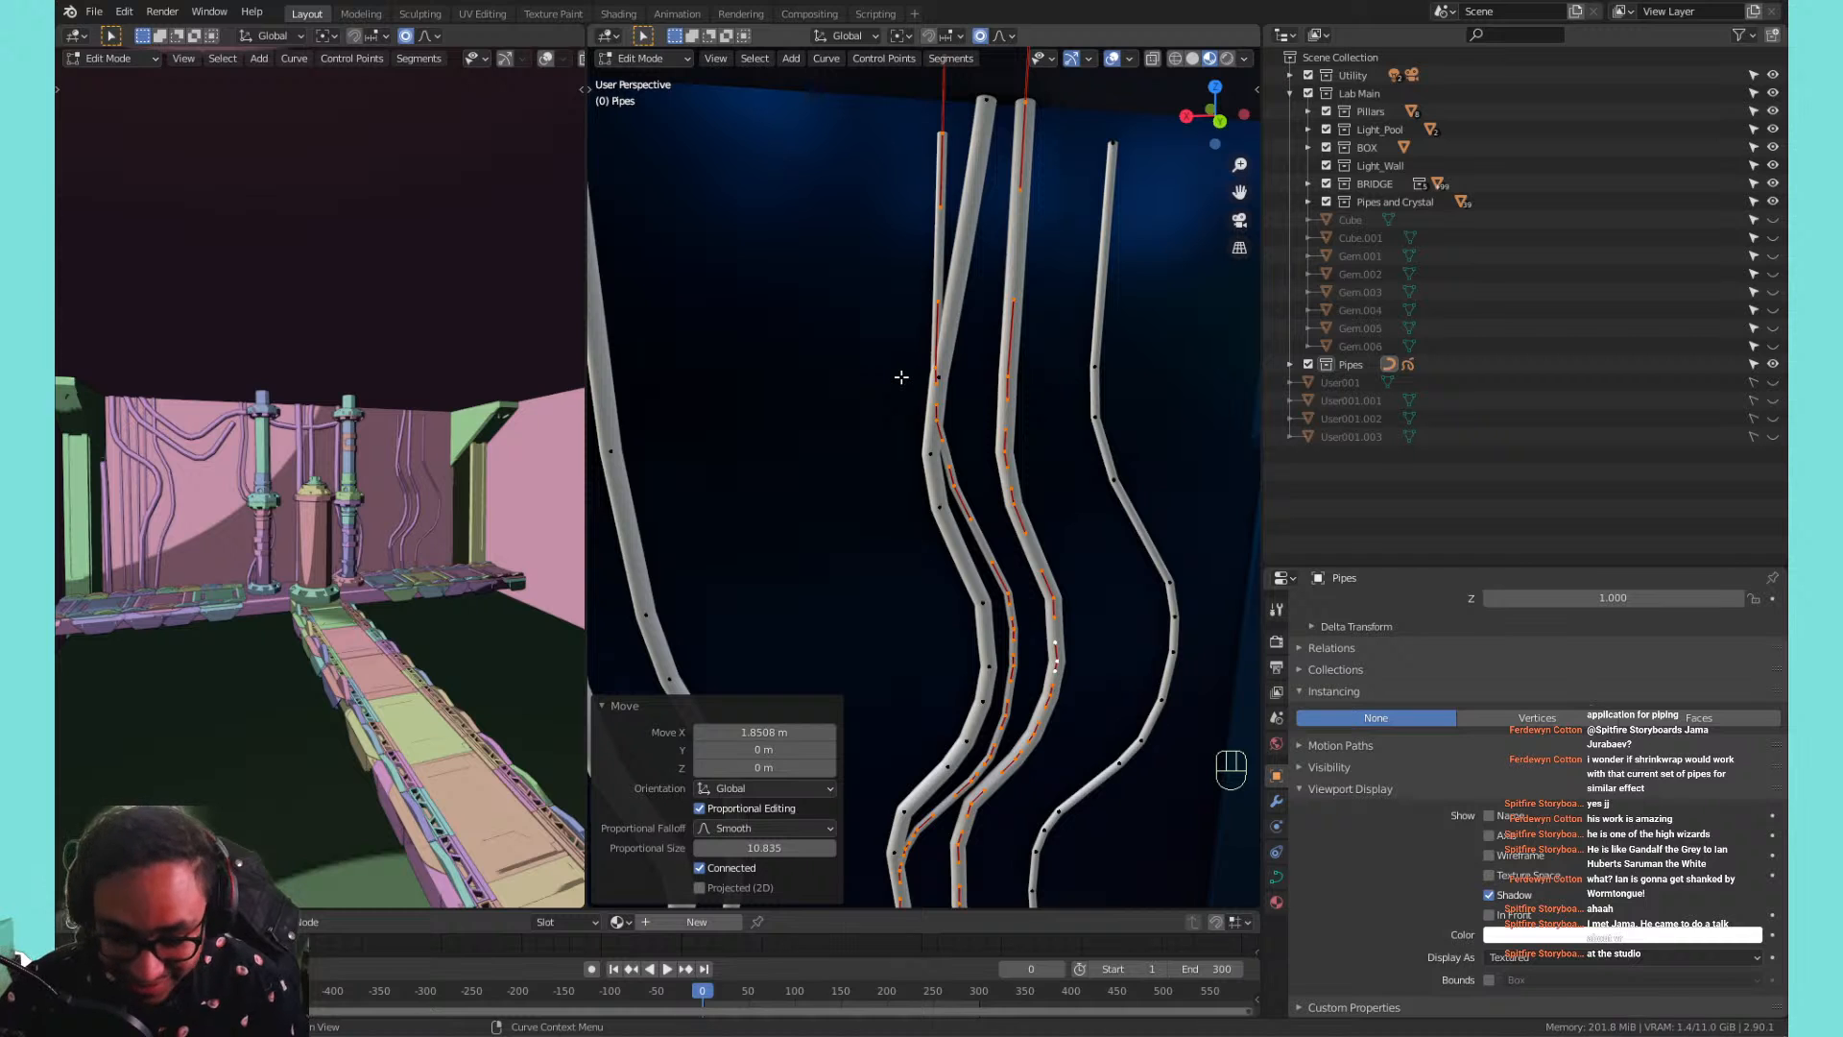
# Raise the top end of the thin middle wavy pipe about 1.71 m along Z.
pyautogui.moveTo(956, 230); pyautogui.dragTo(960, 173, button='middle')
pyautogui.keyDown('shift'); pyautogui.click(958, 174); pyautogui.keyUp('shift')
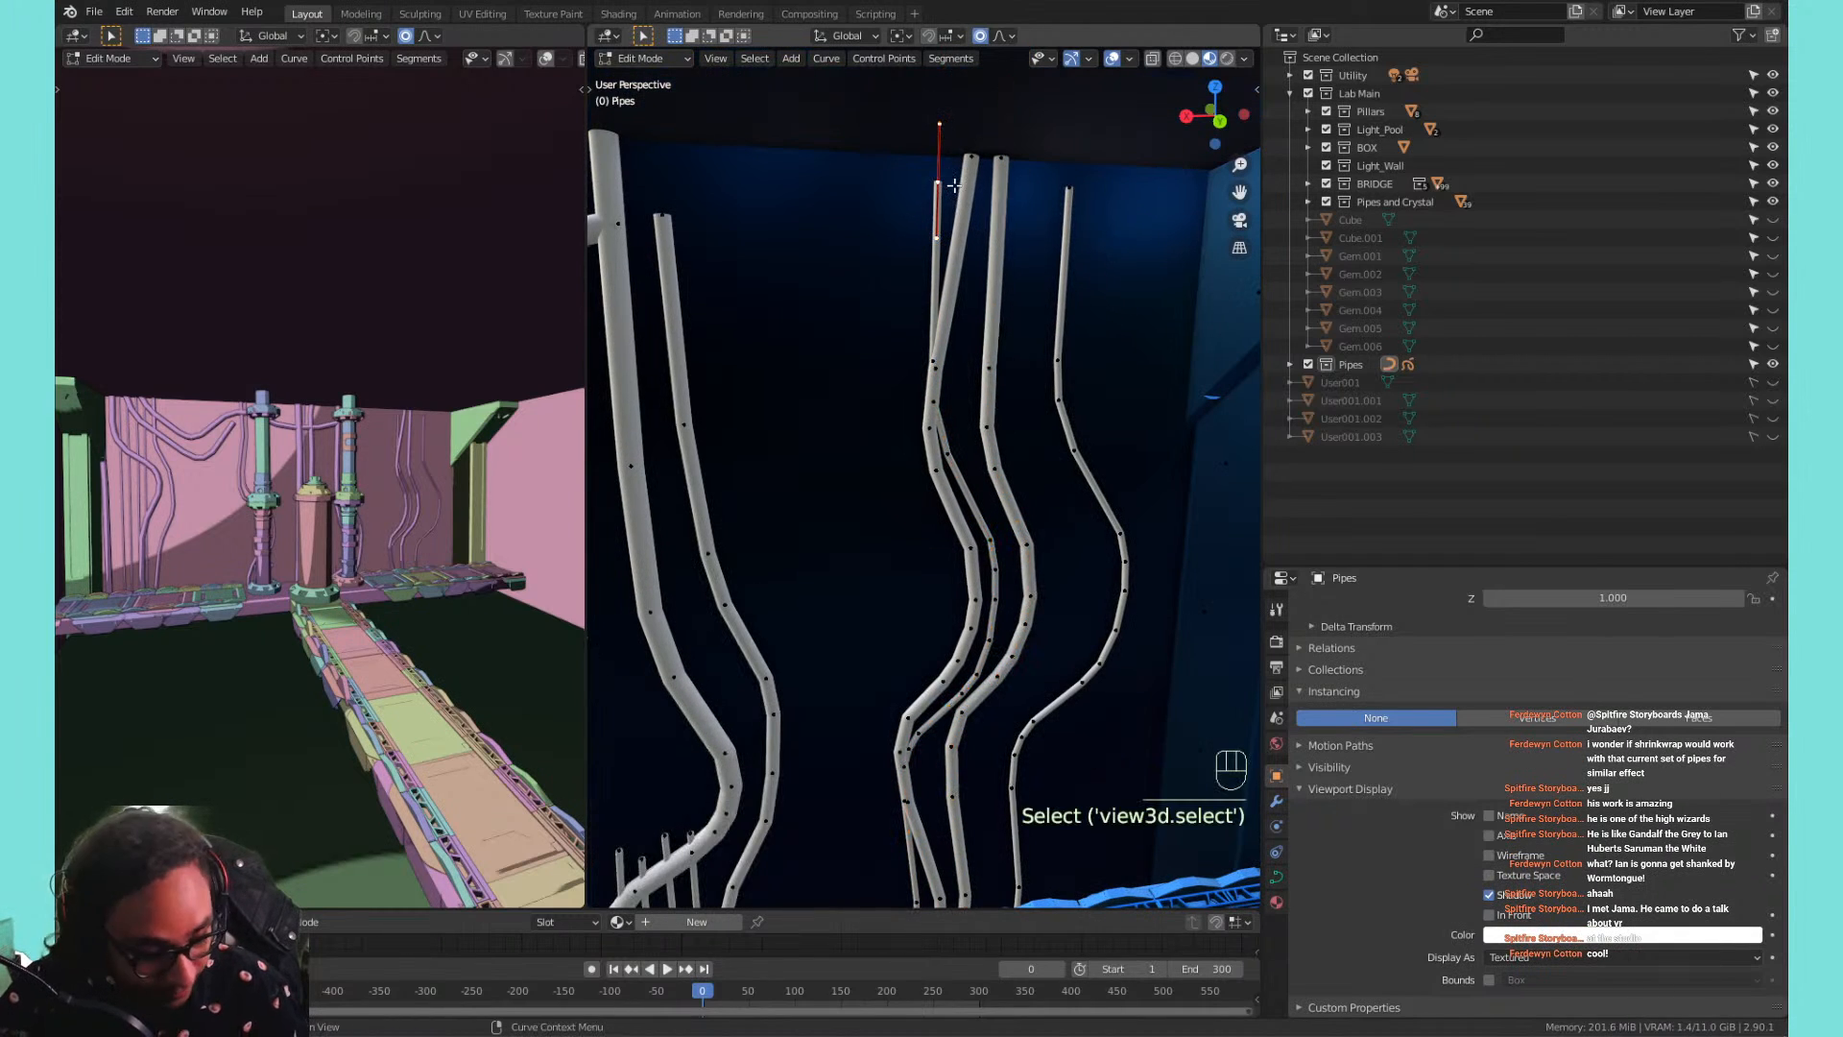
pyautogui.press('g')
pyautogui.click(958, 128)
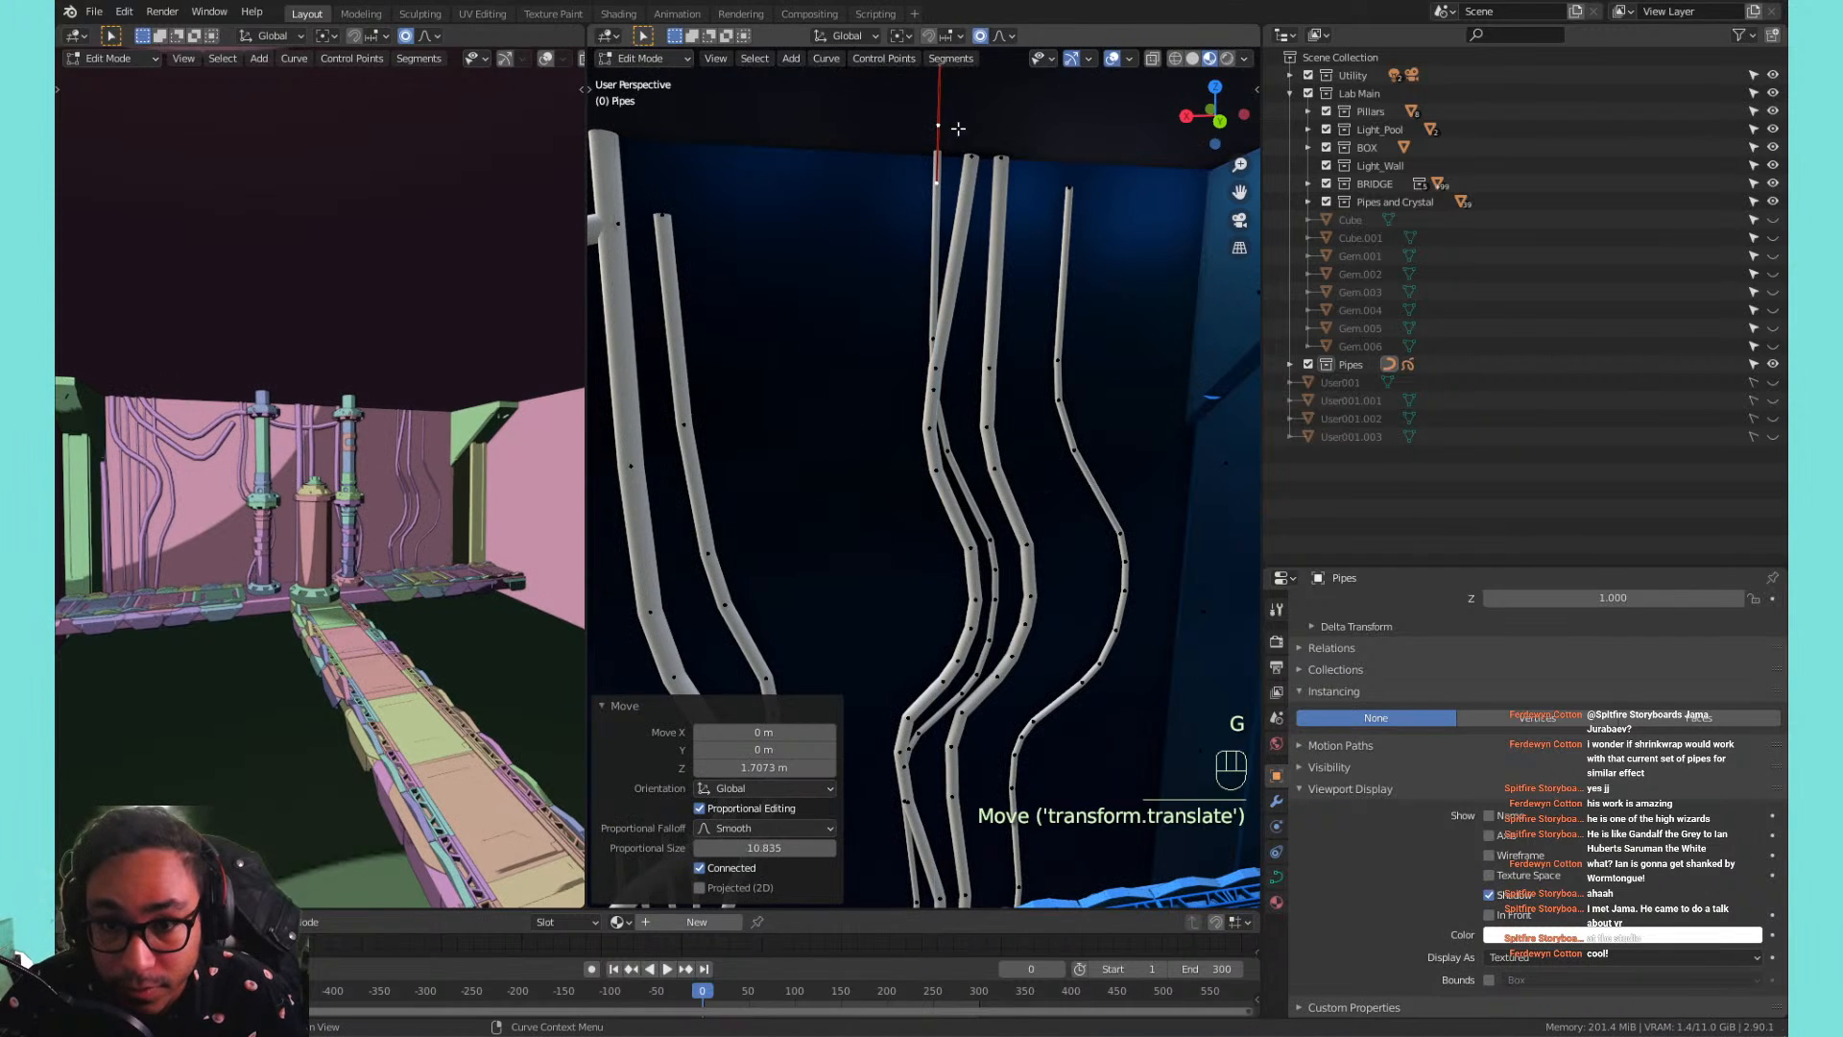
# Shift the upper control point of the thin middle pipe along negative X, into the gap between its two thicker neighbours.
pyautogui.click(938, 331)
pyautogui.press('g')
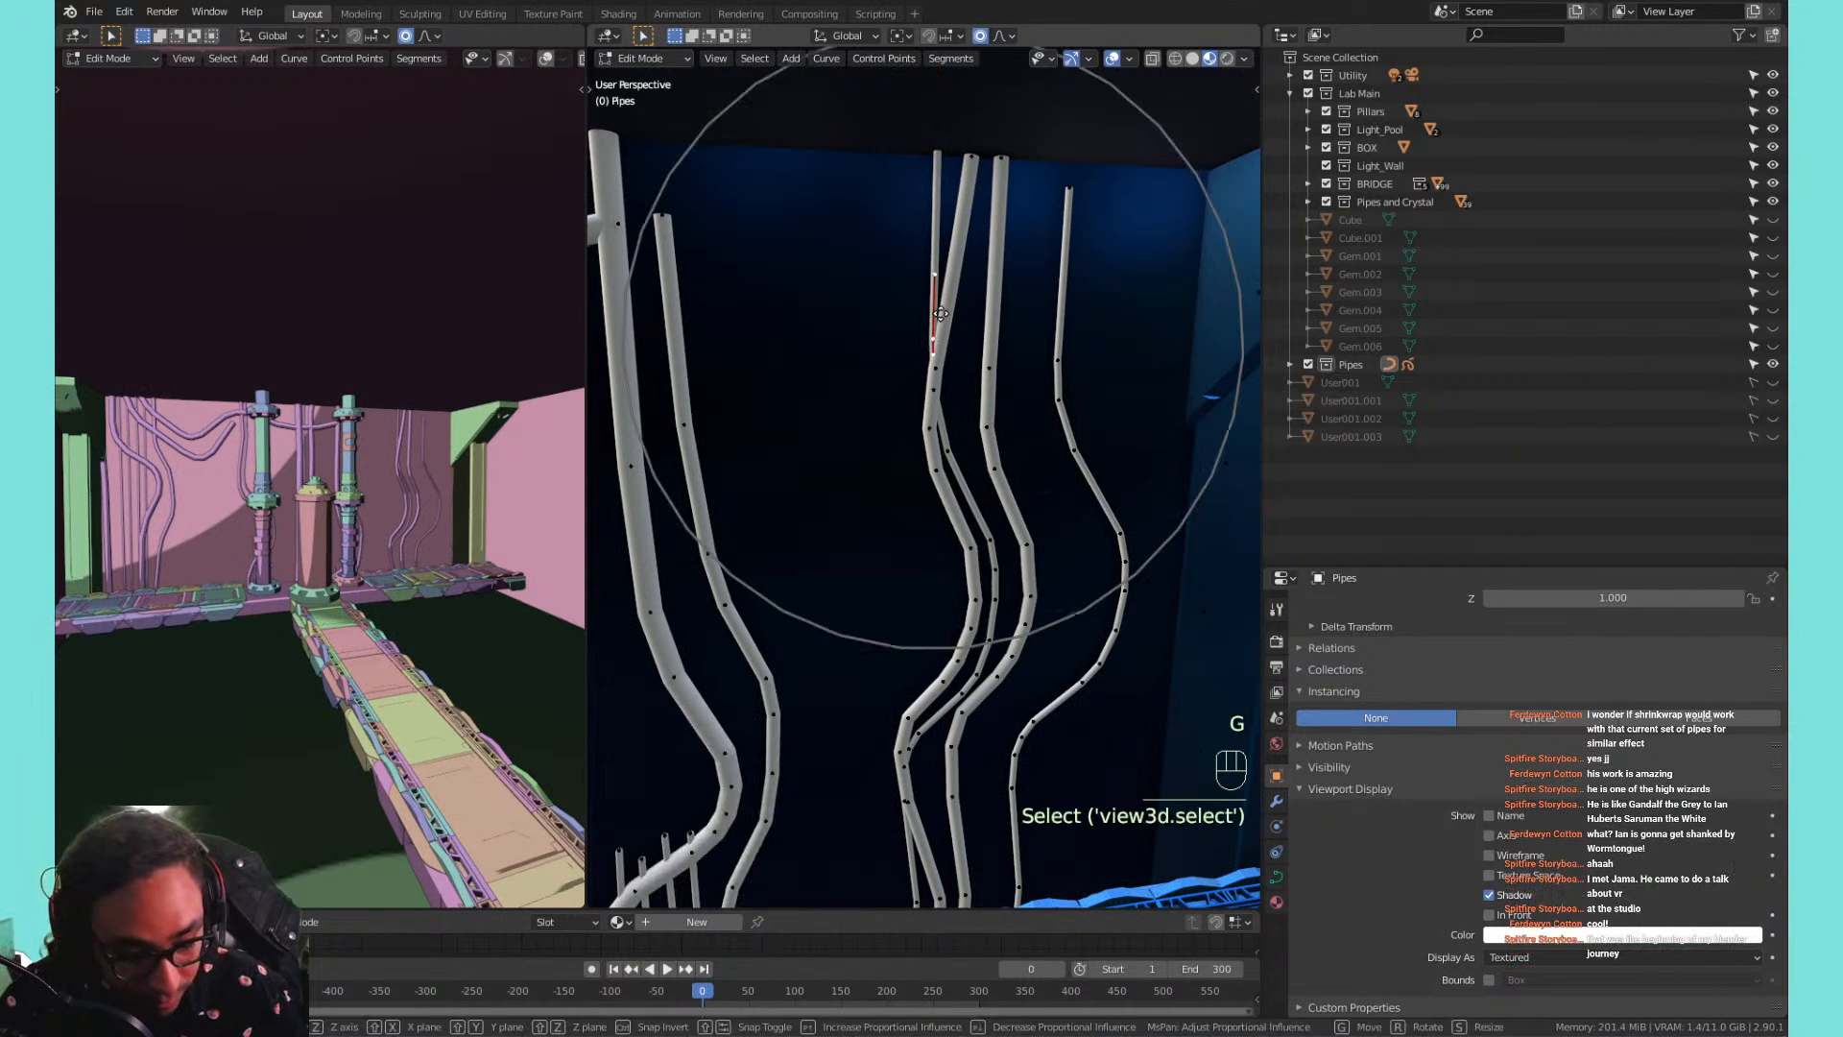
pyautogui.press('y')
pyautogui.press('x')
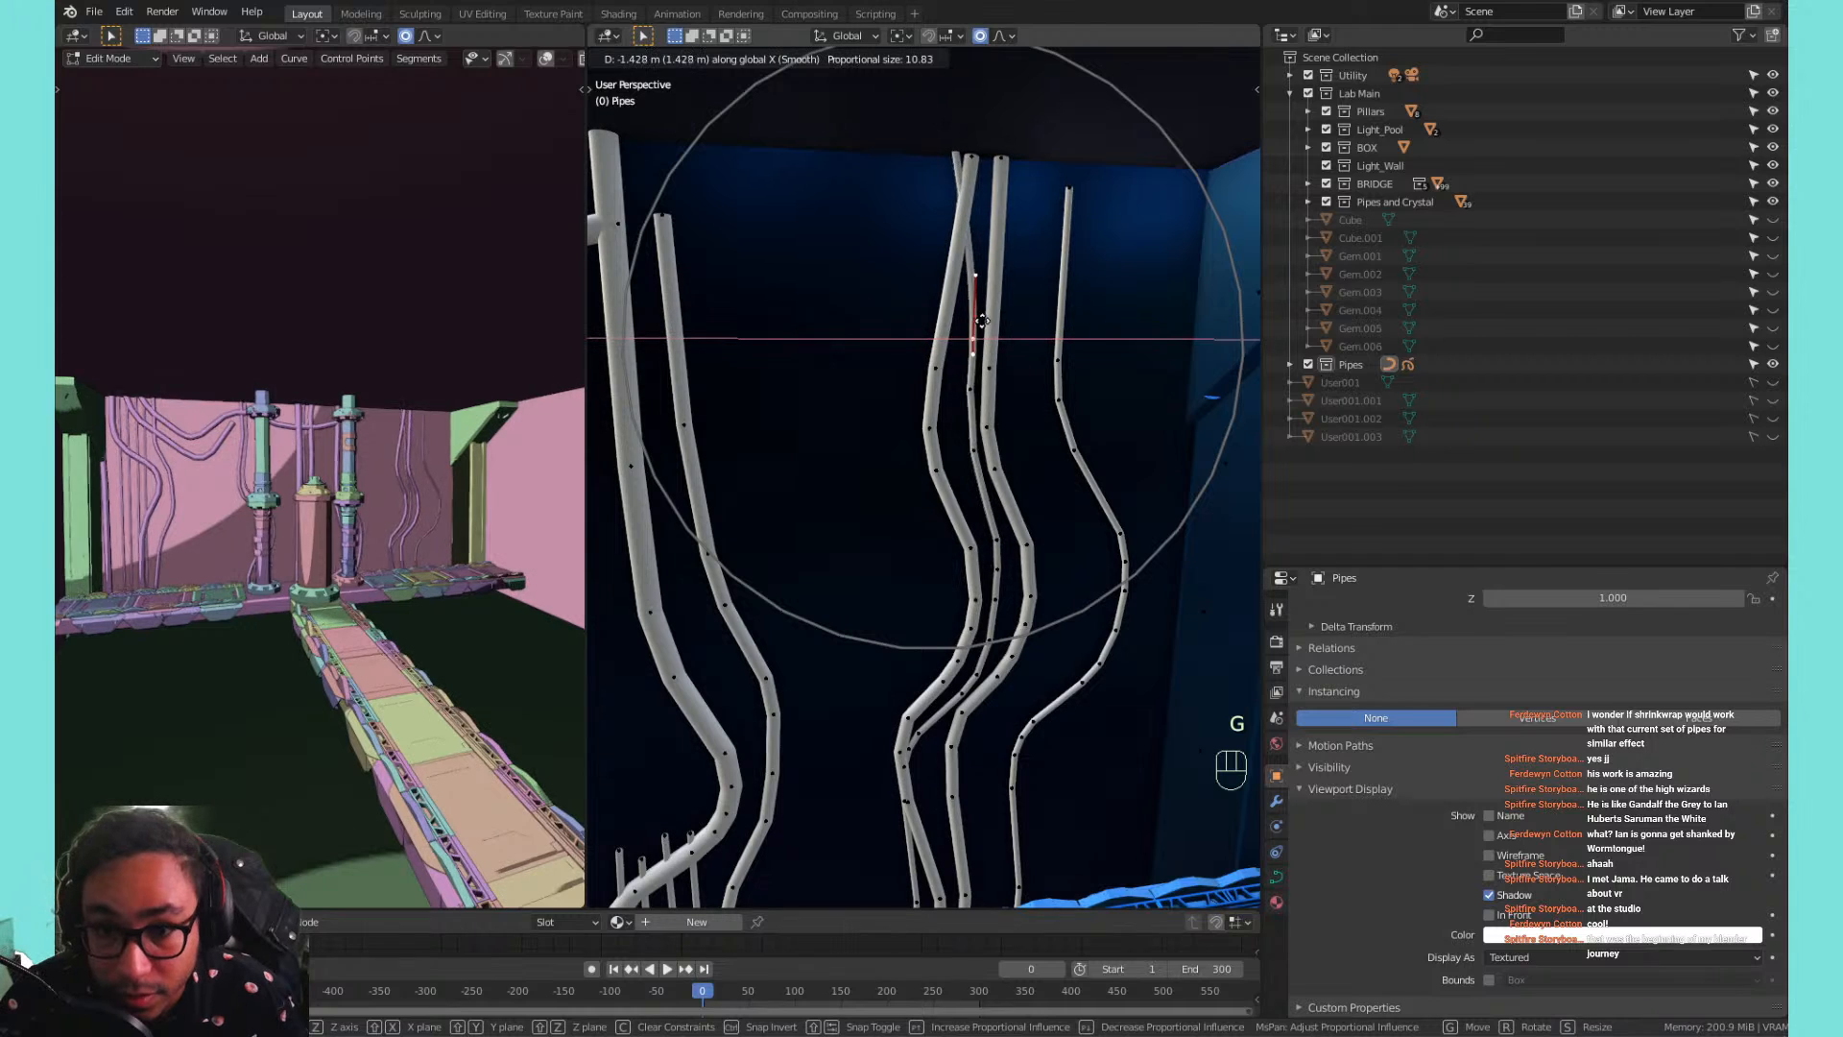
pyautogui.click(967, 202)
# Move the top end of the thin middle pipe about -0.89 m along the X axis.
pyautogui.click(948, 147)
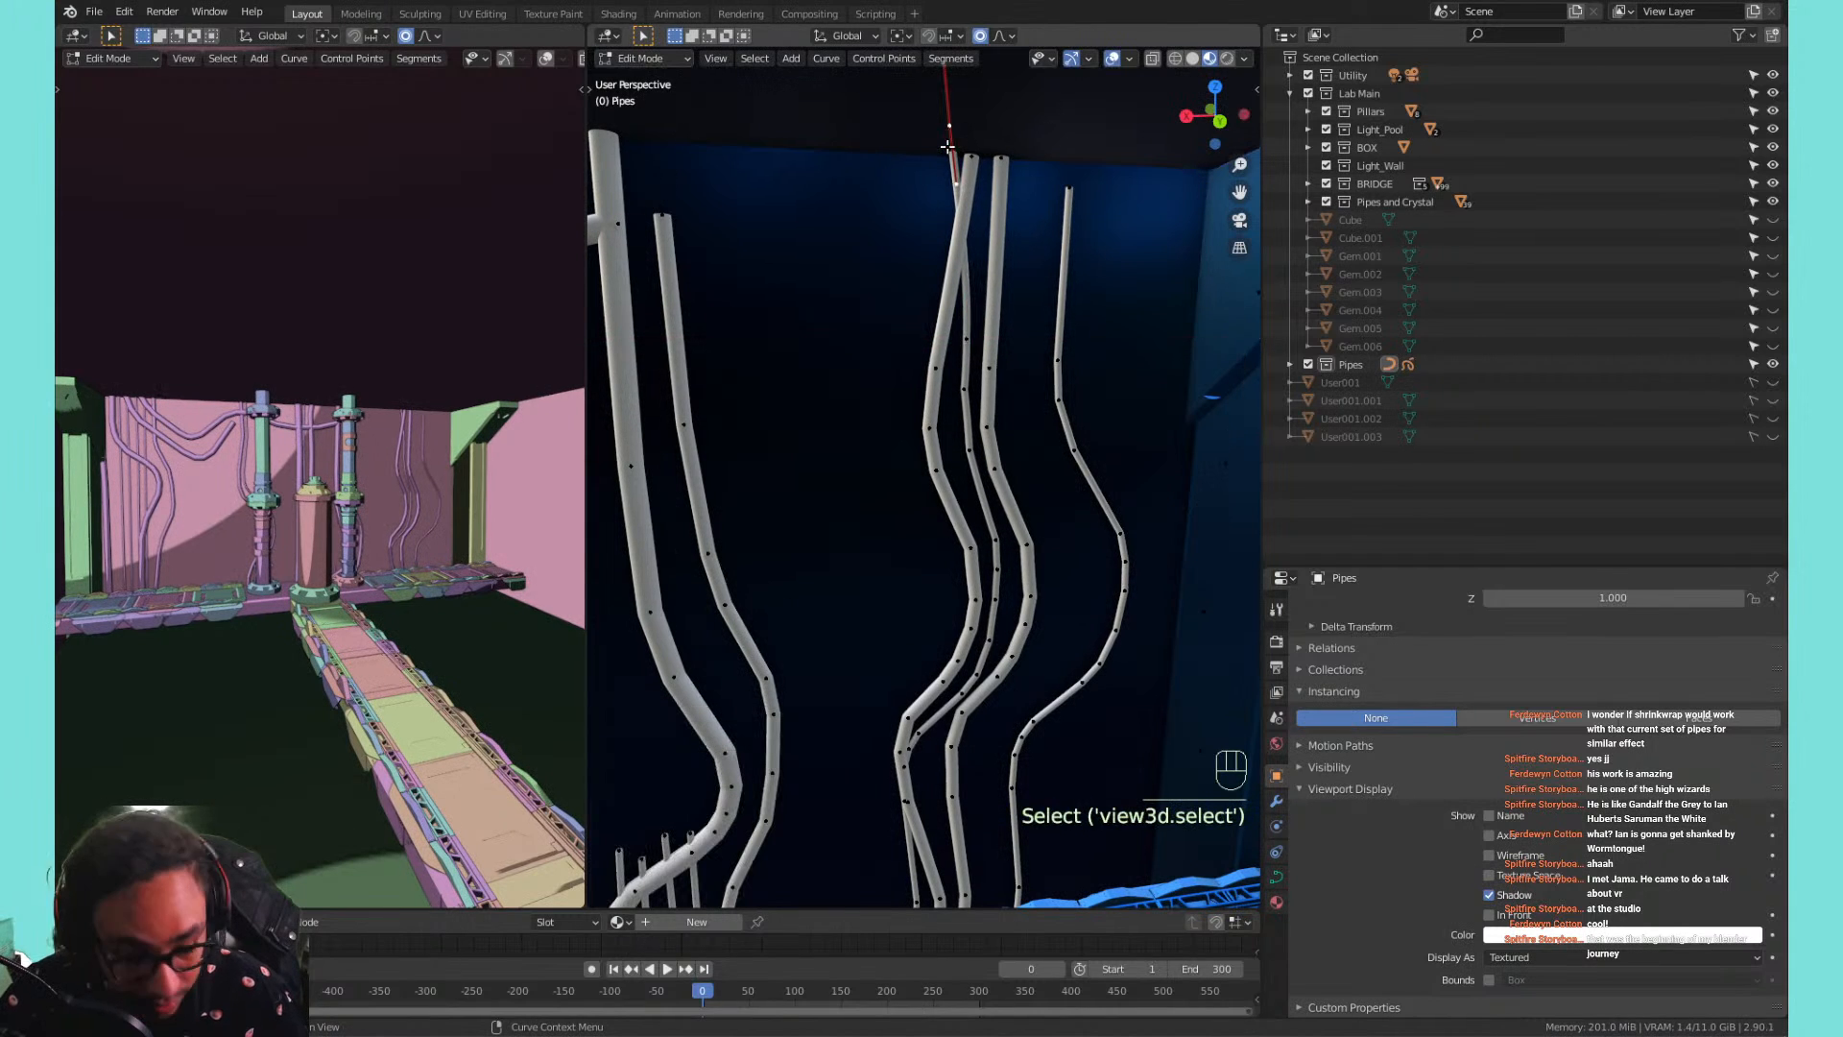
pyautogui.press('g')
pyautogui.press('x')
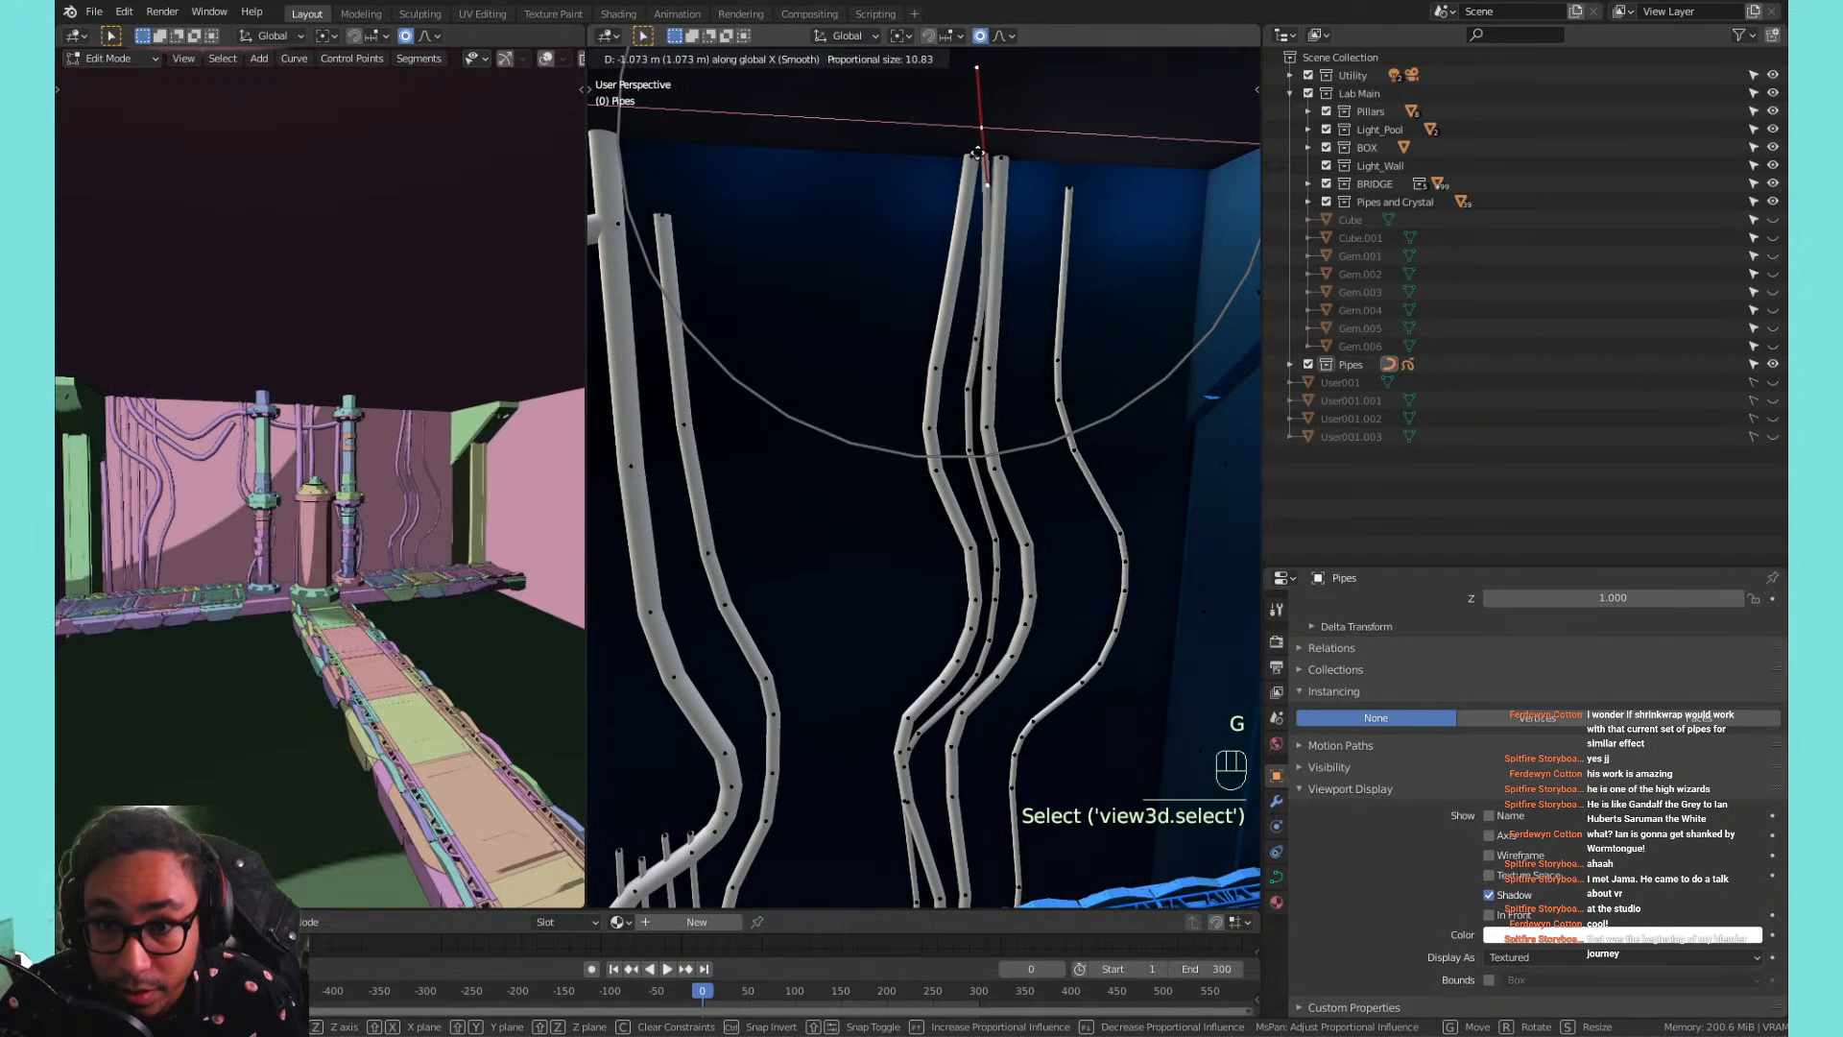
pyautogui.click(974, 154)
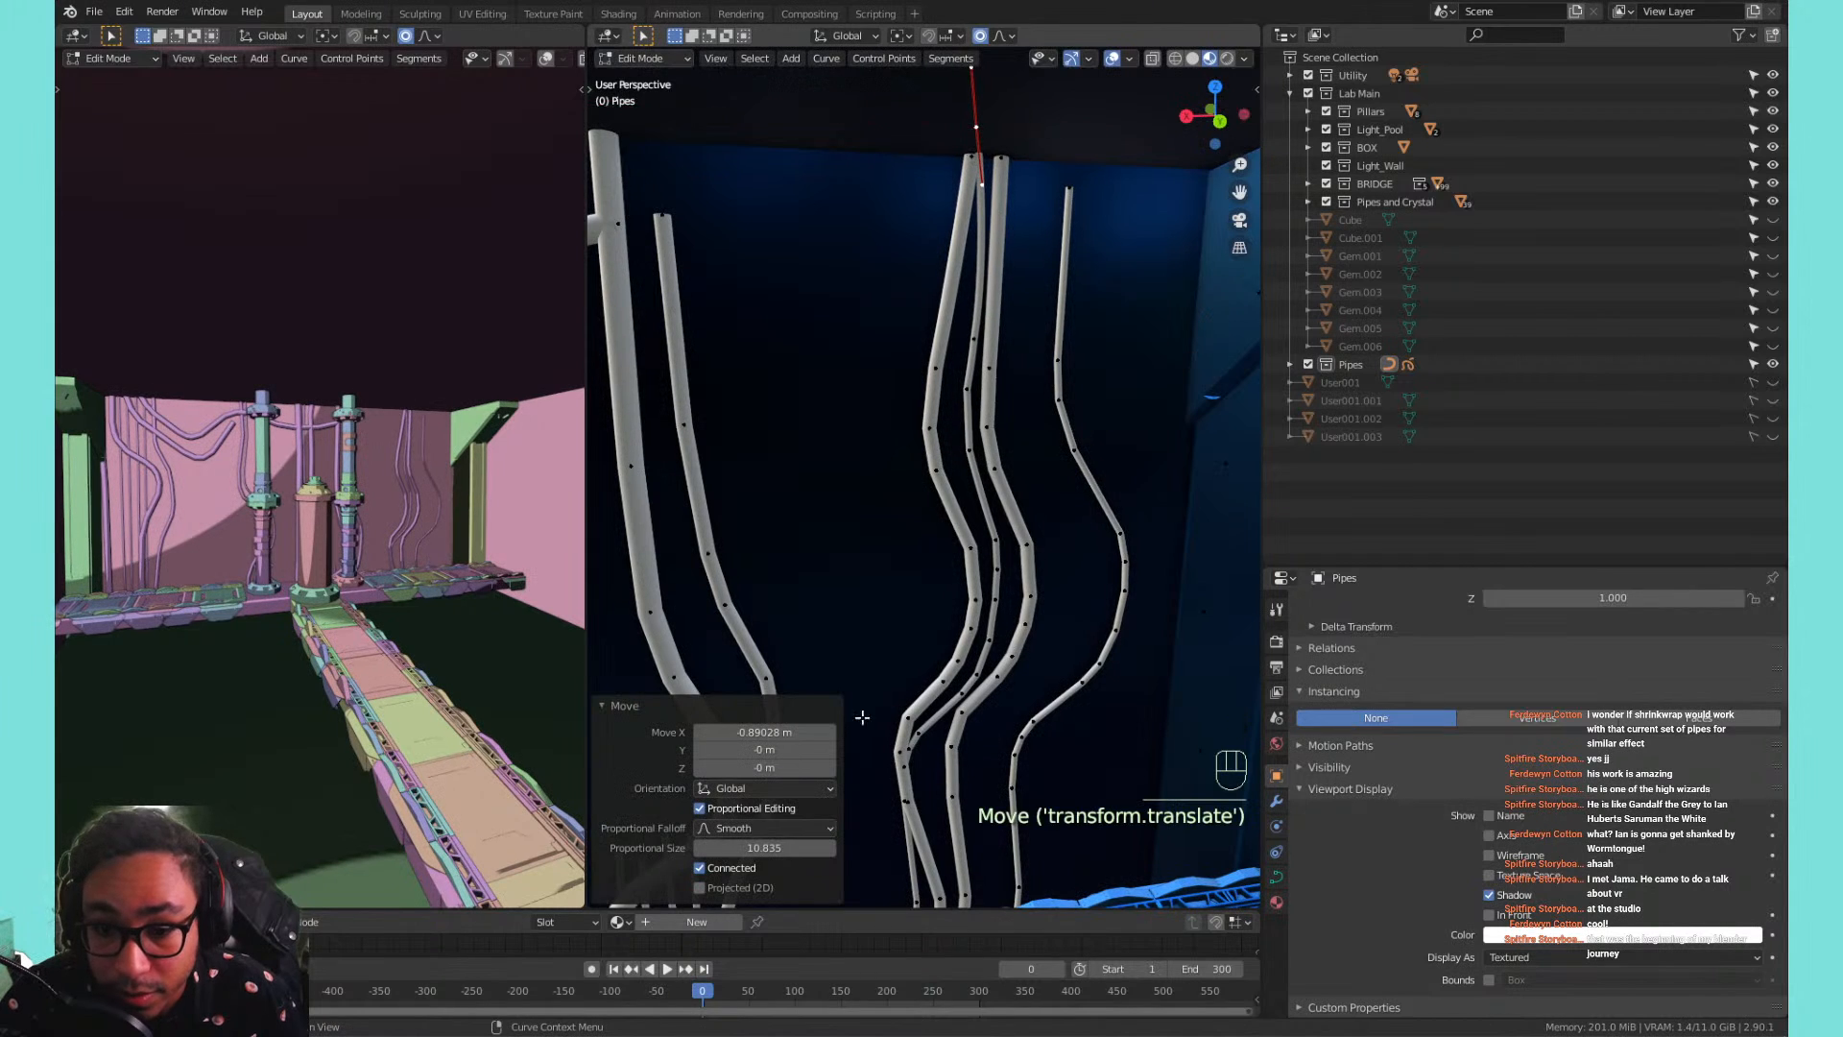
# Shift the lower bend of the thin middle pipe along negative X, between the two thicker pipes just above the walkway.
pyautogui.moveTo(864, 711); pyautogui.dragTo(913, 416, button='middle')
pyautogui.click(950, 539)
pyautogui.press('x')
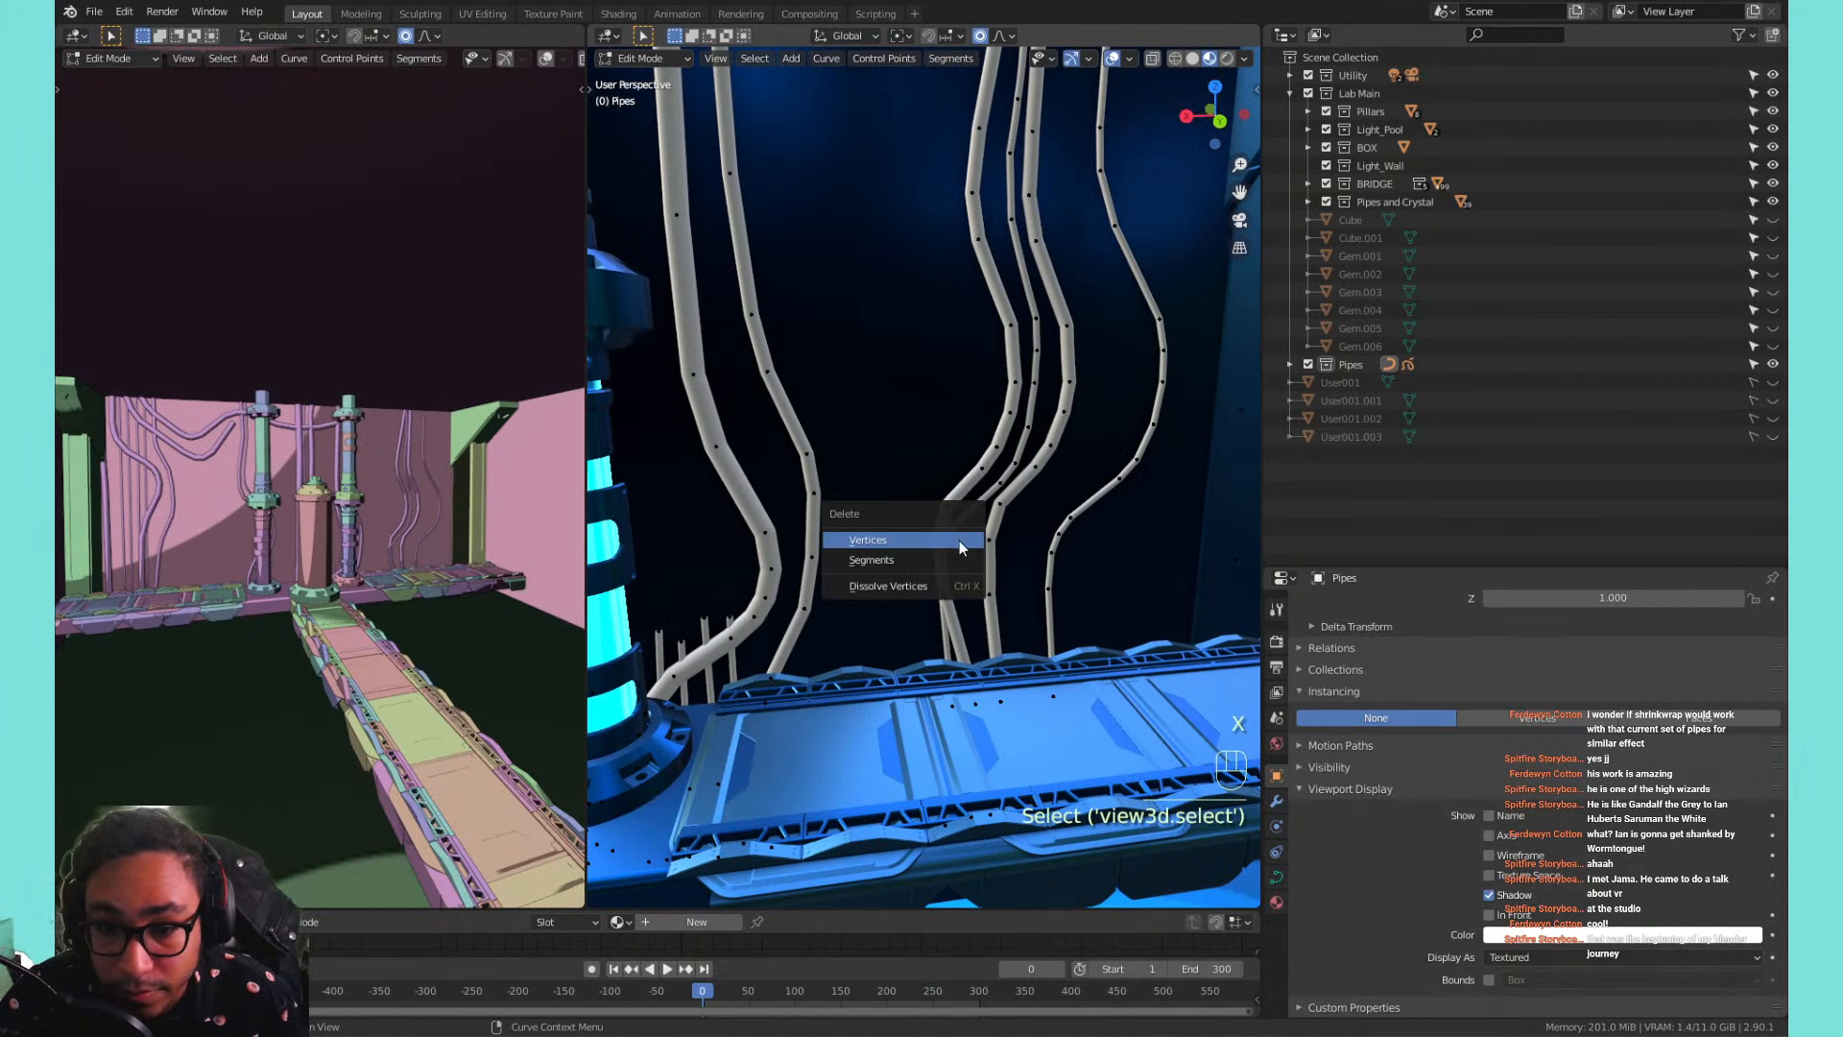
pyautogui.press('Escape')
pyautogui.press('g')
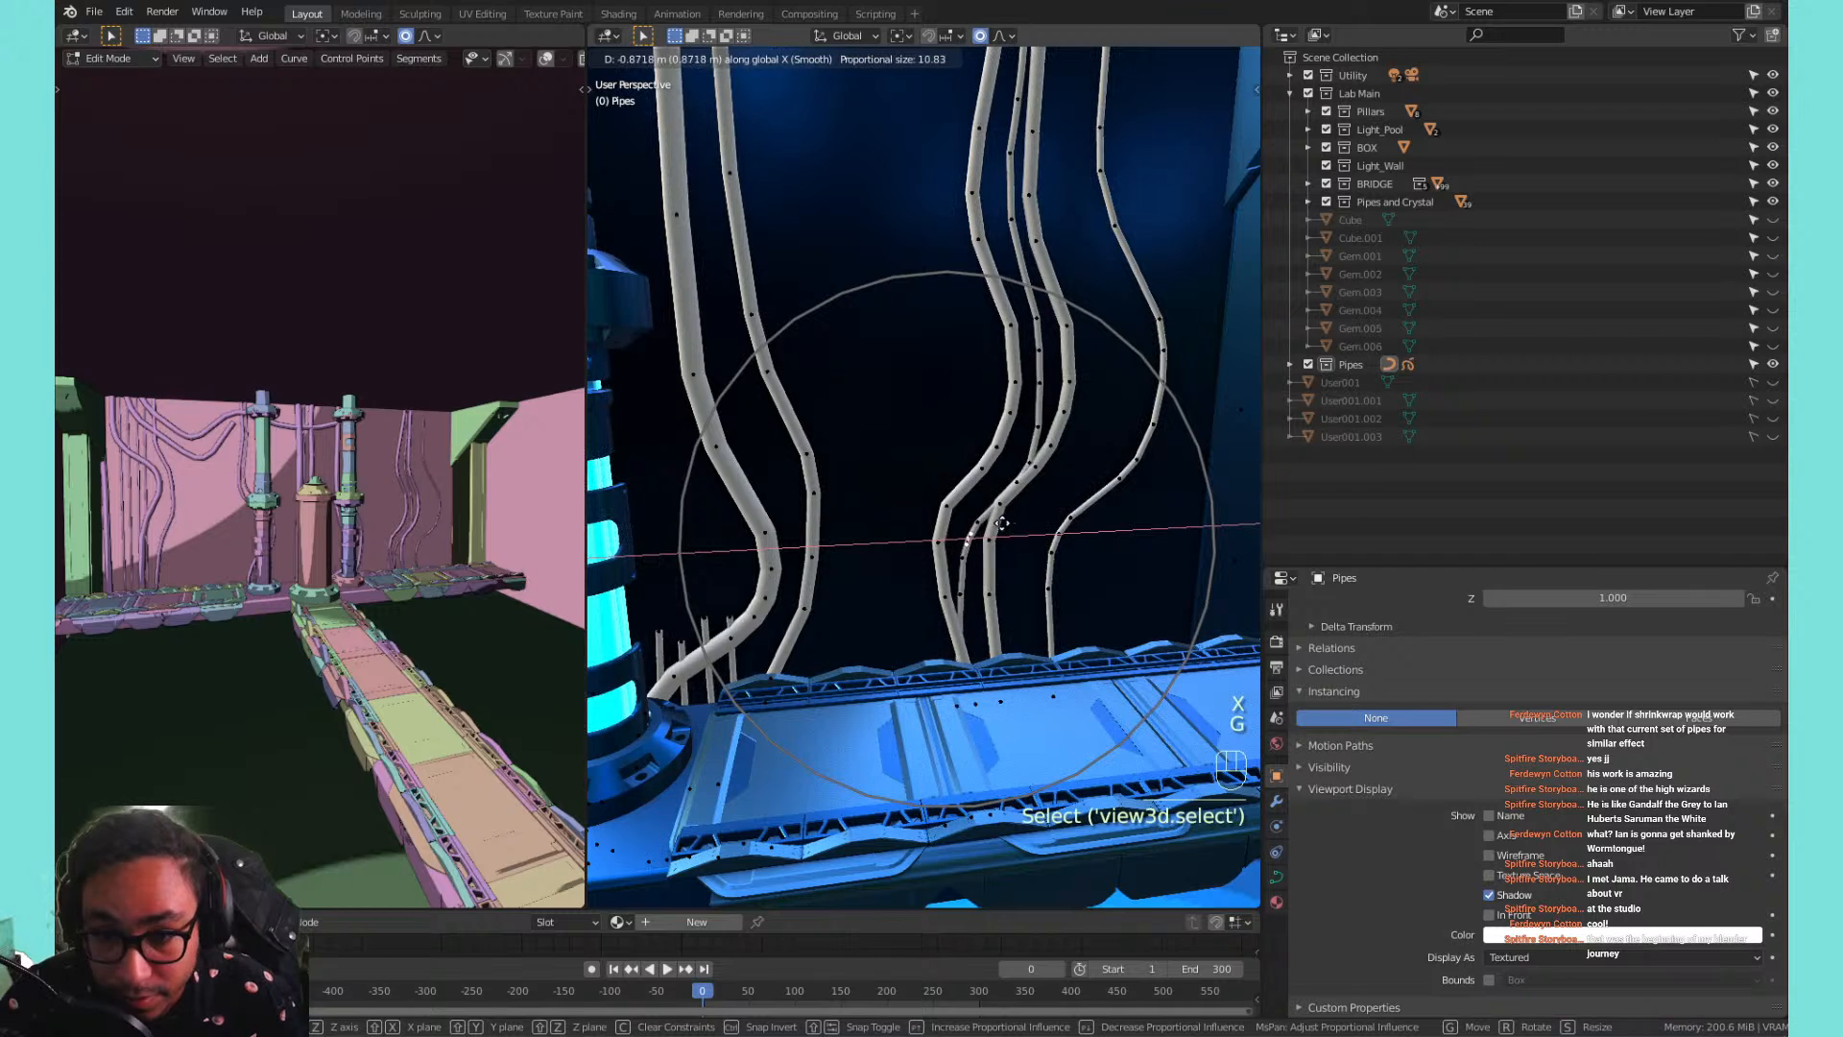
pyautogui.click(1057, 434)
# Move the mid-lower point of the thin middle pipe about 0.53 m in X, reducing the proportional size to about 6.73.
pyautogui.keyDown('shift'); pyautogui.click(1055, 434); pyautogui.keyUp('shift')
pyautogui.press('f')
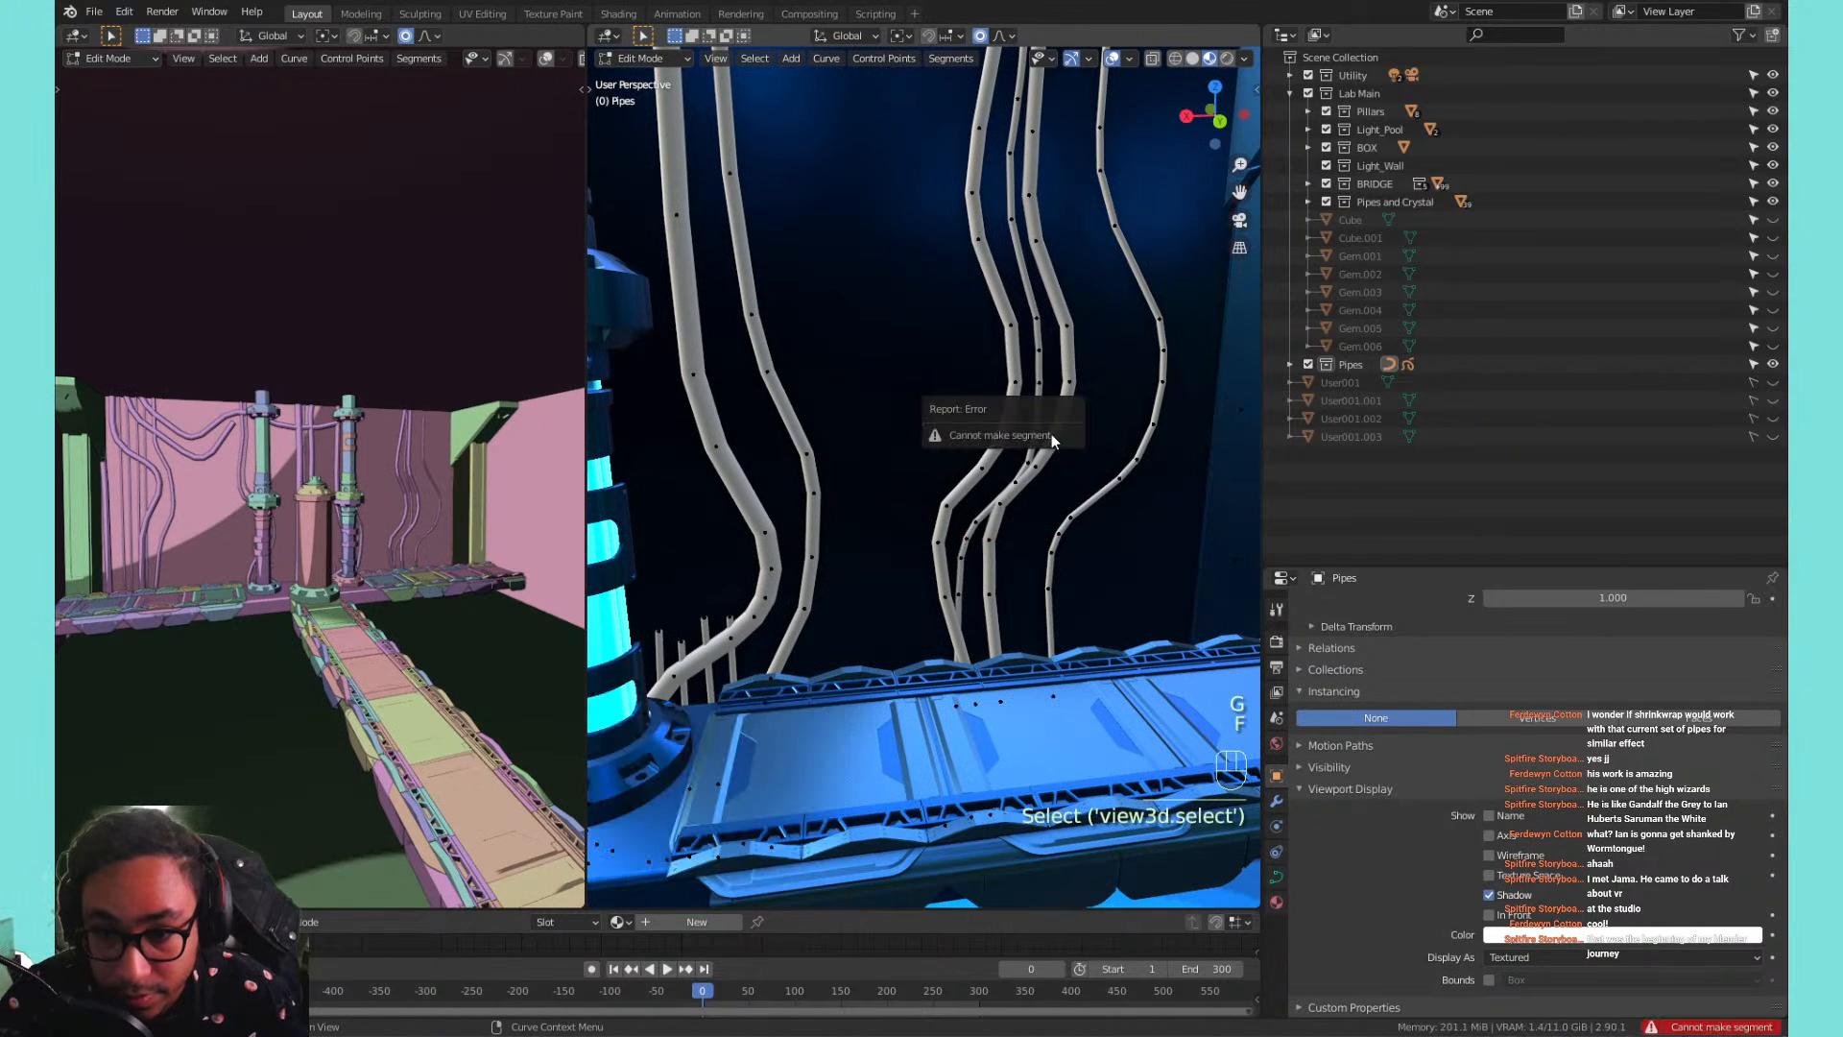
pyautogui.press('g')
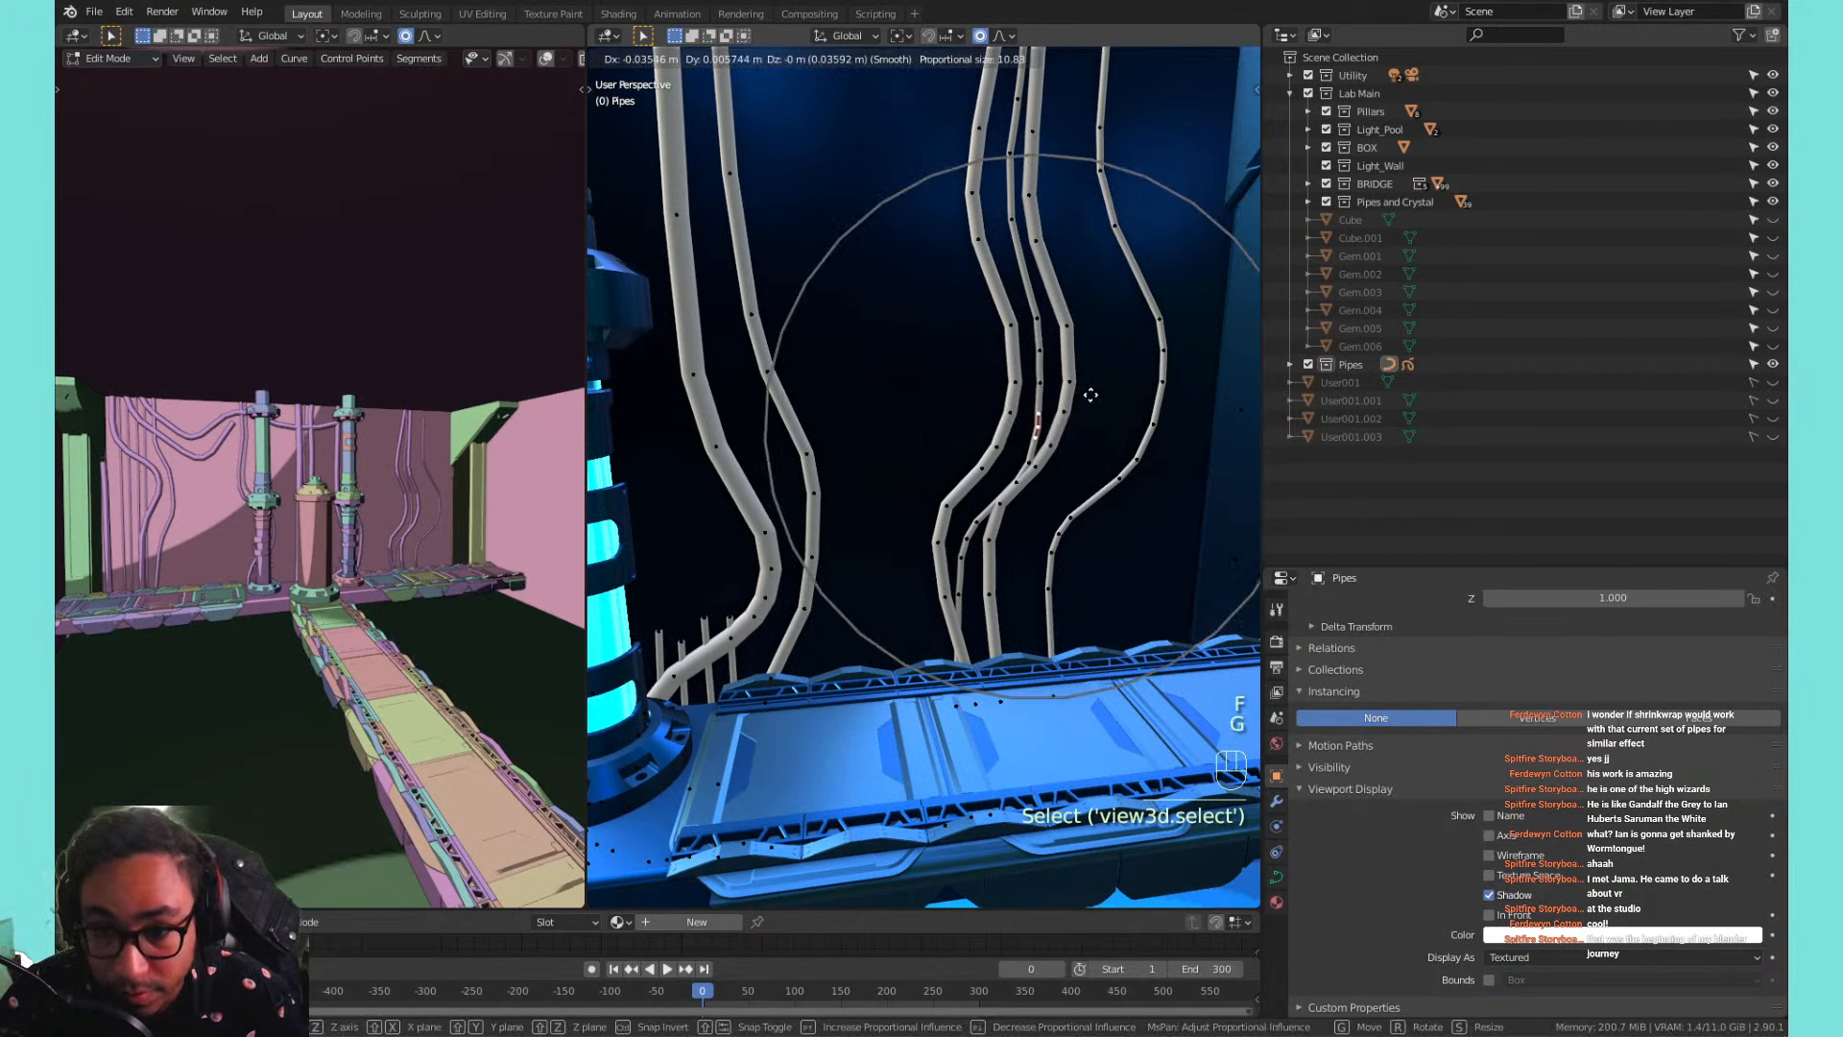
pyautogui.scroll(4, 1072, 392)
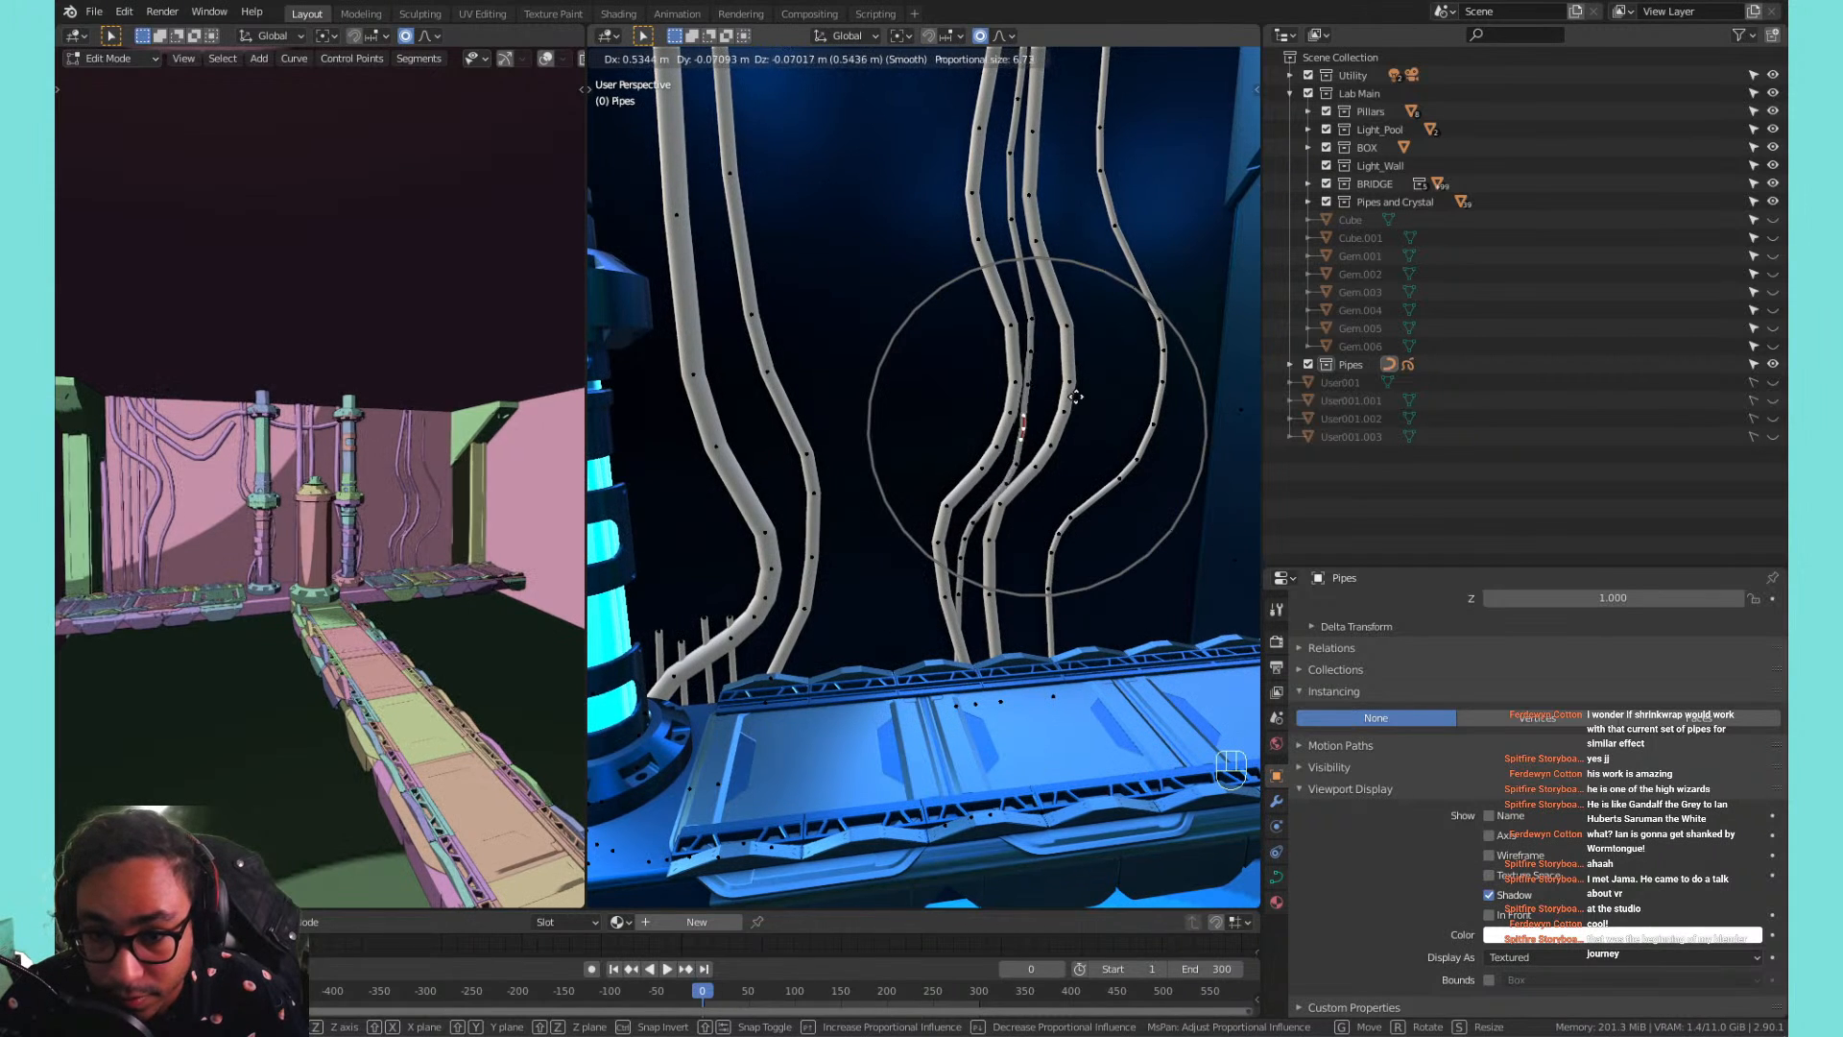
pyautogui.click(1077, 396)
# Delete the whole short pipe that ends in mid-air below the large hanging pipe, and leave Edit Mode.
pyautogui.scroll(-3, 968, 392)
pyautogui.keyDown('shift'); pyautogui.moveTo(968, 392); pyautogui.dragTo(1229, 605, button='middle'); pyautogui.keyUp('shift')
pyautogui.scroll(3, 741, 470)
pyautogui.keyDown('shift'); pyautogui.moveTo(740, 470); pyautogui.dragTo(1095, 440, button='middle'); pyautogui.keyUp('shift')
pyautogui.click(928, 423)
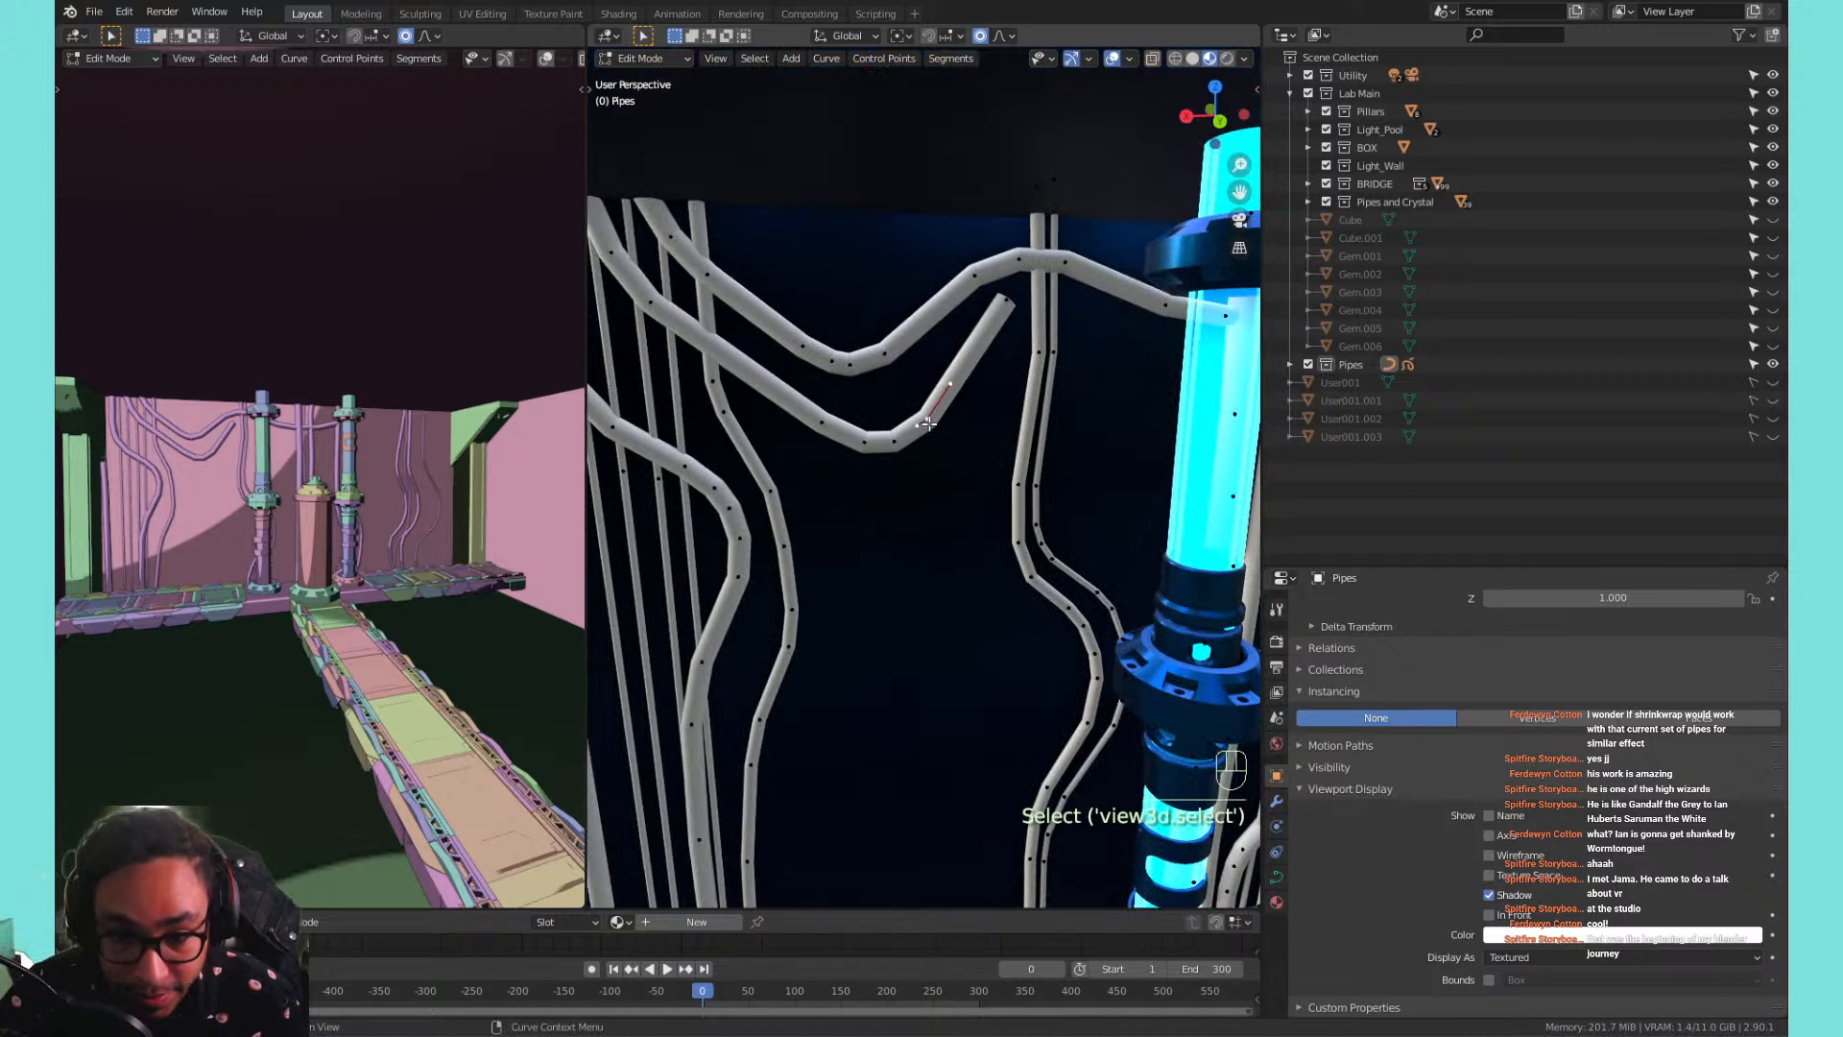
pyautogui.press('l')
pyautogui.press('x')
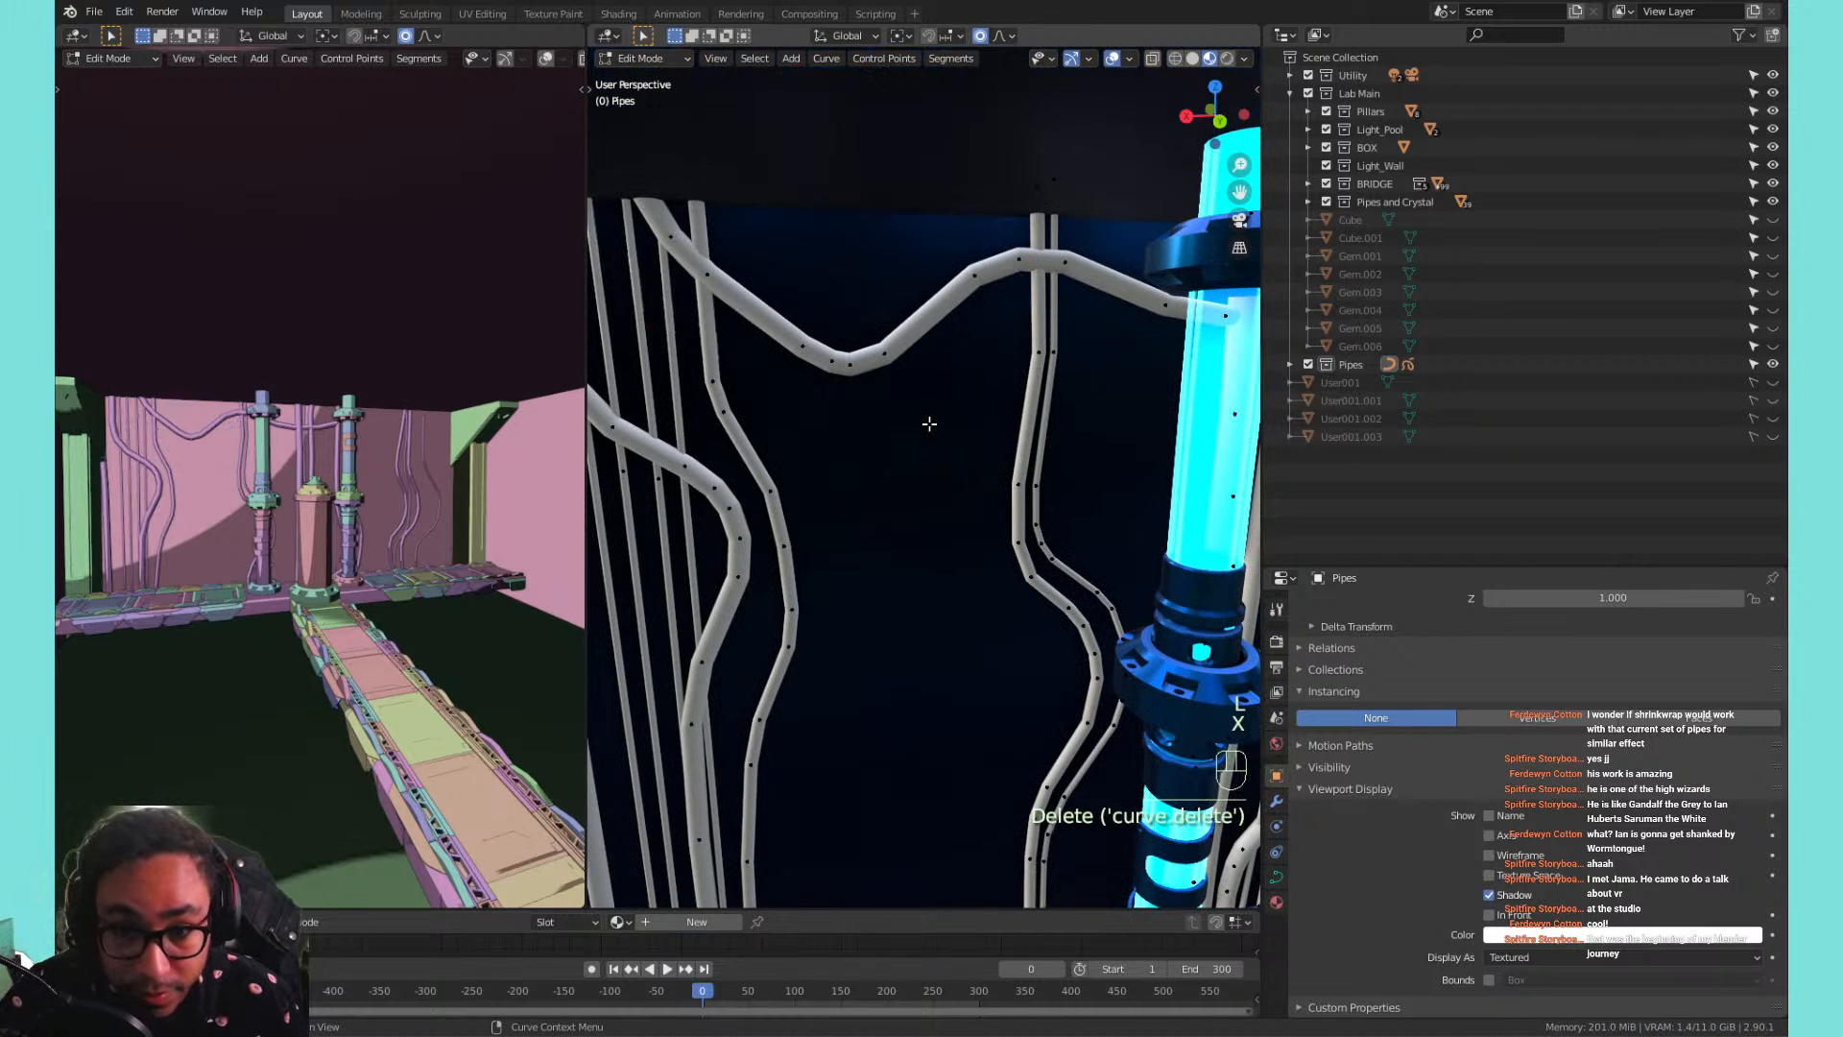
pyautogui.press('Tab')
# Reopen the pipes for editing and move the top end of the thin middle pipe about -0.28 m along X.
pyautogui.moveTo(1143, 521); pyautogui.dragTo(1061, 436, button='middle')
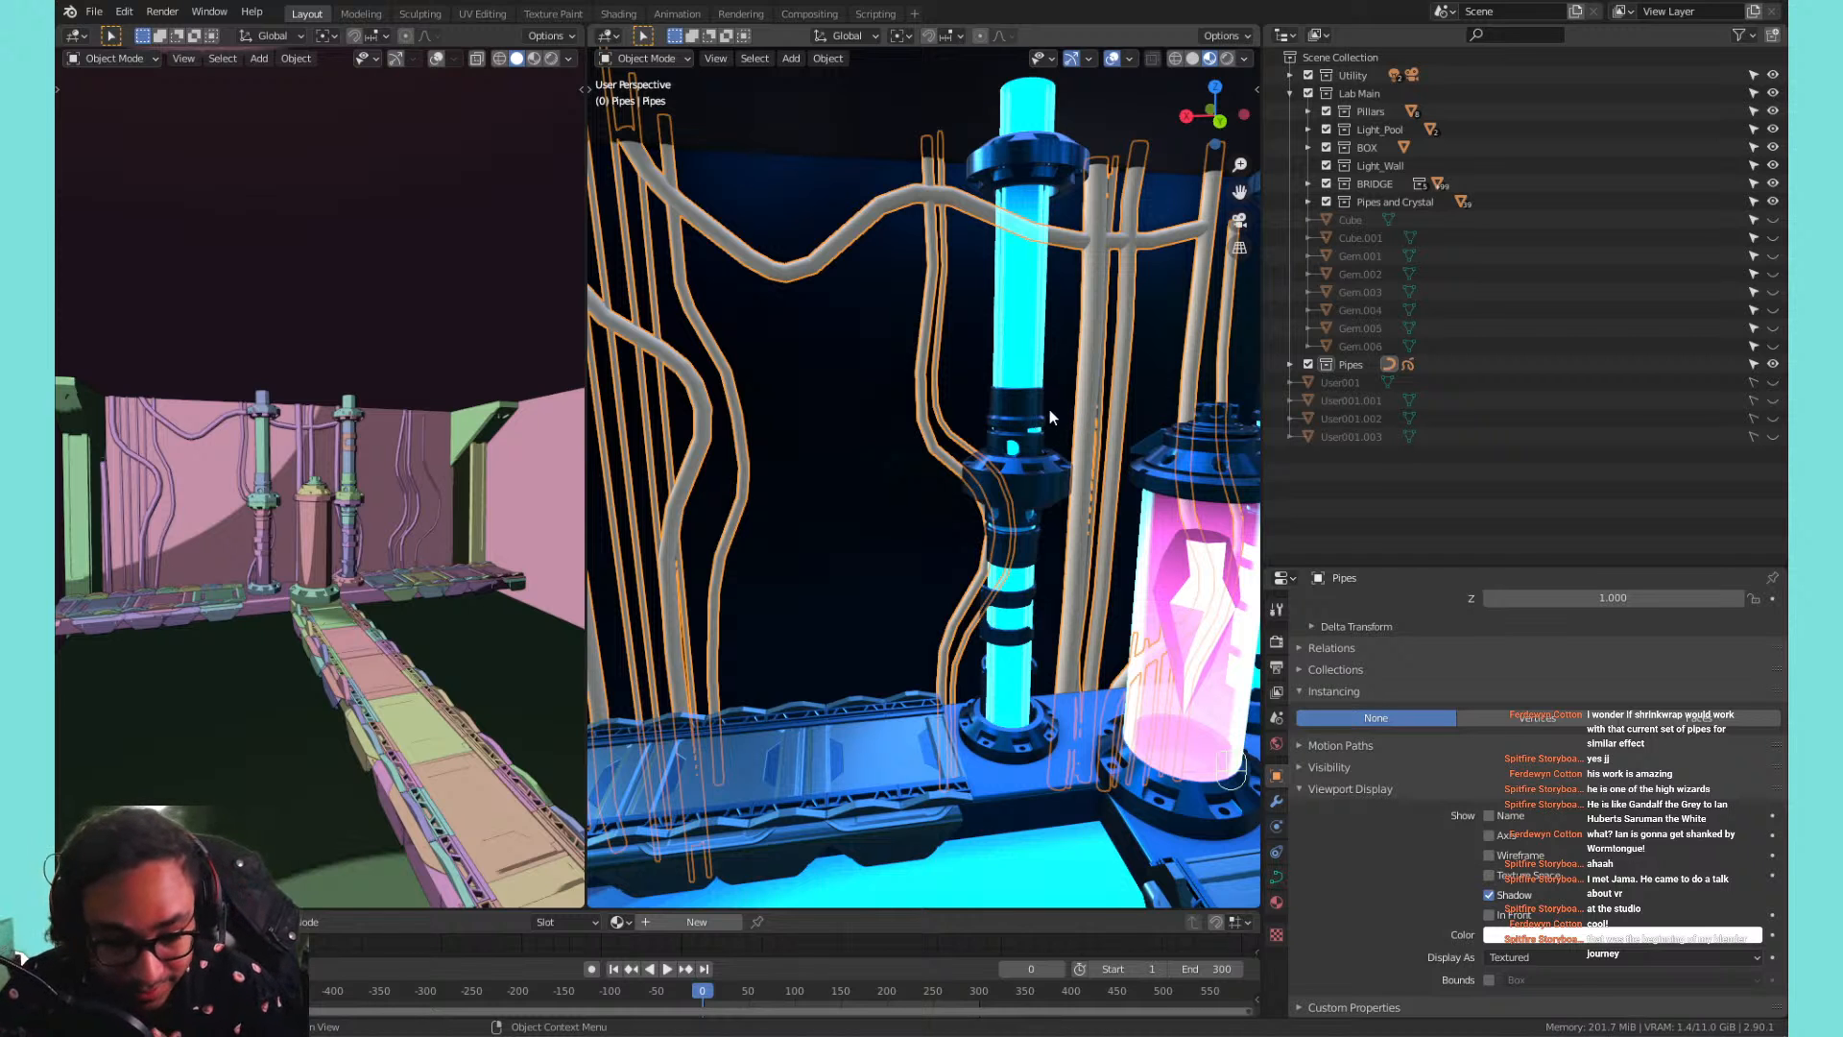
pyautogui.moveTo(1081, 321); pyautogui.dragTo(922, 363, button='middle')
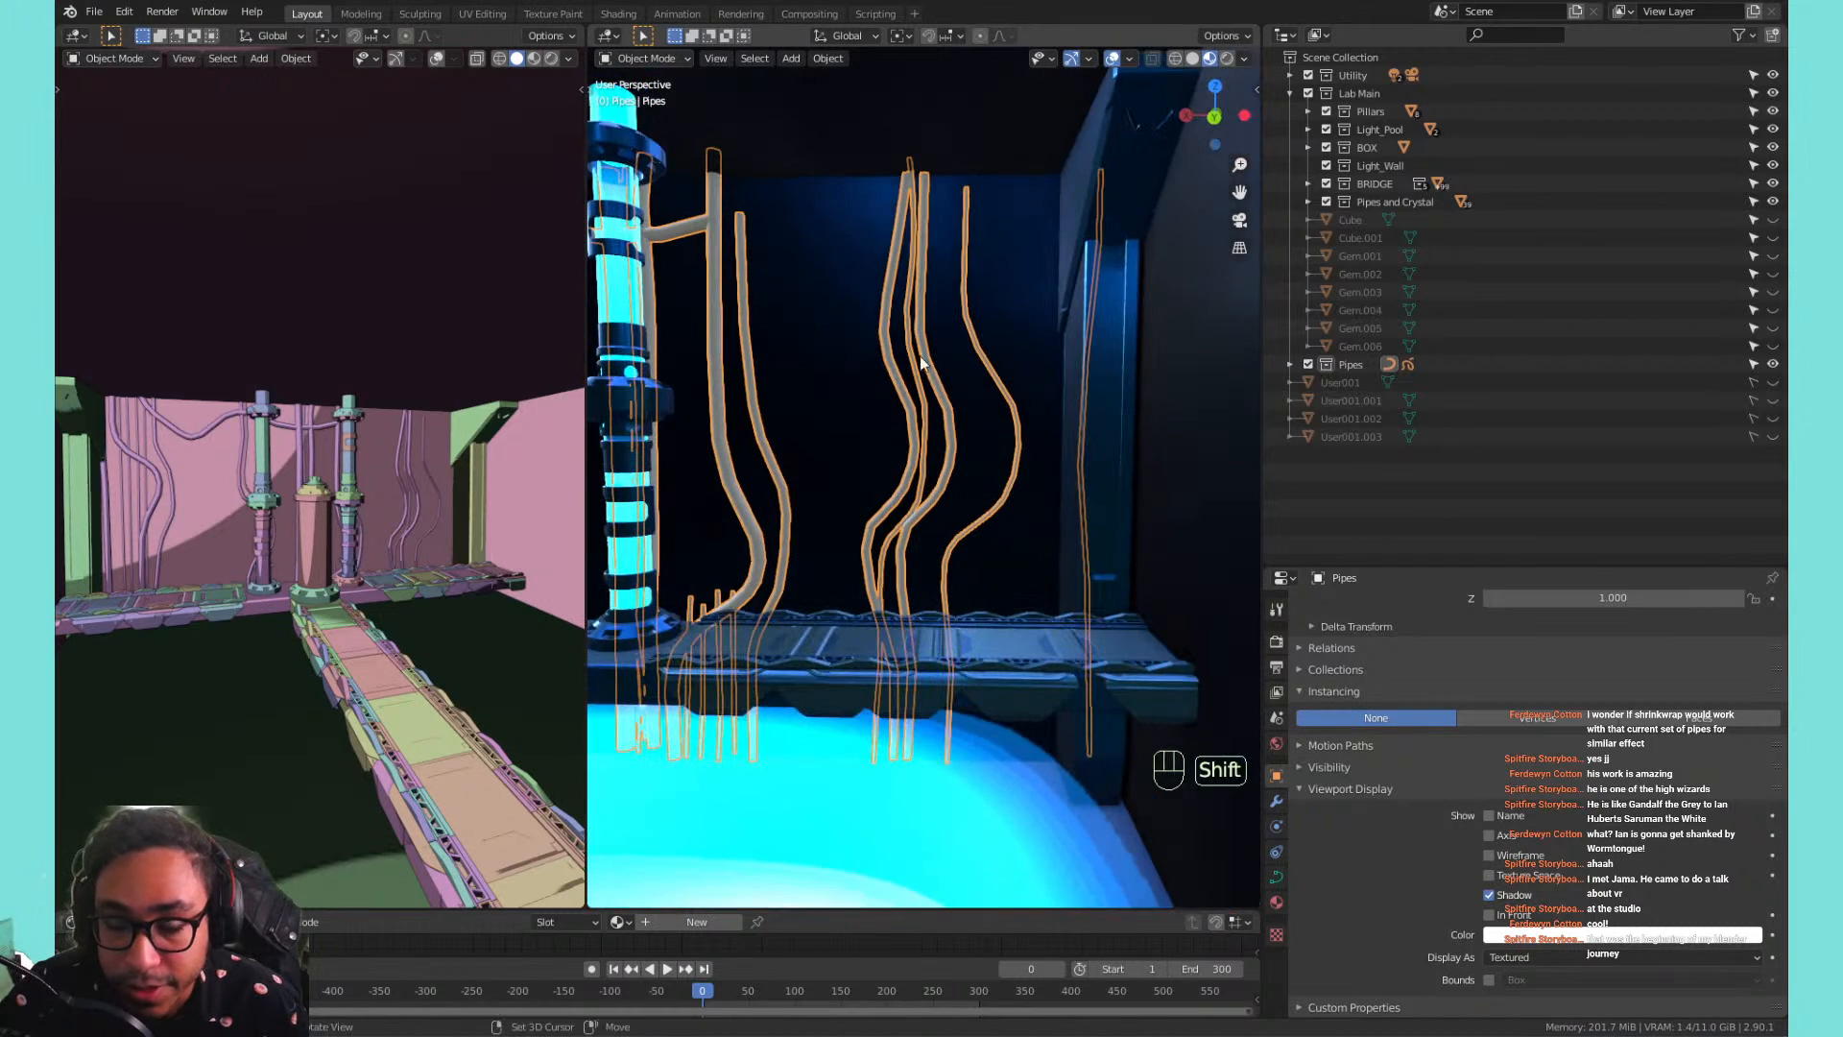
pyautogui.scroll(1, 931, 211)
pyautogui.keyDown('shift'); pyautogui.moveTo(931, 211); pyautogui.dragTo(981, 291, button='middle'); pyautogui.keyUp('shift')
pyautogui.moveTo(837, 338); pyautogui.dragTo(872, 362, button='middle')
pyautogui.click(951, 290)
pyautogui.press('Tab')
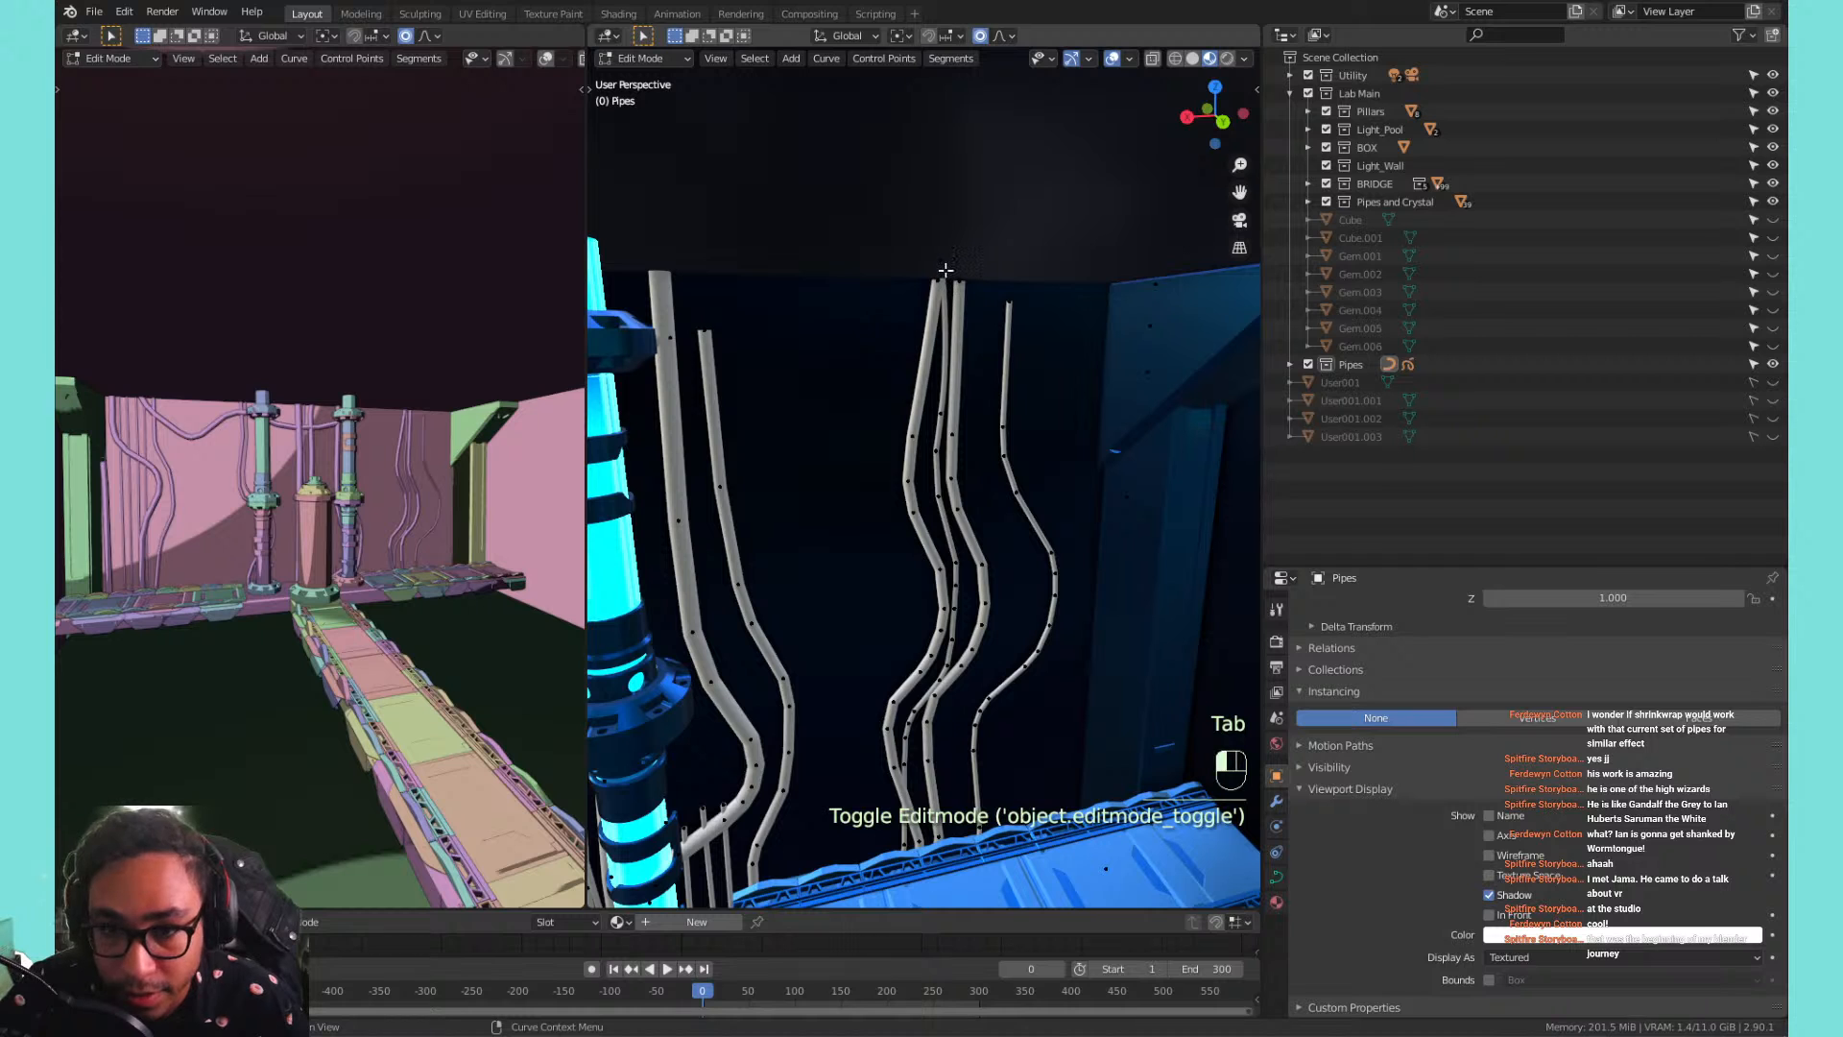
pyautogui.click(945, 271)
pyautogui.press('g')
pyautogui.press('x')
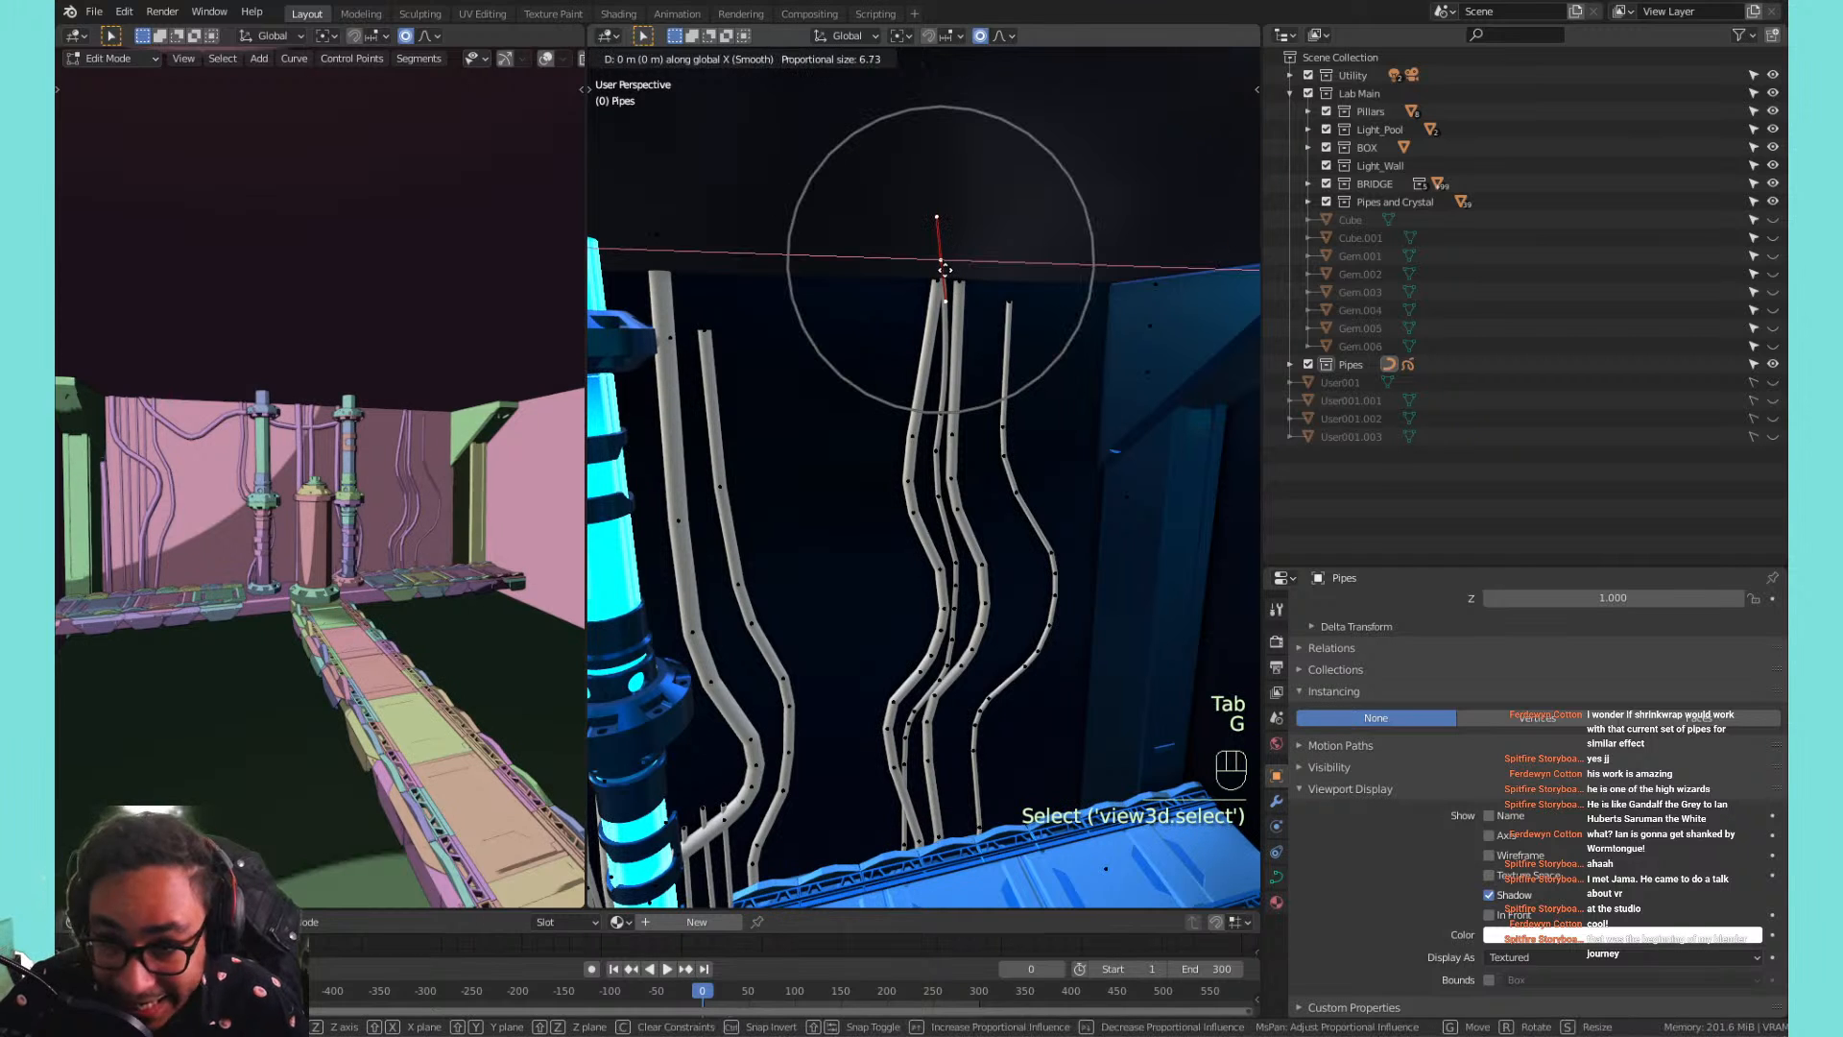
pyautogui.click(949, 271)
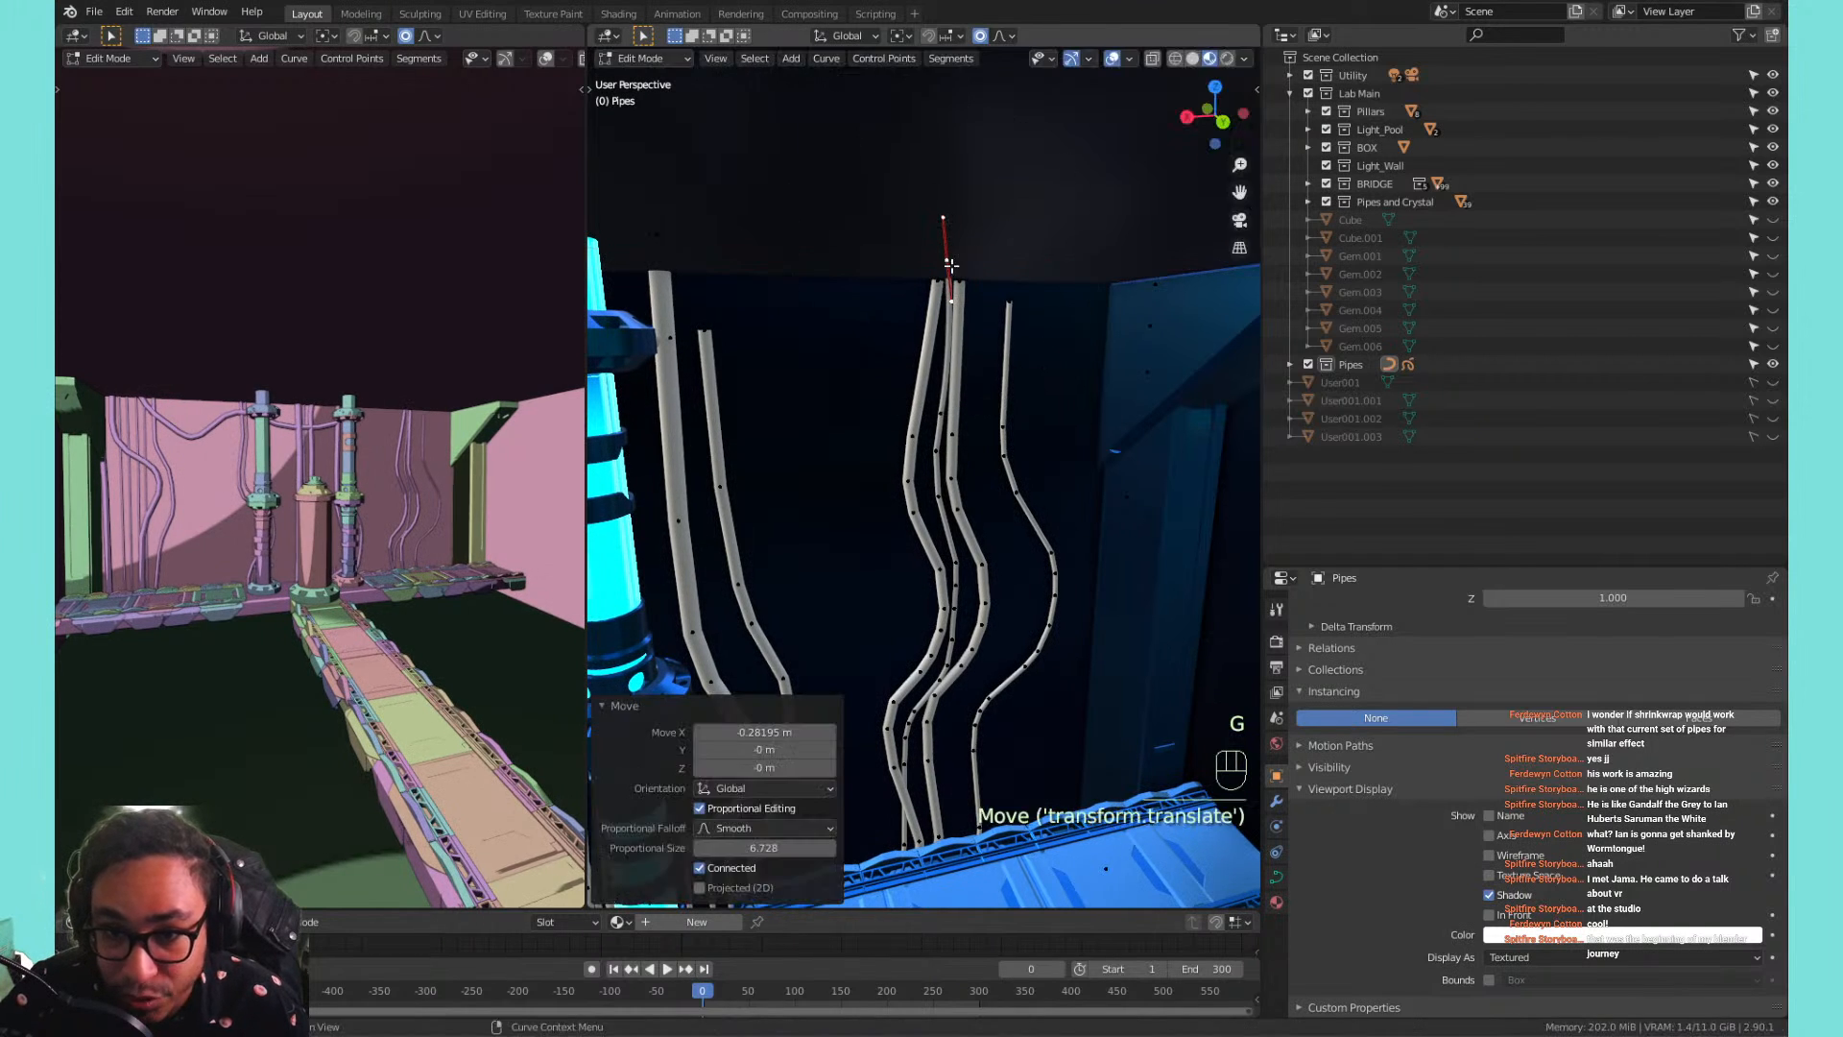
# Move the thin middle pipe's next point below the top about 0.35 m along the X axis.
pyautogui.click(942, 410)
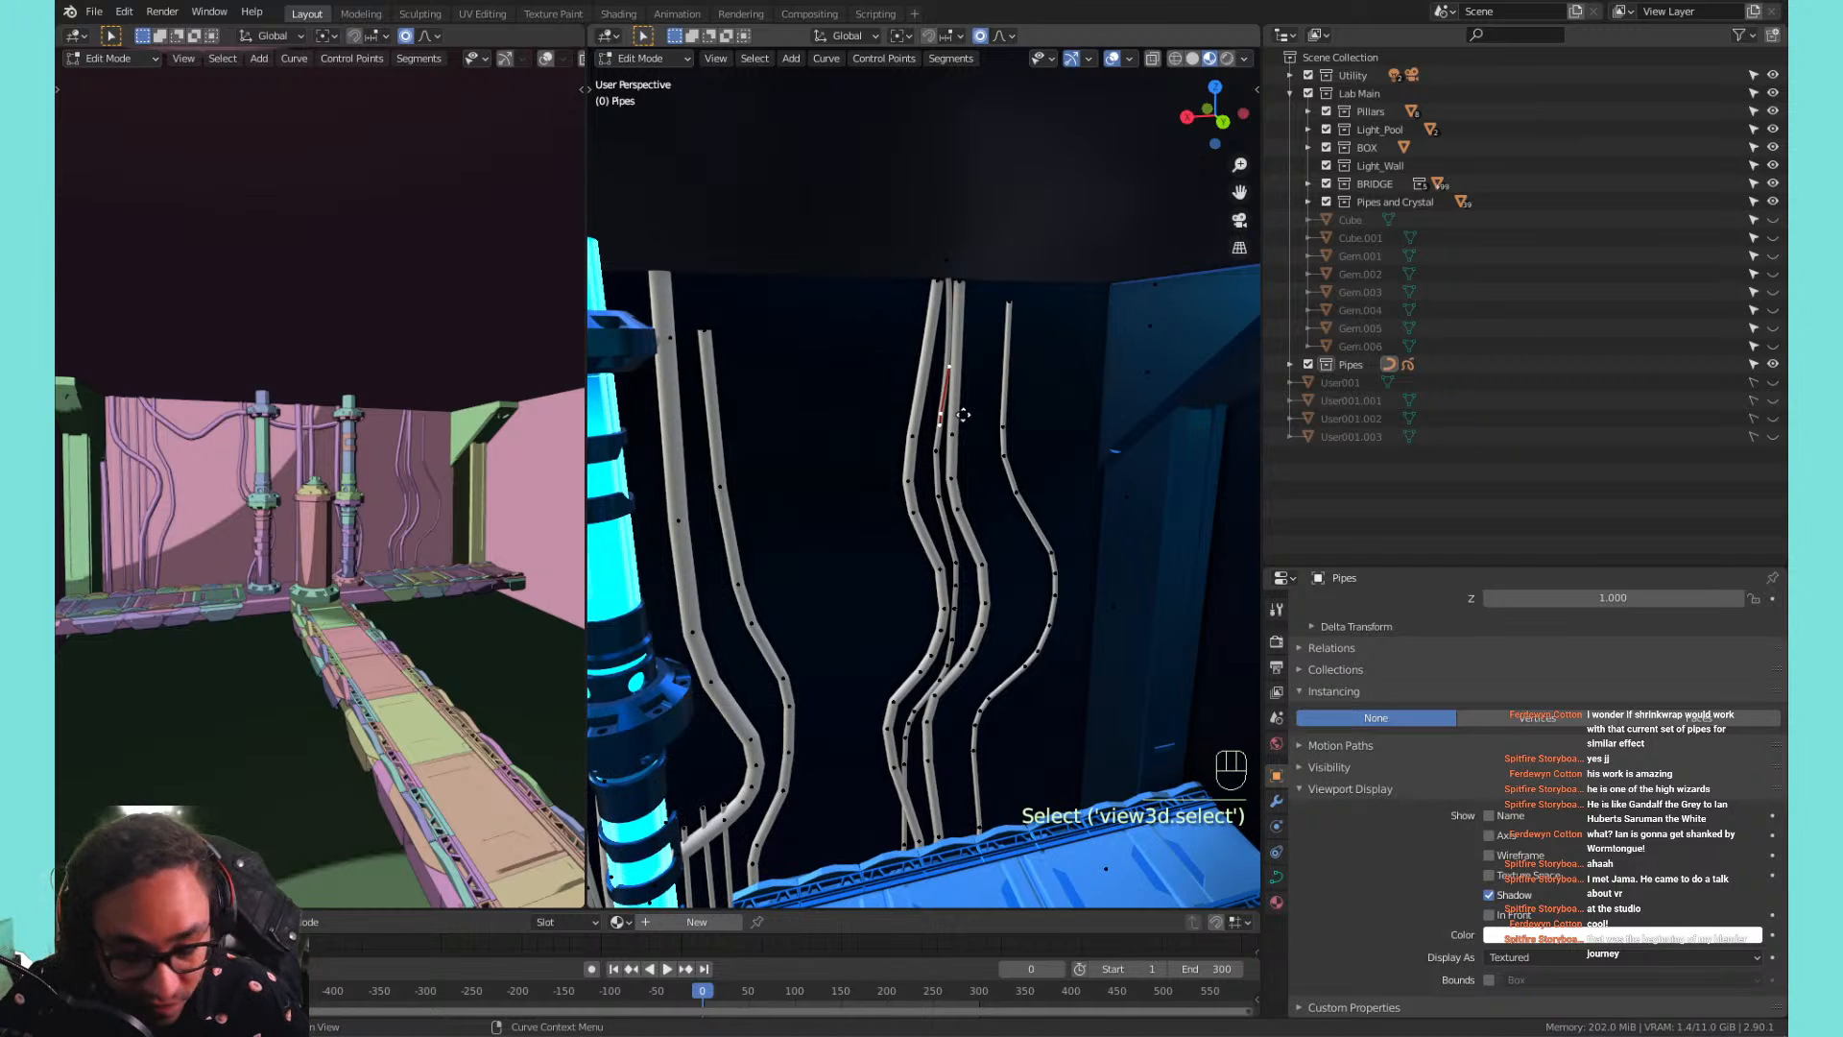
pyautogui.press('g')
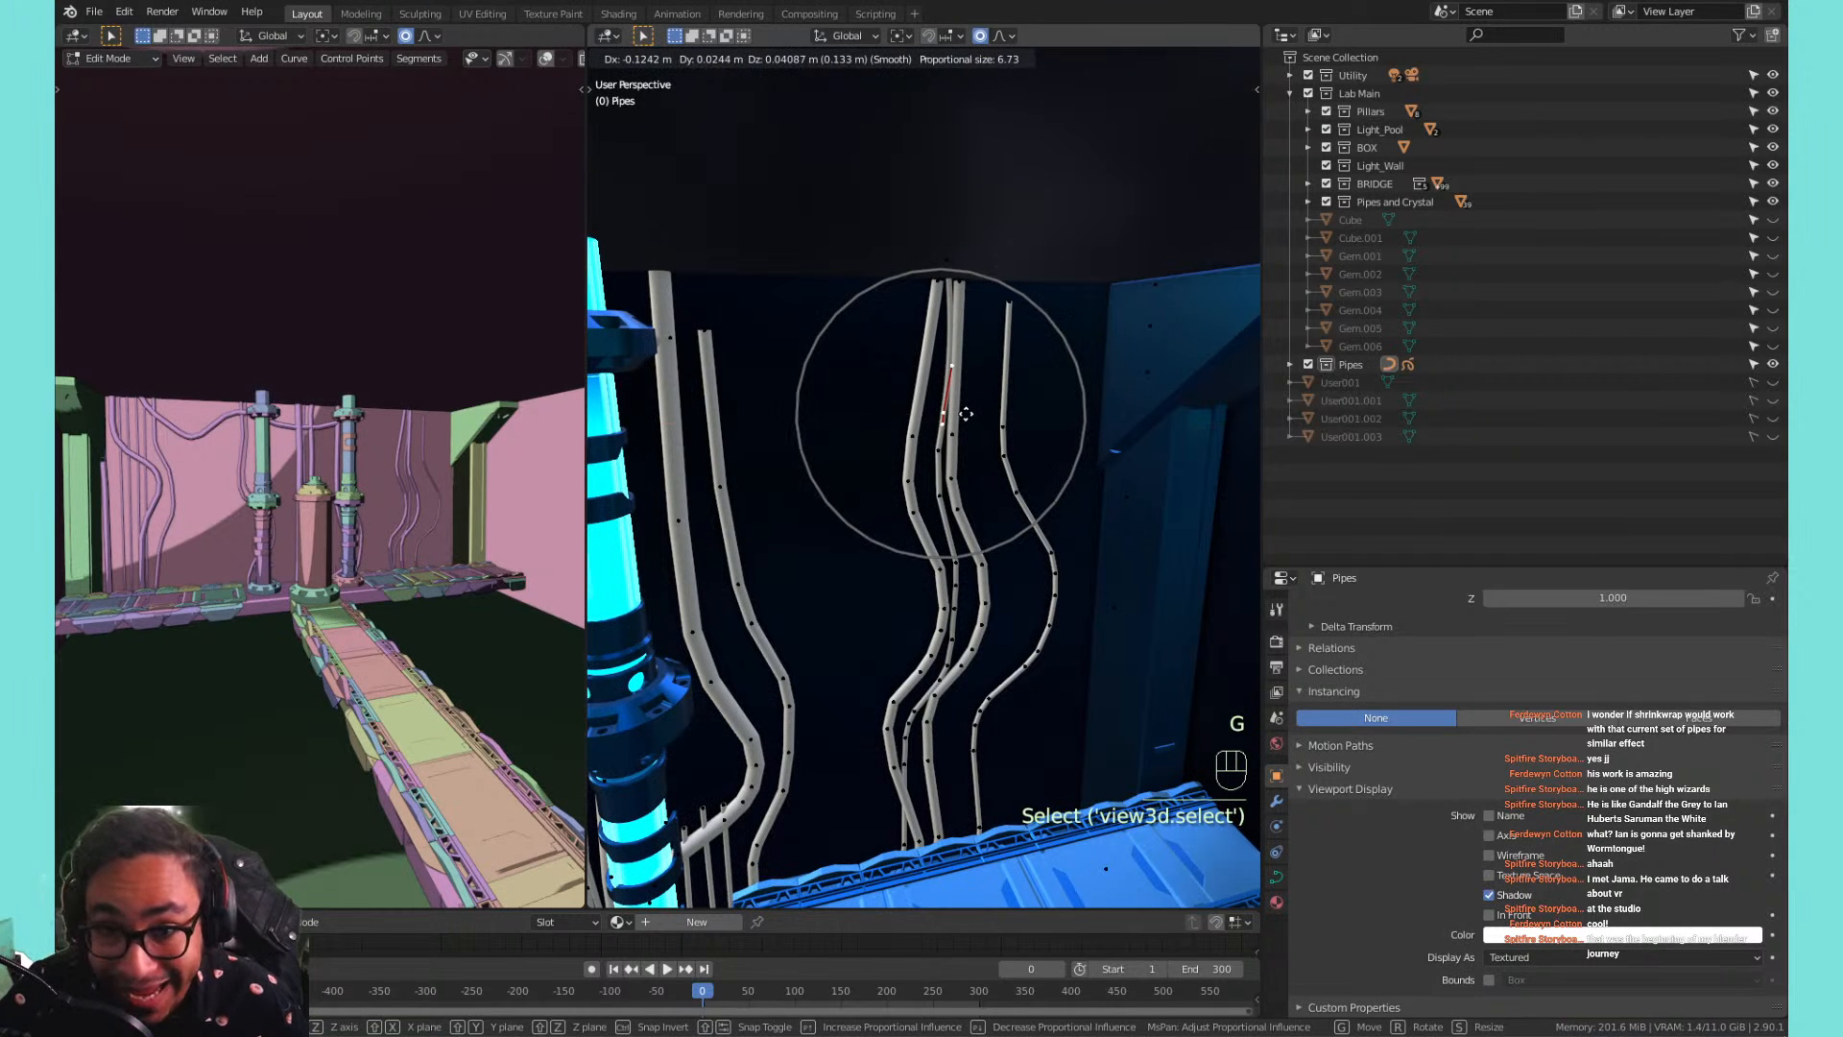
pyautogui.press('x')
pyautogui.click(956, 415)
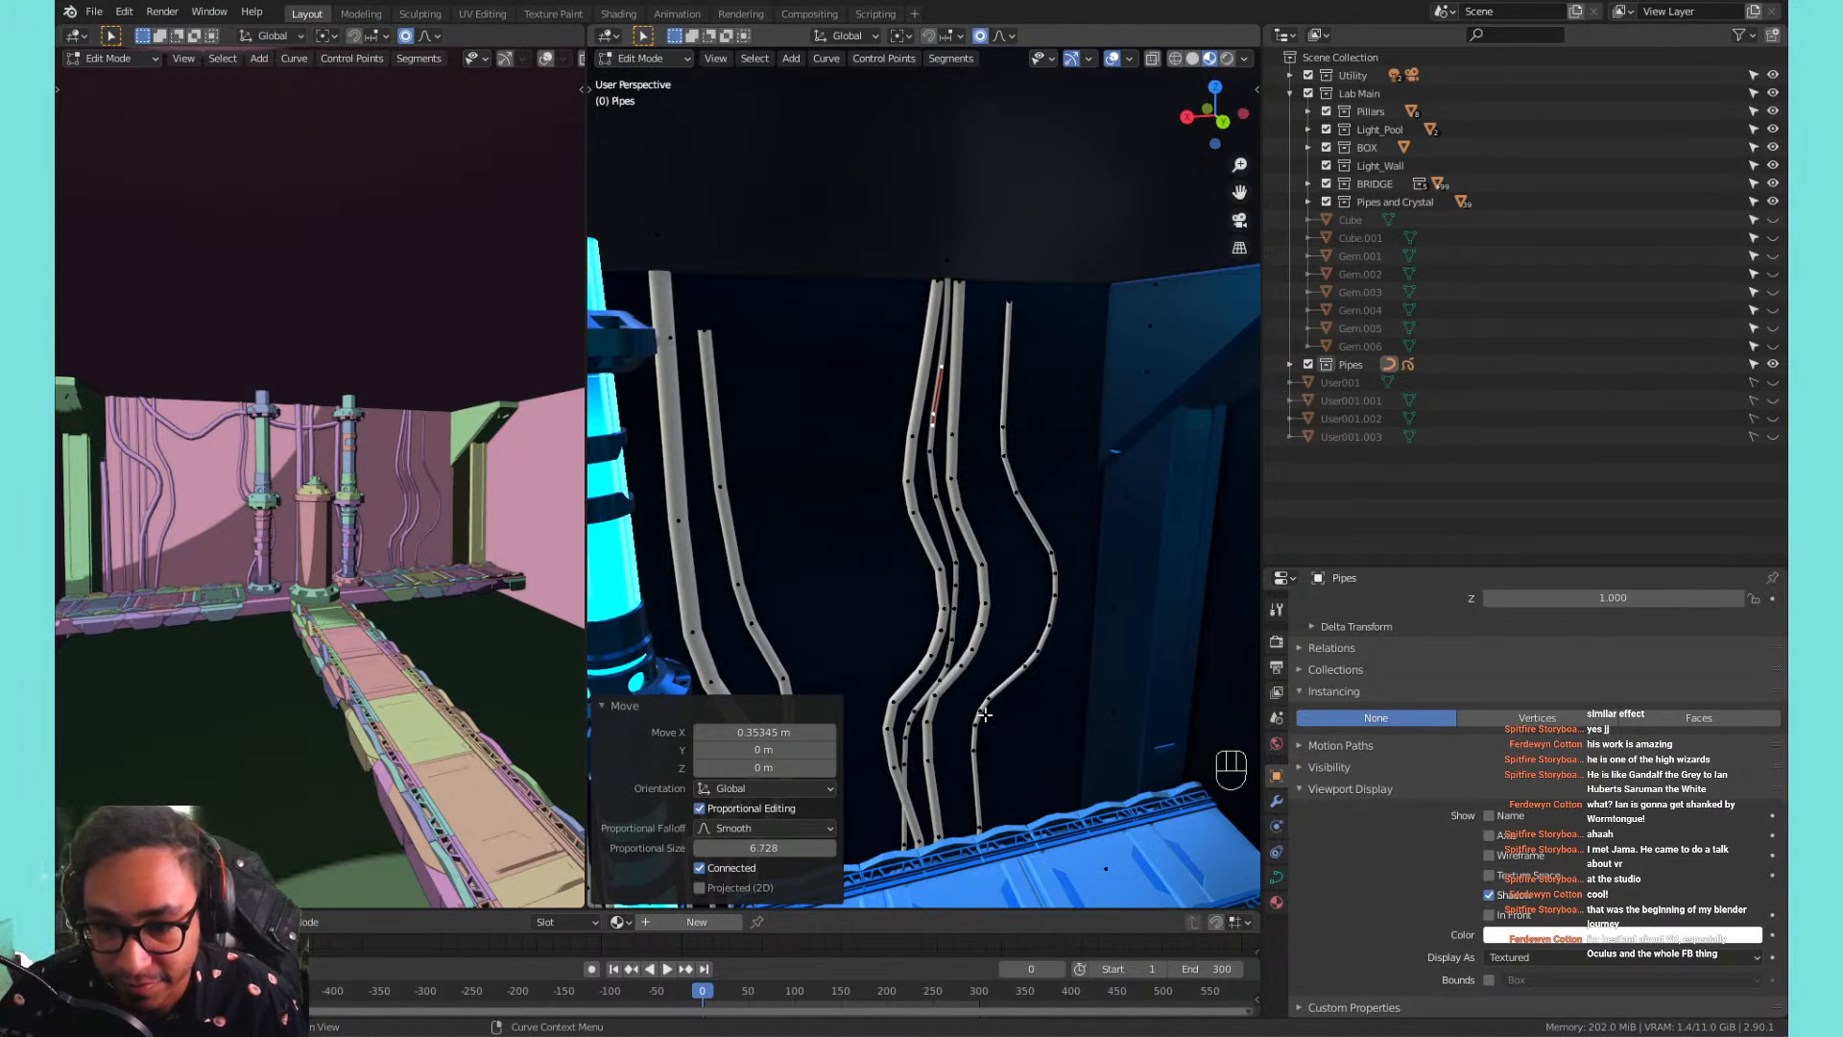
# Select the lower bend points of the thin middle pipe and move them about 0.28 m along X.
pyautogui.keyDown('shift'); pyautogui.moveTo(985, 715); pyautogui.dragTo(1008, 507, button='middle'); pyautogui.keyUp('shift')
pyautogui.scroll(2, 943, 621)
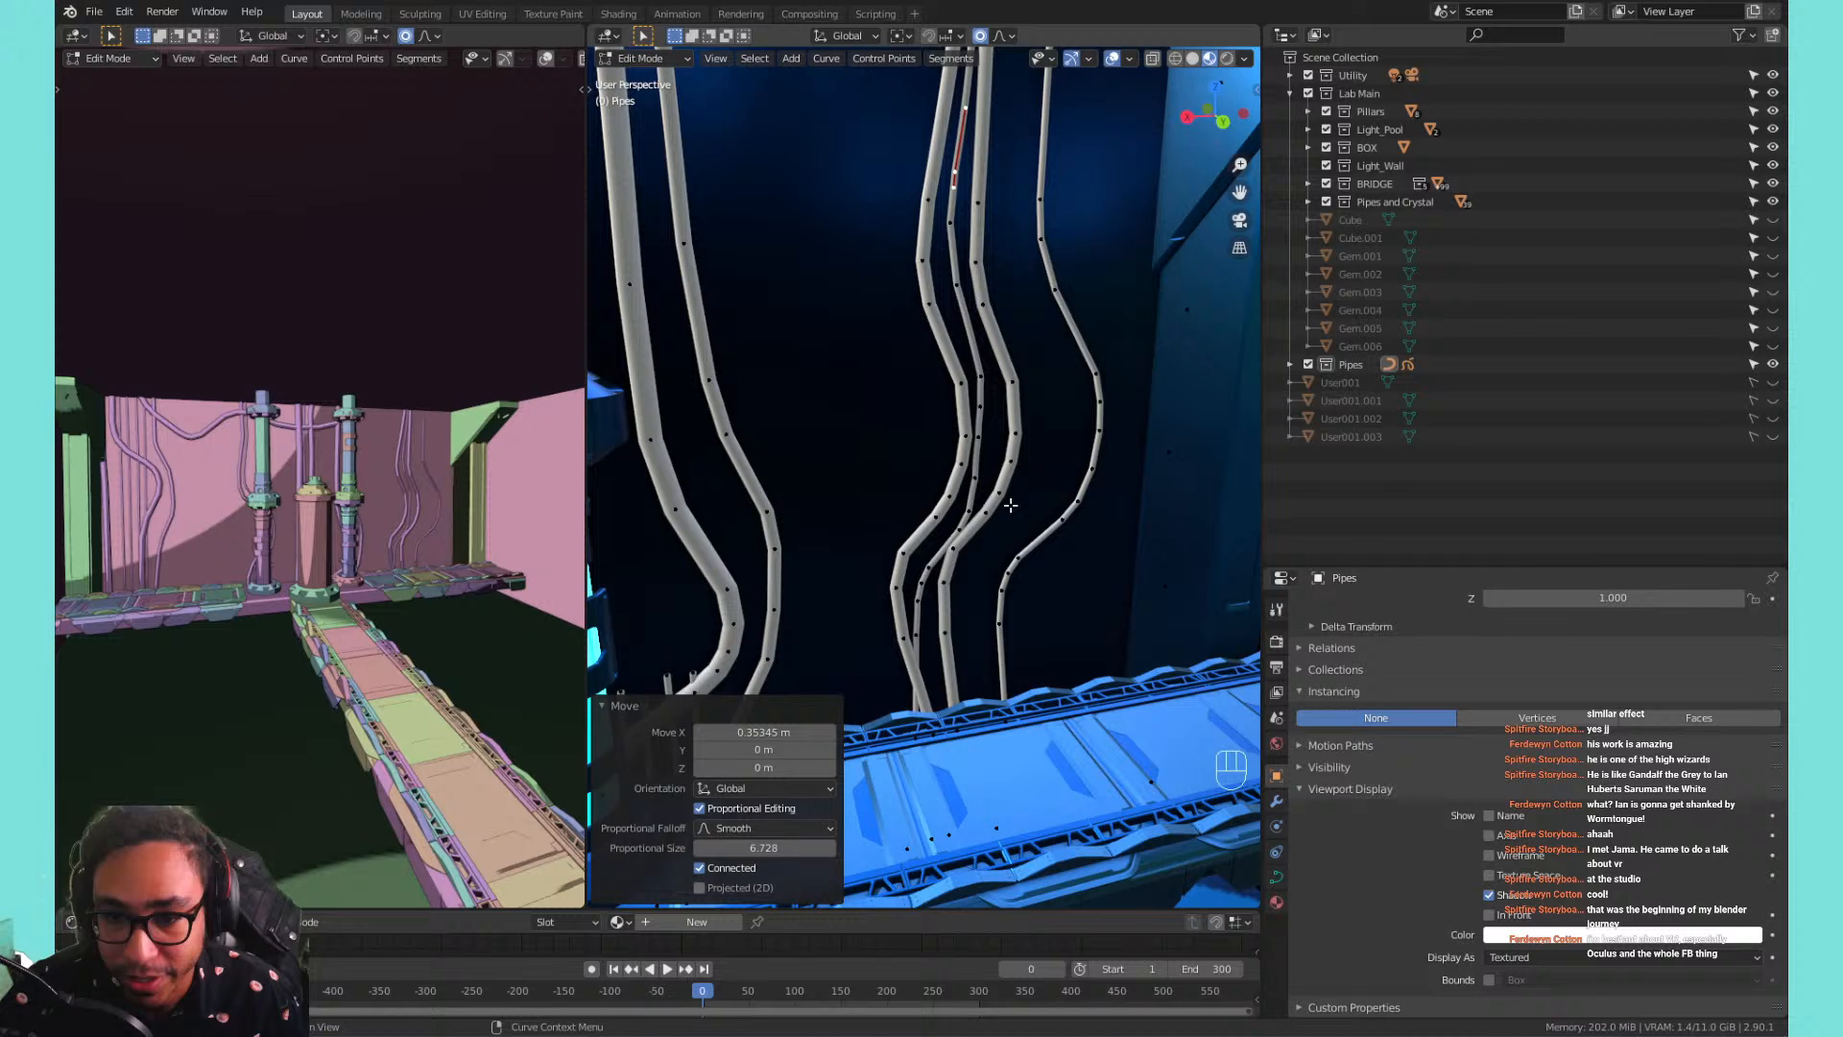
pyautogui.click(939, 549)
pyautogui.click(946, 531)
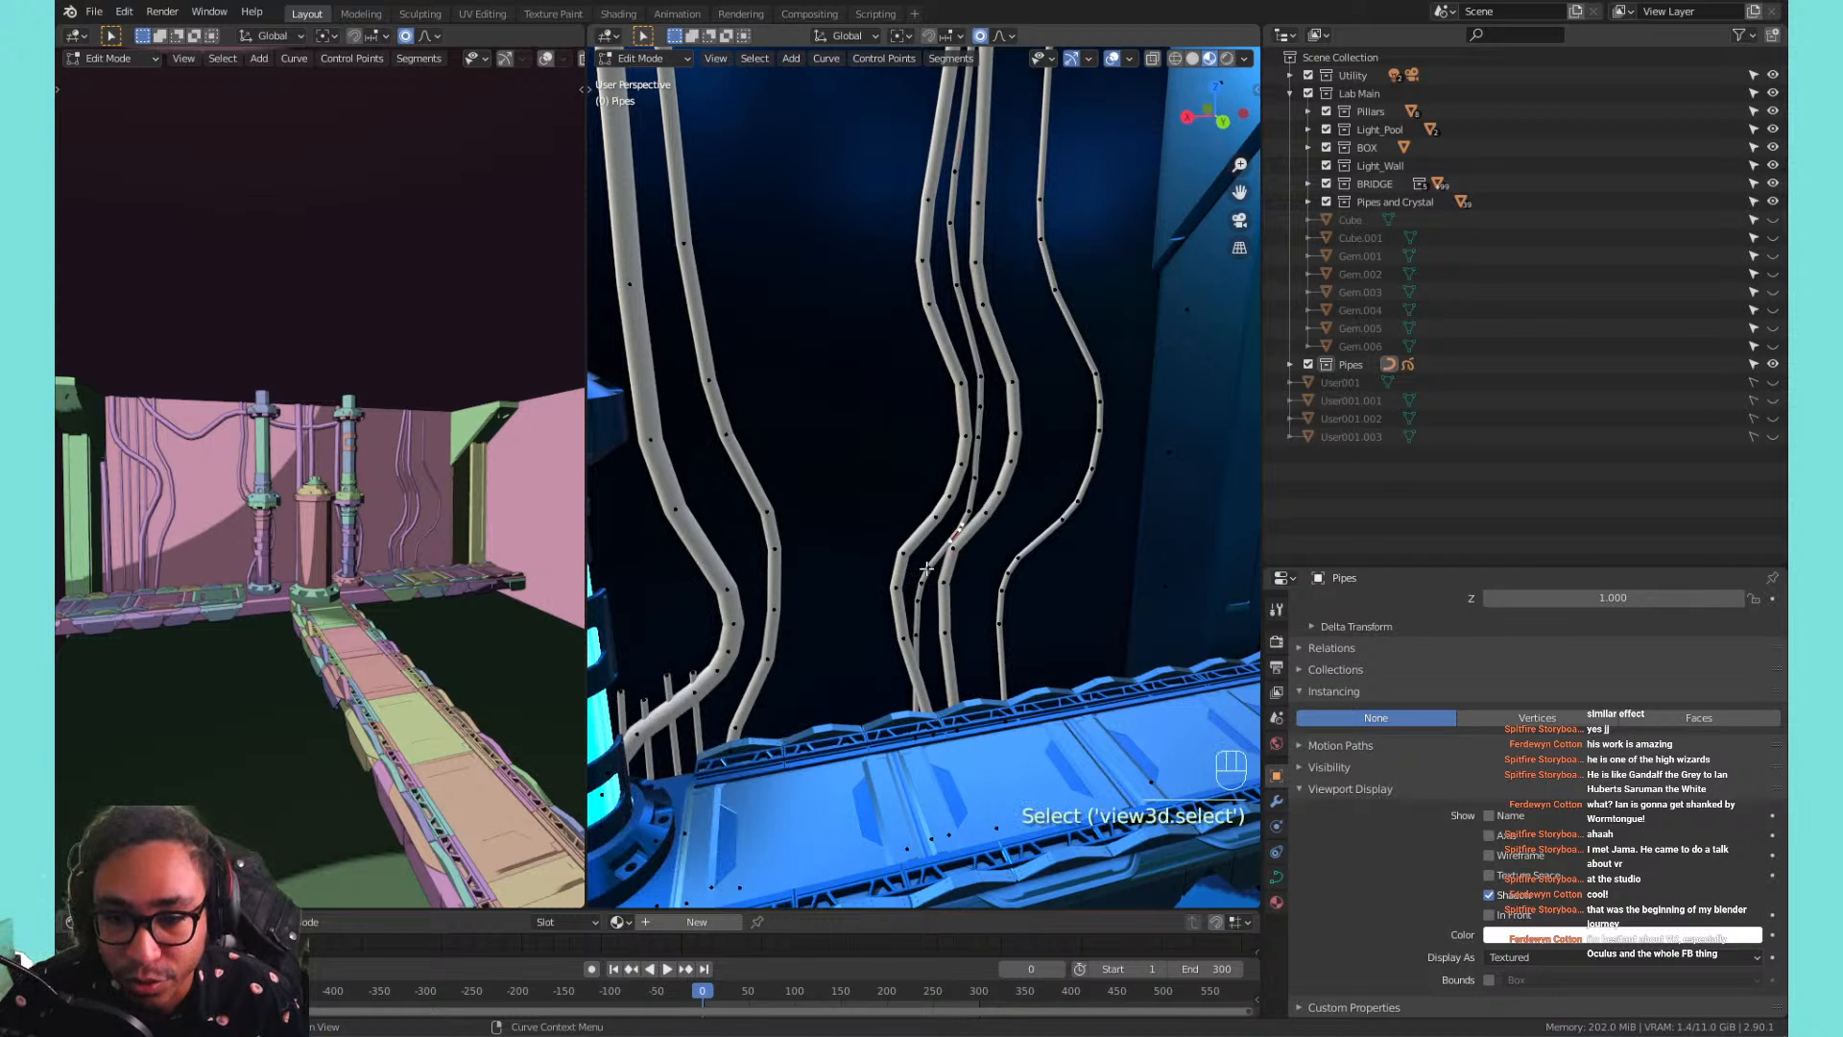
pyautogui.click(925, 567)
pyautogui.keyDown('shift'); pyautogui.click(961, 526); pyautogui.keyUp('shift')
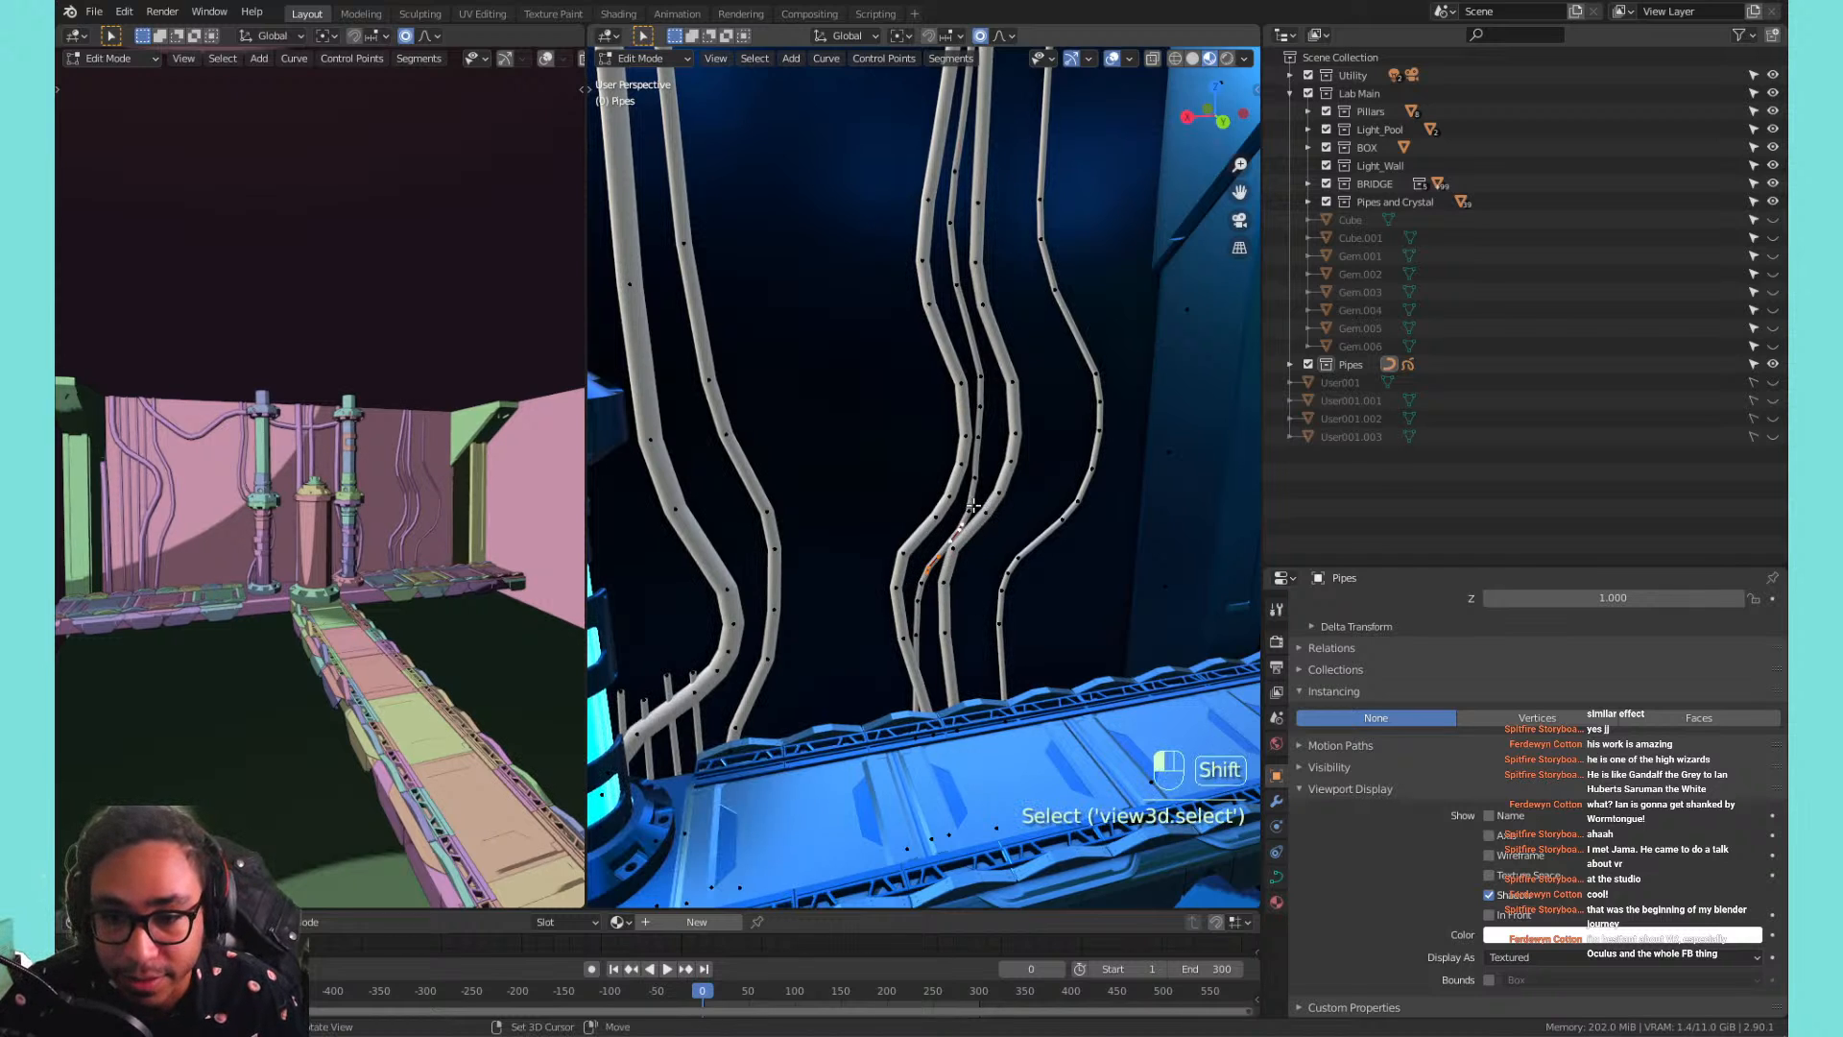
pyautogui.press('g')
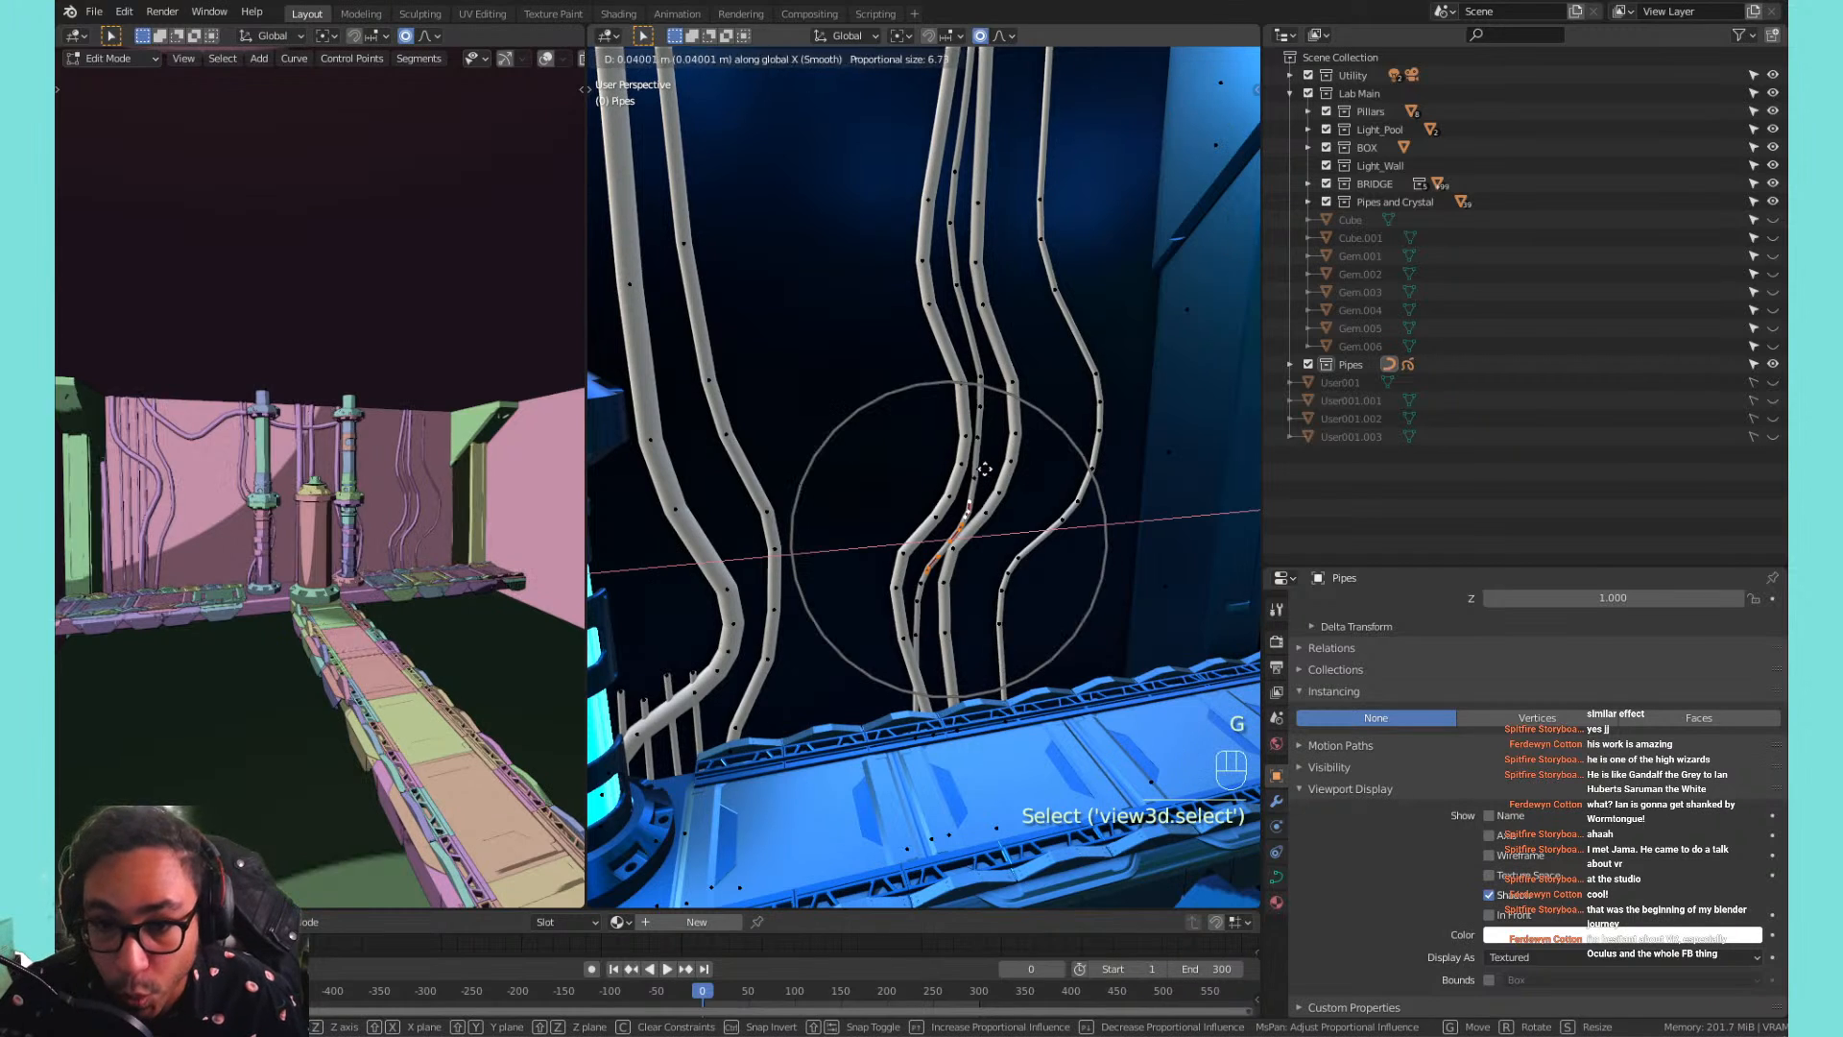
pyautogui.click(983, 469)
# Select the entire thin middle pipe and thicken it with Shrink/Fatten by about 4.88.
pyautogui.moveTo(983, 470); pyautogui.dragTo(950, 582, button='middle')
pyautogui.keyDown('shift'); pyautogui.moveTo(1091, 105); pyautogui.dragTo(1131, 315, button='middle'); pyautogui.keyUp('shift')
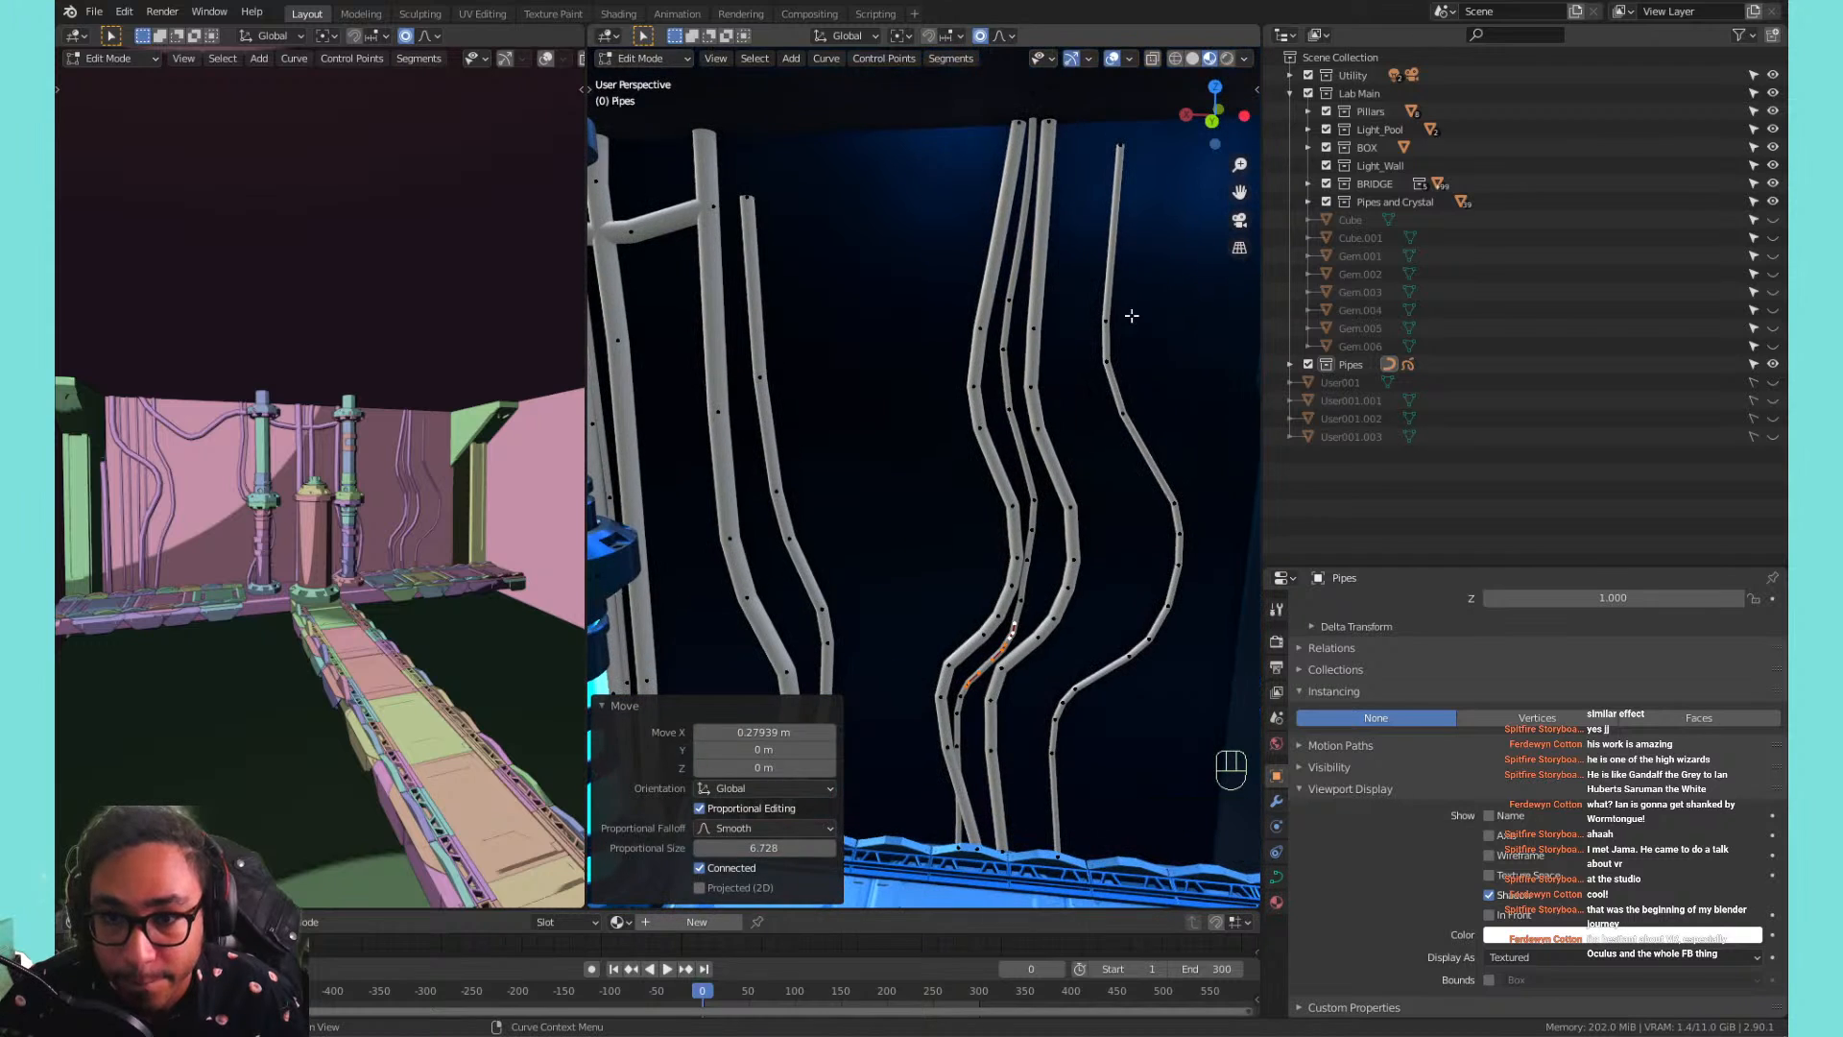
pyautogui.click(1011, 284)
pyautogui.press('l')
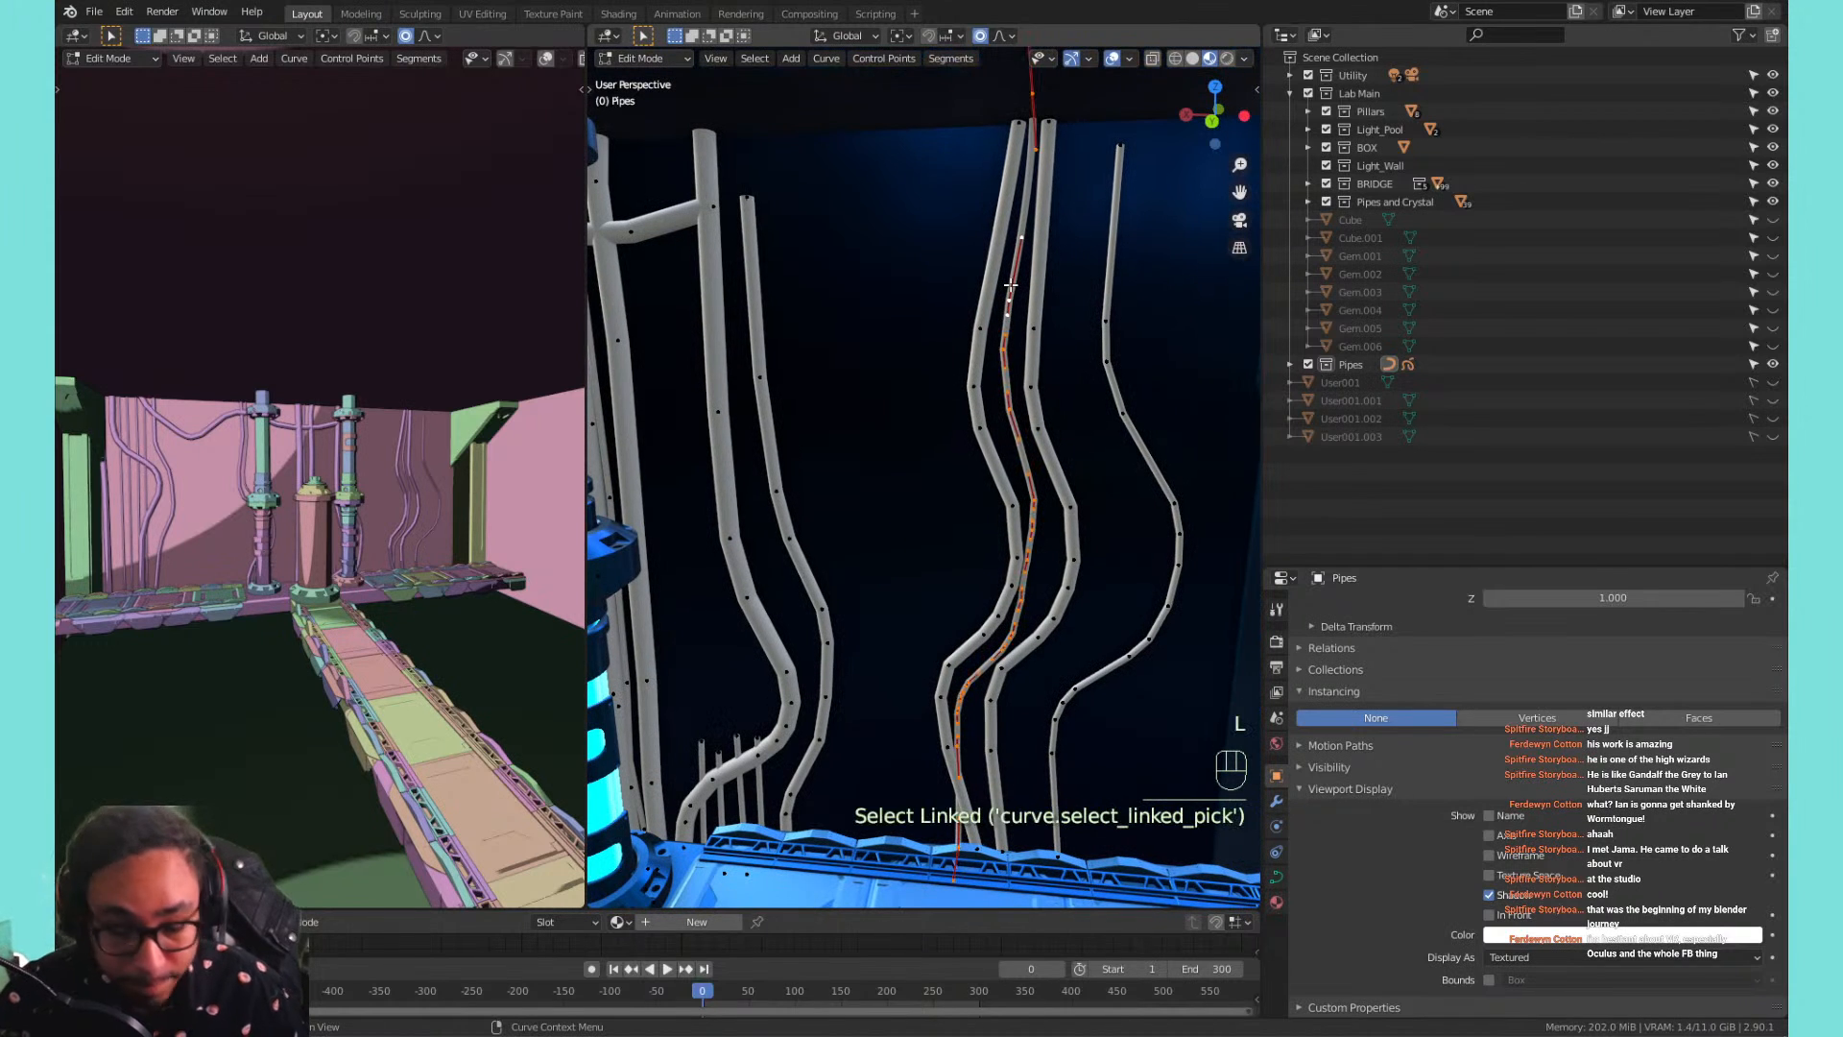
pyautogui.press('t')
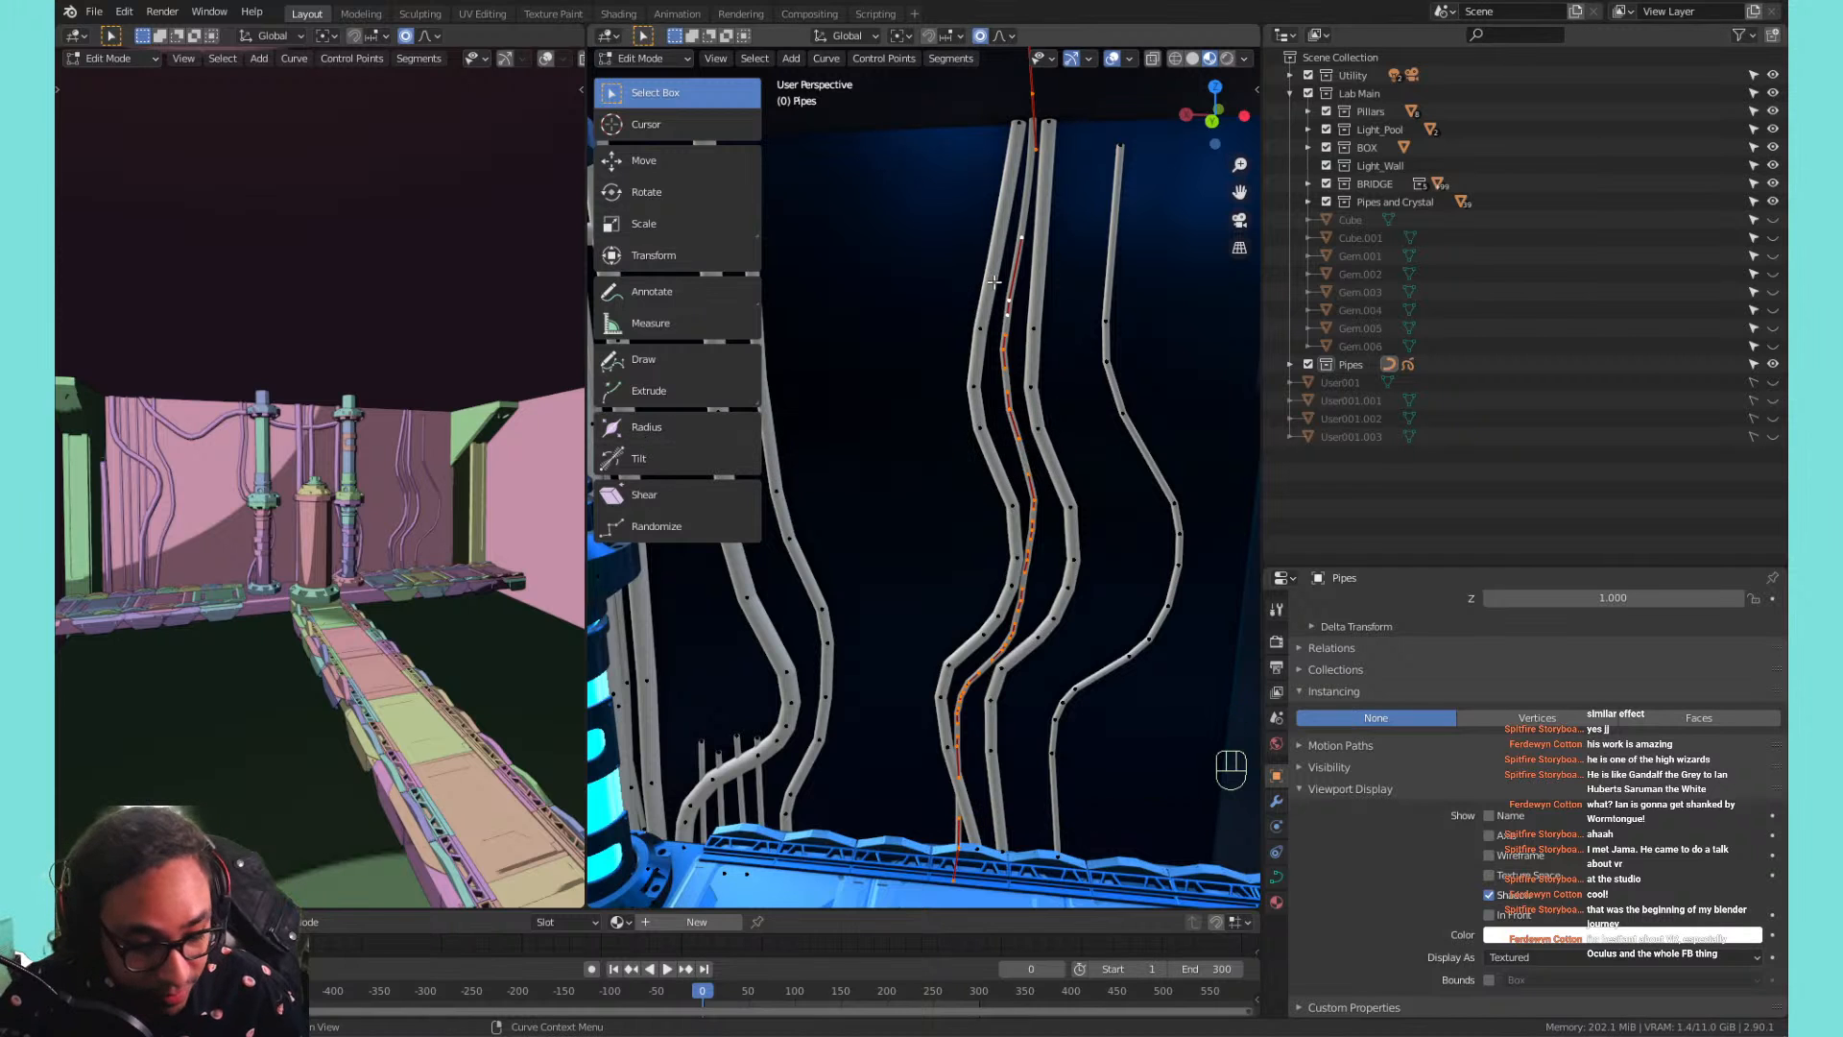
pyautogui.press('t')
pyautogui.hotkey('alt', 's')
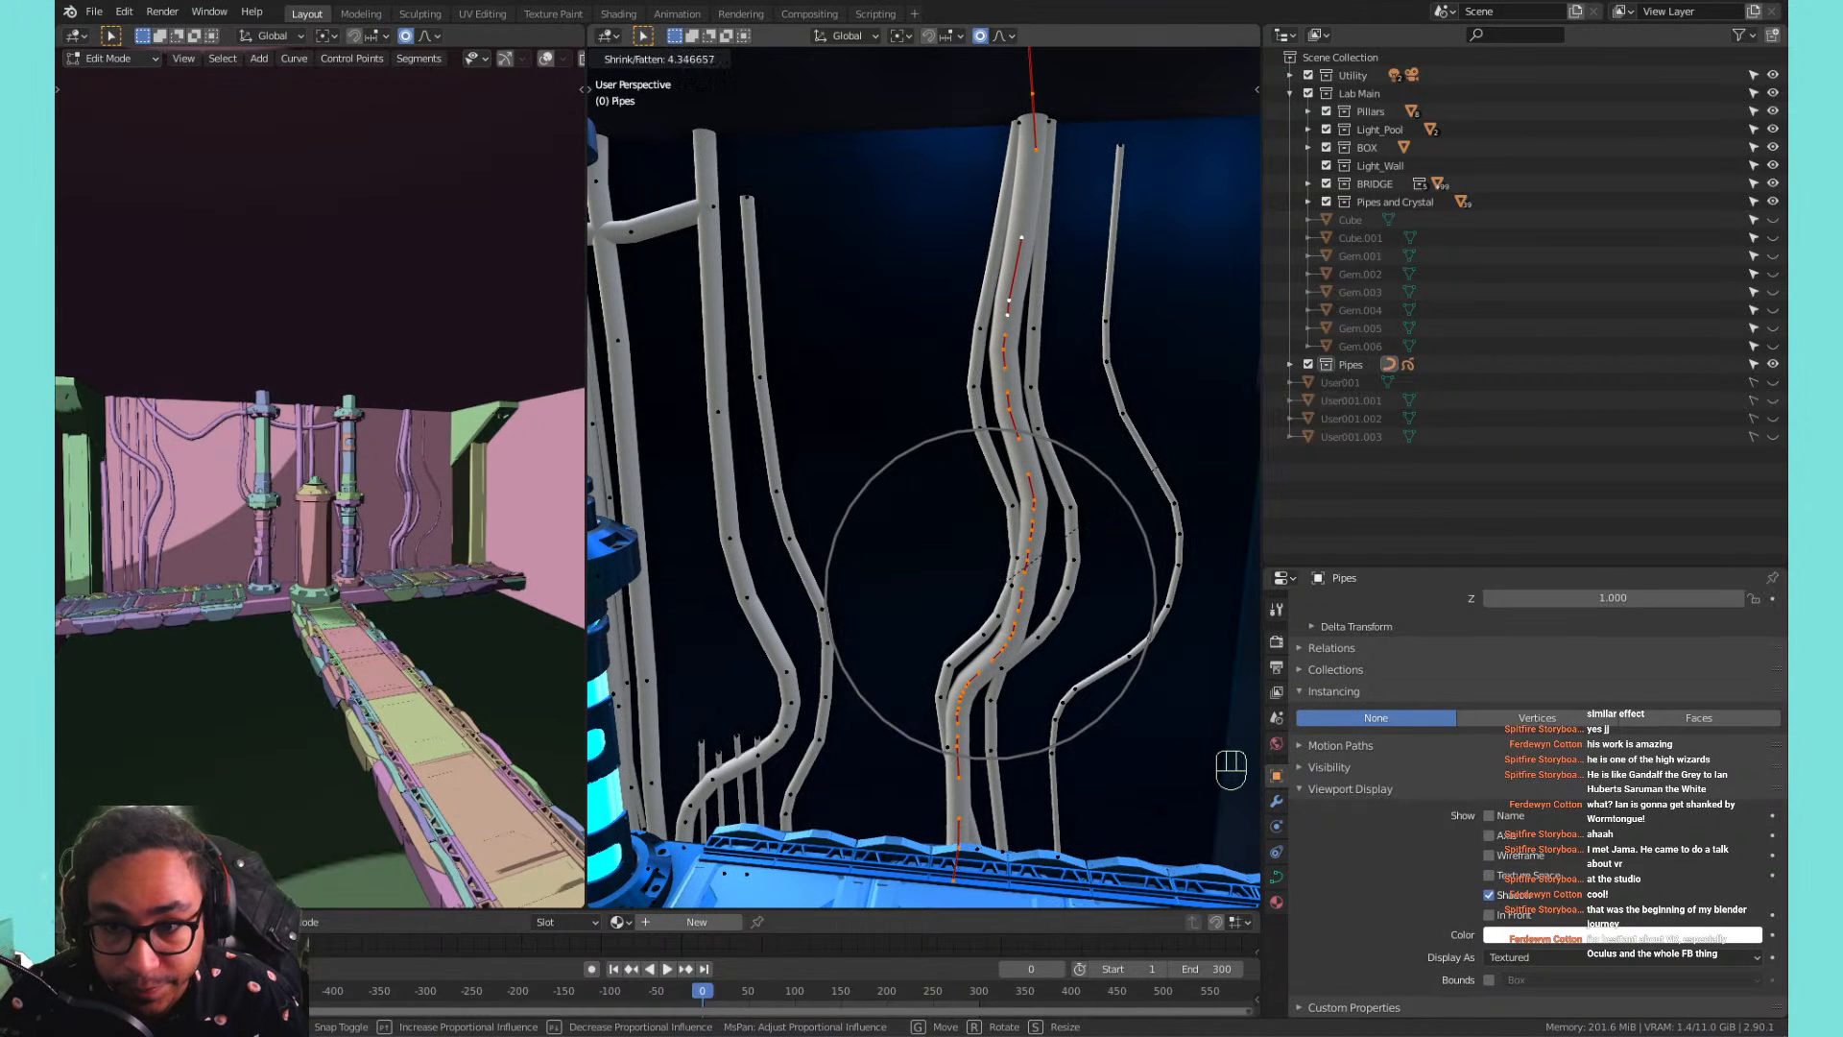
pyautogui.click(634, 699)
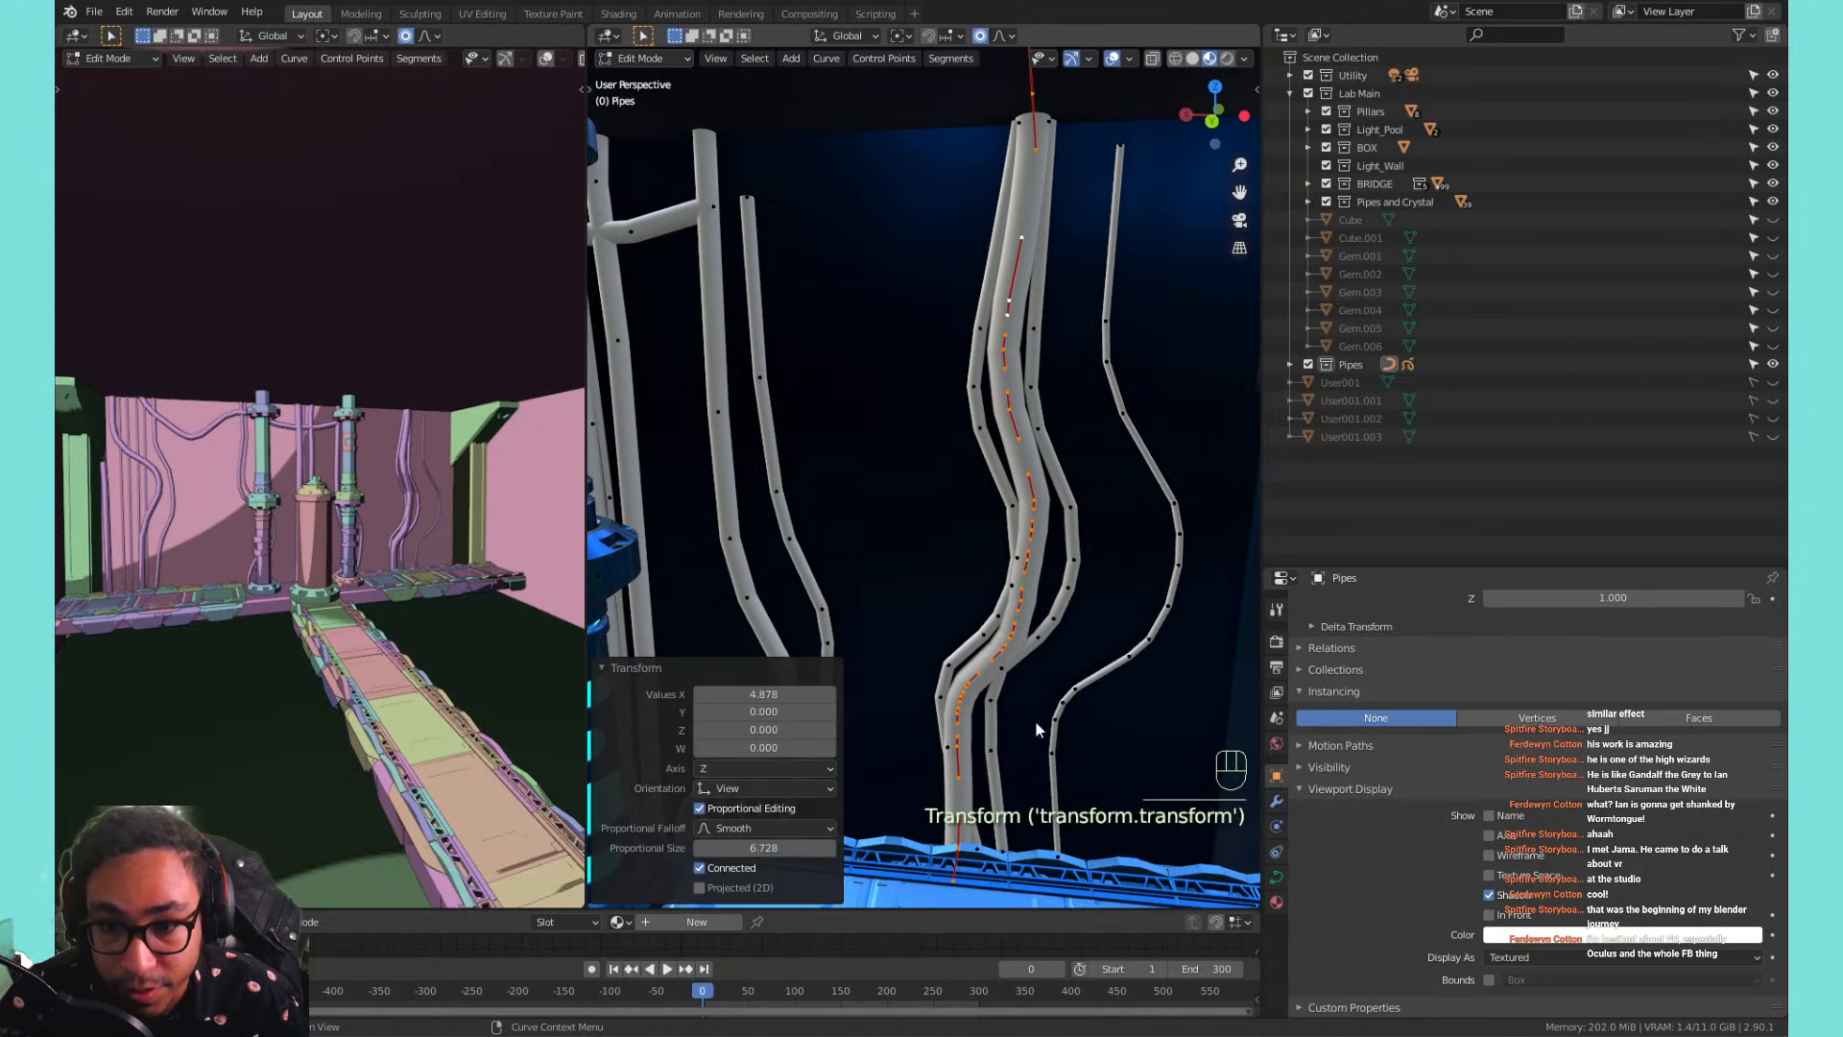
# Pull two lower points of the adjacent thinner pipe away from the thickened one, about 0.52 m and 0.61 m in X.
pyautogui.click(1001, 588)
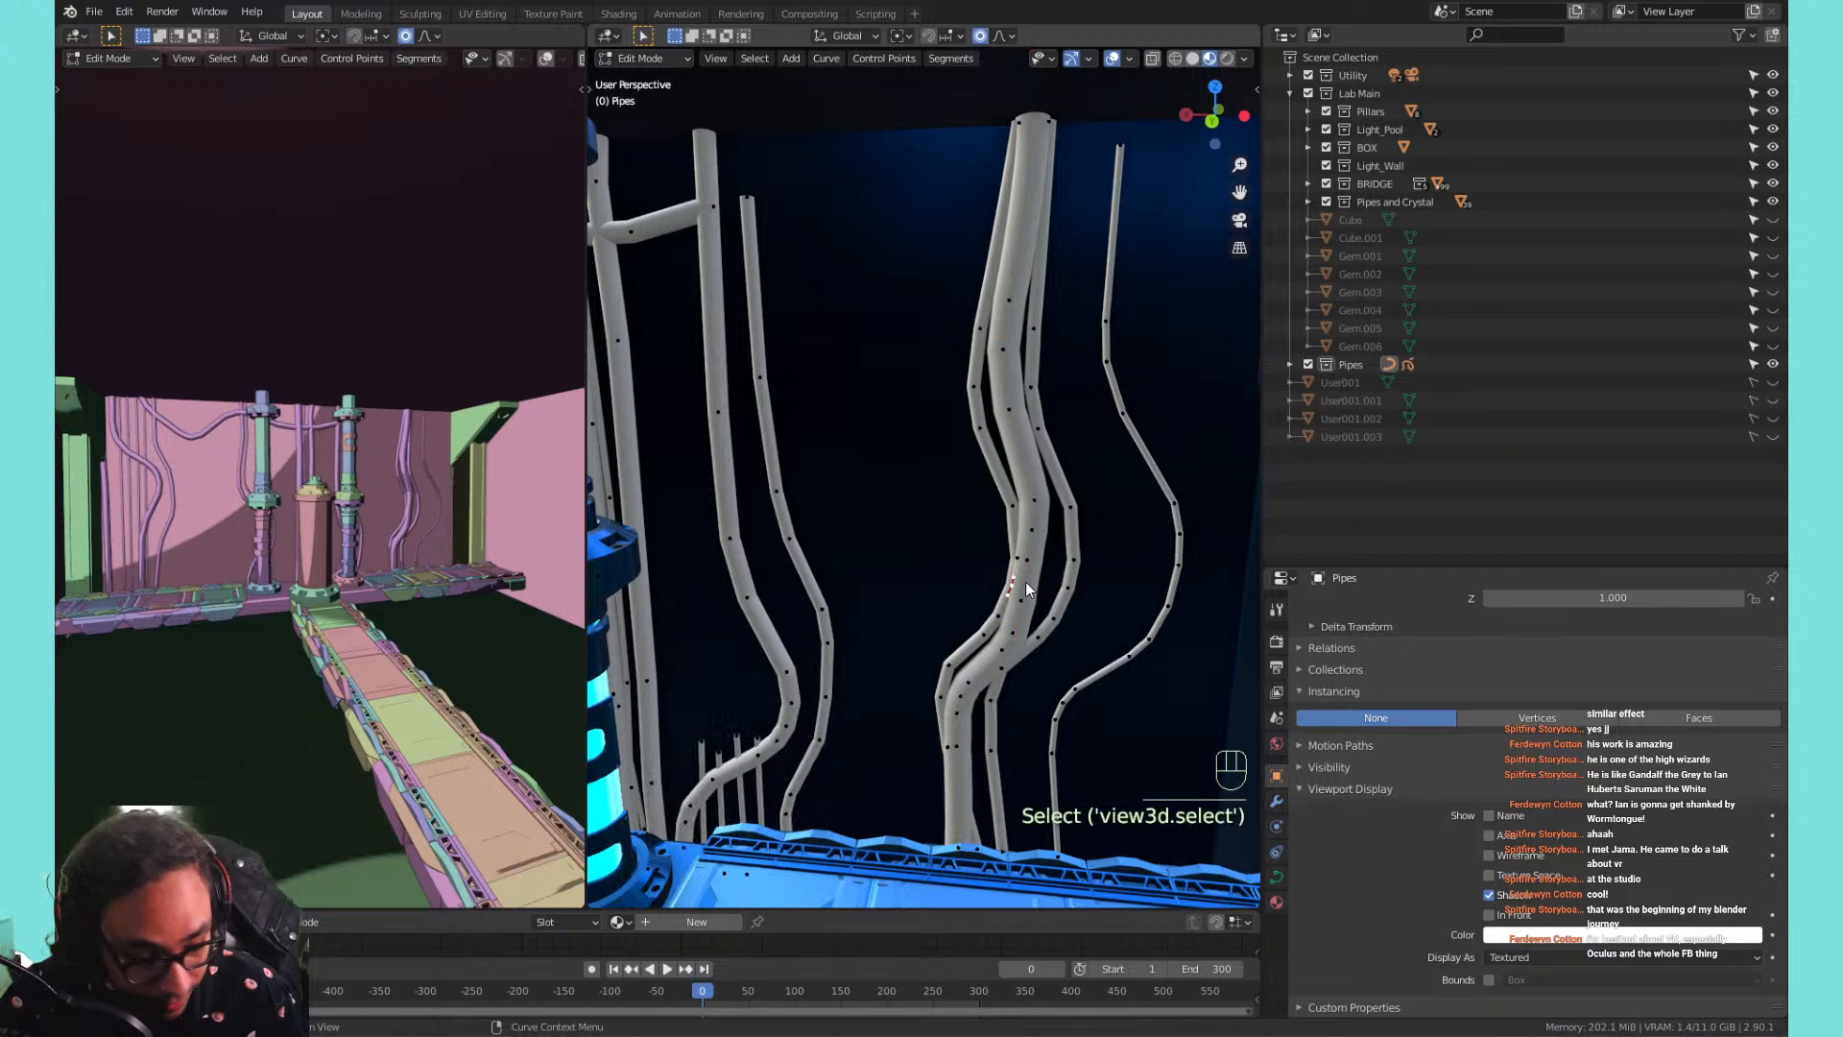
pyautogui.press('g')
pyautogui.click(955, 724)
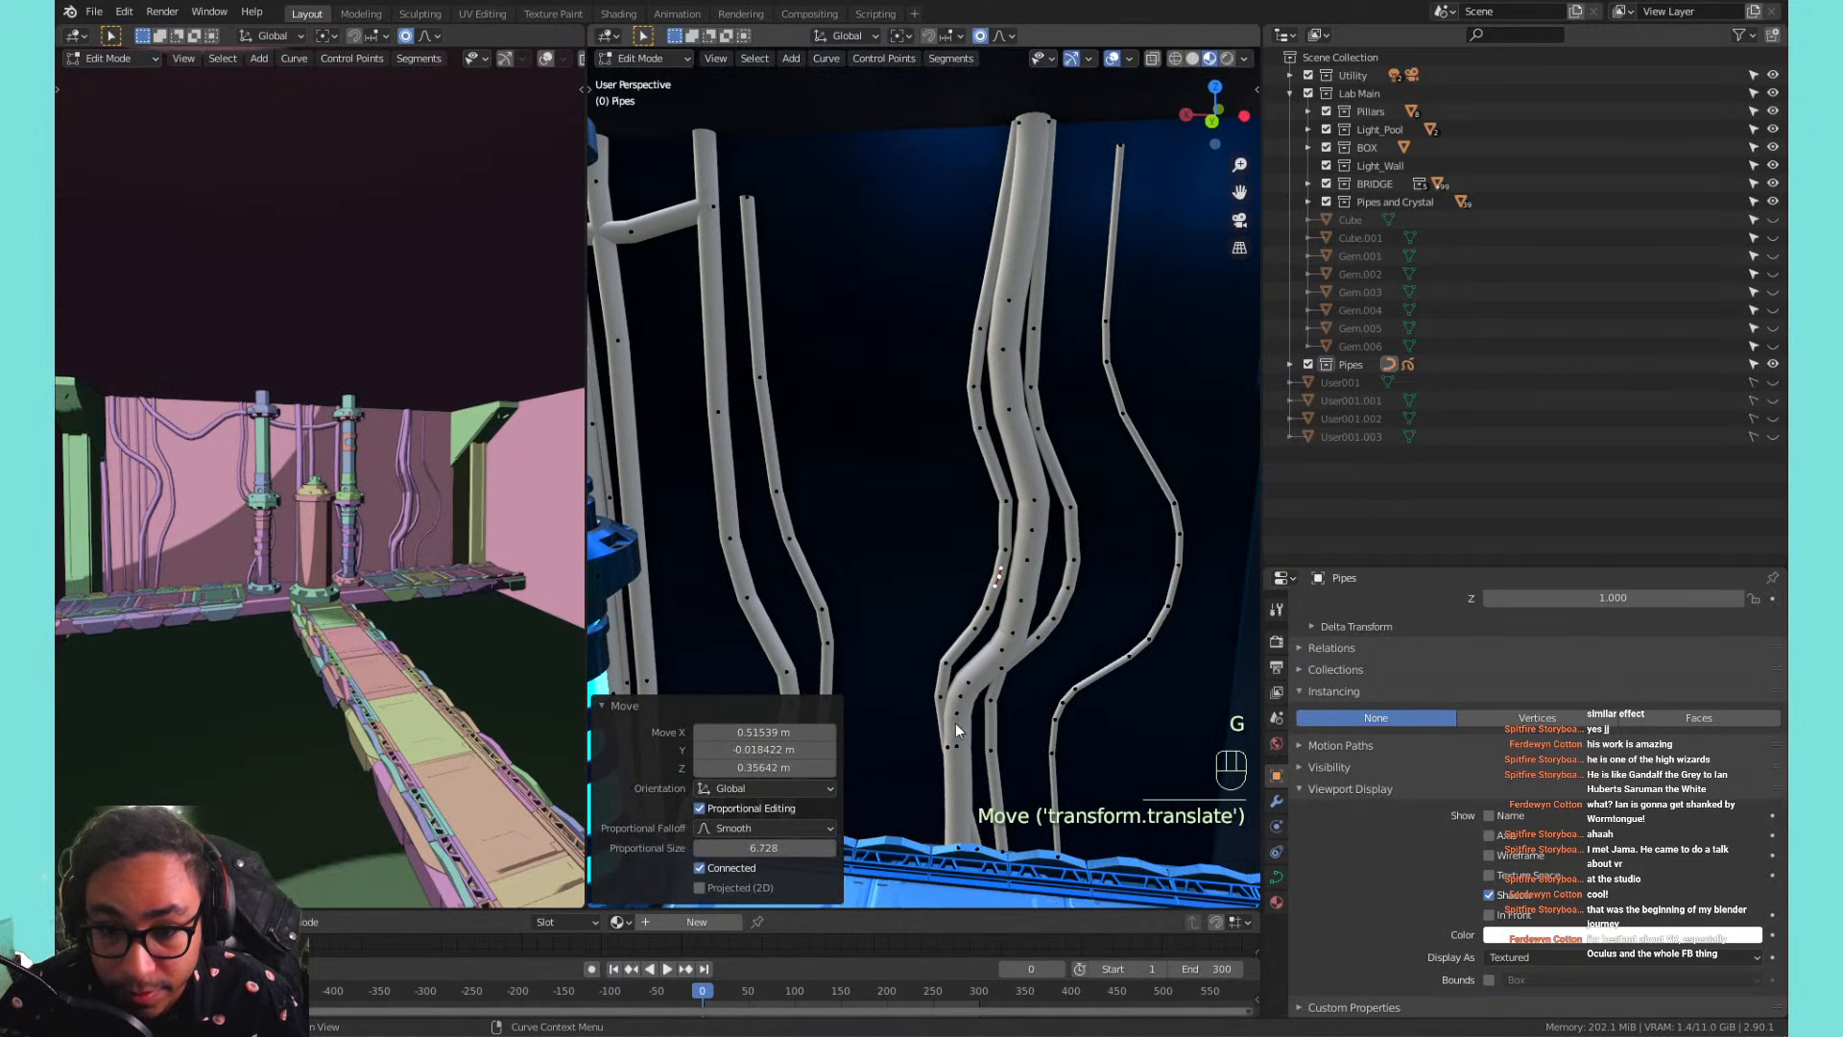
pyautogui.click(954, 725)
pyautogui.press('g')
pyautogui.click(936, 766)
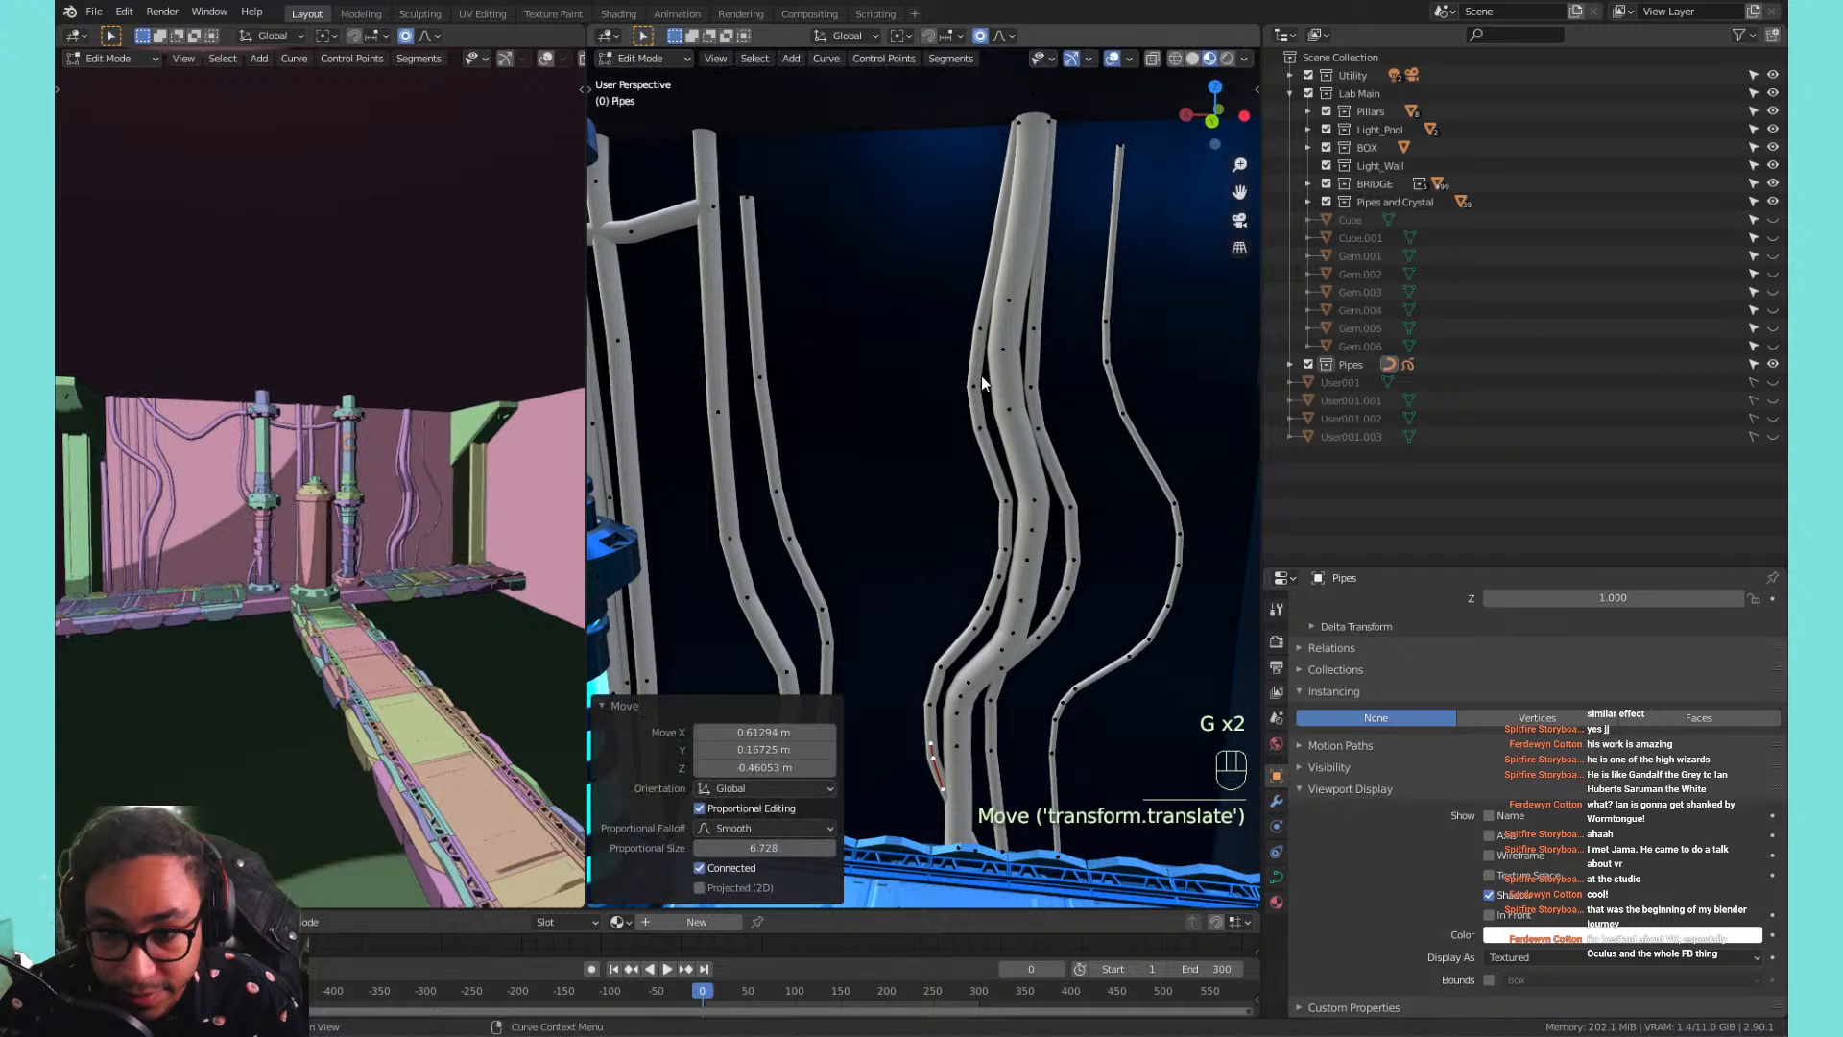
# Reposition the adjacent thinner pipe's upper point and shift its top point about 0.50 m in X, away from the thick pipe.
pyautogui.click(983, 326)
pyautogui.press('g')
pyautogui.click(1010, 176)
pyautogui.click(1001, 102)
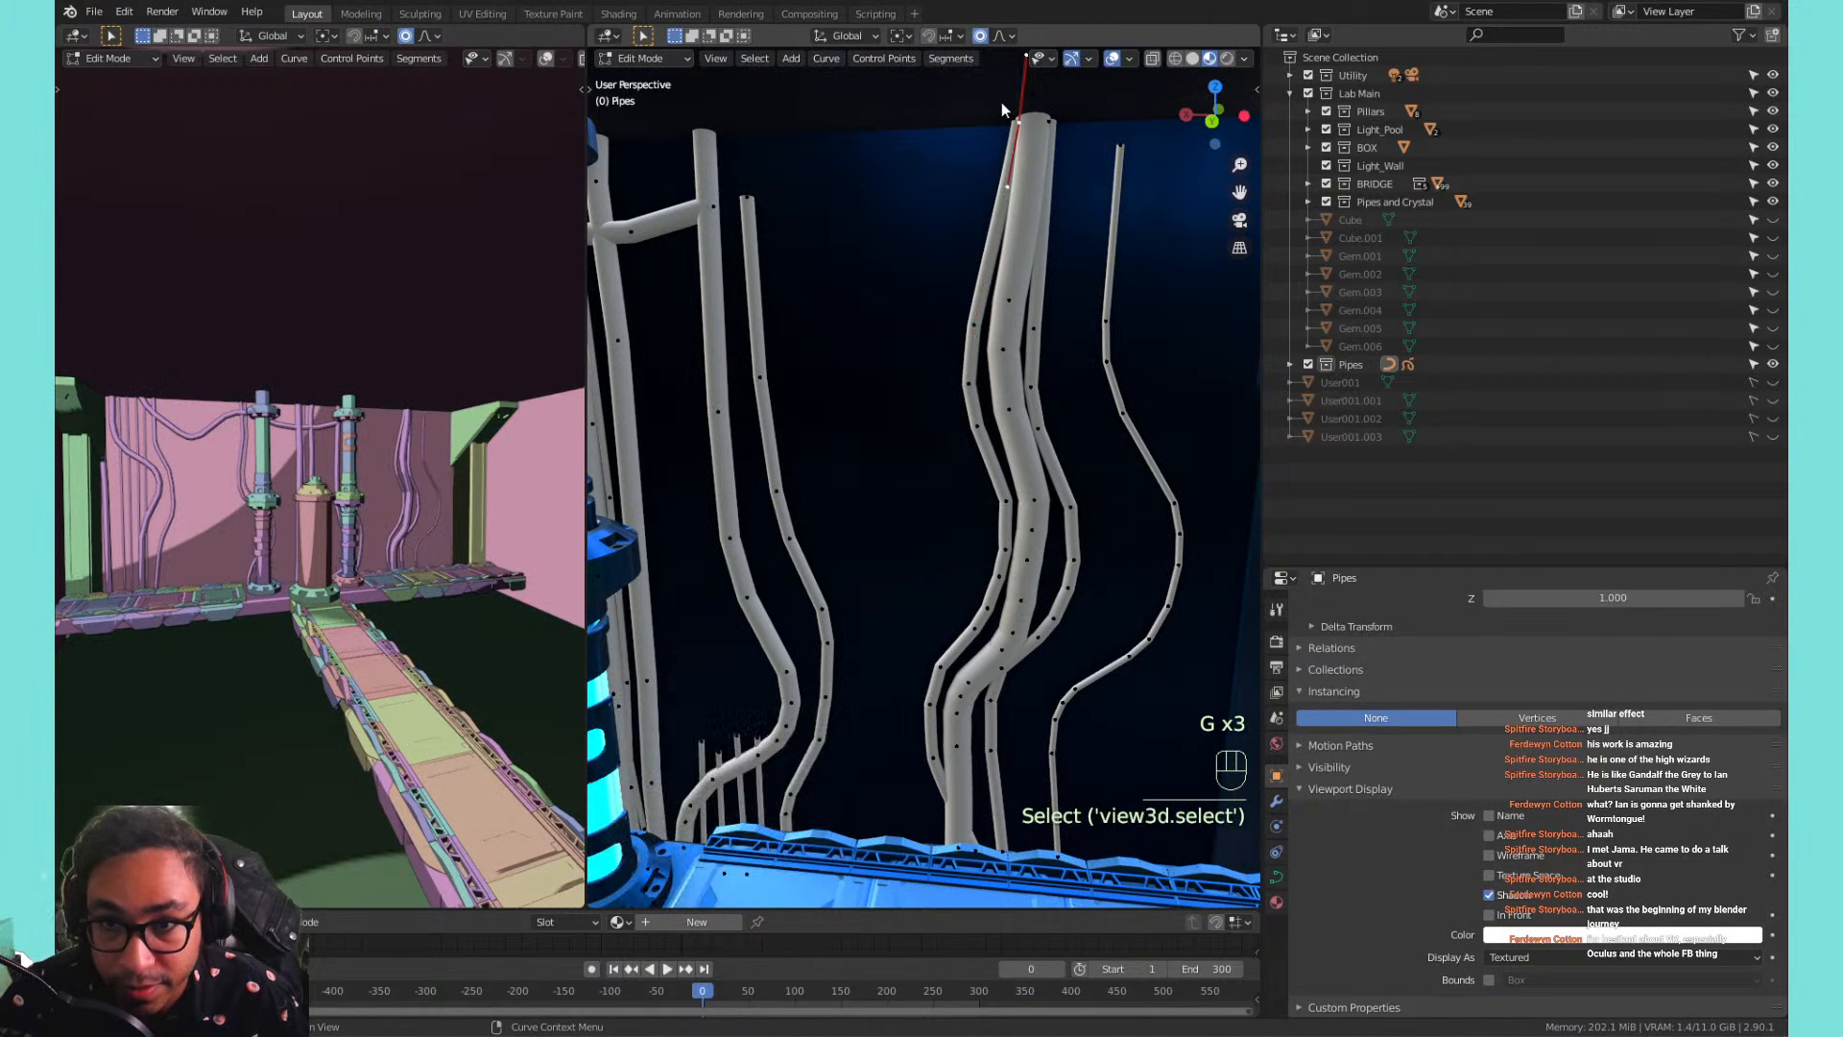
pyautogui.press('g')
pyautogui.click(1017, 153)
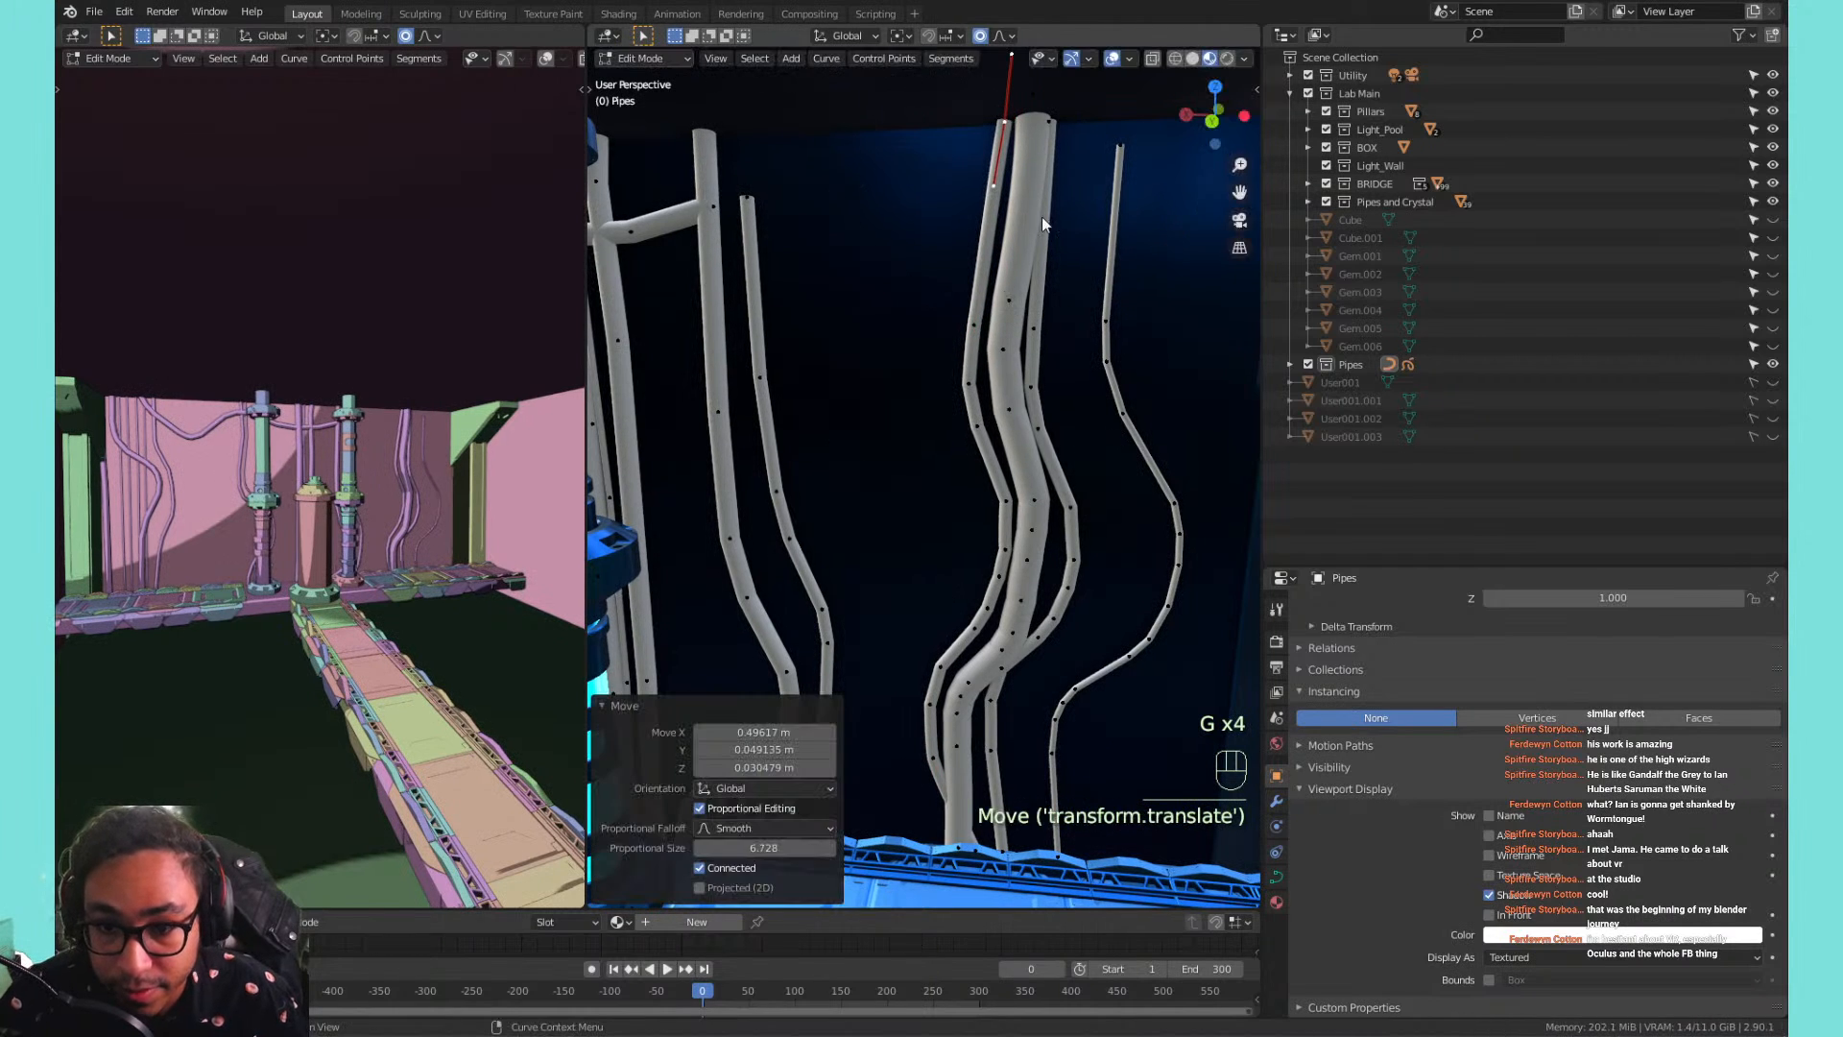
# Select the entire adjacent thinner pipe and thicken it slightly with Shrink/Fatten.
pyautogui.keyDown('shift'); pyautogui.moveTo(1057, 428); pyautogui.dragTo(1064, 207, button='middle'); pyautogui.keyUp('shift')
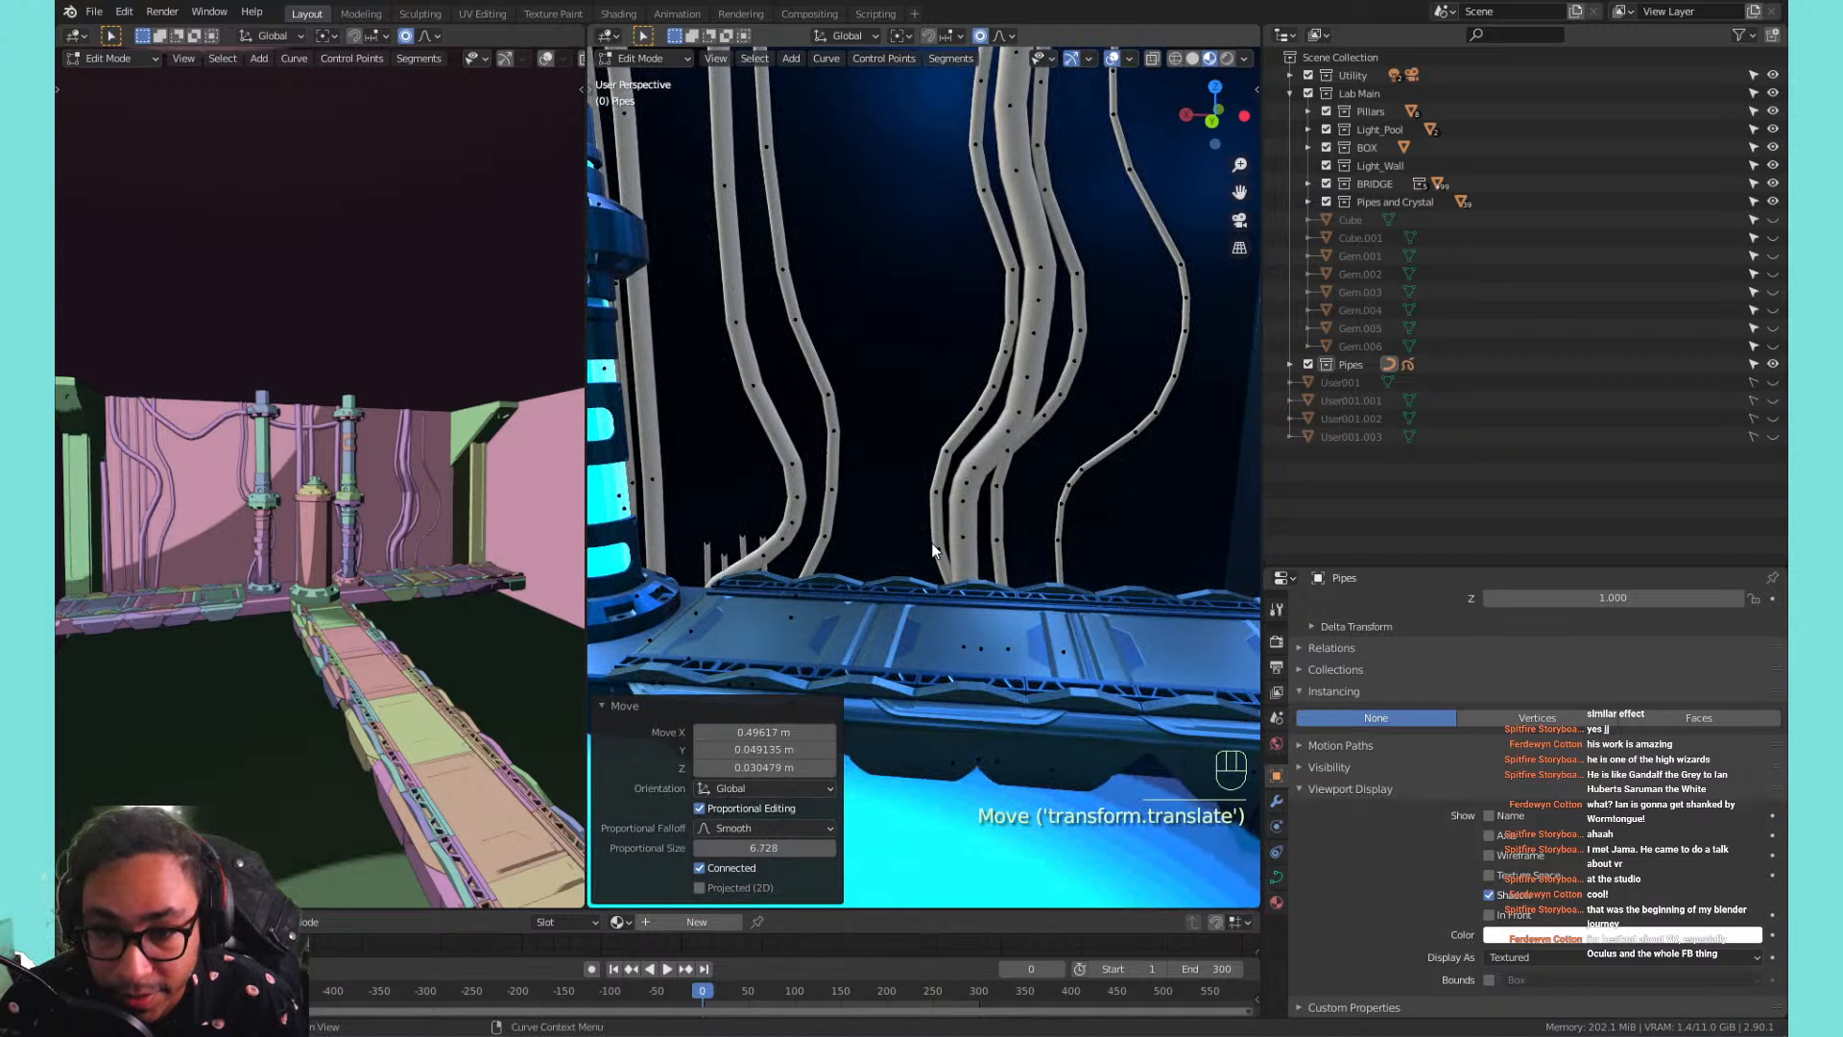
pyautogui.click(1000, 352)
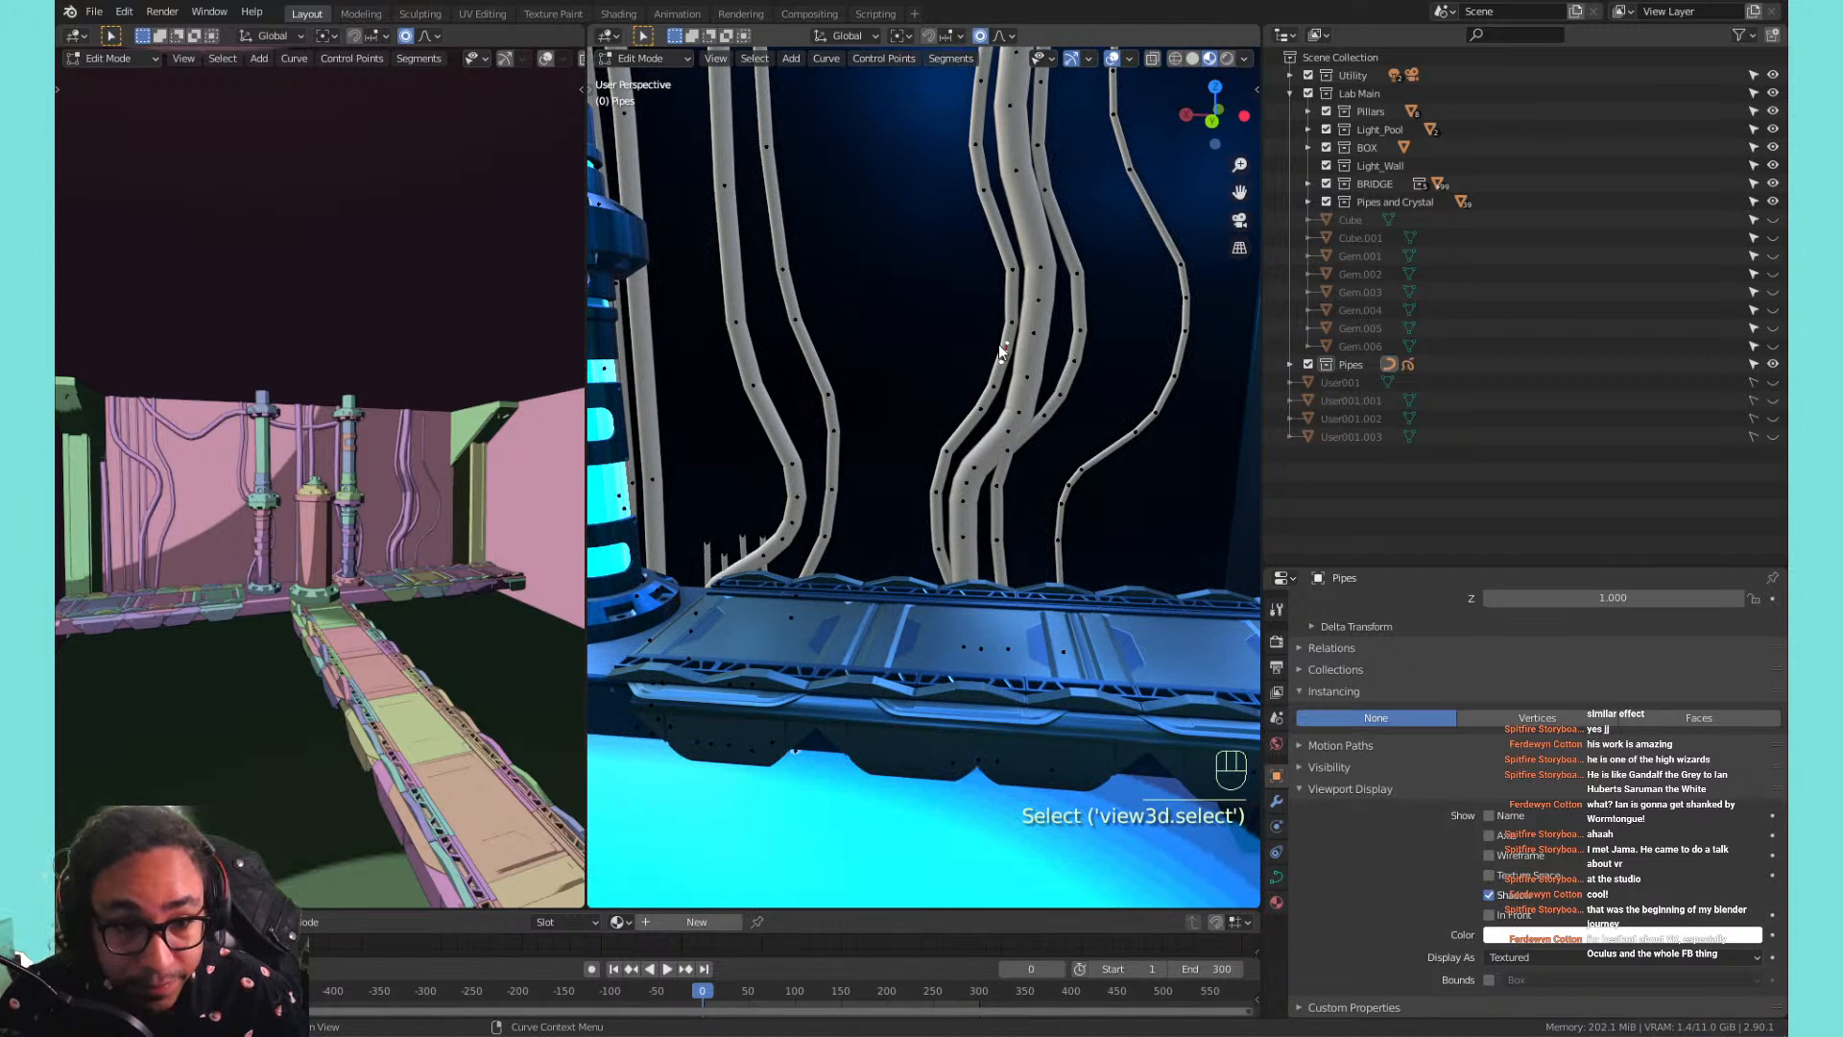
pyautogui.press('l')
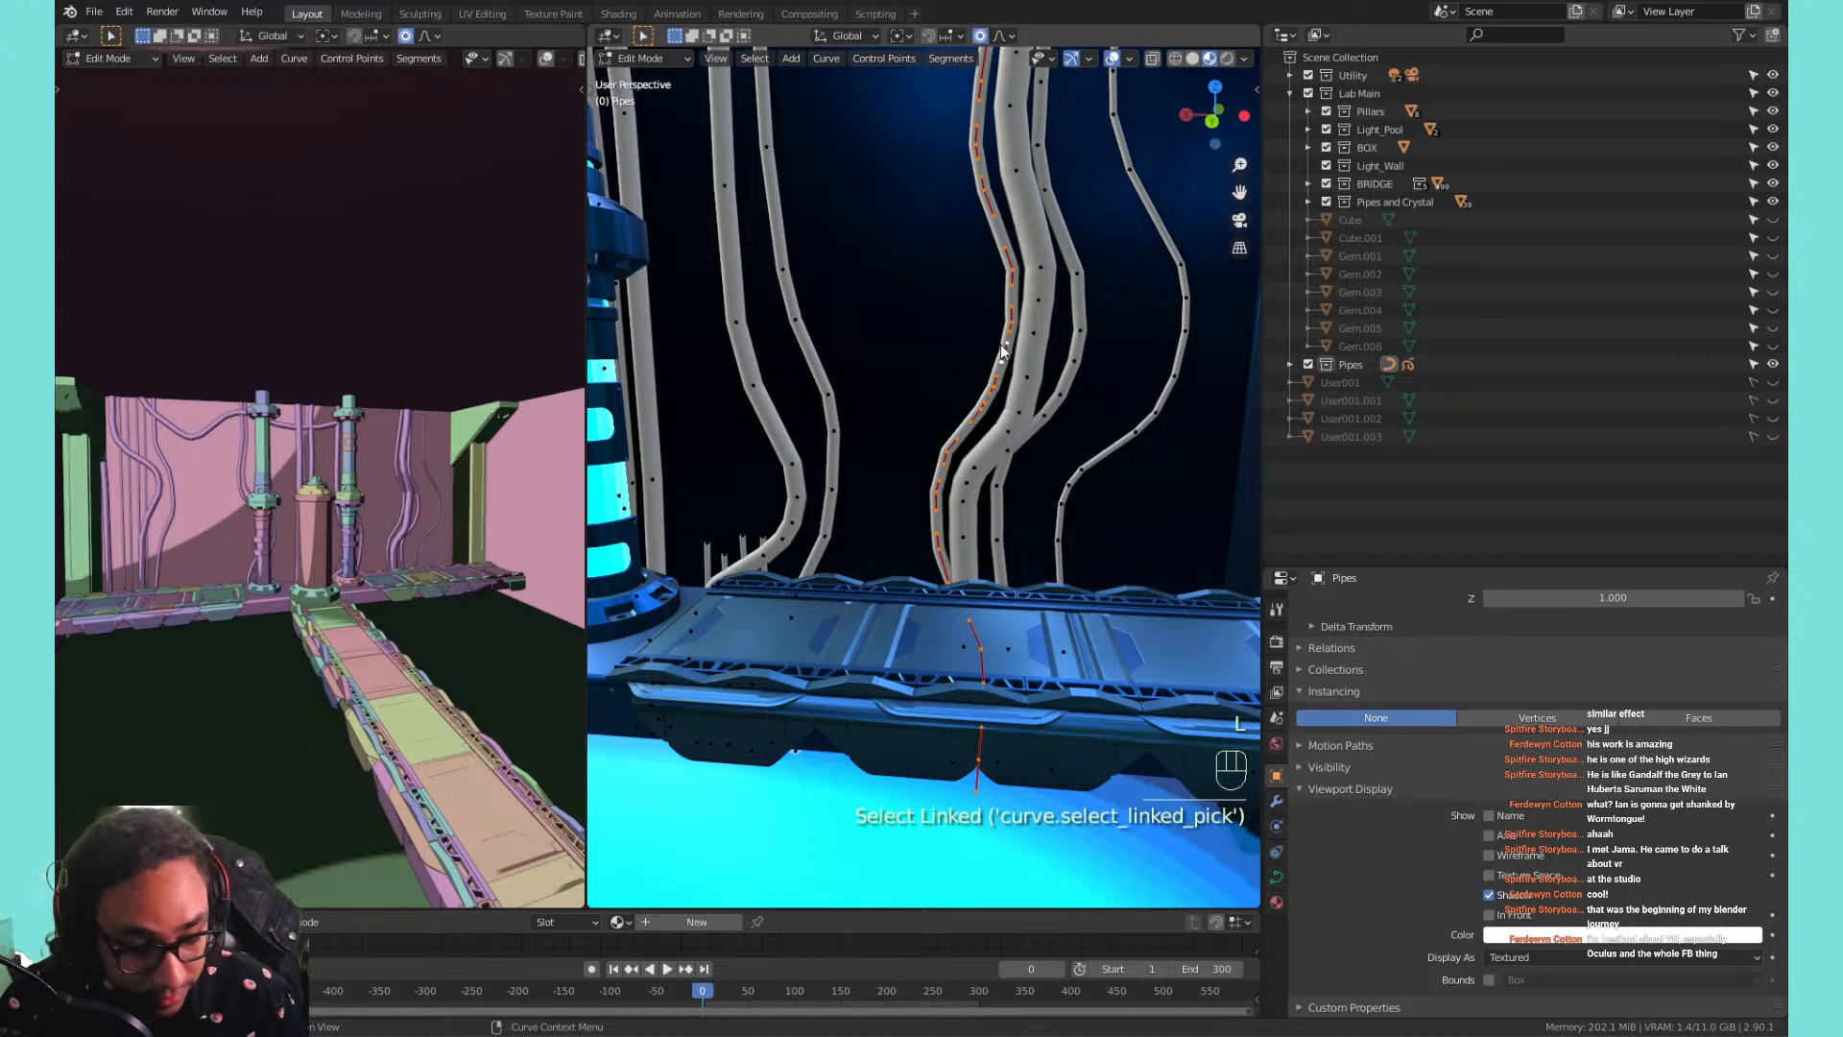
pyautogui.hotkey('alt', 's')
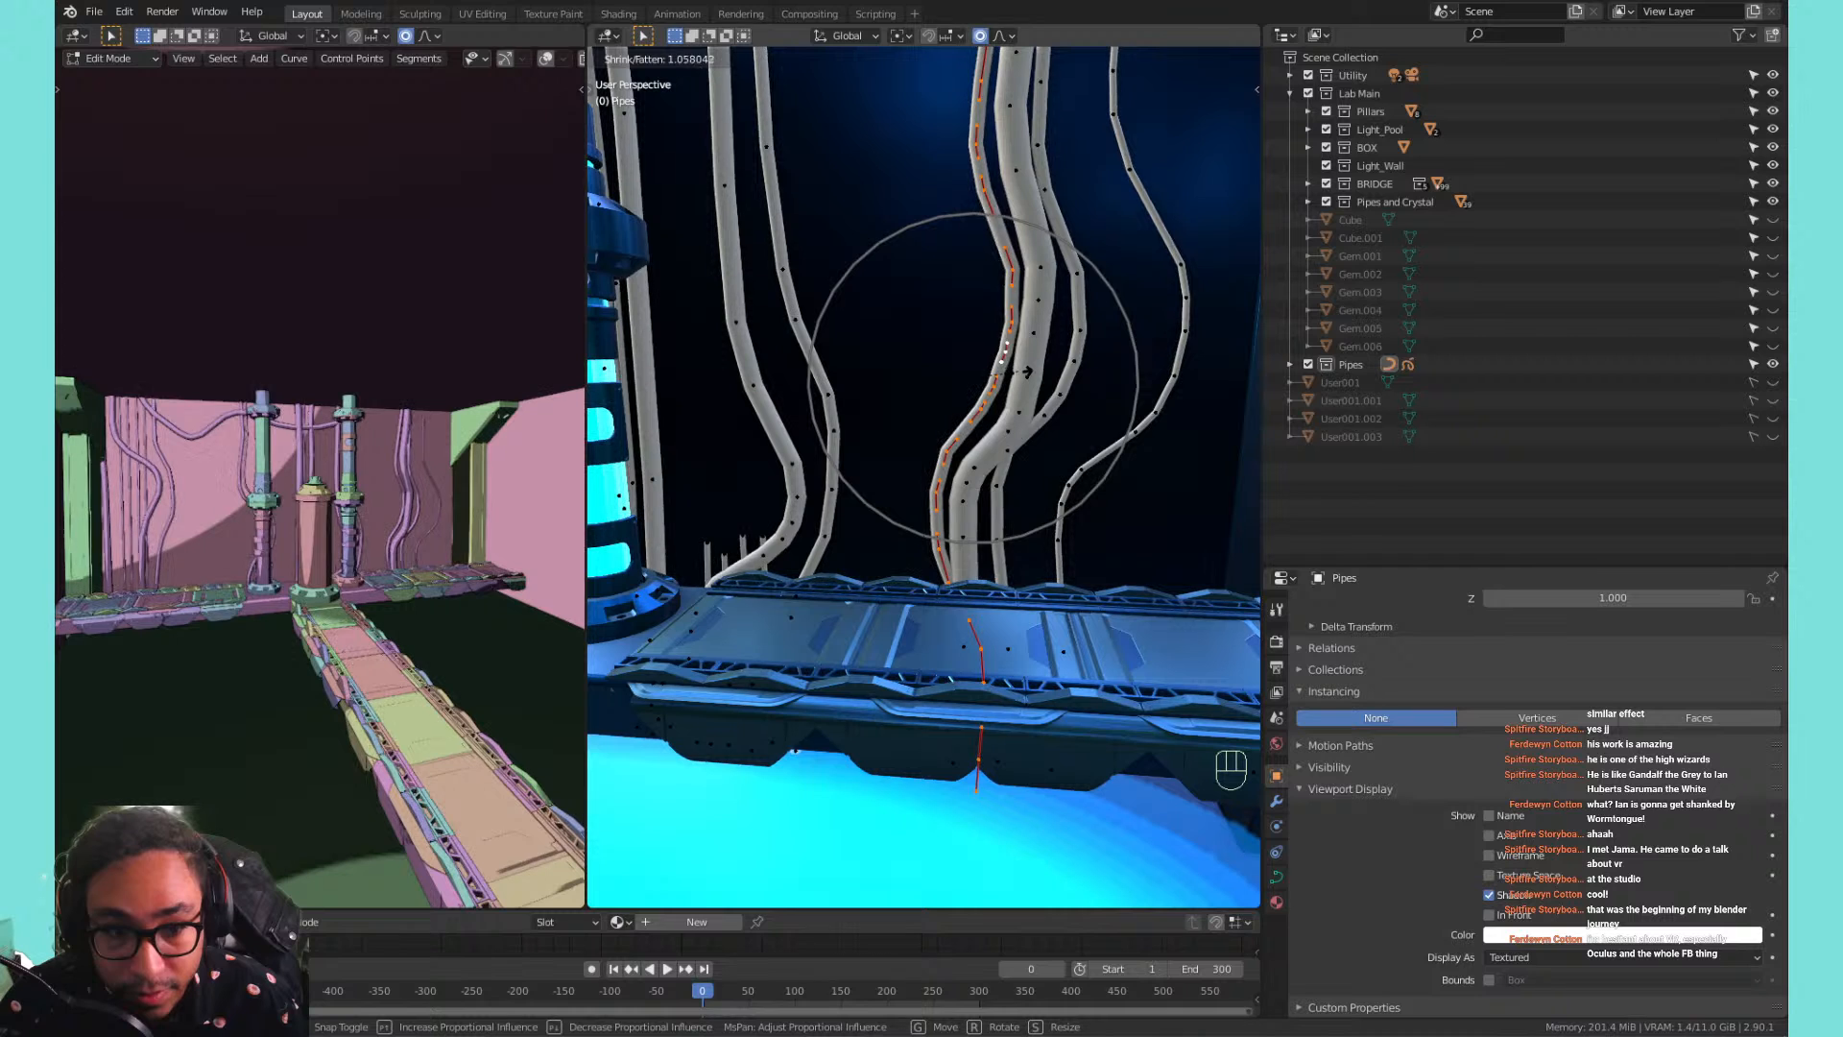
pyautogui.click(1029, 423)
# Move the lower bend point of the thin pipe on the thick pipe's other side about -0.66 m along X, and adjust it freely downward.
pyautogui.click(1013, 437)
pyautogui.click(1010, 450)
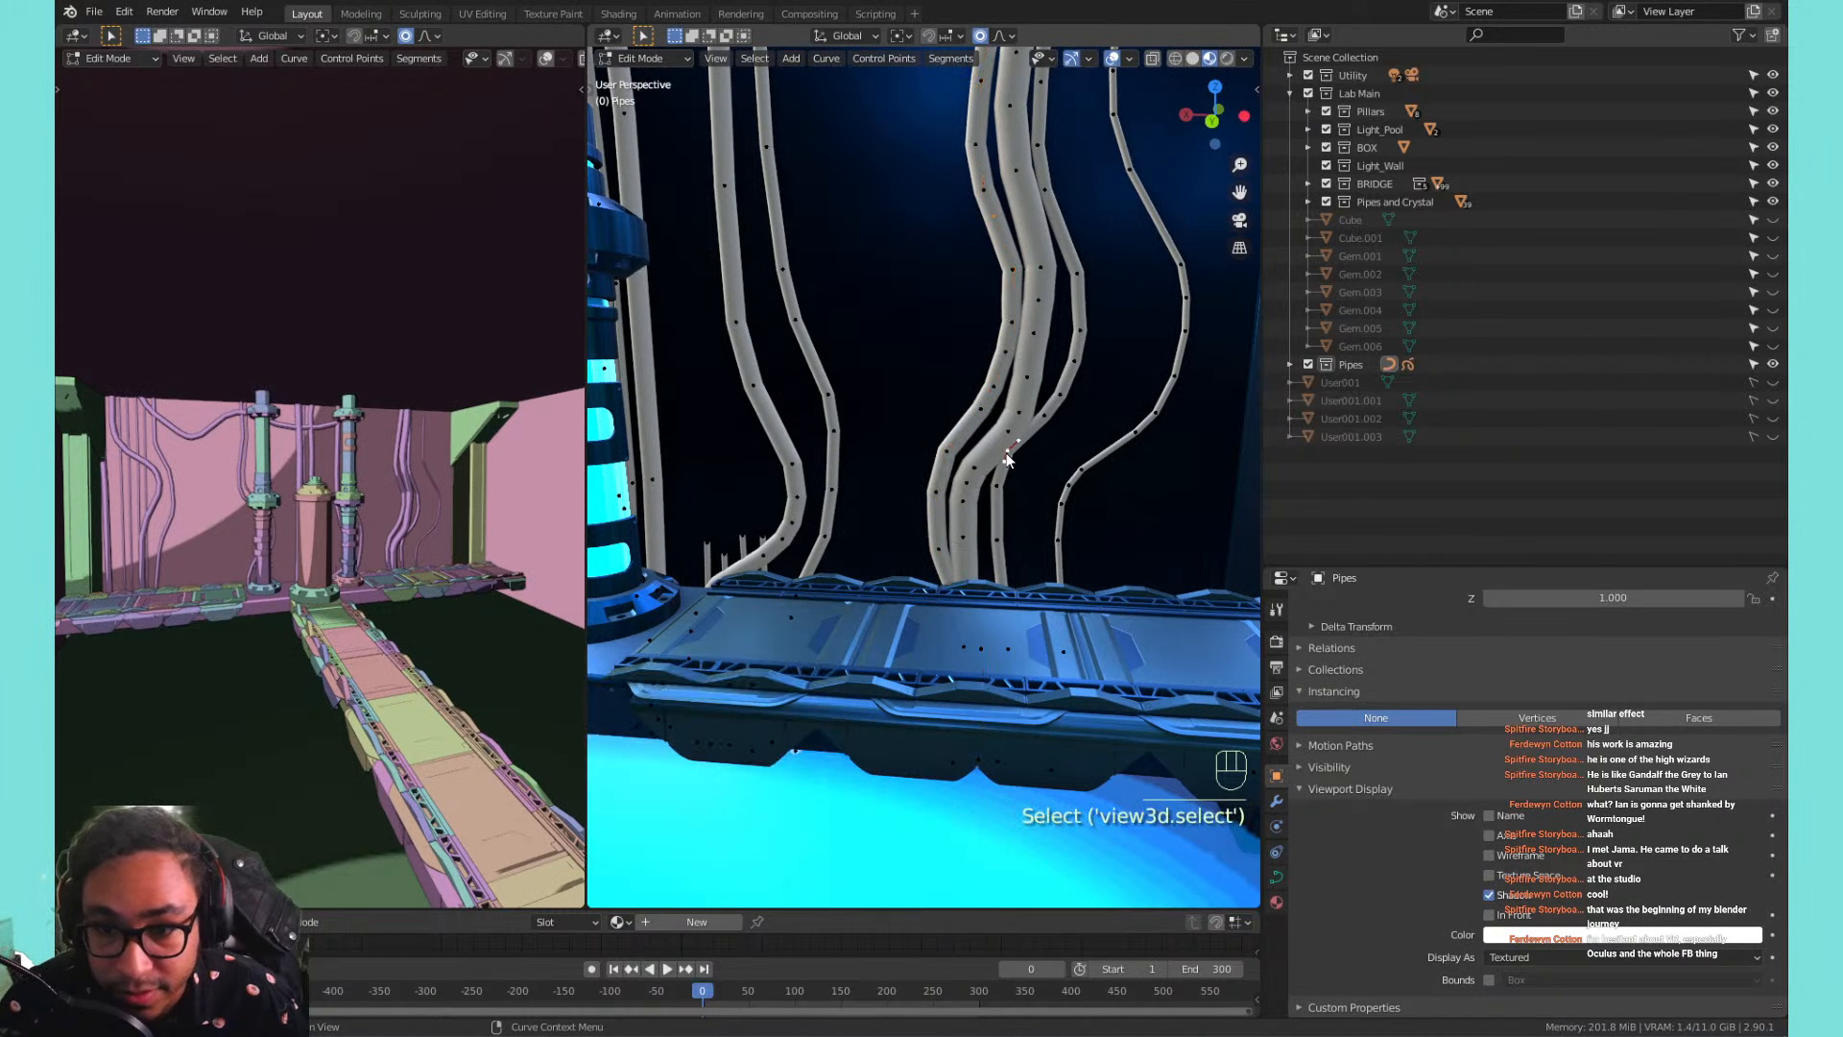
pyautogui.press('g')
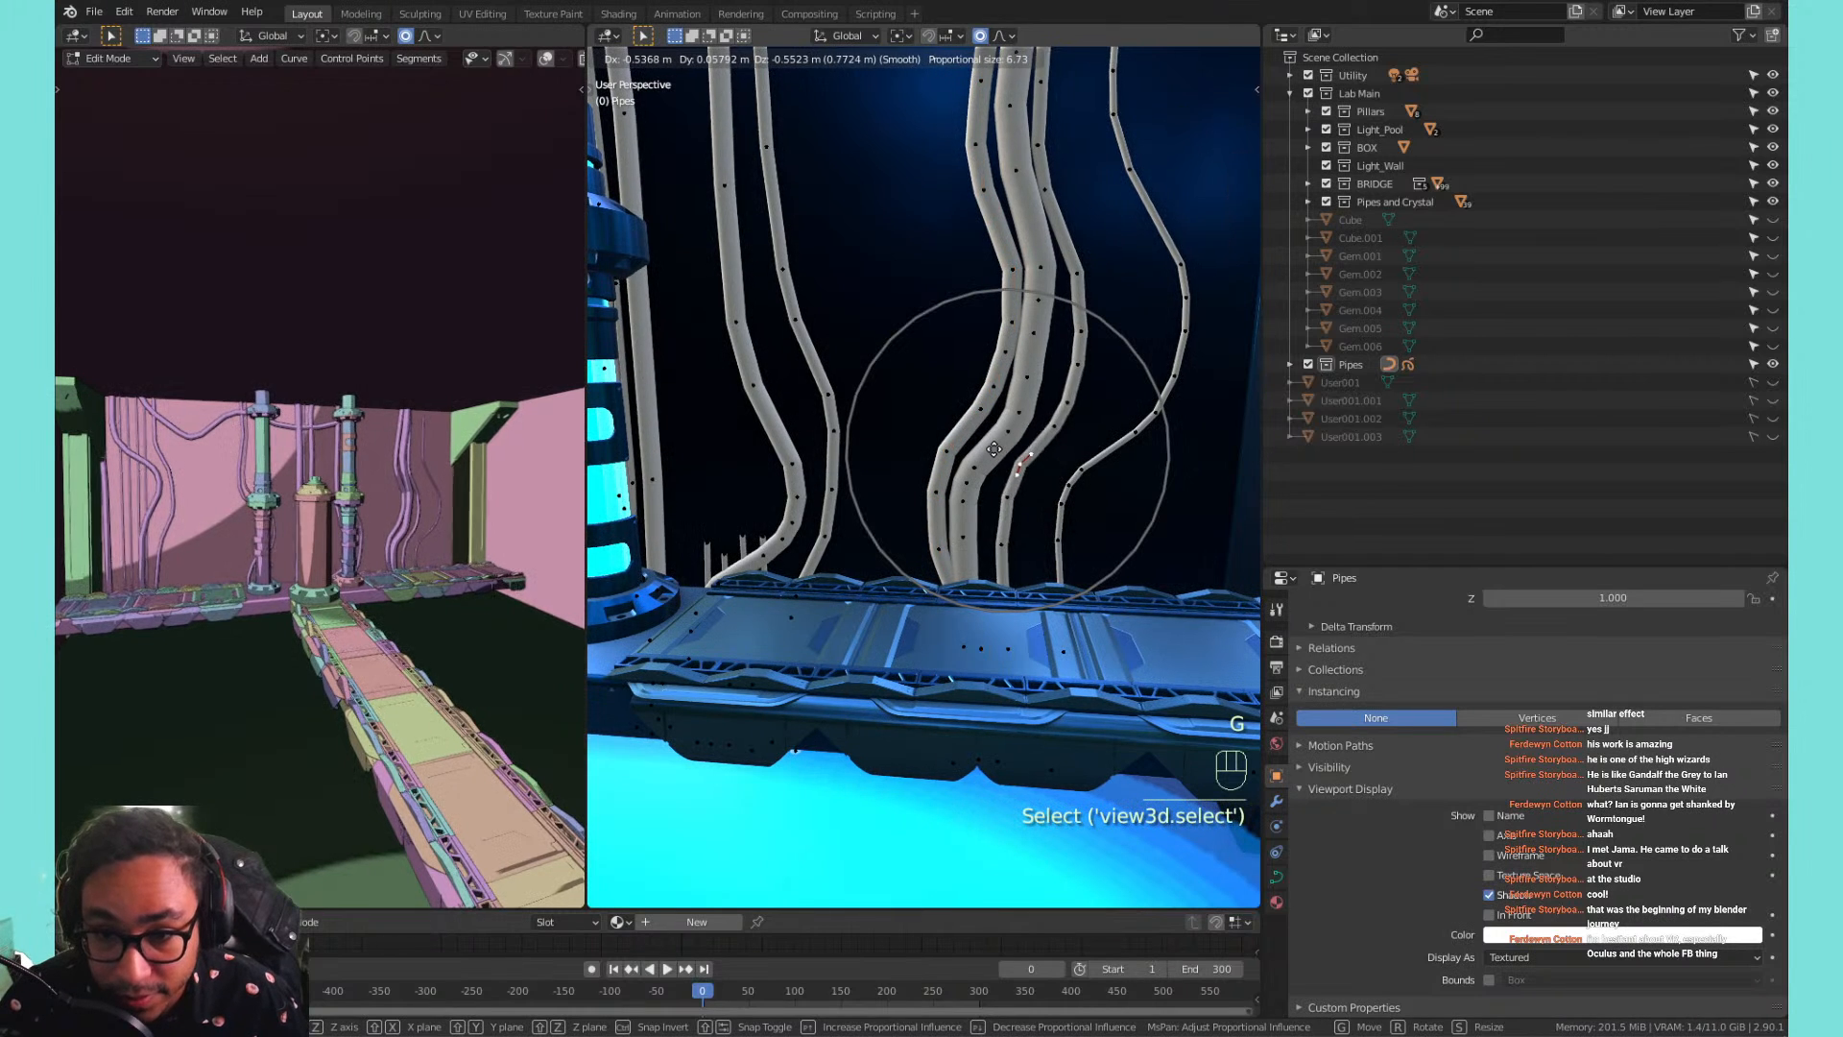
pyautogui.press('x')
pyautogui.click(996, 458)
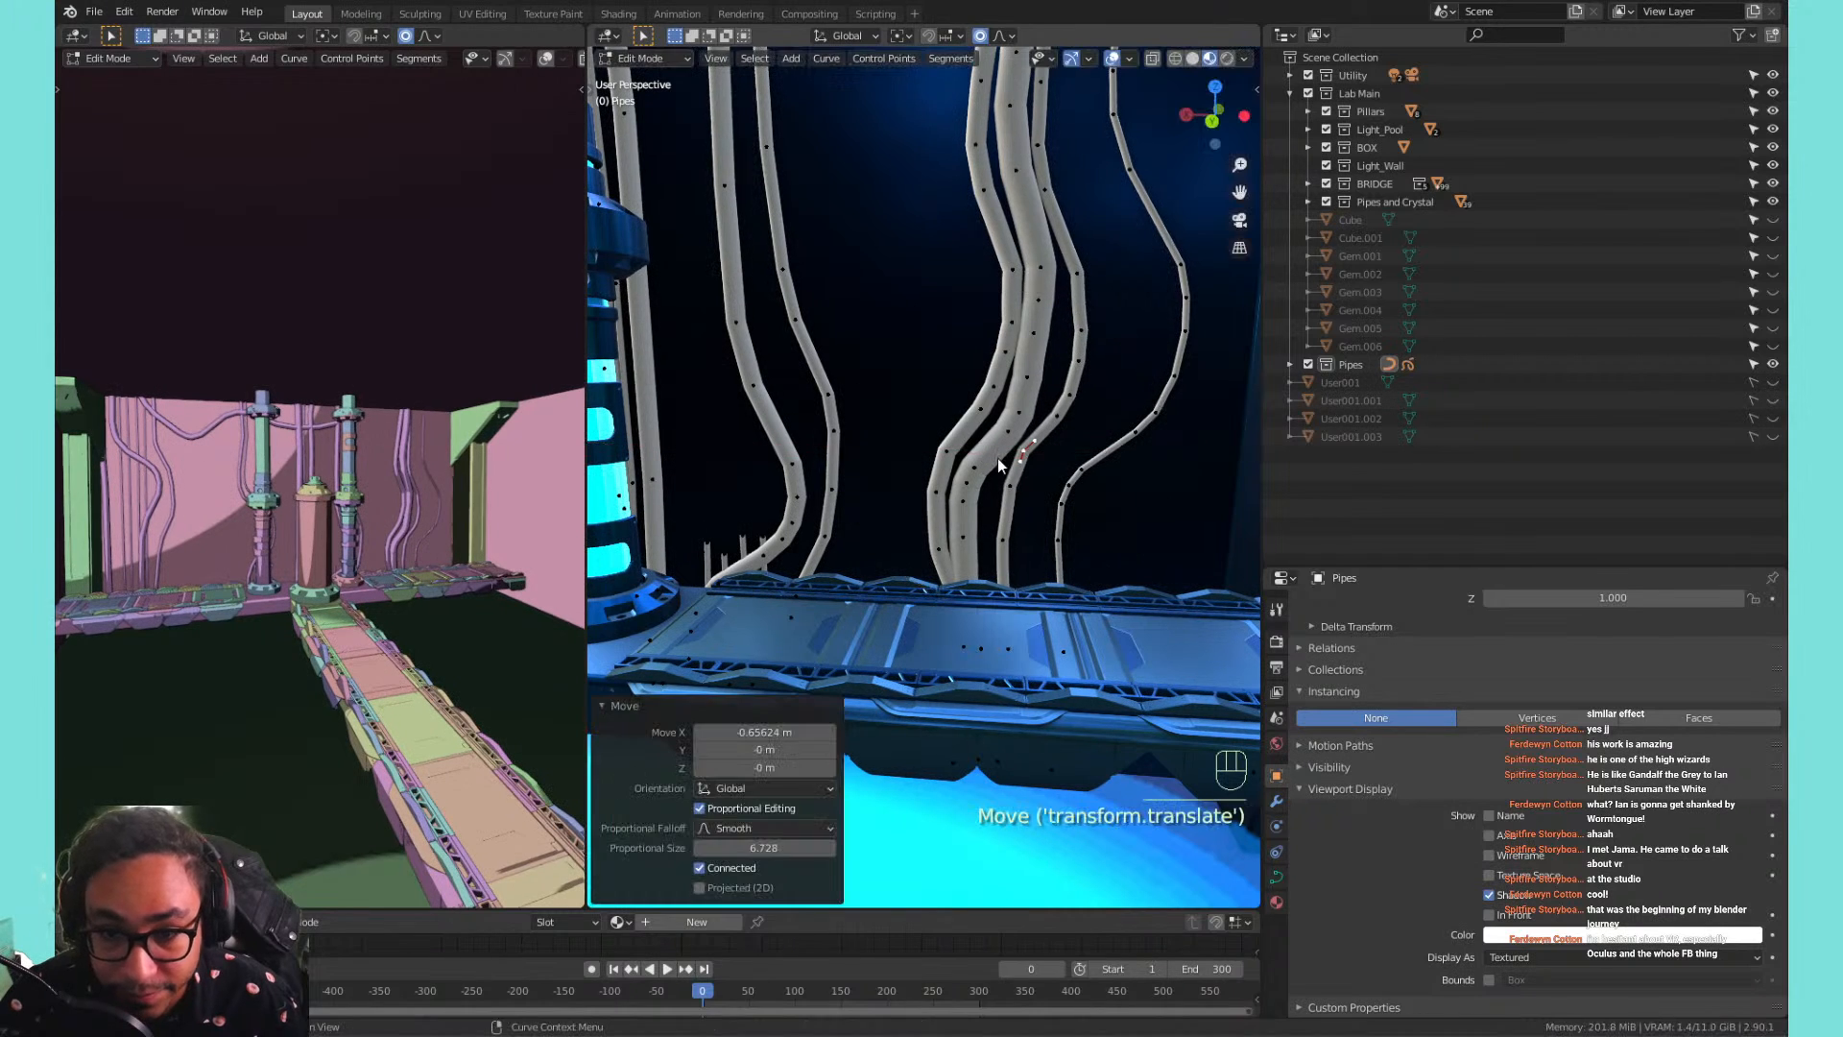
pyautogui.press('g')
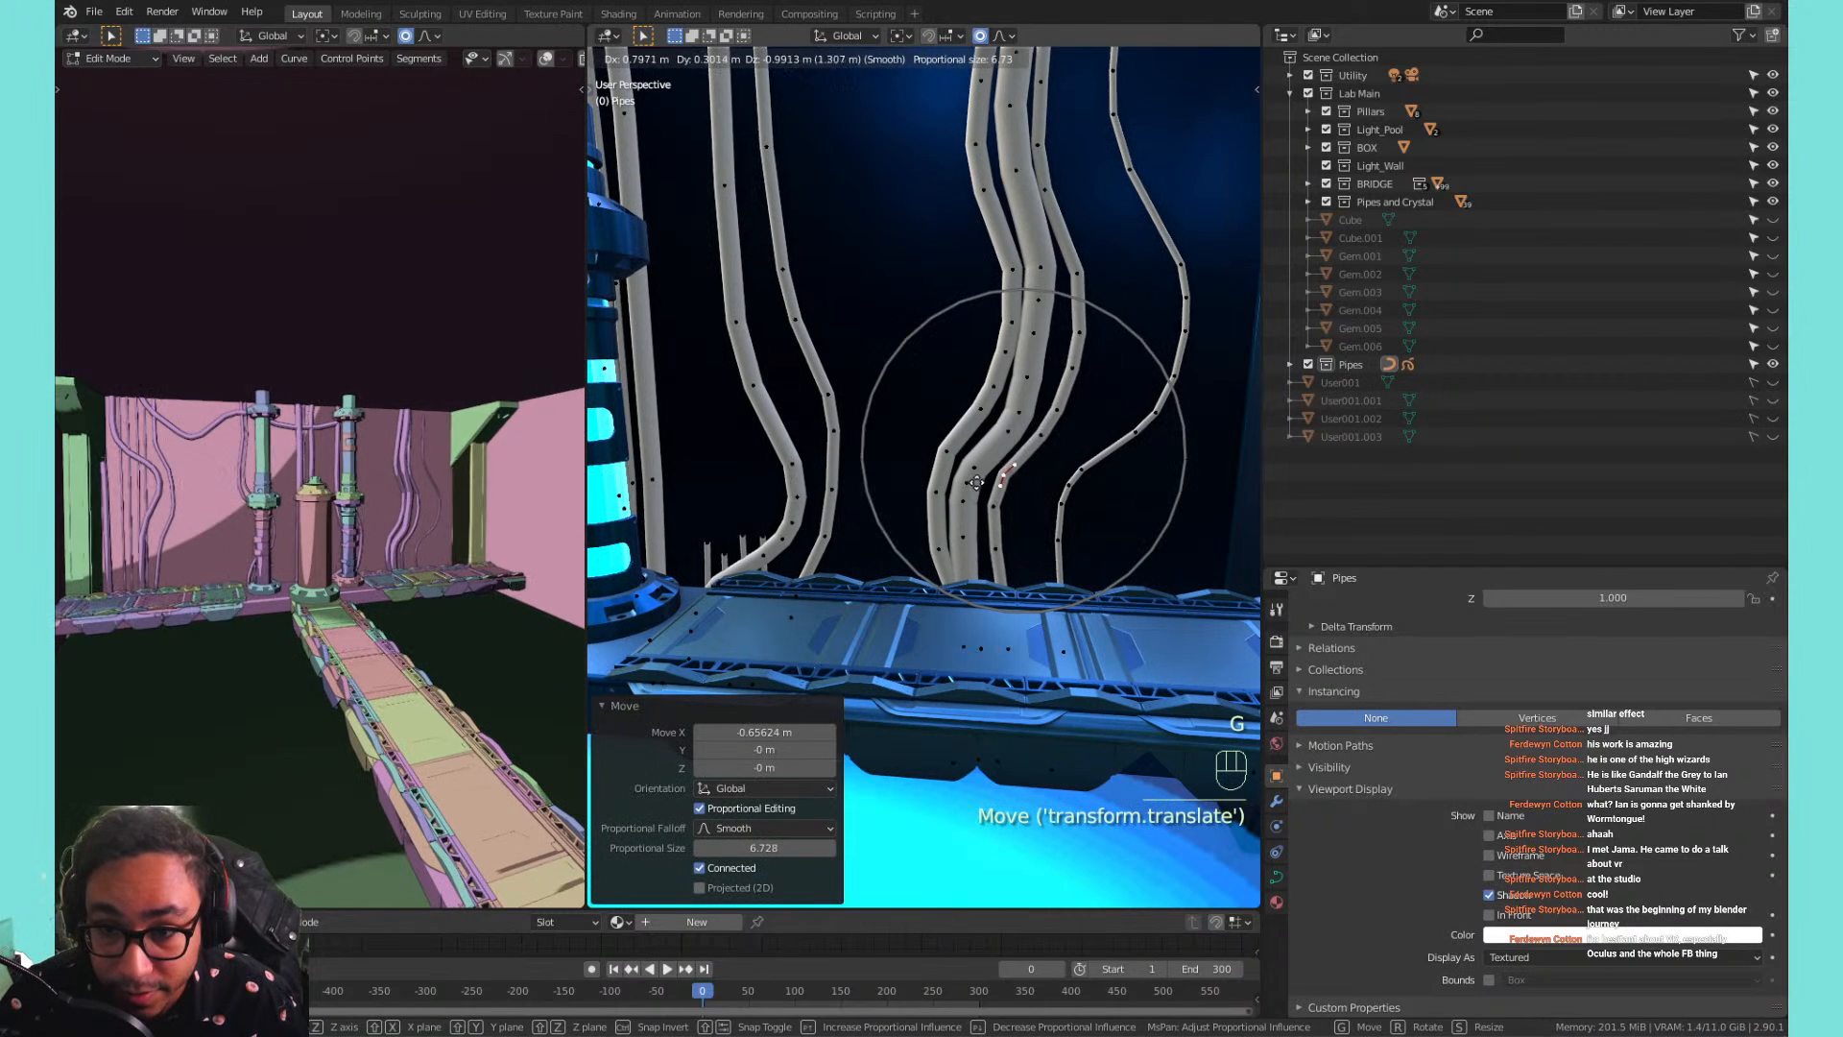
pyautogui.click(977, 490)
# Pull that thin pipe's two middle bend points closer to the thick pipe, the upper one about 0.22 m in X and 0.41 m in Z.
pyautogui.click(1079, 365)
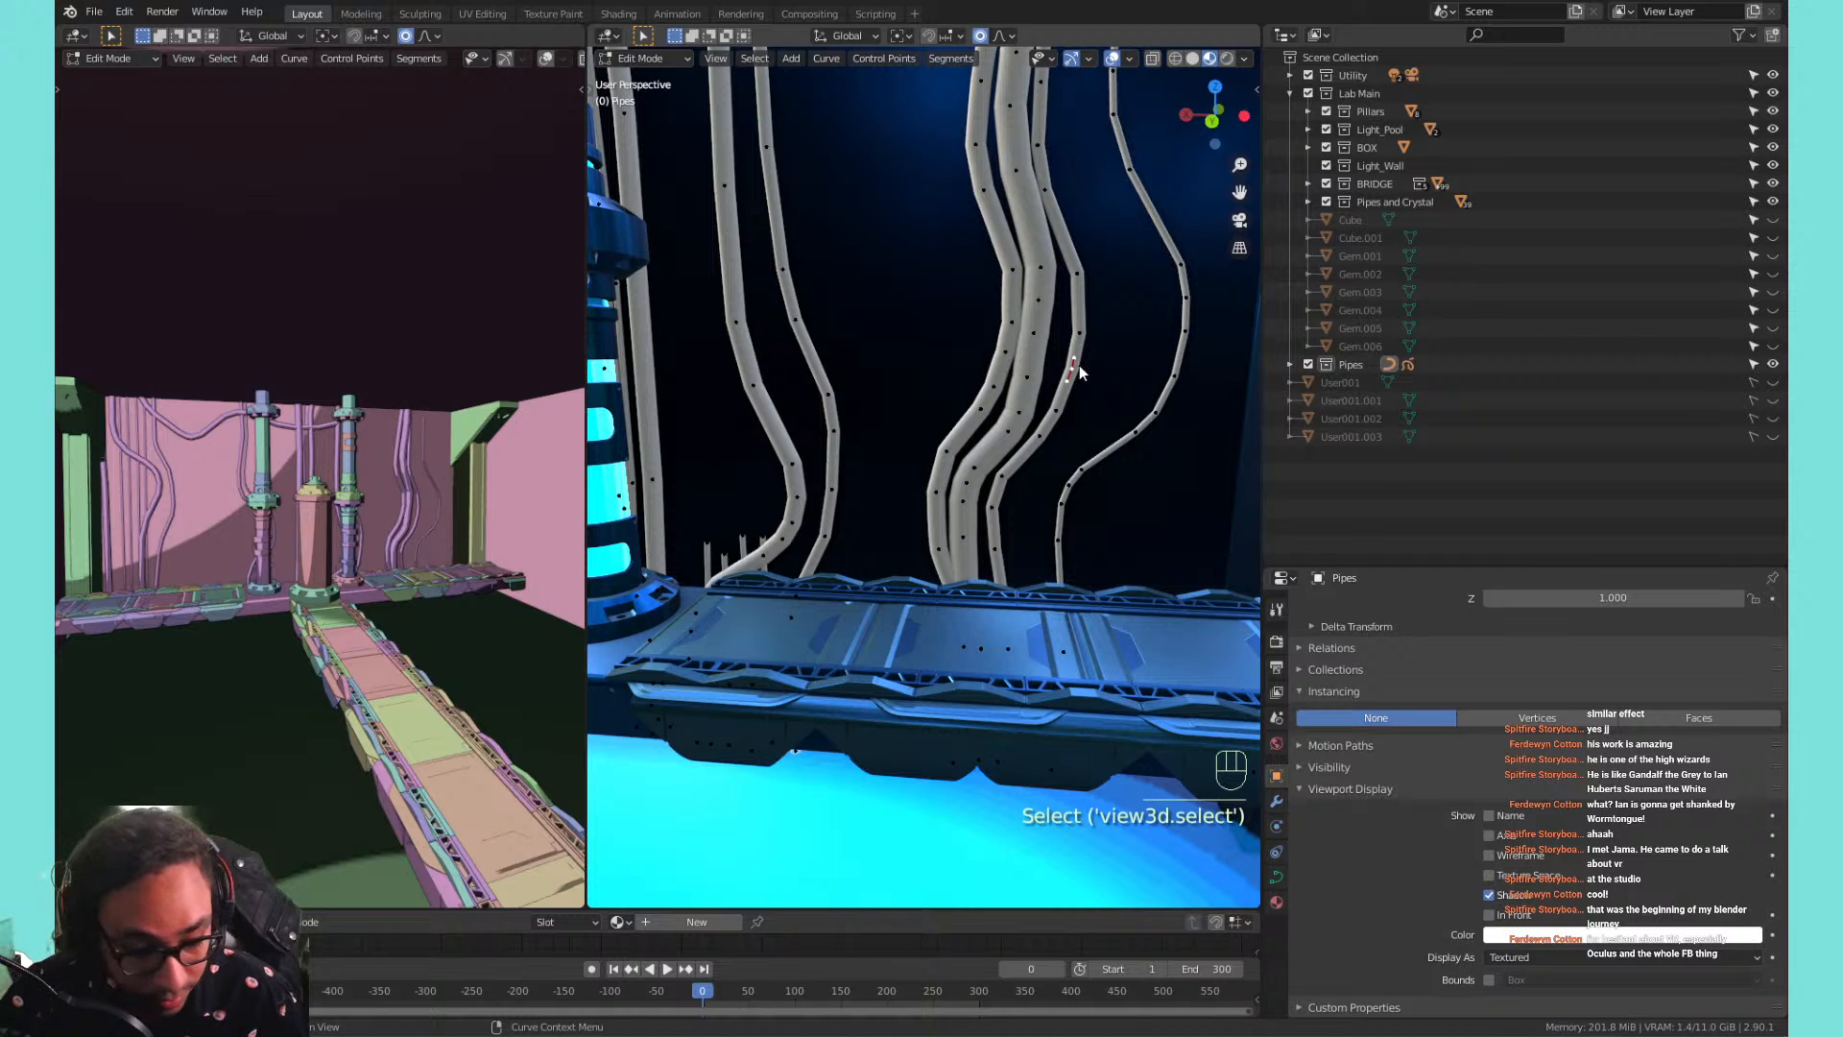
pyautogui.press('g')
pyautogui.click(1073, 369)
pyautogui.click(1073, 259)
pyautogui.press('g')
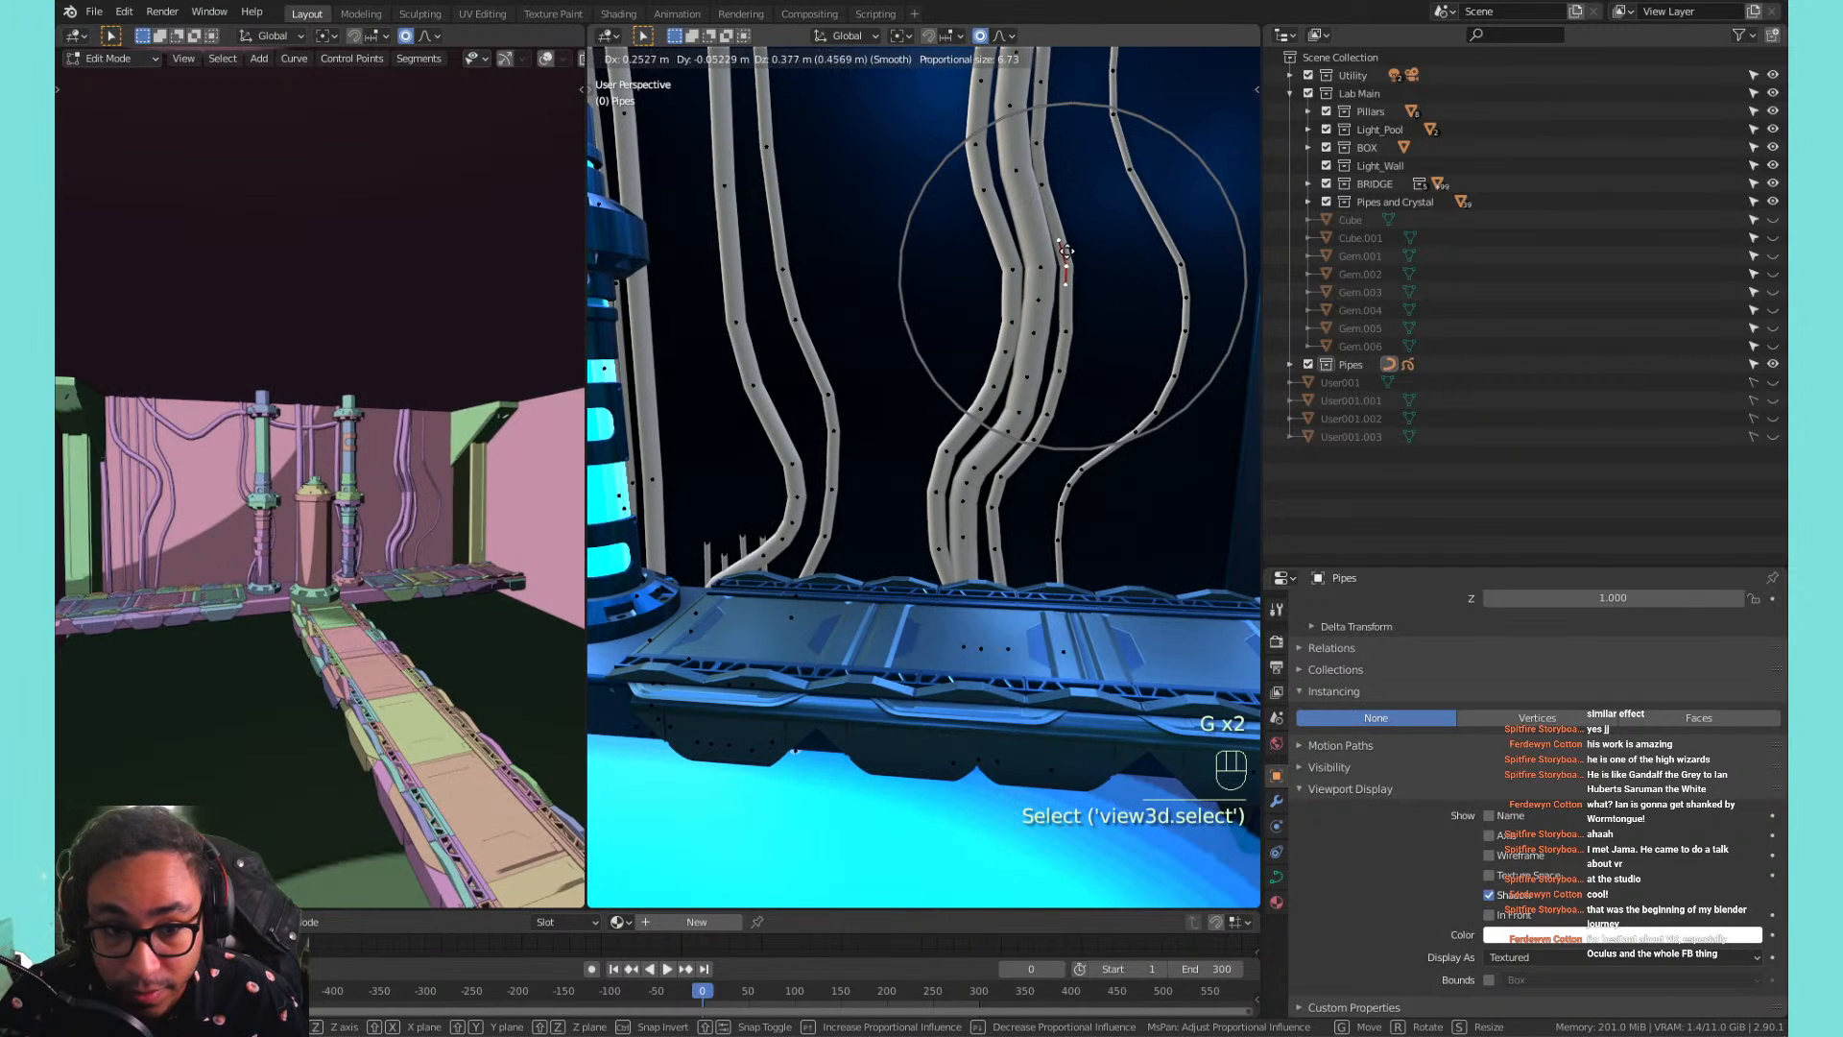
pyautogui.click(1061, 247)
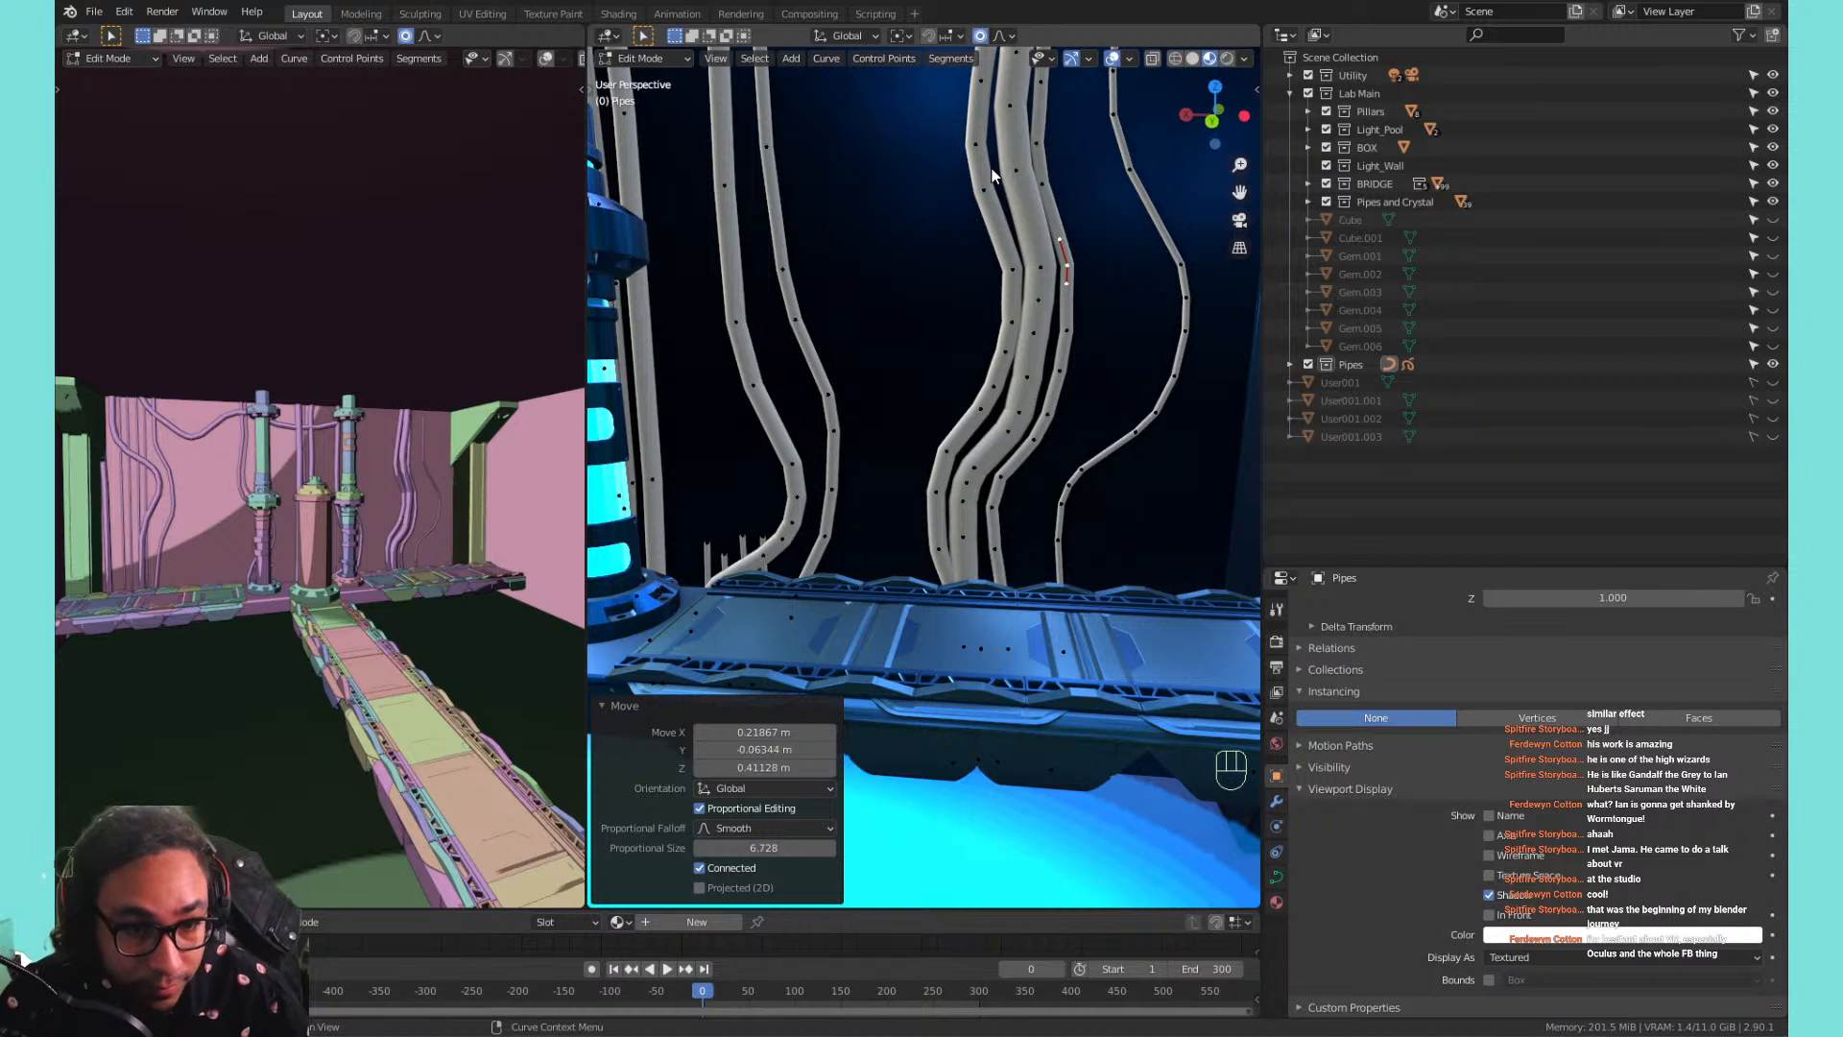
# Move the middle point of the thick curved pipe near the side wall outward and down to reshape its bend.
pyautogui.keyDown('shift'); pyautogui.moveTo(991, 176); pyautogui.dragTo(1028, 214, button='middle'); pyautogui.keyUp('shift')
pyautogui.scroll(-2, 1027, 213)
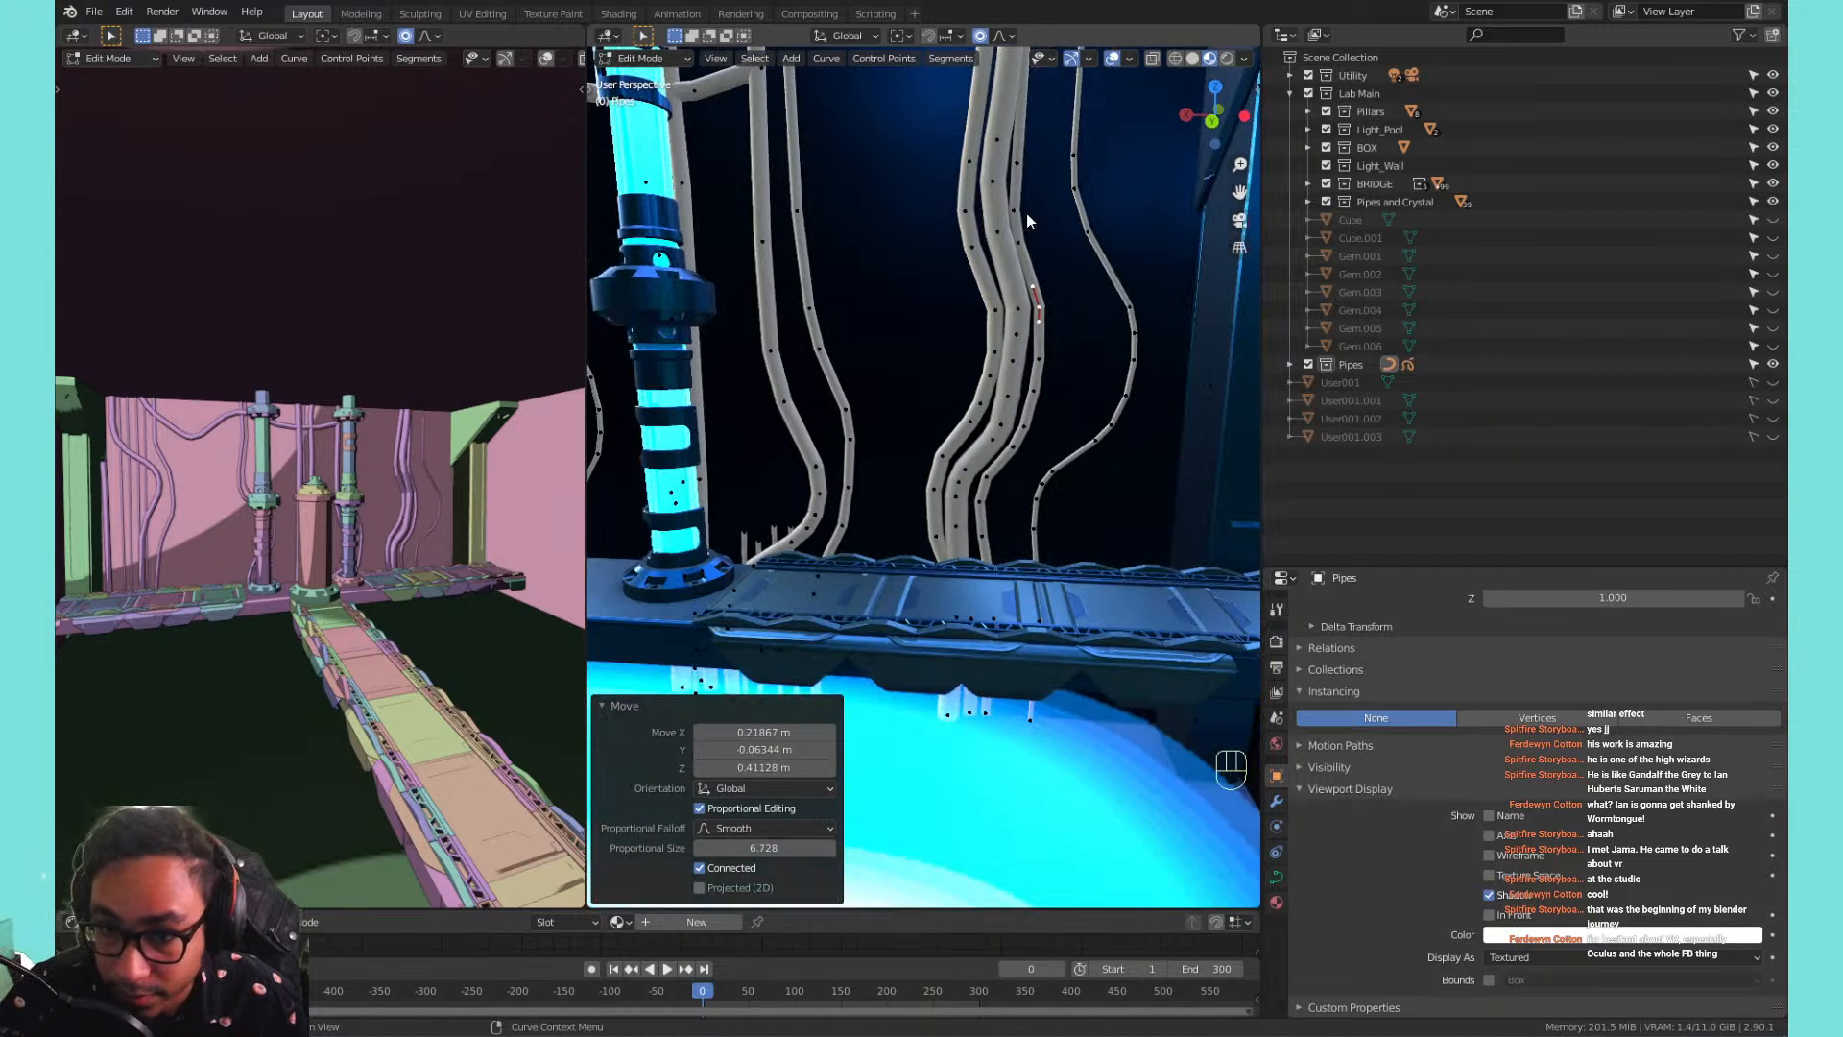
pyautogui.scroll(2, 1027, 213)
pyautogui.keyDown('shift'); pyautogui.moveTo(1037, 317); pyautogui.dragTo(1052, 363, button='middle'); pyautogui.keyUp('shift')
pyautogui.scroll(-1, 1053, 363)
pyautogui.scroll(-2, 985, 322)
pyautogui.scroll(2, 957, 396)
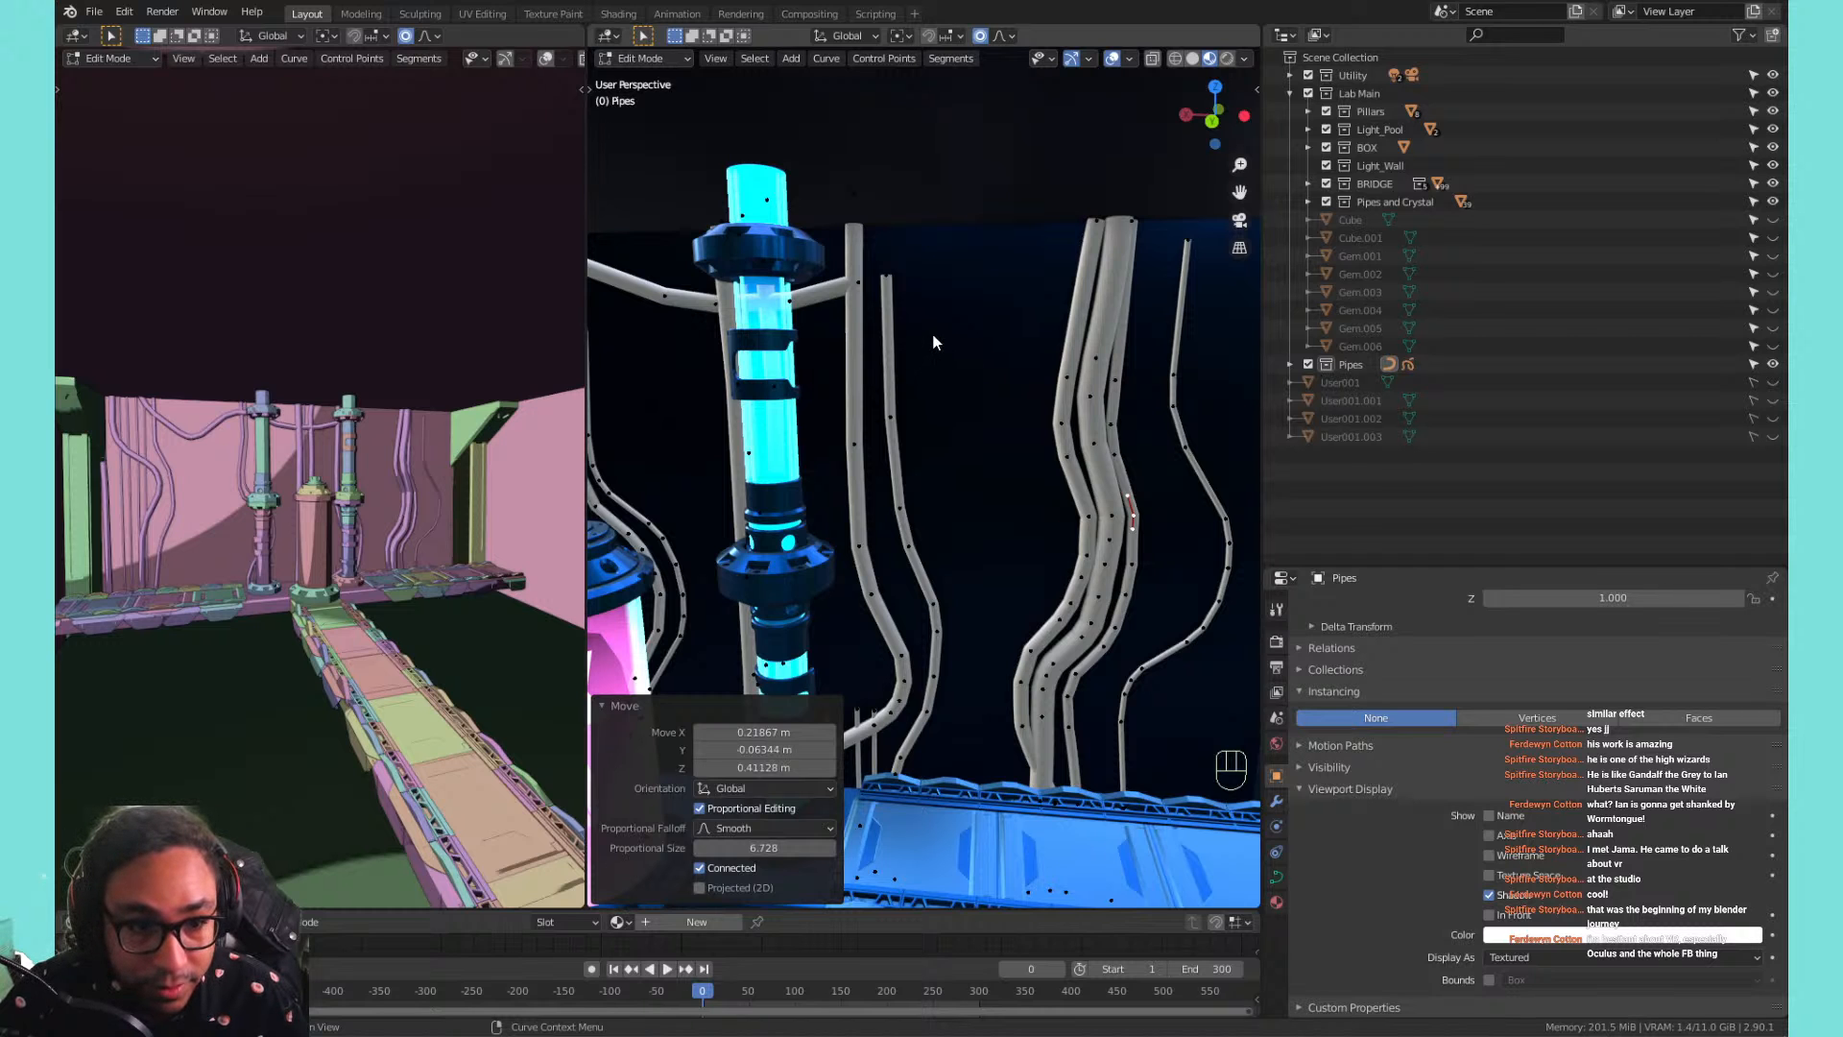
pyautogui.keyDown('shift'); pyautogui.moveTo(772, 389); pyautogui.dragTo(856, 358, button='middle'); pyautogui.keyUp('shift')
pyautogui.scroll(3, 856, 363)
pyautogui.click(840, 363)
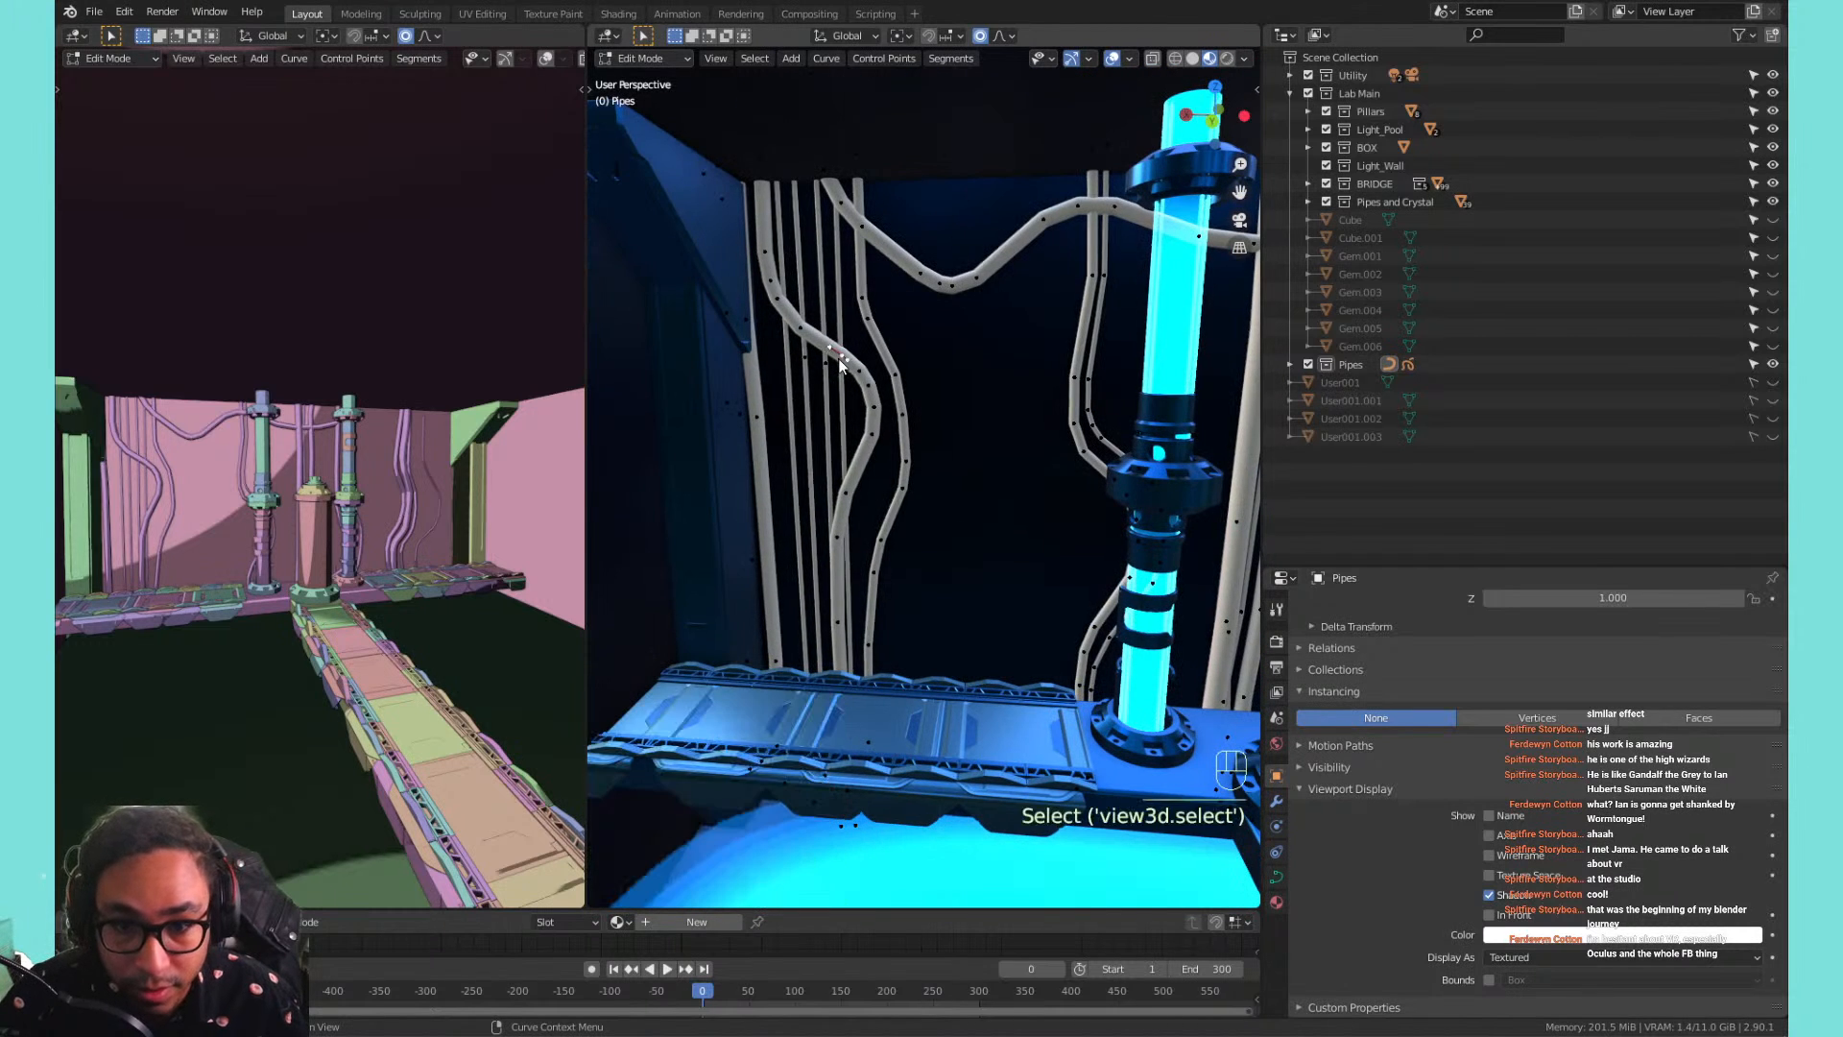
pyautogui.press('g')
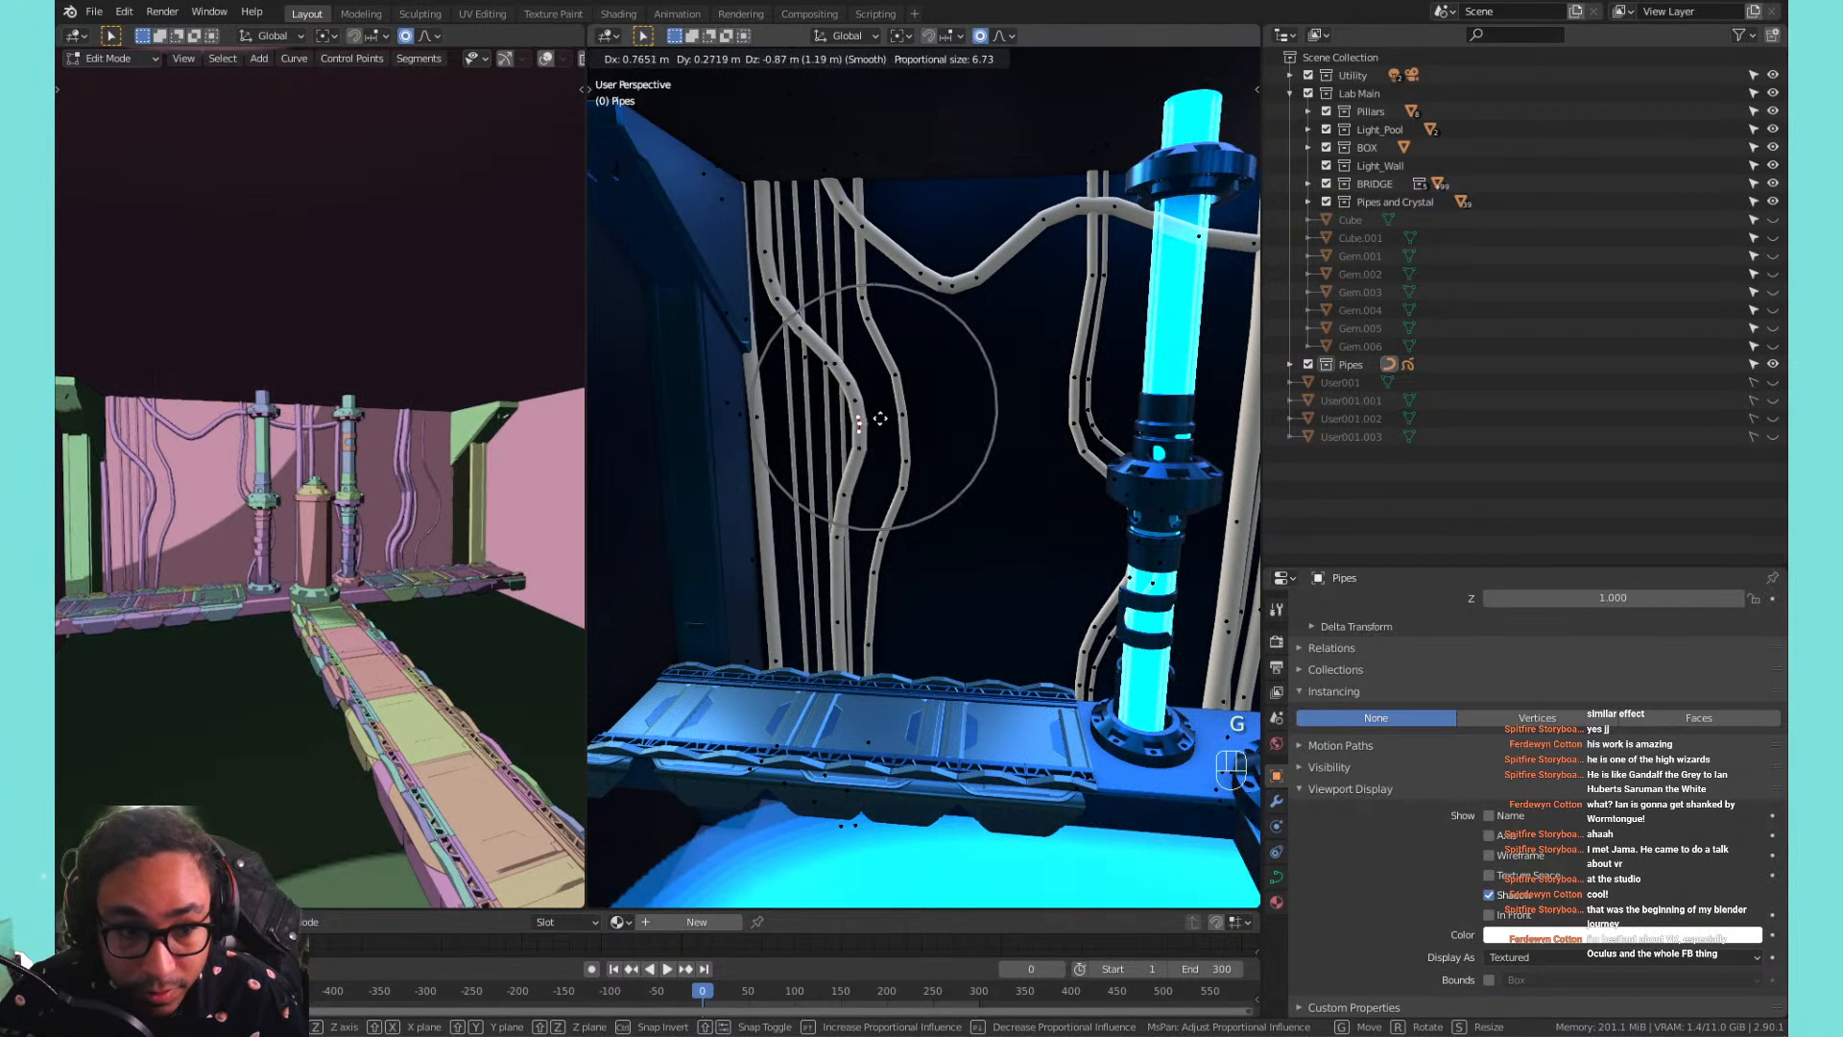
pyautogui.click(903, 419)
# Move the curved pipe's next lower point about -1.43 m in X and -0.40 m in Z, and shift it about -0.29 m along X.
pyautogui.click(853, 495)
pyautogui.press('g')
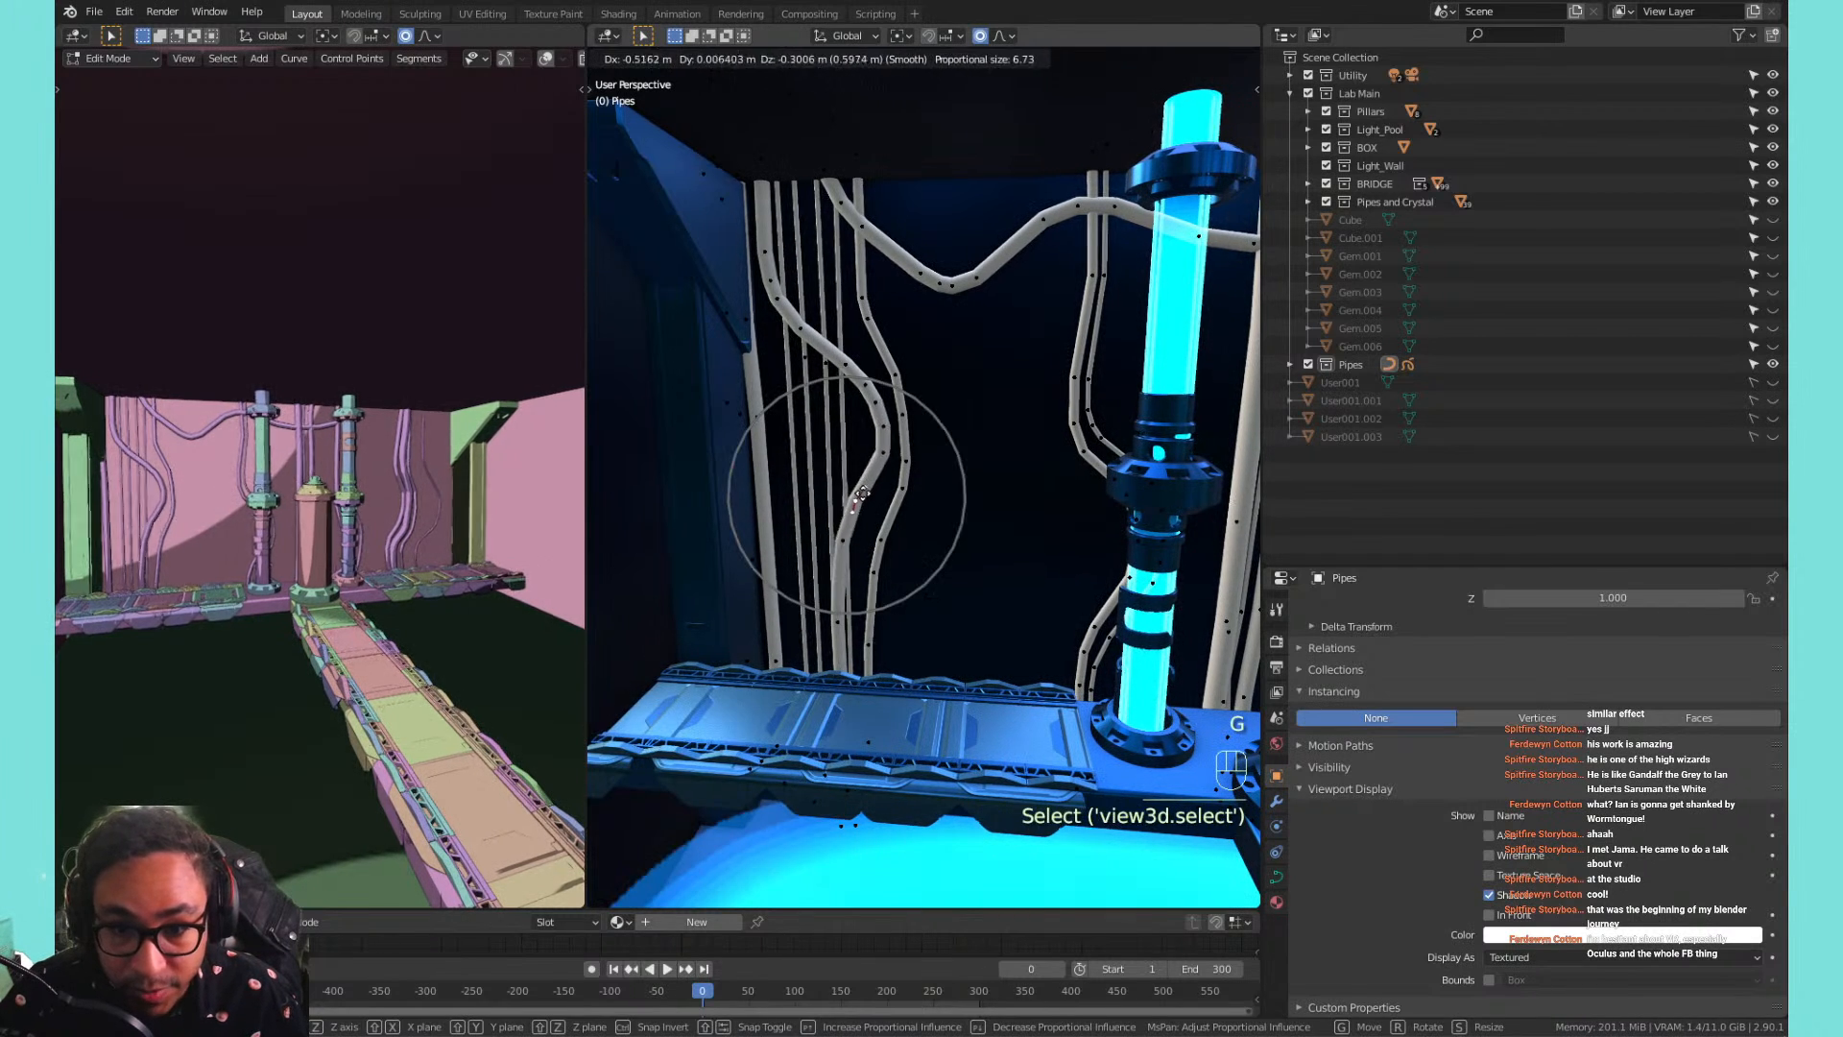
pyautogui.click(884, 504)
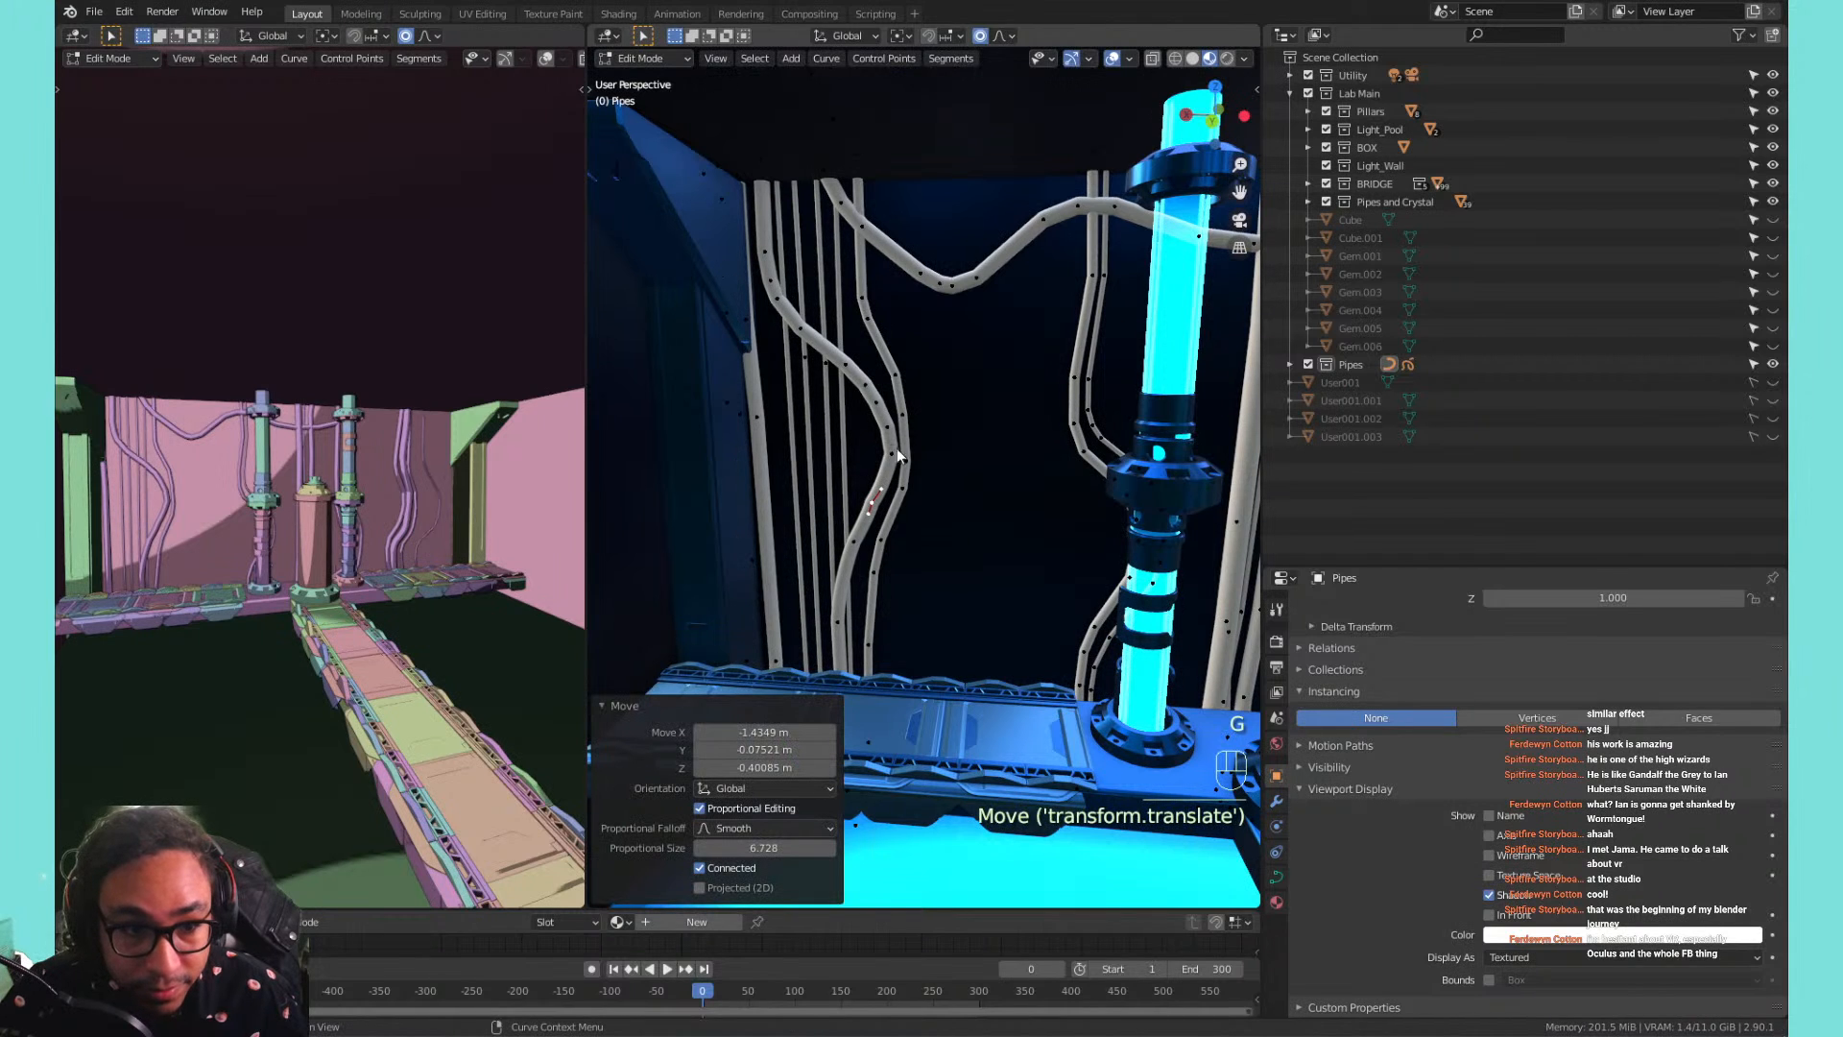
pyautogui.press('g')
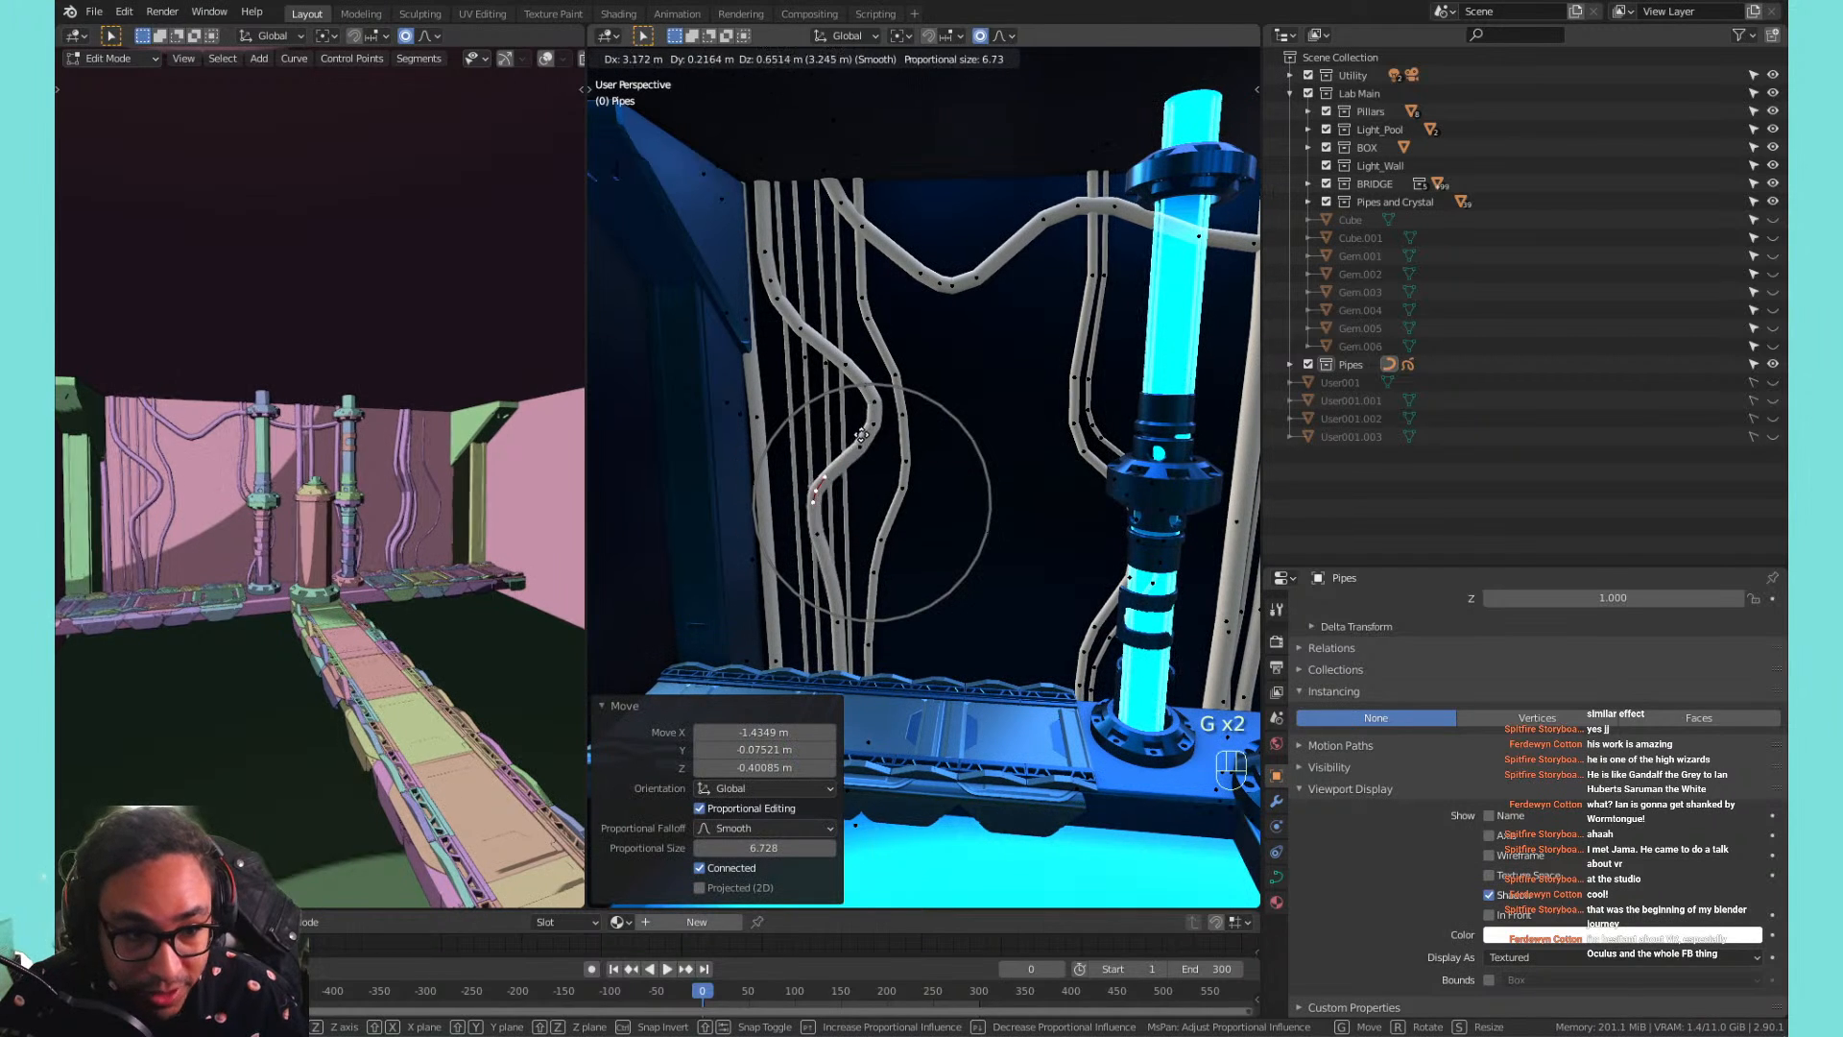
pyautogui.press('x')
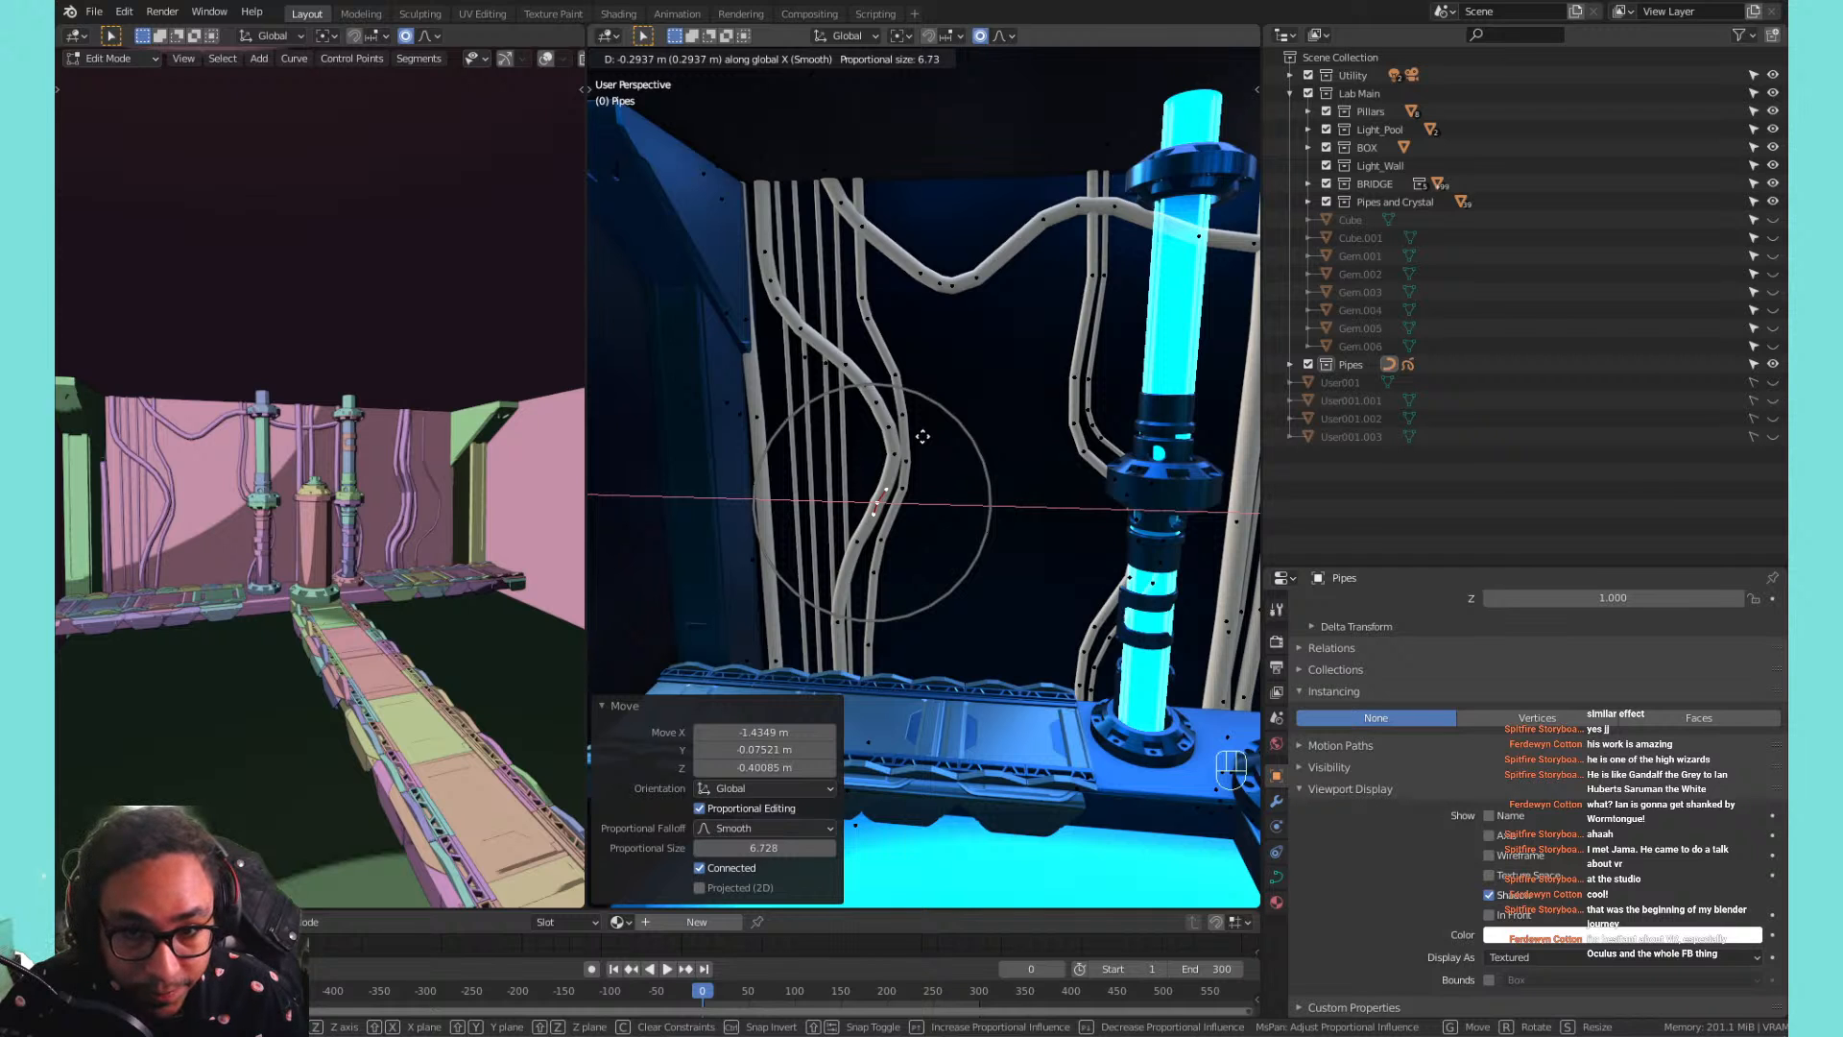
pyautogui.click(920, 436)
pyautogui.press('Tab')
pyautogui.press('Tab')
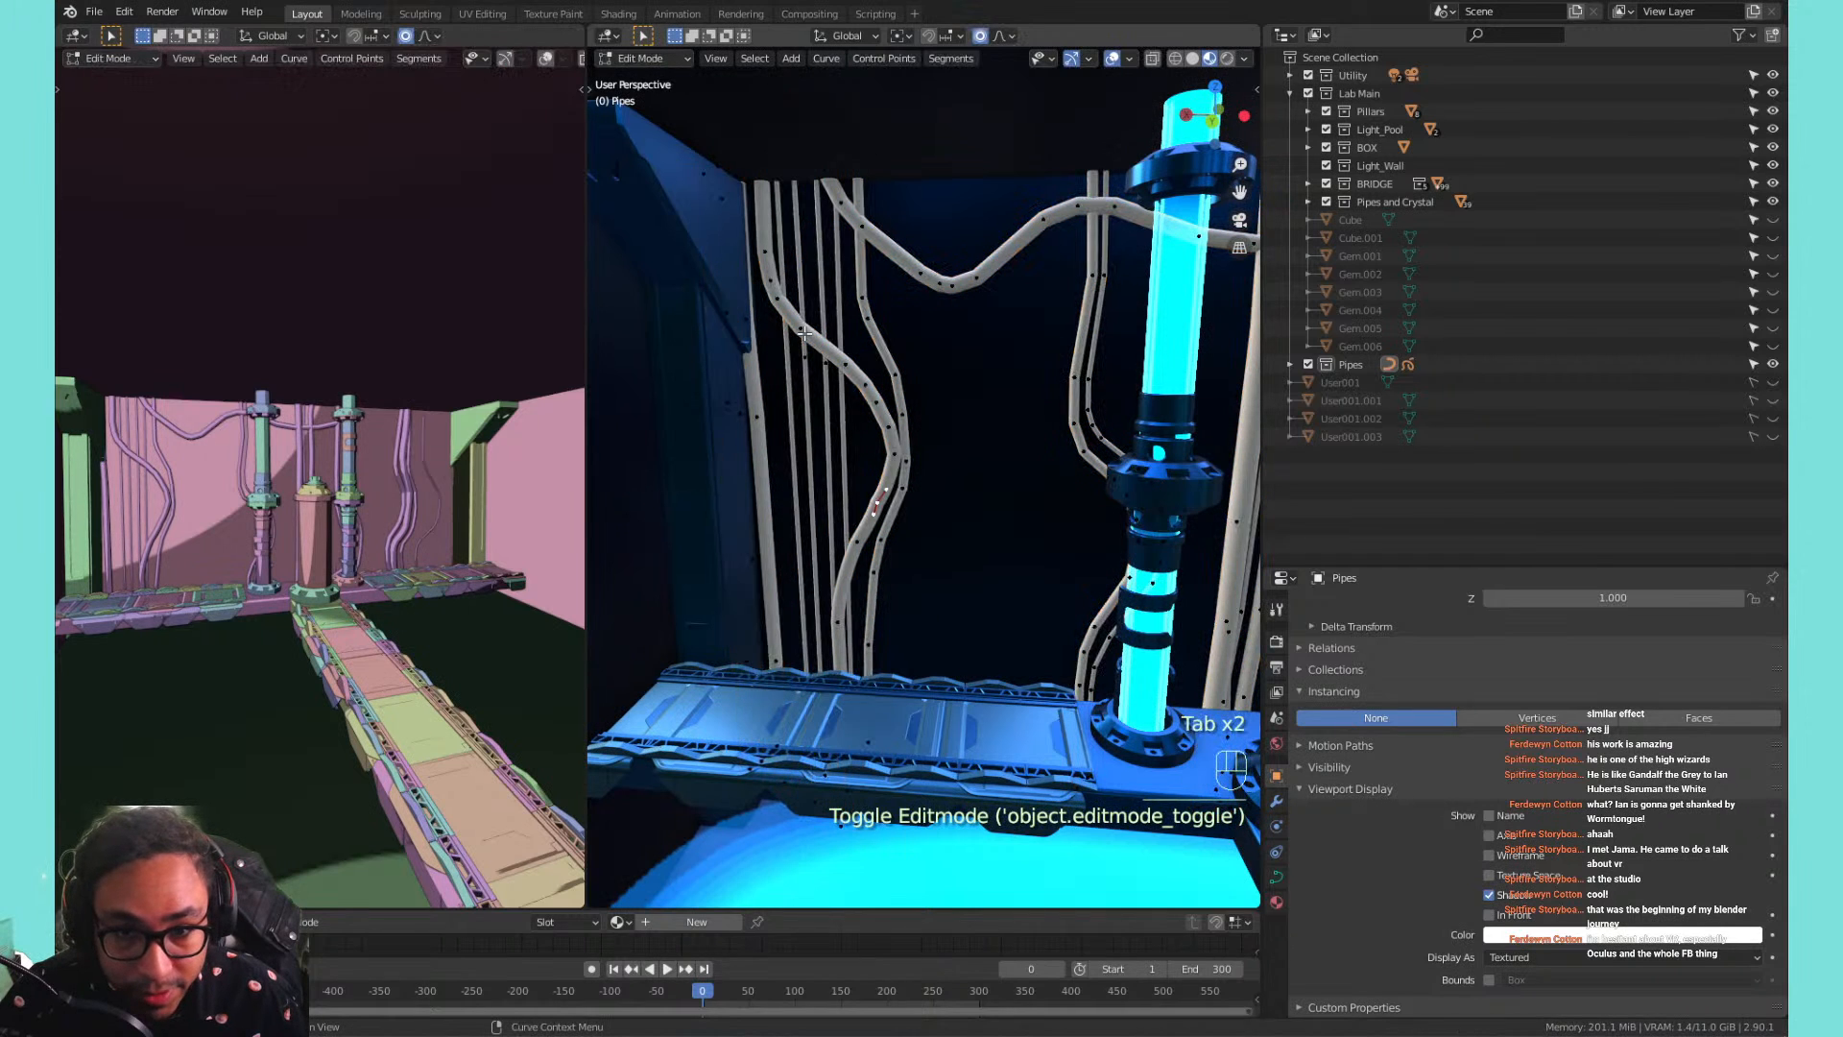
# Duplicate the entire curved pipe near the side wall and offset the copy about 0.97 m along X.
pyautogui.click(804, 332)
pyautogui.press('l')
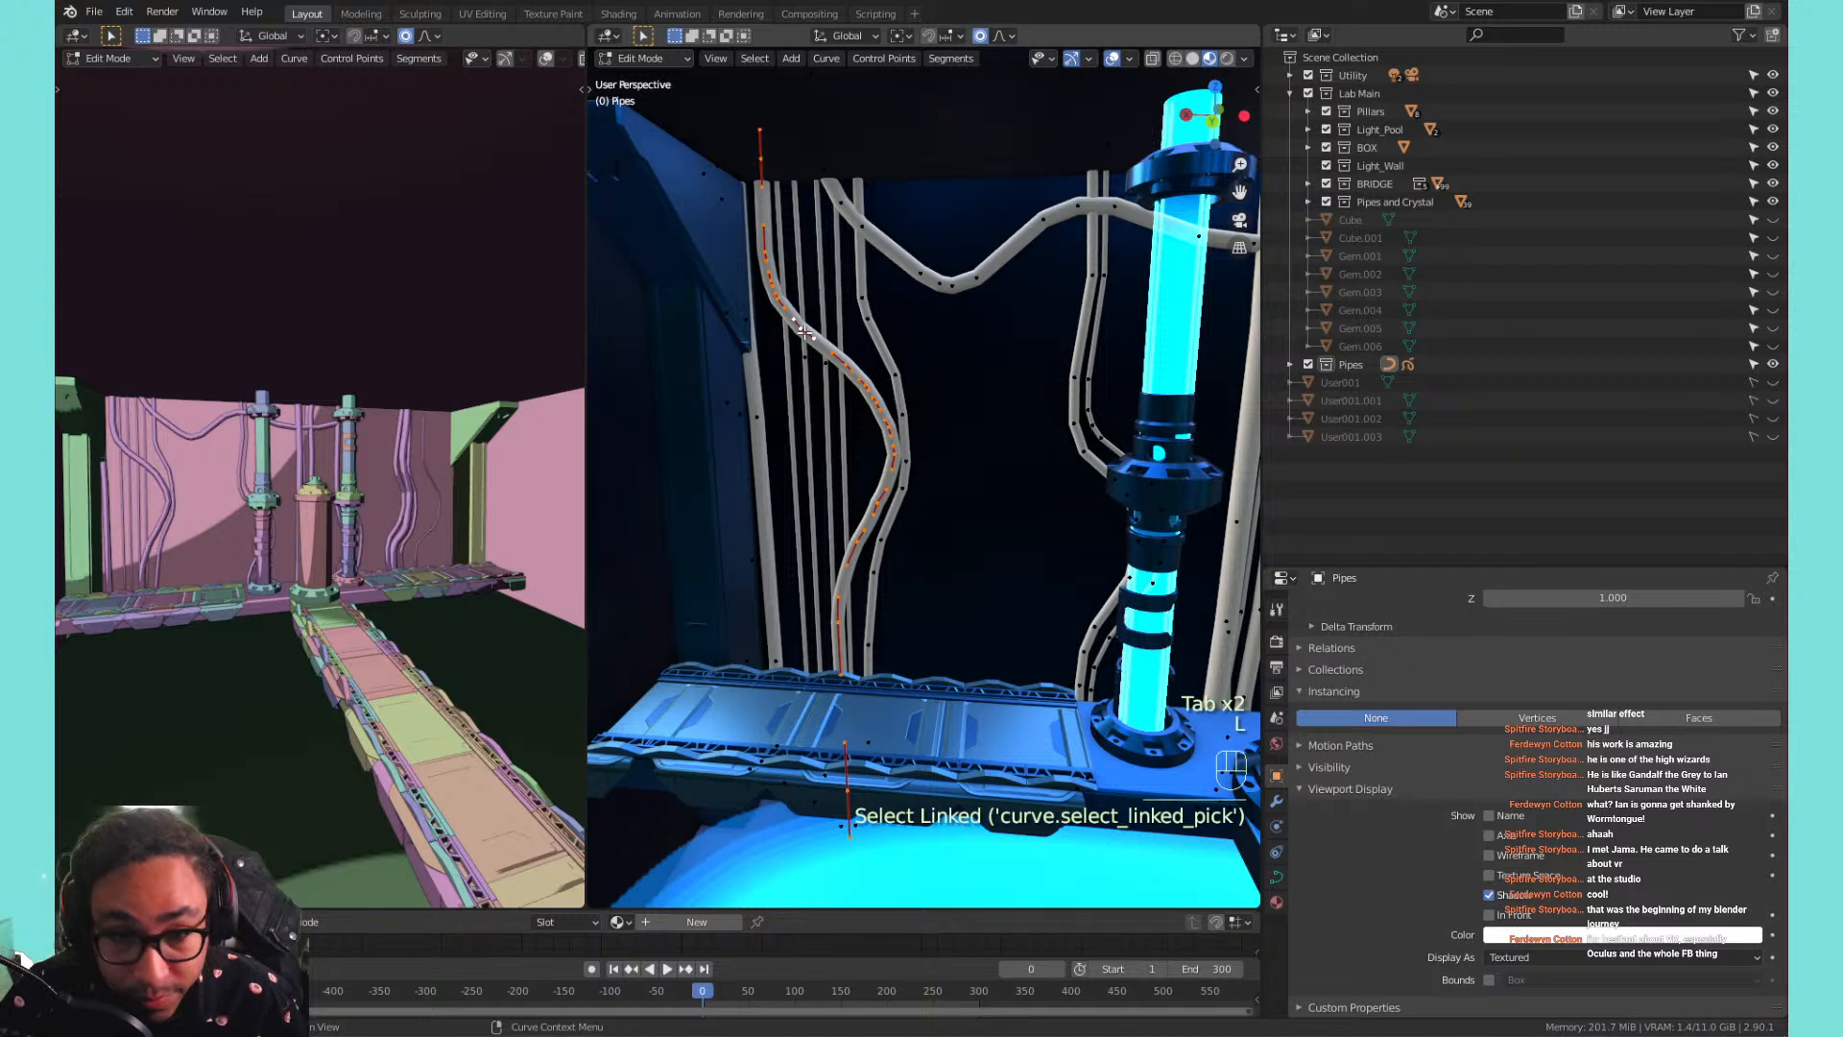
pyautogui.hotkey('shift', 'd')
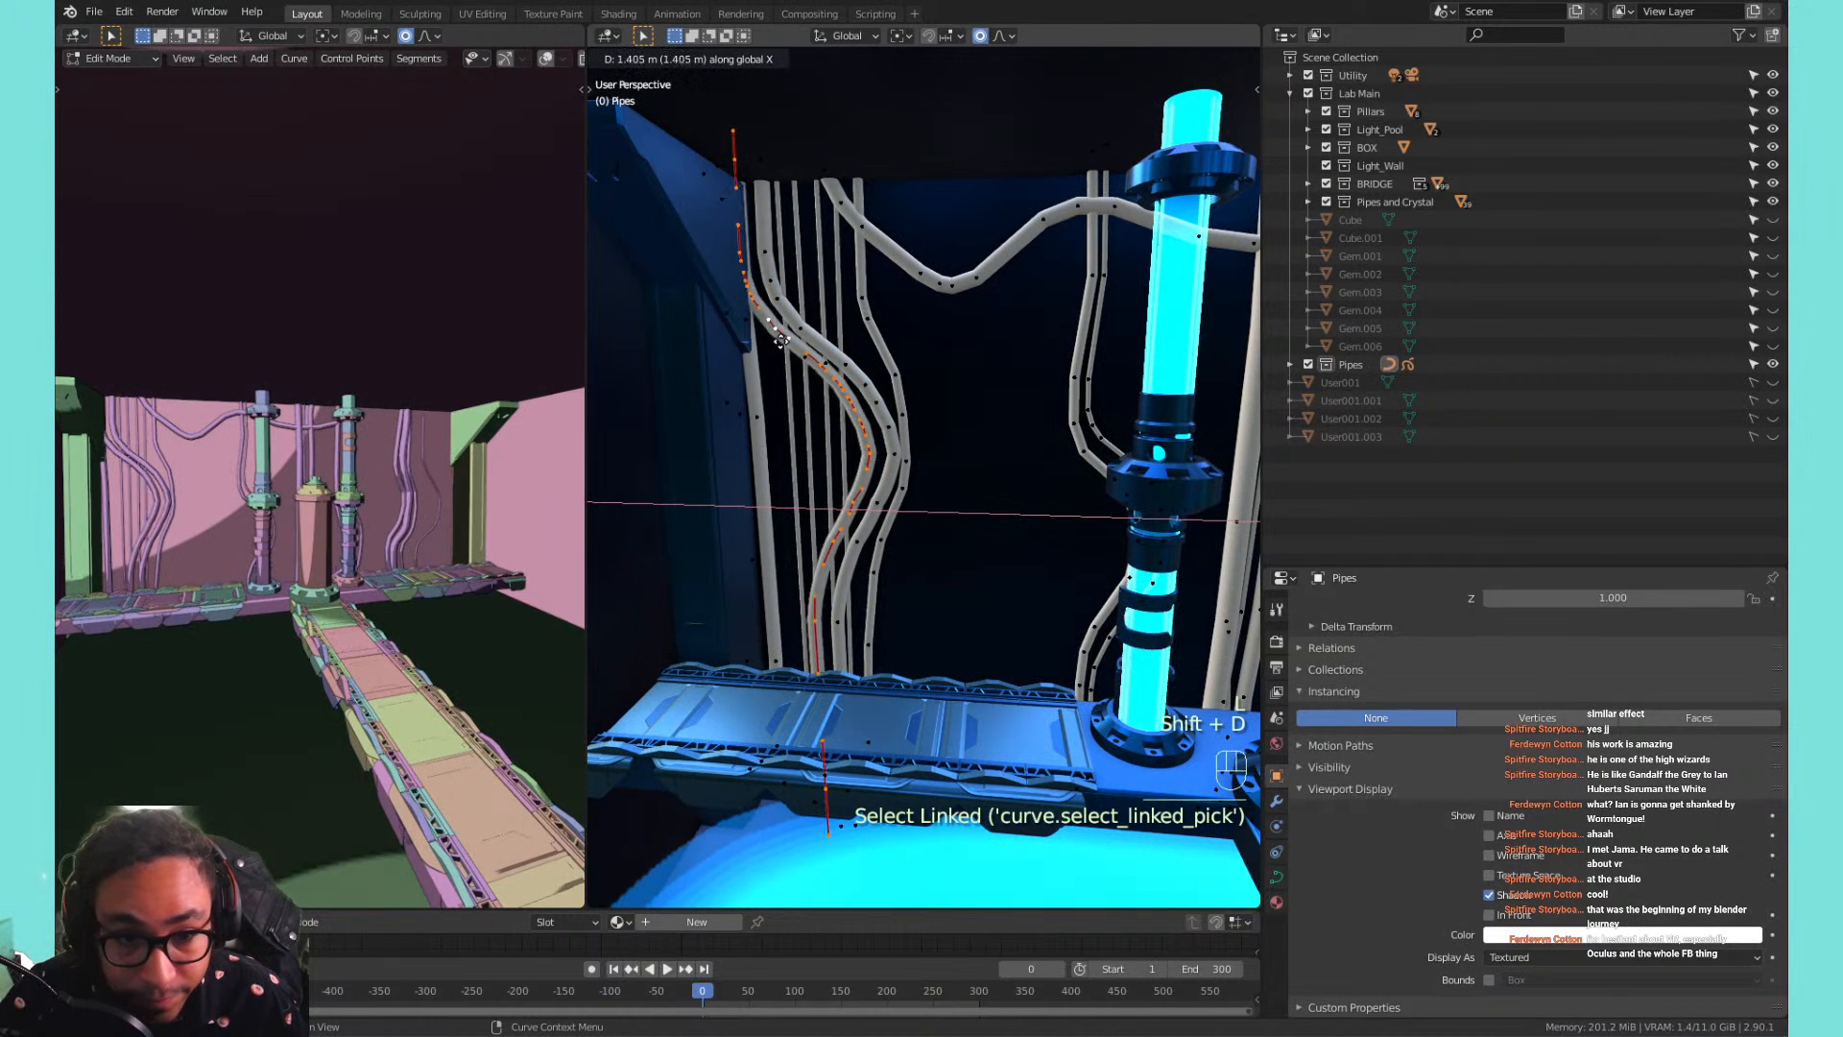
pyautogui.click(787, 343)
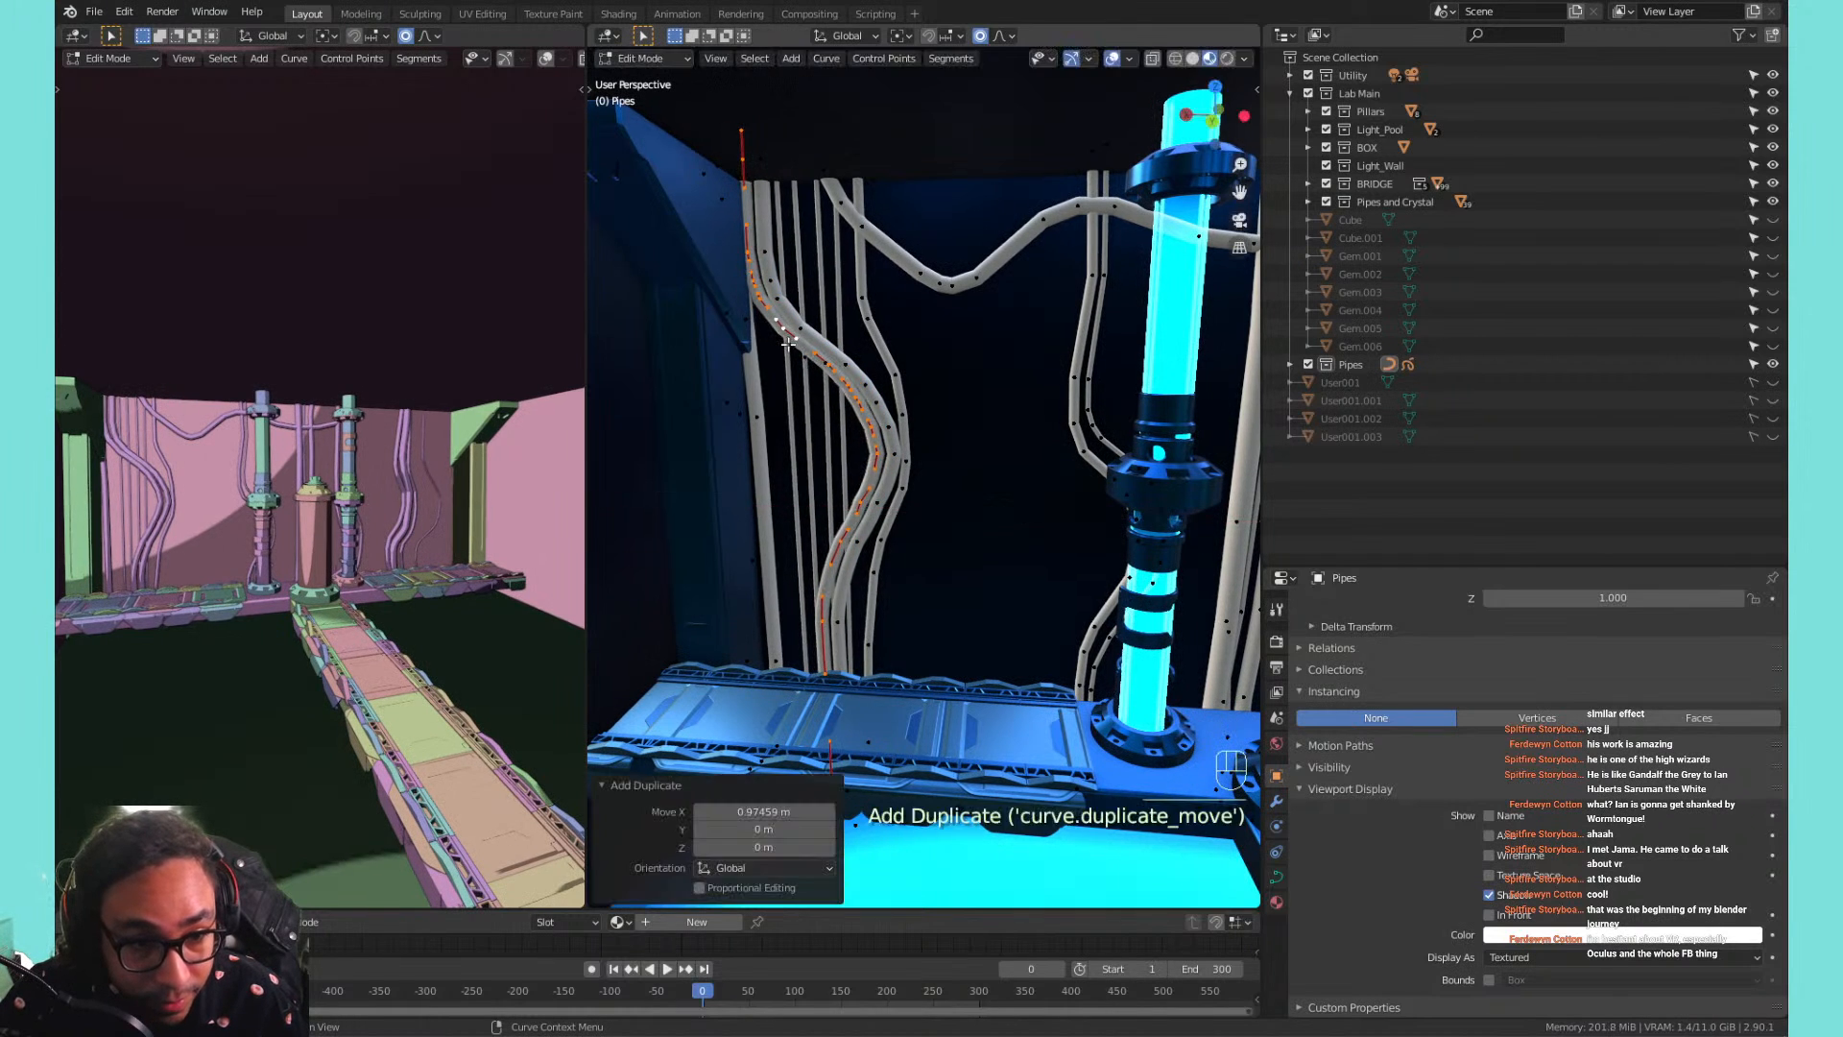
# Select the entire original curved pipe beside the copy and thicken it with Shrink/Fatten by about 1.65.
pyautogui.hotkey('alt', 's')
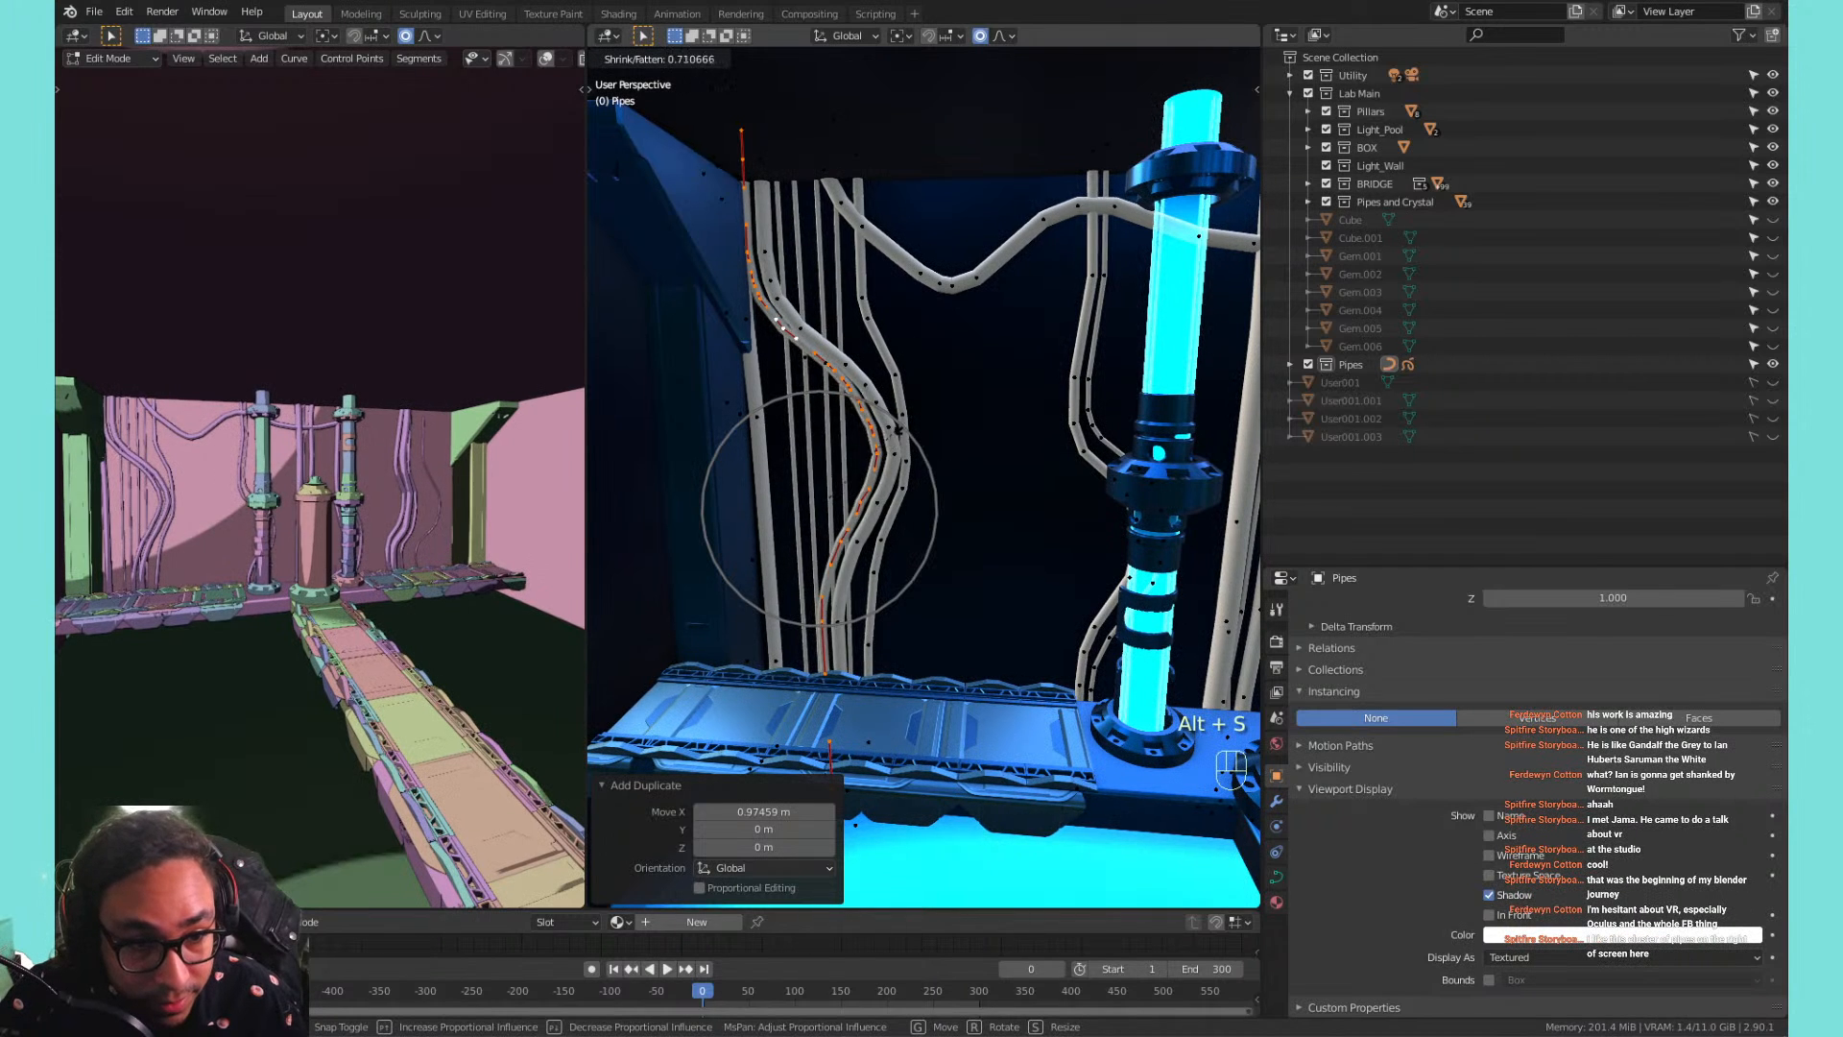
pyautogui.press('Escape')
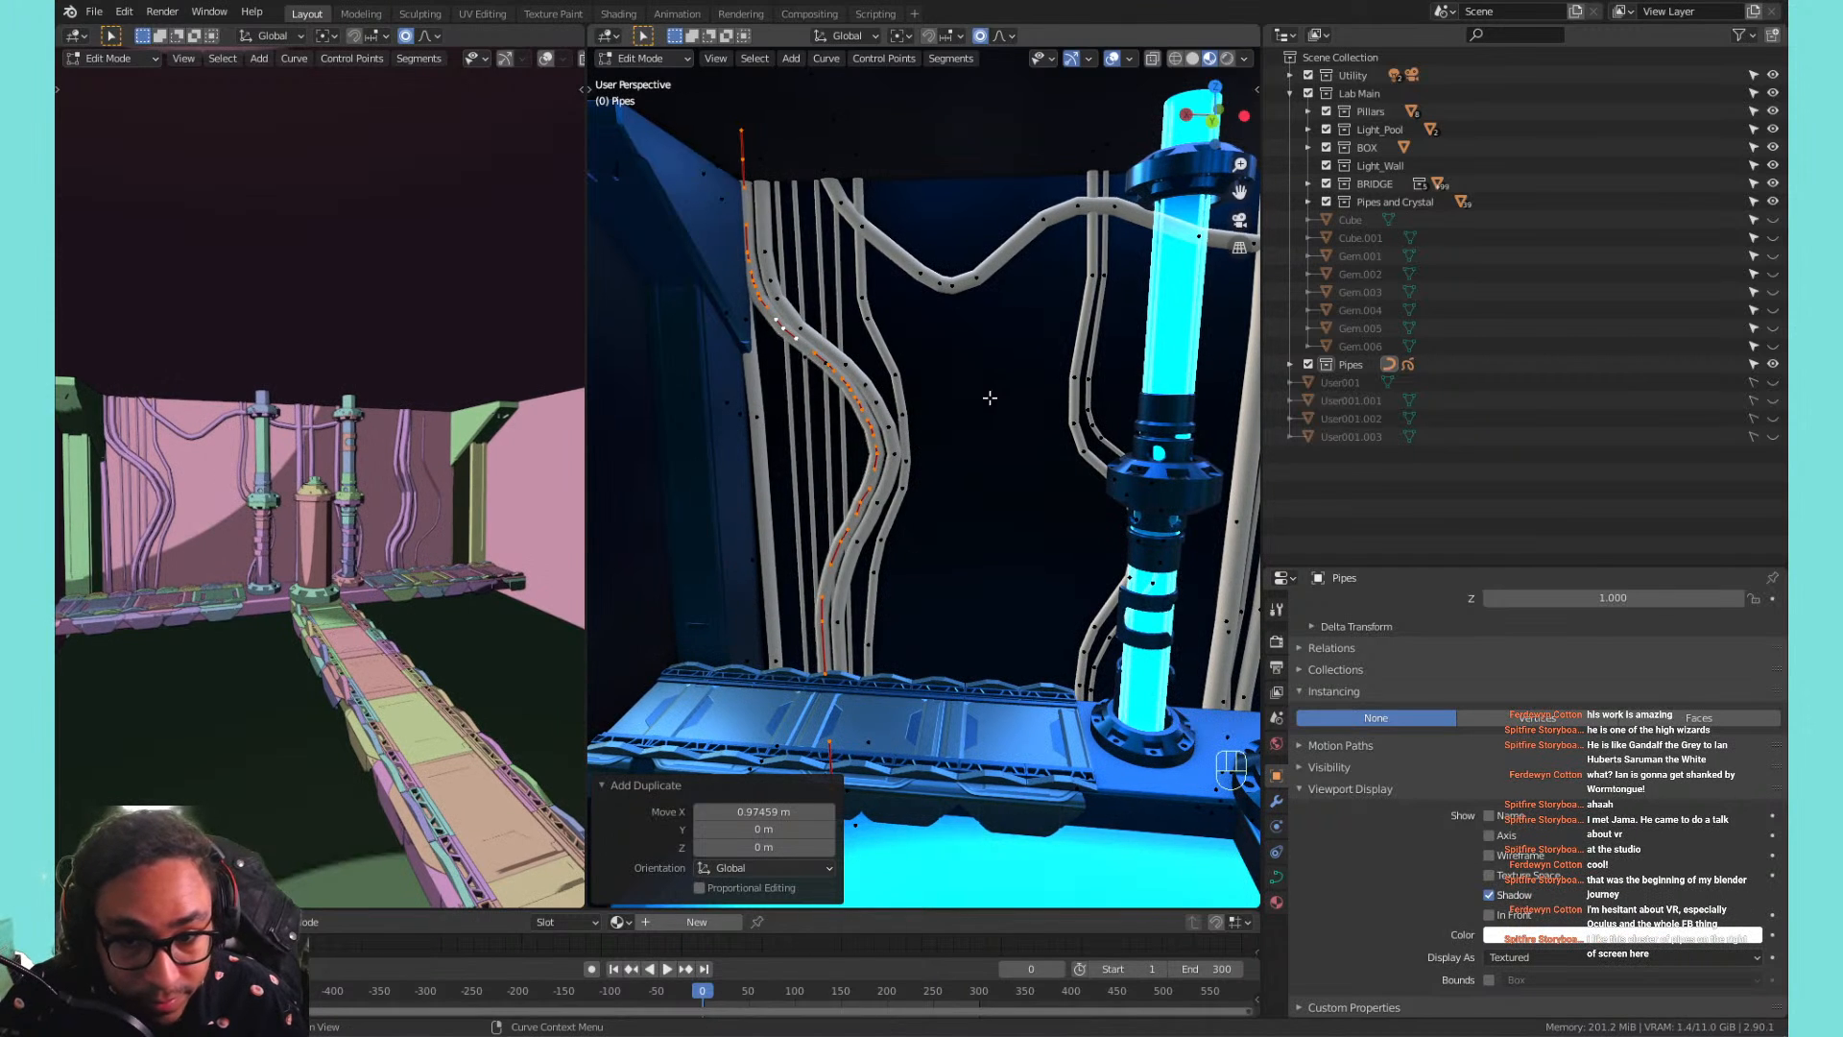
pyautogui.click(895, 454)
pyautogui.press('l')
pyautogui.hotkey('alt', 's')
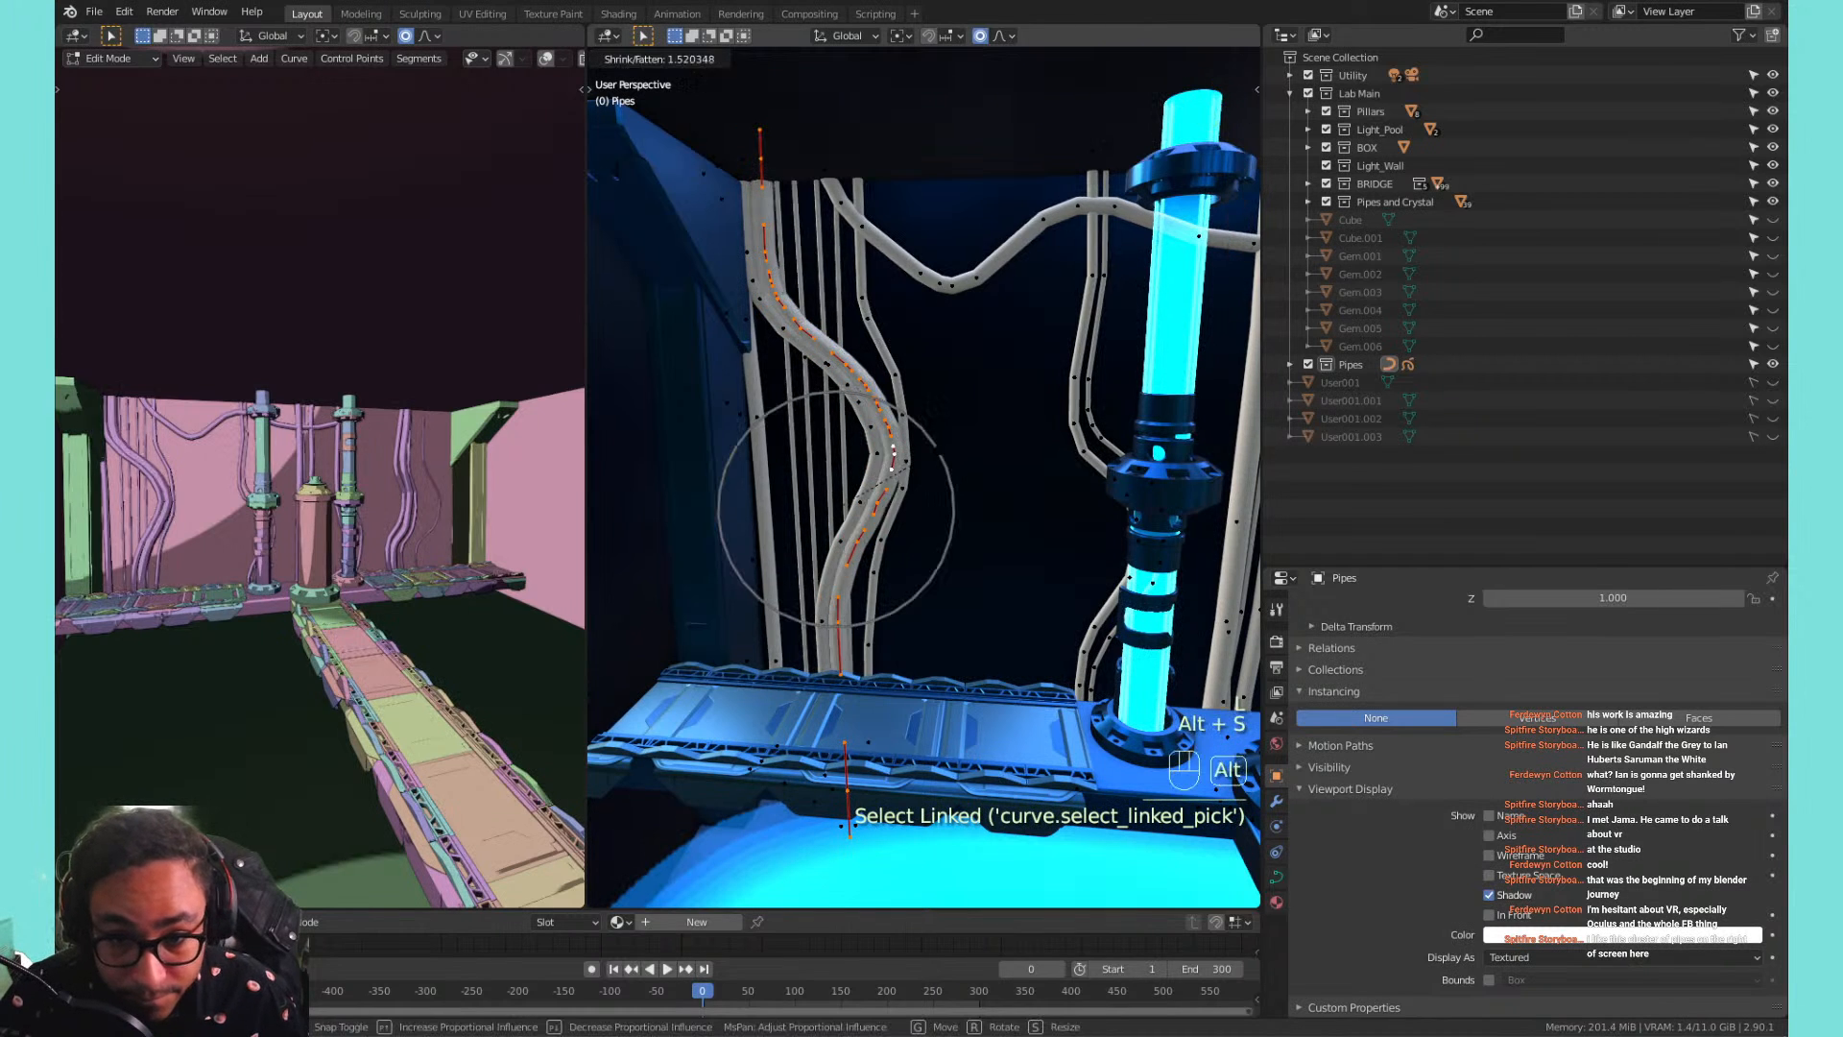
pyautogui.click(885, 382)
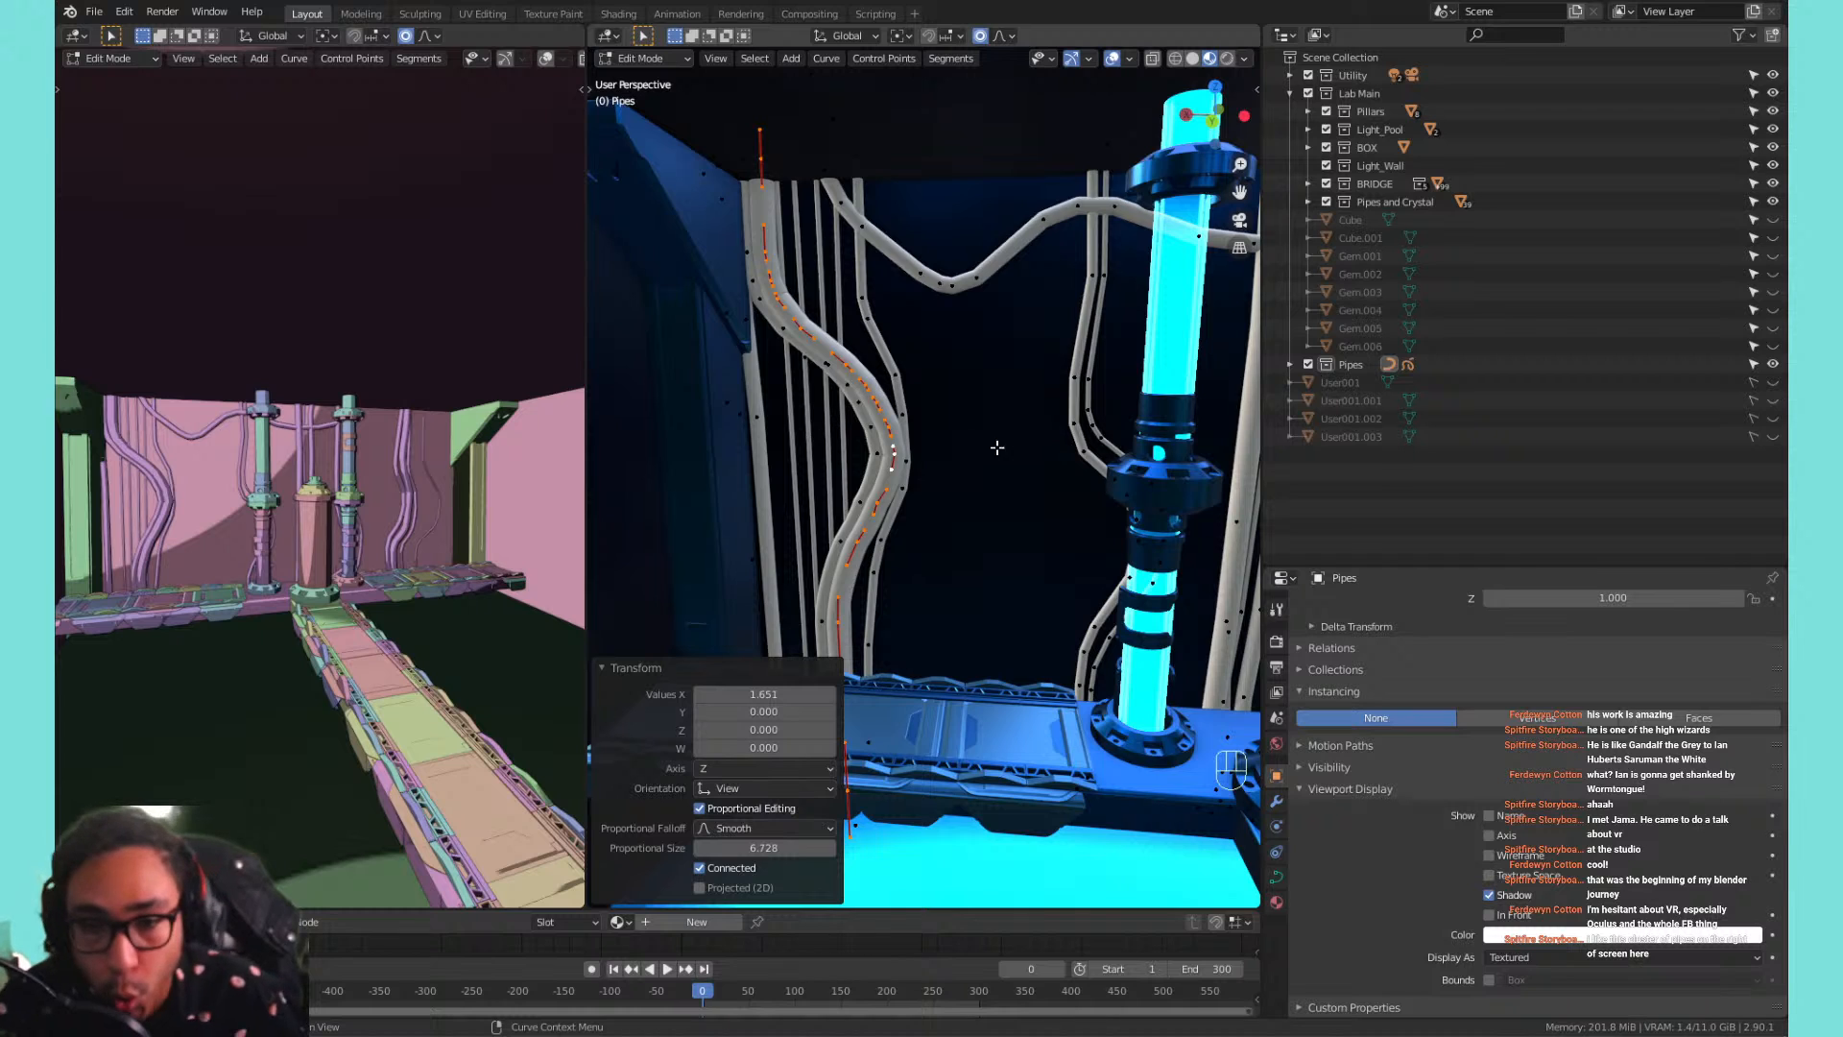
# Delete the entire straight vertical pipe behind the crystal container.
pyautogui.keyDown('shift'); pyautogui.moveTo(997, 448); pyautogui.dragTo(600, 438, button='middle'); pyautogui.keyUp('shift')
pyautogui.scroll(-2, 972, 384)
pyautogui.scroll(3, 835, 419)
pyautogui.keyDown('shift'); pyautogui.moveTo(1114, 451); pyautogui.dragTo(1046, 436, button='middle'); pyautogui.keyUp('shift')
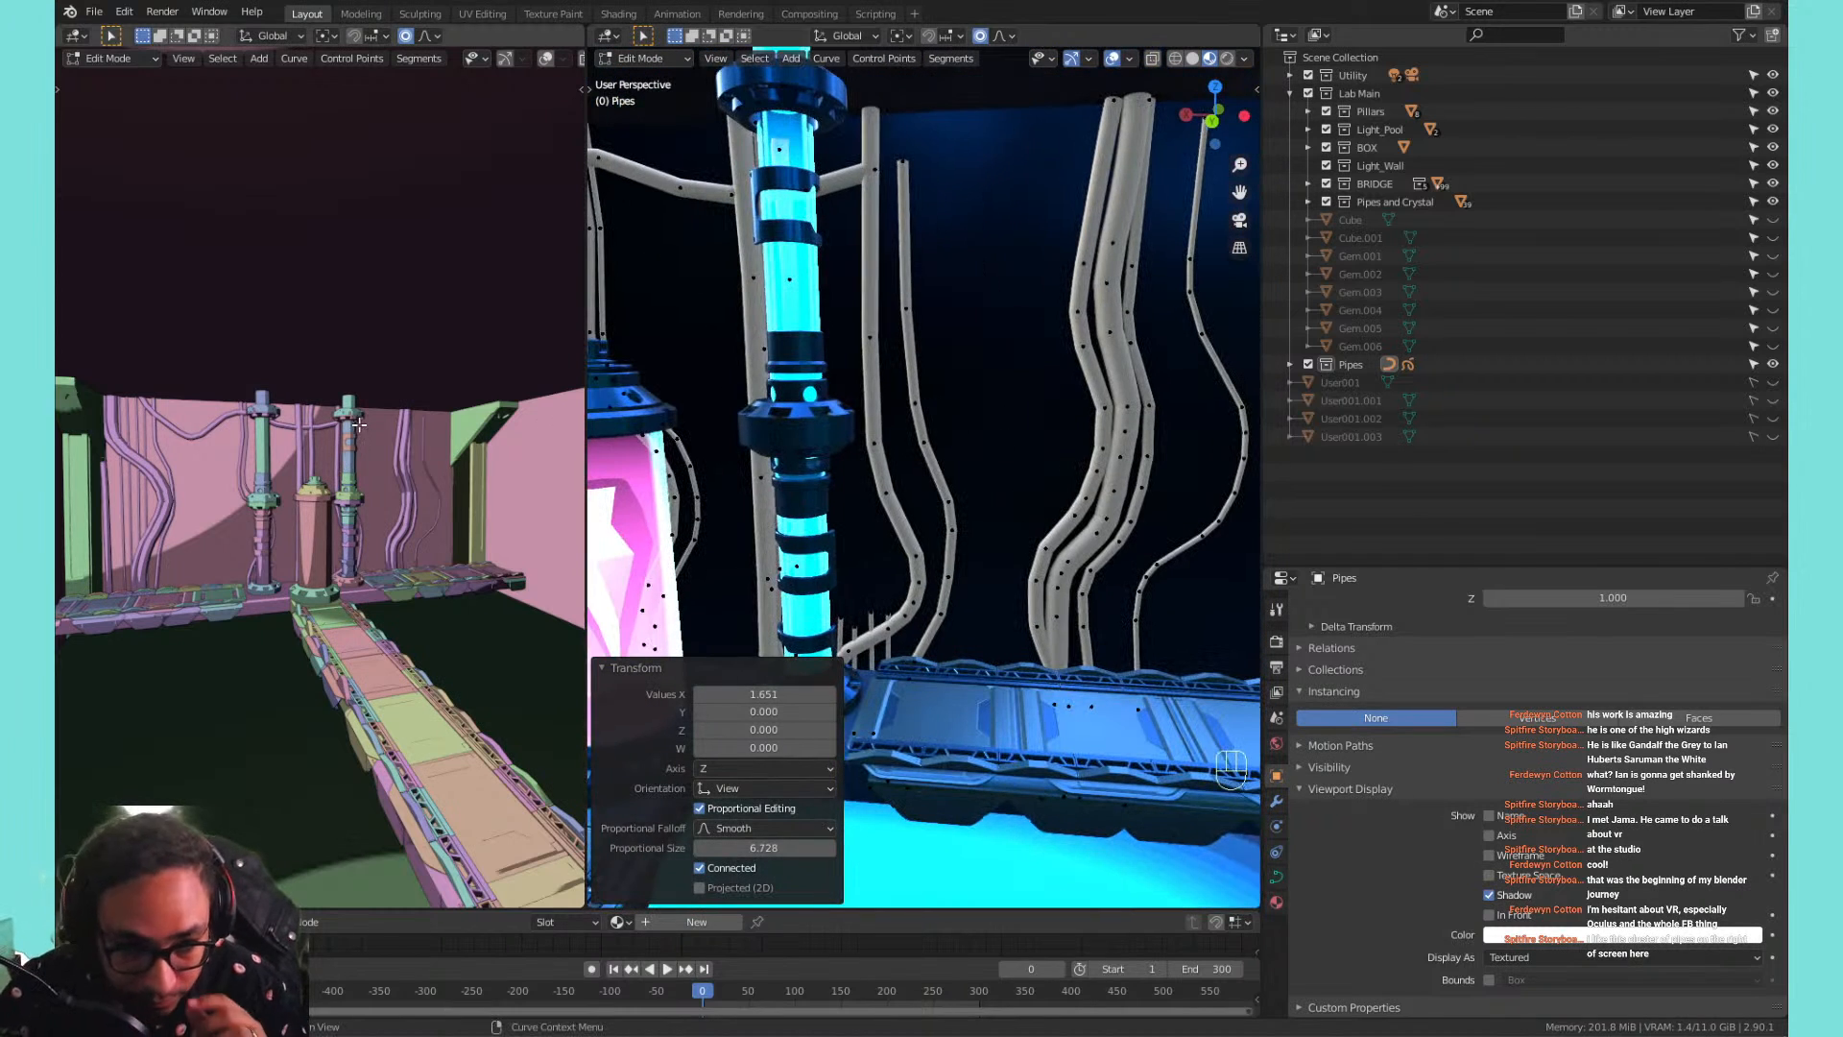
pyautogui.scroll(-2, 871, 323)
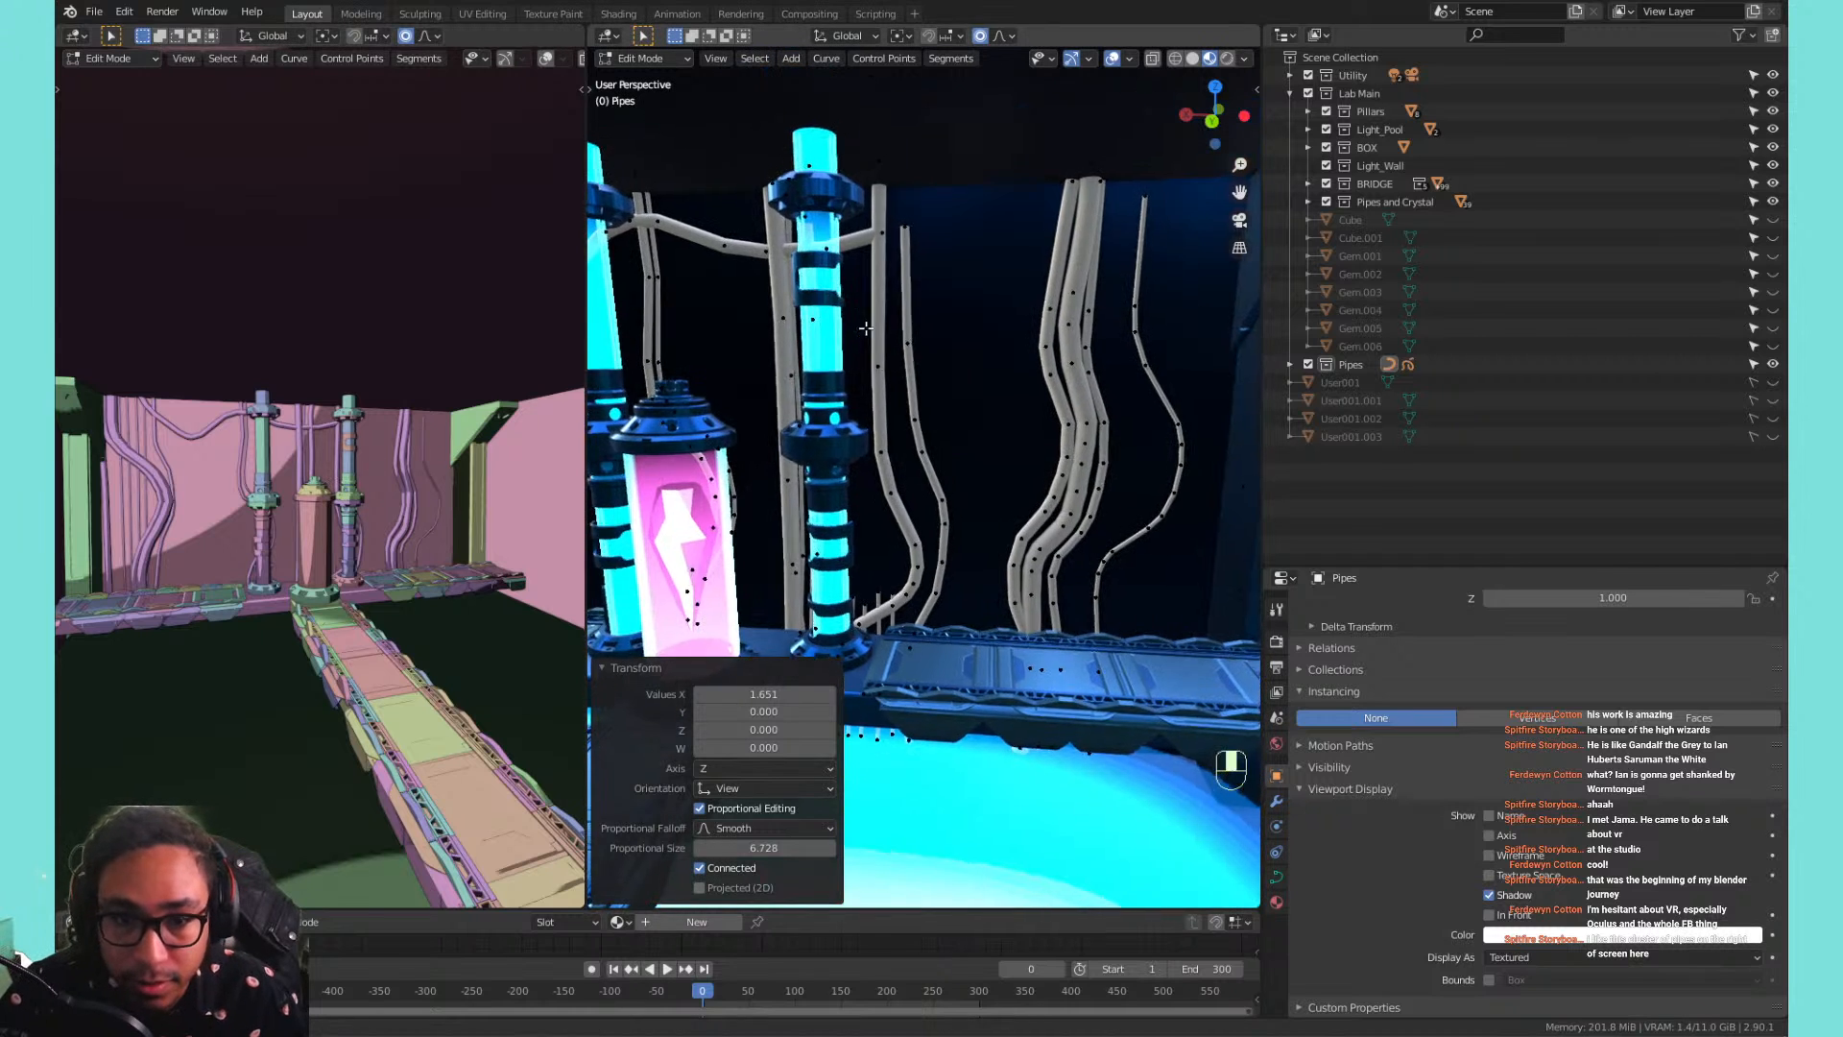
pyautogui.keyDown('shift'); pyautogui.moveTo(749, 288); pyautogui.dragTo(965, 321, button='middle'); pyautogui.keyUp('shift')
pyautogui.click(963, 315)
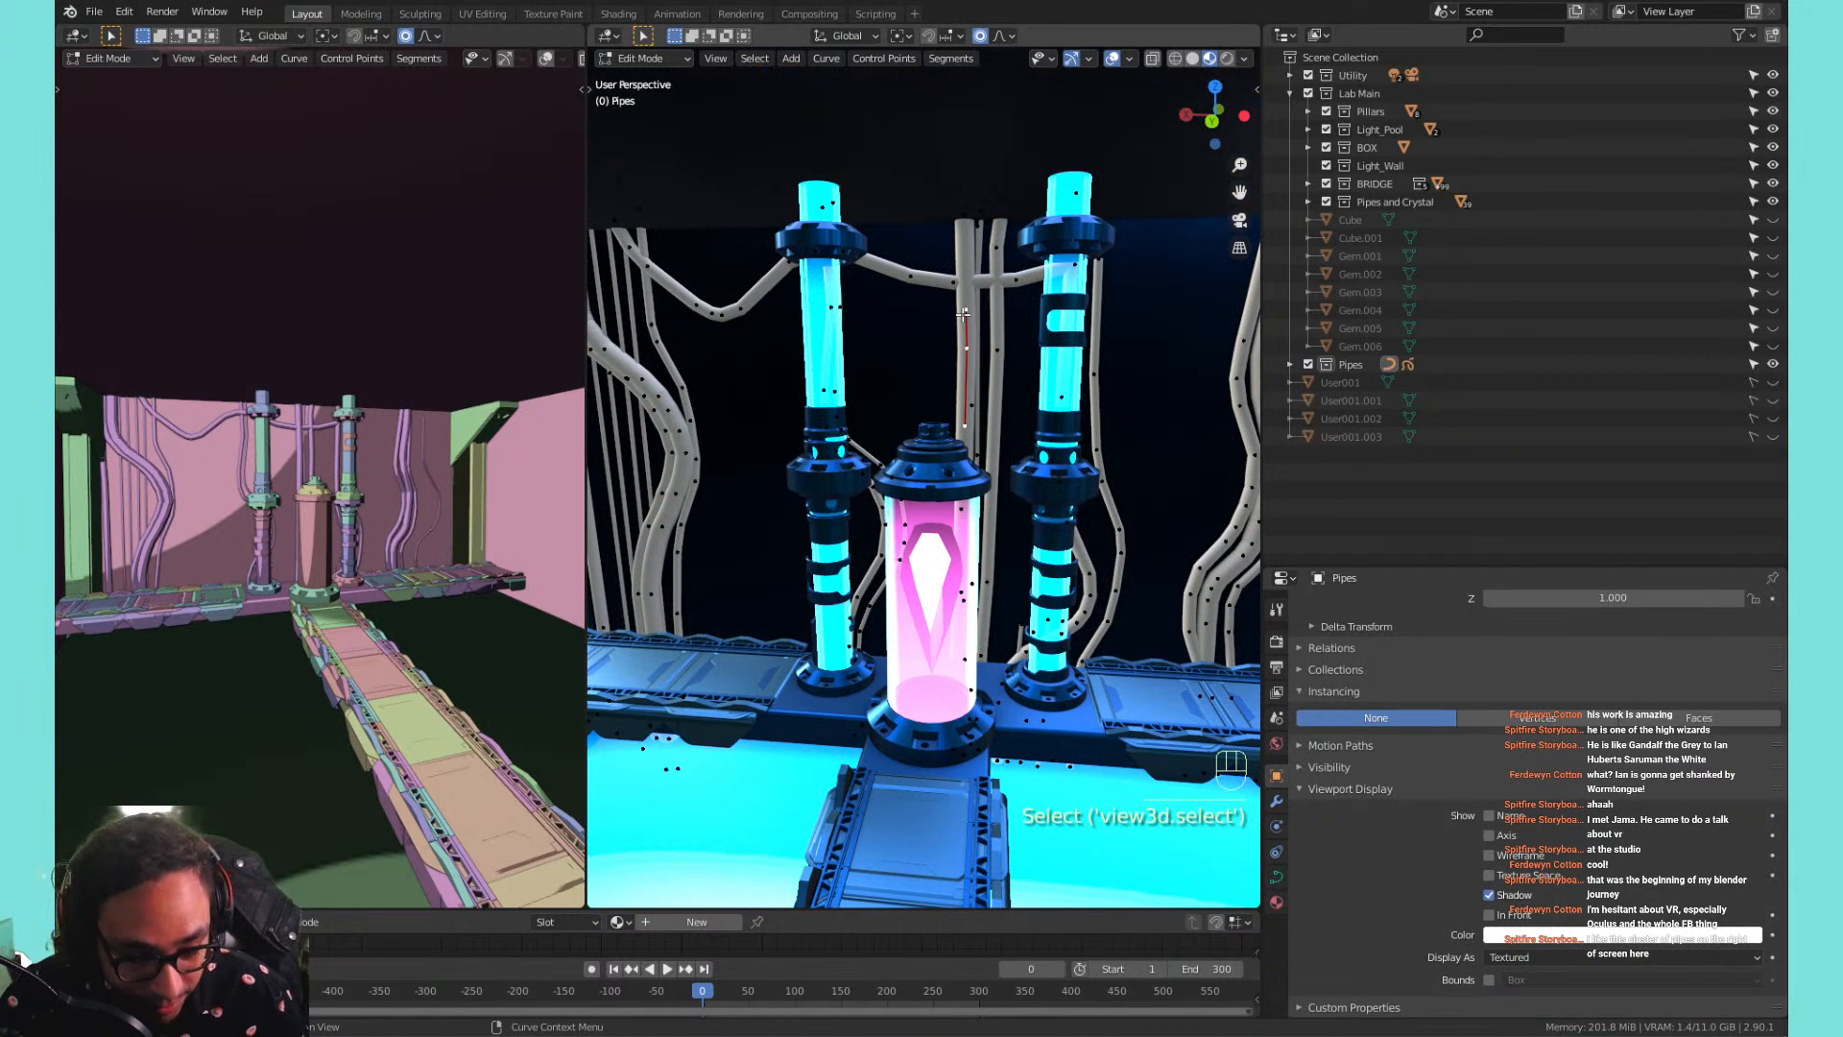
pyautogui.press('l')
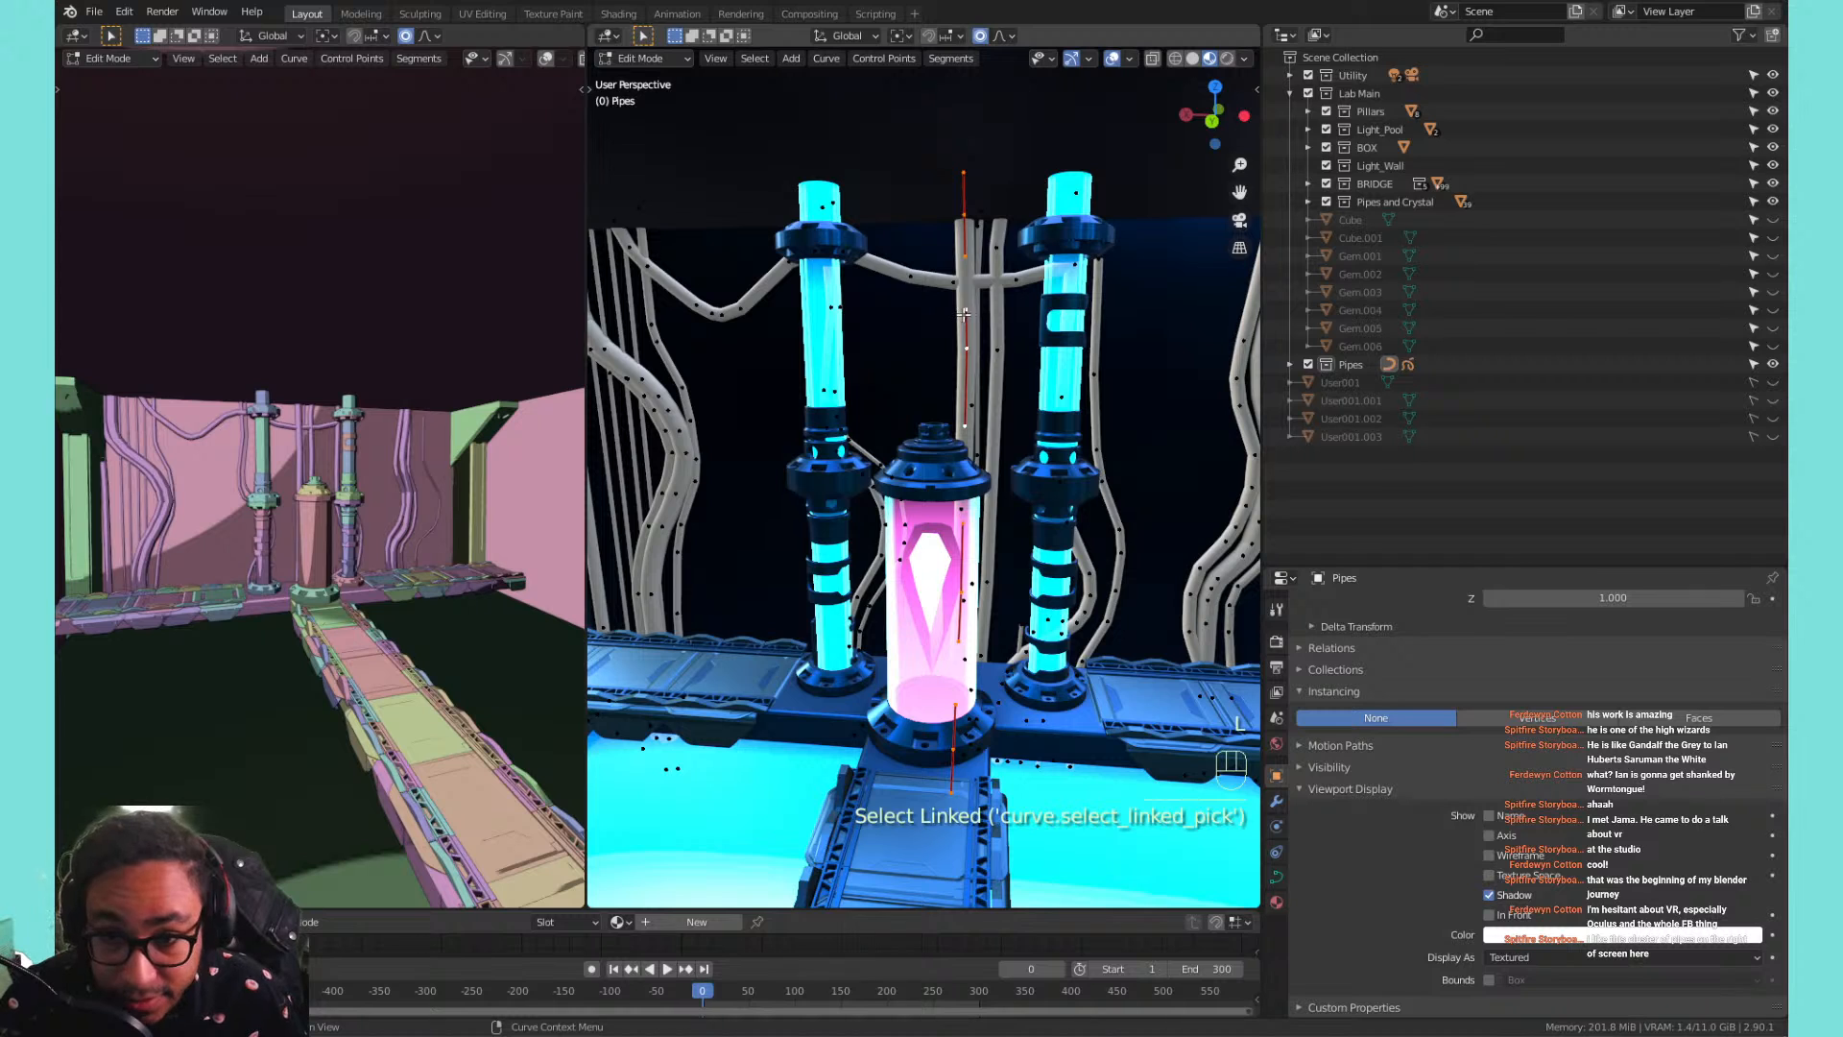
pyautogui.press('x')
pyautogui.click(965, 322)
# Delete the vertices of the selected upper point on the neighbouring vertical pipe behind the crystal container.
pyautogui.click(994, 324)
pyautogui.press('x')
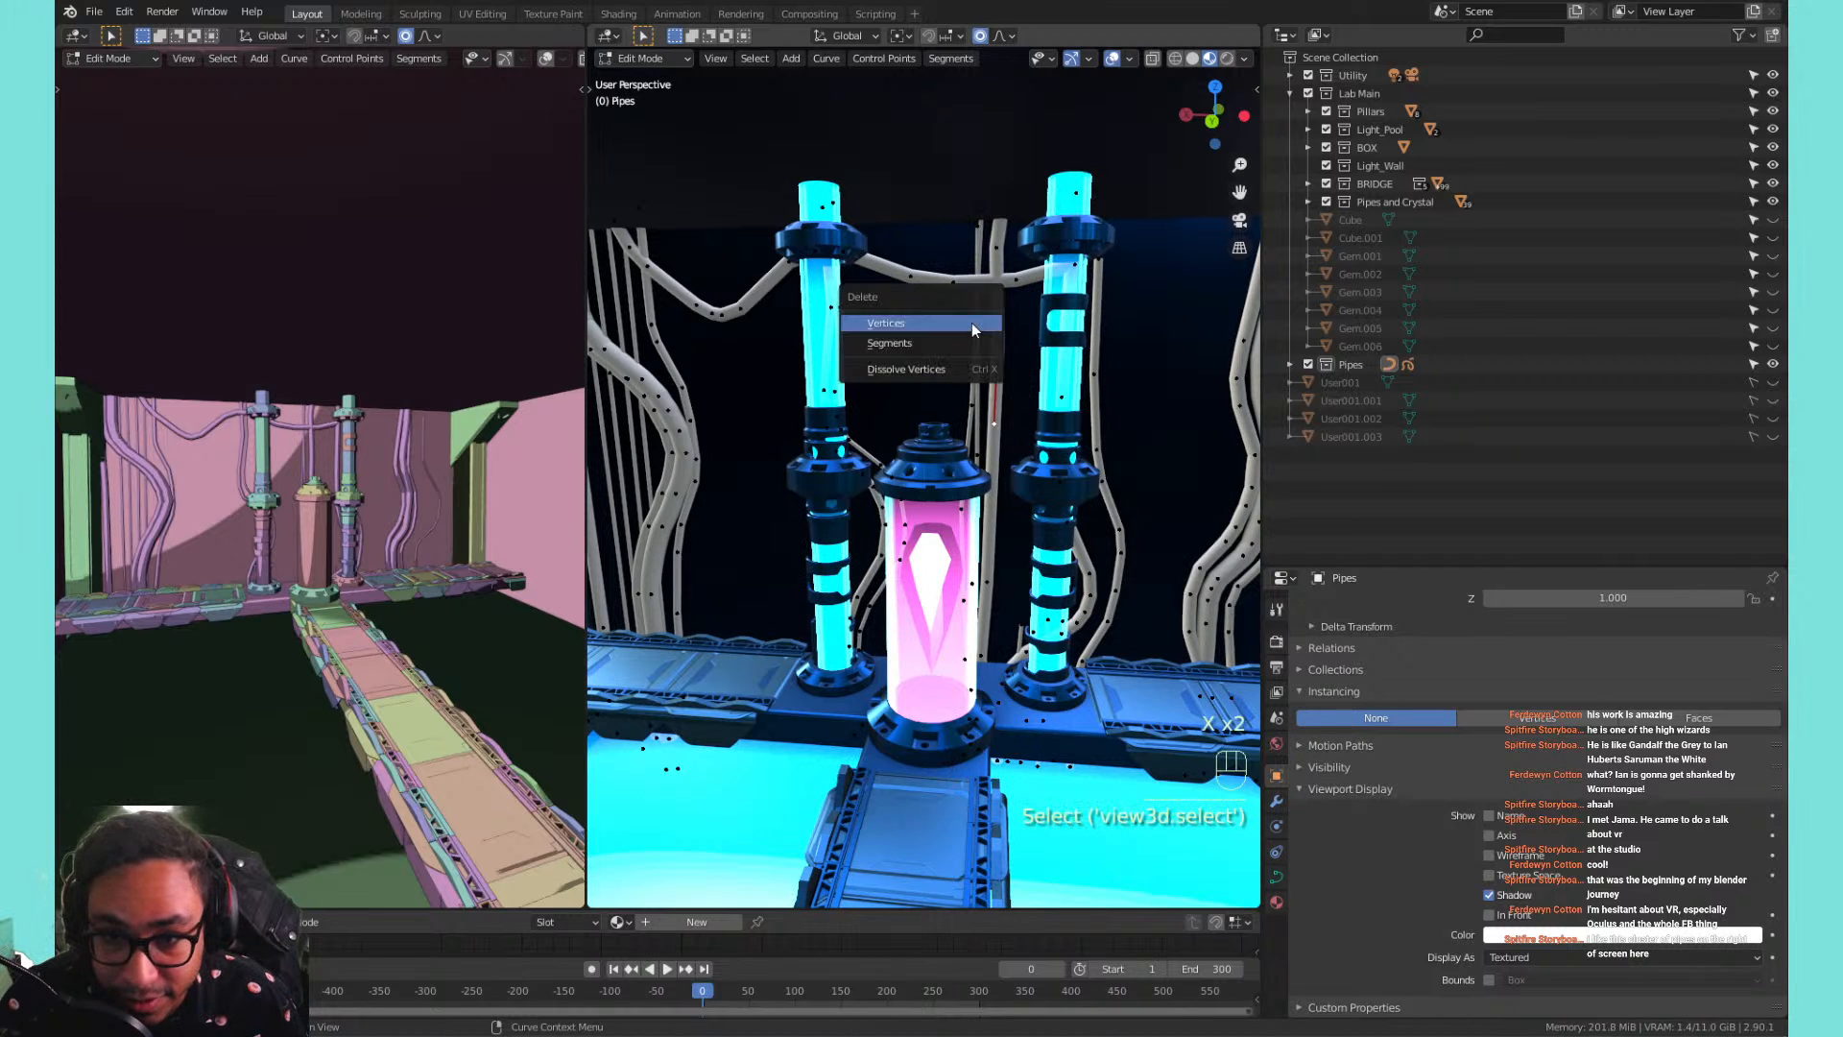
pyautogui.click(971, 323)
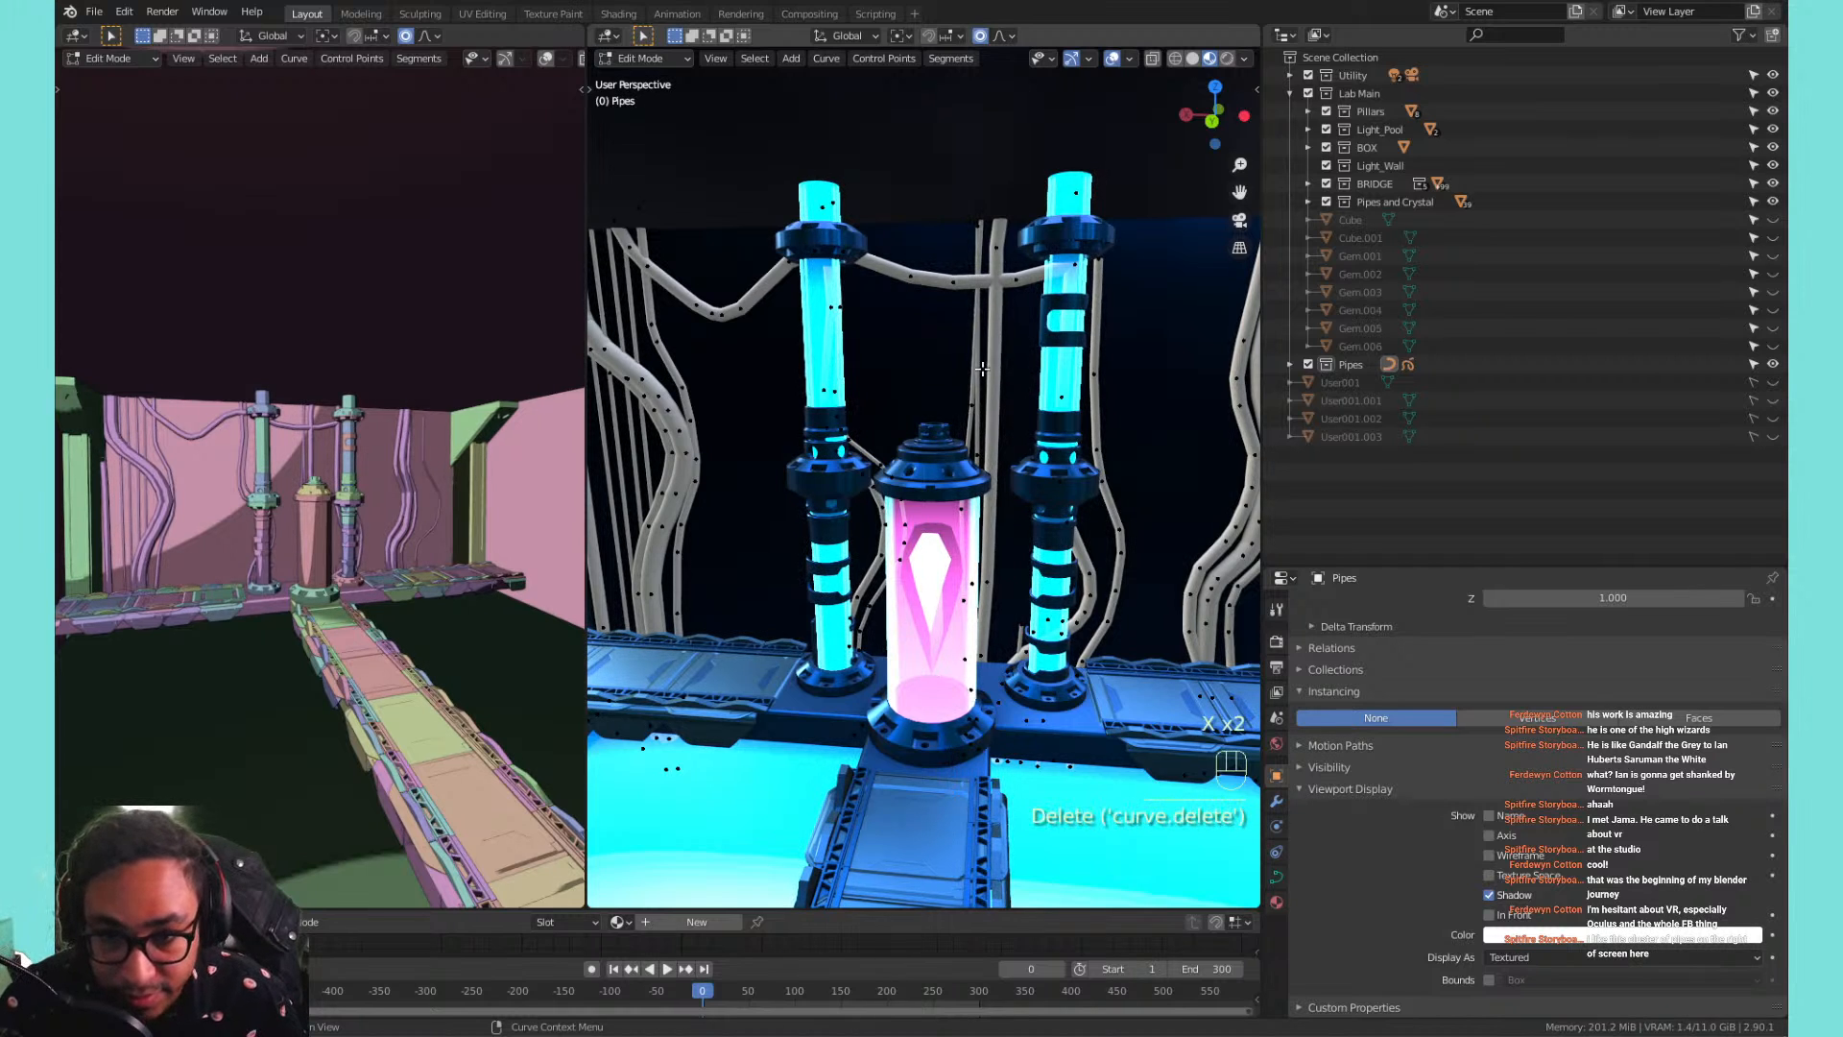
# Undo the last vertex deletion and delete the entire vertical pipe behind the crystal container instead.
pyautogui.hotkey('ctrl', 'z')
pyautogui.press('l')
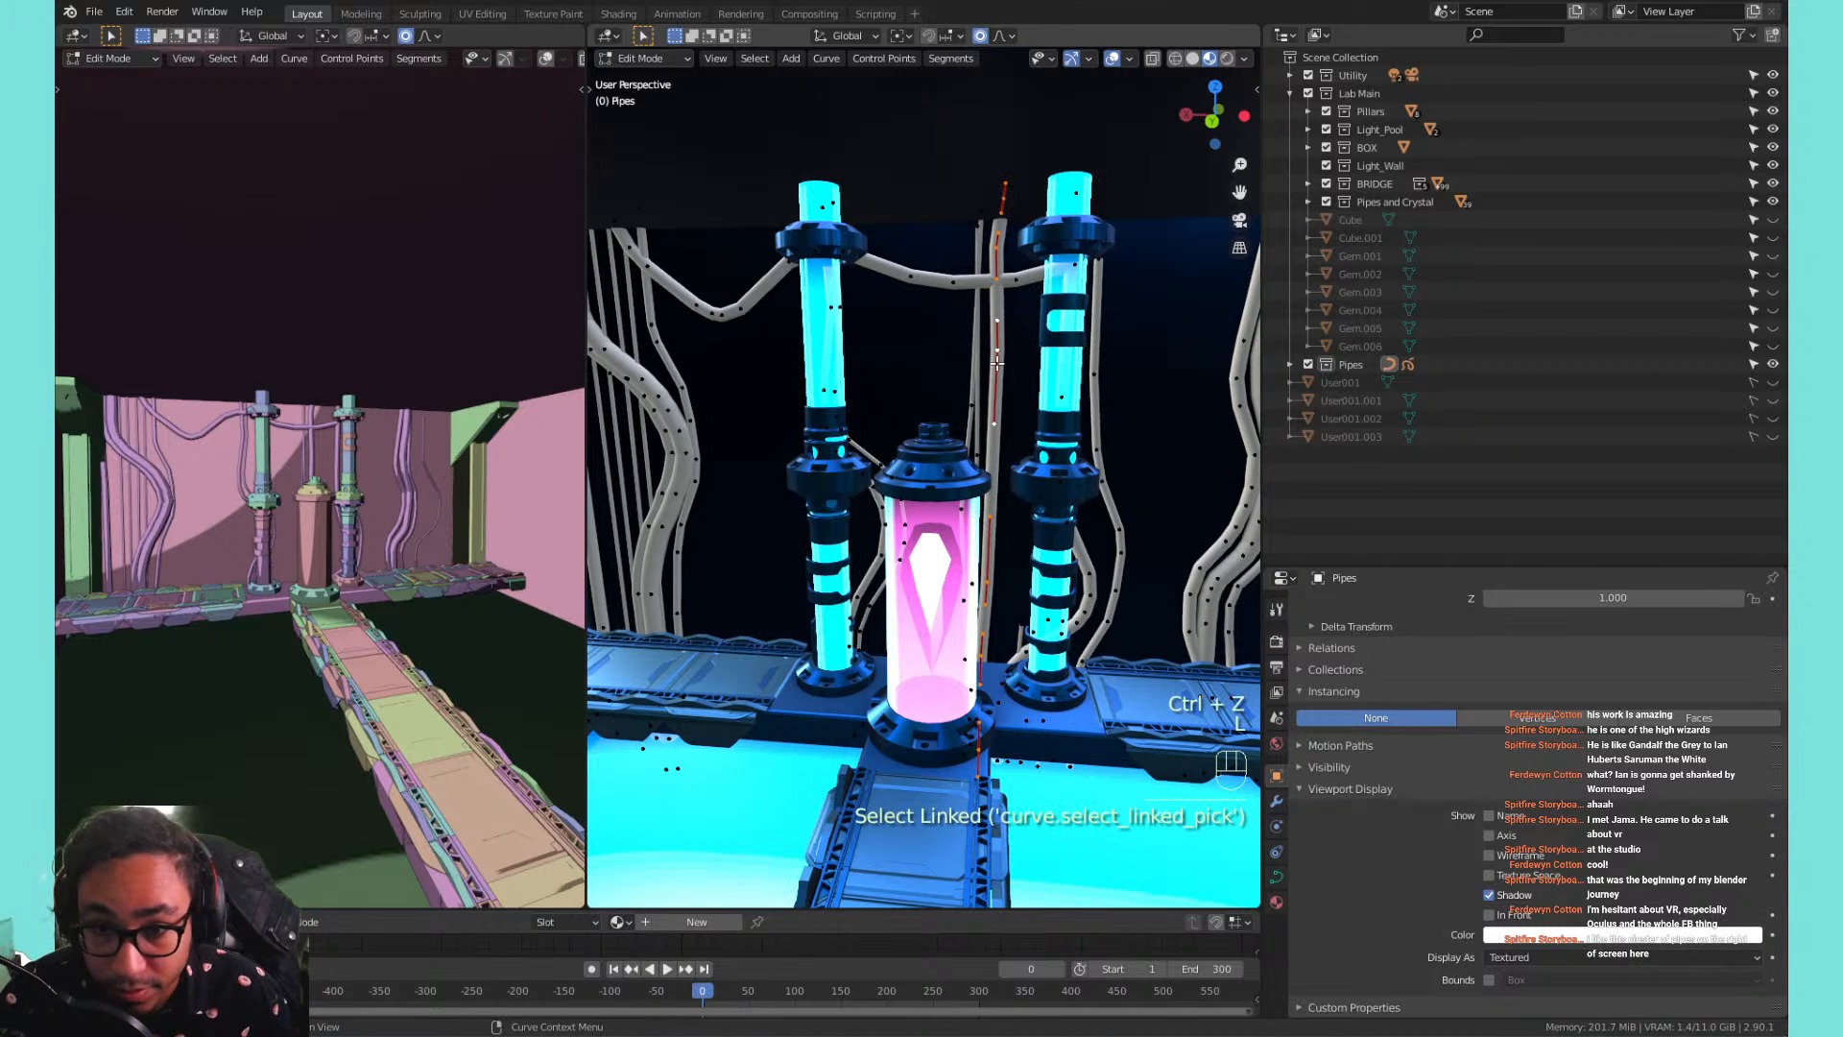
pyautogui.press('x')
pyautogui.click(990, 361)
# Delete the two remaining thin vertical pipes behind the crystal container, each as a whole.
pyautogui.click(985, 359)
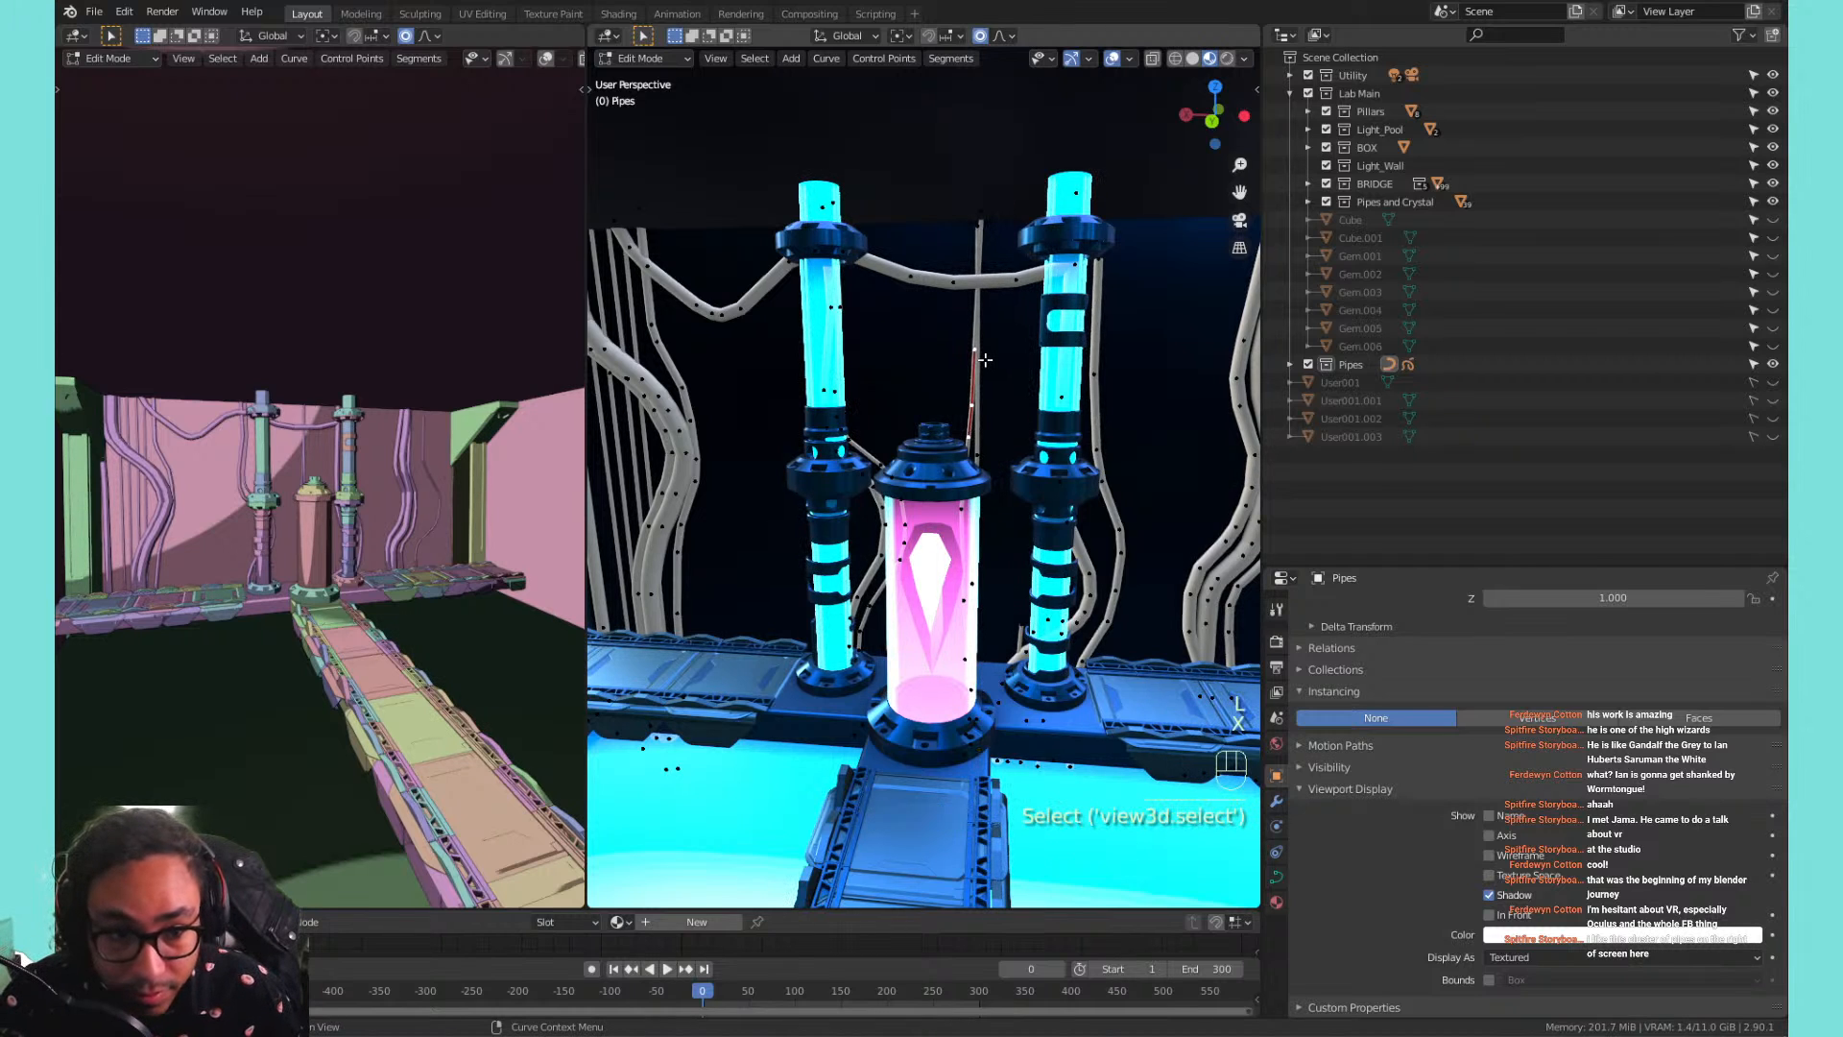
pyautogui.press('l')
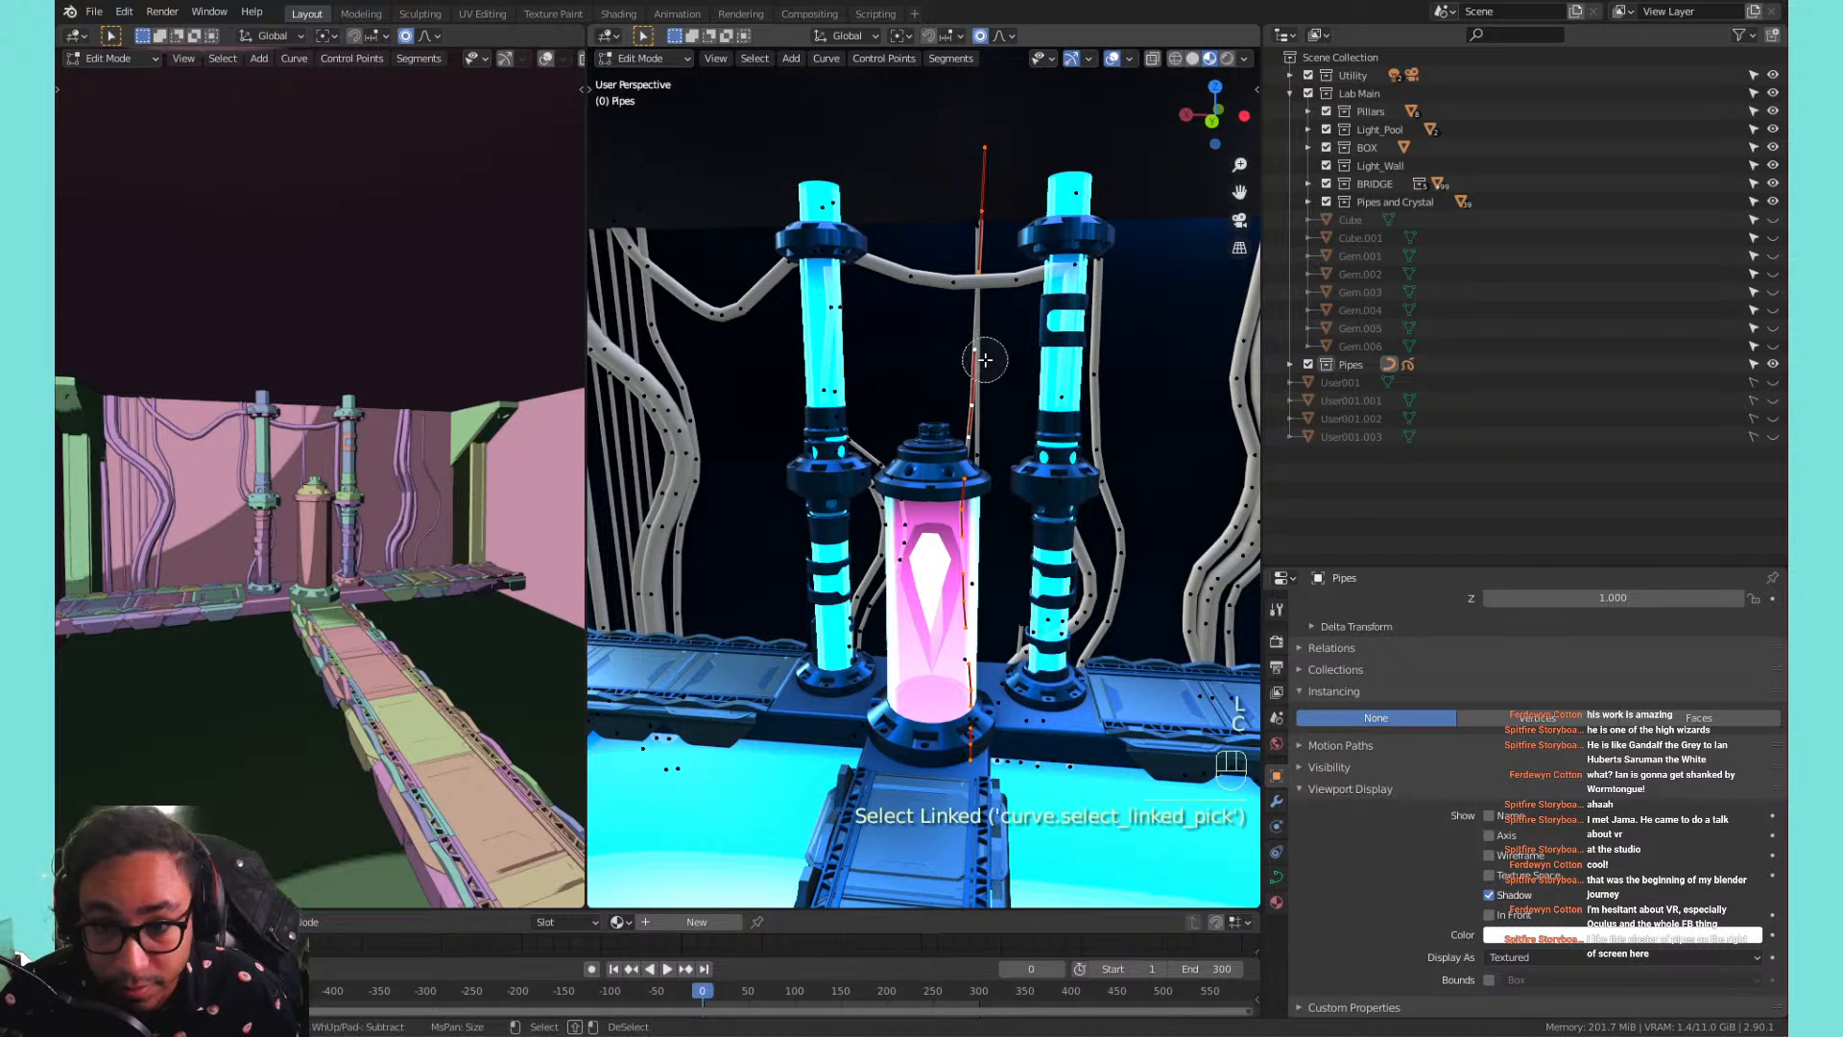
pyautogui.press('c')
pyautogui.press('x')
pyautogui.click(979, 360)
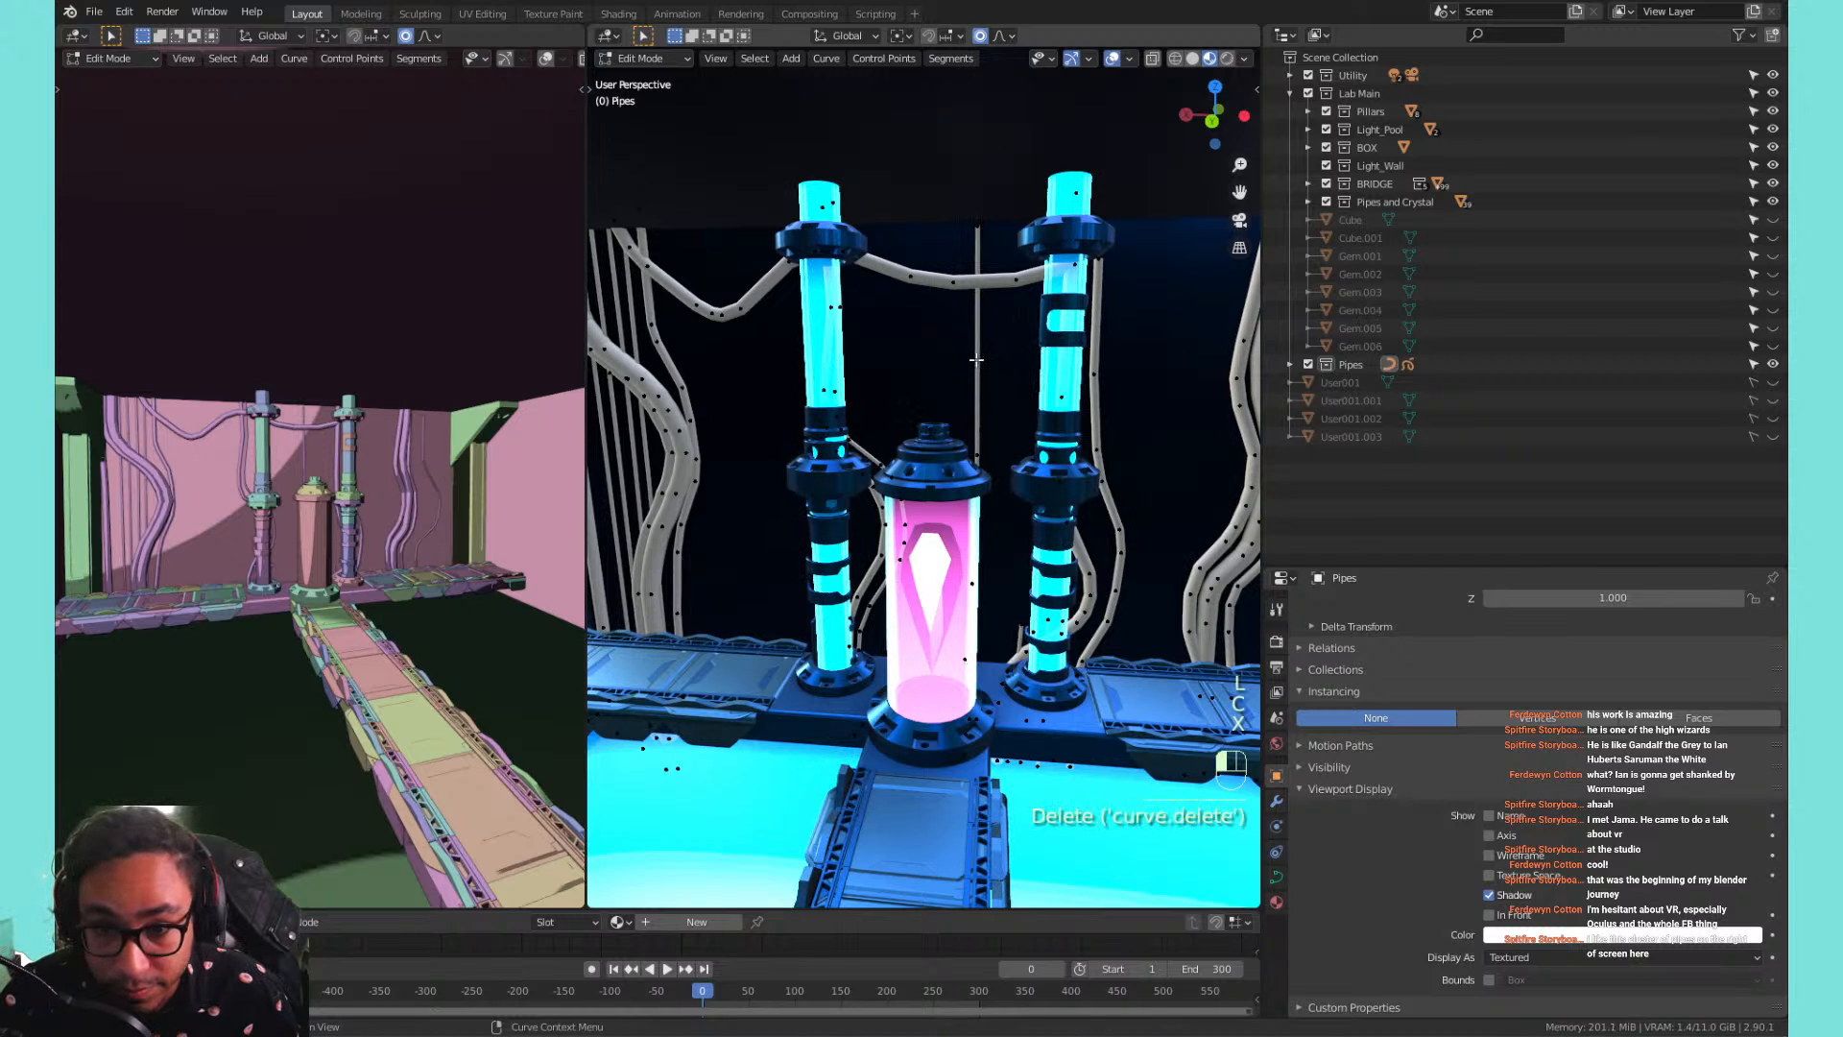
pyautogui.moveTo(971, 231); pyautogui.dragTo(1006, 303)
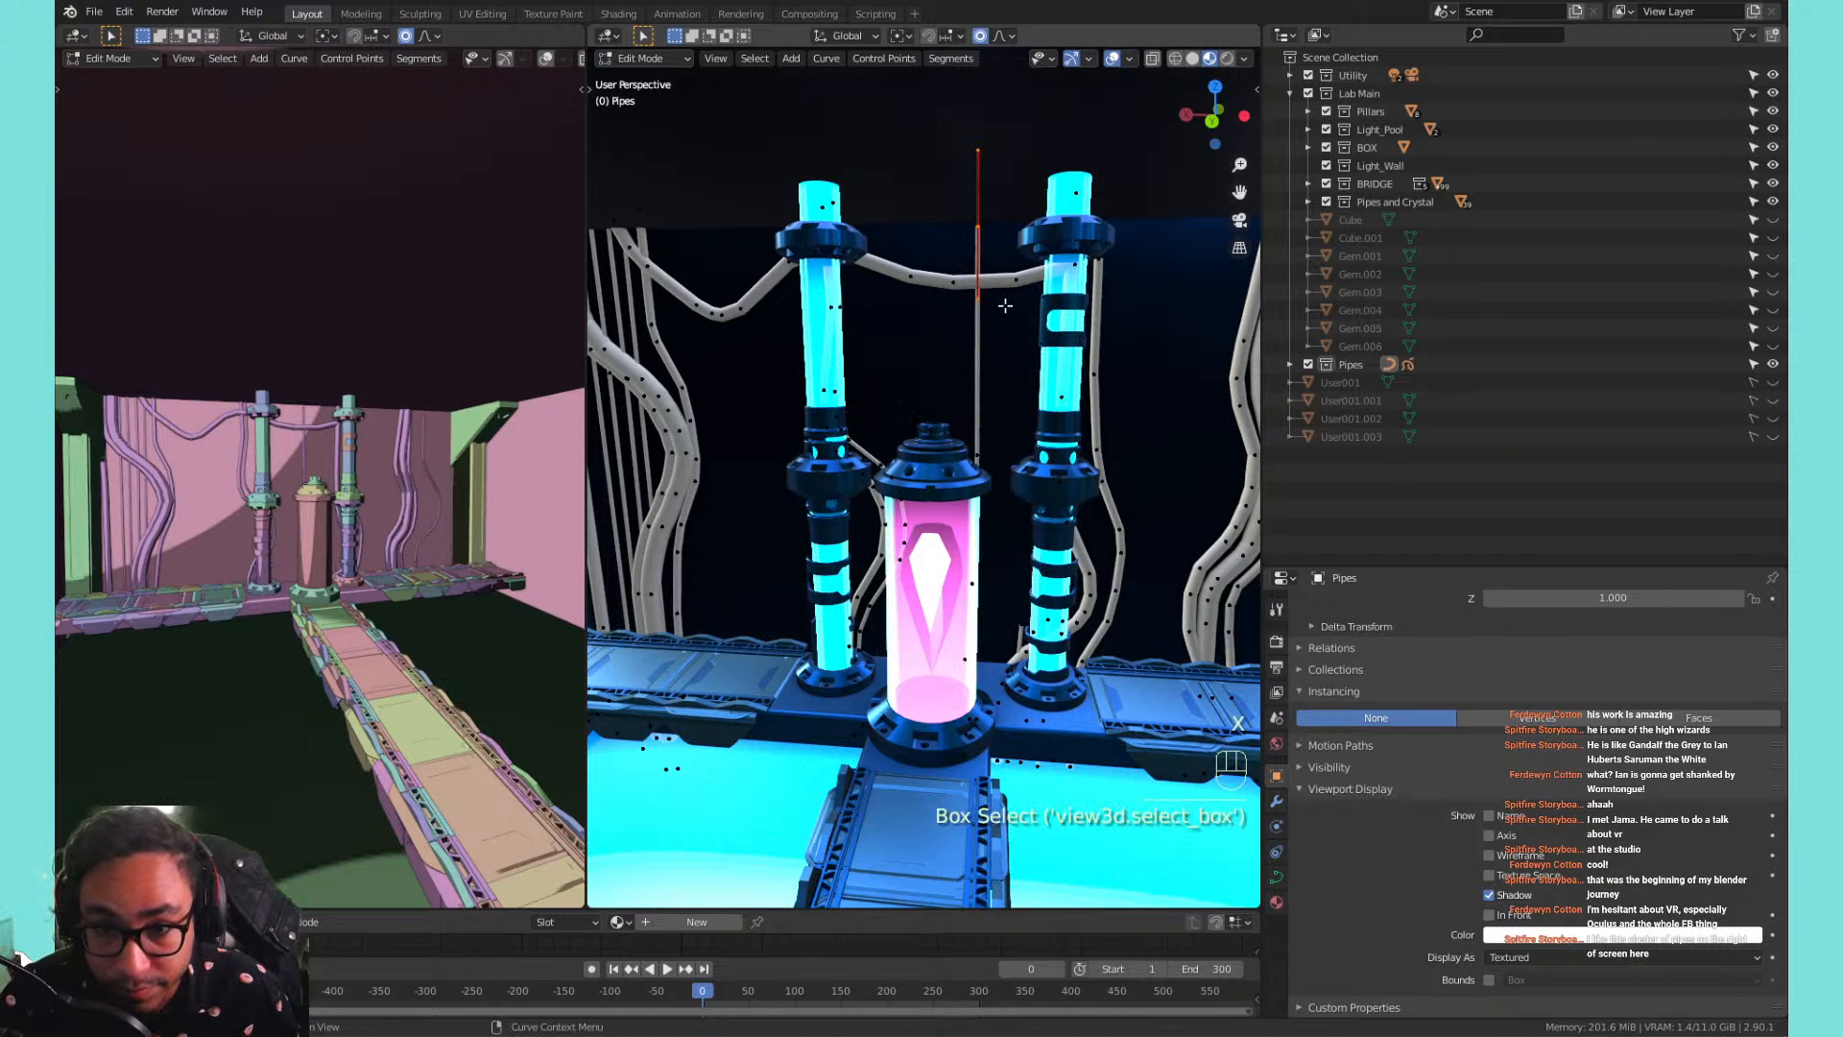
pyautogui.press('l')
pyautogui.press('x')
pyautogui.click(981, 222)
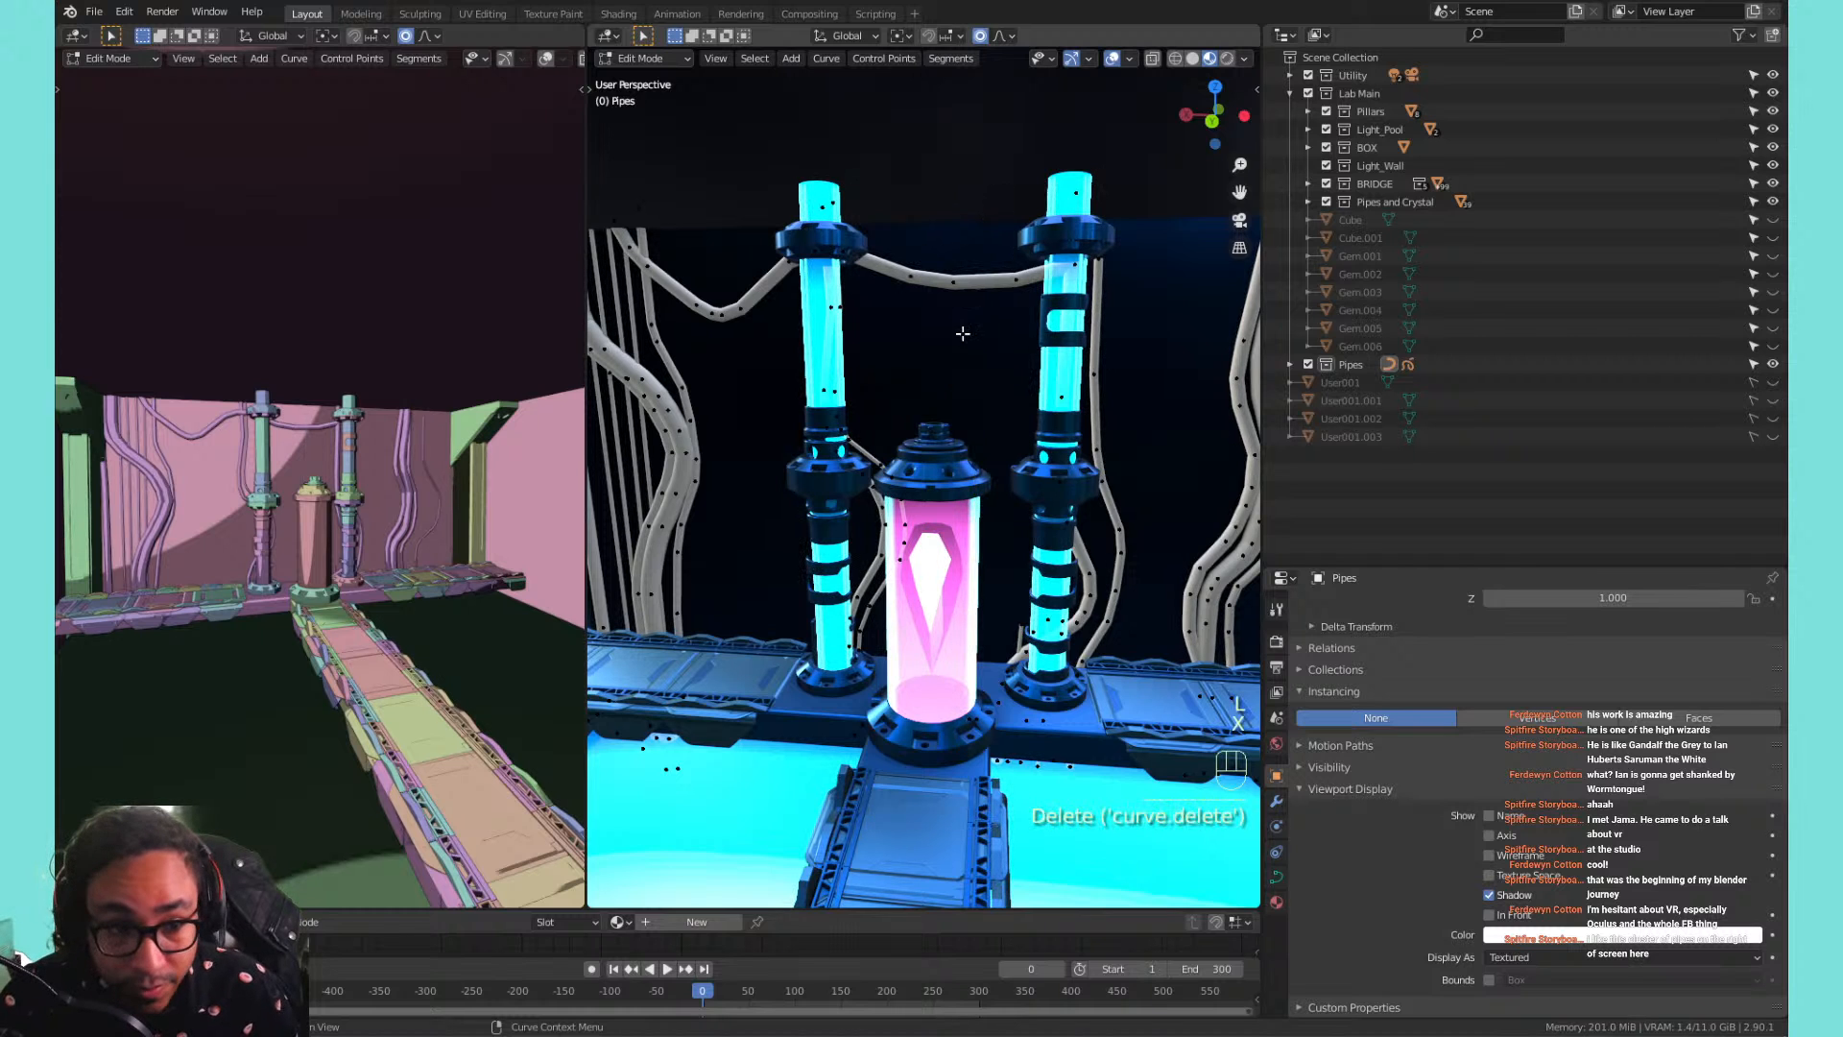
# Move the top points of both thick curved pipes near the side wall about -5.99 m along X with proportional size about 6.73.
pyautogui.moveTo(1037, 405); pyautogui.dragTo(922, 386, button='middle')
pyautogui.scroll(5, 988, 353)
pyautogui.keyDown('shift'); pyautogui.click(920, 388); pyautogui.keyUp('shift')
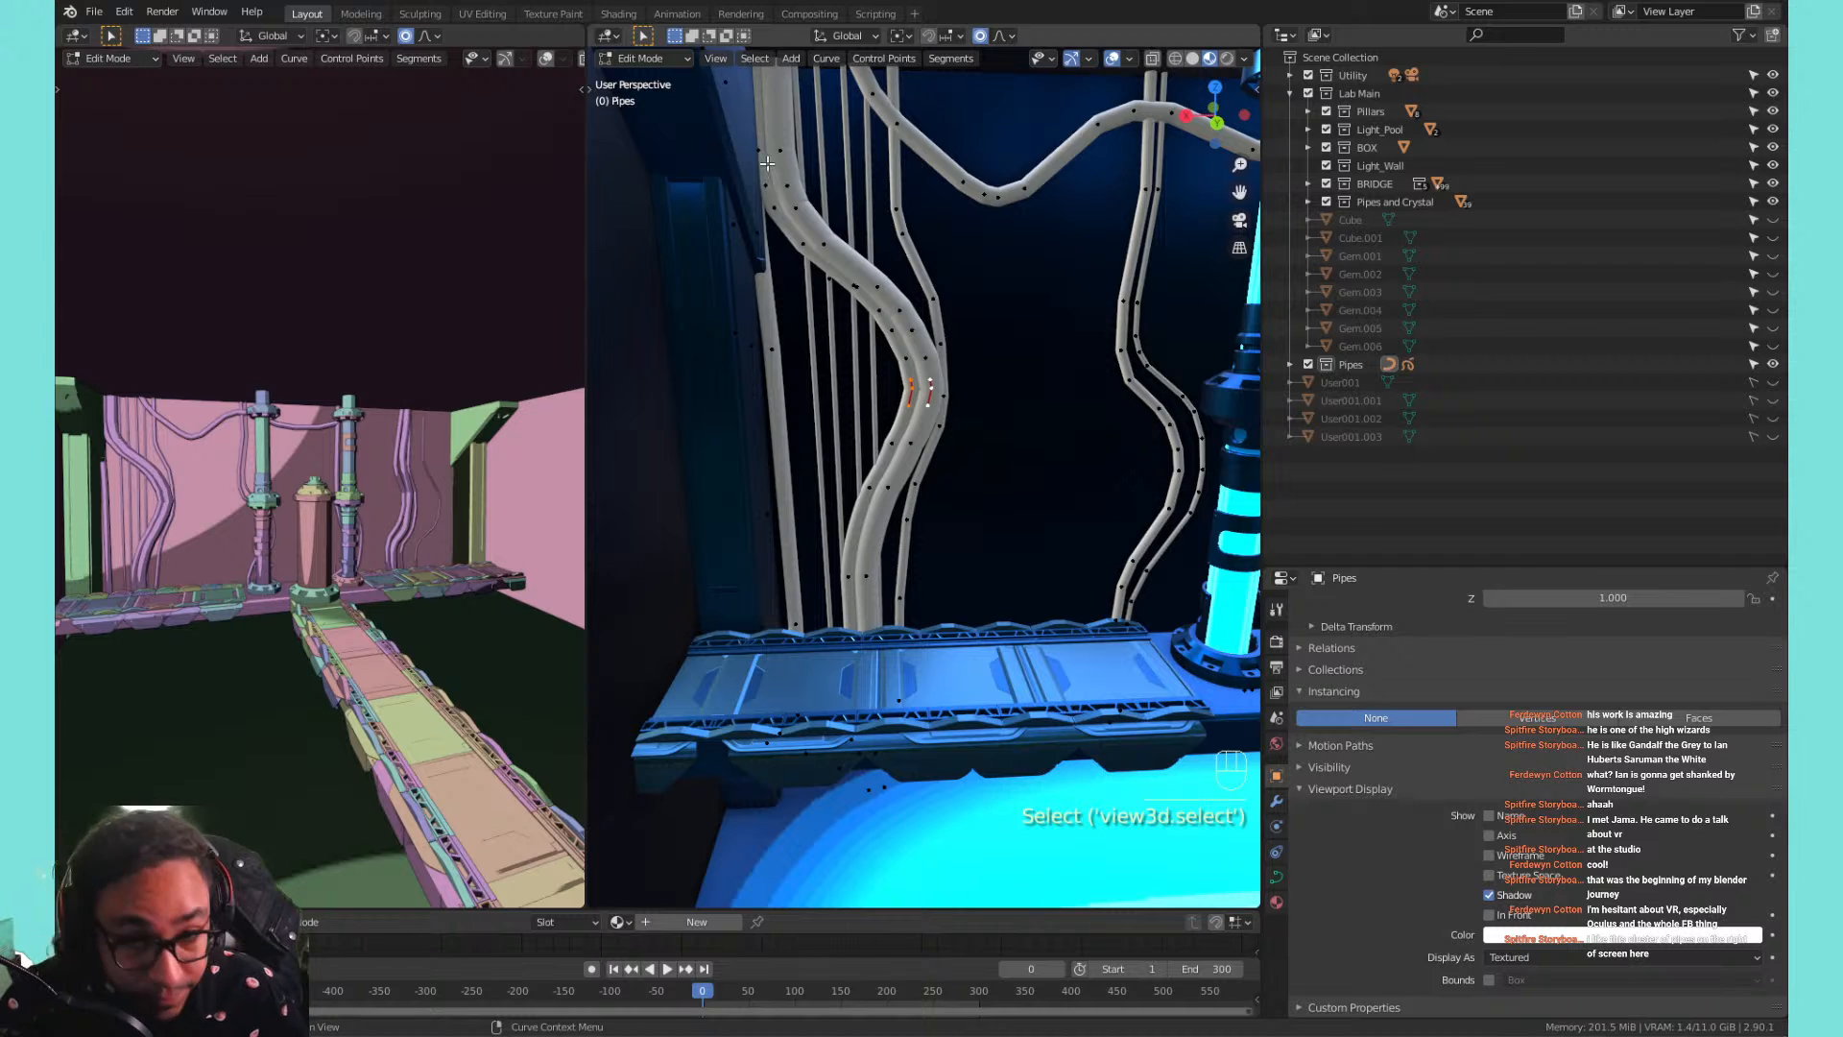
pyautogui.keyDown('shift'); pyautogui.moveTo(802, 187); pyautogui.dragTo(839, 376, button='middle'); pyautogui.keyUp('shift')
pyautogui.click(787, 237)
pyautogui.keyDown('shift'); pyautogui.click(818, 237); pyautogui.keyUp('shift')
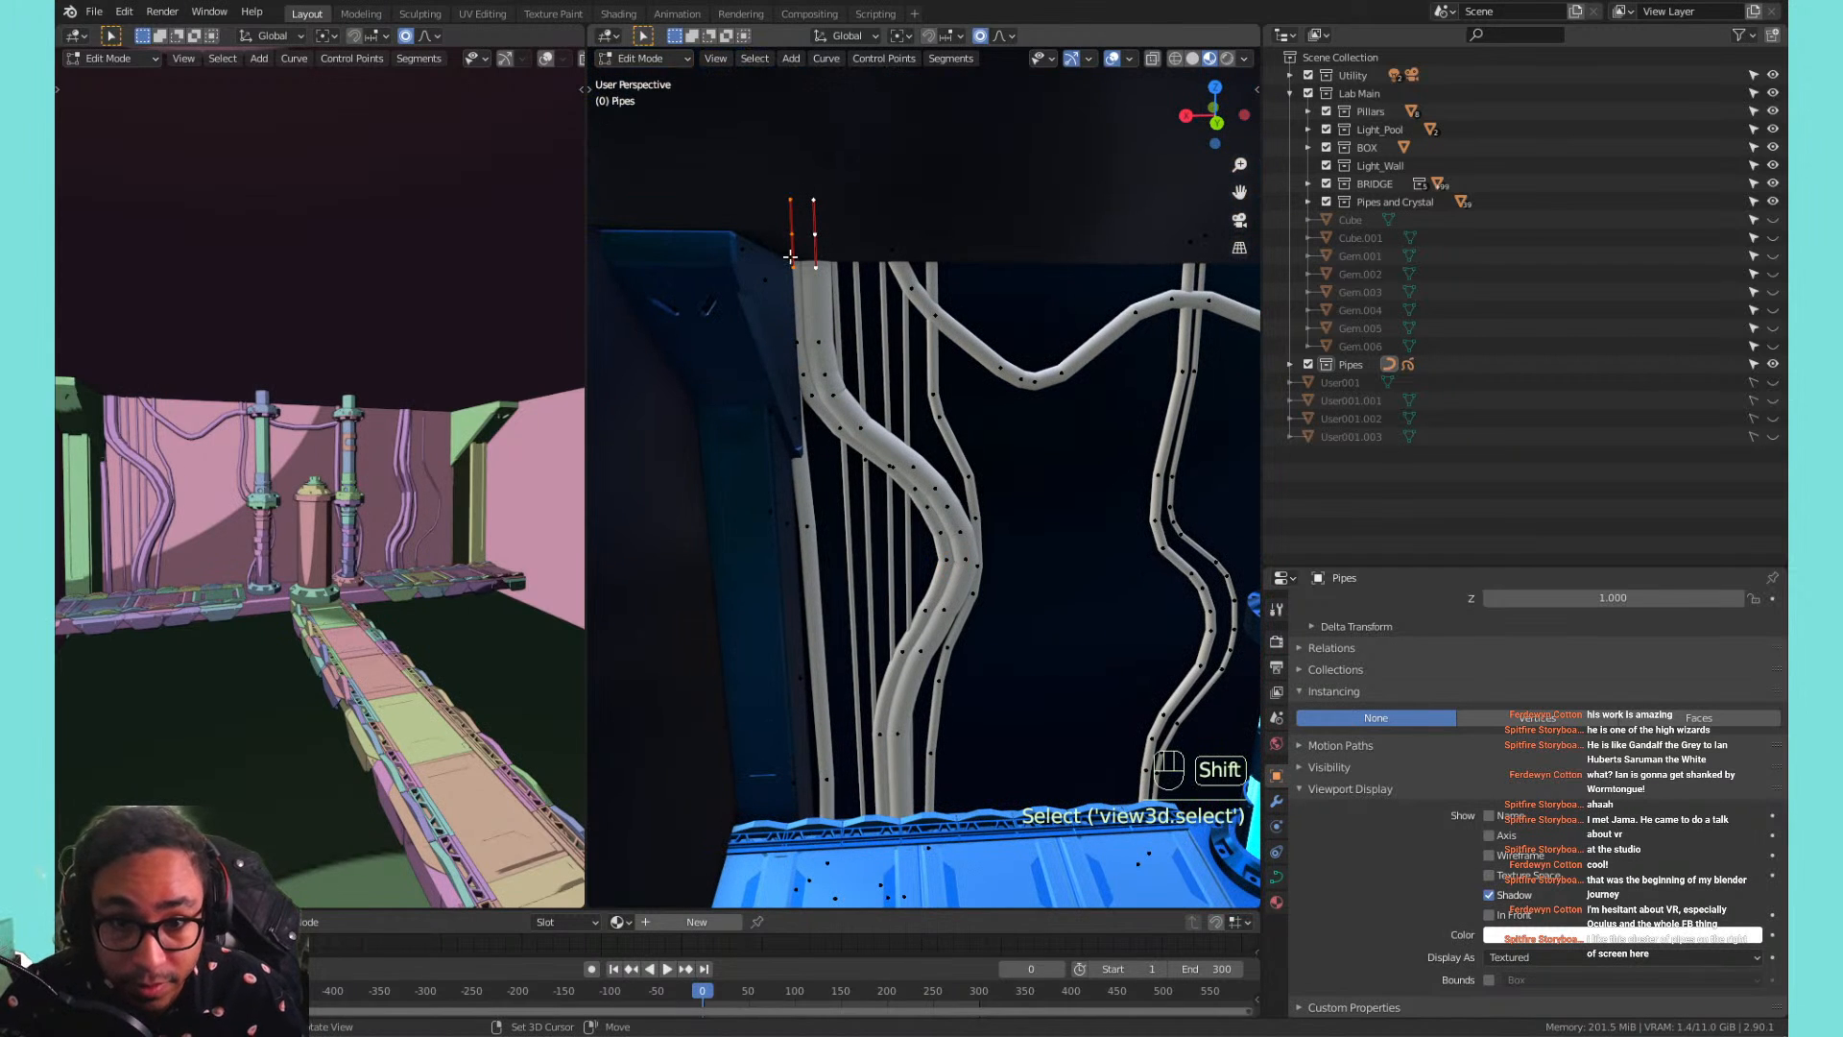
pyautogui.press('g')
pyautogui.middleClick(845, 241)
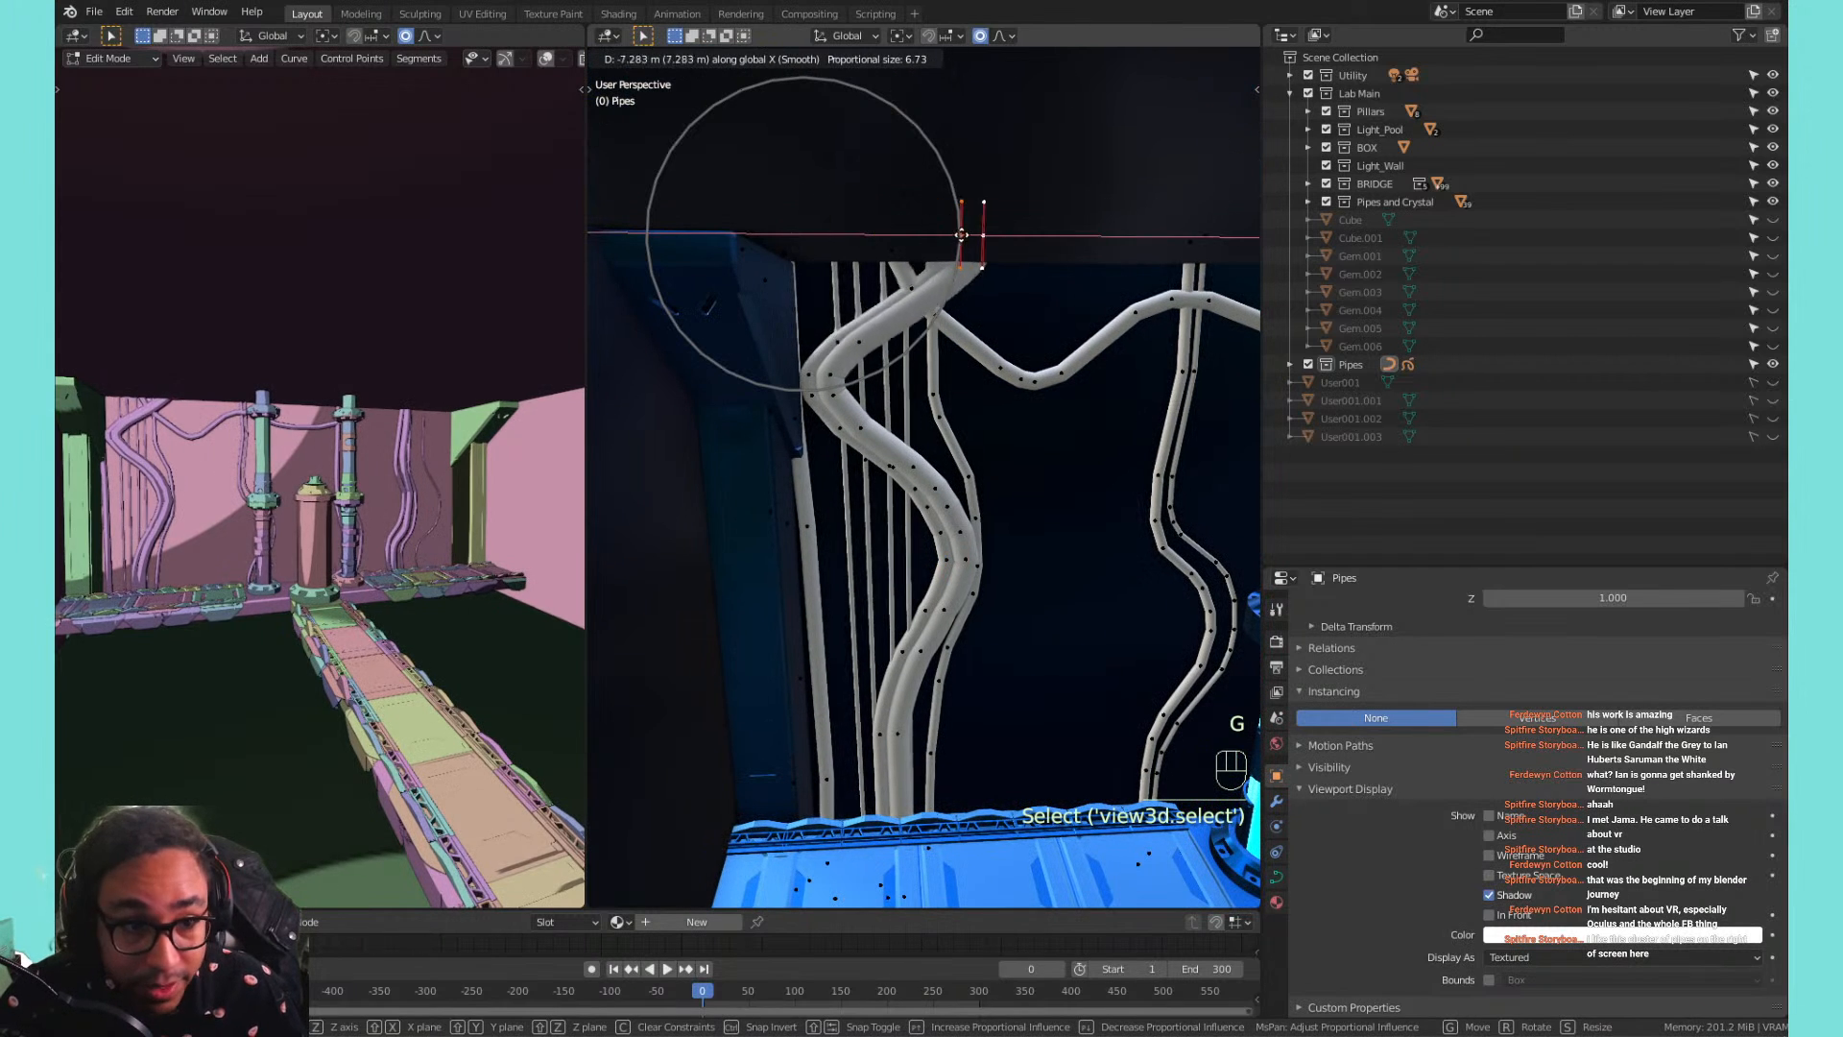
pyautogui.click(931, 235)
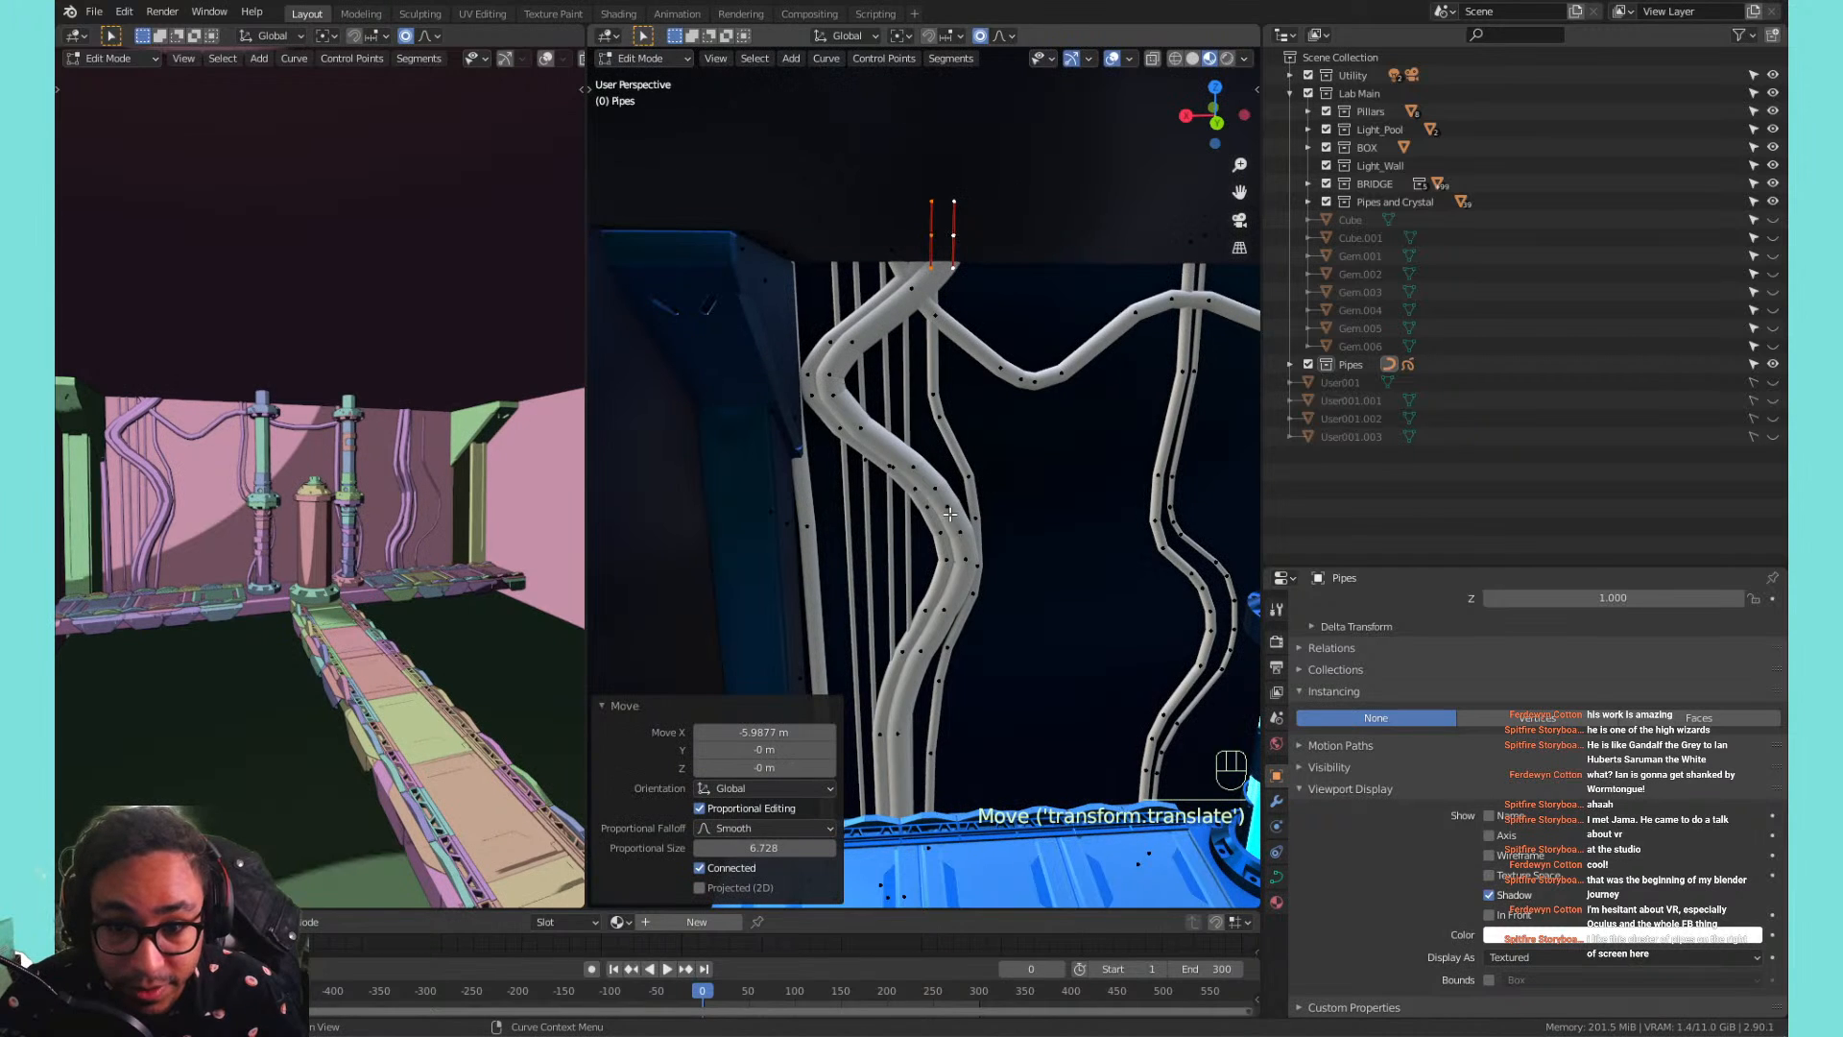
# Move the upper bend points of both thick pipes about -11.25 m along X with proportional size enlarged to about 14.42.
pyautogui.click(827, 372)
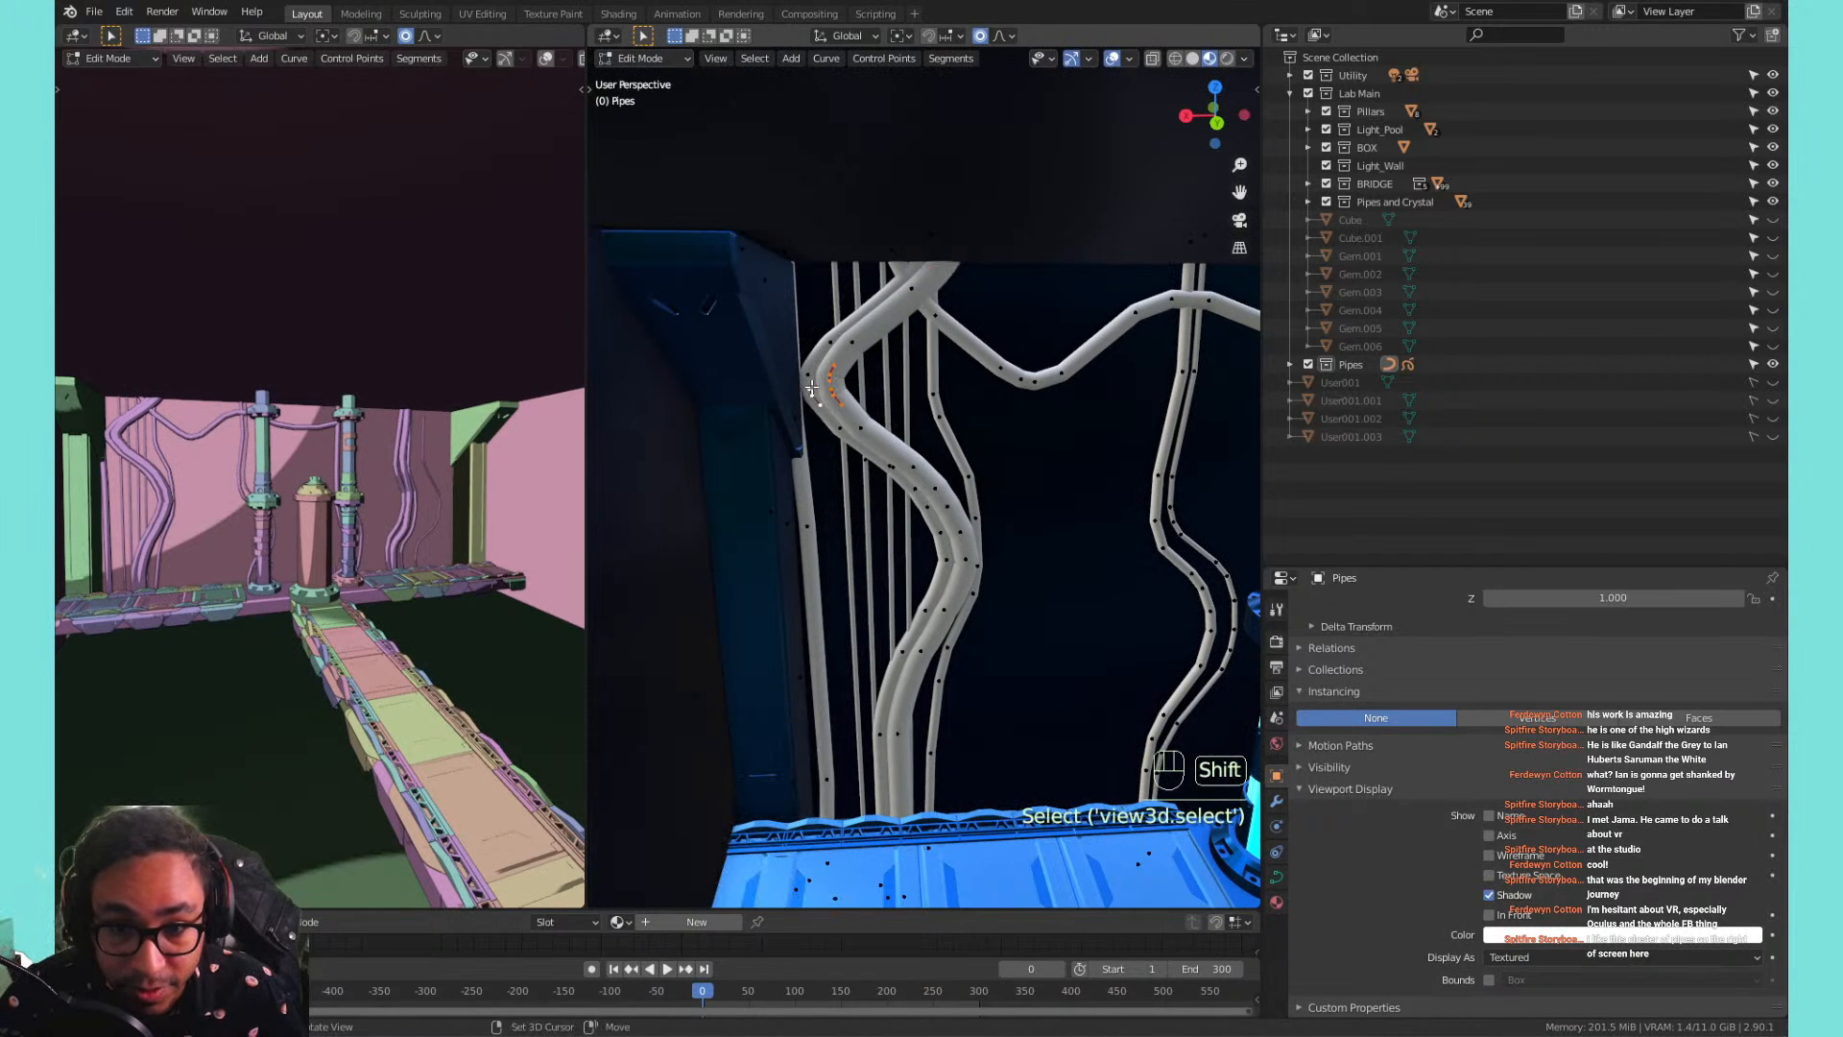
pyautogui.press('g')
pyautogui.scroll(3, 1037, 331)
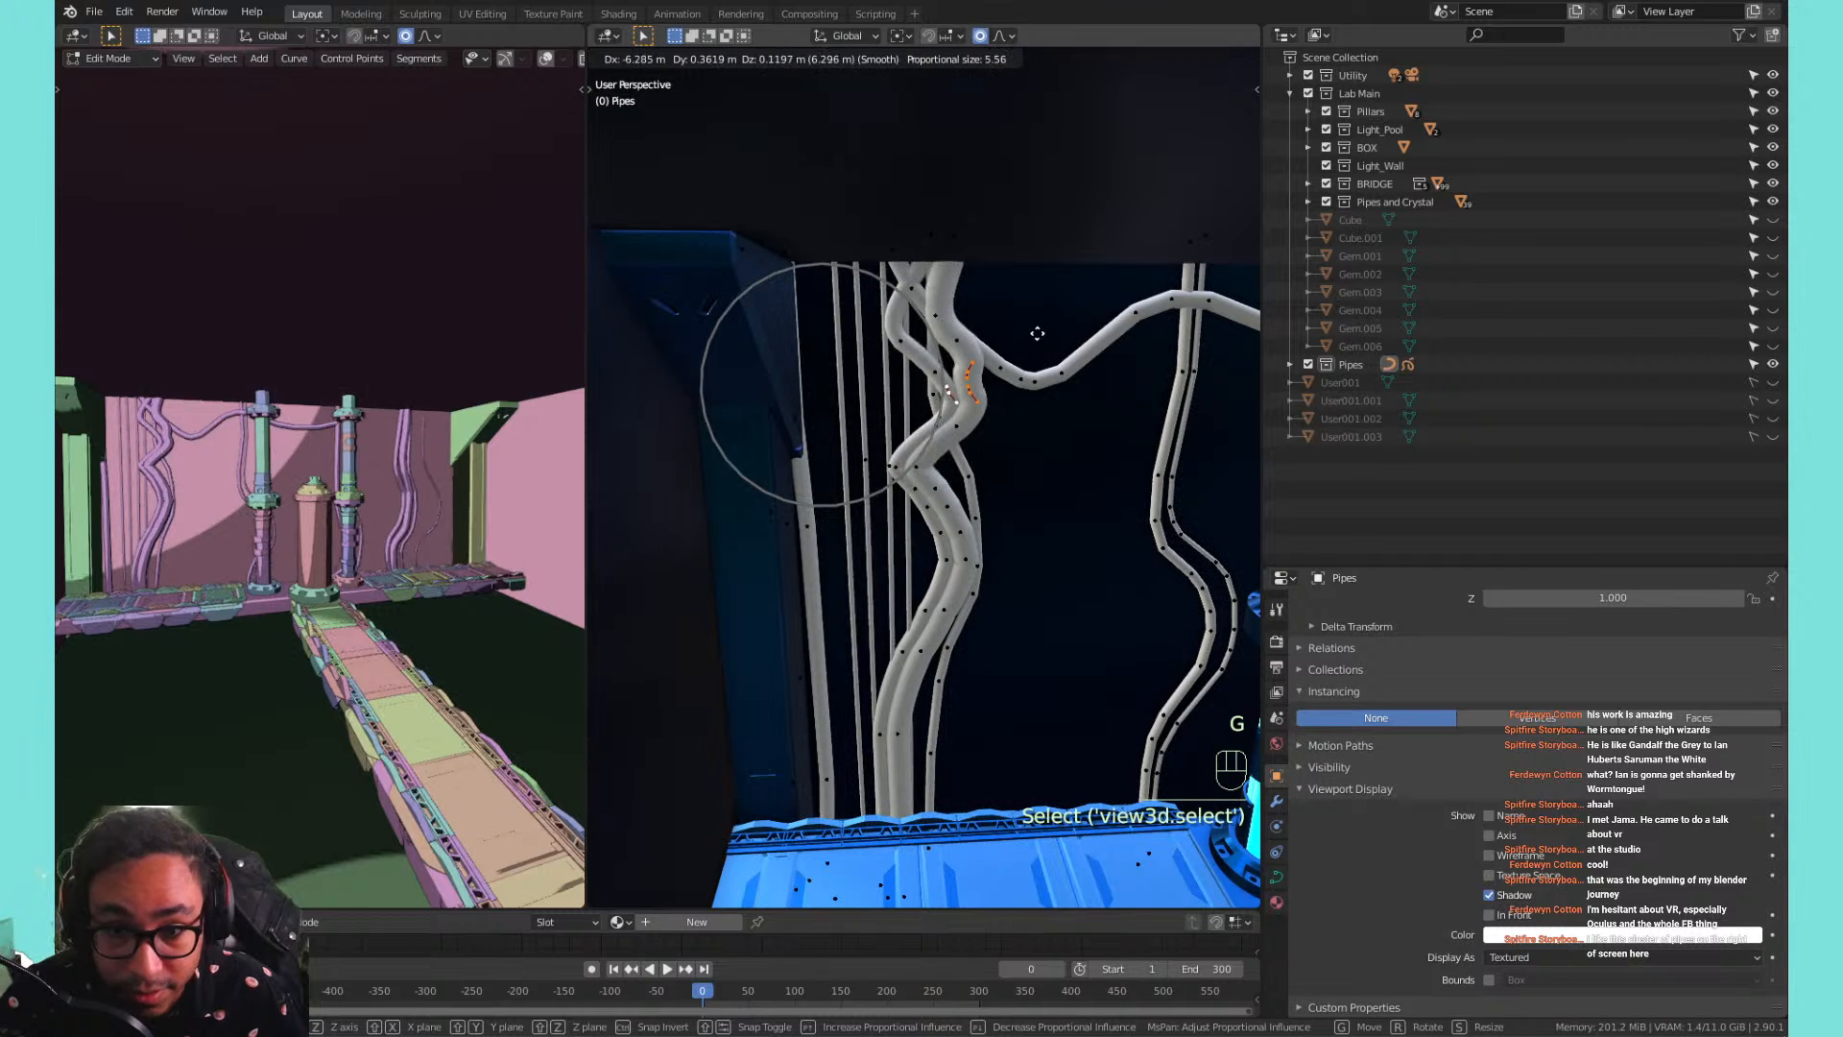
pyautogui.scroll(-11, 1050, 331)
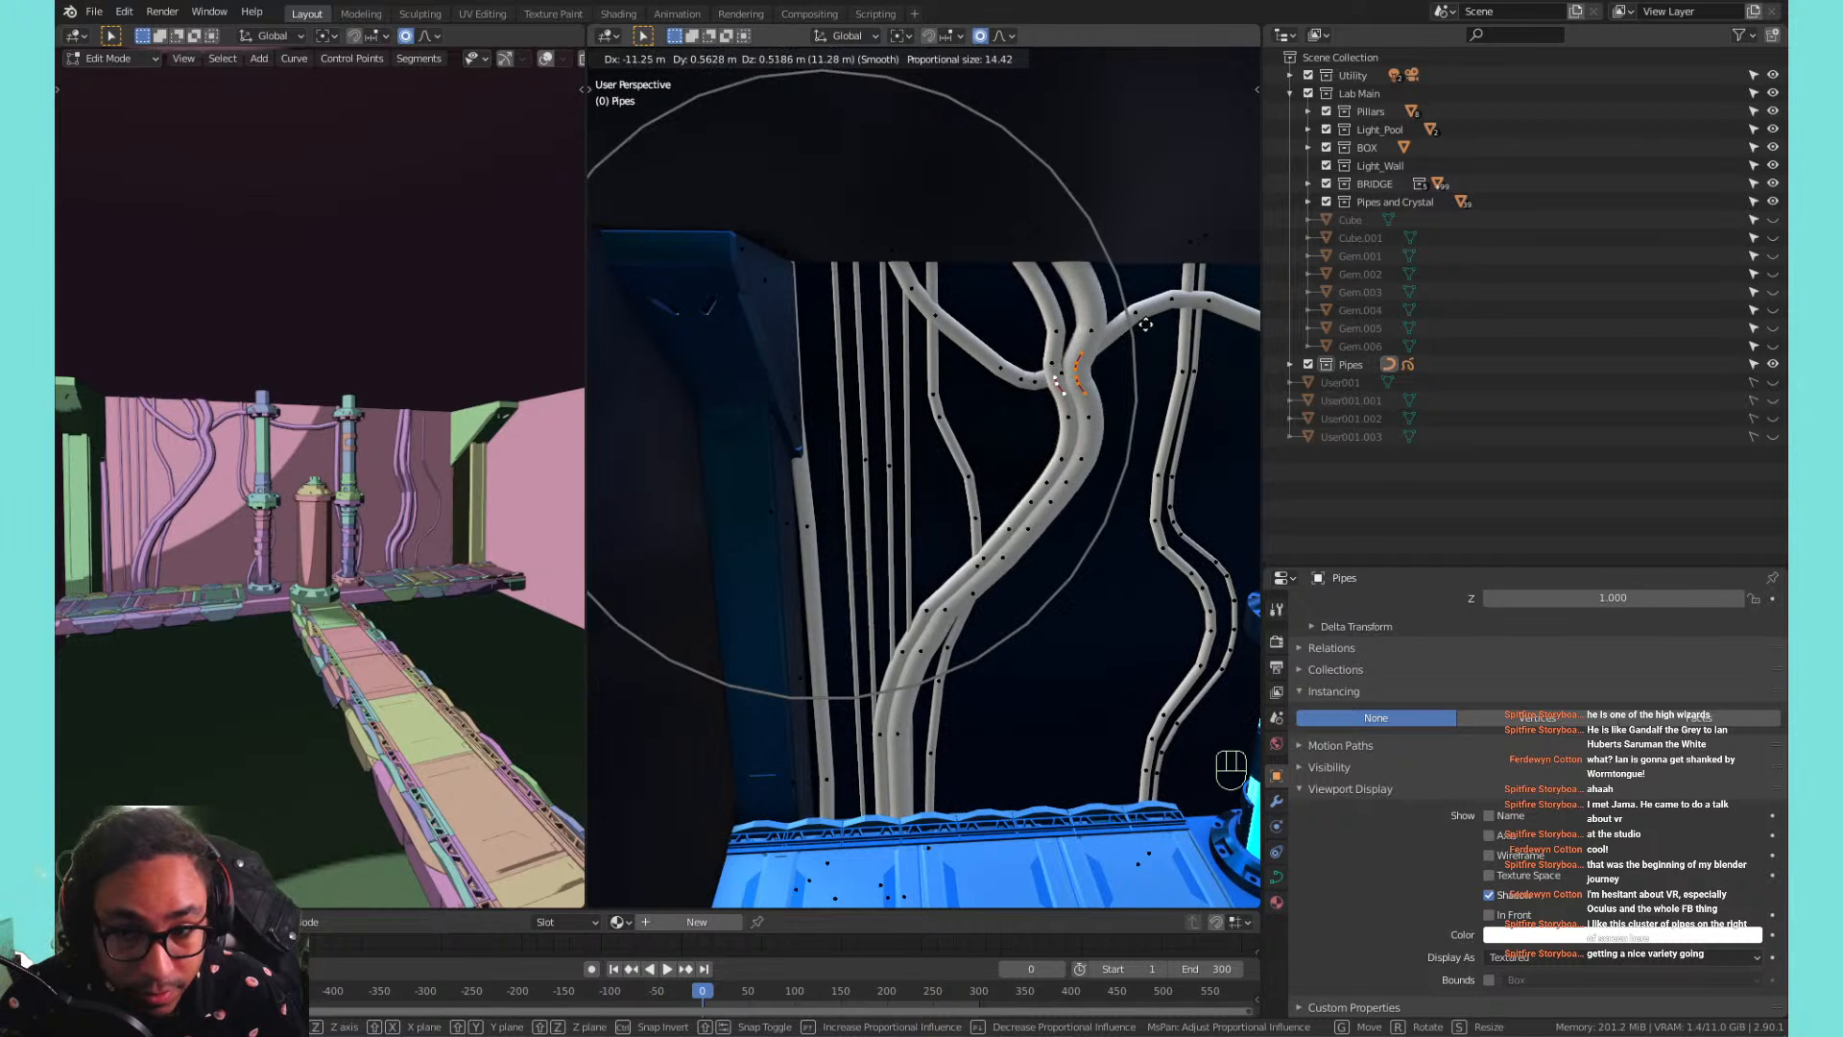
pyautogui.click(1138, 322)
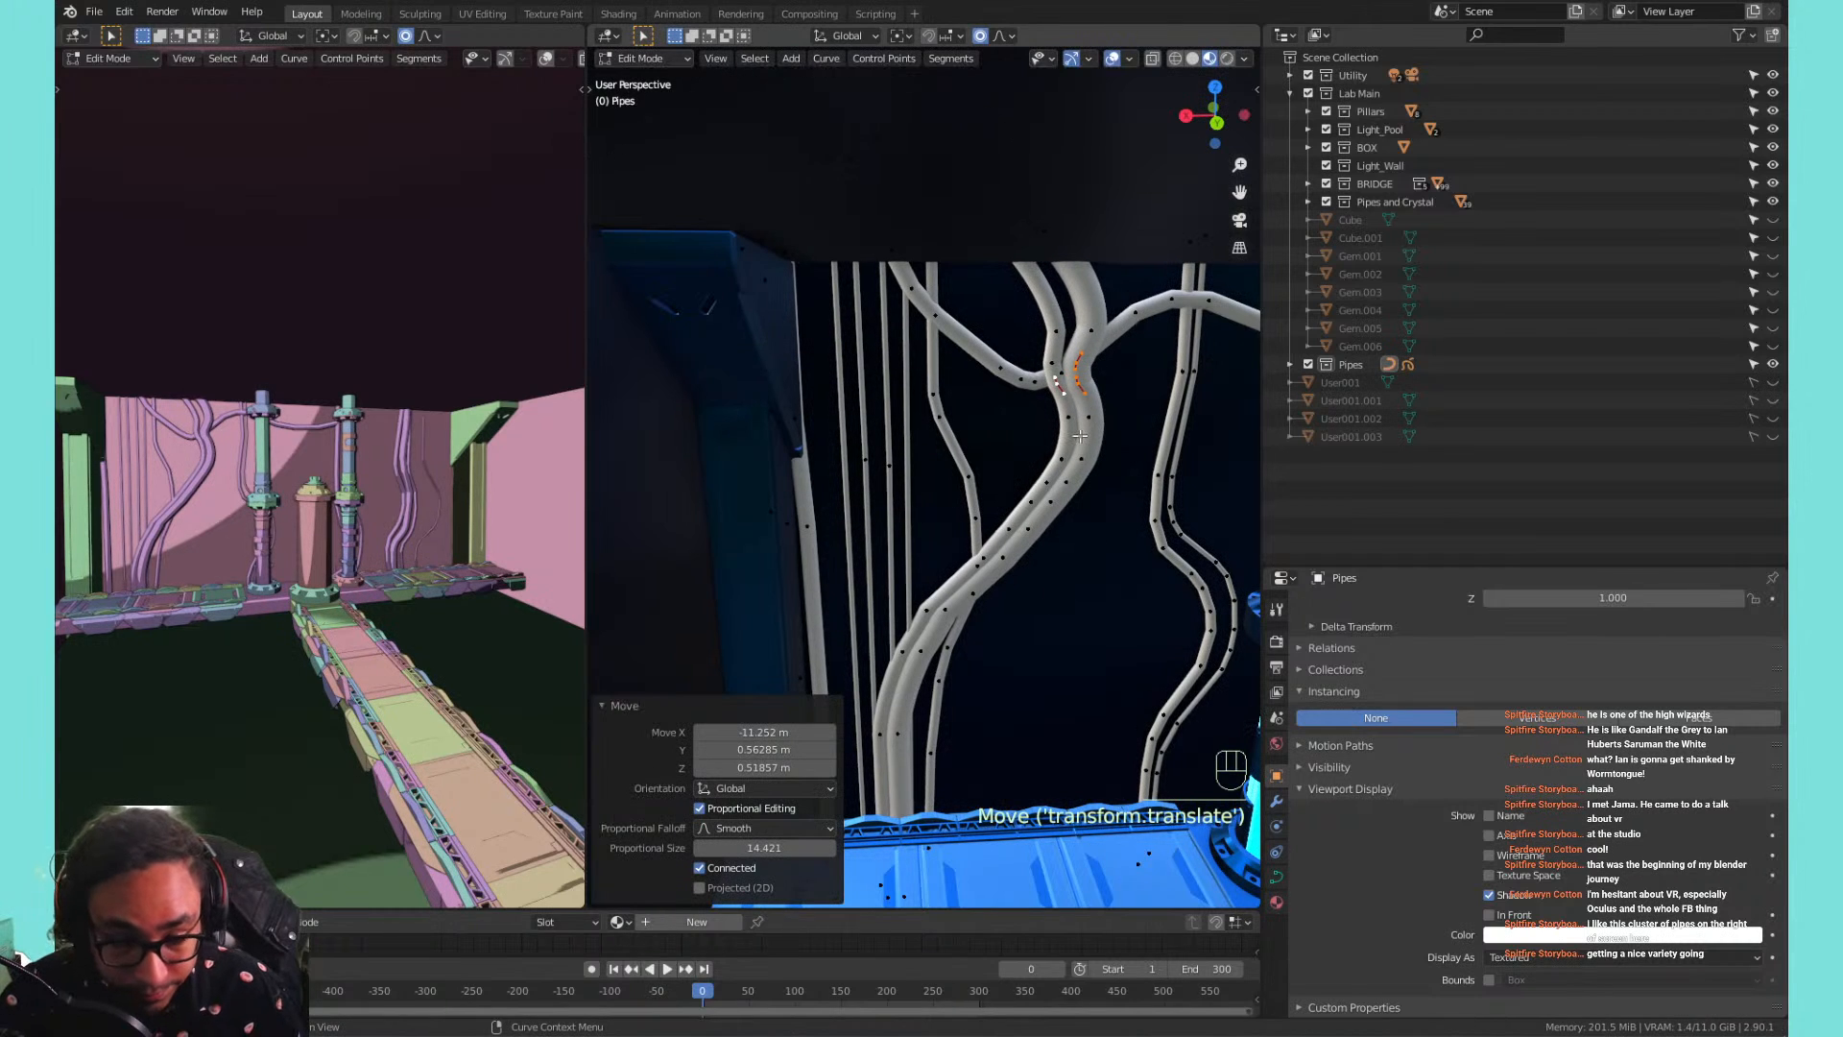
# Select both thick curved pipes entirely and move them about 8.94 m along X toward the side wall.
pyautogui.scroll(-2, 1082, 428)
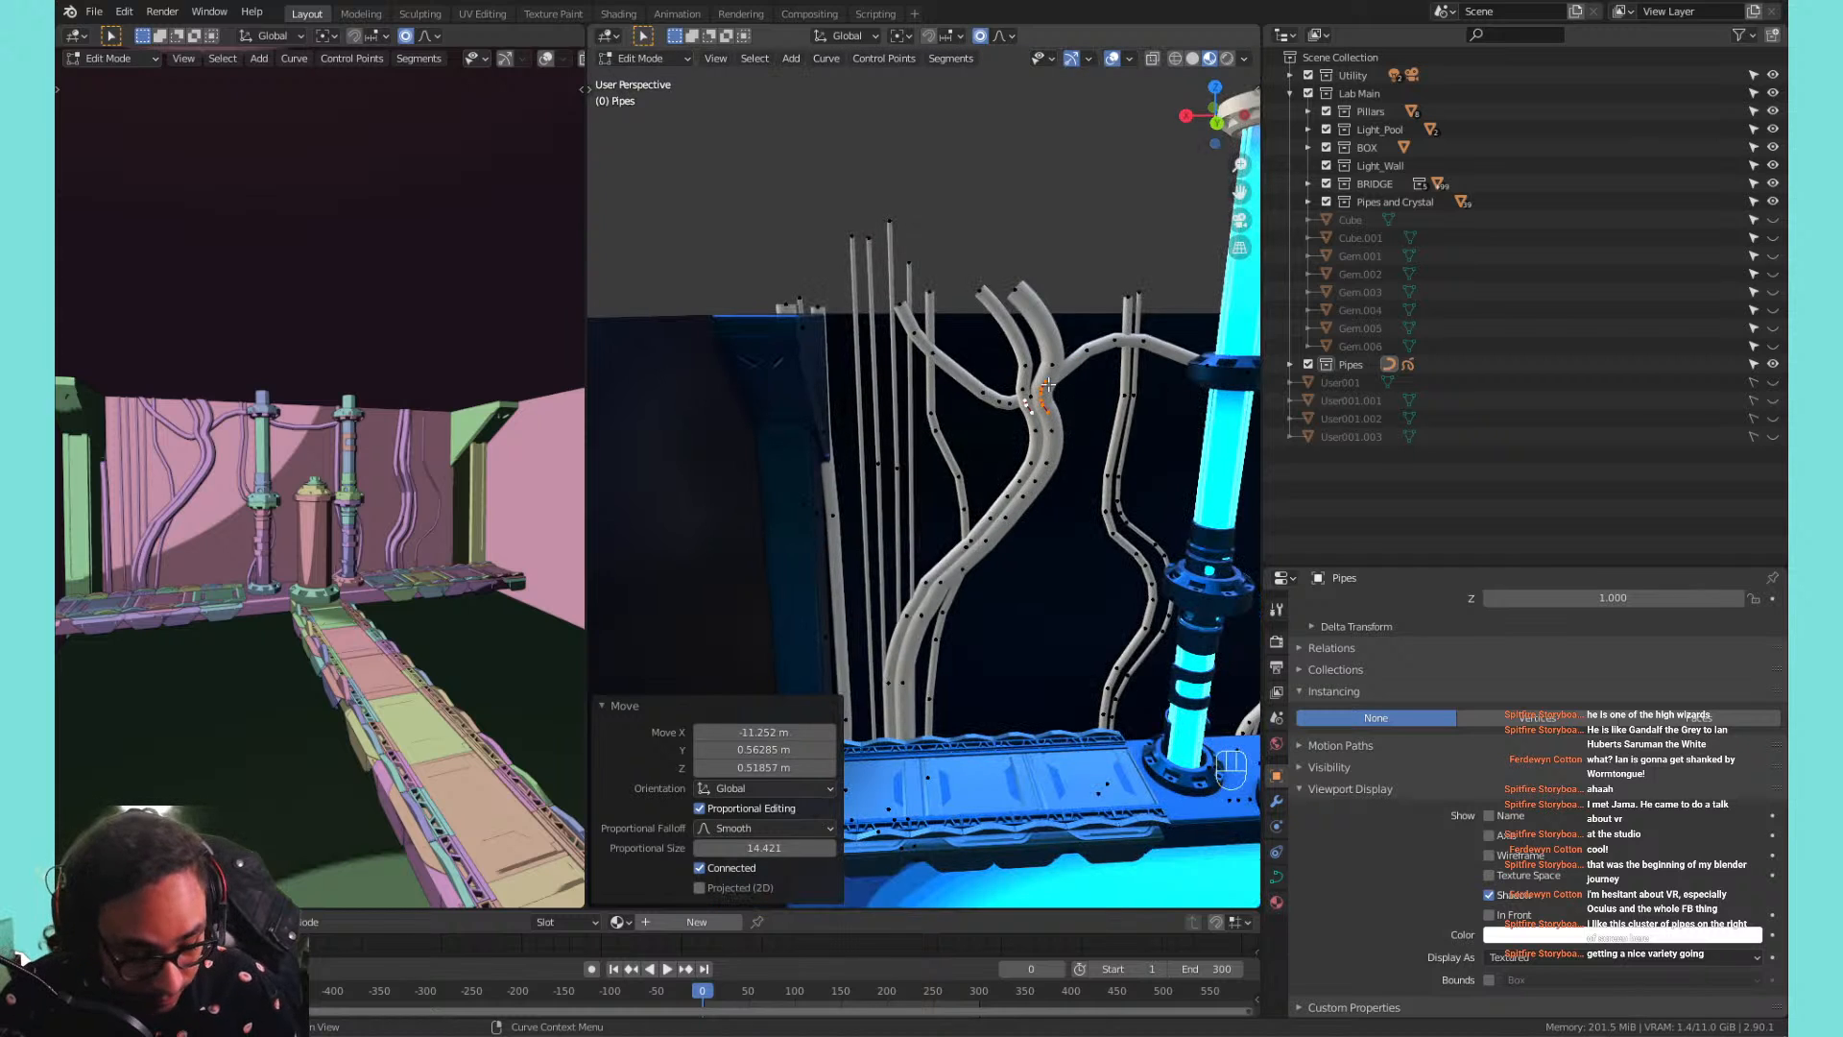
pyautogui.press('l')
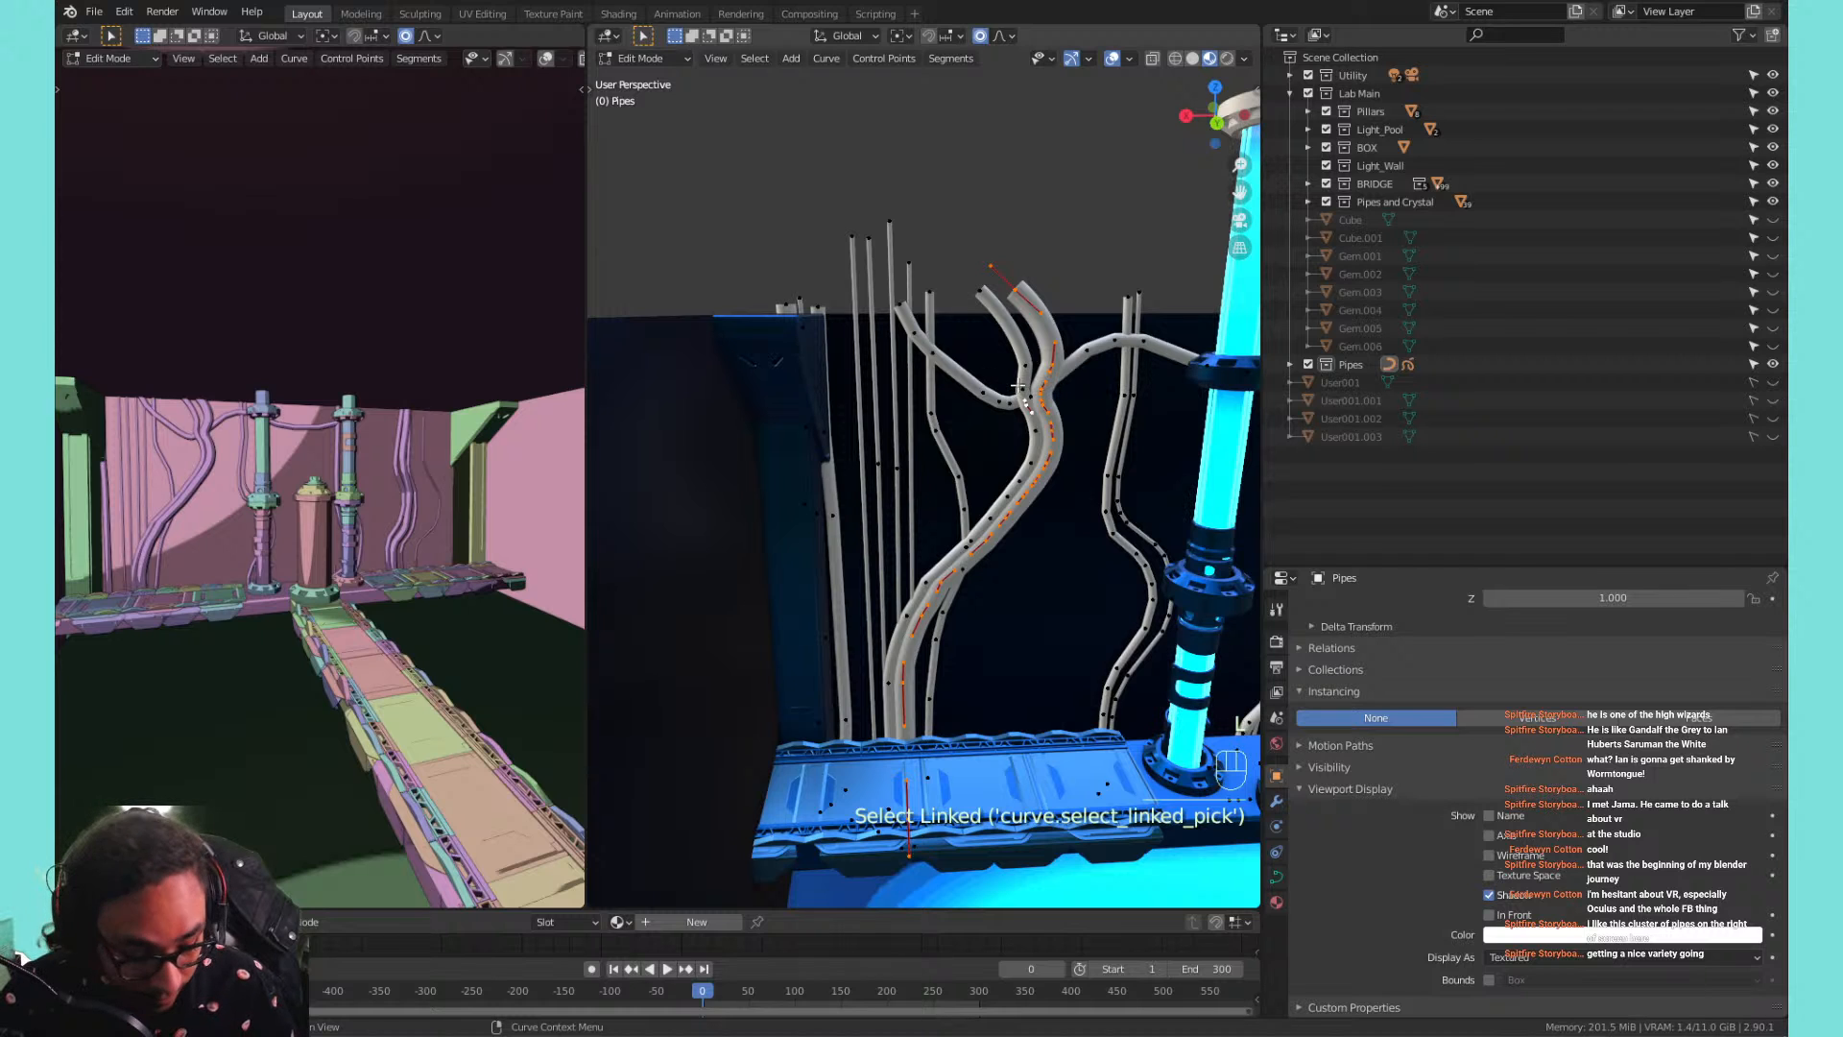
pyautogui.press('l')
pyautogui.press('h')
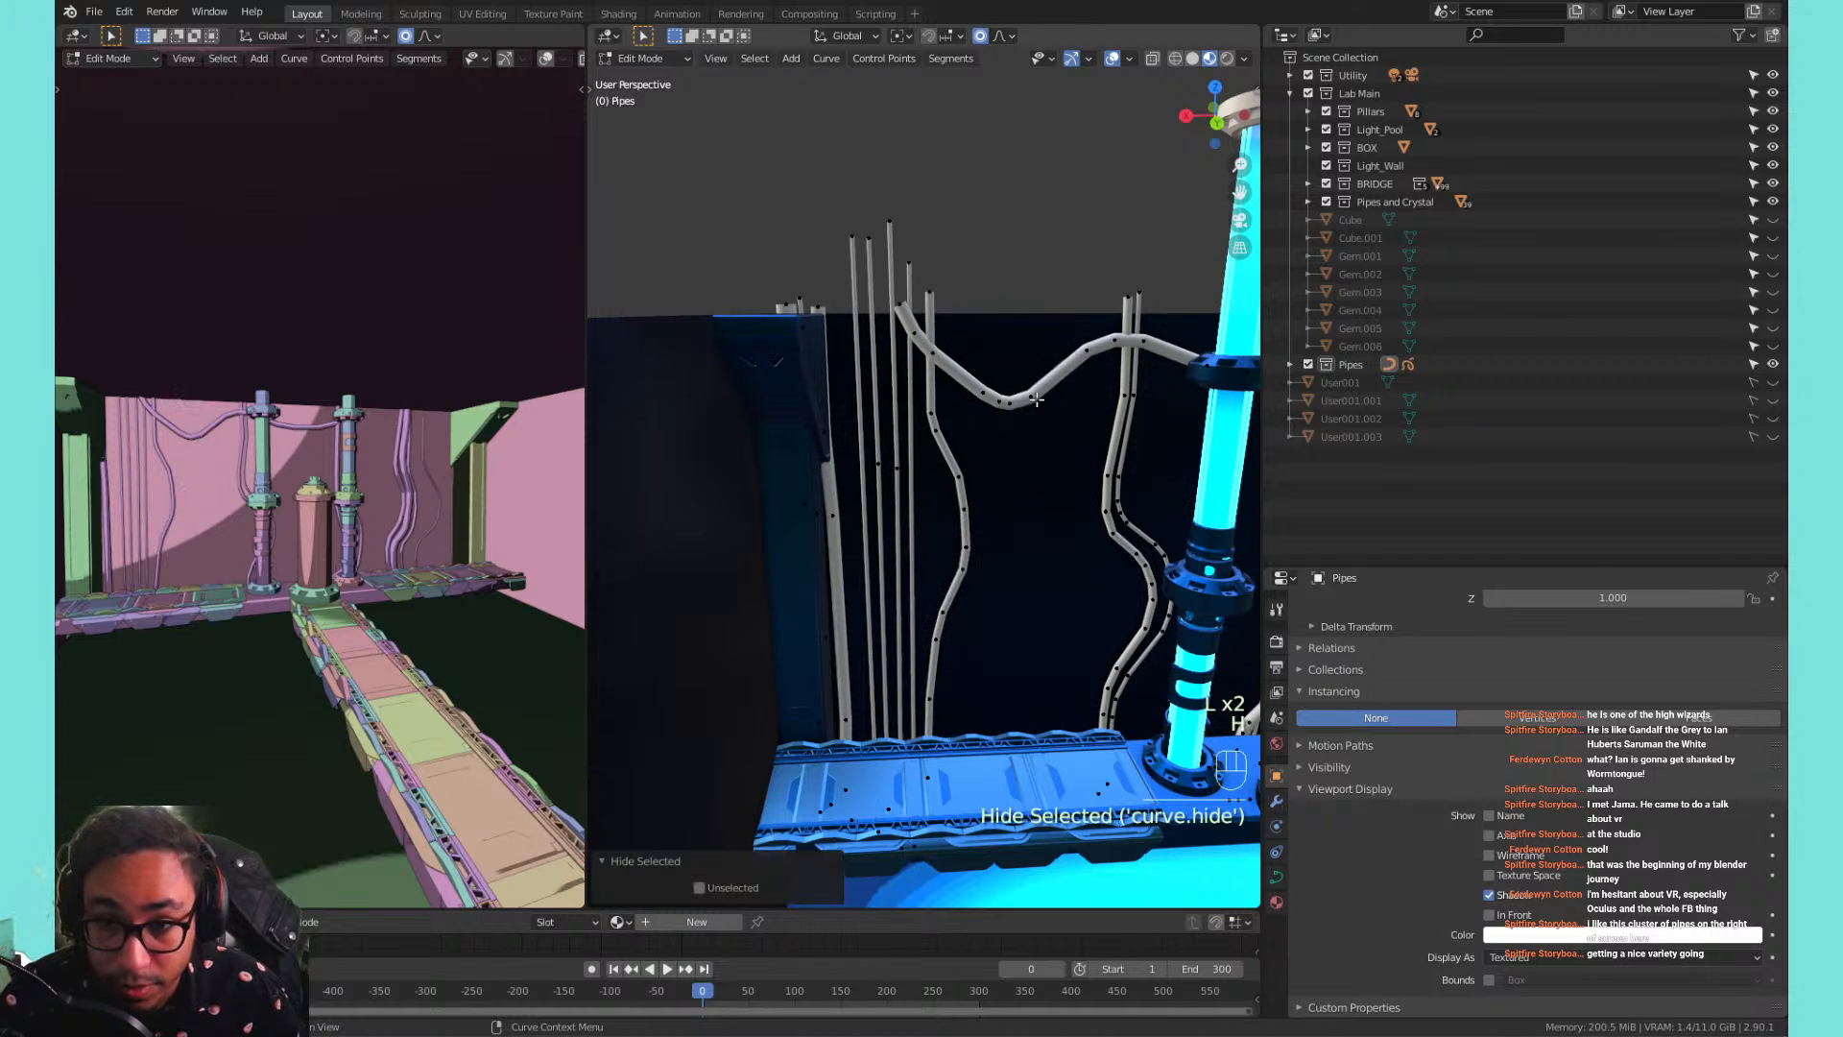
pyautogui.hotkey('ctrl', 'z')
pyautogui.press('g')
pyautogui.press('x')
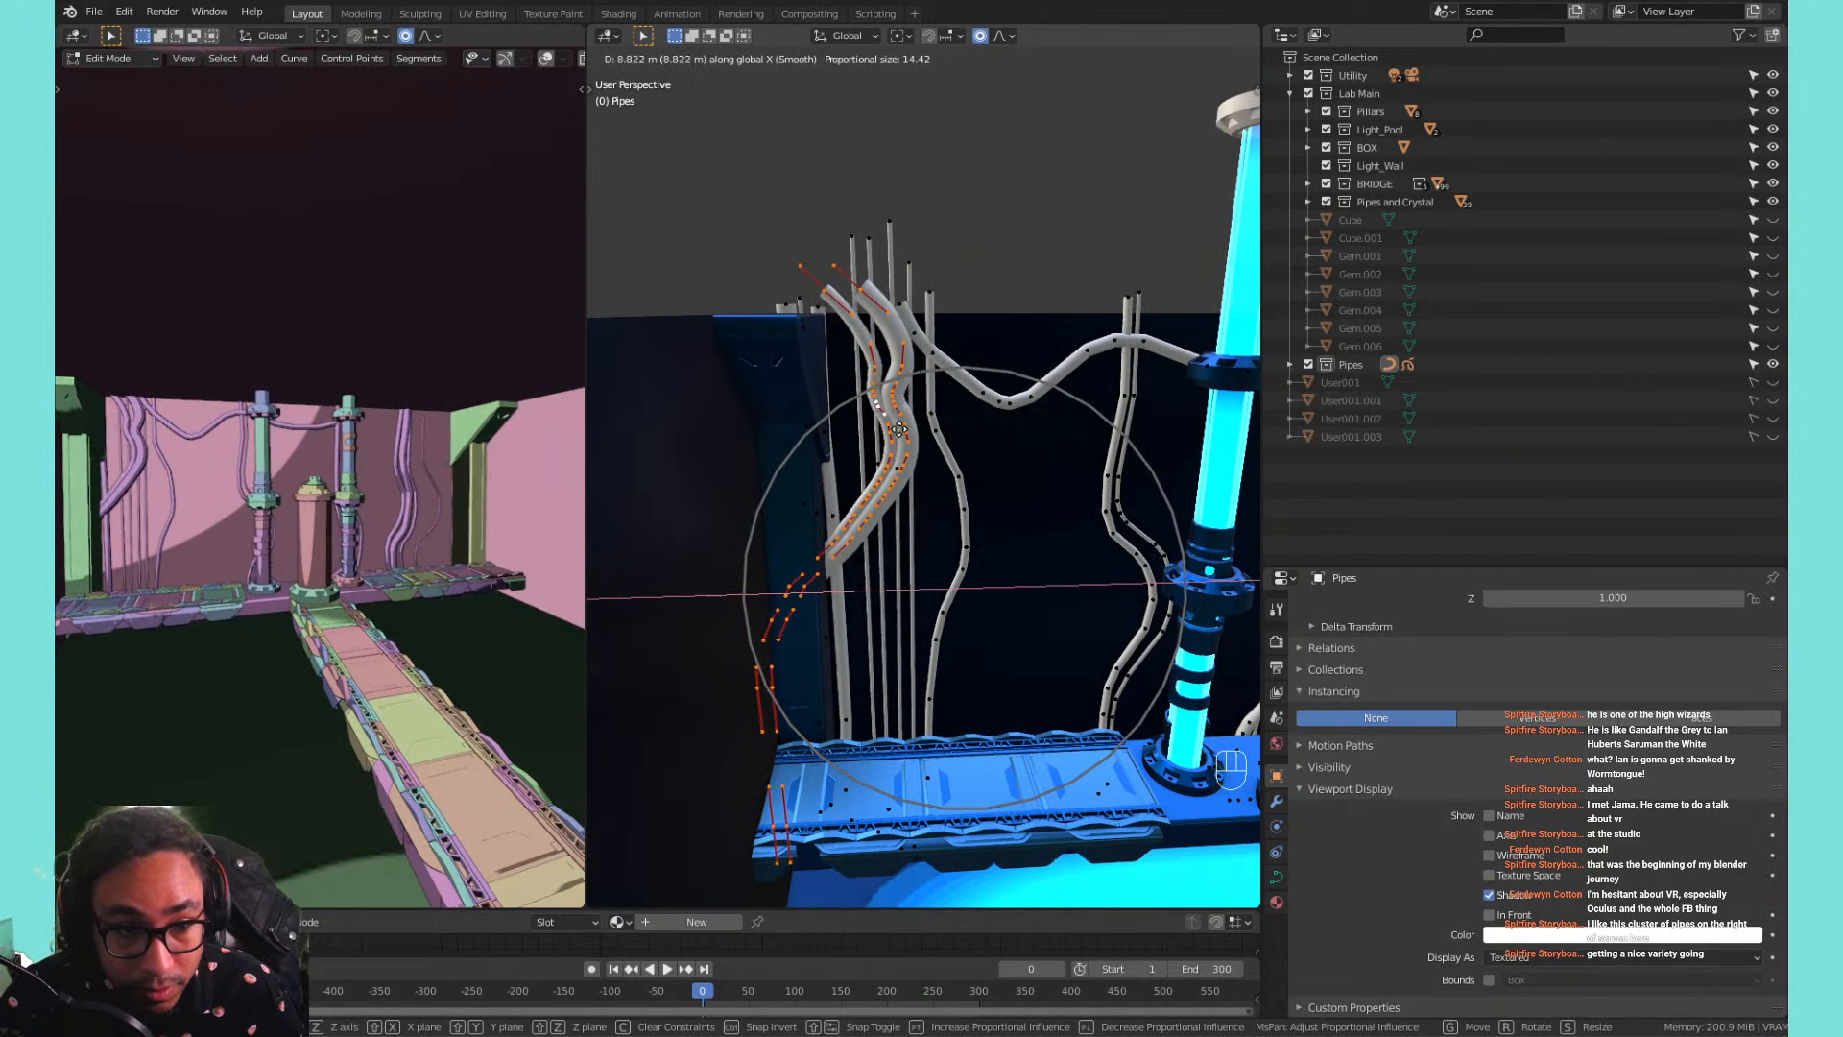
pyautogui.click(922, 430)
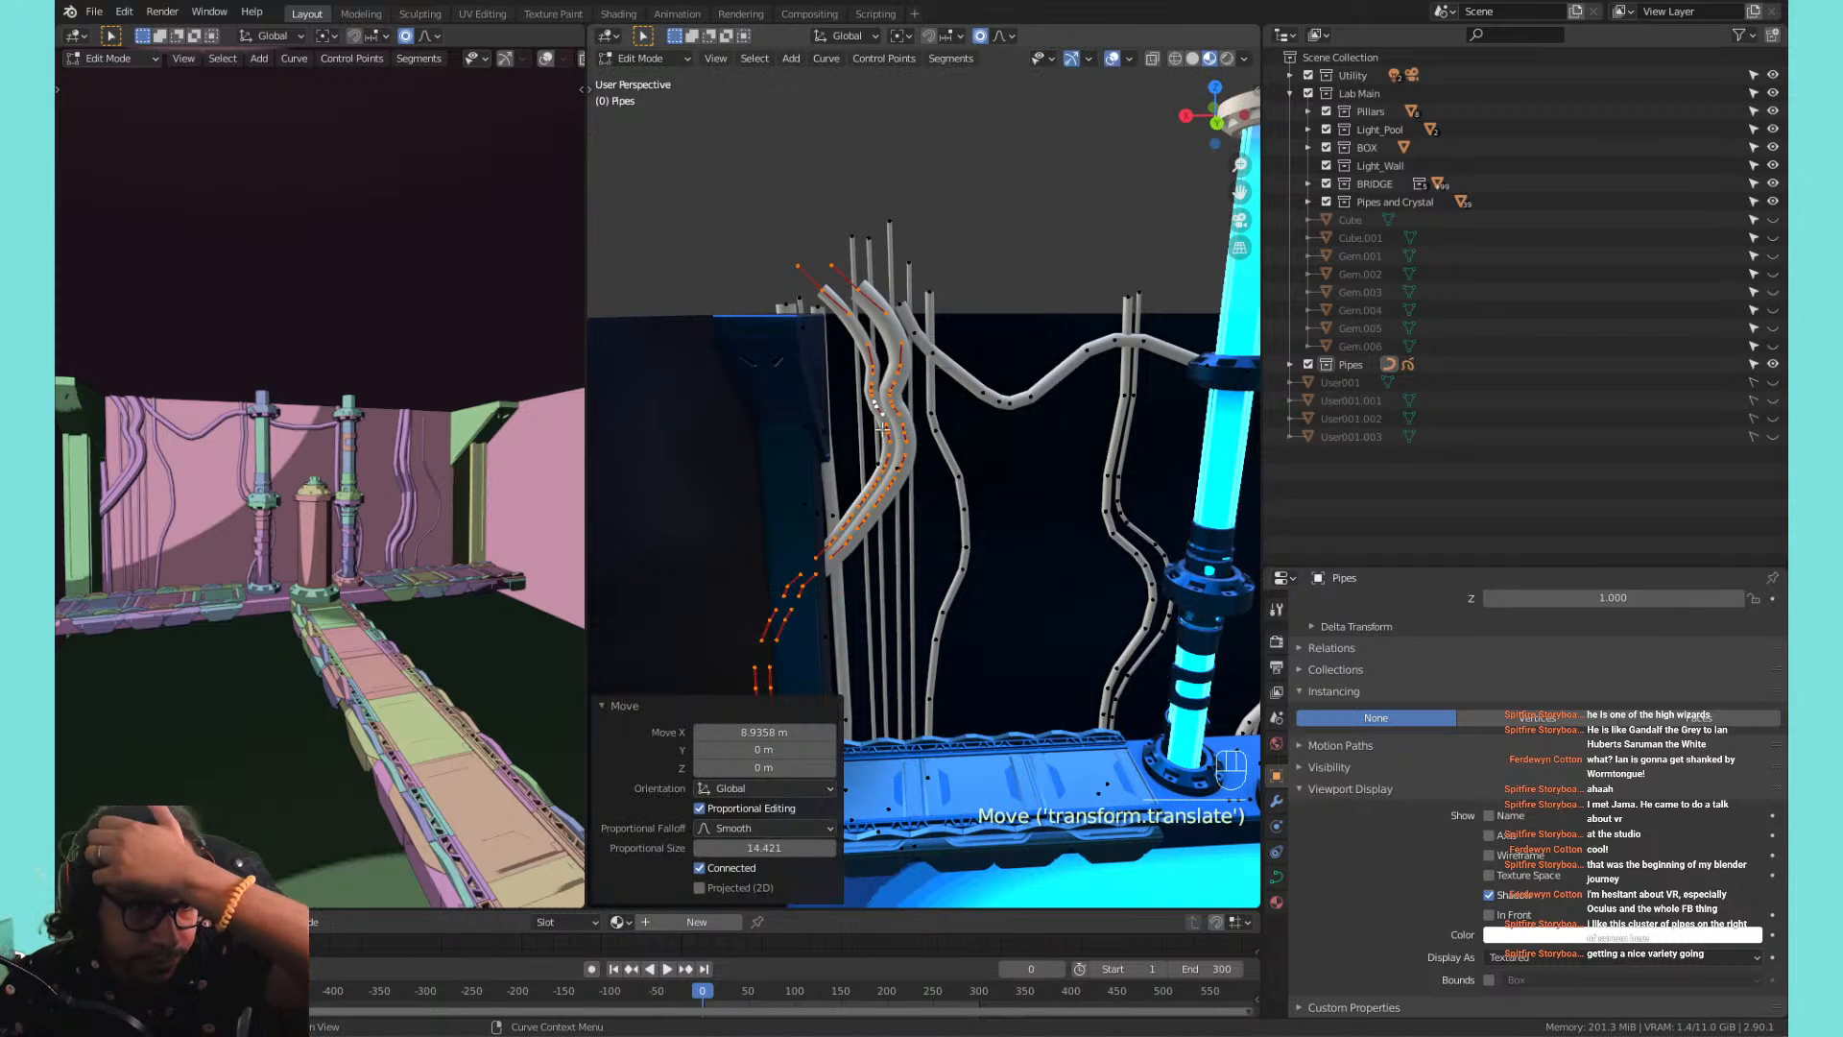
pyautogui.click(868, 556)
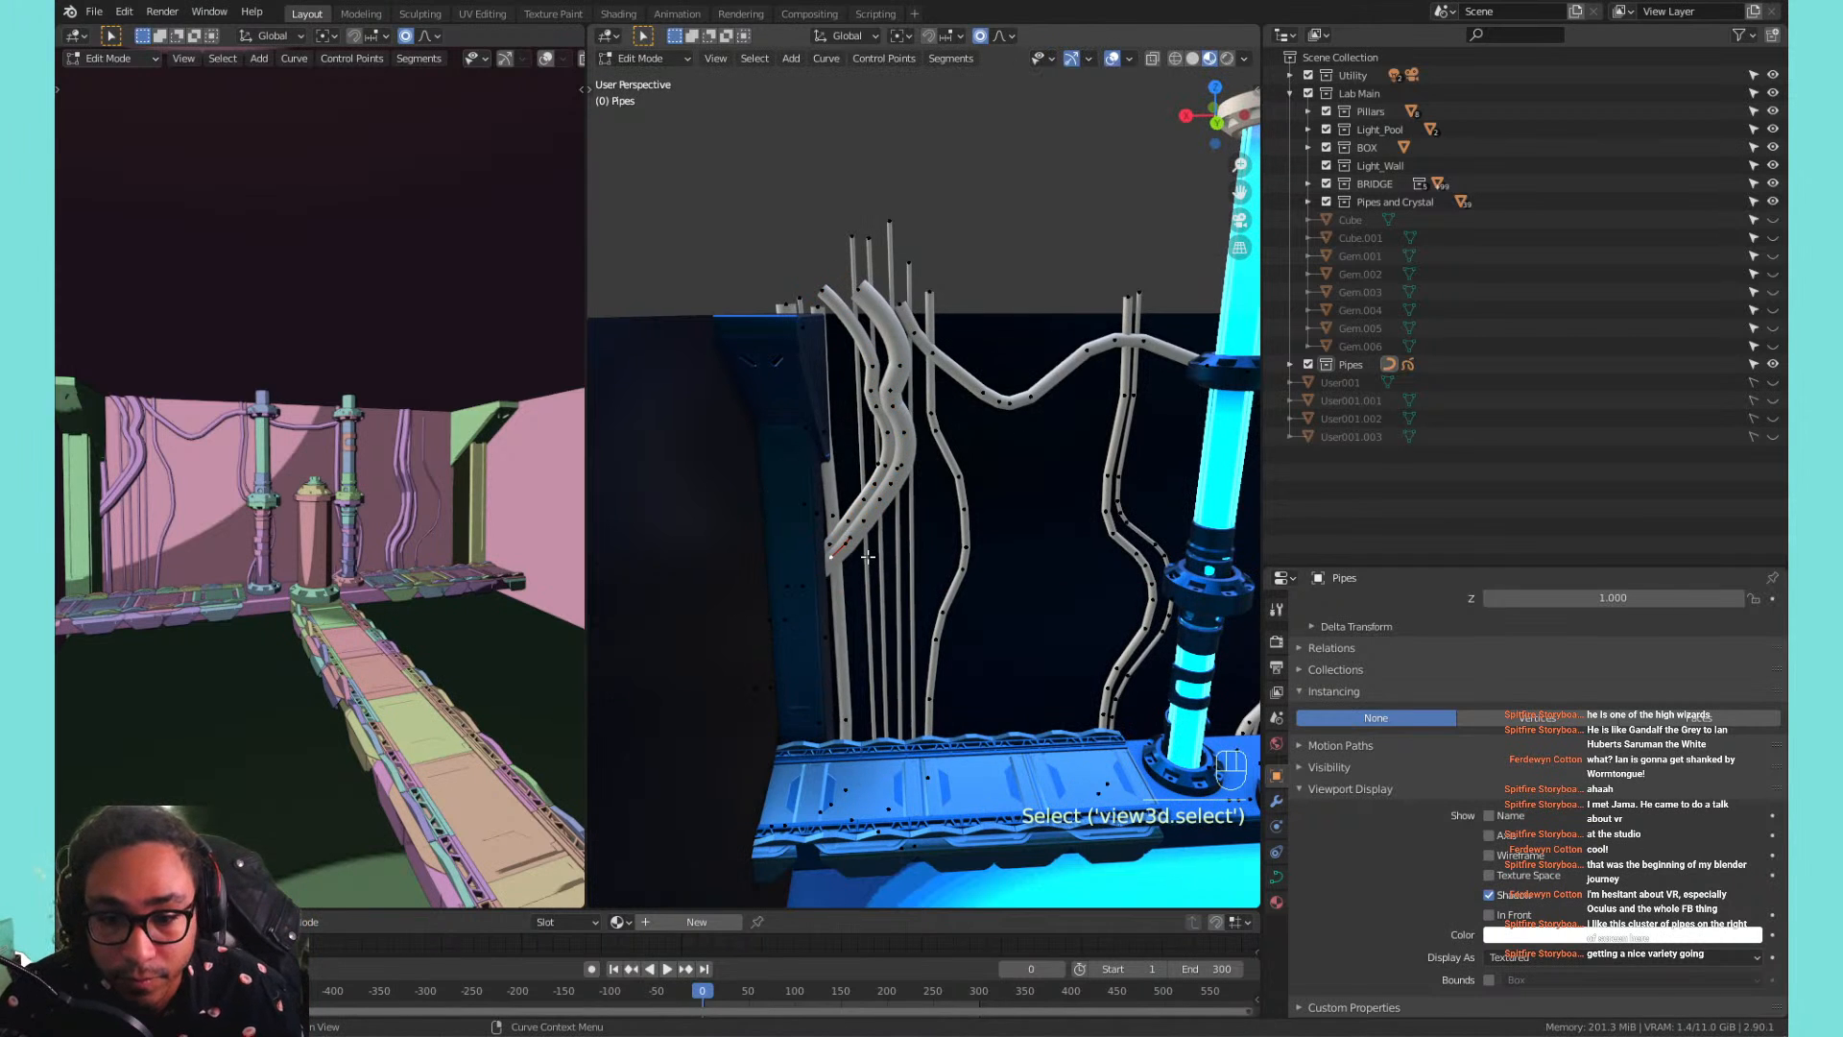
pyautogui.press('Tab')
pyautogui.press('Tab')
pyautogui.click(857, 614)
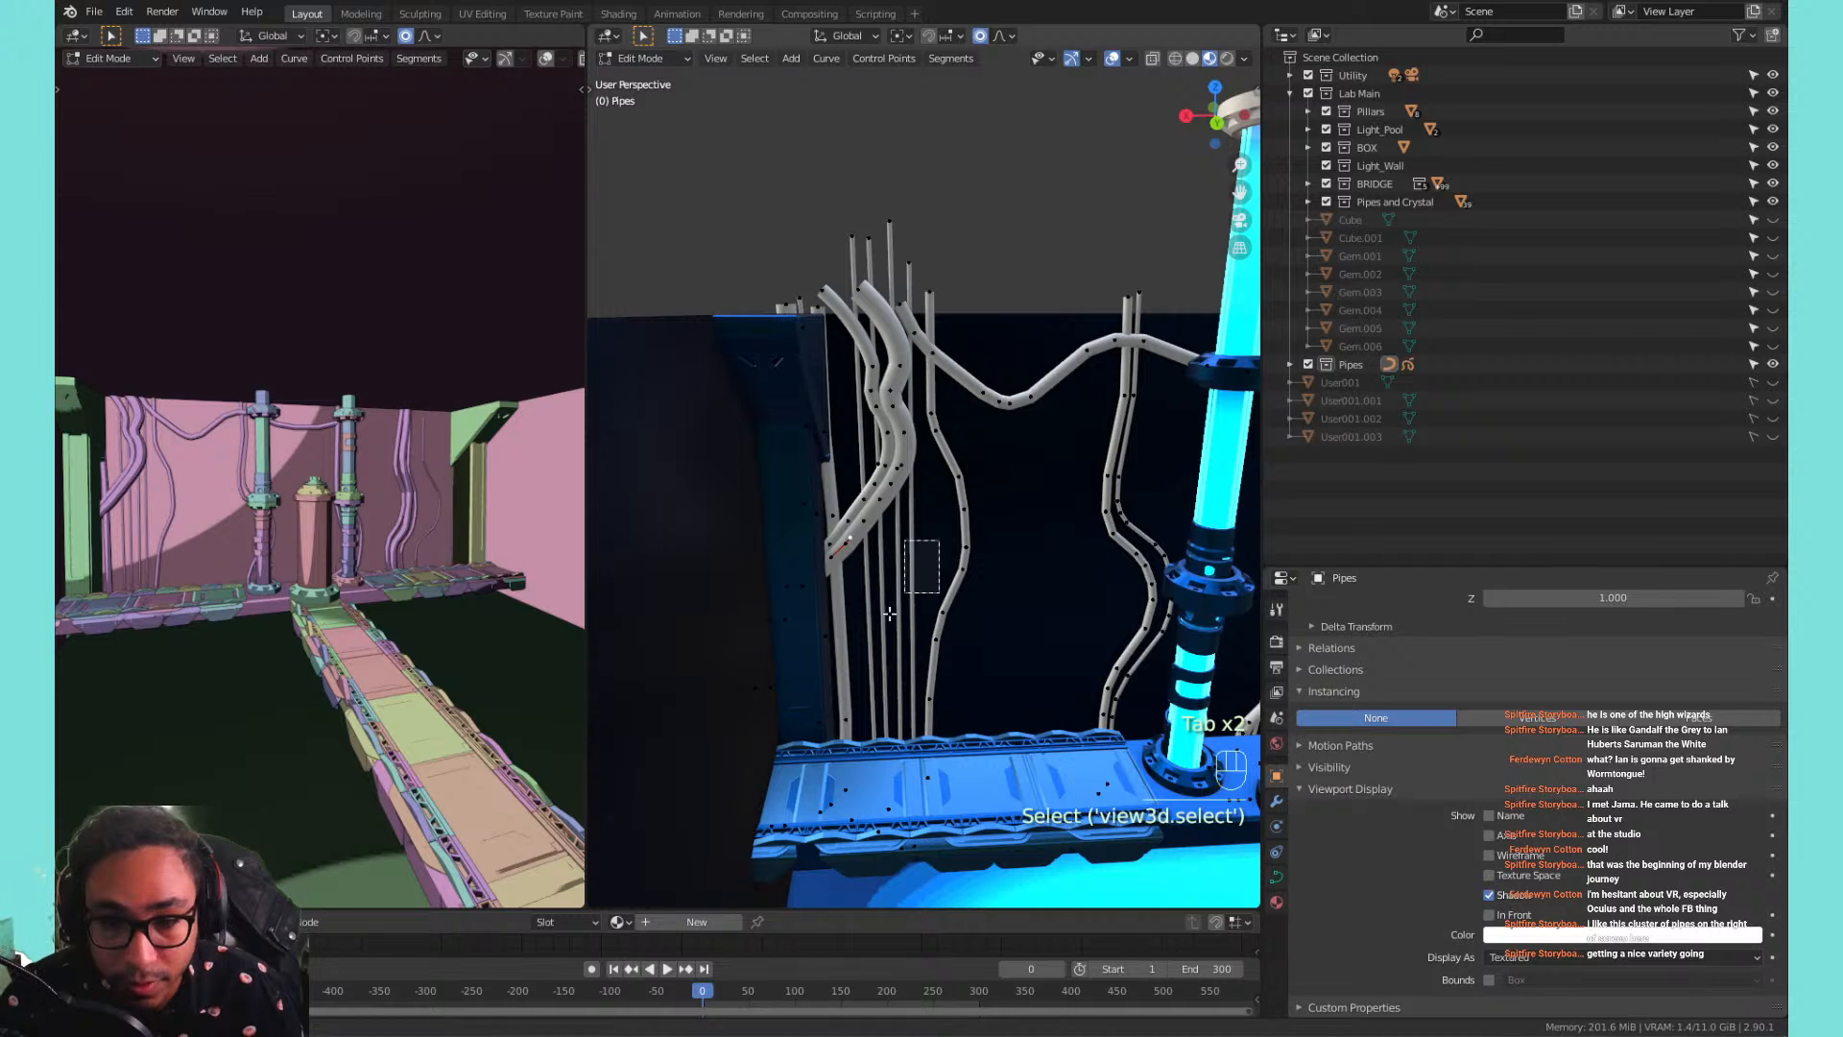
# Select the four straight vertical pipes and the thin curved pipe near the side wall entirely and move them about 2.05 m along X.
pyautogui.click(891, 225)
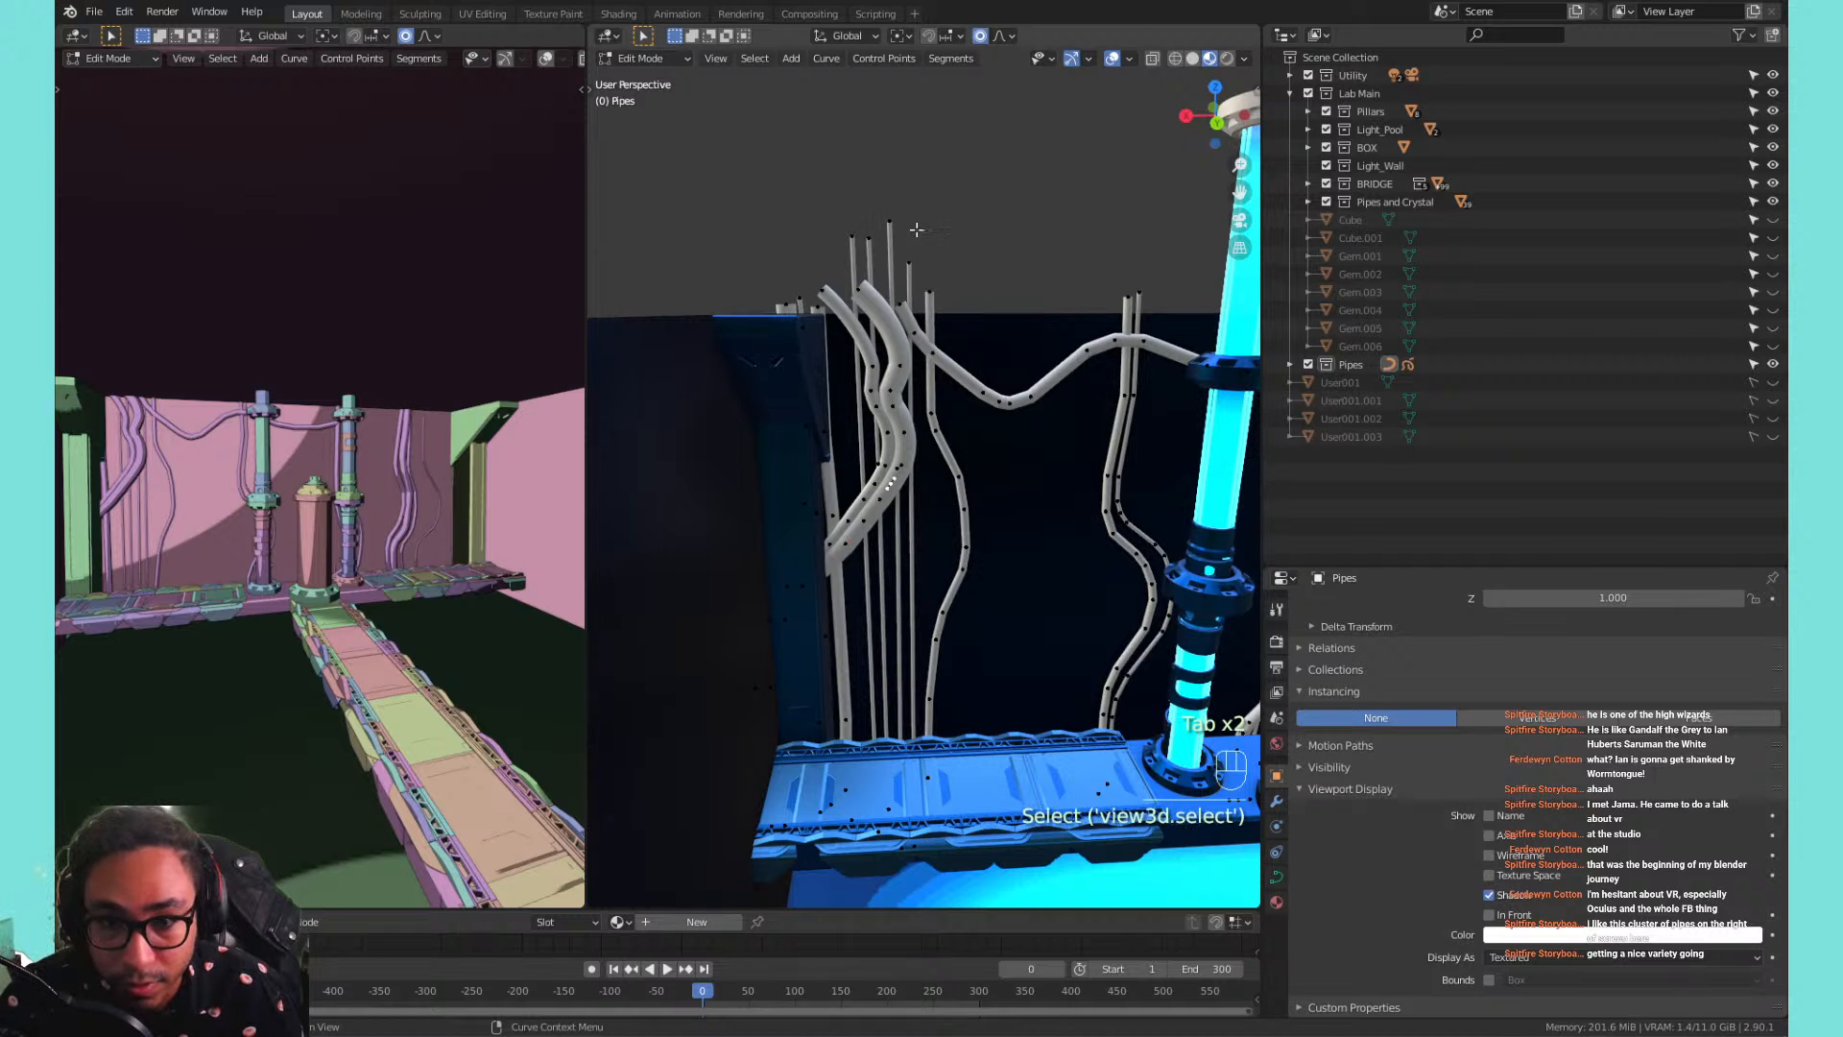
pyautogui.keyDown('shift'); pyautogui.click(852, 236); pyautogui.keyUp('shift')
pyautogui.keyDown('shift'); pyautogui.click(868, 240); pyautogui.keyUp('shift')
pyautogui.keyDown('shift'); pyautogui.click(910, 263); pyautogui.keyUp('shift')
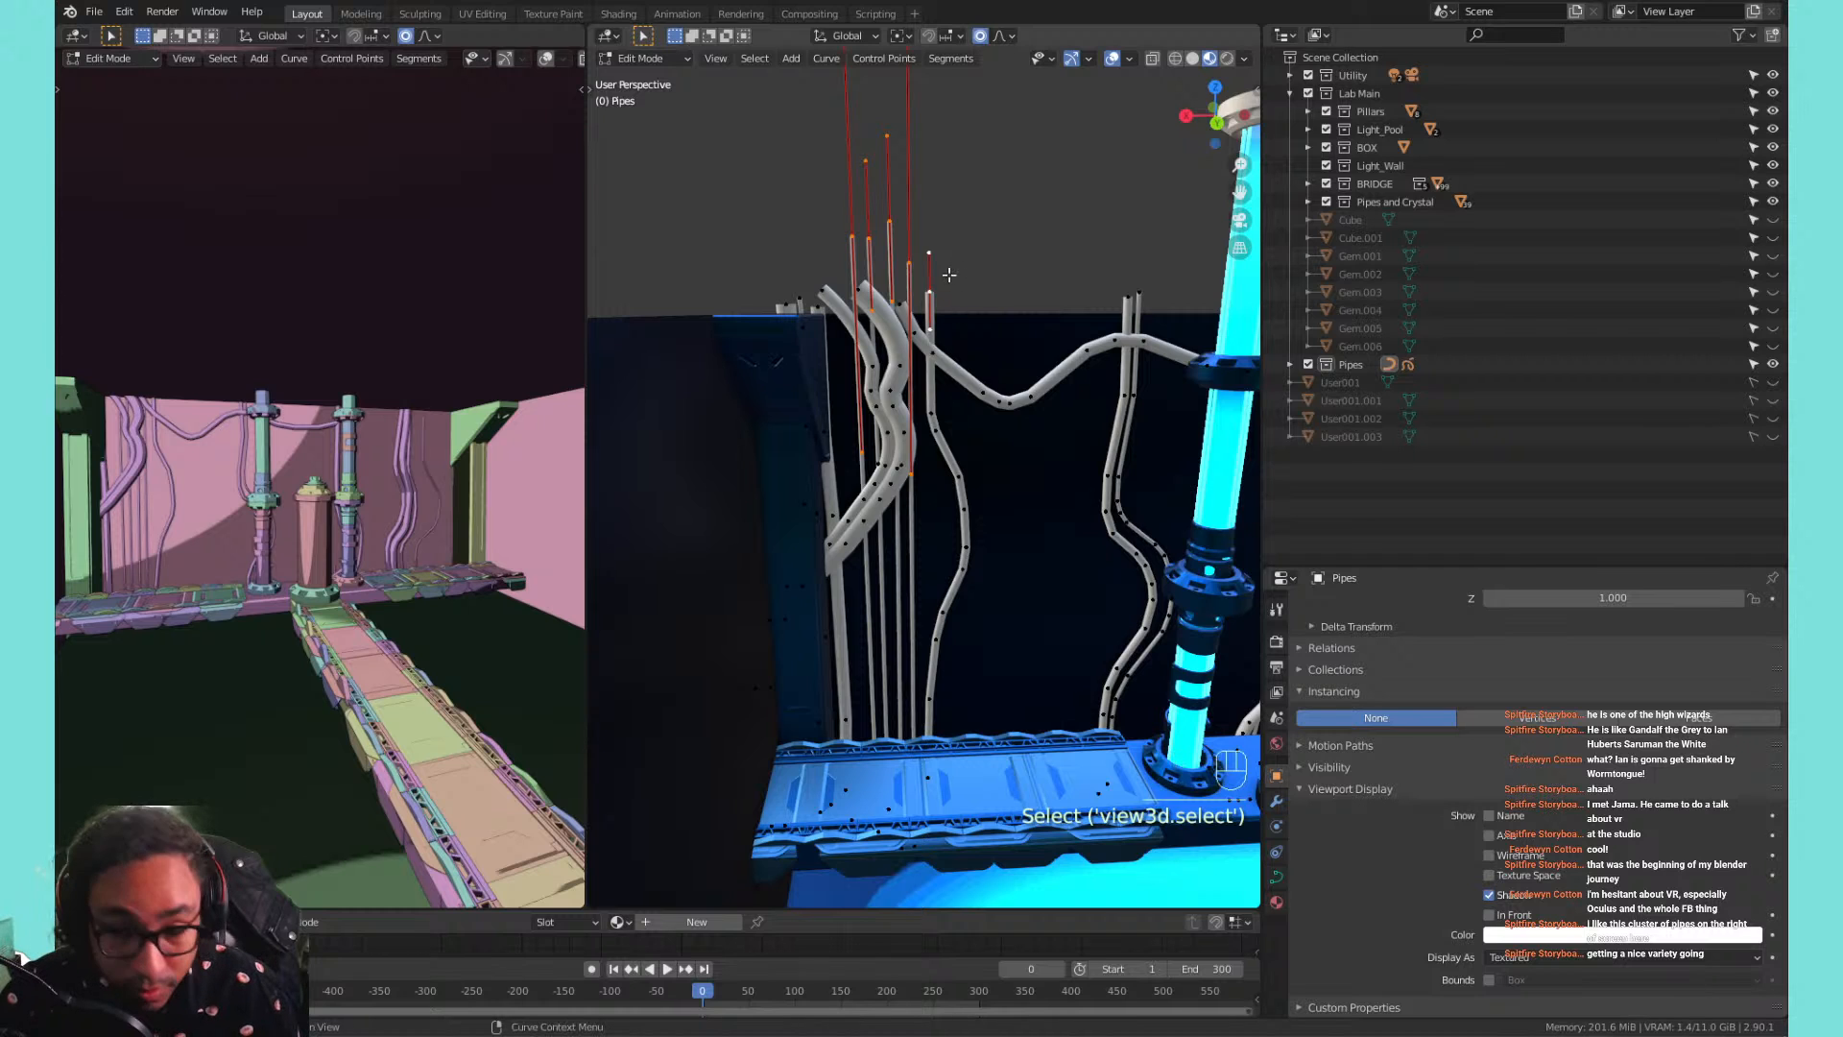
pyautogui.press('l')
pyautogui.press('l')
pyautogui.press('l')
pyautogui.press('l')
pyautogui.press('l')
pyautogui.press('l')
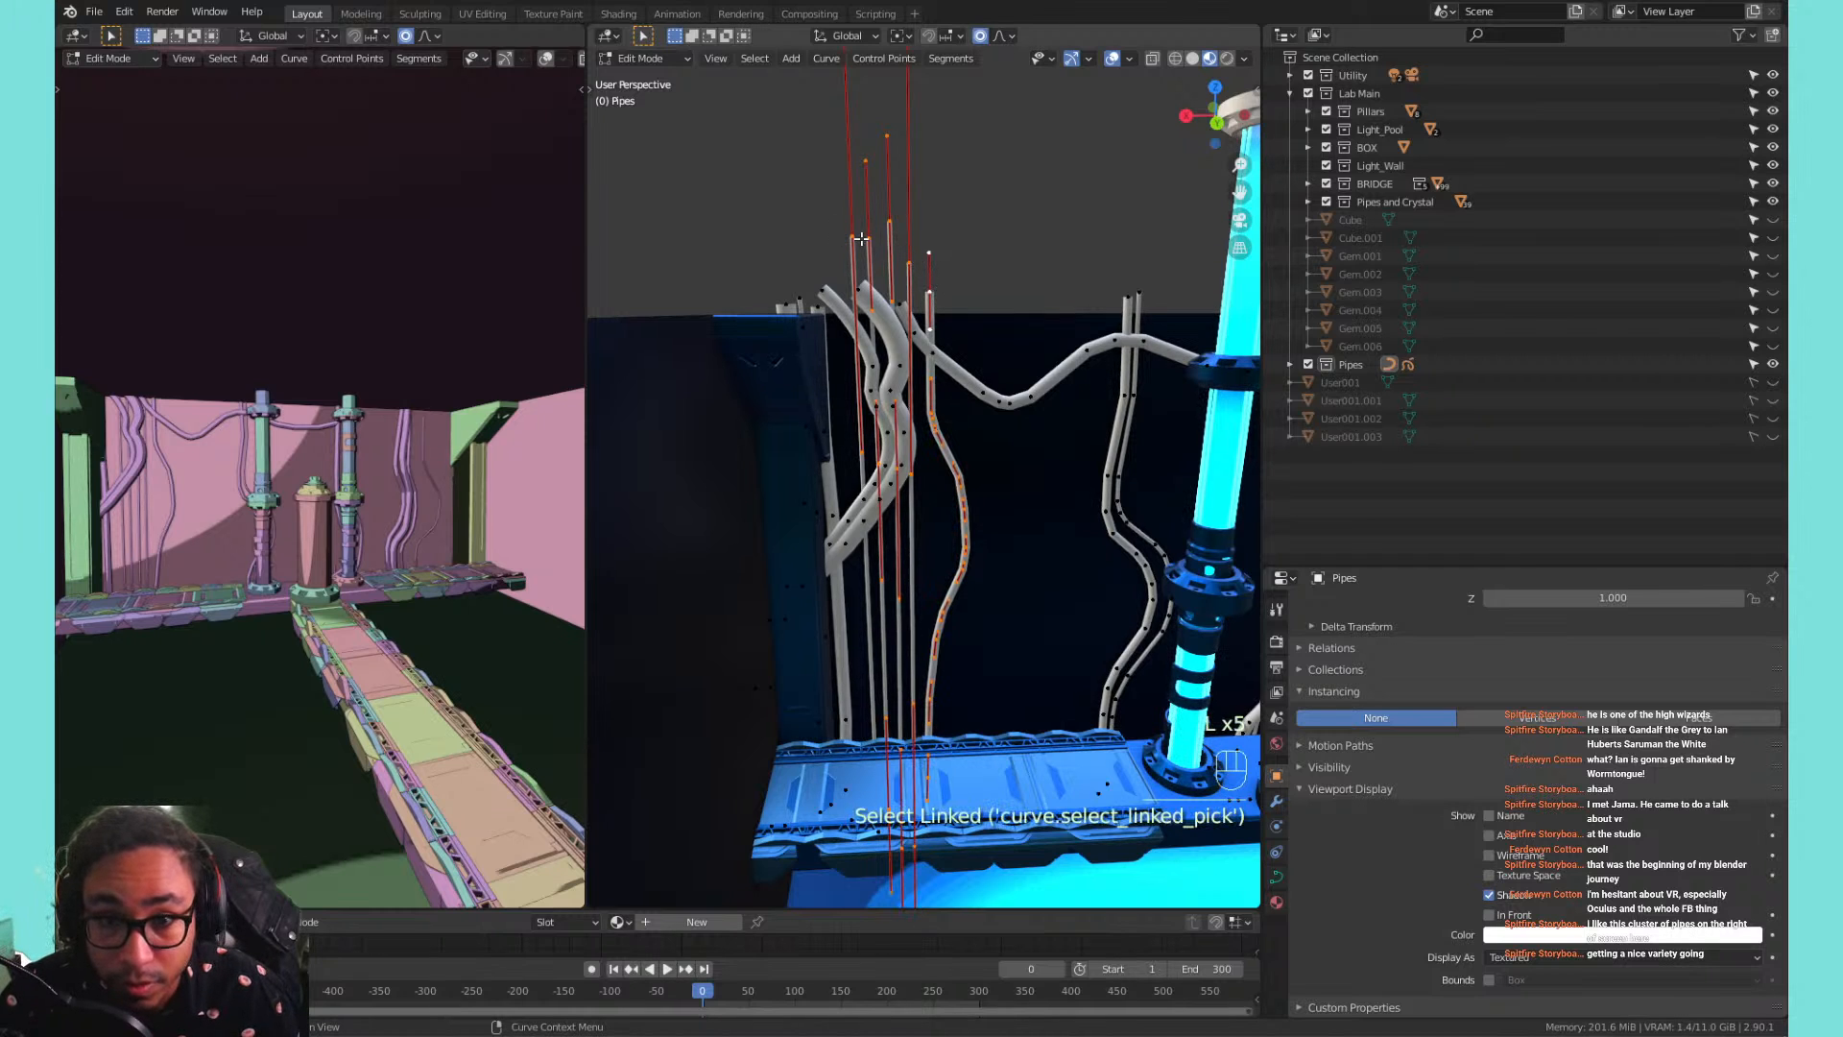
pyautogui.press('g')
pyautogui.press('x')
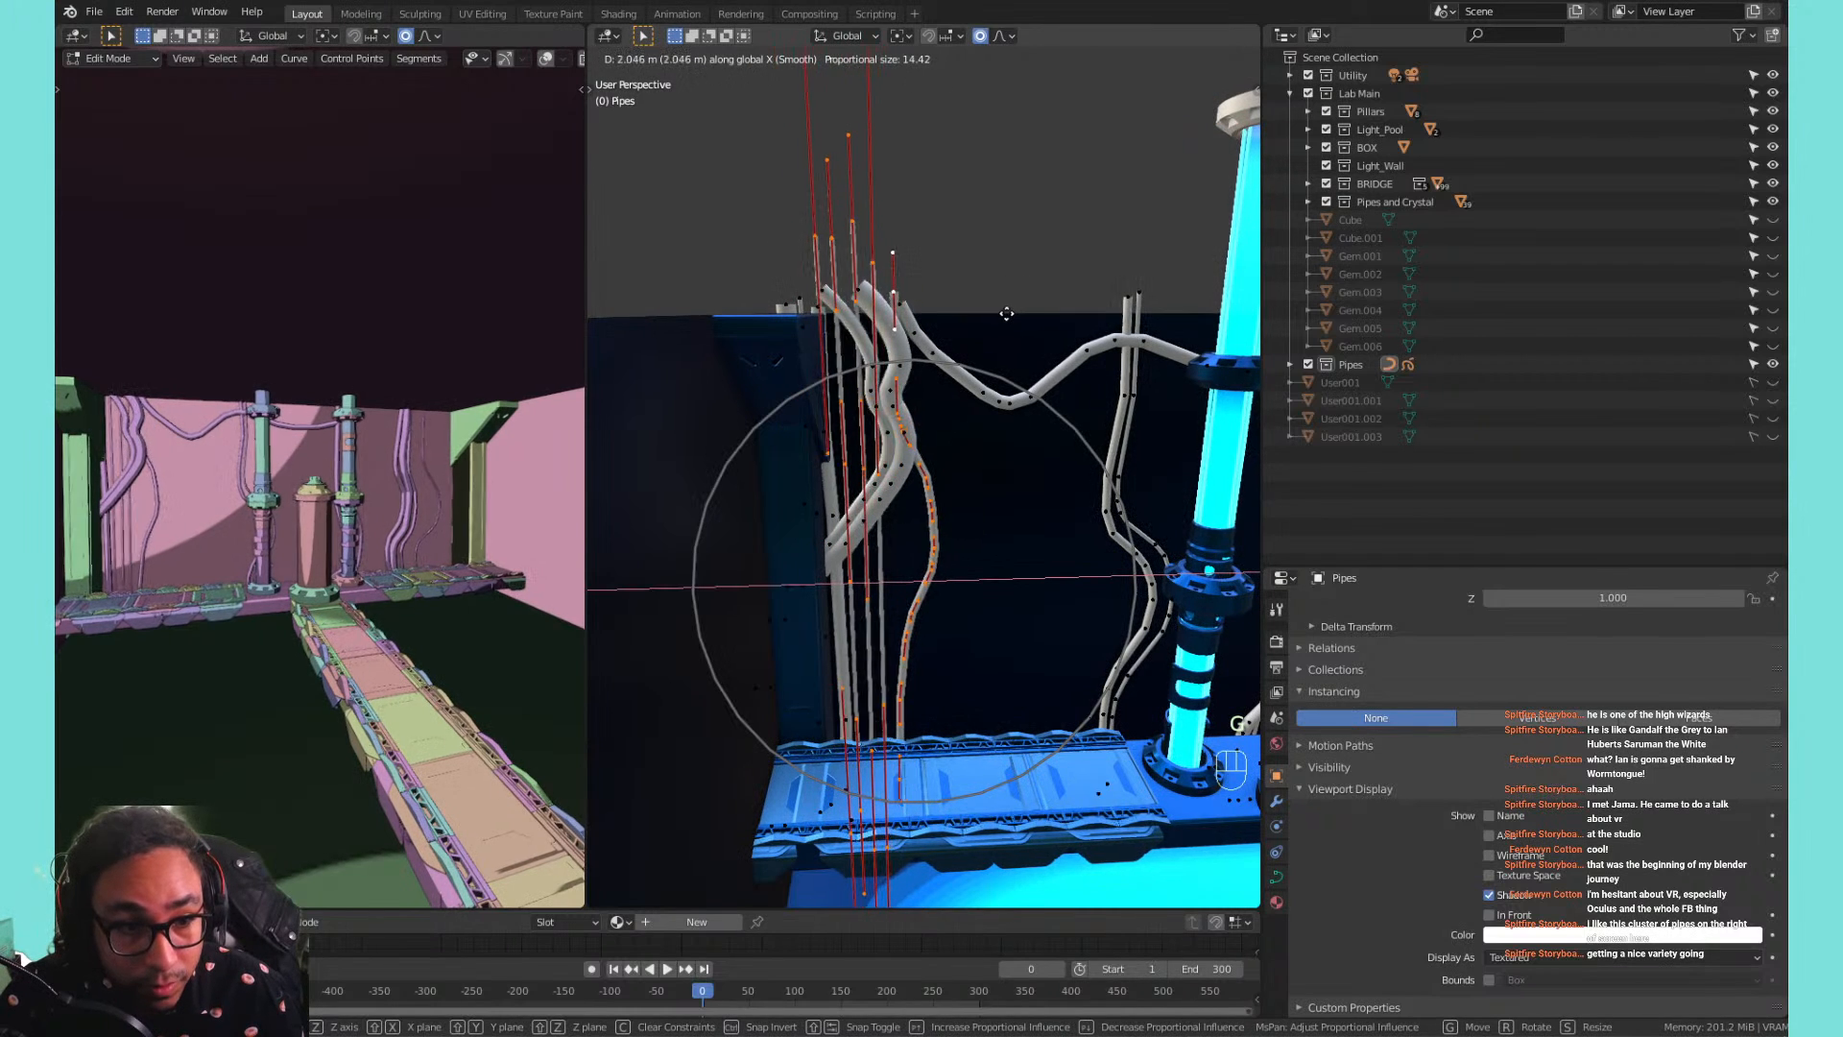
pyautogui.click(1004, 307)
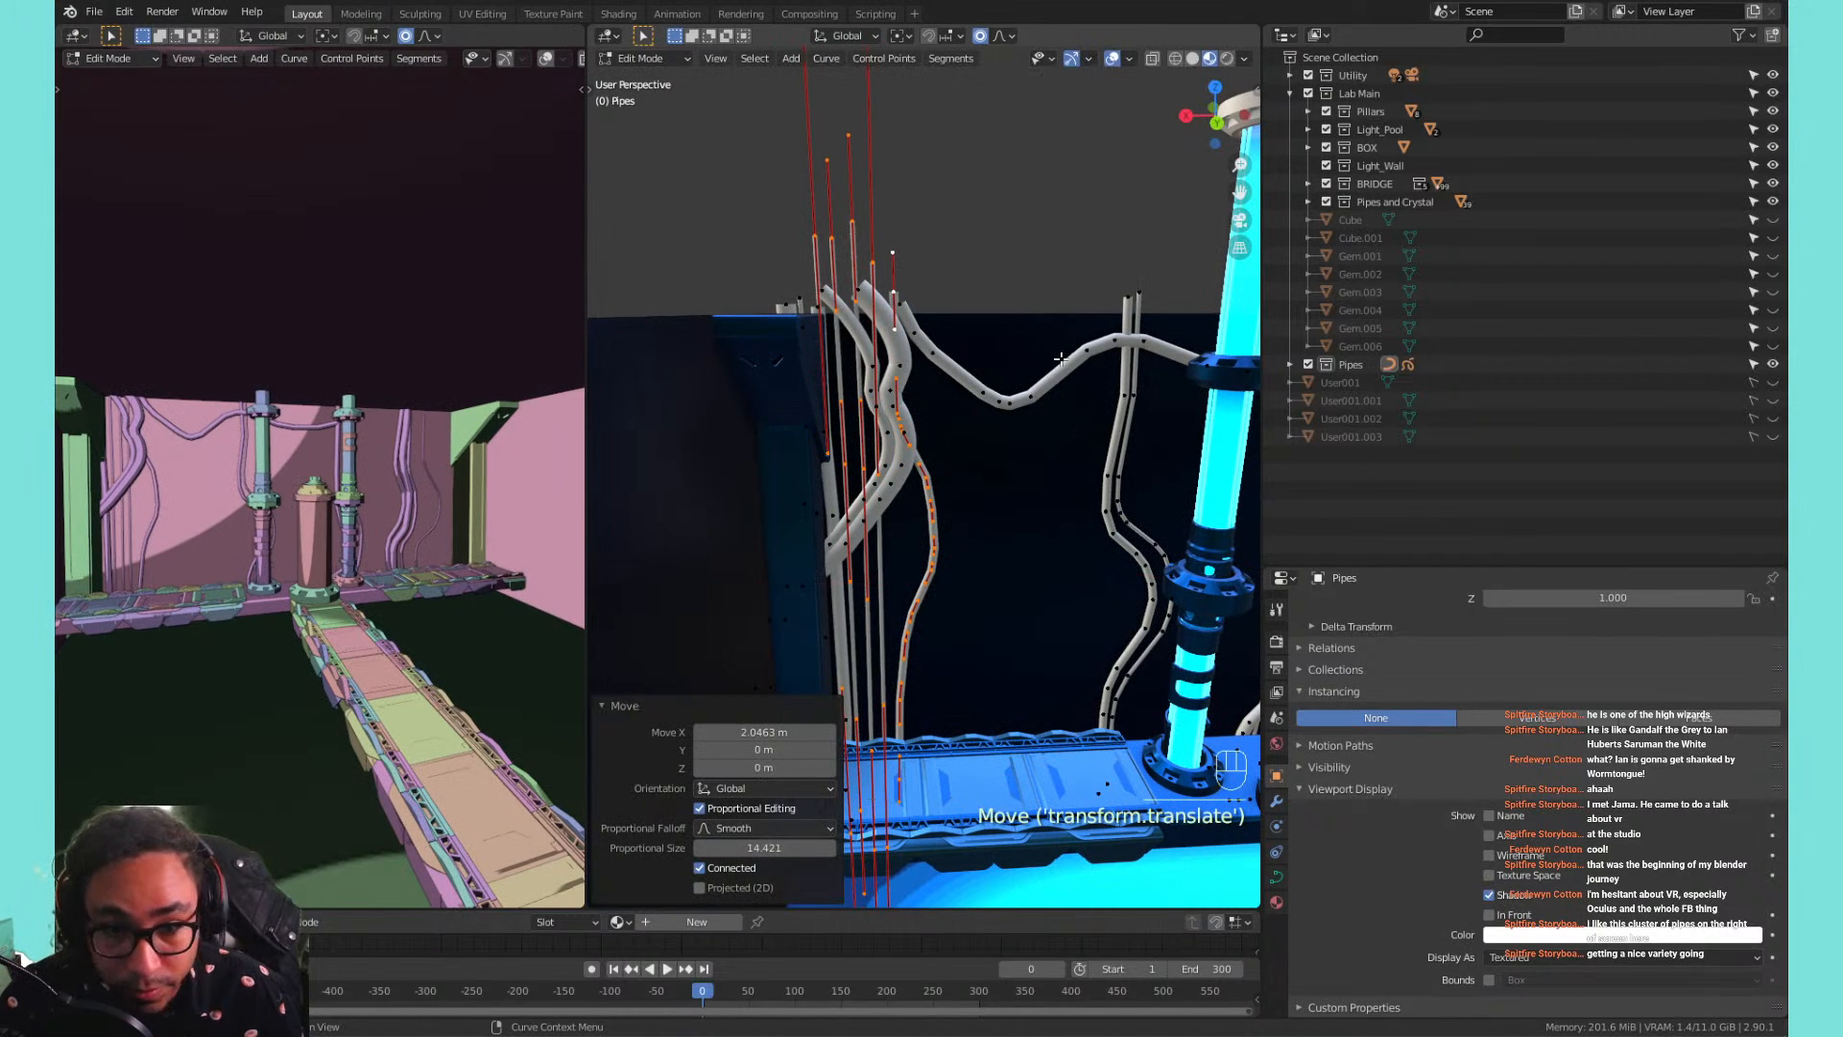
# Raise the top point of the thin curved pipe near the opposite side wall about 4.68 m along Z.
pyautogui.moveTo(1061, 359); pyautogui.dragTo(979, 357, button='middle')
pyautogui.click(999, 396)
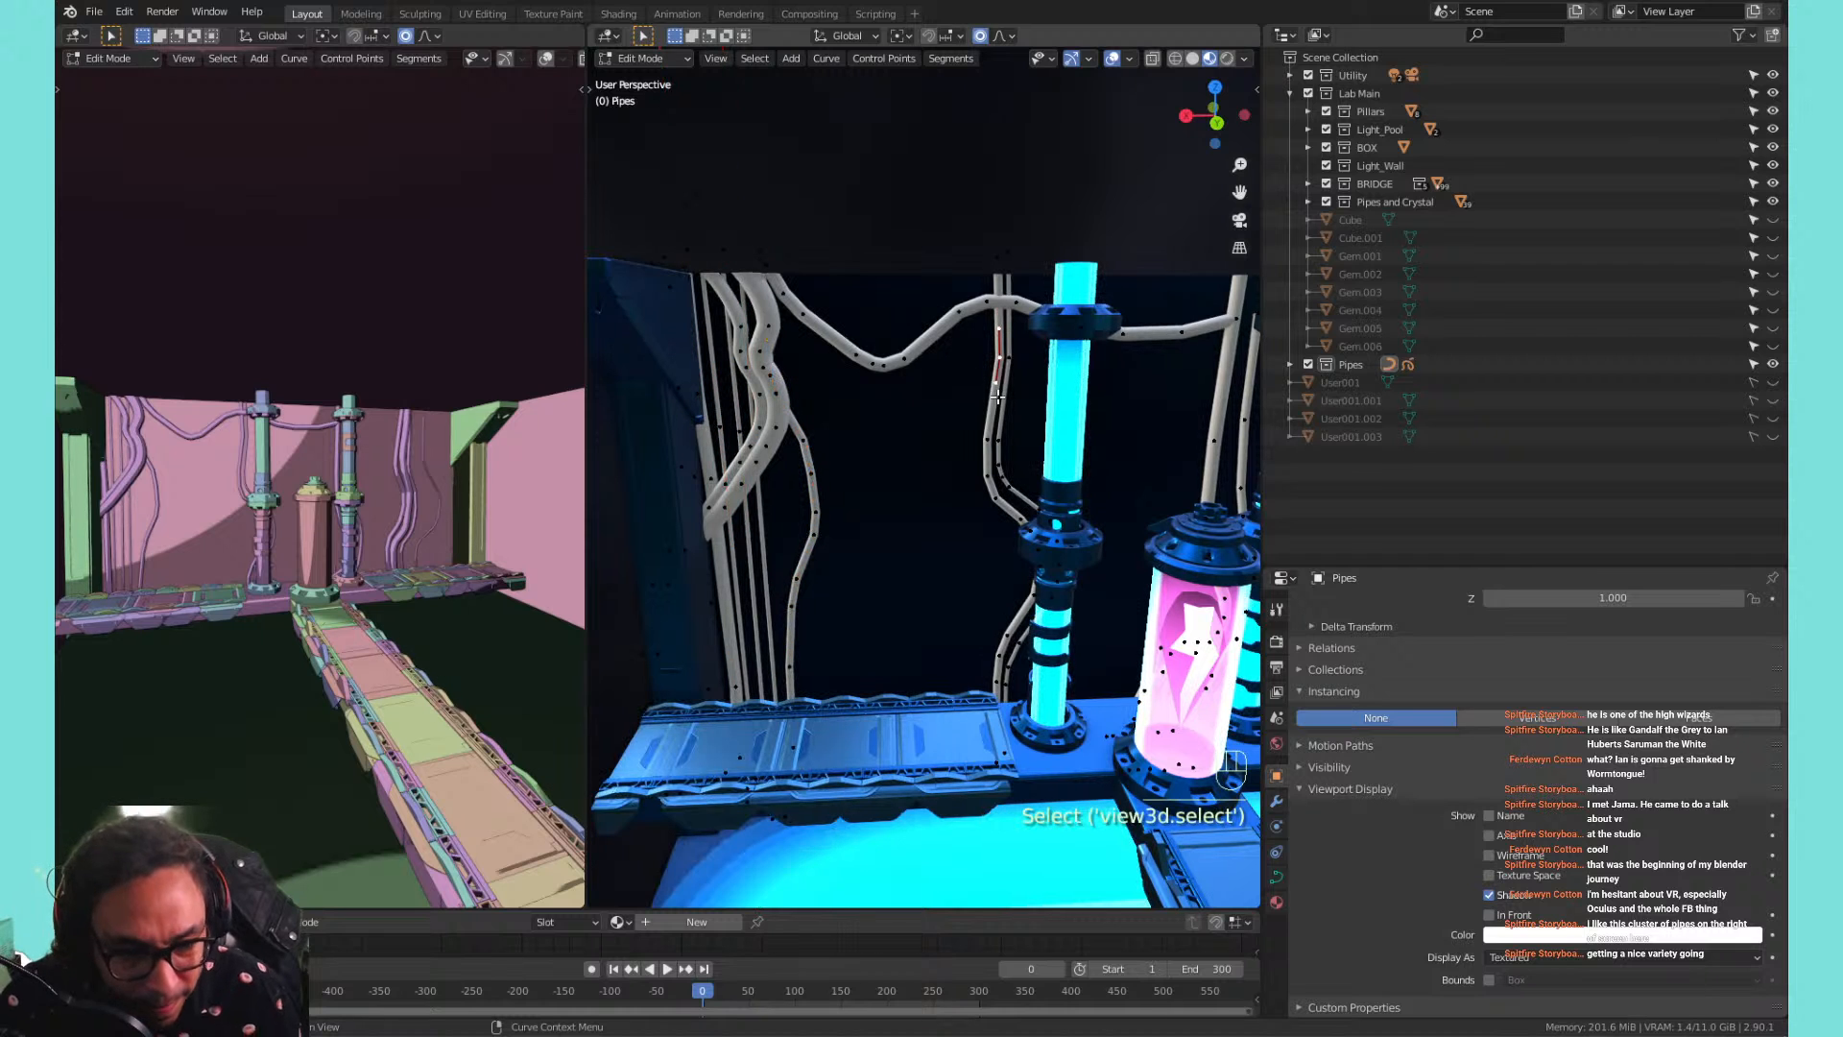
pyautogui.moveTo(1161, 391); pyautogui.dragTo(1120, 362, button='middle')
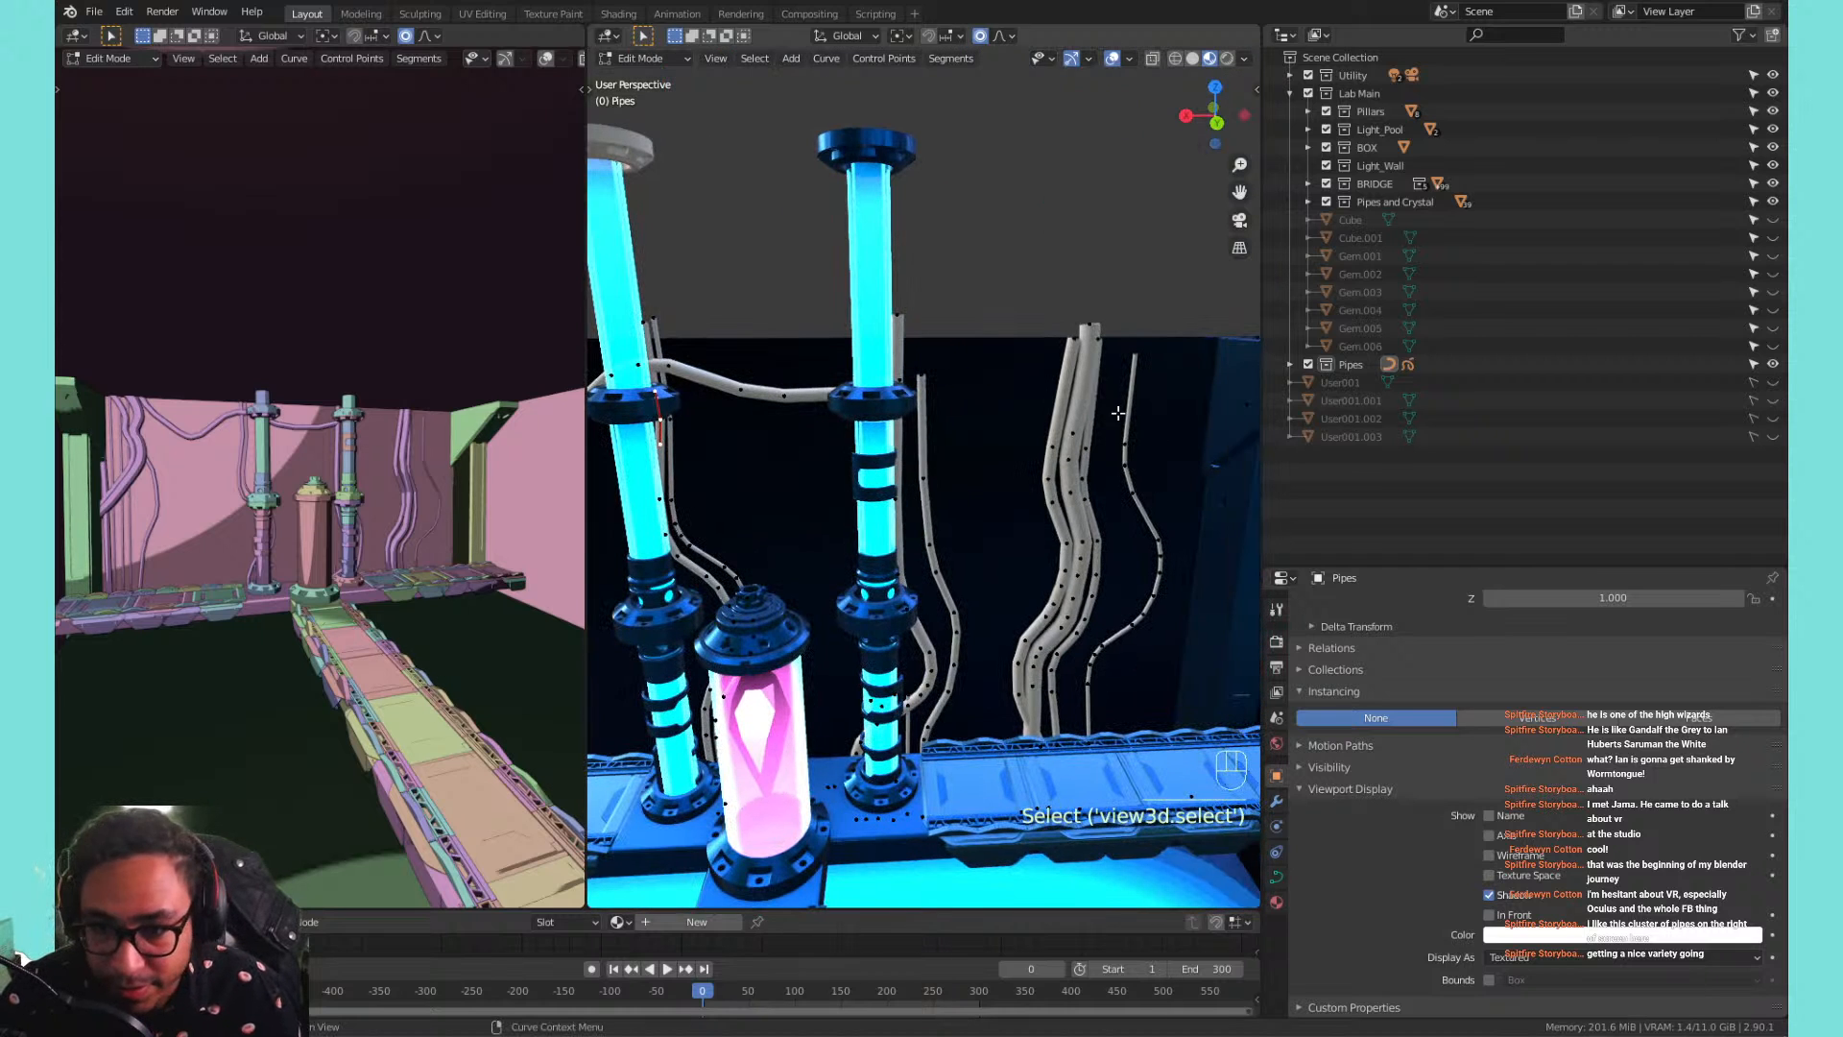
pyautogui.press('g')
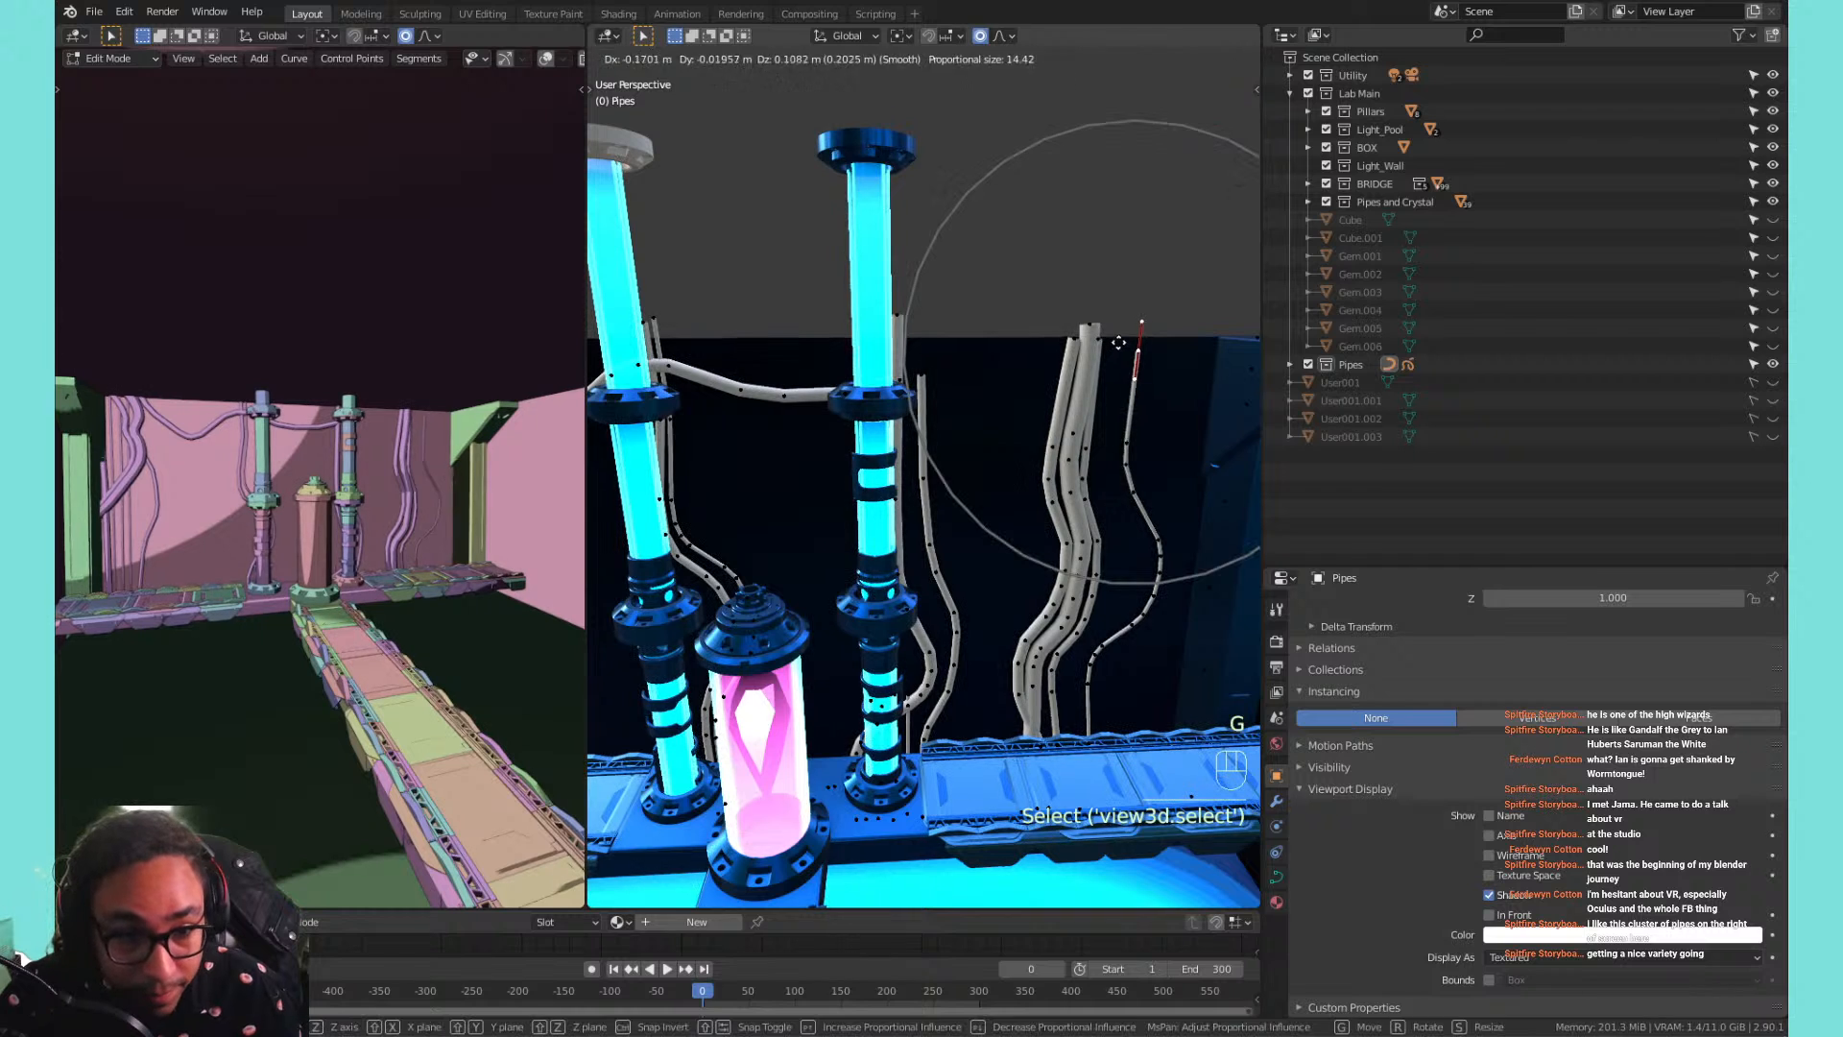
pyautogui.press('z')
pyautogui.click(1128, 269)
pyautogui.scroll(-2, 839, 464)
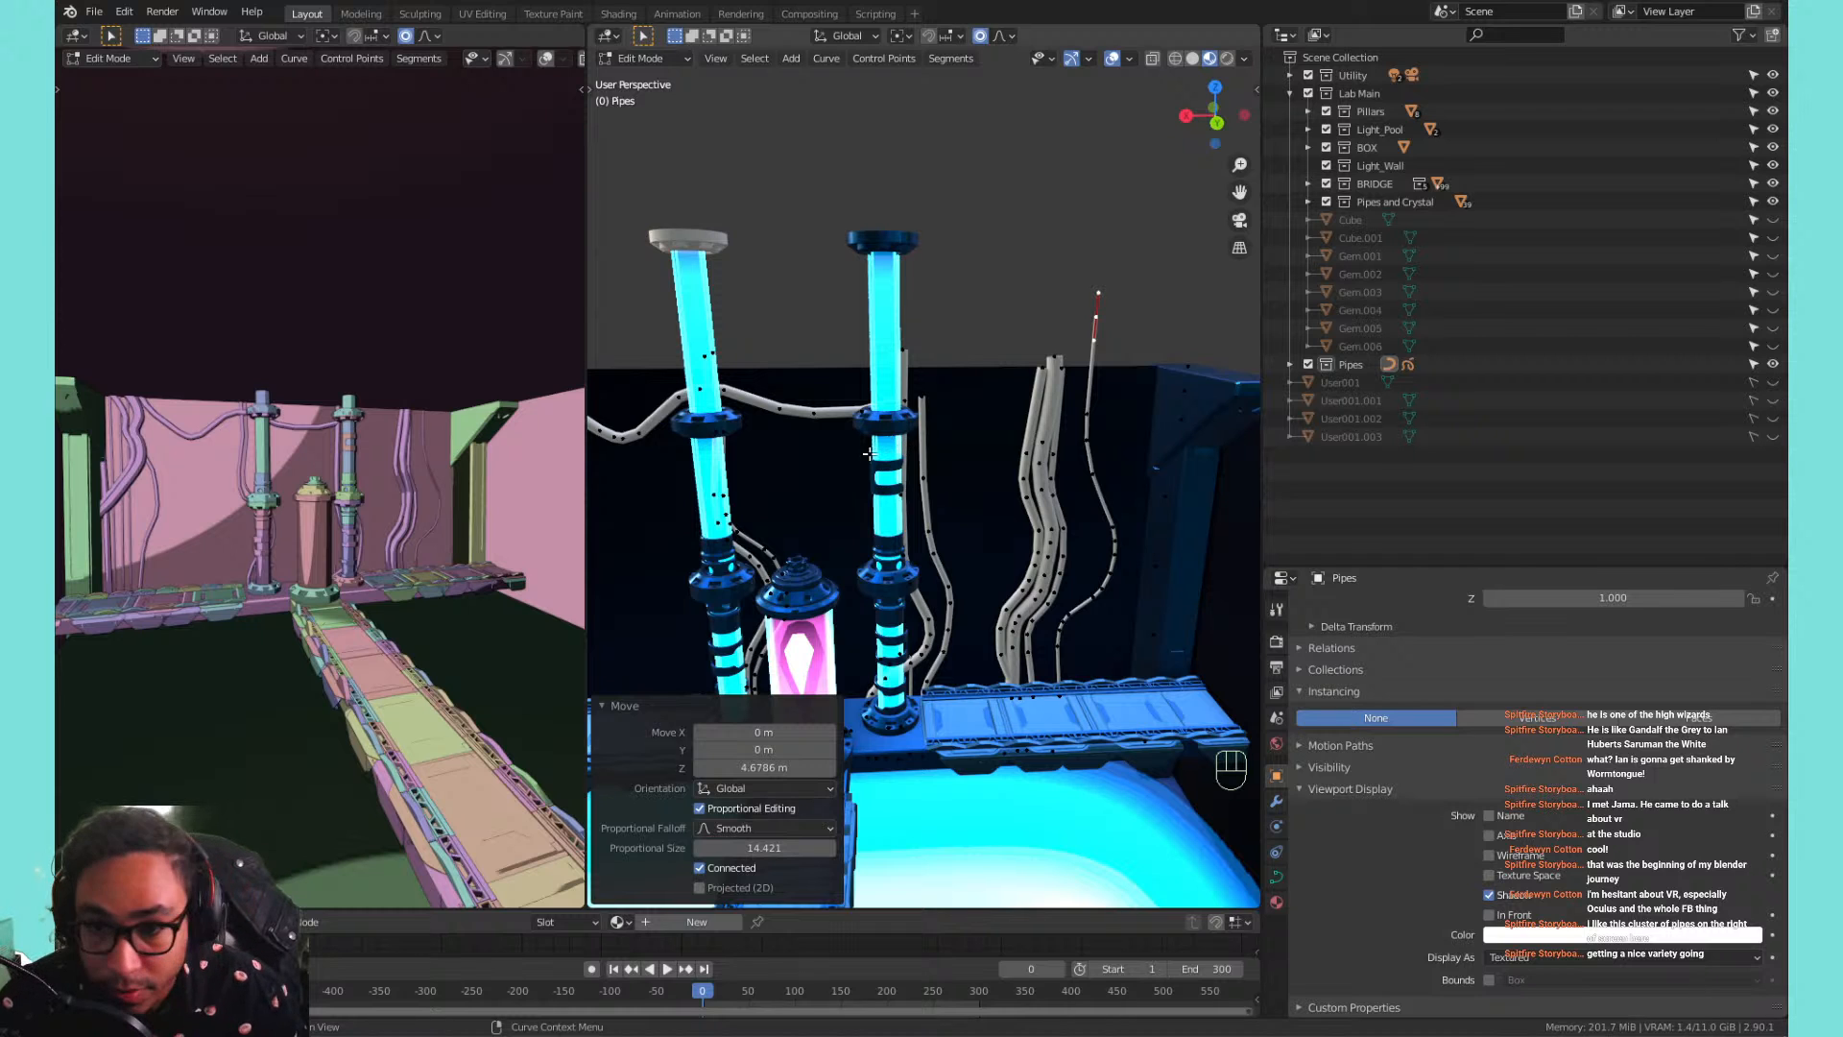
# Select the entire curved pipe behind the glowing pillar beside the crystal container and move it about 23.7 m along X.
pyautogui.moveTo(876, 474); pyautogui.dragTo(996, 424, button='middle')
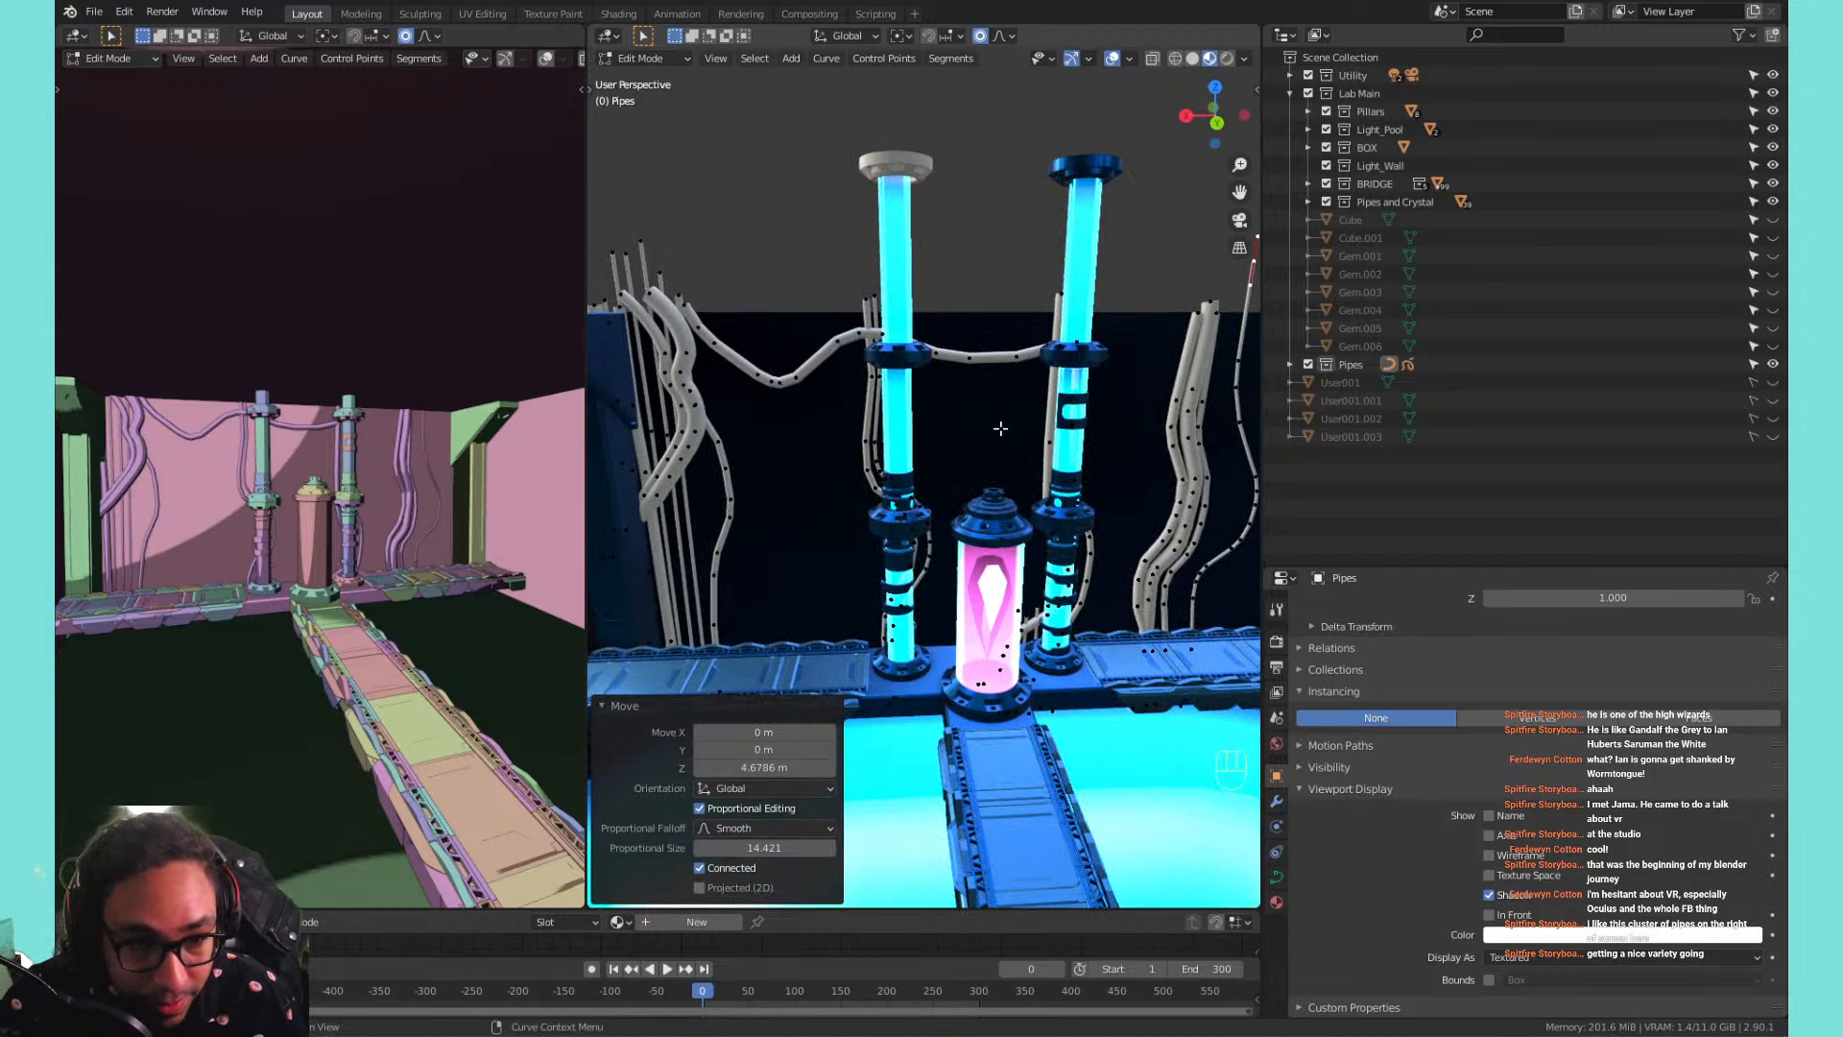
pyautogui.click(1044, 440)
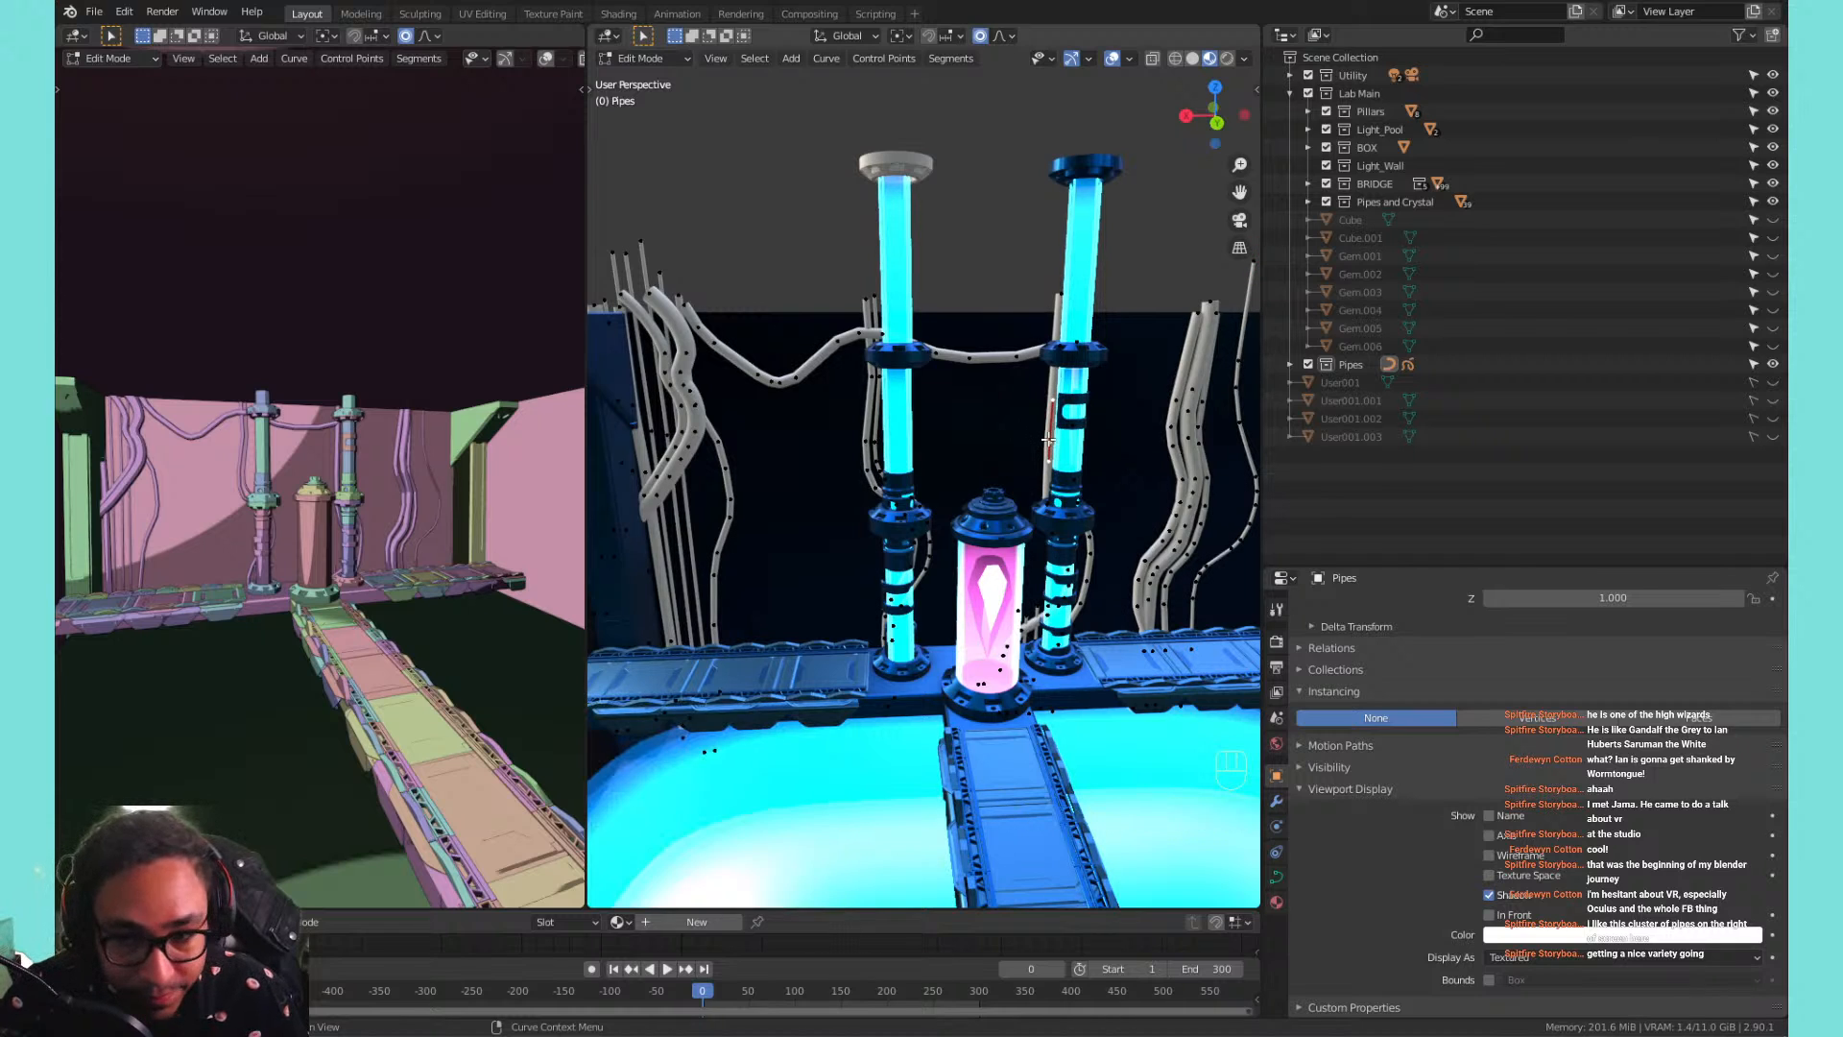
pyautogui.press('l')
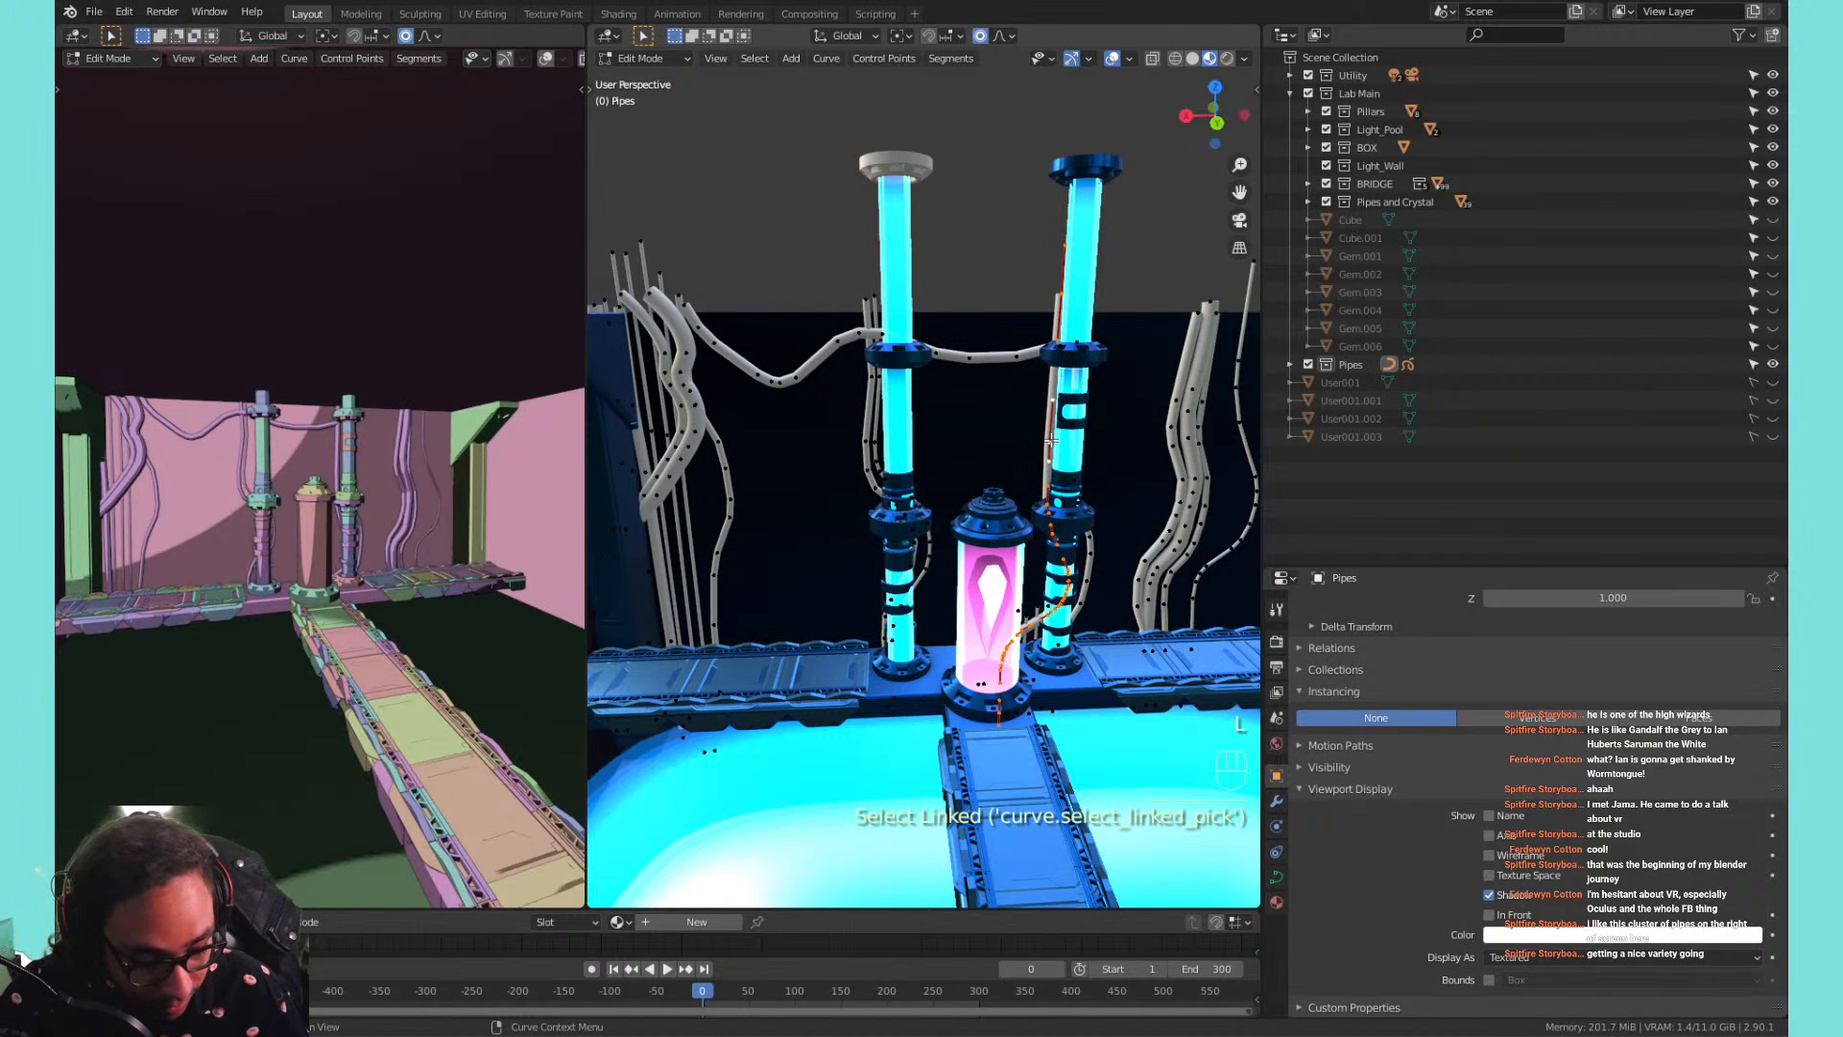
pyautogui.press('g')
pyautogui.press('x')
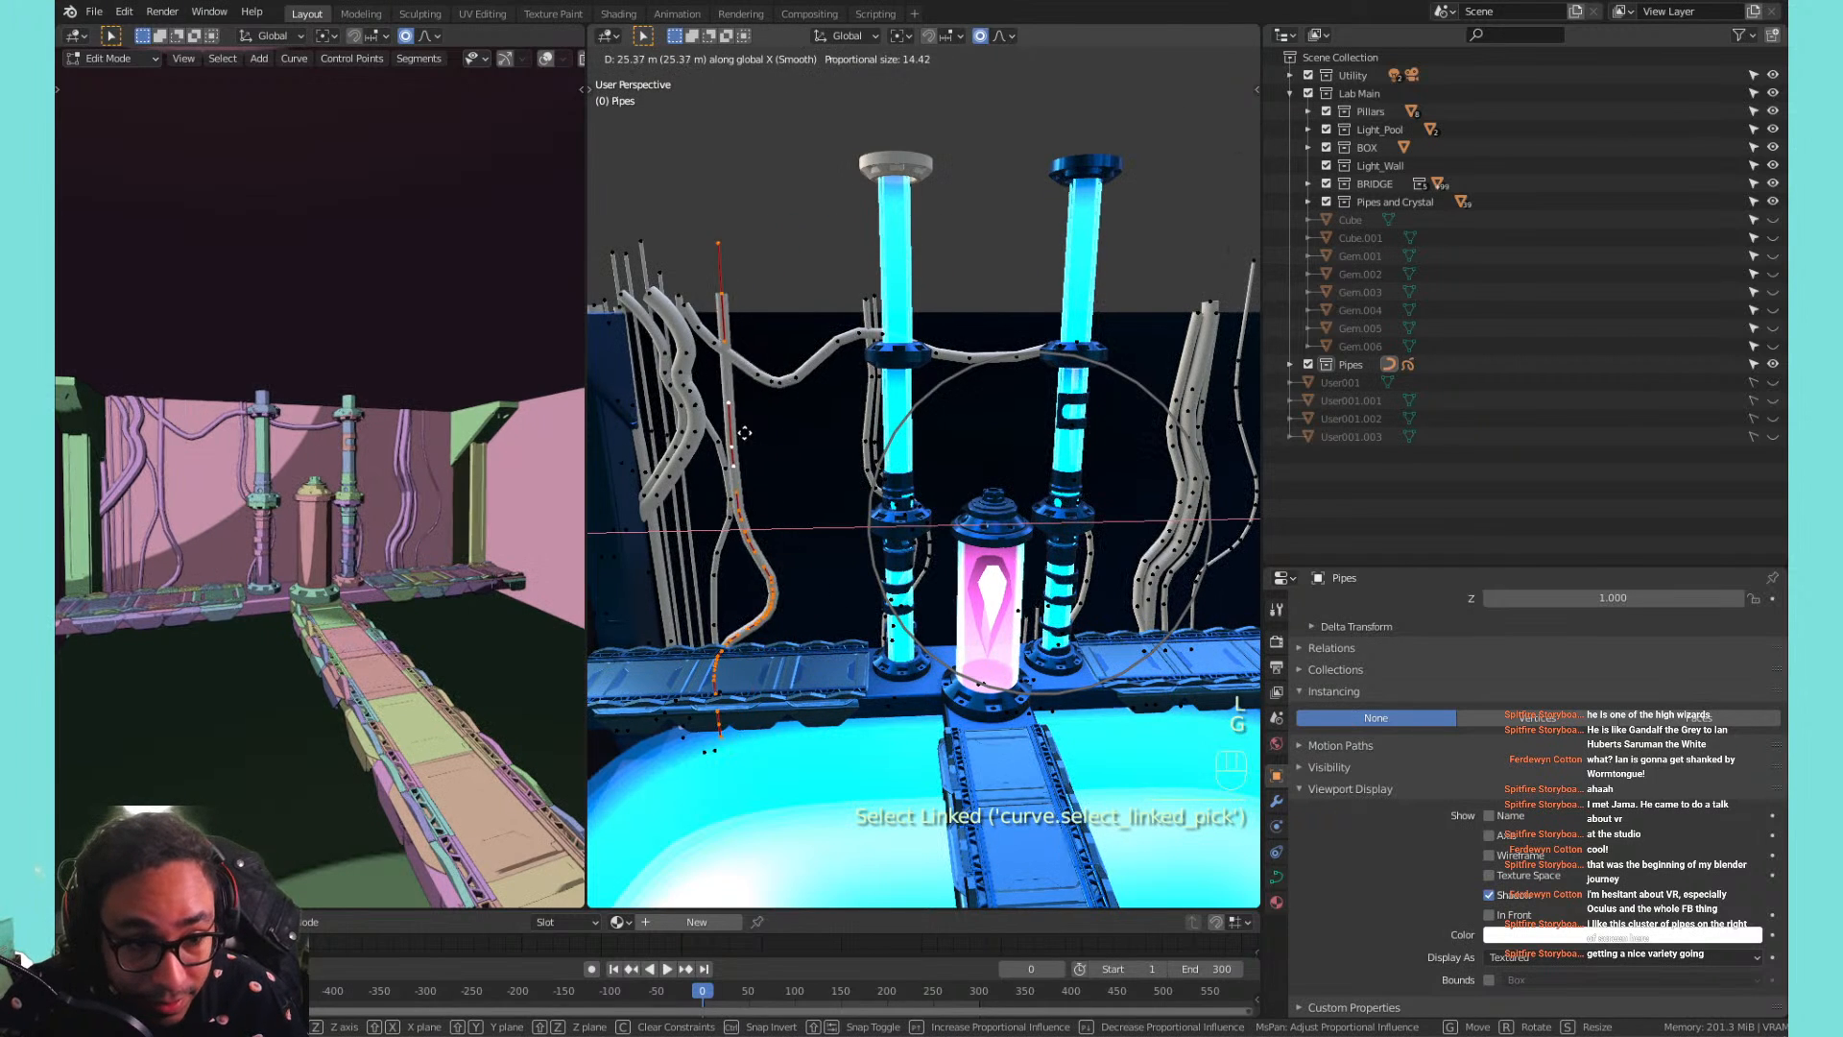
pyautogui.click(764, 433)
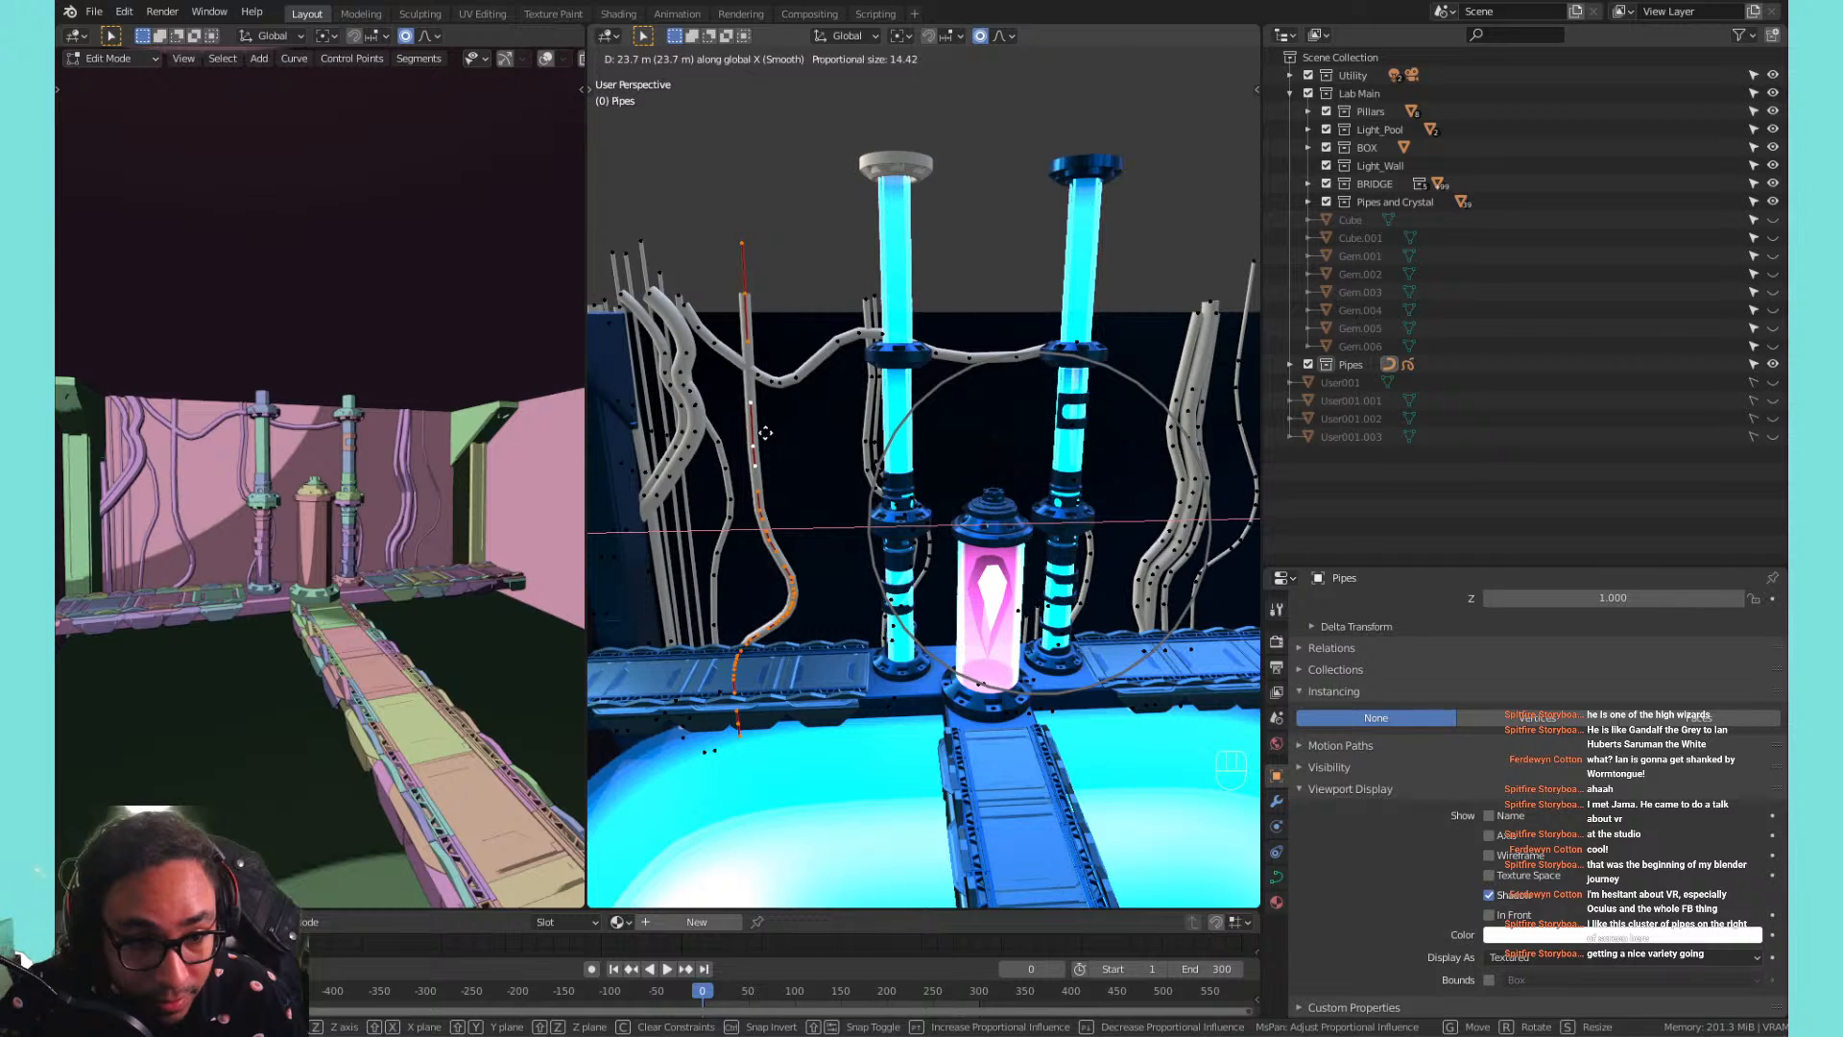
# Select both curved pipes behind the glowing pillar entirely and move them about 7.63 m along X toward the pipe cluster.
pyautogui.click(862, 440)
pyautogui.press('l')
pyautogui.press('l')
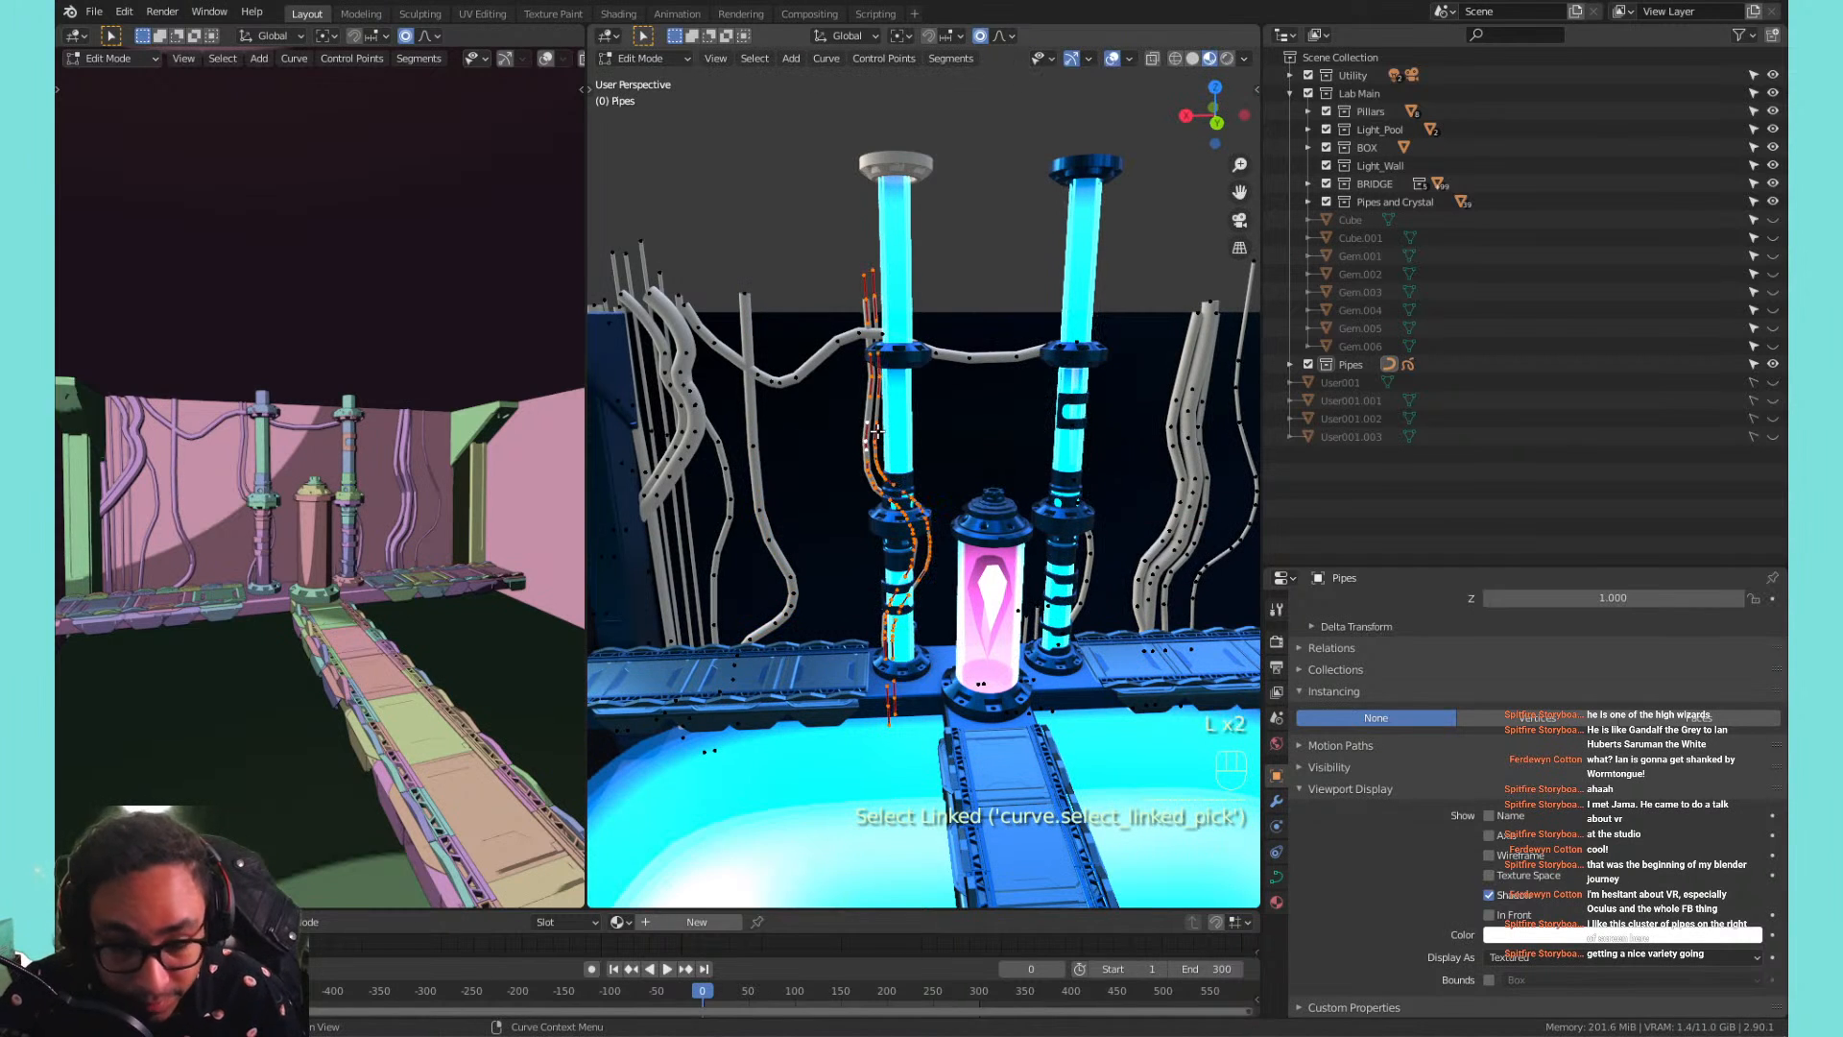
pyautogui.press('g')
pyautogui.press('x')
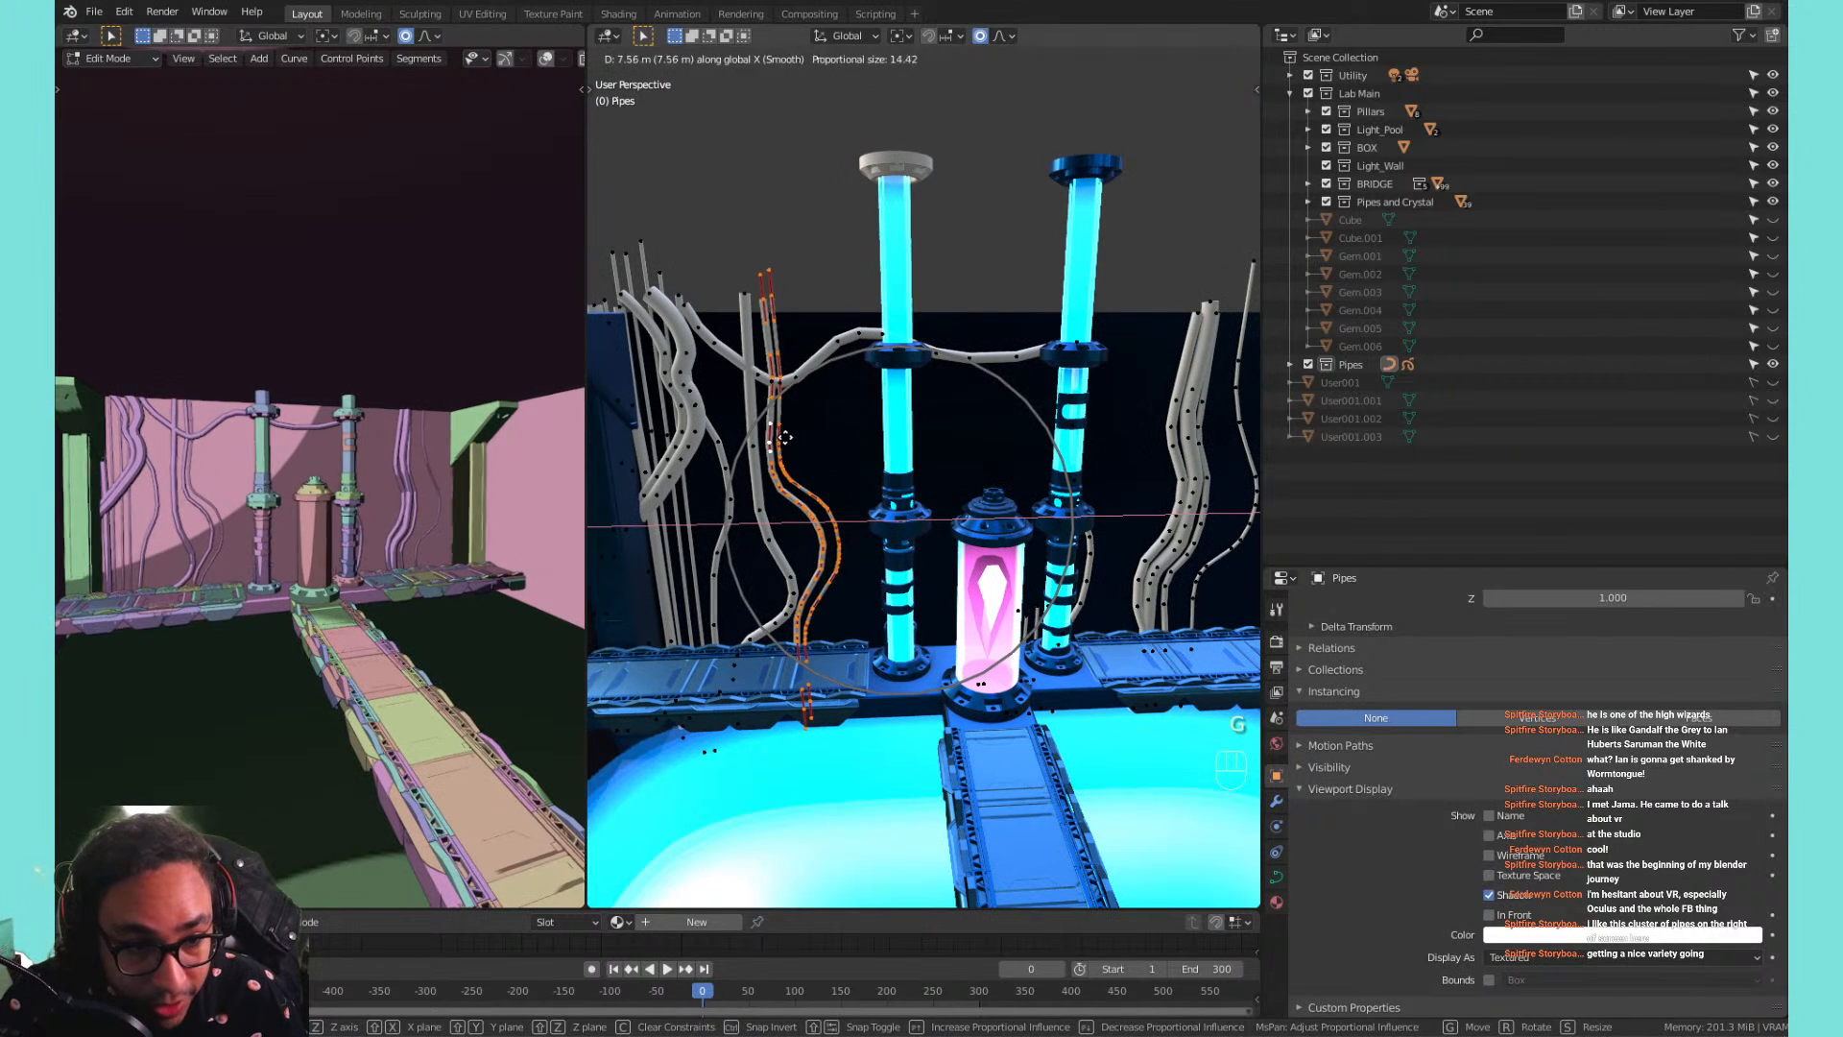
pyautogui.click(782, 435)
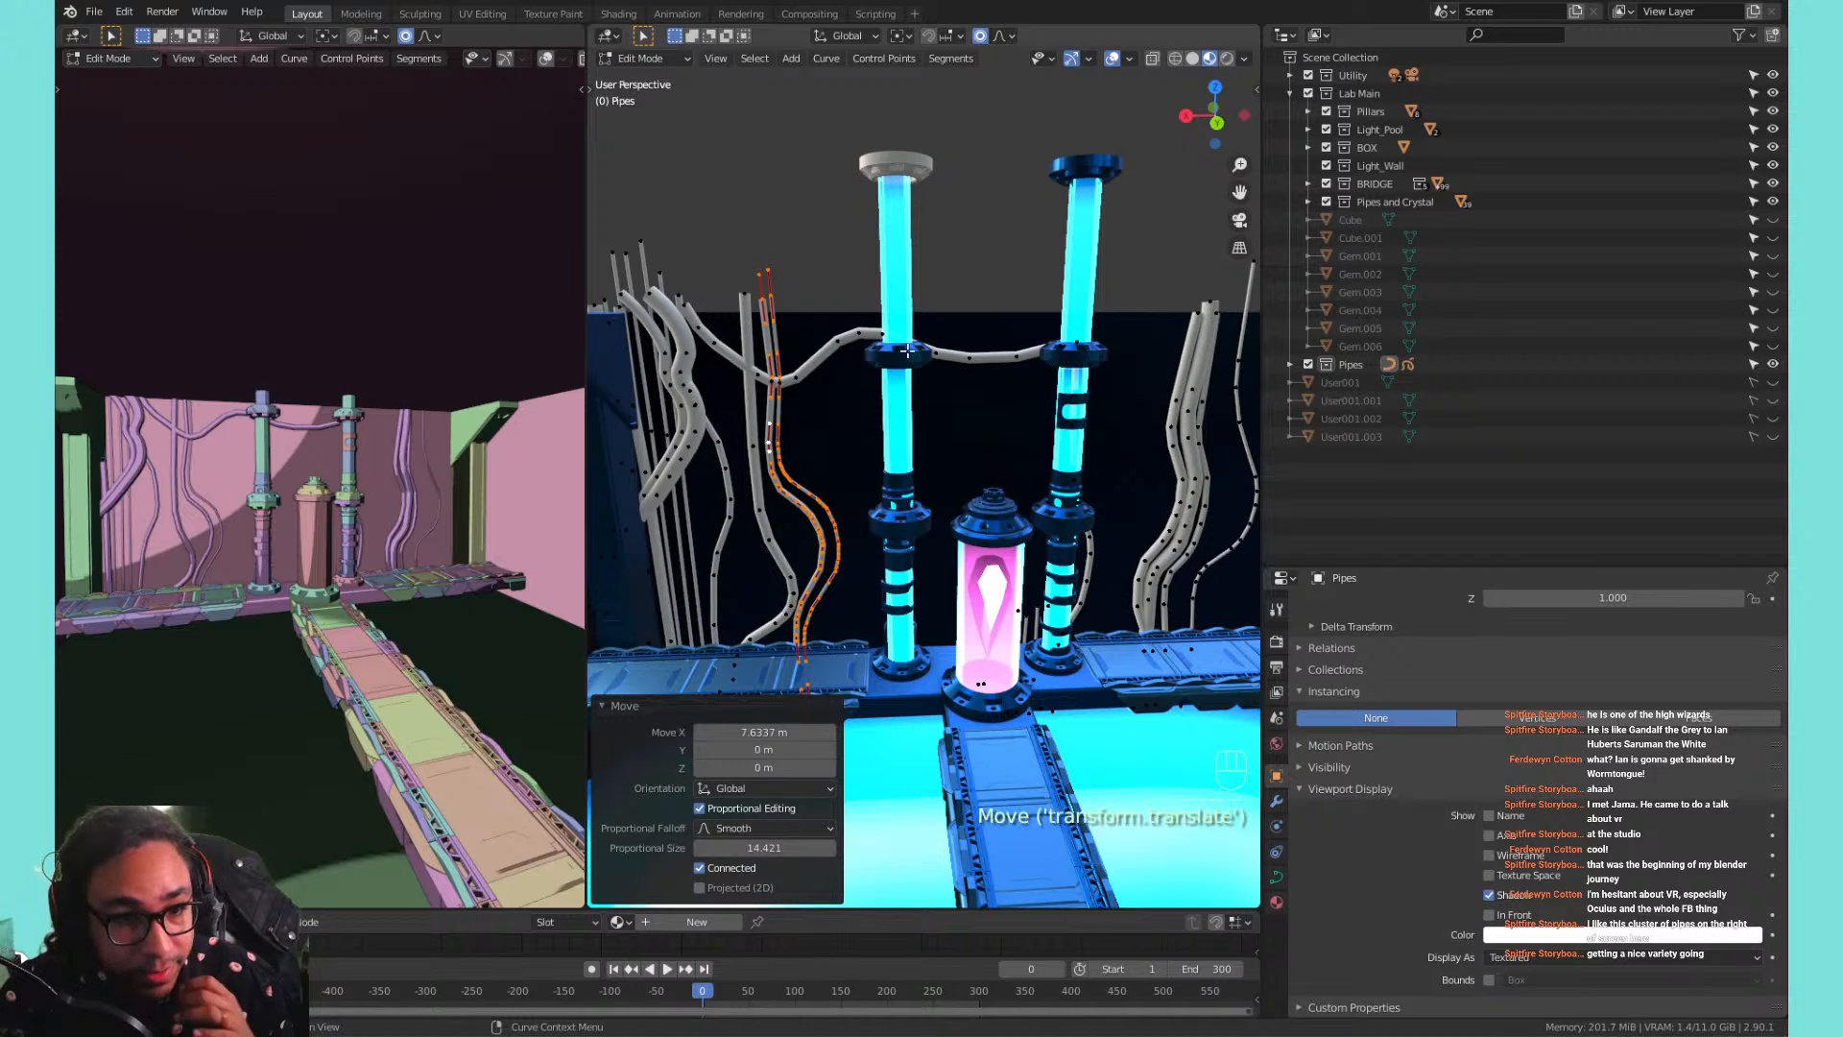
# Delete the entire sagging pipe that runs across the back wall between the pipe cluster and the two glowing pillars.
pyautogui.keyDown('shift'); pyautogui.moveTo(832, 382); pyautogui.dragTo(854, 385, button='middle'); pyautogui.keyUp('shift')
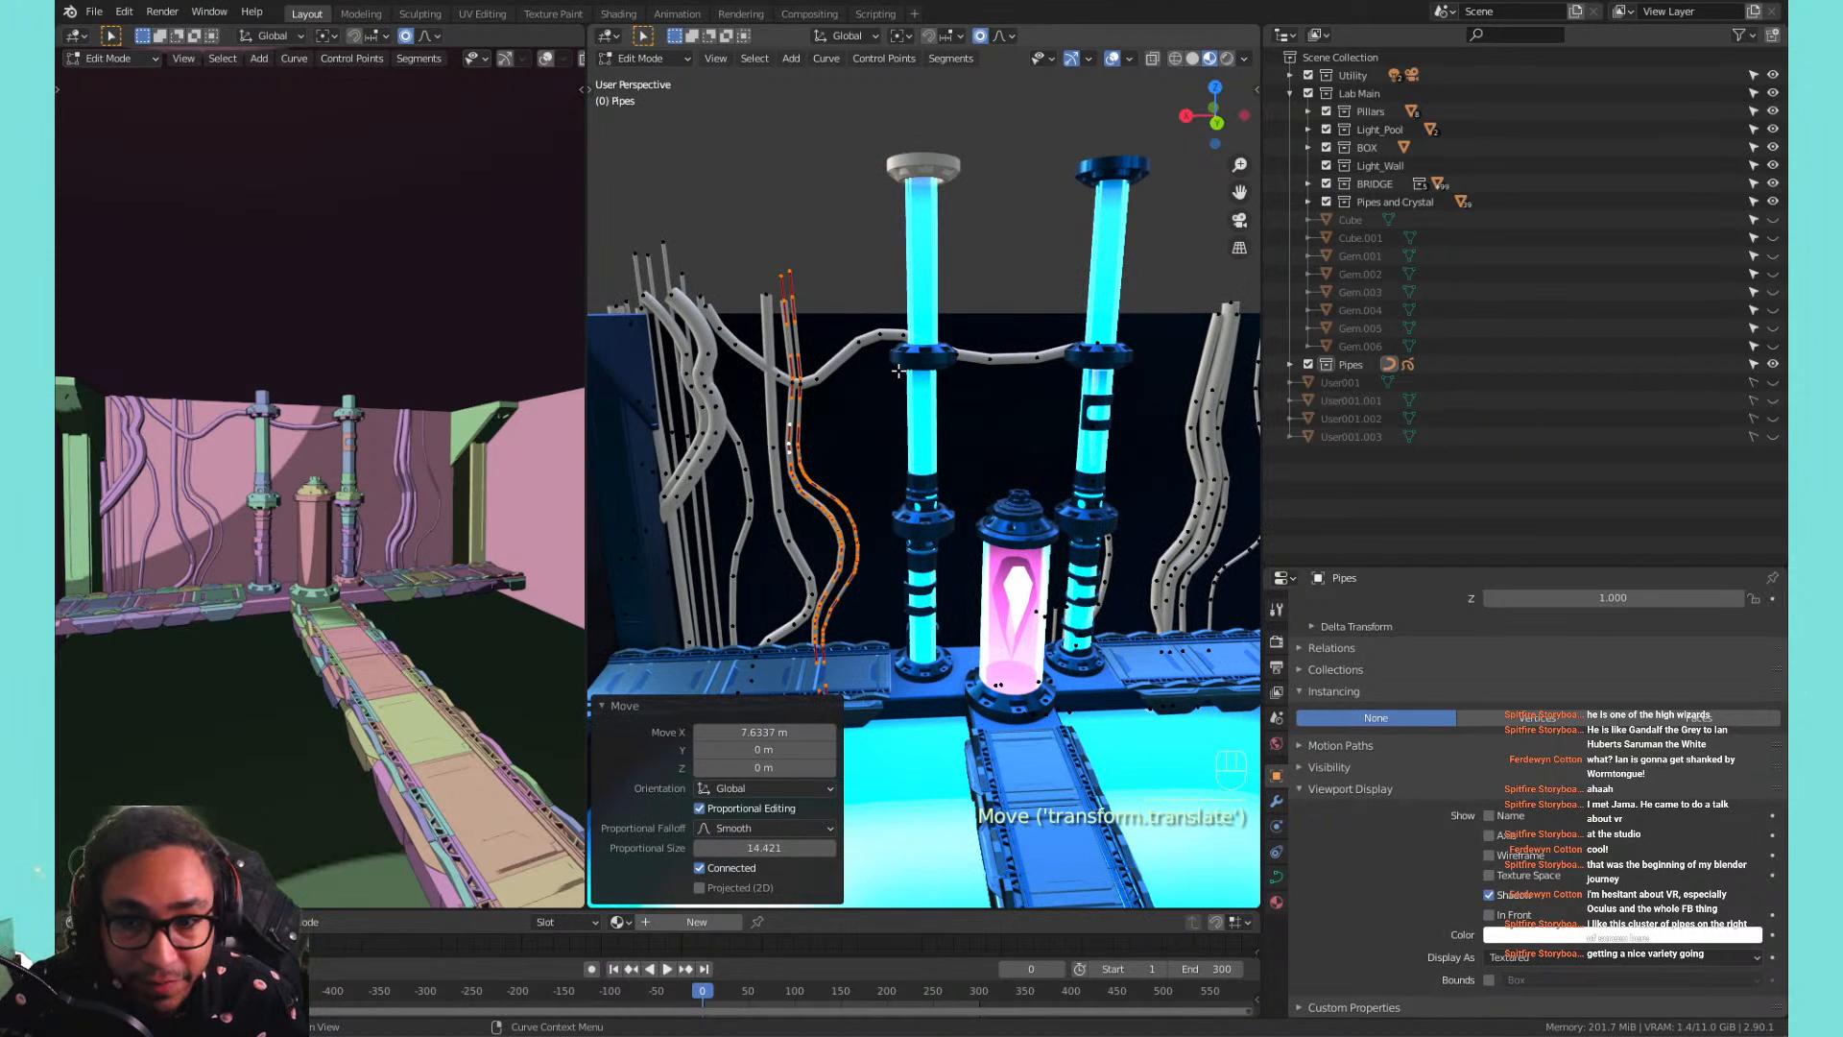
pyautogui.click(857, 341)
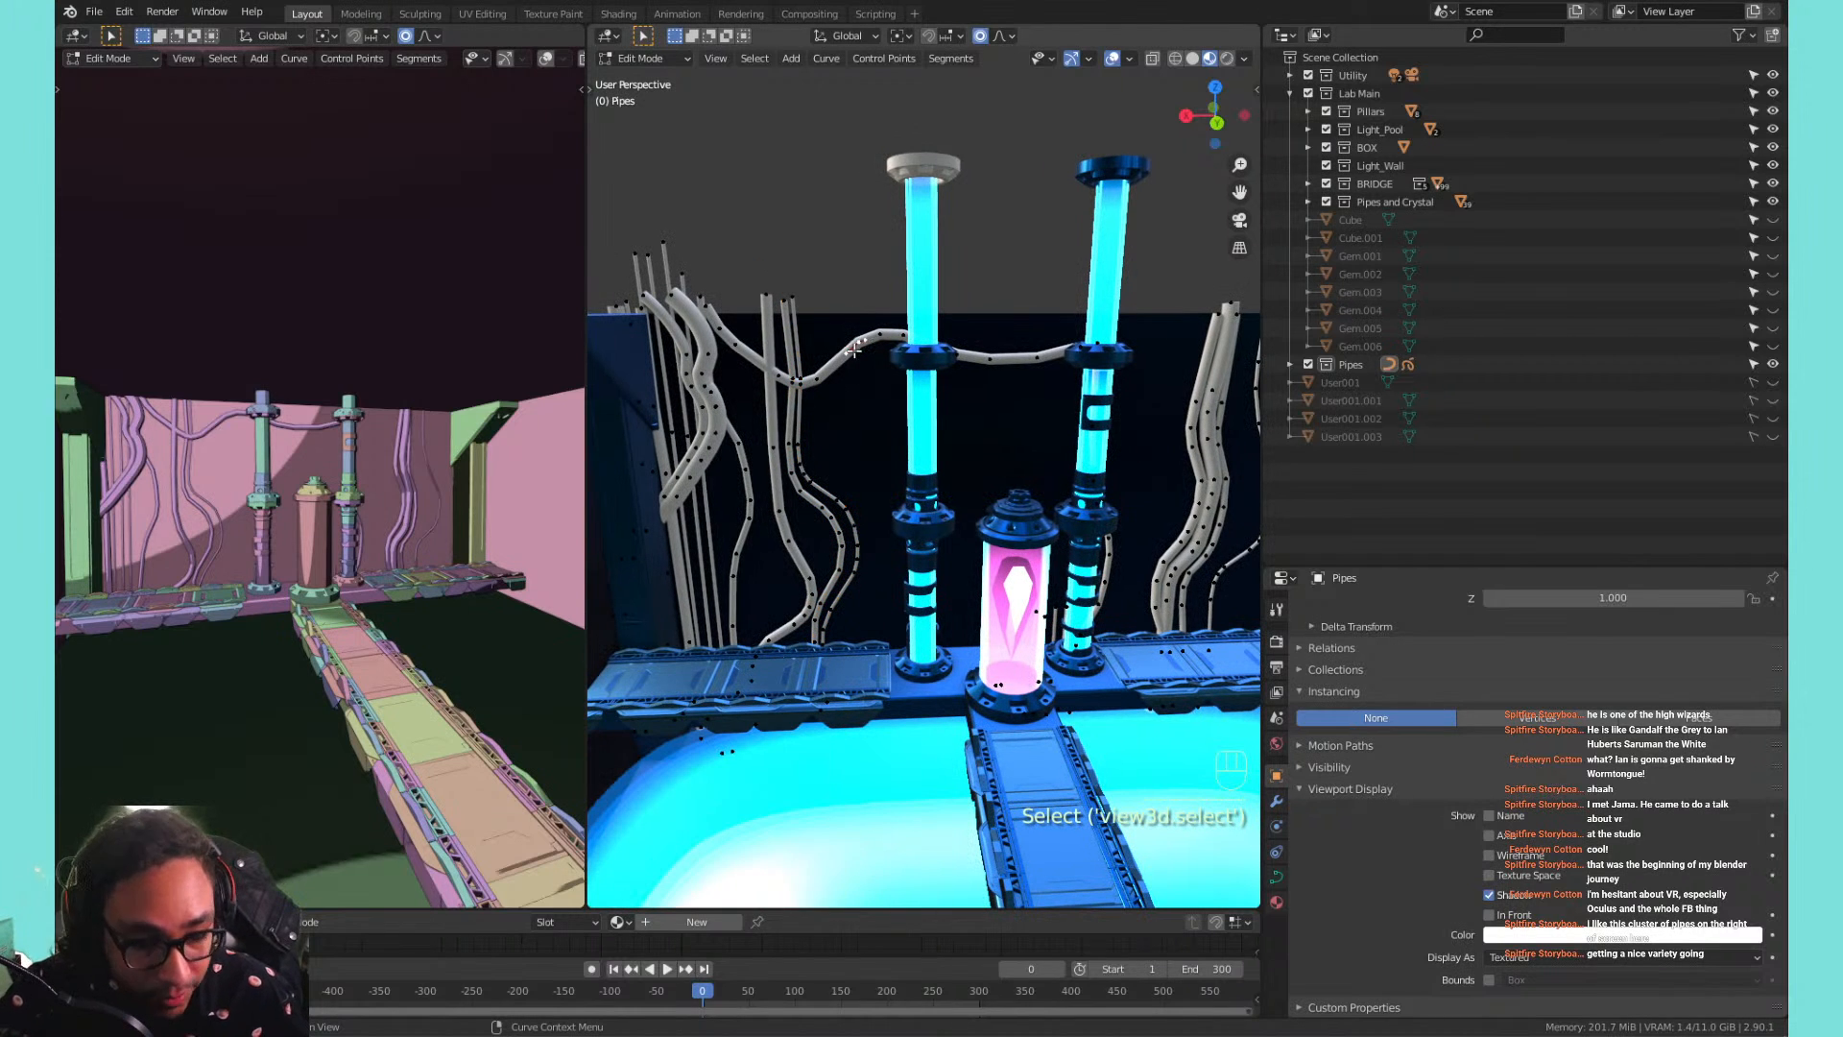
pyautogui.press('l')
pyautogui.press('x')
pyautogui.click(856, 351)
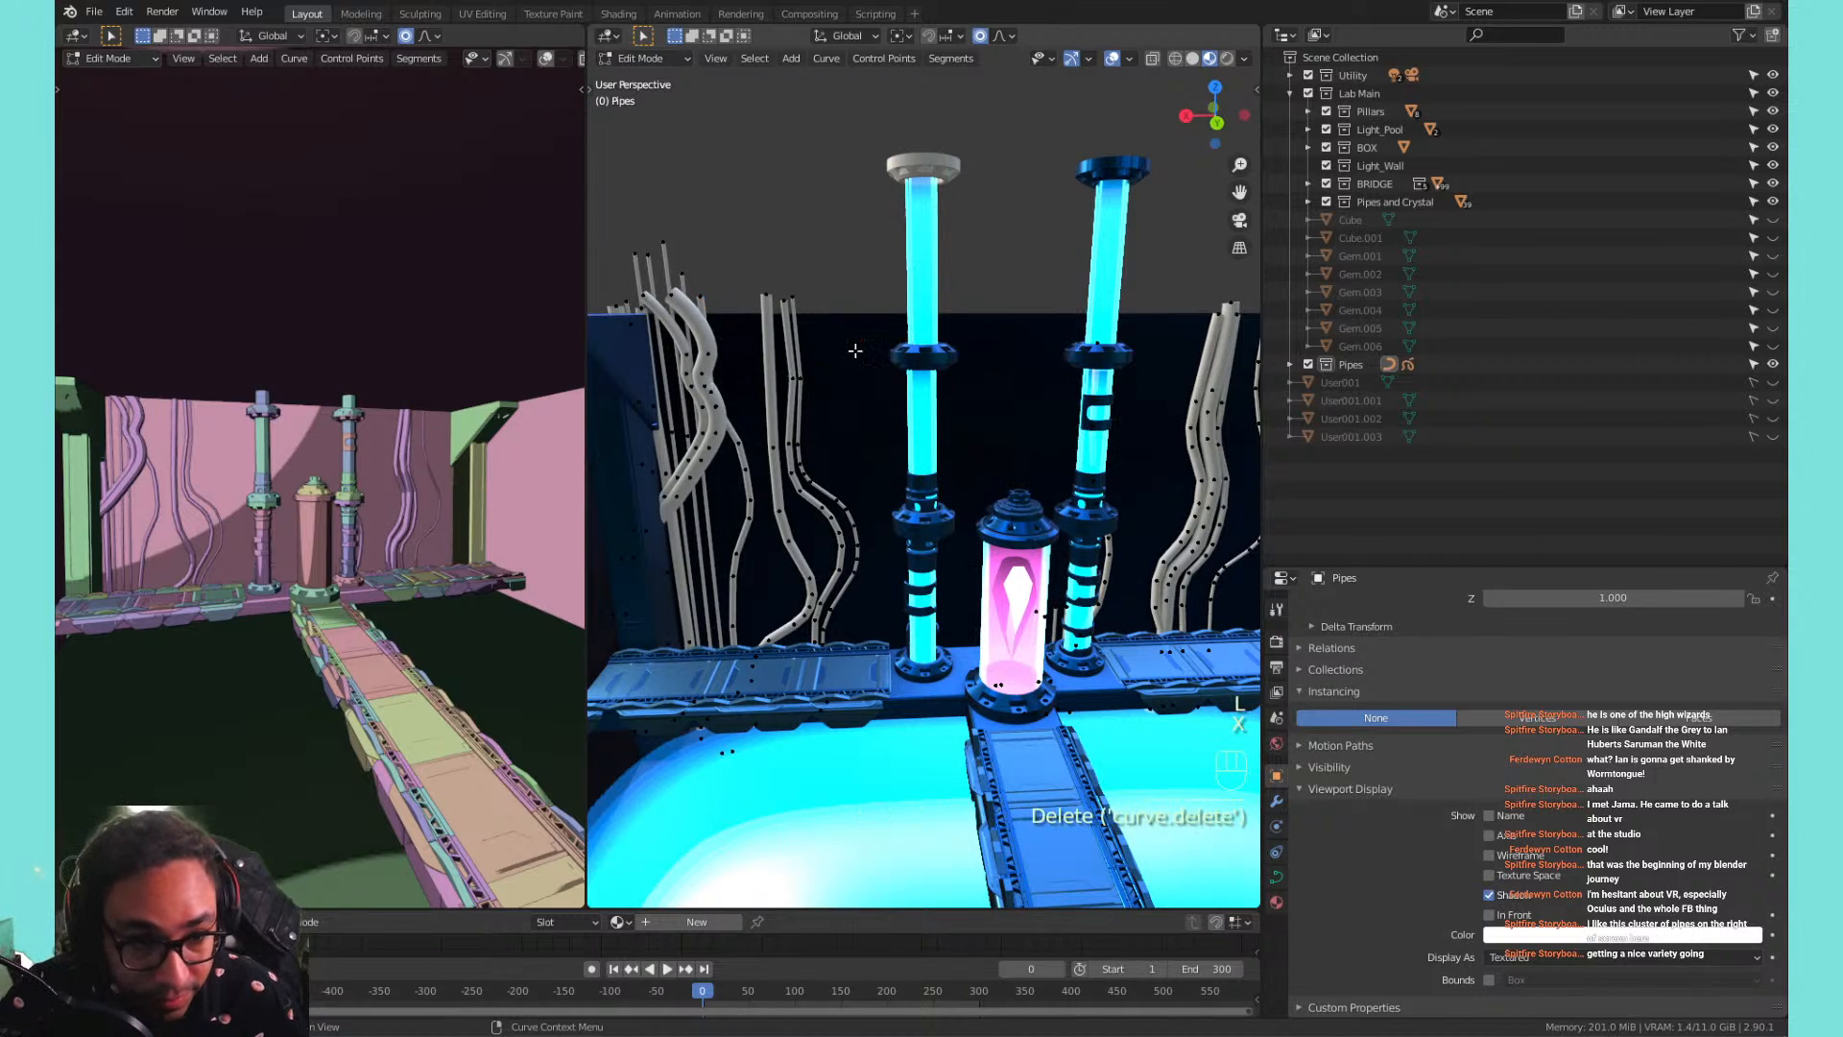
pyautogui.press('Tab')
pyautogui.press('Tab')
# Delete the four short straight pipes and the small round stub beside the walkway near the crystal container.
pyautogui.moveTo(857, 351); pyautogui.dragTo(990, 682, button='middle')
pyautogui.click(989, 681)
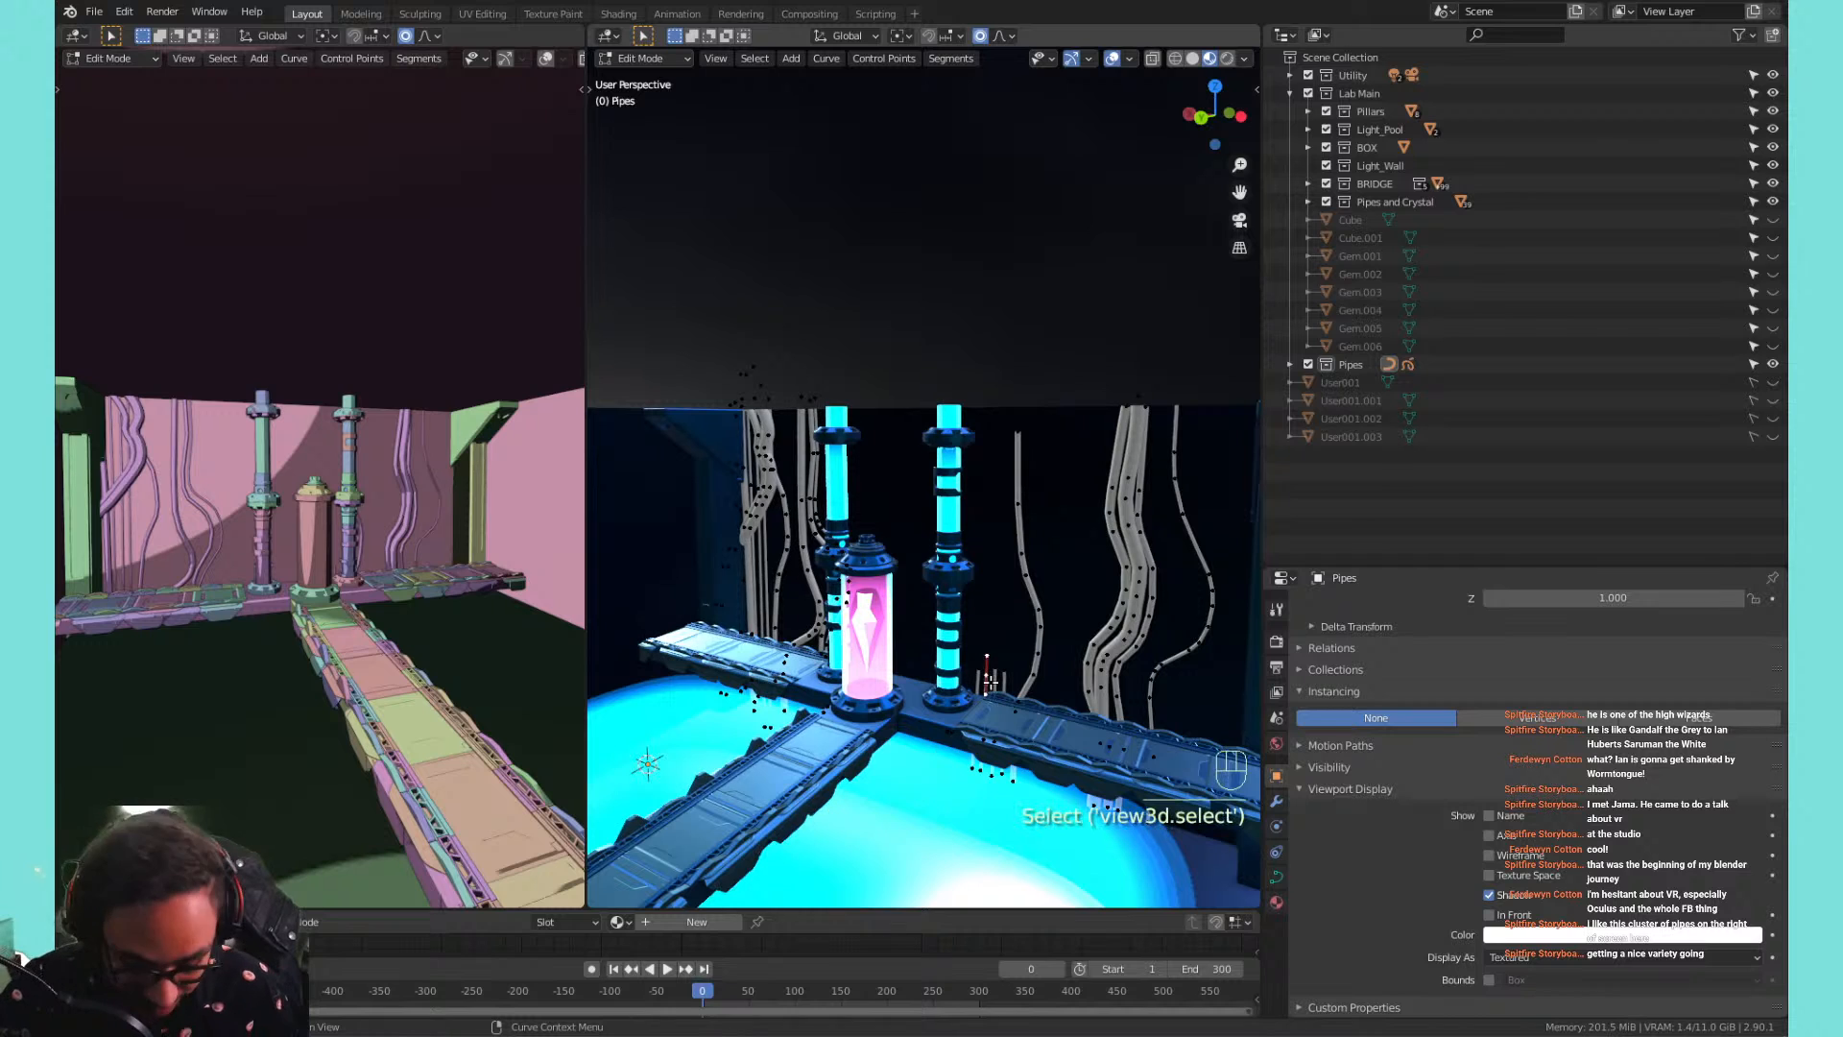
pyautogui.press('KP_0')
pyautogui.press('KP_Decimal')
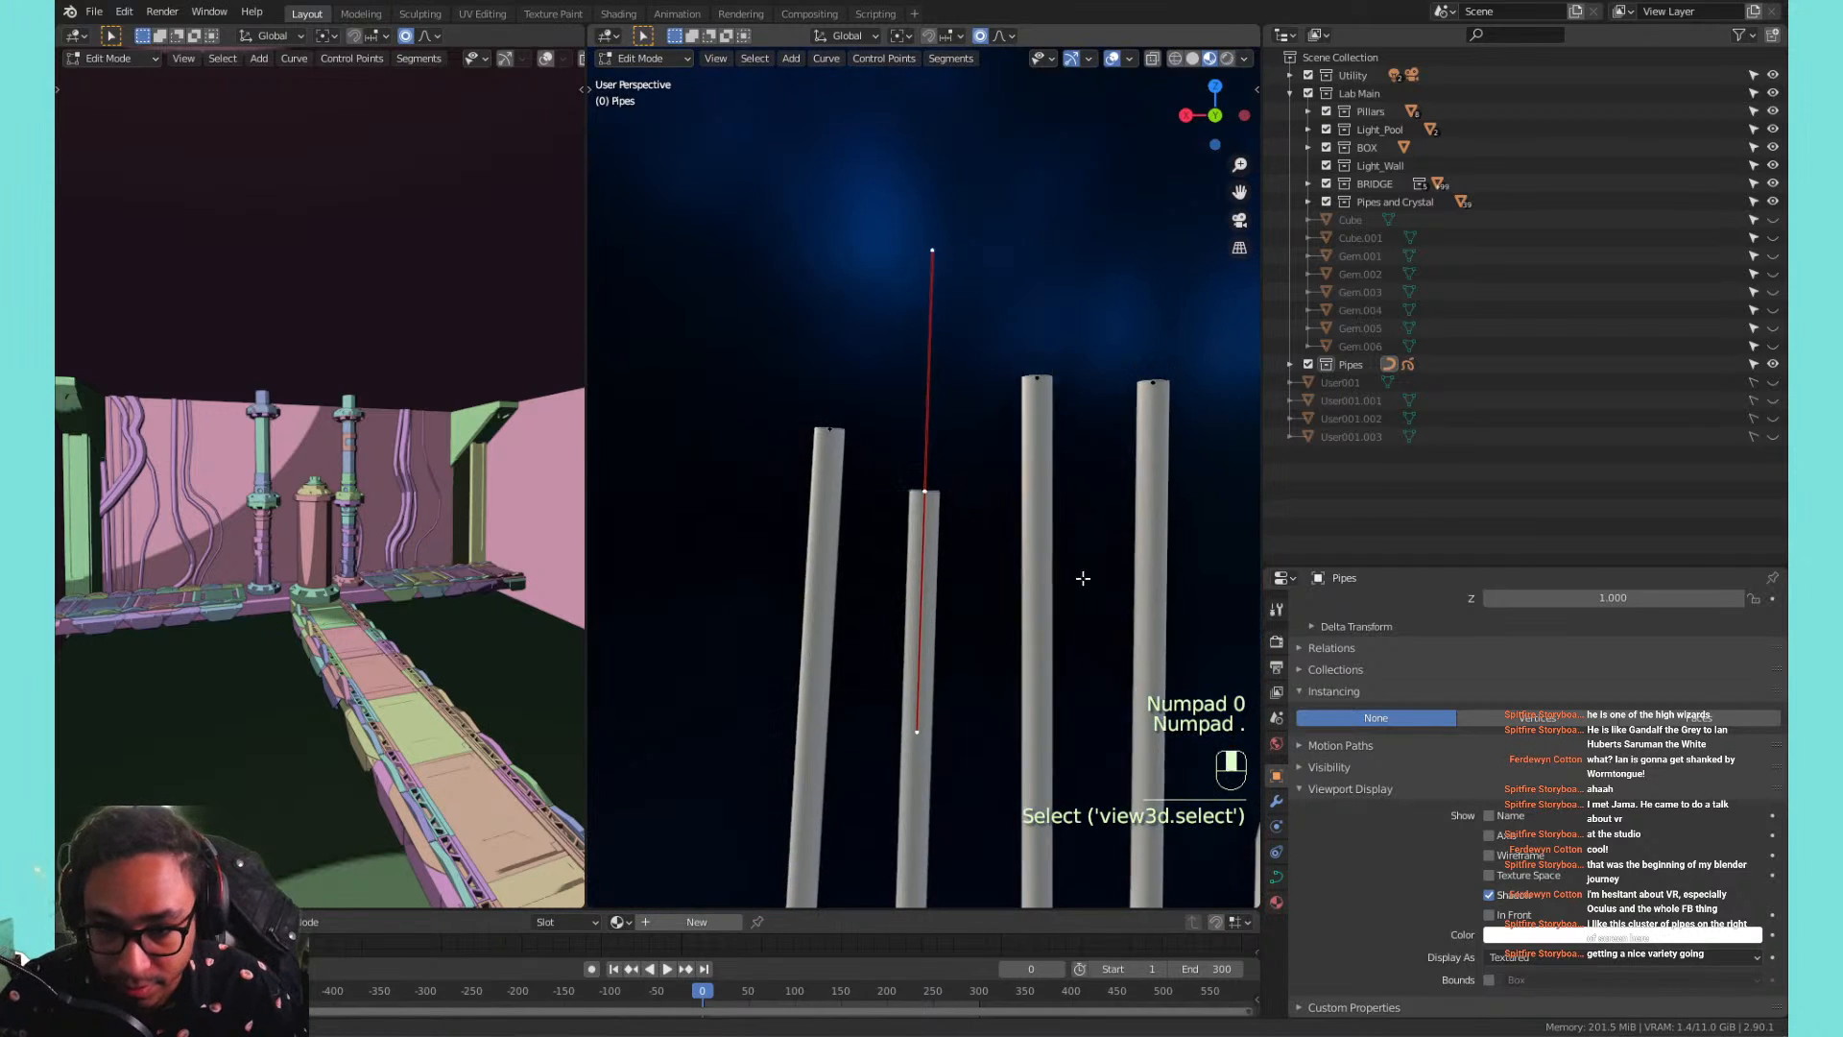
pyautogui.moveTo(982, 554)
pyautogui.mouseDown(button='middle')
pyautogui.moveTo(832, 531)
pyautogui.moveTo(893, 538)
pyautogui.moveTo(917, 566)
pyautogui.moveTo(965, 552)
pyautogui.mouseUp(button='middle')
pyautogui.keyDown('shift'); pyautogui.moveTo(965, 552); pyautogui.dragTo(877, 586, button='middle'); pyautogui.keyUp('shift')
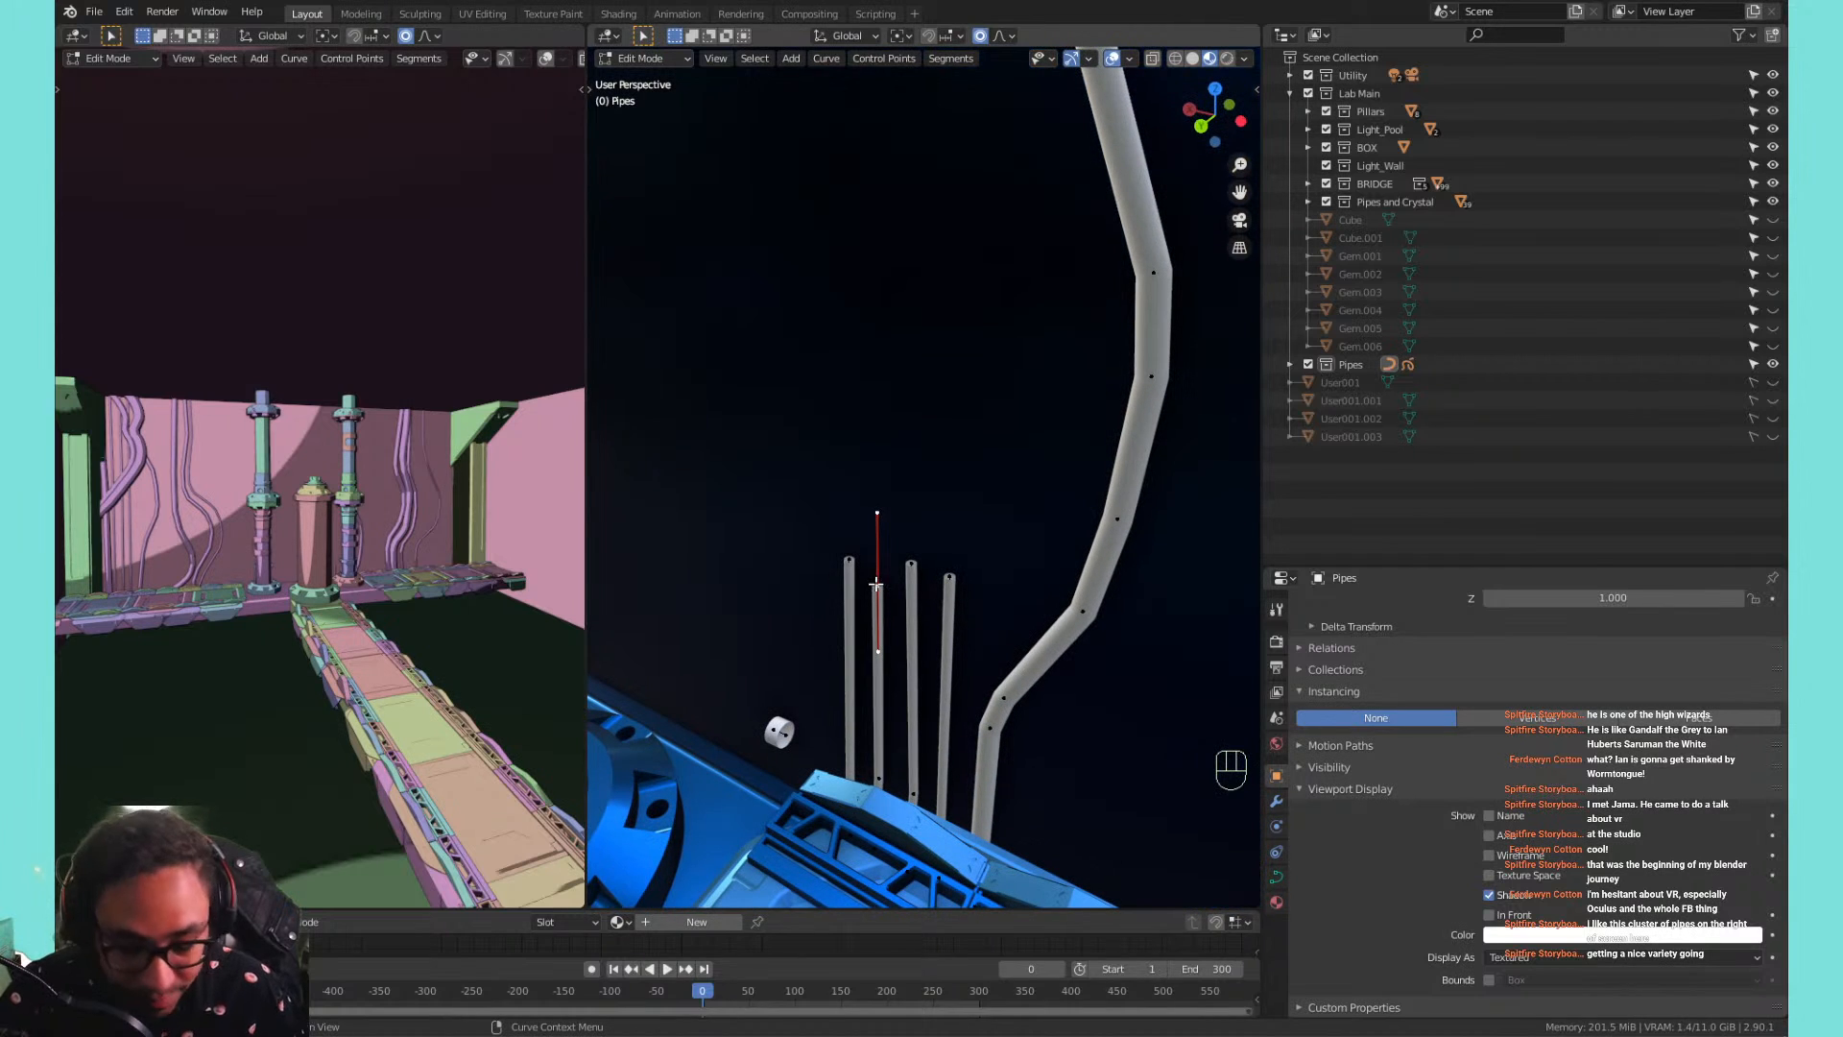
pyautogui.press('l')
pyautogui.press('l')
pyautogui.press('l')
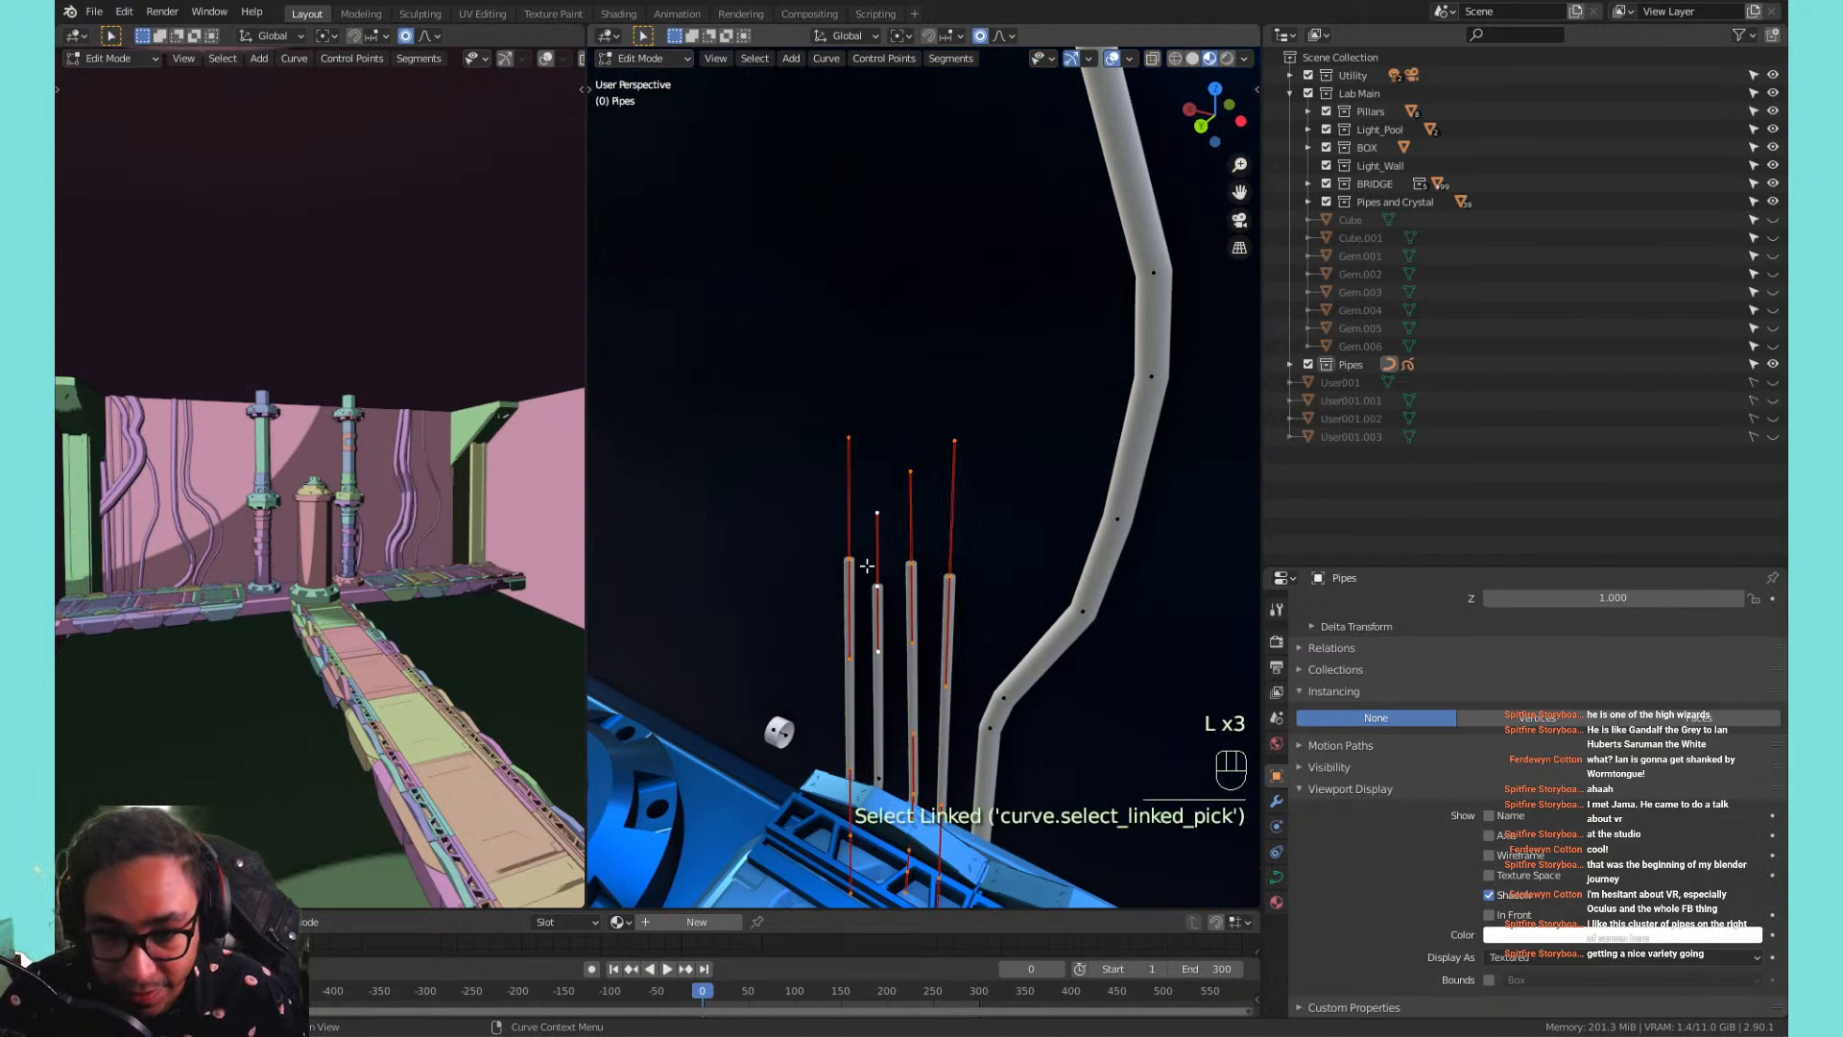
pyautogui.press('l')
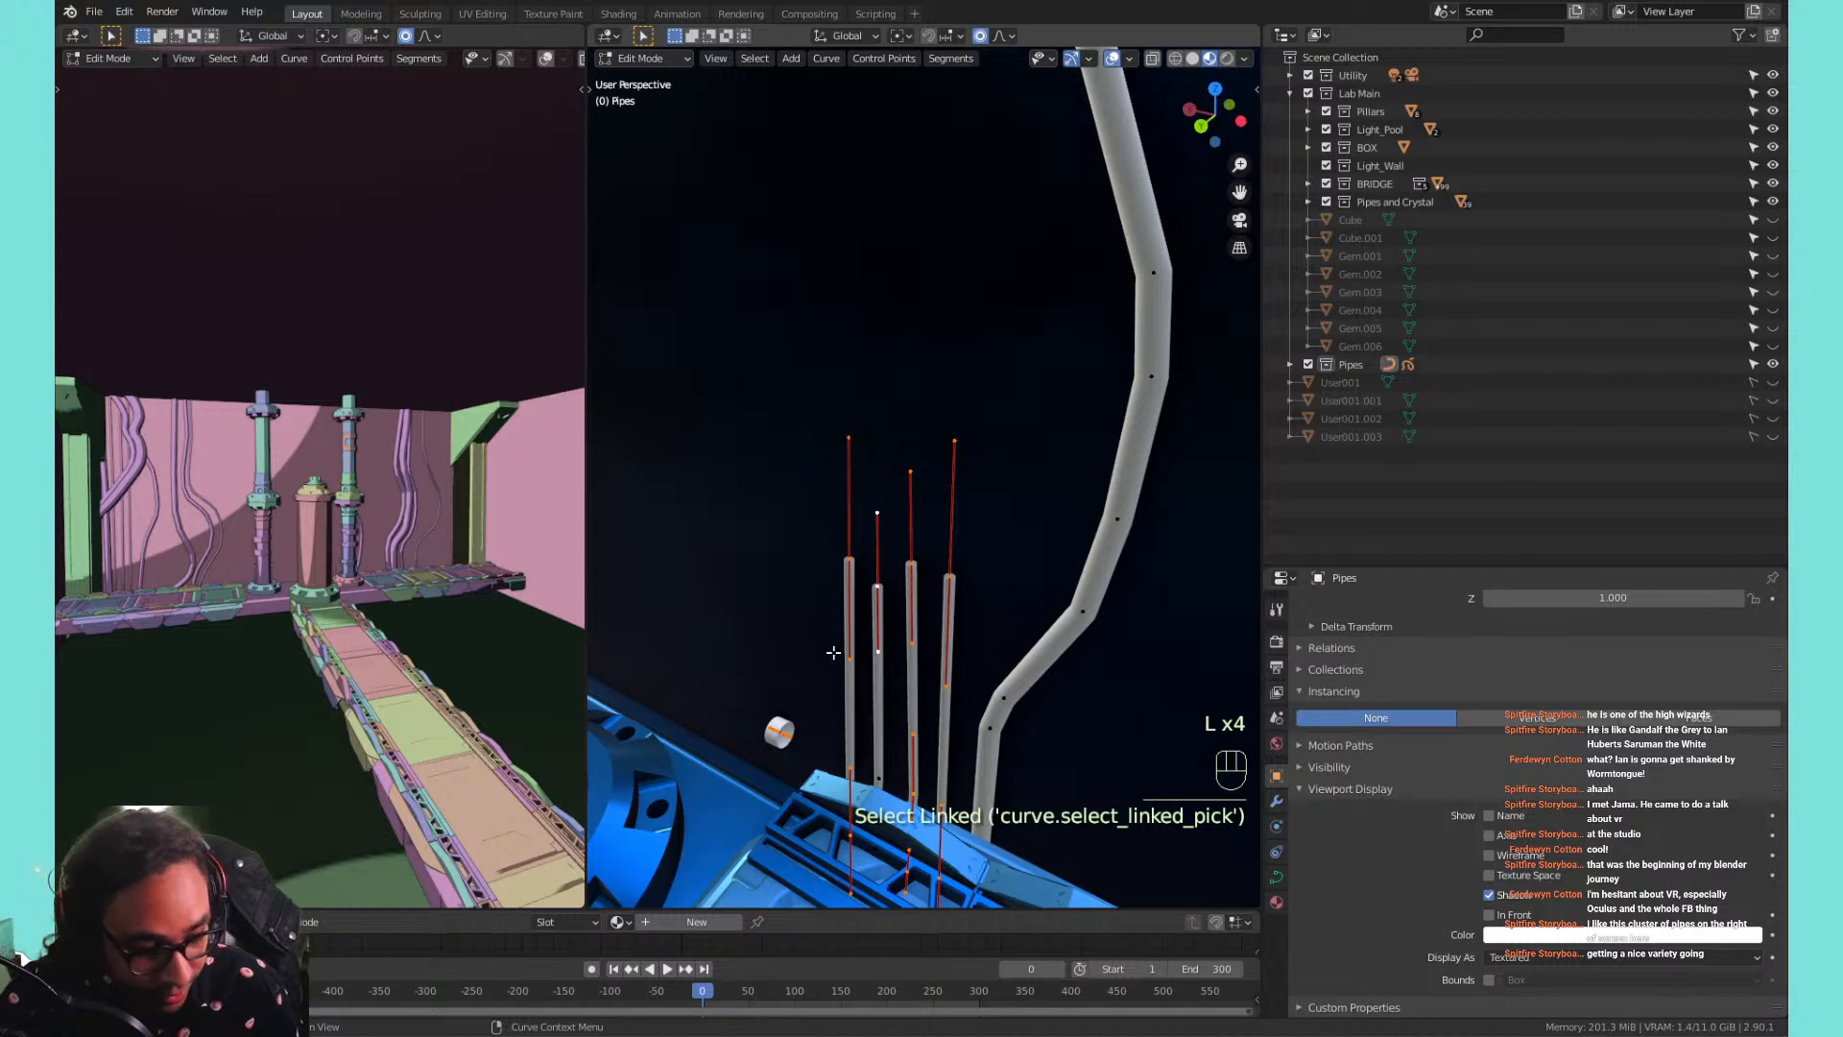
pyautogui.press('x')
pyautogui.click(834, 672)
# Delete the leftover short pipe fragment and the thin curved pipe between the glowing pillar and the thick pipe cluster.
pyautogui.moveTo(834, 672); pyautogui.dragTo(875, 634, button='middle')
pyautogui.scroll(-5, 952, 564)
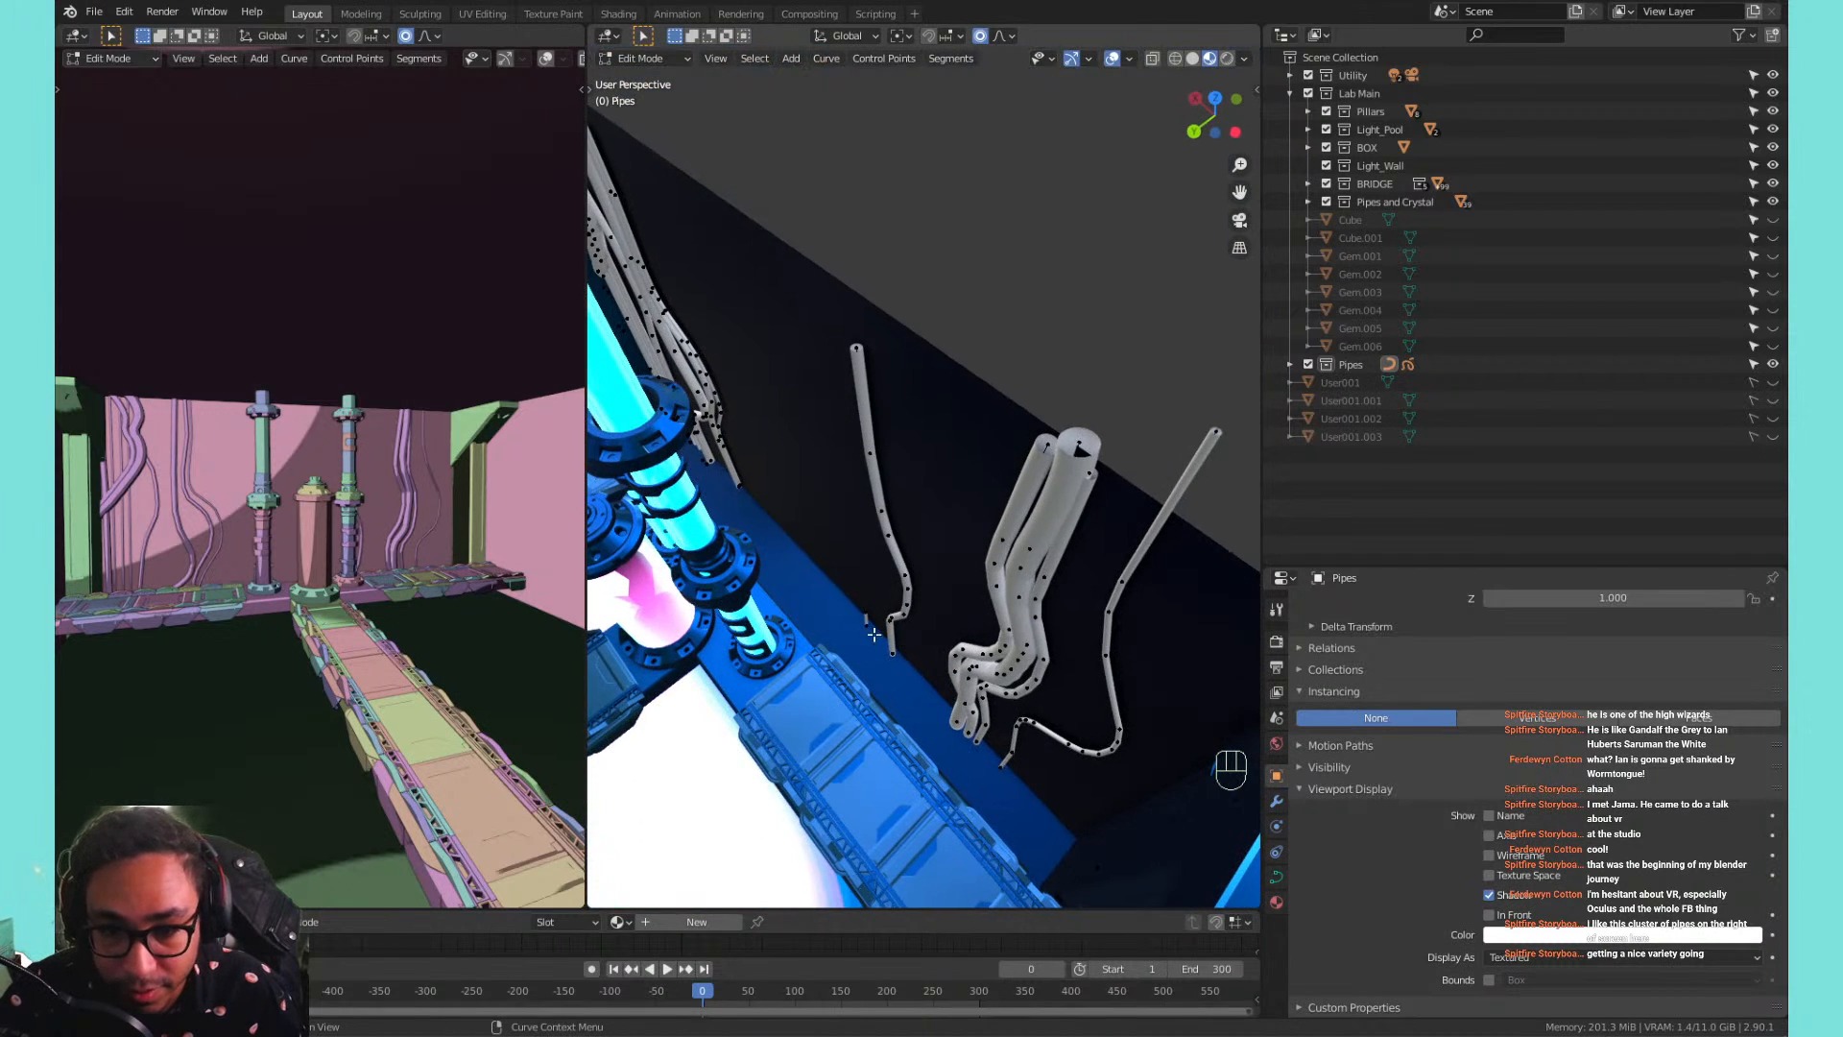
pyautogui.press('l')
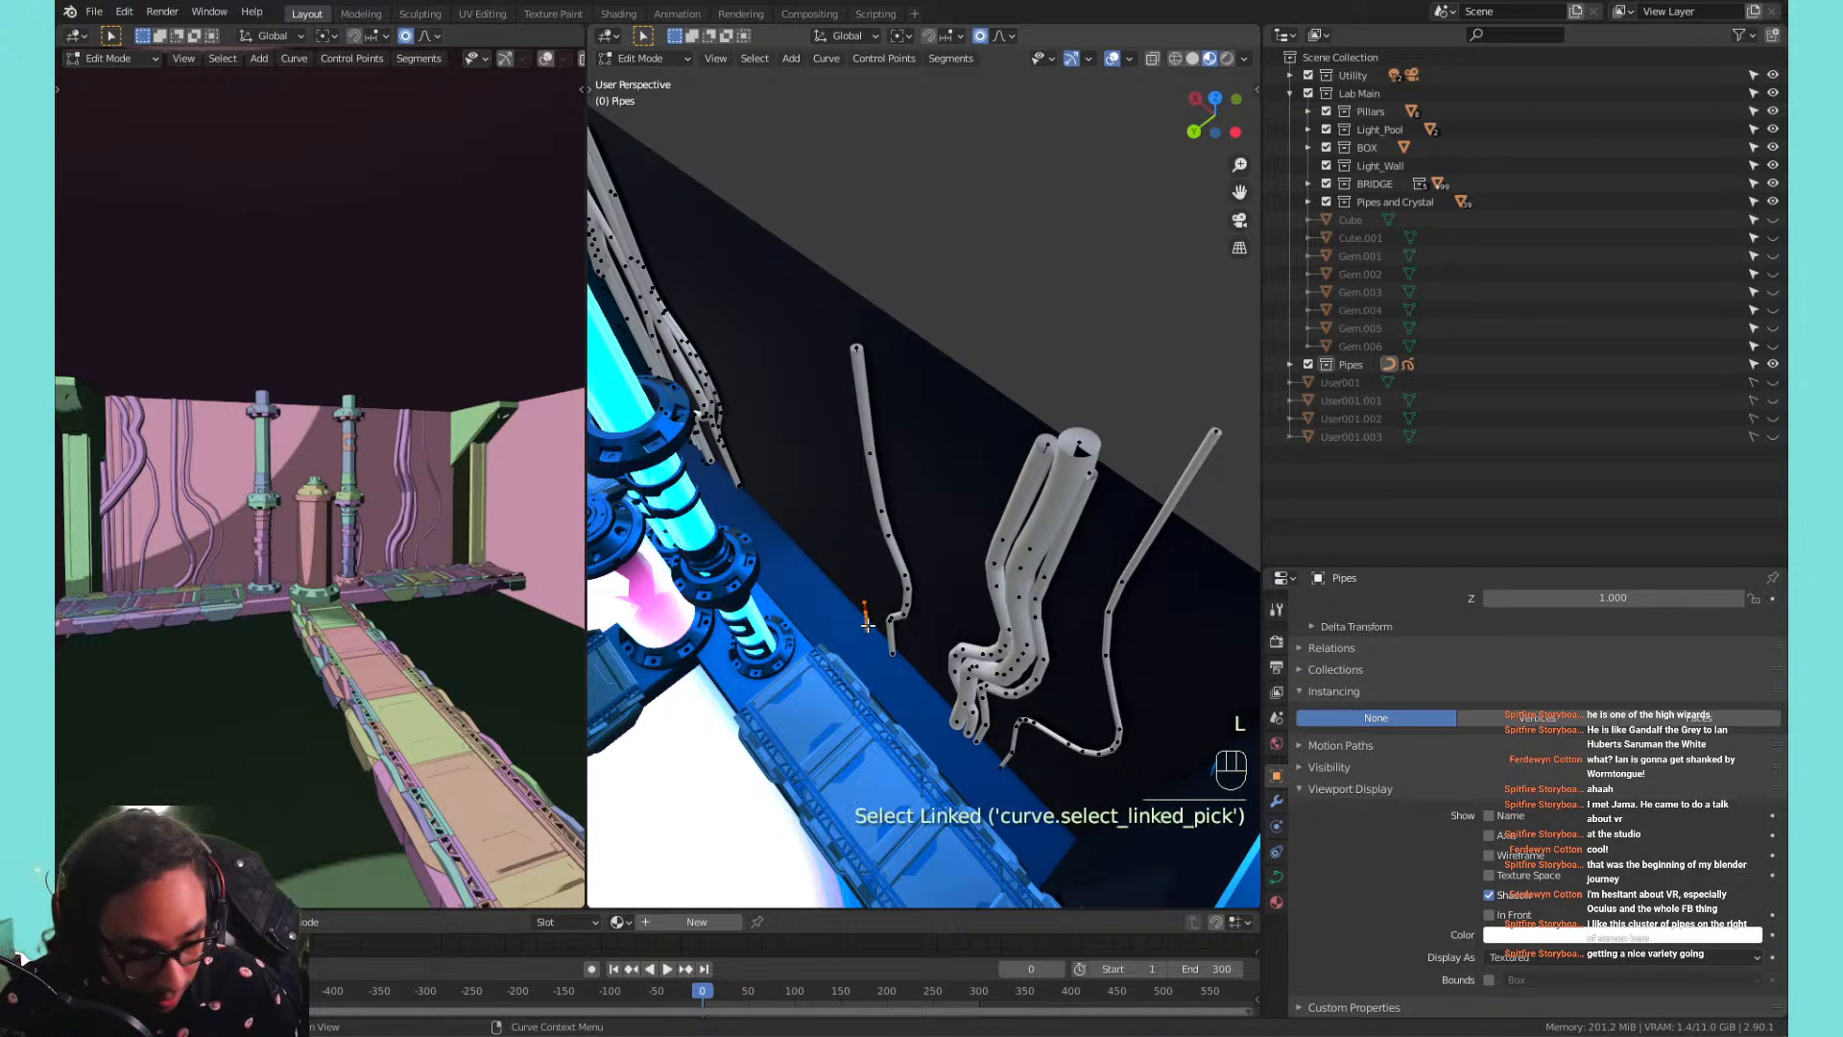
pyautogui.press('x')
pyautogui.moveTo(865, 624); pyautogui.dragTo(976, 498, button='middle')
pyautogui.click(905, 603)
pyautogui.press('l')
pyautogui.press('x')
pyautogui.scroll(-6, 885, 528)
pyautogui.scroll(3, 977, 498)
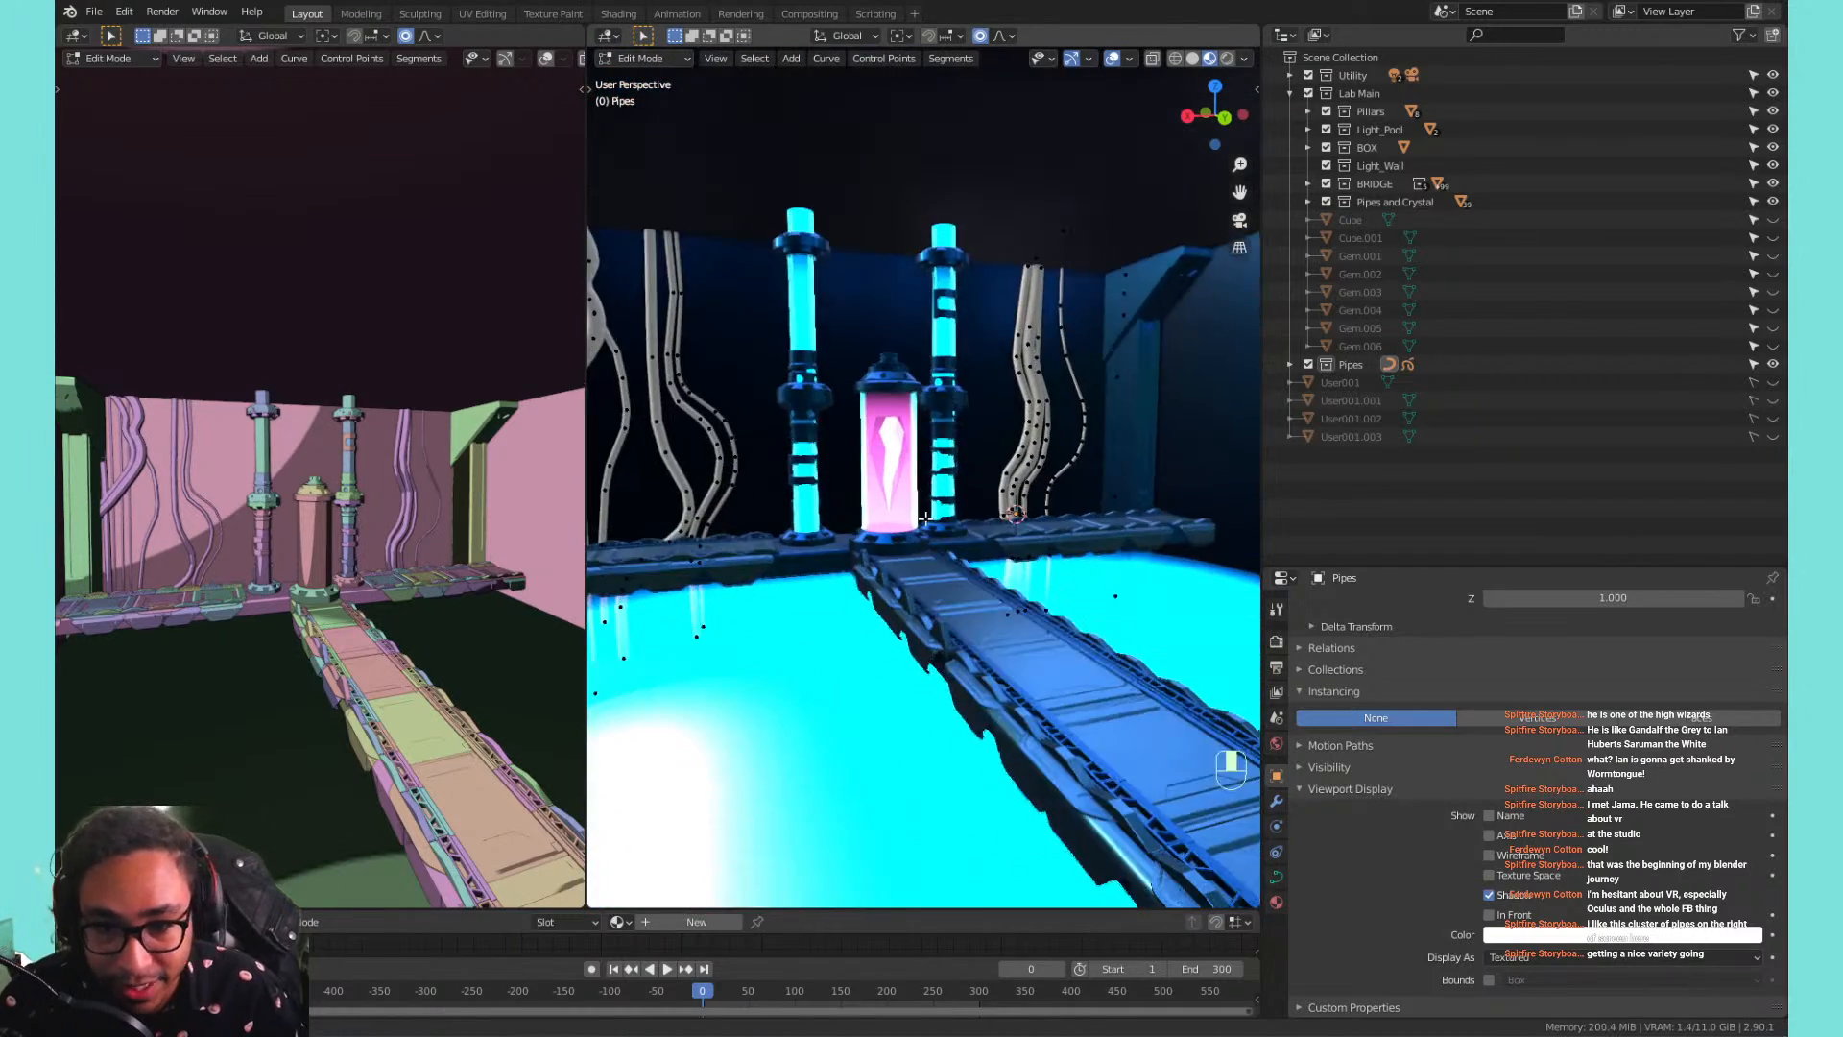
# Collapse the Lab Main collection and exclude the Utility and Lab Main collections, leaving only the Pipes collection enabled.
pyautogui.moveTo(856, 510); pyautogui.dragTo(932, 477, button='middle')
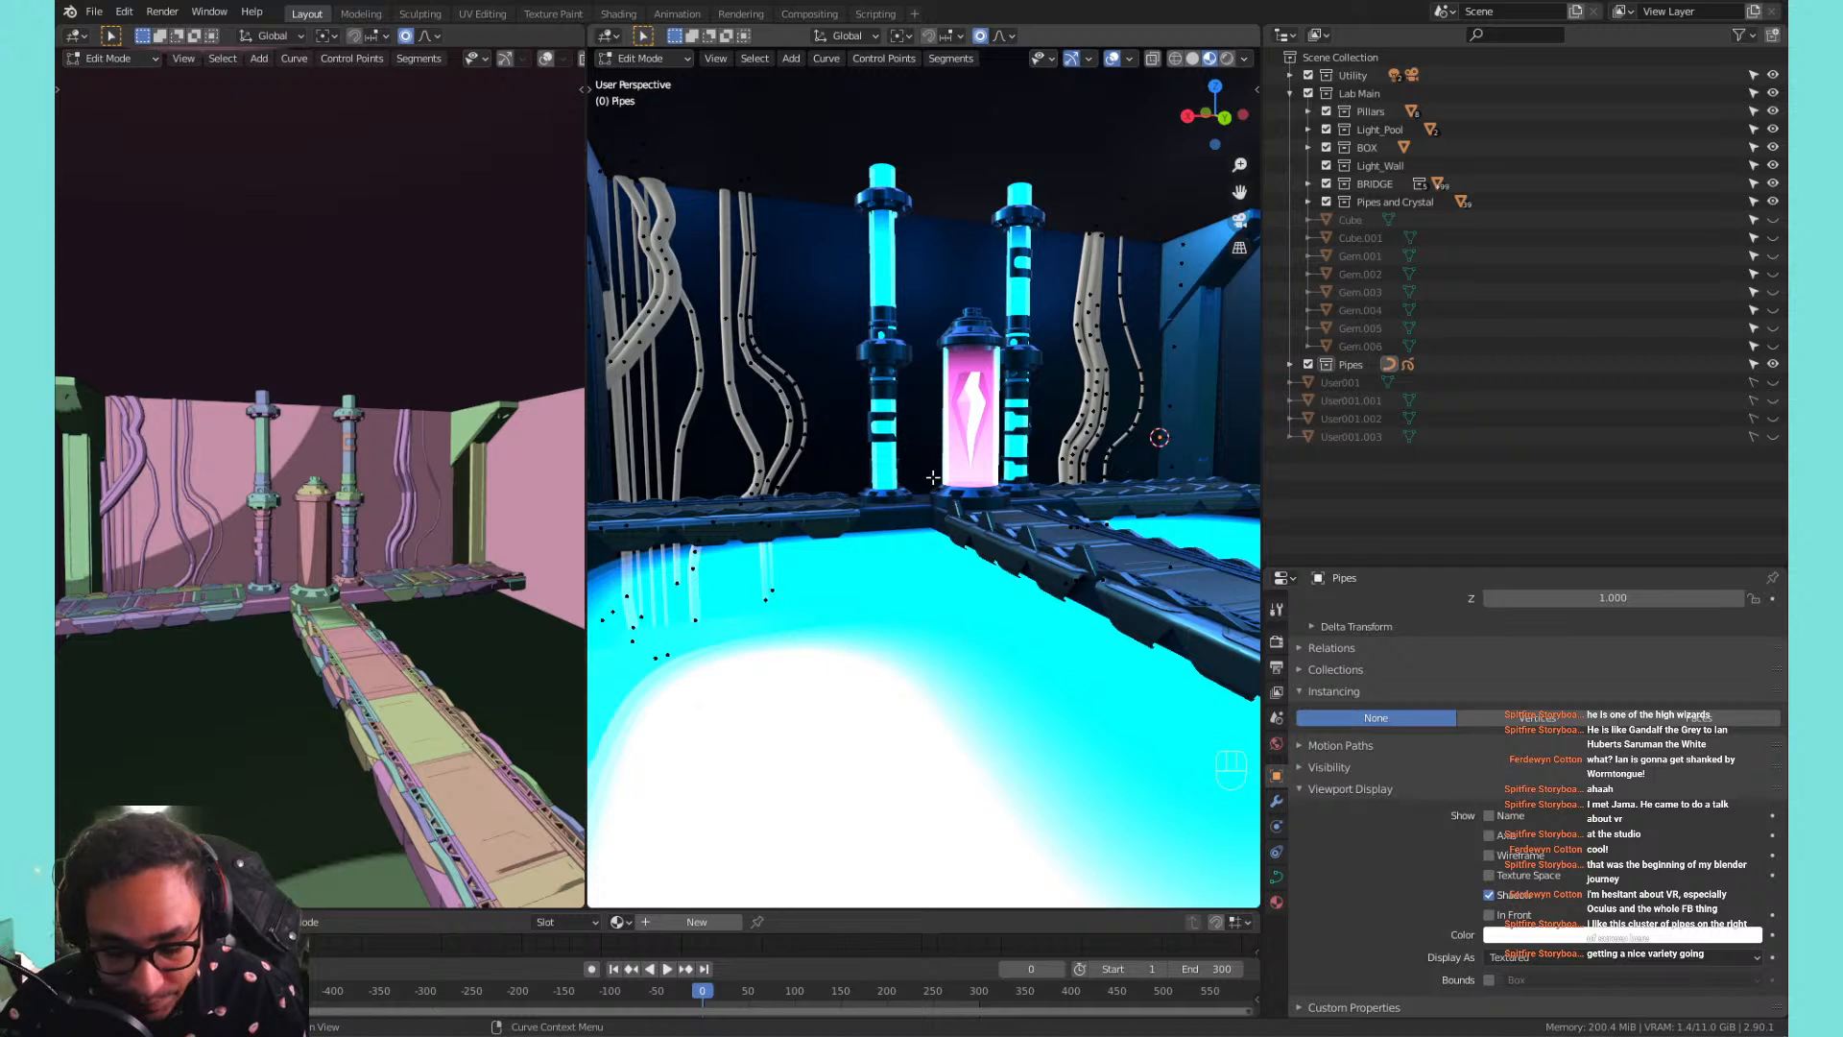
pyautogui.click(1290, 93)
pyautogui.click(1332, 111)
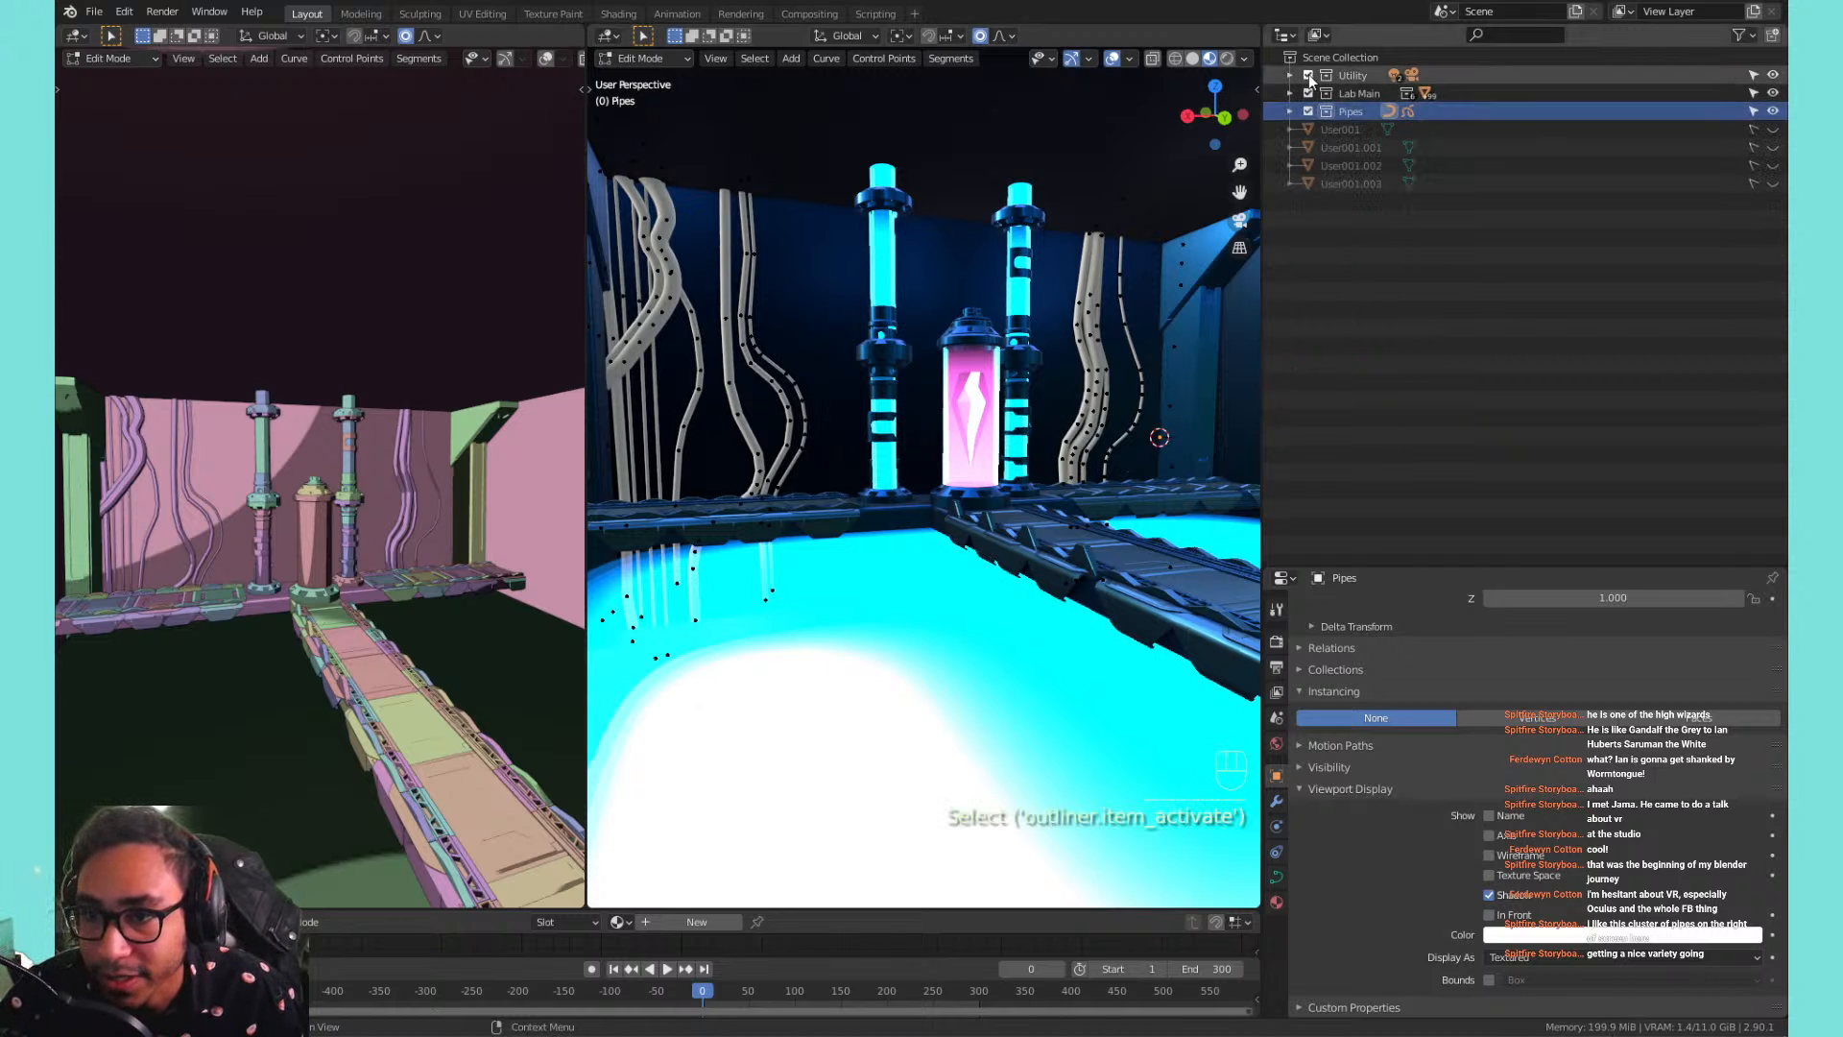
pyautogui.moveTo(1308, 75); pyautogui.dragTo(1308, 94)
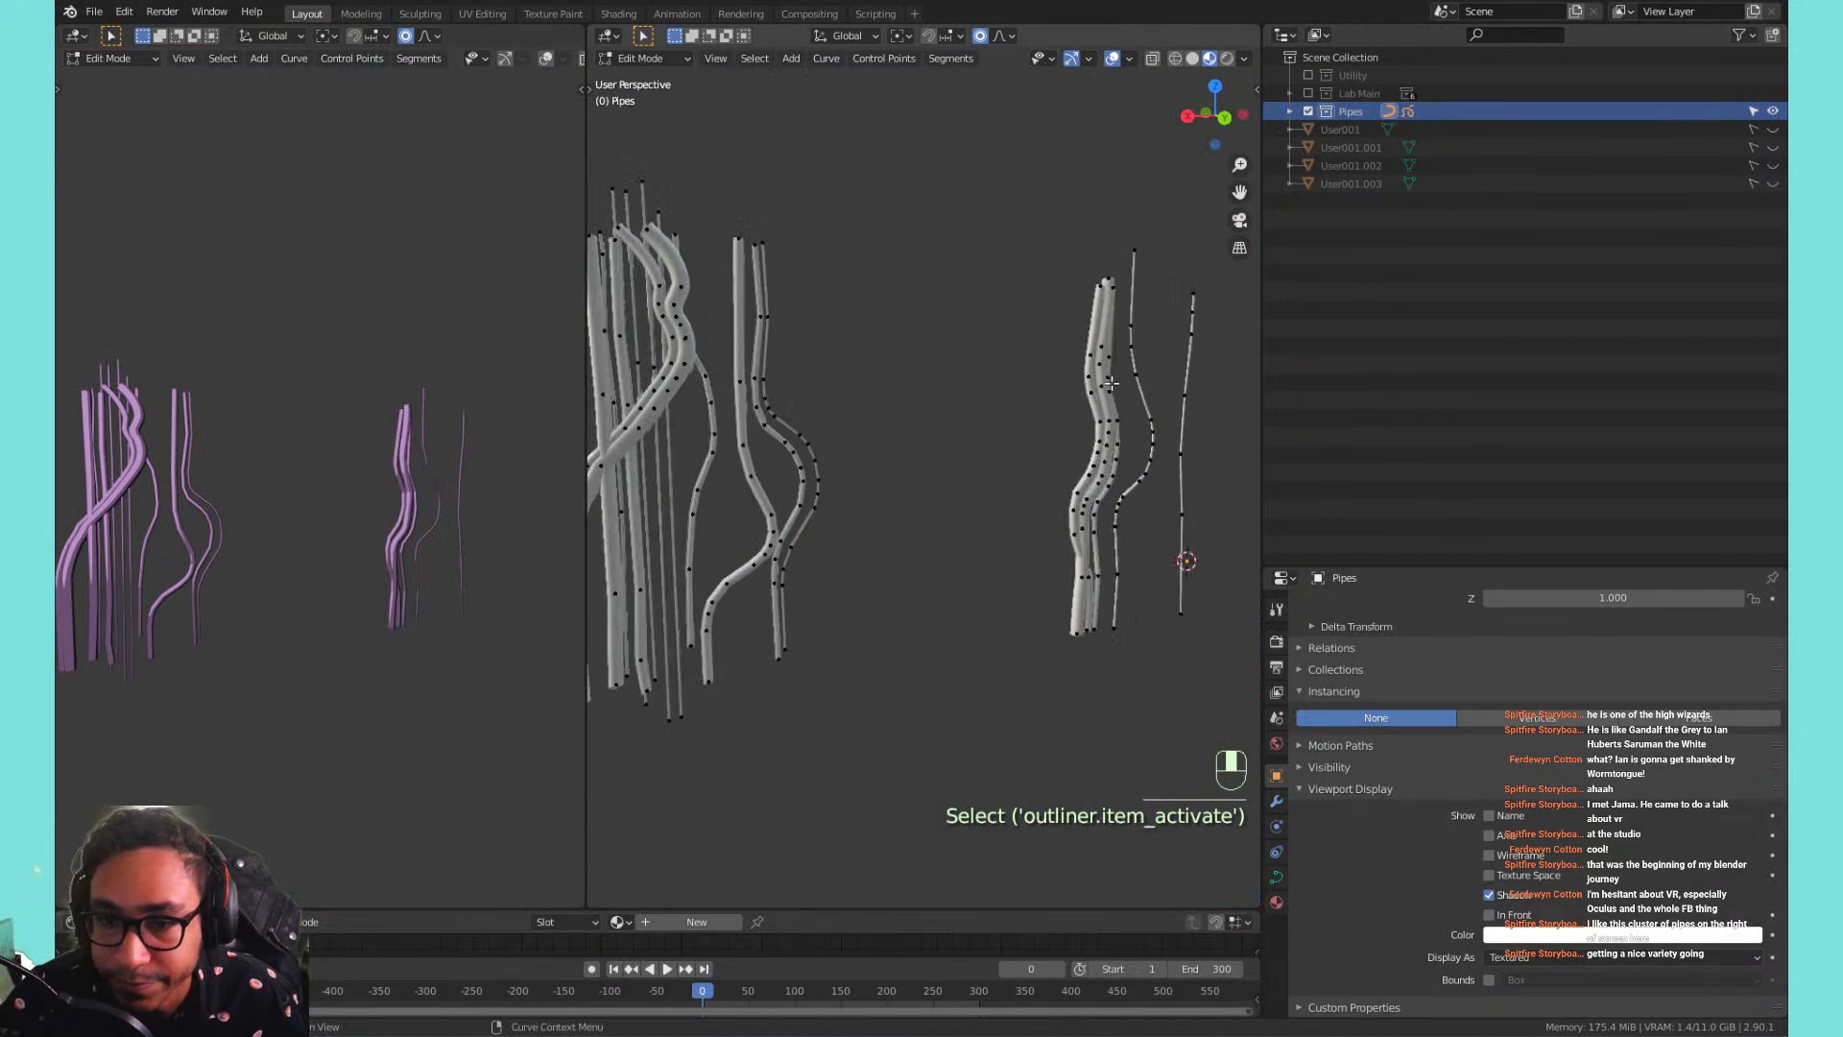
# Reset the 3D cursor to the world origin and add a UV sphere there in Object Mode.
pyautogui.hotkey('shift', 'c')
pyautogui.moveTo(886, 466); pyautogui.dragTo(1026, 496, button='middle')
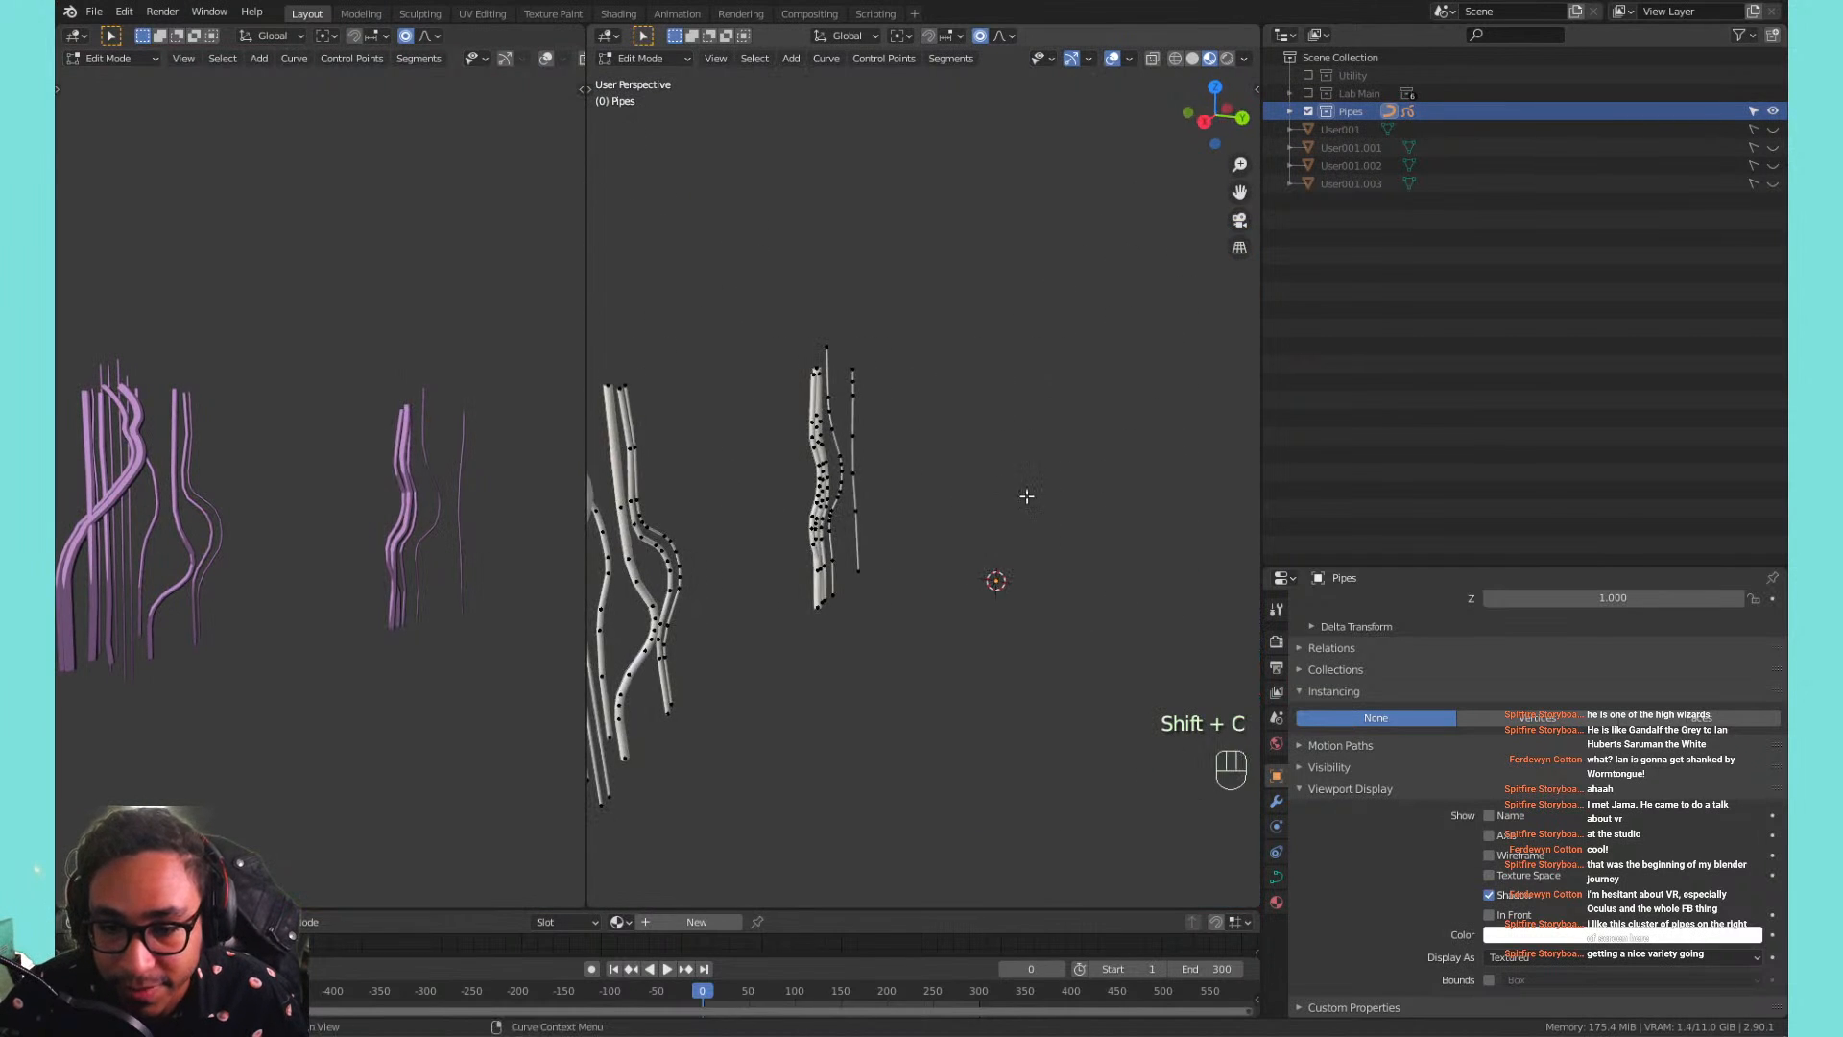
pyautogui.hotkey('shift', 'a')
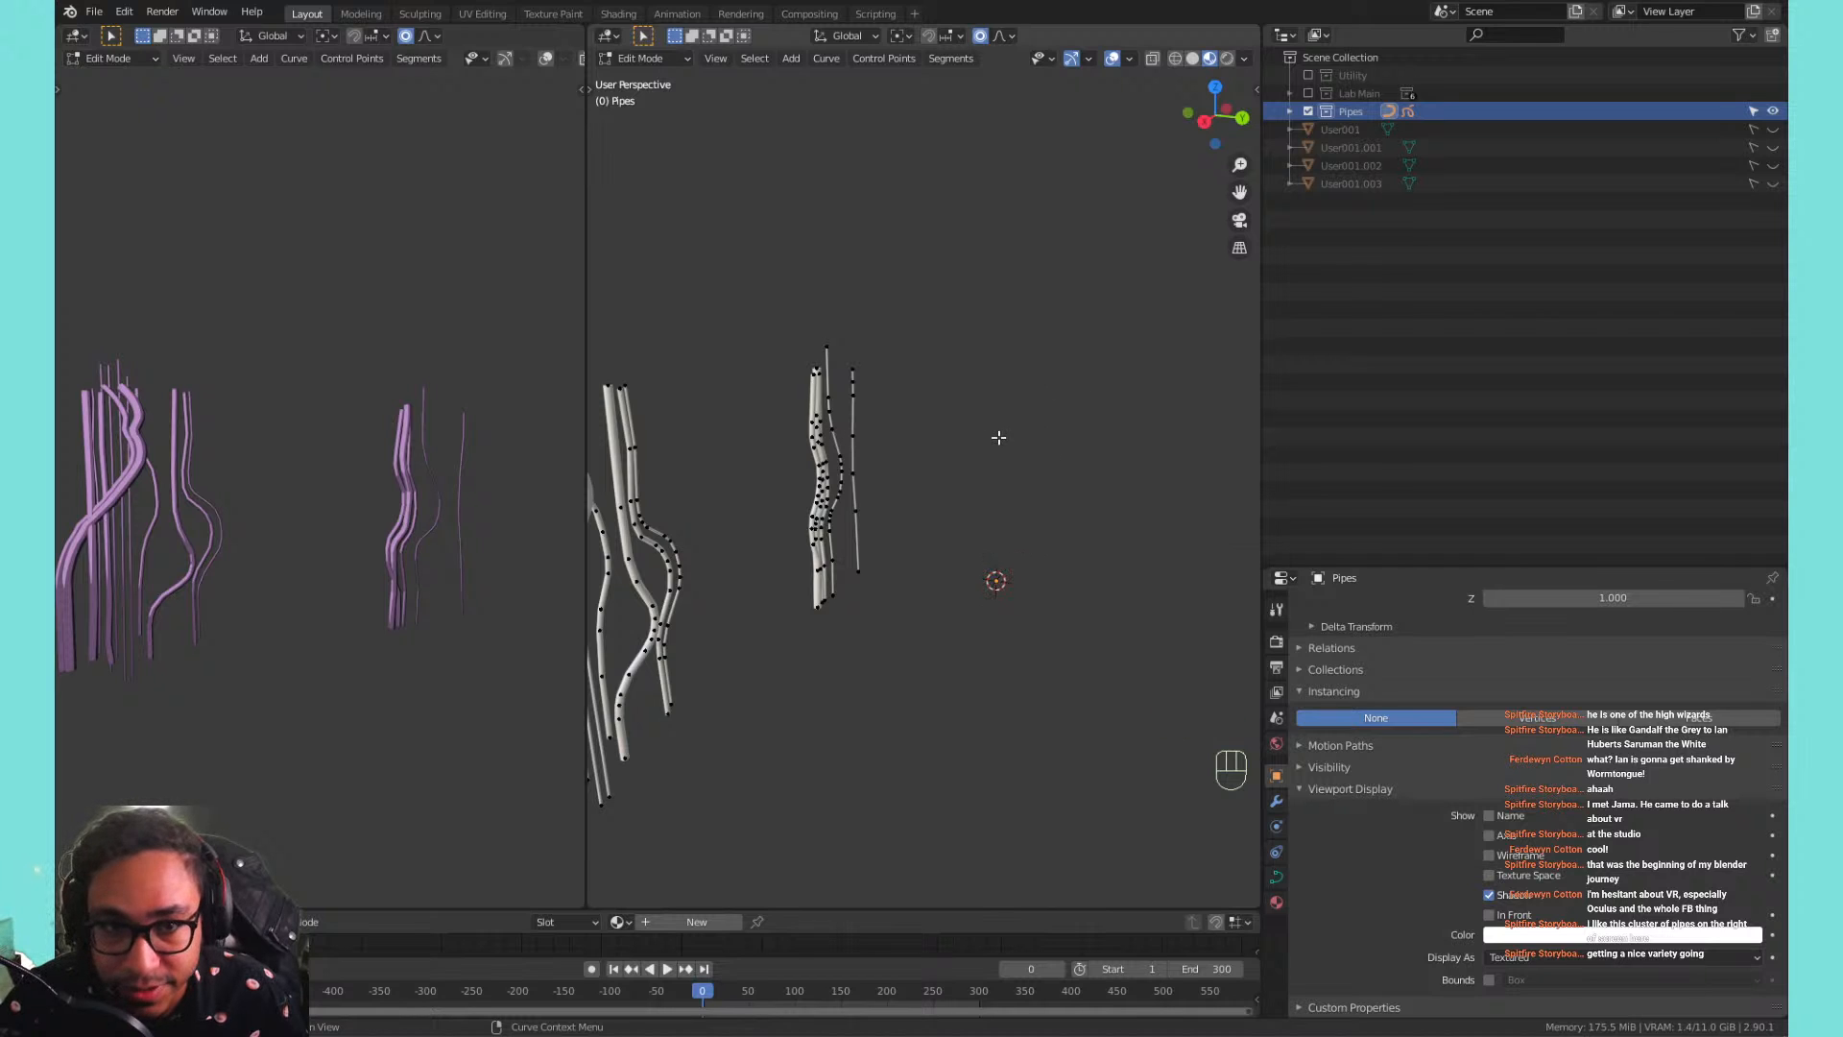
pyautogui.press('Tab')
pyautogui.hotkey('shift', 'a')
pyautogui.moveTo(998, 329)
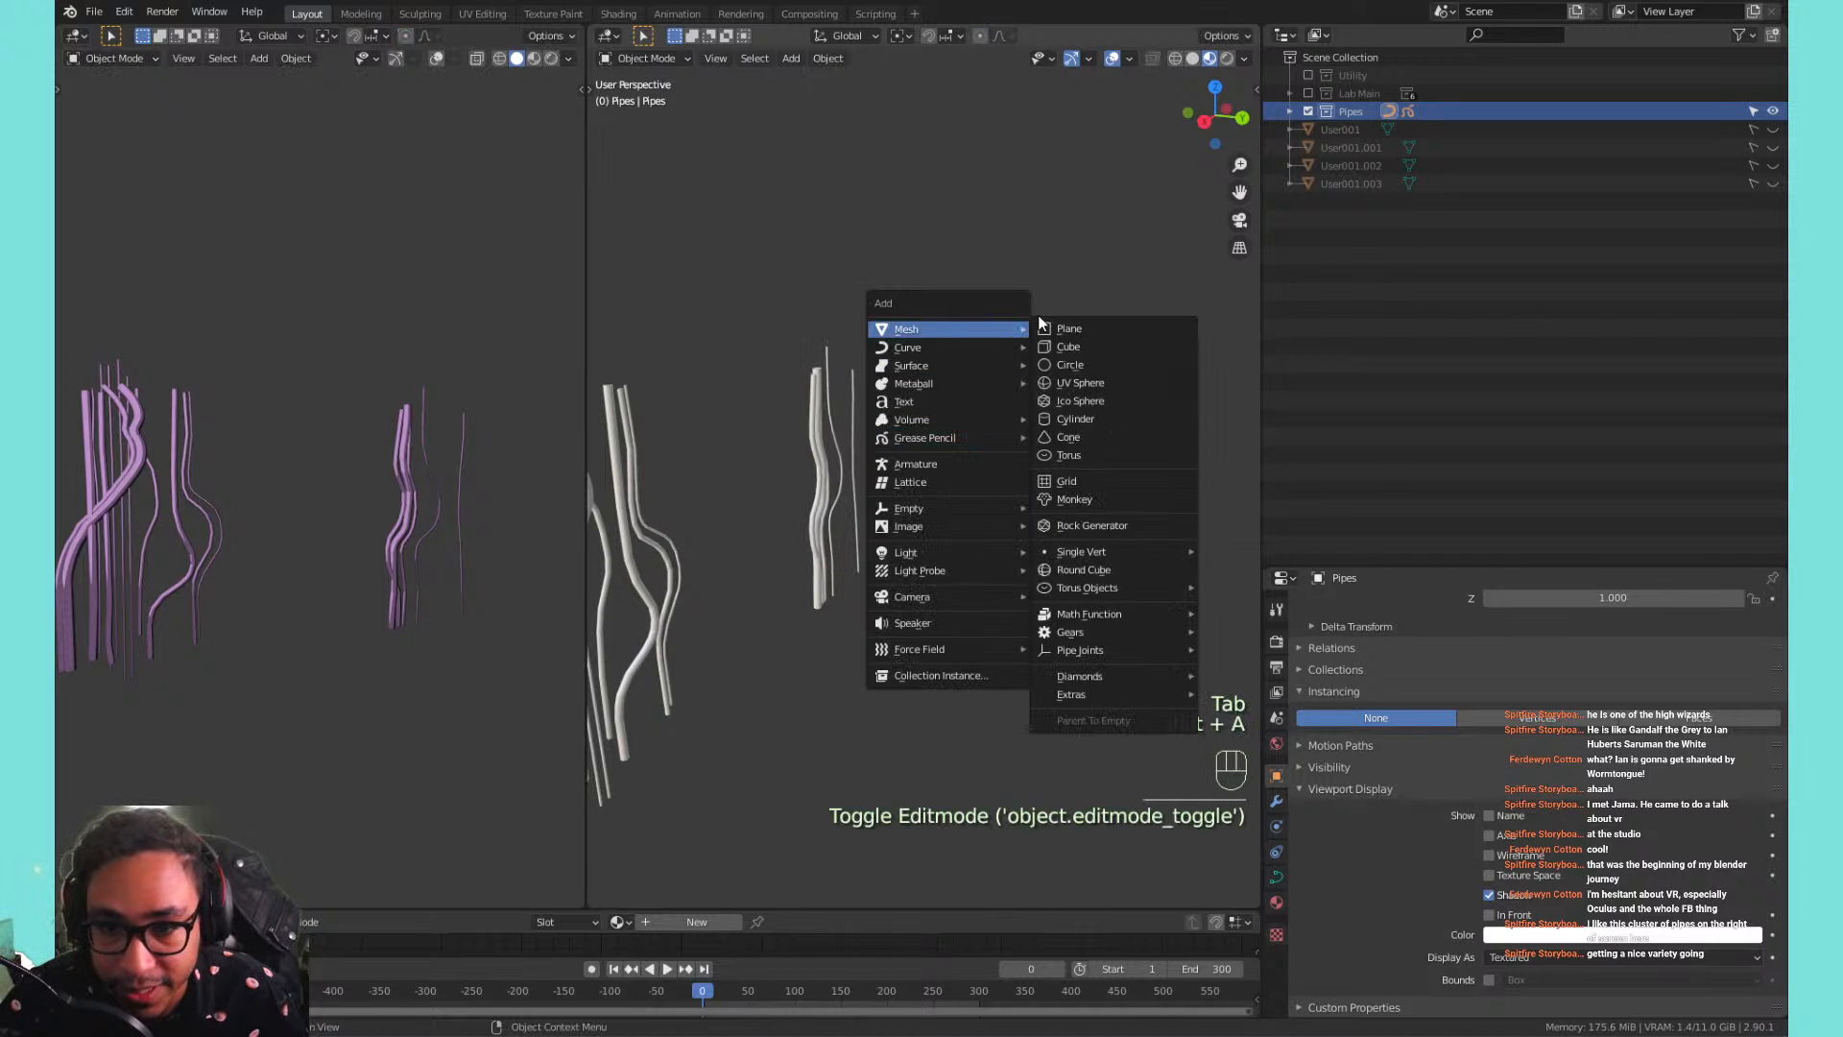
pyautogui.click(1088, 386)
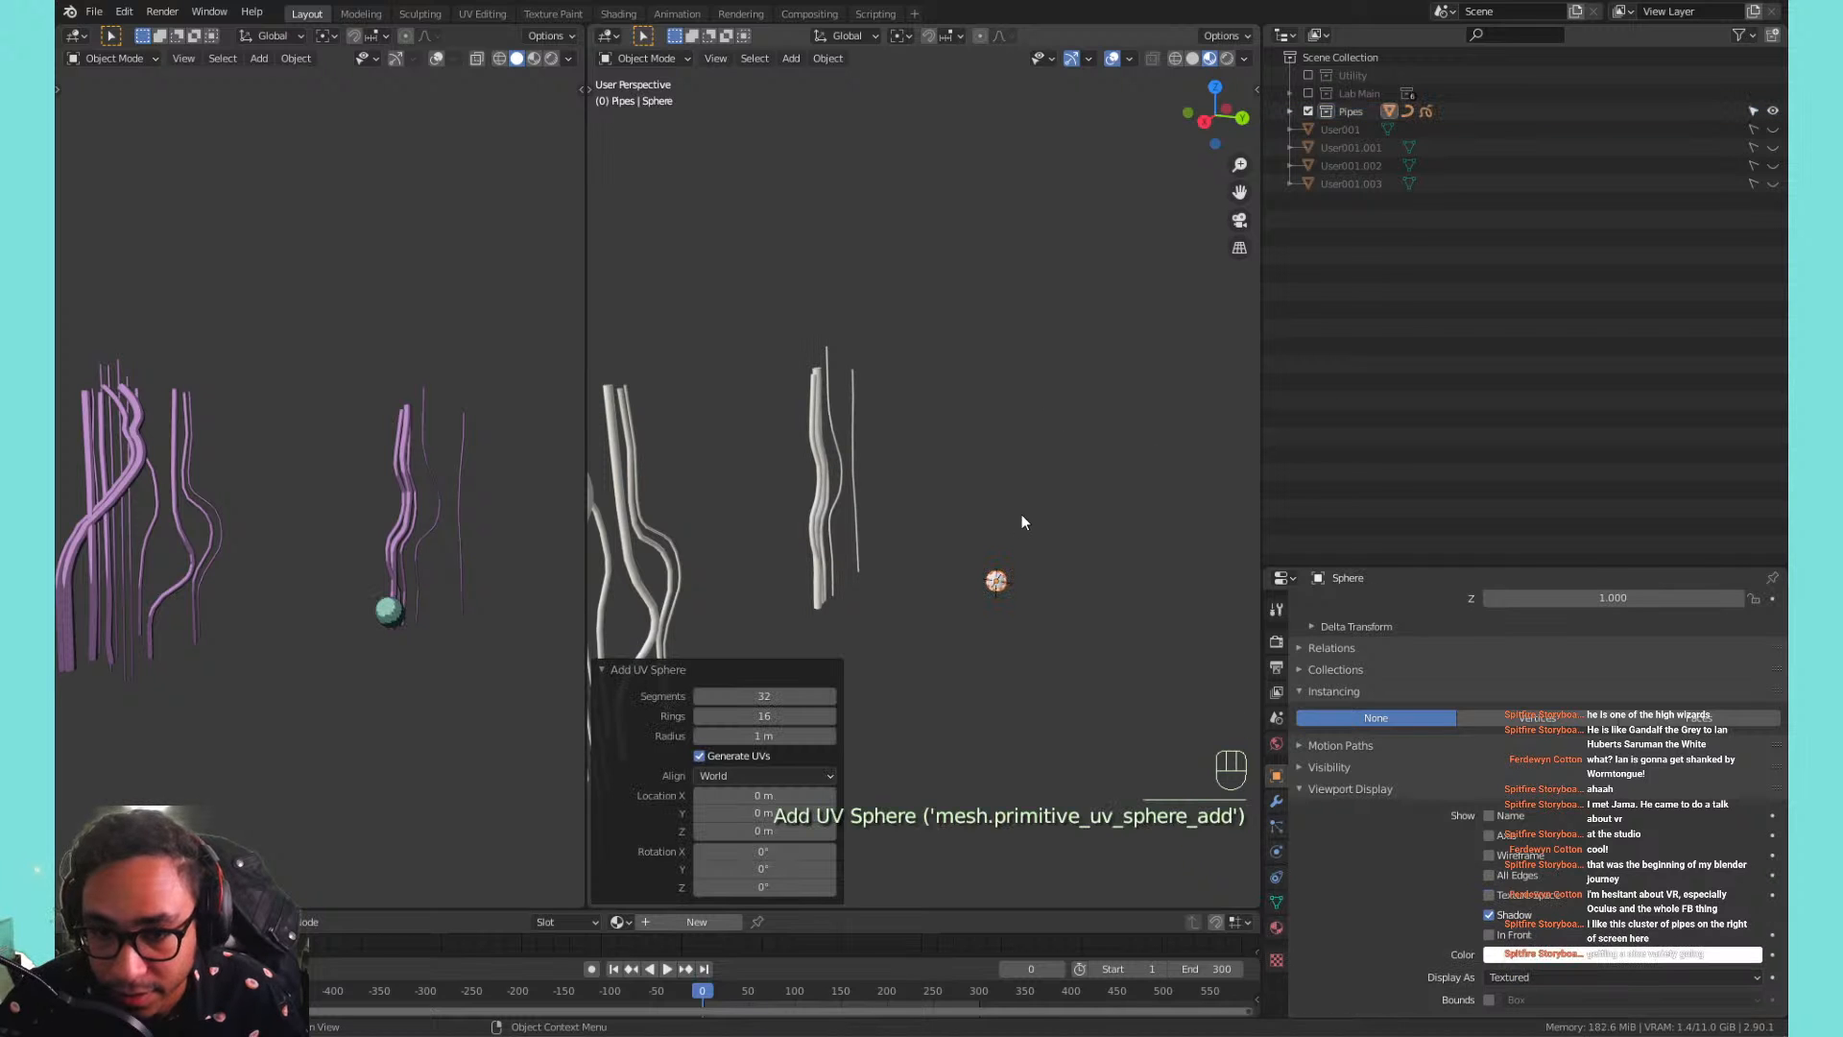
# Scale the sphere's mesh up about 6.7 times in Edit Mode and shade the sphere smooth.
pyautogui.press('Tab')
pyautogui.press('s')
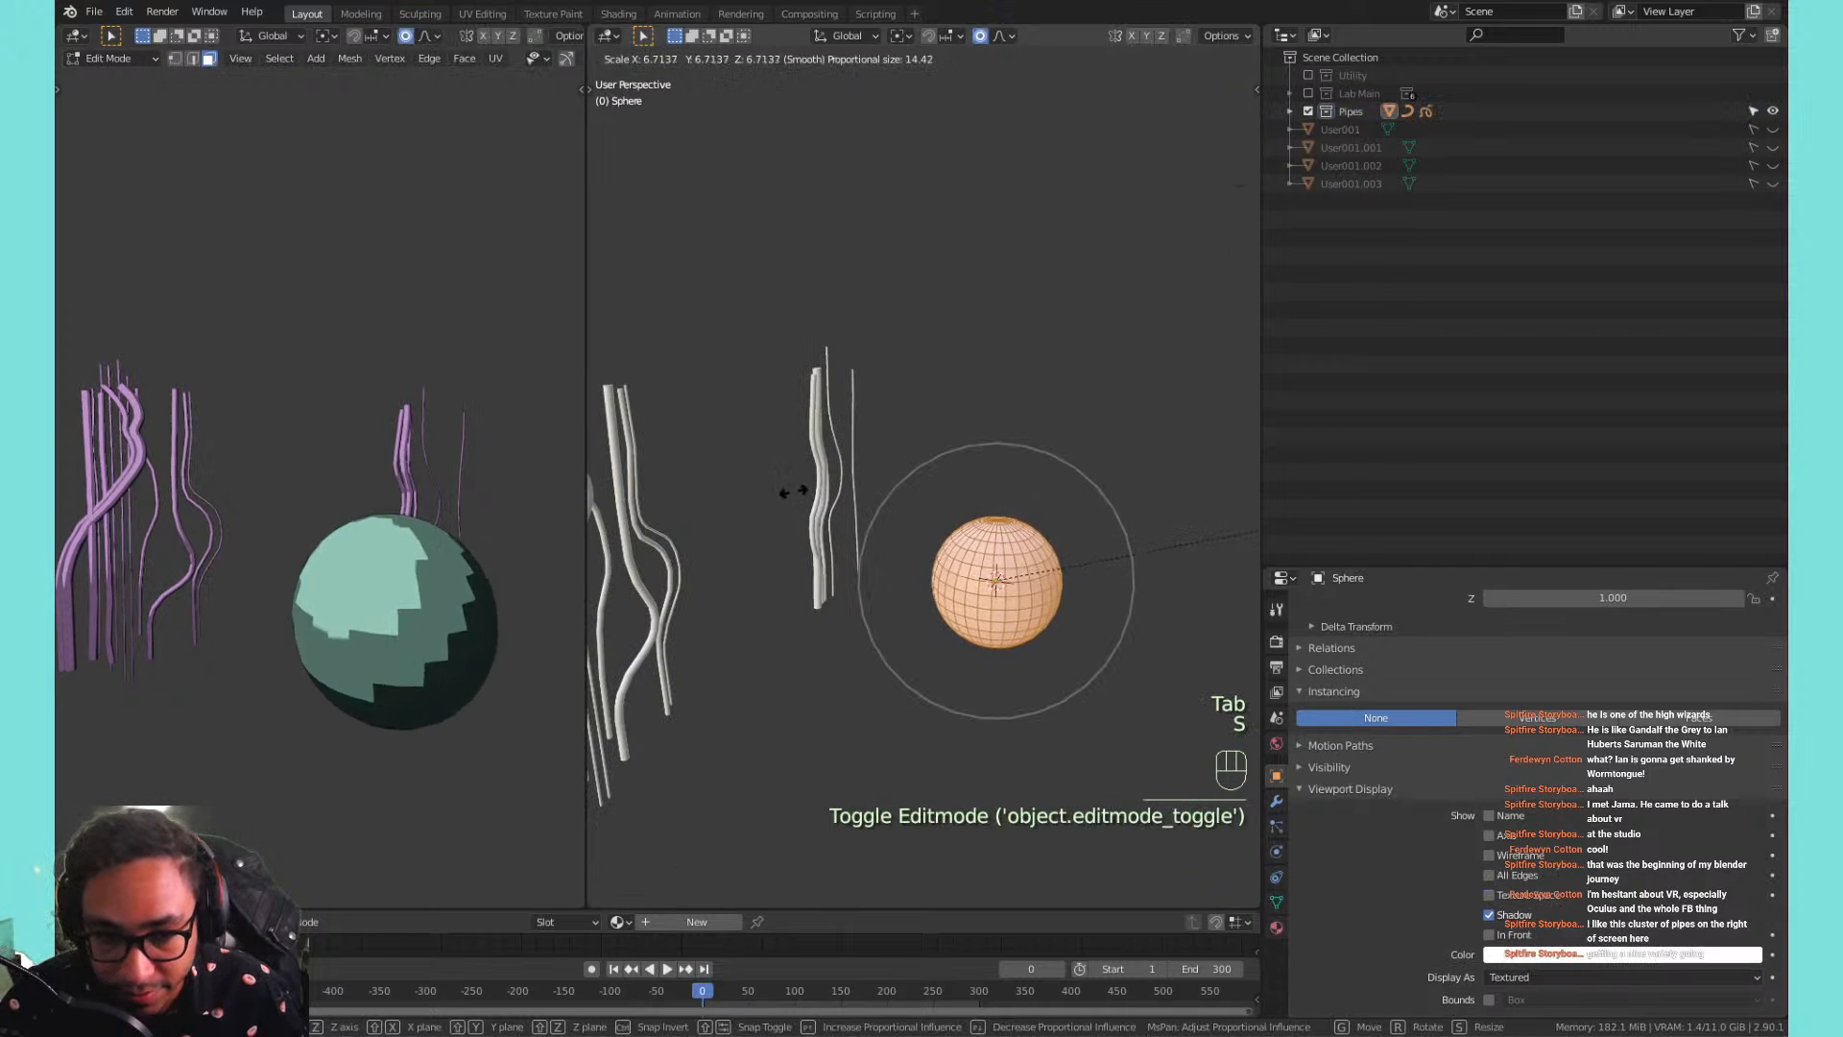
pyautogui.click(868, 511)
pyautogui.press('Tab')
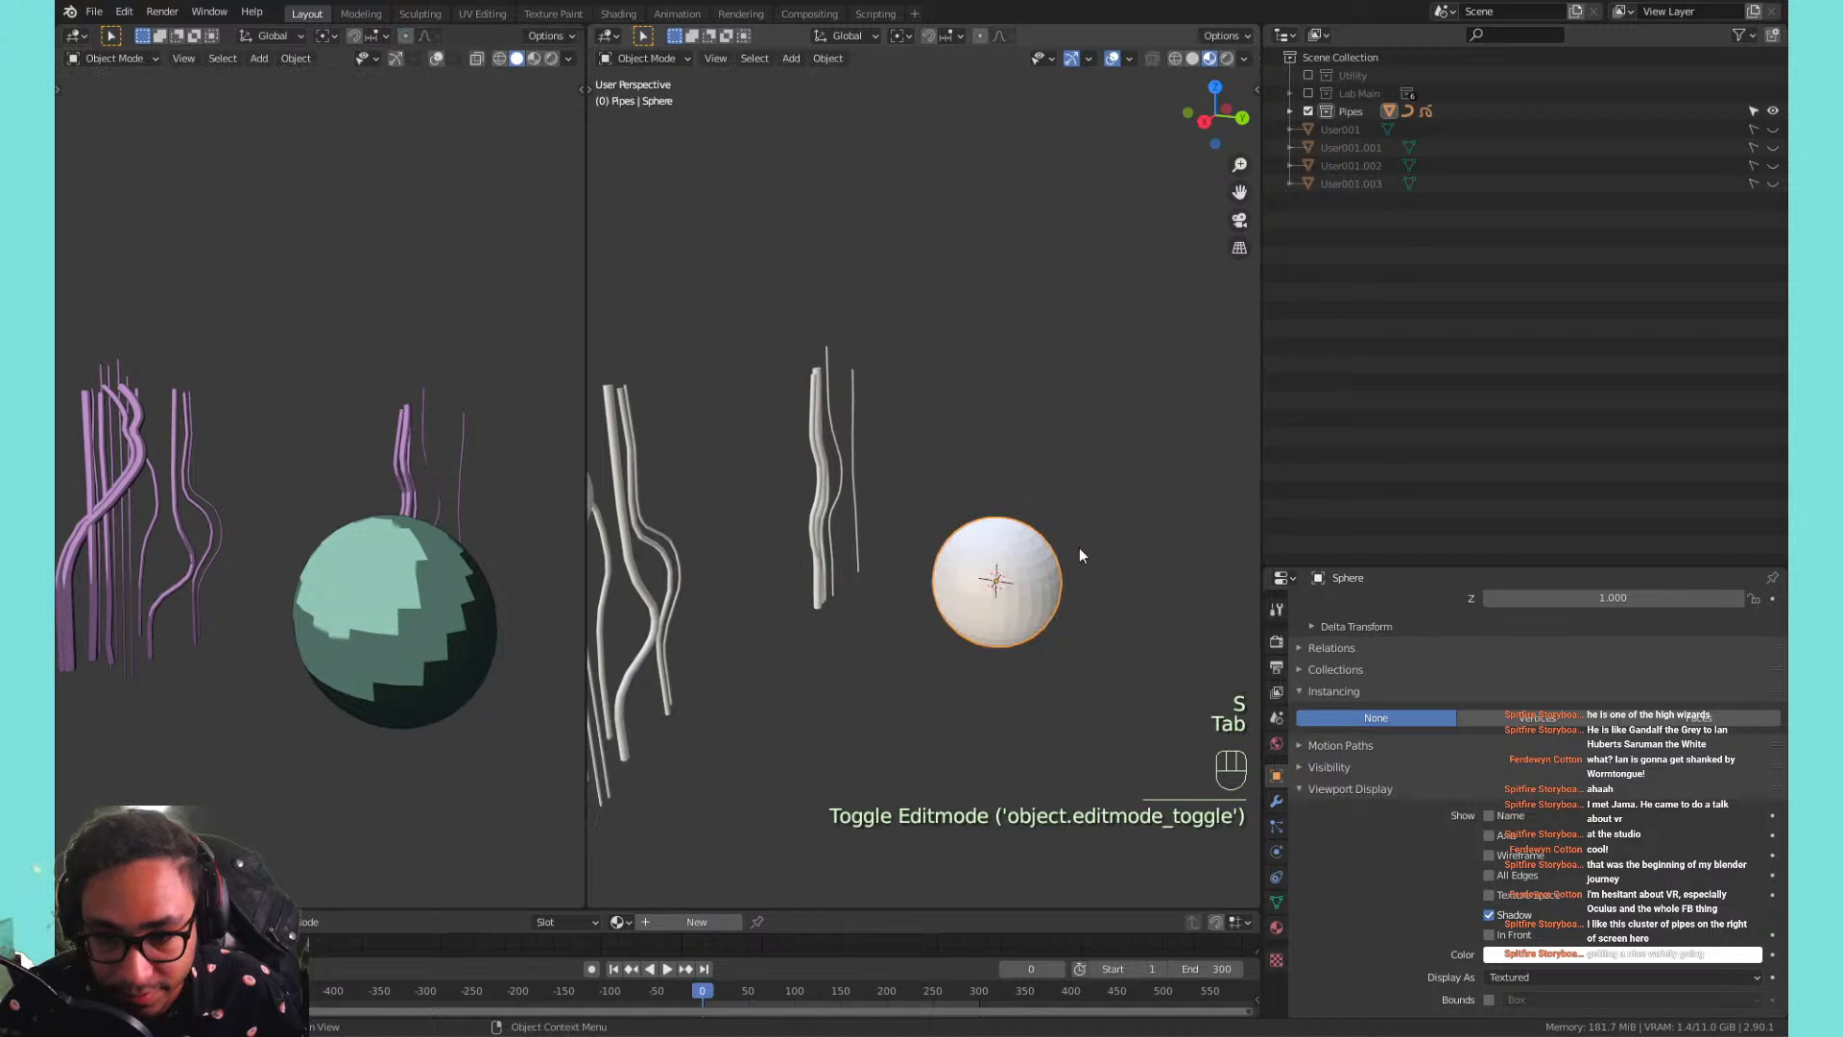
pyautogui.rightClick(1039, 568)
pyautogui.click(1028, 562)
# Add a blank grease pencil object to the Pipes collection.
pyautogui.keyDown('shift'); pyautogui.moveTo(982, 484); pyautogui.dragTo(907, 469, button='middle'); pyautogui.keyUp('shift')
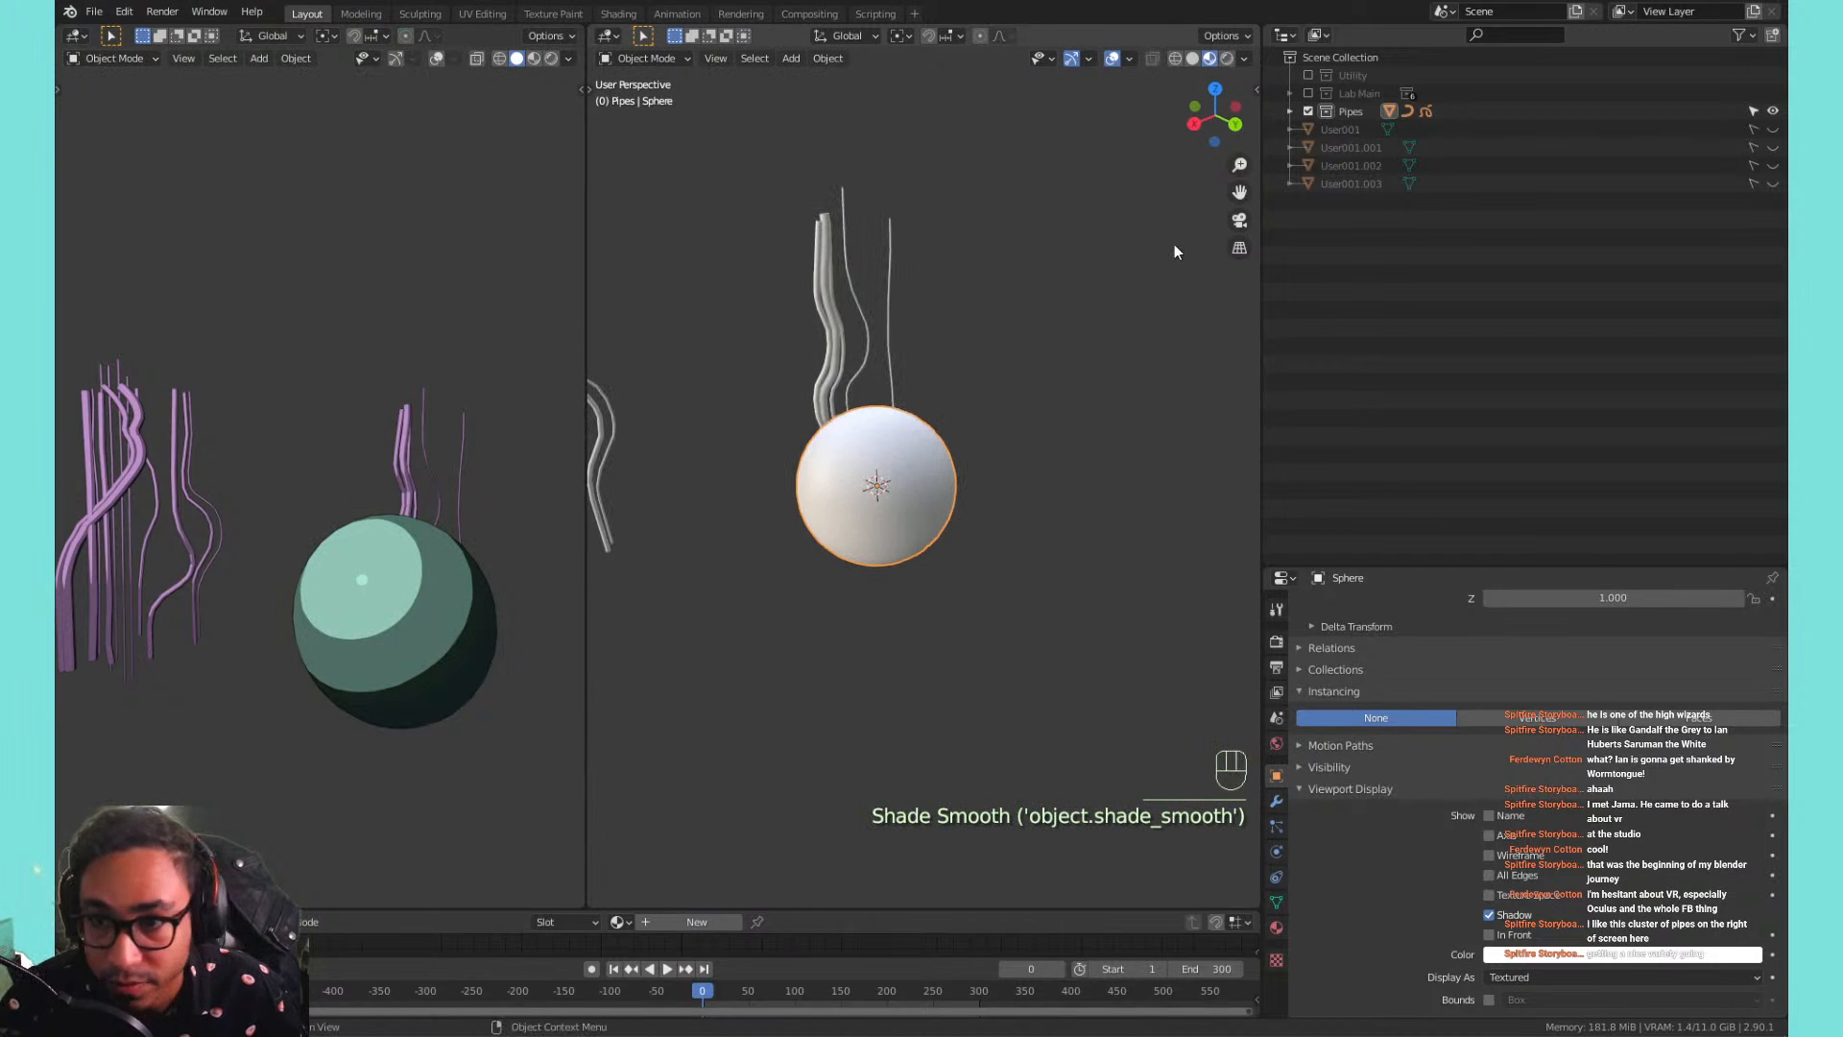
pyautogui.click(1293, 111)
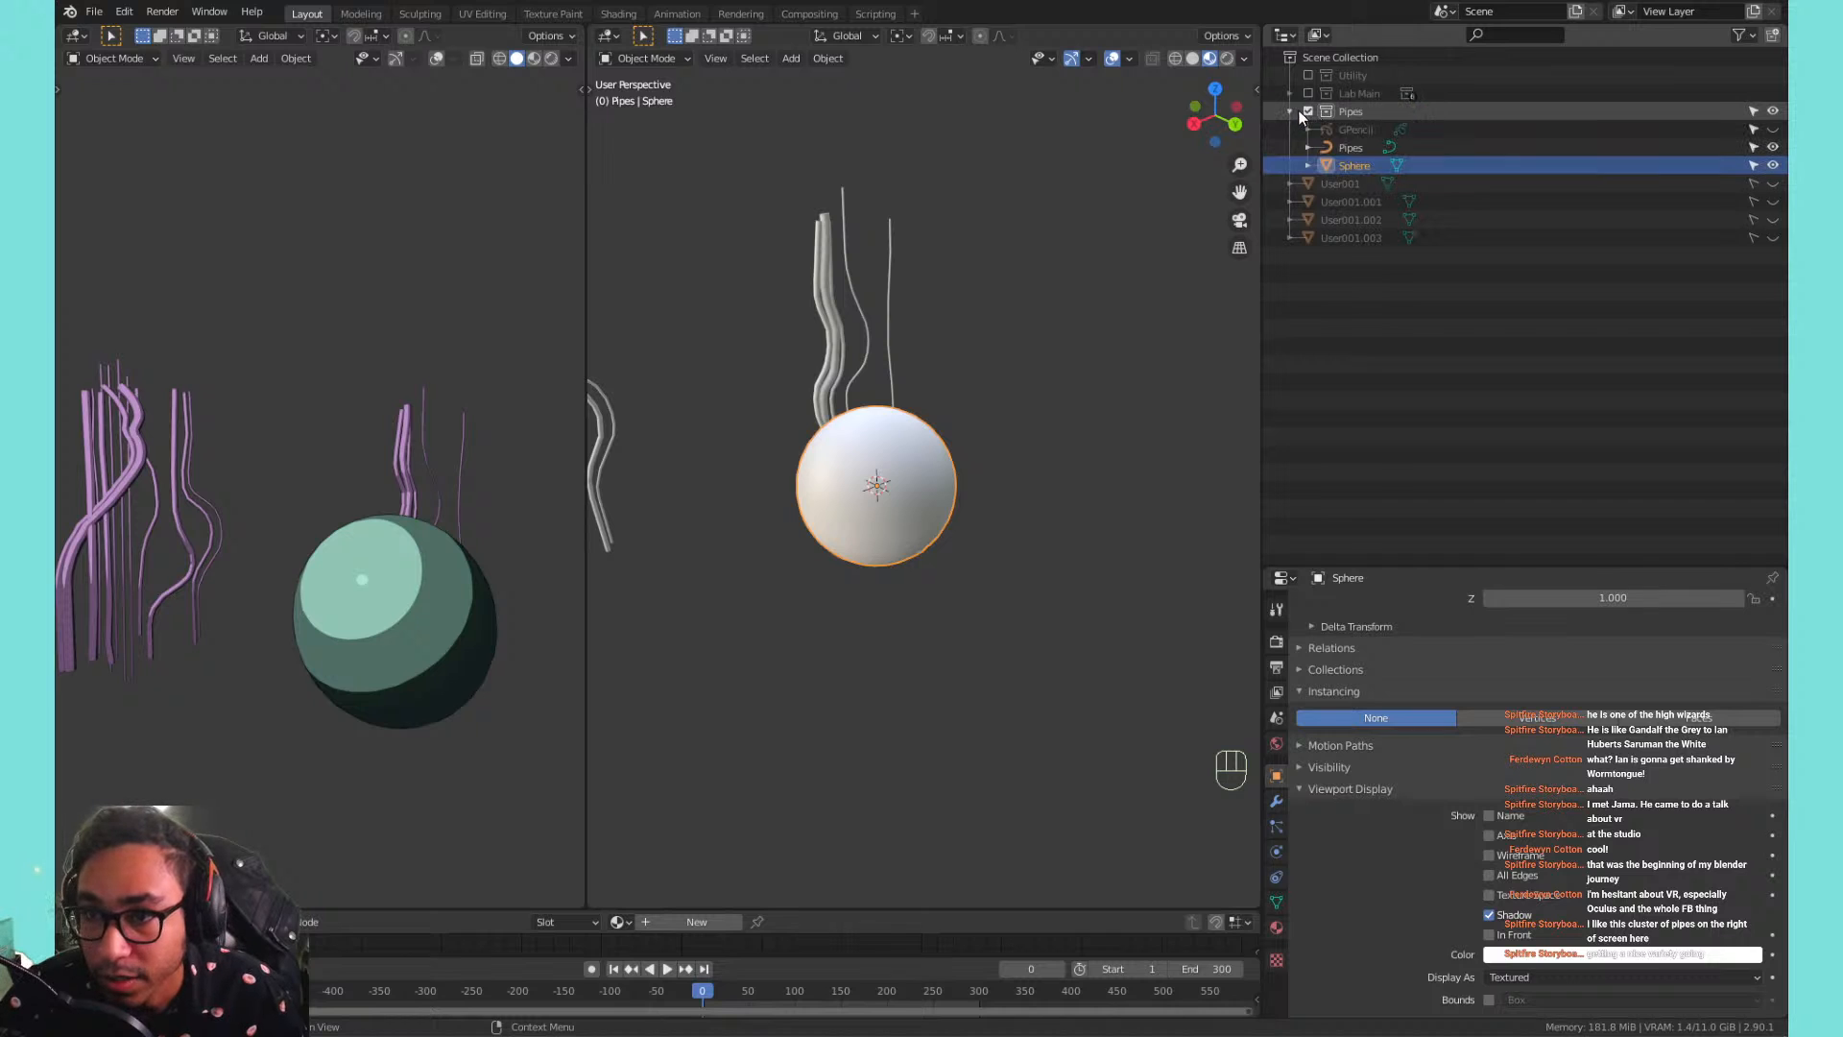
pyautogui.click(1351, 128)
pyautogui.click(1351, 112)
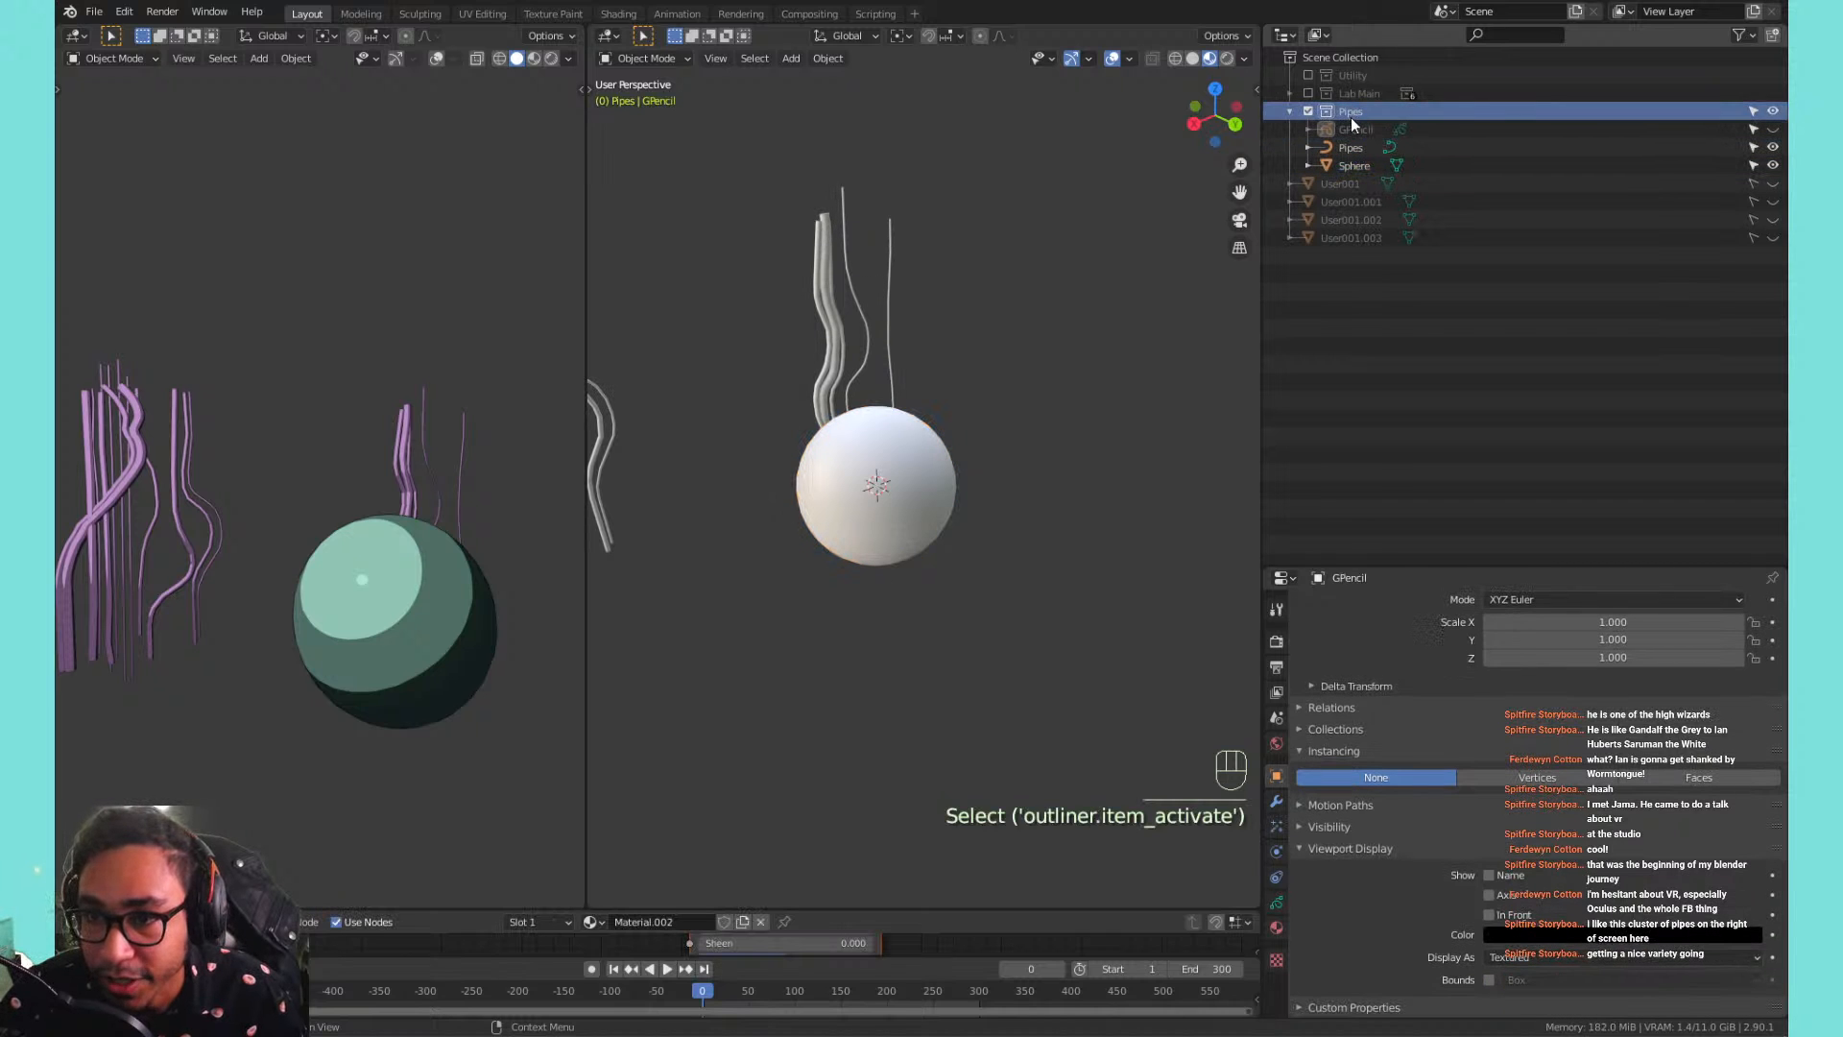
pyautogui.hotkey('shift', 'a')
pyautogui.moveTo(1091, 331)
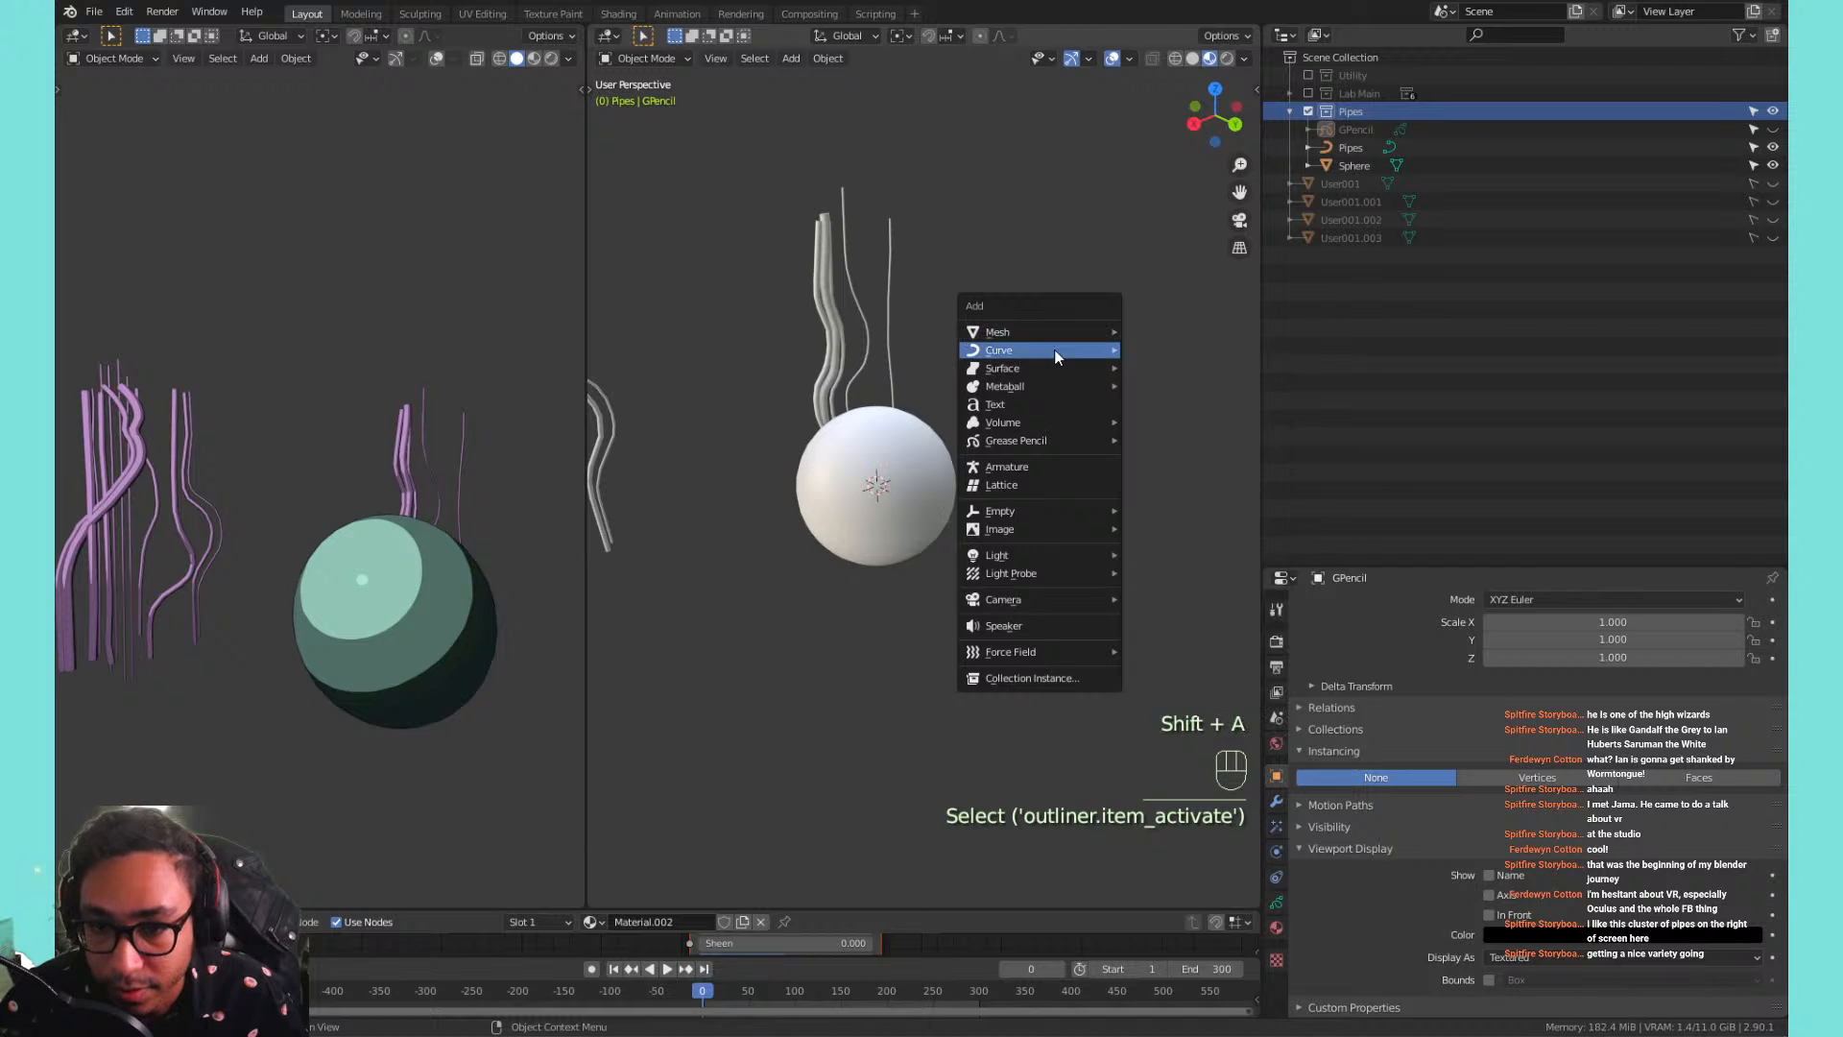
pyautogui.moveTo(1020, 441)
pyautogui.click(1168, 446)
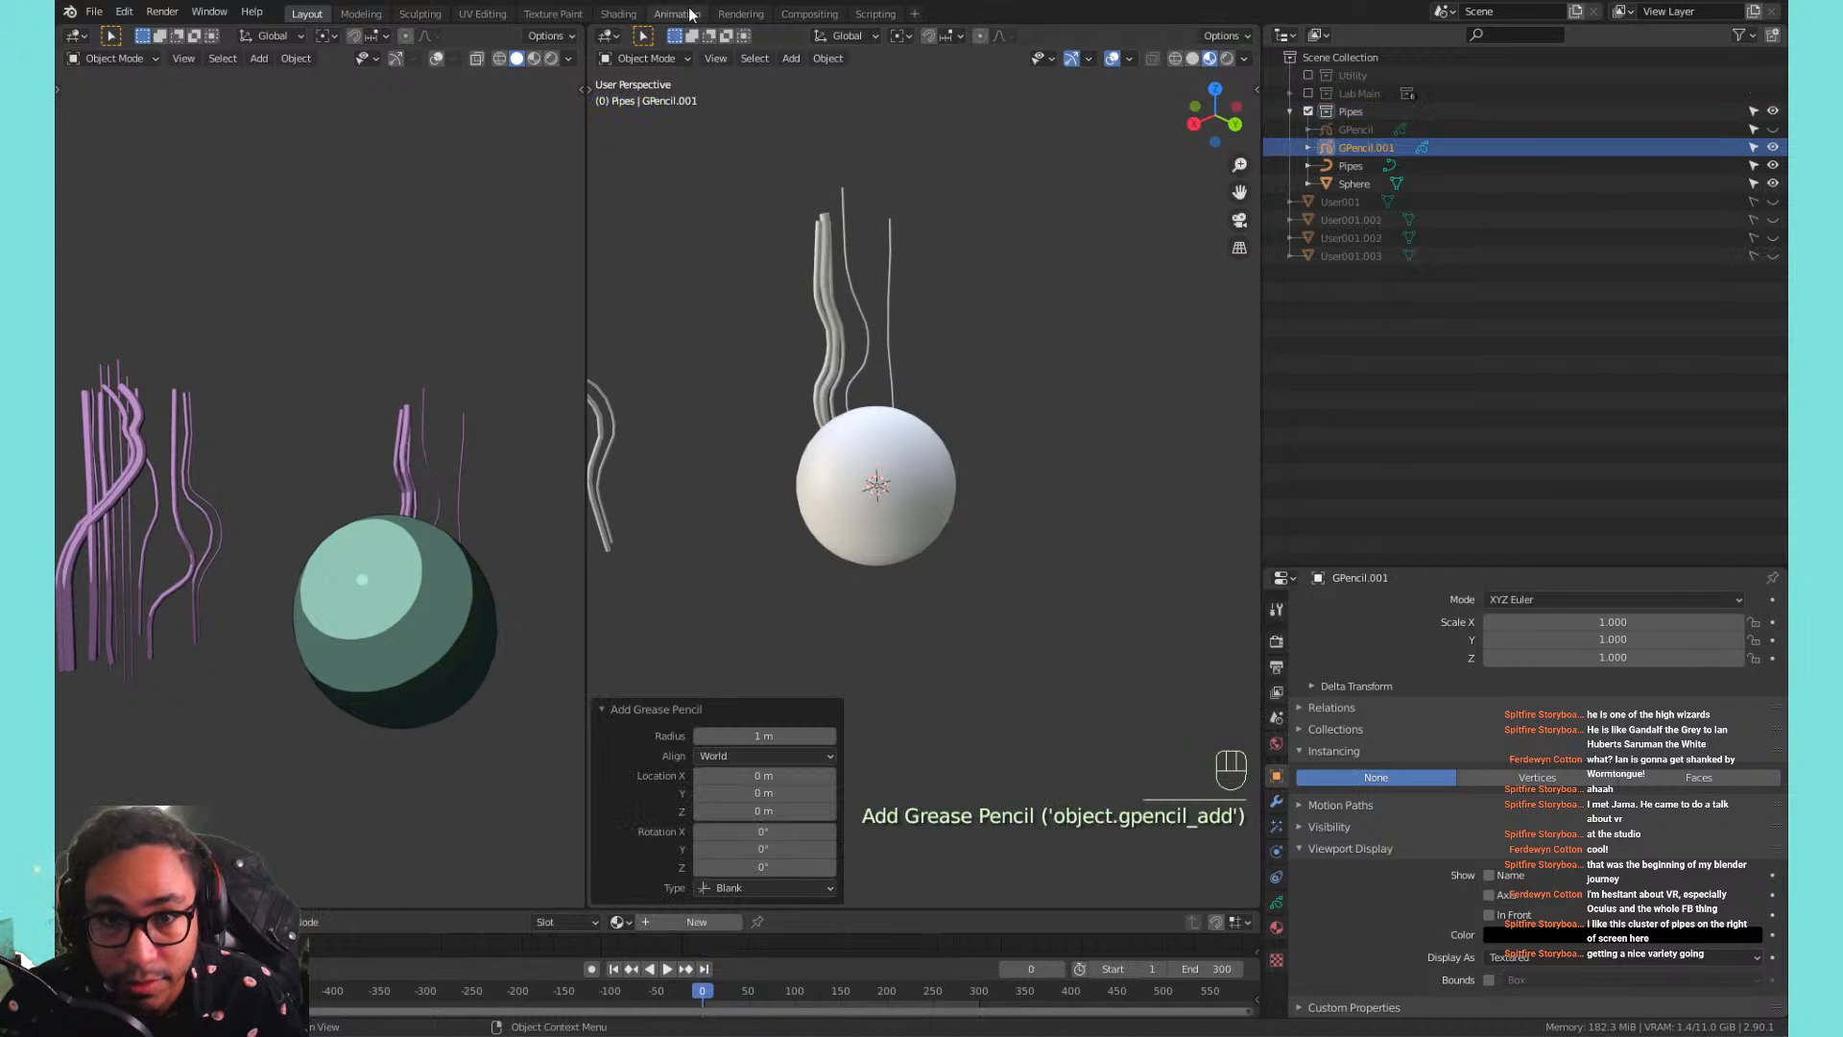
# Put the new grease pencil object in Draw mode, set its drawing plane to Front (X-Z), and view it from the front.
pyautogui.click(646, 59)
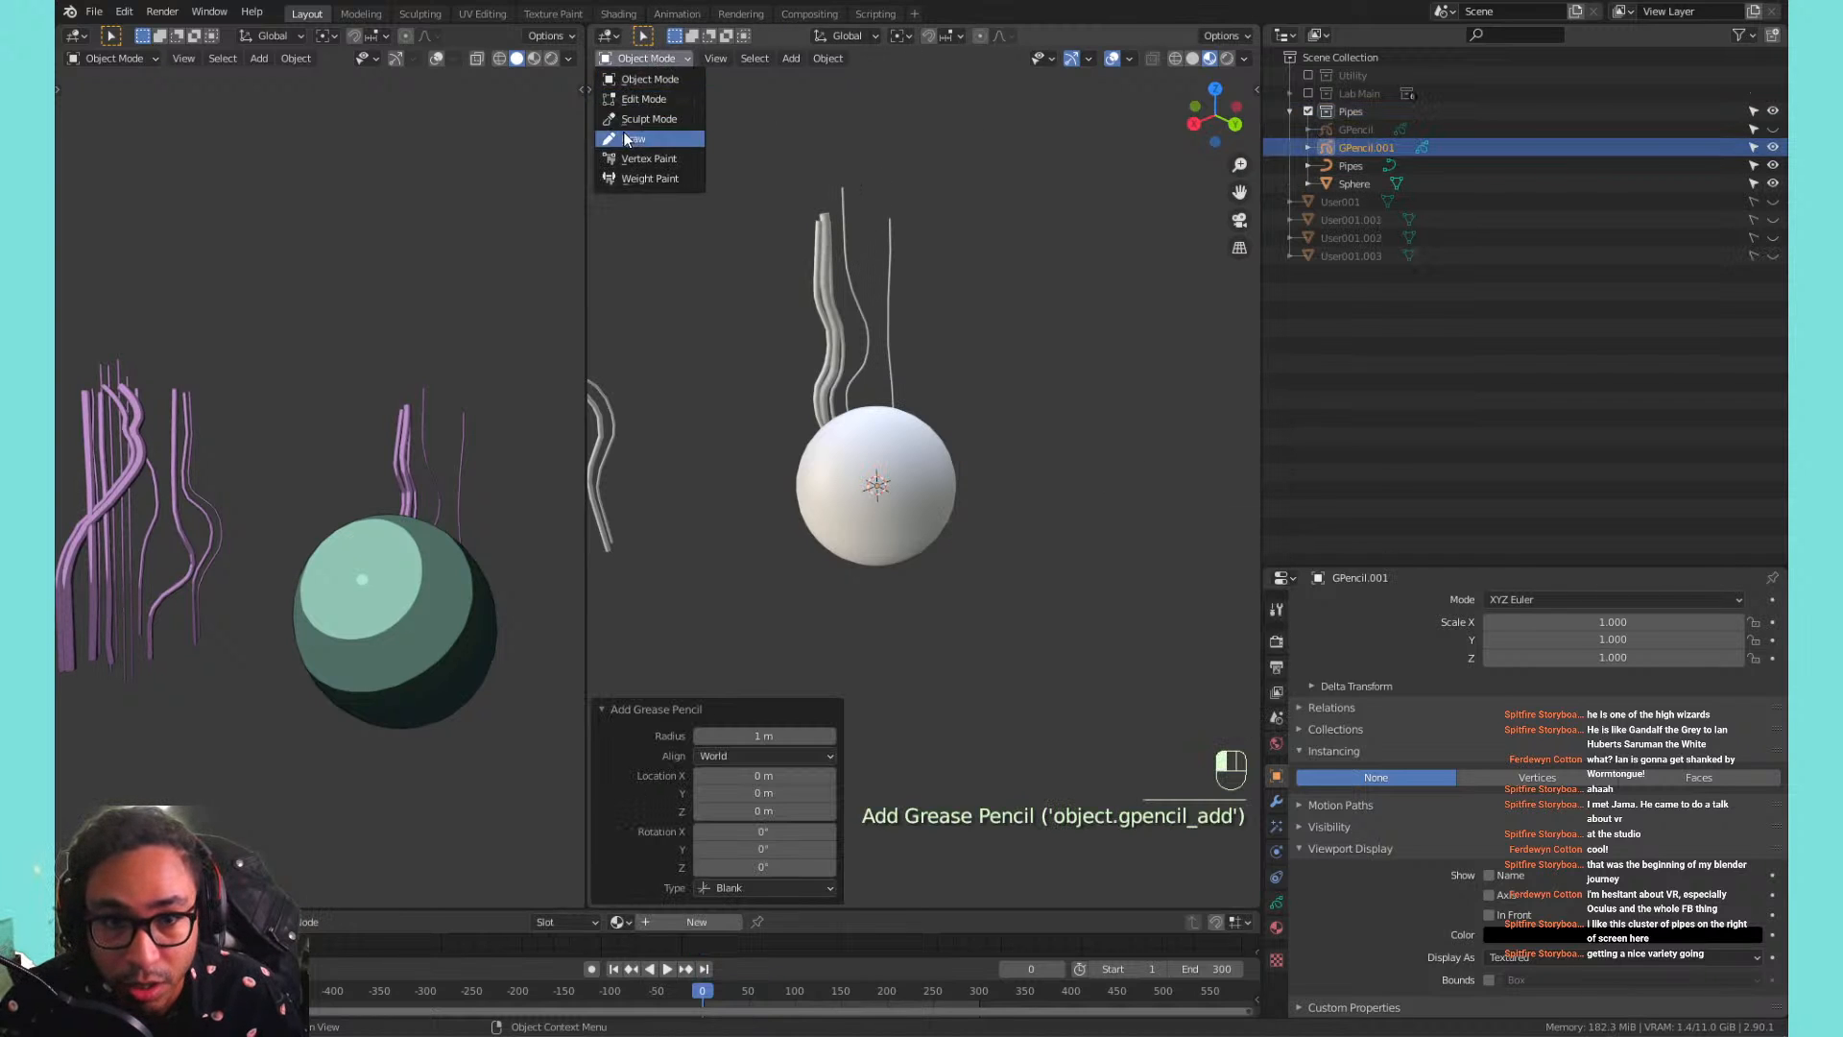
pyautogui.click(652, 138)
pyautogui.click(971, 60)
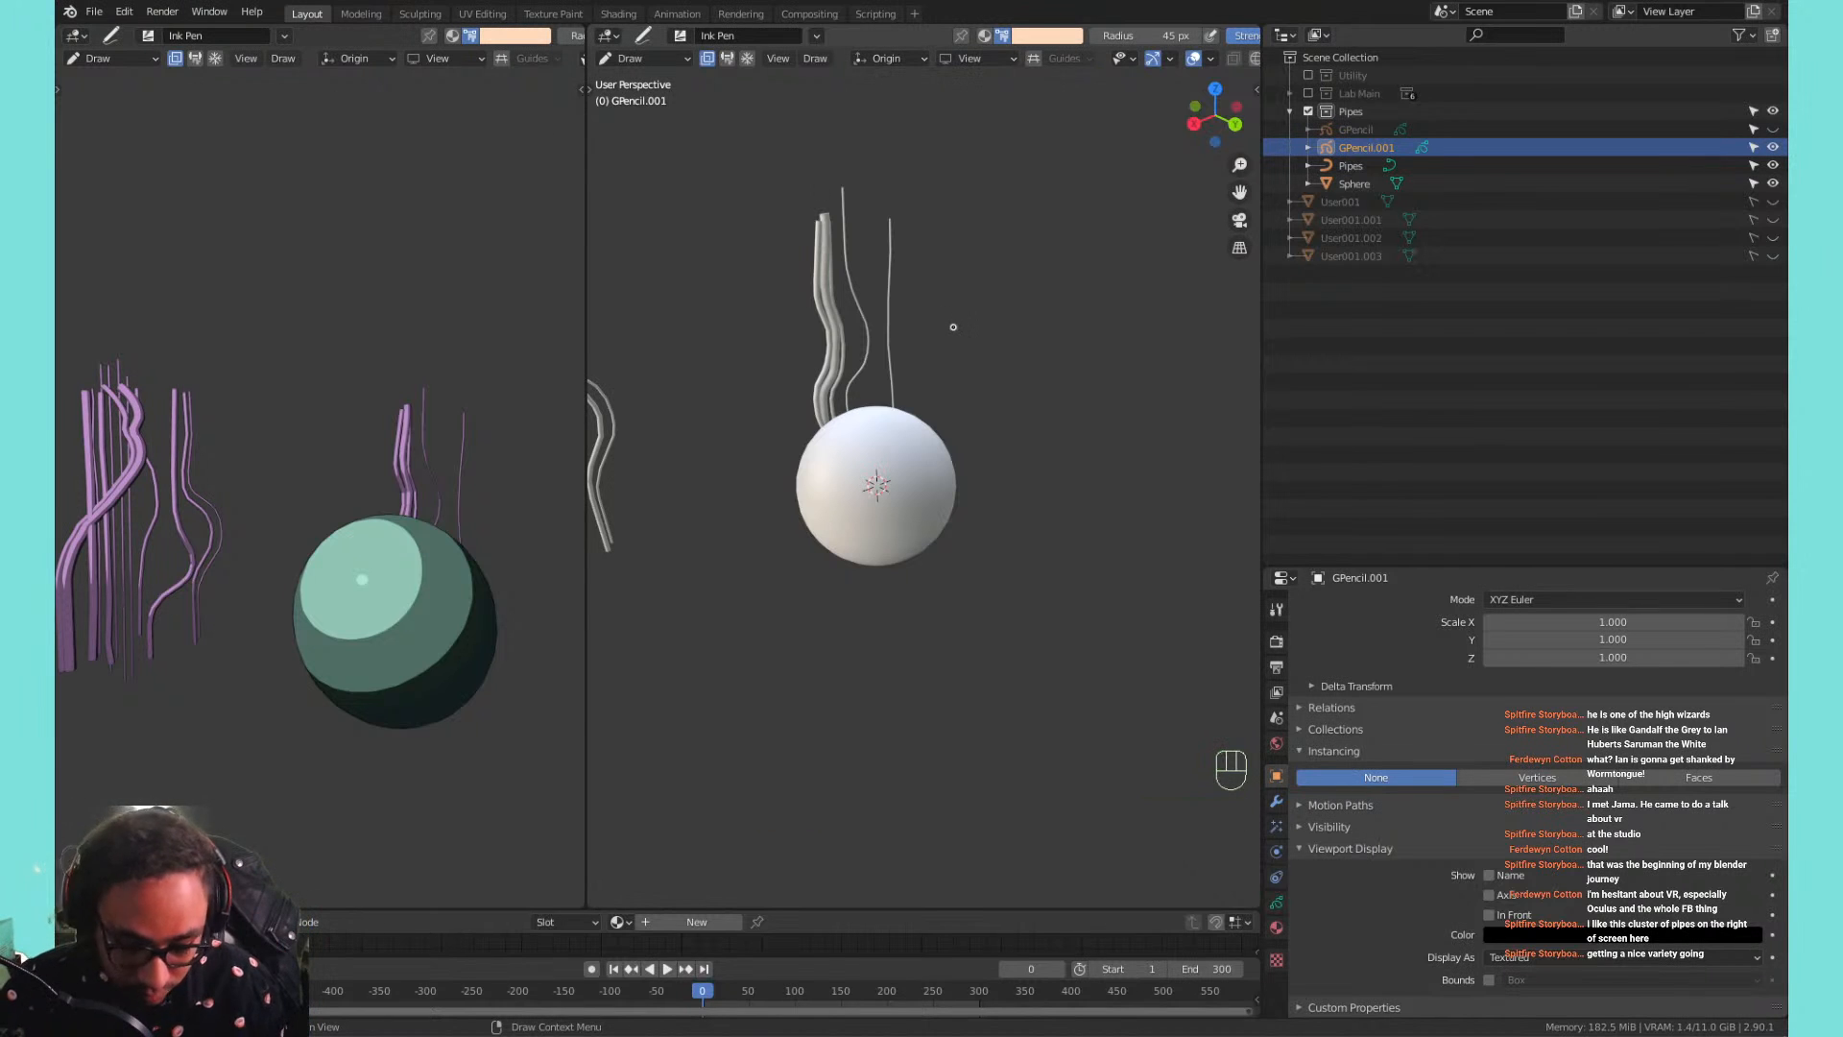
pyautogui.press('KP_0')
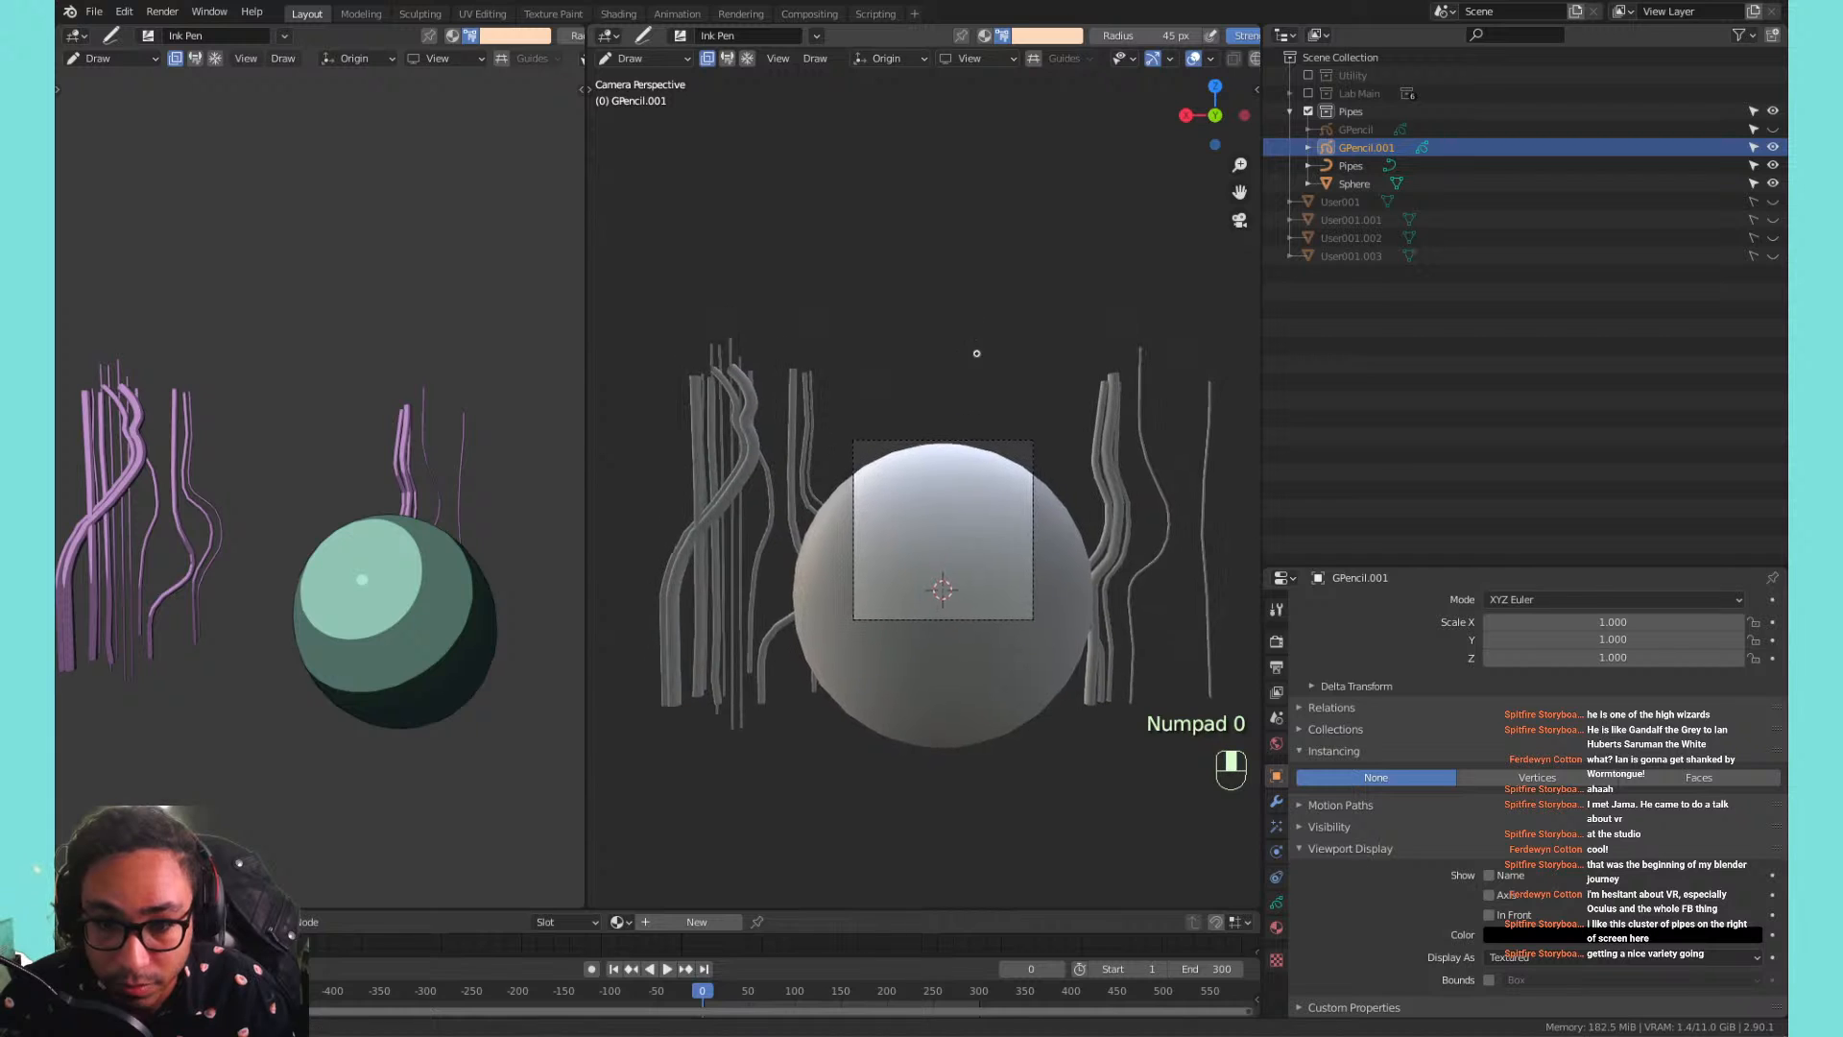
pyautogui.keyDown('shift'); pyautogui.moveTo(921, 285); pyautogui.dragTo(945, 278, button='middle'); pyautogui.keyUp('shift')
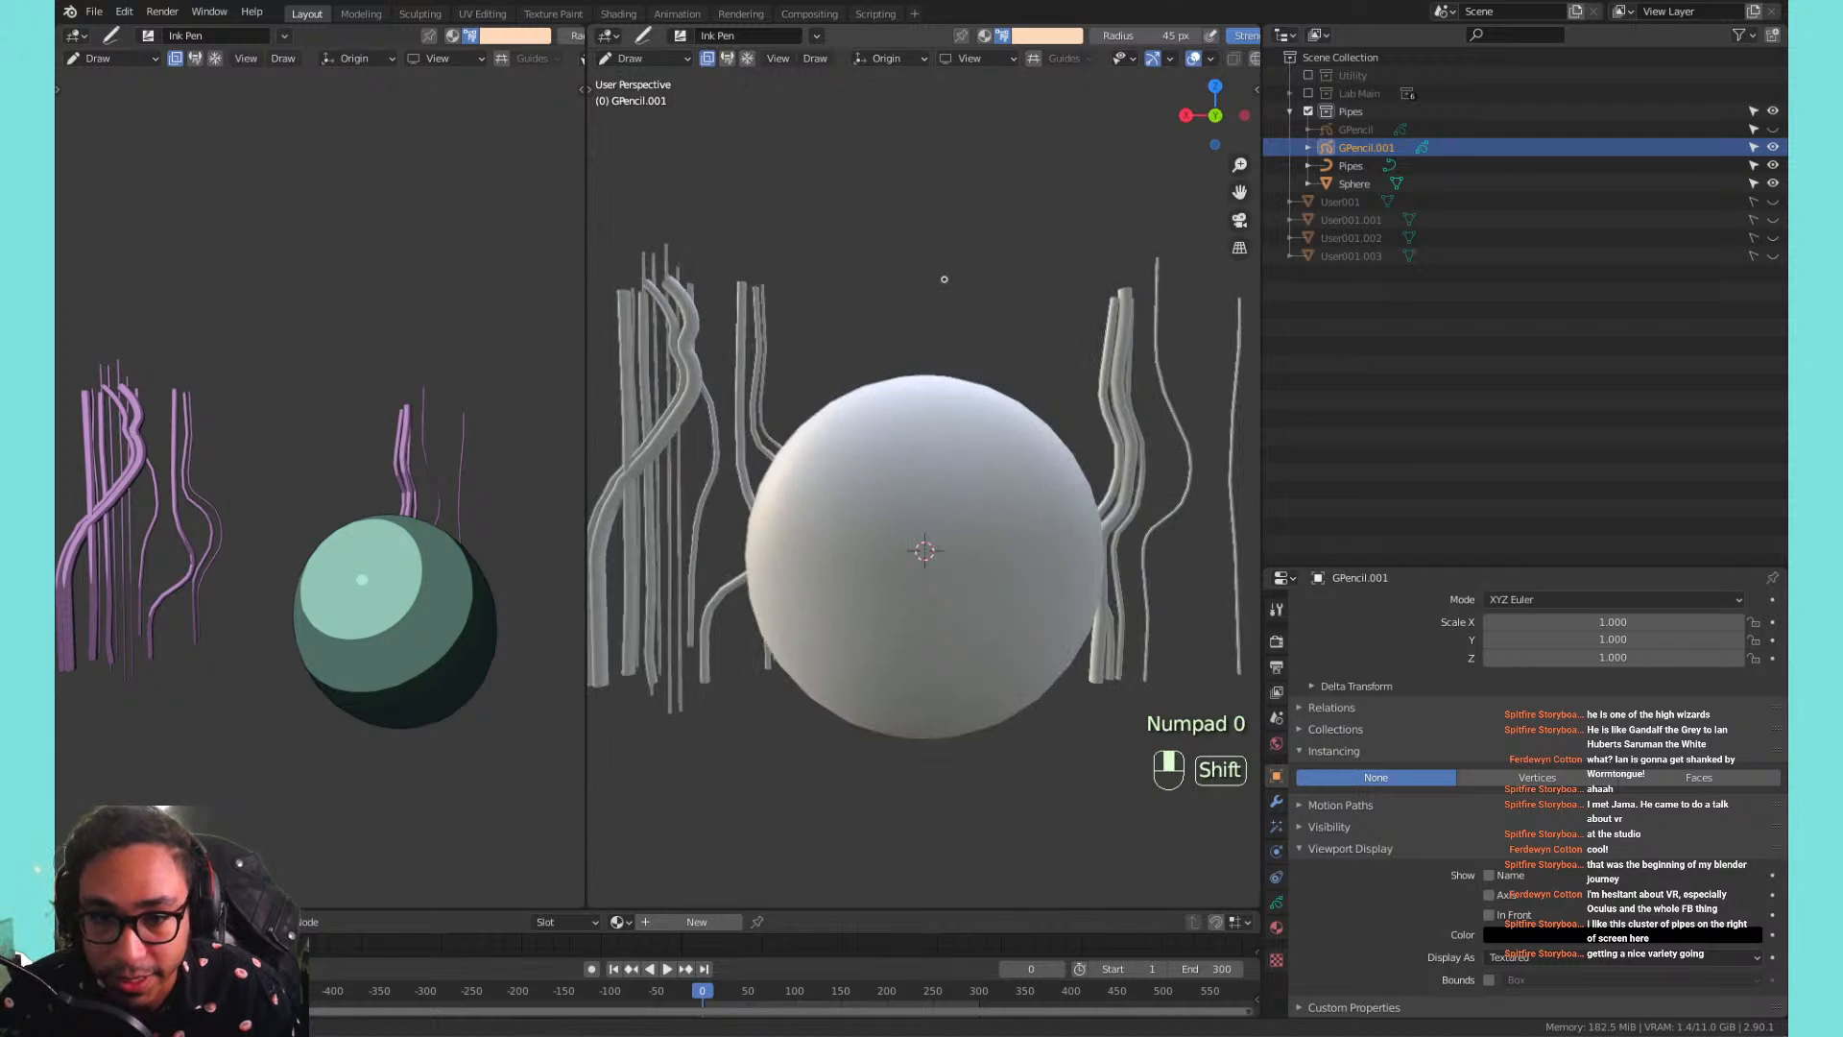
pyautogui.click(970, 57)
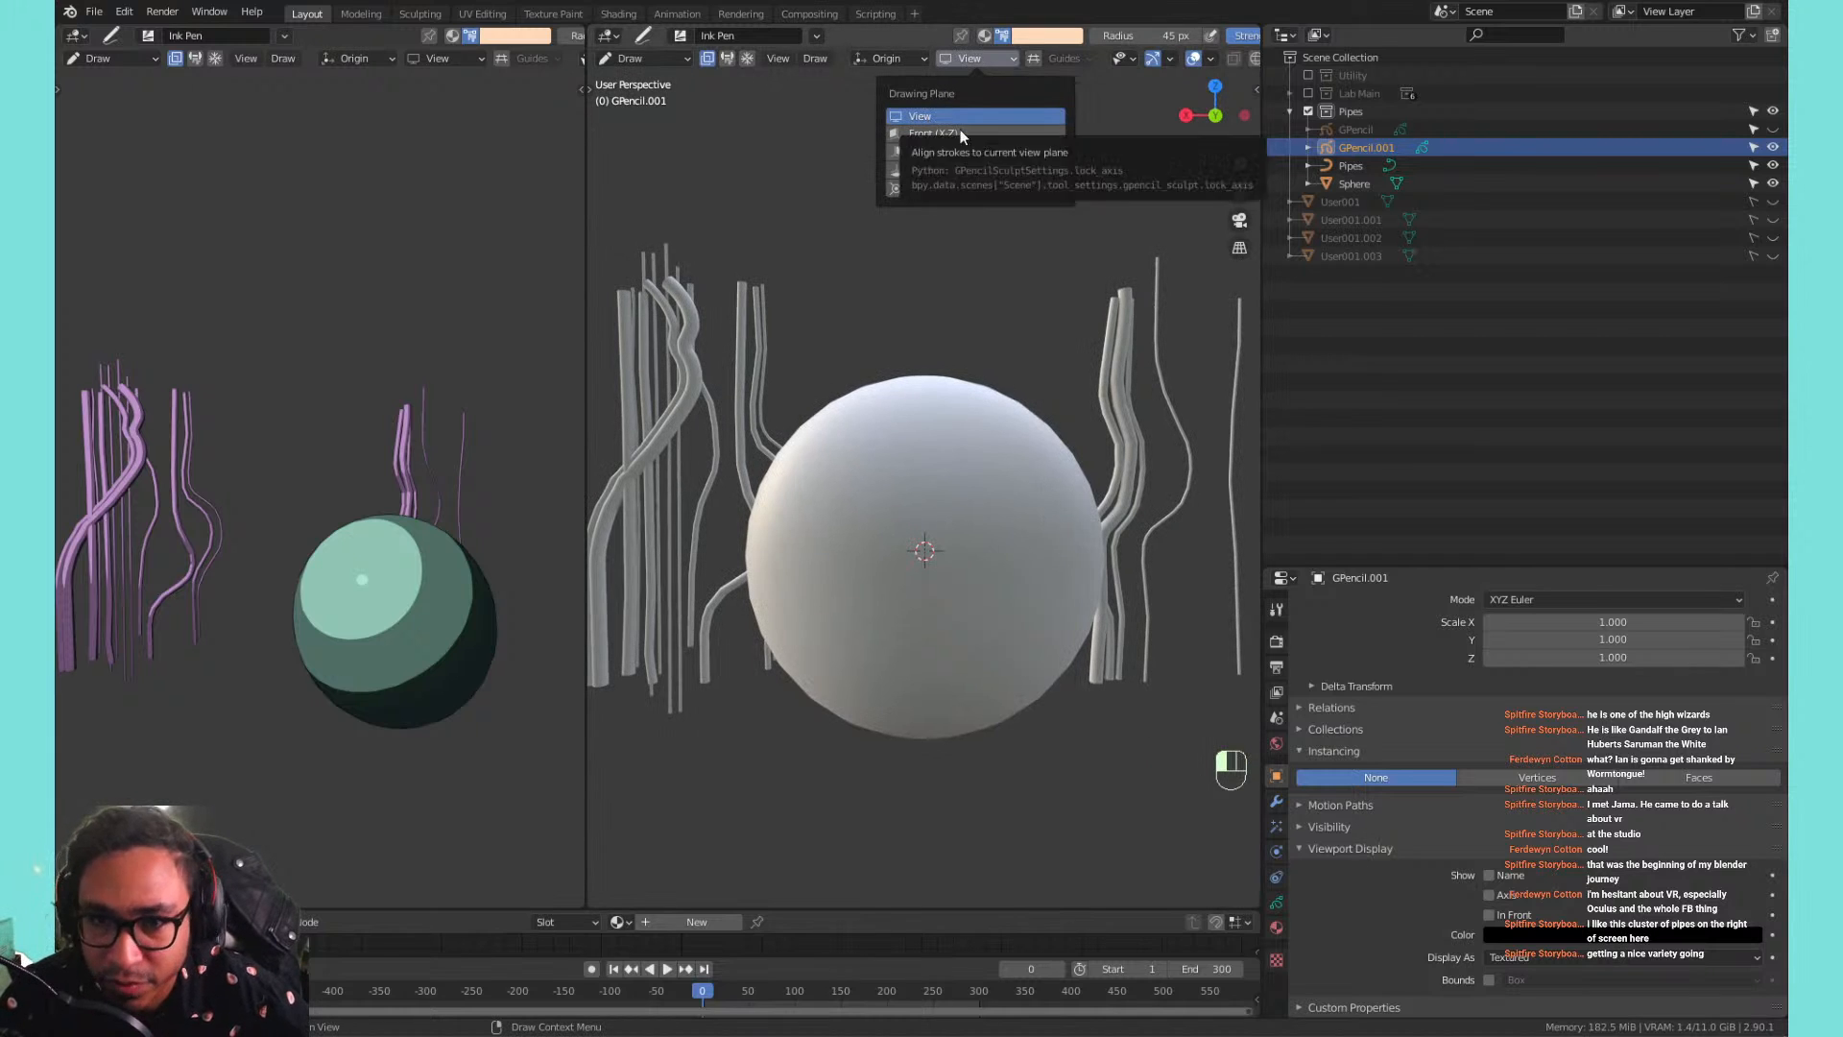
pyautogui.click(933, 134)
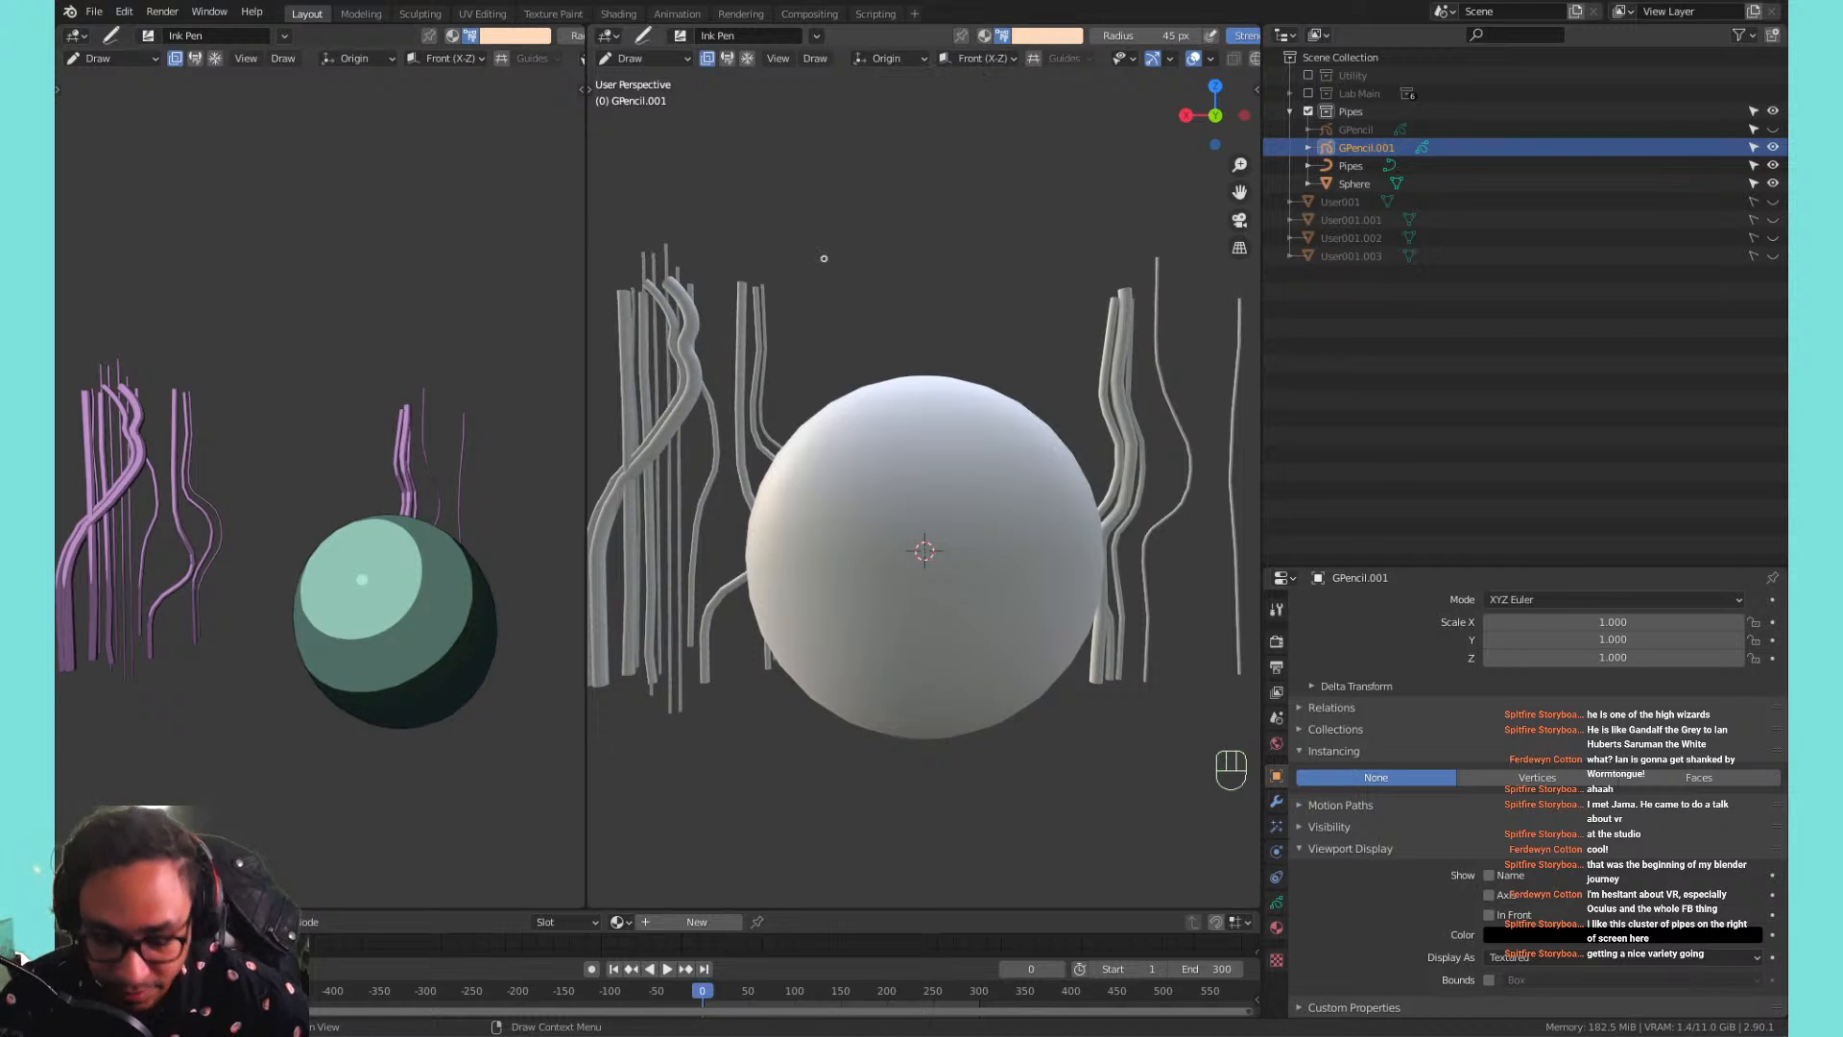
pyautogui.press('KP_1')
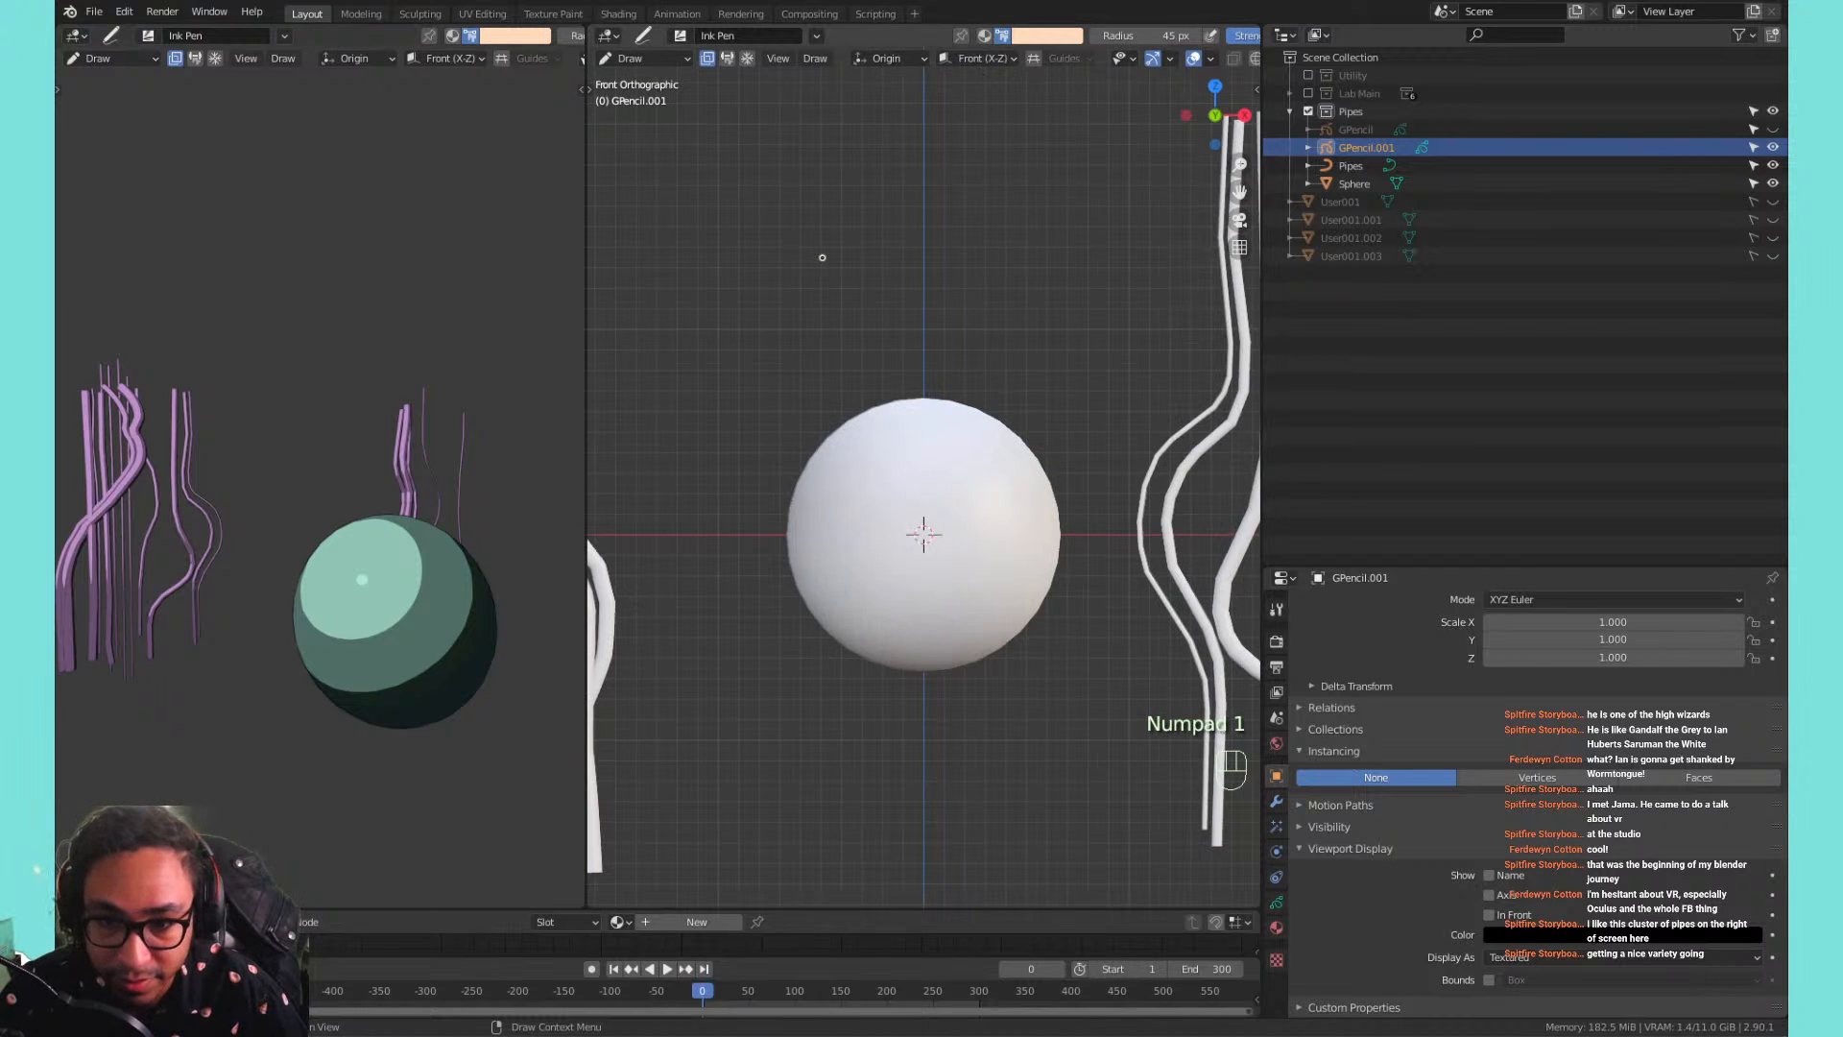
pyautogui.click(1007, 60)
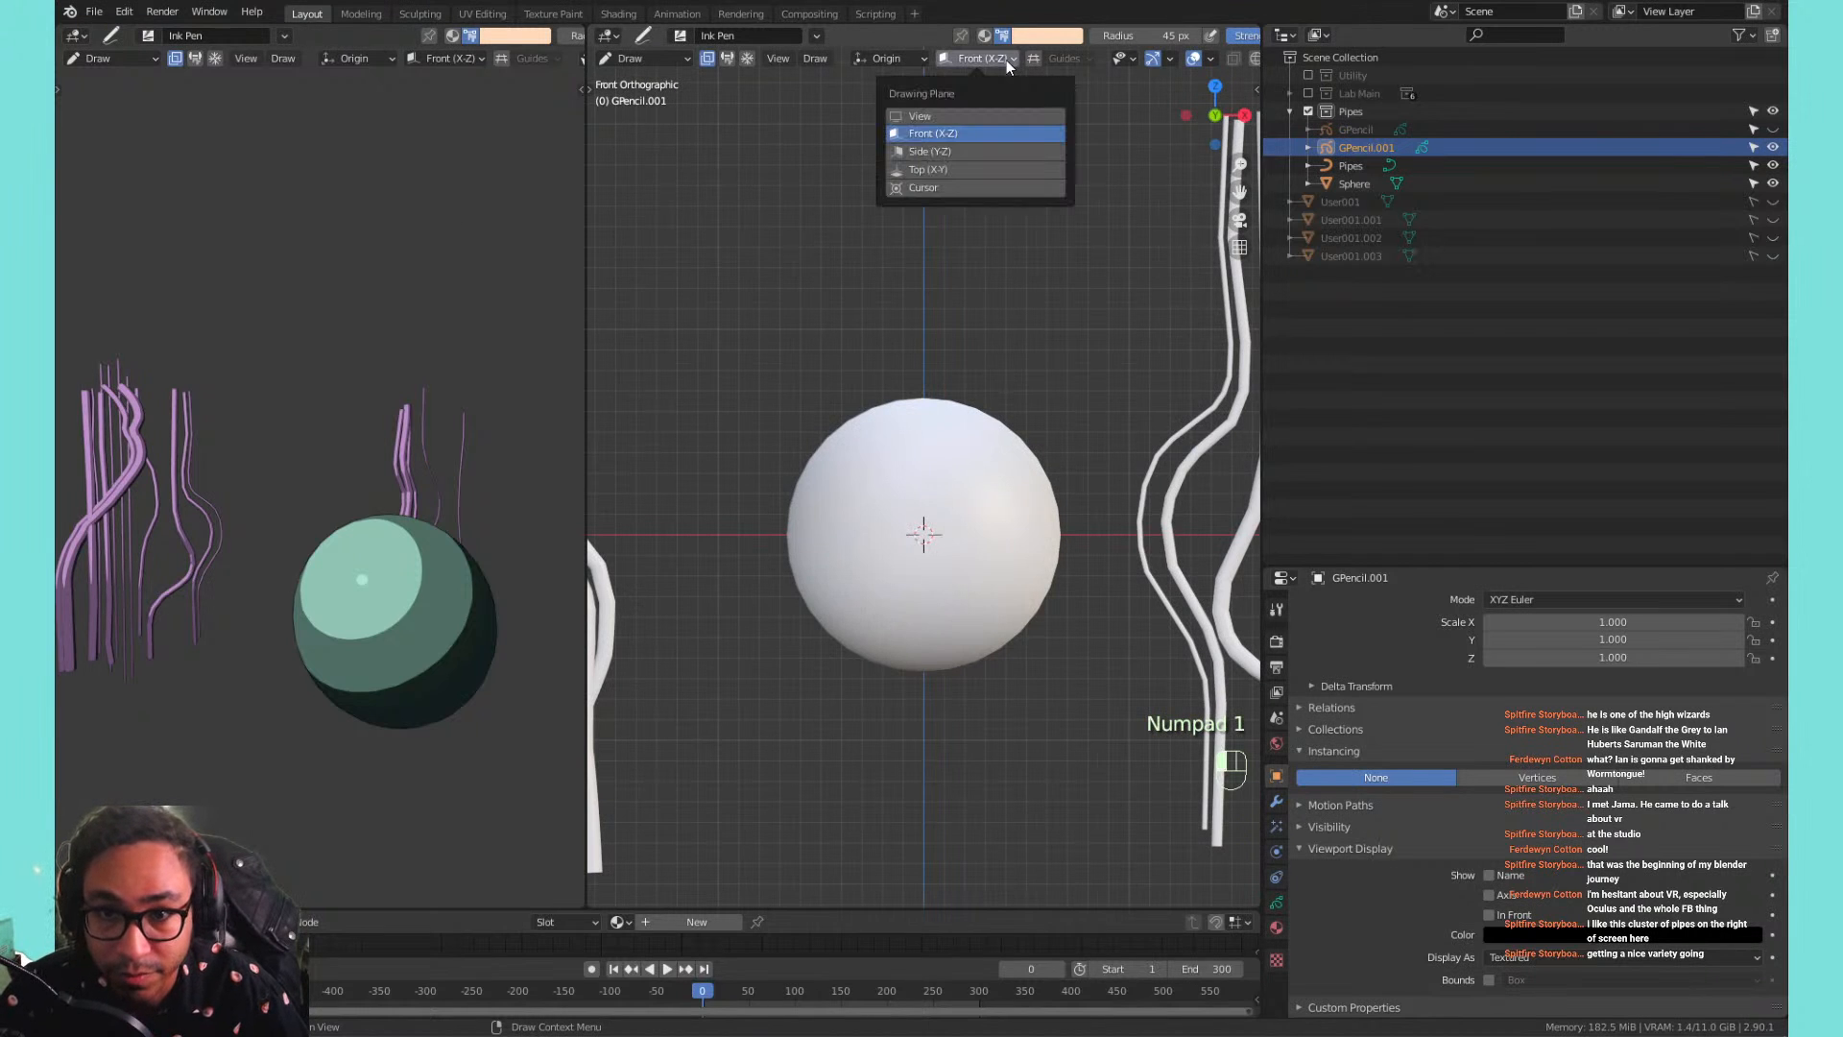
# Set the Grease Pencil drawing plane to View.
pyautogui.click(920, 117)
pyautogui.moveTo(938, 325); pyautogui.dragTo(789, 297, button='middle')
pyautogui.scroll(-3, 827, 269)
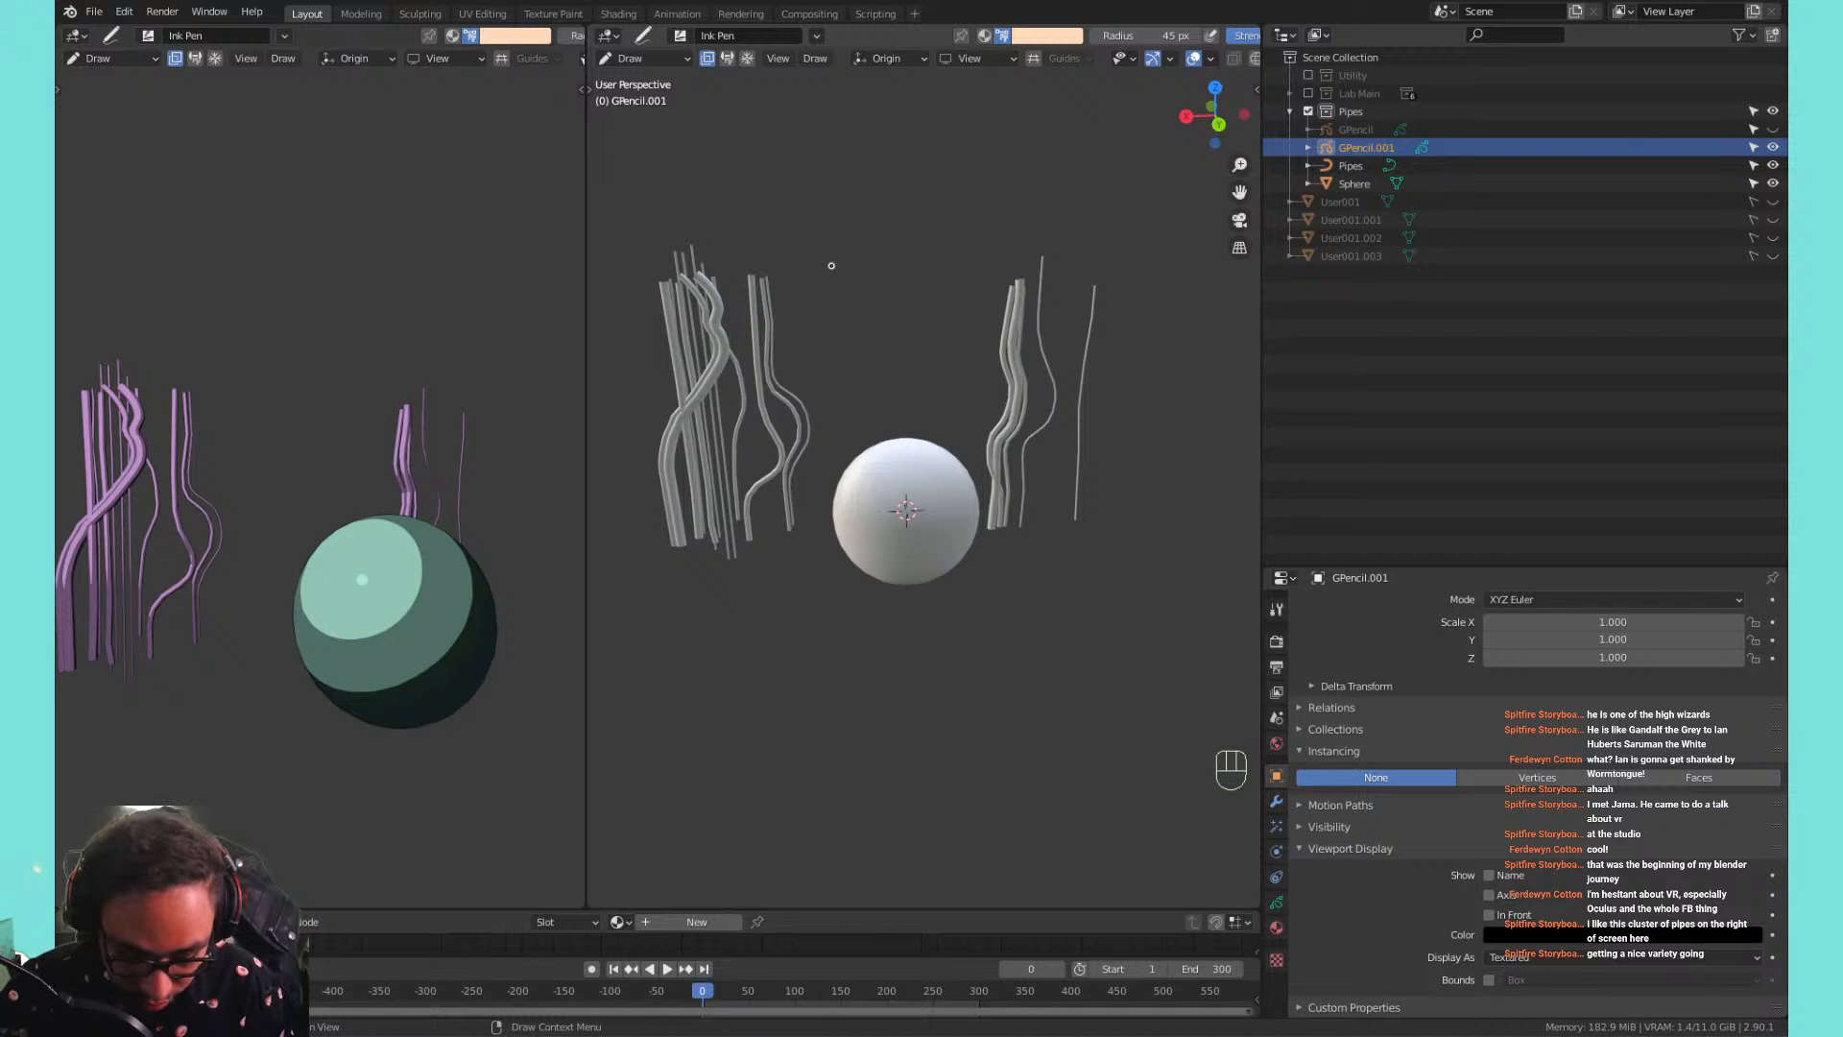
# Set the stroke placement to Surface with an offset of 0.1.
pyautogui.press('ctrl+KP_1')
pyautogui.keyDown('shift'); pyautogui.moveTo(1016, 390); pyautogui.dragTo(913, 324, button='middle'); pyautogui.keyUp('shift')
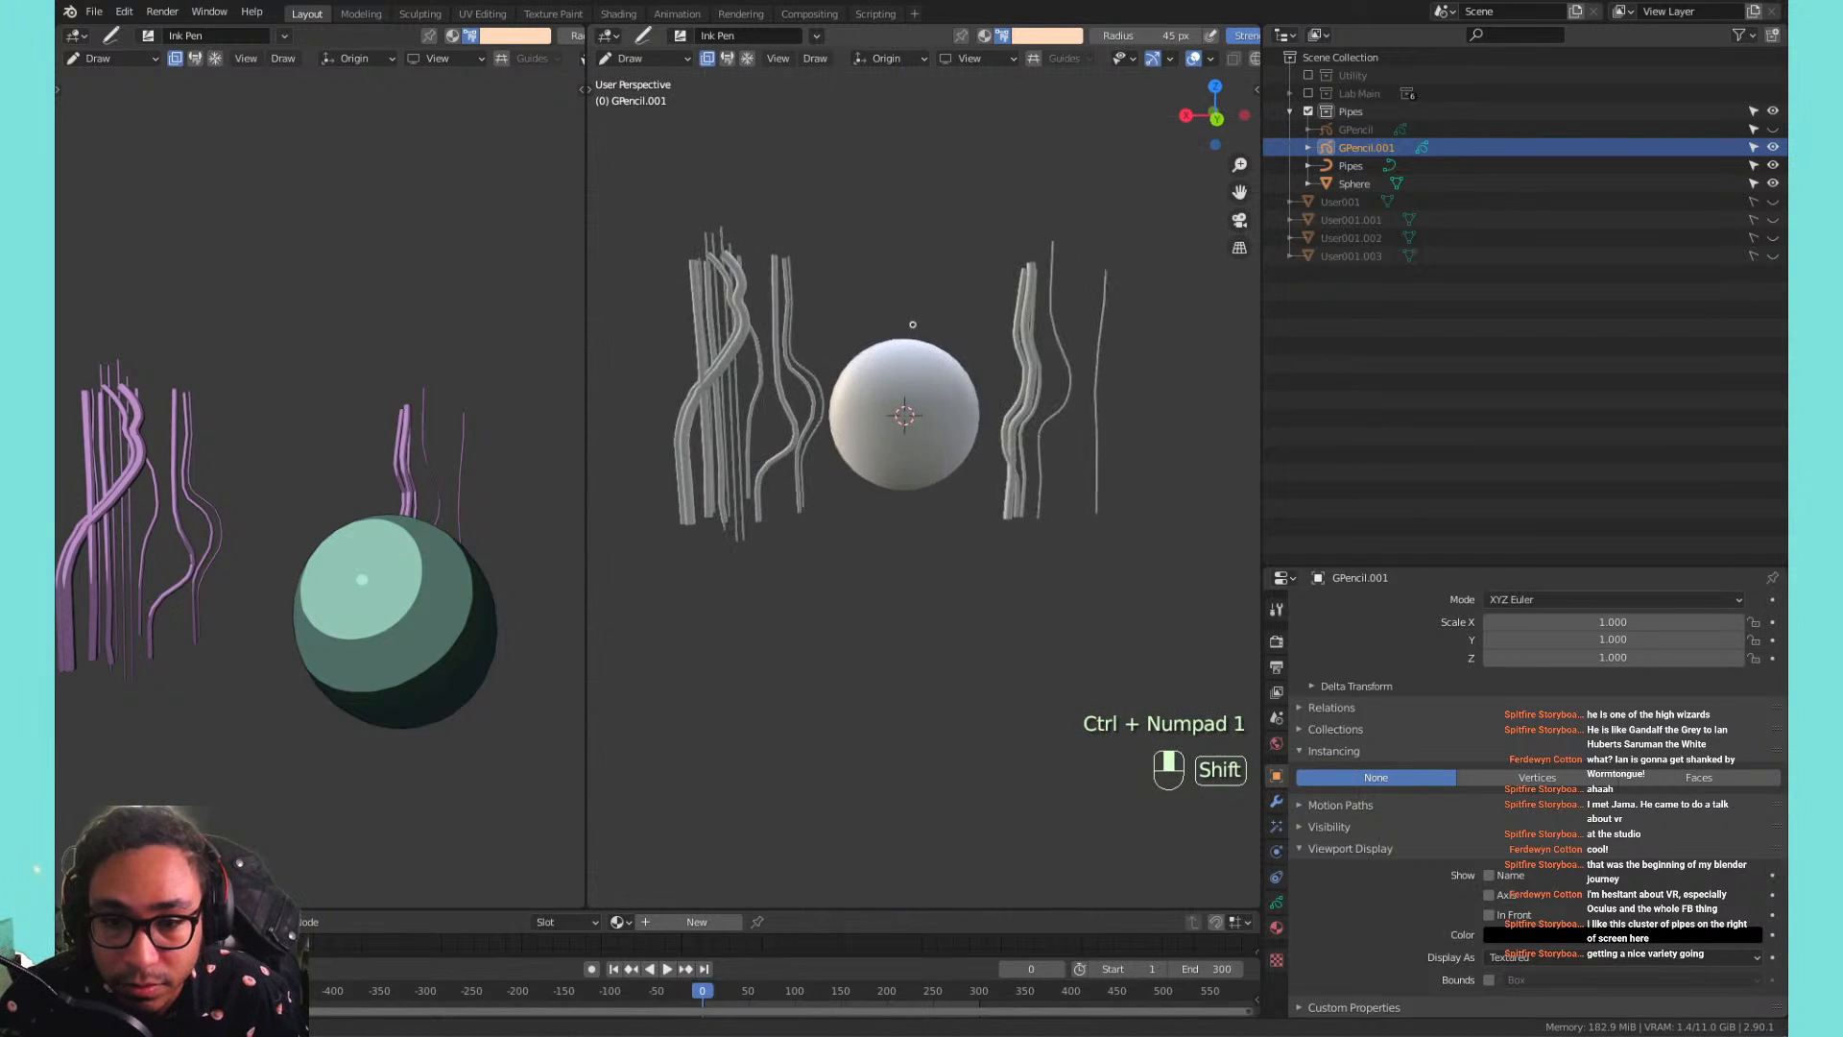
pyautogui.scroll(2, 911, 223)
pyautogui.moveTo(918, 160); pyautogui.dragTo(949, 265, button='middle')
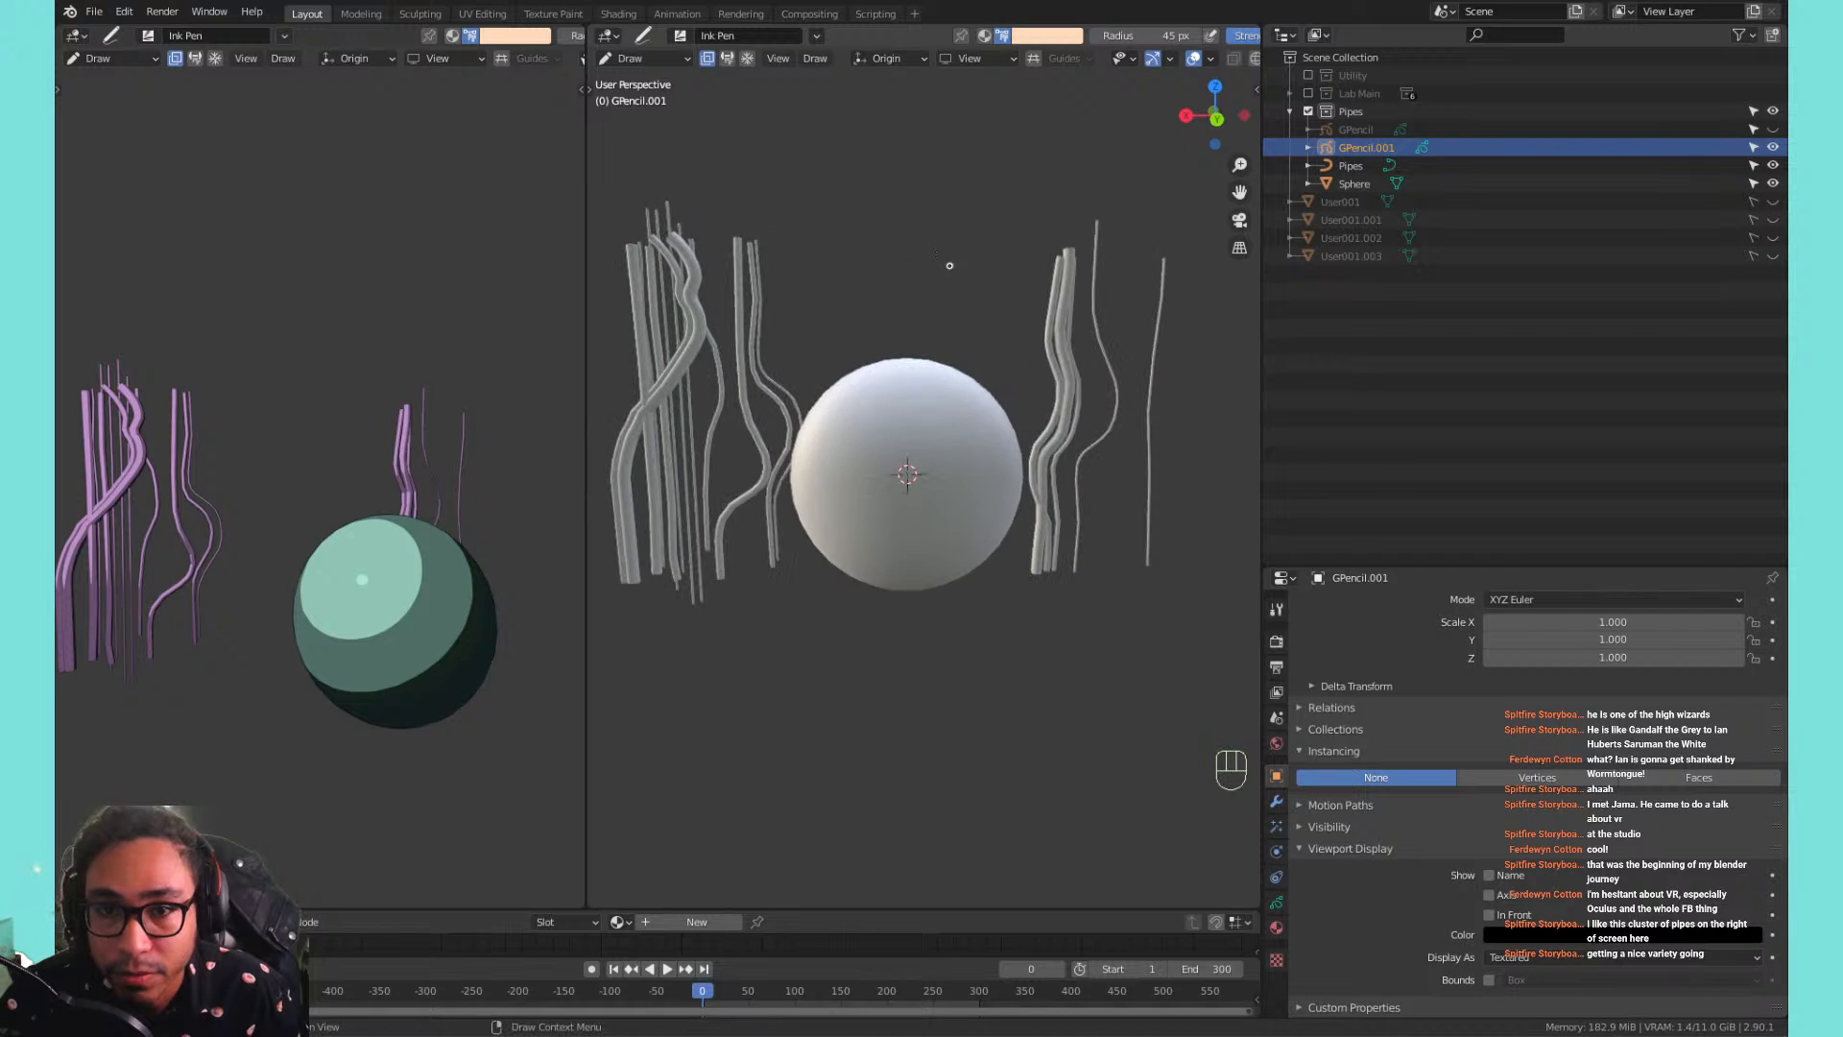
pyautogui.click(1003, 58)
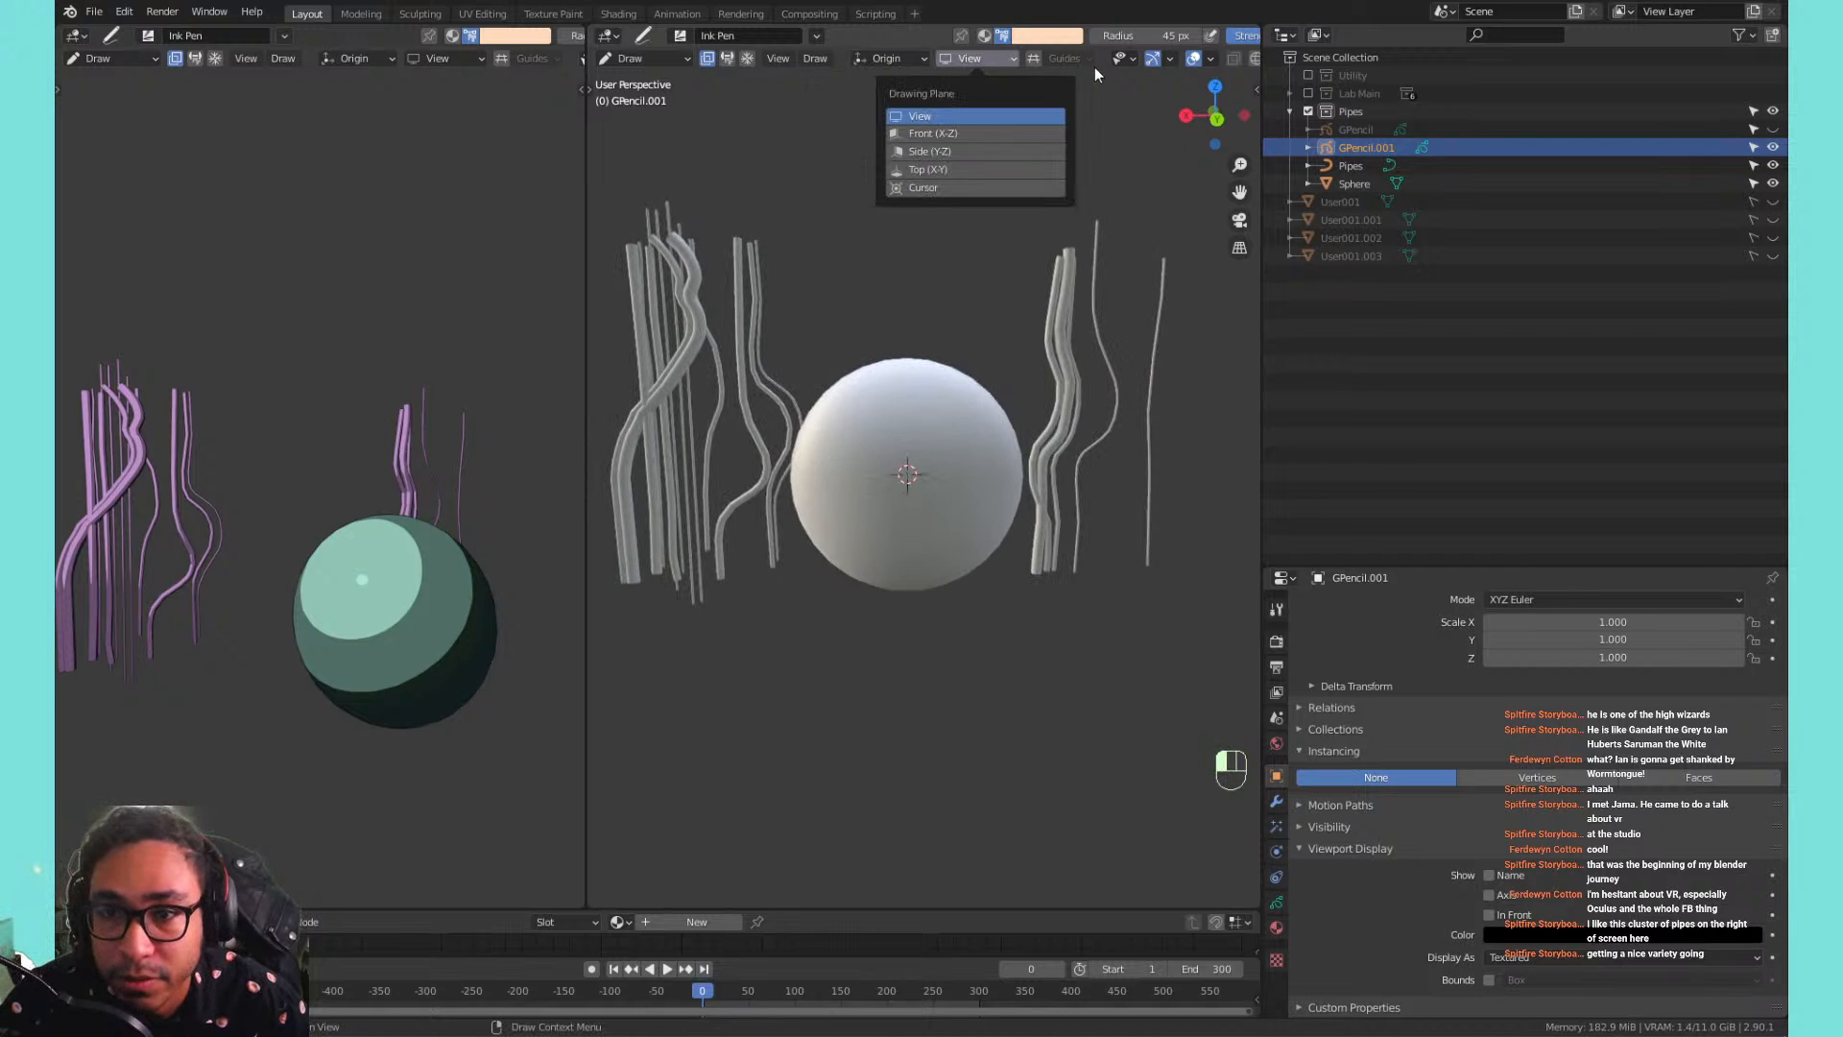
pyautogui.click(895, 61)
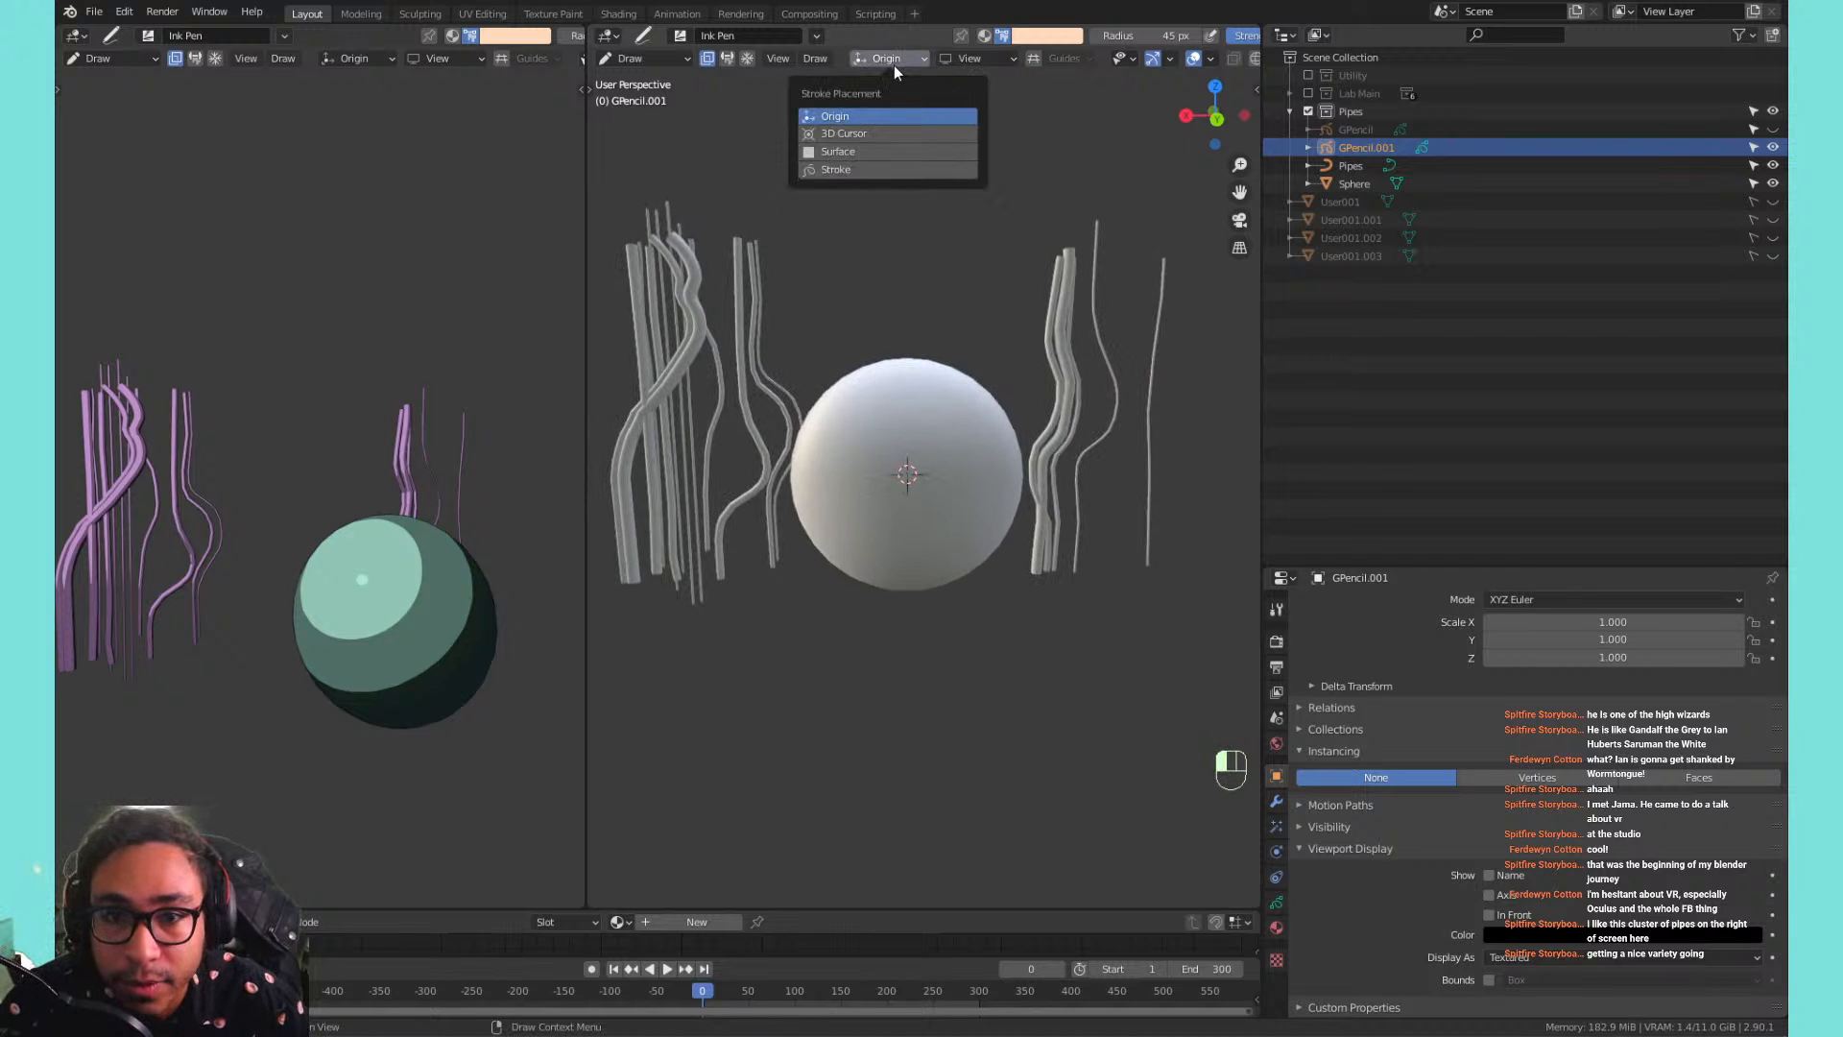
pyautogui.click(851, 156)
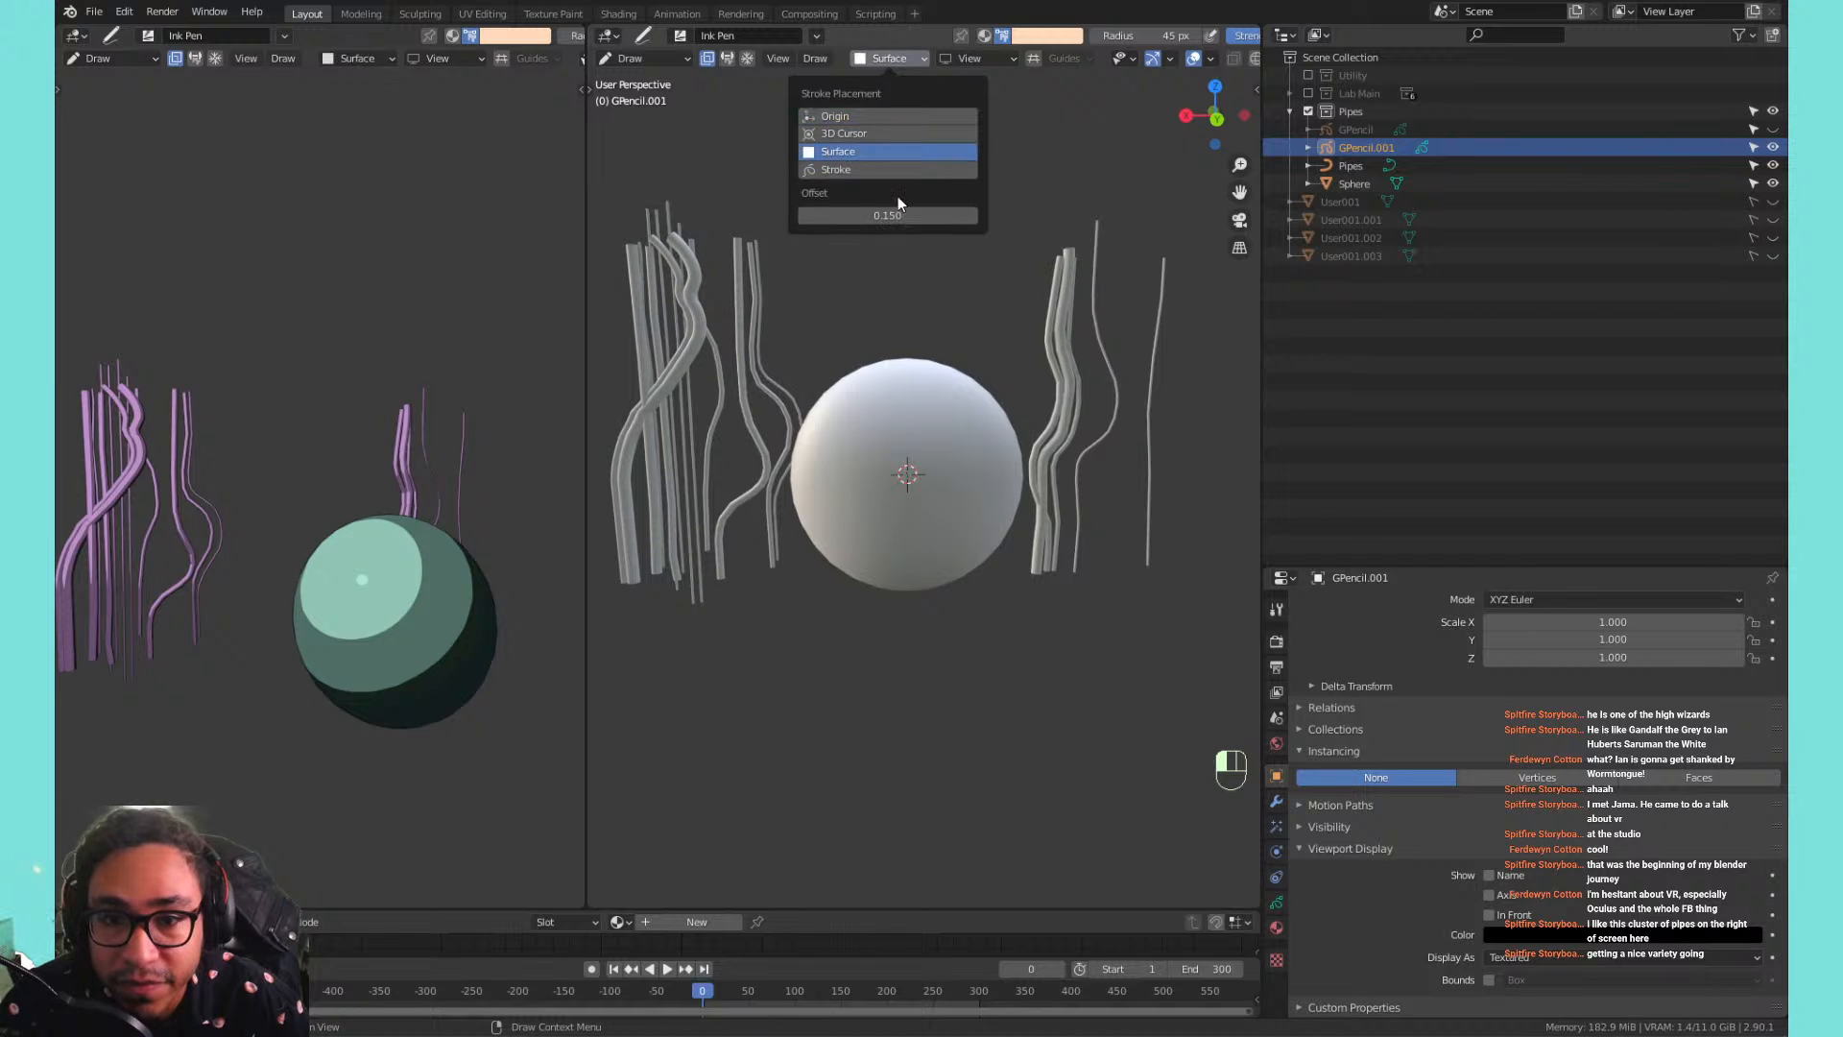
pyautogui.click(845, 210)
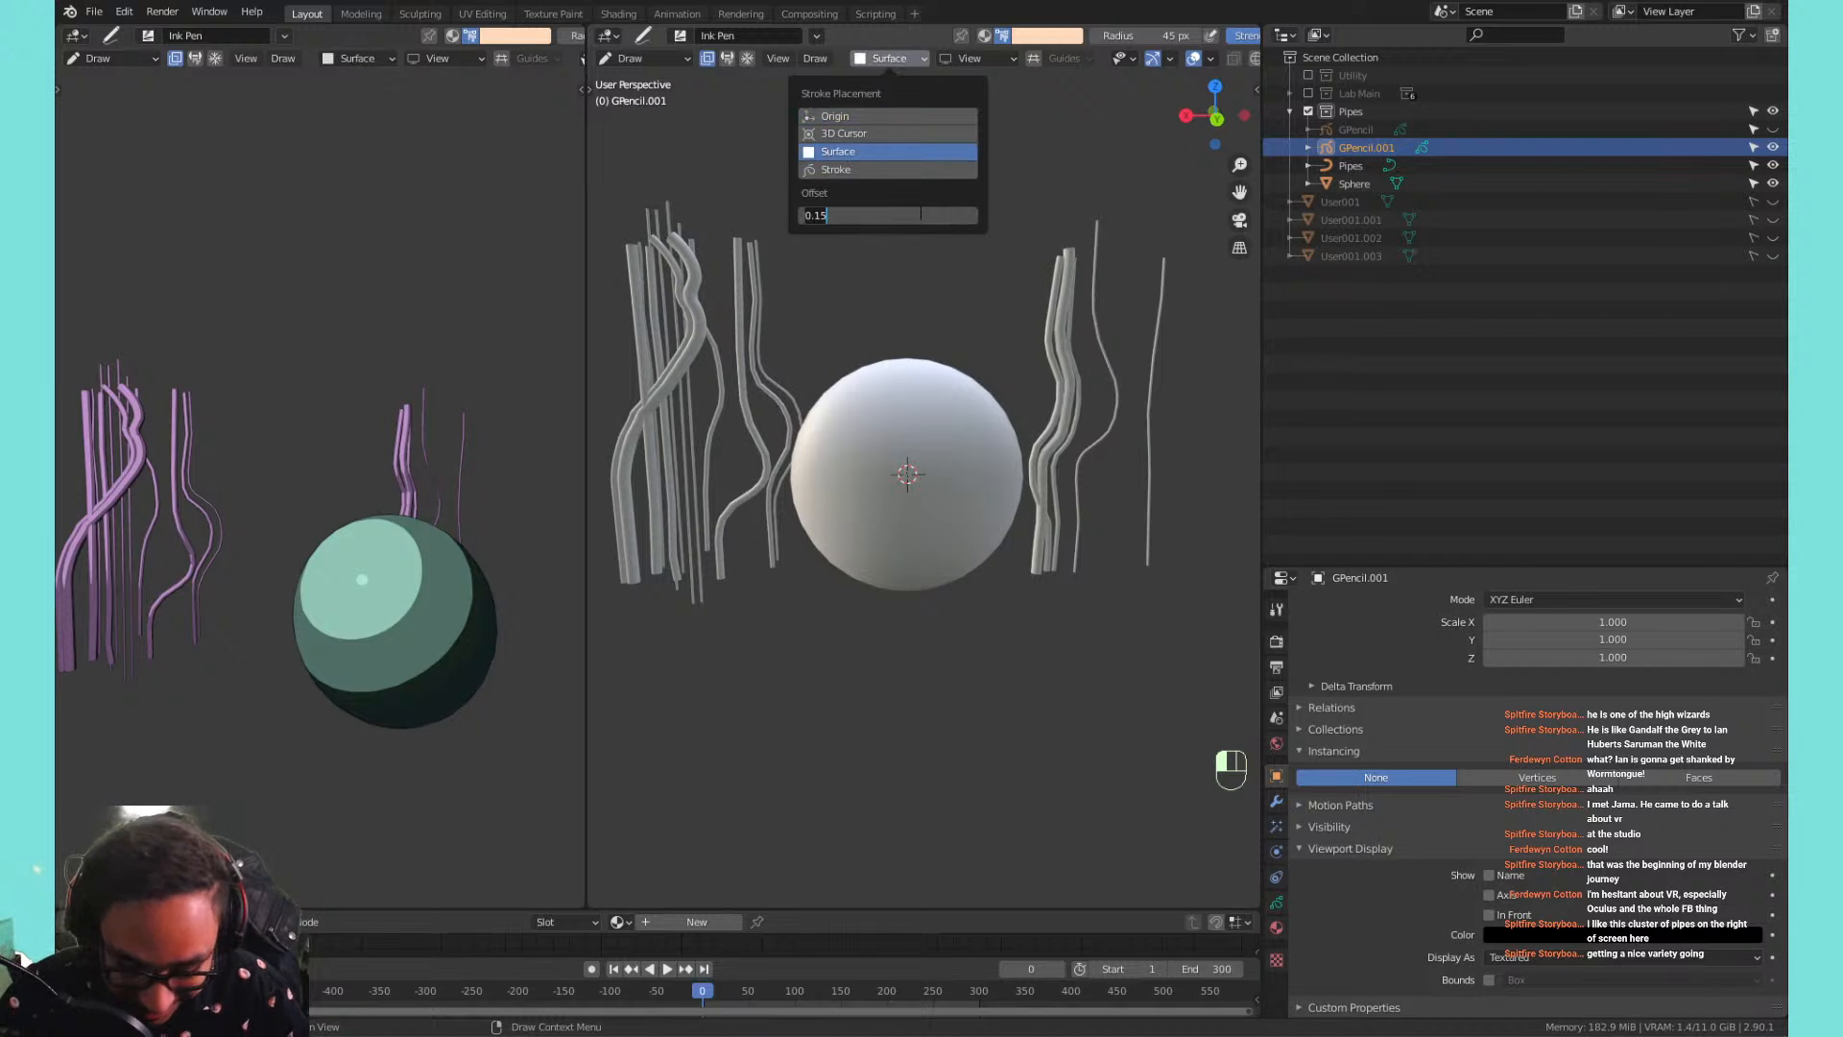
pyautogui.press('BackSpace')
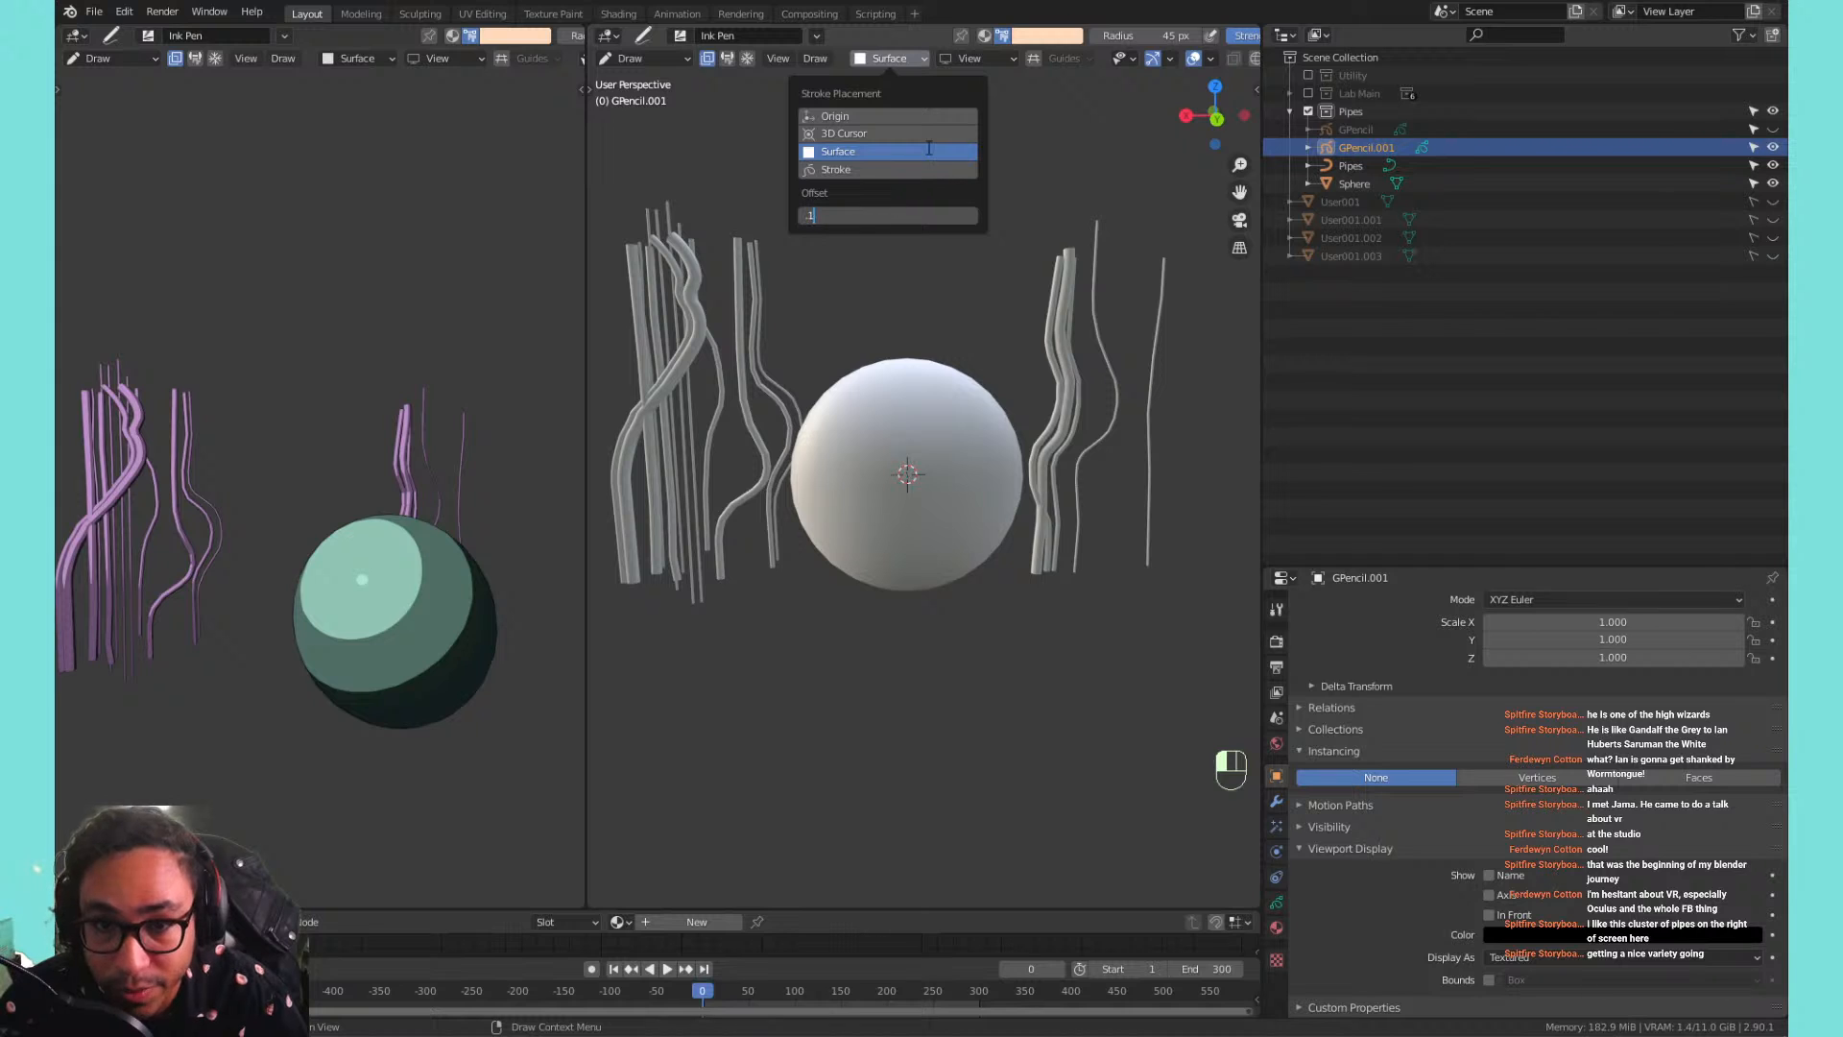
pyautogui.write('.1')
pyautogui.press('Return')
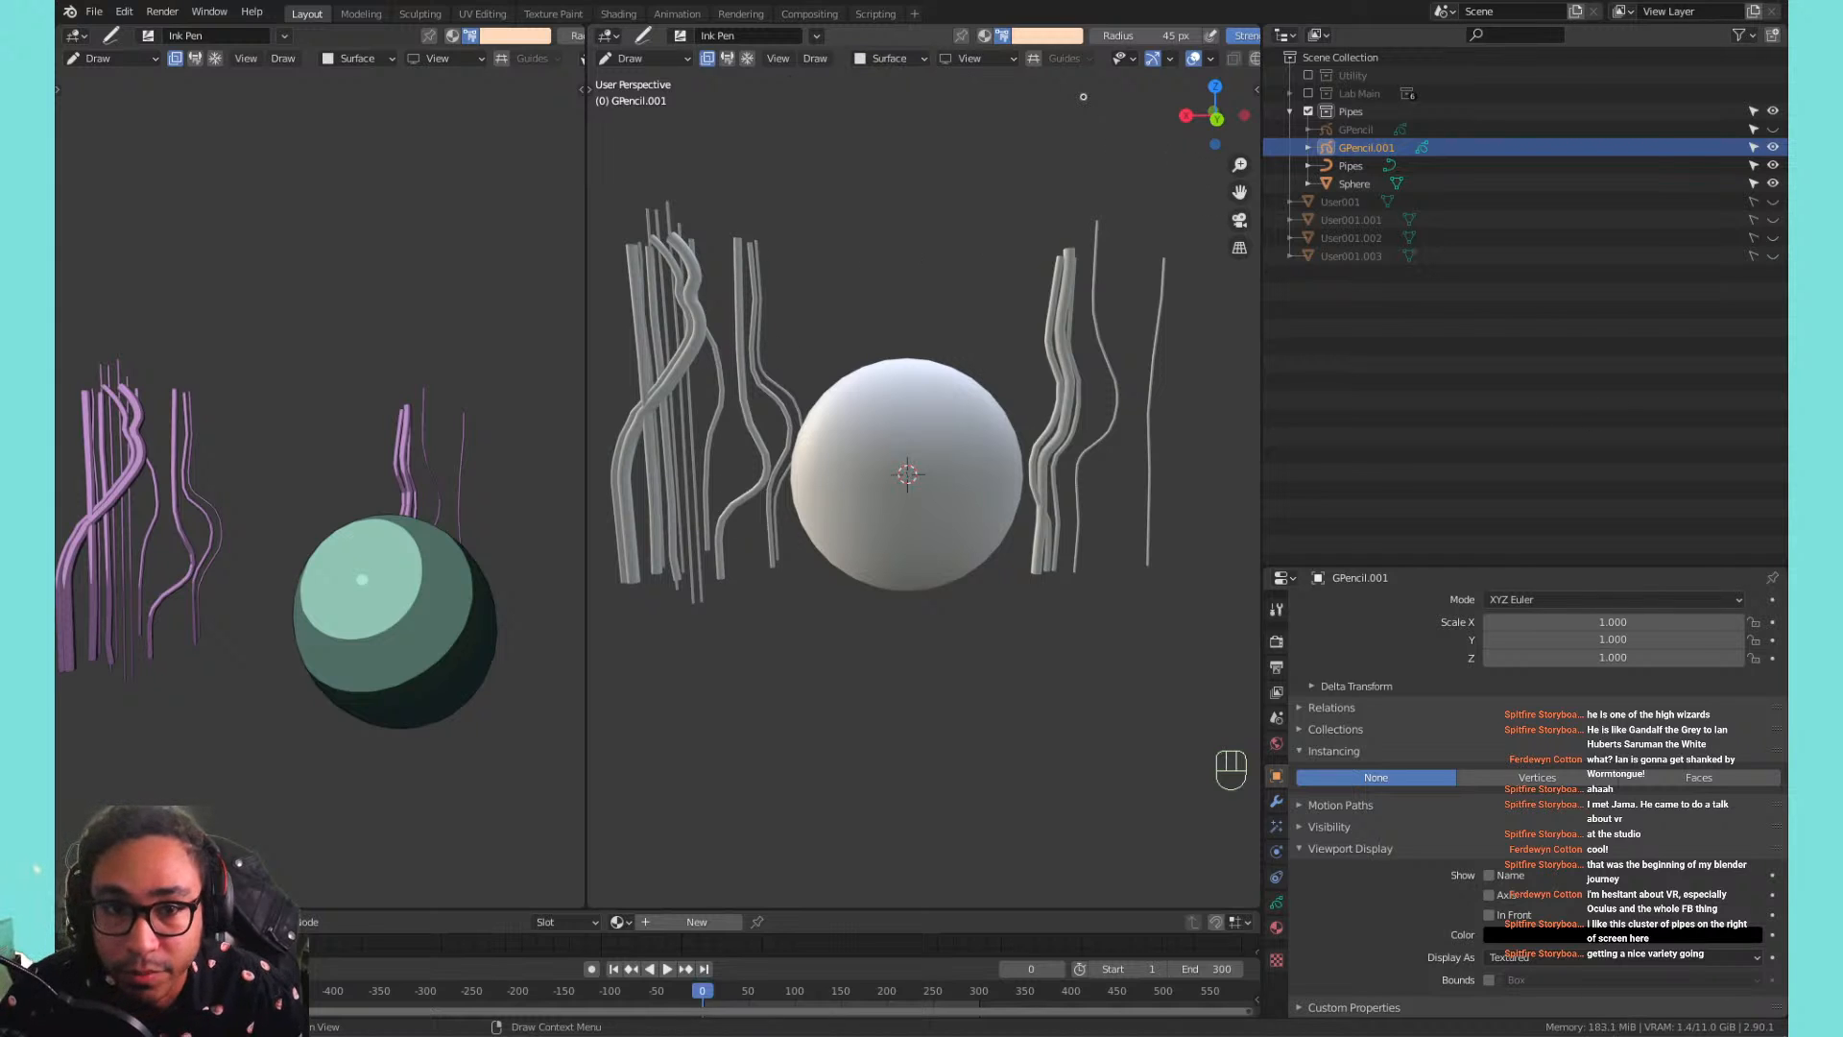
# Try two freehand Ink Pen strokes over the sphere's surface, undoing each one.
pyautogui.moveTo(922, 377)
pyautogui.mouseDown()
pyautogui.moveTo(979, 518)
pyautogui.moveTo(1013, 518)
pyautogui.mouseUp()
pyautogui.hotkey('ctrl', 'z')
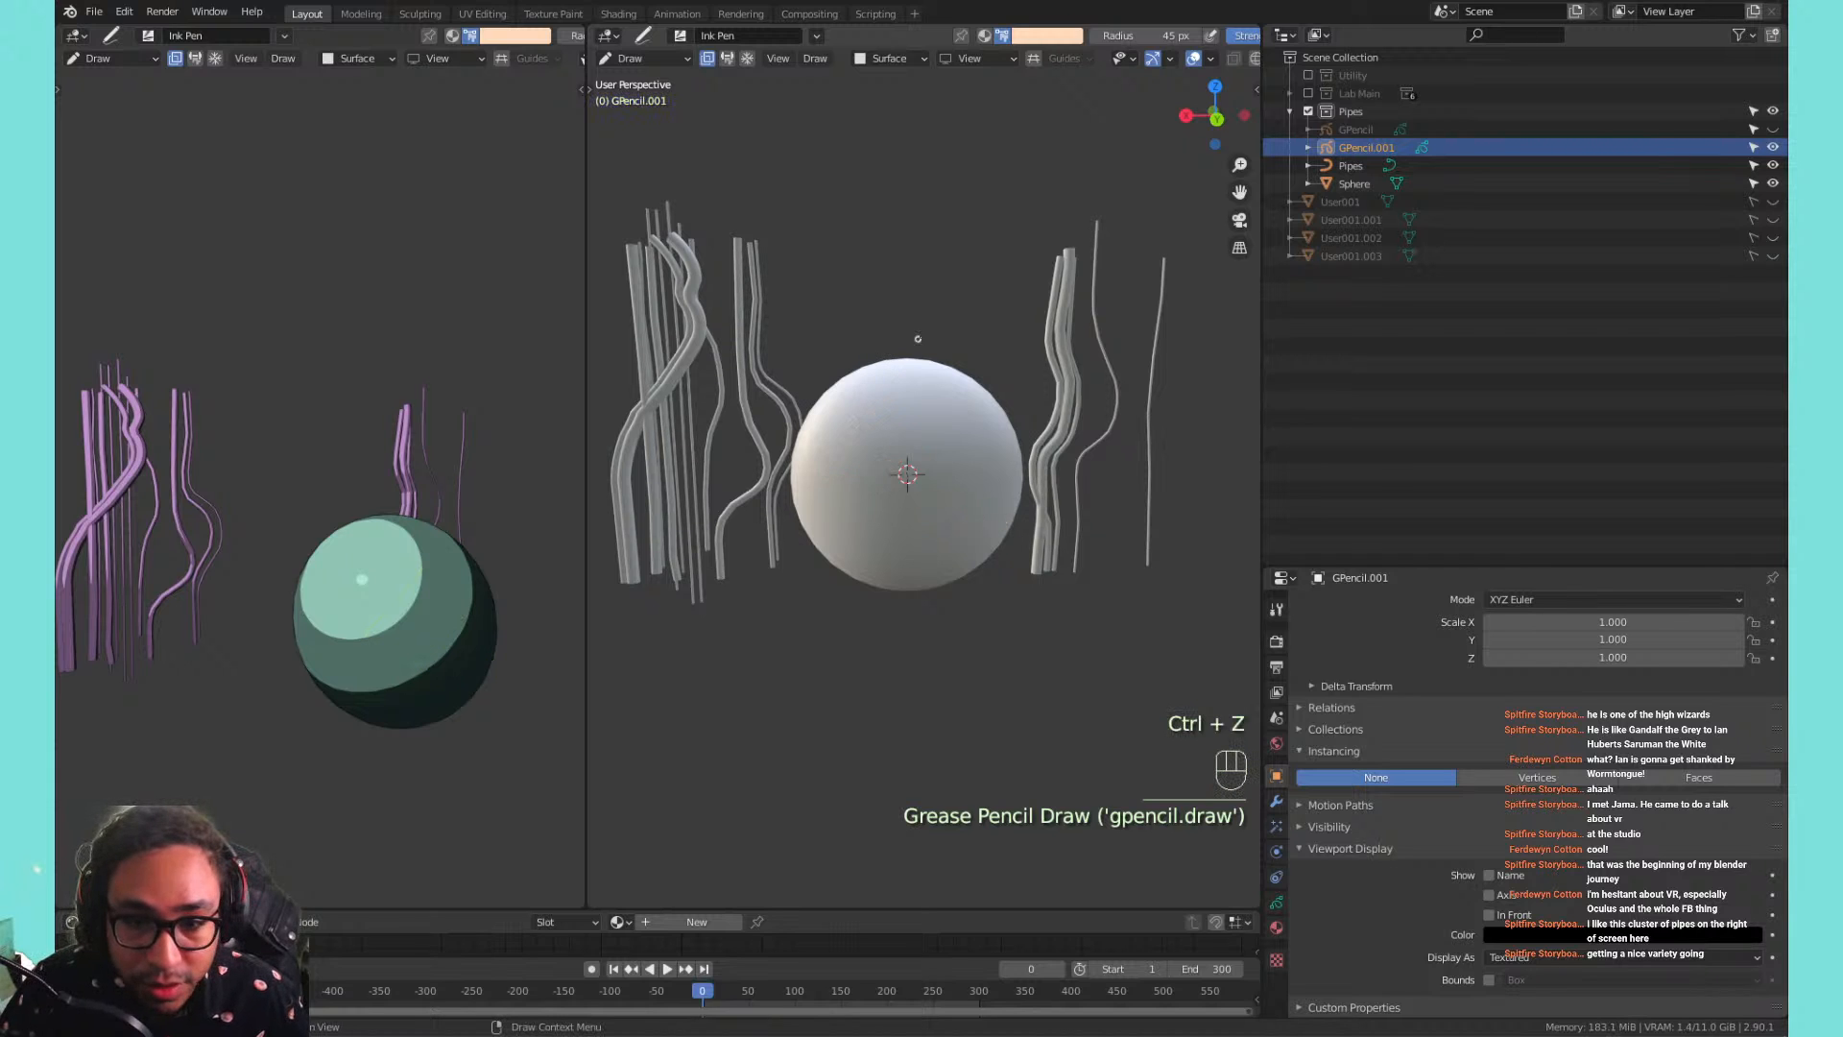
pyautogui.moveTo(907, 372)
pyautogui.mouseDown()
pyautogui.moveTo(843, 461)
pyautogui.moveTo(916, 480)
pyautogui.moveTo(912, 461)
pyautogui.mouseUp()
pyautogui.hotkey('ctrl', 'z')
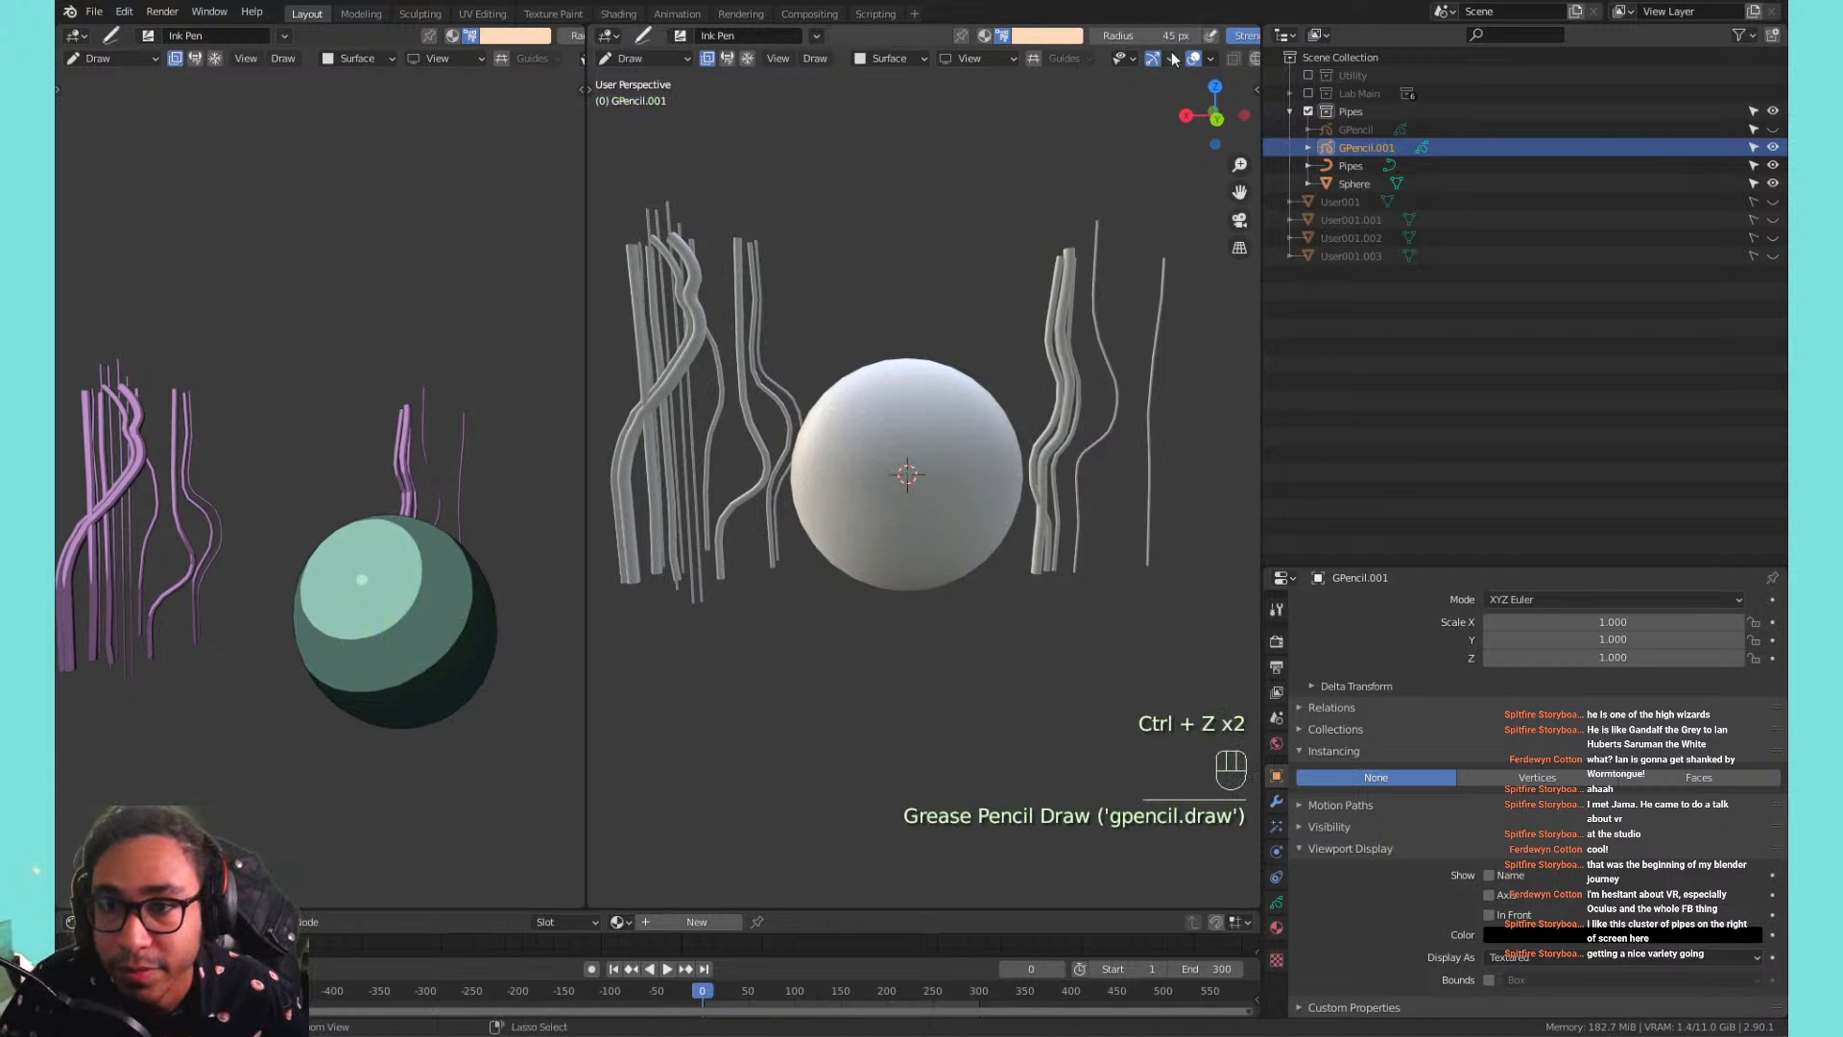
# Turn off Stabilize Stroke for the Ink Pen brush.
pyautogui.moveTo(1178, 36); pyautogui.dragTo(783, 35, button='middle')
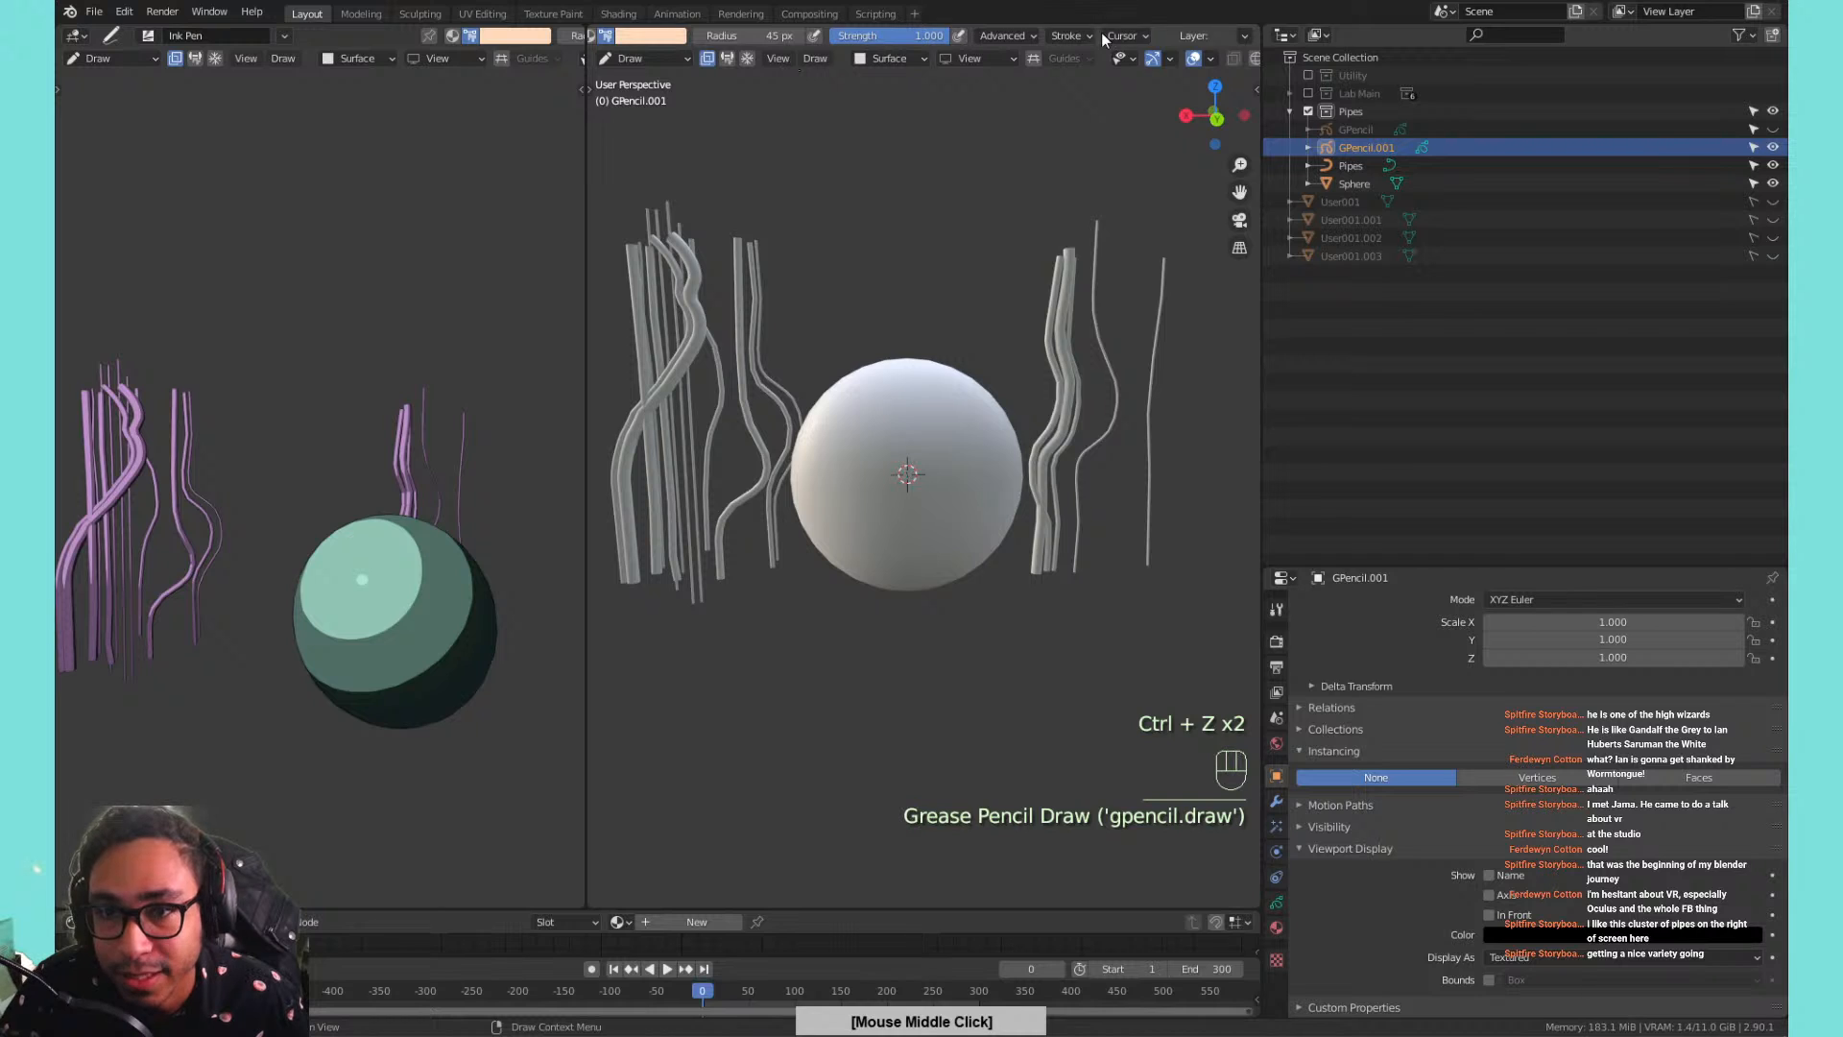
pyautogui.click(1067, 36)
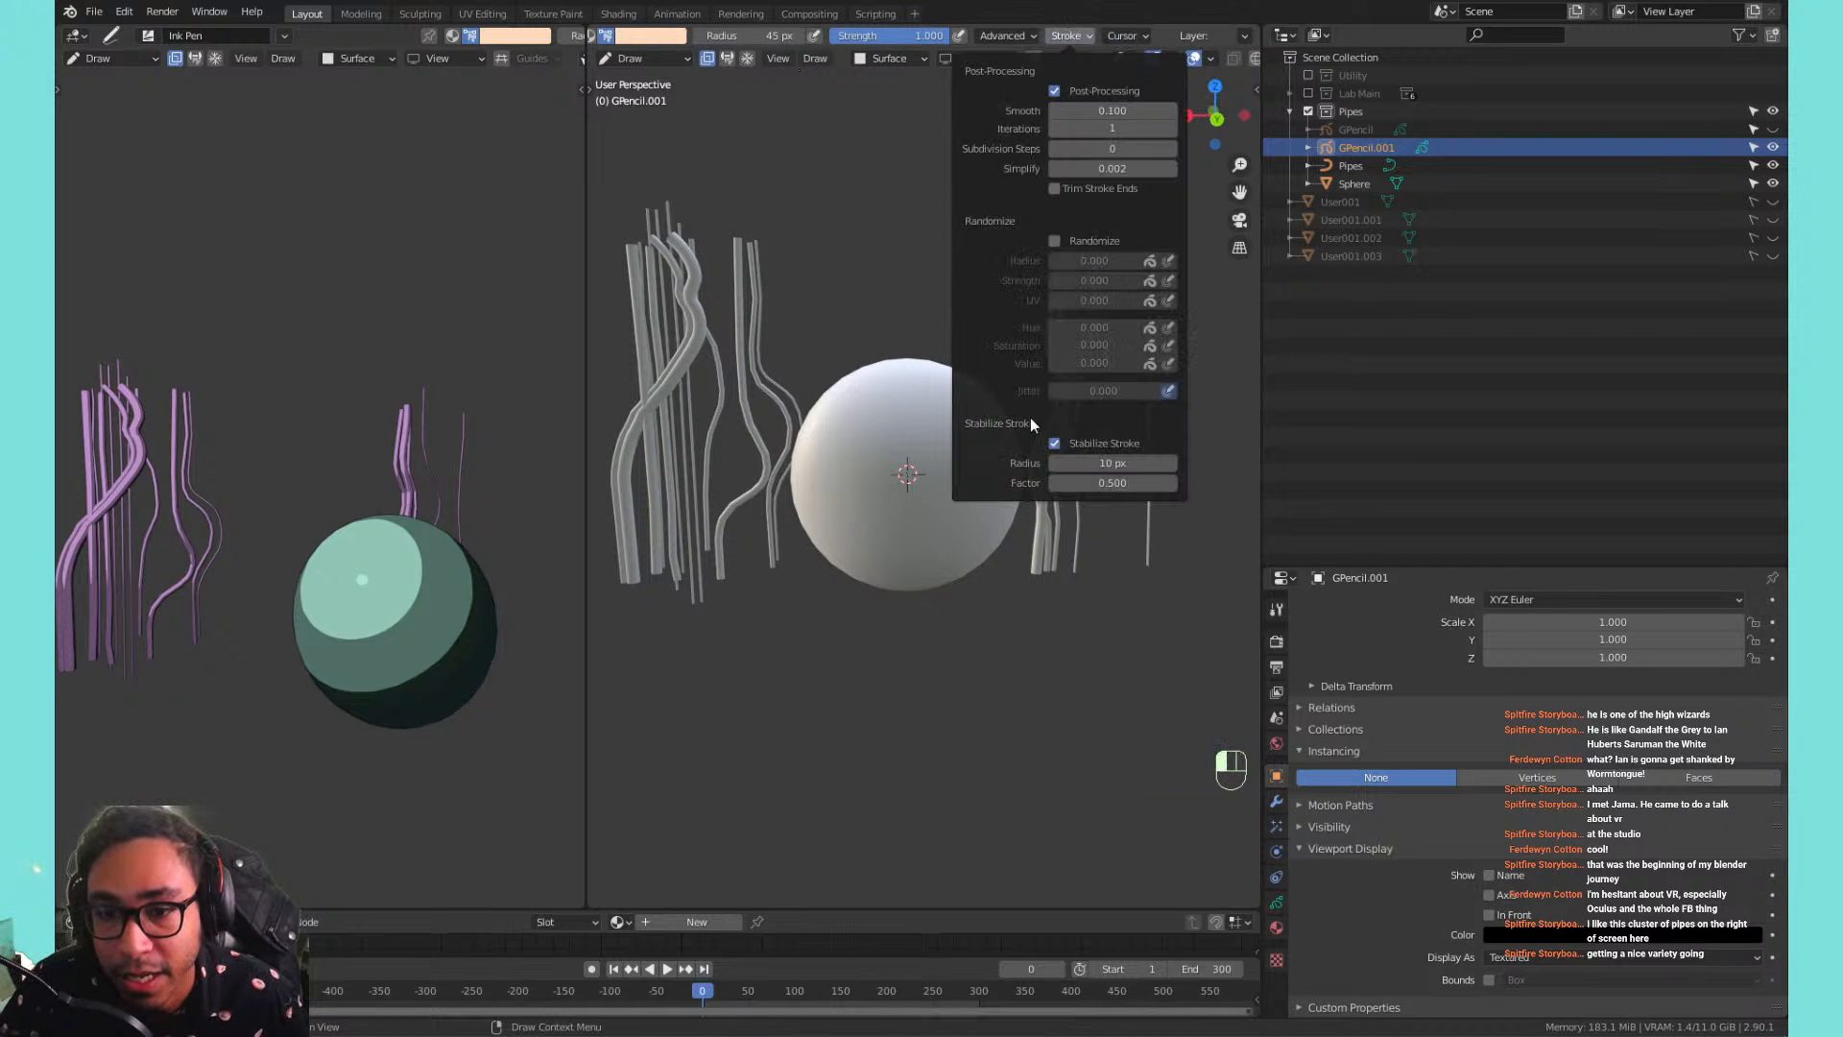
pyautogui.click(1054, 444)
# Try an unstabilized stroke on the sphere, check it from another angle, and undo it.
pyautogui.moveTo(902, 389)
pyautogui.mouseDown()
pyautogui.moveTo(840, 490)
pyautogui.moveTo(945, 461)
pyautogui.mouseUp()
pyautogui.moveTo(933, 414)
pyautogui.mouseDown(button='middle')
pyautogui.moveTo(986, 415)
pyautogui.moveTo(891, 412)
pyautogui.mouseUp(button='middle')
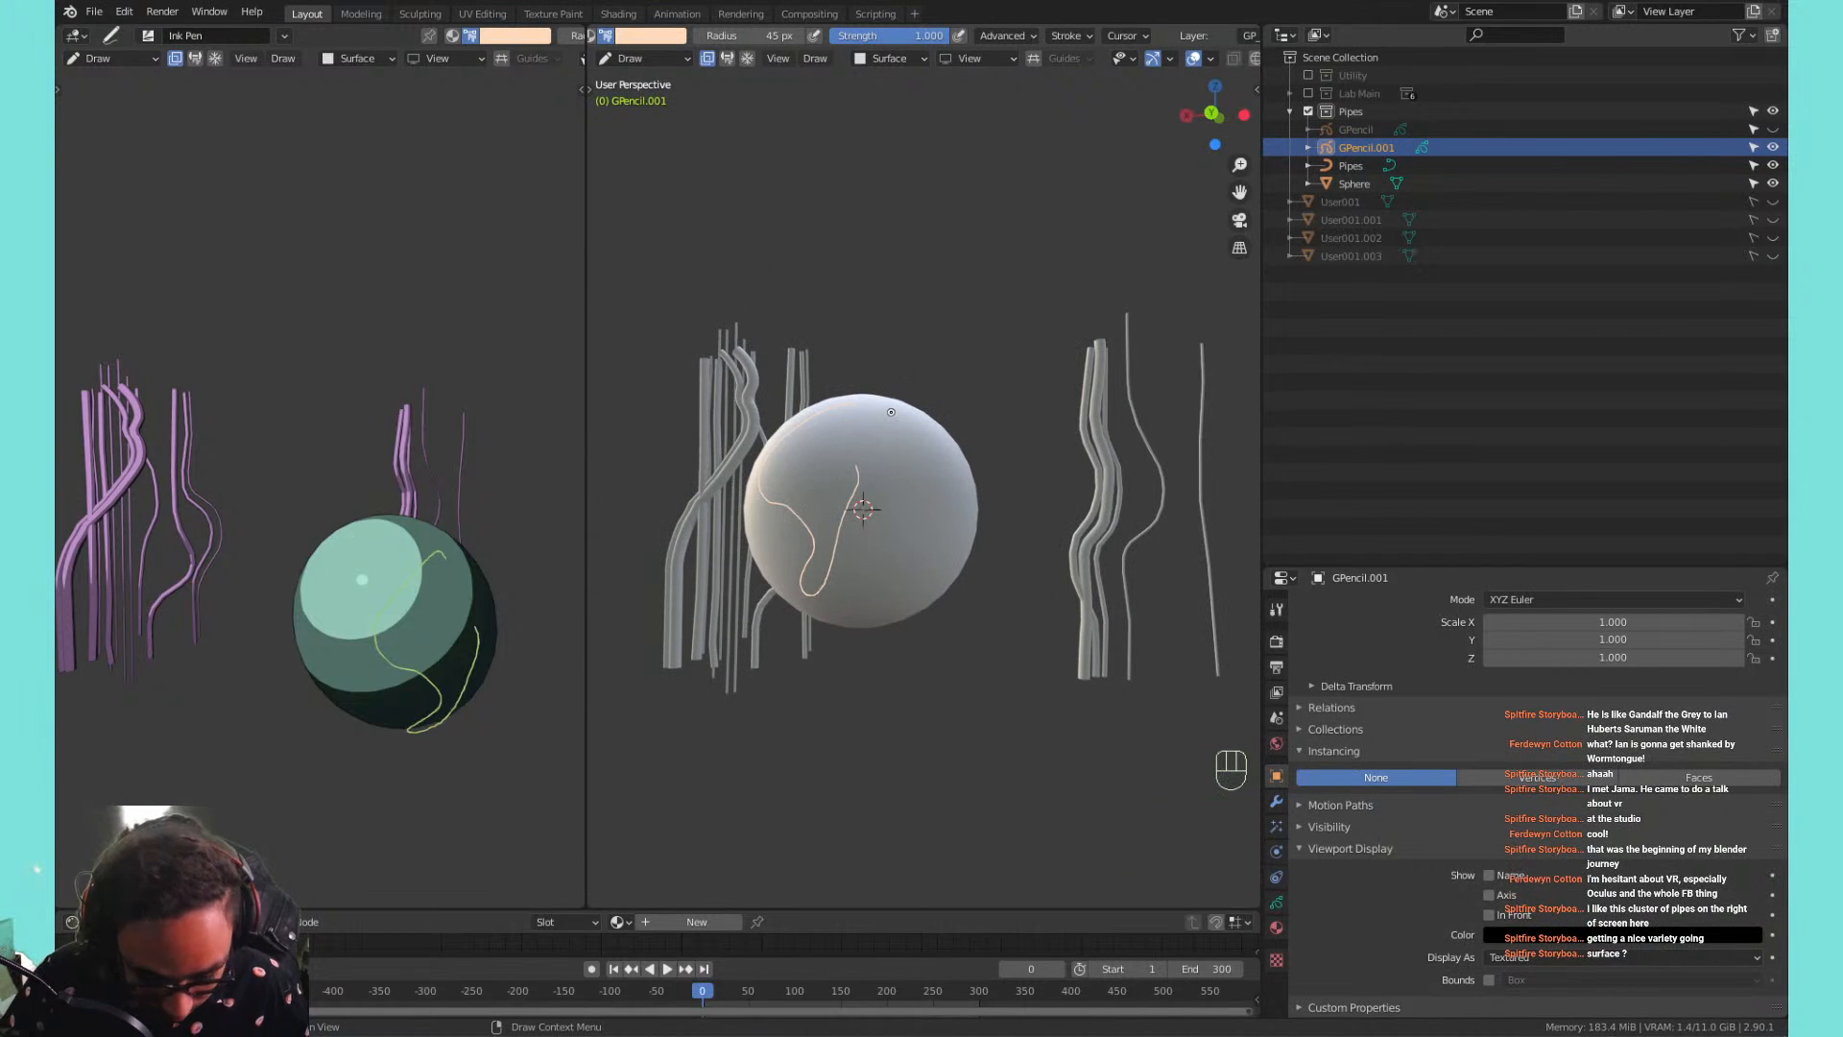
pyautogui.hotkey('ctrl', 'z')
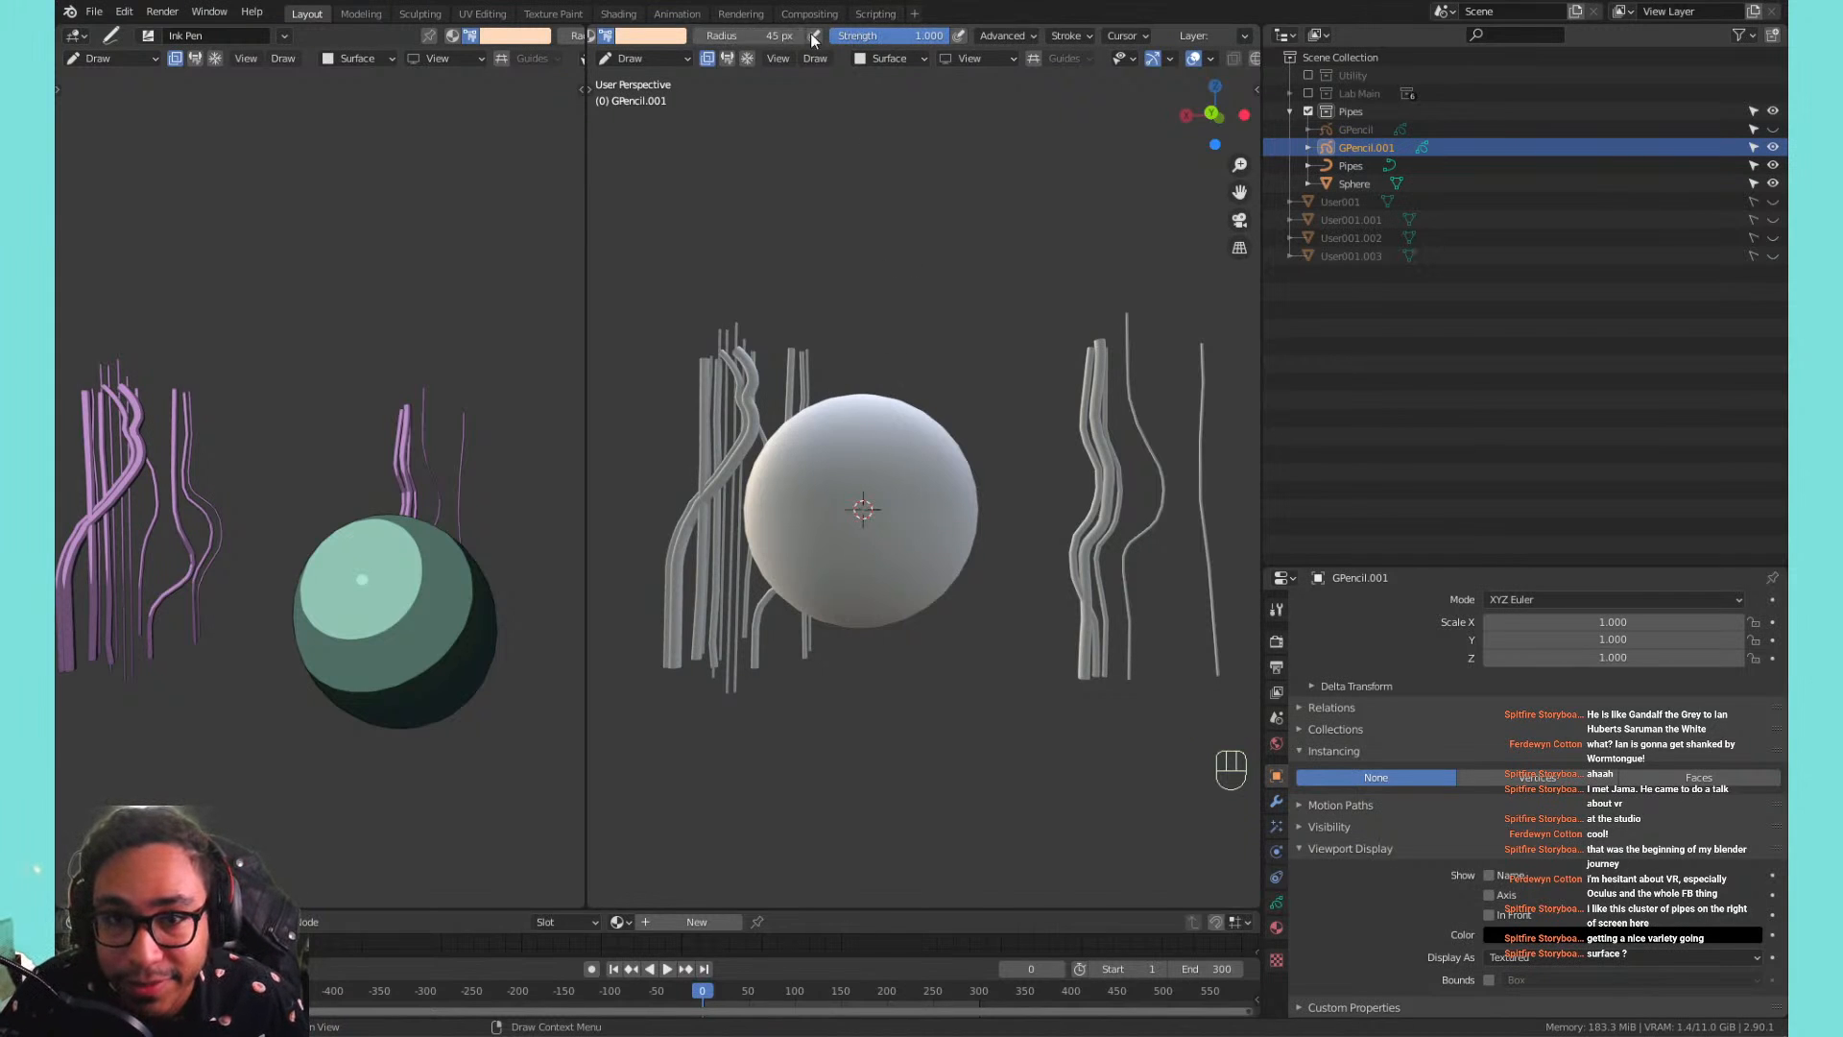
# Try a thicker test stroke on the sphere with a brush radius of 118 px, and undo it.
pyautogui.moveTo(742, 33); pyautogui.dragTo(801, 42)
pyautogui.moveTo(866, 415)
pyautogui.mouseDown()
pyautogui.moveTo(816, 451)
pyautogui.moveTo(886, 581)
pyautogui.mouseUp()
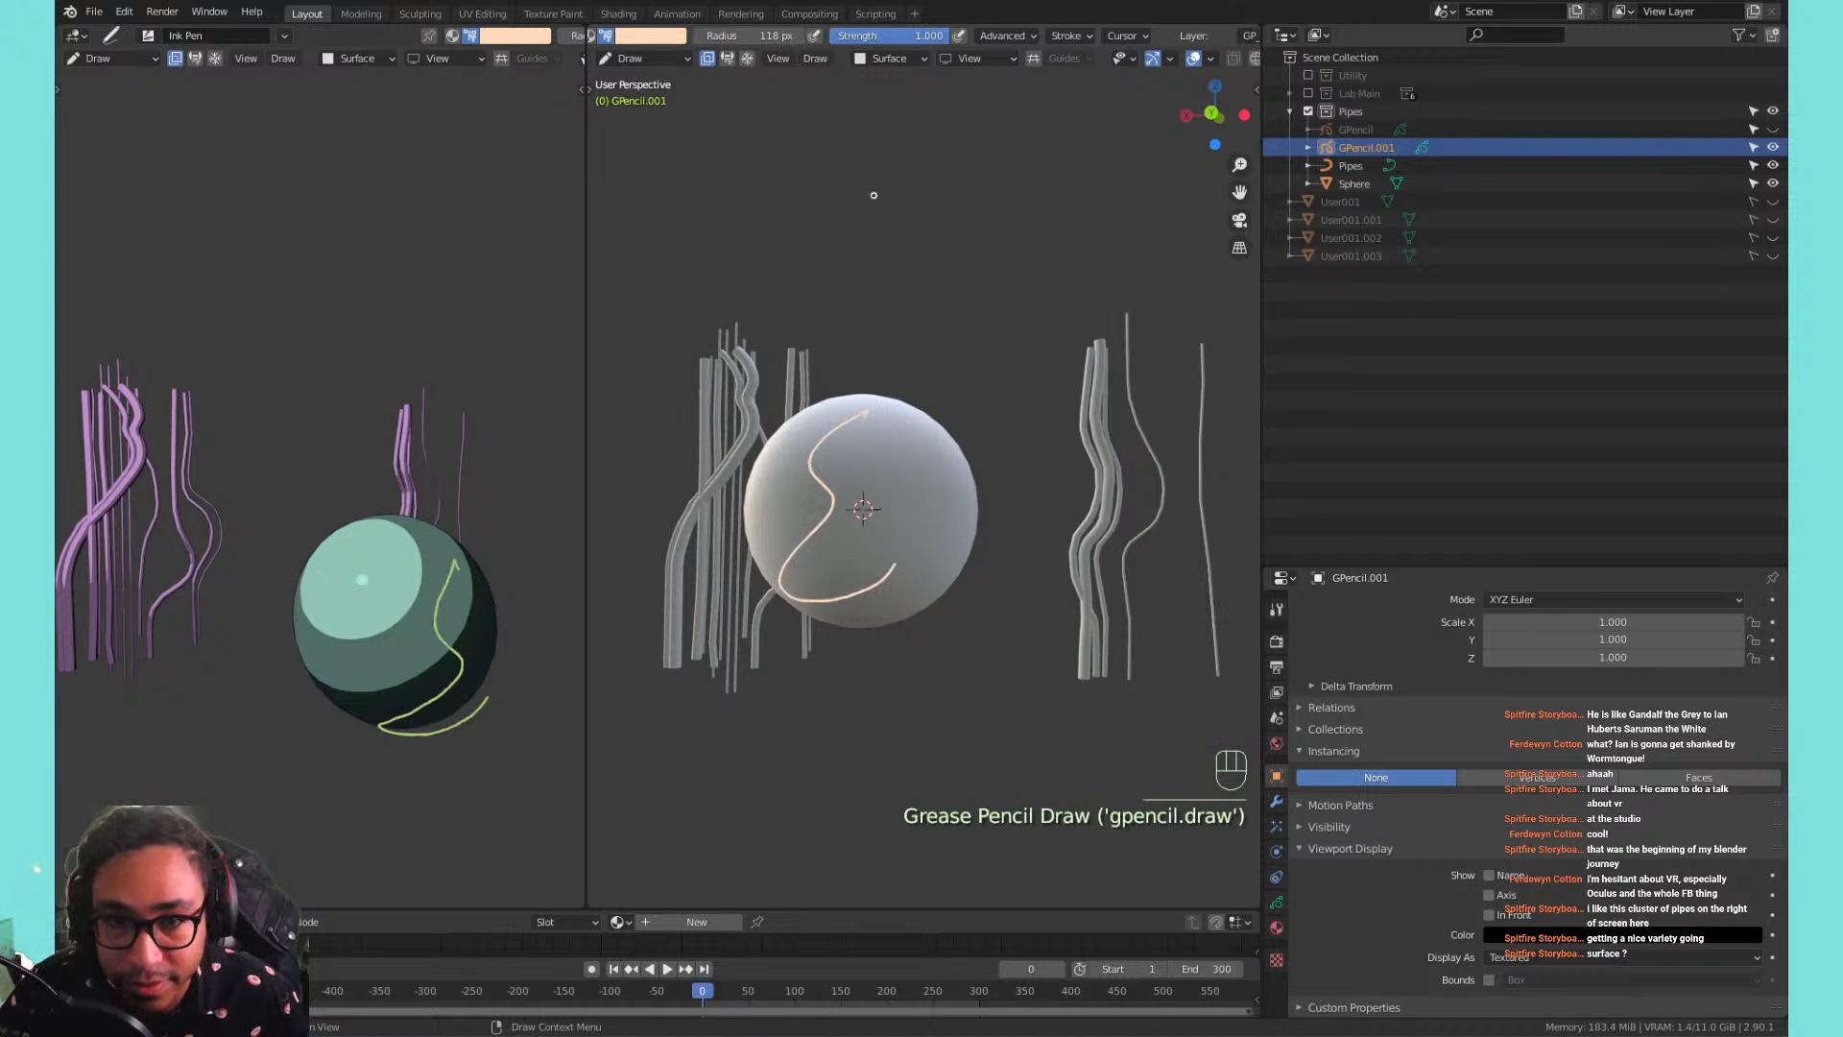
pyautogui.hotkey('ctrl', 'z')
# Set the Ink Pen brush radius to 222 px.
pyautogui.moveTo(763, 35); pyautogui.dragTo(848, 36)
pyautogui.click(661, 40)
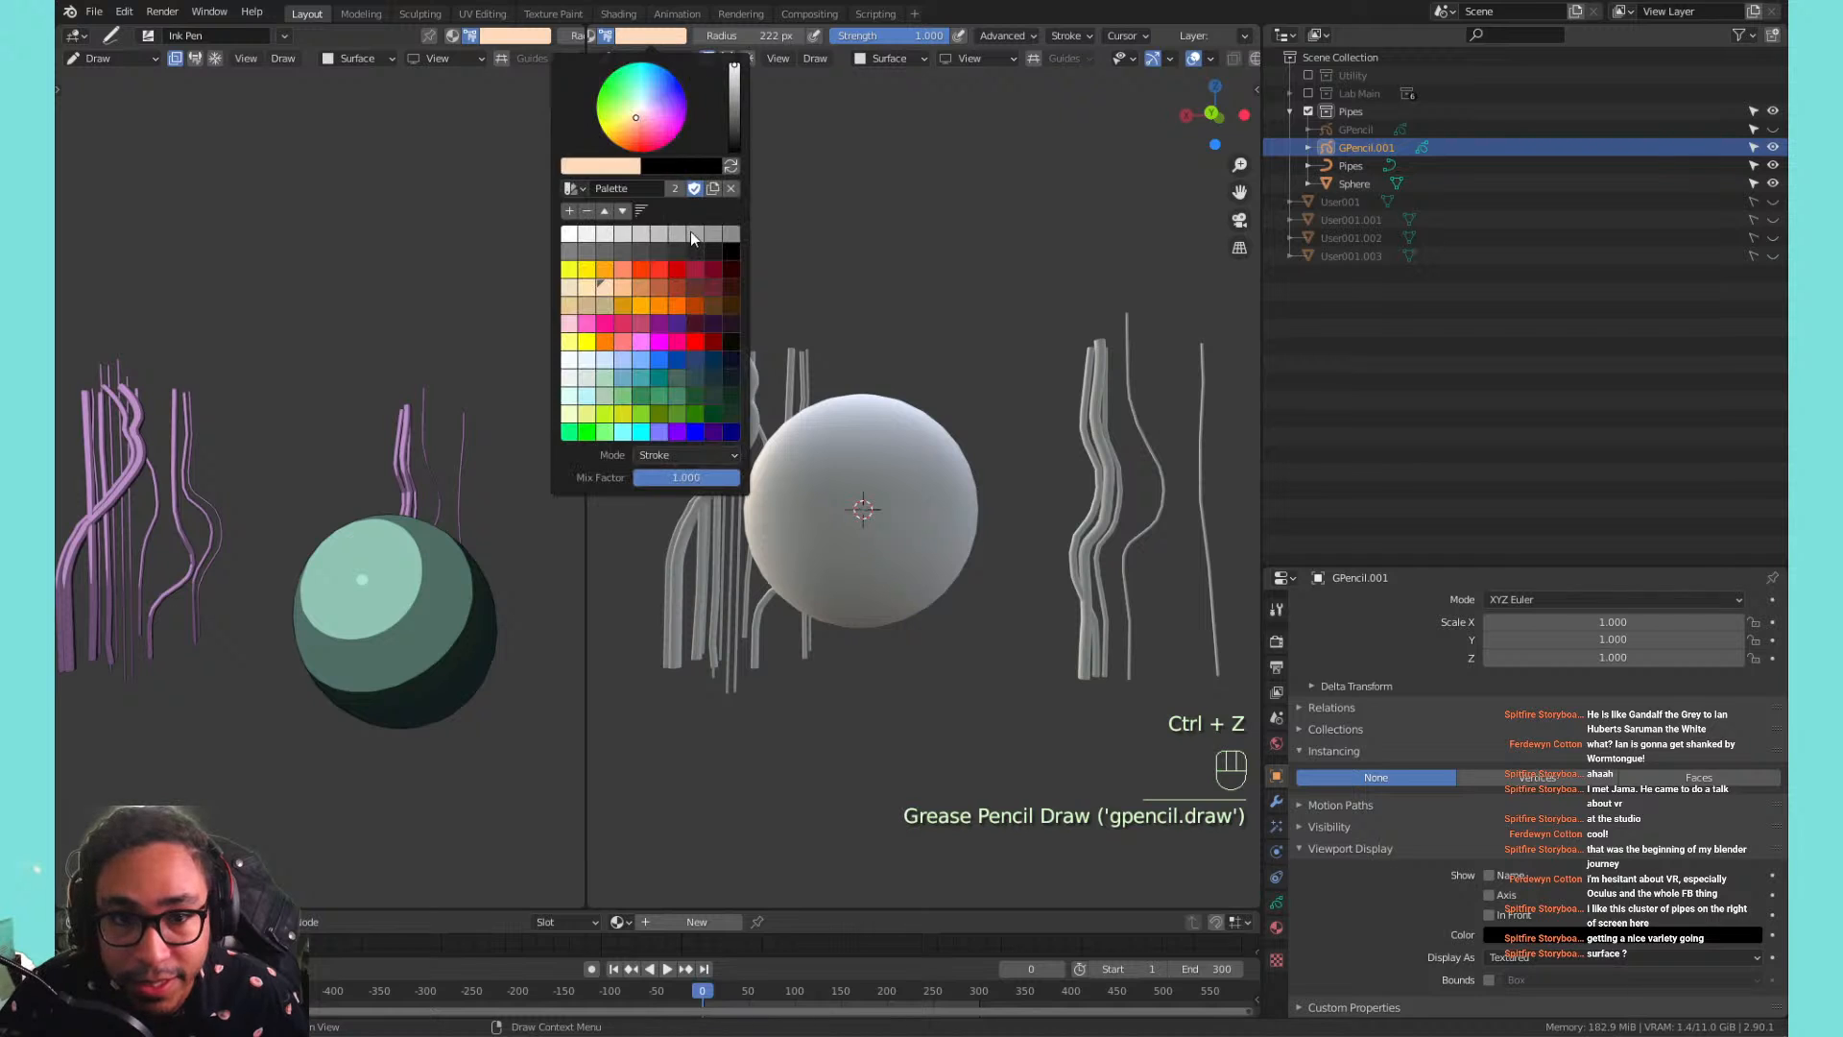
# Try a looping stroke on the sphere with the 222 px brush, and undo it.
pyautogui.moveTo(855, 443)
pyautogui.mouseDown()
pyautogui.moveTo(853, 417)
pyautogui.moveTo(967, 552)
pyautogui.mouseUp()
pyautogui.press('KP_1')
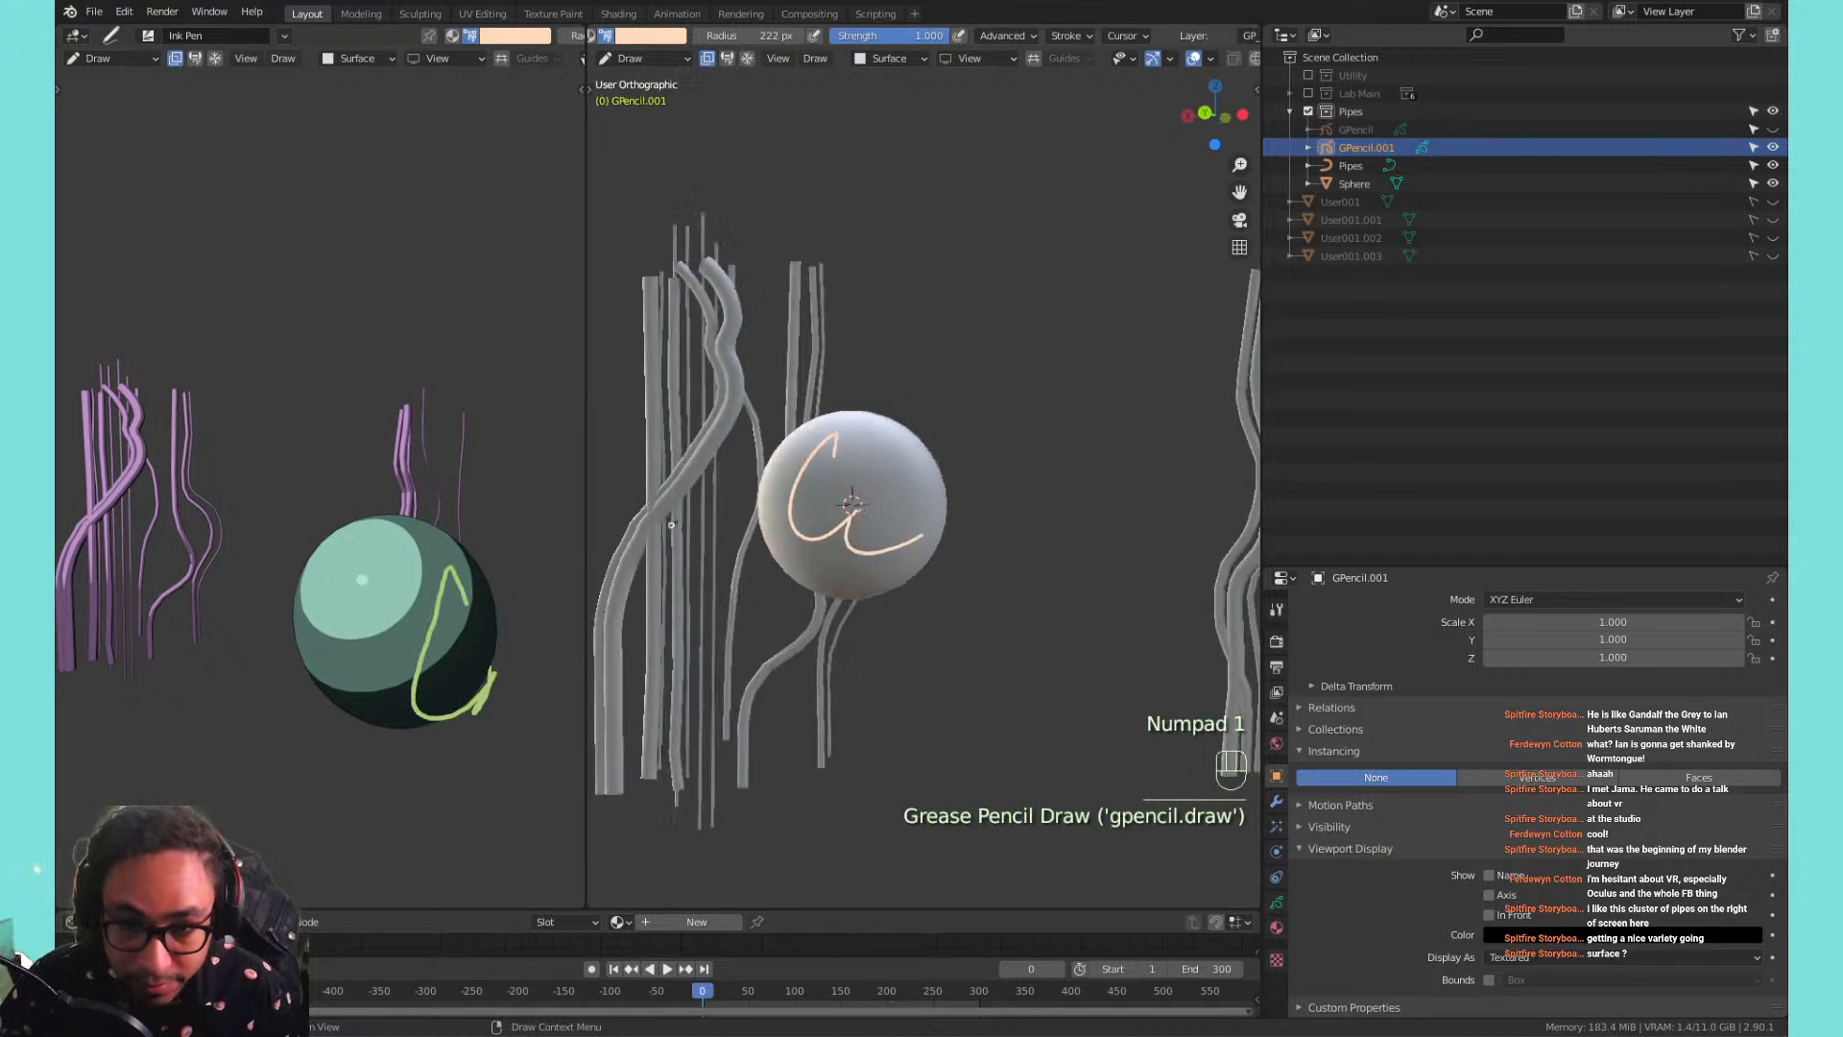
pyautogui.hotkey('ctrl', 'z')
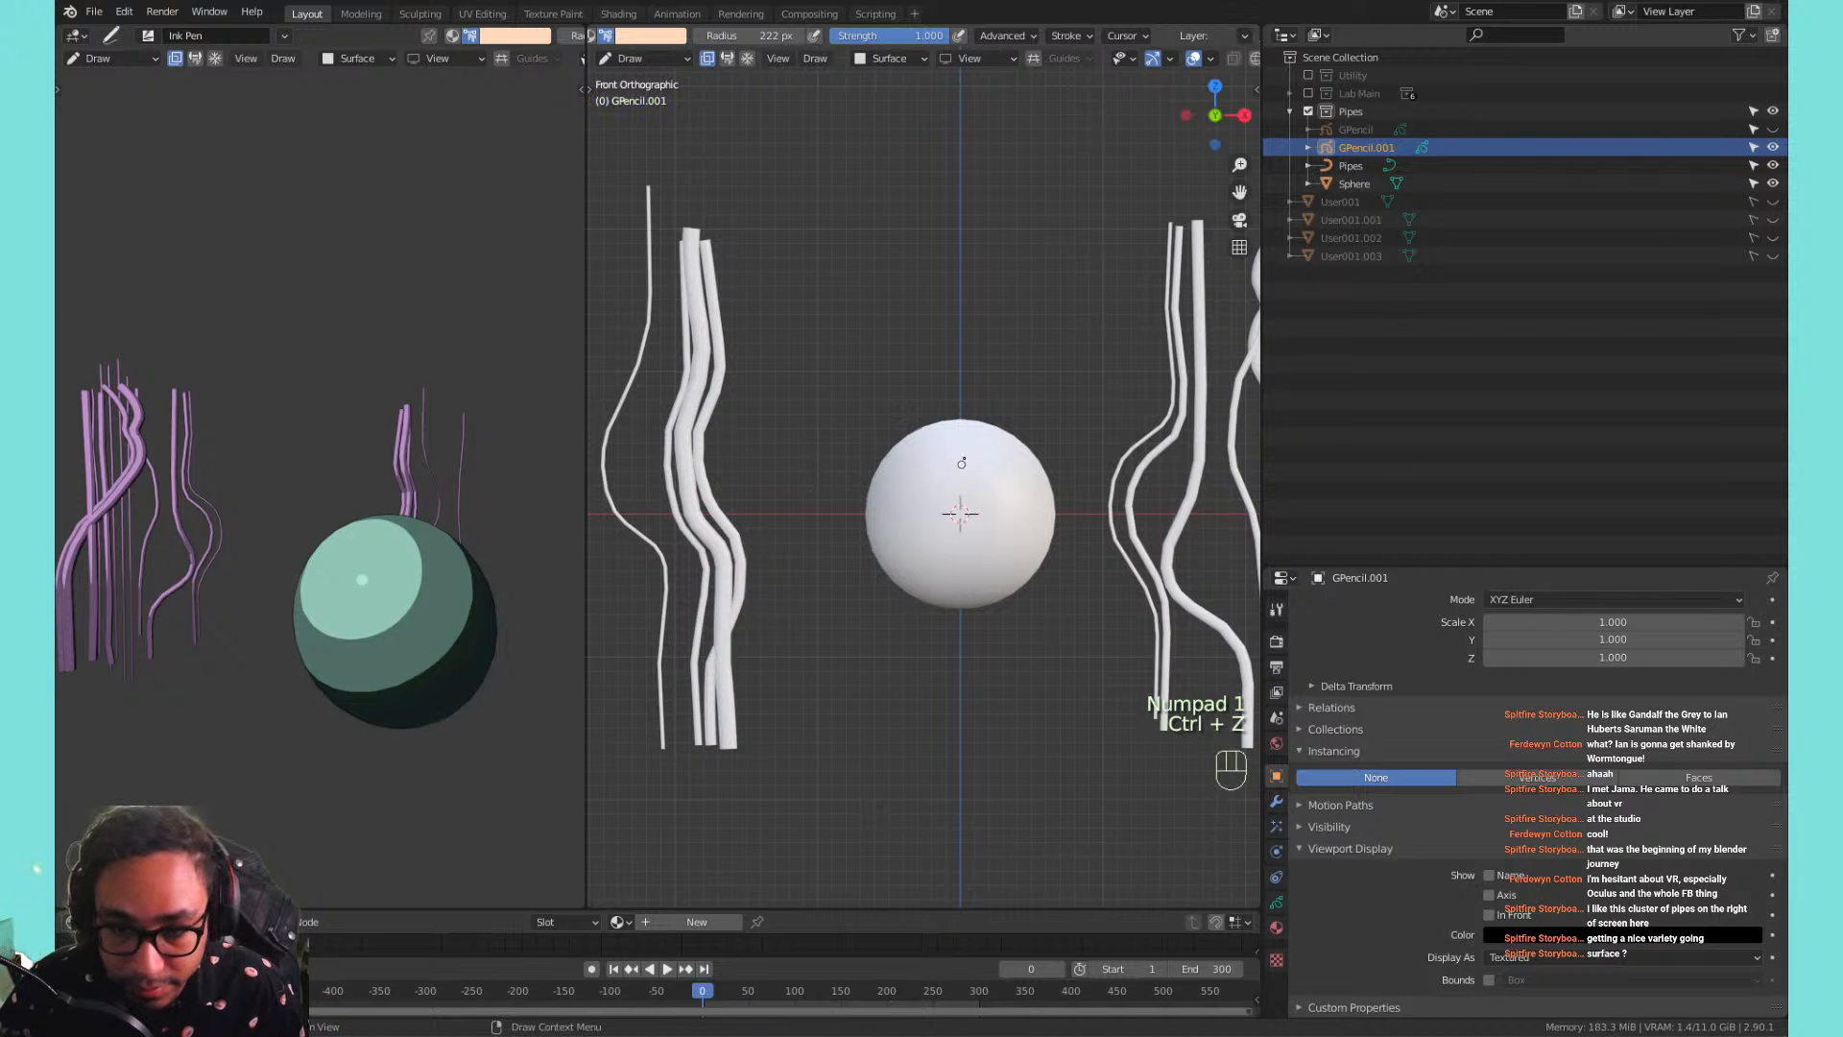
# Try a curved stroke across the sphere from the front view, running past its edge, and undo it.
pyautogui.moveTo(946, 472); pyautogui.dragTo(904, 362, button='middle')
pyautogui.press('KP_1')
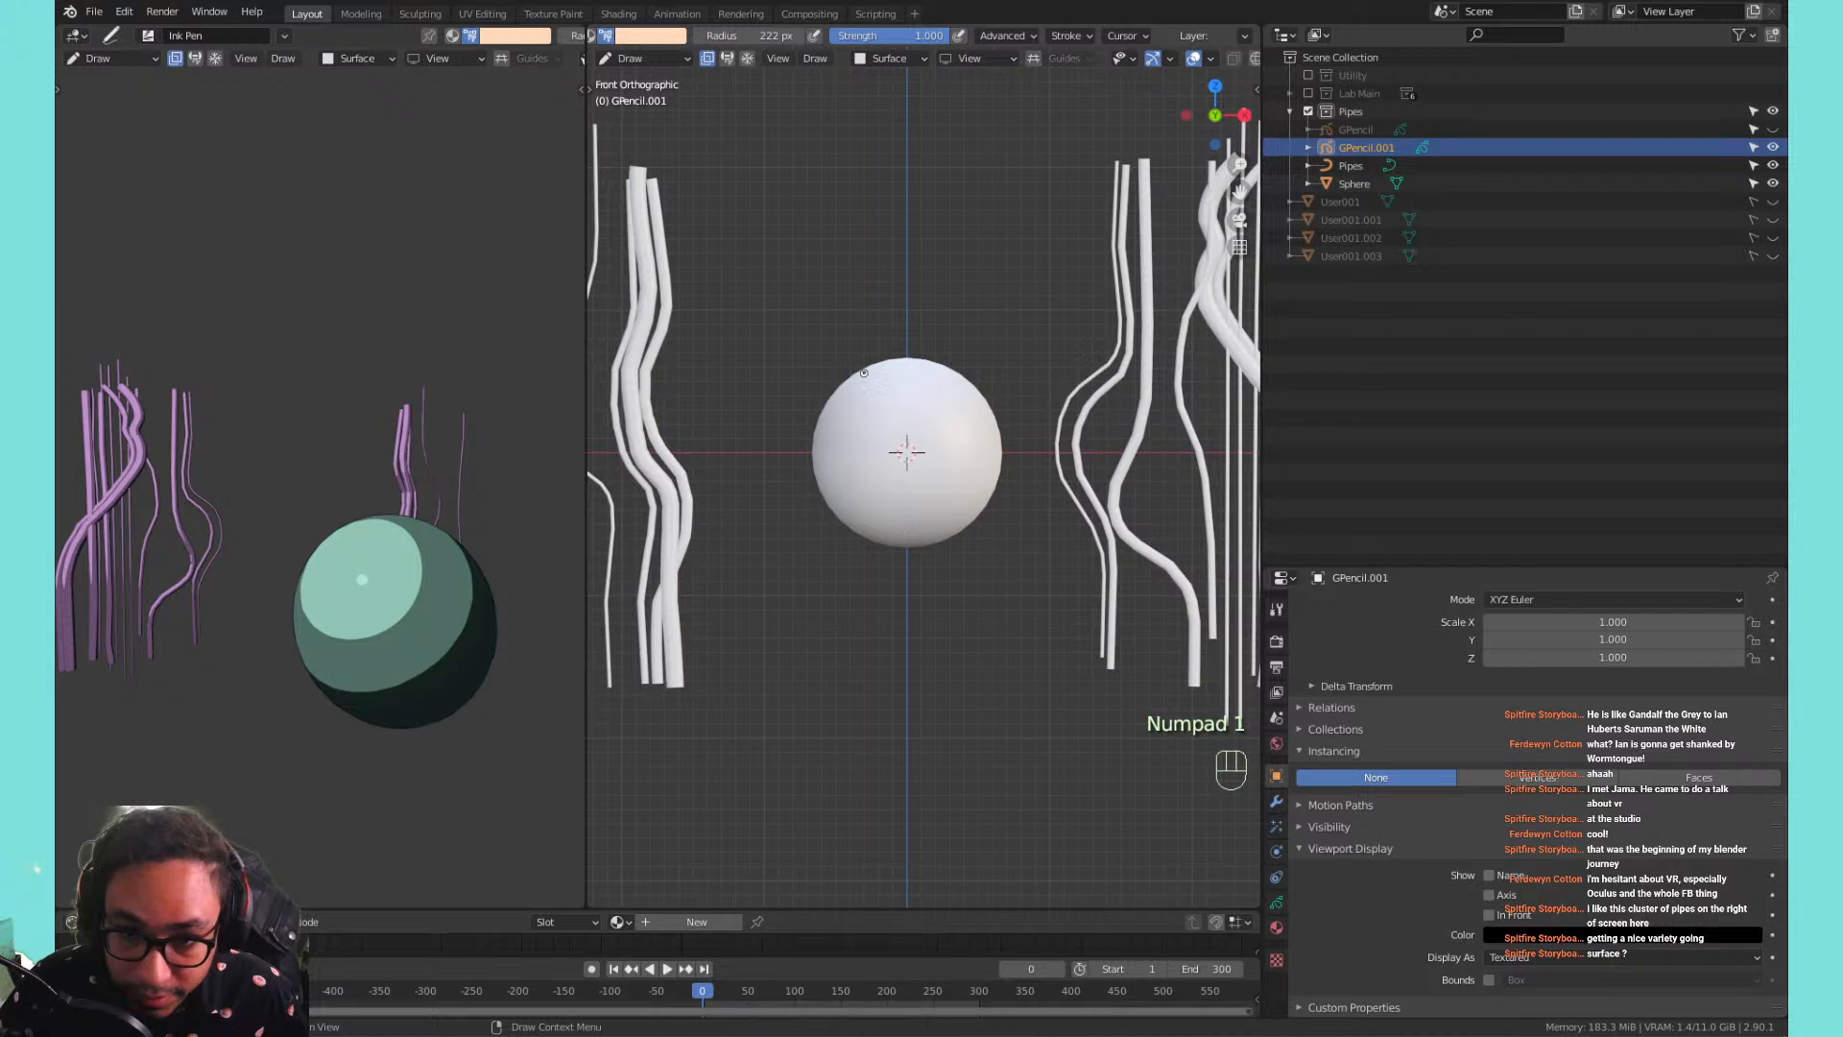
pyautogui.moveTo(860, 372); pyautogui.dragTo(865, 430)
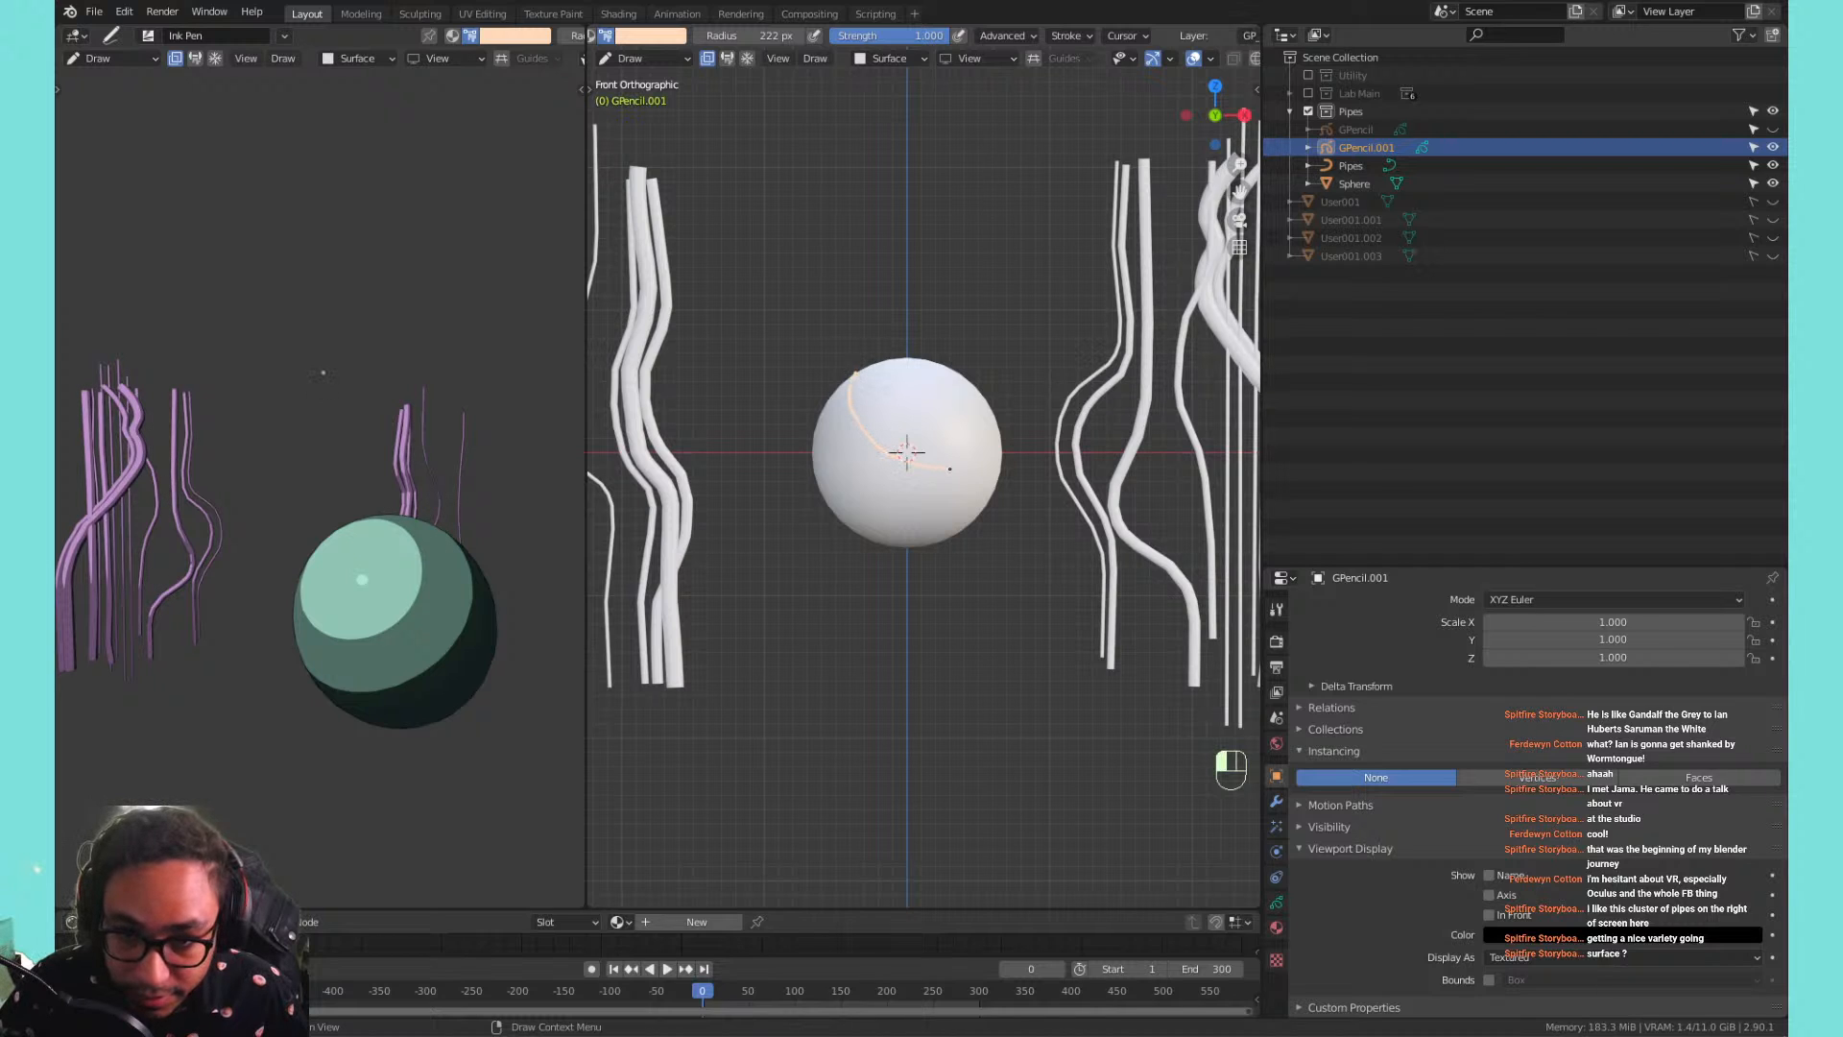
pyautogui.moveTo(989, 469); pyautogui.dragTo(1016, 458)
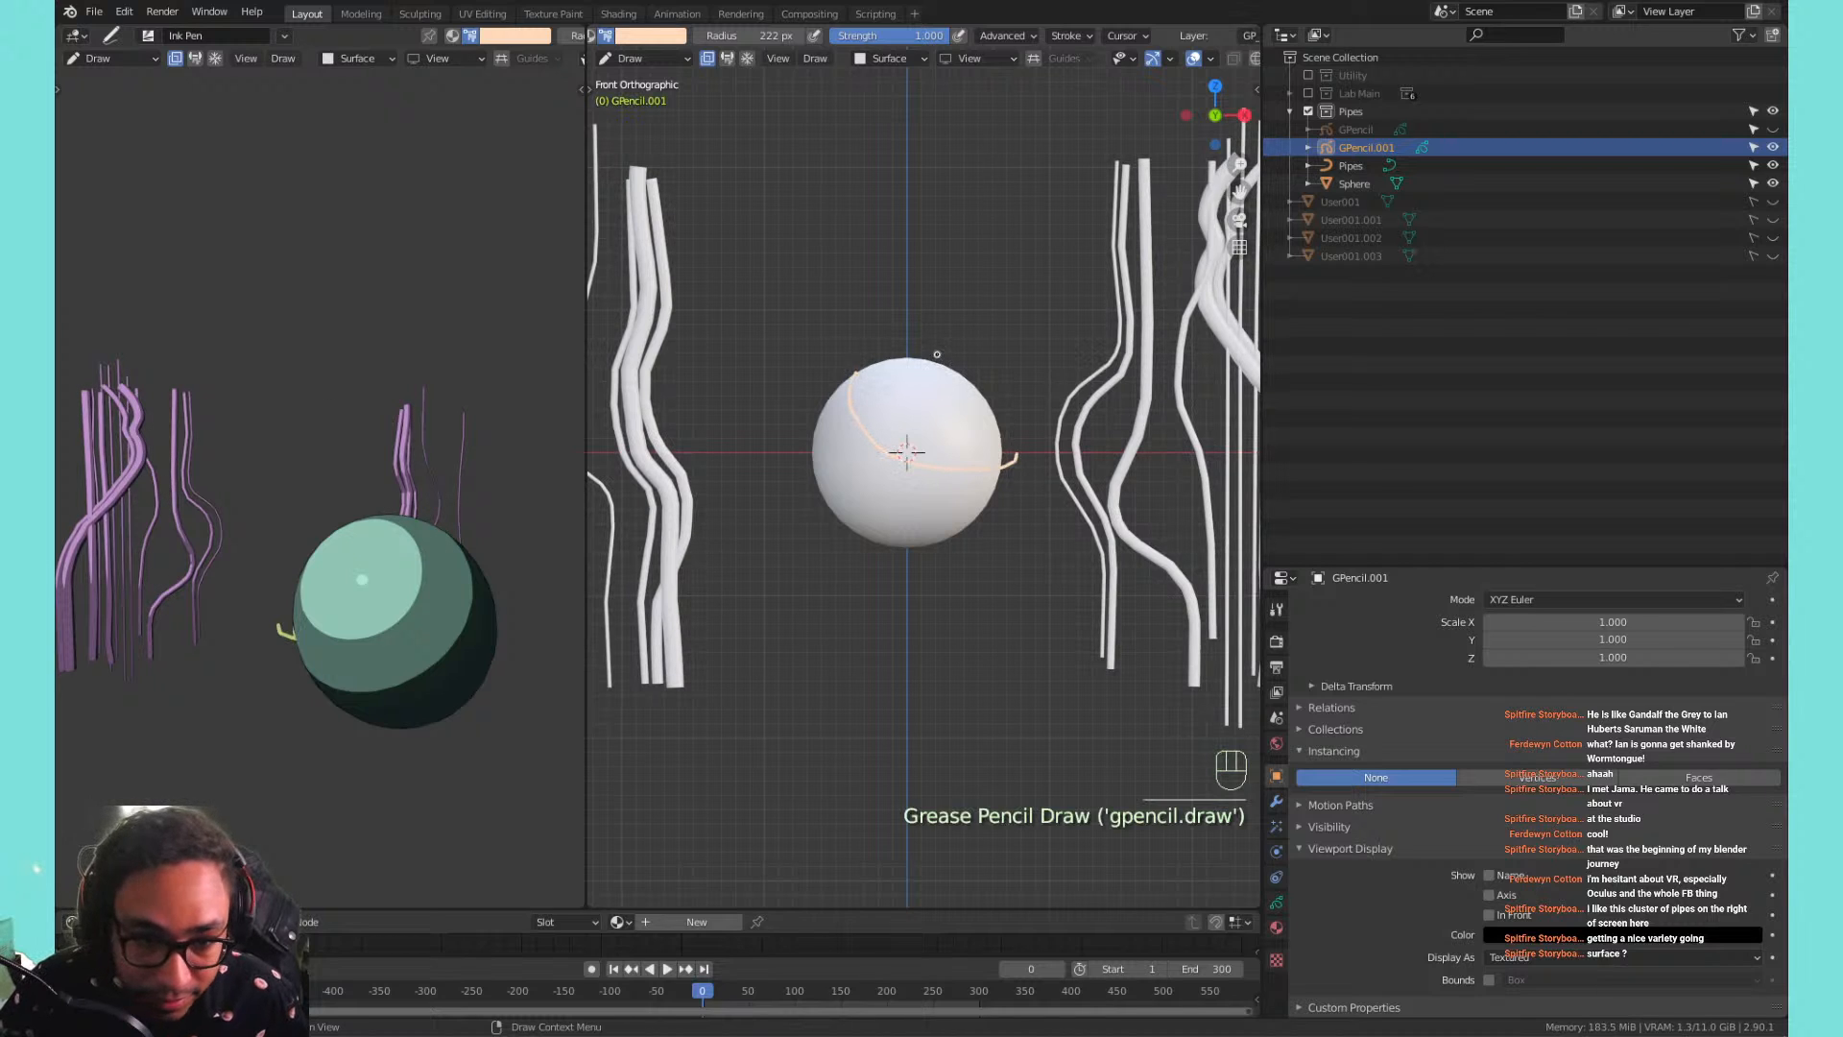
pyautogui.hotkey('ctrl', 'z')
pyautogui.hotkey('ctrl', 'z')
# Draw a series of nested, wavy strokes across the front of the sphere, covering its upper half, lower half and side edges.
pyautogui.middleClick(890, 361)
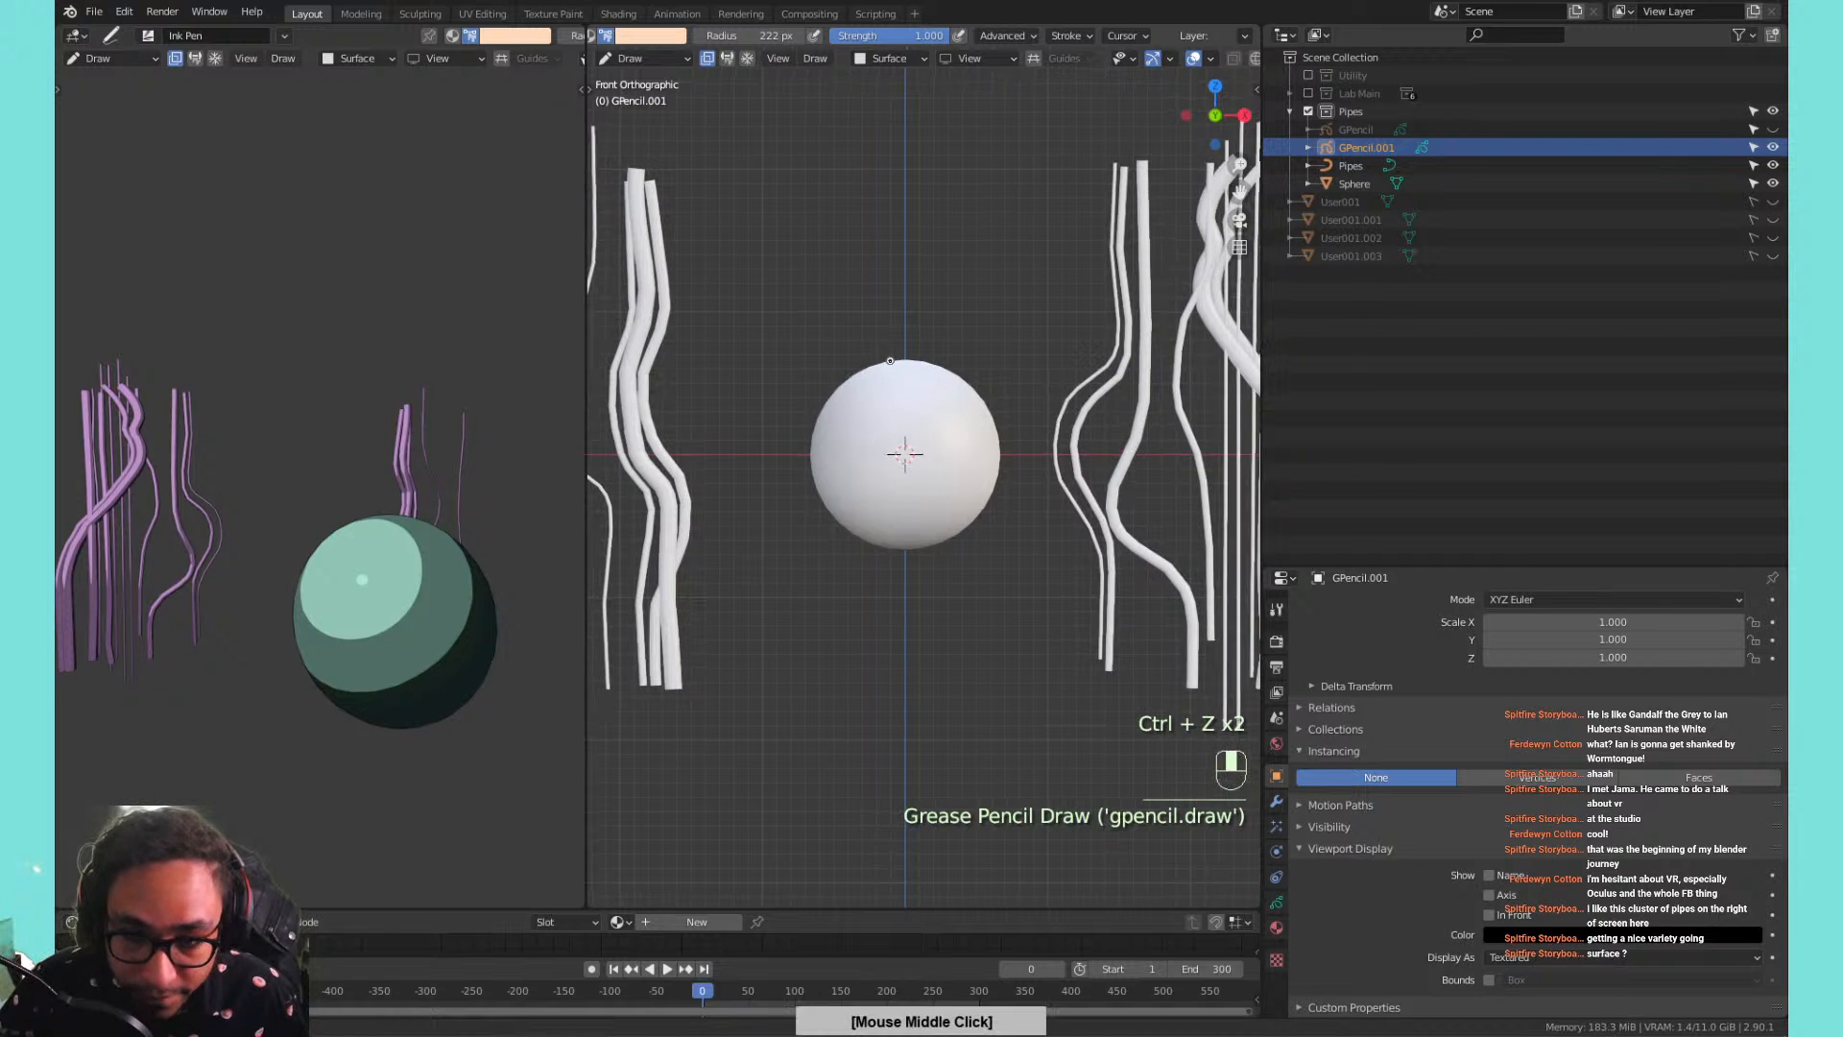
pyautogui.keyDown('shift'); pyautogui.moveTo(890, 361); pyautogui.dragTo(884, 351, button='middle'); pyautogui.keyUp('shift')
pyautogui.moveTo(838, 374)
pyautogui.mouseDown()
pyautogui.moveTo(854, 423)
pyautogui.moveTo(955, 455)
pyautogui.moveTo(988, 444)
pyautogui.mouseUp()
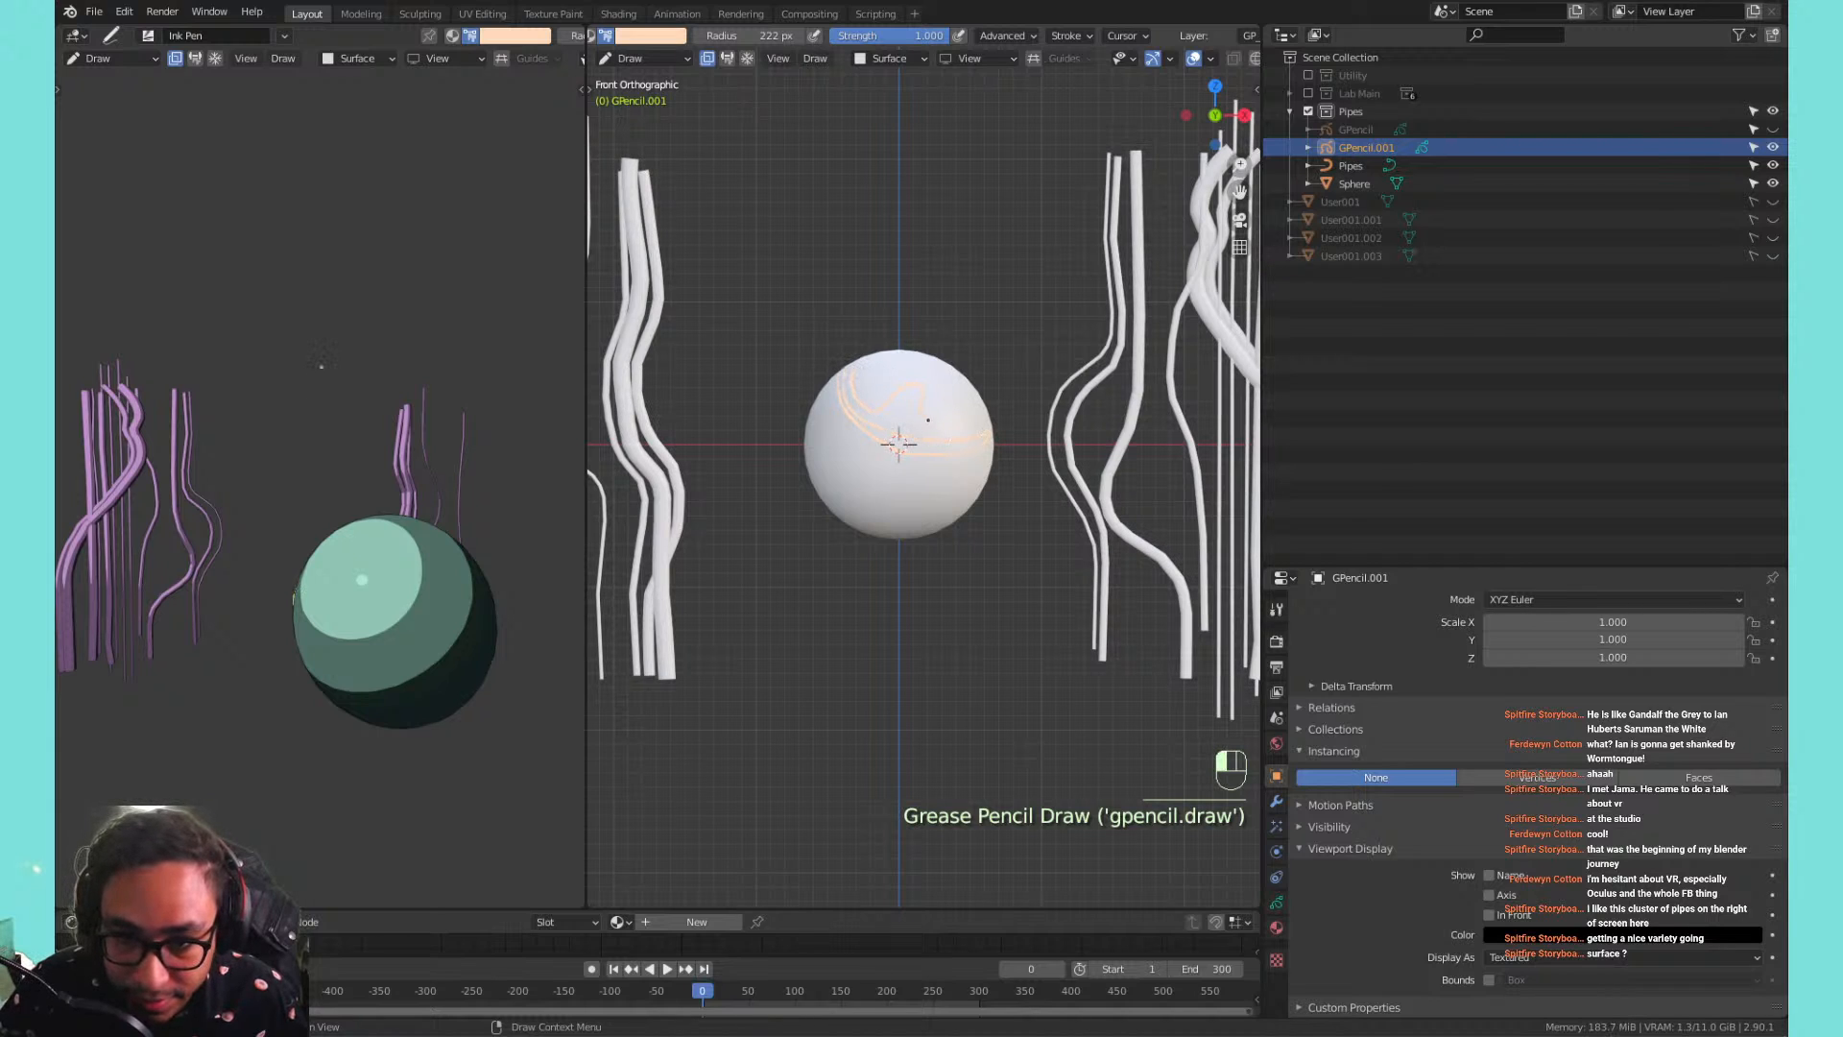
pyautogui.moveTo(928, 420); pyautogui.dragTo(944, 394)
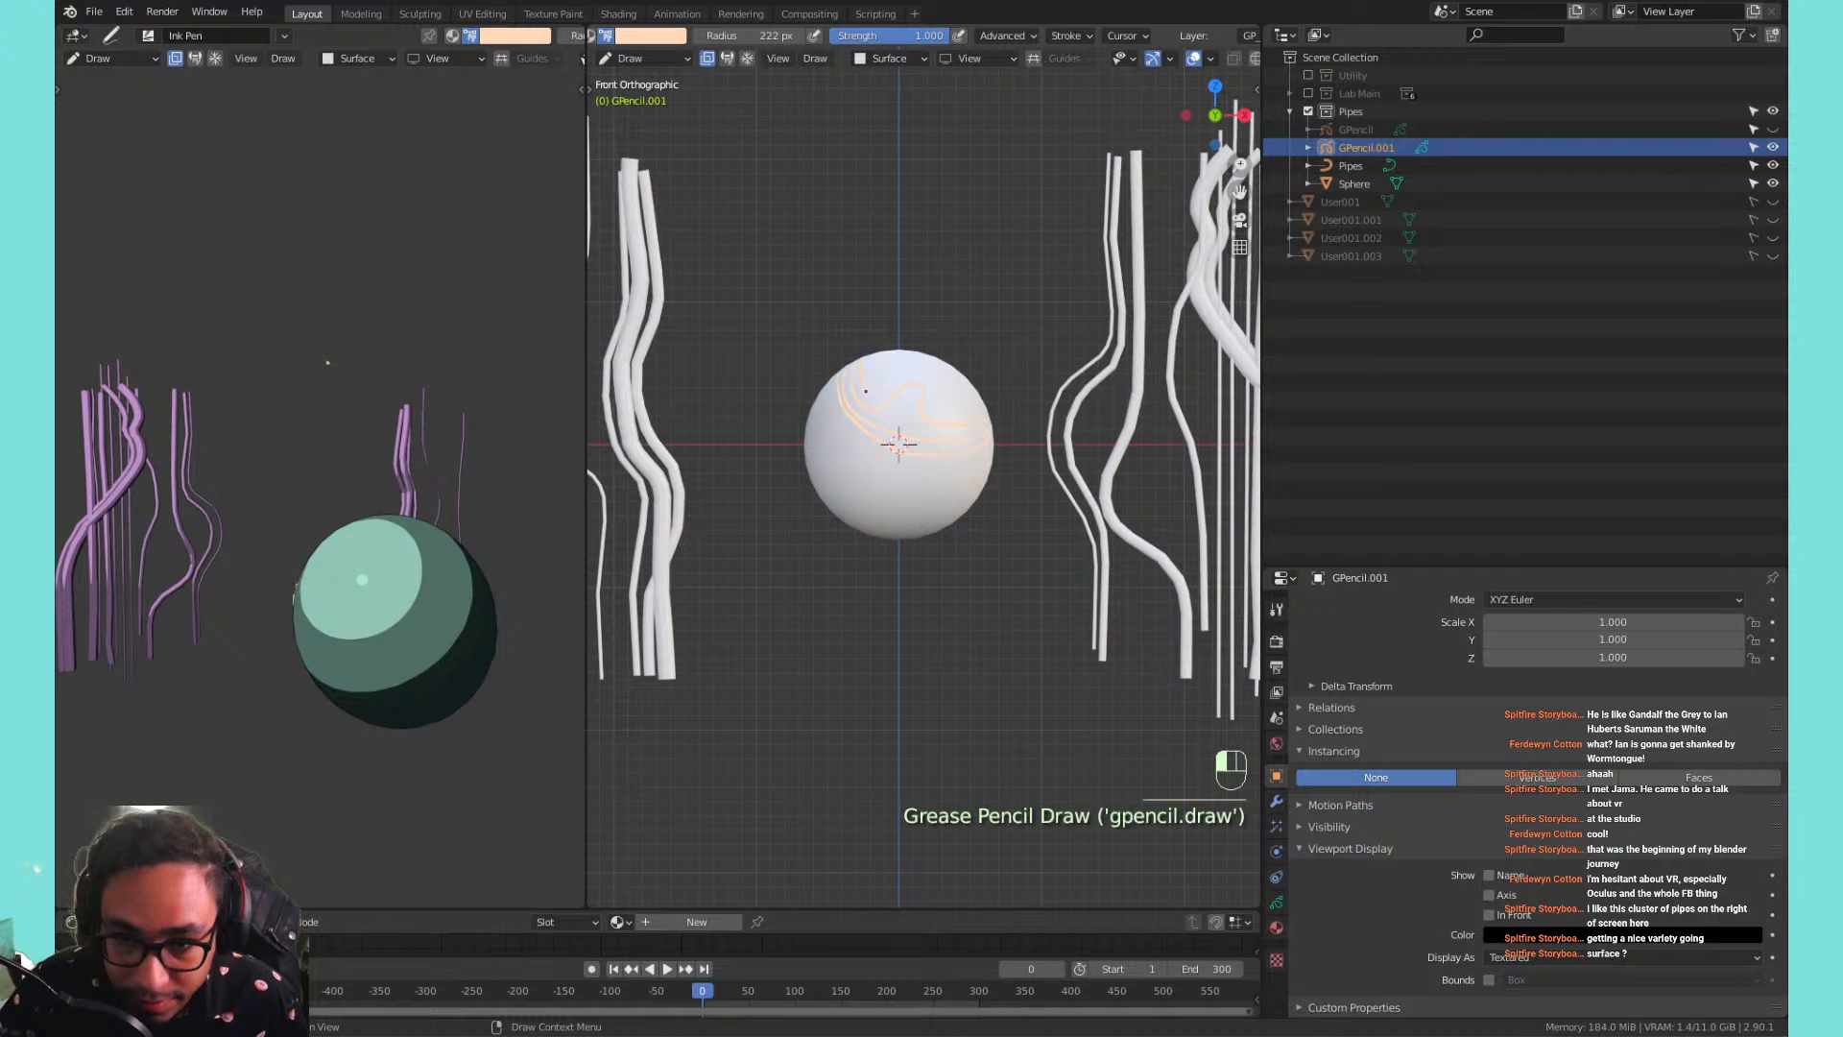
pyautogui.moveTo(951, 415); pyautogui.dragTo(985, 411)
pyautogui.moveTo(830, 495); pyautogui.dragTo(864, 522)
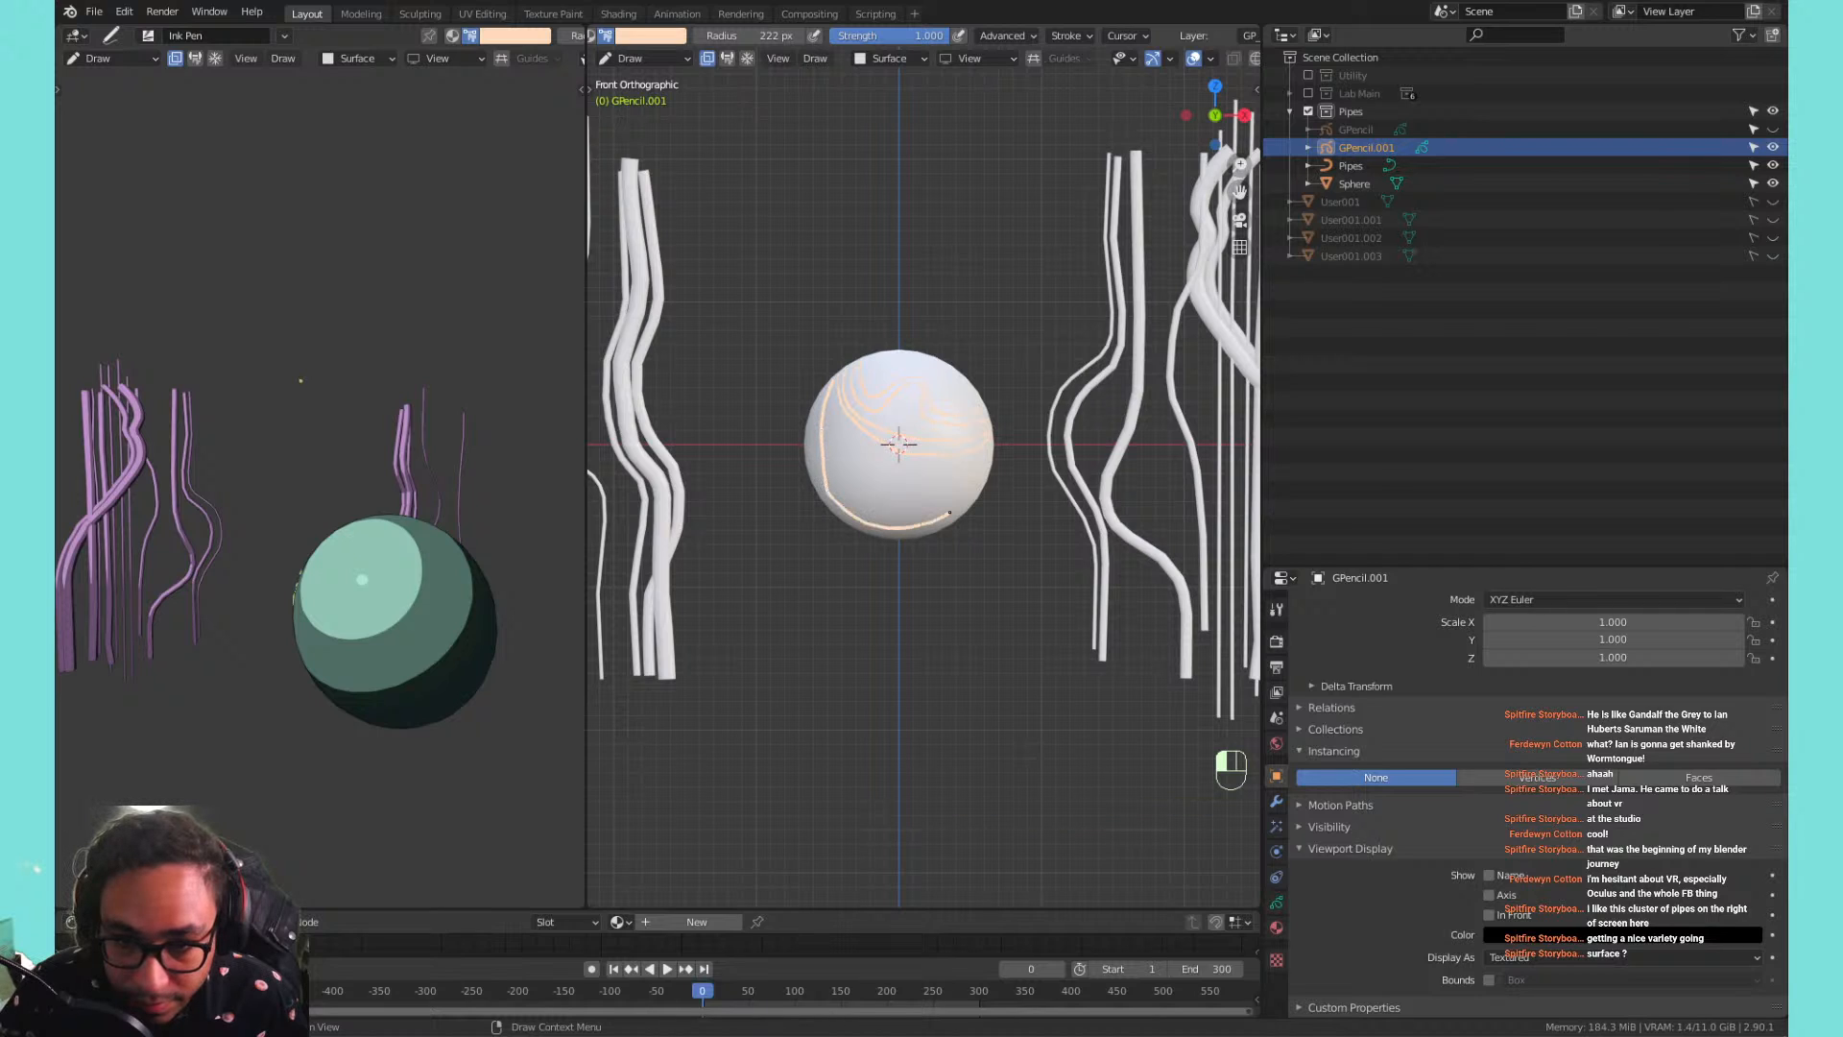
pyautogui.moveTo(977, 471); pyautogui.dragTo(983, 462)
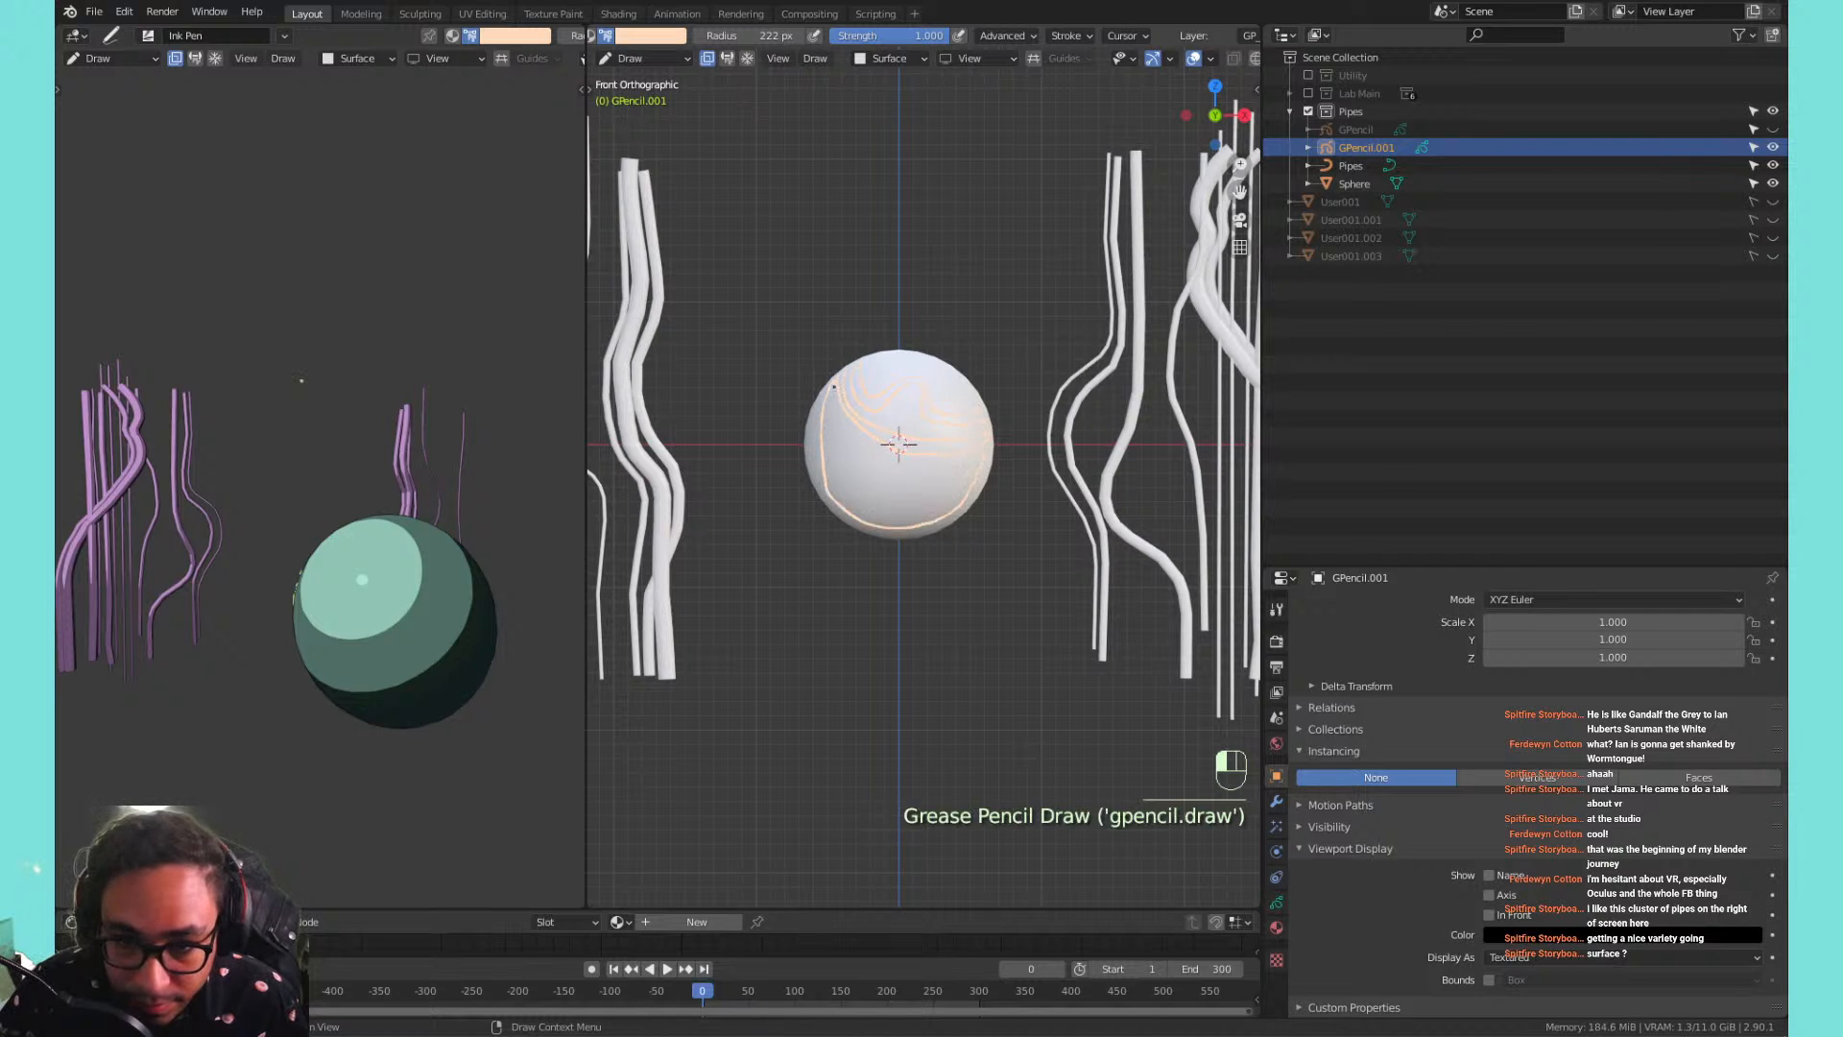
pyautogui.moveTo(849, 506)
pyautogui.mouseDown()
pyautogui.moveTo(908, 514)
pyautogui.moveTo(978, 465)
pyautogui.mouseUp()
pyautogui.moveTo(835, 392); pyautogui.dragTo(860, 494)
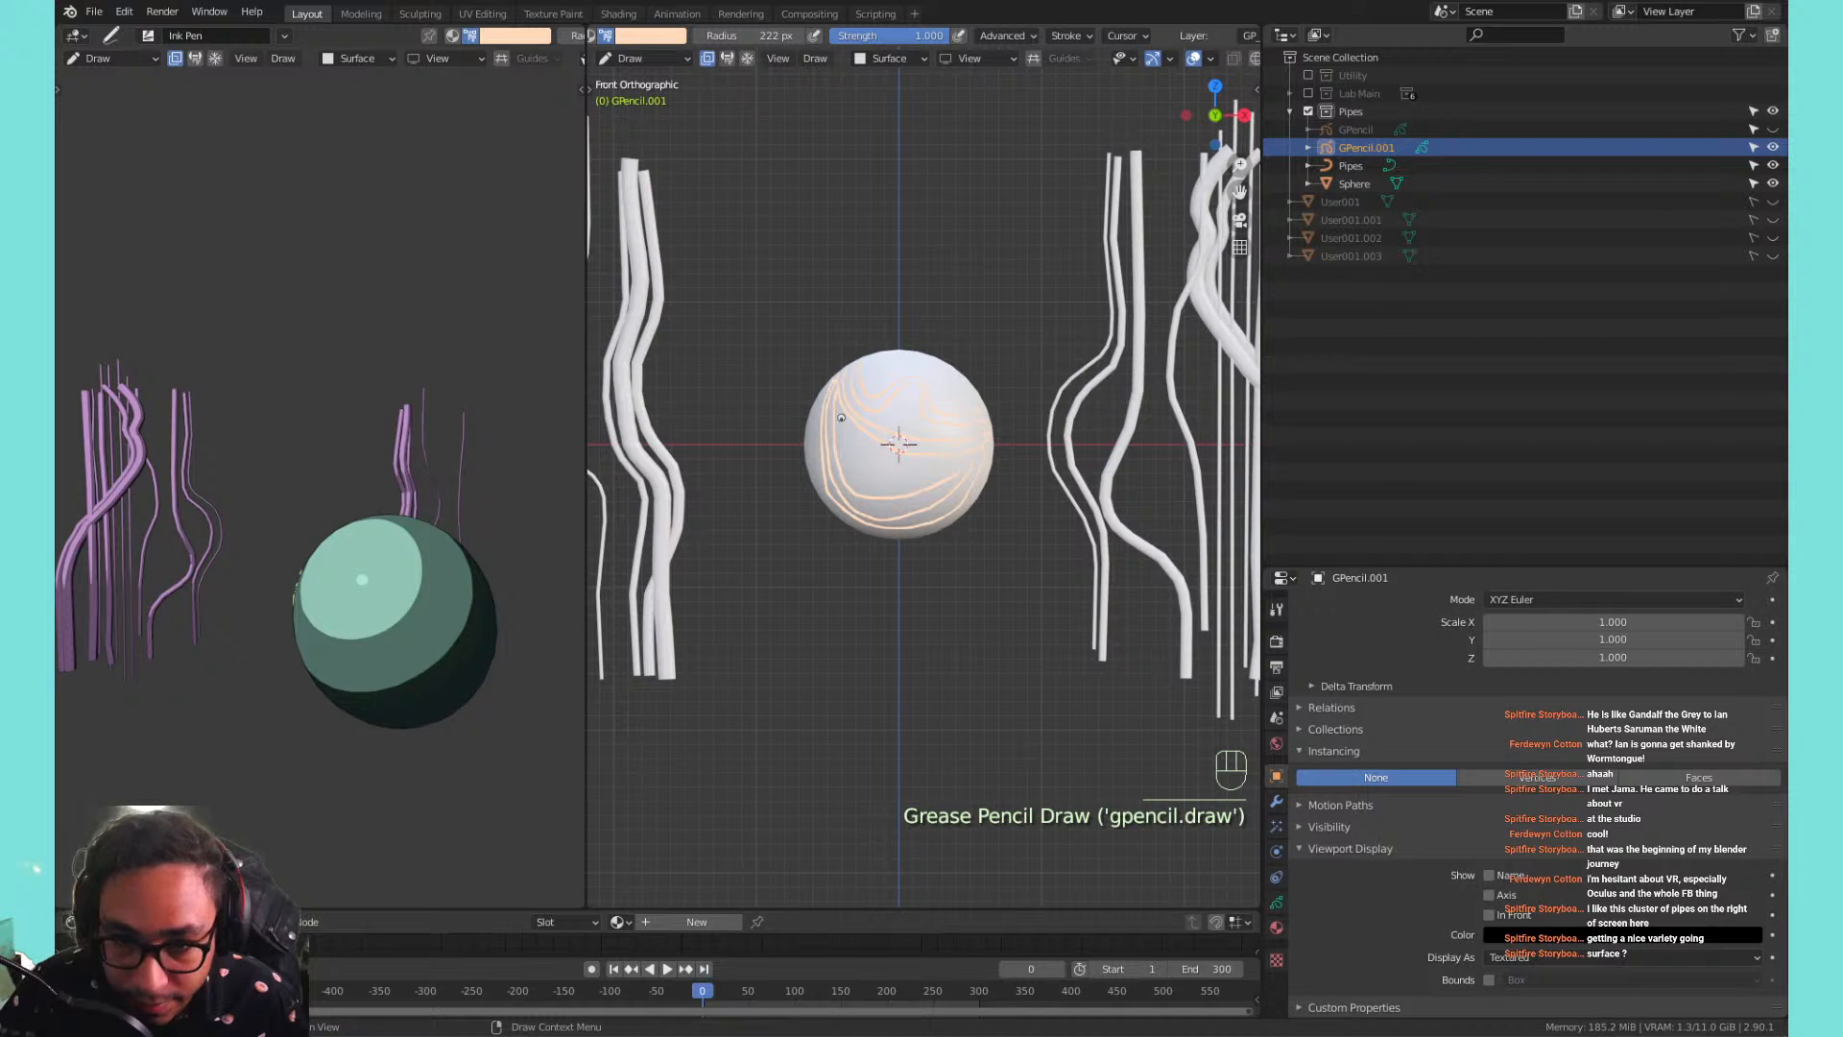
pyautogui.moveTo(845, 415); pyautogui.dragTo(865, 462)
pyautogui.moveTo(824, 395); pyautogui.dragTo(825, 395)
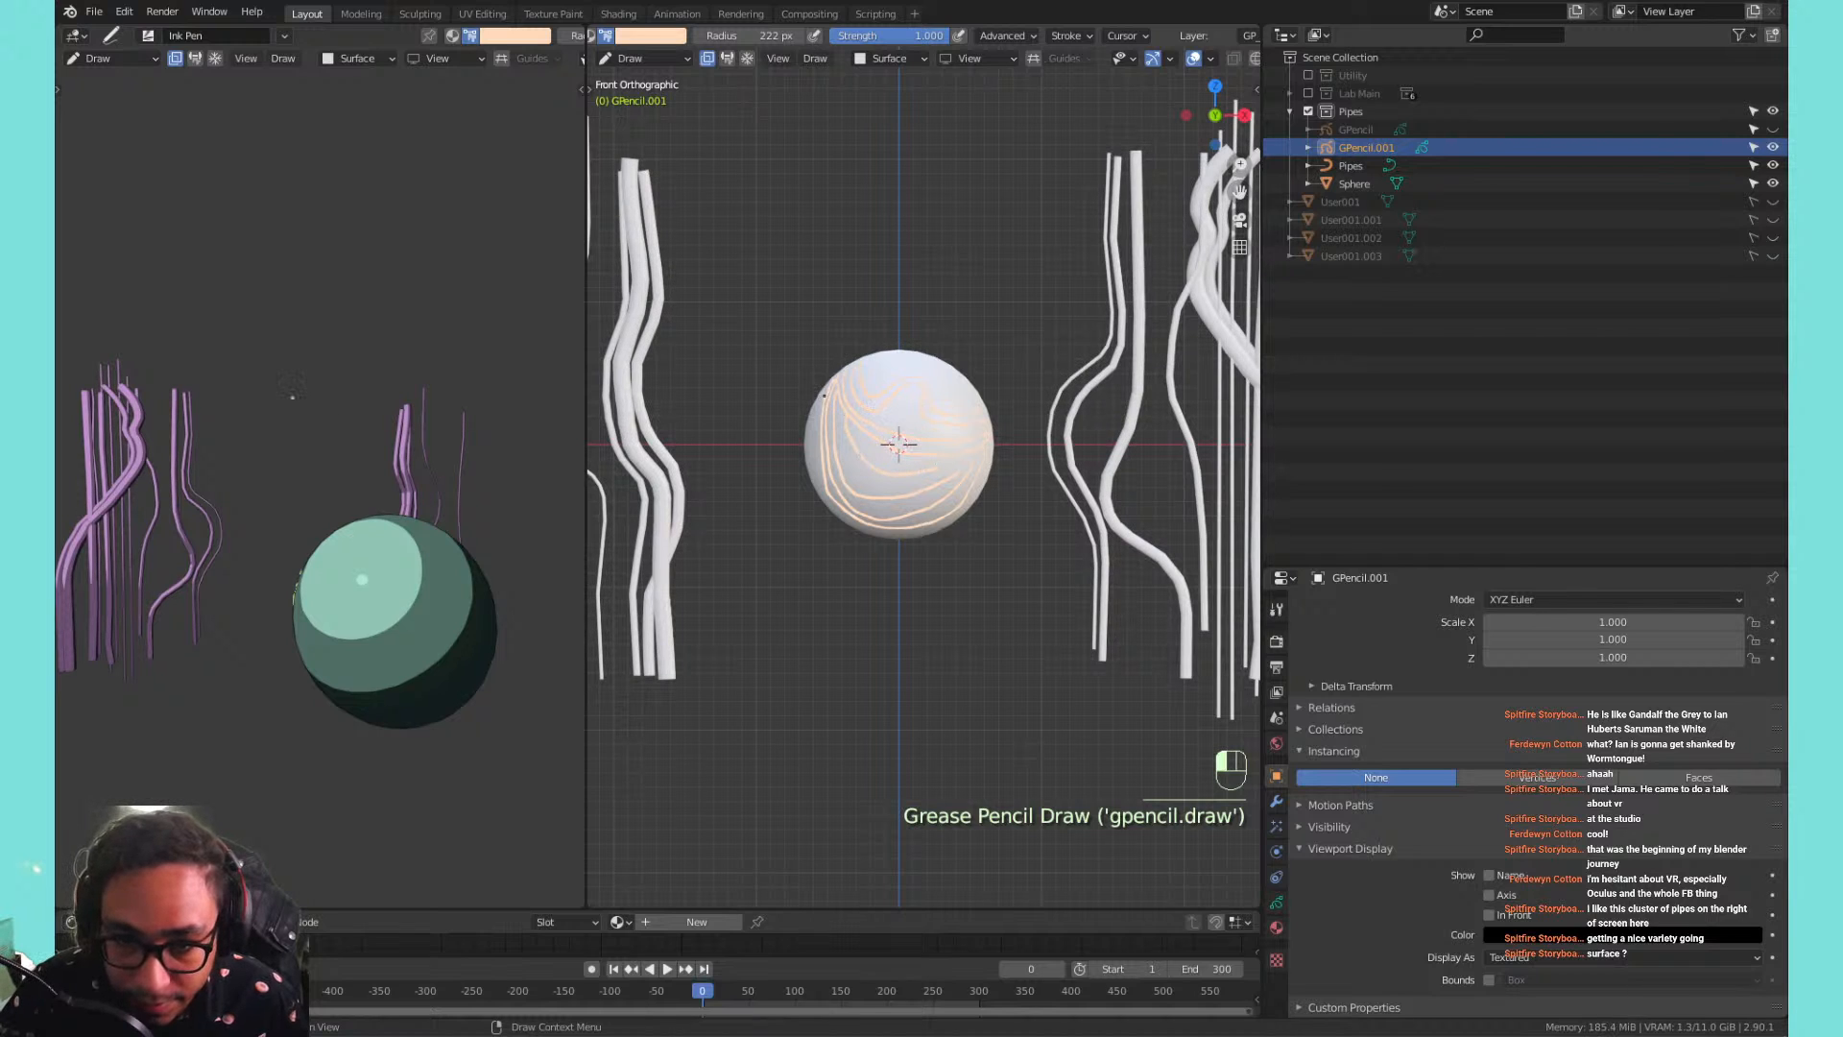
pyautogui.hotkey('ctrl', 'z')
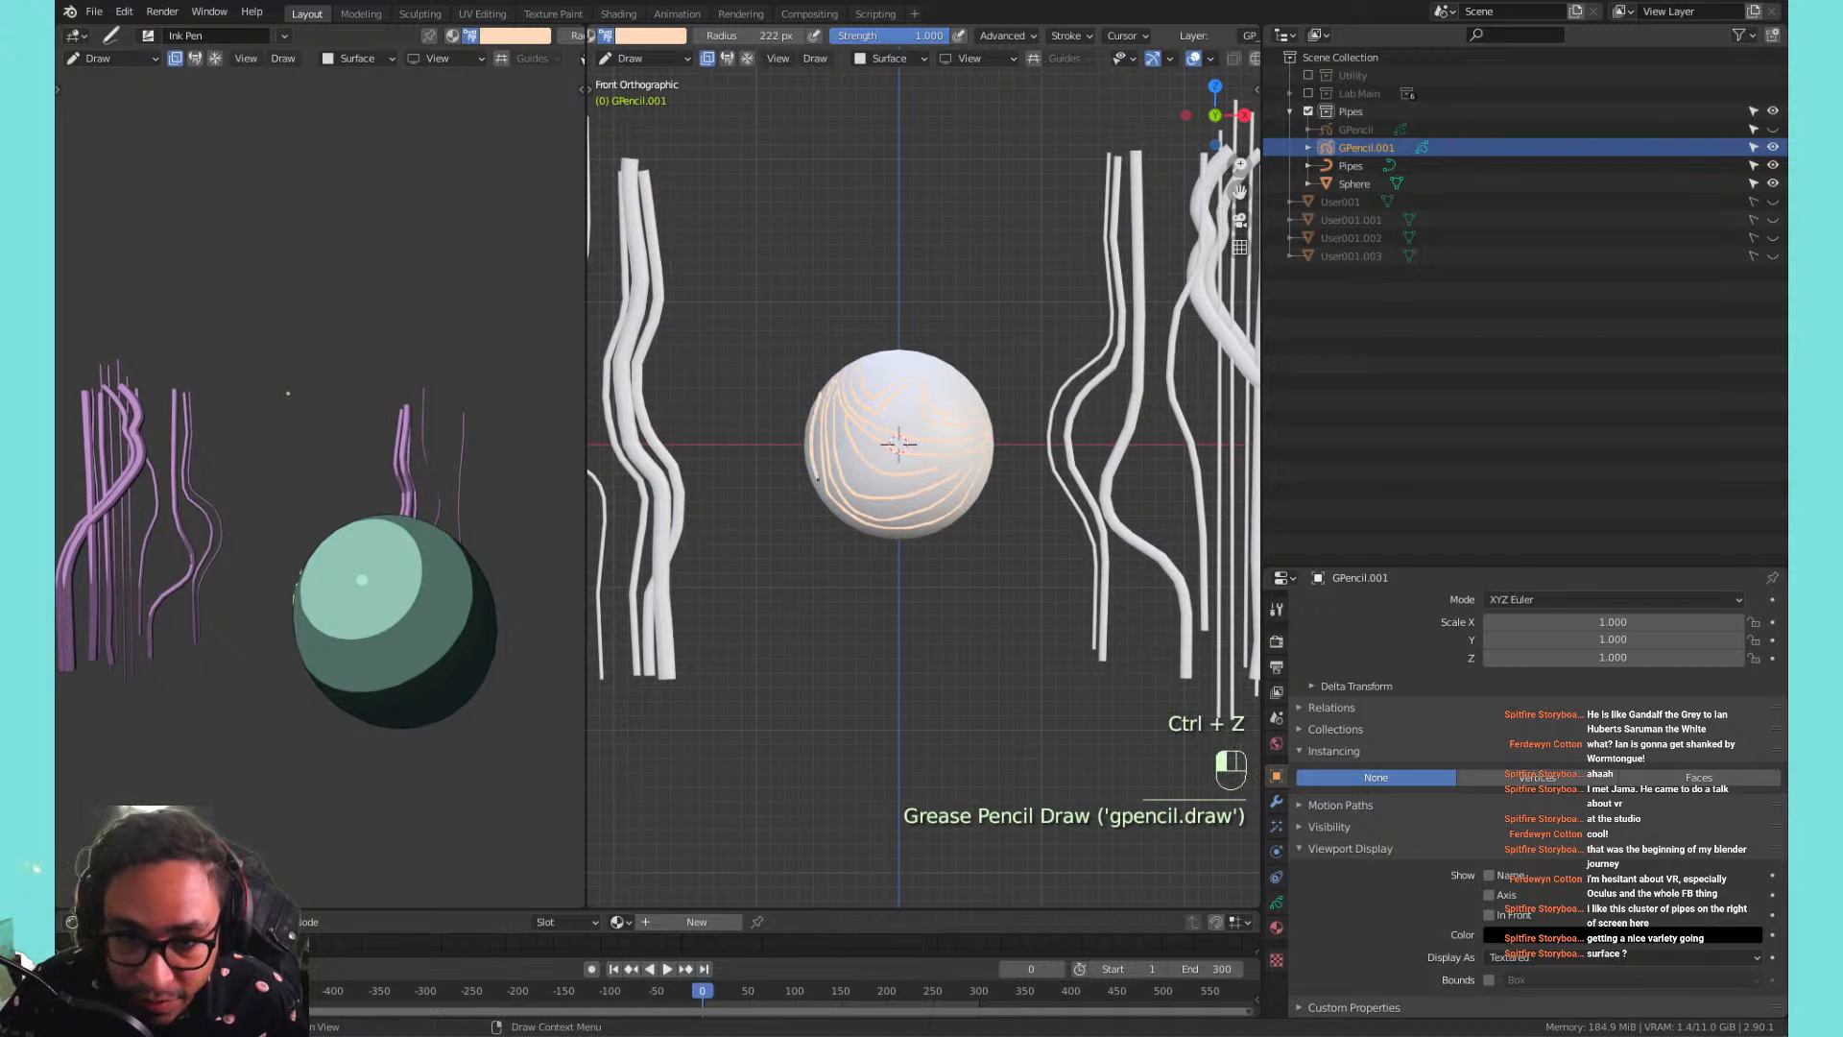
pyautogui.moveTo(818, 478); pyautogui.dragTo(819, 481)
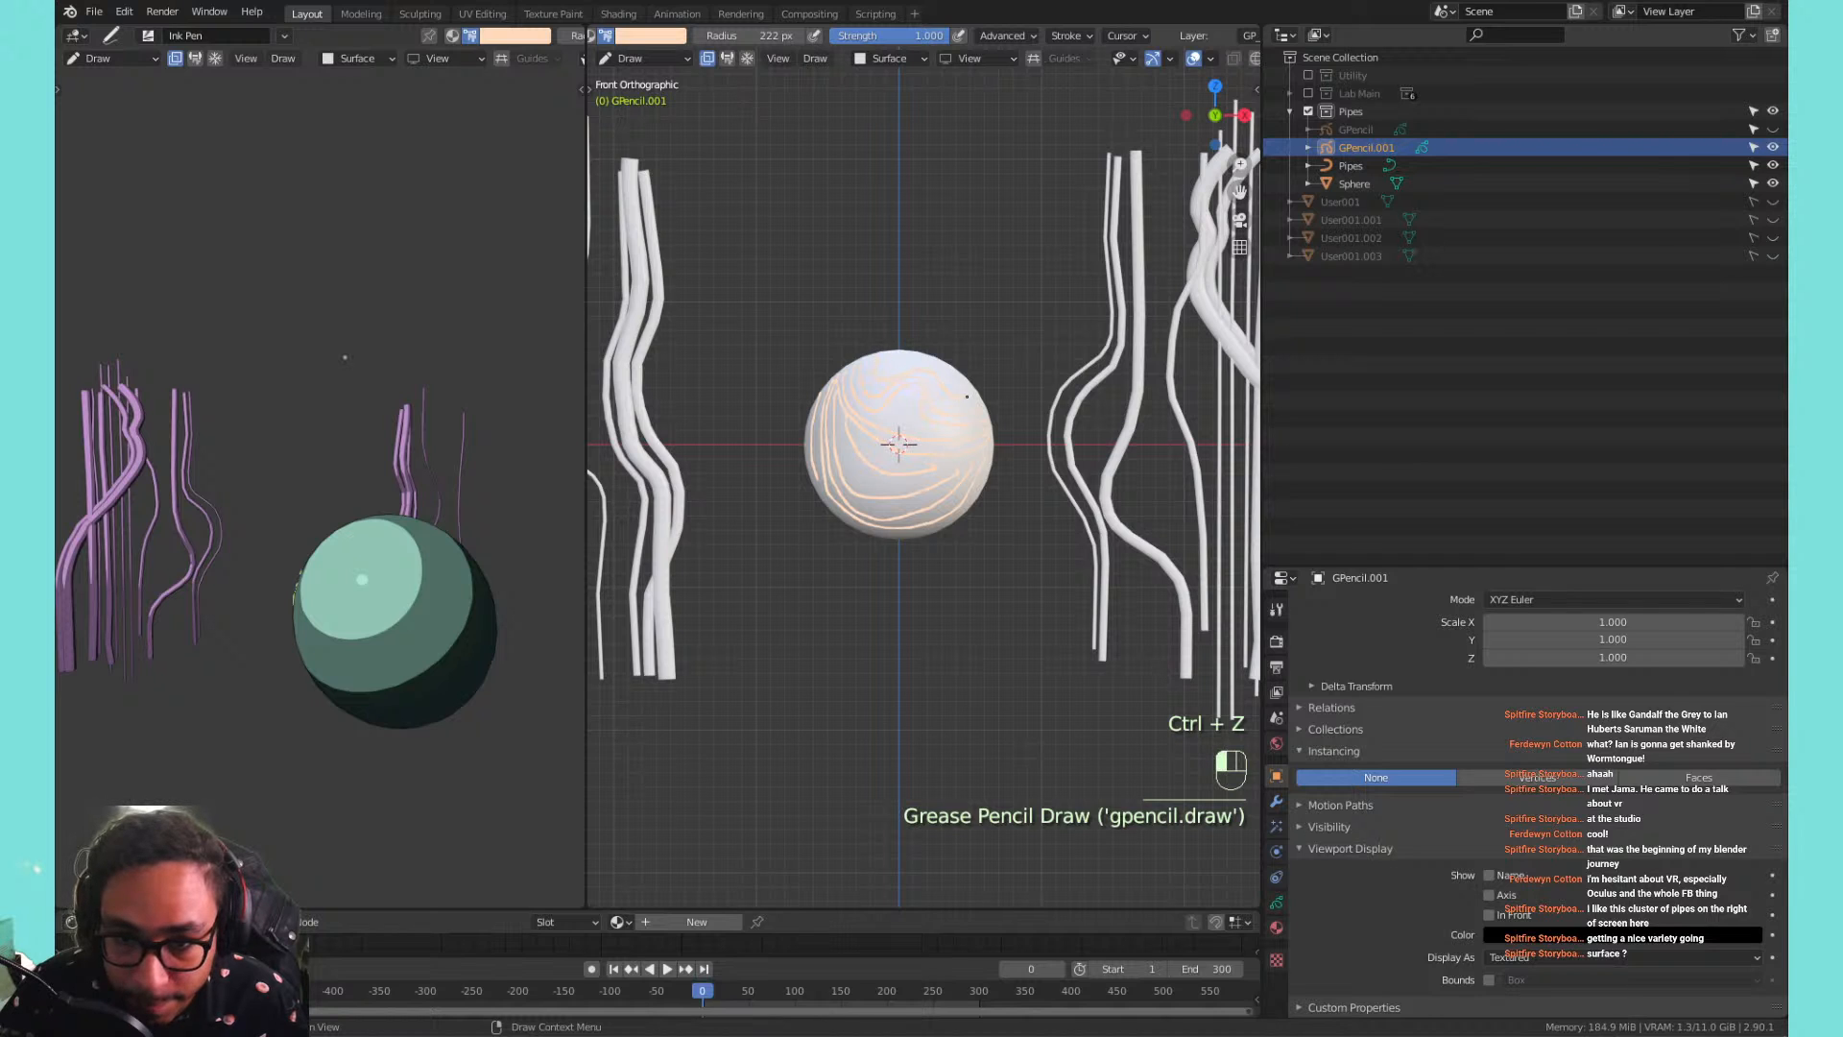
pyautogui.moveTo(967, 396)
pyautogui.mouseDown()
pyautogui.moveTo(895, 359)
pyautogui.moveTo(971, 375)
pyautogui.mouseUp()
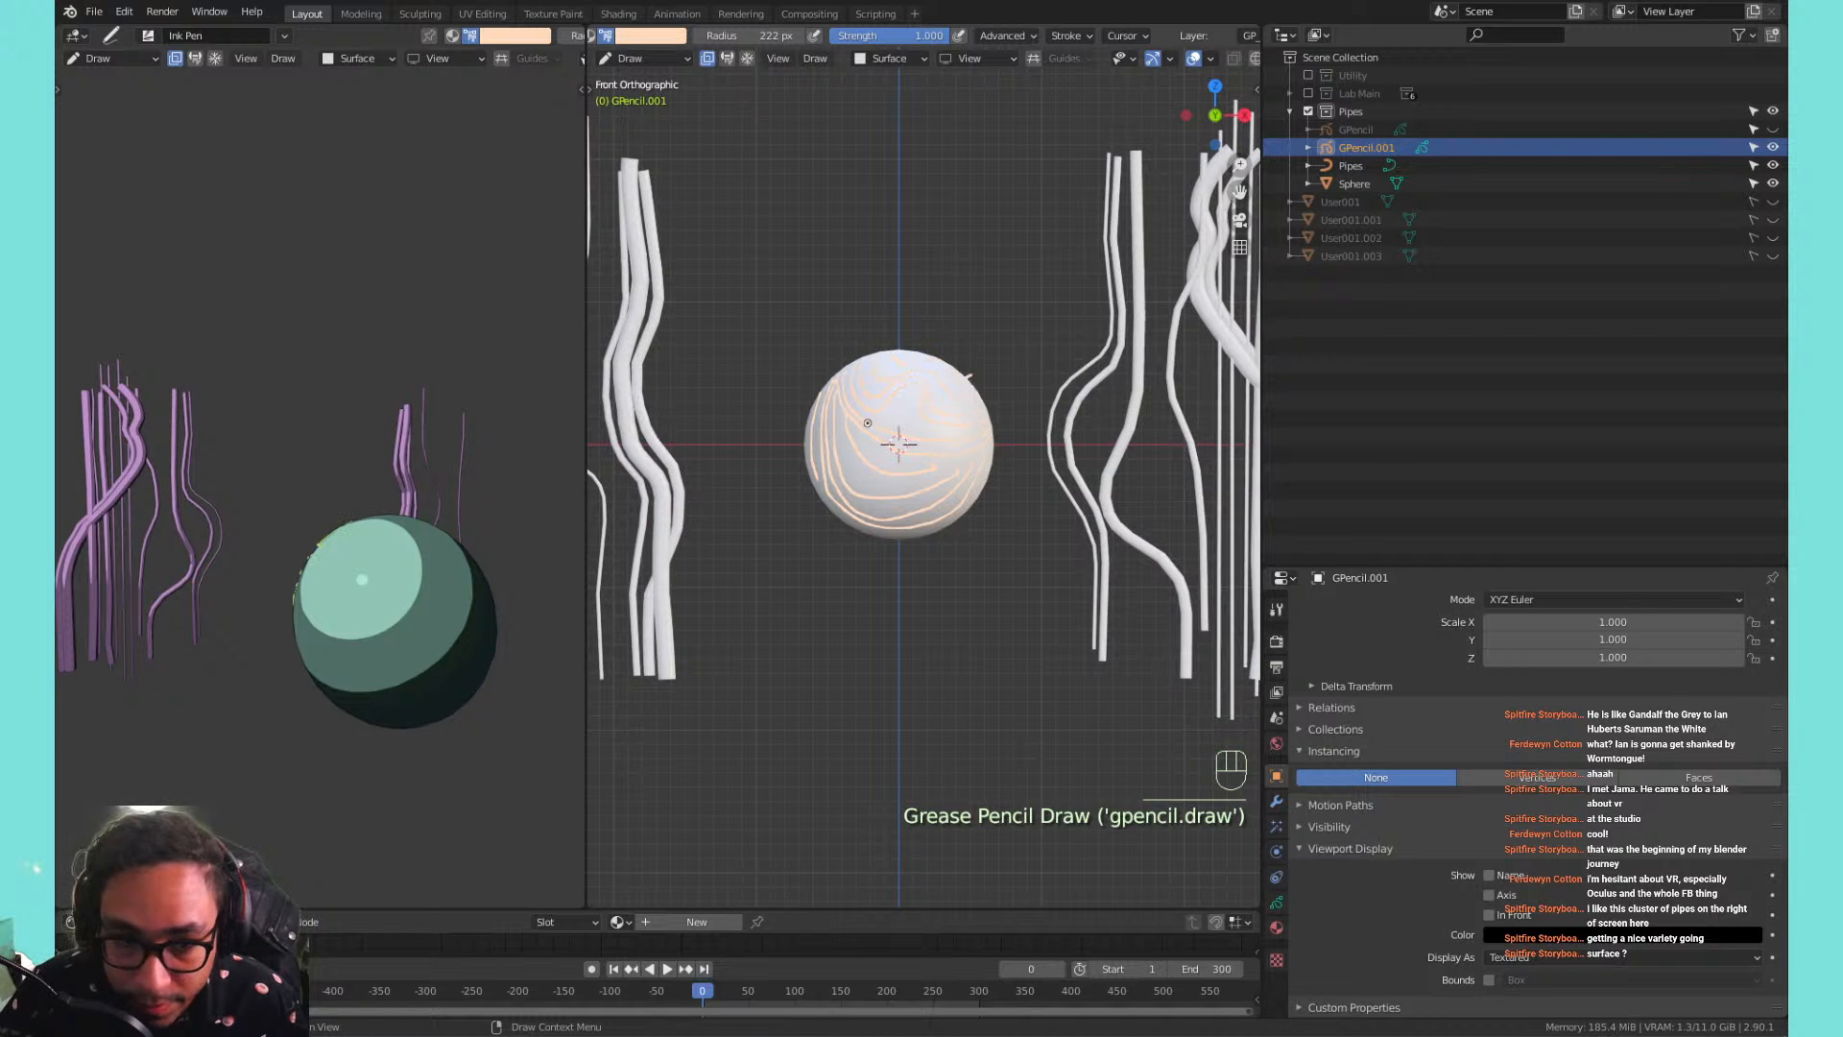
# Try deleting the wavy stroke on the sphere's upper half in Edit Mode, and undo it.
pyautogui.keyDown('shift'); pyautogui.moveTo(907, 423); pyautogui.dragTo(977, 460, button='middle'); pyautogui.keyUp('shift')
pyautogui.keyDown('shift'); pyautogui.moveTo(976, 459); pyautogui.dragTo(938, 444, button='middle'); pyautogui.keyUp('shift')
pyautogui.moveTo(1132, 433); pyautogui.dragTo(908, 426, button='middle')
pyautogui.press('Tab')
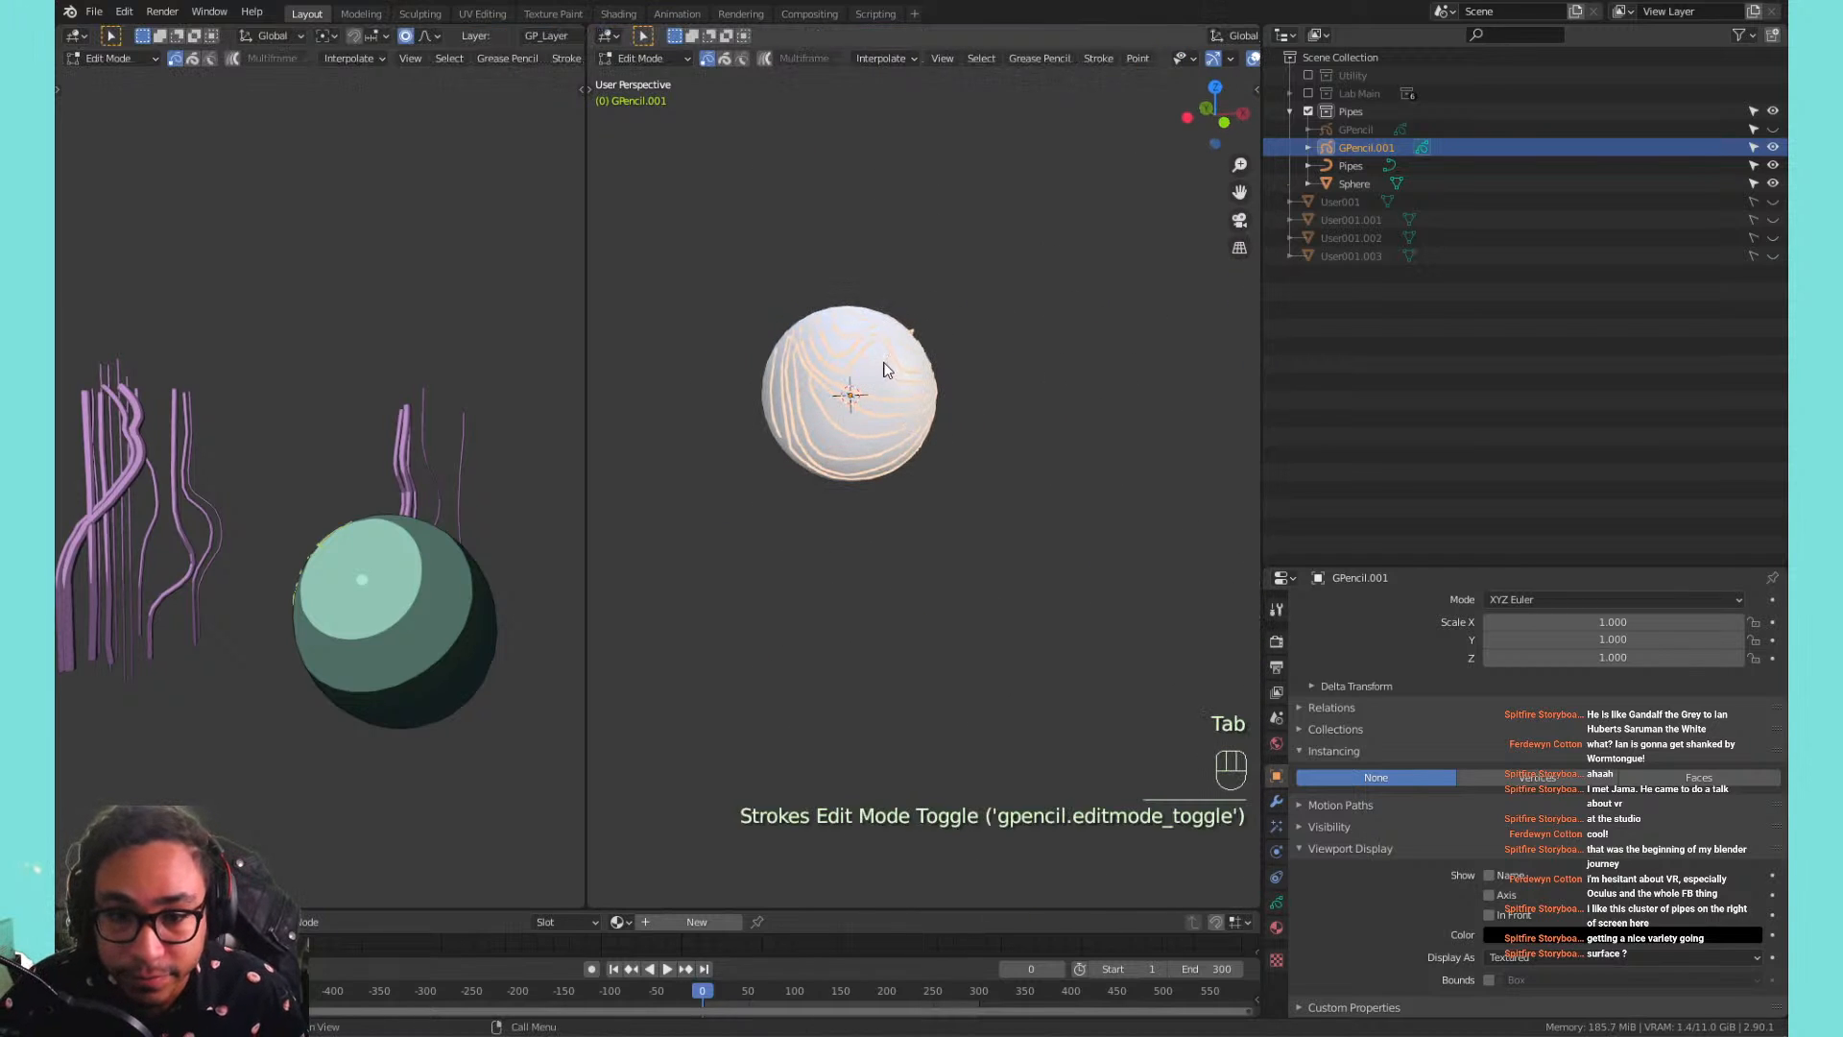
pyautogui.click(888, 371)
pyautogui.press('x')
pyautogui.click(883, 377)
pyautogui.hotkey('ctrl', 'z')
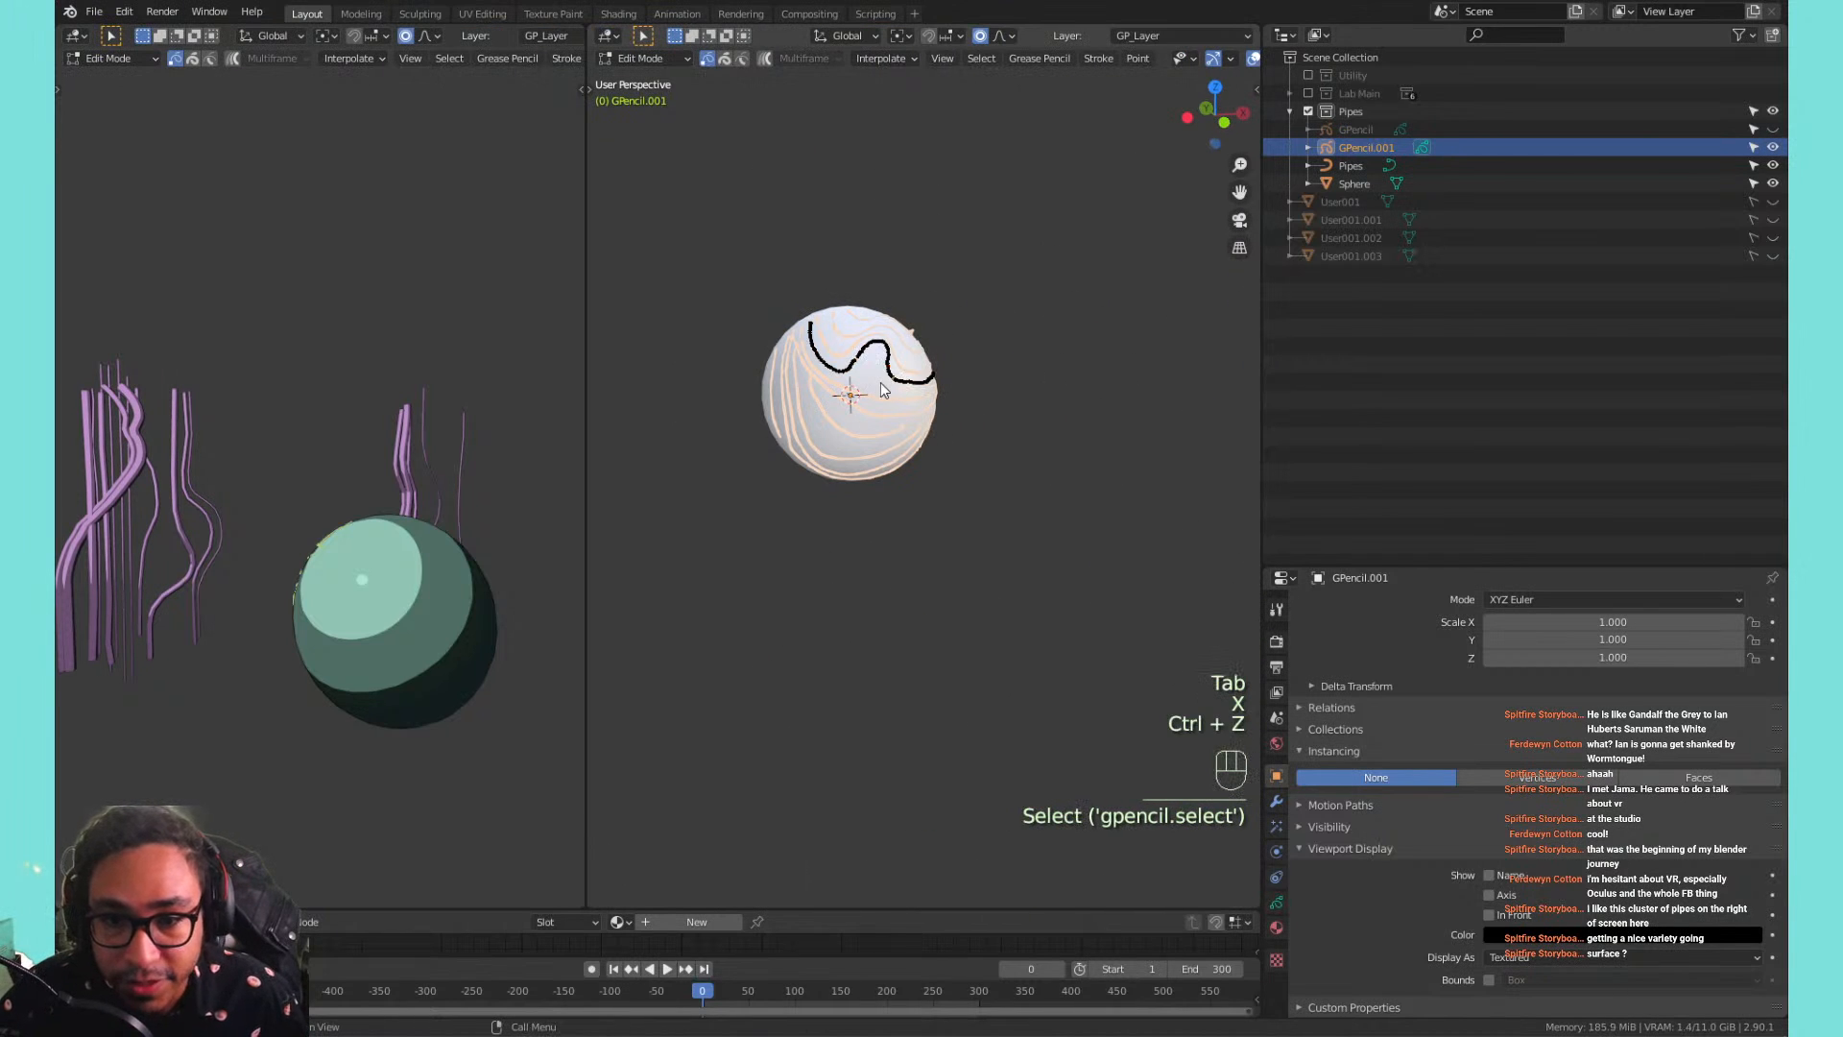
# Switch the Grease Pencil object to Object Mode.
pyautogui.click(643, 59)
pyautogui.click(636, 78)
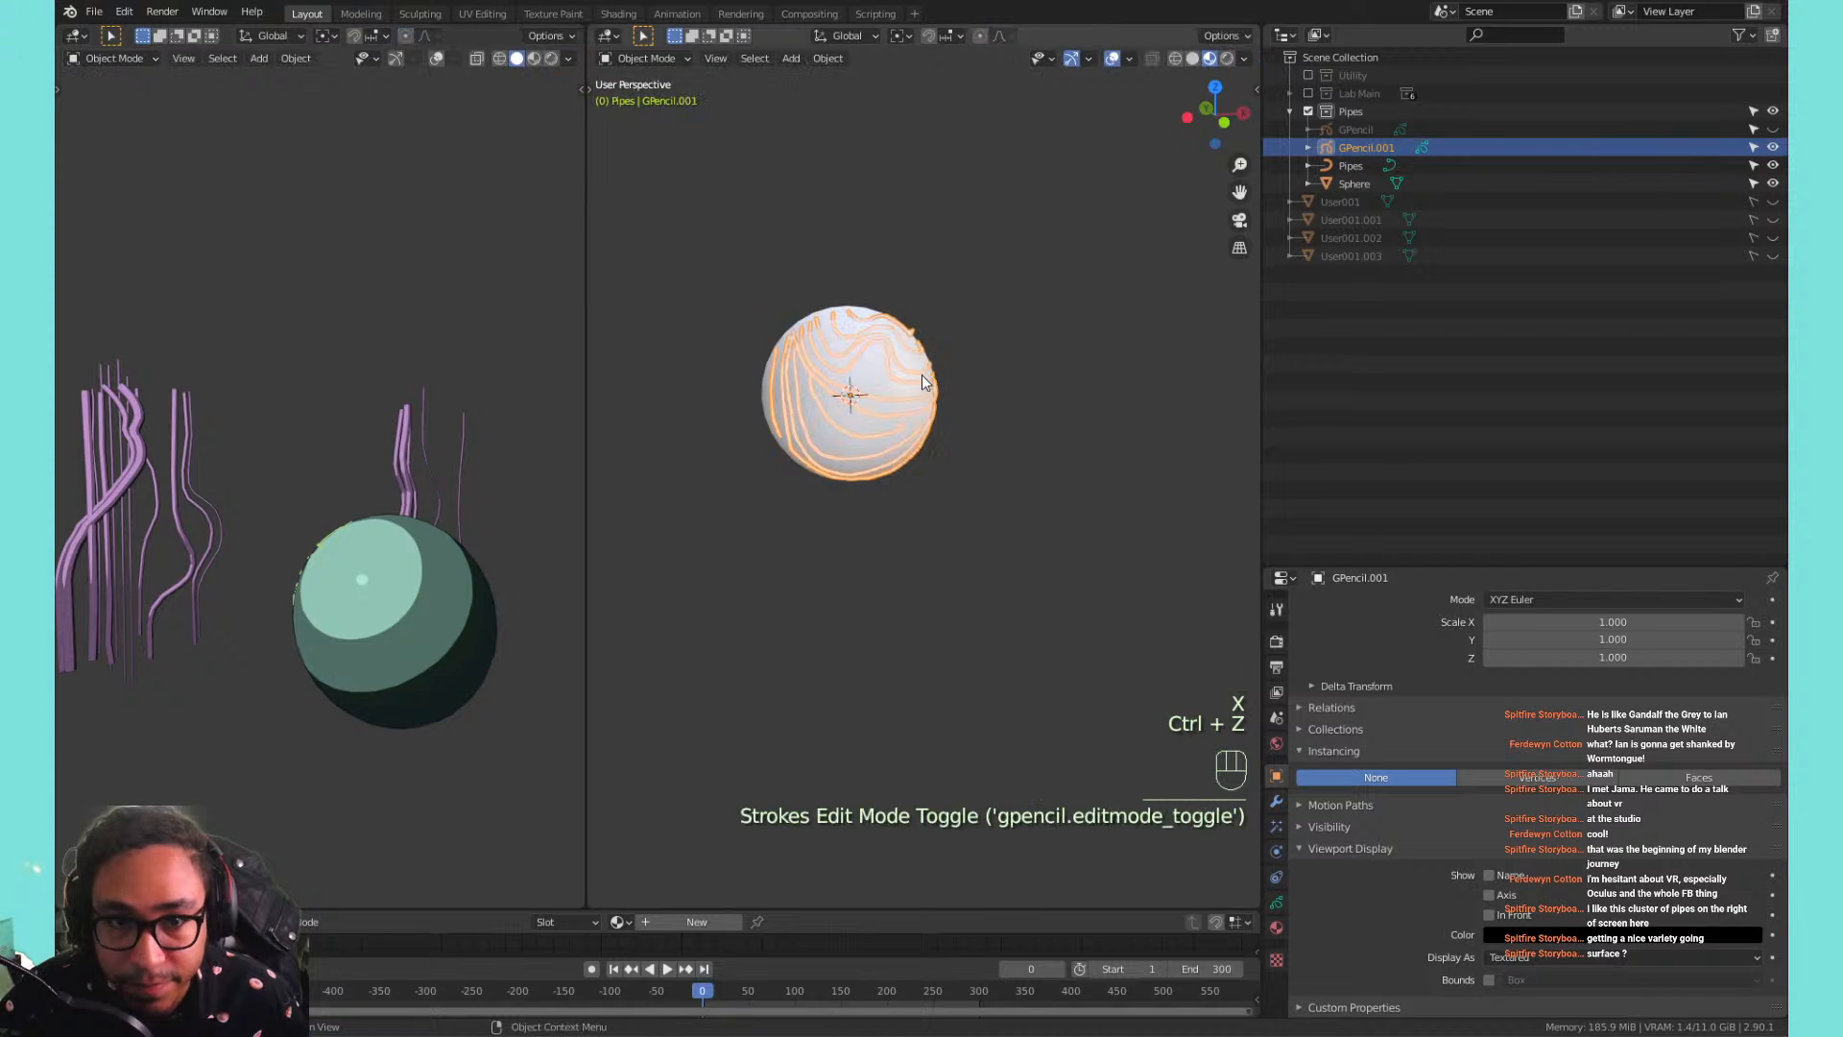
# Delete the sphere, keeping the Grease Pencil strokes drawn on its surface.
pyautogui.click(866, 360)
pyautogui.press('x')
pyautogui.click(868, 363)
pyautogui.scroll(4, 868, 365)
pyautogui.moveTo(816, 392)
pyautogui.keyDown('shift'); pyautogui.mouseDown(button='middle')
pyautogui.moveTo(874, 496)
pyautogui.moveTo(937, 478)
pyautogui.moveTo(838, 455)
pyautogui.mouseUp(button='middle'); pyautogui.keyUp('shift')
# Select all the Grease Pencil strokes in Edit Mode and smooth their points.
pyautogui.click(863, 344)
pyautogui.press('Tab')
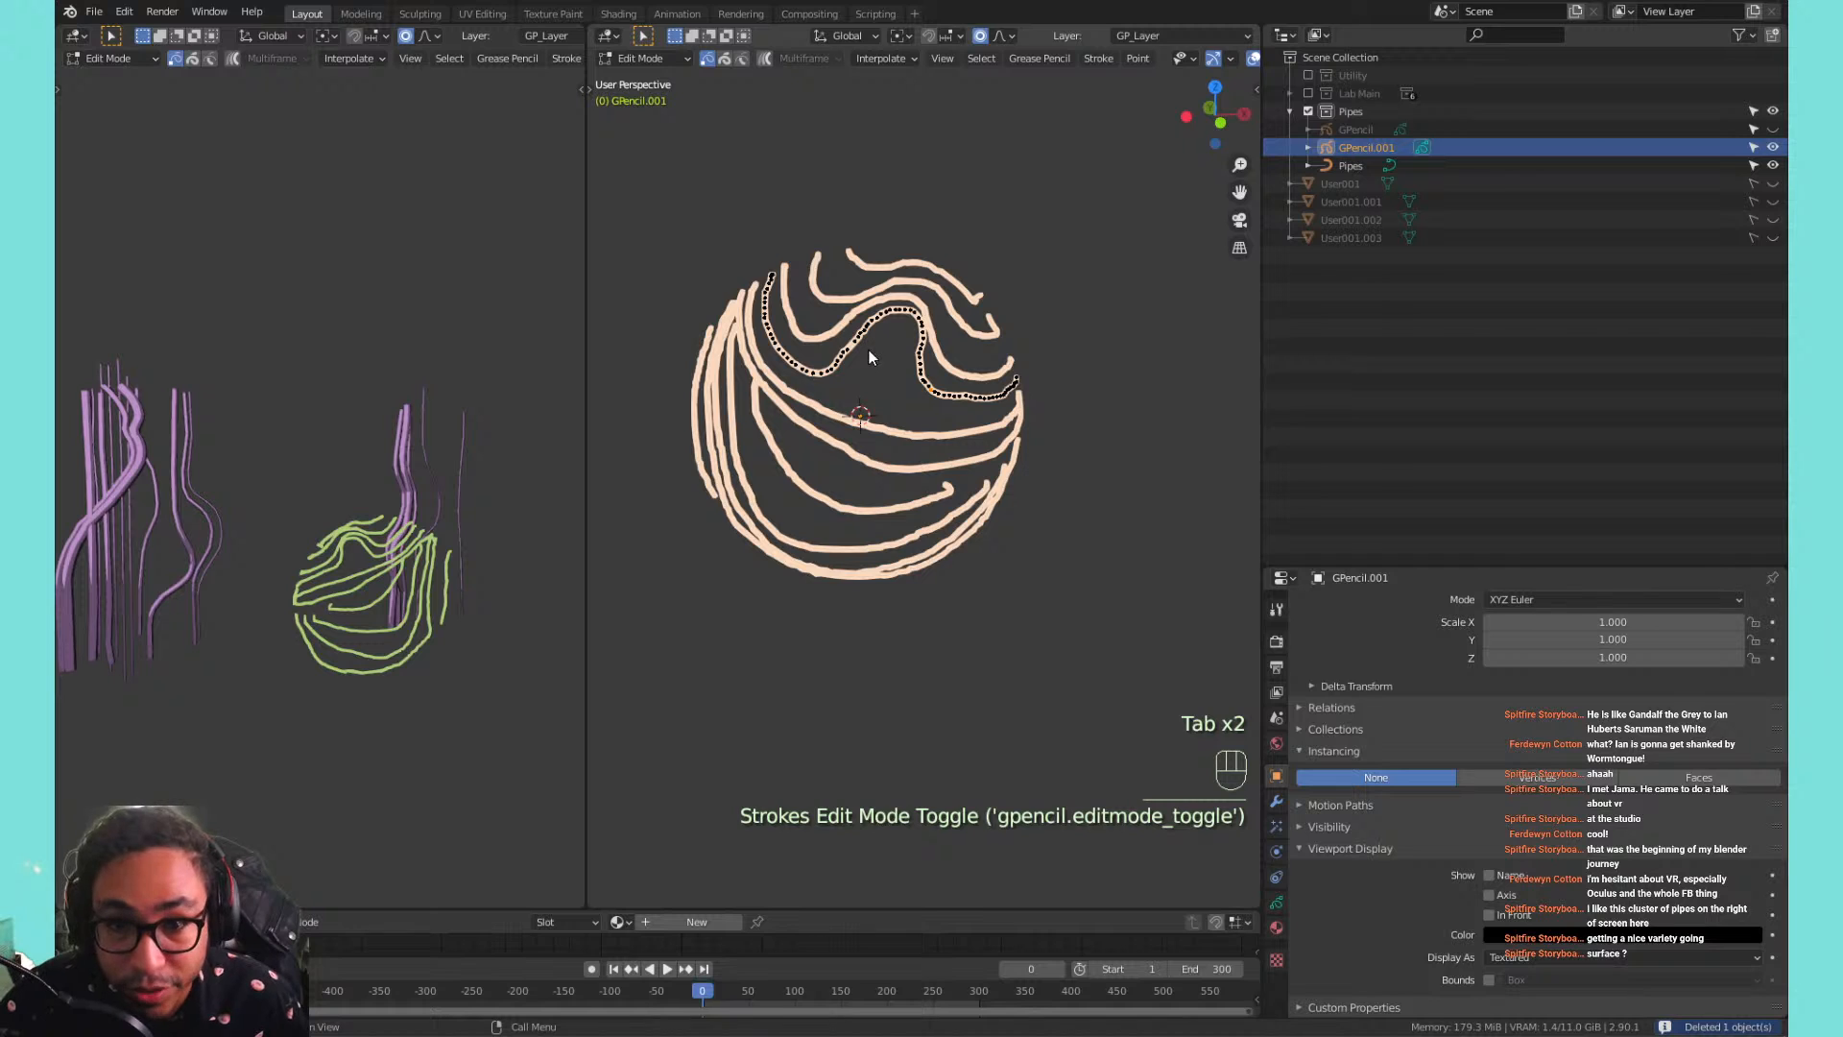
pyautogui.press('a')
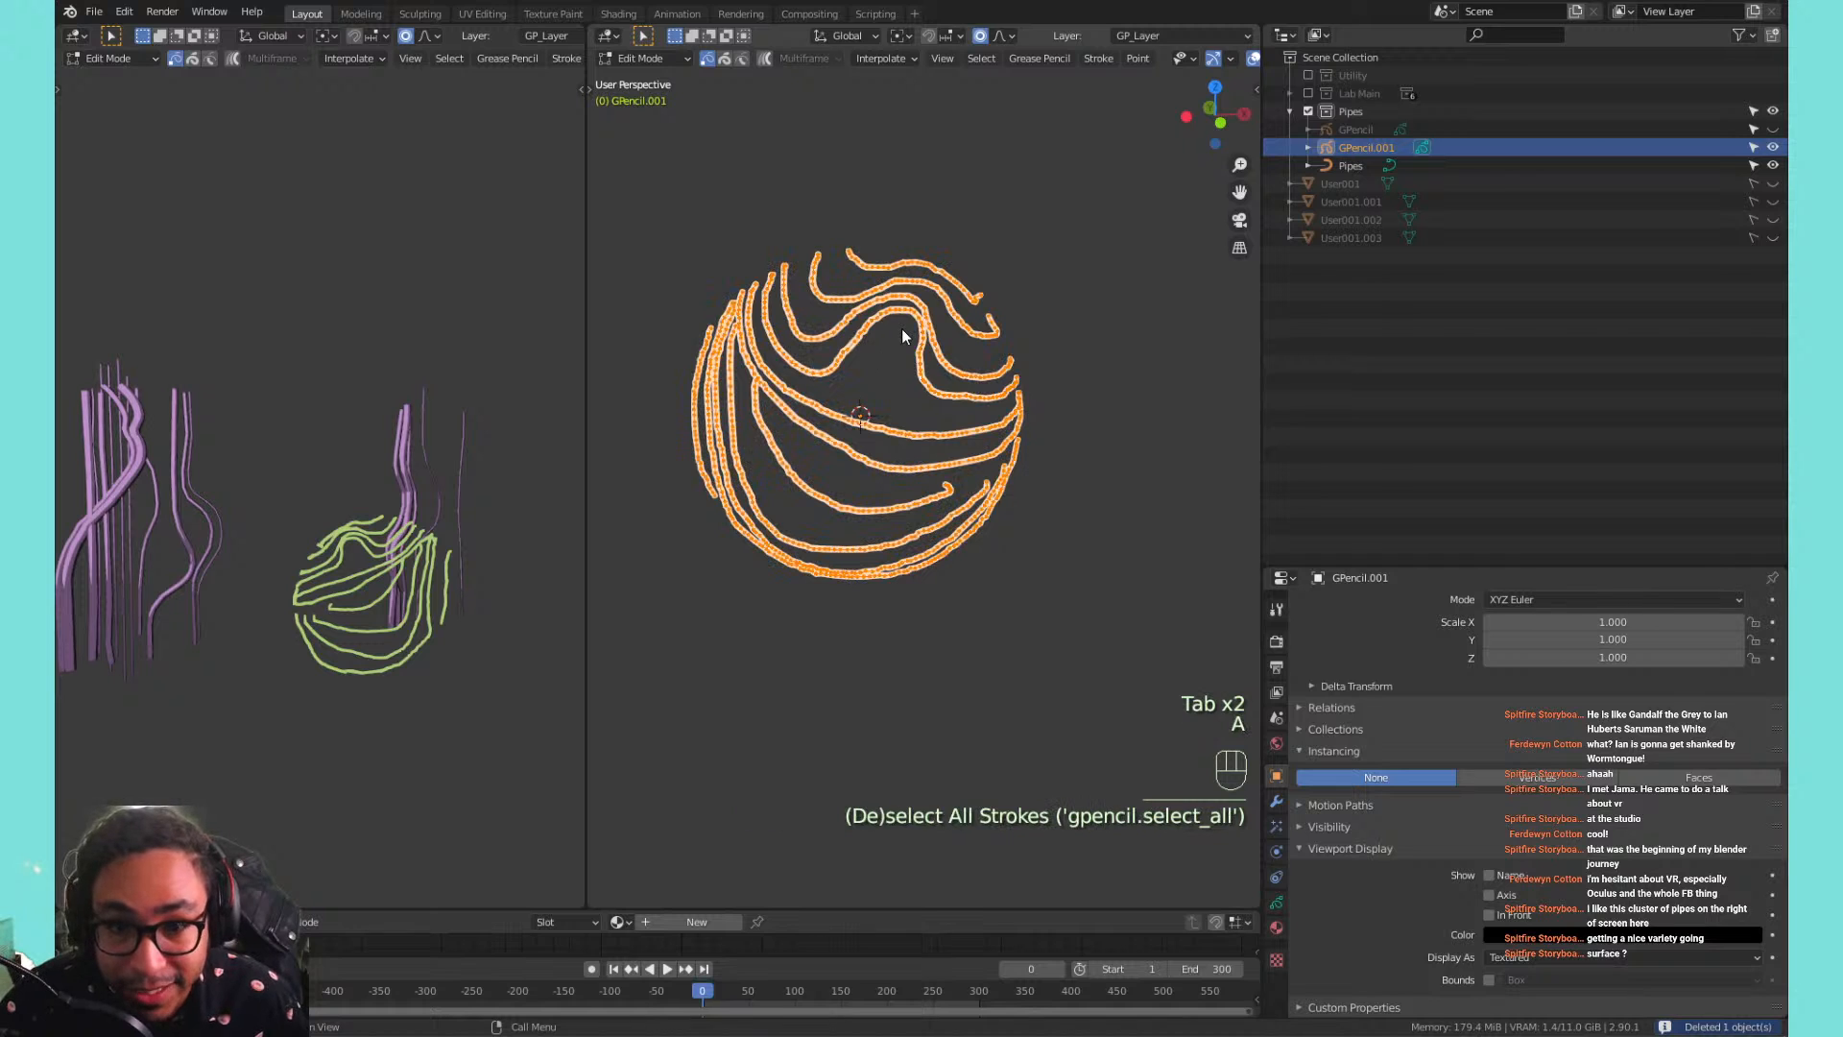
pyautogui.rightClick(926, 267)
pyautogui.click(922, 266)
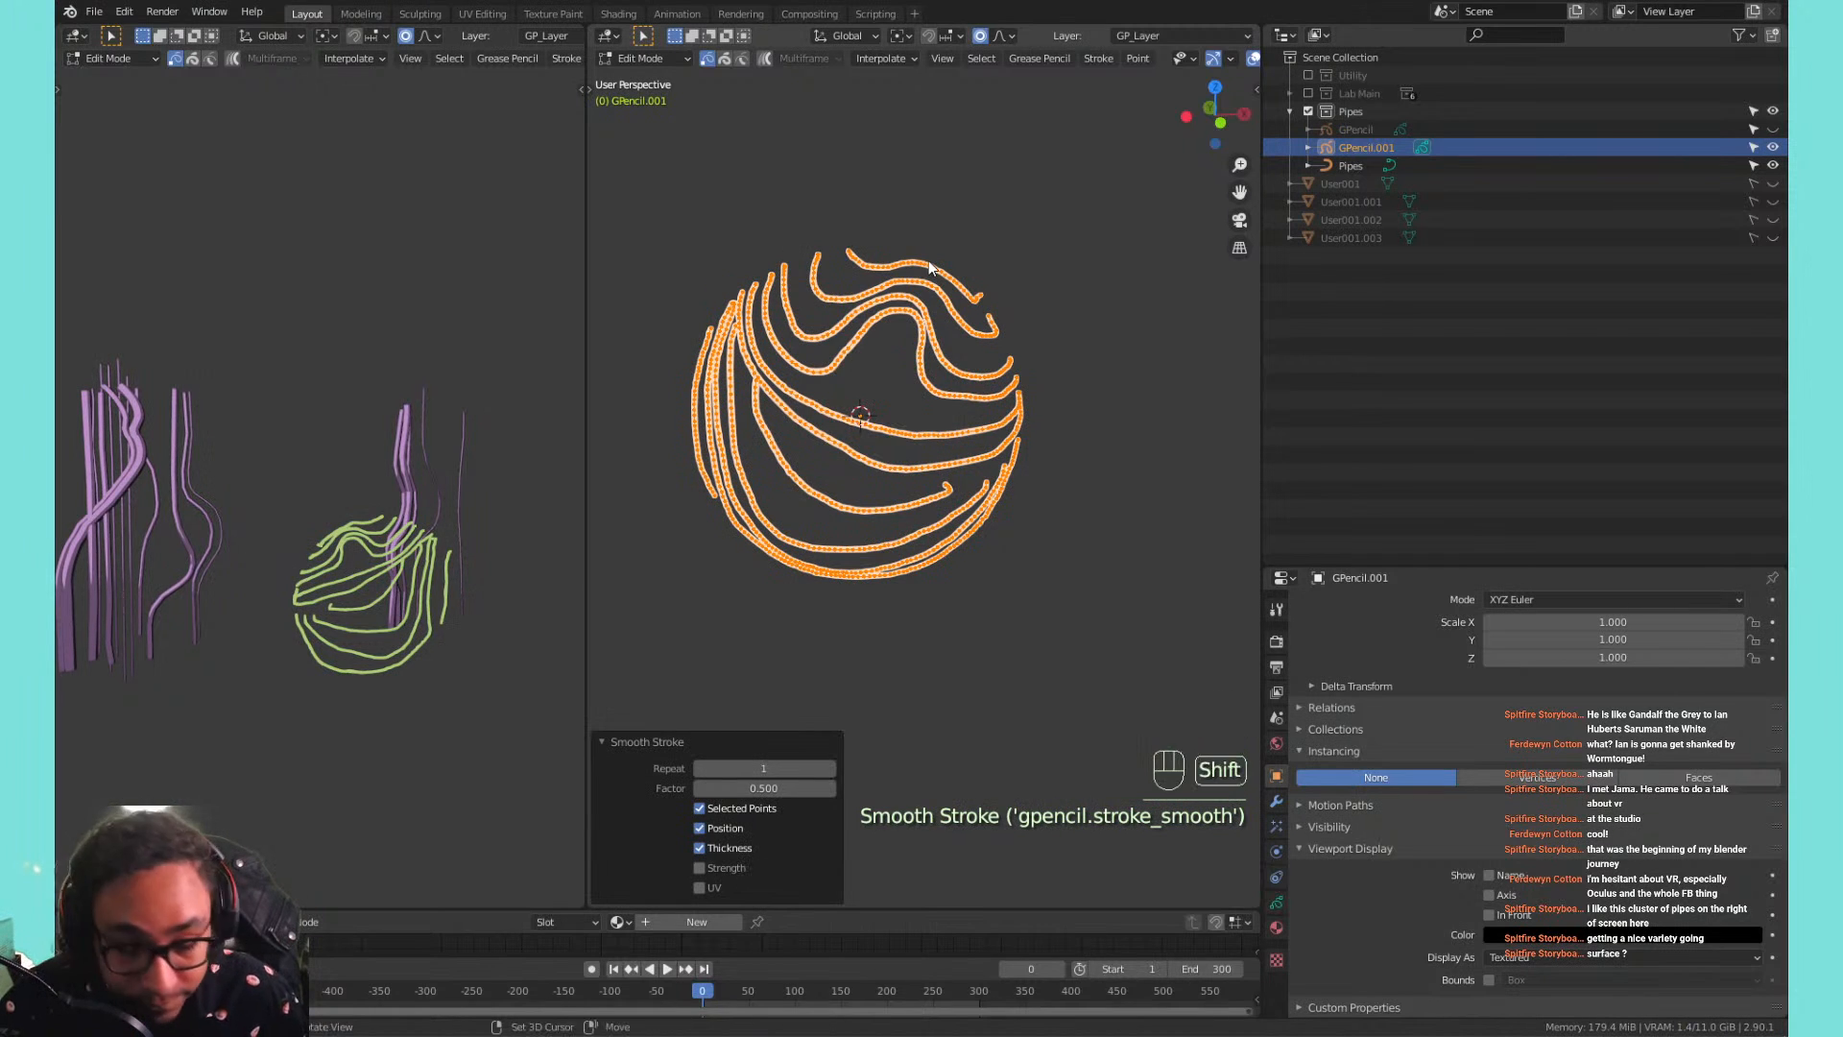
# Repeat the smoothing about 25 times on all selected strokes to even out their wobbles.
pyautogui.hotkey('shift', 'r')
pyautogui.hotkey('shift', 'r')
pyautogui.hotkey('shift', 'r')
pyautogui.hotkey('shift', 'r')
pyautogui.hotkey('shift', 'r')
pyautogui.hotkey('shift', 'r')
pyautogui.hotkey('shift', 'r')
pyautogui.hotkey('shift', 'r')
pyautogui.hotkey('shift', 'r')
pyautogui.hotkey('shift', 'r')
pyautogui.hotkey('shift', 'r')
pyautogui.hotkey('shift', 'r')
pyautogui.hotkey('shift', 'r')
pyautogui.hotkey('shift', 'r')
pyautogui.hotkey('shift', 'r')
pyautogui.hotkey('shift', 'r')
pyautogui.hotkey('shift', 'r')
pyautogui.hotkey('shift', 'r')
pyautogui.hotkey('shift', 'r')
pyautogui.hotkey('shift', 'r')
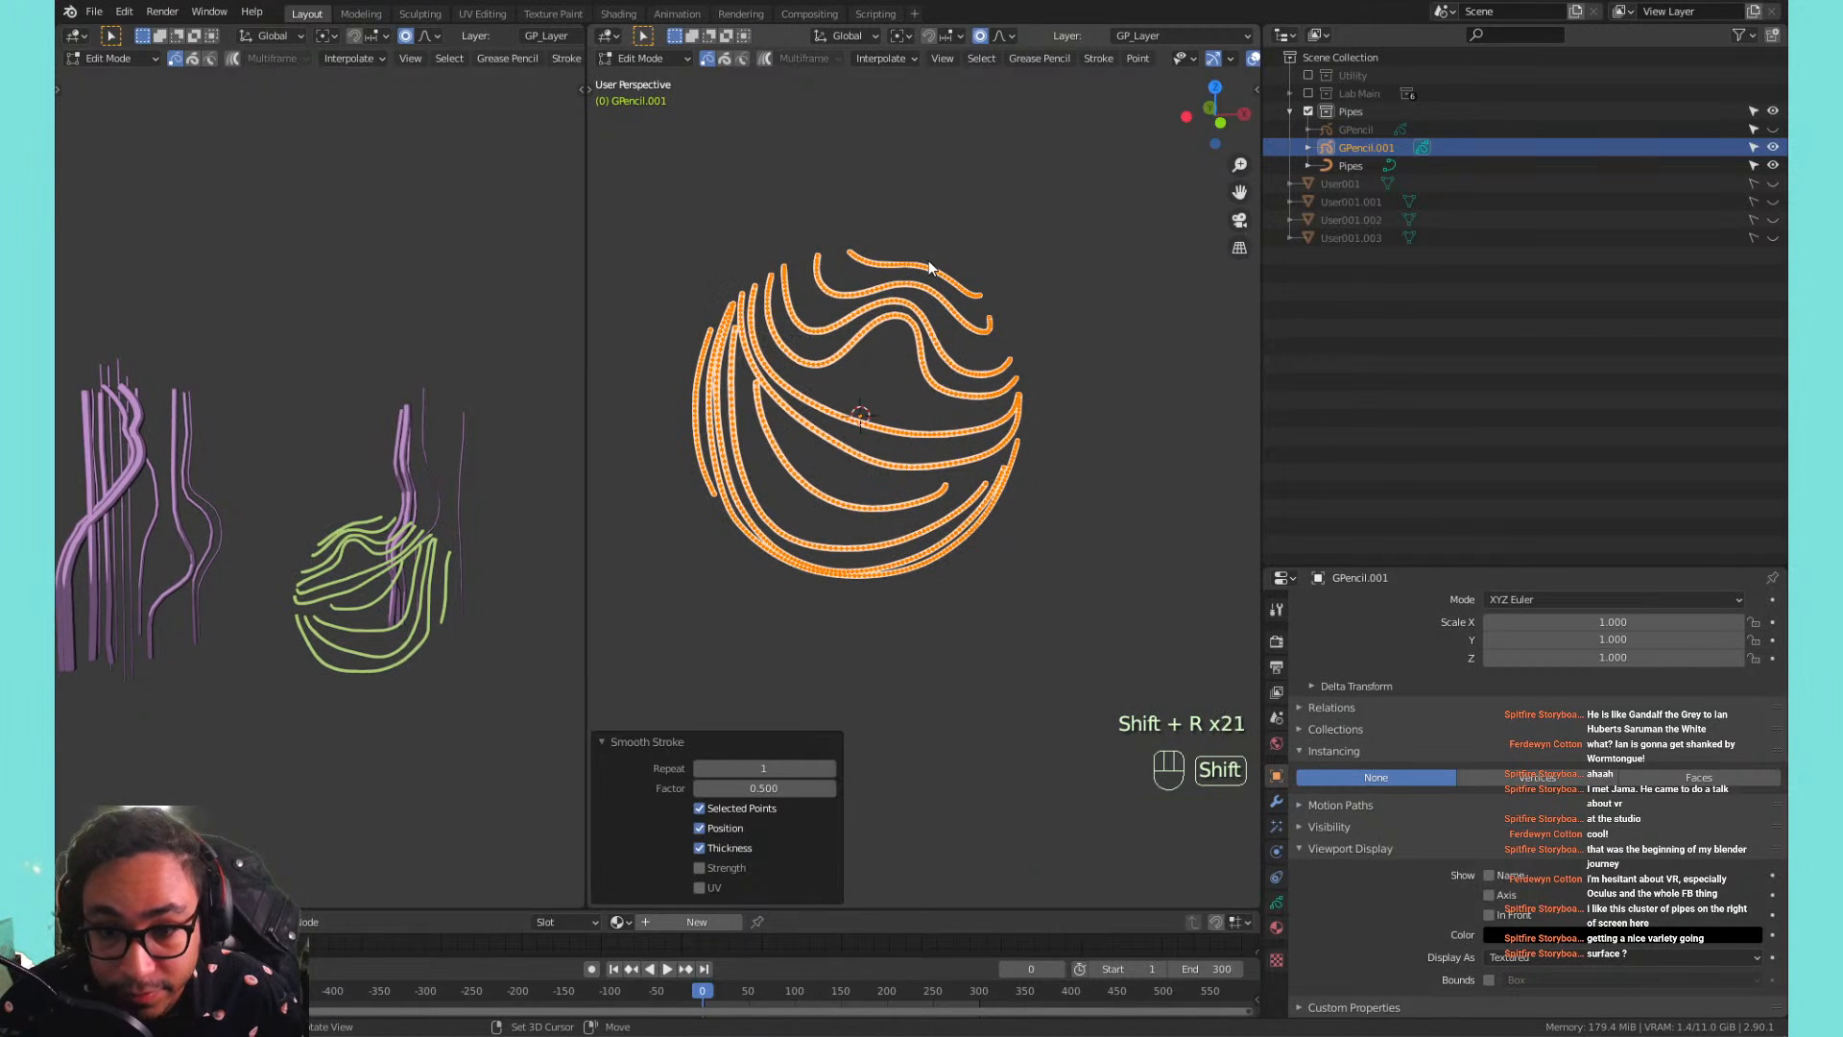
pyautogui.hotkey('shift', 'r')
pyautogui.hotkey('shift', 'r')
pyautogui.hotkey('shift', 'r')
pyautogui.hotkey('shift', 'r')
pyautogui.hotkey('shift', 'r')
# Simplify the selected strokes with Sample Stroke at a length of 0.920 to reduce their point density.
pyautogui.moveTo(1117, 69); pyautogui.dragTo(963, 67, button='middle')
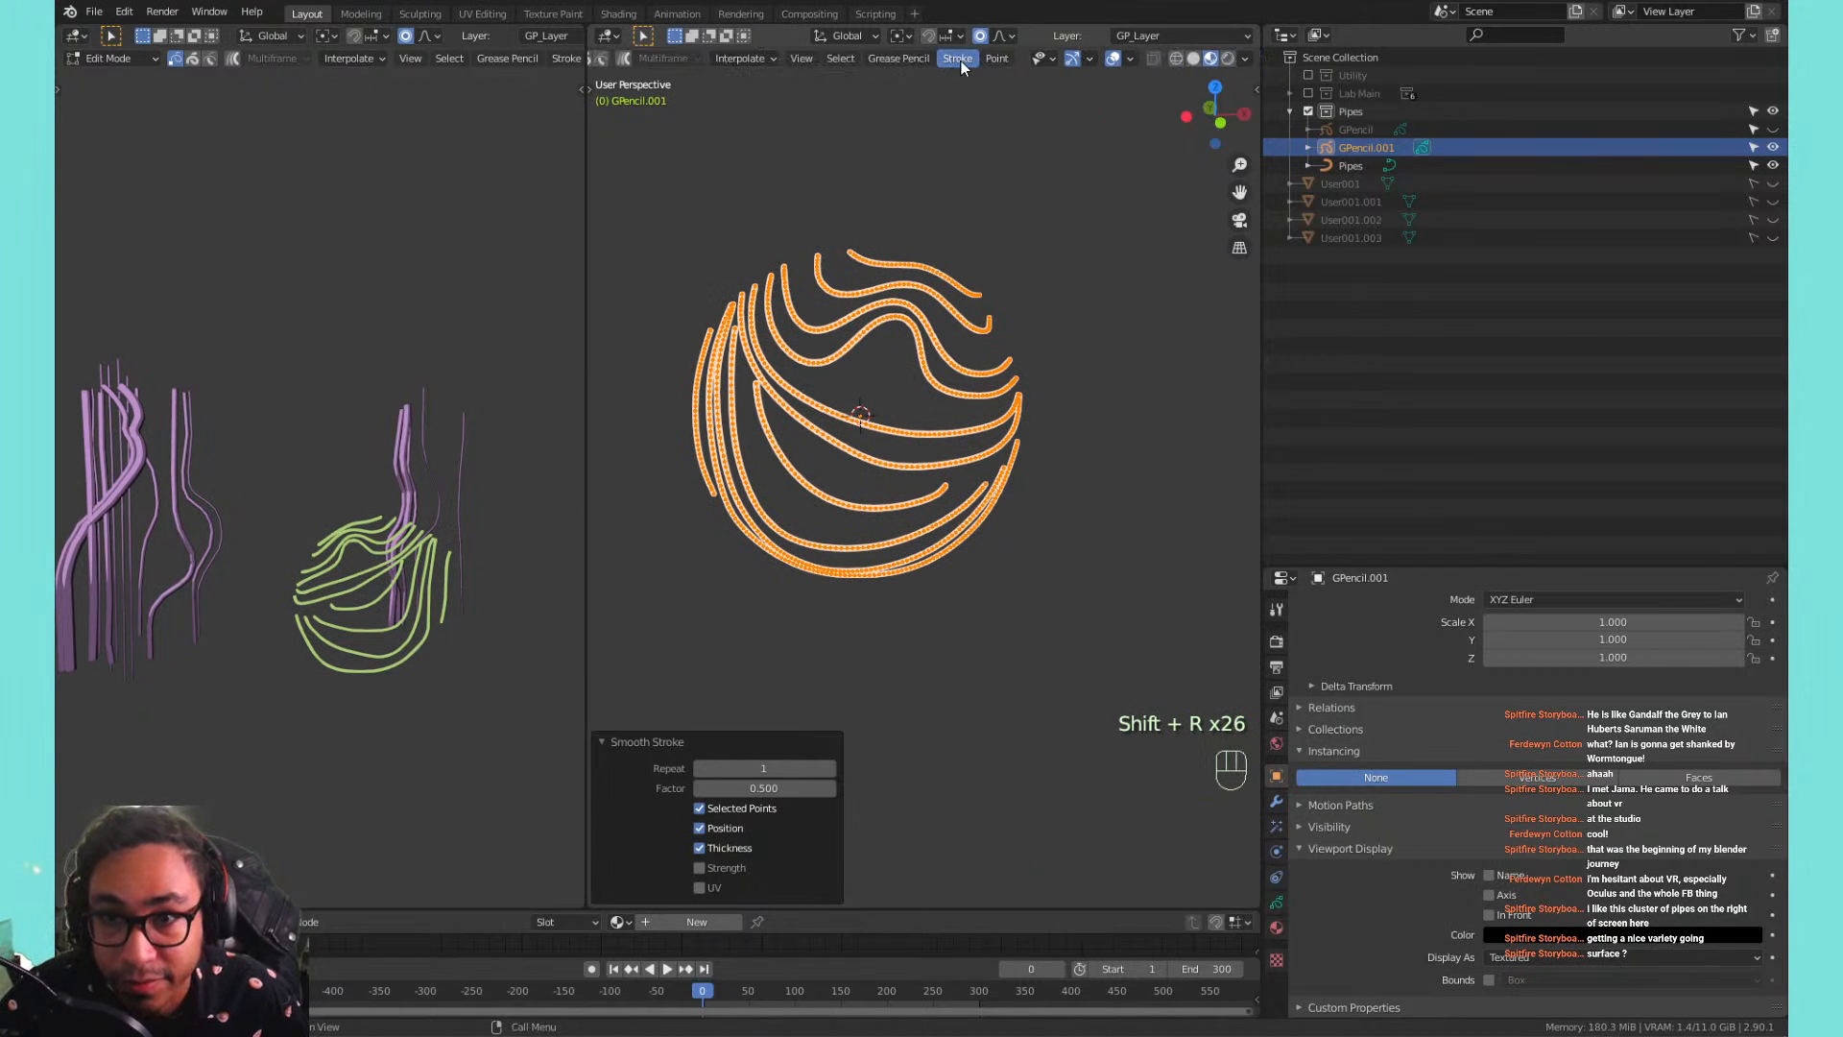
pyautogui.rightClick(900, 307)
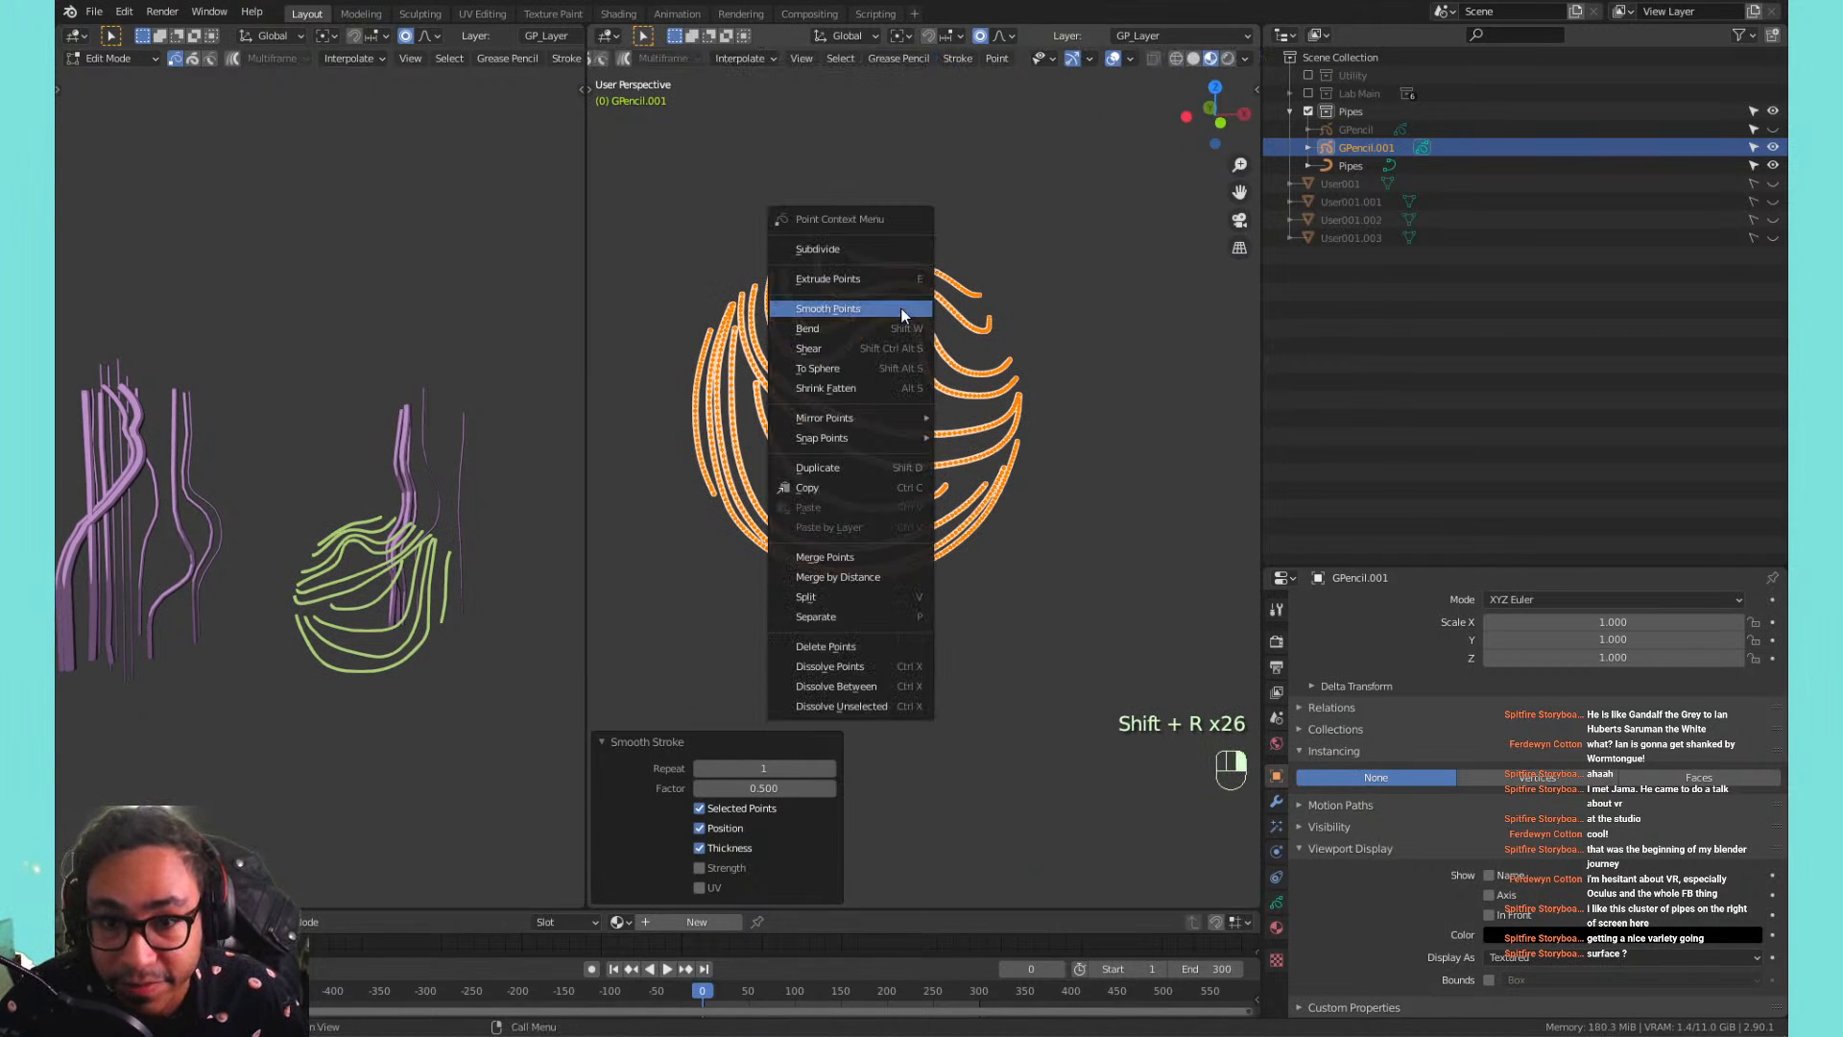
pyautogui.click(958, 58)
pyautogui.moveTo(996, 95)
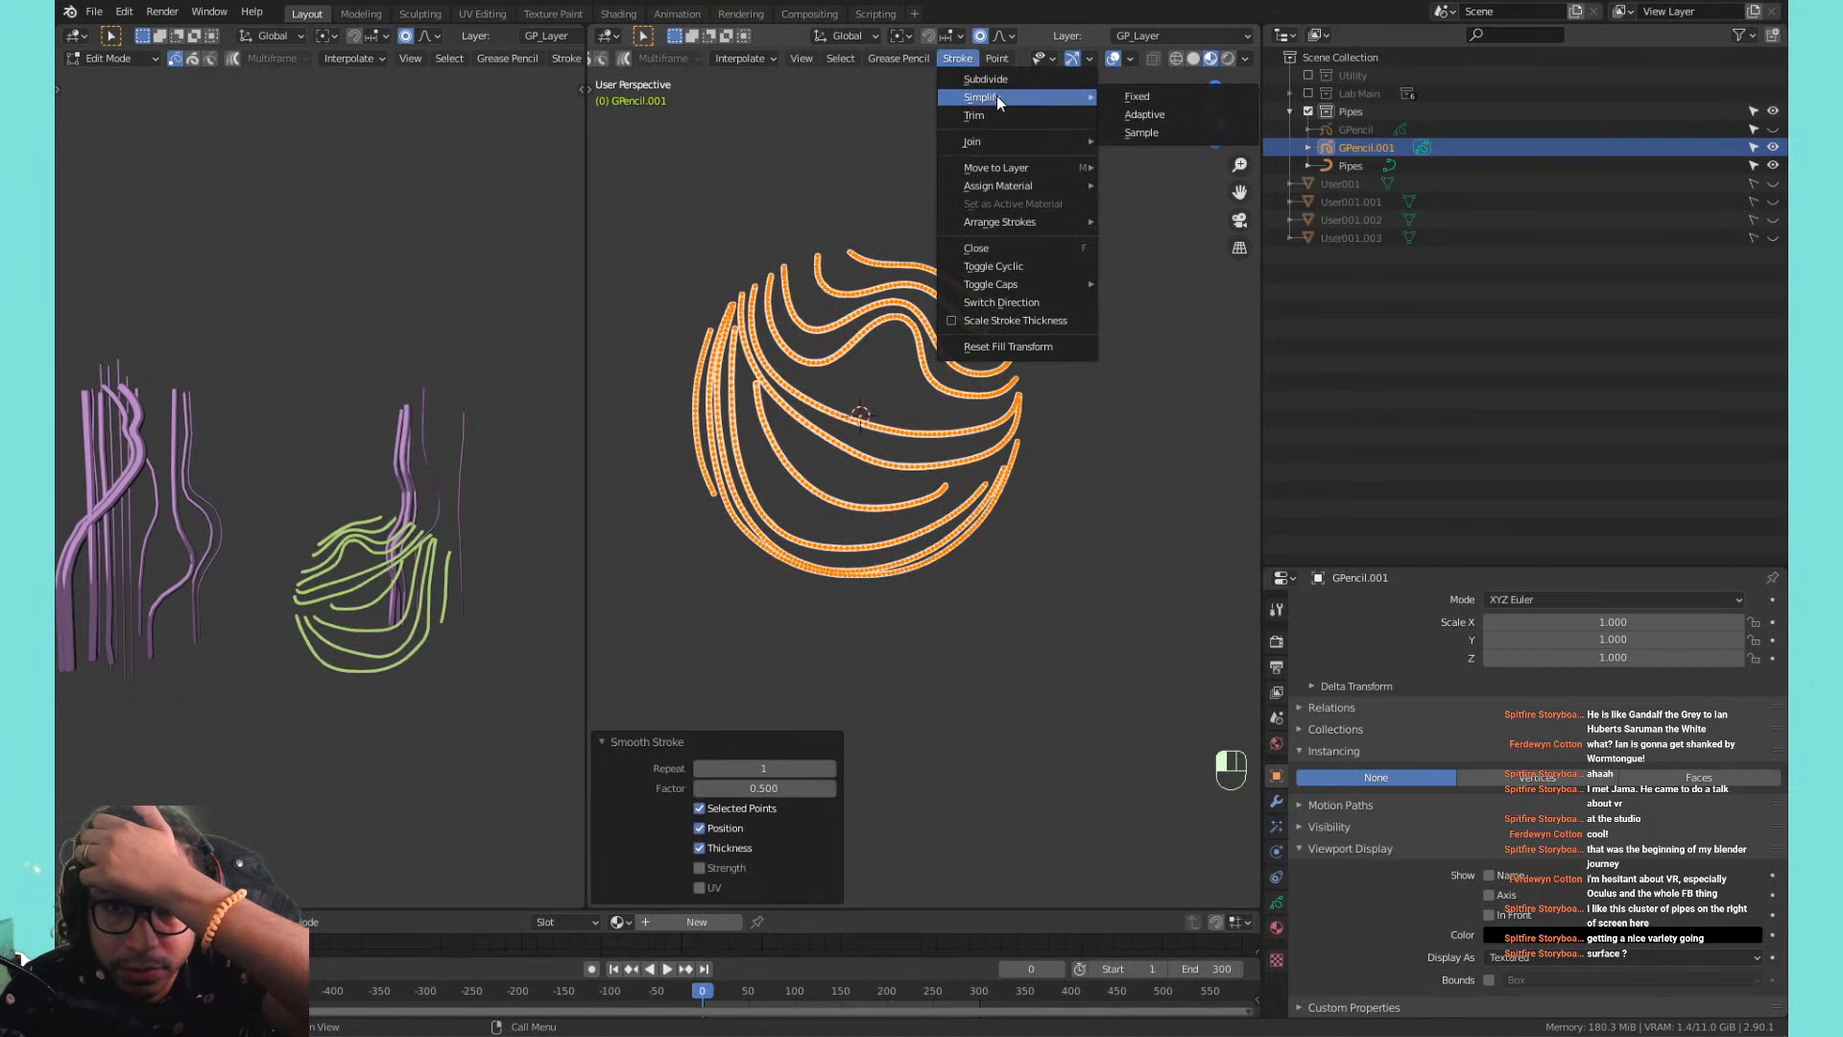
pyautogui.click(1171, 130)
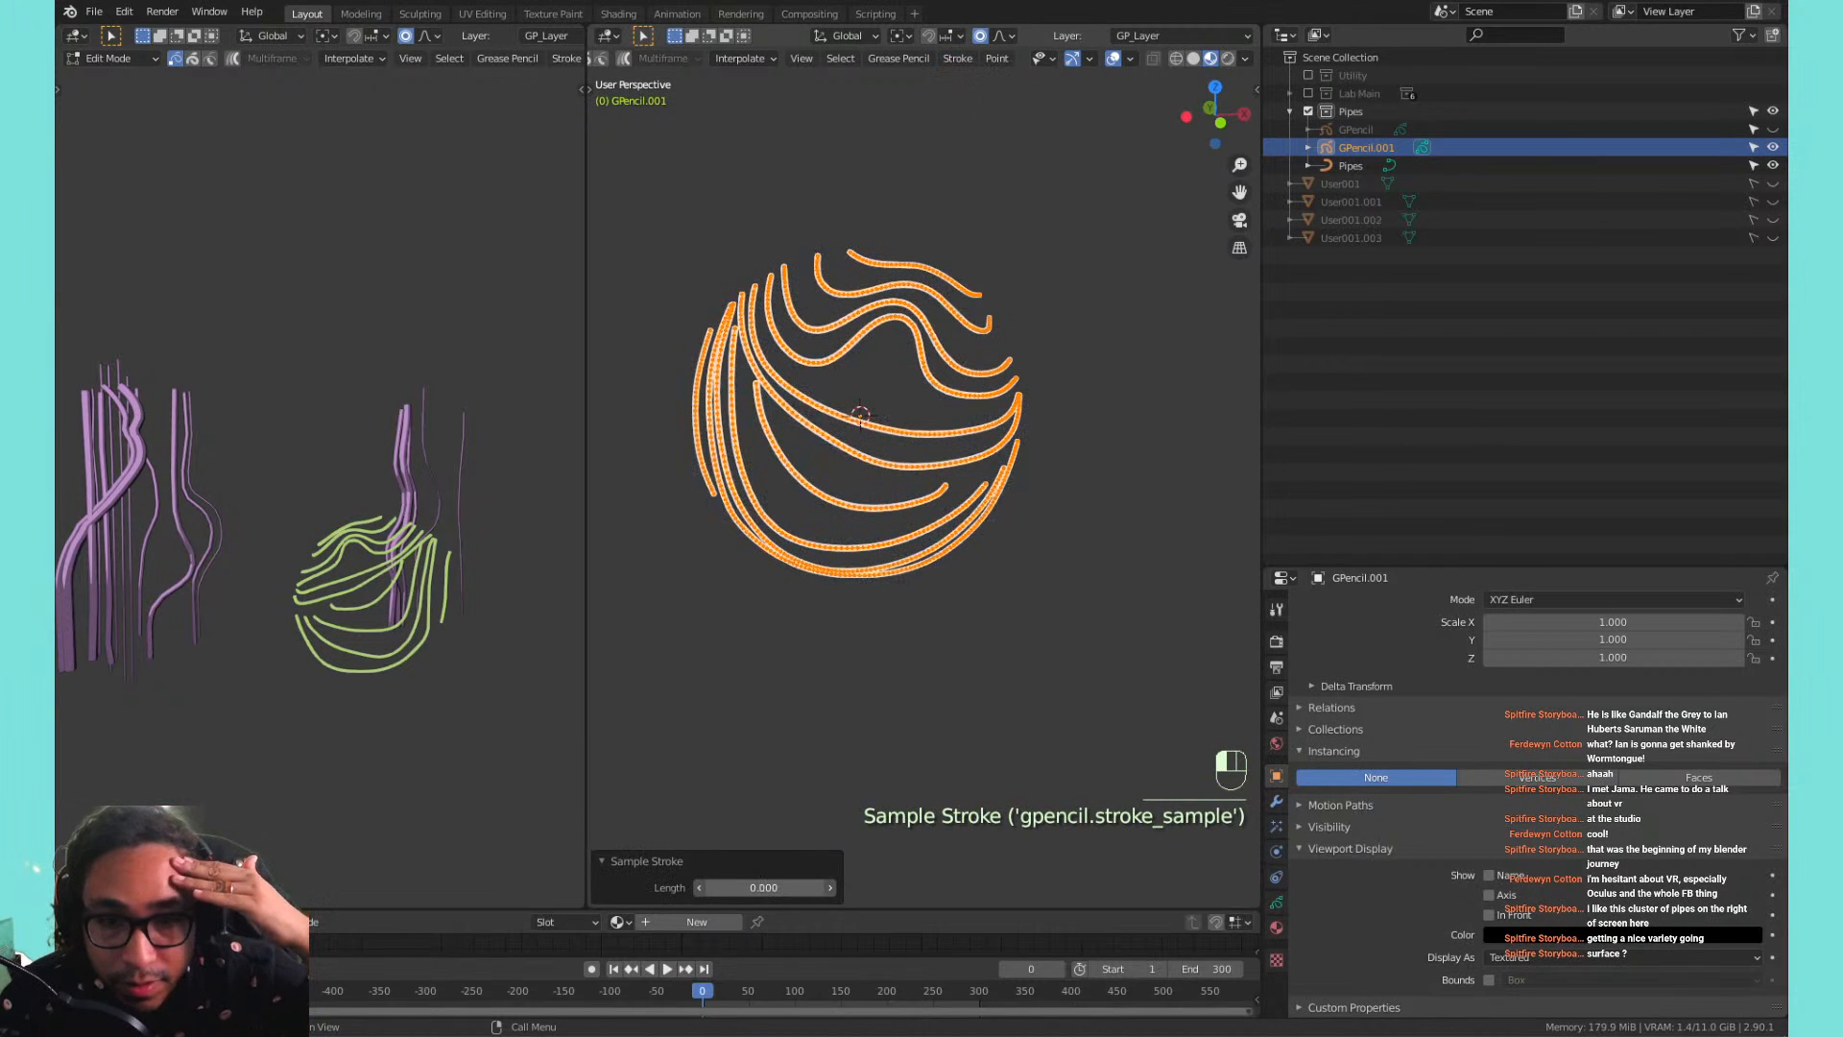
pyautogui.moveTo(763, 887)
pyautogui.mouseDown()
pyautogui.moveTo(838, 887)
pyautogui.moveTo(796, 887)
pyautogui.mouseUp()
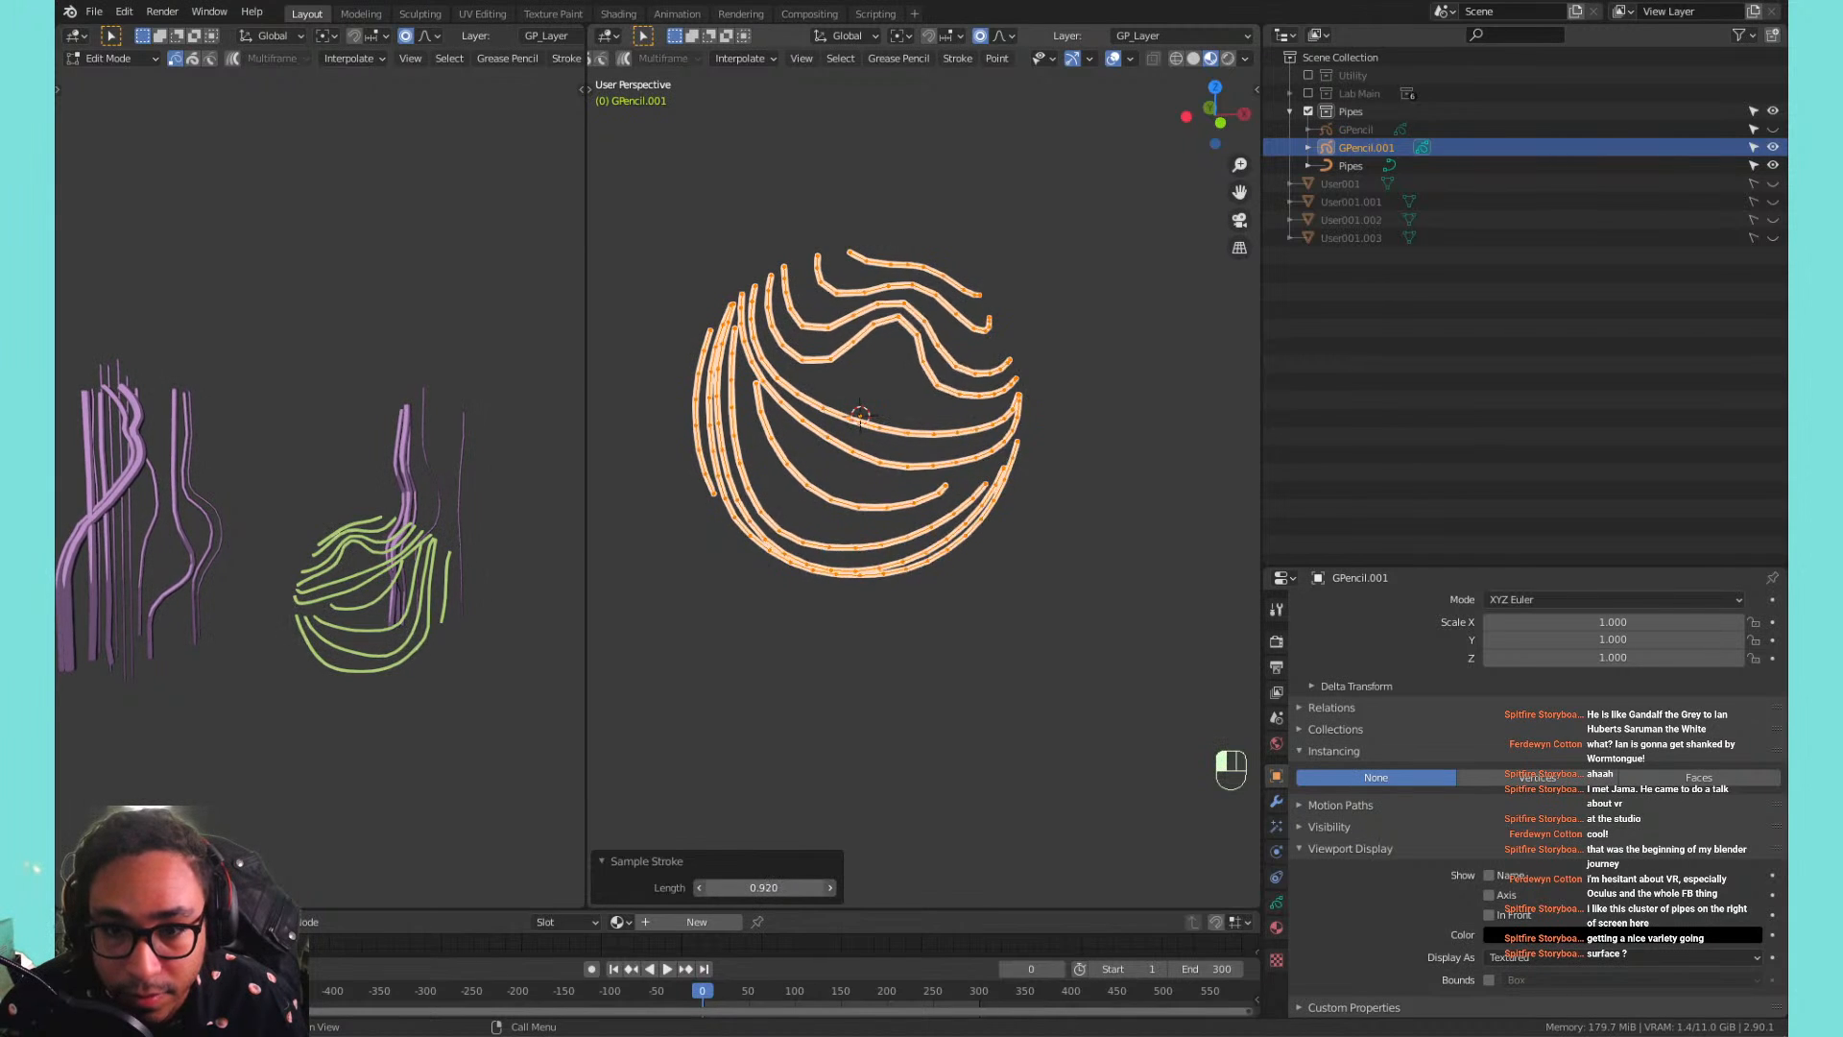
# Convert the strokes to a Bezier curve in Object Mode and hide the original GPencil.001 object.
pyautogui.press('Tab')
pyautogui.moveTo(839, 367)
pyautogui.mouseDown(button='middle')
pyautogui.moveTo(775, 397)
pyautogui.moveTo(1033, 415)
pyautogui.moveTo(873, 355)
pyautogui.moveTo(903, 408)
pyautogui.mouseUp(button='middle')
pyautogui.scroll(2, 904, 408)
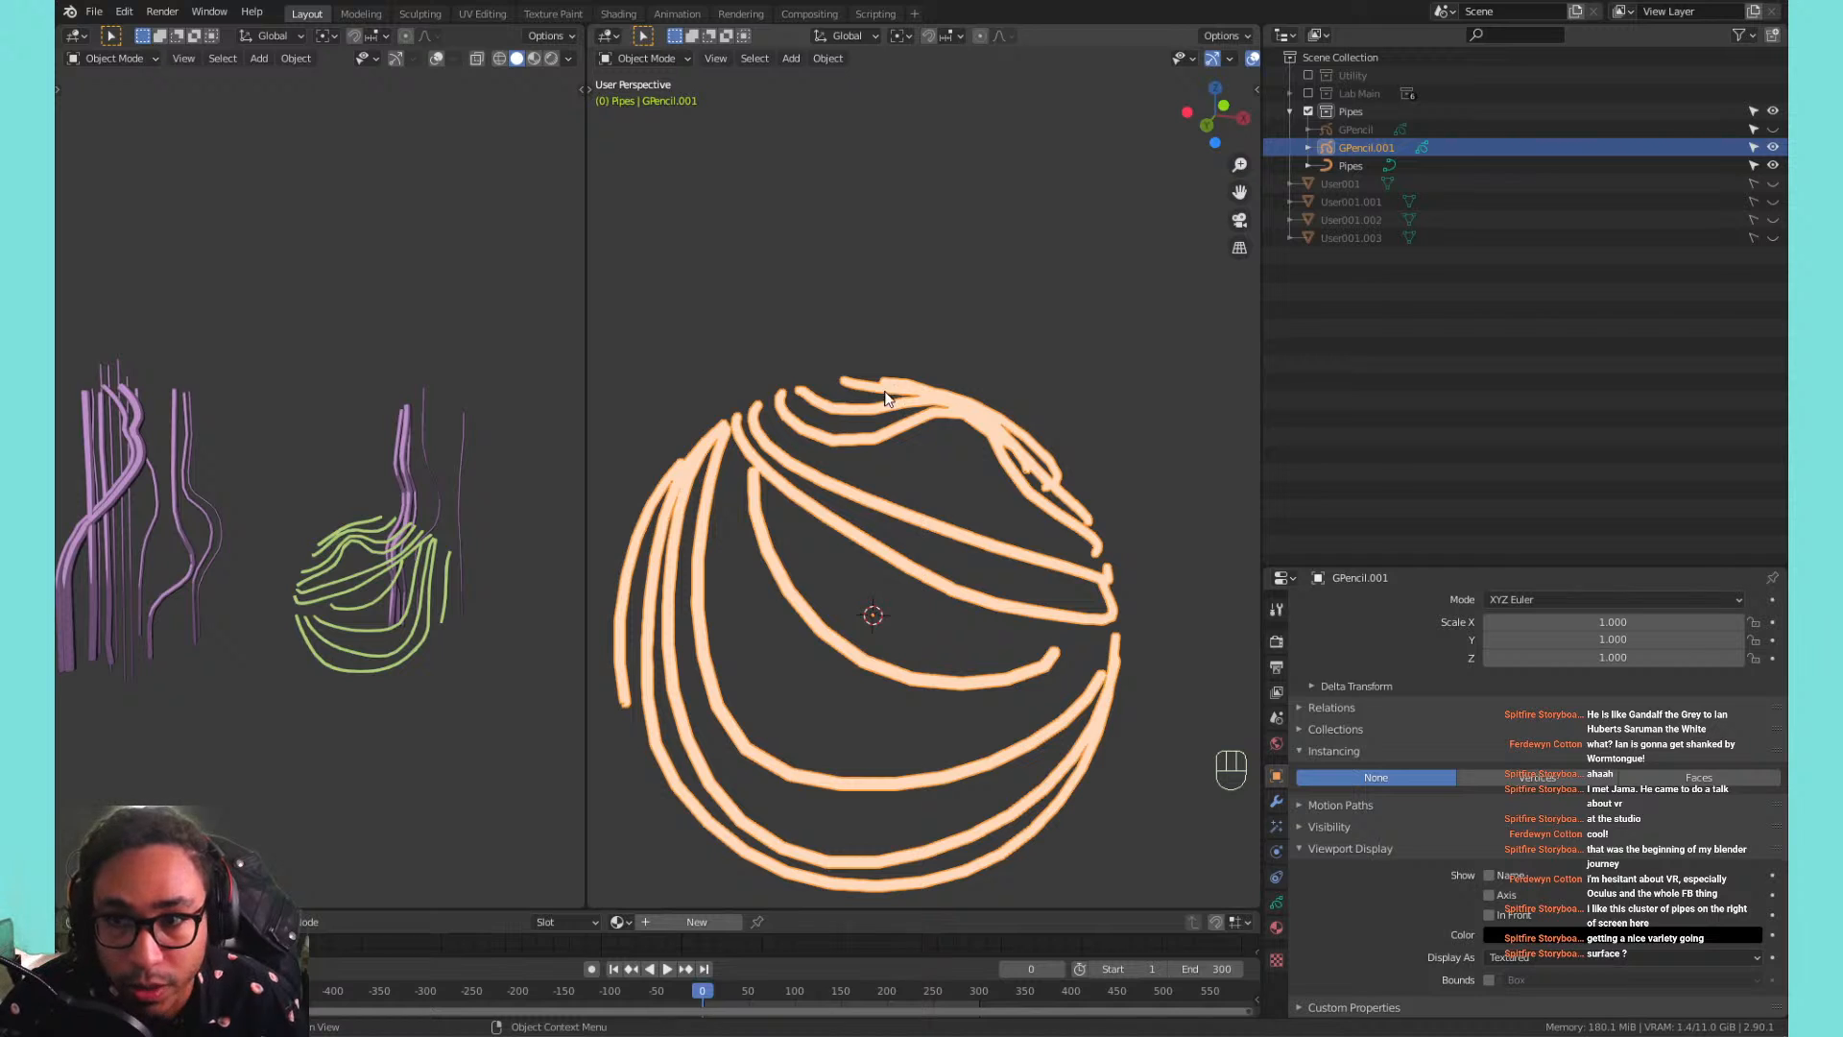
pyautogui.rightClick(883, 415)
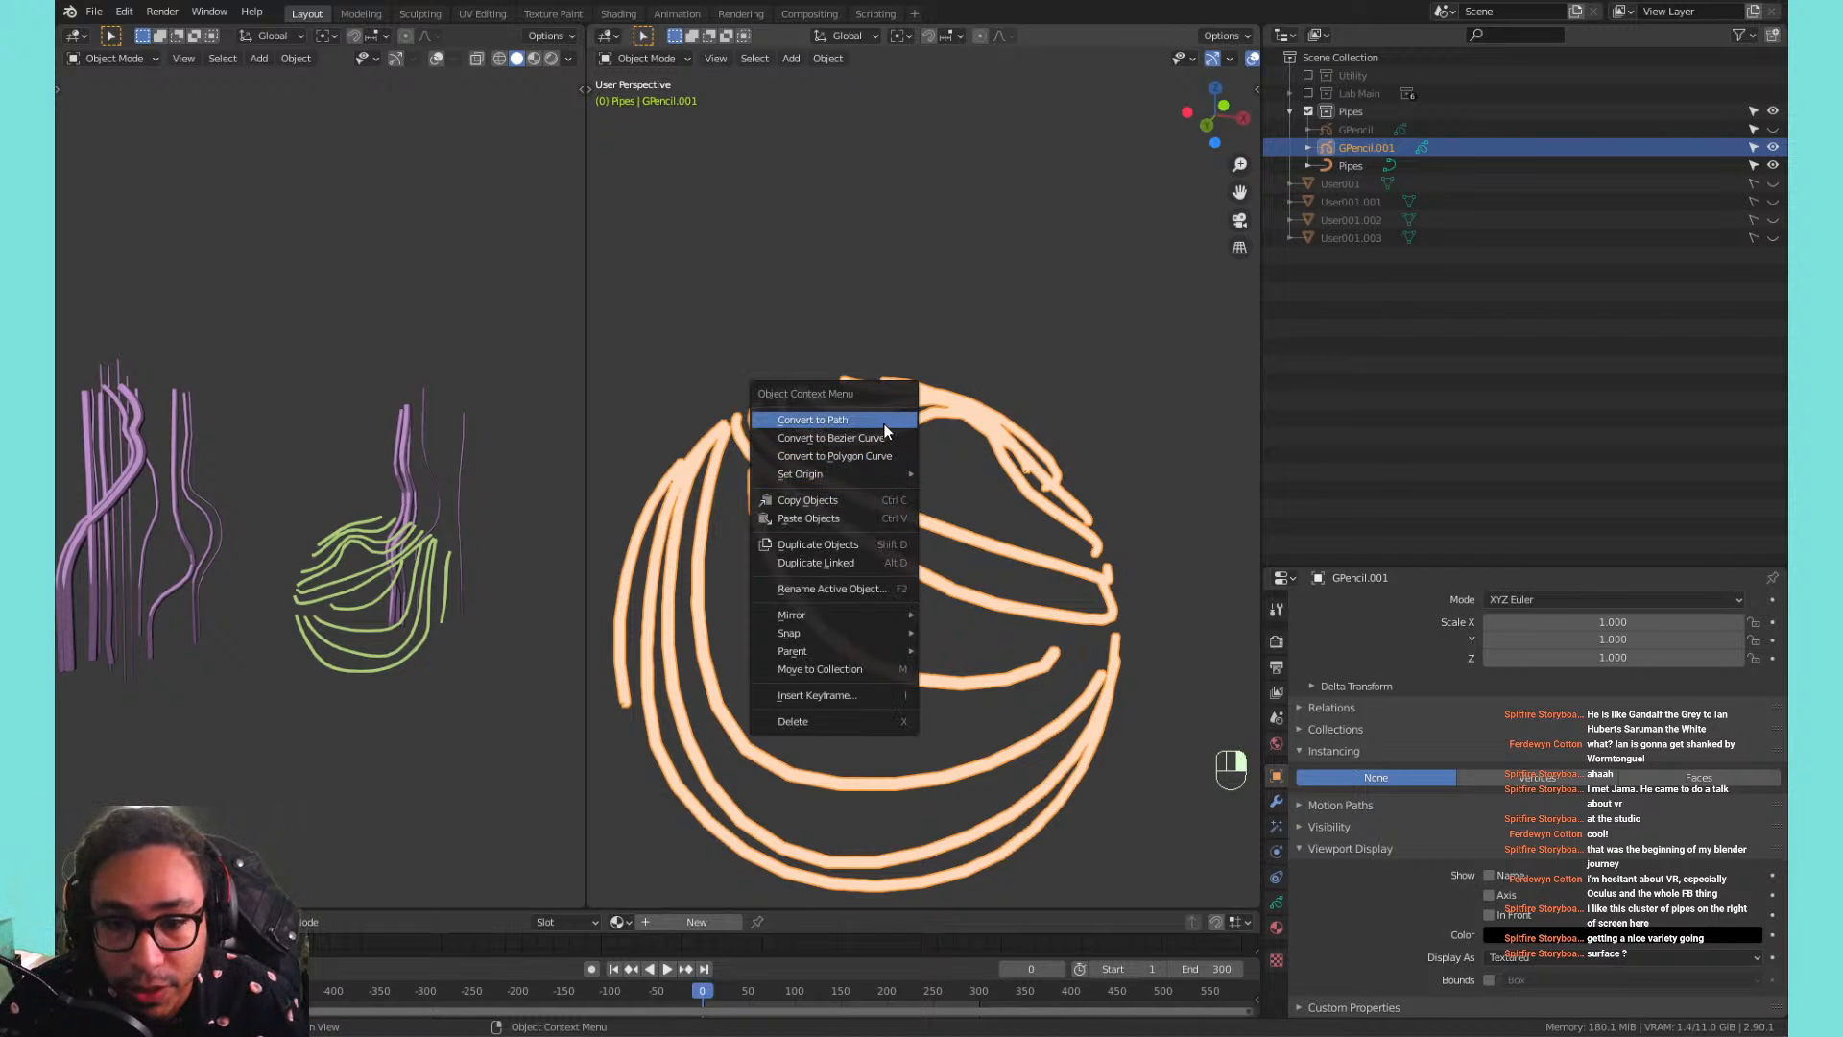
pyautogui.click(878, 444)
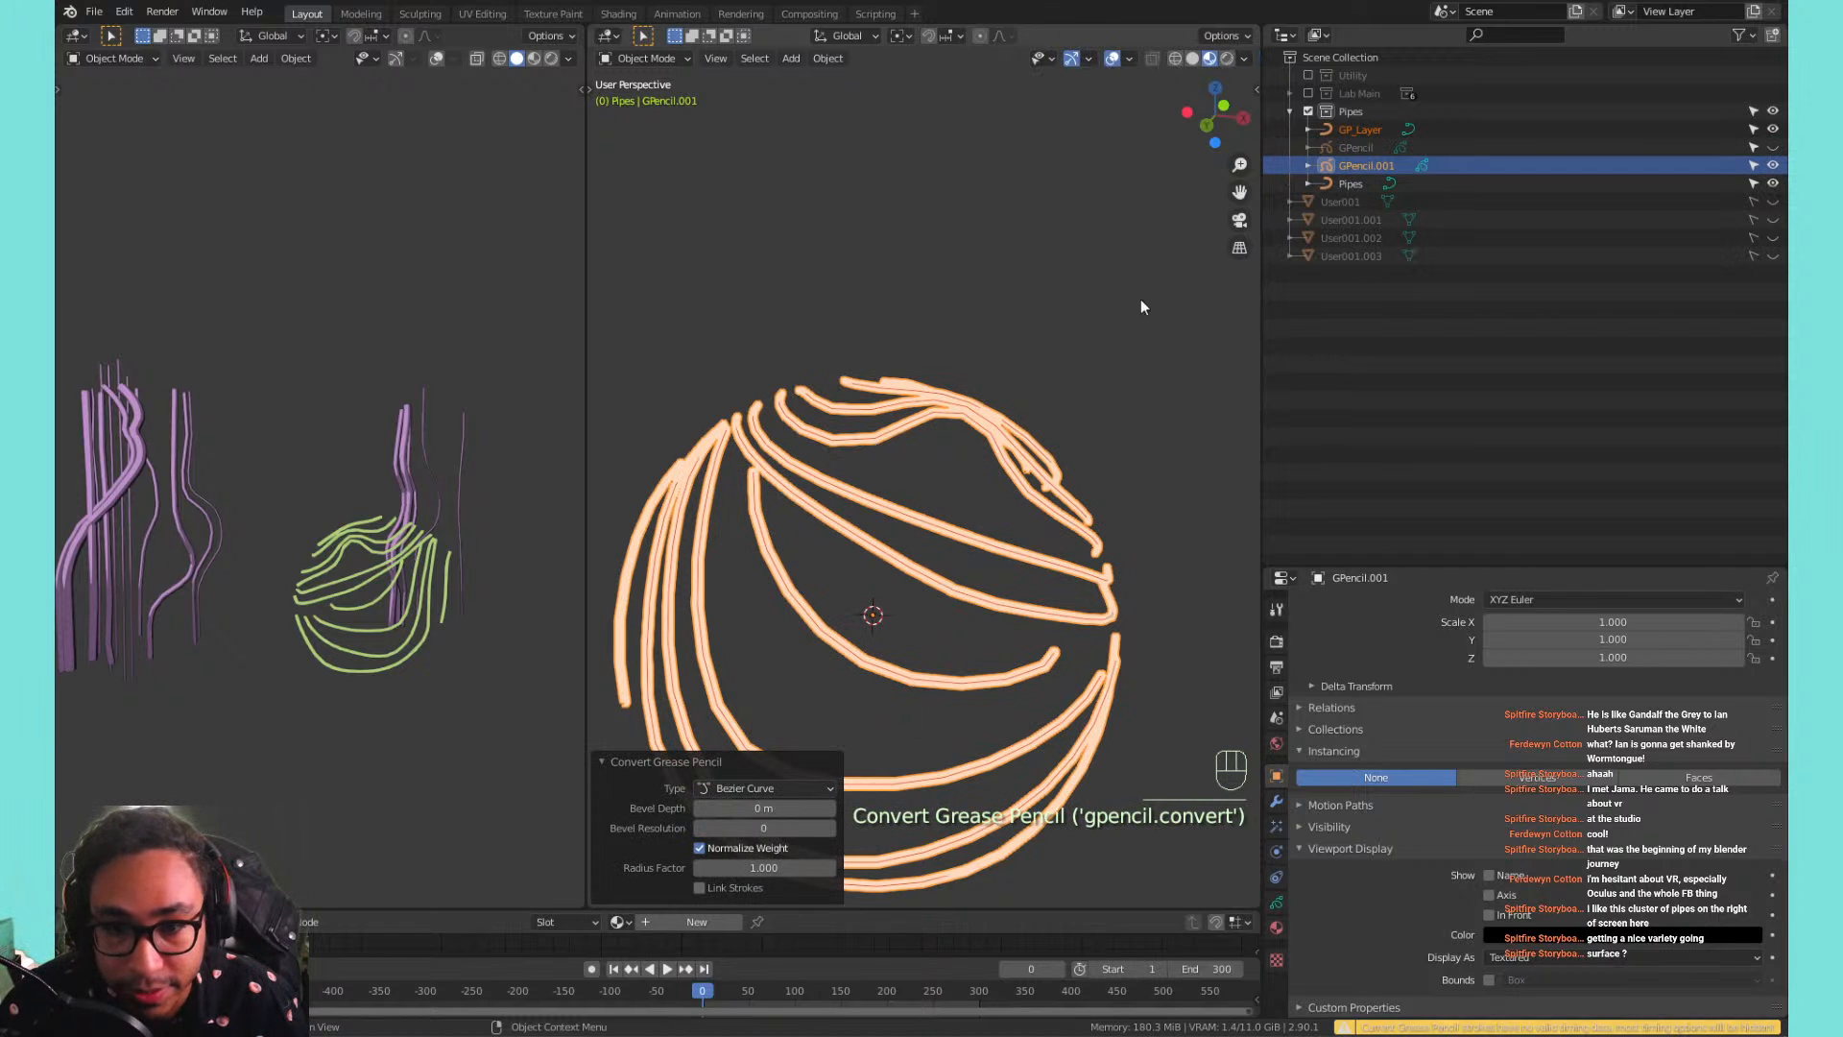
pyautogui.click(1773, 165)
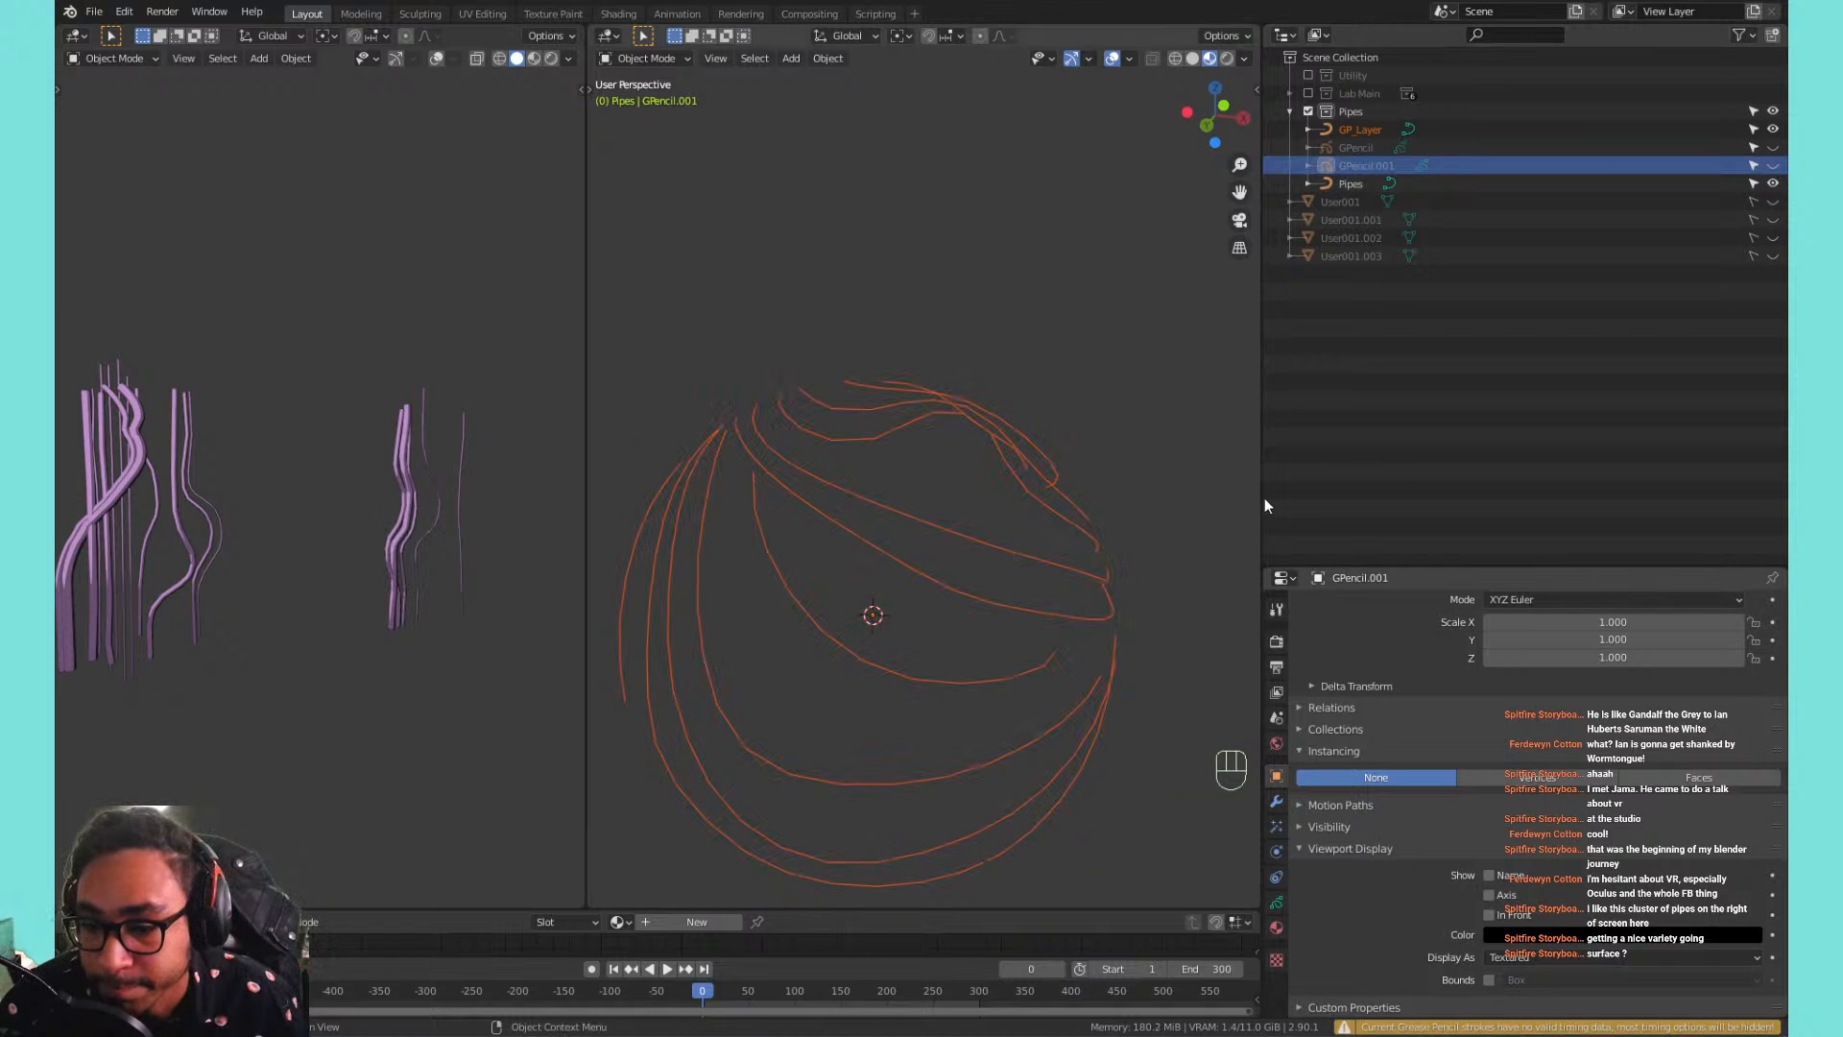
# Examine the stroke settings in the GPencil.001 object data, enlarging the properties area for a better view.
pyautogui.click(1275, 902)
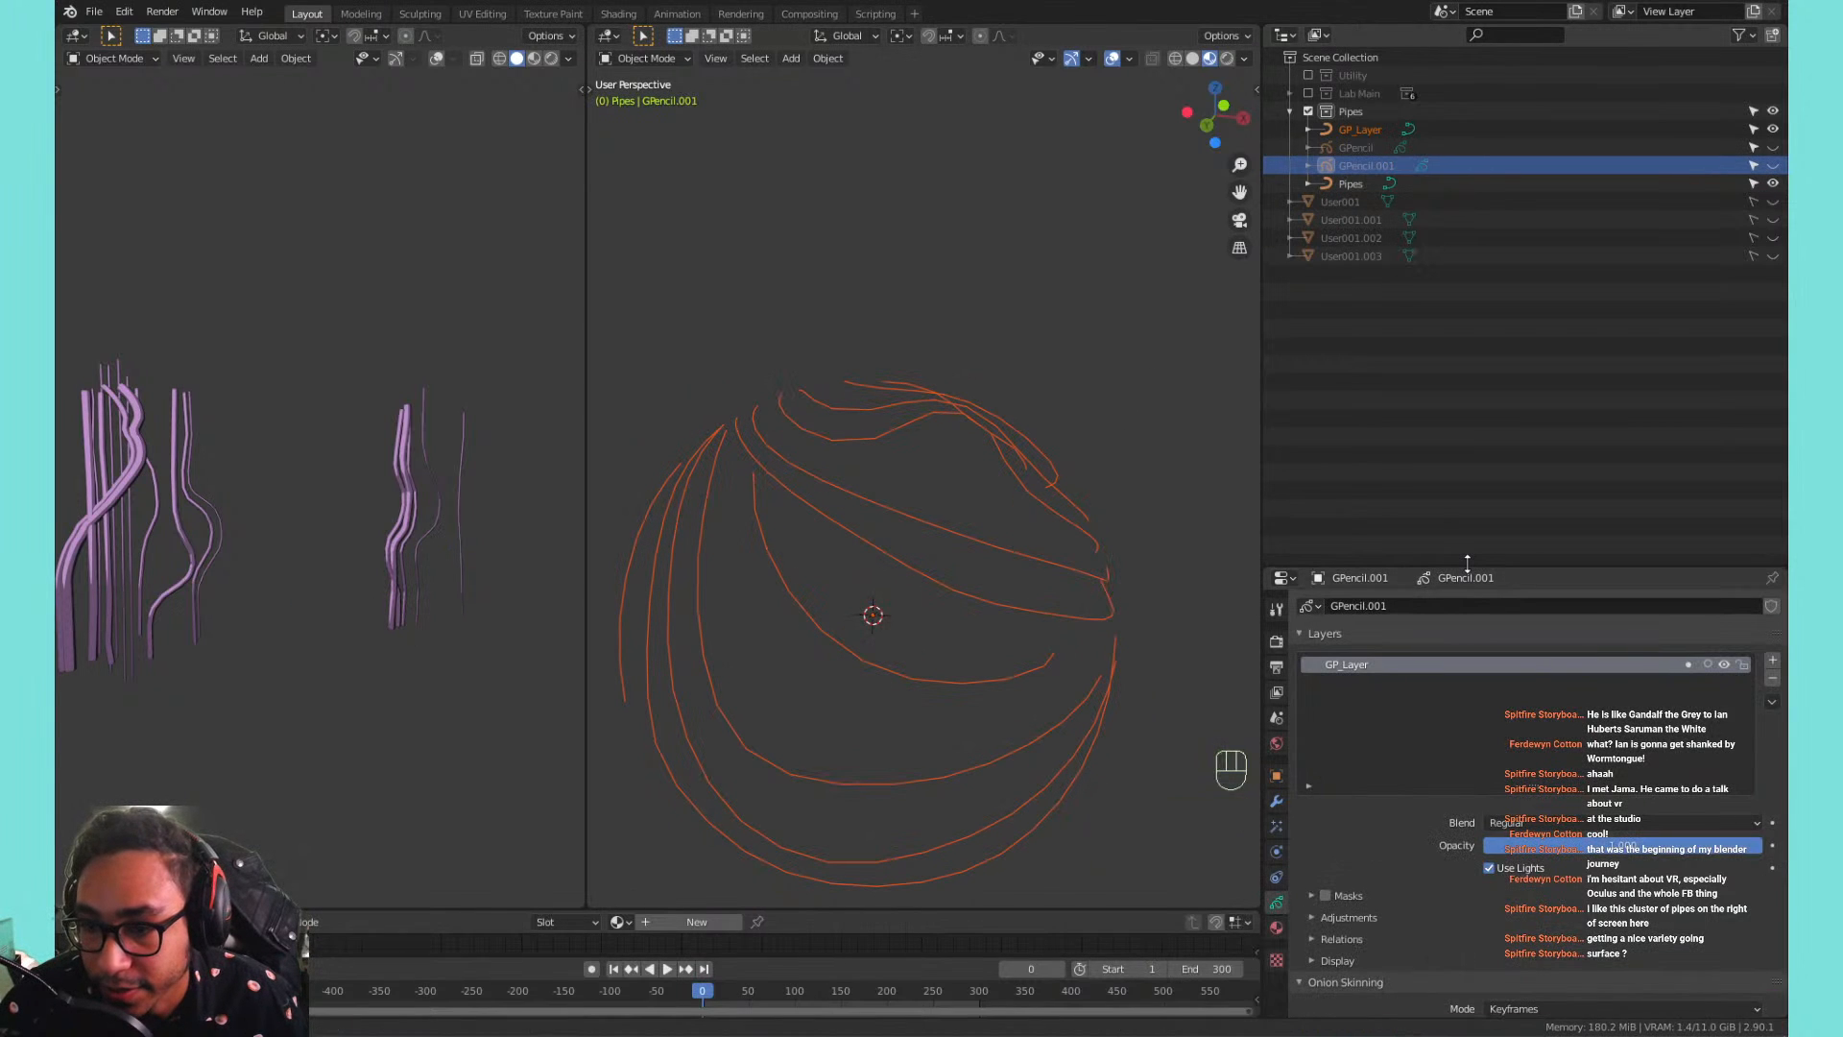
pyautogui.moveTo(1463, 566); pyautogui.dragTo(1445, 261)
pyautogui.click(1380, 679)
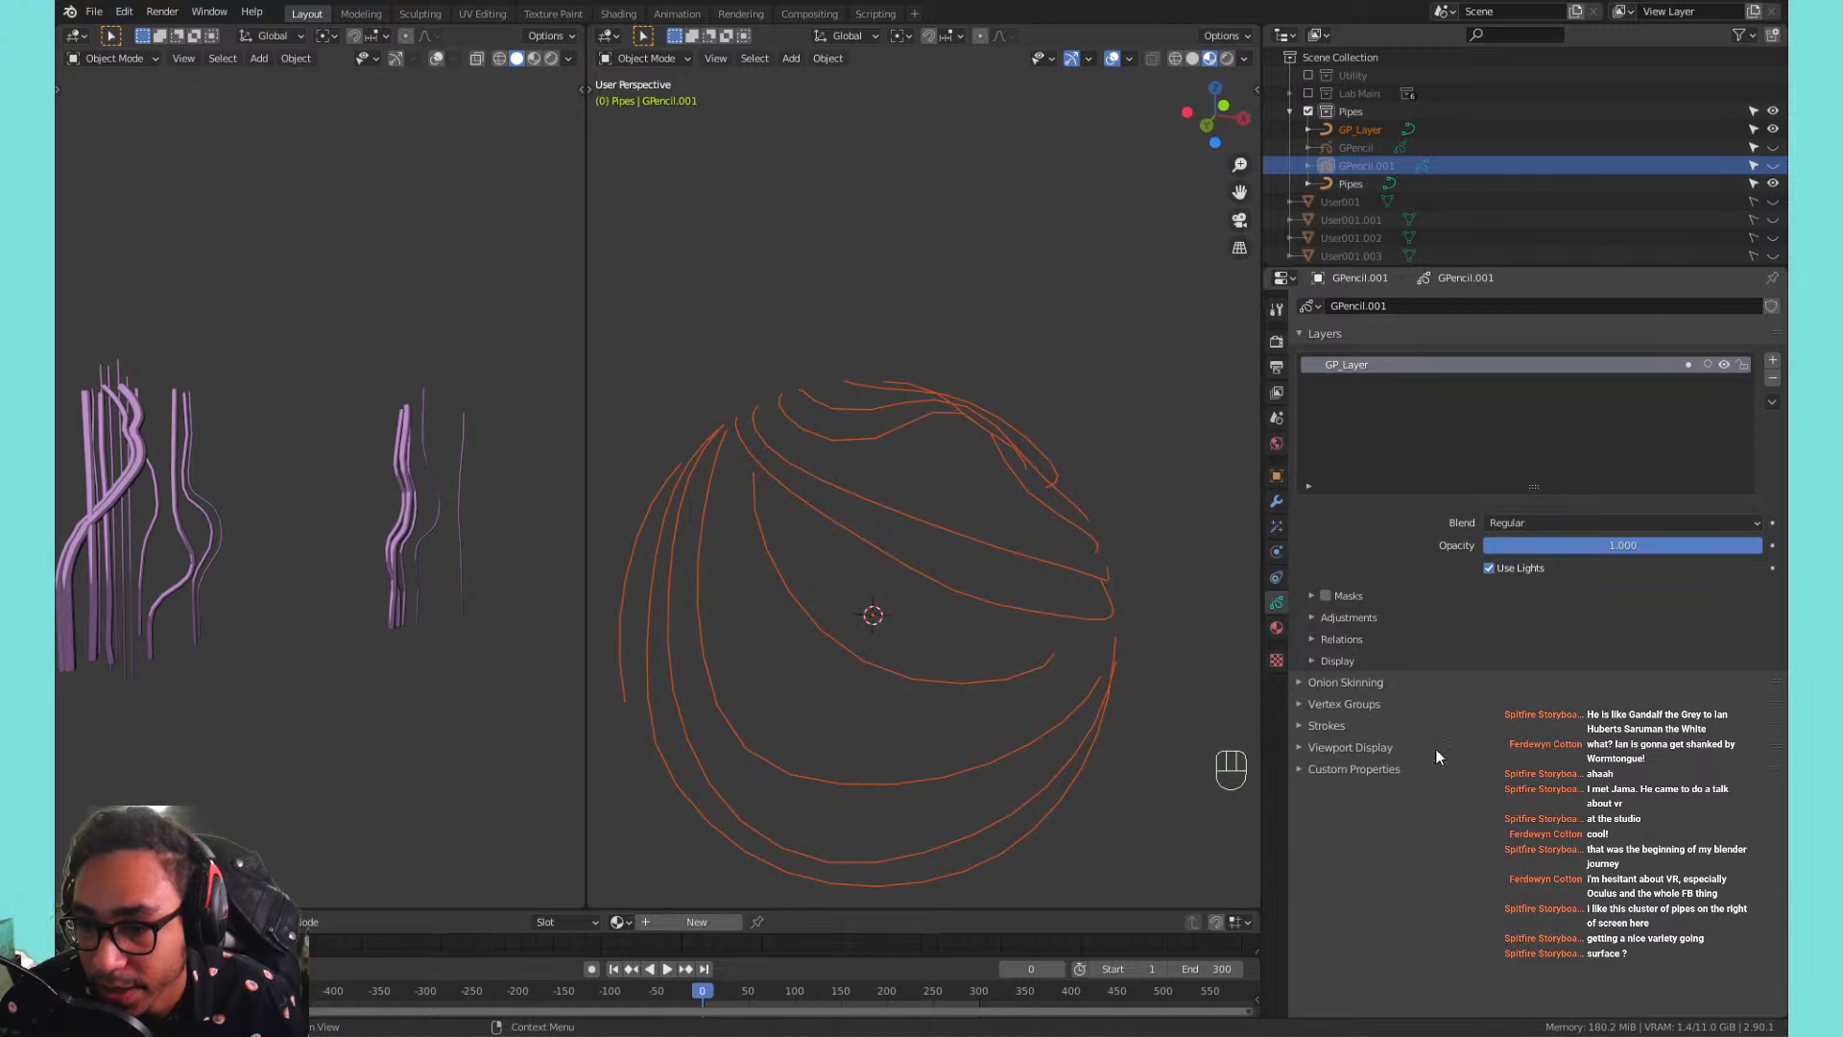
pyautogui.click(1335, 725)
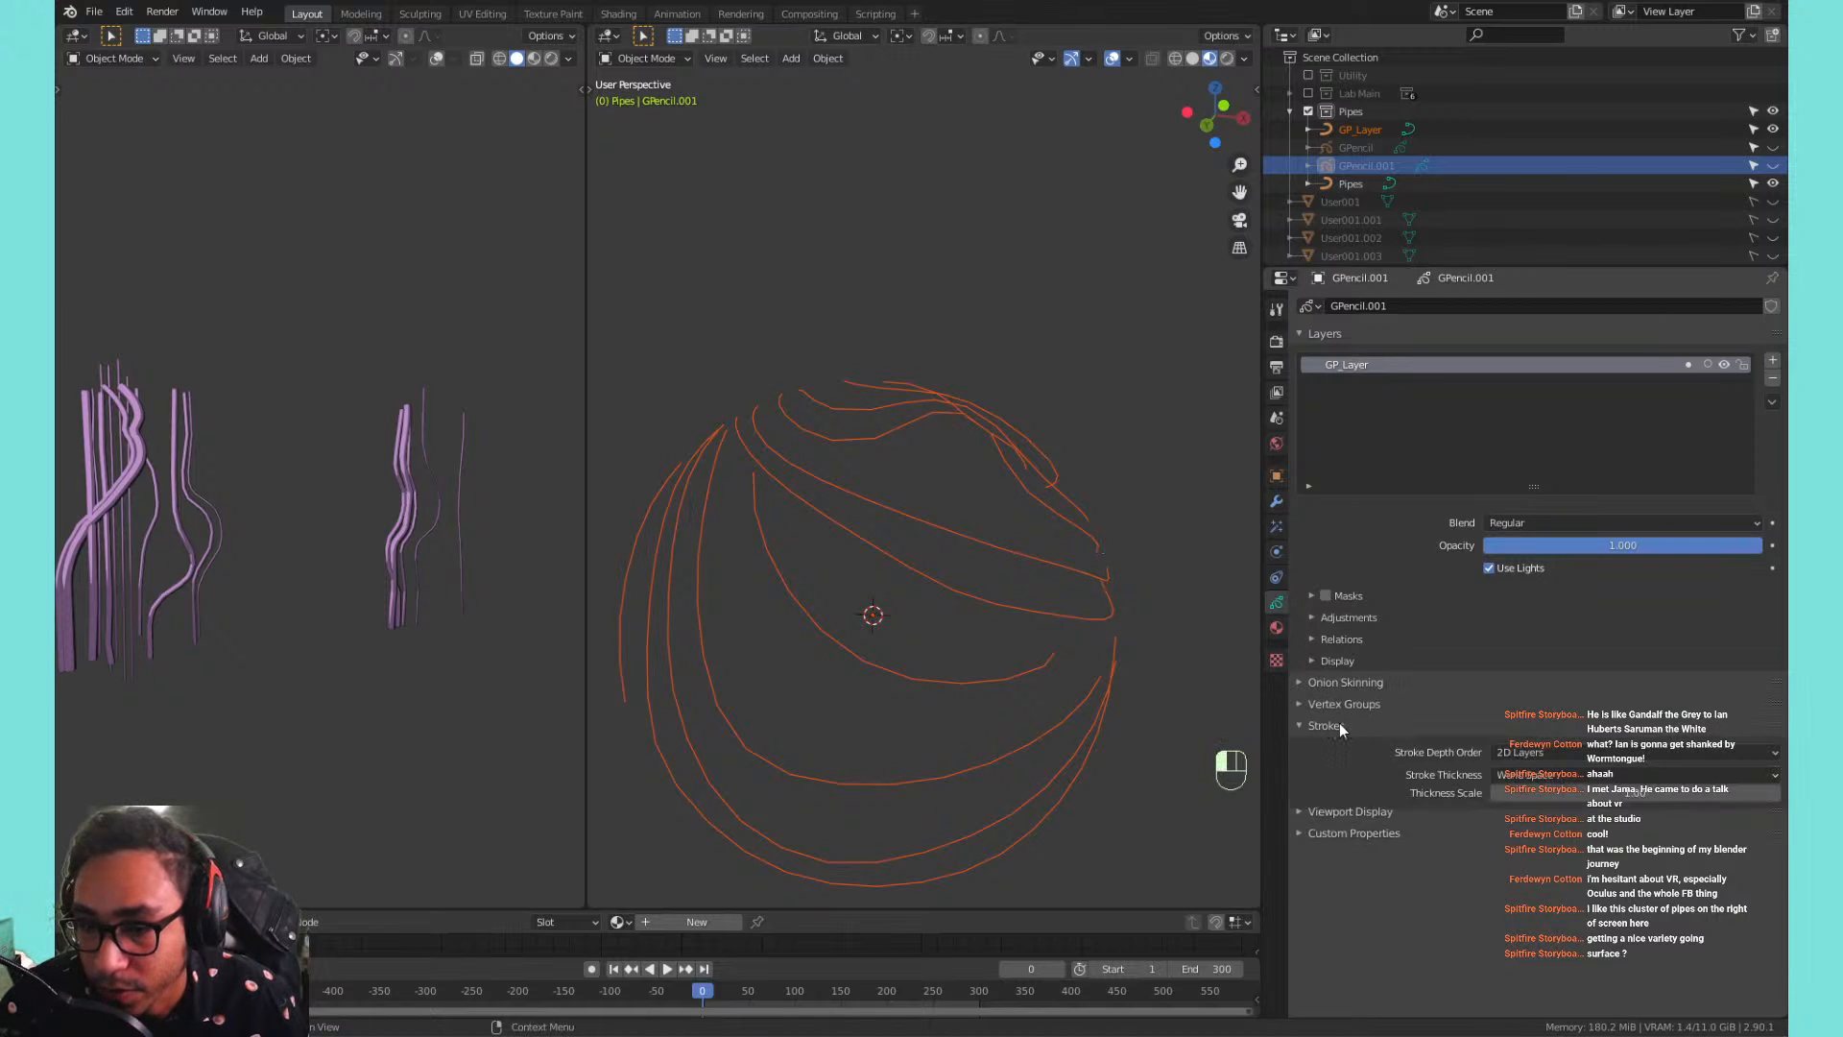
pyautogui.click(1388, 726)
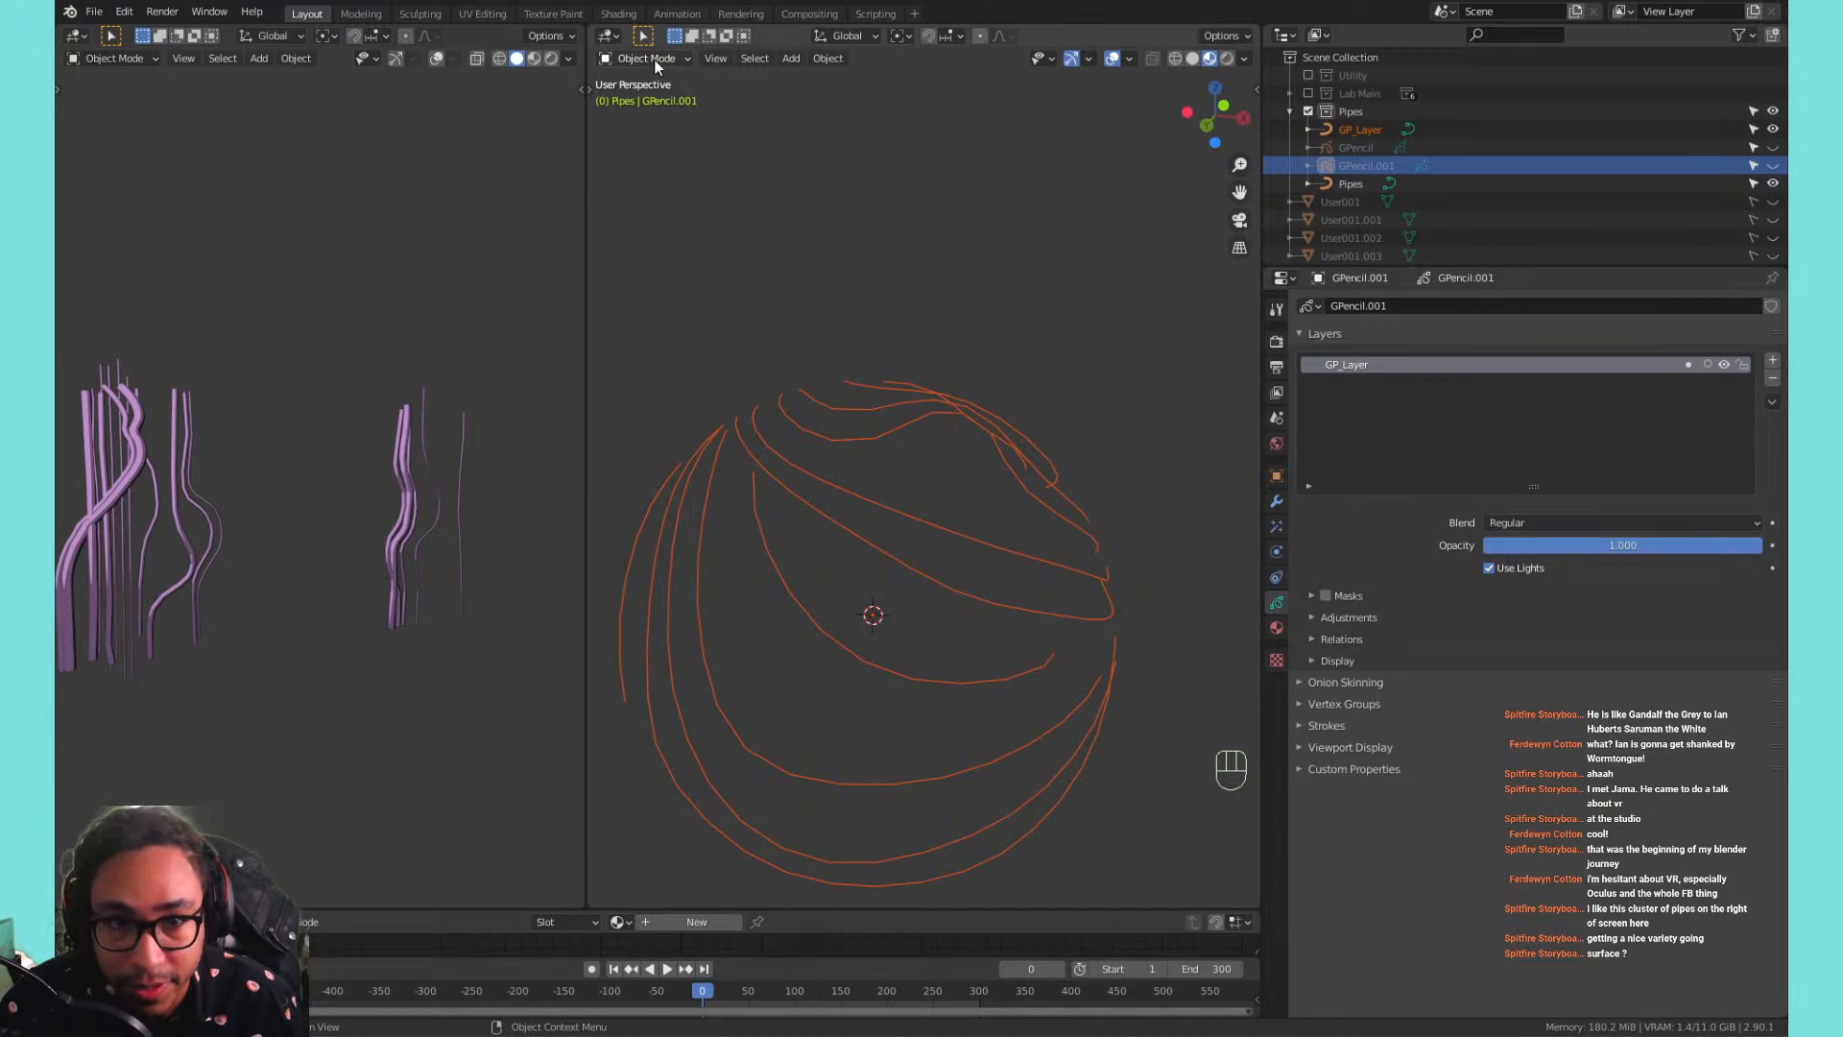
# Give the GP_Layer curve a round bevel with a depth of 0.011 m and a resolution of 8.
pyautogui.click(1382, 128)
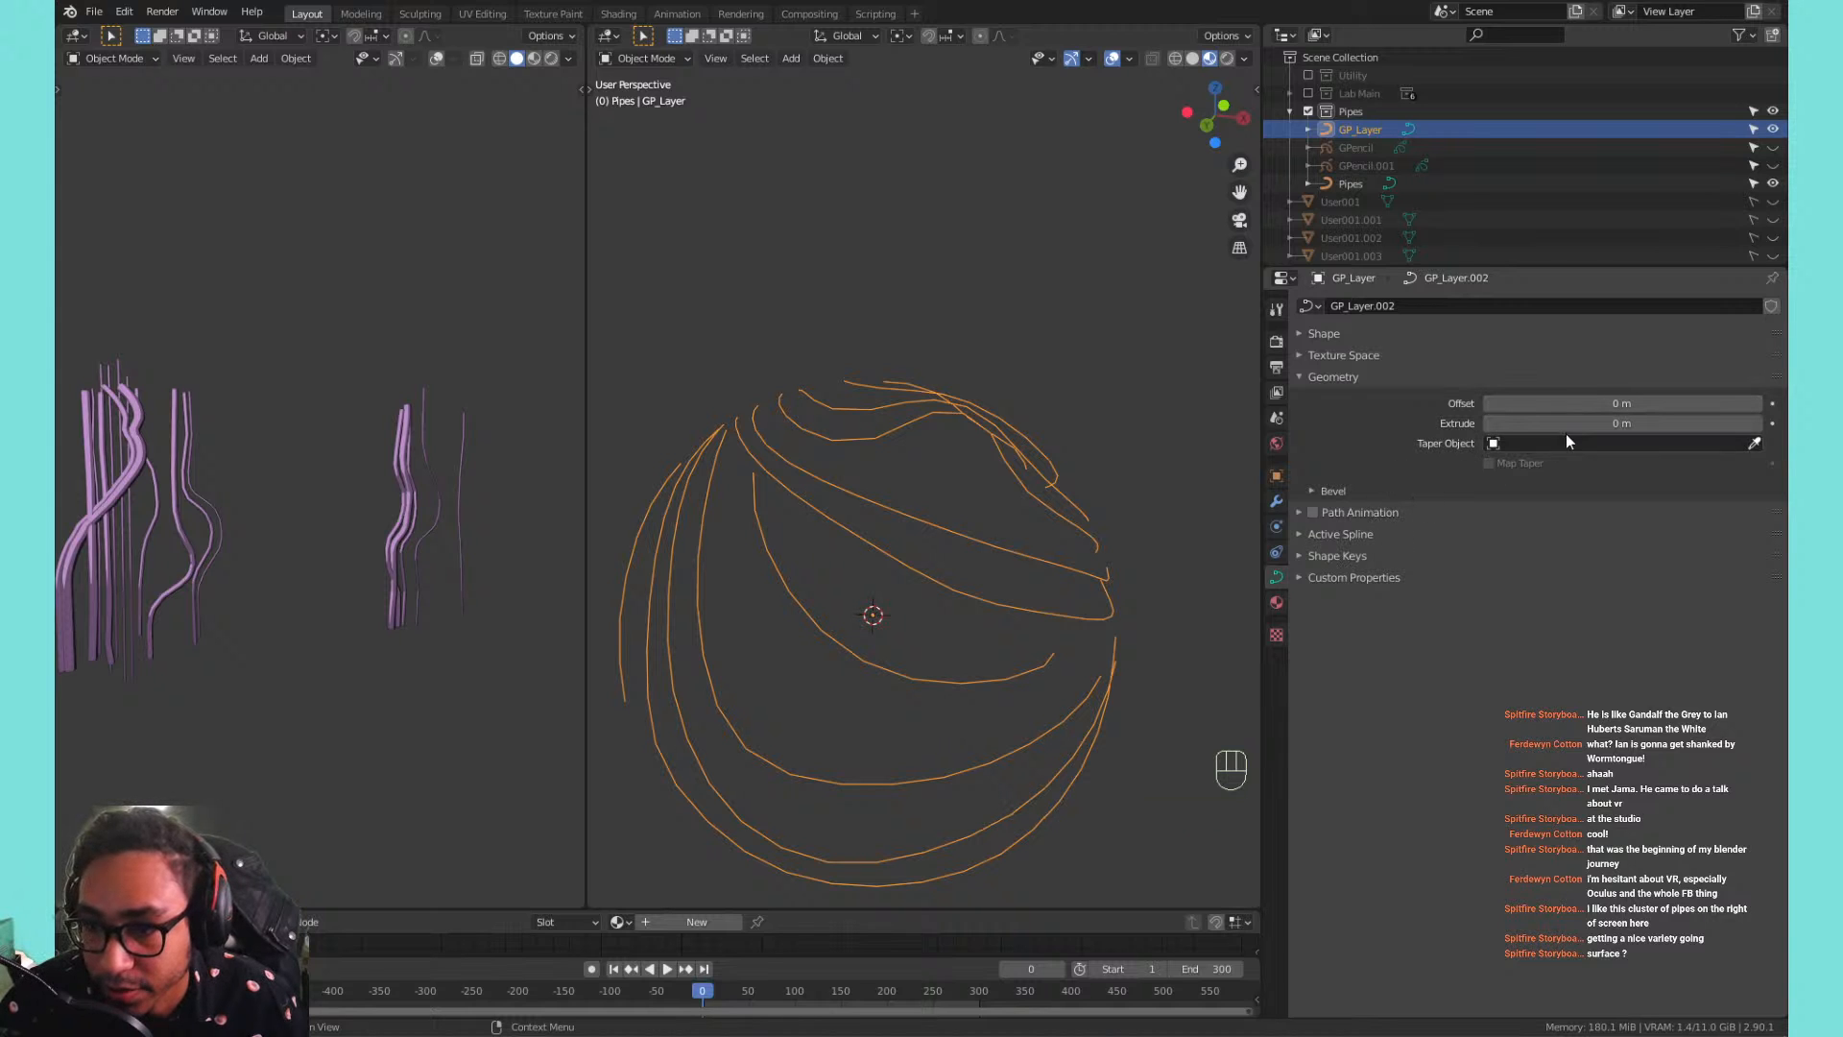
pyautogui.click(1374, 494)
pyautogui.moveTo(1570, 518); pyautogui.dragTo(1647, 531)
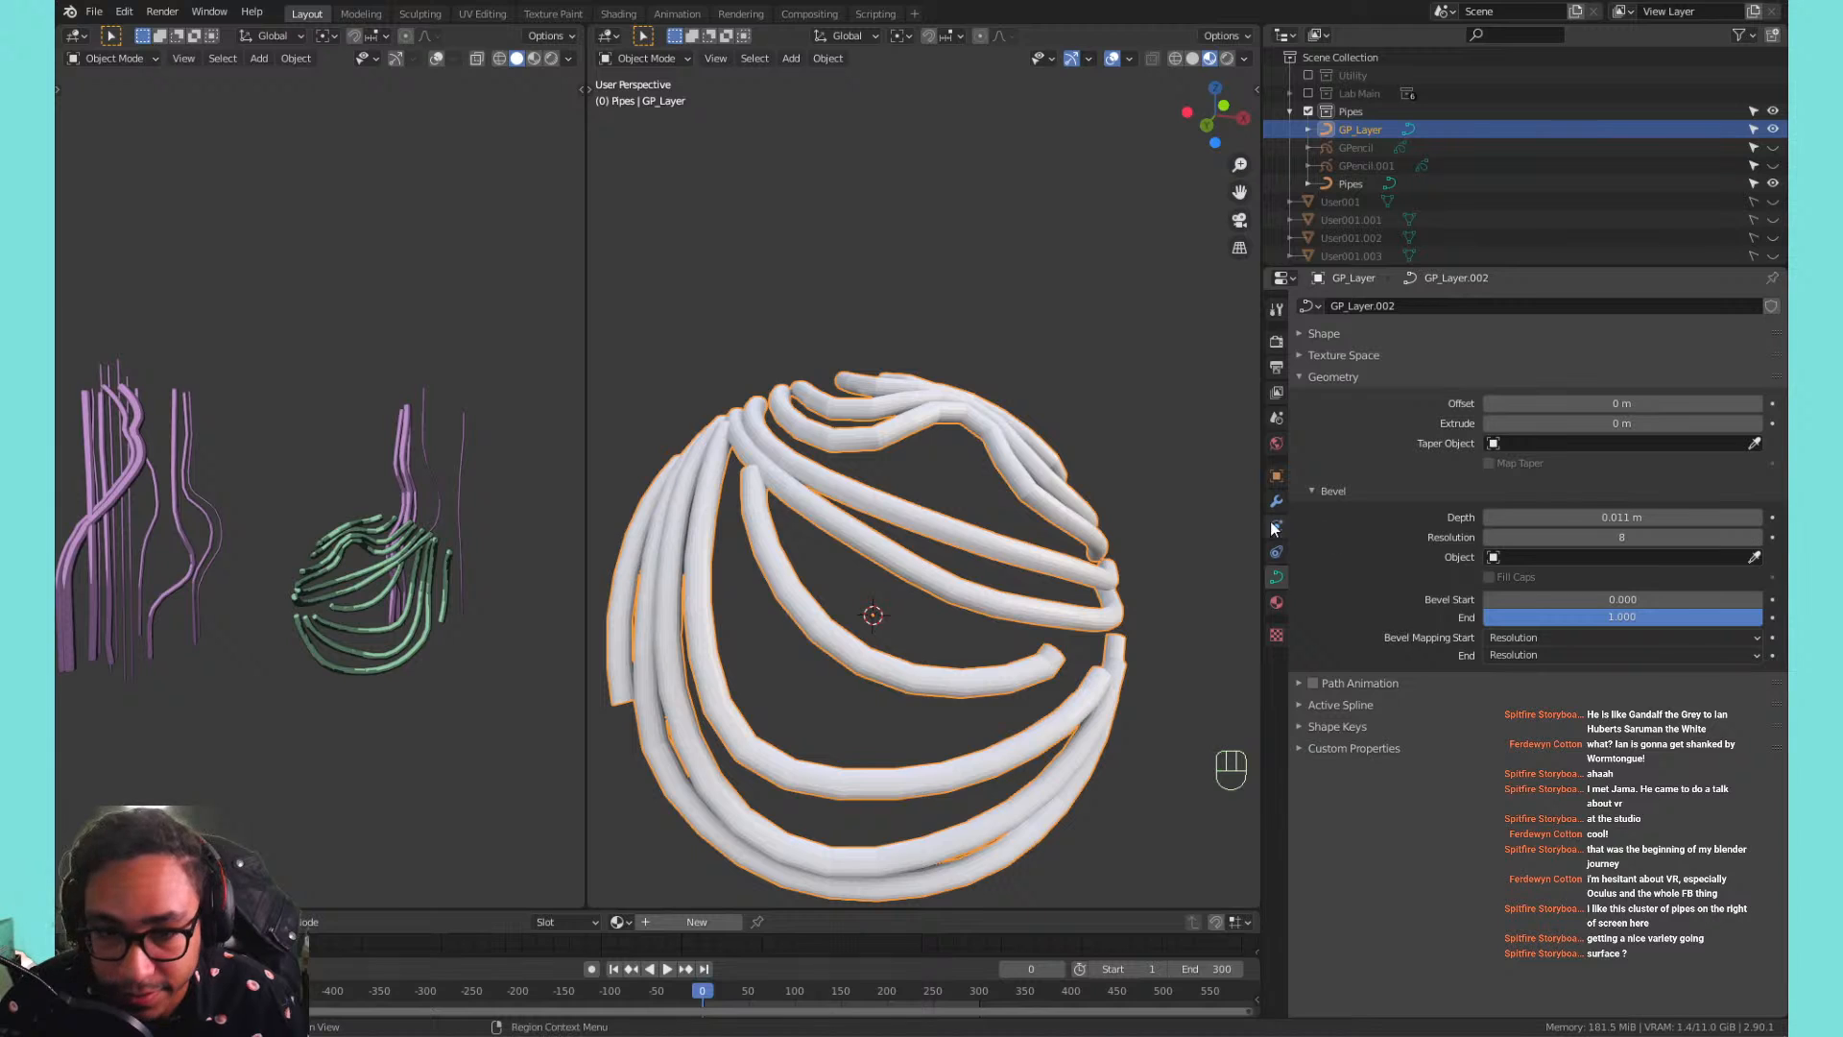
pyautogui.scroll(3, 936, 555)
pyautogui.rightClick(895, 570)
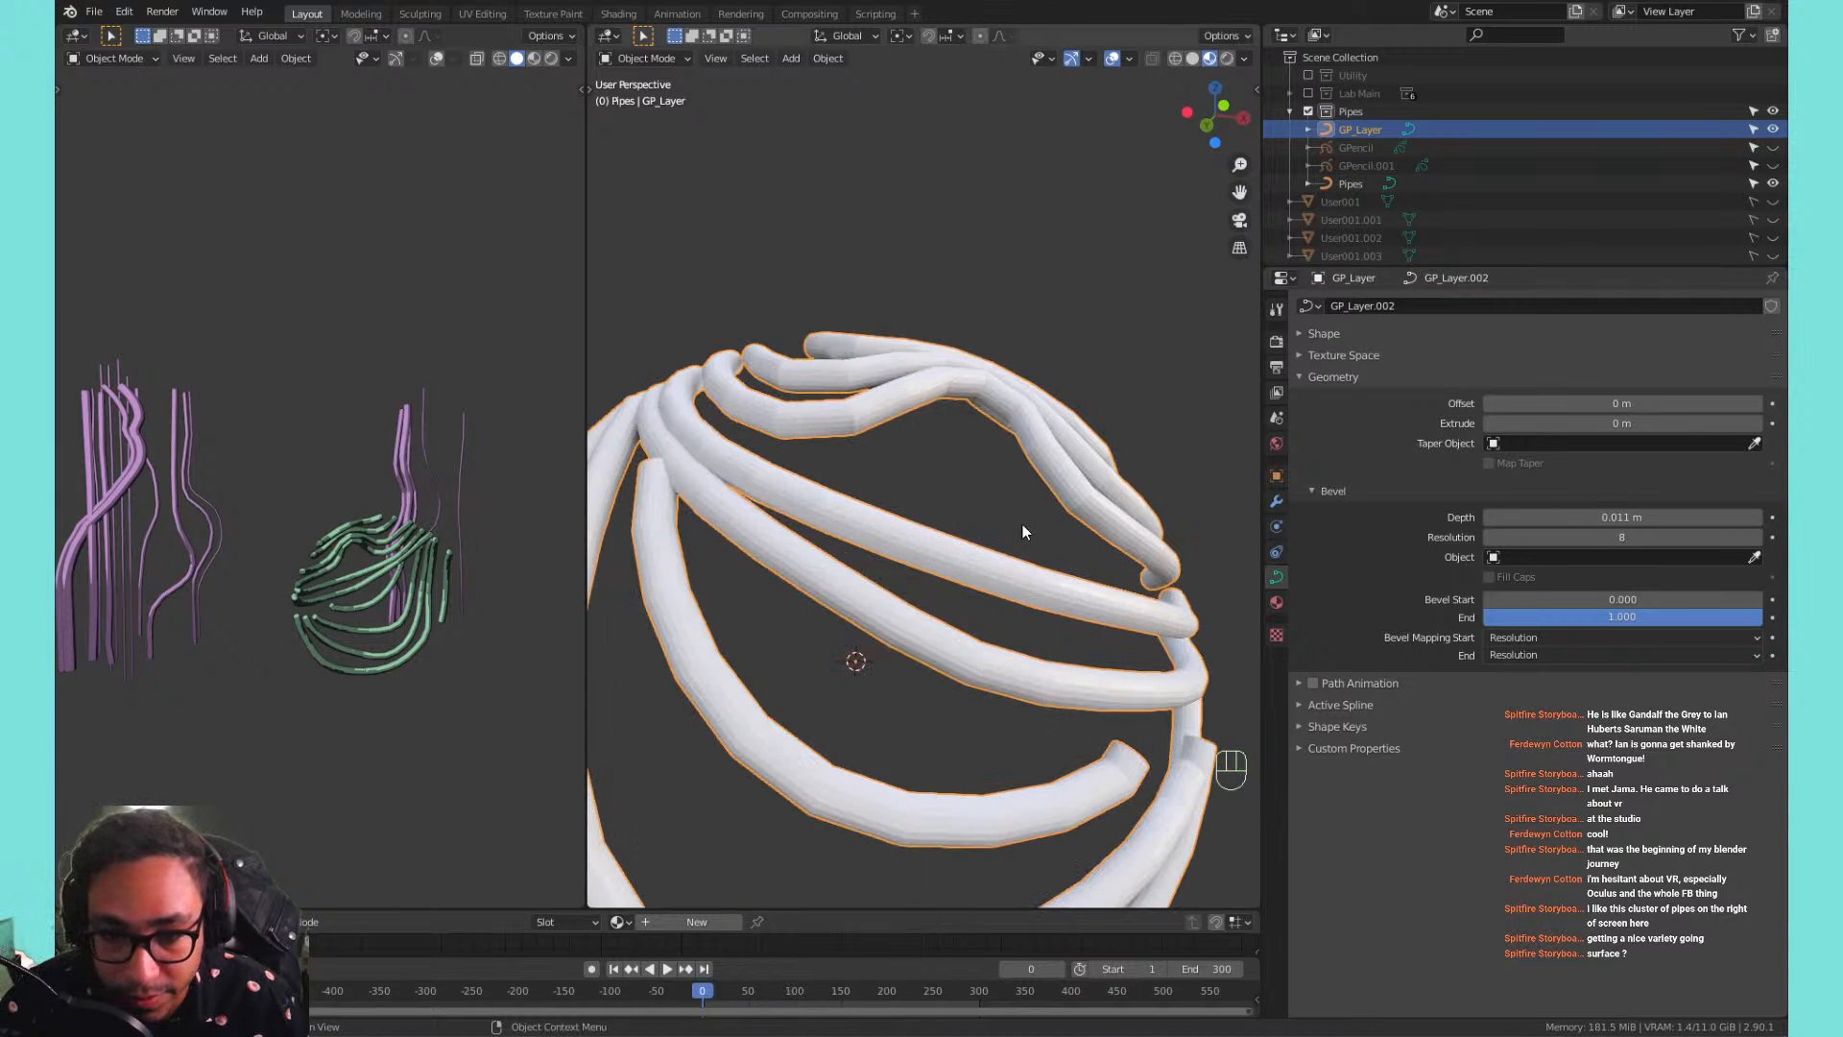
pyautogui.rightClick(981, 561)
pyautogui.click(982, 564)
pyautogui.hotkey('ctrl', 'z')
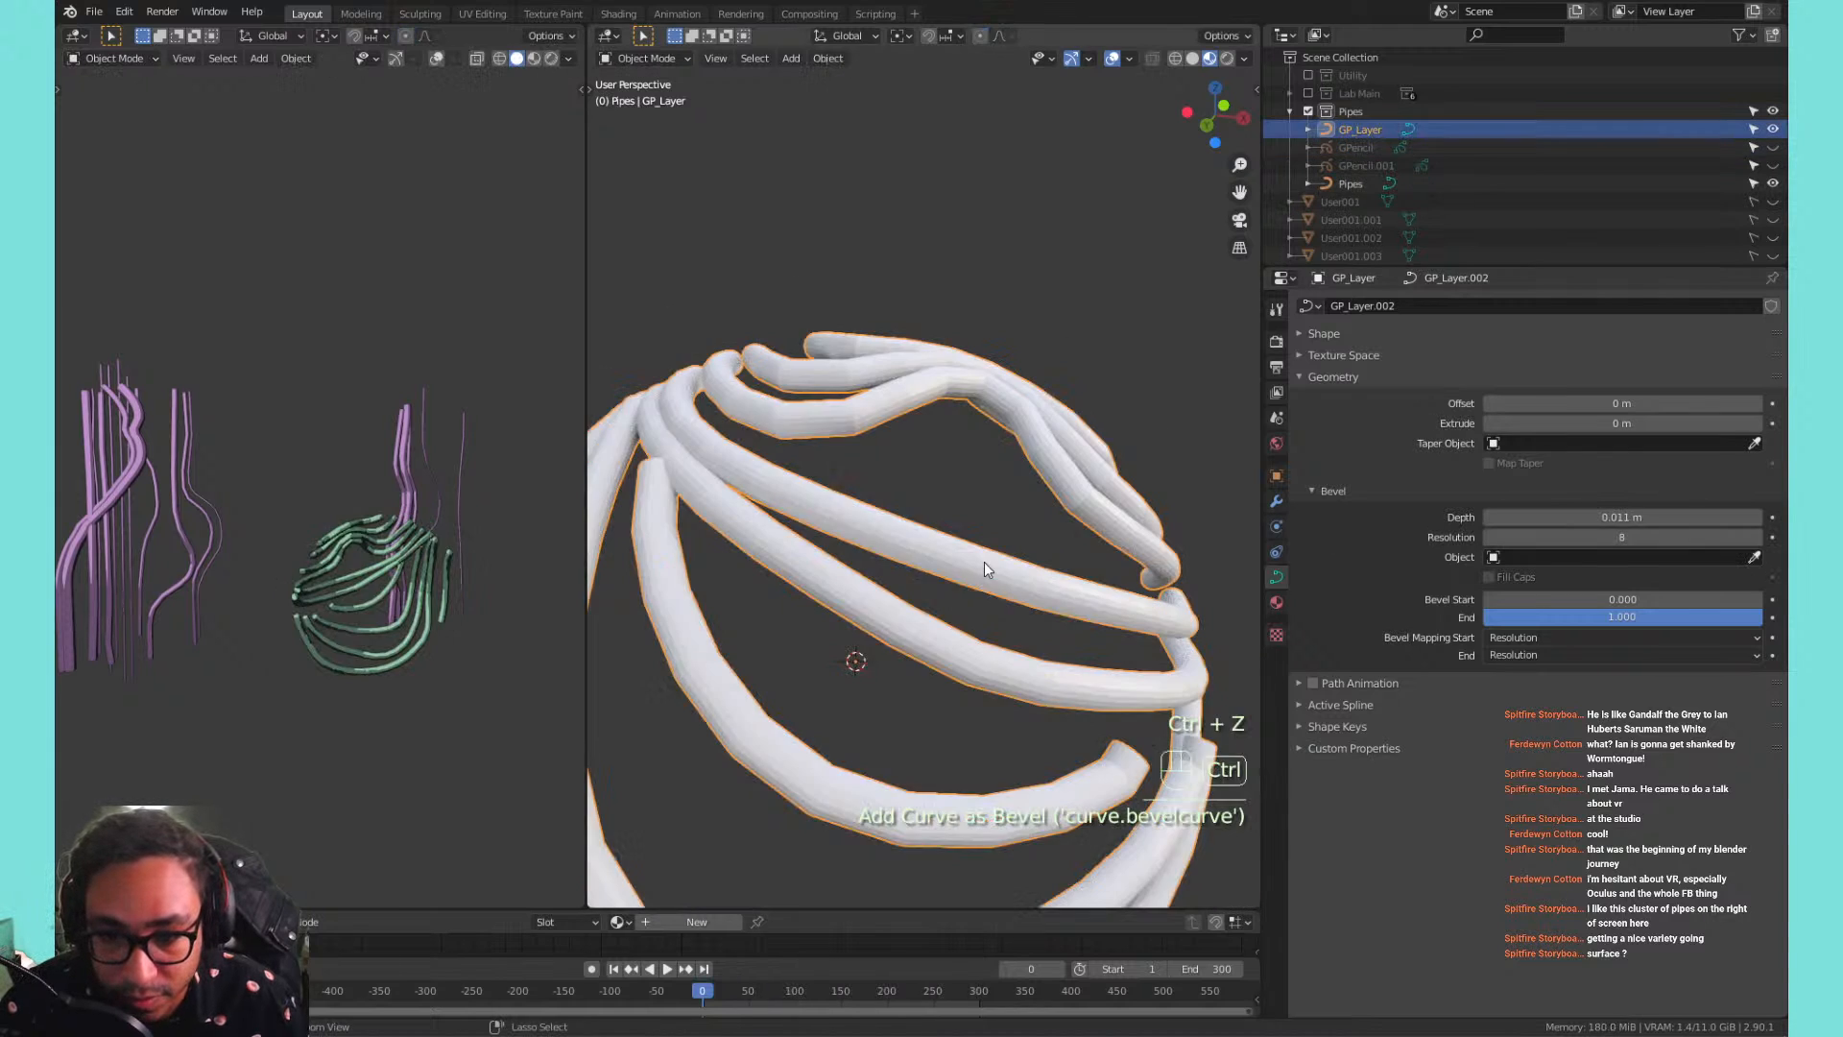
# Apply smooth shading to the GP_Layer pipes and check them up close.
pyautogui.rightClick(983, 561)
pyautogui.click(910, 608)
pyautogui.moveTo(910, 611); pyautogui.dragTo(805, 458, button='middle')
pyautogui.scroll(4, 396, 534)
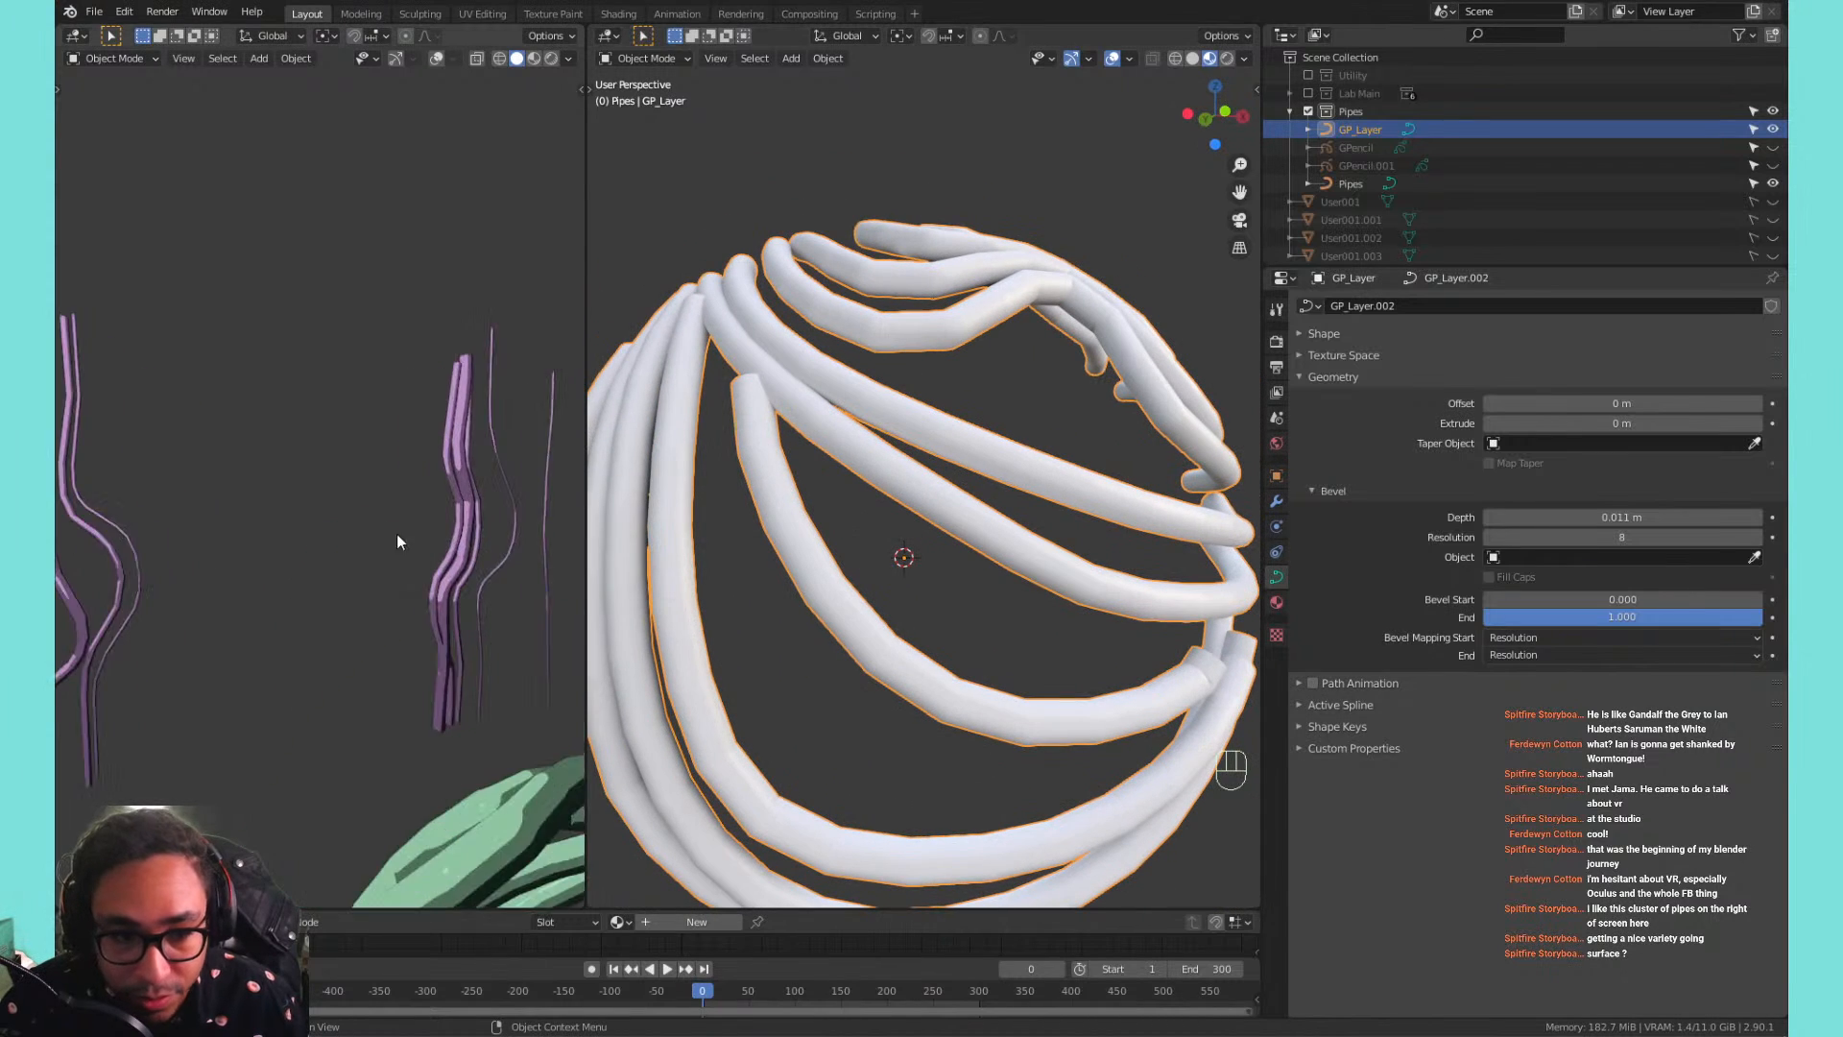
# Enable the Lab Main and Utility collections to bring the lab scene back around the new pipes.
pyautogui.scroll(-4, 382, 545)
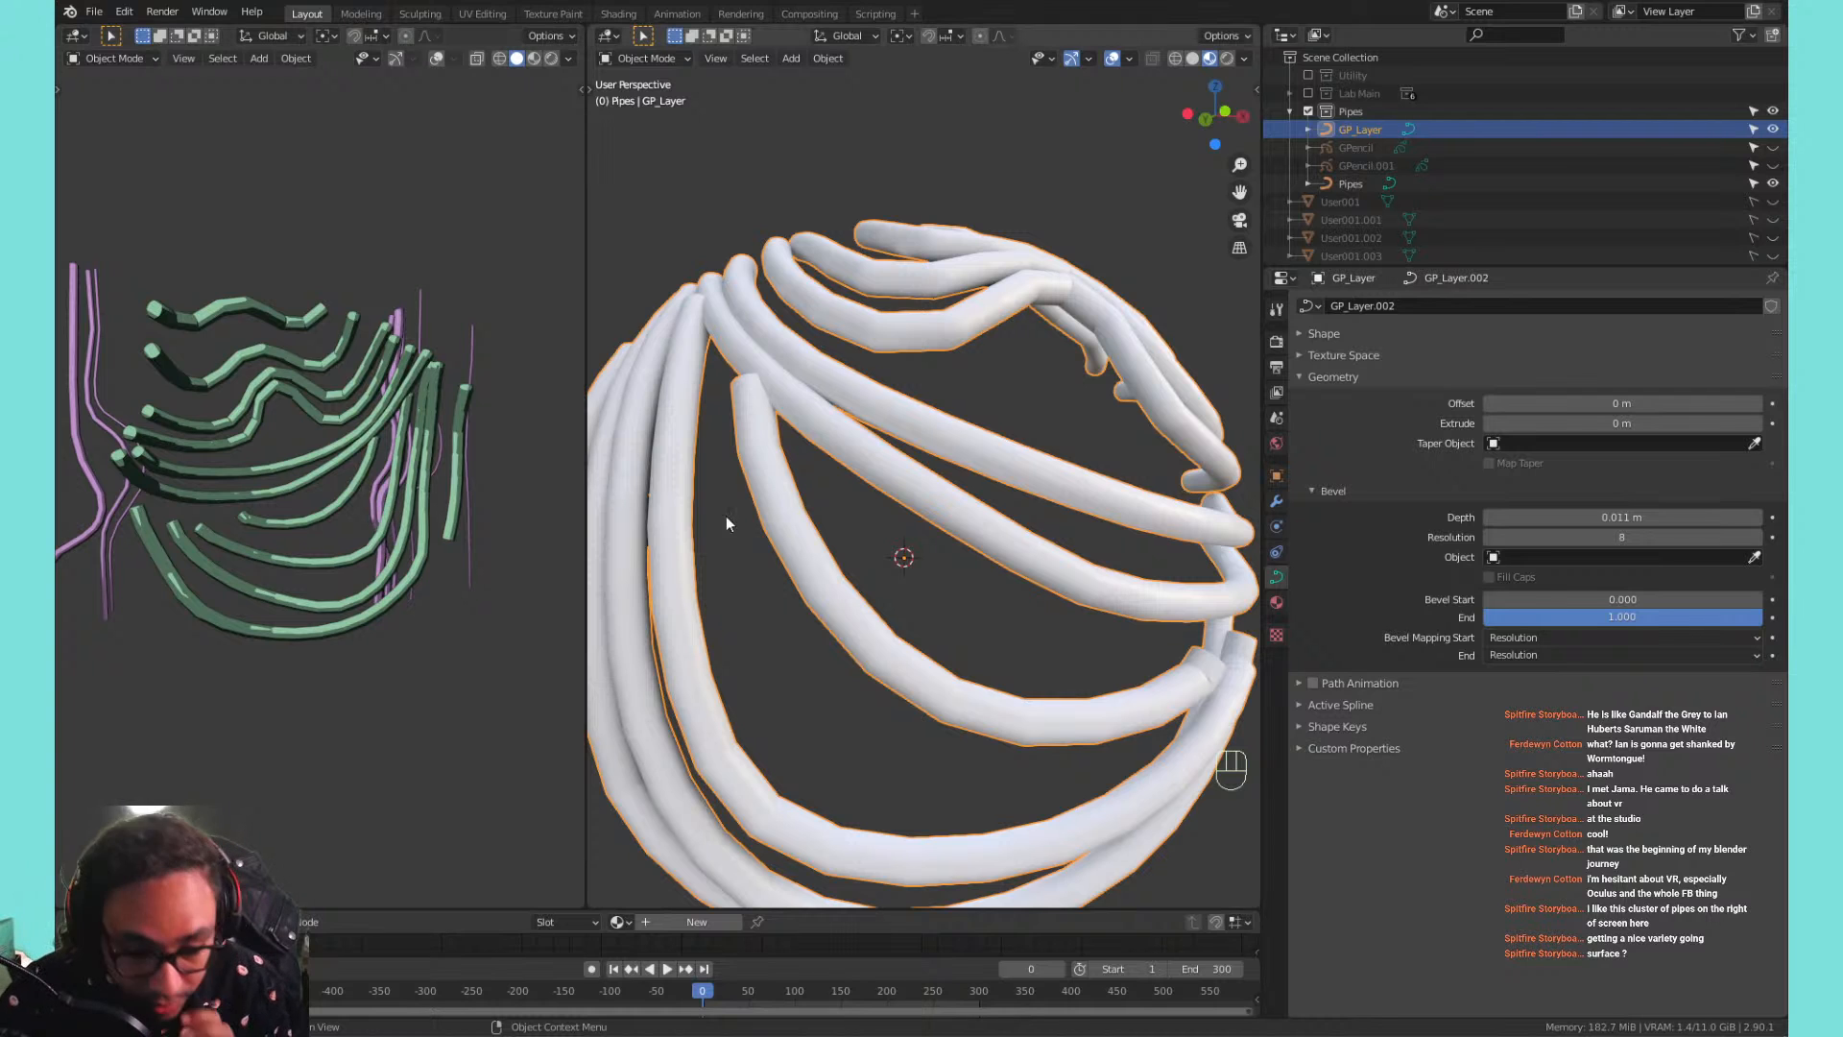
pyautogui.scroll(-6, 725, 516)
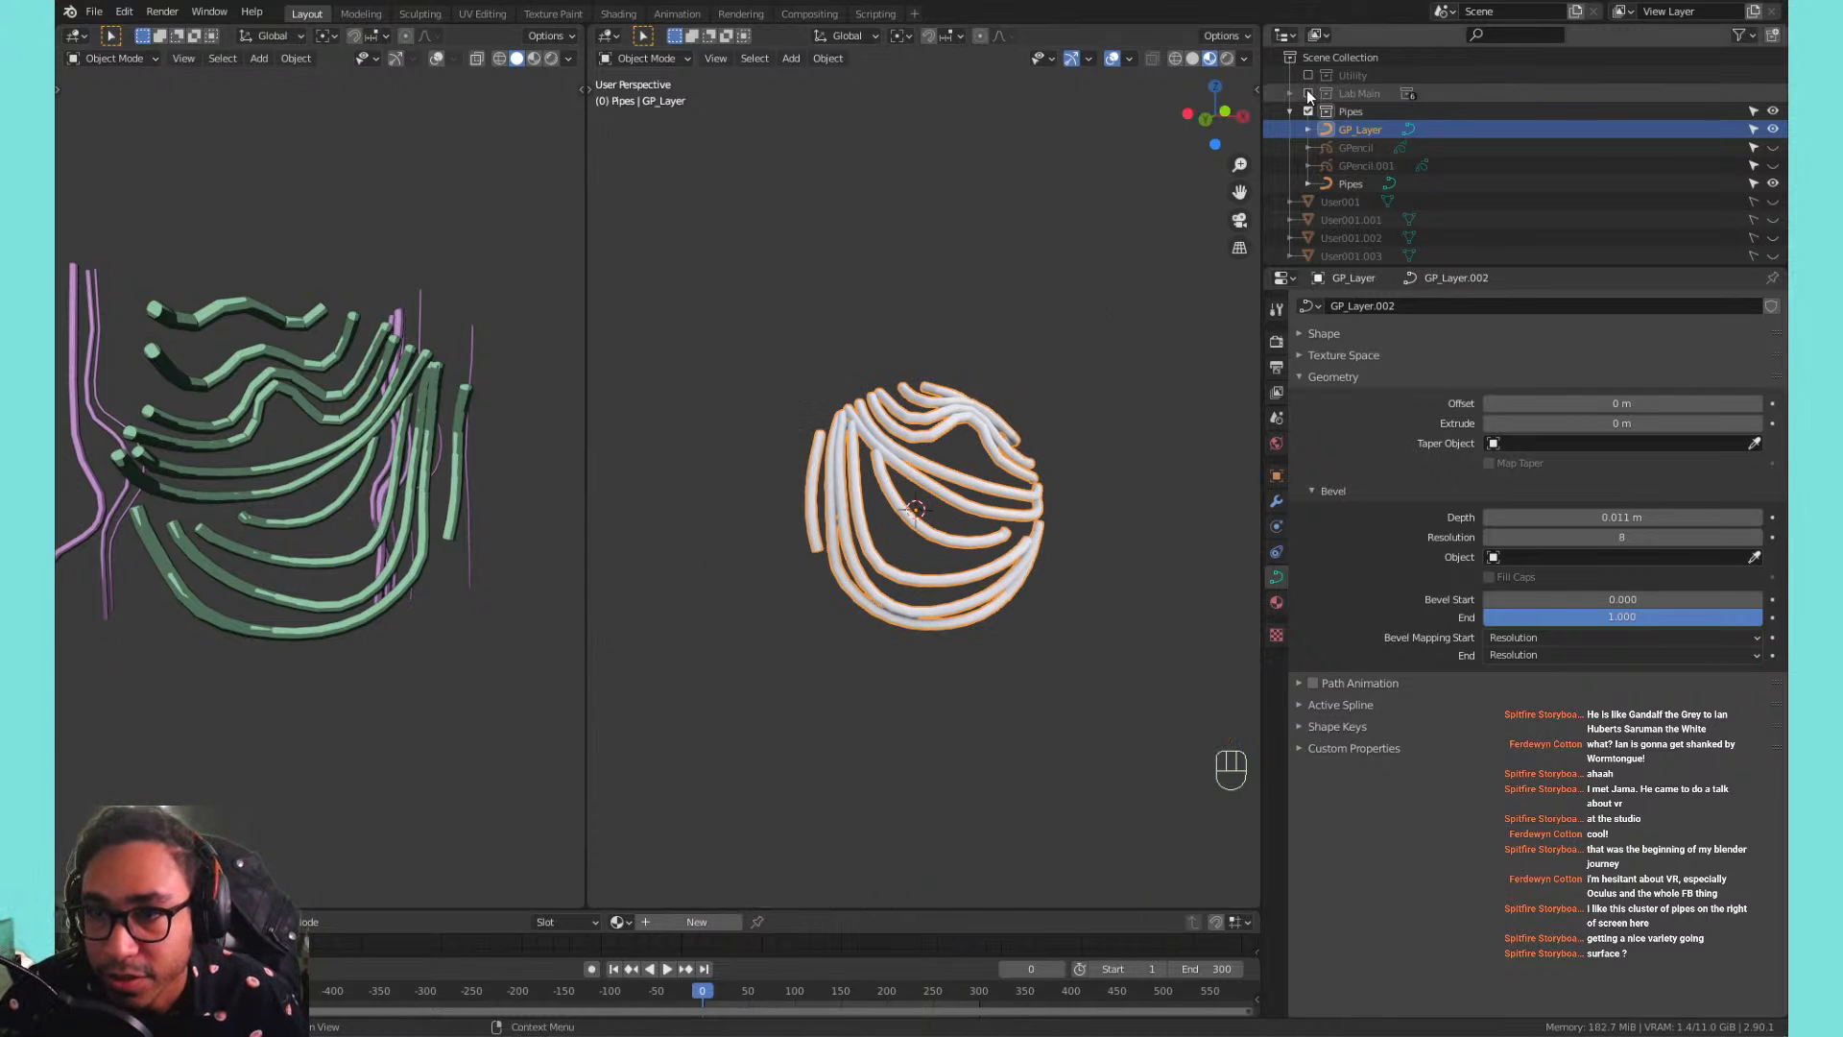
pyautogui.moveTo(1307, 91); pyautogui.dragTo(1306, 73)
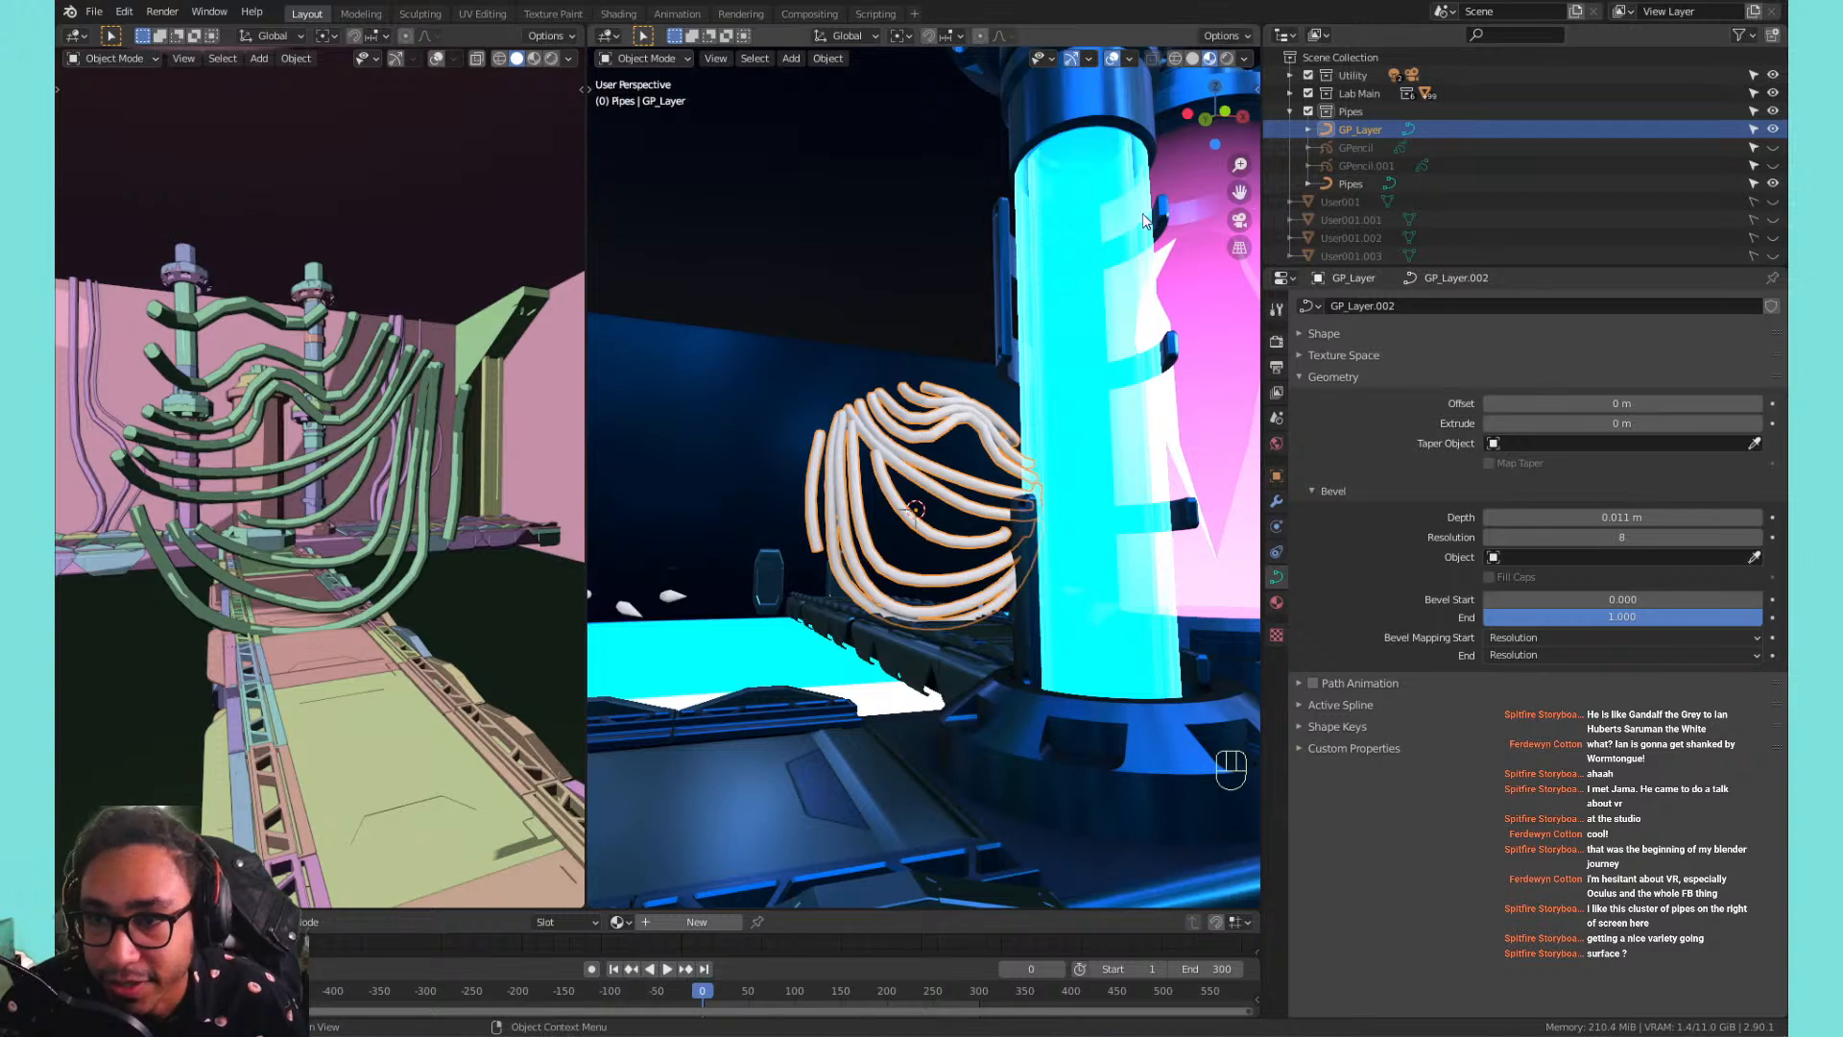
pyautogui.scroll(-6, 925, 313)
pyautogui.keyDown('shift'); pyautogui.moveTo(920, 346); pyautogui.dragTo(1073, 443, button='middle'); pyautogui.keyUp('shift')
pyautogui.keyDown('shift'); pyautogui.moveTo(1074, 443); pyautogui.dragTo(1251, 469, button='middle'); pyautogui.keyUp('shift')
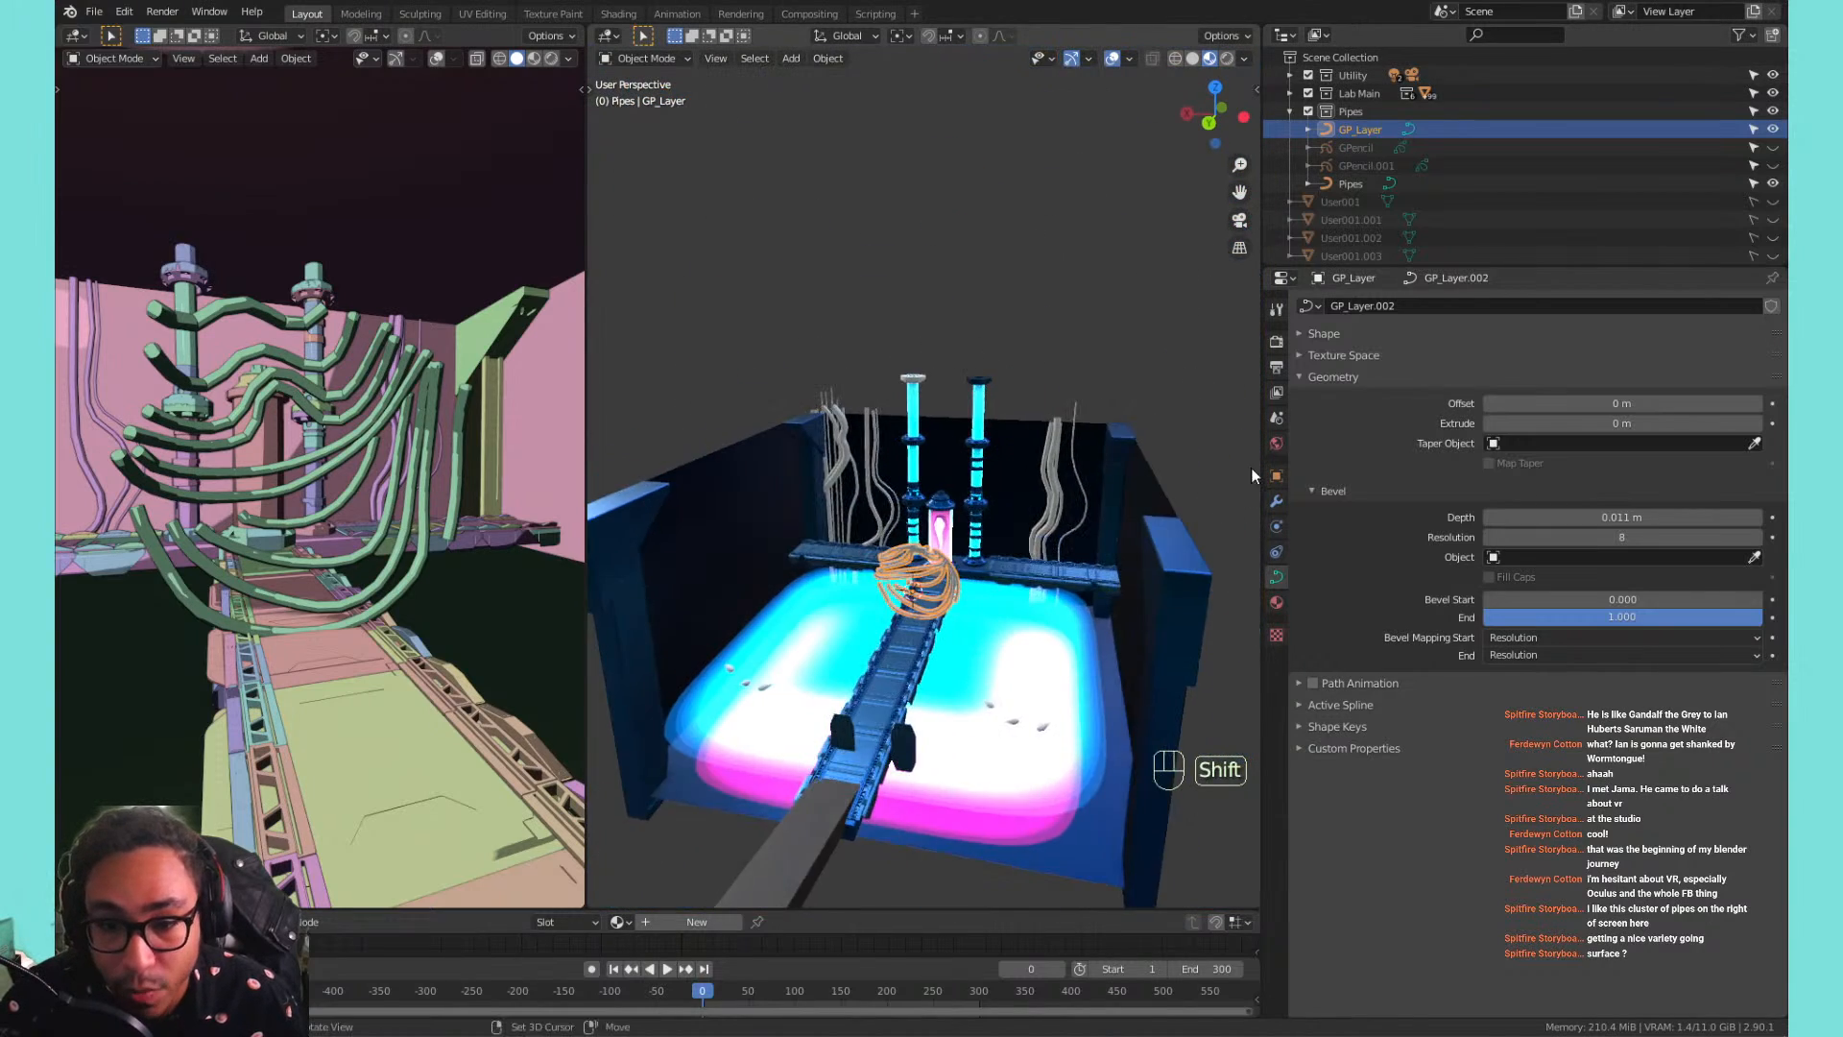
pyautogui.scroll(2, 997, 586)
pyautogui.keyDown('shift'); pyautogui.moveTo(976, 664); pyautogui.dragTo(970, 500, button='middle'); pyautogui.keyUp('shift')
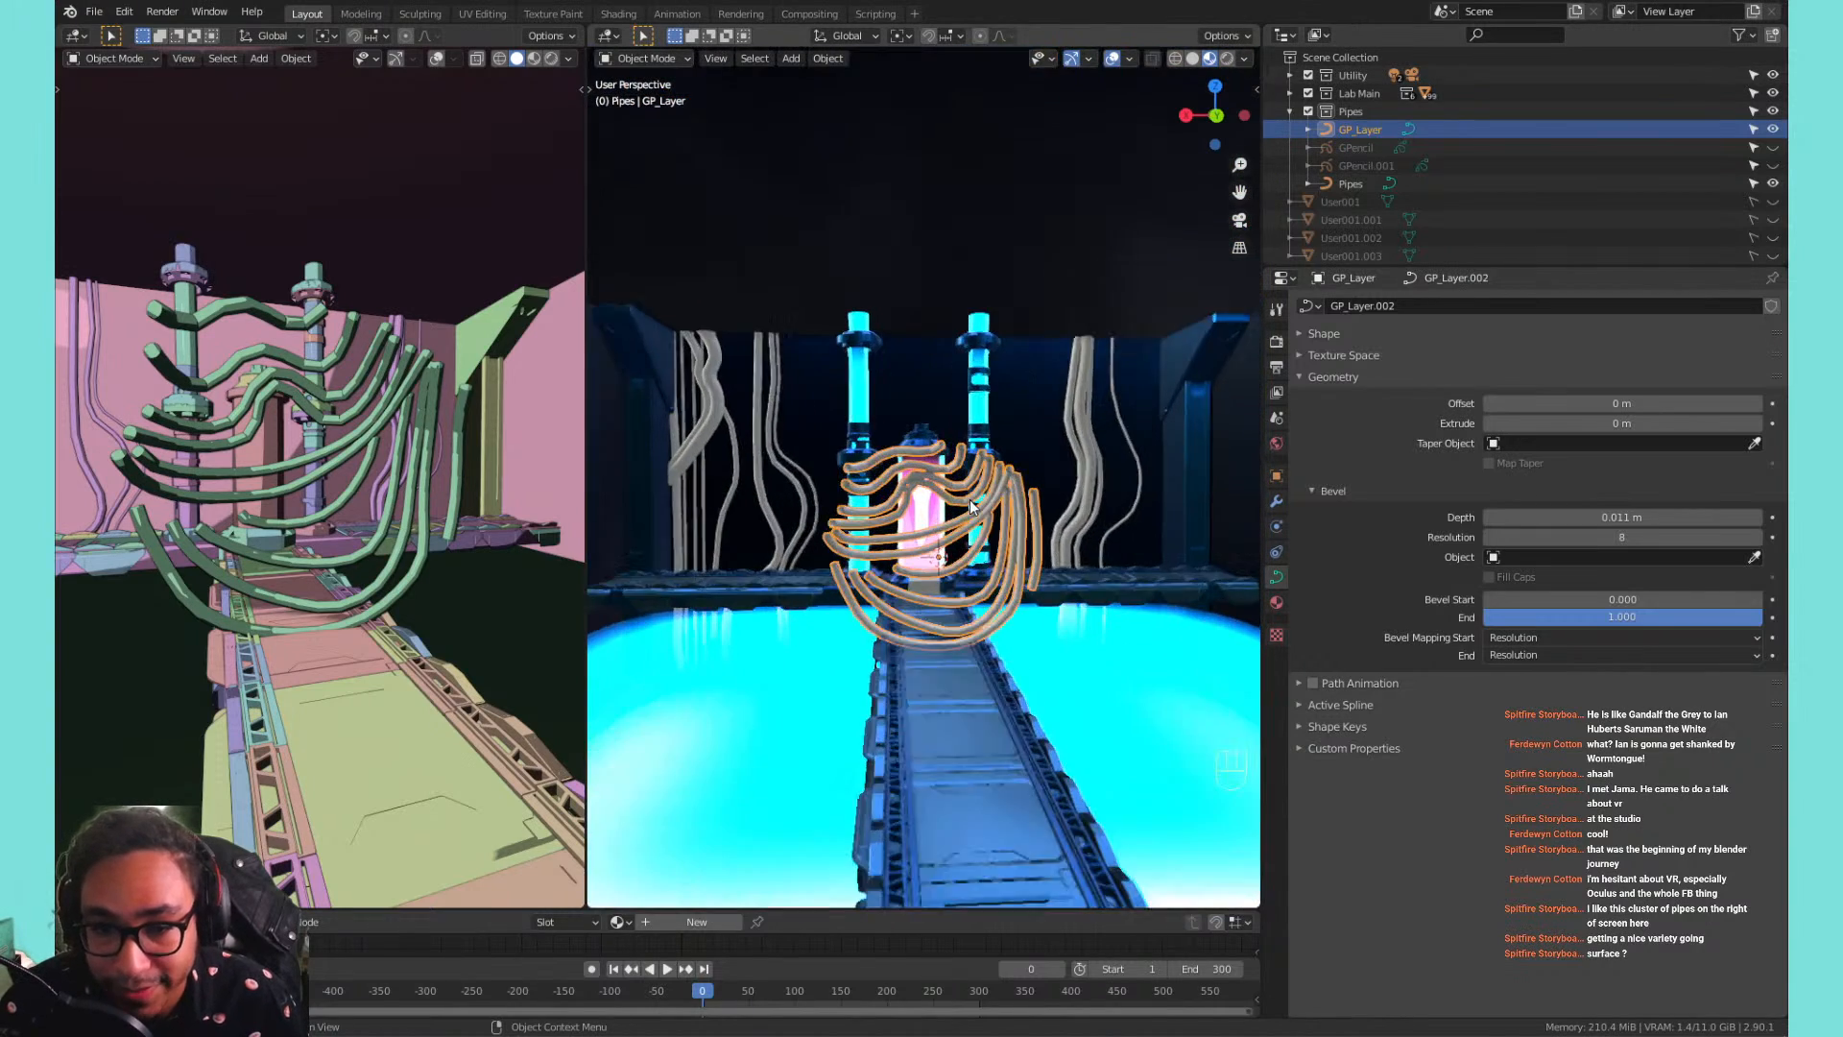
# Rotate the GP_Layer pipes 180° around the global Z axis.
pyautogui.press('KP_Decimal')
pyautogui.press('Tab')
pyautogui.press('Tab')
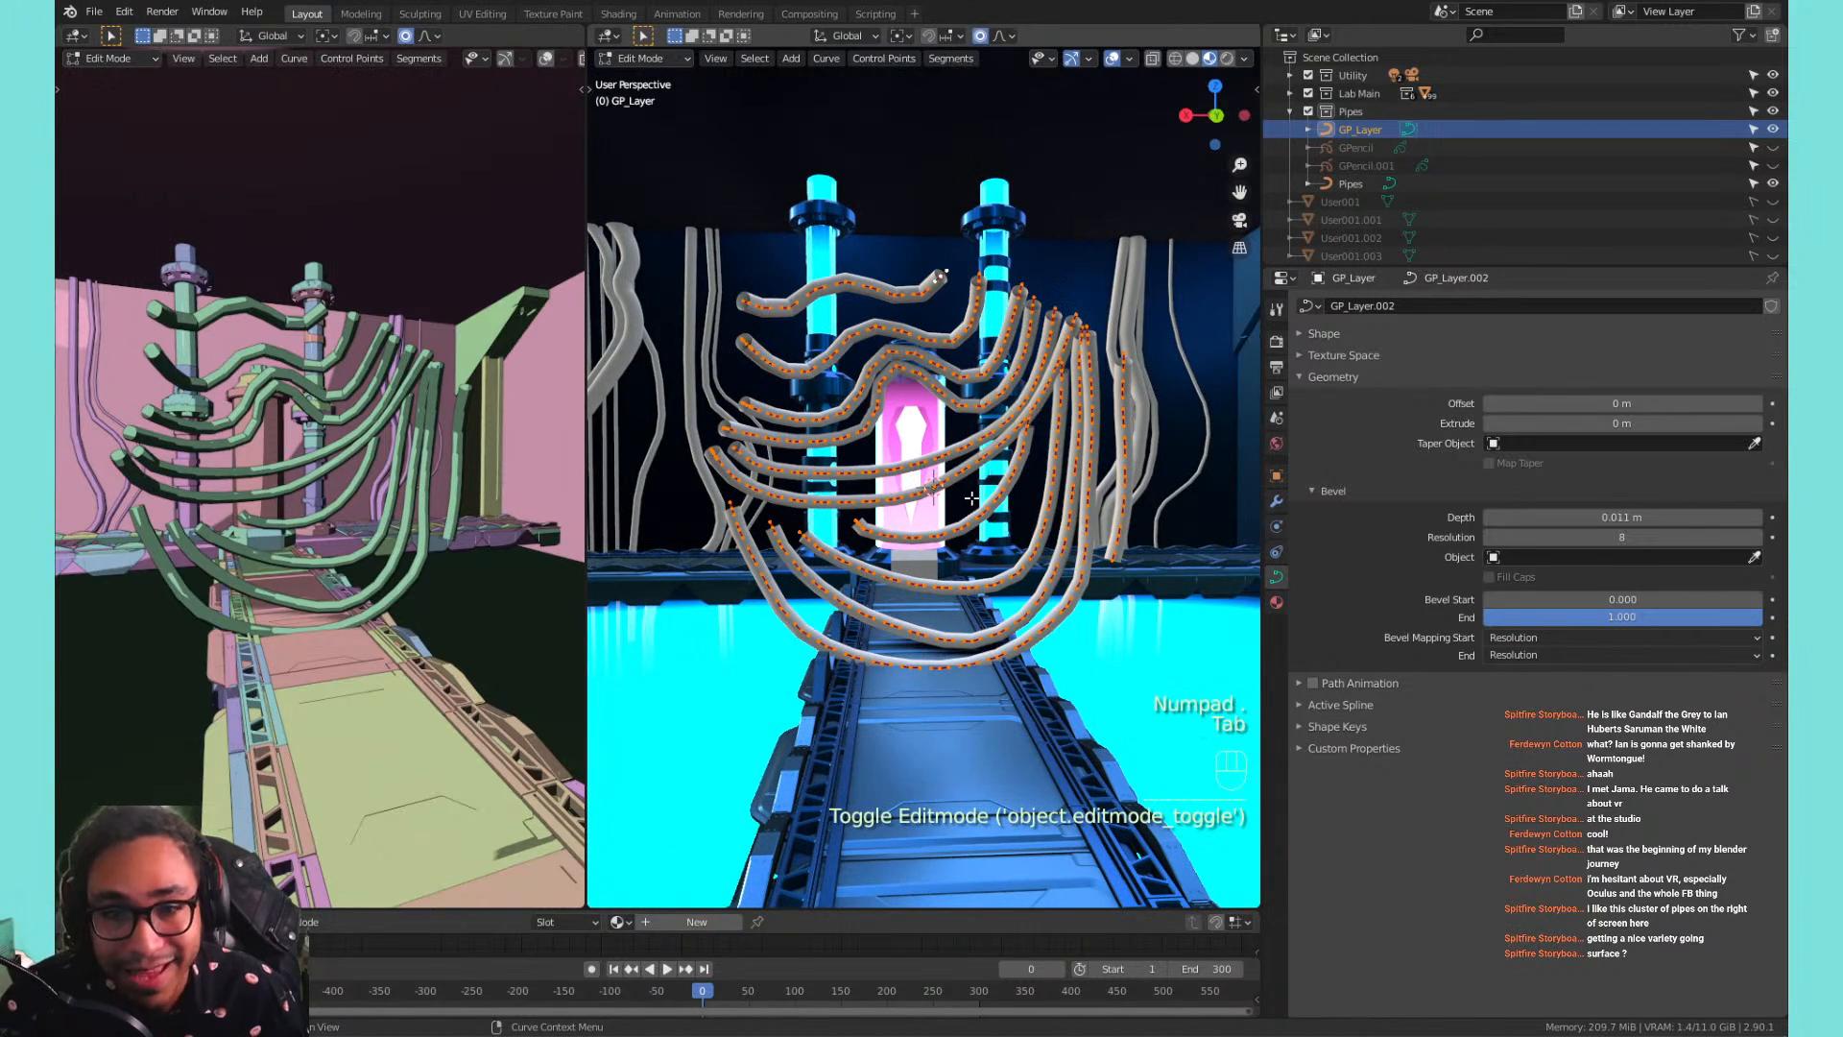
pyautogui.write('r')
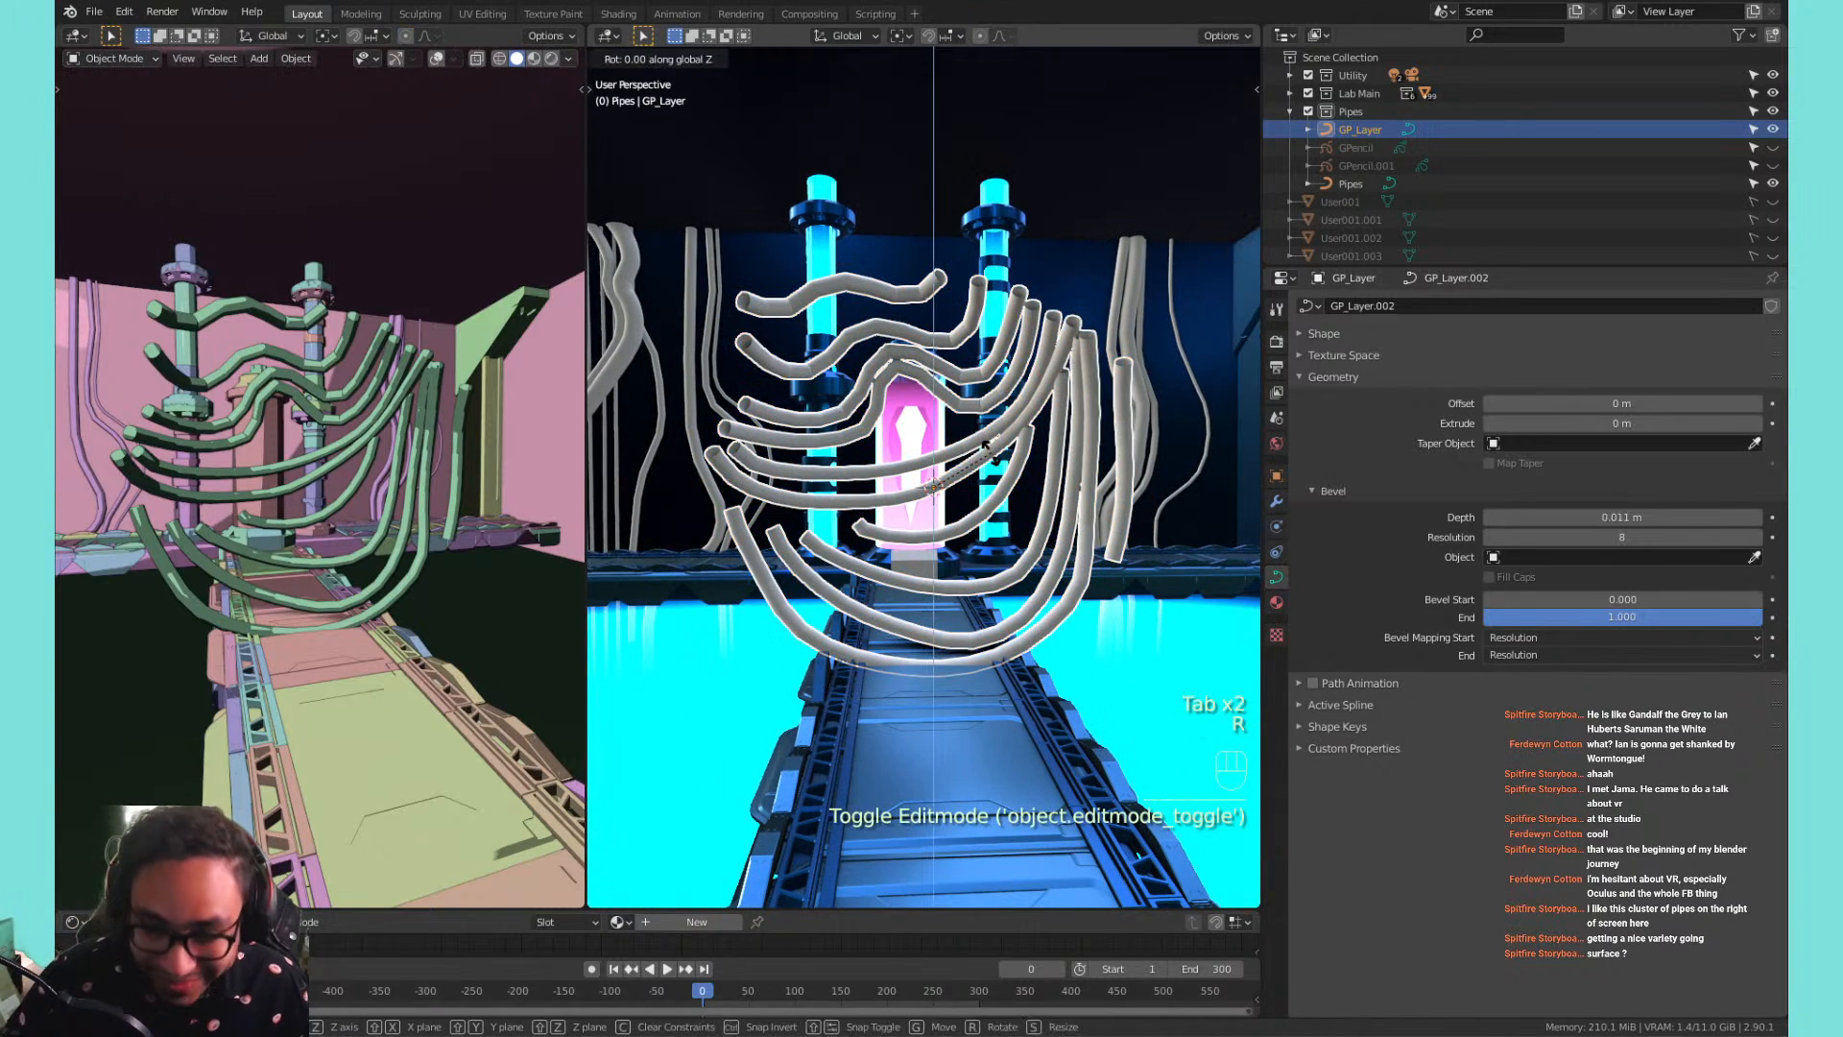
pyautogui.write('z180')
pyautogui.click(990, 455)
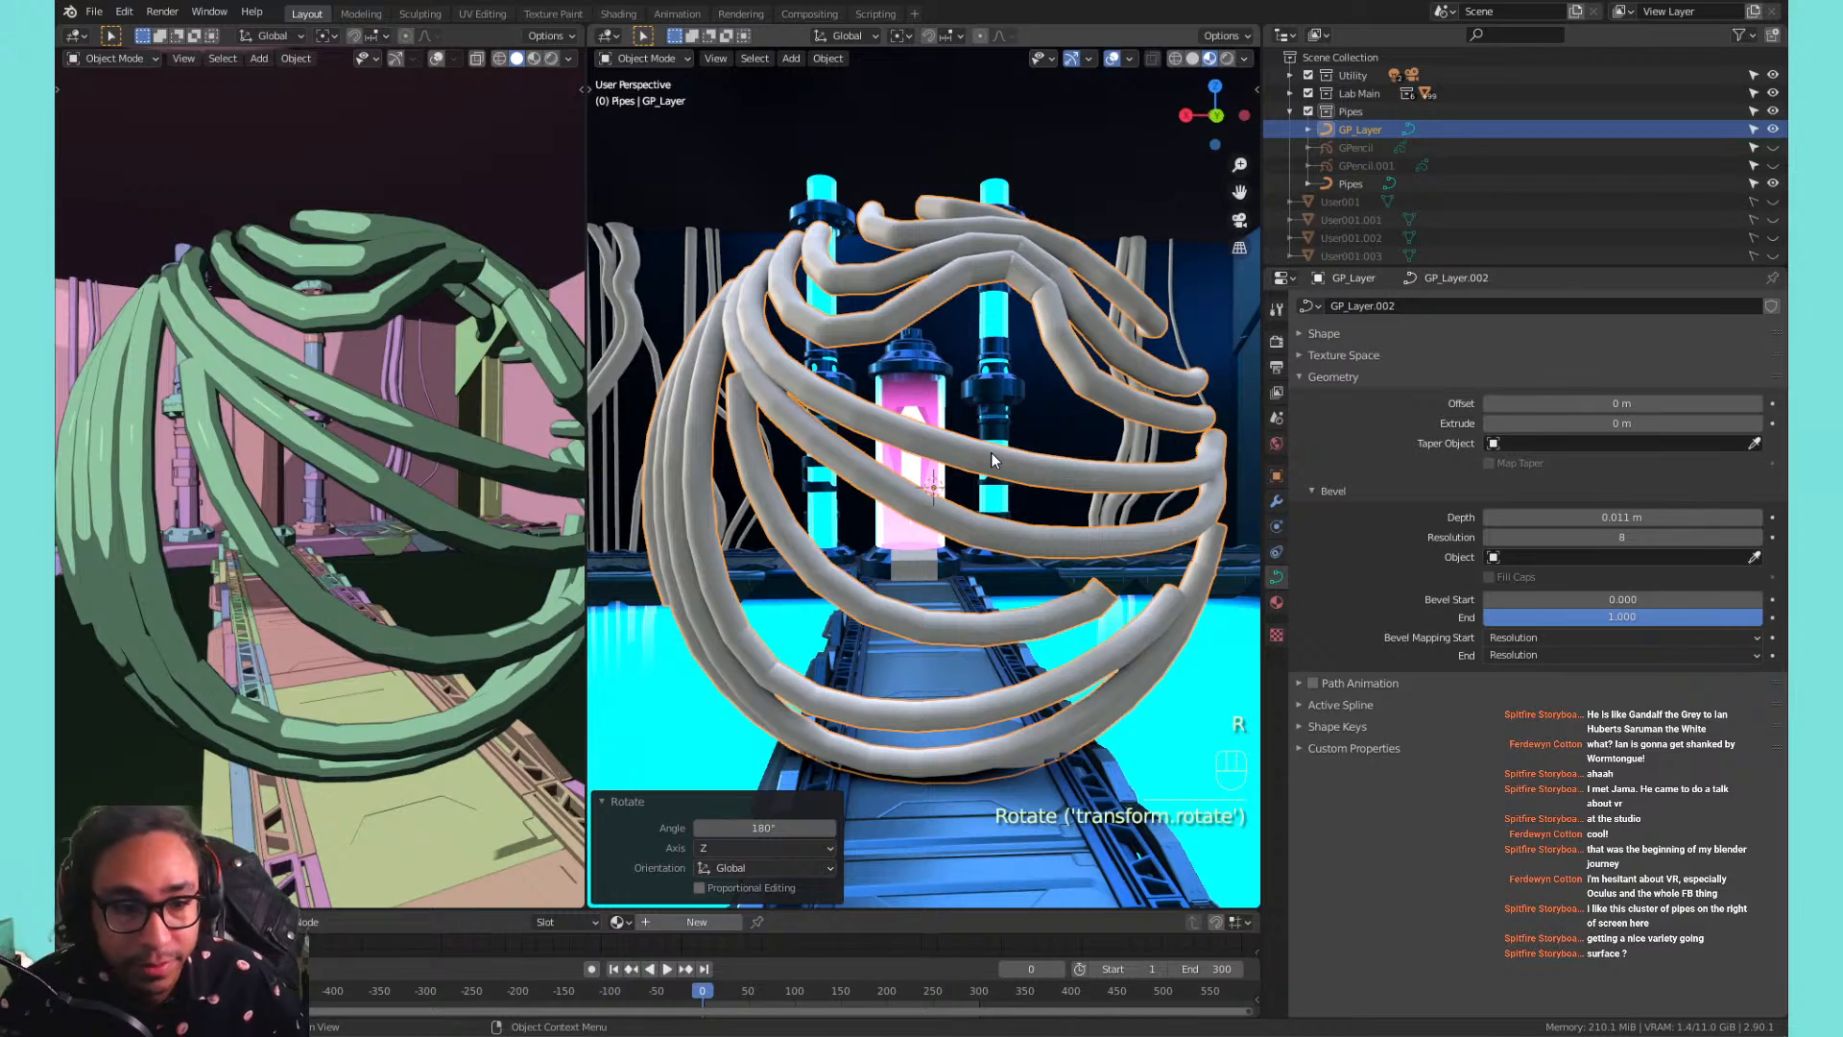
# Move the GP_Layer pipes about 34.9 m along their local Y axis to the pink central tank.
pyautogui.press('g')
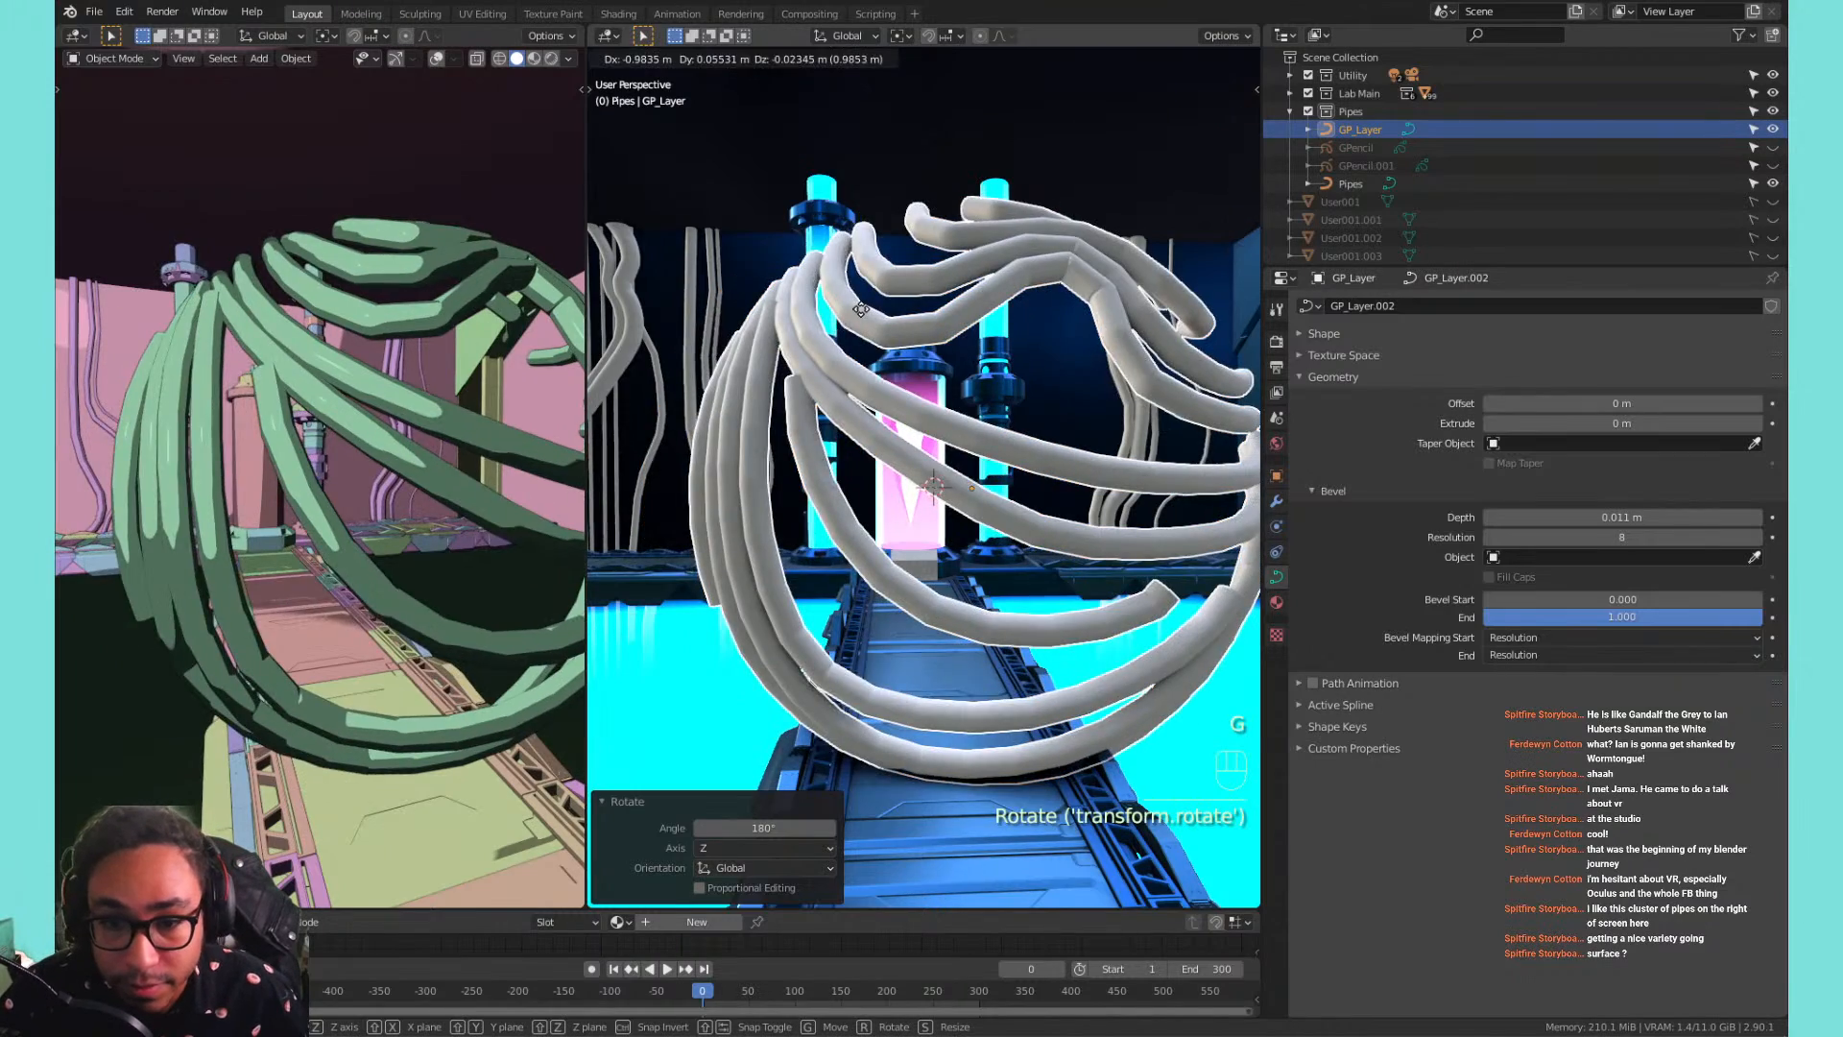
pyautogui.press('x')
pyautogui.press('x')
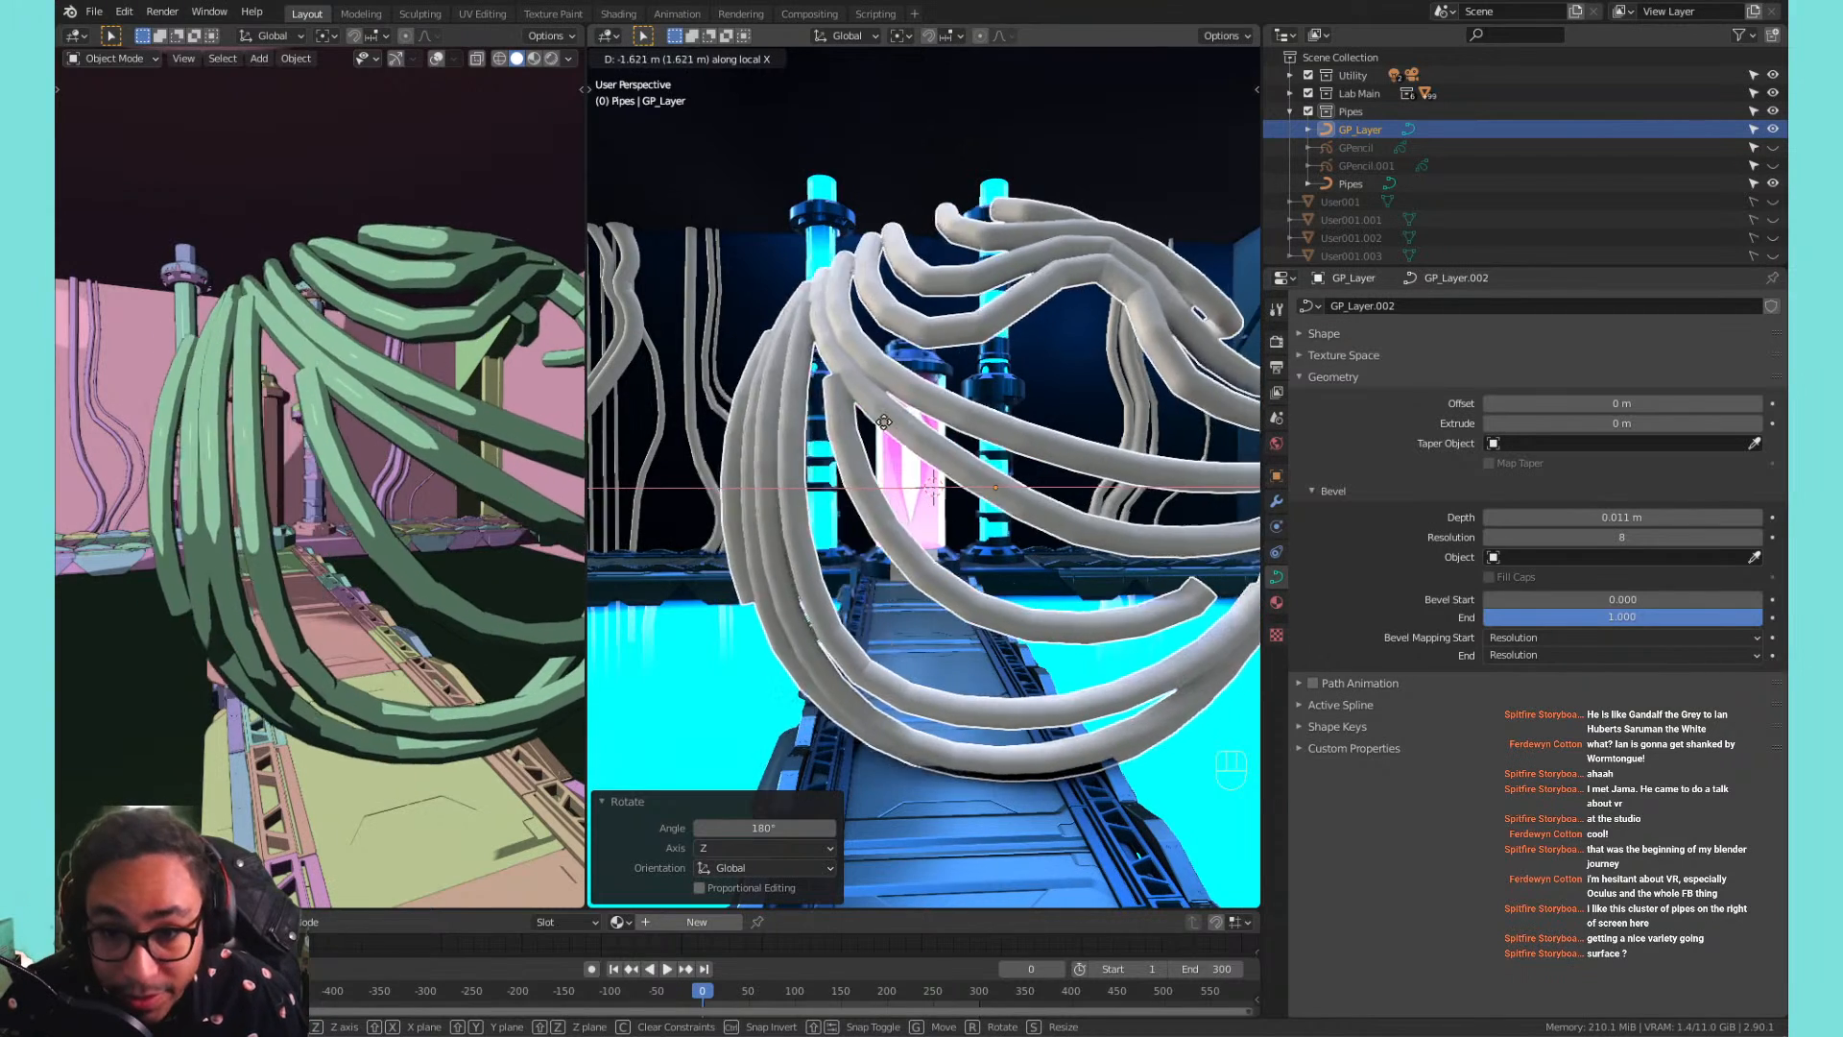
pyautogui.press('y')
pyautogui.press('y')
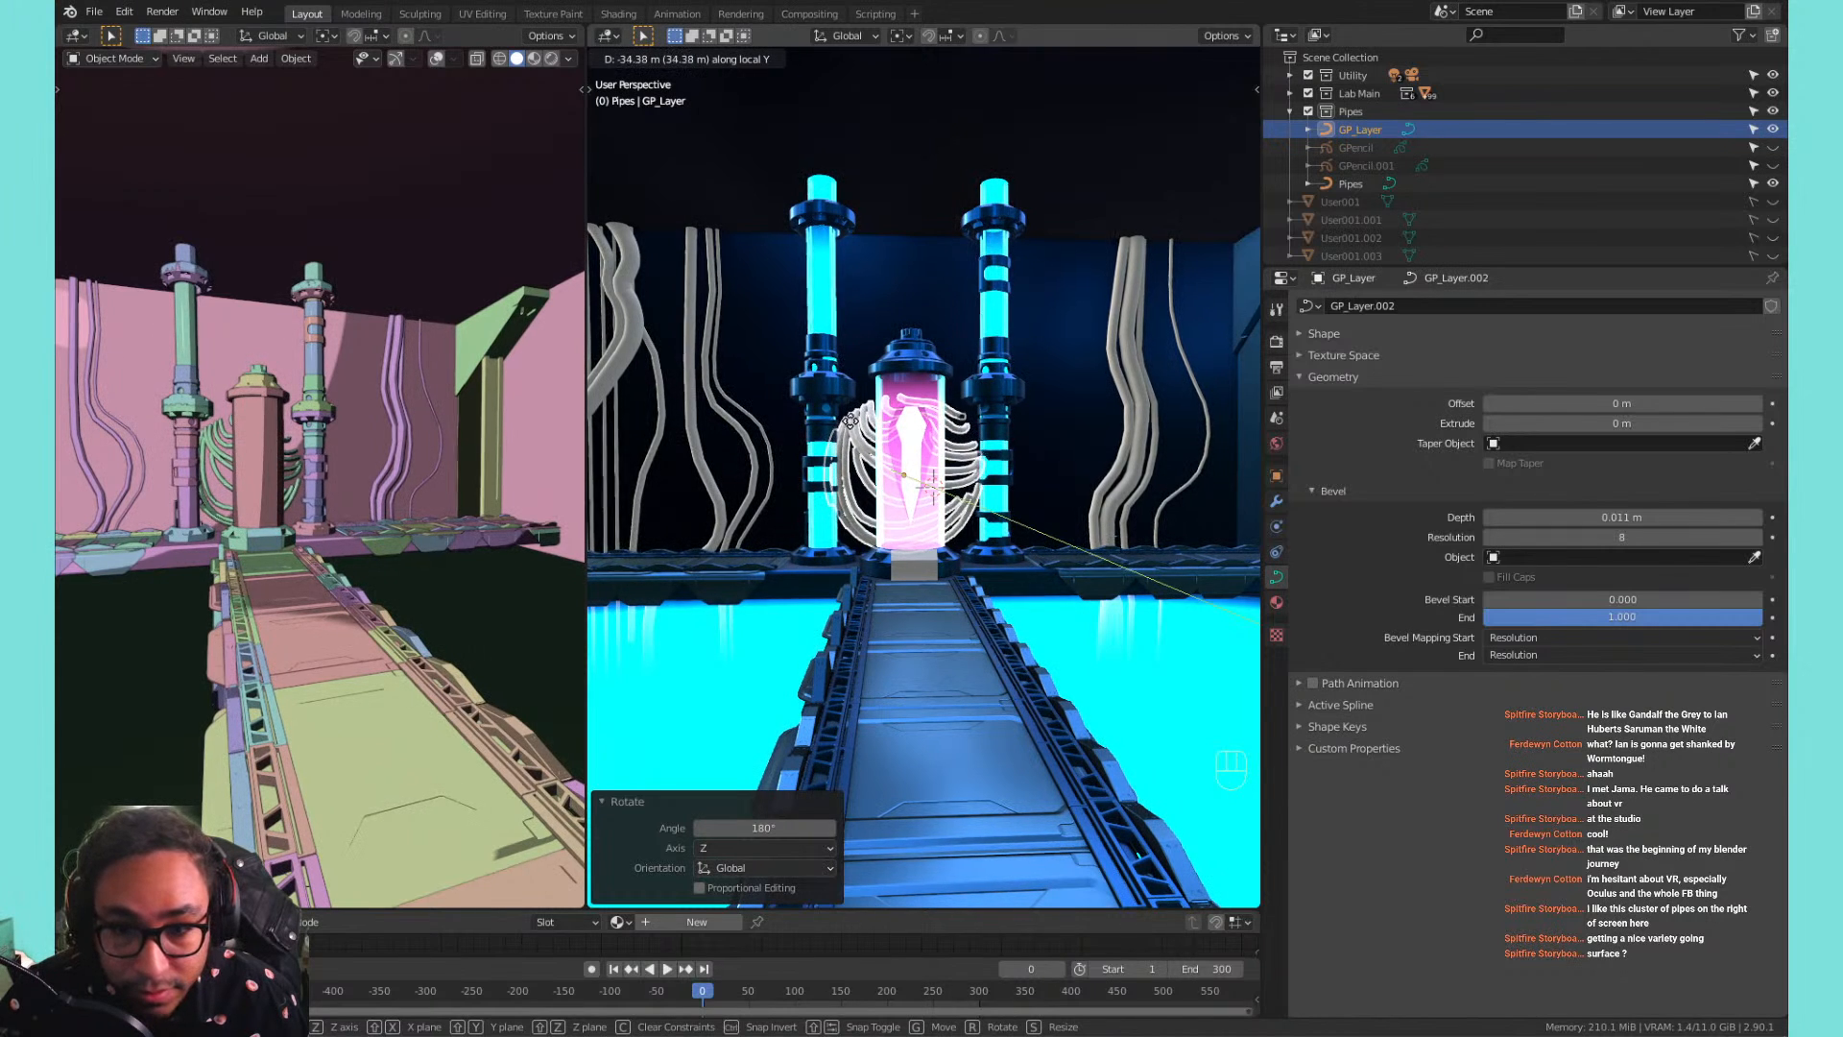
pyautogui.click(851, 411)
pyautogui.scroll(1, 850, 402)
pyautogui.press('s')
pyautogui.press('z')
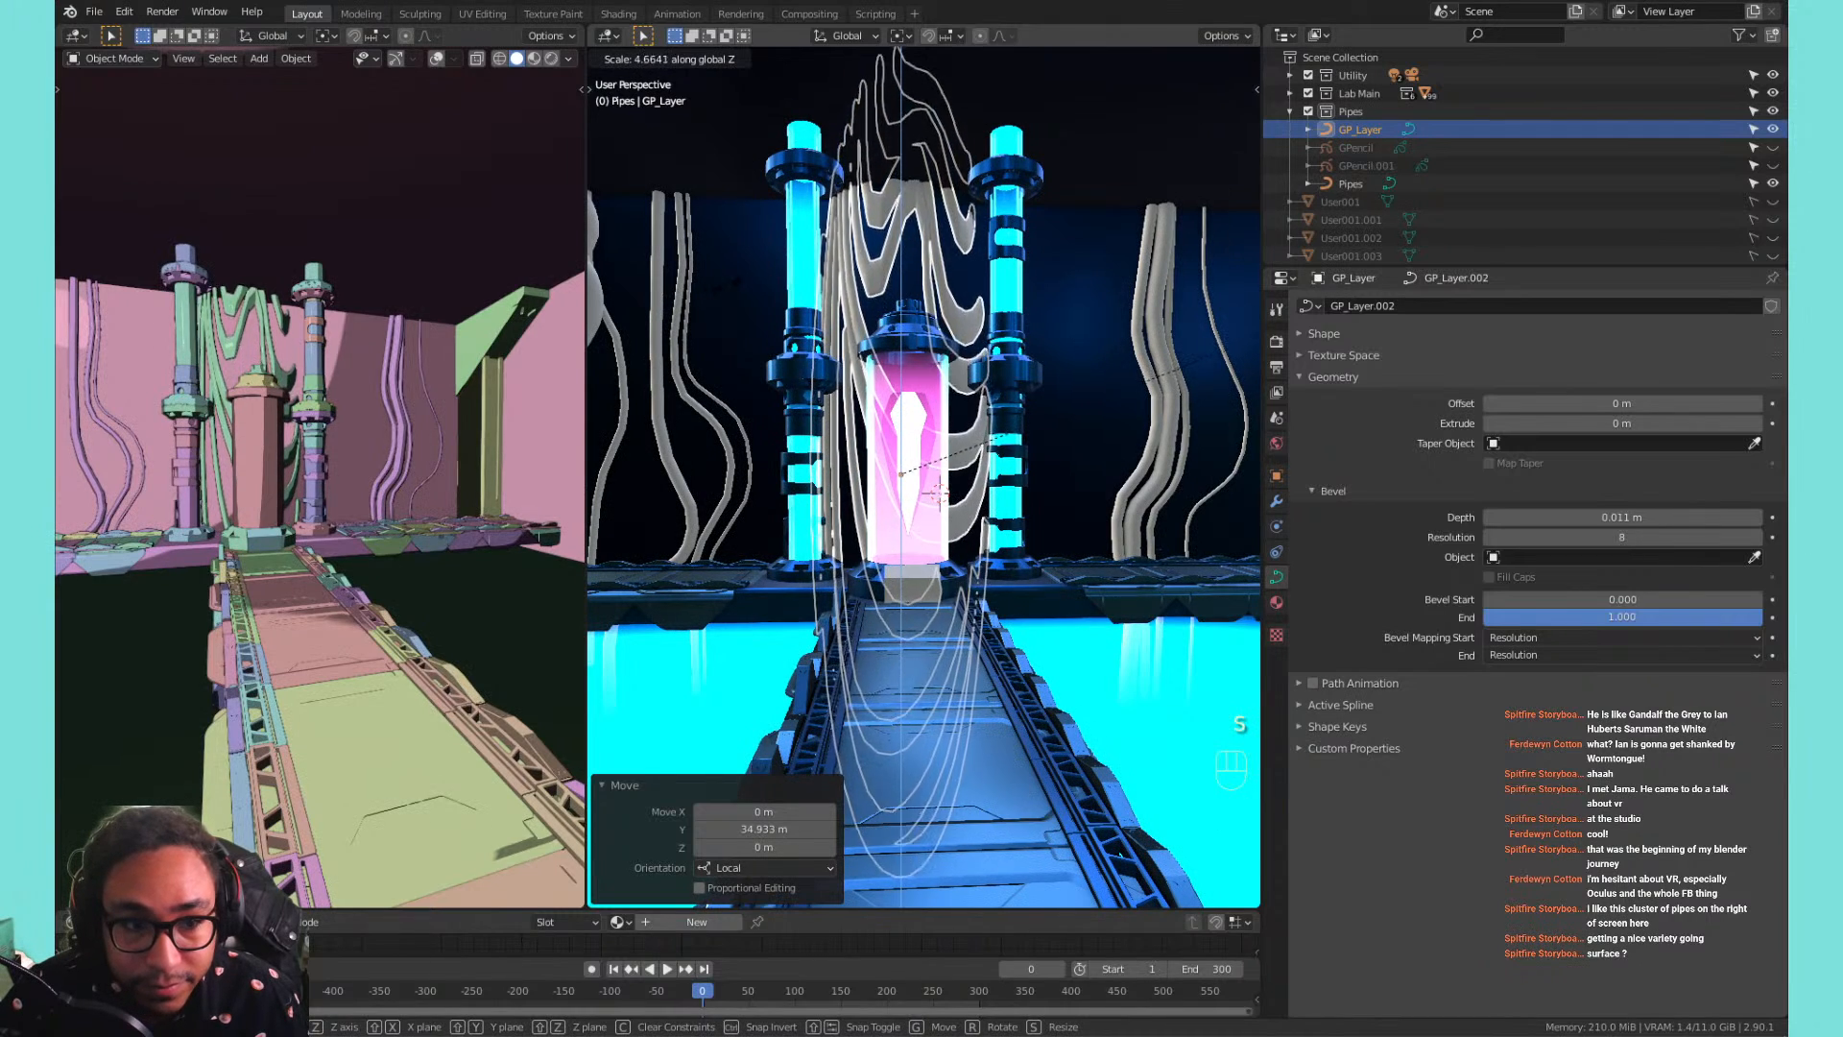
pyautogui.press('Escape')
pyautogui.scroll(3, 849, 484)
pyautogui.scroll(1, 903, 429)
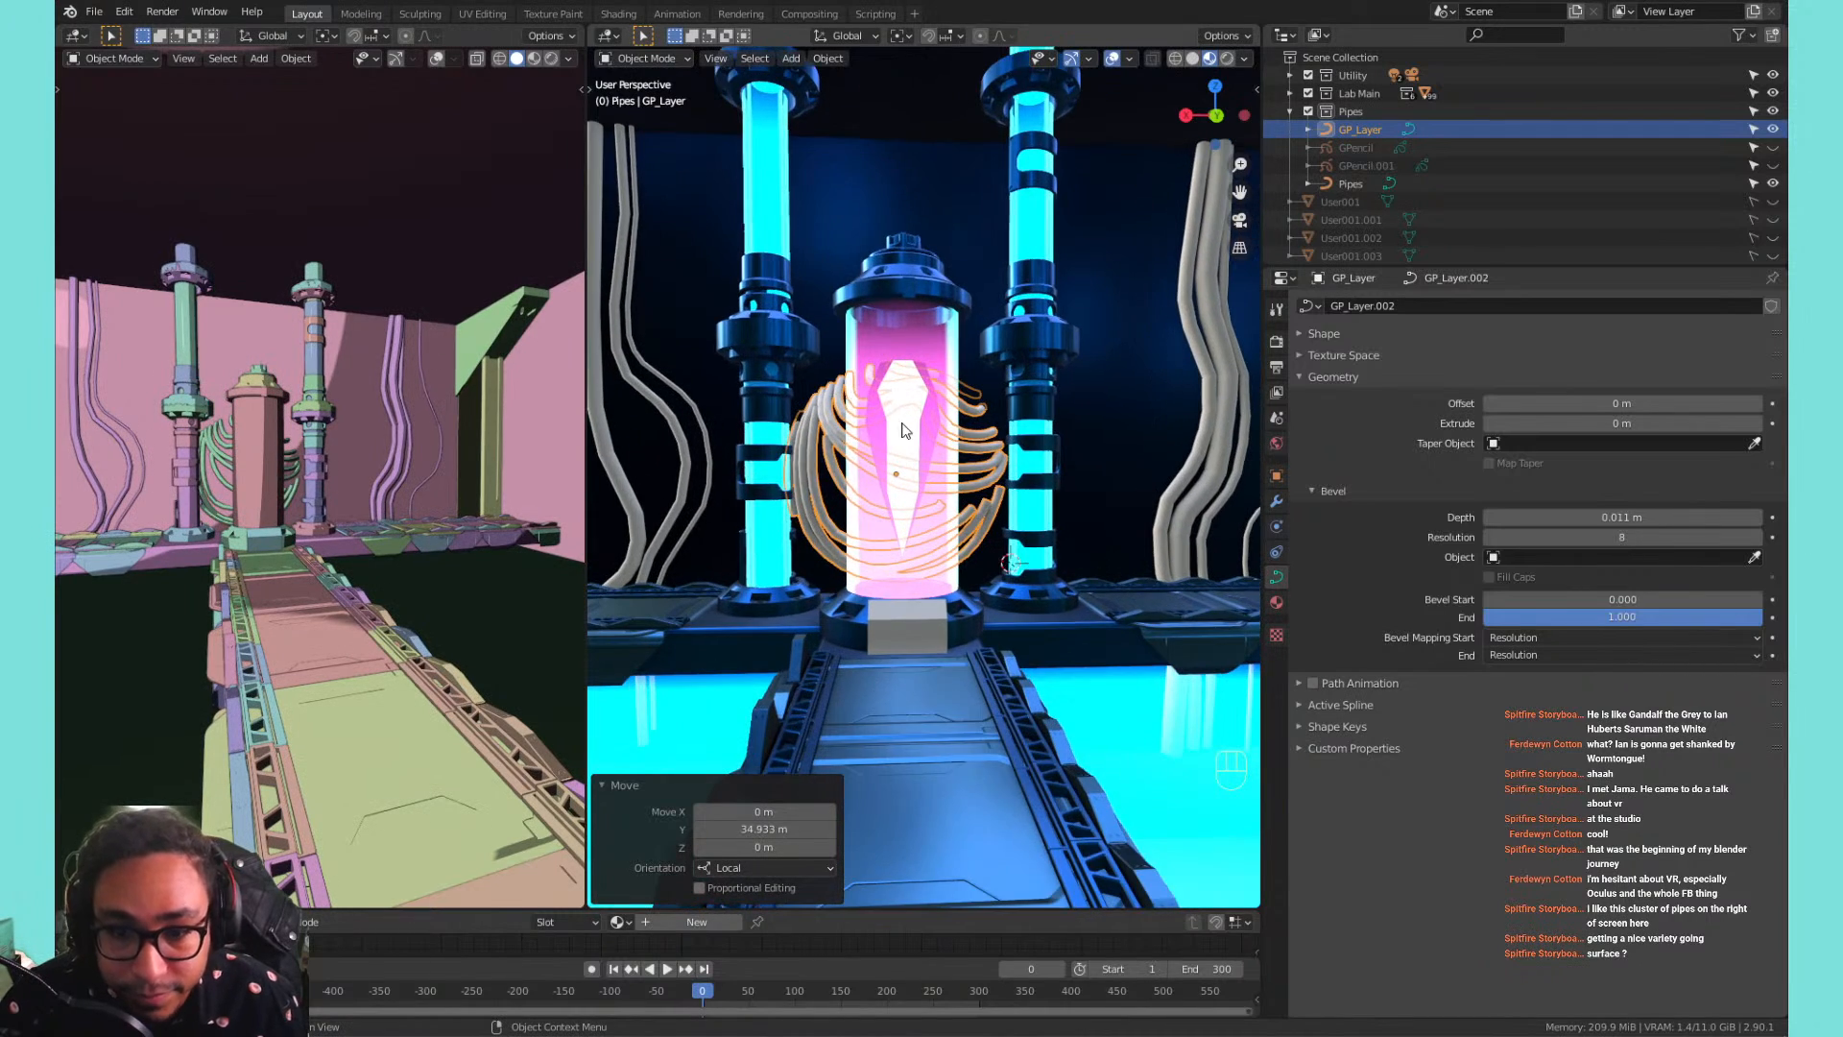
# Shrink the GP_Layer pipes by 0.577, move them among the wall pipes left of the central tank, and shrink them again by 0.702.
pyautogui.press('s')
pyautogui.click(837, 392)
pyautogui.moveTo(837, 392); pyautogui.dragTo(800, 404, button='middle')
pyautogui.scroll(-3, 816, 401)
pyautogui.keyDown('shift'); pyautogui.moveTo(998, 501); pyautogui.dragTo(1179, 572, button='middle'); pyautogui.keyUp('shift')
pyautogui.press('g')
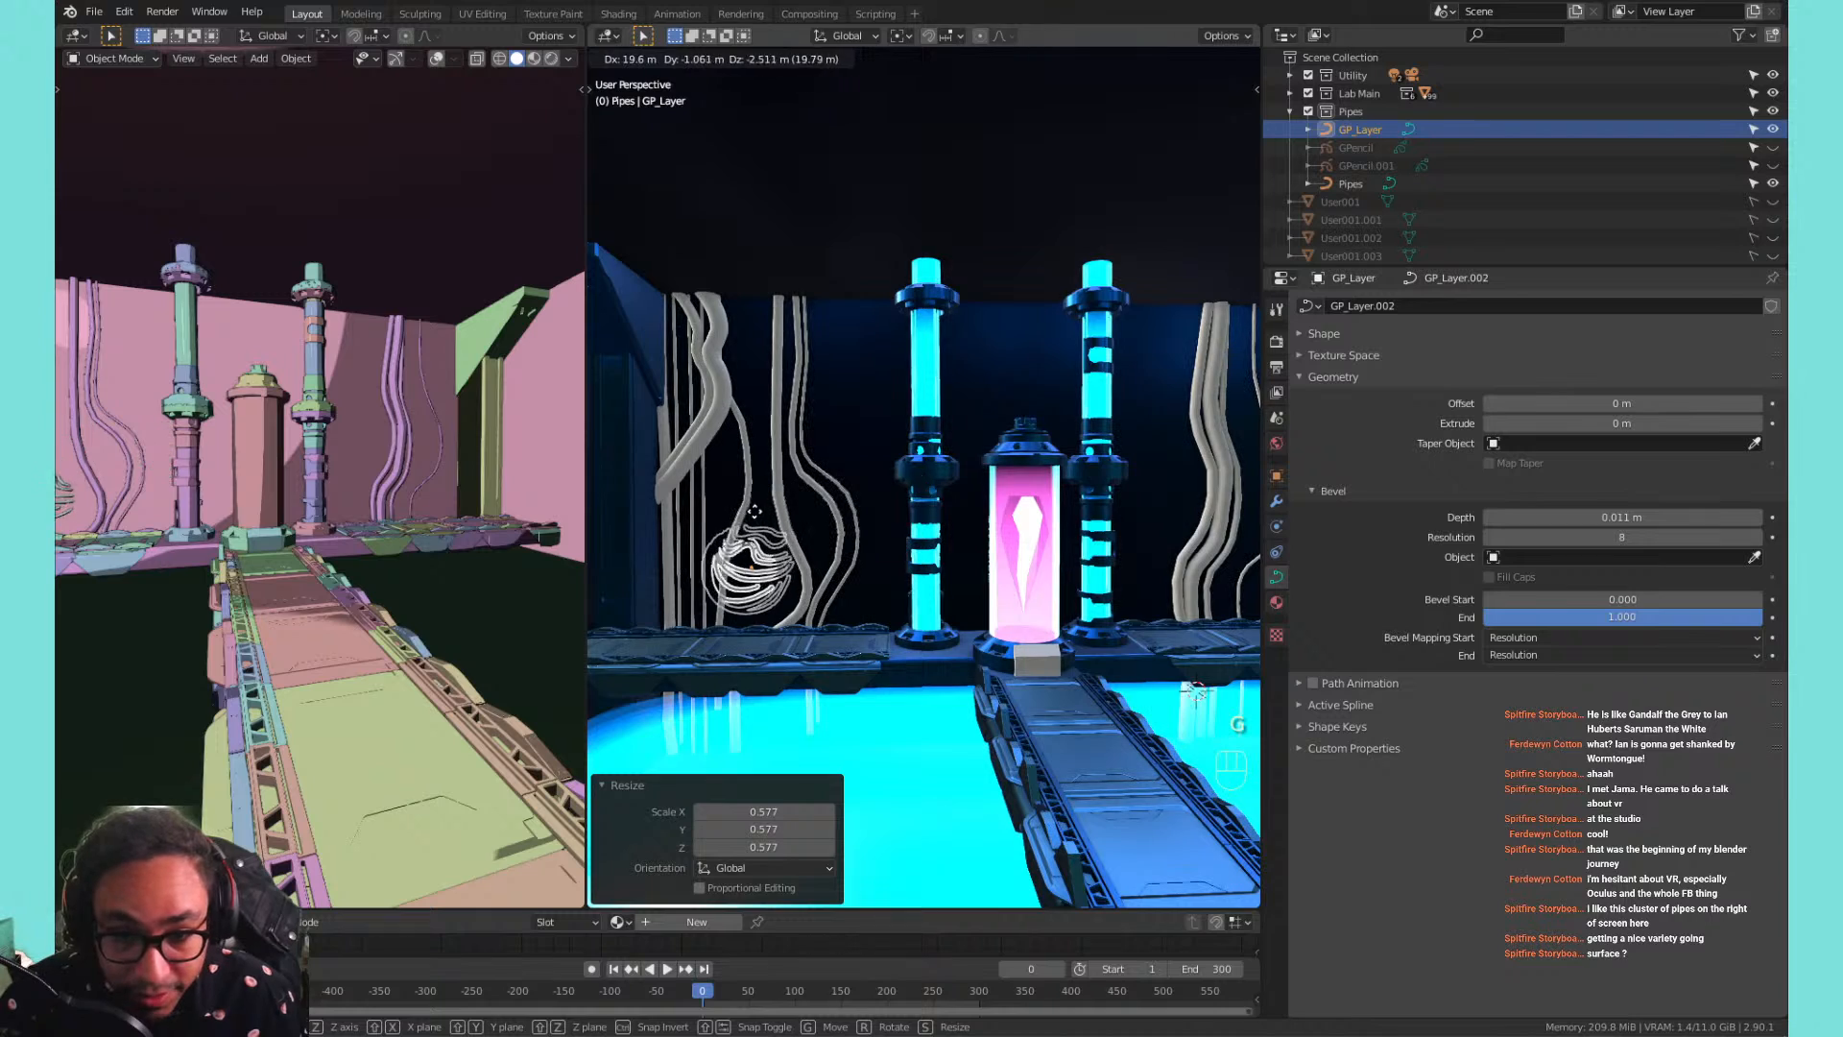
pyautogui.click(796, 518)
pyautogui.press('s')
pyautogui.click(858, 551)
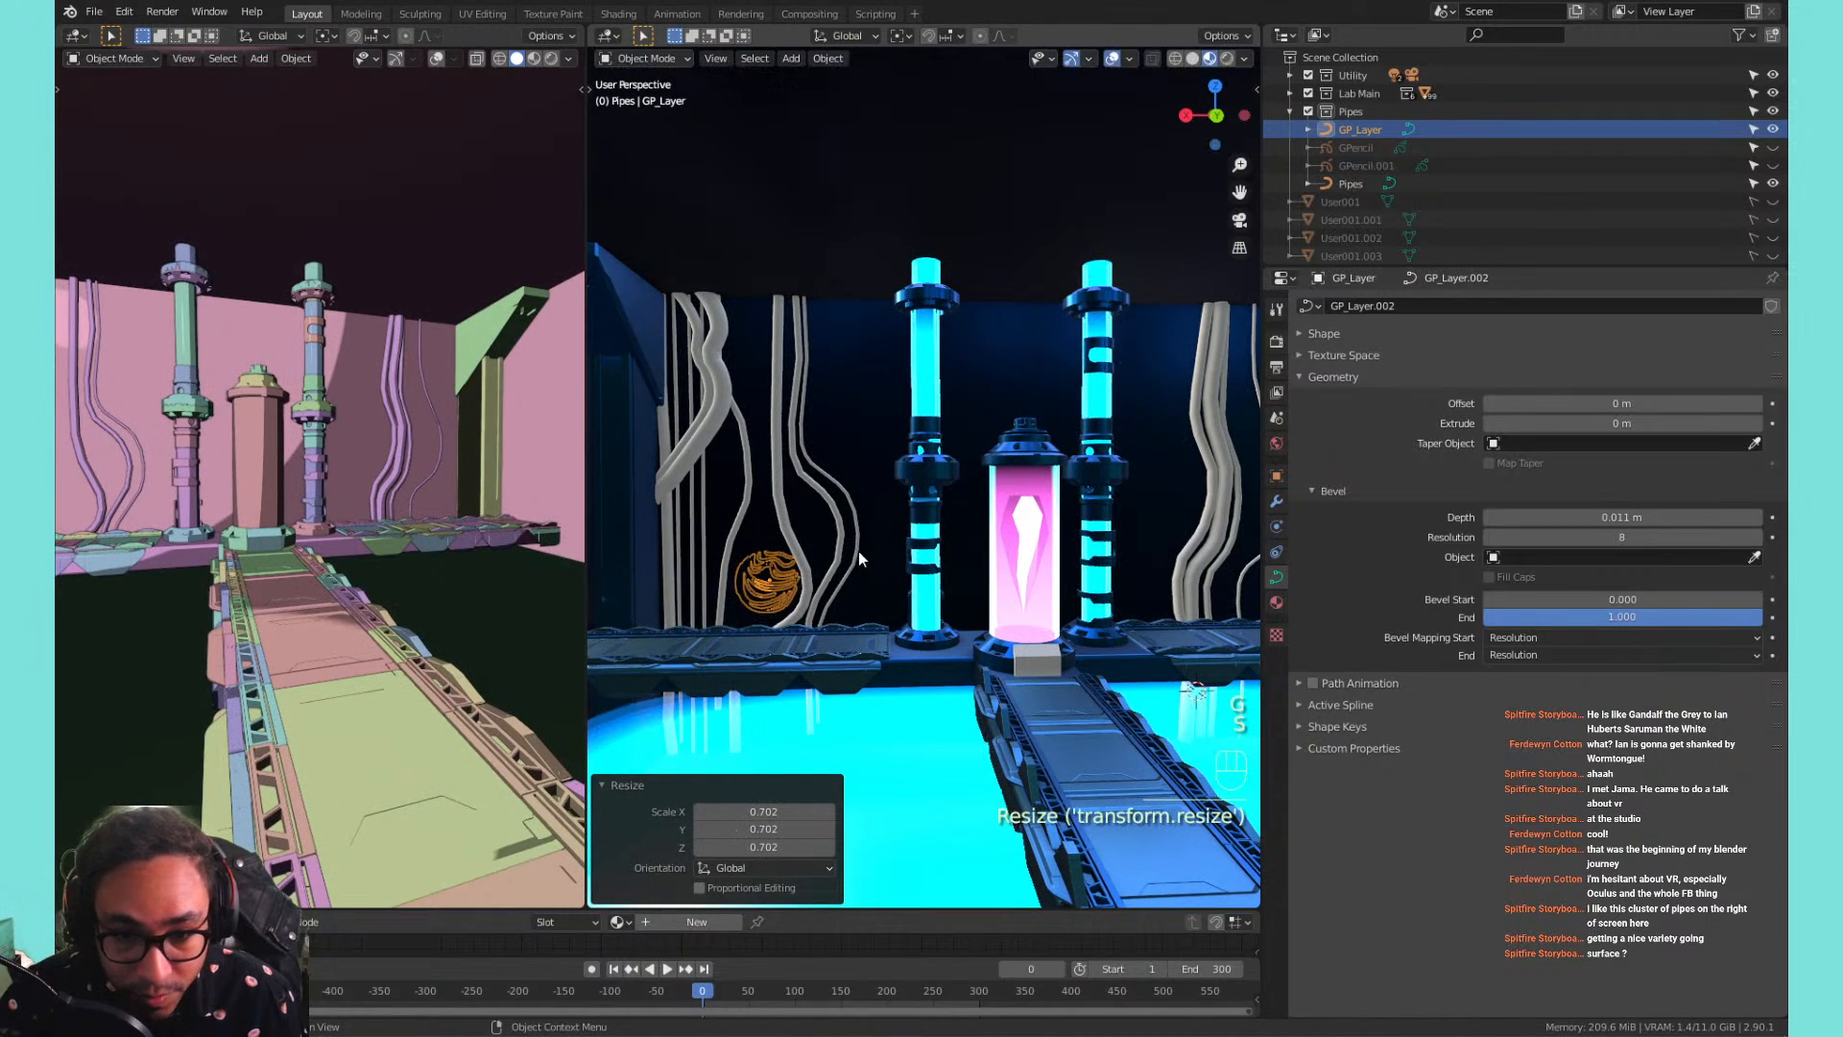
pyautogui.keyDown('shift'); pyautogui.moveTo(859, 551); pyautogui.dragTo(958, 535, button='middle'); pyautogui.keyUp('shift')
pyautogui.press('KP_Decimal')
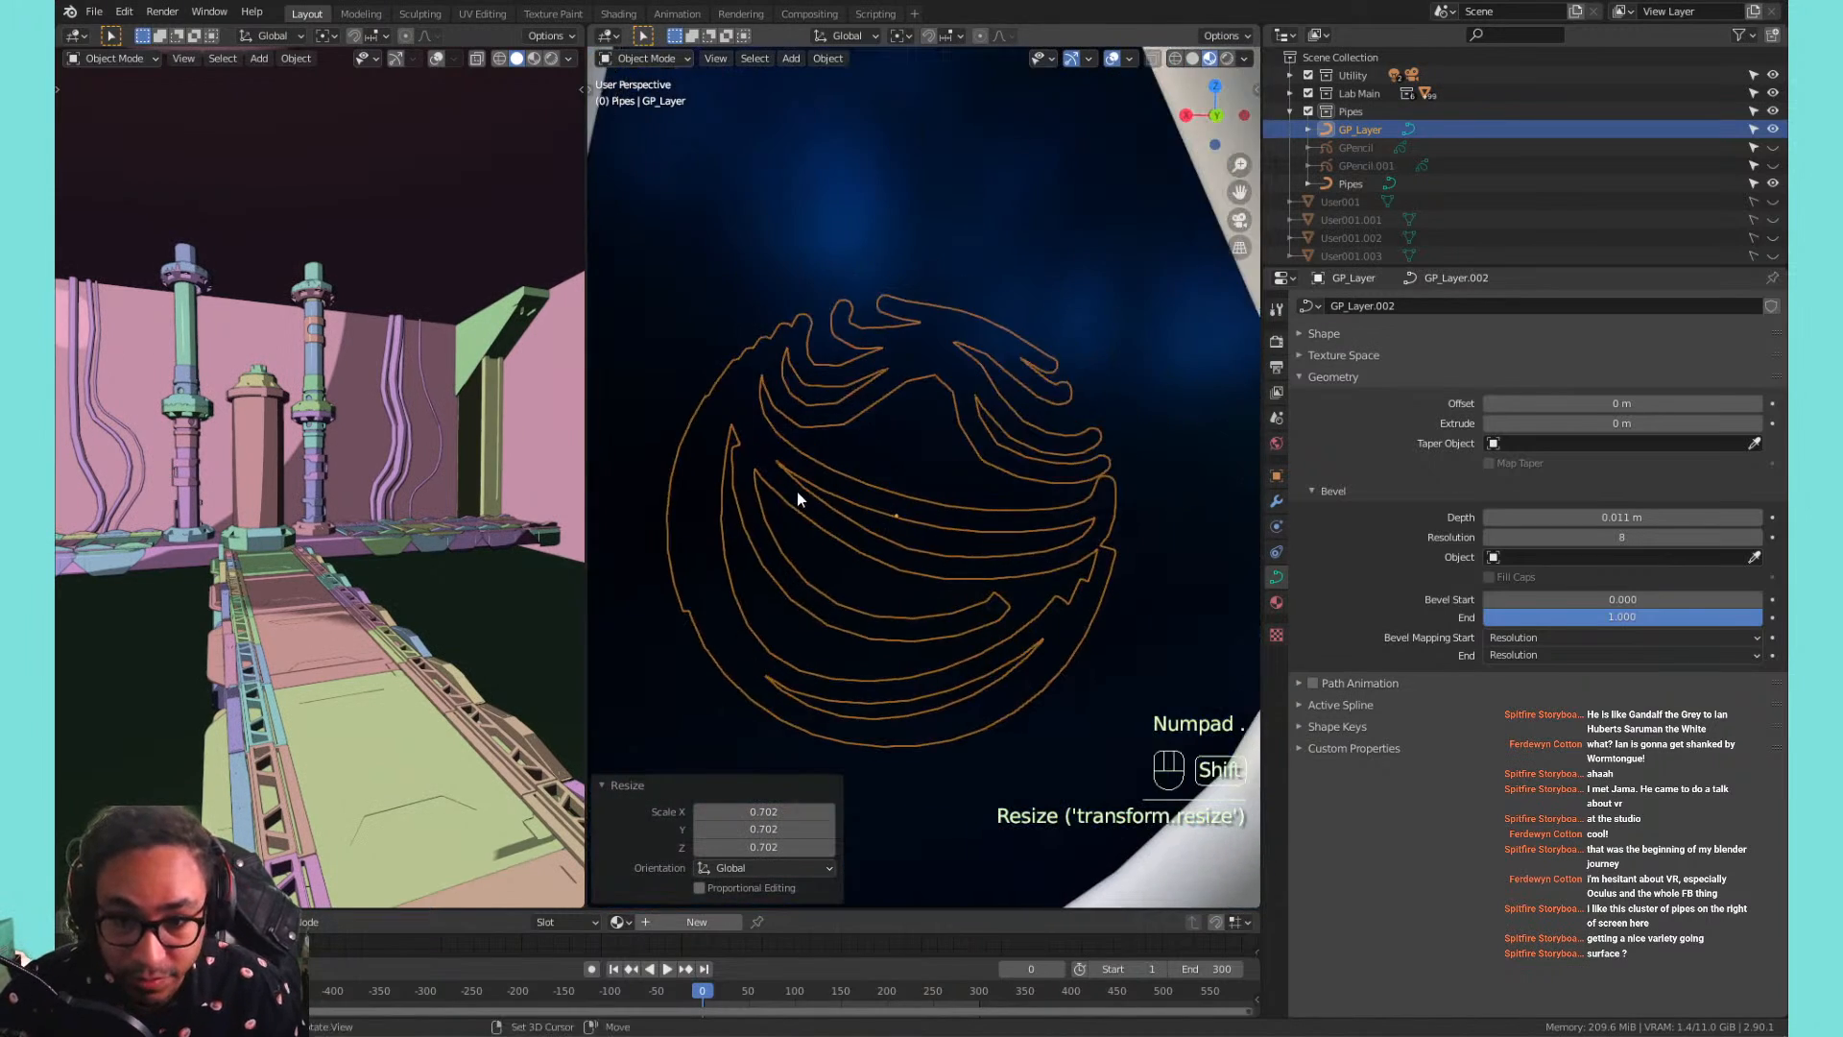
pyautogui.moveTo(796, 492); pyautogui.dragTo(935, 517, button='middle')
pyautogui.press('g')
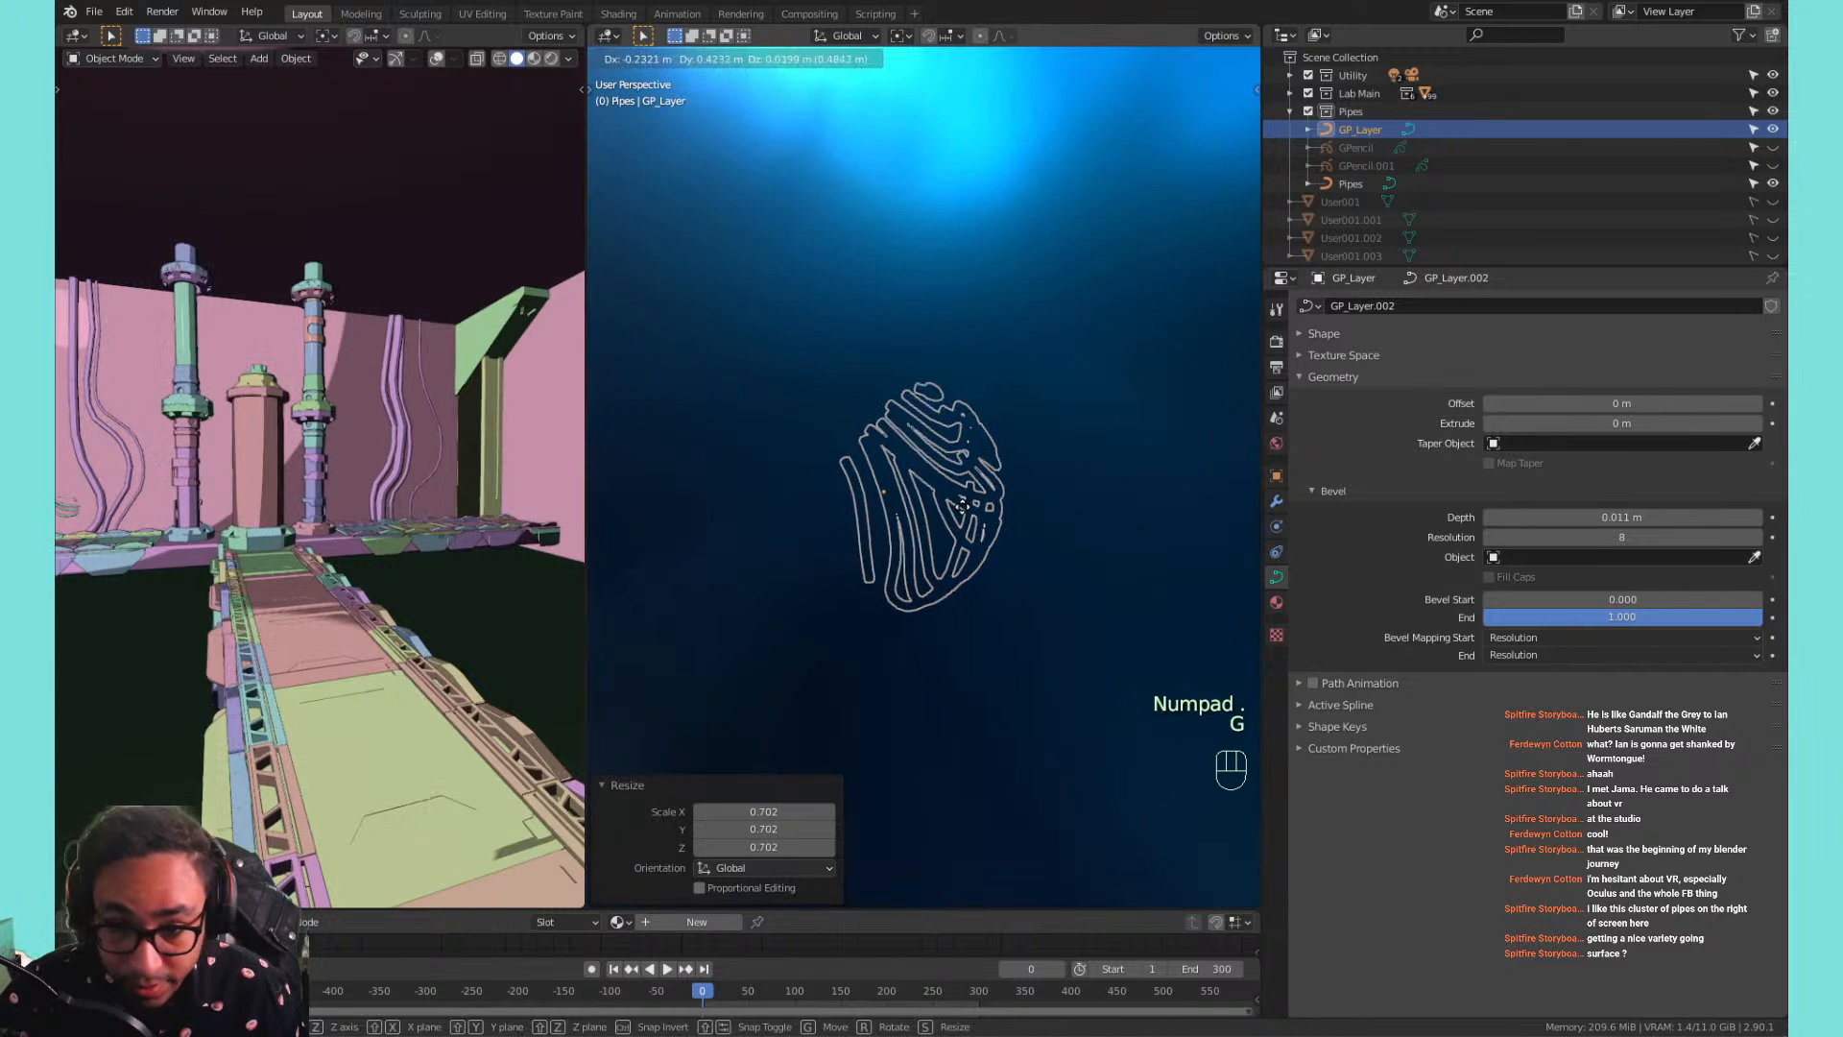
pyautogui.press('y')
pyautogui.press('y')
pyautogui.press('y')
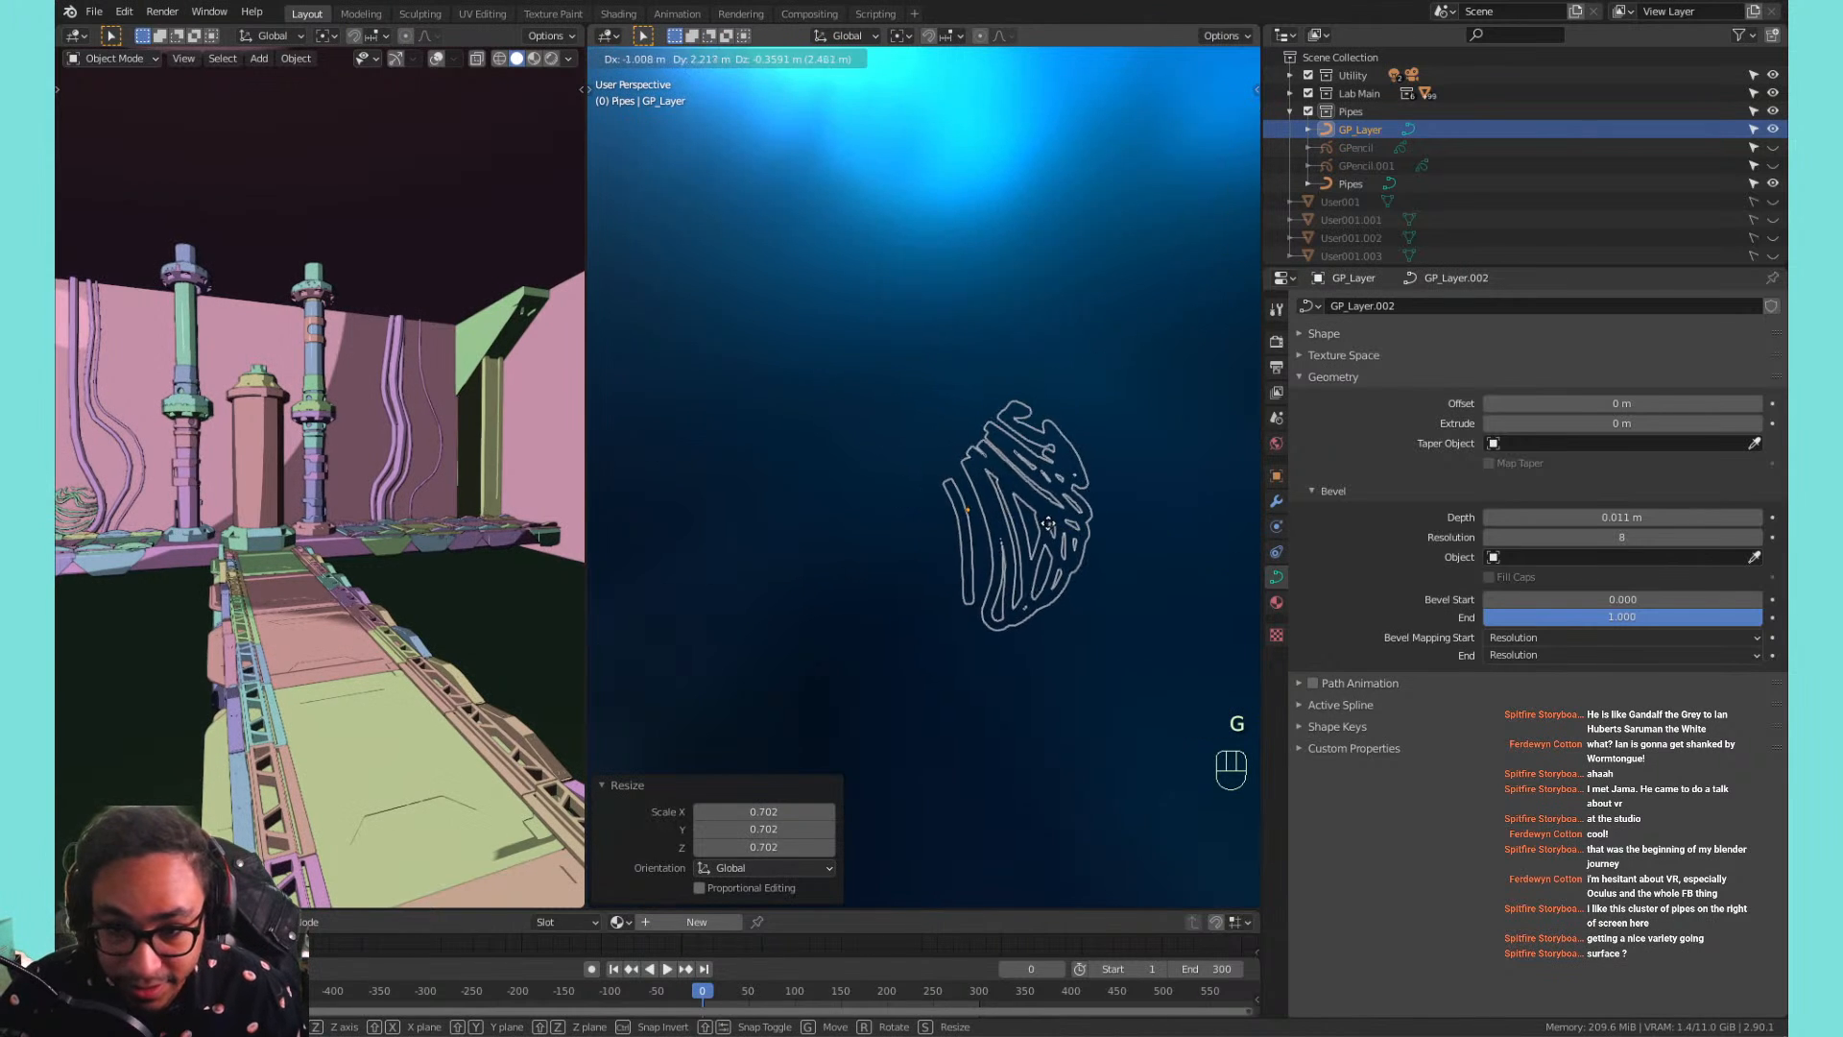
pyautogui.hotkey('shift', 'y')
pyautogui.rightClick(1051, 514)
# Move the GP_Layer pipes about 1.7 m along the global Y axis, out toward the surrounding wall pipes.
pyautogui.moveTo(1052, 514); pyautogui.dragTo(948, 513, button='middle')
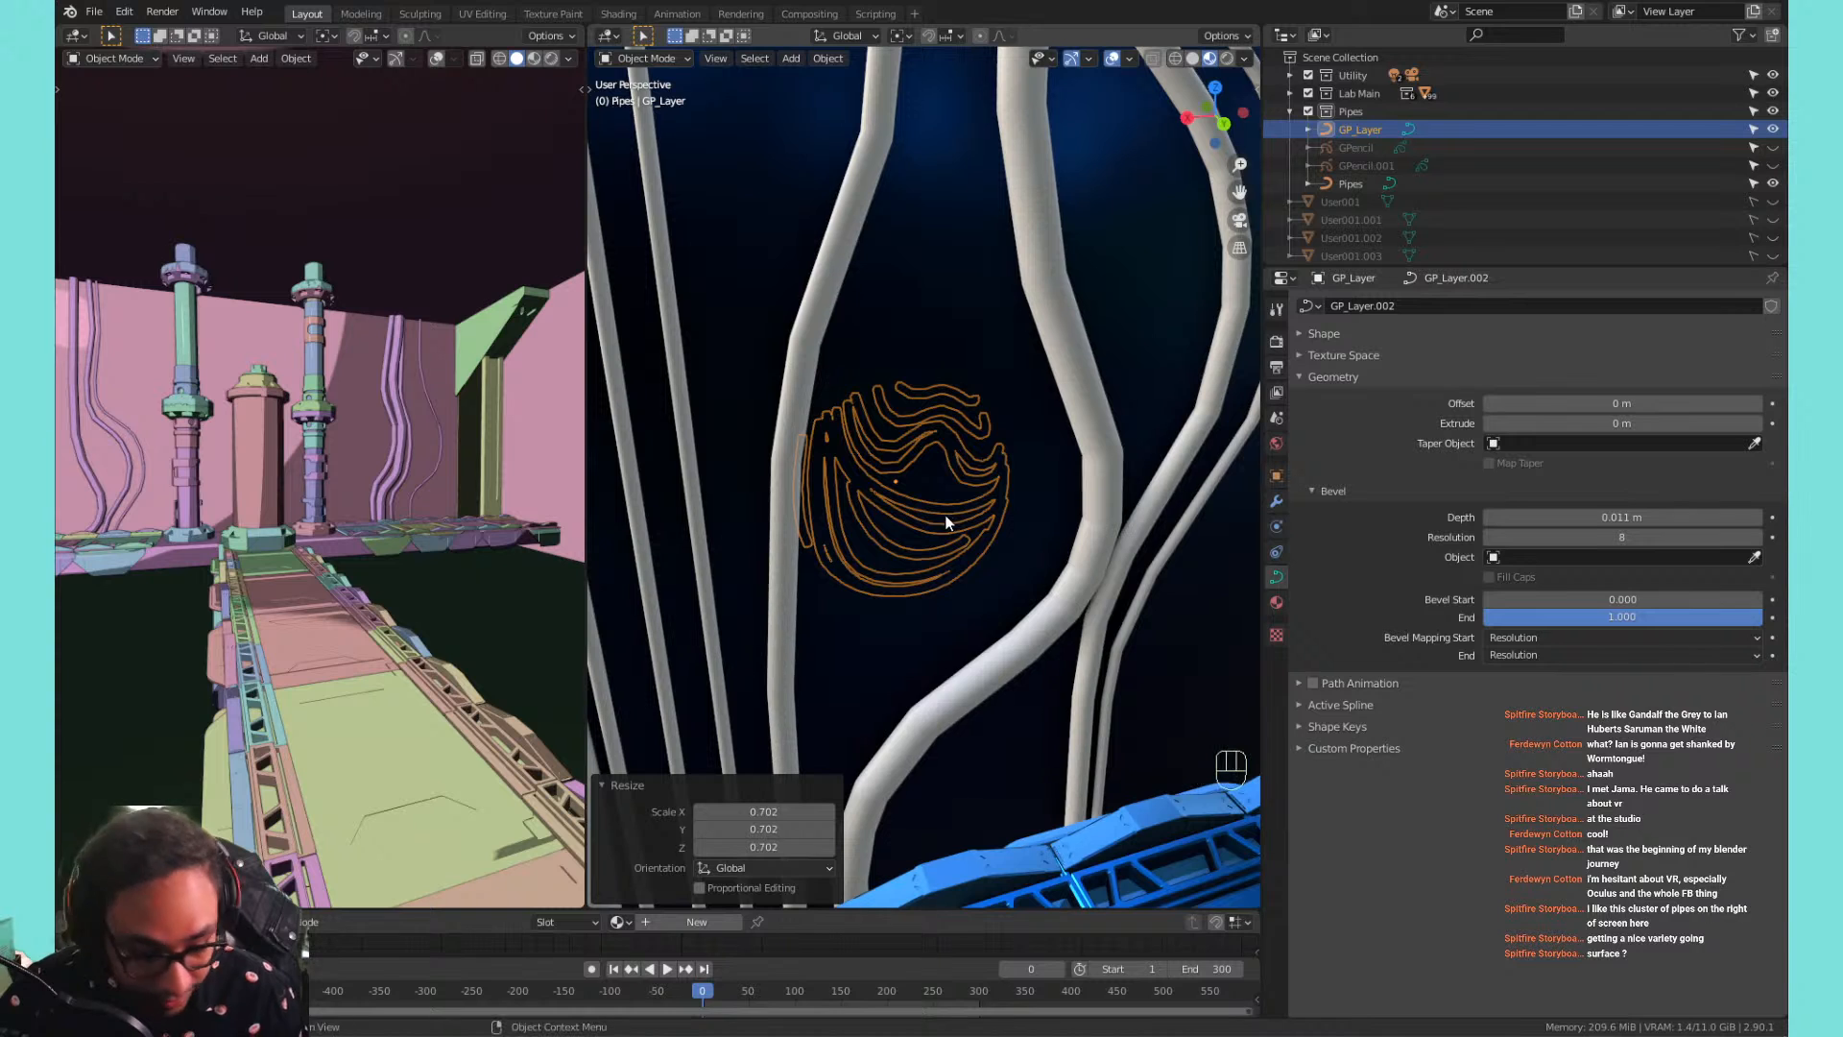
pyautogui.press('g')
pyautogui.press('y')
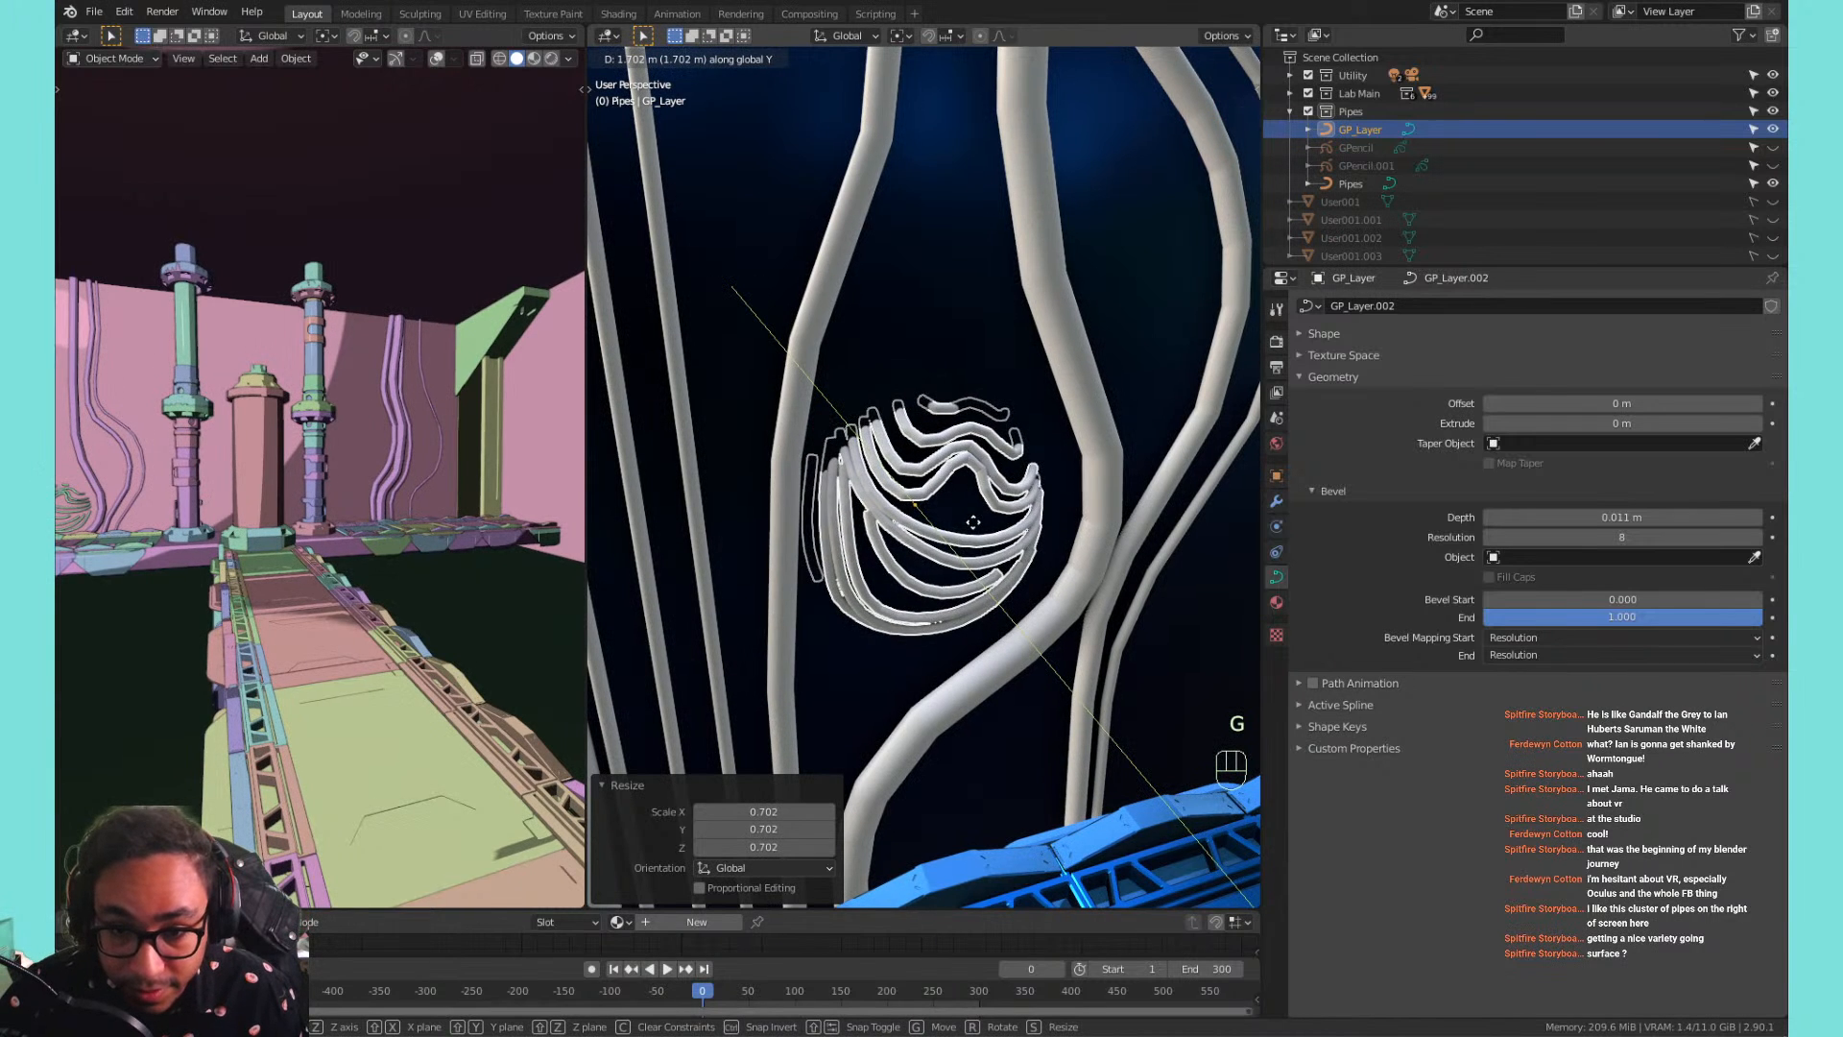
pyautogui.click(974, 523)
# Snap the 3D cursor to the GP_Layer pipes and add a UV sphere there.
pyautogui.hotkey('shift', 's')
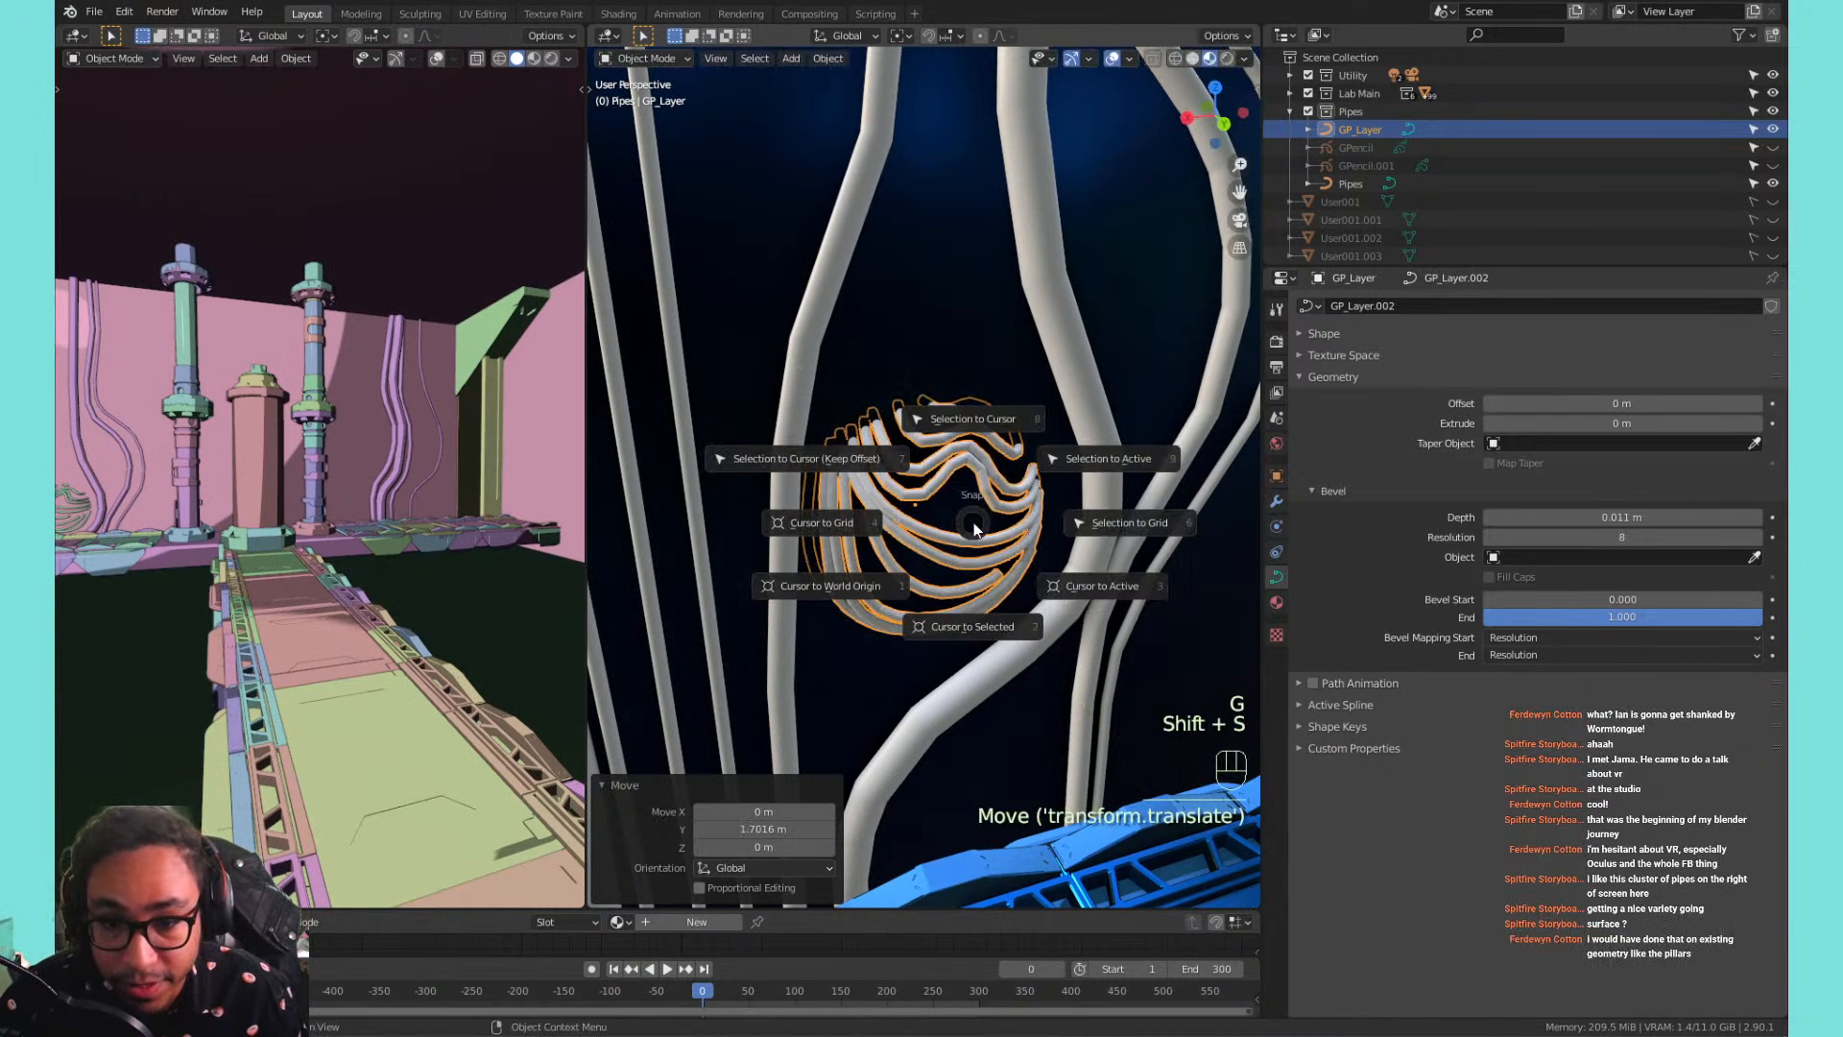
pyautogui.click(958, 588)
pyautogui.hotkey('shift', 'a')
pyautogui.moveTo(962, 420)
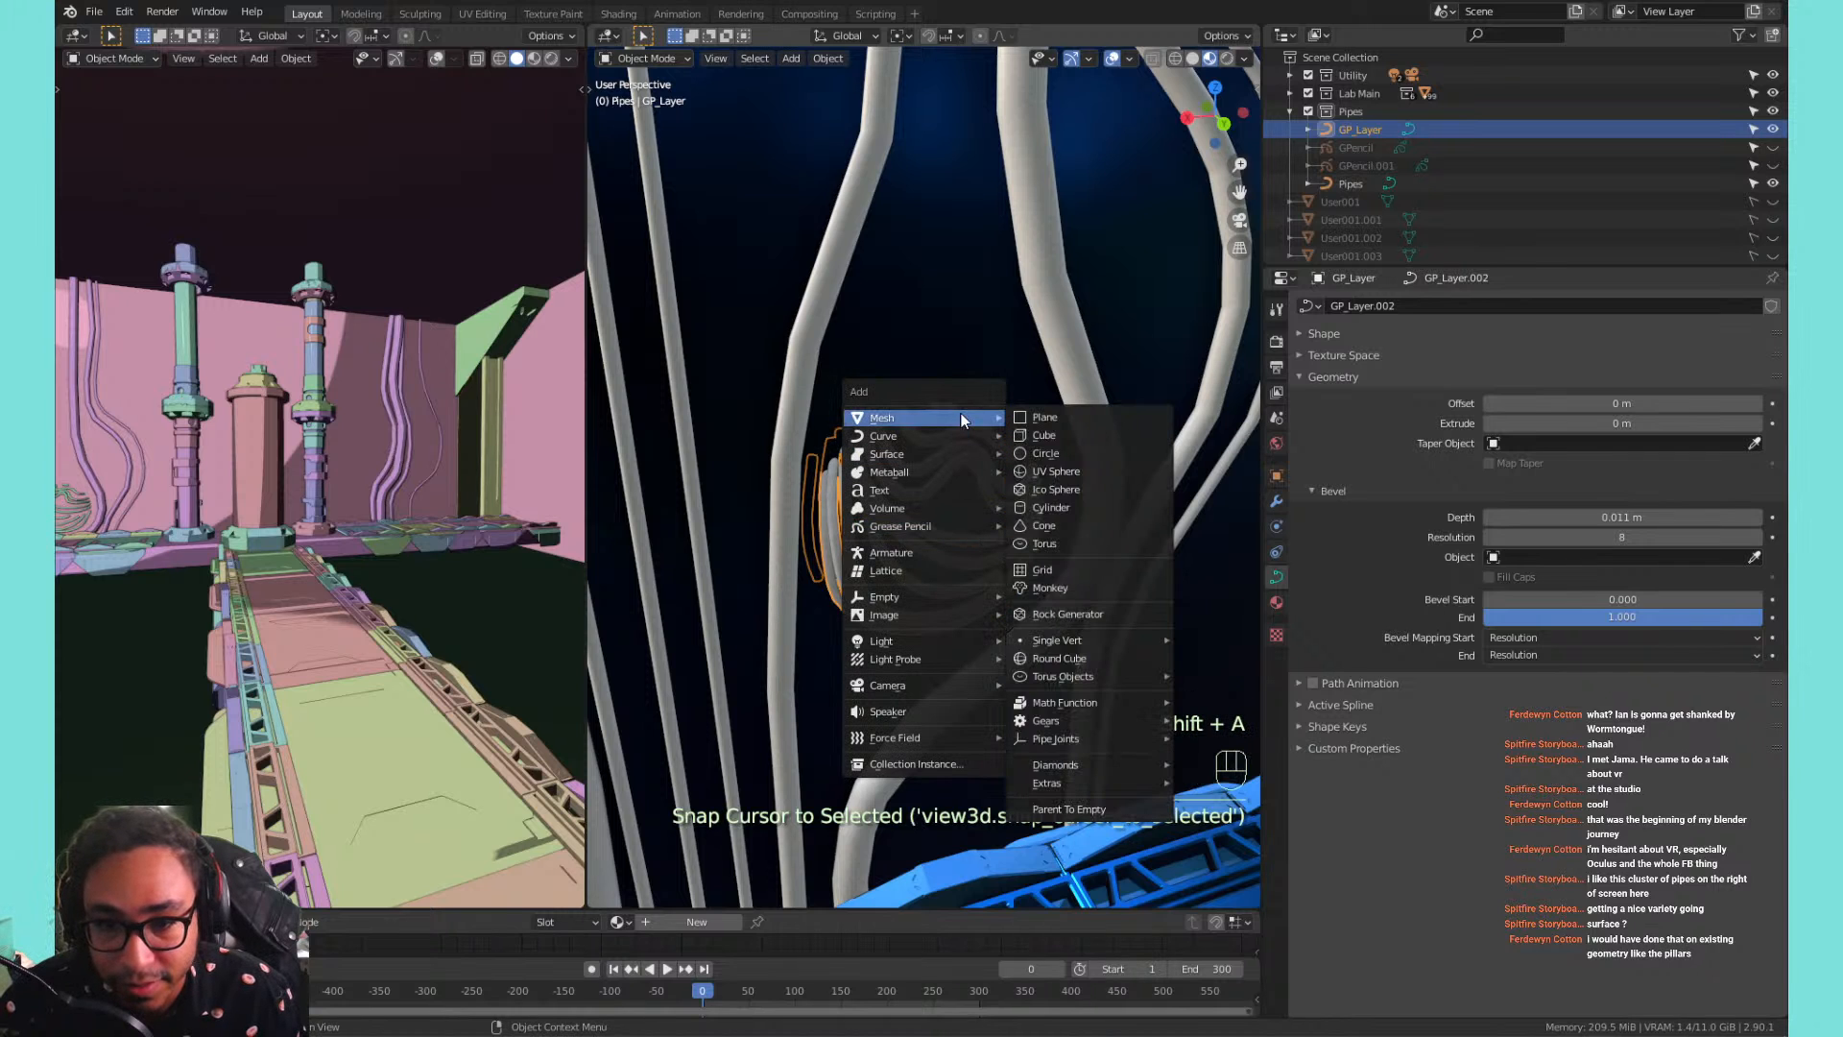
pyautogui.click(1113, 471)
# Scale the whole sphere mesh by about 2.6 in Edit Mode to fill the inside of the pipes, and shade it smooth.
pyautogui.press('Tab')
pyautogui.press('Tab')
pyautogui.press('Tab')
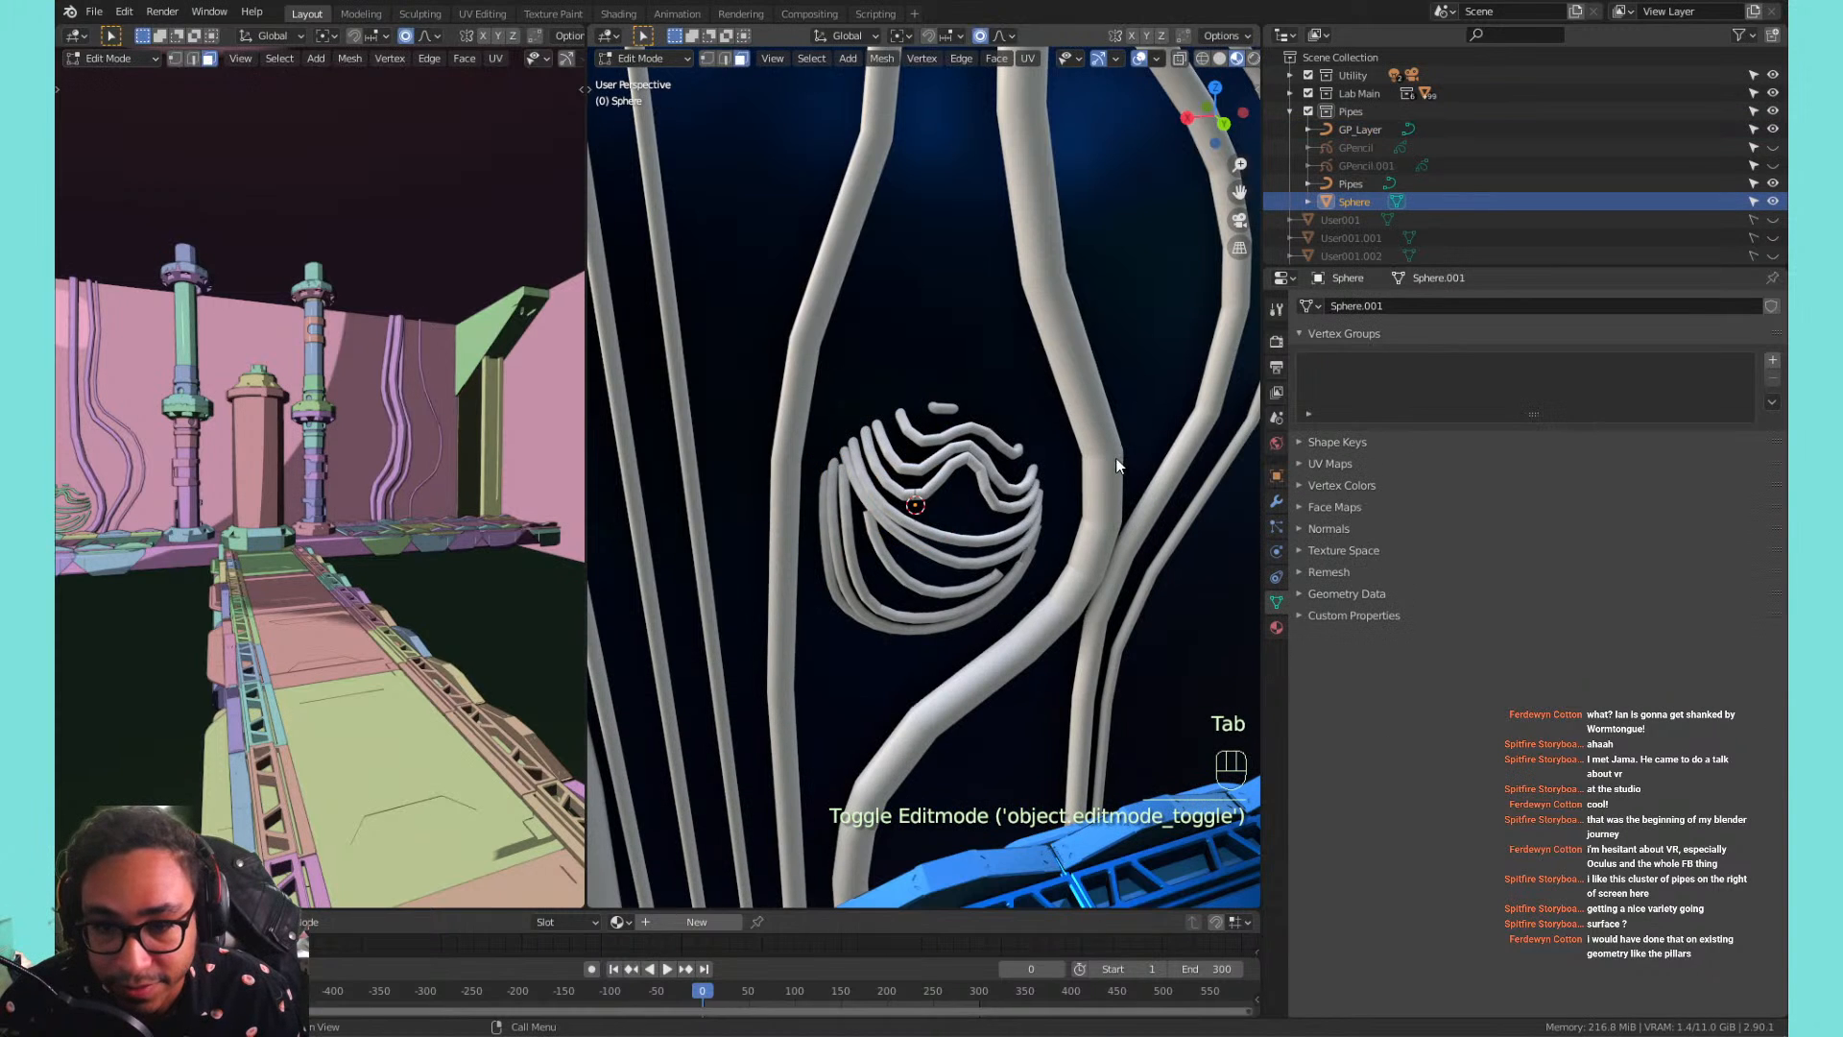
pyautogui.press('a')
pyautogui.press('s')
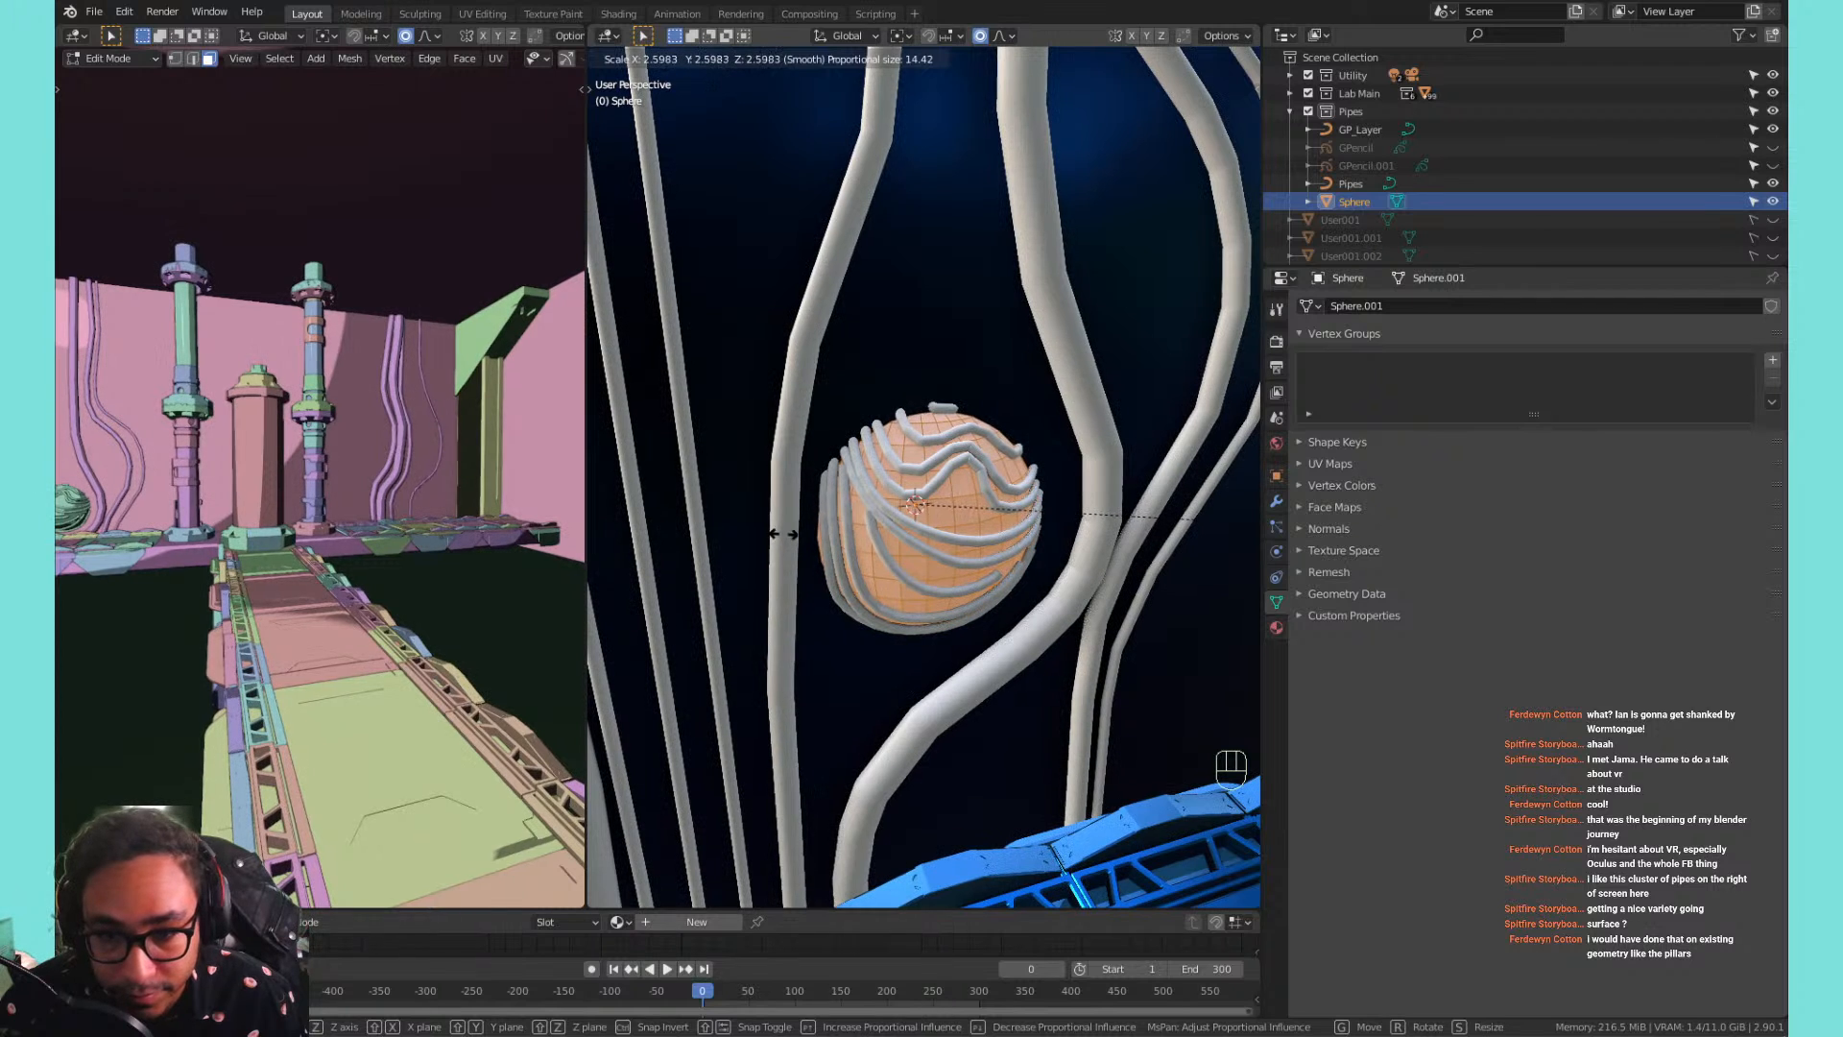
pyautogui.click(785, 533)
pyautogui.press('Tab')
pyautogui.rightClick(924, 494)
pyautogui.click(925, 494)
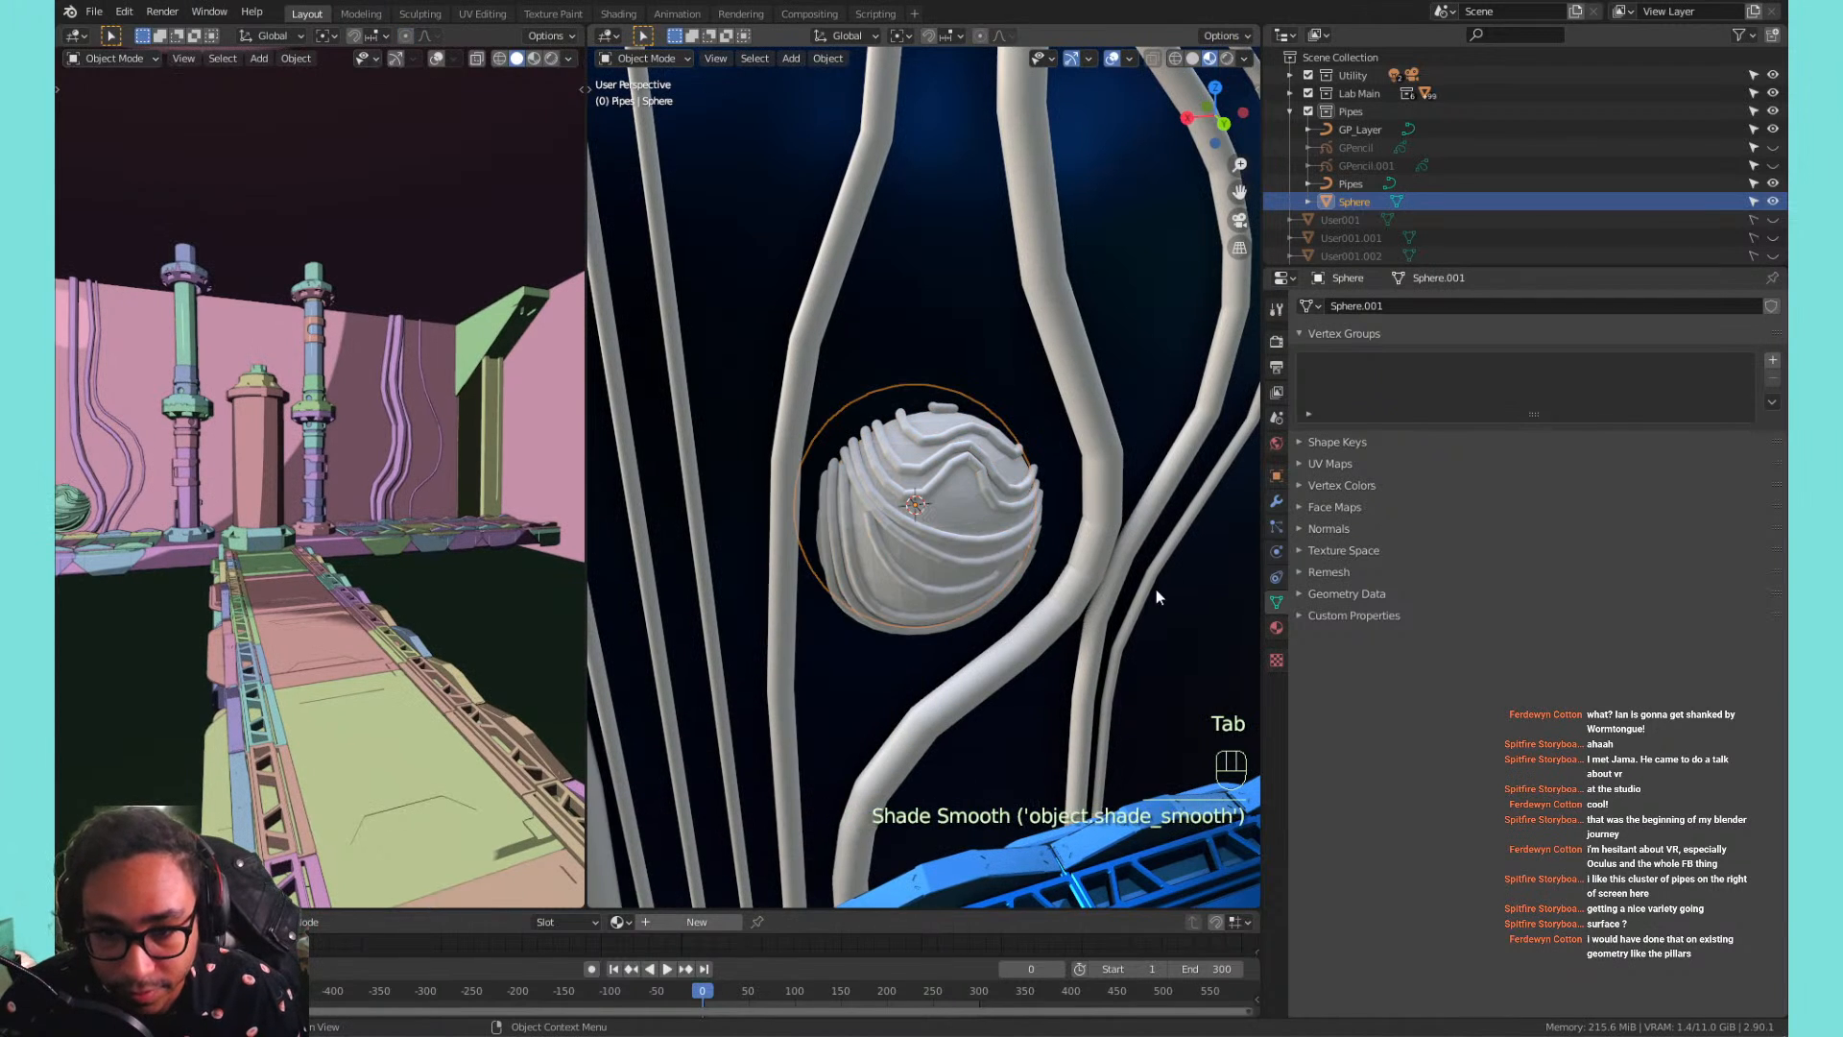
# Edit the GP_Layer curve up close and select the upper end control point of the short pipe on the sphere's front.
pyautogui.press('KP_Decimal')
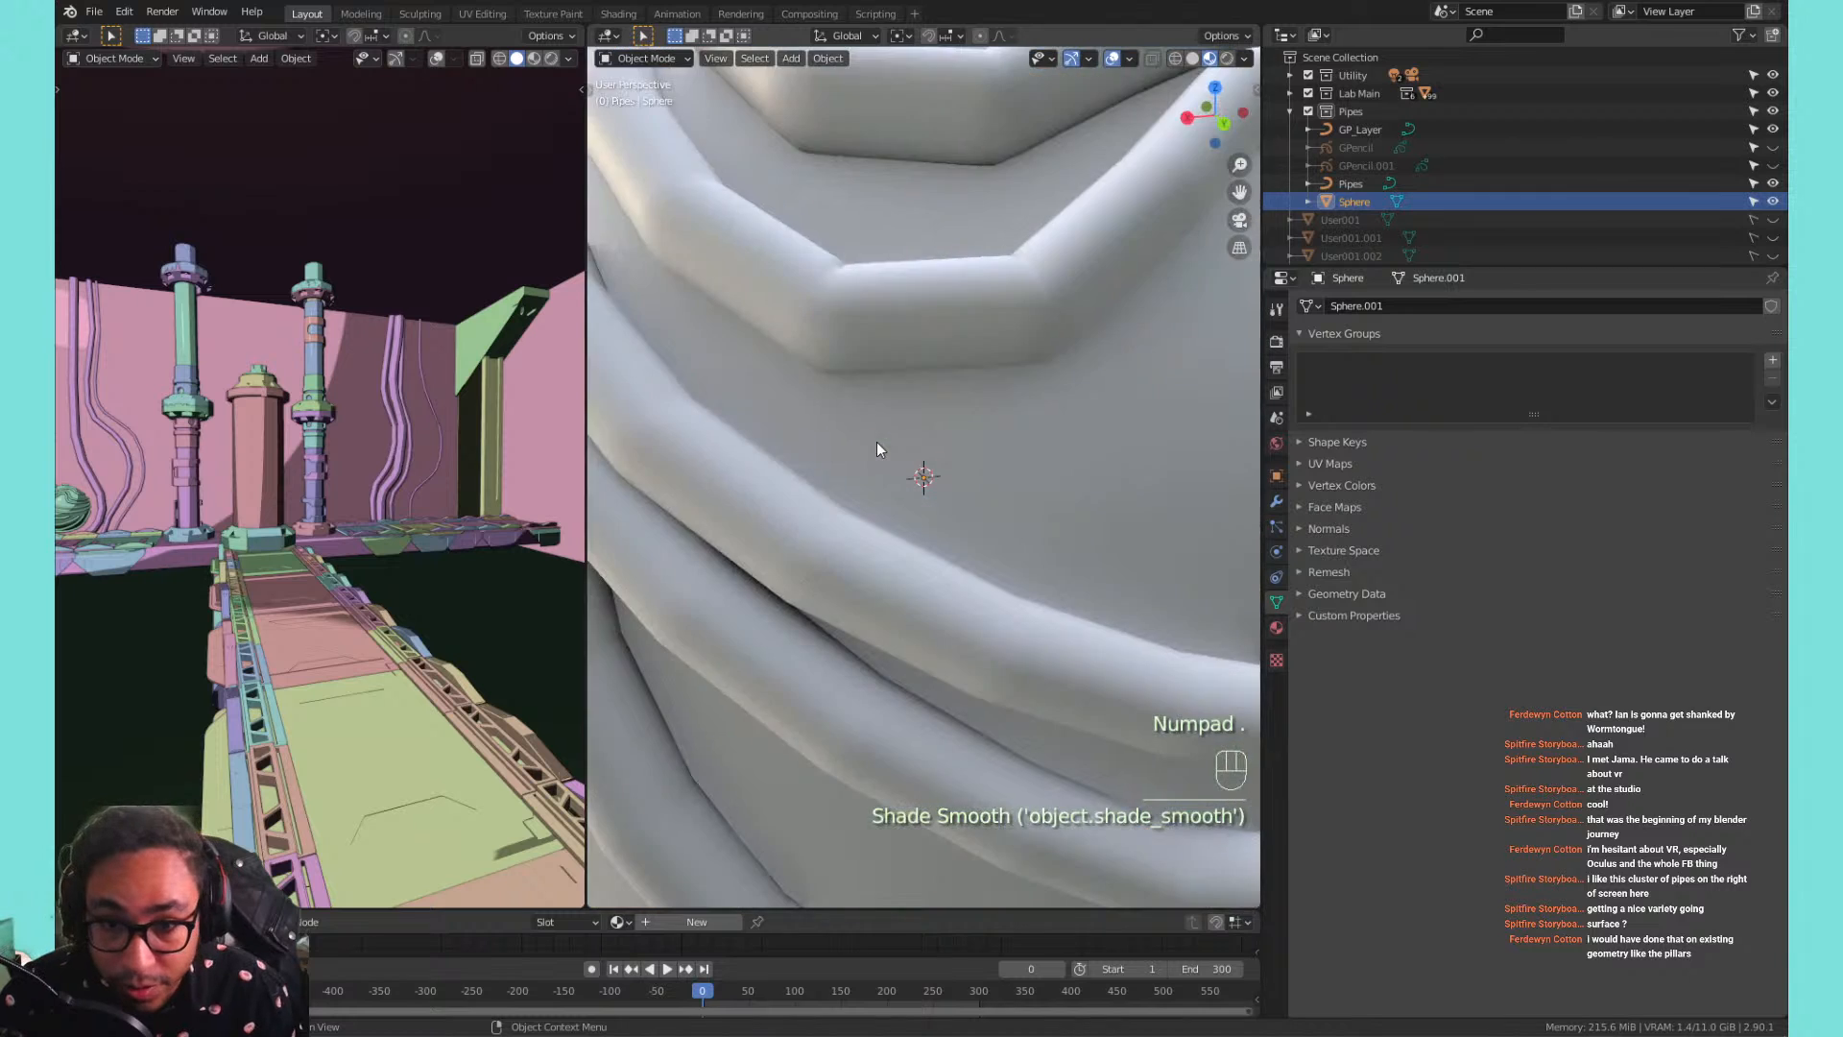
pyautogui.moveTo(900, 425)
pyautogui.mouseDown(button='middle')
pyautogui.moveTo(897, 502)
pyautogui.moveTo(929, 461)
pyautogui.moveTo(880, 410)
pyautogui.moveTo(918, 440)
pyautogui.mouseUp(button='middle')
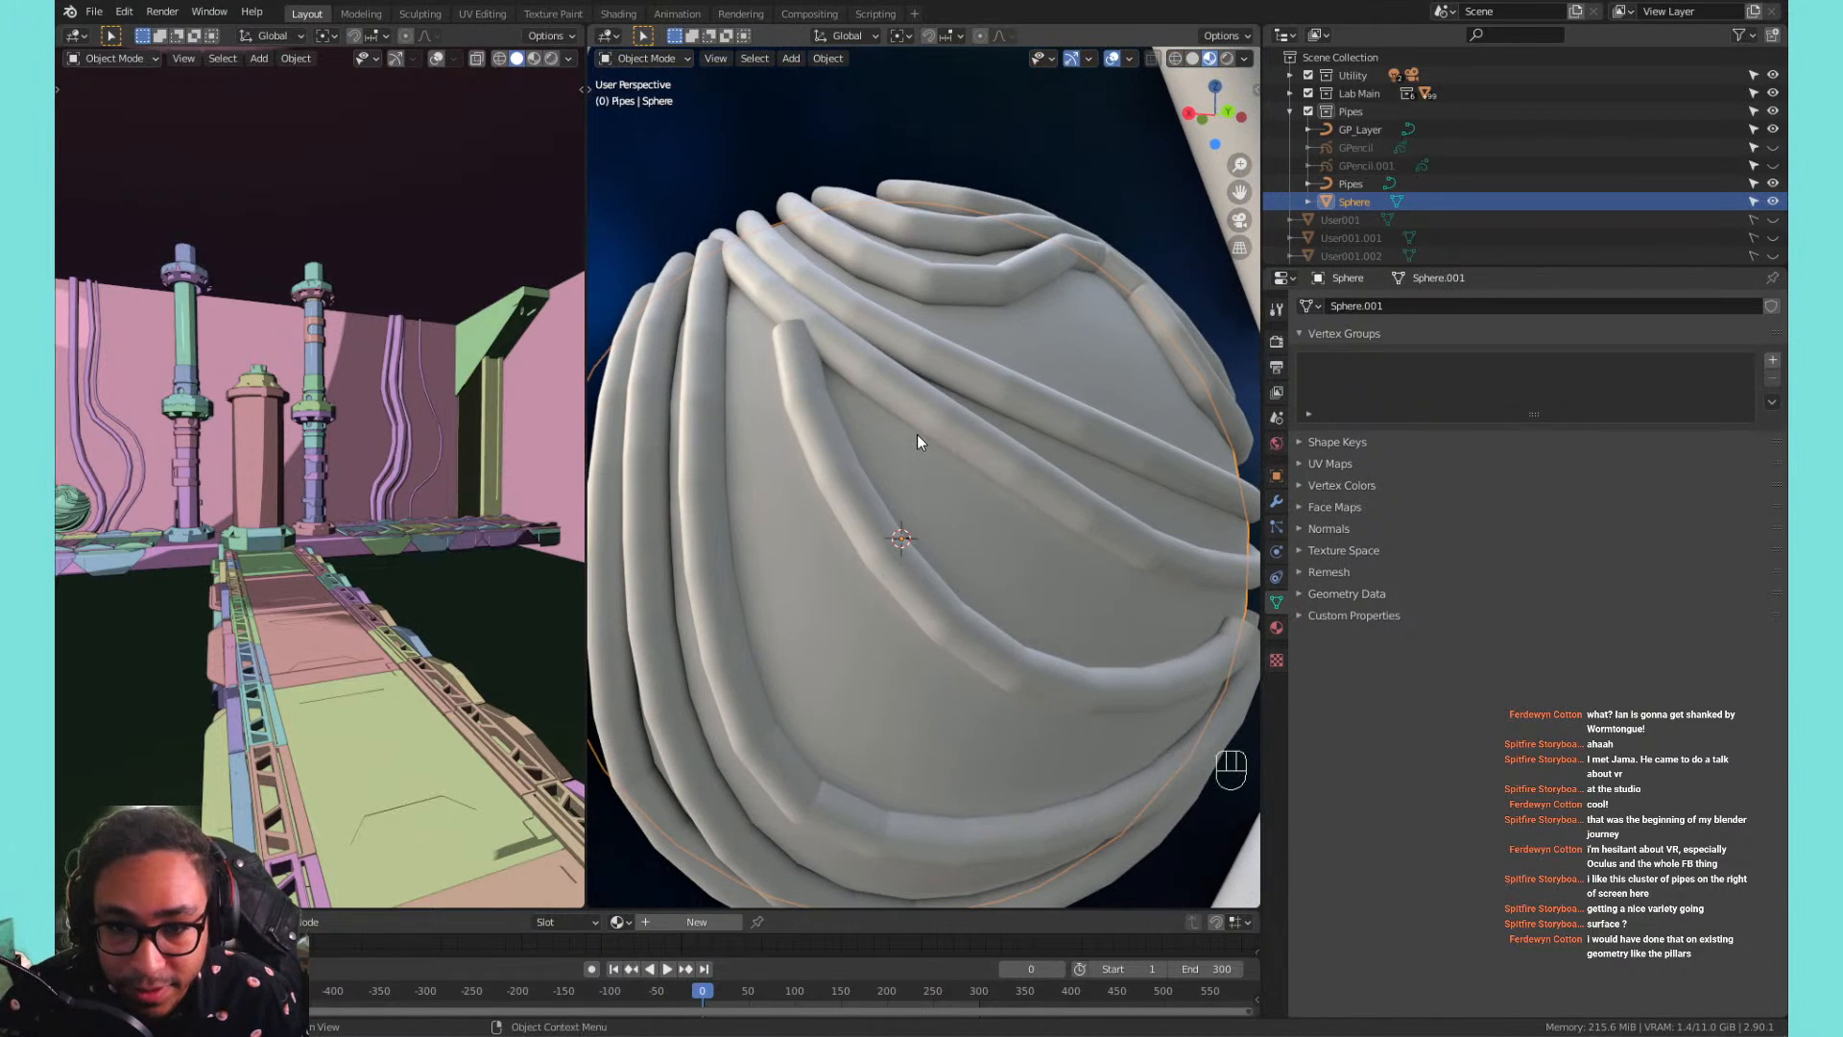
pyautogui.click(775, 364)
pyautogui.click(791, 370)
pyautogui.click(793, 367)
pyautogui.press('Tab')
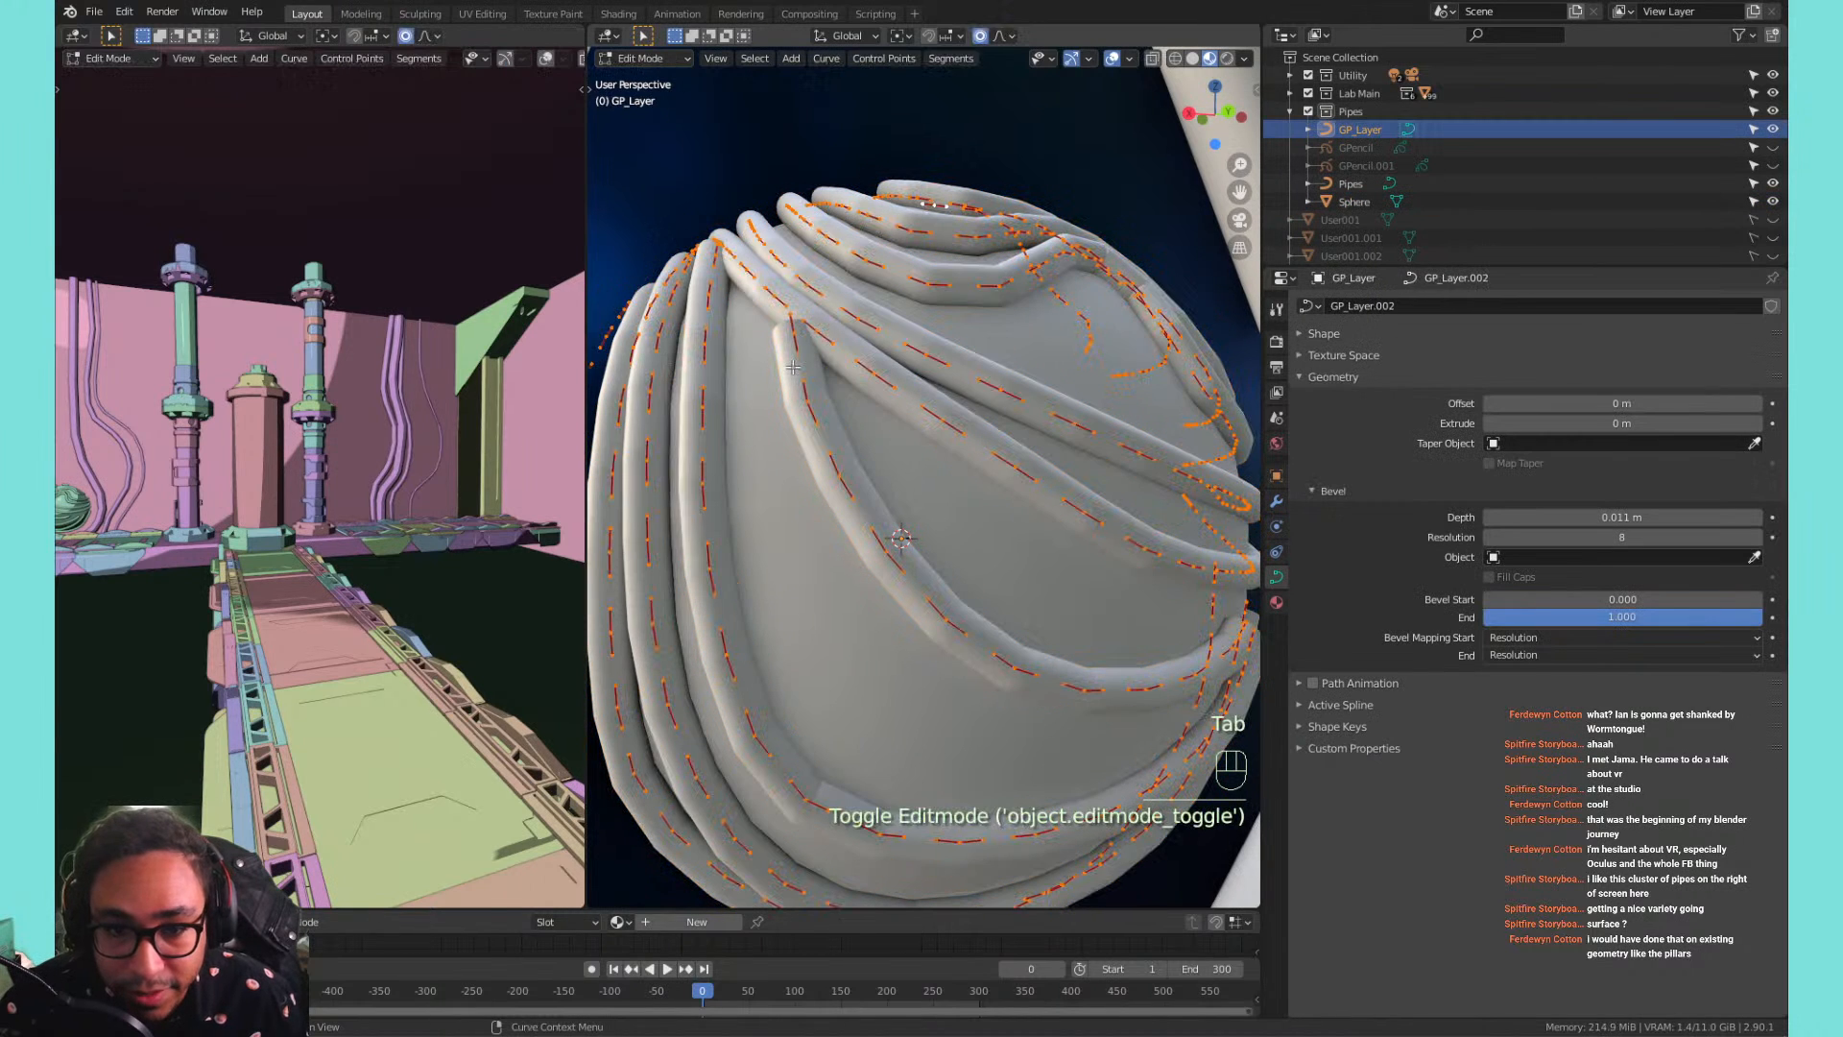
pyautogui.click(794, 338)
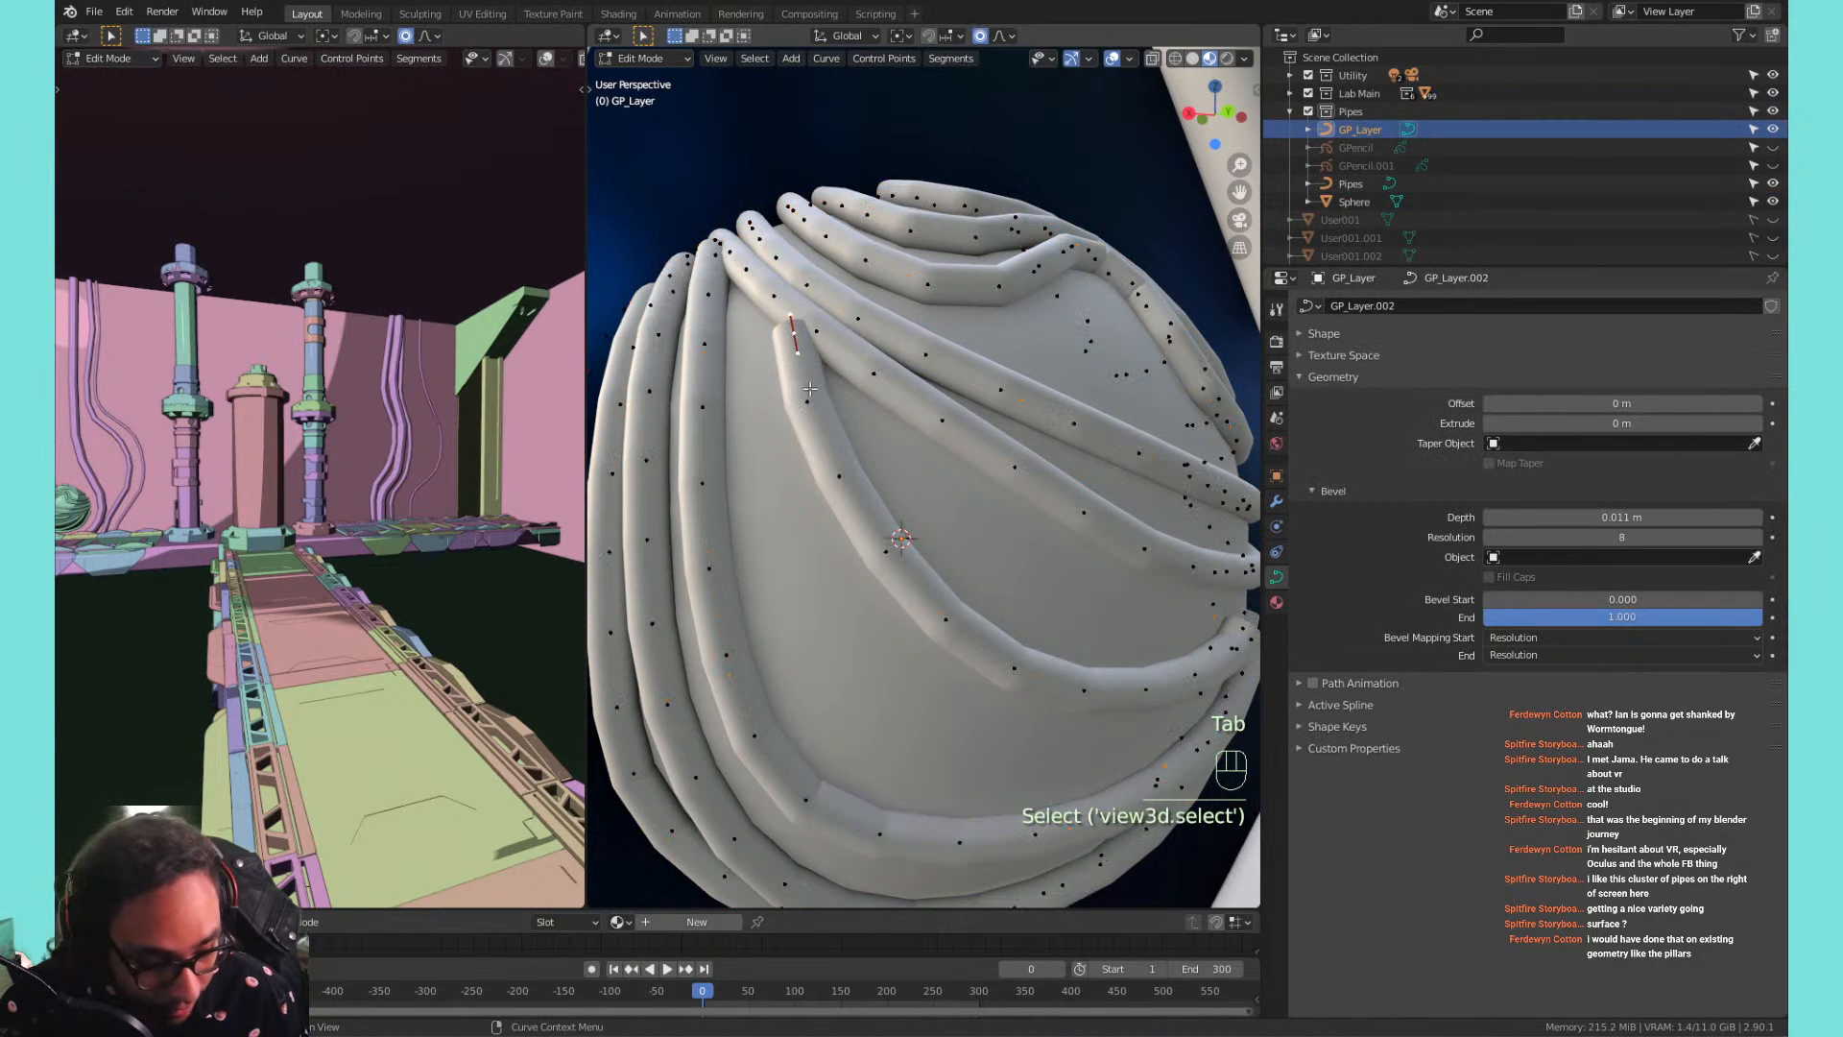
pyautogui.moveTo(797, 377); pyautogui.dragTo(979, 447, button='middle')
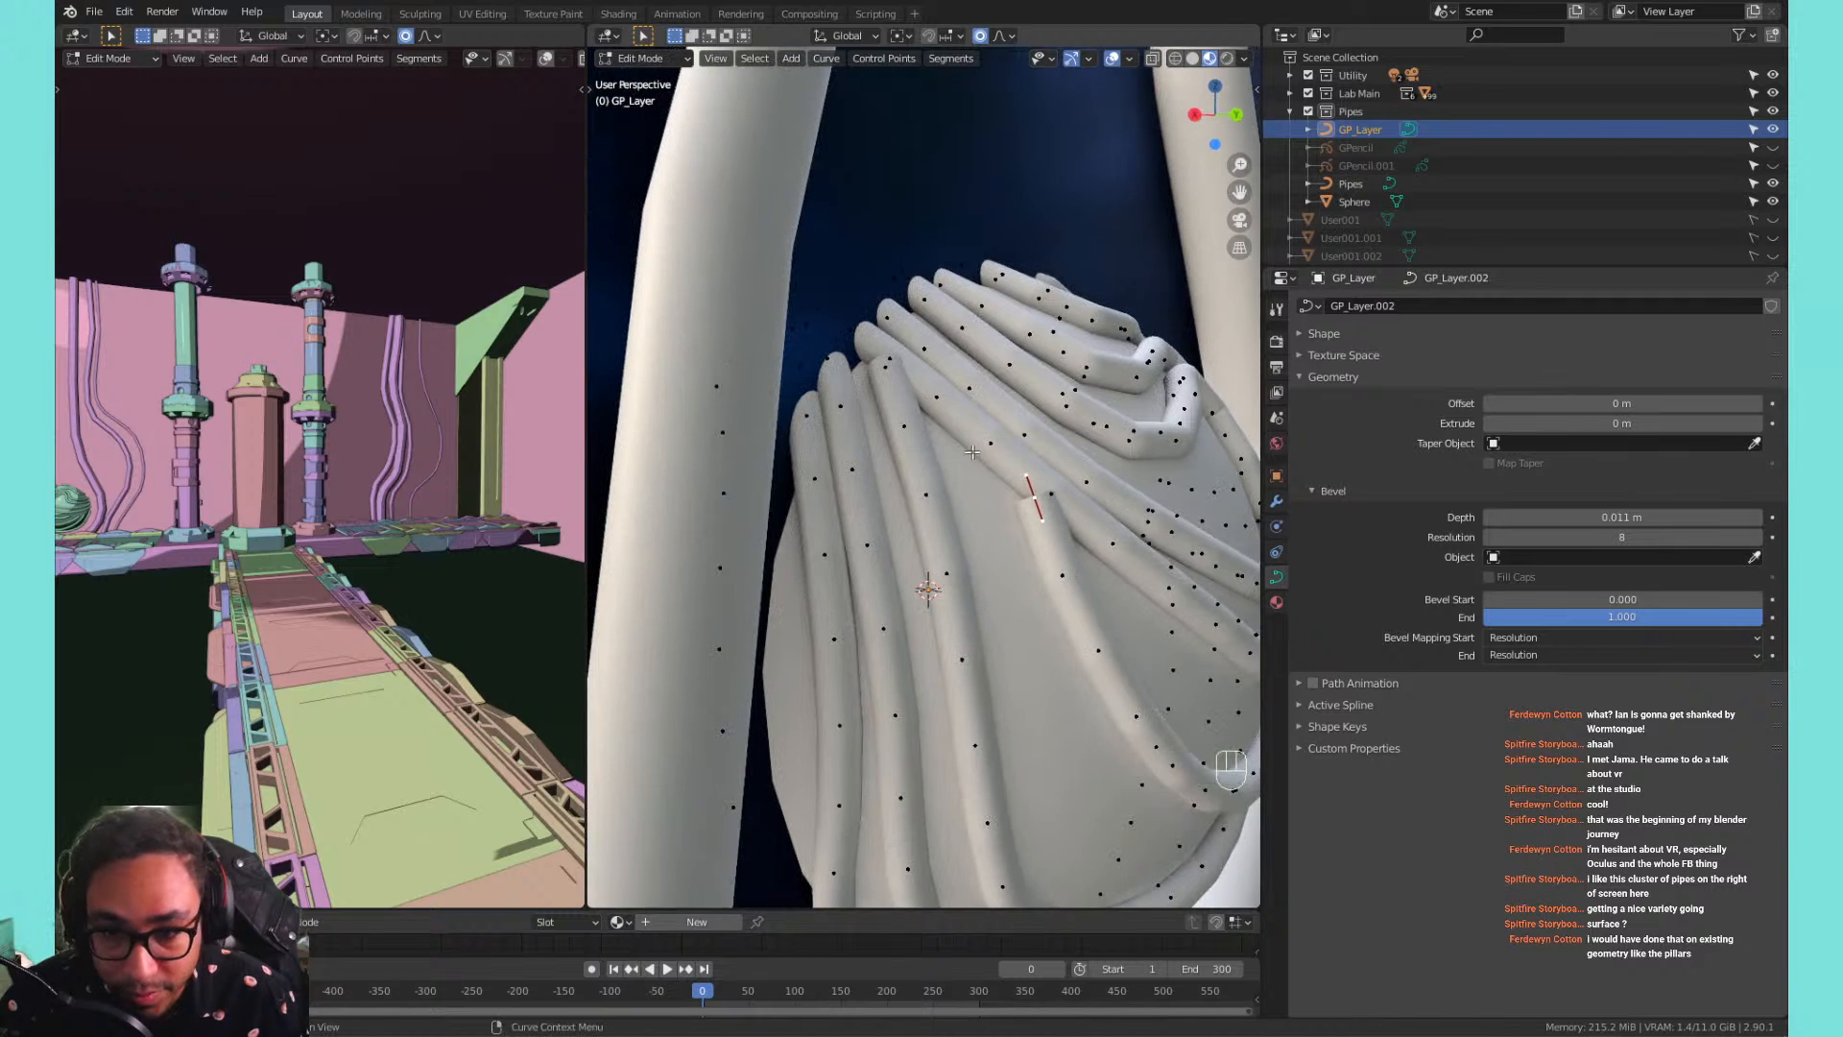
pyautogui.press('g')
pyautogui.click(980, 448)
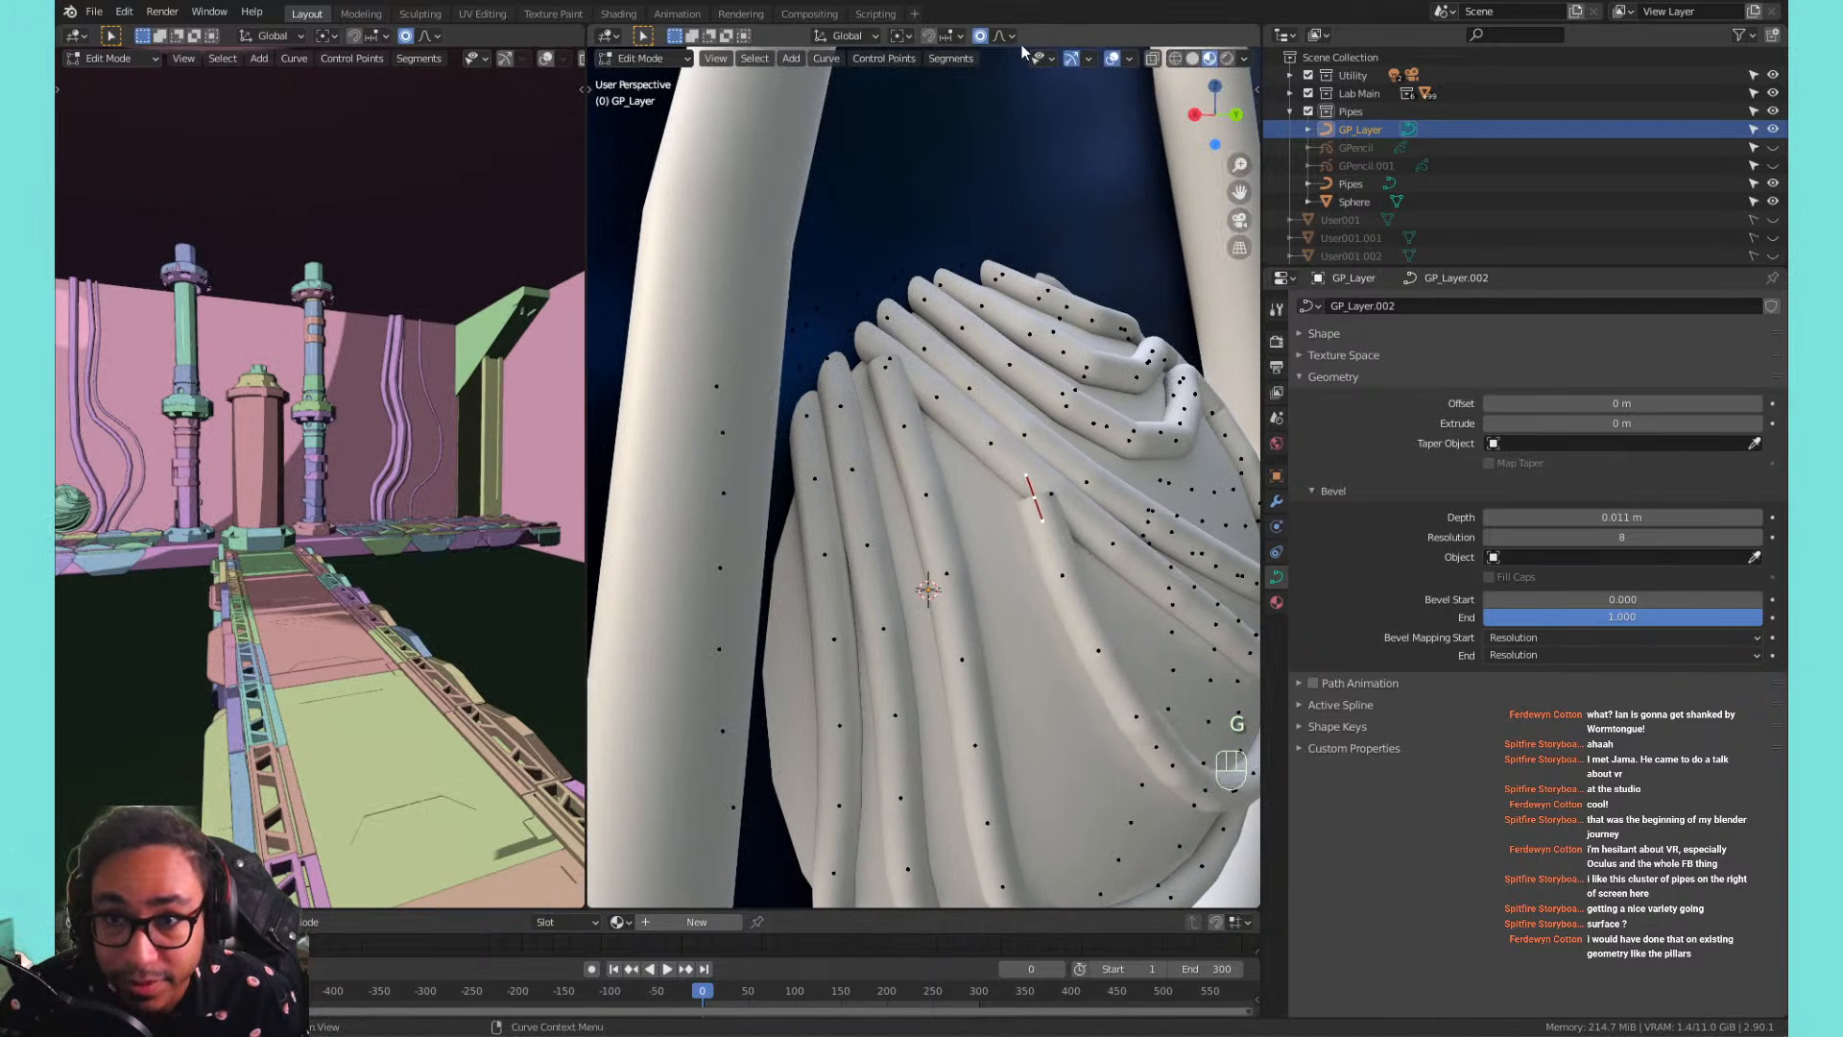
pyautogui.scroll(-3, 1059, 524)
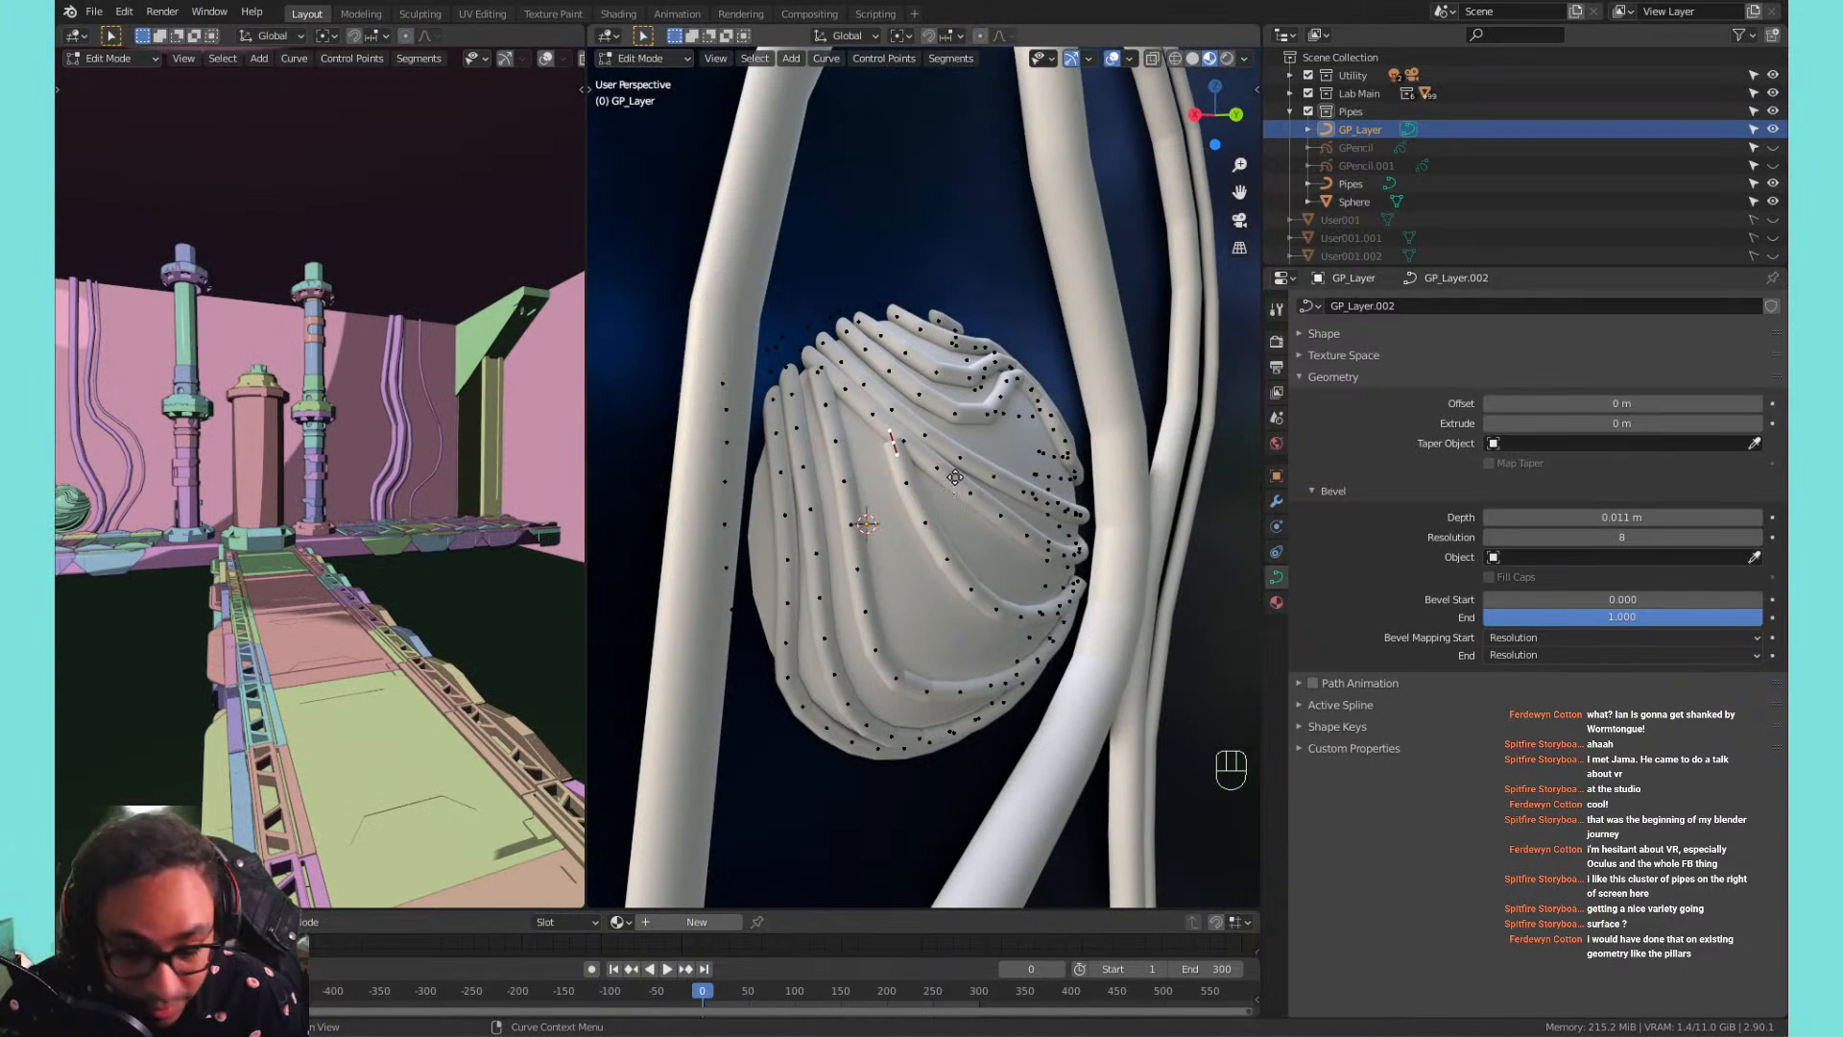
pyautogui.press('g')
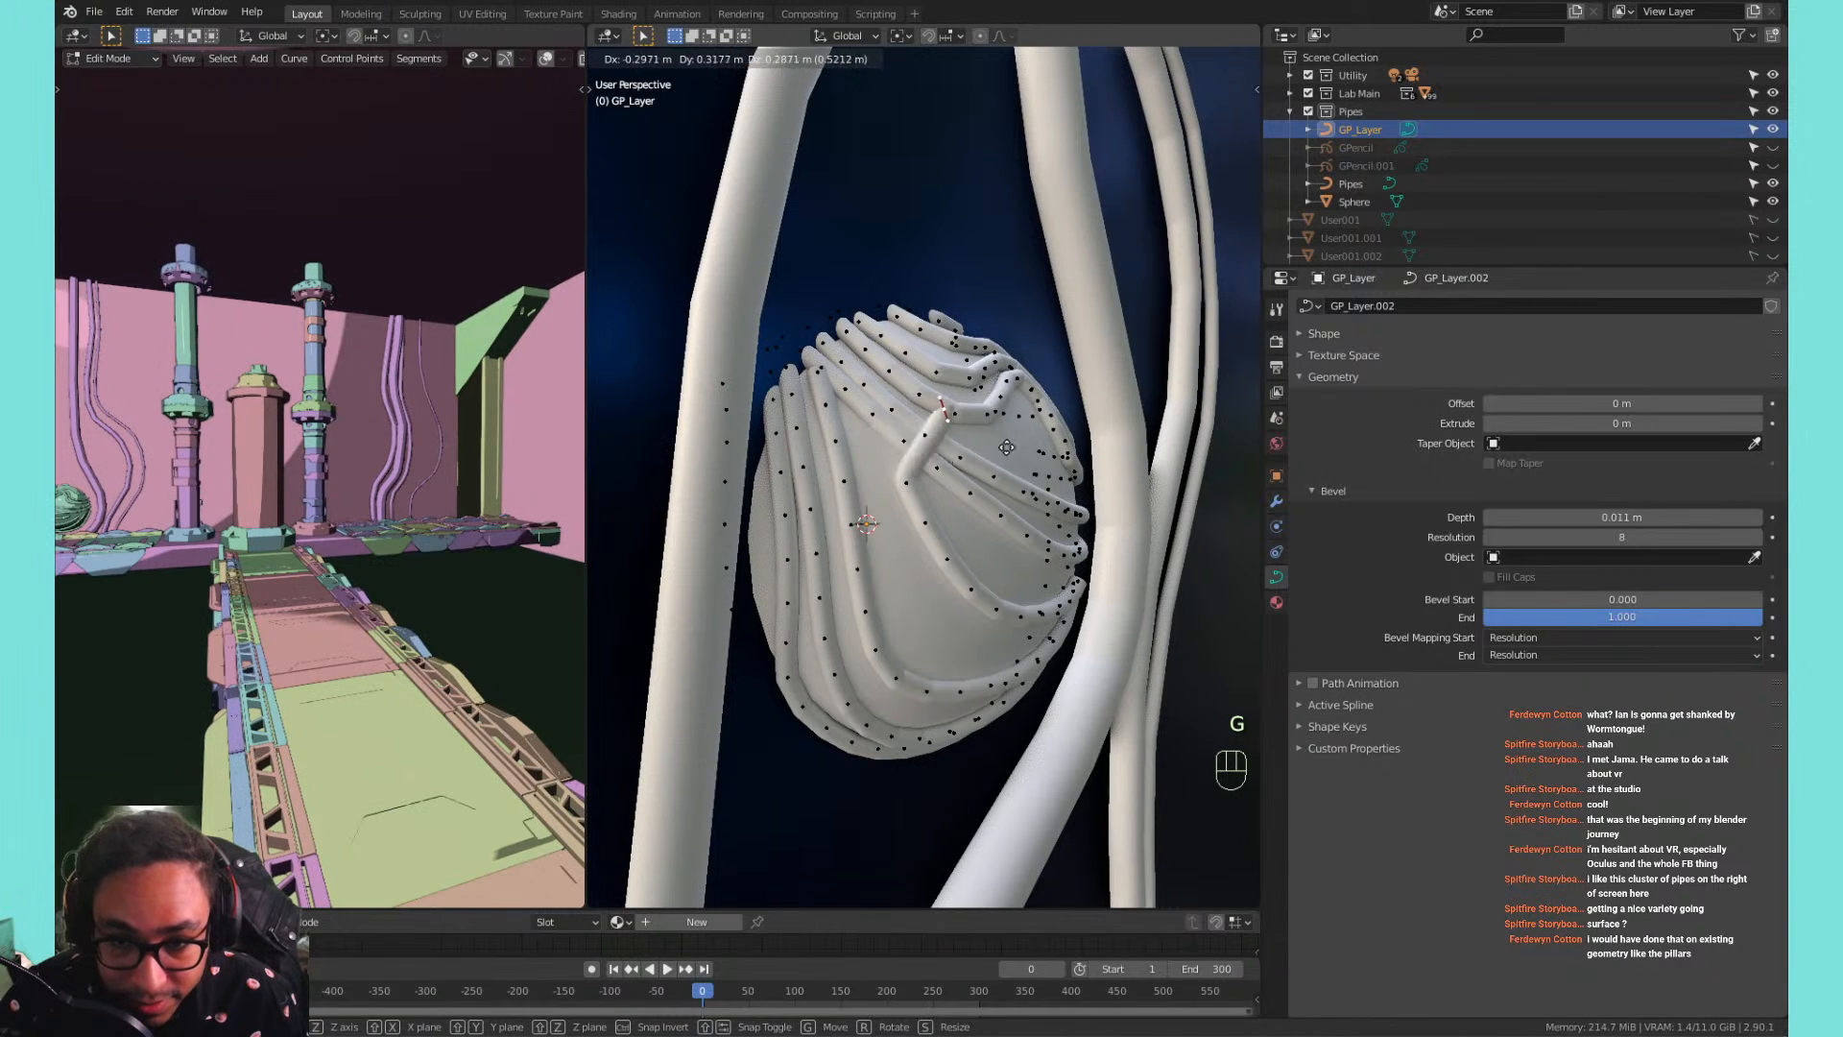
pyautogui.rightClick(960, 432)
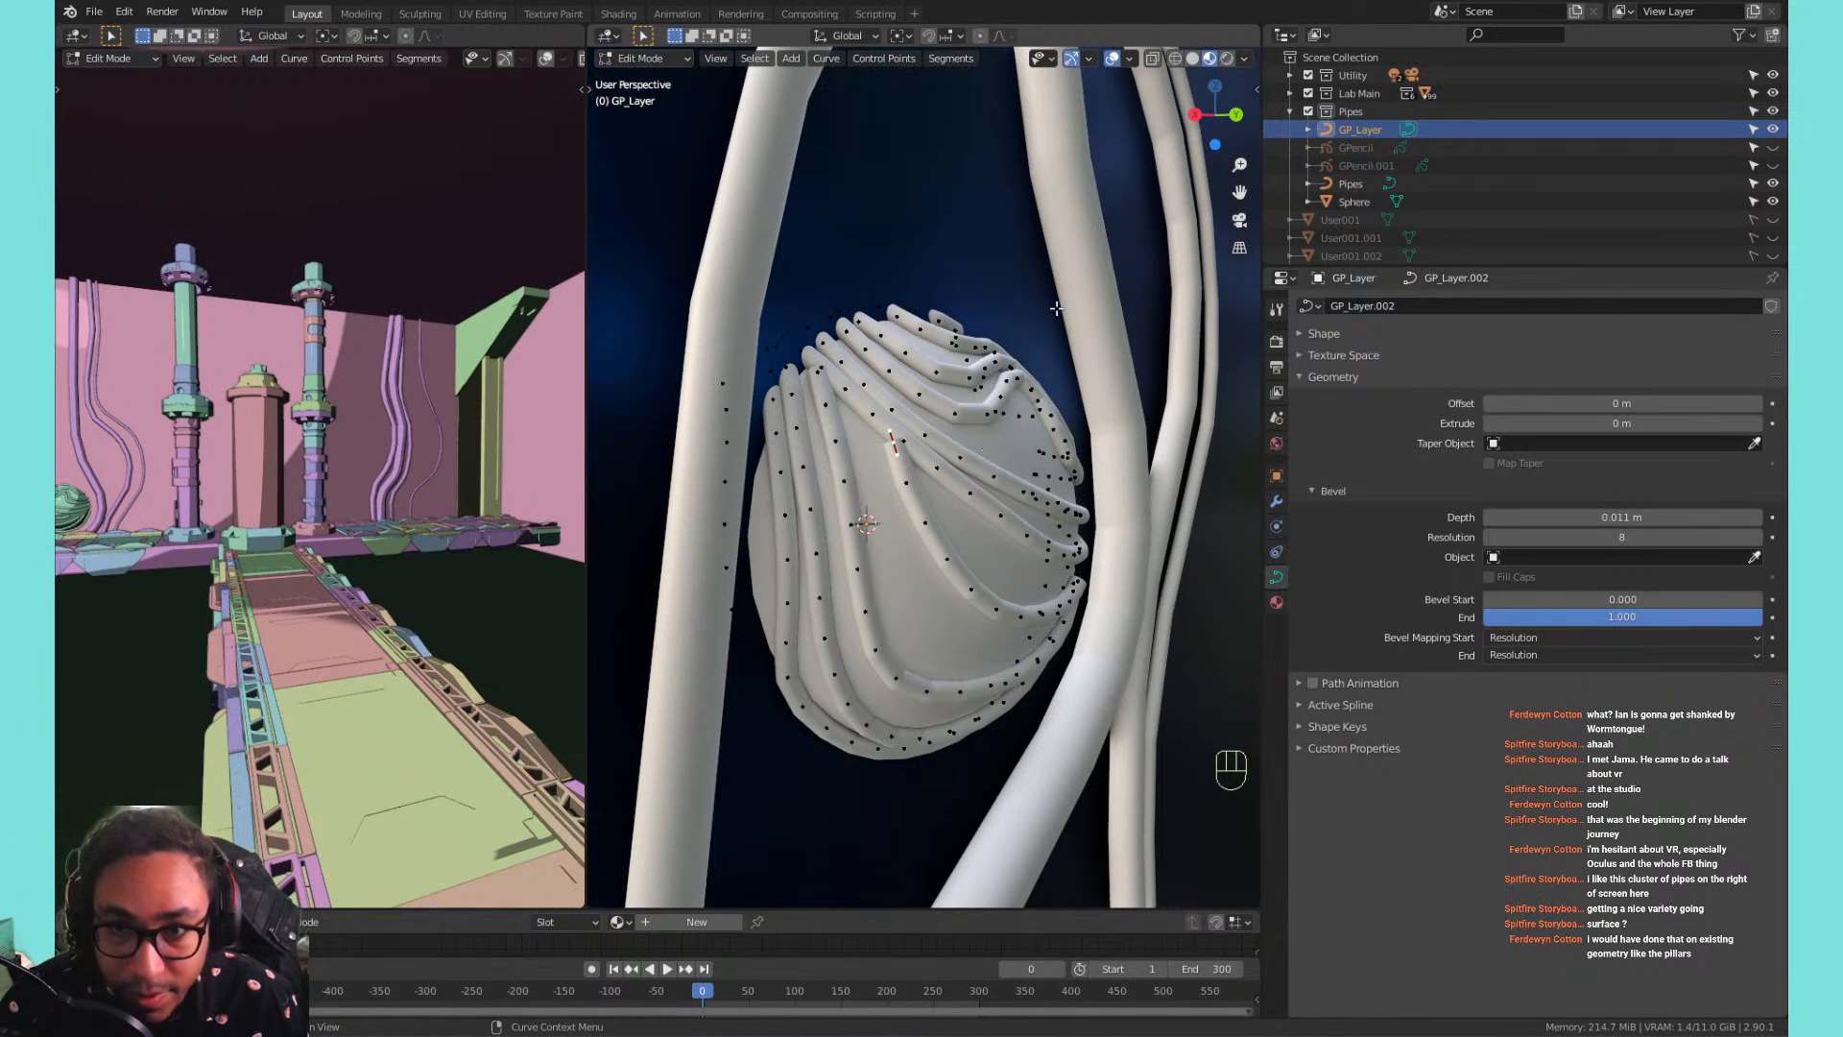
pyautogui.click(979, 36)
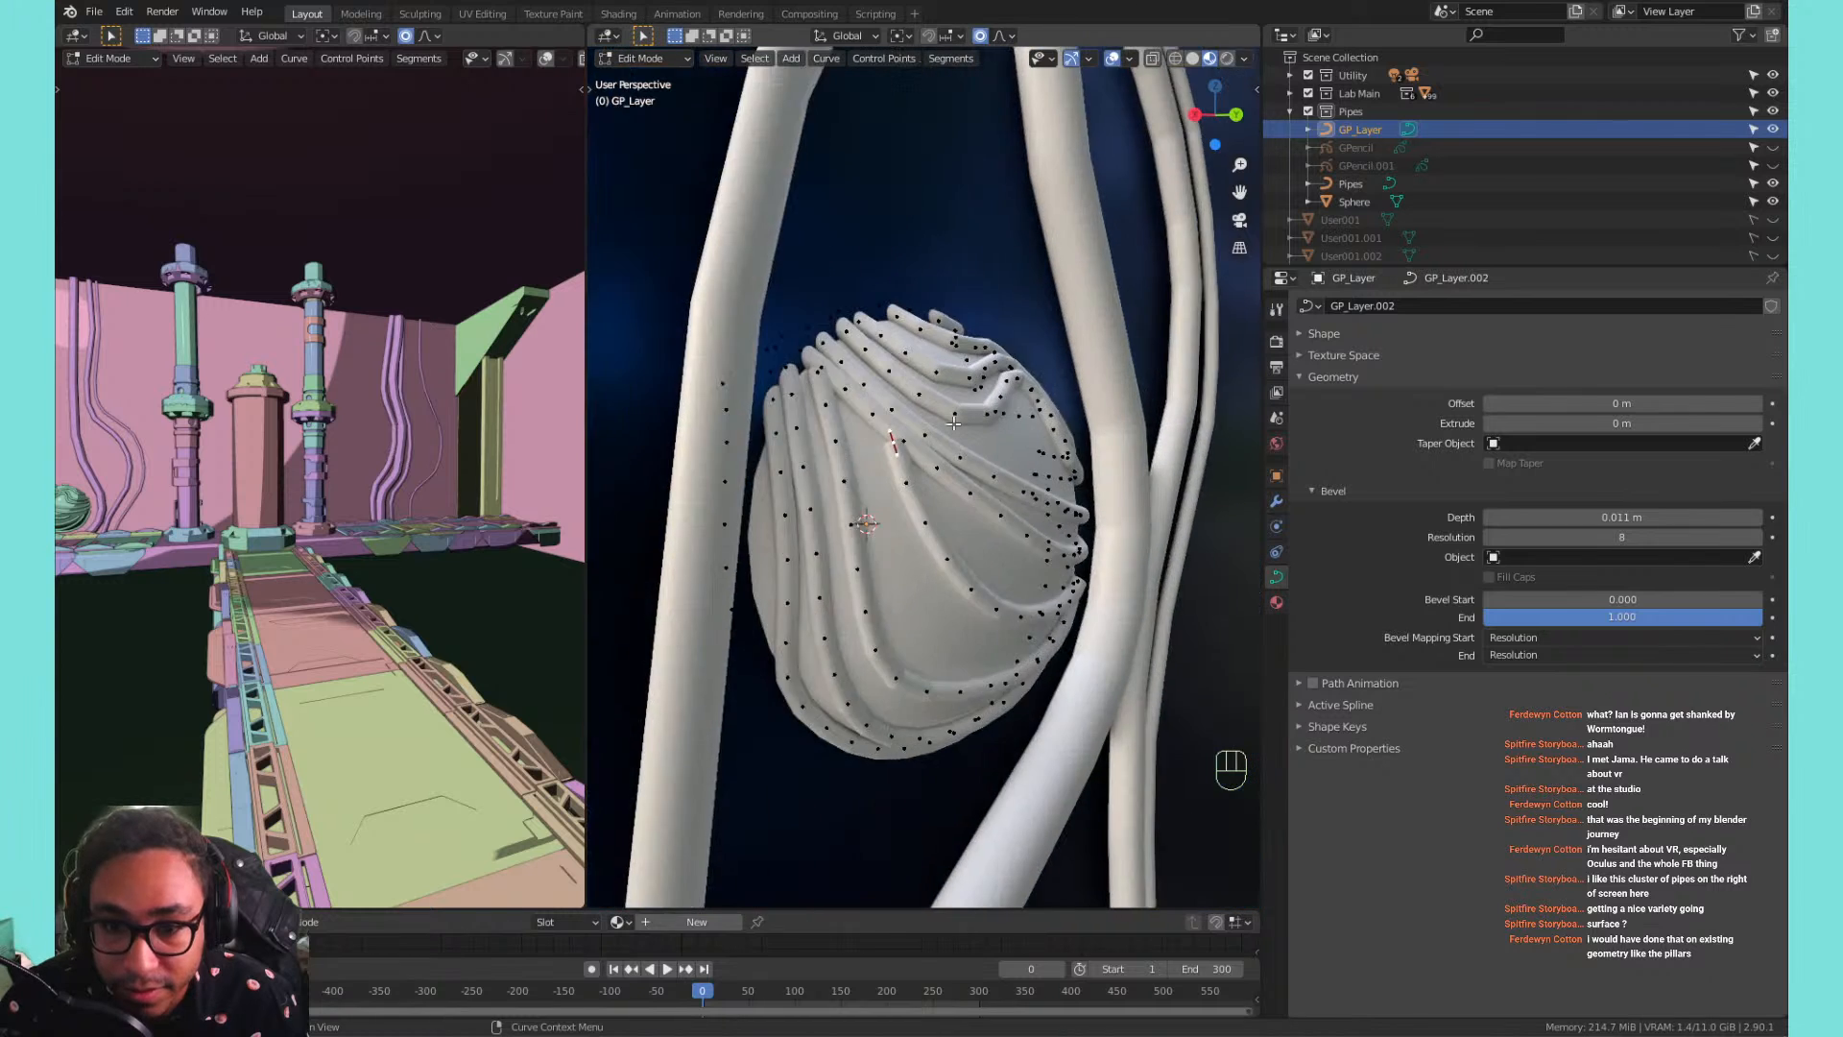
# Raise the selected pipe end about 0.41 m along Z using connected proportional editing with a size of about 0.95.
pyautogui.scroll(3, 953, 422)
pyautogui.press('g')
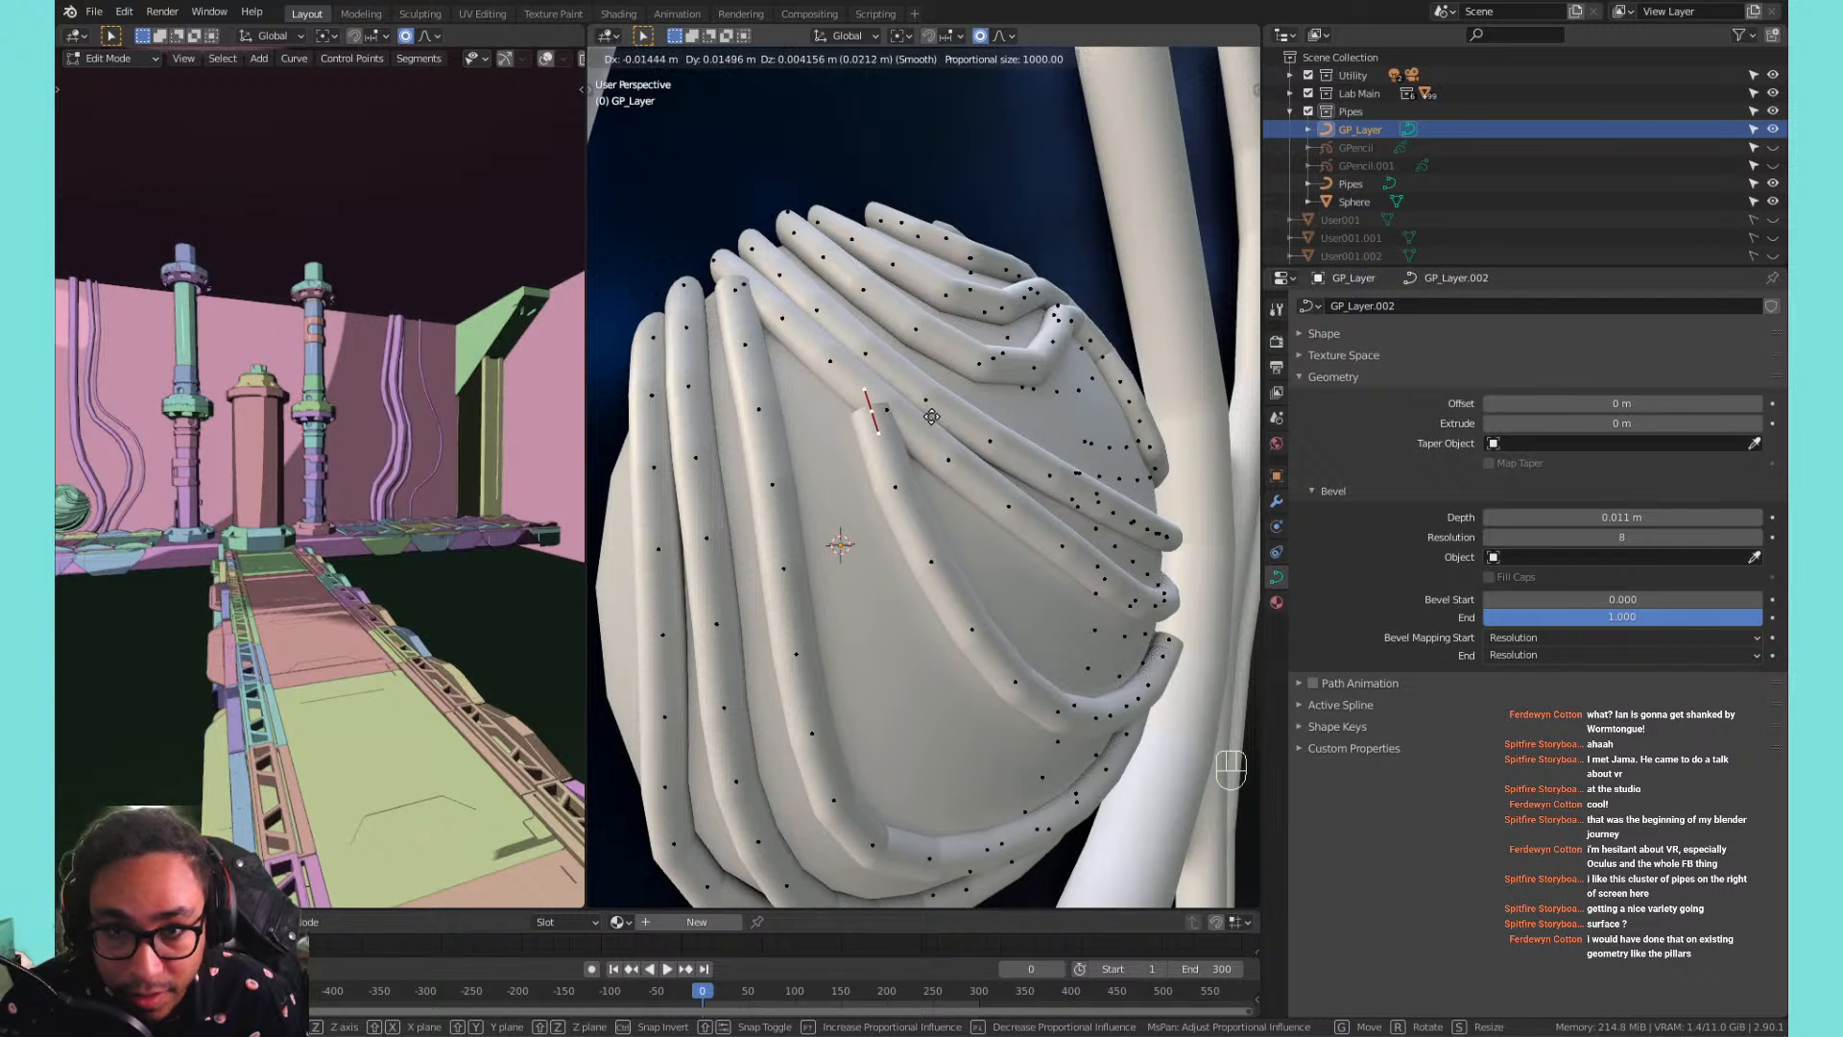
pyautogui.click(924, 427)
pyautogui.scroll(-4, 905, 449)
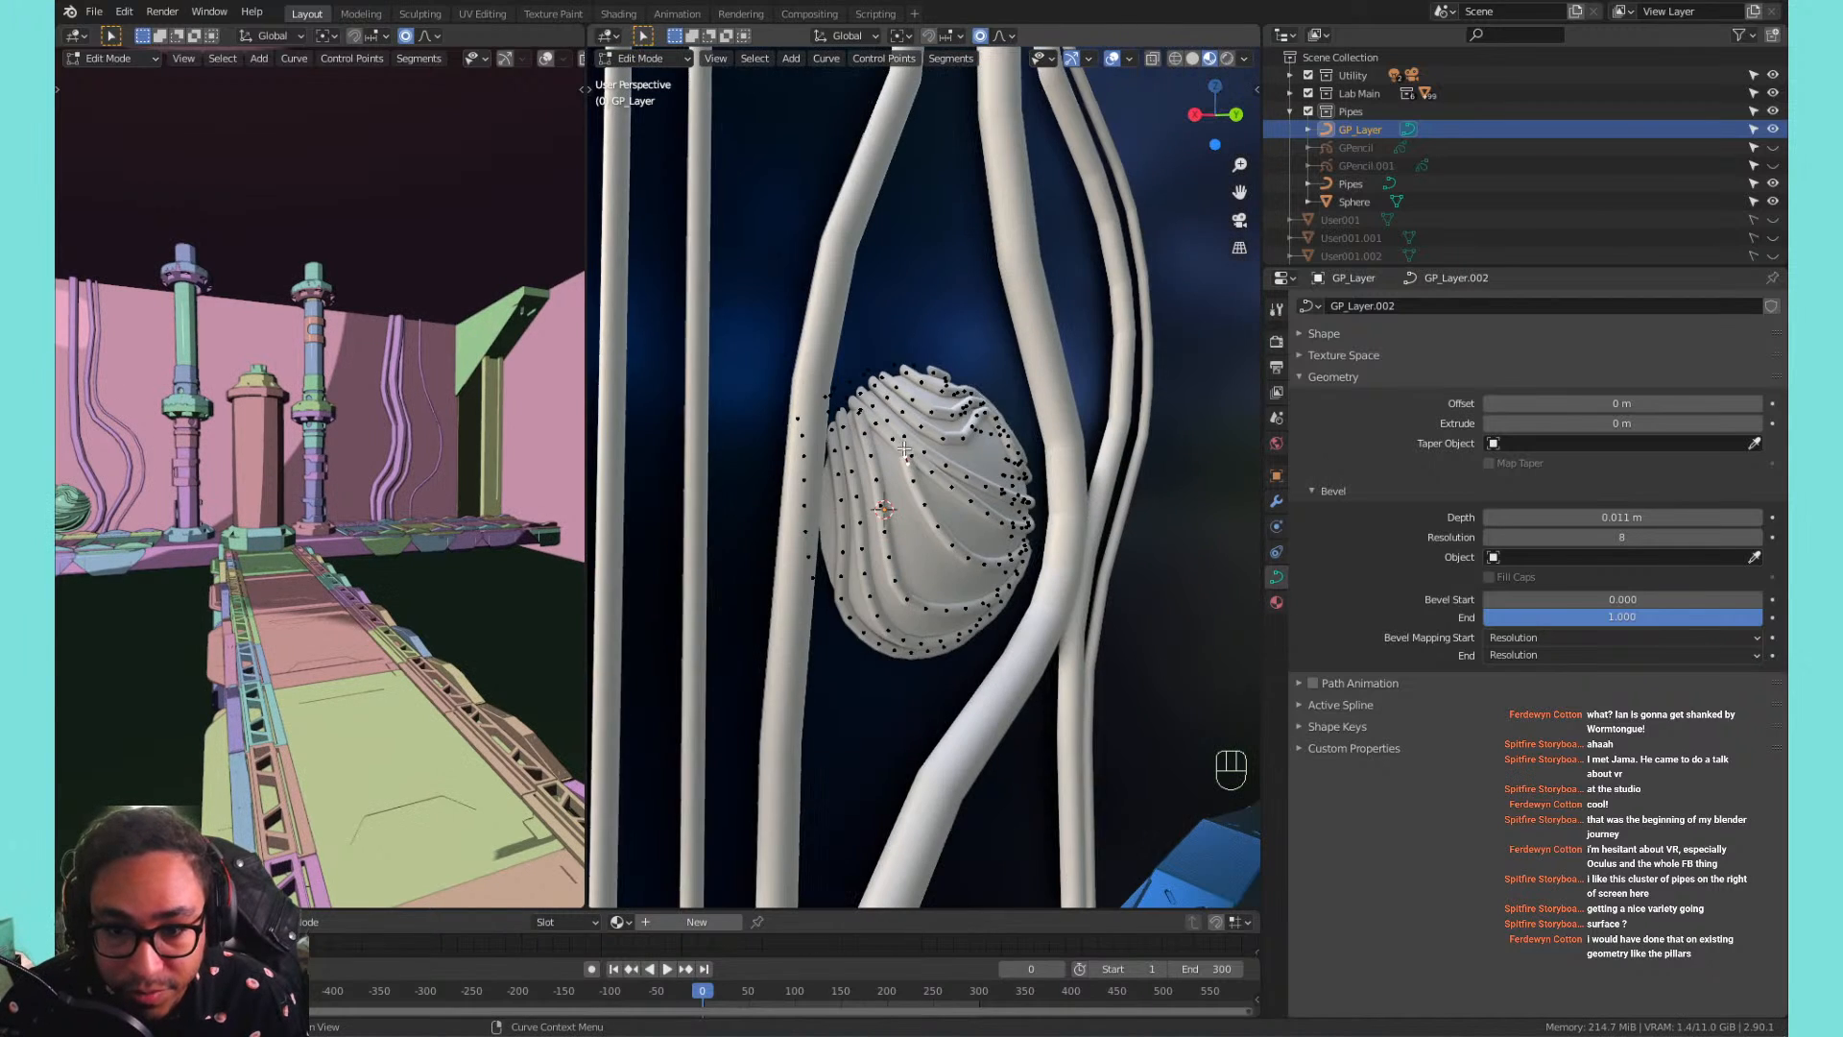
pyautogui.press('g')
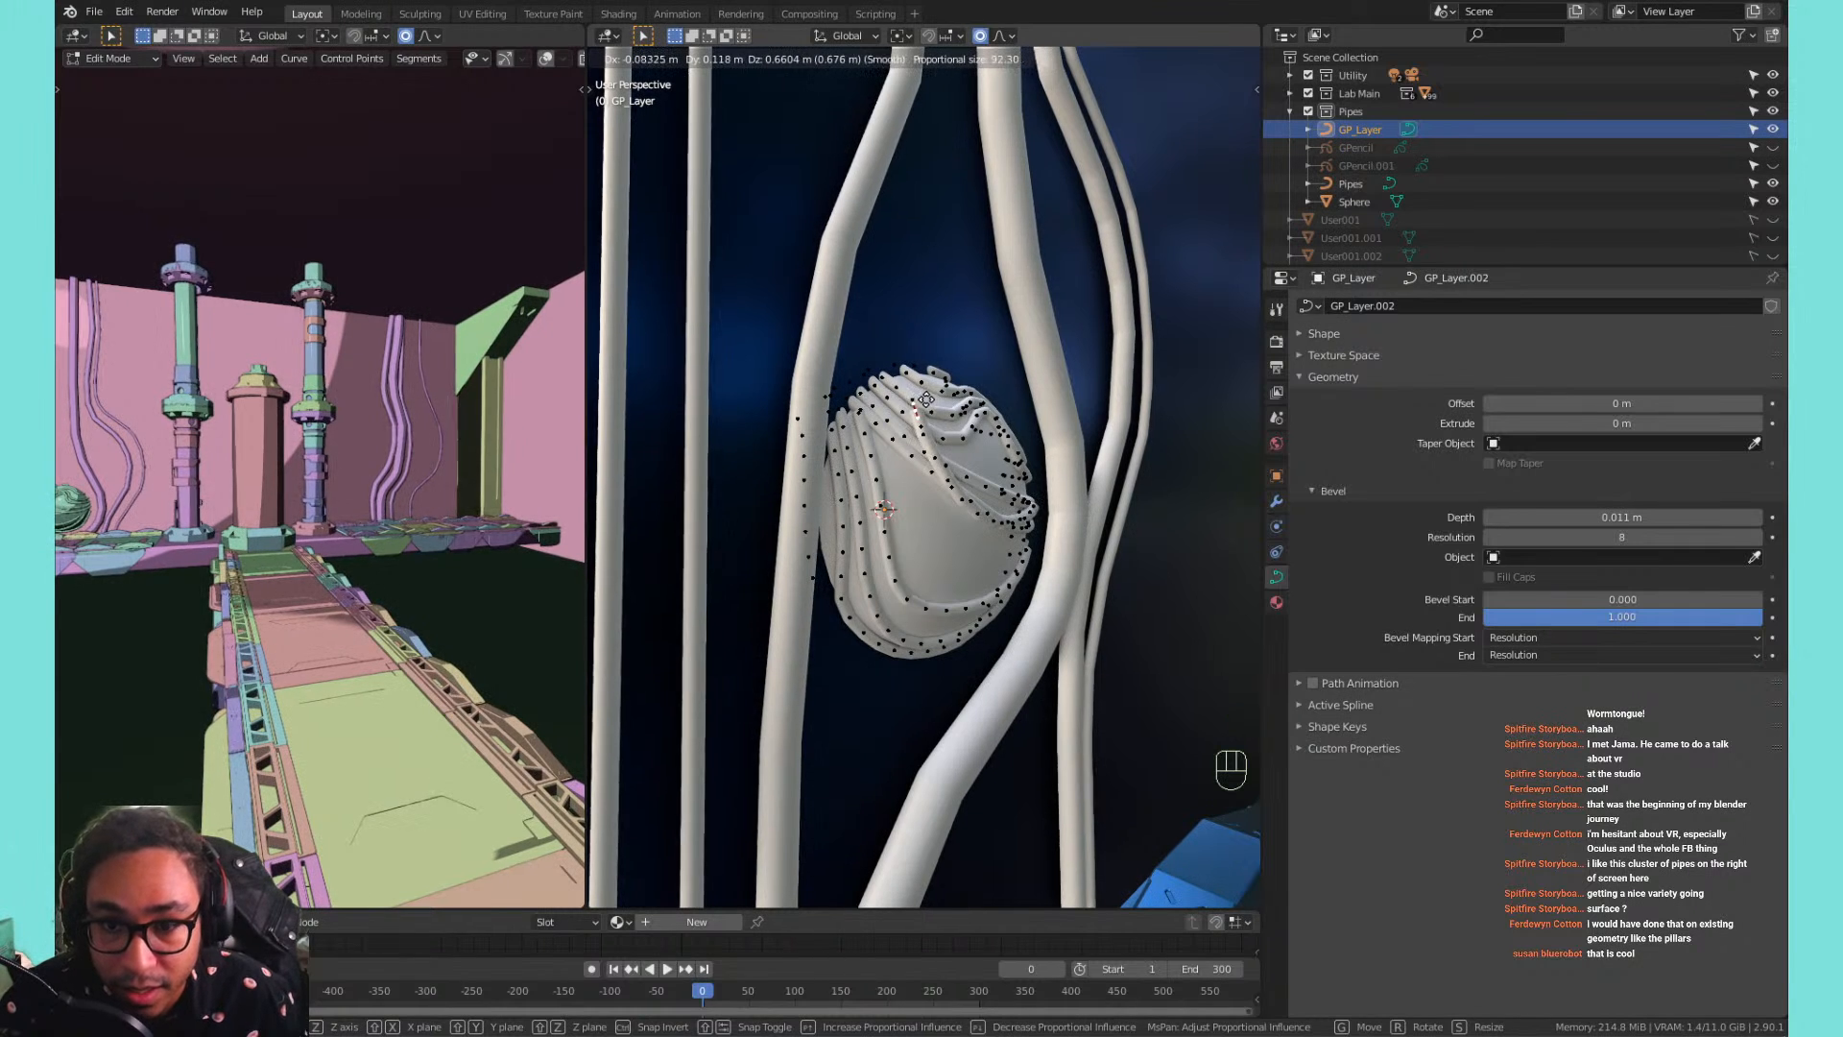
pyautogui.scroll(20, 921, 400)
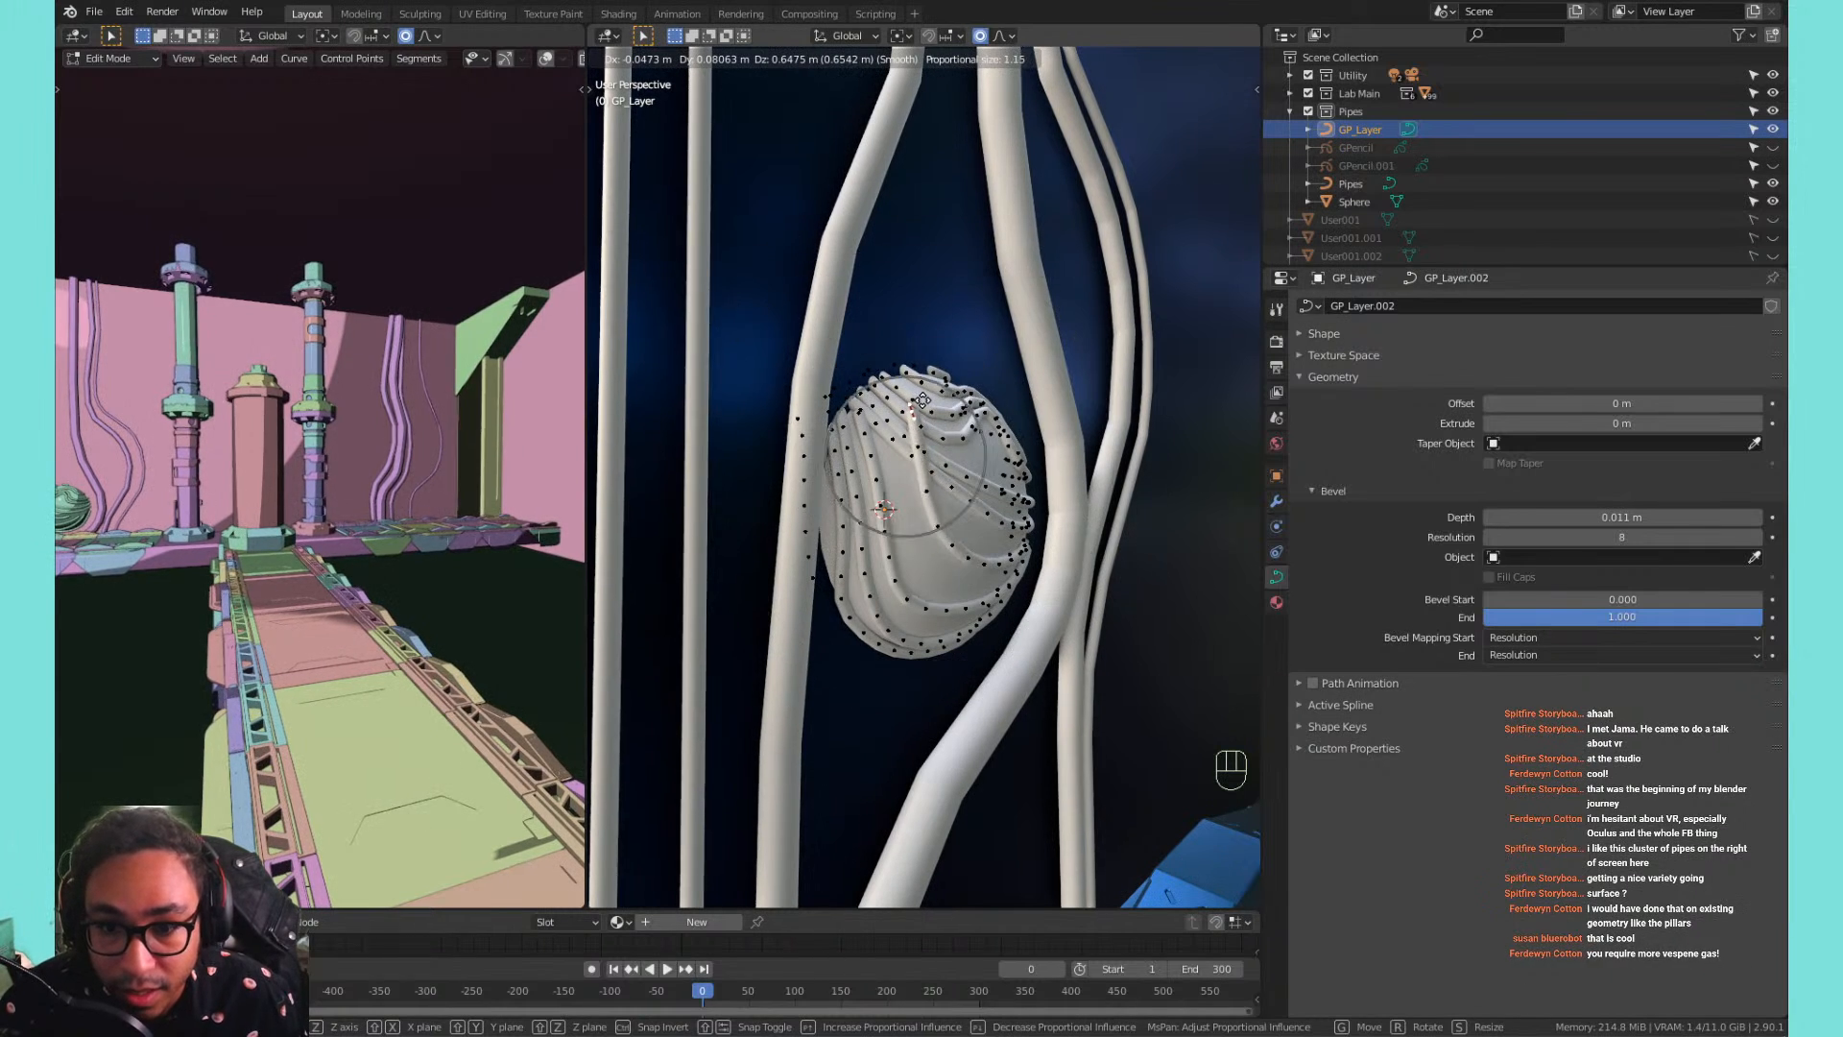
pyautogui.scroll(-7, 921, 400)
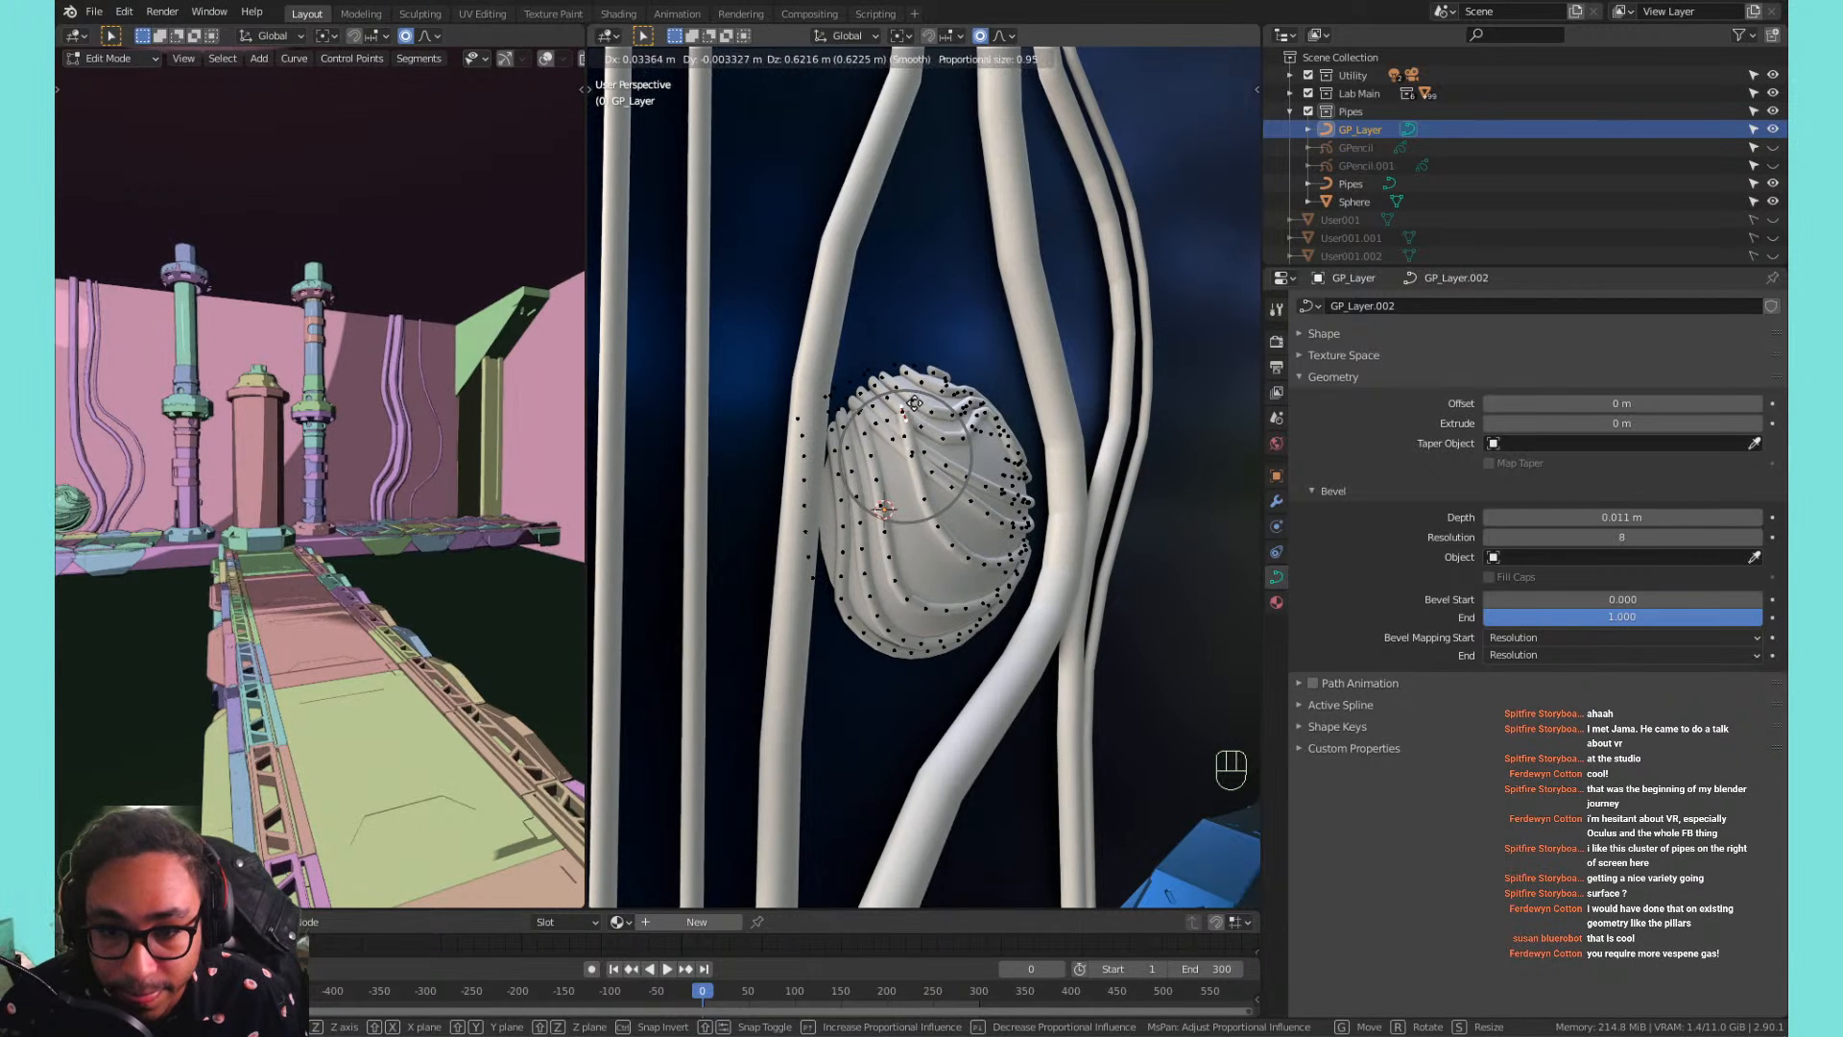
pyautogui.click(918, 418)
# Set the GP_Layer curve to display in front of other objects in the viewport.
pyautogui.scroll(4, 923, 514)
pyautogui.keyDown('shift'); pyautogui.moveTo(922, 513); pyautogui.dragTo(946, 474, button='middle'); pyautogui.keyUp('shift')
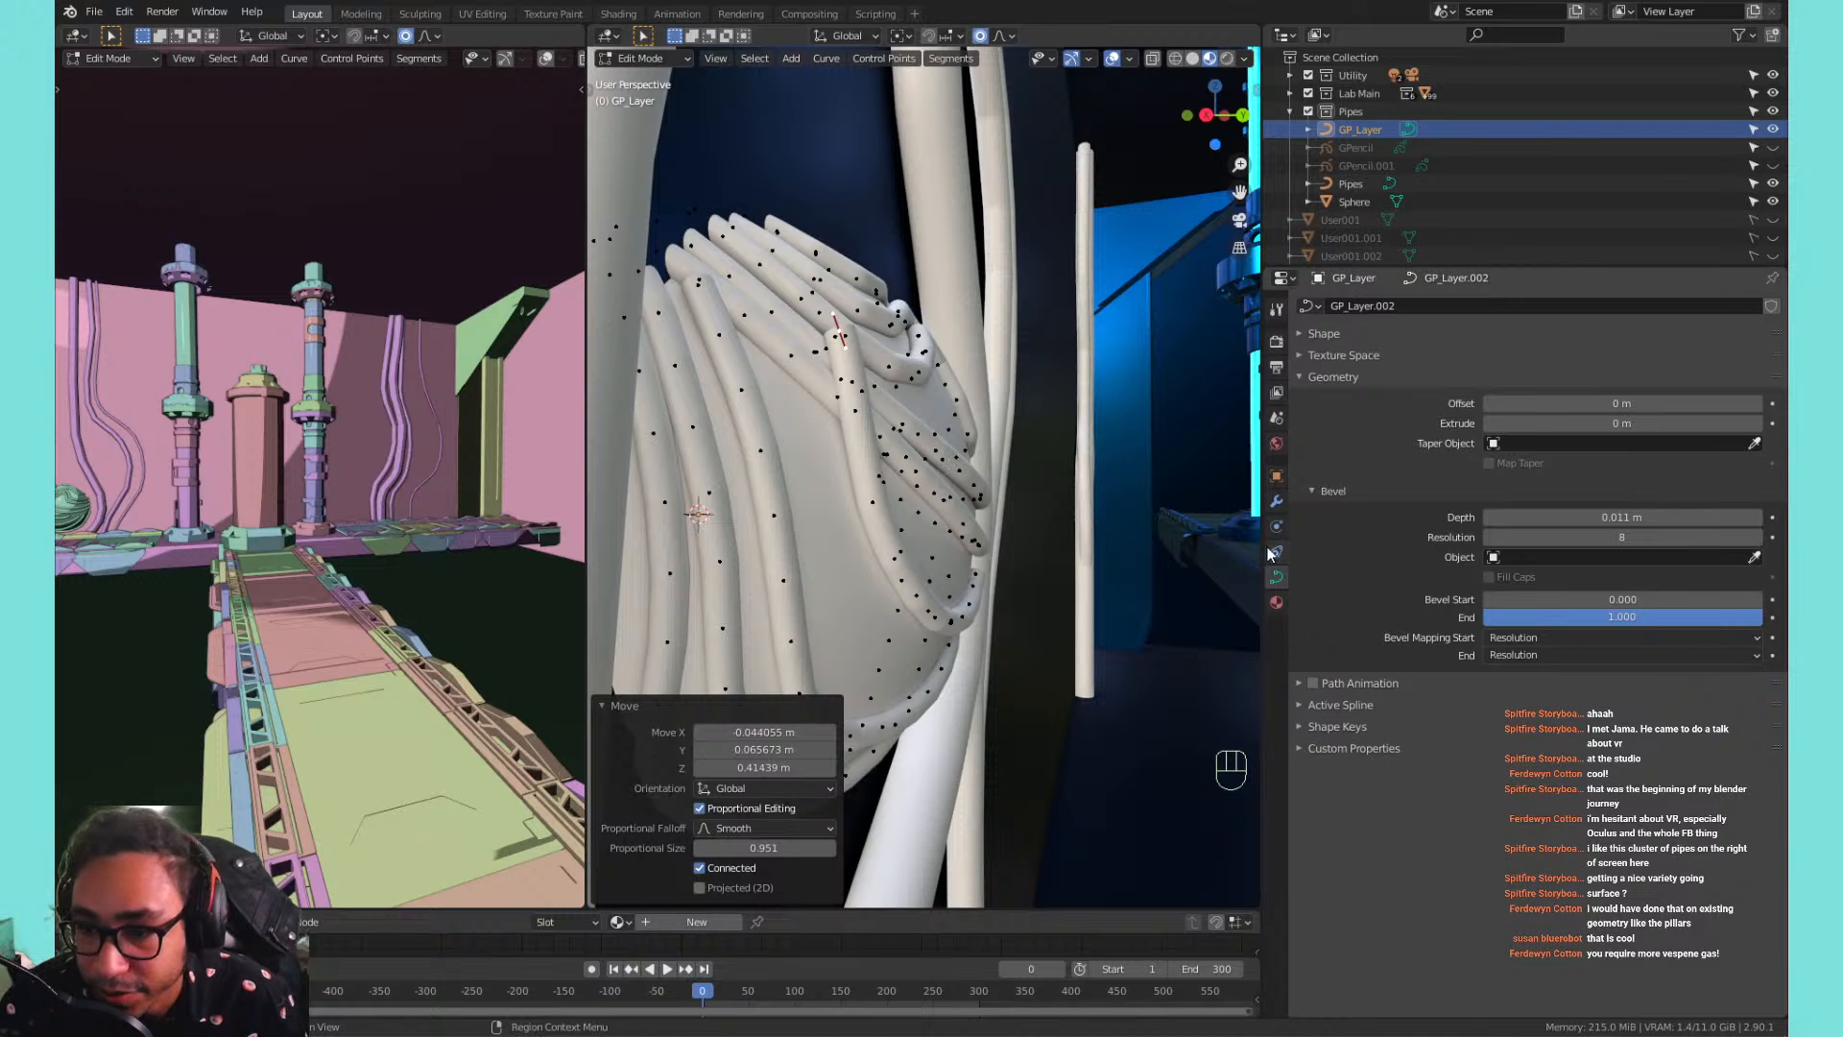
pyautogui.click(1275, 476)
pyautogui.click(1515, 852)
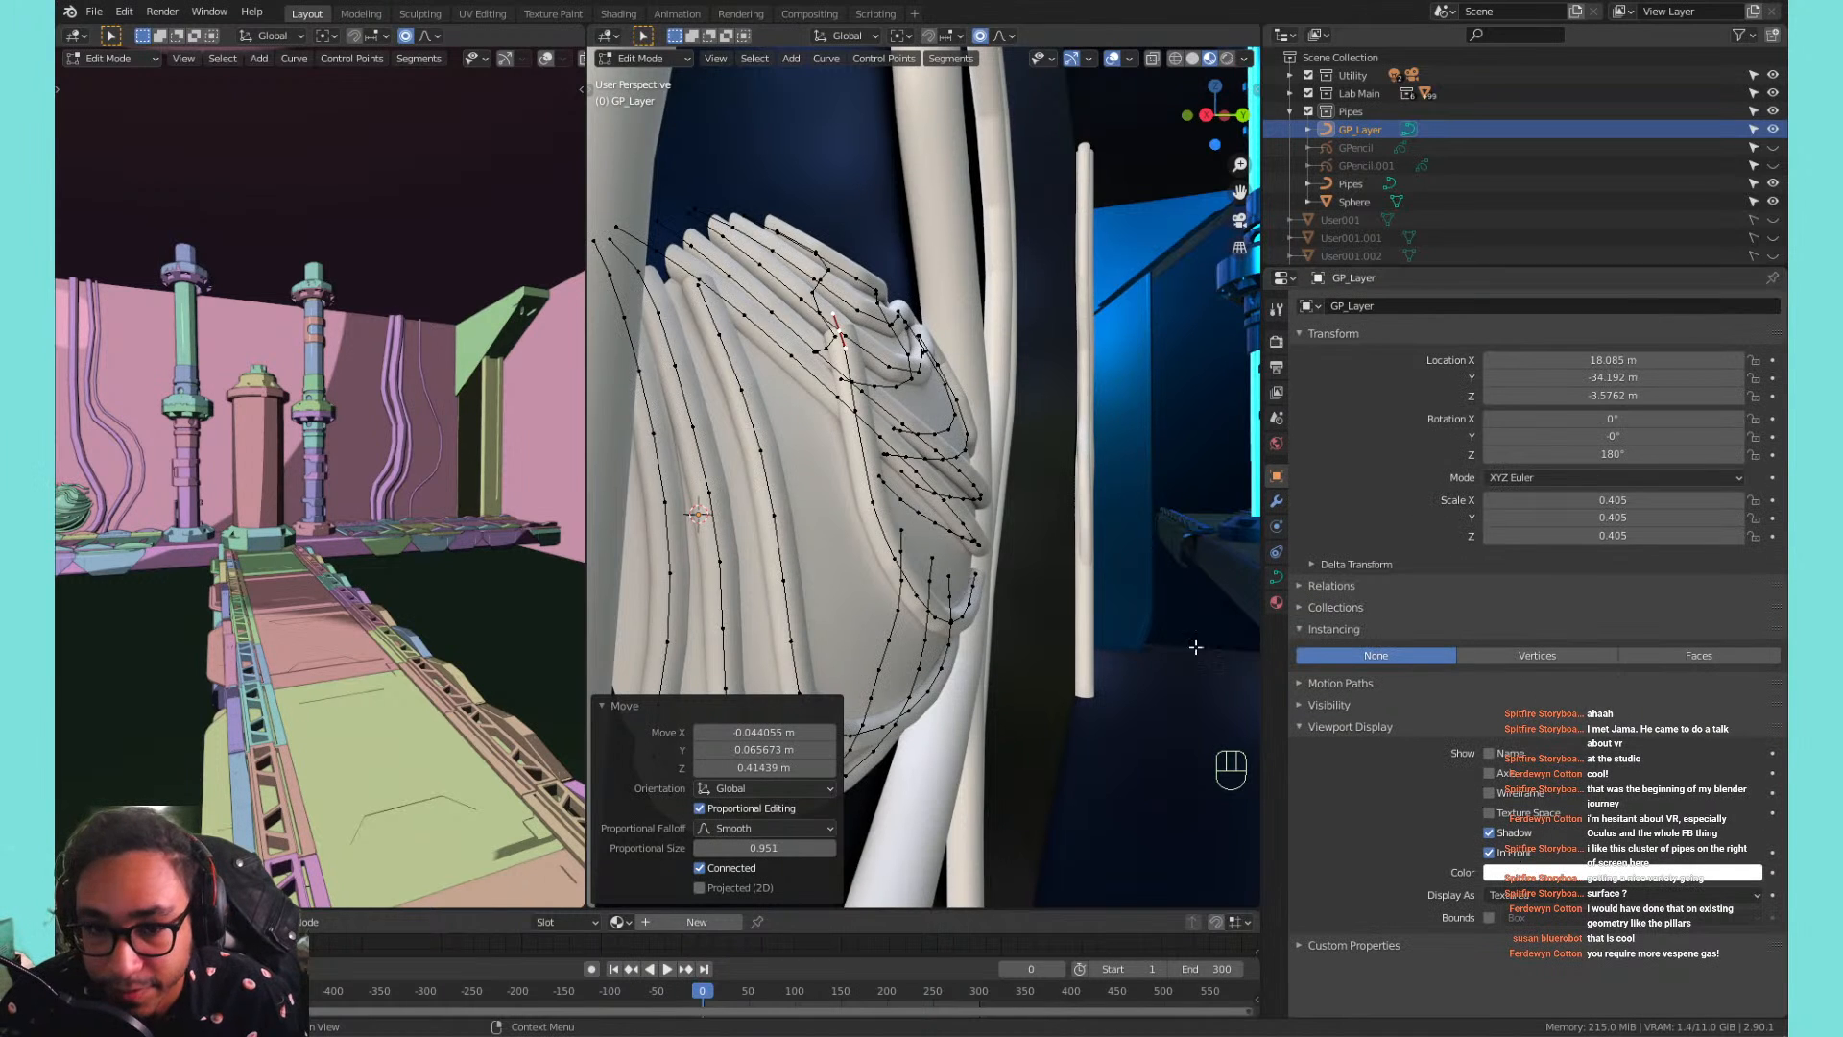
# Shift the pipe end about -0.15 m in X and 0.26 m in Y with a proportional size of about 3.6.
pyautogui.moveTo(930, 375); pyautogui.dragTo(972, 413, button='middle')
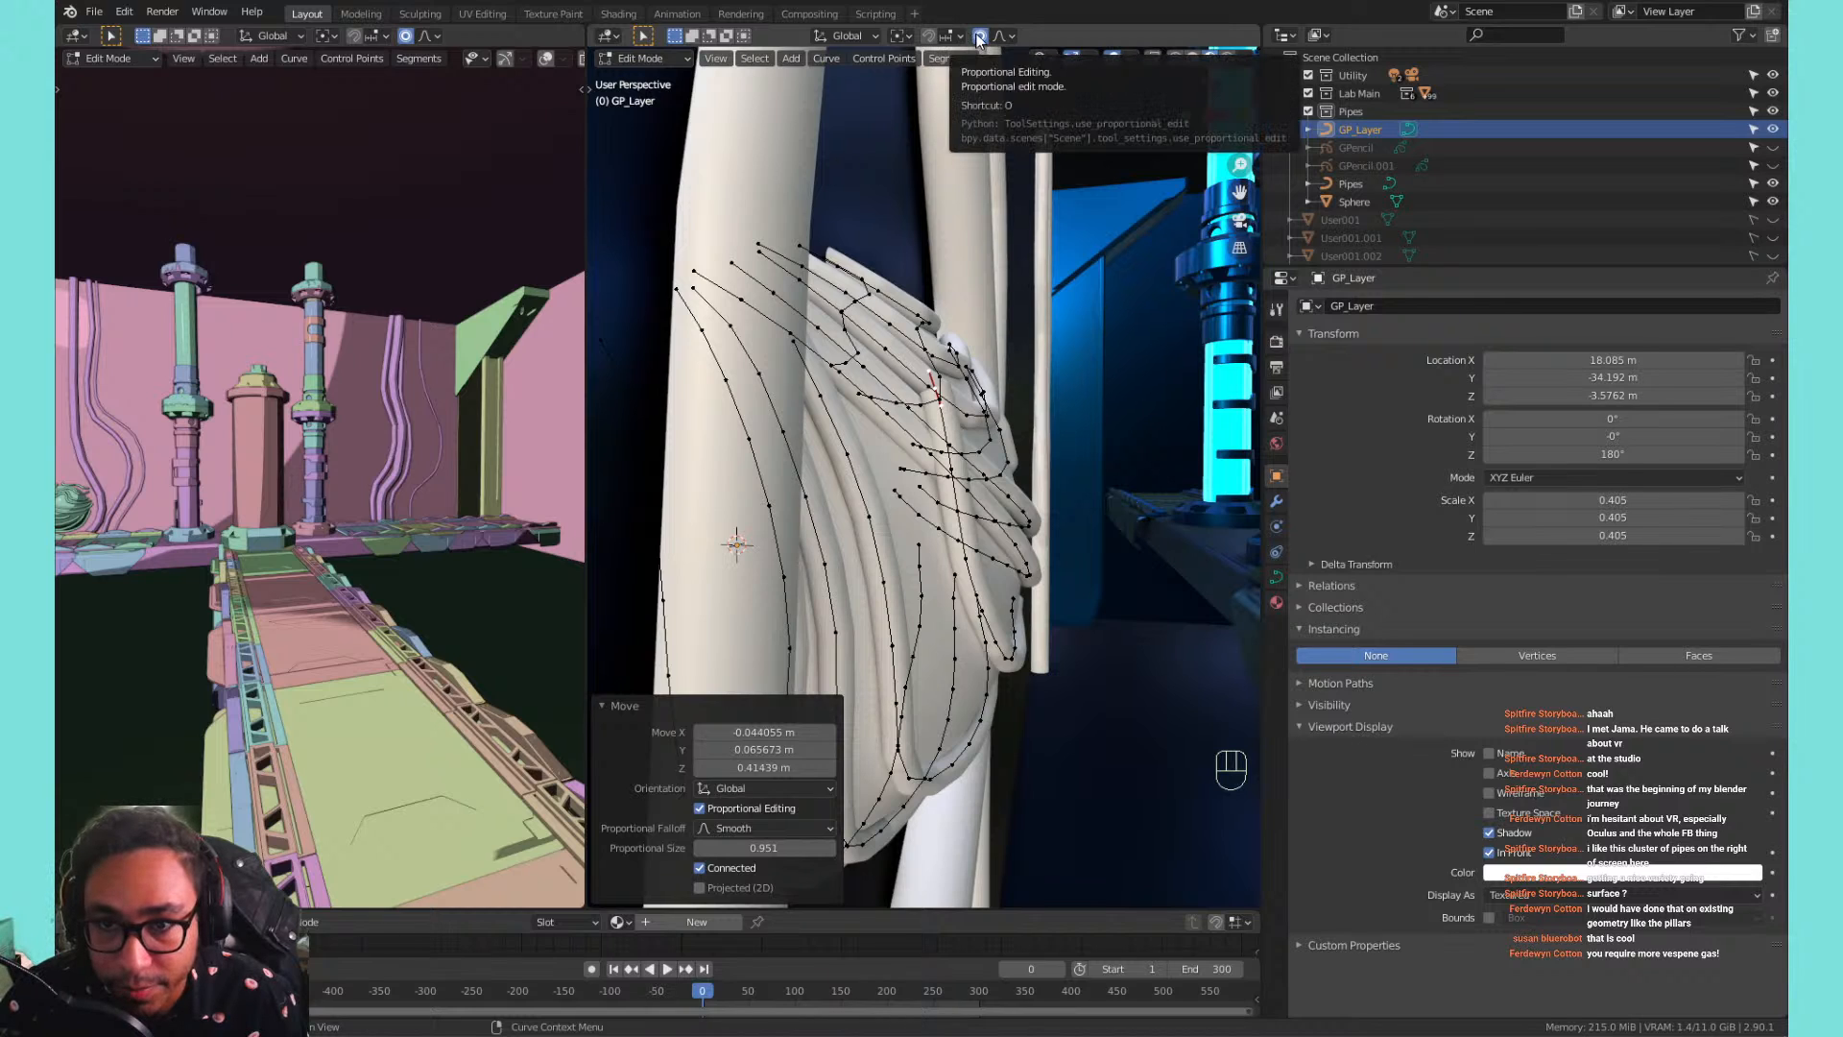
pyautogui.click(1003, 38)
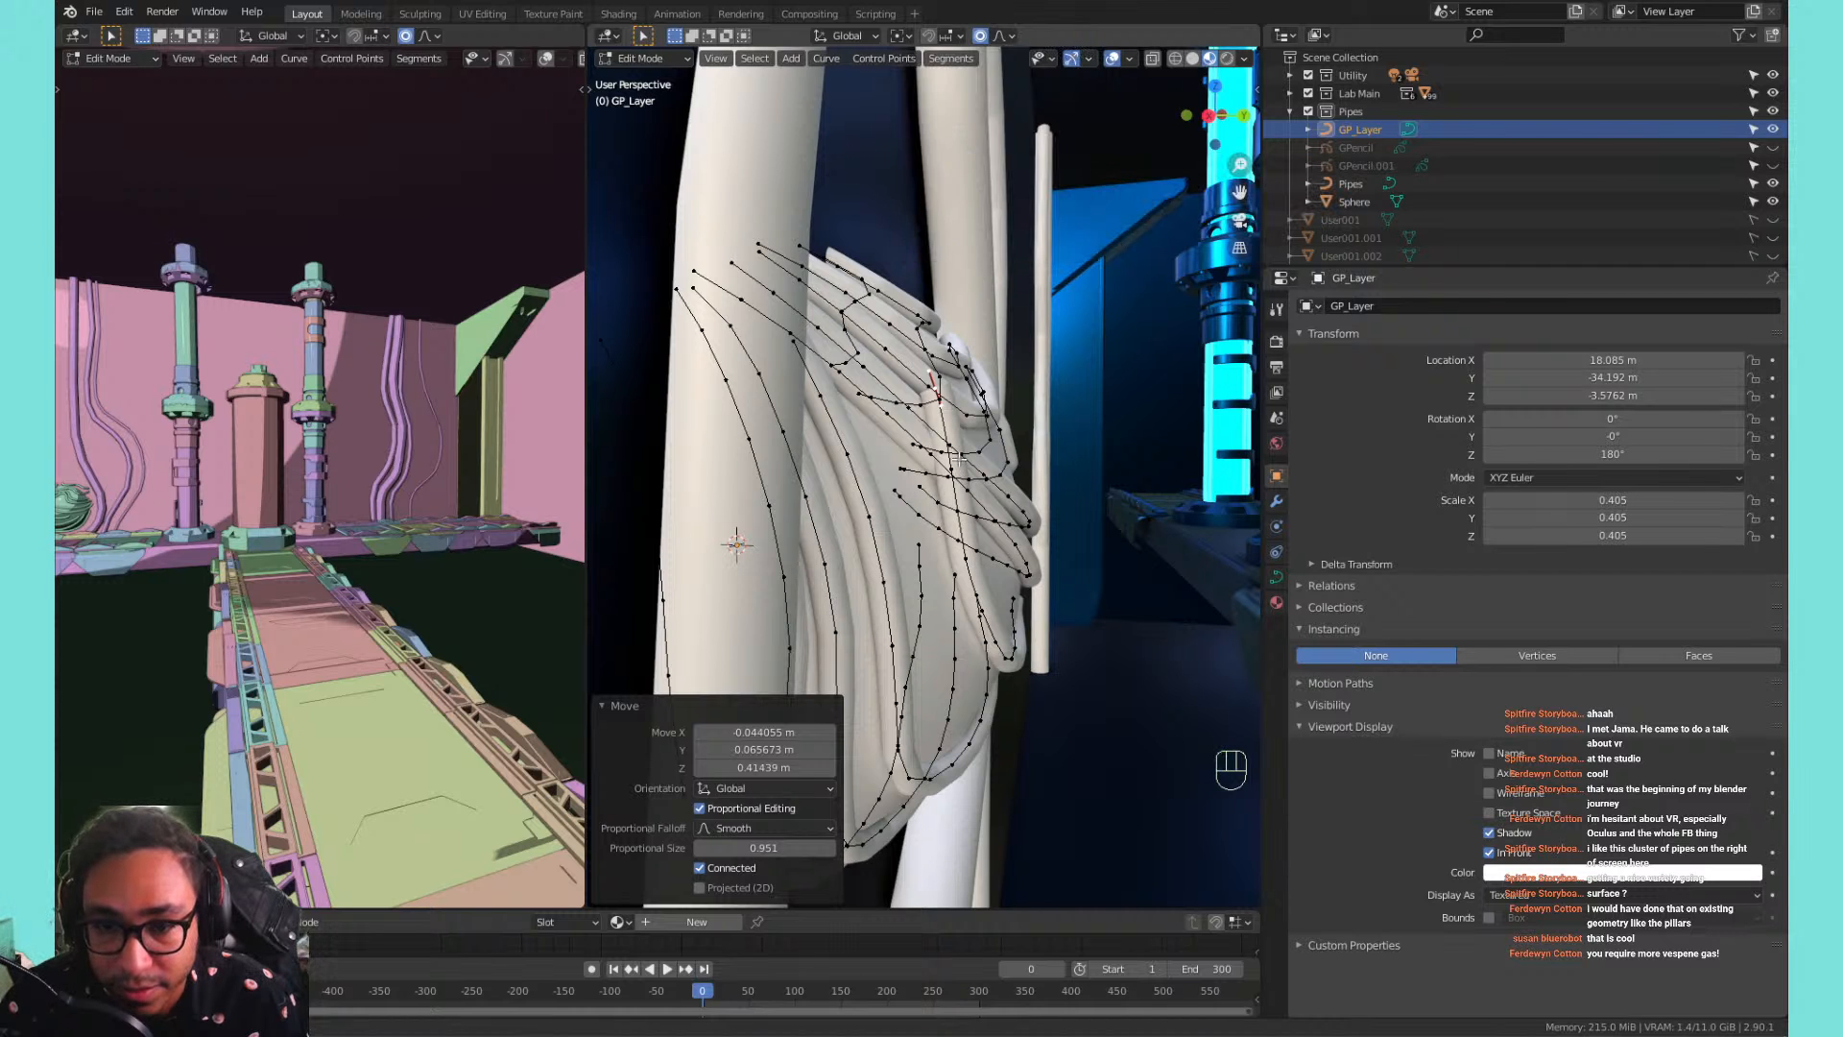
pyautogui.moveTo(960, 459); pyautogui.dragTo(936, 461, button='middle')
pyautogui.keyDown('shift'); pyautogui.moveTo(936, 460); pyautogui.dragTo(933, 457, button='middle'); pyautogui.keyUp('shift')
pyautogui.press('g')
pyautogui.scroll(4, 933, 451)
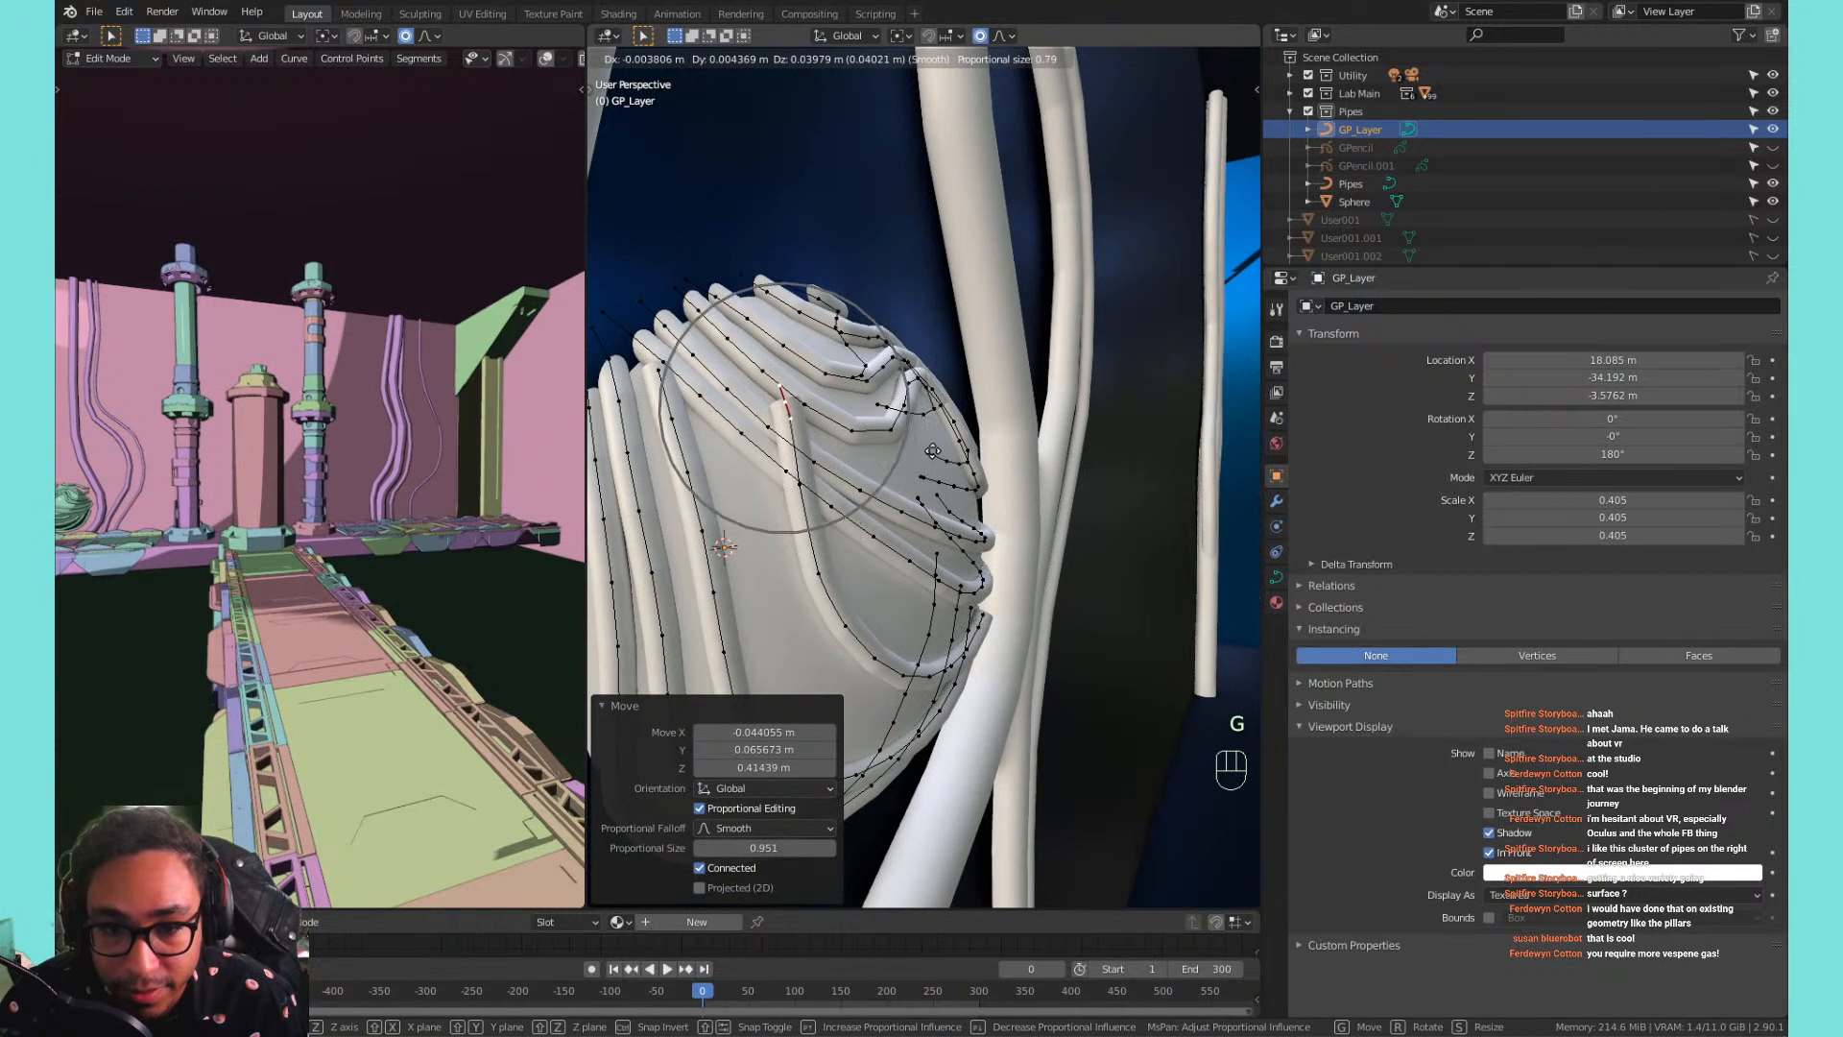
pyautogui.scroll(-5, 932, 450)
pyautogui.scroll(-13, 946, 459)
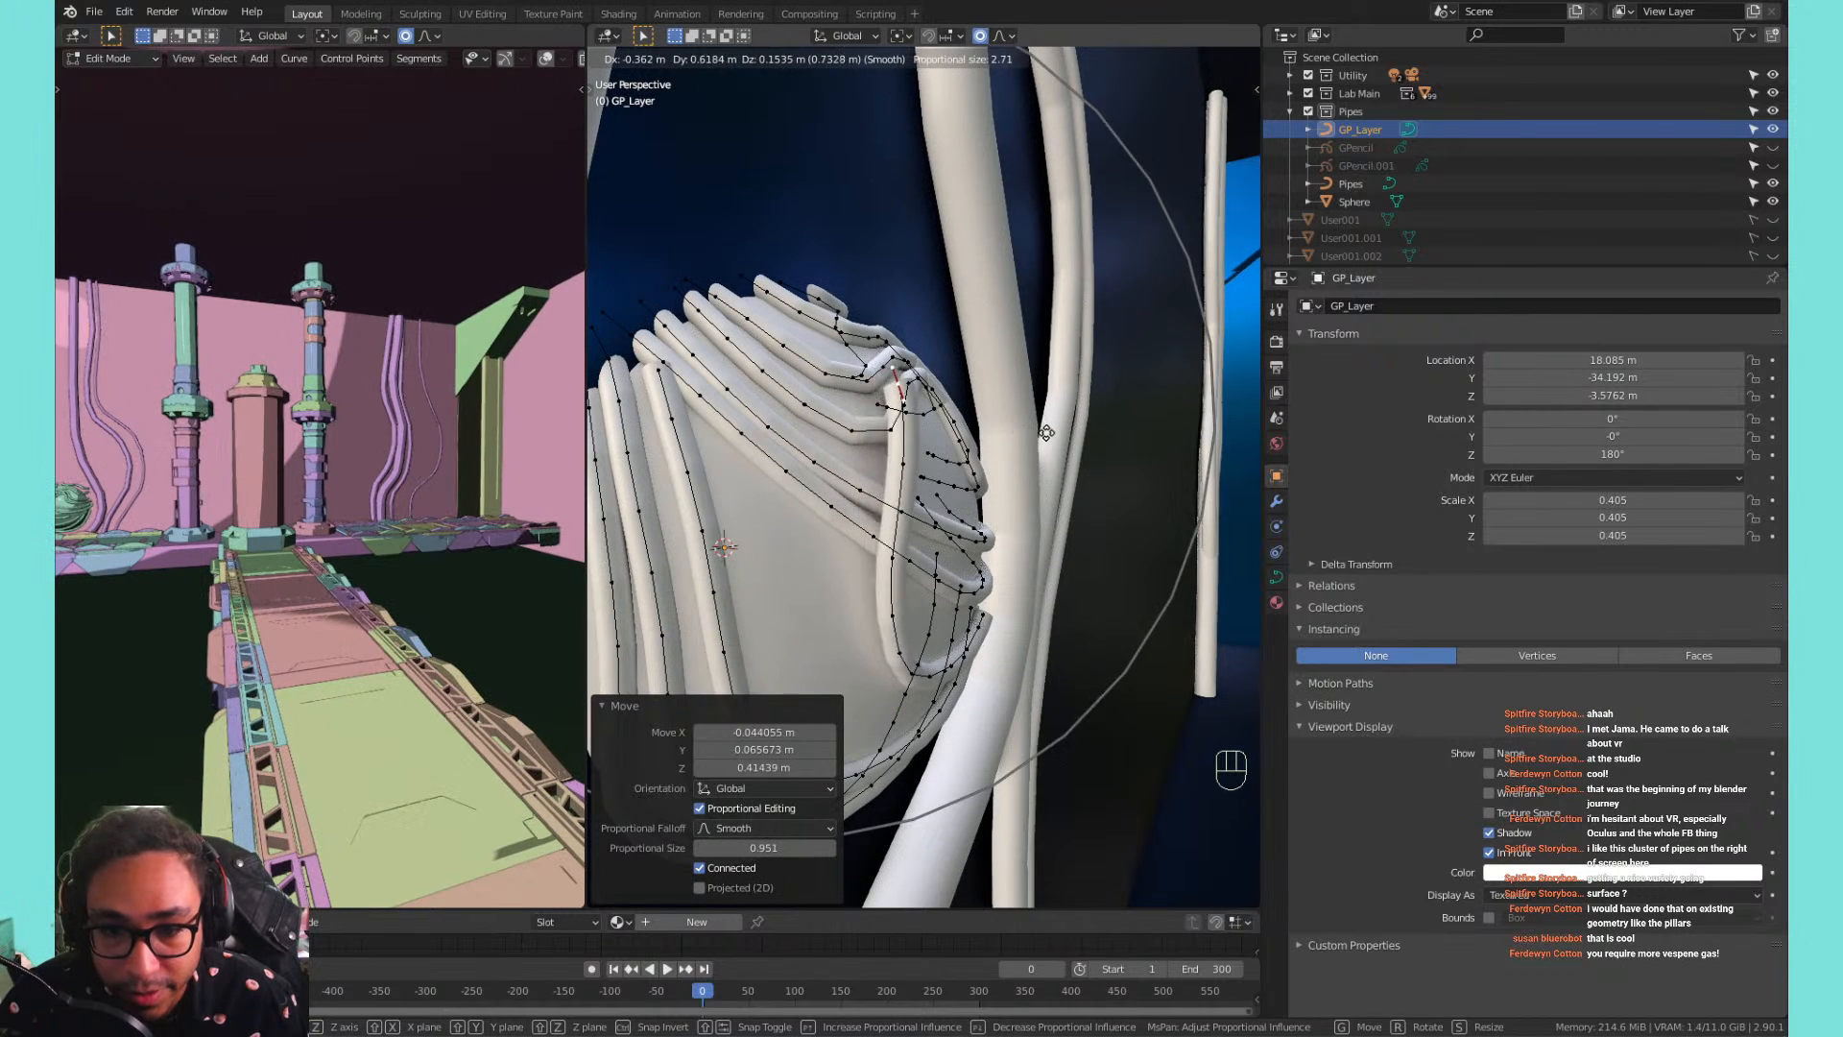
pyautogui.click(1011, 480)
# Scale the pipe end by about 1.6 and rotate it about -78.8° in the view plane with a proportional size of about 3.6.
pyautogui.press('s')
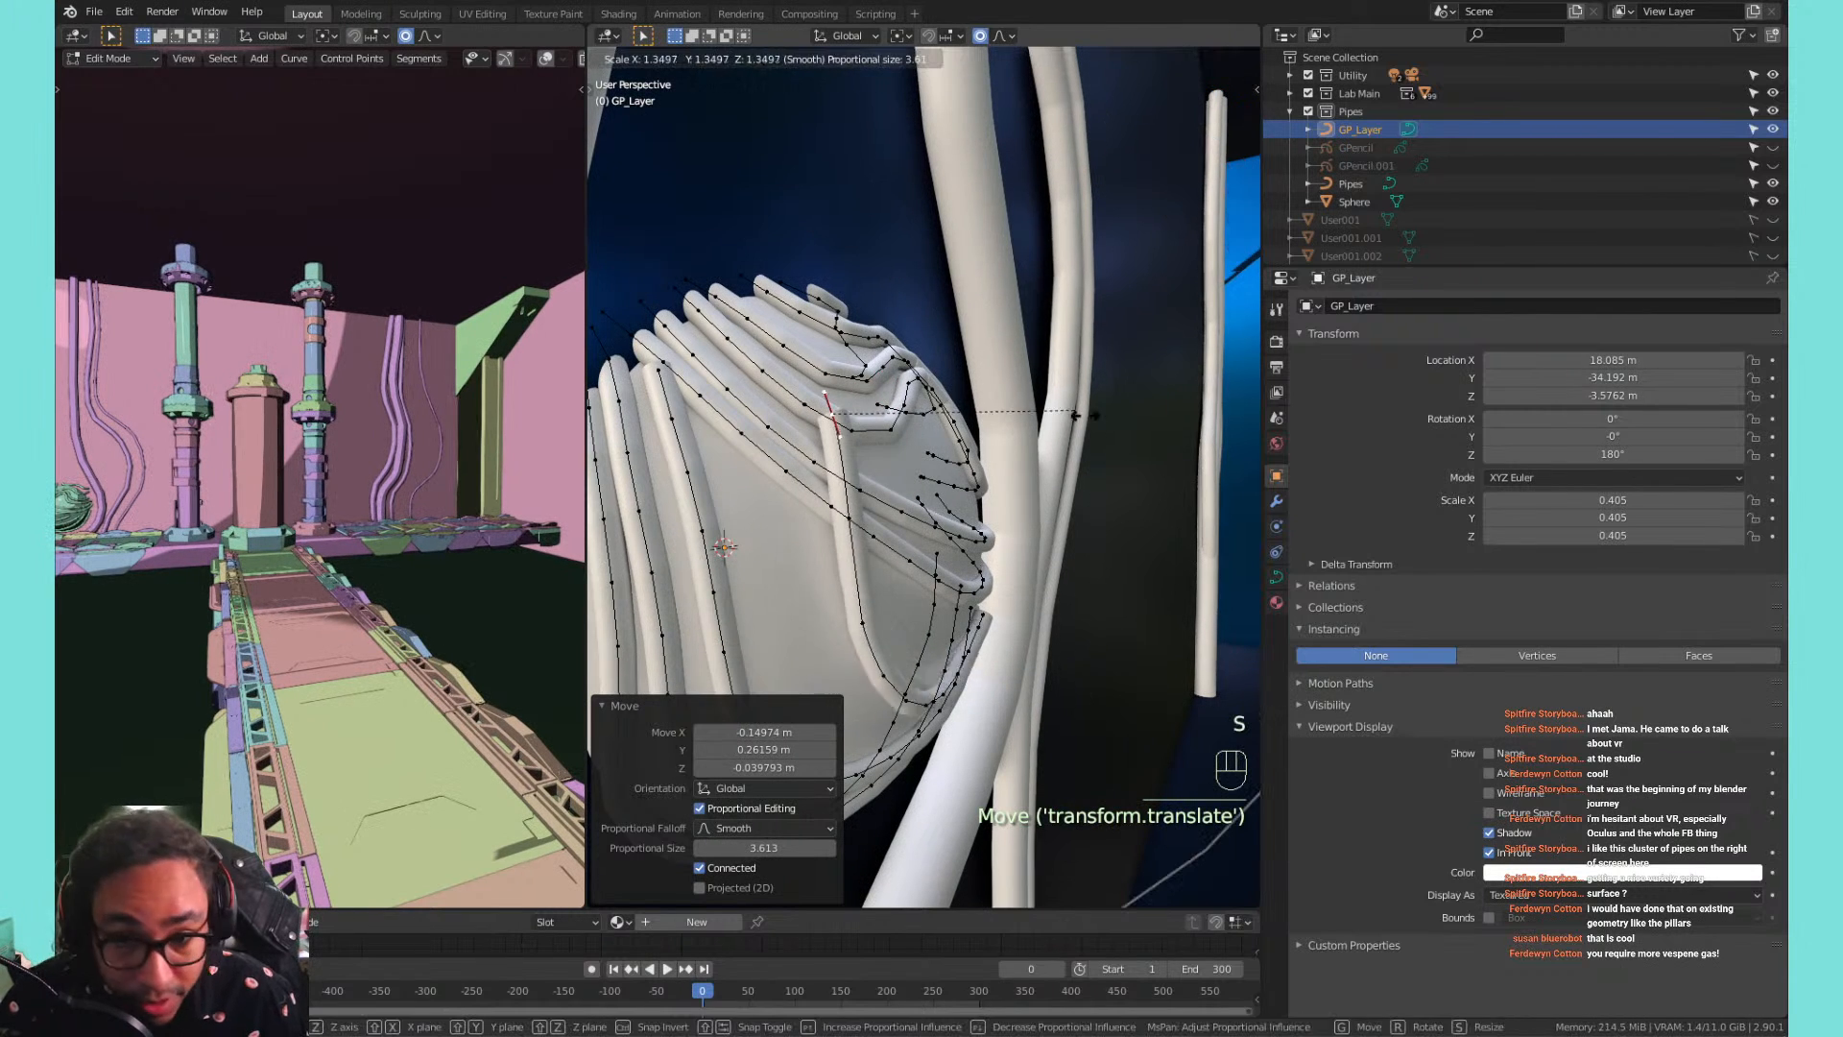
pyautogui.click(1130, 415)
pyautogui.press('r')
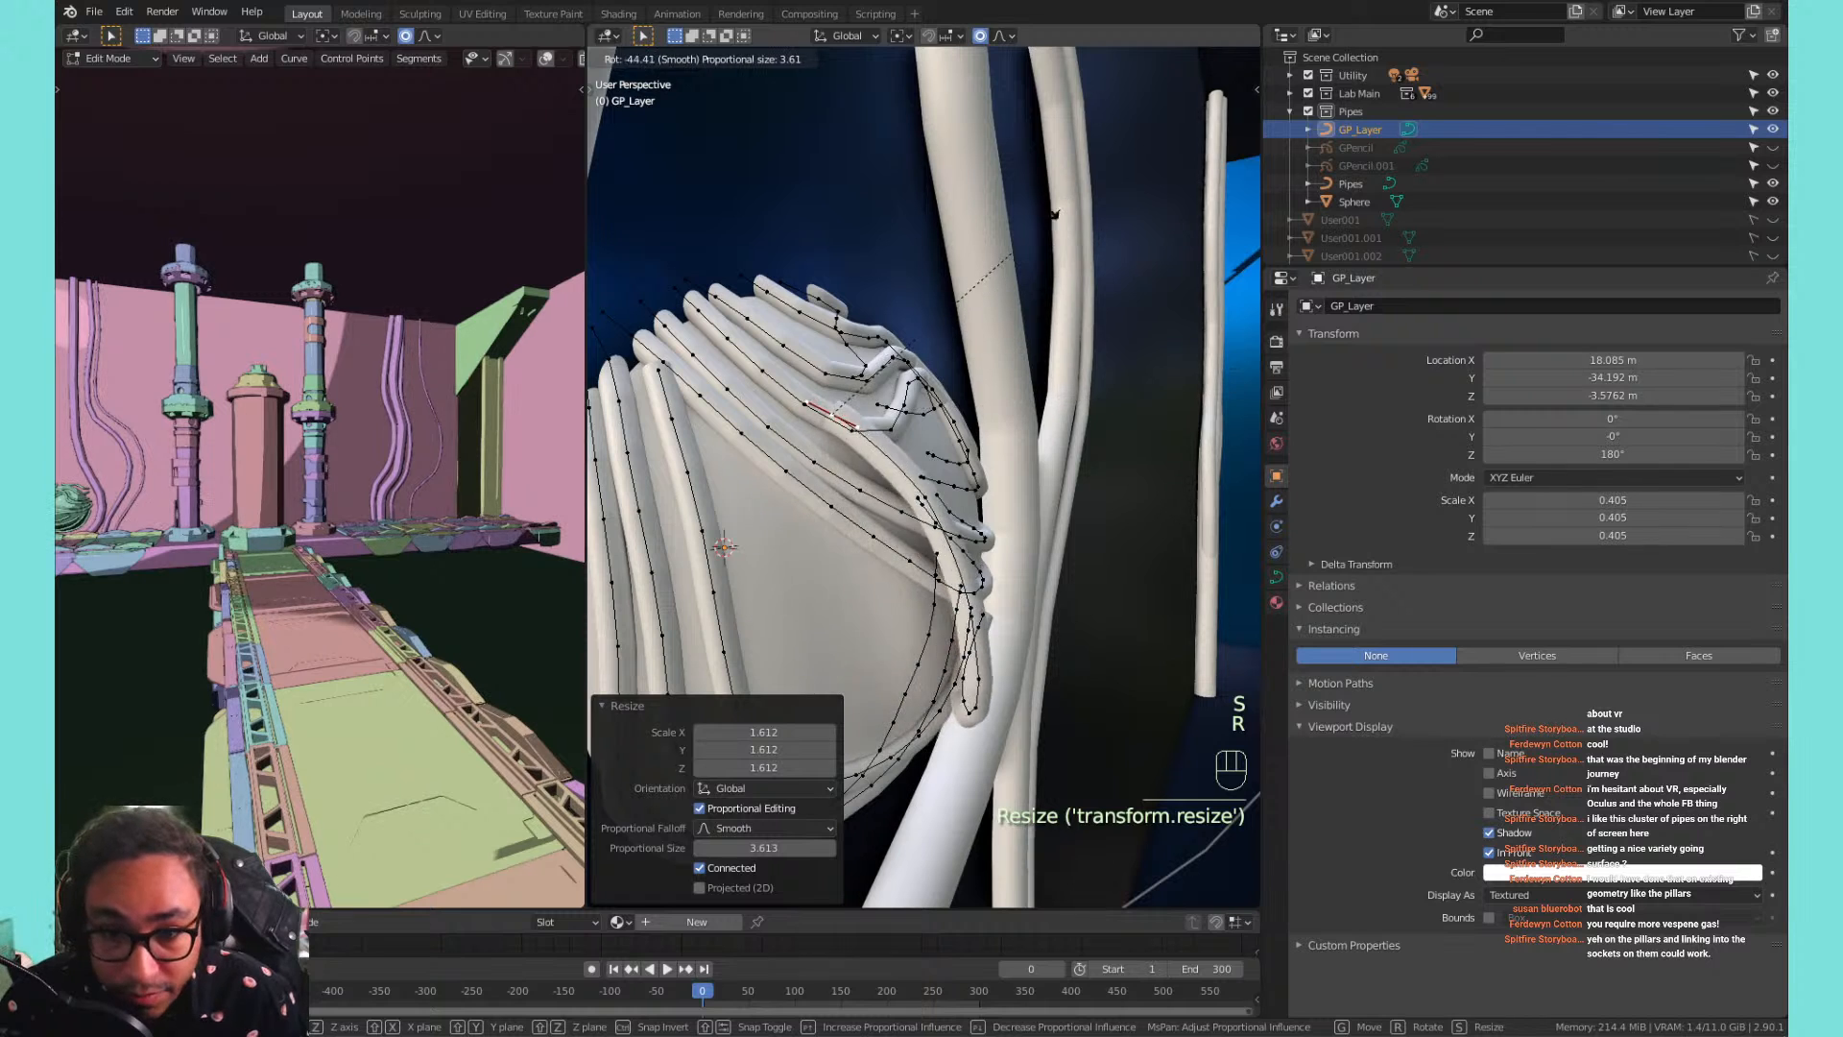
pyautogui.click(943, 268)
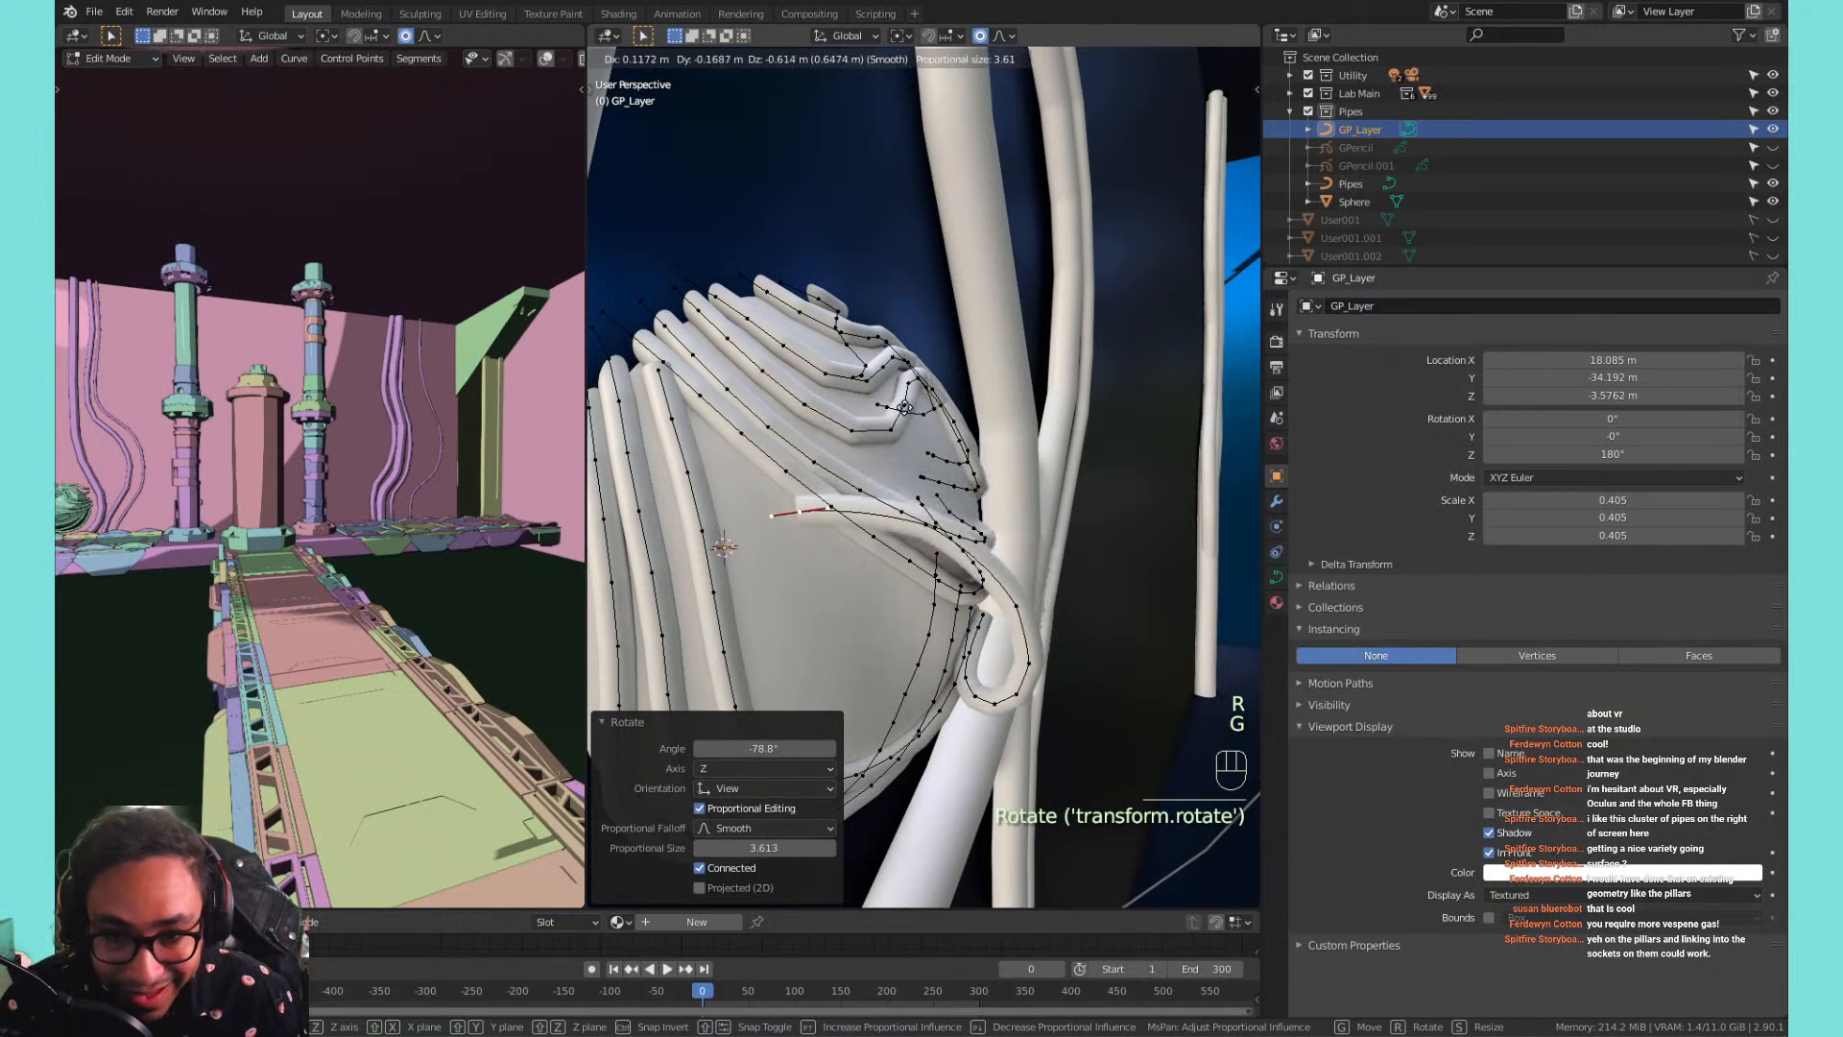
# Move the pipe end about 0.19 m in X, -0.27 m in Y and -0.99 m in Z, and trackball-rotate it over the sphere.
pyautogui.press('g')
pyautogui.click(883, 453)
pyautogui.press('r')
pyautogui.press('r')
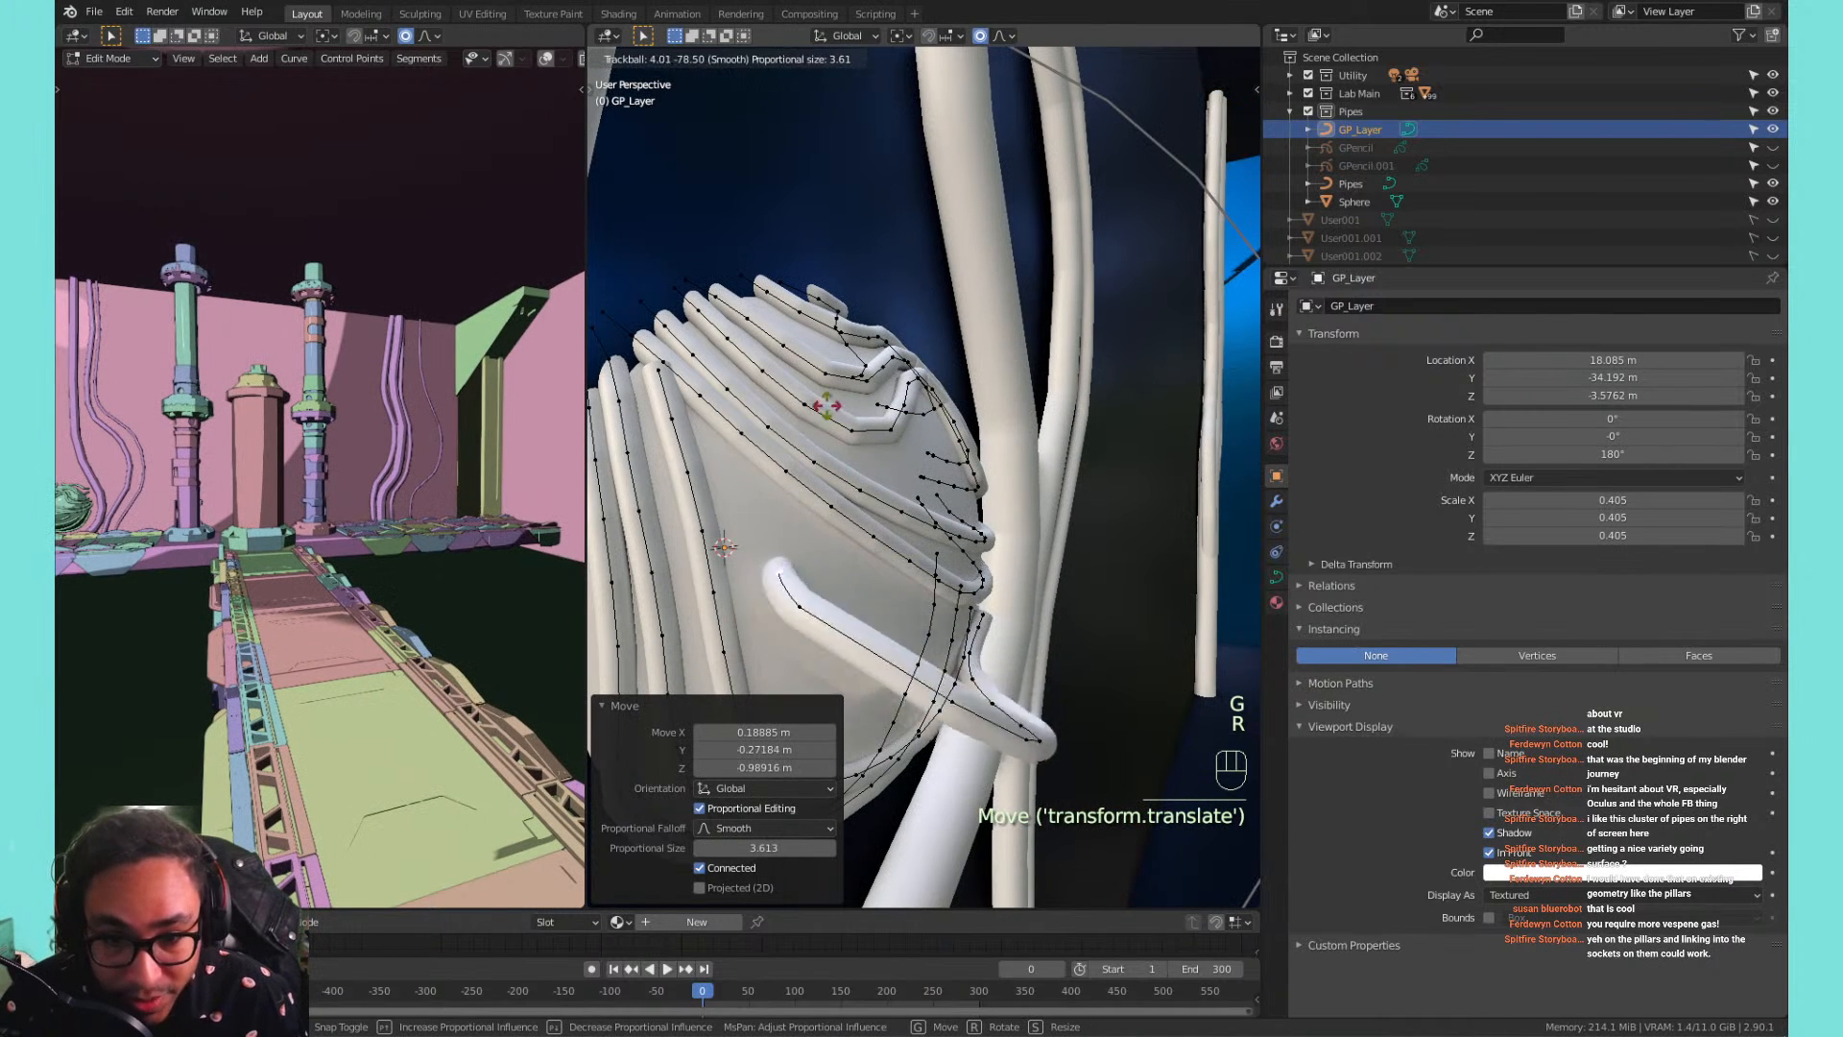
pyautogui.press('r')
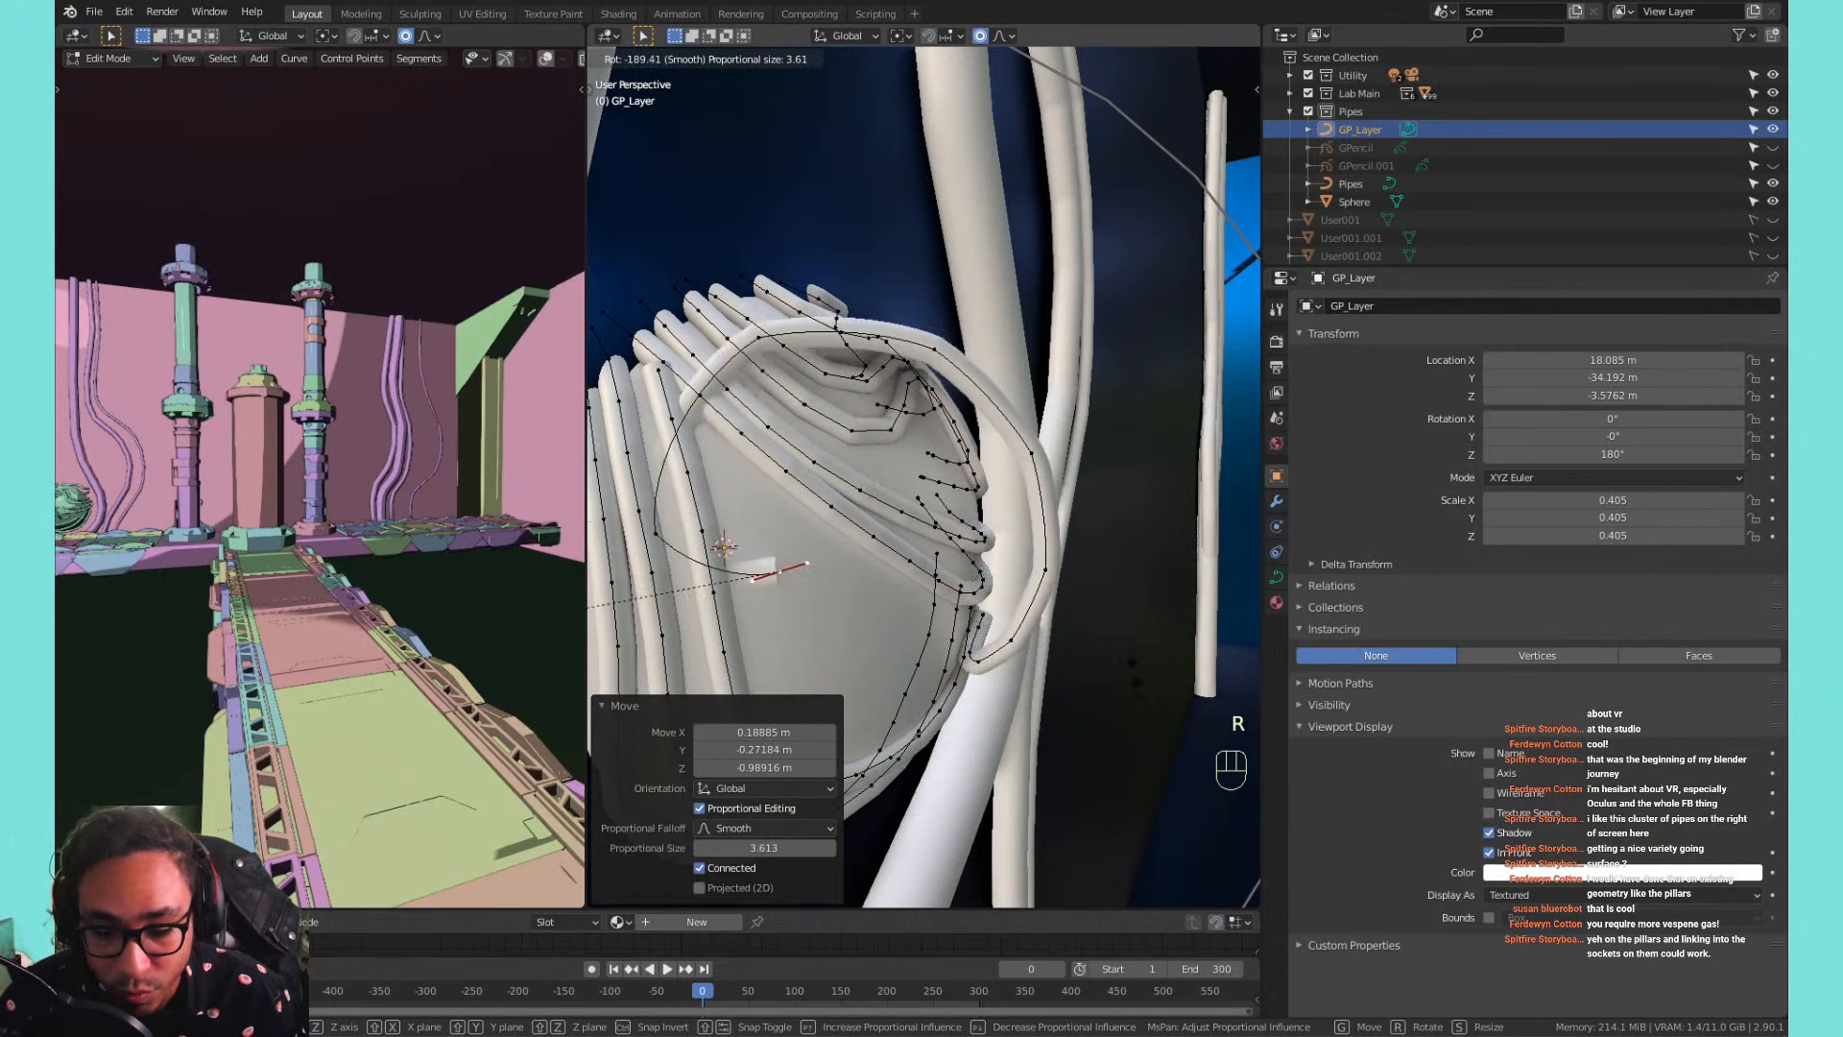
pyautogui.press('r')
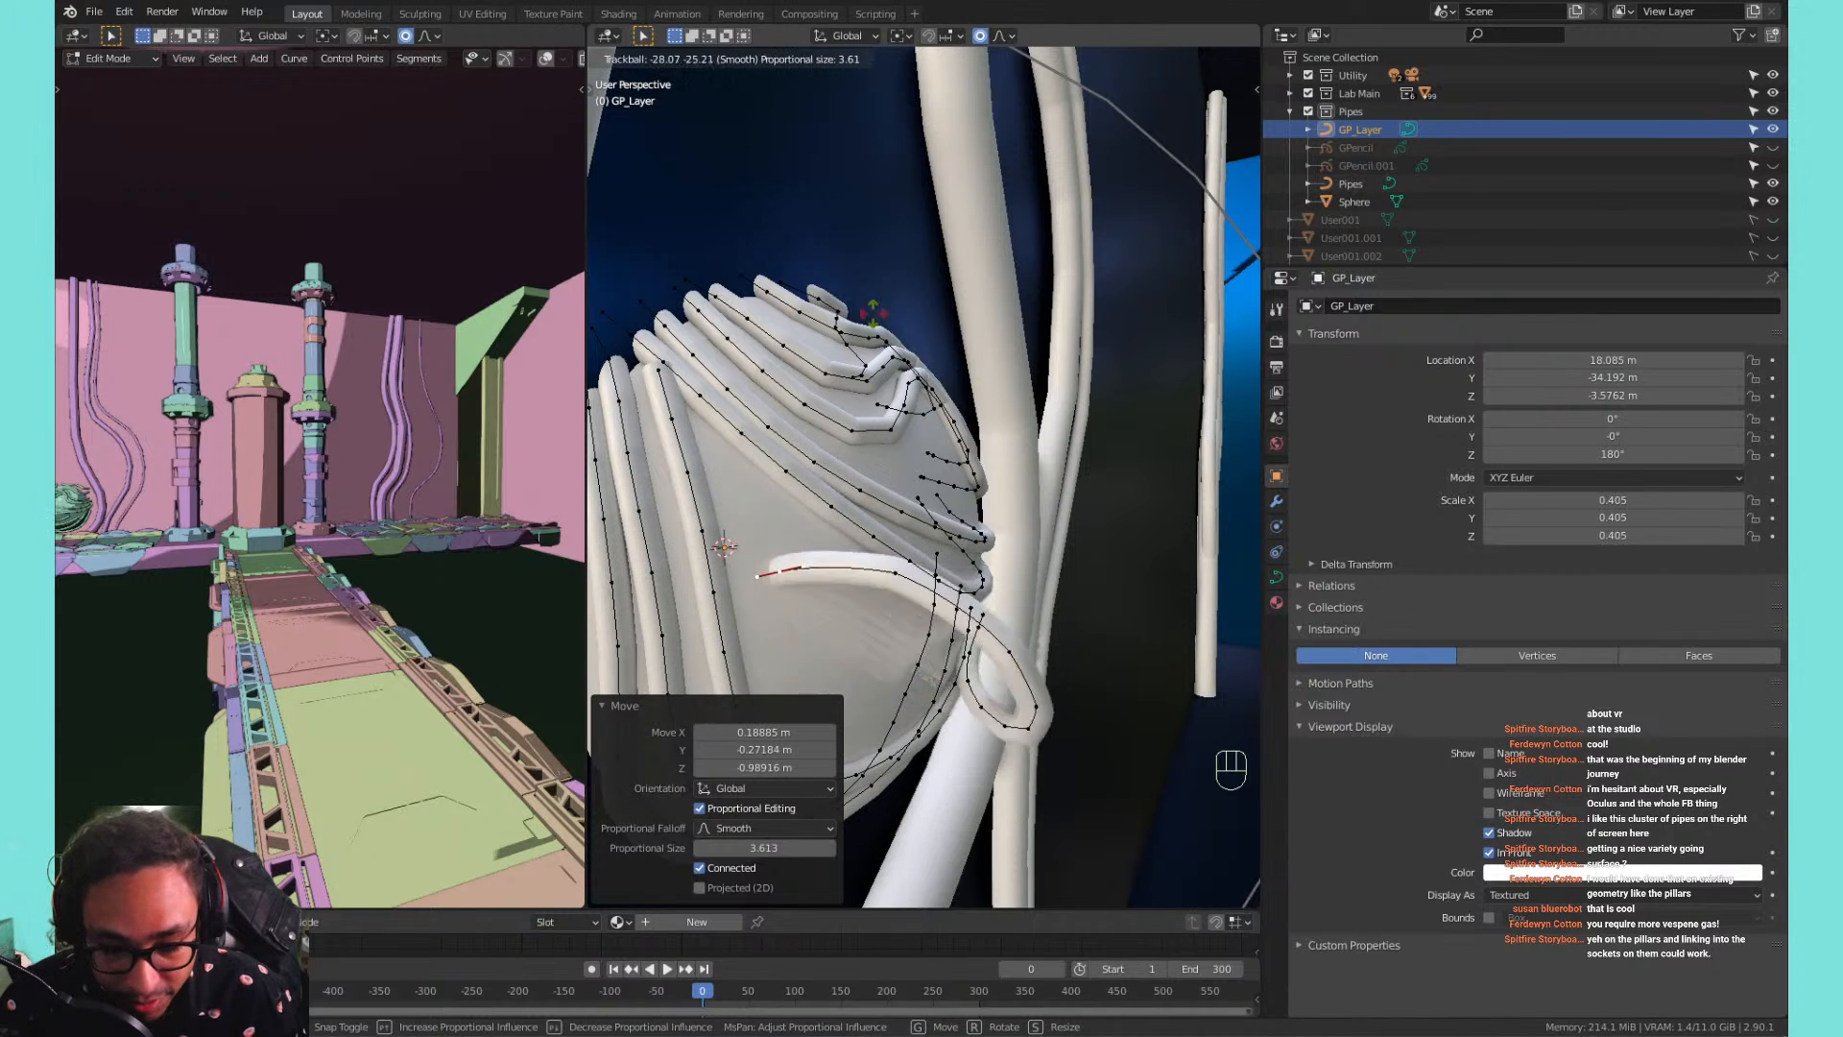
pyautogui.click(794, 362)
# Select a control point near the short pipe's upper end and move it about -0.31, -0.18, -0.80 m in XYZ with a proportional size of about 1.85.
pyautogui.moveTo(794, 362); pyautogui.dragTo(687, 445, button='middle')
pyautogui.click(697, 455)
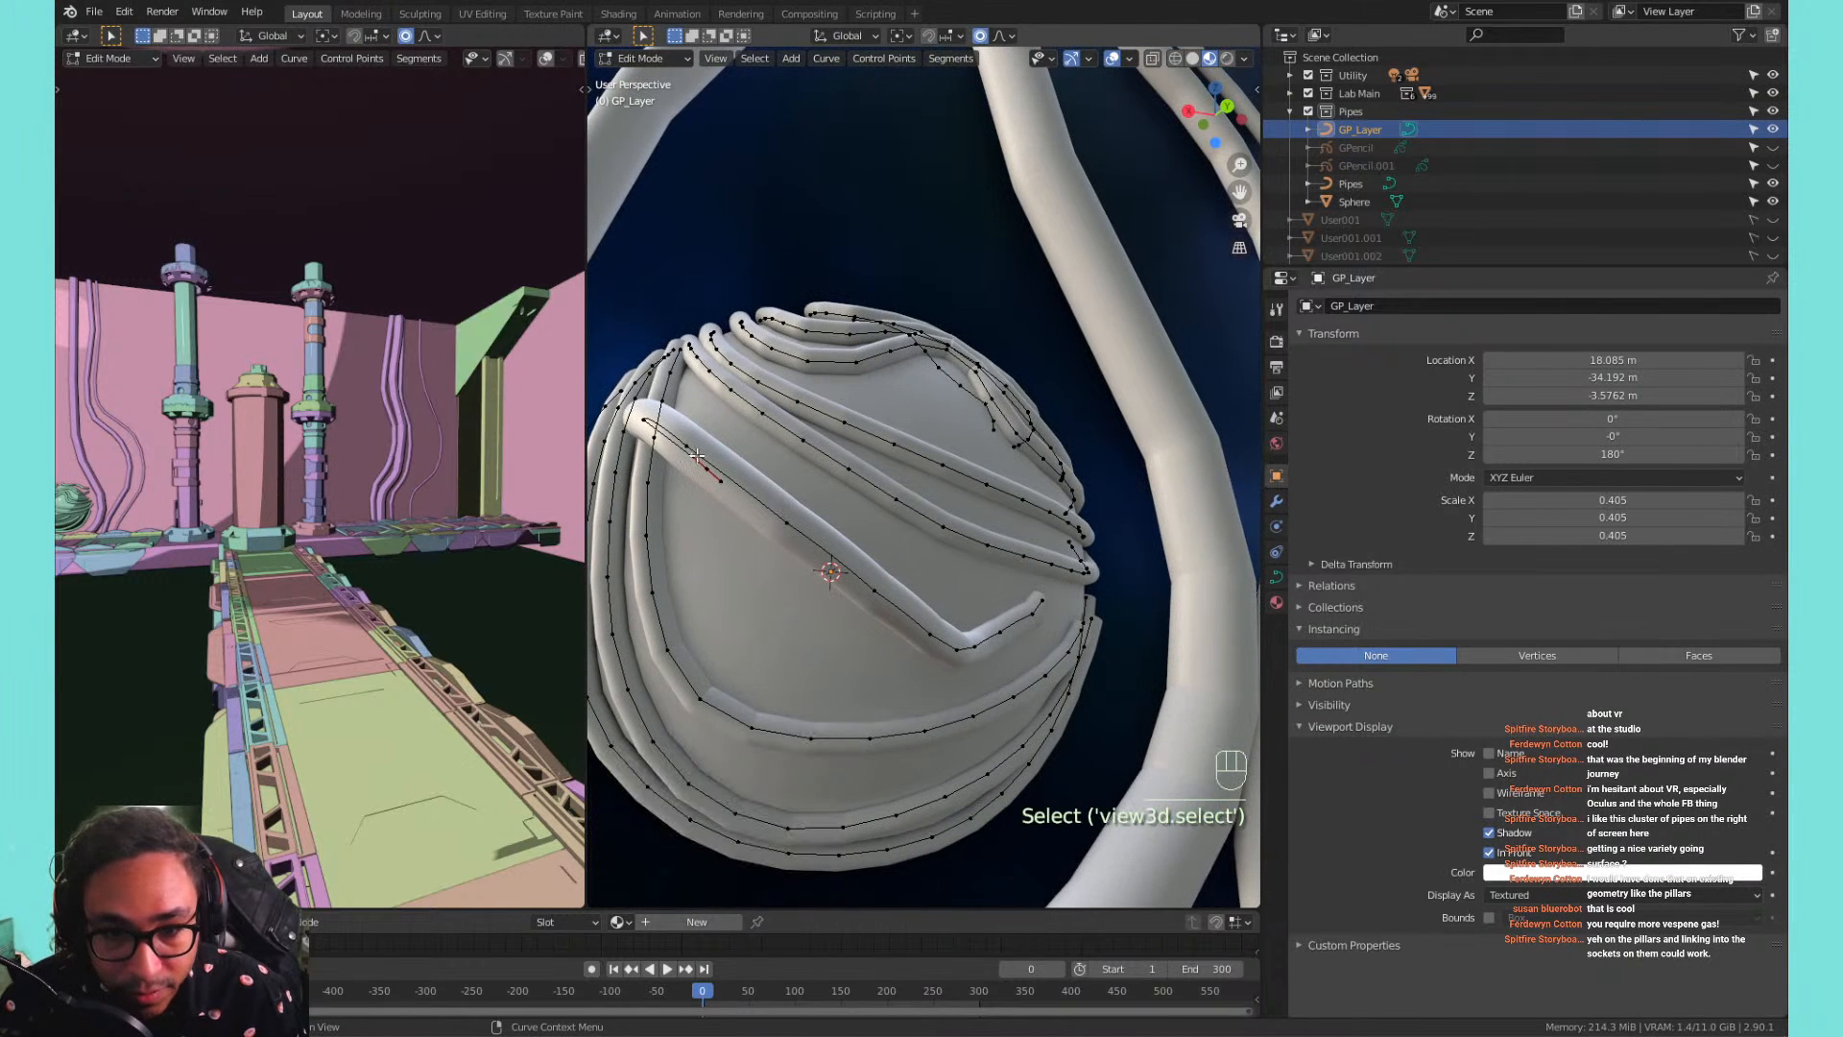
pyautogui.press('r')
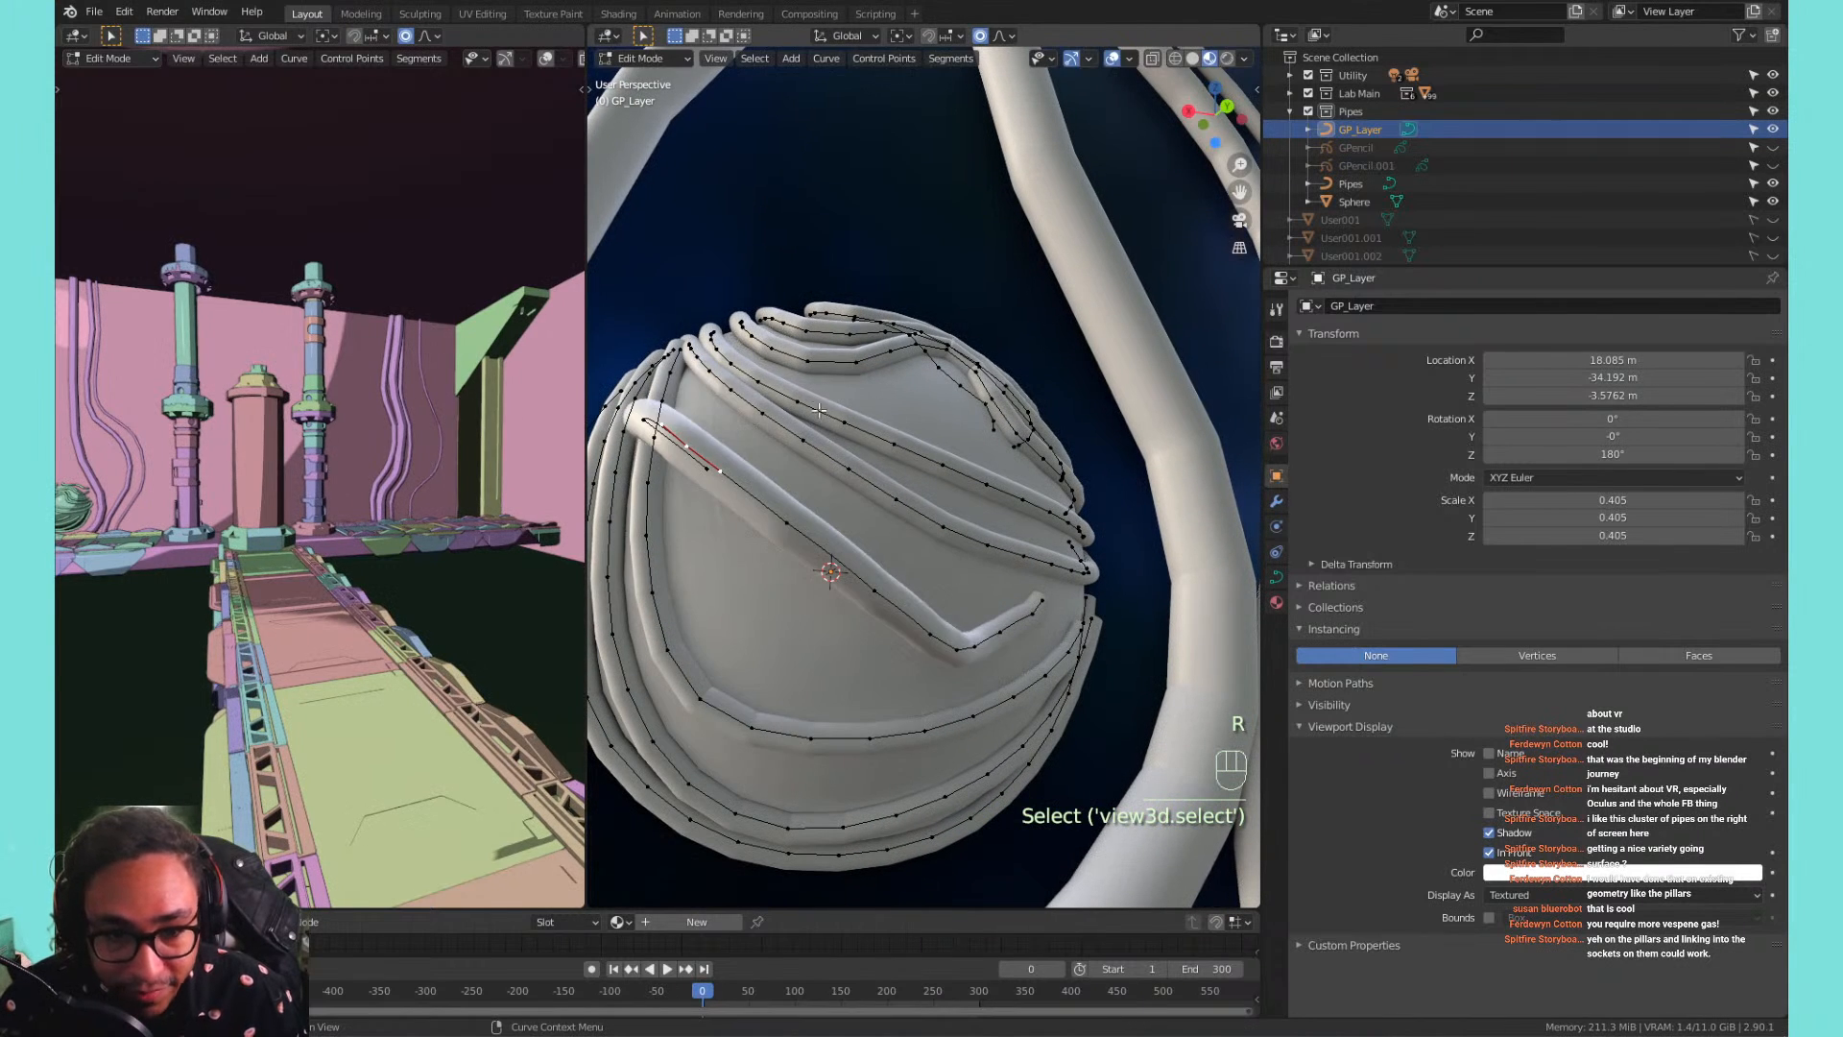
pyautogui.press('g')
pyautogui.press('g')
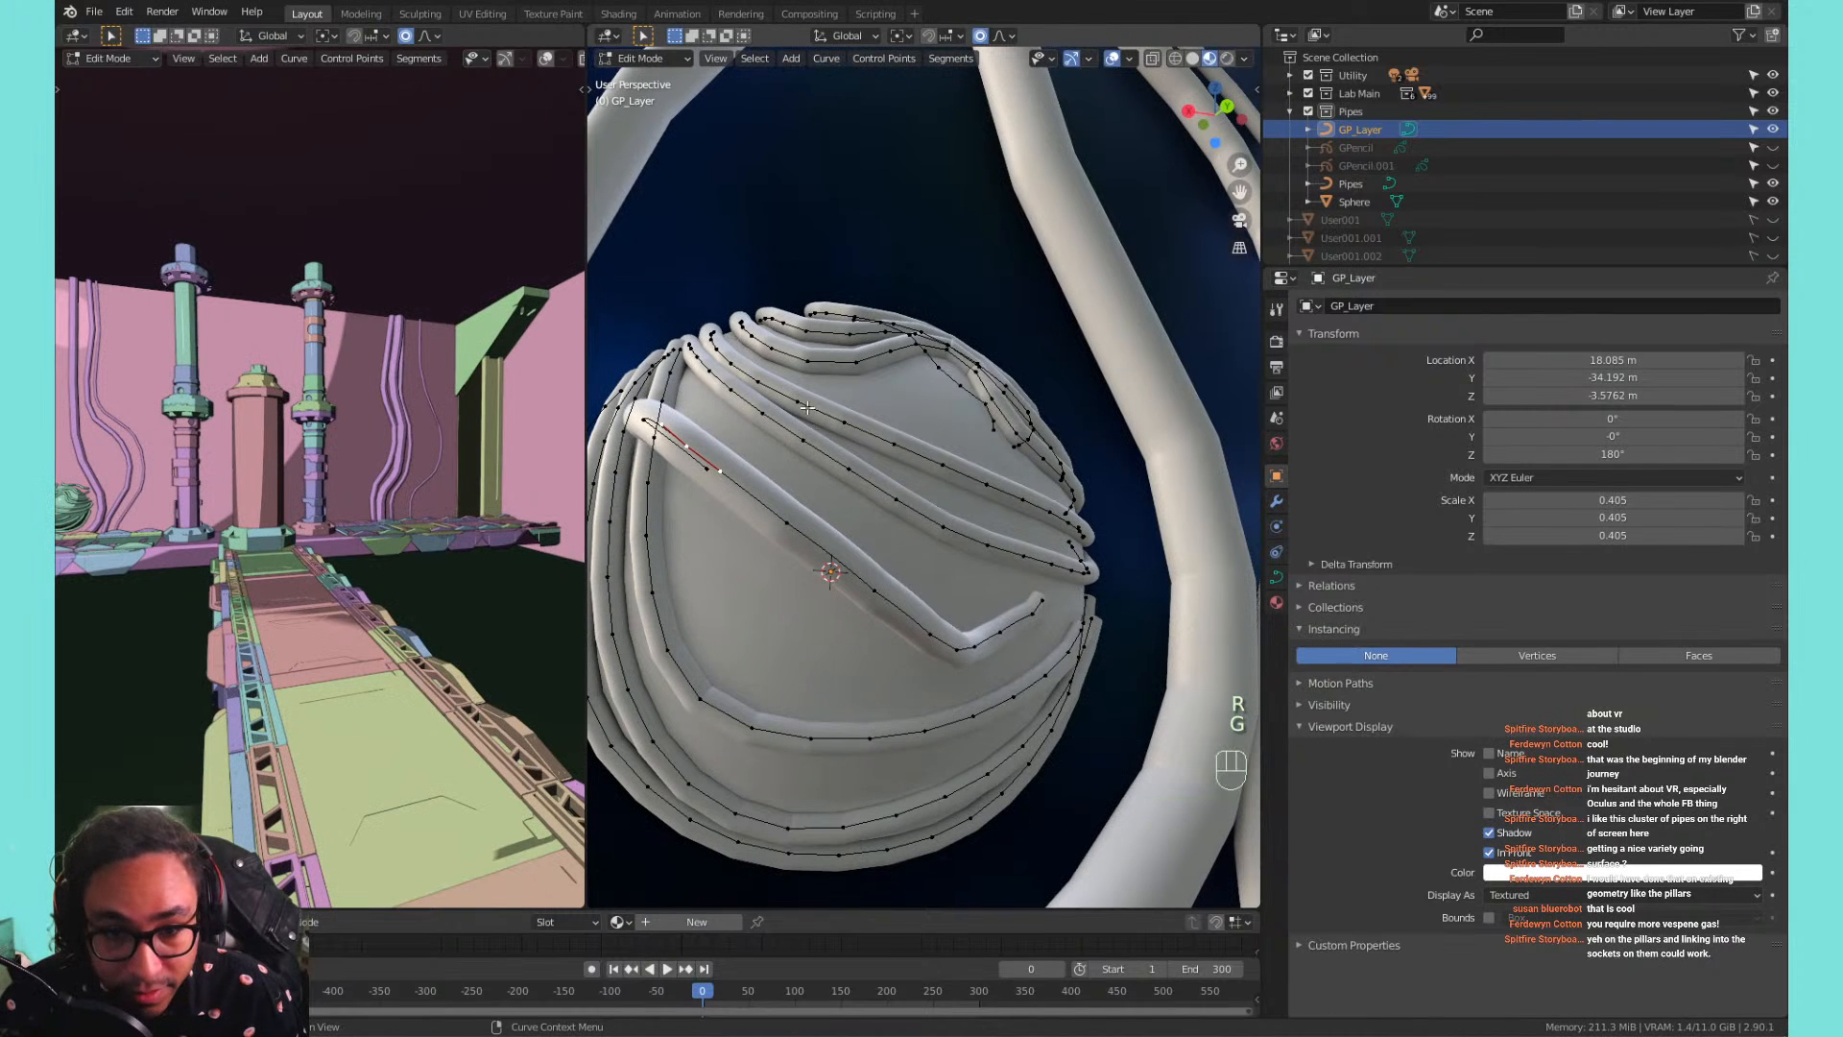
pyautogui.scroll(15, 811, 408)
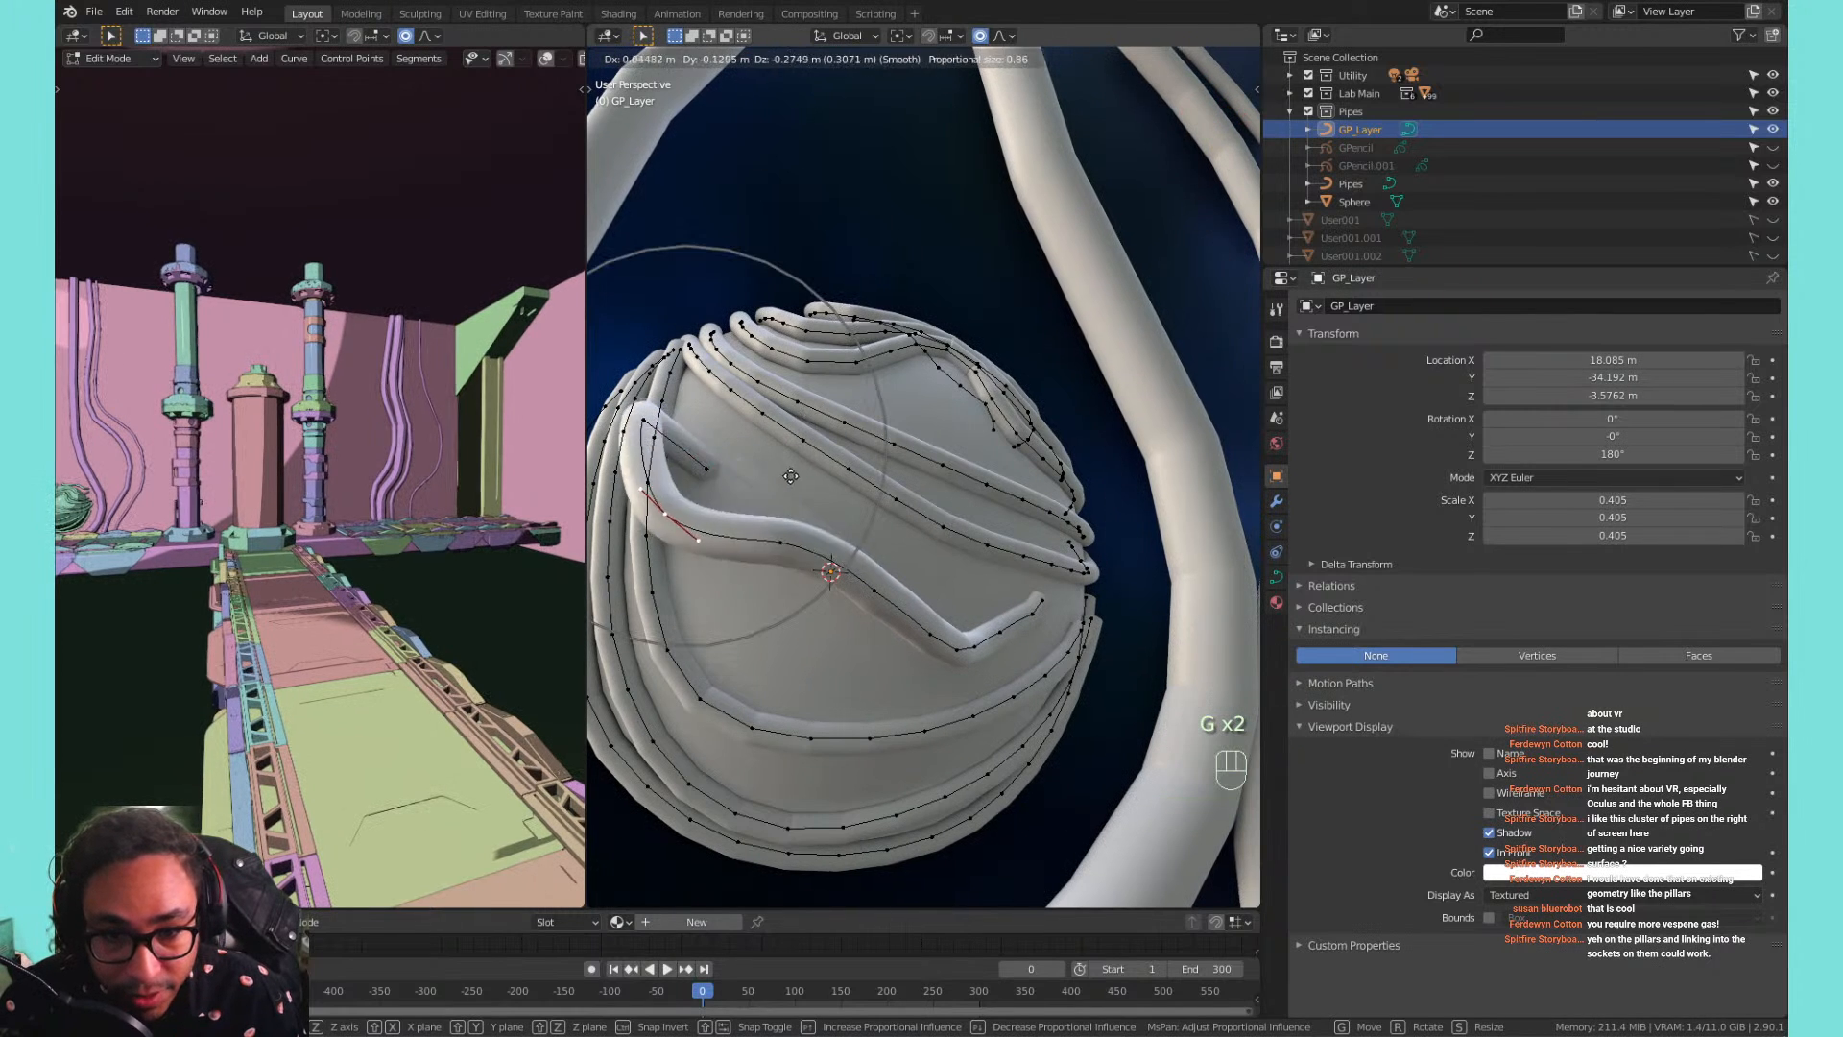
pyautogui.scroll(-8, 838, 534)
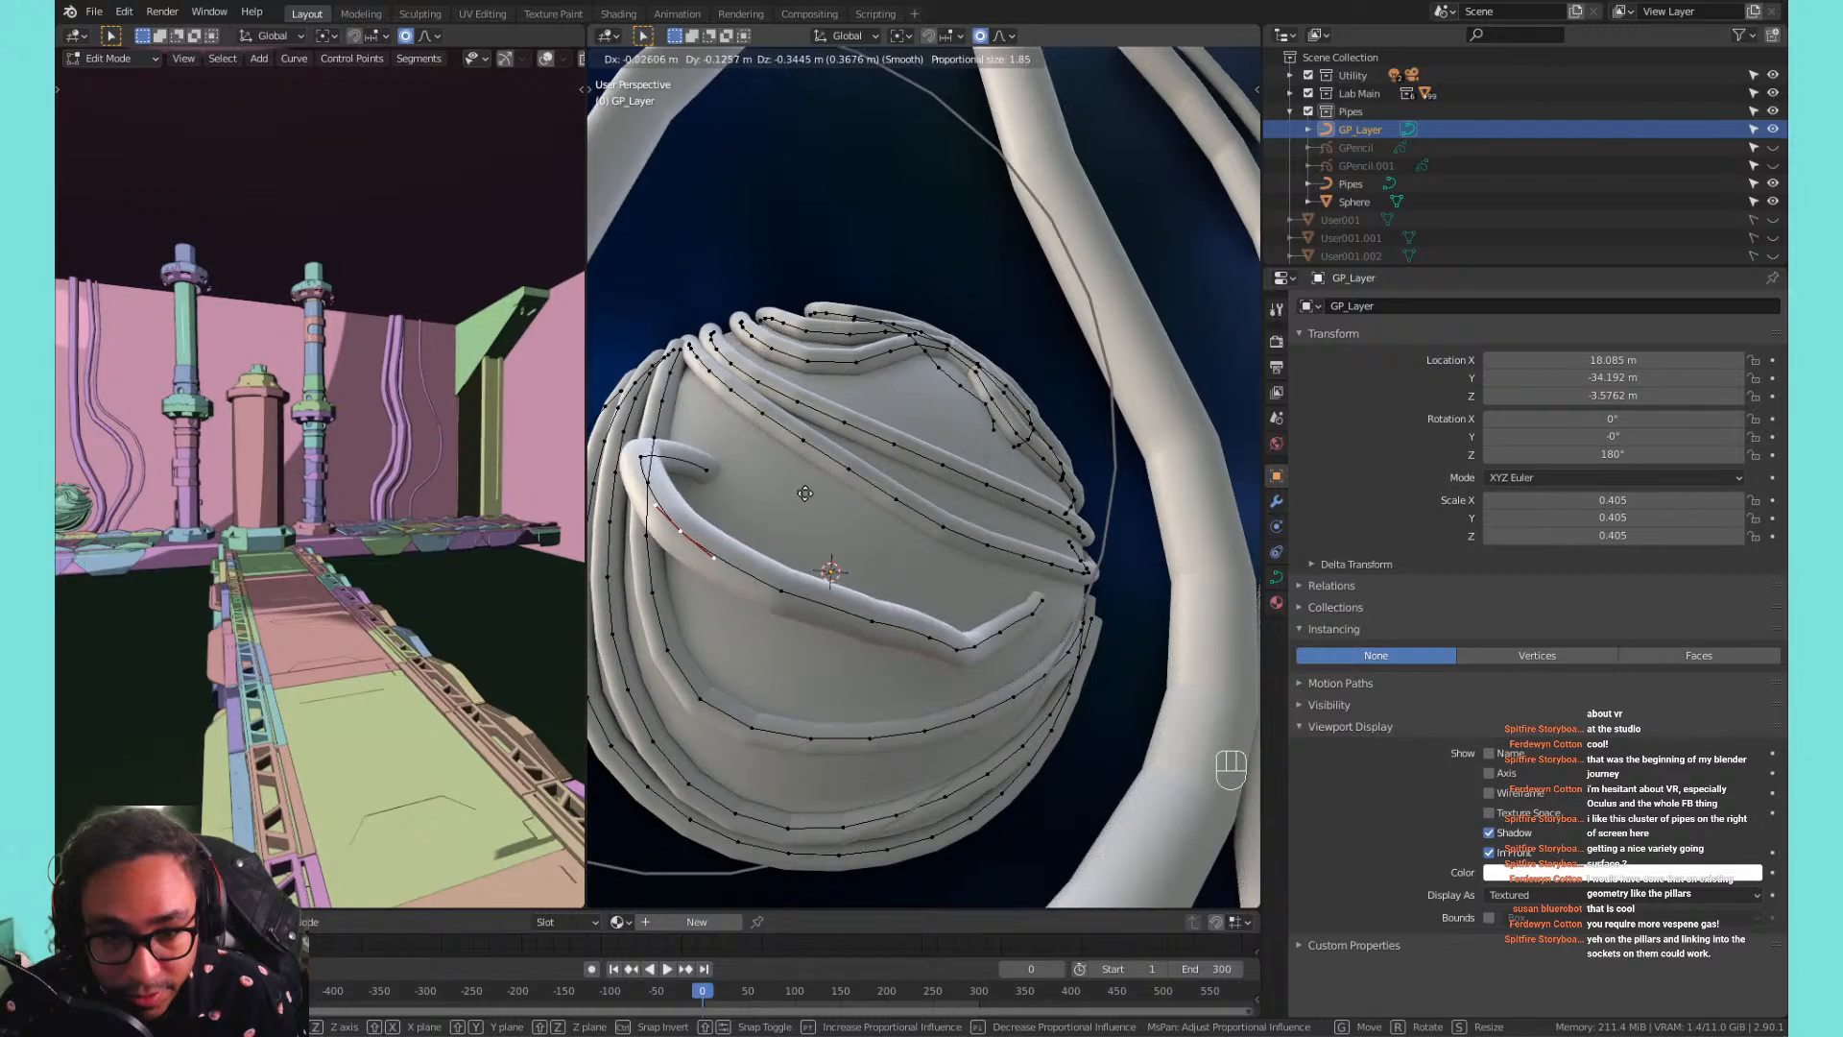
pyautogui.click(857, 587)
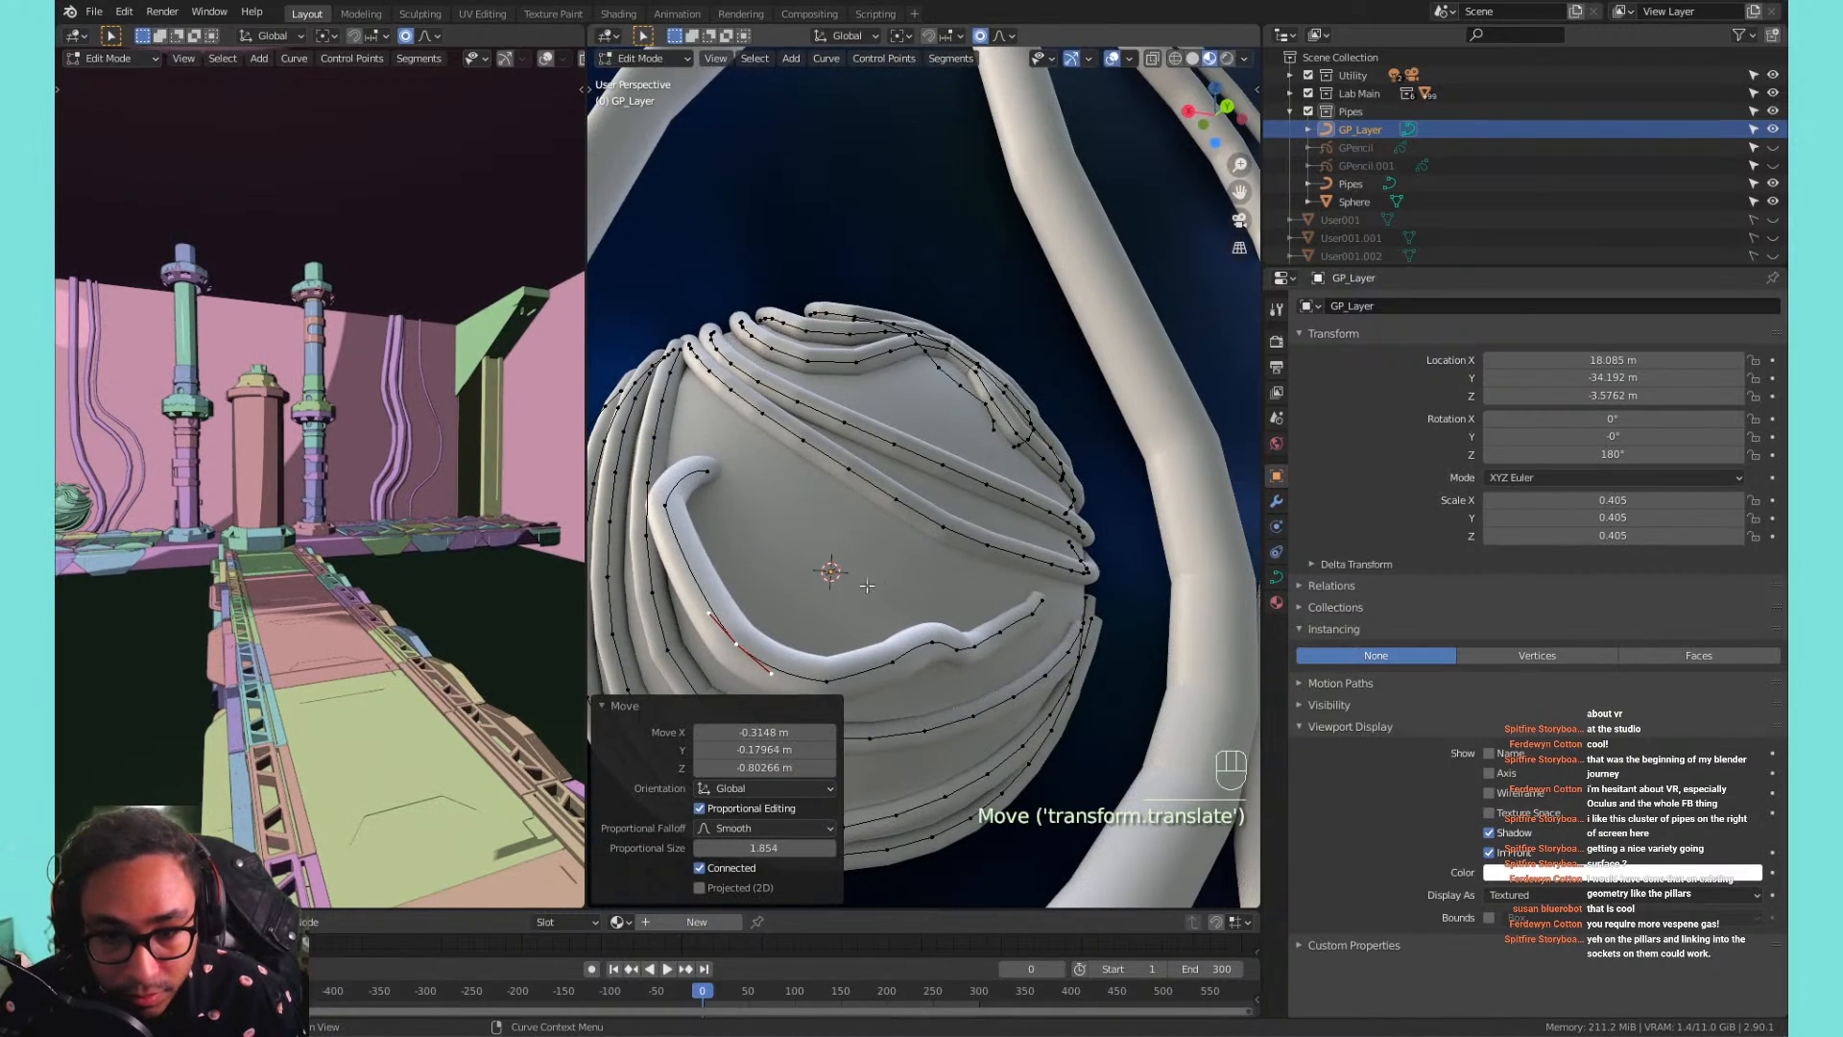
# Shift the same control point about 0.29 m in X, -0.75 m in Y and -0.1 m in Z, and nudge it further in the horizontal plane.
pyautogui.keyDown('shift'); pyautogui.moveTo(857, 587); pyautogui.dragTo(1003, 602, button='middle'); pyautogui.keyUp('shift')
pyautogui.press('g')
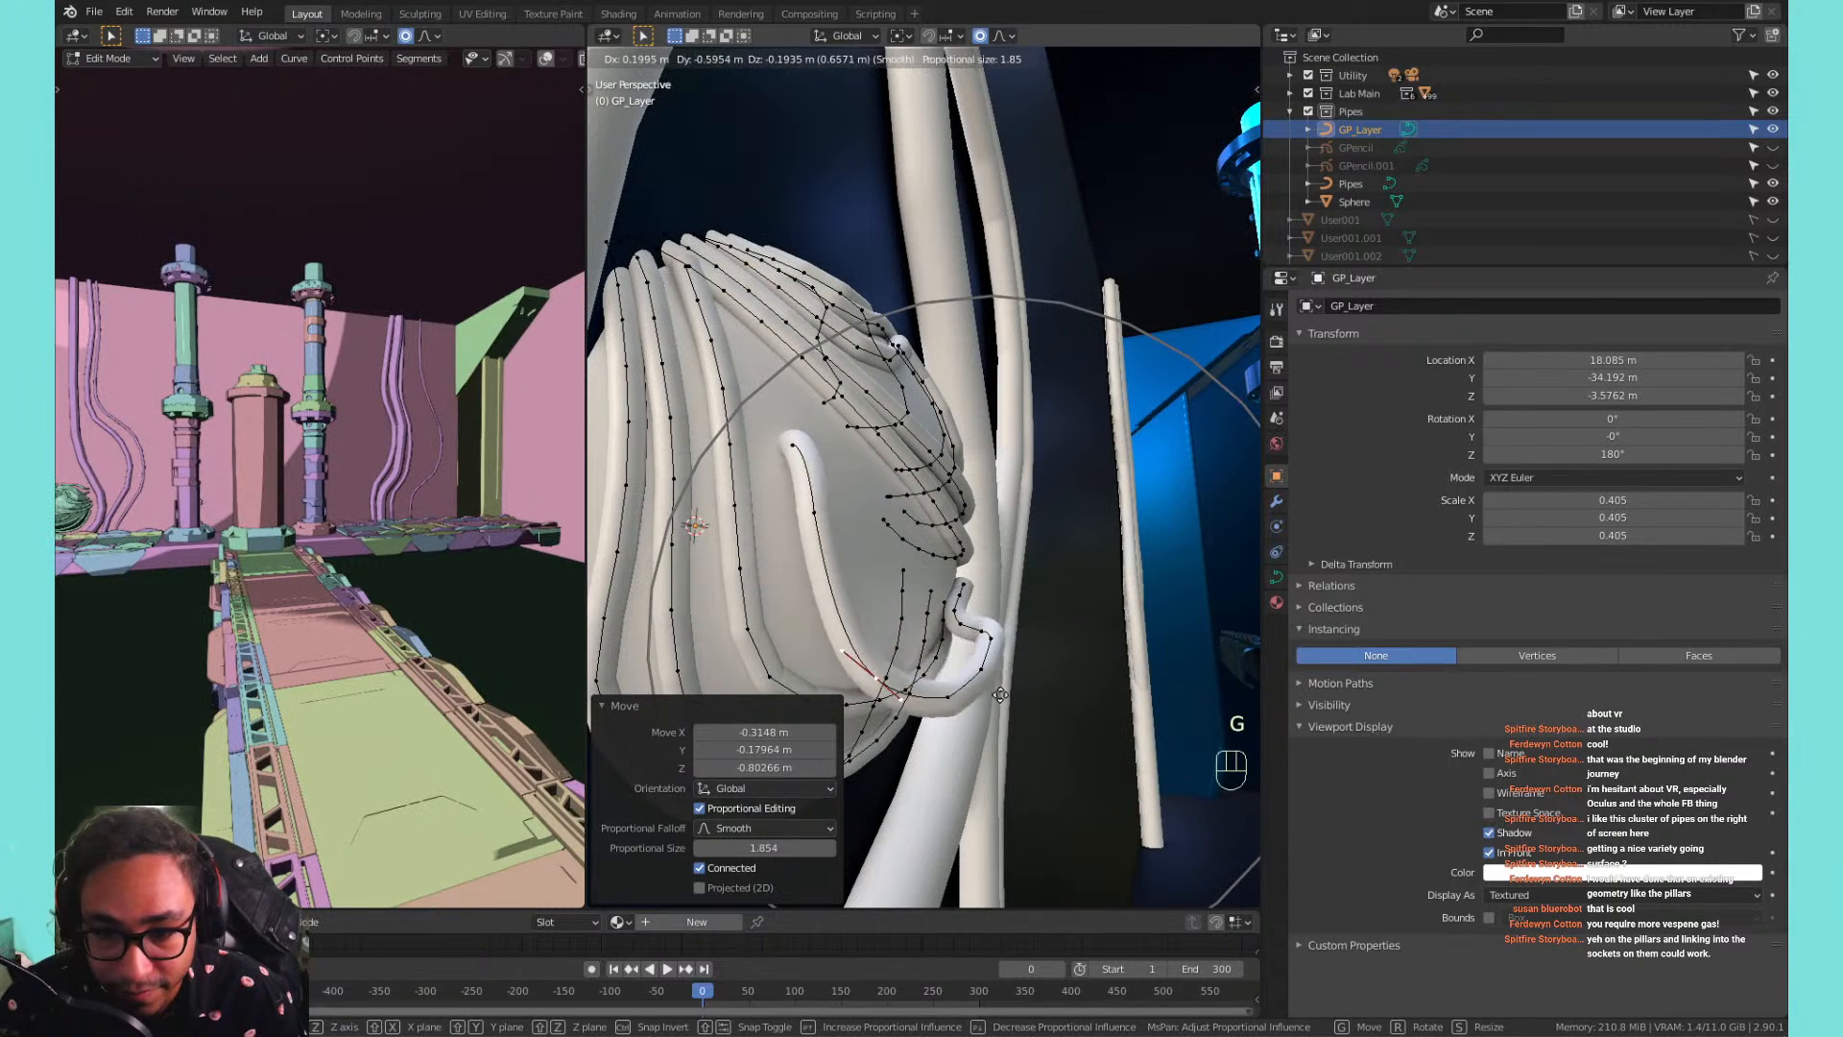
pyautogui.click(962, 629)
pyautogui.moveTo(963, 625); pyautogui.dragTo(1104, 557, button='middle')
pyautogui.press('g')
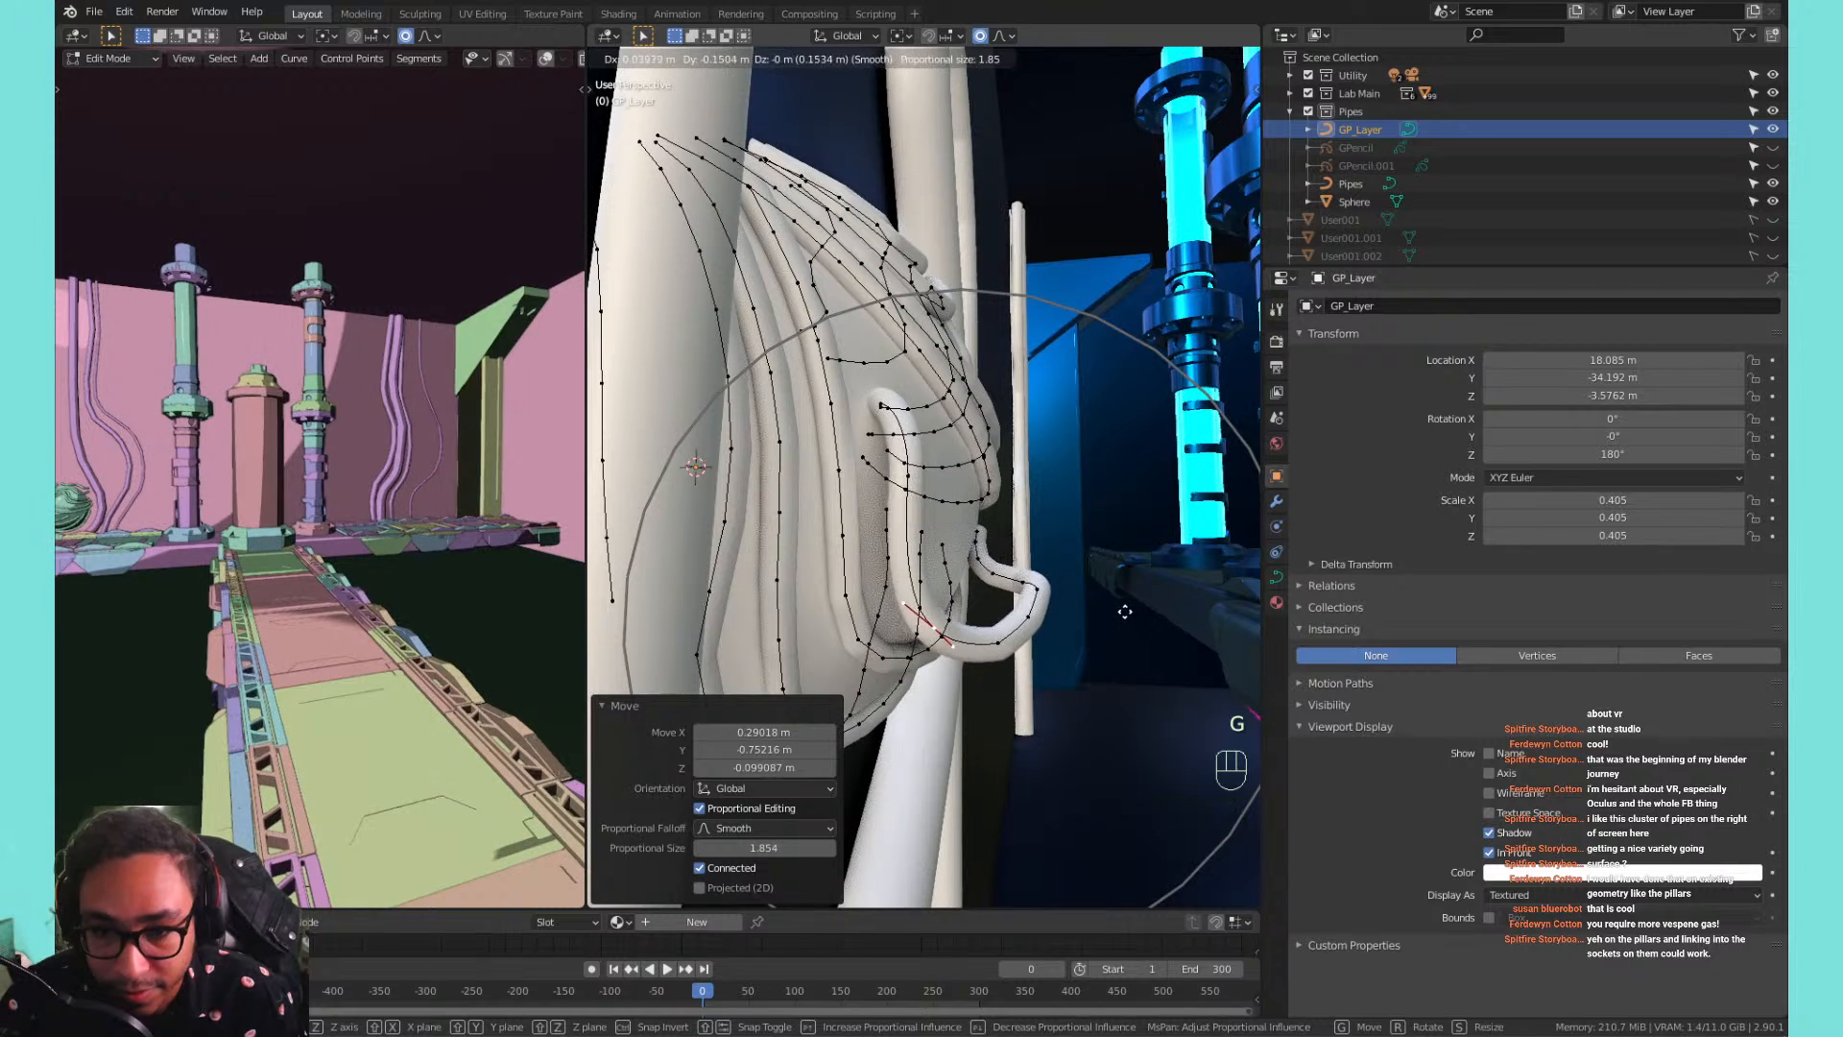
pyautogui.click(1112, 611)
# Leave curve editing, select the sphere, and give it a new material with a light blue base color.
pyautogui.press('Tab')
pyautogui.keyDown('shift'); pyautogui.moveTo(1040, 564); pyautogui.dragTo(883, 540, button='middle'); pyautogui.keyUp('shift')
pyautogui.click(883, 539)
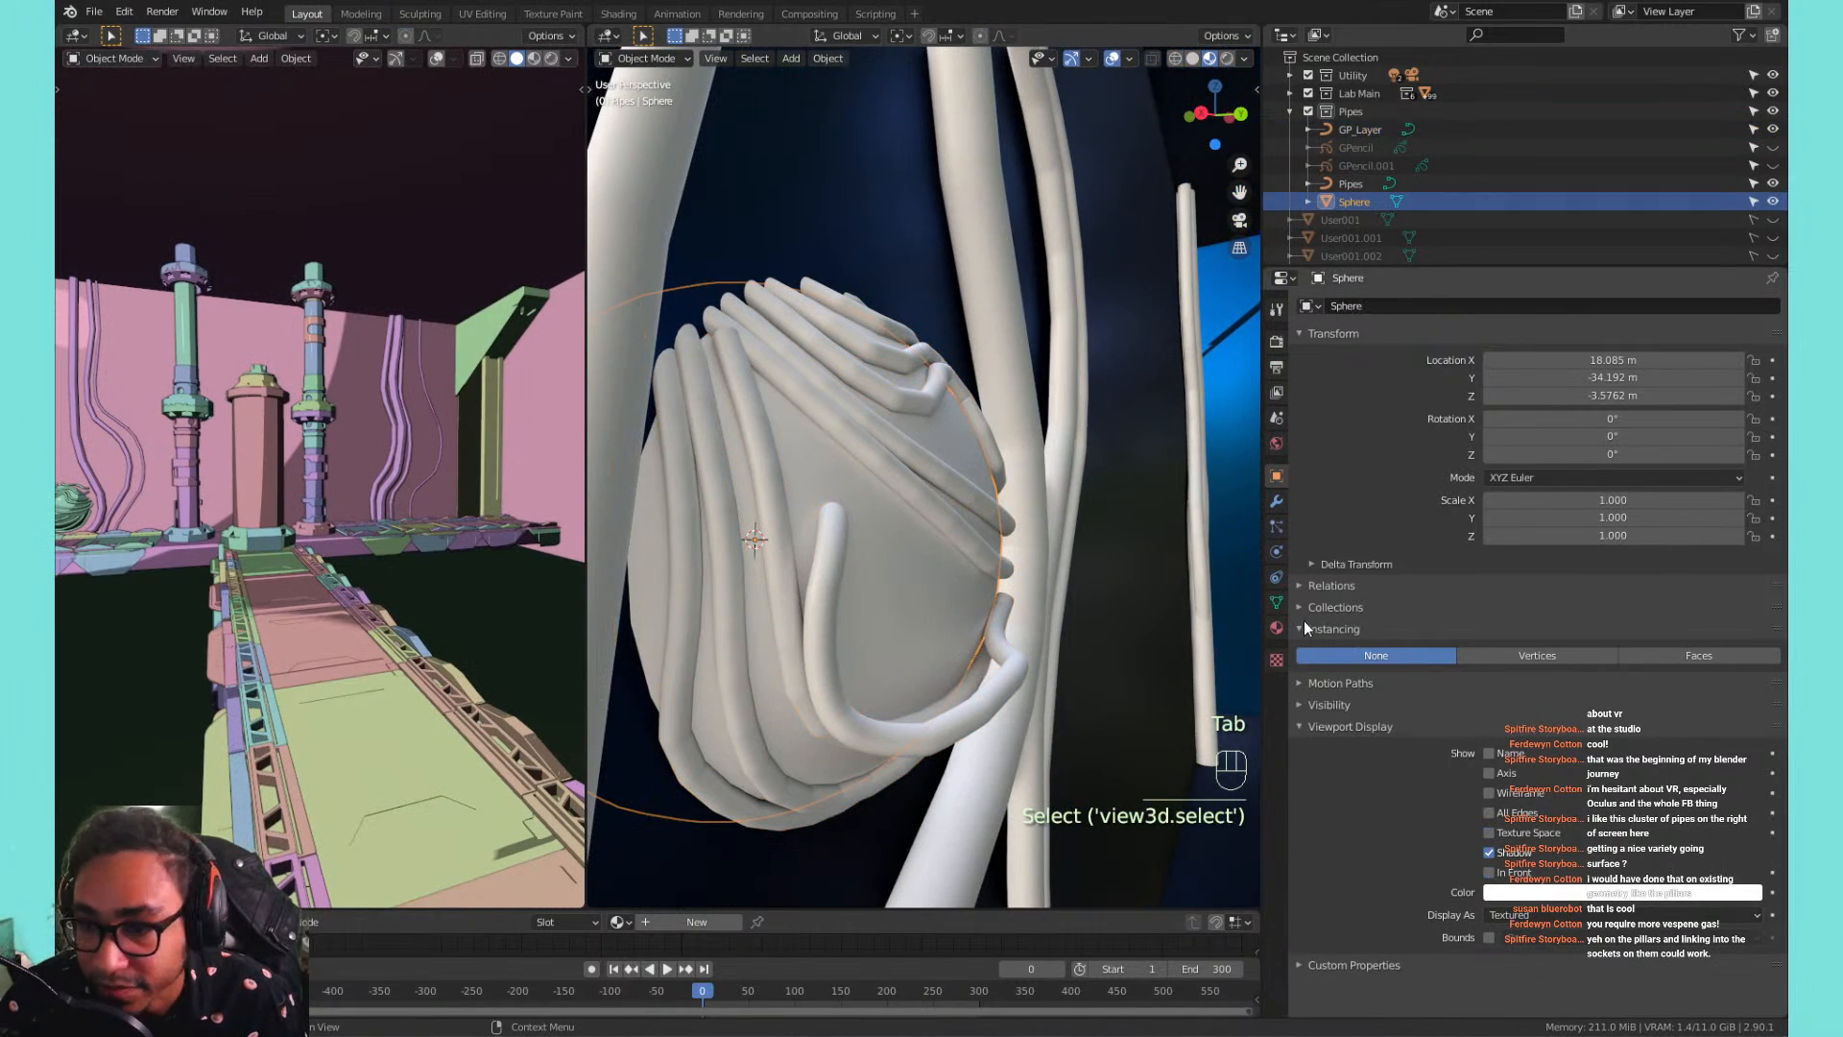
pyautogui.click(1277, 628)
pyautogui.click(1444, 382)
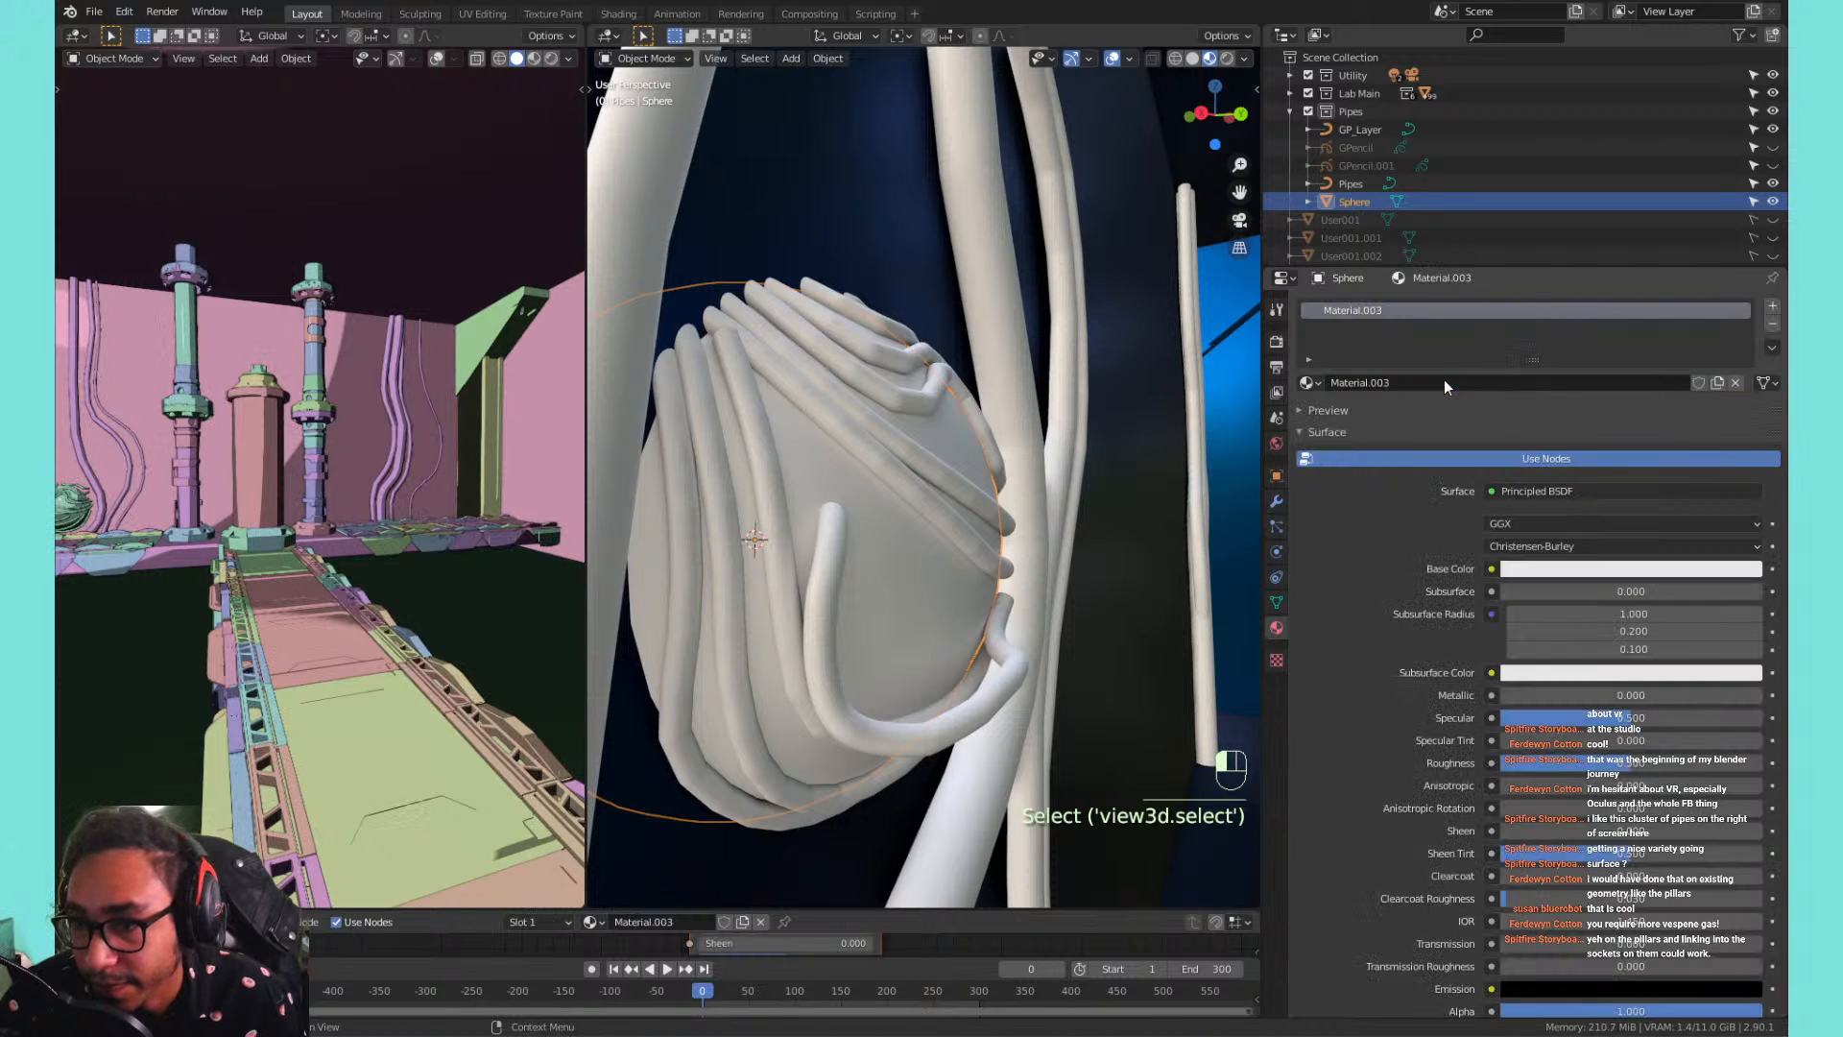
pyautogui.click(1630, 569)
pyautogui.click(1649, 353)
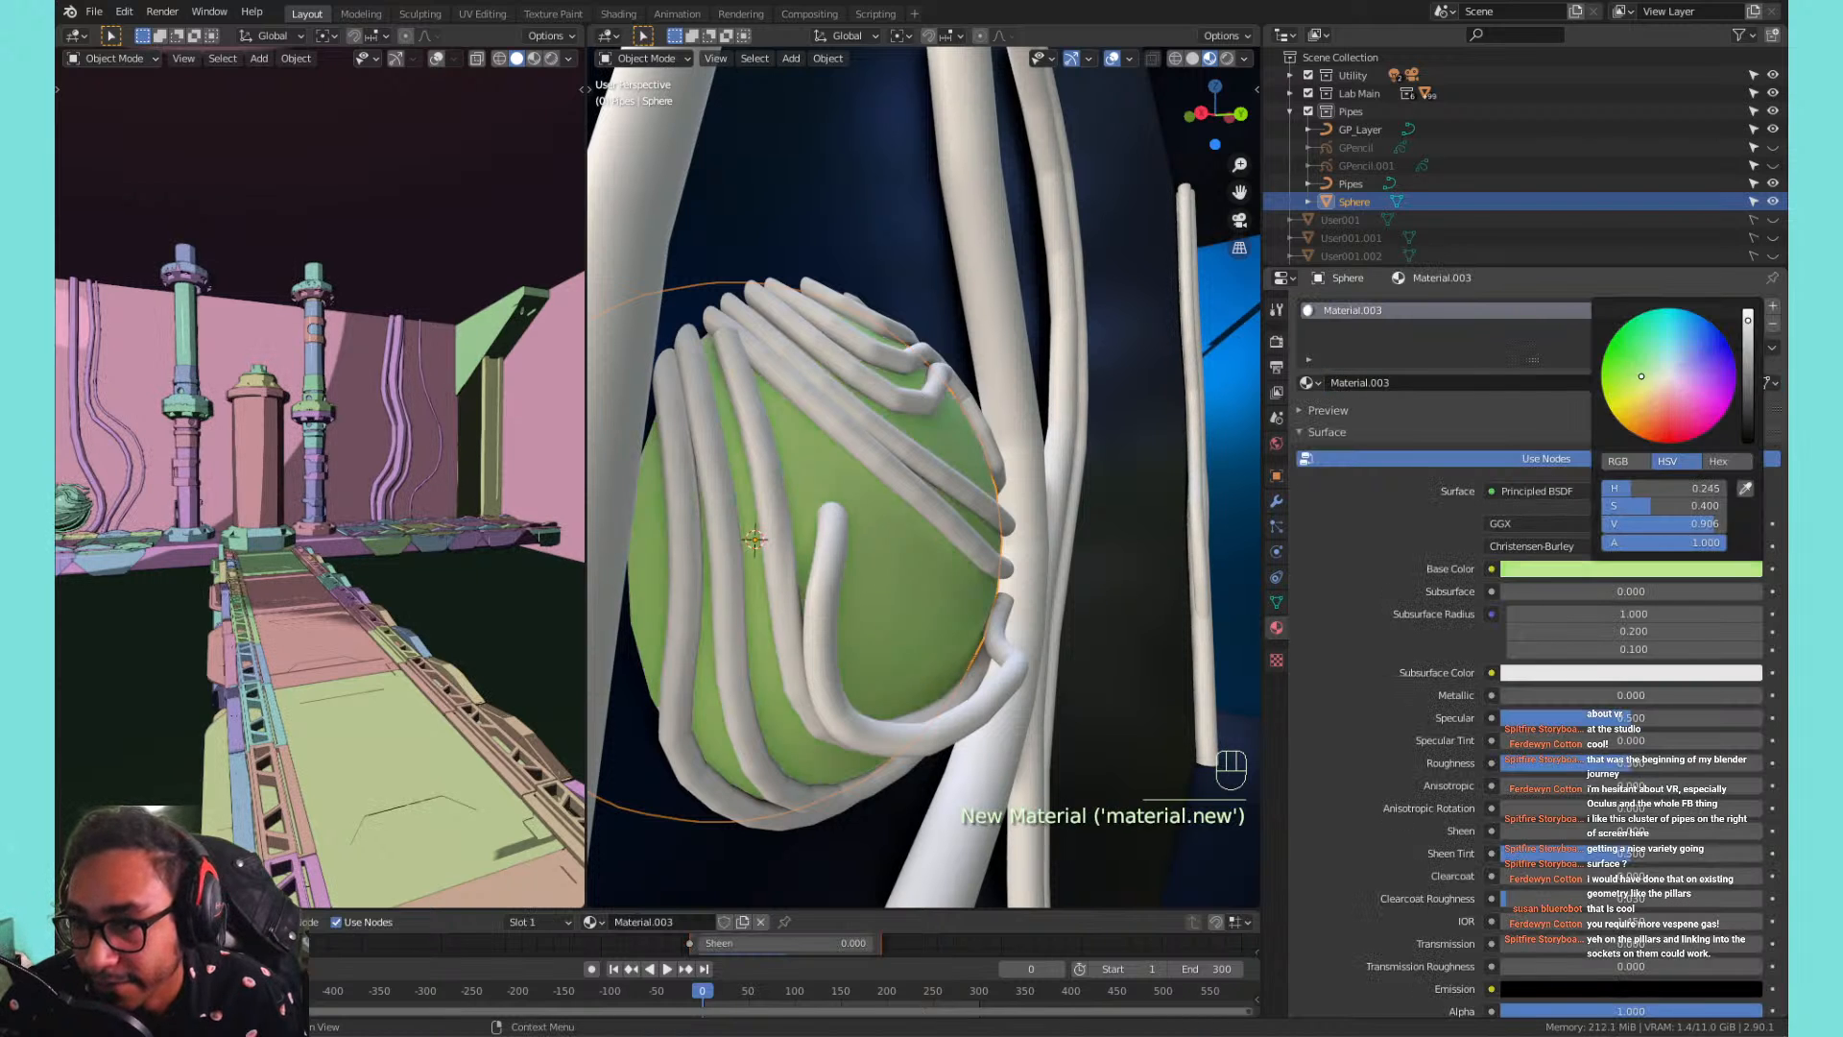
pyautogui.moveTo(1660, 347); pyautogui.dragTo(1679, 338)
pyautogui.moveTo(1145, 421); pyautogui.dragTo(1169, 440, button='middle')
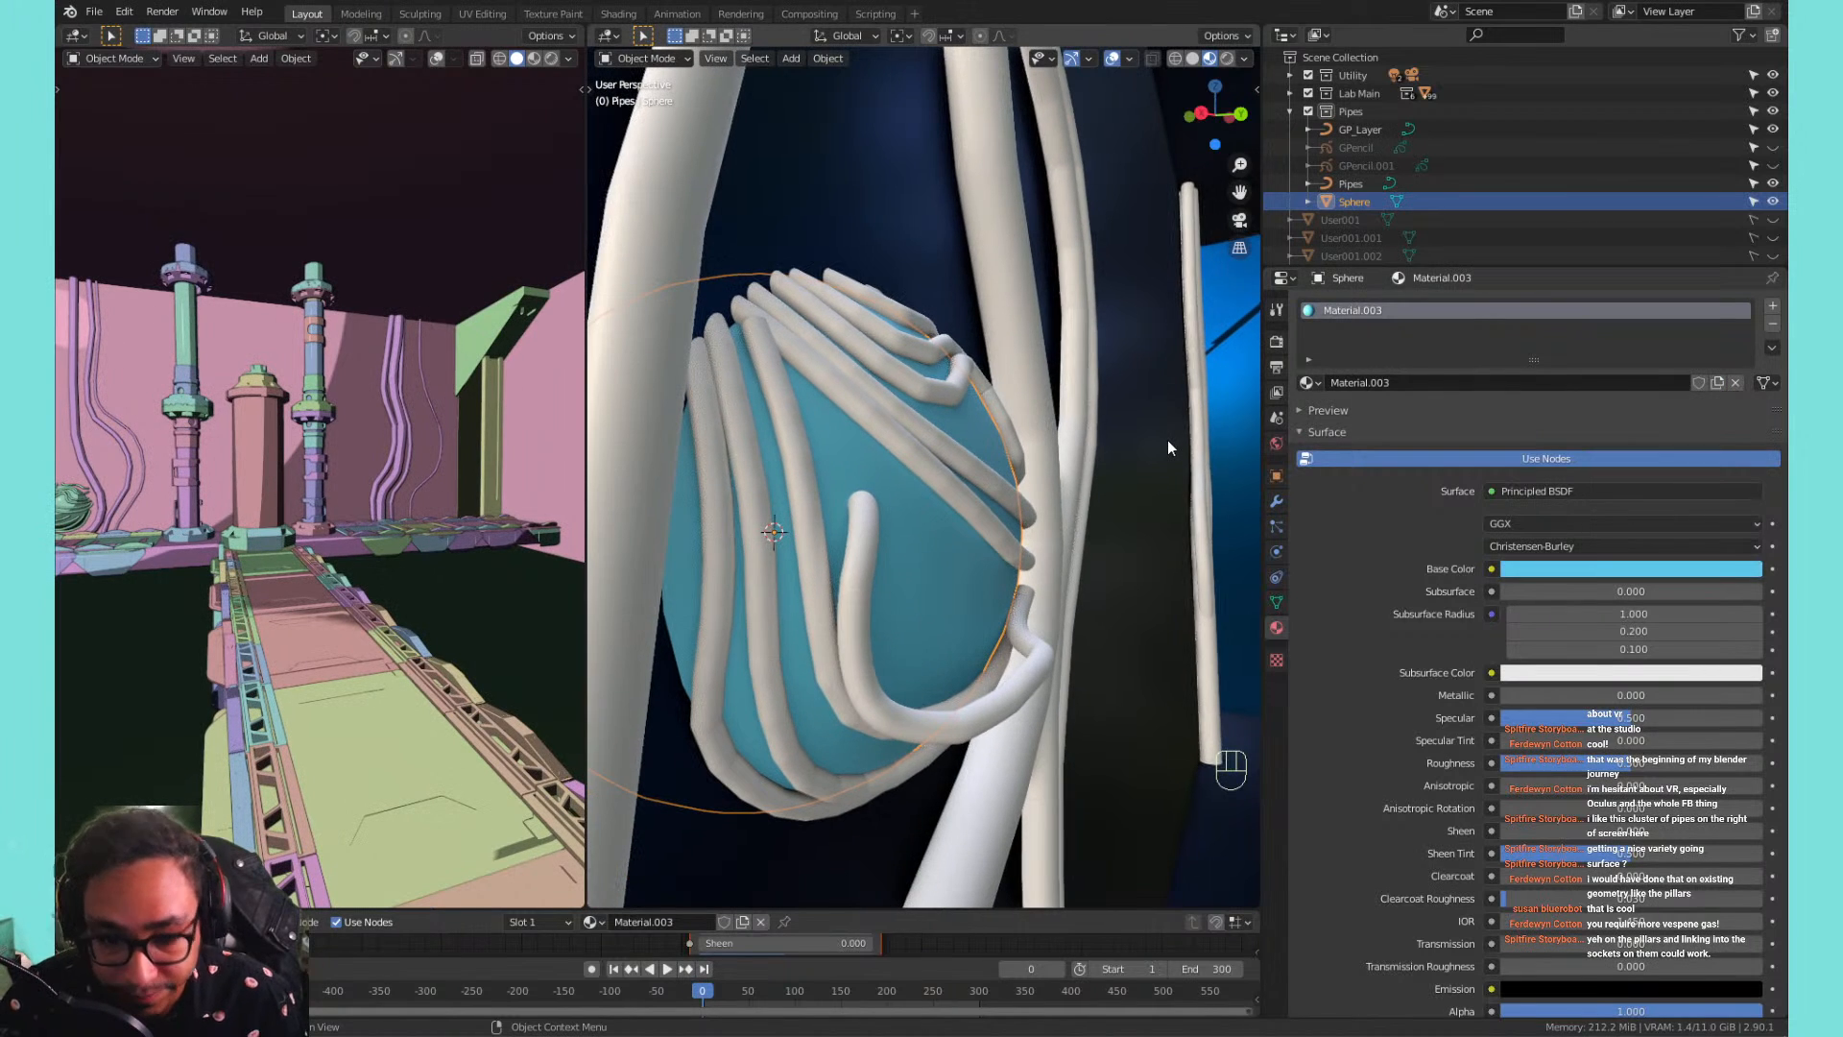
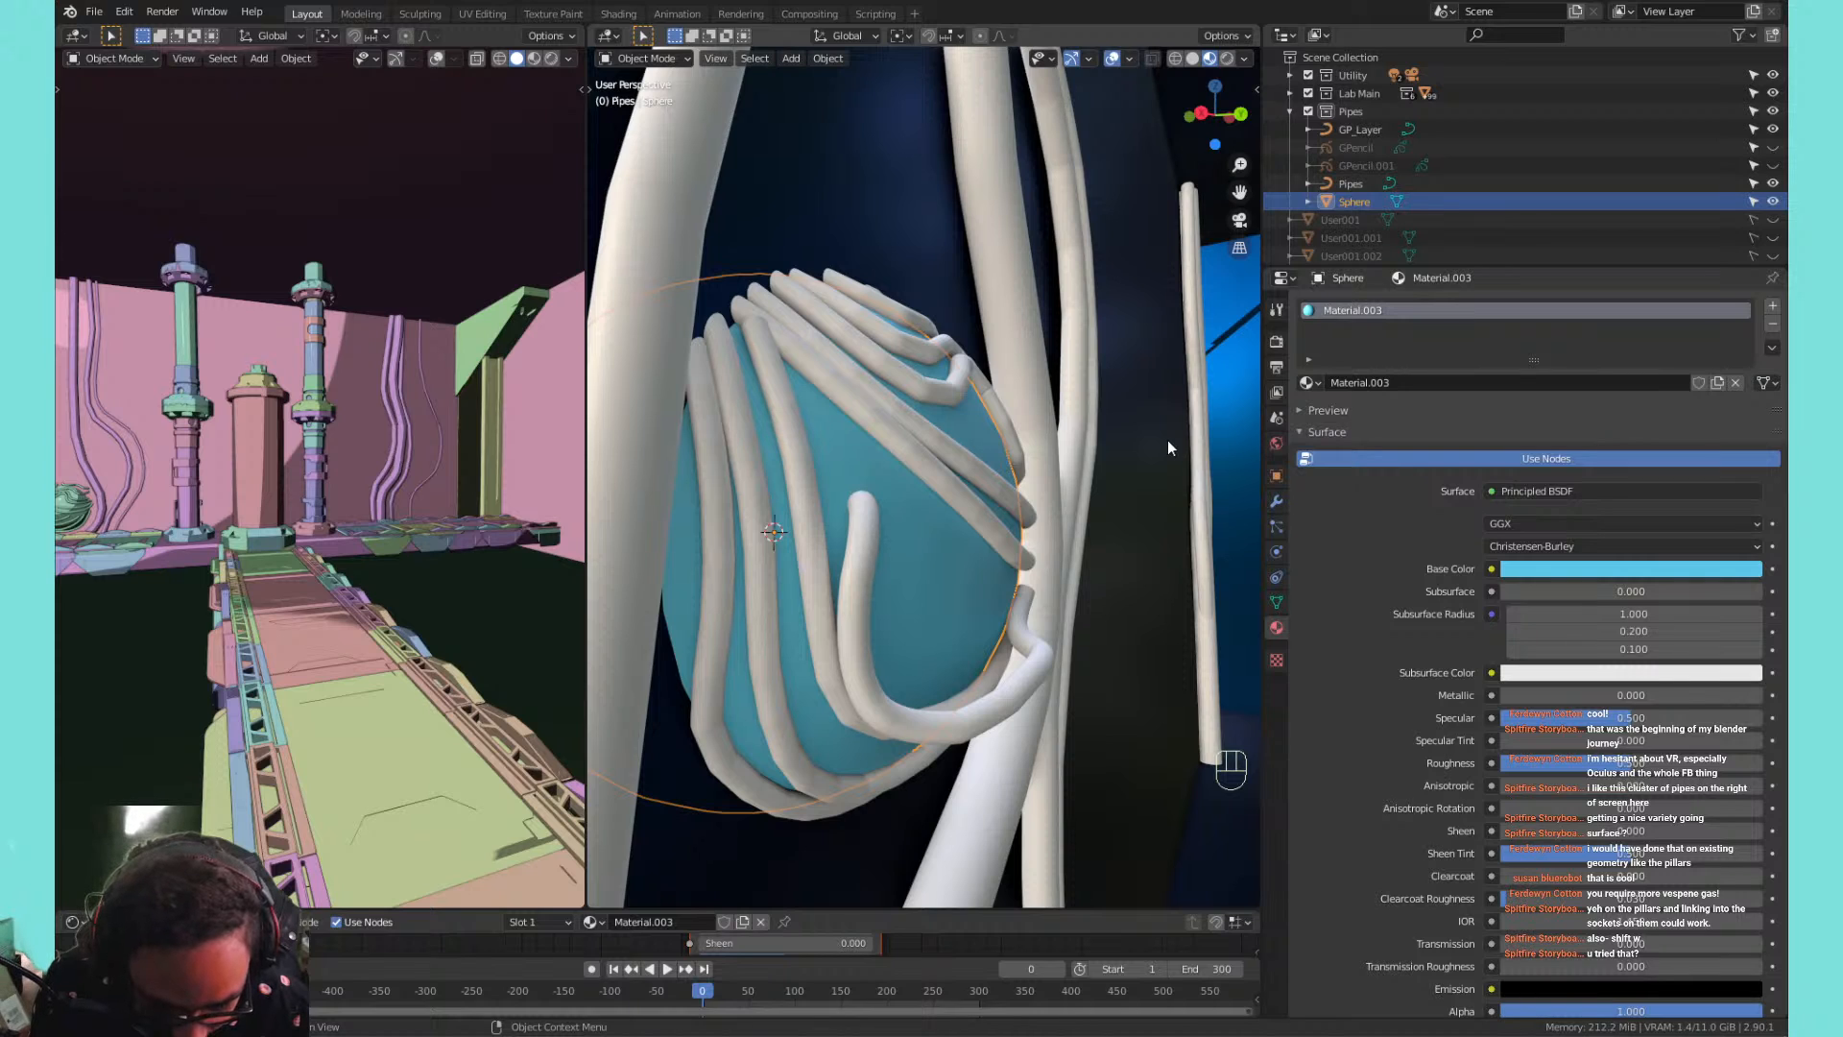
# Edit the GP_Layer curve again and select a control point on the short pipe's upper straight section.
pyautogui.press('Tab')
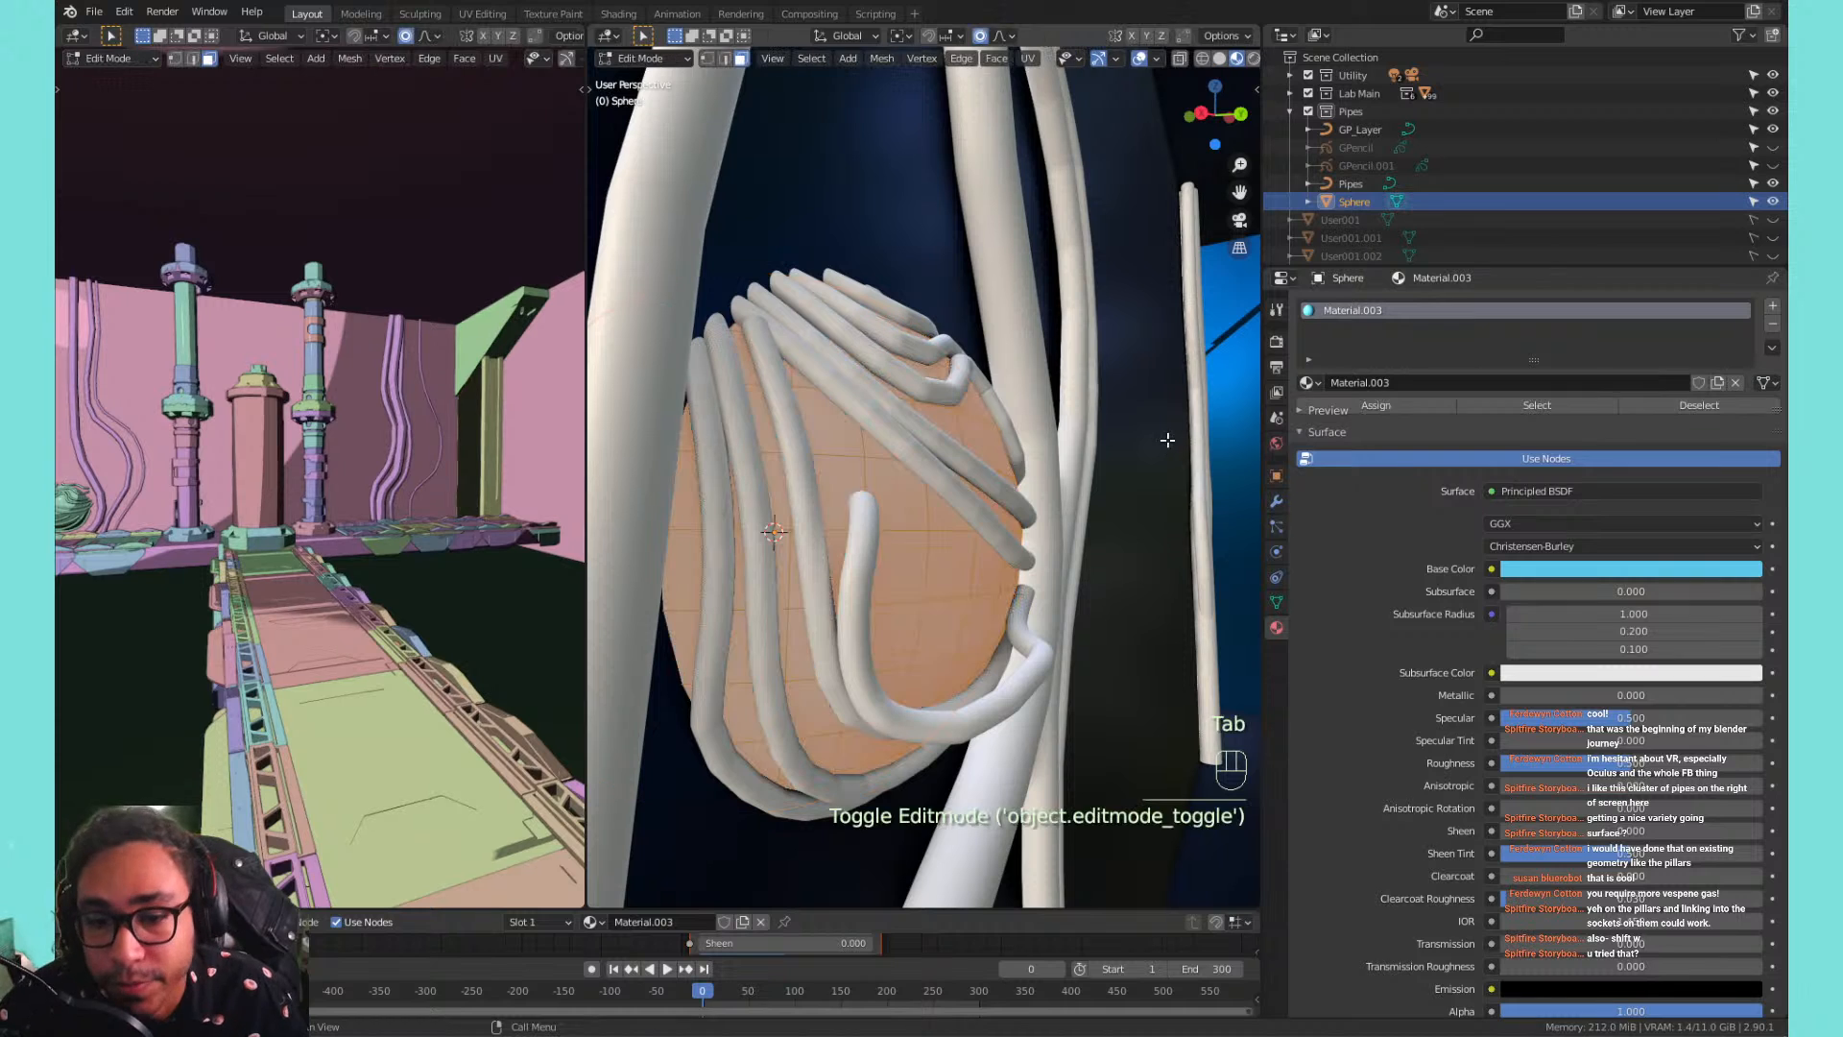
pyautogui.press('Tab')
pyautogui.click(884, 536)
pyautogui.click(857, 527)
pyautogui.press('Tab')
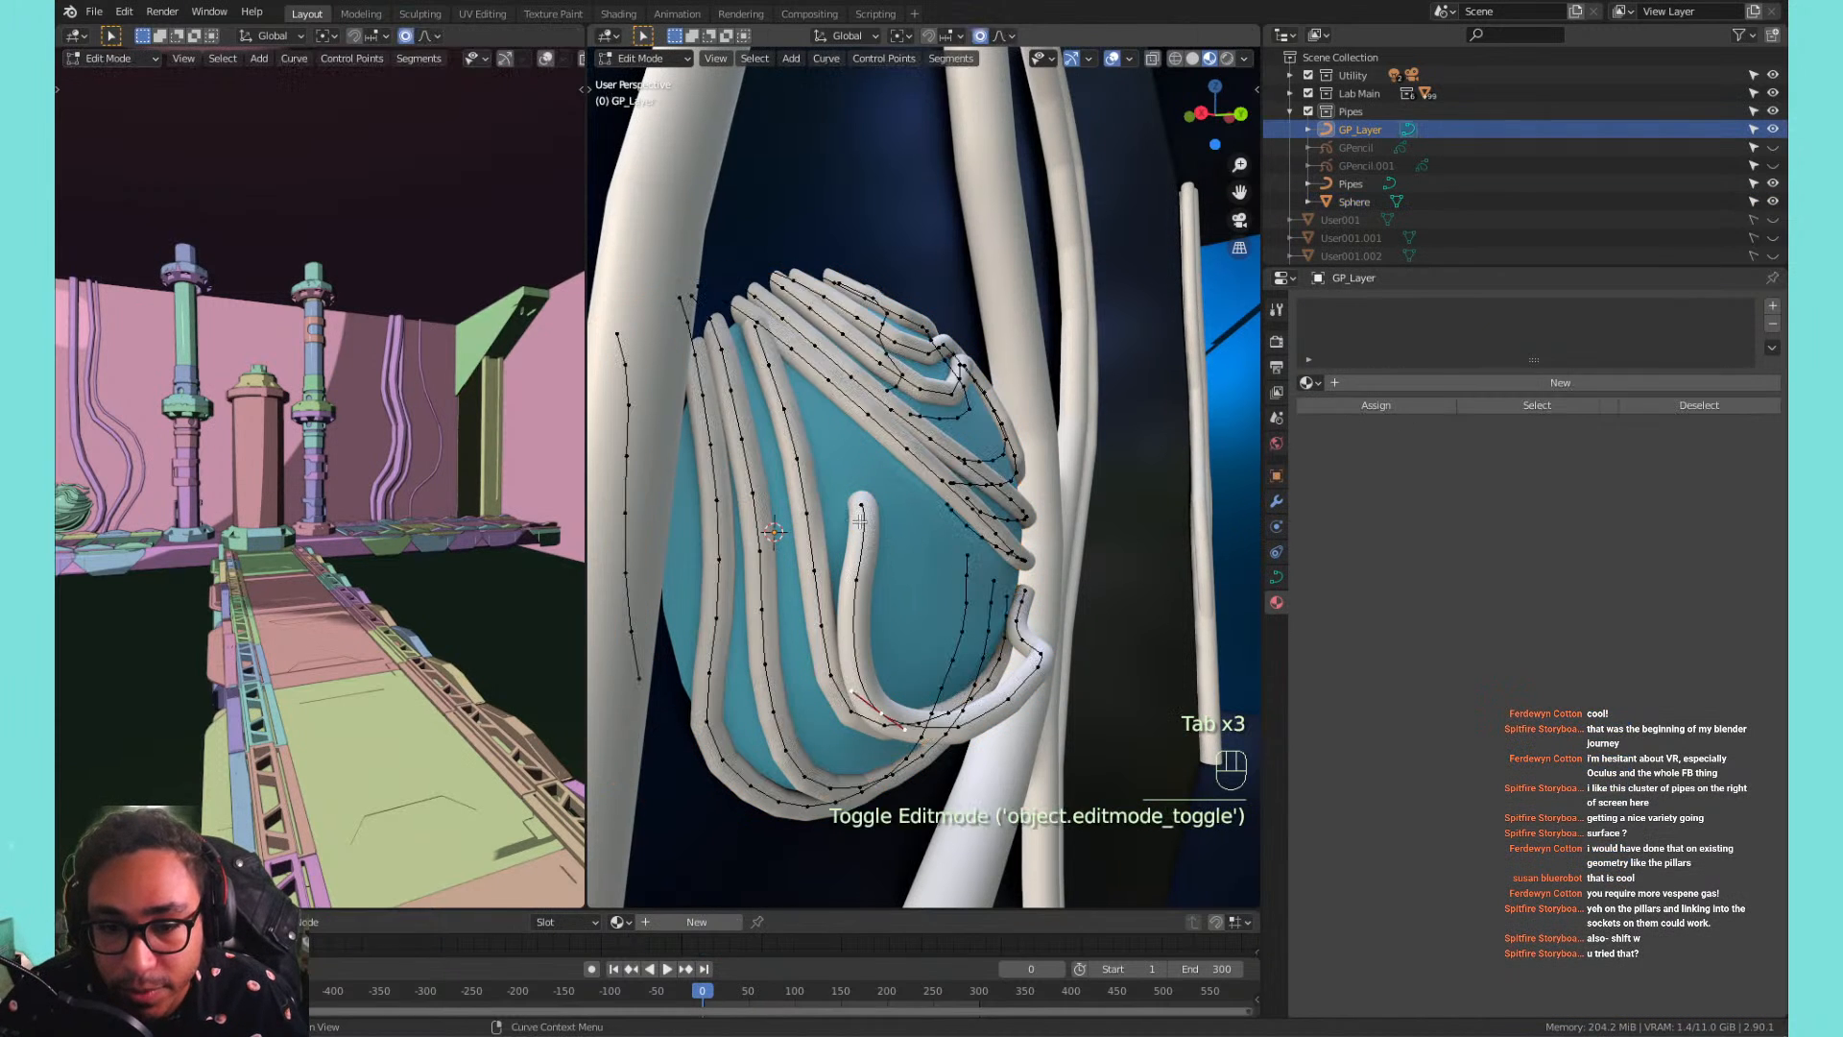
pyautogui.hotkey('shift', 'w')
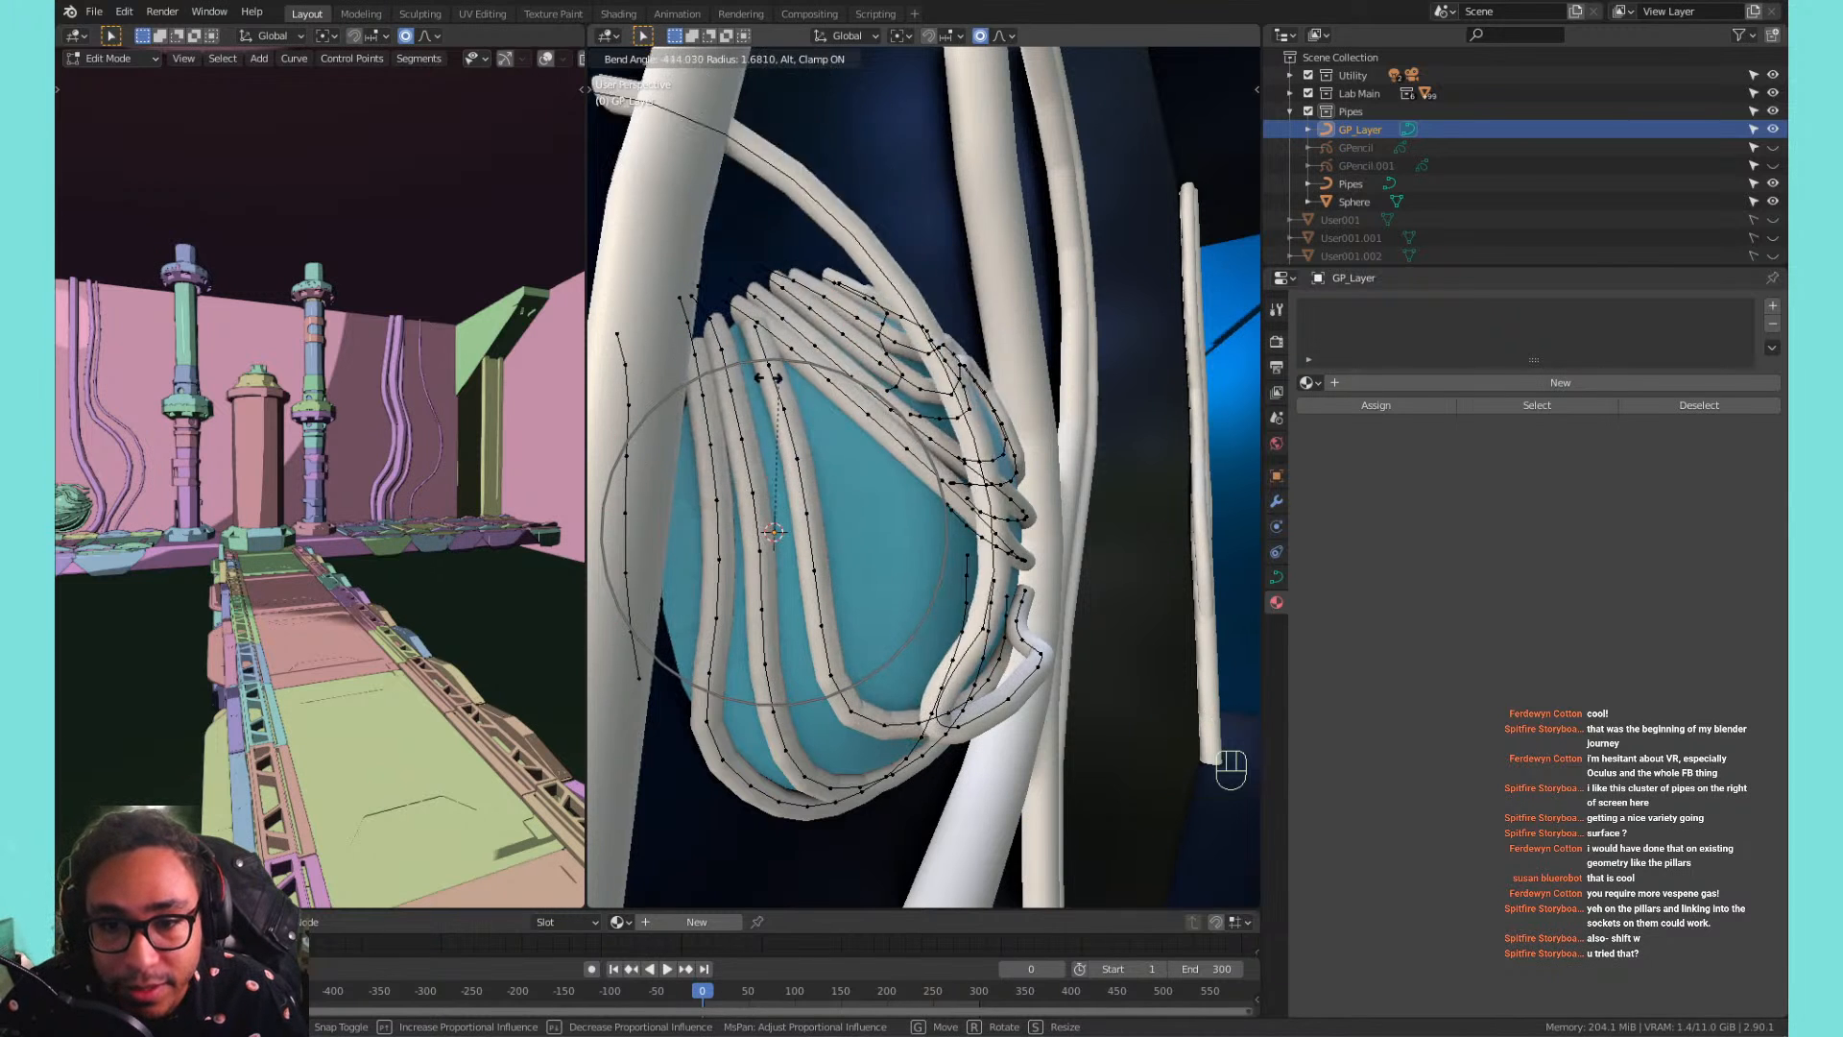
pyautogui.rightClick(924, 506)
pyautogui.click(859, 586)
# Try rotating the selected section of the short pipe and bending it around the 3D cursor.
pyautogui.press('r')
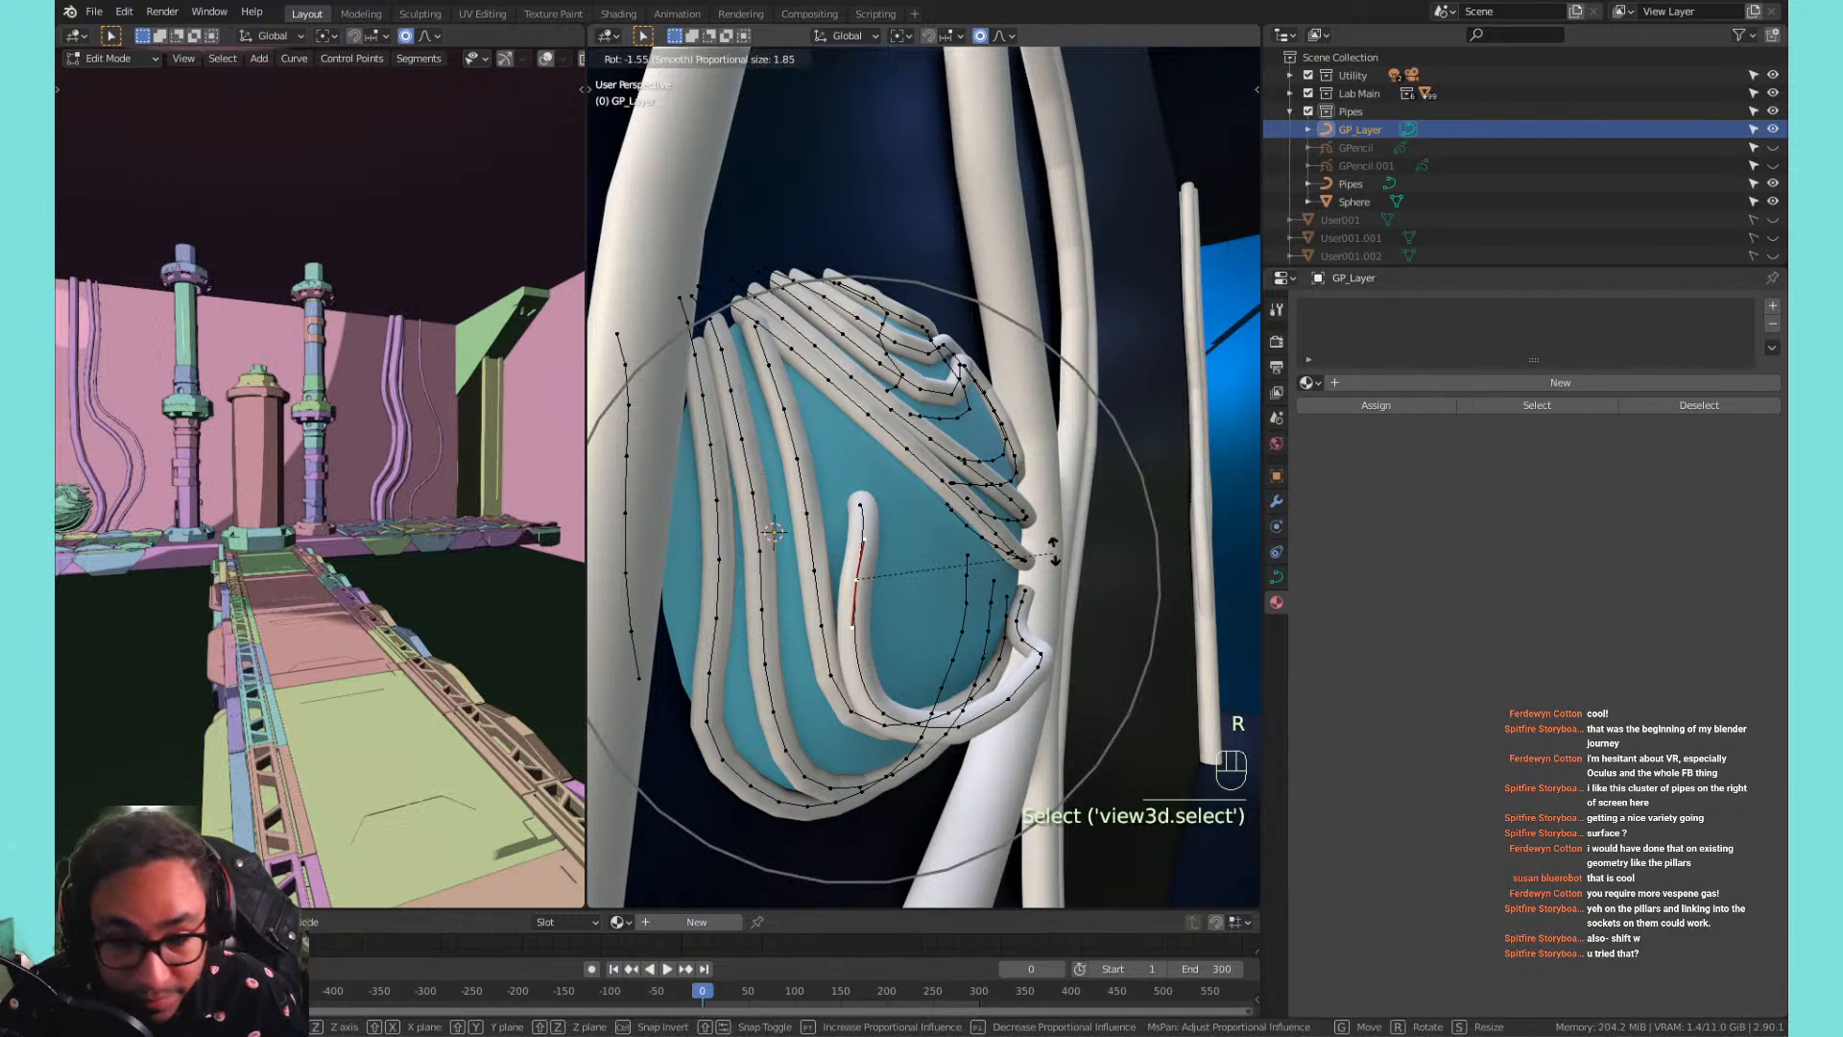
pyautogui.rightClick(1035, 546)
pyautogui.hotkey('shift', 'r')
pyautogui.press('Tab')
pyautogui.press('Tab')
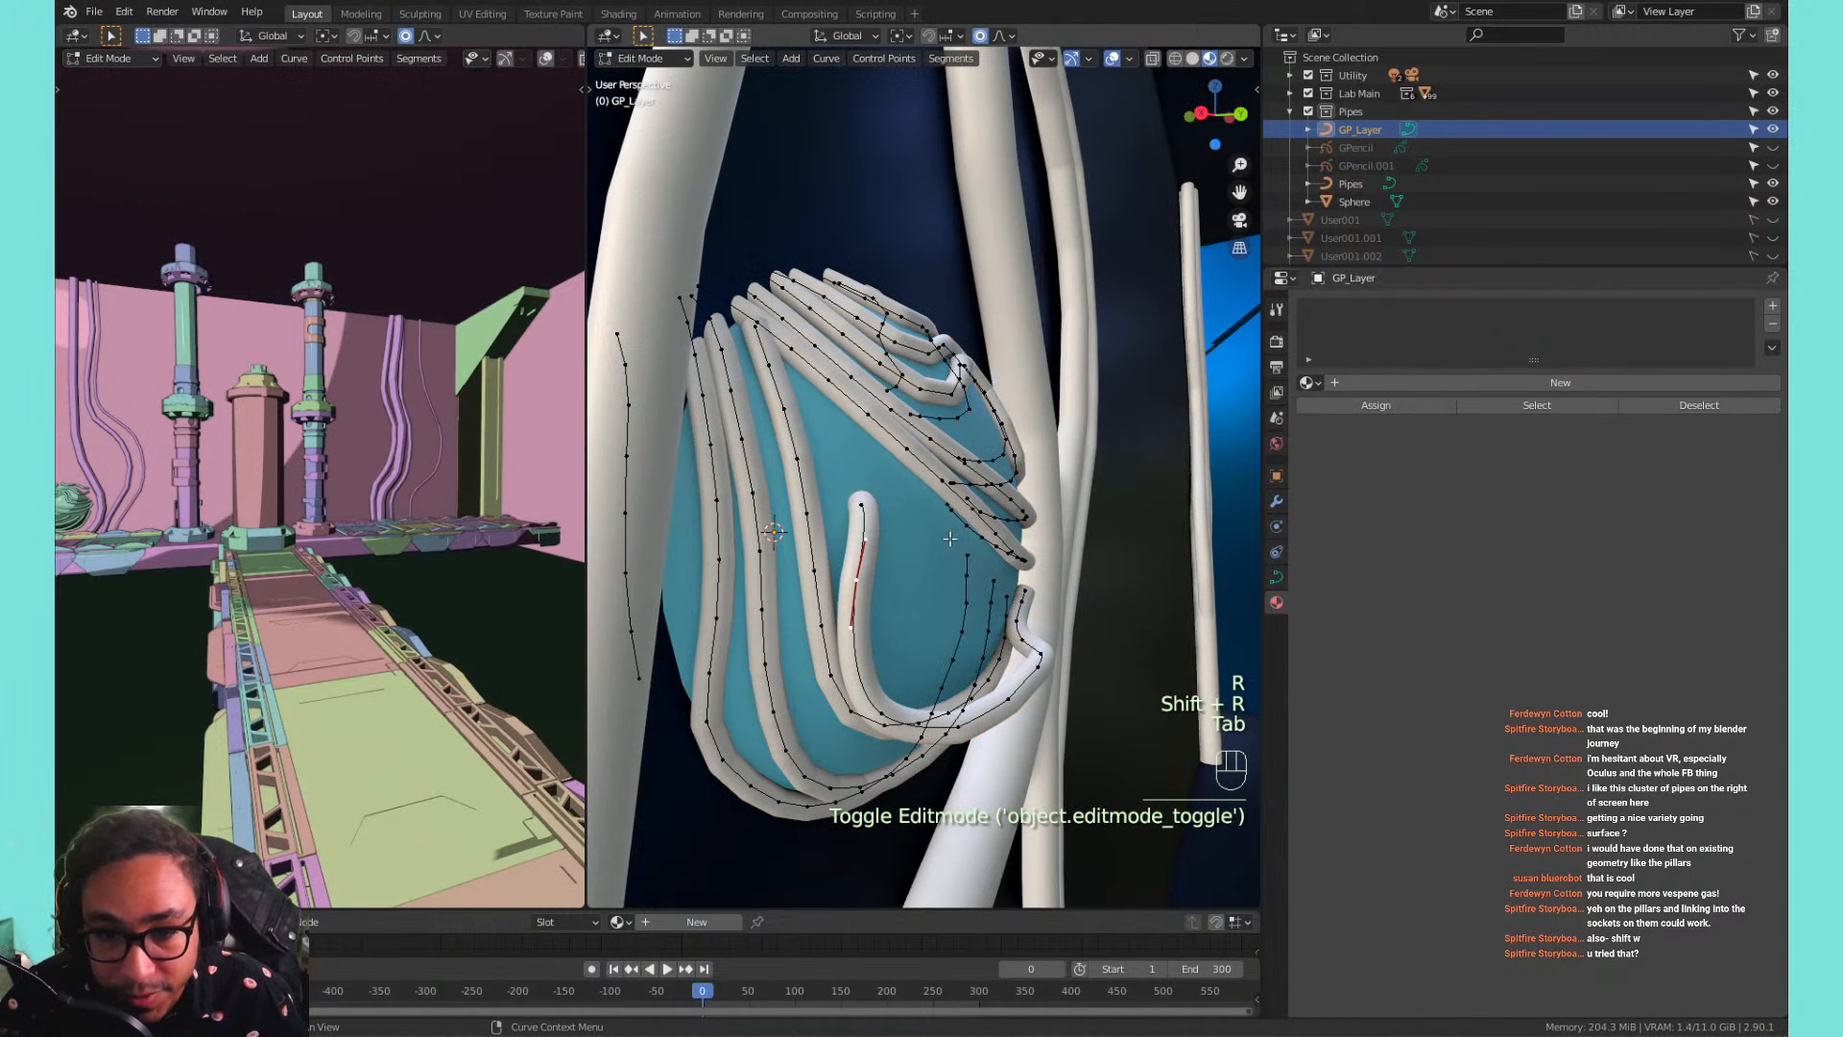
pyautogui.hotkey('shift', 'w')
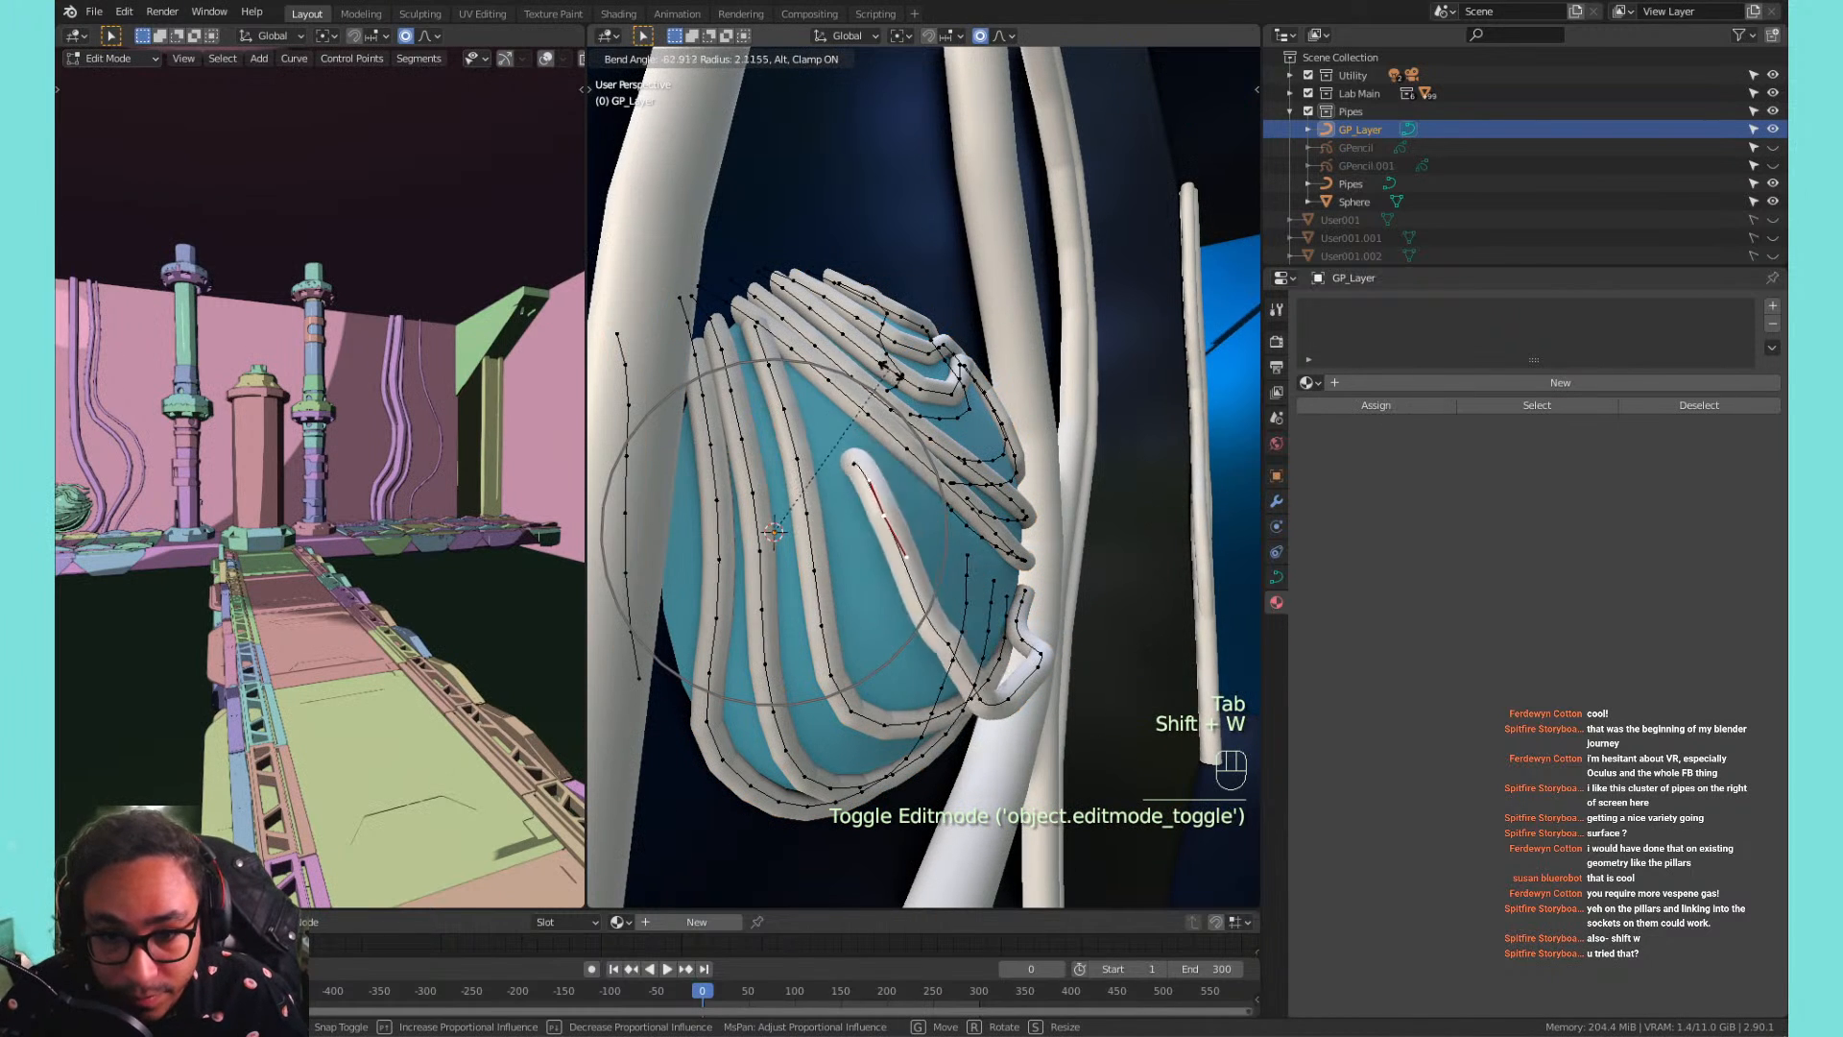
pyautogui.click(851, 472)
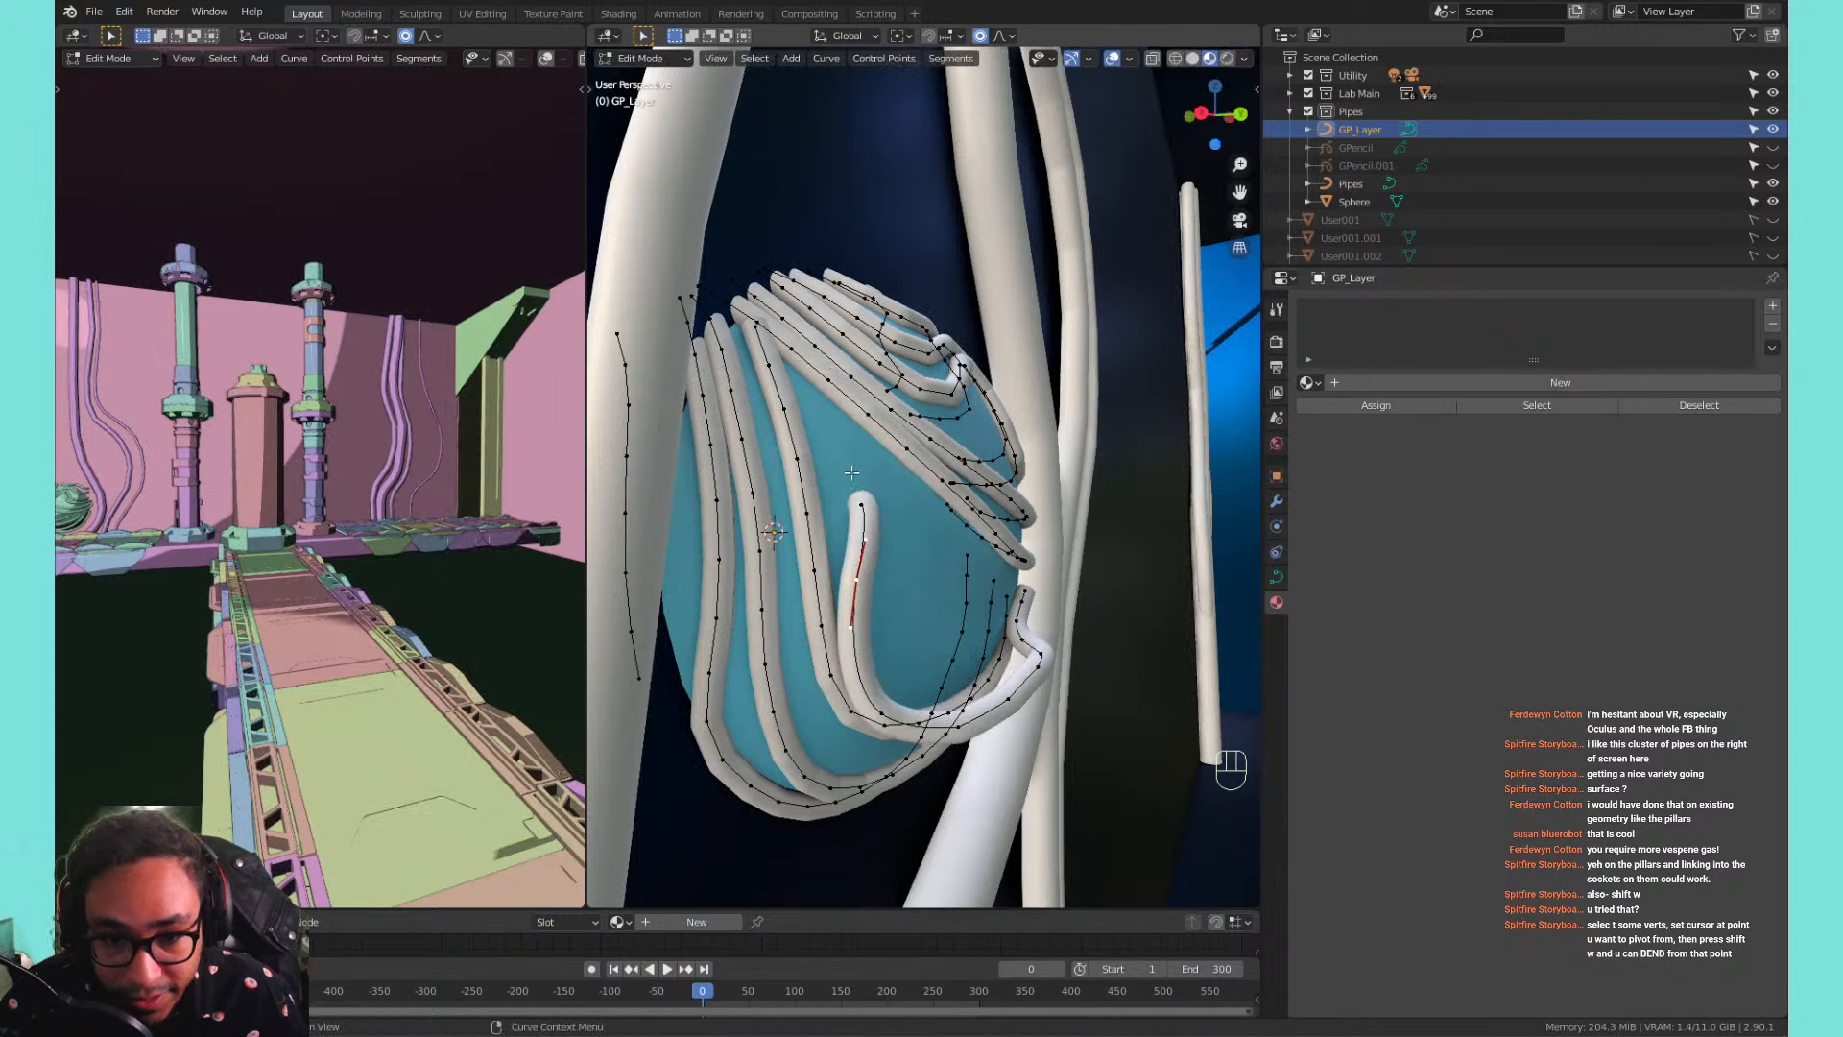
# Change the transform pivot point used for editing the curve.
pyautogui.press('.')
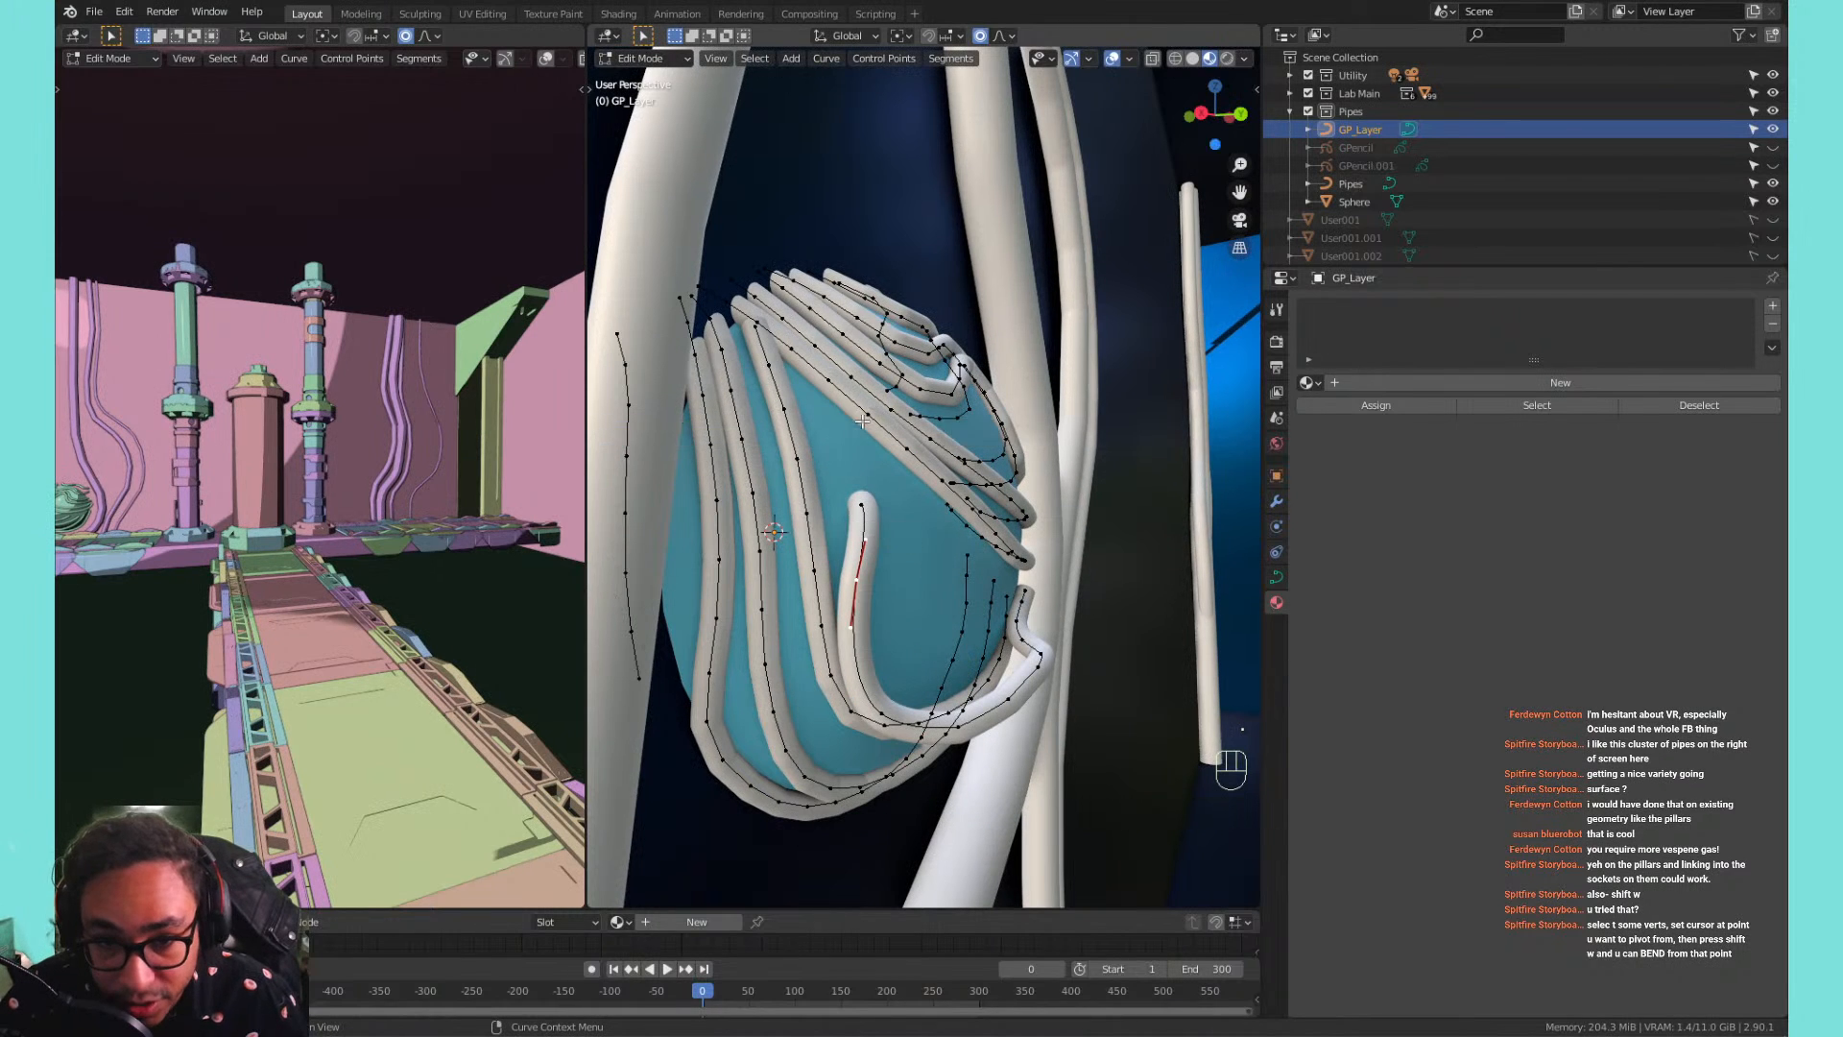
pyautogui.press('.')
pyautogui.click(883, 430)
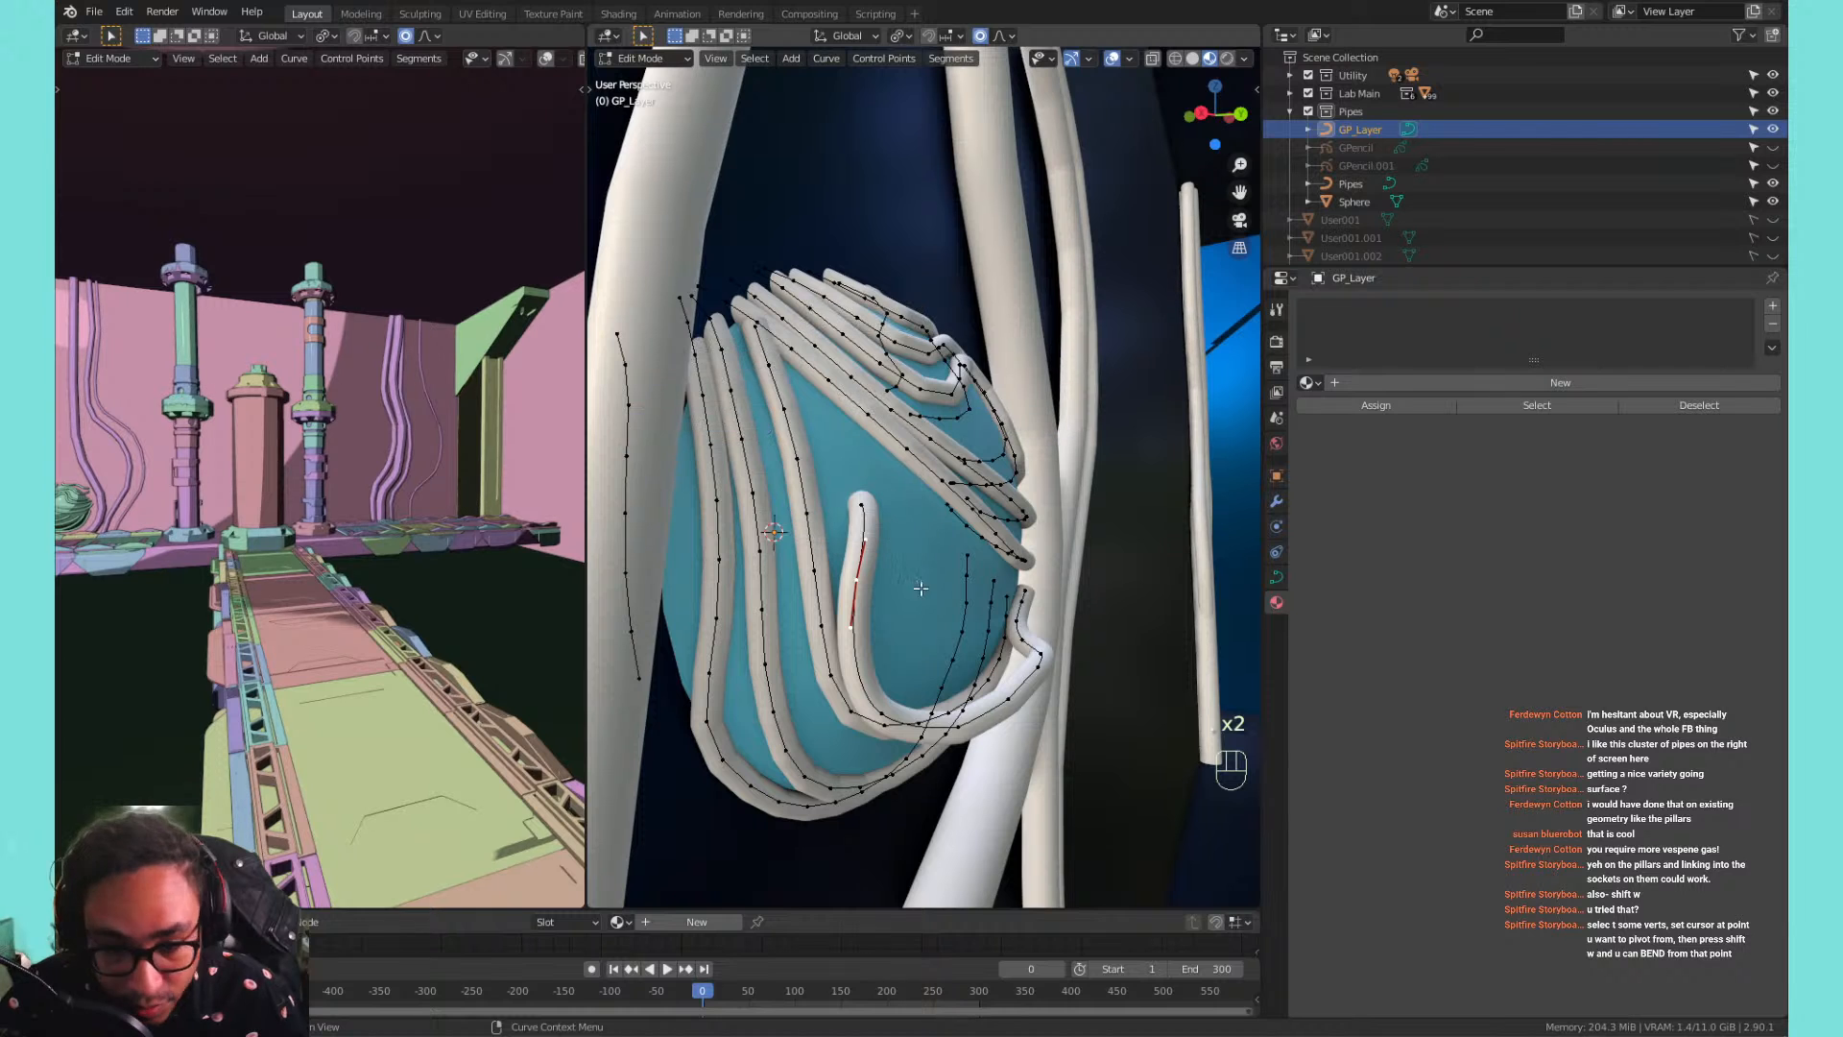
# Try bending the short pipe around the 3D cursor with the changed pivot point.
pyautogui.hotkey('shift', 'w')
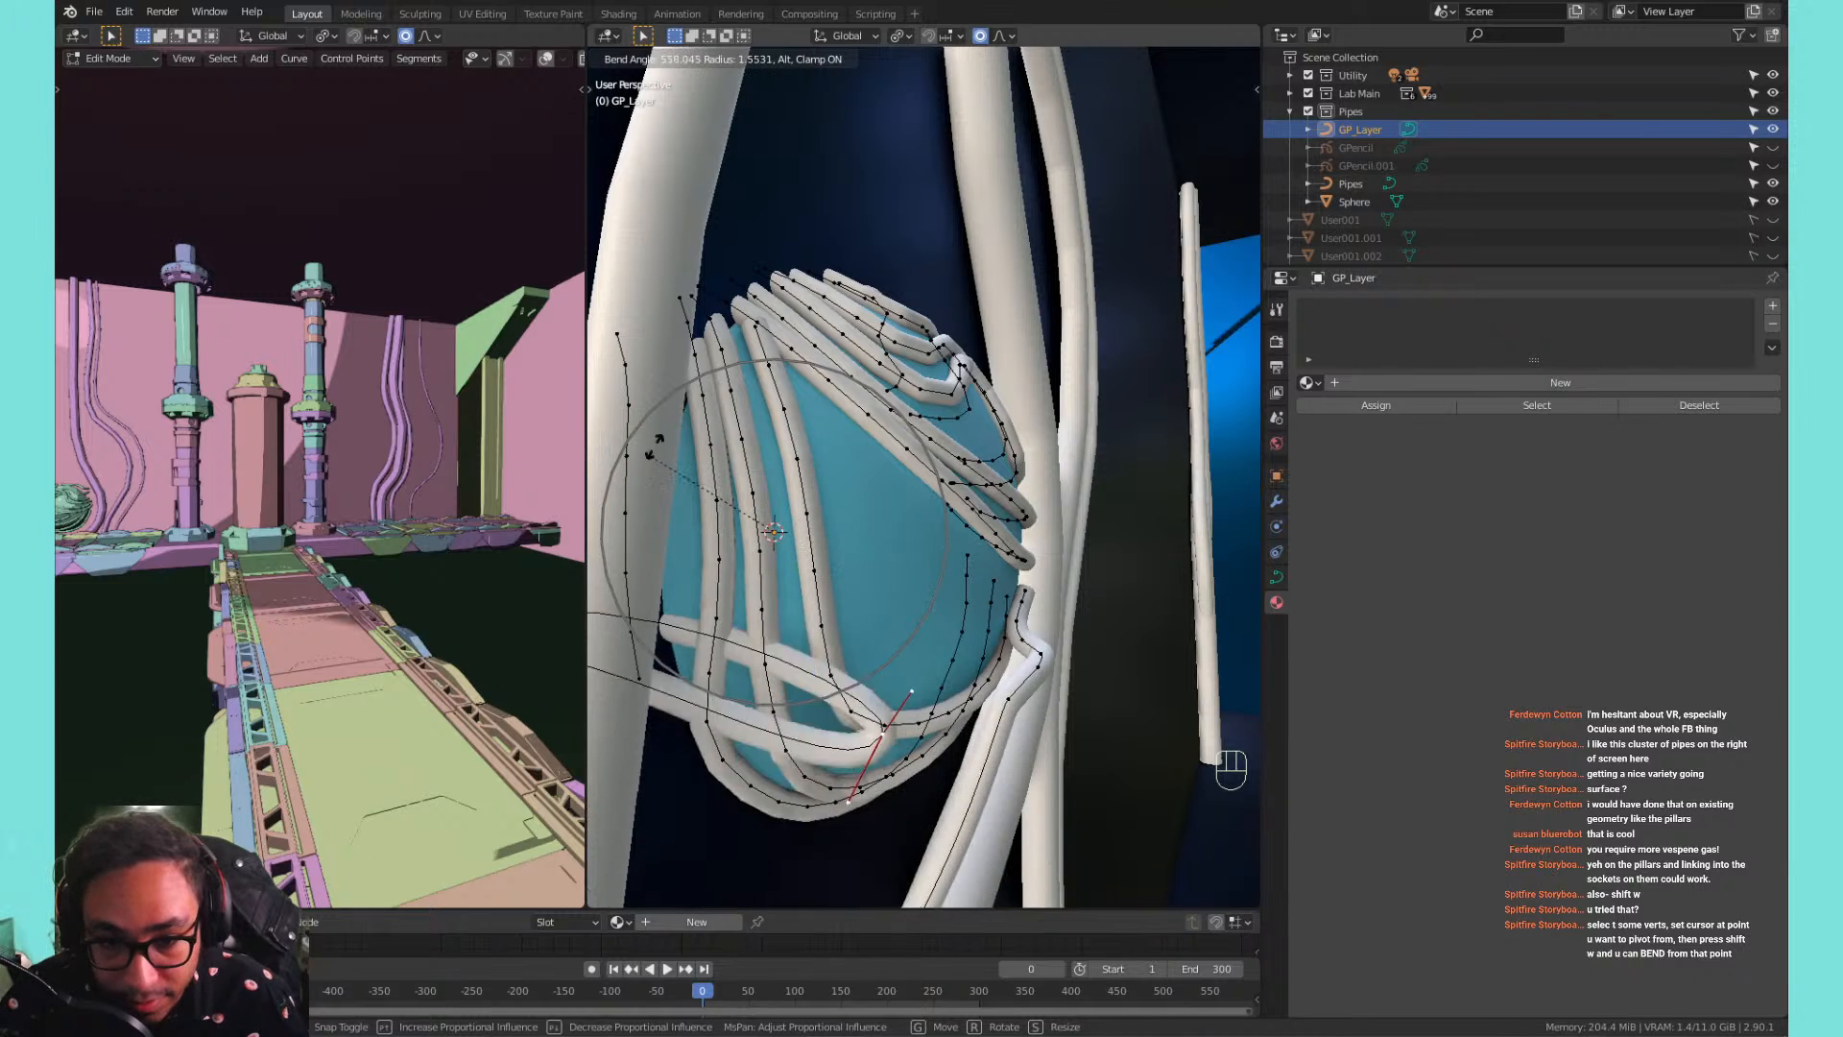
pyautogui.rightClick(856, 453)
pyautogui.moveTo(894, 485)
pyautogui.keyDown('shift'); pyautogui.mouseDown(button='middle')
pyautogui.moveTo(912, 504)
pyautogui.moveTo(789, 547)
pyautogui.moveTo(919, 512)
pyautogui.mouseUp(button='middle'); pyautogui.keyUp('shift')
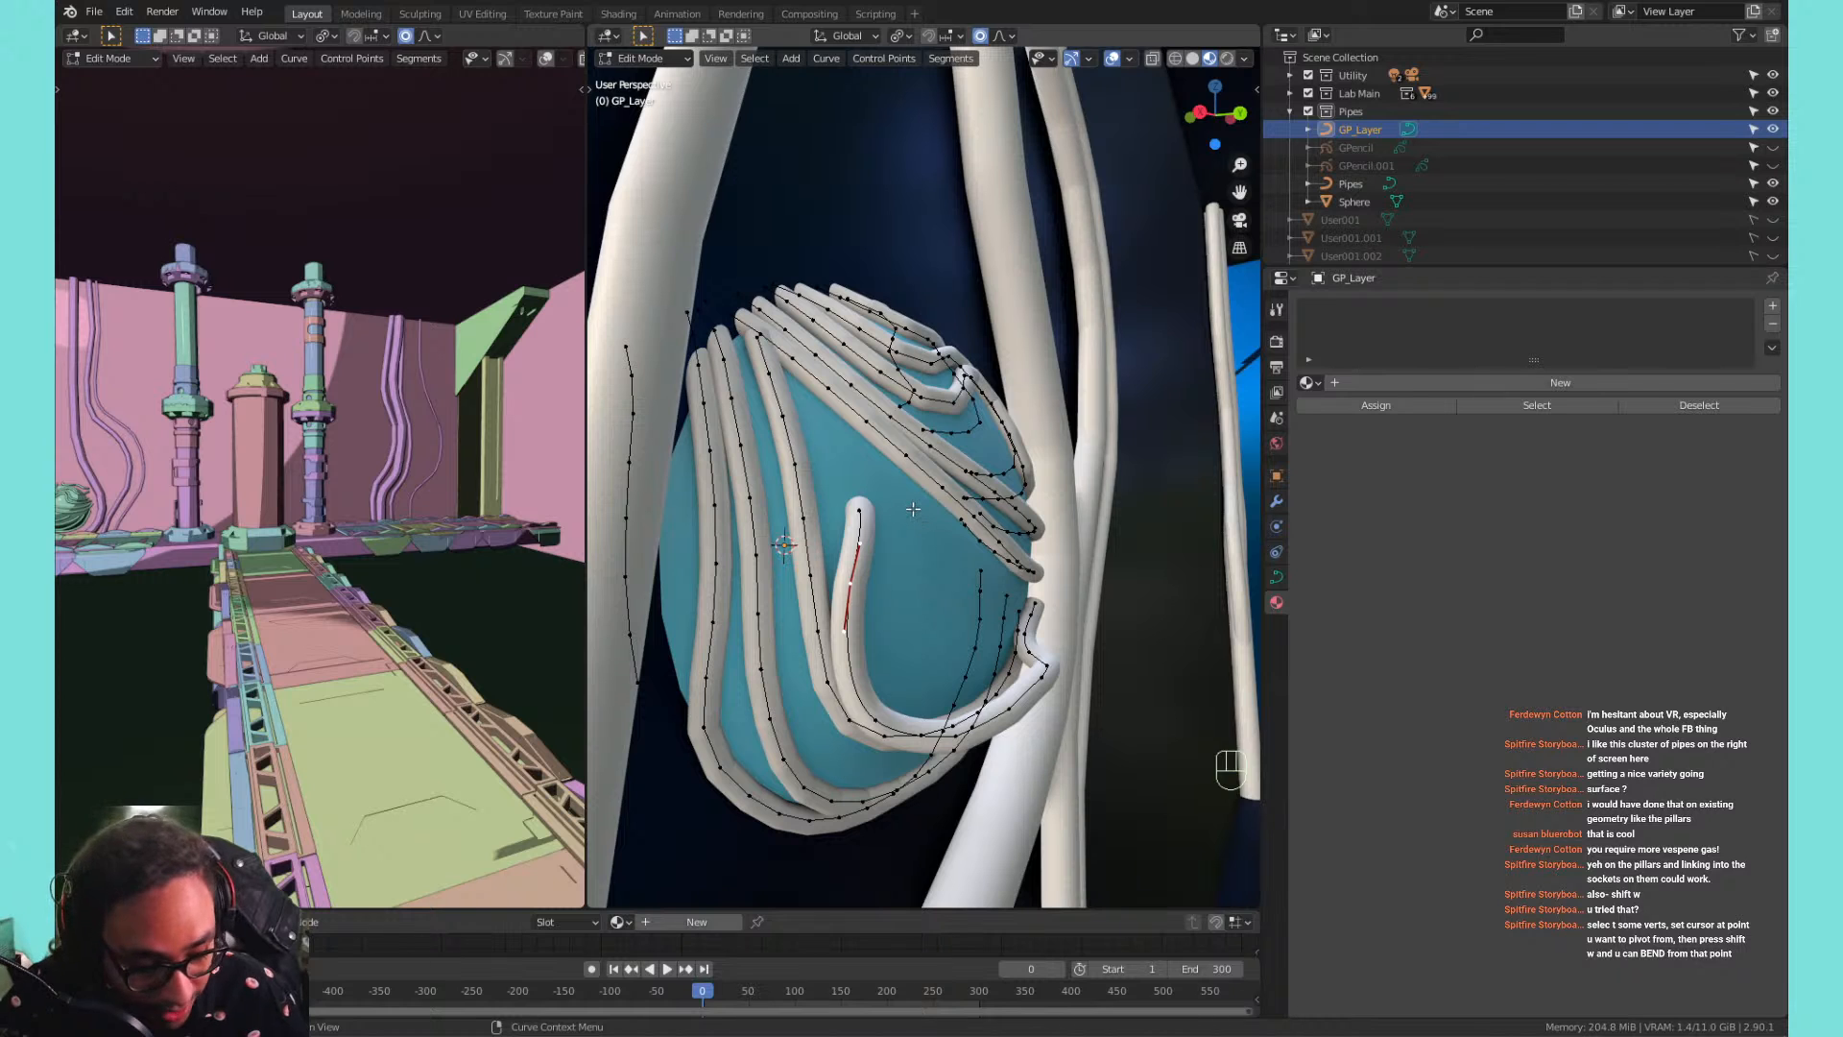
pyautogui.hotkey('shift', 'w')
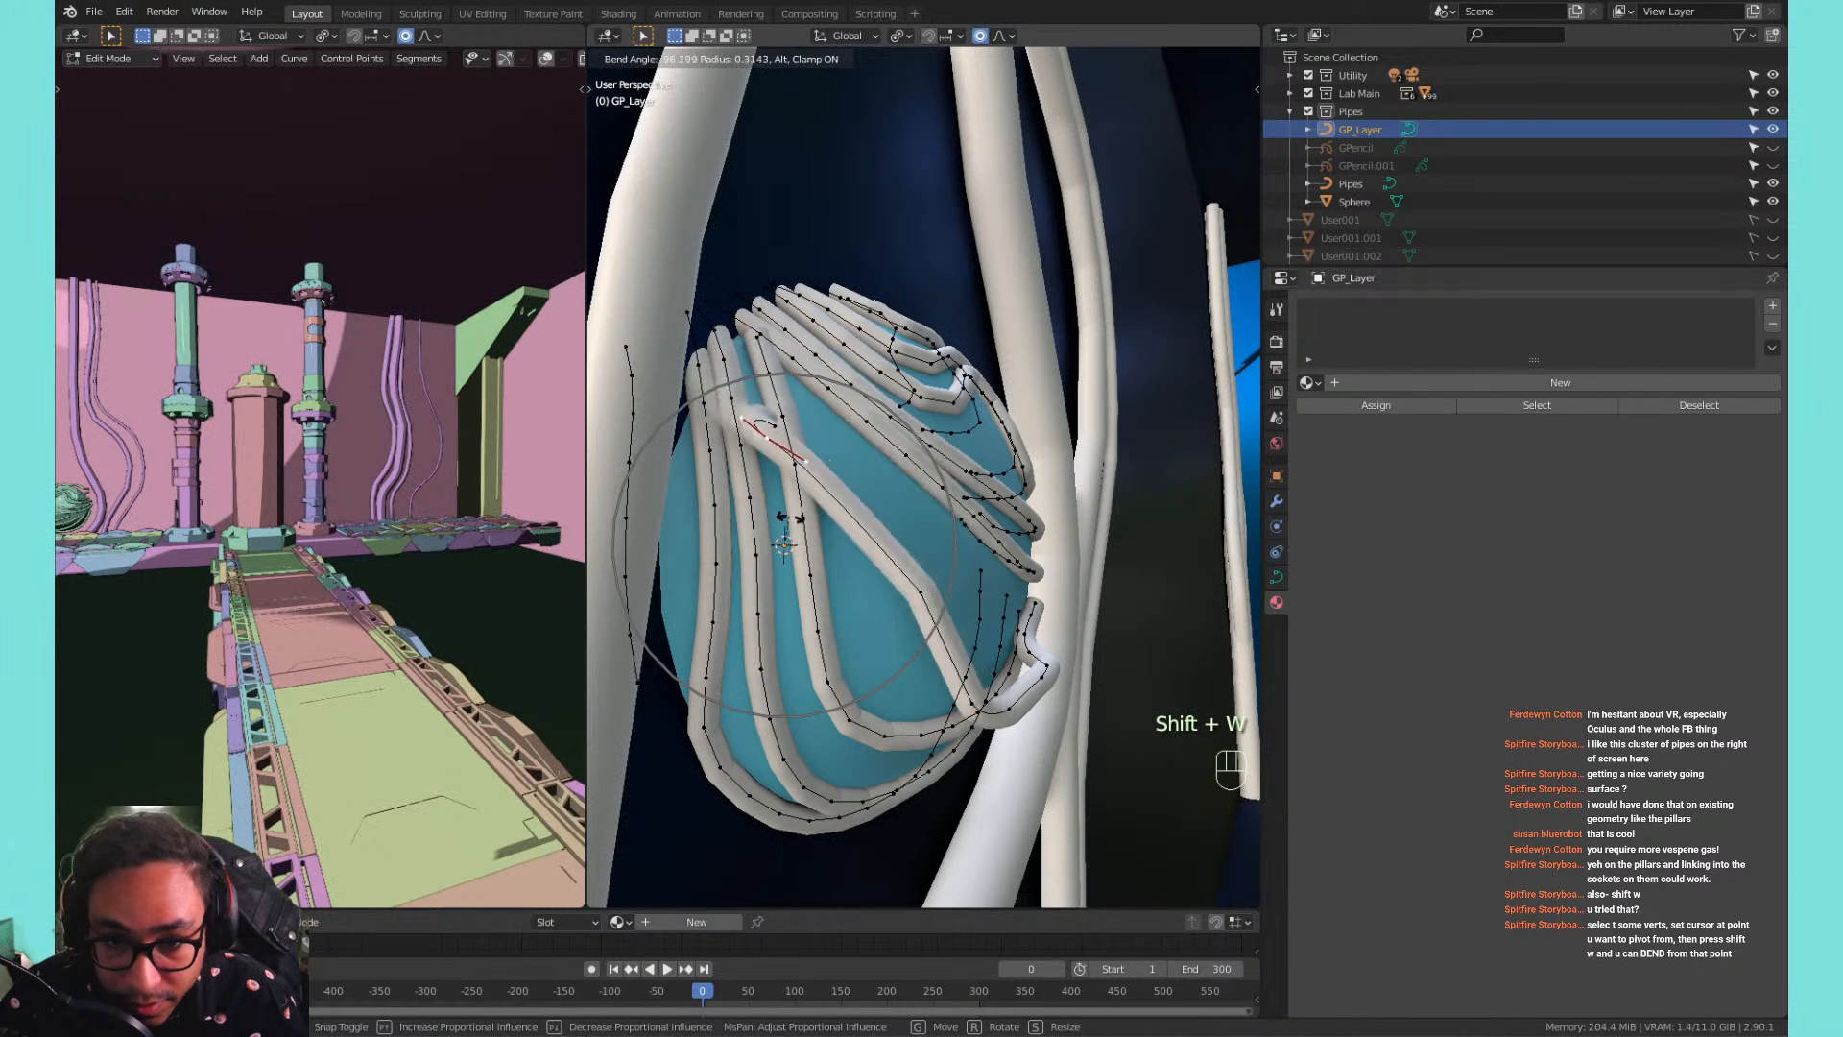
pyautogui.click(884, 496)
# Try once more to bend the short pipe's selected section around the 3D cursor.
pyautogui.press('t')
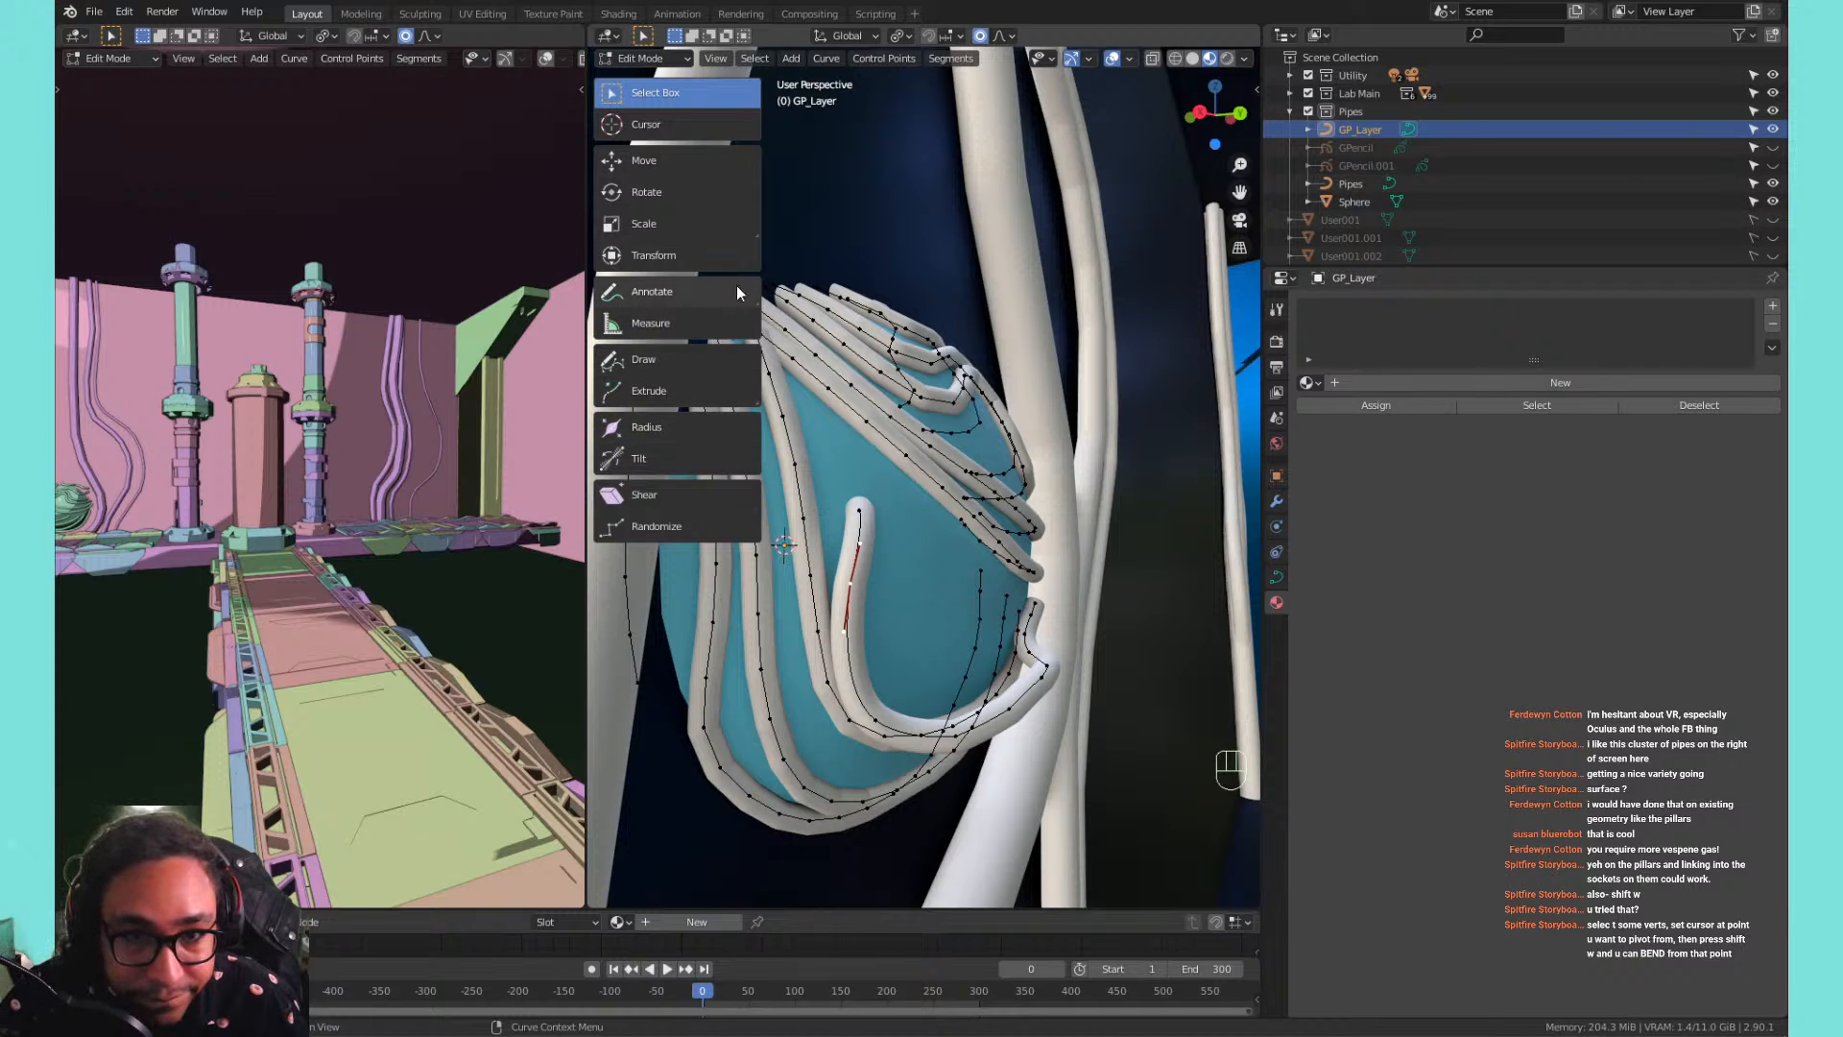
pyautogui.press('t')
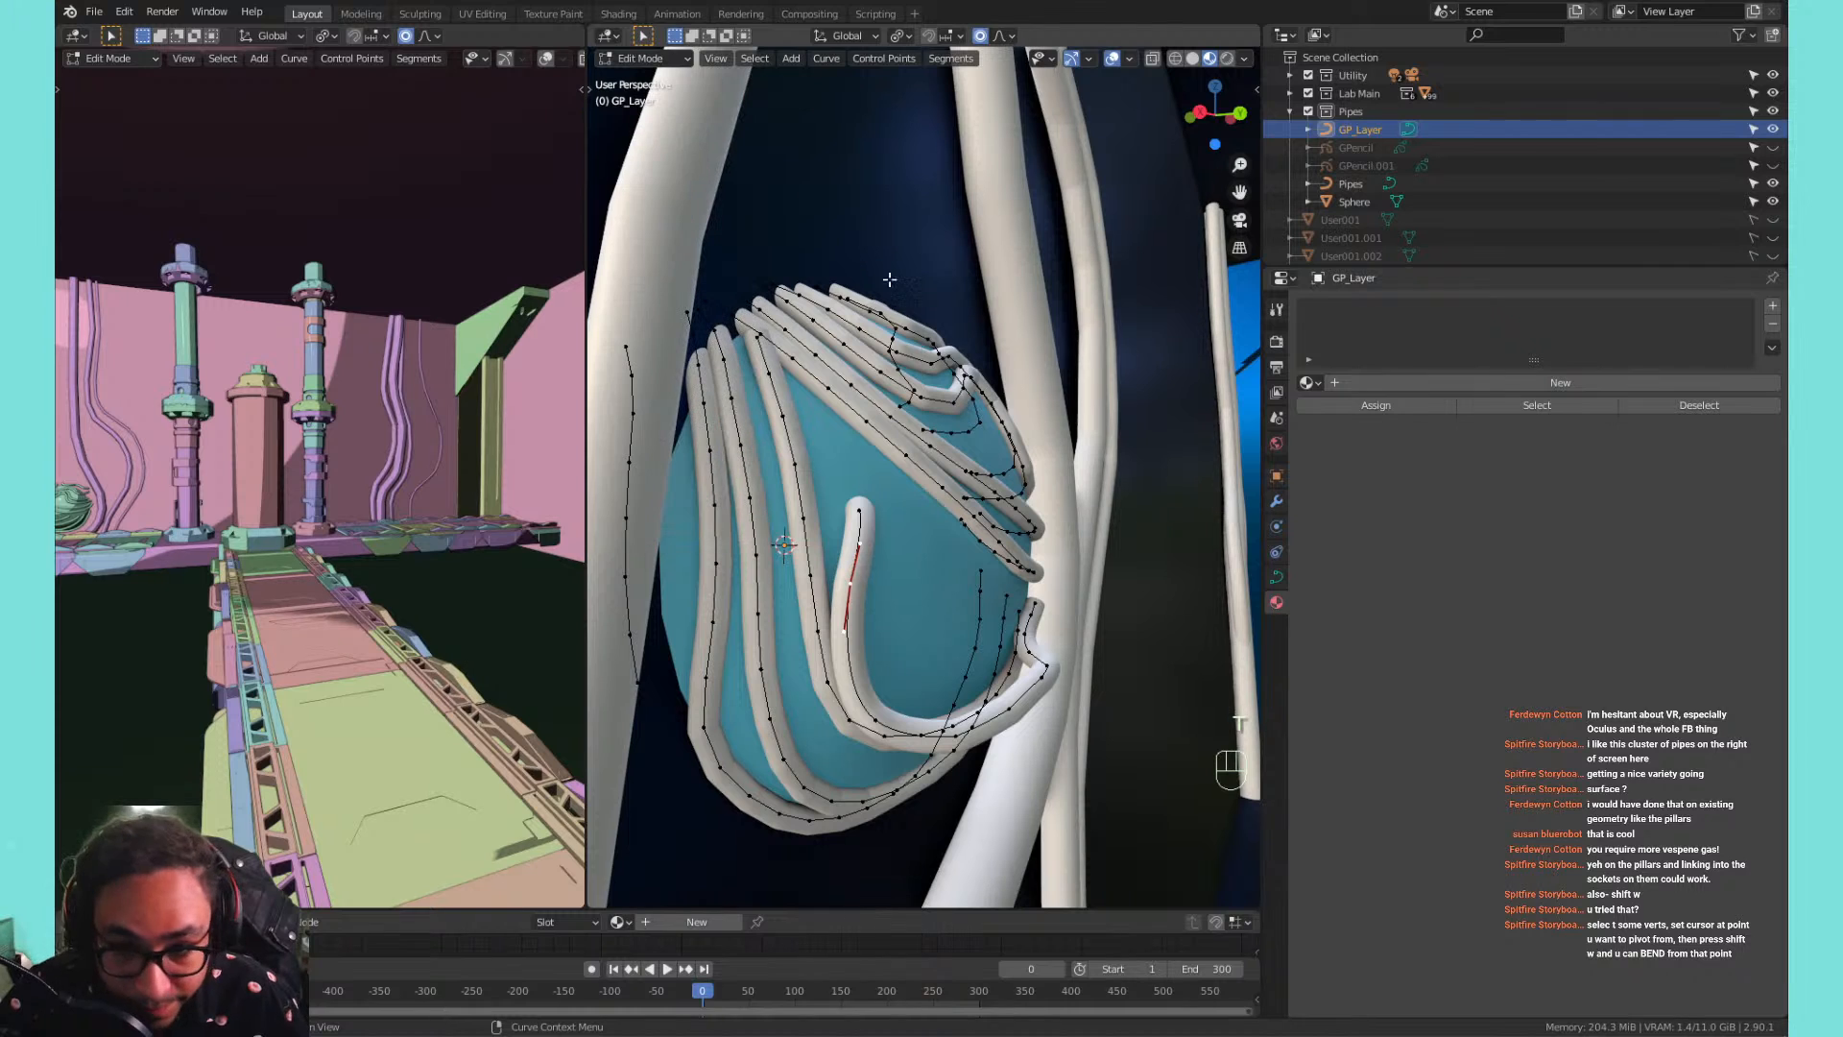
pyautogui.hotkey('shift', 'r')
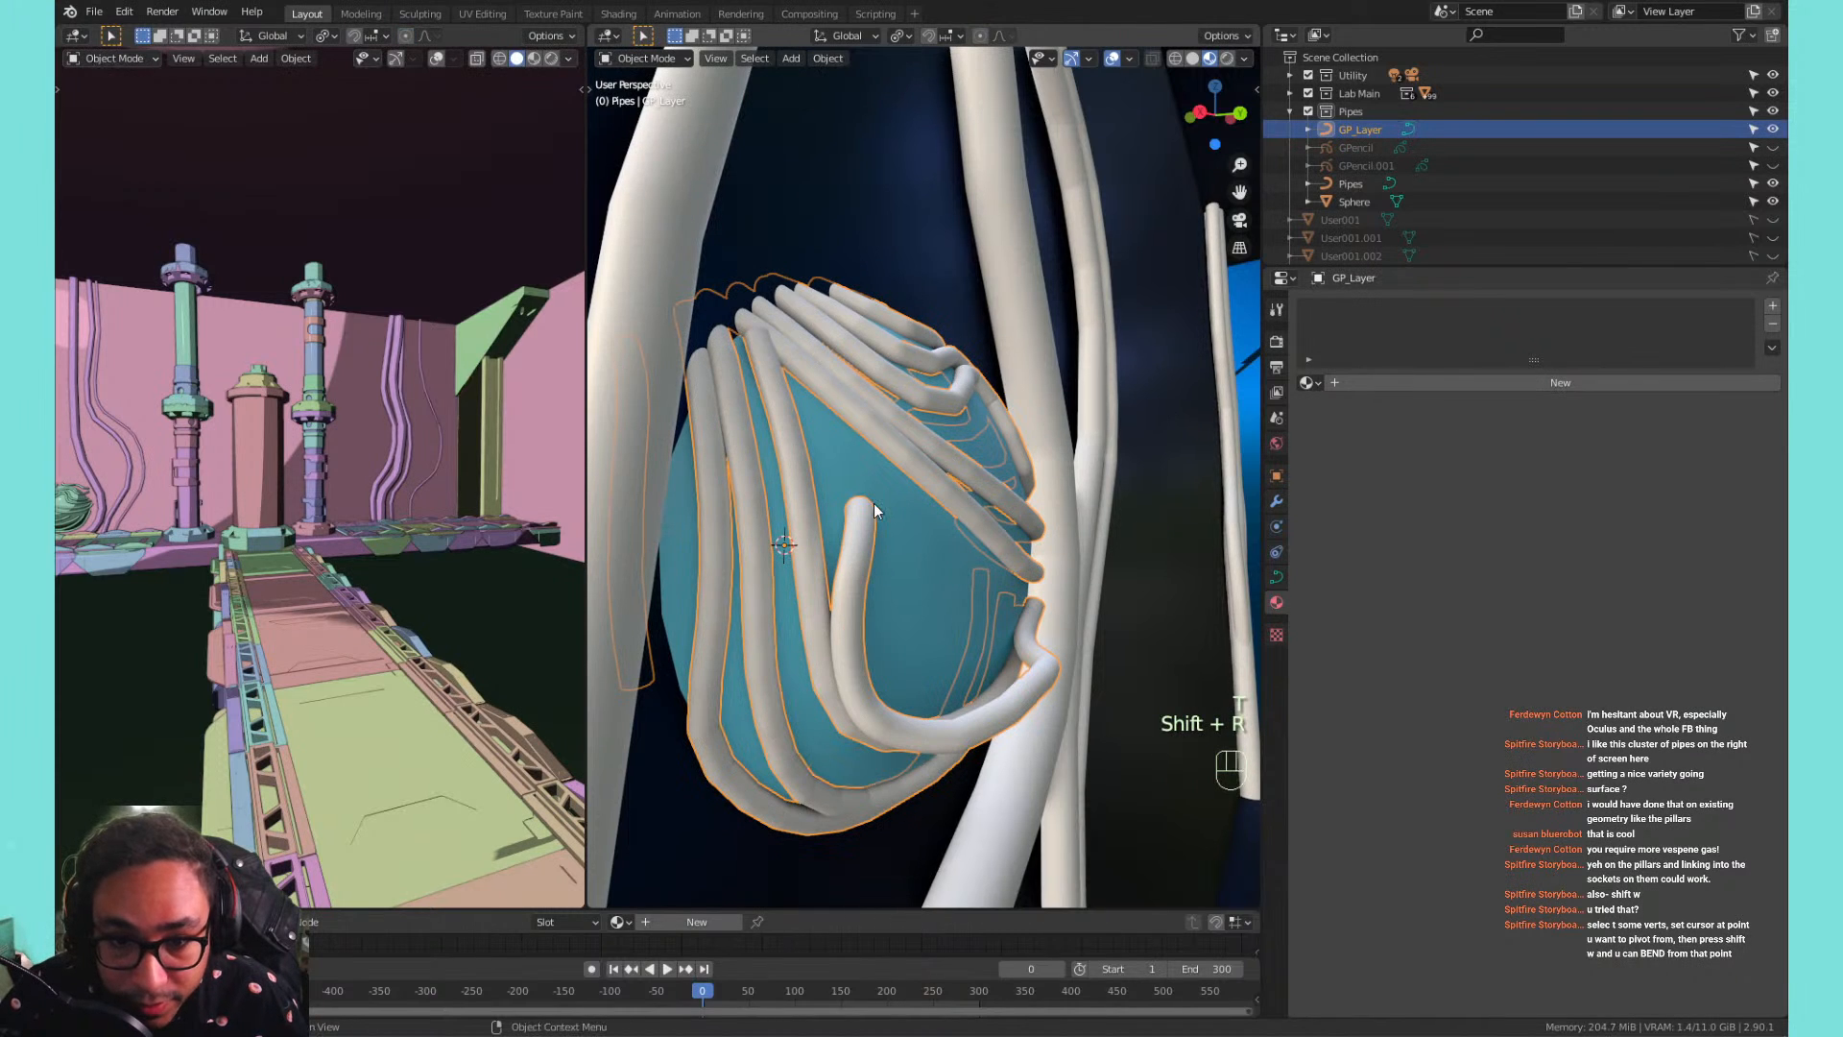
pyautogui.press('Tab')
pyautogui.hotkey('shift', 'w')
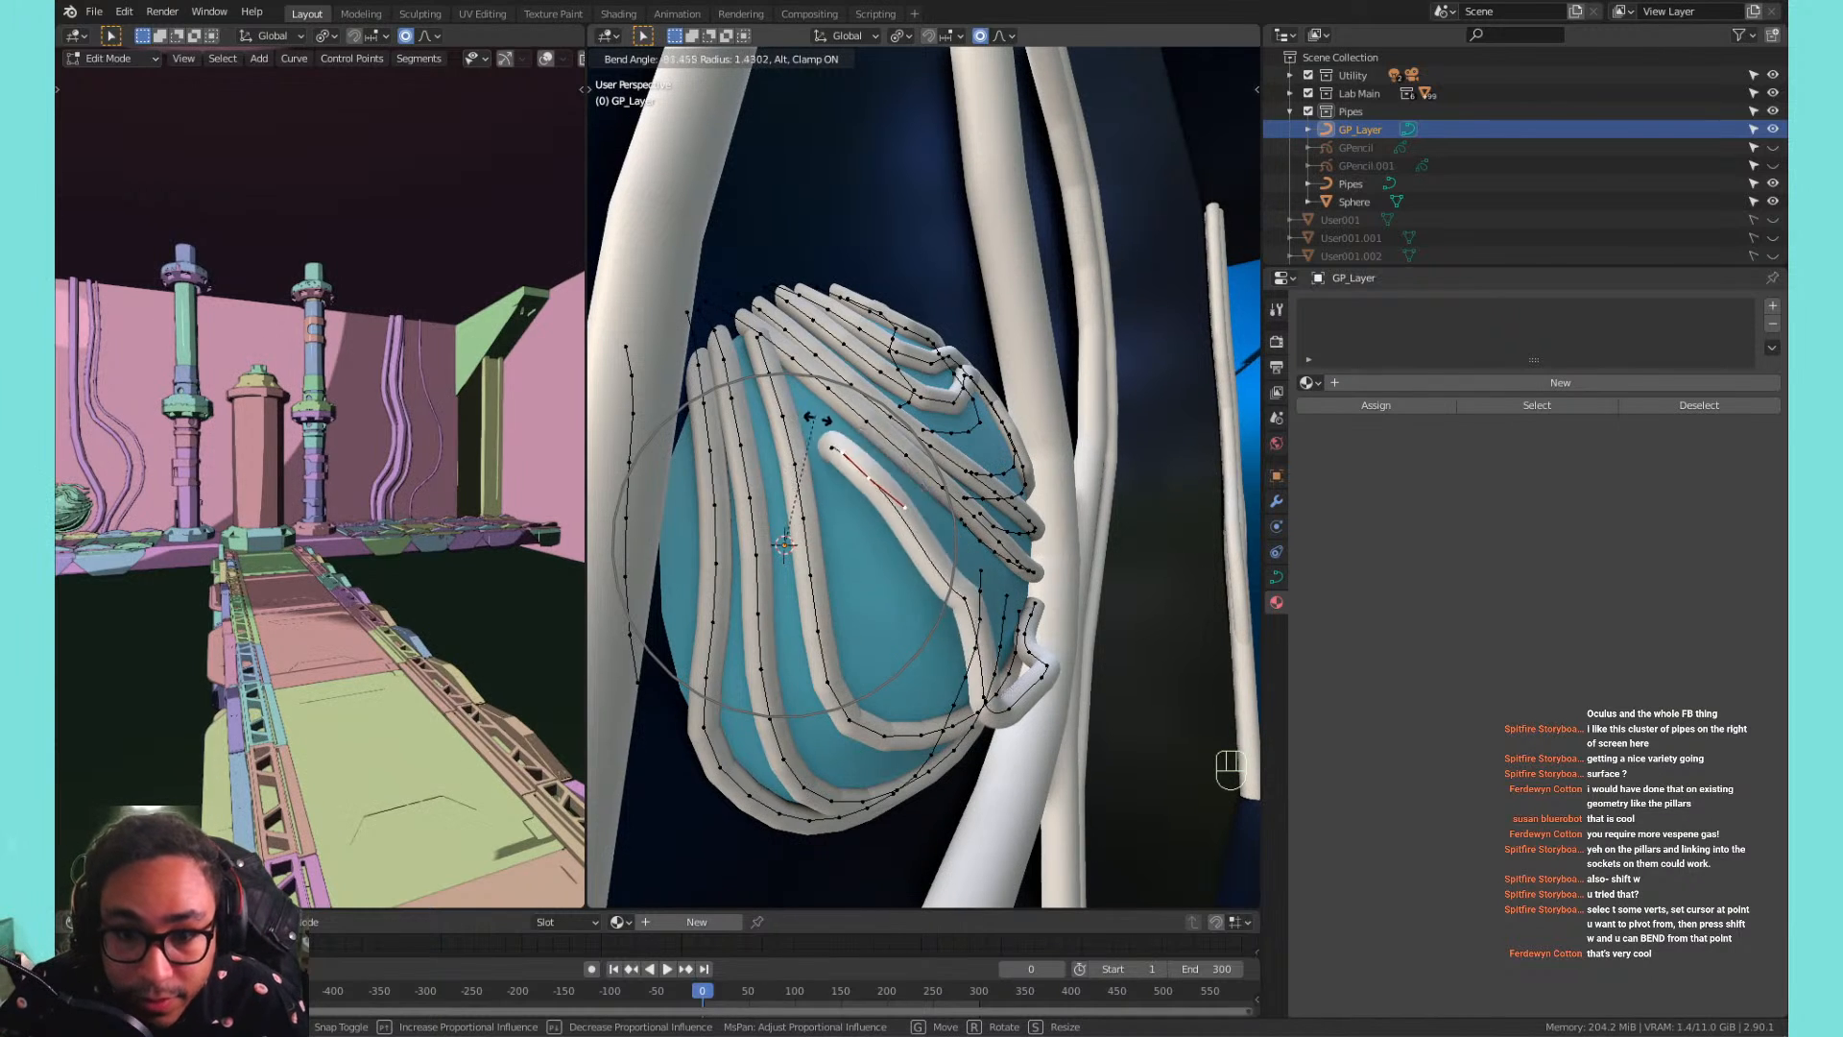
pyautogui.click(994, 470)
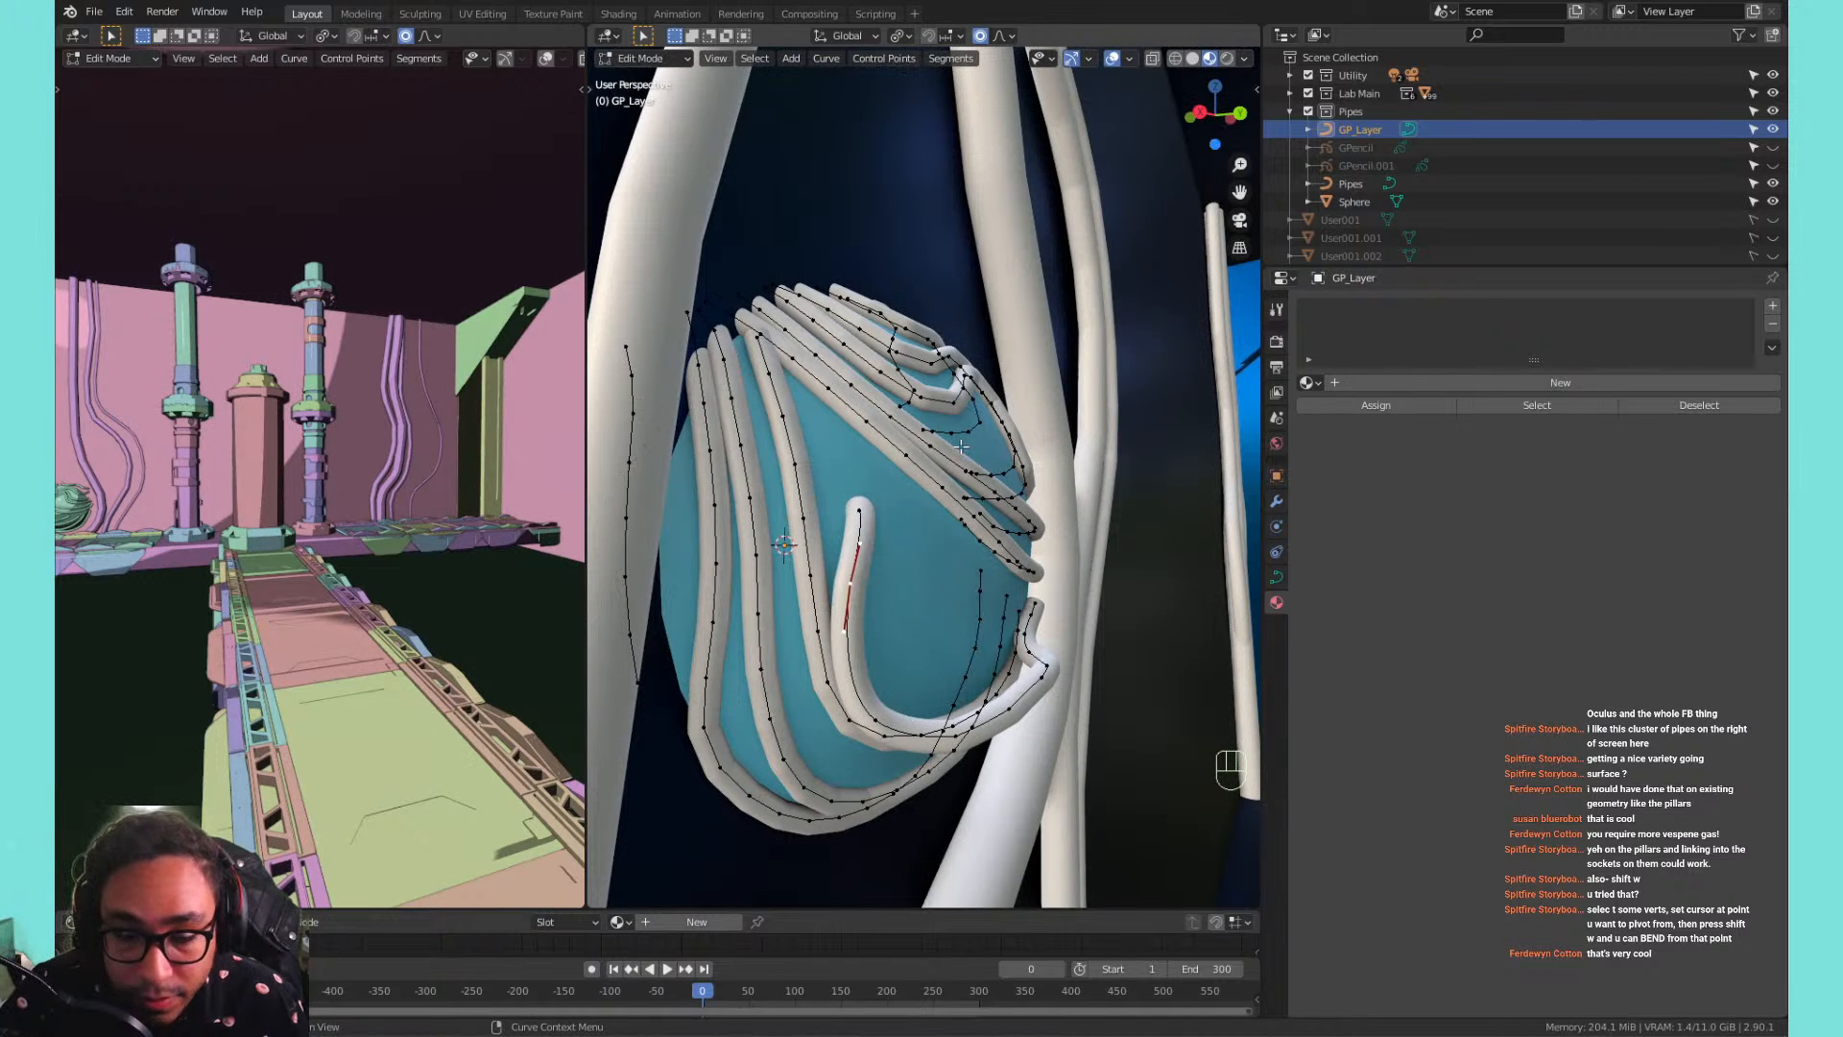
# Try trackball rotation on the short pipe's selected section, and try rotating its upper end control point.
pyautogui.press('r')
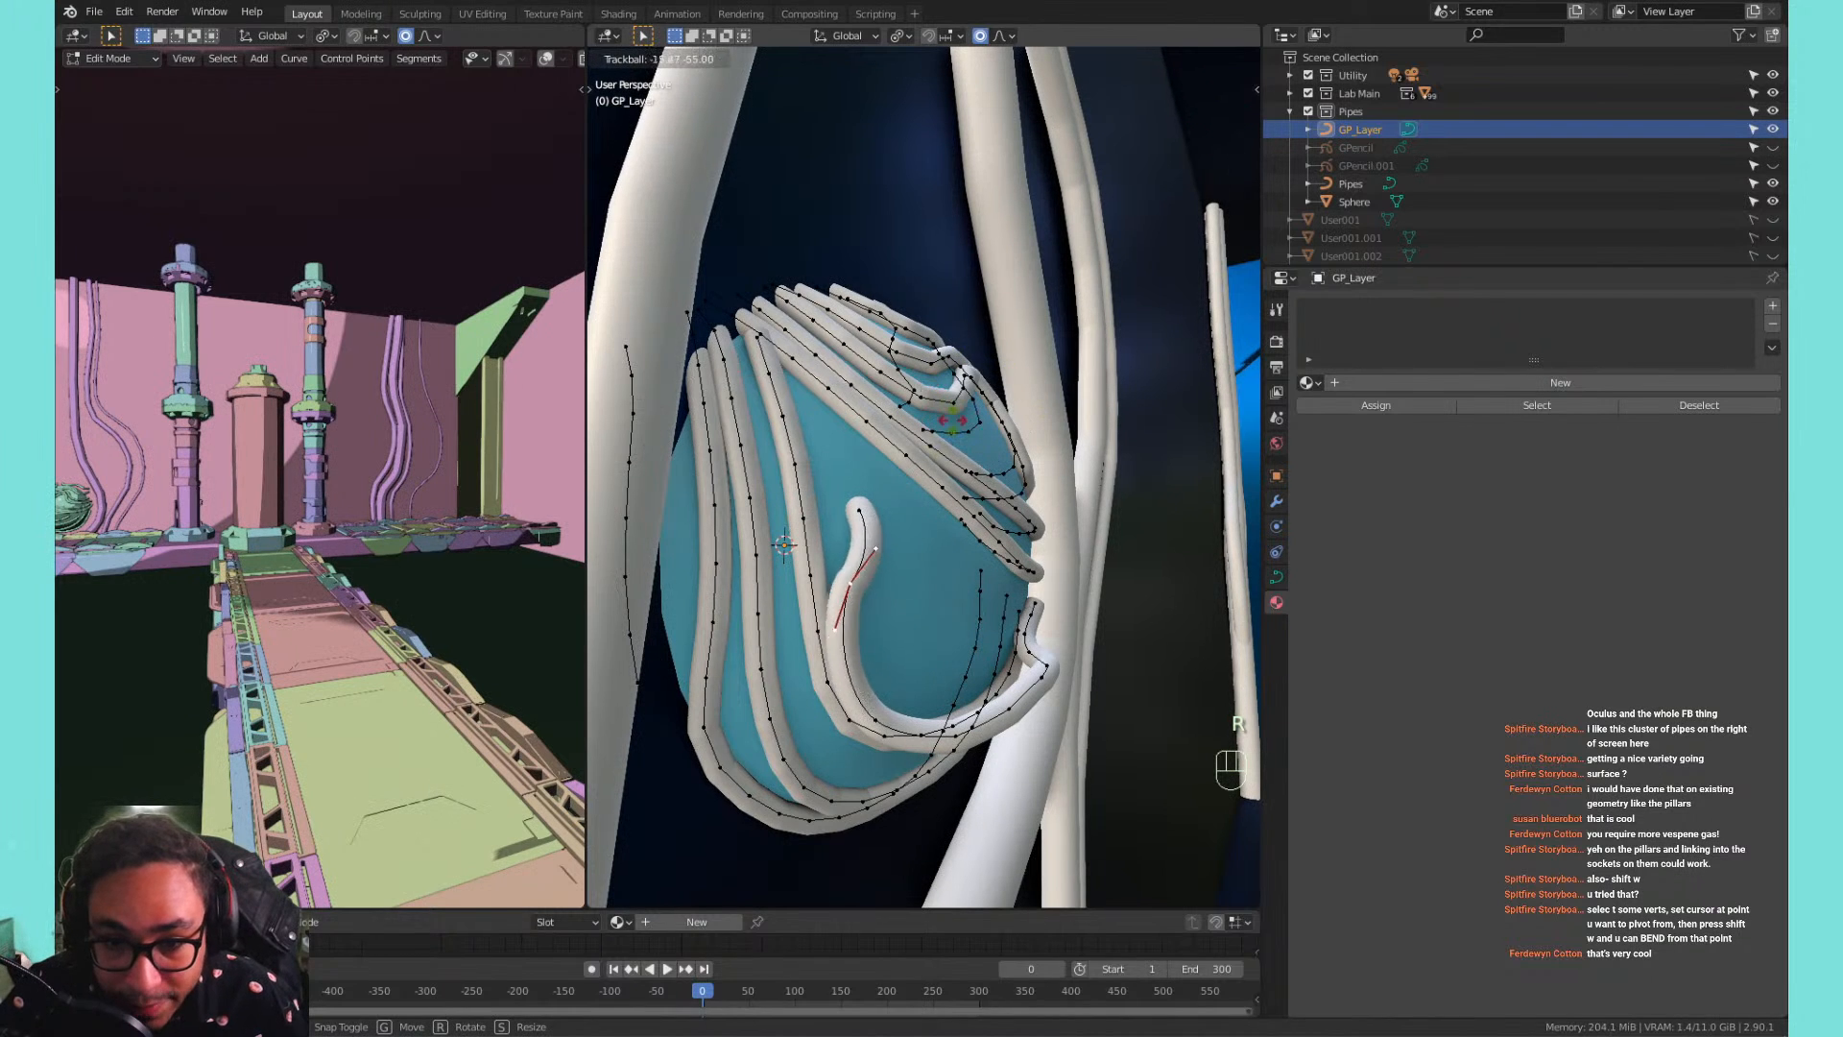
pyautogui.click(859, 491)
pyautogui.click(859, 493)
pyautogui.press('r')
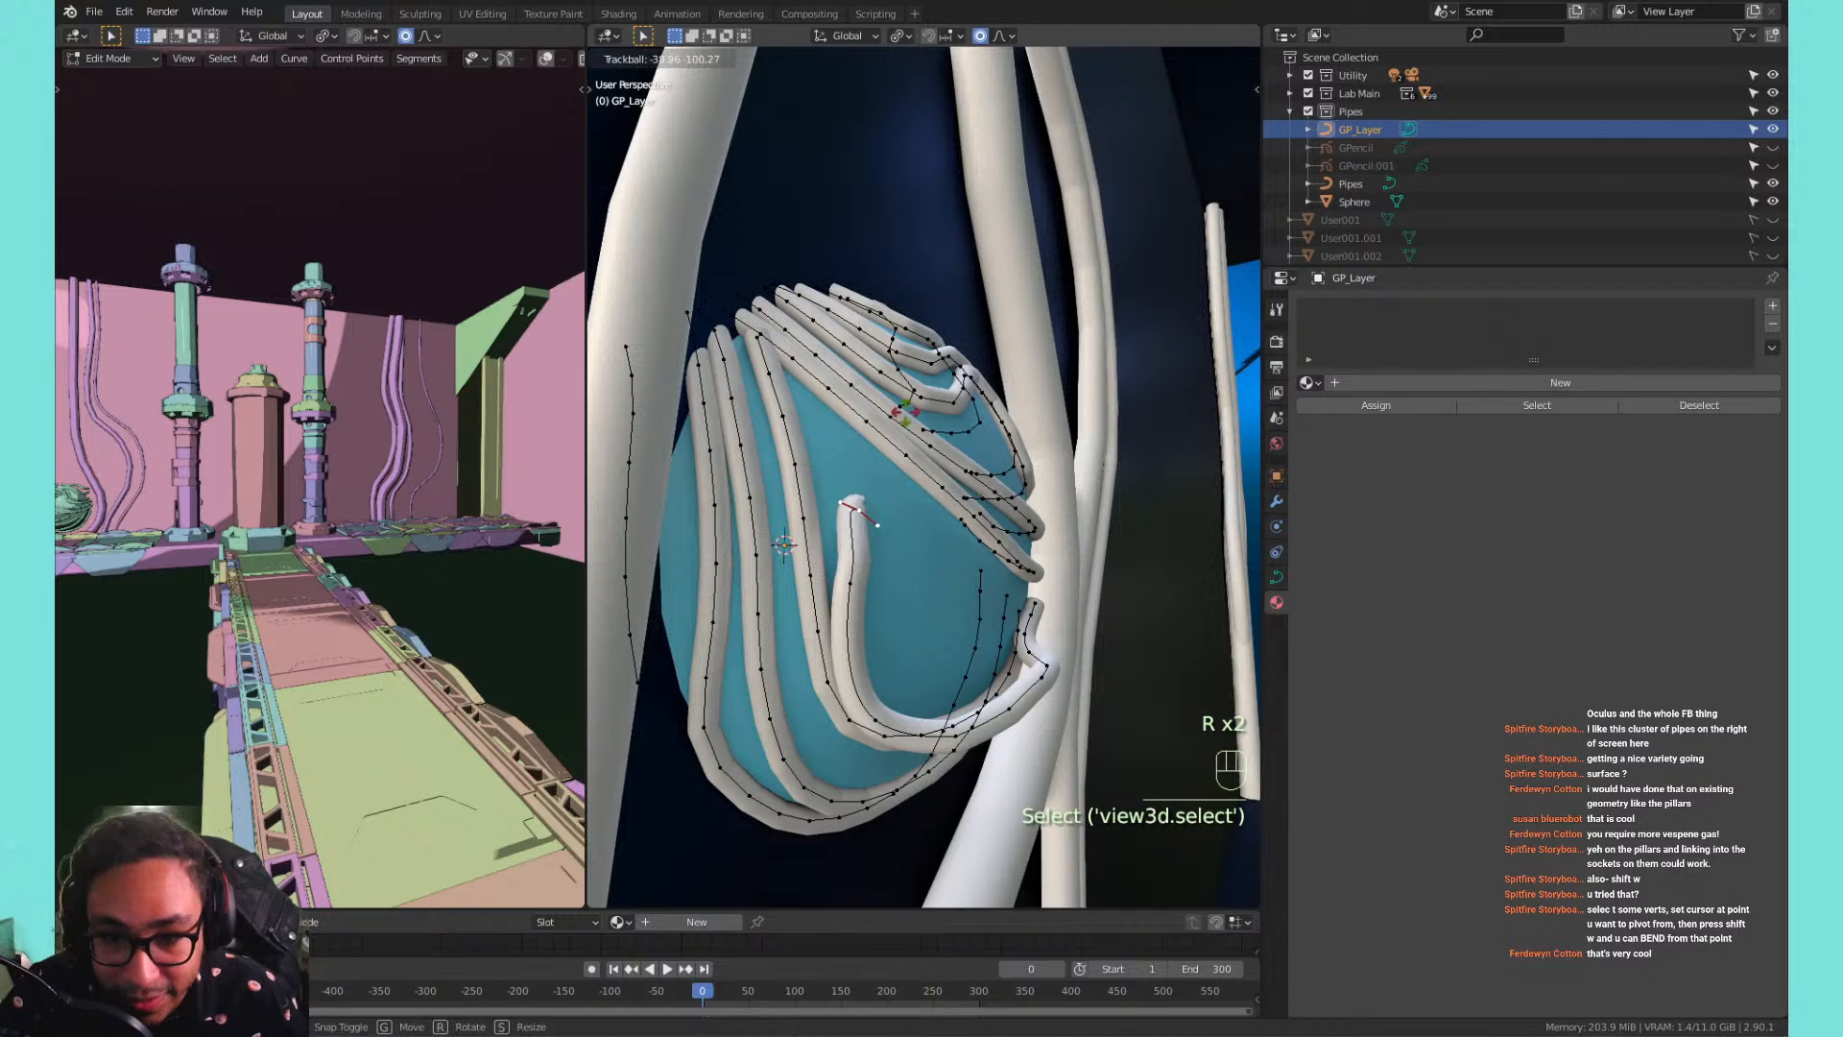
pyautogui.rightClick(1067, 484)
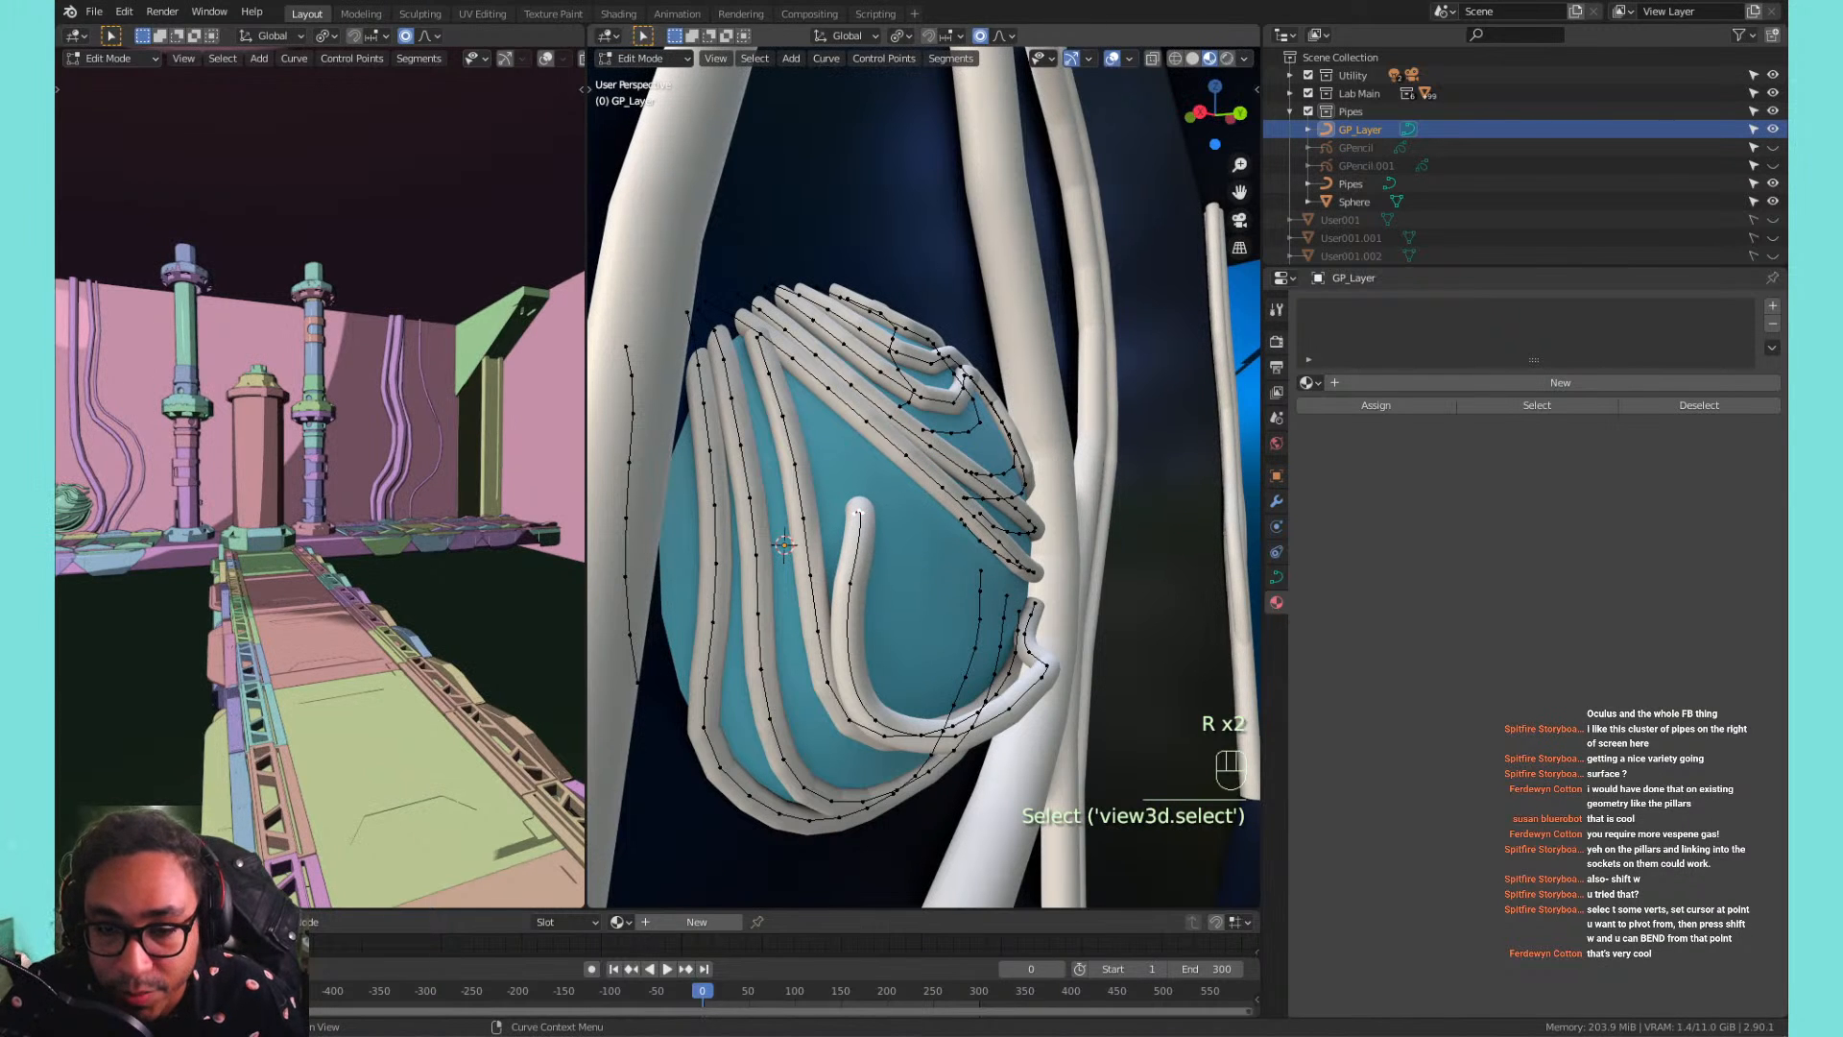
pyautogui.press('r')
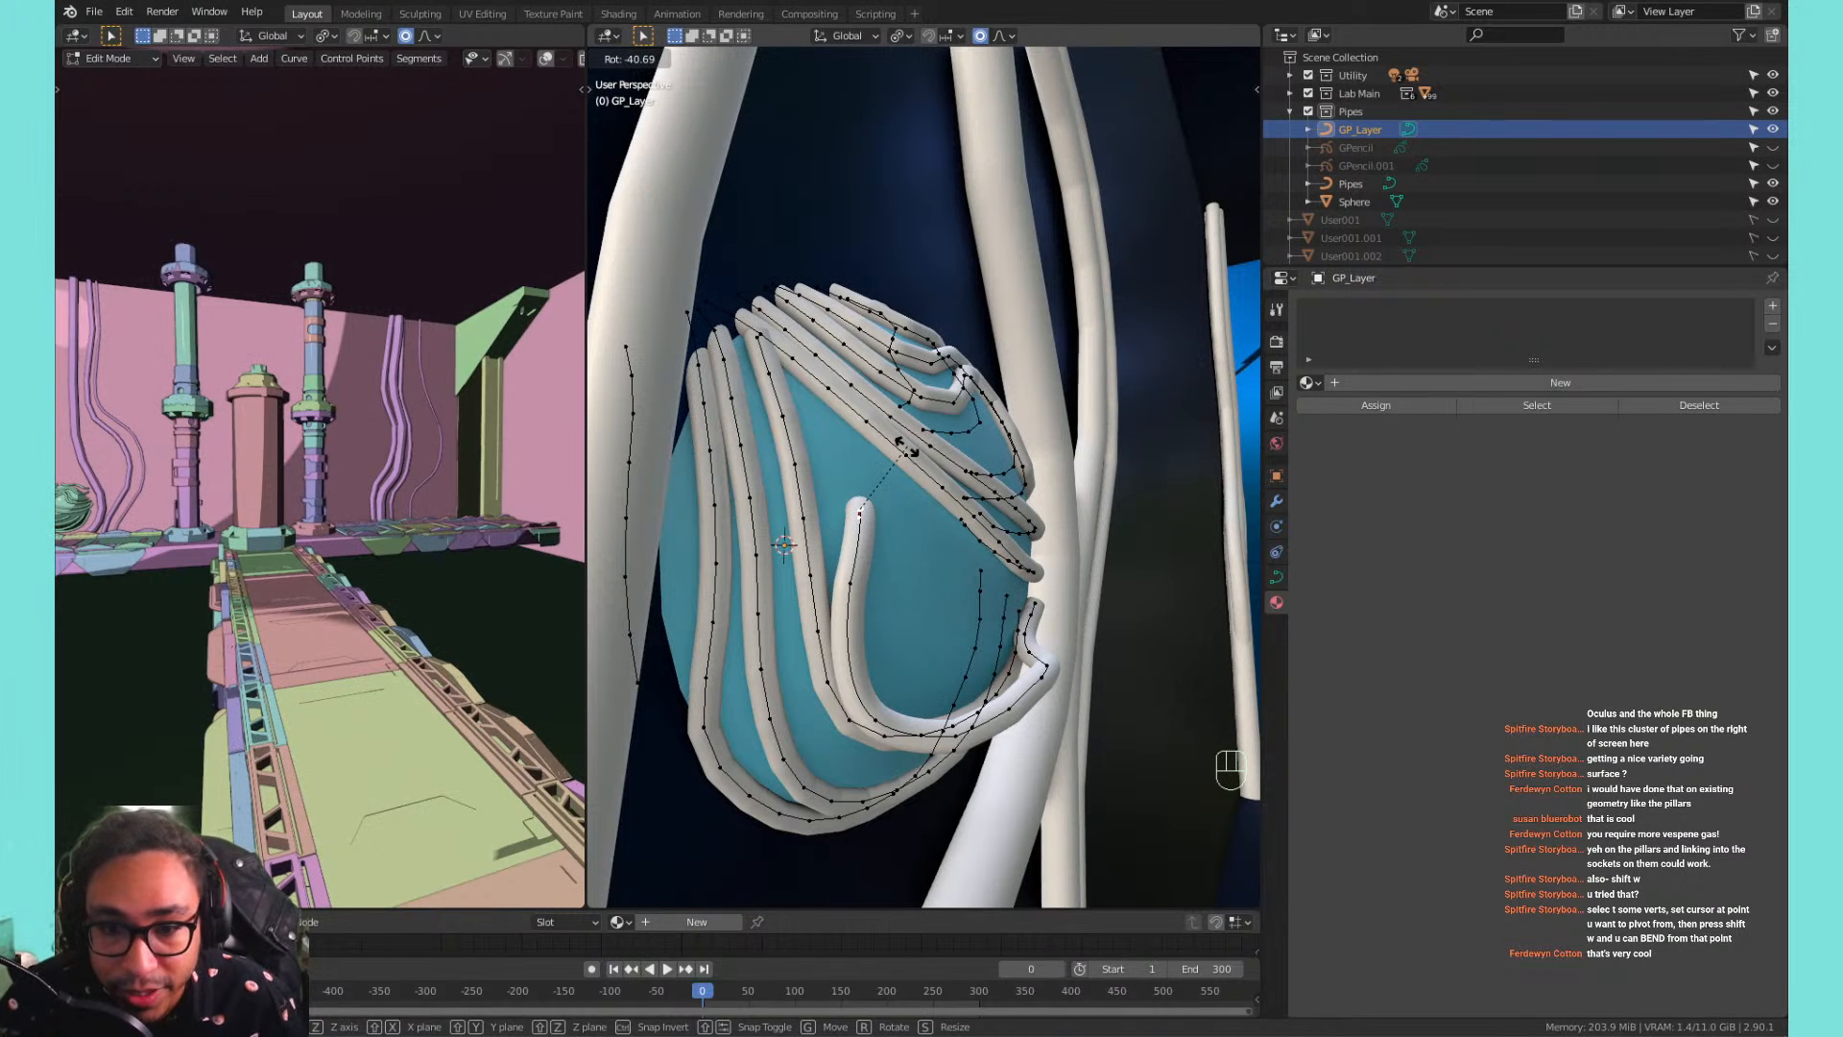
pyautogui.click(1026, 400)
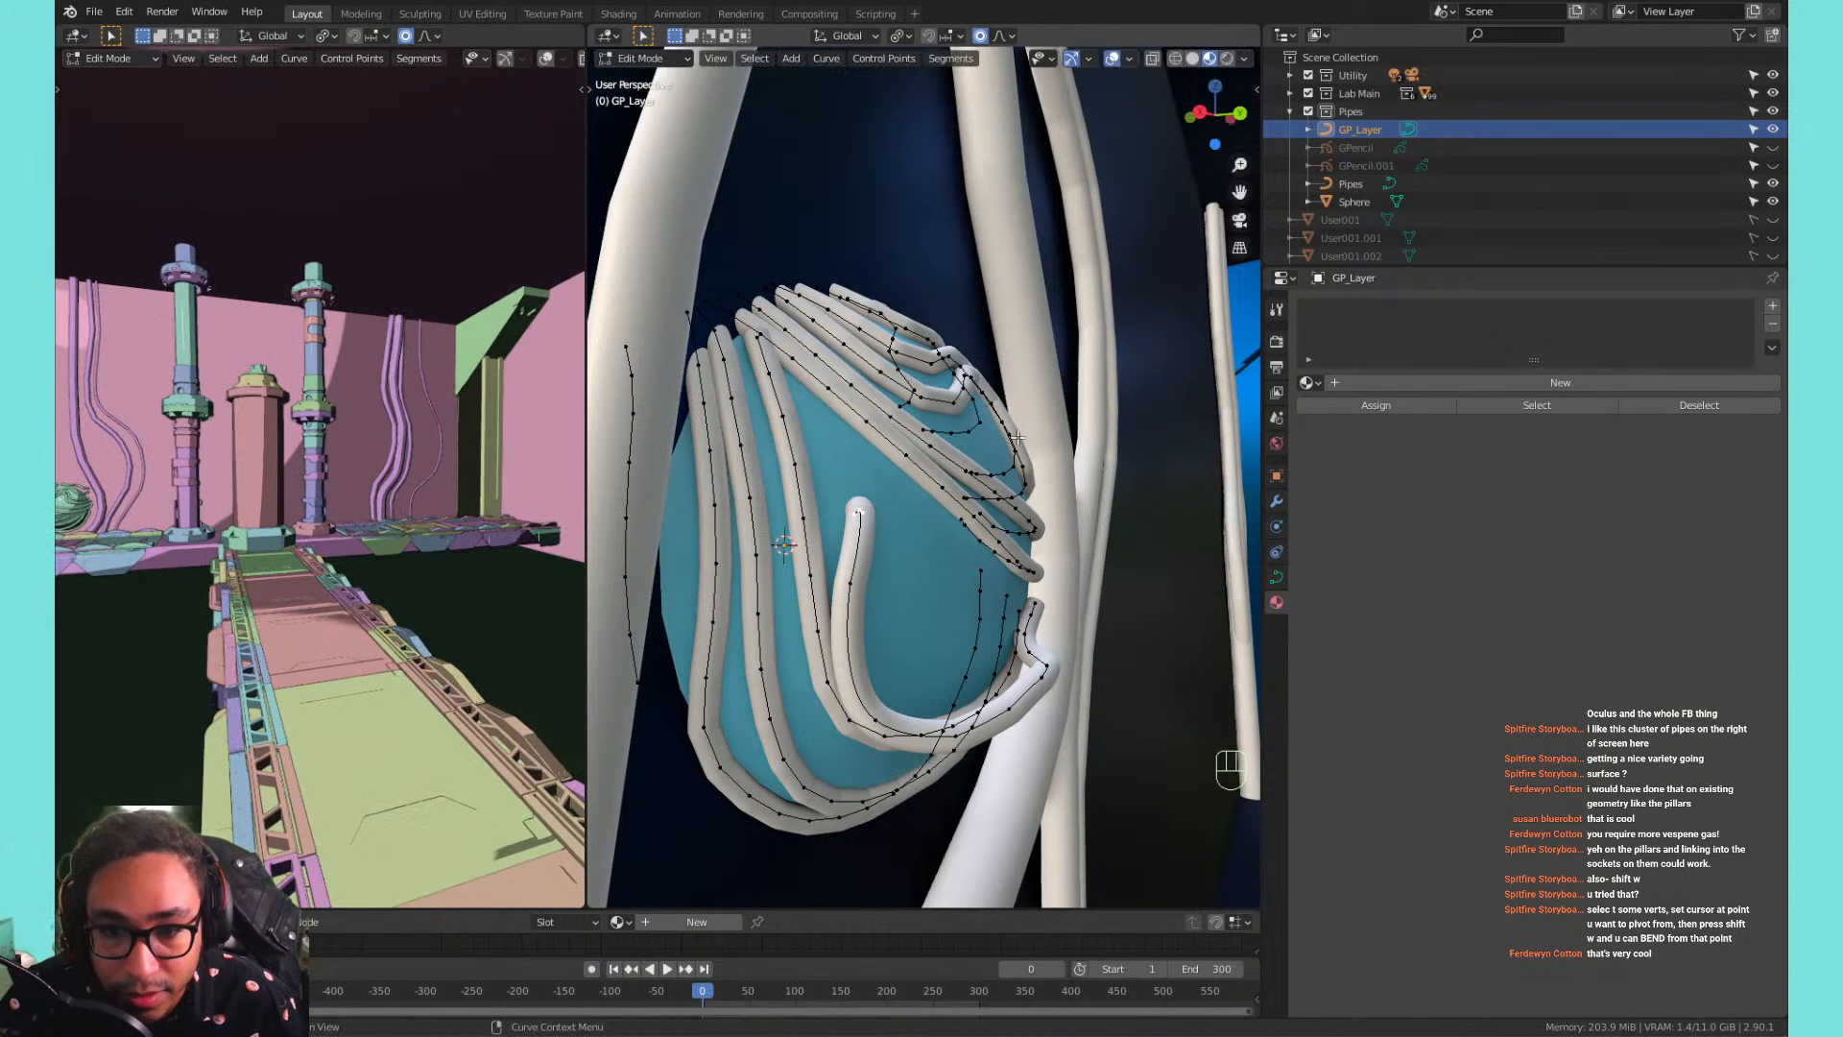
# Try rotating the short pipe's upper end control point again from a distant and a closer view.
pyautogui.scroll(-6, 1024, 432)
pyautogui.press('r')
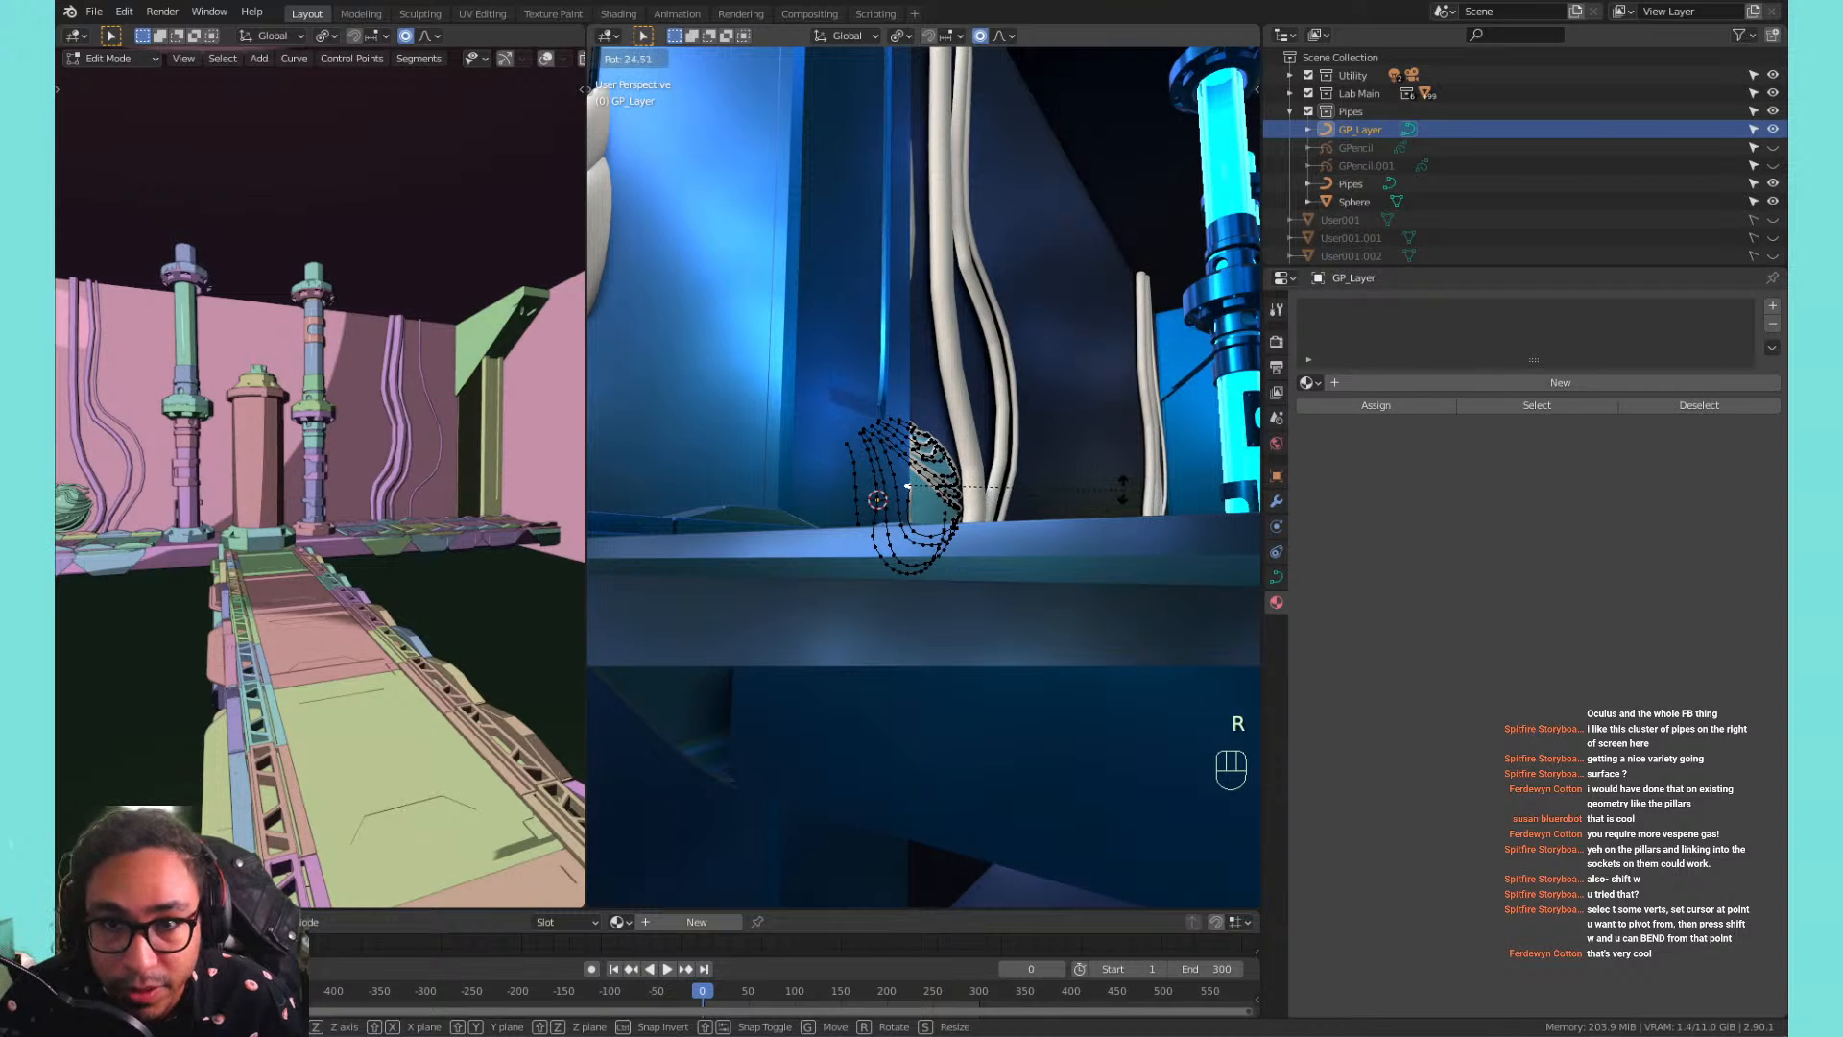
pyautogui.click(1082, 399)
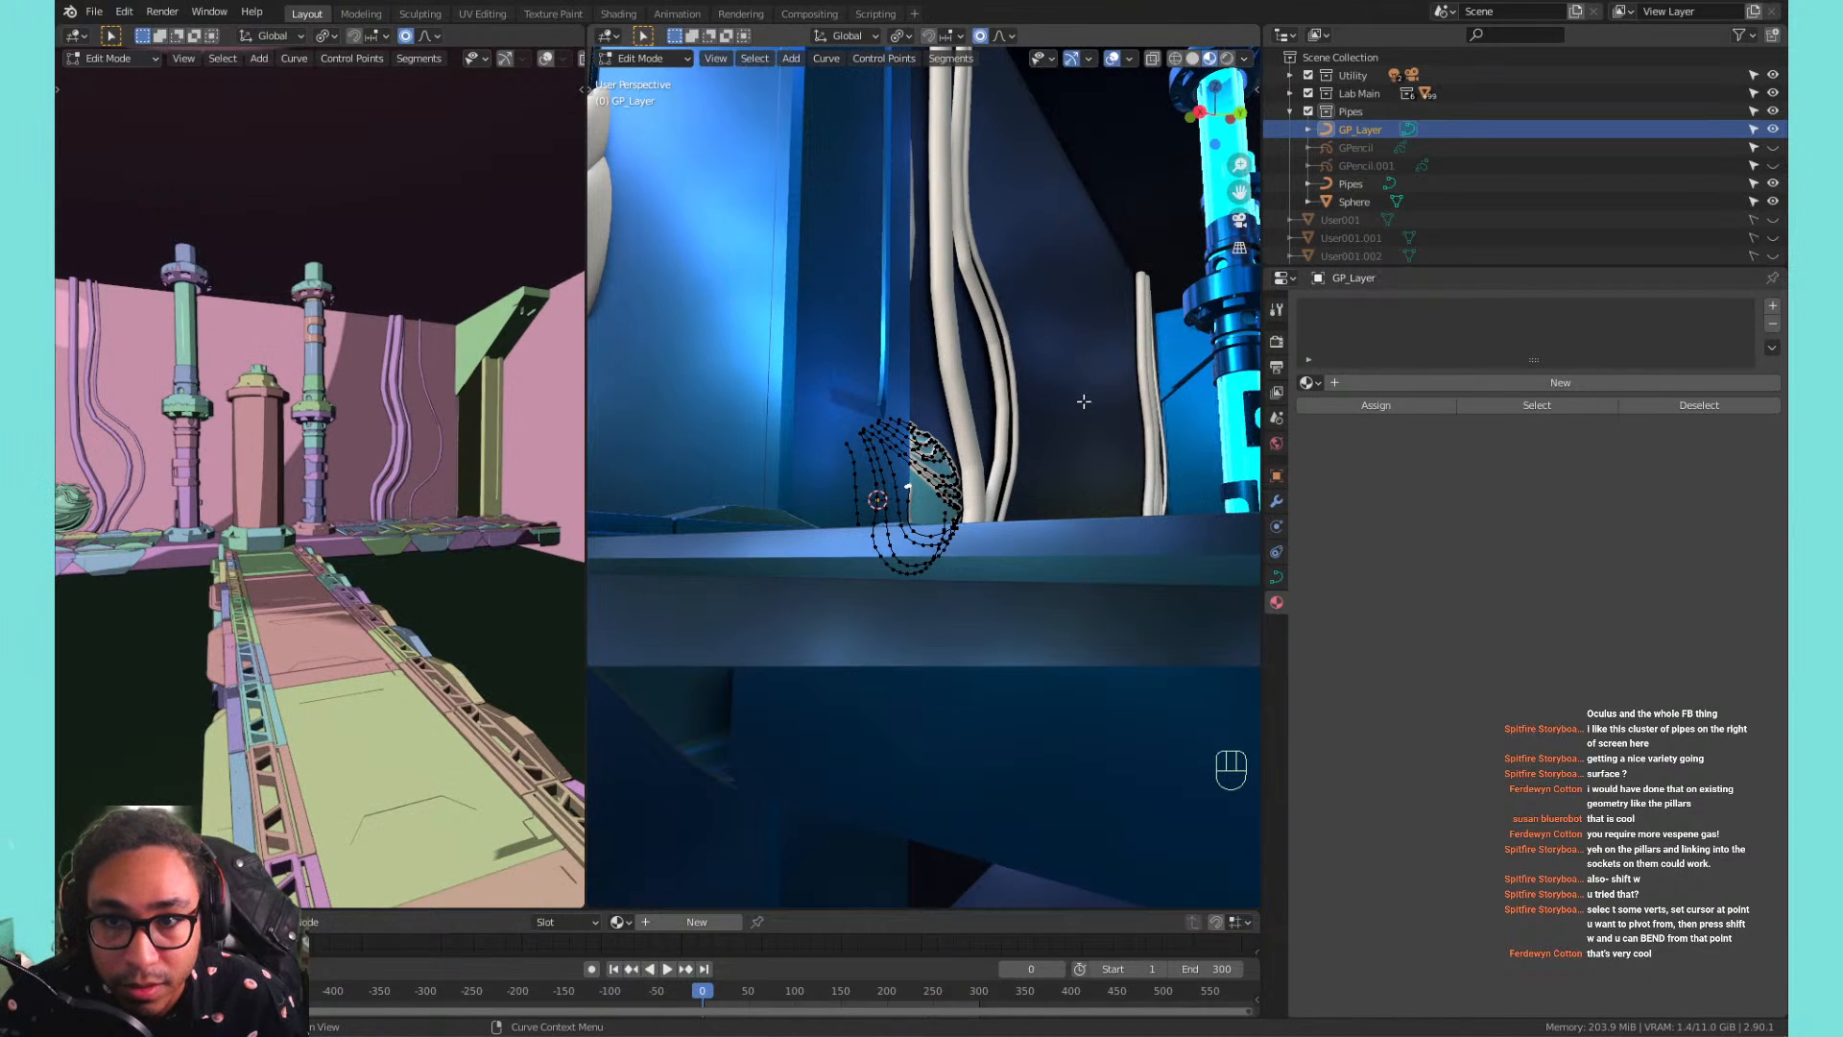
pyautogui.moveTo(1082, 399); pyautogui.dragTo(932, 451, button='middle')
pyautogui.keyDown('shift'); pyautogui.moveTo(931, 451); pyautogui.dragTo(1017, 576, button='middle'); pyautogui.keyUp('shift')
pyautogui.scroll(3, 1017, 576)
pyautogui.press('r')
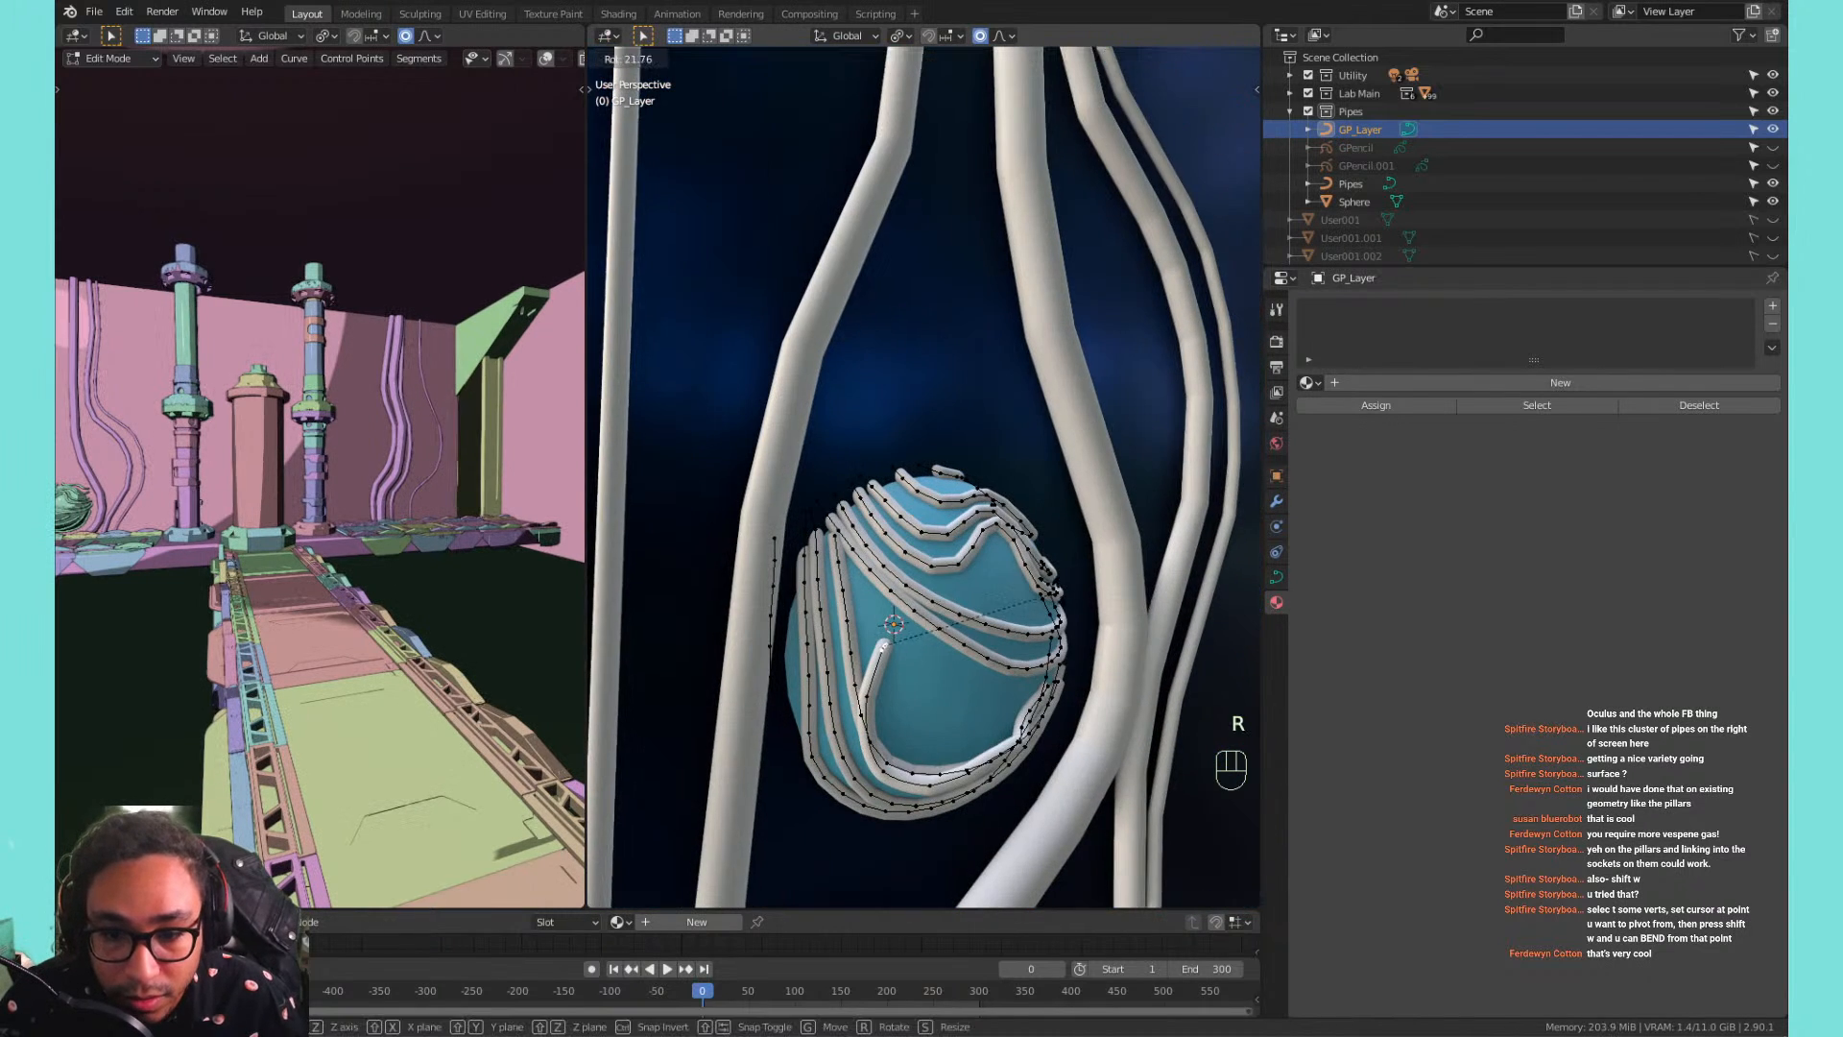
pyautogui.click(912, 508)
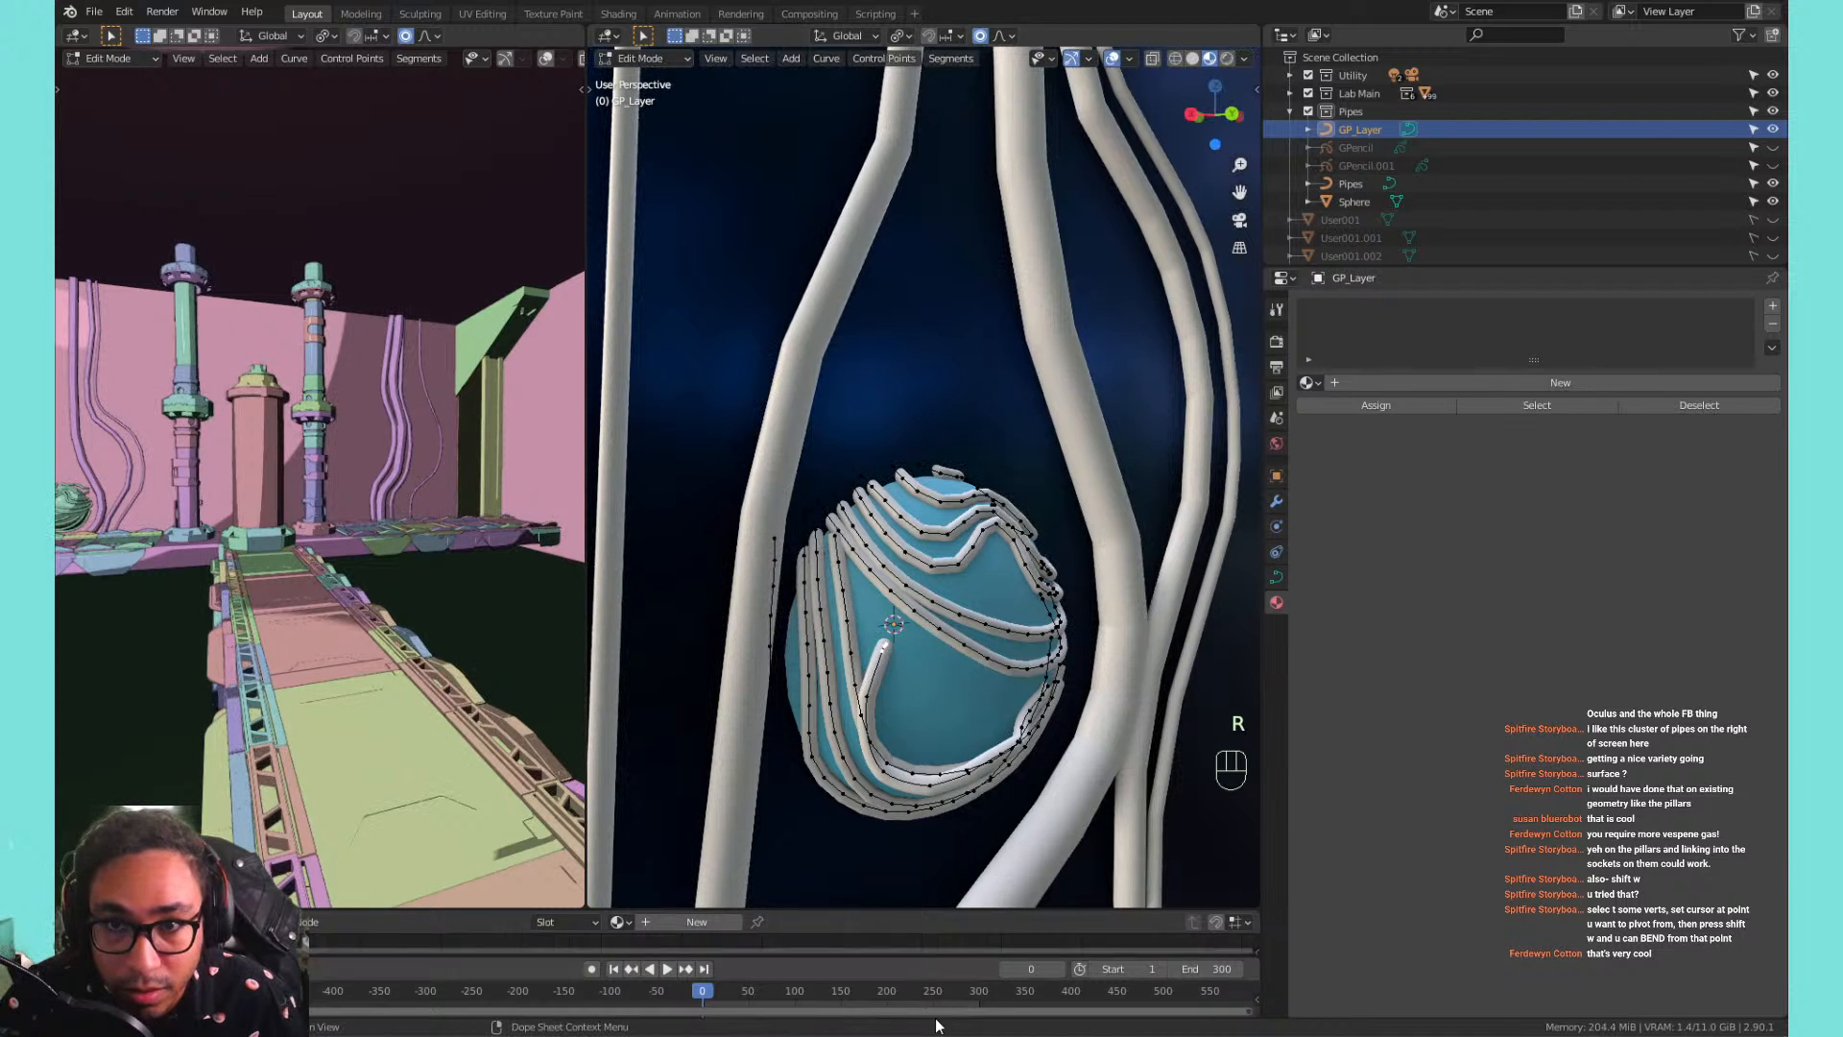
# Toggle proportional editing and try rotating the short pipe's end control point once more.
pyautogui.click(999, 37)
pyautogui.click(983, 37)
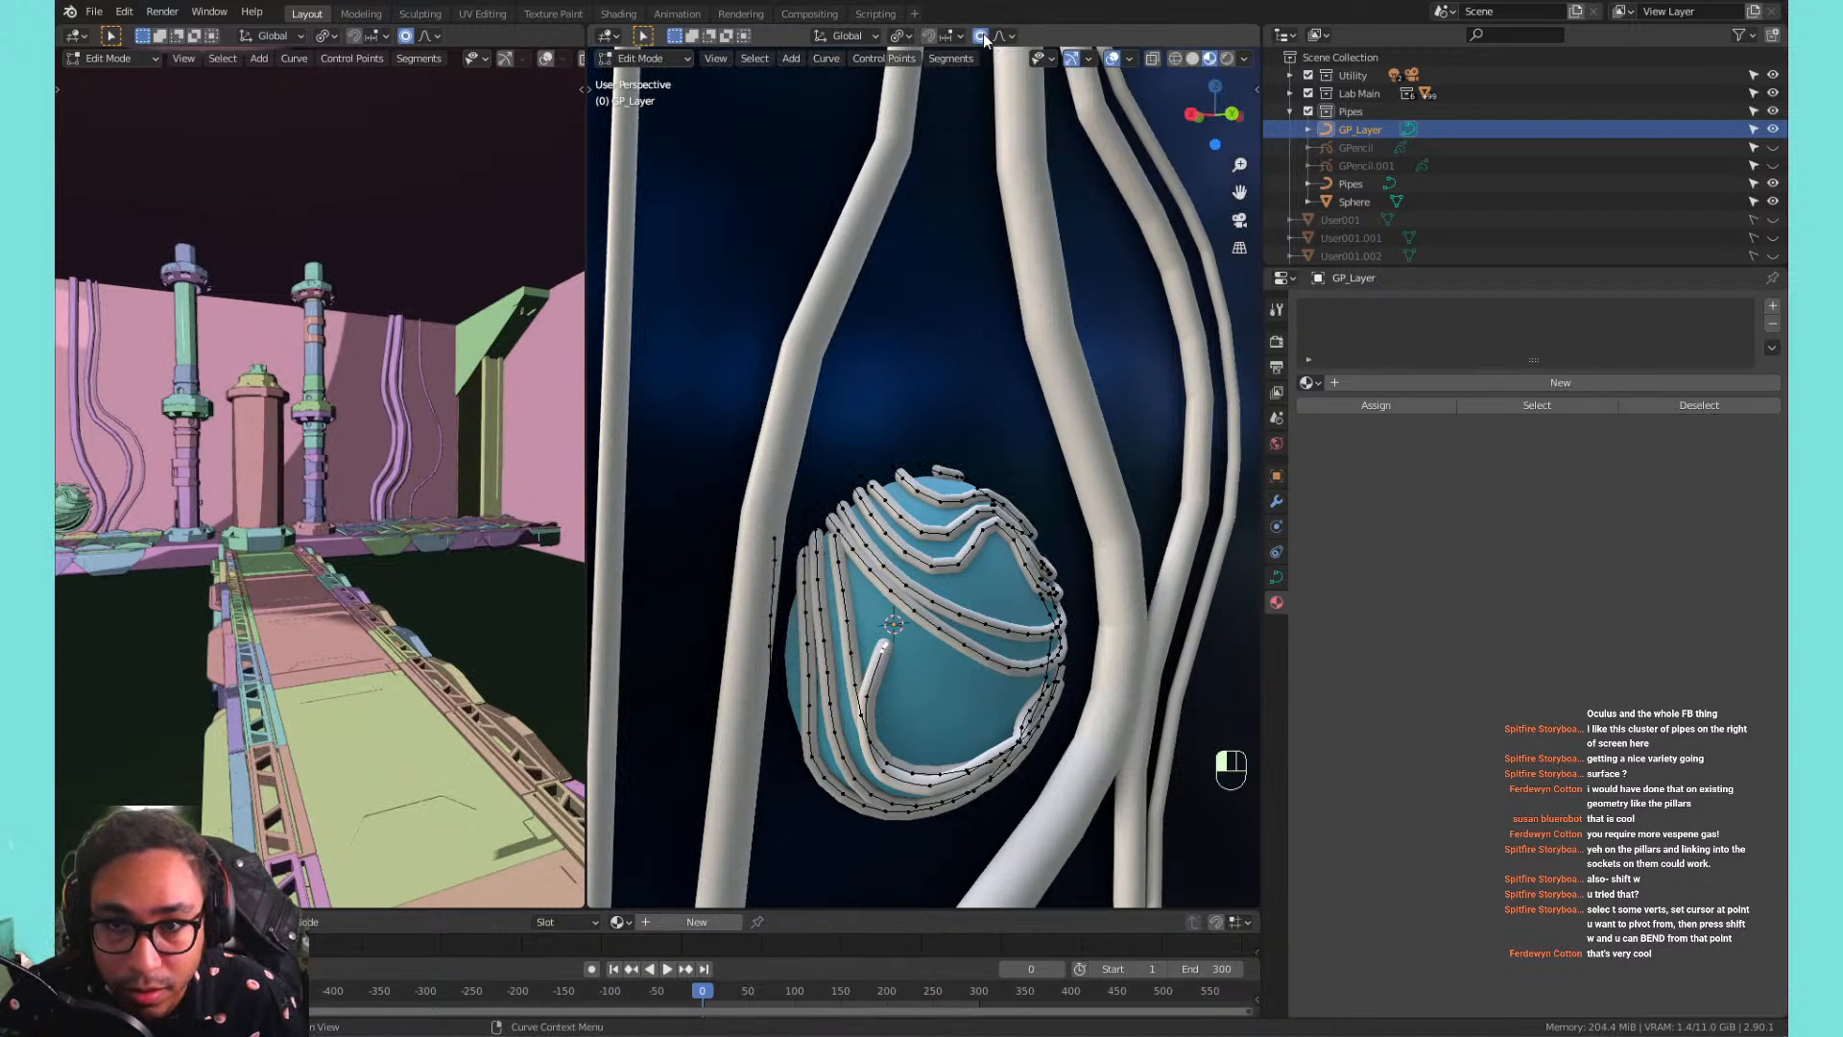
pyautogui.press('r')
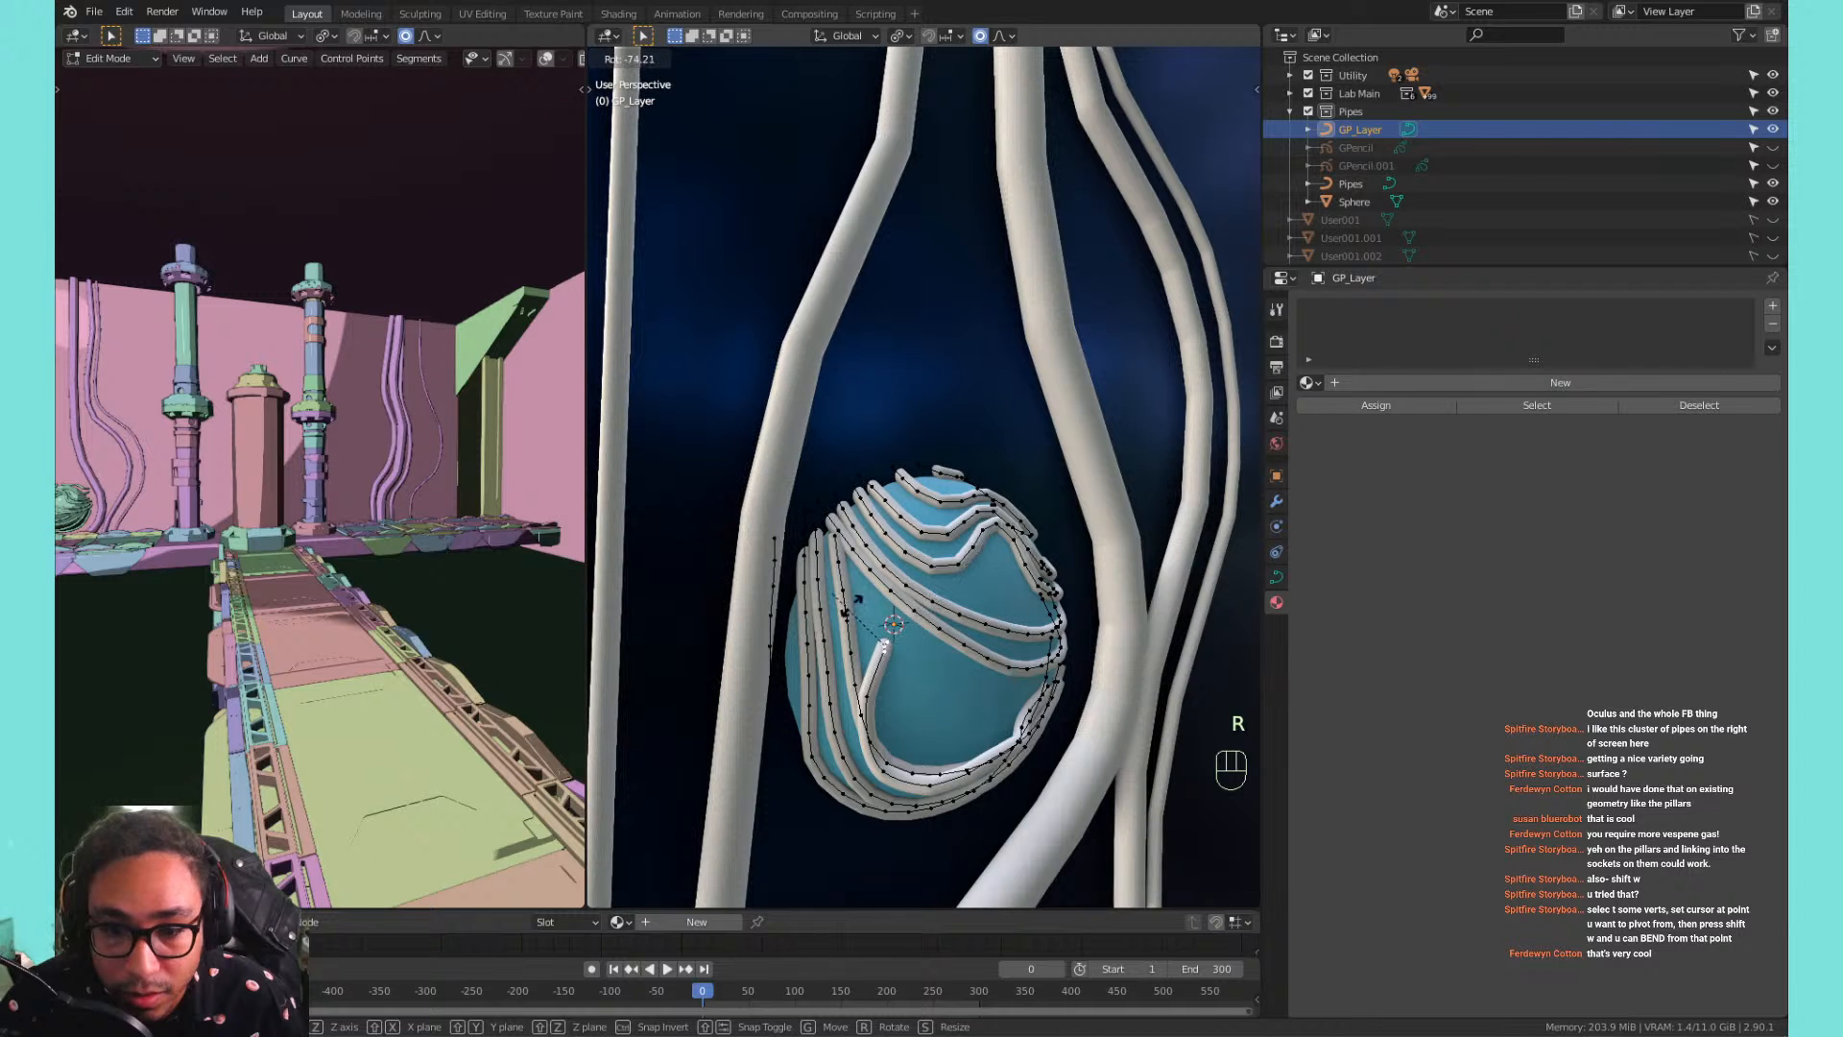
pyautogui.click(908, 624)
# Try rotating and moving the end control point of the small pipe at the top of the sphere.
pyautogui.scroll(4, 910, 519)
pyautogui.click(994, 478)
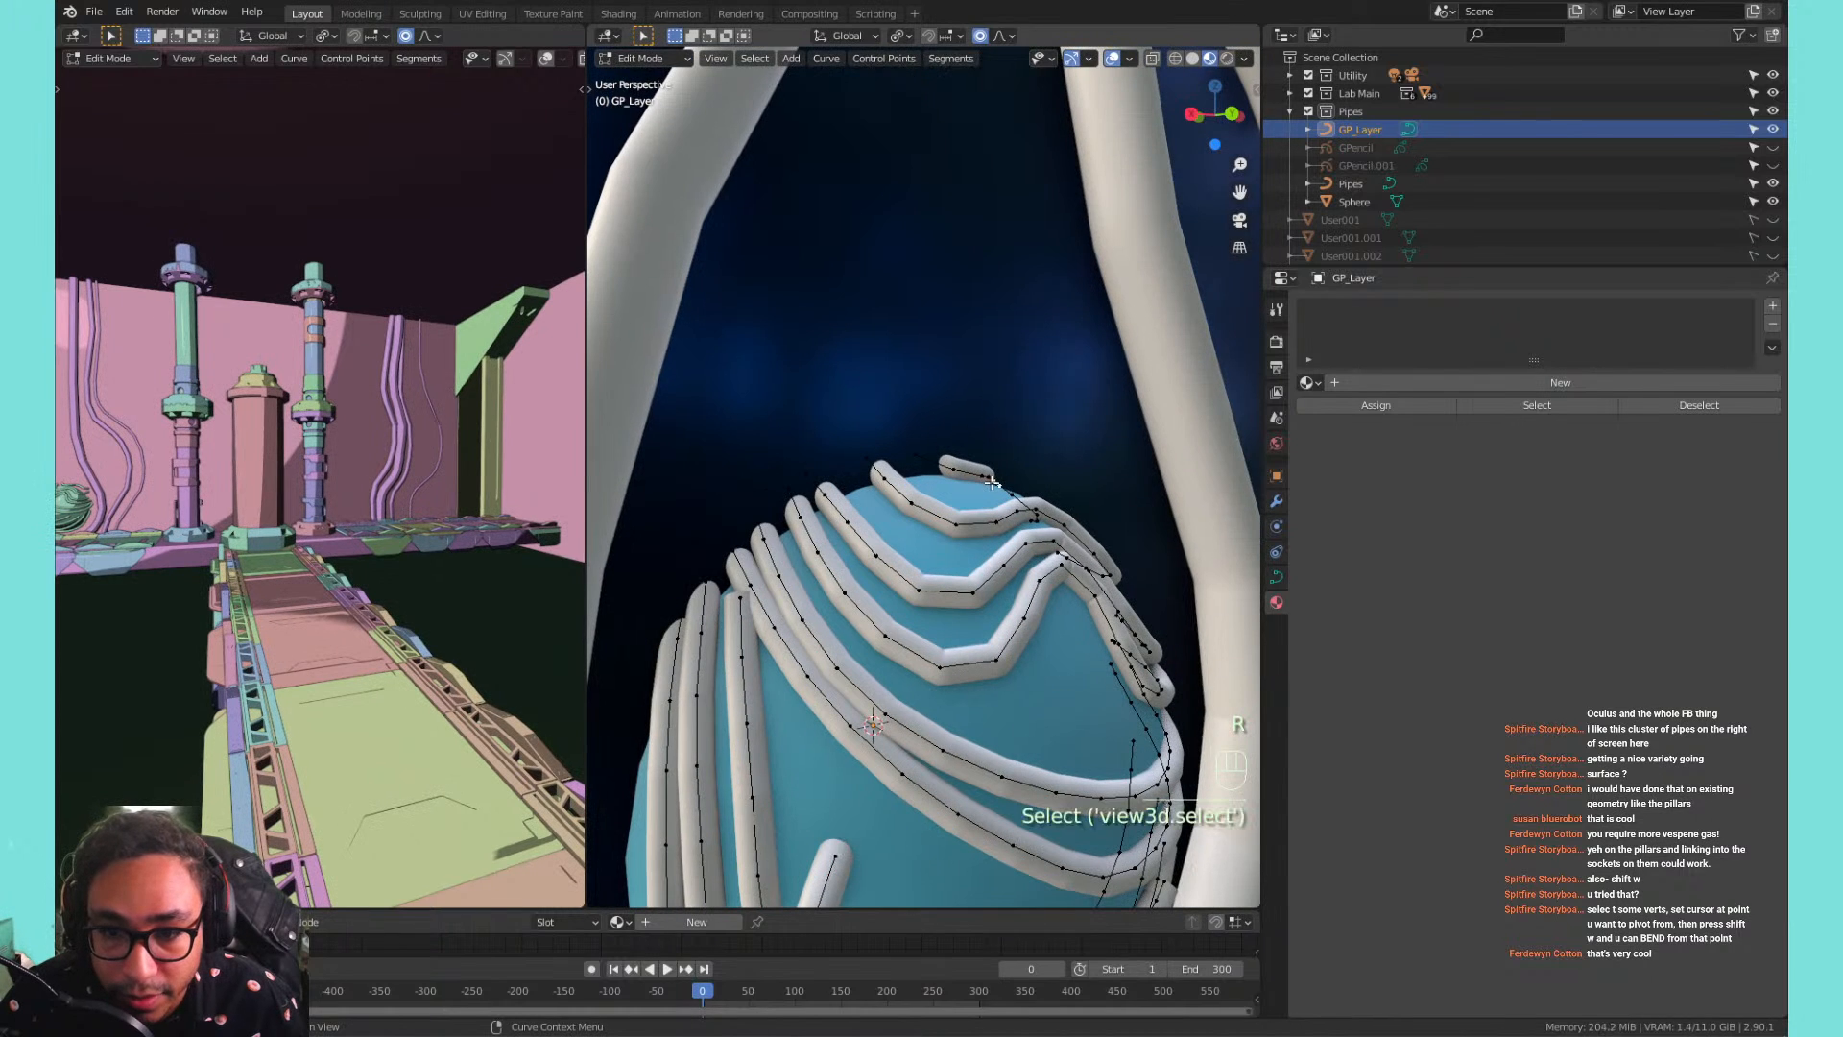
pyautogui.press('r')
pyautogui.click(960, 422)
pyautogui.press('g')
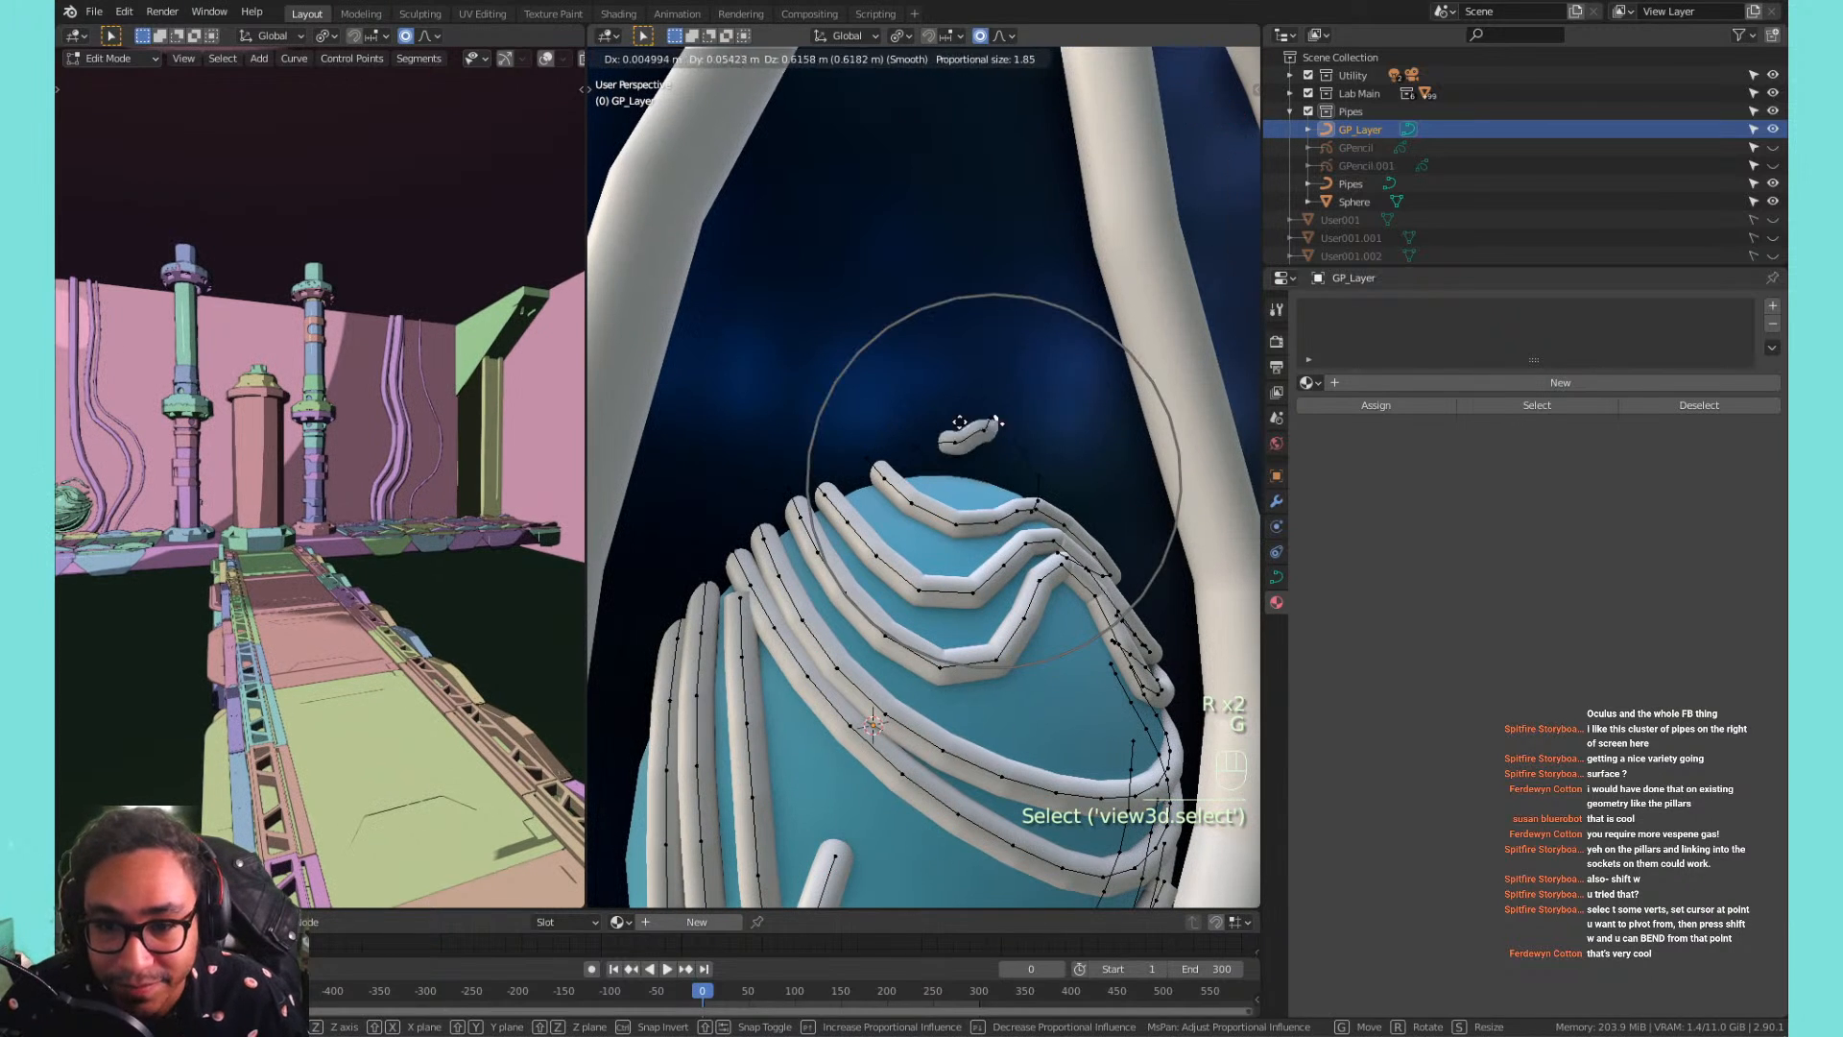
pyautogui.rightClick(963, 379)
# Move the short pipe's upper end point by about -0.18 m X, 0.14 m Y and 0.18 m Z with smooth, connected proportional editing.
pyautogui.keyDown('shift'); pyautogui.moveTo(1002, 758); pyautogui.dragTo(991, 596, button='middle'); pyautogui.keyUp('shift')
pyautogui.click(818, 575)
pyautogui.press('g')
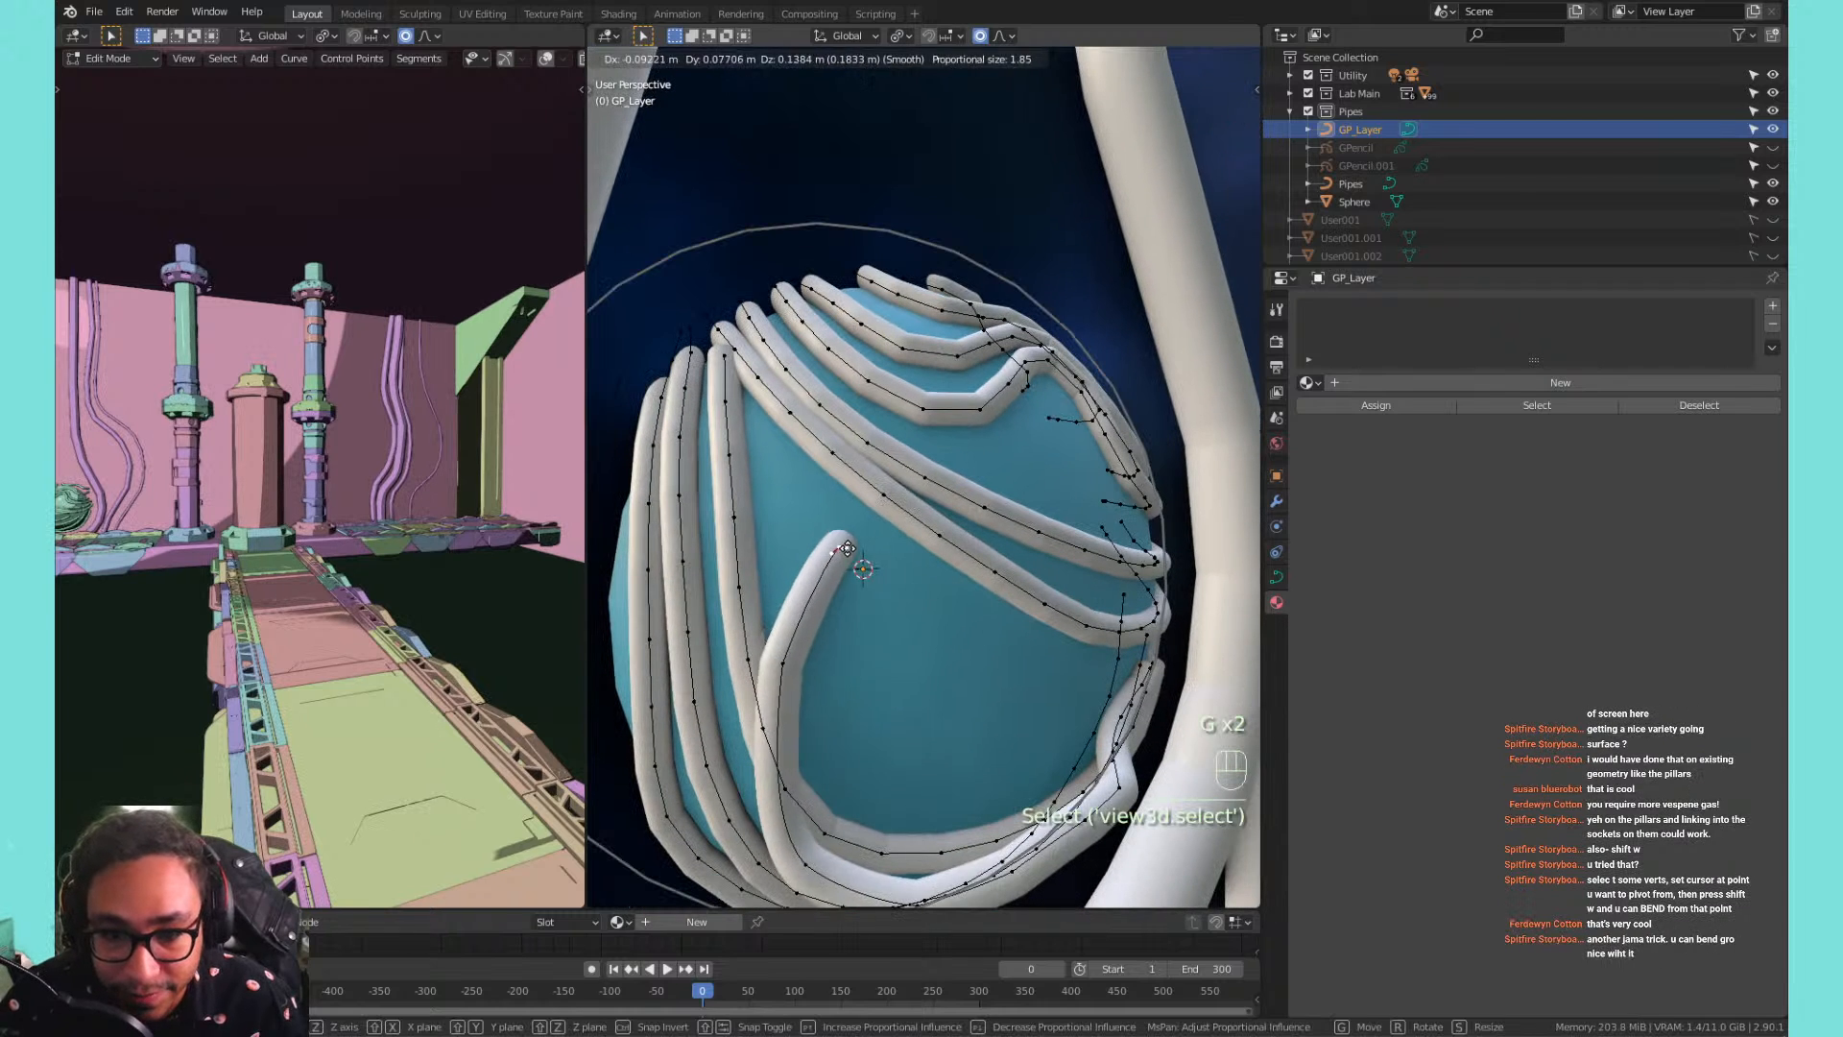
pyautogui.click(867, 543)
# Scale the handles of the short pipe's end control point by about 7.425.
pyautogui.press('r')
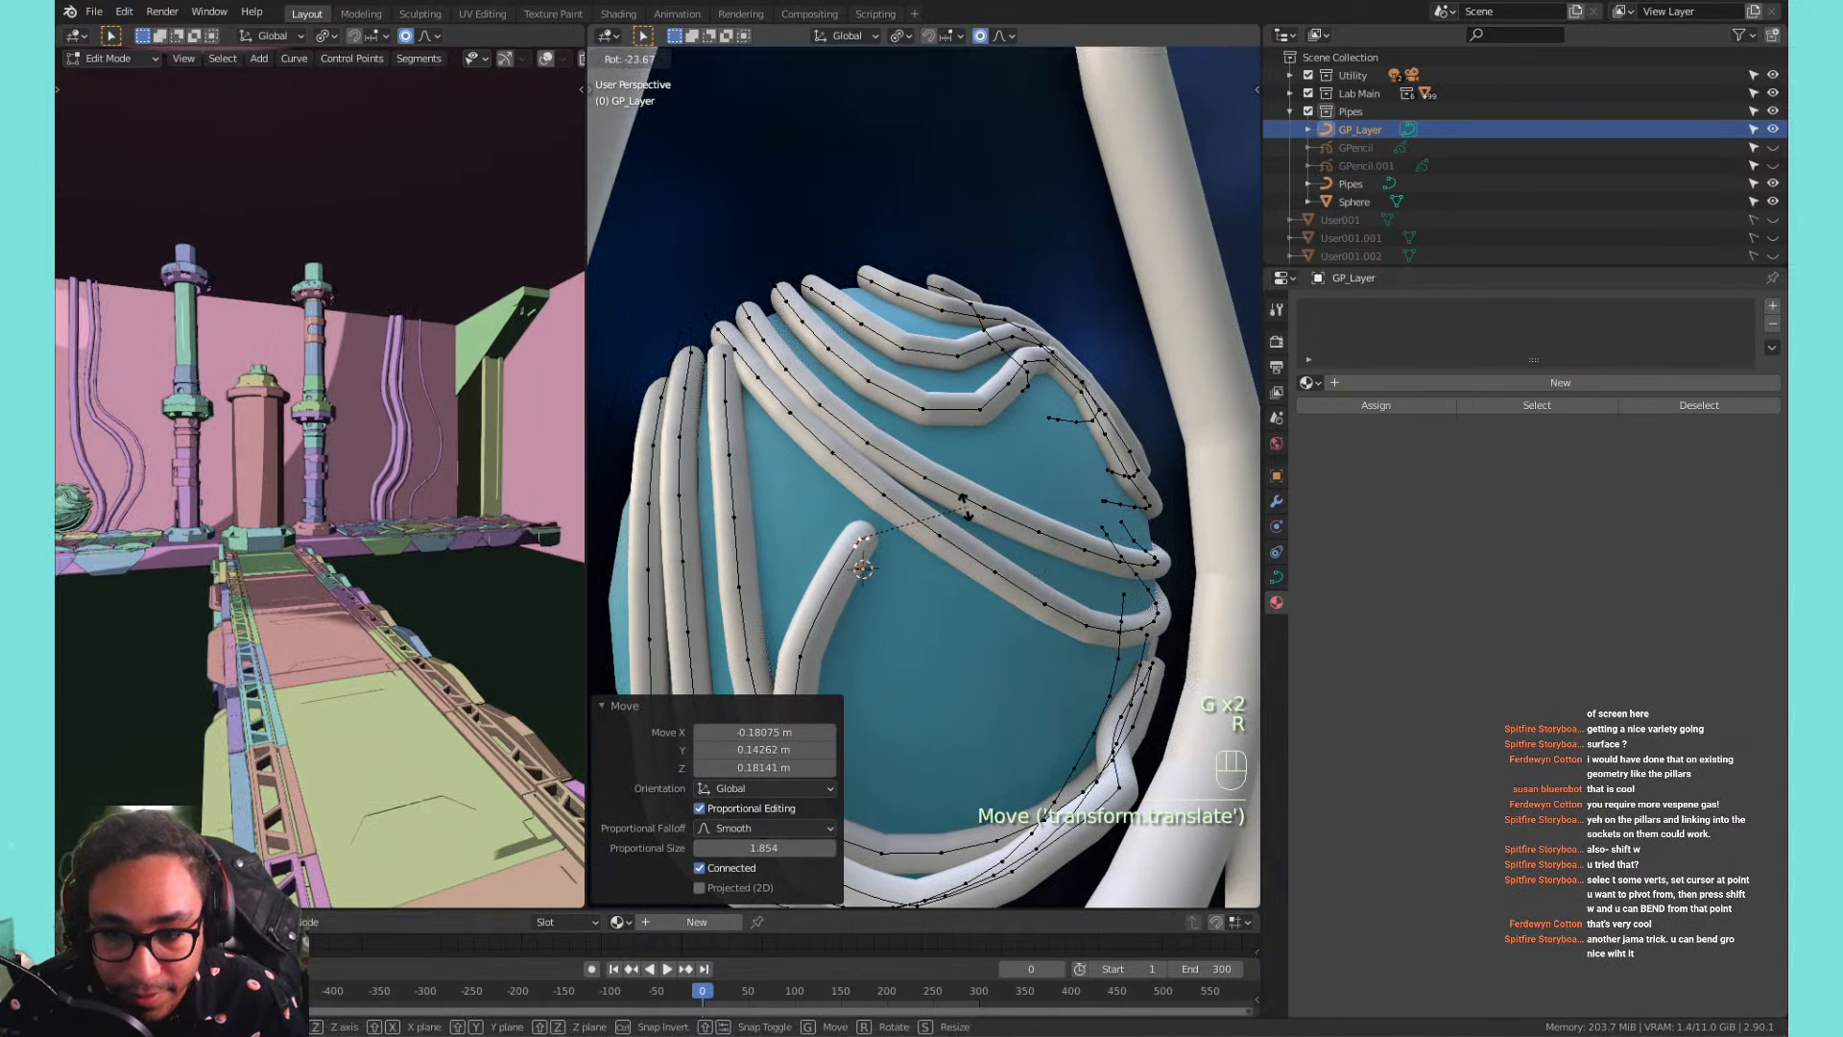
pyautogui.rightClick(902, 541)
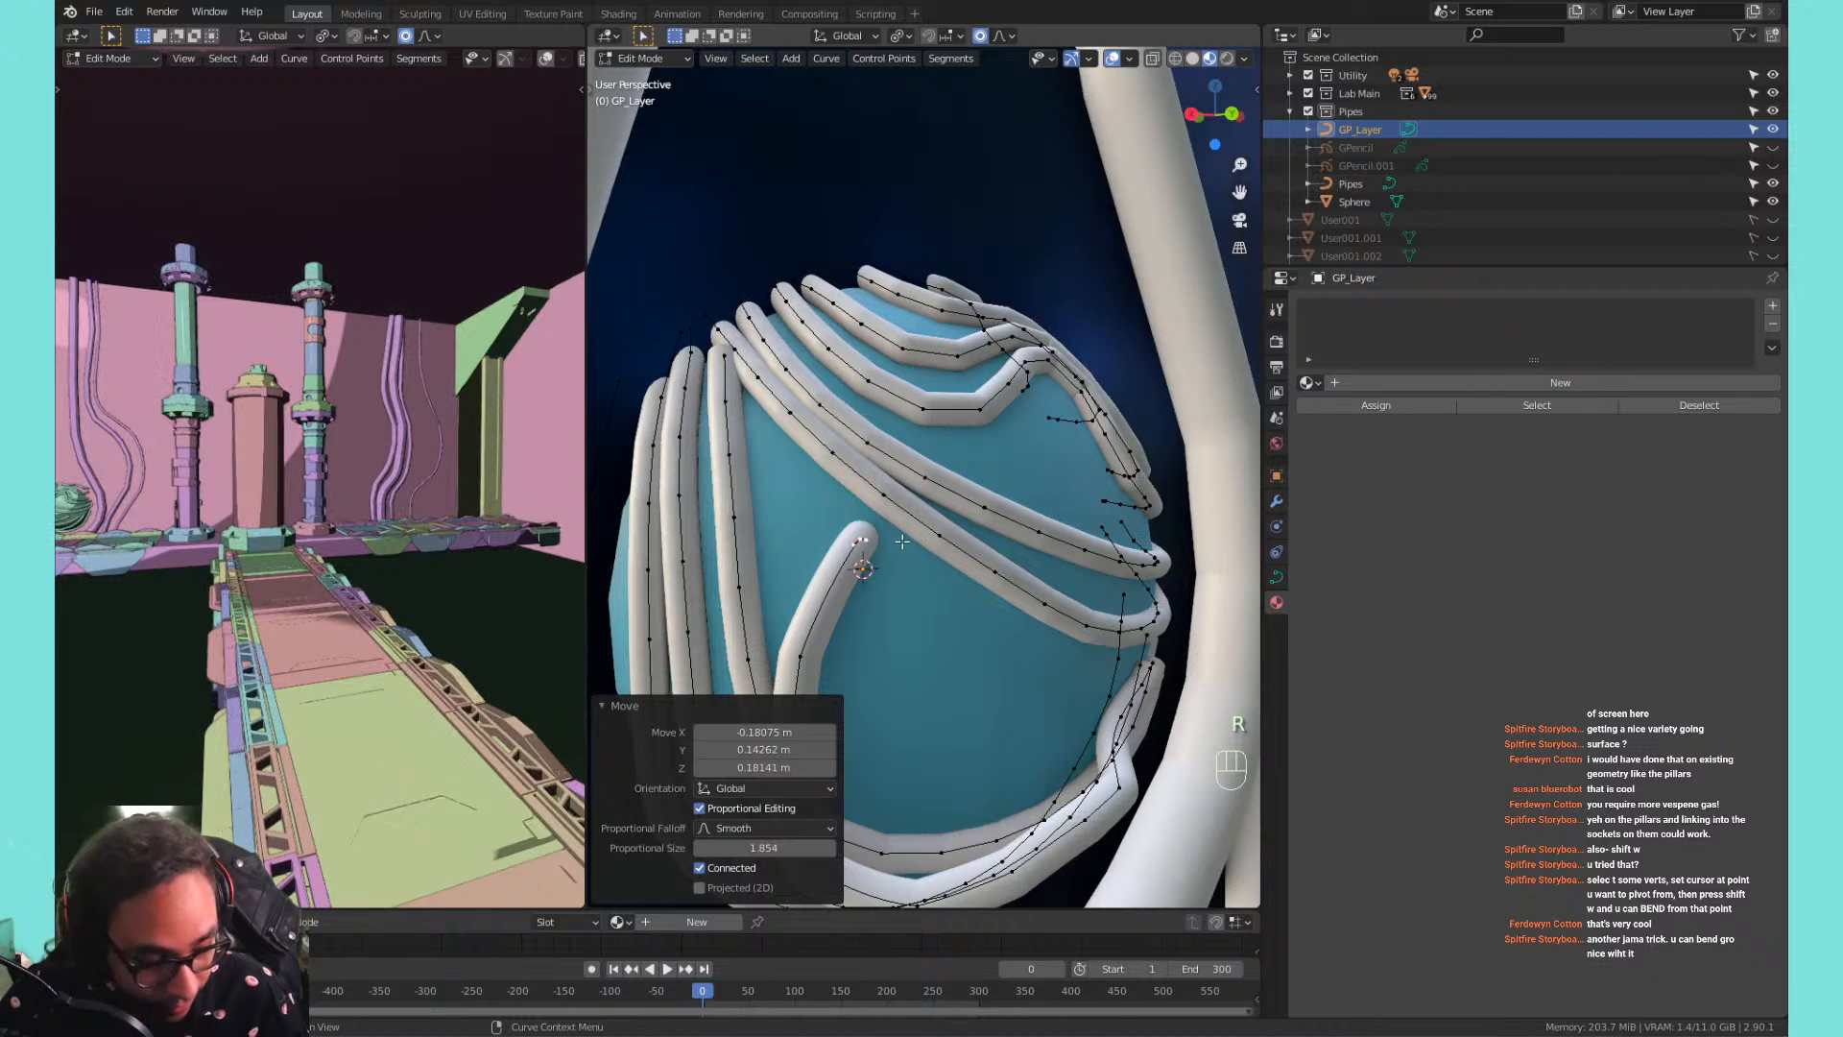
pyautogui.press('s')
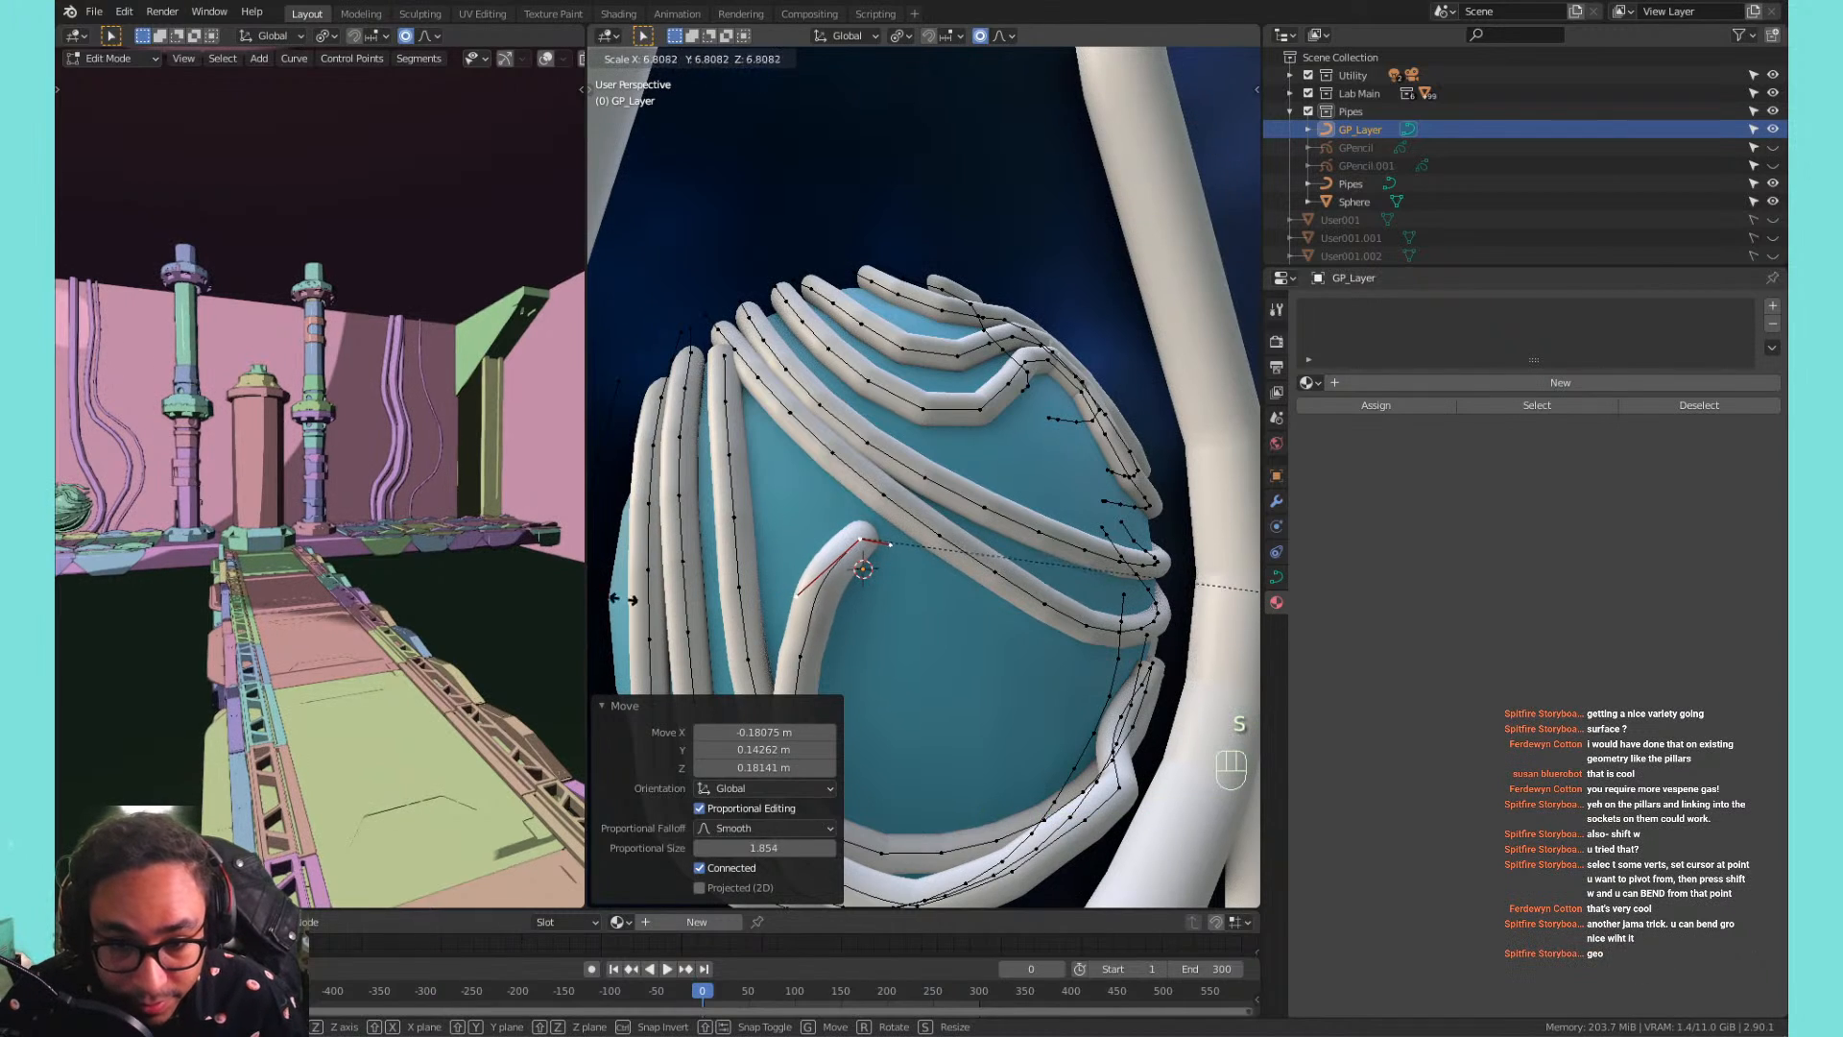
pyautogui.click(623, 599)
pyautogui.moveTo(1041, 663); pyautogui.dragTo(867, 481, button='middle')
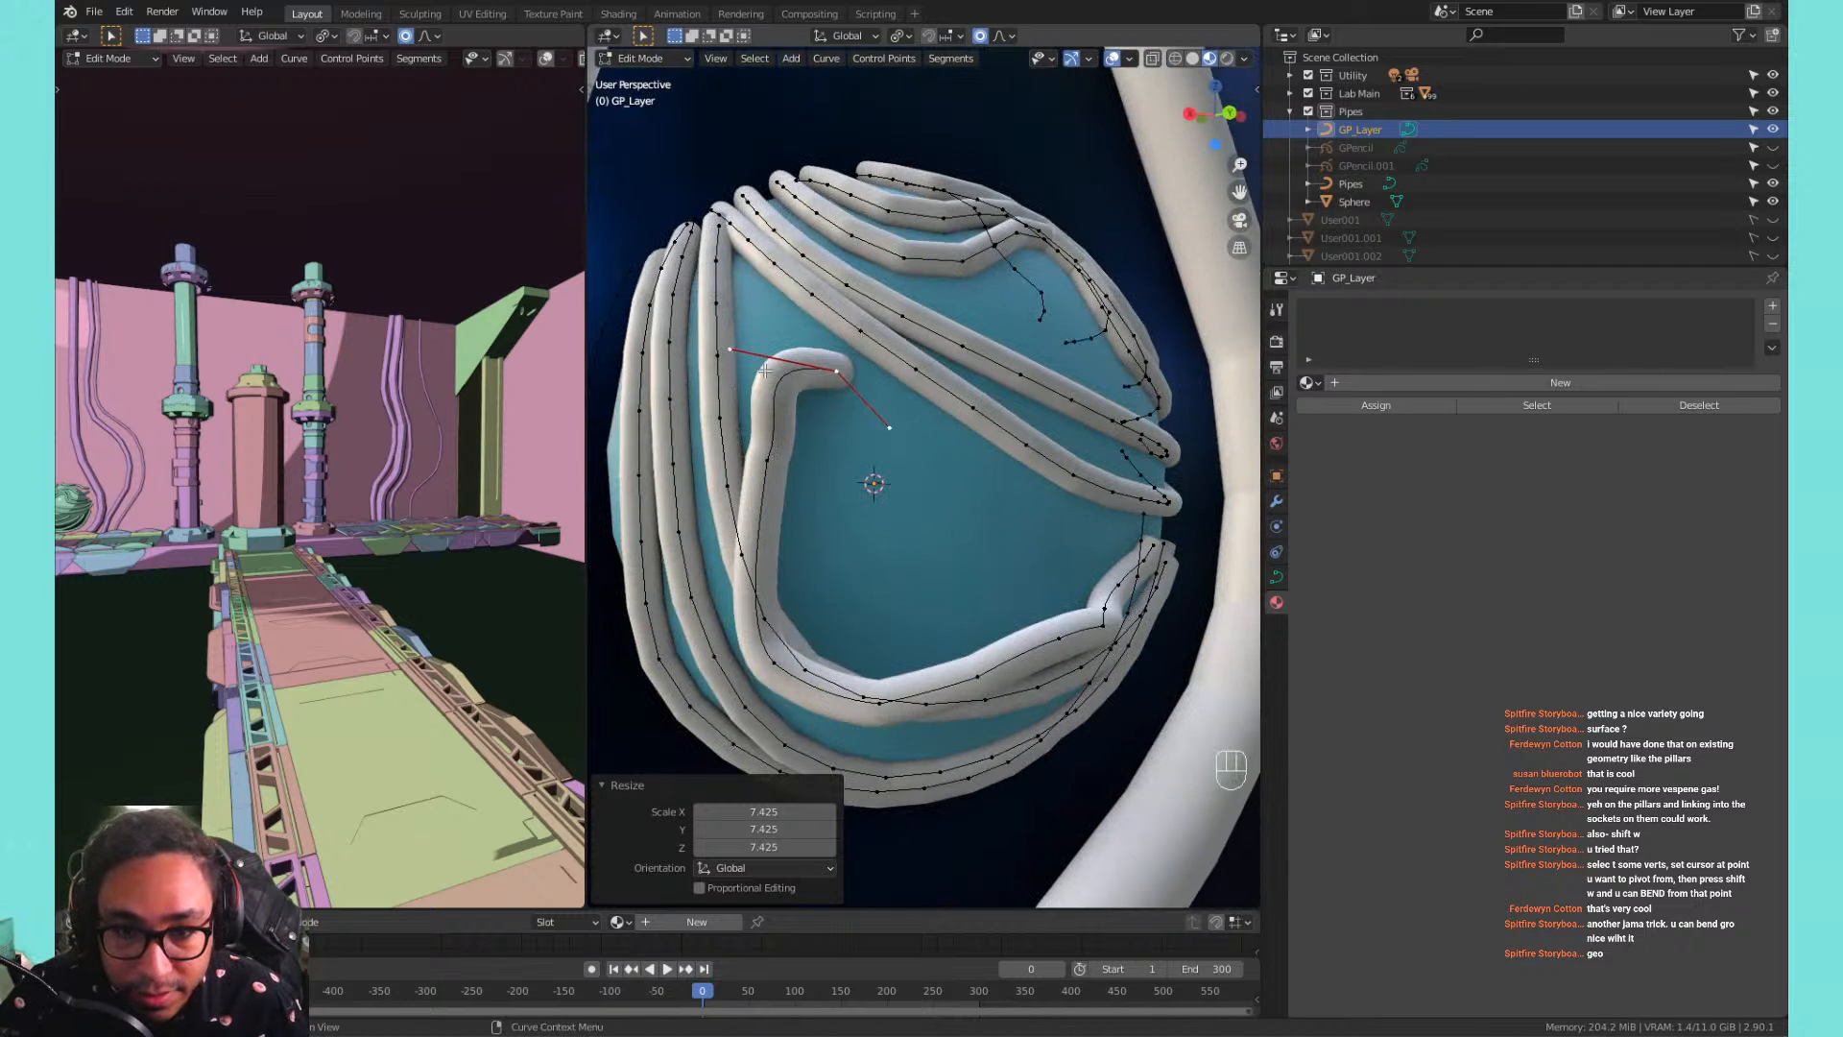
# Select the whole linked short pipe, smooth it, repeat the smoothing 29 times and leave Edit Mode.
pyautogui.press('l')
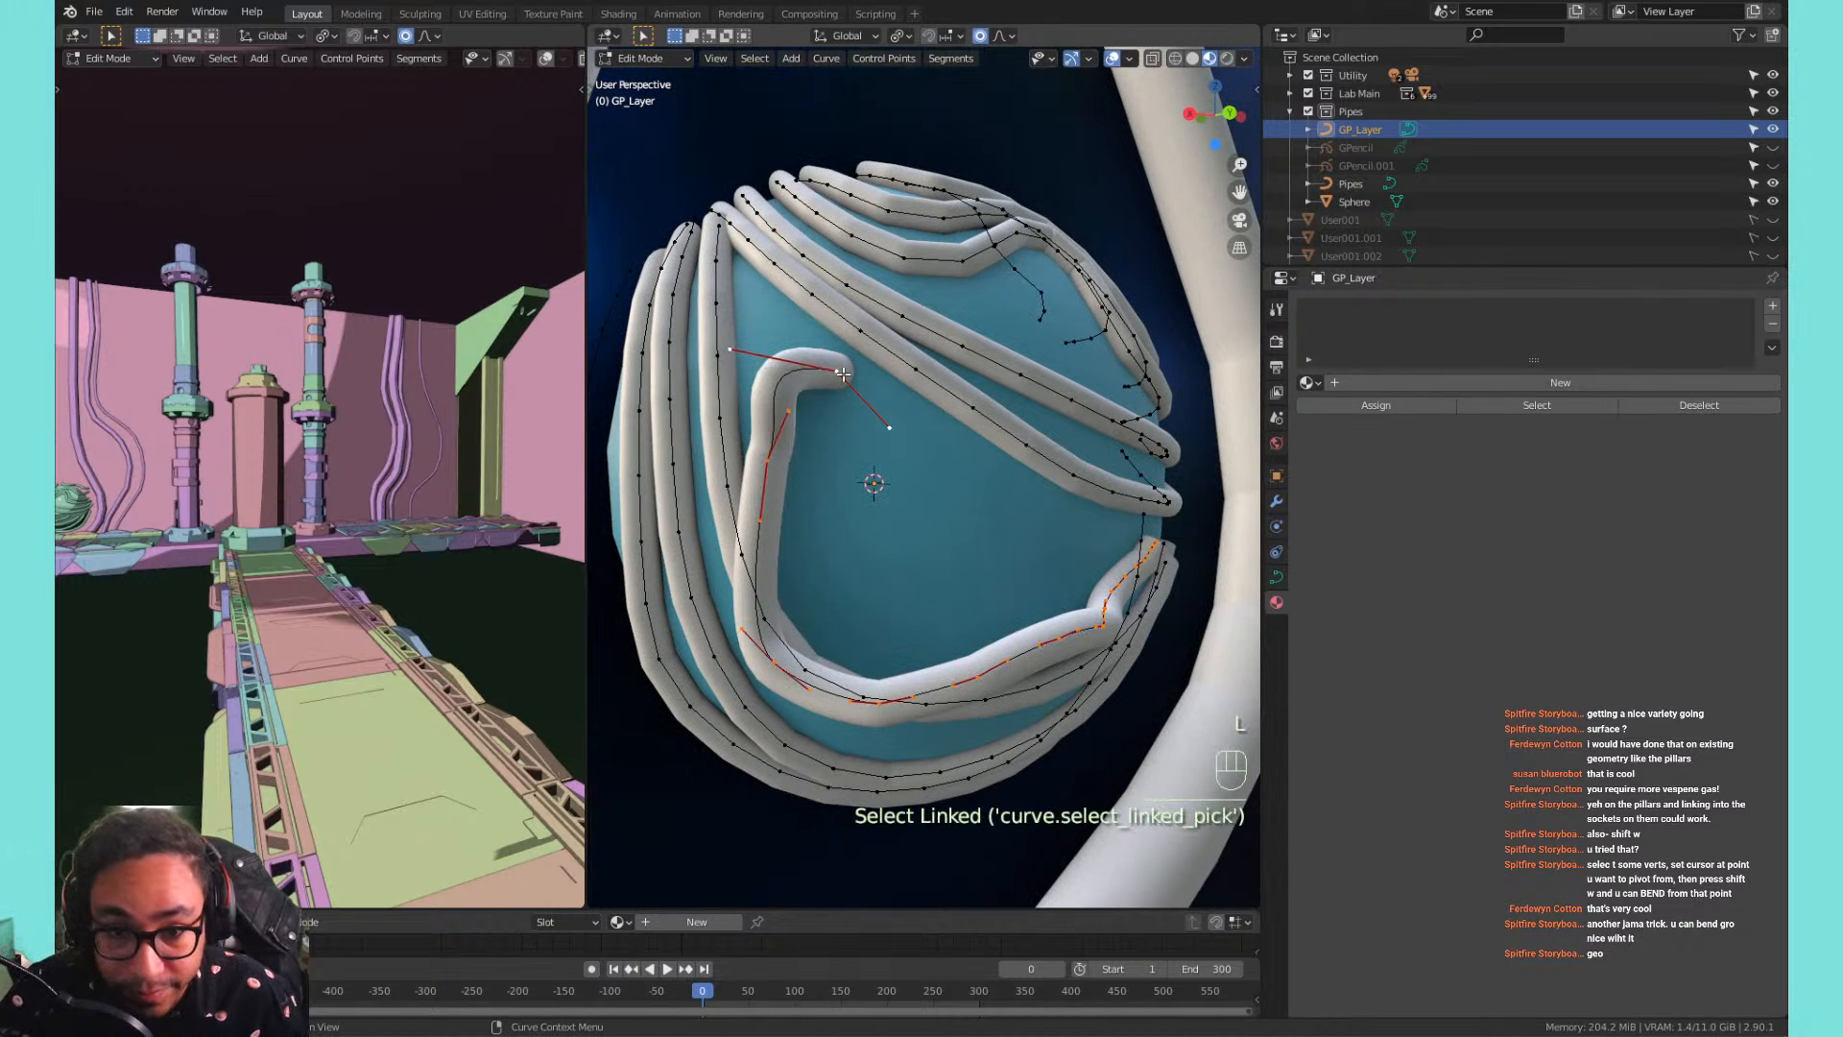
pyautogui.rightClick(843, 373)
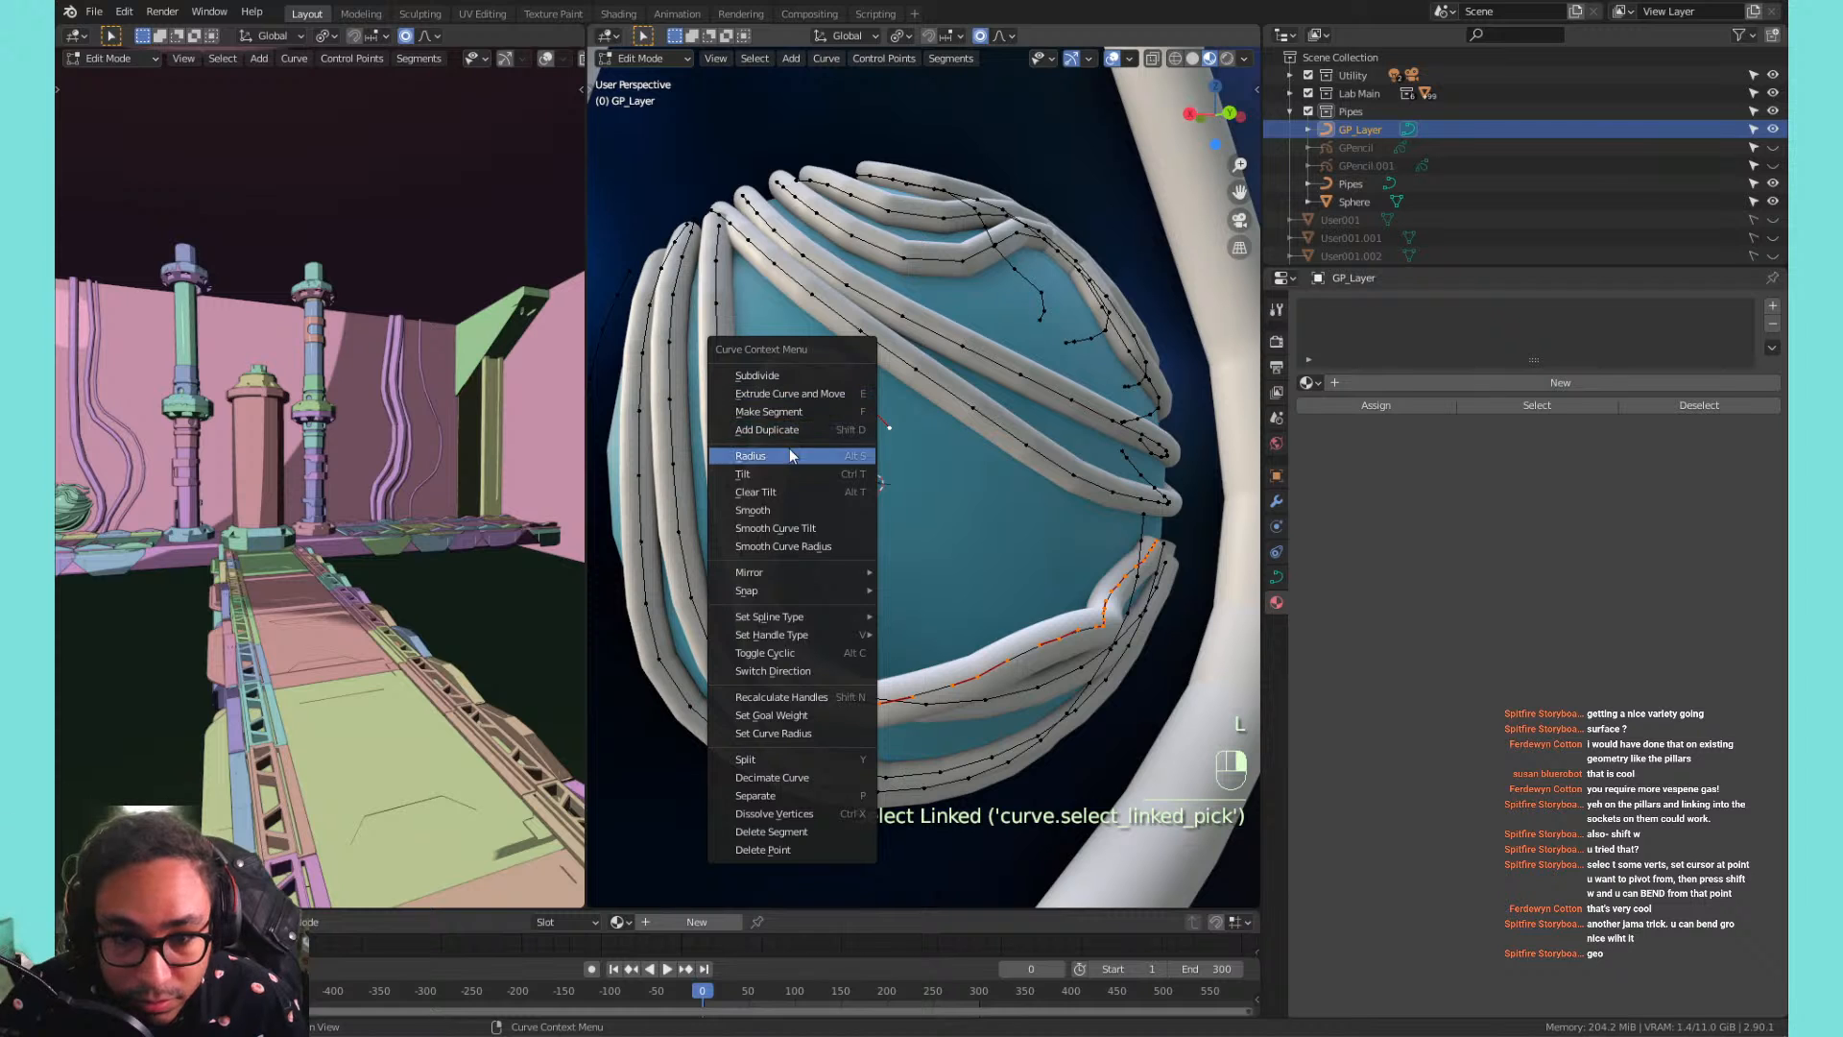
pyautogui.click(824, 508)
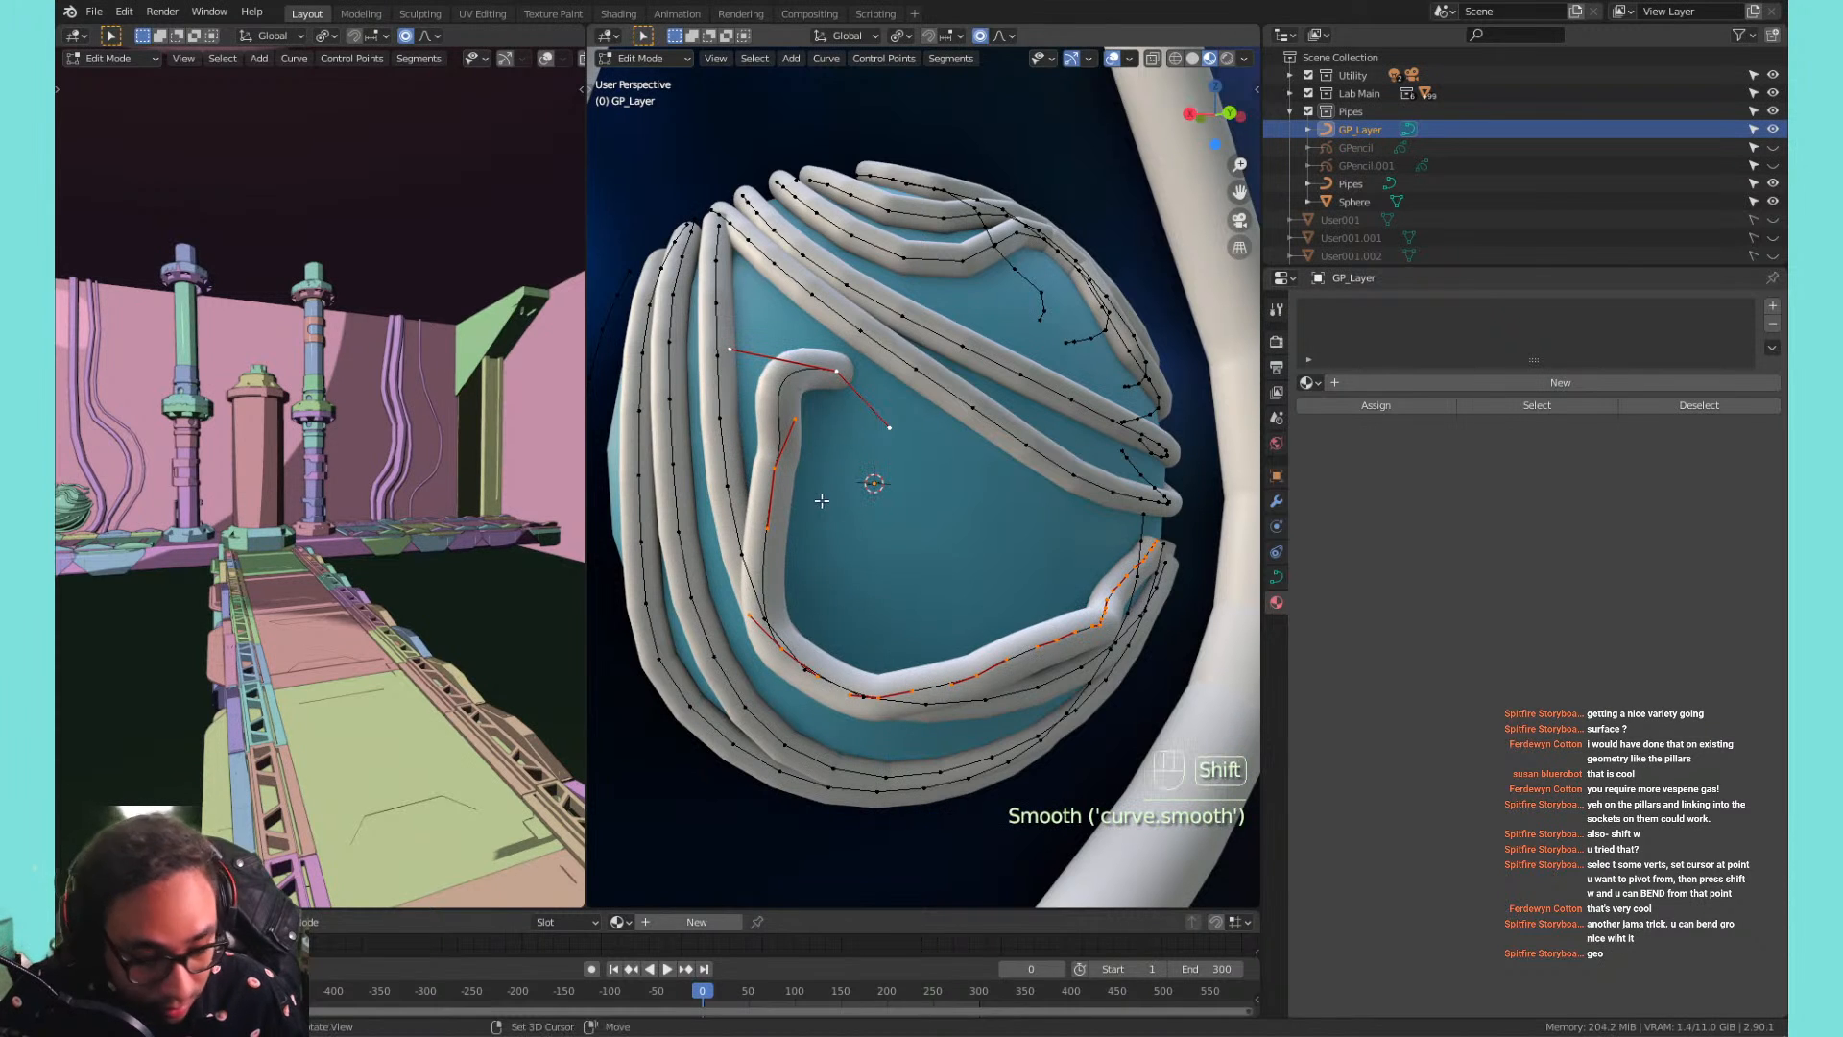
pyautogui.hotkey('shift', 'r')
pyautogui.hotkey('shift', 'r')
pyautogui.hotkey('shift', 'r')
pyautogui.hotkey('shift', 'r')
pyautogui.hotkey('shift', 'r')
pyautogui.hotkey('shift', 'r')
pyautogui.hotkey('shift', 'r')
pyautogui.hotkey('shift', 'r')
pyautogui.hotkey('shift', 'r')
pyautogui.hotkey('shift', 'r')
pyautogui.hotkey('shift', 'r')
pyautogui.hotkey('shift', 'r')
pyautogui.hotkey('shift', 'r')
pyautogui.hotkey('shift', 'r')
pyautogui.hotkey('shift', 'r')
pyautogui.hotkey('shift', 'r')
pyautogui.hotkey('shift', 'r')
pyautogui.hotkey('shift', 'r')
pyautogui.hotkey('shift', 'r')
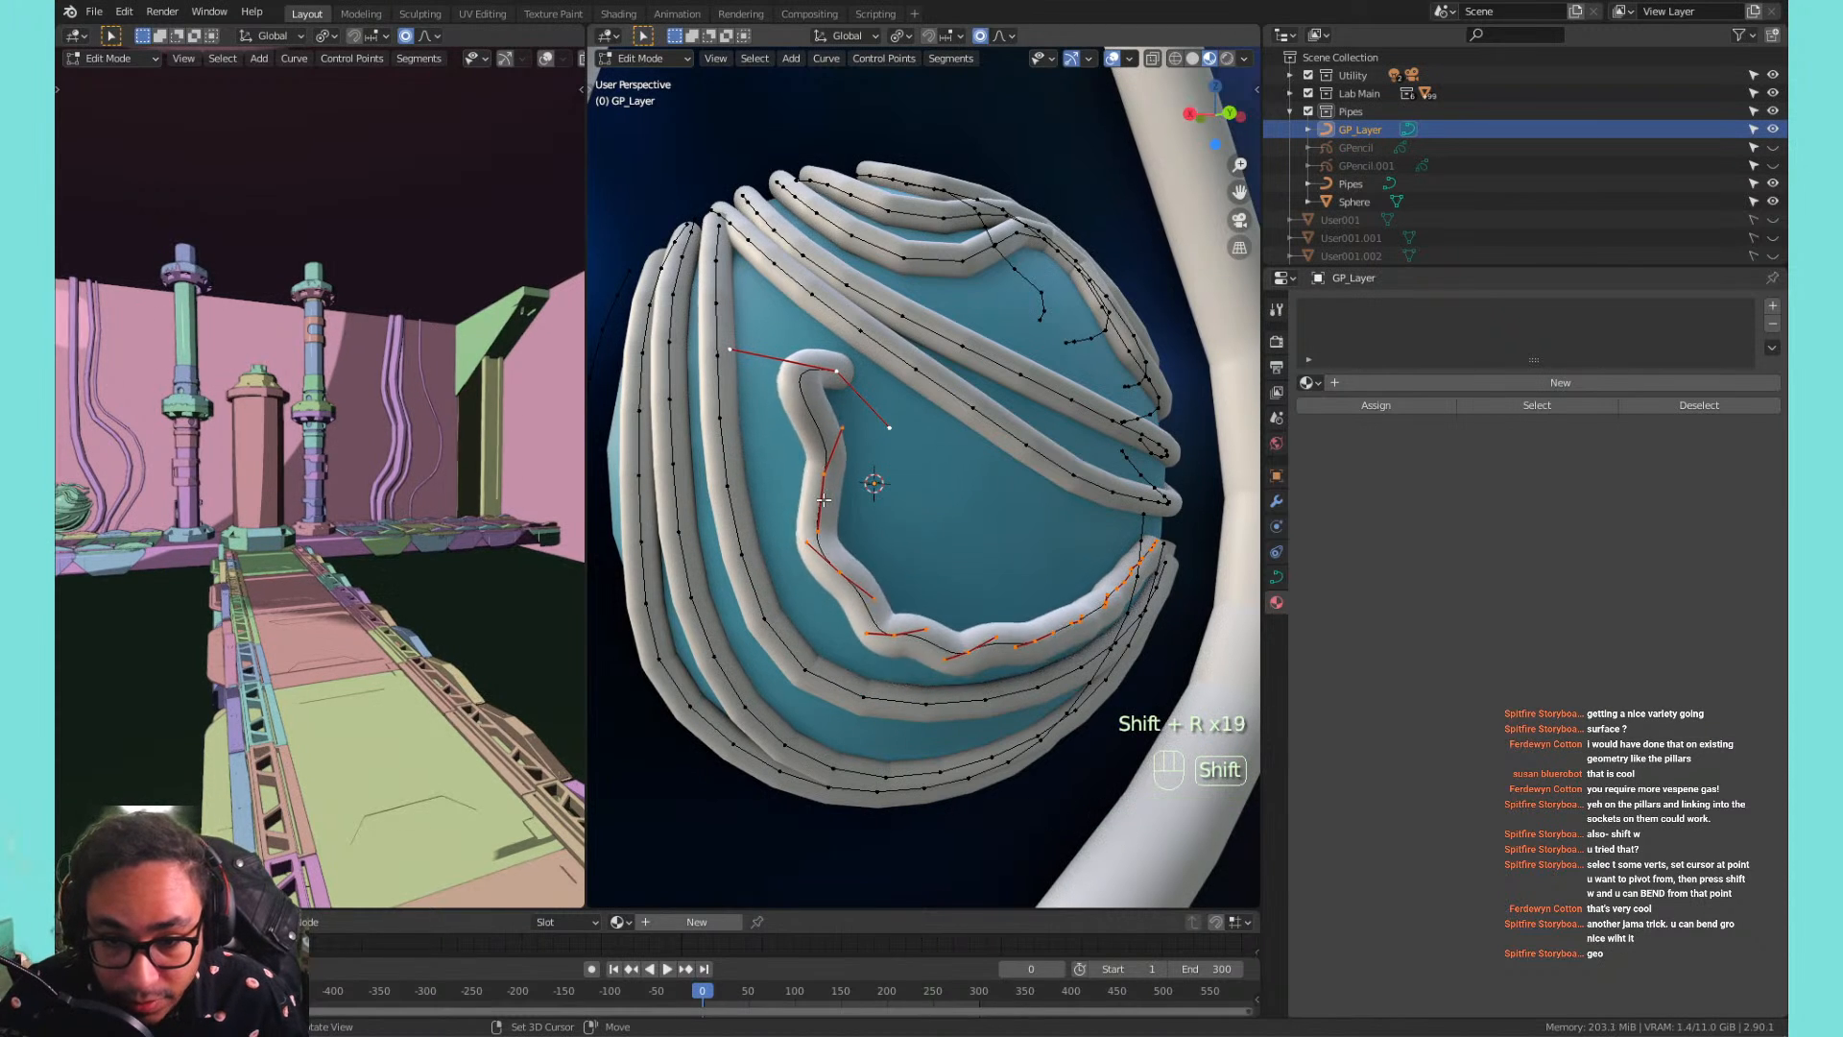
pyautogui.hotkey('shift', 'r')
pyautogui.hotkey('shift', 'r')
pyautogui.hotkey('shift', 'r')
pyautogui.hotkey('shift', 'r')
pyautogui.hotkey('shift', 'r')
pyautogui.hotkey('shift', 'r')
pyautogui.hotkey('shift', 'r')
pyautogui.hotkey('shift', 'r')
pyautogui.hotkey('shift', 'r')
pyautogui.hotkey('shift', 'r')
pyautogui.press('Tab')
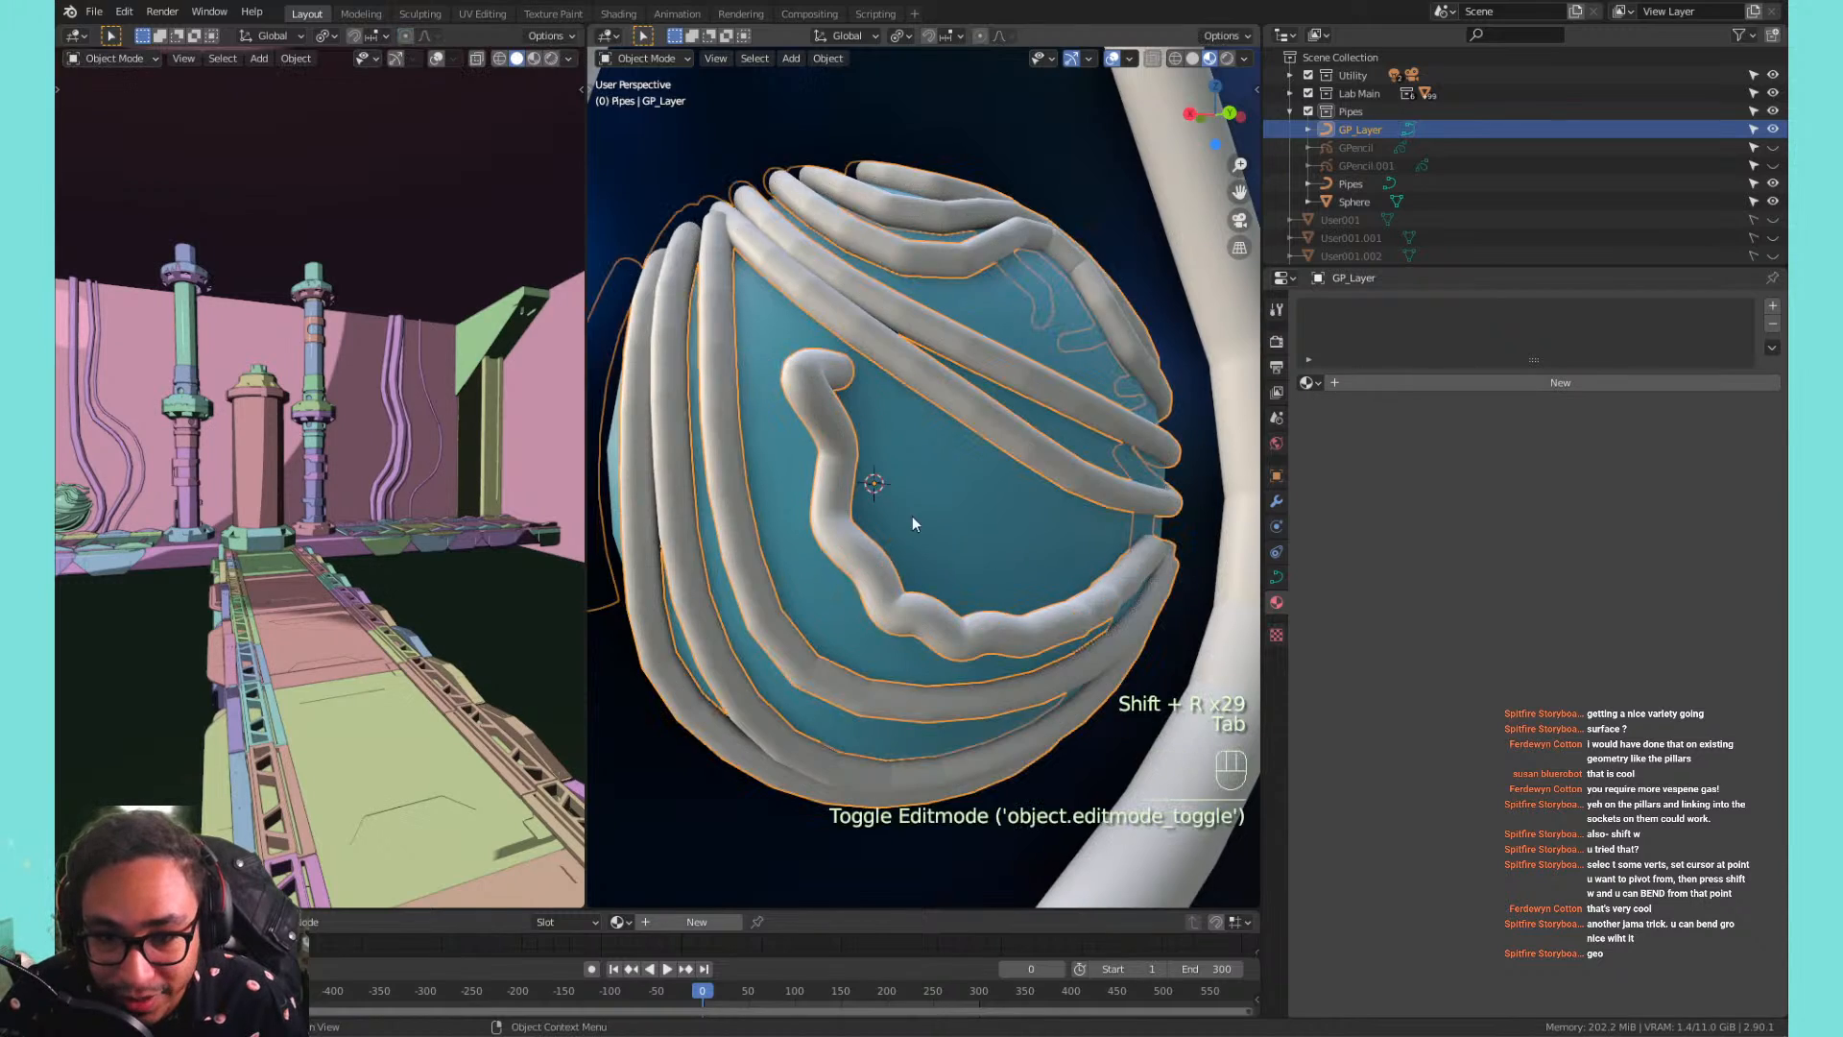
pyautogui.moveTo(912, 523); pyautogui.dragTo(927, 577, button='middle')
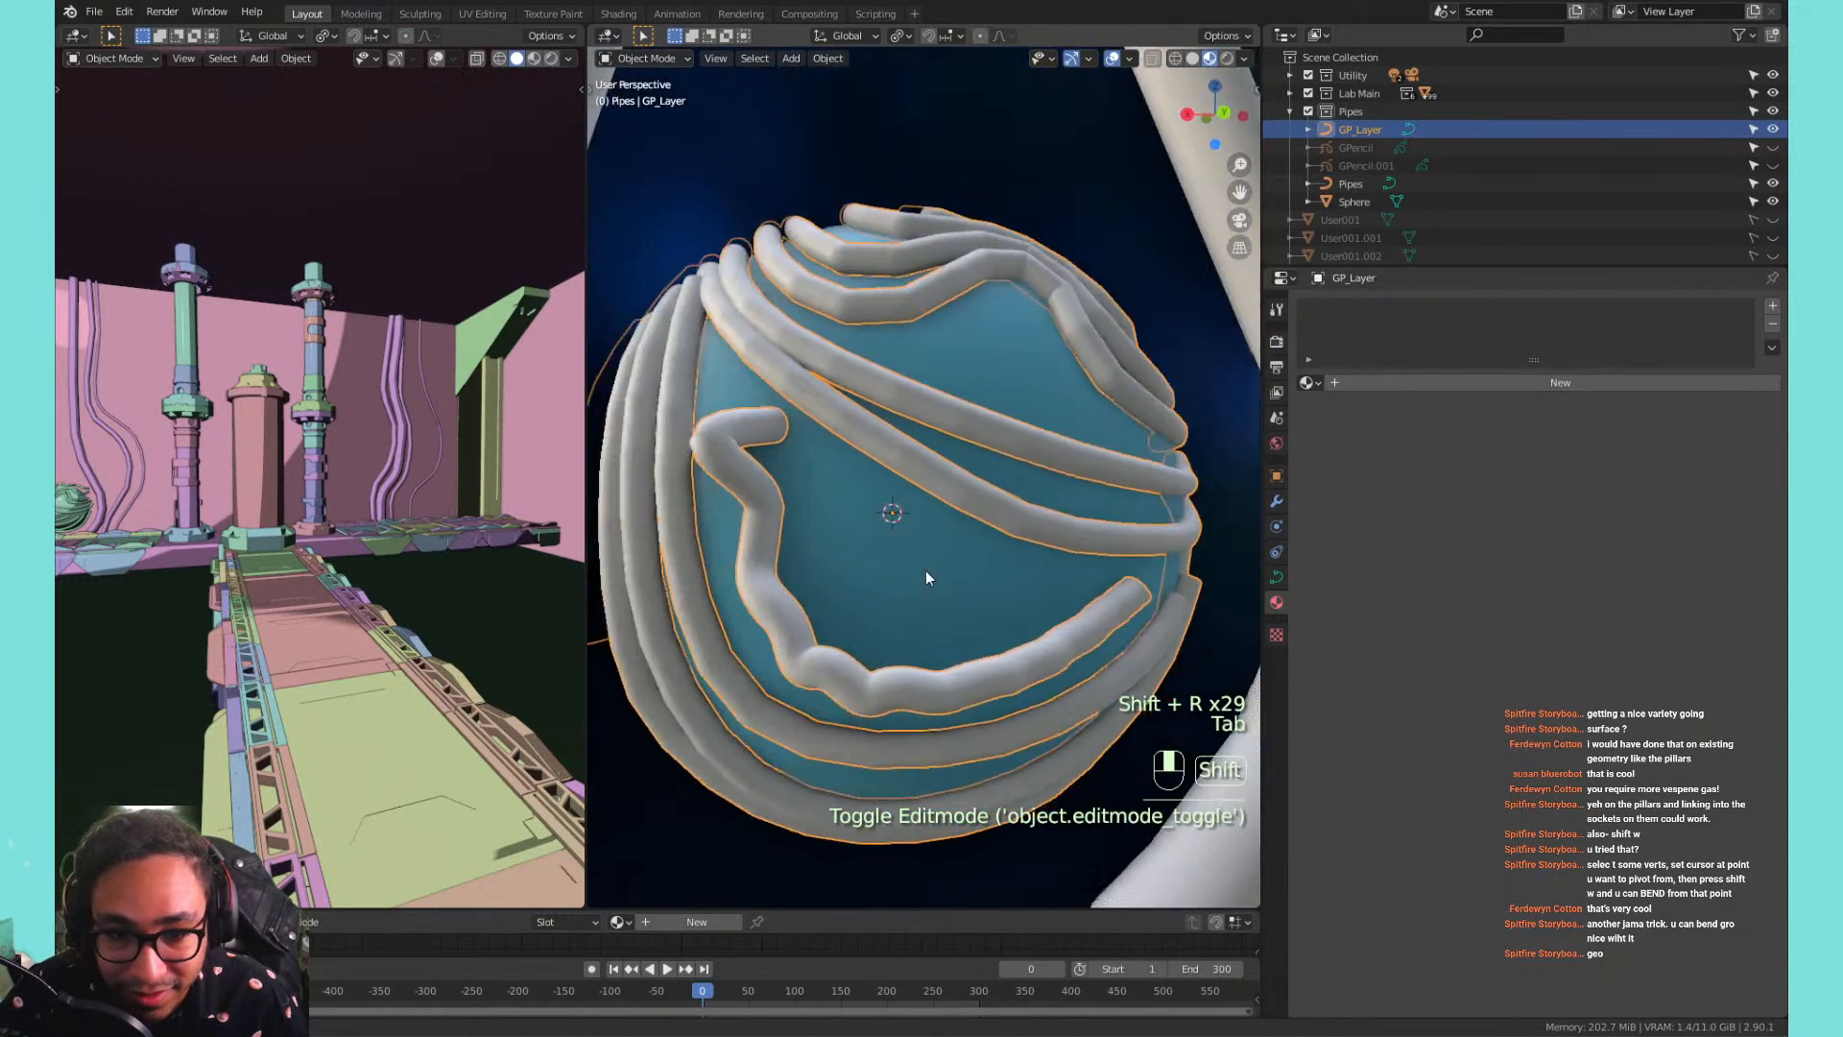
# Undo the last 19 actions to take back most of the repeated smoothing on the short pipe.
pyautogui.hotkey('ctrl', 'z')
pyautogui.hotkey('ctrl', 'z')
pyautogui.hotkey('ctrl', 'z')
pyautogui.hotkey('ctrl', 'z')
pyautogui.hotkey('ctrl', 'z')
pyautogui.hotkey('ctrl', 'z')
pyautogui.hotkey('ctrl', 'z')
pyautogui.hotkey('ctrl', 'z')
pyautogui.hotkey('ctrl', 'z')
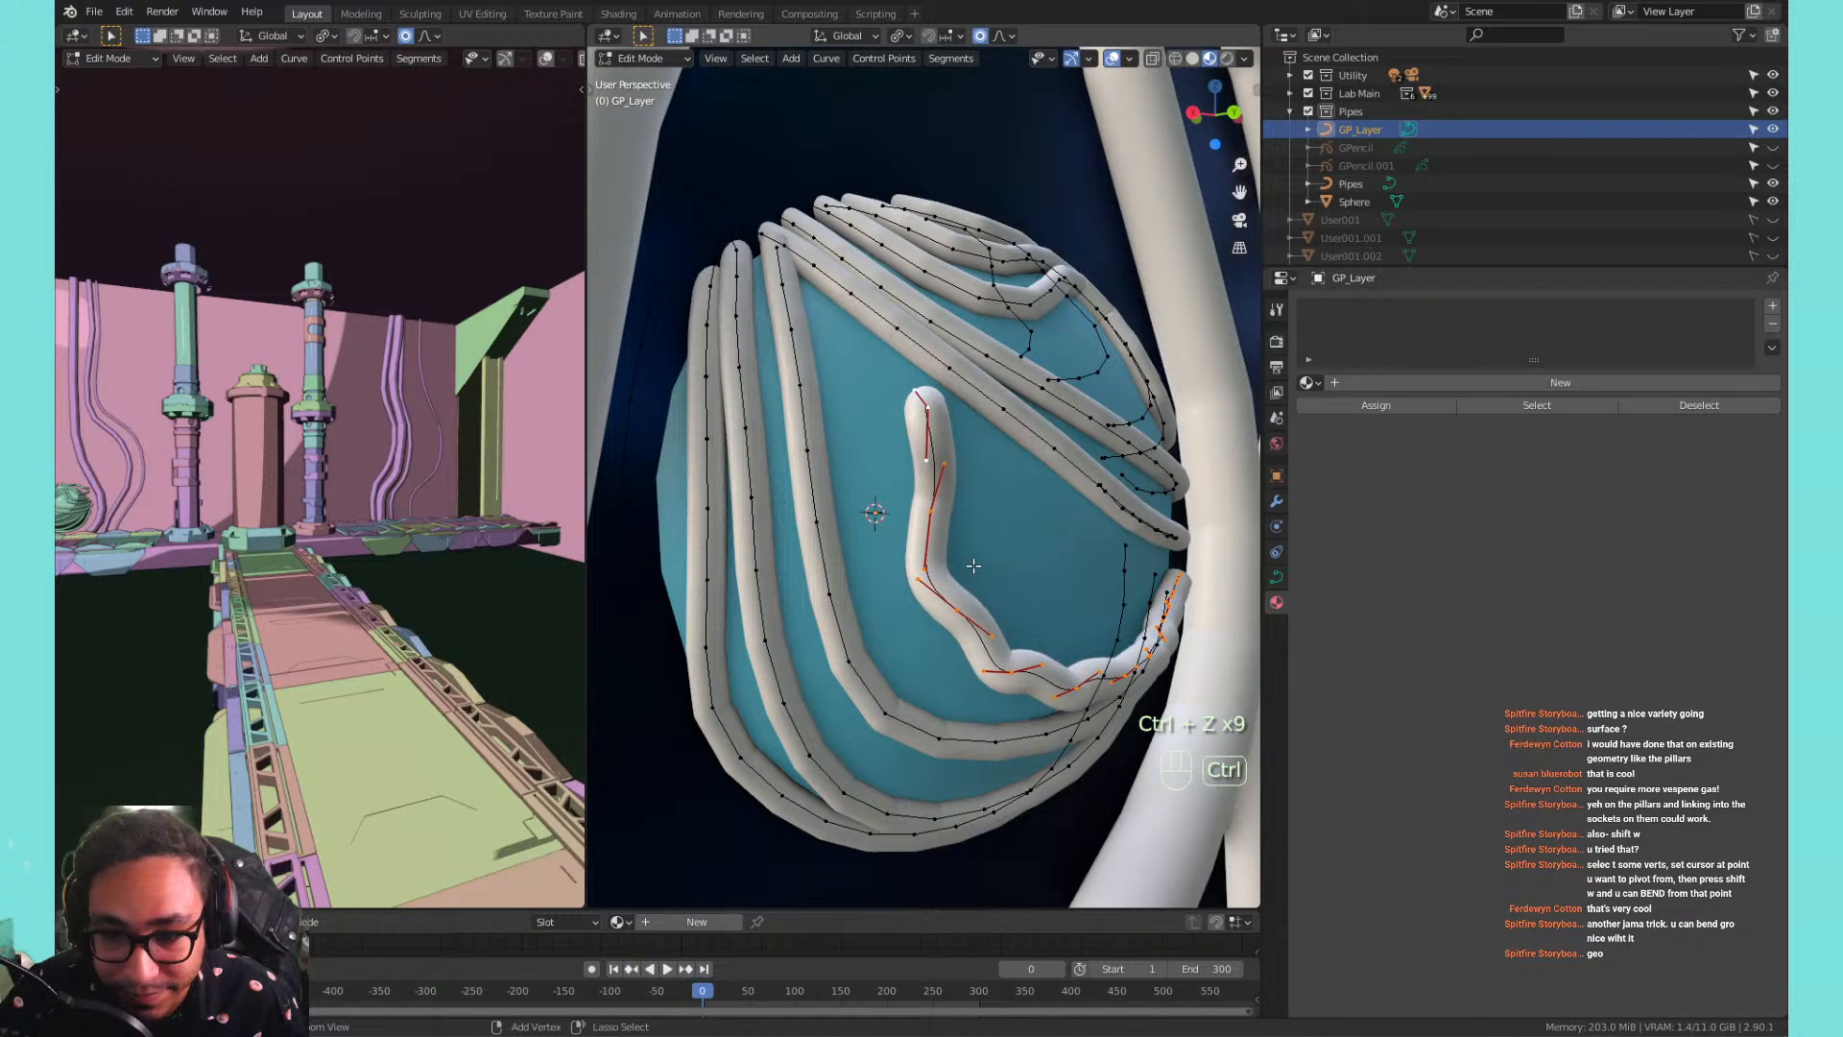
pyautogui.hotkey('ctrl', 'z')
pyautogui.hotkey('ctrl', 'z')
pyautogui.hotkey('ctrl', 'z')
pyautogui.hotkey('ctrl', 'z')
pyautogui.hotkey('ctrl', 'z')
pyautogui.hotkey('ctrl', 'z')
pyautogui.hotkey('ctrl', 'z')
pyautogui.hotkey('ctrl', 'z')
pyautogui.hotkey('ctrl', 'z')
pyautogui.hotkey('ctrl', 'z')
# Move the neighbouring long pipe's upper end point about 0.28 m down with proportional editing at a size of about 2.47.
pyautogui.moveTo(974, 565); pyautogui.dragTo(754, 398, button='middle')
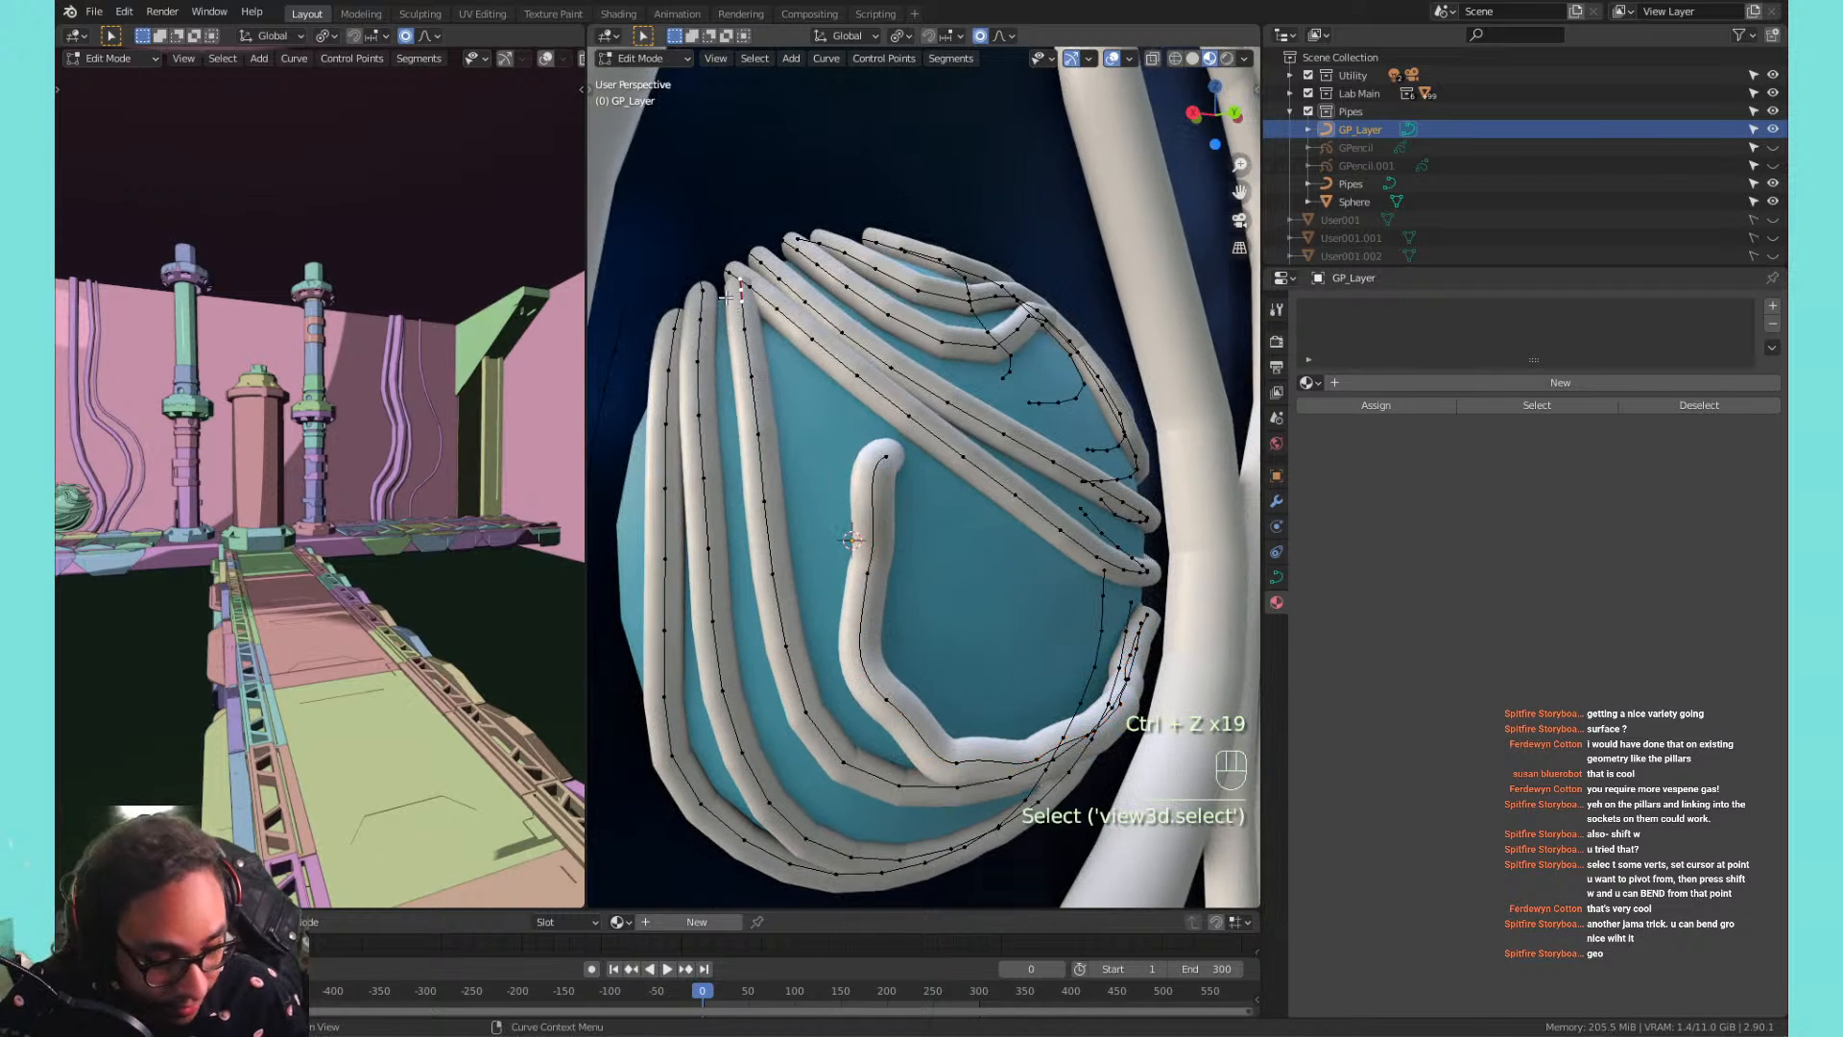
pyautogui.press('g')
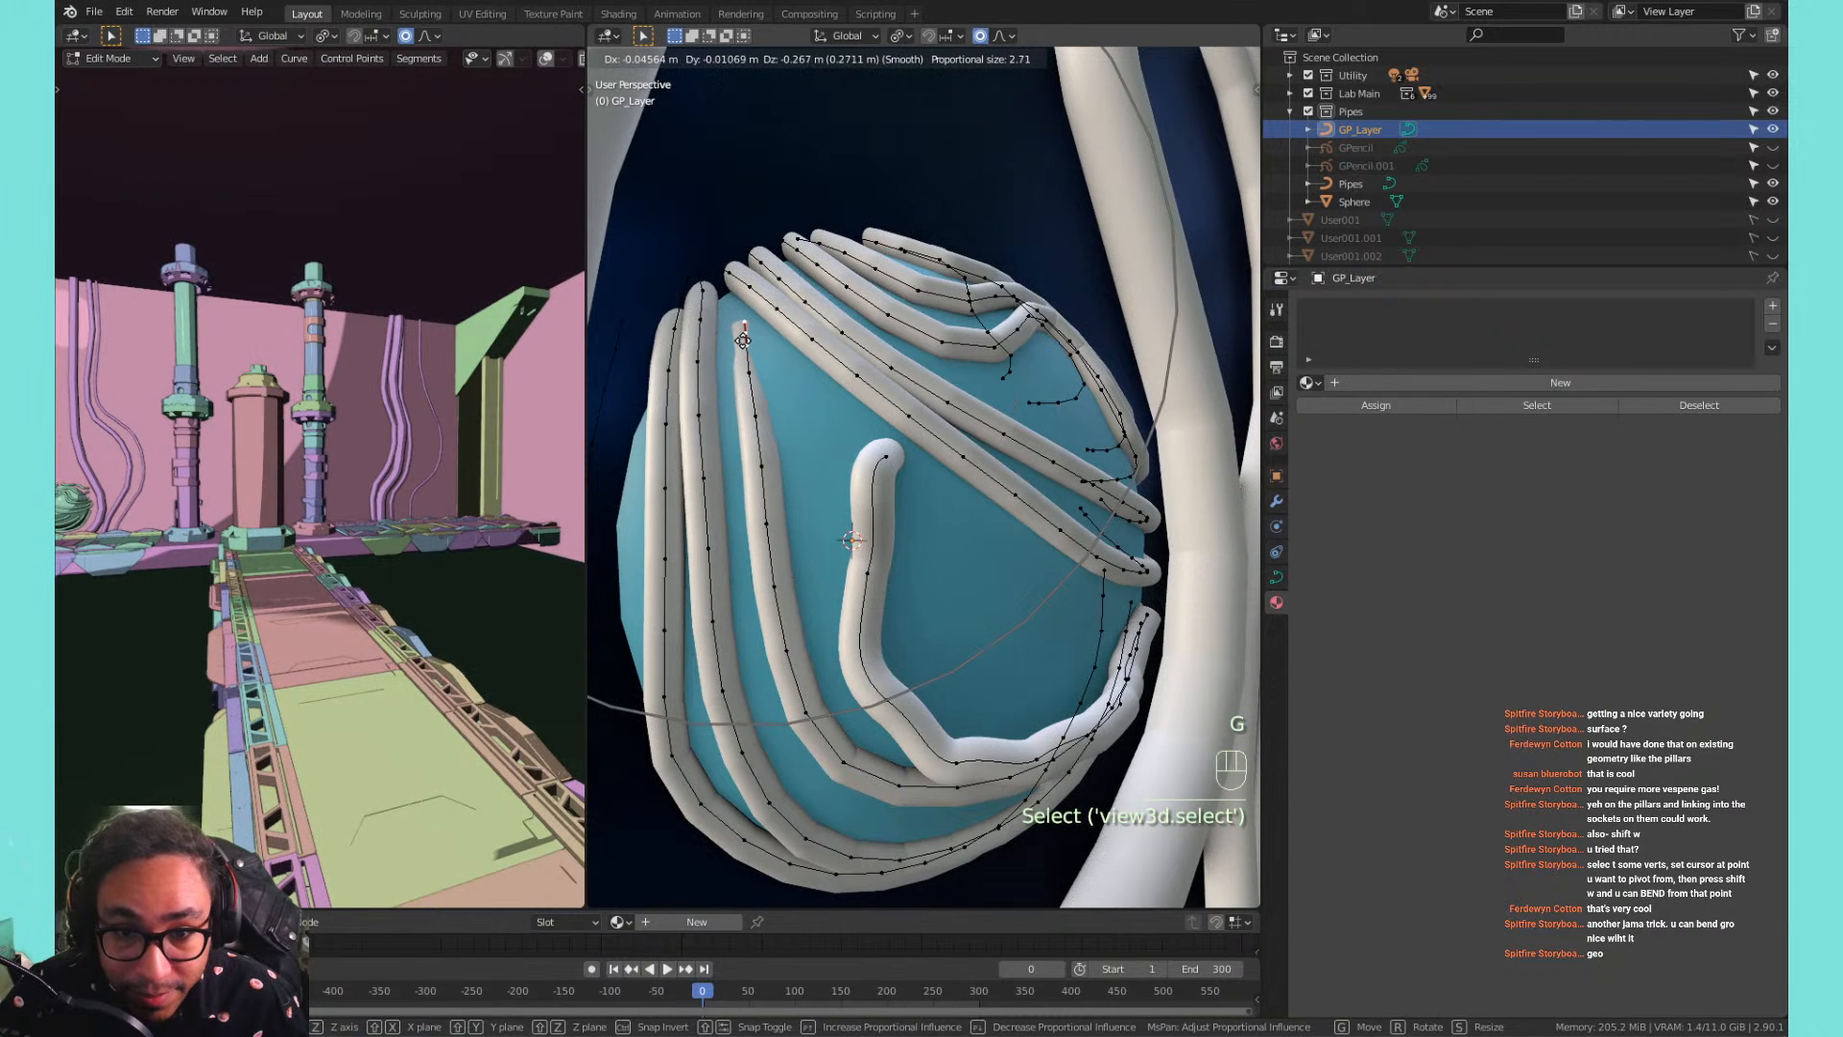
pyautogui.scroll(1, 745, 341)
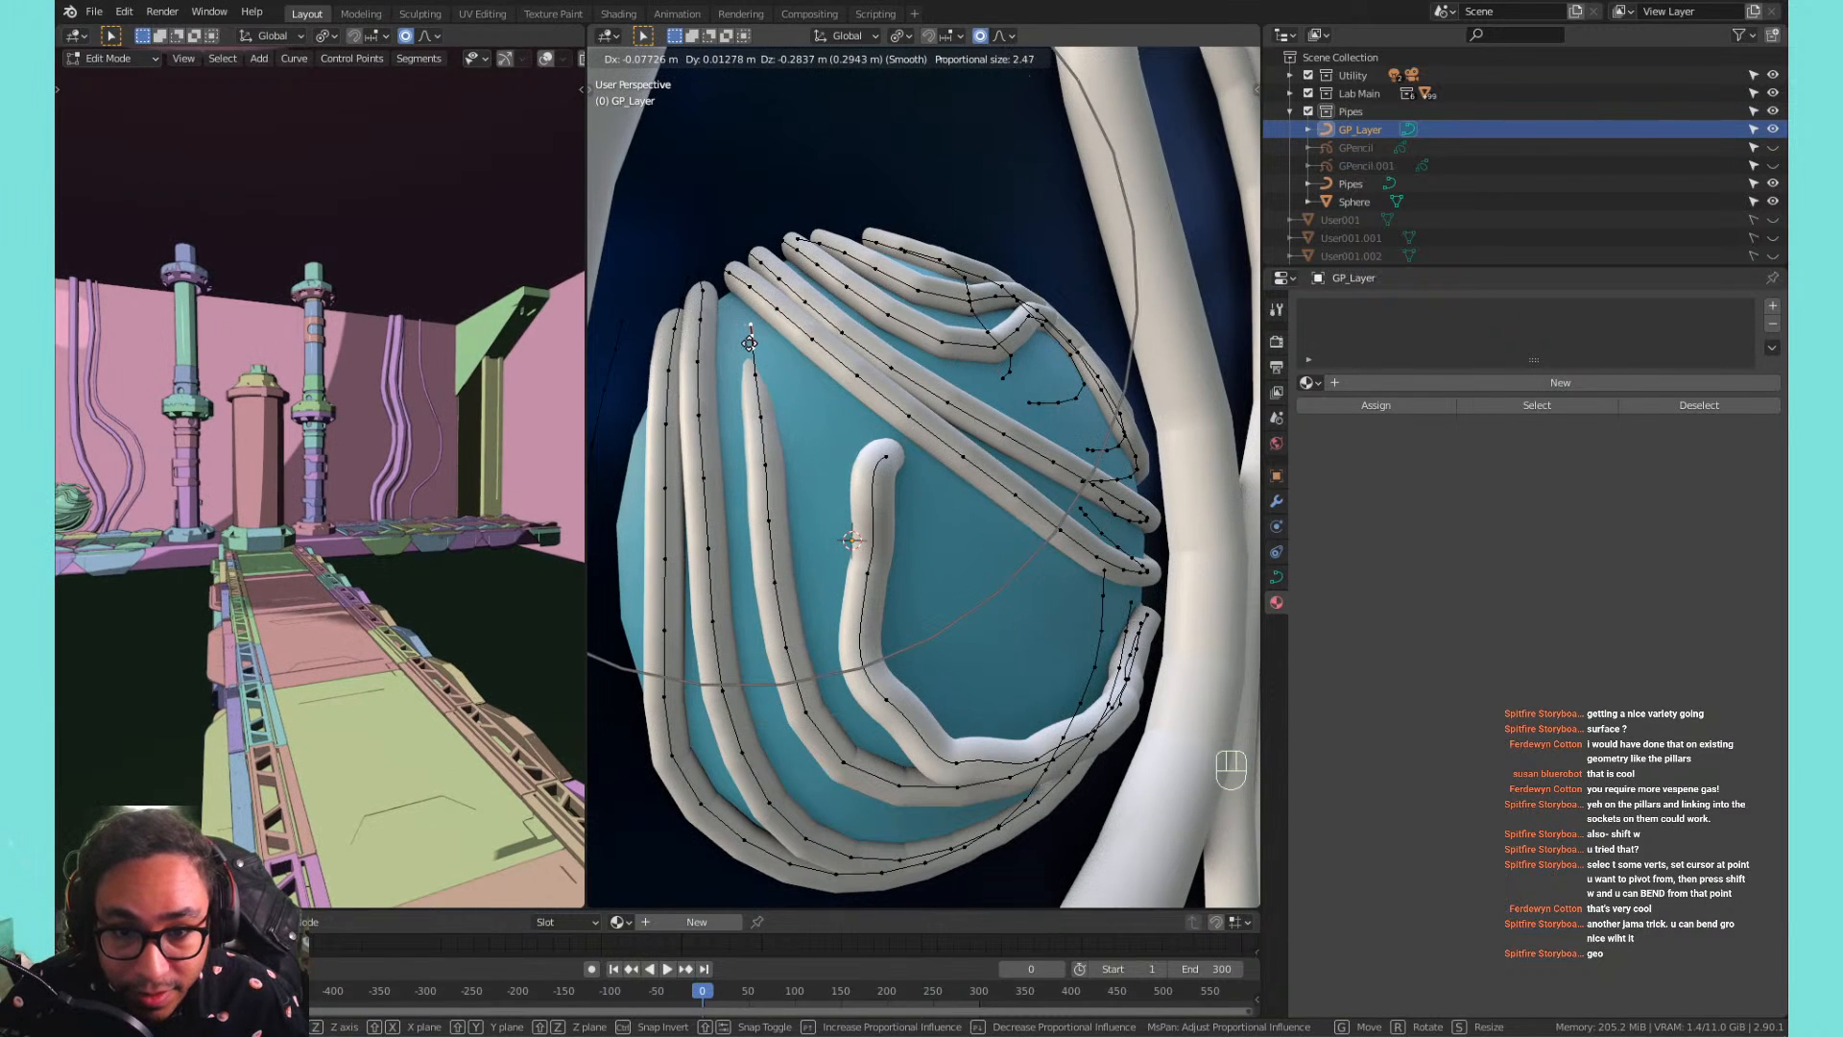
pyautogui.click(749, 343)
# Toggle local view on and off and widen the close-up 3D viewport.
pyautogui.scroll(-6, 750, 422)
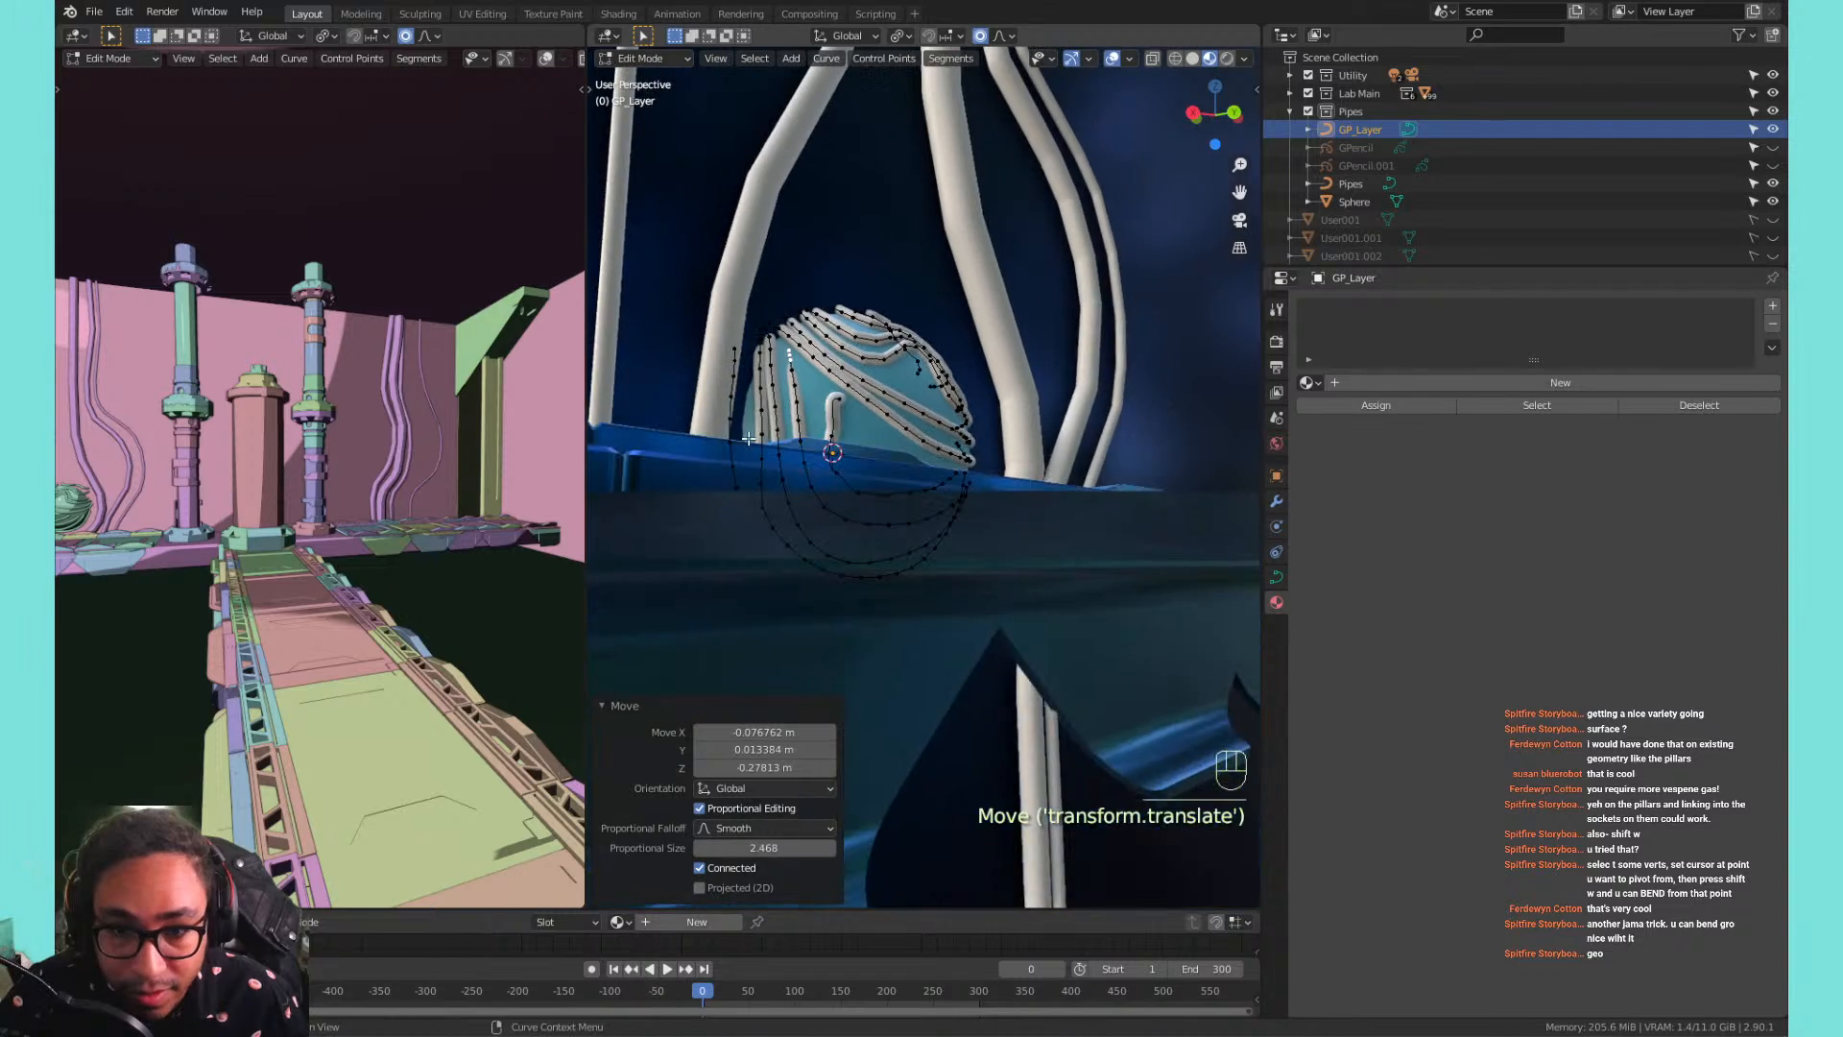
pyautogui.press('KP_Divide')
pyautogui.moveTo(586, 394); pyautogui.dragTo(374, 394)
pyautogui.press('KP_Divide')
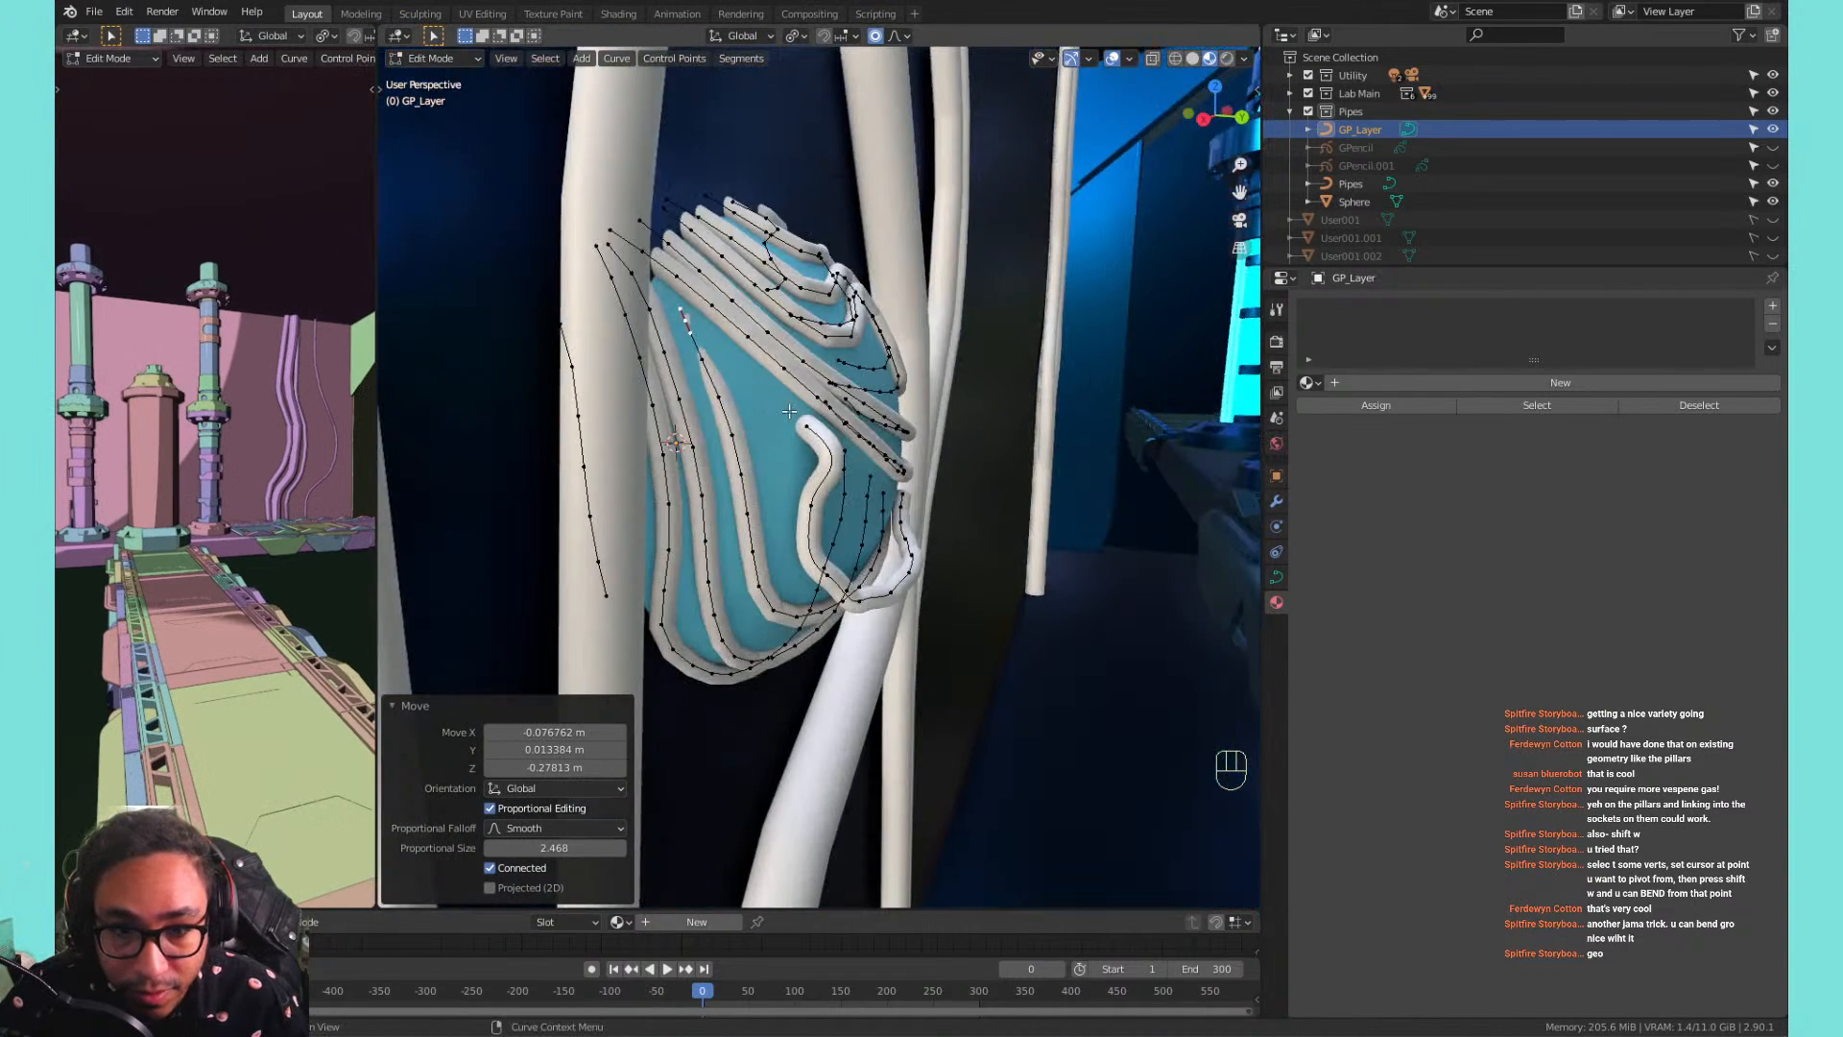
# Try repositioning the long pipe's upper end point on the sphere several times with proportional editing at a size of about 2.47.
pyautogui.keyDown('shift'); pyautogui.moveTo(789, 411); pyautogui.dragTo(744, 385, button='middle'); pyautogui.keyUp('shift')
pyautogui.press('g')
pyautogui.click(797, 420)
pyautogui.press('g')
pyautogui.click(865, 462)
pyautogui.press('g')
pyautogui.click(977, 502)
pyautogui.press('g')
pyautogui.click(743, 385)
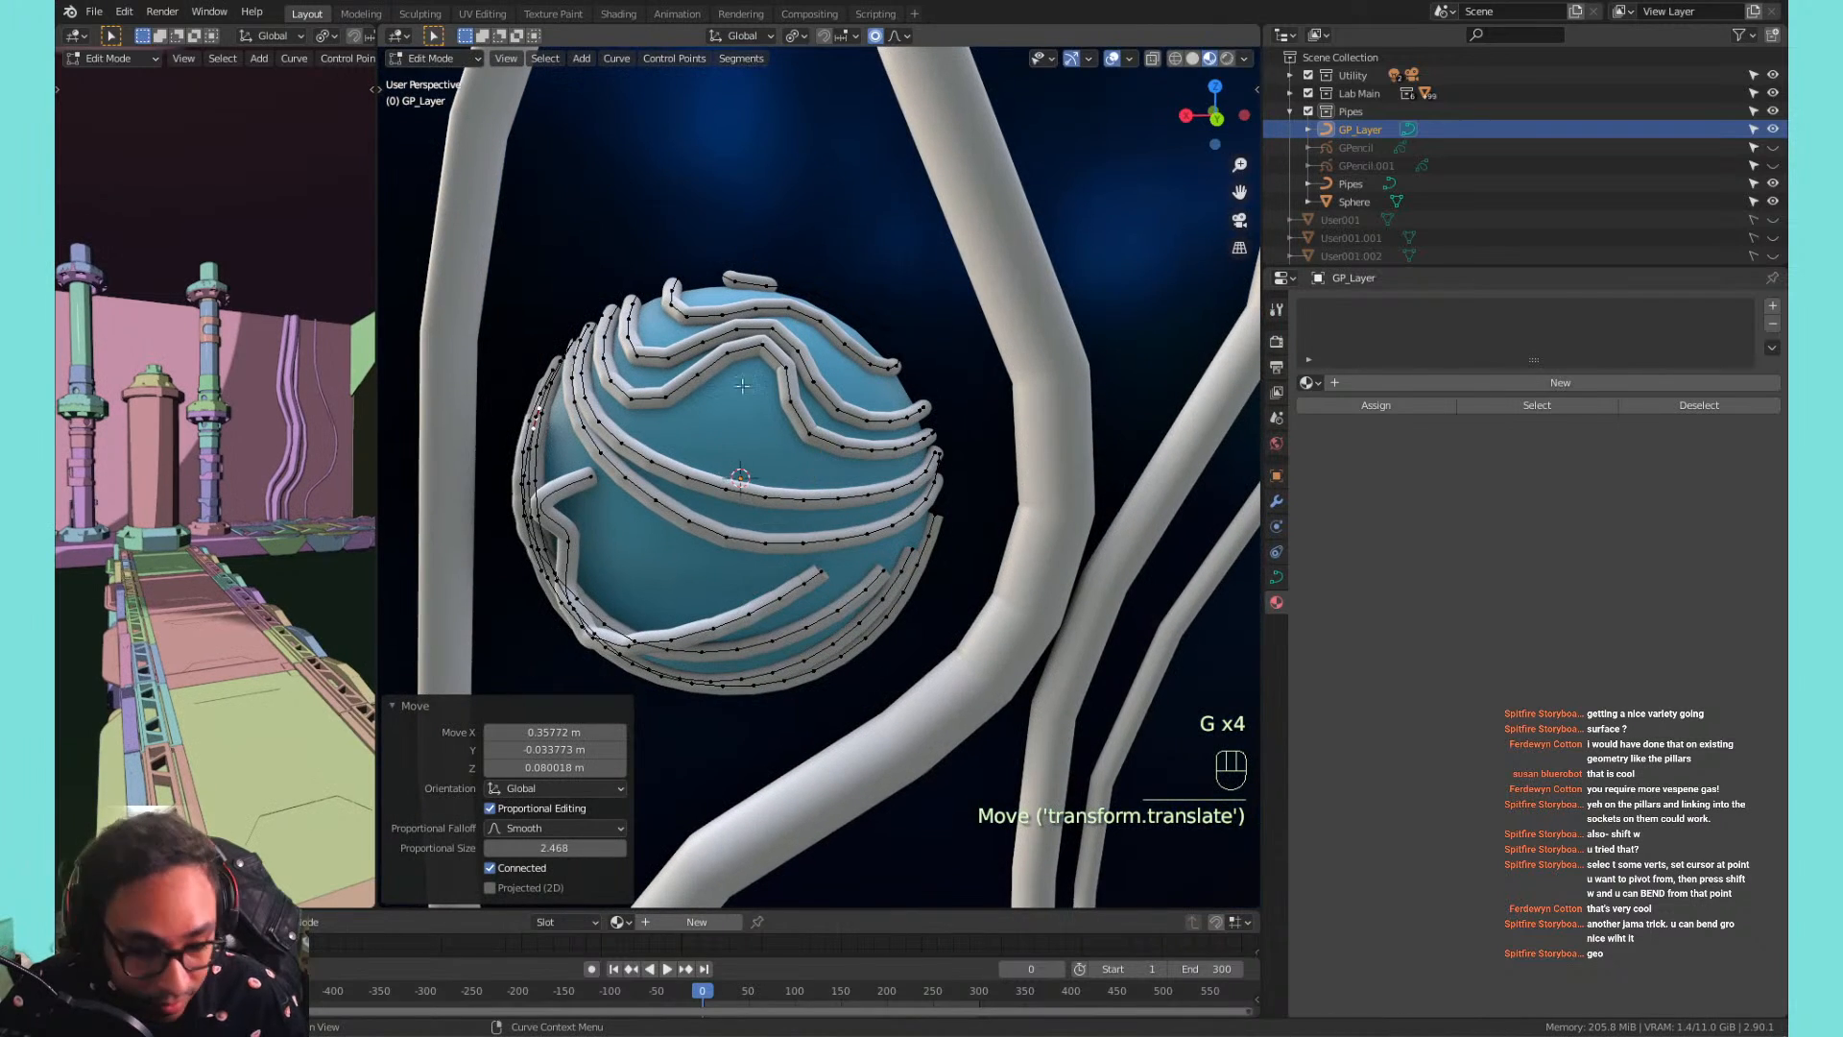
# Try rotating the short pipe's end point freely and its neighbouring point about the global Z axis.
pyautogui.press('r')
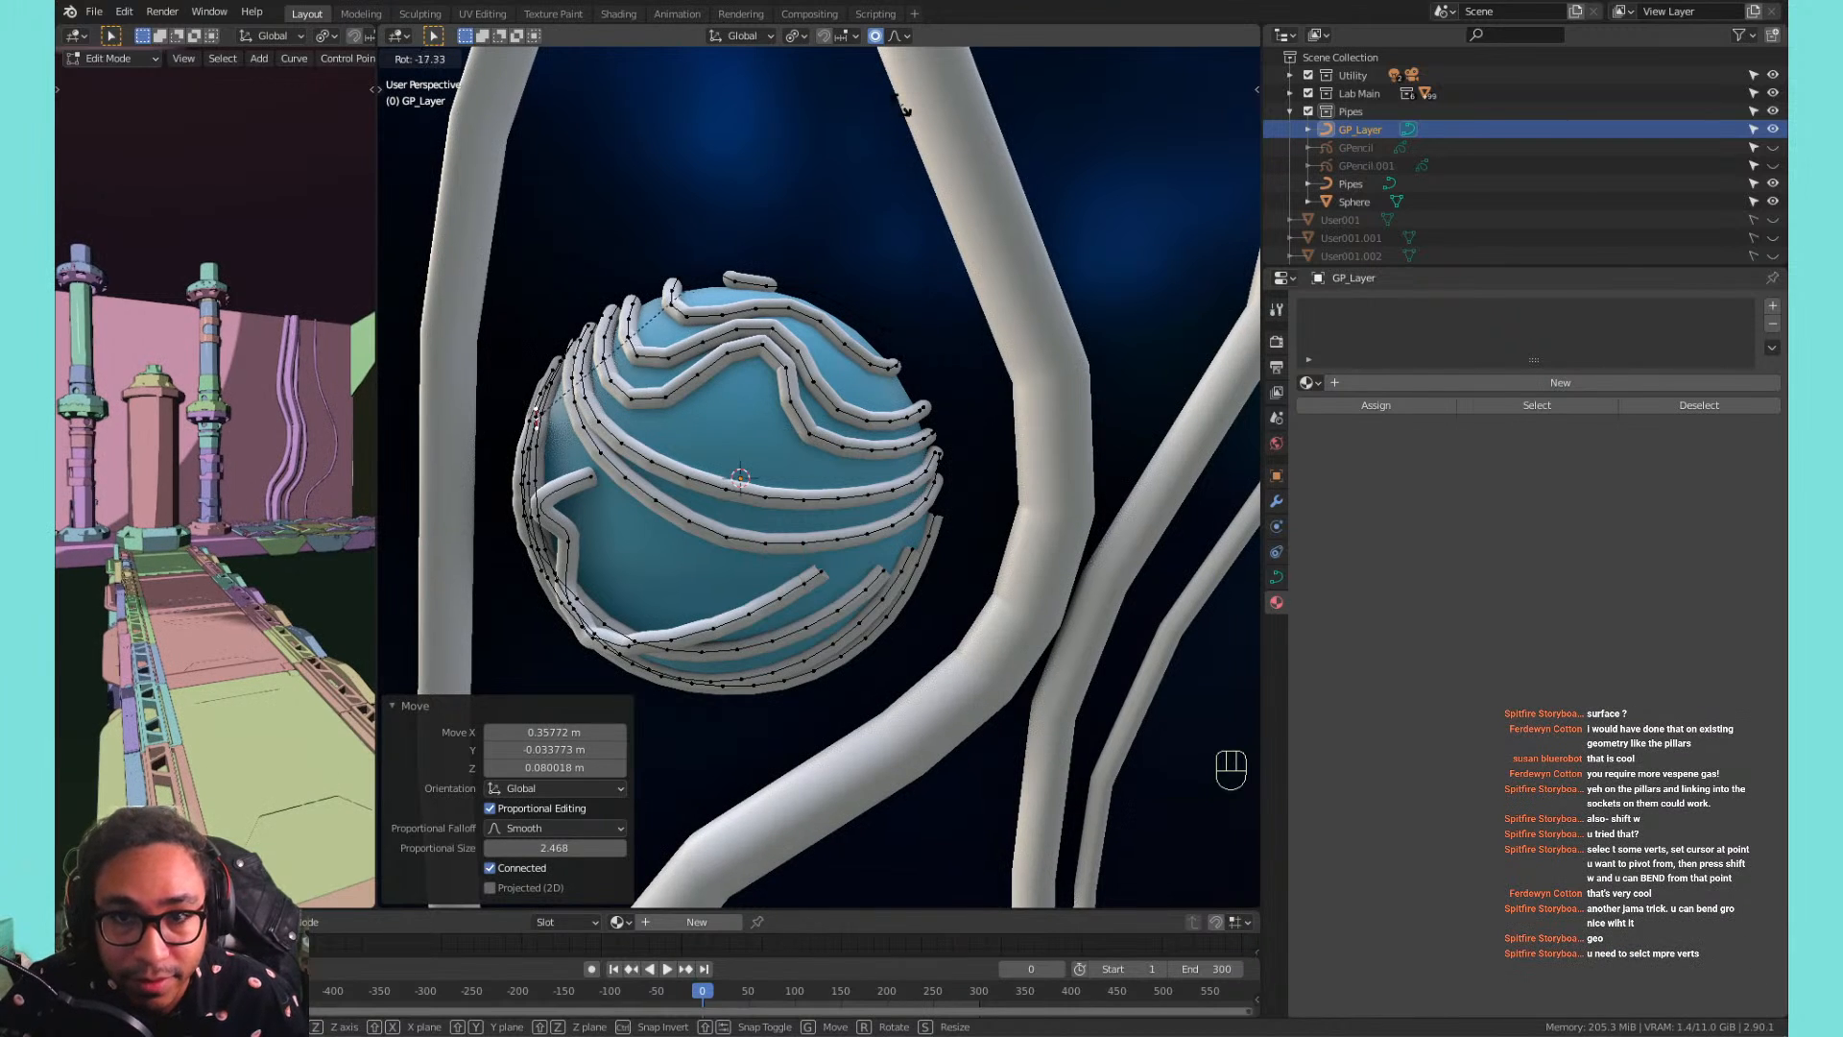
pyautogui.rightClick(646, 401)
pyautogui.click(590, 472)
pyautogui.press('r')
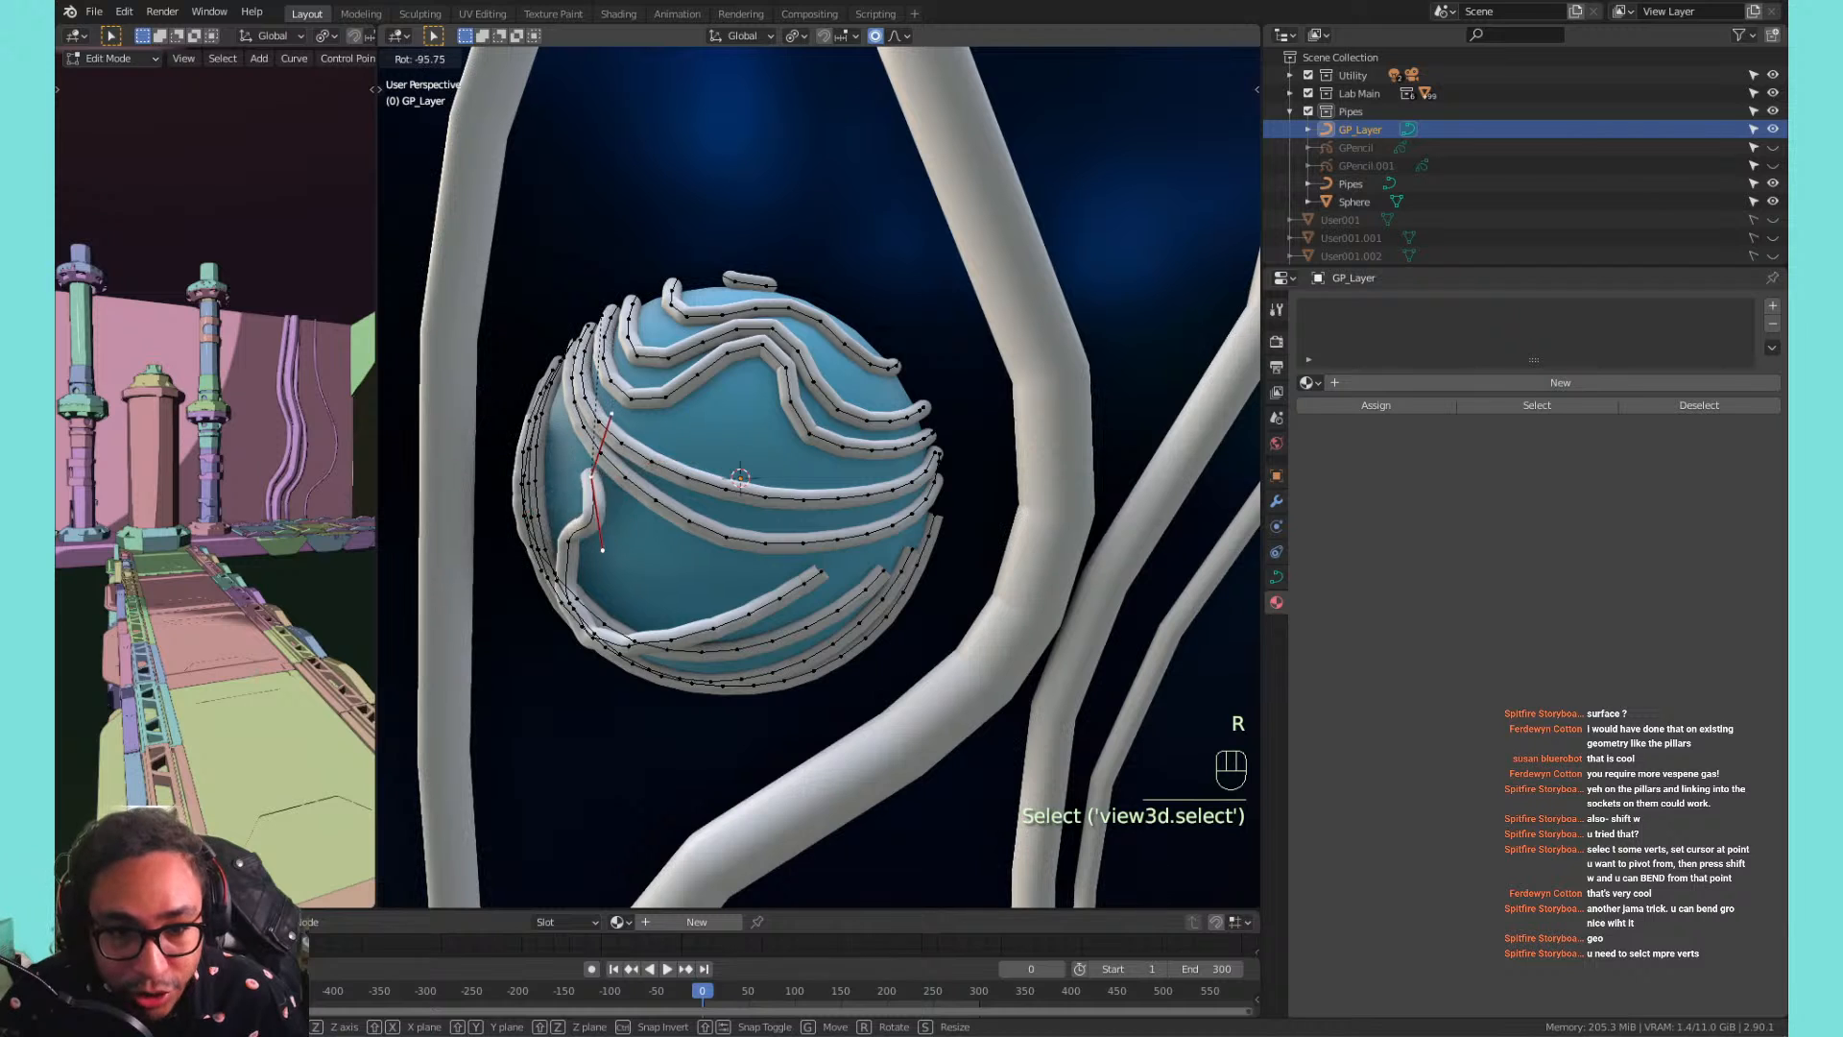
pyautogui.click(592, 561)
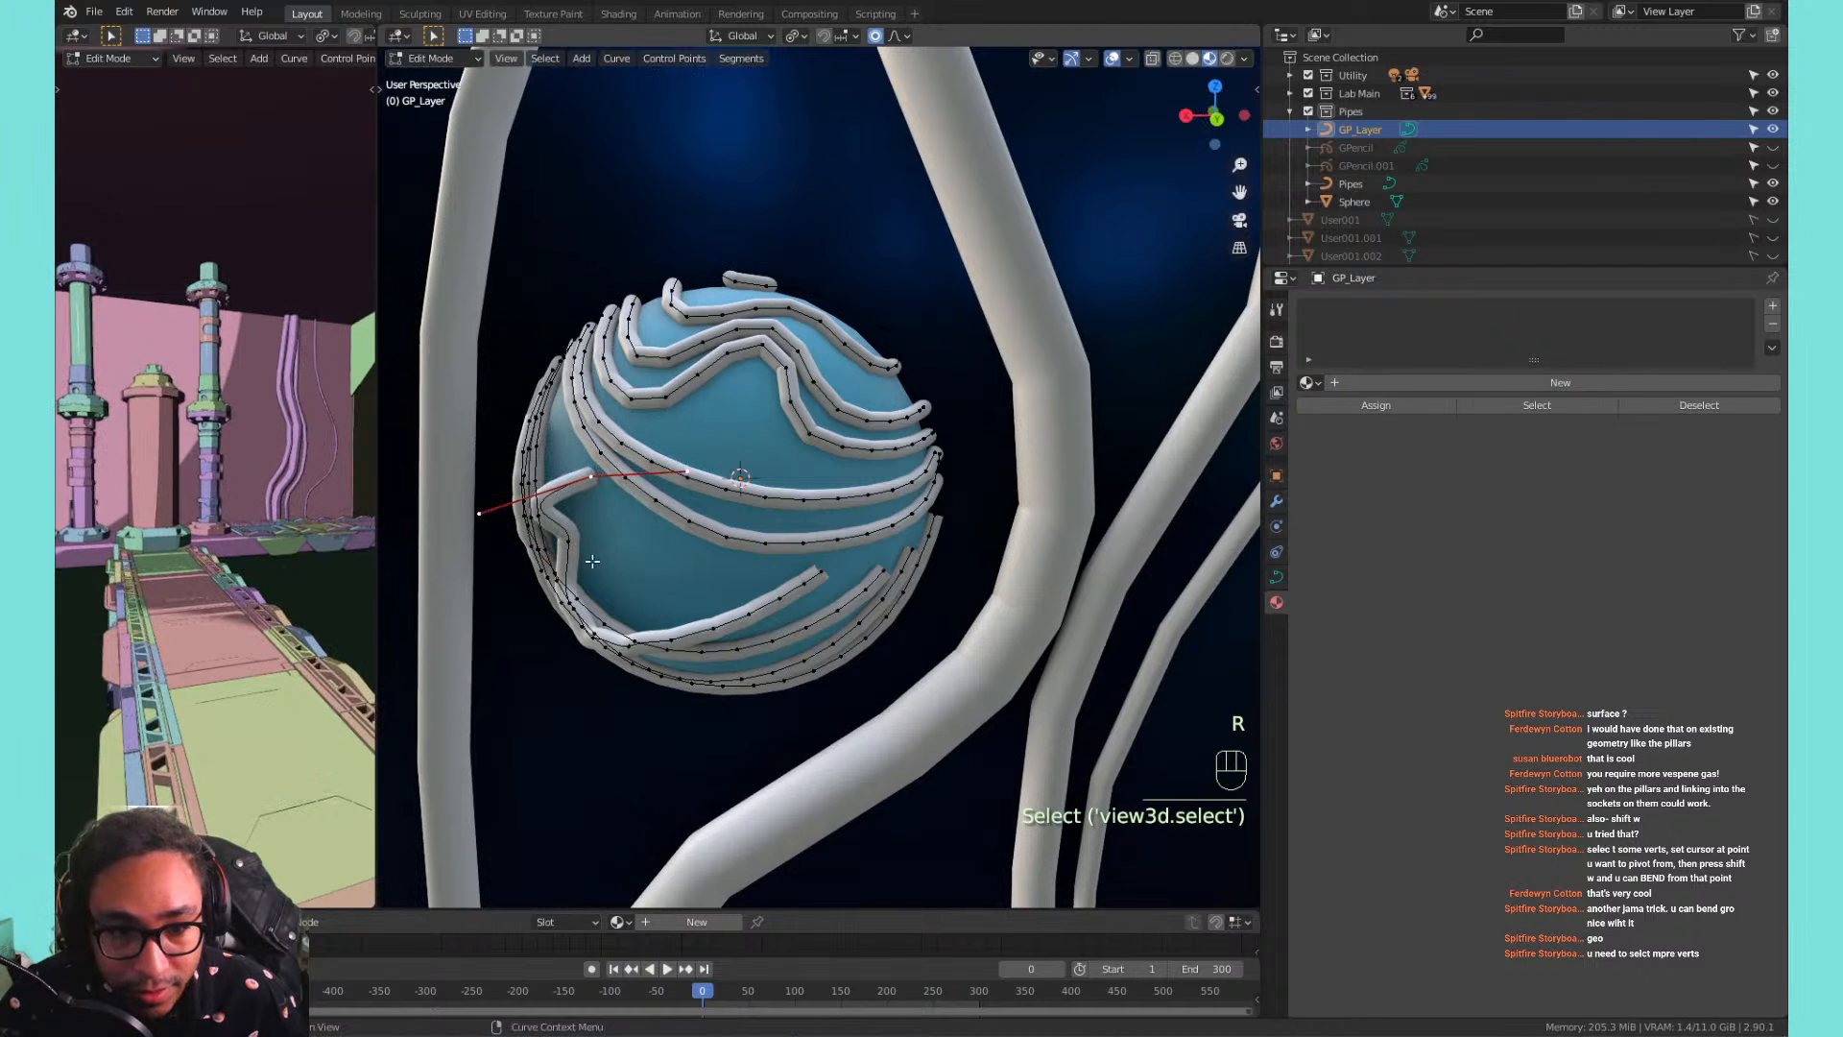
pyautogui.press('r')
pyautogui.press('z')
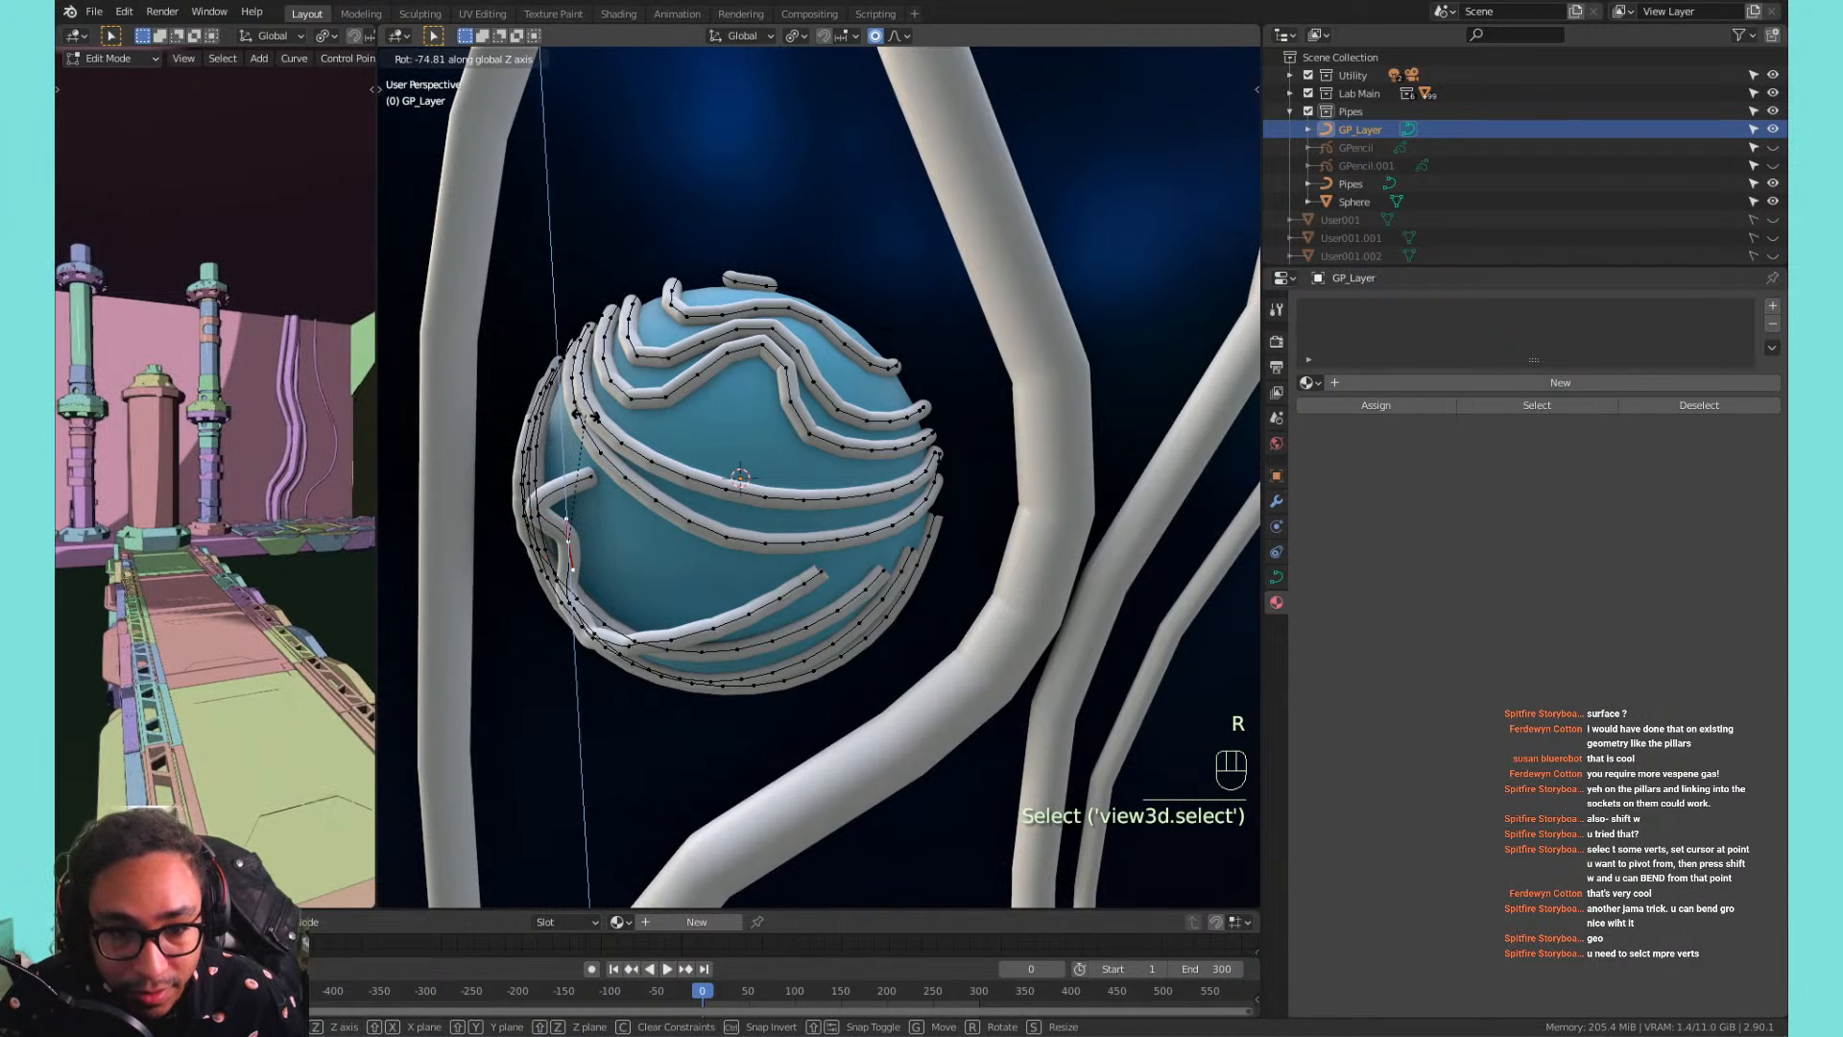
pyautogui.click(619, 424)
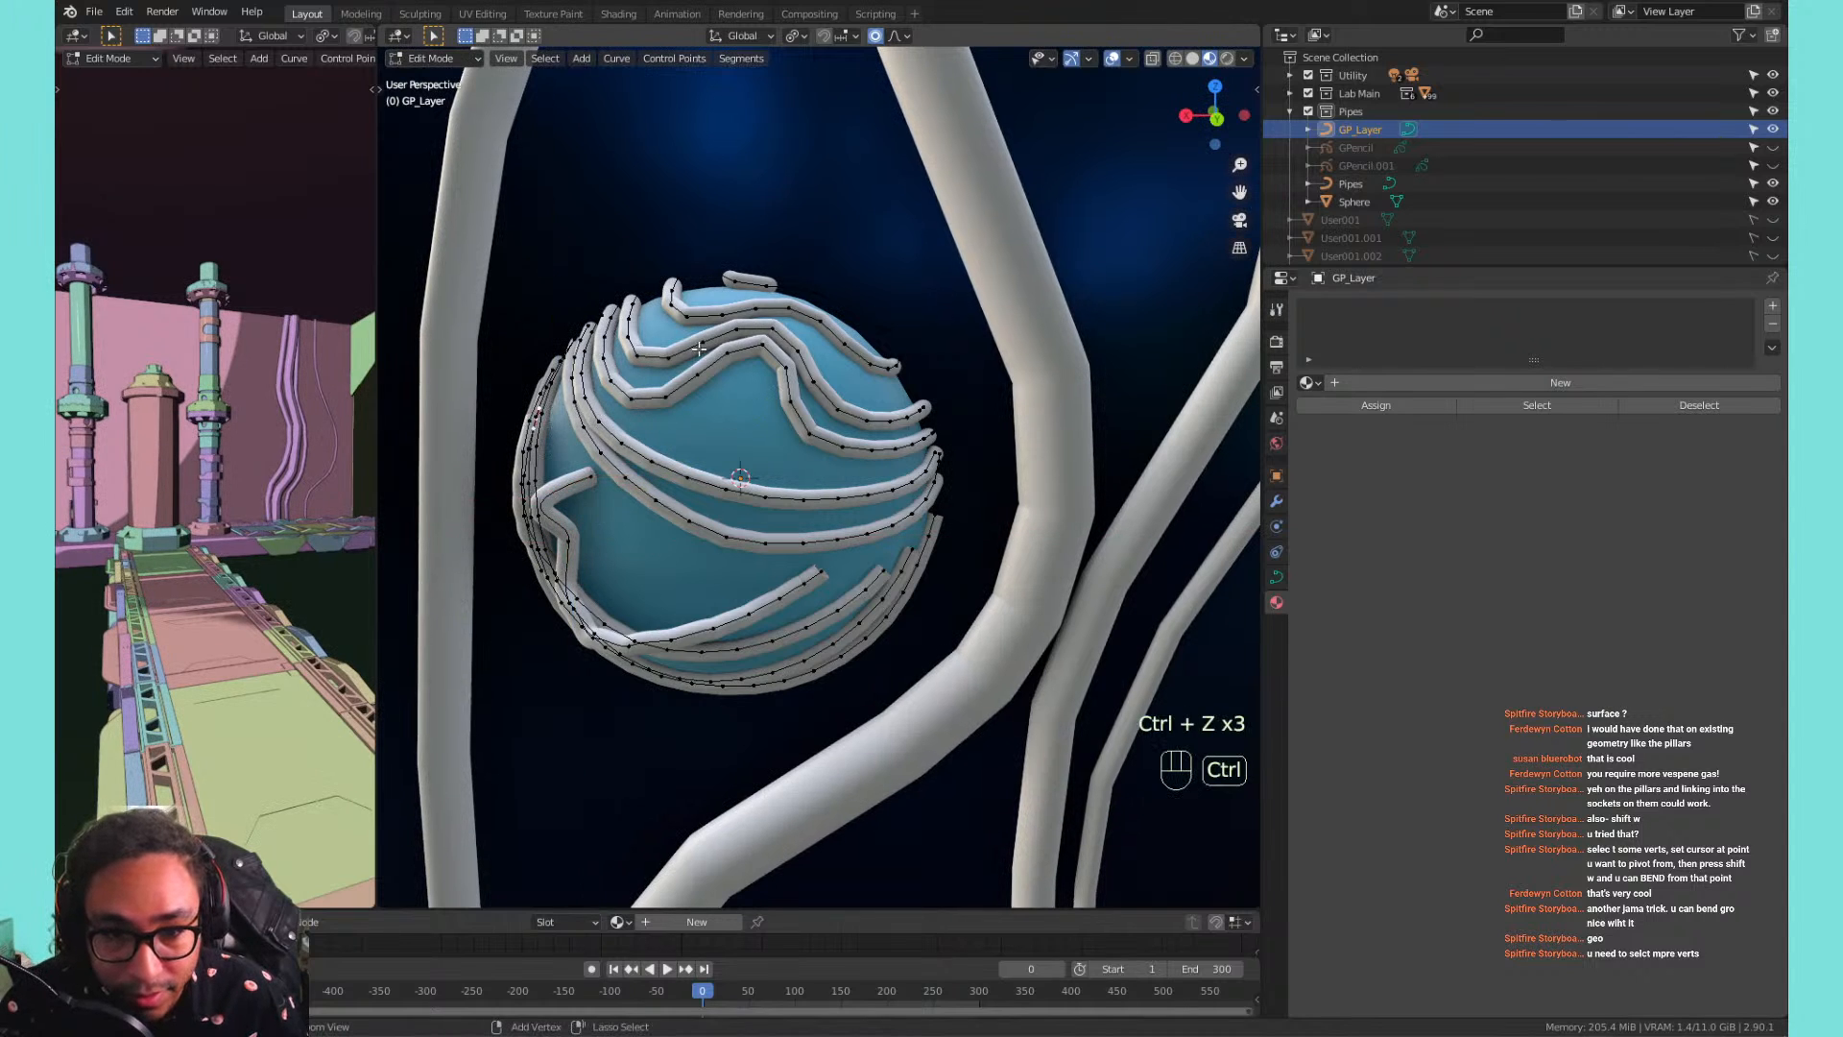
# Undo the recent rotations, moves and earlier edits of the sphere pipes.
pyautogui.hotkey('ctrl', 'z')
pyautogui.hotkey('ctrl', 'z')
pyautogui.hotkey('ctrl', 'z')
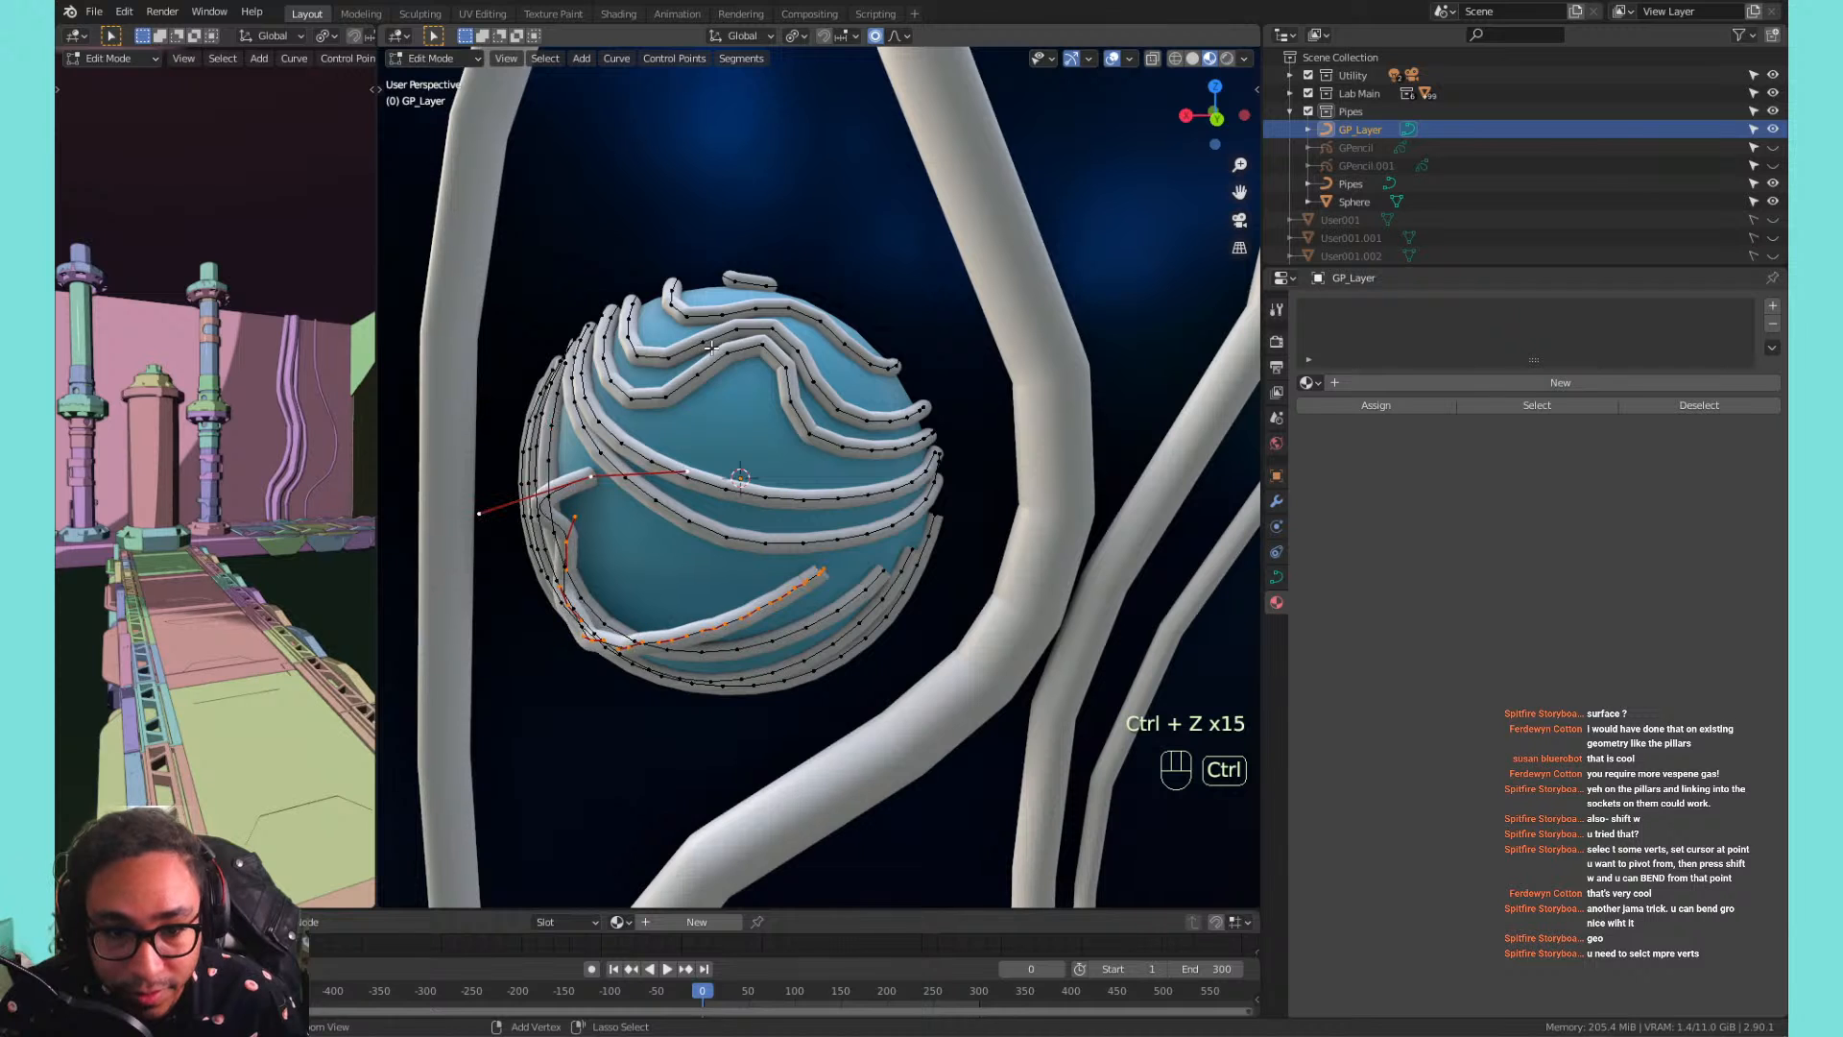
pyautogui.hotkey('ctrl', 'z')
pyautogui.hotkey('ctrl', 'z')
pyautogui.hotkey('ctrl', 'z')
pyautogui.hotkey('ctrl', 'z')
pyautogui.hotkey('ctrl', 'z')
pyautogui.hotkey('ctrl', 'z')
pyautogui.hotkey('ctrl', 'z')
pyautogui.hotkey('ctrl', 'z')
pyautogui.hotkey('ctrl', 'z')
pyautogui.hotkey('ctrl', 'z')
pyautogui.hotkey('ctrl', 'z')
pyautogui.hotkey('ctrl', 'z')
pyautogui.hotkey('ctrl', 'z')
pyautogui.hotkey('ctrl', 'z')
pyautogui.hotkey('ctrl', 'z')
pyautogui.hotkey('ctrl', 'z')
pyautogui.hotkey('ctrl', 'z')
pyautogui.hotkey('ctrl', 'z')
pyautogui.hotkey('ctrl', 'z')
pyautogui.hotkey('ctrl', 'z')
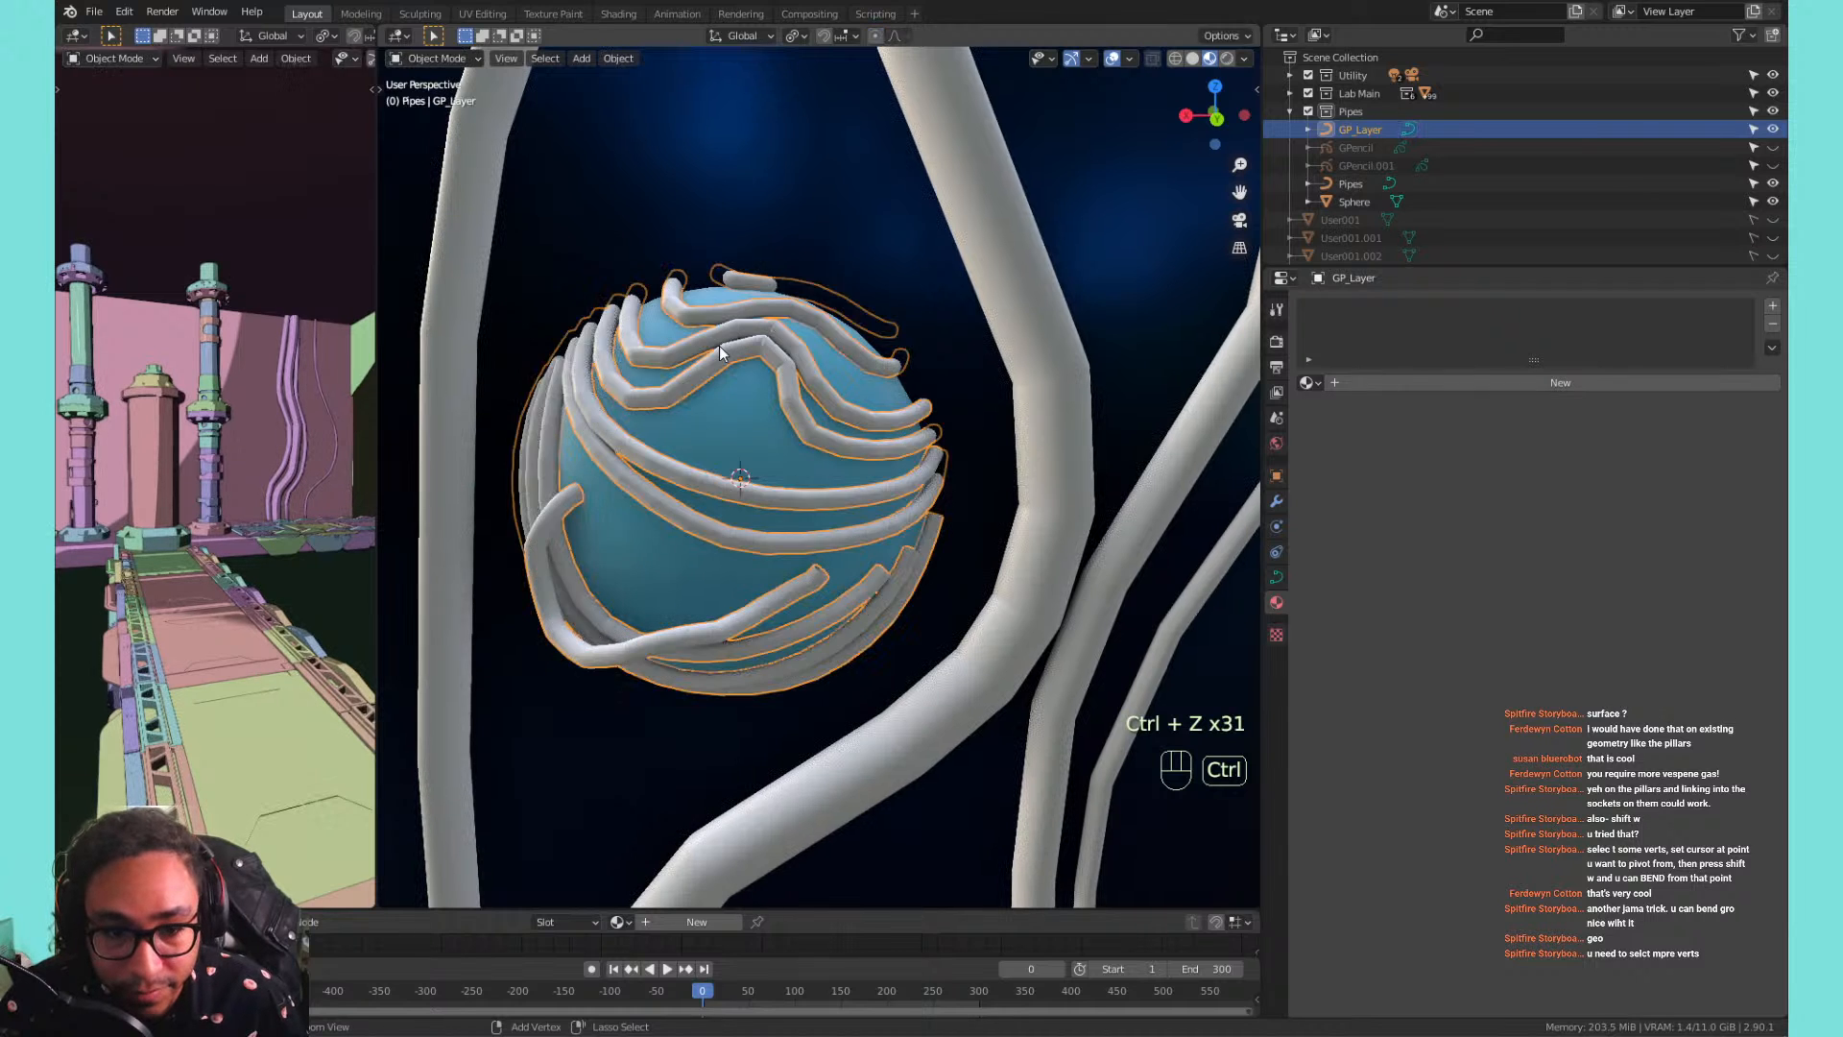
# Try moving a middle point of the lower long pipe across the sphere with proportional editing at a size of 1.27.
pyautogui.scroll(2, 695, 387)
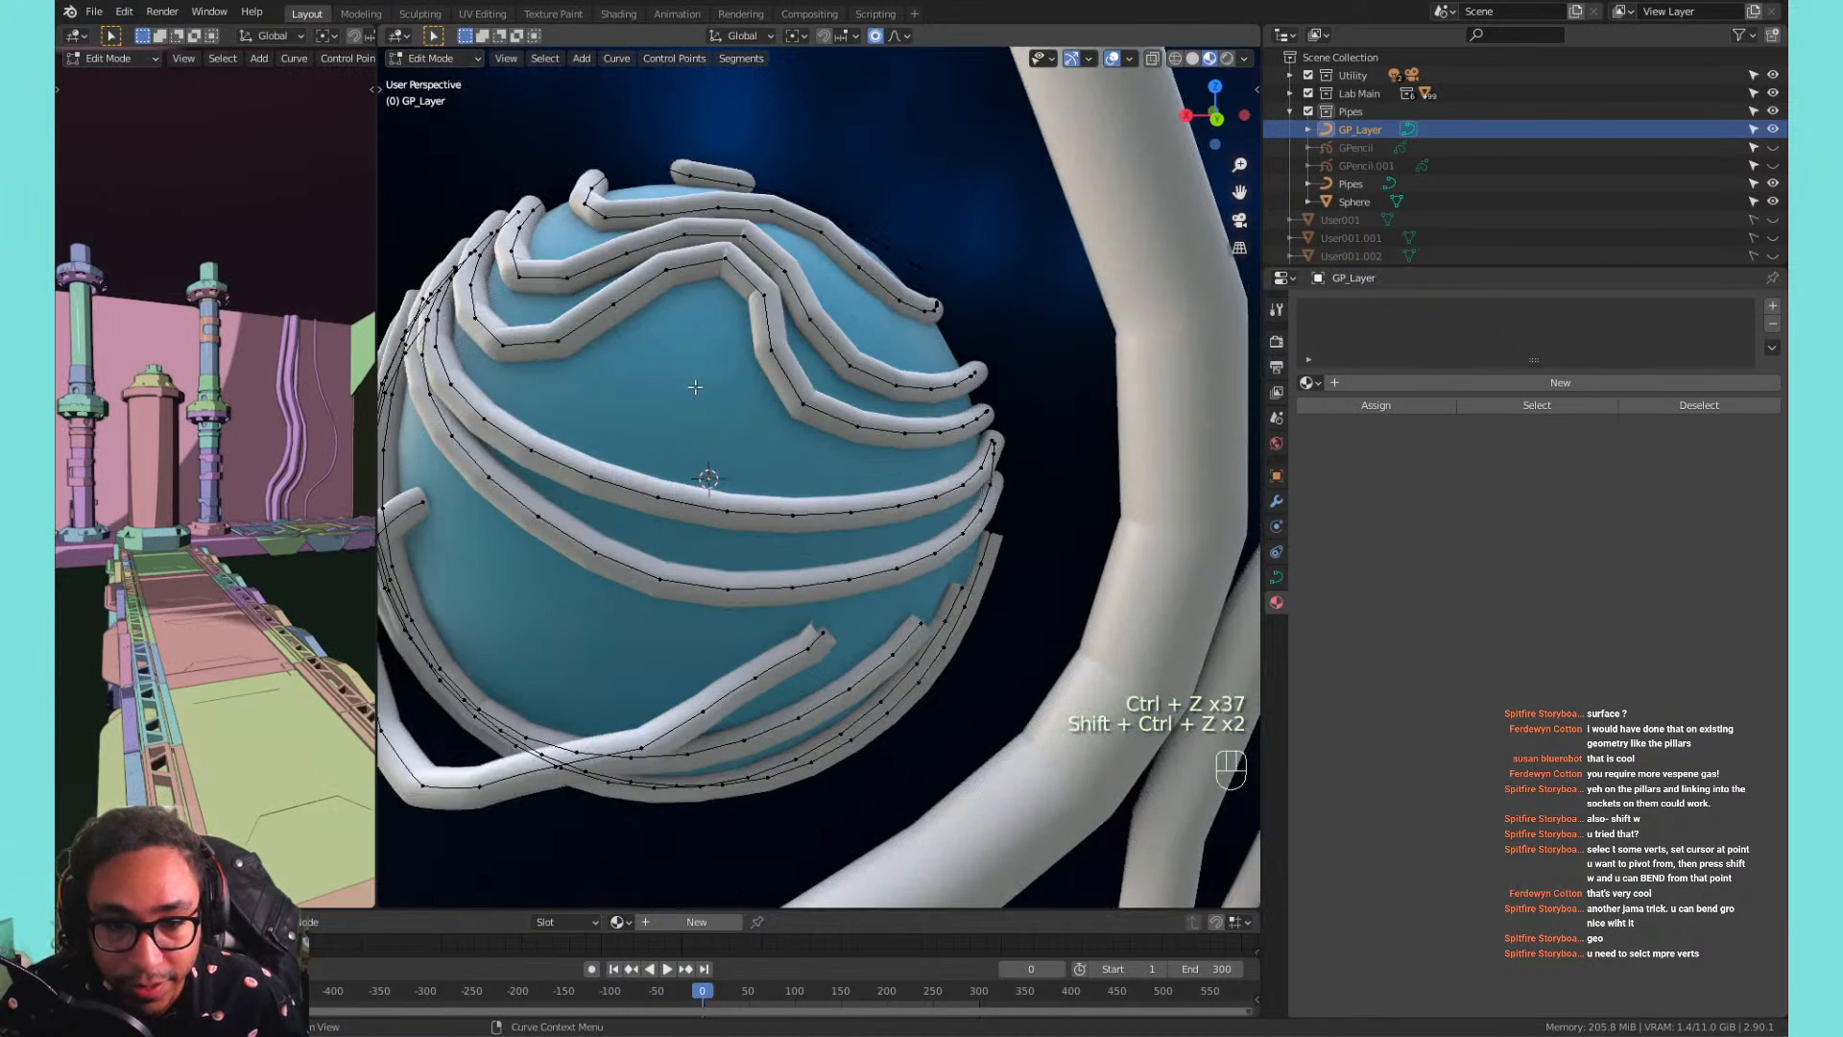
pyautogui.moveTo(758, 499); pyautogui.dragTo(756, 444, button='middle')
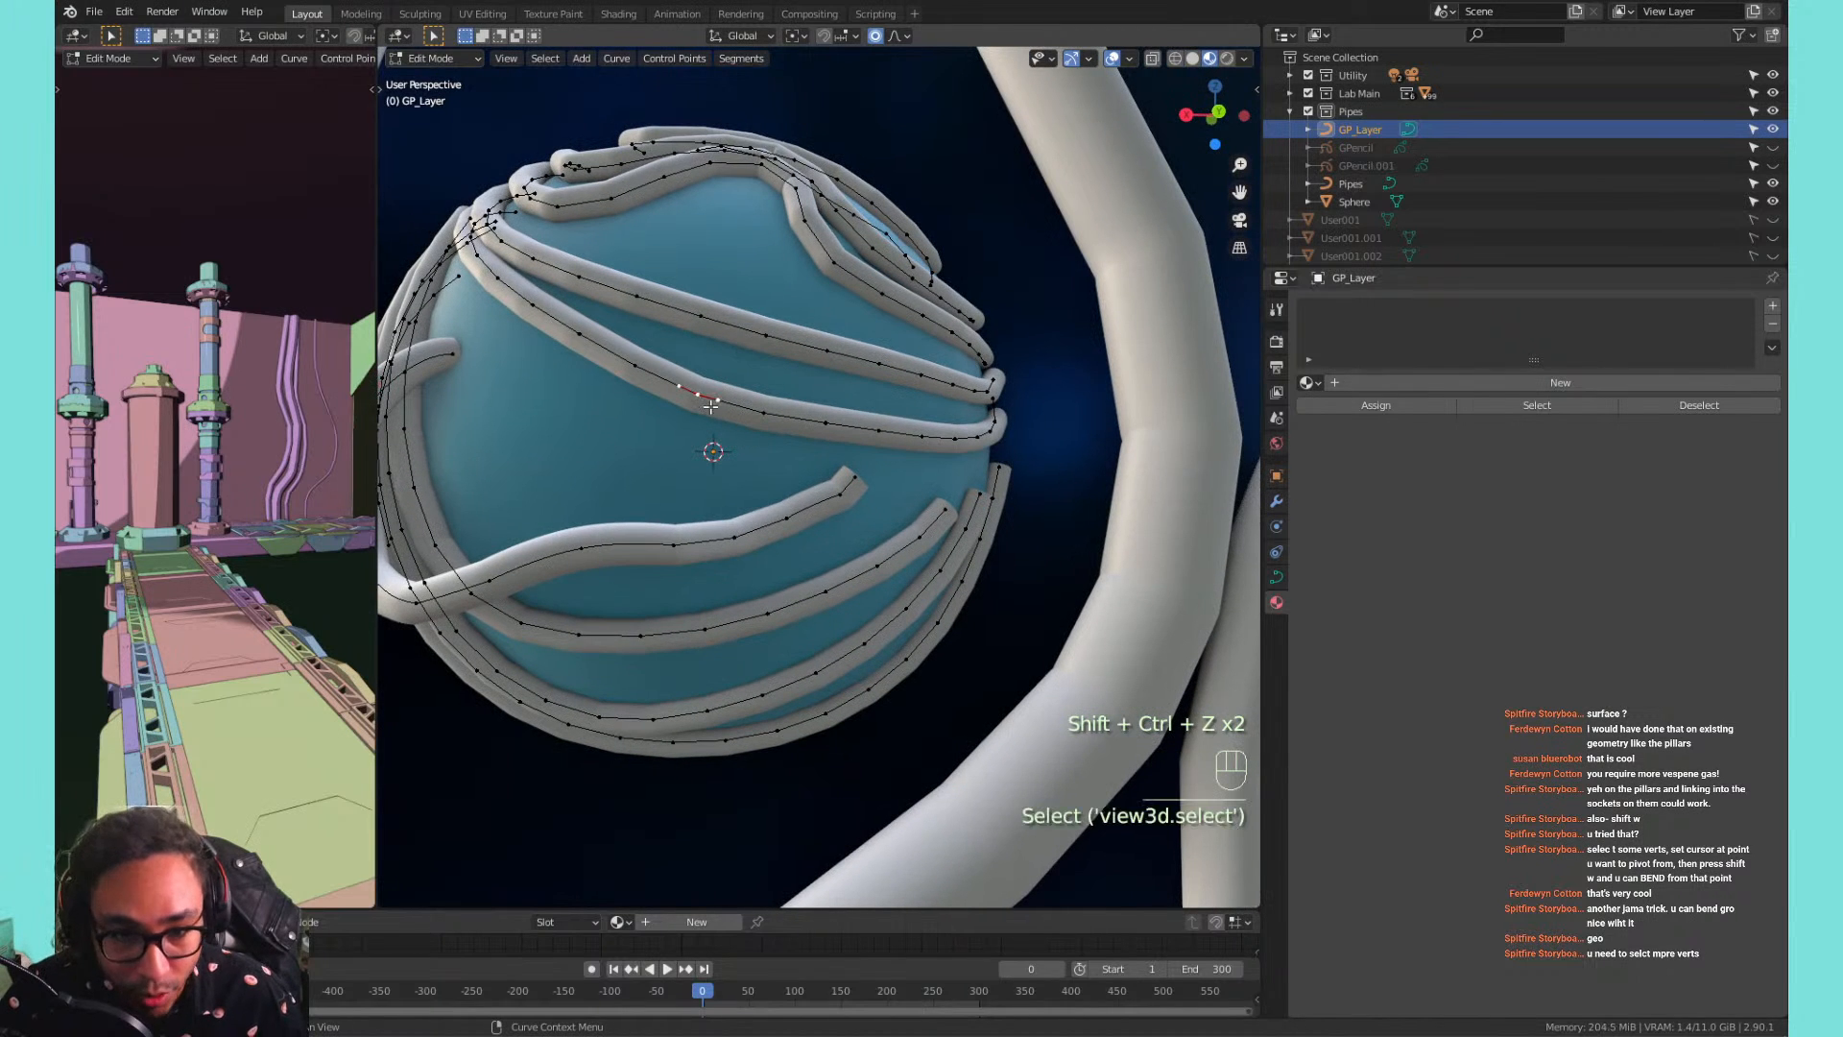
pyautogui.press('g')
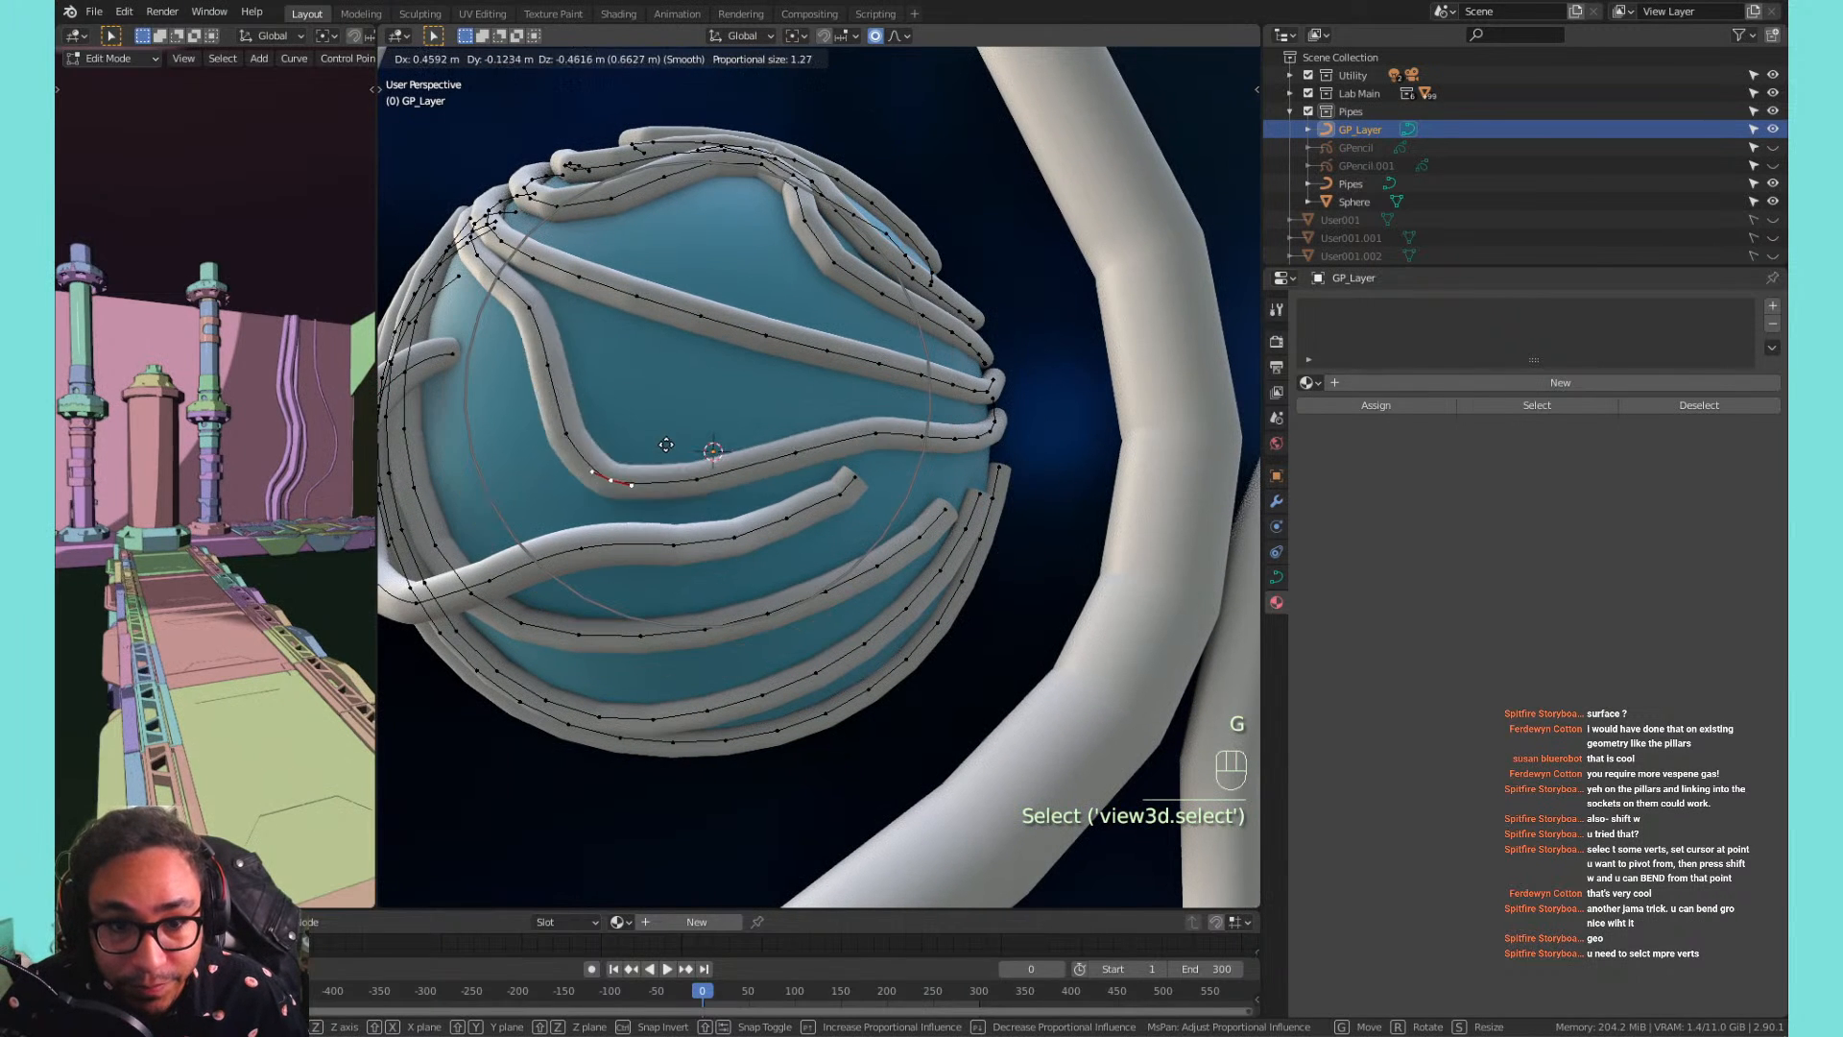
pyautogui.click(659, 345)
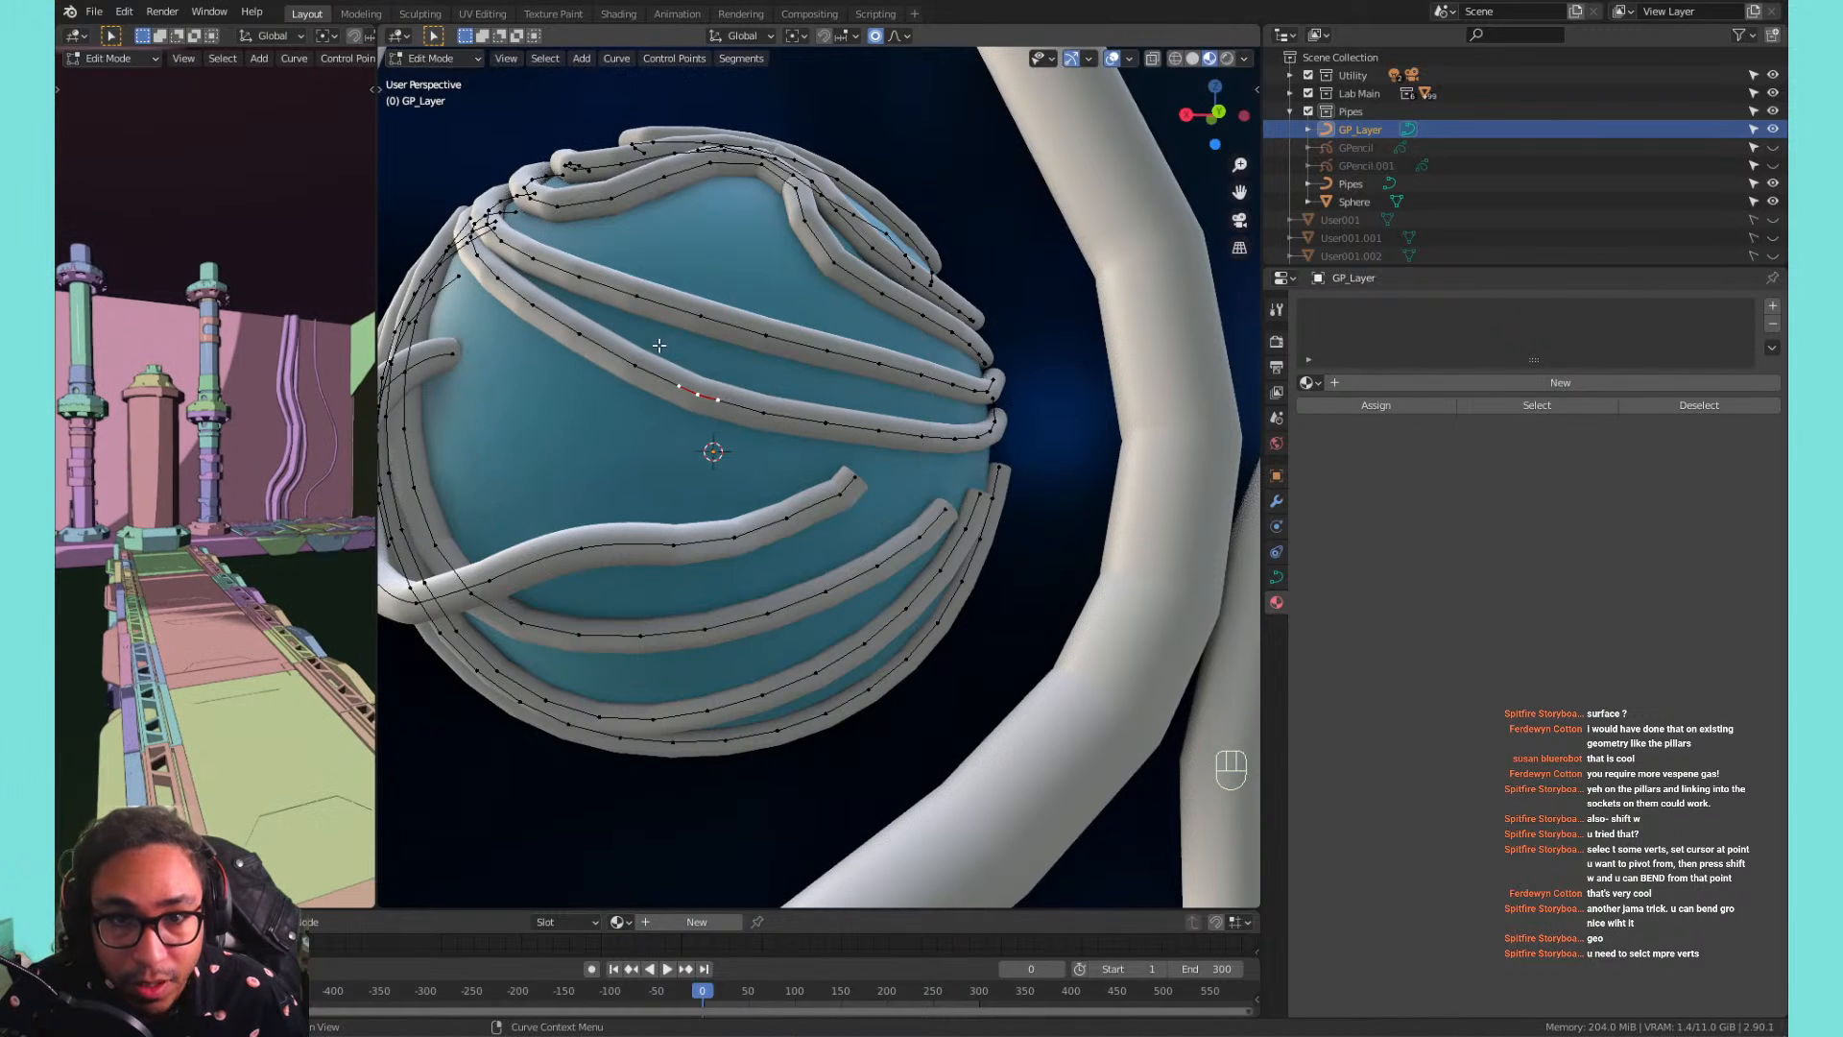
# Turn on snapping, try moving the pipe point with the Volume target, and switch the snap target to Face.
pyautogui.click(841, 36)
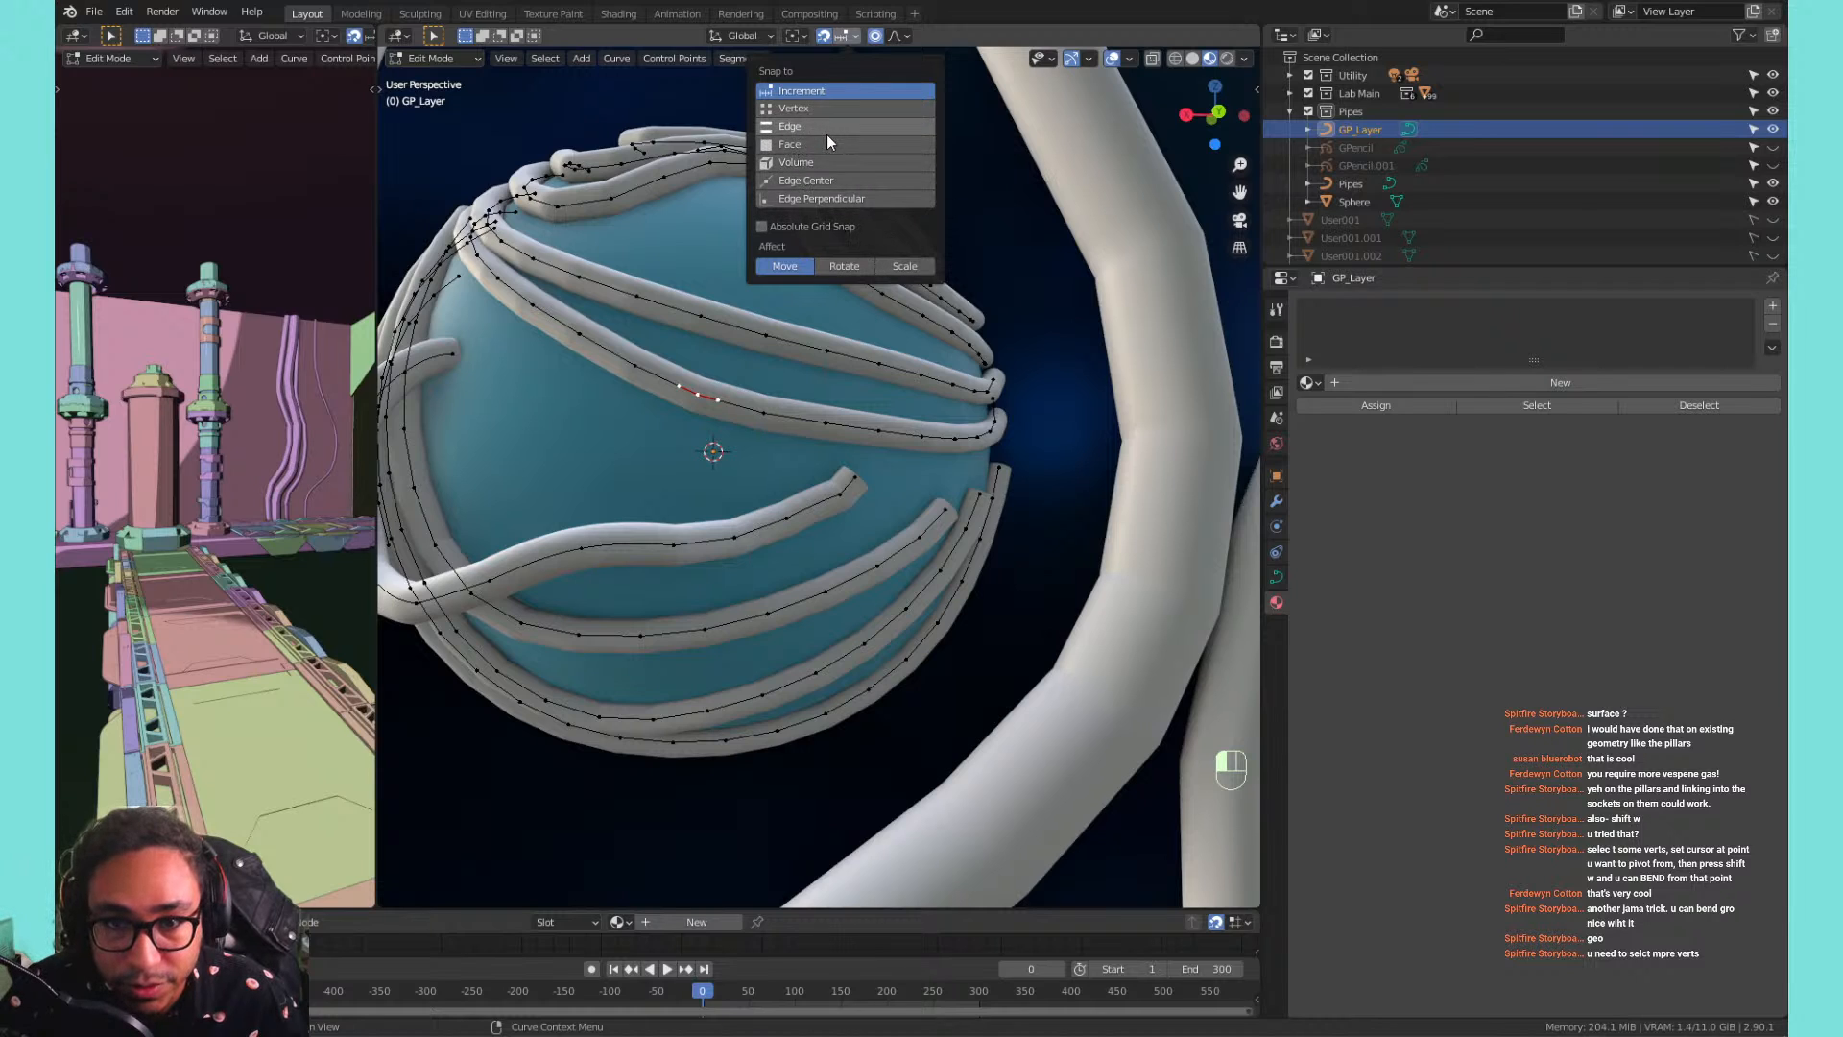
pyautogui.click(804, 161)
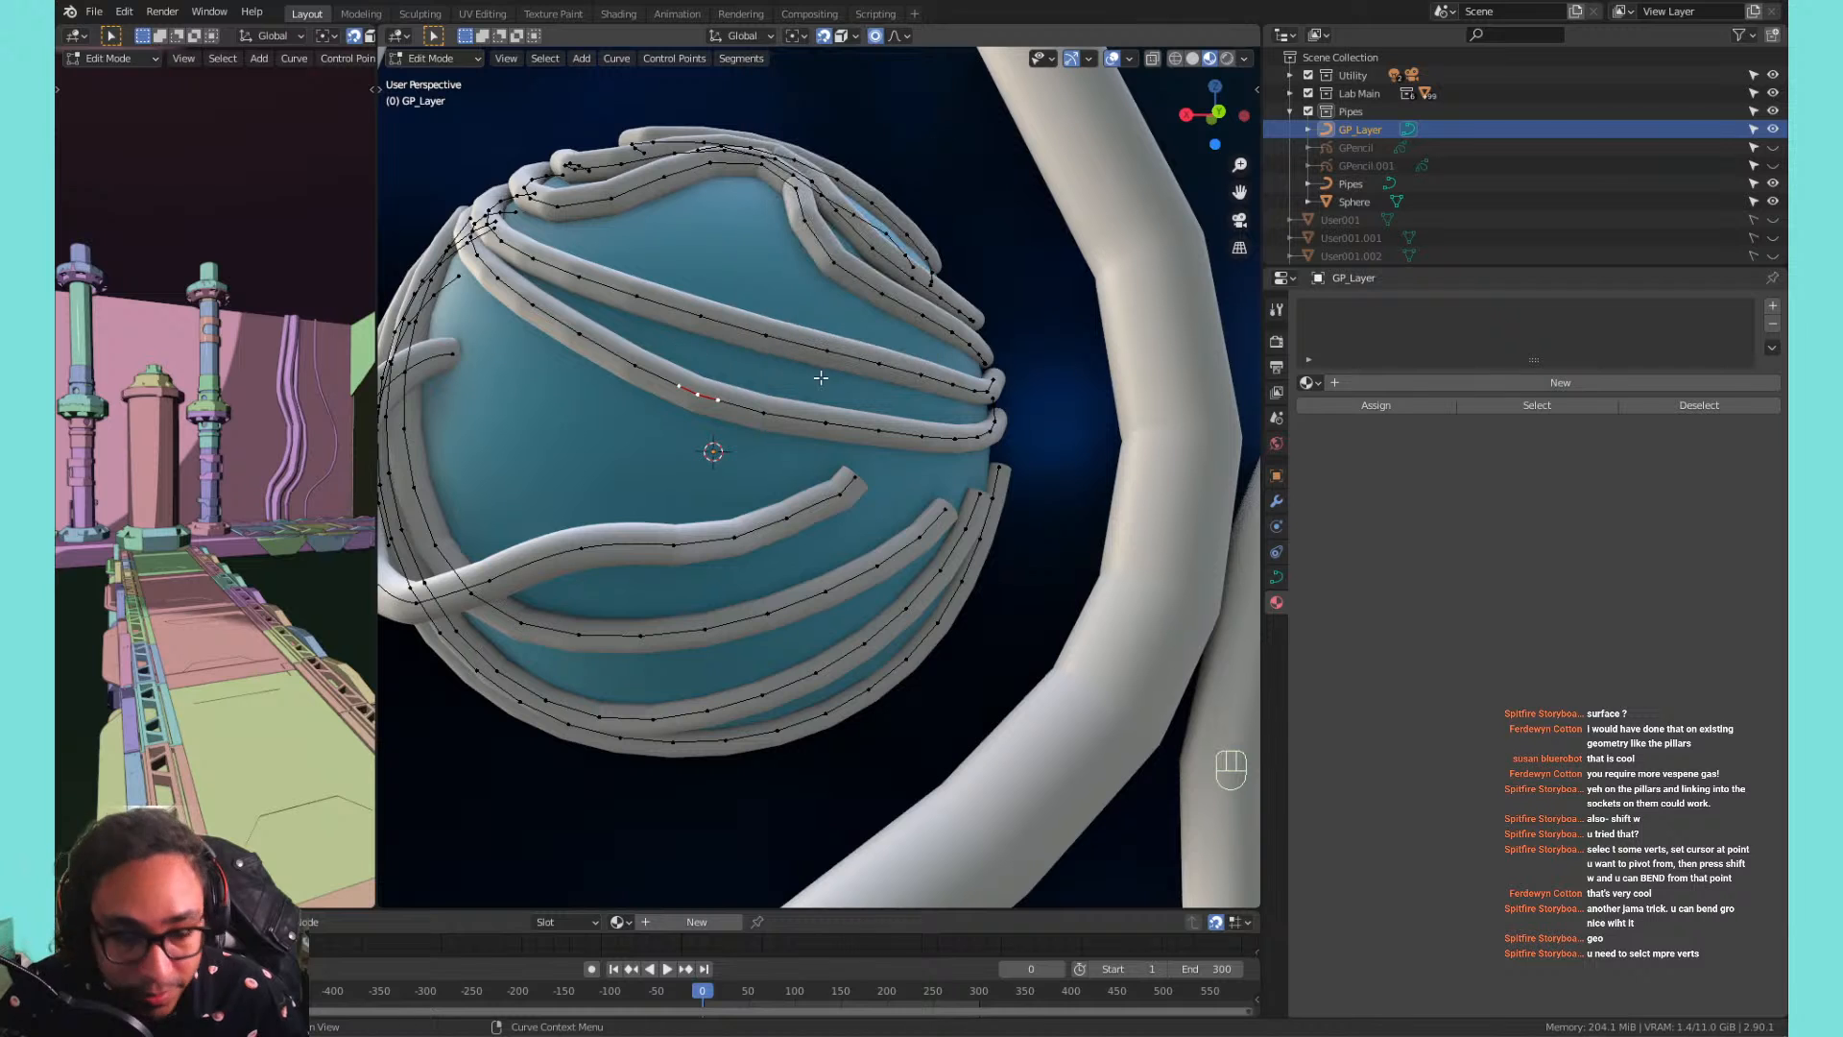
pyautogui.press('g')
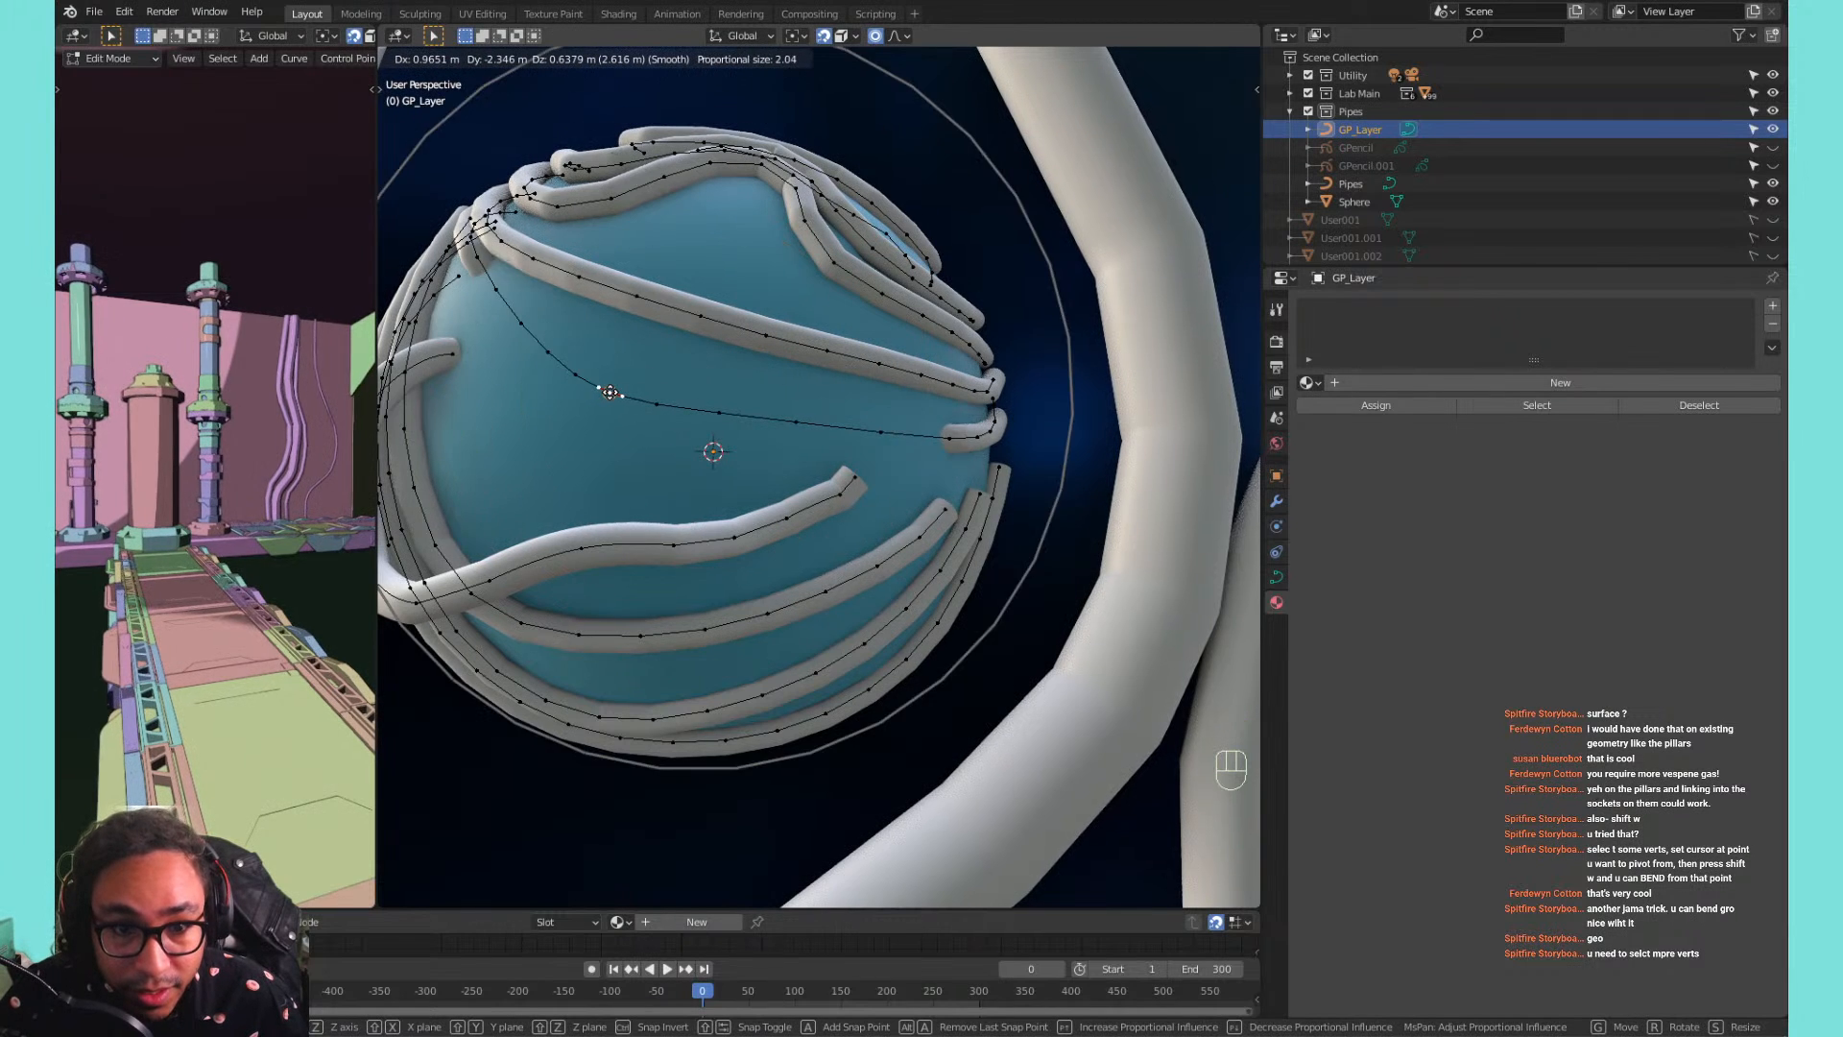
pyautogui.press('Escape')
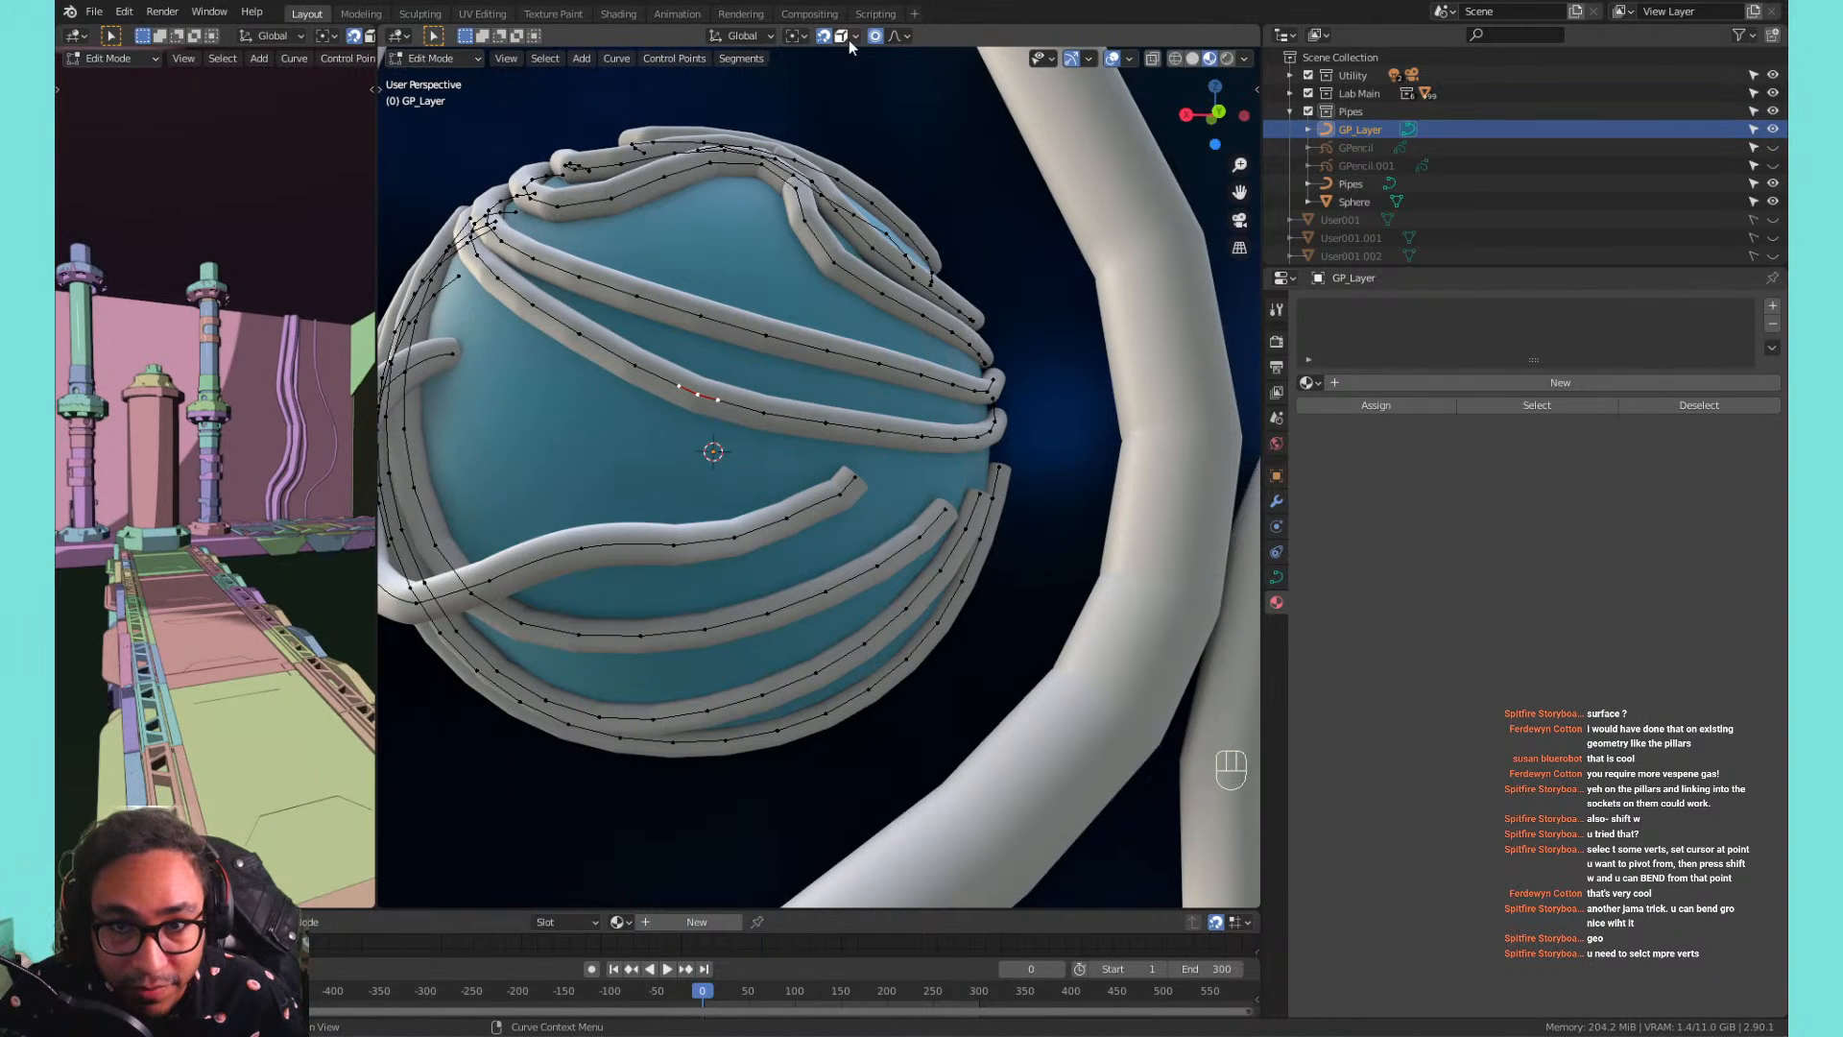
pyautogui.click(848, 38)
pyautogui.click(820, 144)
# Move the pipe's middle point about 0.60 m in X and -0.13 m in Y over the sphere, with a proportional size of about 1.85.
pyautogui.press('g')
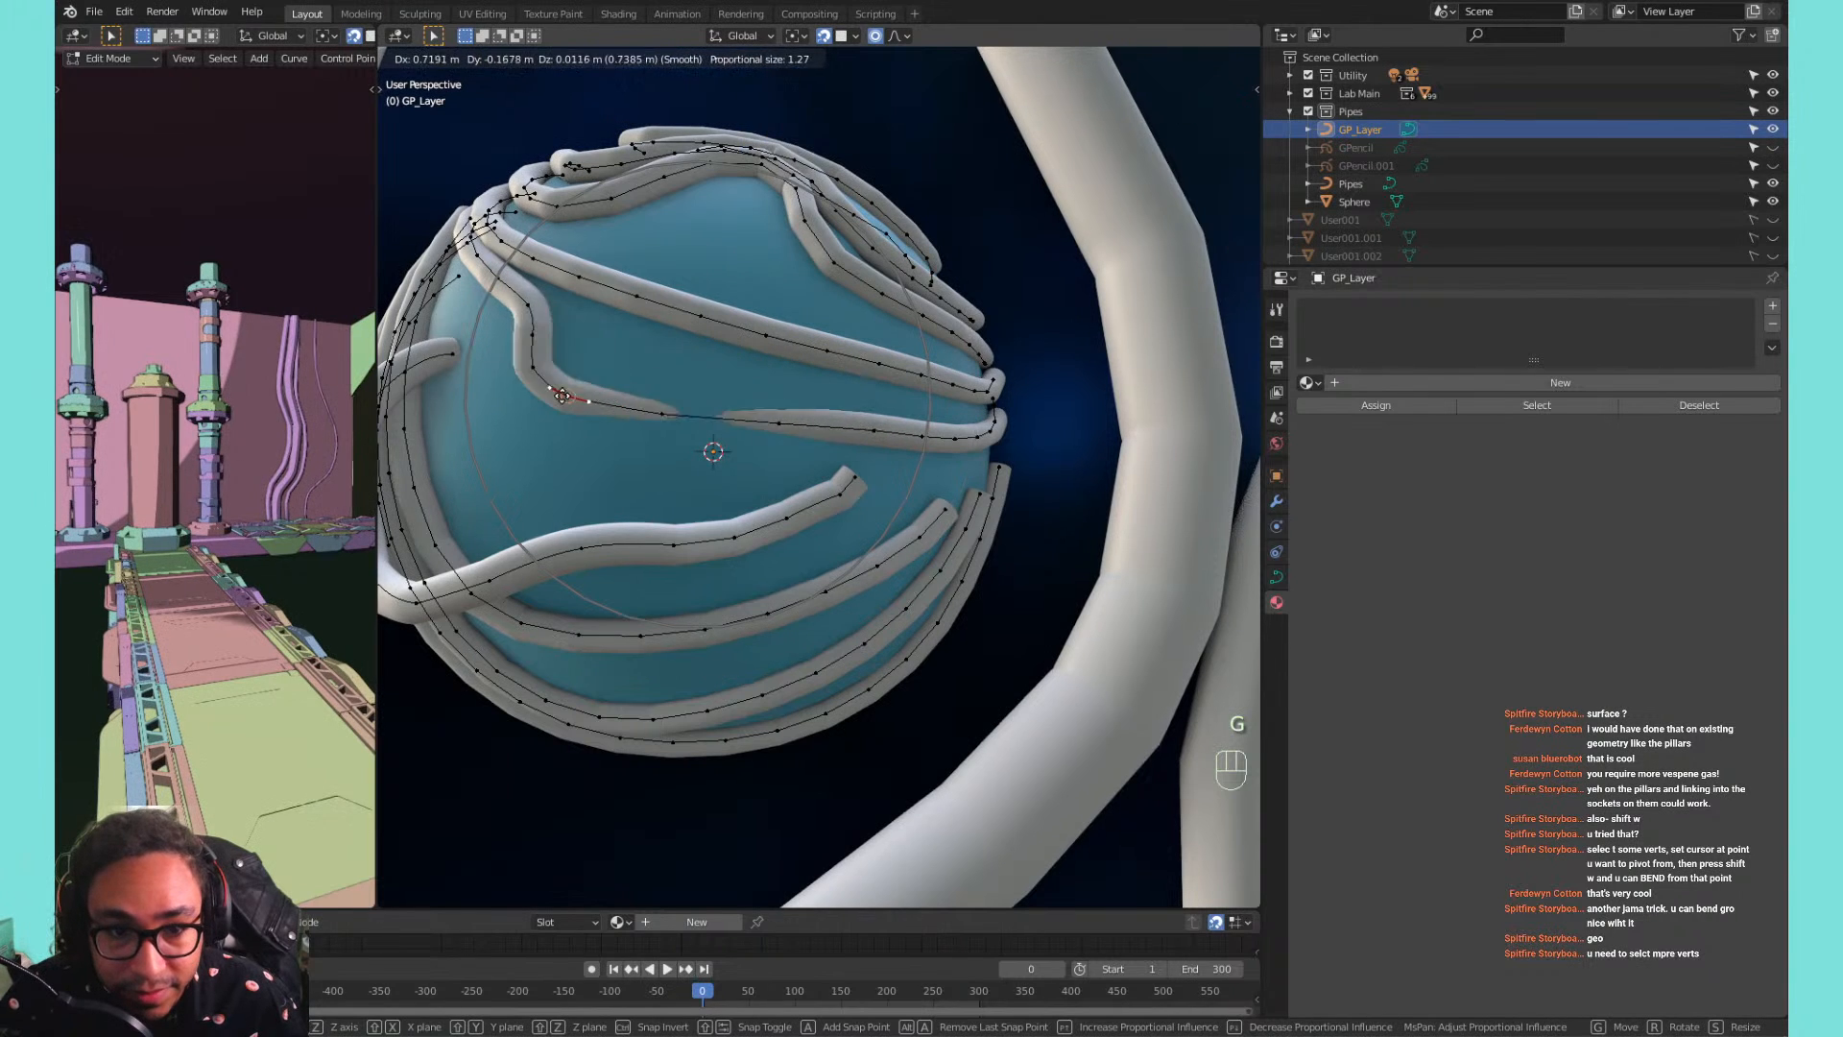
pyautogui.scroll(2, 576, 392)
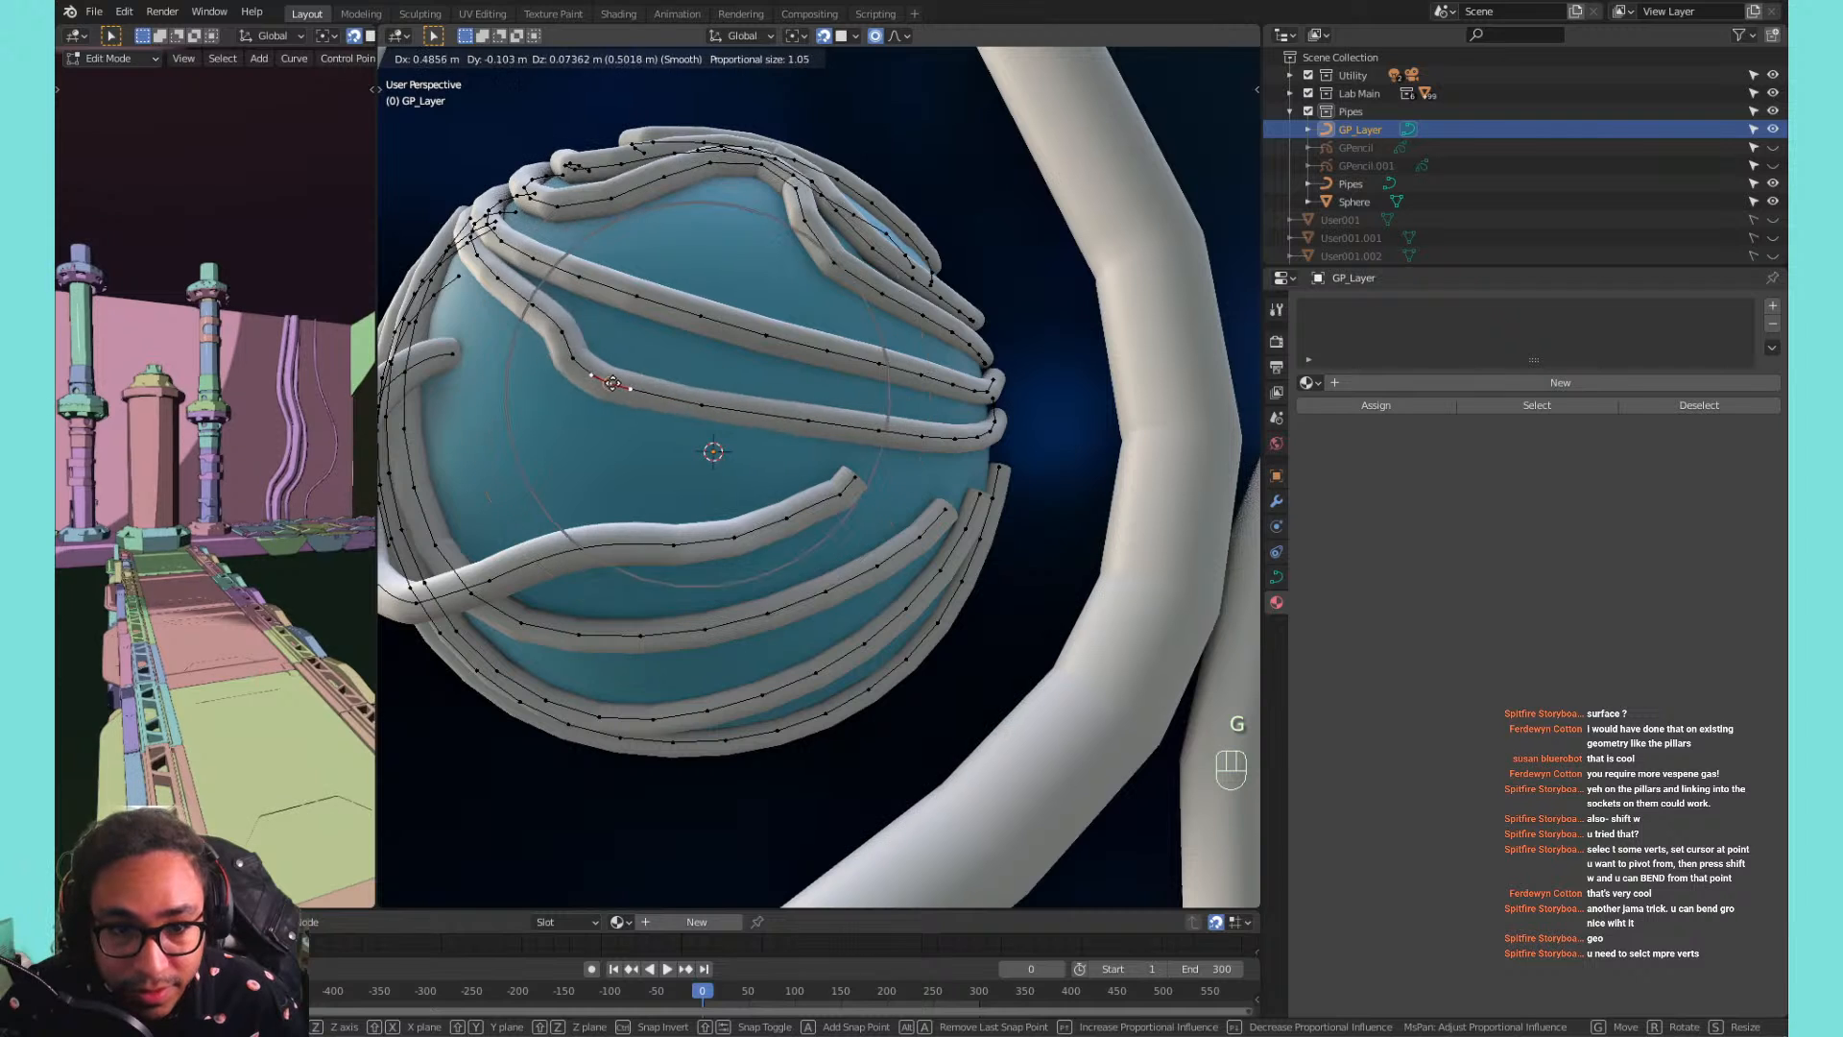
pyautogui.scroll(-9, 612, 383)
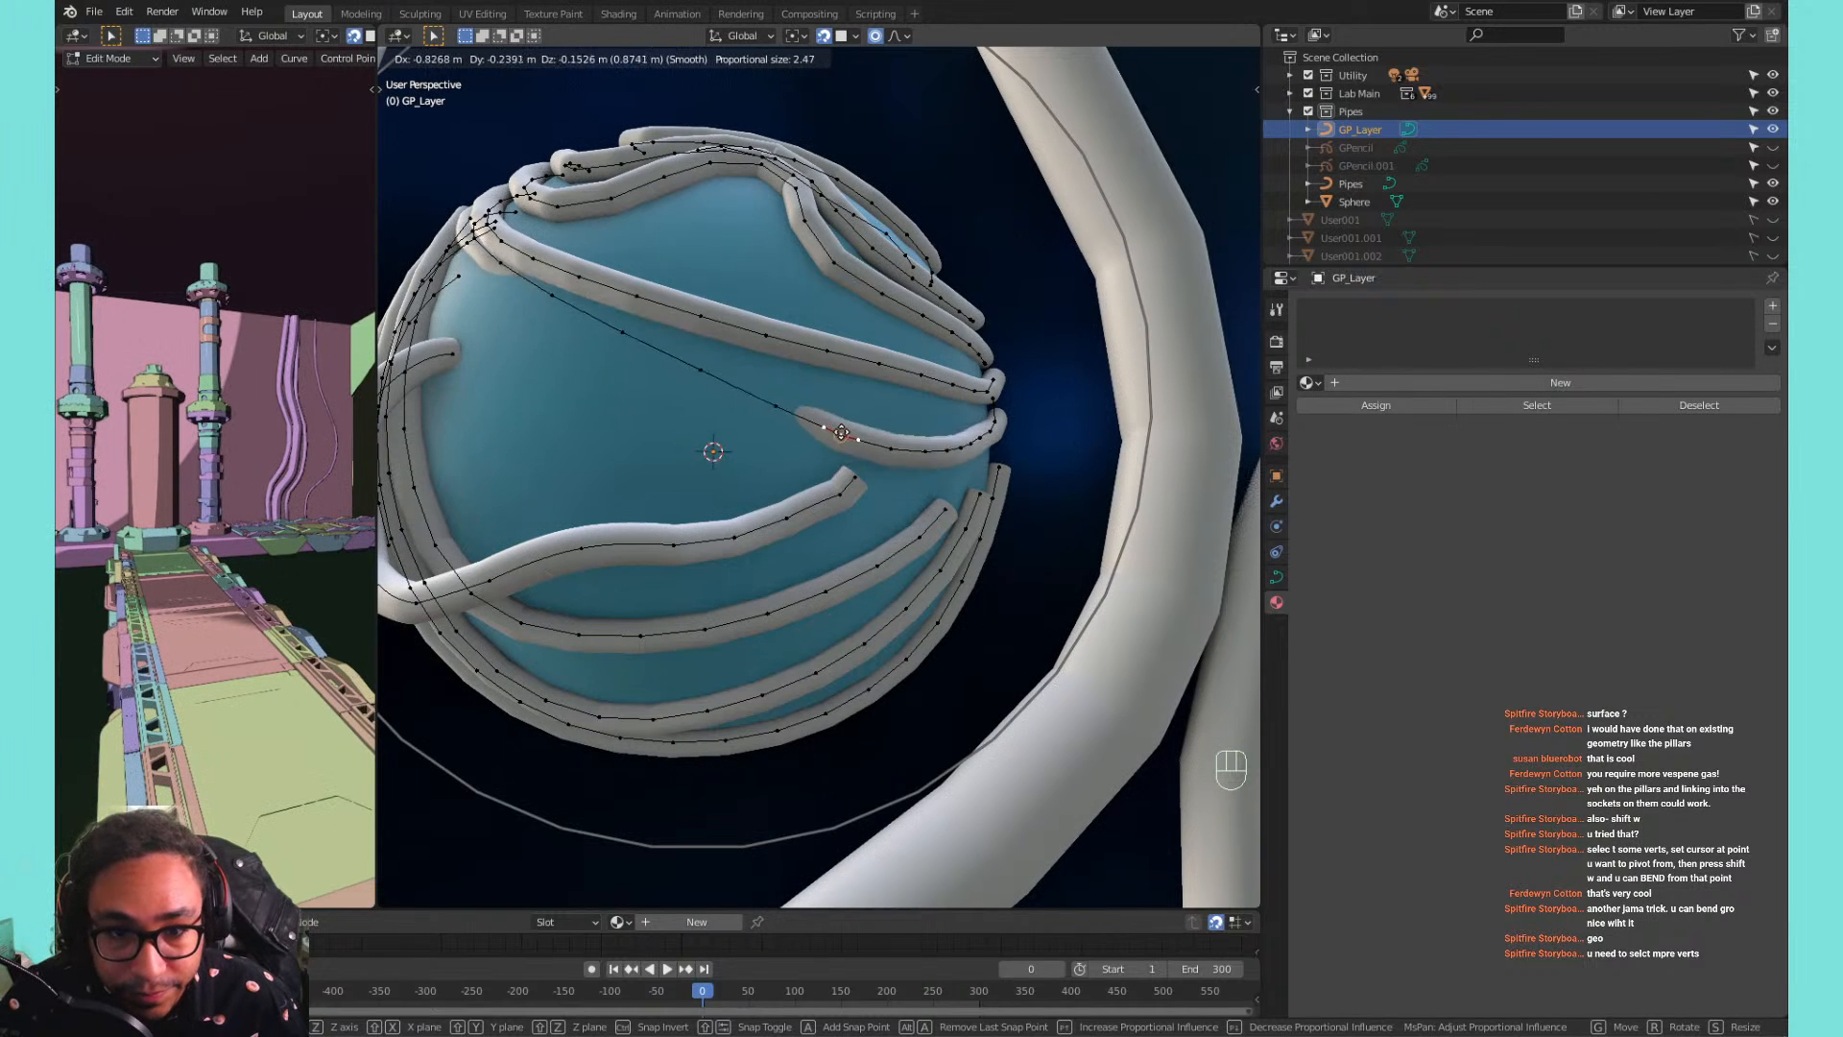
pyautogui.scroll(7, 768, 442)
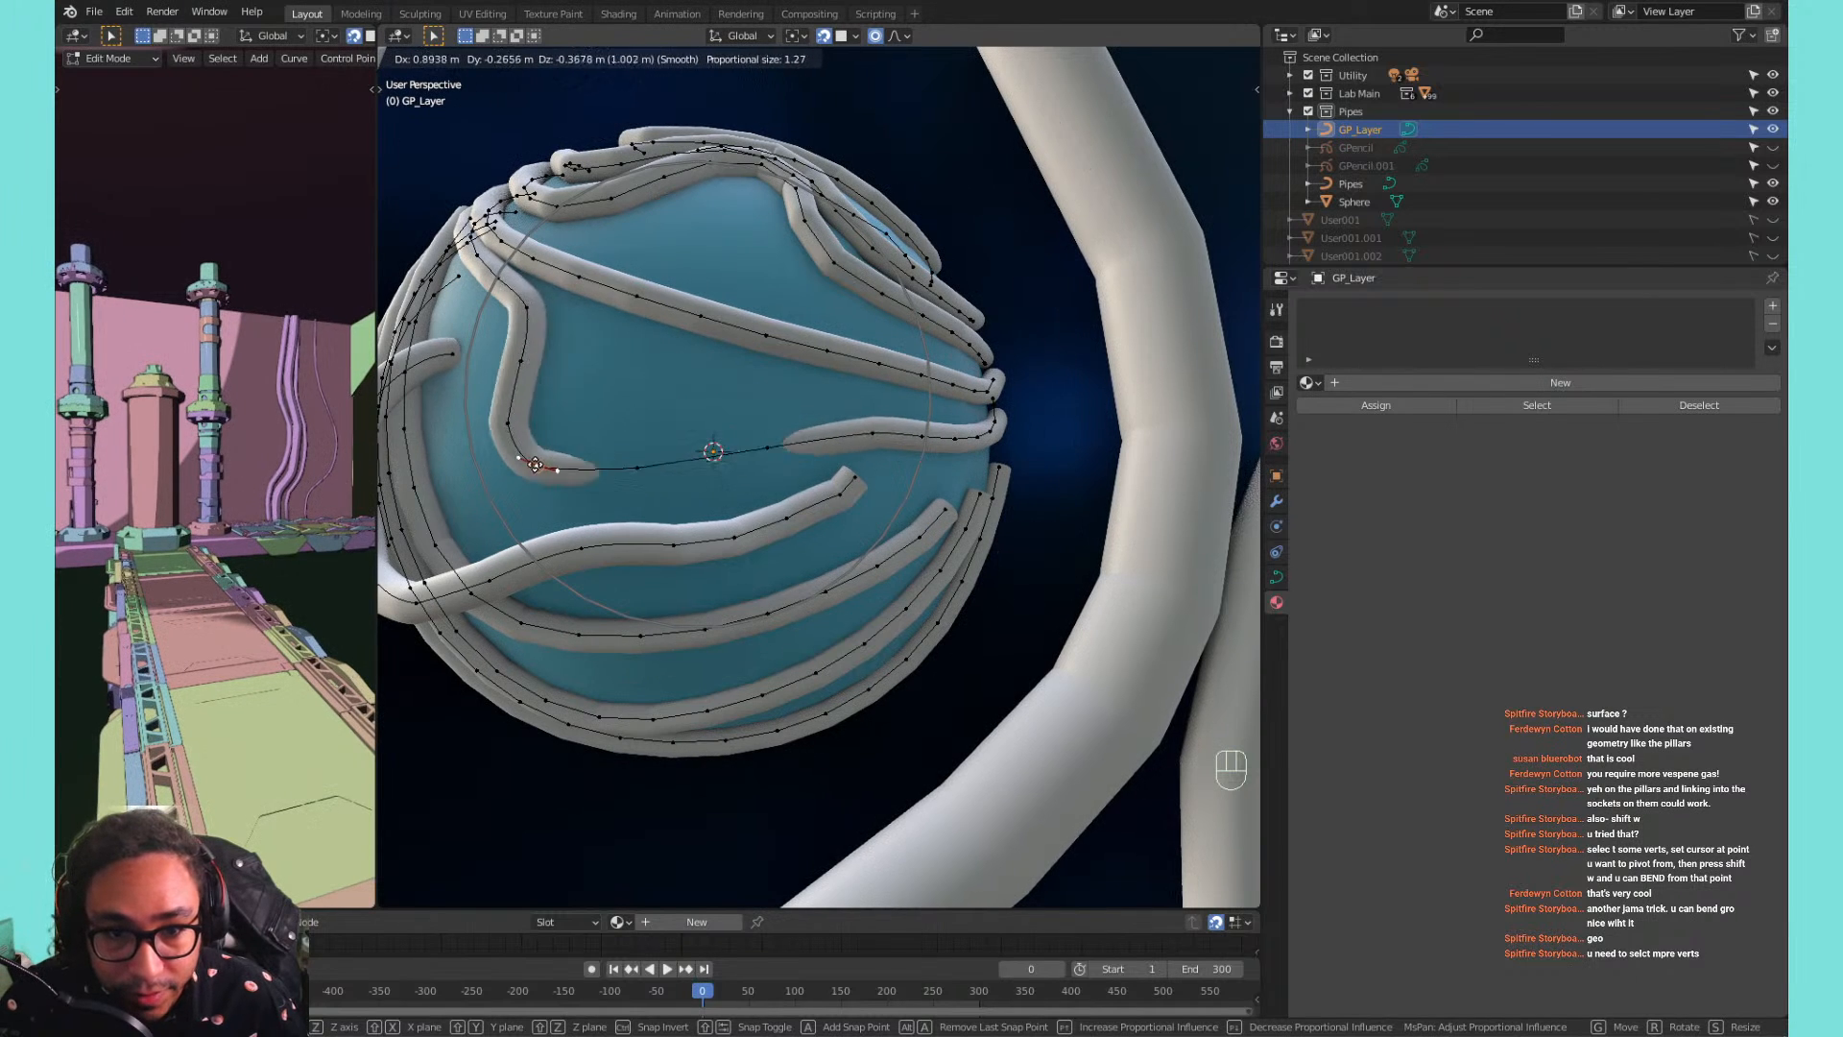
pyautogui.scroll(3, 545, 447)
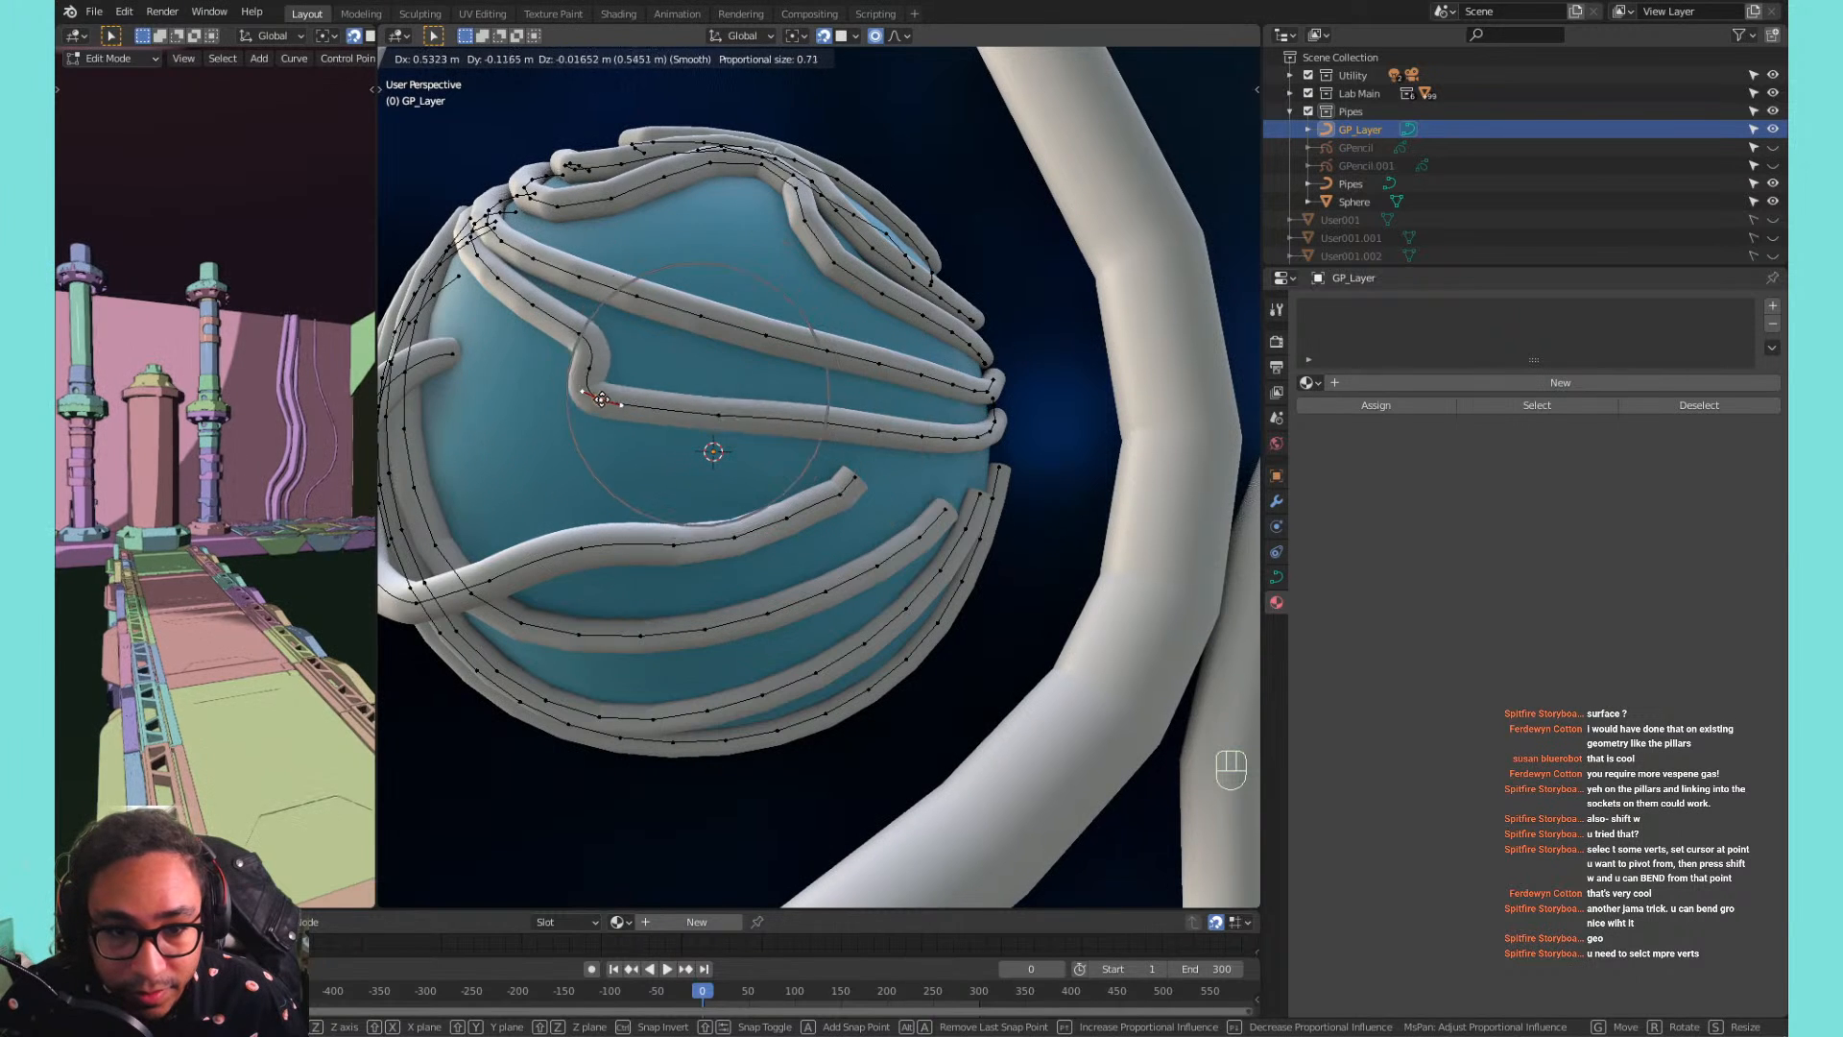
pyautogui.scroll(-10, 601, 401)
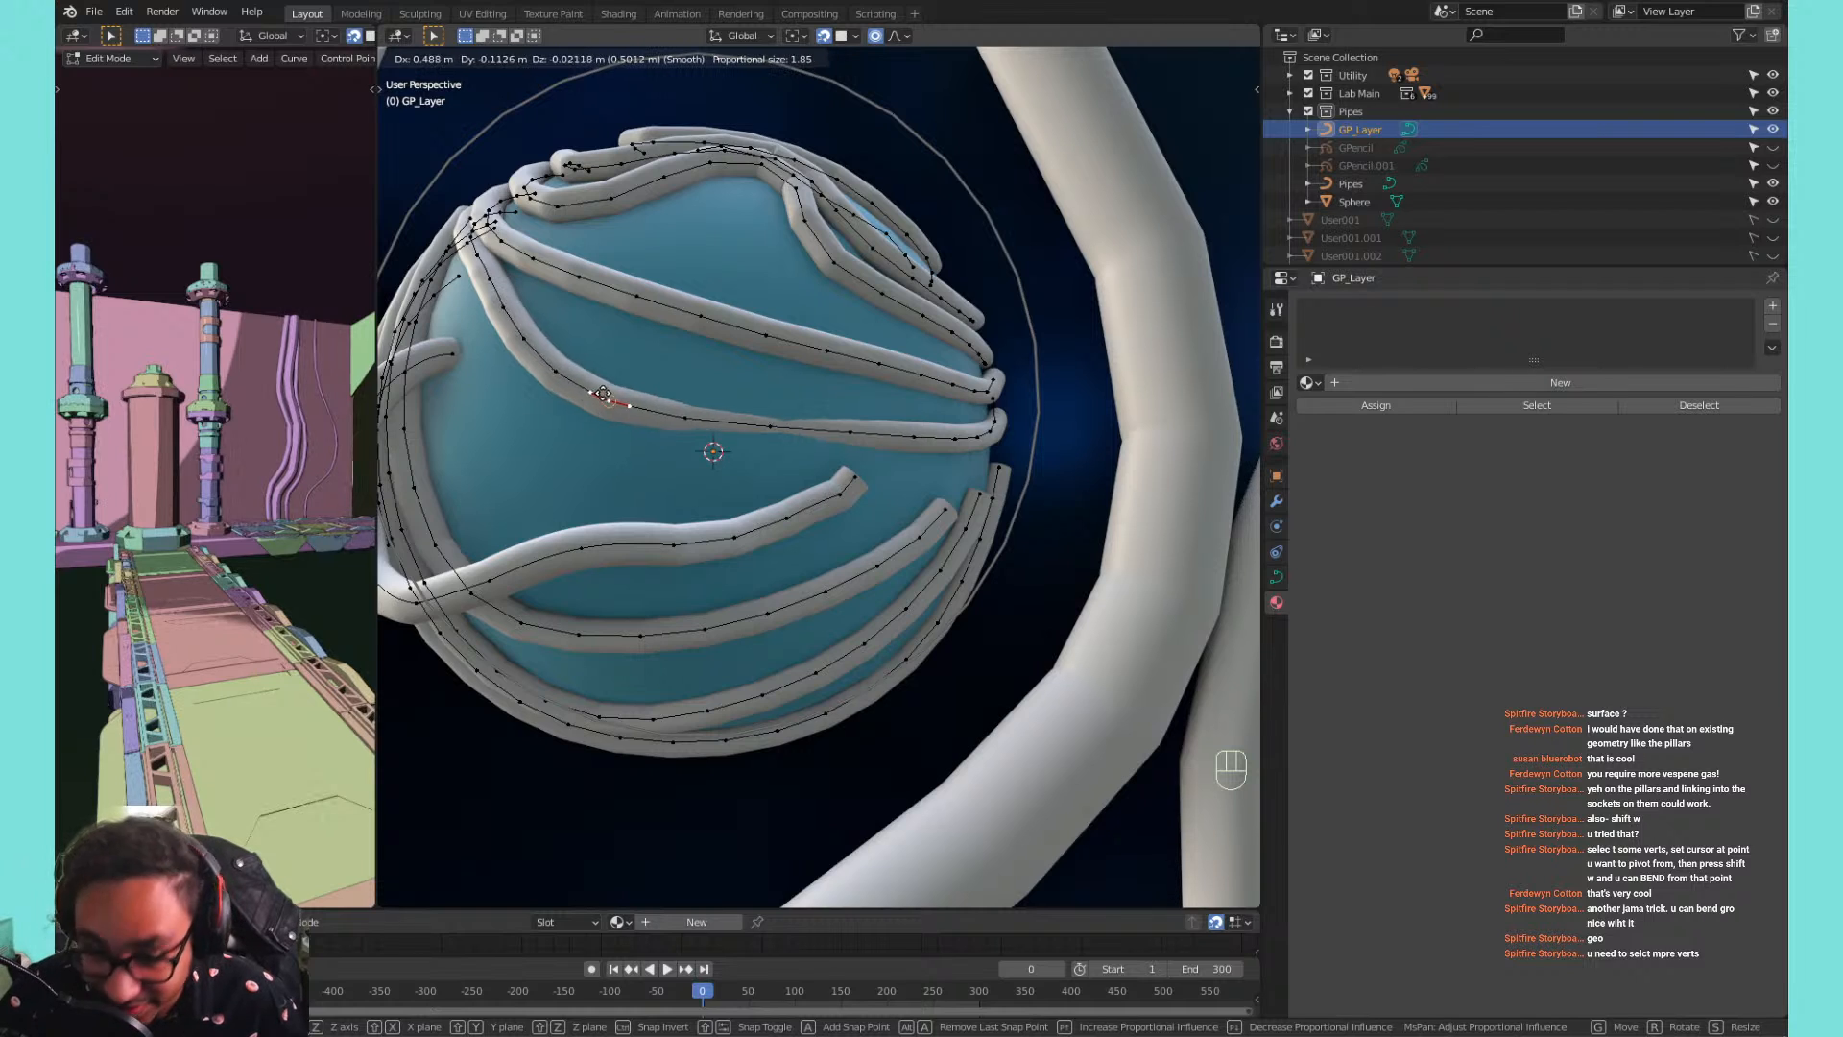
pyautogui.click(602, 360)
# Pull the same pipe's middle point farther down the sphere and shift the point near its end about 0.23 m in Y.
pyautogui.moveTo(602, 360); pyautogui.dragTo(859, 499, button='middle')
pyautogui.press('g')
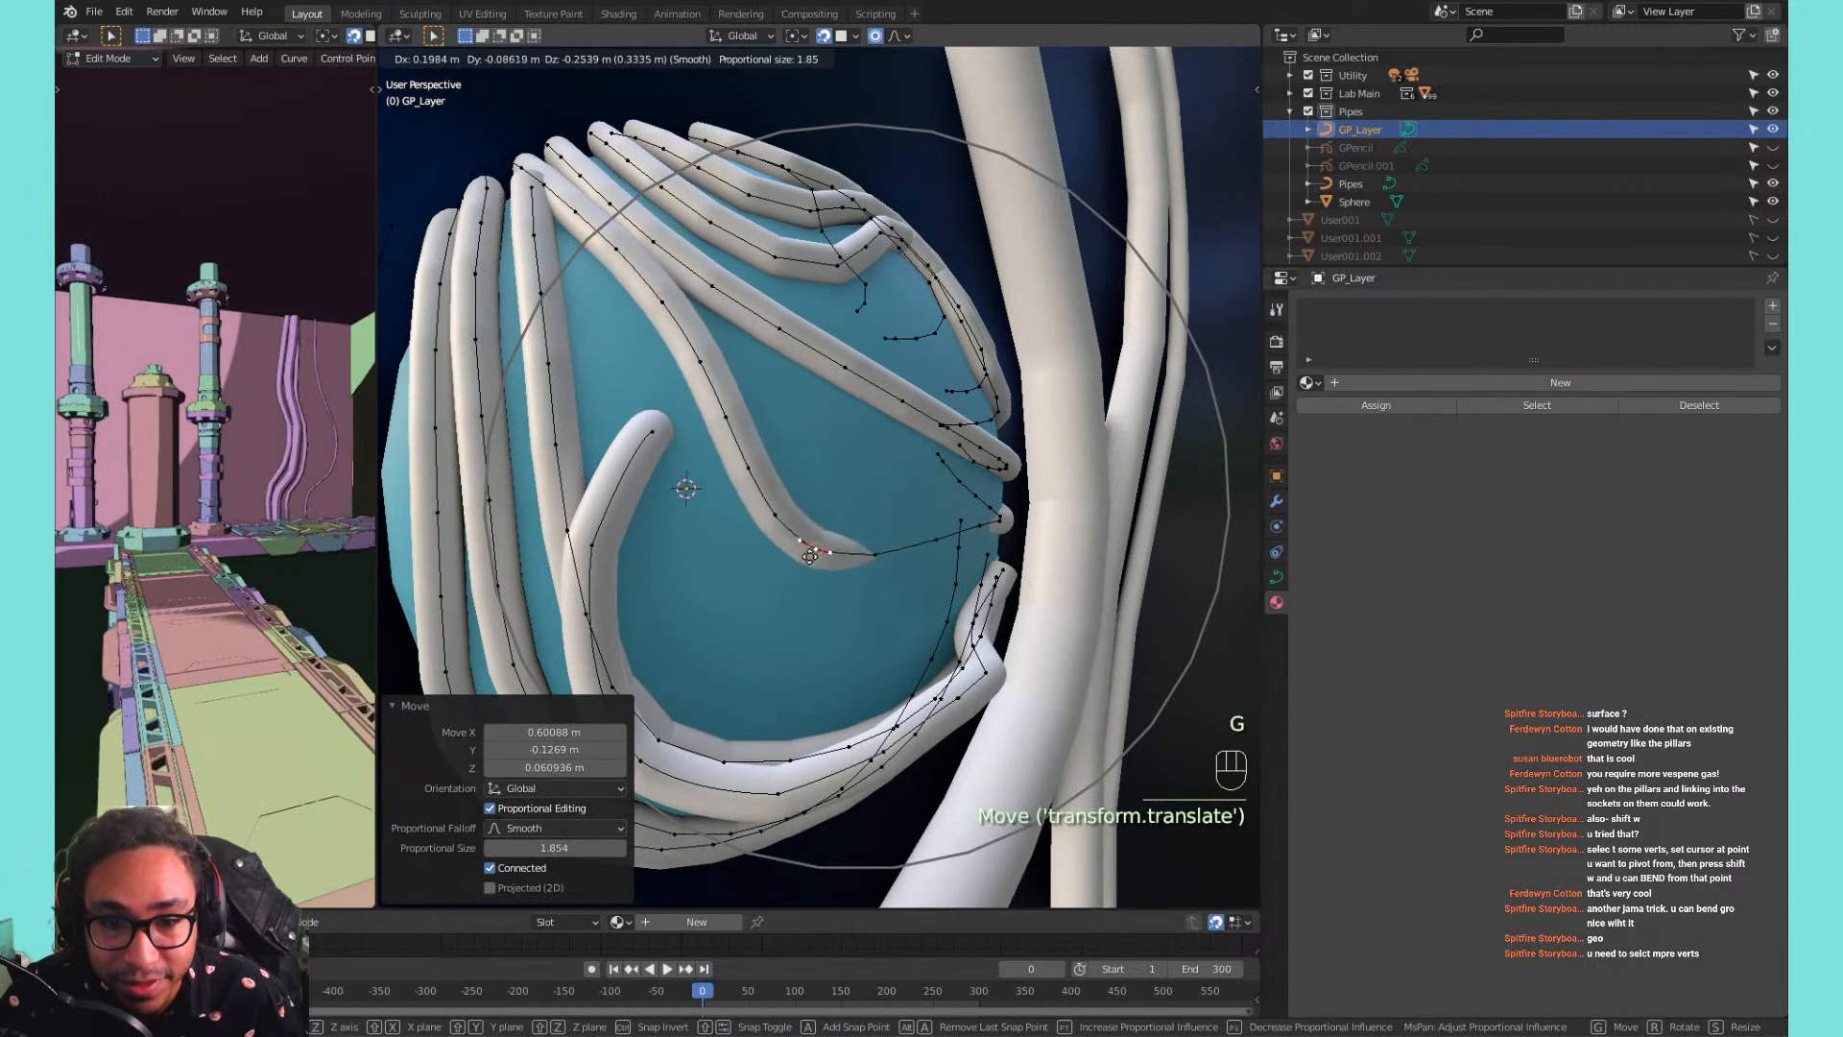
pyautogui.click(756, 611)
pyautogui.moveTo(925, 579); pyautogui.dragTo(970, 574)
pyautogui.click(915, 560)
pyautogui.press('g')
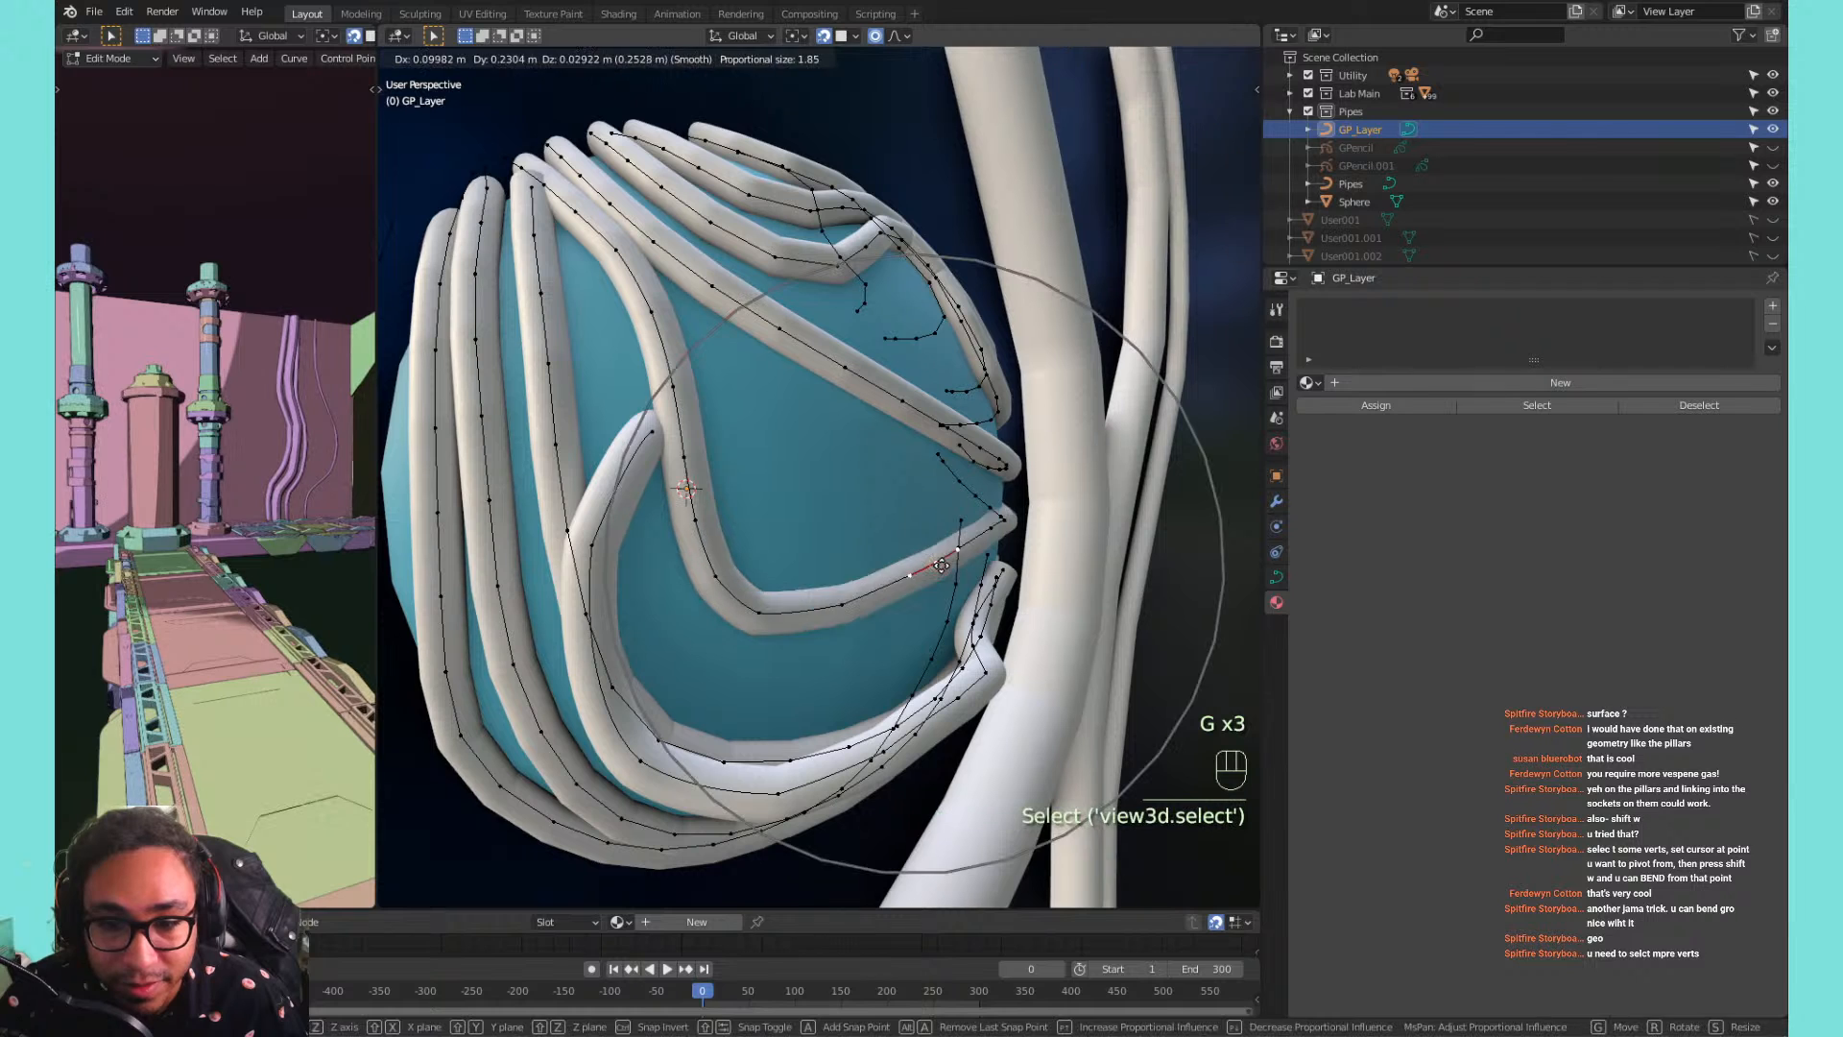
pyautogui.click(935, 552)
pyautogui.moveTo(935, 552); pyautogui.dragTo(826, 485, button='middle')
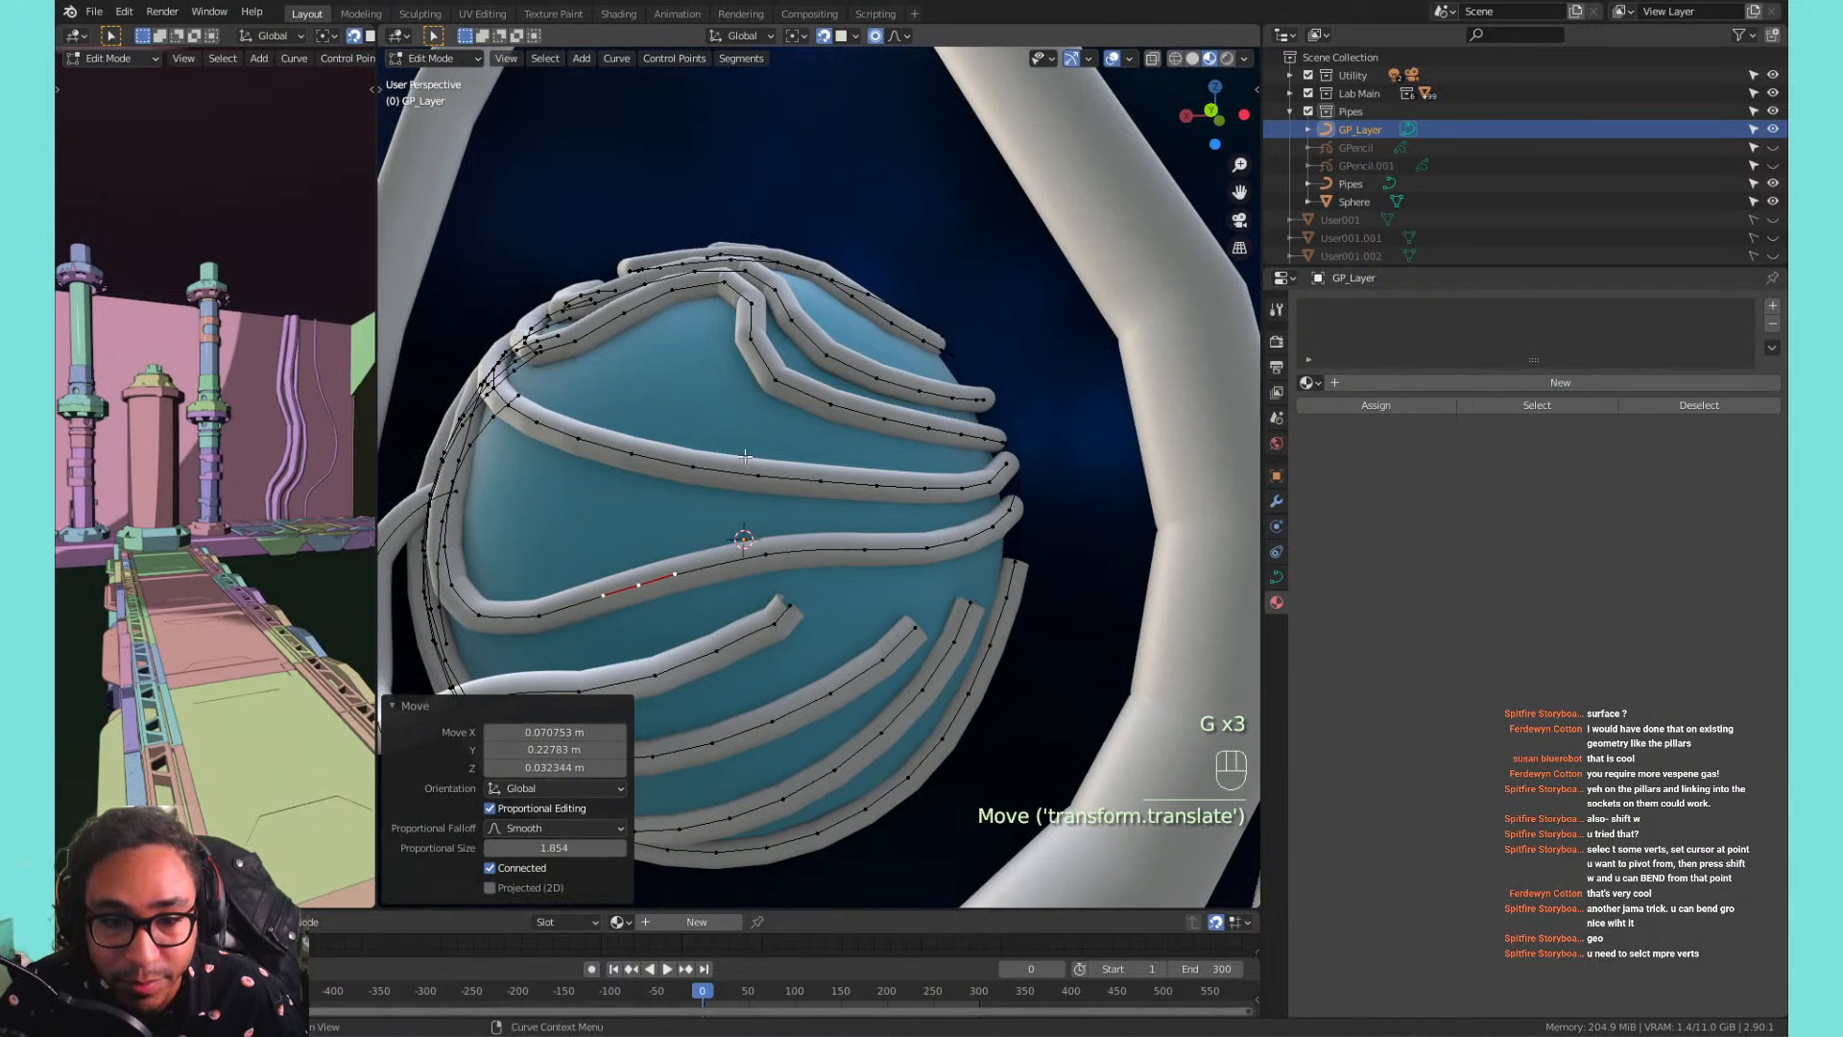
# Move the bend point of the wavy upper pipe about 0.55 m in X along the sphere with face snapping.
pyautogui.click(649, 444)
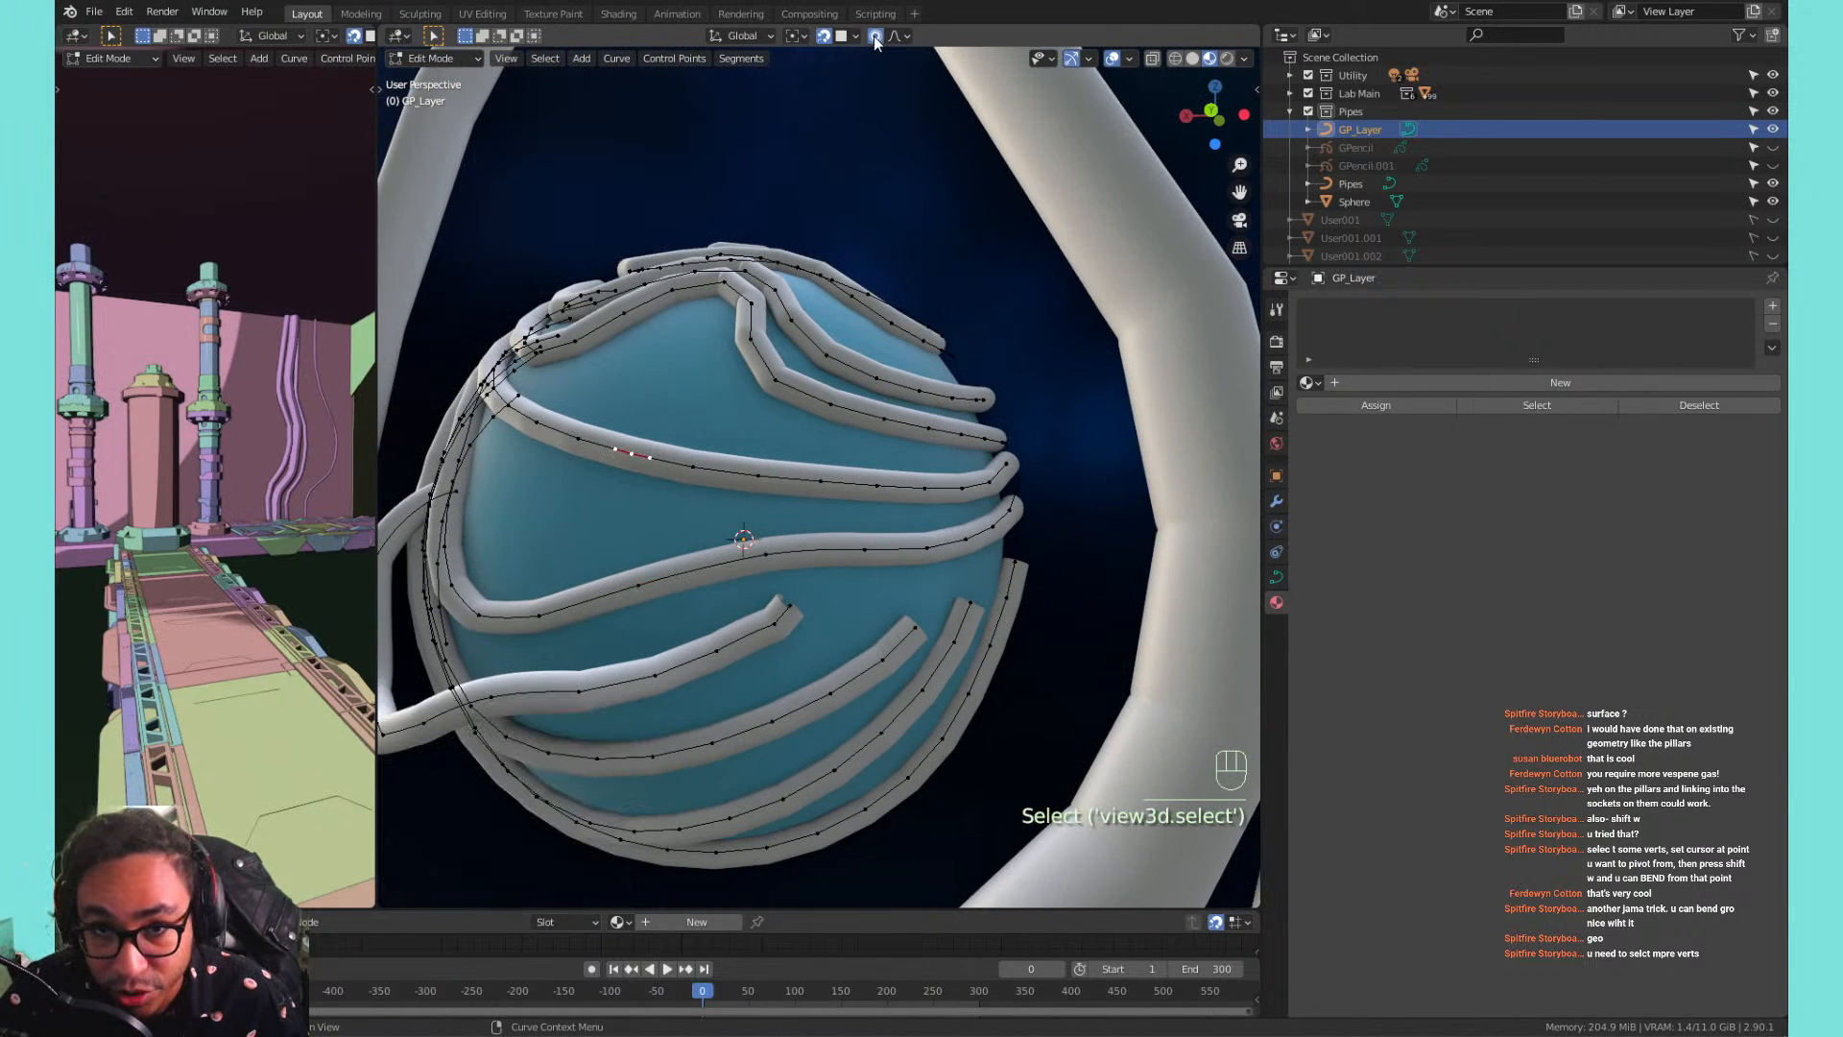
pyautogui.click(838, 38)
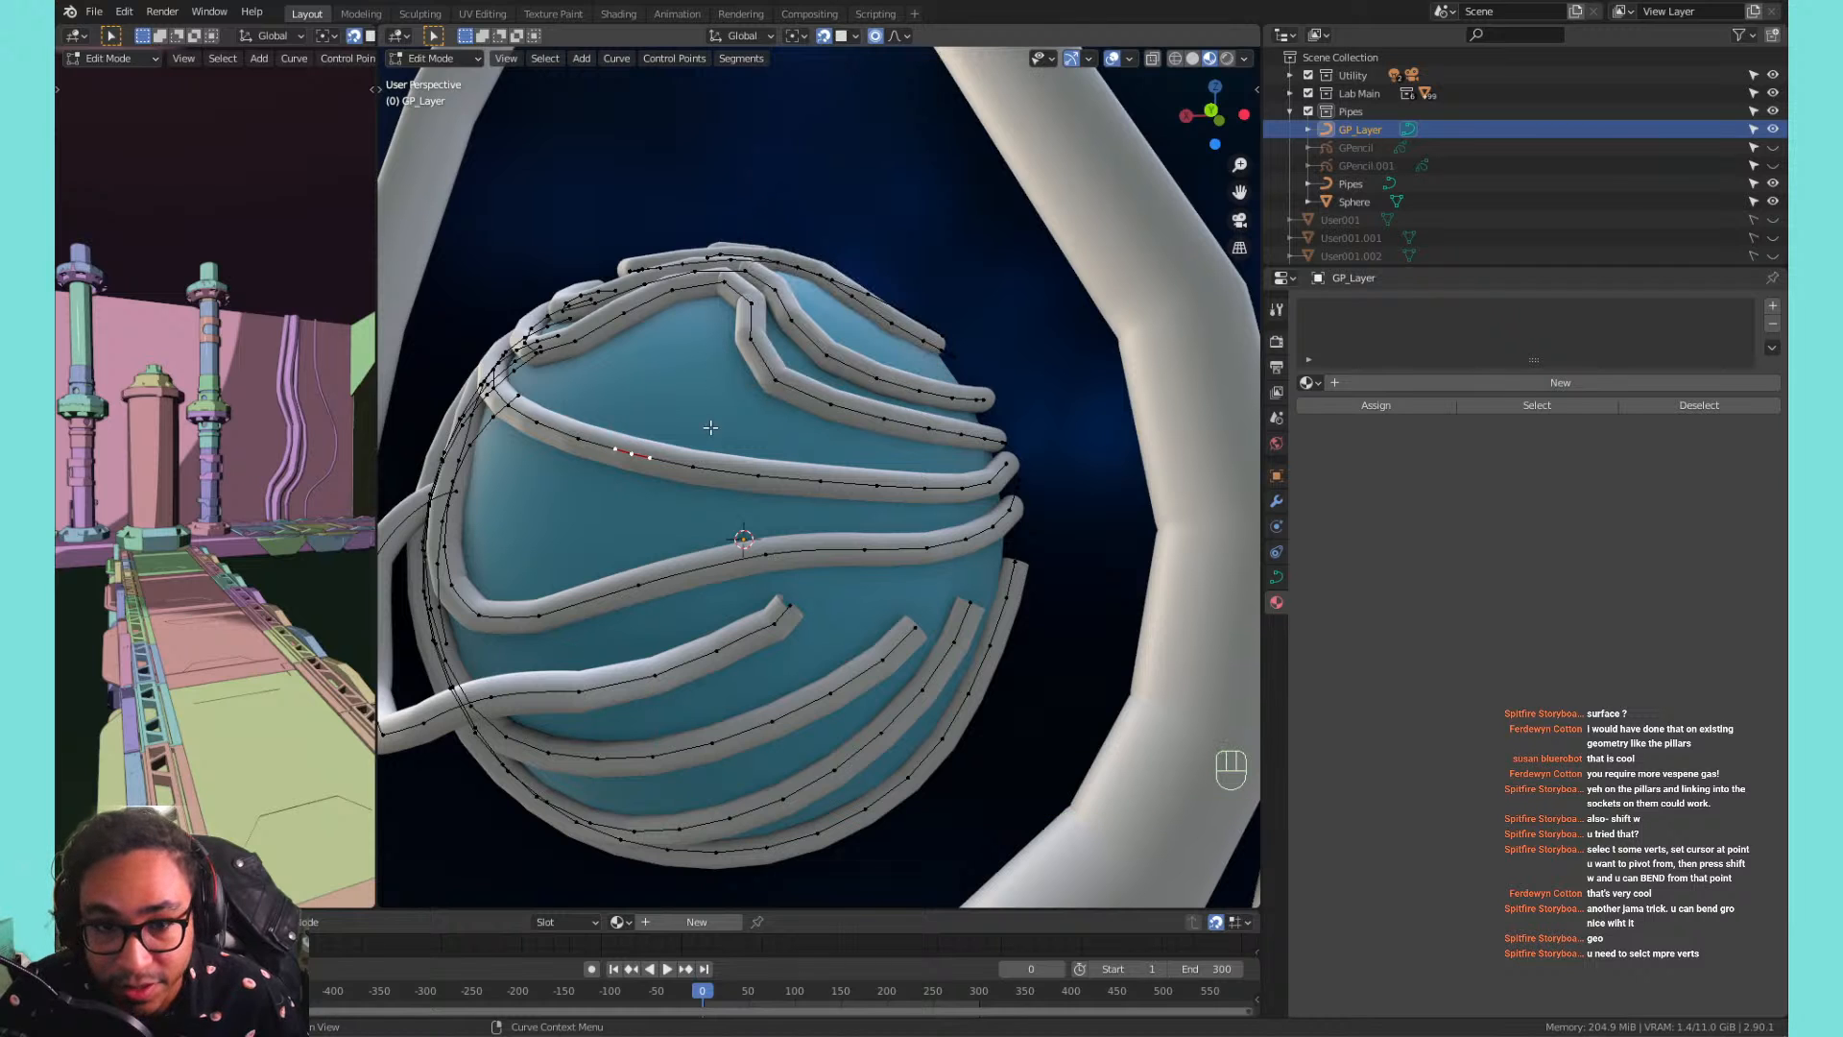
pyautogui.click(782, 382)
pyautogui.press('g')
pyautogui.click(689, 389)
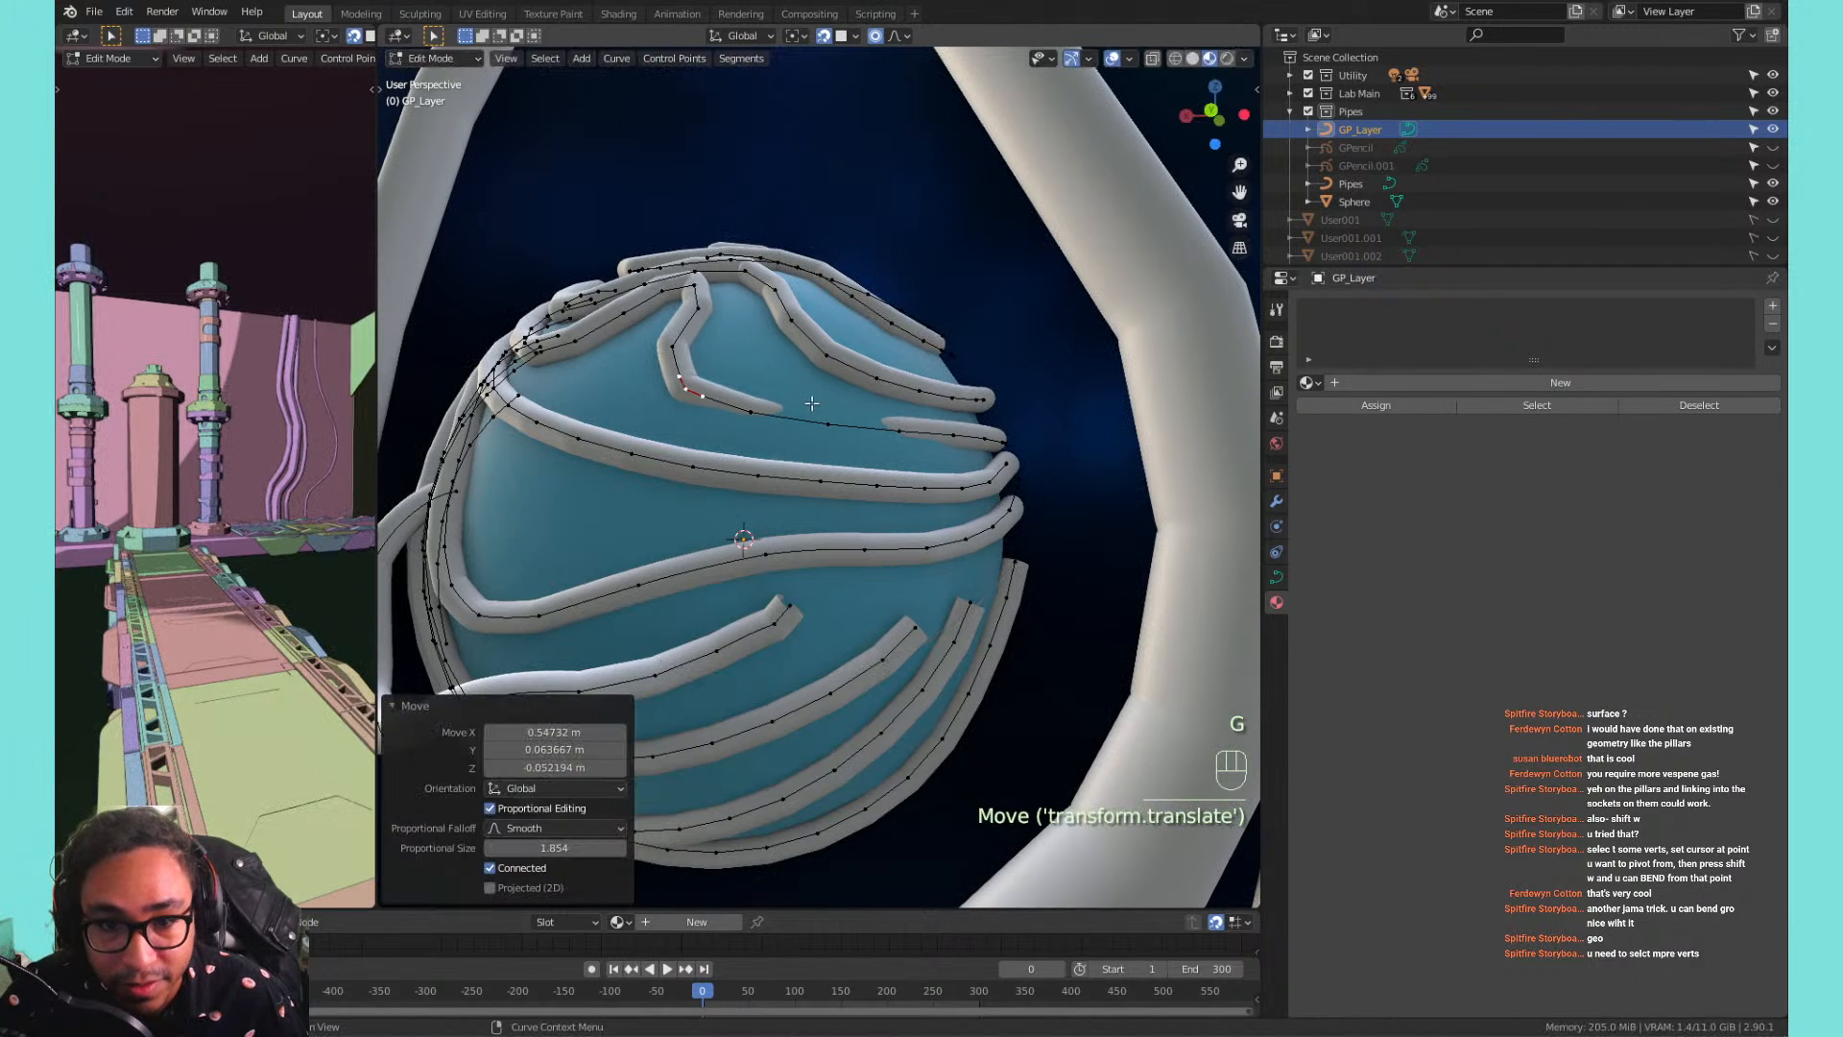
# Adjust the wavy pipe's following points along the sphere, including moves of about -0.38 m in X and 0.09 m in Y, and leave Edit Mode.
pyautogui.moveTo(810, 405); pyautogui.dragTo(822, 416)
pyautogui.click(820, 416)
pyautogui.press('g')
pyautogui.click(798, 424)
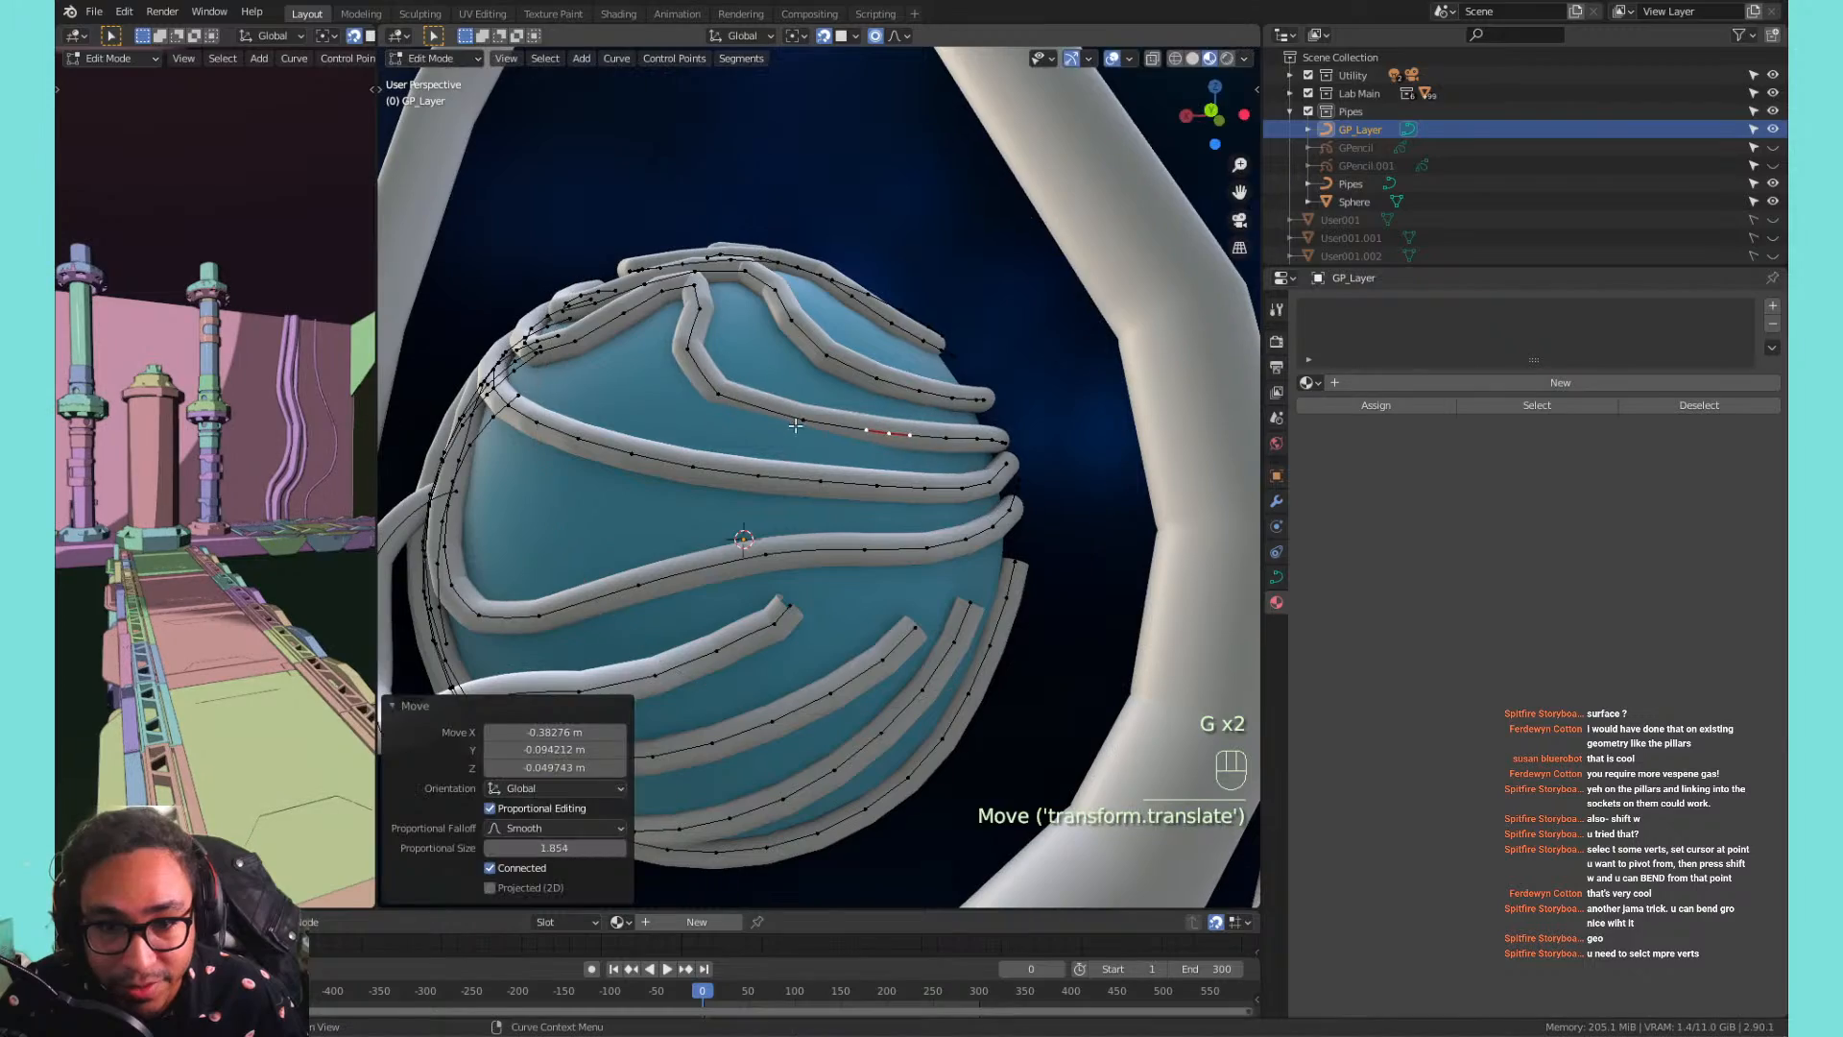
pyautogui.click(800, 419)
pyautogui.press('g')
pyautogui.click(812, 423)
pyautogui.moveTo(812, 424); pyautogui.dragTo(783, 447, button='middle')
pyautogui.scroll(-3, 704, 467)
pyautogui.scroll(2, 693, 462)
pyautogui.scroll(-1, 782, 446)
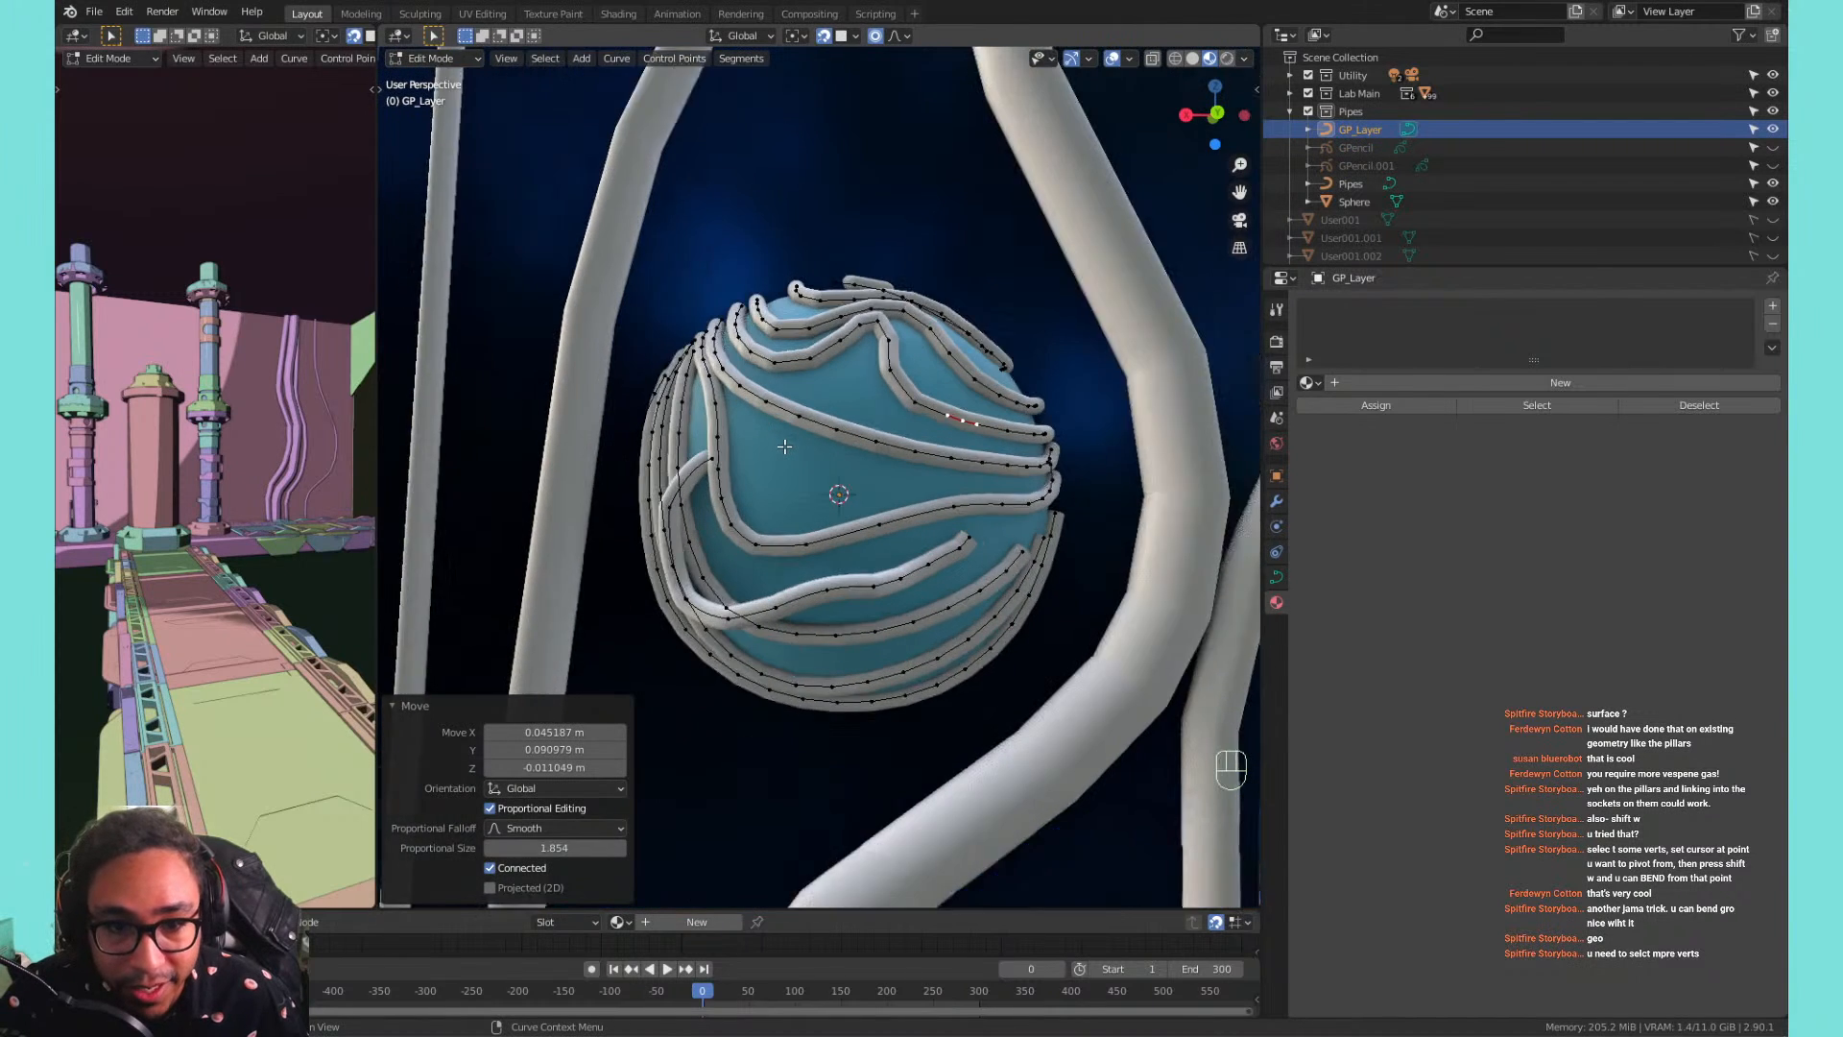
pyautogui.scroll(1, 785, 446)
pyautogui.press('Tab')
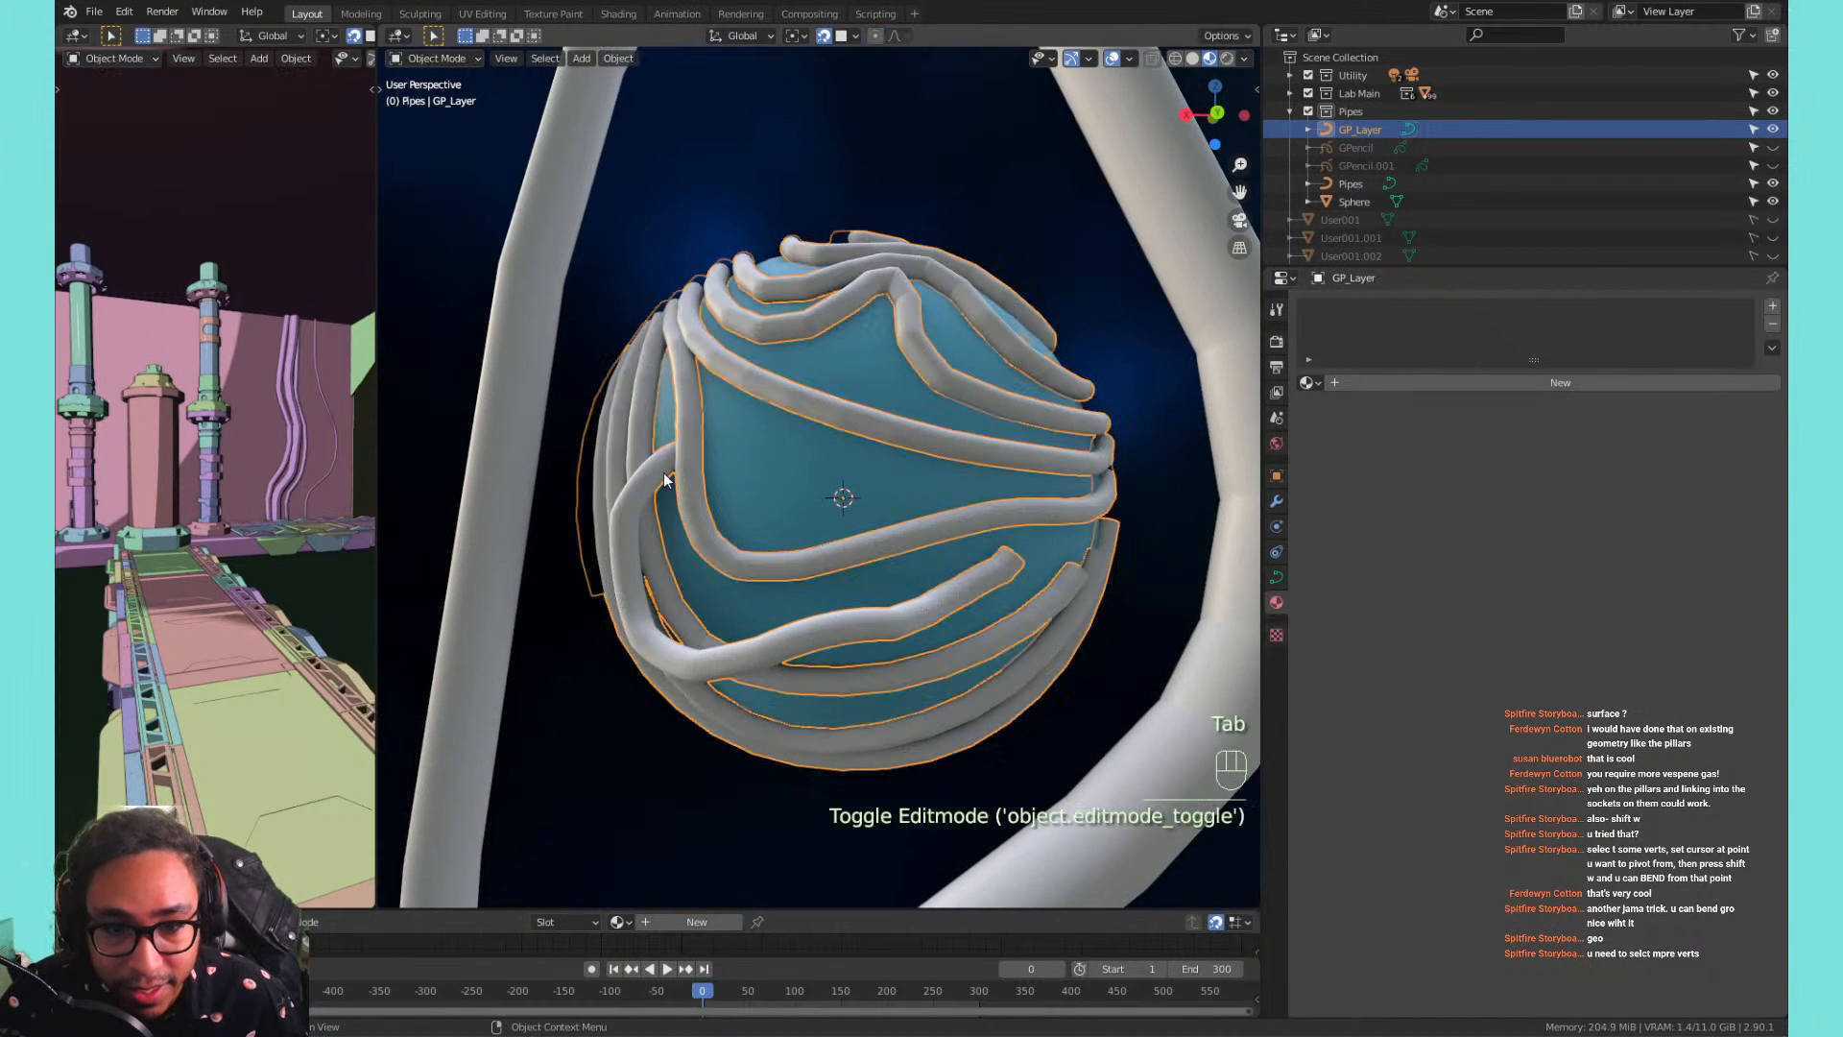
# Return to Edit Mode and delete the short pipe crossing the sphere's lower half together with the outermost linked pipes along its underside.
pyautogui.press('Tab')
pyautogui.click(669, 460)
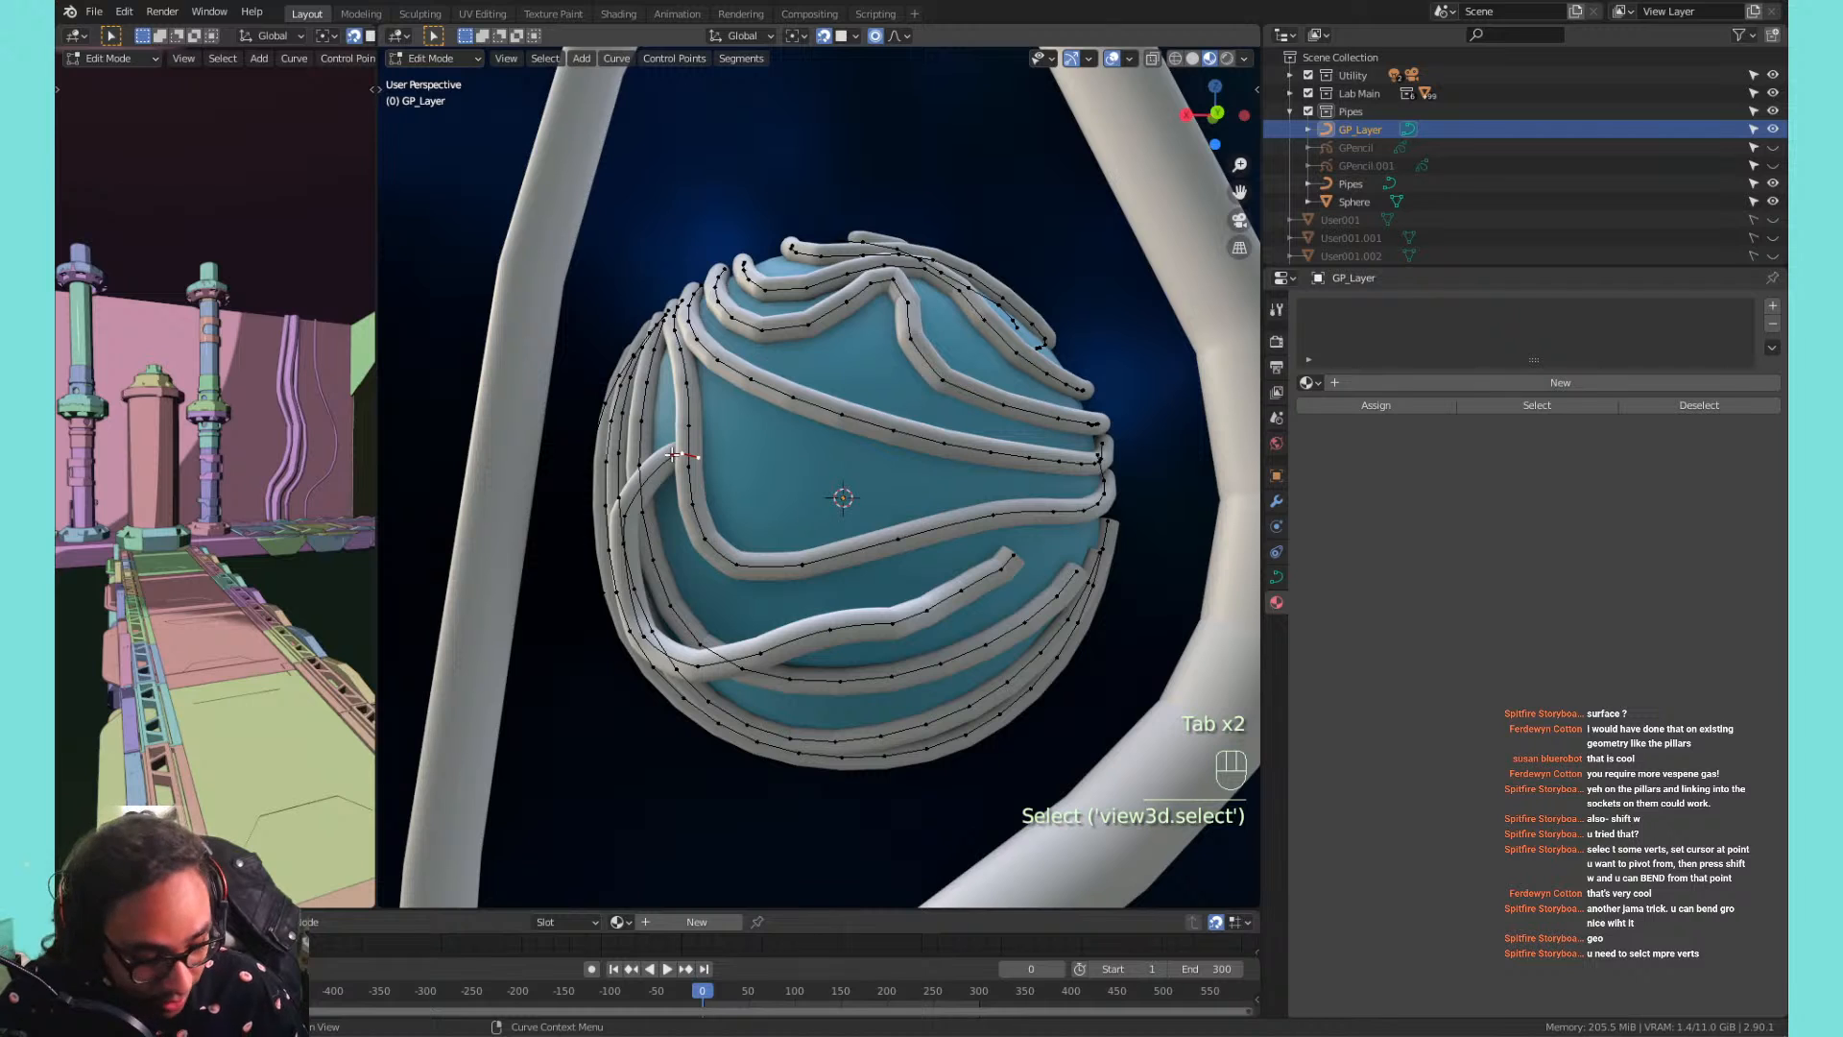
pyautogui.press('l')
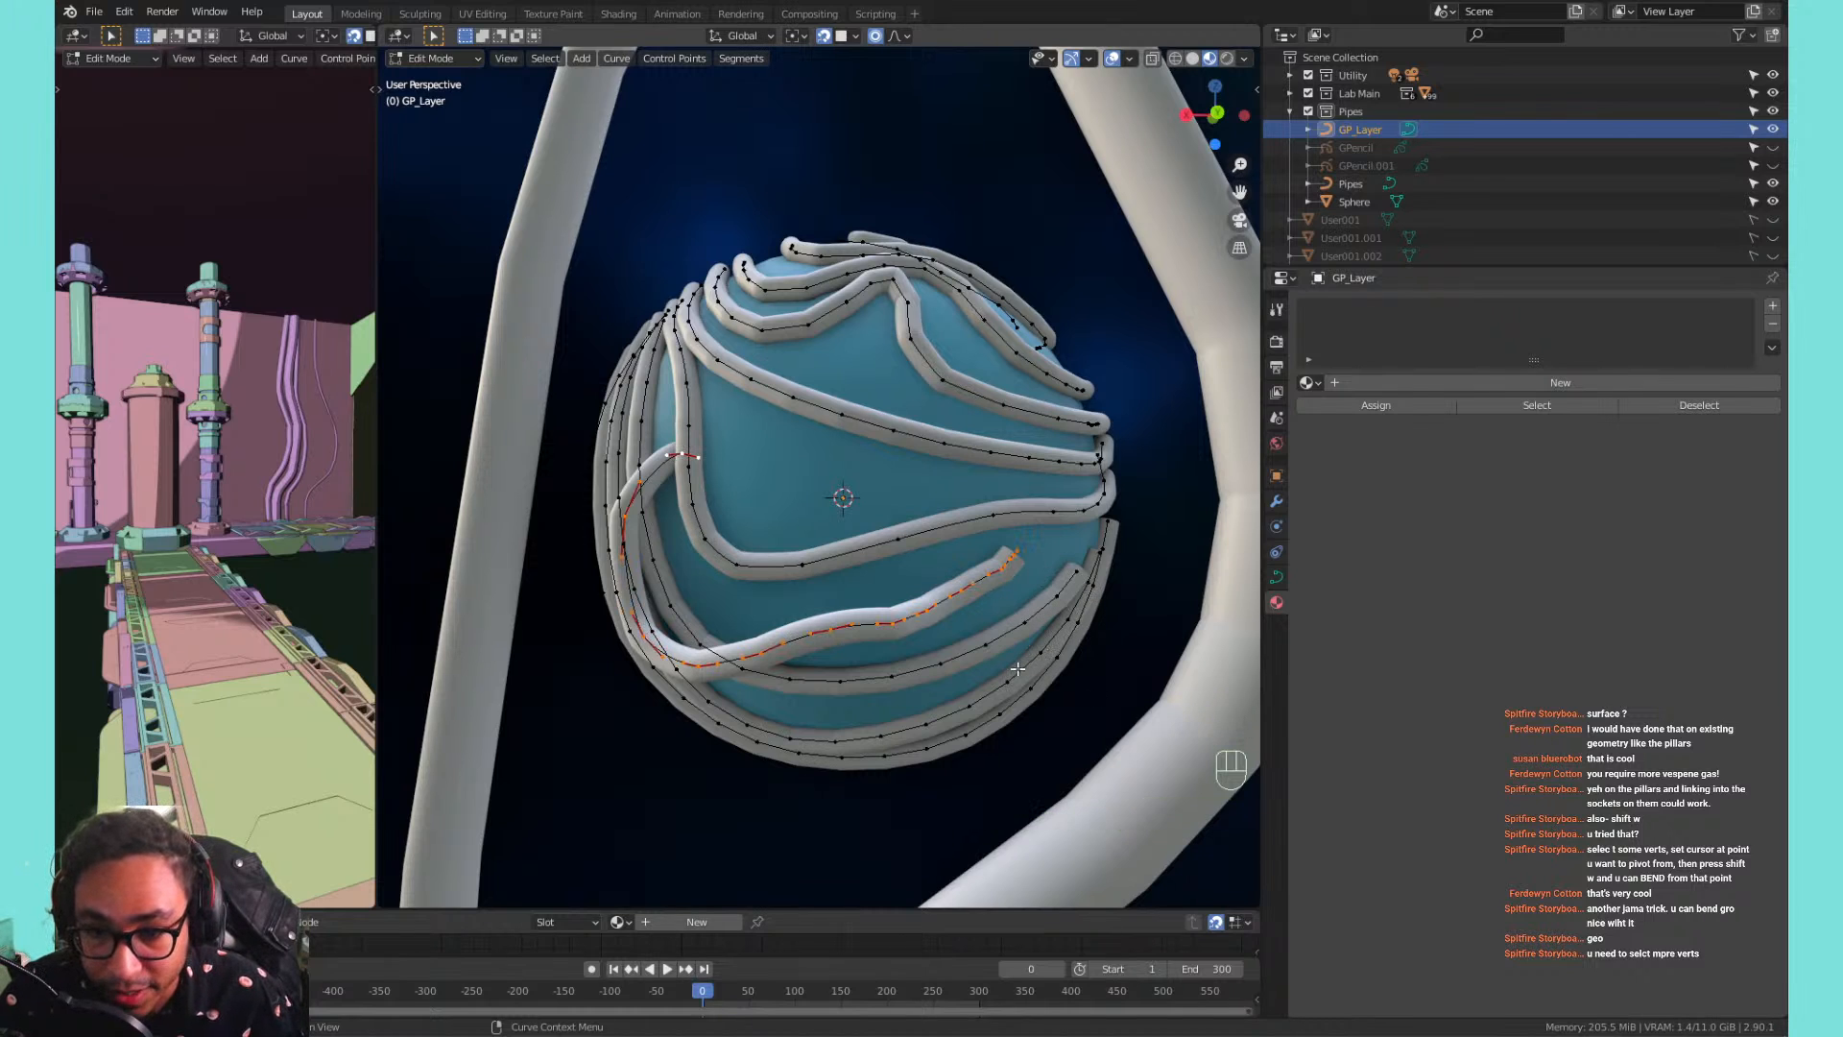
pyautogui.press('l')
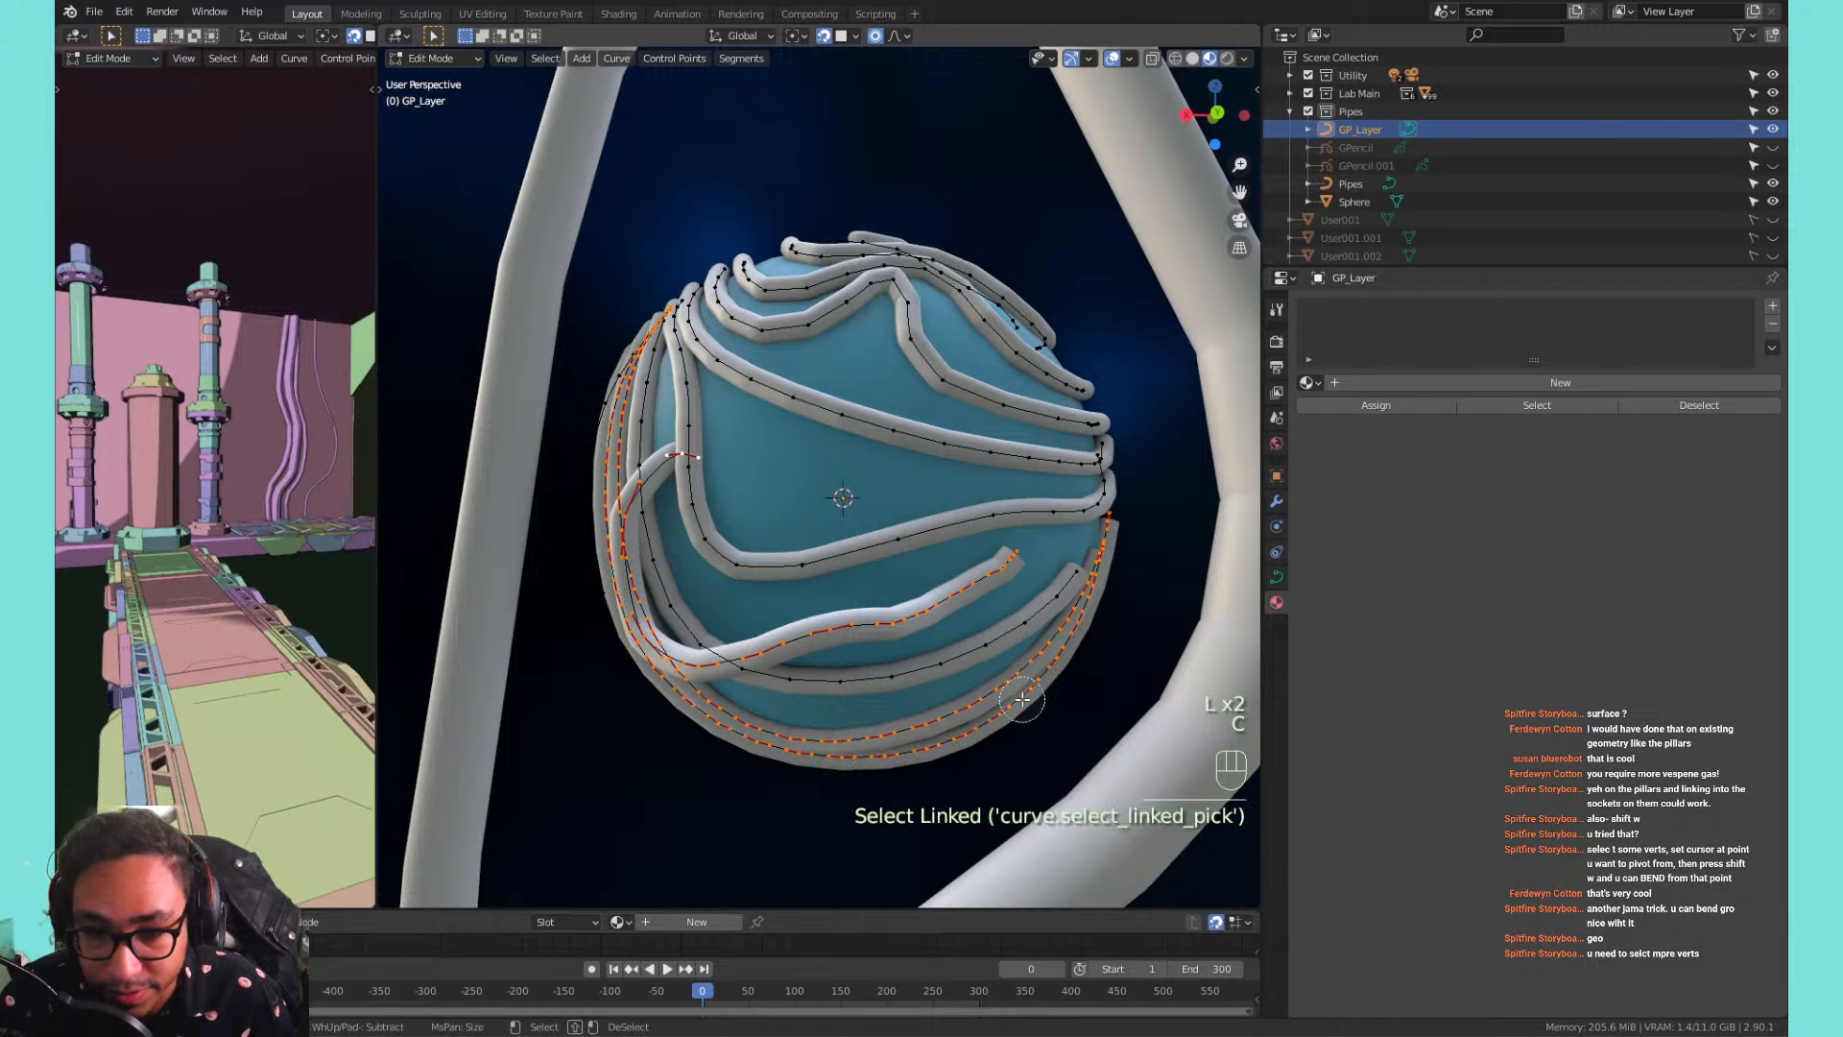
pyautogui.rightClick(1022, 694)
pyautogui.press('x')
pyautogui.click(1020, 680)
pyautogui.keyDown('shift'); pyautogui.moveTo(957, 574); pyautogui.dragTo(969, 654, button='middle'); pyautogui.keyUp('shift')
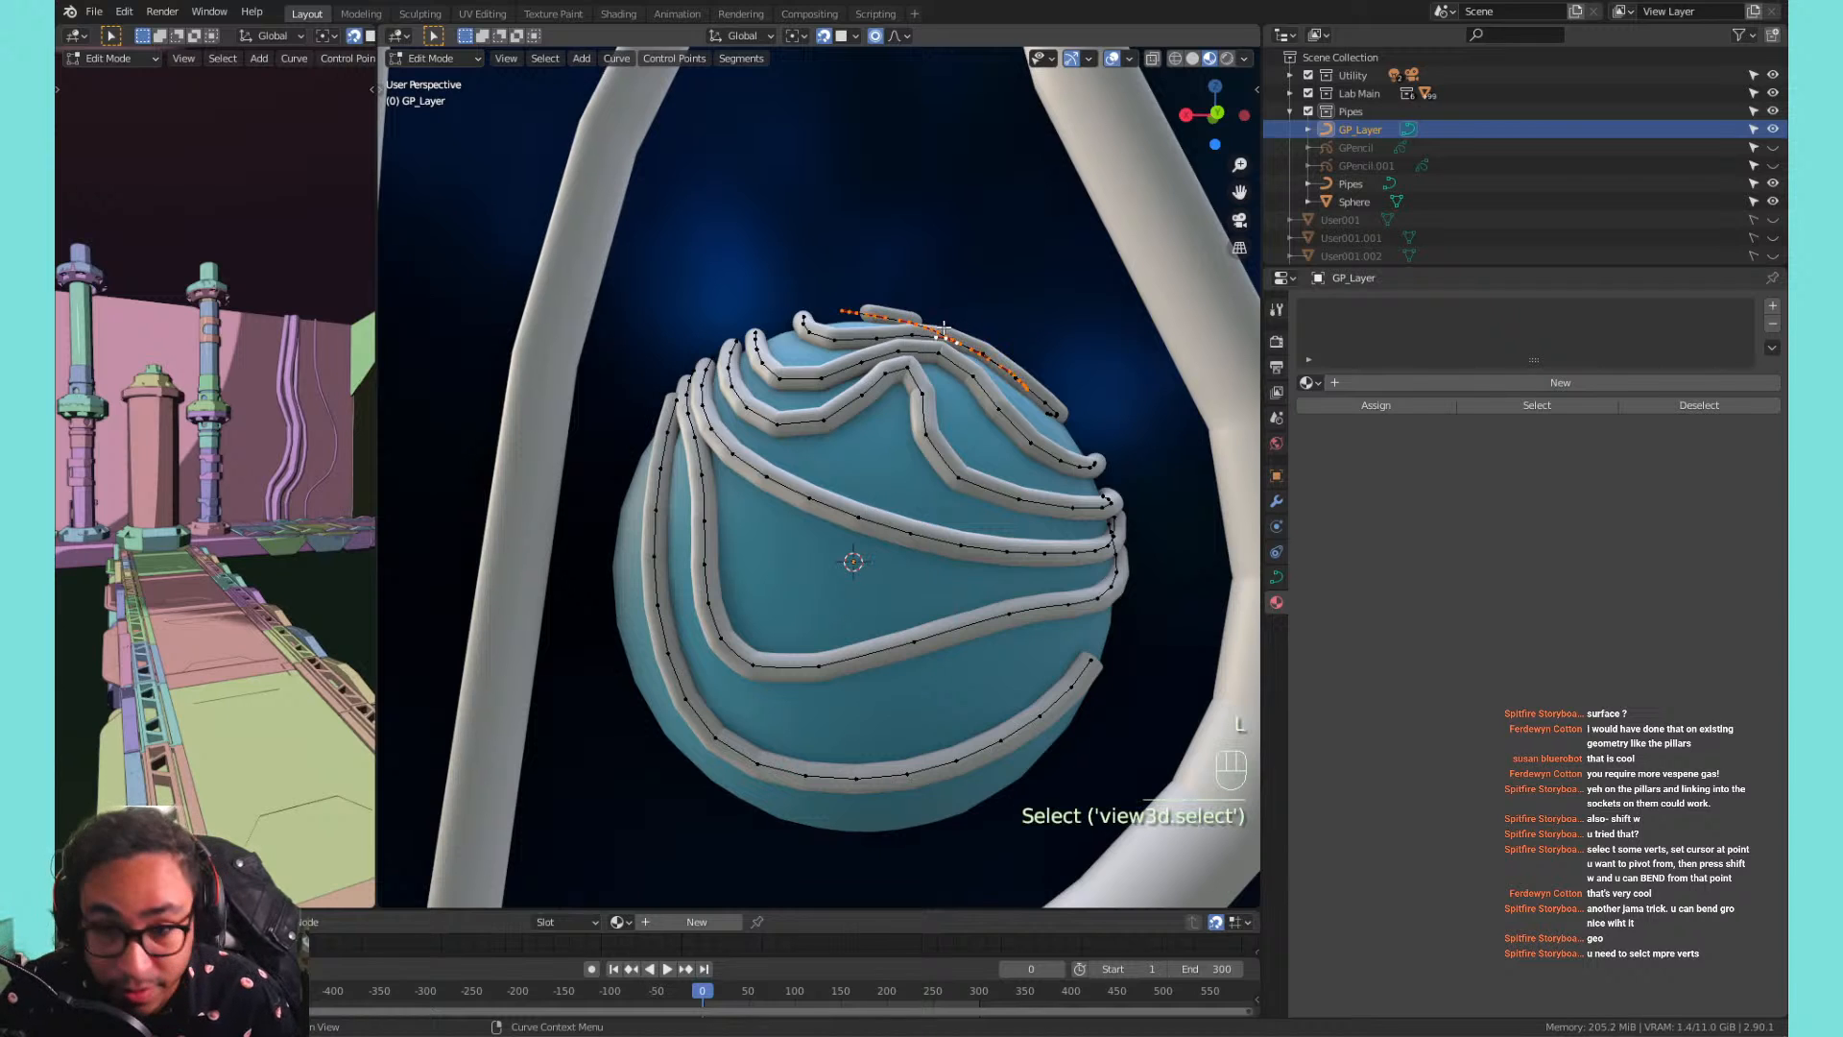
# Delete the two linked pipes lying across the very top of the sphere.
pyautogui.press('l')
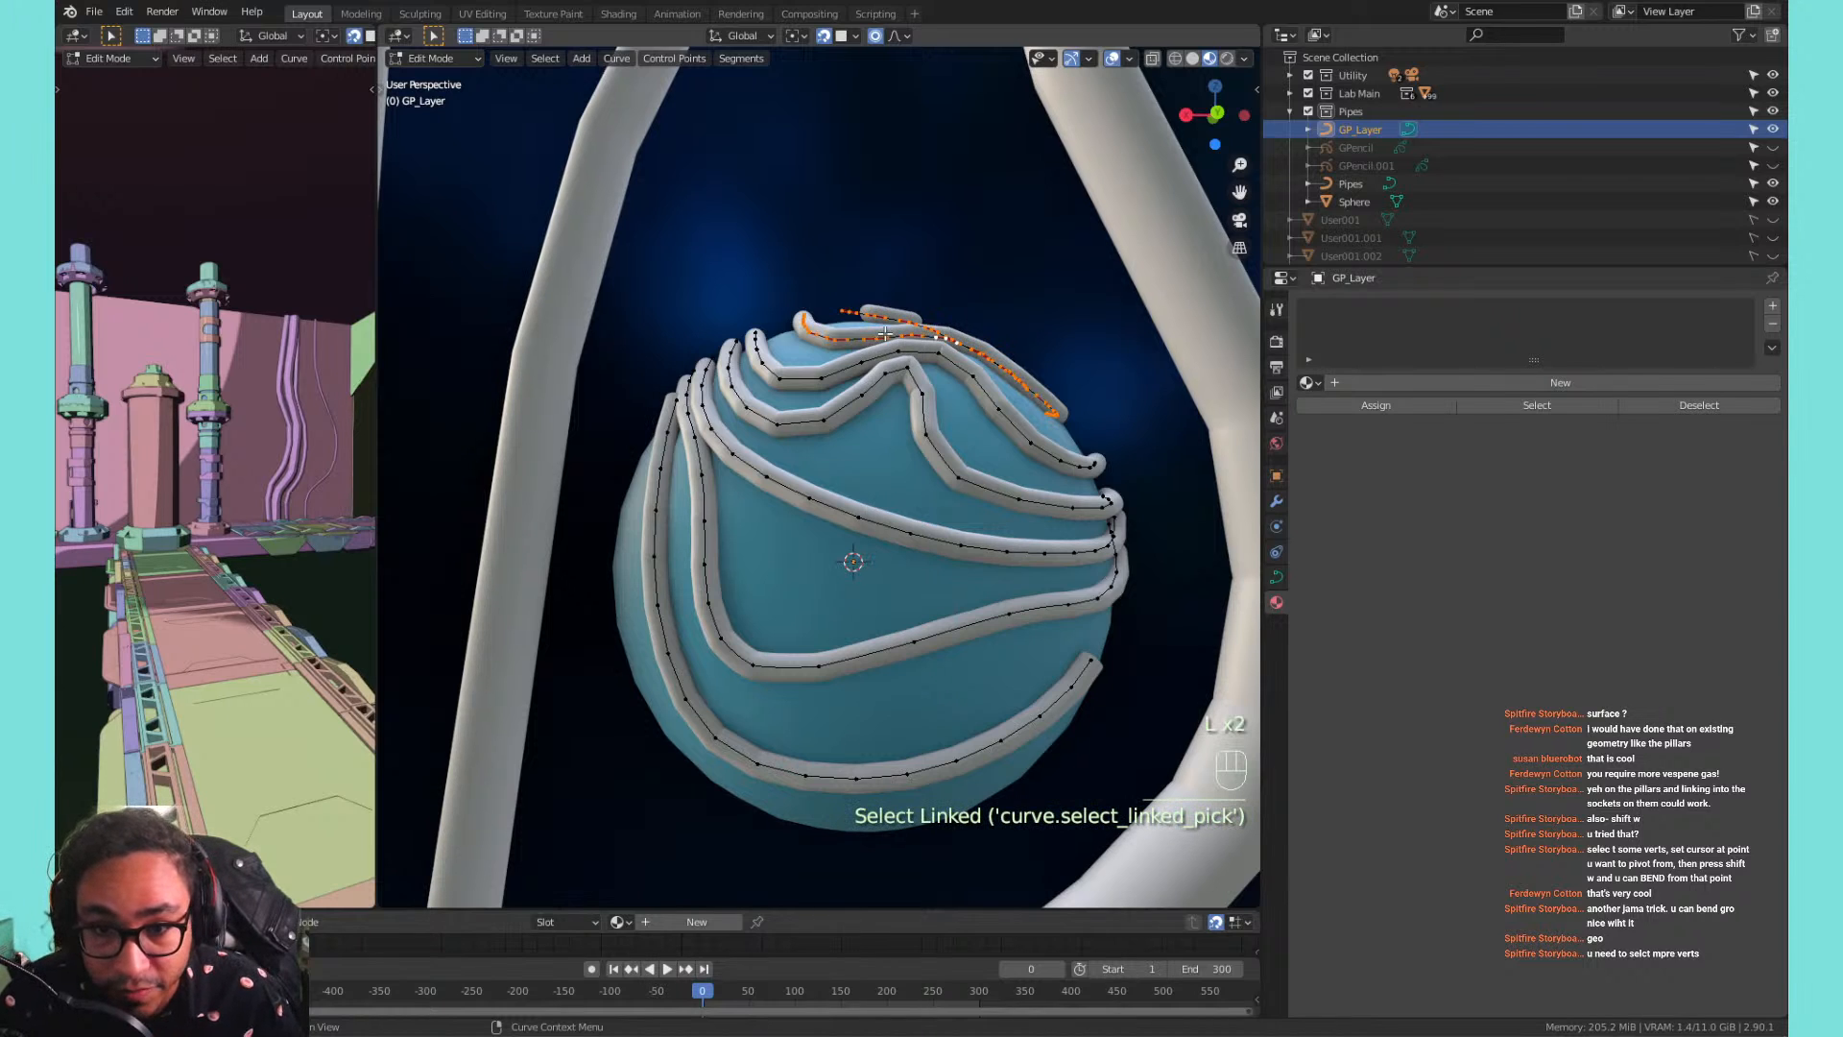
pyautogui.press('x')
pyautogui.click(884, 333)
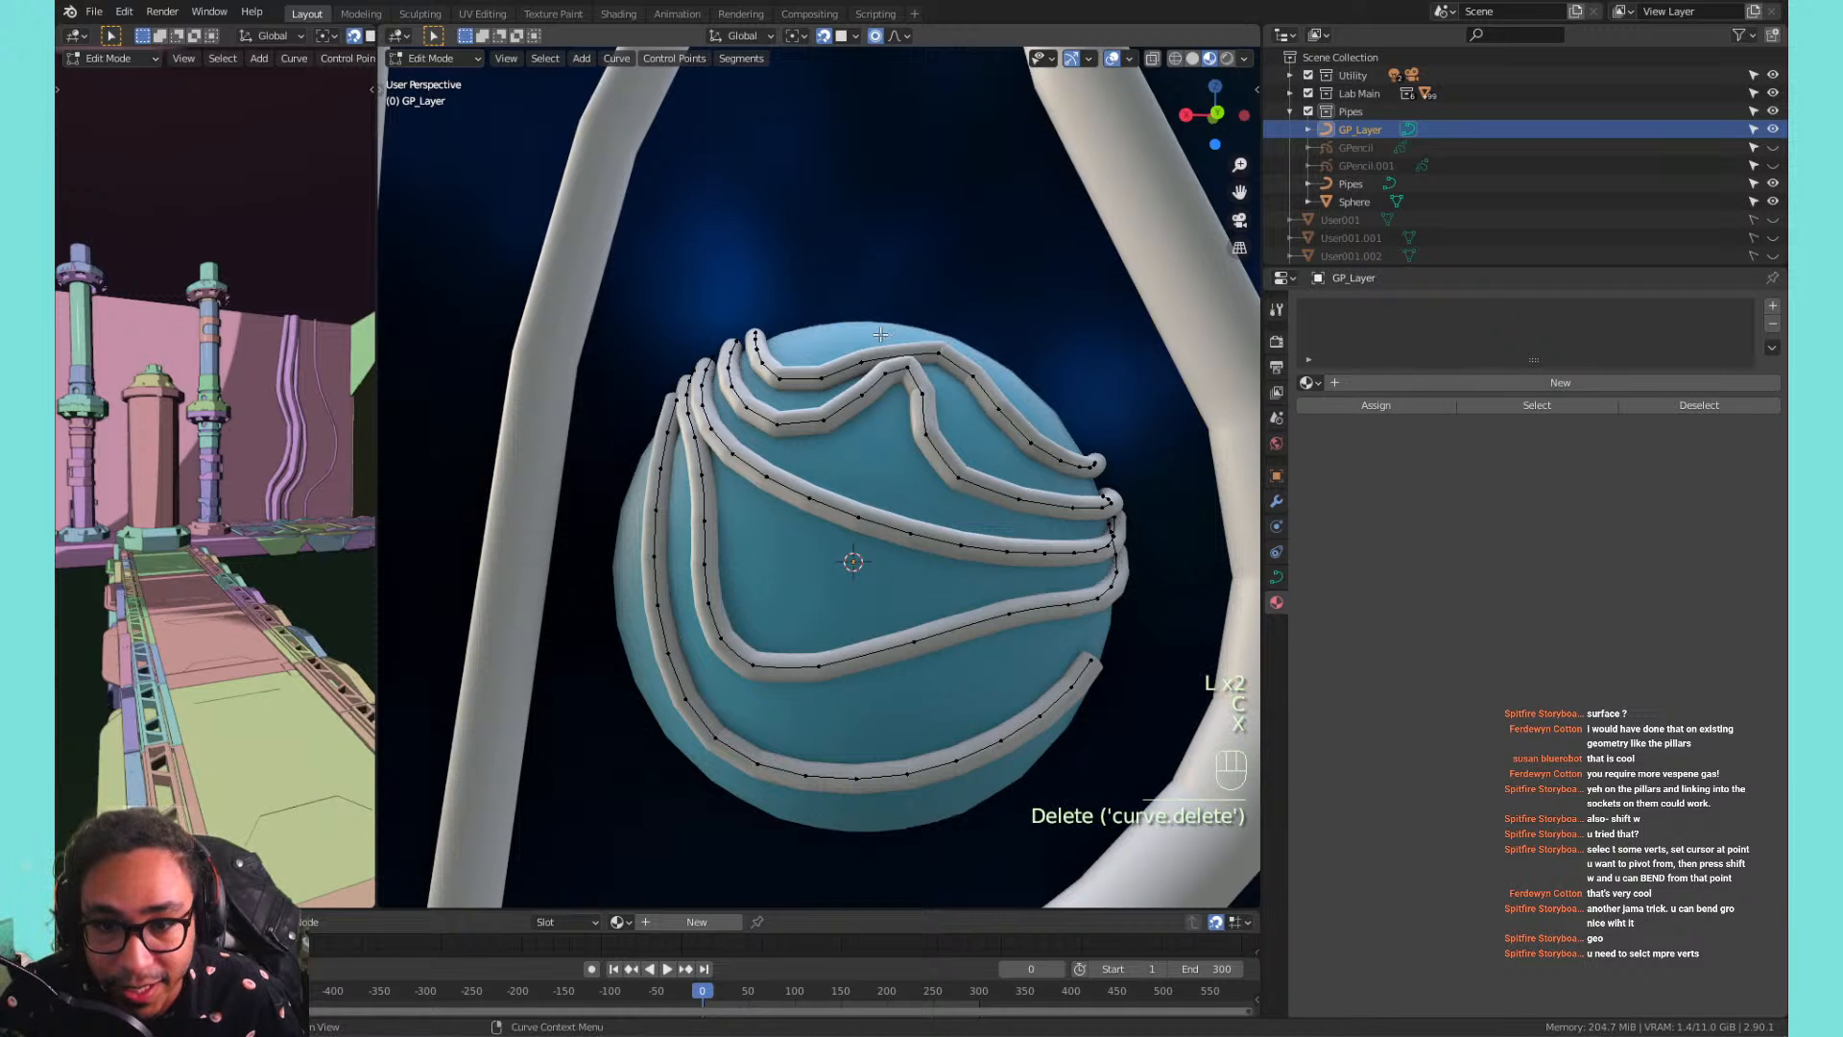
pyautogui.moveTo(880, 333); pyautogui.dragTo(803, 699, button='middle')
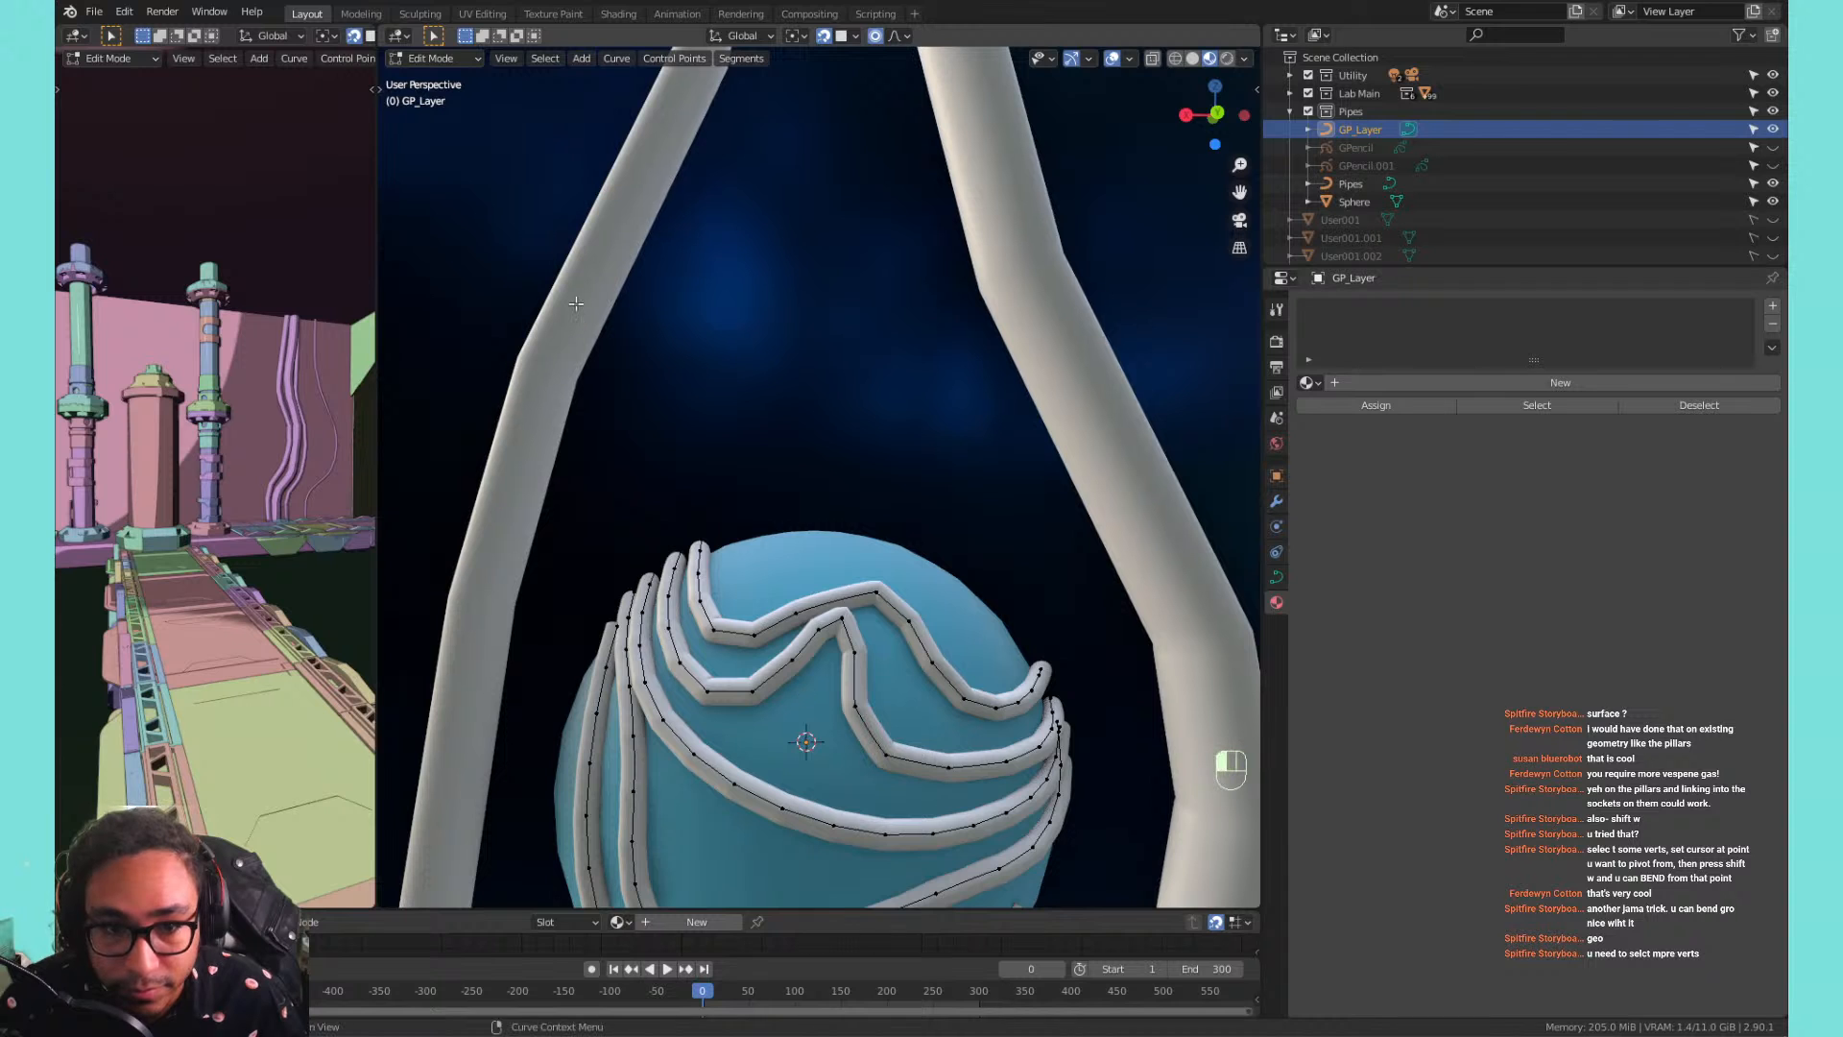
pyautogui.press('Tab')
pyautogui.click(619, 534)
pyautogui.scroll(-5, 665, 538)
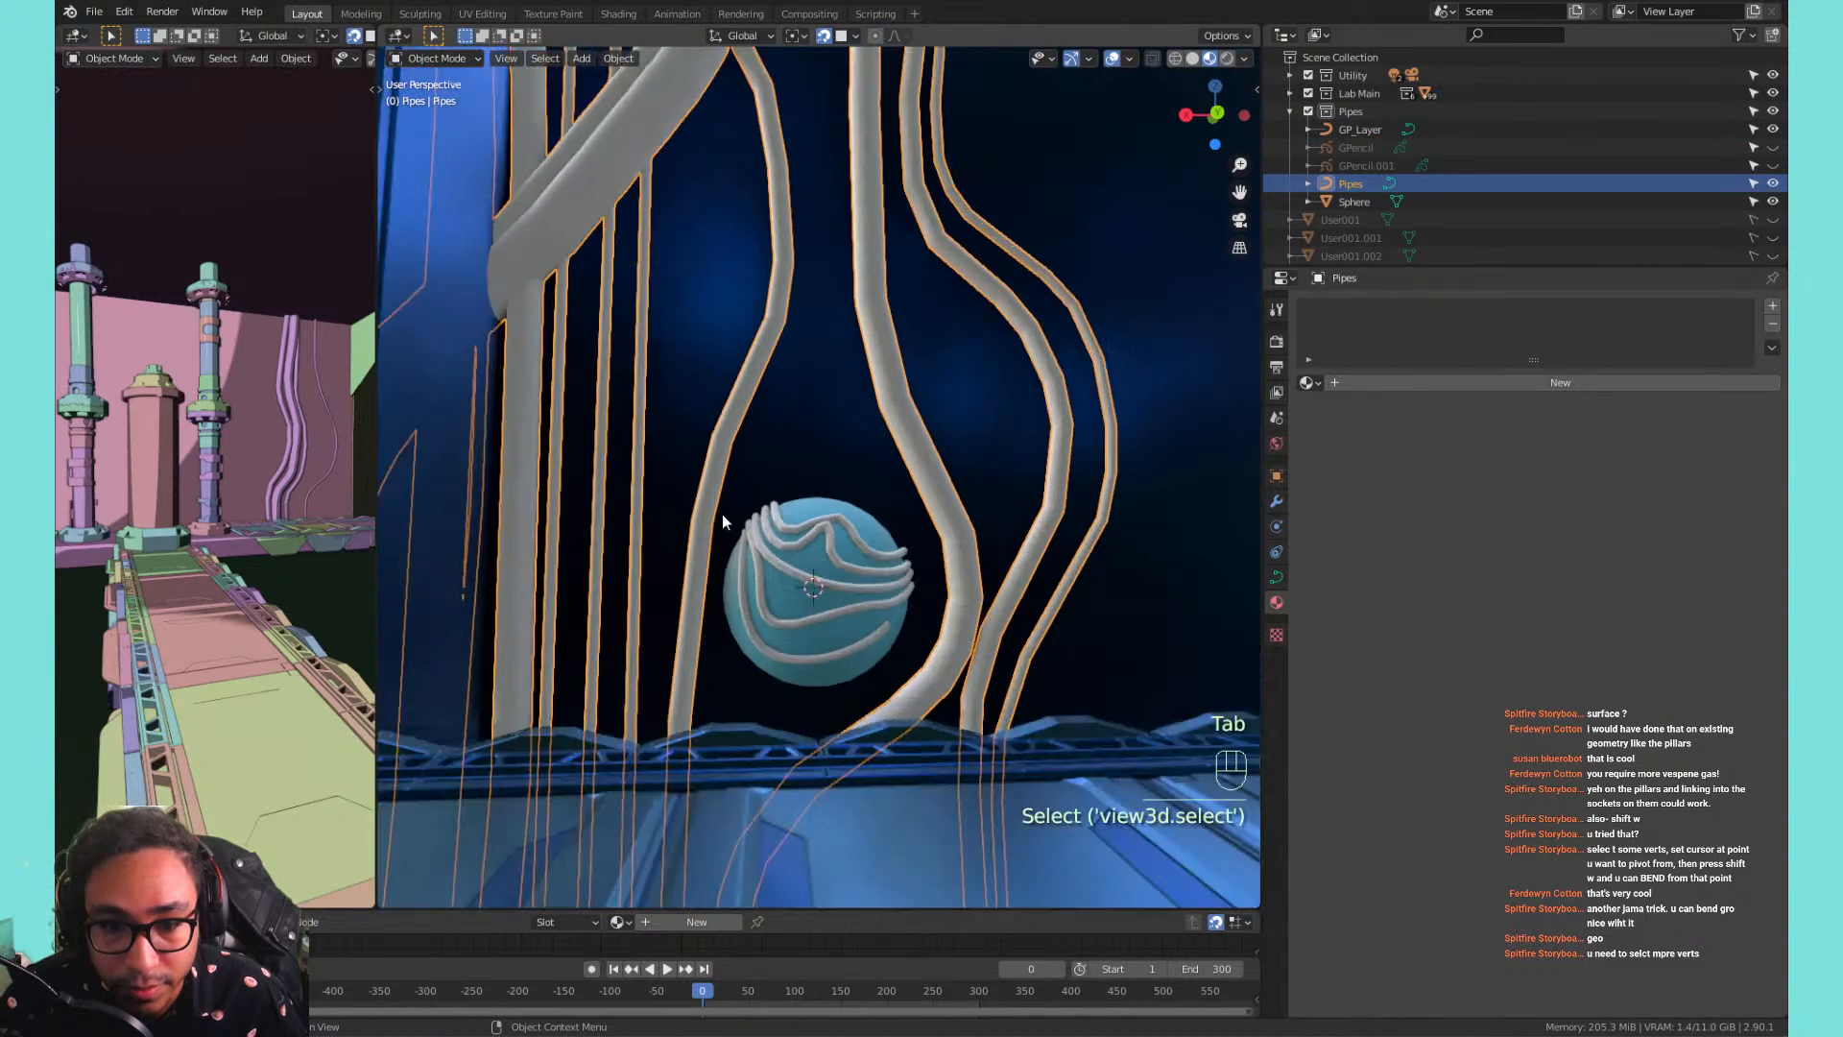
pyautogui.scroll(4, 792, 573)
pyautogui.click(695, 574)
pyautogui.press('Tab')
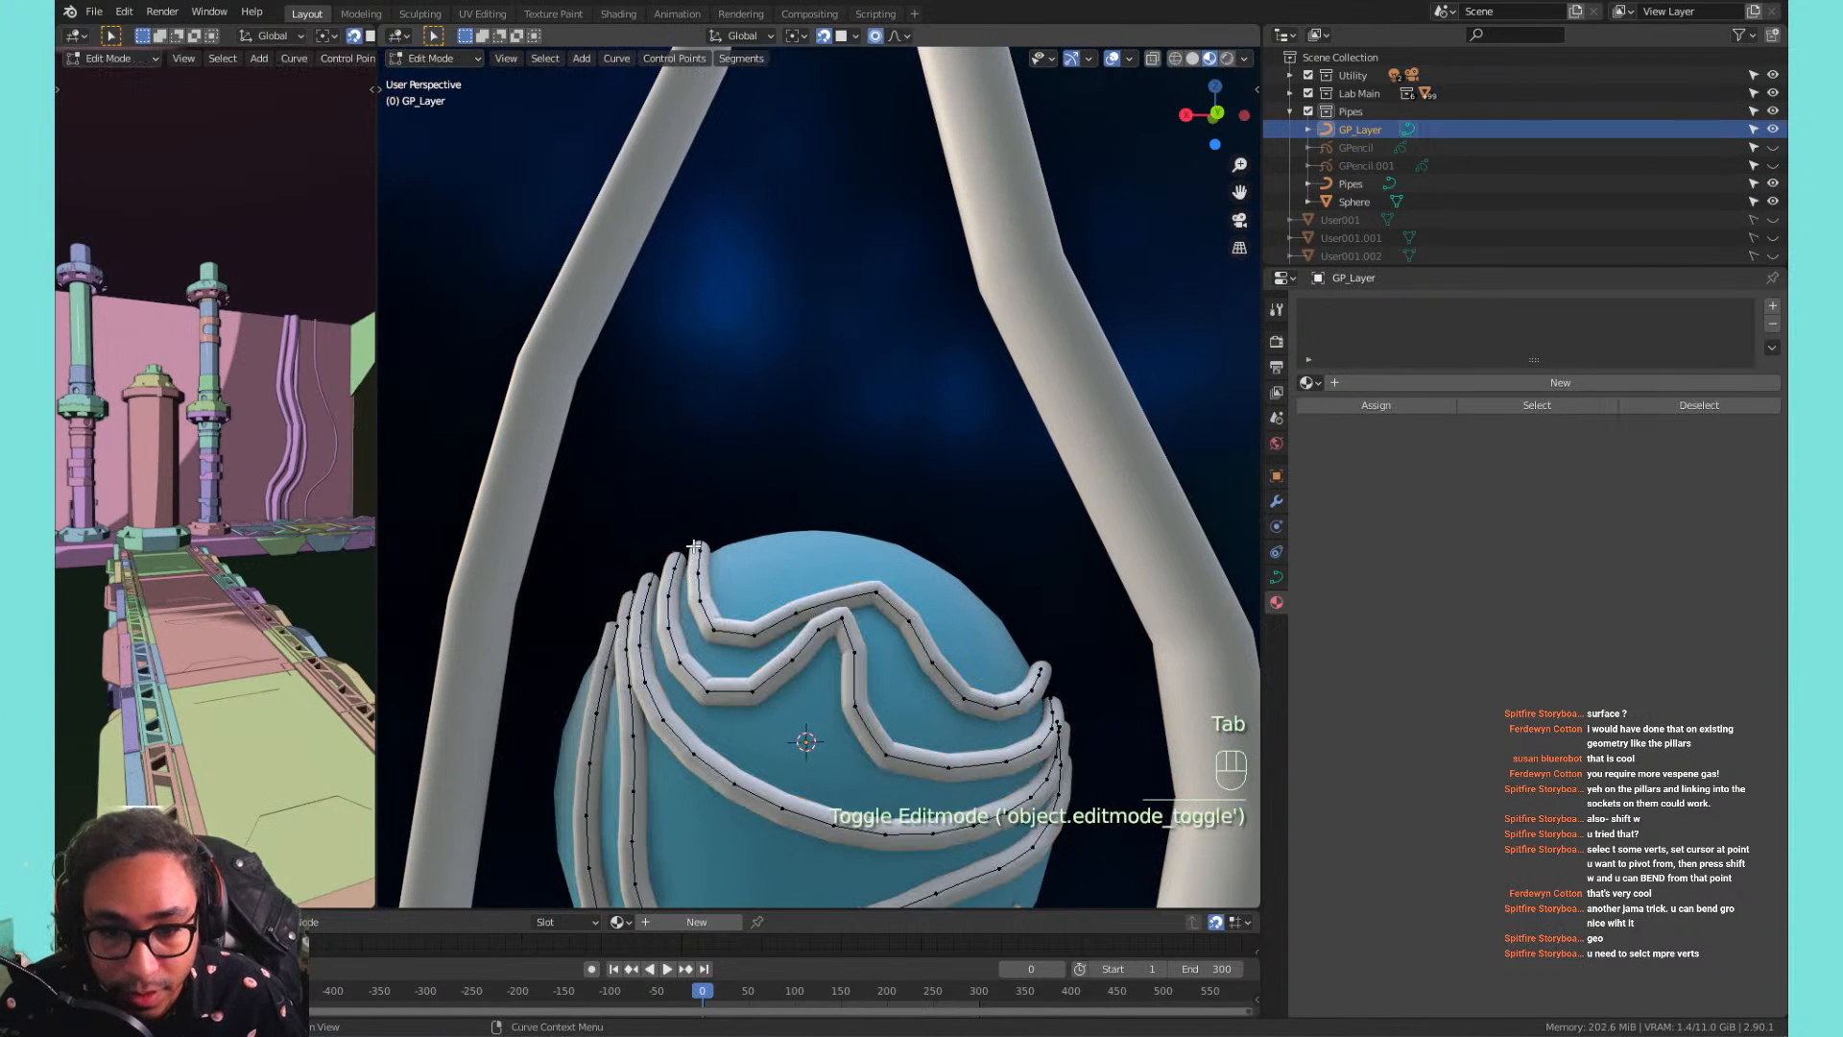
# Move the uppermost pipe's near end about -0.35 m in X, 0.48 m in Y and -0.23 m in Z onto the sphere.
pyautogui.click(692, 544)
pyautogui.press('g')
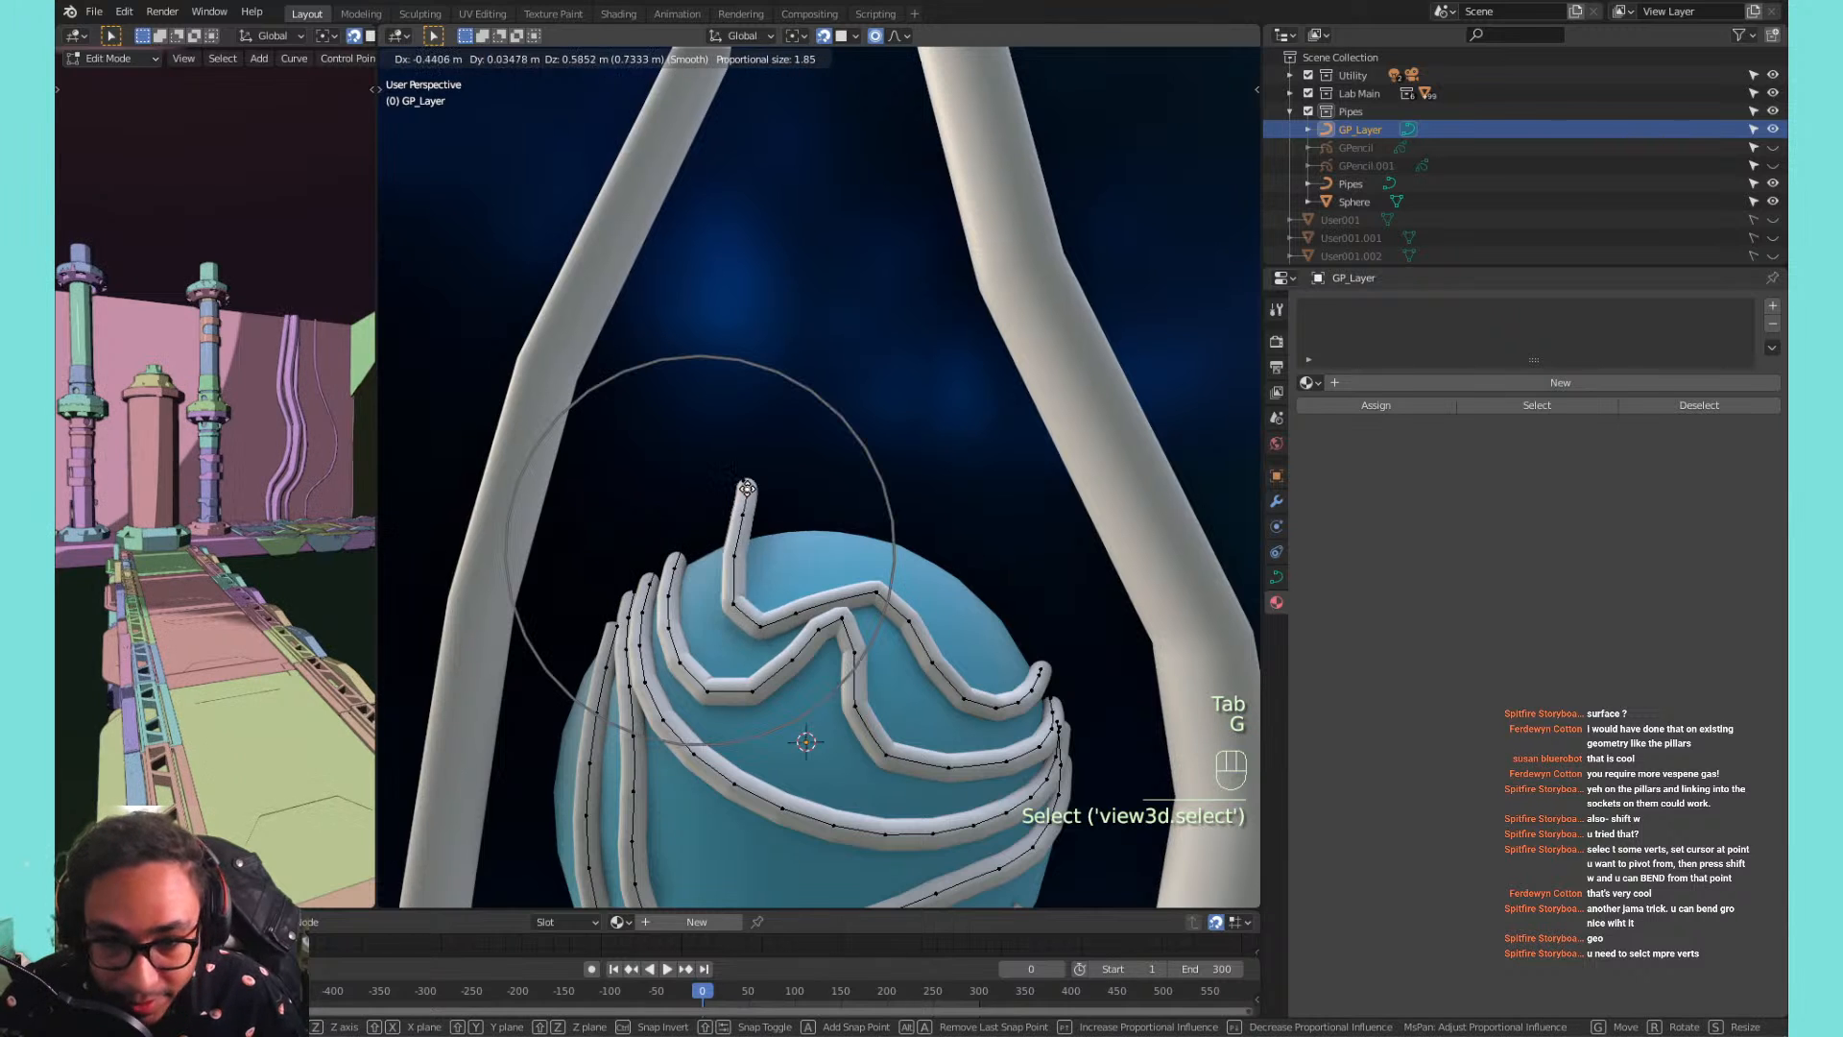
pyautogui.click(760, 569)
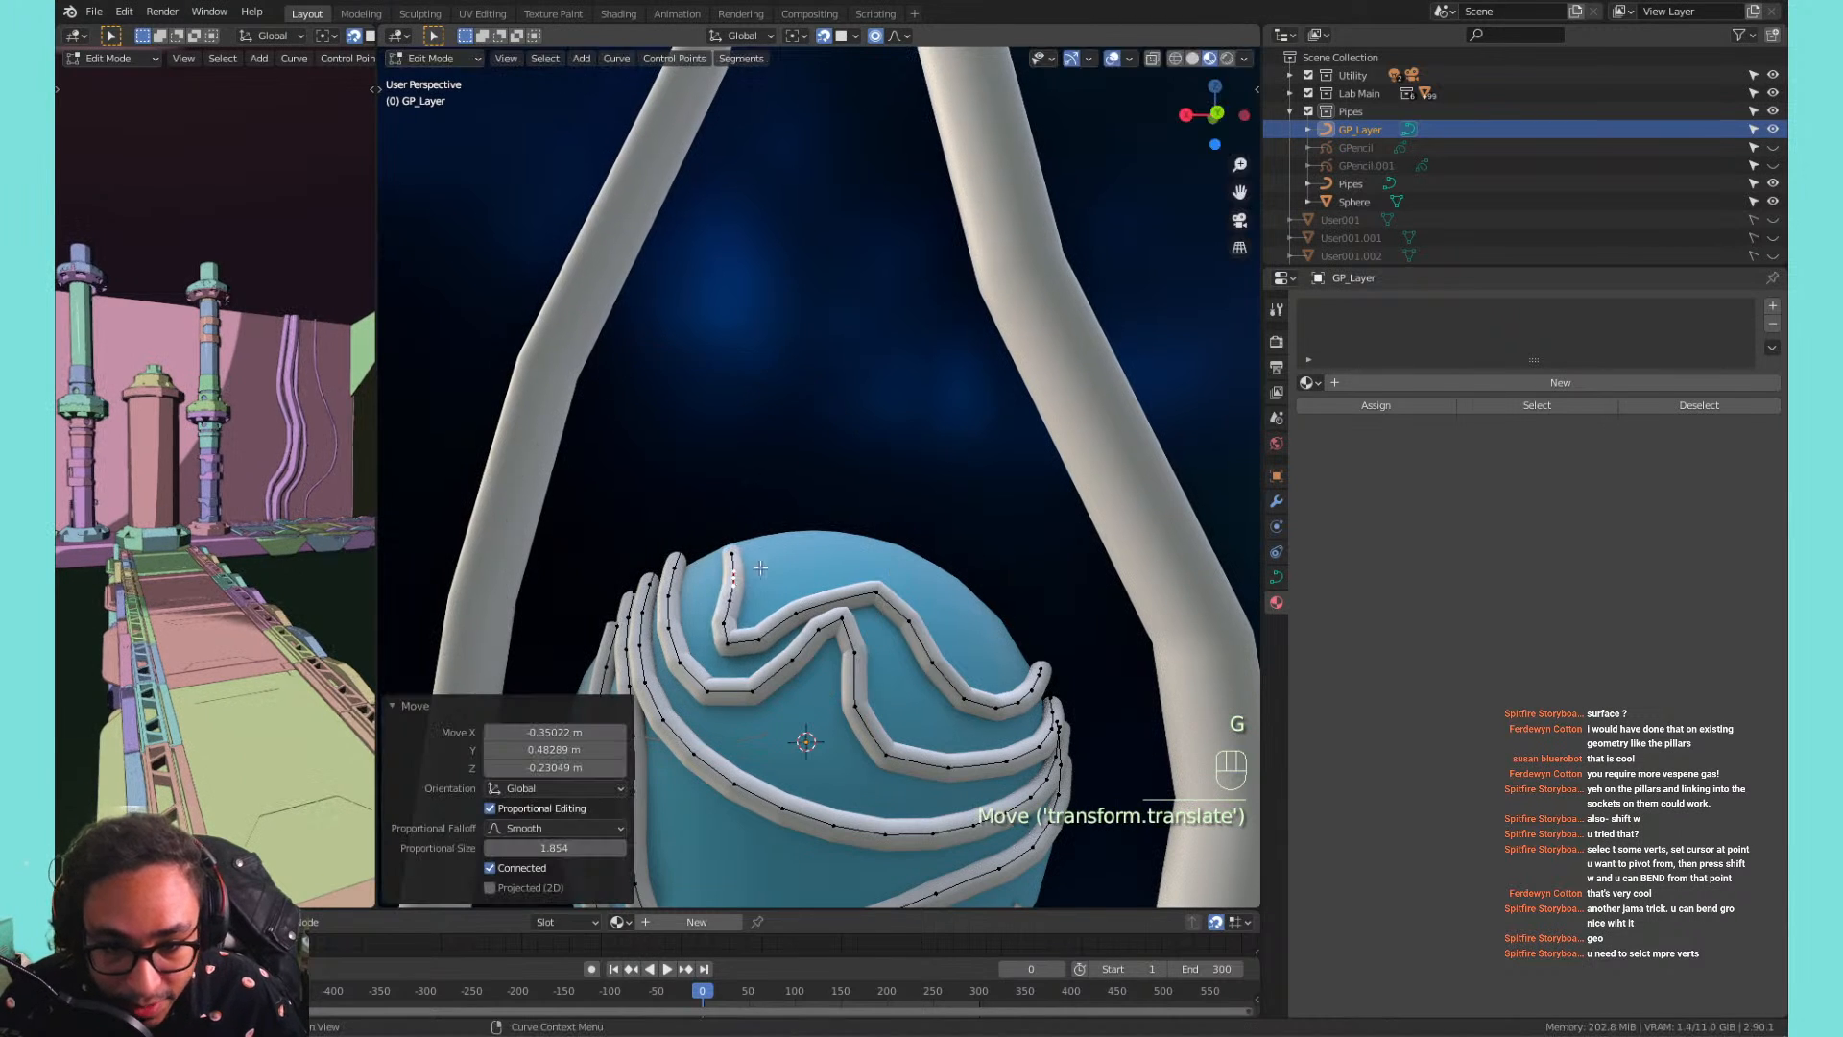
pyautogui.press('r')
pyautogui.press('r')
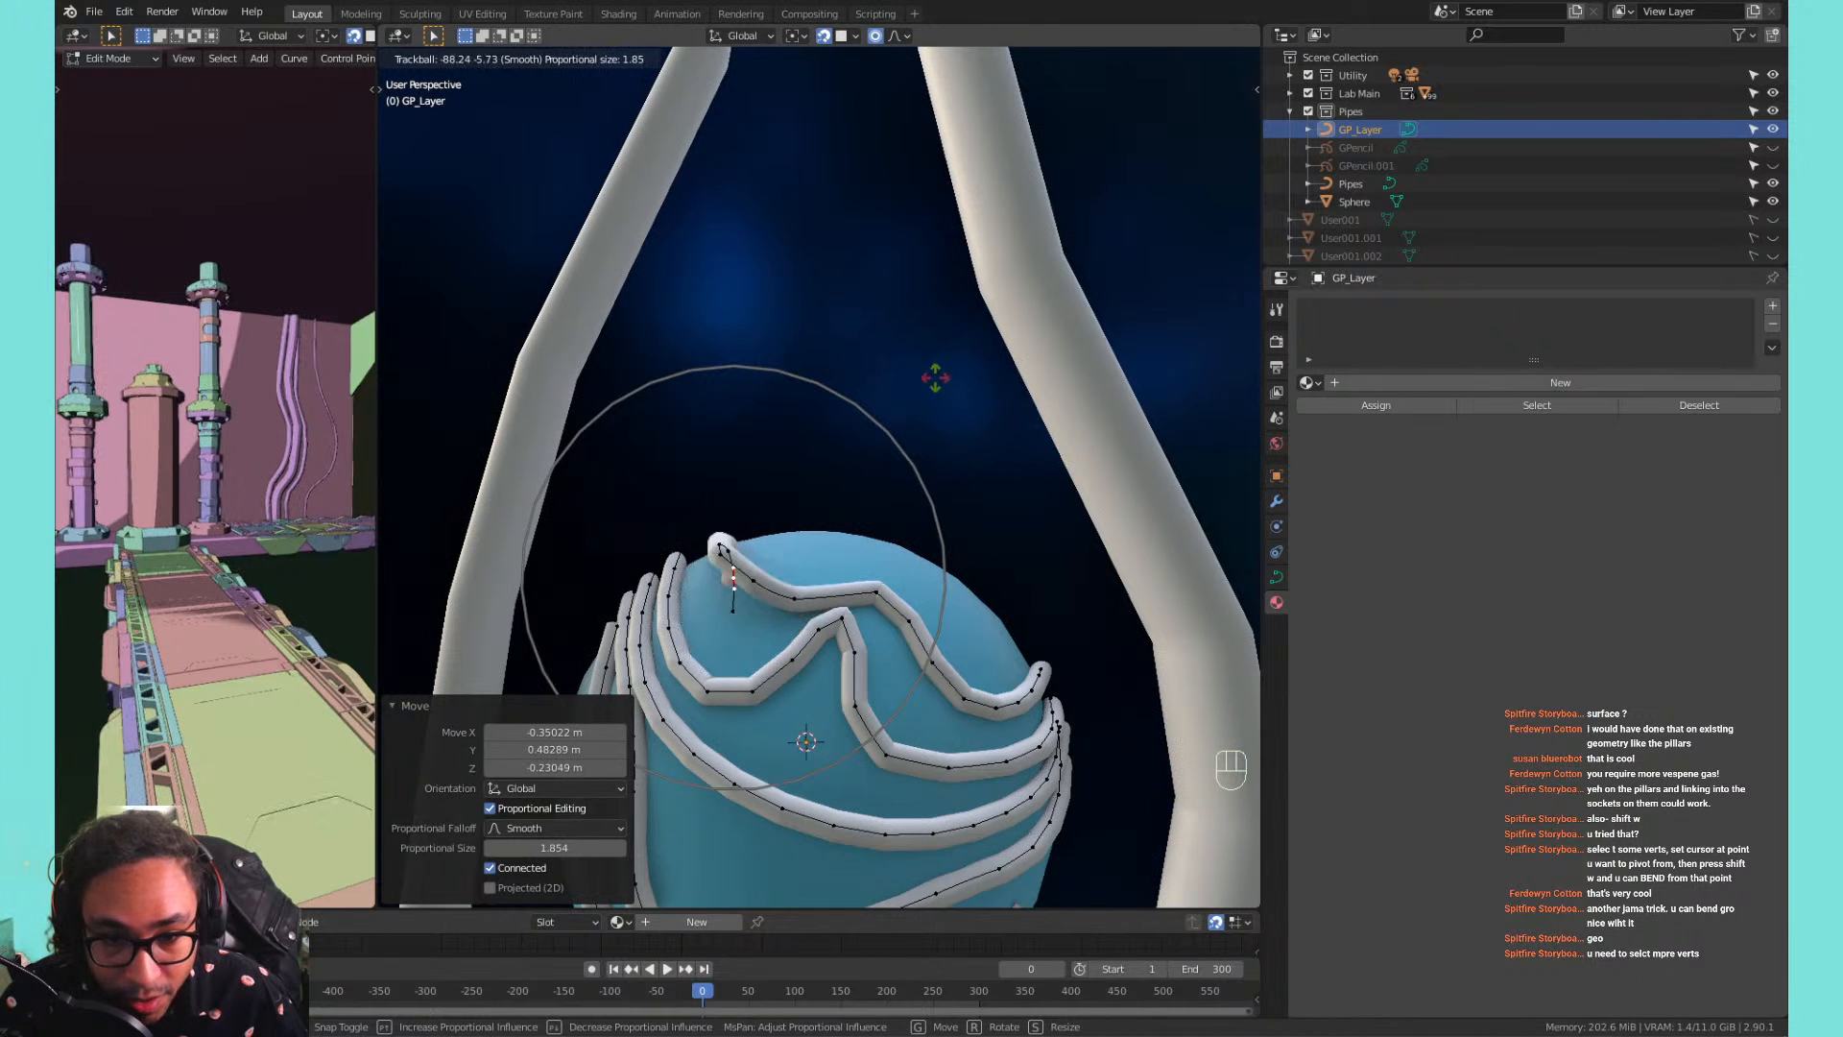
pyautogui.rightClick(974, 441)
# Trackball-rotate the uppermost pipe's near end with proportional editing so it arches above the sphere and curls back onto it.
pyautogui.click(714, 544)
pyautogui.press('r')
pyautogui.press('r')
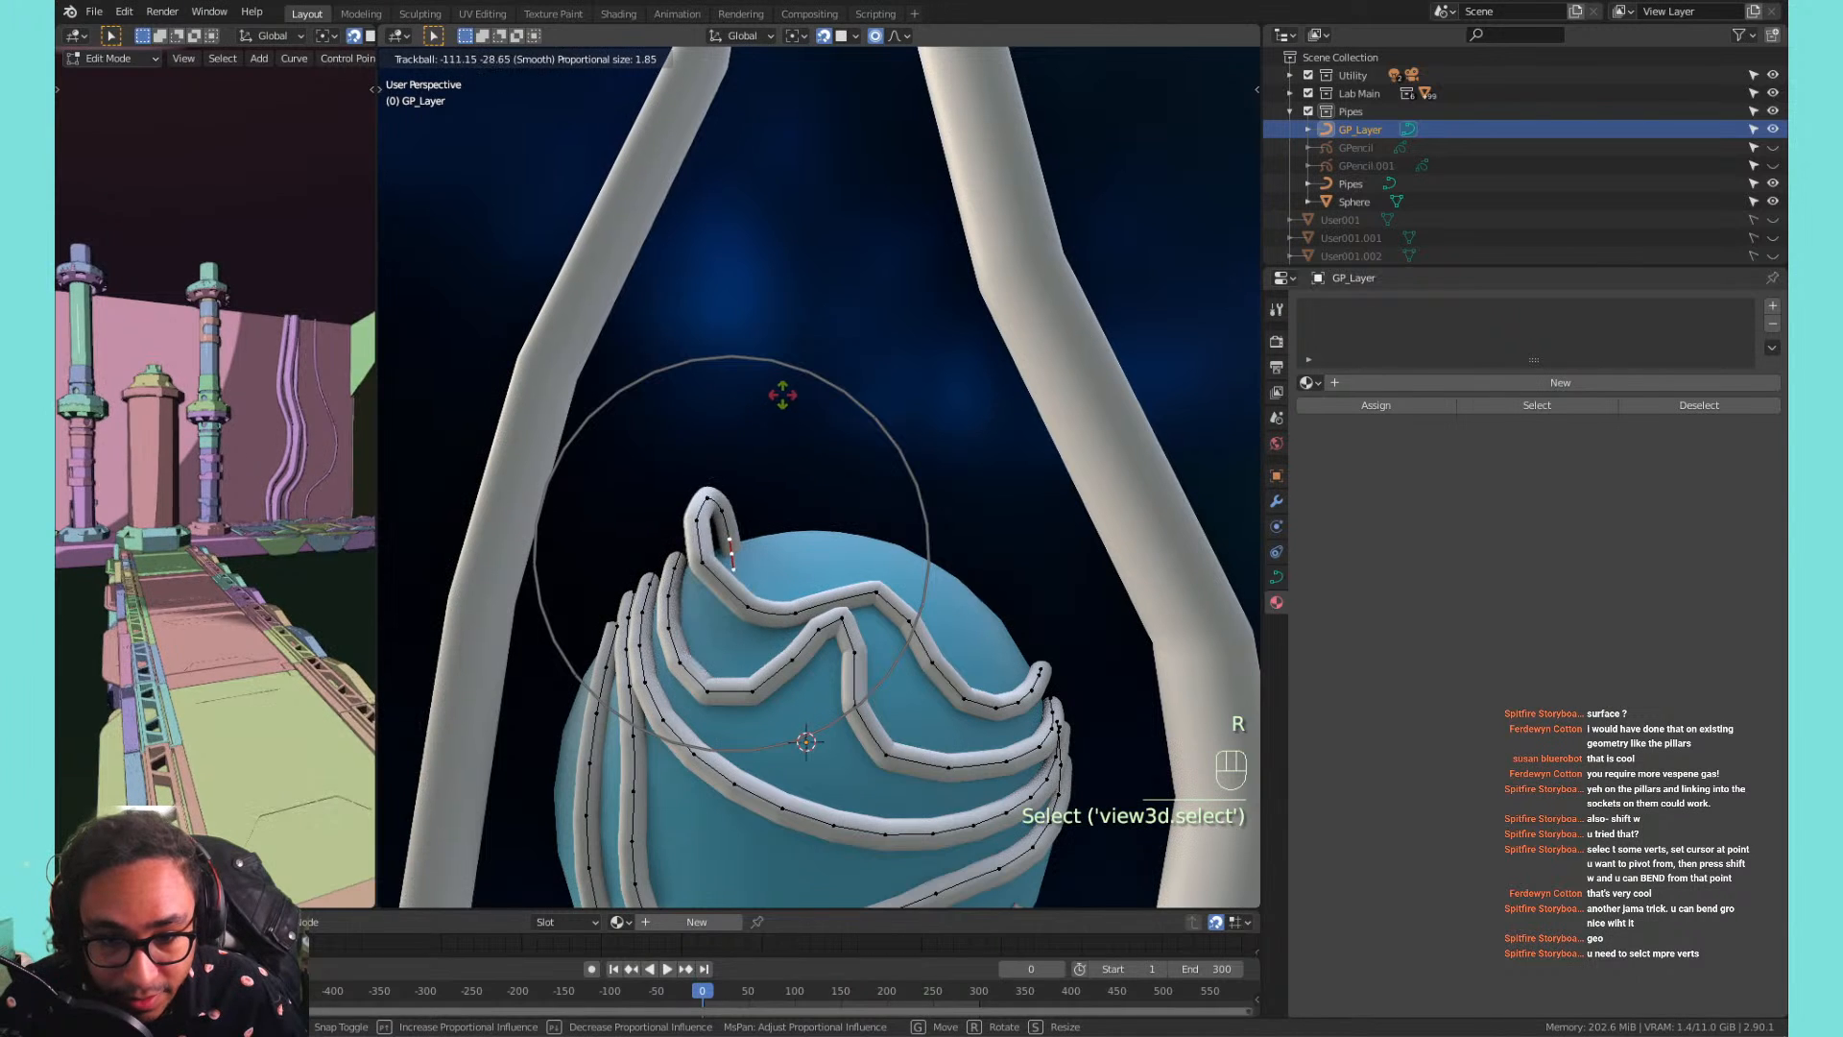
pyautogui.click(773, 443)
# Trackball-rotate the second pipe's near end by about -57.9° and -11.5° and move it against the sphere beside the first arch.
pyautogui.click(670, 547)
pyautogui.press('r')
pyautogui.press('r')
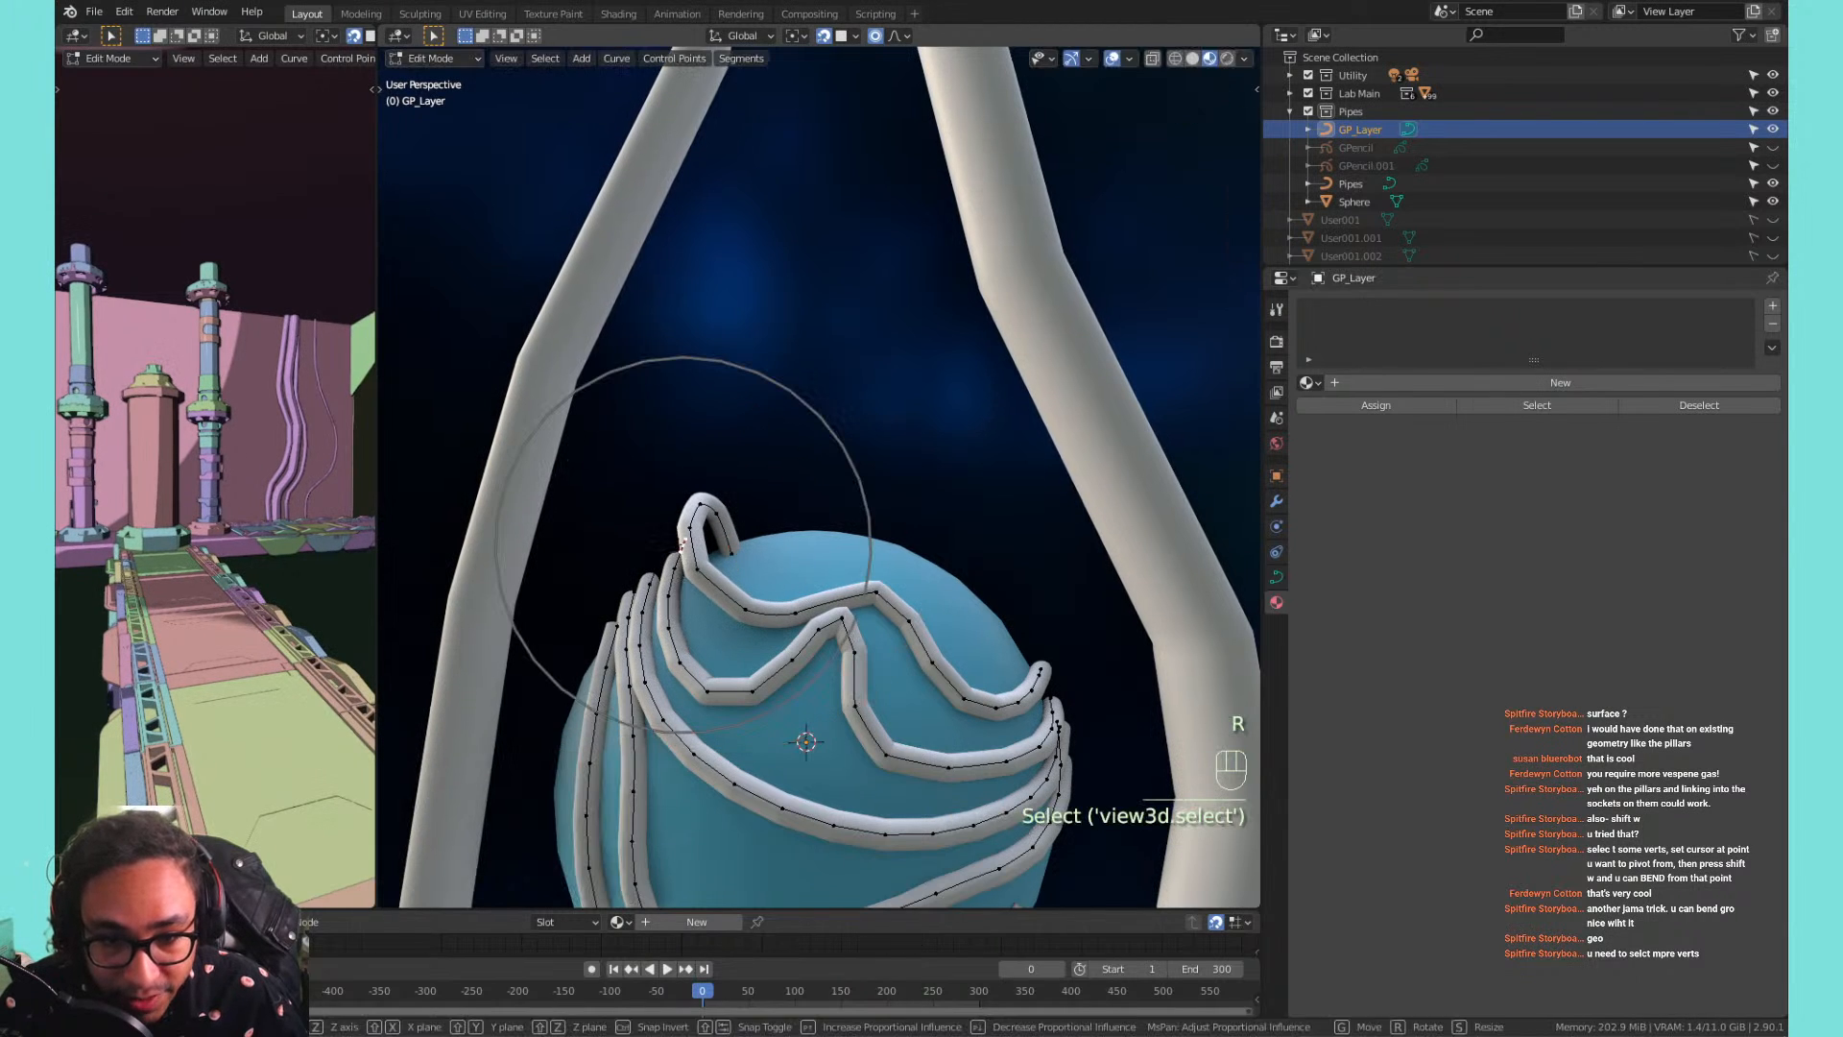
pyautogui.click(683, 455)
pyautogui.press('g')
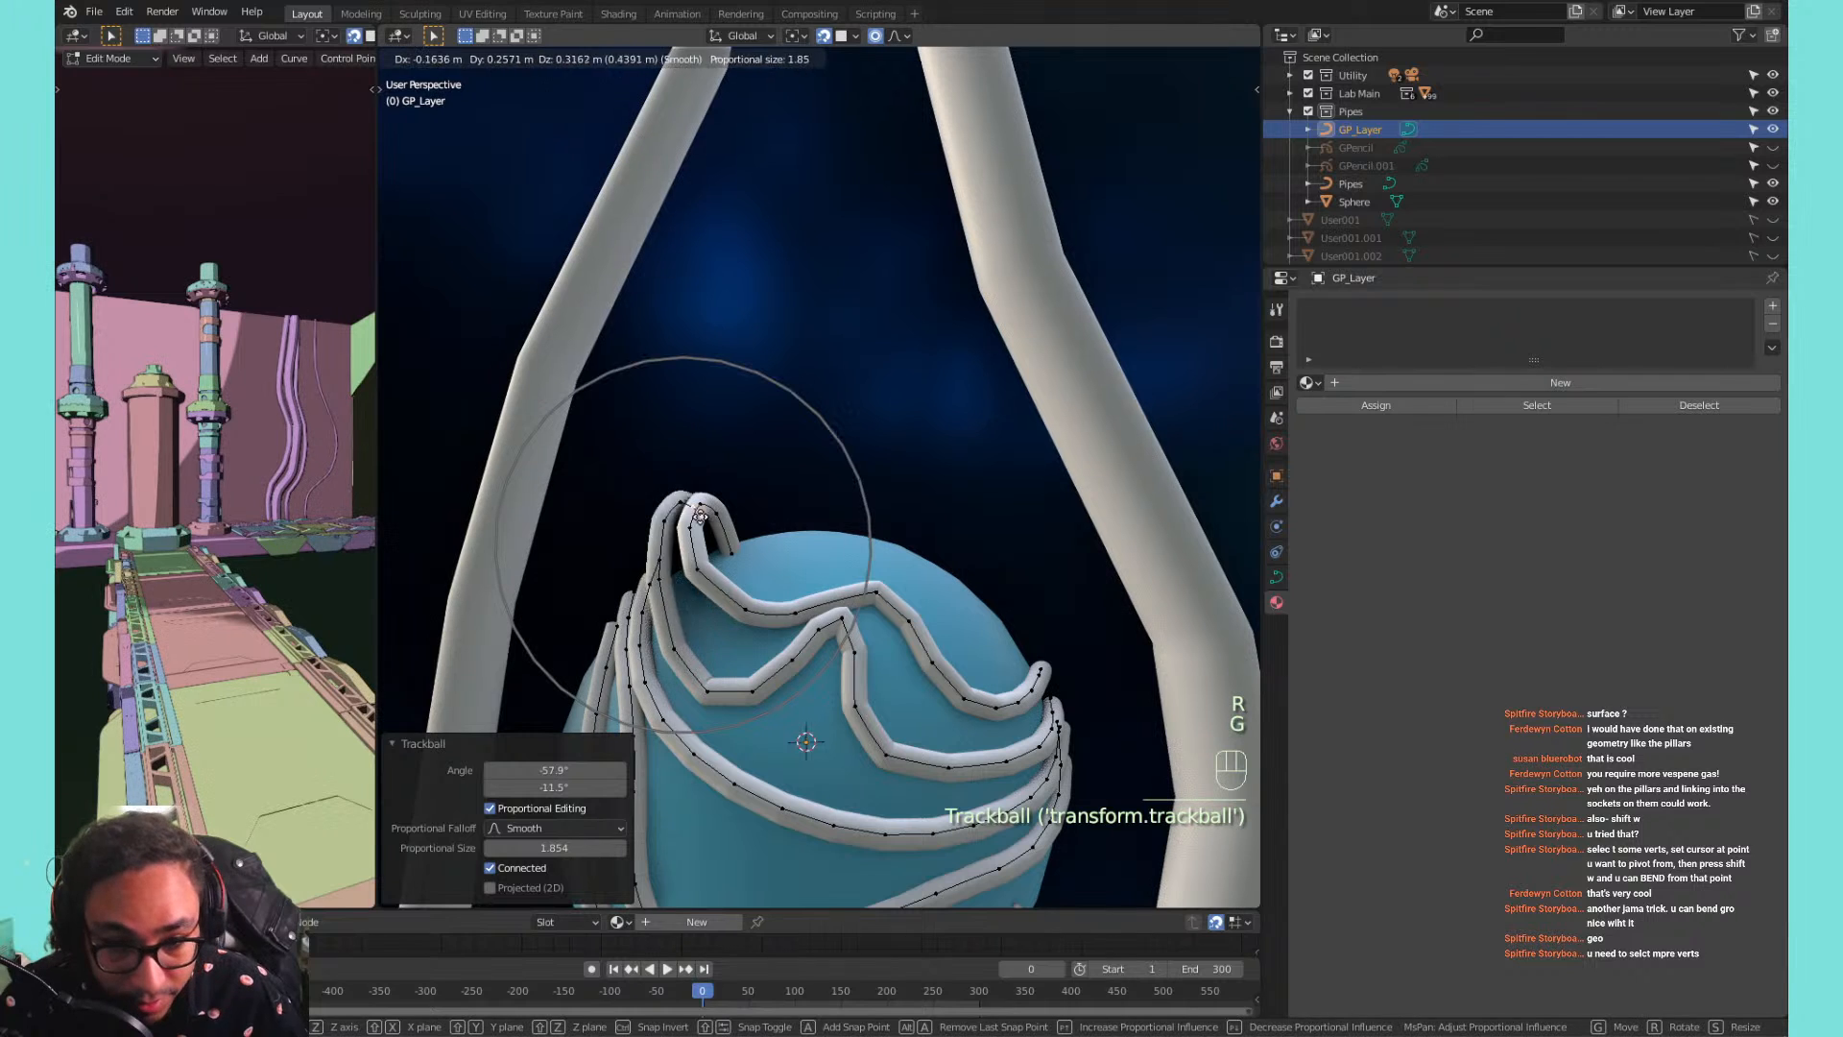
pyautogui.click(674, 573)
# Trackball-rotate the lowest pipe's far end by about -38.4° and 75.1° so it hooks back toward the sphere.
pyautogui.moveTo(674, 574); pyautogui.dragTo(1065, 653, button='middle')
pyautogui.click(978, 646)
pyautogui.press('r')
pyautogui.press('r')
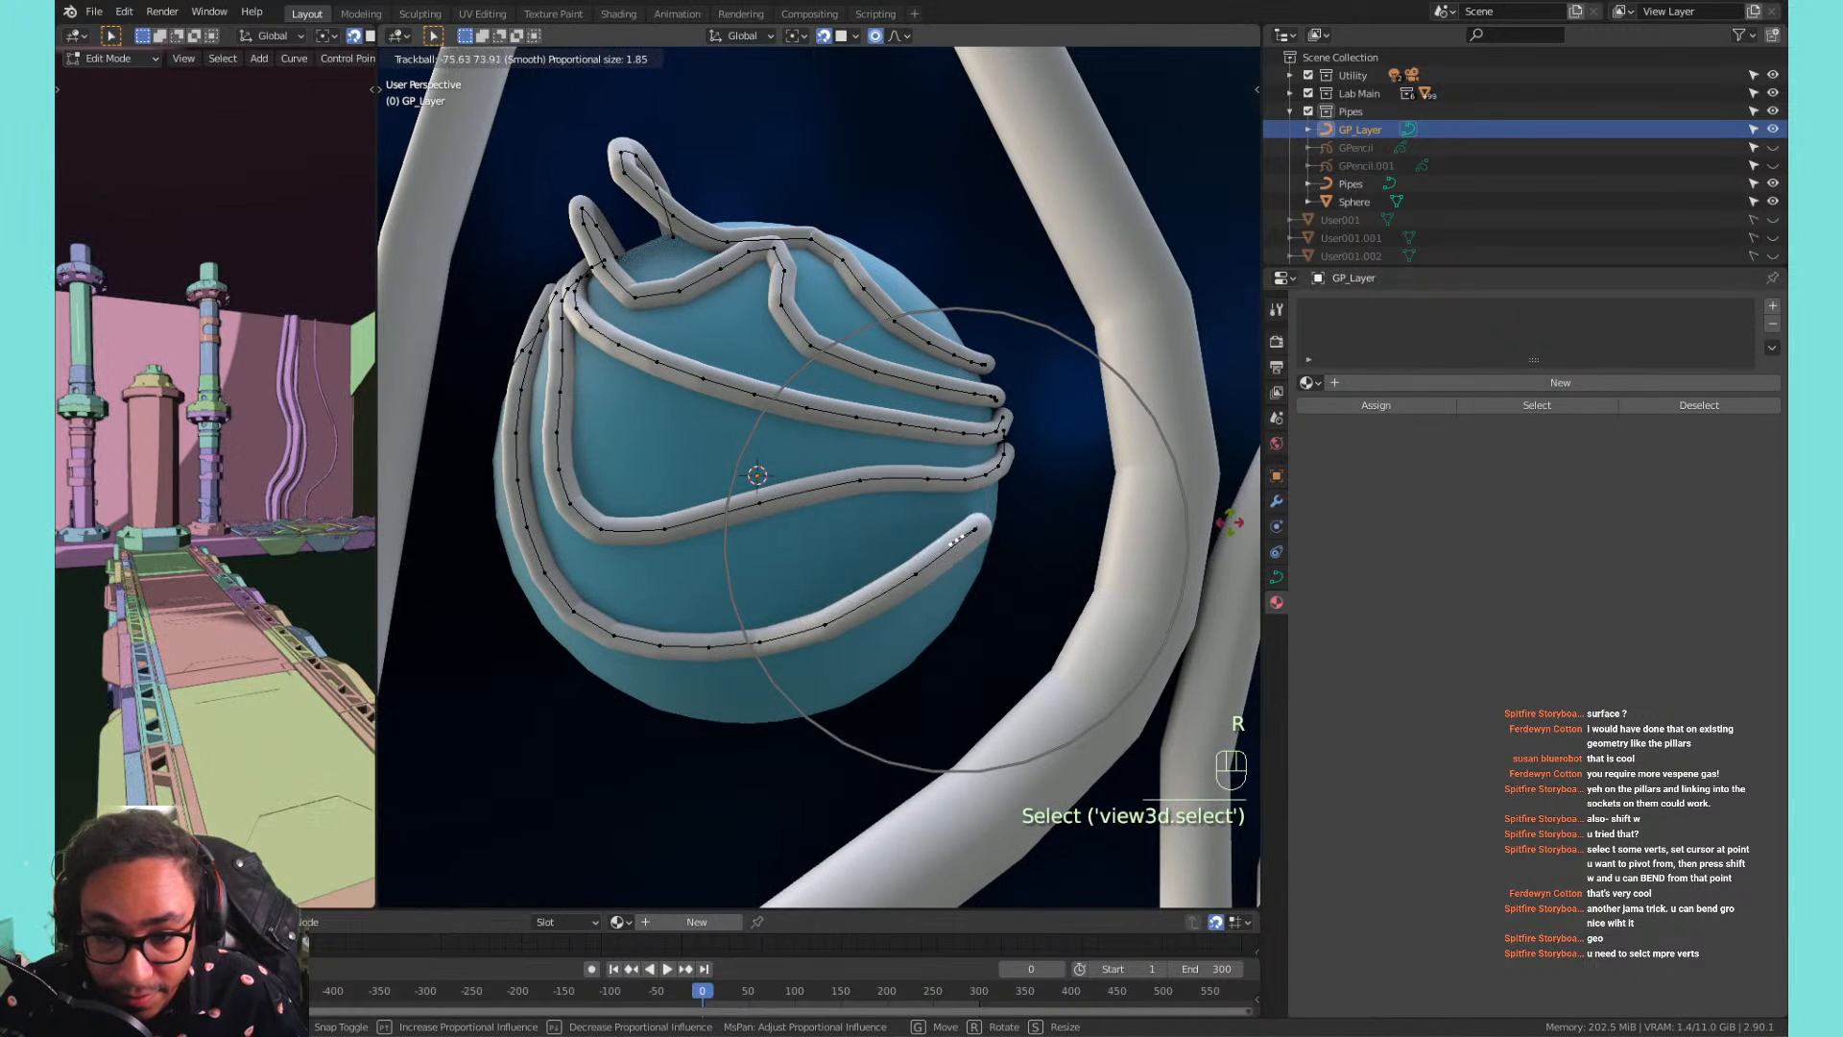
pyautogui.click(873, 638)
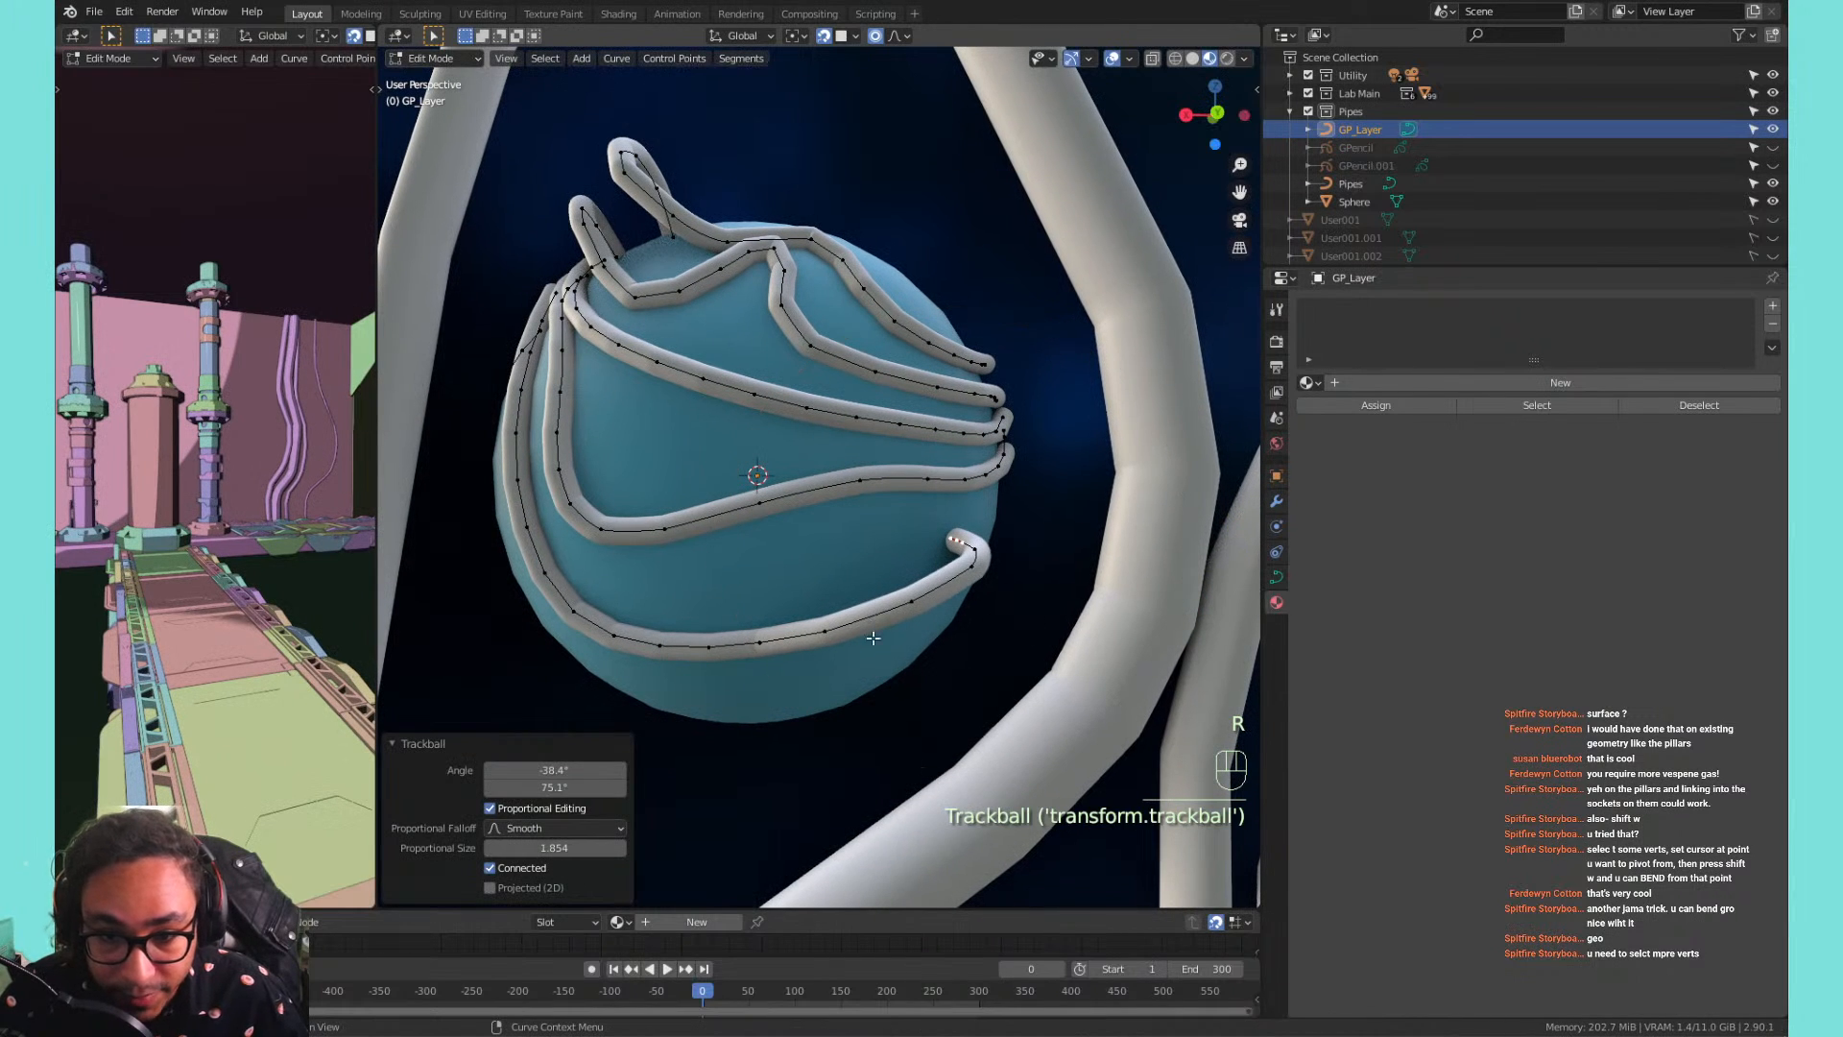
# Pull the uppermost pipe's far end up off the sphere onto the large vertical pipe, using a proportional size of about 5.29.
pyautogui.keyDown('shift'); pyautogui.click(678, 652); pyautogui.keyUp('shift')
pyautogui.moveTo(678, 652)
pyautogui.mouseDown(button='middle')
pyautogui.moveTo(638, 707)
pyautogui.moveTo(842, 524)
pyautogui.mouseUp(button='middle')
pyautogui.moveTo(896, 398); pyautogui.dragTo(909, 665, button='middle')
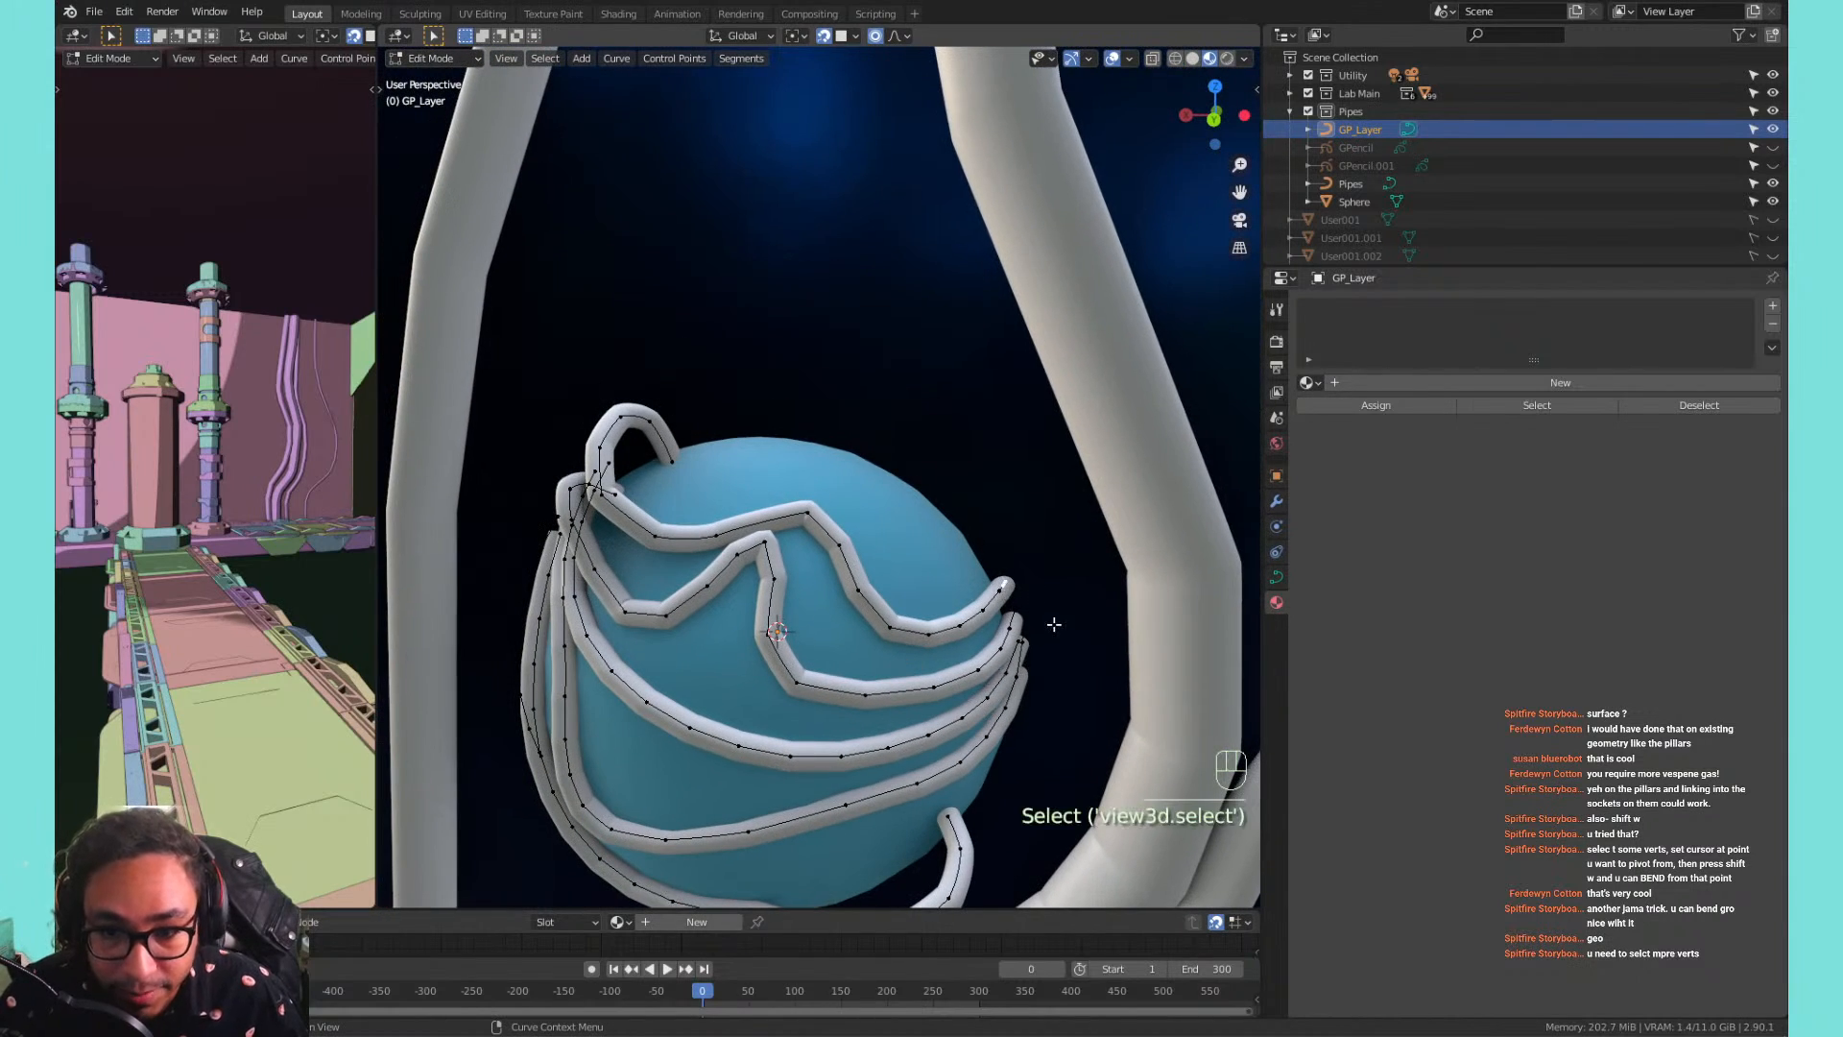
pyautogui.press('g')
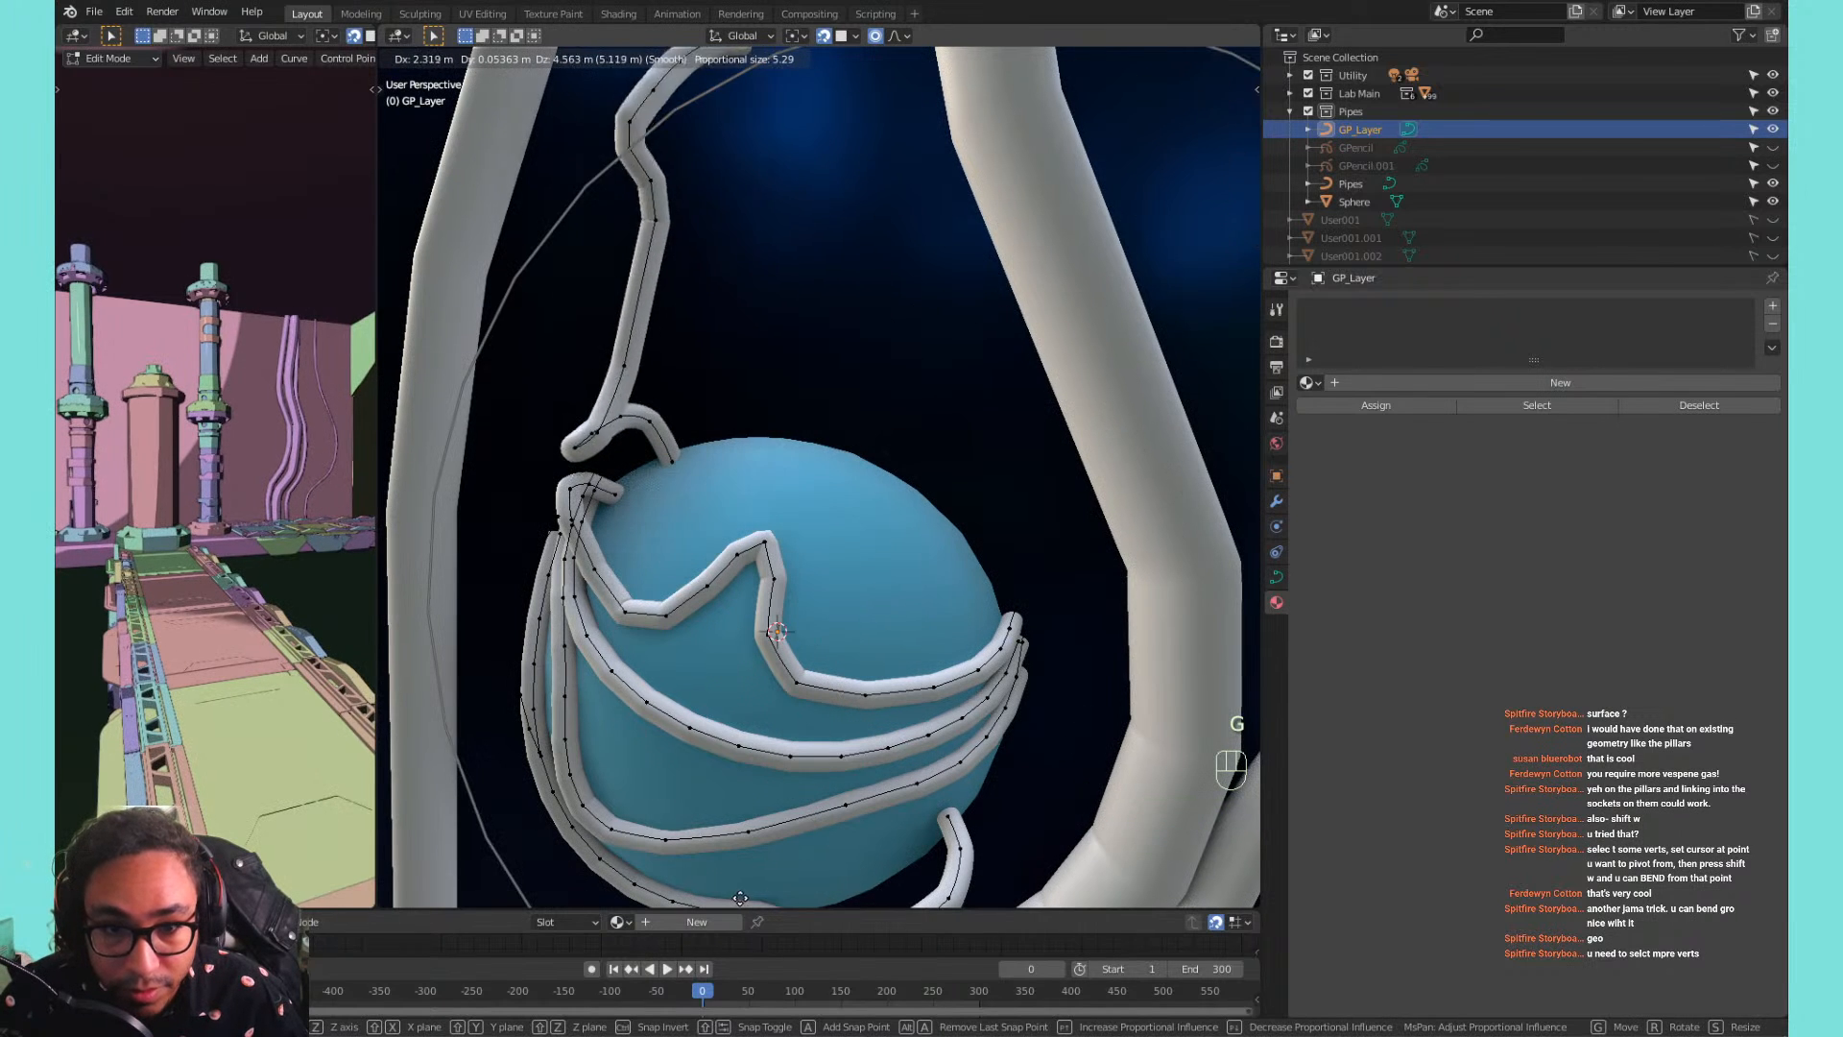
pyautogui.click(752, 174)
pyautogui.scroll(-2, 753, 173)
pyautogui.keyDown('shift'); pyautogui.moveTo(764, 204); pyautogui.dragTo(767, 299, button='middle'); pyautogui.keyUp('shift')
pyautogui.press('g')
pyautogui.click(800, 238)
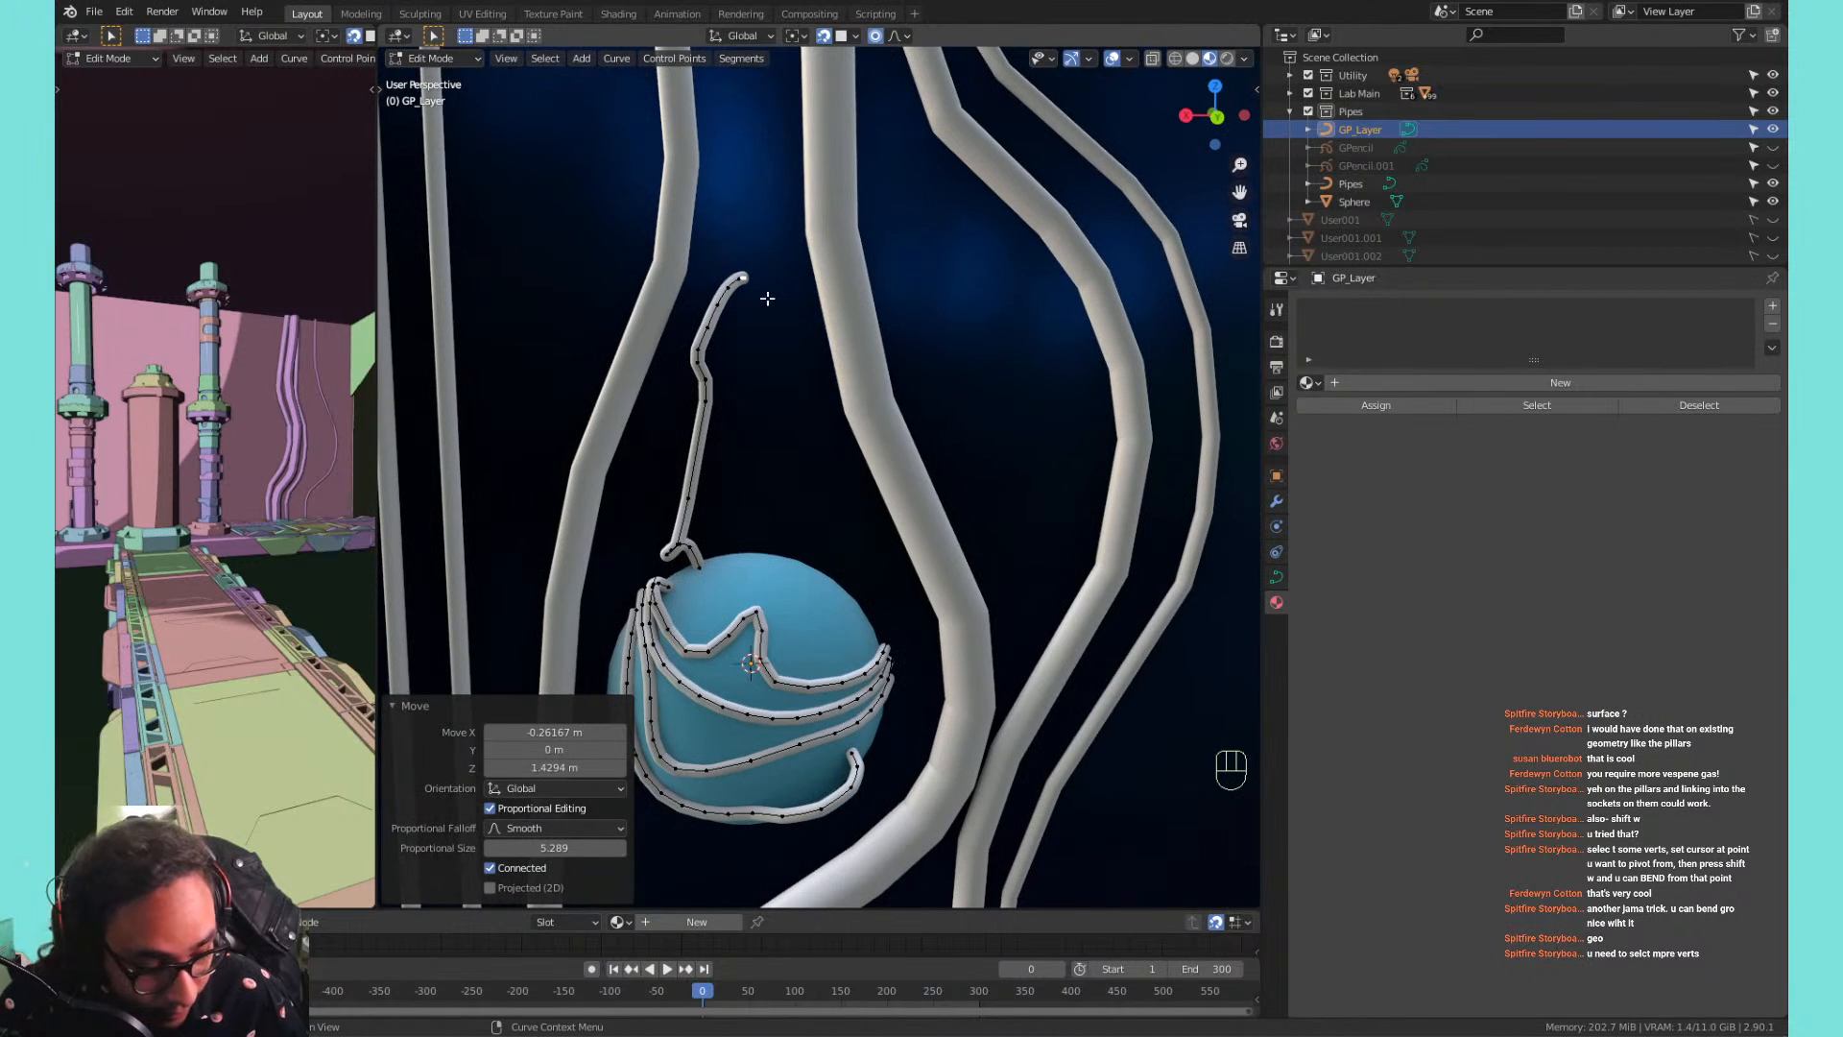
pyautogui.press('g')
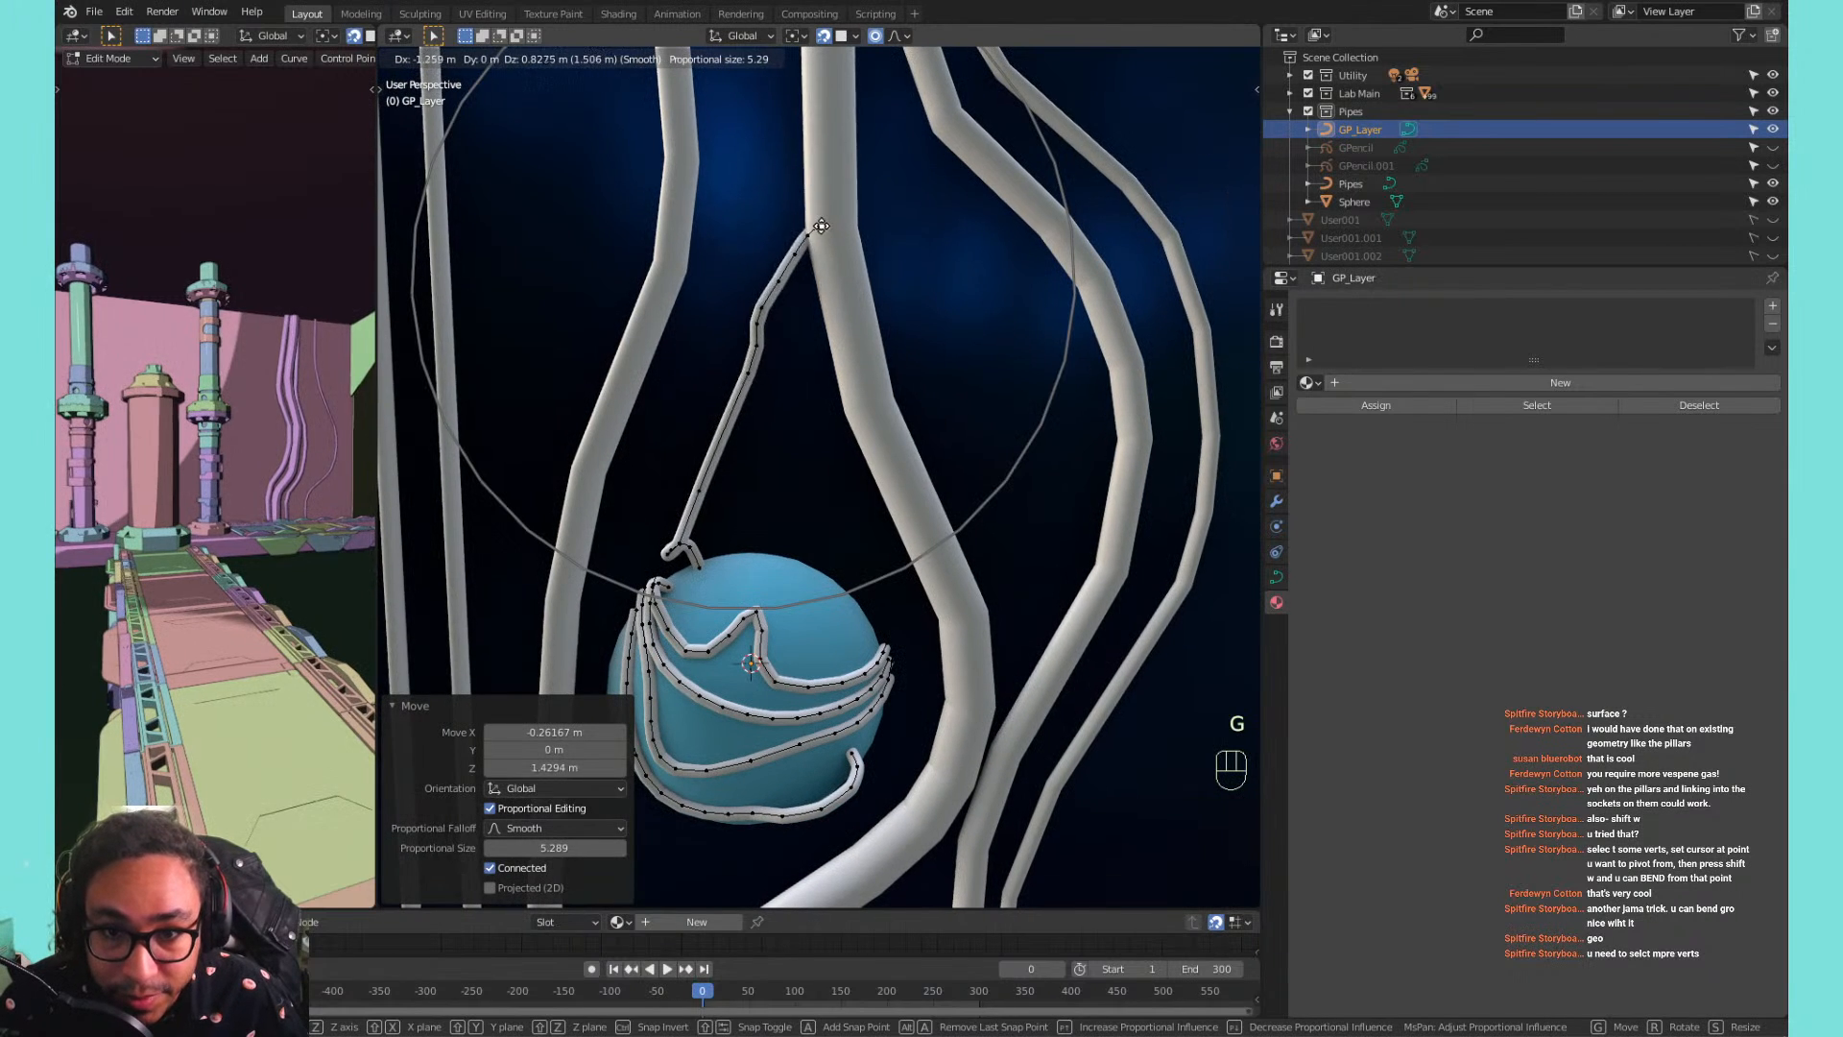
pyautogui.click(811, 225)
# Move the second pipe's far end about 0.71 m in X, 0.26 m in Y and 5.11 m in Z onto the large vertical pipe.
pyautogui.click(756, 612)
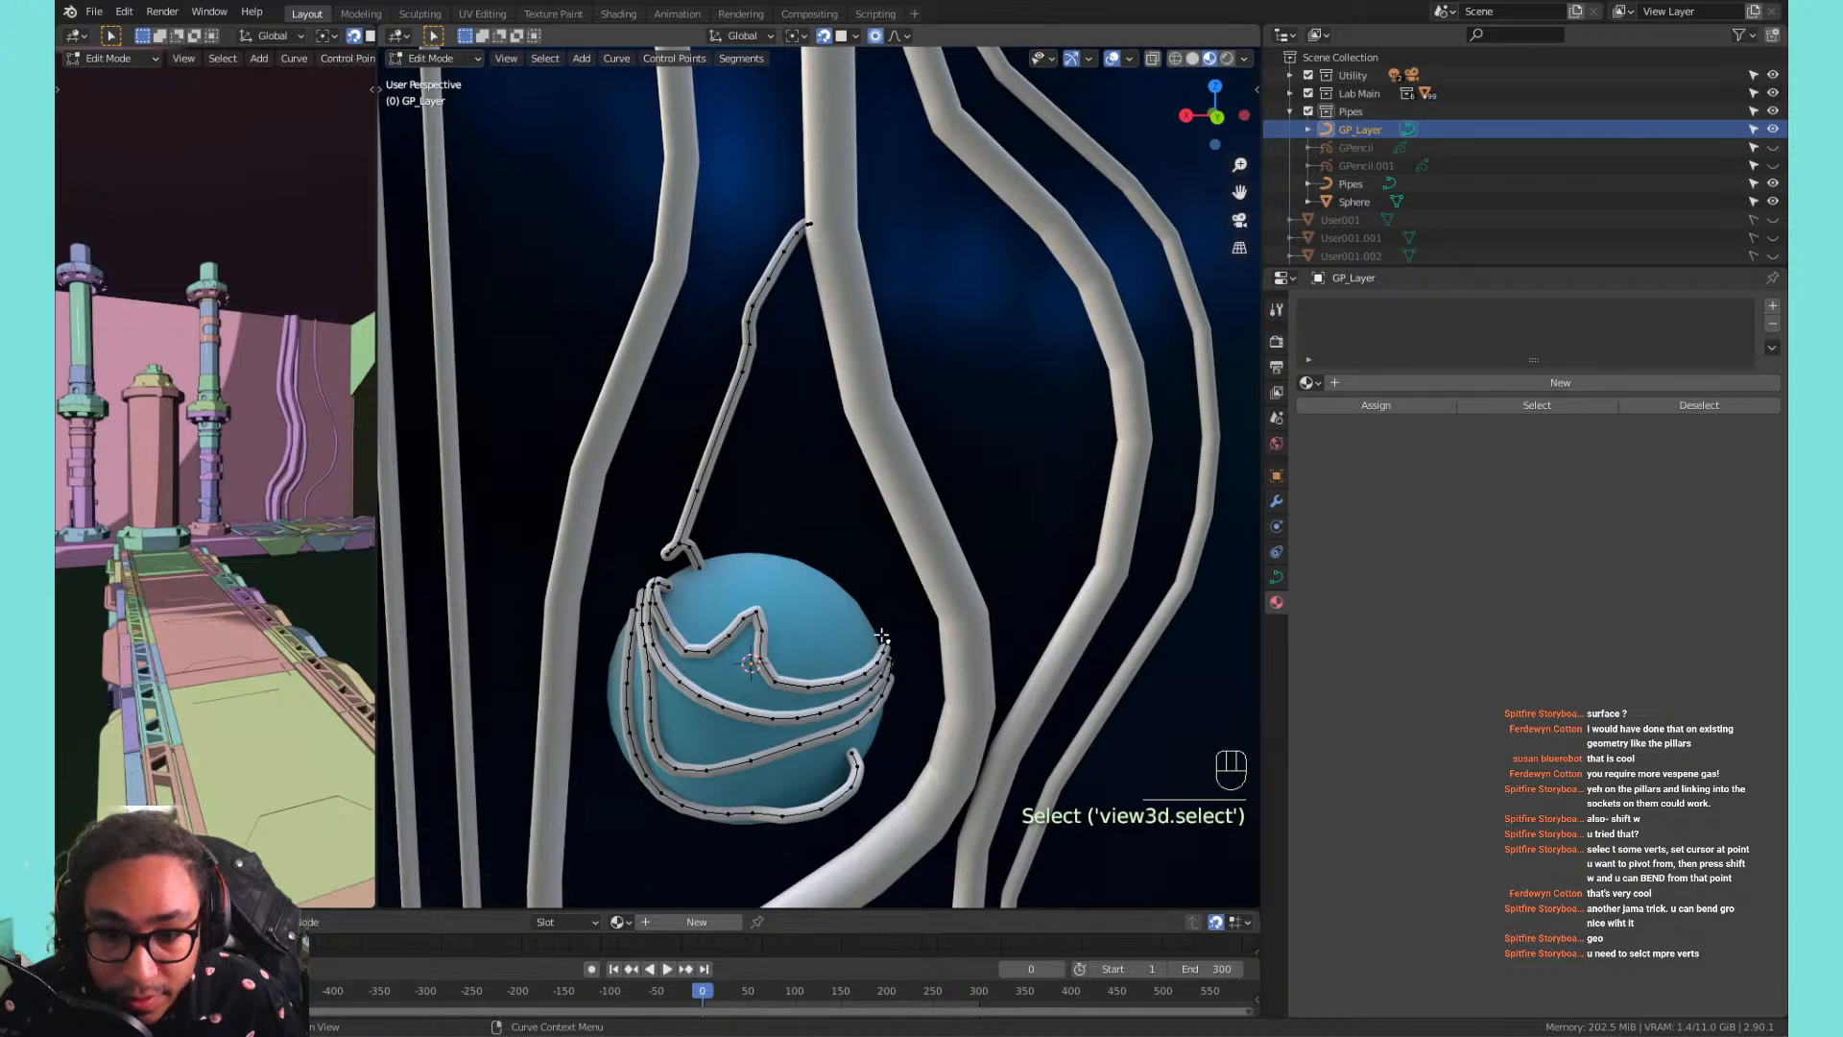
pyautogui.press('g')
pyautogui.click(850, 345)
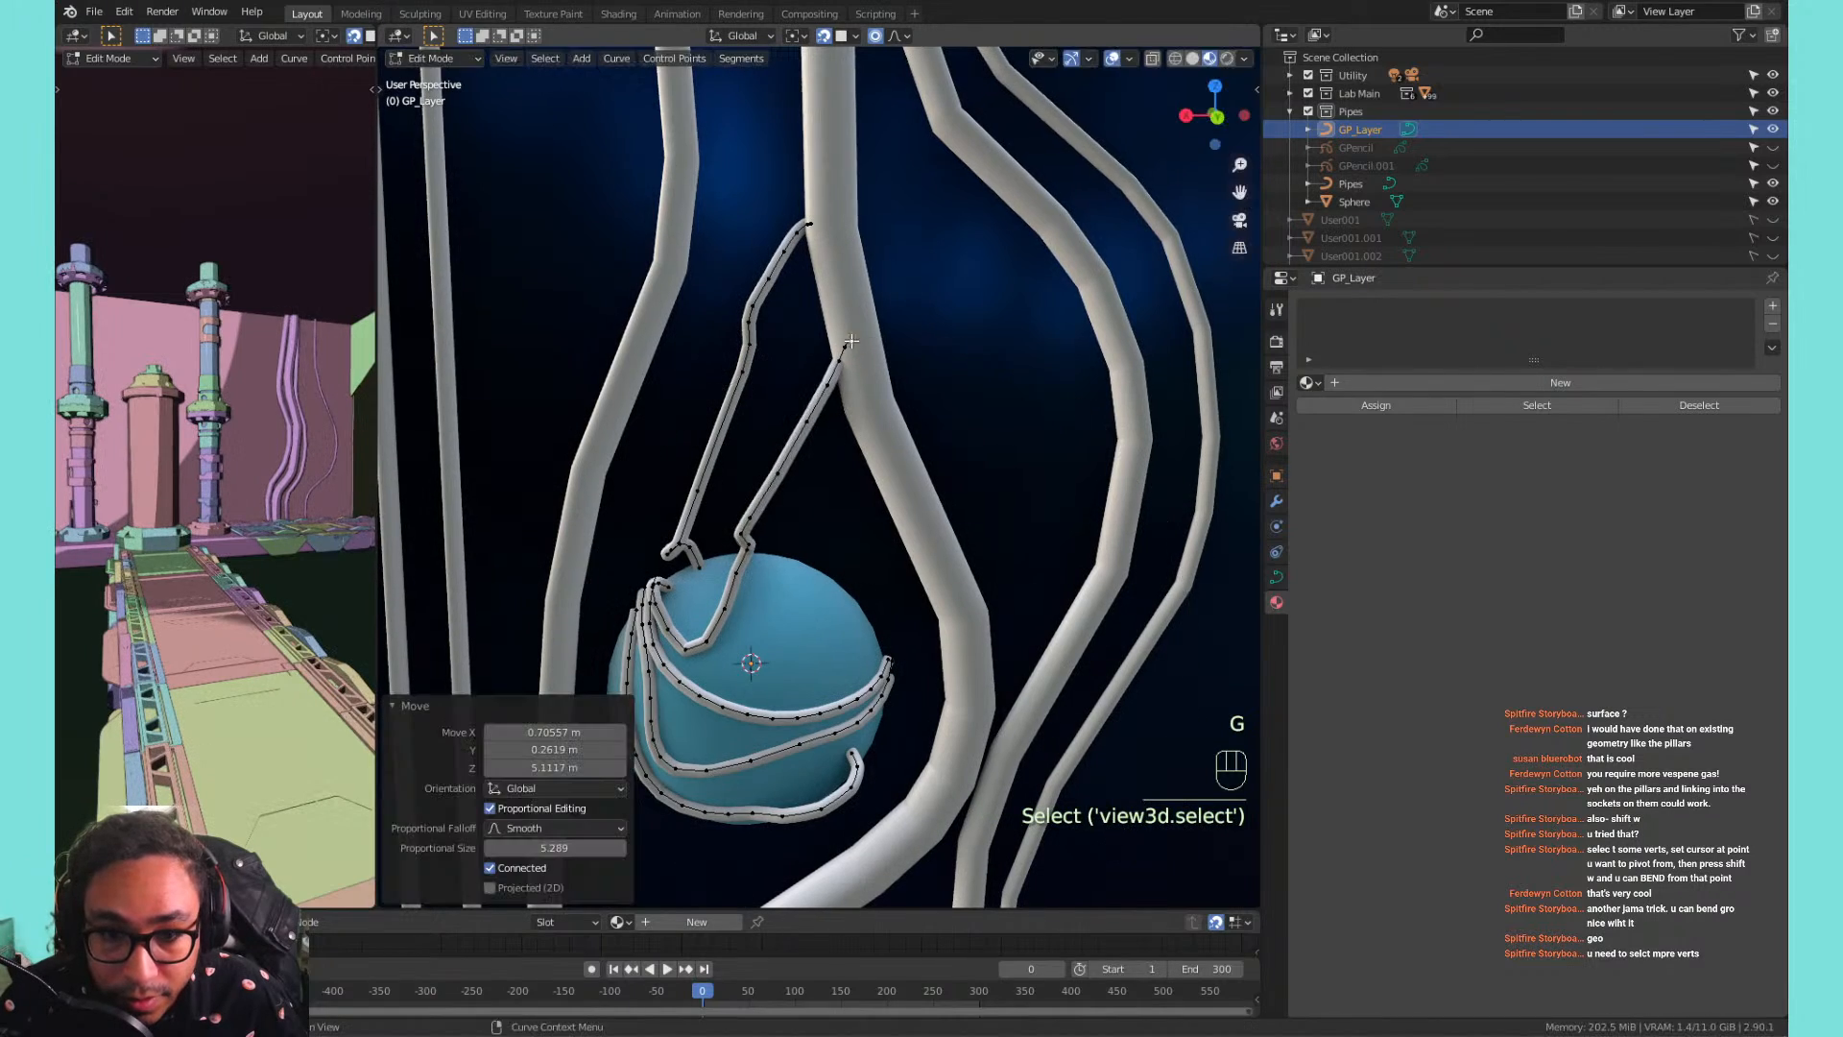
# Move the lowest pipe's hooked end about 3.62 m in X, -0.82 m in Y and -2.59 m in Z, below the sphere.
pyautogui.moveTo(850, 343)
pyautogui.mouseDown(button='middle')
pyautogui.moveTo(806, 309)
pyautogui.moveTo(861, 342)
pyautogui.mouseUp(button='middle')
pyautogui.keyDown('shift'); pyautogui.moveTo(861, 342); pyautogui.dragTo(1047, 562, button='middle'); pyautogui.keyUp('shift')
pyautogui.click(1044, 562)
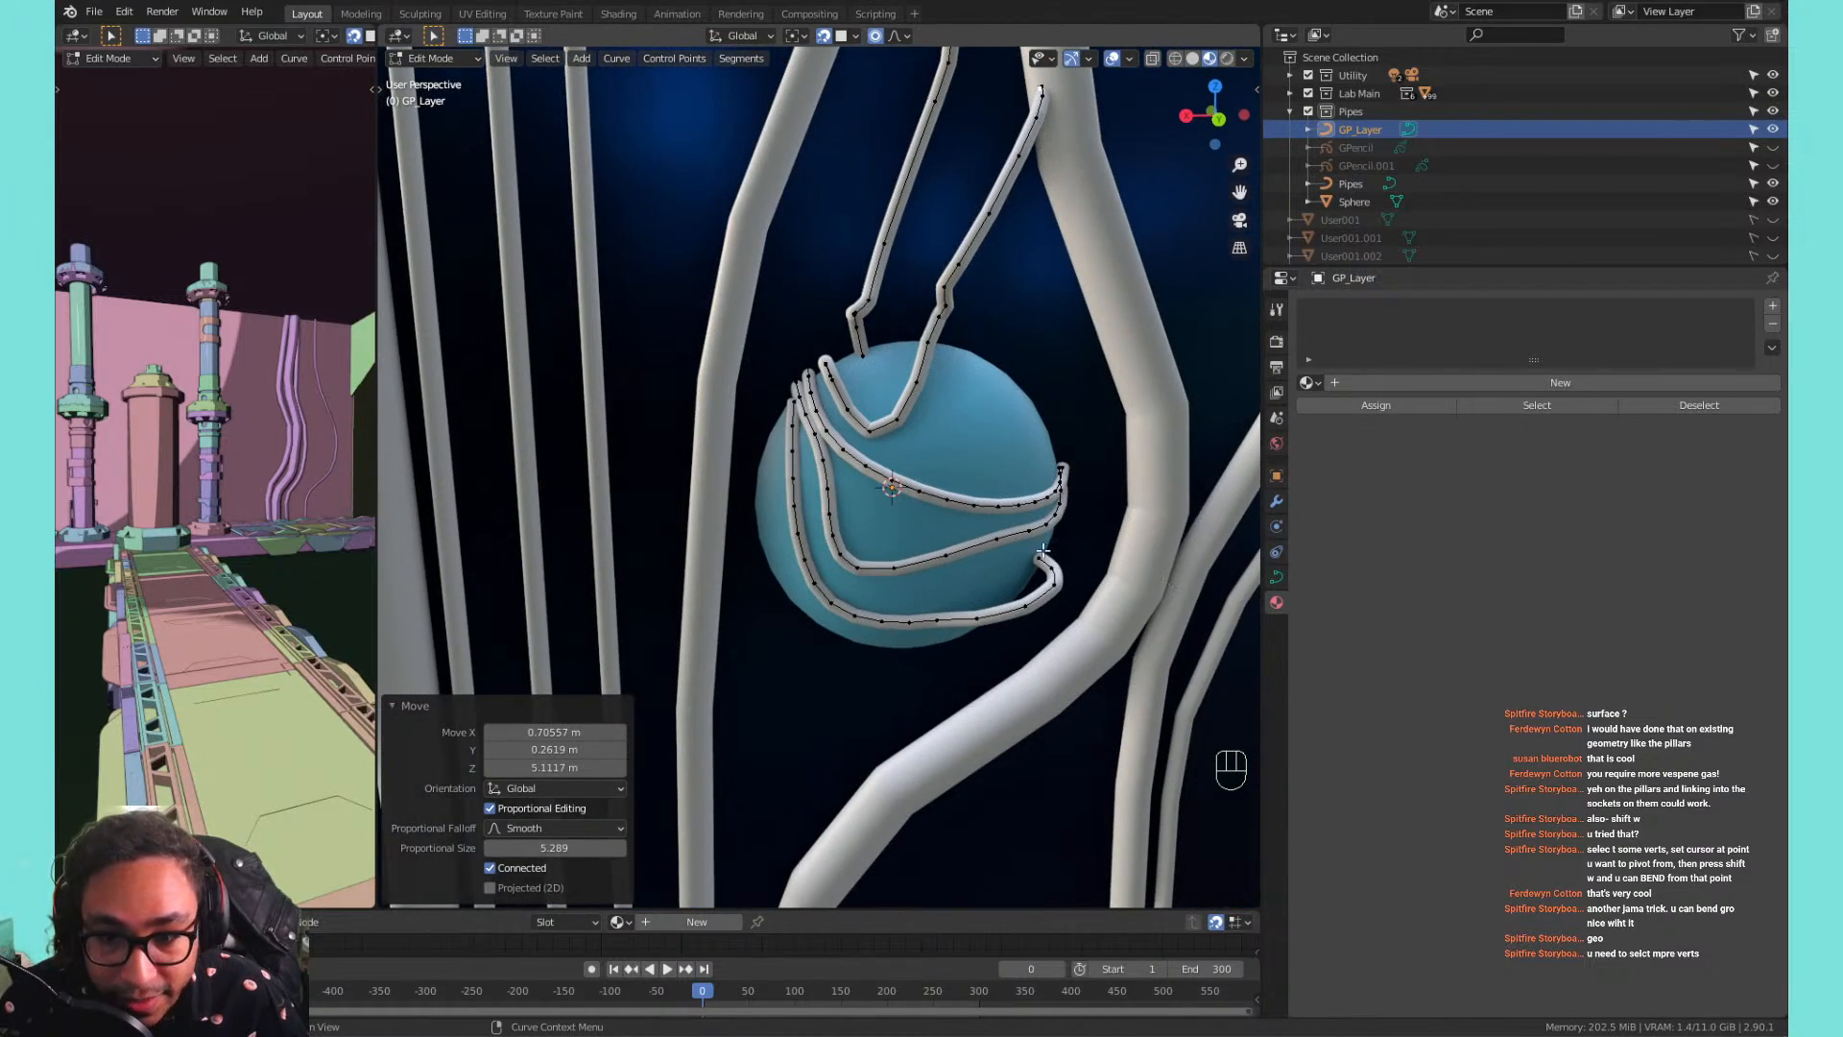
pyautogui.press('g')
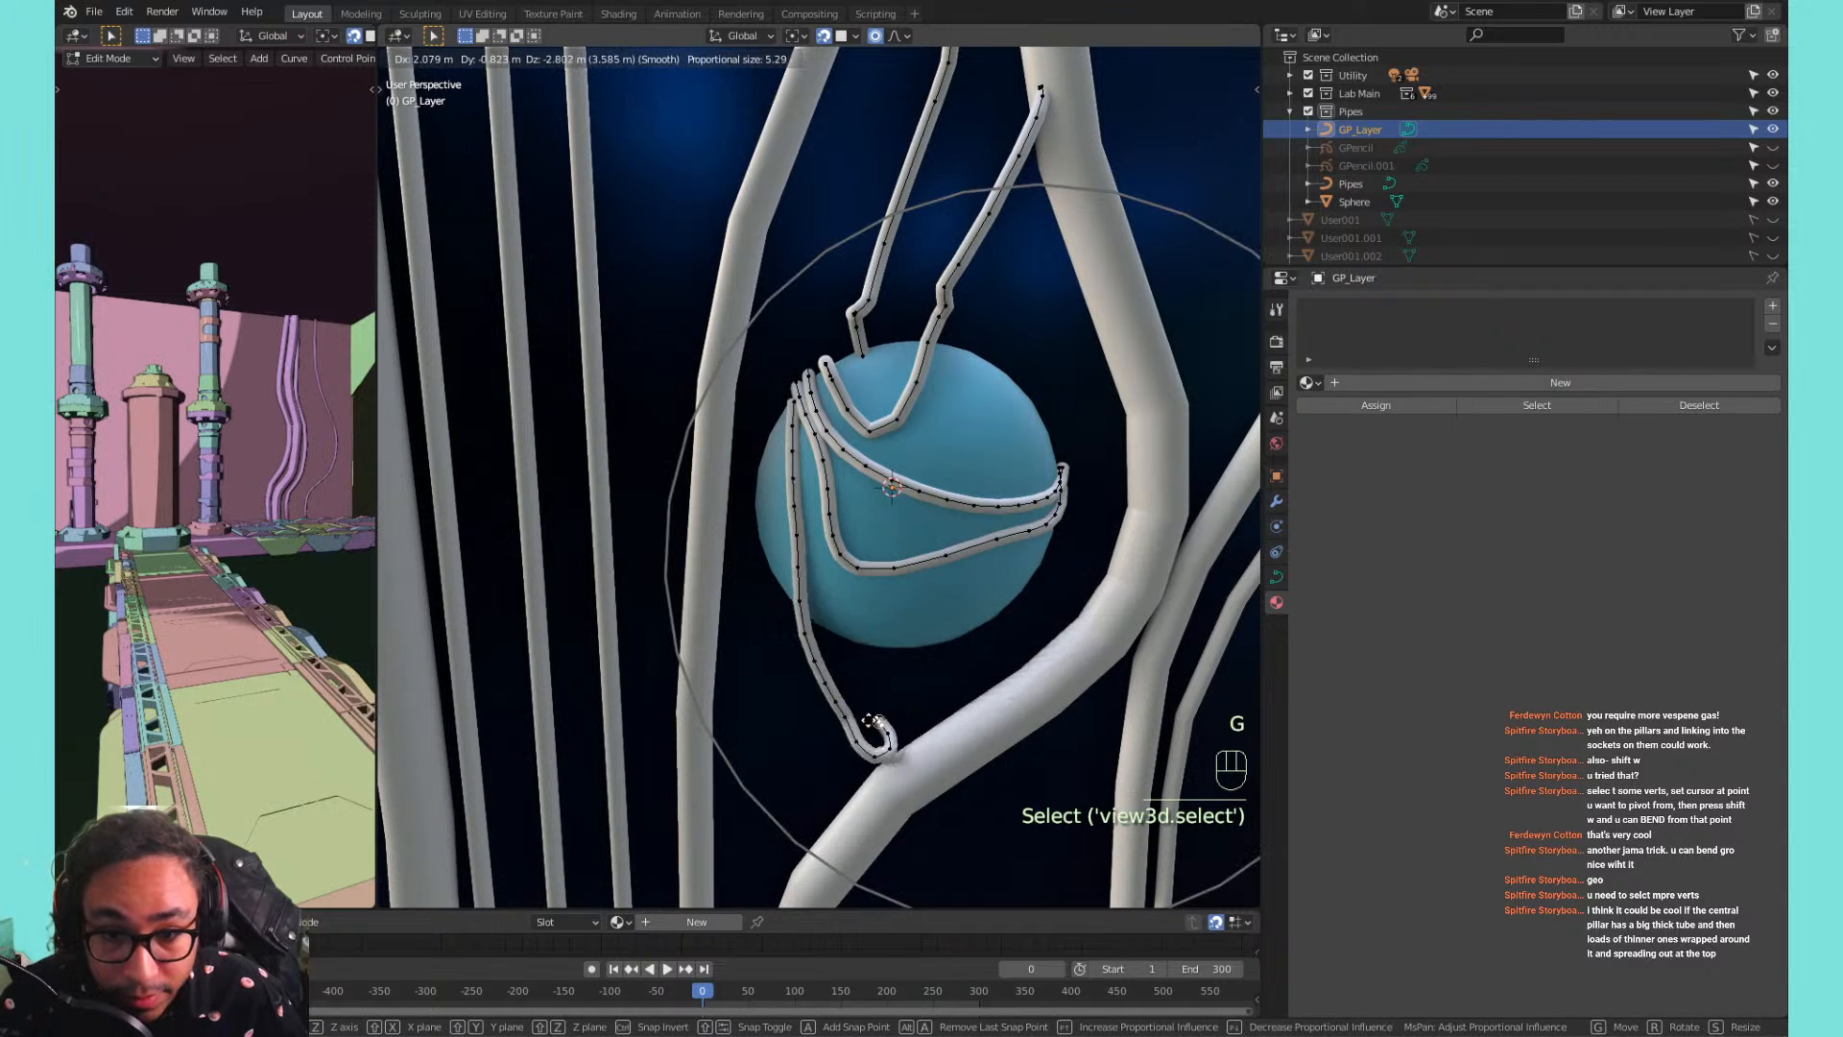
pyautogui.click(842, 698)
pyautogui.press('r')
pyautogui.press('r')
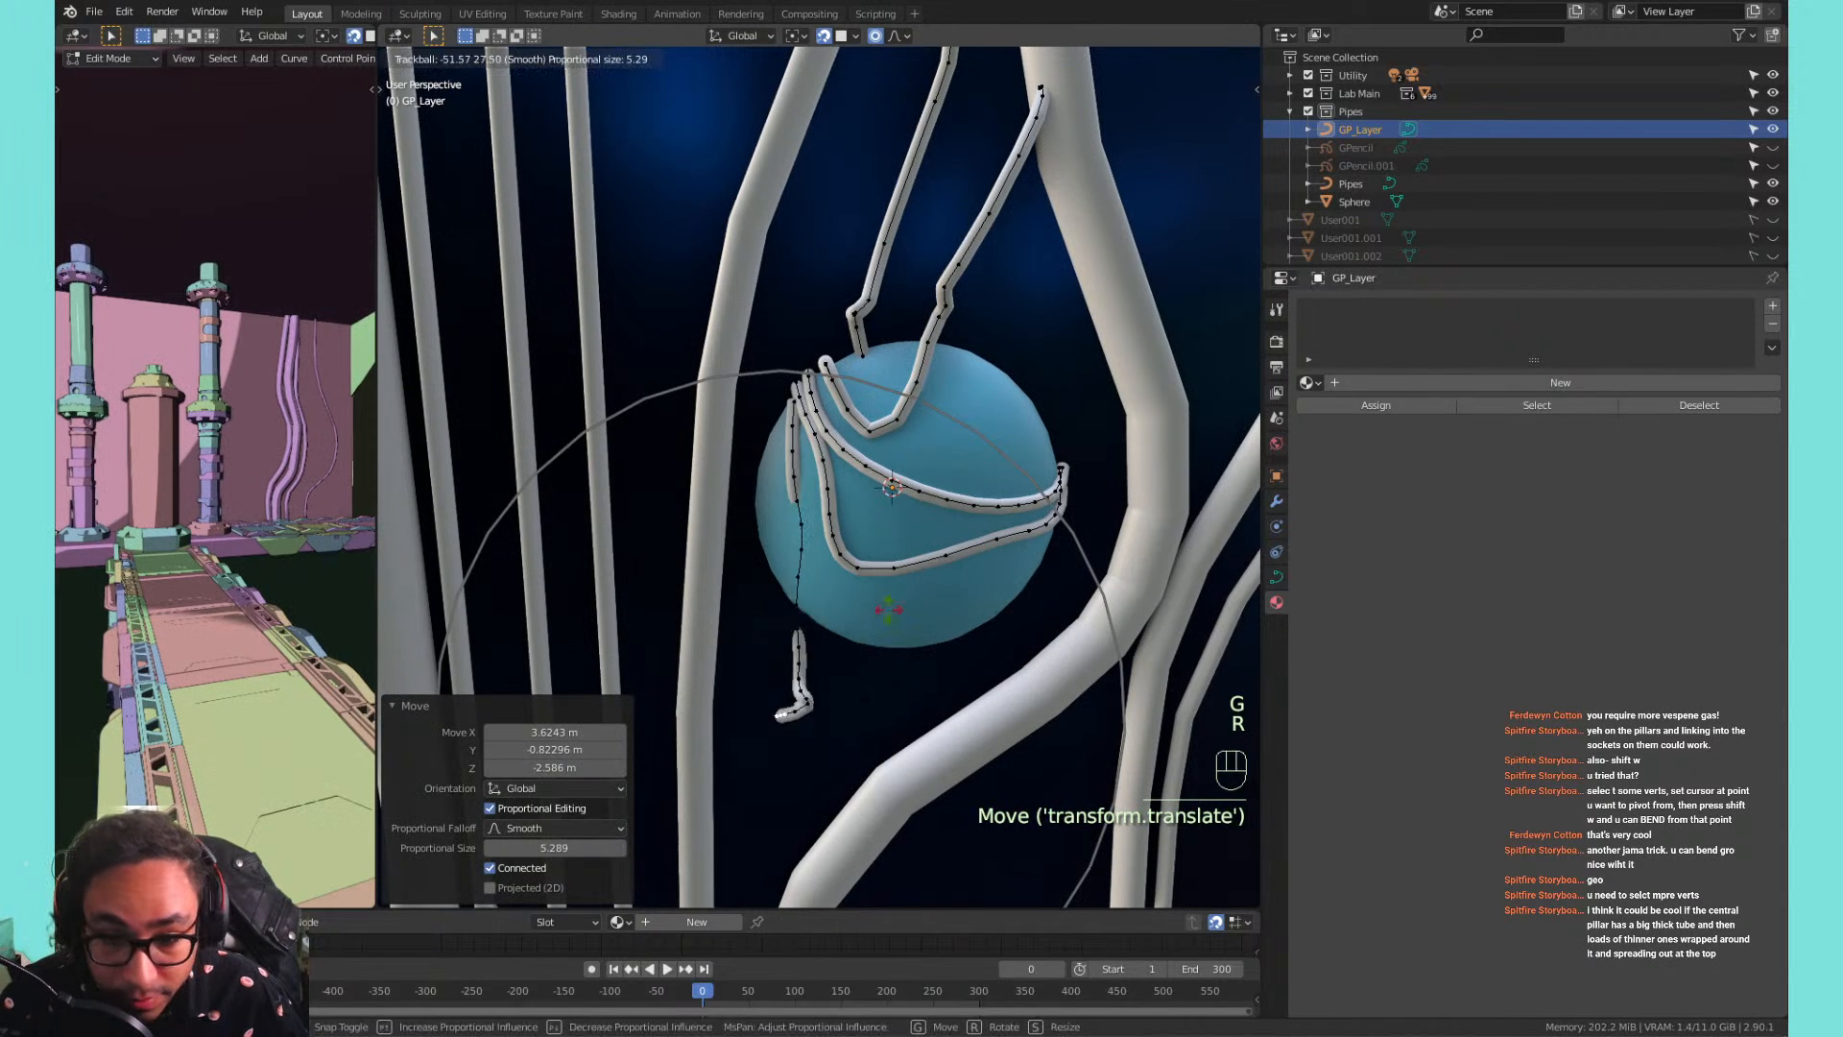
pyautogui.click(799, 550)
pyautogui.press('r')
pyautogui.press('r')
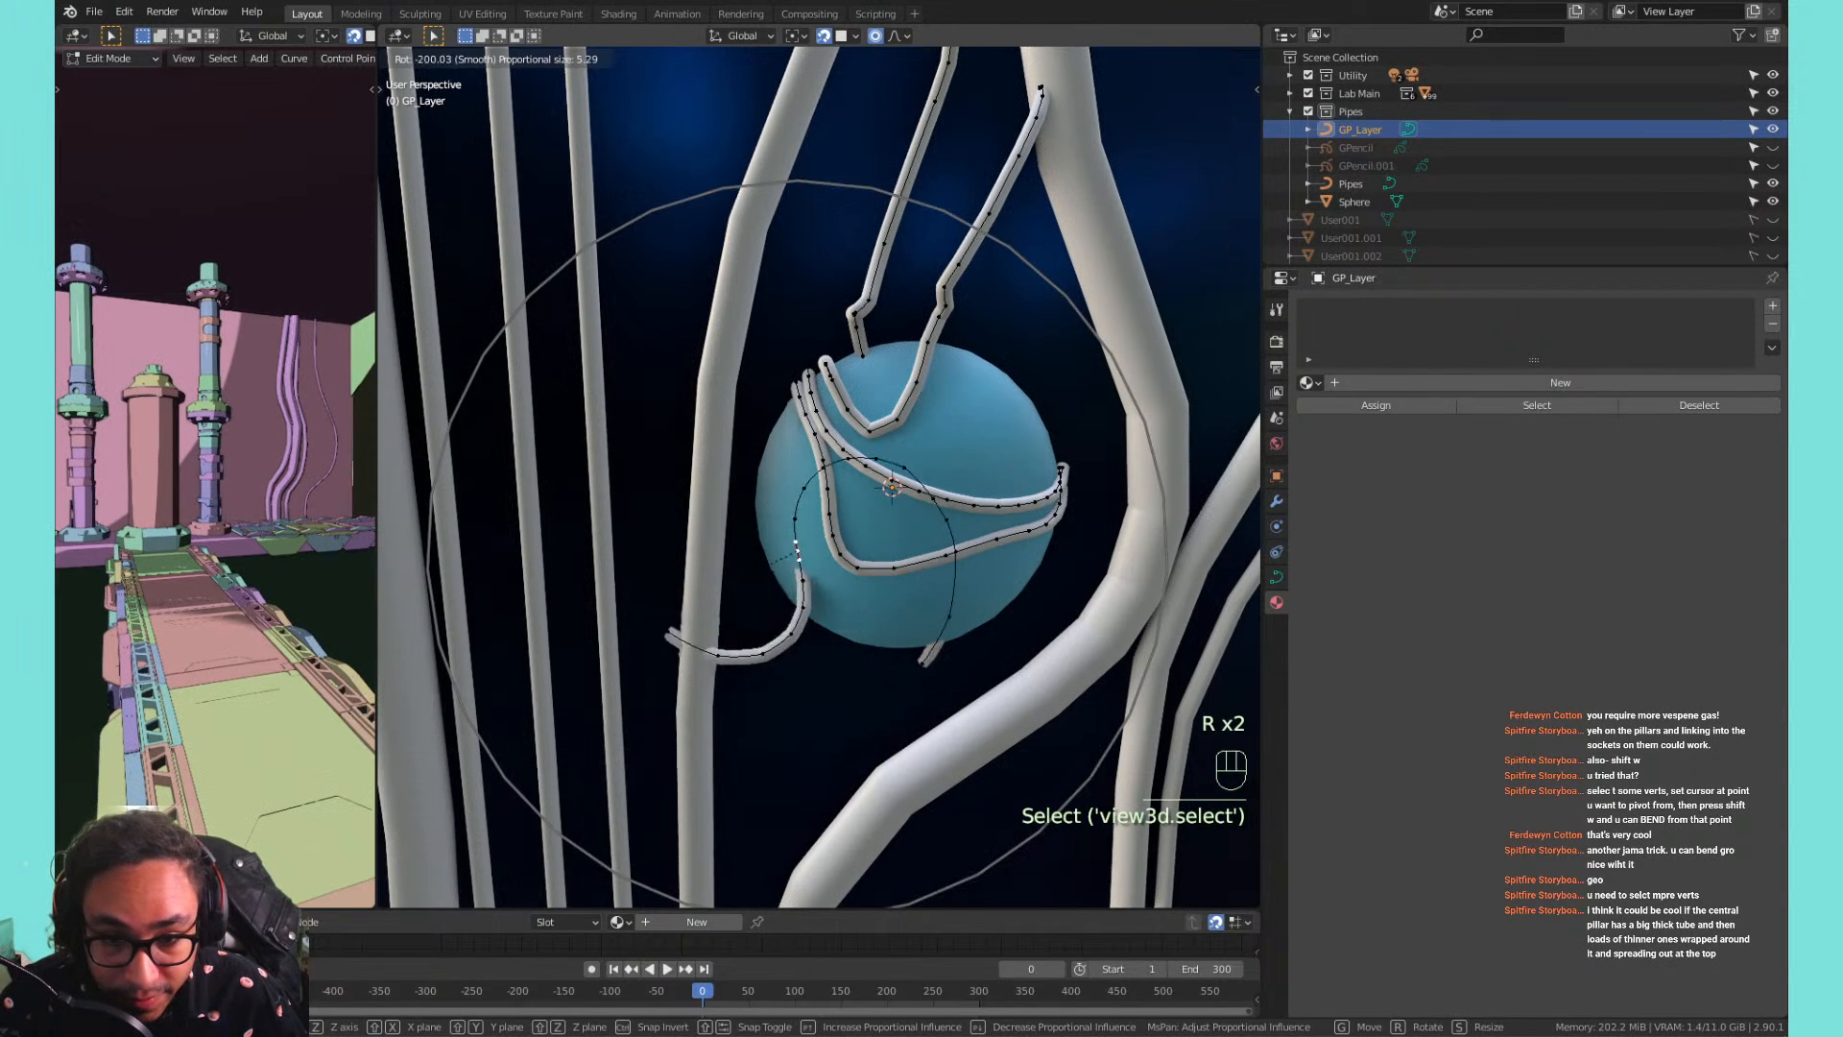
pyautogui.click(799, 550)
# Move the hanging pipe's middle about 0.17, 0.30 and 0.71 m in X, Y and Z and trackball-rotate its upper end by -36.7° and -12.6°.
pyautogui.press('g')
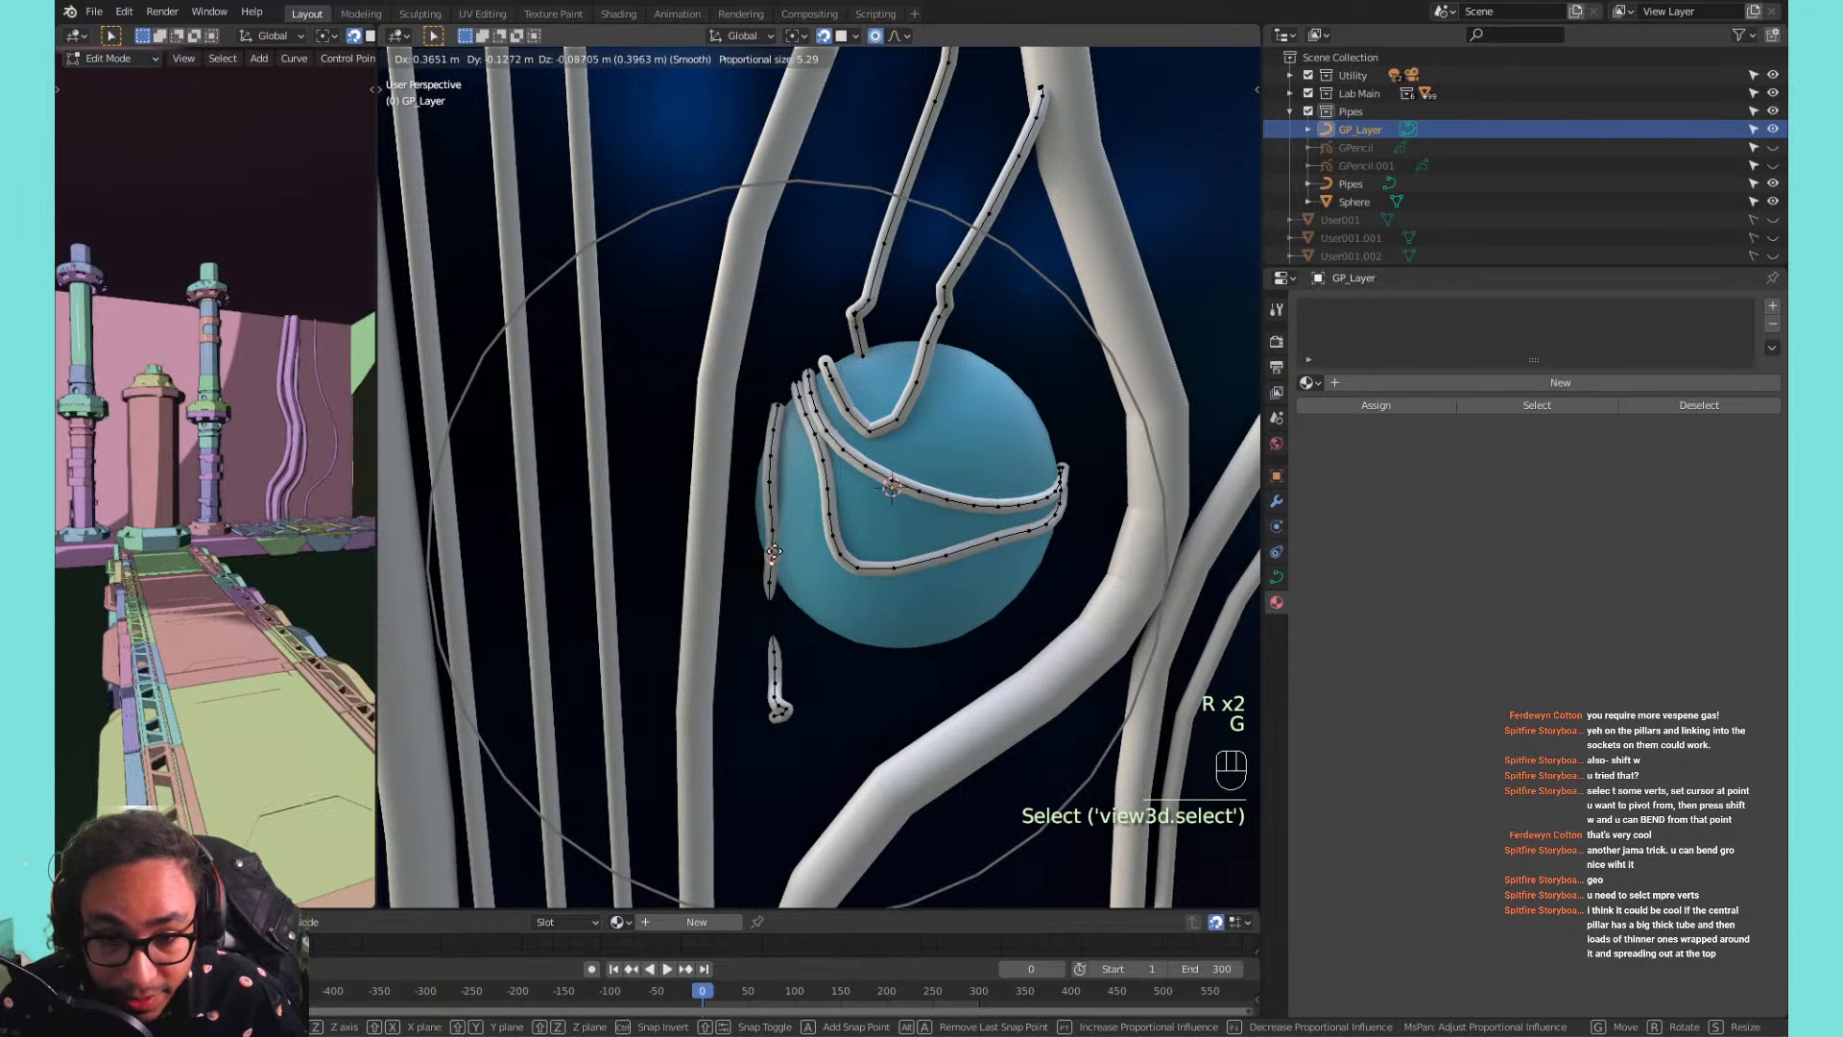
pyautogui.click(787, 506)
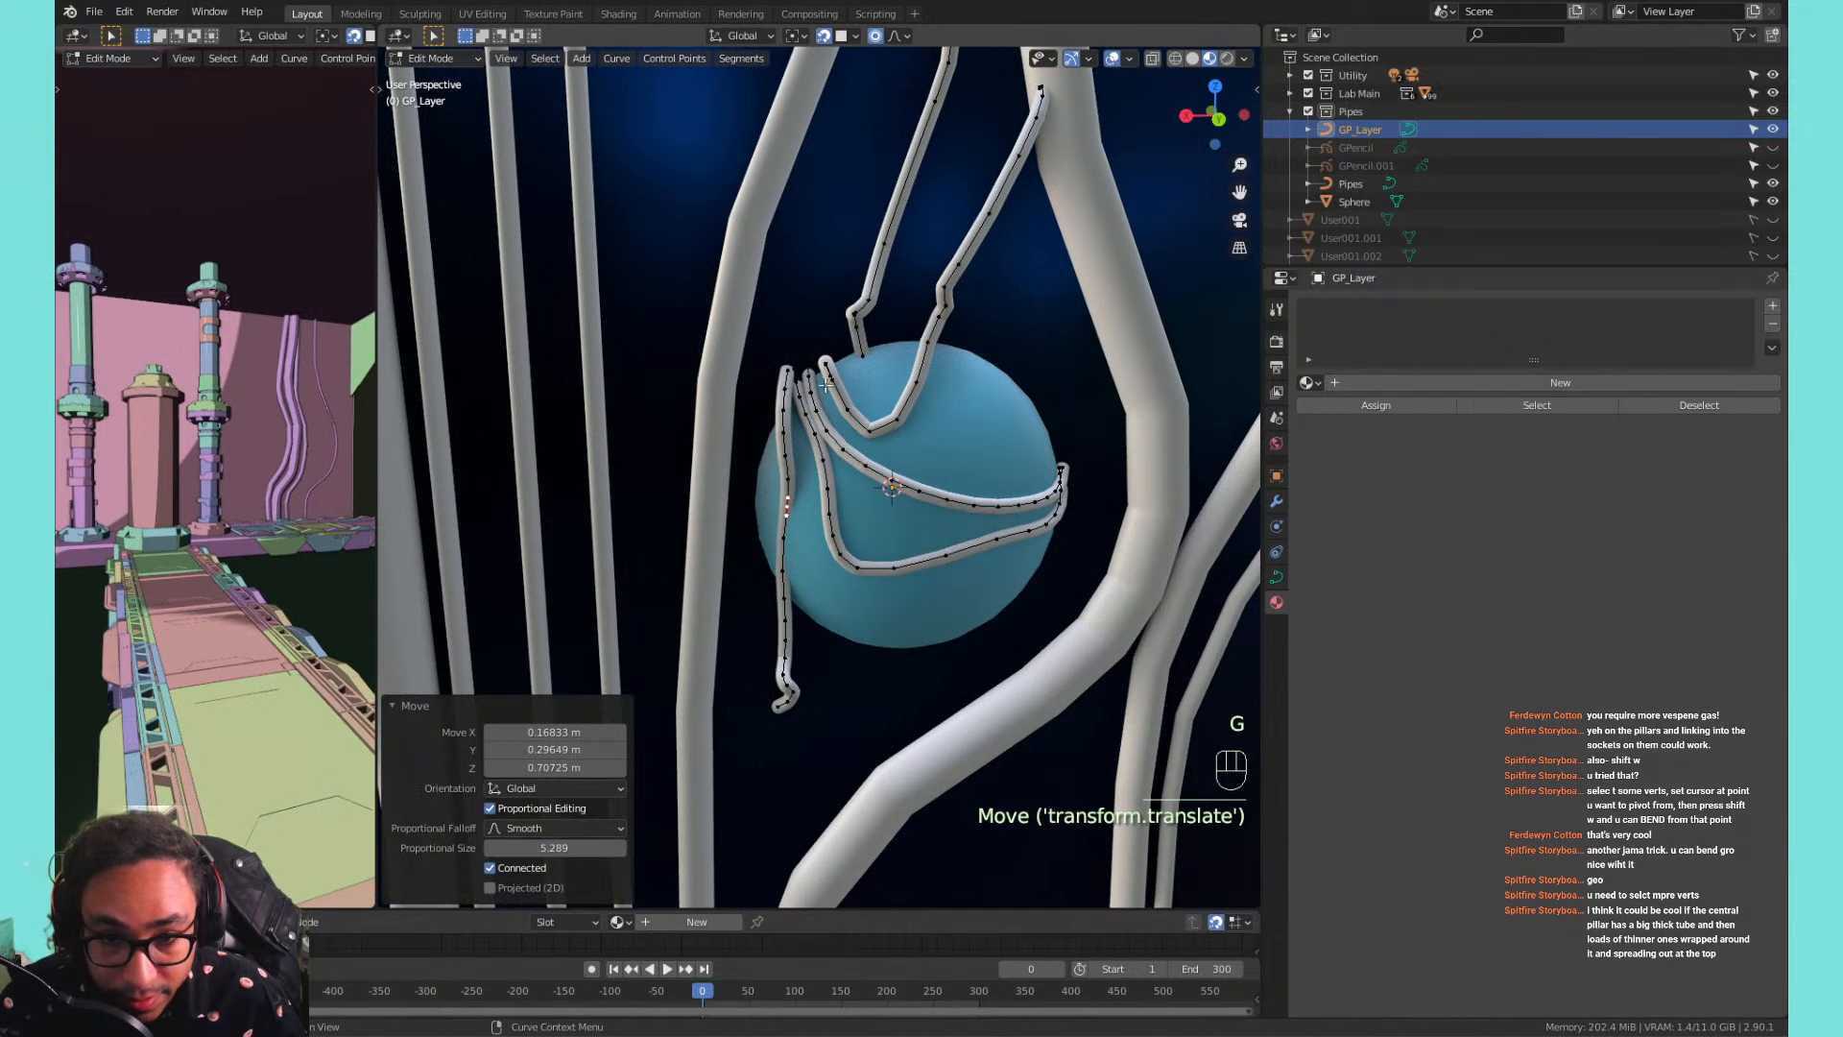
pyautogui.click(790, 382)
pyautogui.press('r')
pyautogui.press('r')
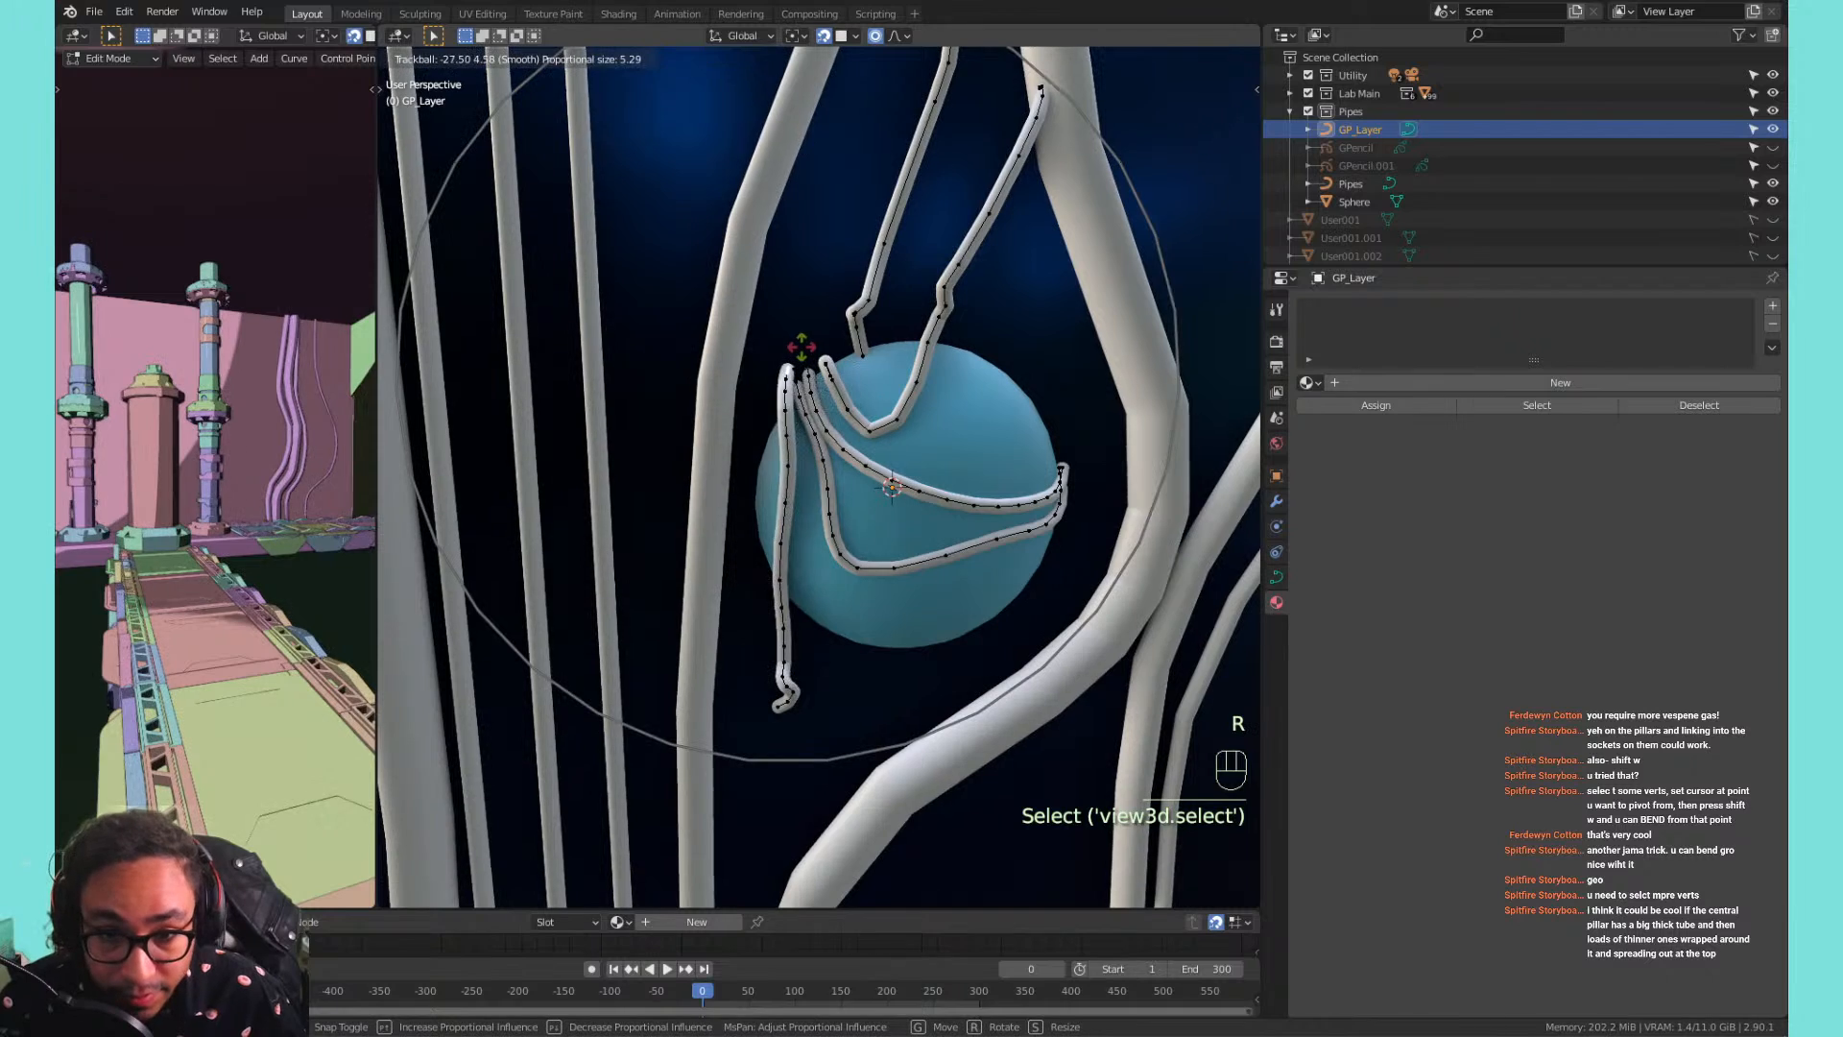
pyautogui.click(784, 329)
# Move the far end of the upper of the two remaining crossing pipes down to the sphere's lower front, forming a hook.
pyautogui.keyDown('shift'); pyautogui.moveTo(873, 394); pyautogui.dragTo(873, 499, button='middle'); pyautogui.keyUp('shift')
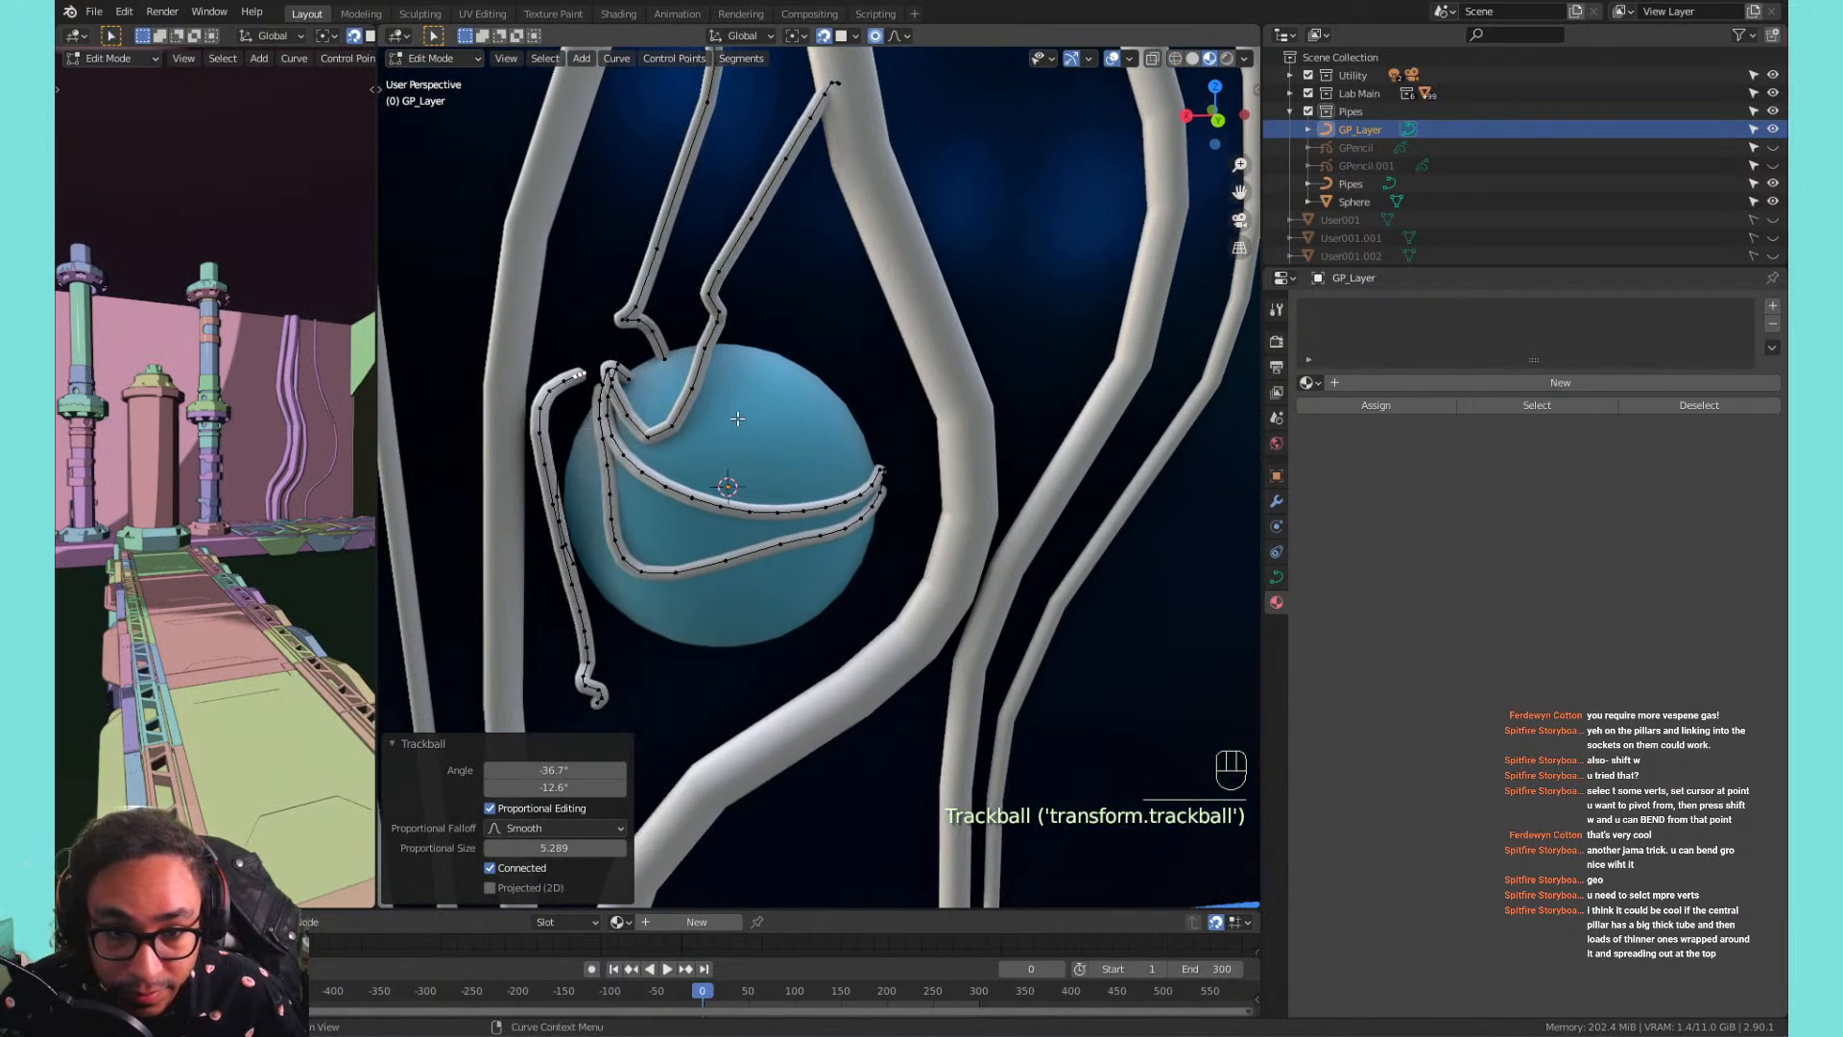
pyautogui.click(878, 477)
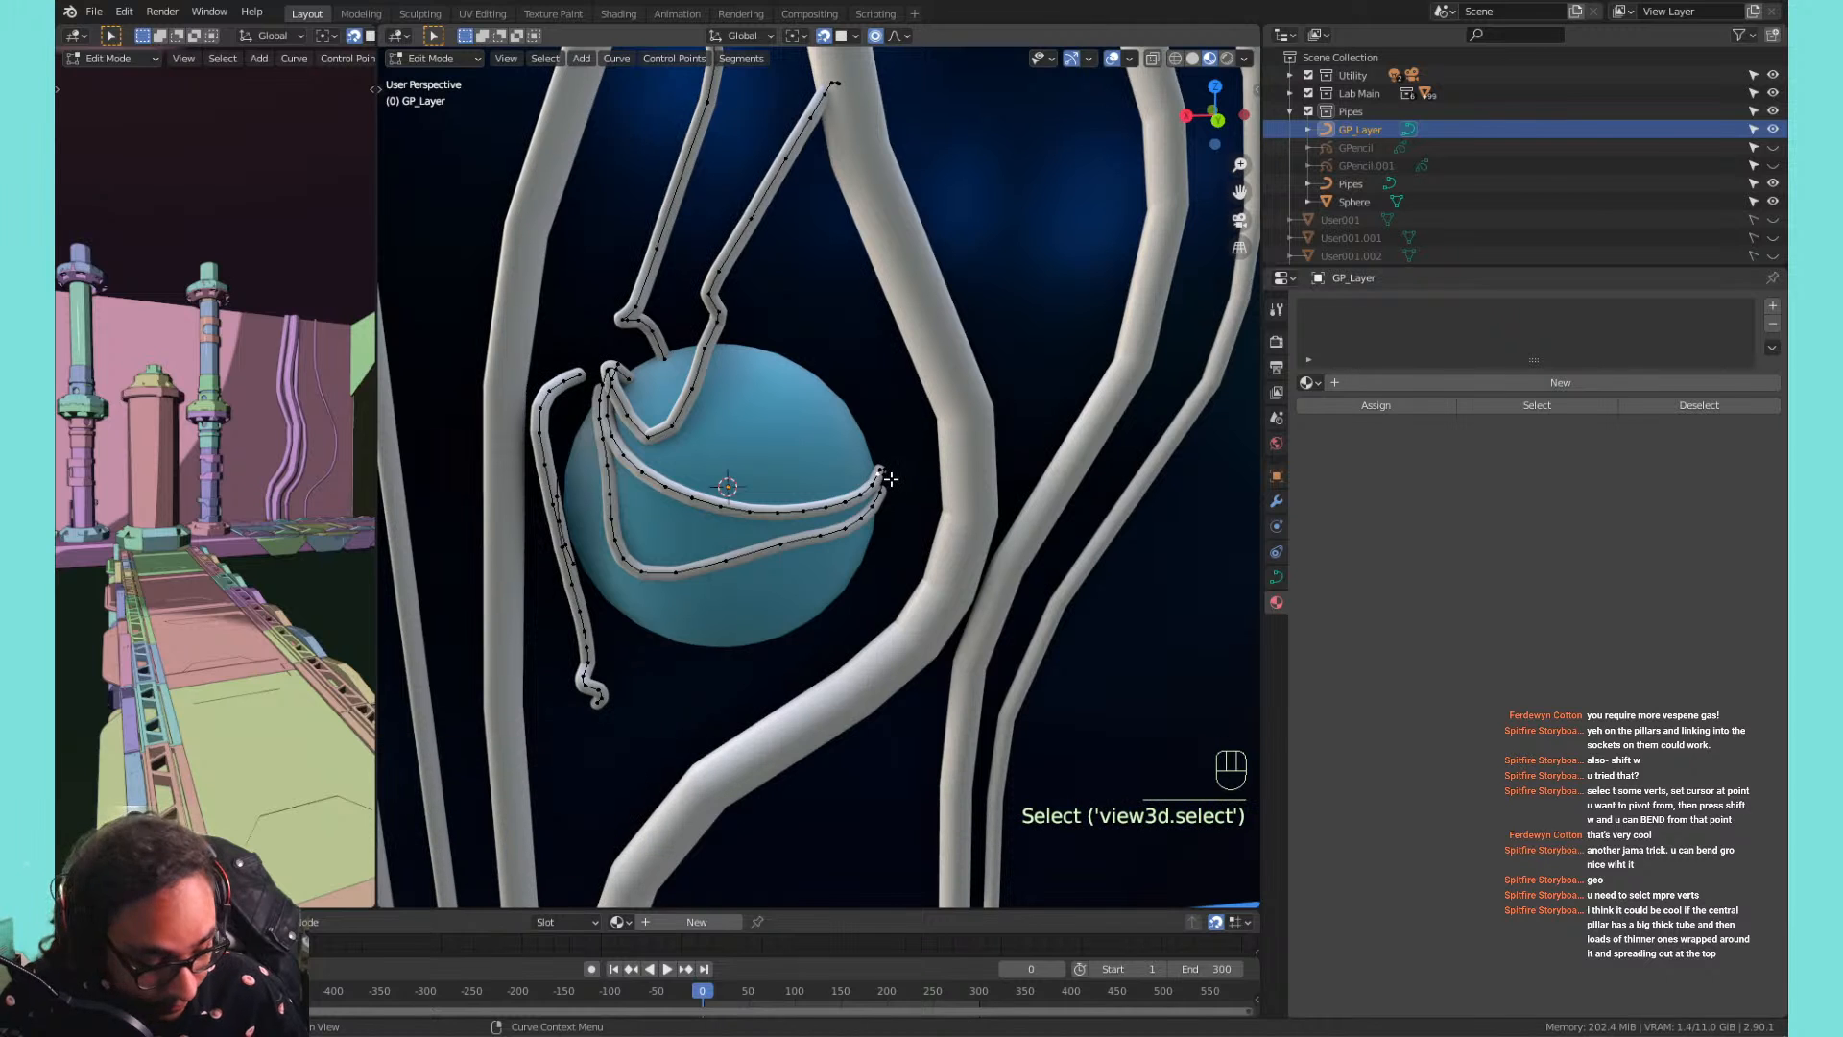
pyautogui.press('g')
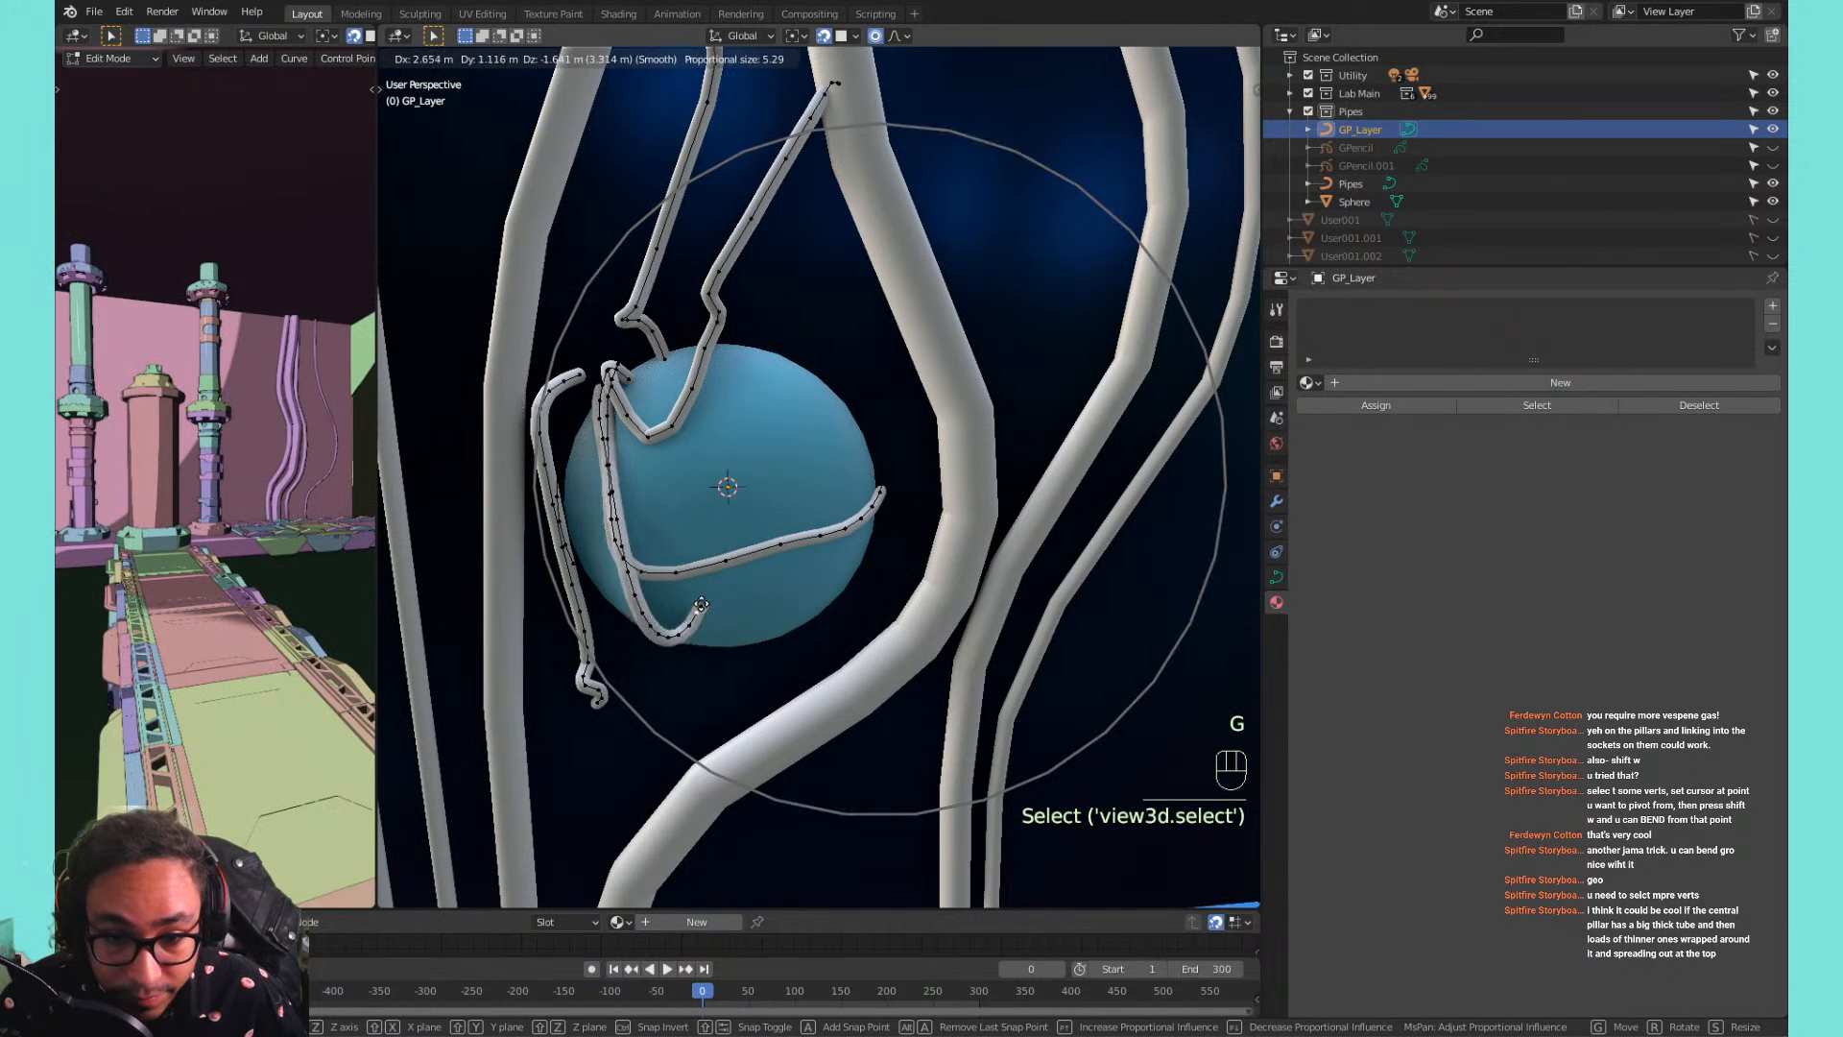
pyautogui.click(681, 611)
# Snap the last crossing pipe's far end onto the sphere's lower front and move its upper point about -2.72 m in X, 0.35 m in Y and 0.15 m in Z.
pyautogui.click(901, 489)
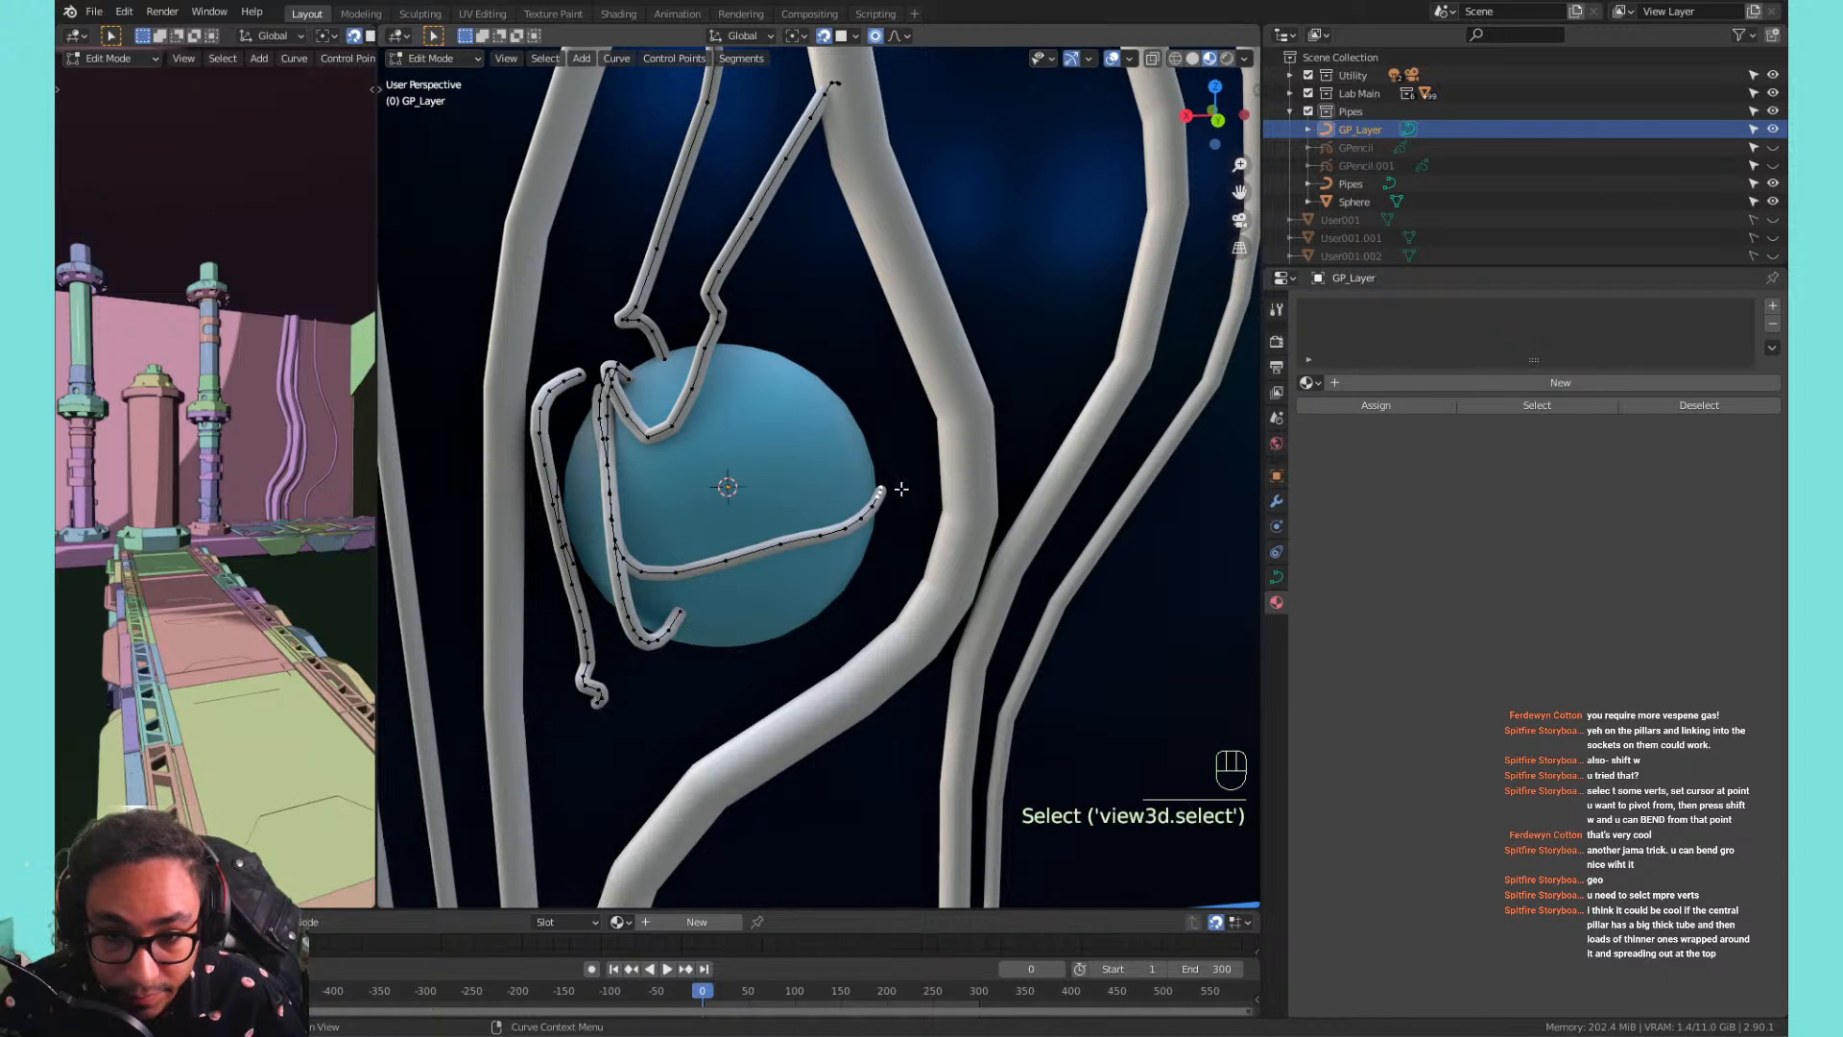
pyautogui.press('g')
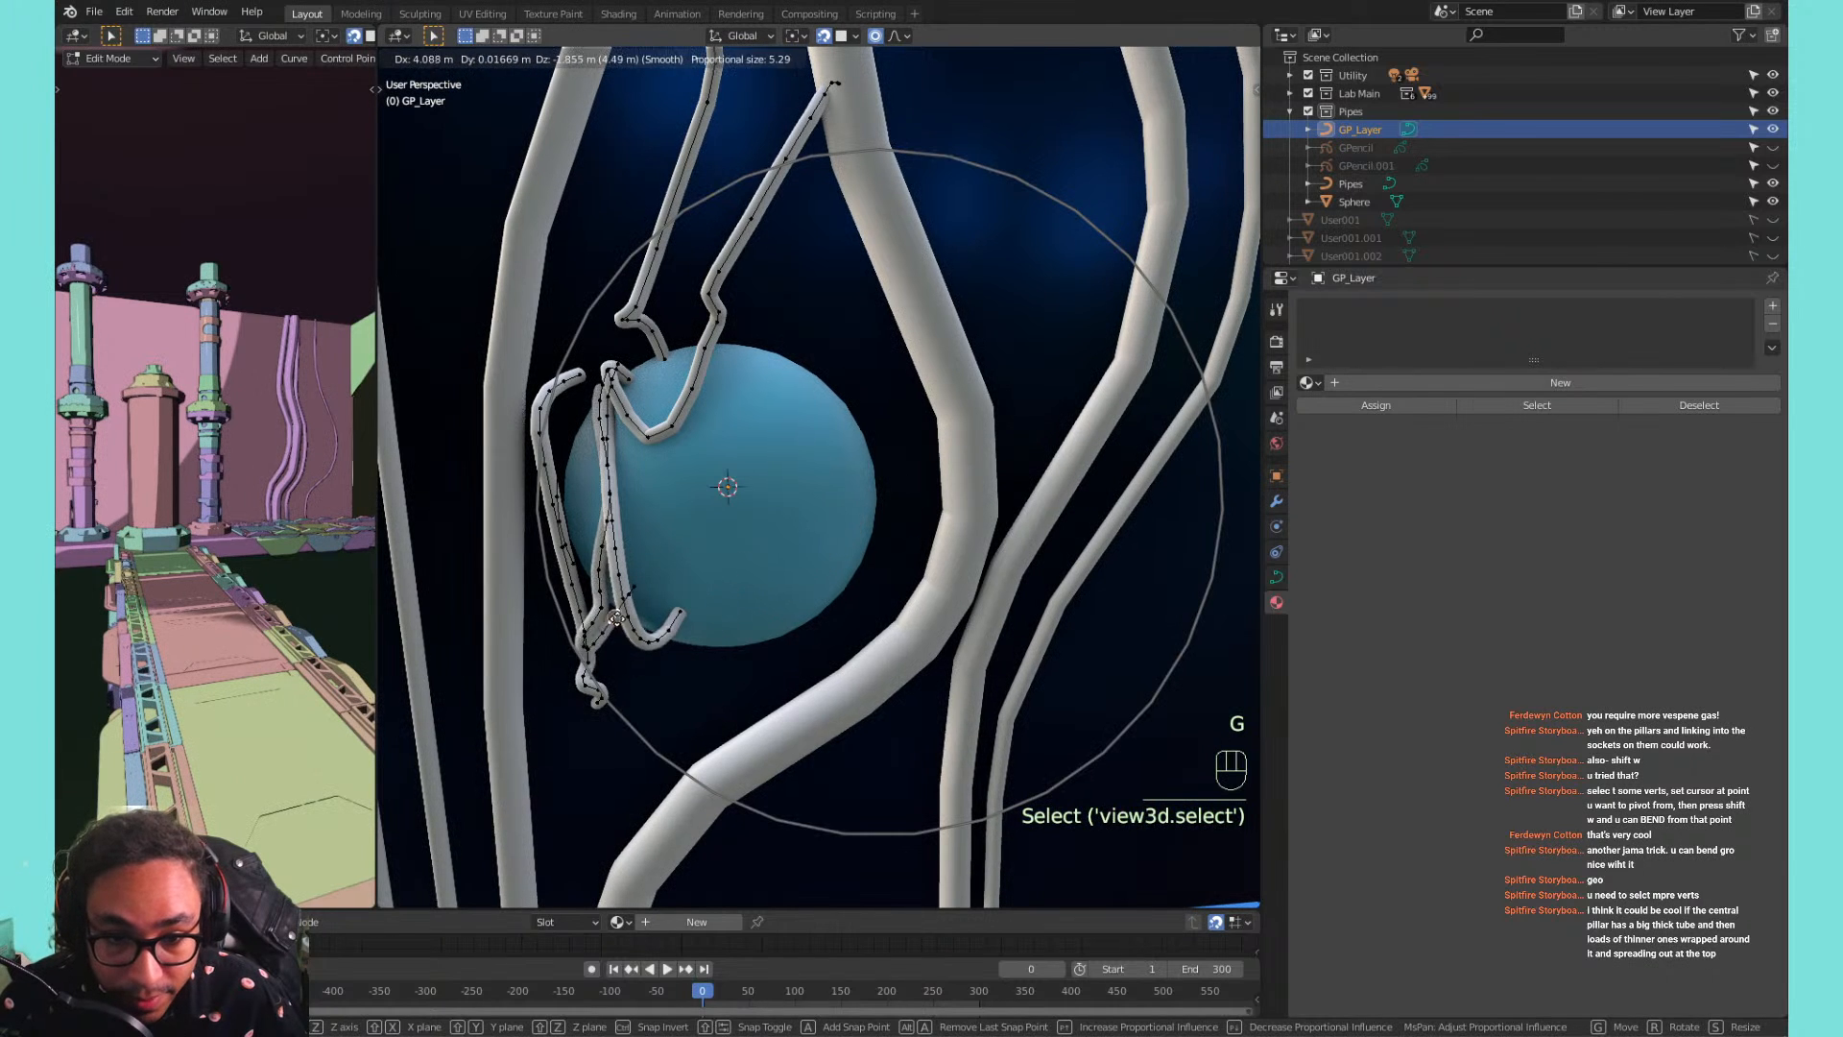
pyautogui.click(758, 576)
pyautogui.click(603, 382)
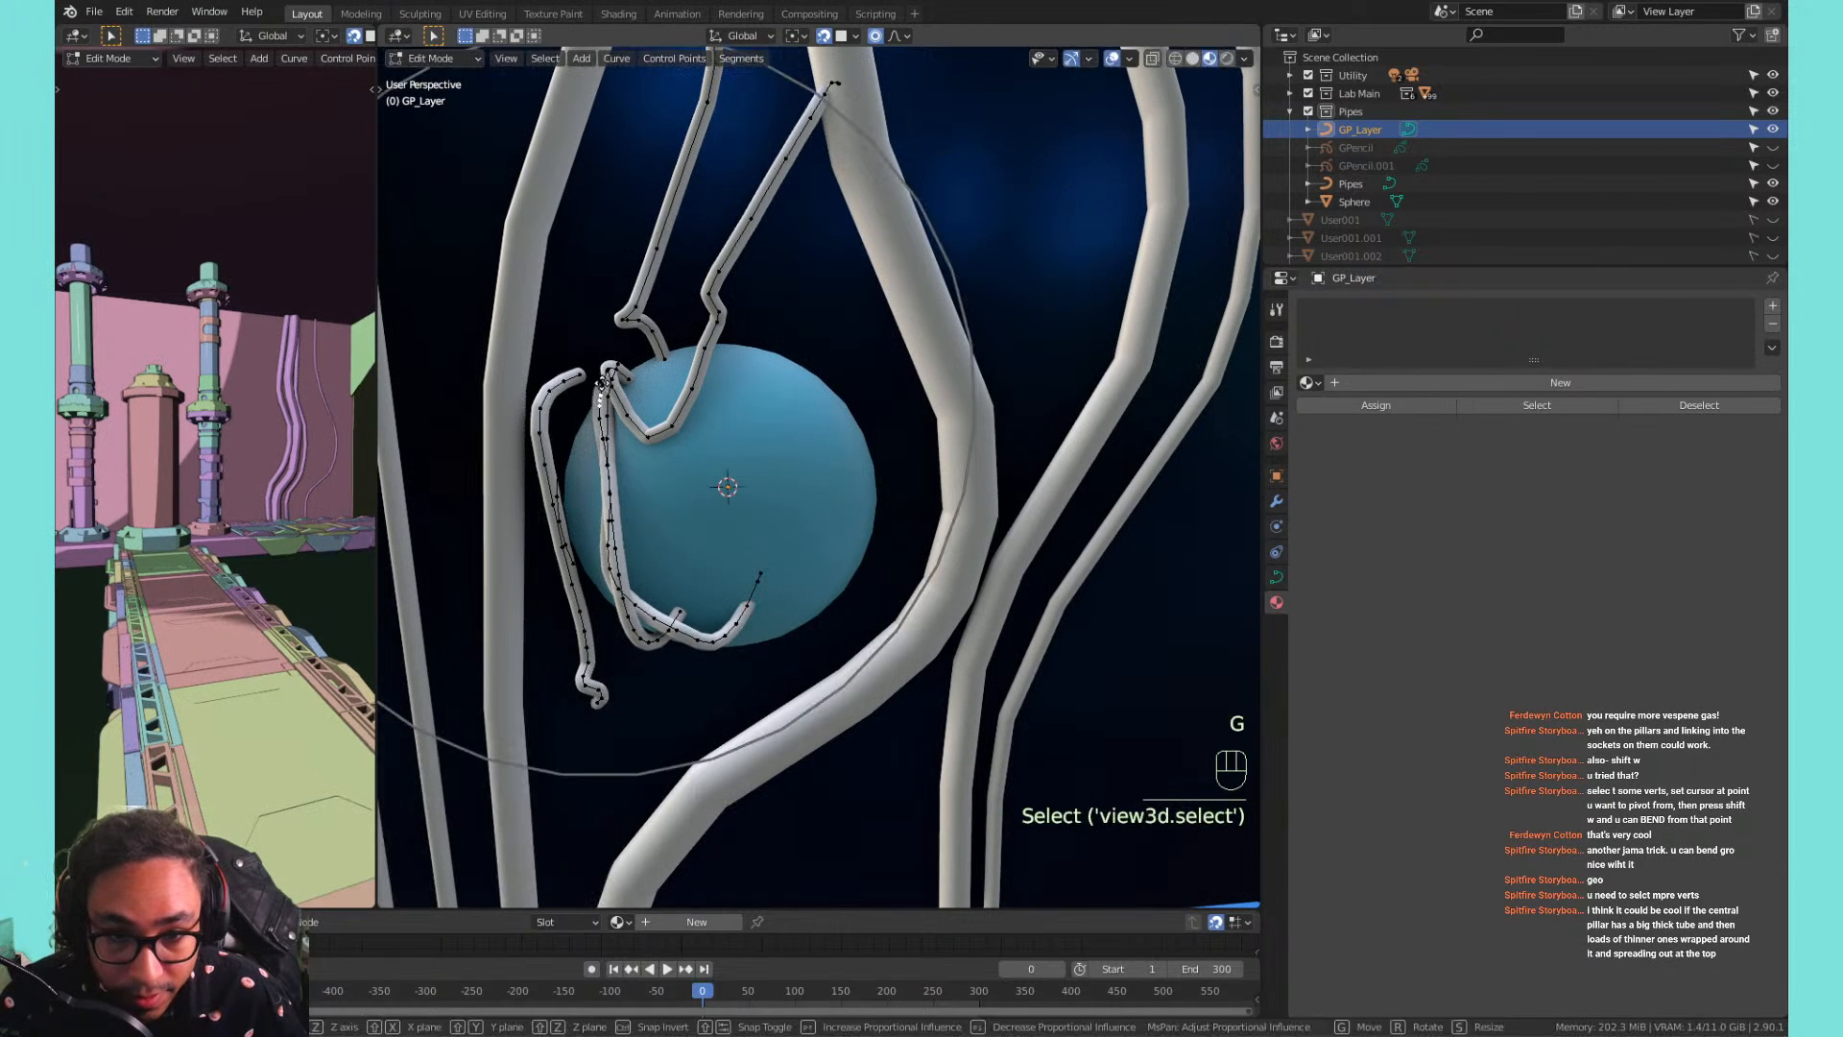
pyautogui.press('g')
pyautogui.click(732, 419)
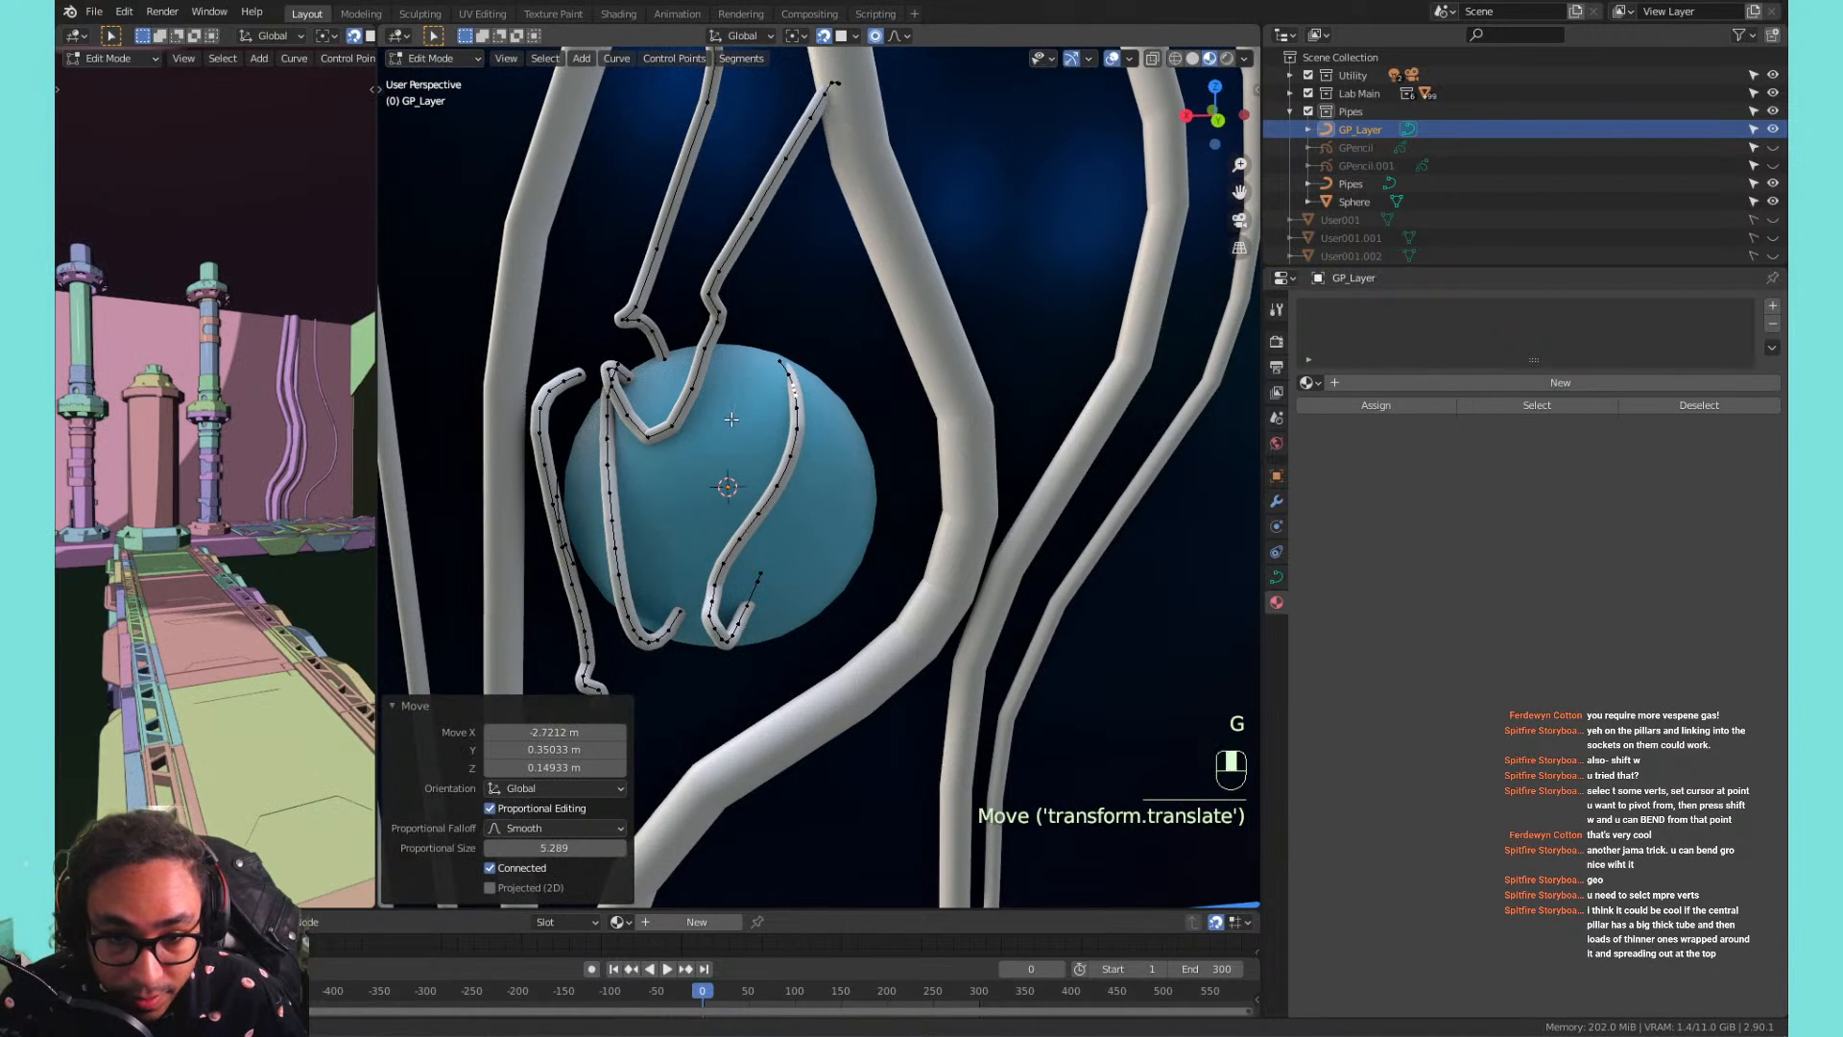
# Move the hooked pipe's lower end about 0.82, -1.00 and -0.67 m in X, Y and Z, and its upper end about 0.14 m in X.
pyautogui.keyDown('shift'); pyautogui.moveTo(732, 420); pyautogui.dragTo(711, 538, button='middle'); pyautogui.keyUp('shift')
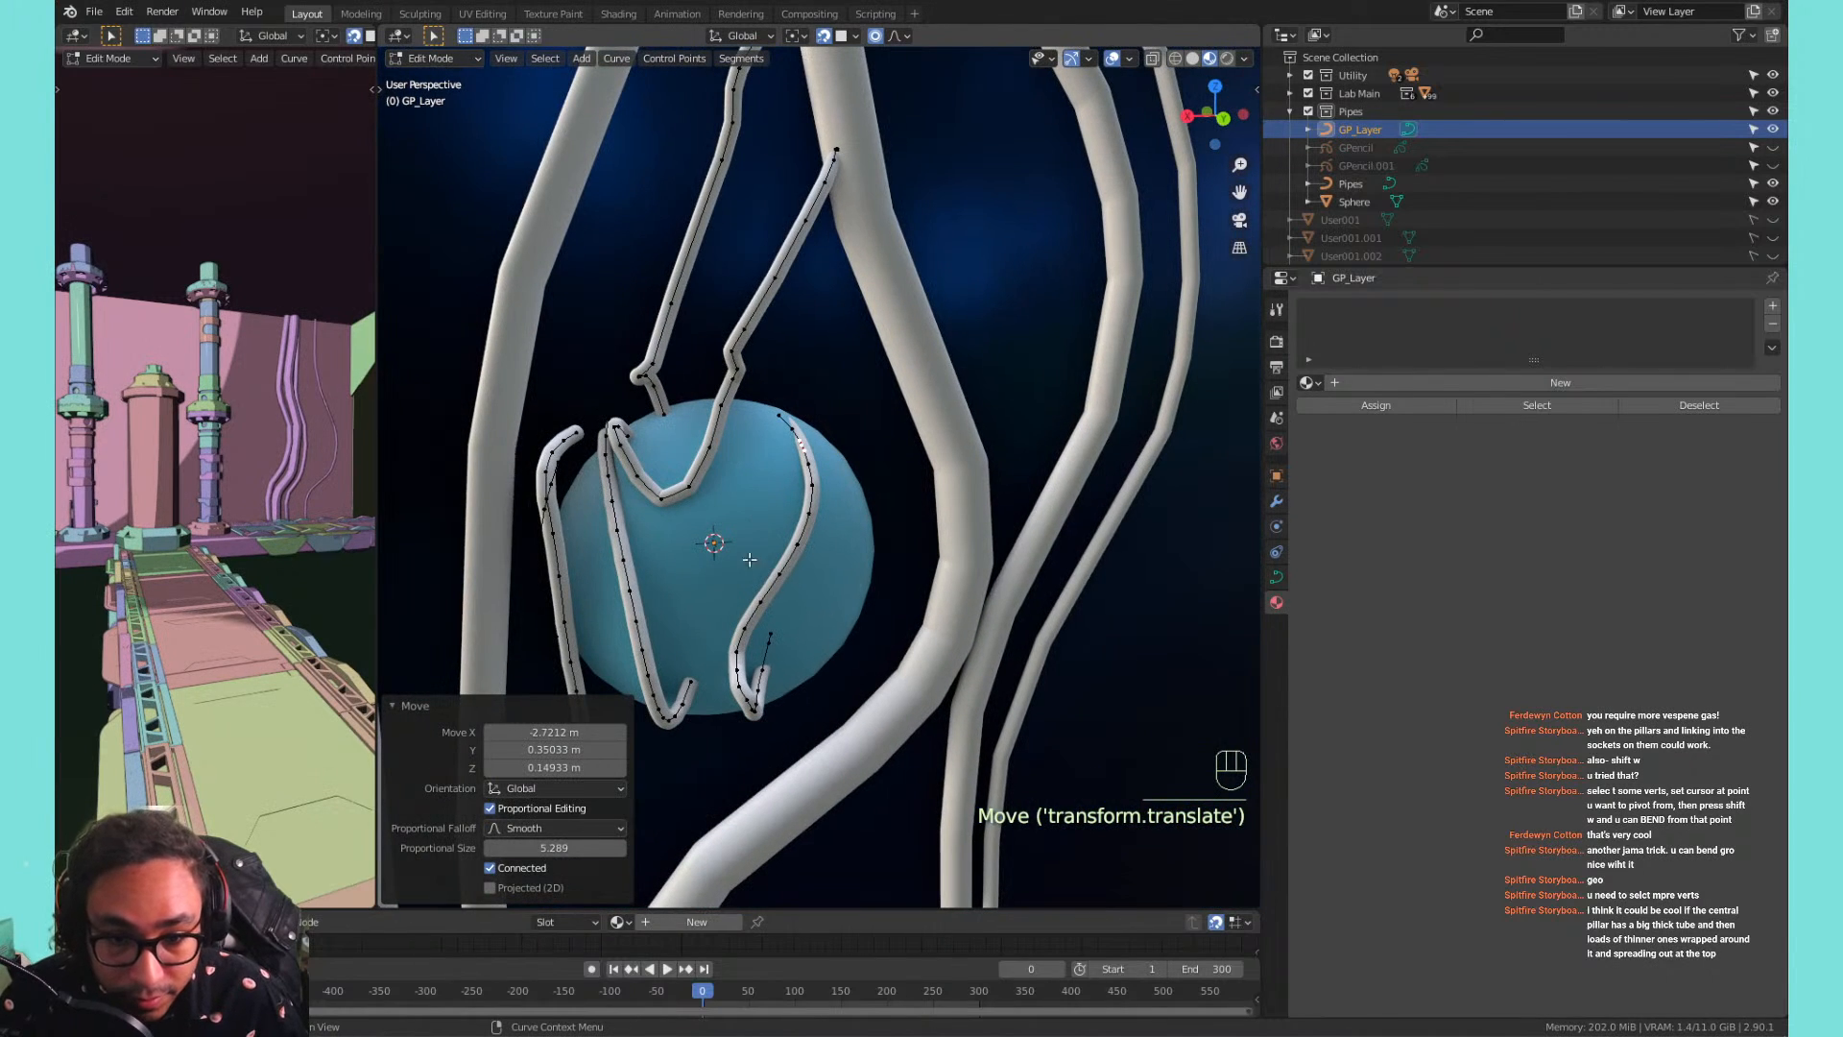
pyautogui.click(704, 656)
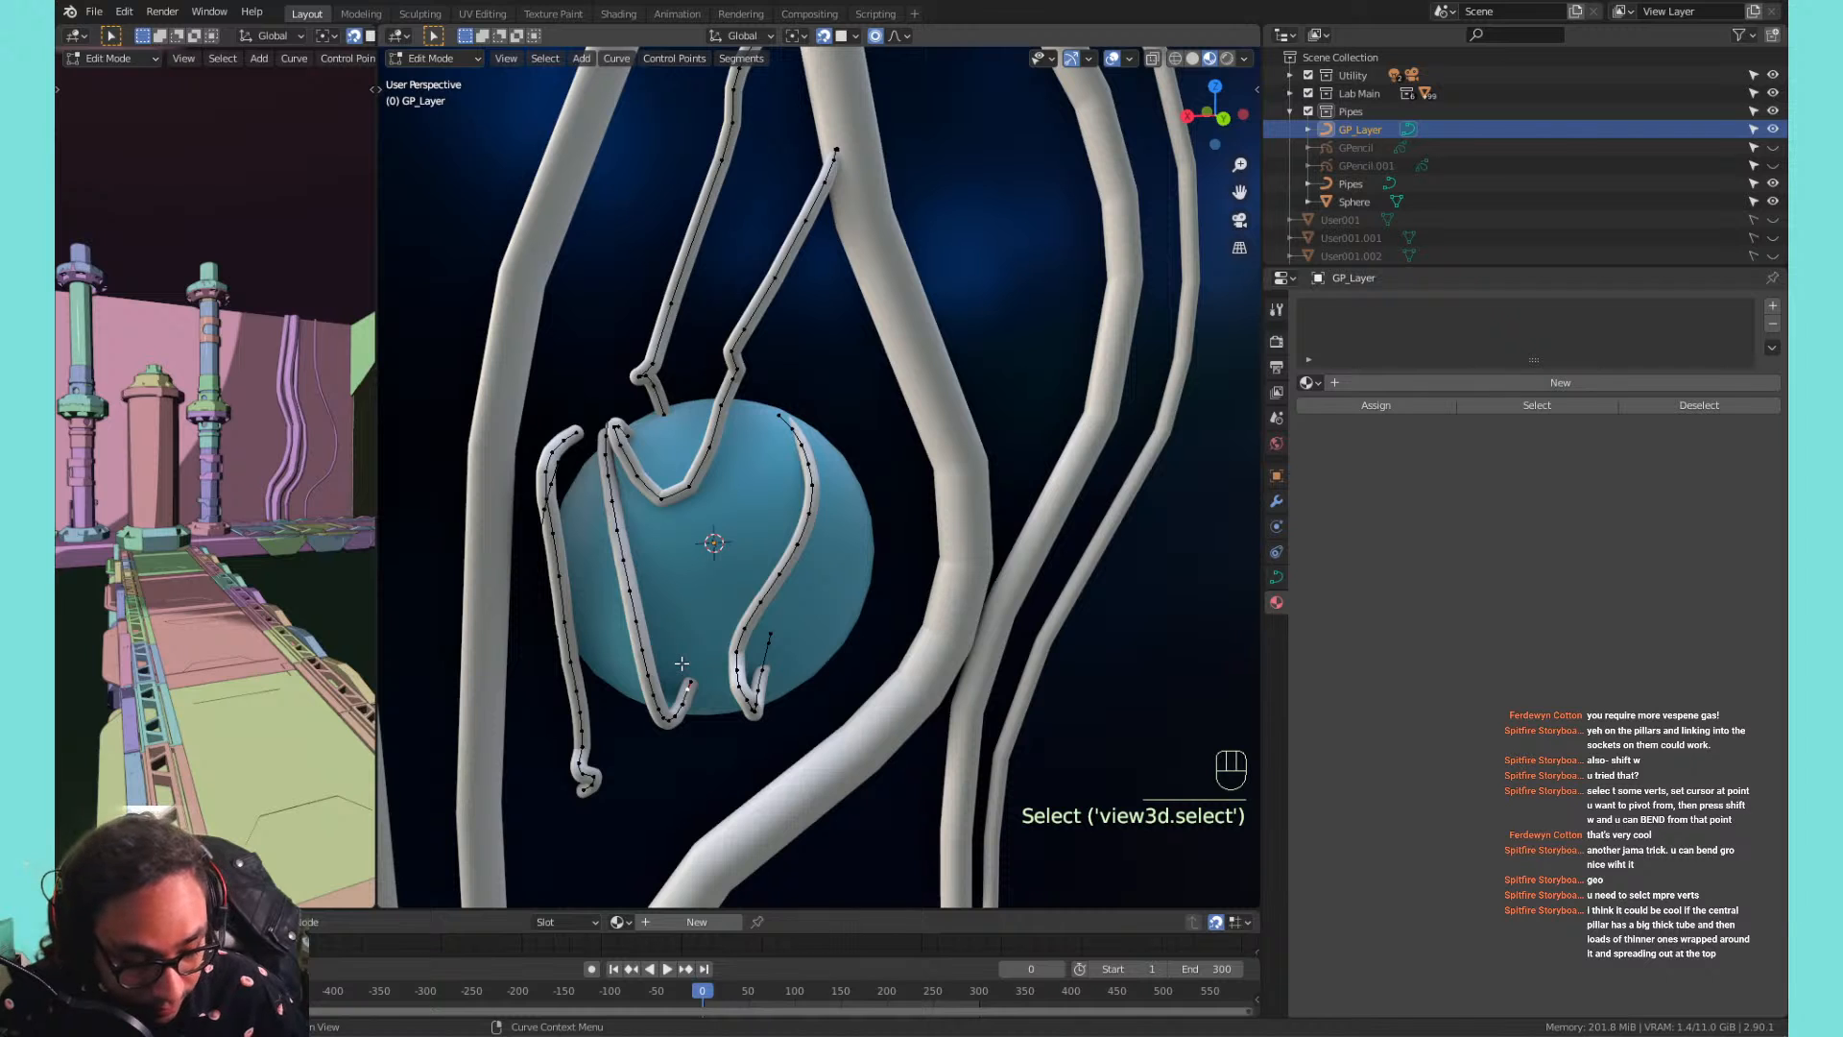
pyautogui.press('g')
pyautogui.click(628, 703)
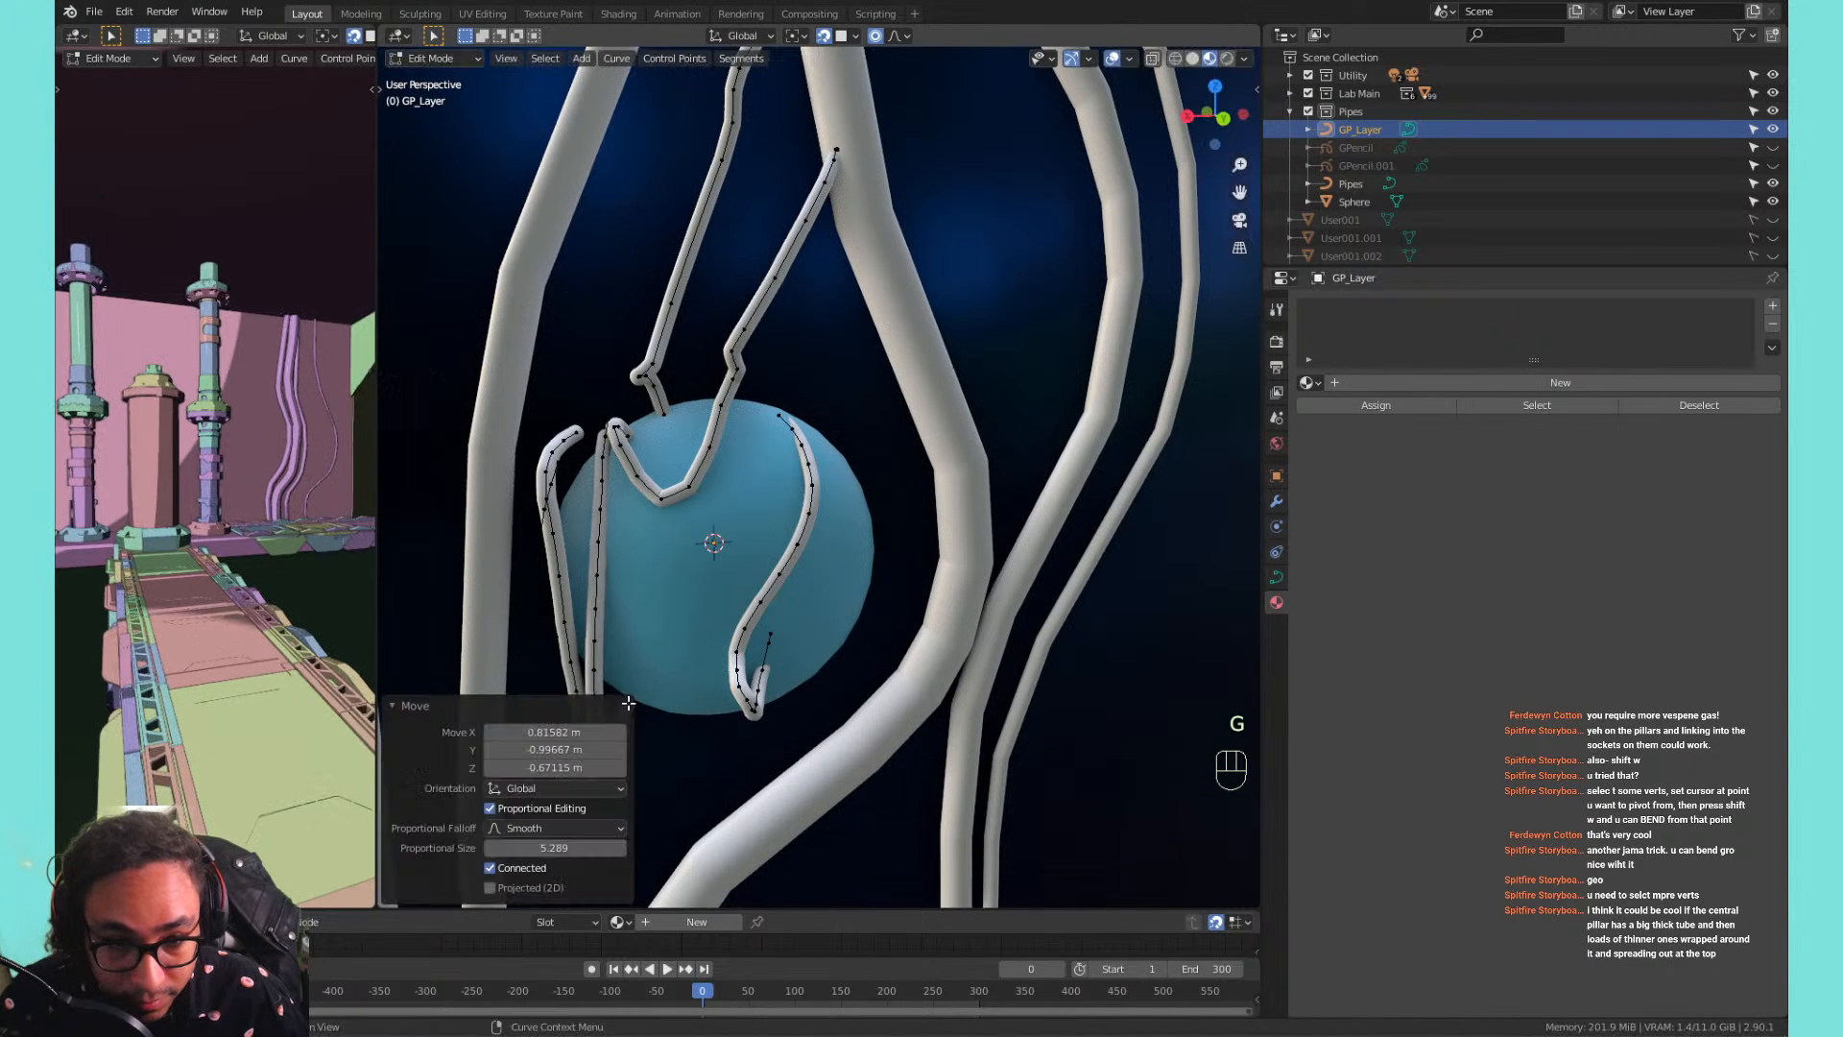
pyautogui.click(599, 433)
pyautogui.press('g')
pyautogui.click(689, 426)
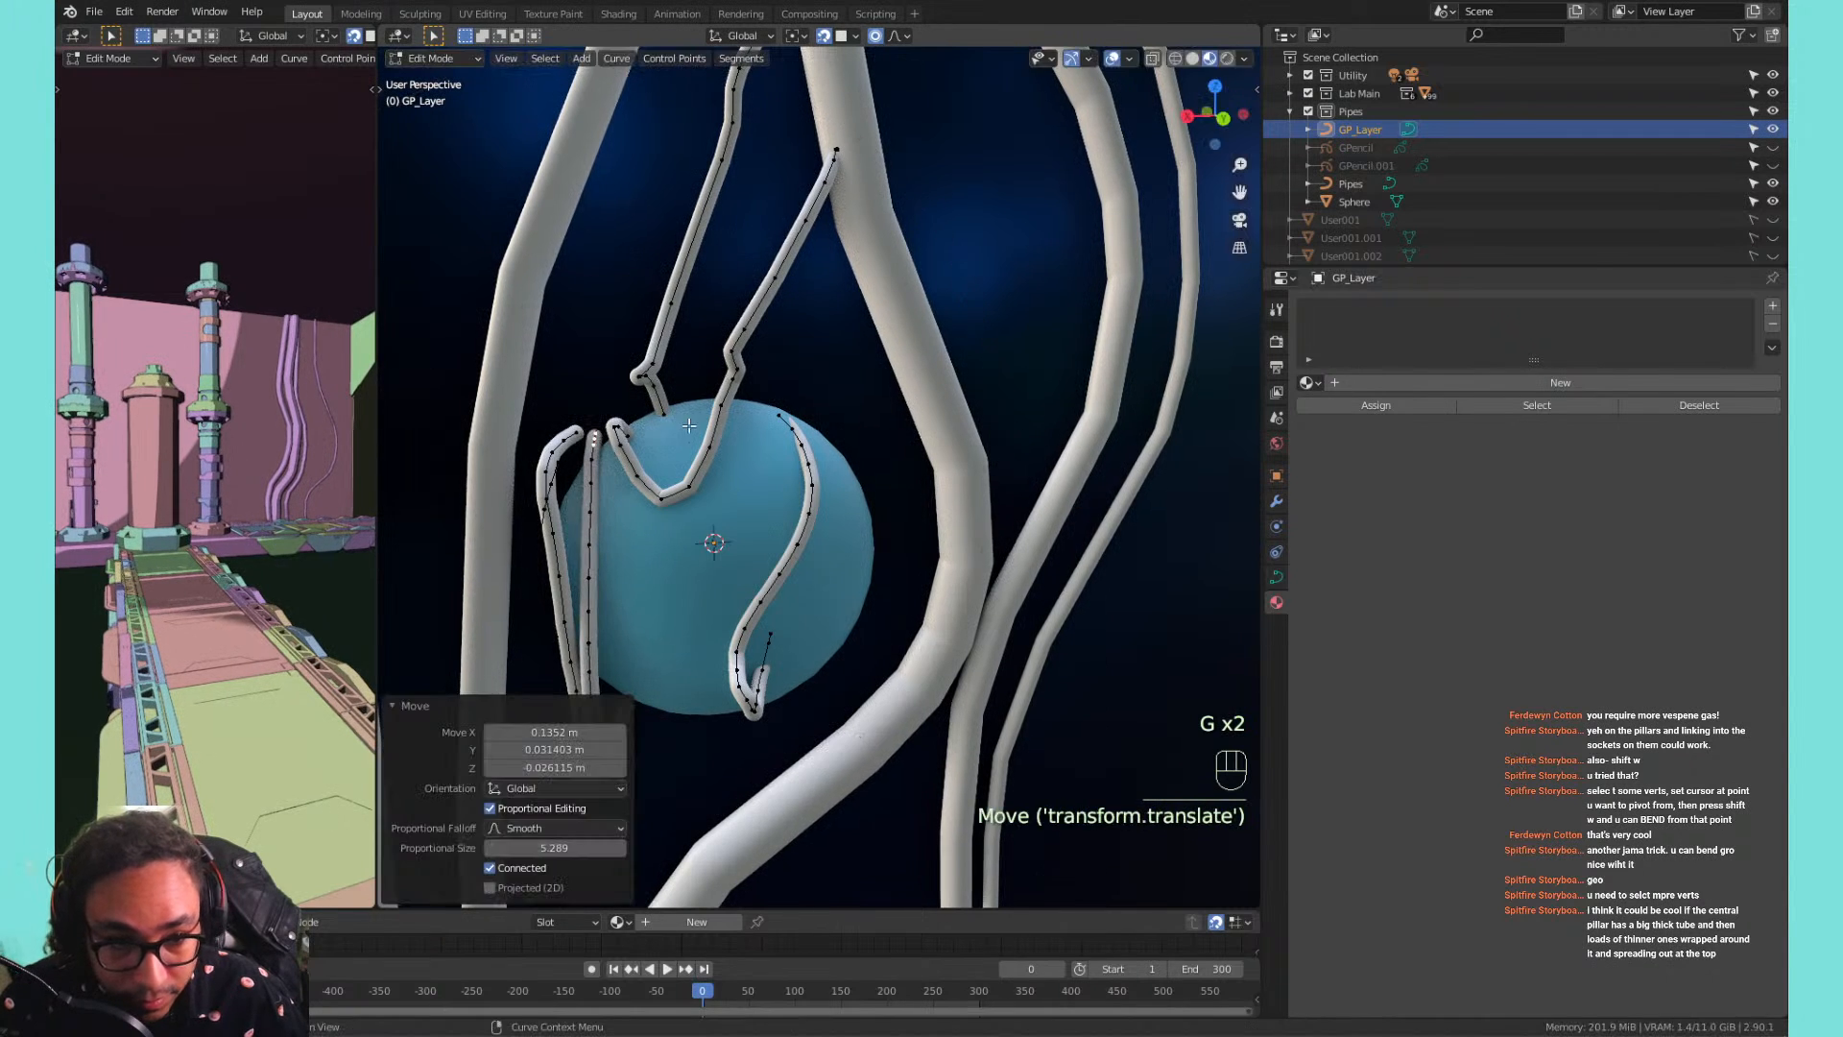
pyautogui.keyDown('shift'); pyautogui.moveTo(783, 499); pyautogui.dragTo(811, 419, button='middle'); pyautogui.keyUp('shift')
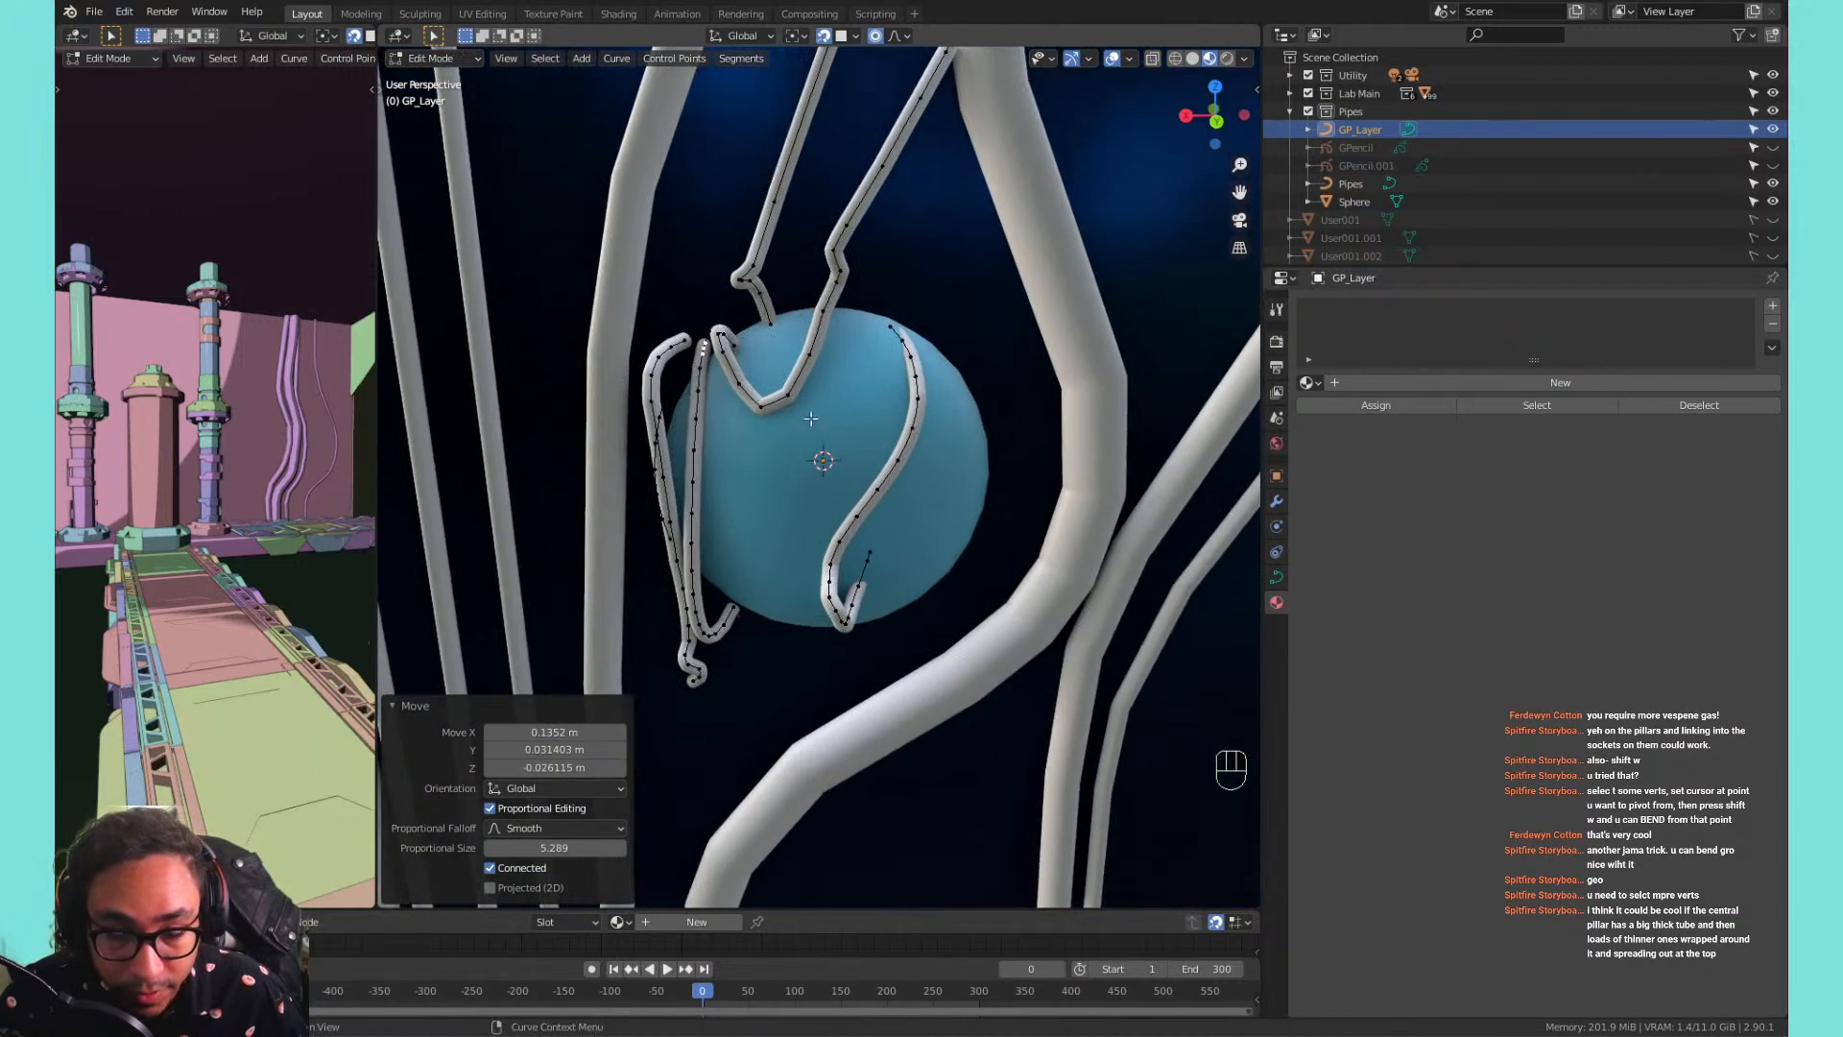
# Smooth the two hanging pipes along the sphere's left side, repeating the Smooth operation about twenty times, and leave Edit Mode.
pyautogui.click(698, 351)
pyautogui.press('l')
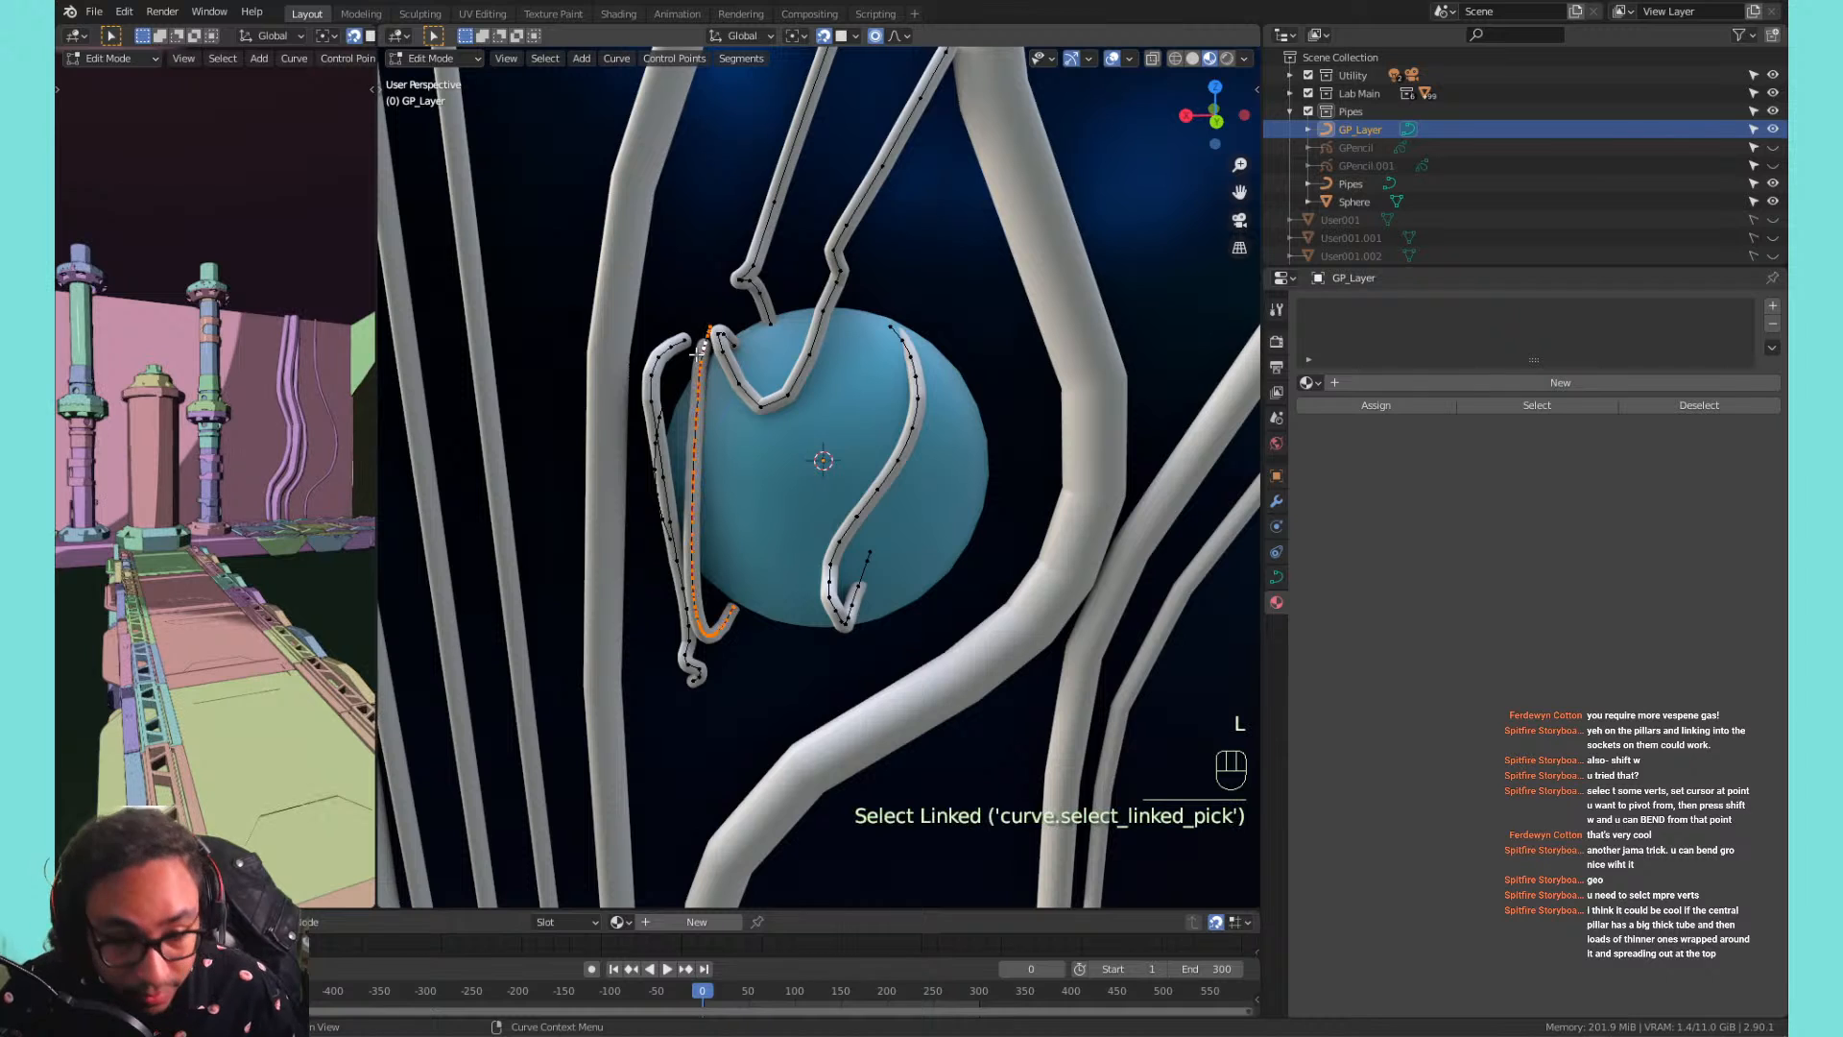
pyautogui.press('l')
pyautogui.hotkey('shift', 's')
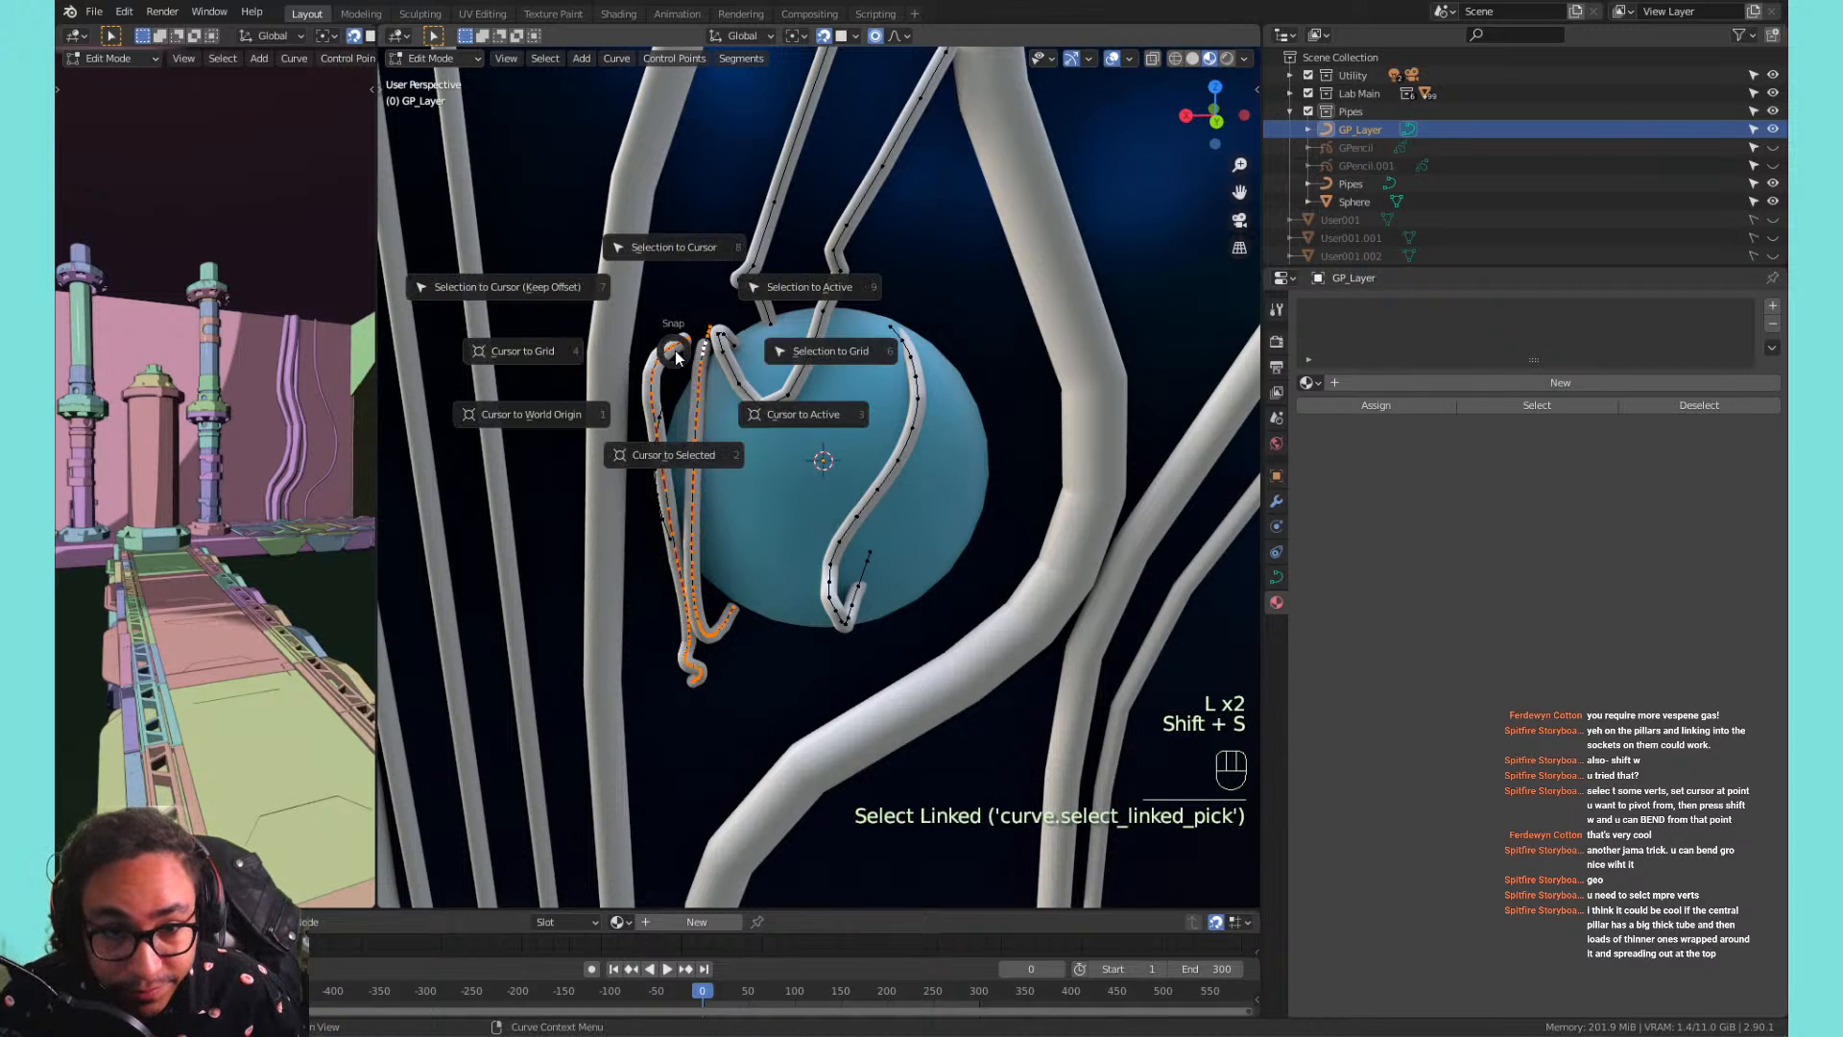
pyautogui.rightClick(700, 342)
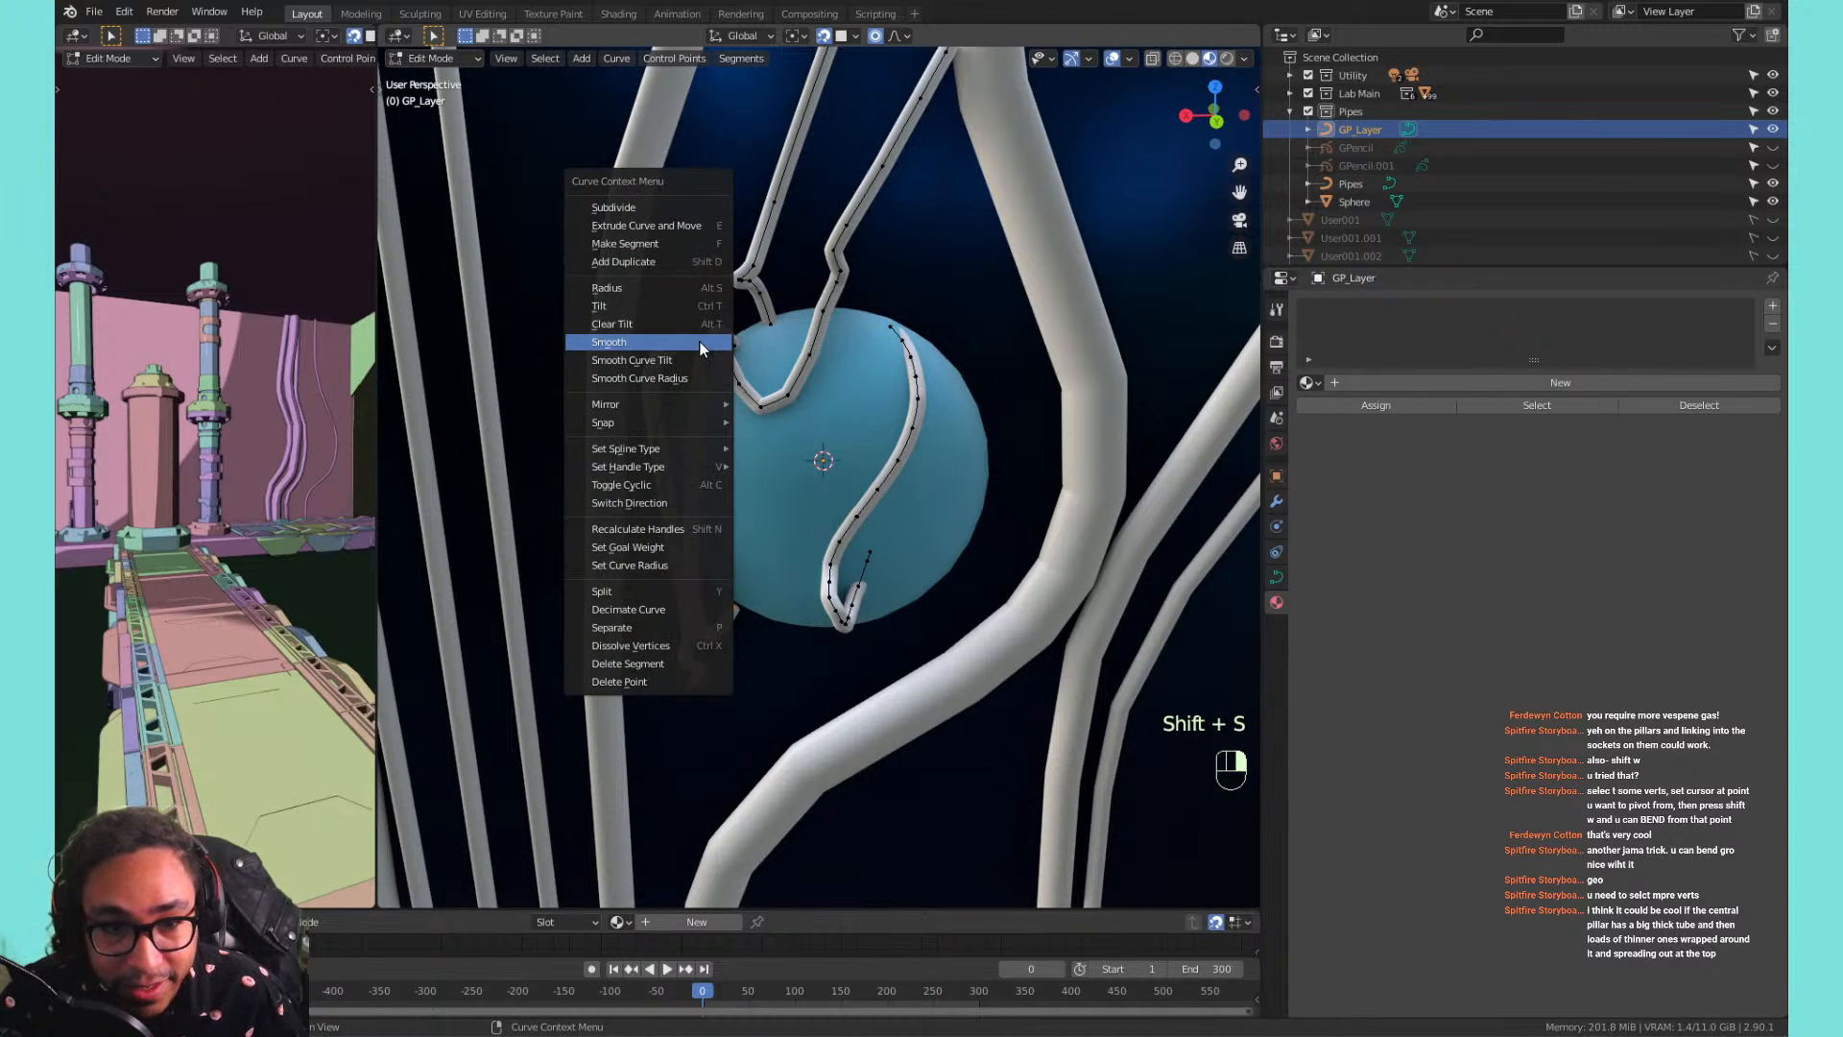
pyautogui.click(700, 342)
pyautogui.hotkey('shift', 'r')
pyautogui.hotkey('shift', 'r')
pyautogui.hotkey('shift', 'r')
pyautogui.hotkey('shift', 'r')
pyautogui.hotkey('shift', 'r')
pyautogui.hotkey('shift', 'r')
pyautogui.hotkey('shift', 'r')
pyautogui.hotkey('shift', 'r')
pyautogui.hotkey('shift', 'r')
pyautogui.hotkey('shift', 'r')
pyautogui.hotkey('shift', 'r')
pyautogui.hotkey('shift', 'r')
pyautogui.hotkey('shift', 'r')
pyautogui.hotkey('shift', 'r')
pyautogui.hotkey('shift', 'r')
pyautogui.hotkey('shift', 'r')
pyautogui.hotkey('shift', 'r')
pyautogui.hotkey('shift', 'r')
pyautogui.hotkey('shift', 'r')
pyautogui.hotkey('shift', 'r')
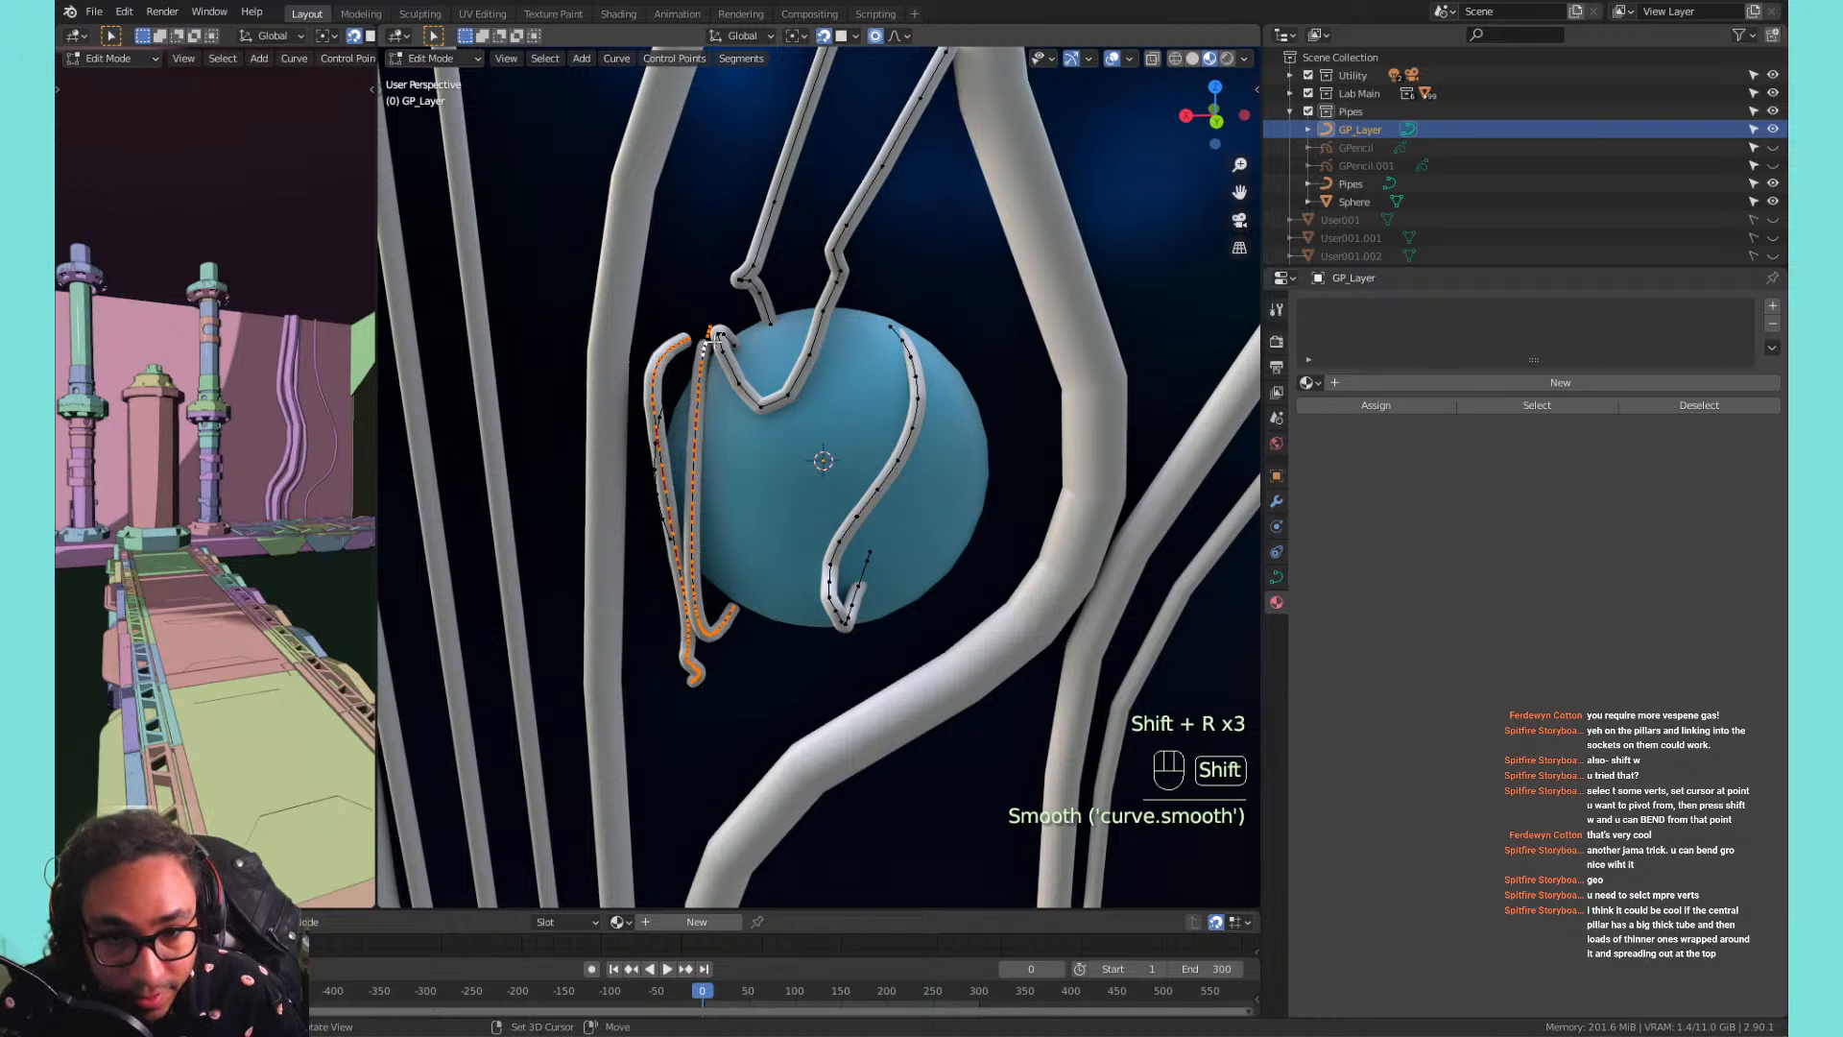
pyautogui.press('Tab')
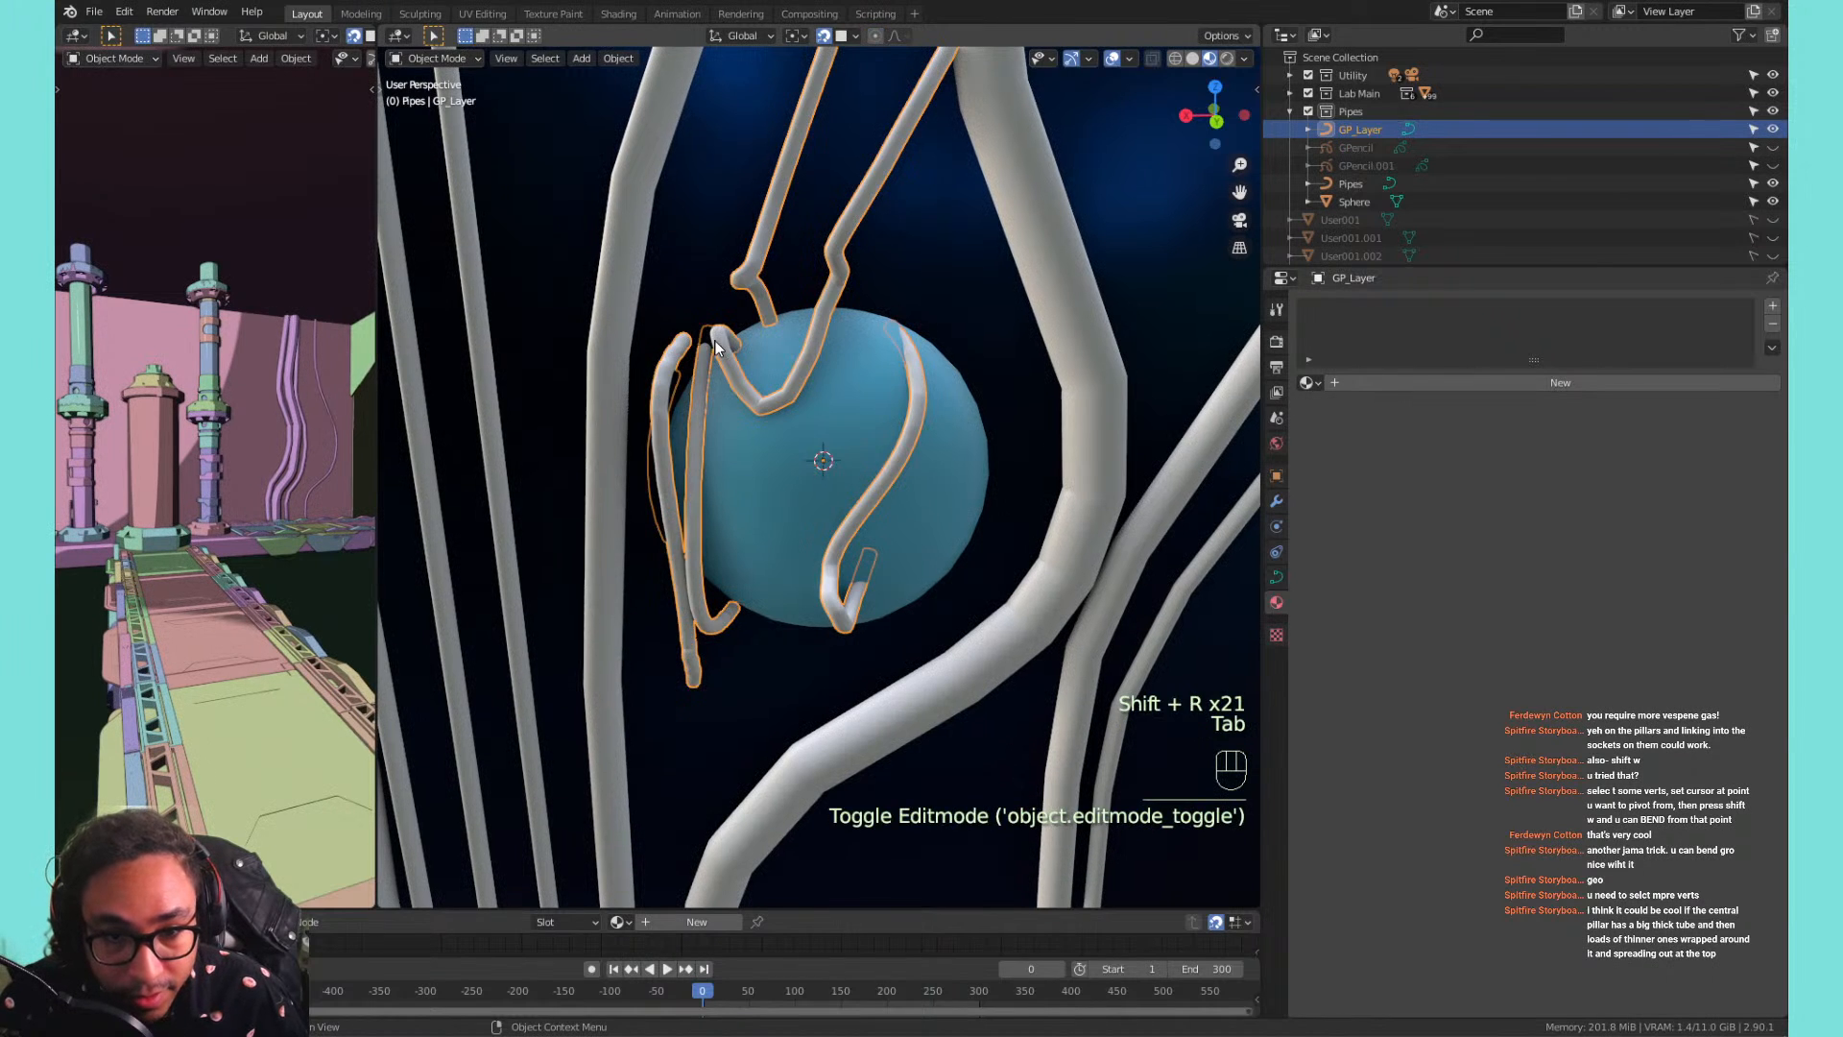
# Examine the pipes around the blue sphere up close and how they sit within the whole room.
pyautogui.moveTo(715, 340); pyautogui.dragTo(750, 457, button='middle')
pyautogui.scroll(-6, 750, 457)
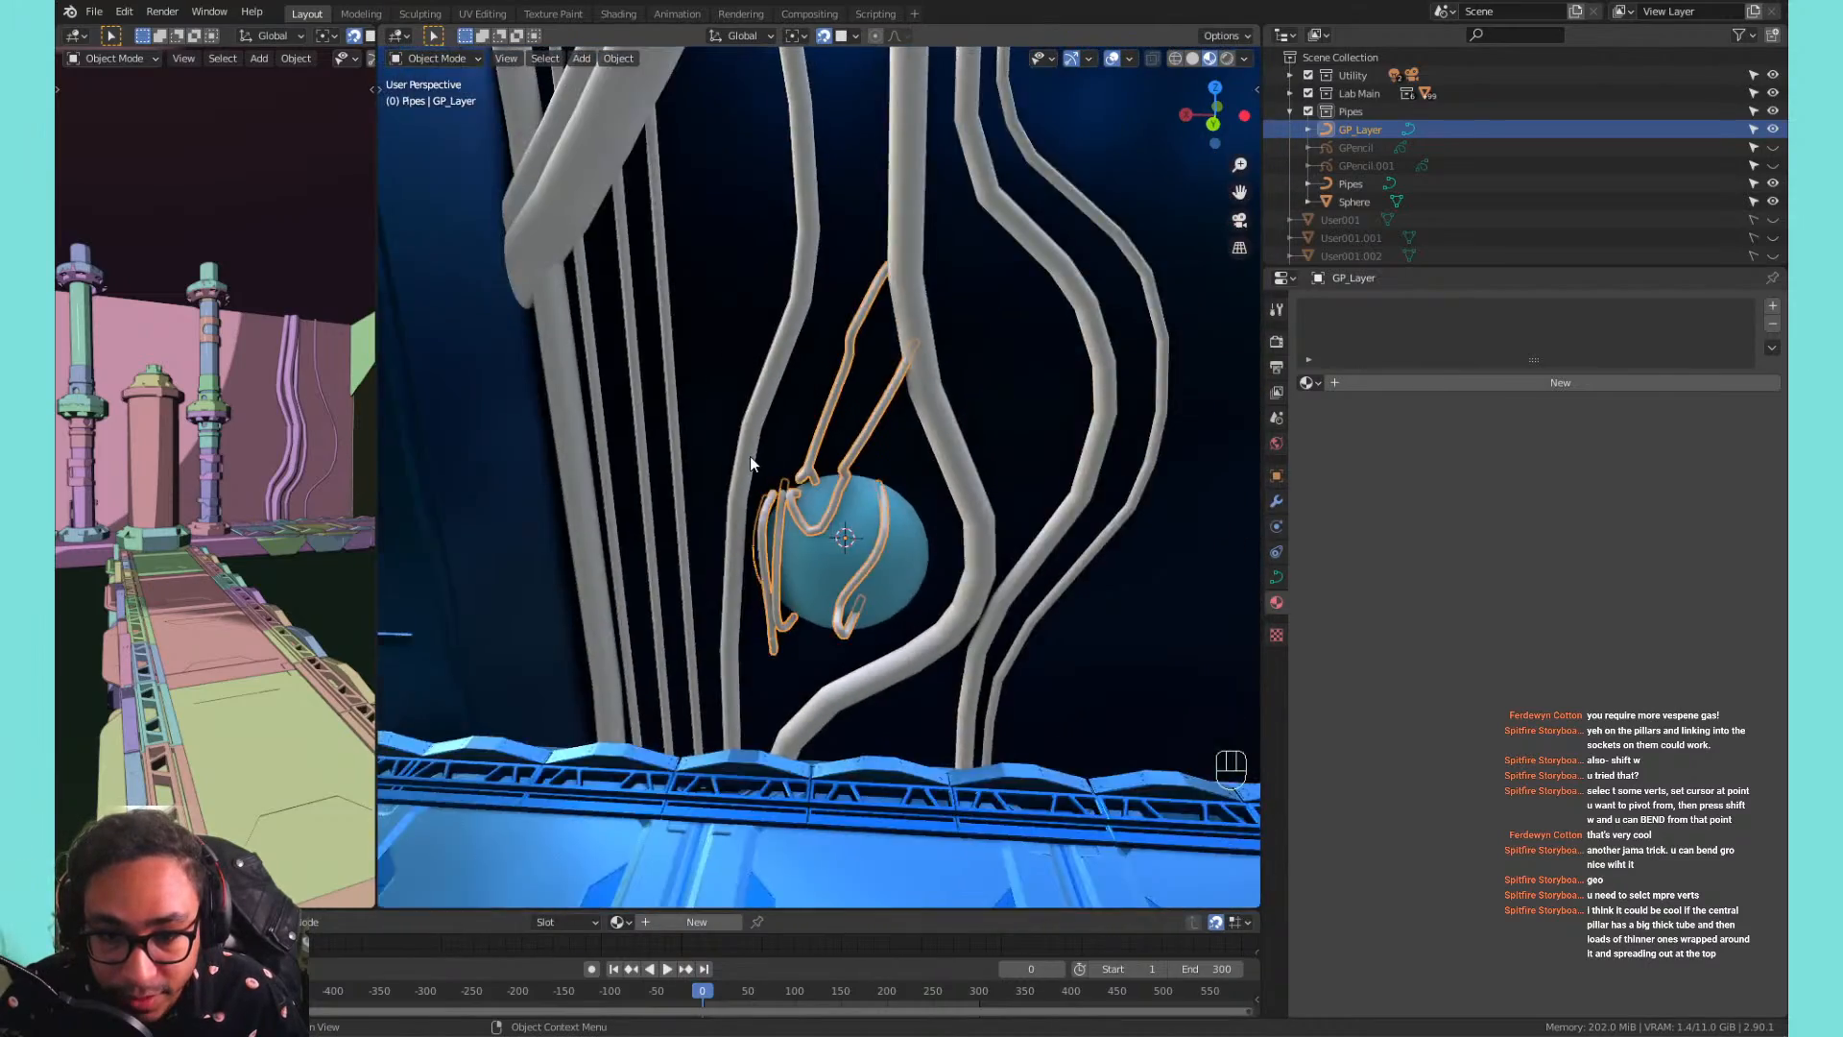
pyautogui.scroll(6, 755, 458)
pyautogui.scroll(-8, 908, 576)
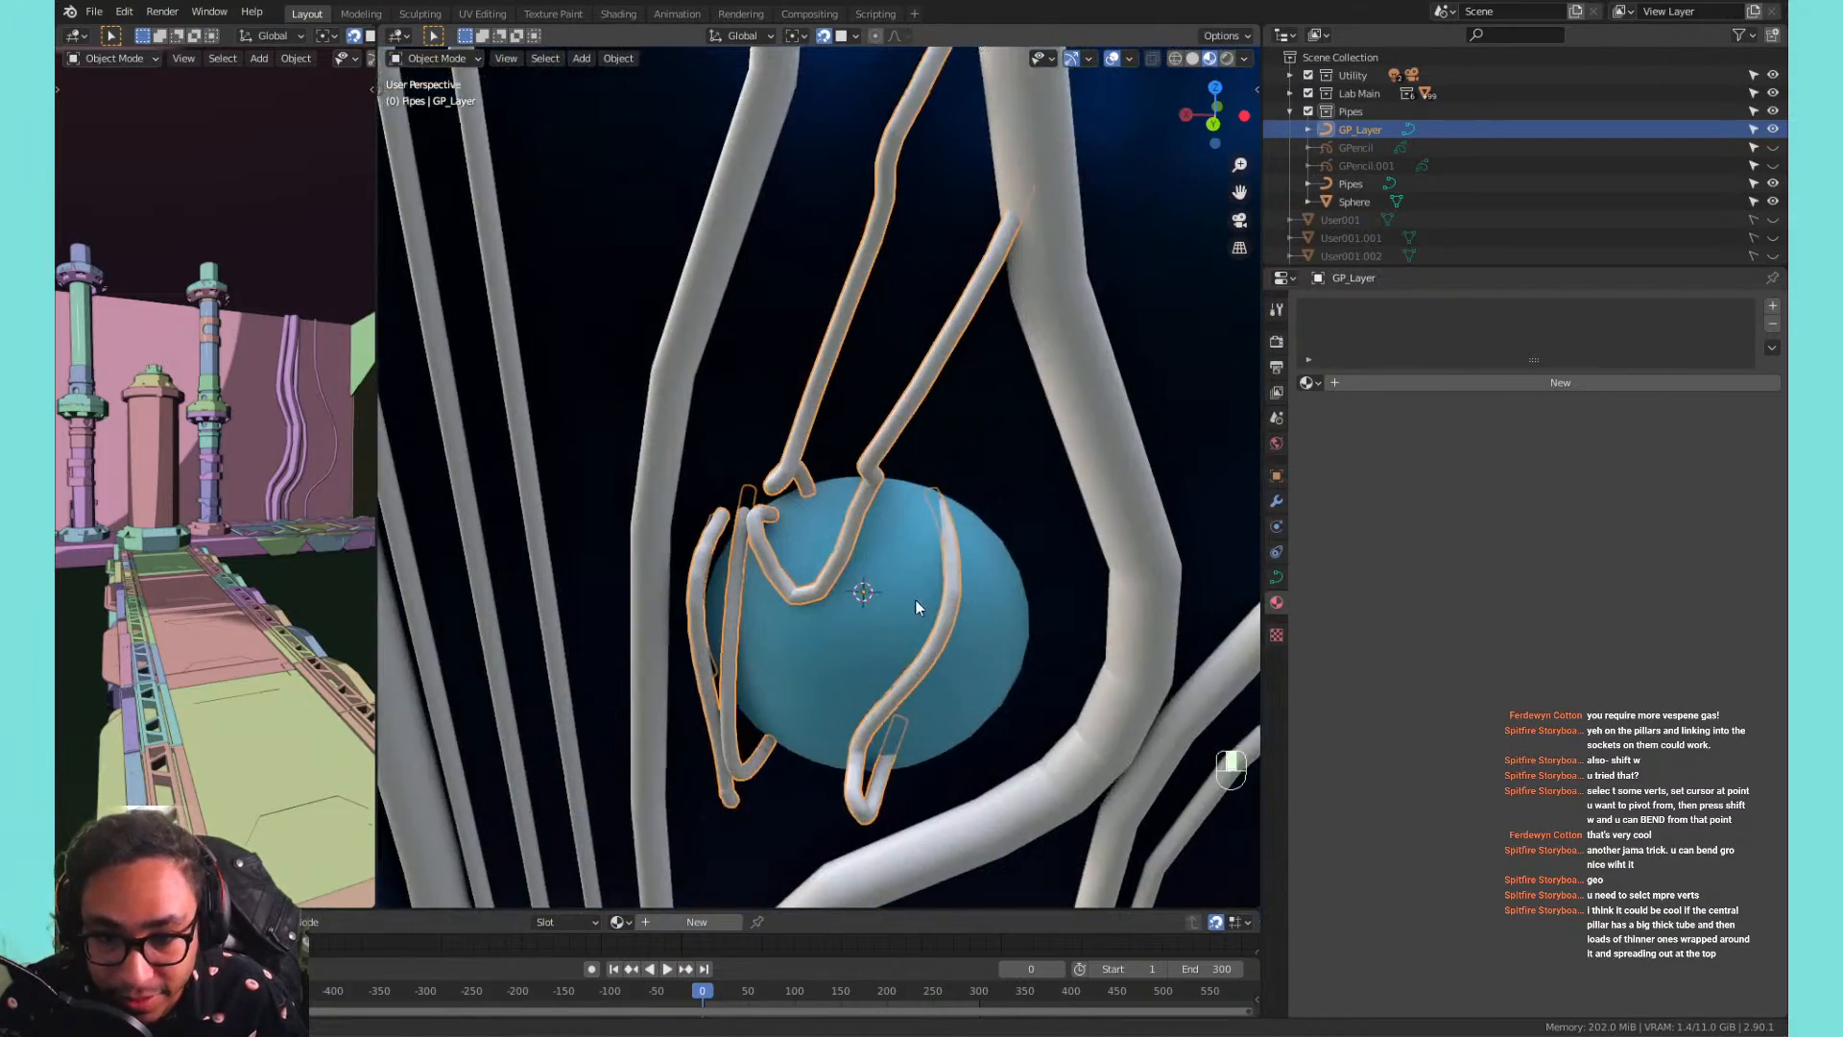
pyautogui.scroll(2, 870, 608)
pyautogui.scroll(3, 874, 601)
pyautogui.press('Tab')
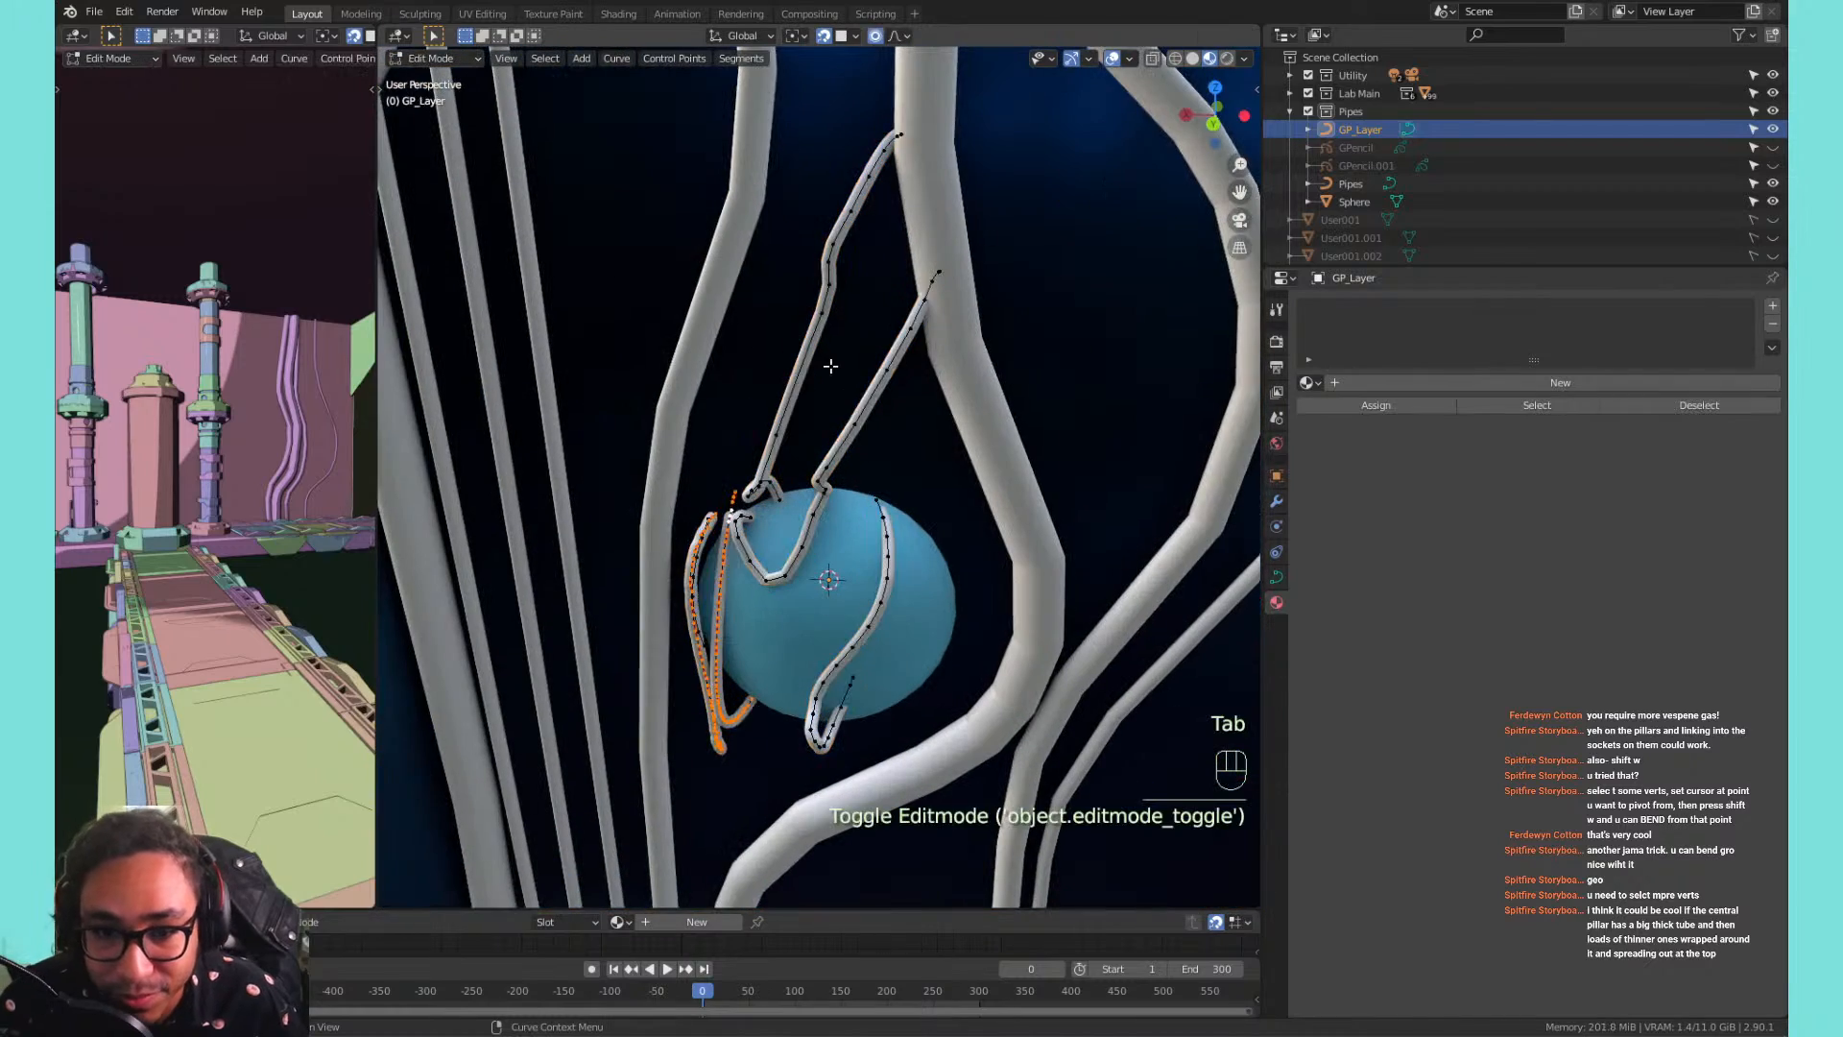
pyautogui.press('Tab')
pyautogui.scroll(-4, 1138, 507)
pyautogui.scroll(-3, 1138, 503)
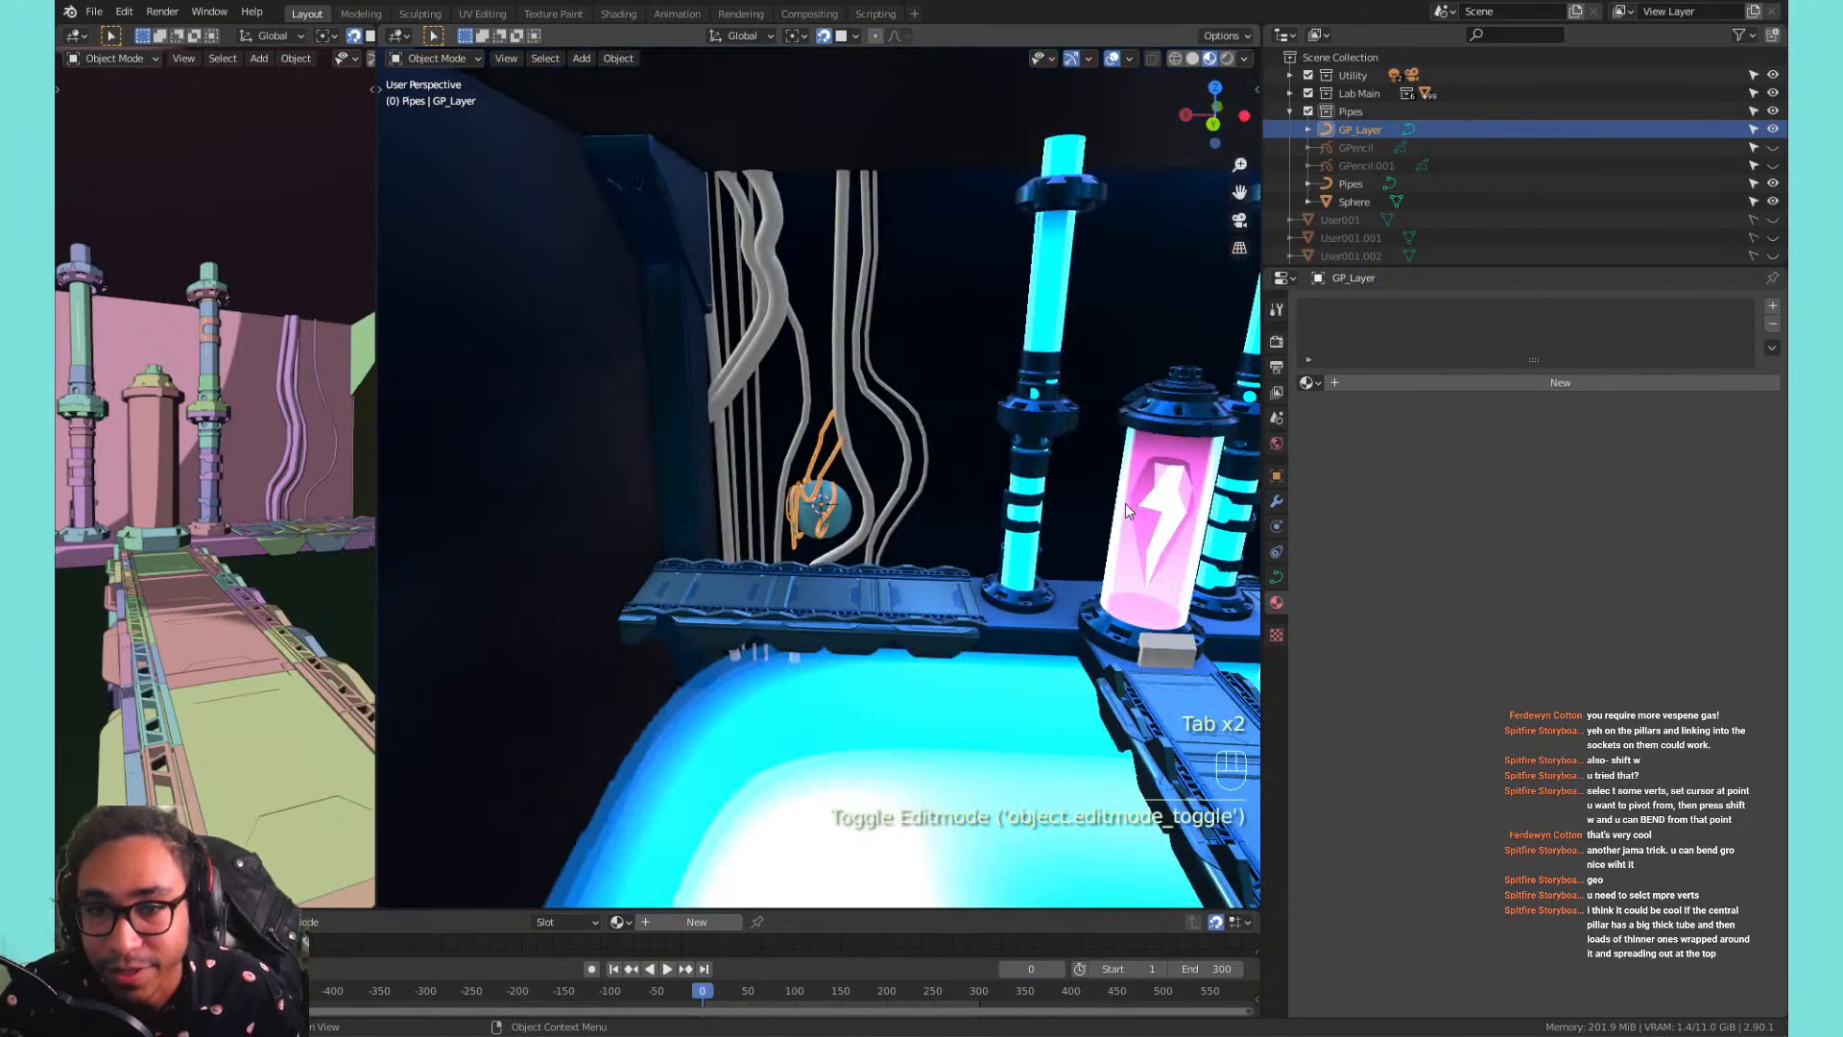
pyautogui.keyDown('shift'); pyautogui.moveTo(1125, 503); pyautogui.dragTo(795, 526, button='middle'); pyautogui.keyUp('shift')
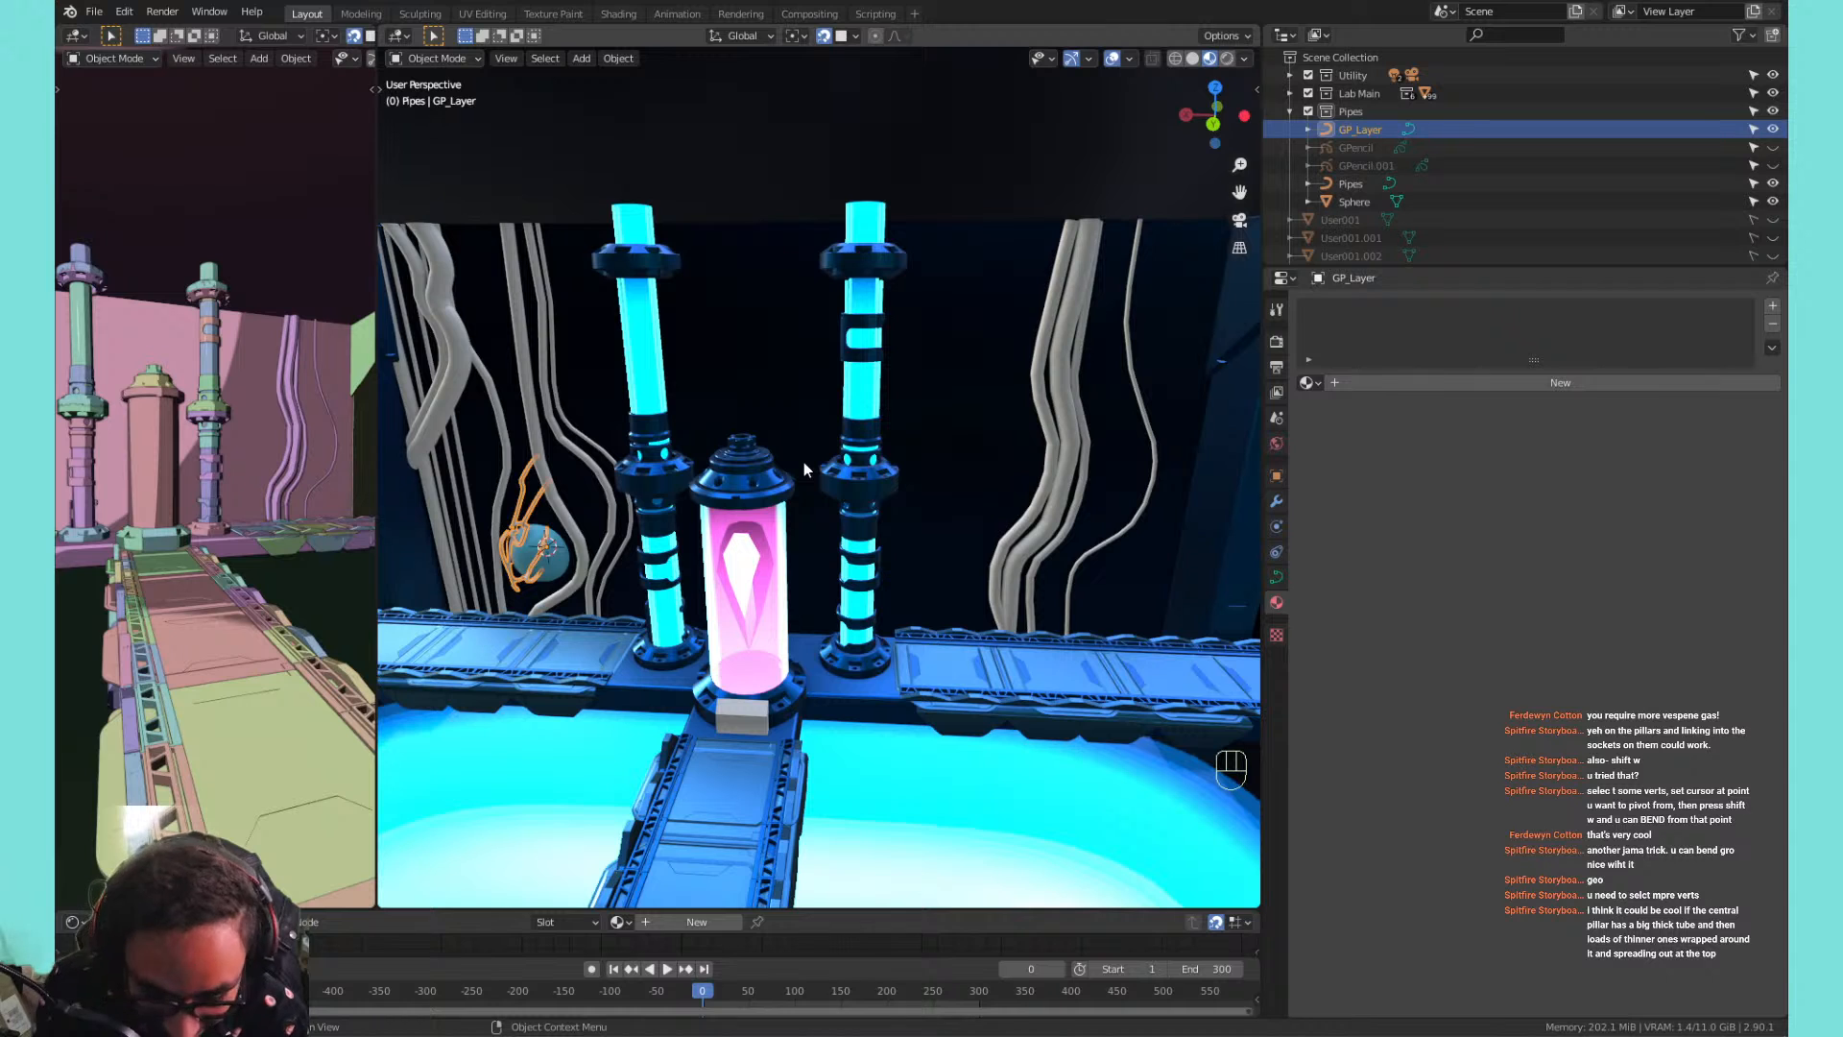
# Inspect the top cap of the pink central capsule, the glowing pillars and the wall pipes around them.
pyautogui.click(748, 462)
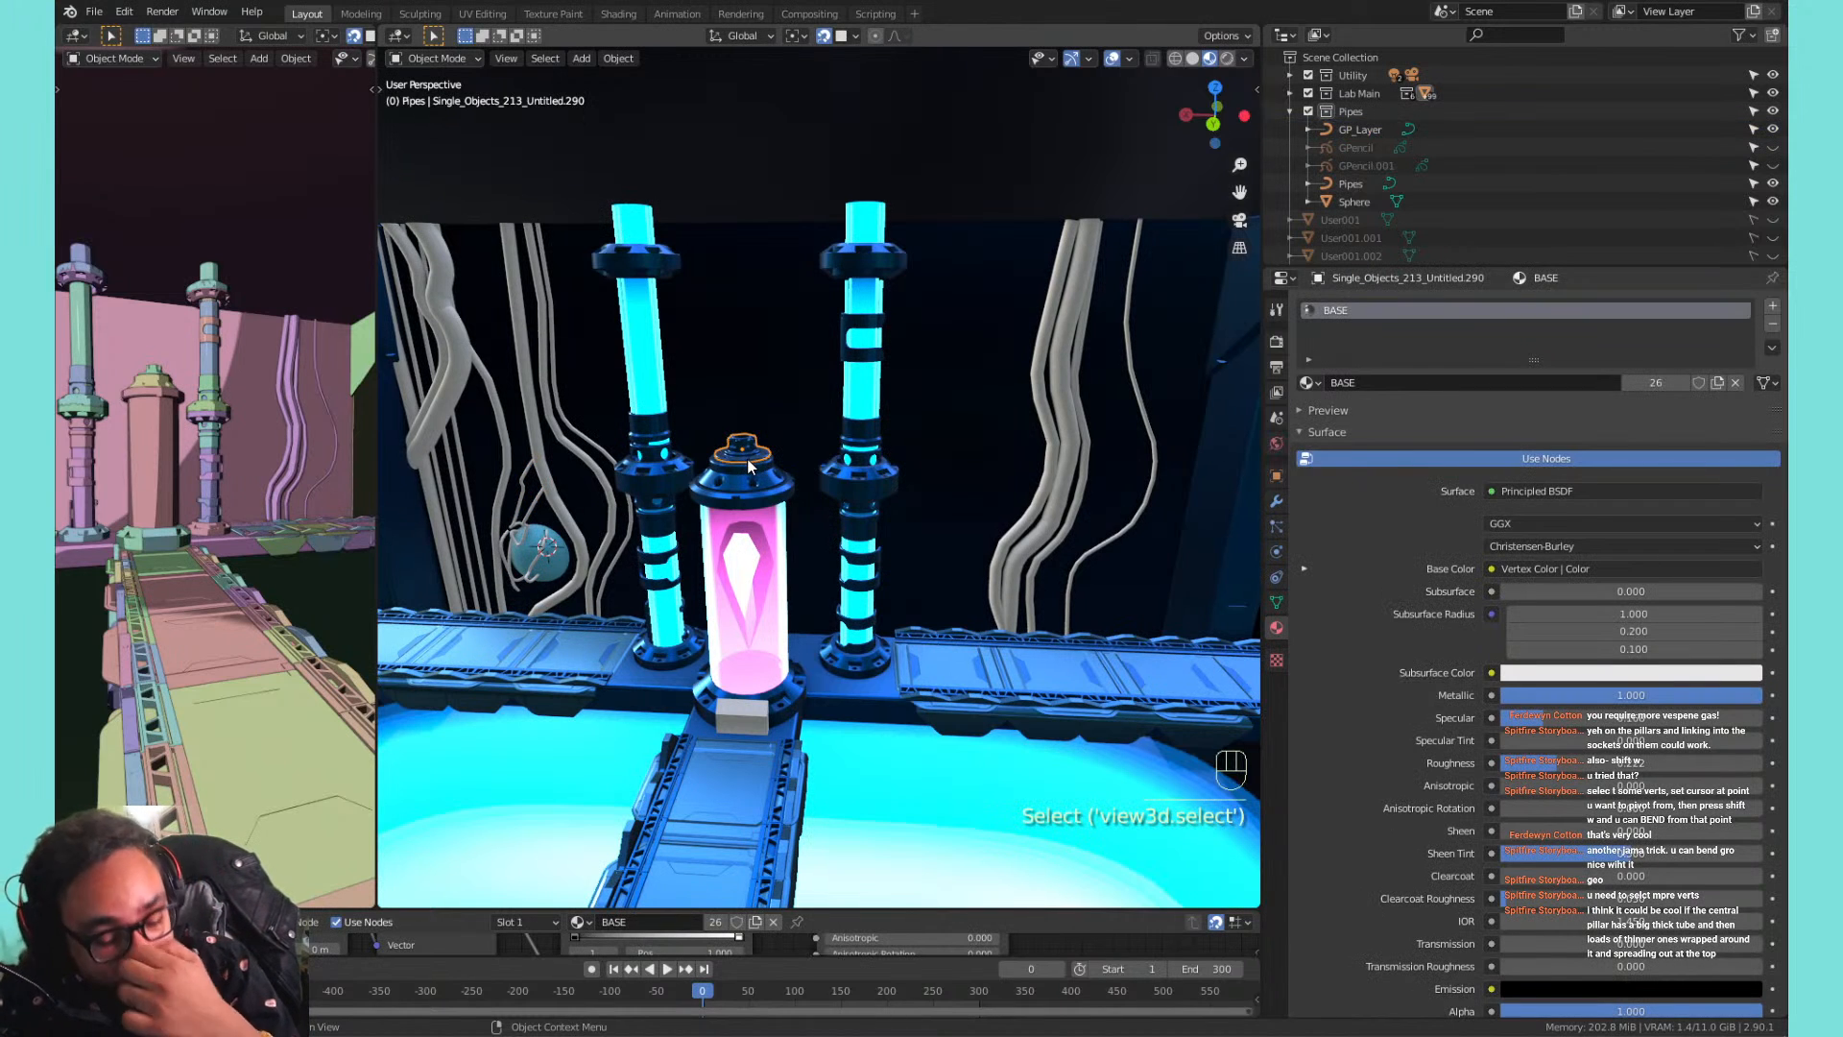
pyautogui.press('KP_Decimal')
pyautogui.moveTo(748, 460); pyautogui.dragTo(781, 510, button='middle')
pyautogui.scroll(-6, 784, 513)
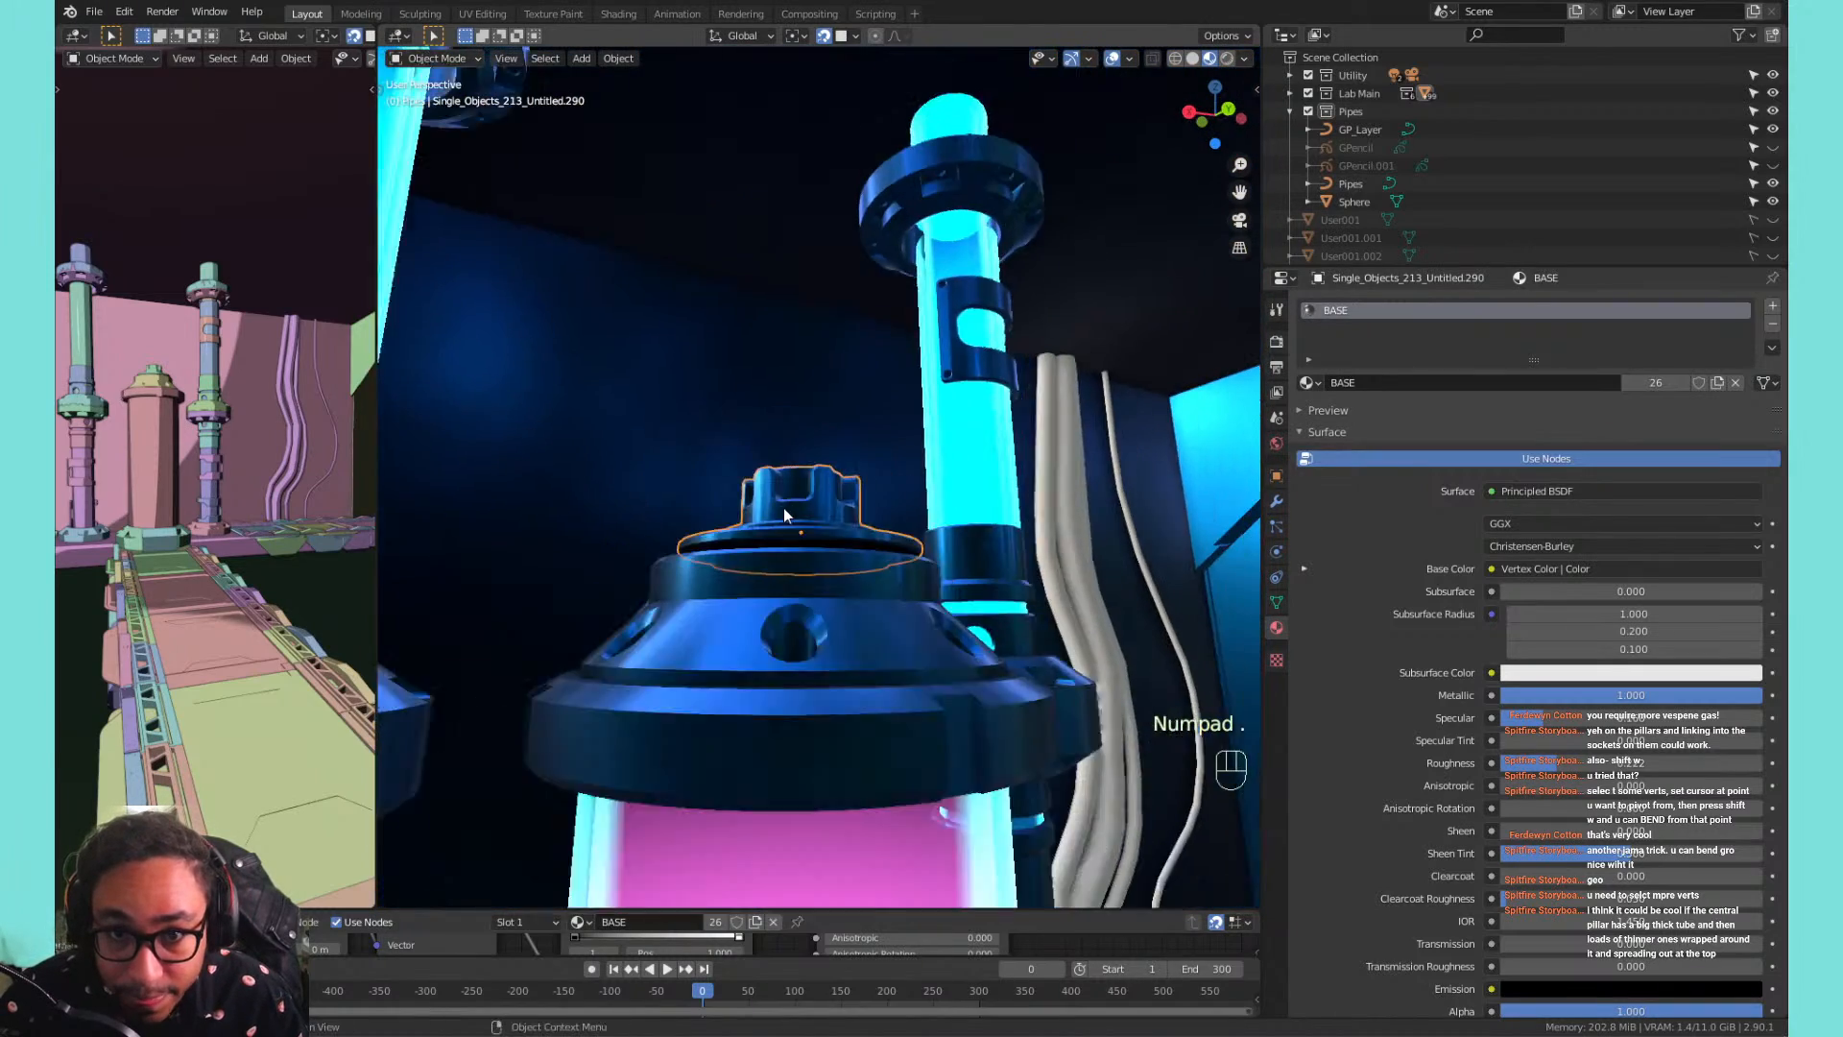
pyautogui.scroll(-2, 783, 514)
pyautogui.scroll(3, 783, 515)
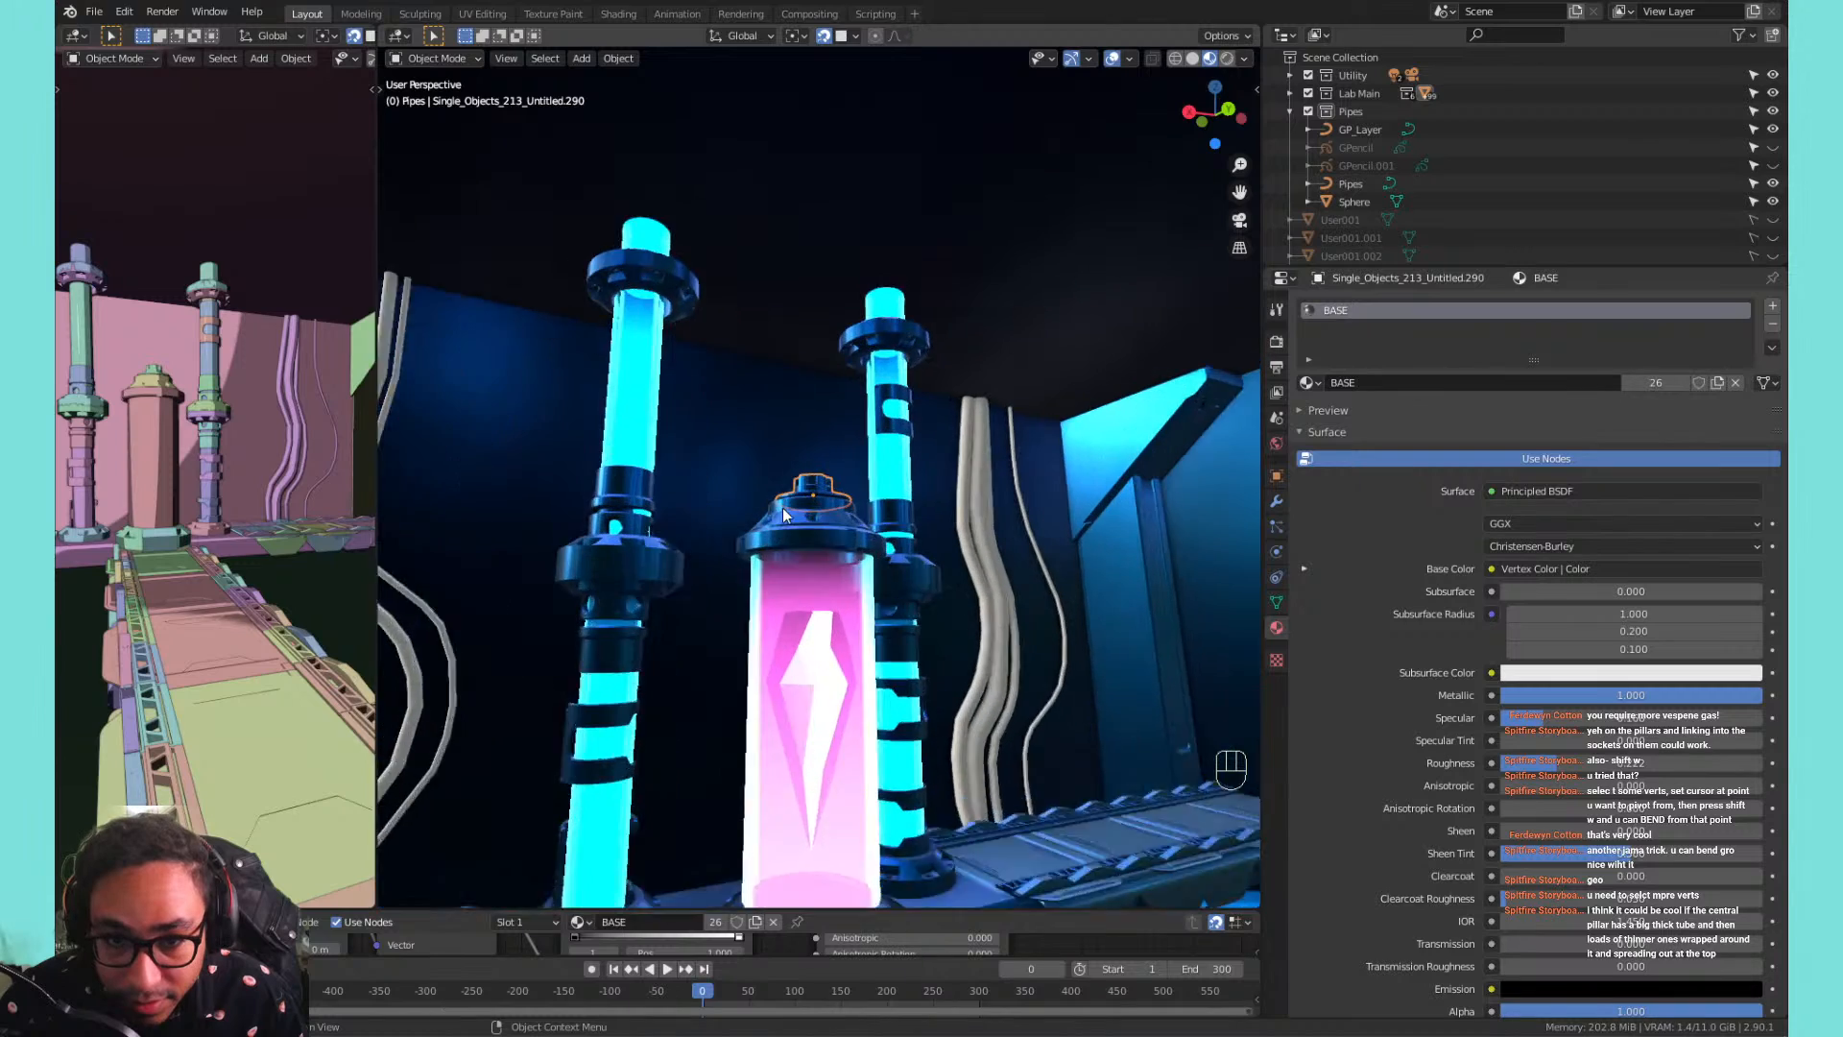
pyautogui.scroll(-2, 784, 514)
pyautogui.scroll(4, 783, 515)
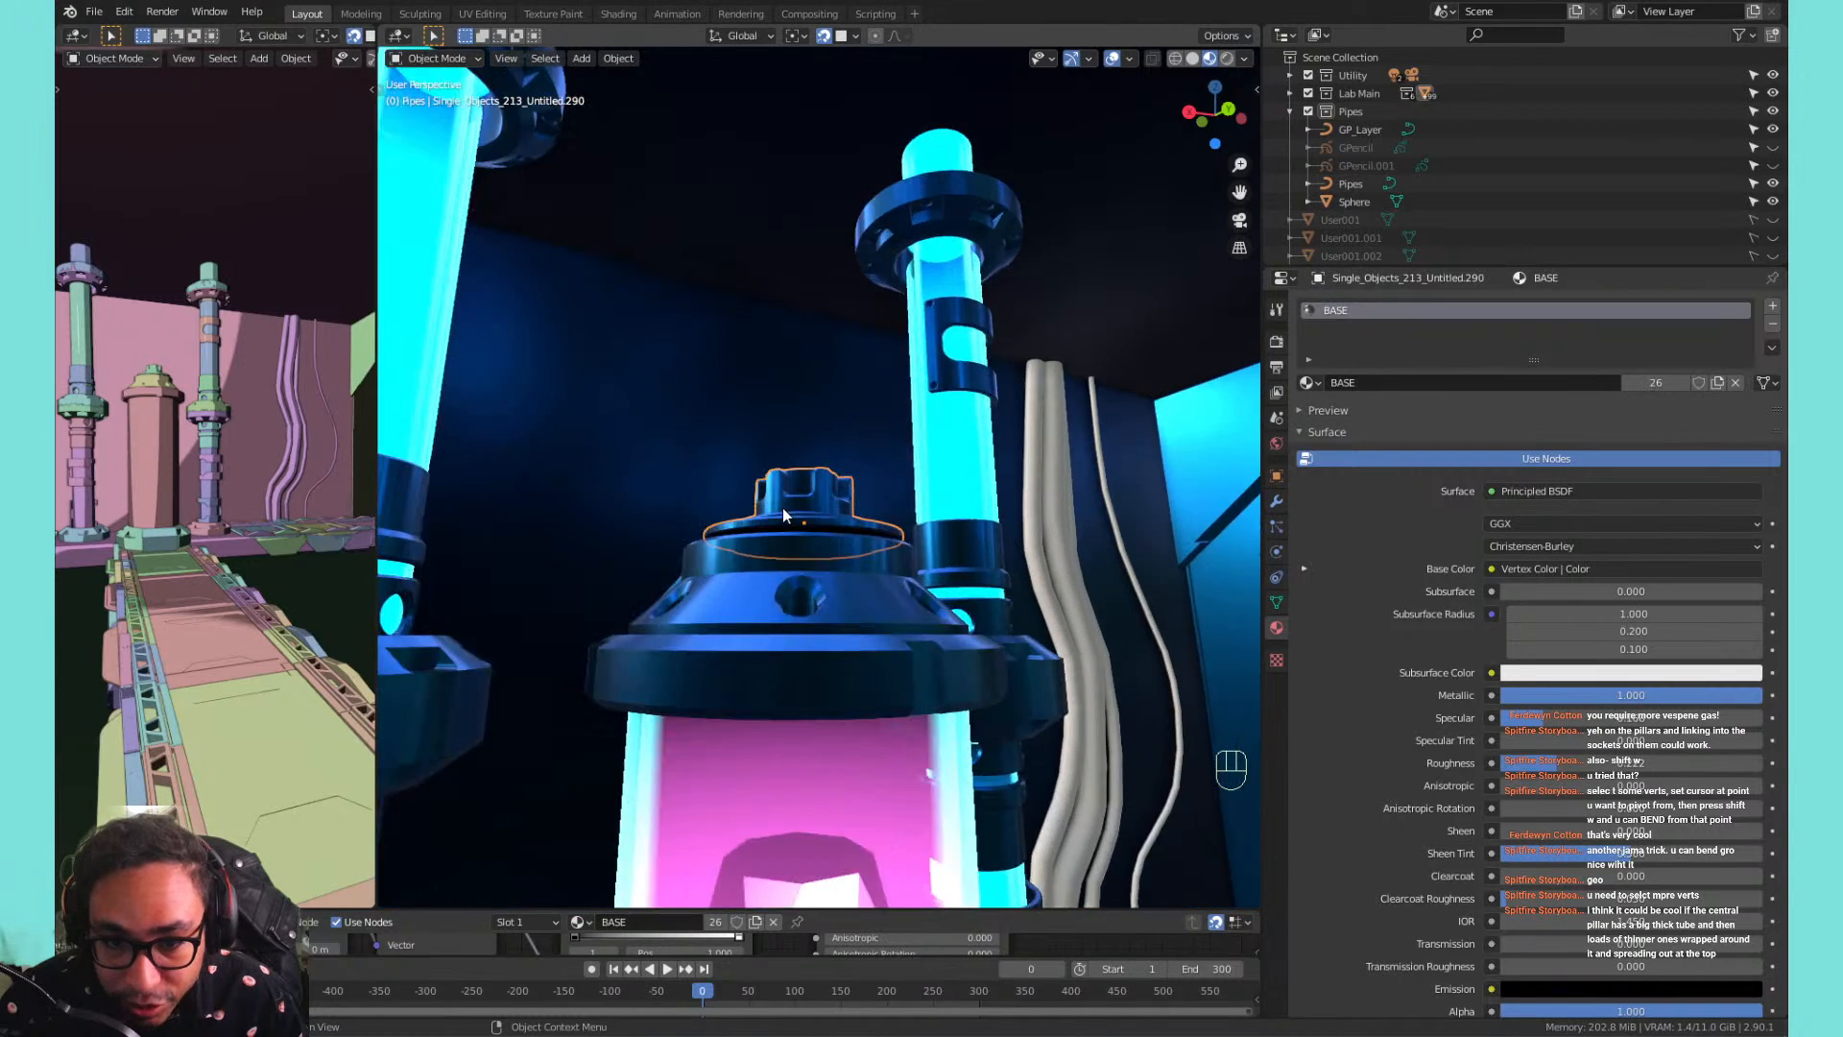
pyautogui.scroll(-2, 781, 511)
pyautogui.keyDown('shift'); pyautogui.moveTo(751, 515); pyautogui.dragTo(964, 469, button='middle'); pyautogui.keyUp('shift')
pyautogui.scroll(-4, 964, 469)
pyautogui.moveTo(689, 473); pyautogui.dragTo(672, 497, button='middle')
pyautogui.scroll(4, 637, 601)
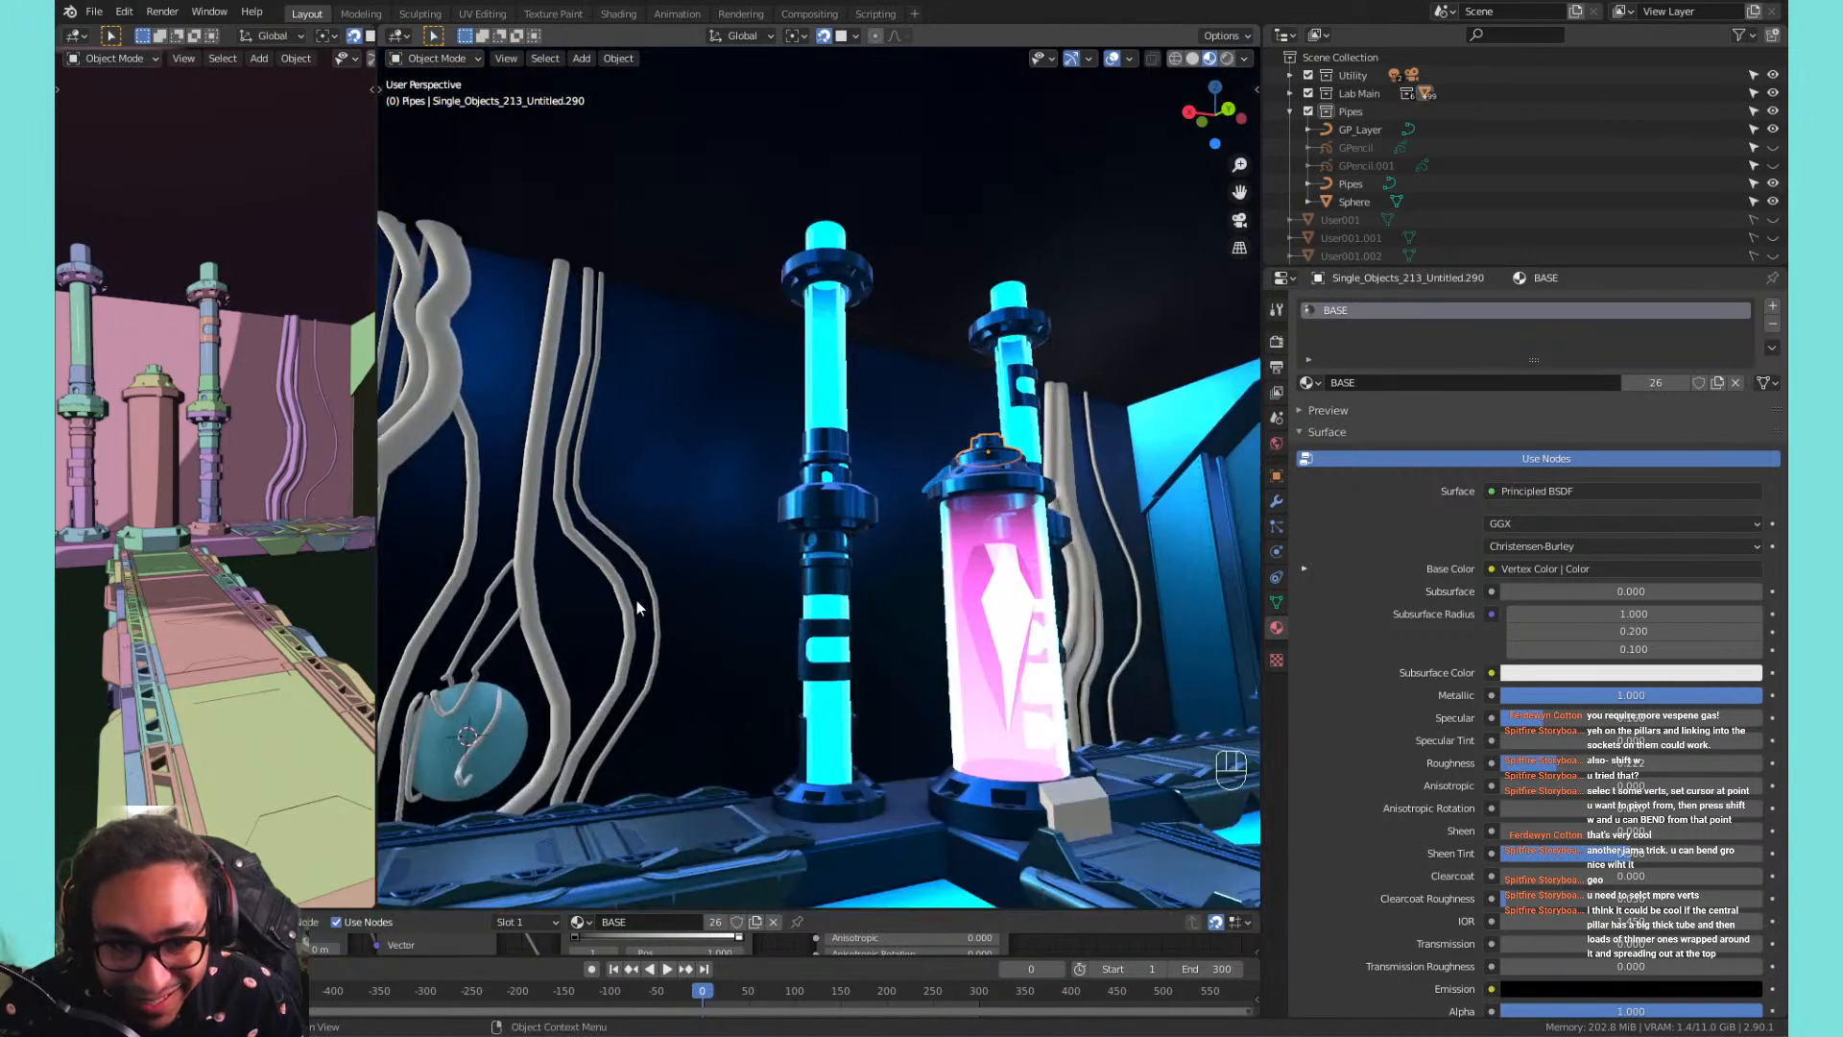
pyautogui.keyDown('shift'); pyautogui.moveTo(637, 601); pyautogui.dragTo(828, 551, button='middle'); pyautogui.keyUp('shift')
pyautogui.moveTo(704, 547); pyautogui.dragTo(717, 585, button='middle')
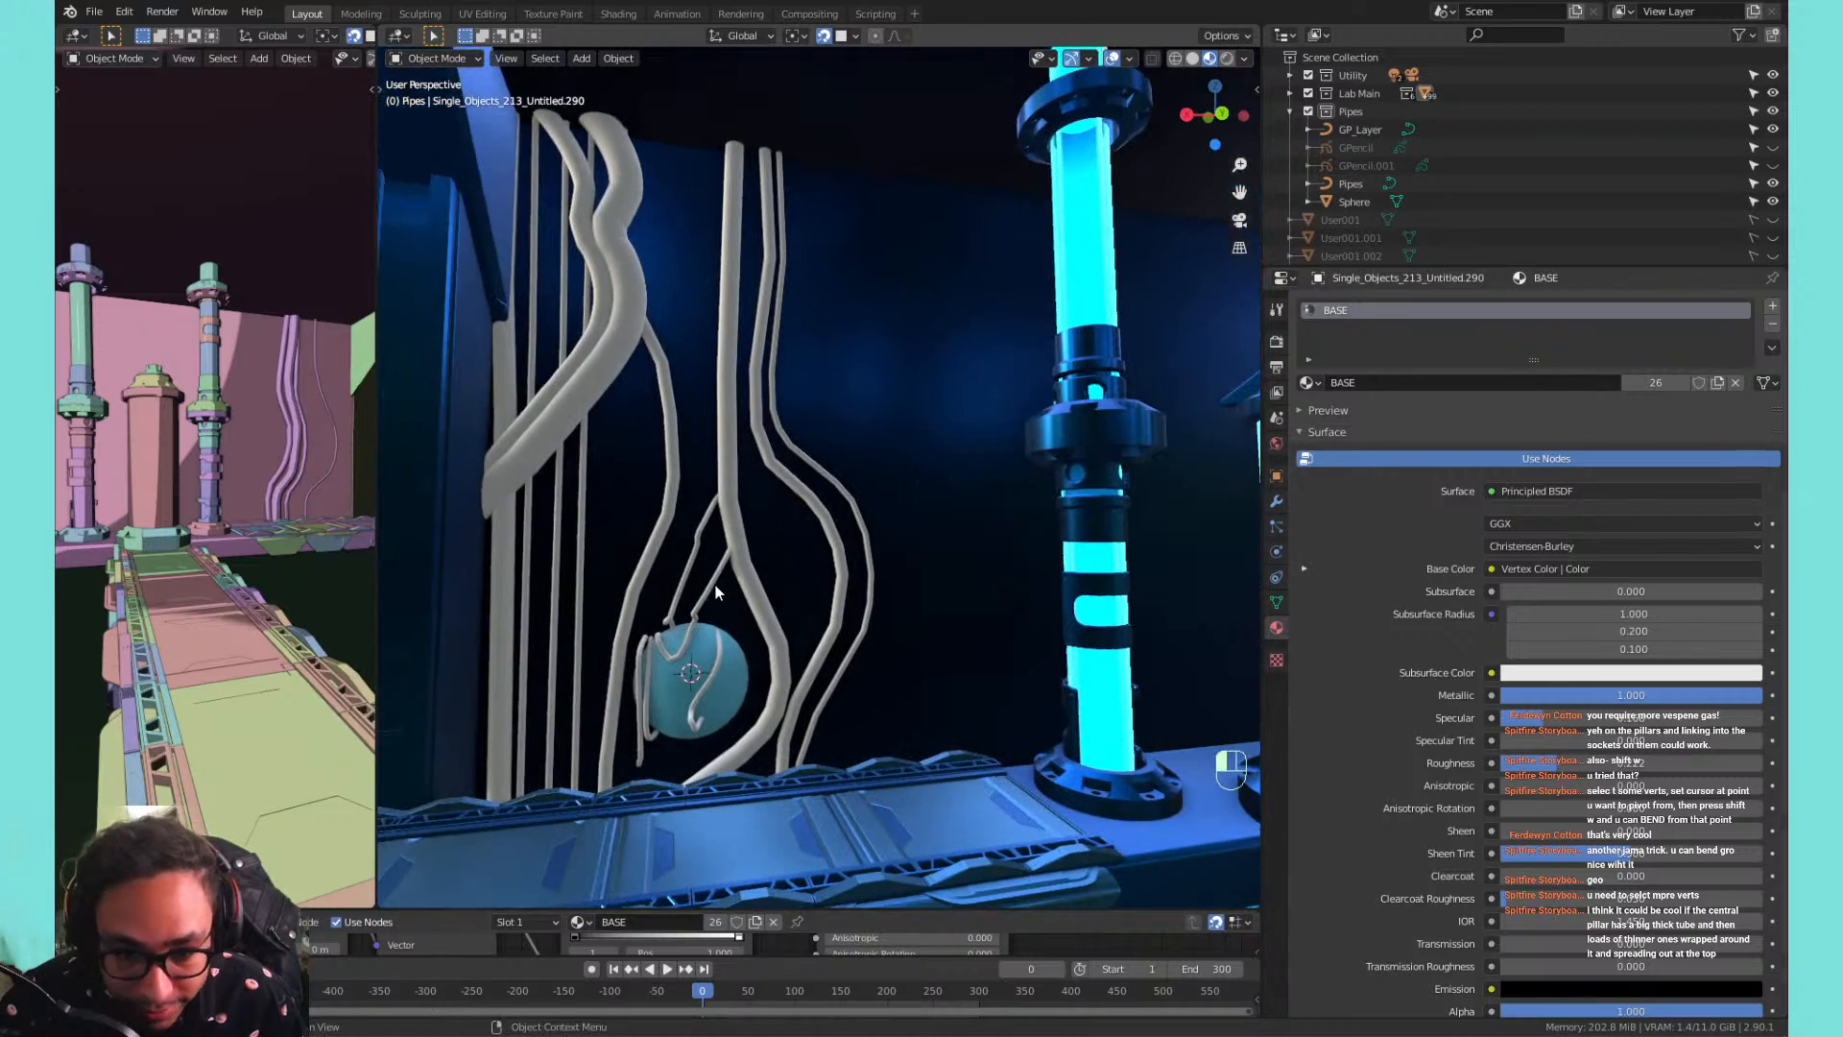
# Delete the pipes wrapped around the blue sphere and the sphere itself.
pyautogui.click(716, 585)
pyautogui.press('x')
pyautogui.click(716, 584)
pyautogui.click(673, 663)
pyautogui.press('x')
pyautogui.click(673, 663)
# Snap the 3D cursor to the top cap of the pink central capsule.
pyautogui.moveTo(872, 481); pyautogui.dragTo(908, 557, button='middle')
pyautogui.keyDown('shift'); pyautogui.moveTo(1081, 625); pyautogui.dragTo(524, 436, button='middle'); pyautogui.keyUp('shift')
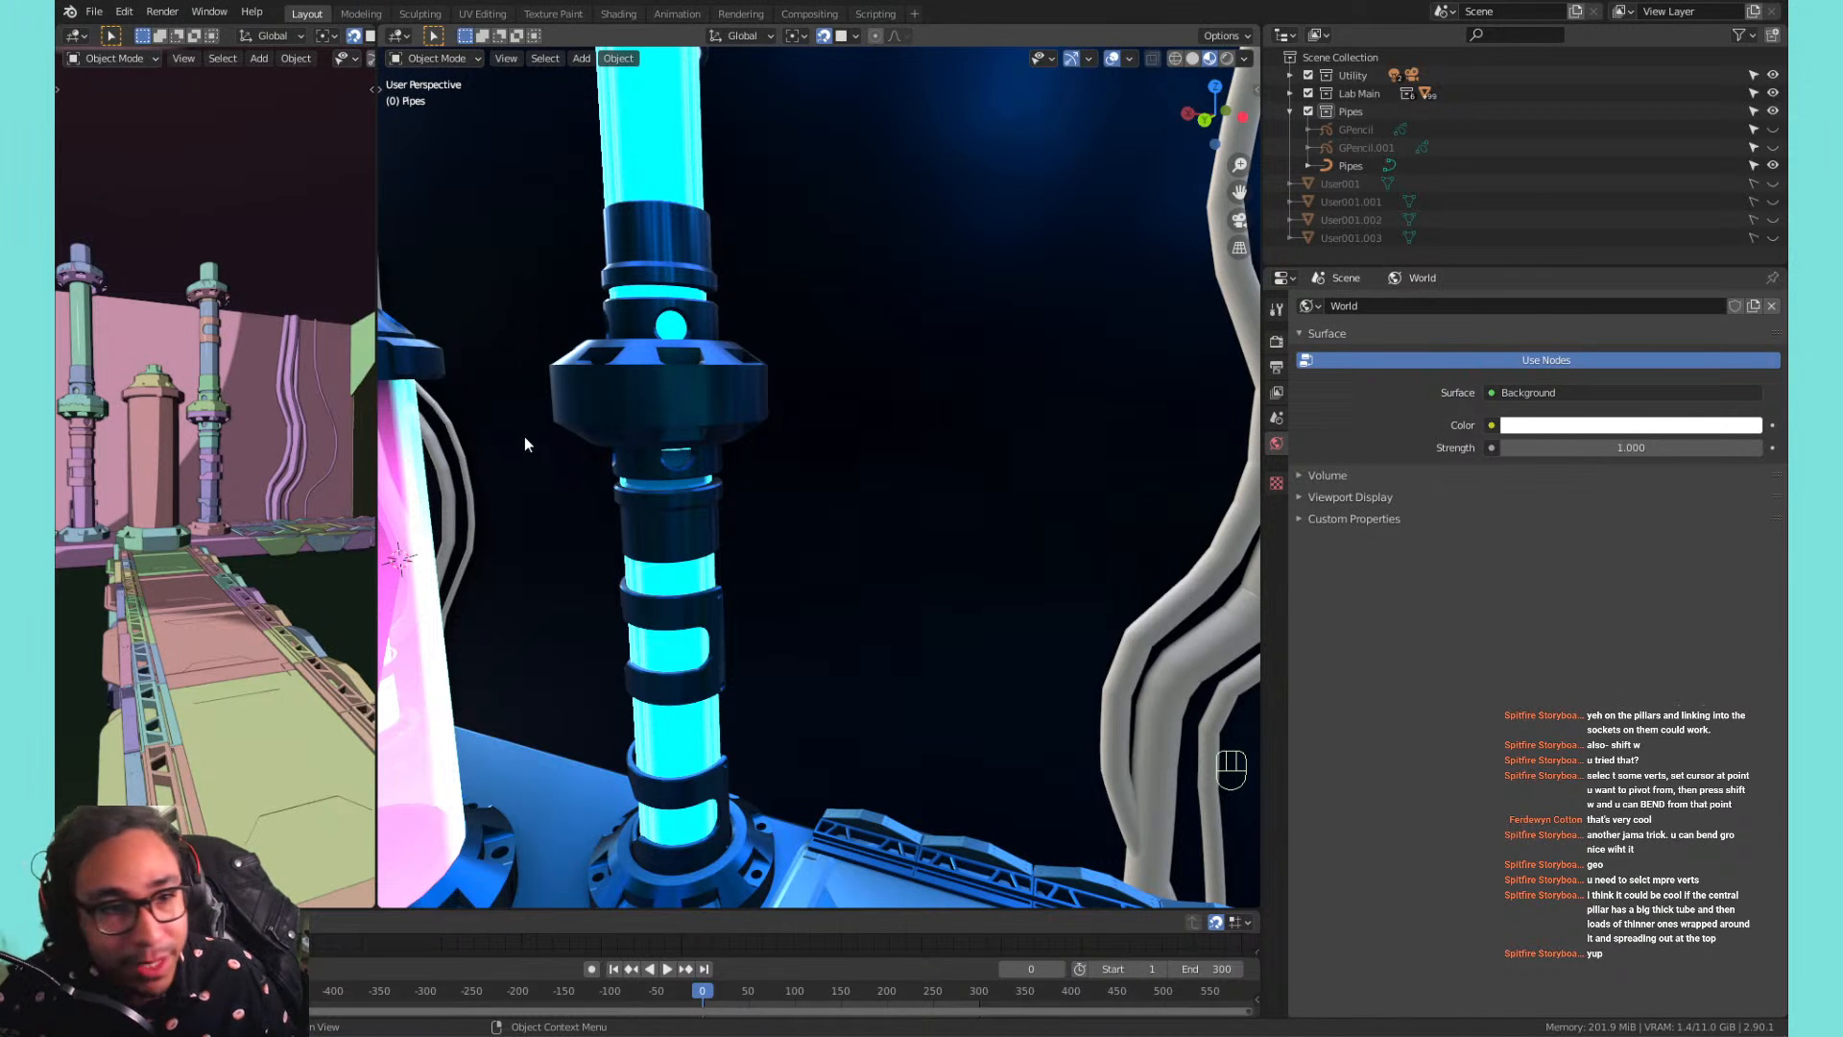
pyautogui.scroll(-6, 524, 436)
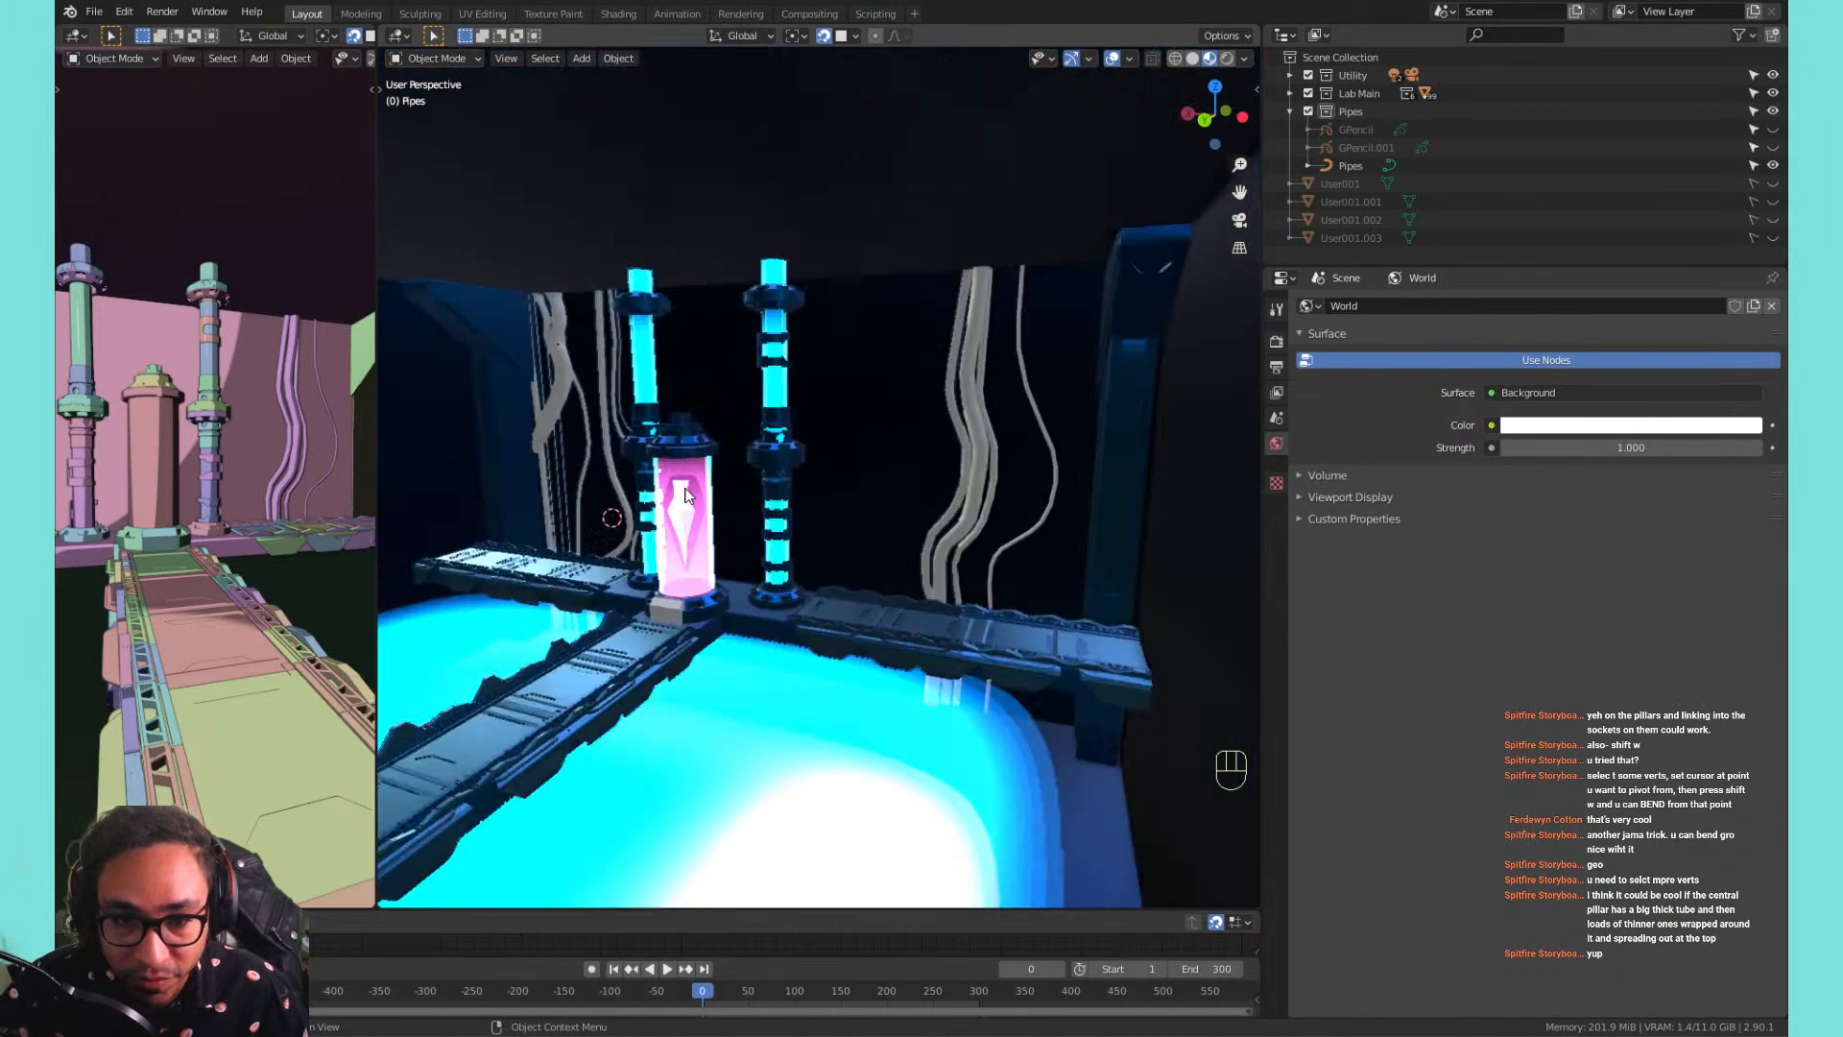
pyautogui.scroll(3, 676, 487)
pyautogui.moveTo(675, 496); pyautogui.dragTo(967, 517, button='middle')
pyautogui.click(968, 518)
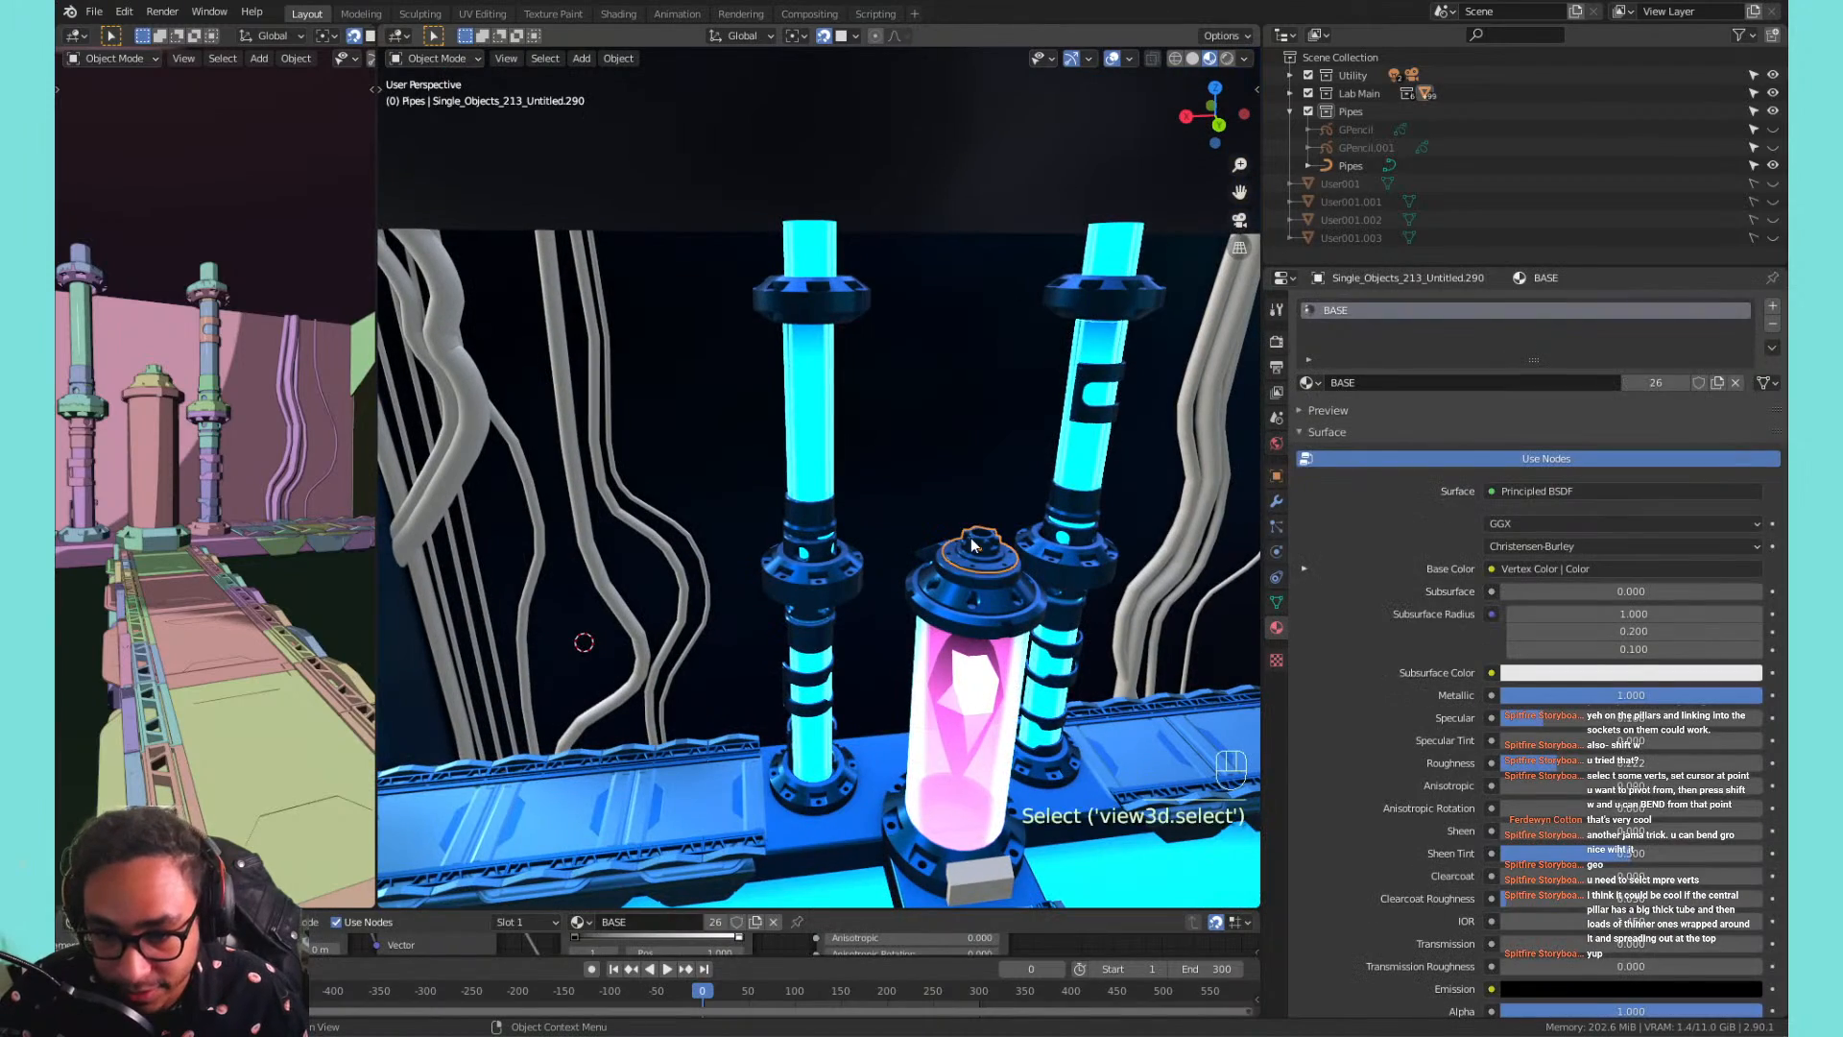
pyautogui.scroll(4, 972, 545)
pyautogui.keyDown('shift'); pyautogui.moveTo(1094, 564); pyautogui.dragTo(930, 527, button='middle'); pyautogui.keyUp('shift')
pyautogui.scroll(-1, 930, 527)
pyautogui.scroll(6, 928, 527)
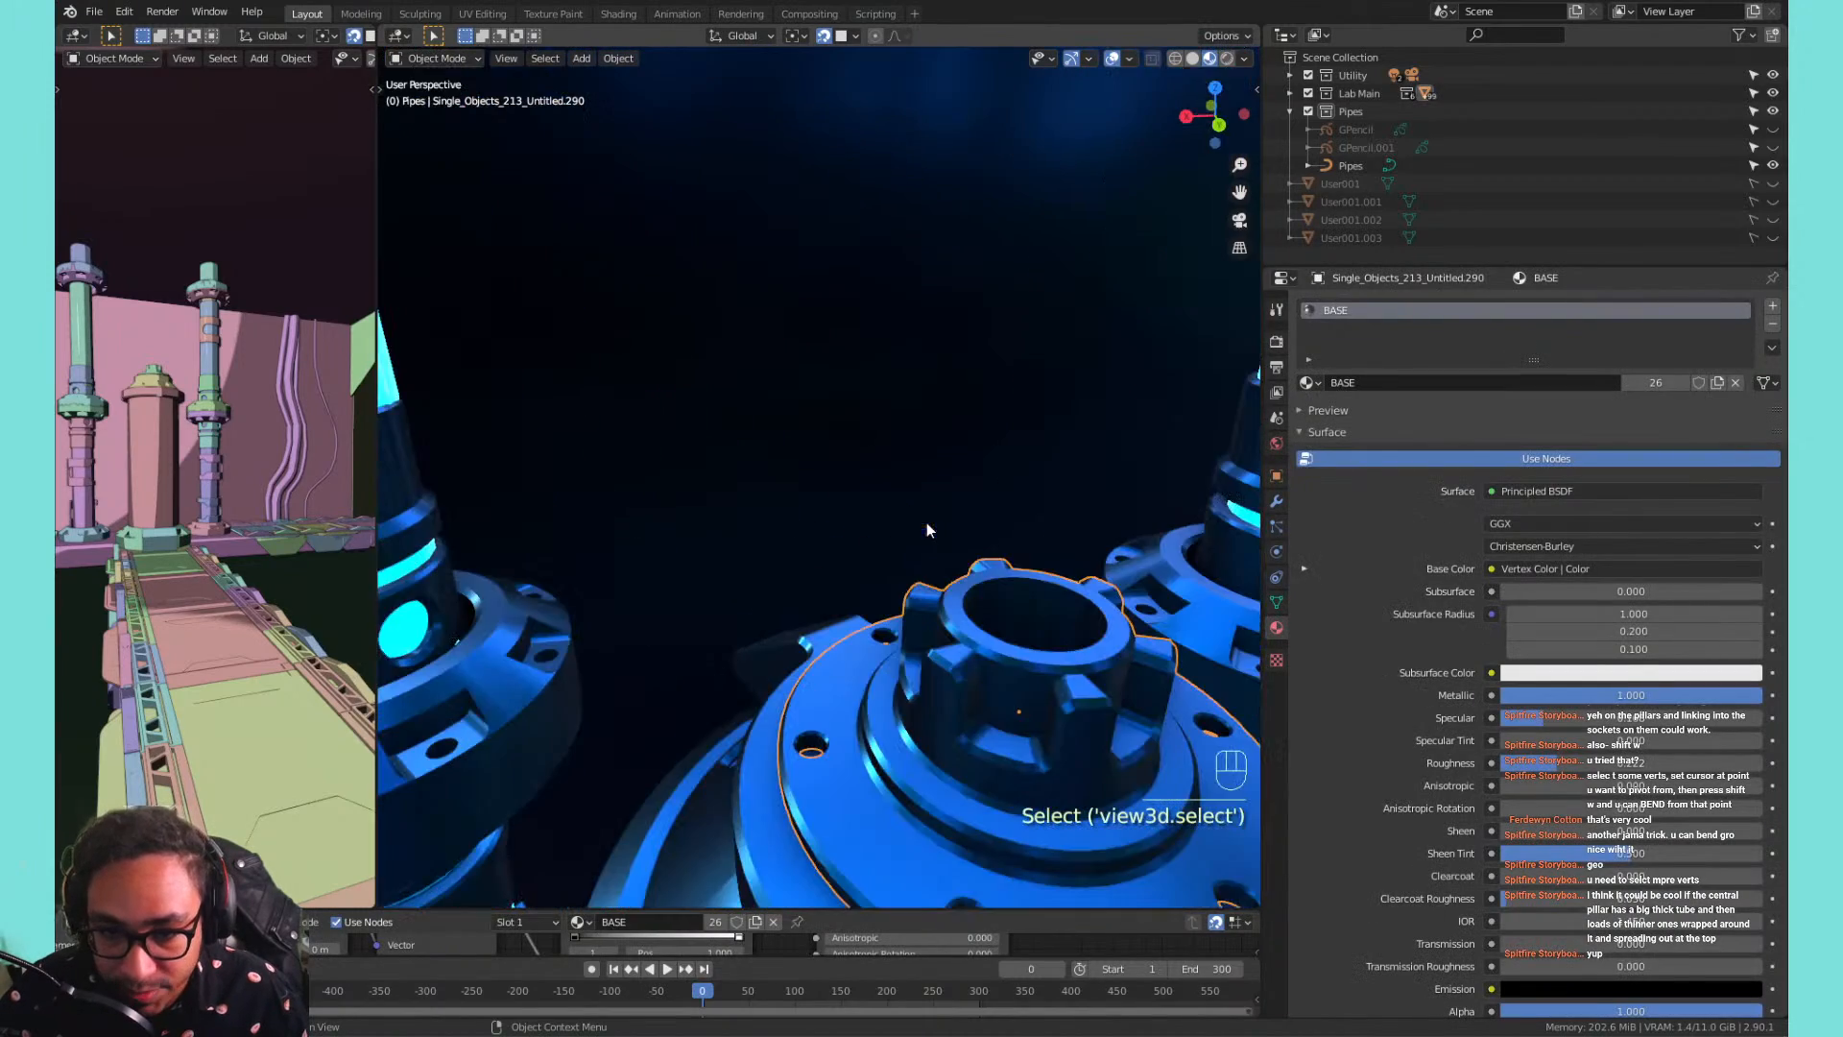
pyautogui.scroll(-5, 981, 611)
pyautogui.scroll(3, 978, 611)
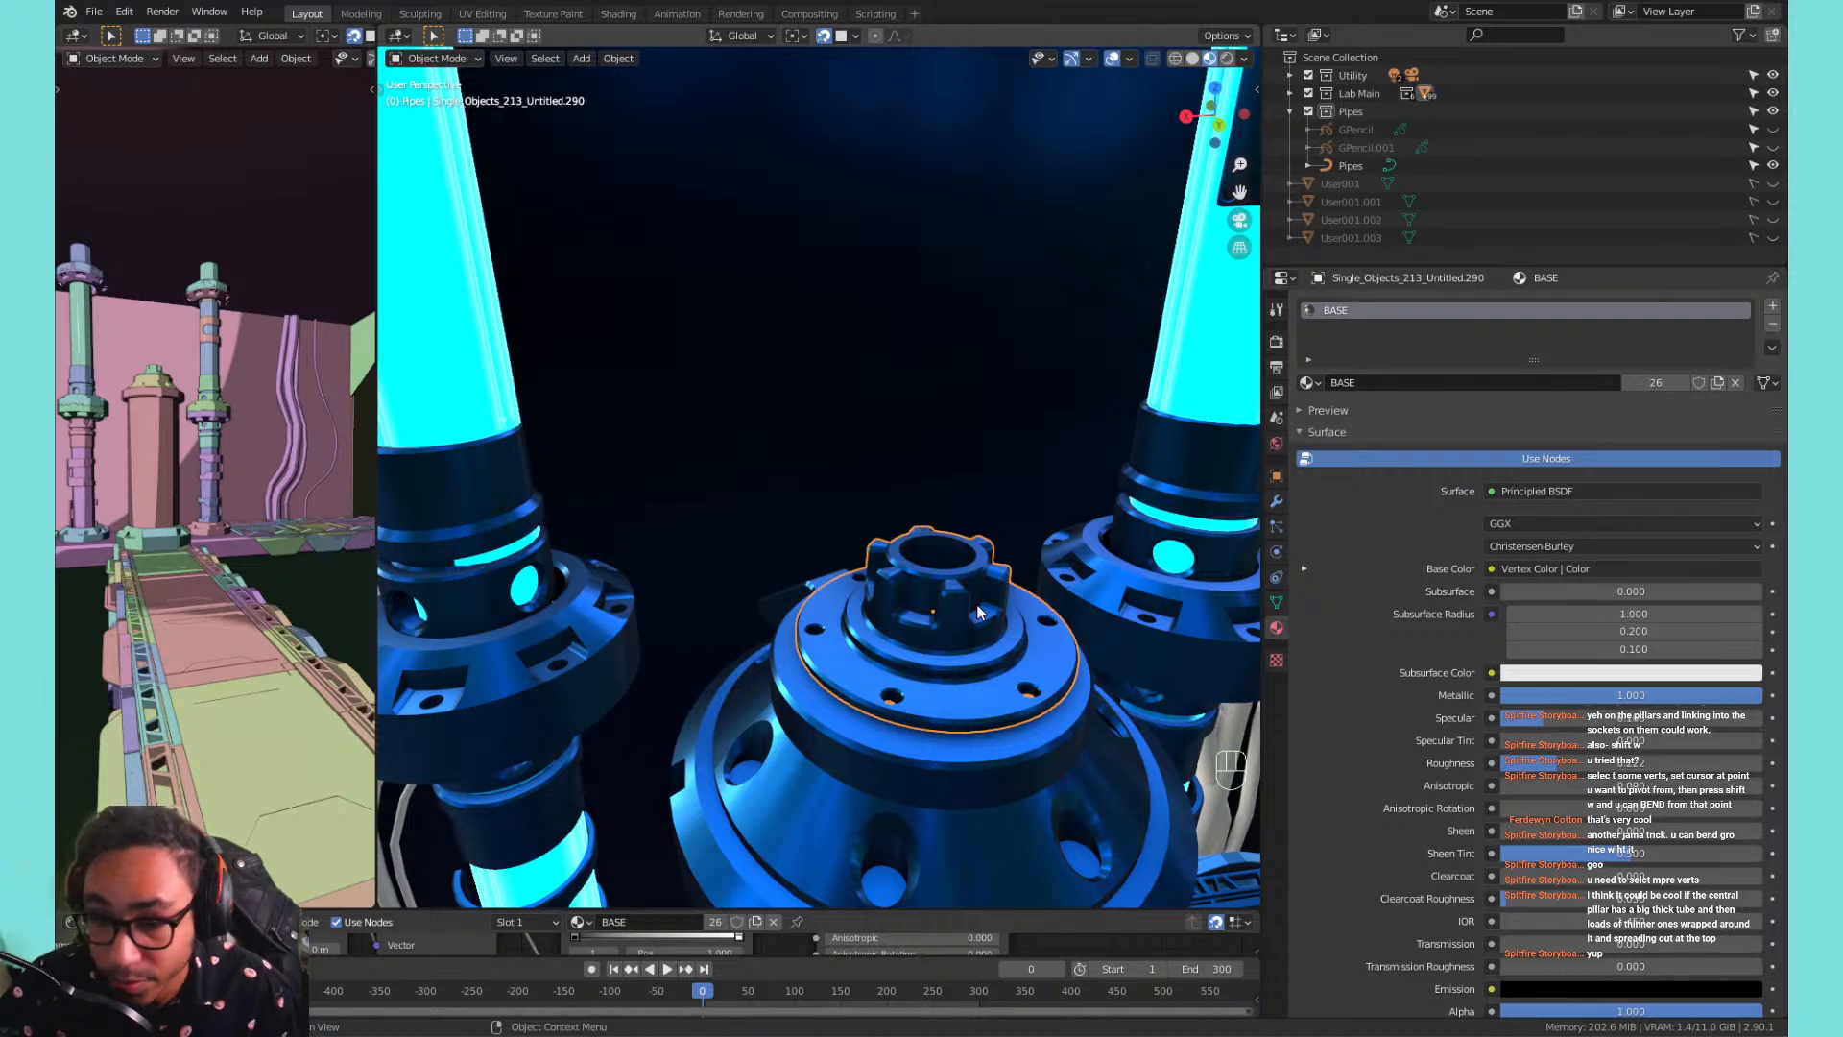
pyautogui.keyDown('shift'); pyautogui.moveTo(979, 612); pyautogui.dragTo(778, 727, button='middle'); pyautogui.keyUp('shift')
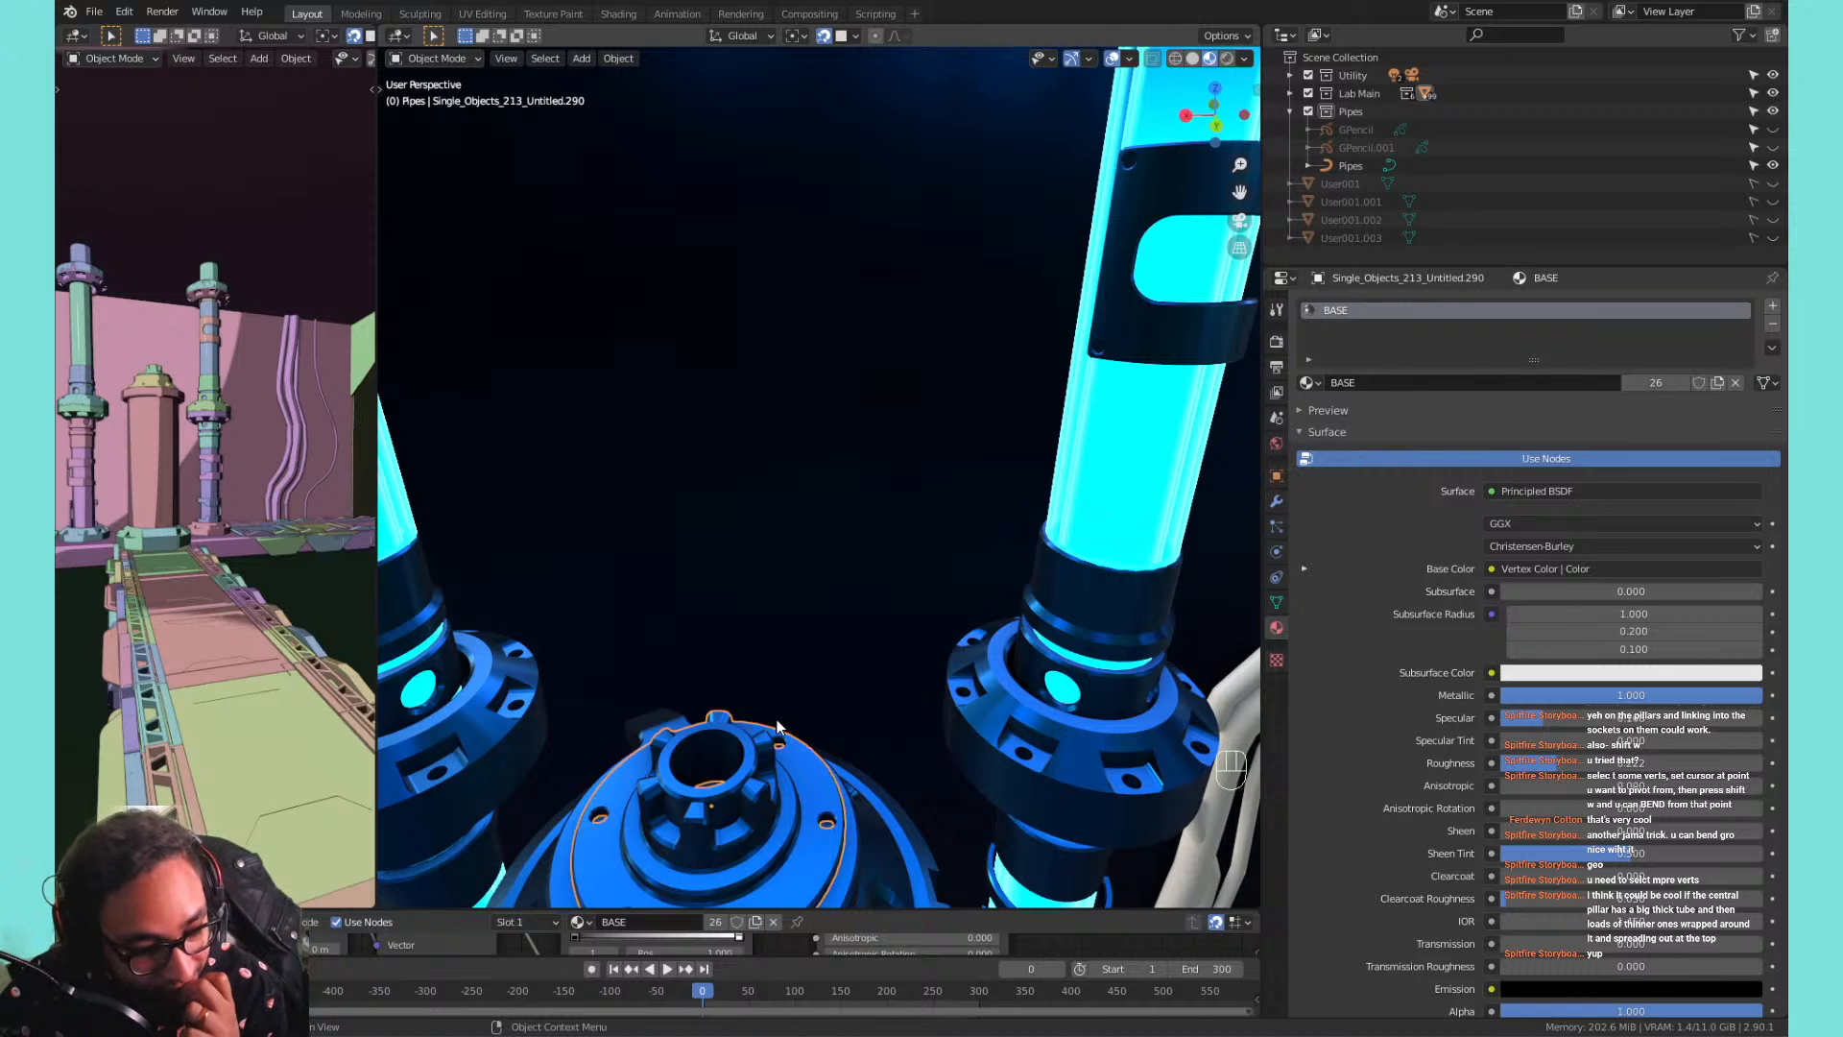
pyautogui.scroll(-2, 803, 702)
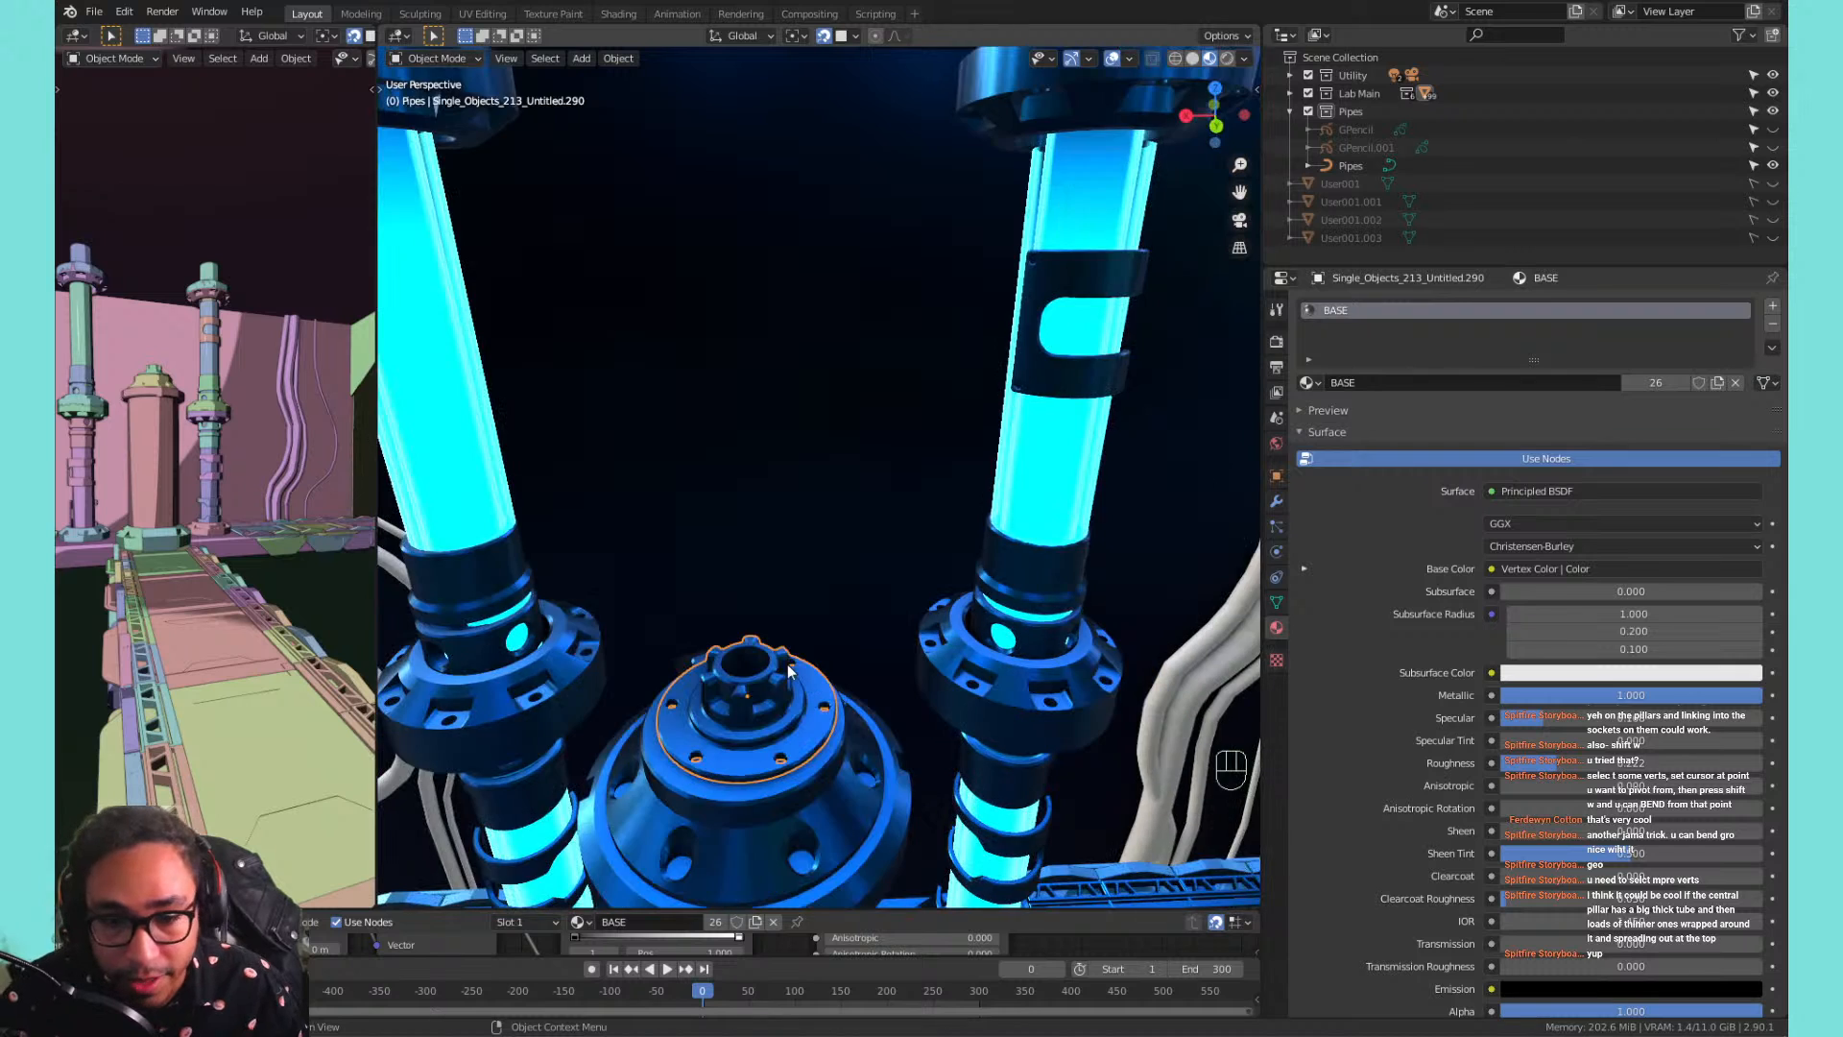
pyautogui.keyDown('shift'); pyautogui.moveTo(759, 697); pyautogui.dragTo(832, 630, button='middle'); pyautogui.keyUp('shift')
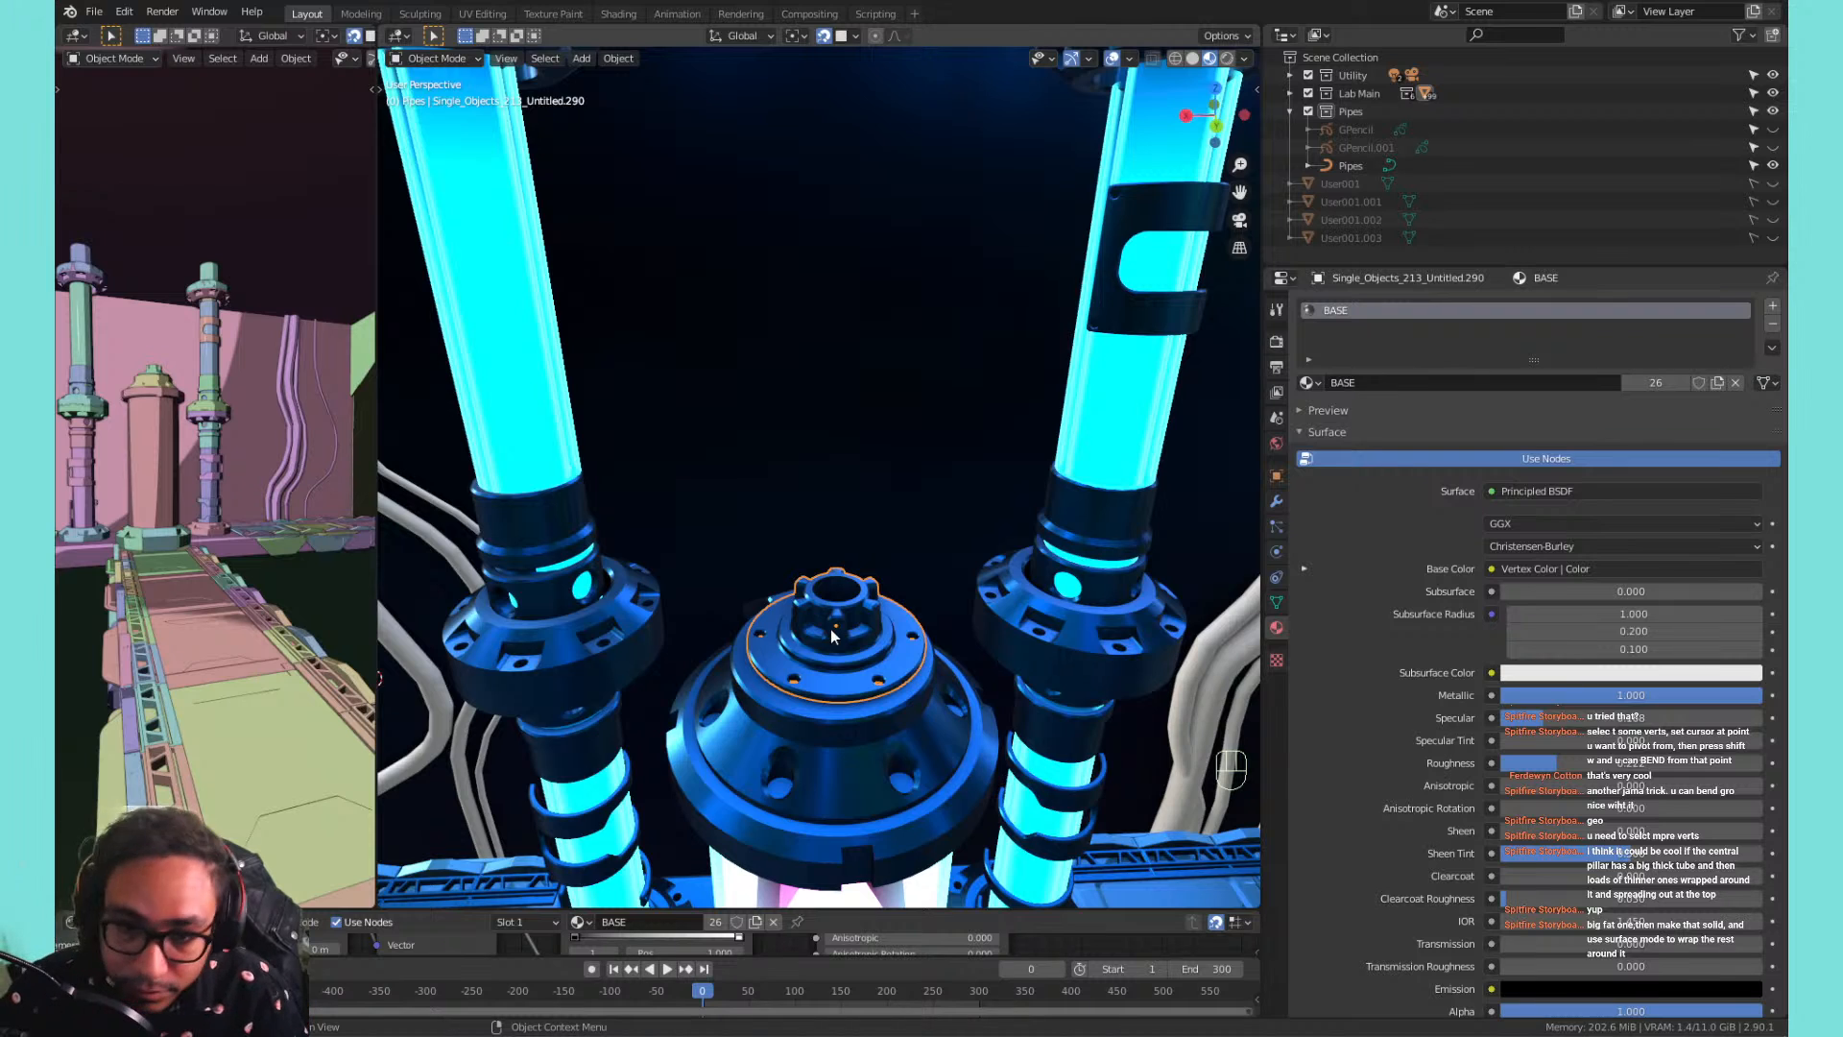
pyautogui.scroll(-4, 831, 629)
pyautogui.hotkey('shift', 's')
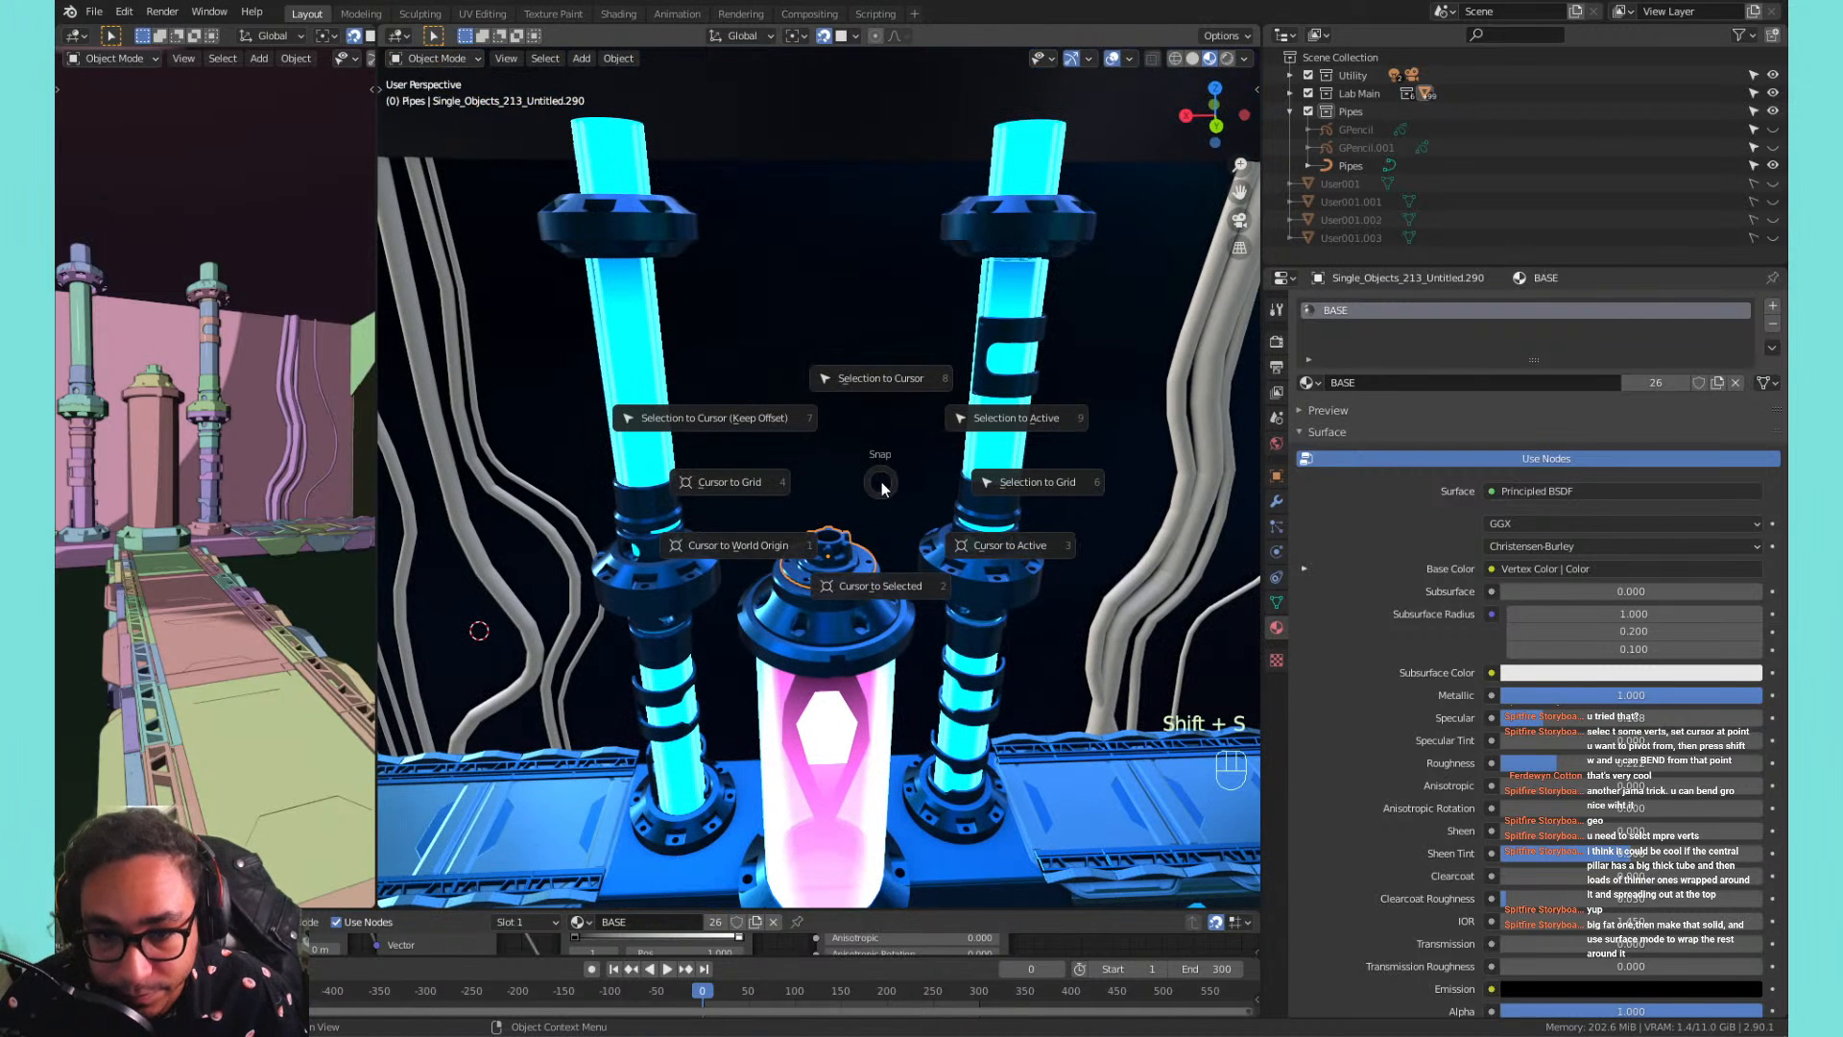
pyautogui.click(874, 570)
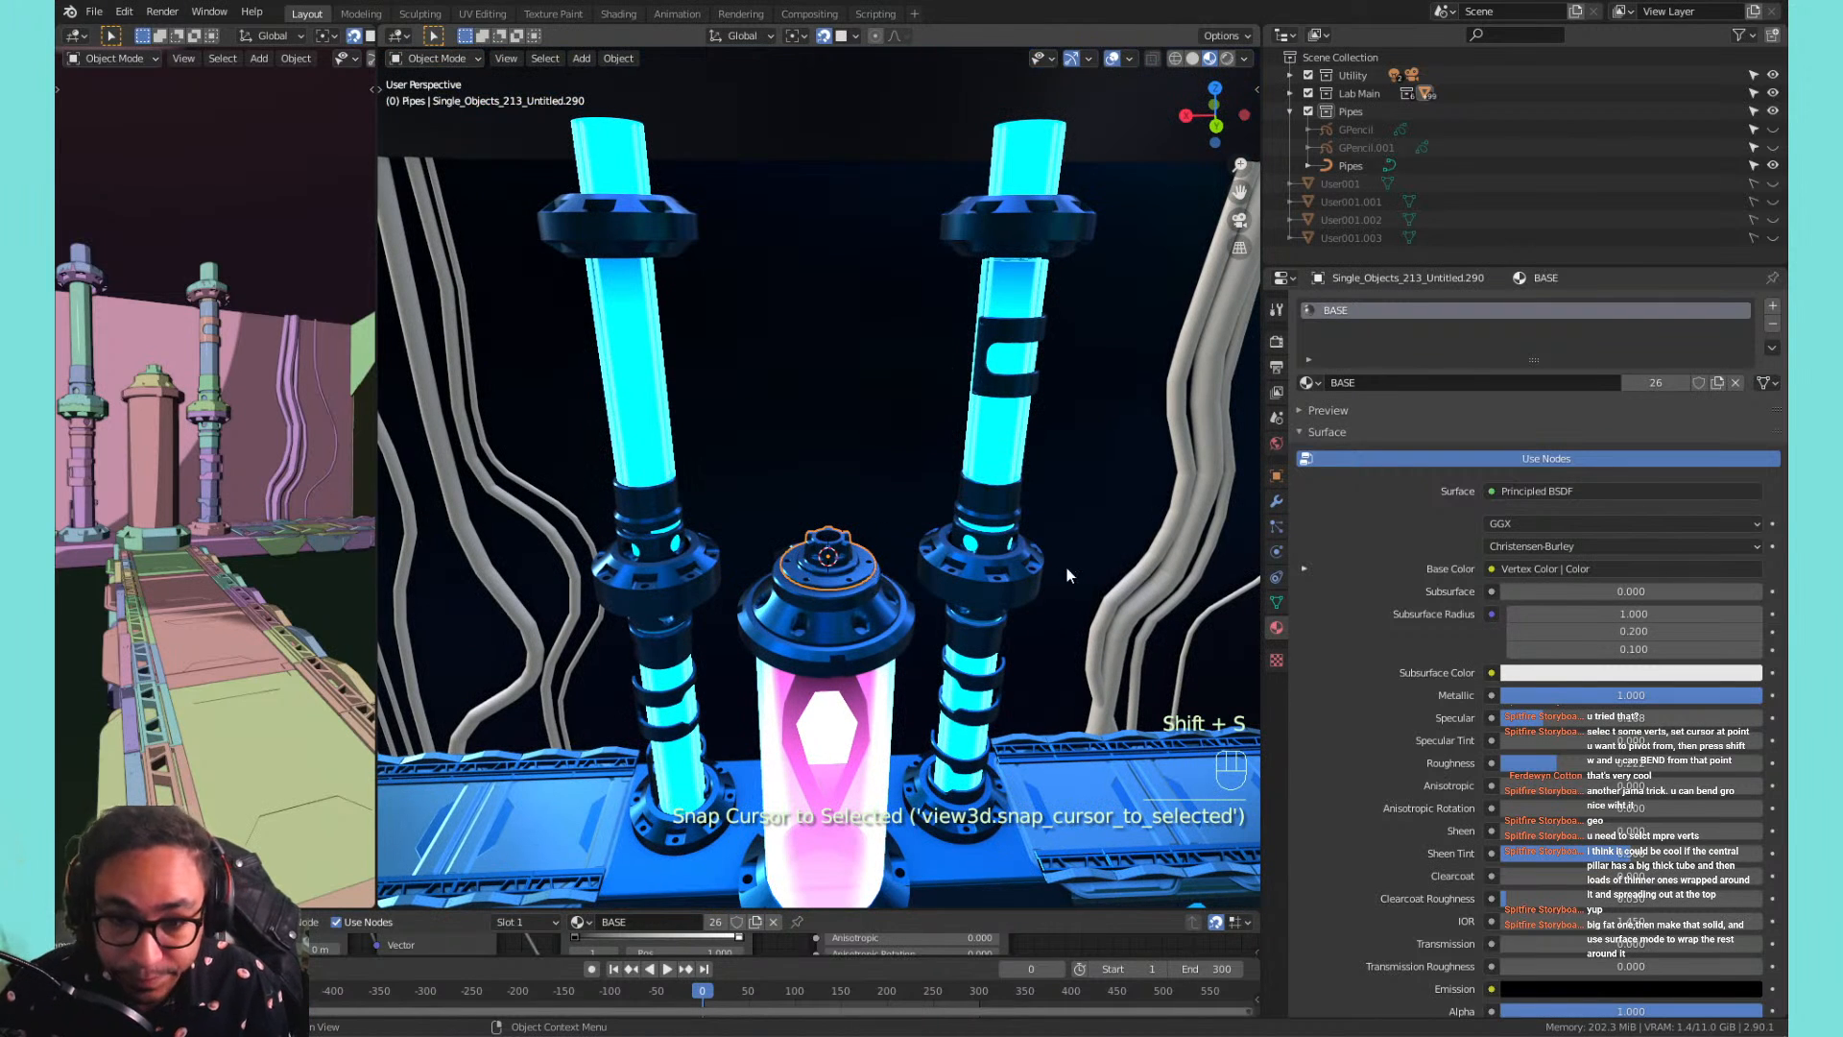
# Add a Bezier curve with a 1 m radius at the 3D cursor inside the capsule's top cap.
pyautogui.press('KP_Decimal')
pyautogui.scroll(3, 820, 526)
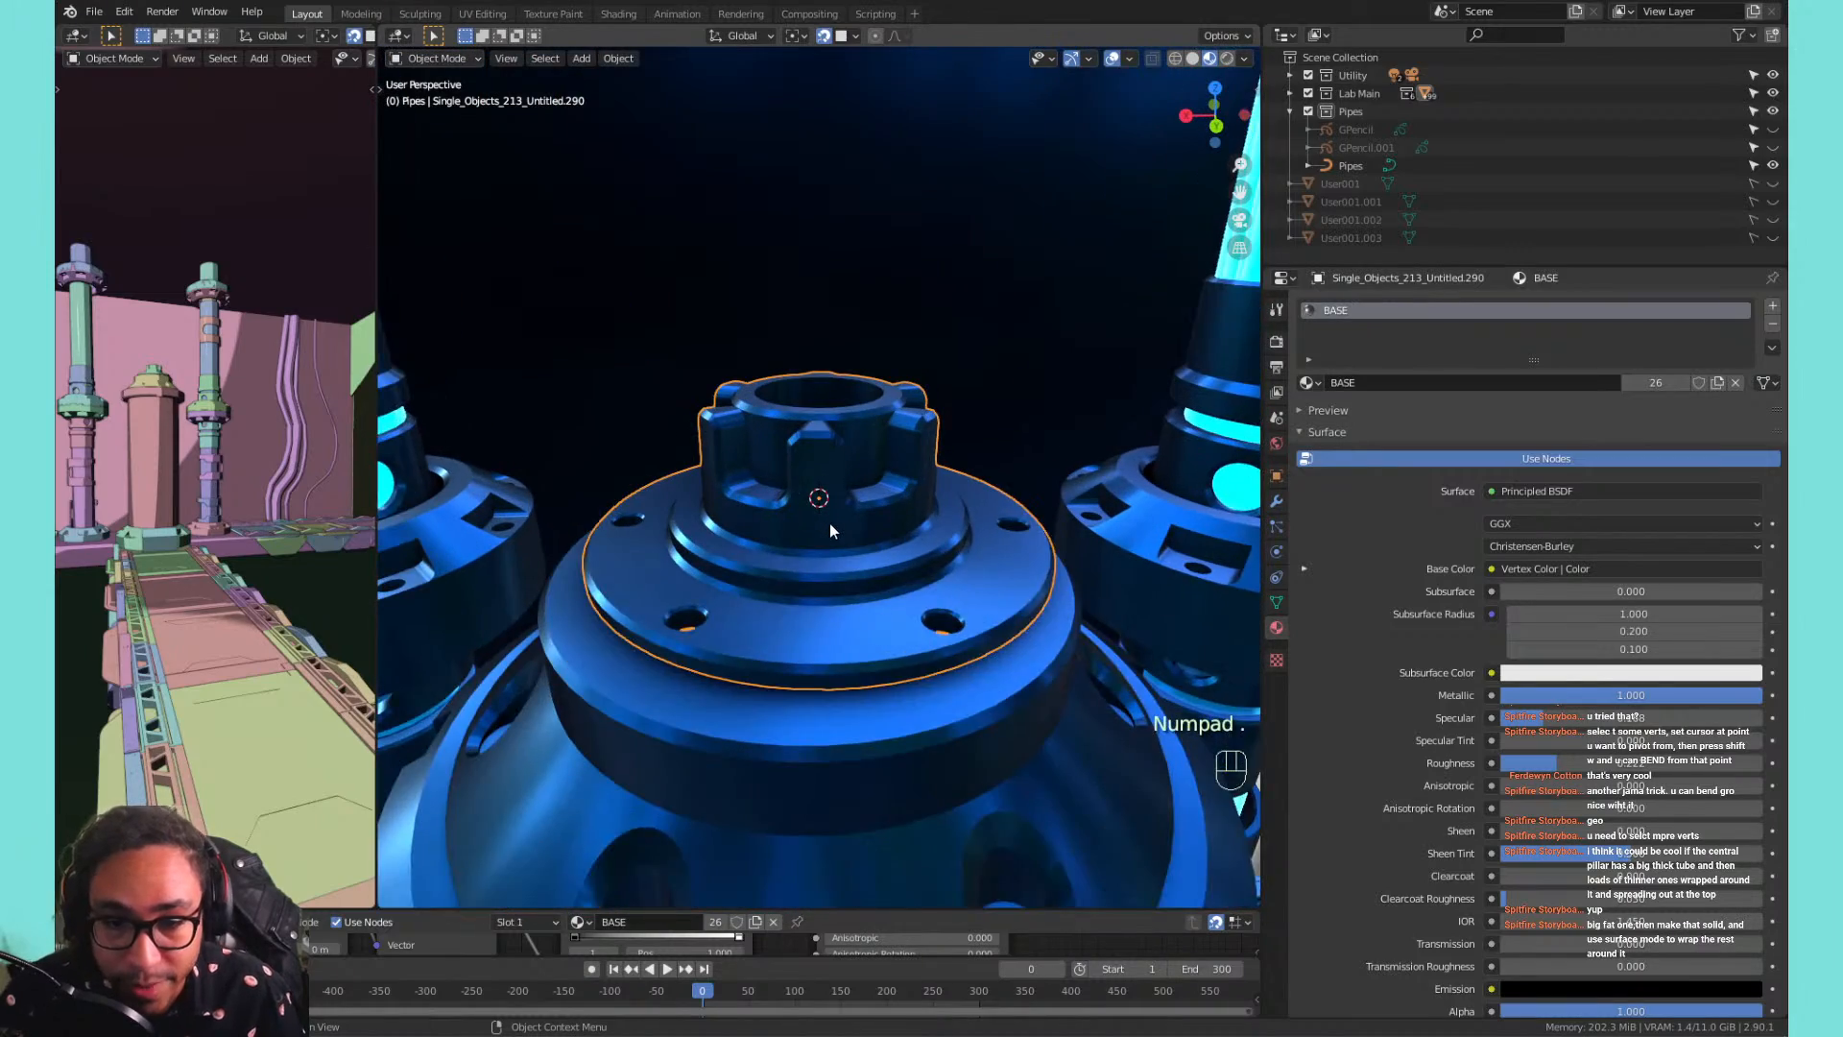
pyautogui.keyDown('shift'); pyautogui.moveTo(830, 523); pyautogui.dragTo(872, 755, button='middle'); pyautogui.keyUp('shift')
pyautogui.keyDown('shift'); pyautogui.moveTo(872, 755); pyautogui.dragTo(849, 560, button='middle'); pyautogui.keyUp('shift')
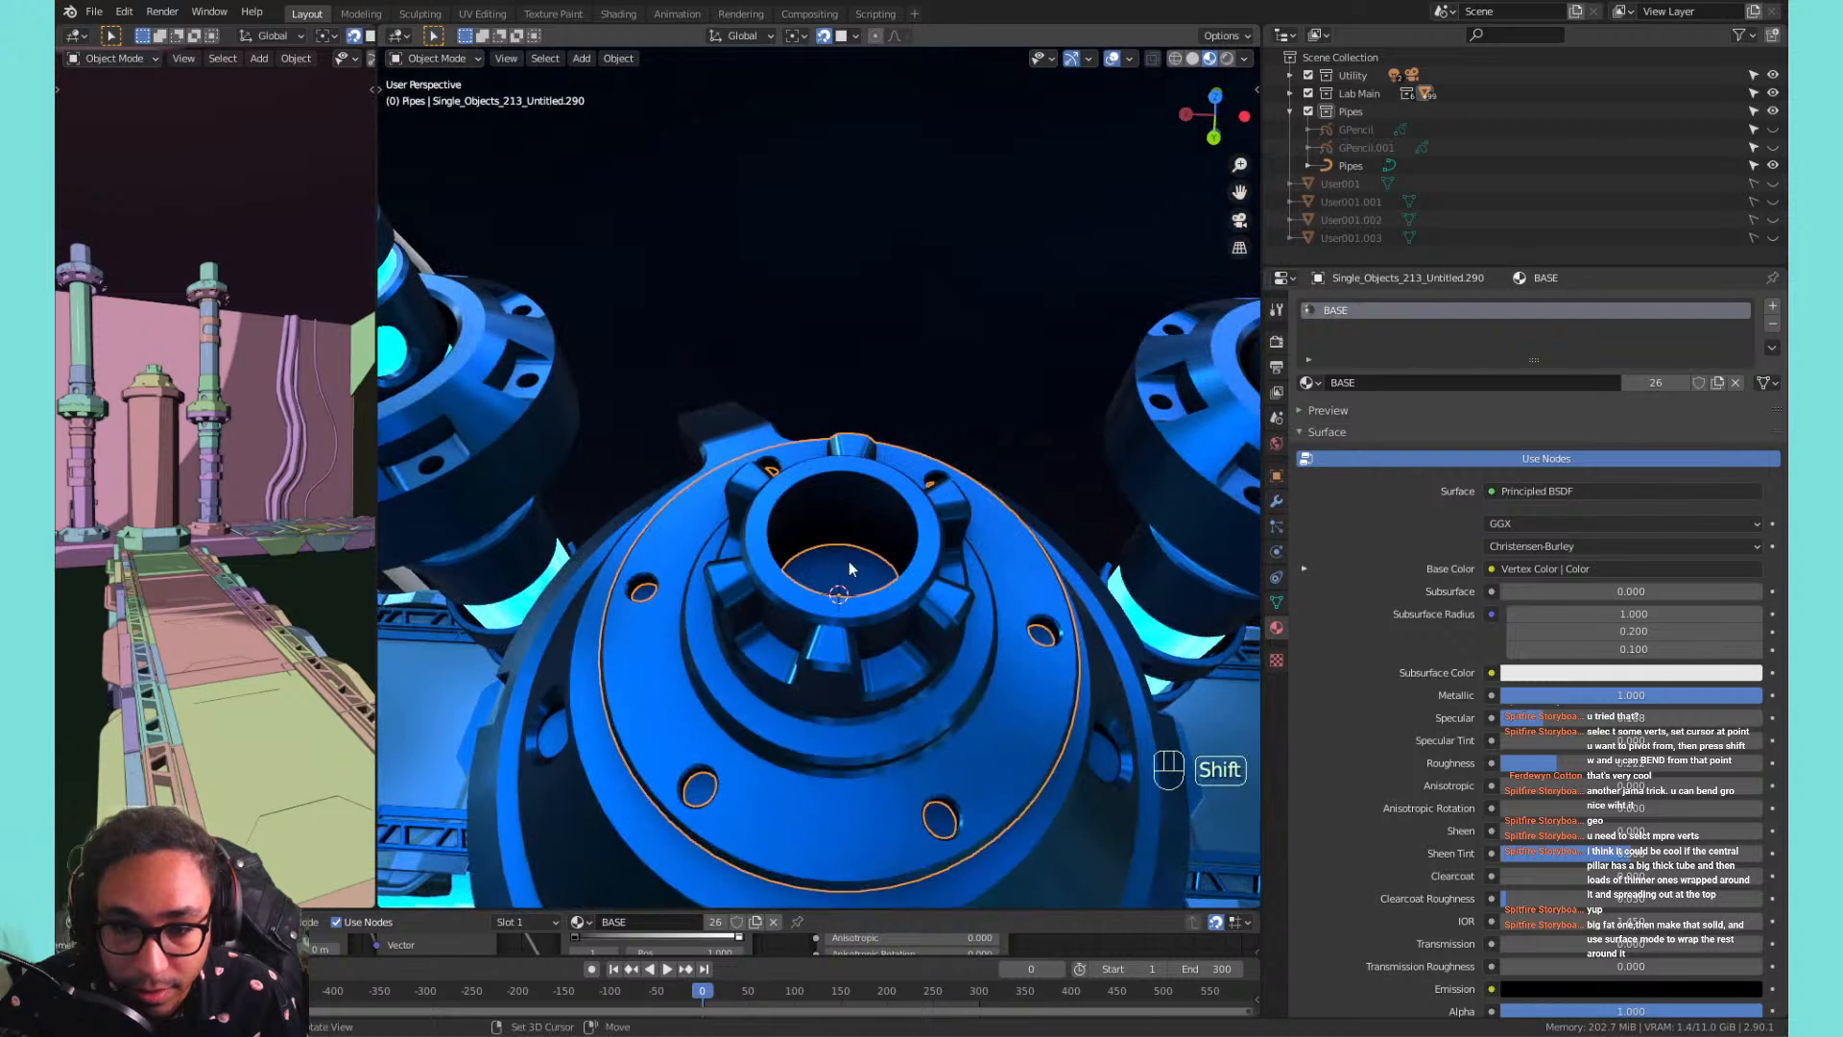
pyautogui.hotkey('shift', 'a')
pyautogui.moveTo(843, 549)
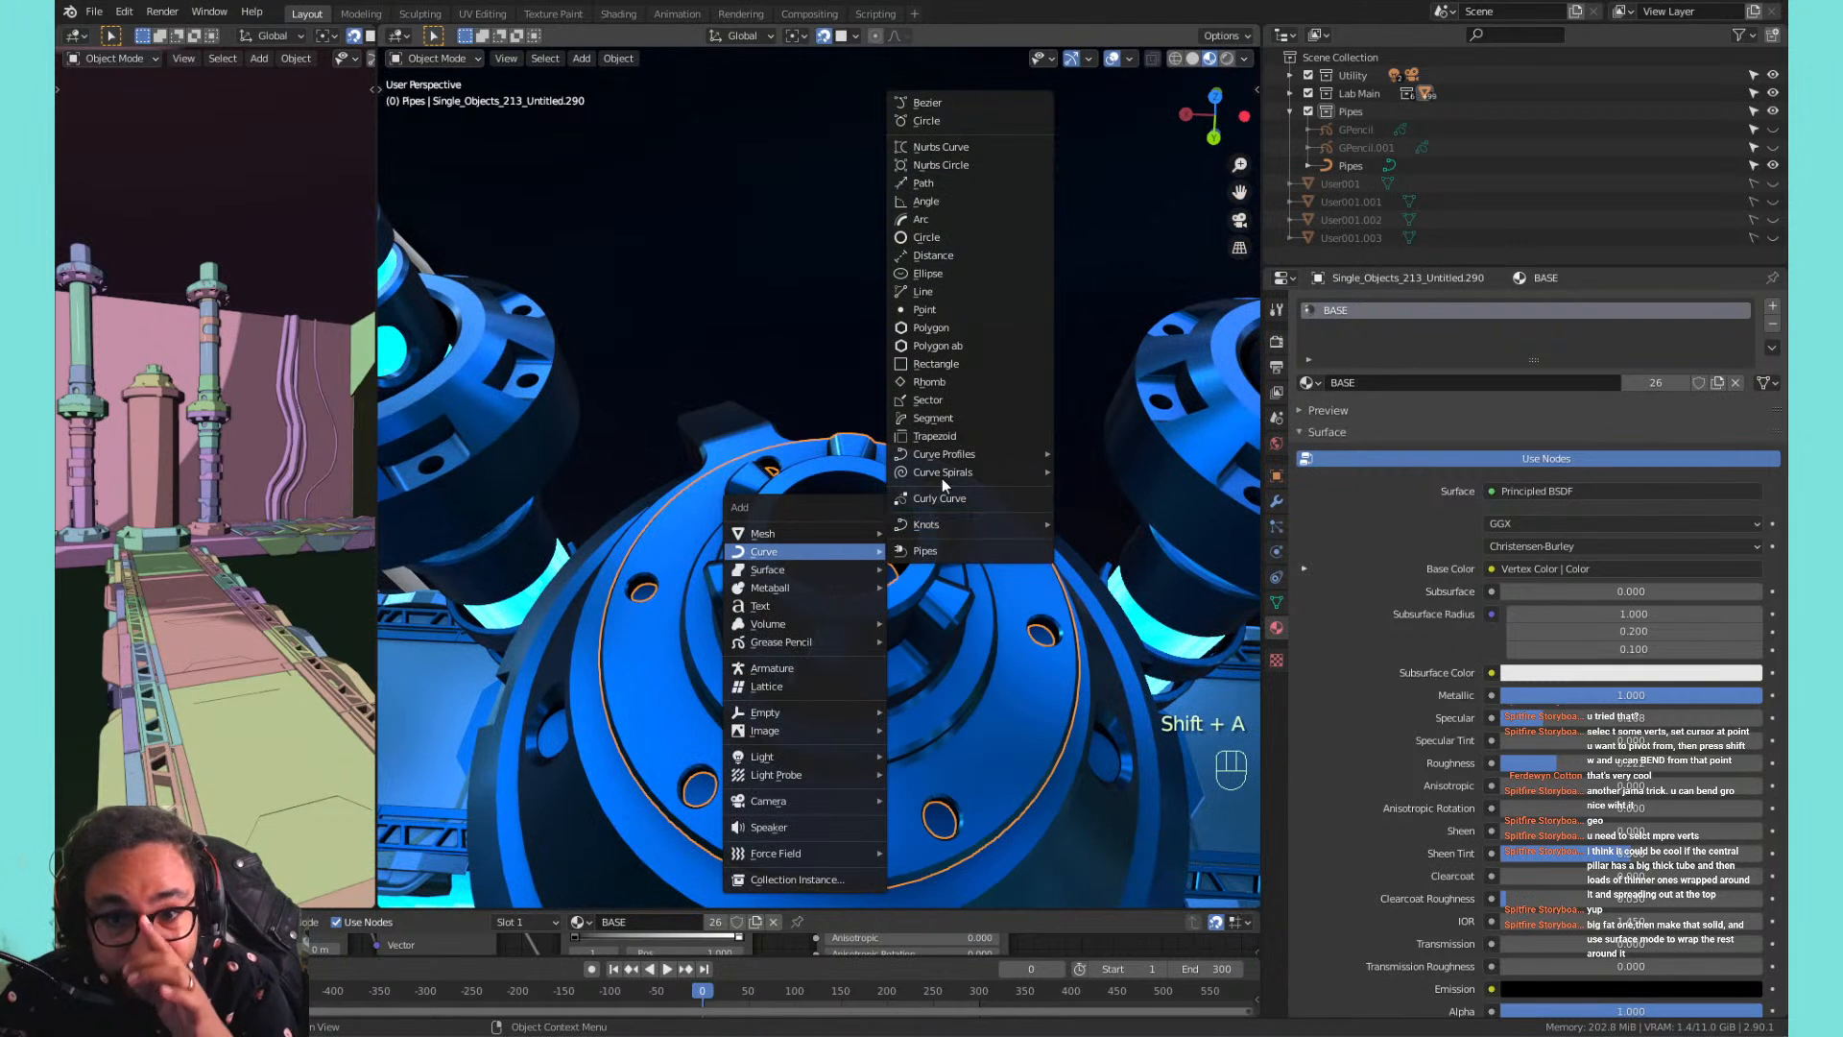
pyautogui.click(950, 101)
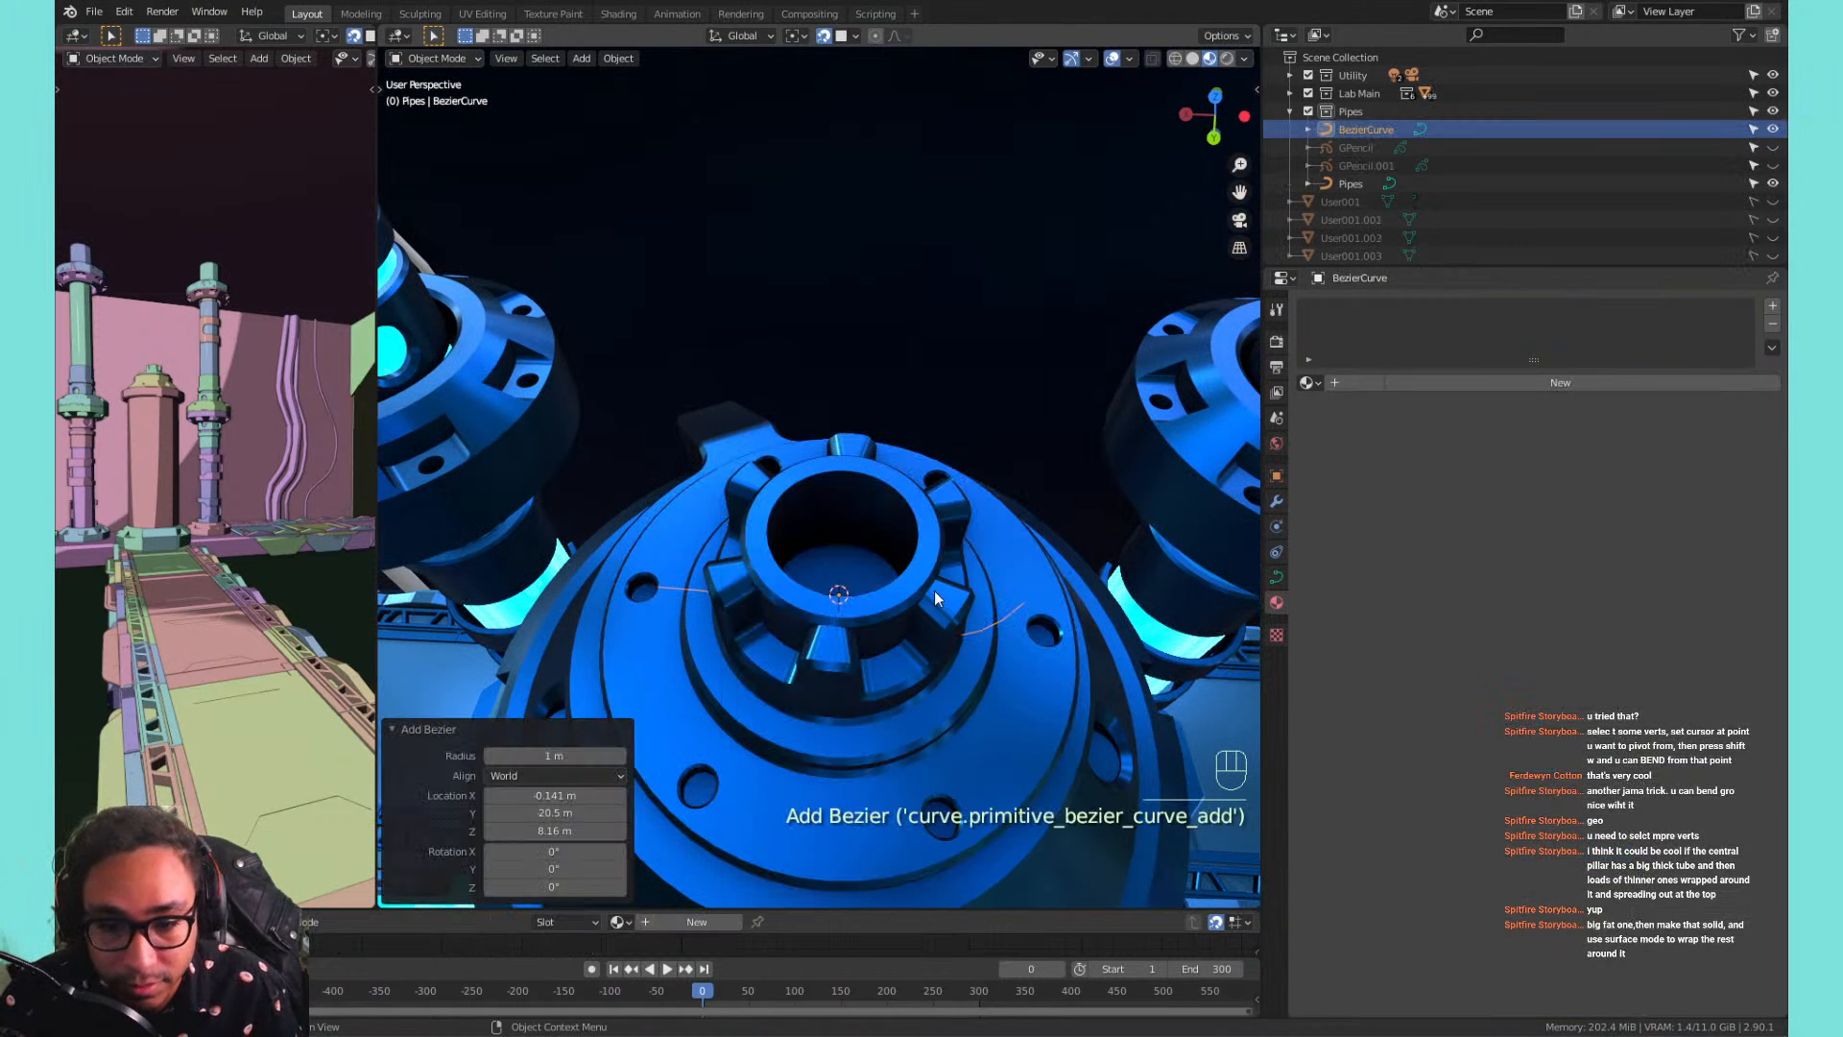
# Move the new Bezier curve from inside the capsule's top cap to the open space above it.
pyautogui.click(996, 614)
pyautogui.click(995, 615)
pyautogui.moveTo(995, 615); pyautogui.dragTo(998, 619)
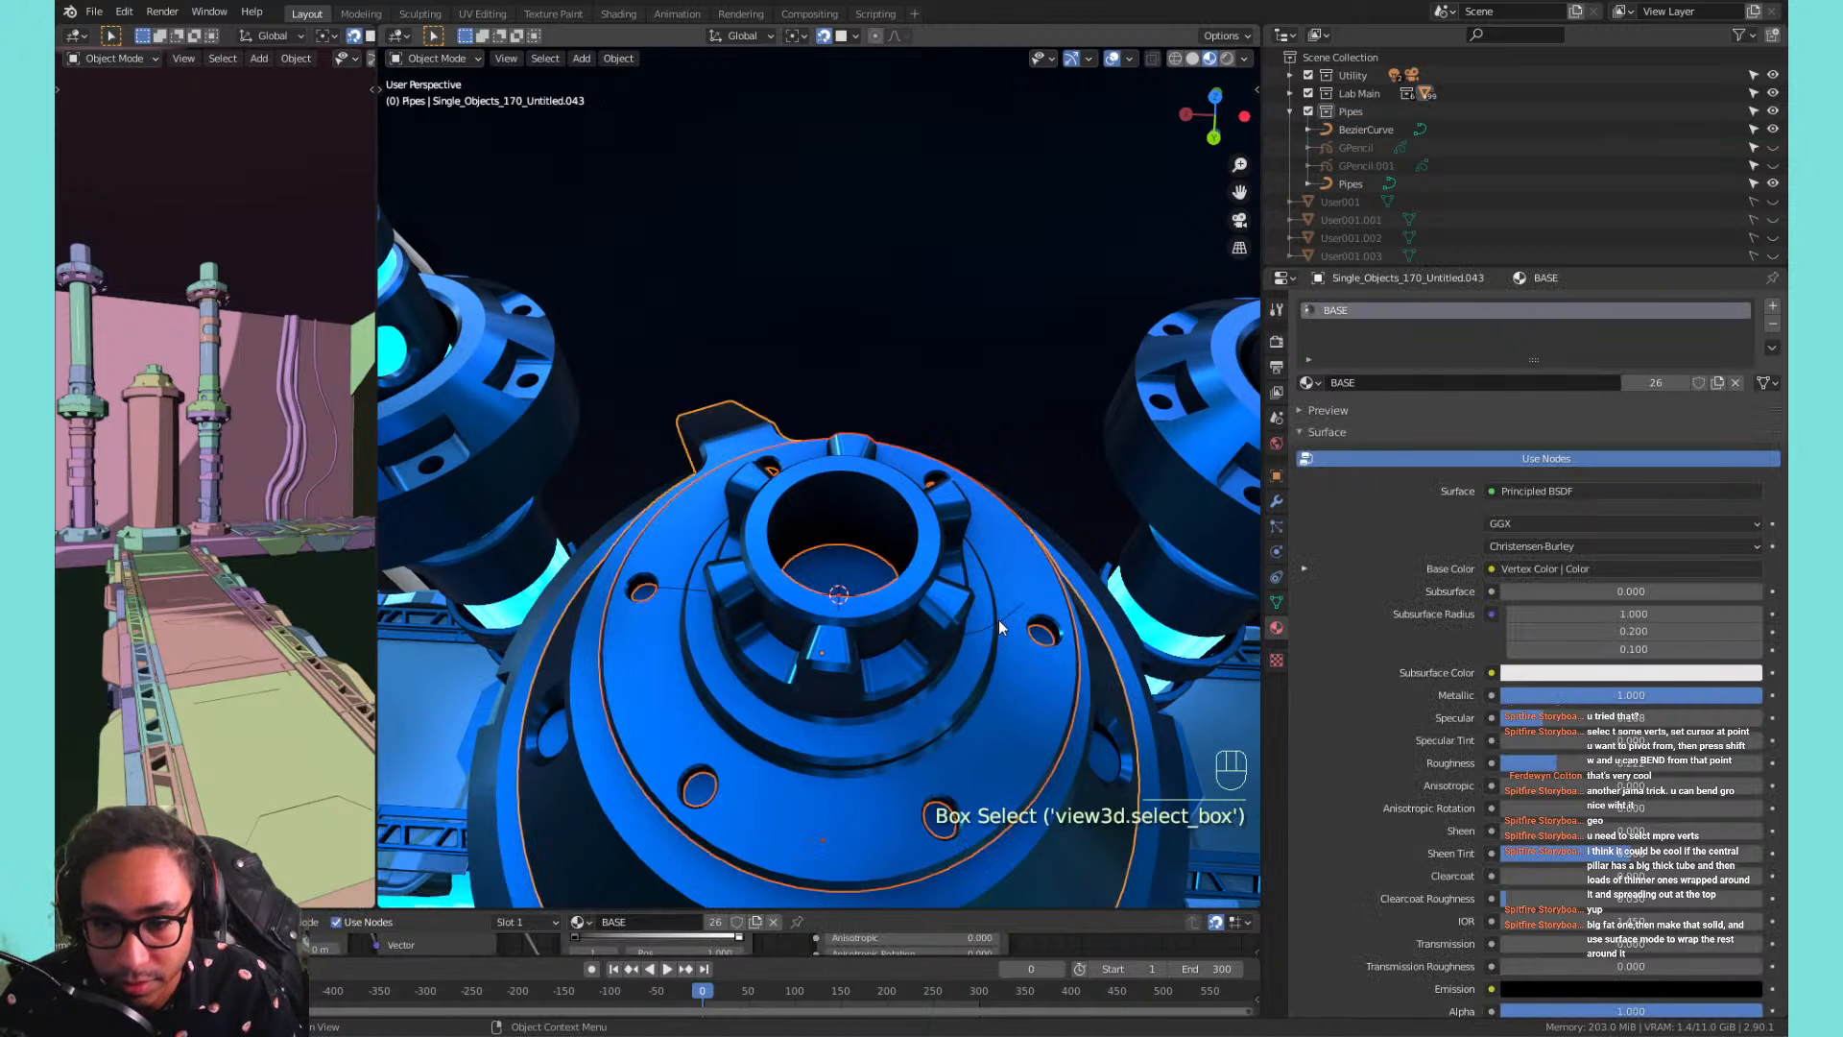
pyautogui.click(999, 619)
pyautogui.press('g')
pyautogui.press('z')
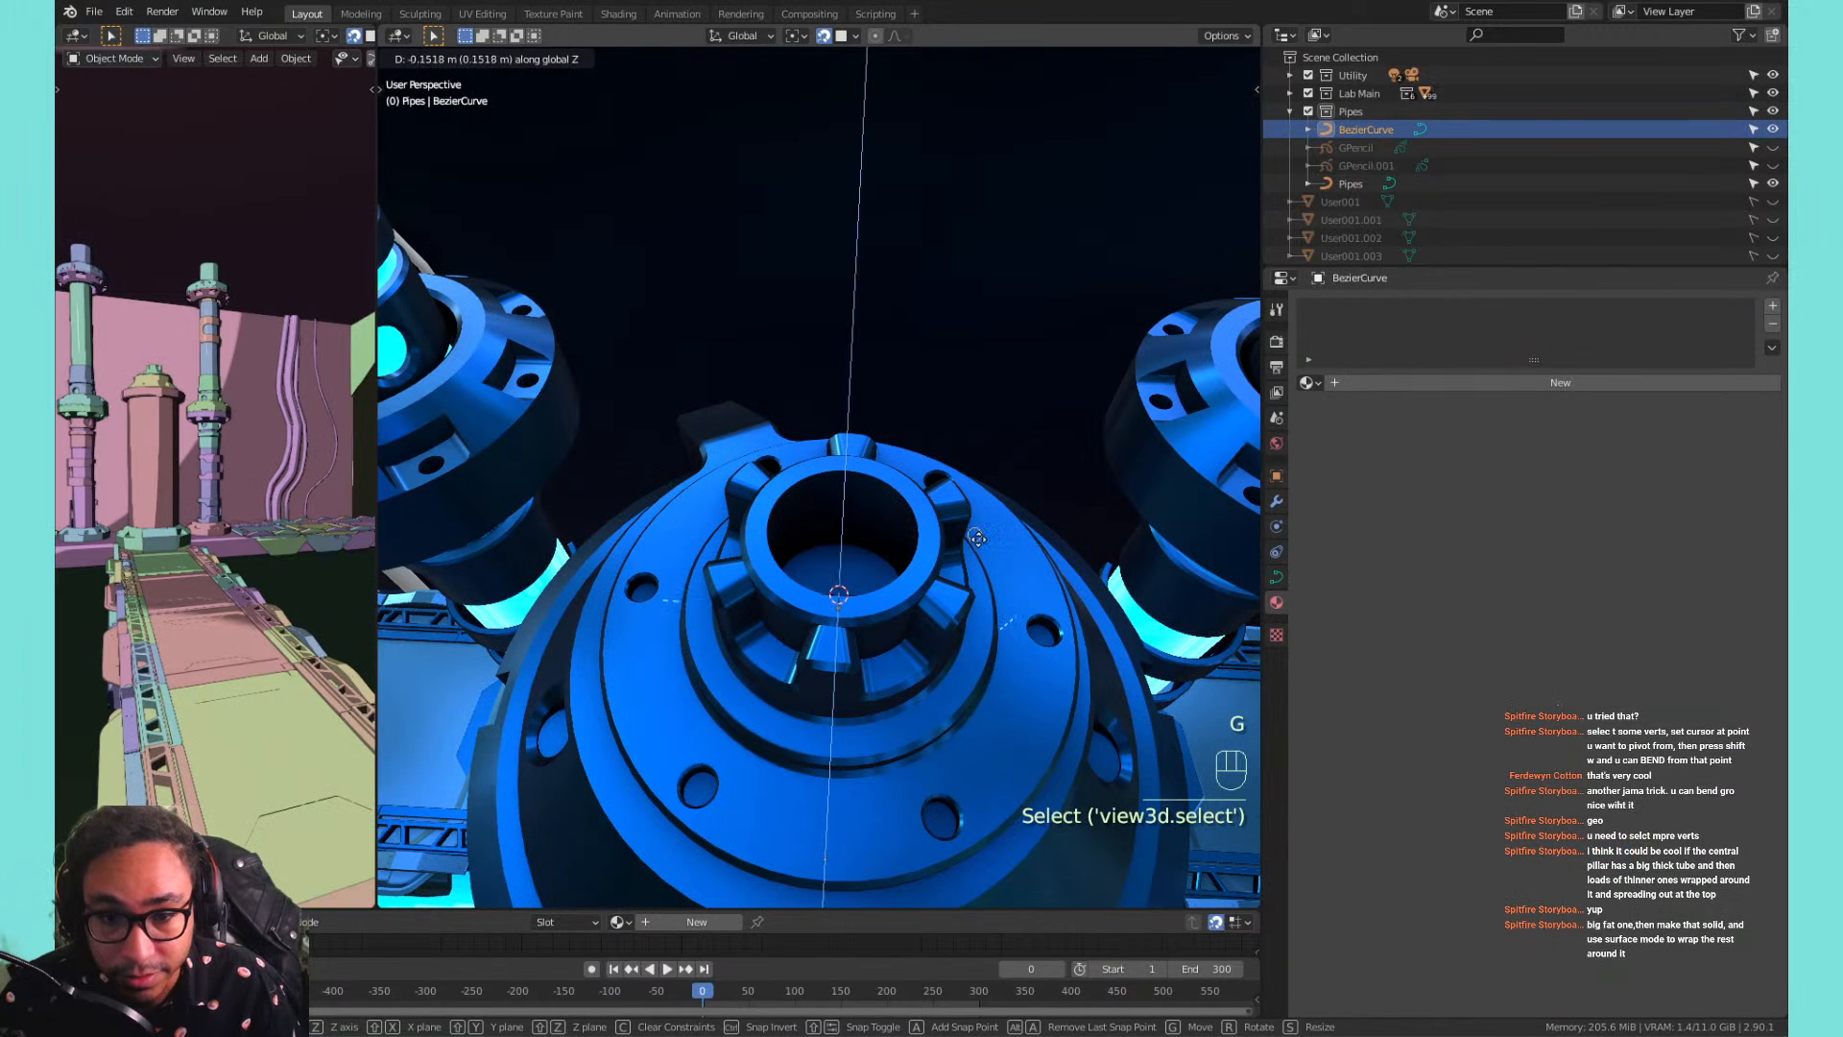
pyautogui.rightClick(974, 533)
pyautogui.keyDown('shift'); pyautogui.moveTo(956, 527); pyautogui.dragTo(971, 490, button='middle'); pyautogui.keyUp('shift')
pyautogui.scroll(-4, 971, 490)
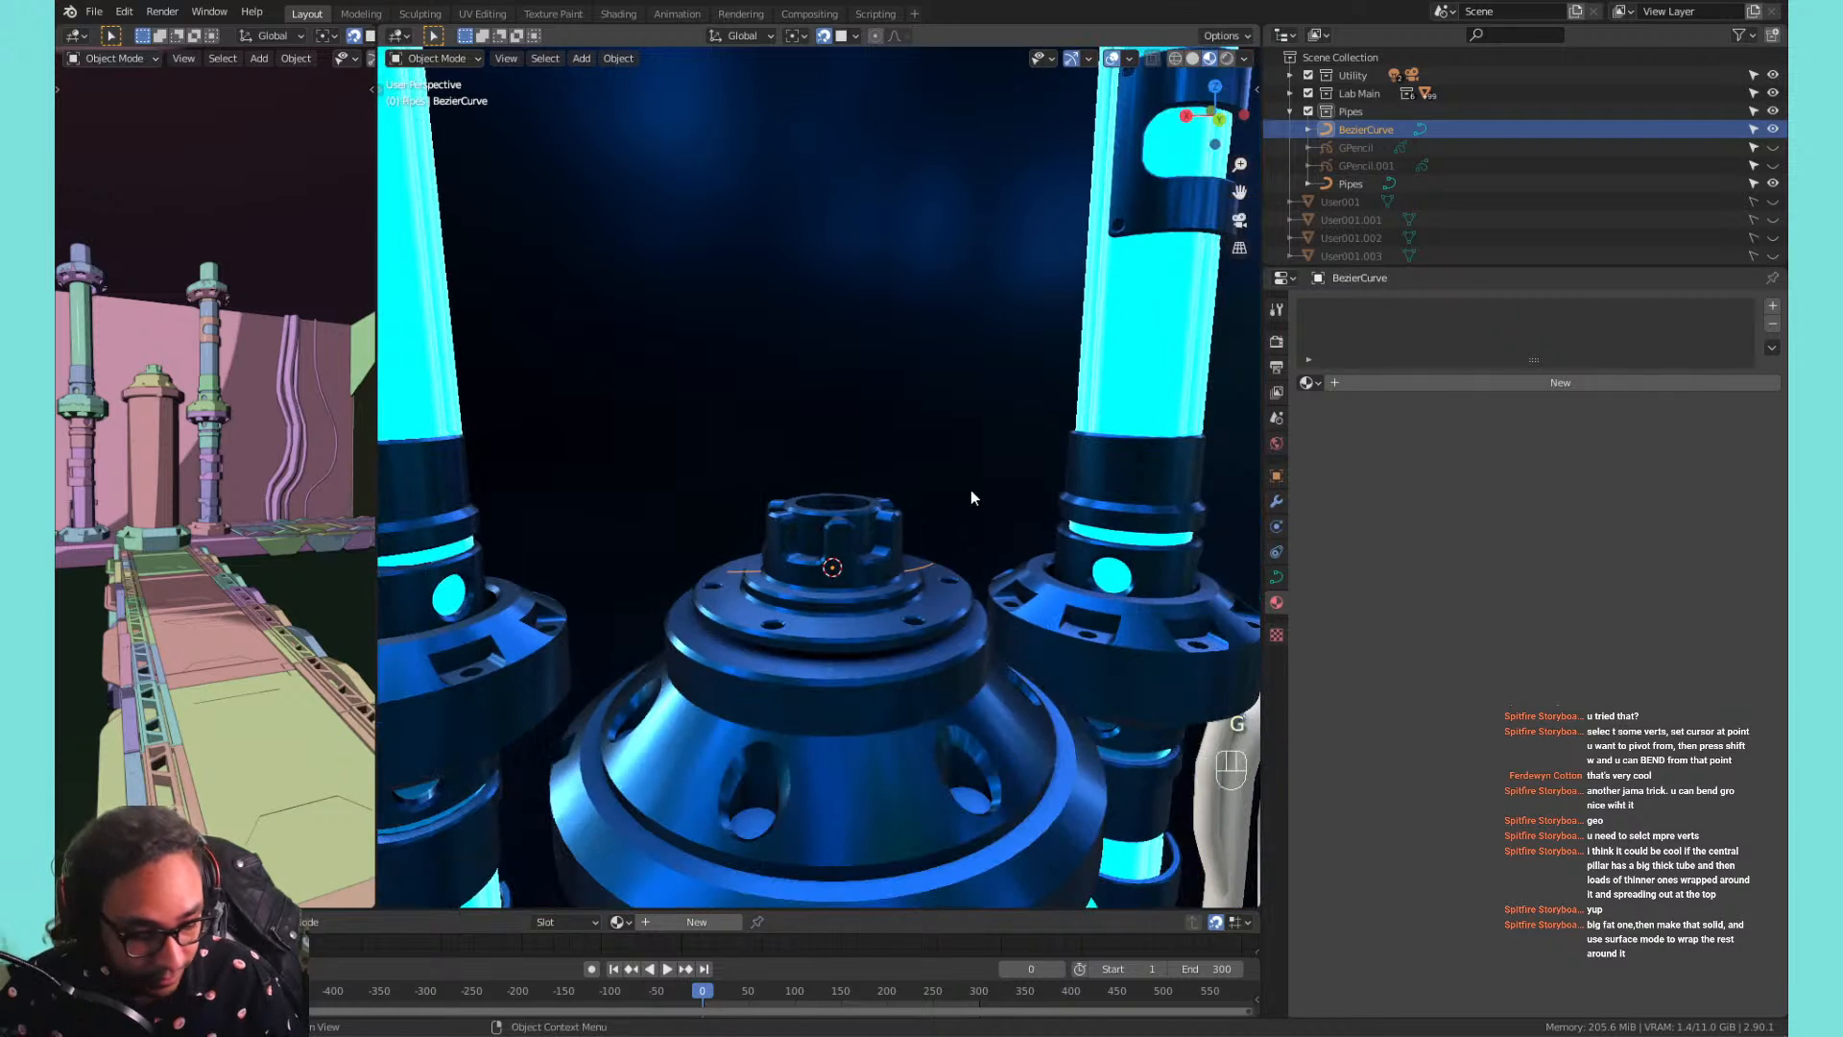
pyautogui.press('g')
pyautogui.click(923, 354)
# Rotate the curve's points 90° about the global Y axis and set its bevel depth to 0.48 m.
pyautogui.press('Tab')
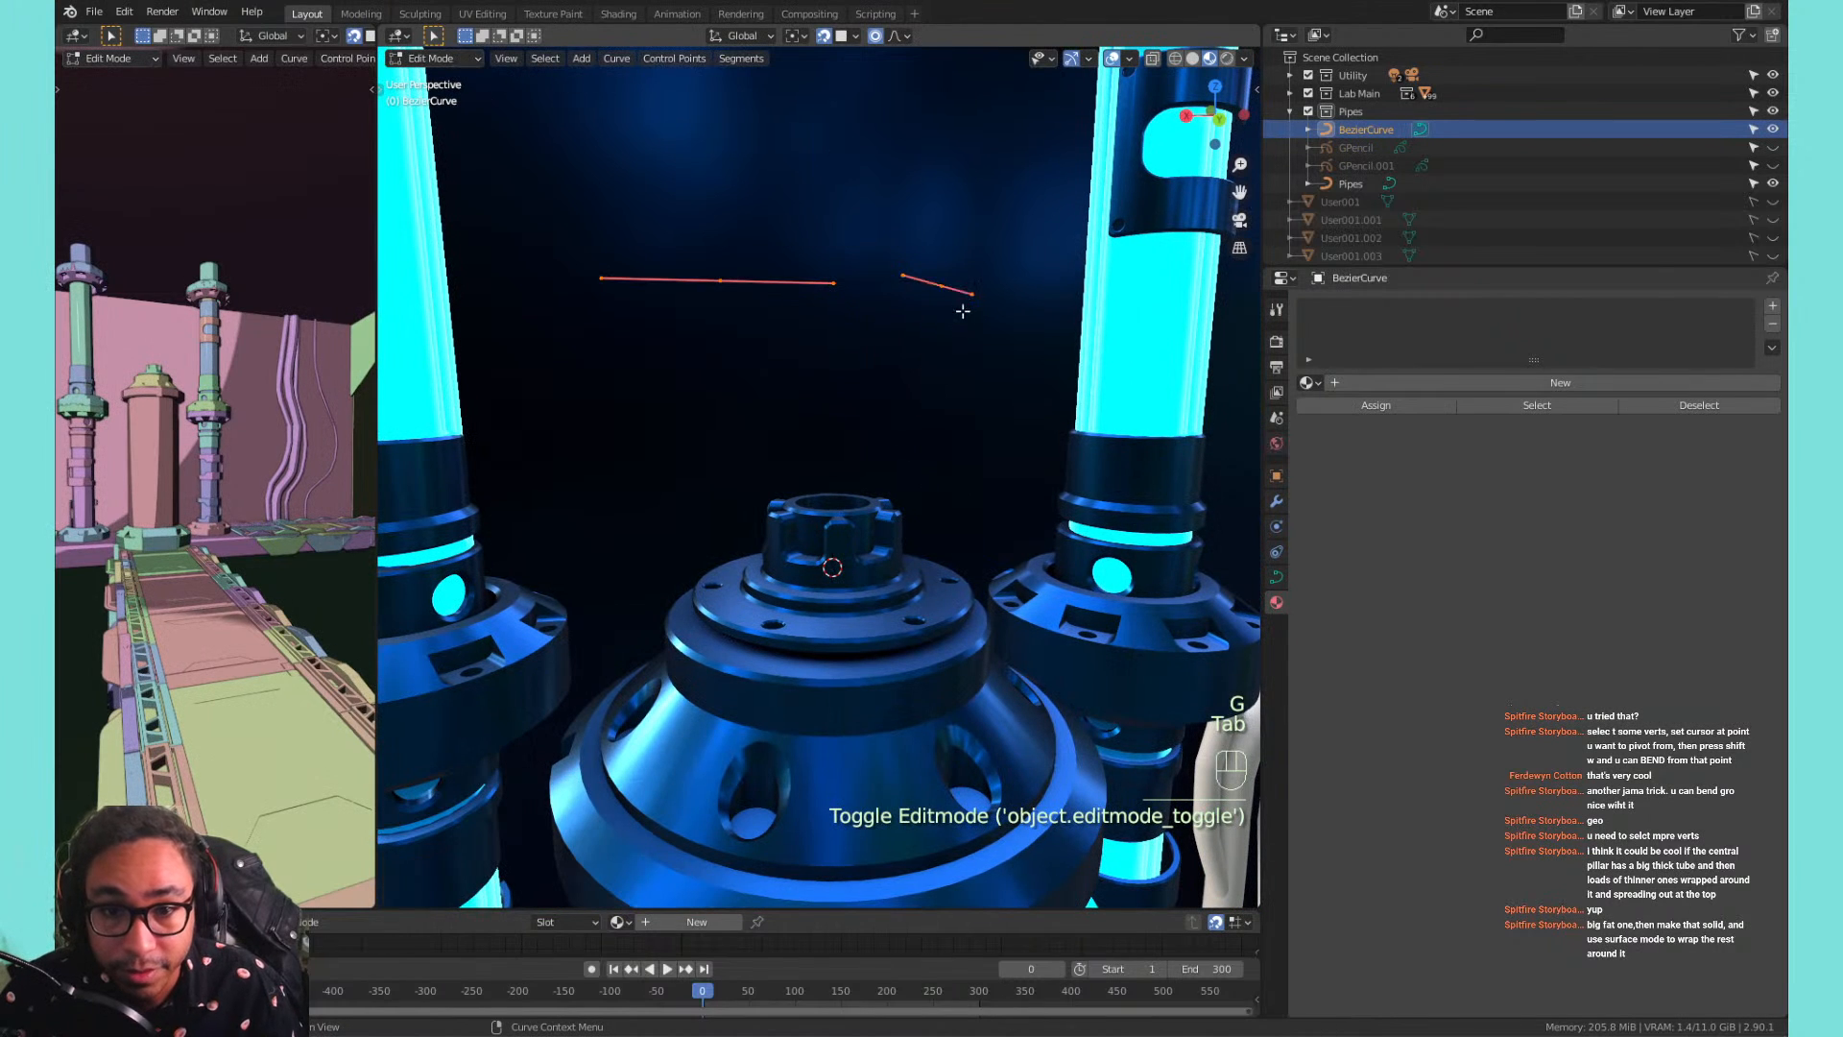
pyautogui.press('r')
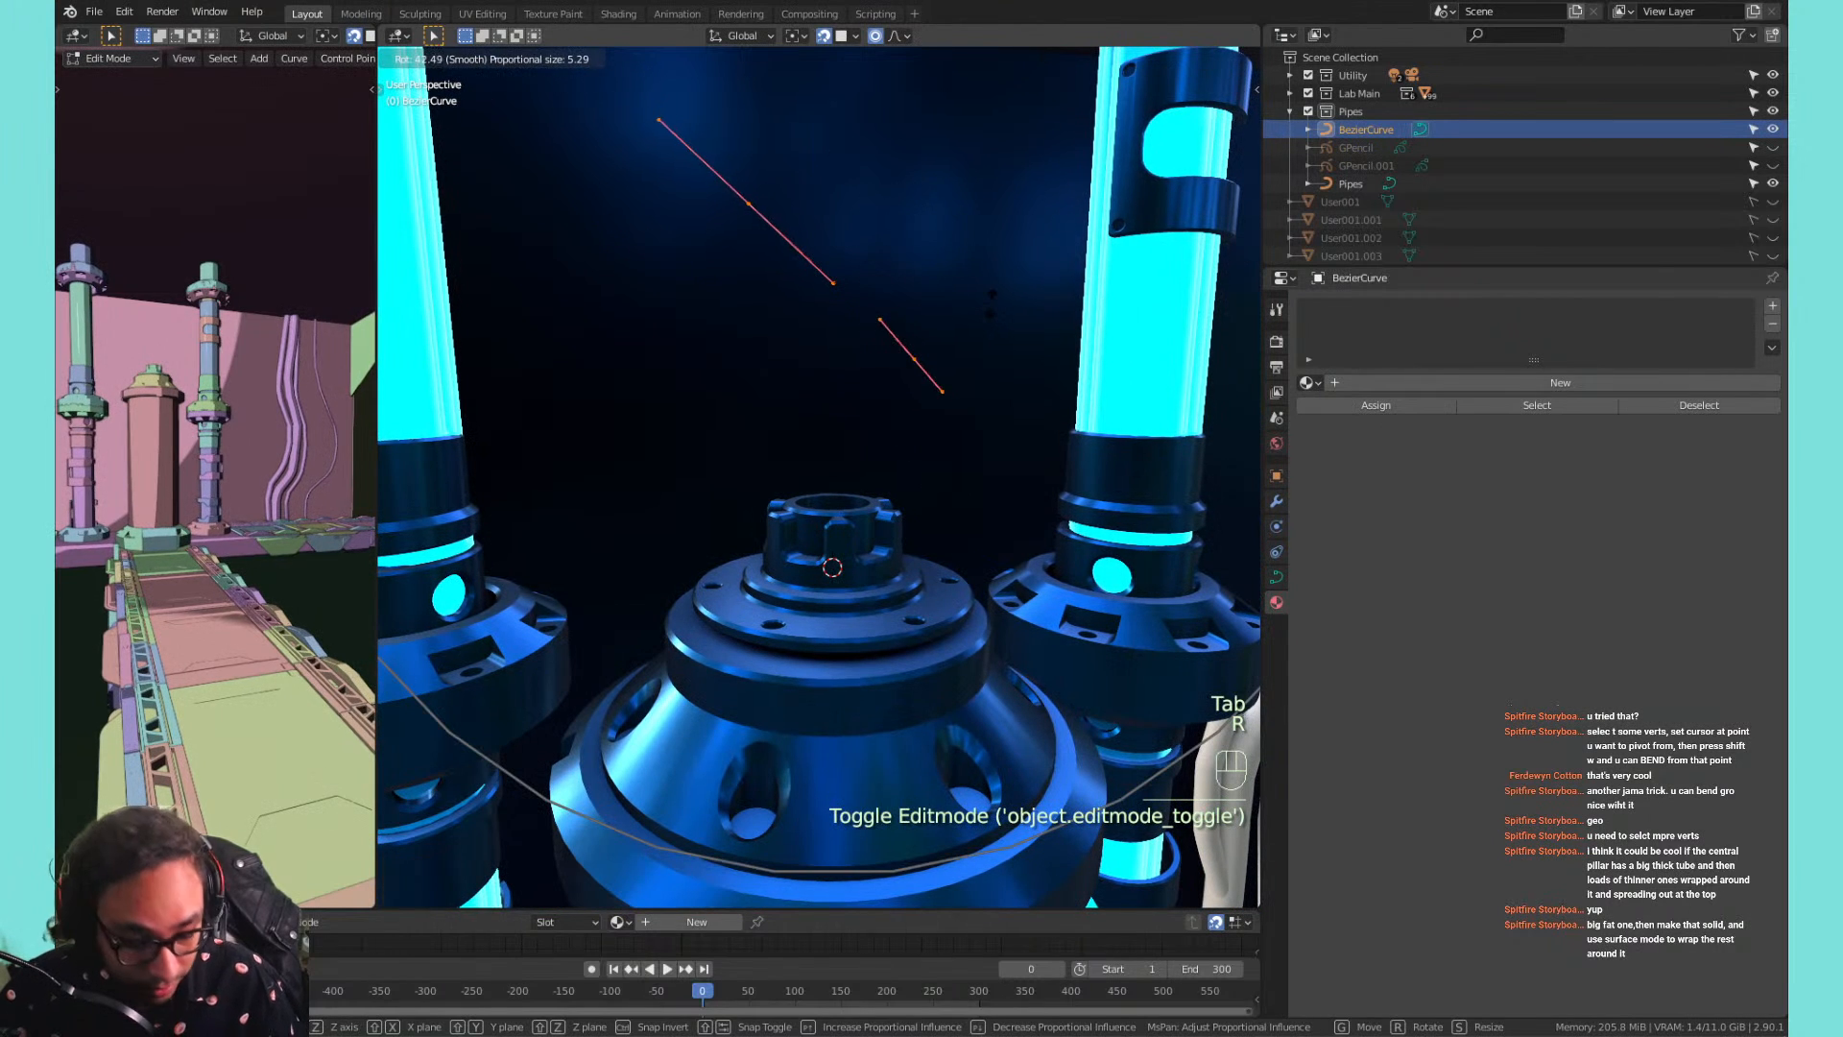
pyautogui.press('y')
pyautogui.press('9')
pyautogui.press('0')
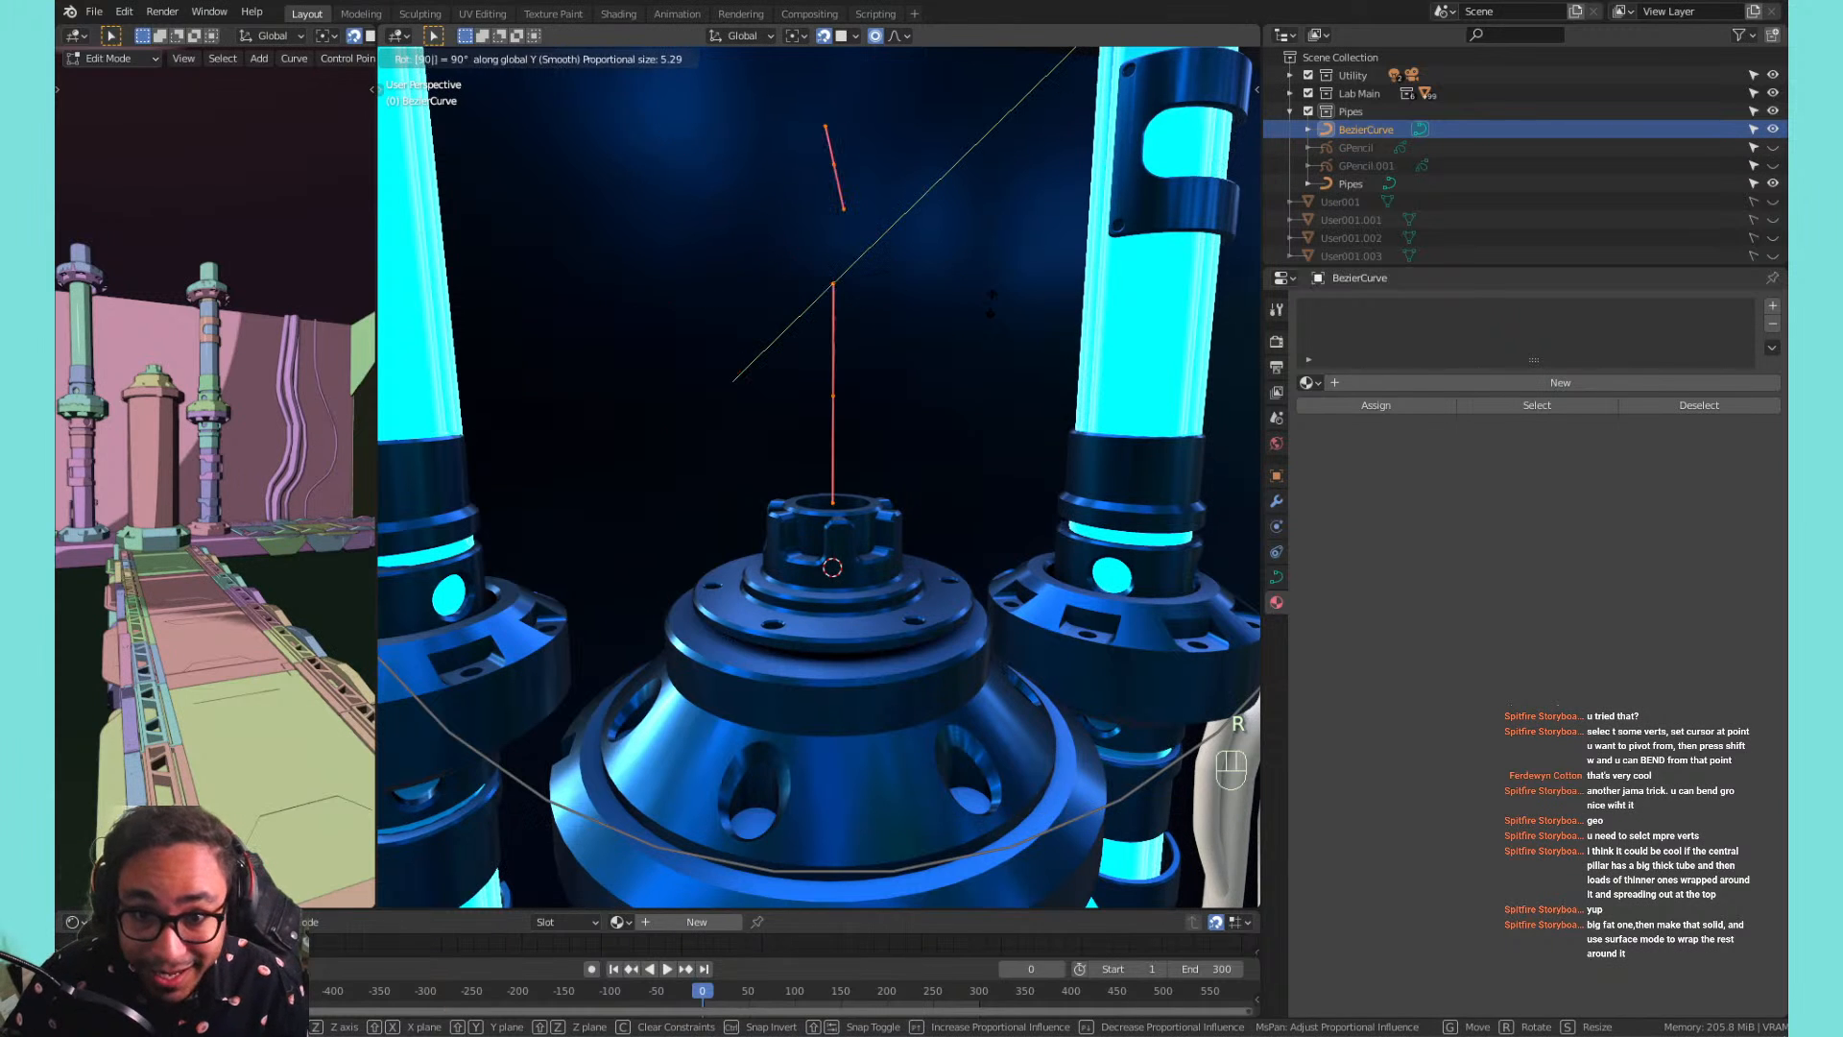
pyautogui.press('Return')
pyautogui.press('Tab')
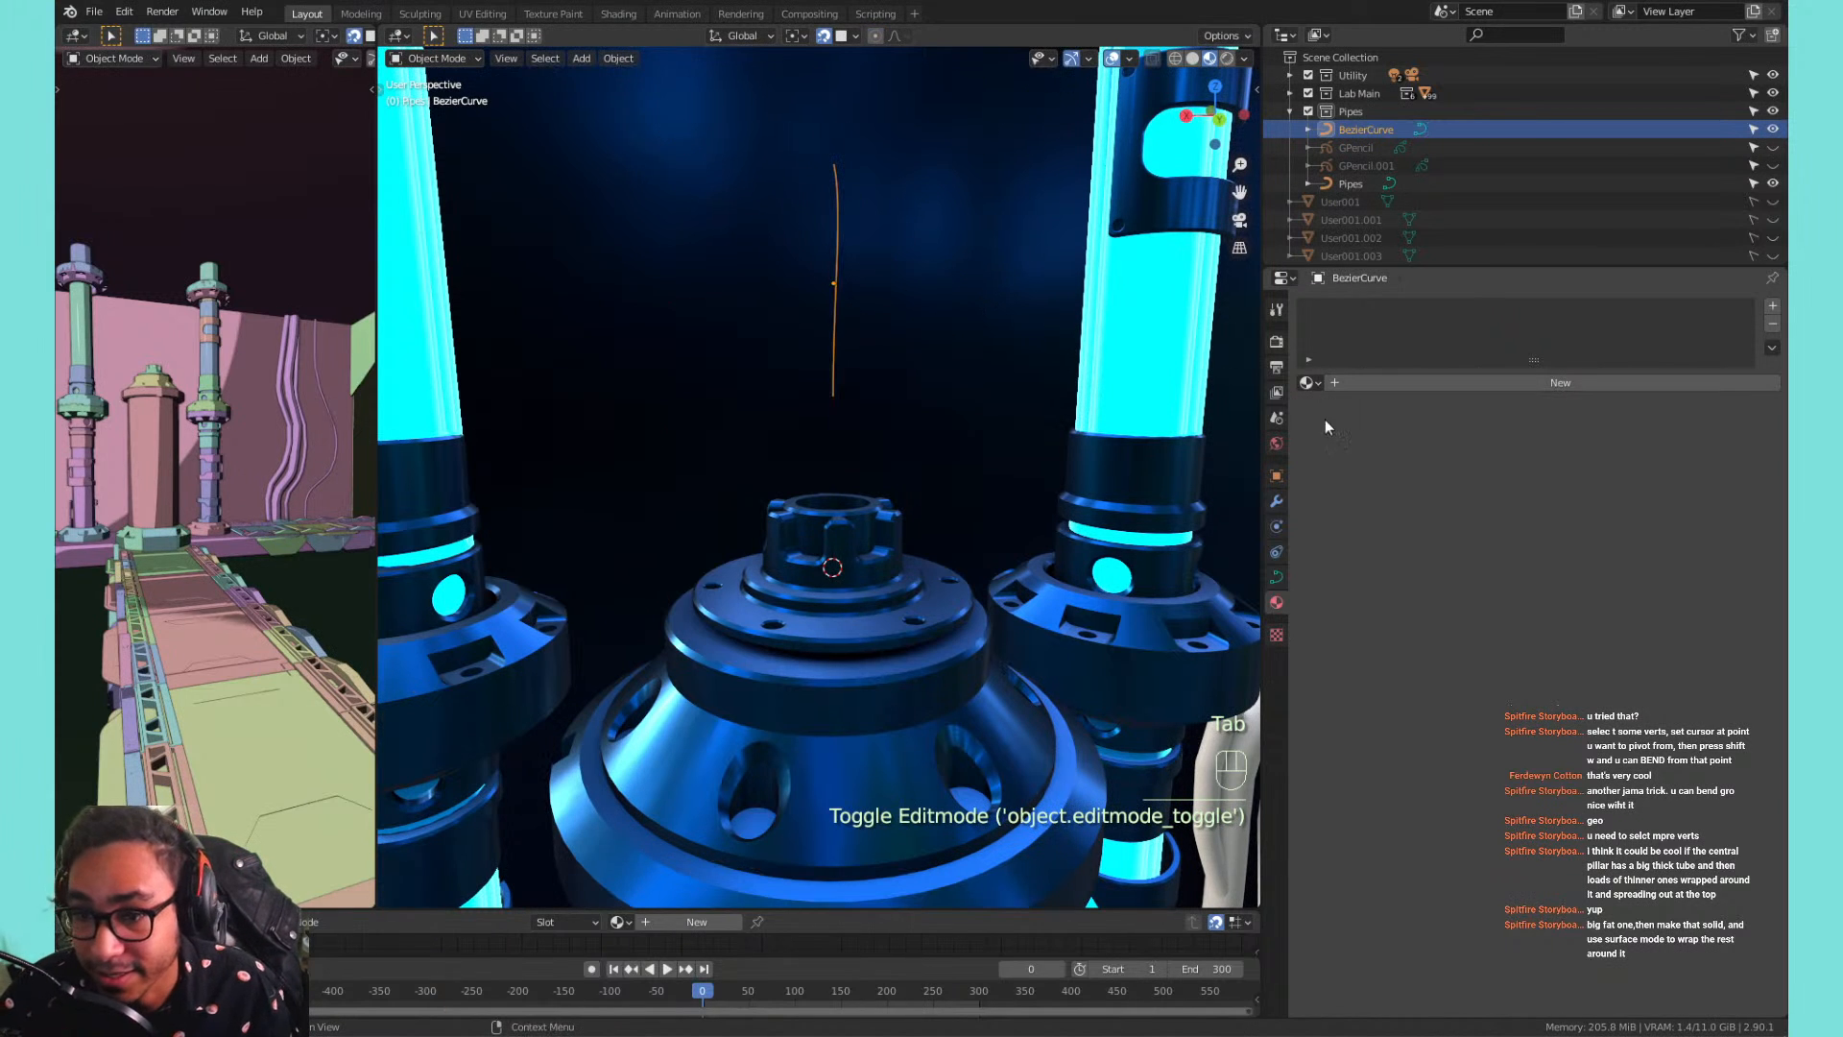
pyautogui.click(1276, 577)
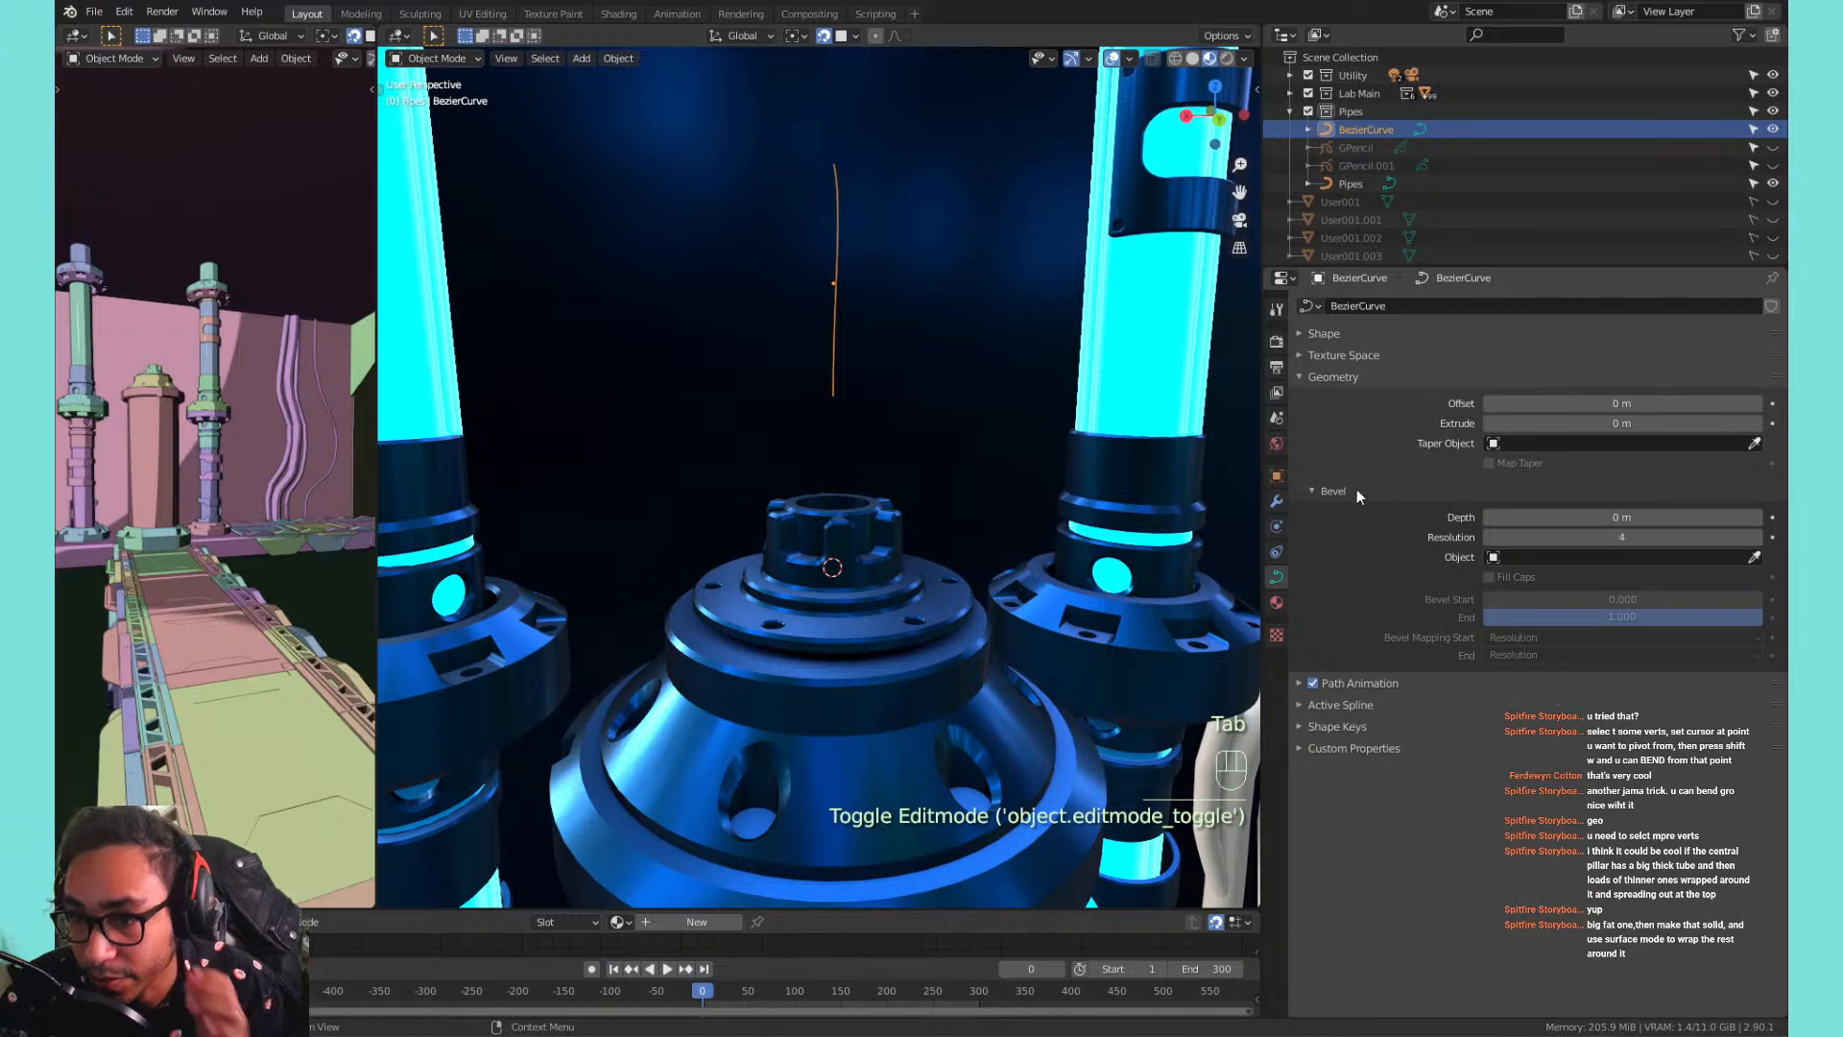
pyautogui.moveTo(1528, 518); pyautogui.dragTo(1575, 518)
# Turn off proportional editing and lower the curve's bottom control point about 1.26 m into the capsule's top cap.
pyautogui.moveTo(836, 341)
pyautogui.keyDown('shift'); pyautogui.mouseDown(button='middle')
pyautogui.moveTo(782, 360)
pyautogui.moveTo(862, 365)
pyautogui.mouseUp(button='middle'); pyautogui.keyUp('shift')
pyautogui.press('Tab')
pyautogui.click(833, 475)
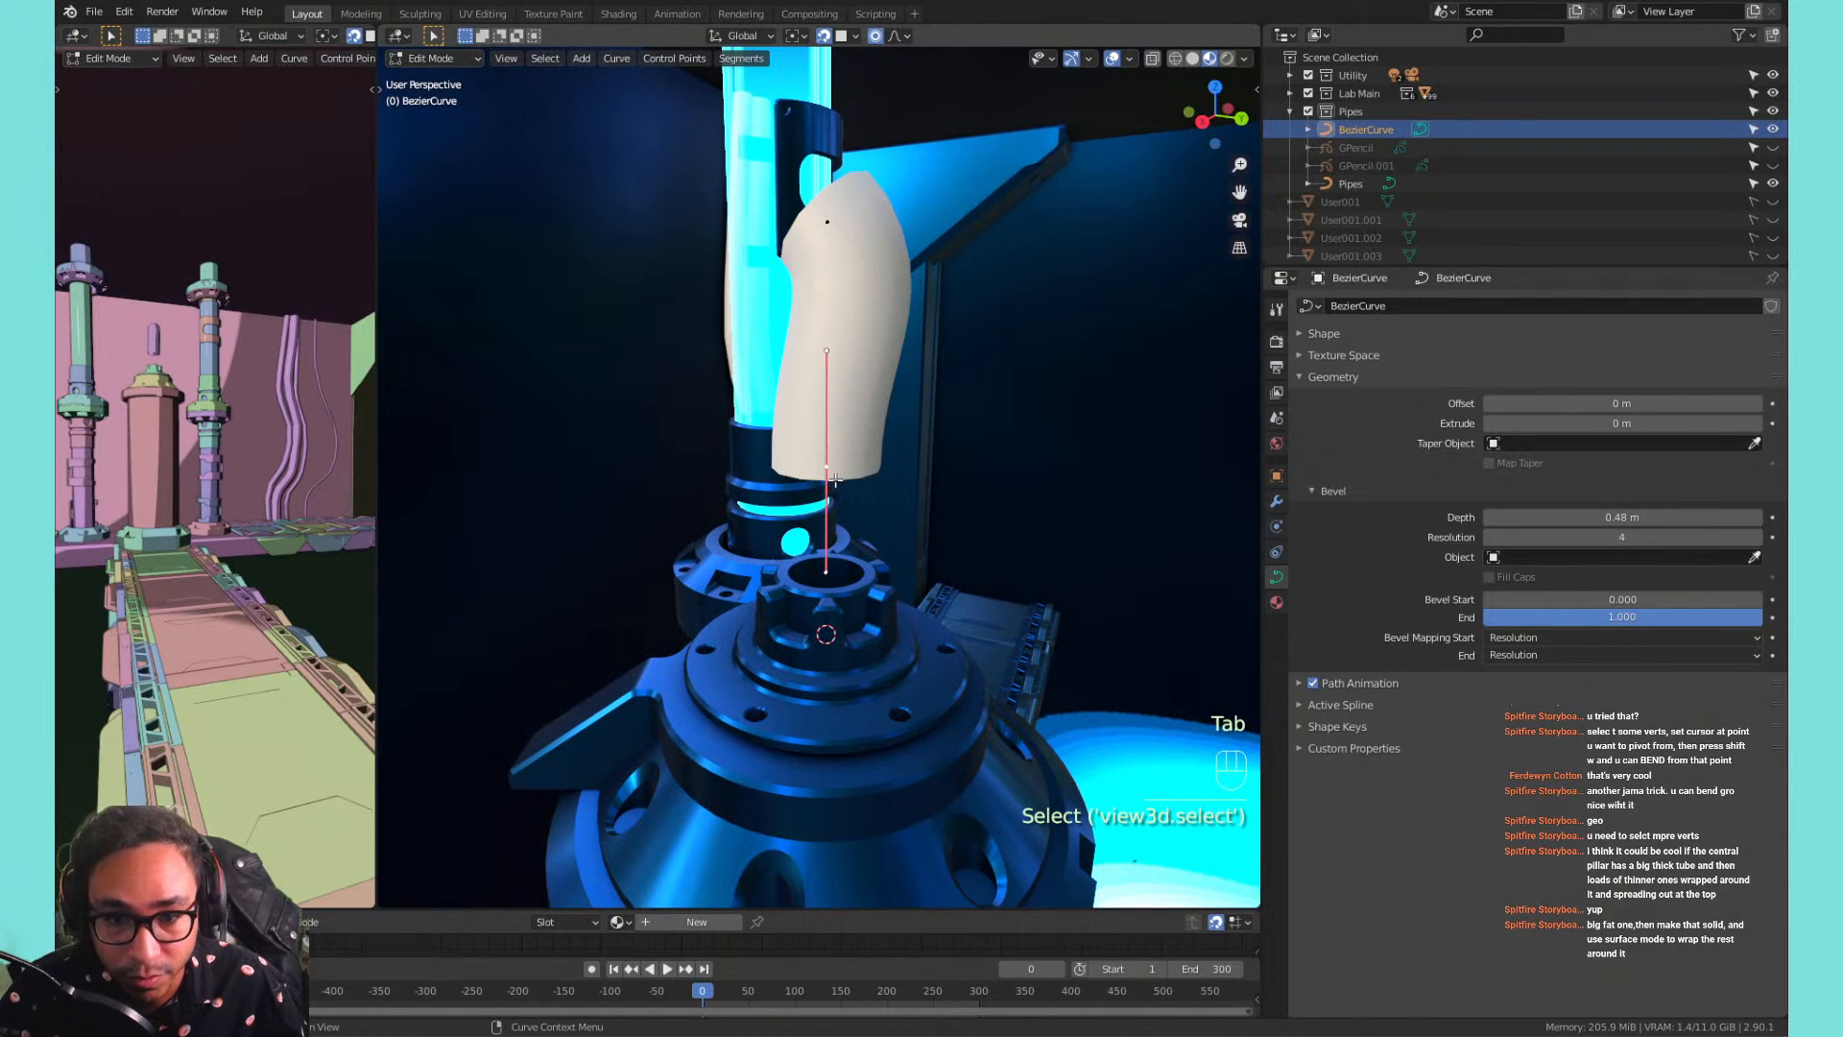
pyautogui.press('g')
pyautogui.rightClick(933, 428)
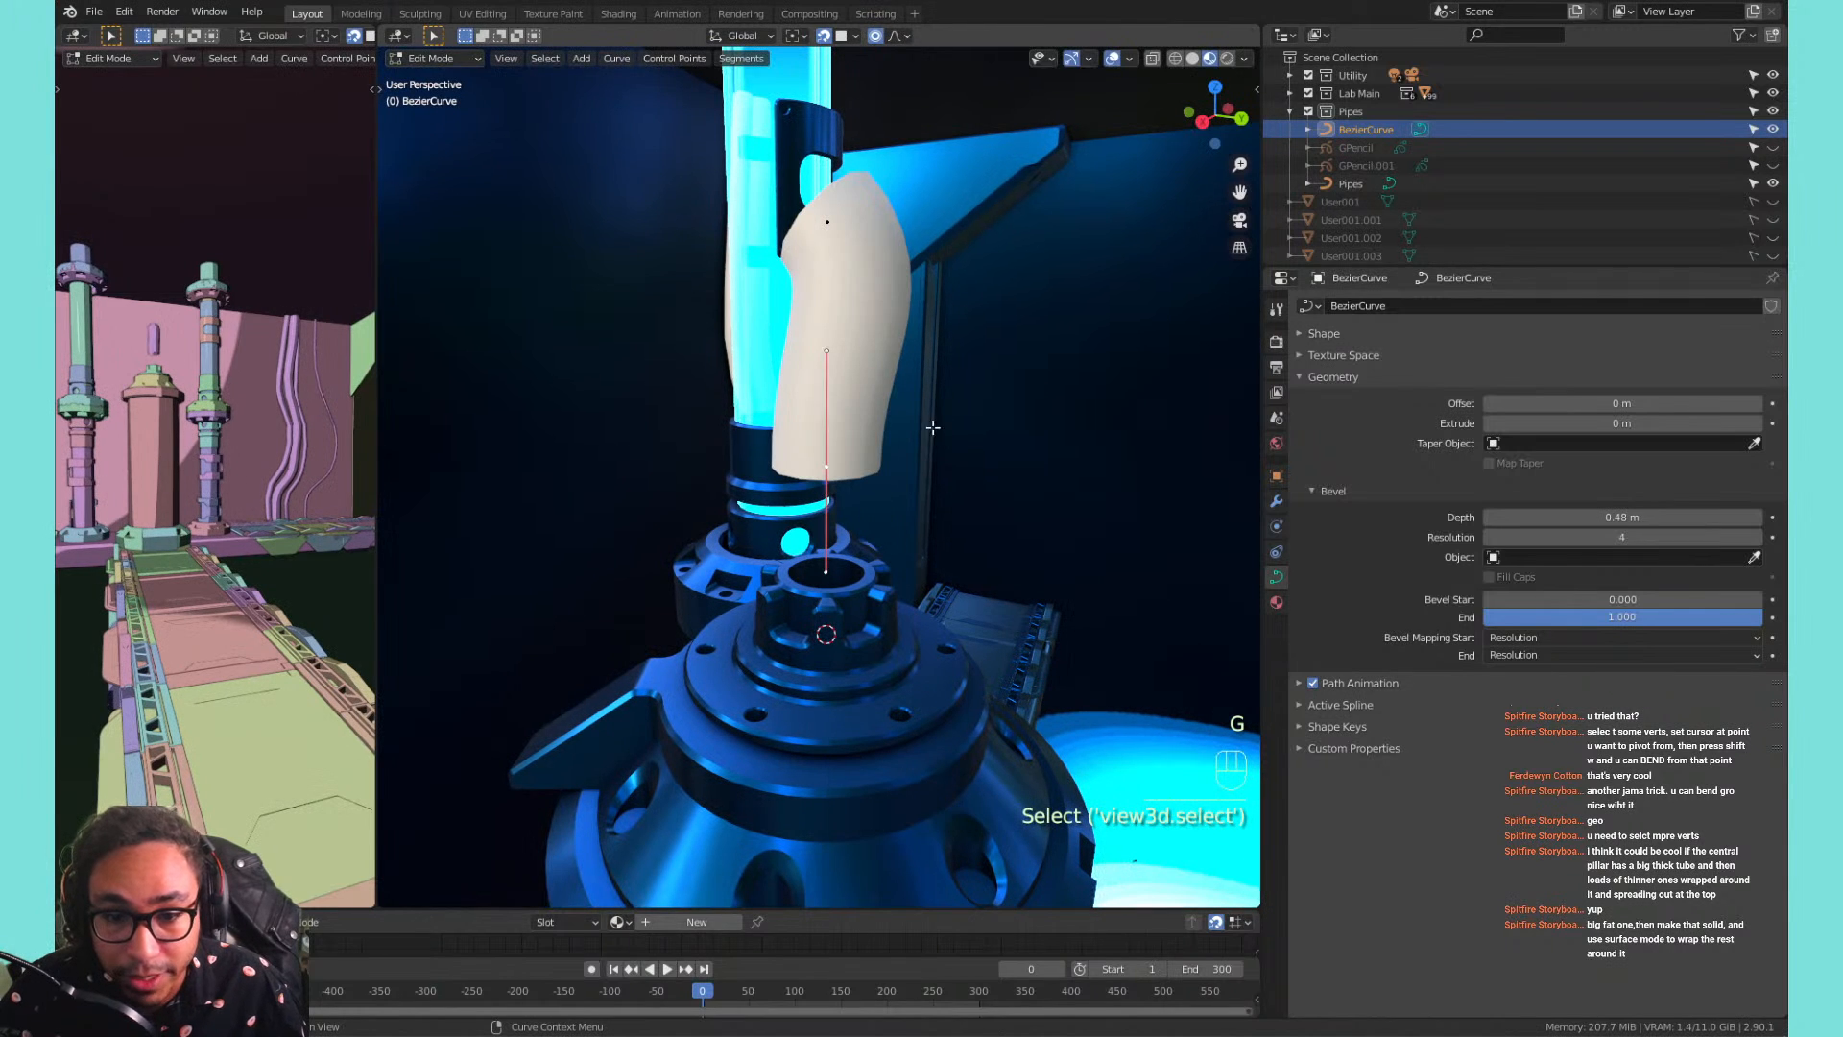
pyautogui.click(874, 37)
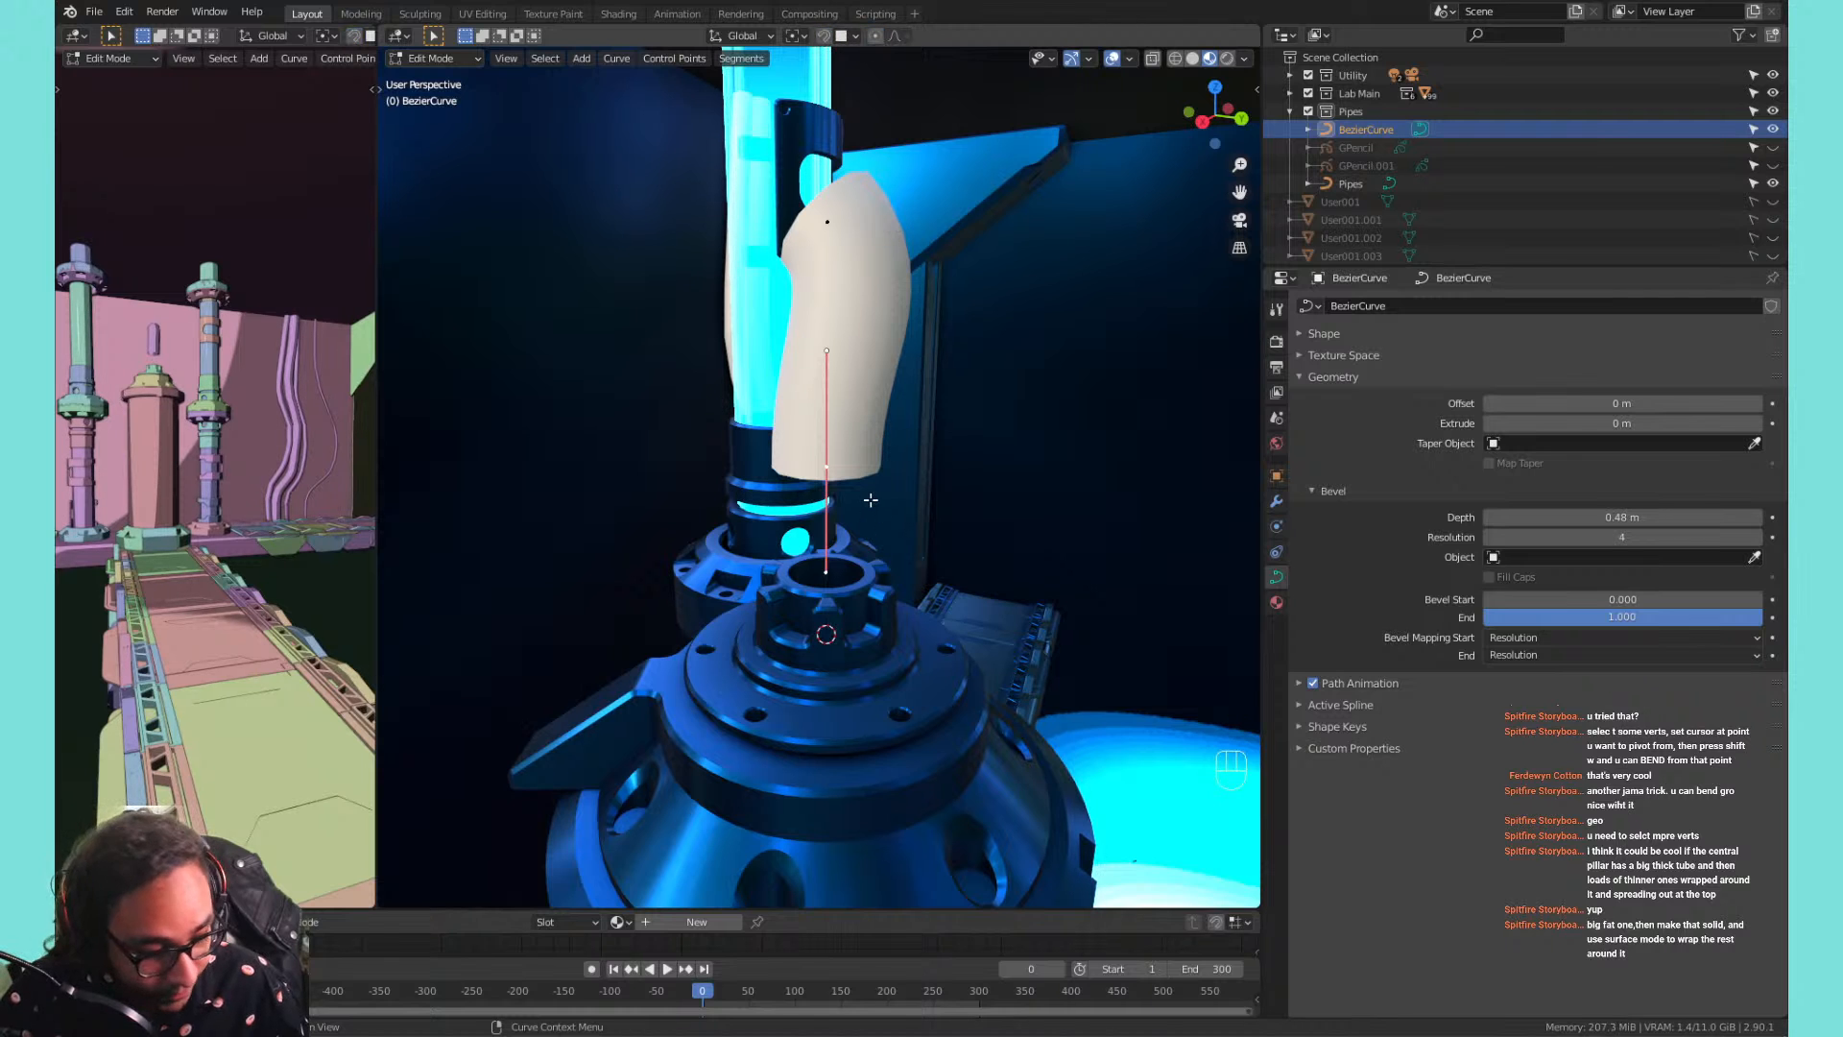
pyautogui.press('g')
pyautogui.click(846, 413)
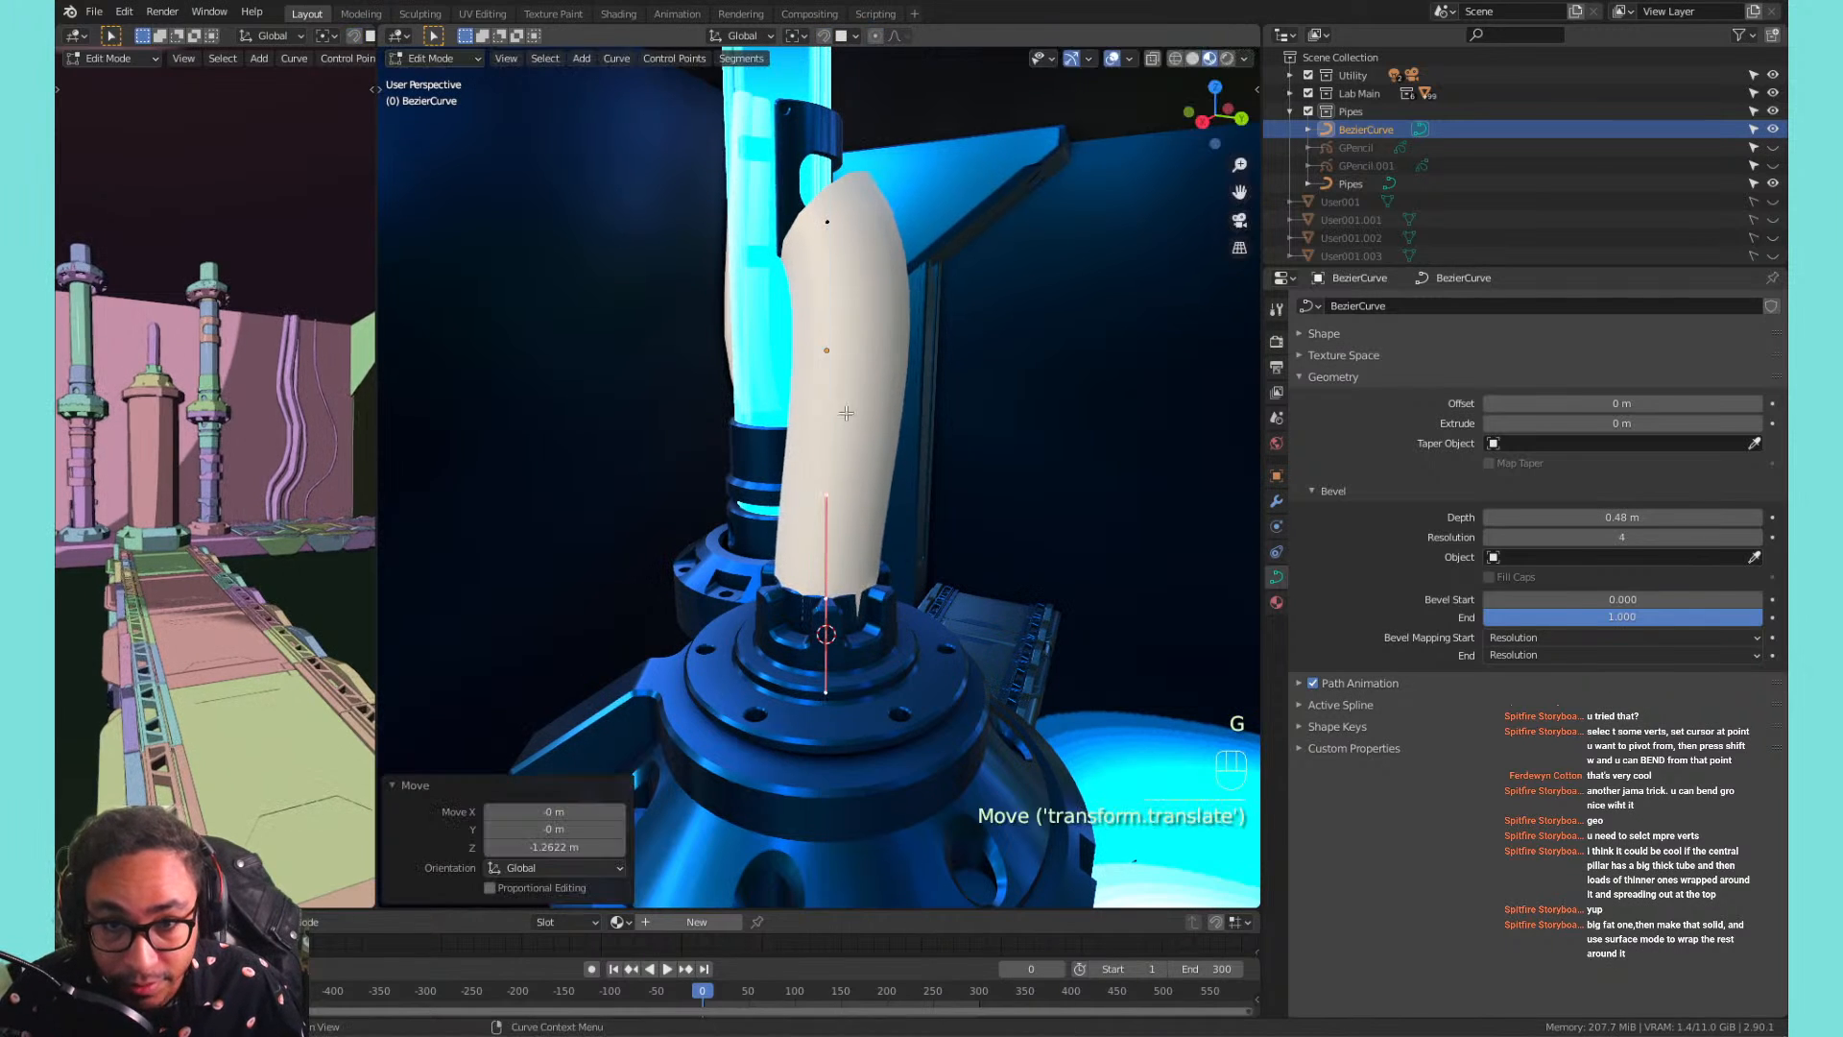
# Try to straighten the pipe's upper control point by changing its tilt, and undo the tilt change.
pyautogui.click(827, 226)
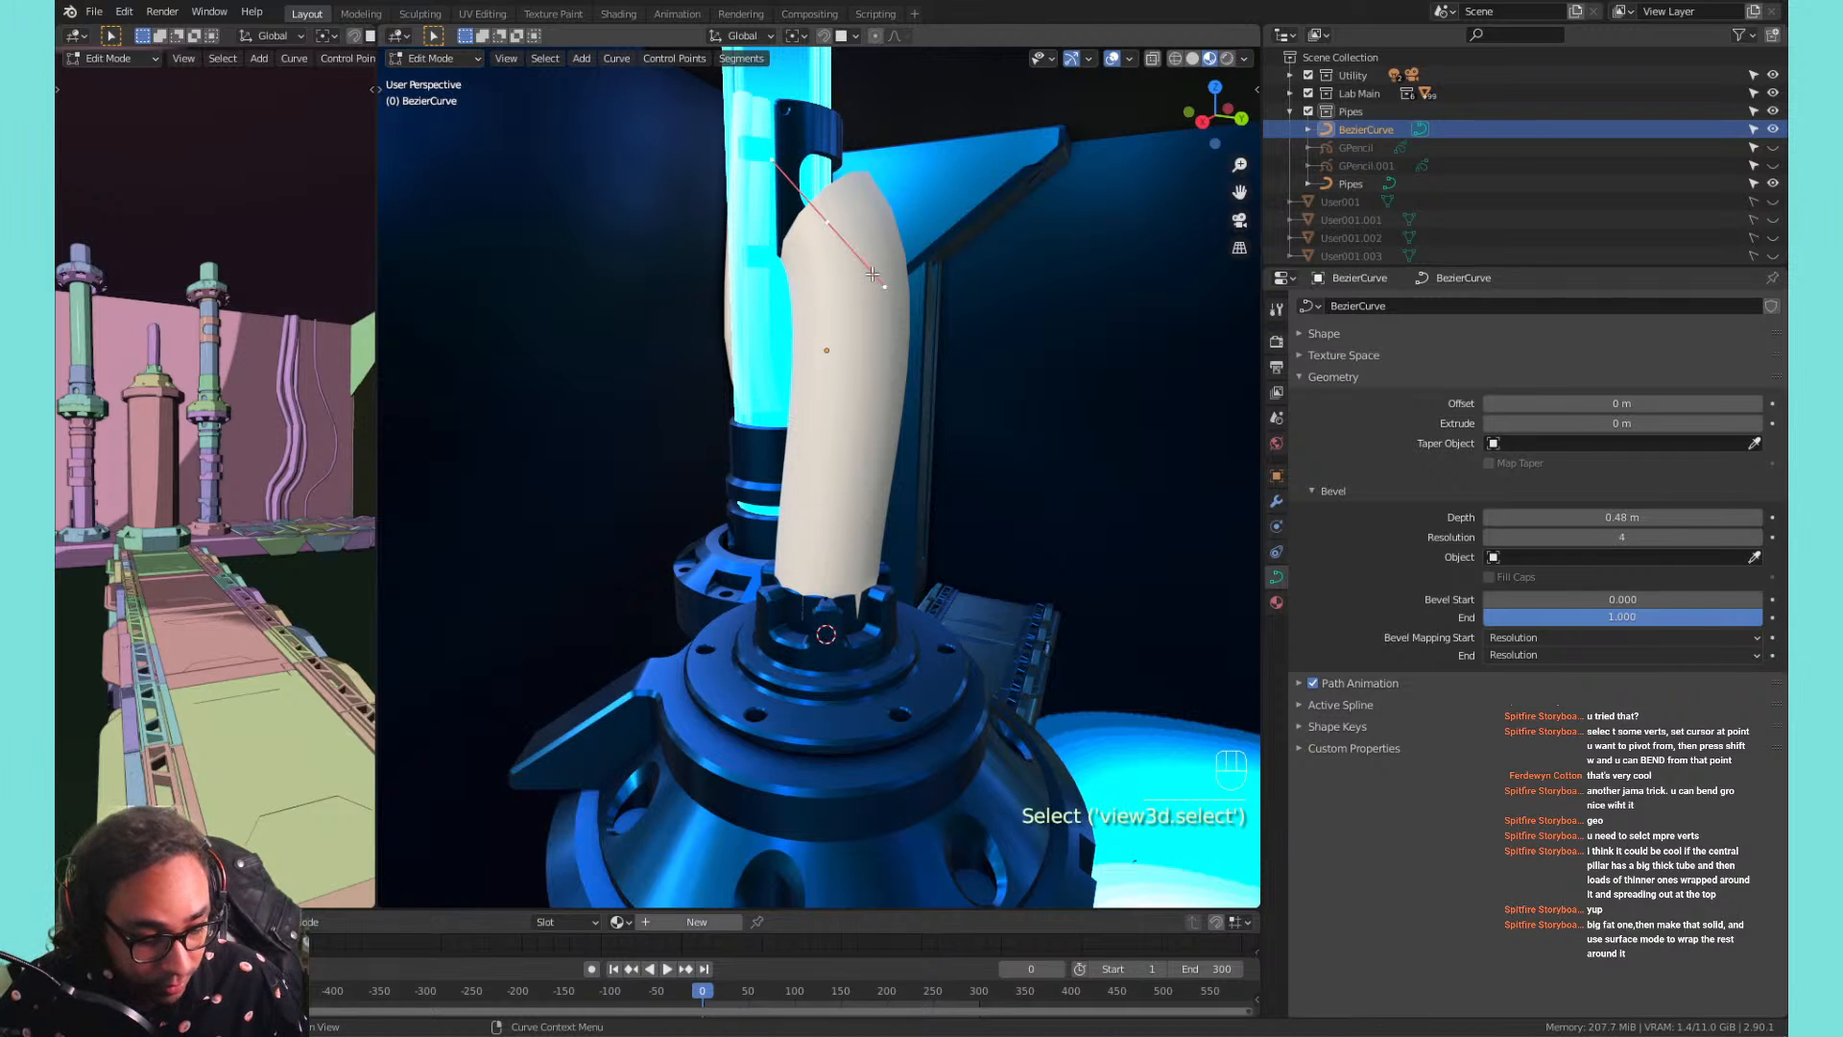
pyautogui.hotkey('alt', 'r')
pyautogui.rightClick(941, 234)
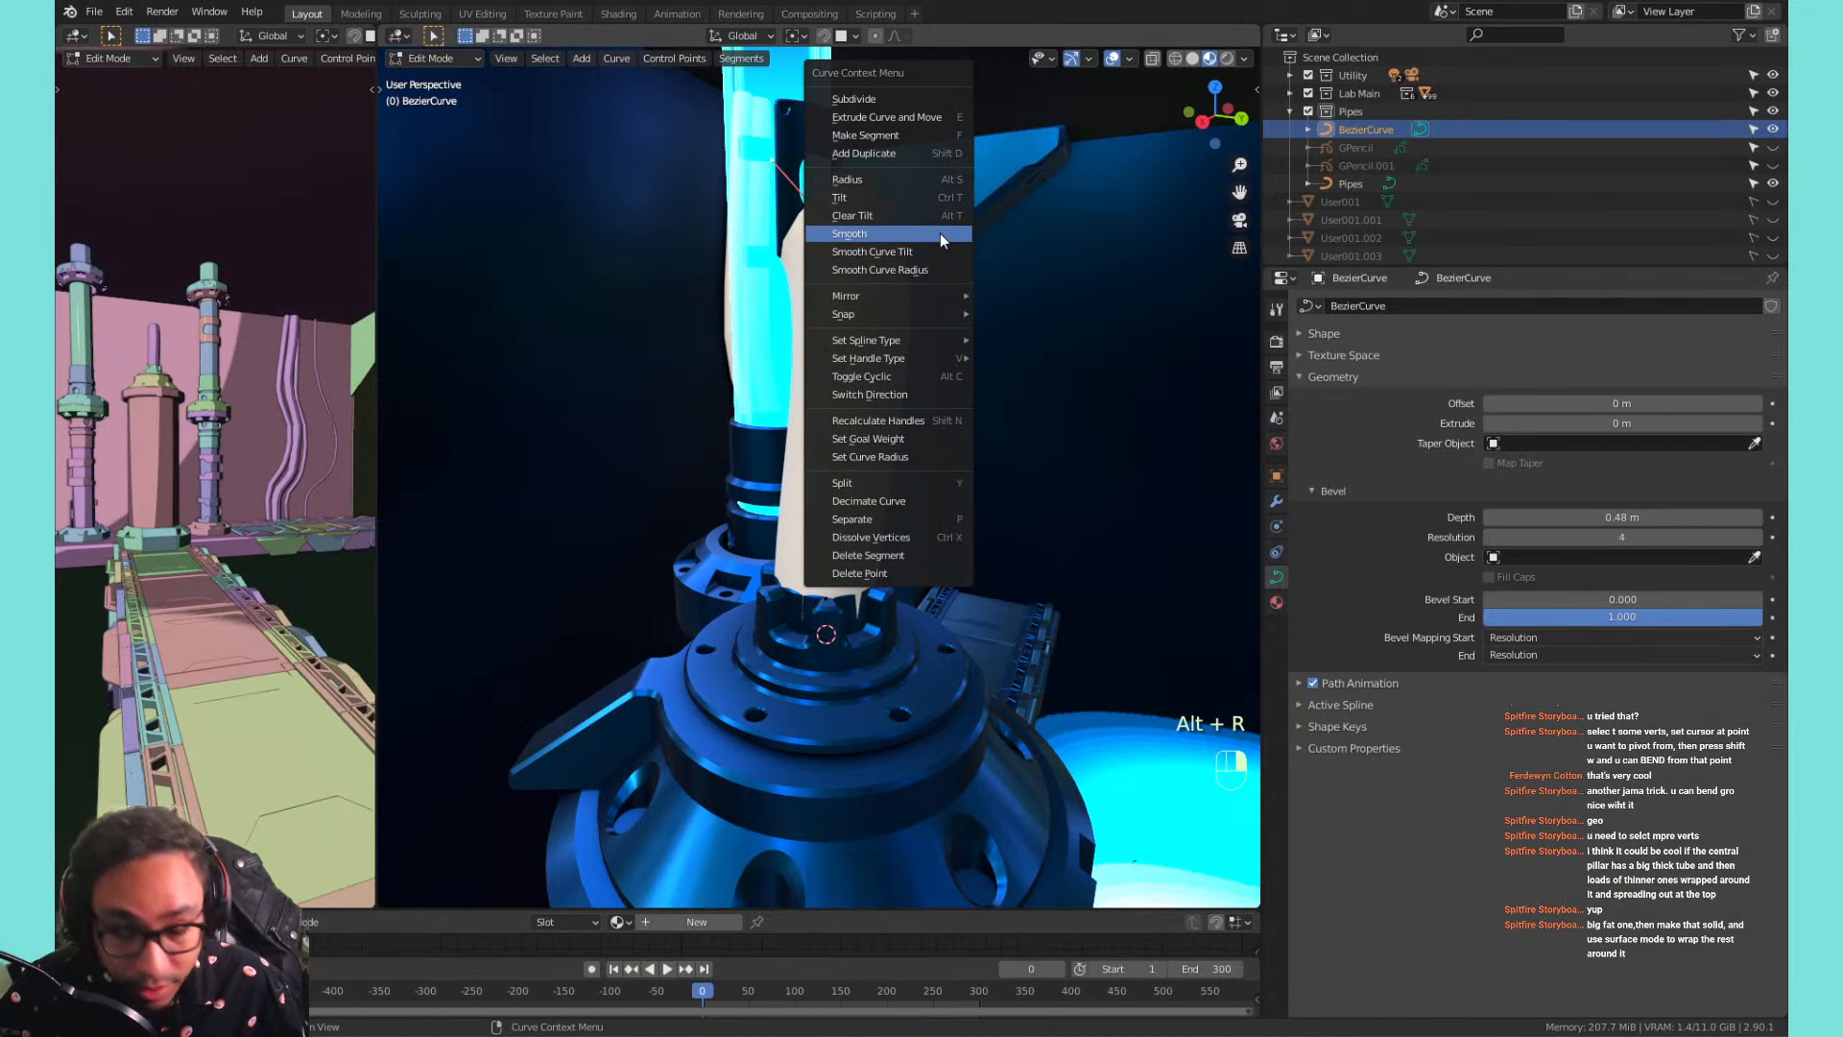
pyautogui.click(941, 233)
pyautogui.press('t')
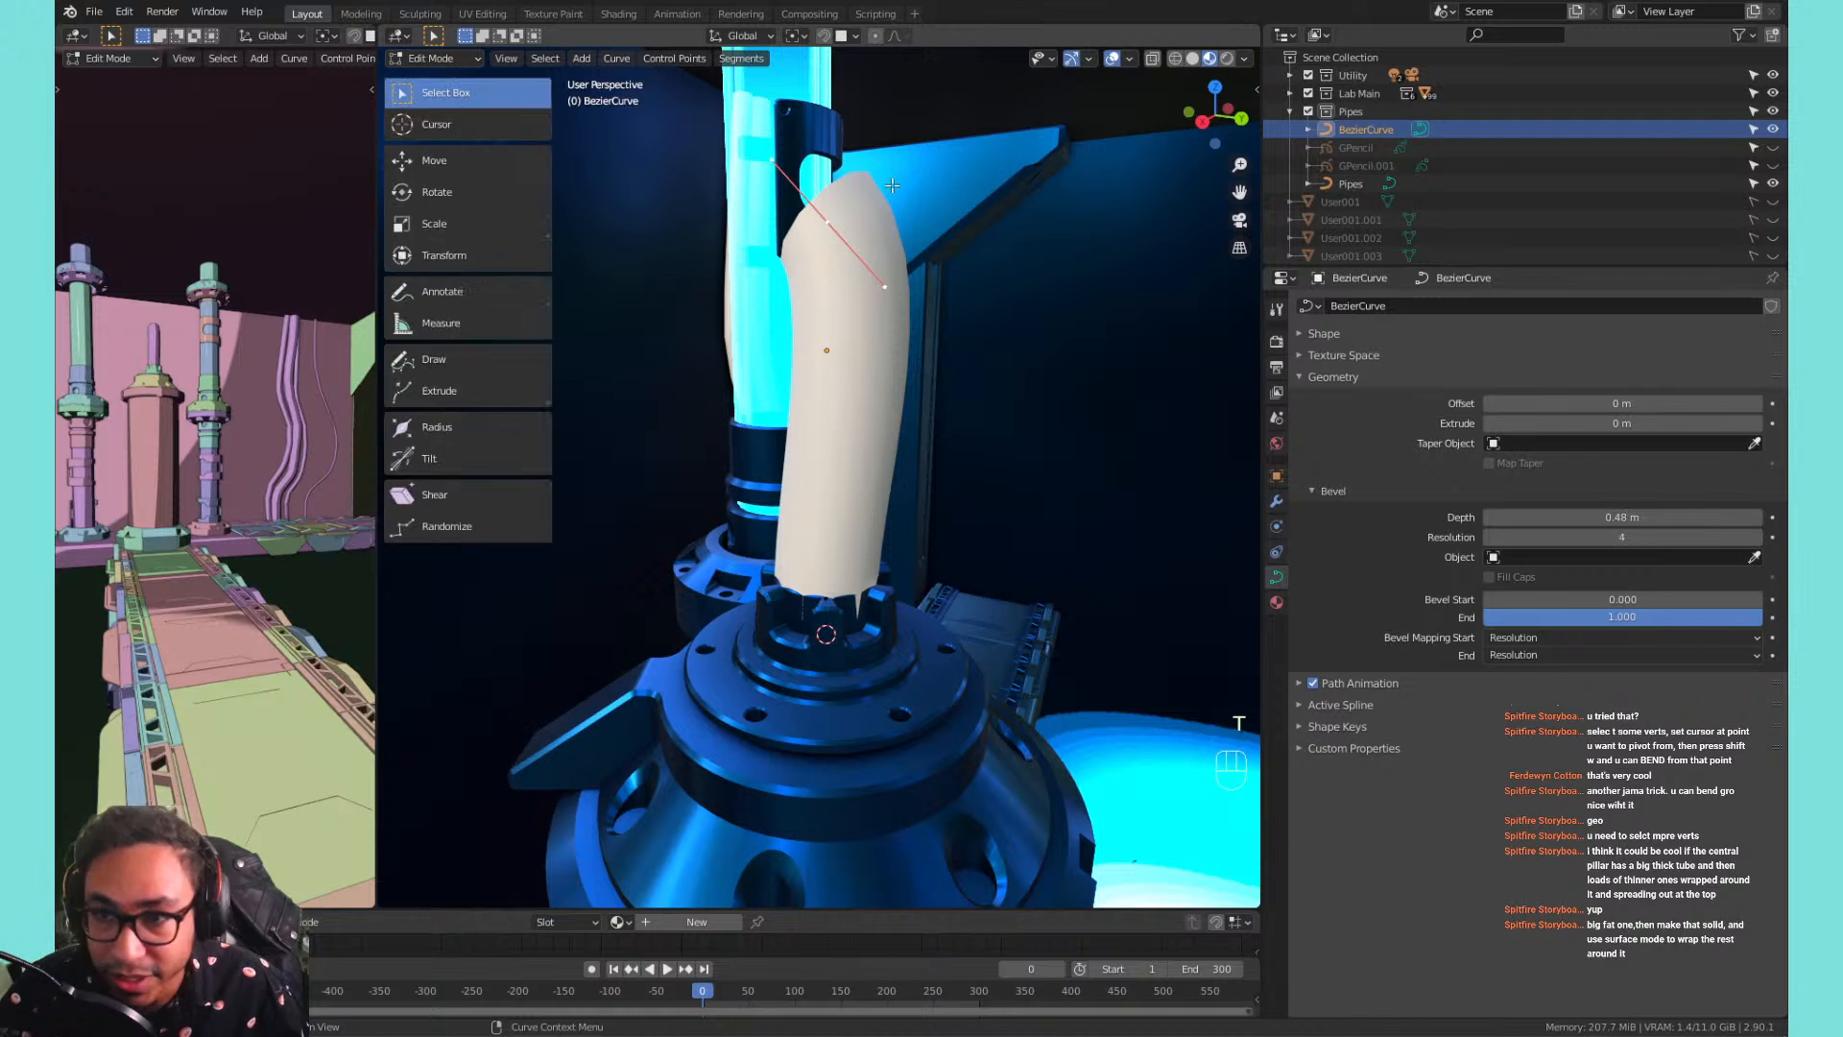
pyautogui.press('t')
pyautogui.press('n')
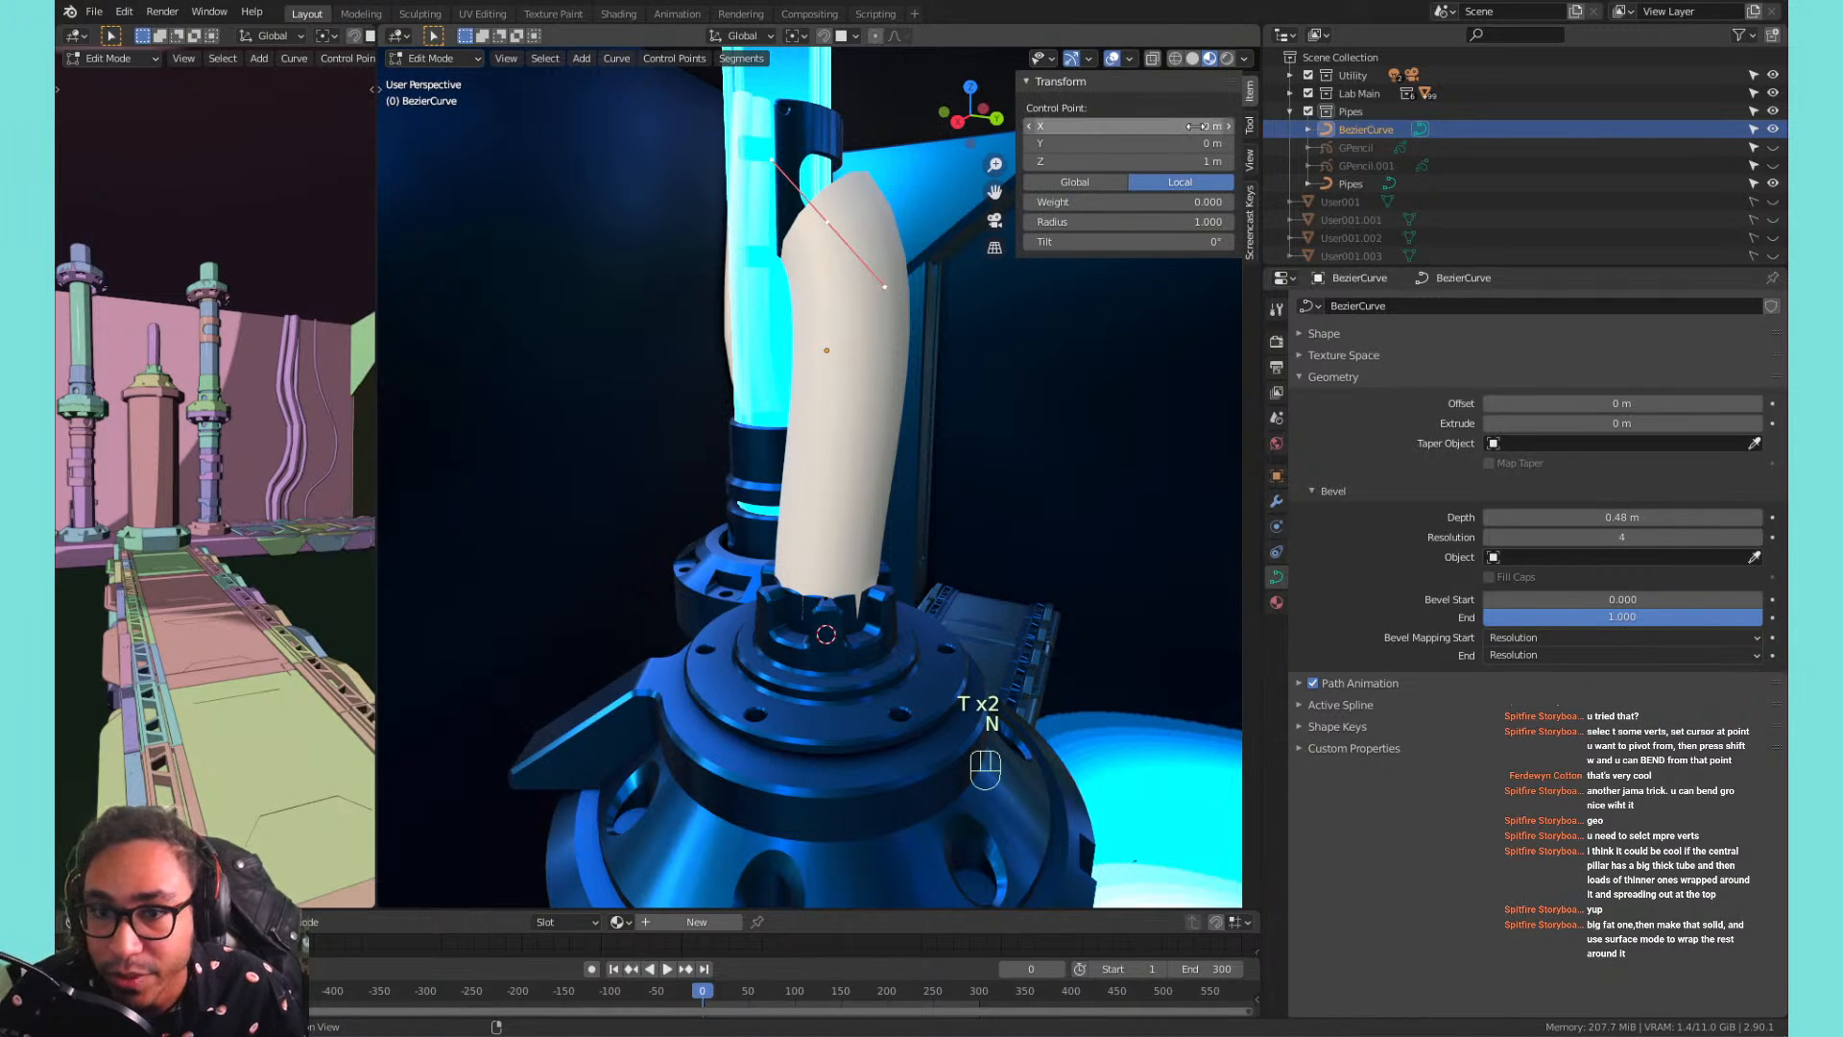
pyautogui.moveTo(1160, 241); pyautogui.dragTo(1123, 241)
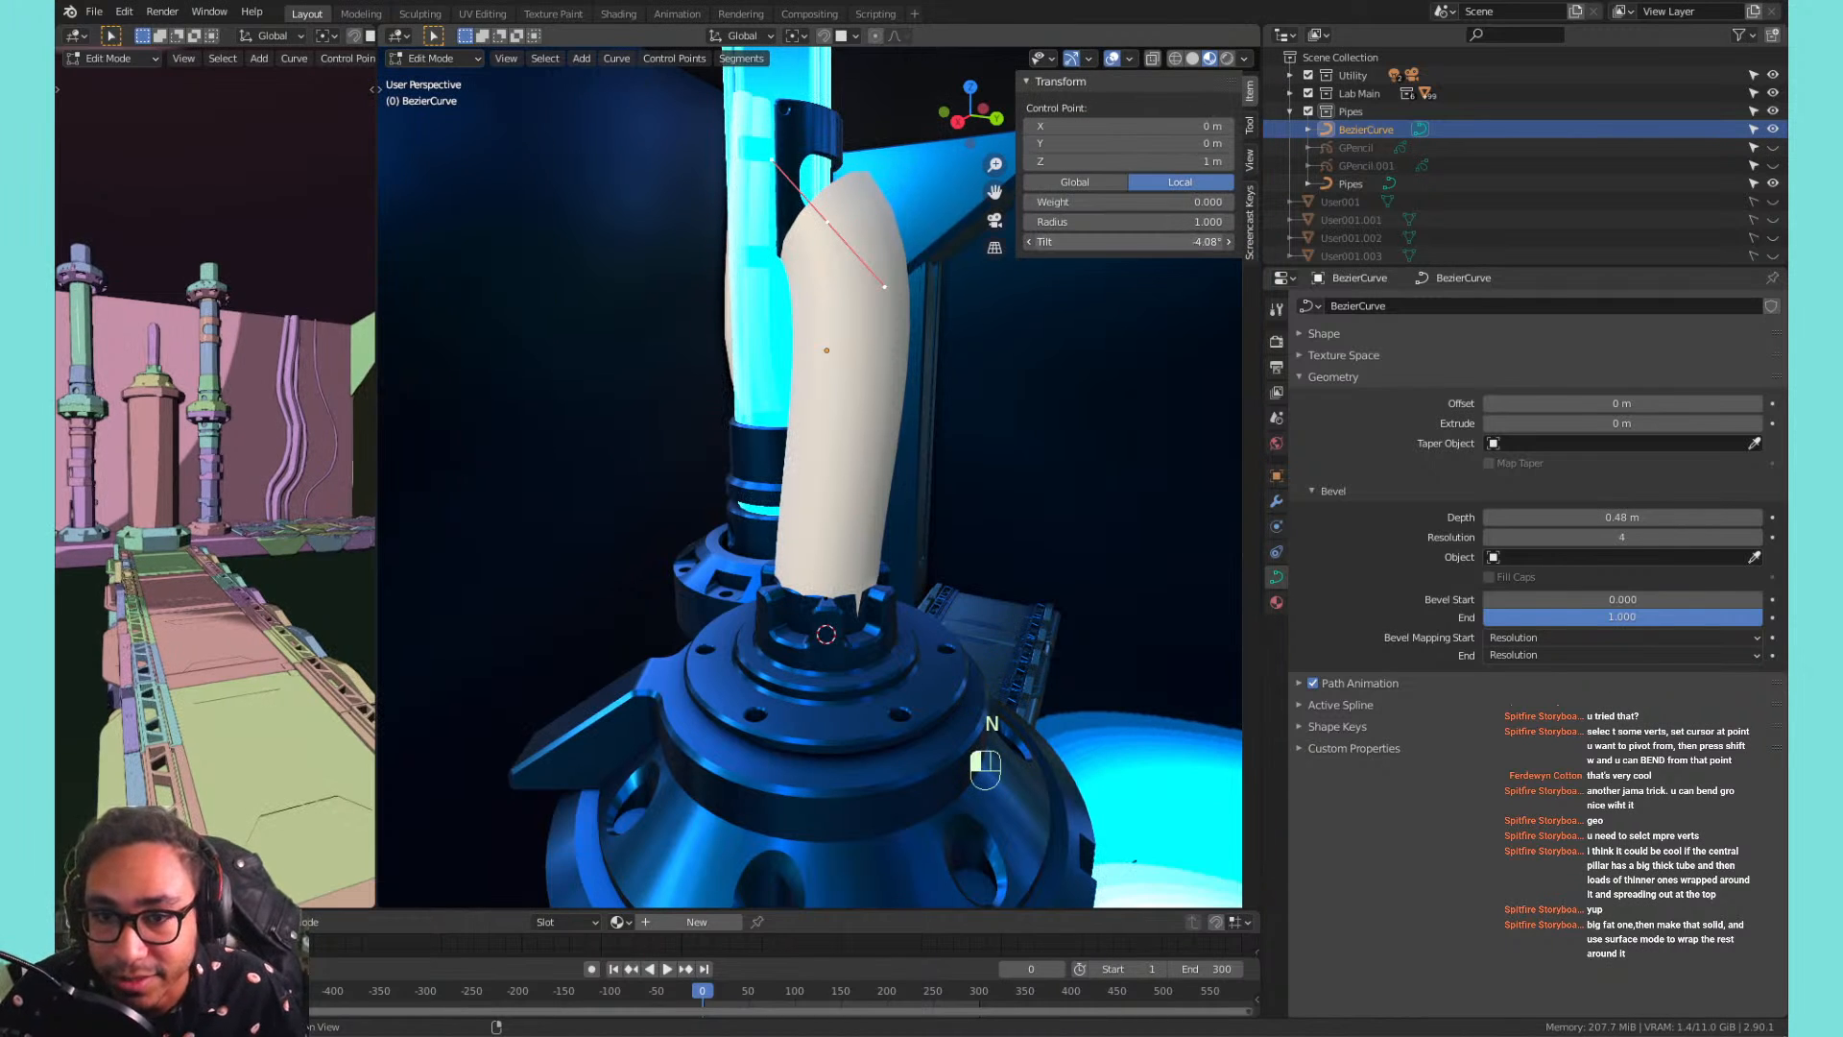
pyautogui.hotkey('ctrl', 'z')
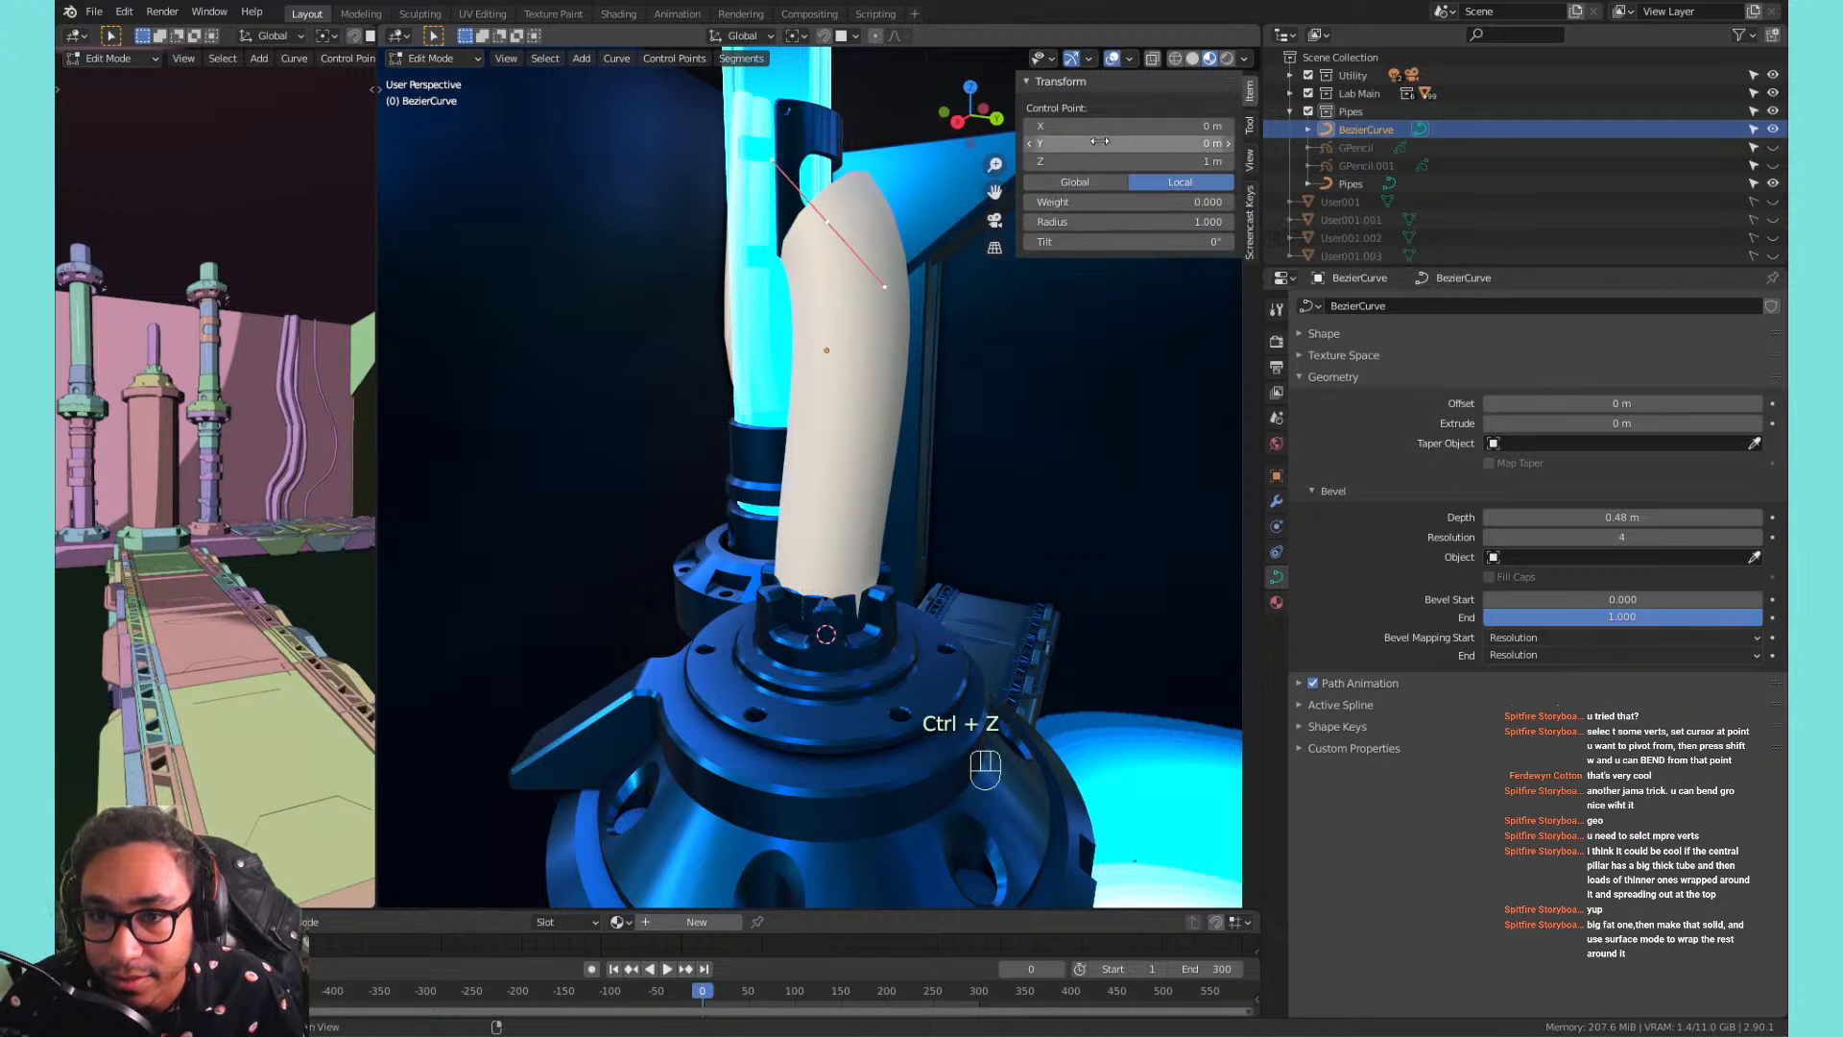
pyautogui.click(1249, 123)
pyautogui.click(1249, 91)
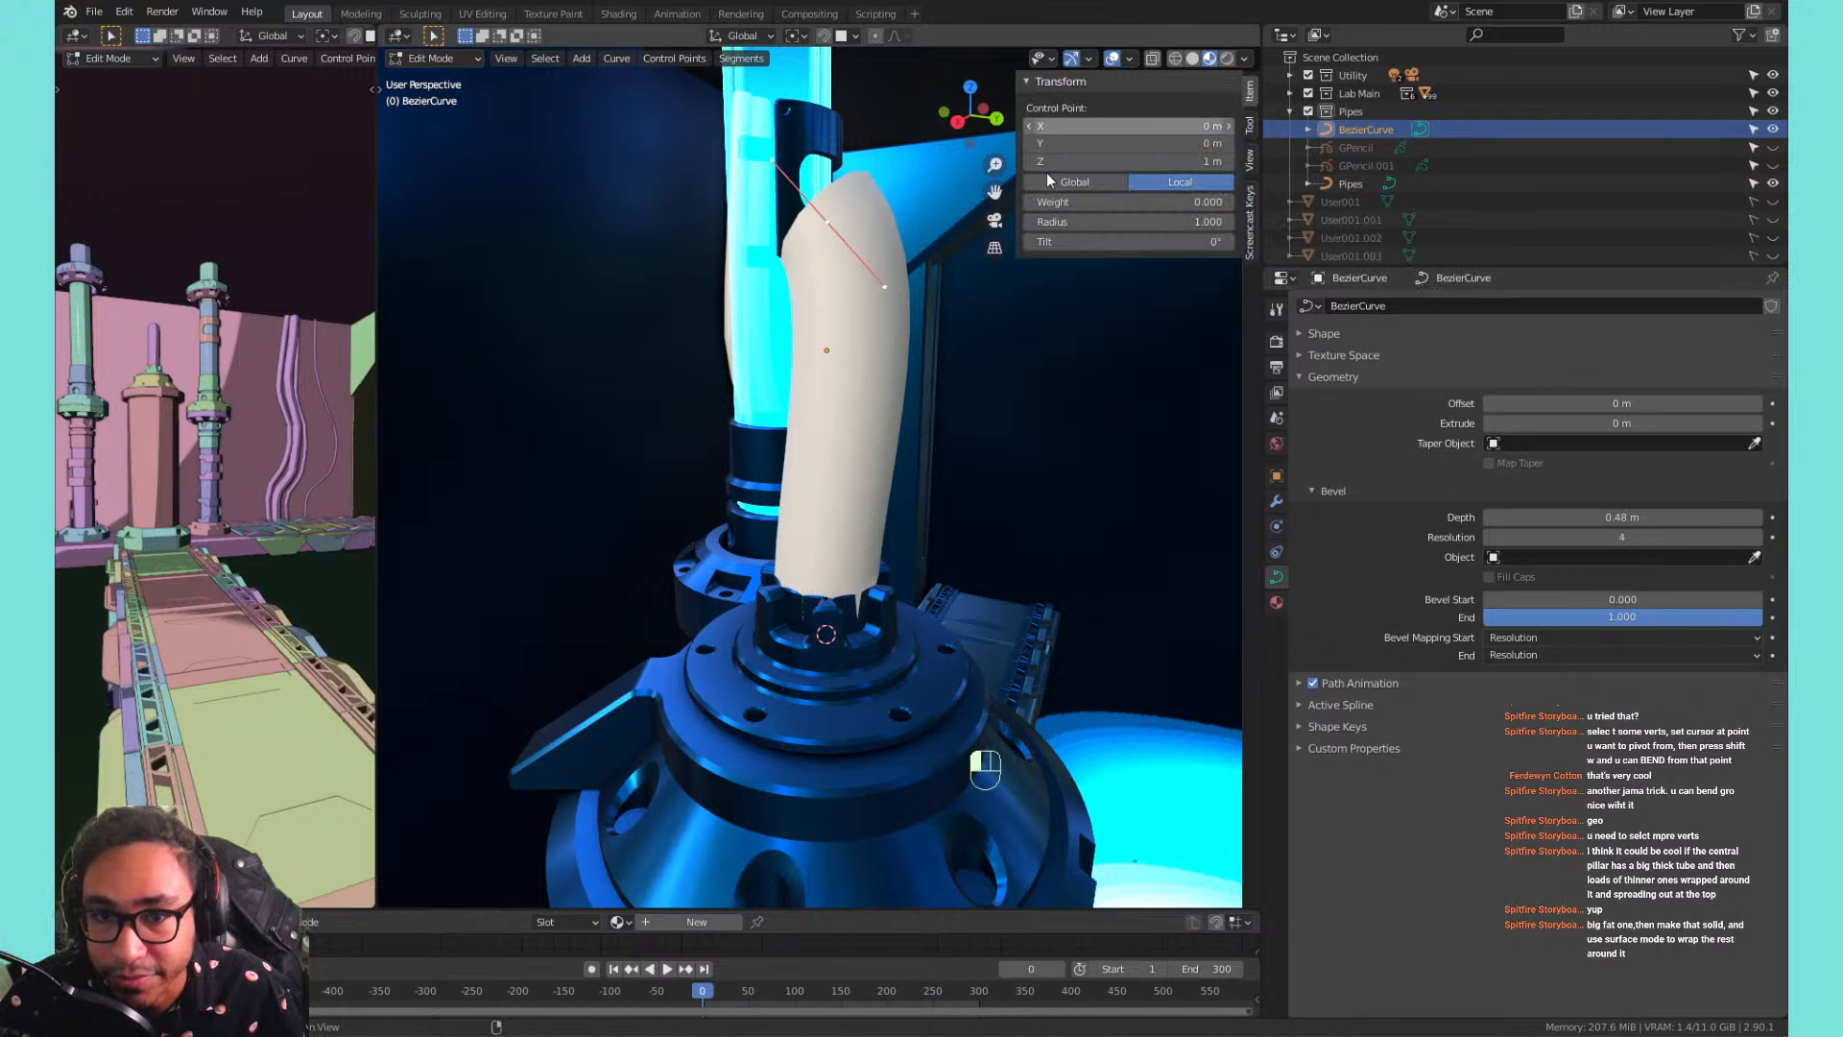
pyautogui.scroll(-3, 835, 272)
pyautogui.press('n')
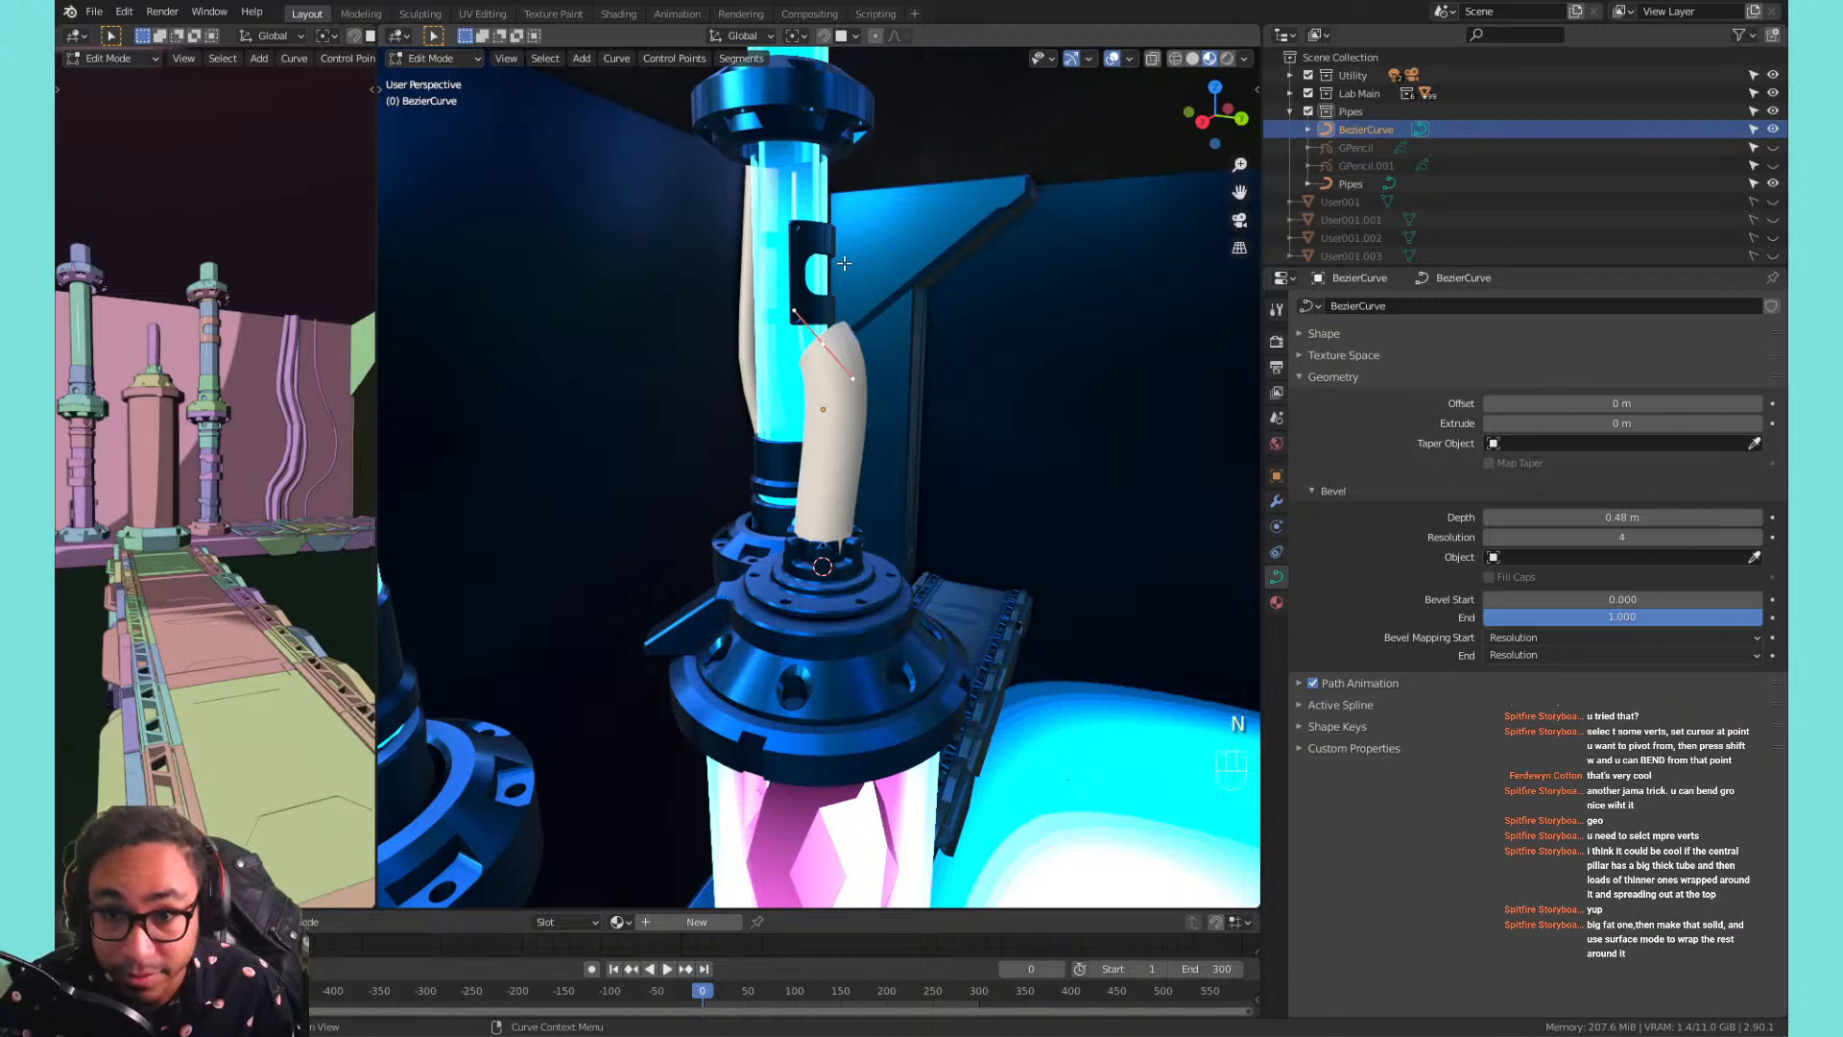
# Raise the pipe's upper control point 7.5 m along the global Z axis.
pyautogui.press('KP_1')
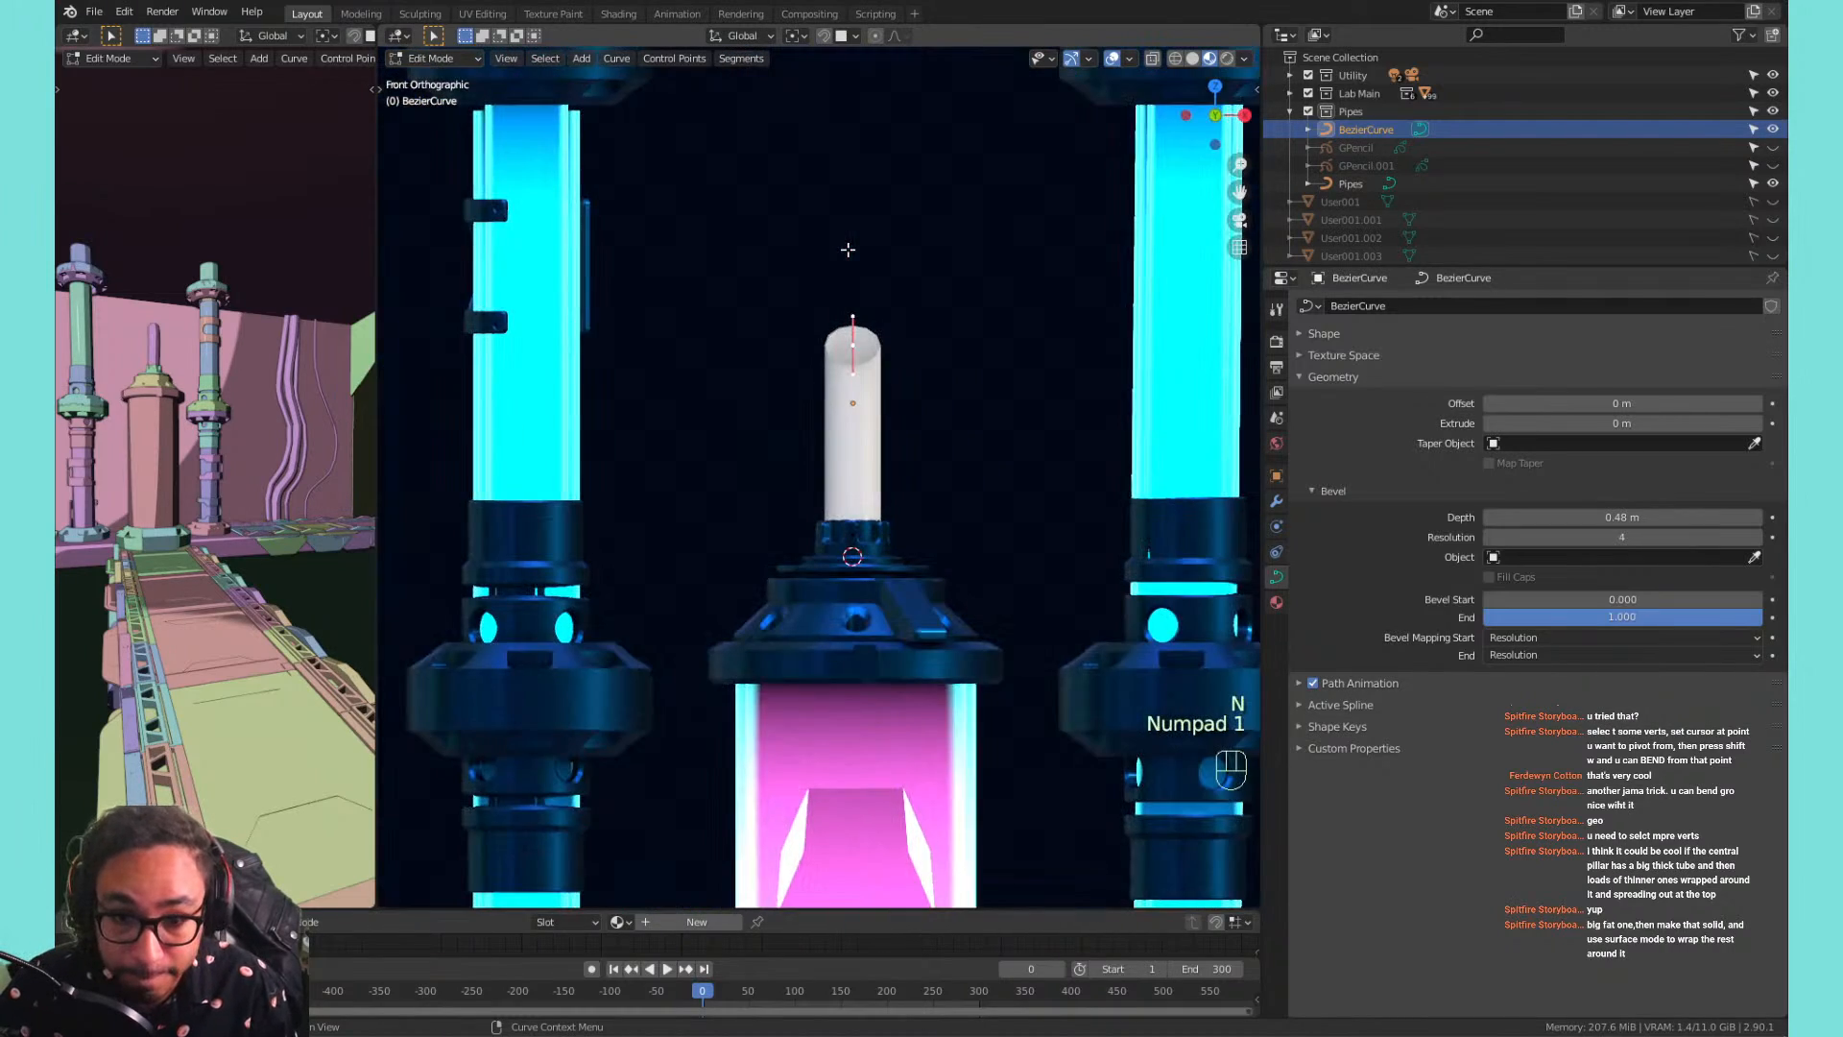
pyautogui.scroll(-1, 848, 250)
pyautogui.keyDown('shift'); pyautogui.moveTo(850, 268); pyautogui.dragTo(882, 336, button='middle'); pyautogui.keyUp('shift')
pyautogui.moveTo(881, 336); pyautogui.dragTo(1185, 391, button='middle')
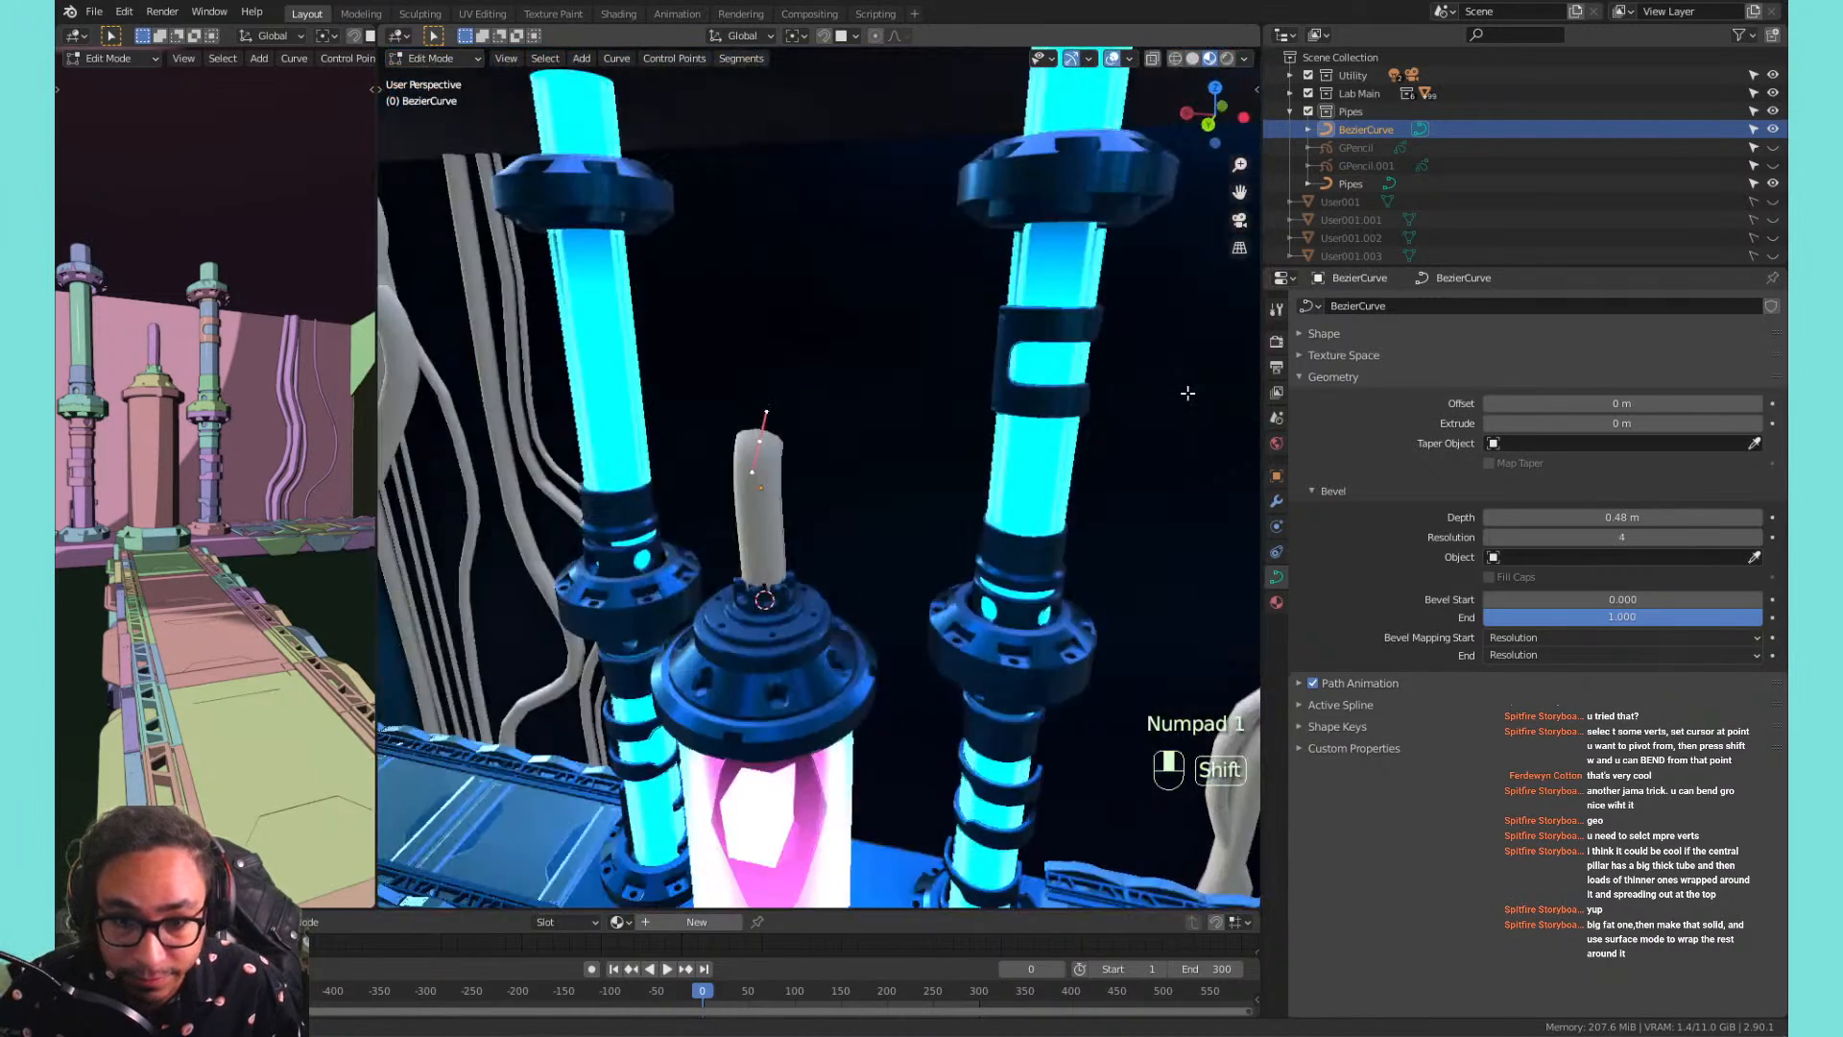
pyautogui.keyDown('shift'); pyautogui.moveTo(875, 474); pyautogui.dragTo(812, 396, button='middle'); pyautogui.keyUp('shift')
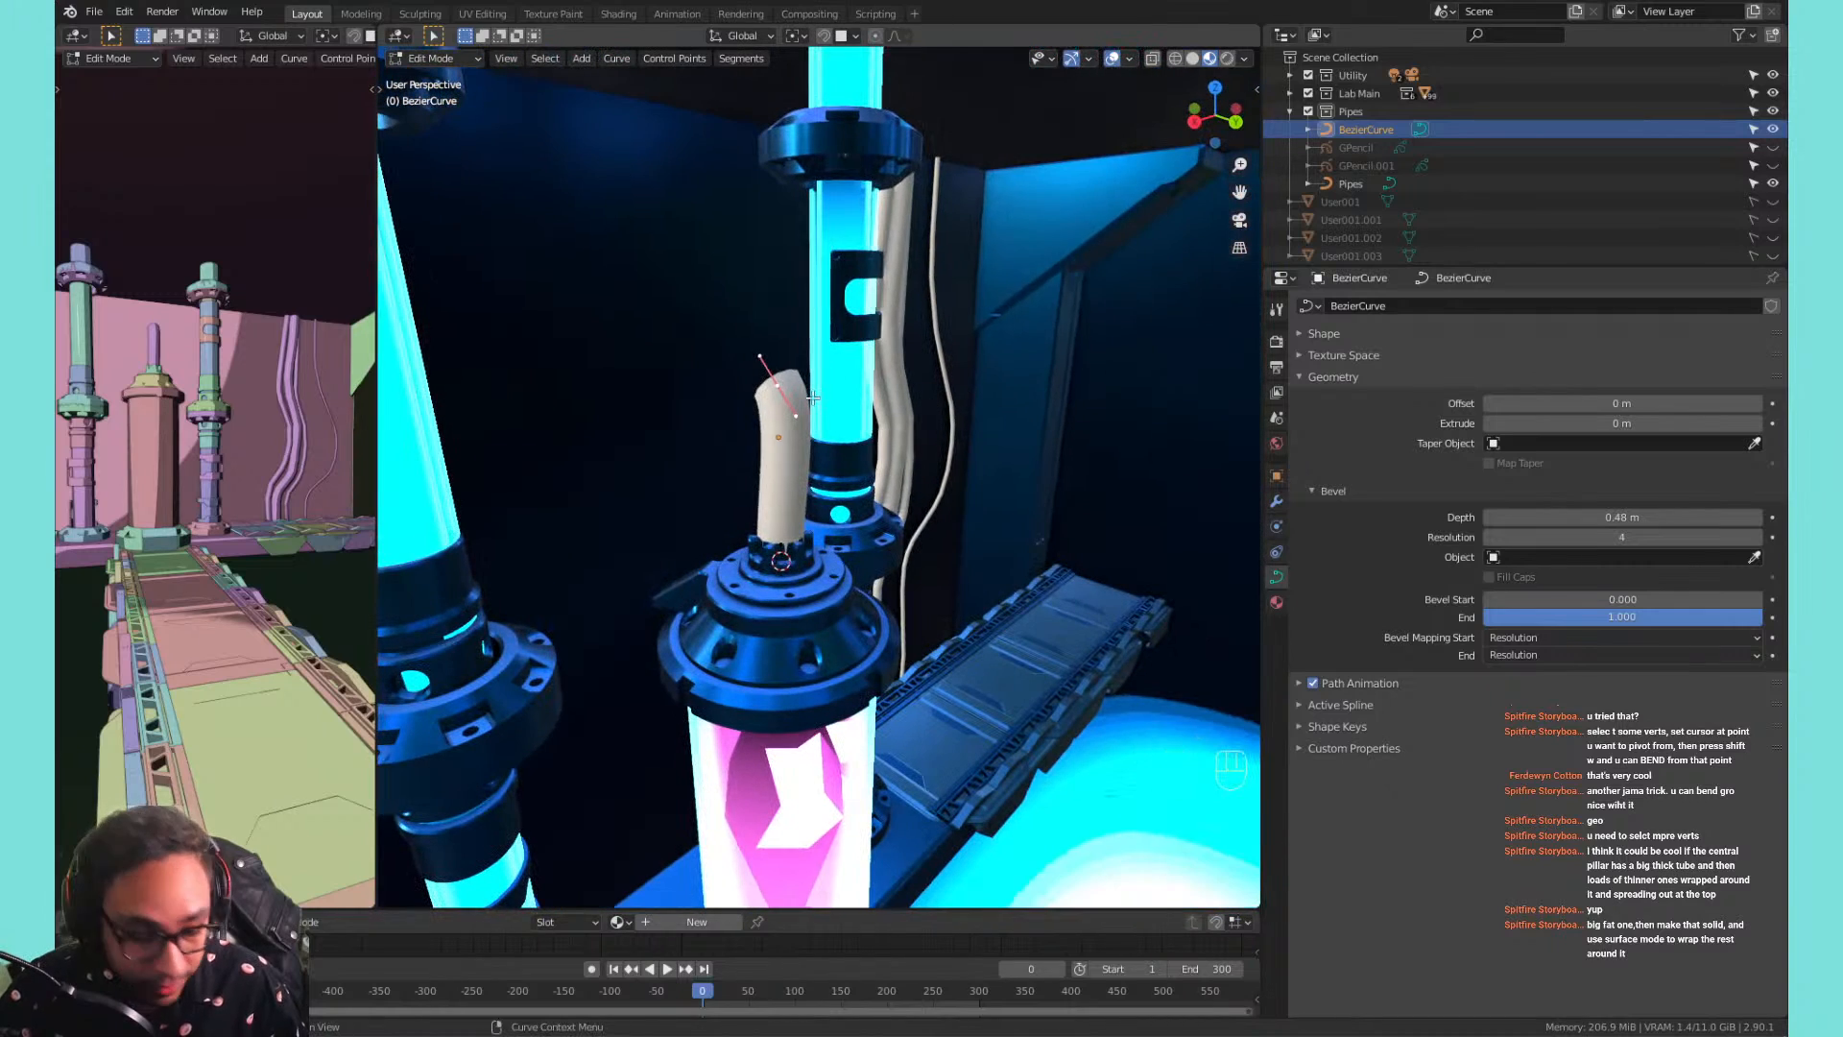
pyautogui.press('g')
pyautogui.press('z')
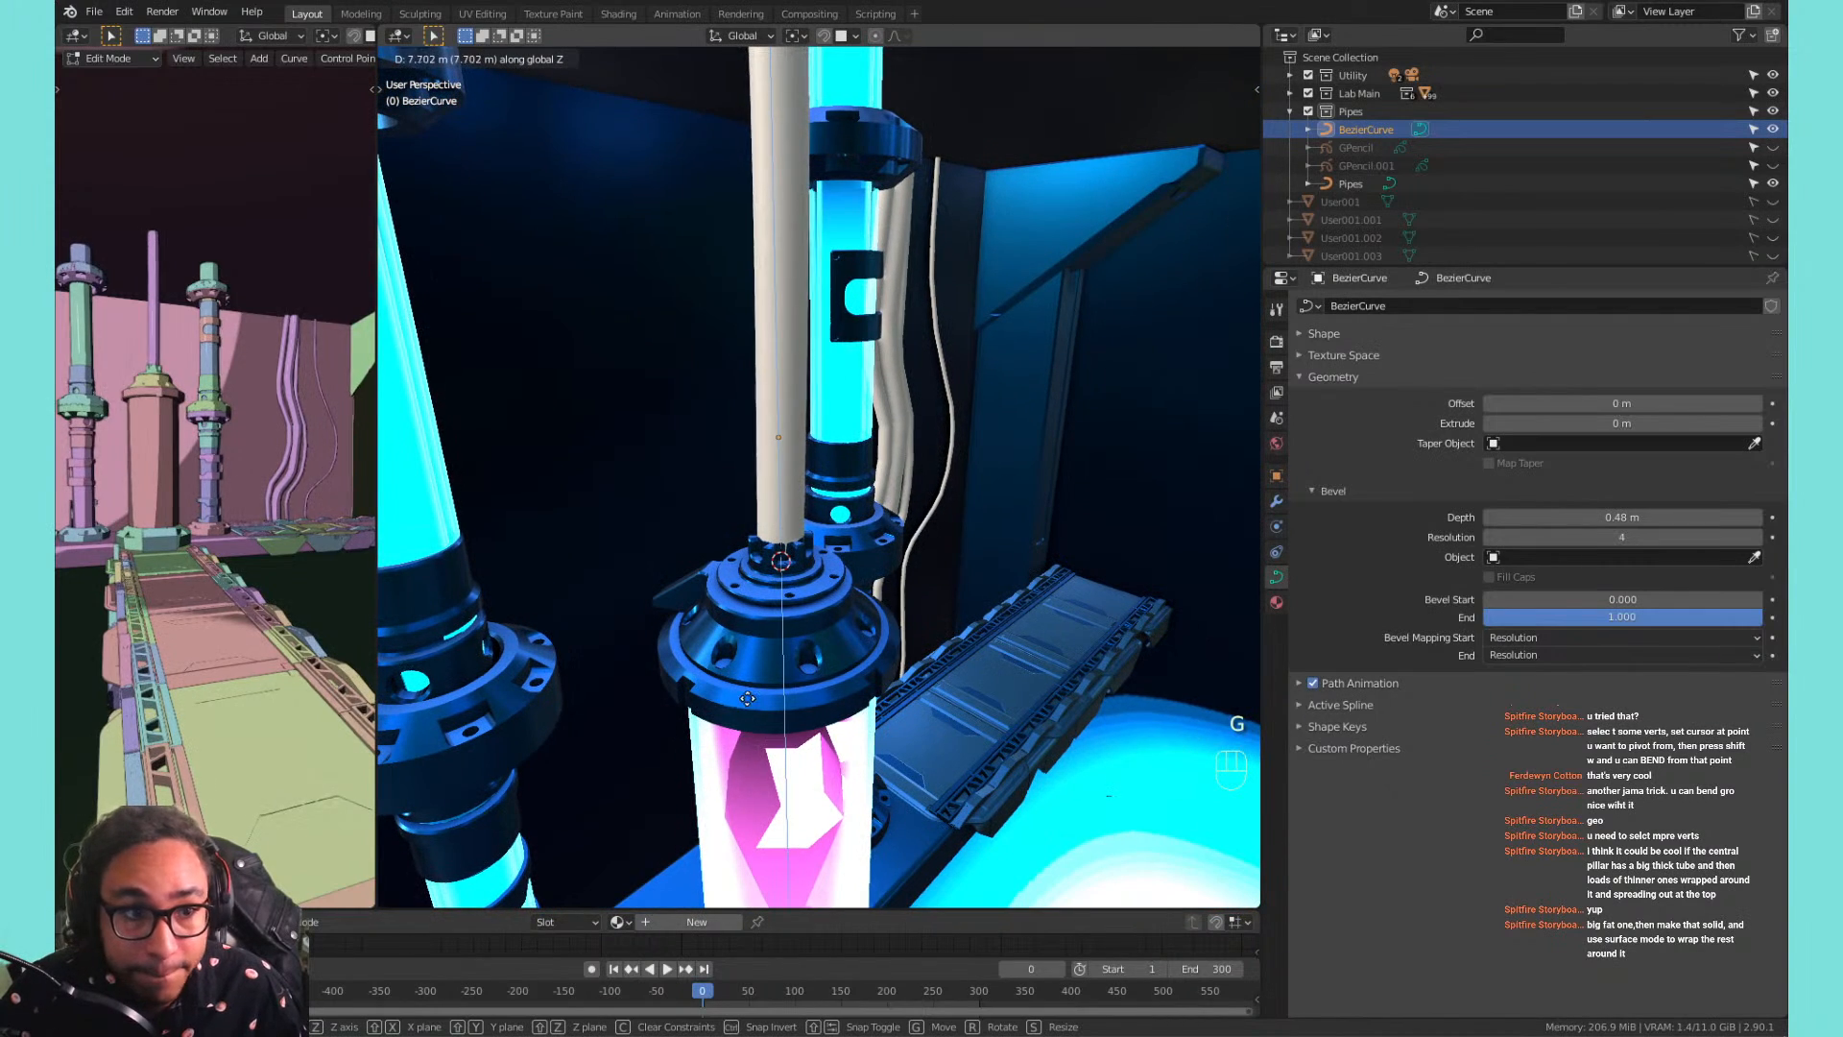
pyautogui.click(742, 724)
pyautogui.scroll(-1, 841, 887)
pyautogui.scroll(-1, 852, 438)
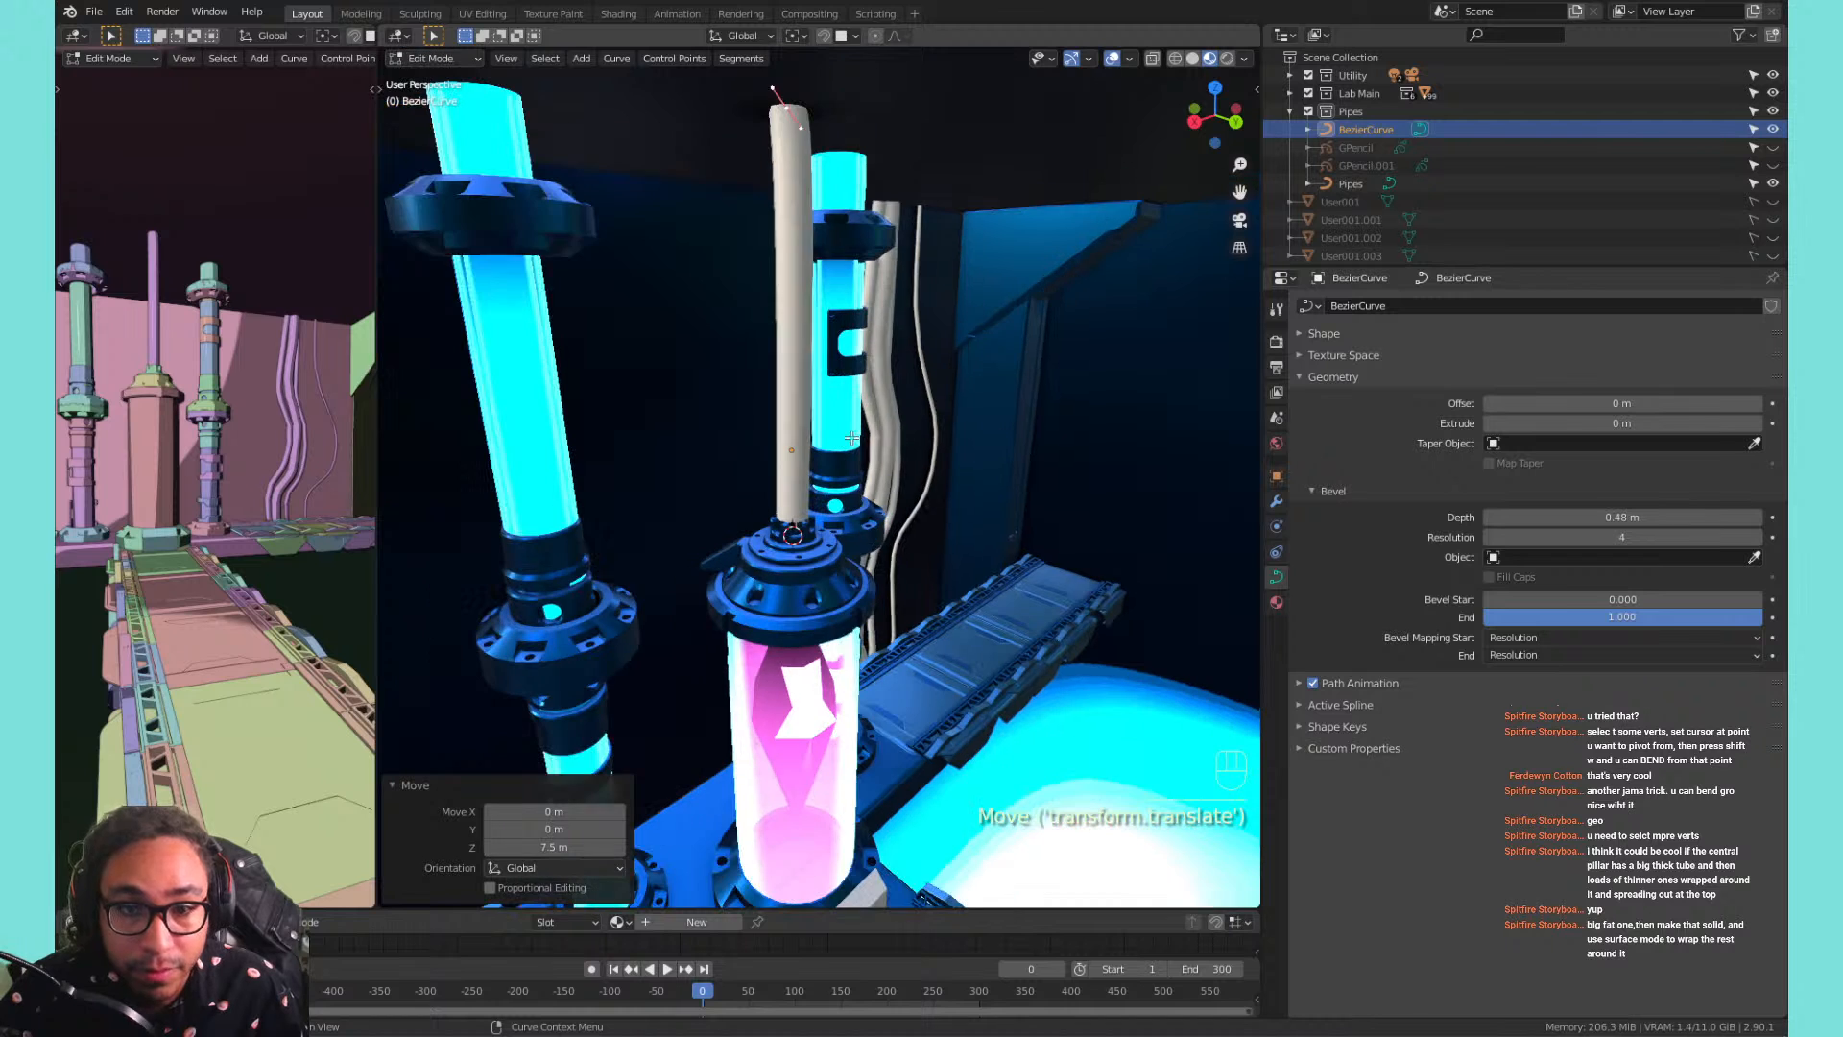
# Rotate the pipe's upper control point about 36° in the view, then freely by trackball until its handles stand upright.
pyautogui.moveTo(888, 356); pyautogui.dragTo(930, 280, button='middle')
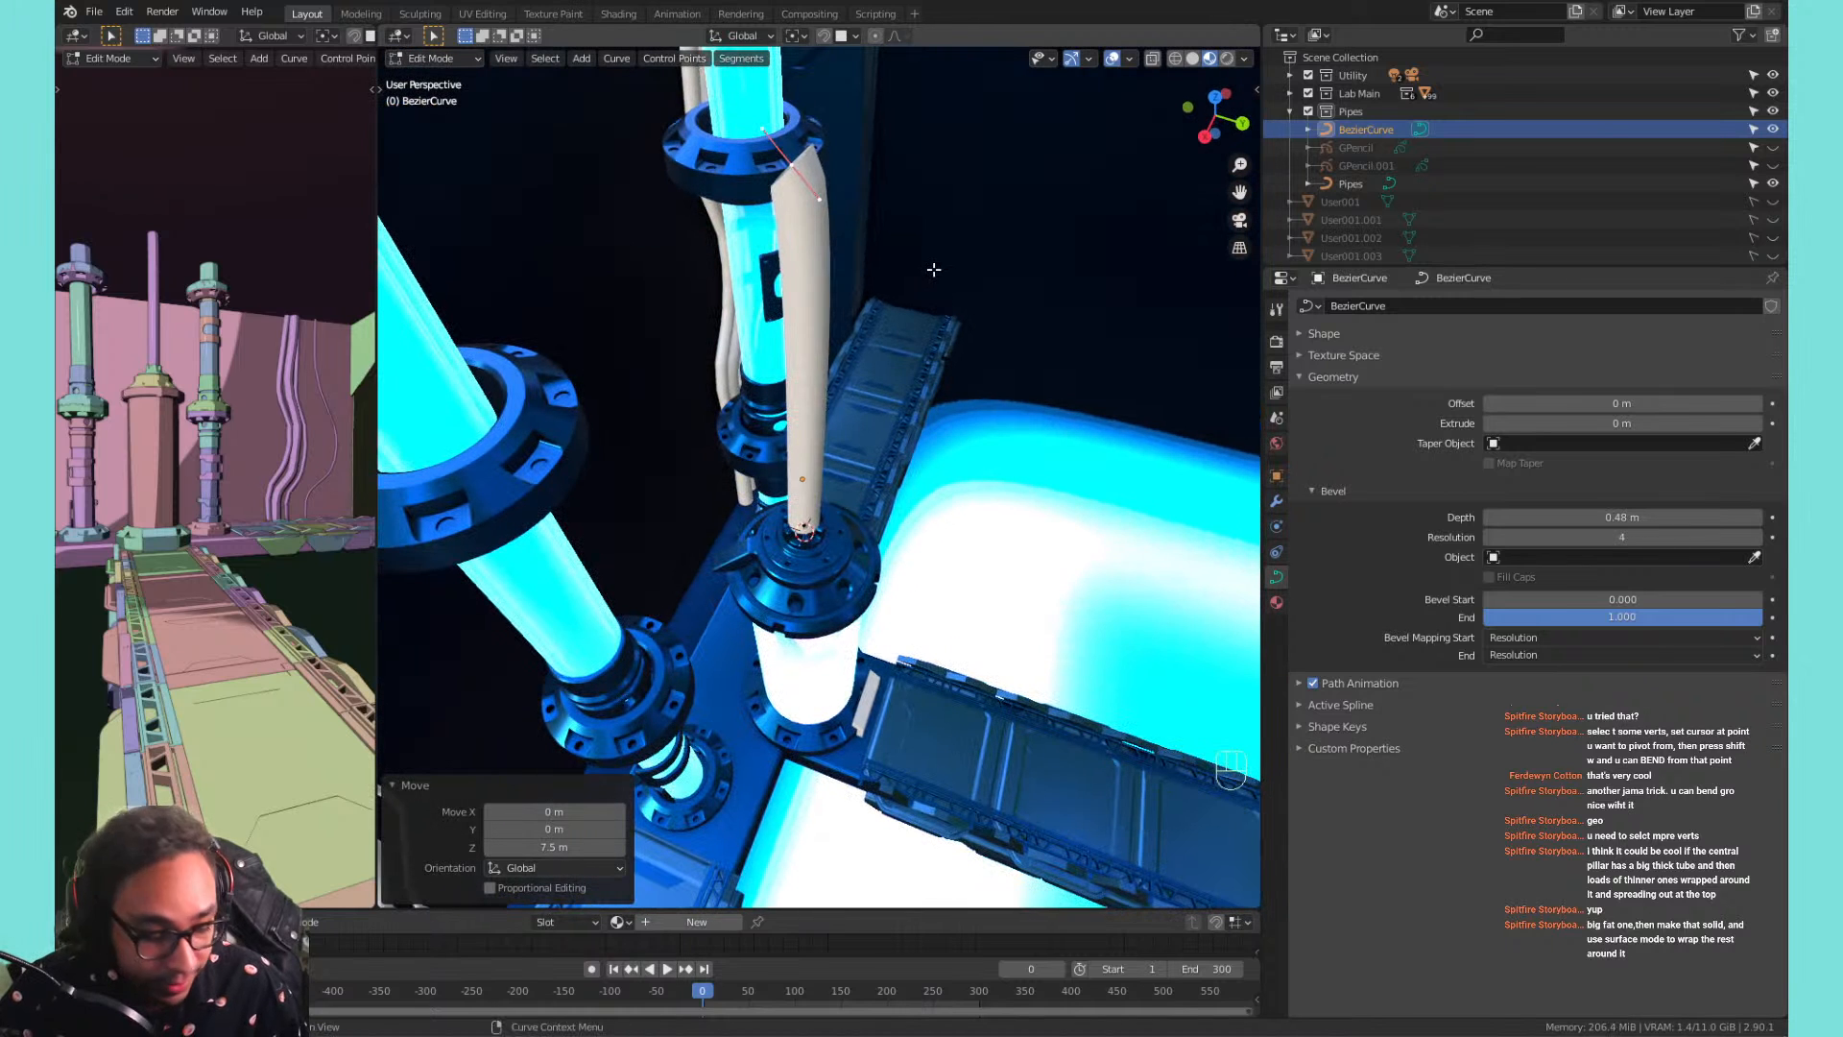
pyautogui.press('r')
pyautogui.click(974, 278)
pyautogui.press('r')
pyautogui.press('r')
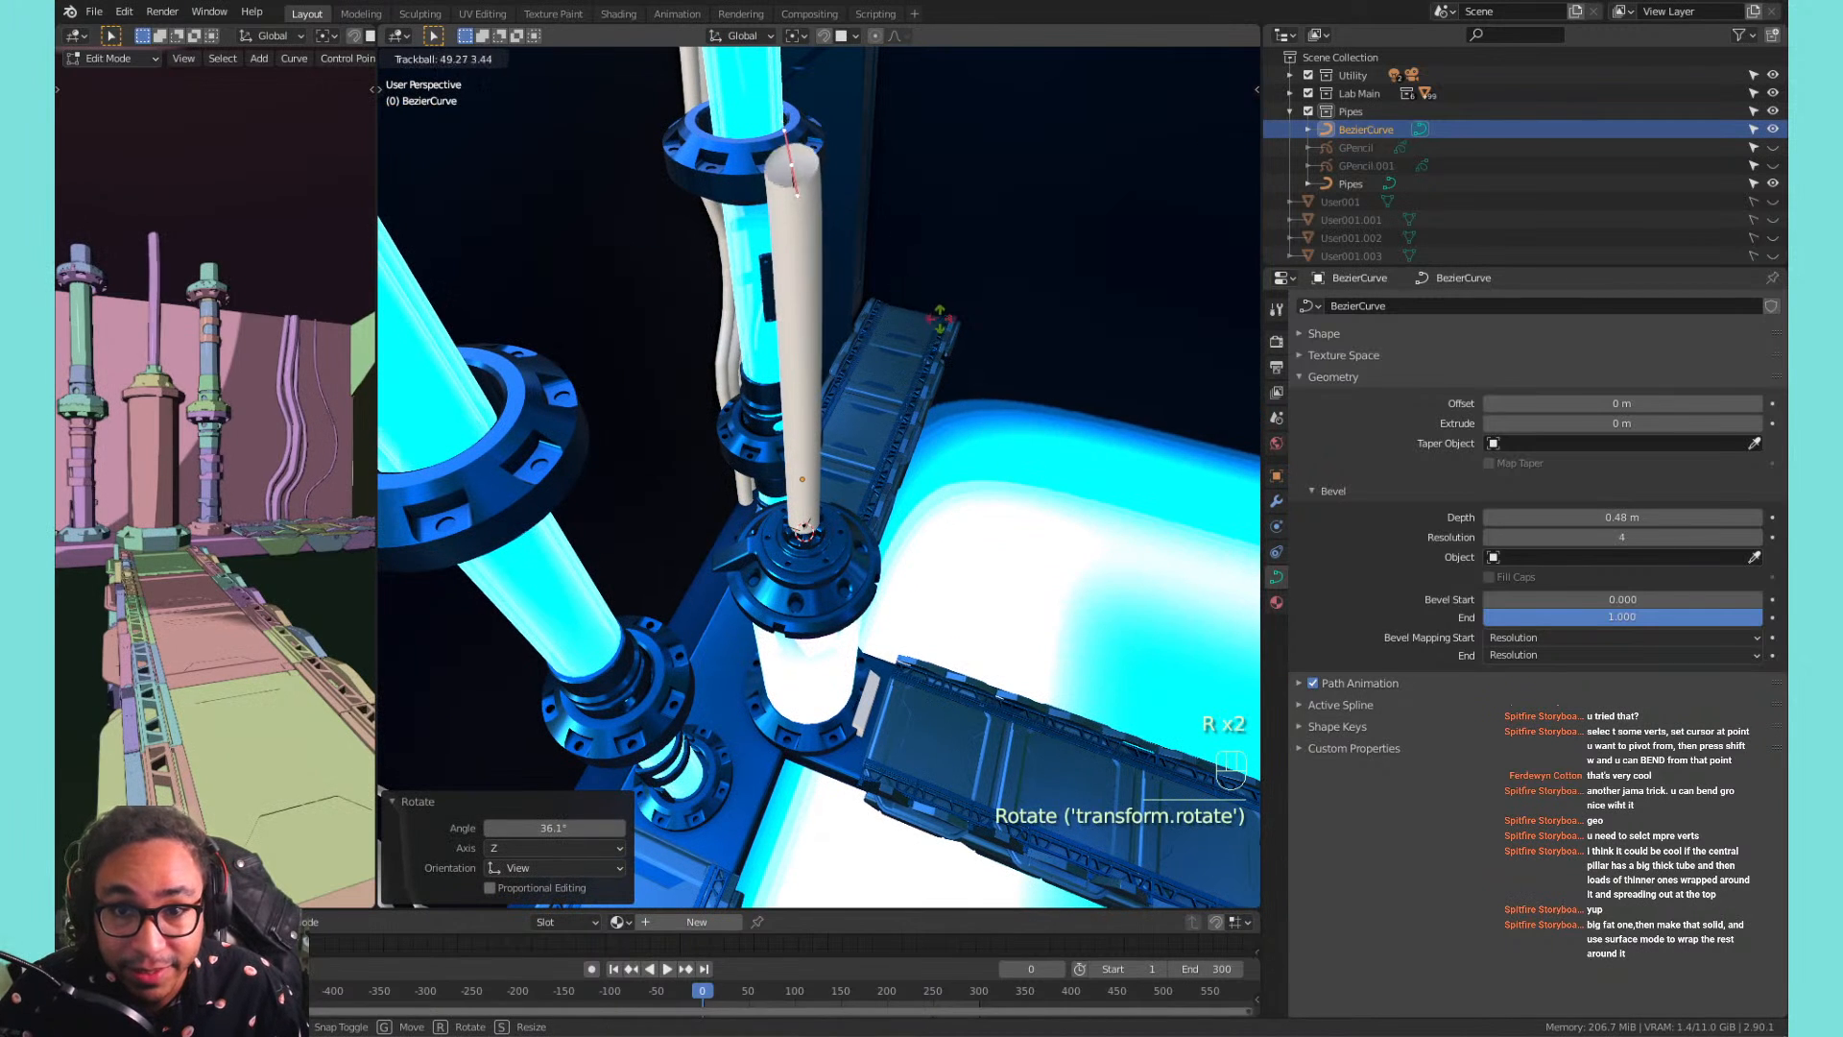
pyautogui.click(954, 280)
# Raise the pipe's upper control point further along the global Z axis and set the bevel depth to 0.7 m.
pyautogui.moveTo(954, 279); pyautogui.dragTo(842, 279, button='middle')
pyautogui.press('g')
pyautogui.press('z')
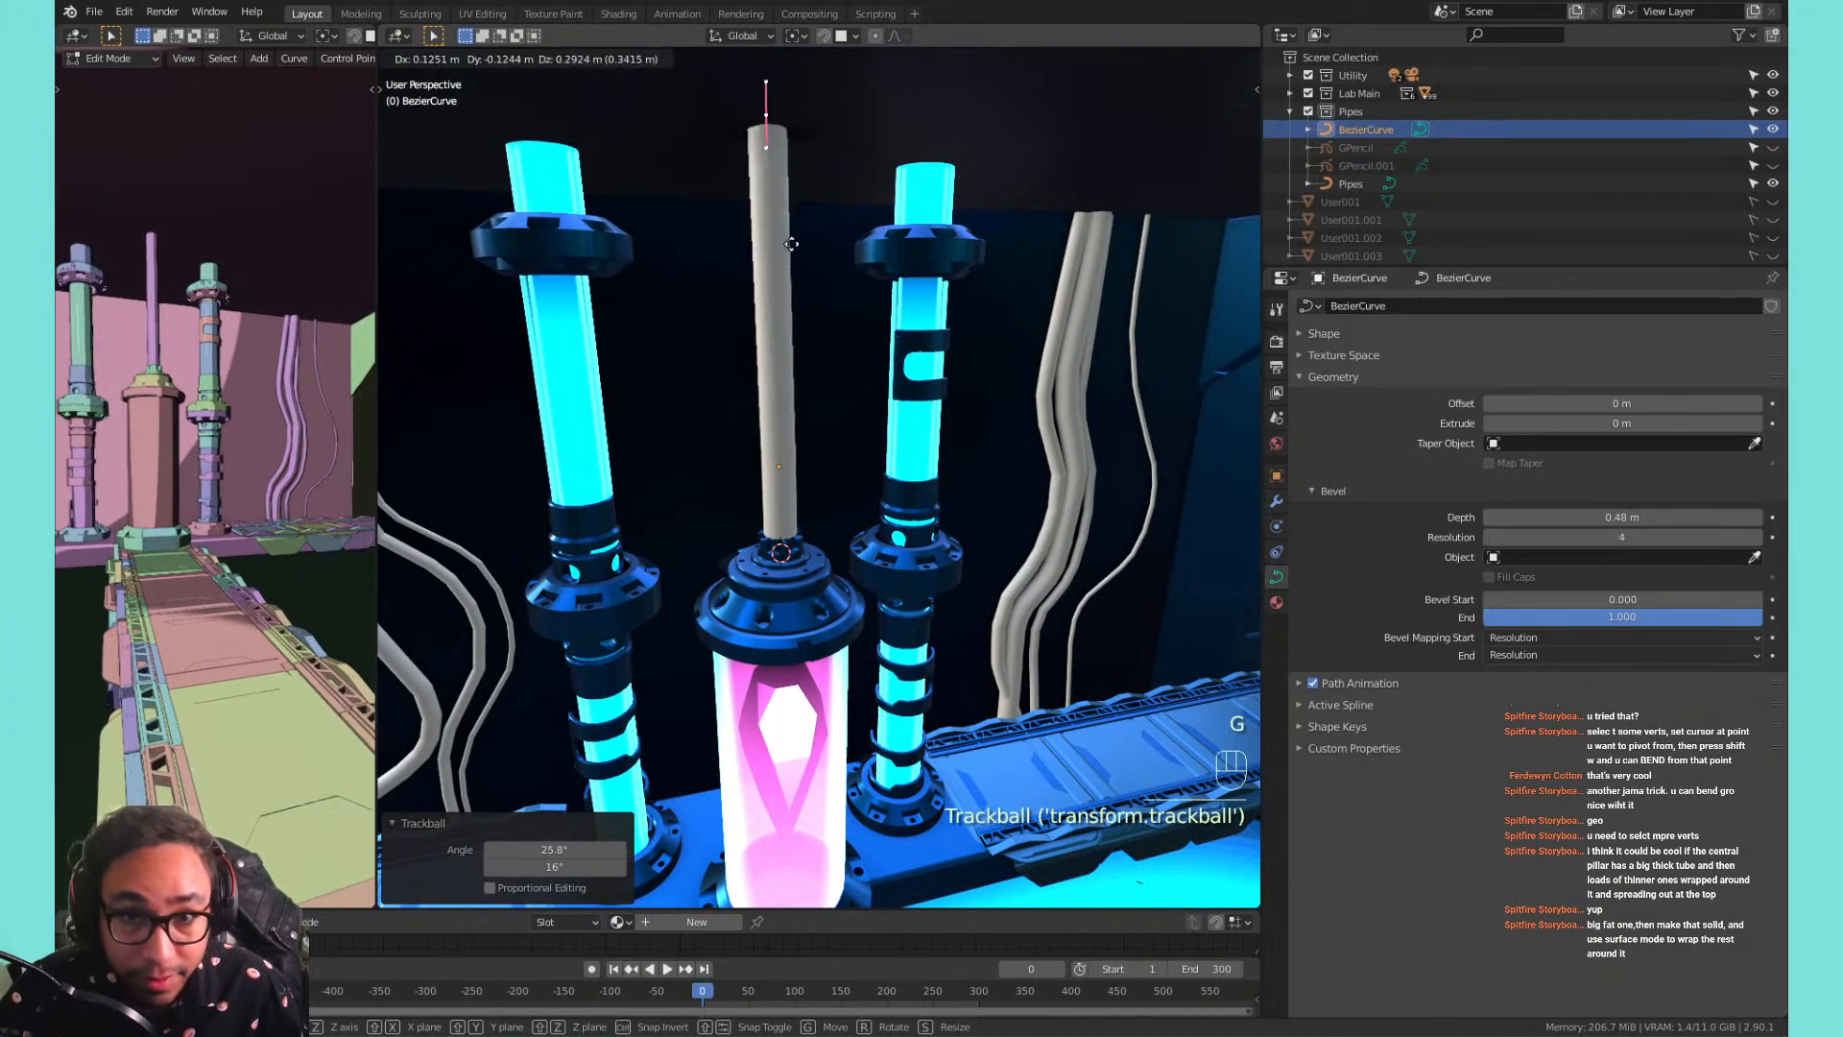
pyautogui.click(796, 210)
pyautogui.press('Tab')
pyautogui.press('Tab')
pyautogui.press('Tab')
pyautogui.press('Tab')
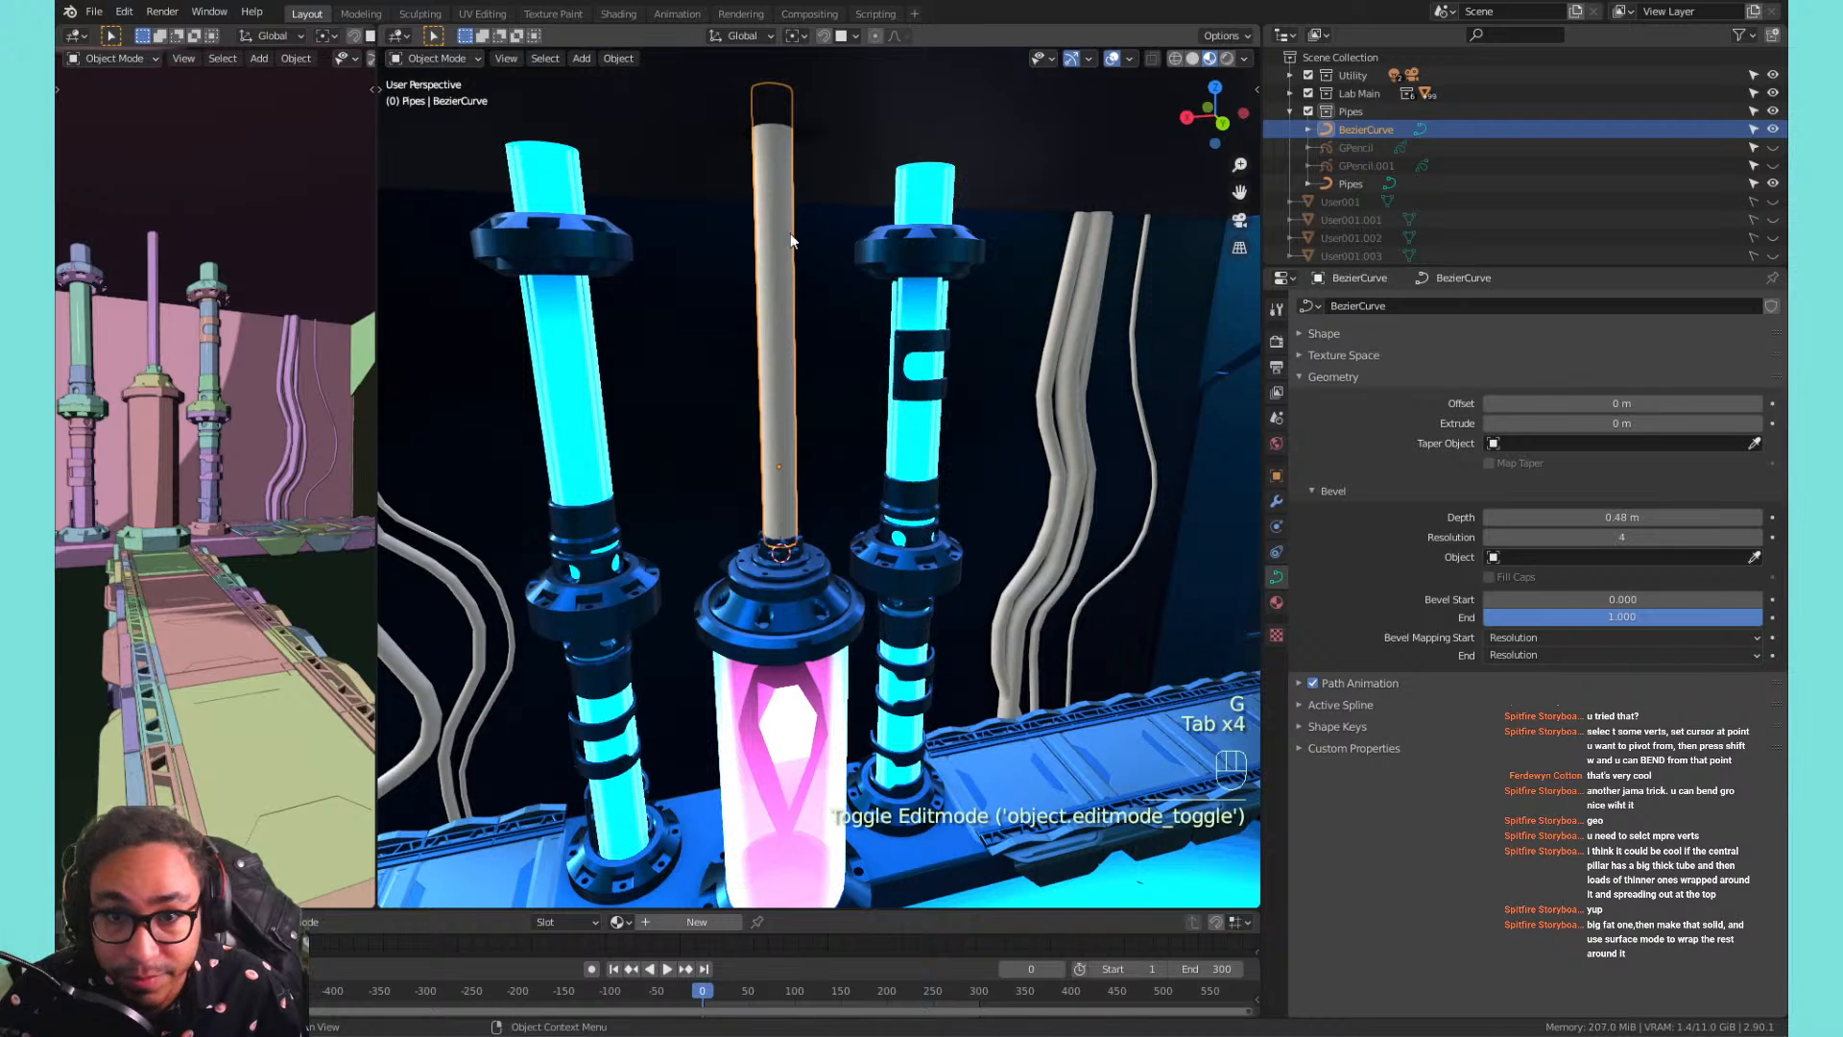
pyautogui.moveTo(1605, 517)
pyautogui.mouseDown()
pyautogui.moveTo(1757, 517)
pyautogui.moveTo(1600, 513)
pyautogui.mouseUp()
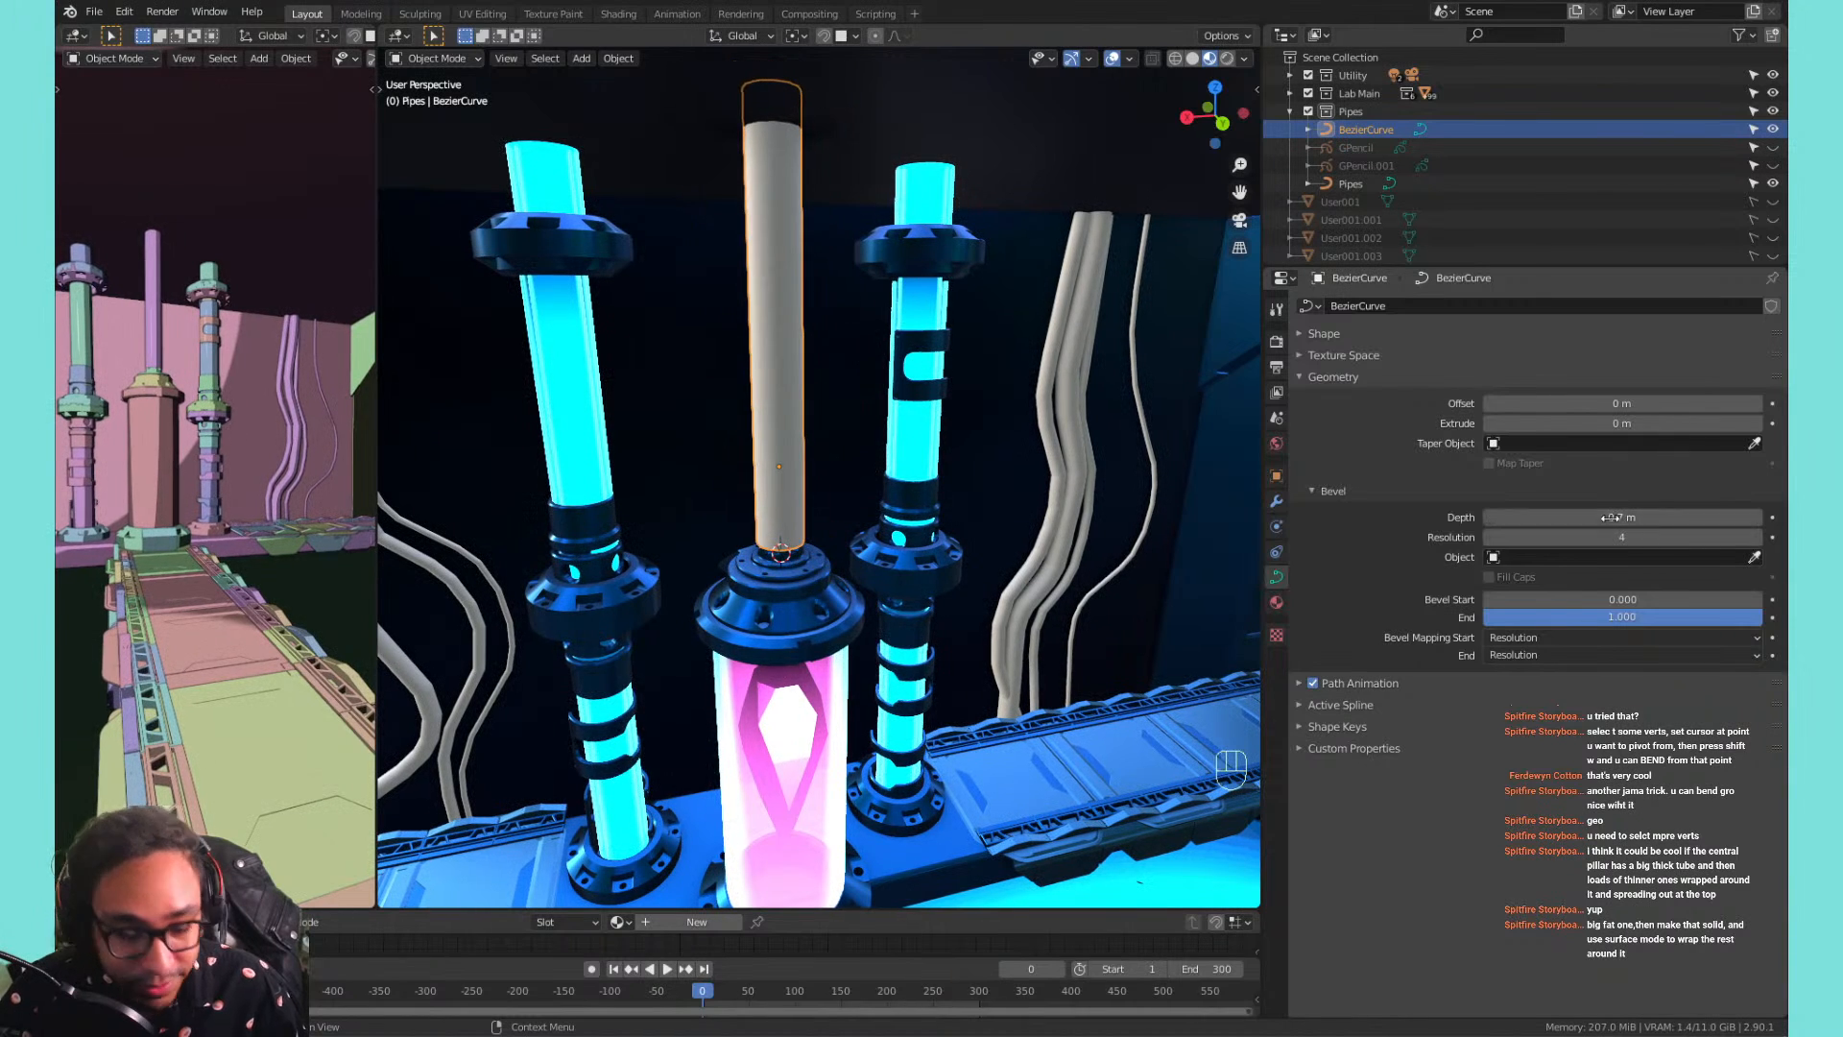
pyautogui.press('Tab')
pyautogui.press('Tab')
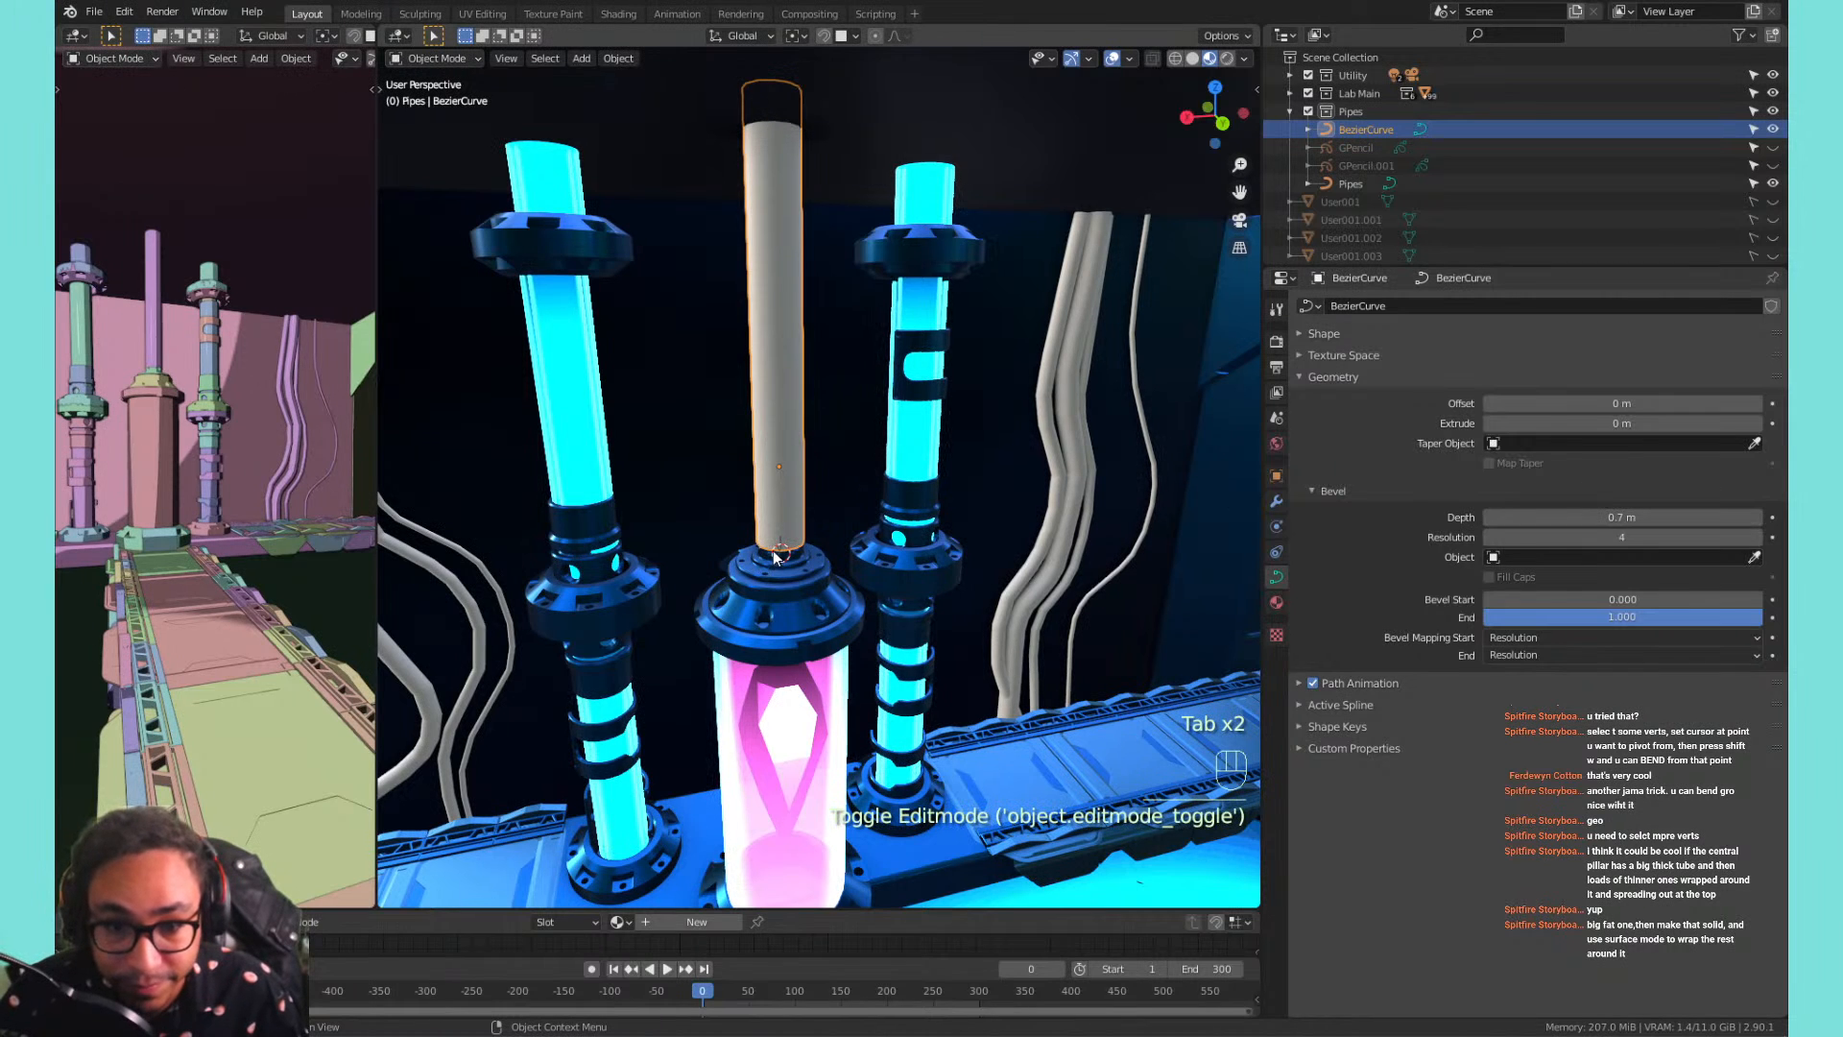
# Lower the pipe's bottom control point about 0.56 m along Z into the cap and set the bevel depth to 0.74 m.
pyautogui.click(779, 554)
pyautogui.click(779, 552)
pyautogui.press('Tab')
pyautogui.scroll(2, 780, 552)
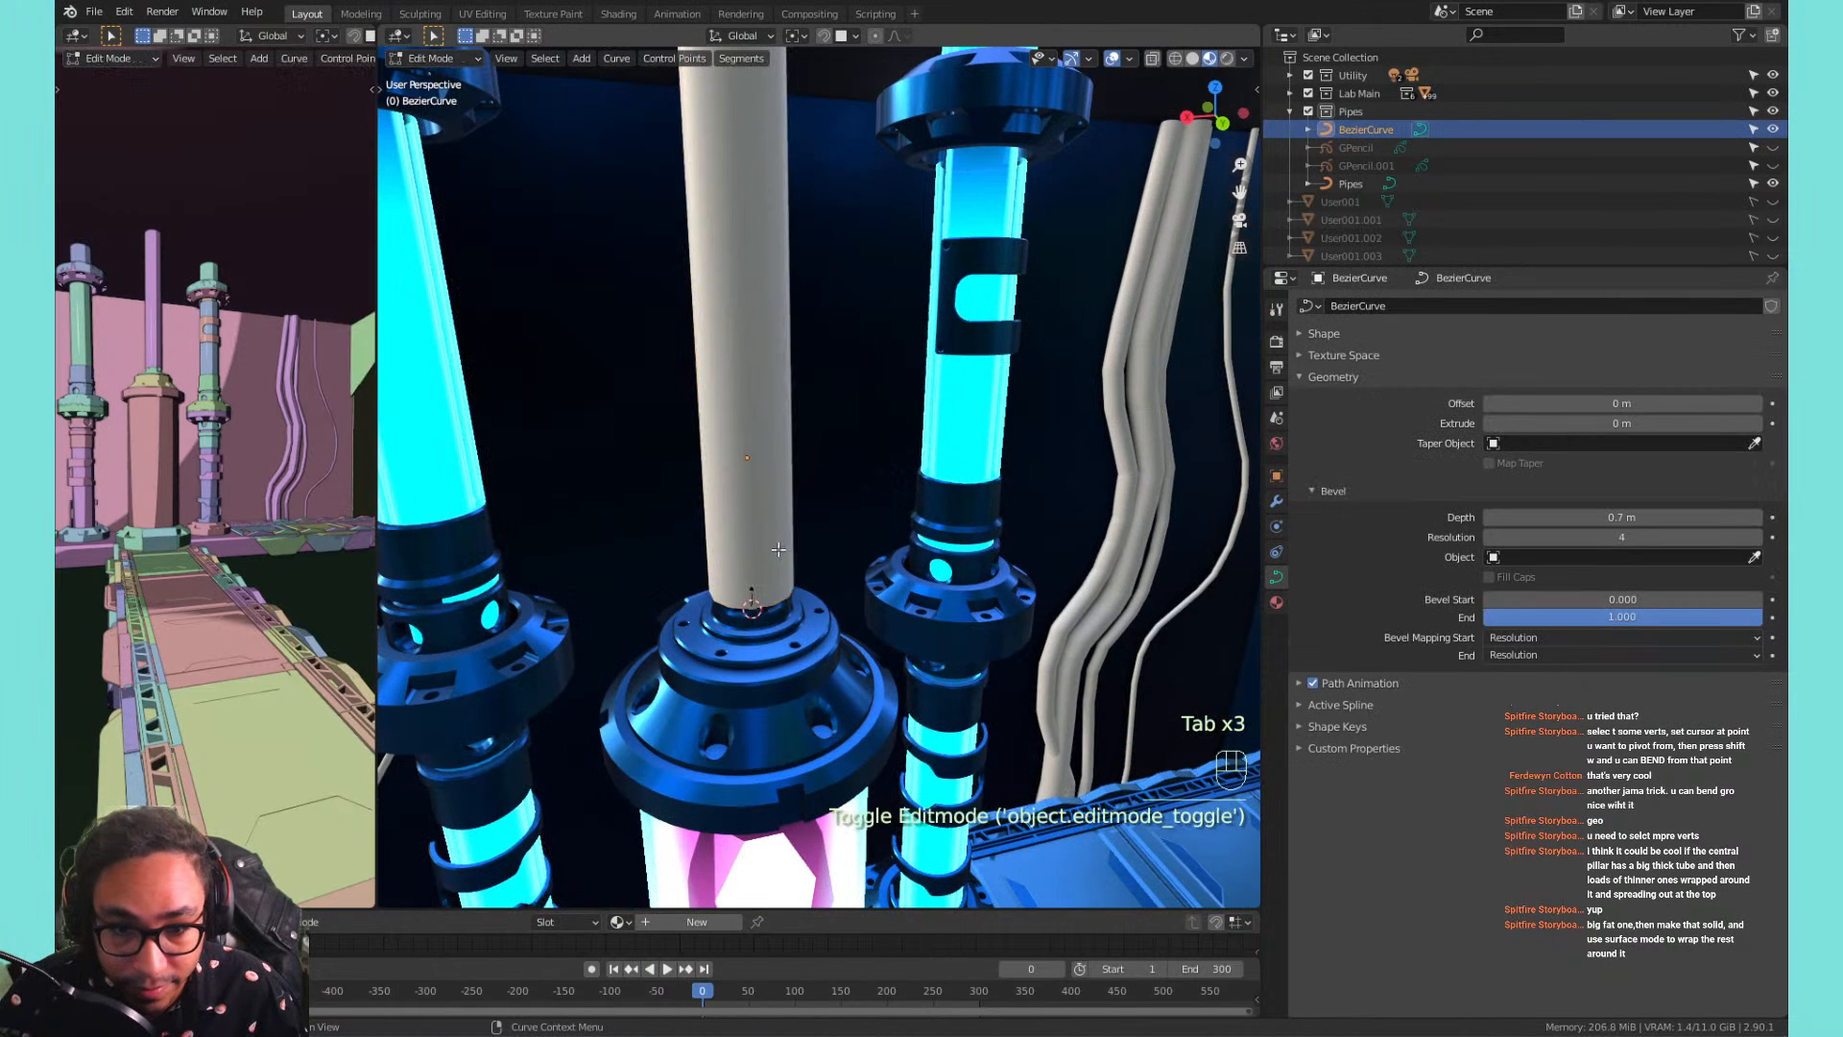
pyautogui.press('g')
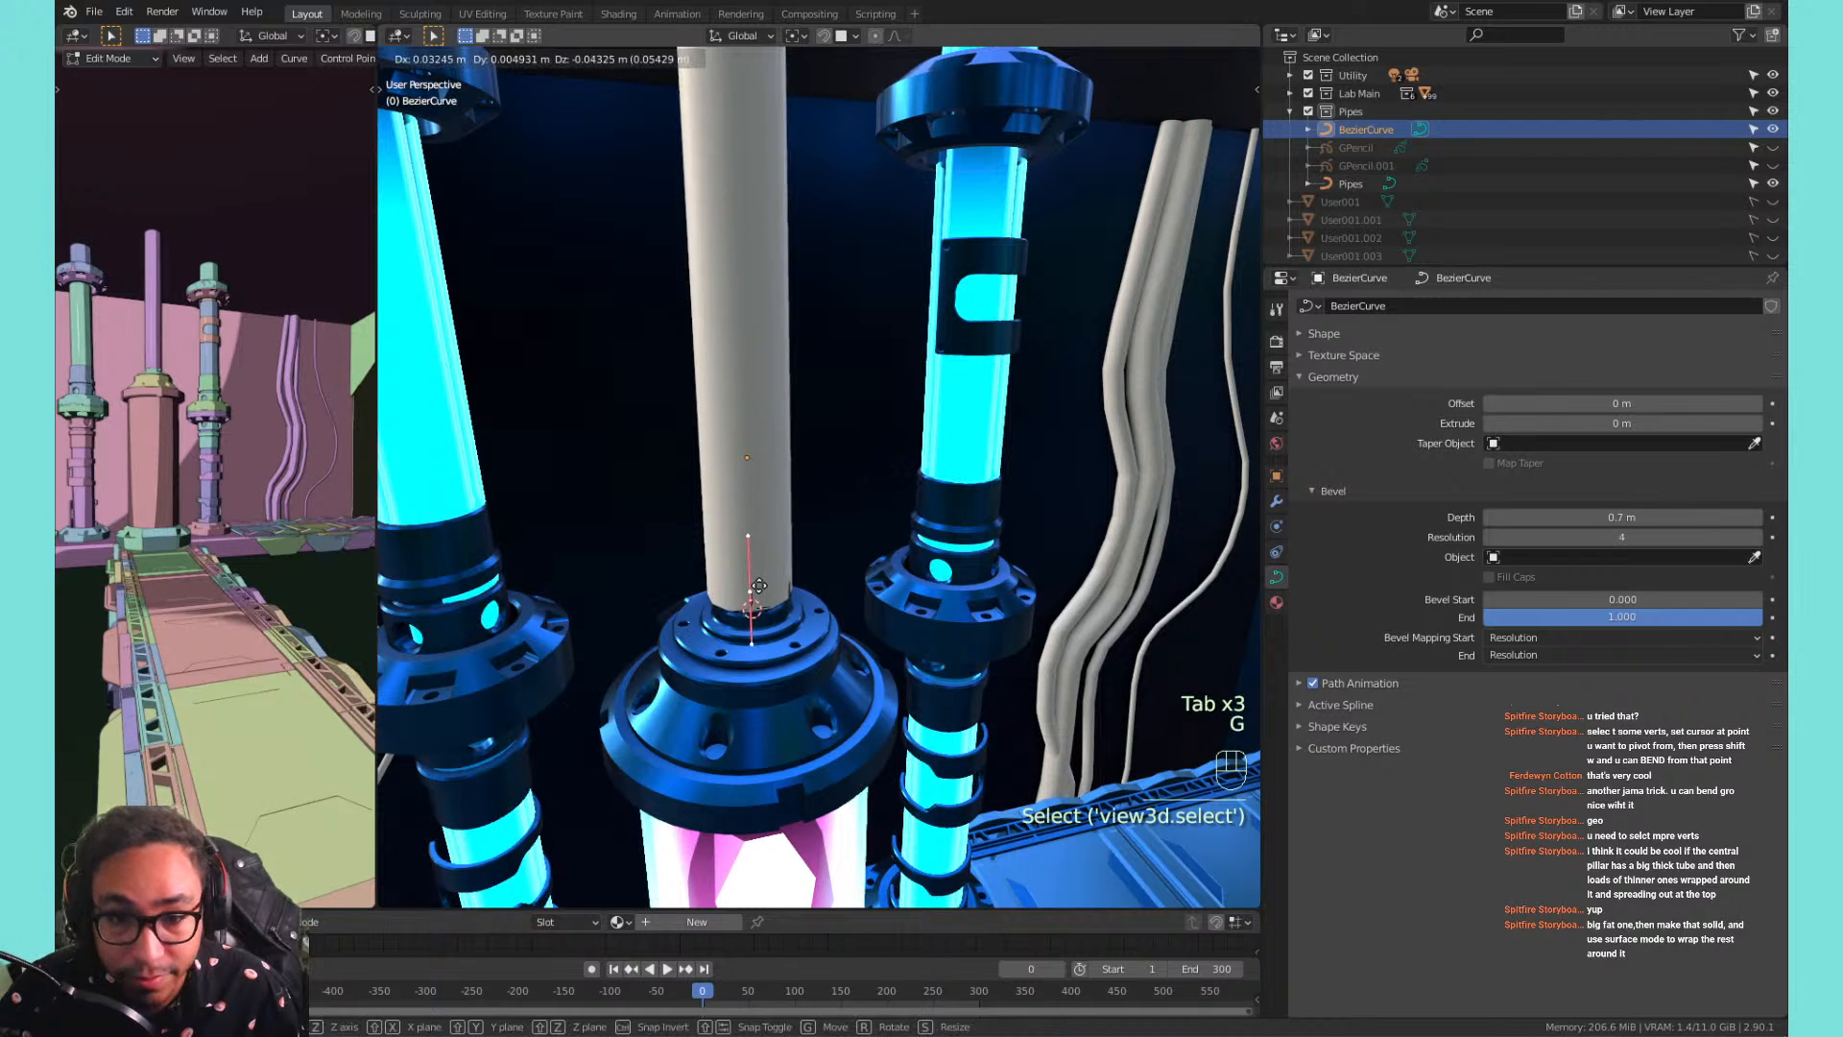
pyautogui.press('z')
pyautogui.click(751, 612)
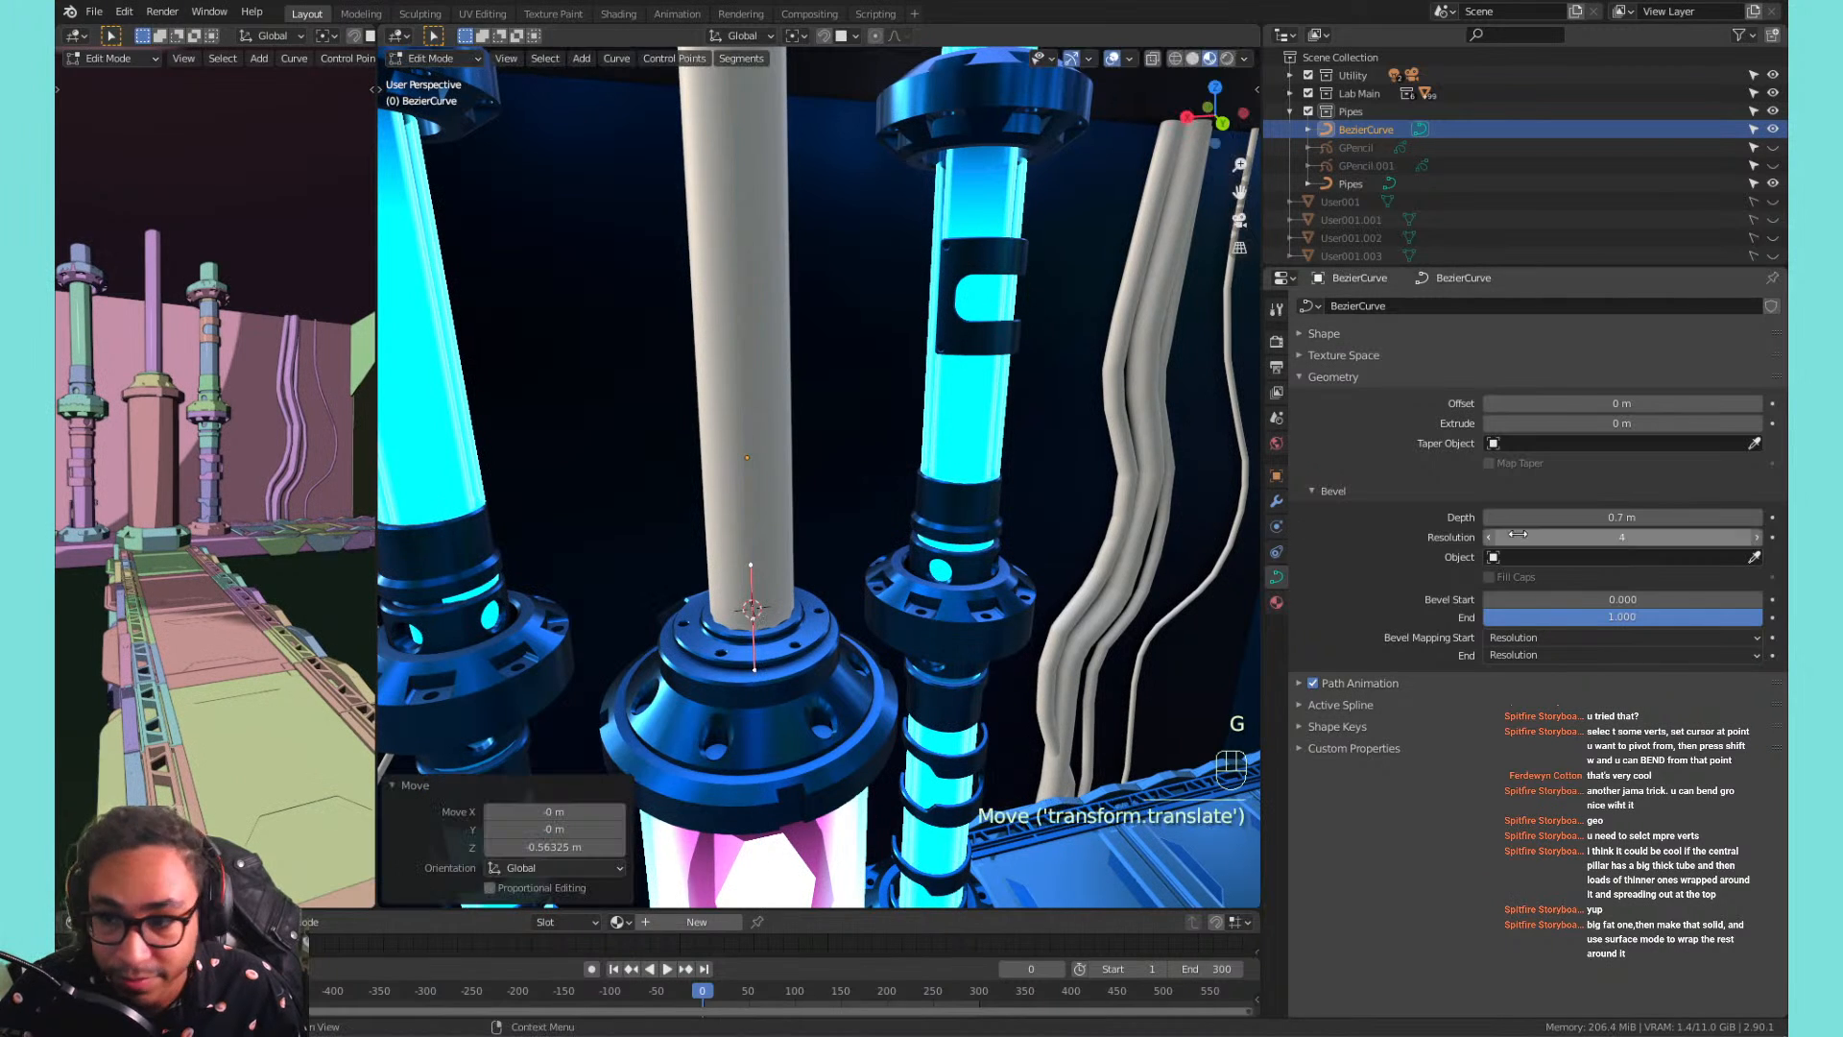
pyautogui.click(1757, 517)
pyautogui.moveTo(1622, 518); pyautogui.dragTo(1620, 517)
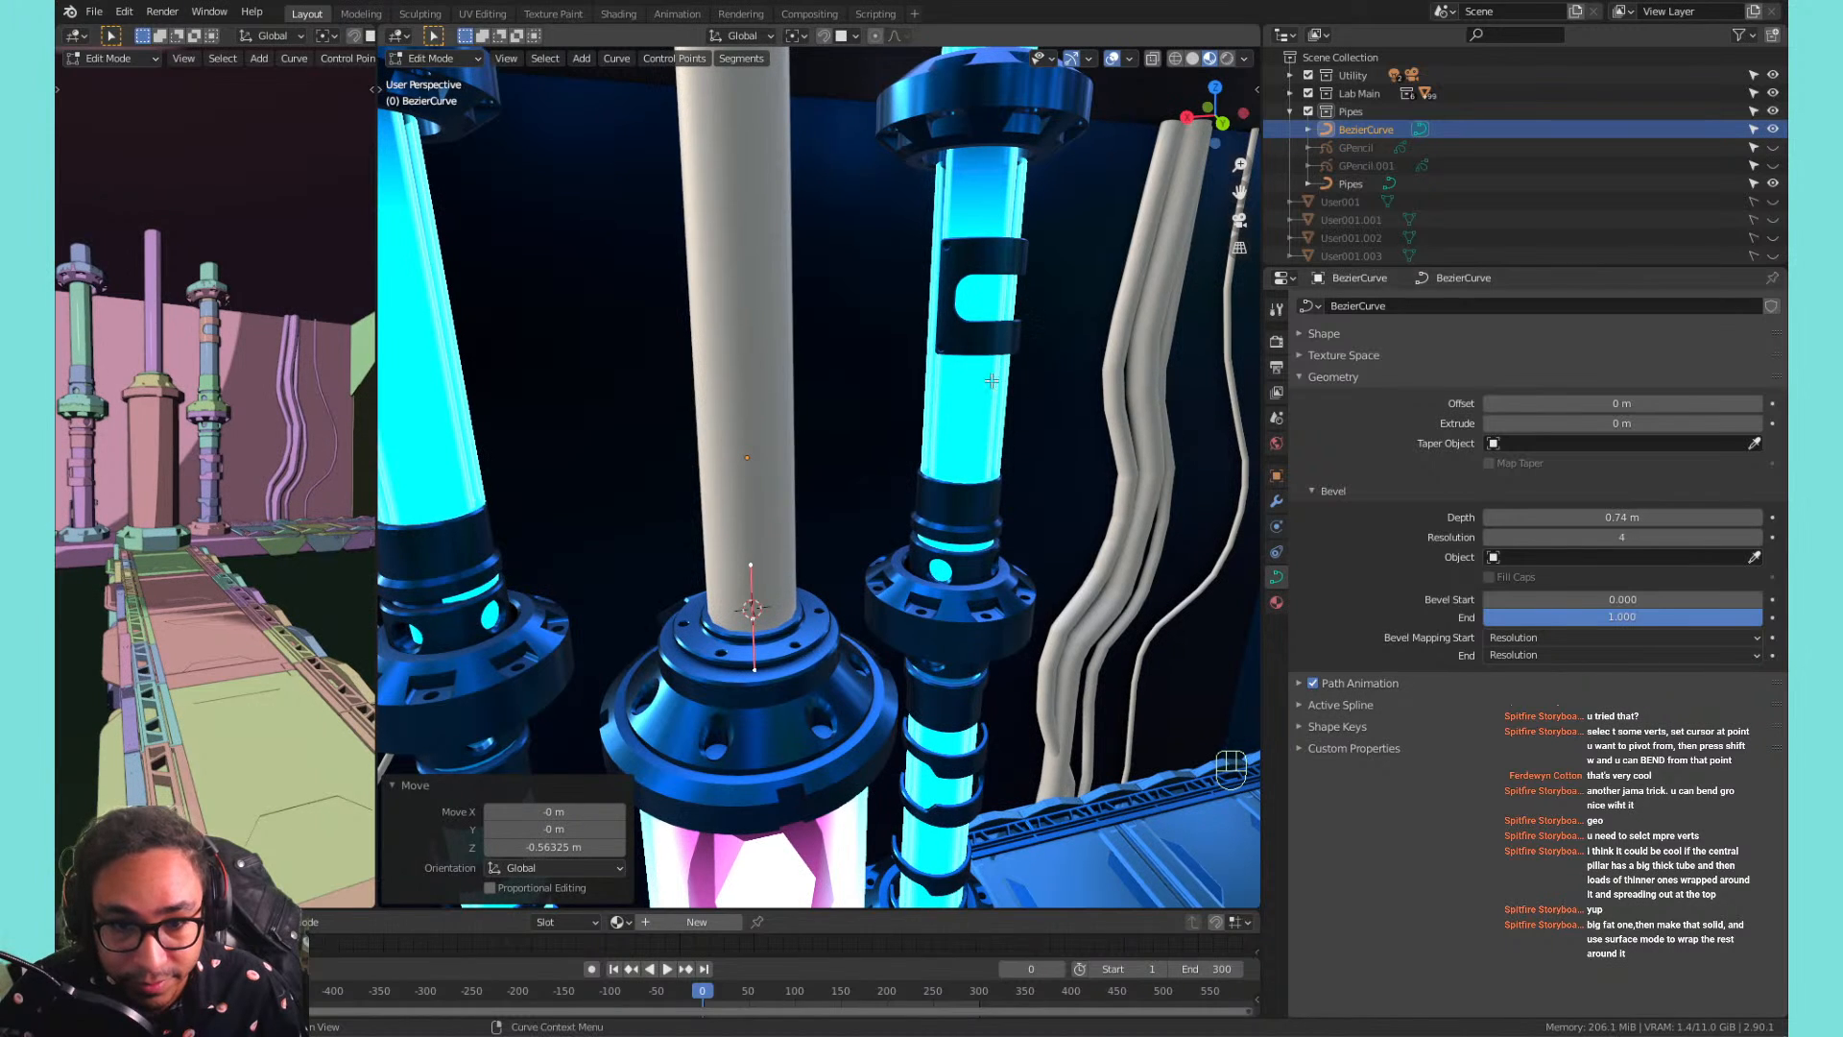
# Select all control points of the vertical pipe curve in Edit Mode.
pyautogui.press('Tab')
pyautogui.scroll(-4, 885, 404)
pyautogui.scroll(2, 885, 404)
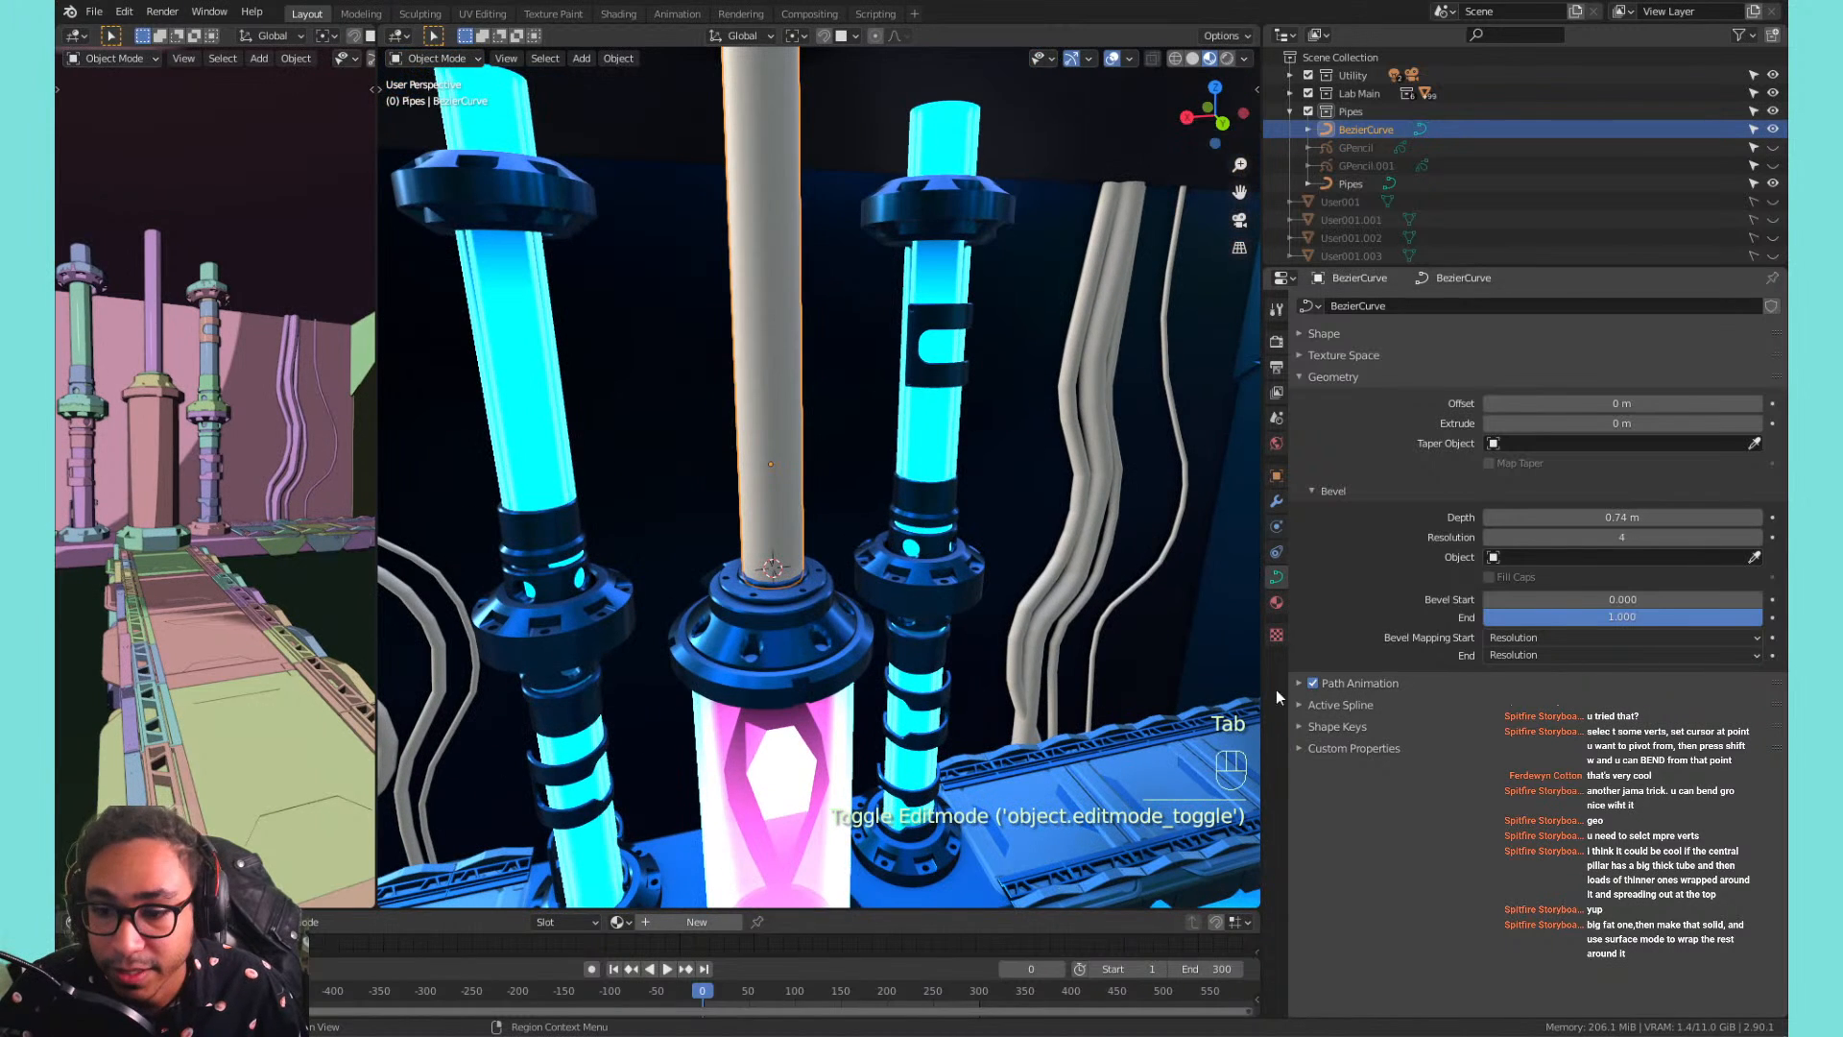
pyautogui.click(1276, 476)
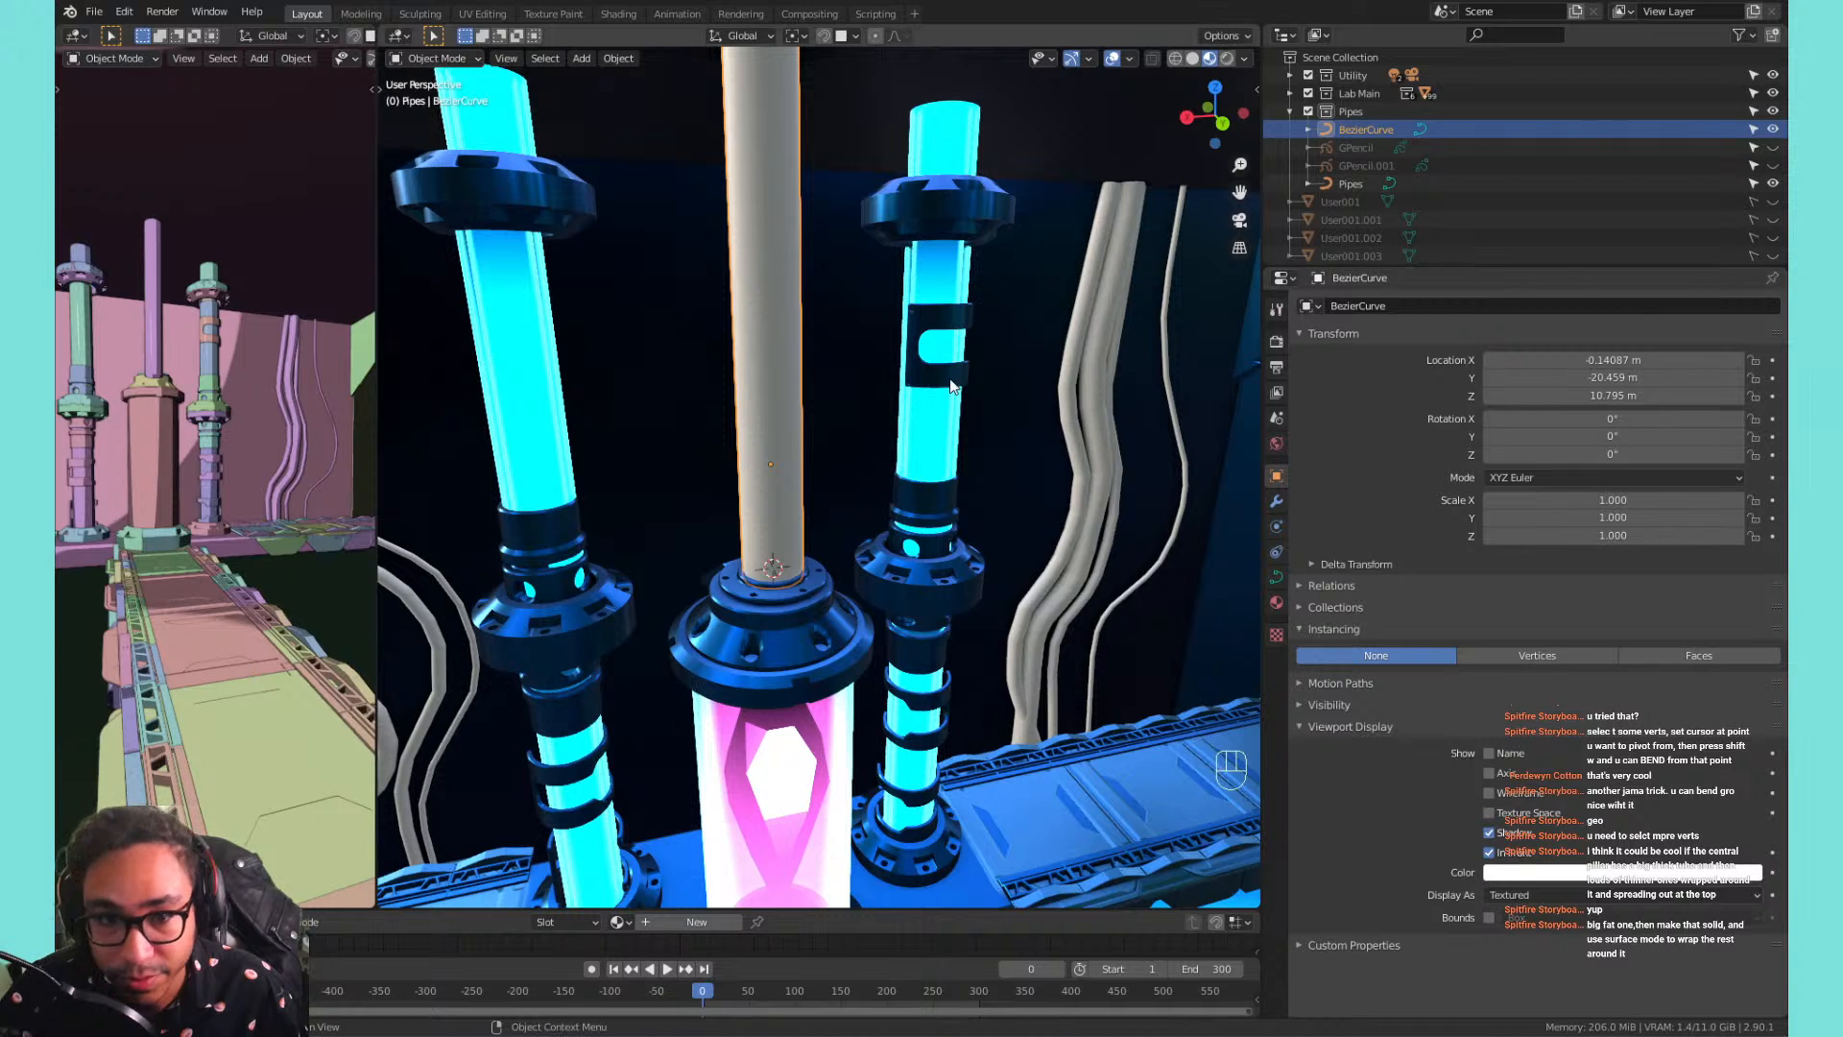
pyautogui.press('Tab')
pyautogui.scroll(3, 759, 327)
pyautogui.press('a')
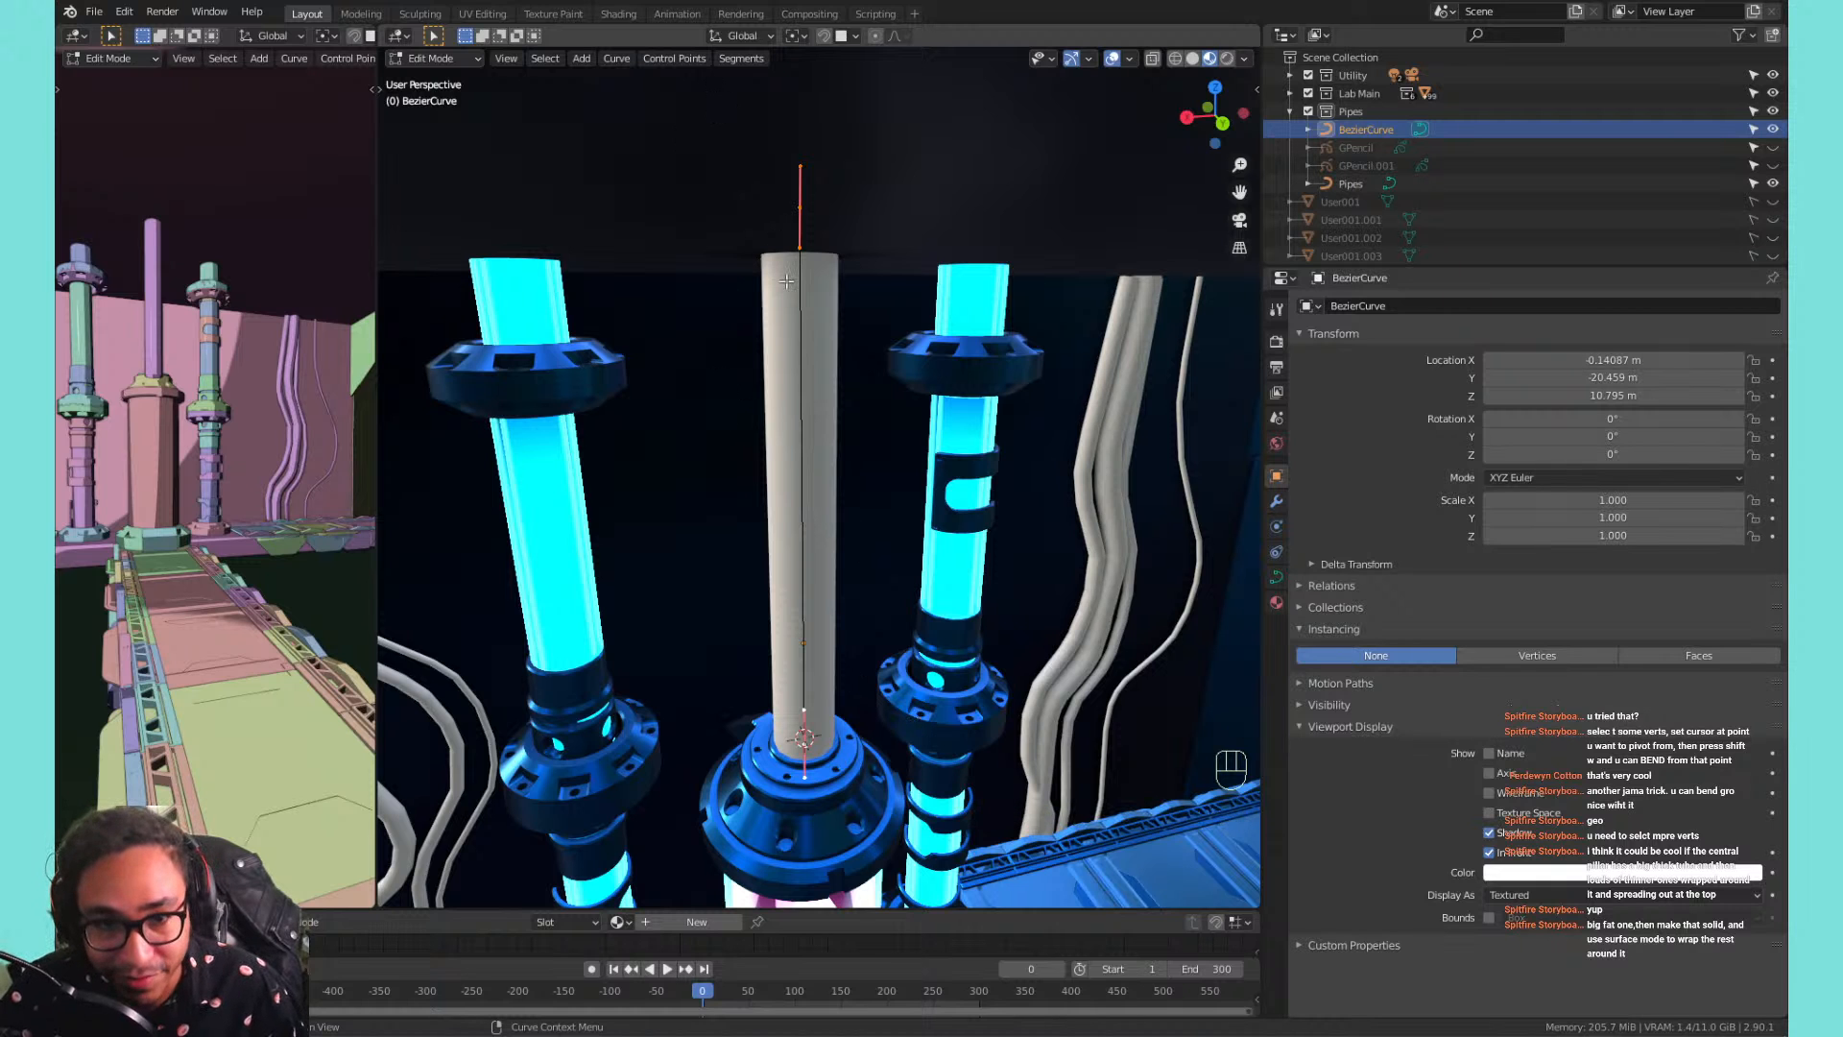
pyautogui.moveTo(837, 377)
pyautogui.mouseDown(button='middle')
pyautogui.moveTo(860, 416)
pyautogui.moveTo(860, 362)
pyautogui.mouseUp(button='middle')
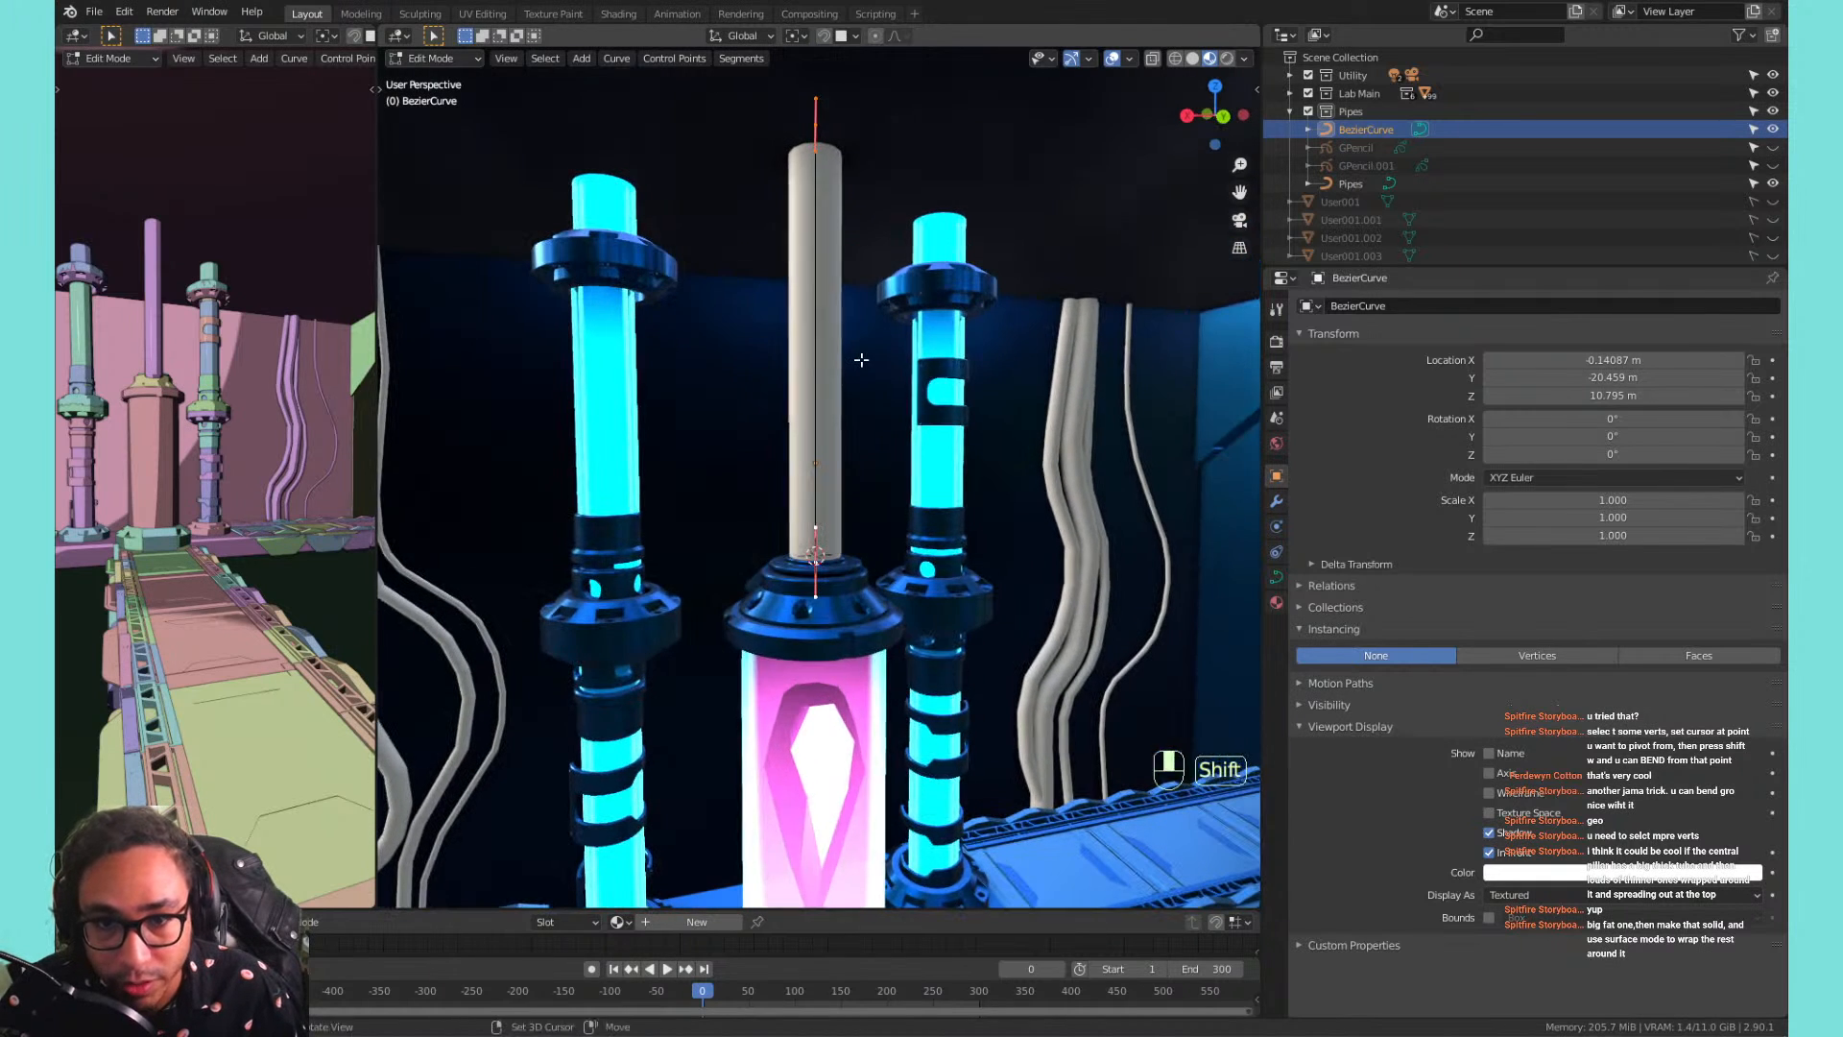
pyautogui.press('w')
pyautogui.rightClick(860, 346)
pyautogui.rightClick(863, 278)
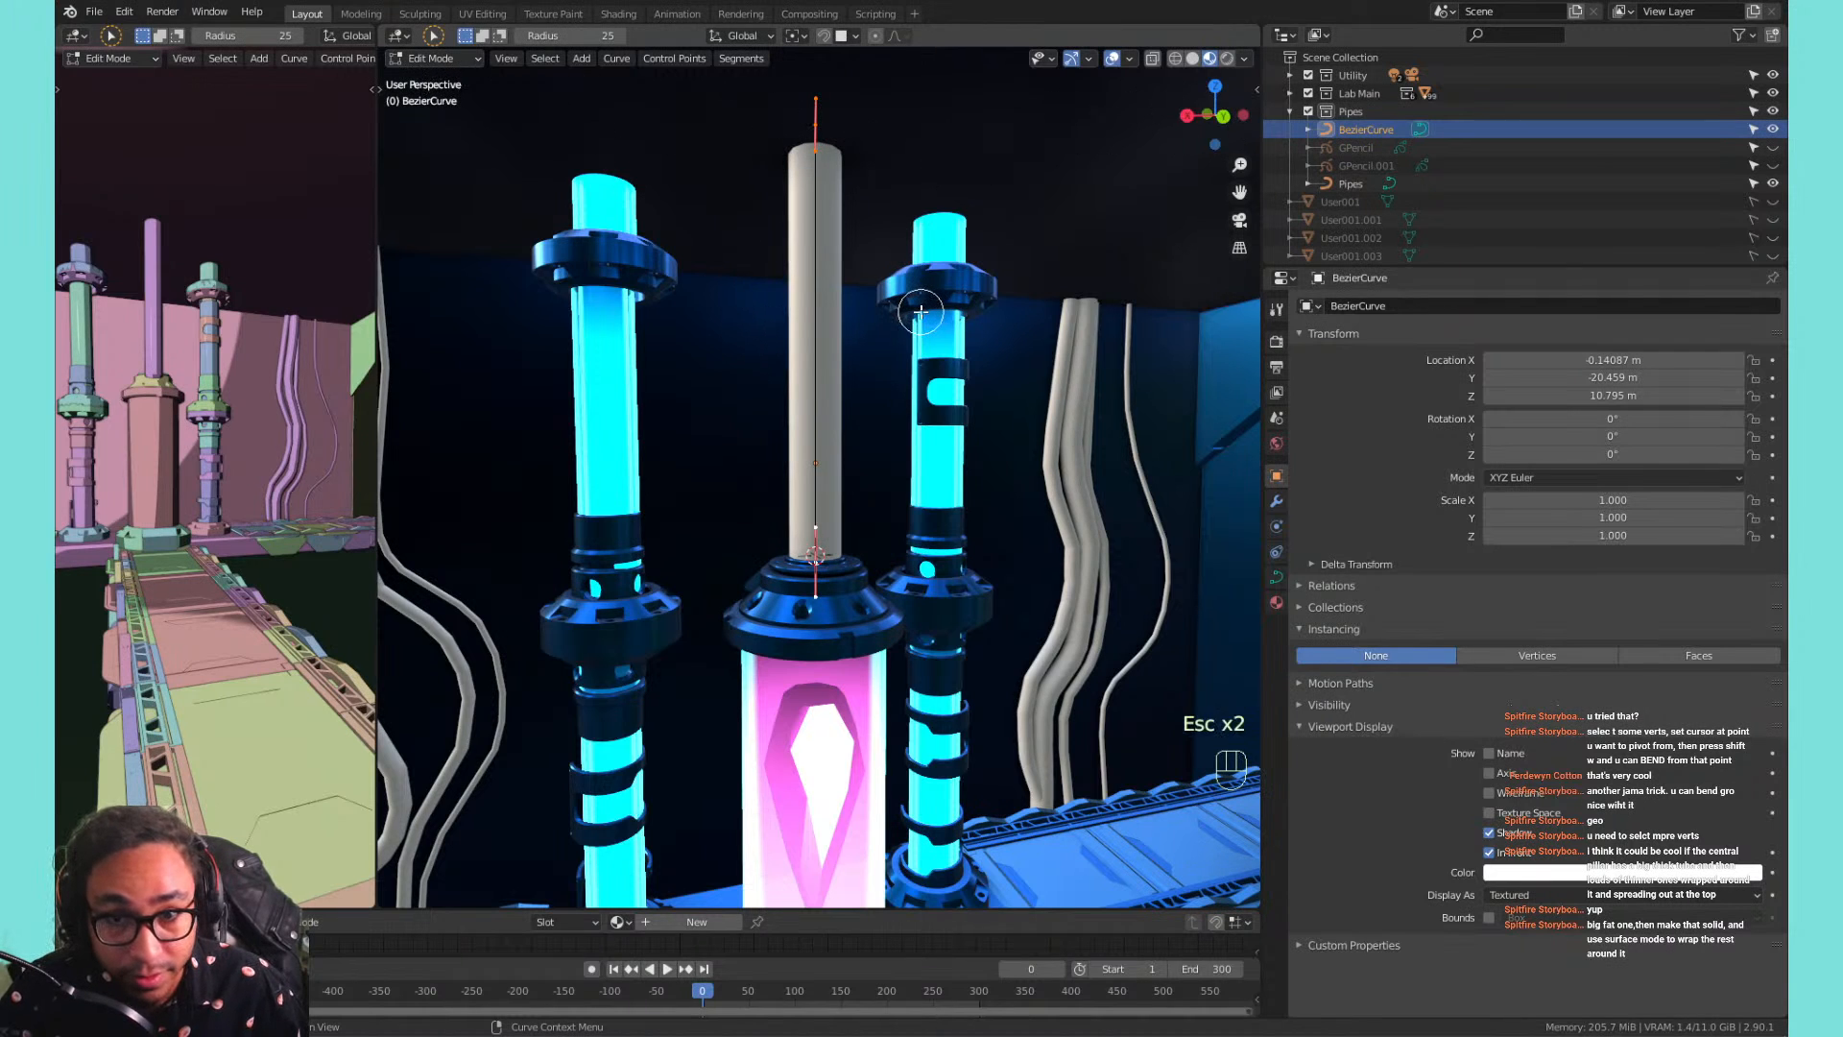
pyautogui.press('t')
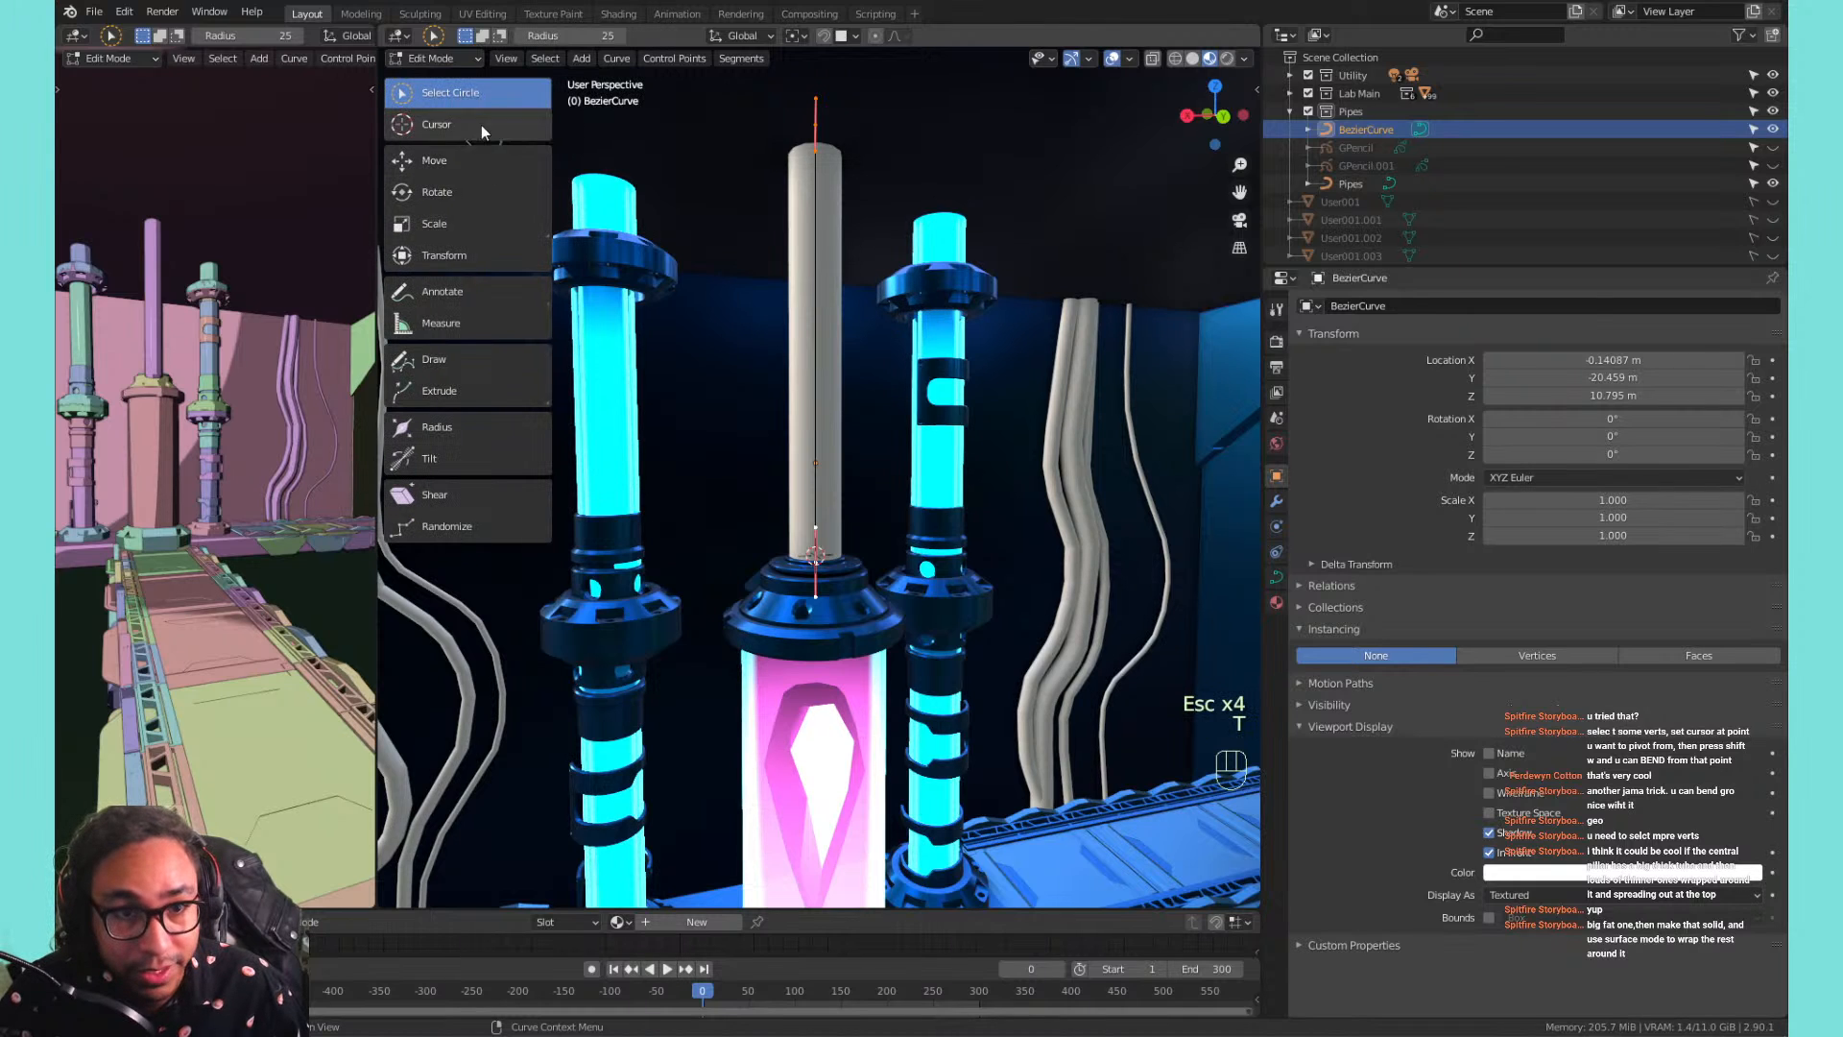
pyautogui.click(479, 95)
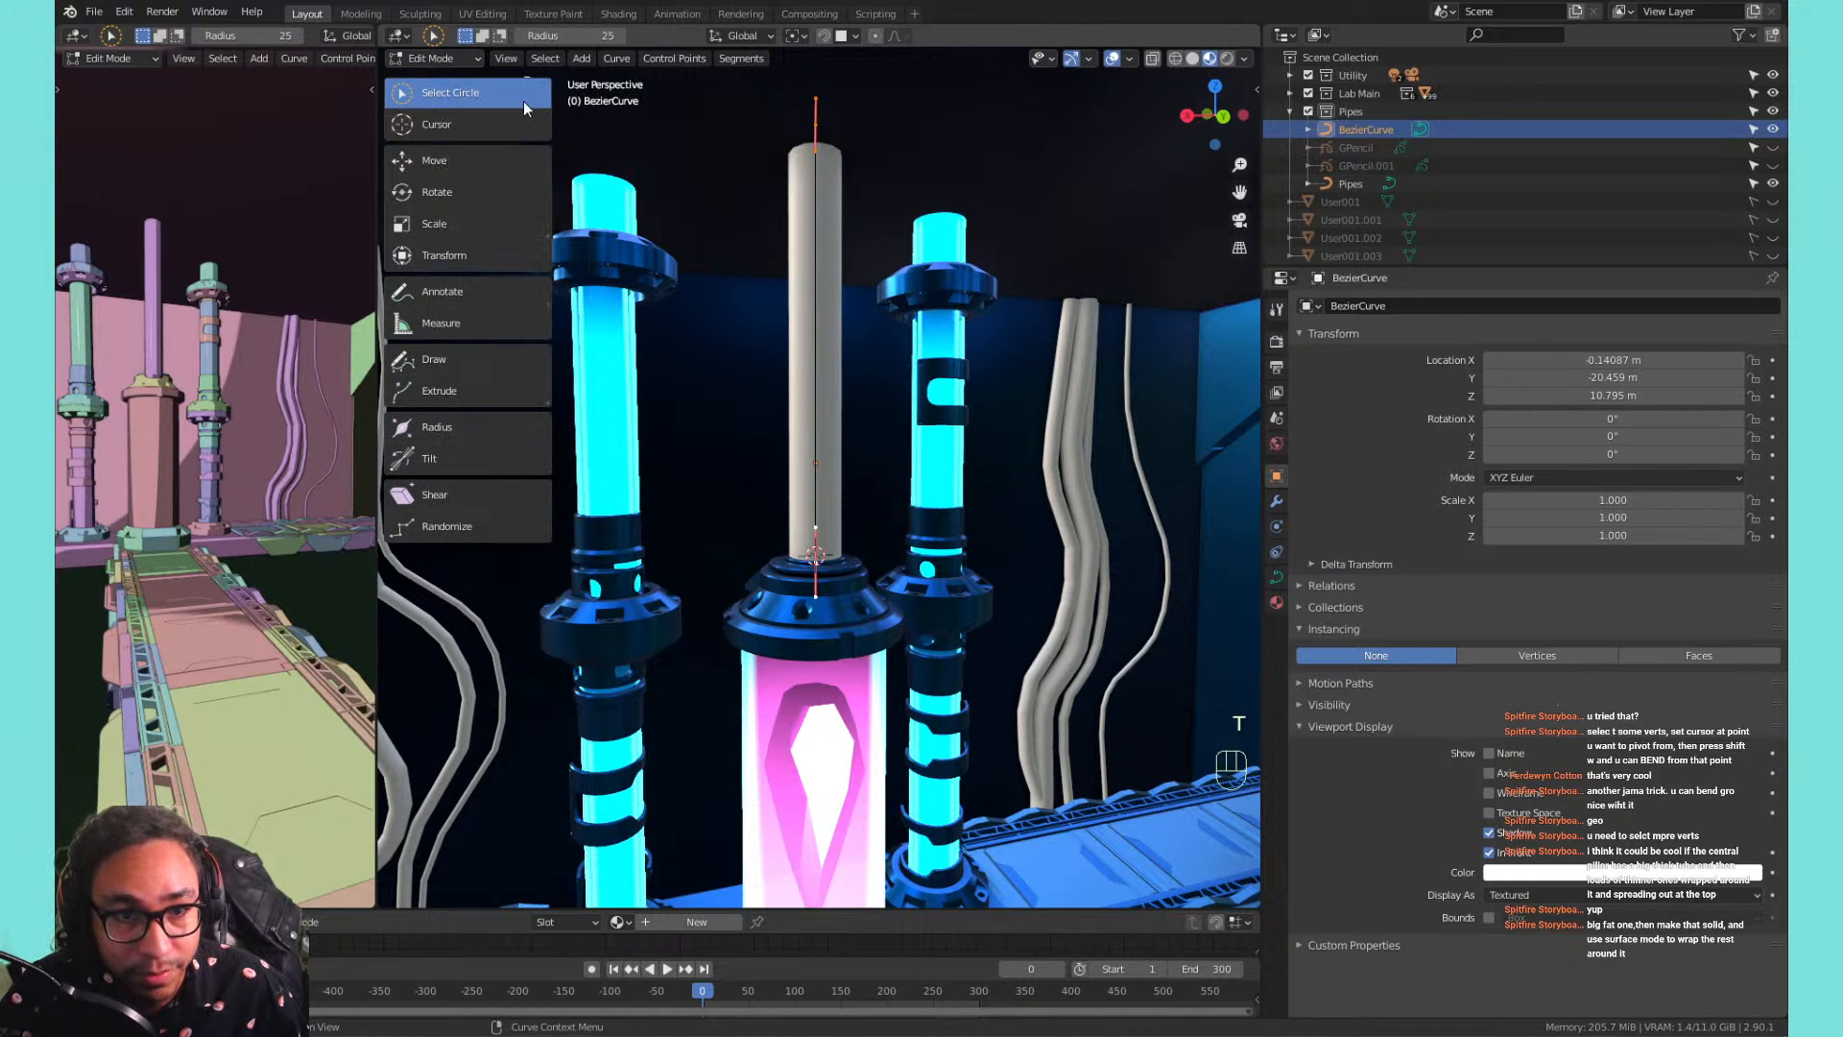
pyautogui.press('space')
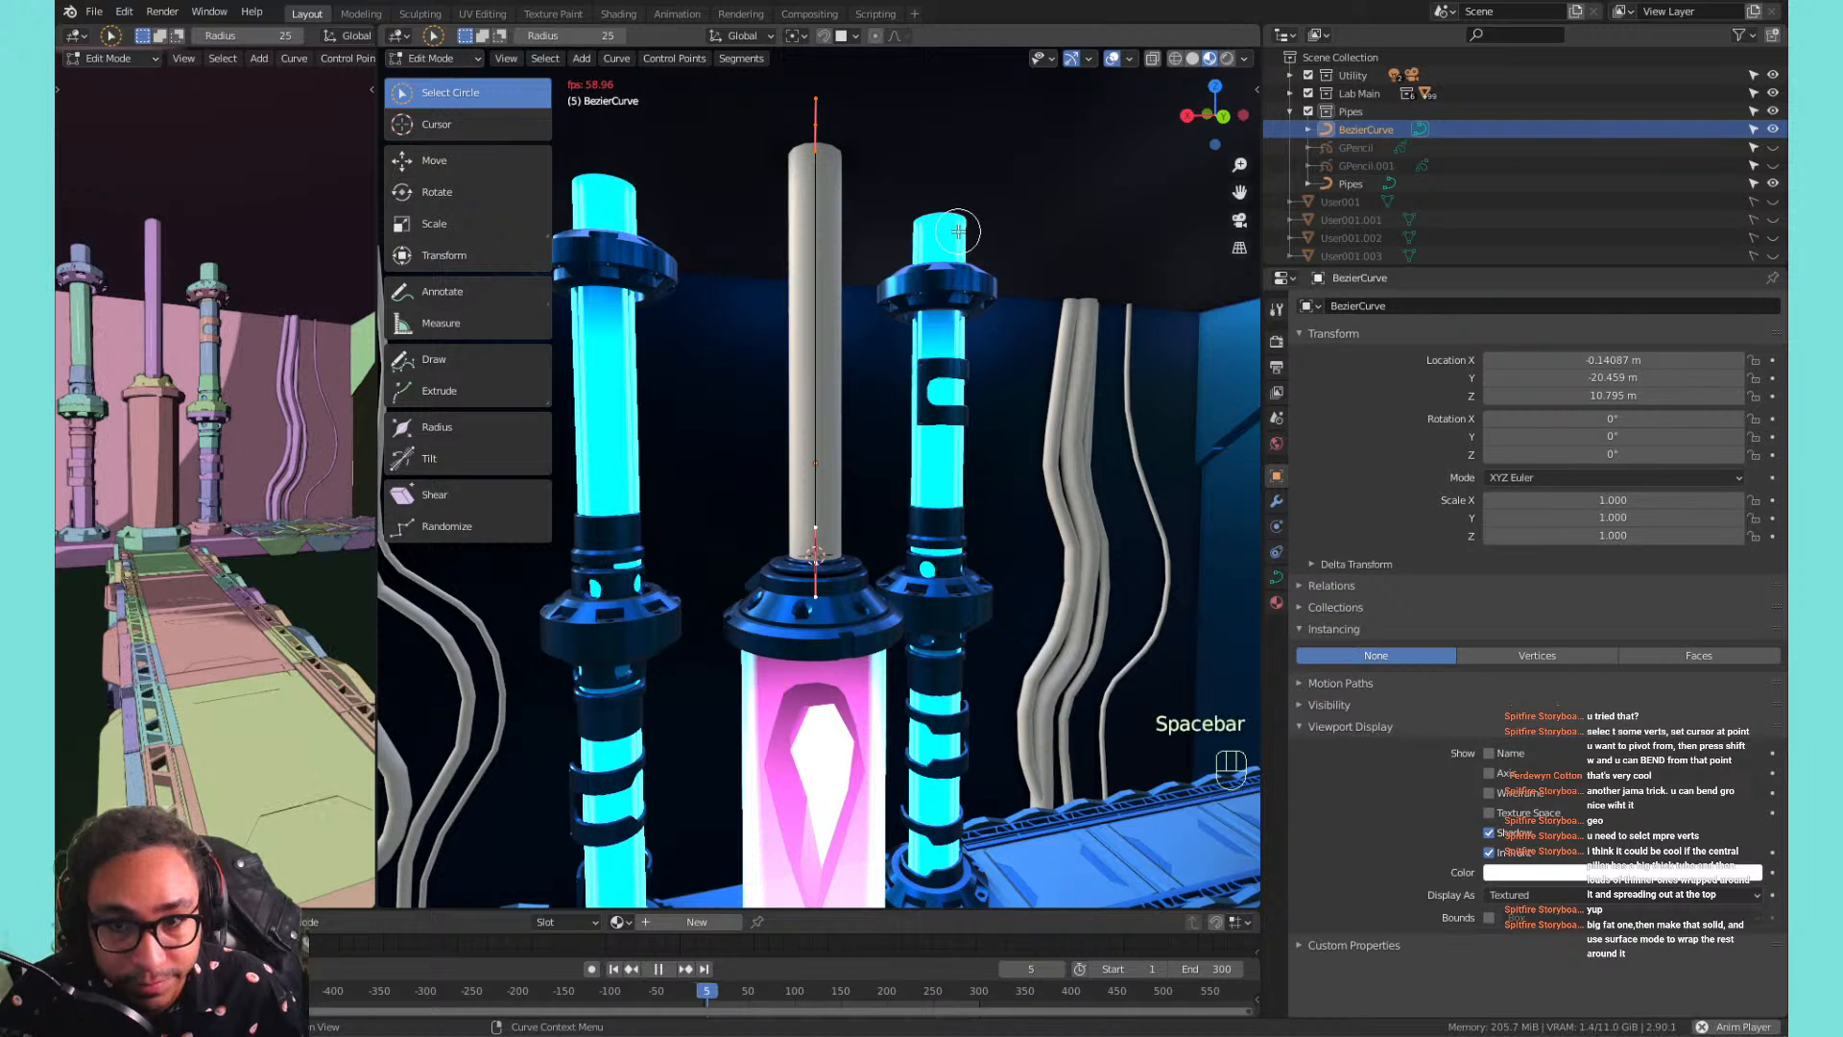
pyautogui.rightClick(818, 203)
pyautogui.press('space')
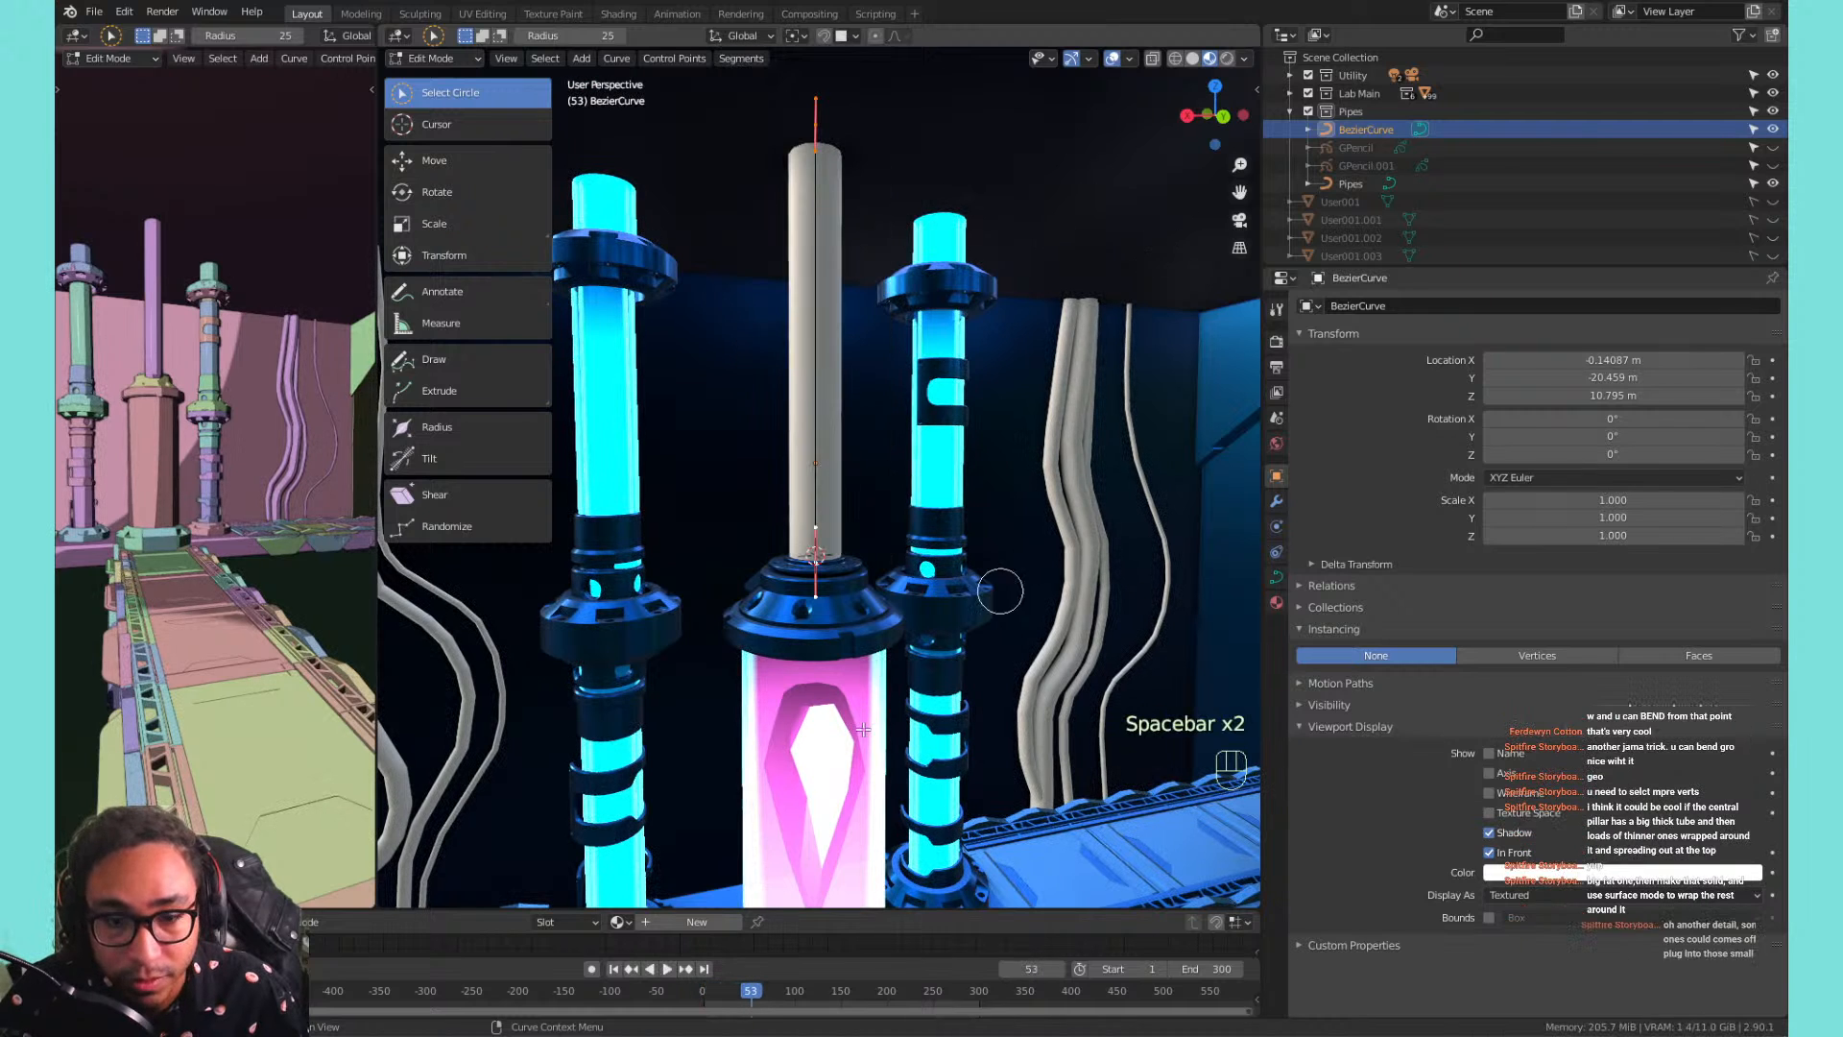
pyautogui.click(630, 969)
pyautogui.click(614, 968)
pyautogui.press('t')
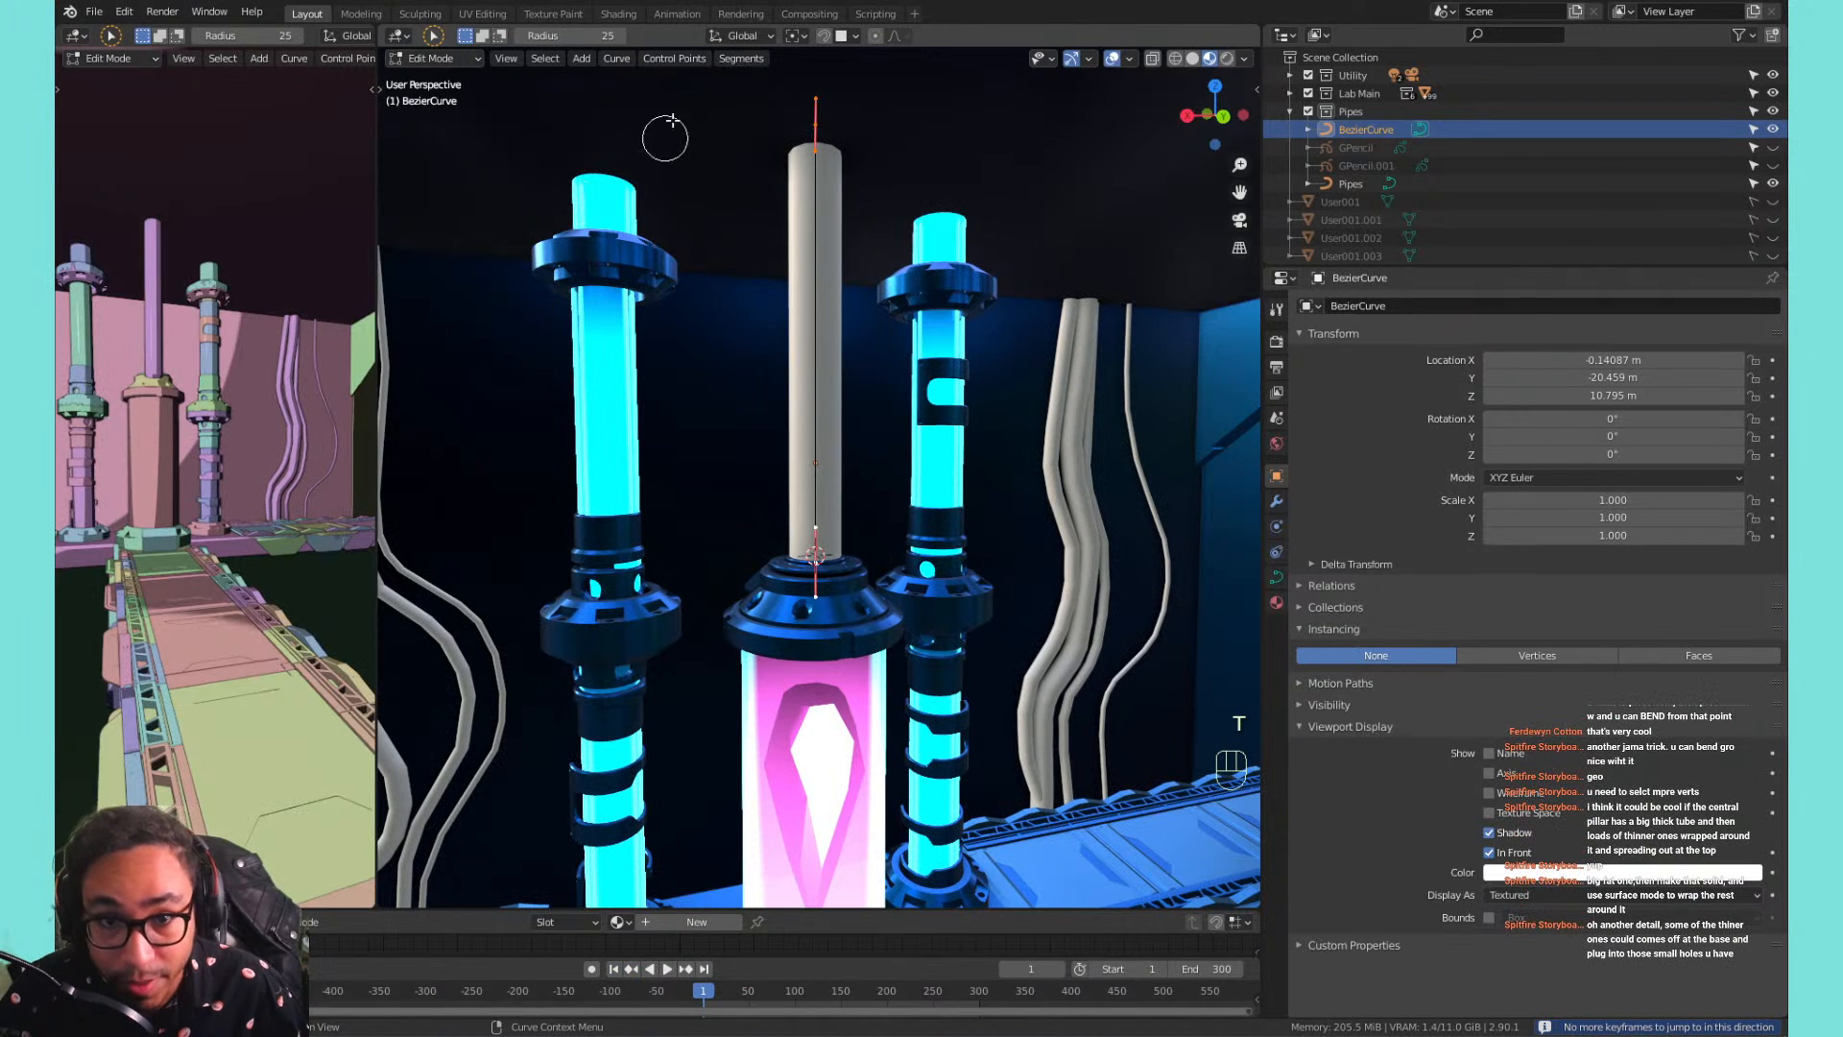
# Subdivide the vertical pipe's curve and select the new middle control point.
pyautogui.rightClick(965, 295)
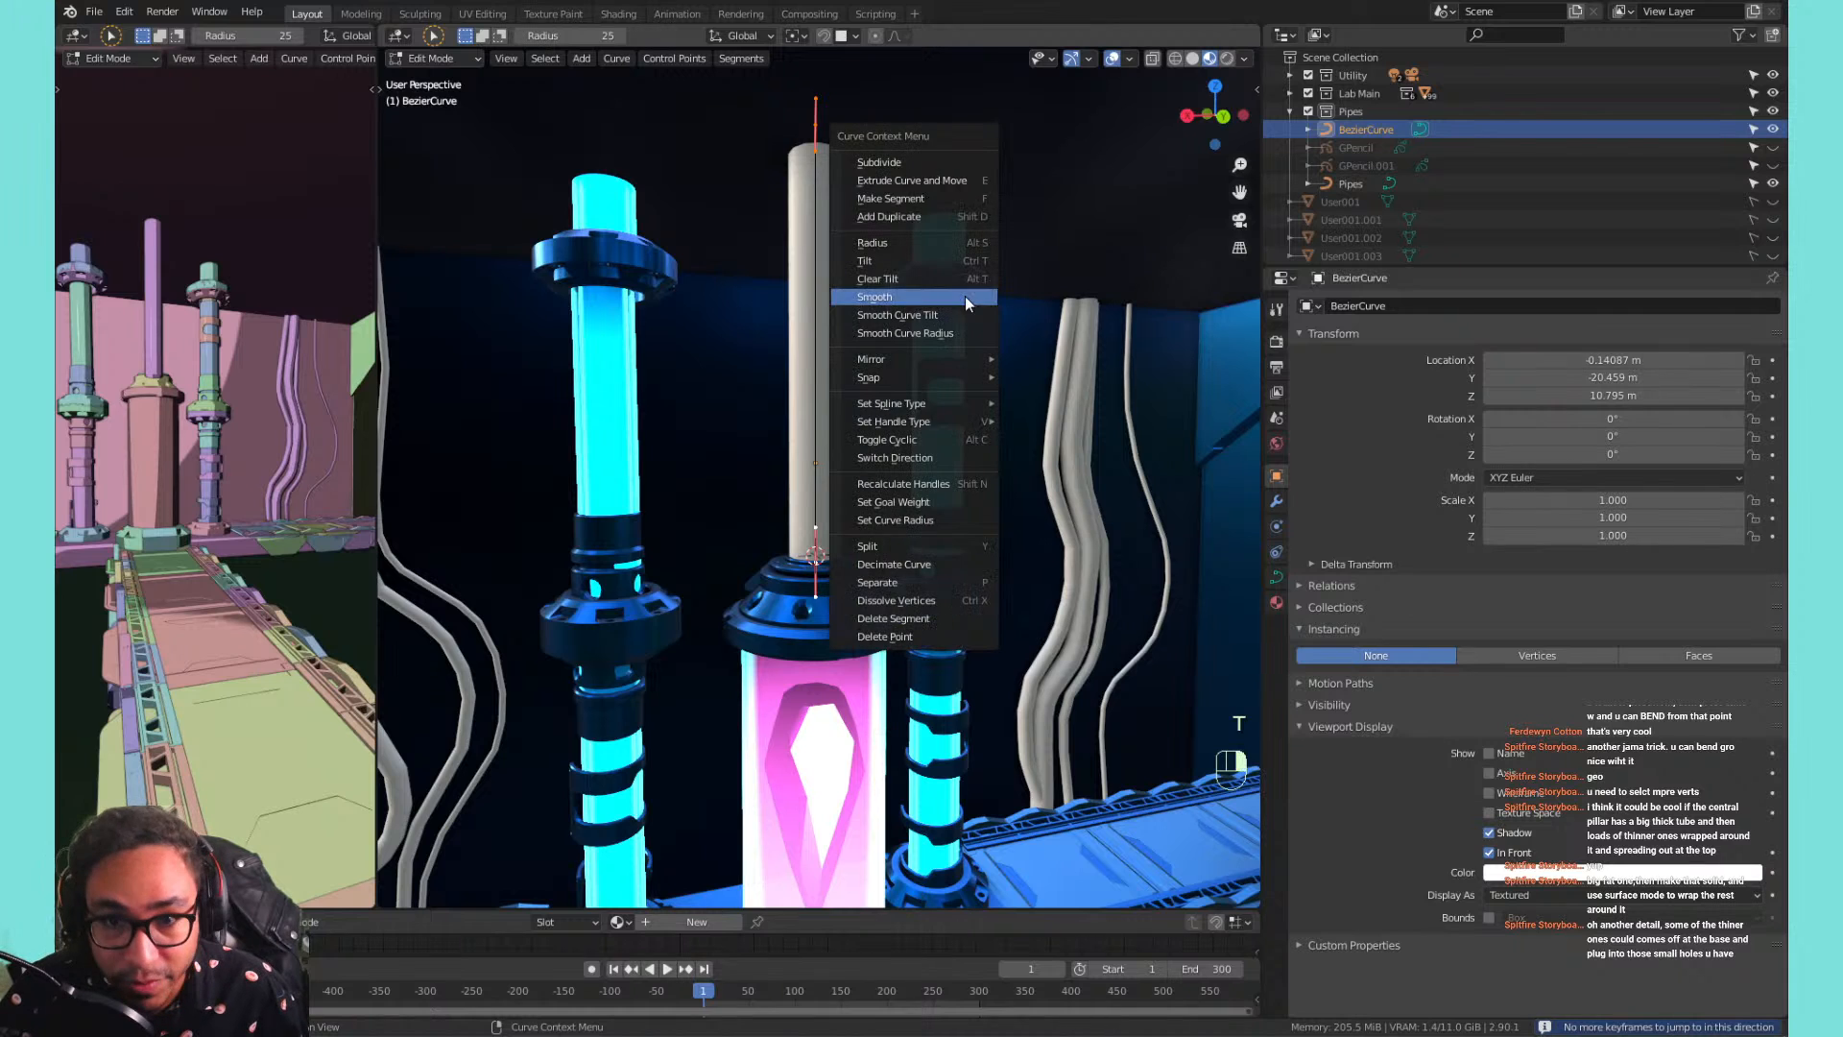
pyautogui.click(927, 165)
pyautogui.click(821, 355)
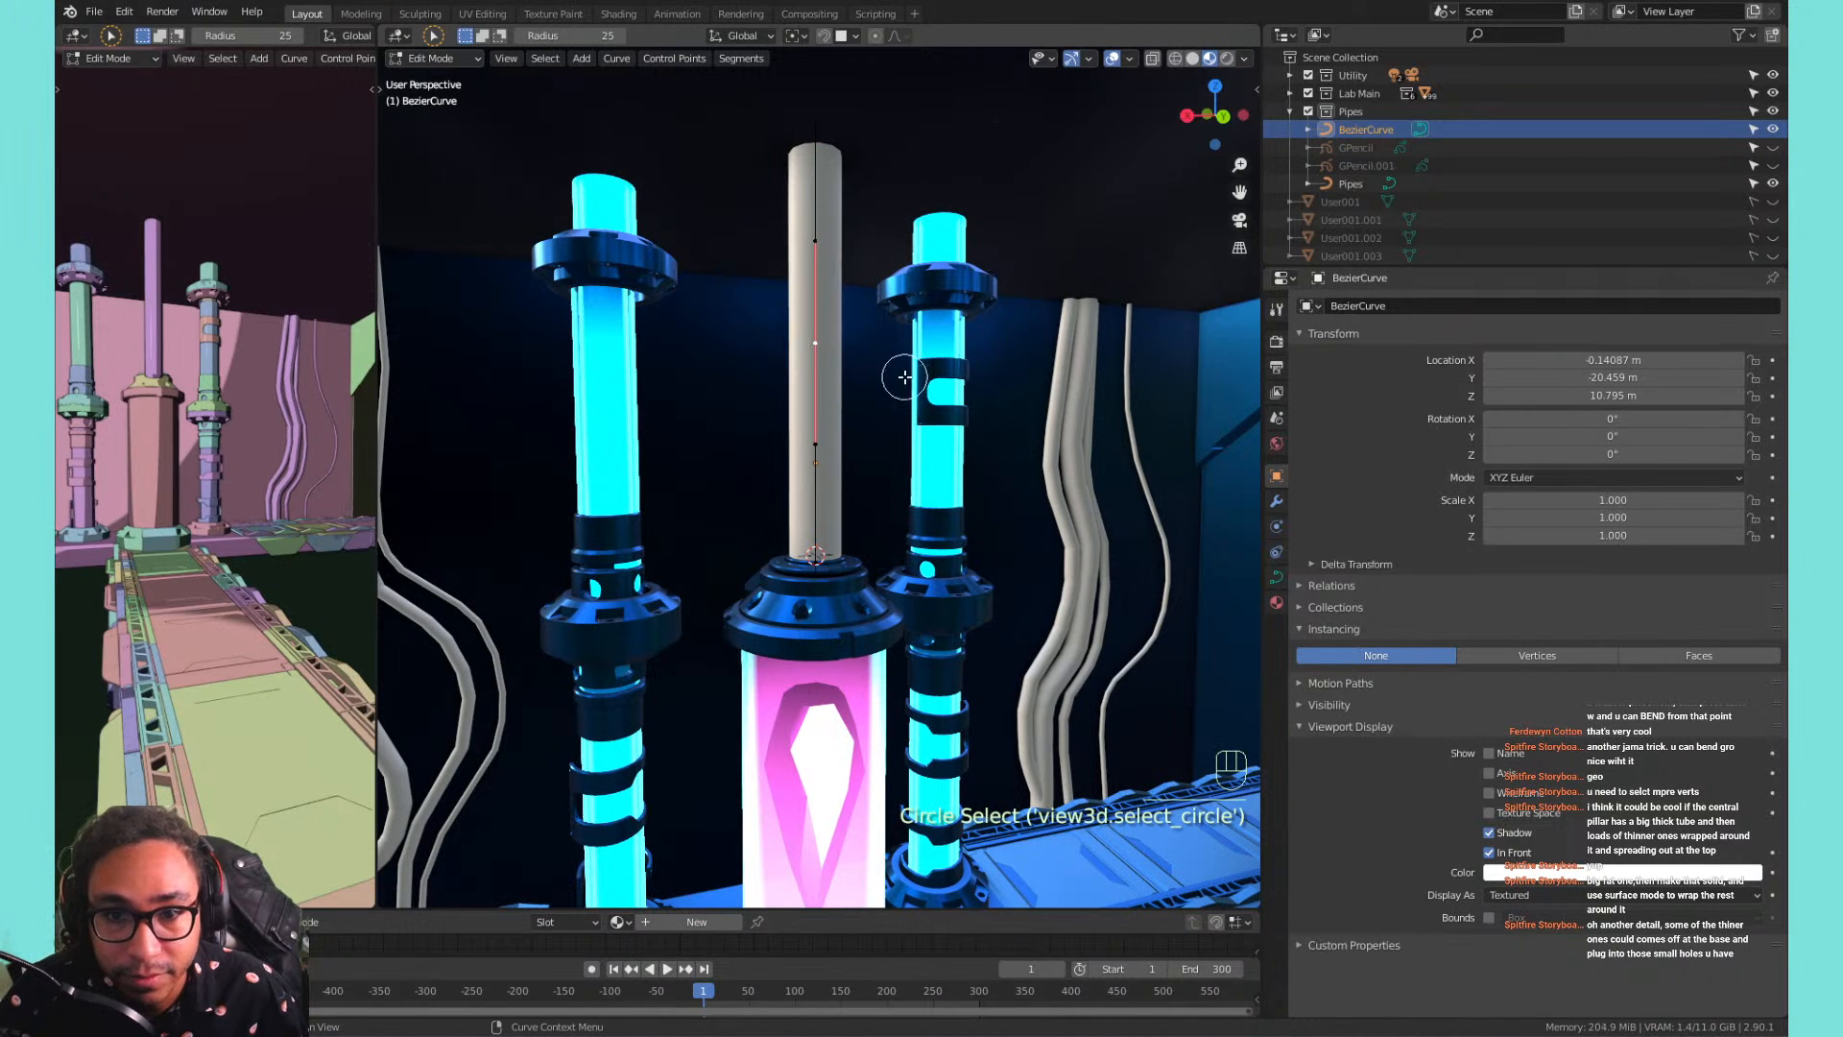
# Rotate the pipe's middle control point about -9.7° in the view to give the pipe a gentle S-bend.
pyautogui.press('g')
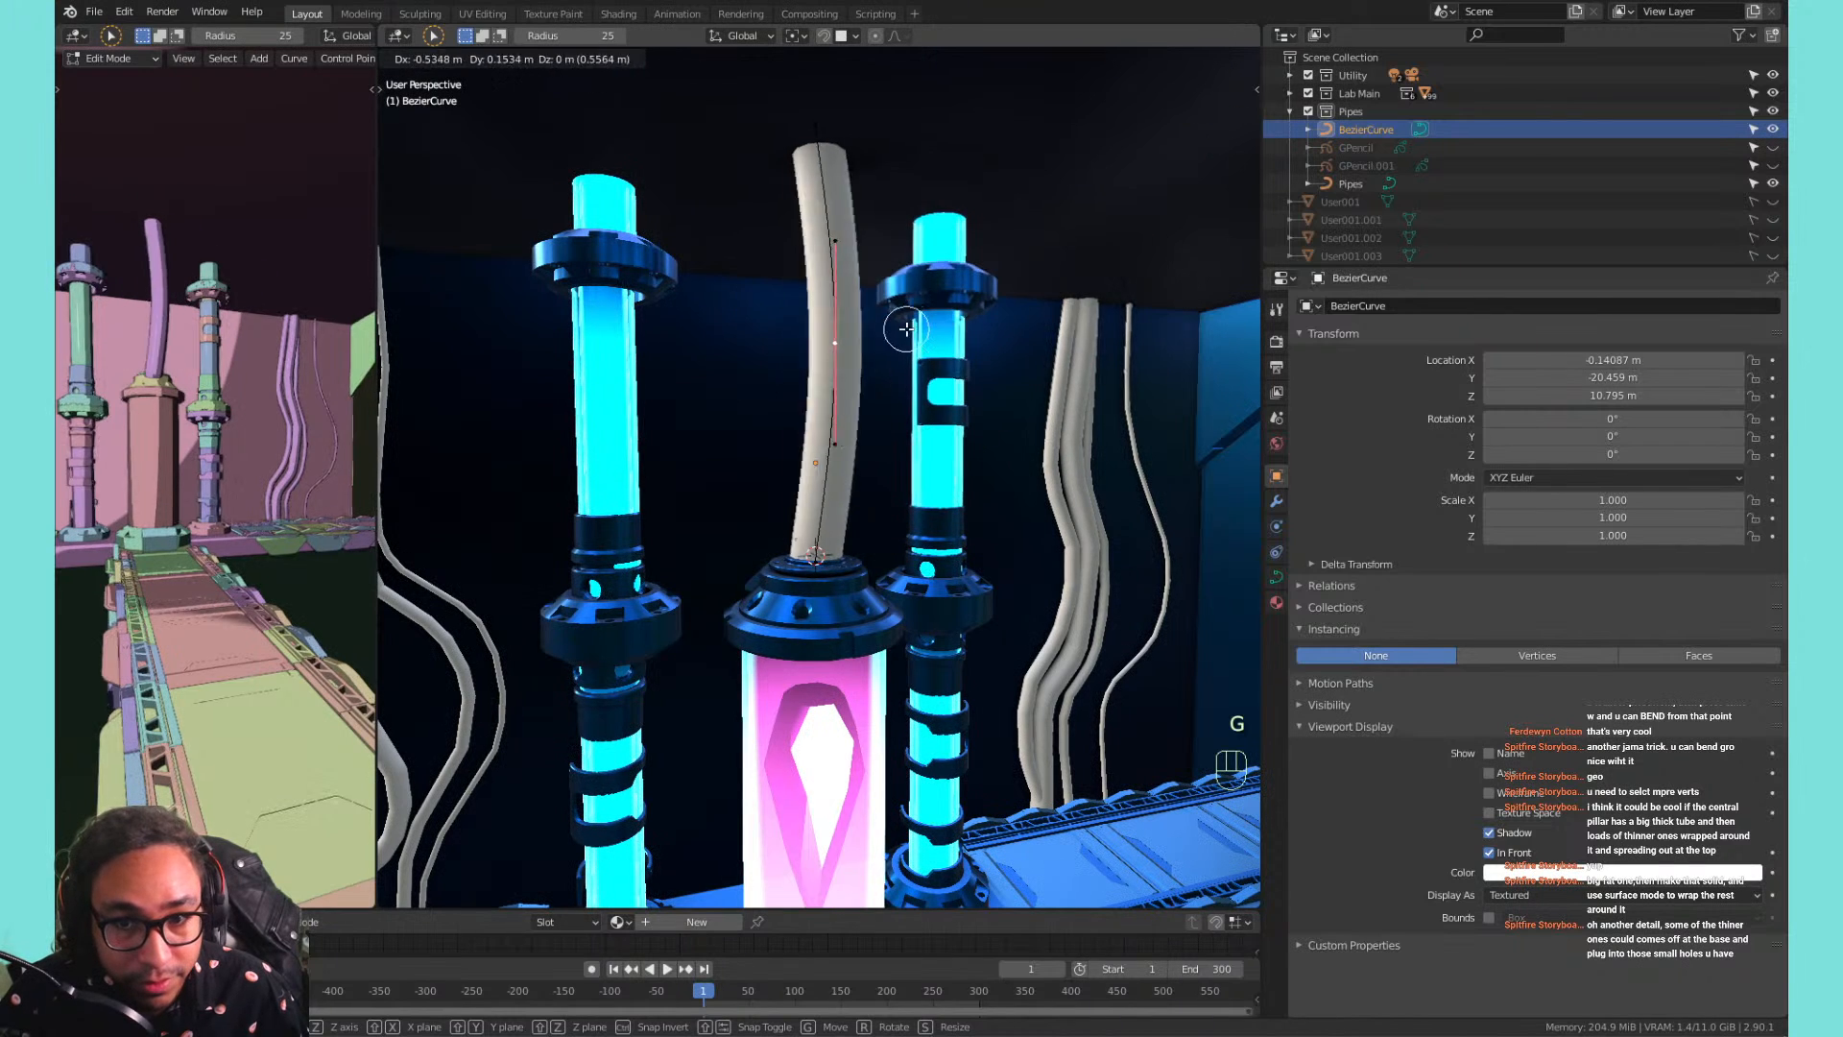
pyautogui.press('Escape')
pyautogui.press('s')
pyautogui.press('r')
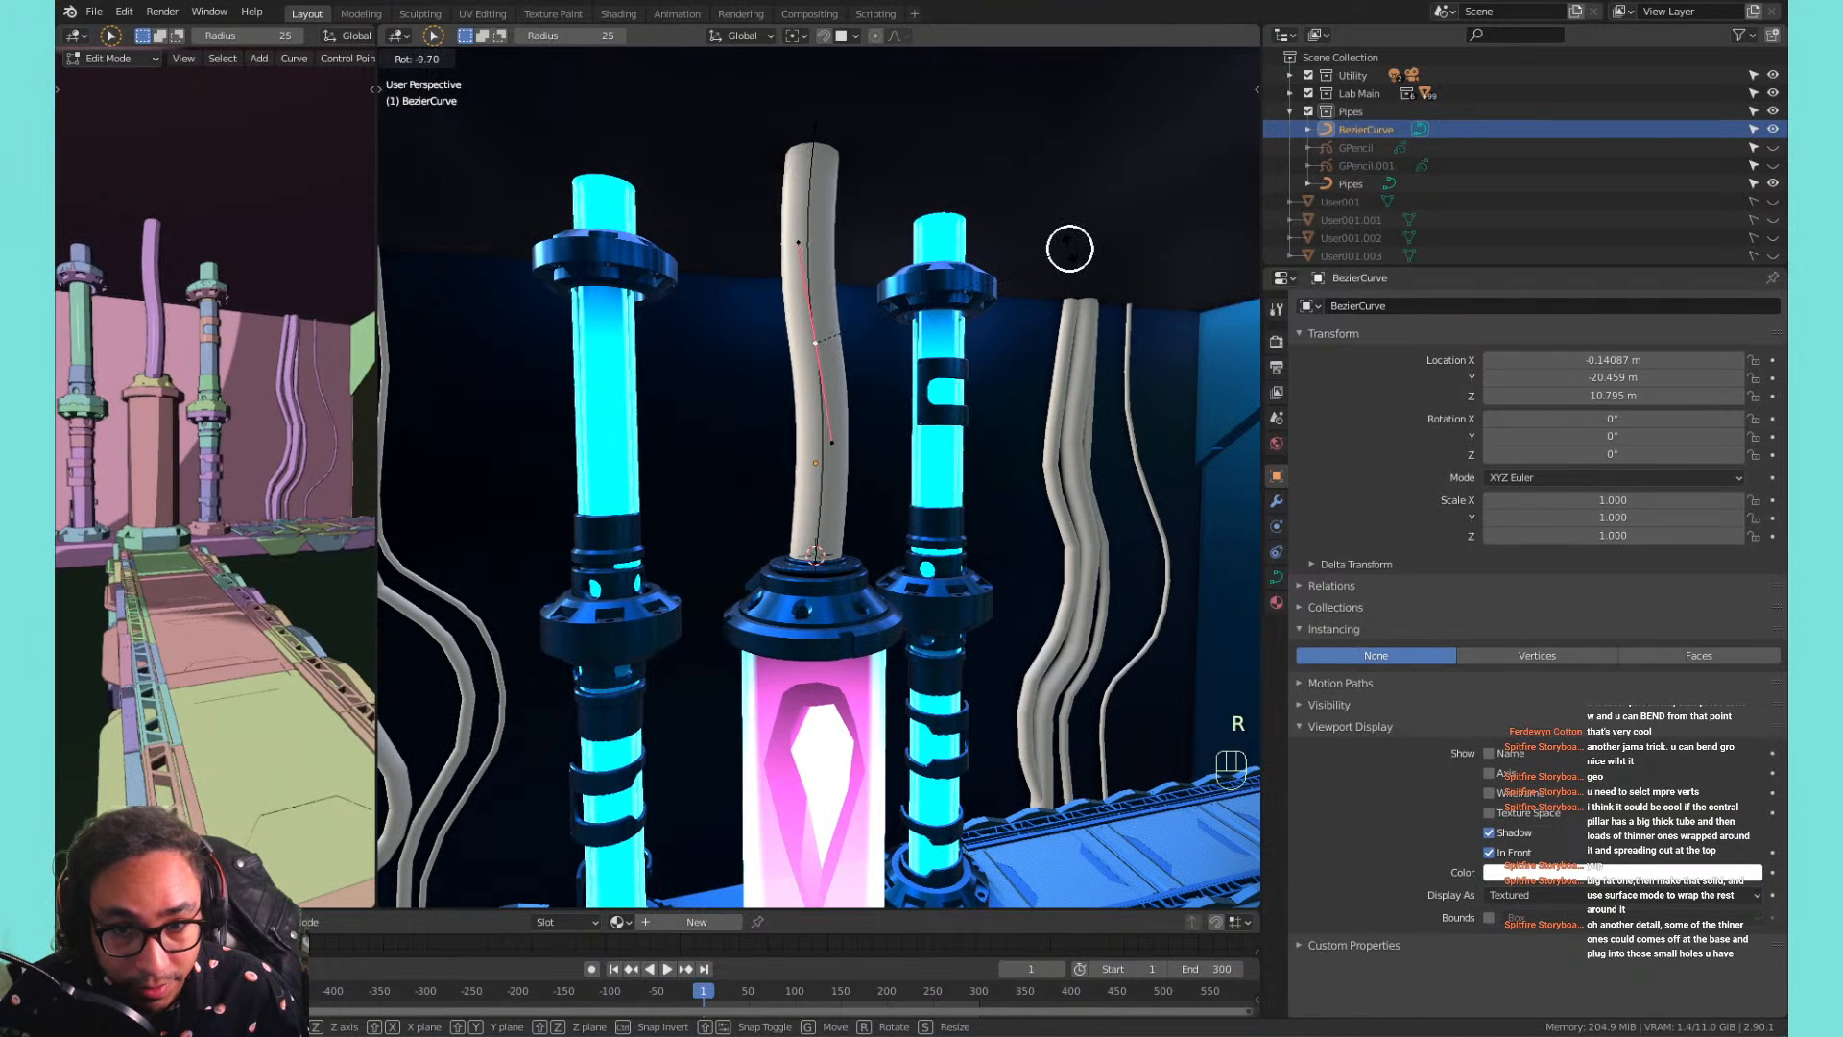
pyautogui.click(1068, 246)
# Lower the pipe's middle control point along the global Z axis, and nudge it freely about -0.28 m in Y and 0.12 m in X.
pyautogui.press('g')
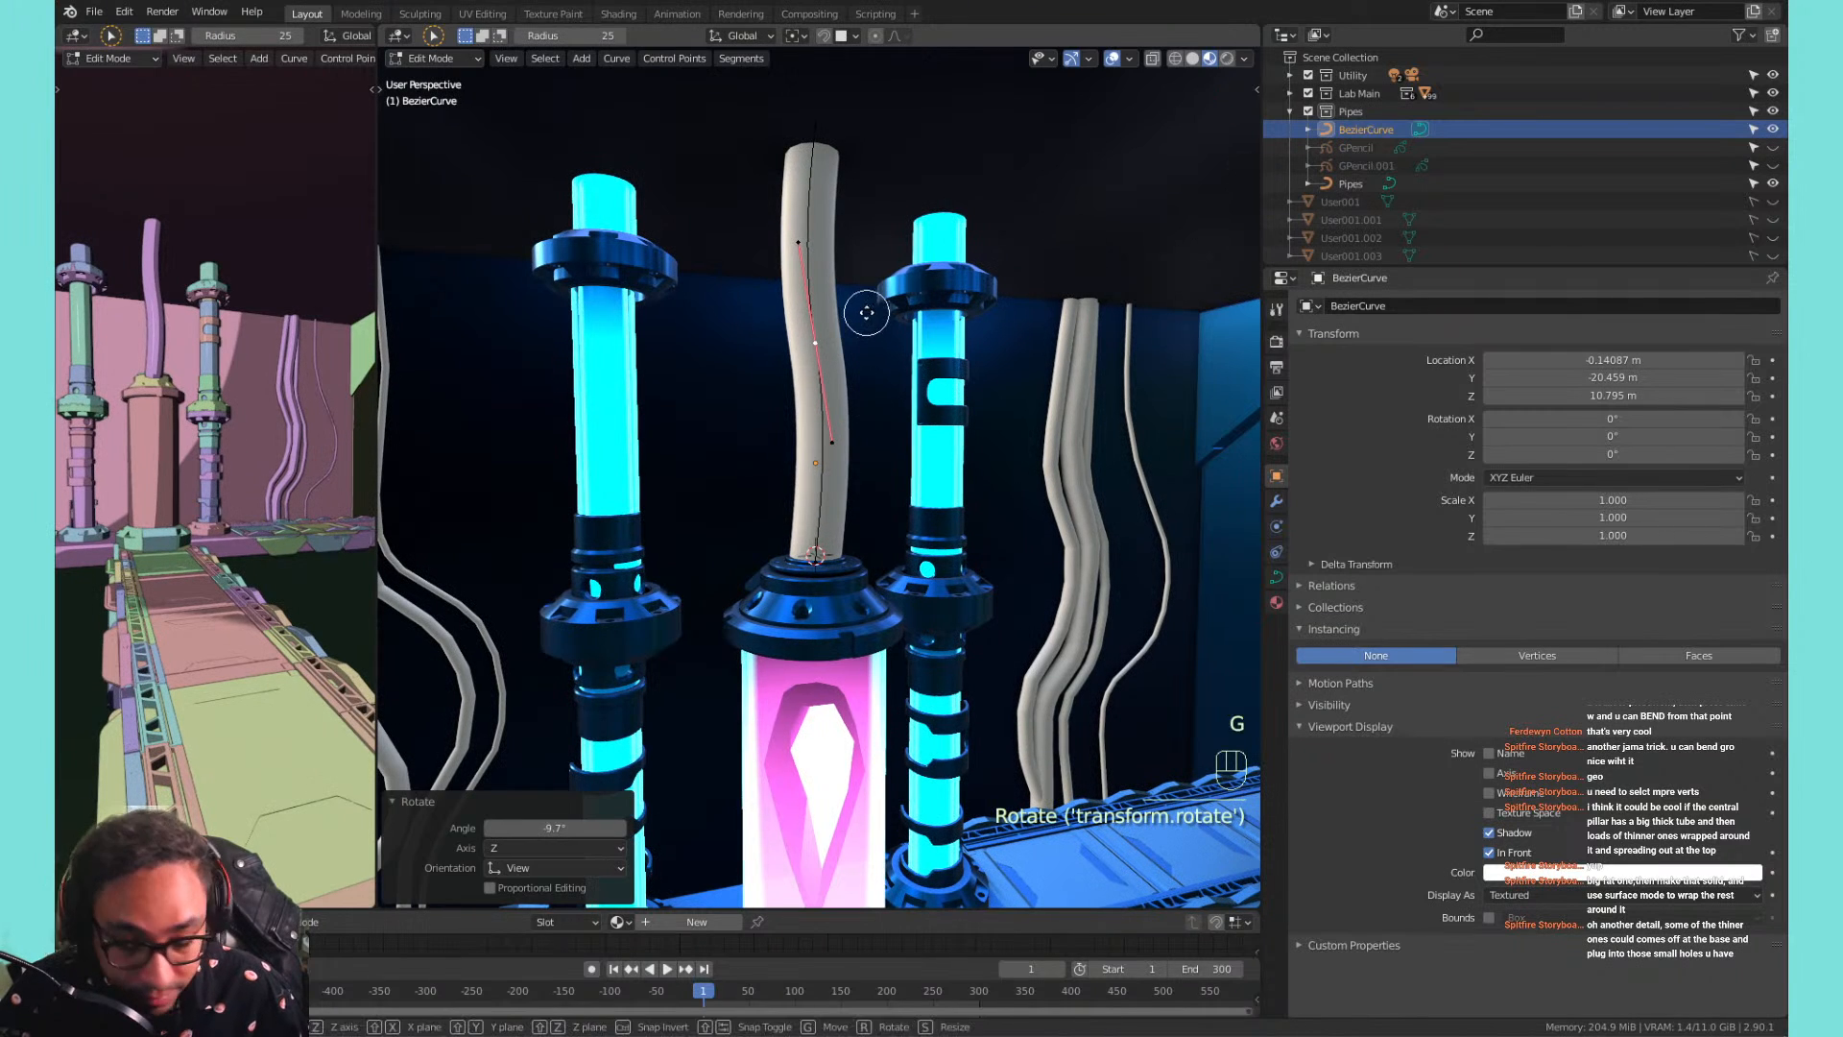
pyautogui.press('z')
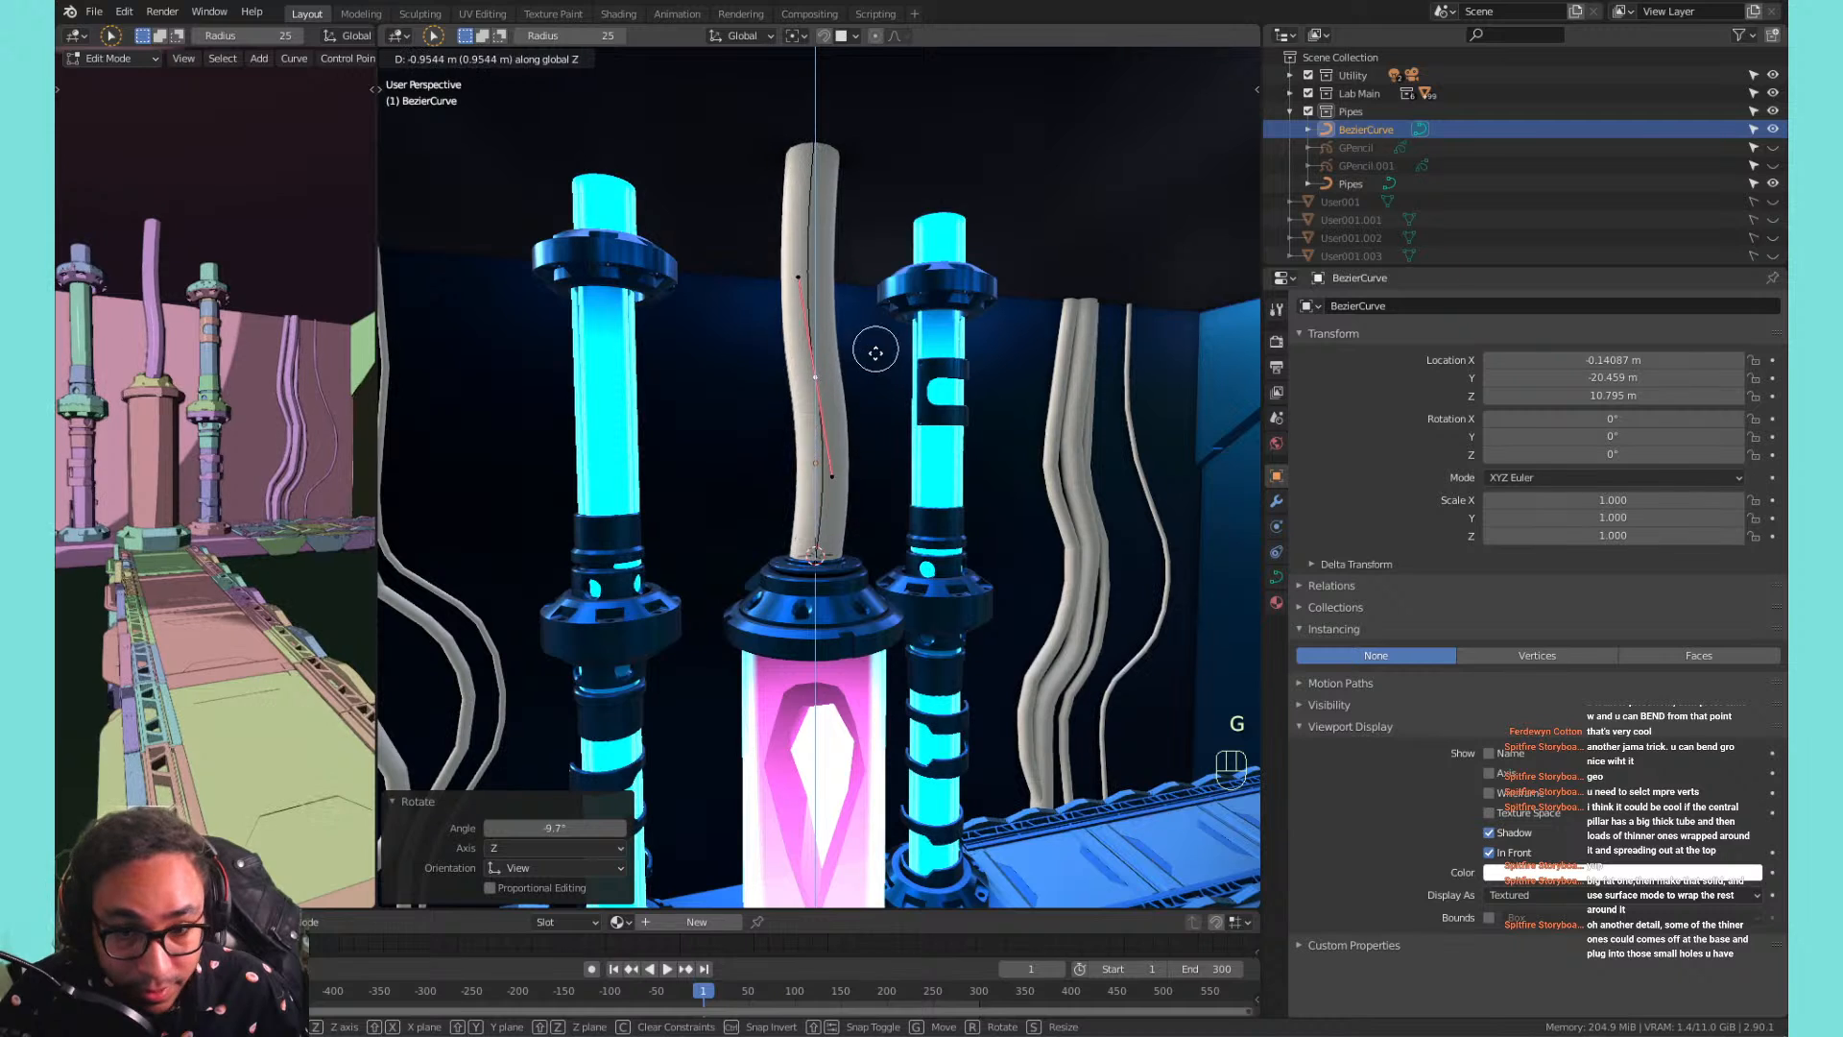
pyautogui.click(872, 374)
pyautogui.keyDown('shift'); pyautogui.moveTo(872, 375); pyautogui.dragTo(839, 452, button='middle'); pyautogui.keyUp('shift')
pyautogui.press('g')
pyautogui.click(959, 465)
pyautogui.press('g')
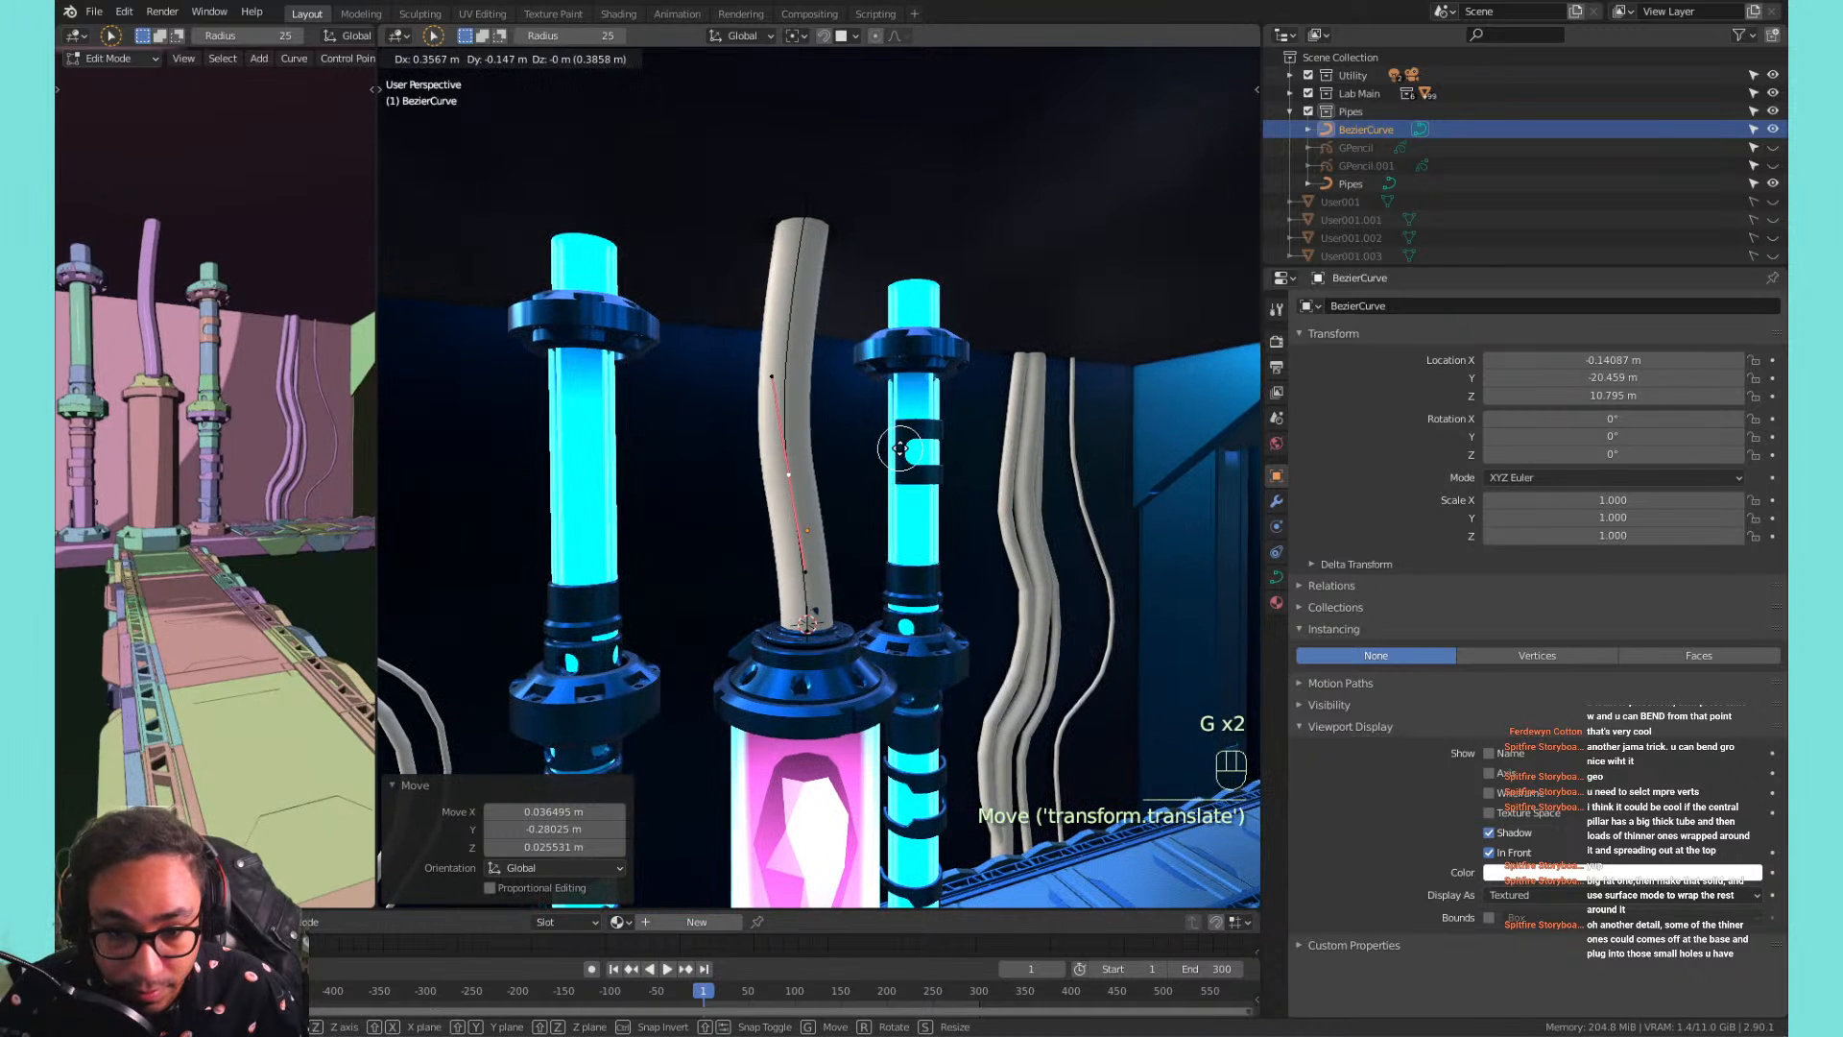
pyautogui.click(979, 461)
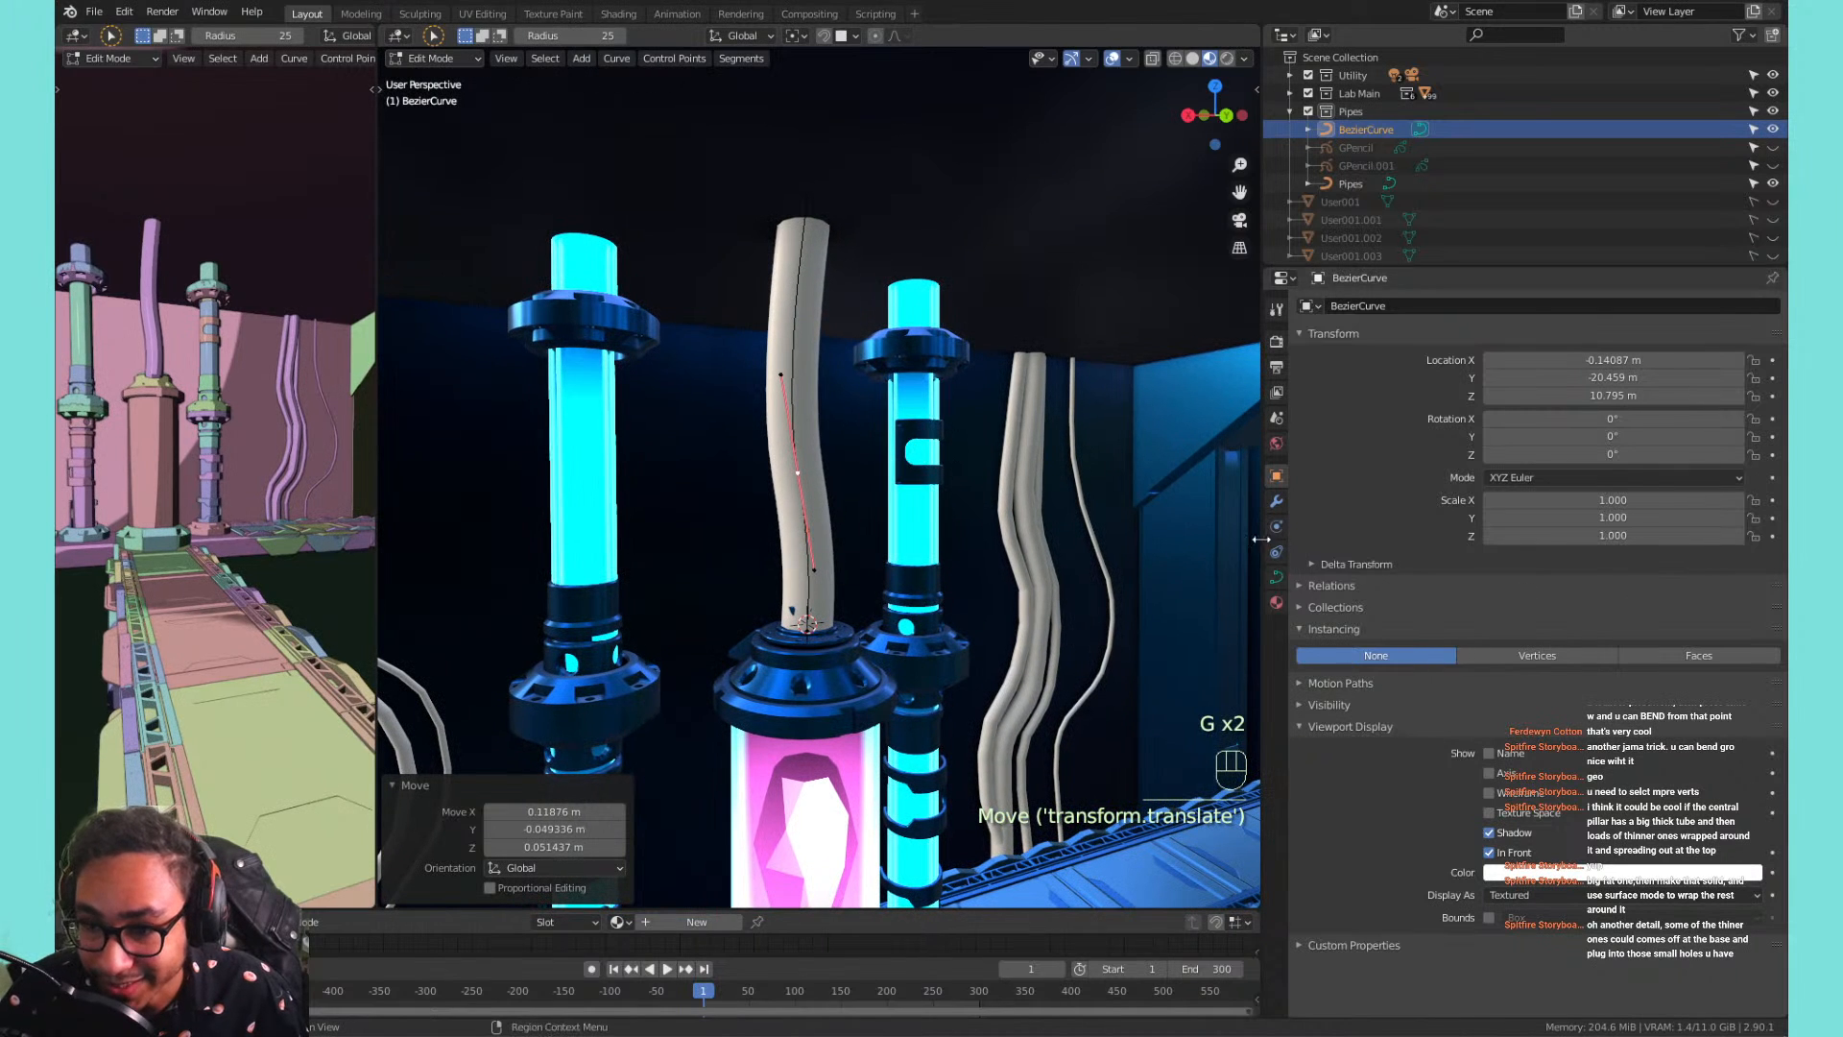
# Set the pipe's bevel depth to 0.776 m and turn off its In Front viewport display.
pyautogui.click(1276, 576)
pyautogui.keyDown('shift'); pyautogui.moveTo(1591, 520); pyautogui.dragTo(1541, 522); pyautogui.keyUp('shift')
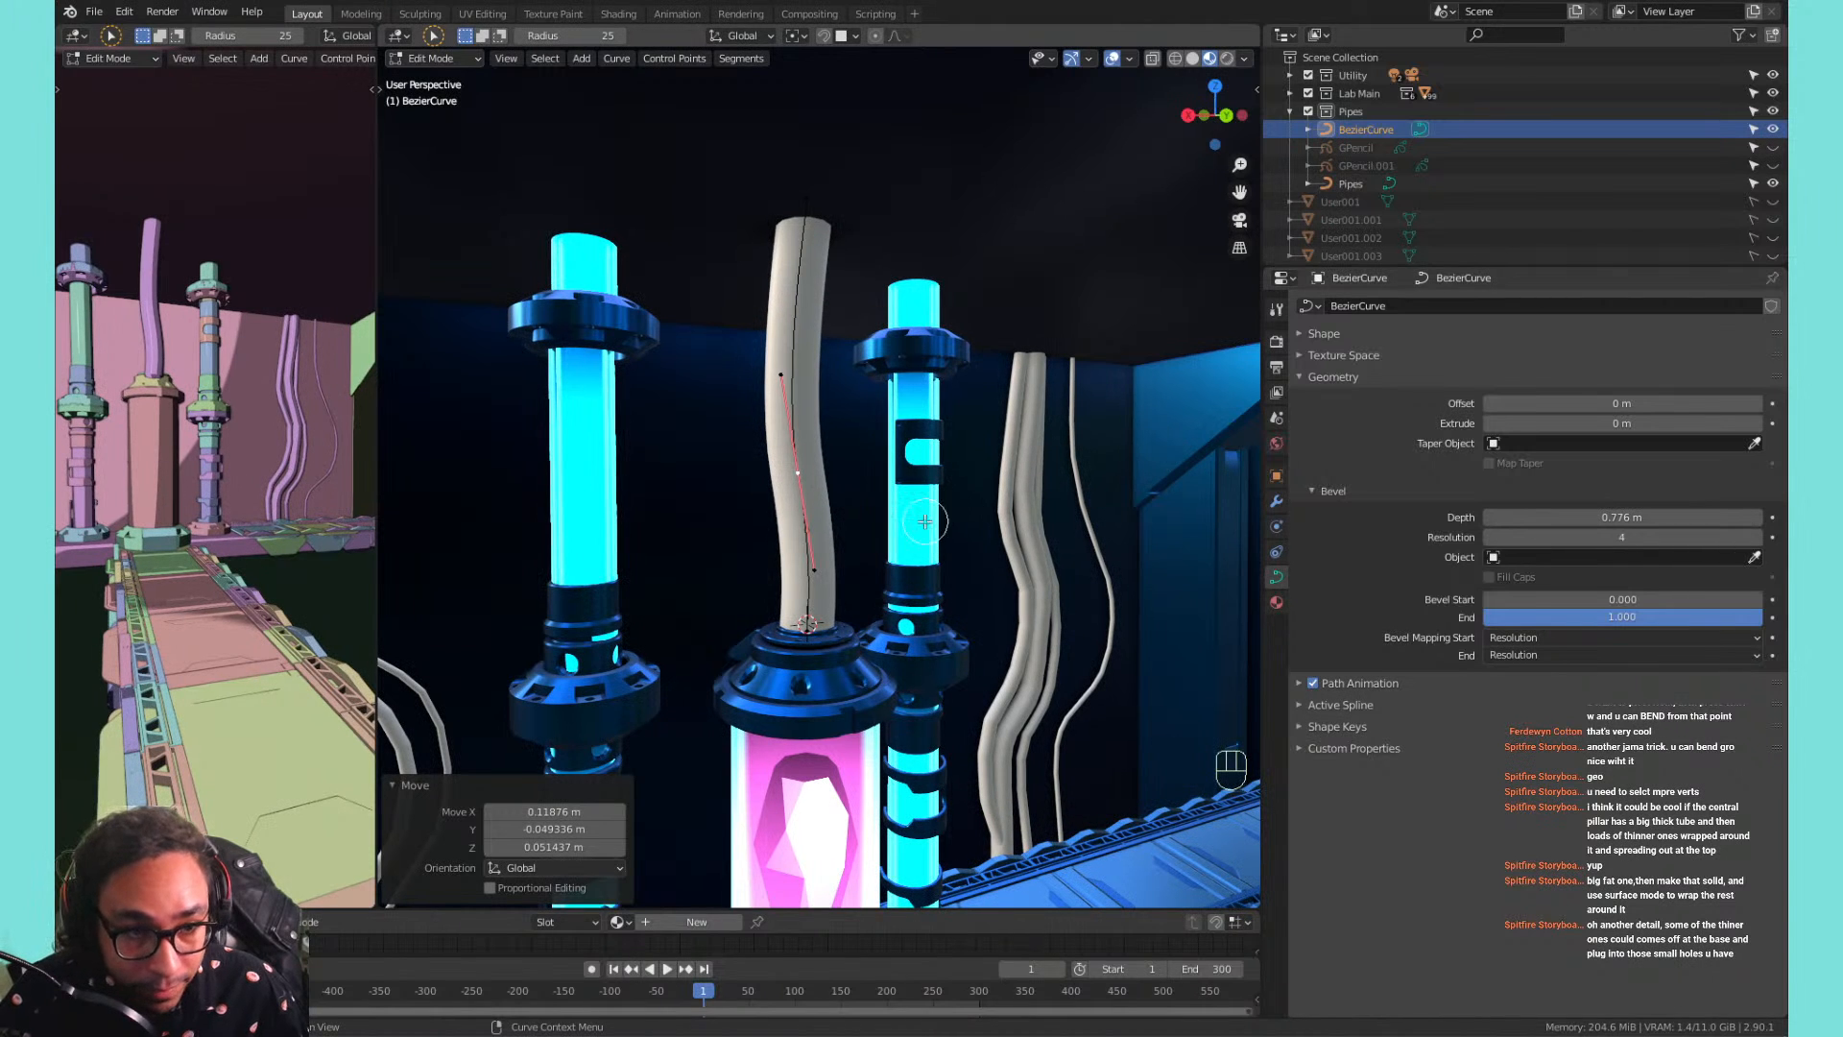
pyautogui.moveTo(862, 499); pyautogui.dragTo(897, 514, button='middle')
pyautogui.keyDown('shift'); pyautogui.moveTo(898, 514); pyautogui.dragTo(913, 531, button='middle'); pyautogui.keyUp('shift')
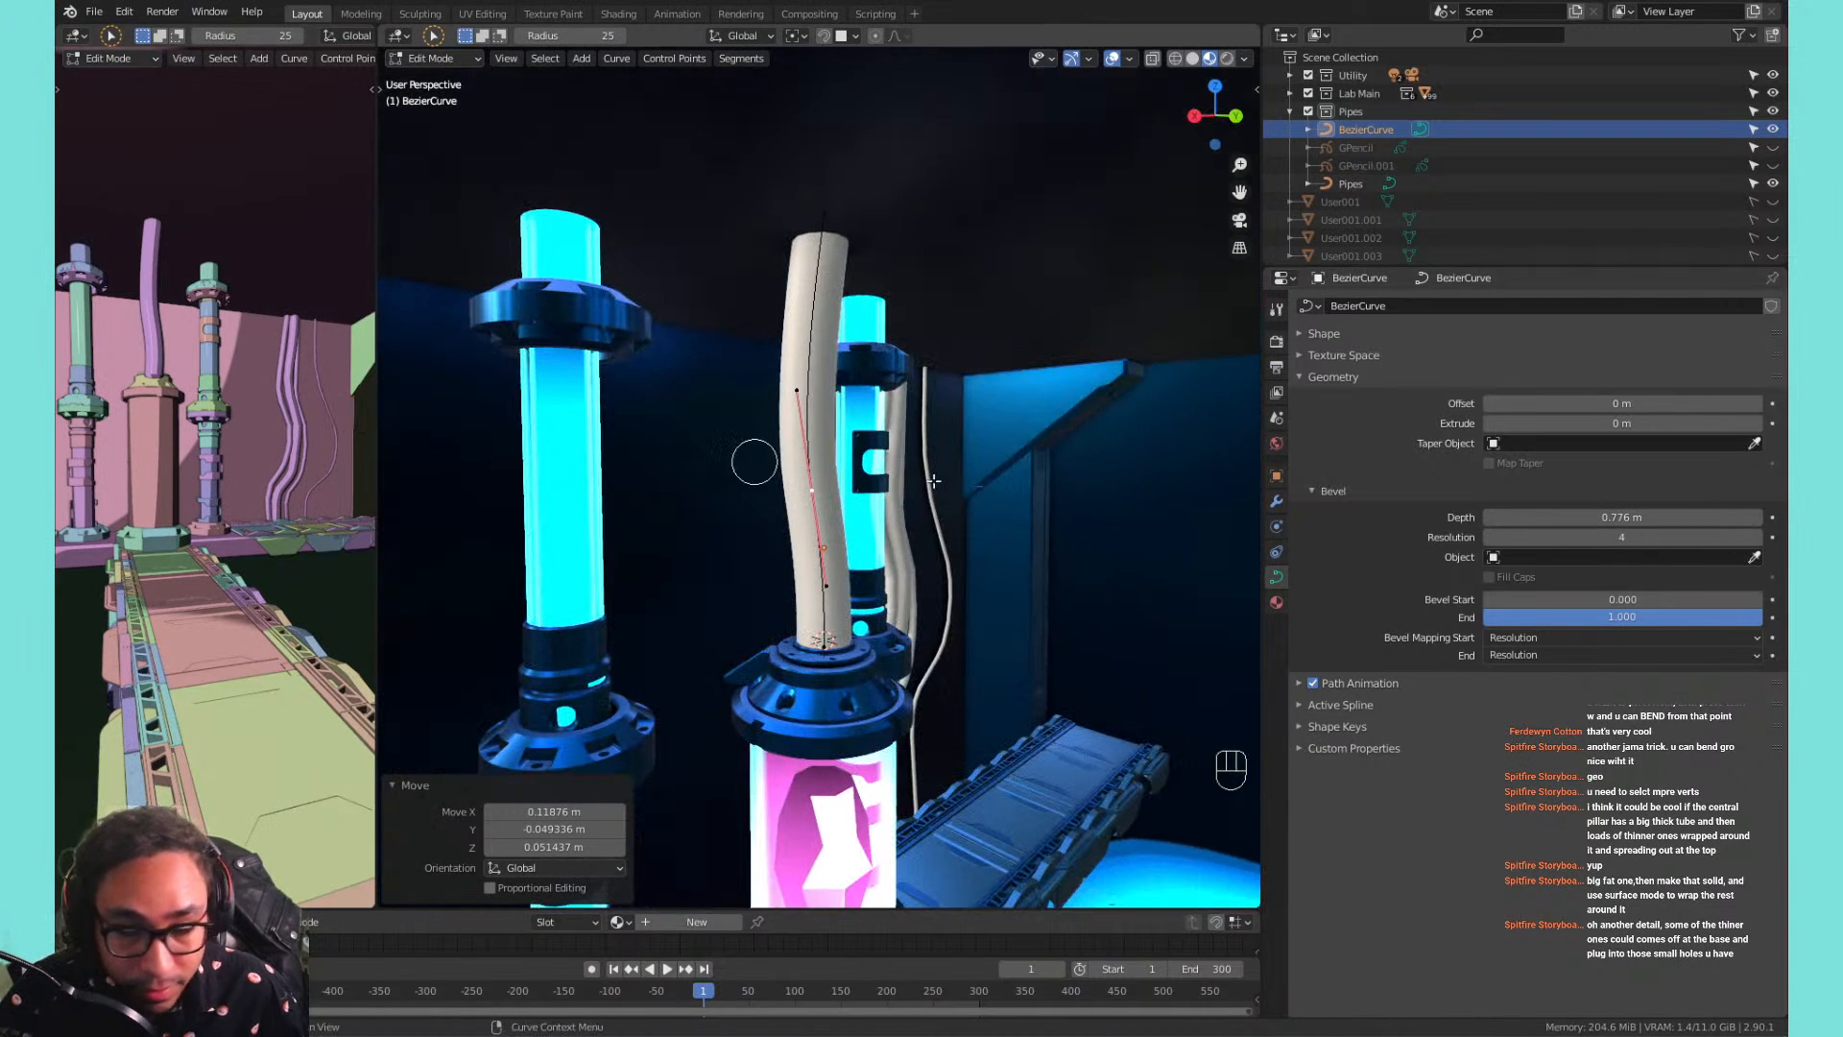
pyautogui.click(1276, 475)
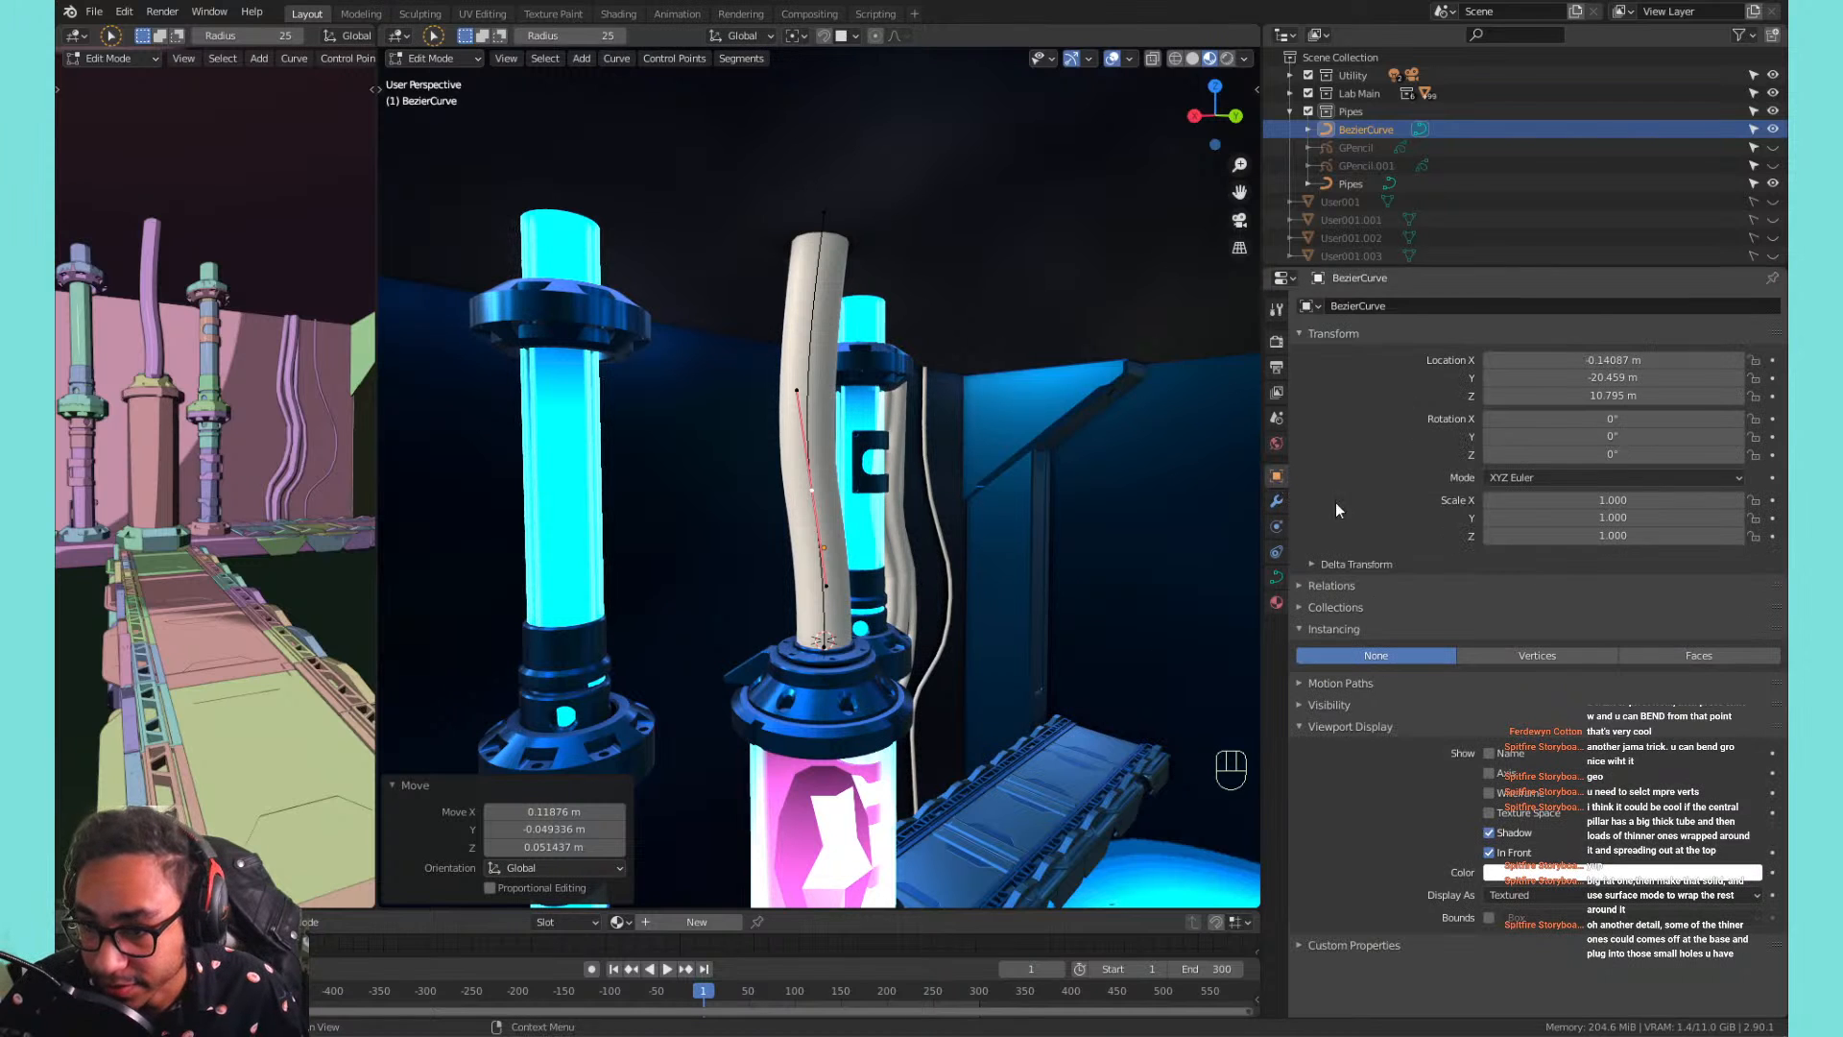
pyautogui.click(1511, 858)
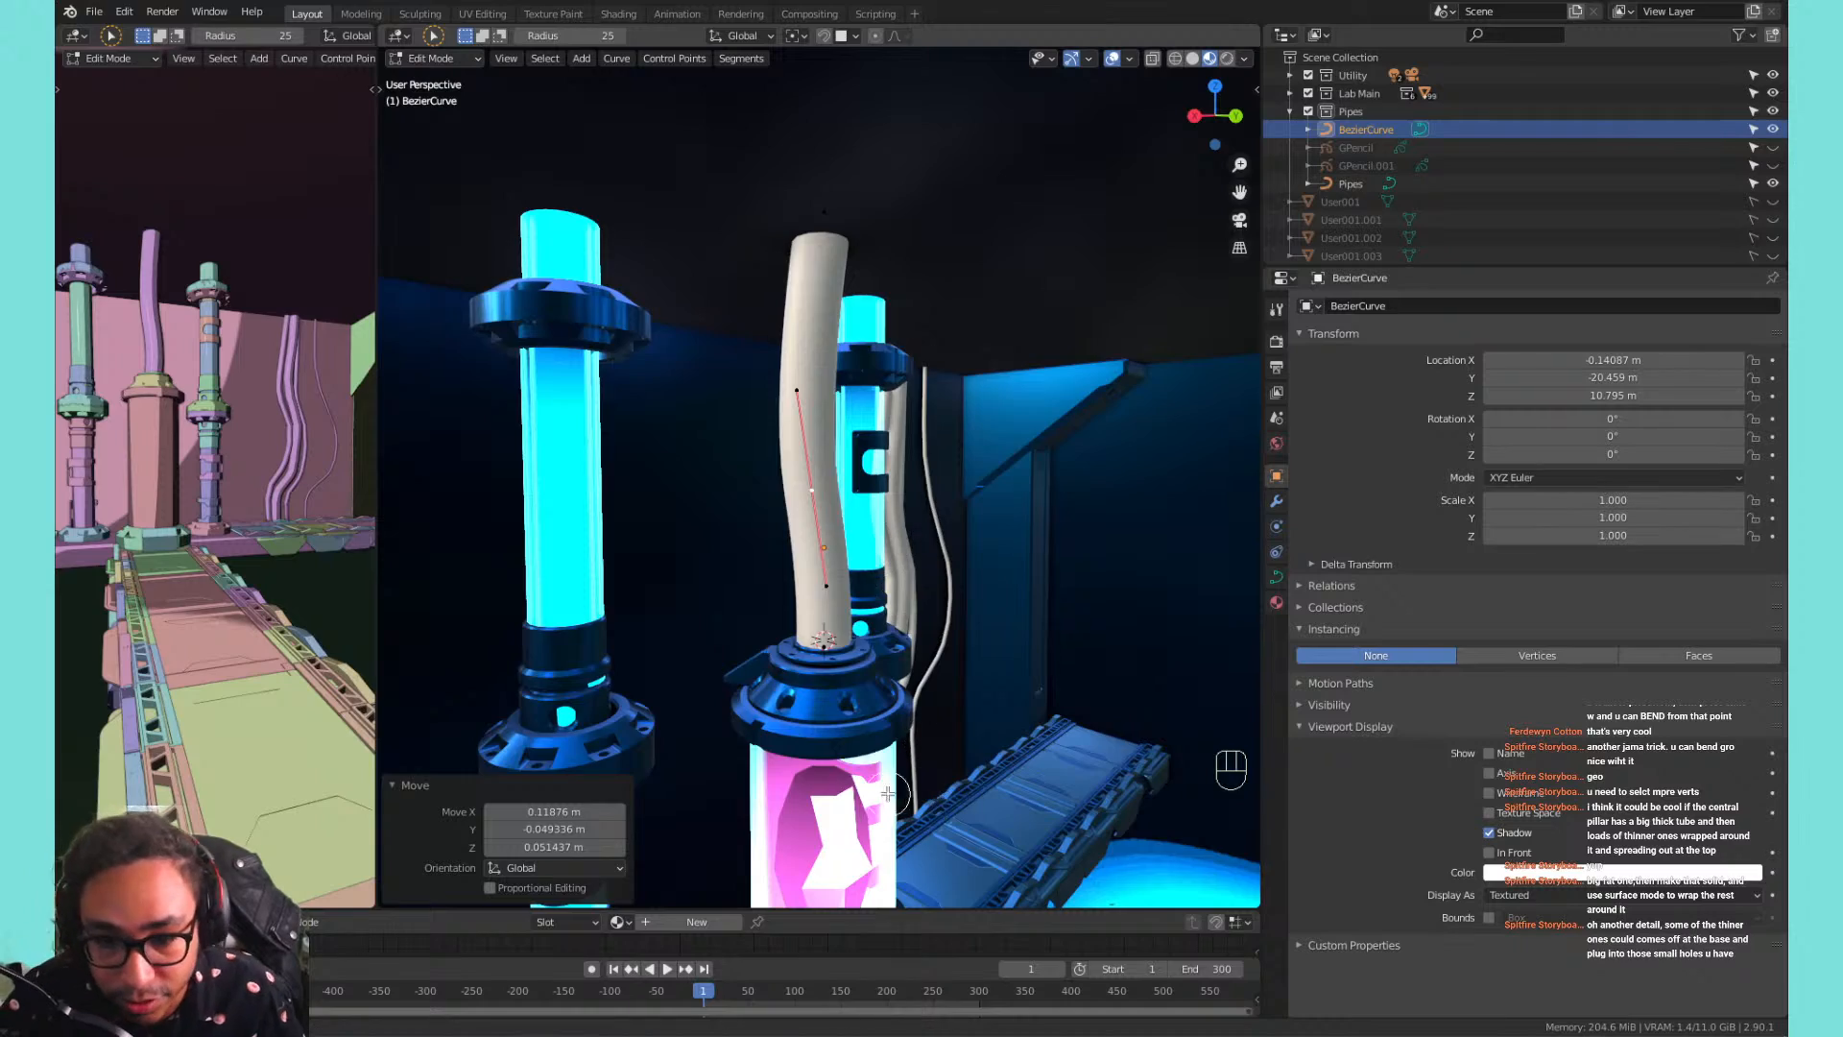
# Examine the recessed holes around the base of the central capsule.
pyautogui.keyDown('shift'); pyautogui.moveTo(920, 790); pyautogui.dragTo(946, 213, button='middle'); pyautogui.keyUp('shift')
pyautogui.moveTo(902, 538); pyautogui.dragTo(888, 604, button='middle')
pyautogui.scroll(4, 864, 696)
pyautogui.keyDown('shift'); pyautogui.moveTo(853, 744); pyautogui.dragTo(814, 477, button='middle'); pyautogui.keyUp('shift')
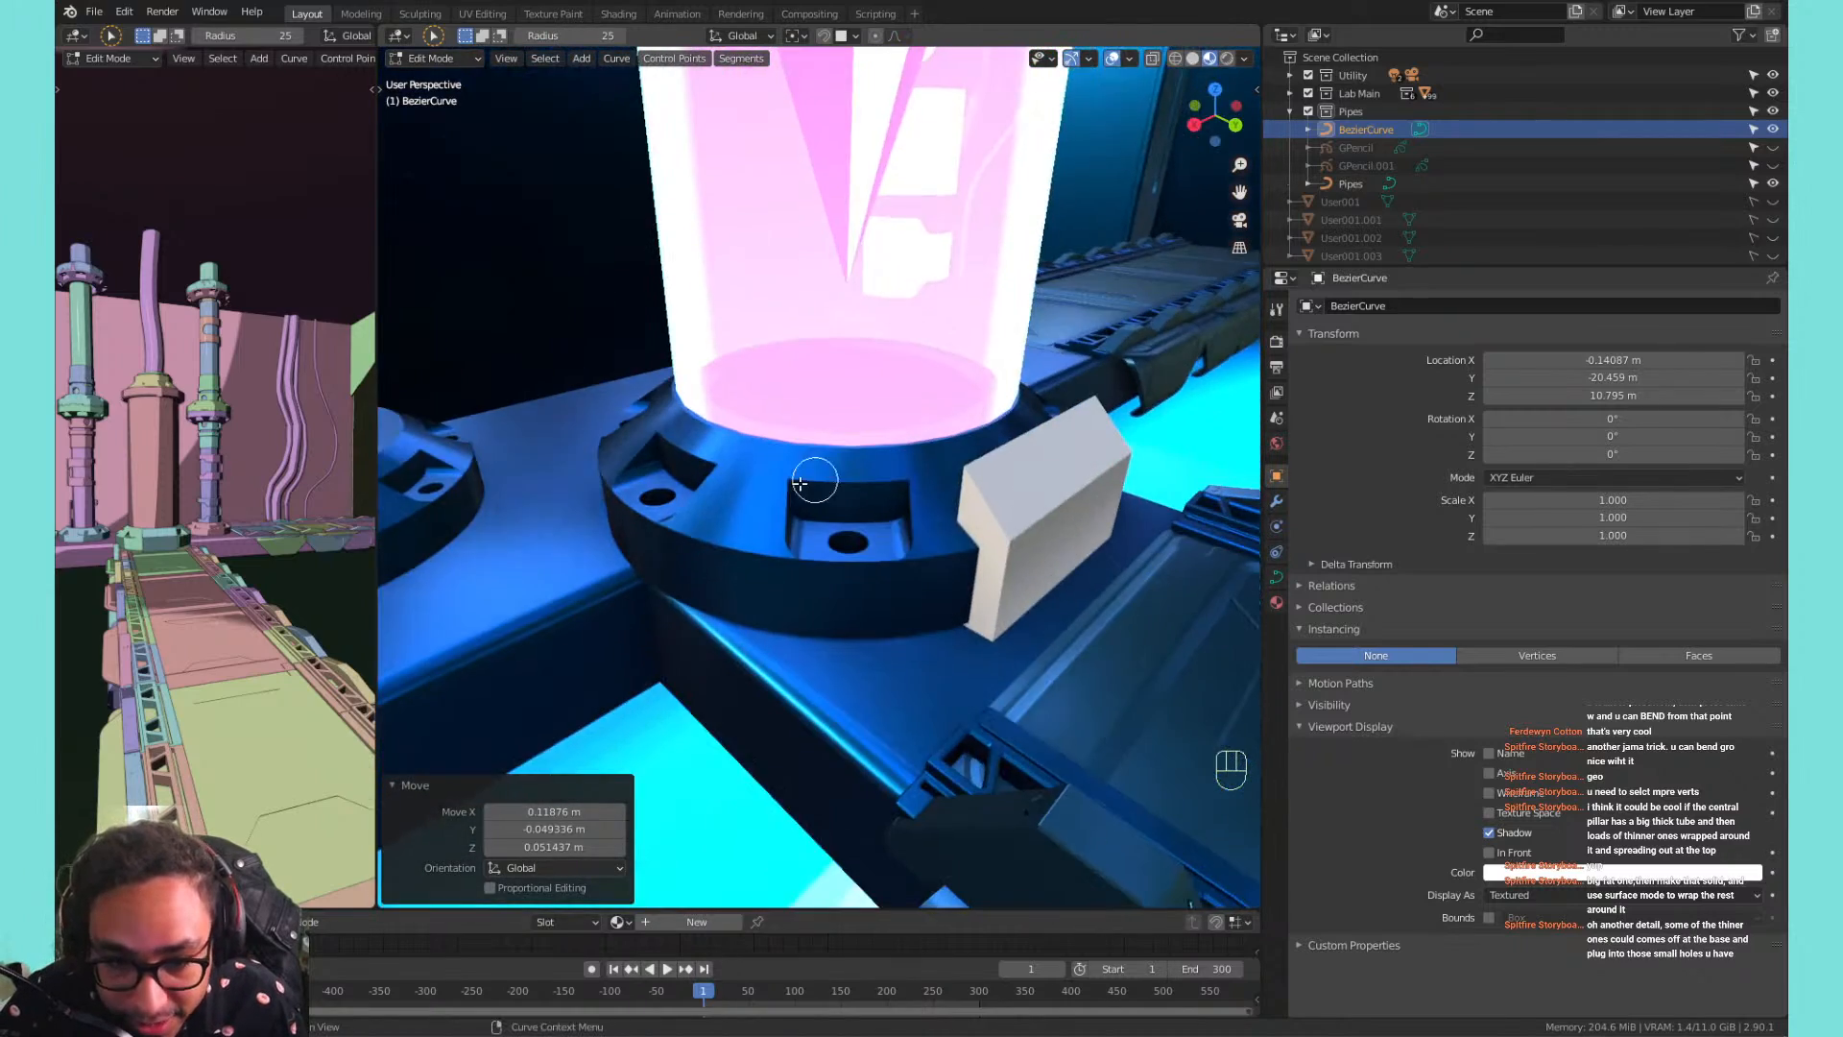
pyautogui.scroll(4, 769, 571)
pyautogui.scroll(-6, 772, 572)
pyautogui.scroll(5, 838, 567)
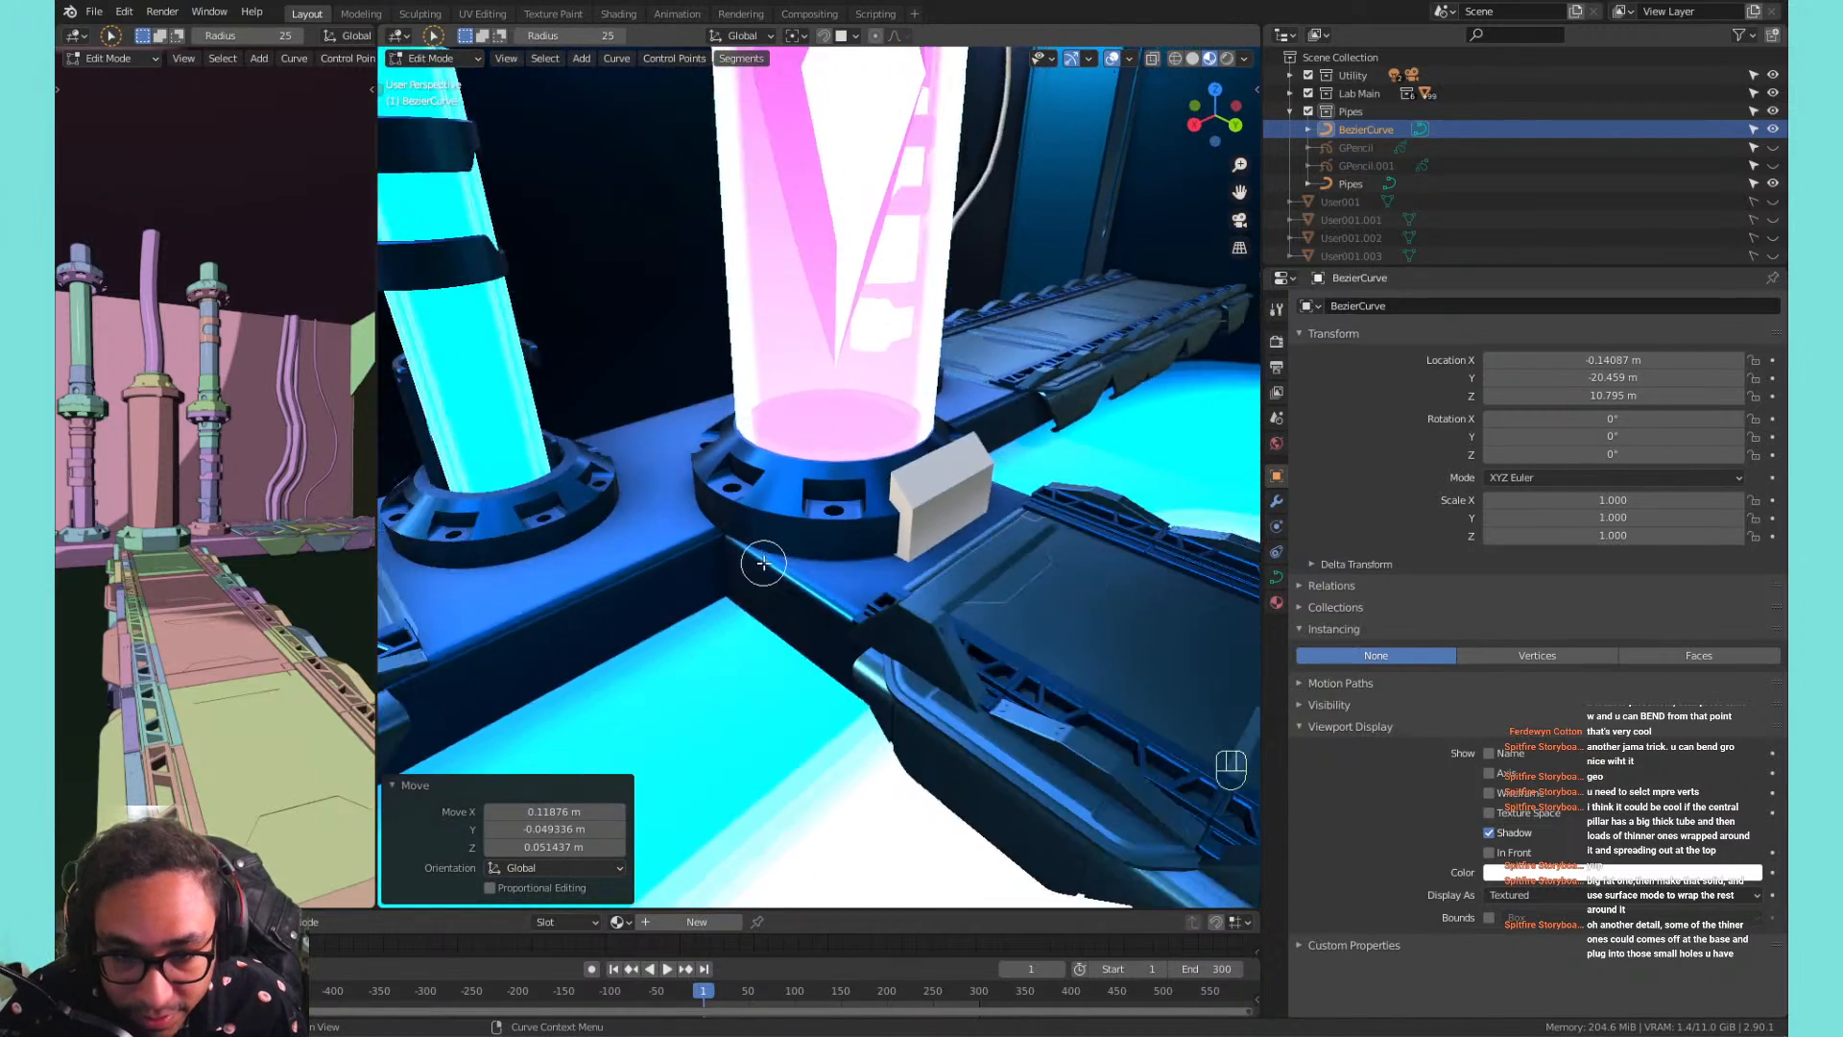
pyautogui.scroll(-8, 769, 553)
pyautogui.scroll(4, 649, 622)
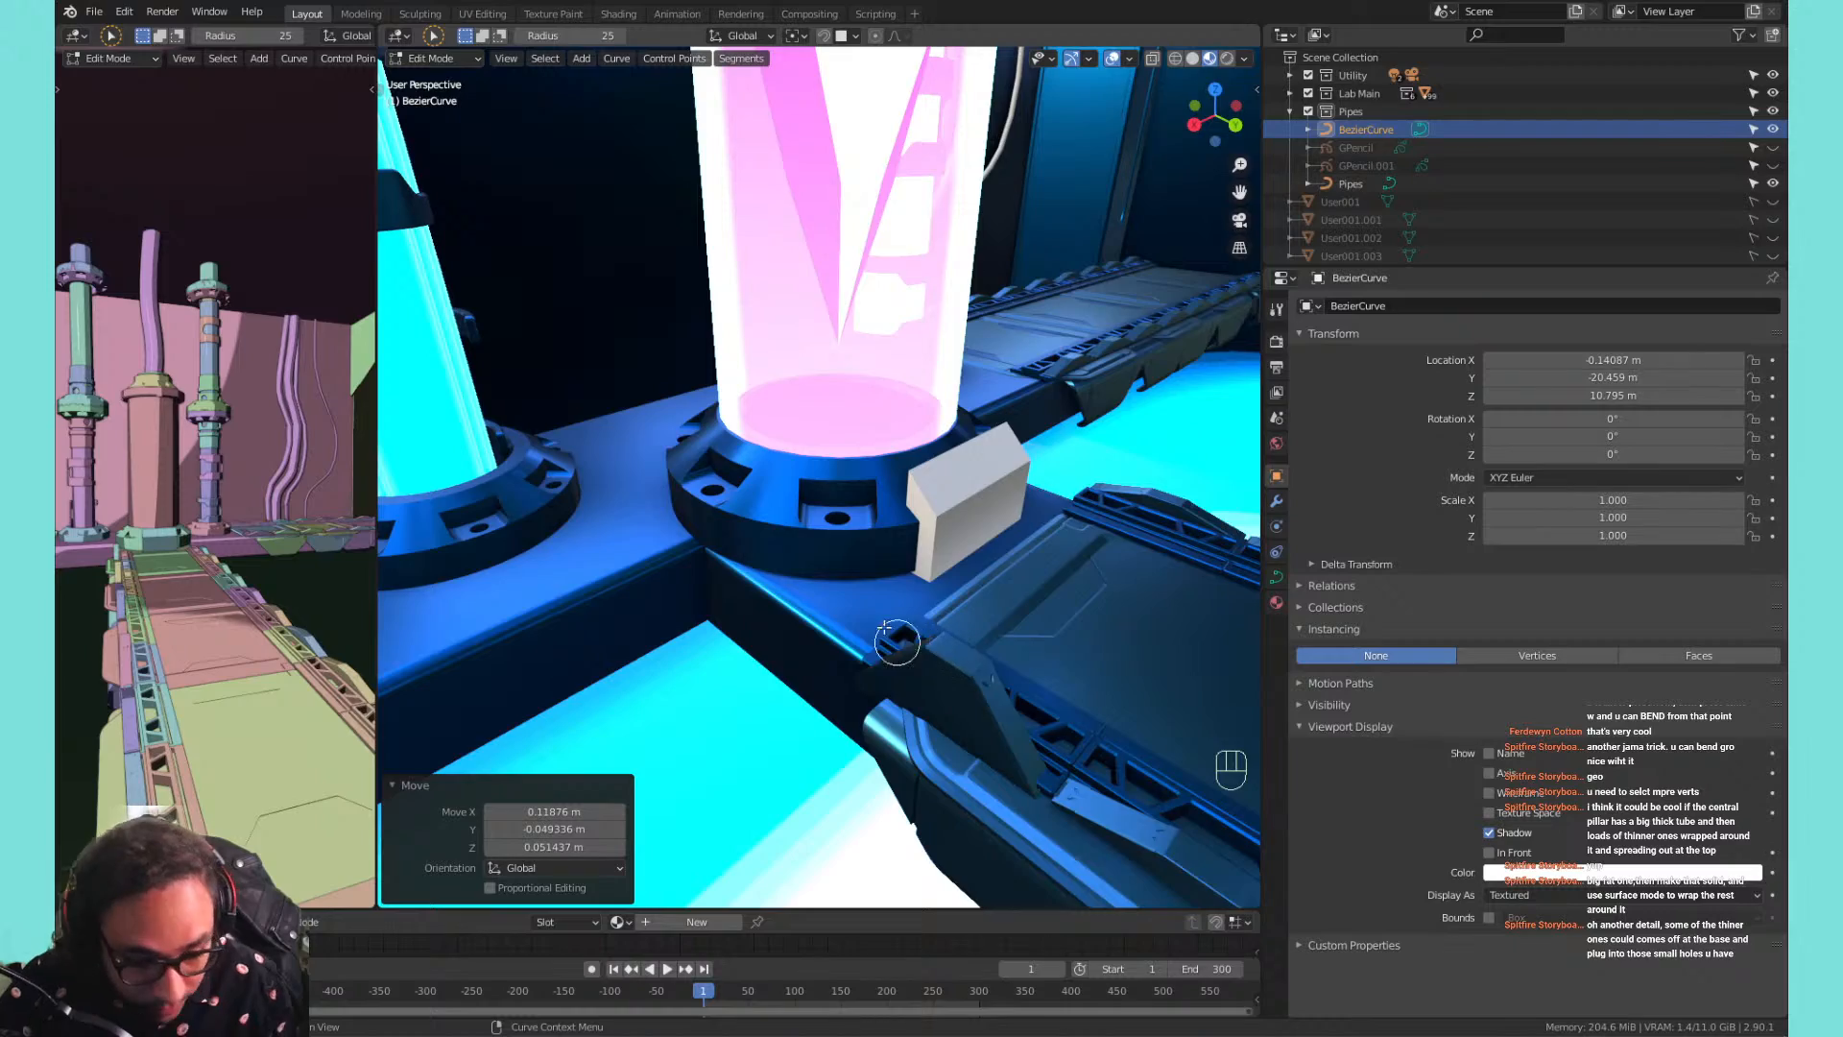
pyautogui.scroll(-3, 898, 596)
pyautogui.keyDown('shift'); pyautogui.moveTo(968, 260); pyautogui.dragTo(1016, 567, button='middle'); pyautogui.keyUp('shift')
pyautogui.moveTo(993, 504); pyautogui.dragTo(843, 345, button='middle')
# Leave Edit Mode and rename the curve object Central_Pipe.
pyautogui.press('Tab')
pyautogui.scroll(2, 879, 317)
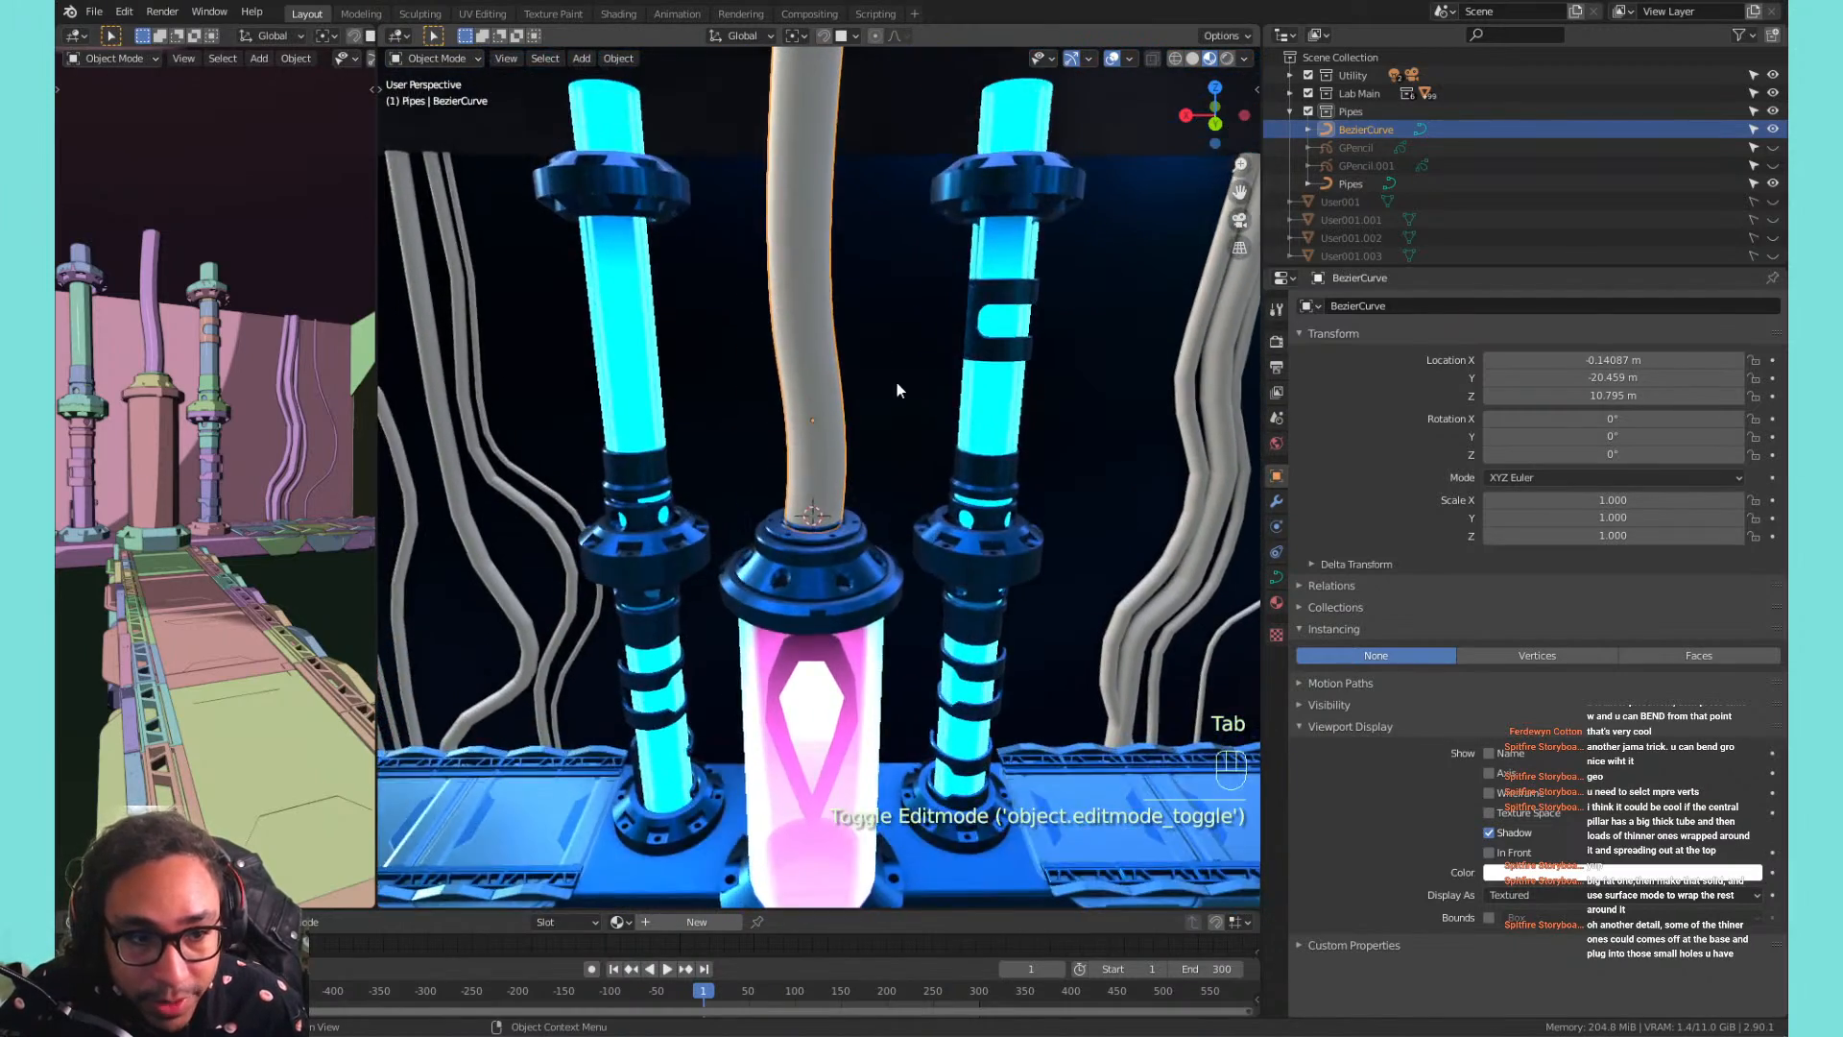
pyautogui.scroll(2, 883, 393)
pyautogui.keyDown('shift'); pyautogui.moveTo(839, 423); pyautogui.dragTo(915, 332, button='middle'); pyautogui.keyUp('shift')
pyautogui.doubleClick(1366, 129)
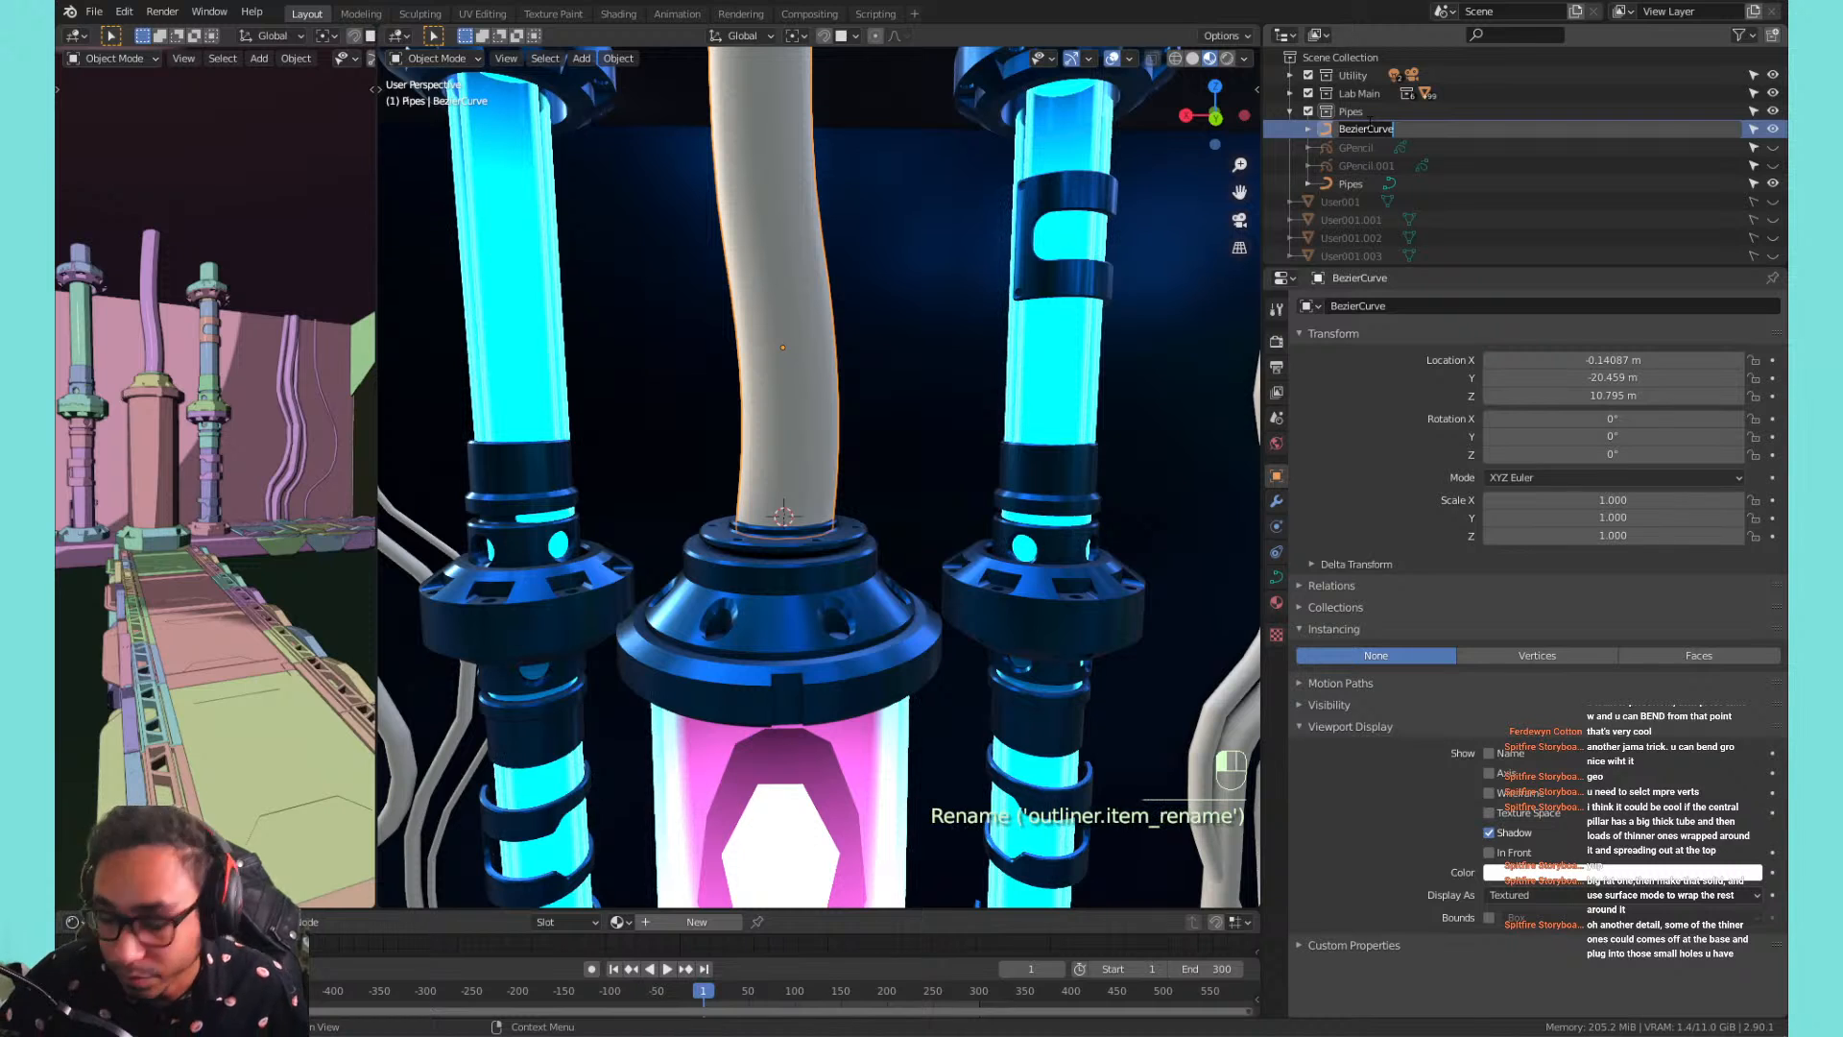
pyautogui.write('Cent')
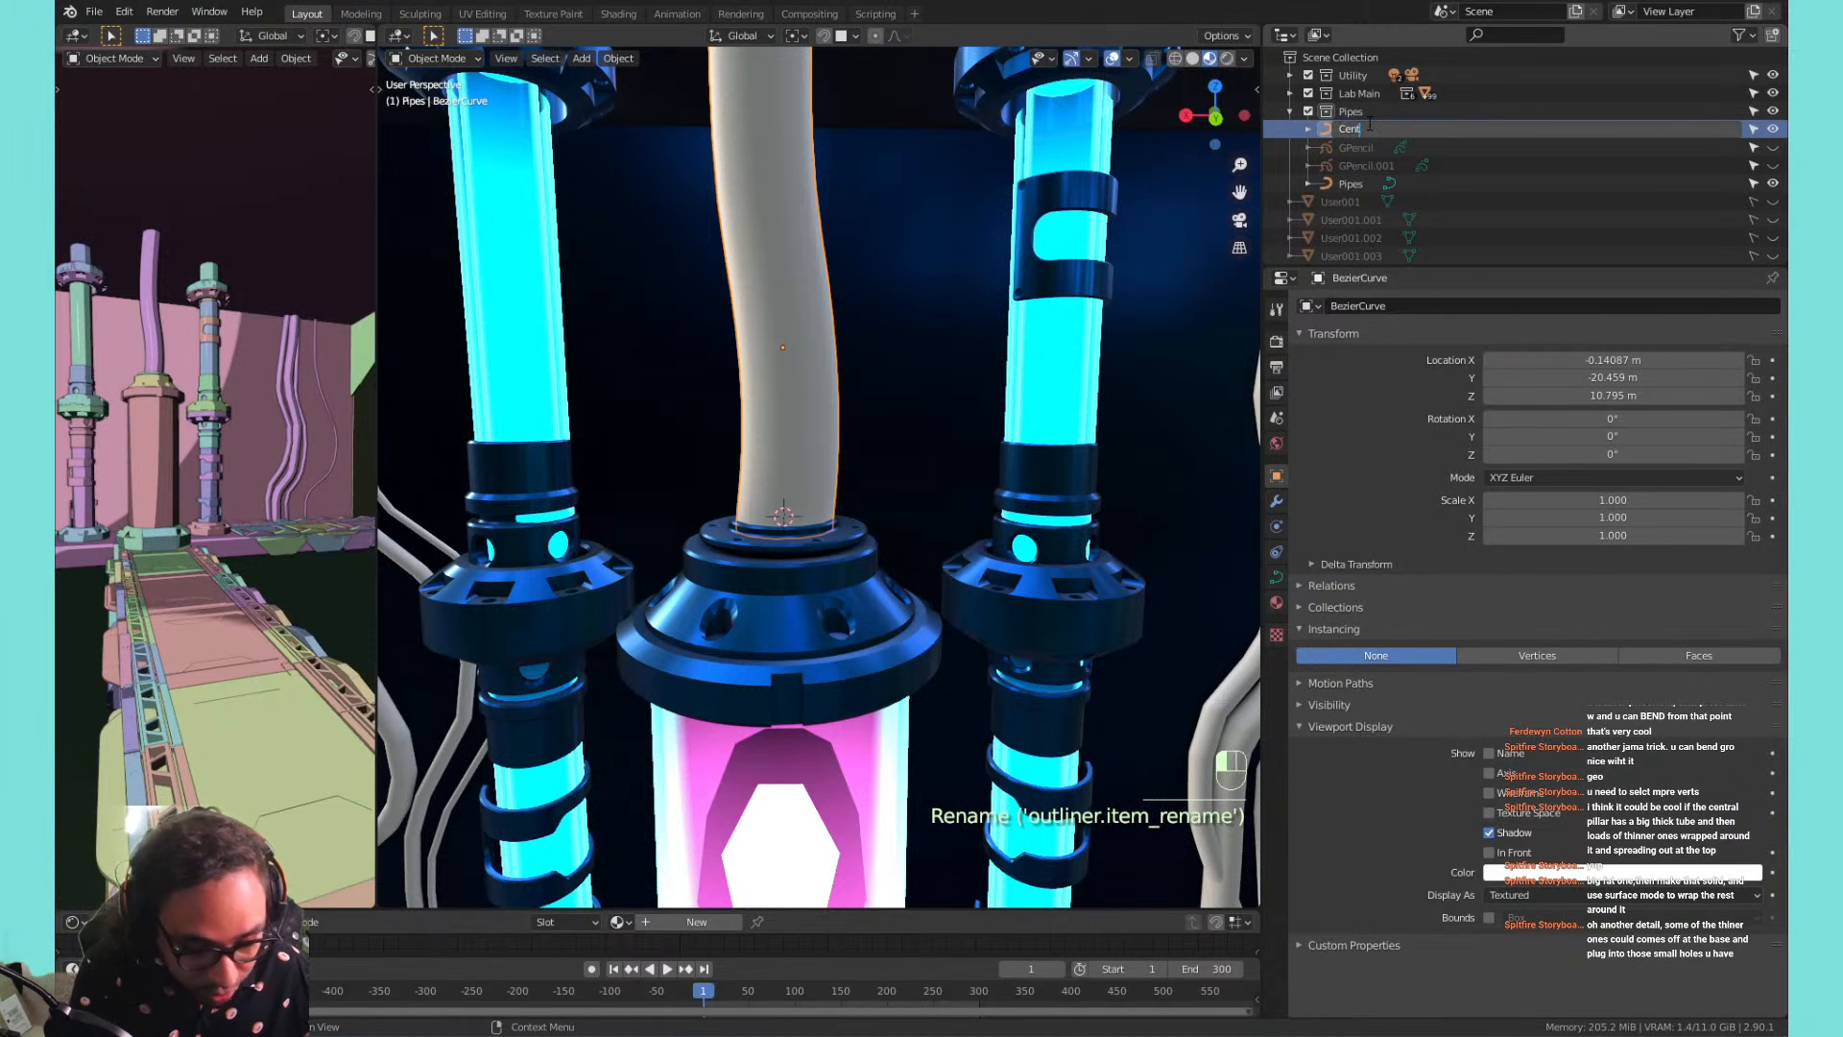
pyautogui.write('ral')
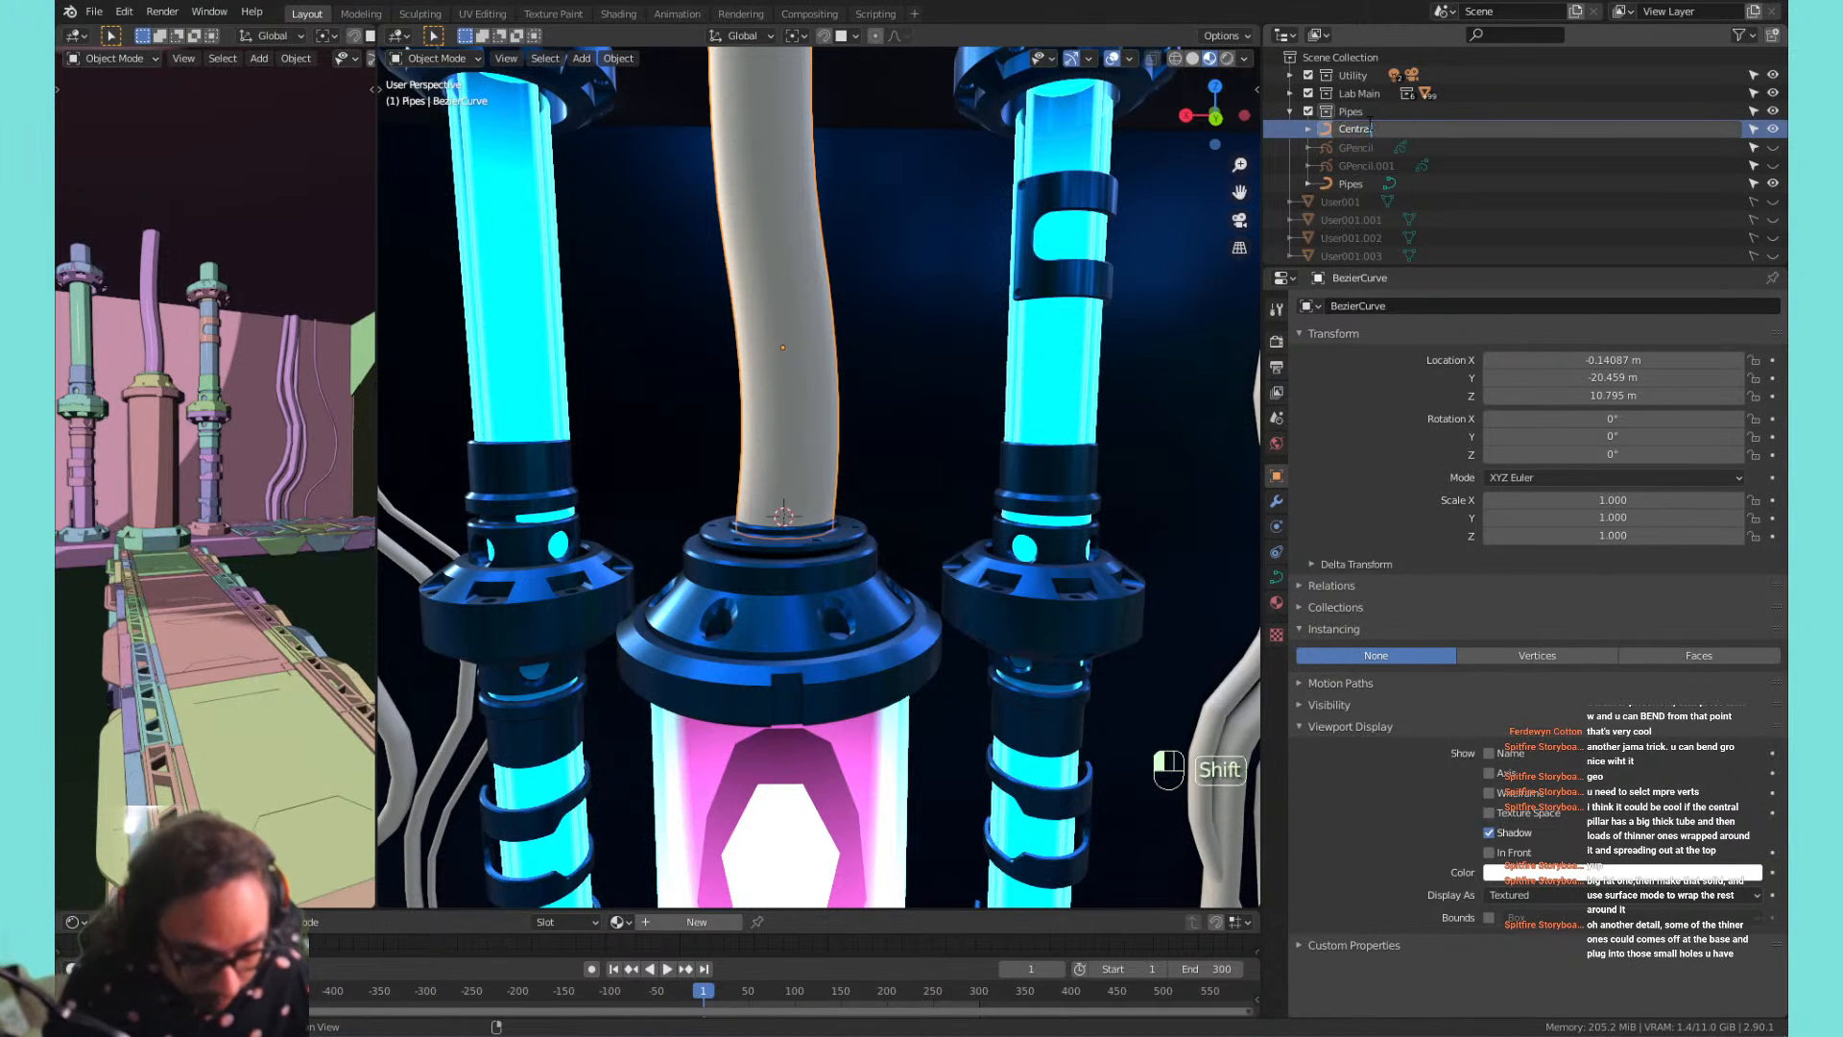
pyautogui.write(' Pipe')
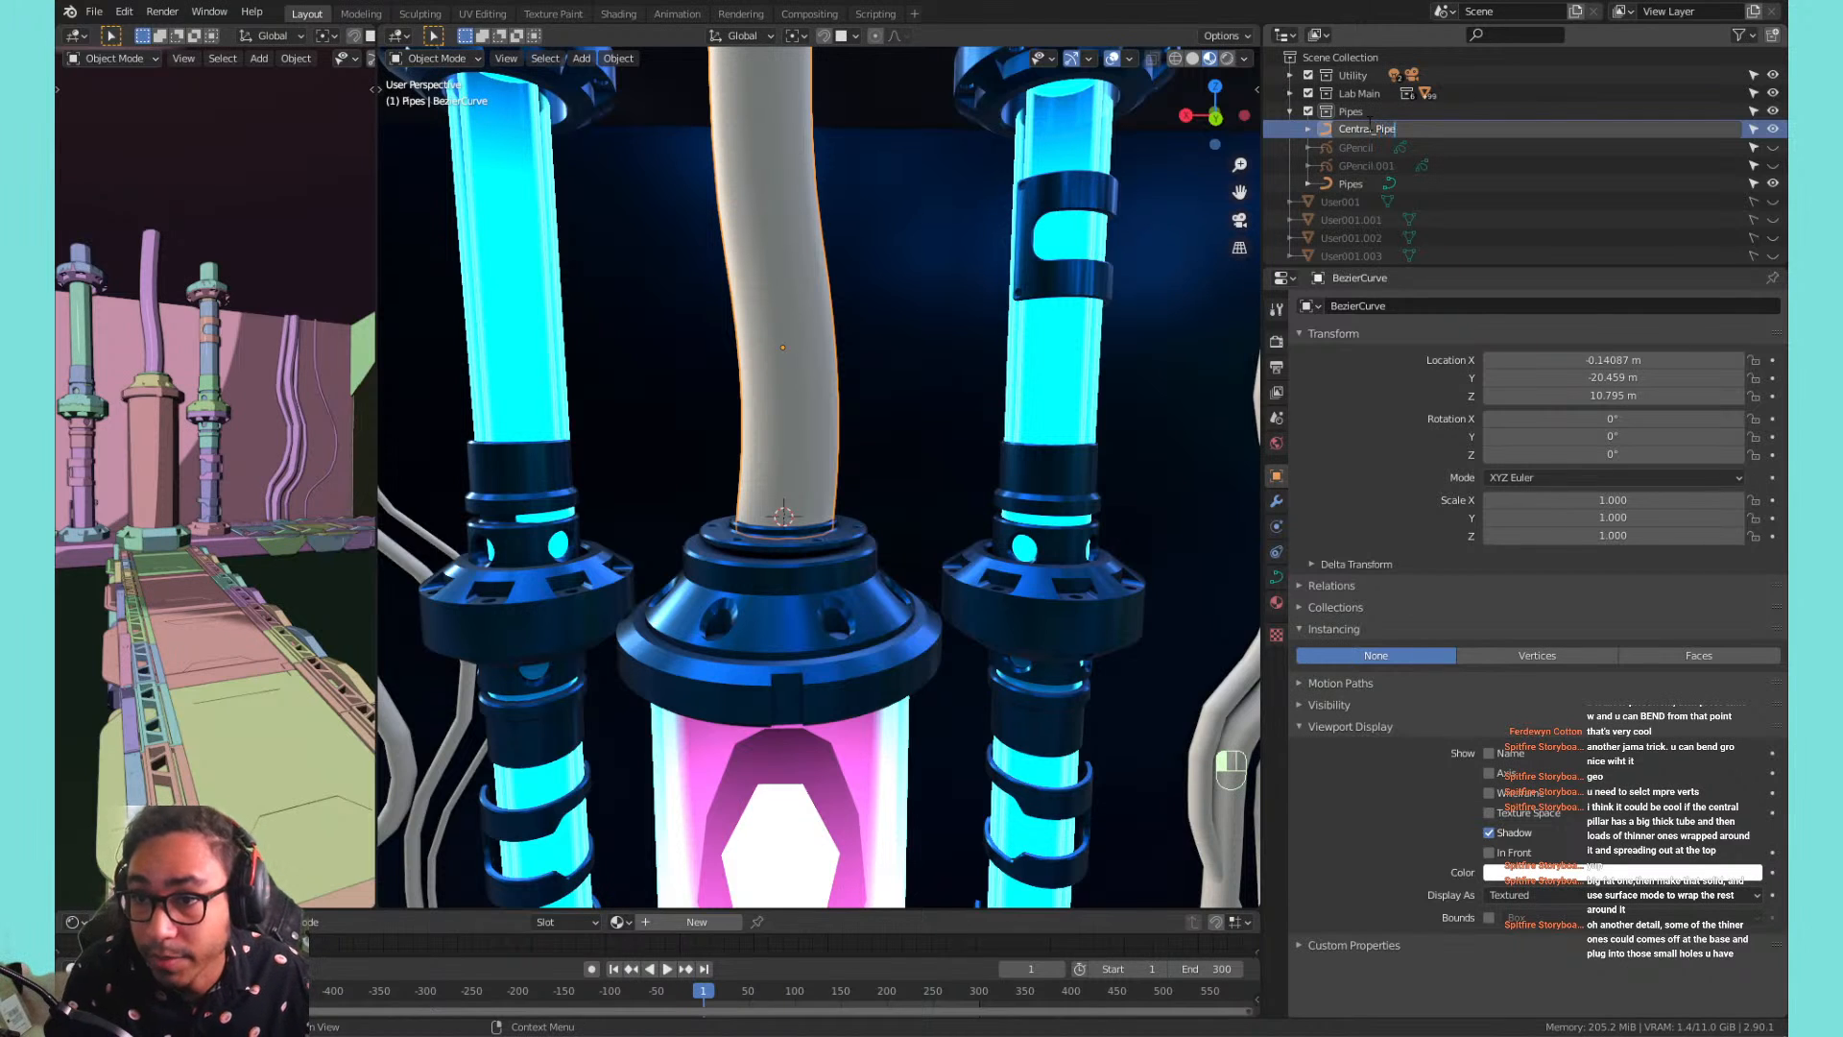
pyautogui.press('Return')
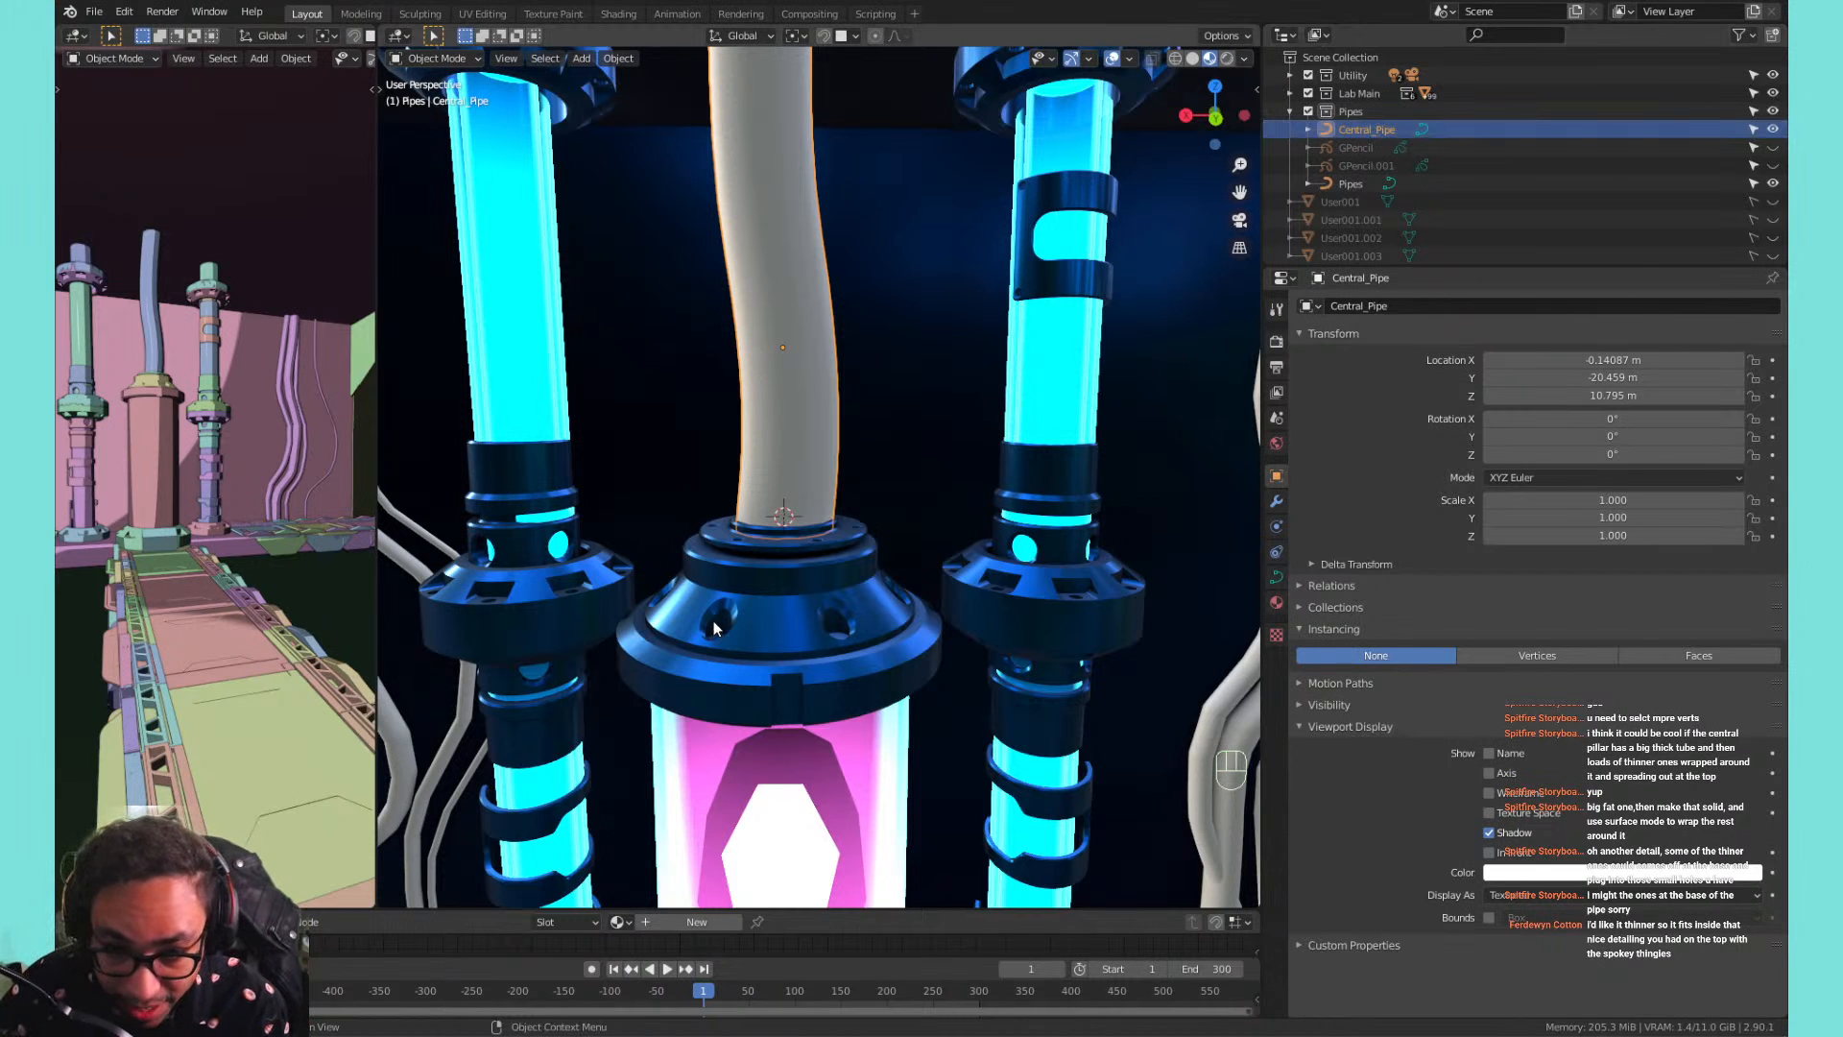
# Inspect where the pipe meets the capsule's cap and thin the pipe to a bevel depth of about 0.436 m.
pyautogui.scroll(5, 714, 614)
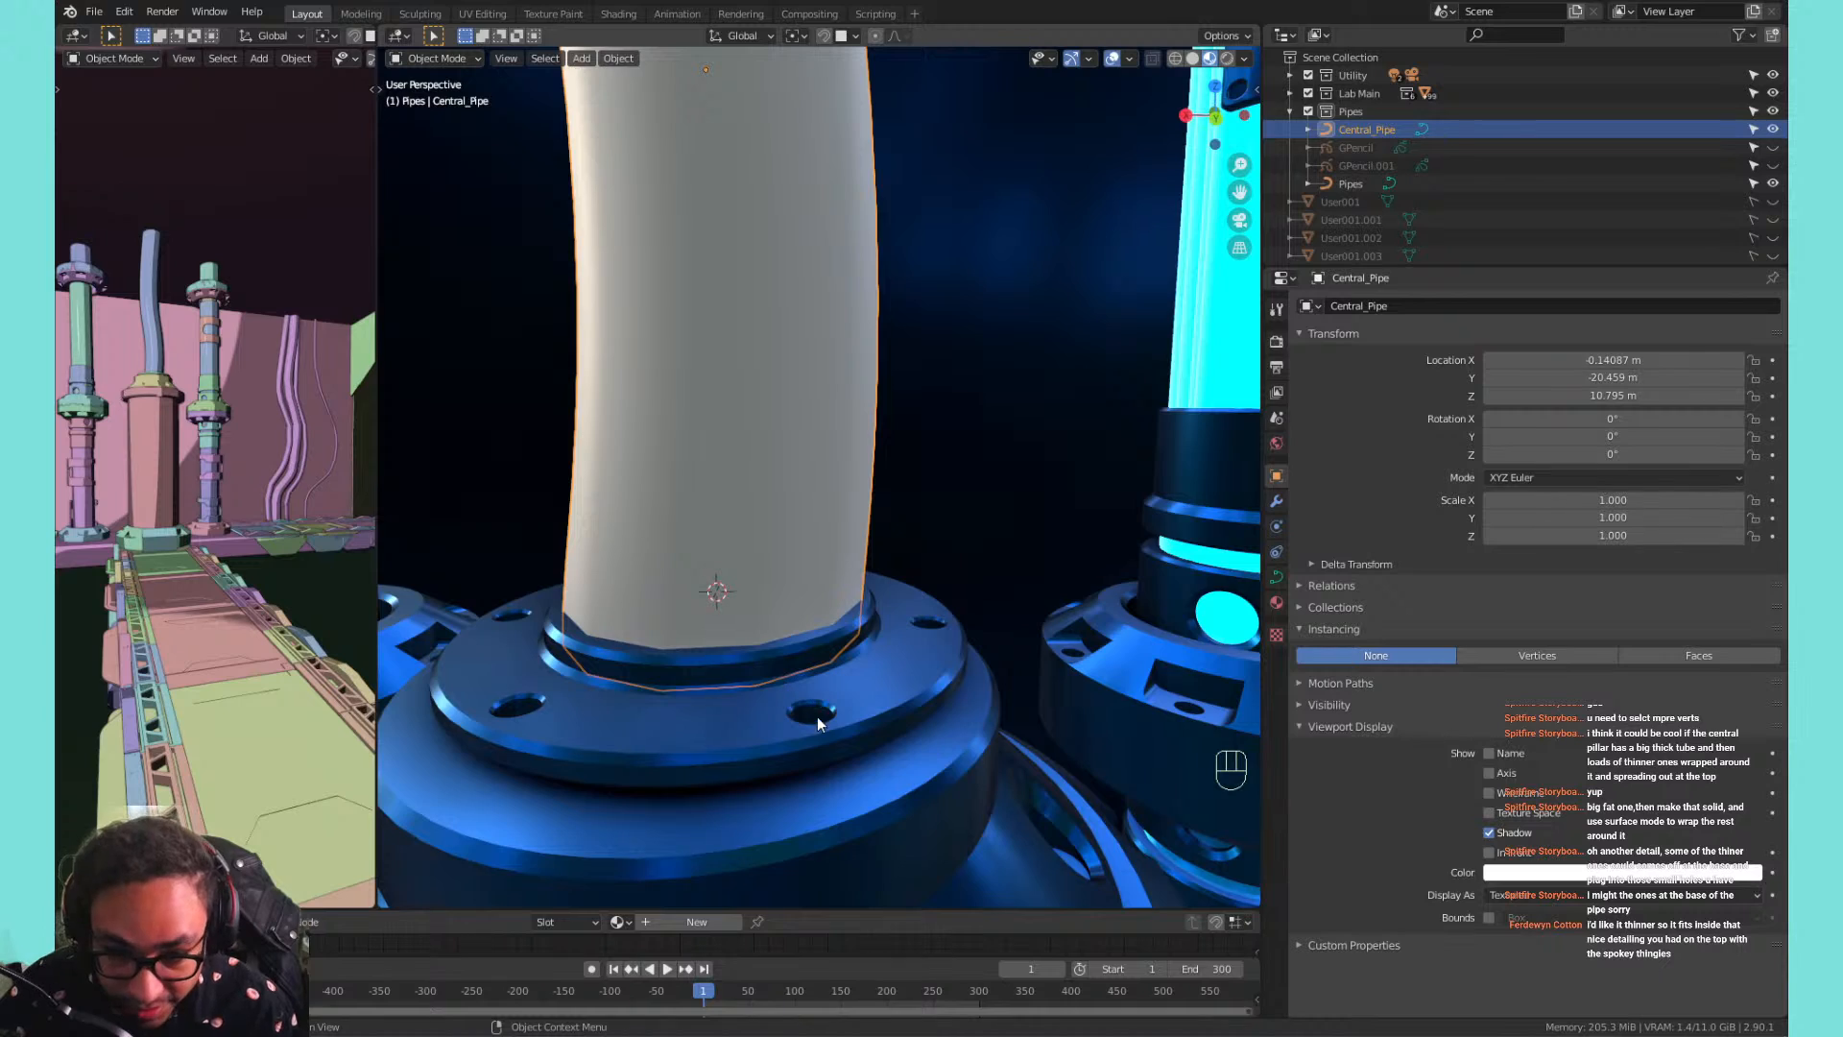
pyautogui.moveTo(816, 716); pyautogui.dragTo(768, 603, button='middle')
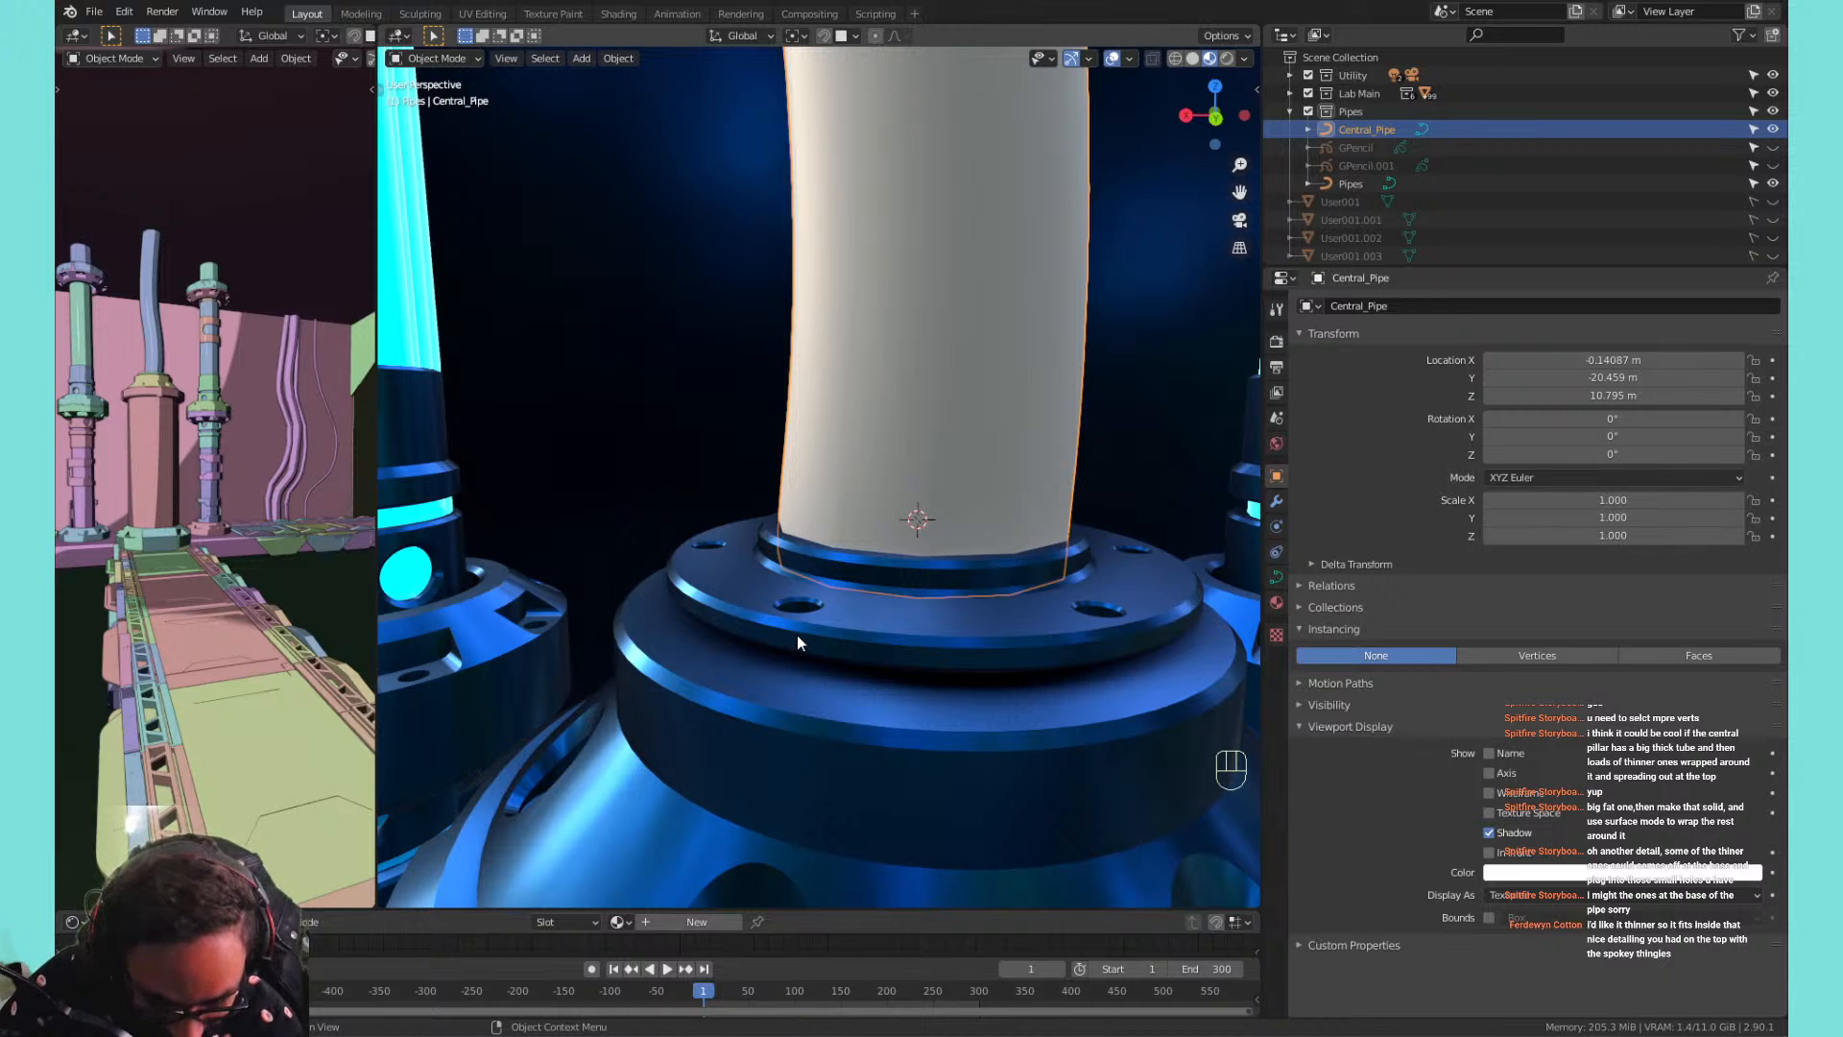
pyautogui.scroll(-4, 839, 386)
pyautogui.click(889, 238)
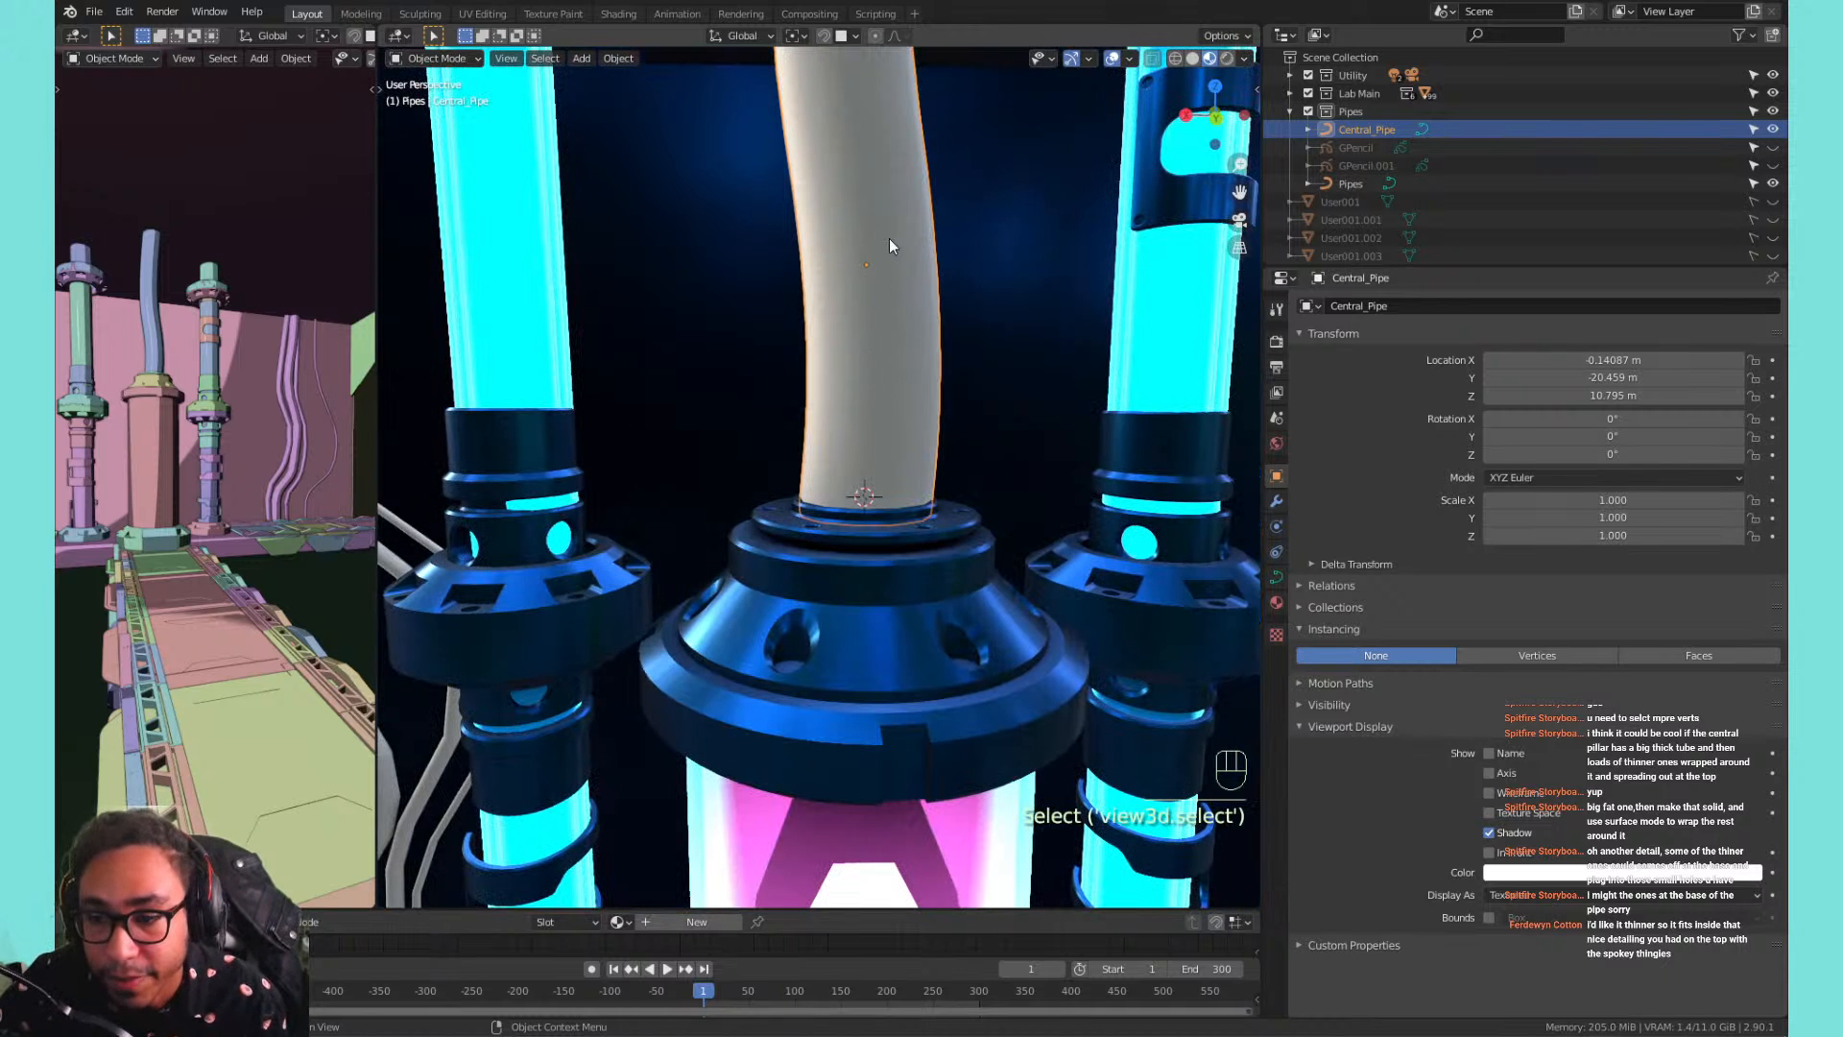
pyautogui.click(1277, 577)
pyautogui.moveTo(1594, 517); pyautogui.dragTo(1521, 516)
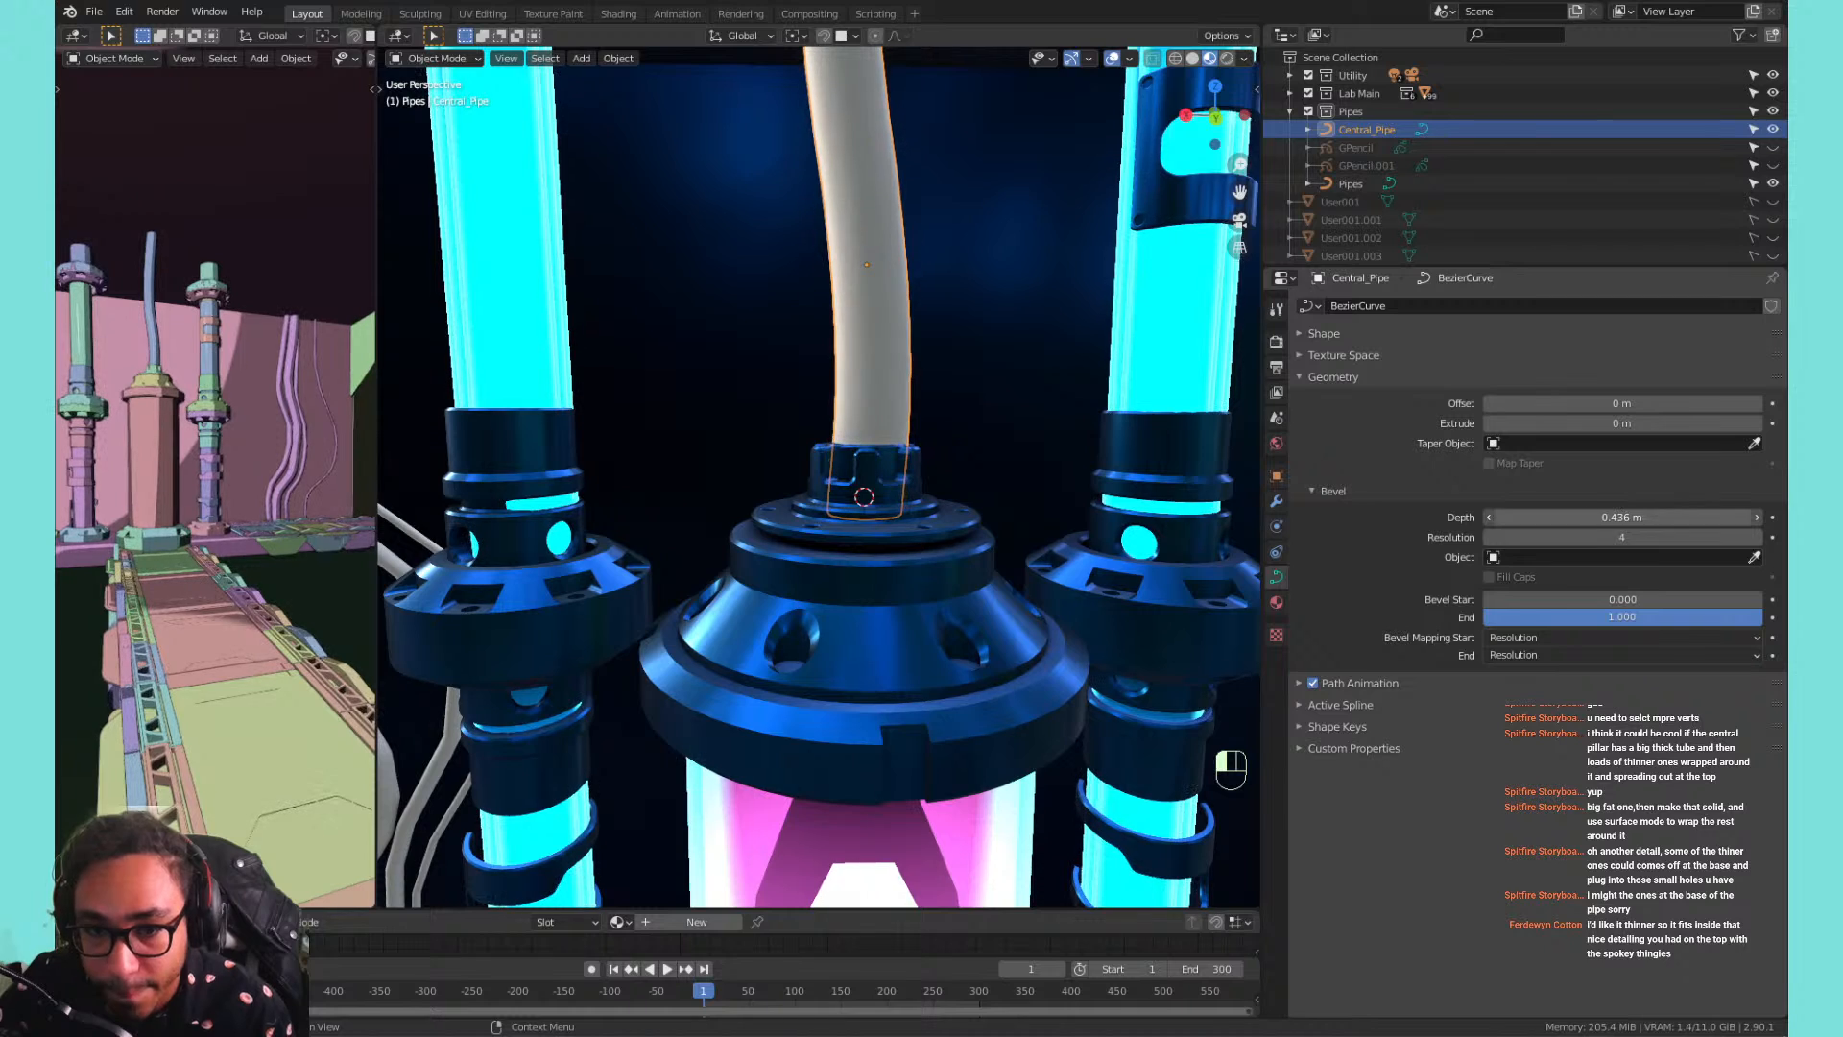
# Set the central pipe's bevel depth to 0.456 m while checking its fit inside the capsule cap's collar.
pyautogui.moveTo(830, 423); pyautogui.dragTo(945, 585, button='middle')
pyautogui.scroll(3, 962, 653)
pyautogui.moveTo(1632, 517)
pyautogui.mouseDown()
pyautogui.moveTo(1607, 517)
pyautogui.moveTo(1636, 516)
pyautogui.mouseUp()
pyautogui.moveTo(1152, 519); pyautogui.dragTo(1028, 463, button='middle')
pyautogui.scroll(-3, 1117, 540)
# Inspect the central pipe's control points and its full length against the neighbouring glowing columns.
pyautogui.press('Tab')
pyautogui.press('Tab')
pyautogui.press('Tab')
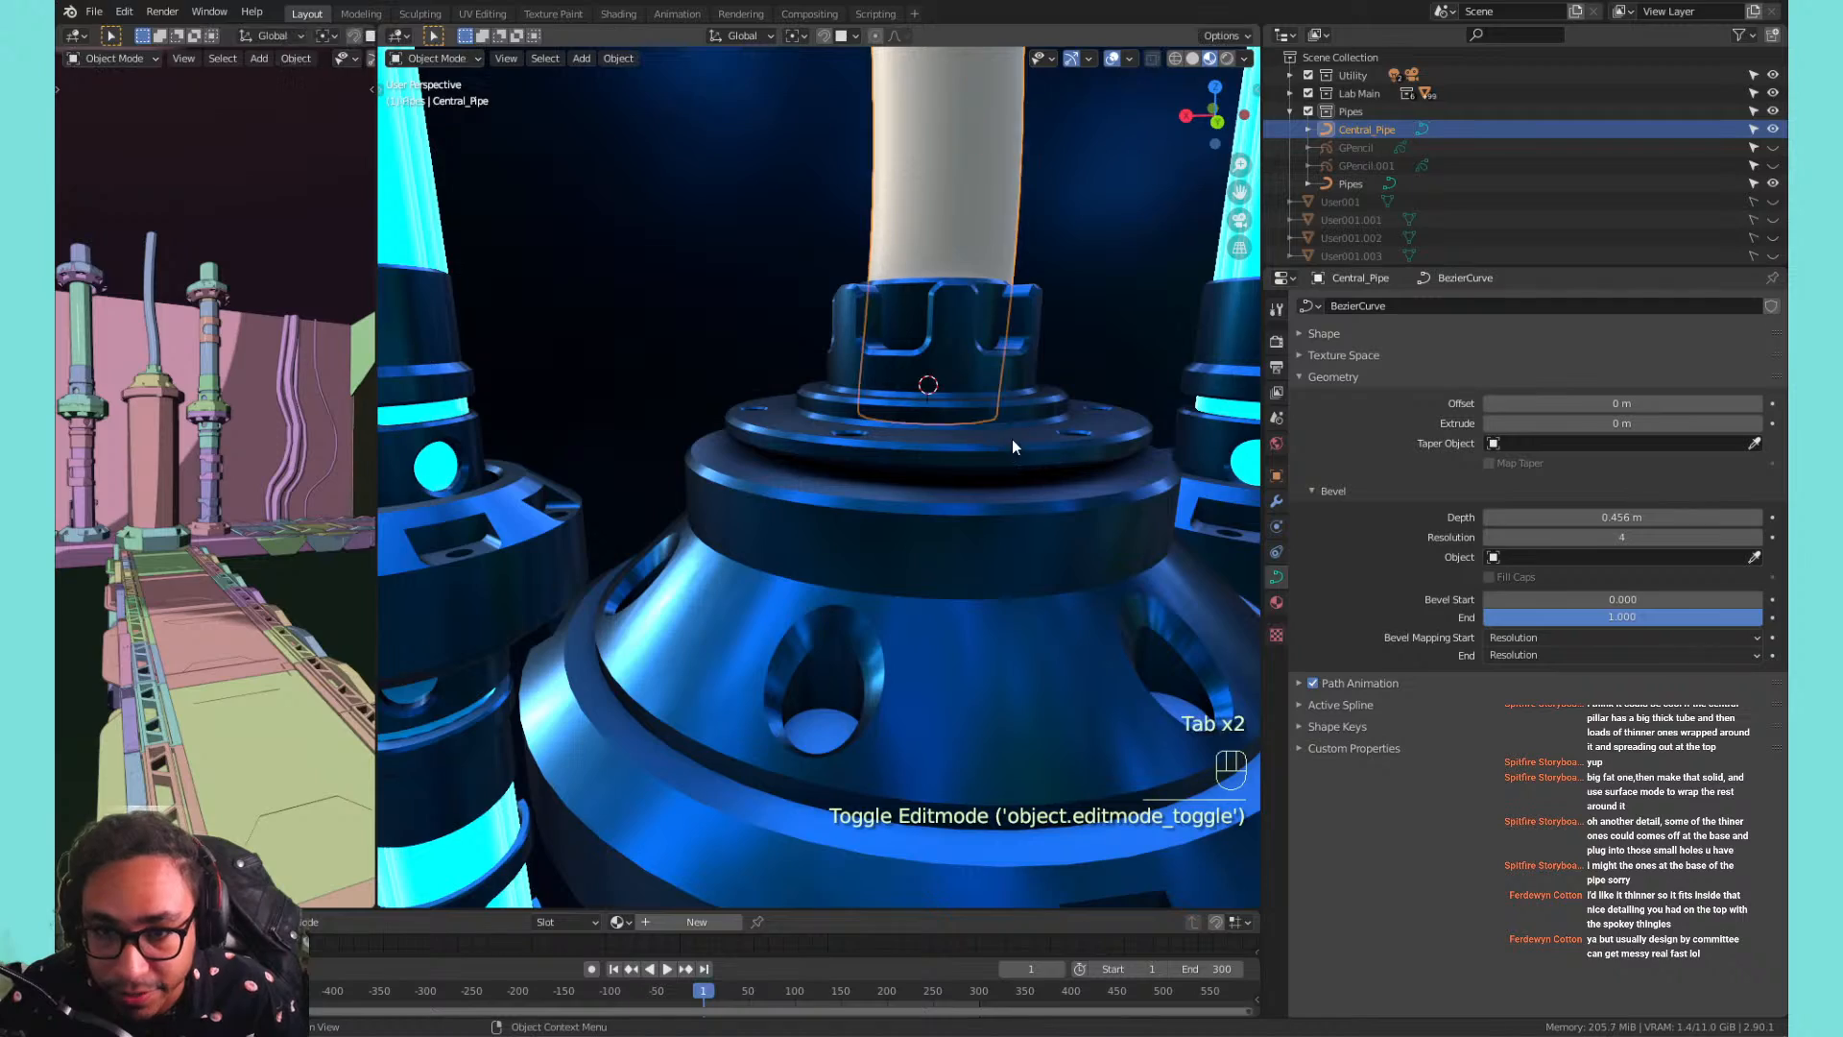
pyautogui.scroll(-8, 900, 424)
pyautogui.moveTo(899, 423); pyautogui.dragTo(884, 185, button='middle')
pyautogui.scroll(5, 1024, 505)
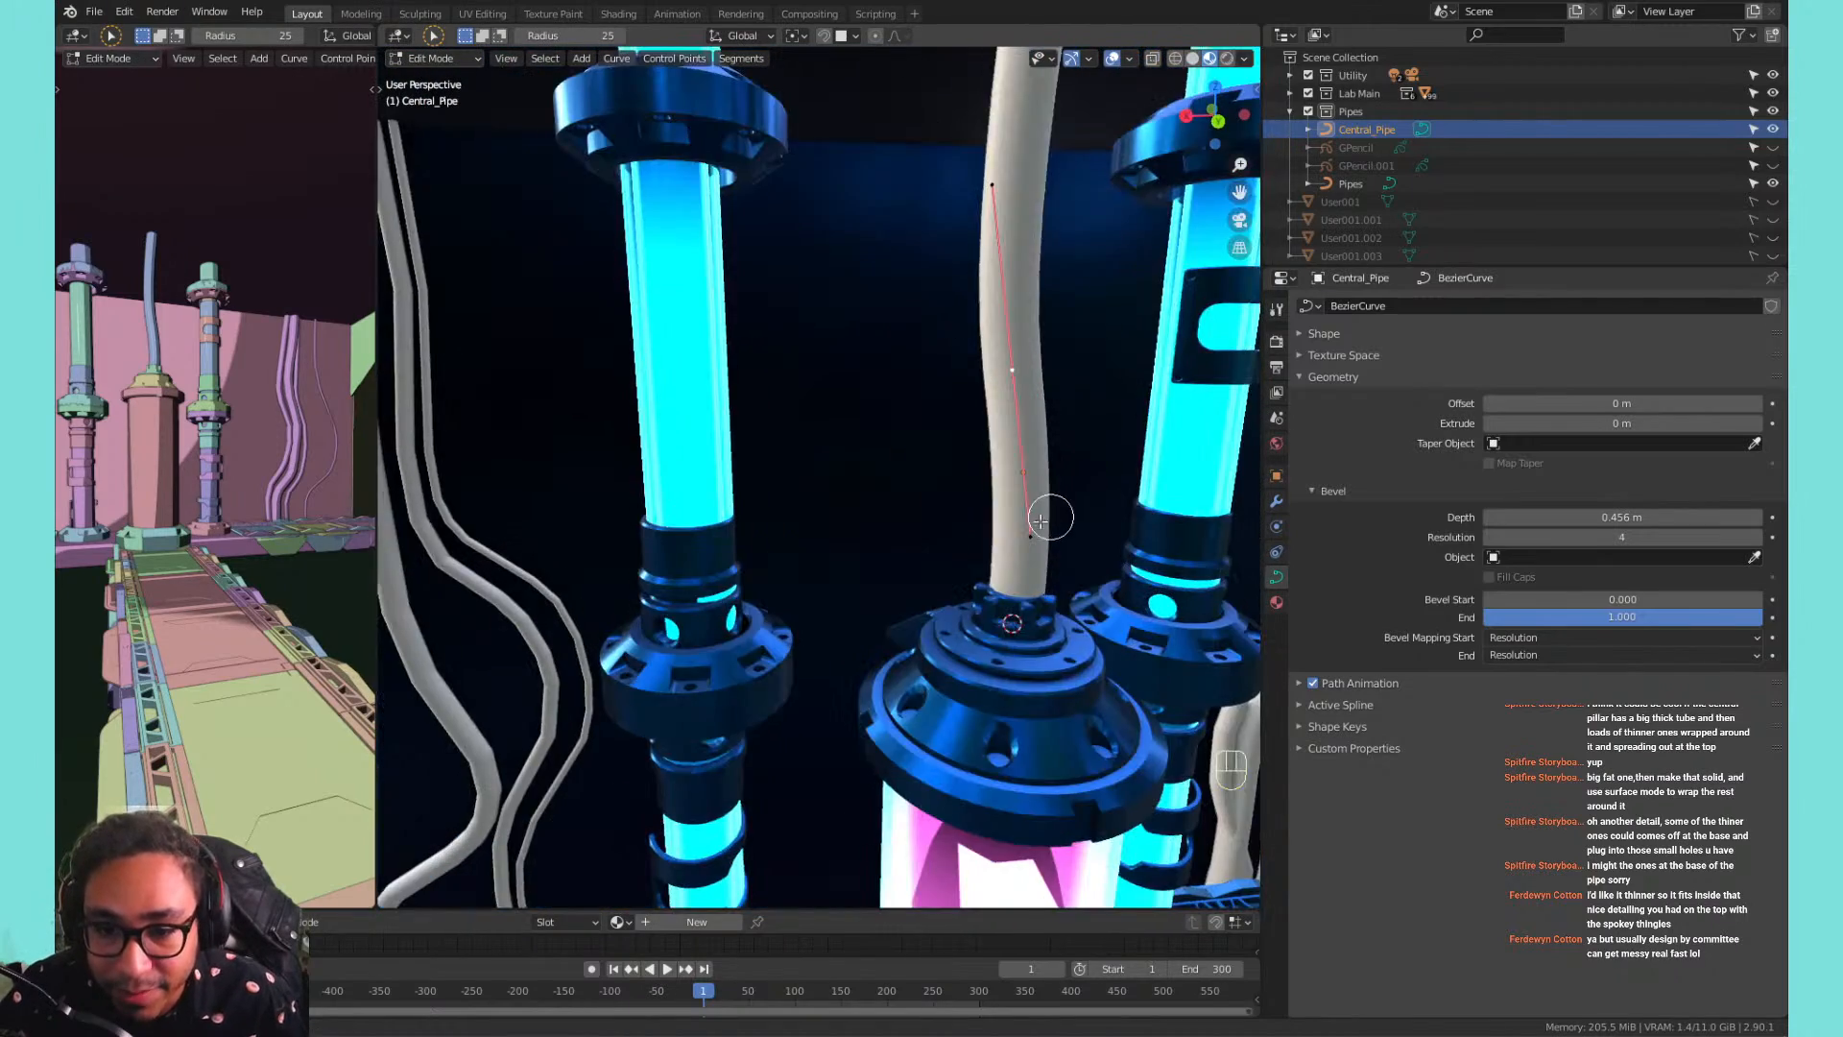
pyautogui.keyDown('shift'); pyautogui.moveTo(844, 464); pyautogui.dragTo(951, 398, button='middle'); pyautogui.keyUp('shift')
pyautogui.press('Tab')
pyautogui.scroll(-2, 935, 389)
pyautogui.moveTo(950, 398)
pyautogui.keyDown('shift'); pyautogui.mouseDown(button='middle')
pyautogui.moveTo(942, 429)
pyautogui.moveTo(925, 411)
pyautogui.mouseUp(button='middle'); pyautogui.keyUp('shift')
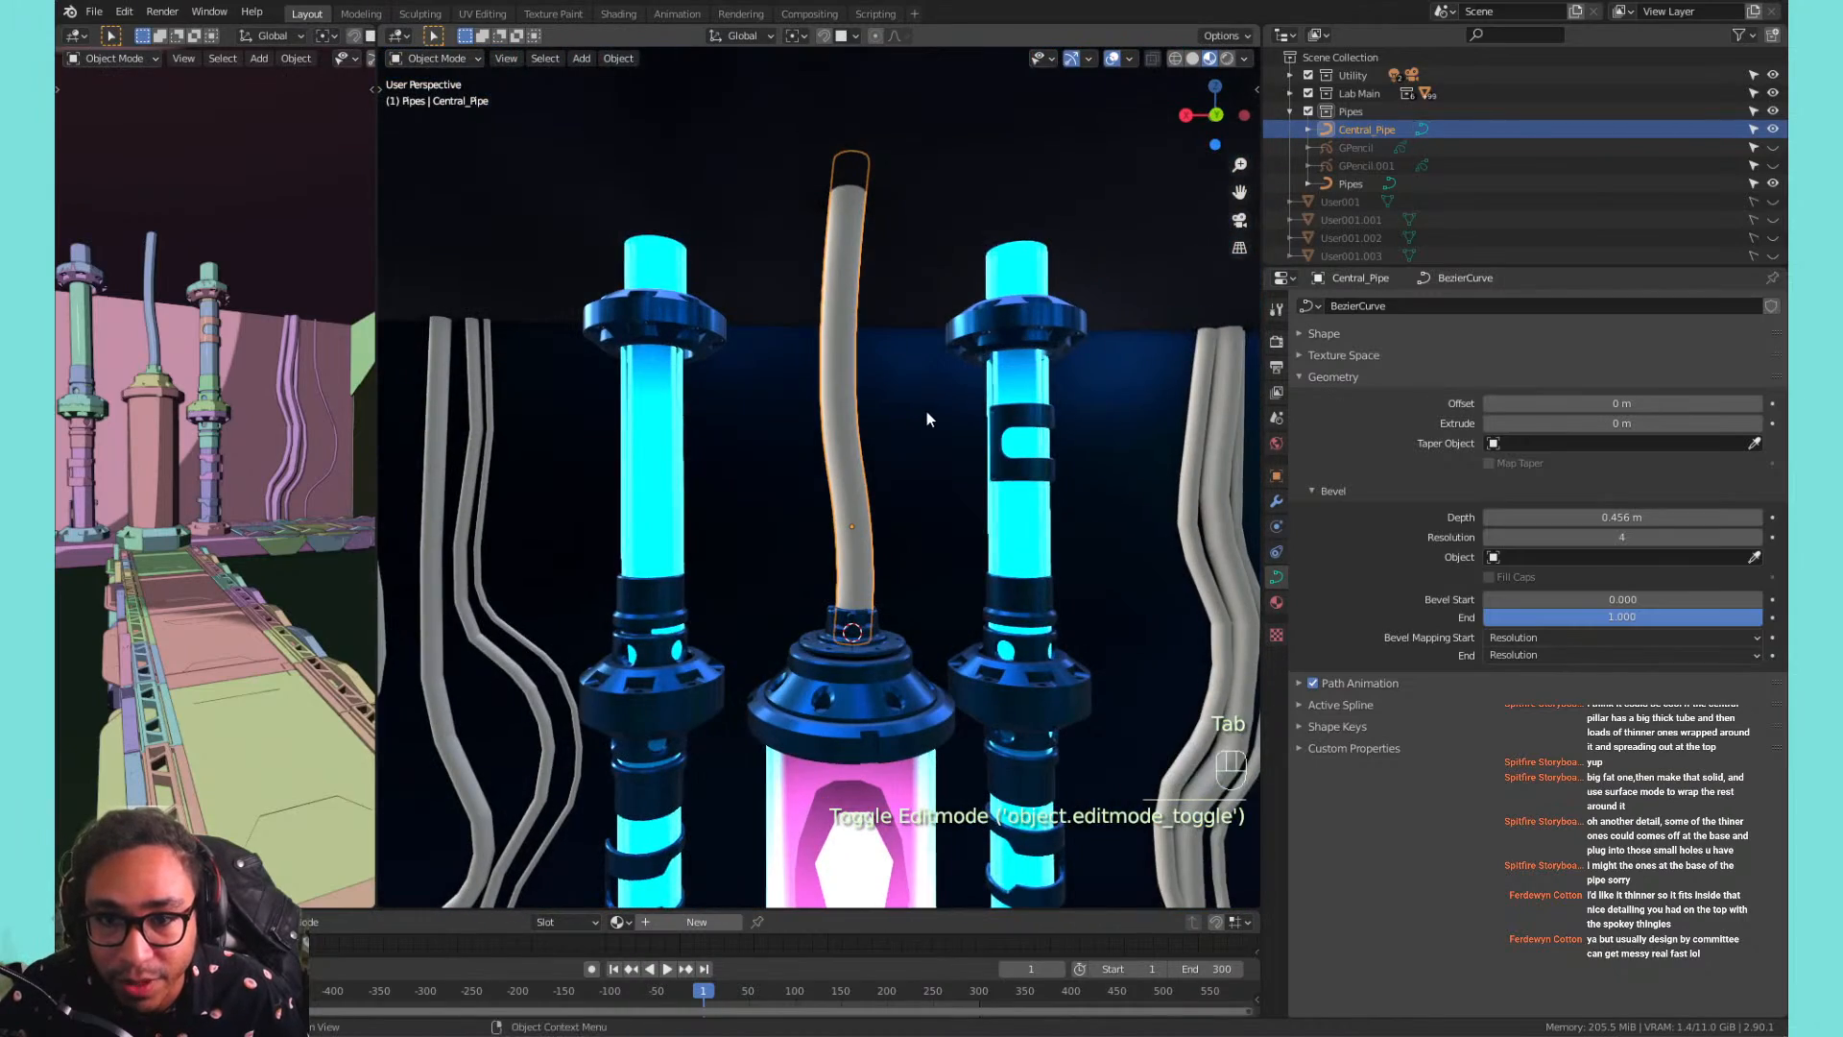
# Create a linked duplicate of the capsule's top collar and raise it about 7.4 m along Z.
pyautogui.click(867, 633)
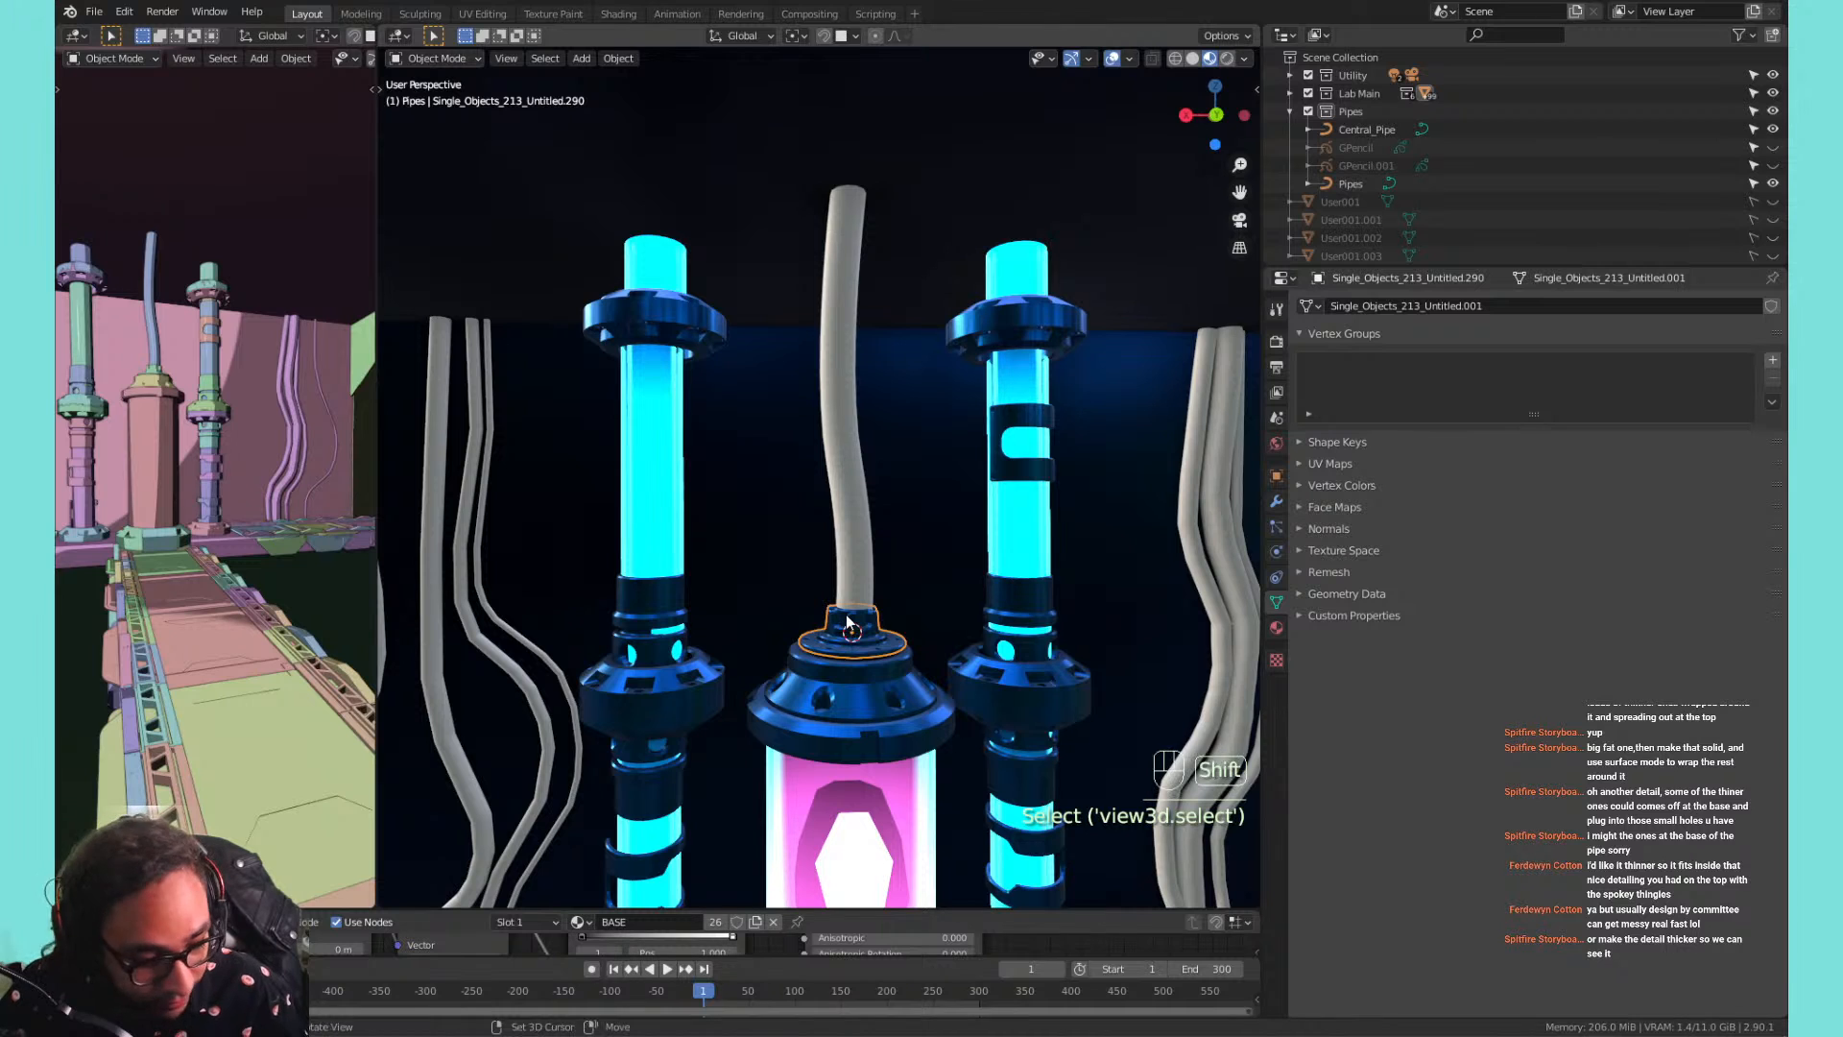
pyautogui.hotkey('shift', 'd')
pyautogui.rightClick(842, 567)
pyautogui.hotkey('ctrl', 'z')
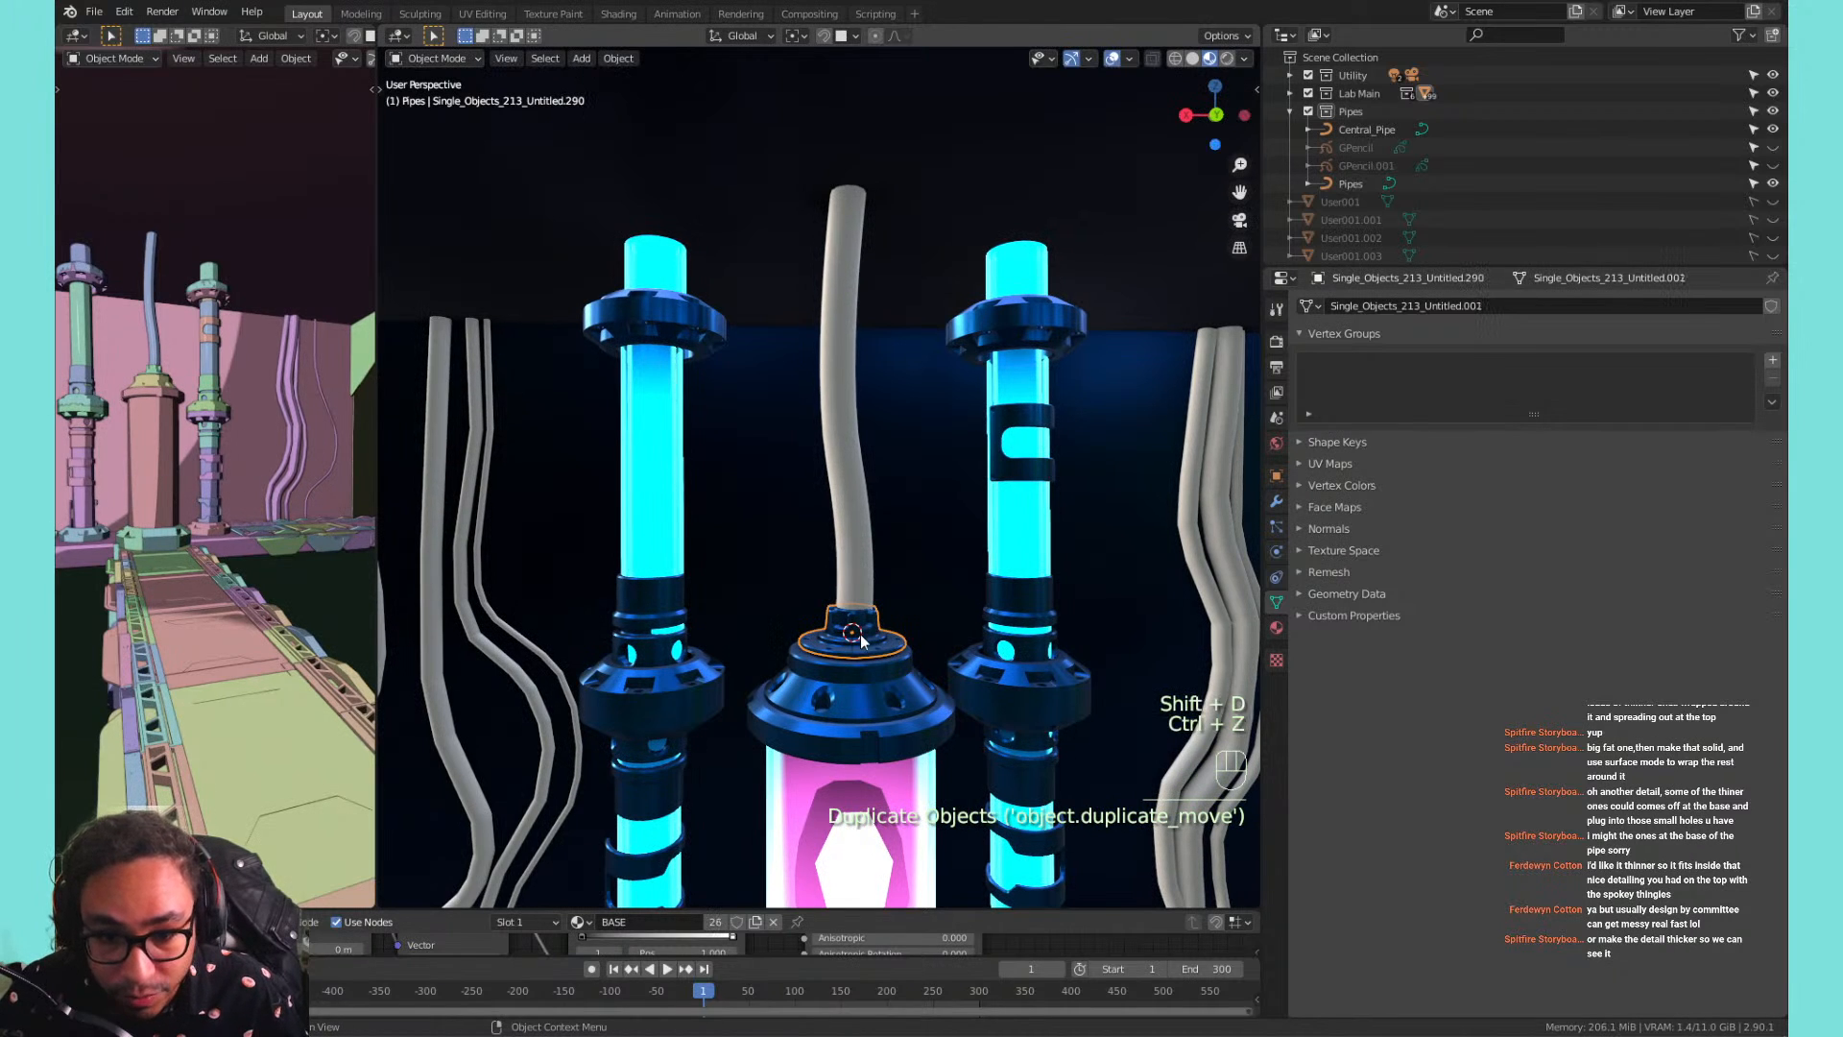
pyautogui.hotkey('alt', 'd')
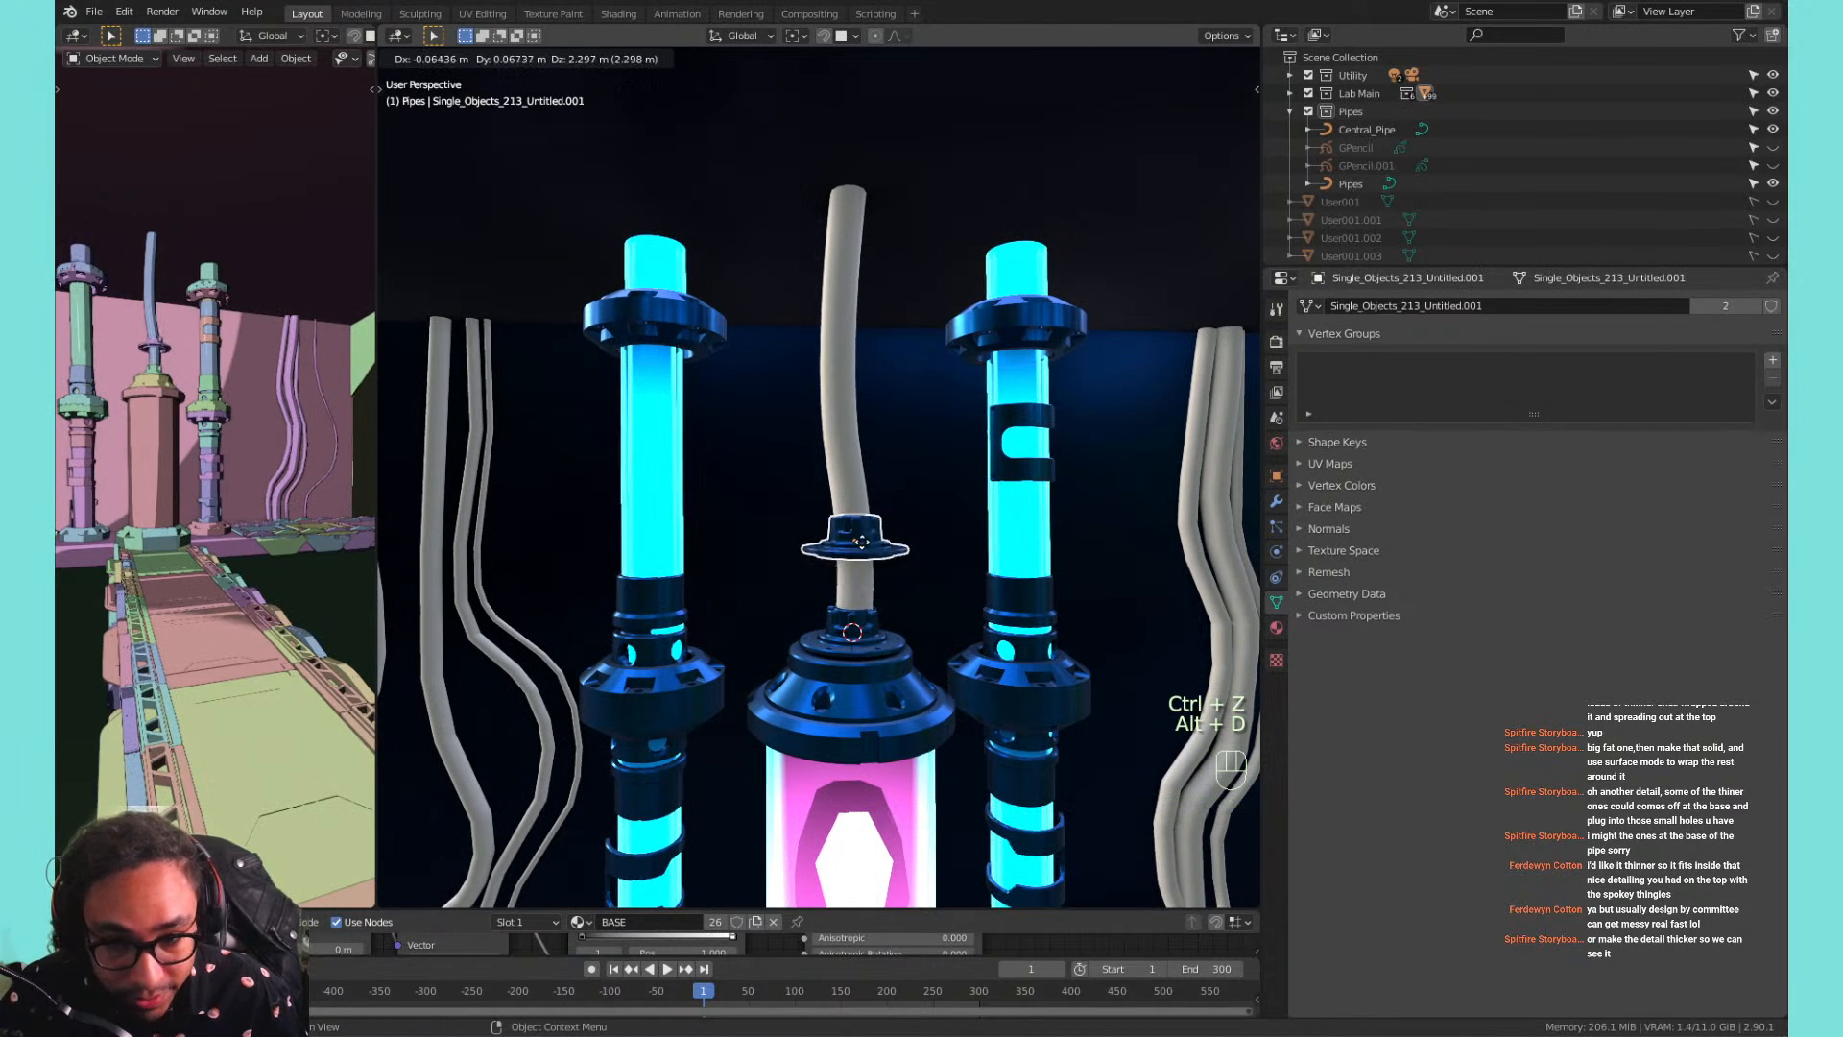
pyautogui.press('z')
pyautogui.click(845, 340)
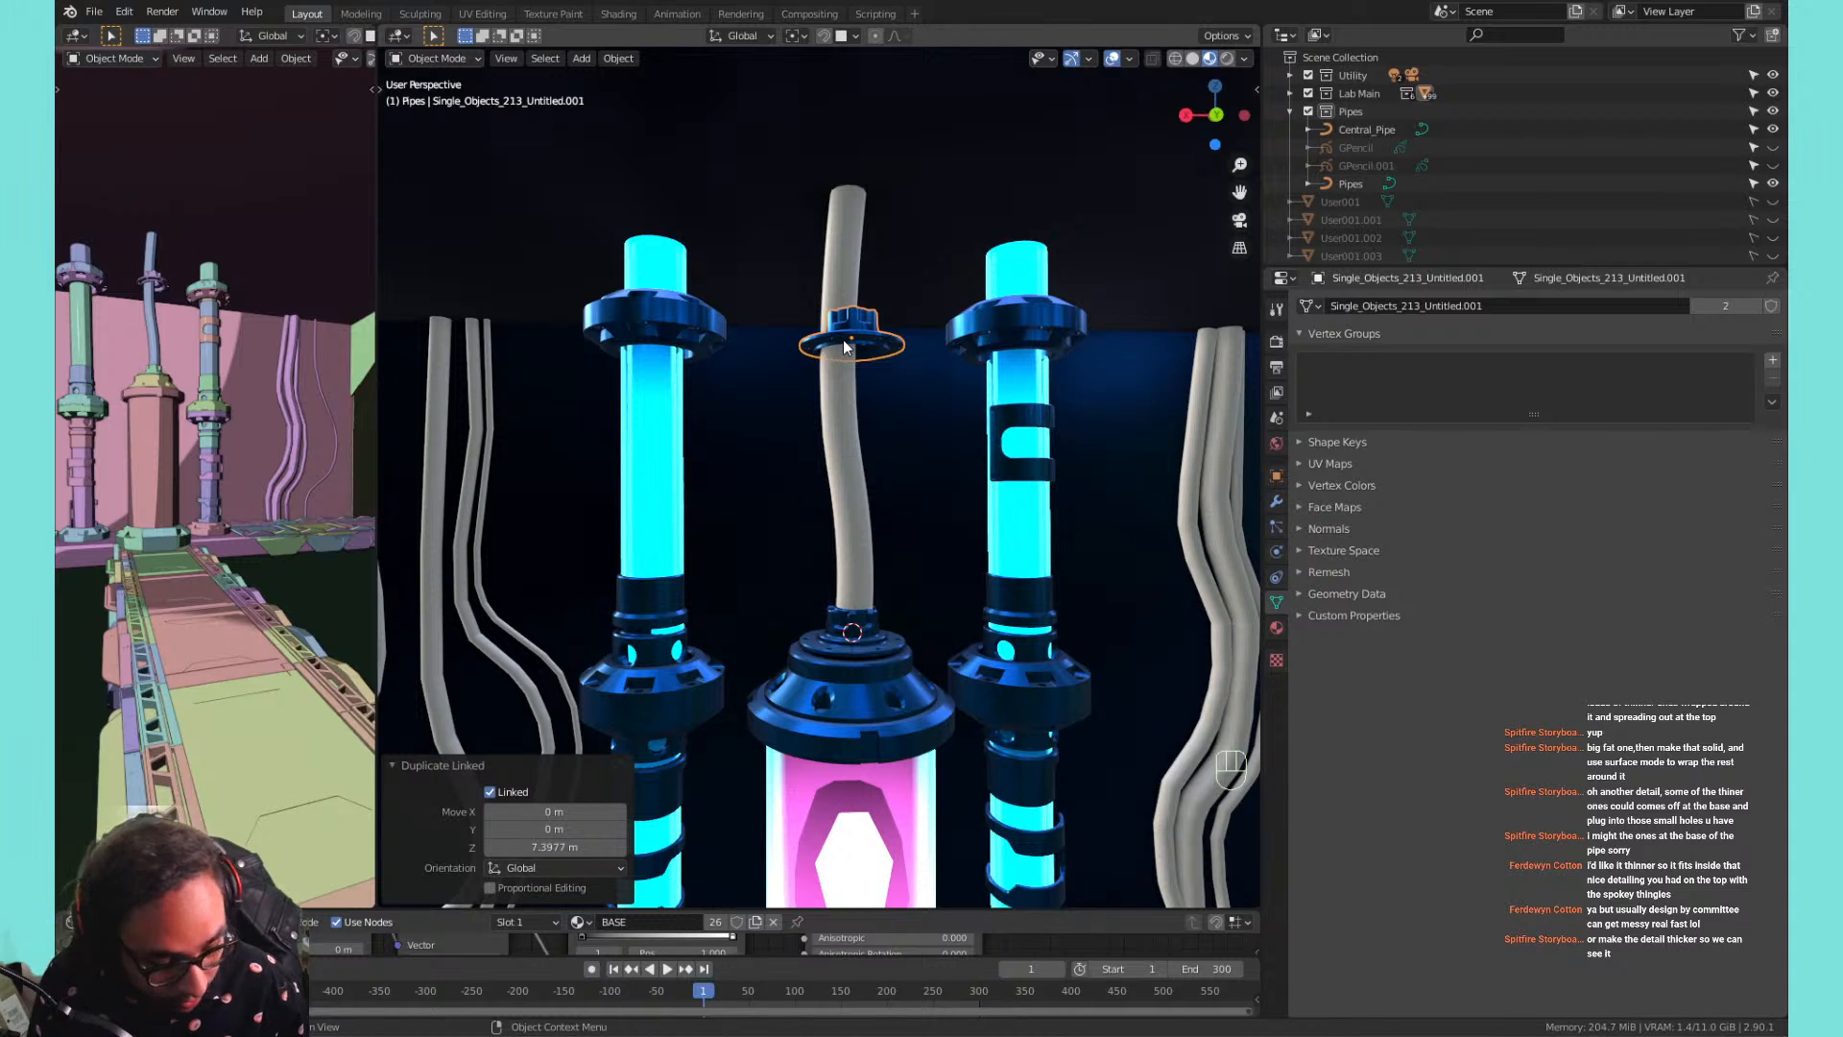
# Rotate the duplicated collar 180° about the global X axis.
pyautogui.press('r')
pyautogui.press('x')
pyautogui.press('9')
pyautogui.press('0')
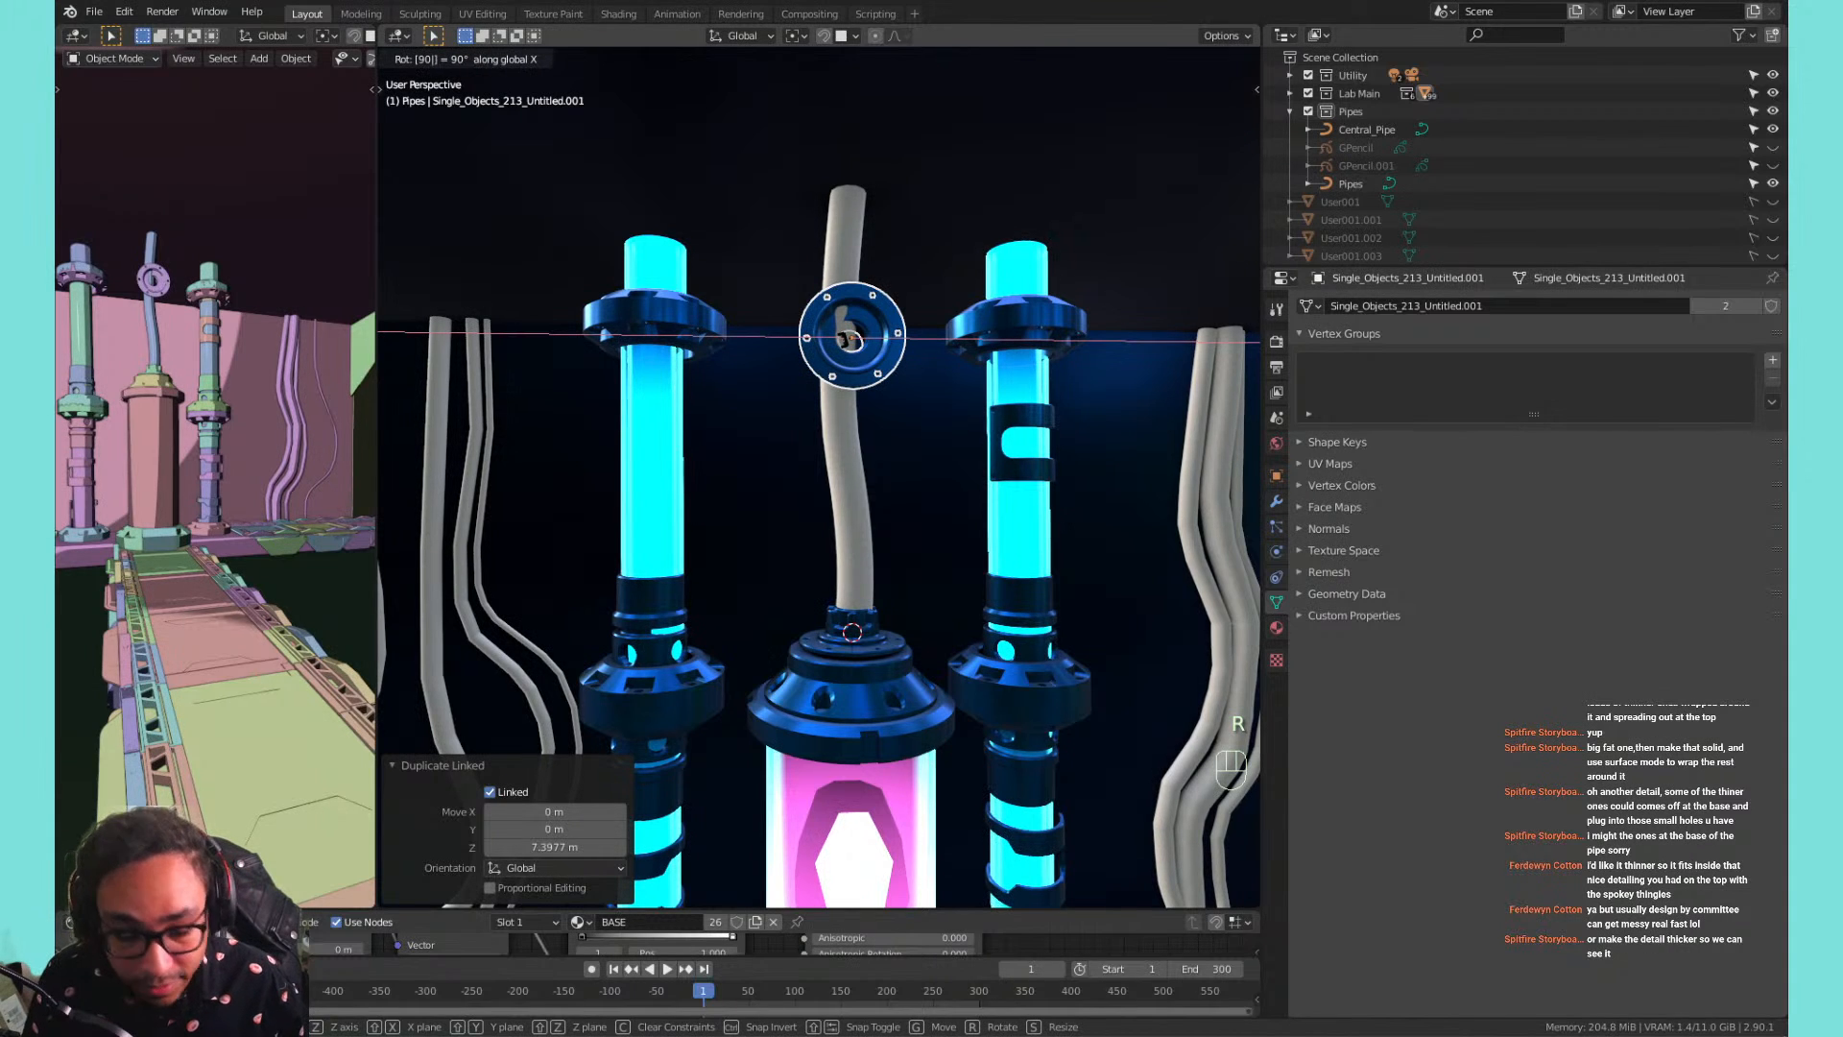
pyautogui.press('BackSpace')
pyautogui.press('BackSpace')
pyautogui.write('180')
pyautogui.press('Return')
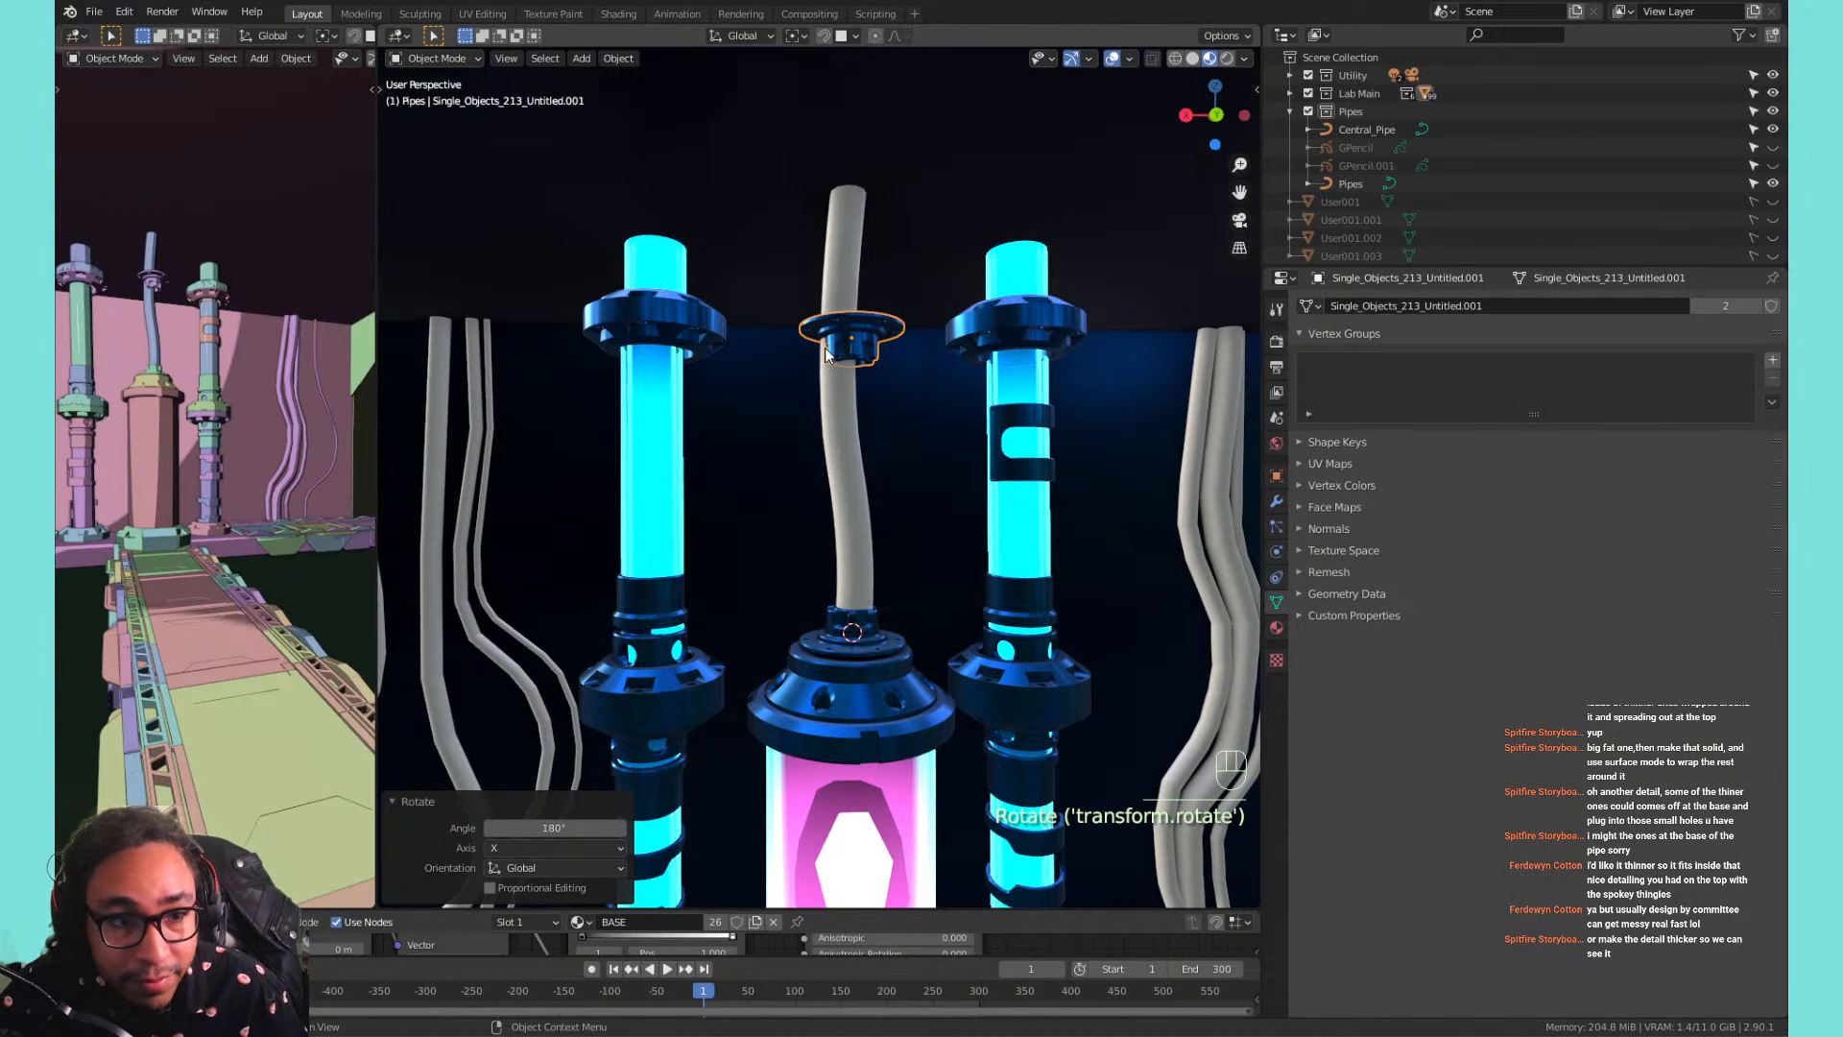
# Raise the flipped collar about 3.8 m to the pipe's upper end and shift it about 0.15 m in X and 0.08 m in Y.
pyautogui.press('g')
pyautogui.press('z')
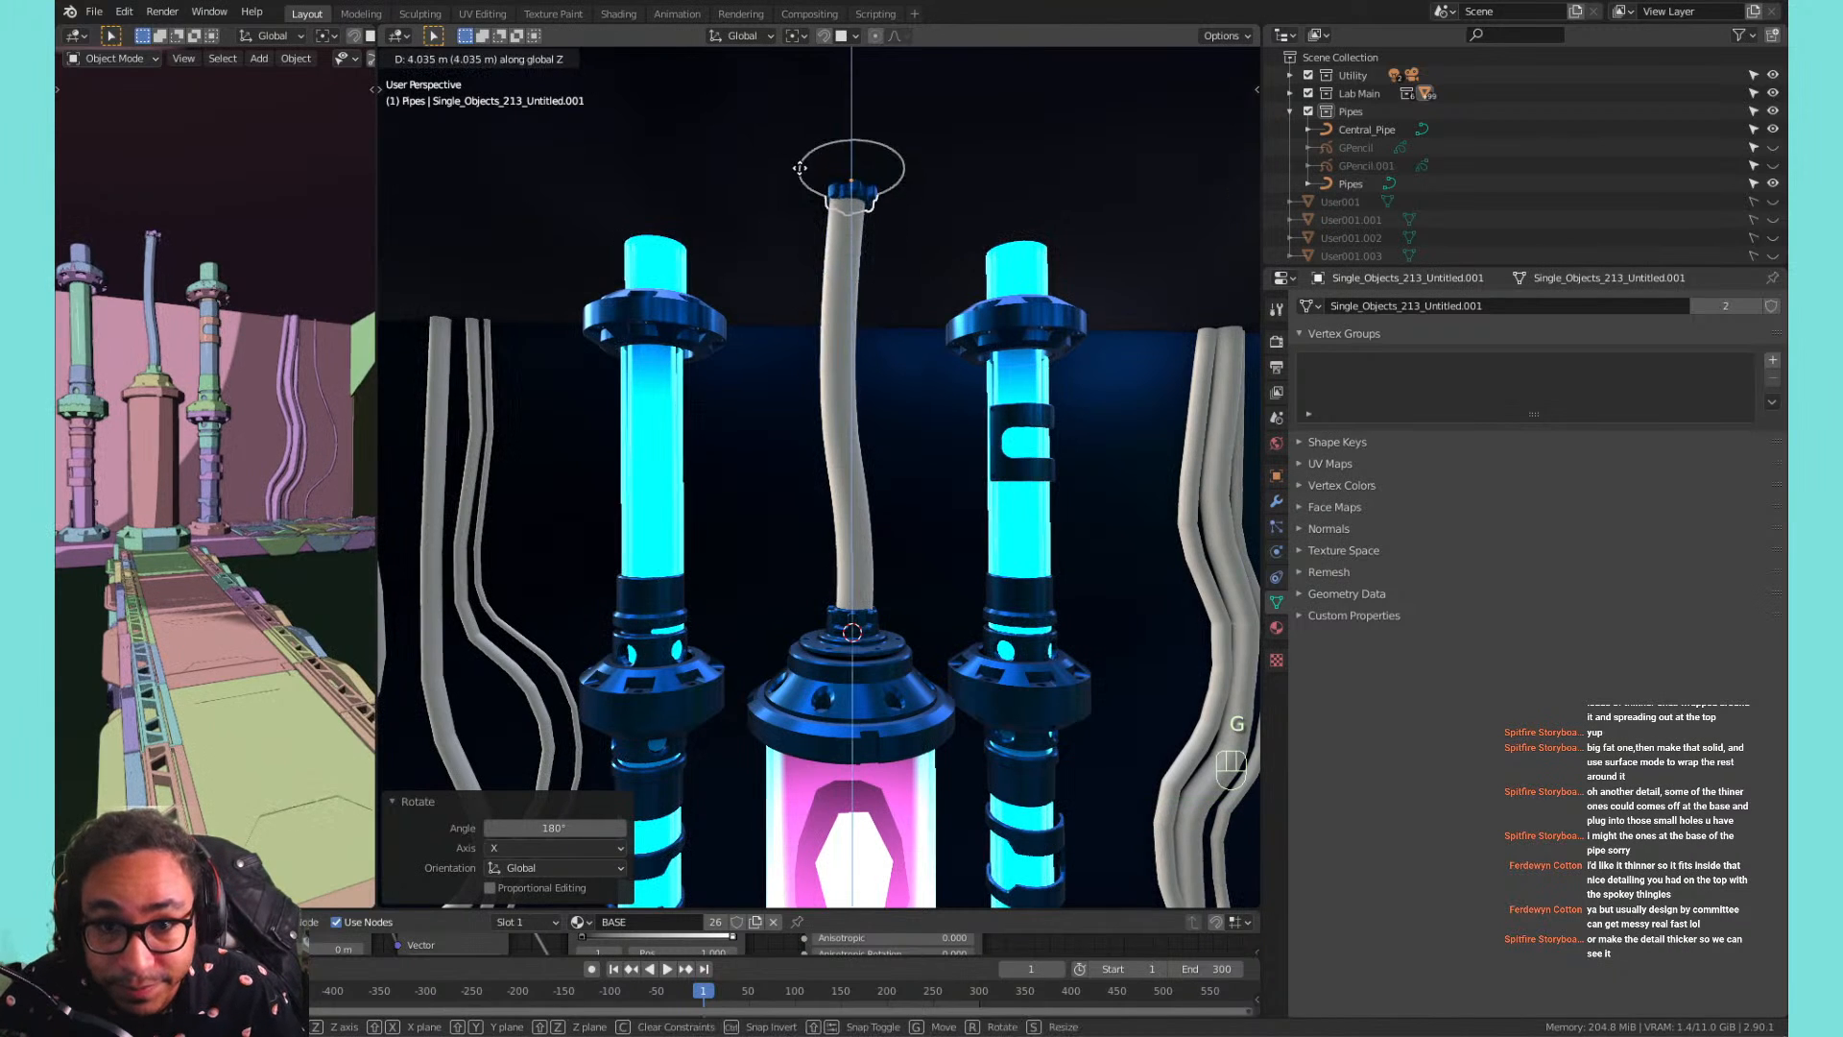
pyautogui.click(824, 188)
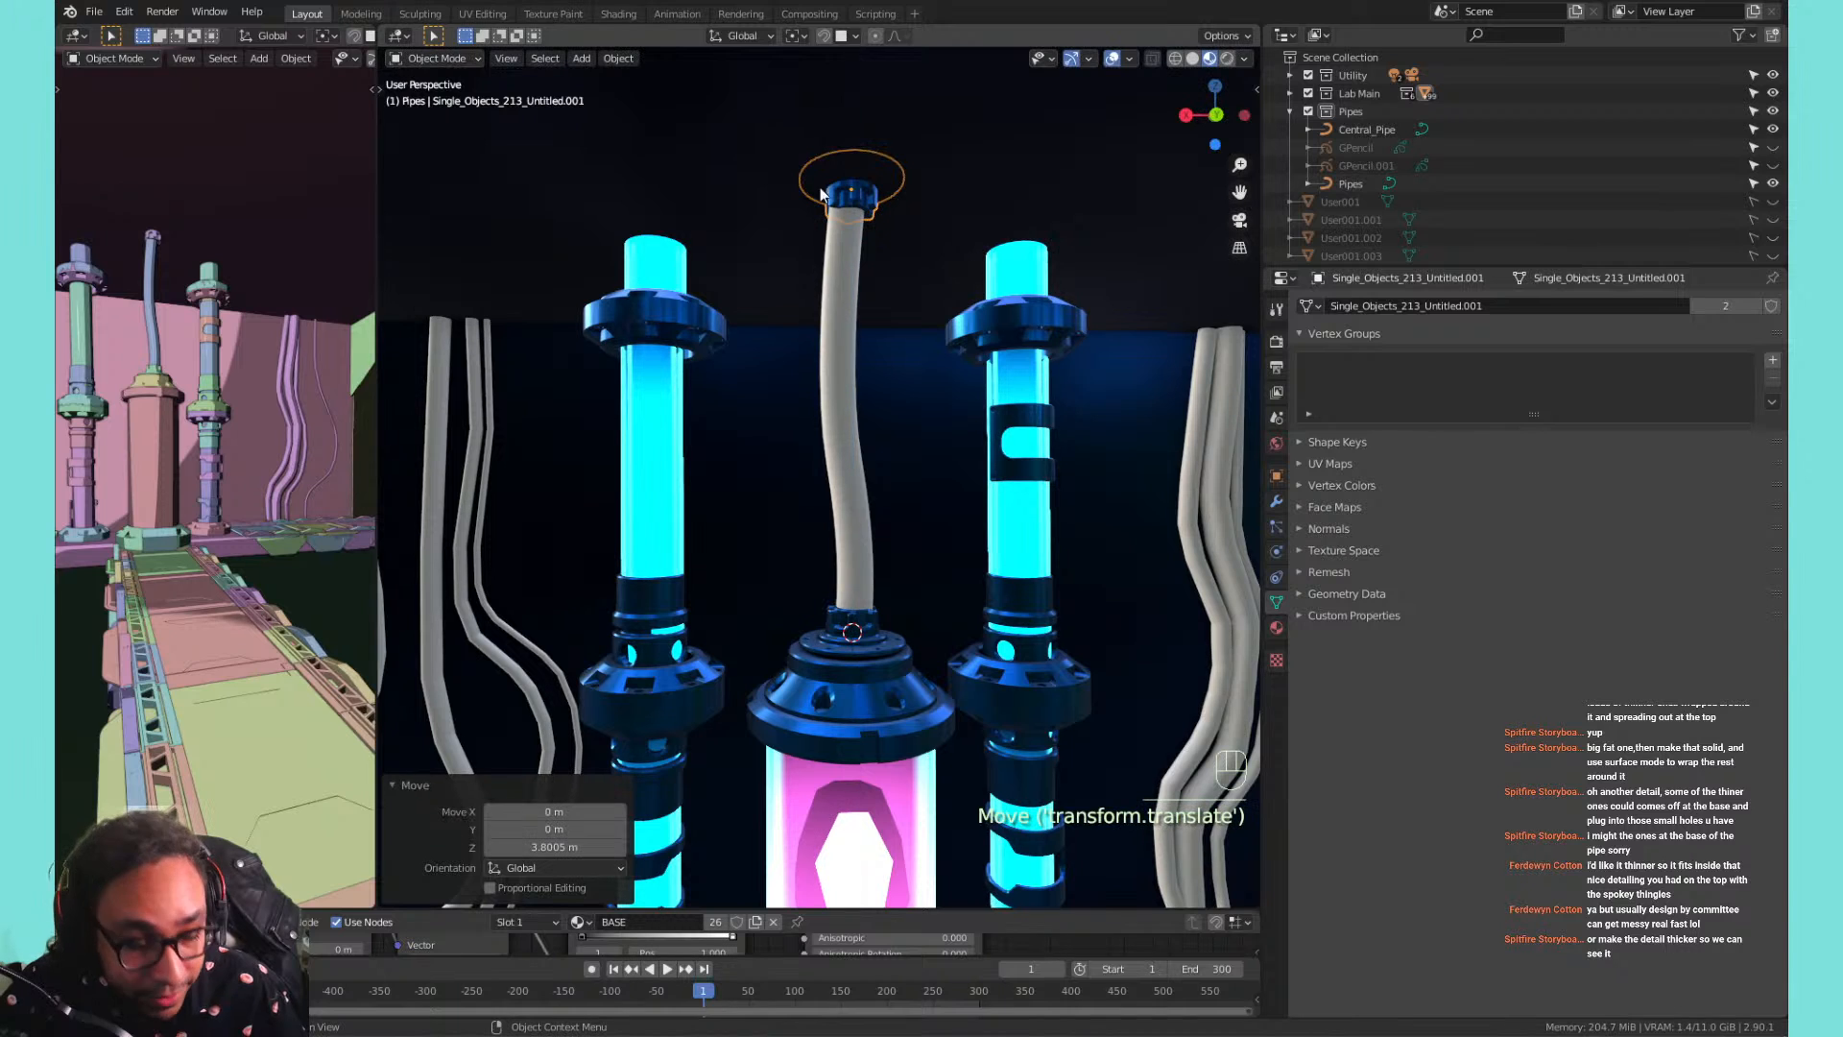
pyautogui.press('g')
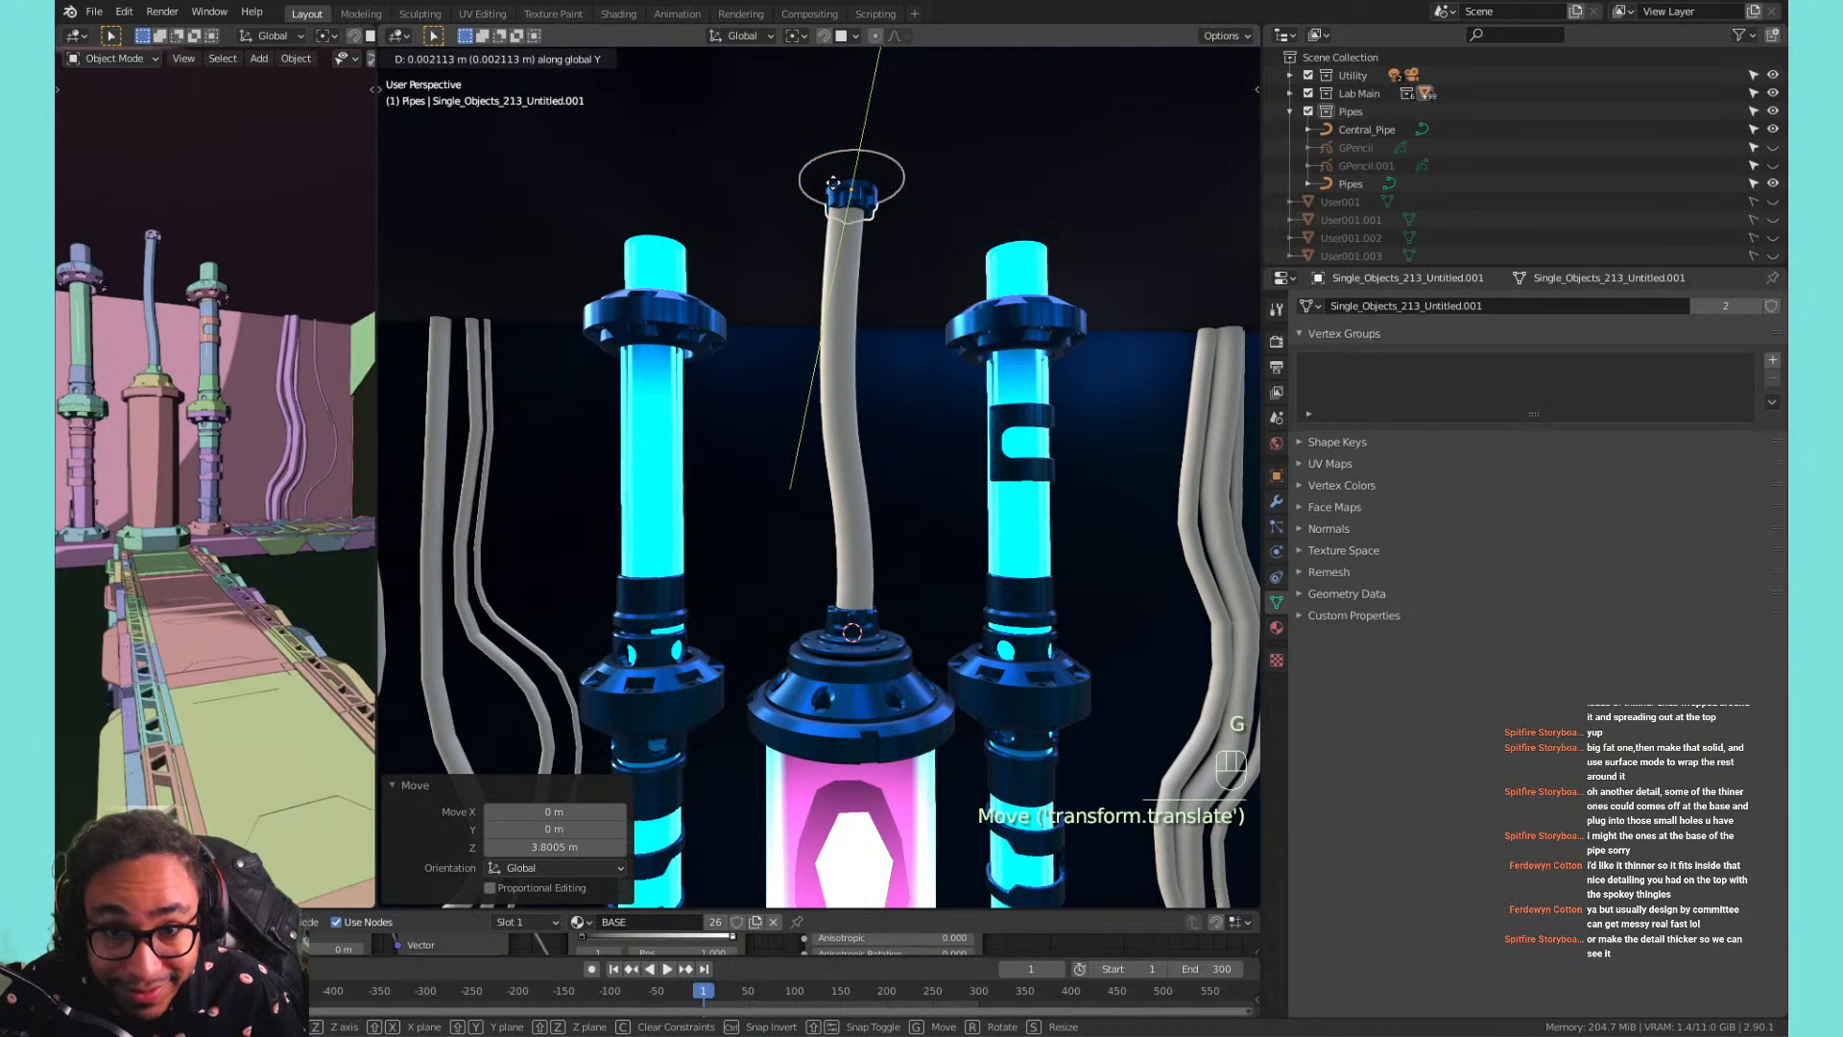
pyautogui.rightClick(835, 190)
pyautogui.press('g')
pyautogui.hotkey('shift', 'z')
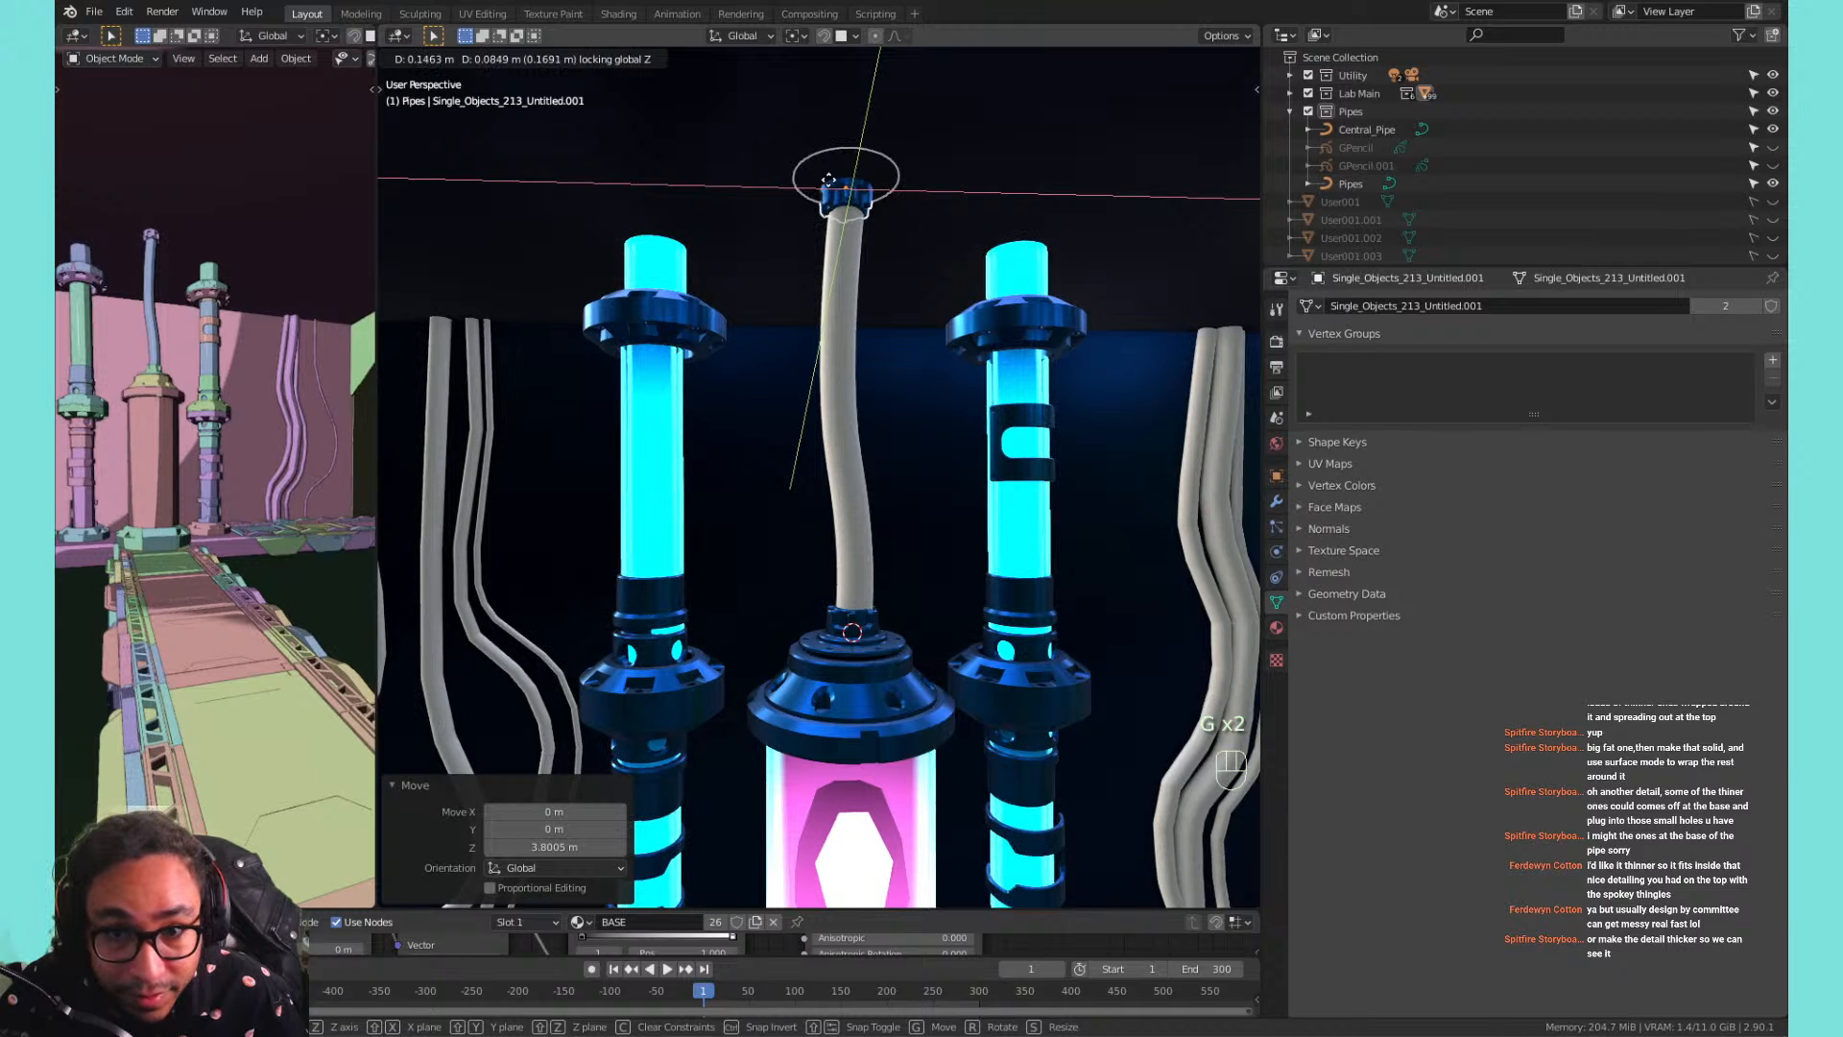
pyautogui.click(829, 181)
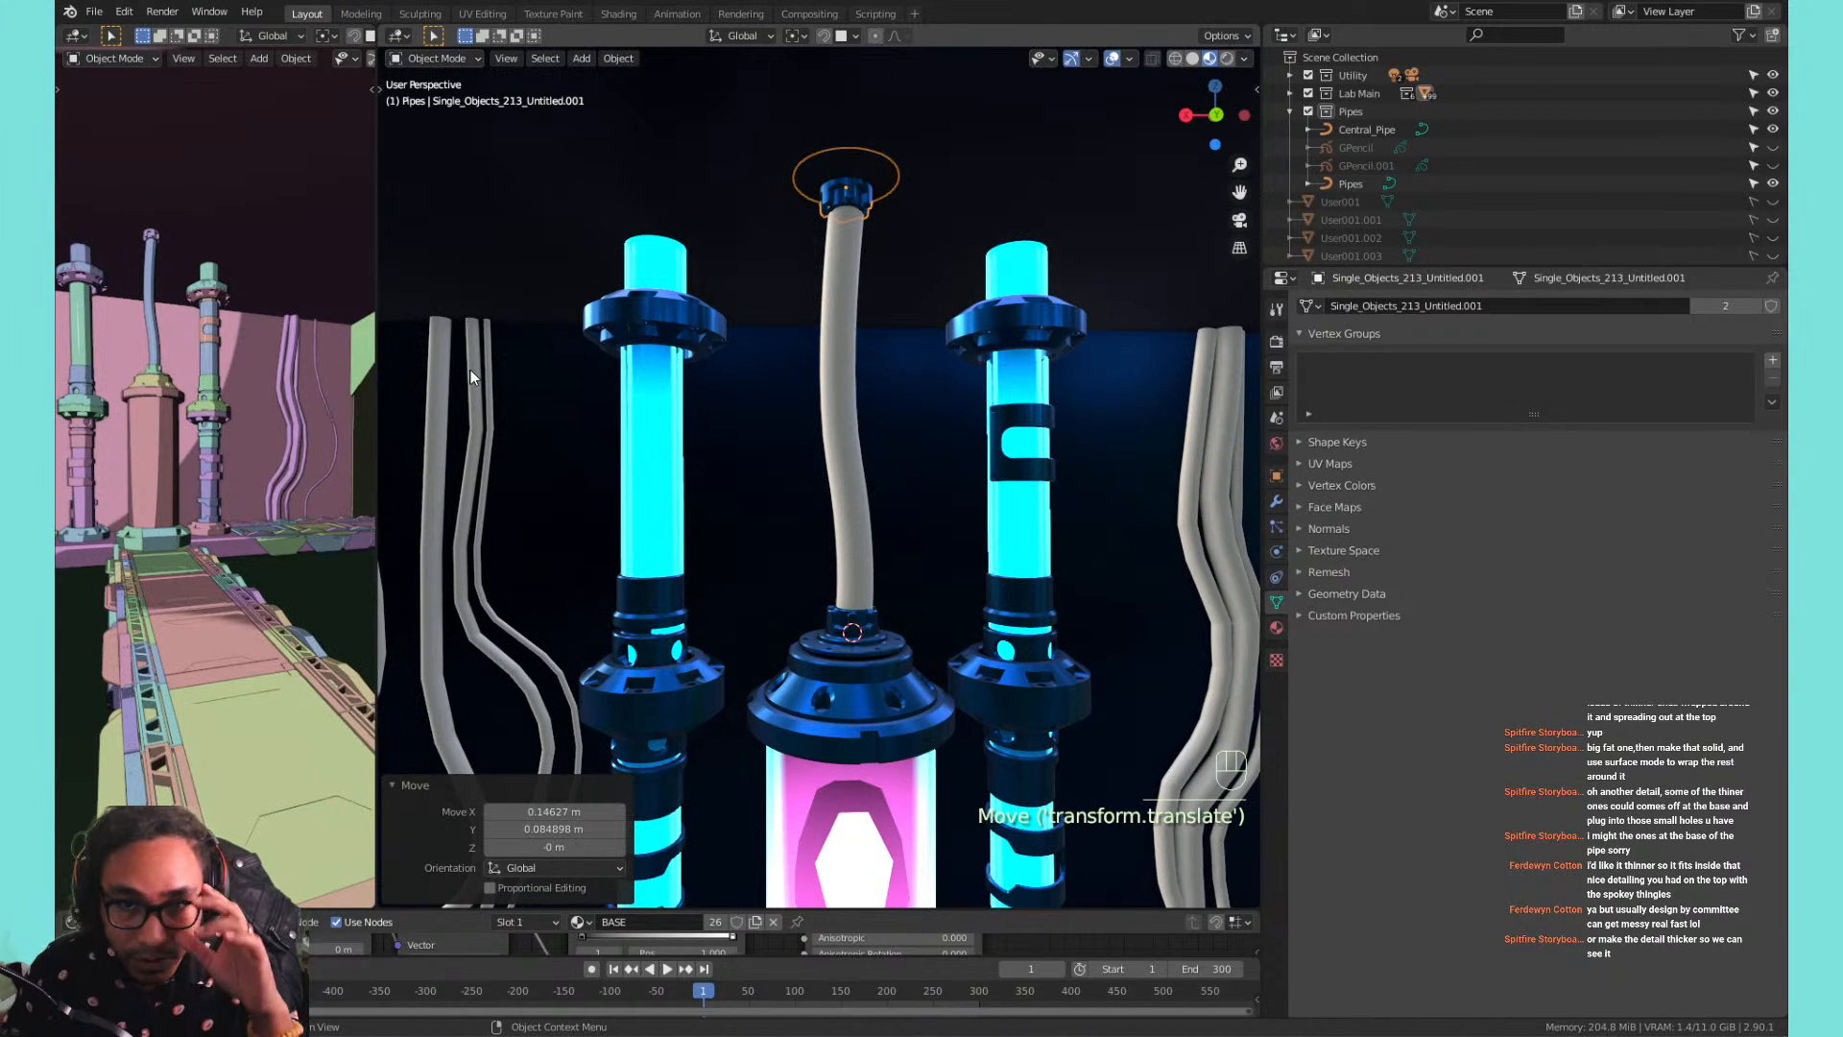
# Lower the upper collar about 0.36 m along Z over the pipe's end.
pyautogui.scroll(2, 787, 176)
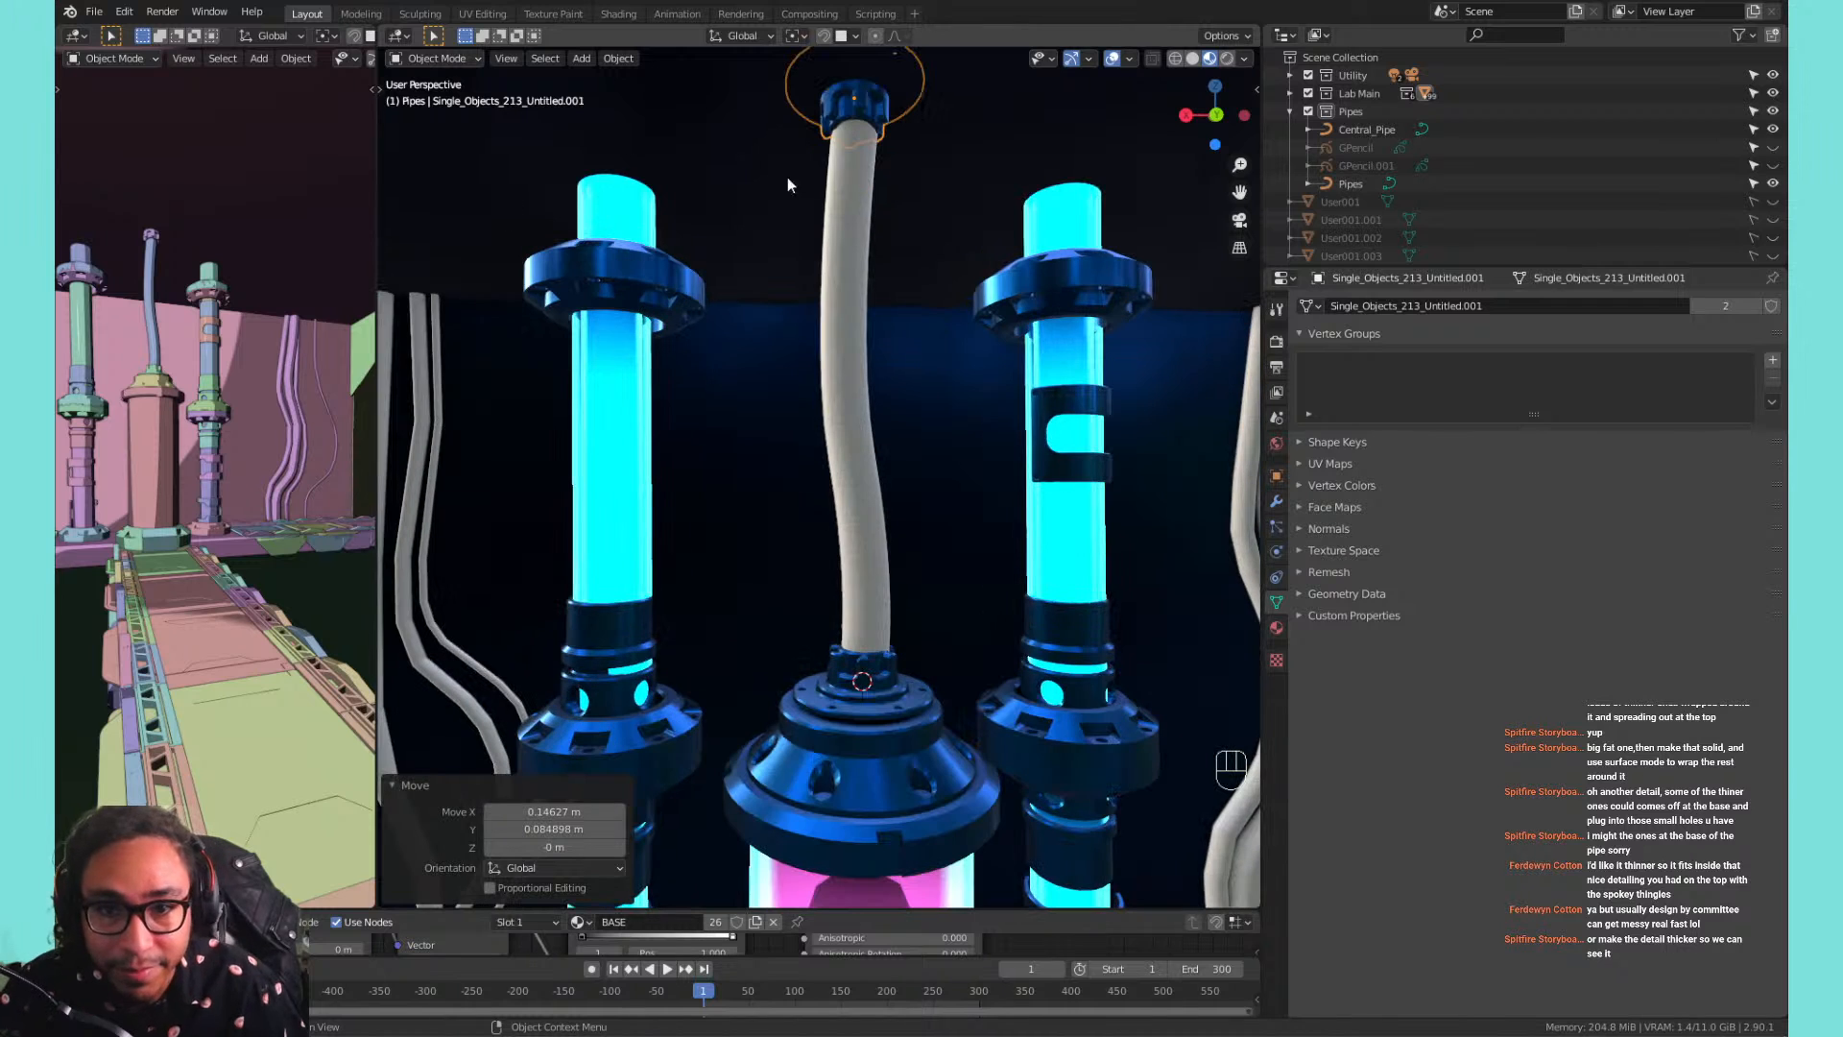
pyautogui.click(879, 99)
pyautogui.click(881, 98)
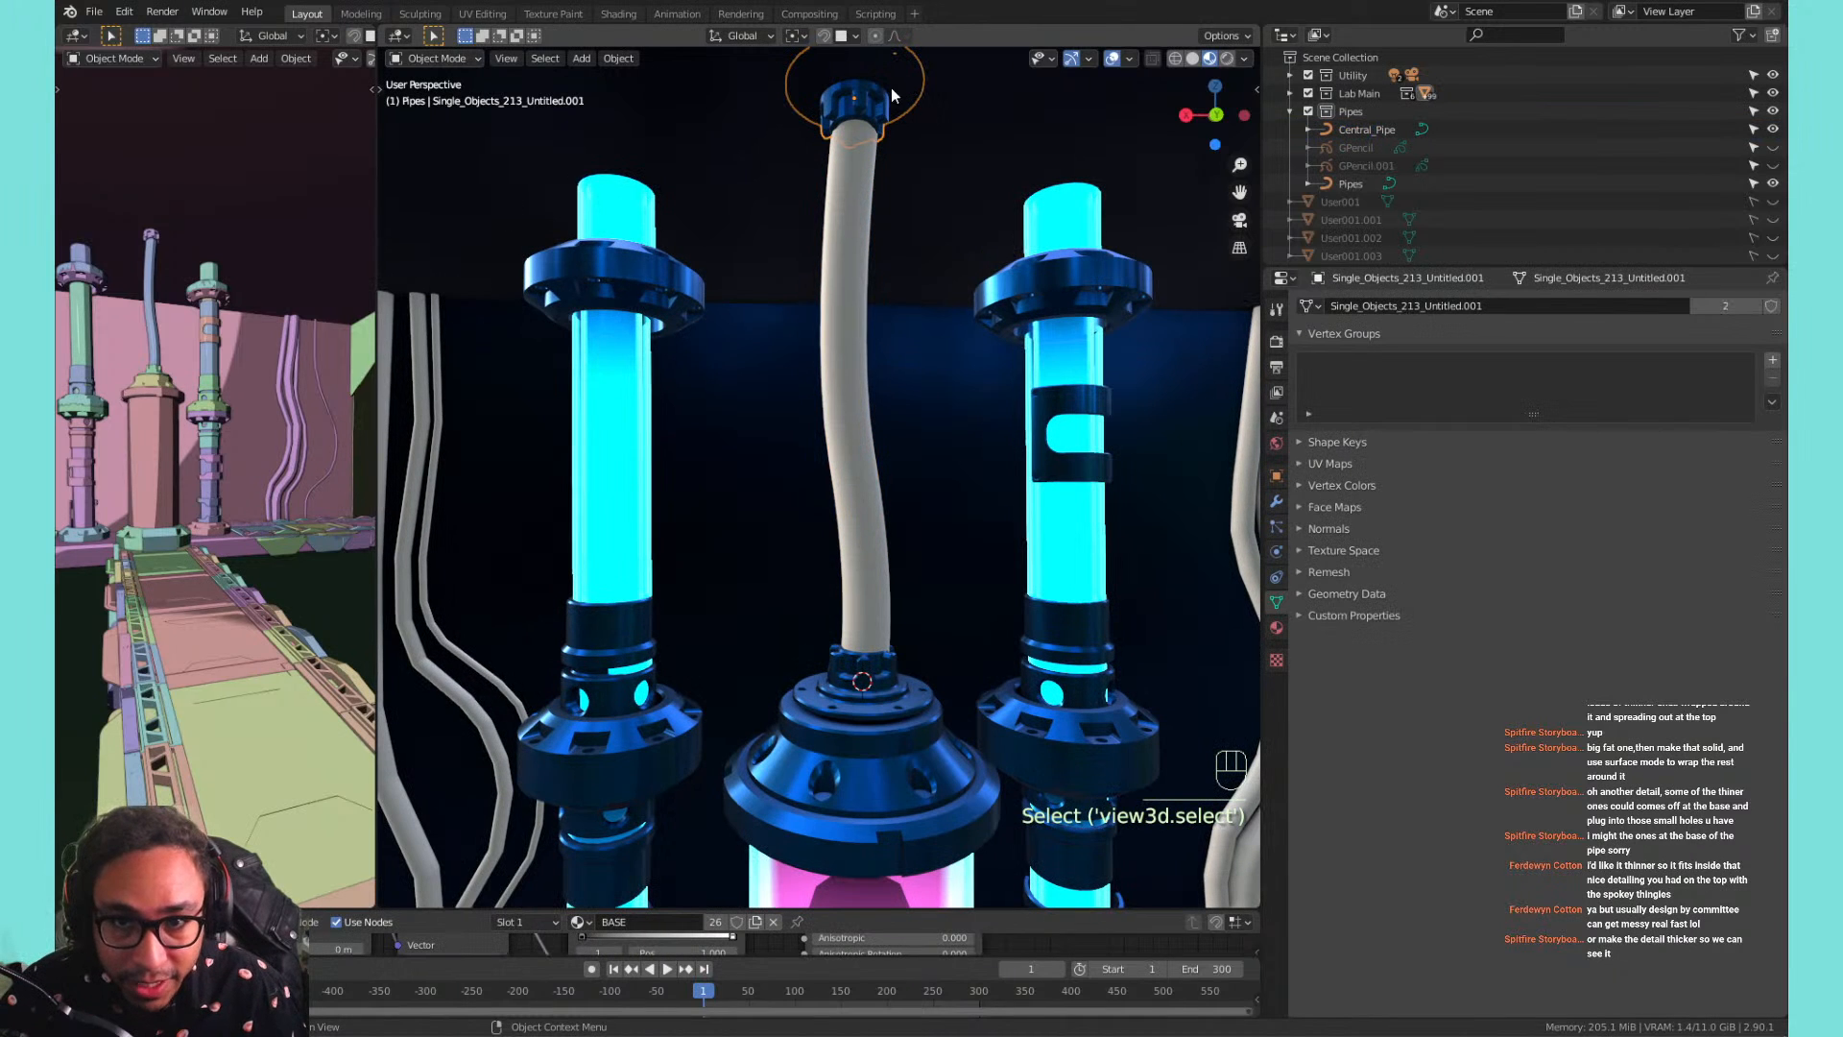
pyautogui.press('g')
pyautogui.press('z')
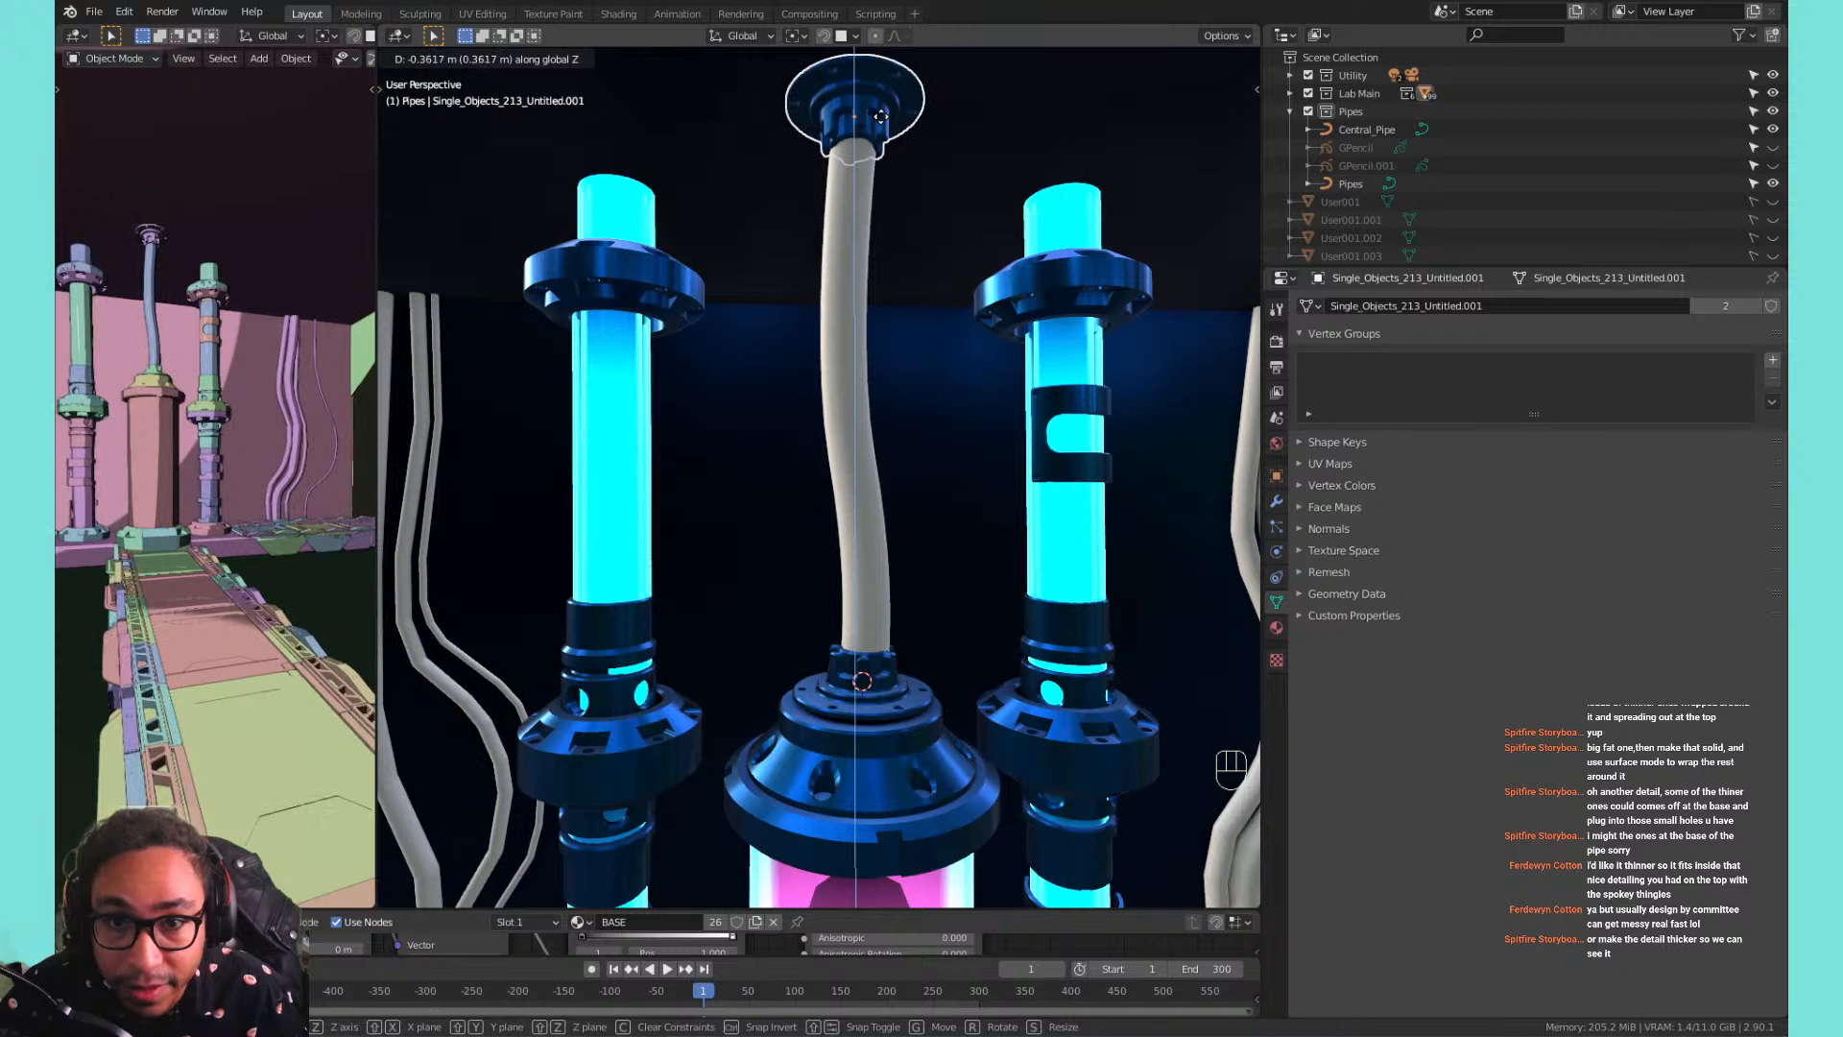
pyautogui.click(880, 116)
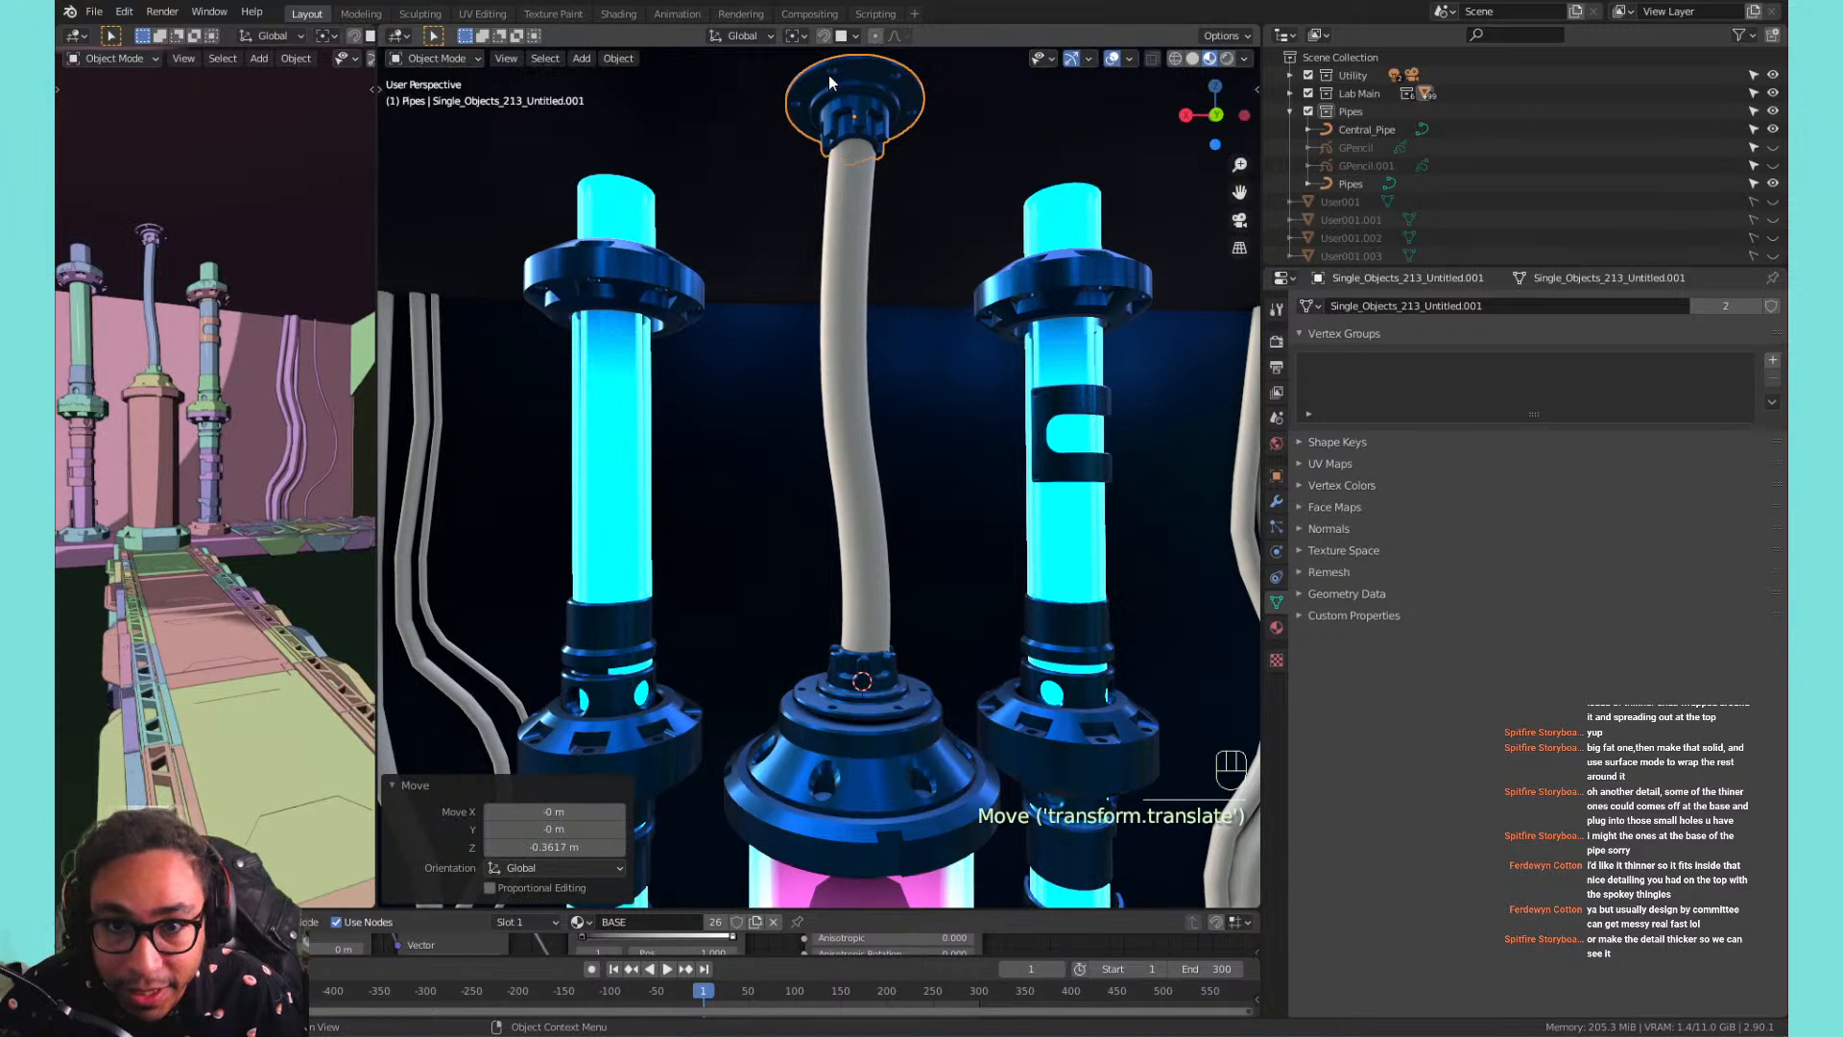
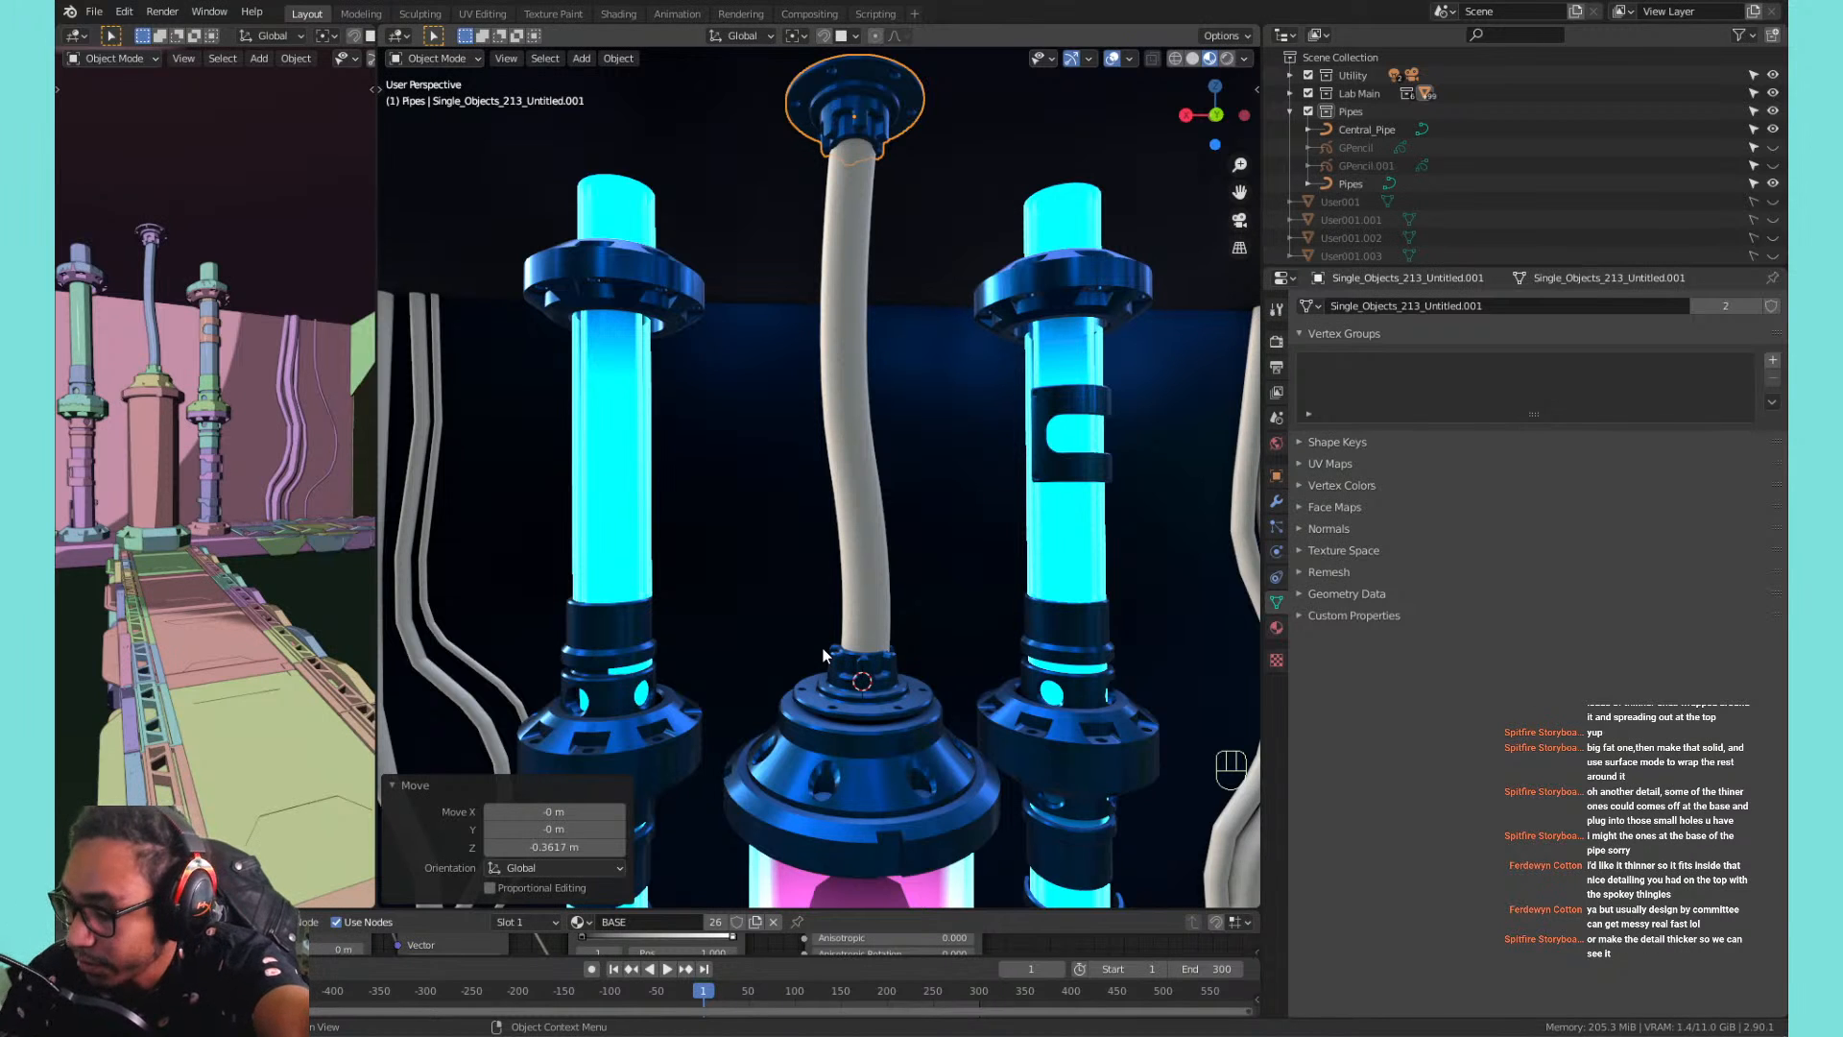
# Thicken Central_Pipe to a bevel depth of 0.626 m.
pyautogui.click(830, 447)
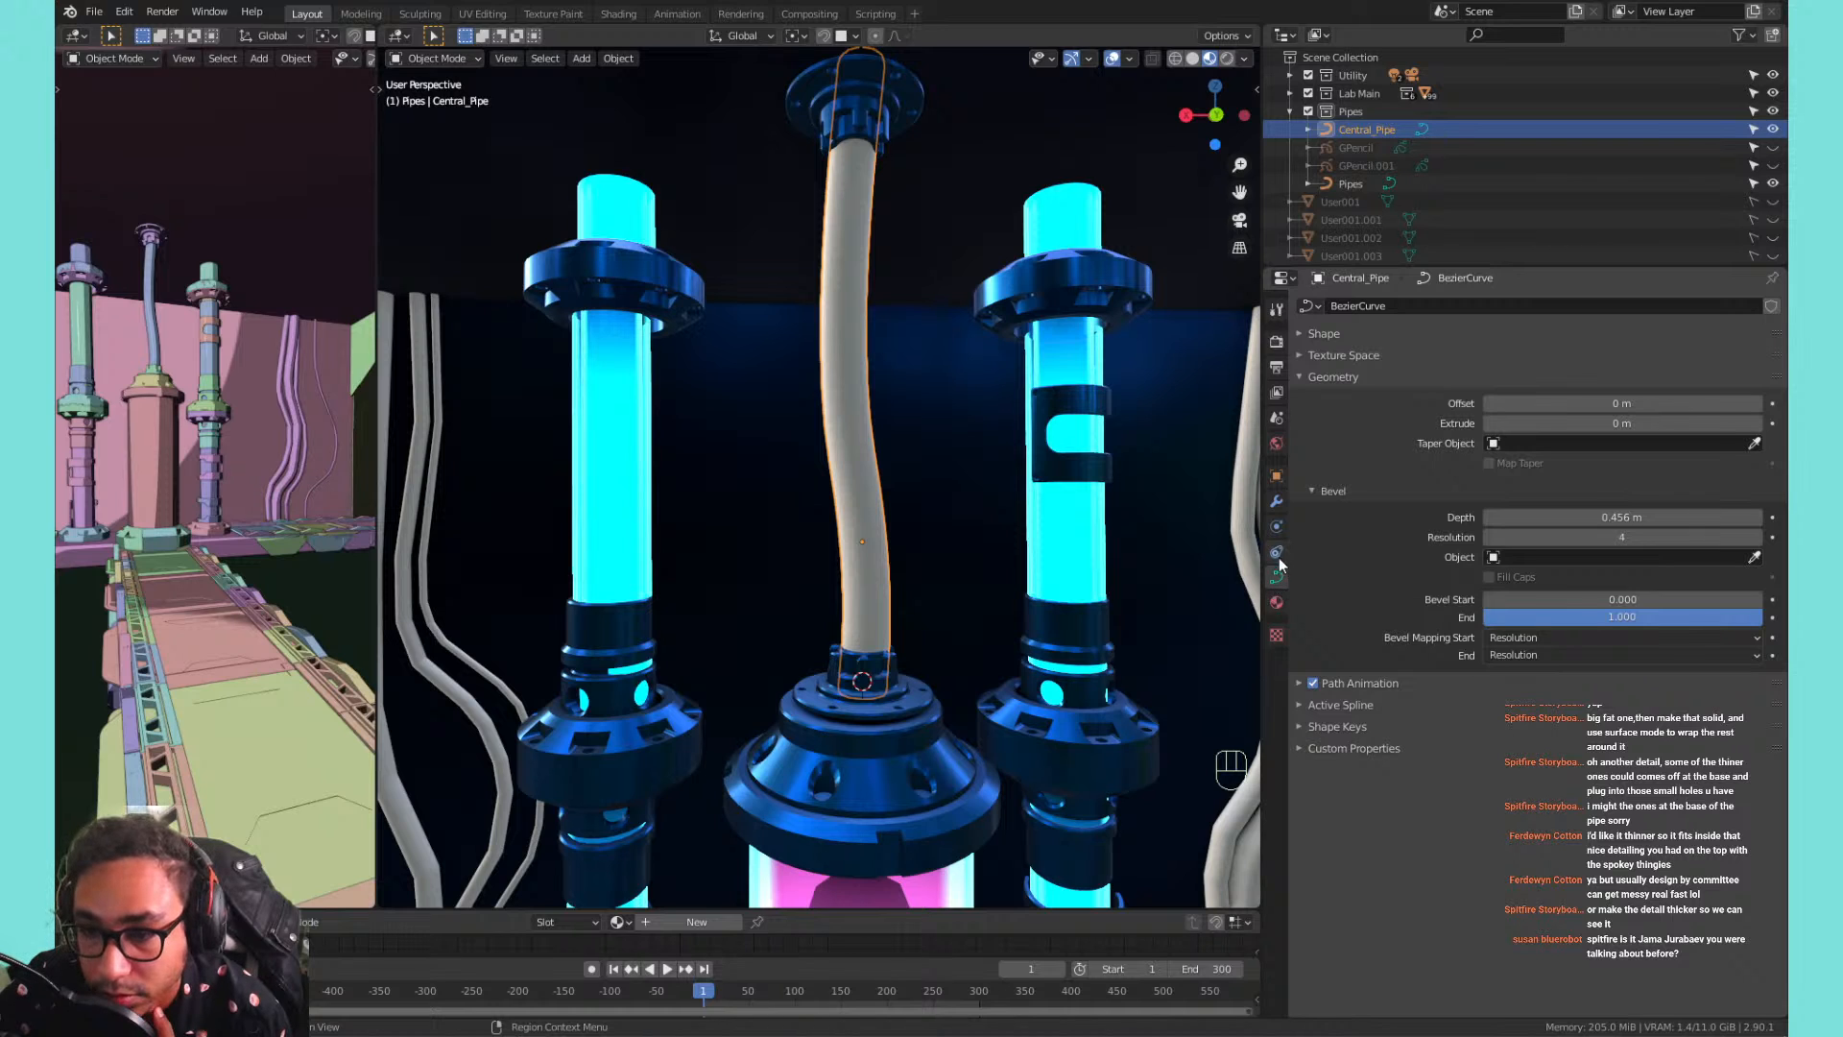
pyautogui.click(1622, 517)
pyautogui.write('0.356')
pyautogui.press('Return')
pyautogui.moveTo(1622, 518); pyautogui.dragTo(1675, 518)
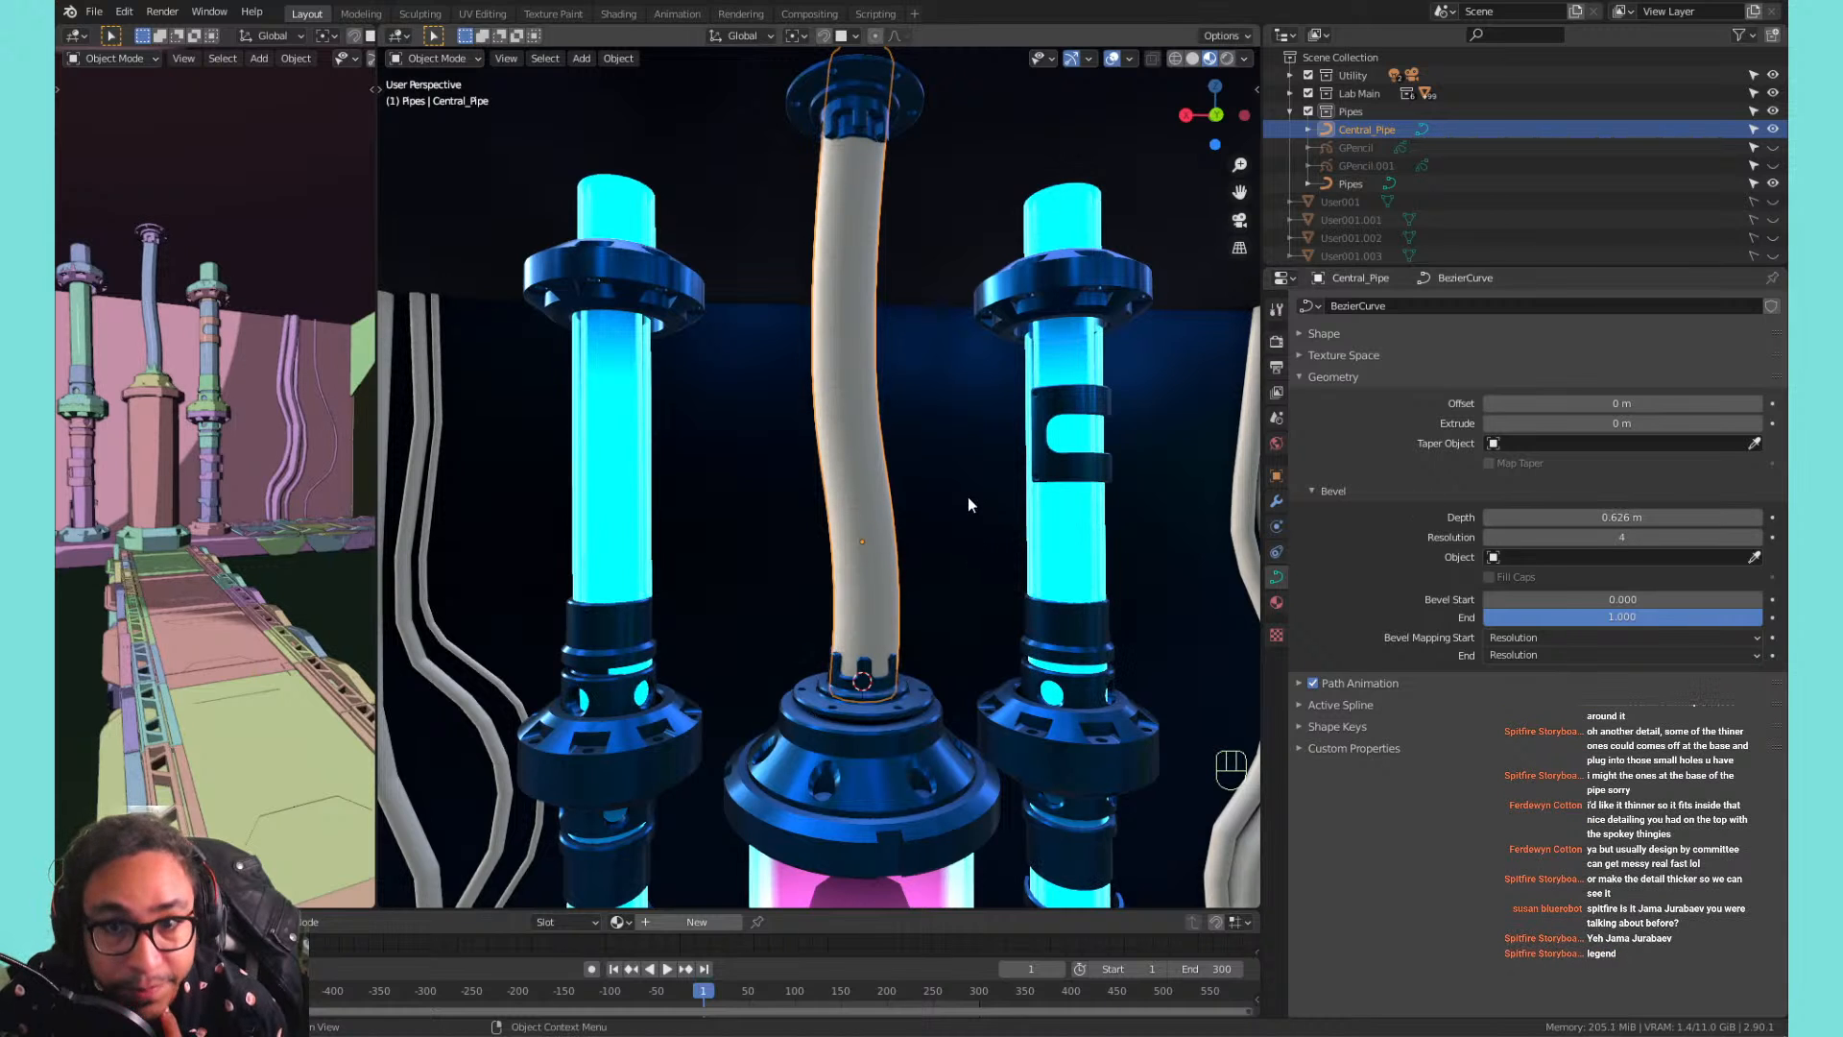
# Make Lab Main the active collection.
pyautogui.click(820, 215)
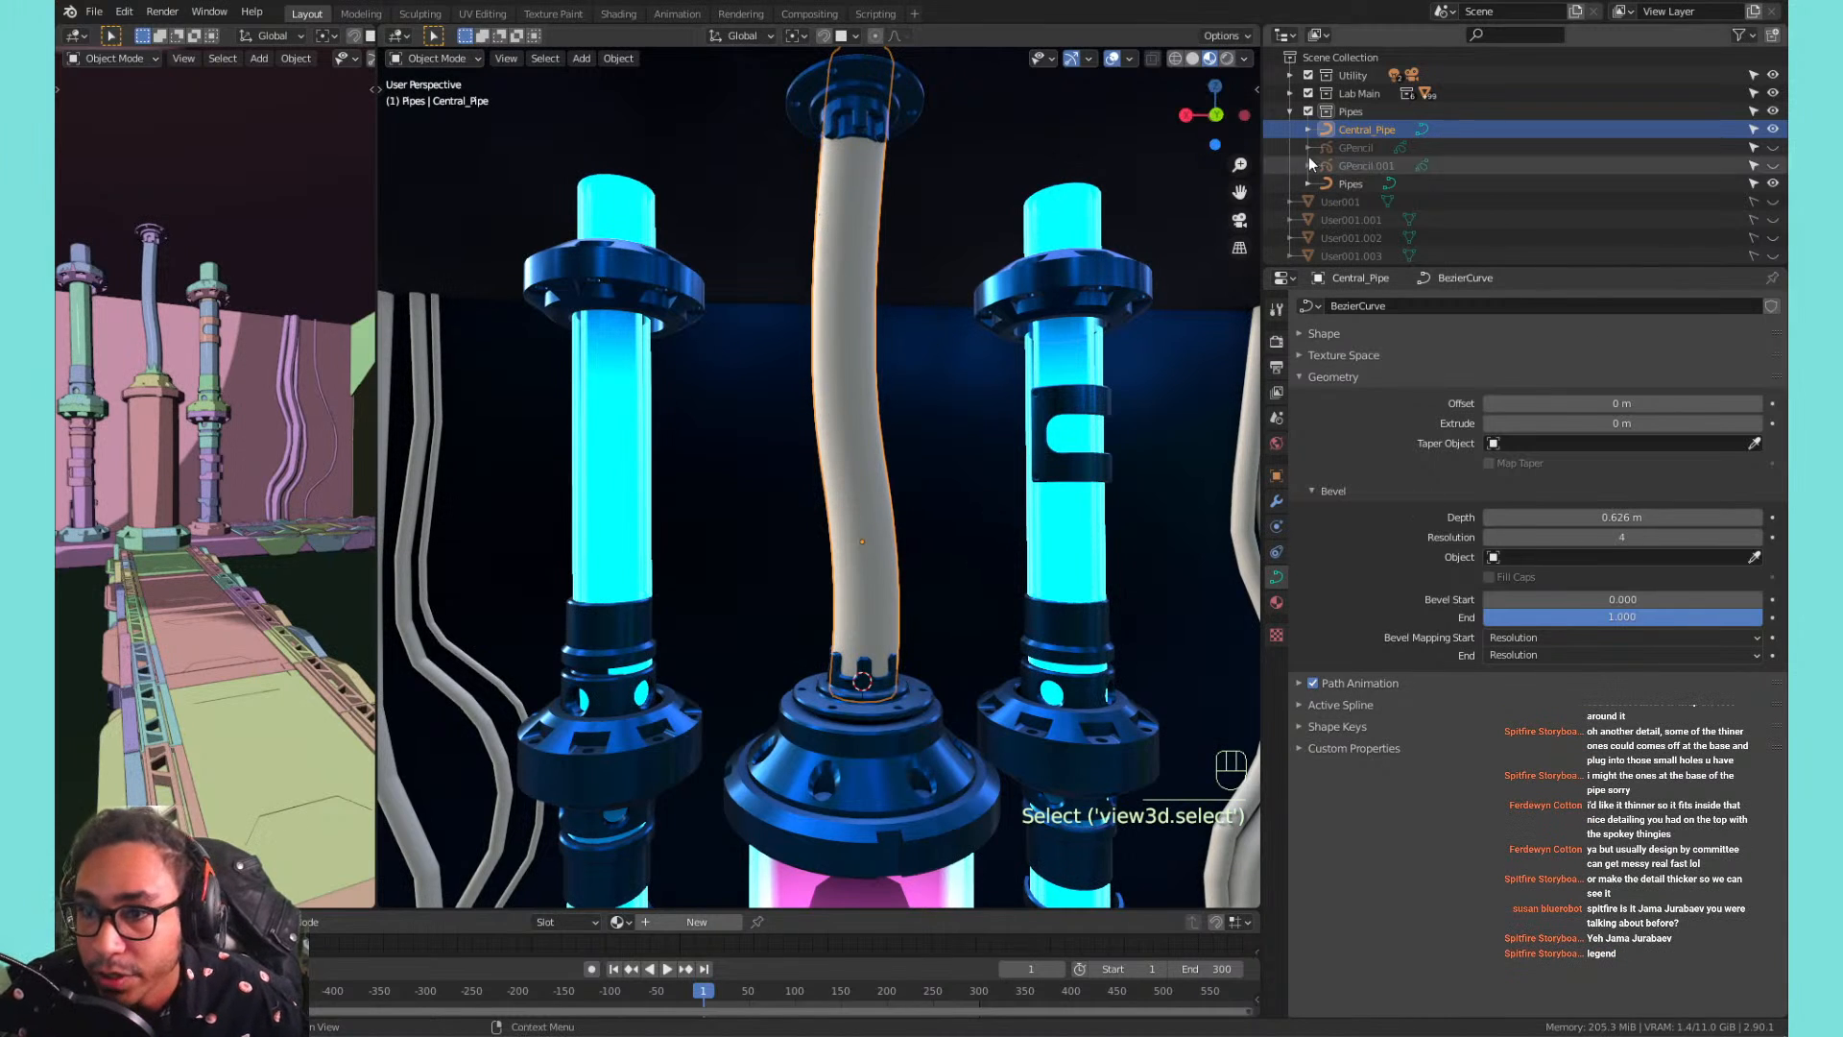
pyautogui.click(1342, 130)
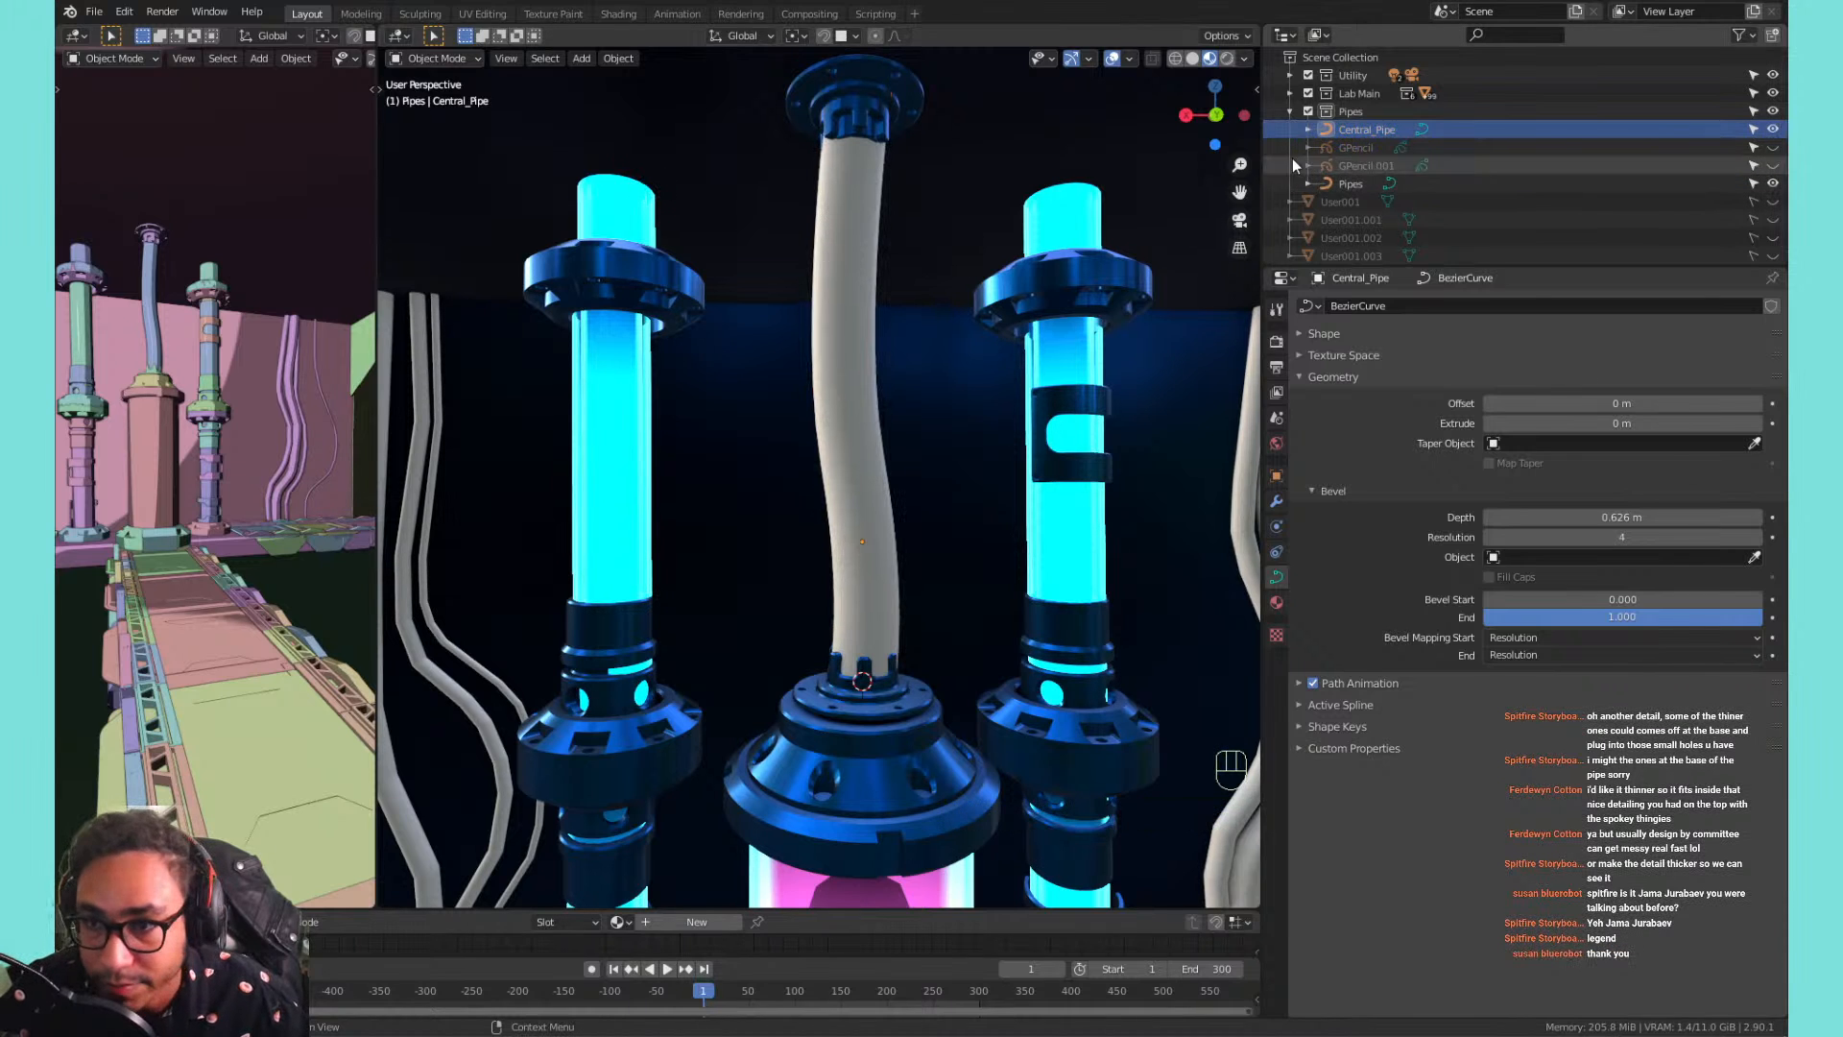
pyautogui.click(1326, 177)
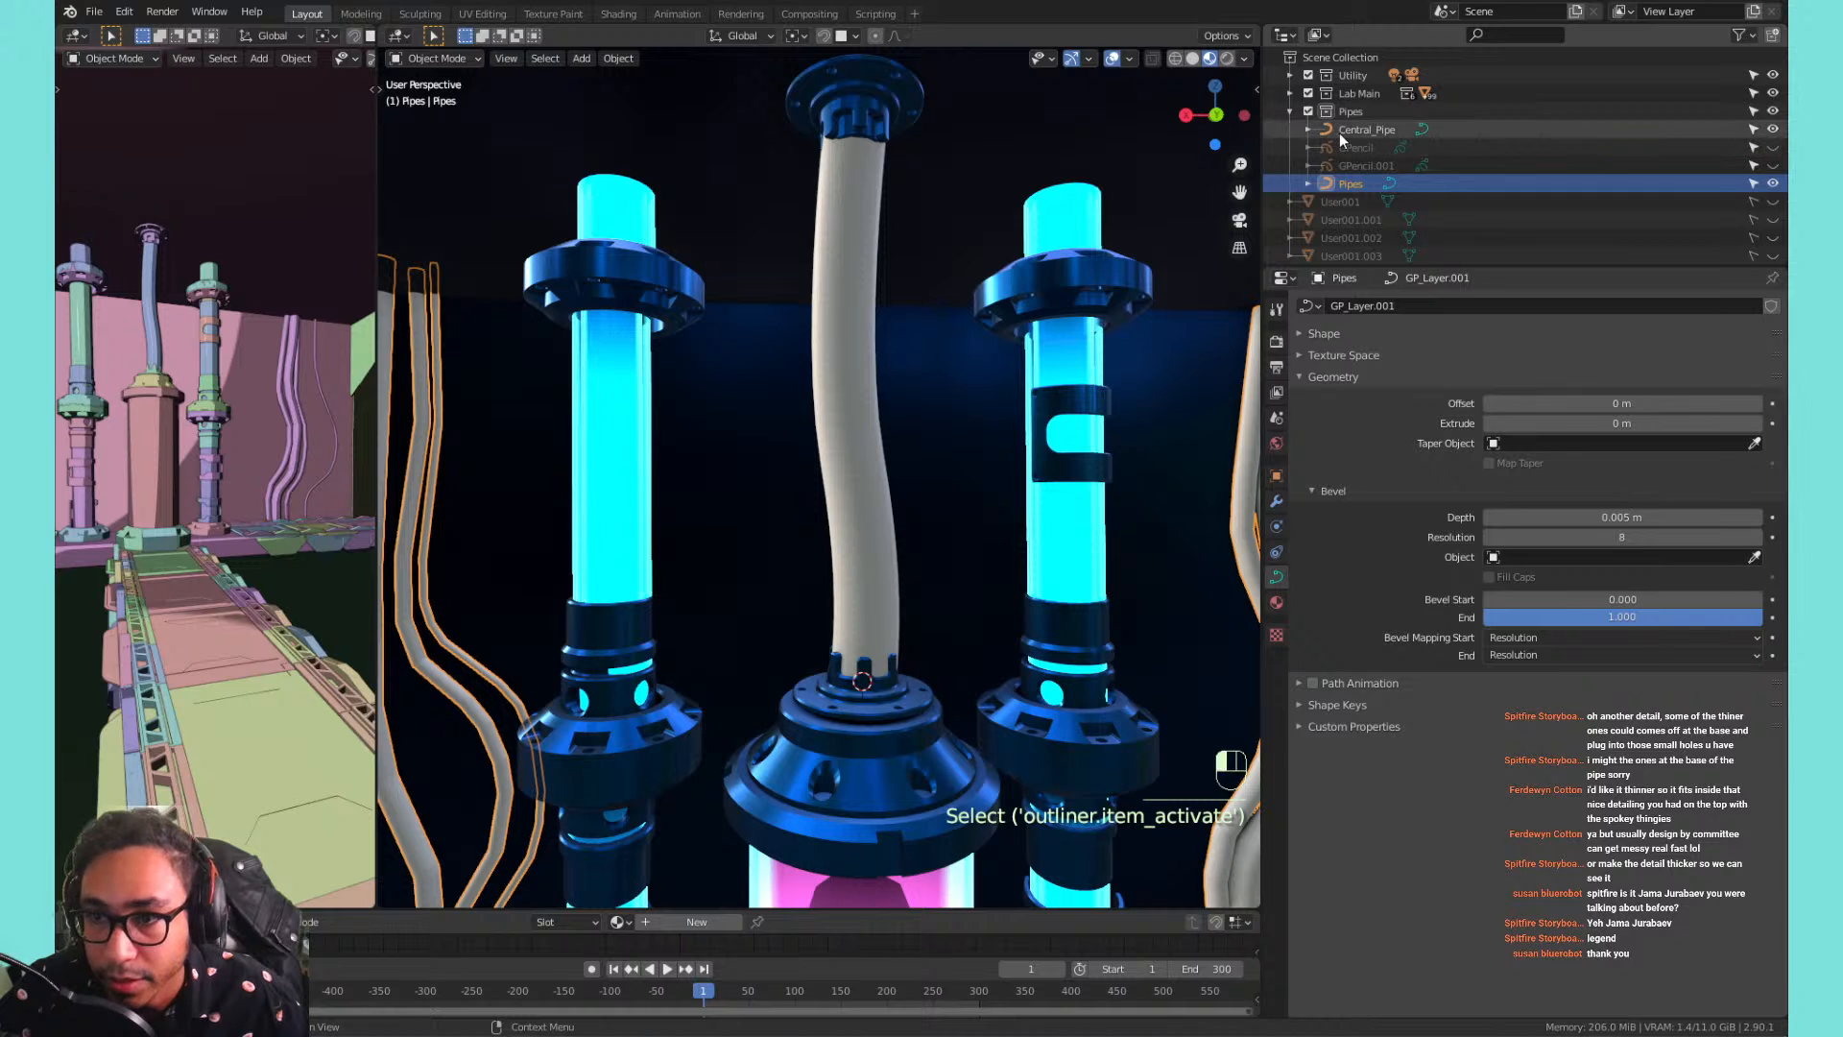
pyautogui.click(1339, 133)
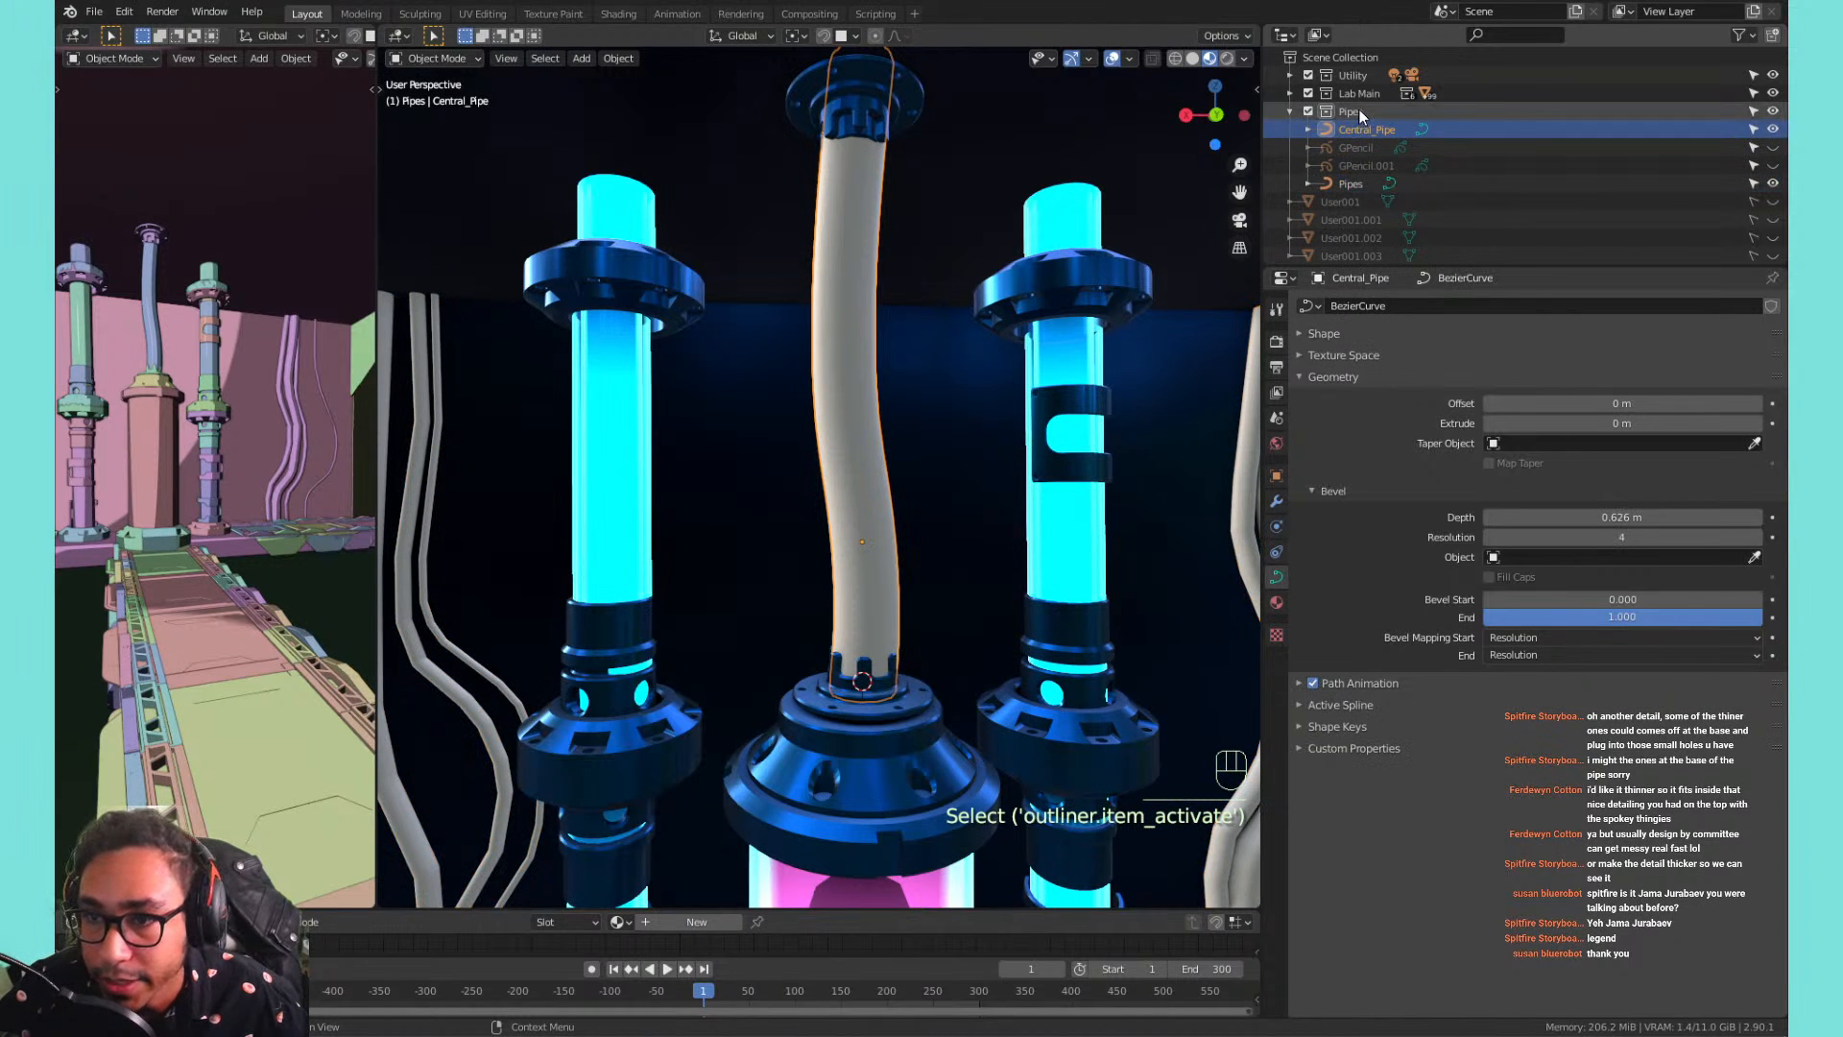
pyautogui.click(1365, 112)
pyautogui.click(1378, 94)
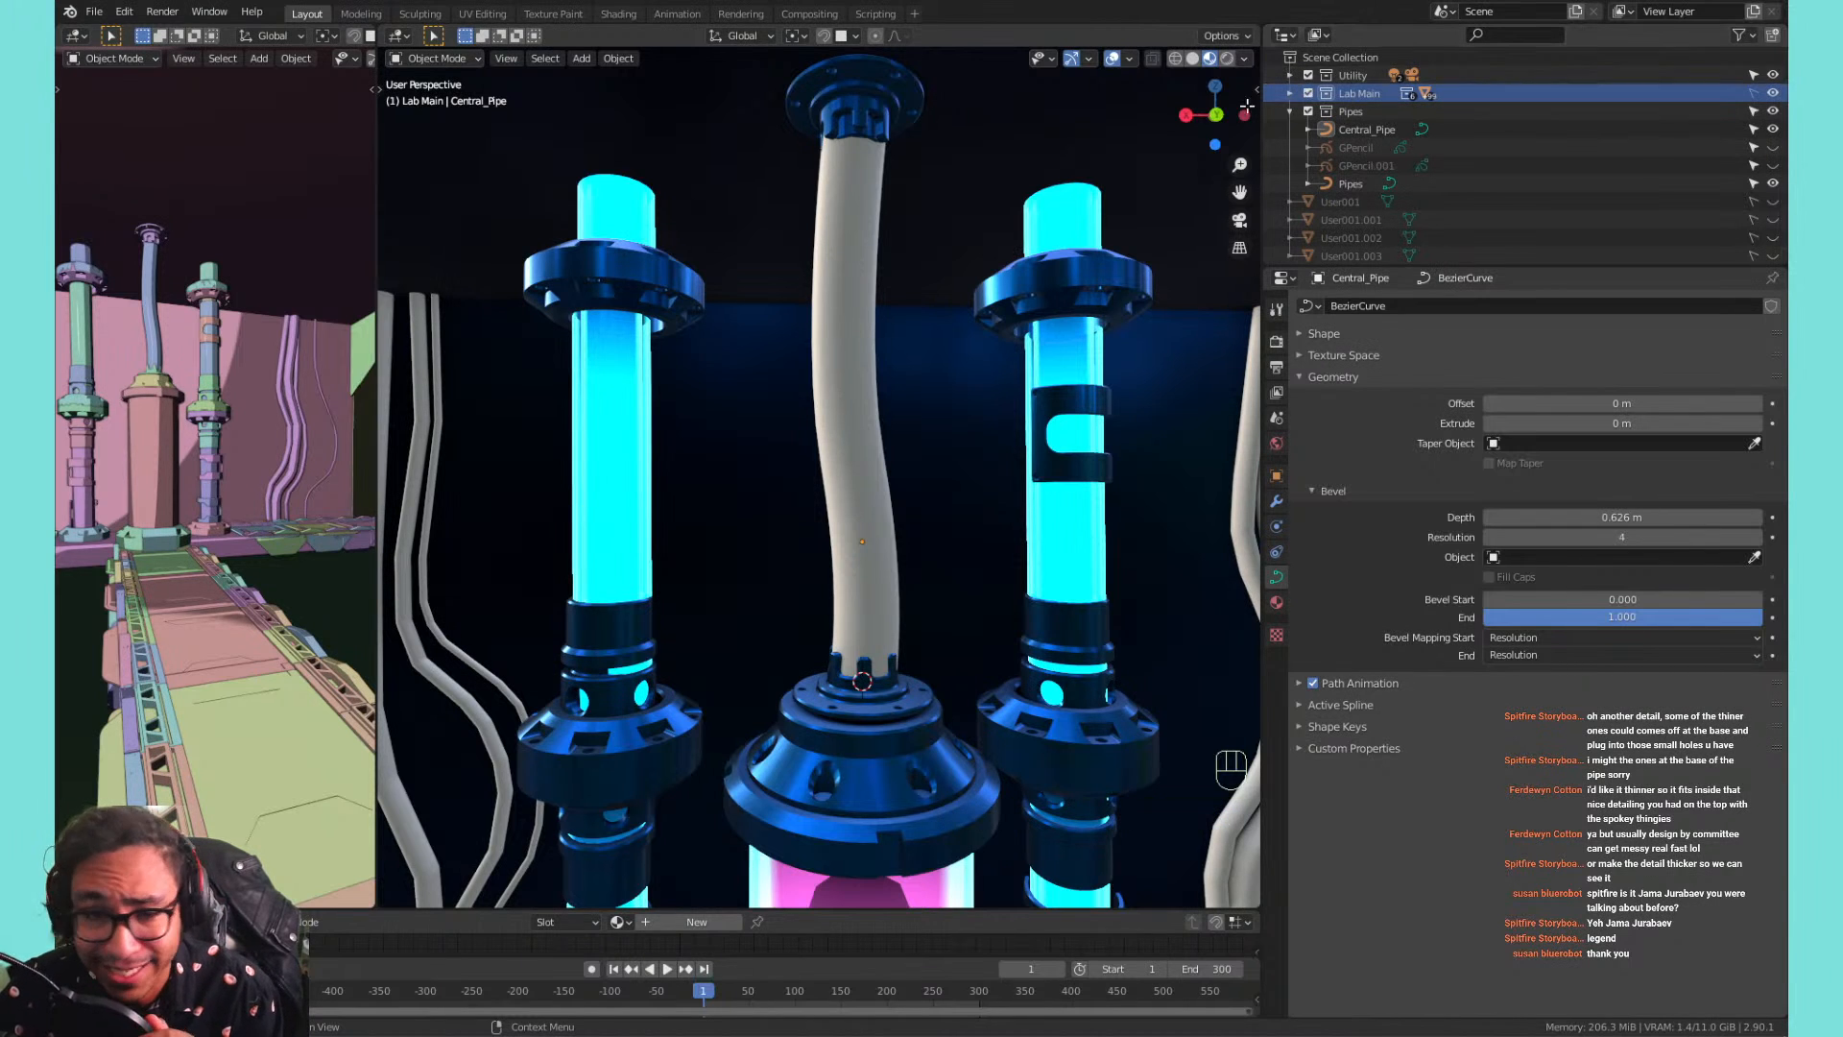
# Add a Bezier curve at the 3D cursor on the capsule cap and delete all its control points.
pyautogui.keyDown('shift'); pyautogui.moveTo(925, 382); pyautogui.dragTo(877, 229, button='middle'); pyautogui.keyUp('shift')
pyautogui.click(878, 228)
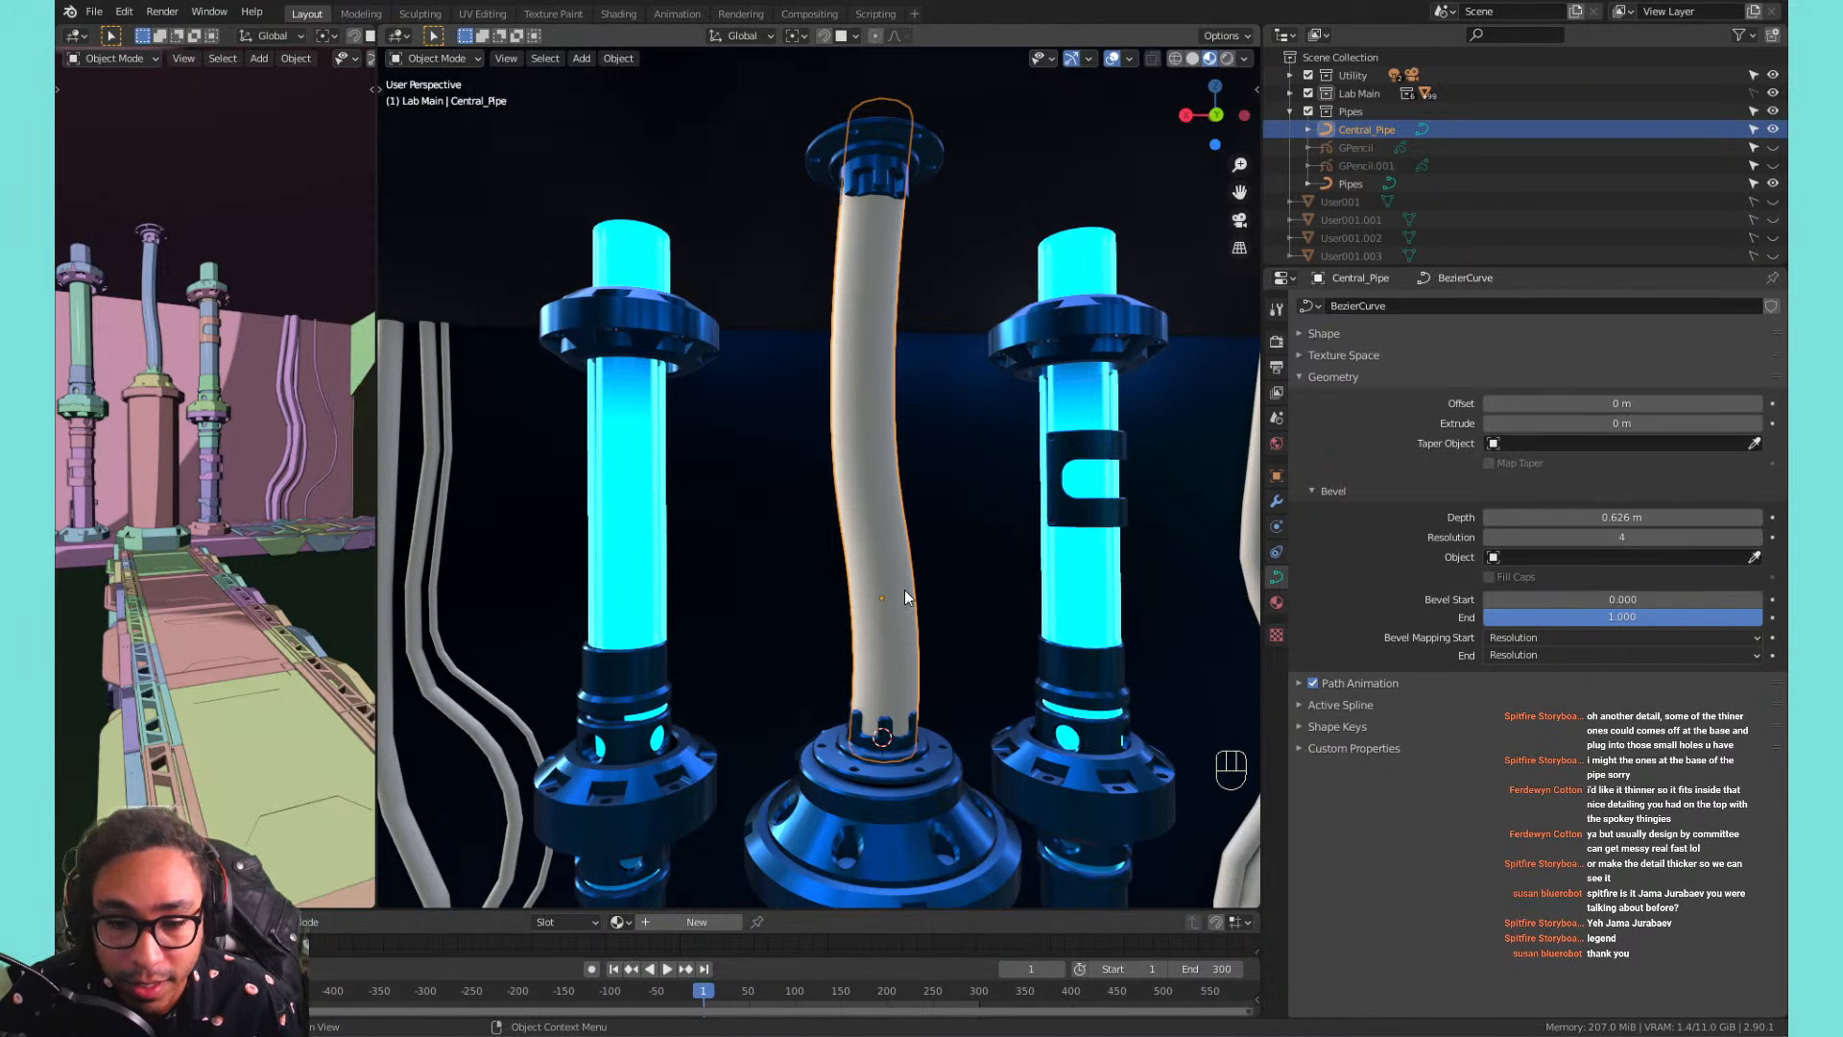
pyautogui.hotkey('shift', 'a')
pyautogui.moveTo(885, 557)
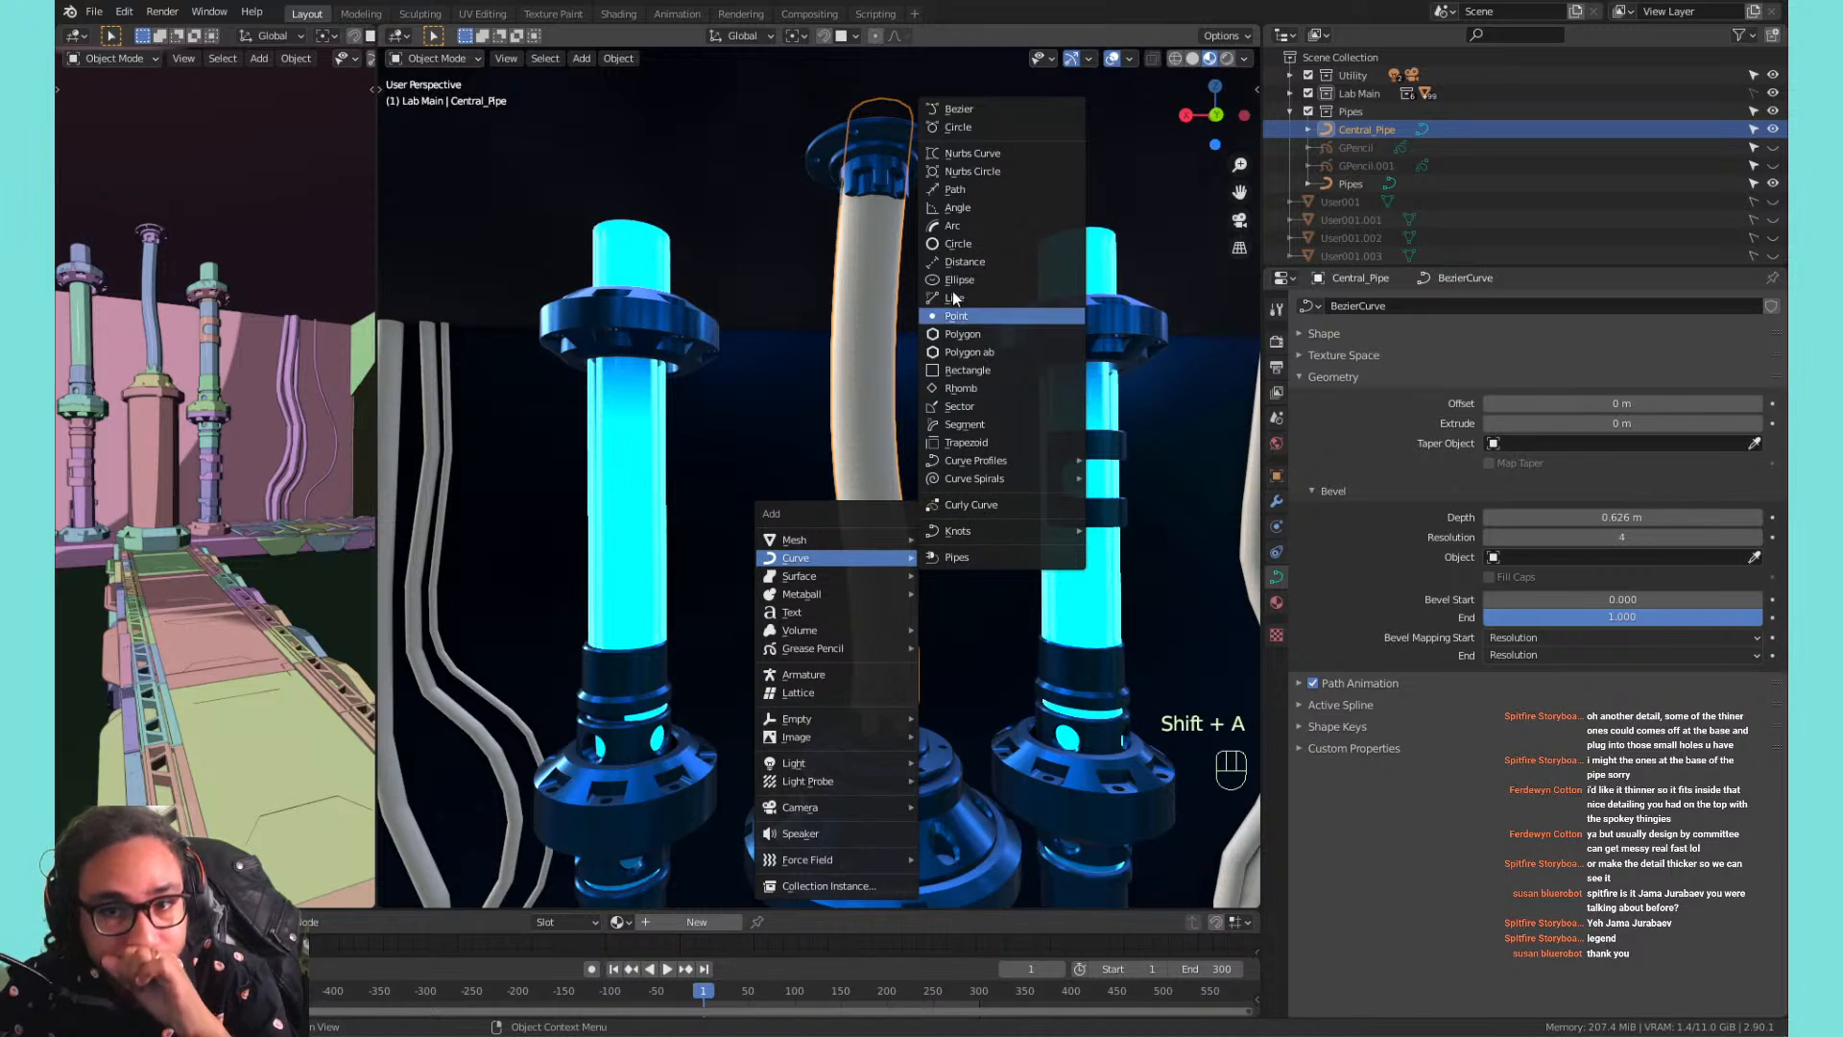
pyautogui.click(1008, 108)
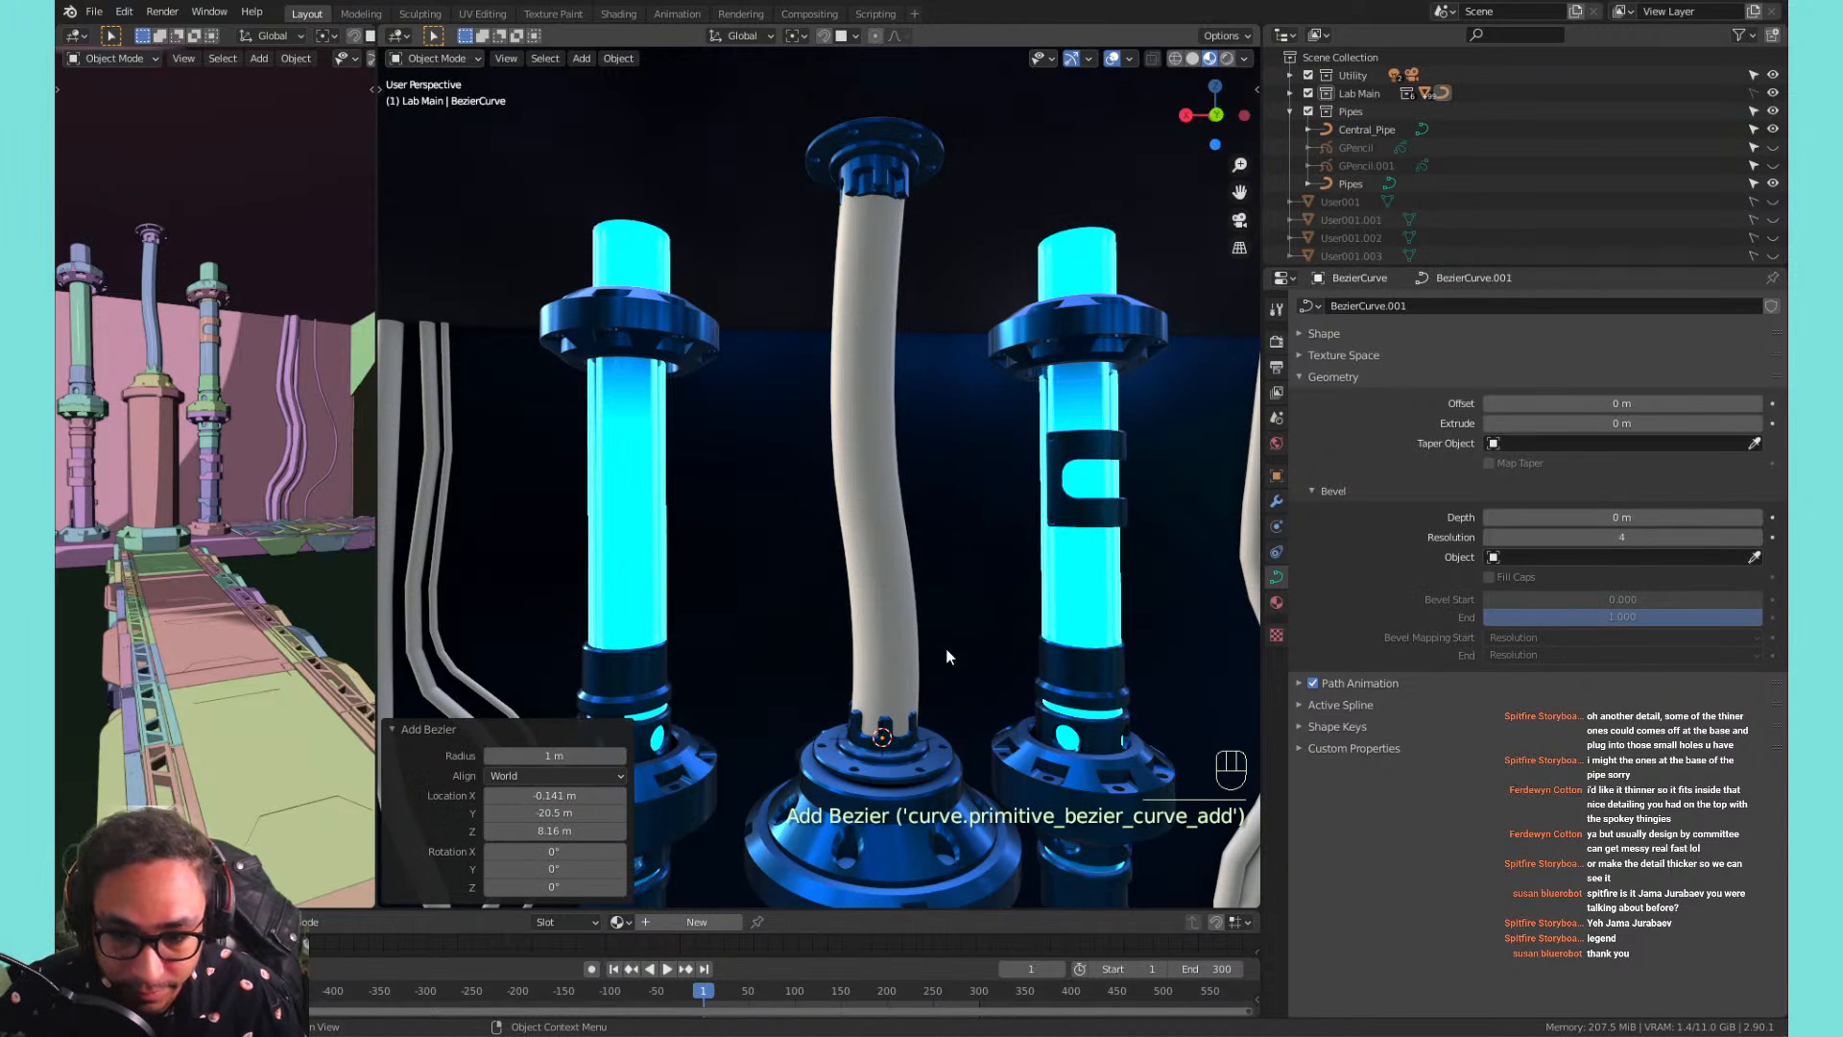
pyautogui.press('Tab')
pyautogui.press('a')
pyautogui.press('x')
pyautogui.click(917, 666)
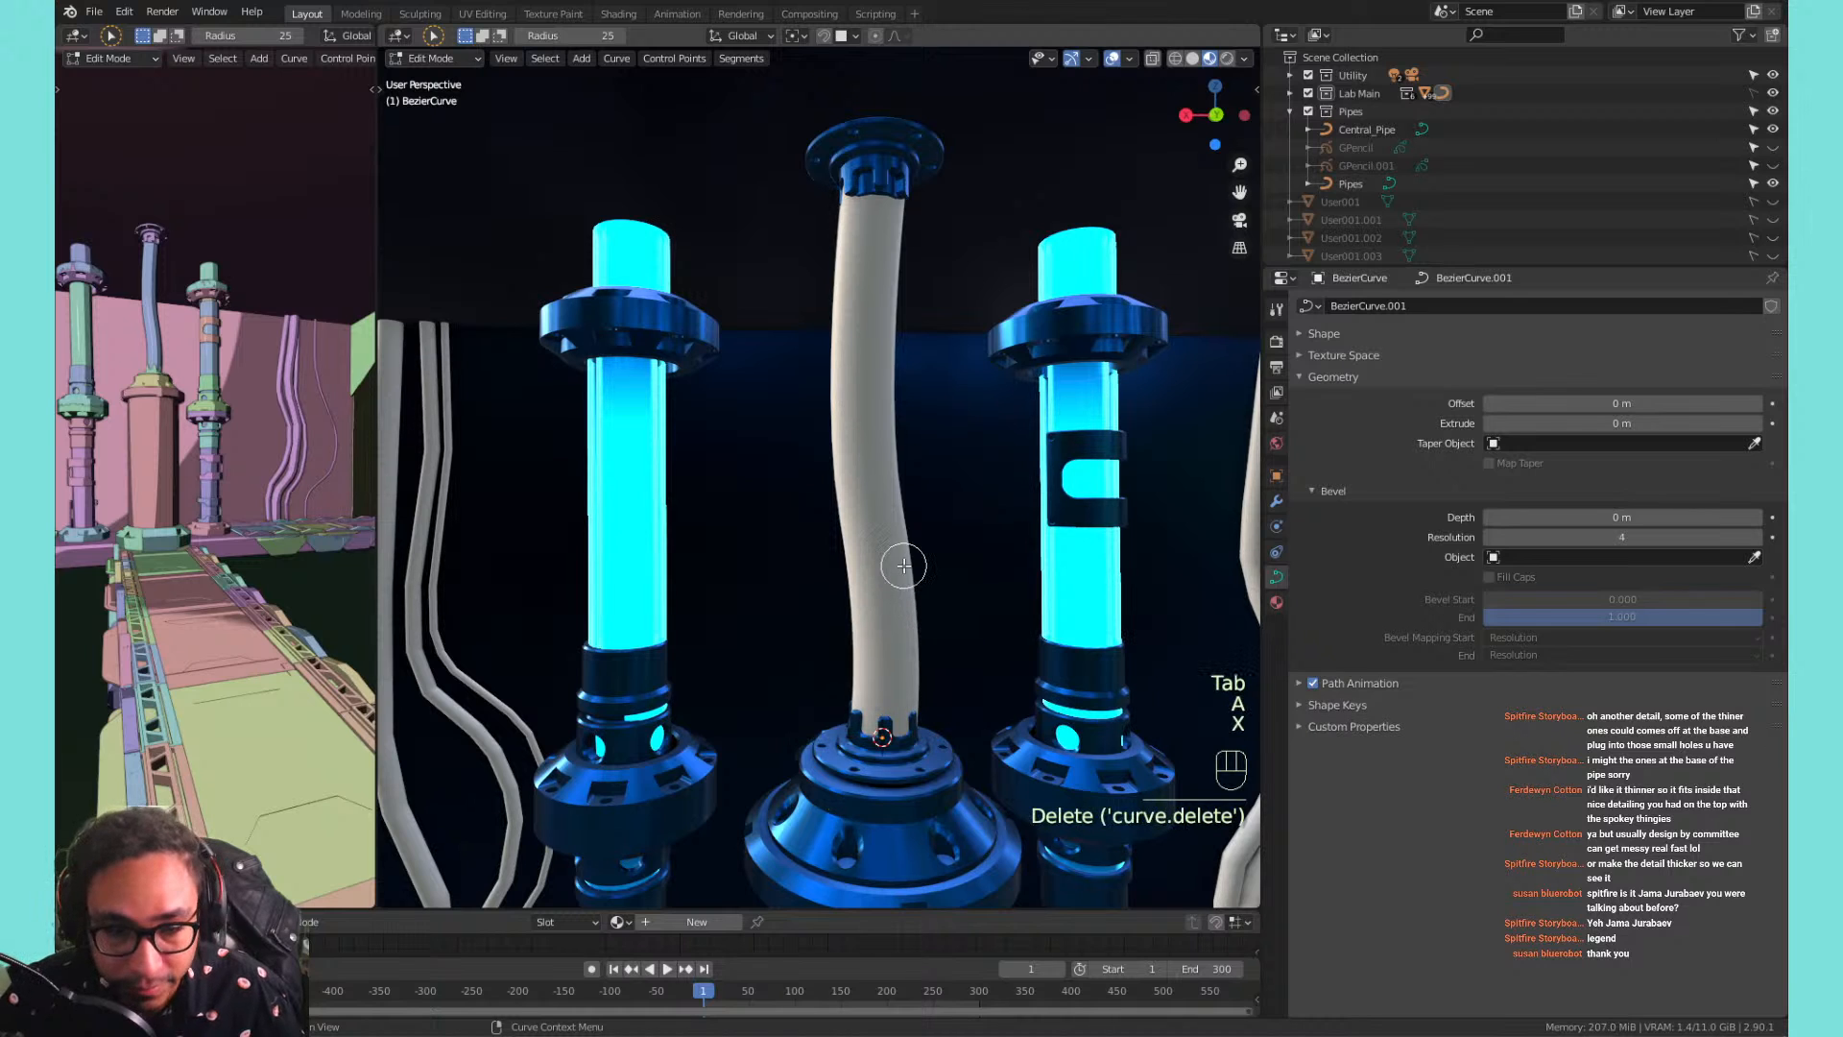
# With the Draw tool, sketch a freehand curve winding around the central pipe from its upper end down to the base.
pyautogui.press('Tab')
pyautogui.press('Tab')
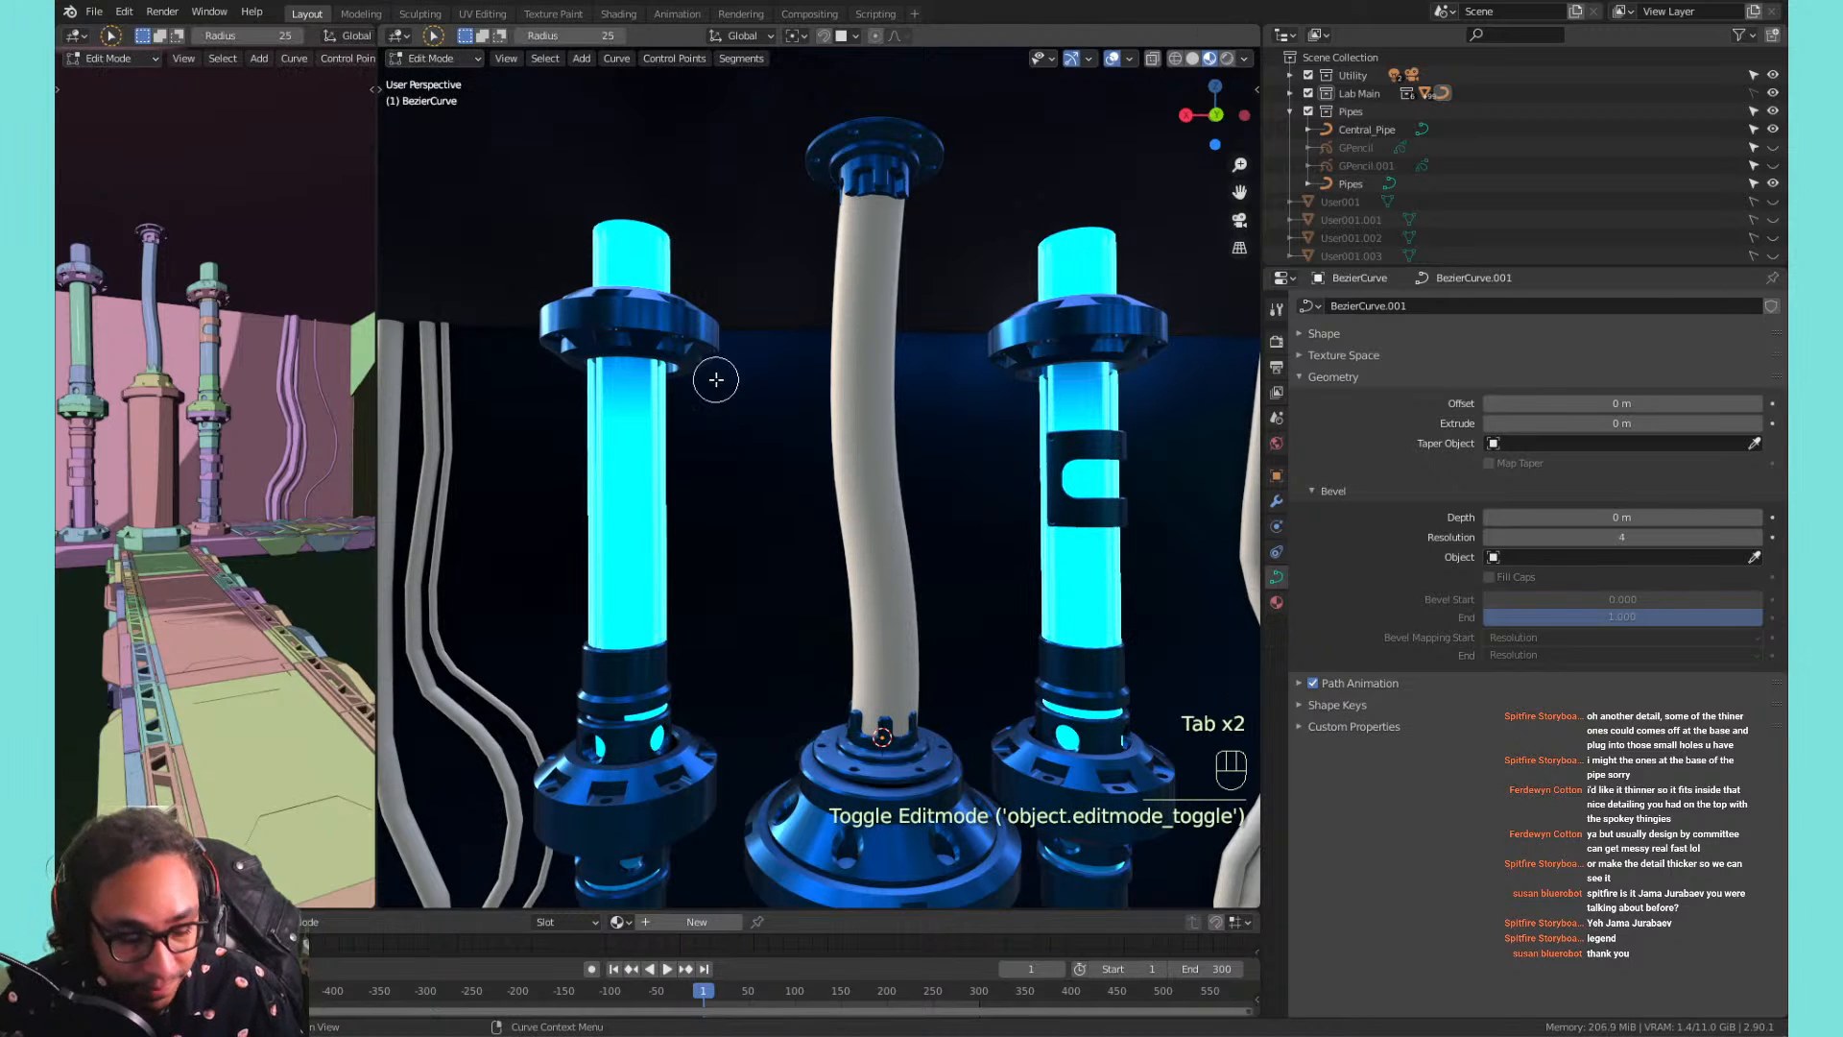
pyautogui.press('t')
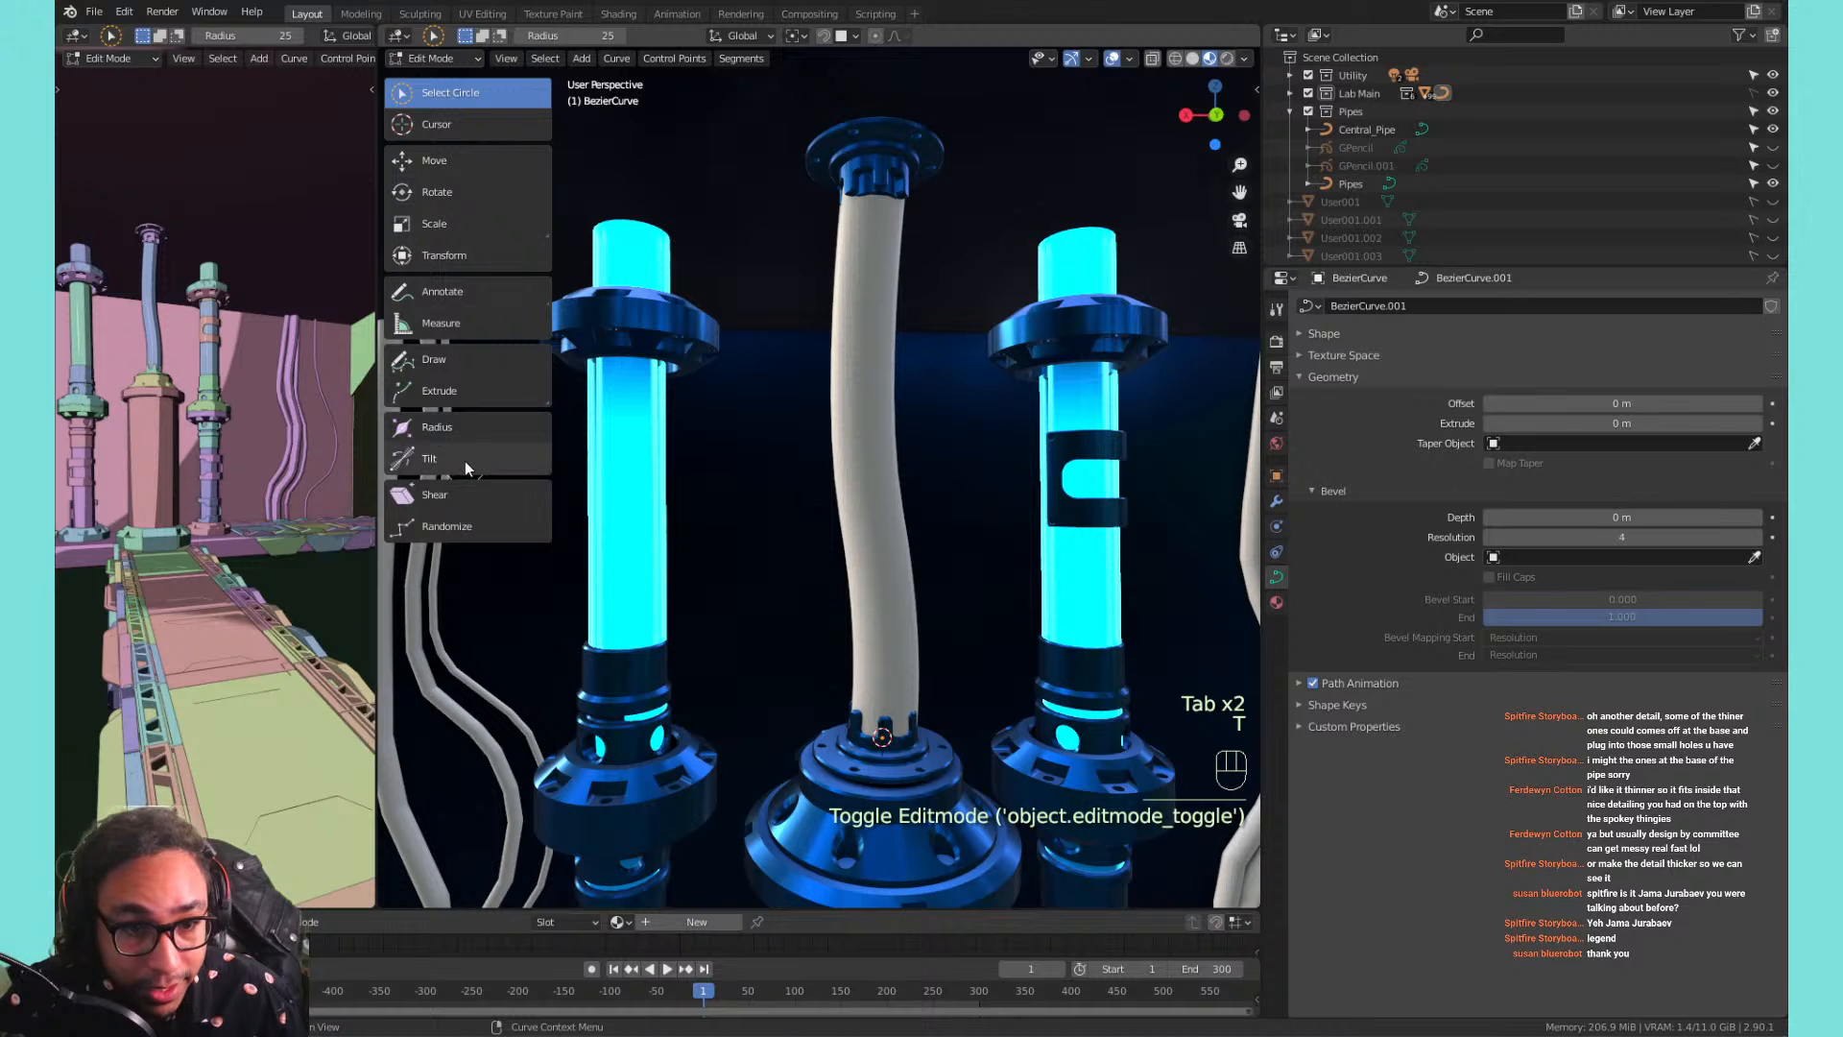
pyautogui.click(474, 361)
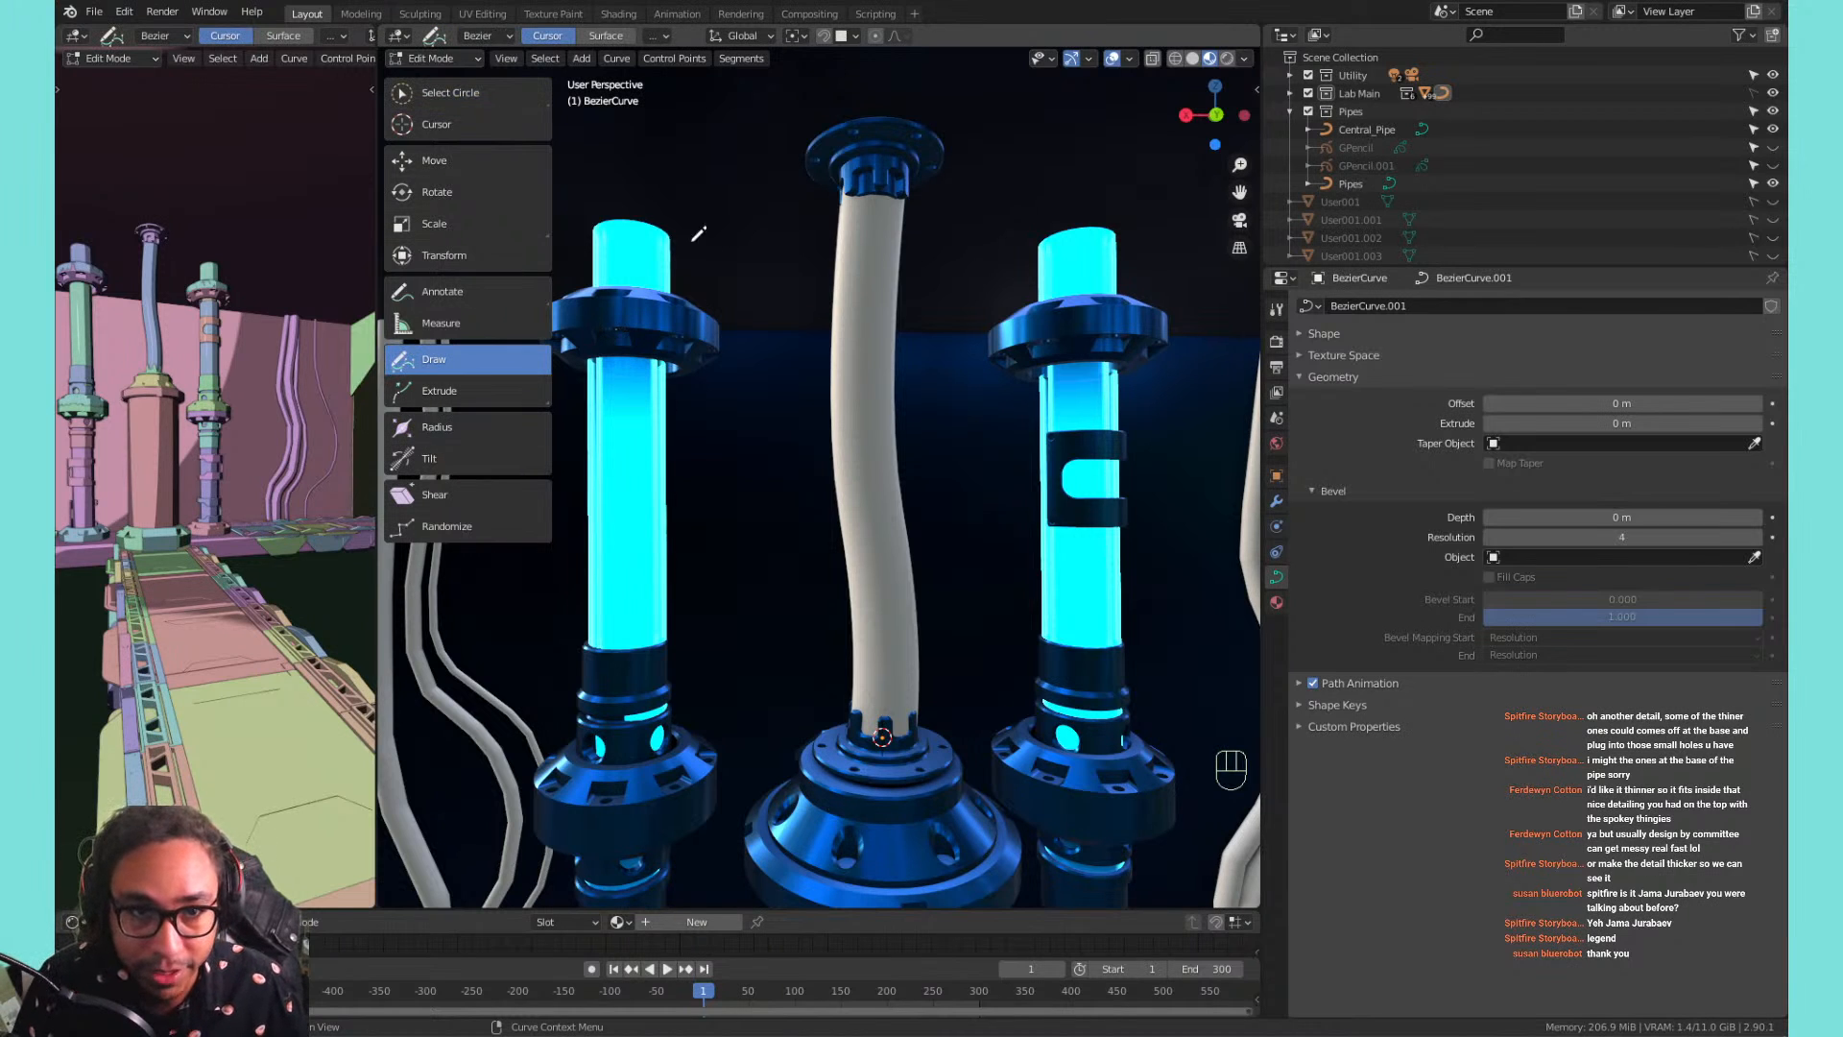
pyautogui.moveTo(898, 226)
pyautogui.mouseDown()
pyautogui.moveTo(790, 327)
pyautogui.moveTo(1089, 547)
pyautogui.mouseUp()
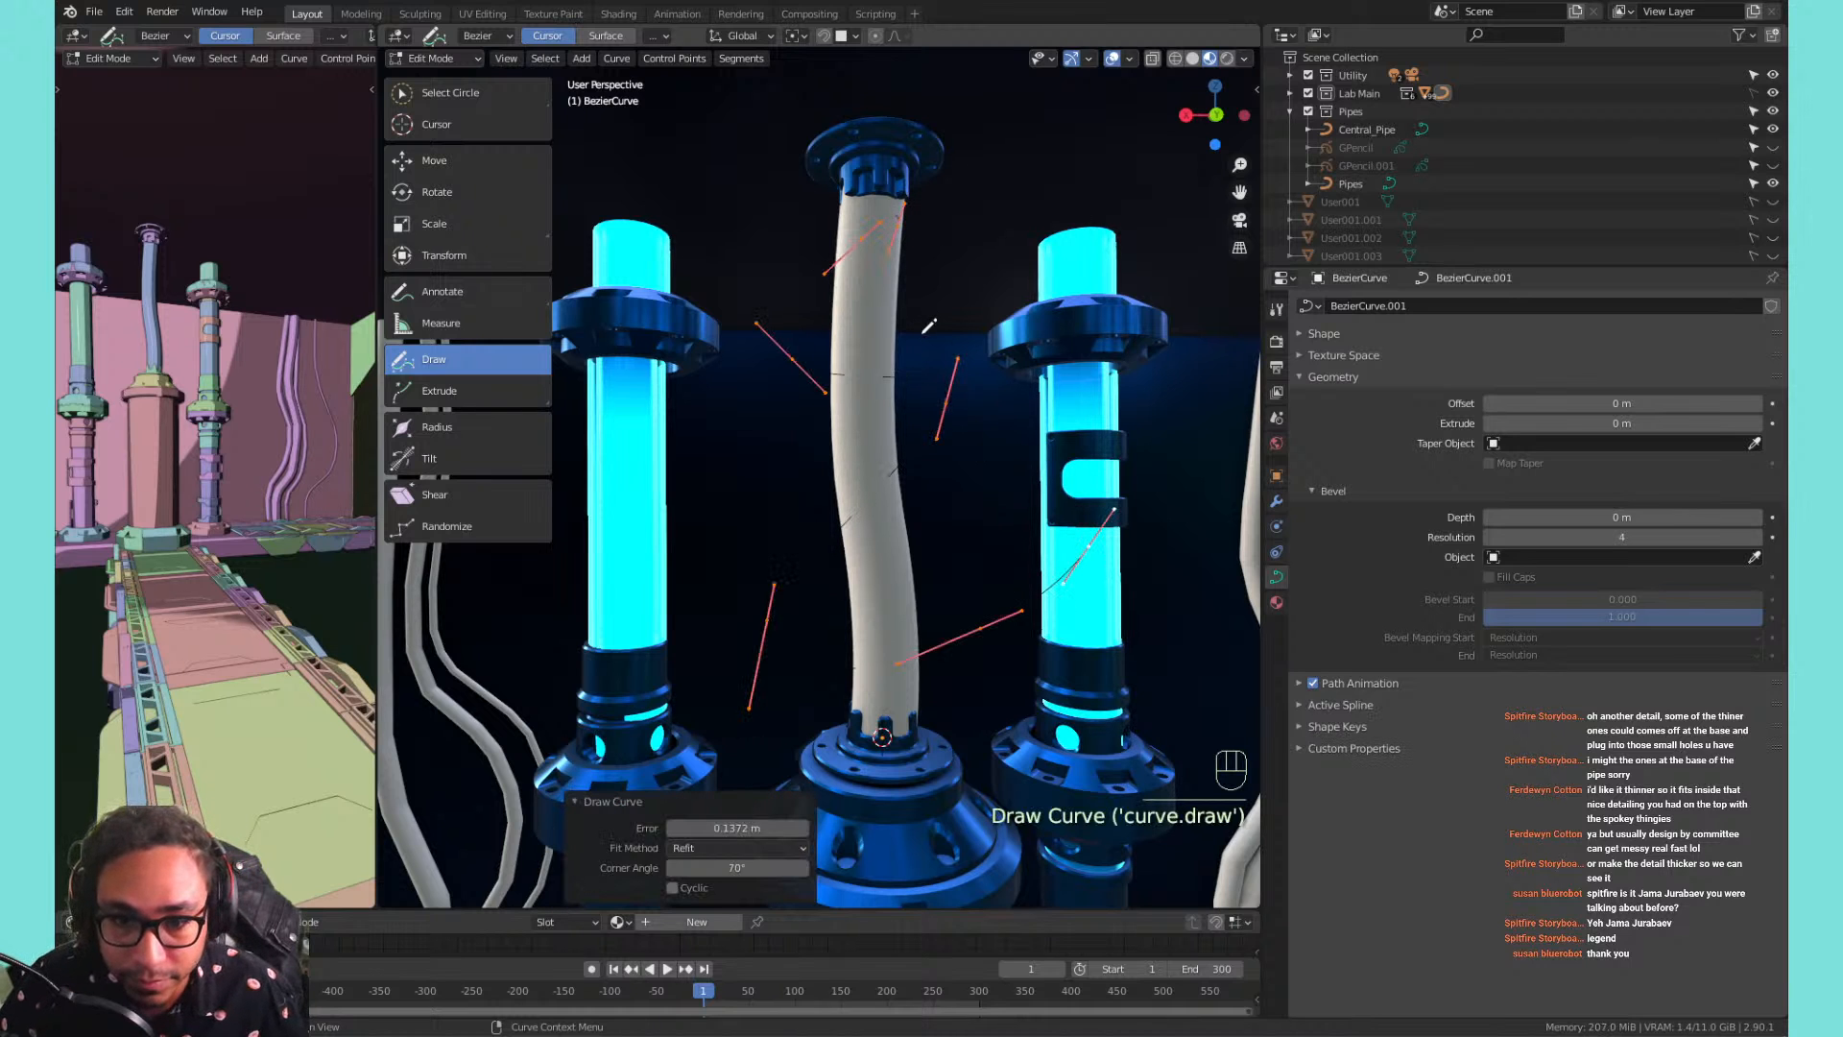
# Give the wrapping curve a bevel depth of 0.53 m and draw a second strand winding down around the pipe.
pyautogui.scroll(4, 941, 331)
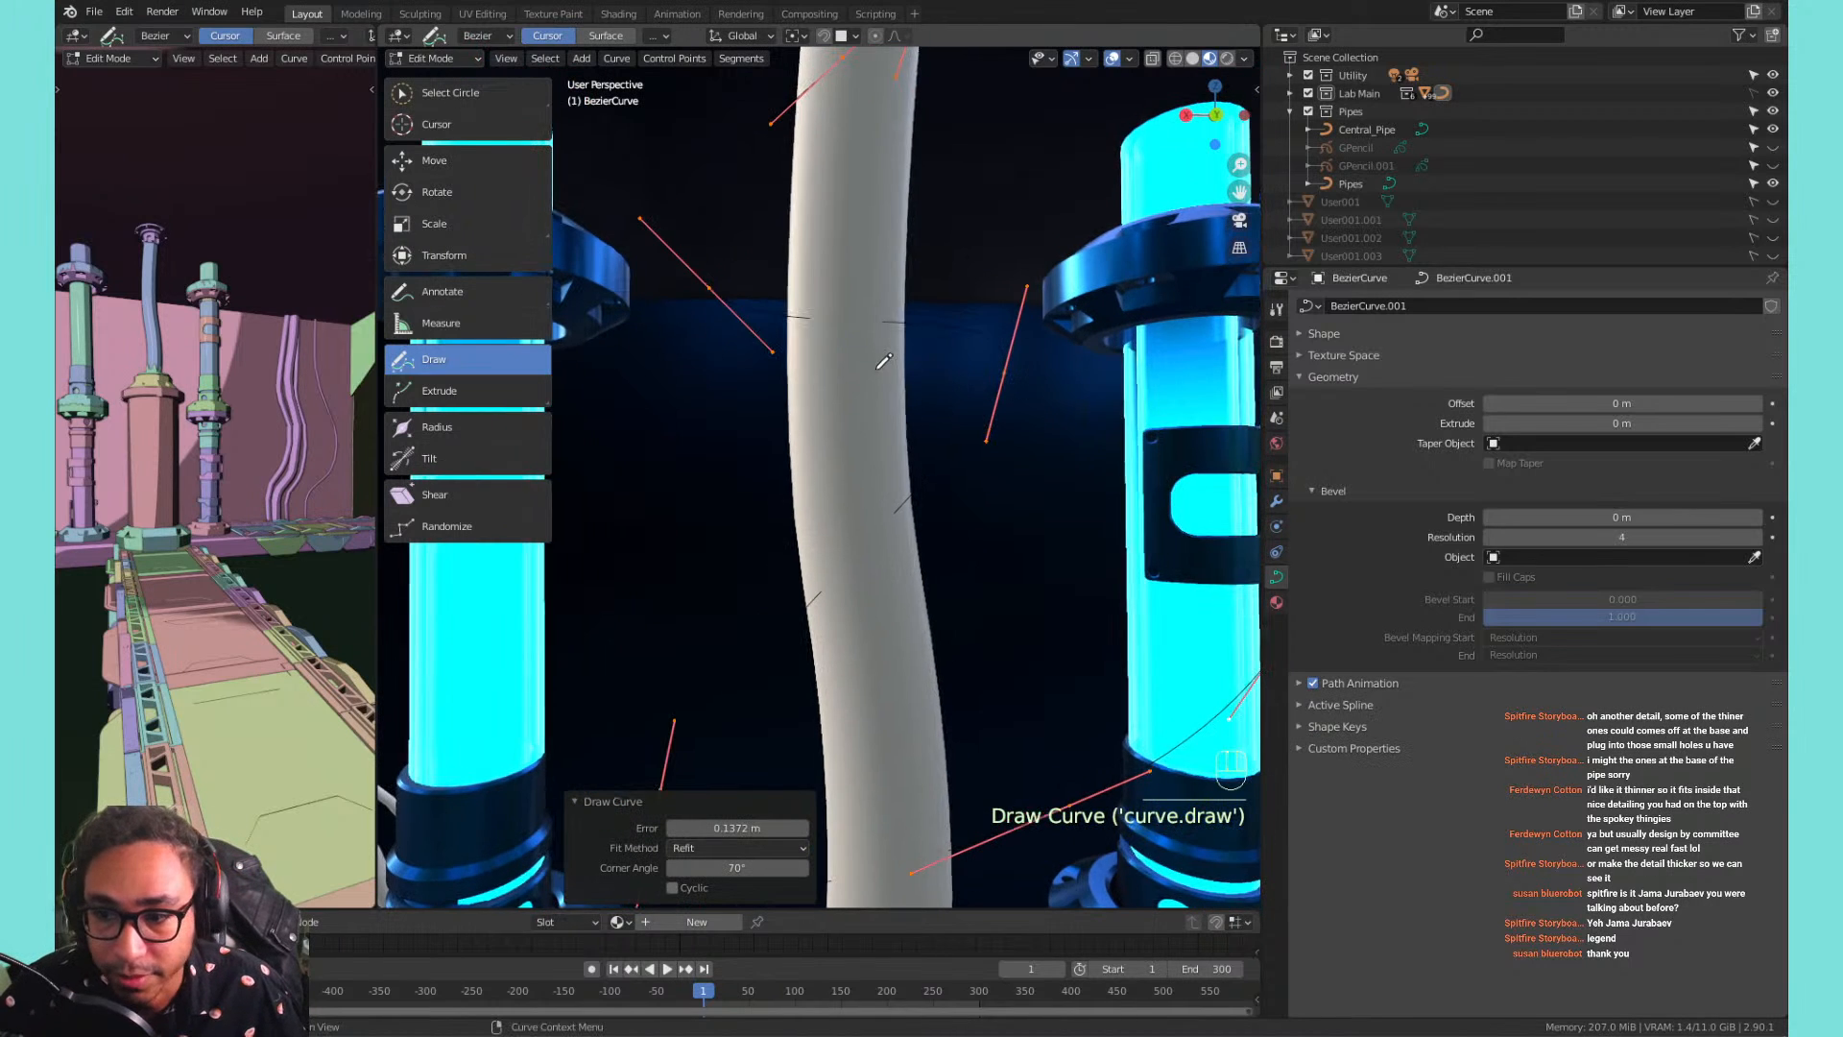
pyautogui.moveTo(1623, 517); pyautogui.dragTo(1685, 517)
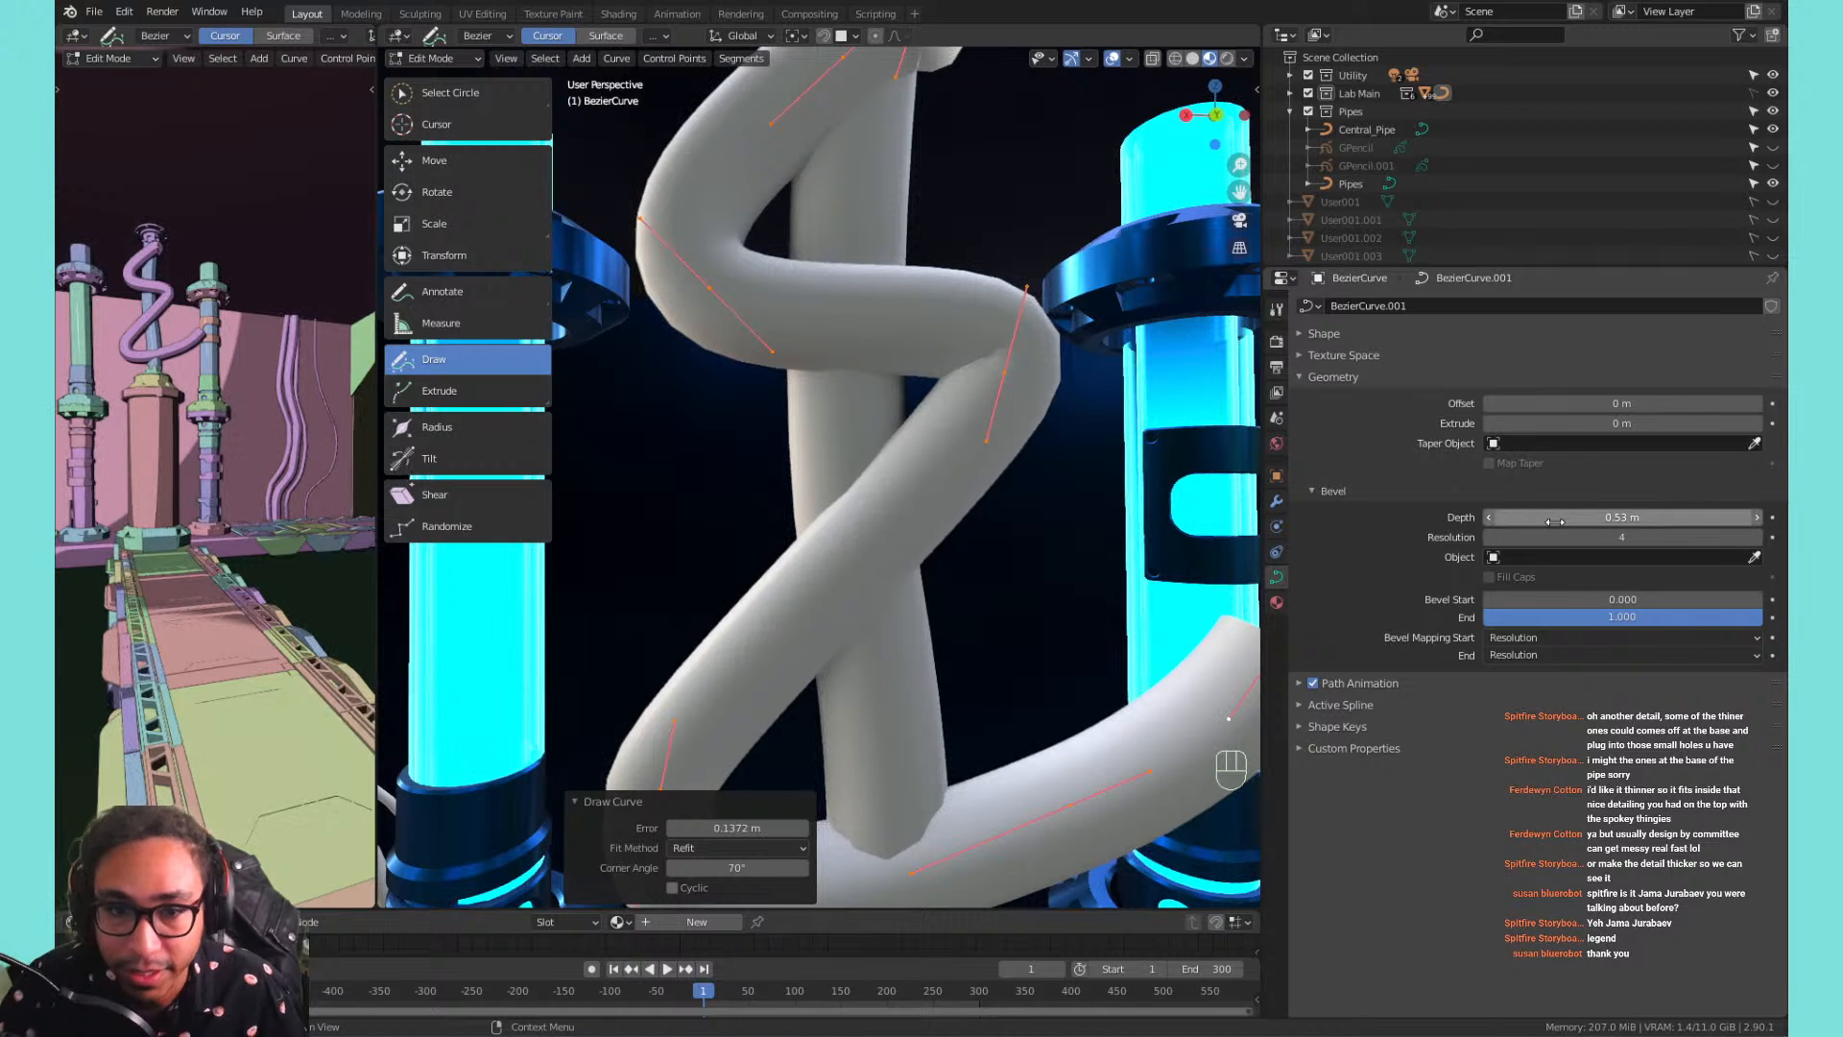
pyautogui.moveTo(731, 209)
pyautogui.mouseDown()
pyautogui.moveTo(864, 192)
pyautogui.moveTo(889, 168)
pyautogui.moveTo(825, 614)
pyautogui.moveTo(878, 826)
pyautogui.mouseUp()
pyautogui.hotkey('ctrl', 'z')
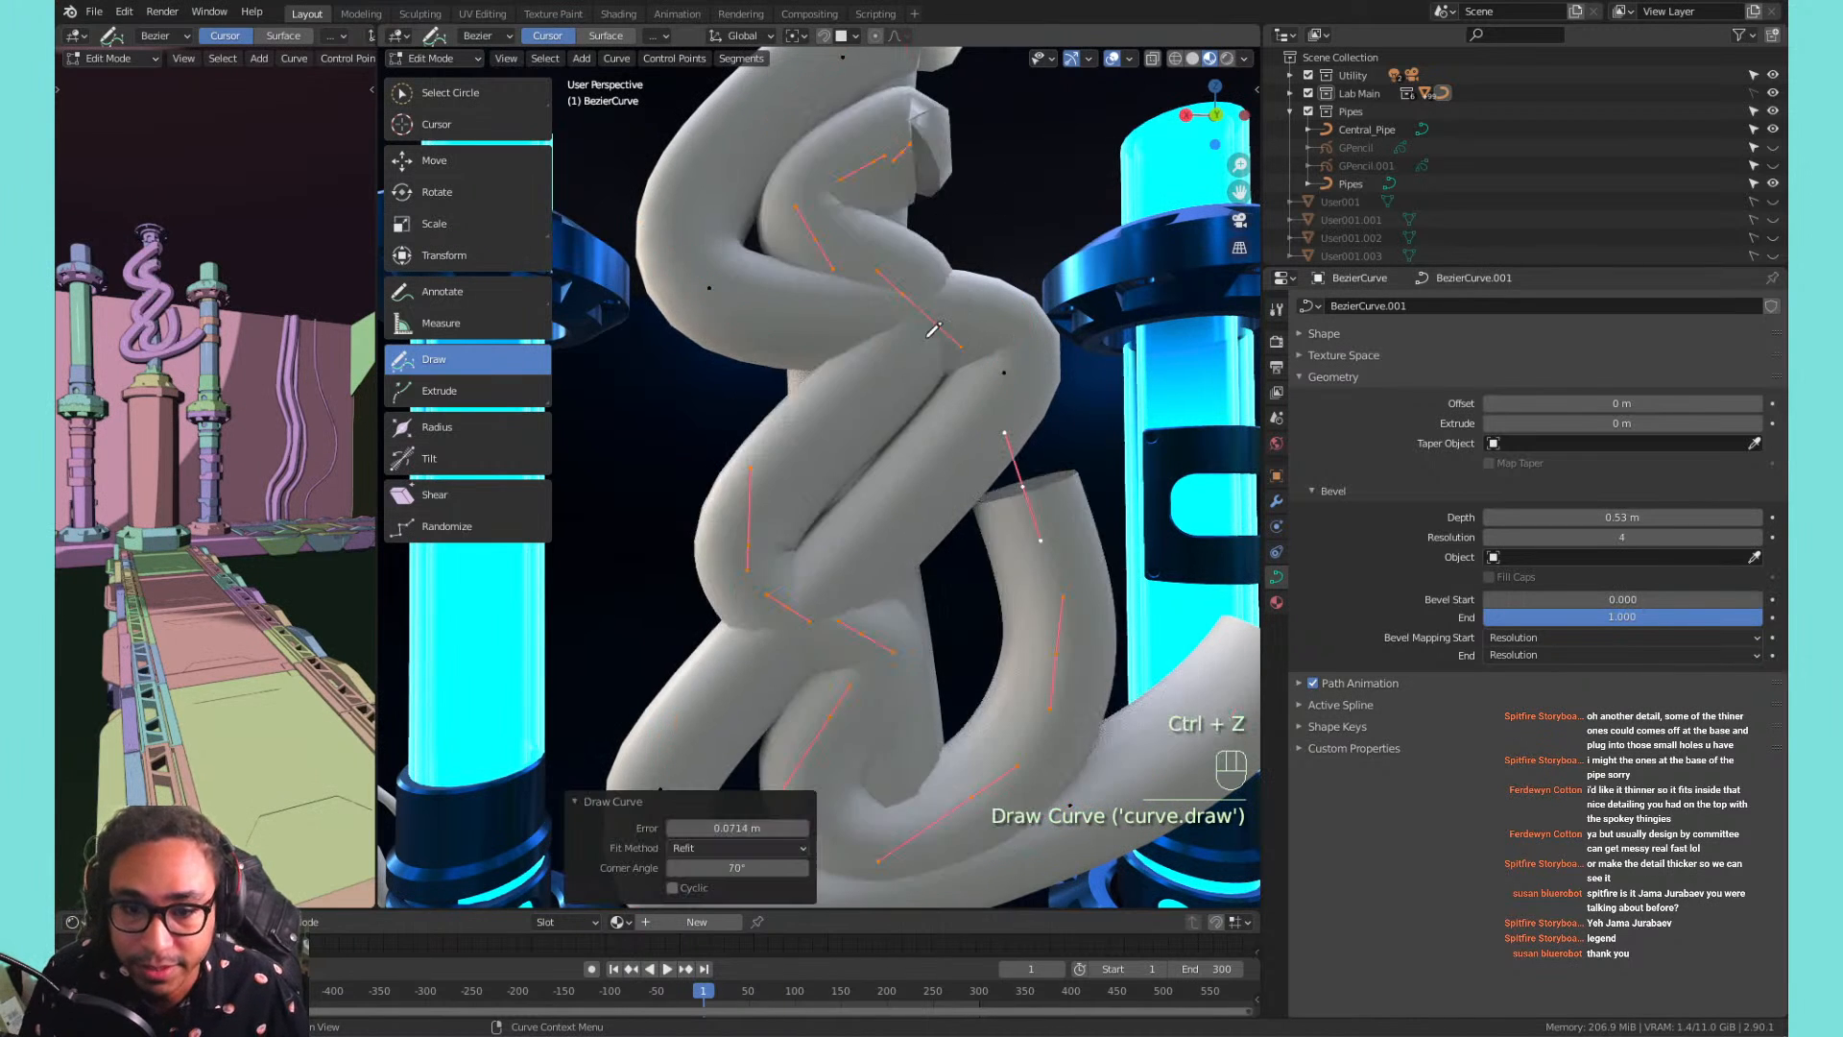
# Undo the last curve stroke, try another stroke winding down the central pipe, and undo that one too.
pyautogui.hotkey('ctrl', 'z')
pyautogui.moveTo(872, 169)
pyautogui.mouseDown()
pyautogui.moveTo(836, 576)
pyautogui.moveTo(864, 826)
pyautogui.mouseUp()
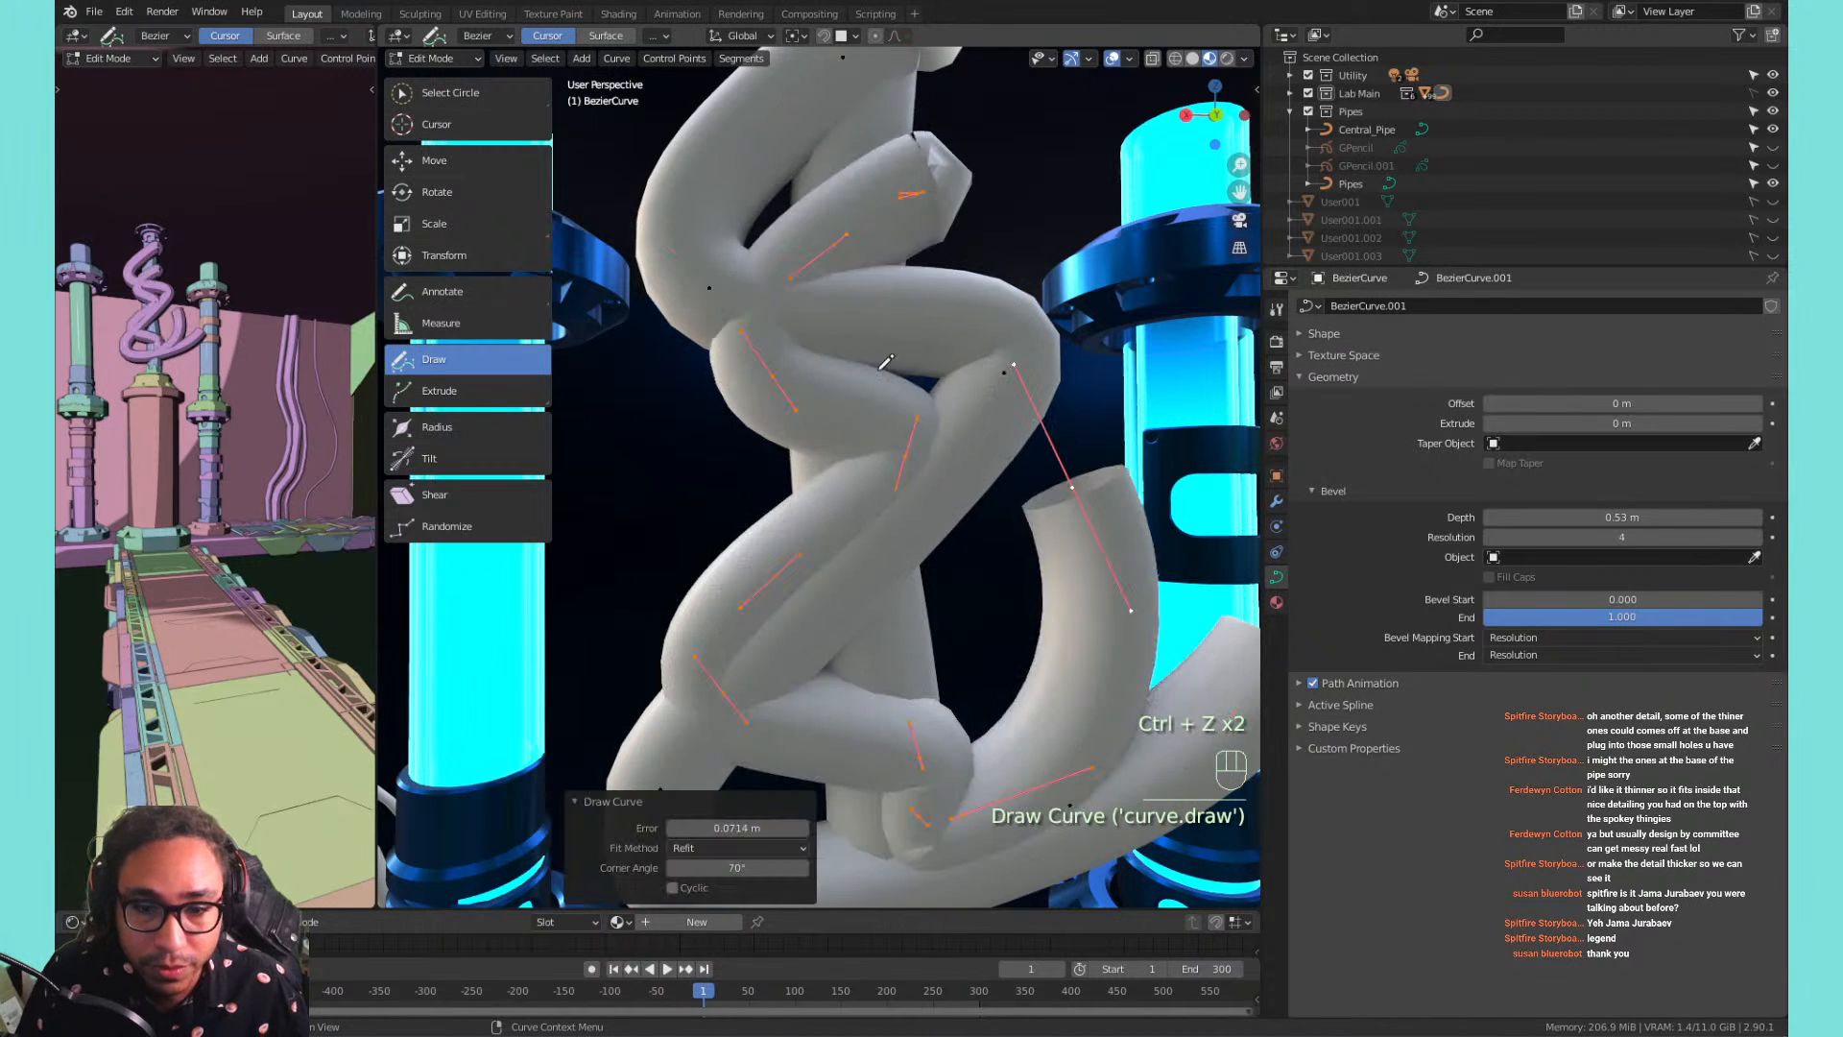
pyautogui.hotkey('ctrl', 'z')
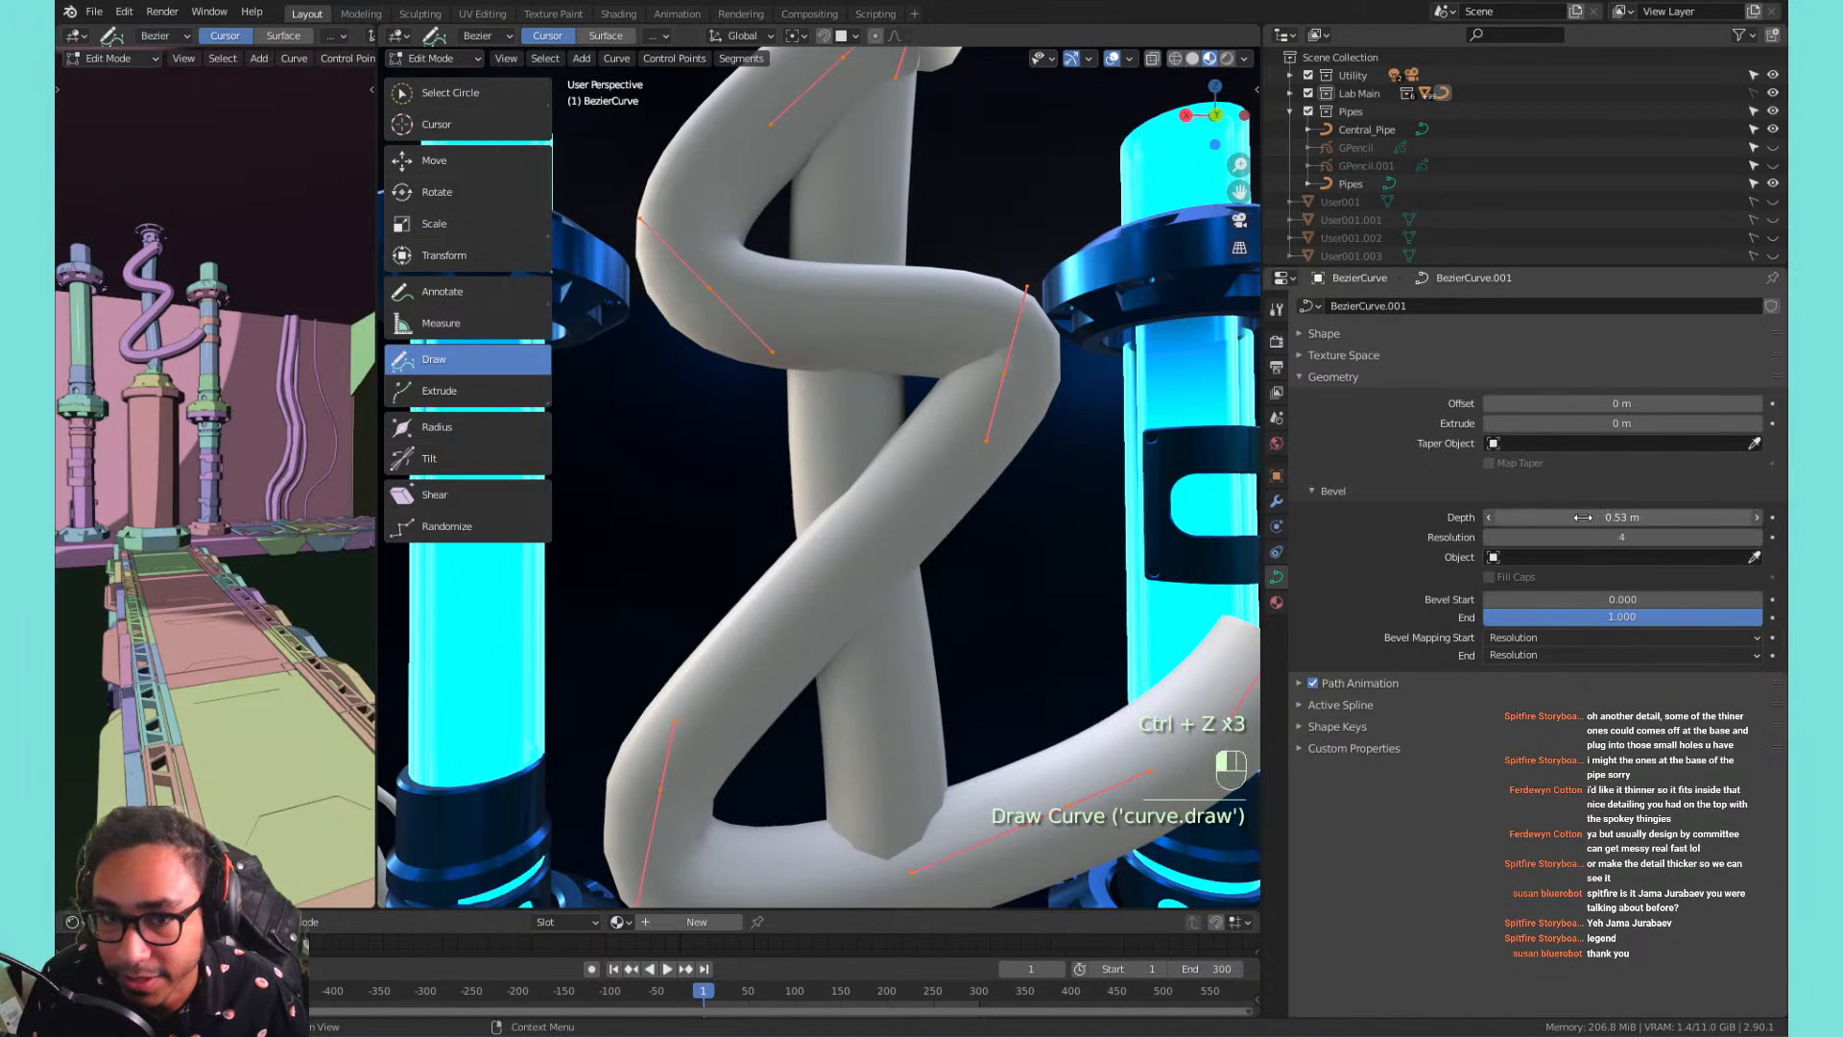
# Set the curve's bevel depth to 0.06 m and draw a thin cable winding down the central pipe.
pyautogui.moveTo(1596, 517); pyautogui.dragTo(1544, 521)
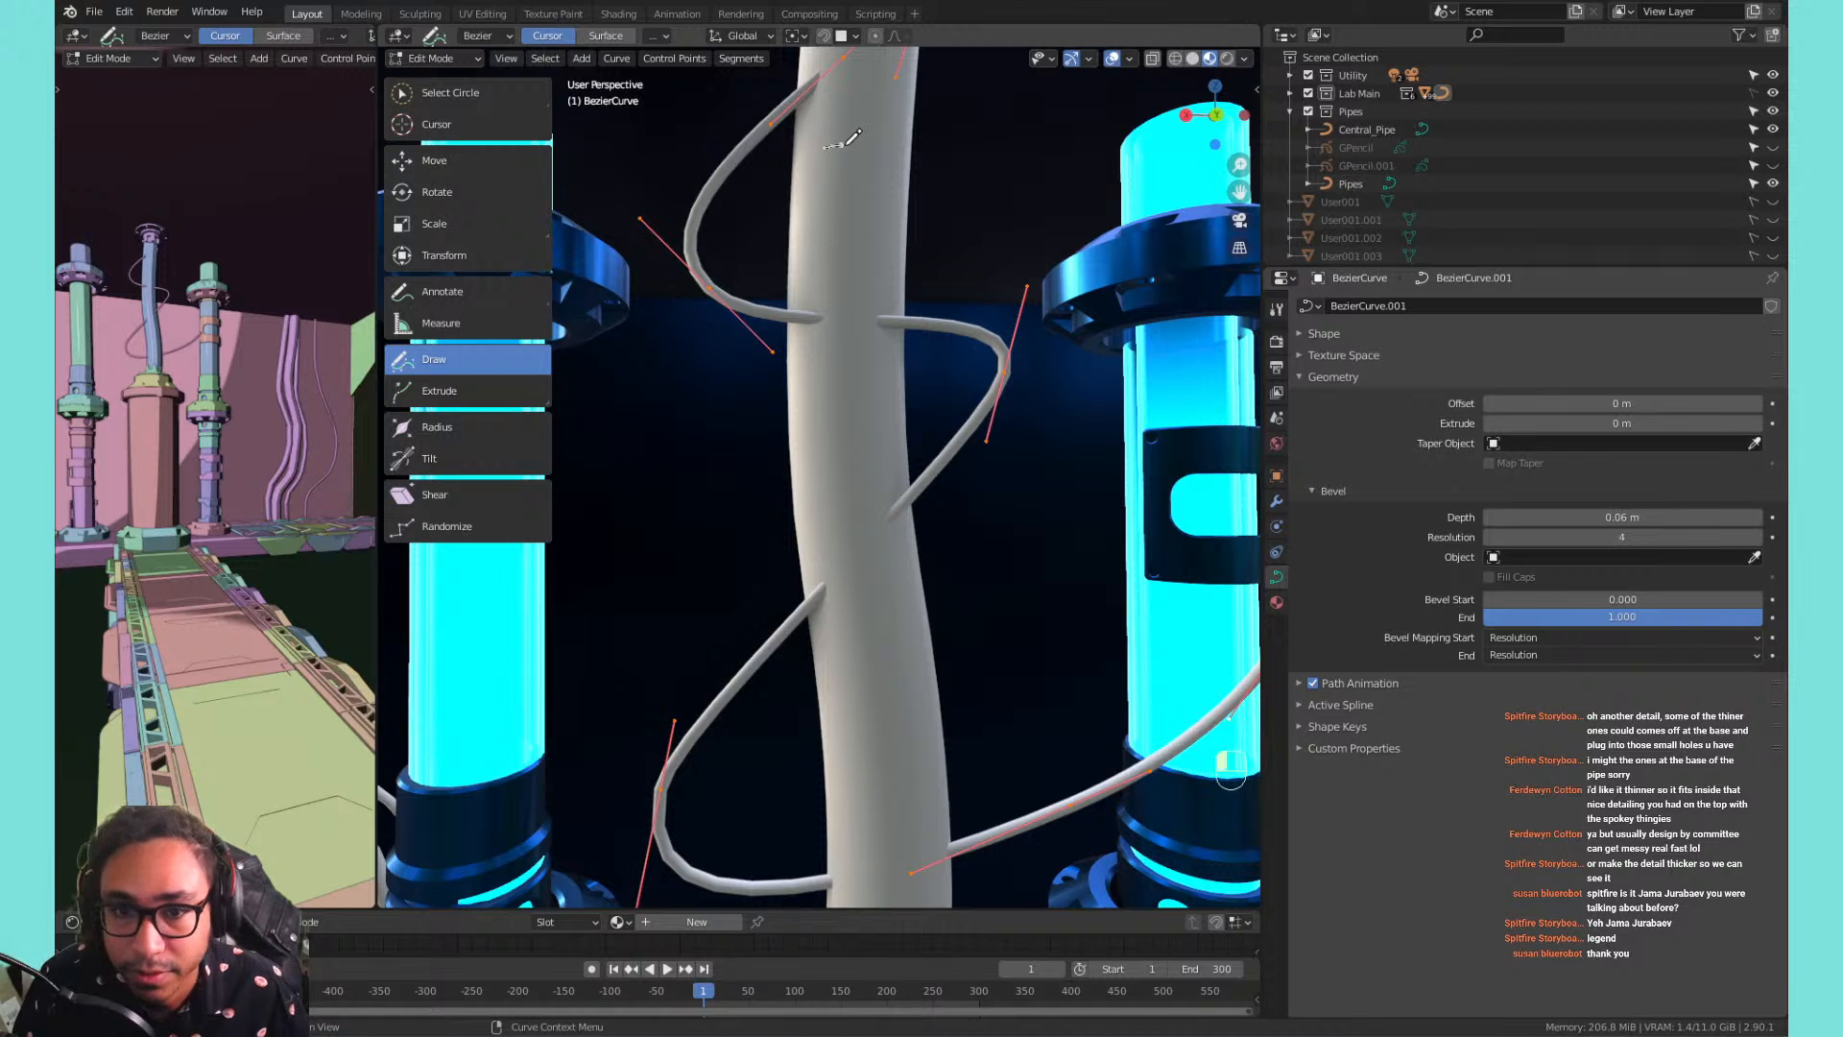
pyautogui.moveTo(833, 147)
pyautogui.mouseDown()
pyautogui.moveTo(844, 518)
pyautogui.moveTo(1082, 766)
pyautogui.mouseUp()
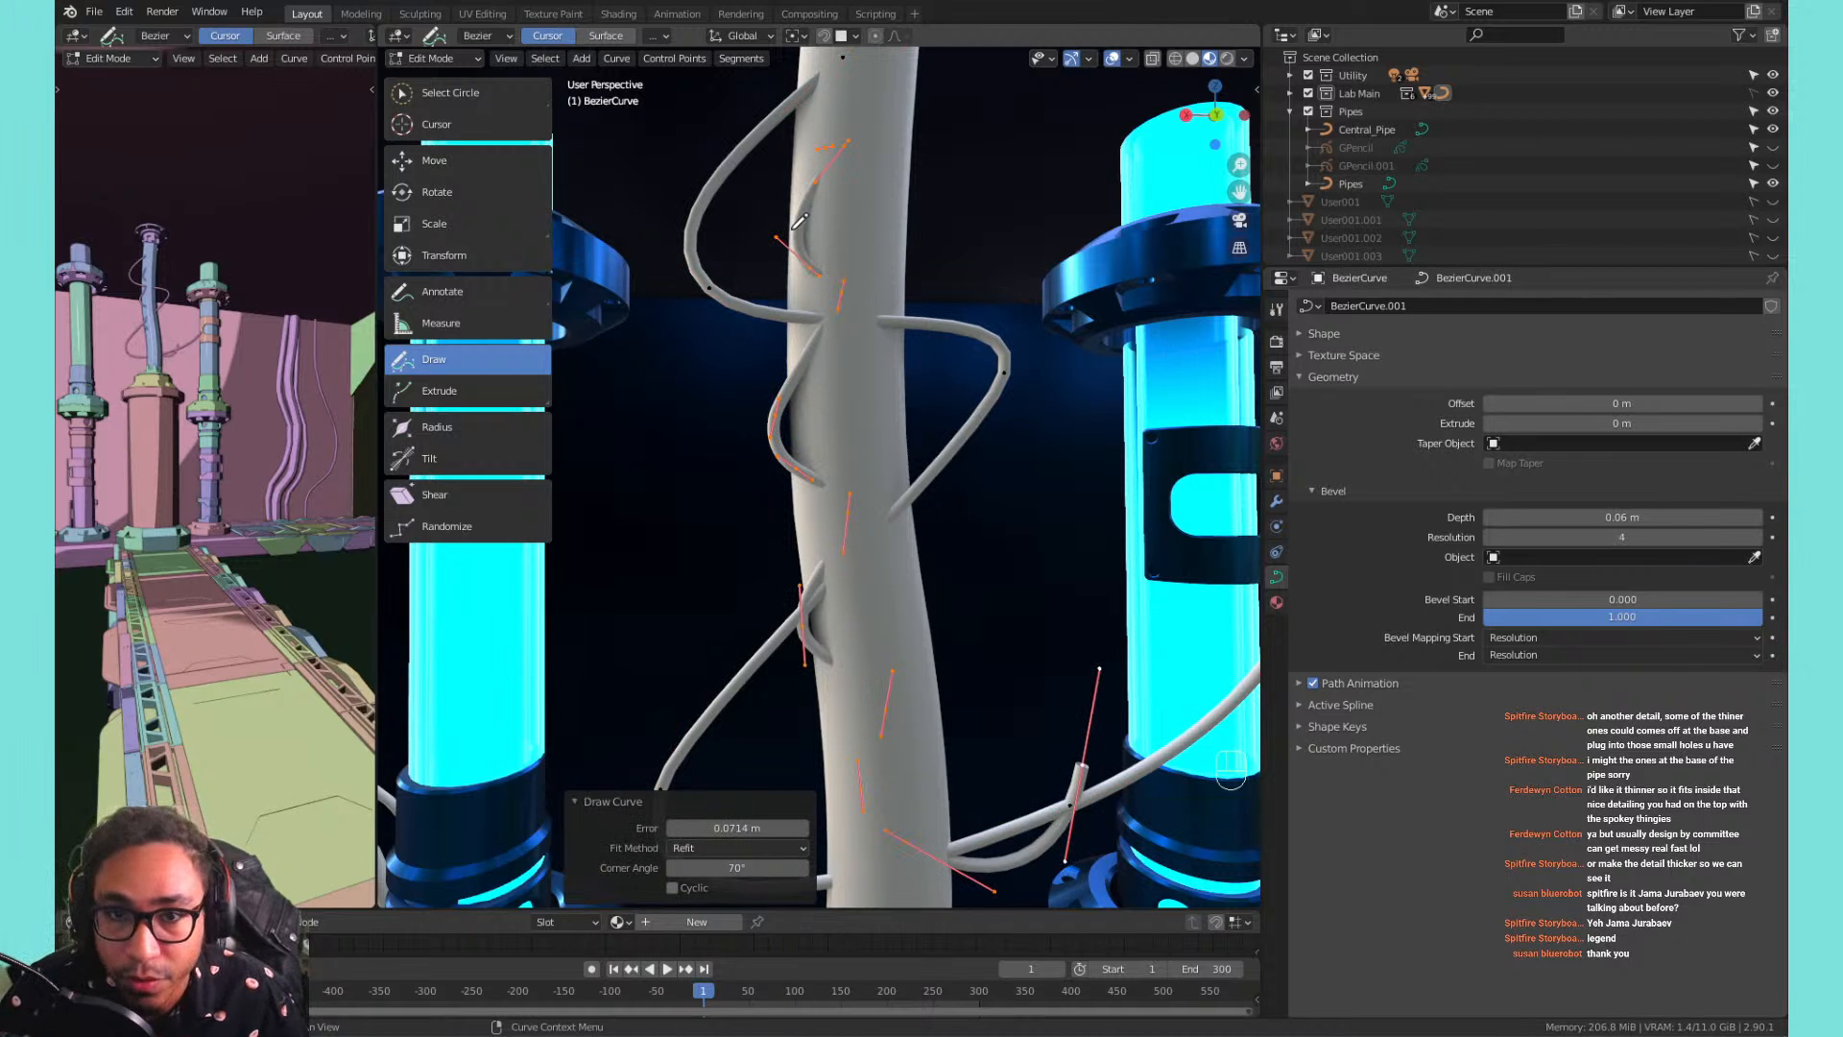
pyautogui.scroll(-2, 798, 221)
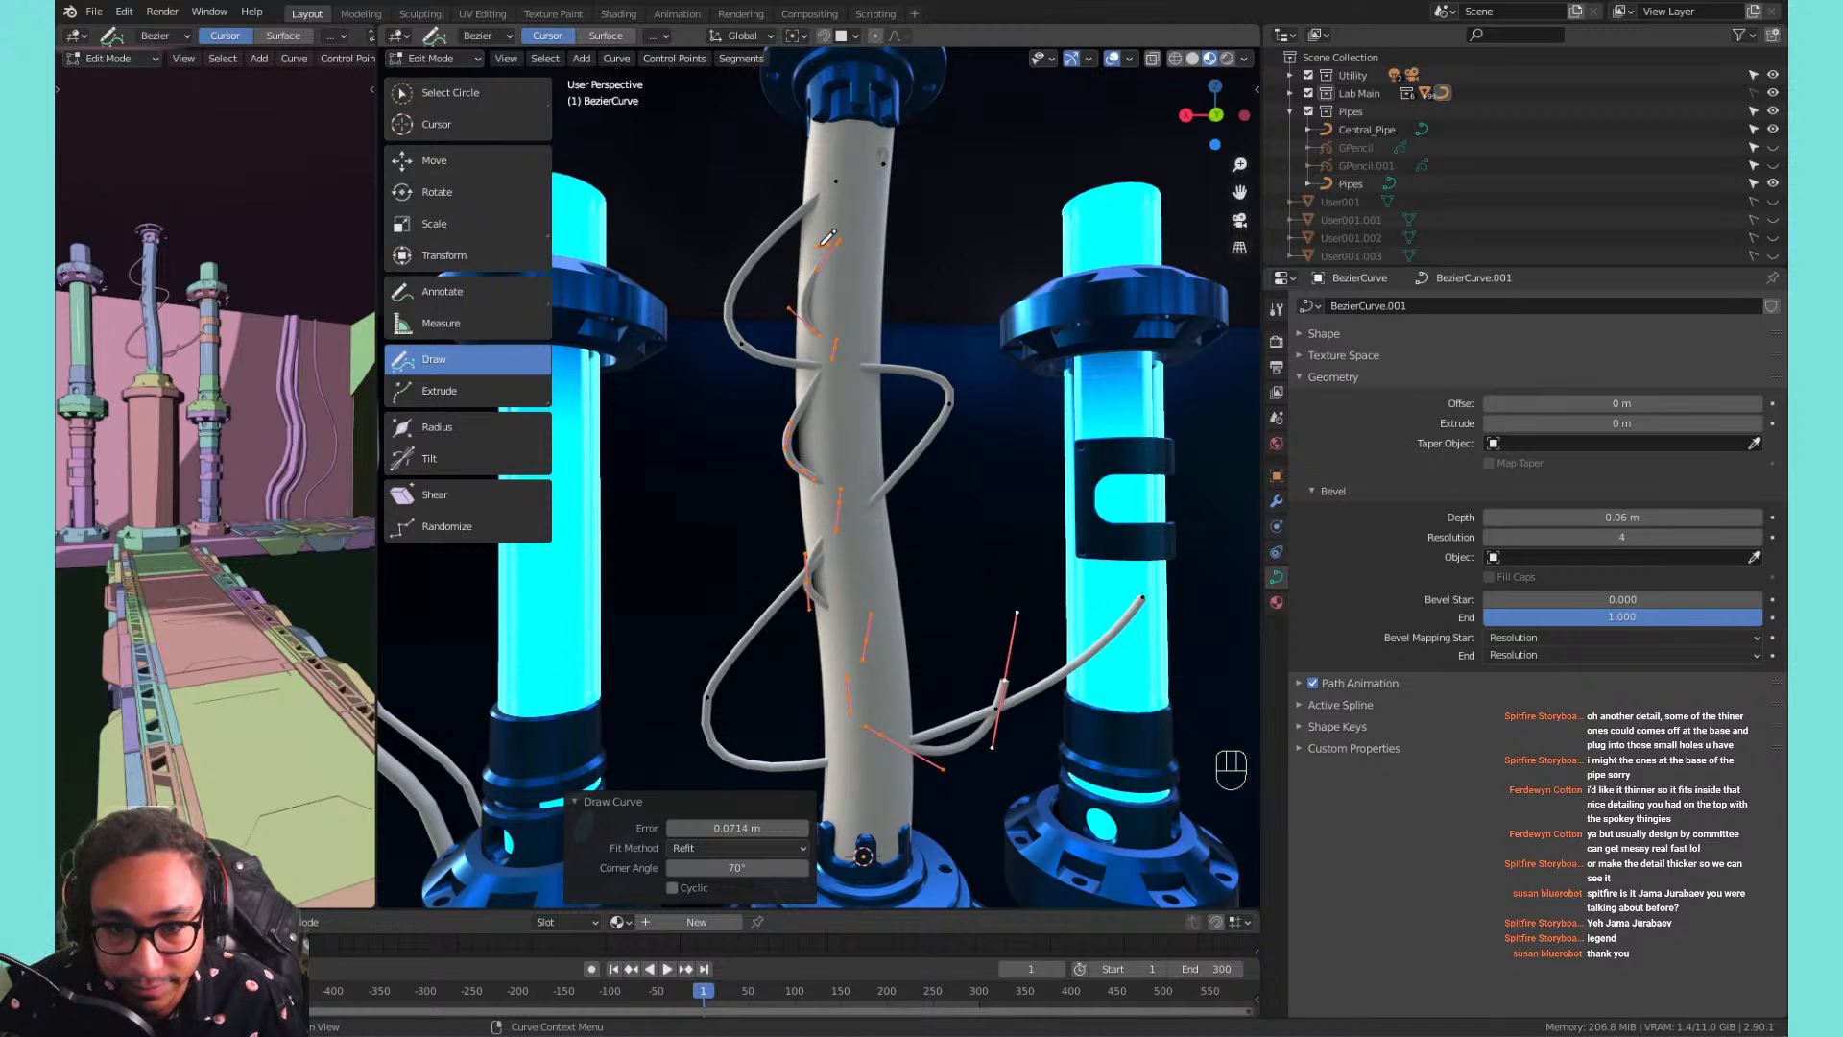
# Delete the vertices of the newly drawn thin cable.
pyautogui.press('Tab')
pyautogui.press('Tab')
pyautogui.press('x')
pyautogui.click(816, 257)
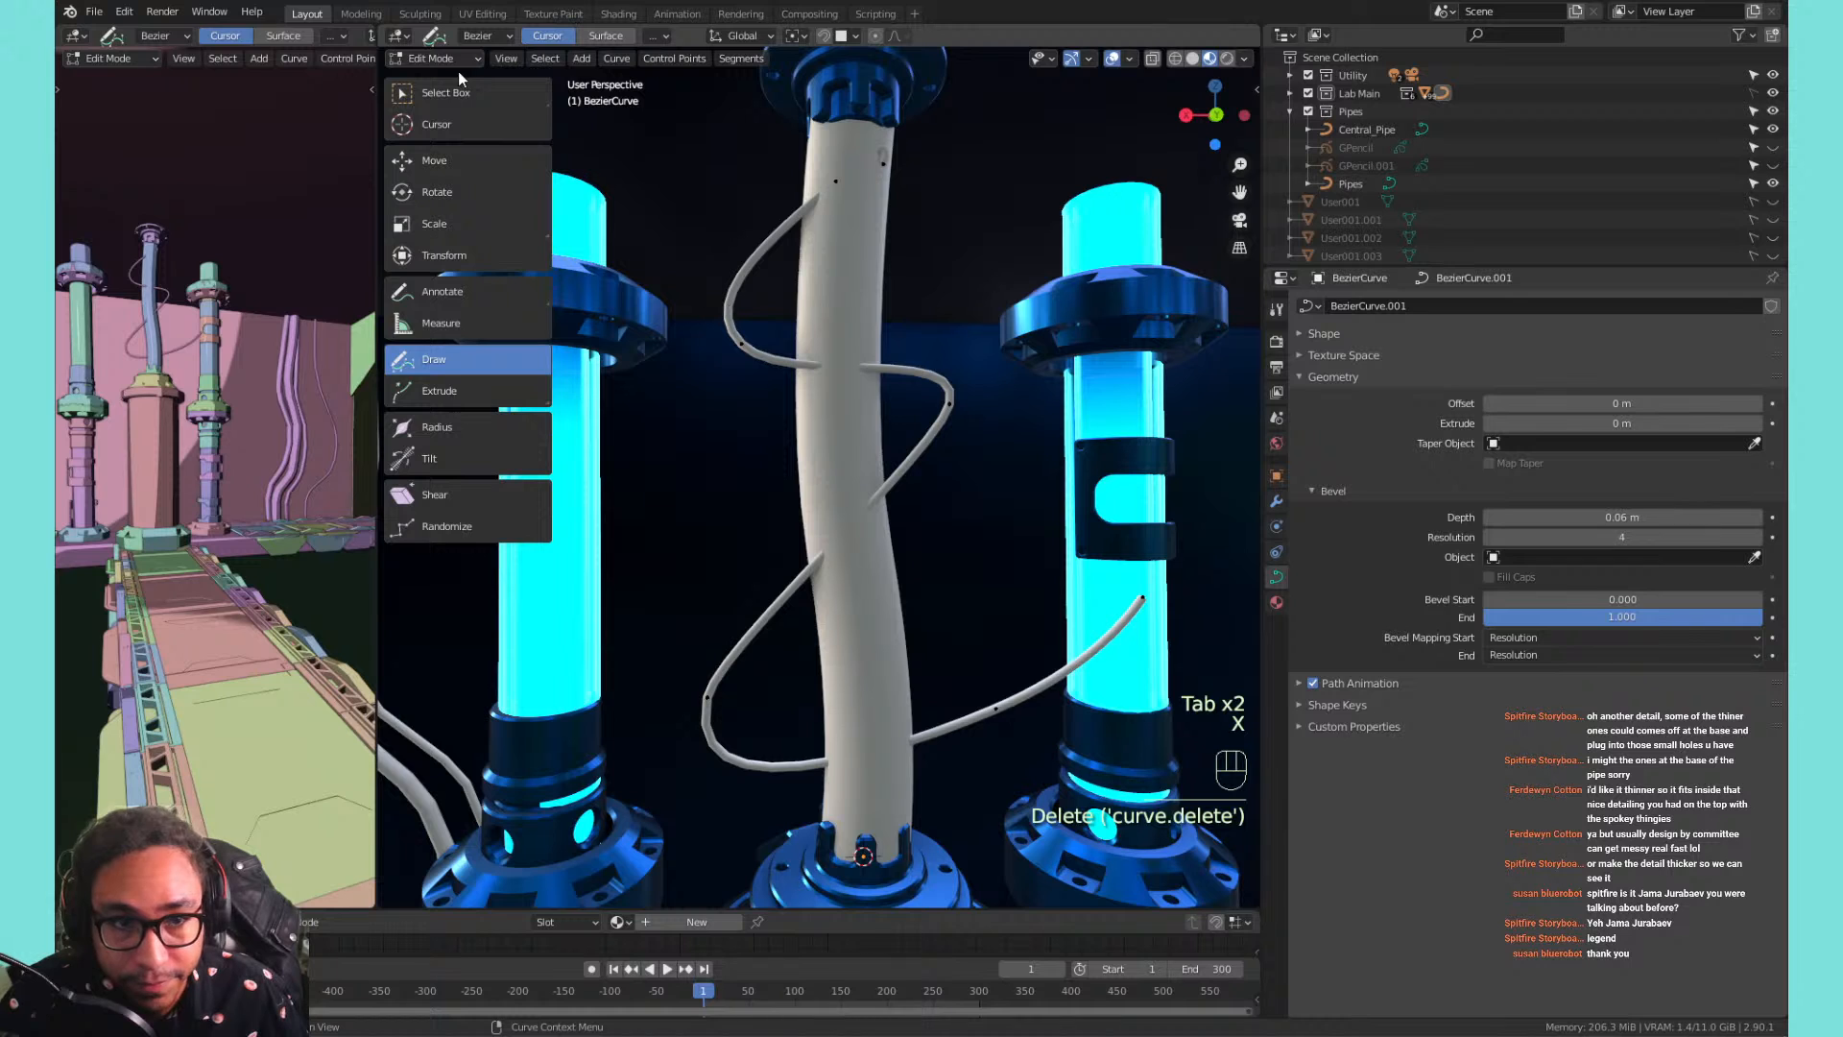
# Delete the remaining looping cable curves around the central pipe using box and linked selection.
pyautogui.click(432, 92)
pyautogui.click(748, 345)
pyautogui.press('x')
pyautogui.click(750, 345)
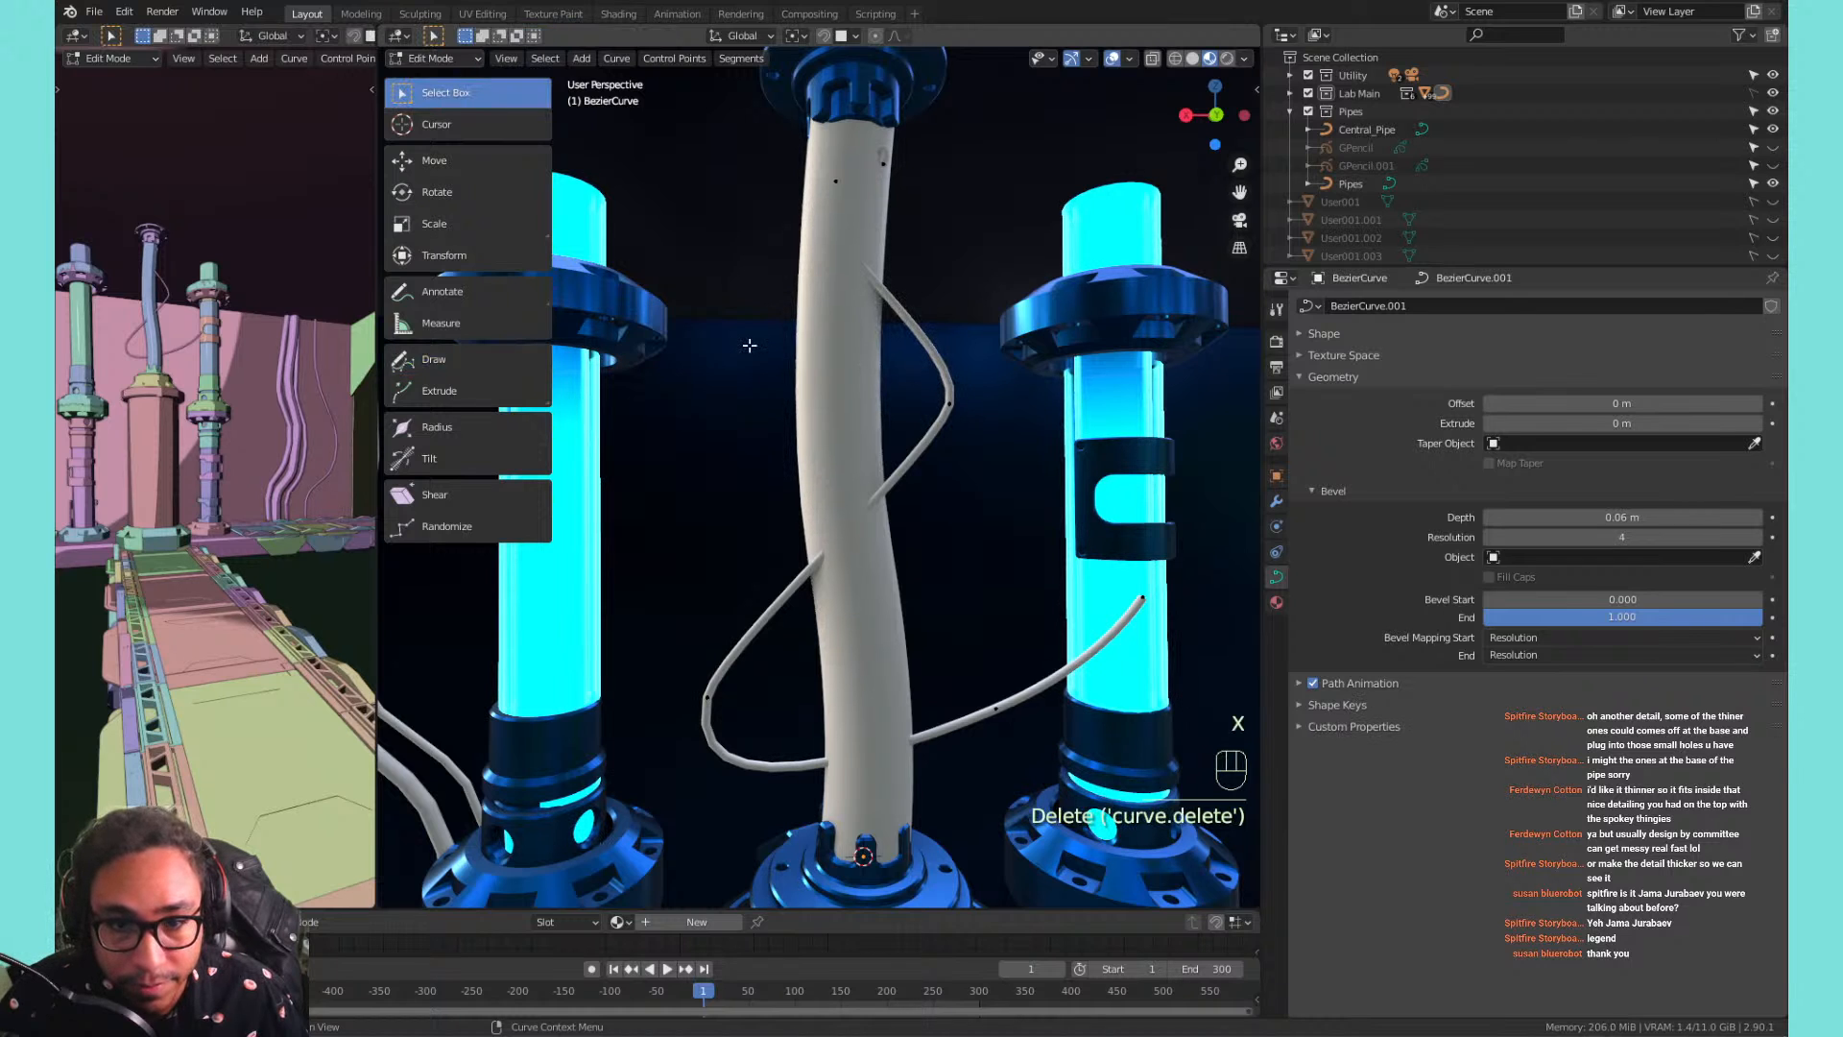
pyautogui.click(946, 398)
pyautogui.press('l')
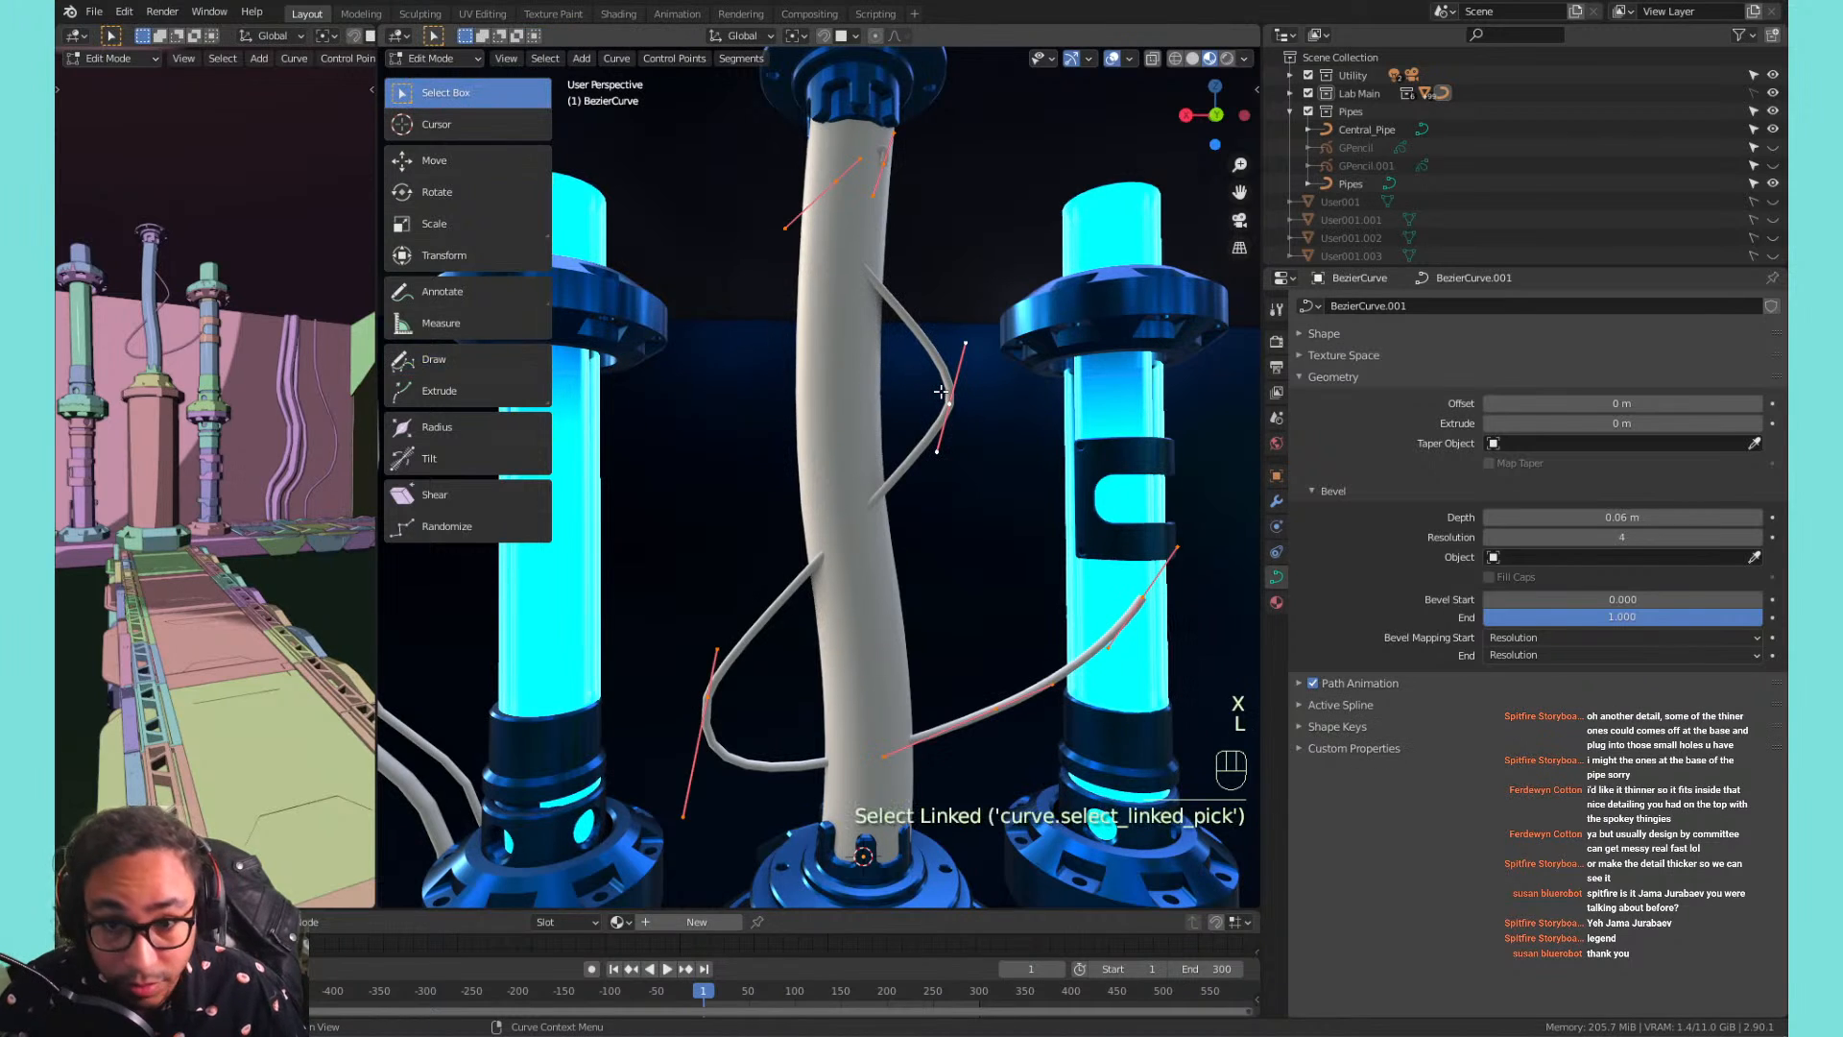
pyautogui.press('x')
pyautogui.click(941, 390)
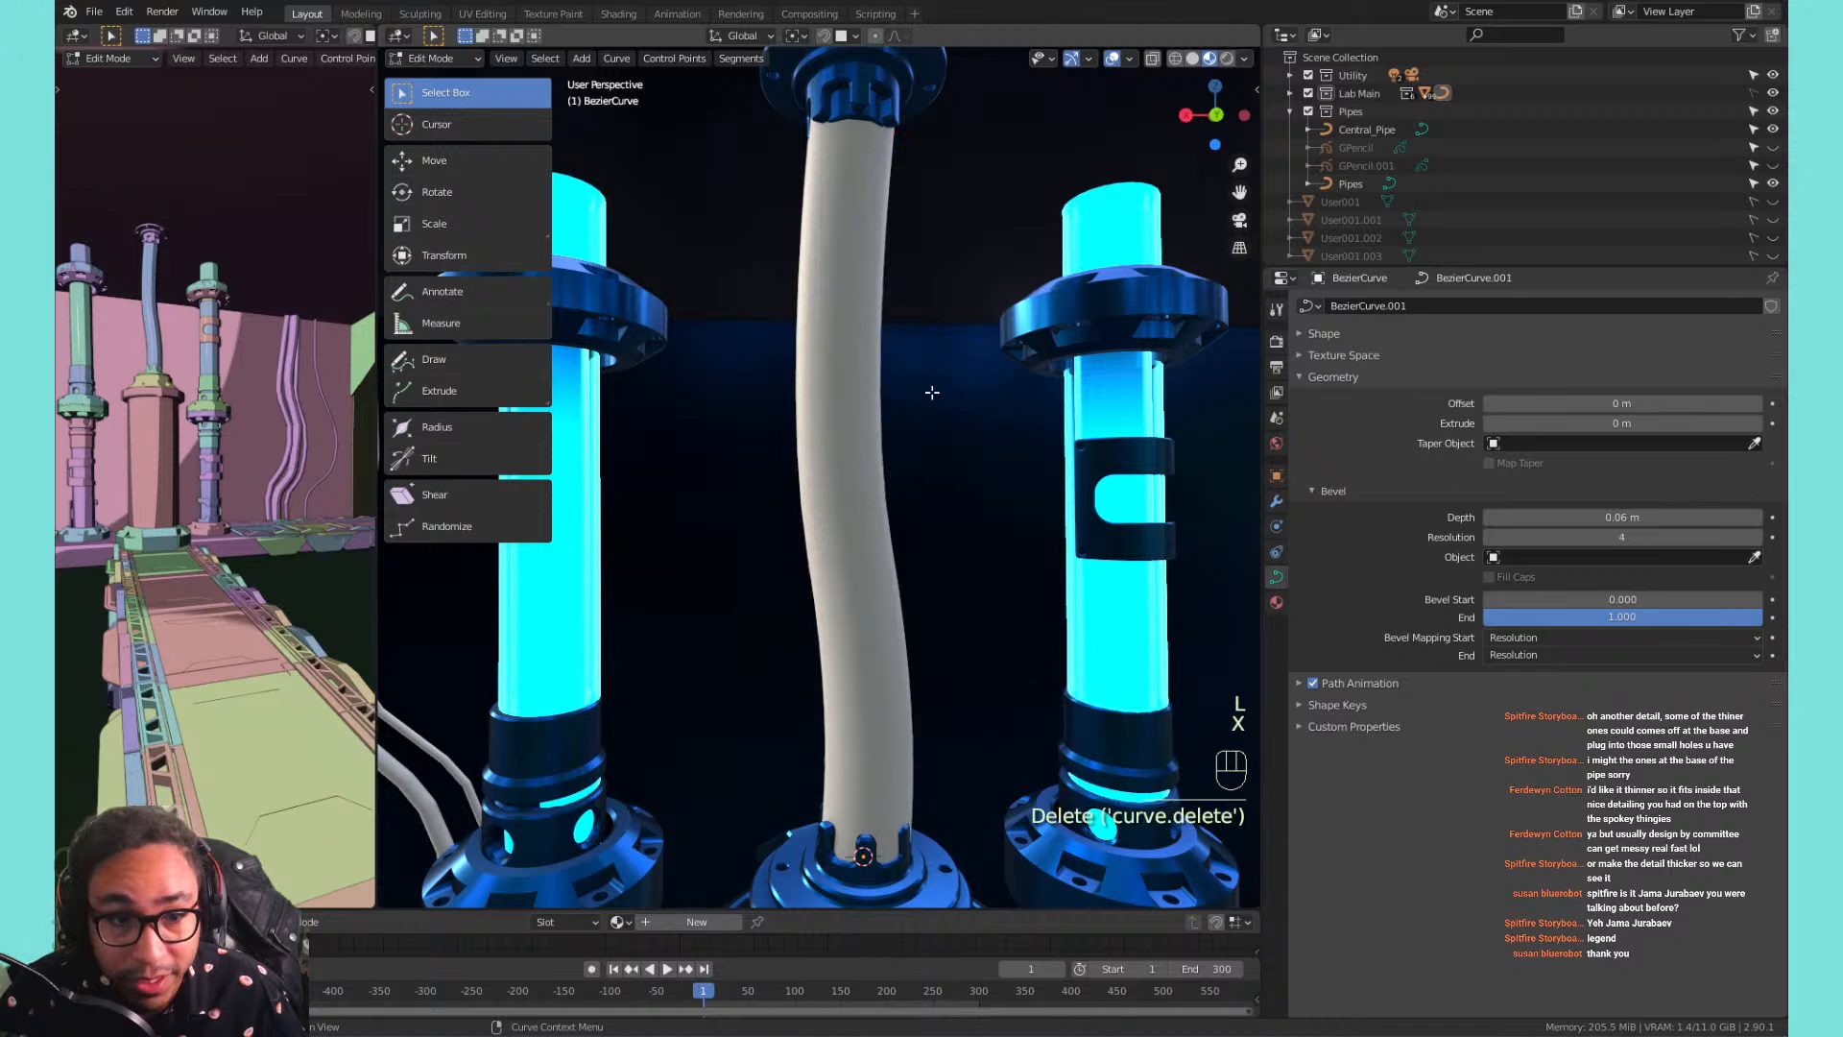
# Activate the curve Draw tool and set its projection depth to Surface.
pyautogui.click(455, 352)
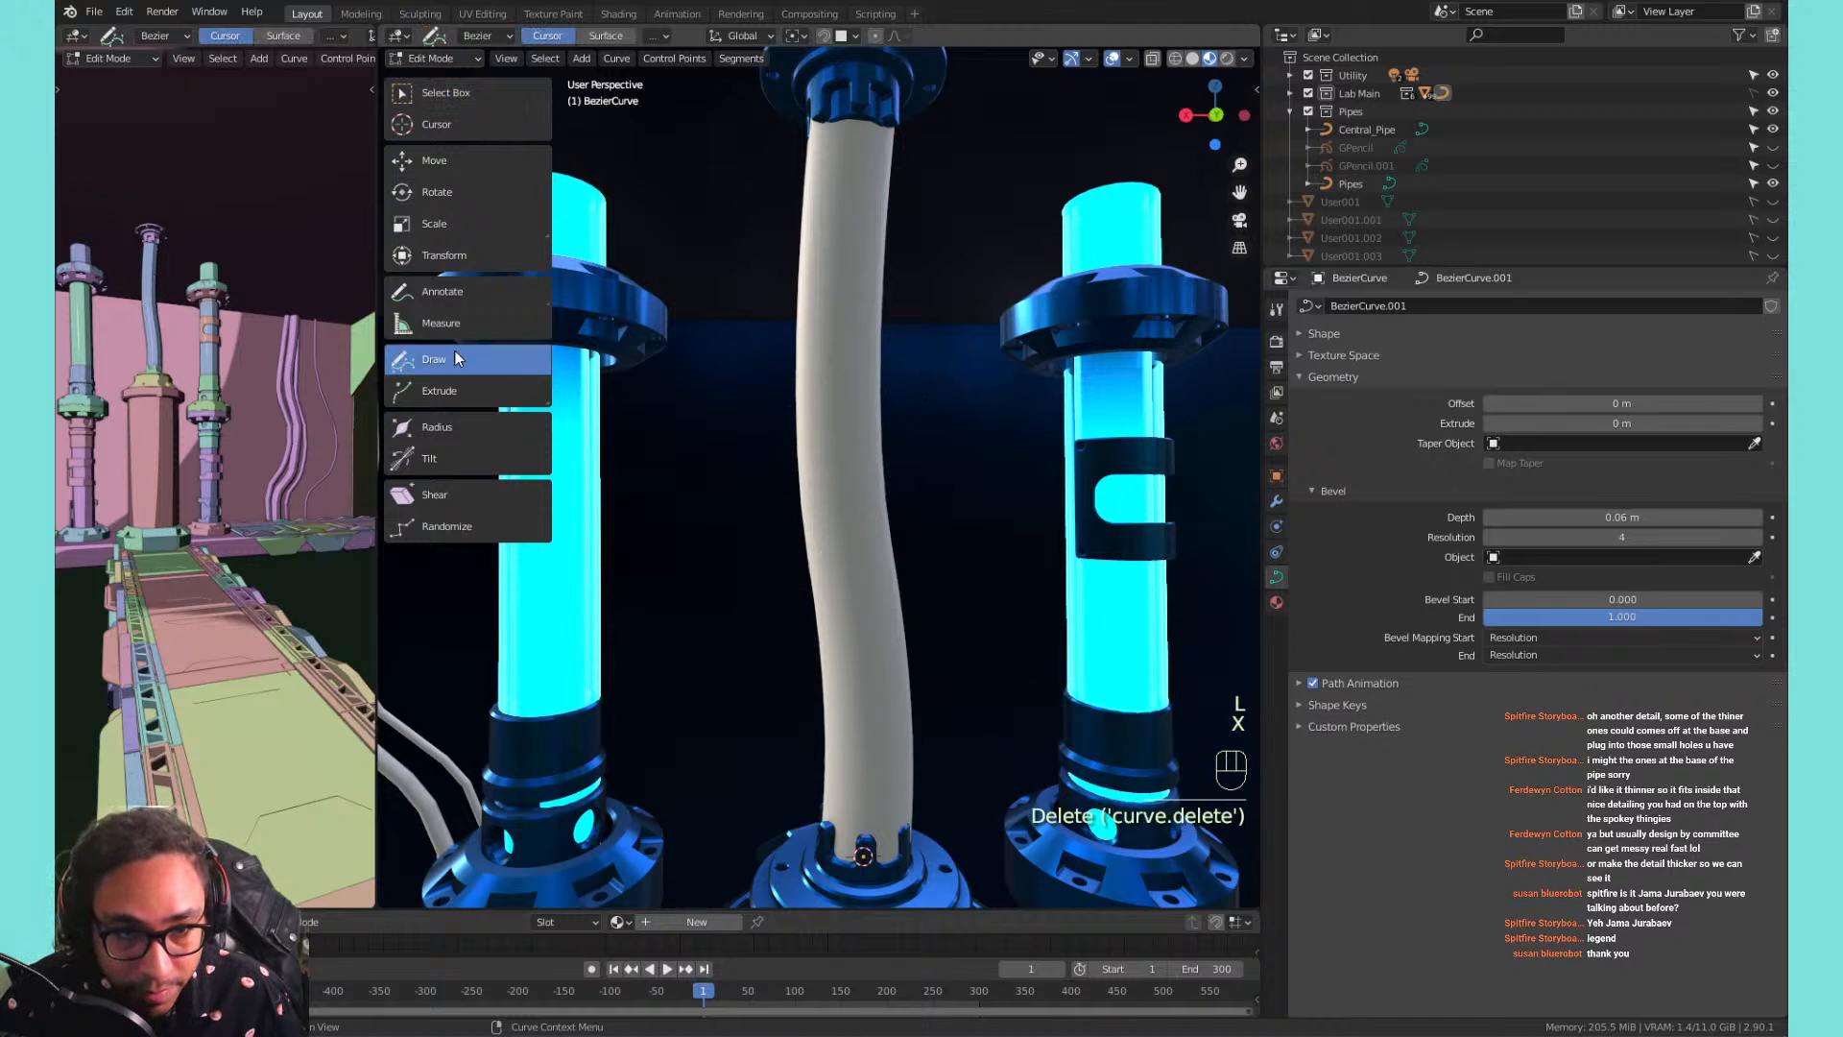
pyautogui.click(617, 36)
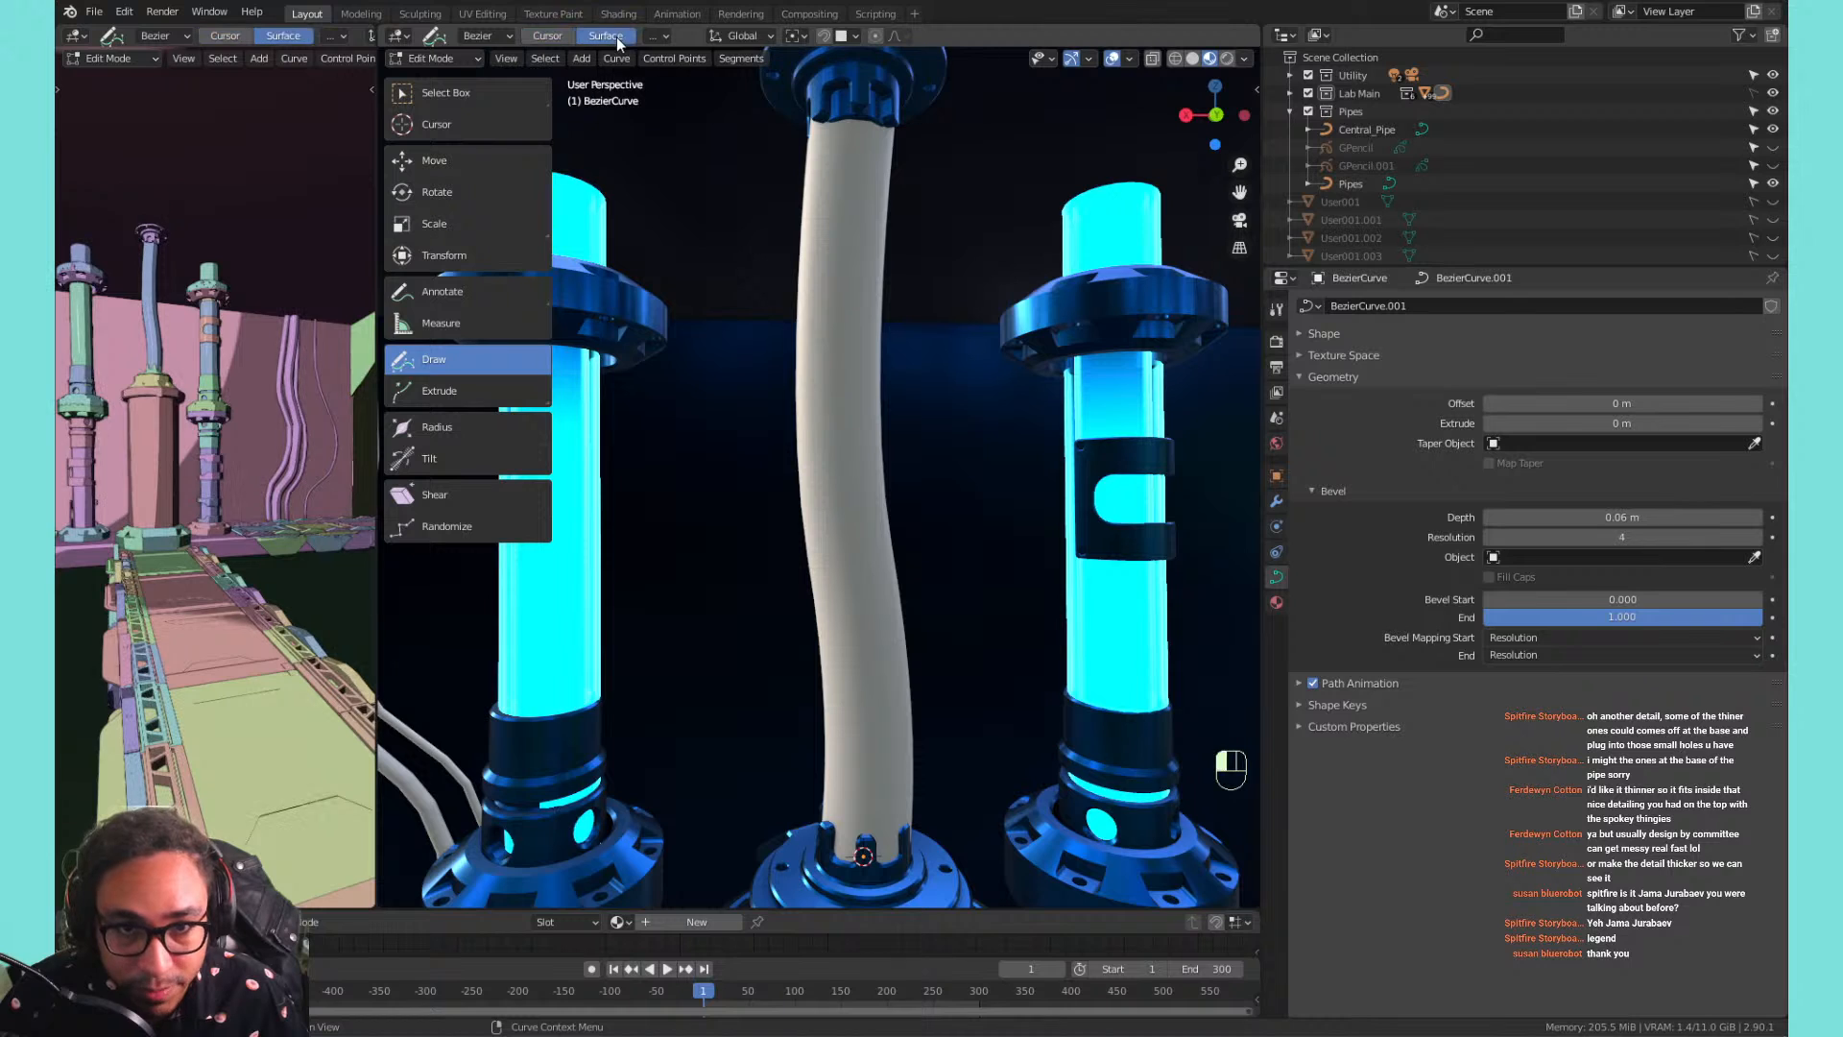
pyautogui.click(668, 37)
pyautogui.click(691, 73)
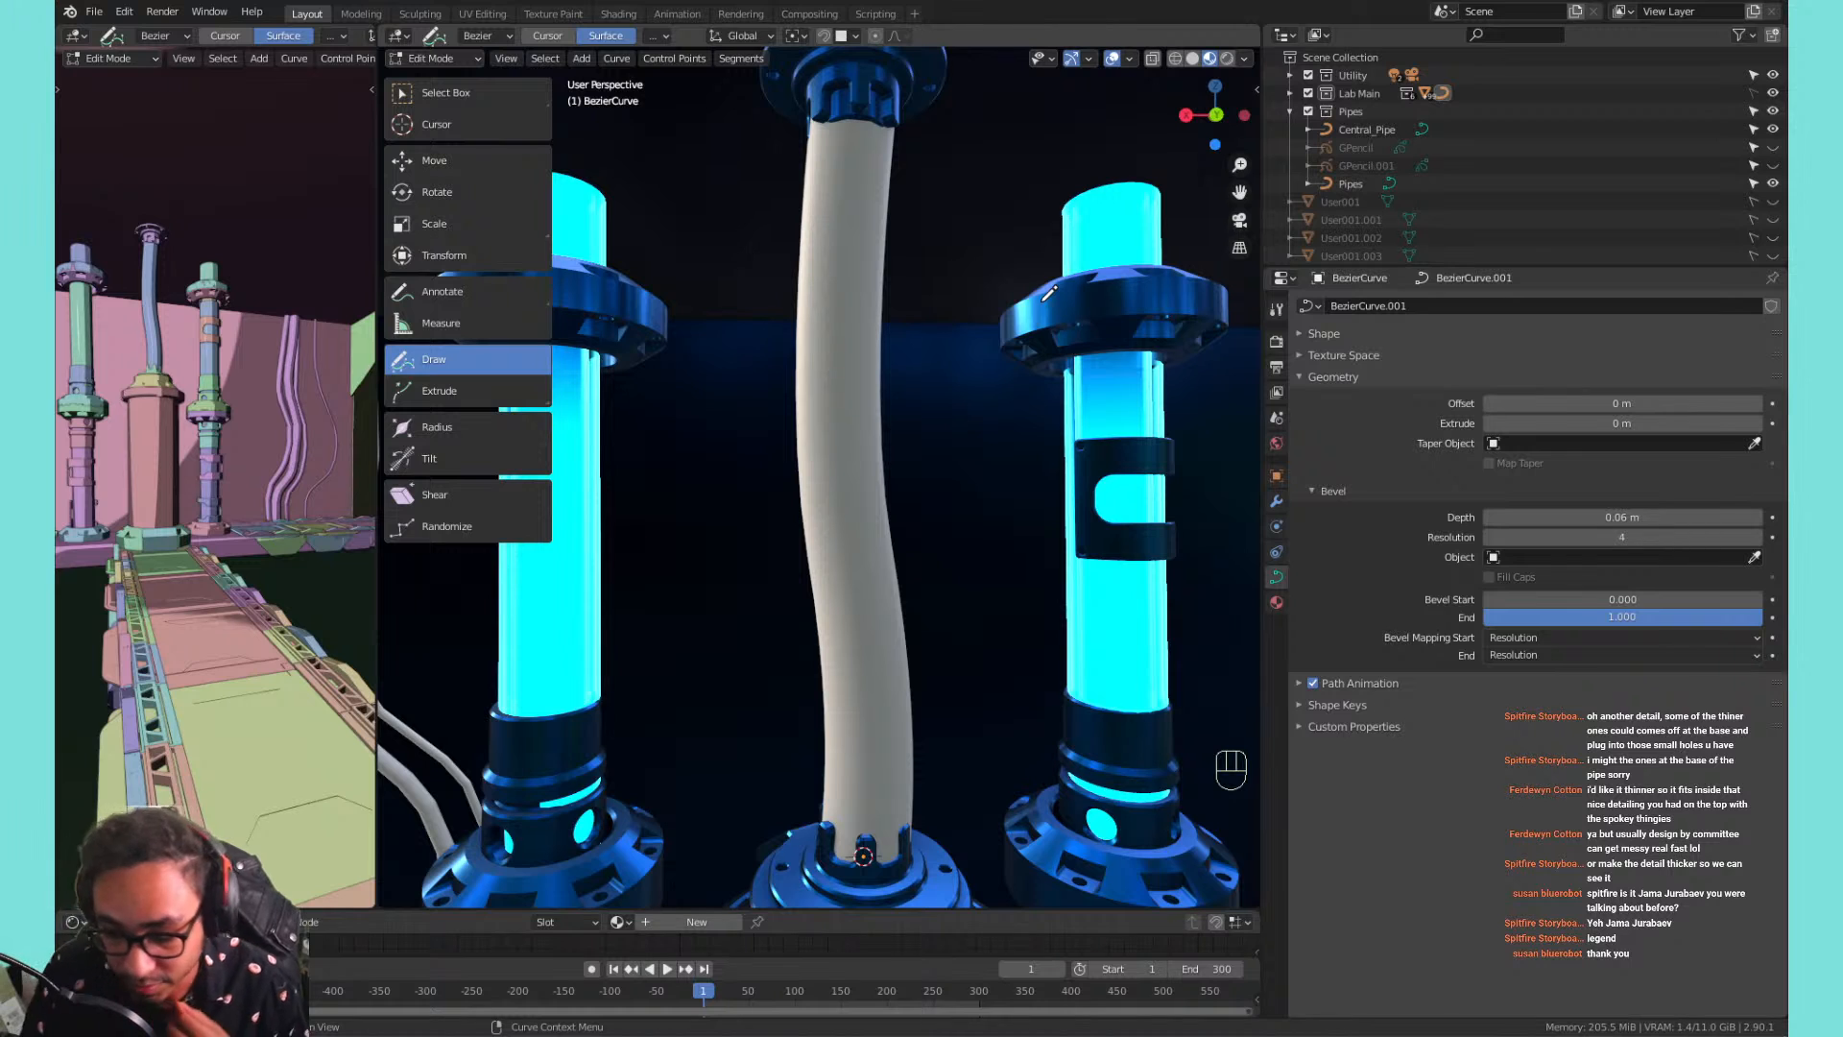
# Try two thin cable strokes along the surface of the central pipe and undo both.
pyautogui.moveTo(846, 167)
pyautogui.mouseDown()
pyautogui.moveTo(793, 326)
pyautogui.moveTo(837, 600)
pyautogui.moveTo(898, 715)
pyautogui.moveTo(873, 754)
pyautogui.mouseUp()
pyautogui.hotkey('ctrl', 'z')
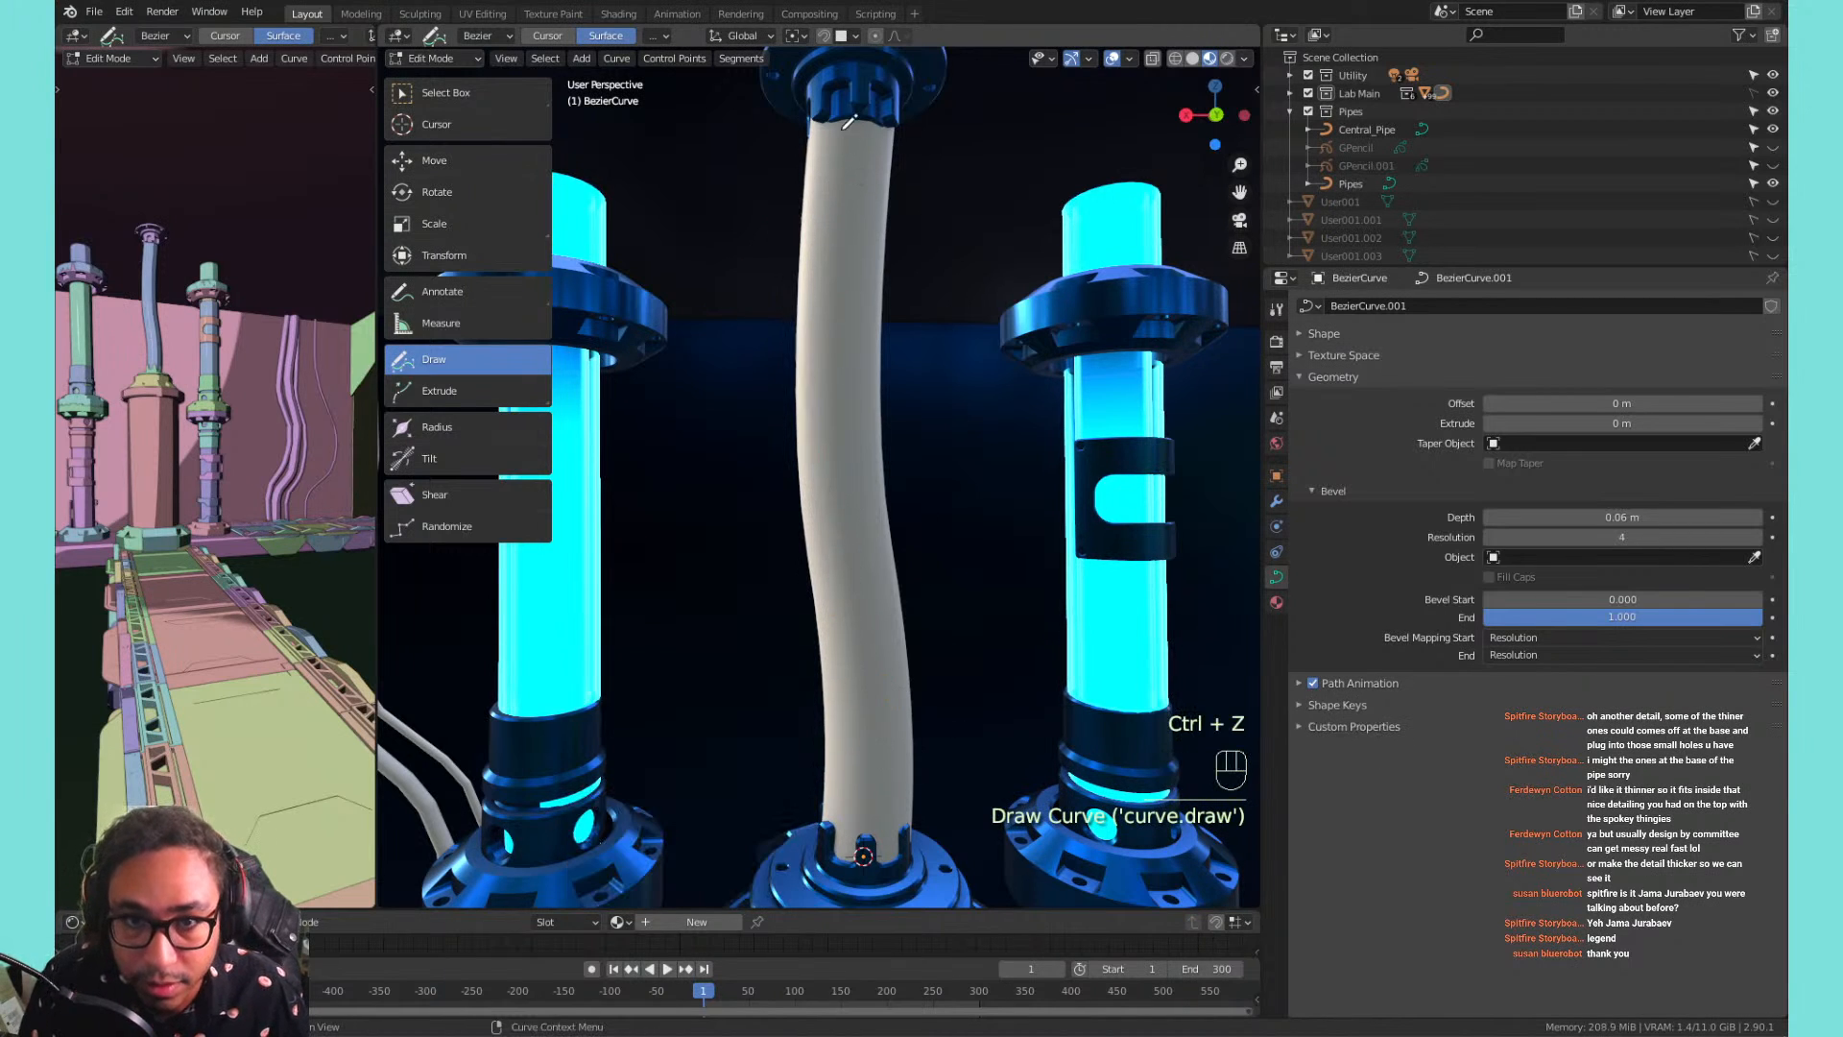
pyautogui.moveTo(876, 146)
pyautogui.mouseDown()
pyautogui.moveTo(811, 389)
pyautogui.moveTo(870, 637)
pyautogui.mouseUp()
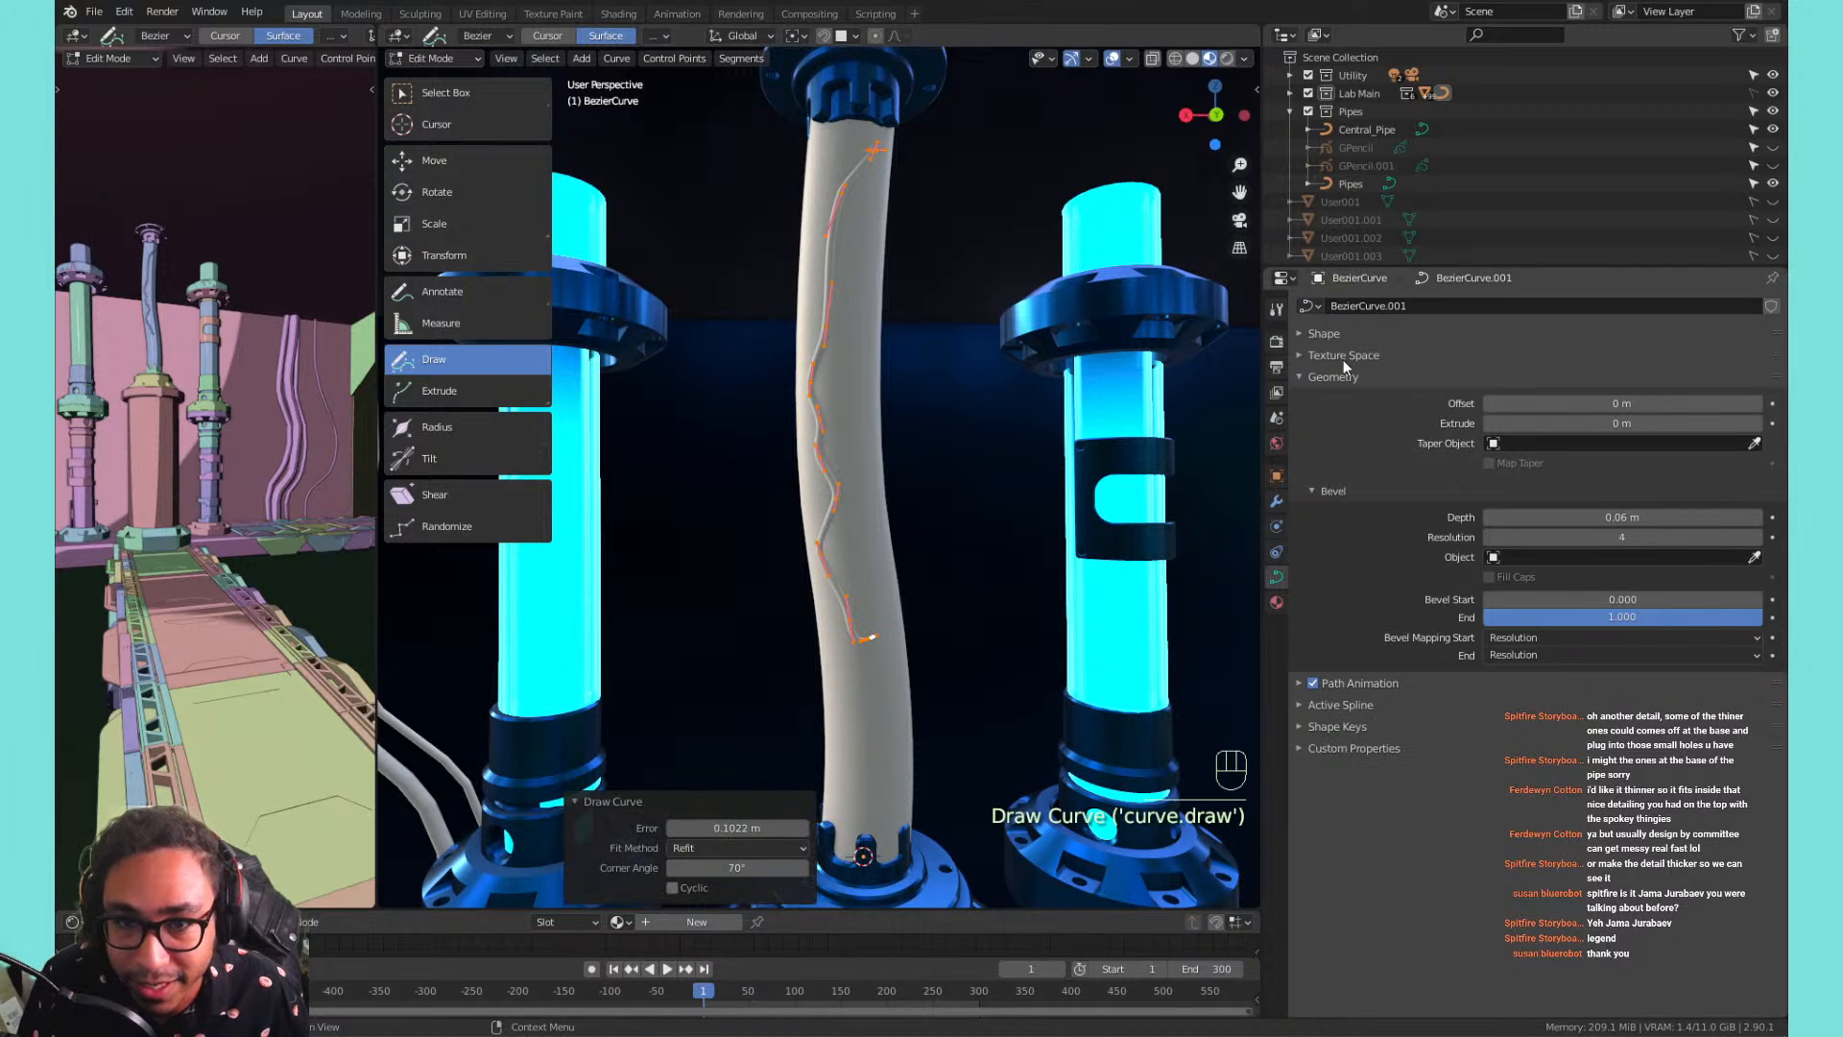
pyautogui.hotkey('ctrl', 'z')
# Set the bevel depth to 1.03 m, try a stroke down the central pipe, and undo it.
pyautogui.moveTo(1622, 517); pyautogui.dragTo(1747, 517)
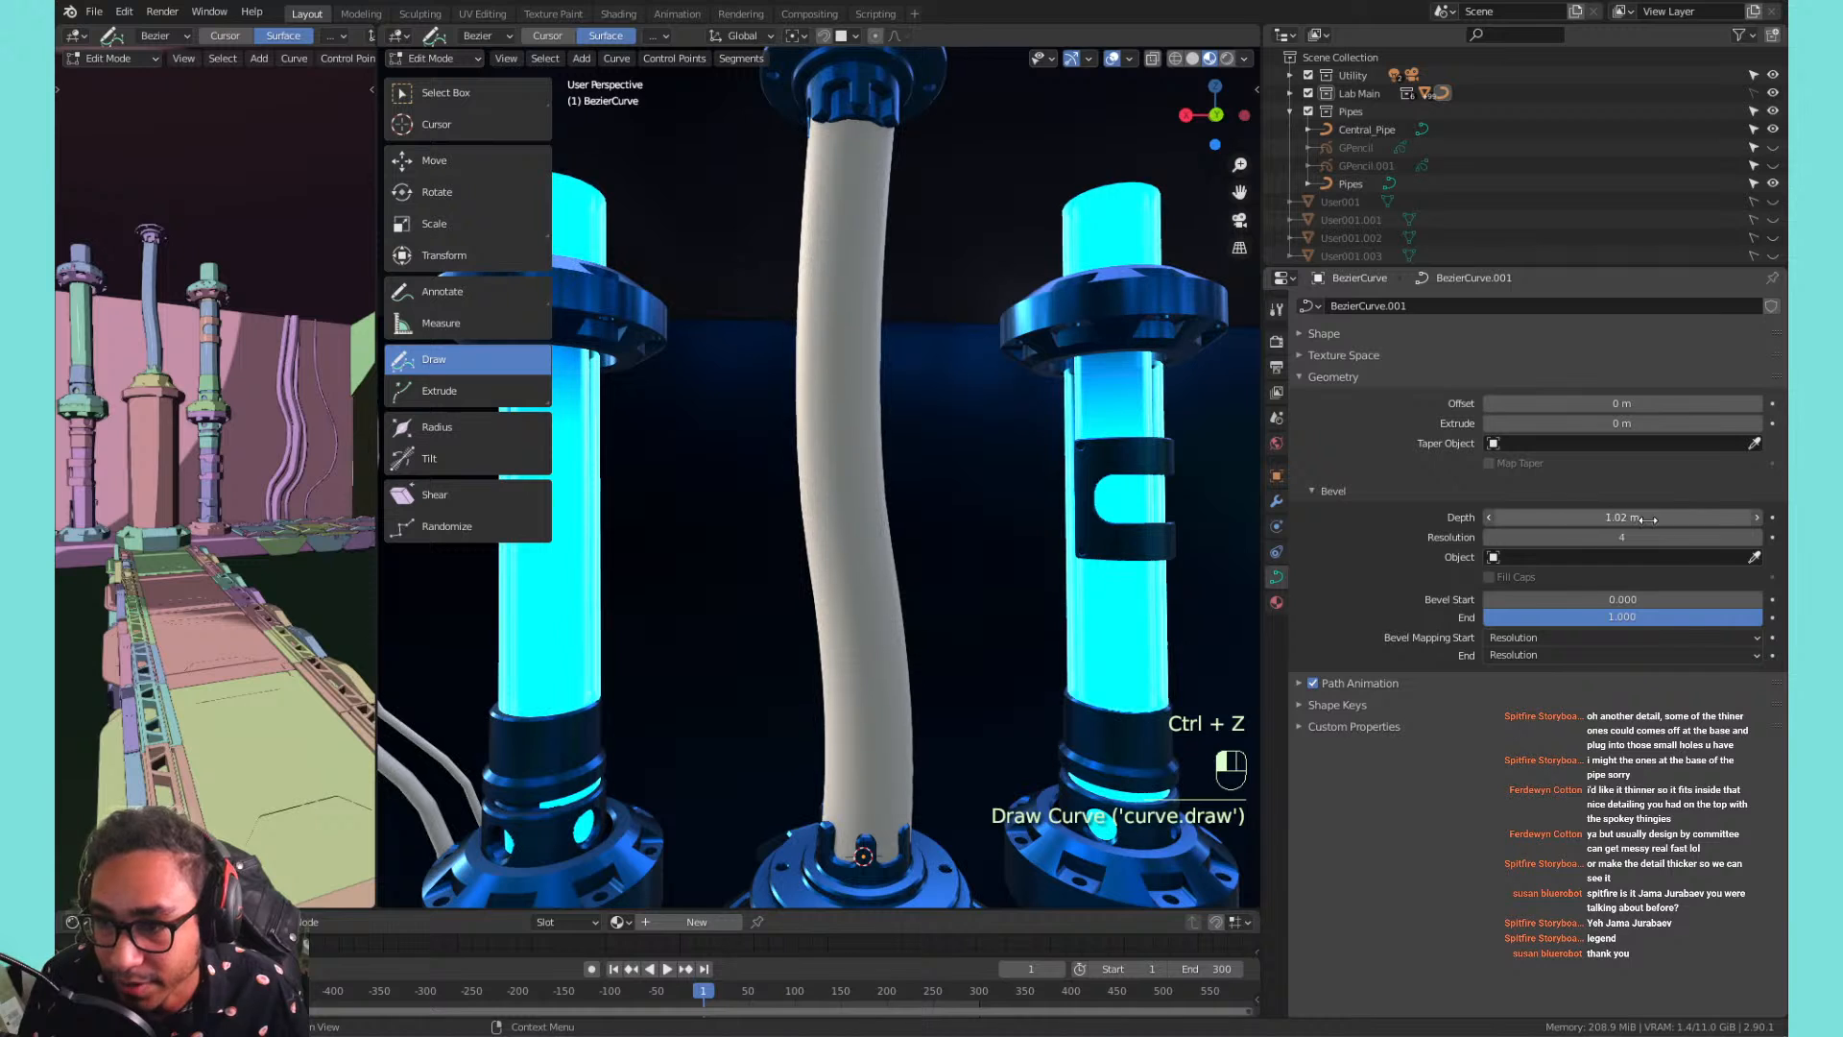
pyautogui.moveTo(864, 142)
pyautogui.mouseDown()
pyautogui.moveTo(812, 403)
pyautogui.moveTo(870, 570)
pyautogui.moveTo(868, 711)
pyautogui.mouseUp()
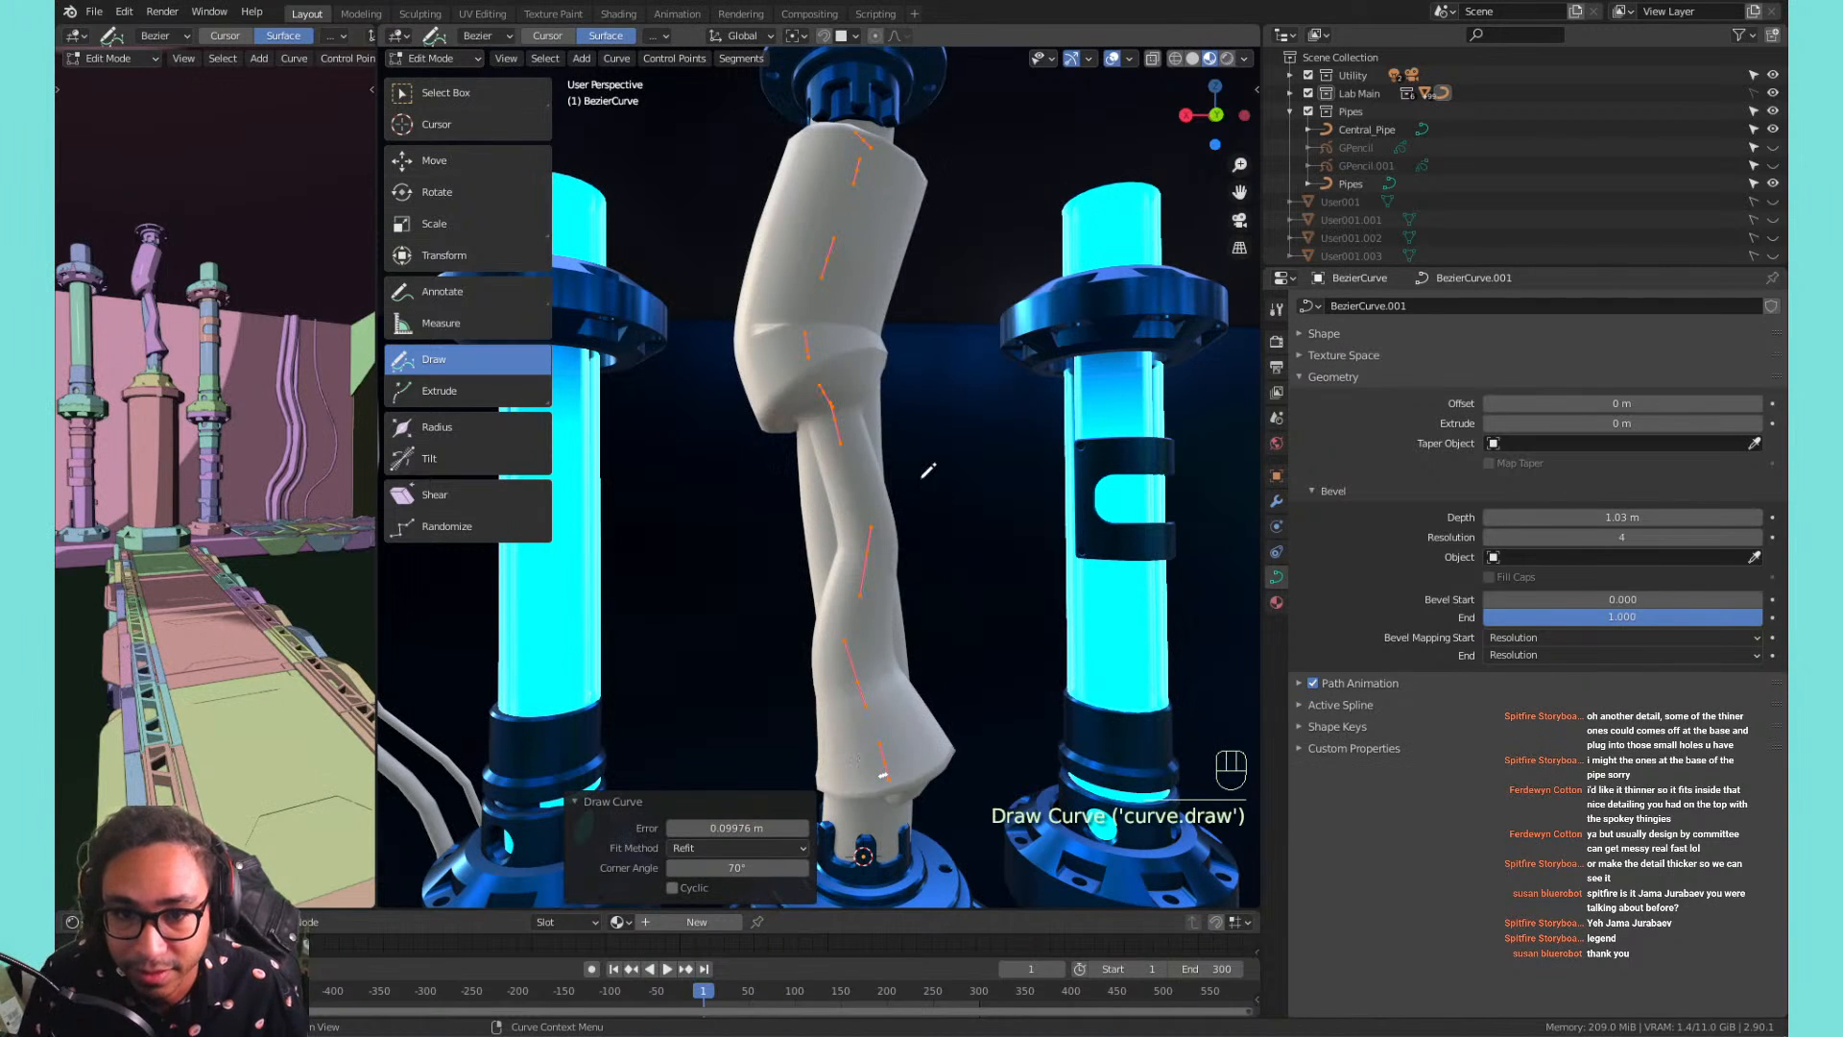
pyautogui.hotkey('ctrl', 'z')
pyautogui.hotkey('ctrl', 'z')
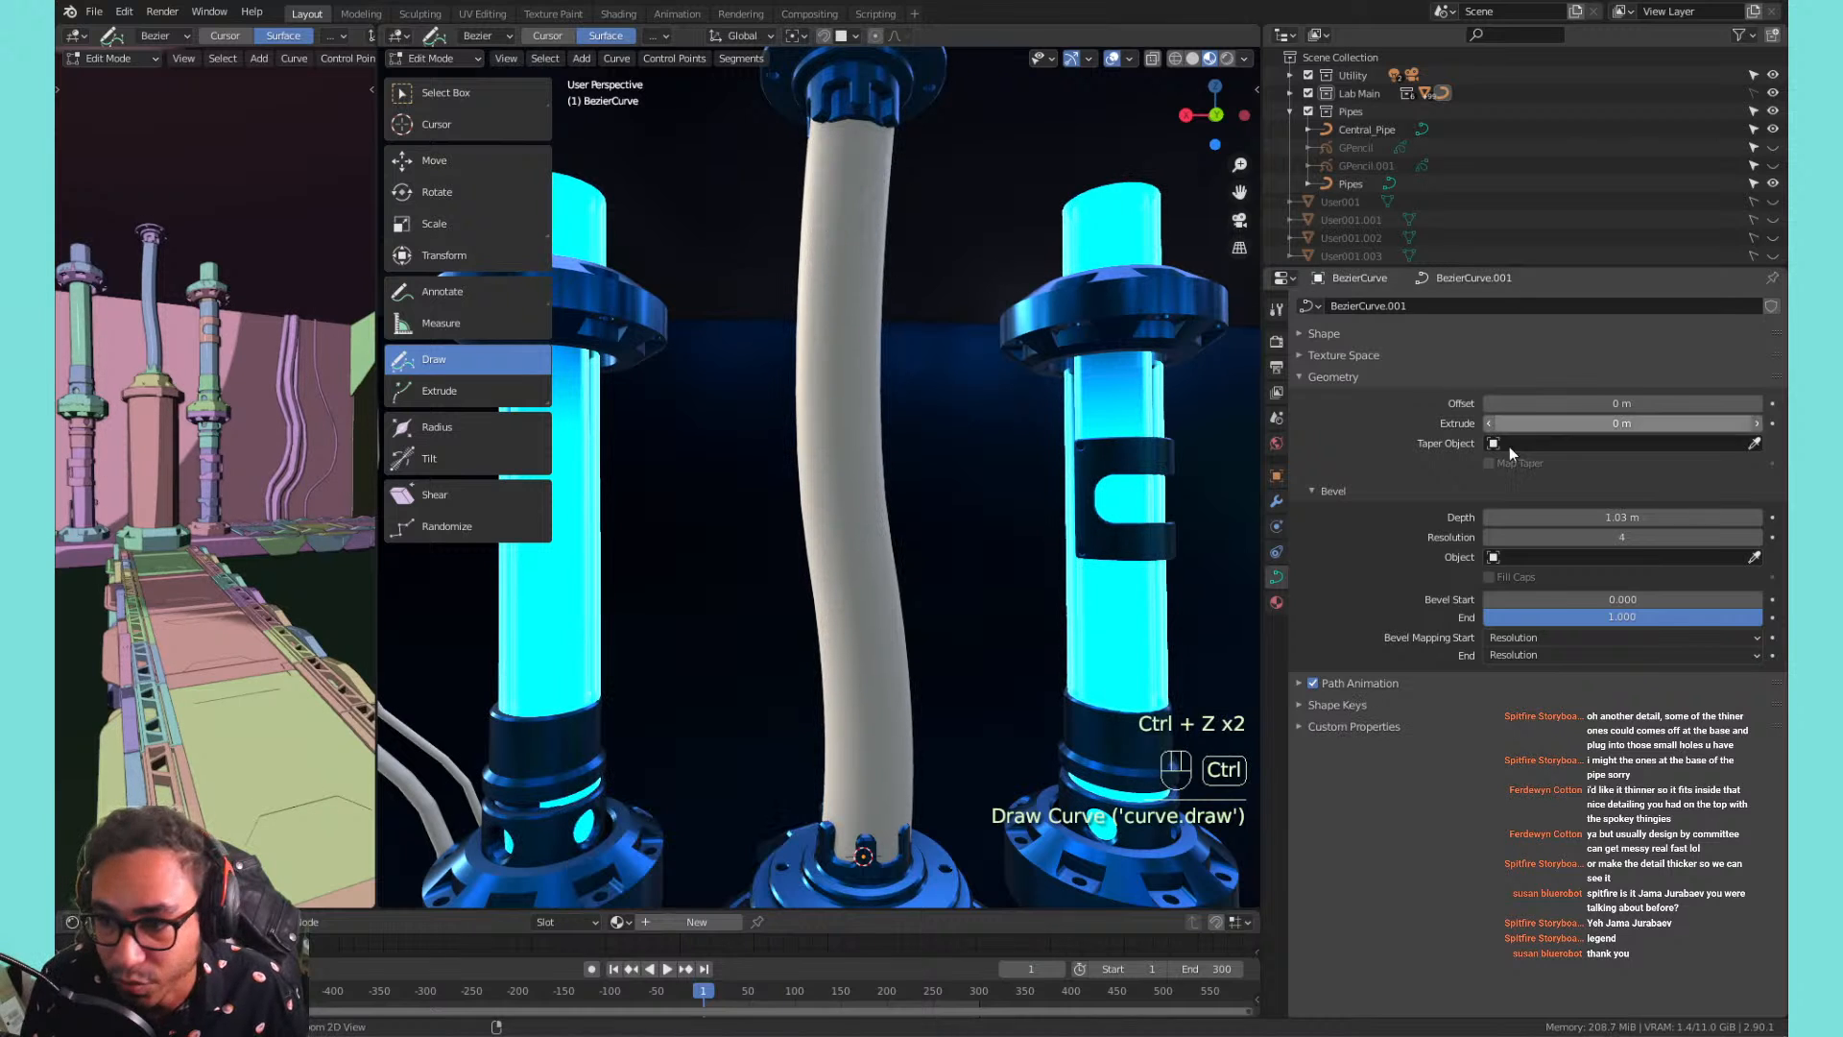
# Set the bevel depth to 0.47 m, try two wavy strokes down the central pipe, and undo them.
pyautogui.moveTo(1519, 512); pyautogui.dragTo(1488, 513)
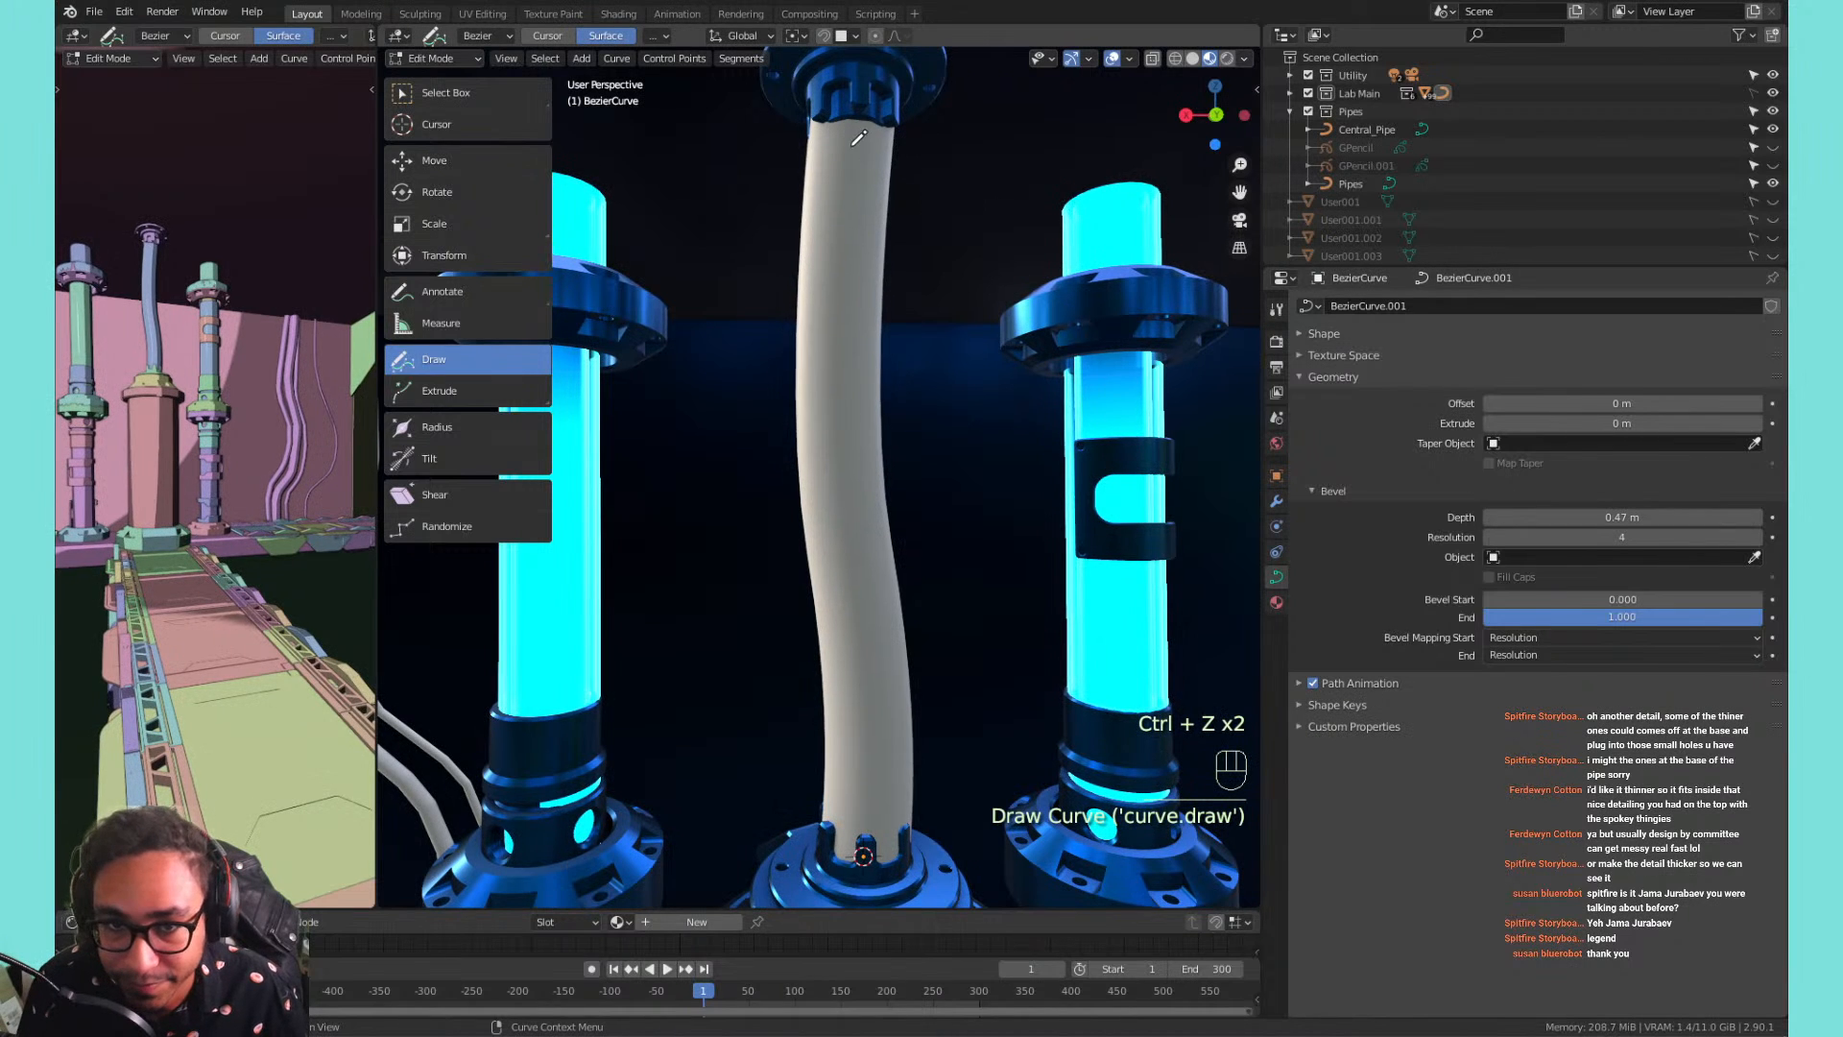
pyautogui.moveTo(858, 137)
pyautogui.mouseDown()
pyautogui.moveTo(830, 367)
pyautogui.moveTo(869, 736)
pyautogui.mouseUp()
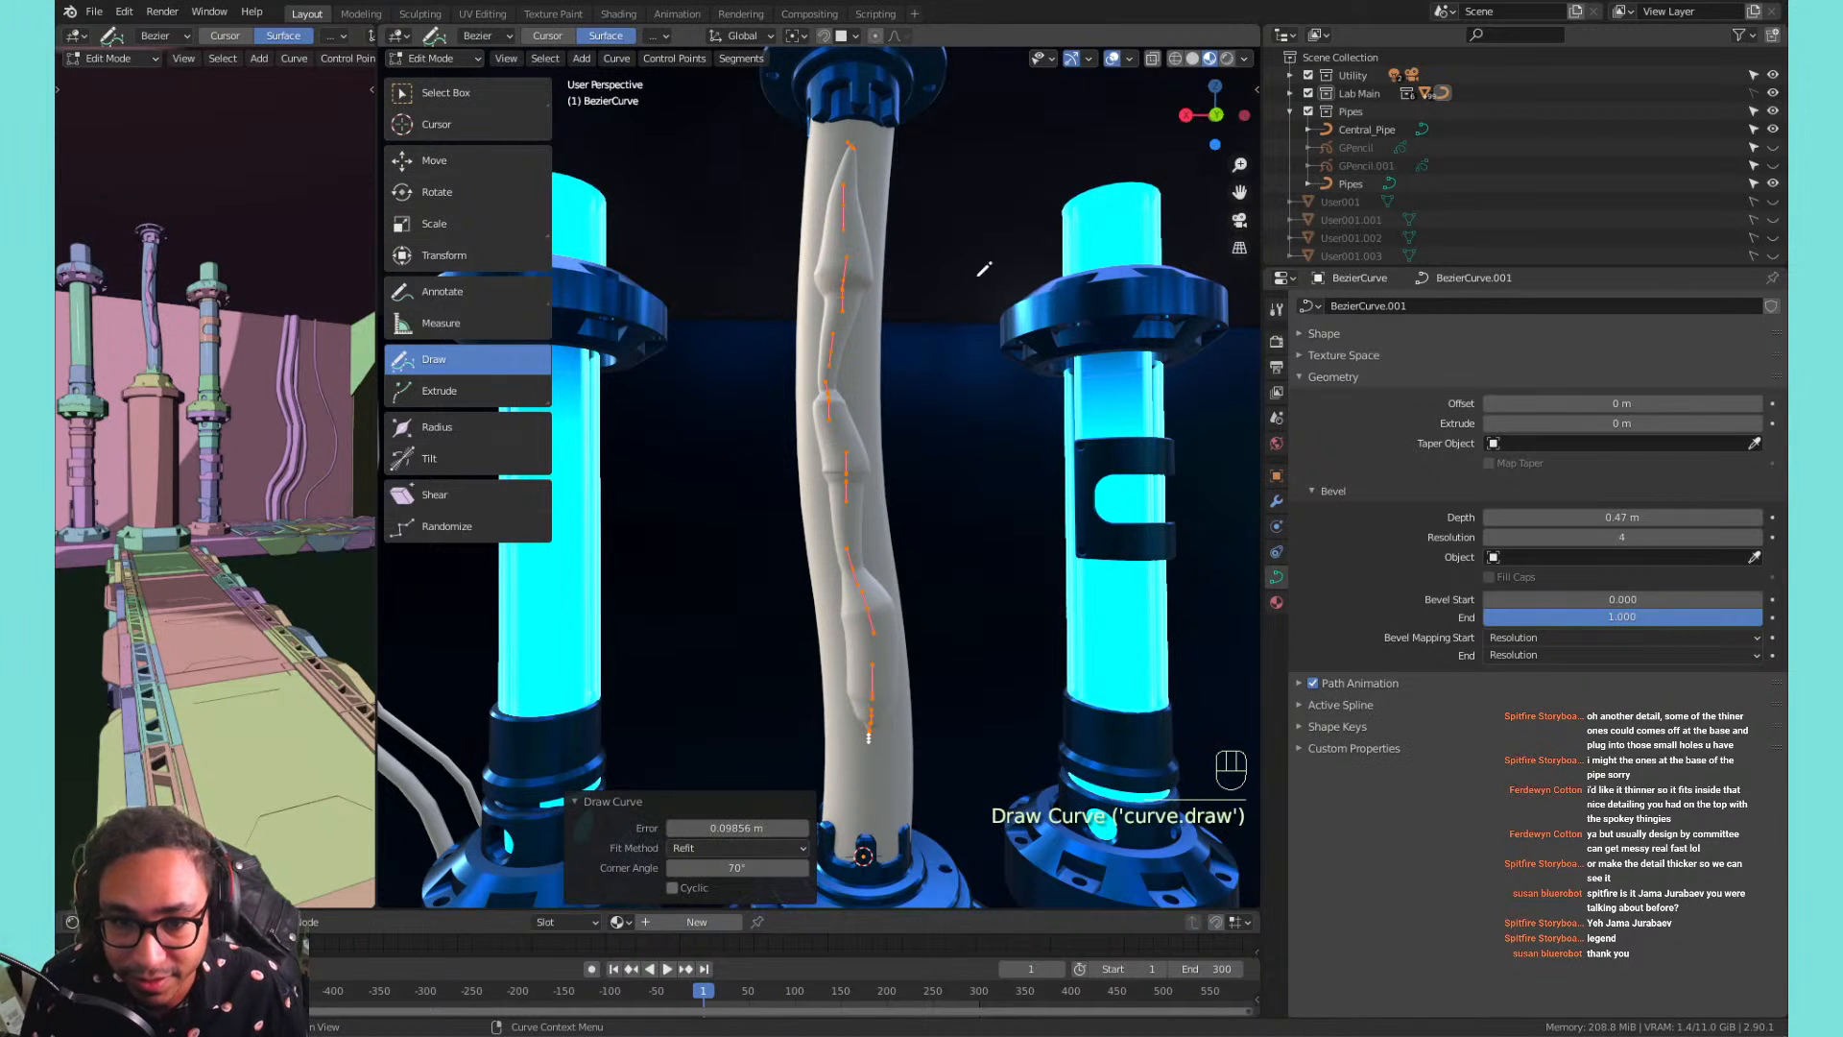
pyautogui.hotkey('ctrl', 'z')
pyautogui.moveTo(862, 130)
pyautogui.mouseDown()
pyautogui.moveTo(838, 257)
pyautogui.moveTo(842, 595)
pyautogui.moveTo(876, 664)
pyautogui.moveTo(845, 862)
pyautogui.mouseUp()
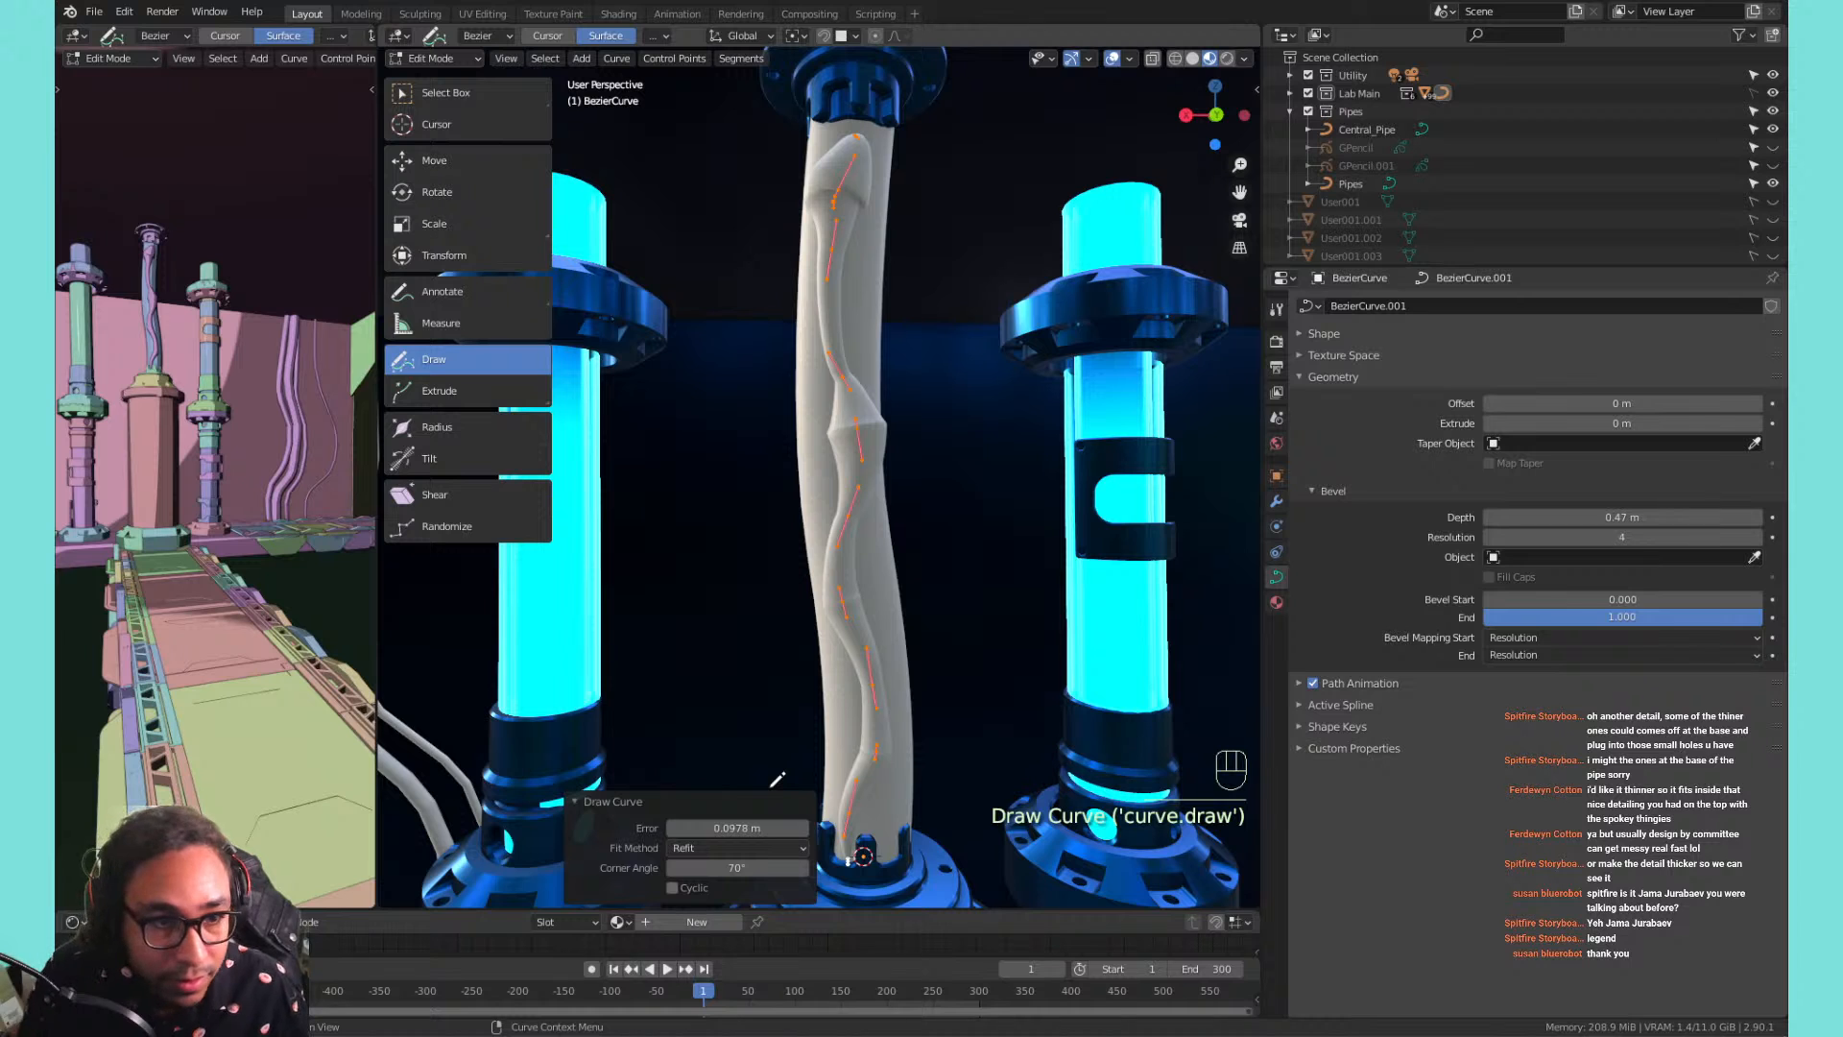
pyautogui.hotkey('ctrl', 'z')
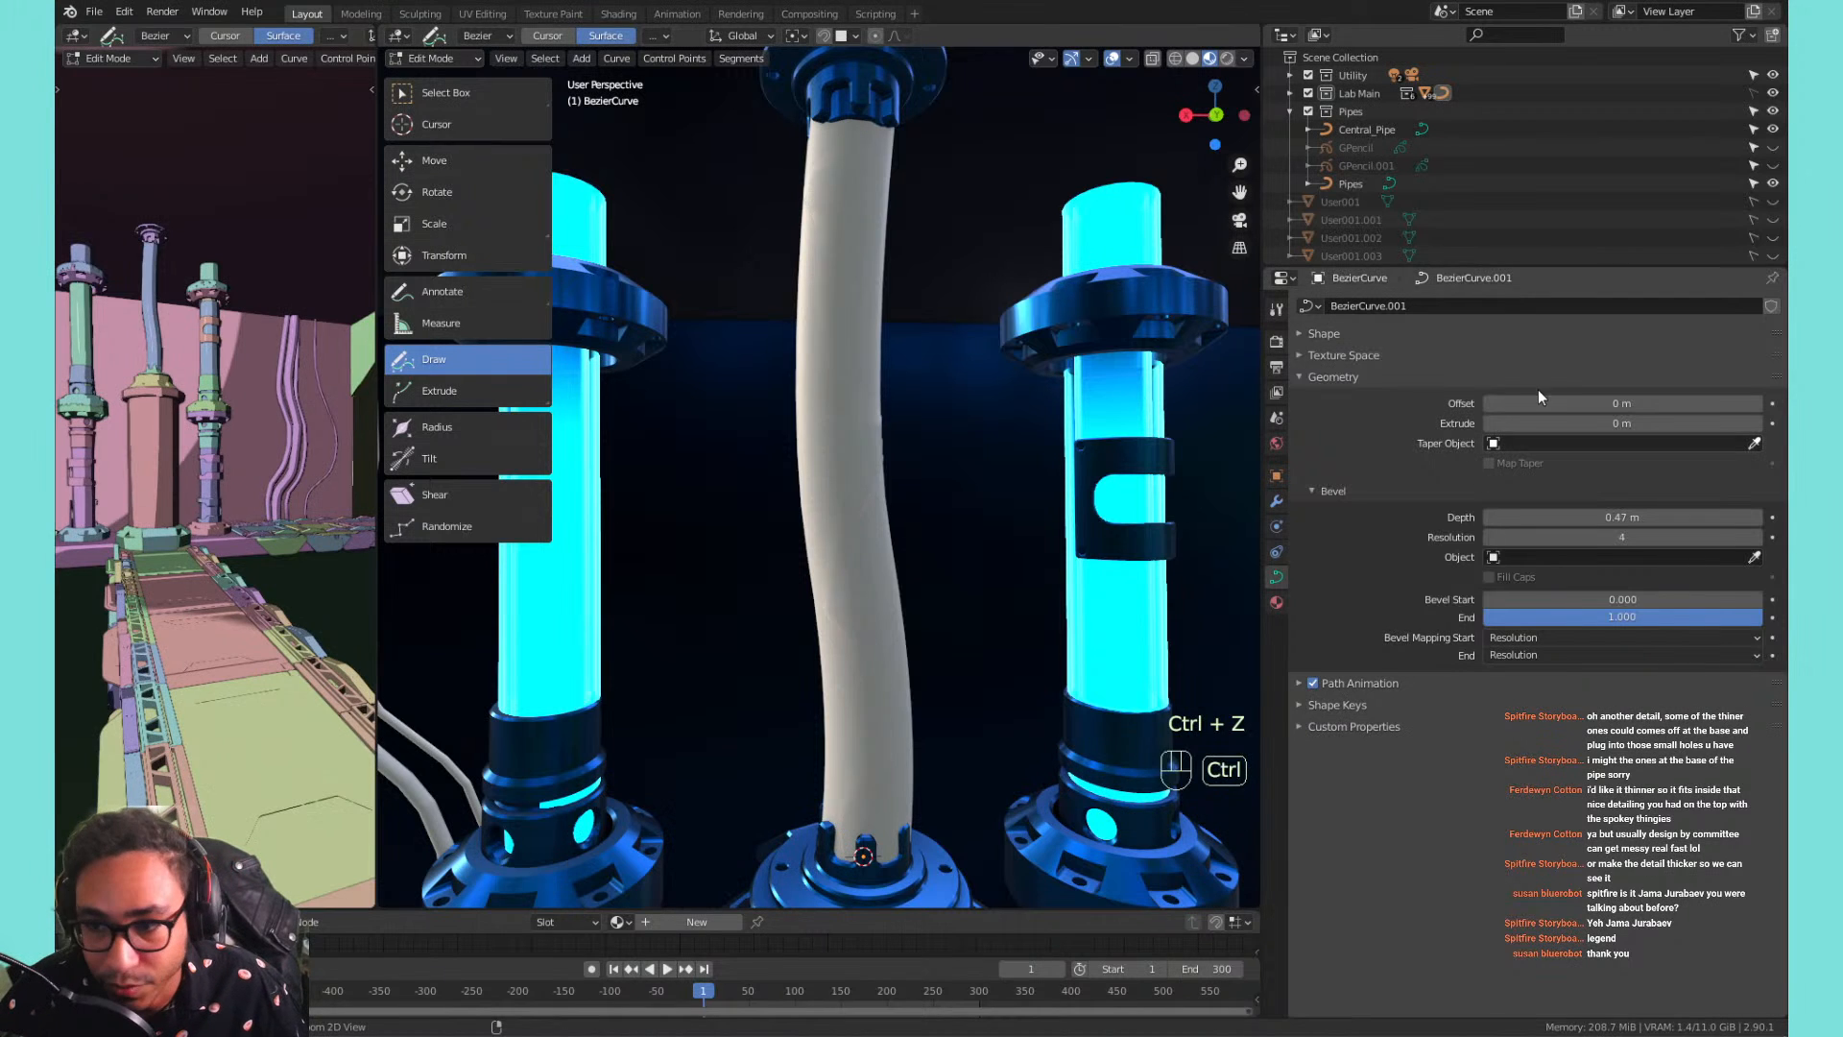
# Turn off pressure for the Draw tool's radius, try the Split fitting method, and set the method back to Refit.
pyautogui.click(660, 35)
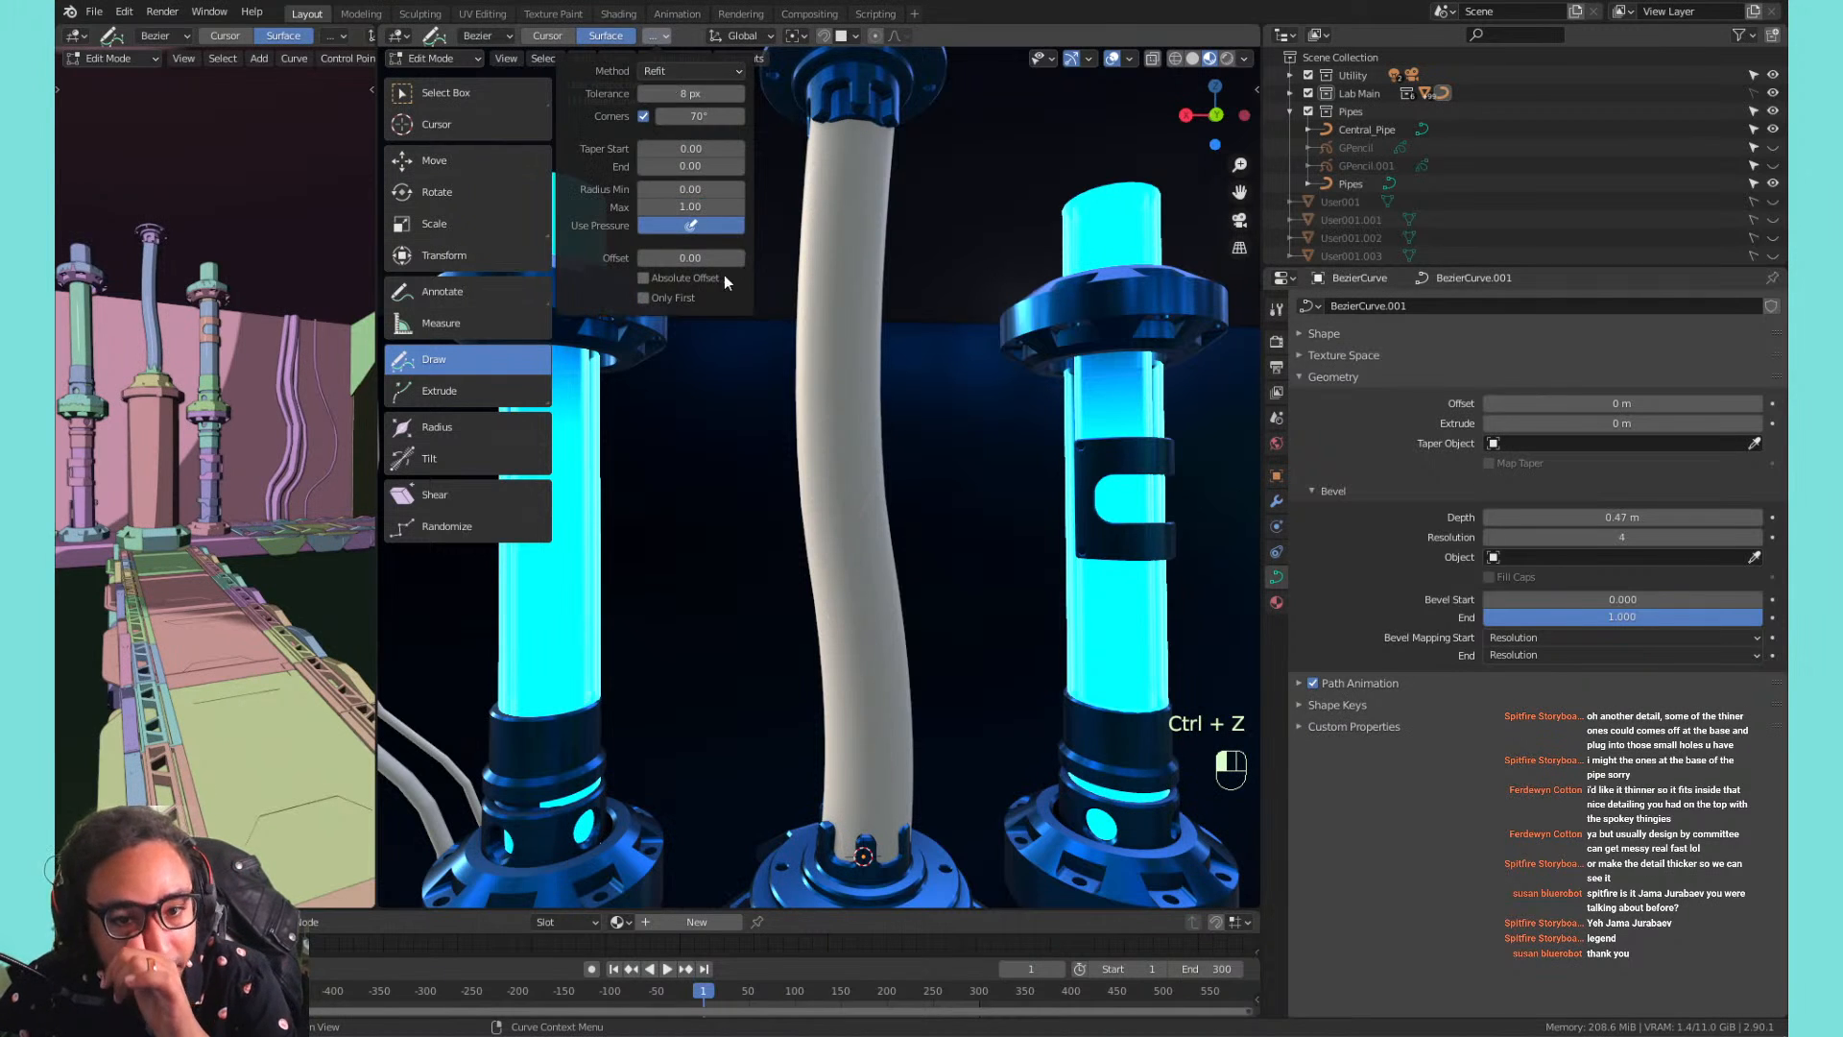
pyautogui.click(693, 229)
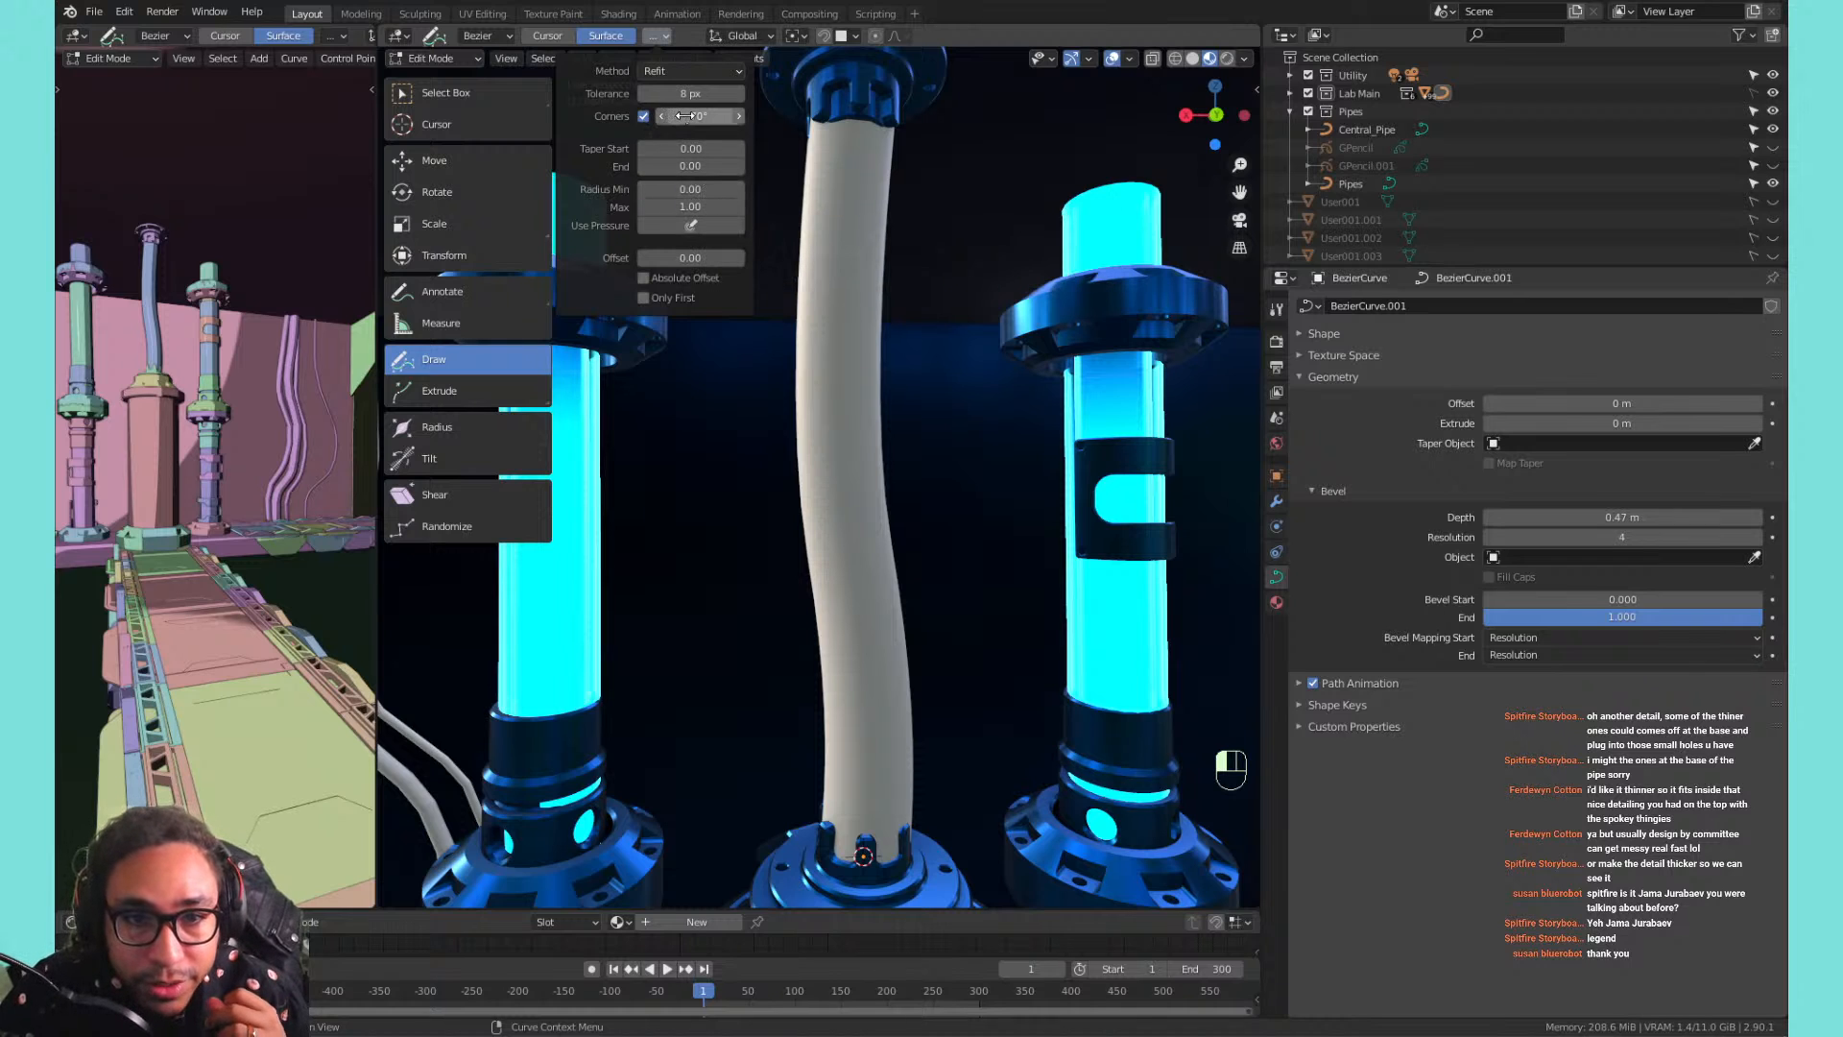
pyautogui.click(704, 72)
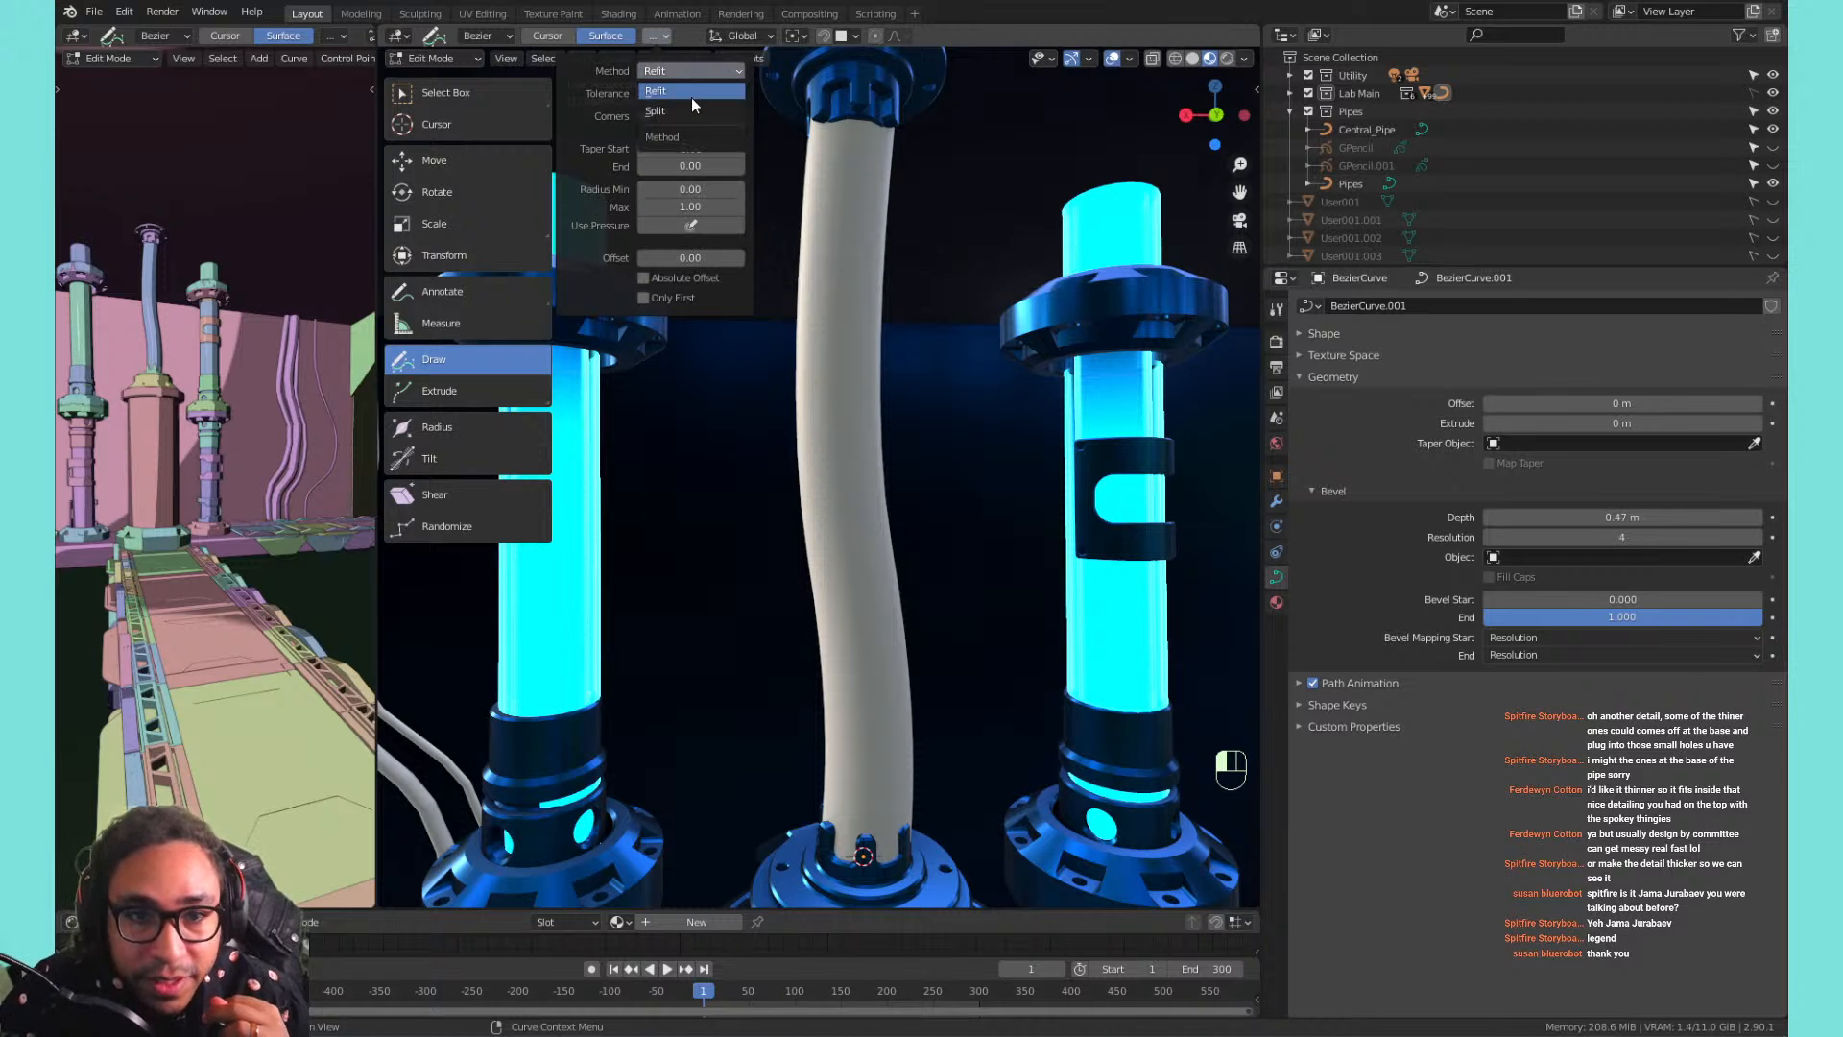
pyautogui.click(693, 90)
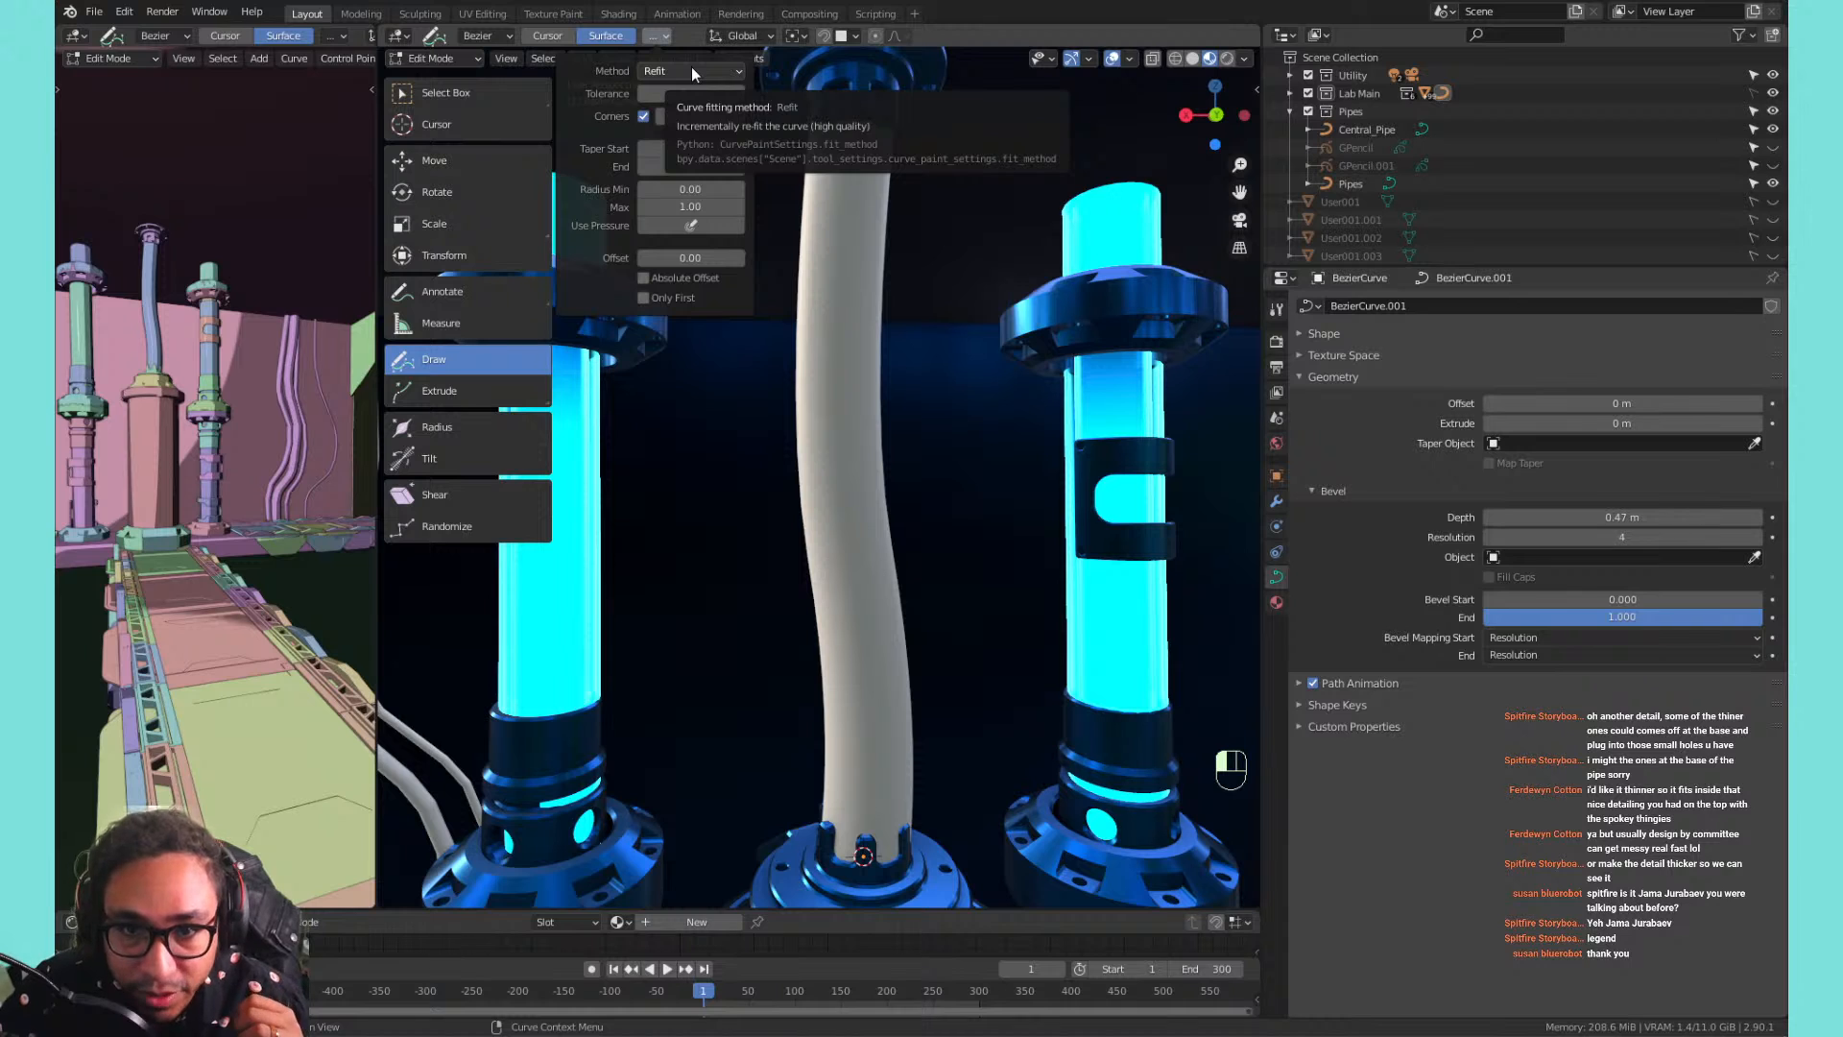
pyautogui.click(691, 69)
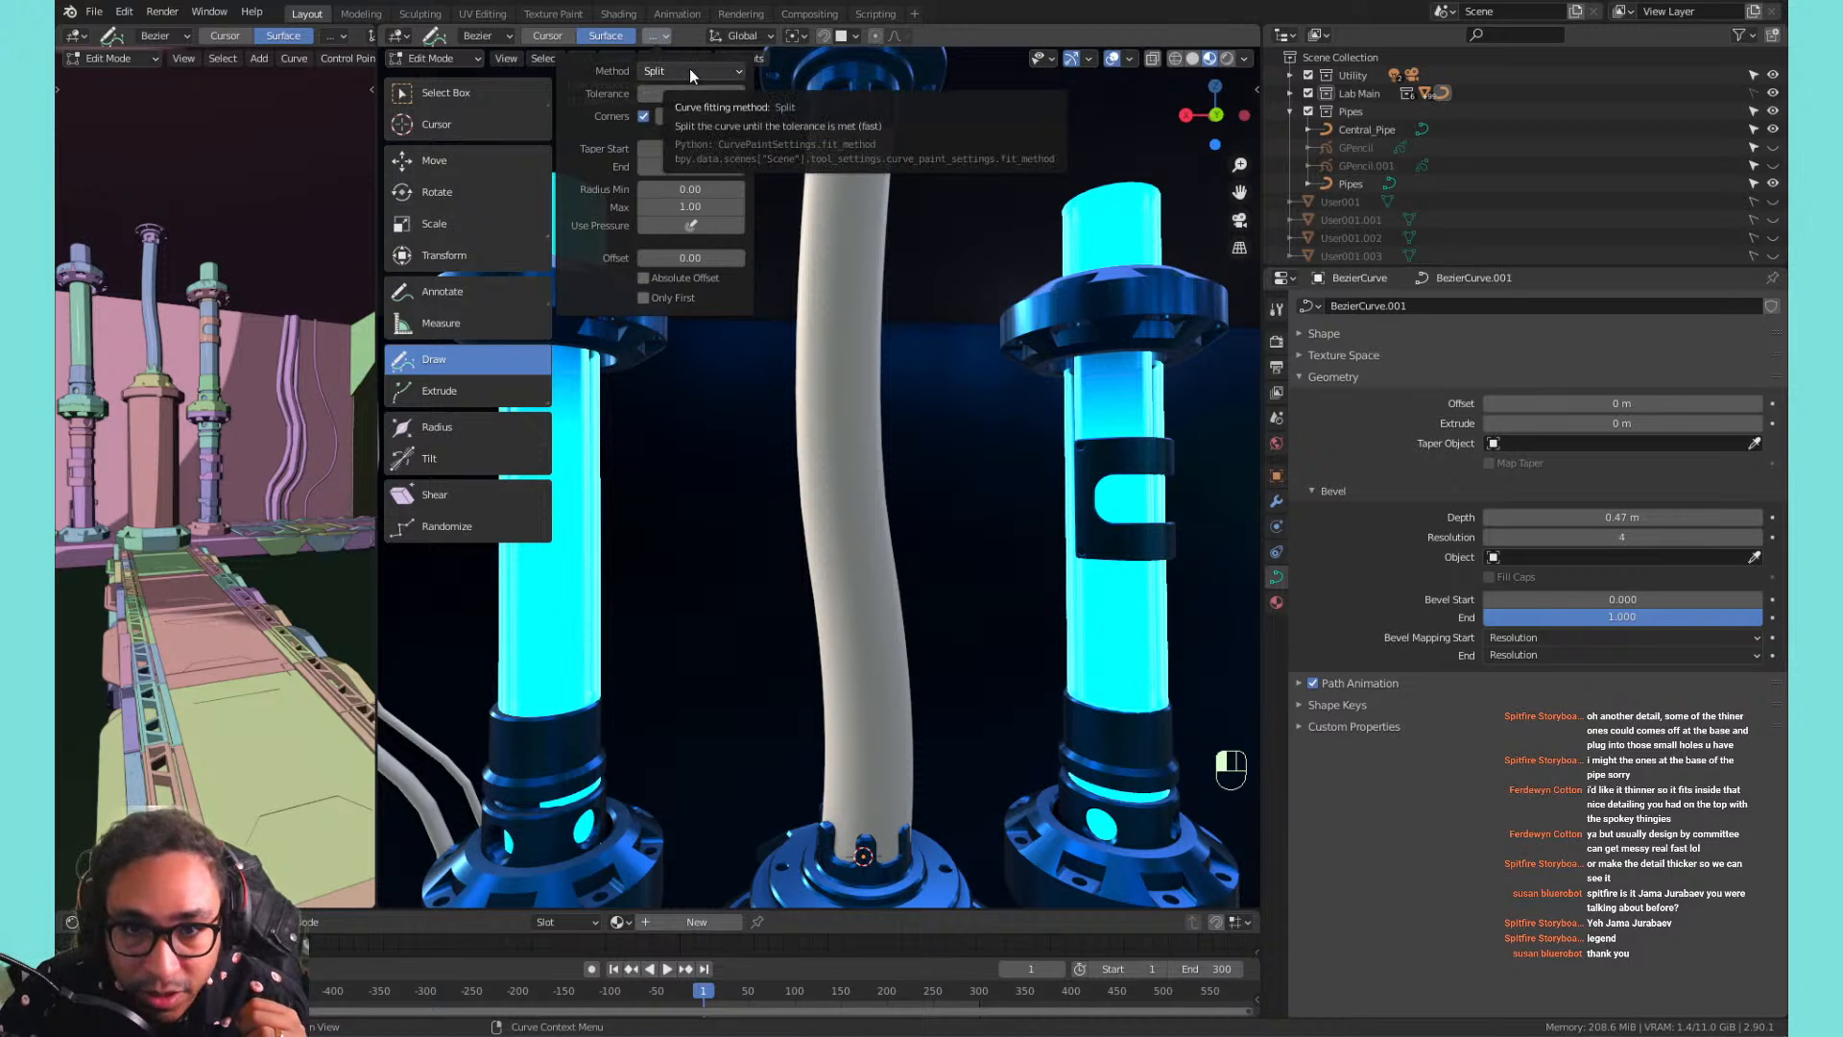
pyautogui.click(690, 71)
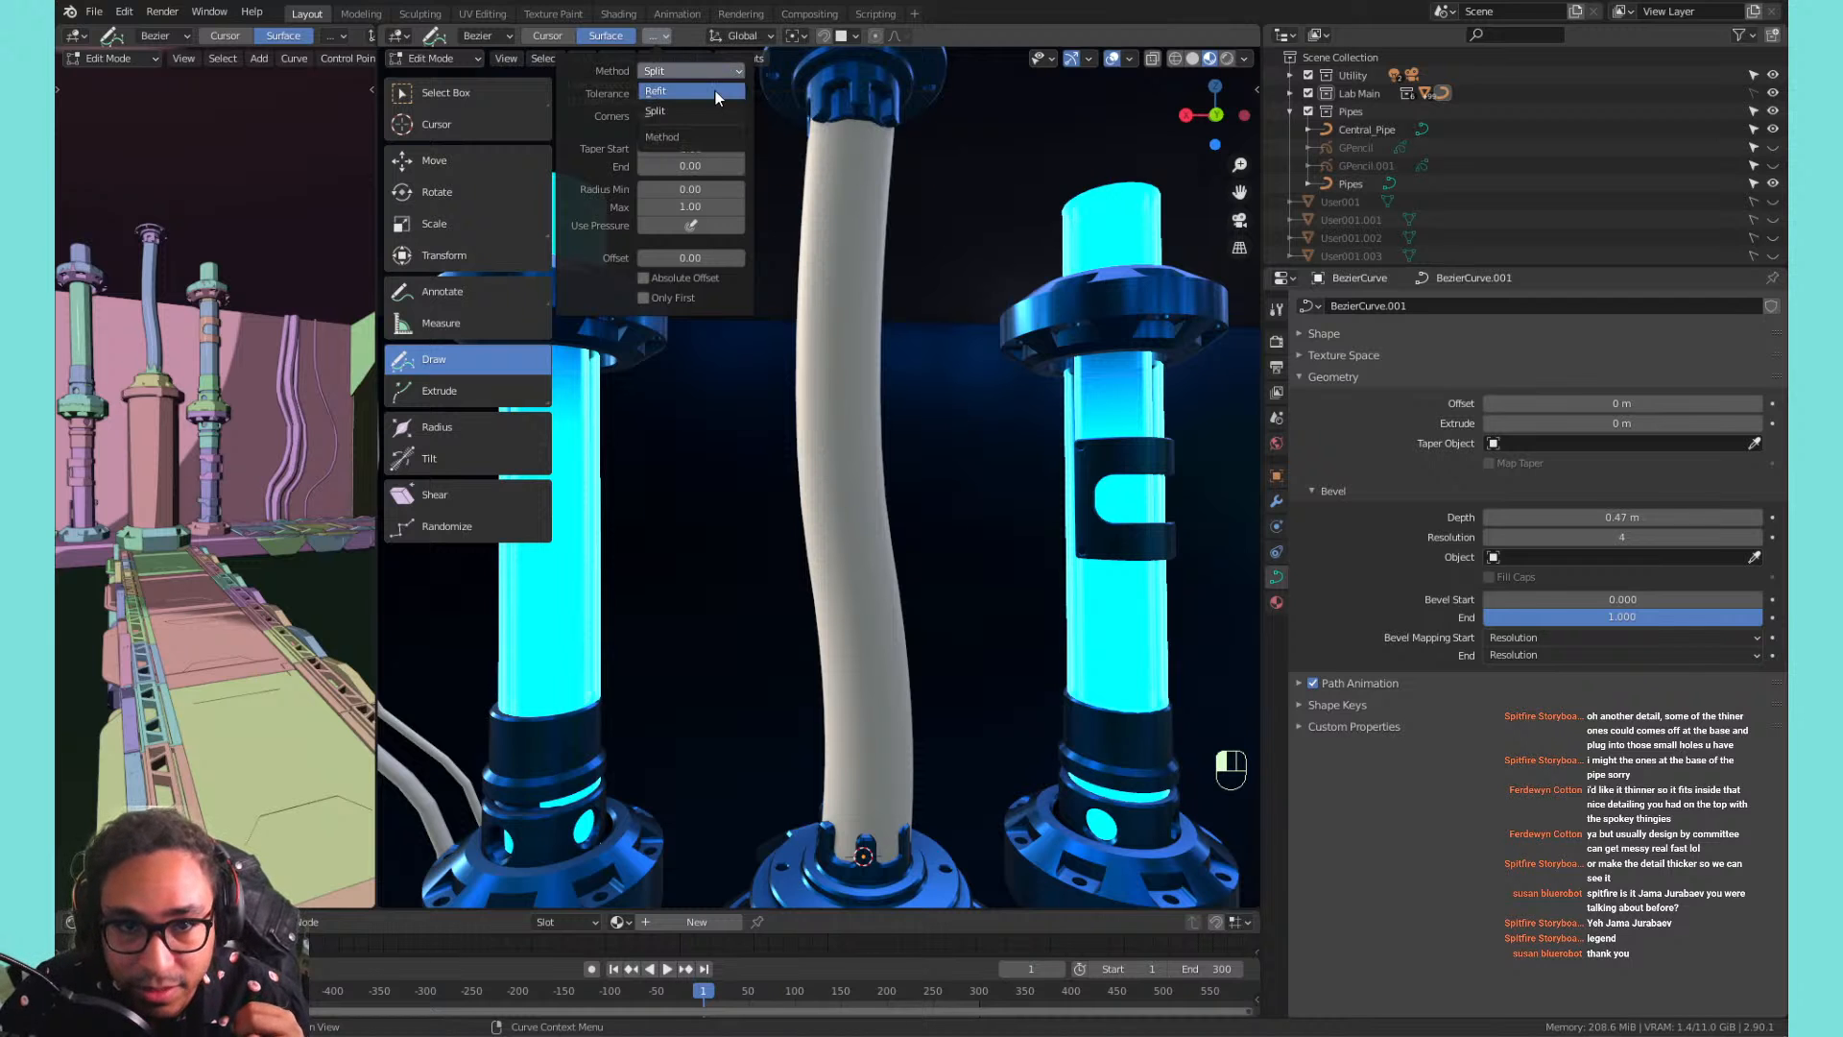
pyautogui.click(716, 90)
# Hide the toolbar, try a stroke along the full central pipe without pressure, and undo it.
pyautogui.scroll(3, 818, 423)
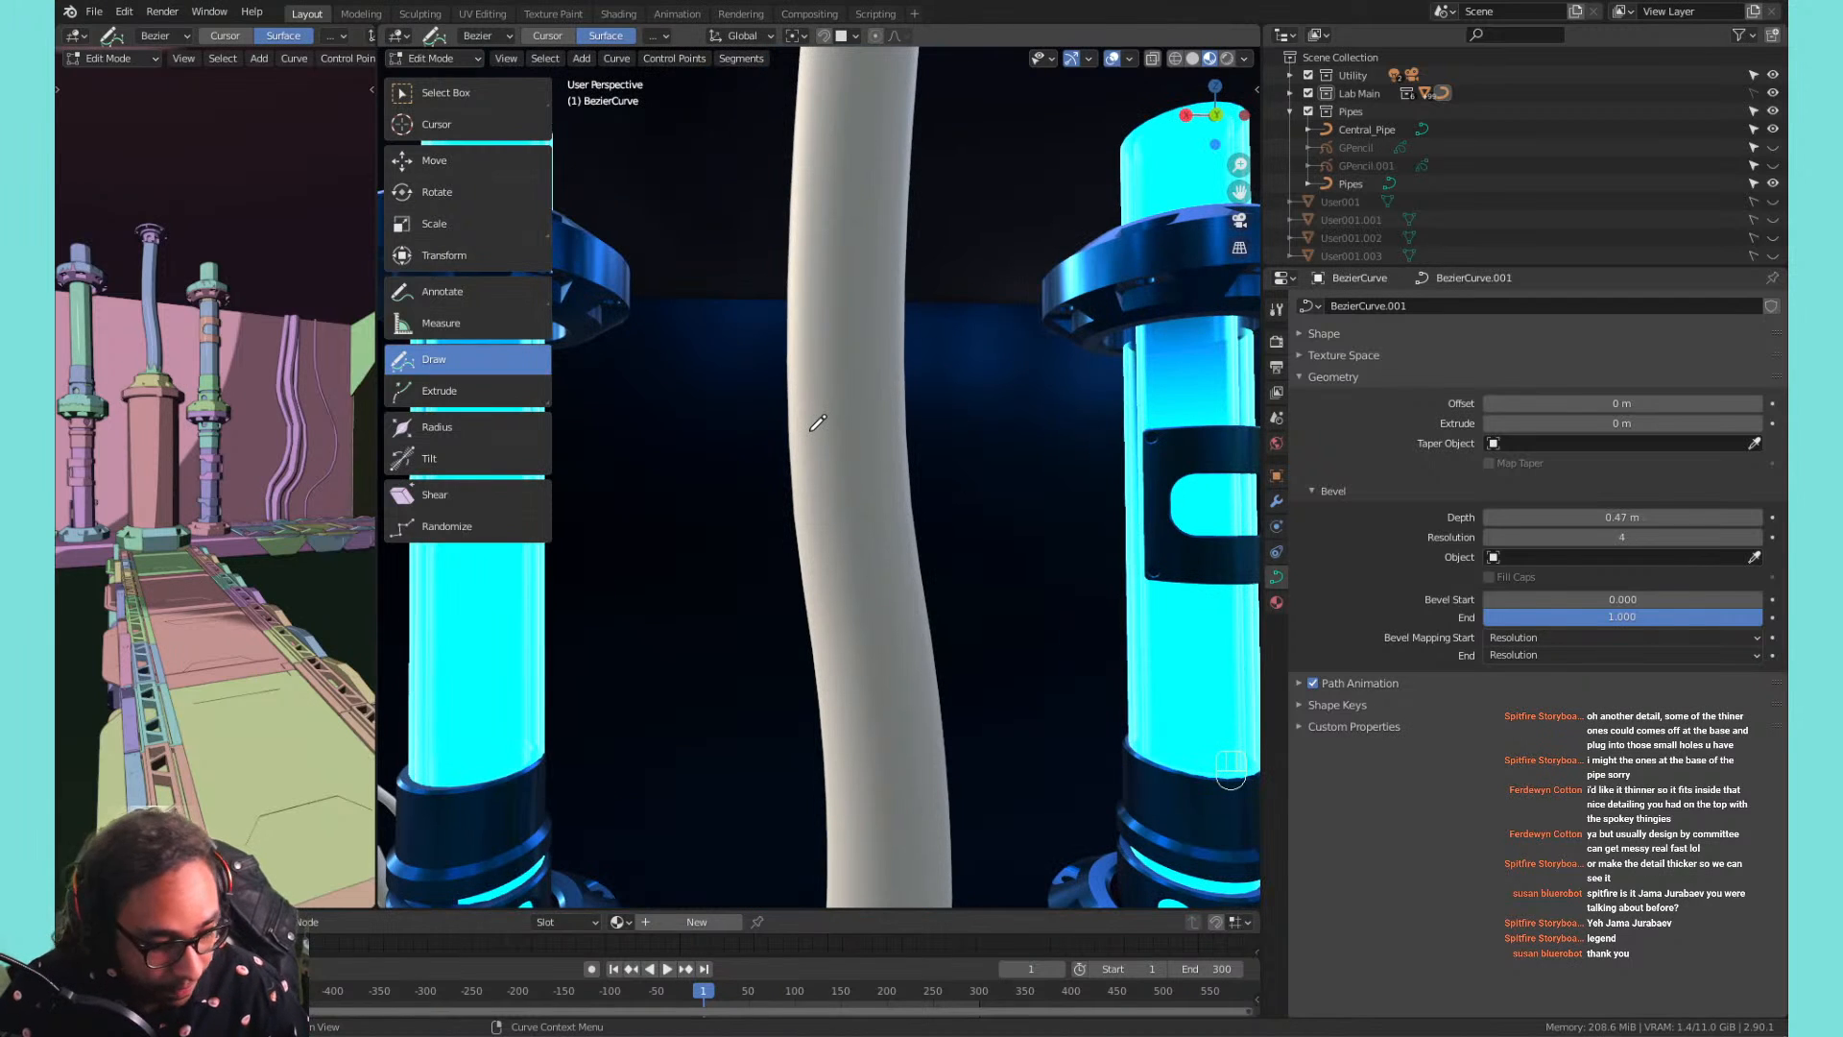
pyautogui.press('t')
pyautogui.scroll(-5, 834, 419)
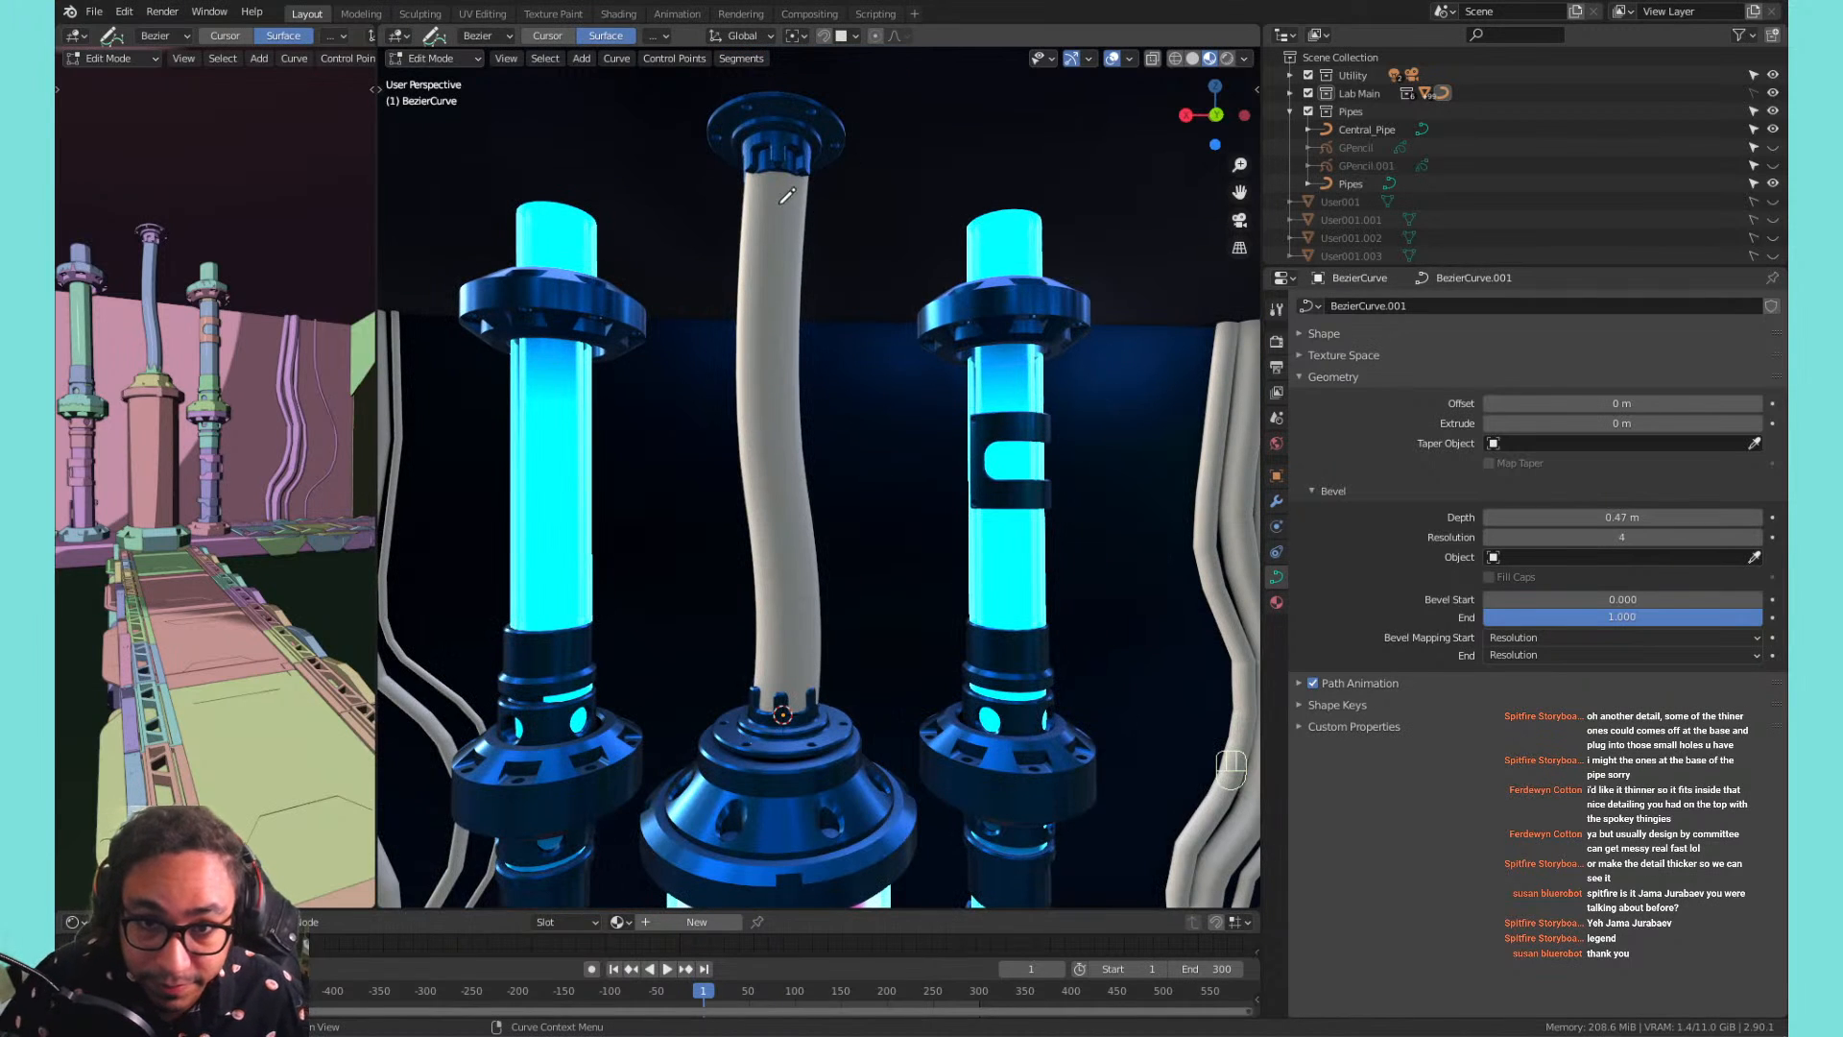
pyautogui.moveTo(788, 195)
pyautogui.mouseDown()
pyautogui.moveTo(763, 278)
pyautogui.moveTo(758, 557)
pyautogui.moveTo(783, 710)
pyautogui.mouseUp()
pyautogui.hotkey('ctrl', 'z')
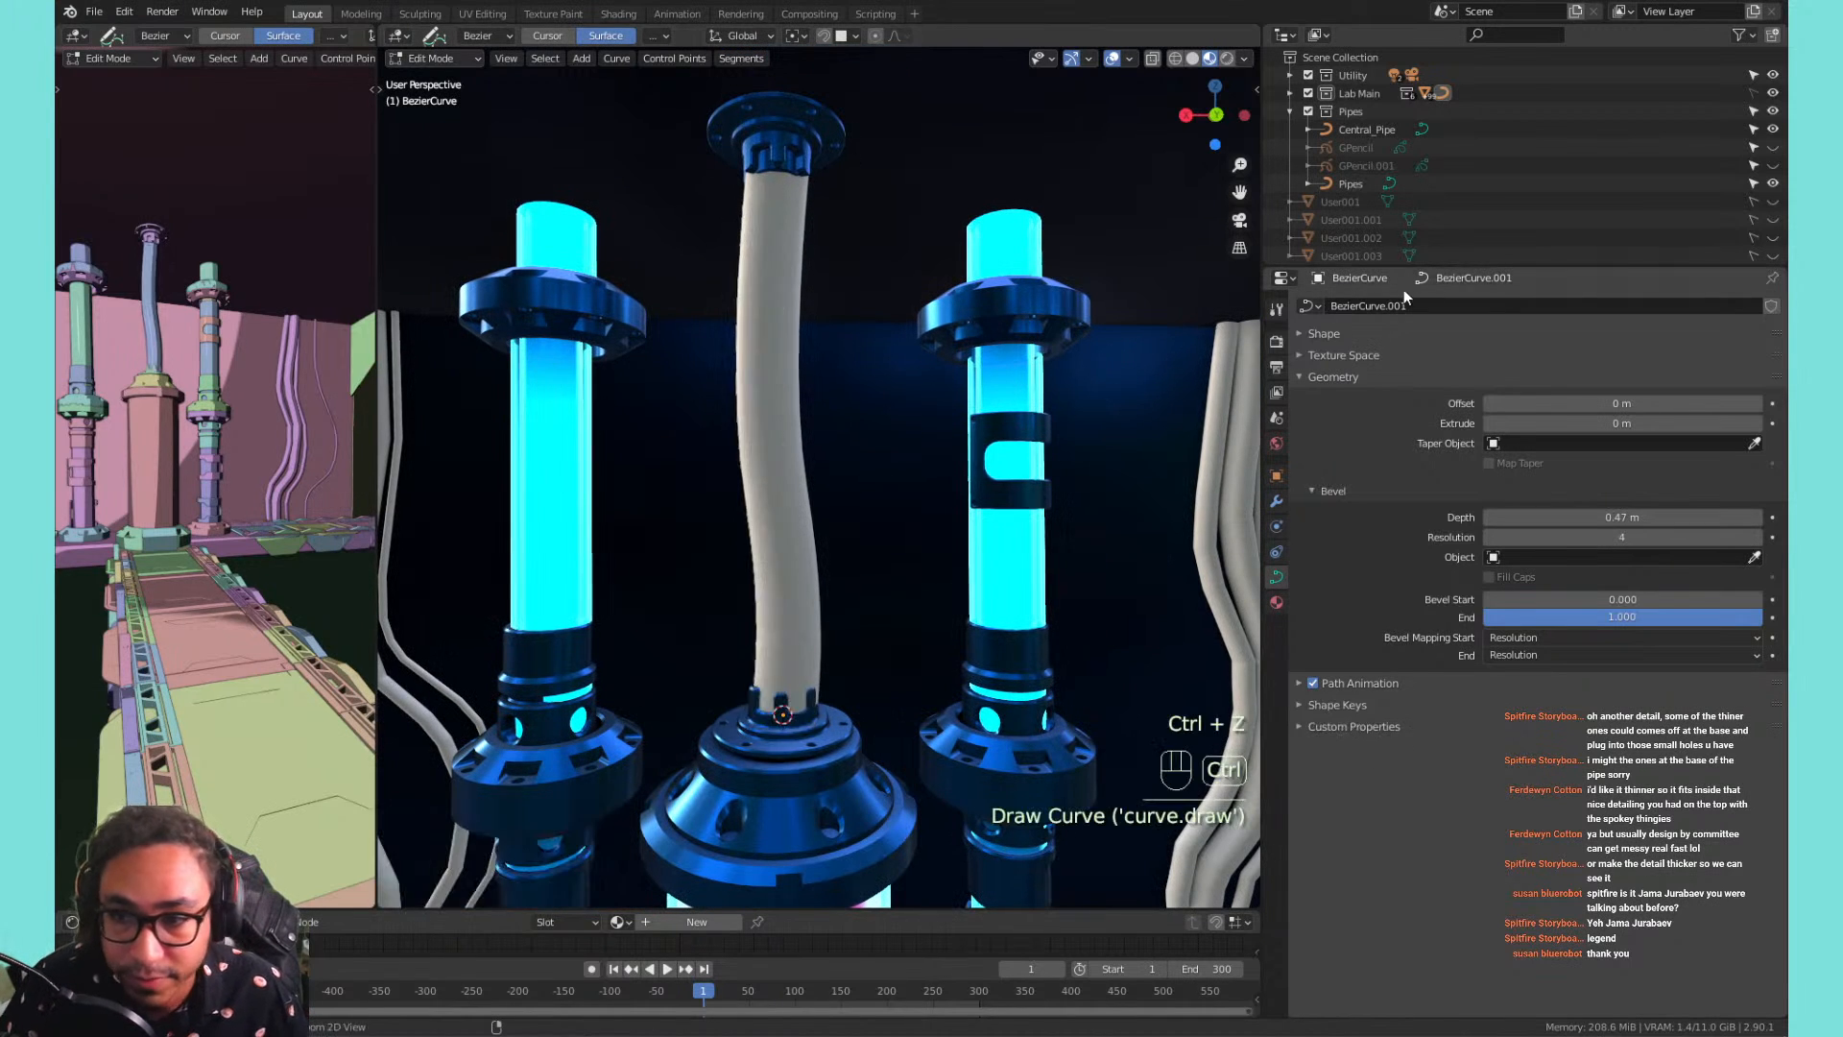
# Set the bevel depth to 0.11 m, try two thin strokes down the central pipe, and undo both.
pyautogui.moveTo(1581, 517); pyautogui.dragTo(1536, 517)
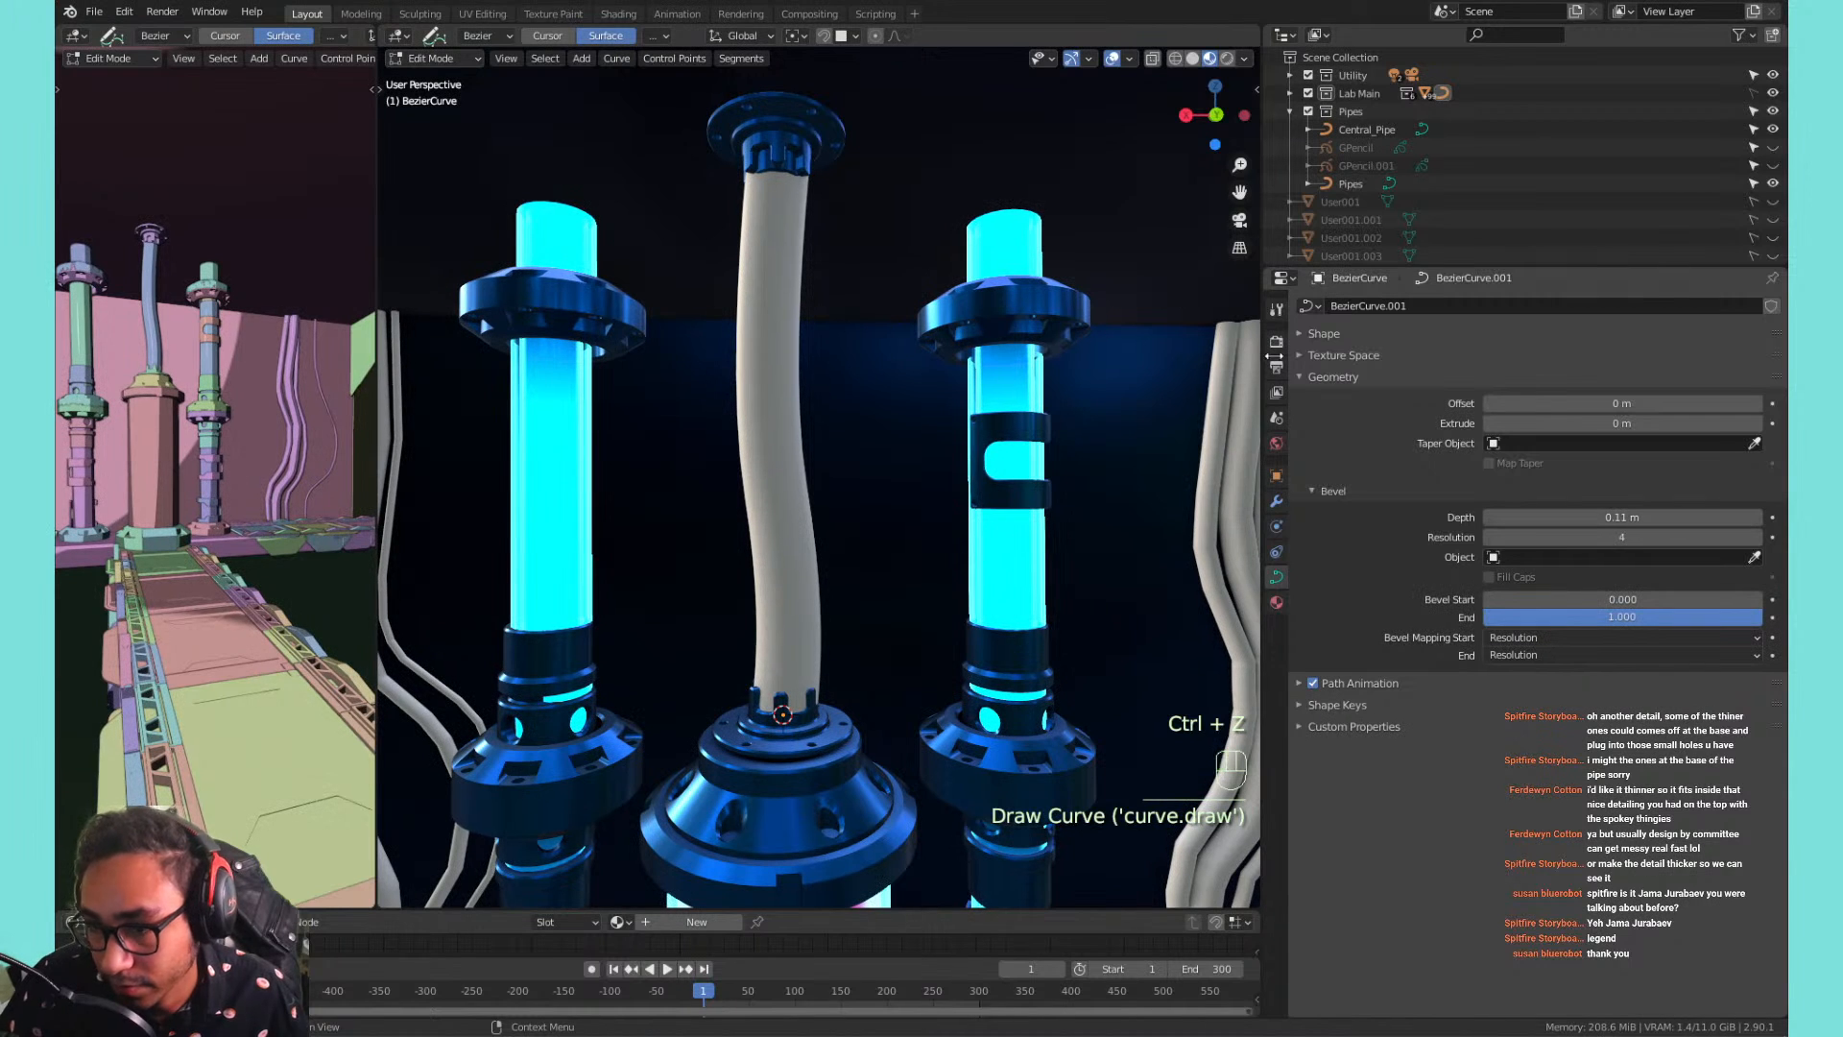
pyautogui.moveTo(779, 178)
pyautogui.mouseDown()
pyautogui.moveTo(779, 567)
pyautogui.moveTo(811, 651)
pyautogui.mouseUp()
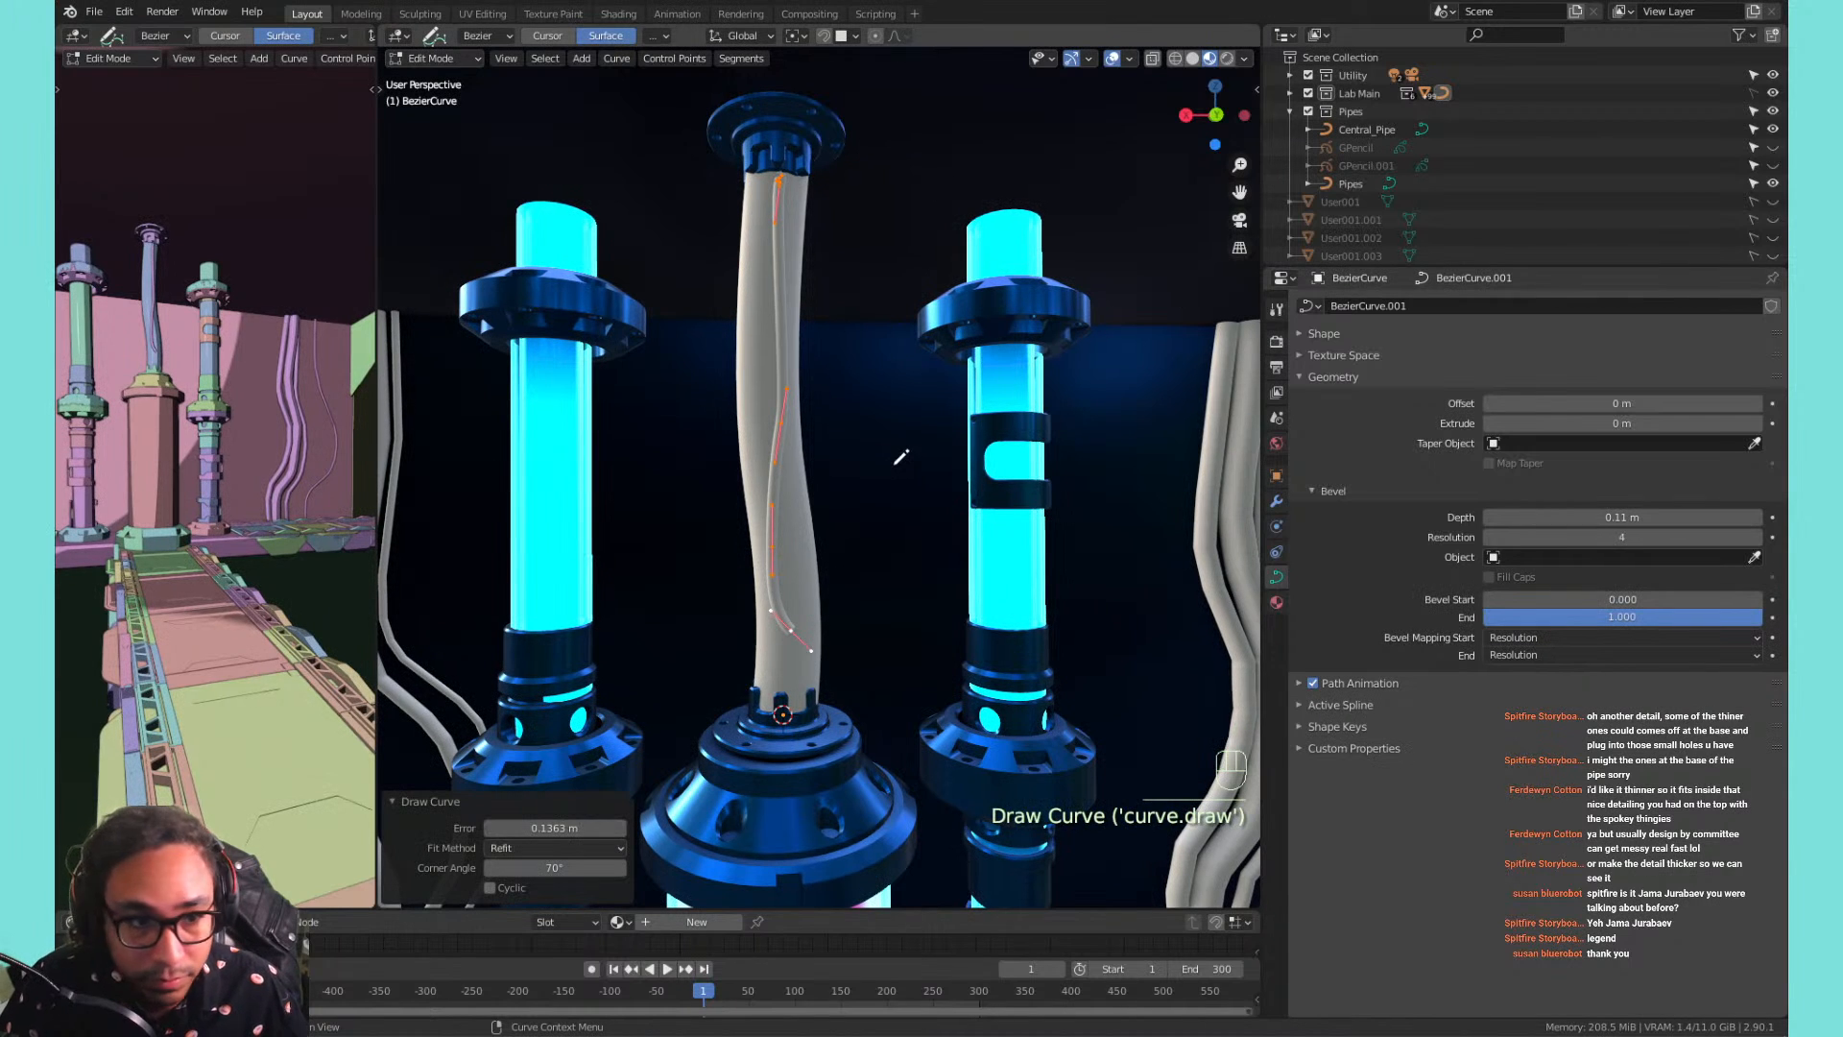
pyautogui.hotkey('ctrl', 'z')
pyautogui.moveTo(789, 173); pyautogui.dragTo(782, 600)
pyautogui.hotkey('ctrl', 'z')
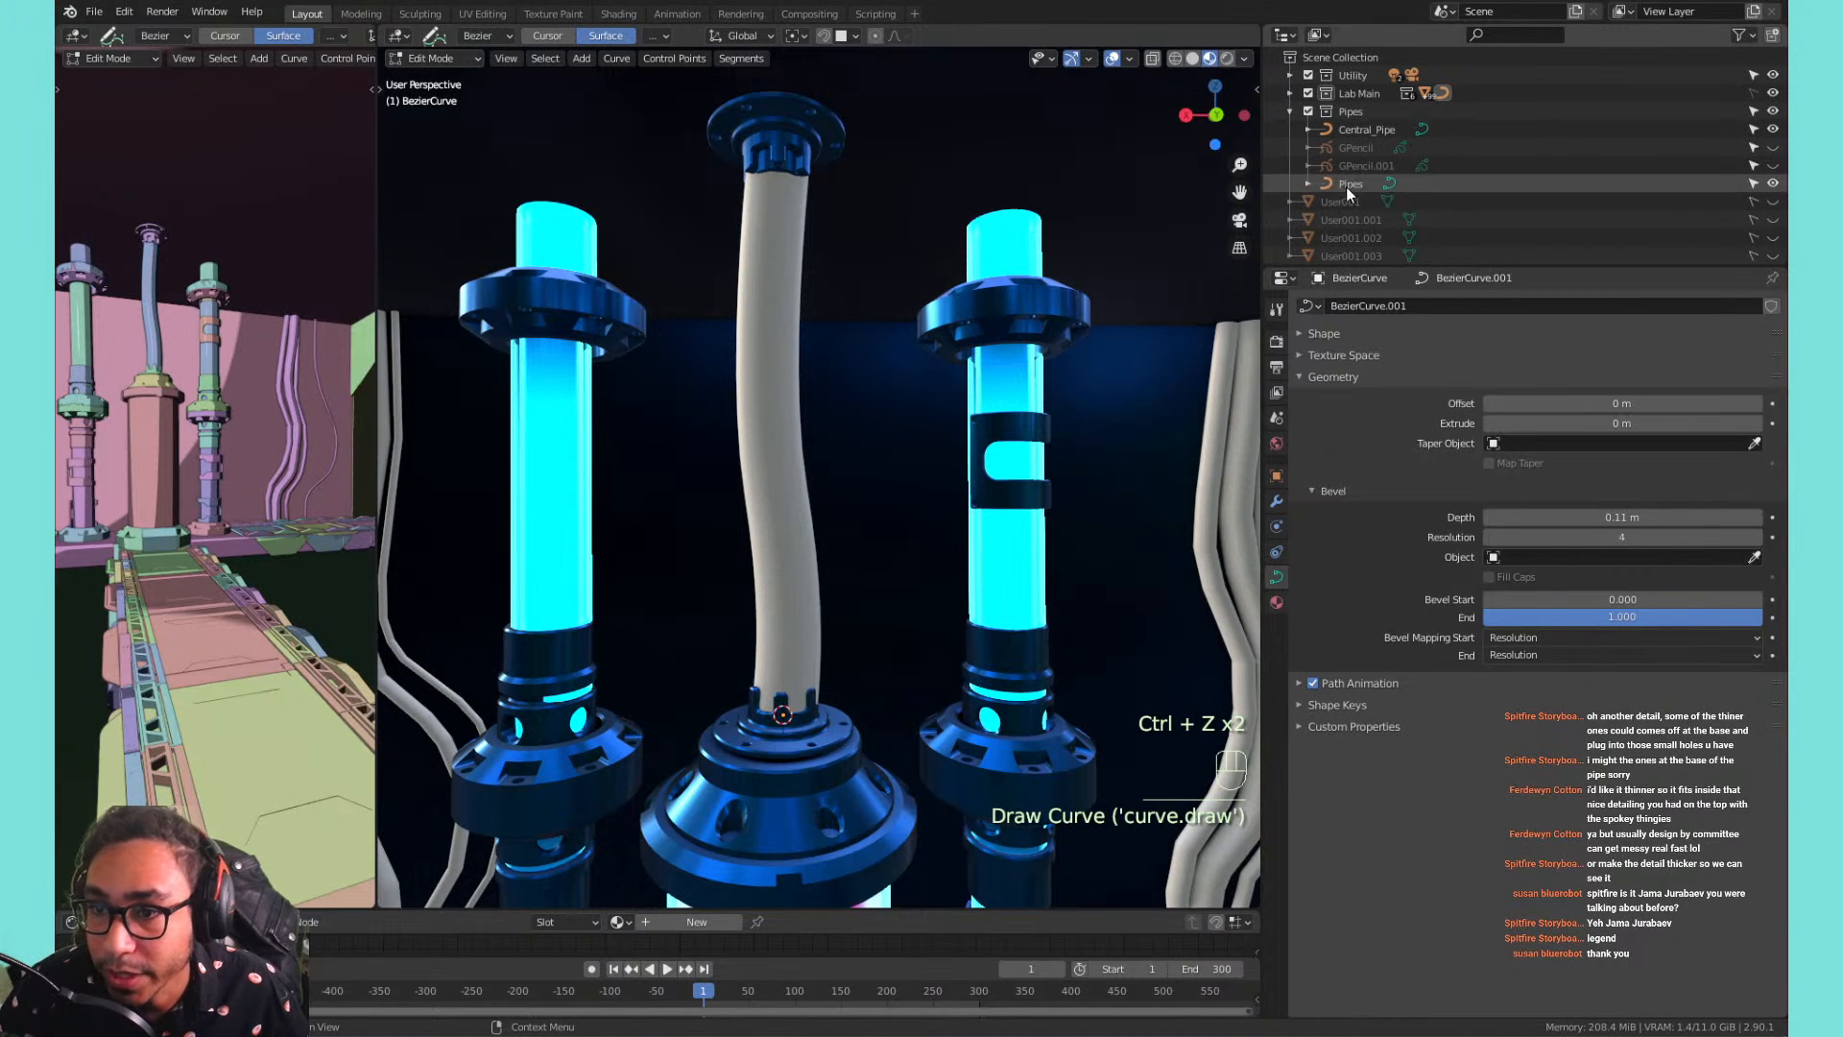
# Add a new material to the cable curve and set its base color to light pink.
pyautogui.click(1275, 602)
pyautogui.click(1433, 382)
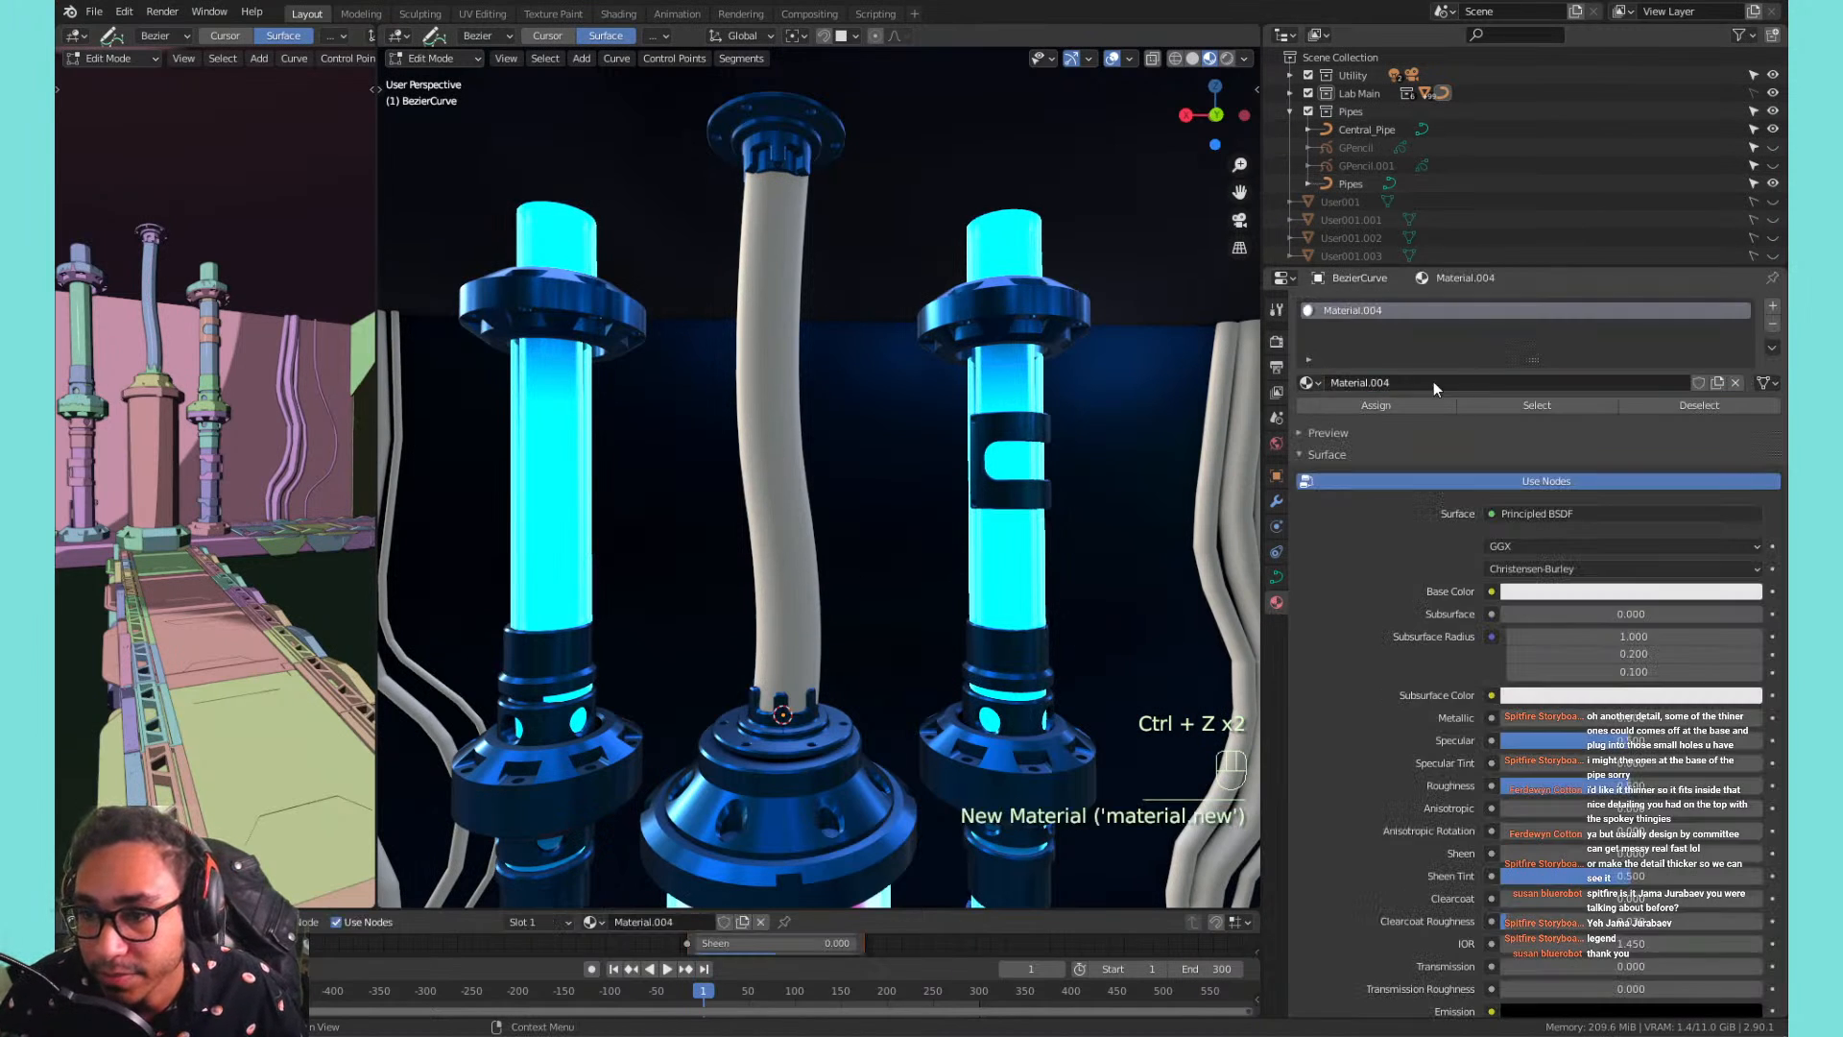
pyautogui.click(1531, 591)
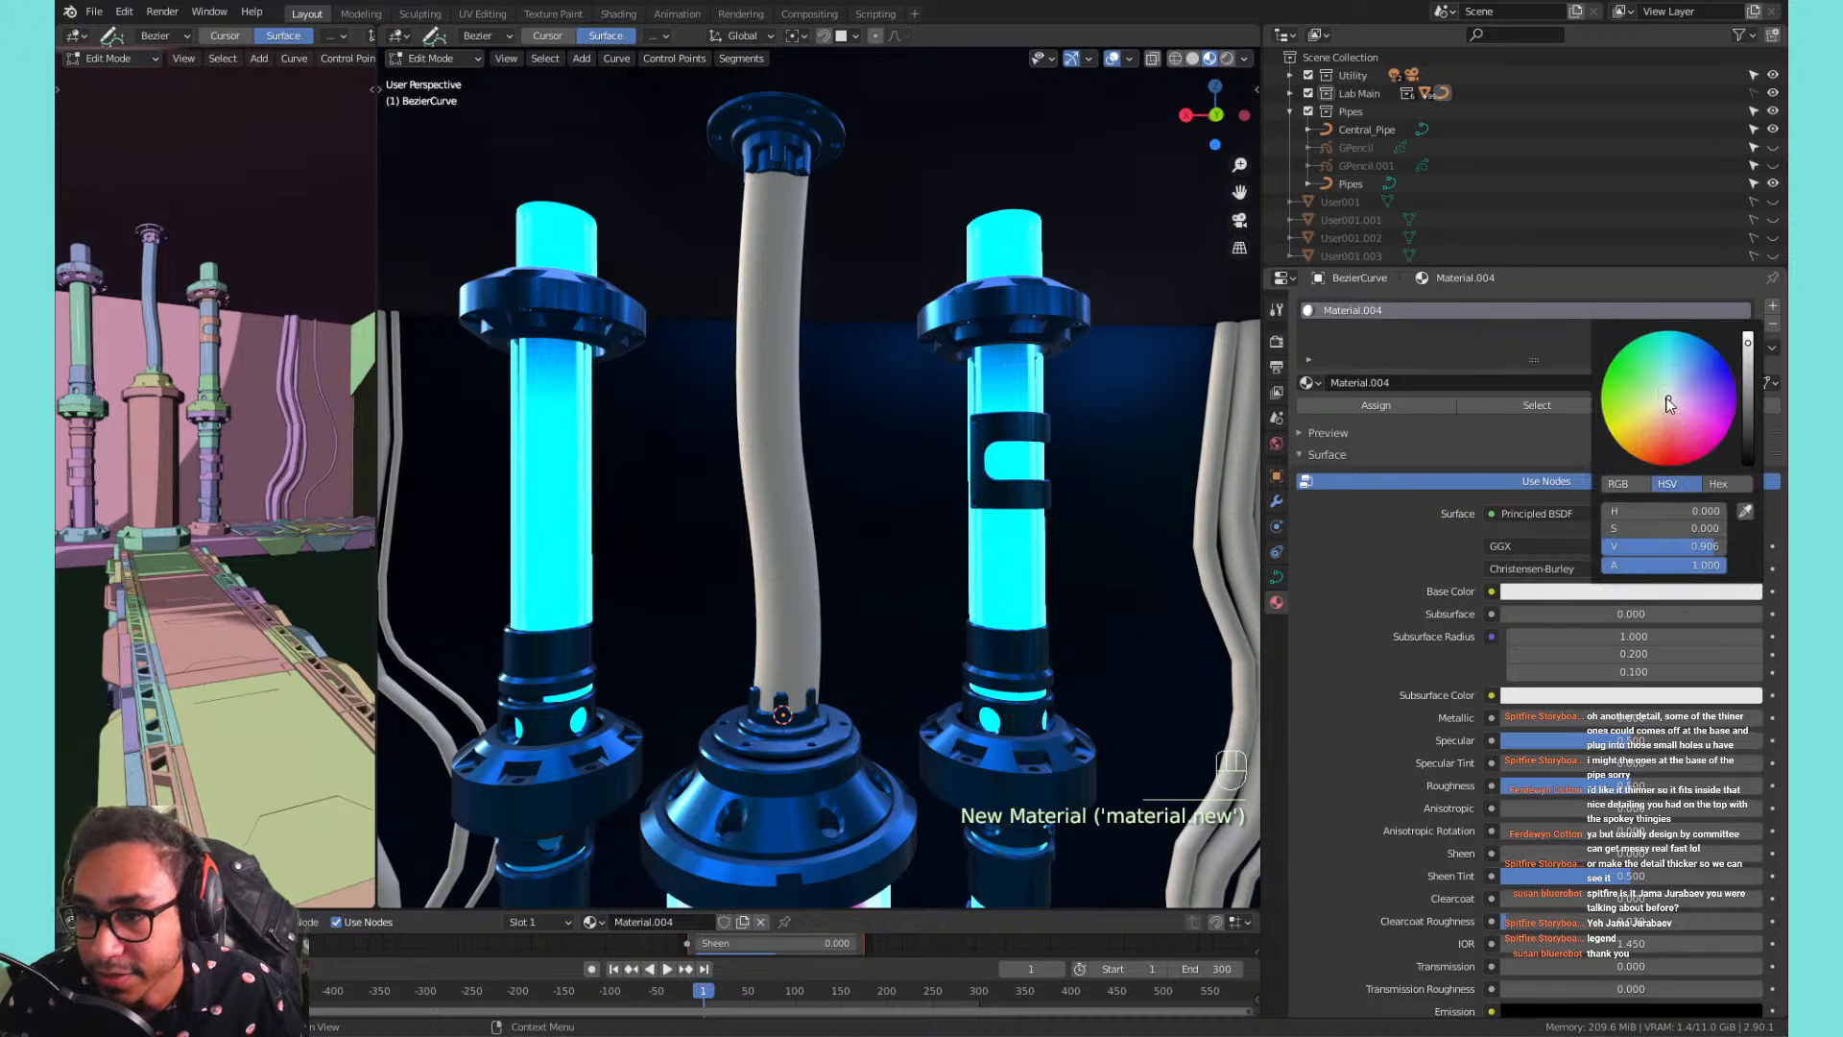
pyautogui.click(1677, 416)
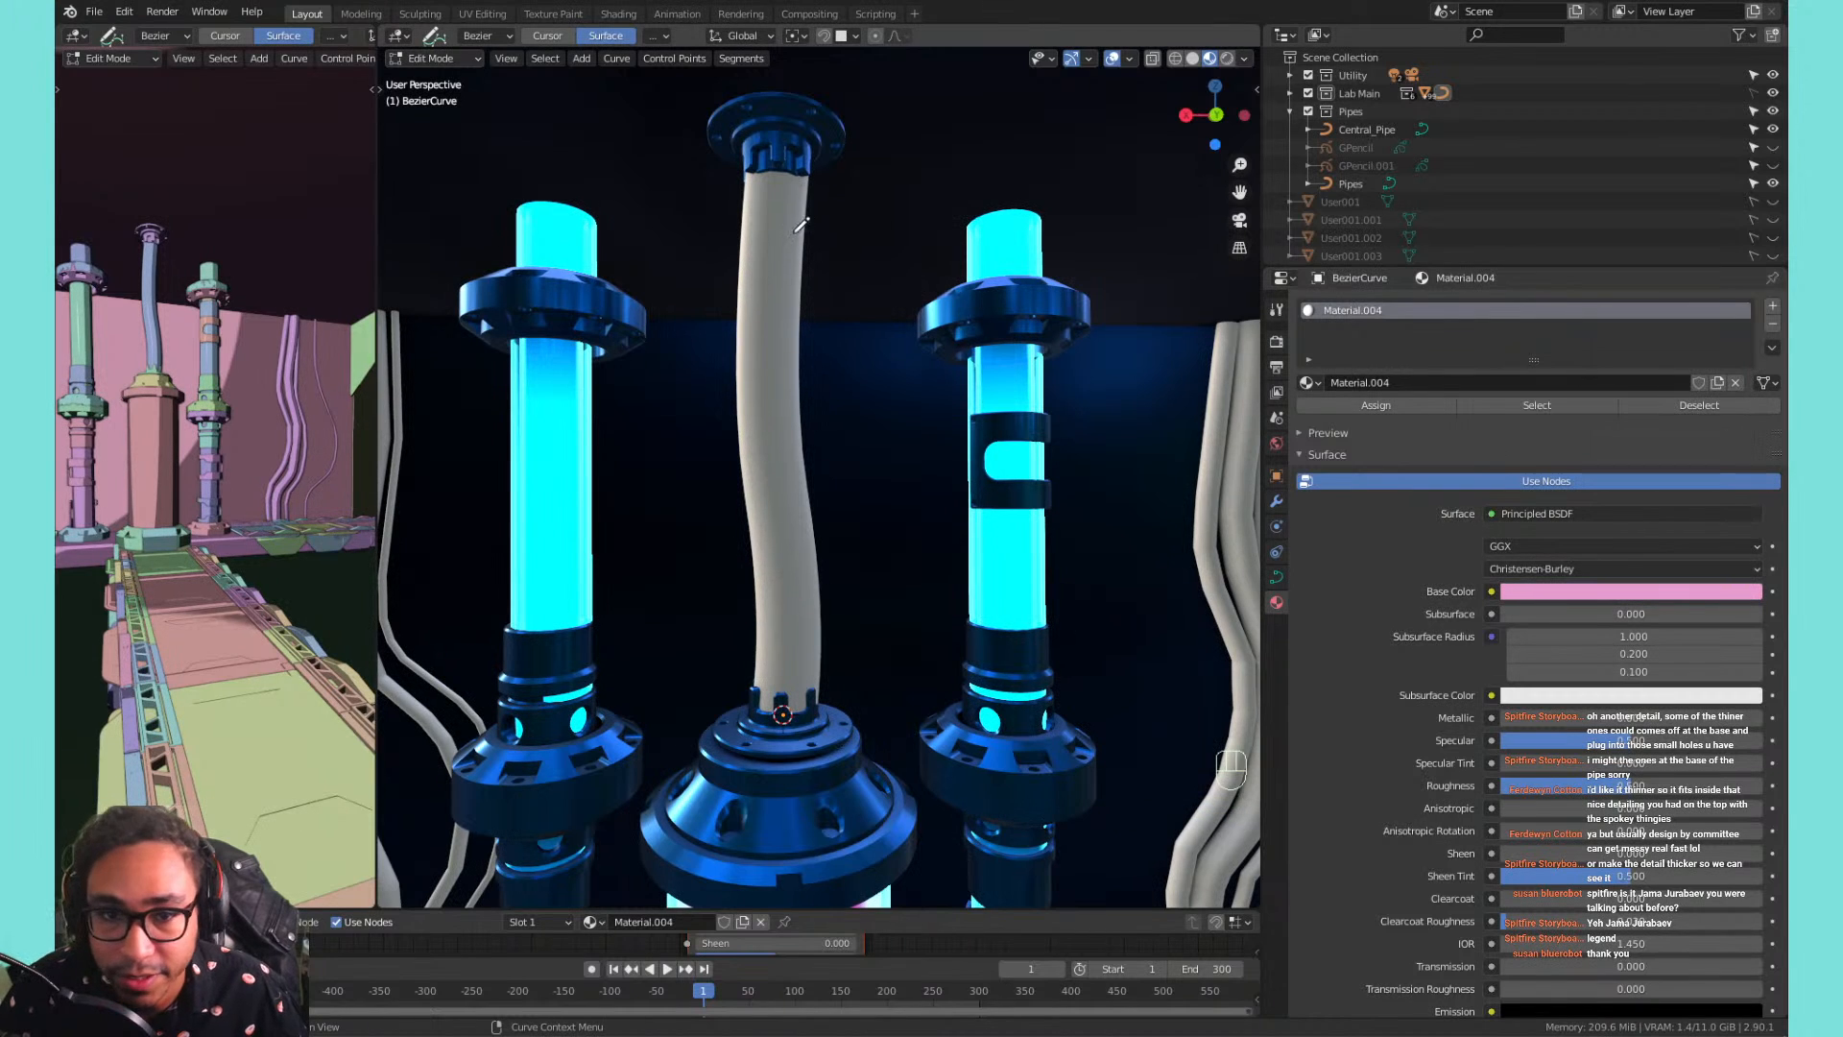
# Try several thin pink strokes down the central pipe, from its upper collar to its base, and undo each one.
pyautogui.moveTo(773, 209); pyautogui.dragTo(780, 344)
pyautogui.hotkey('ctrl', 'z')
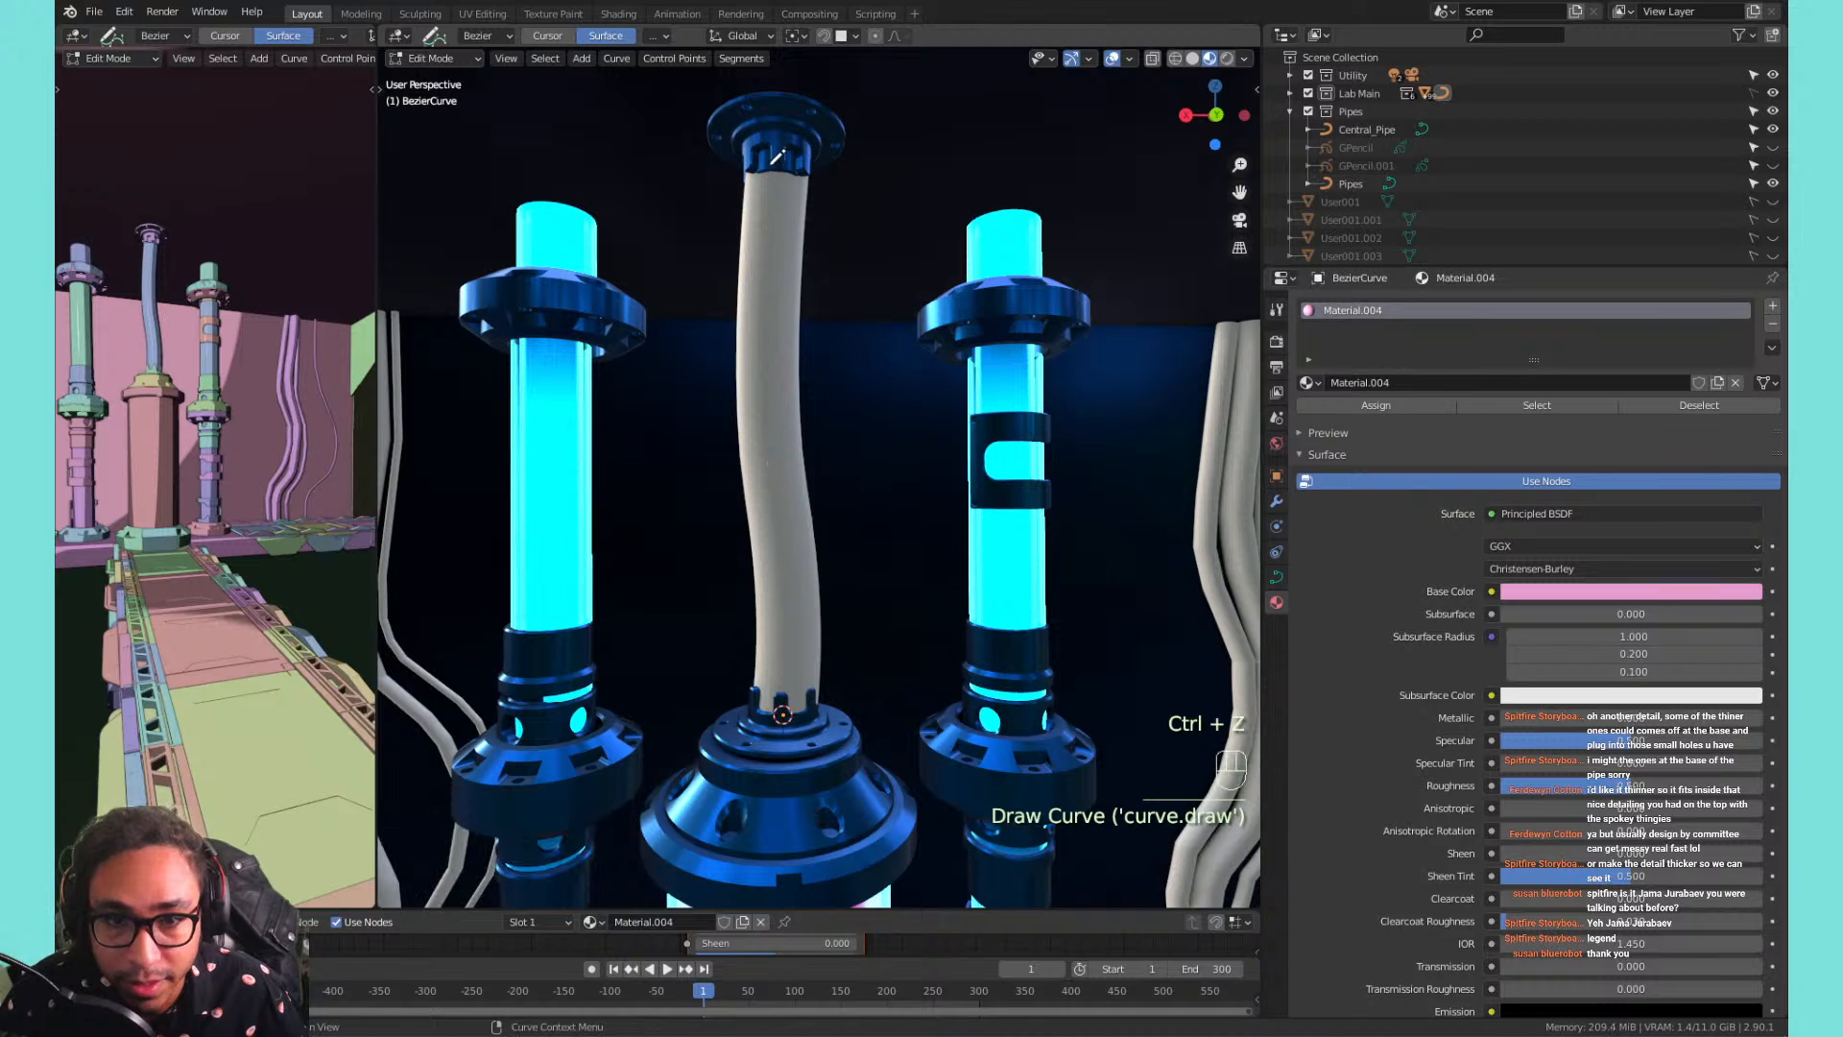
pyautogui.moveTo(768, 157)
pyautogui.mouseDown()
pyautogui.moveTo(754, 298)
pyautogui.moveTo(780, 576)
pyautogui.moveTo(764, 732)
pyautogui.moveTo(788, 763)
pyautogui.mouseUp()
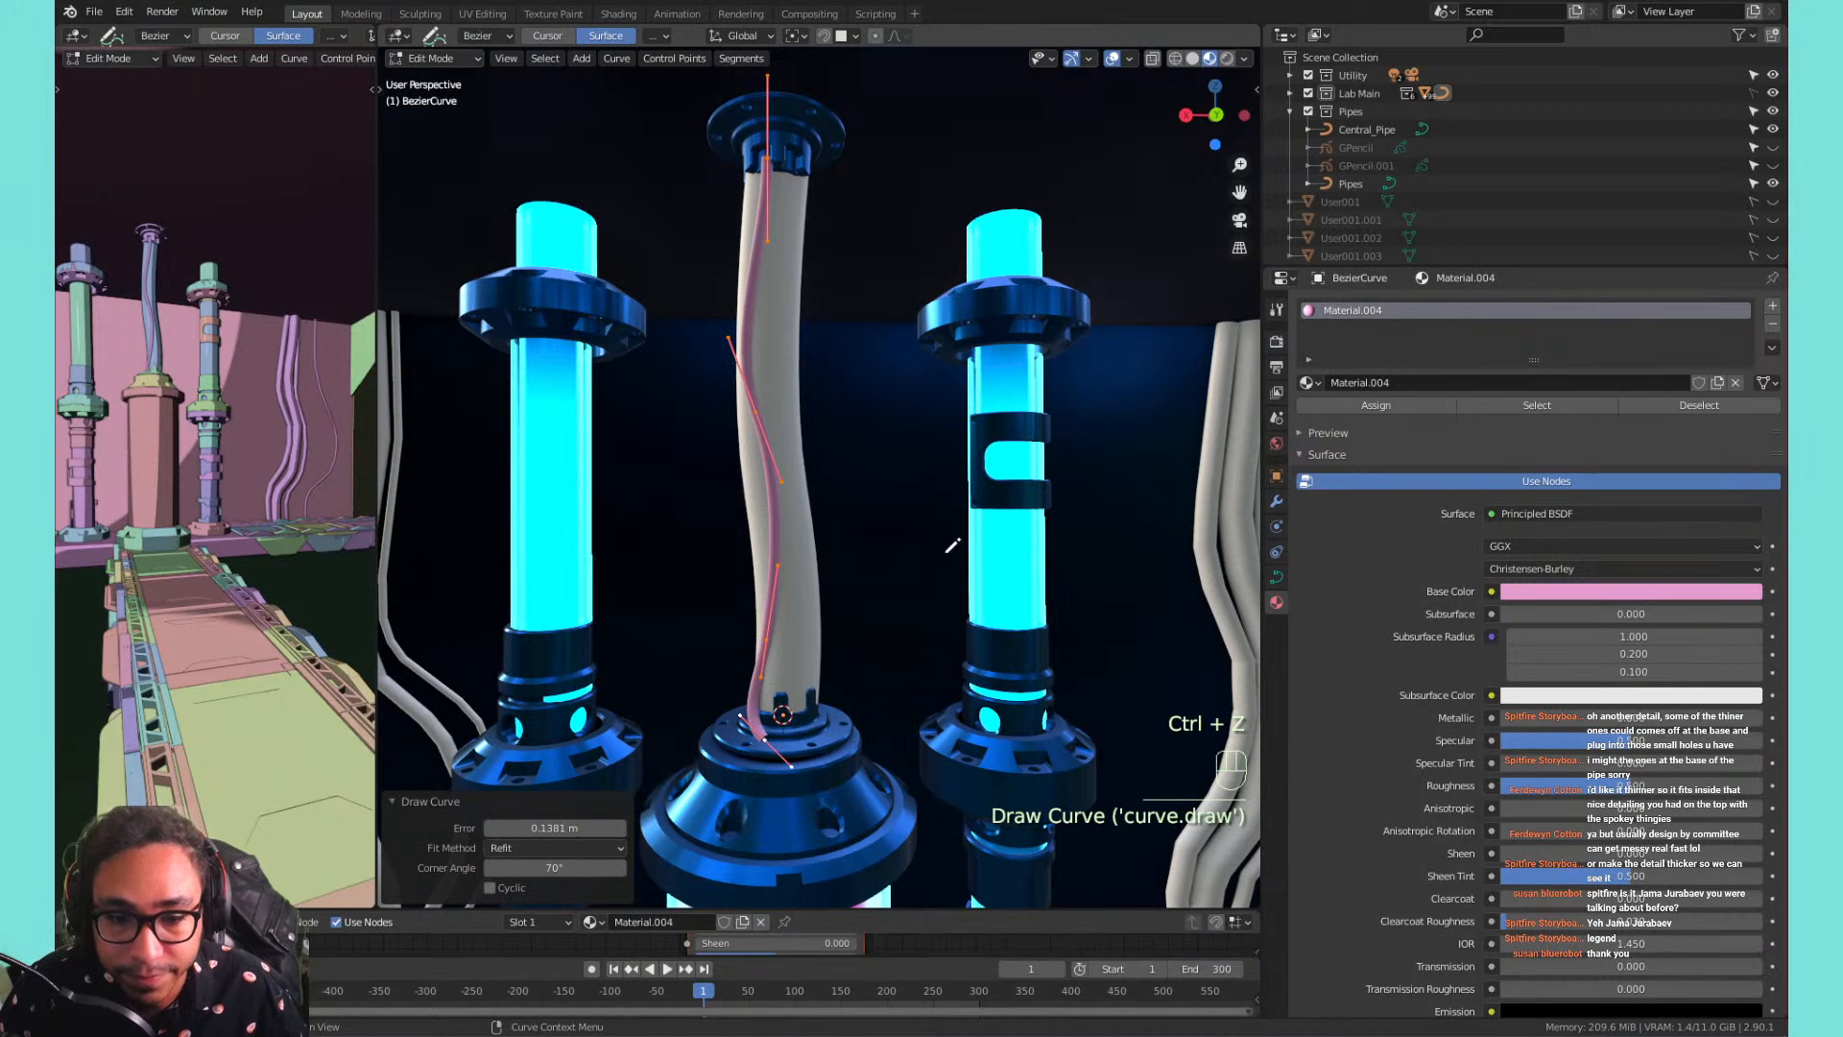
pyautogui.hotkey('ctrl', 'z')
pyautogui.moveTo(776, 96); pyautogui.dragTo(761, 753)
pyautogui.hotkey('ctrl', 'z')
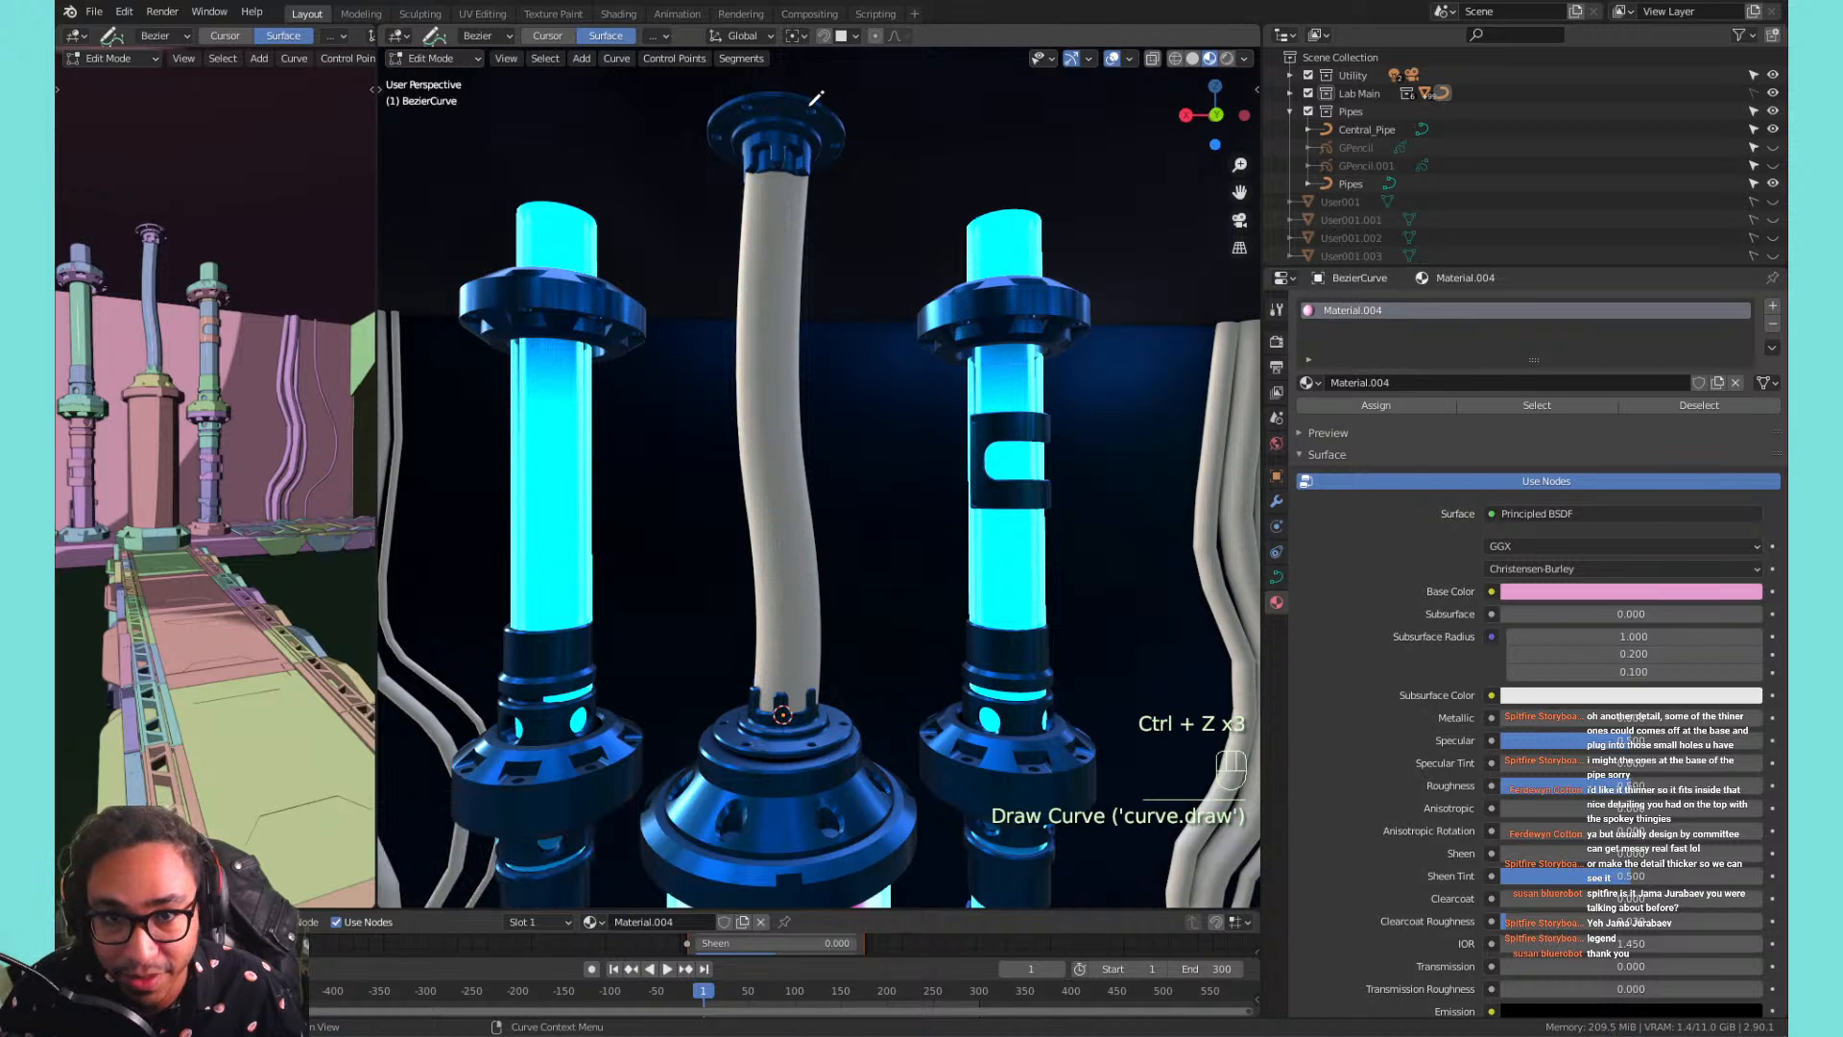
pyautogui.moveTo(812, 103)
pyautogui.mouseDown()
pyautogui.moveTo(776, 305)
pyautogui.moveTo(778, 614)
pyautogui.moveTo(749, 753)
pyautogui.mouseUp()
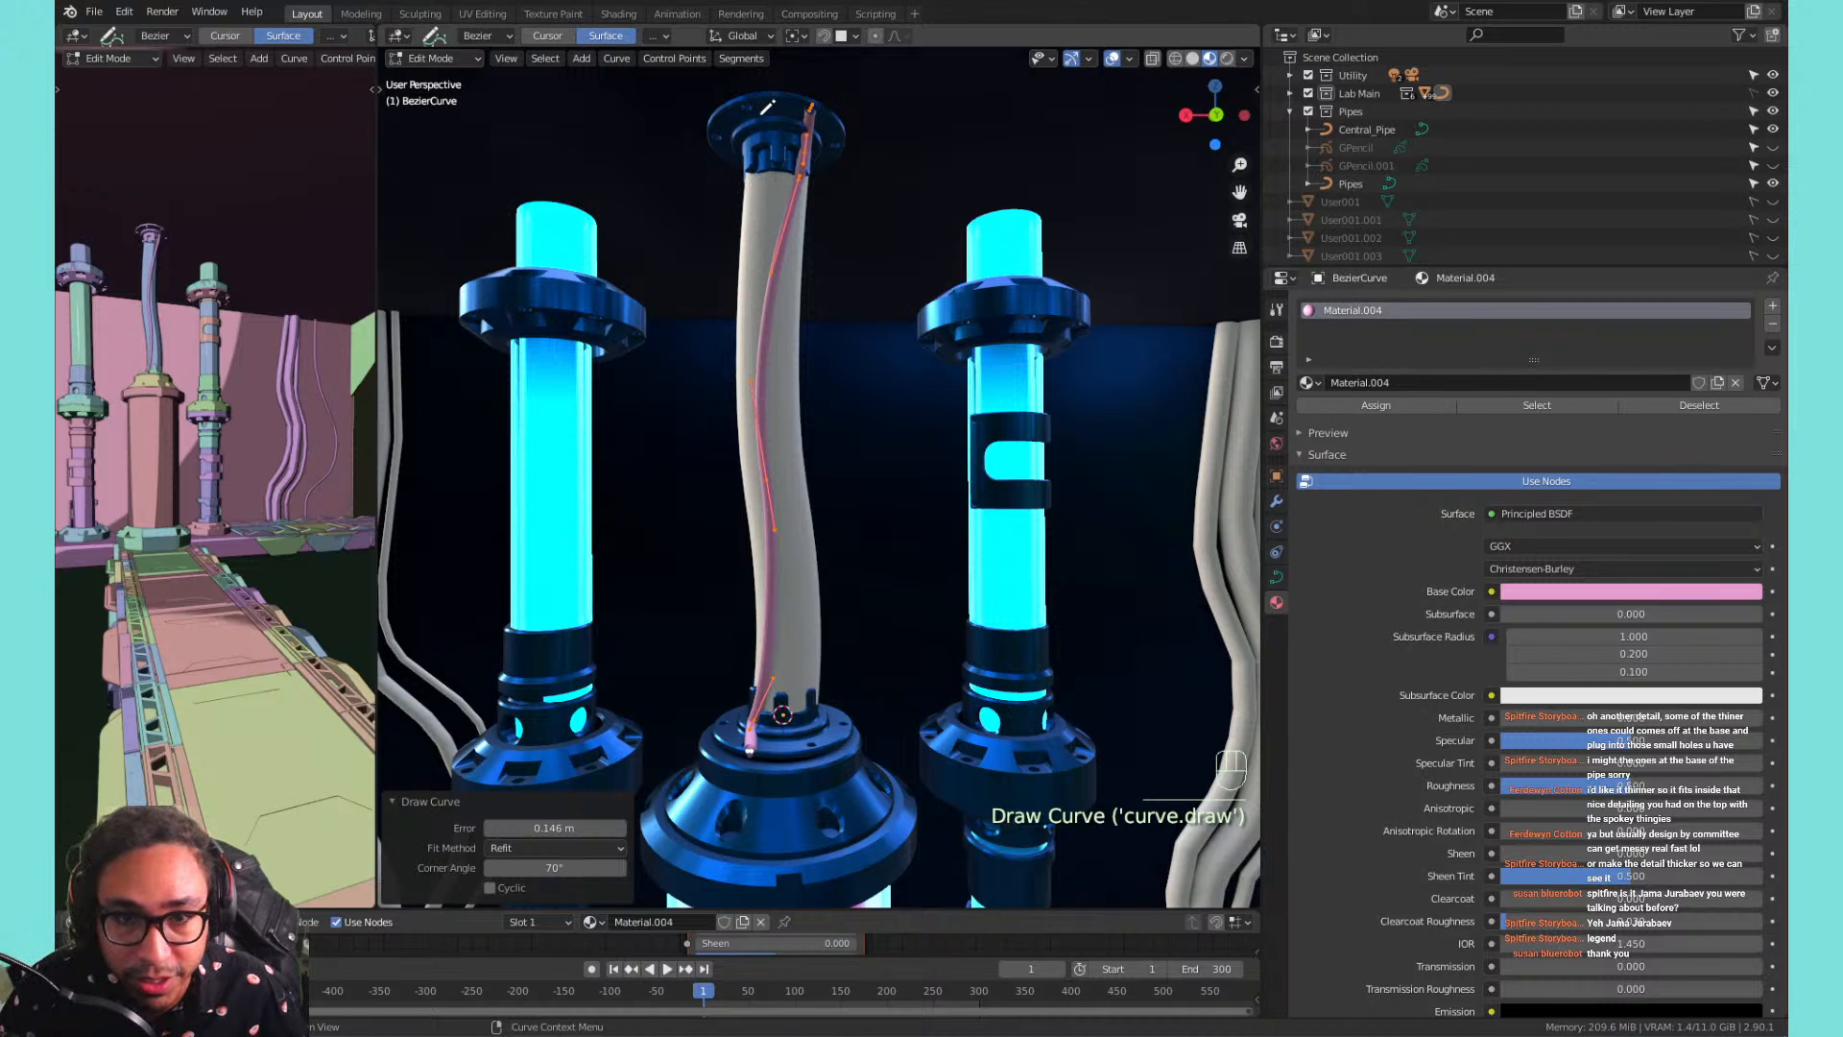
pyautogui.hotkey('ctrl', 'z')
# Try two crossing strokes from the upper flange to the base of the central pipe, check them from the side, and undo both.
pyautogui.moveTo(816, 99)
pyautogui.mouseDown()
pyautogui.moveTo(765, 360)
pyautogui.moveTo(811, 747)
pyautogui.mouseUp()
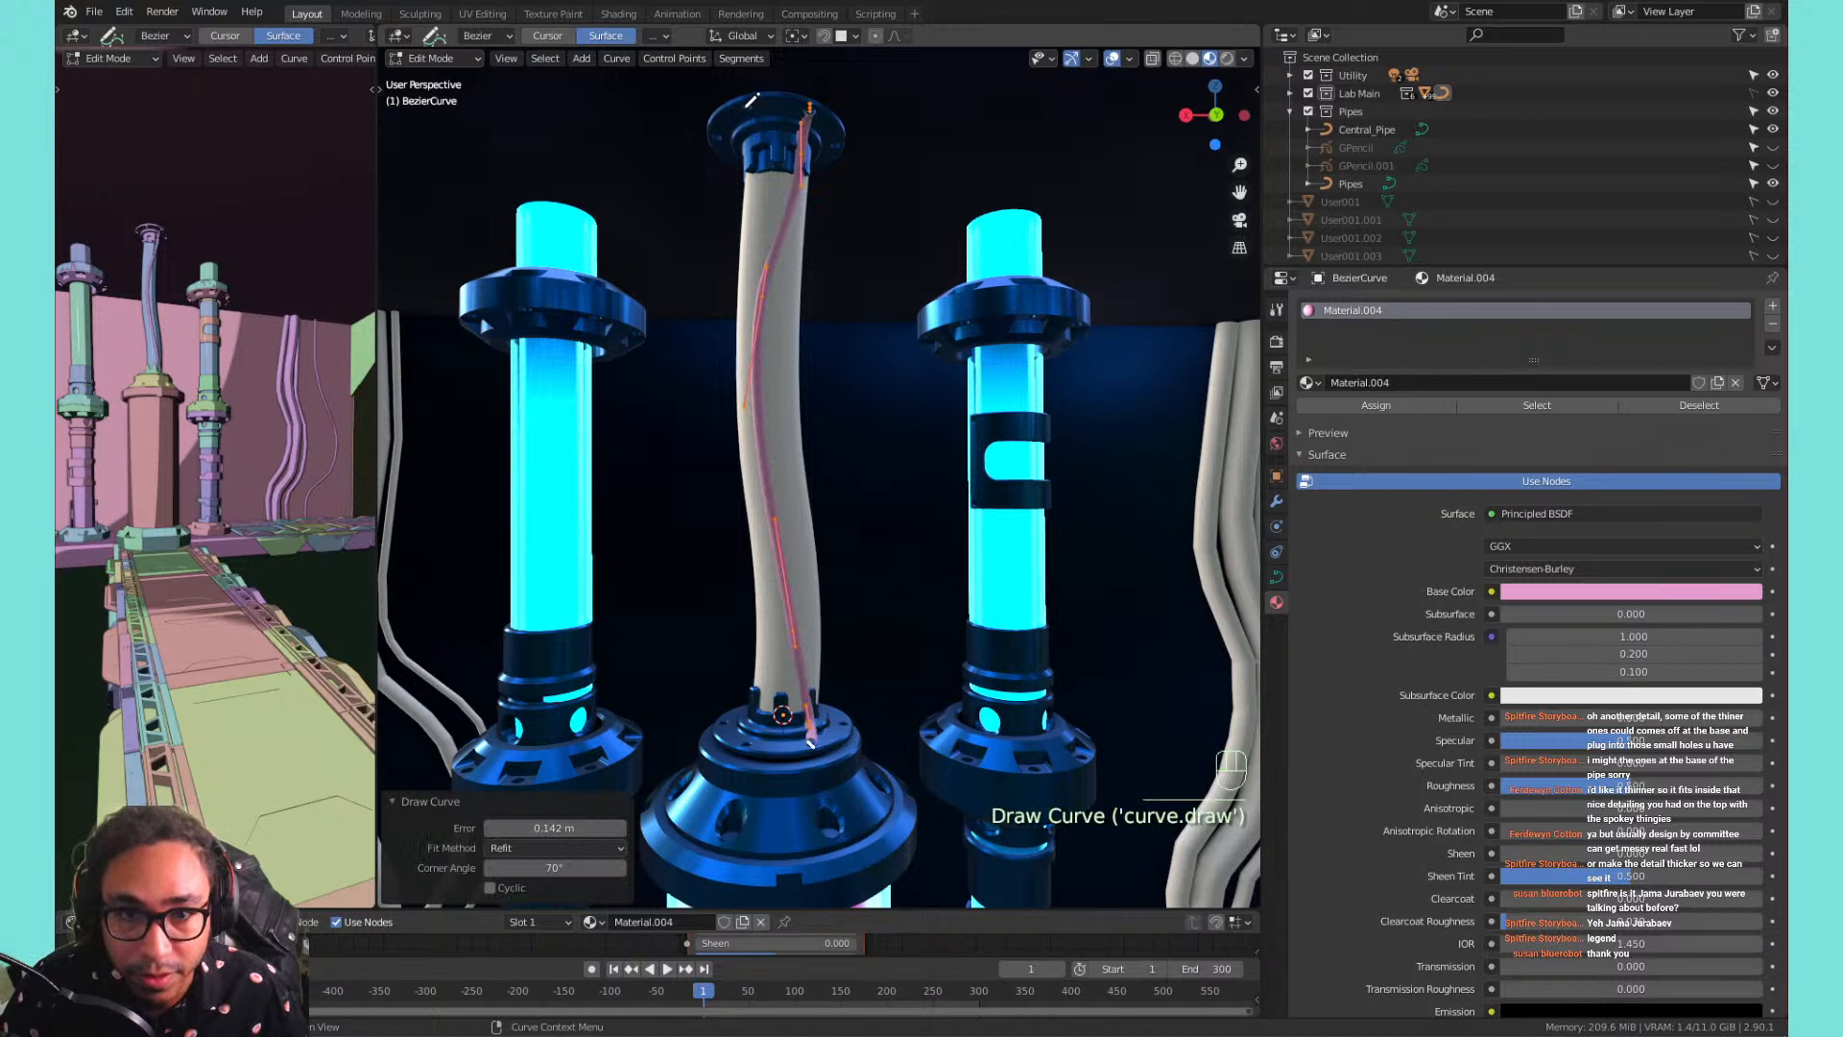
pyautogui.moveTo(746, 106); pyautogui.dragTo(759, 168)
pyautogui.moveTo(756, 274); pyautogui.dragTo(768, 670)
pyautogui.moveTo(758, 740); pyautogui.dragTo(754, 745)
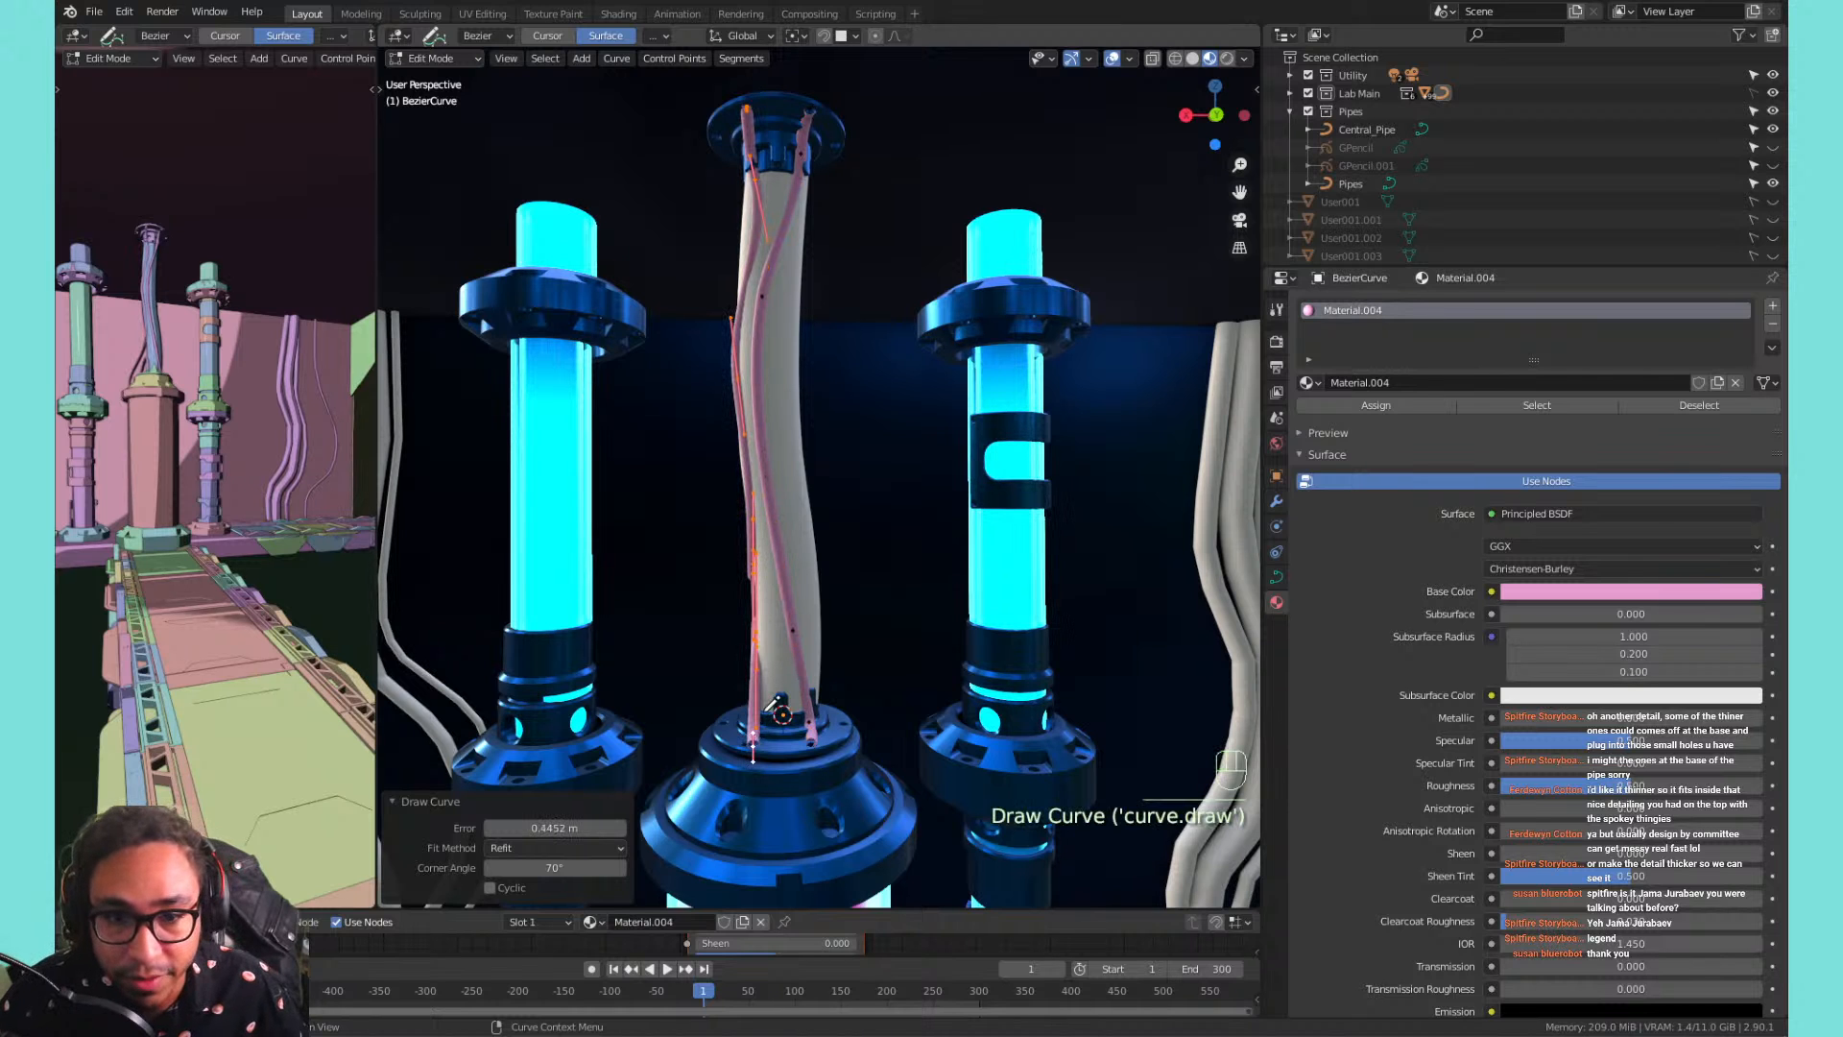
pyautogui.moveTo(673, 544); pyautogui.dragTo(751, 553, button='middle')
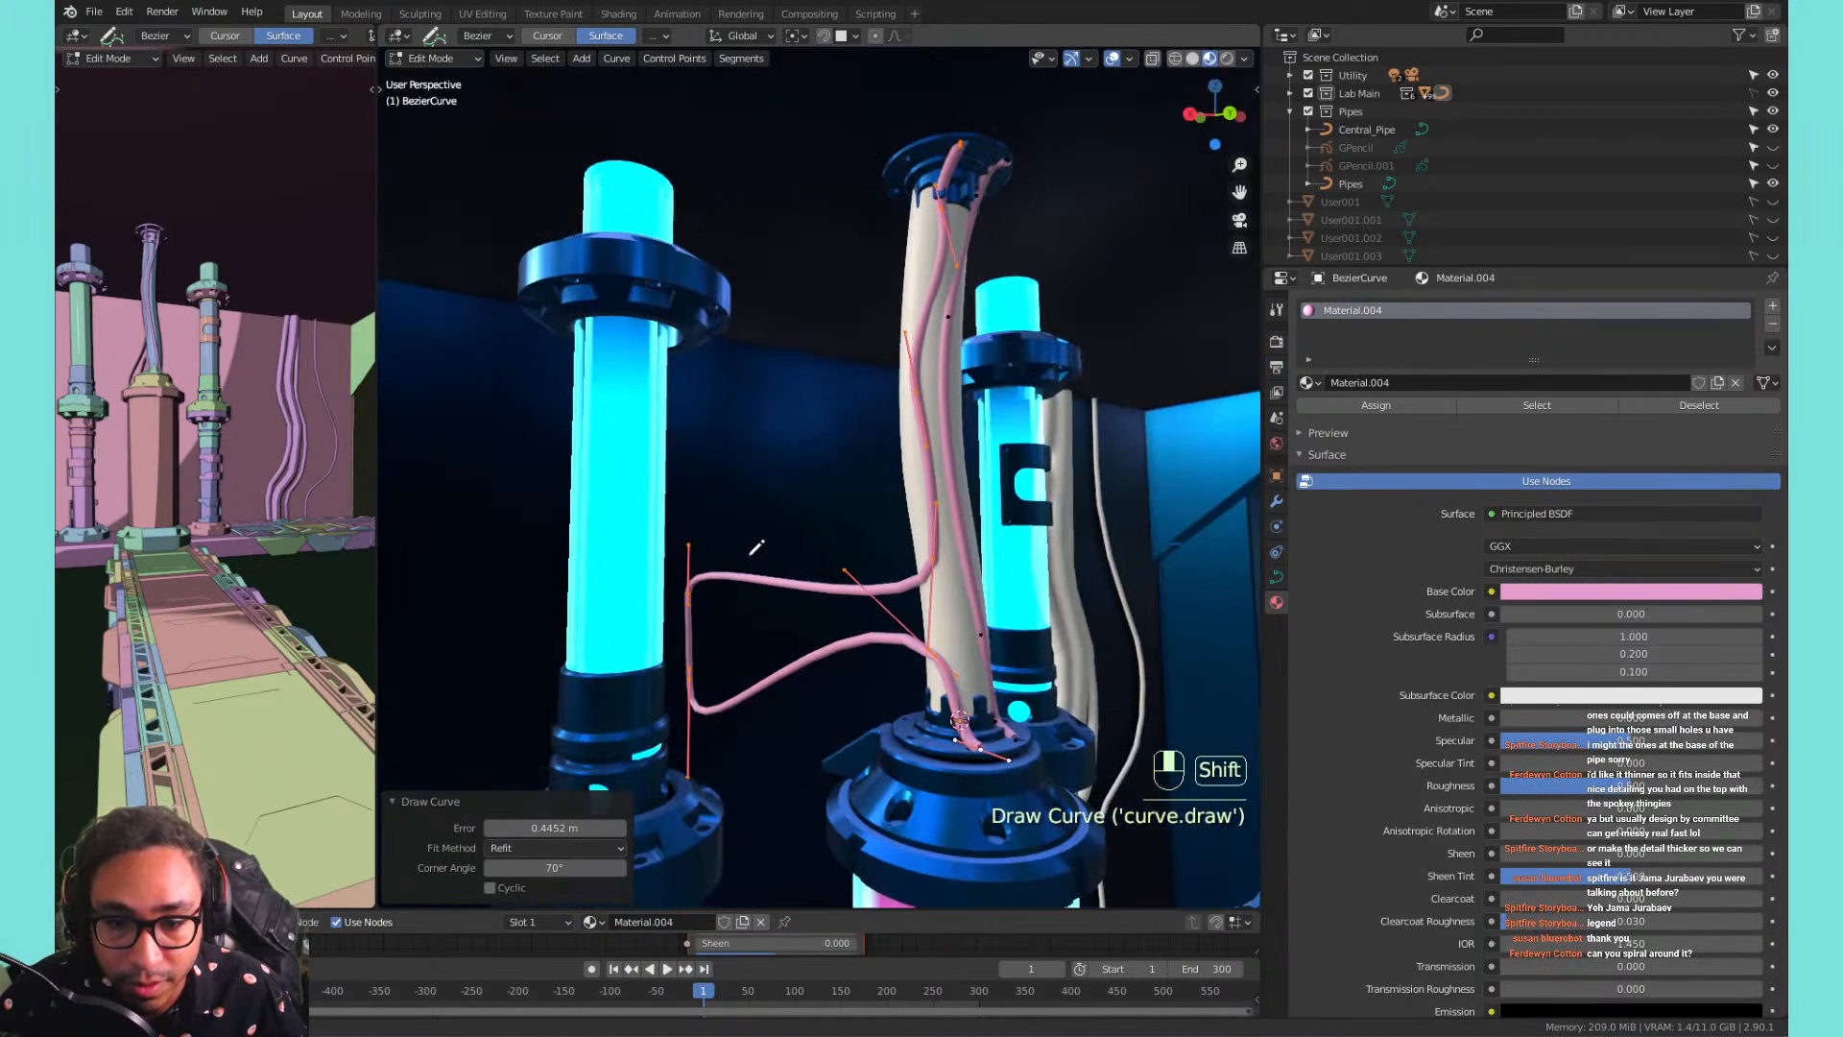
pyautogui.hotkey('ctrl', 'z')
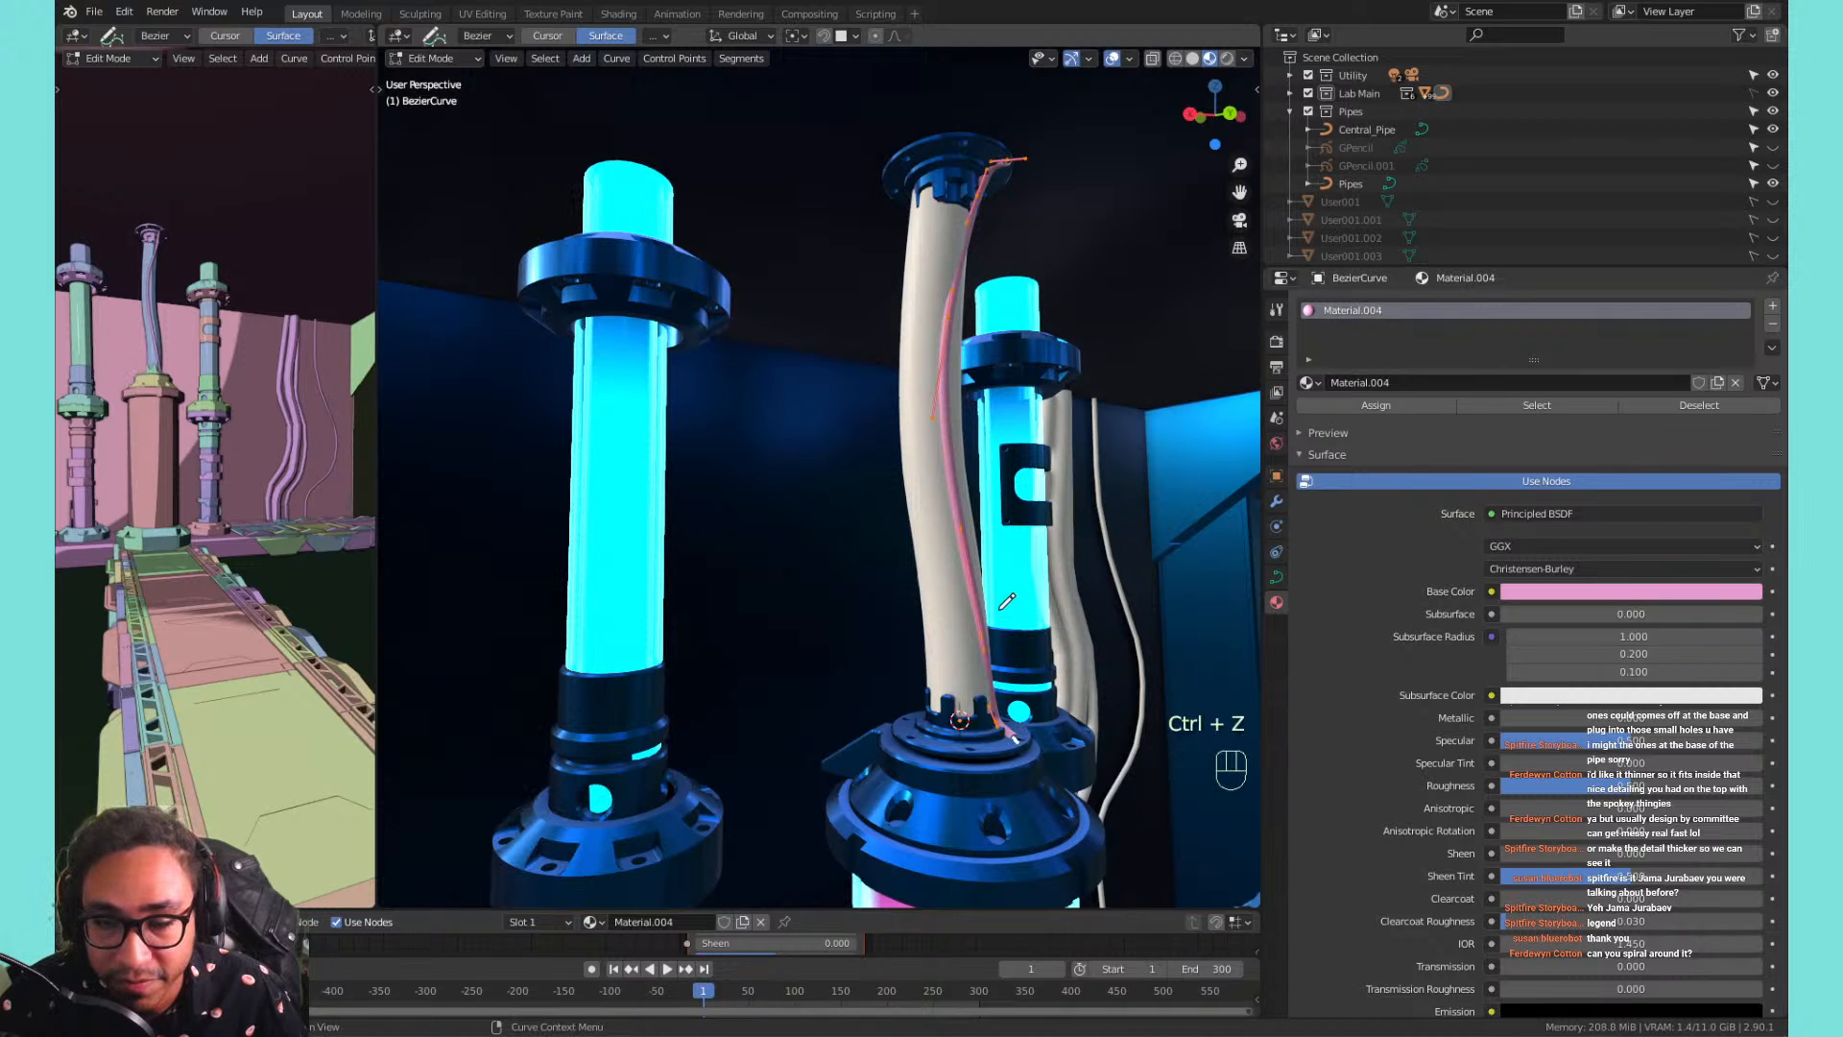
pyautogui.hotkey('ctrl', 'z')
# Leave curve editing, select the central pipe and frame the view on it.
pyautogui.press('Tab')
pyautogui.click(946, 520)
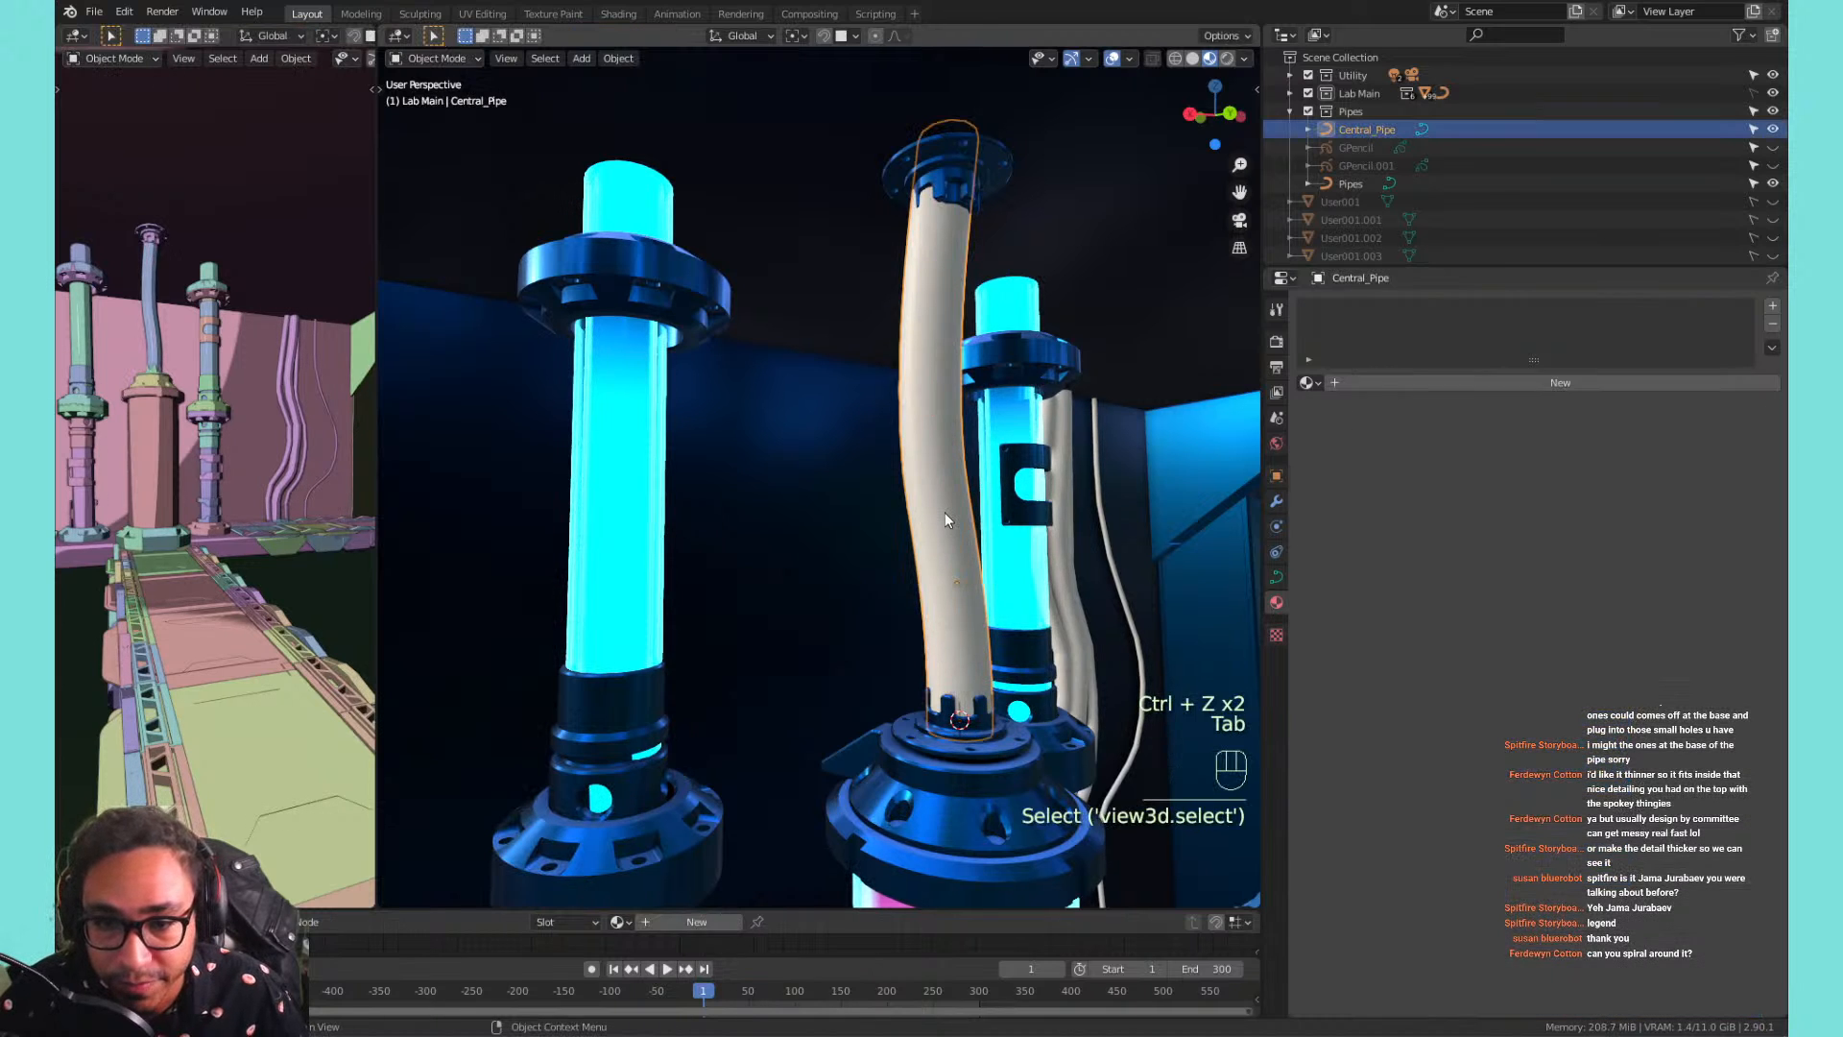
pyautogui.press('KP_Decimal')
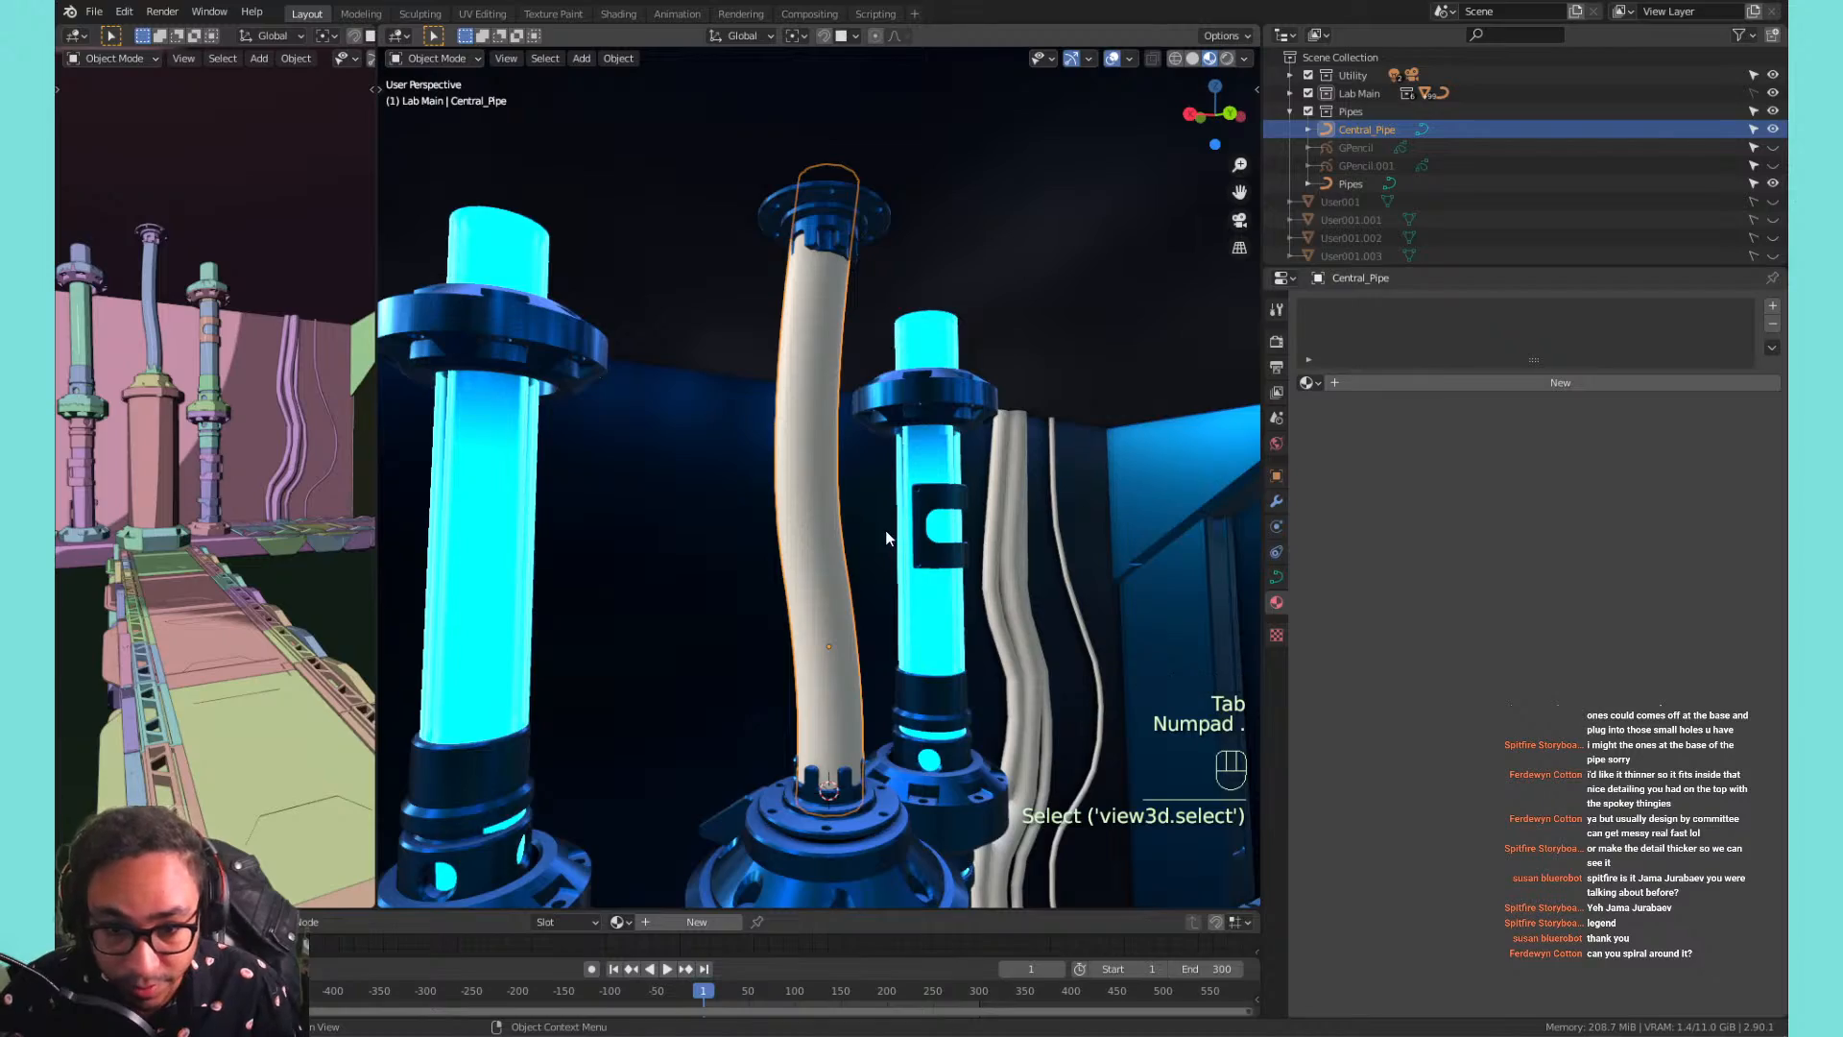
pyautogui.moveTo(880, 531); pyautogui.dragTo(833, 564, button='middle')
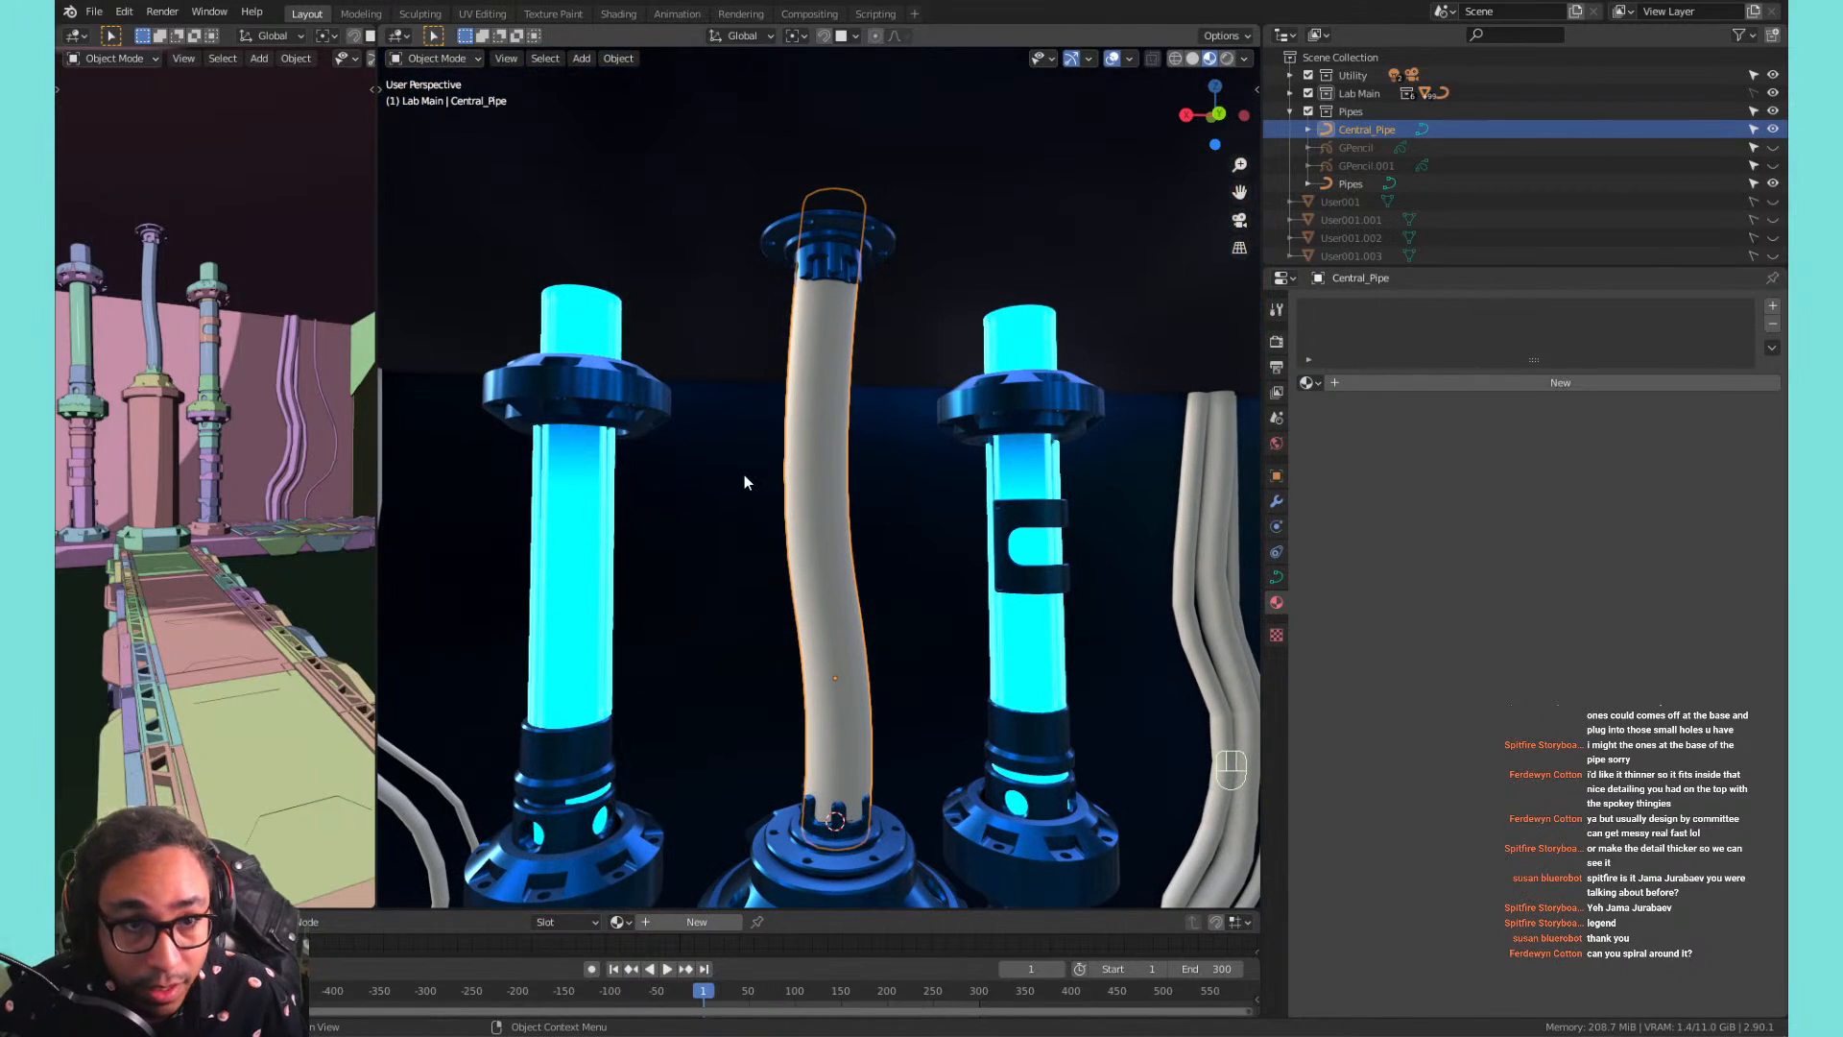
# Enable Orbit Around Selection and auto Depth in the navigation preferences.
pyautogui.click(94, 11)
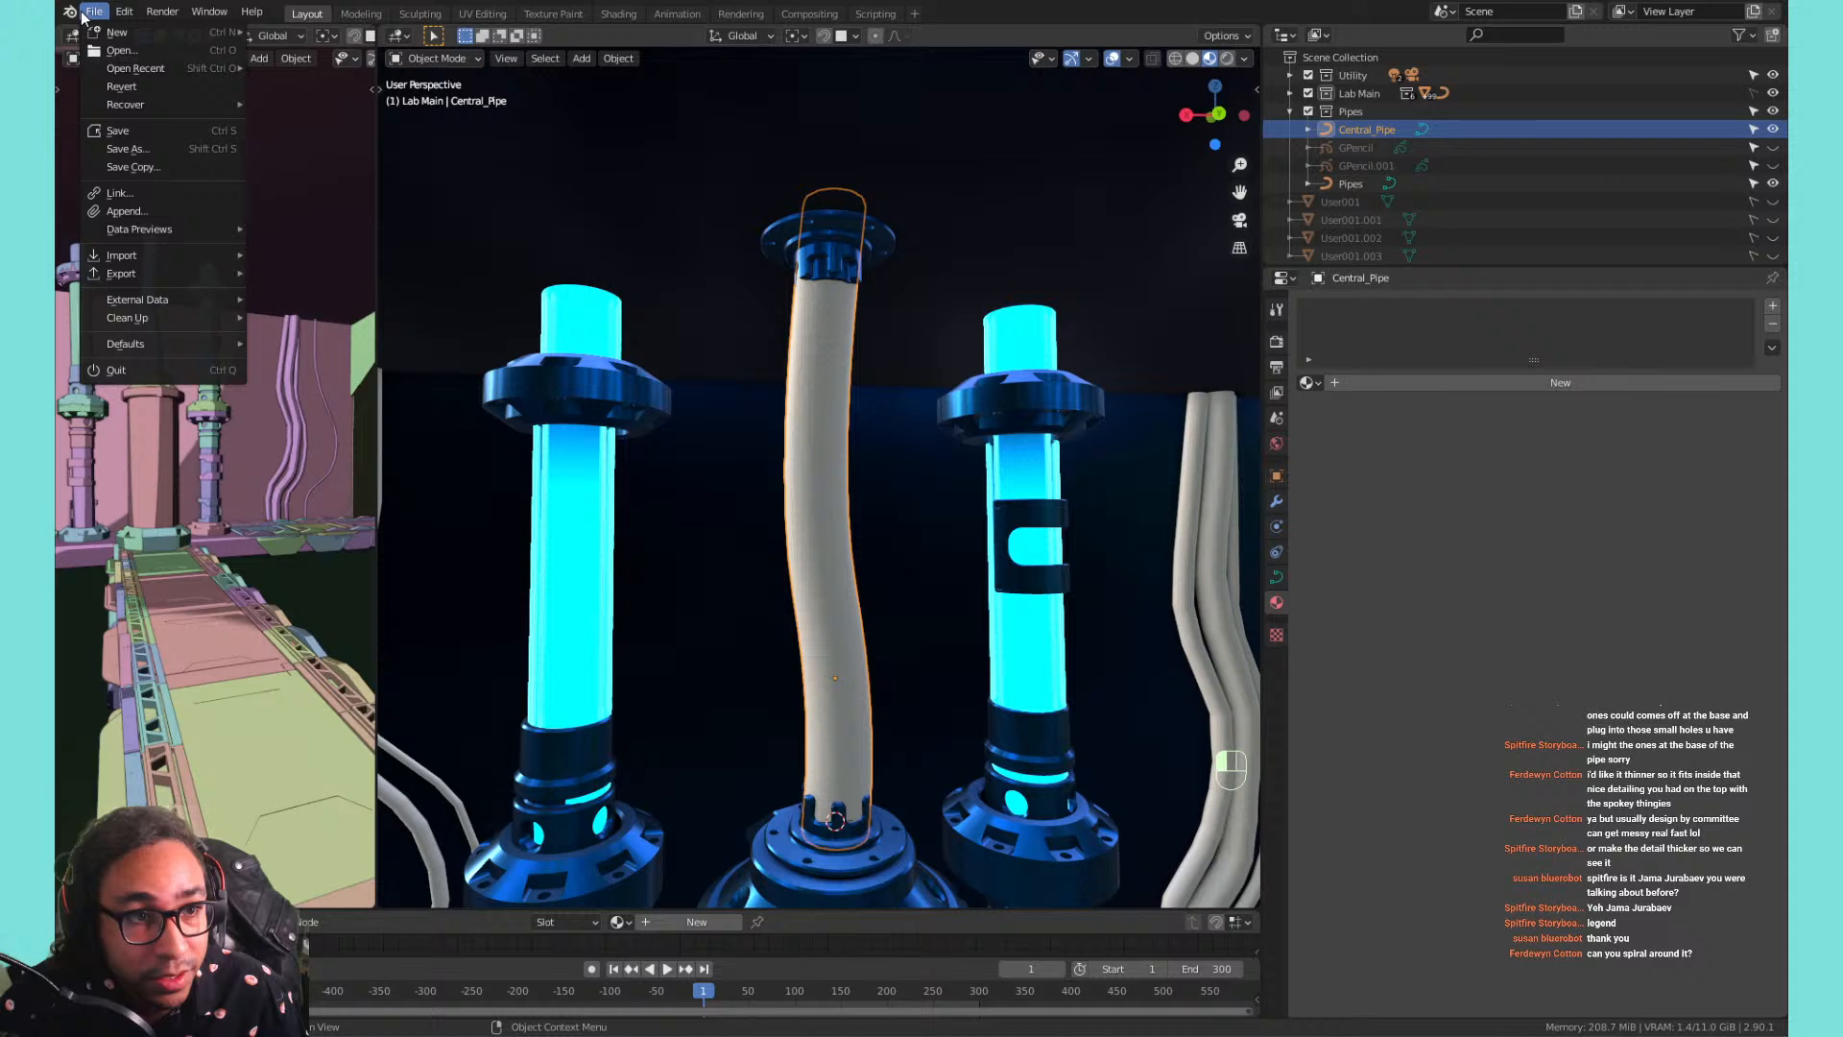
pyautogui.click(233, 268)
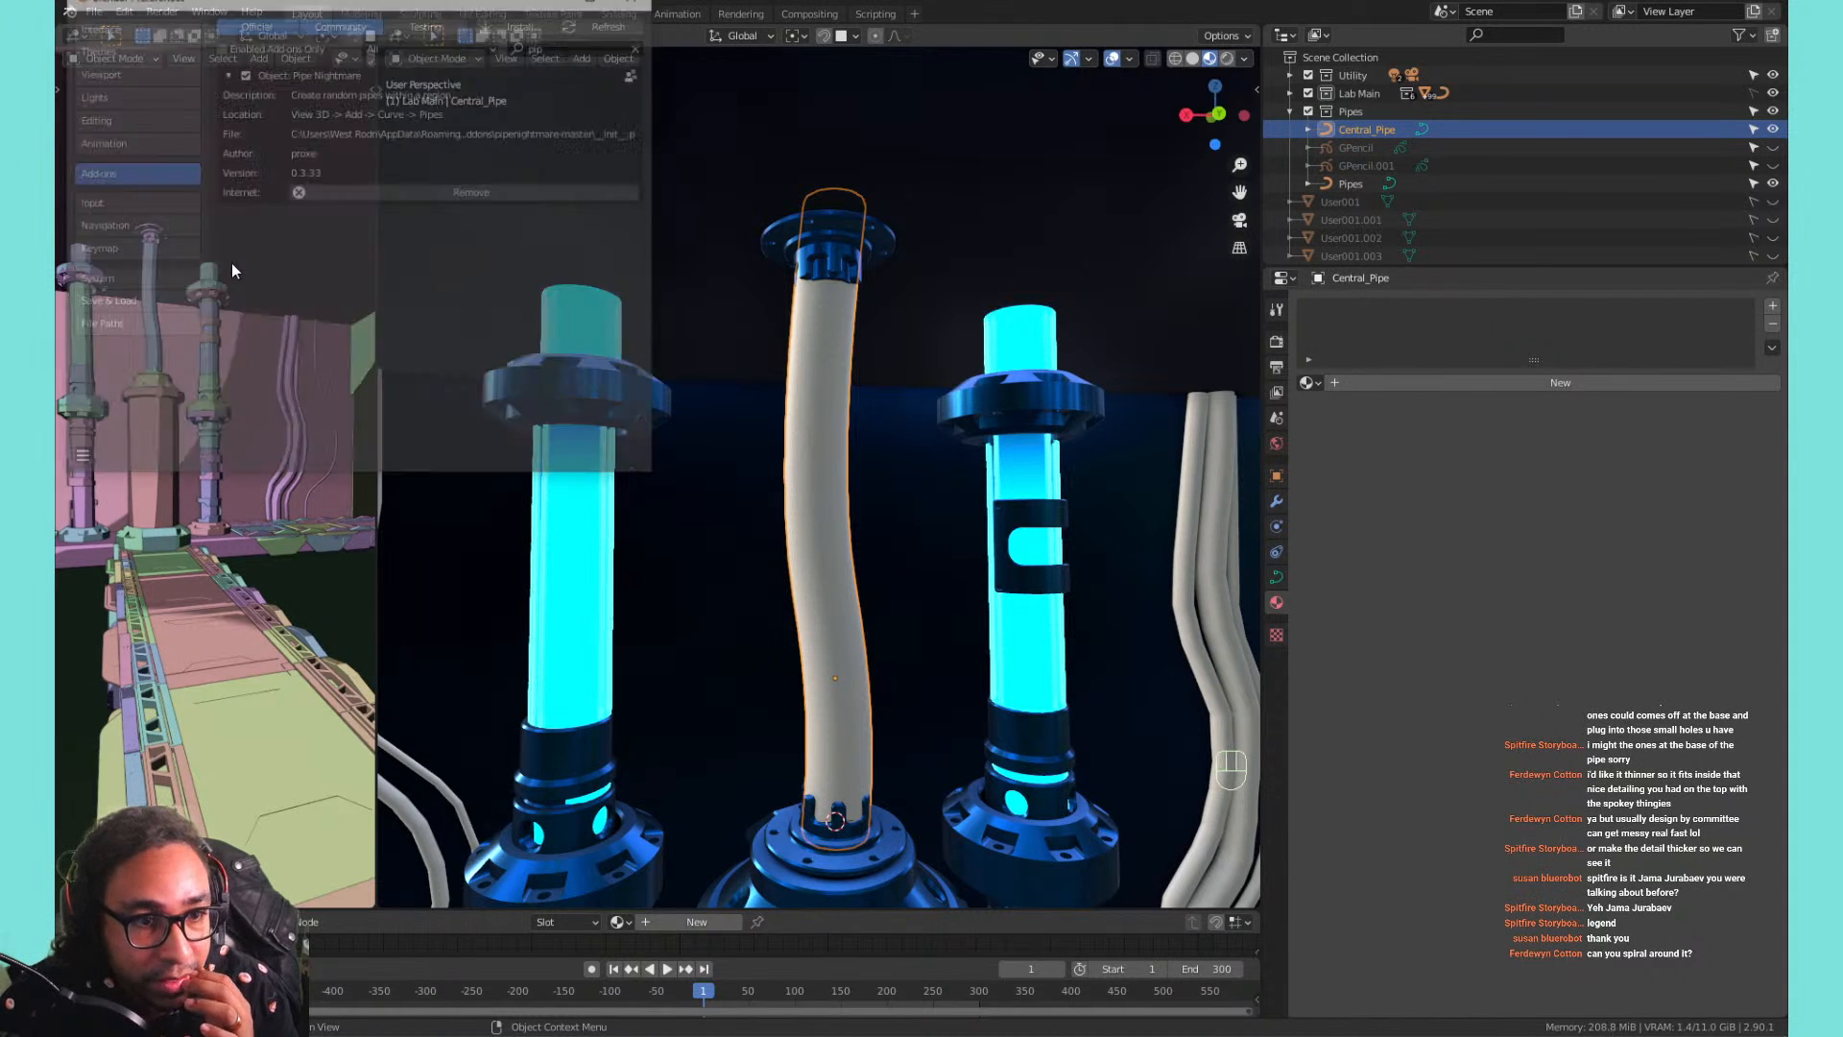
pyautogui.click(96, 203)
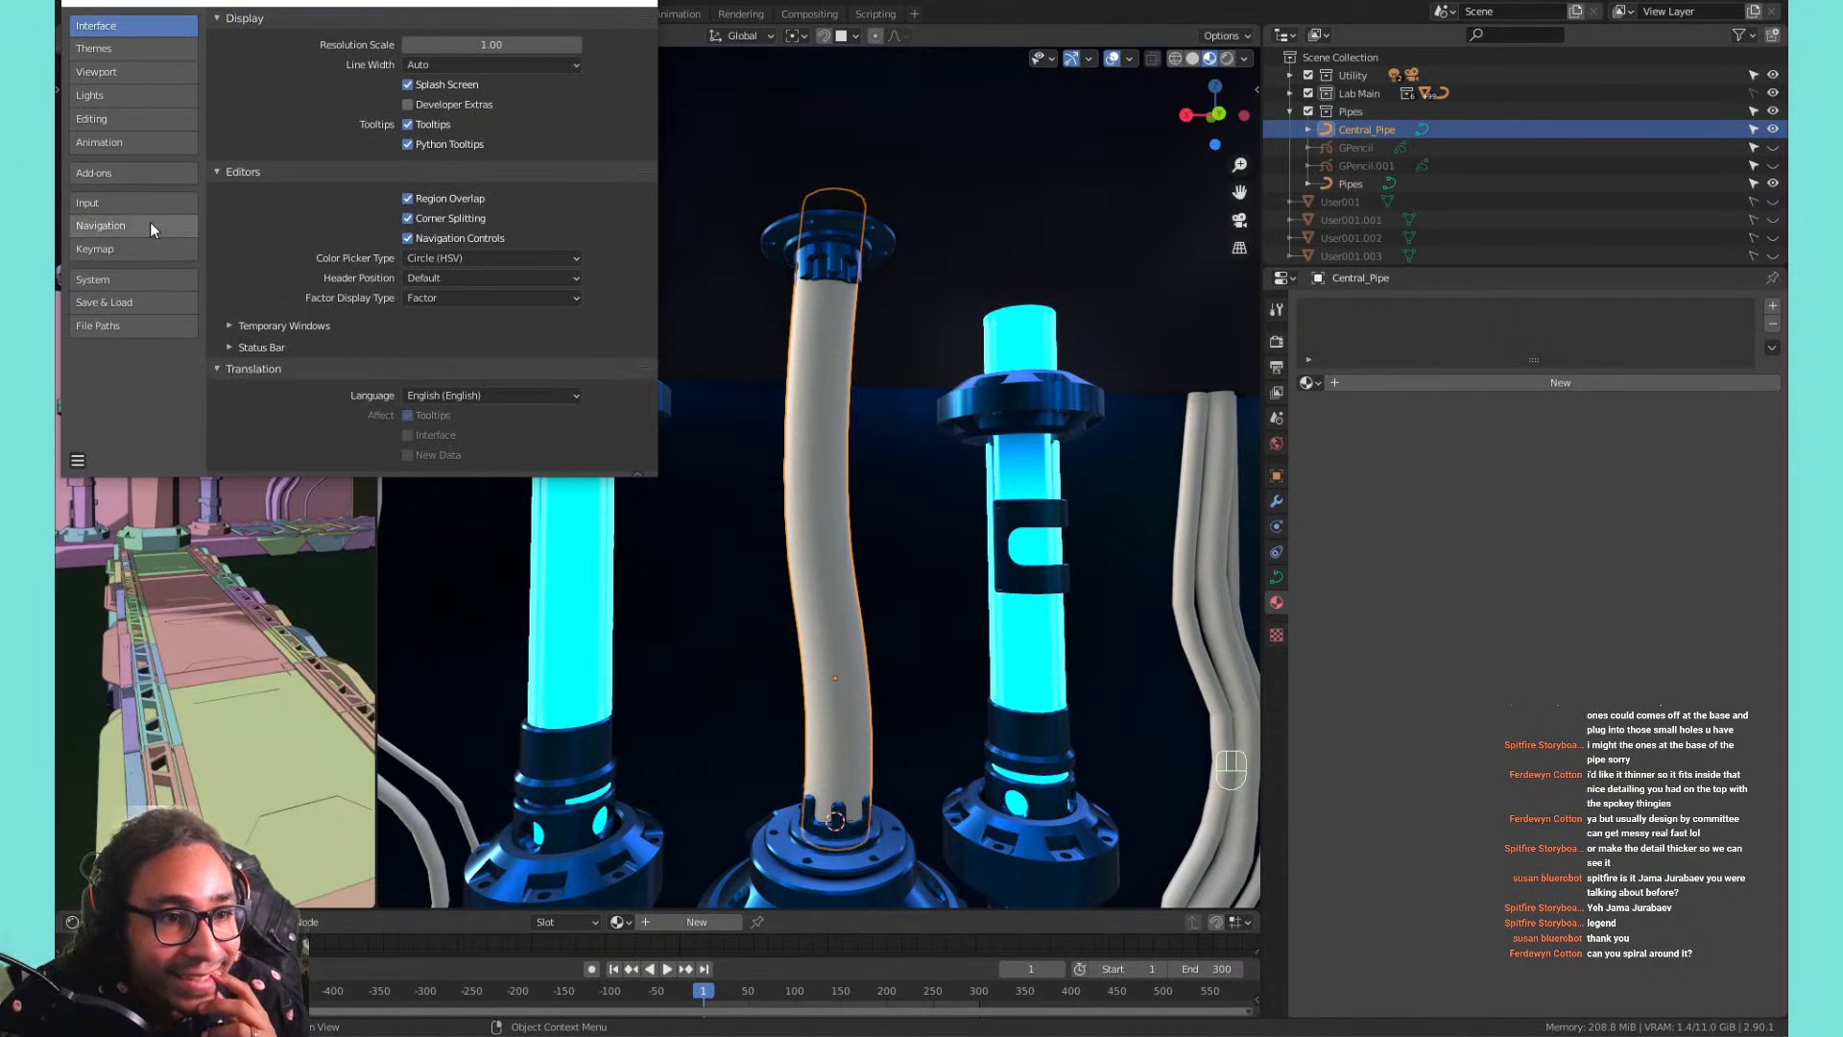
pyautogui.click(152, 224)
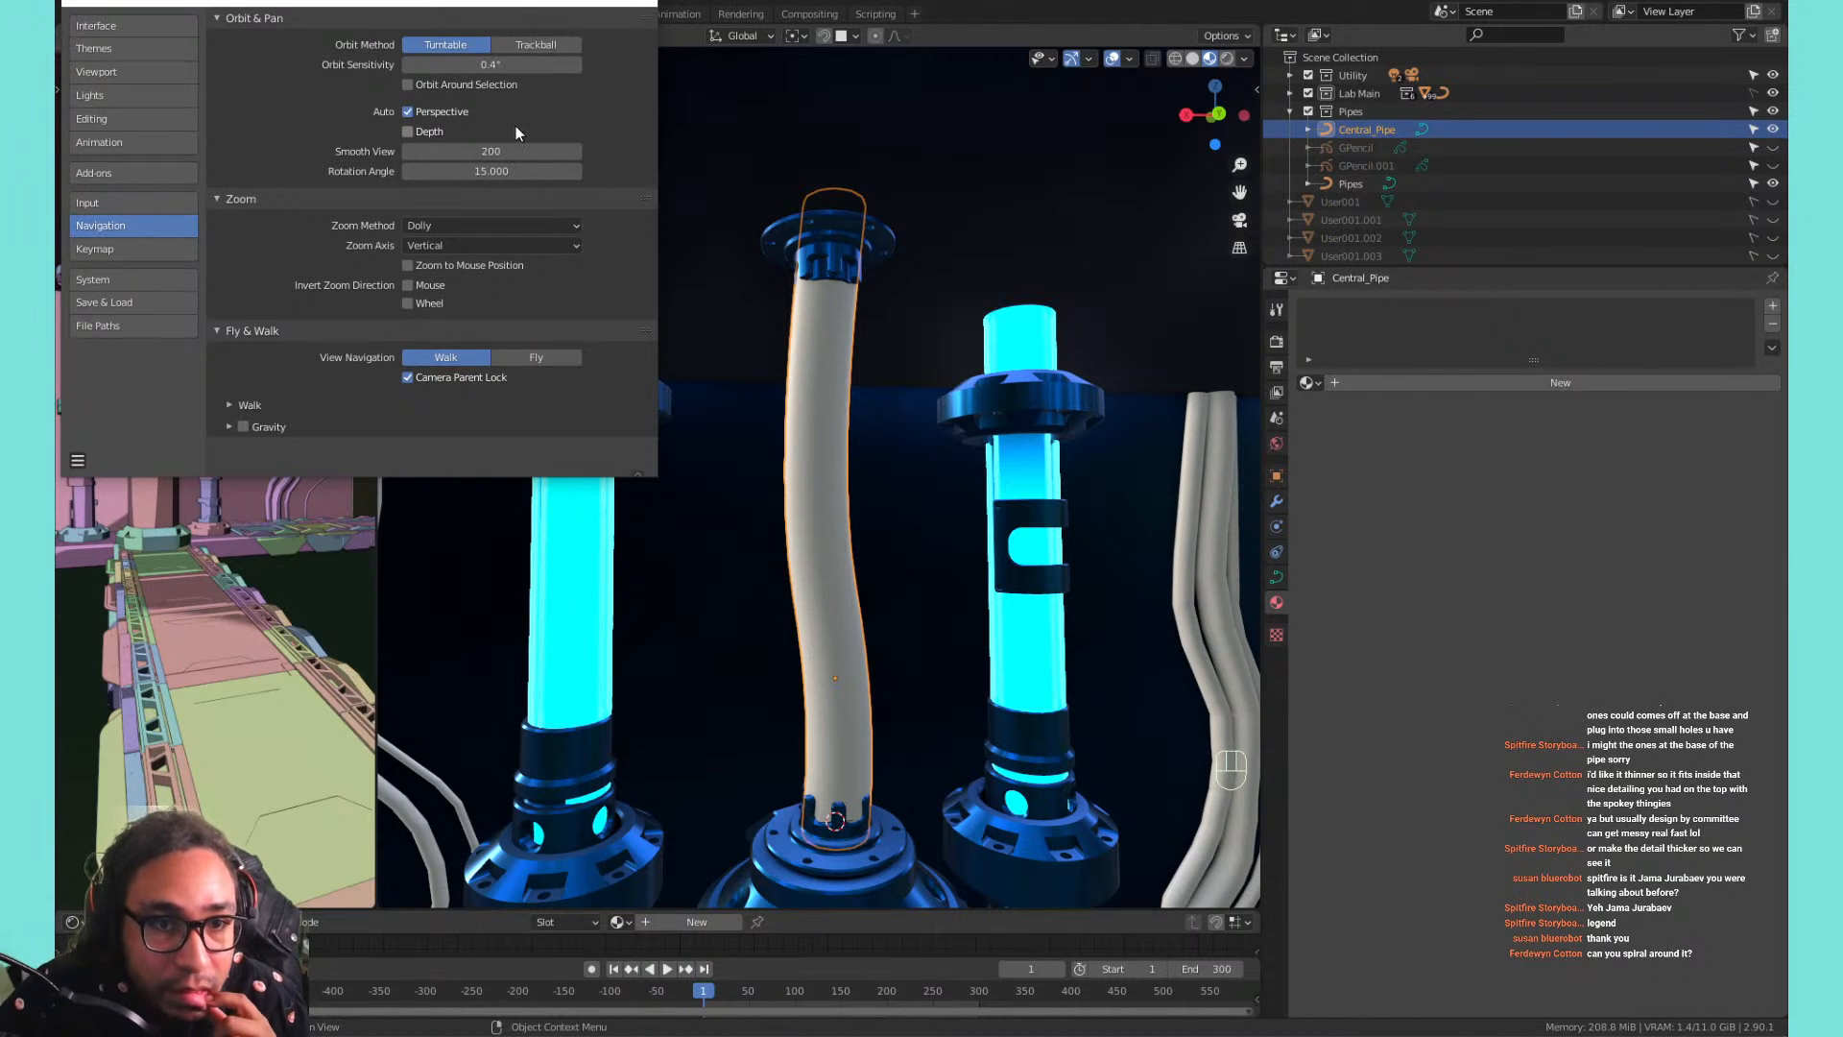
pyautogui.click(445, 130)
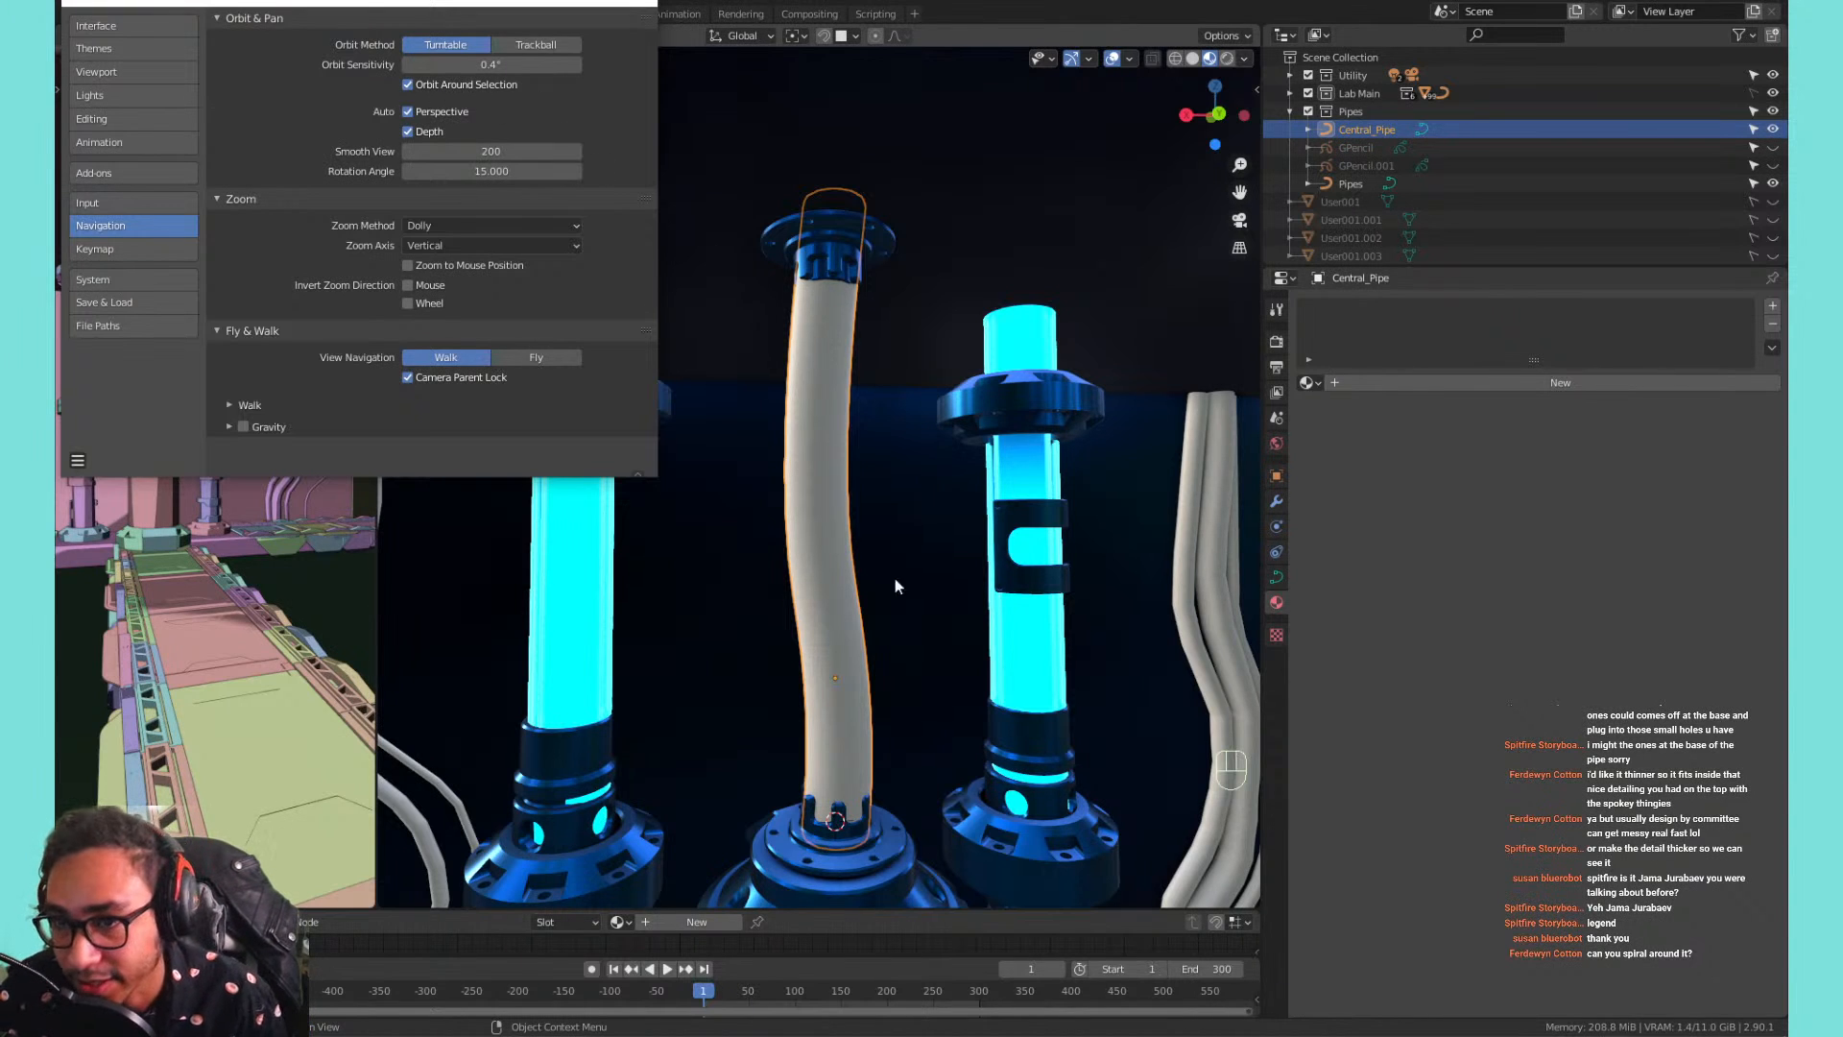
# Examine the central pipe's base, length and upper collar from several angles.
pyautogui.moveTo(835, 663); pyautogui.dragTo(781, 476, button='middle')
pyautogui.scroll(3, 963, 687)
pyautogui.keyDown('shift'); pyautogui.moveTo(964, 697); pyautogui.dragTo(872, 526, button='middle'); pyautogui.keyUp('shift')
pyautogui.scroll(-3, 872, 526)
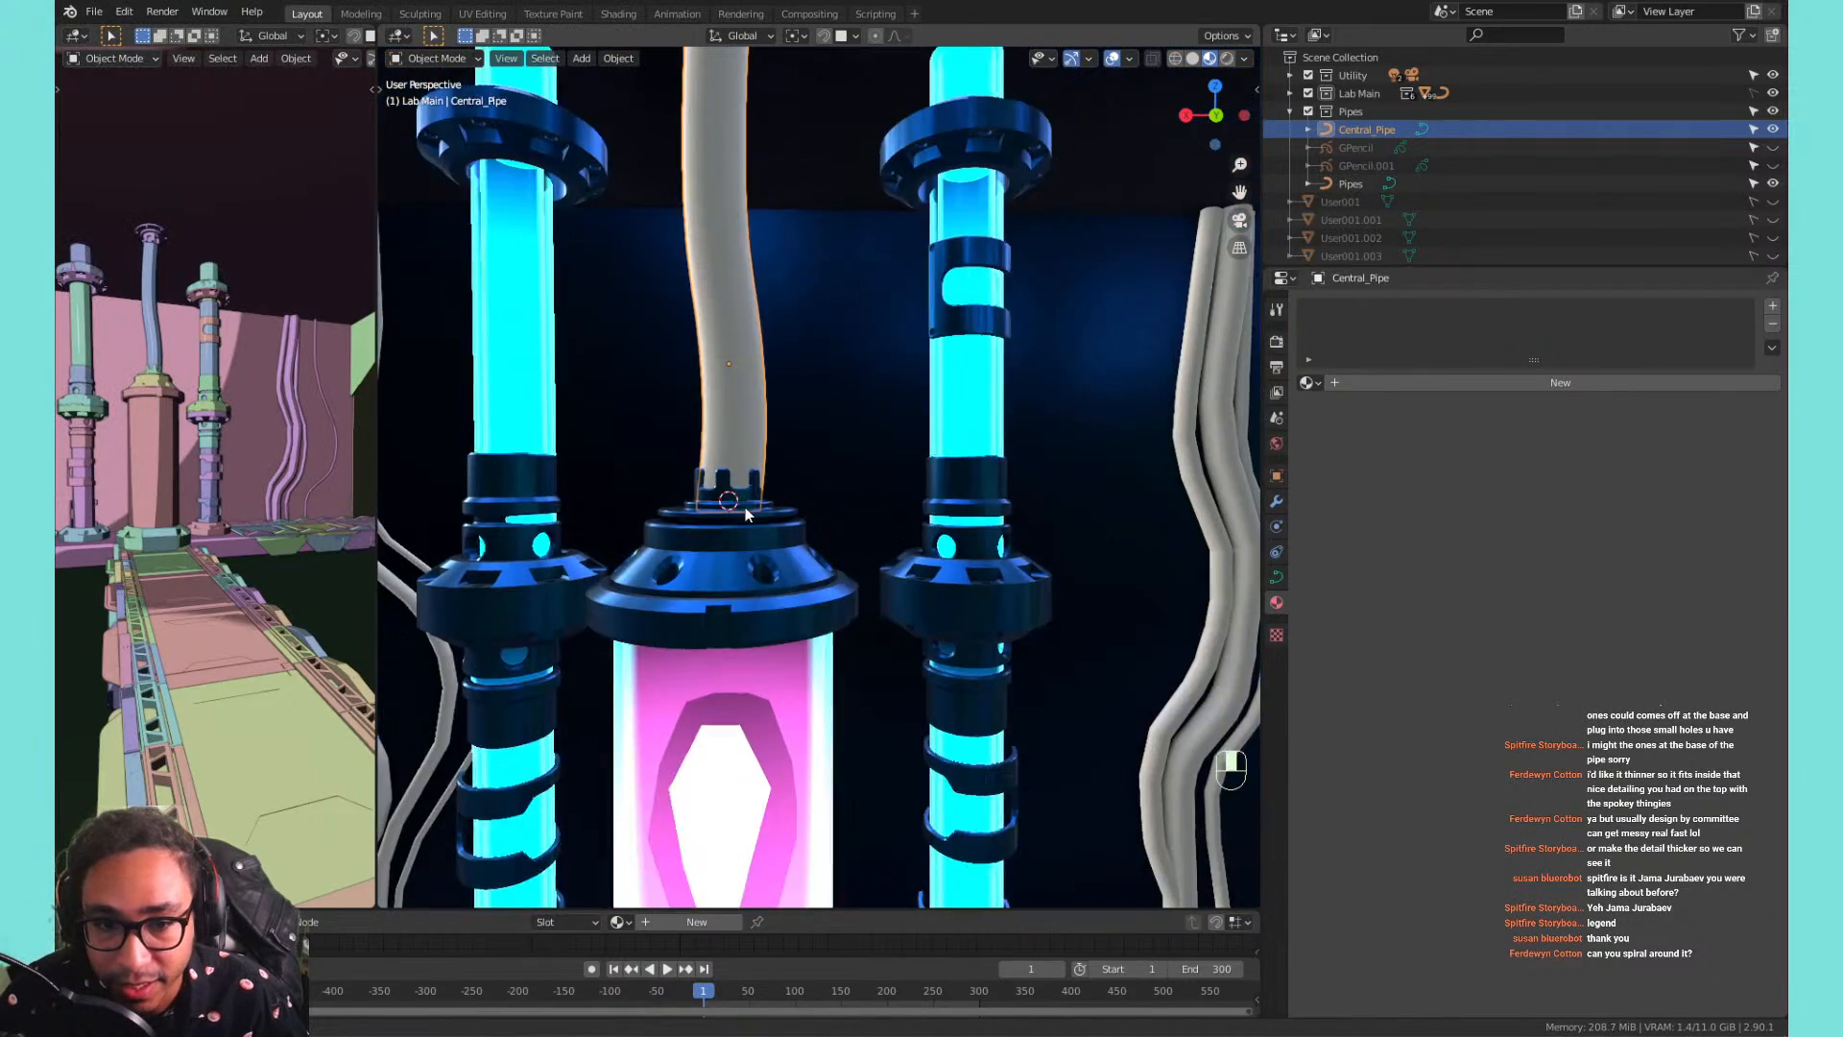
pyautogui.keyDown('shift'); pyautogui.moveTo(705, 418); pyautogui.dragTo(702, 492, button='middle'); pyautogui.keyUp('shift')
pyautogui.keyDown('shift'); pyautogui.moveTo(702, 384); pyautogui.dragTo(712, 503, button='middle'); pyautogui.keyUp('shift')
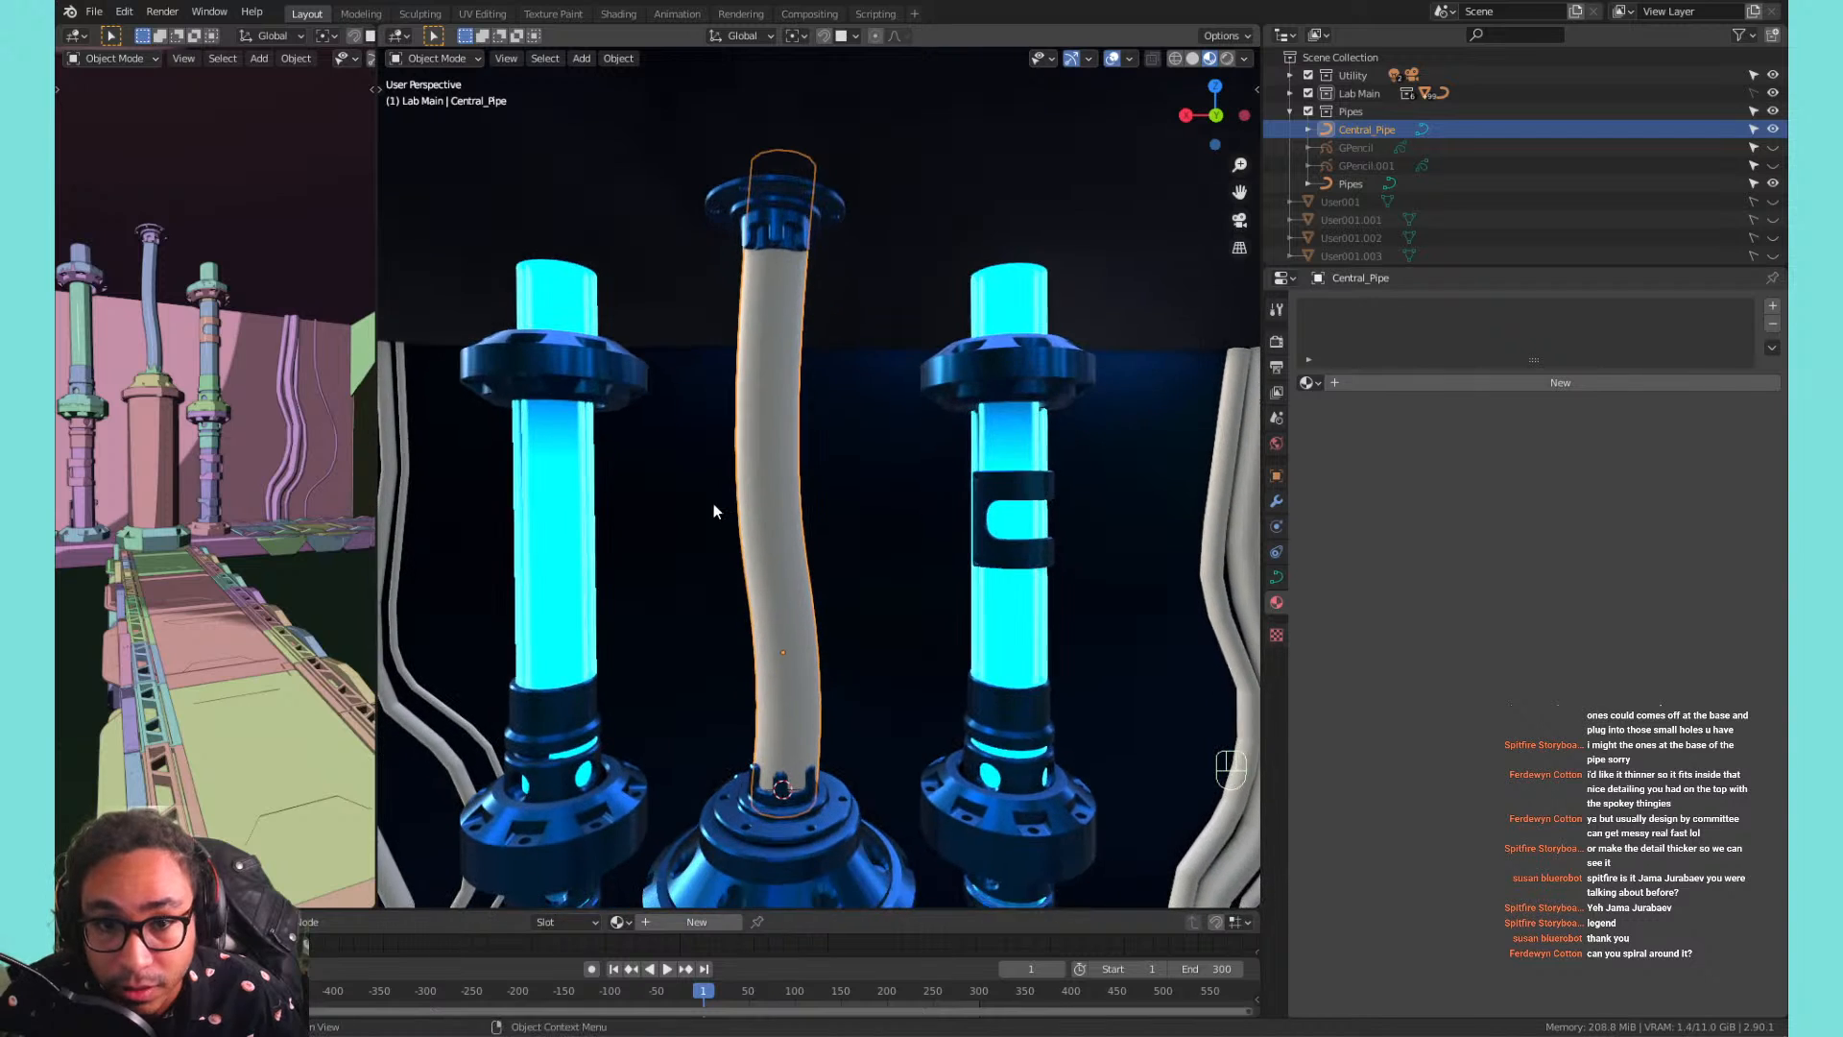
pyautogui.keyDown('shift'); pyautogui.moveTo(745, 566); pyautogui.dragTo(703, 533, button='middle'); pyautogui.keyUp('shift')
pyautogui.scroll(2, 741, 545)
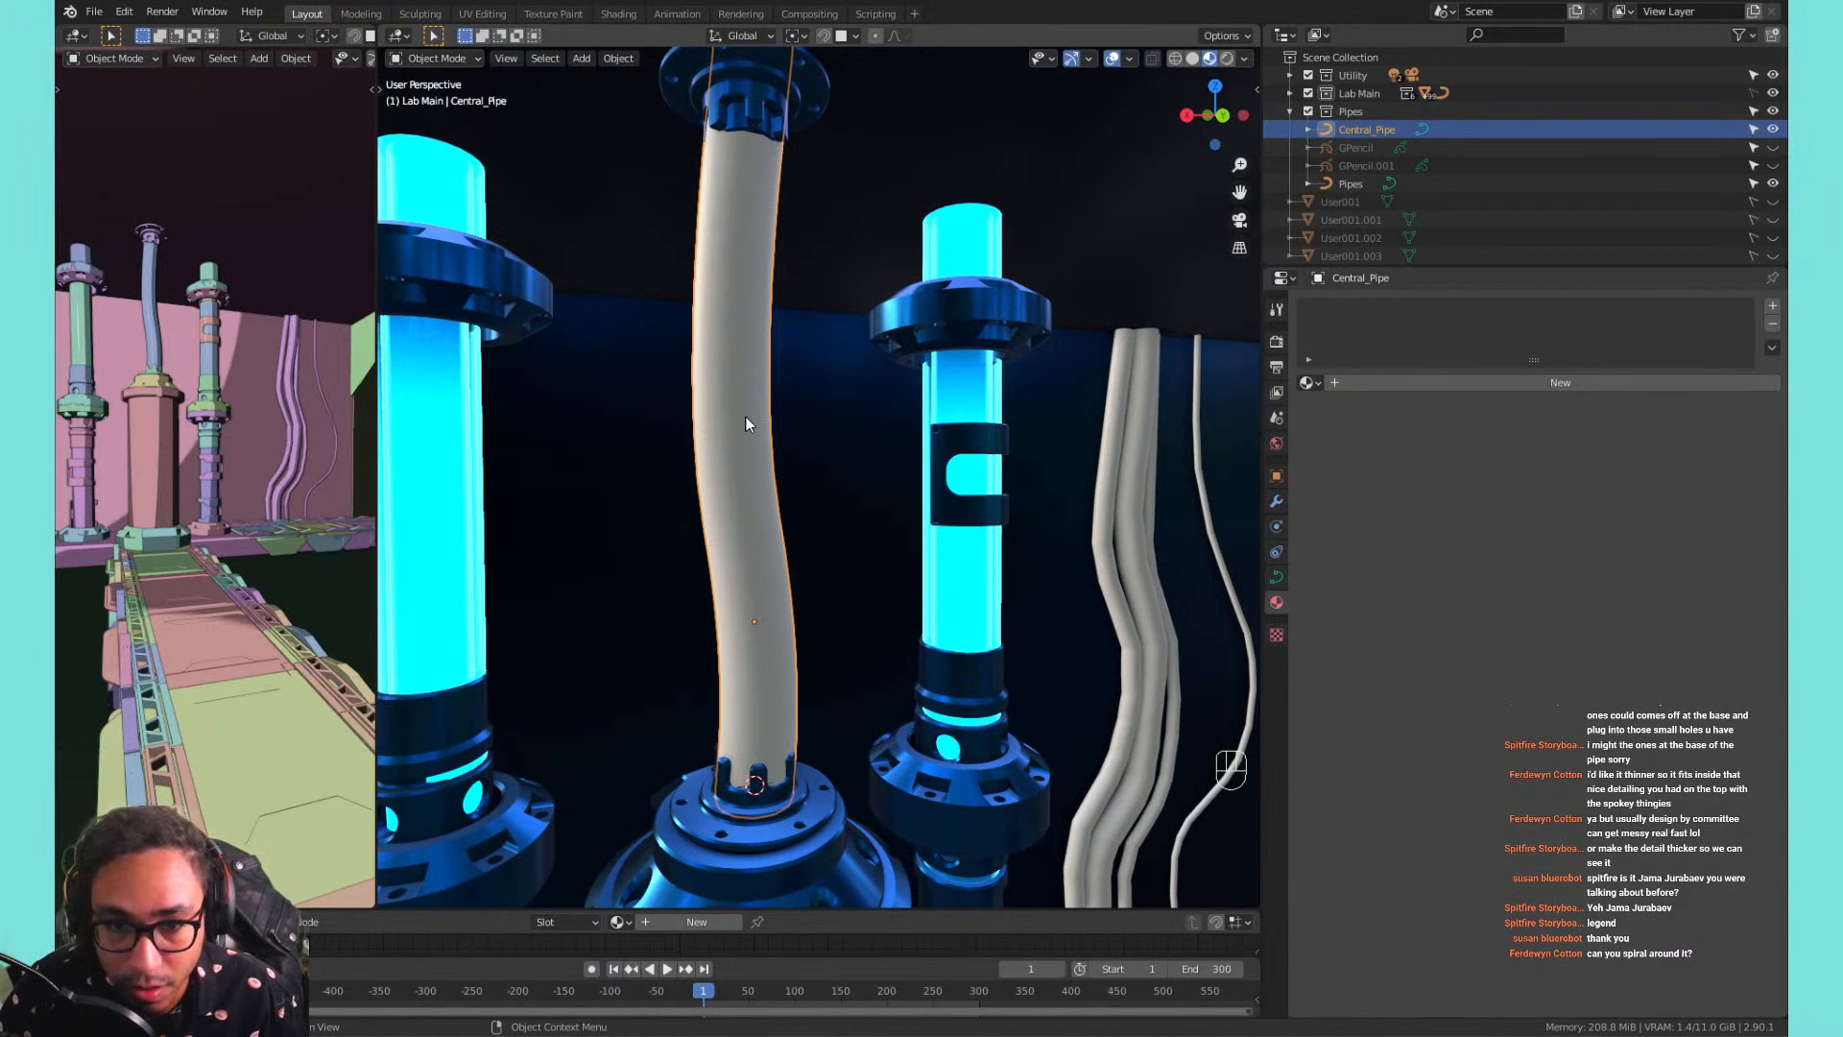
pyautogui.rightClick(734, 371)
pyautogui.moveTo(906, 368); pyautogui.dragTo(832, 377, button='middle')
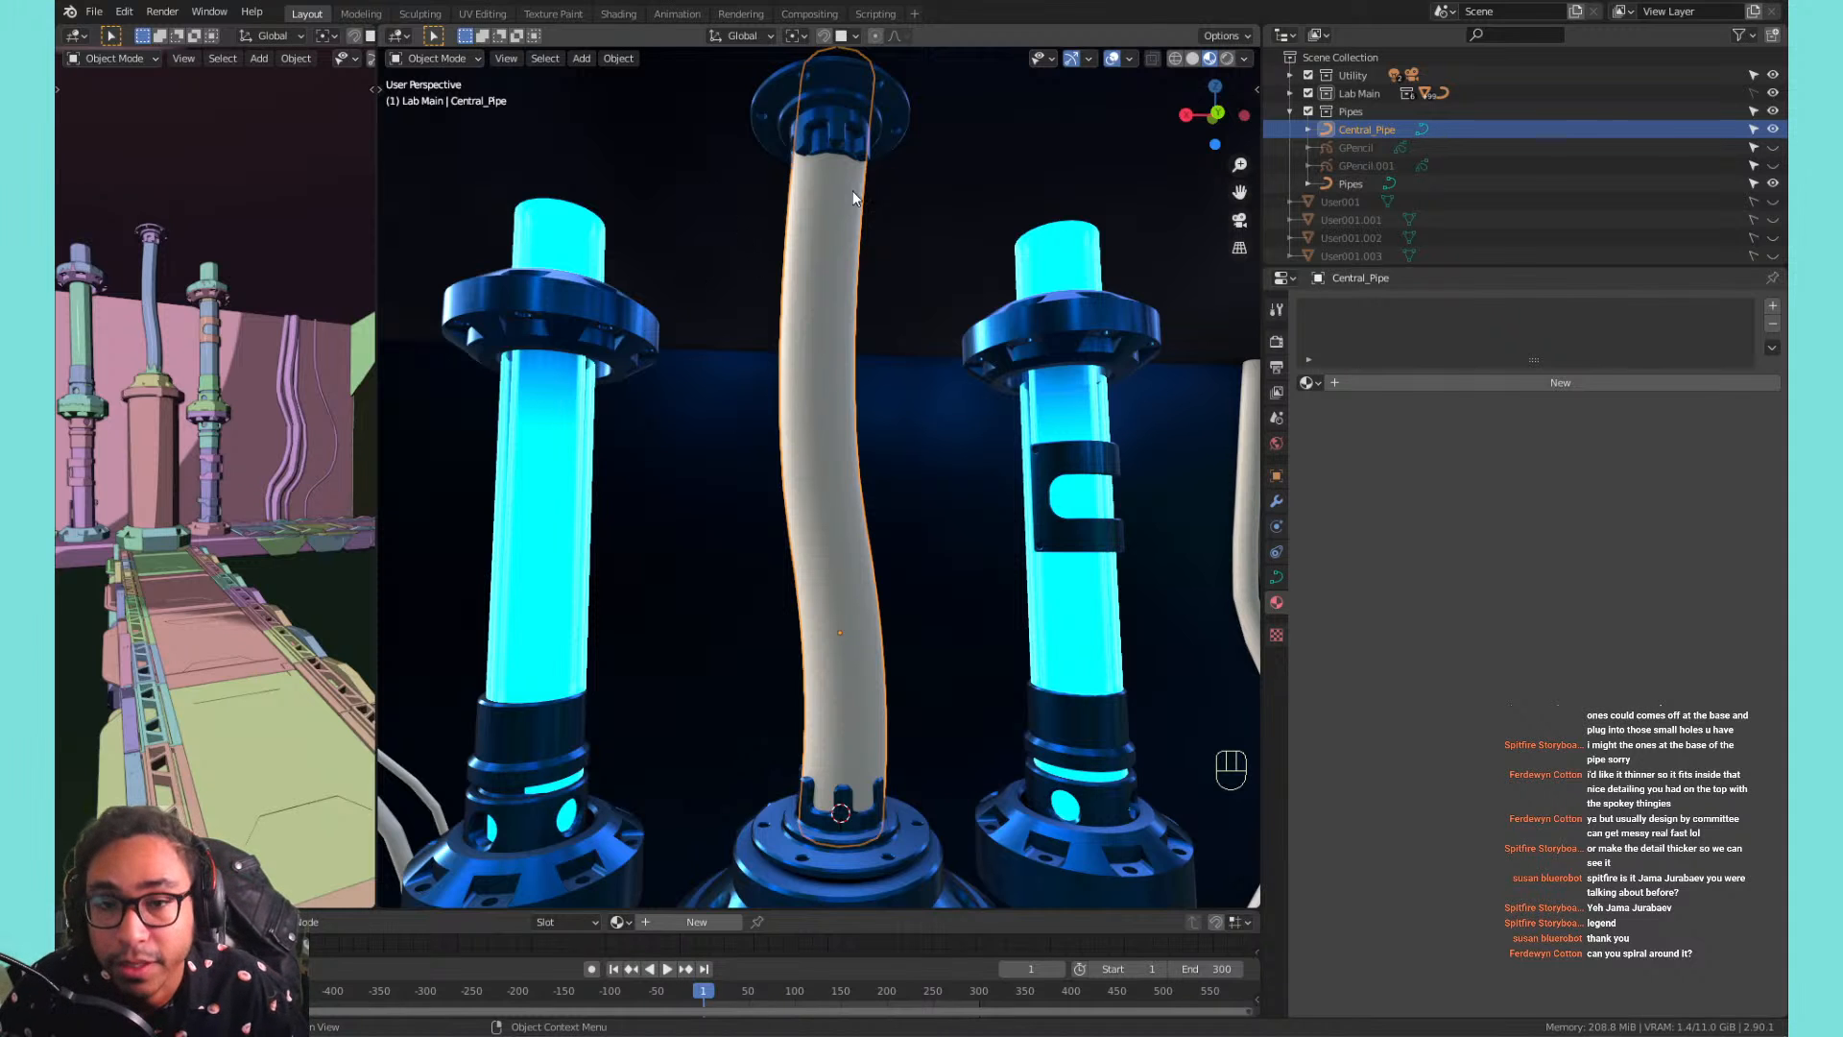
pyautogui.moveTo(862, 184); pyautogui.dragTo(772, 200, button='middle')
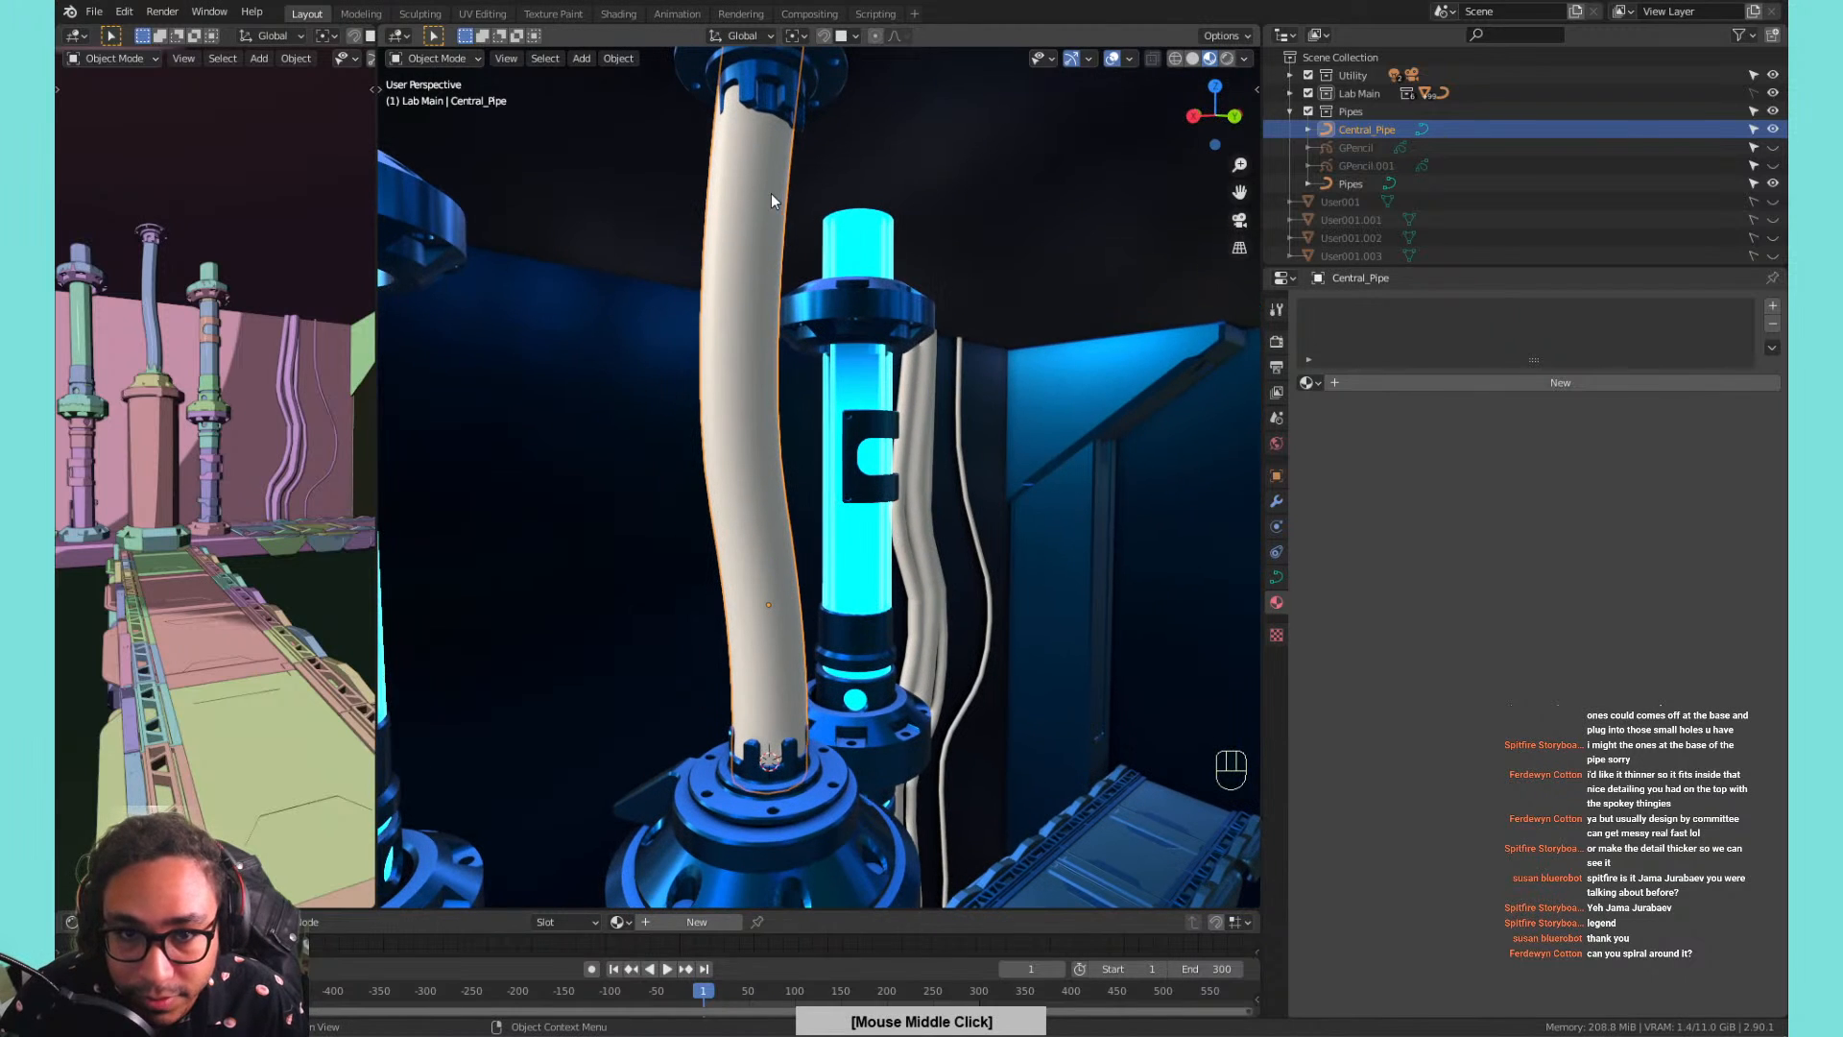
pyautogui.click(779, 136)
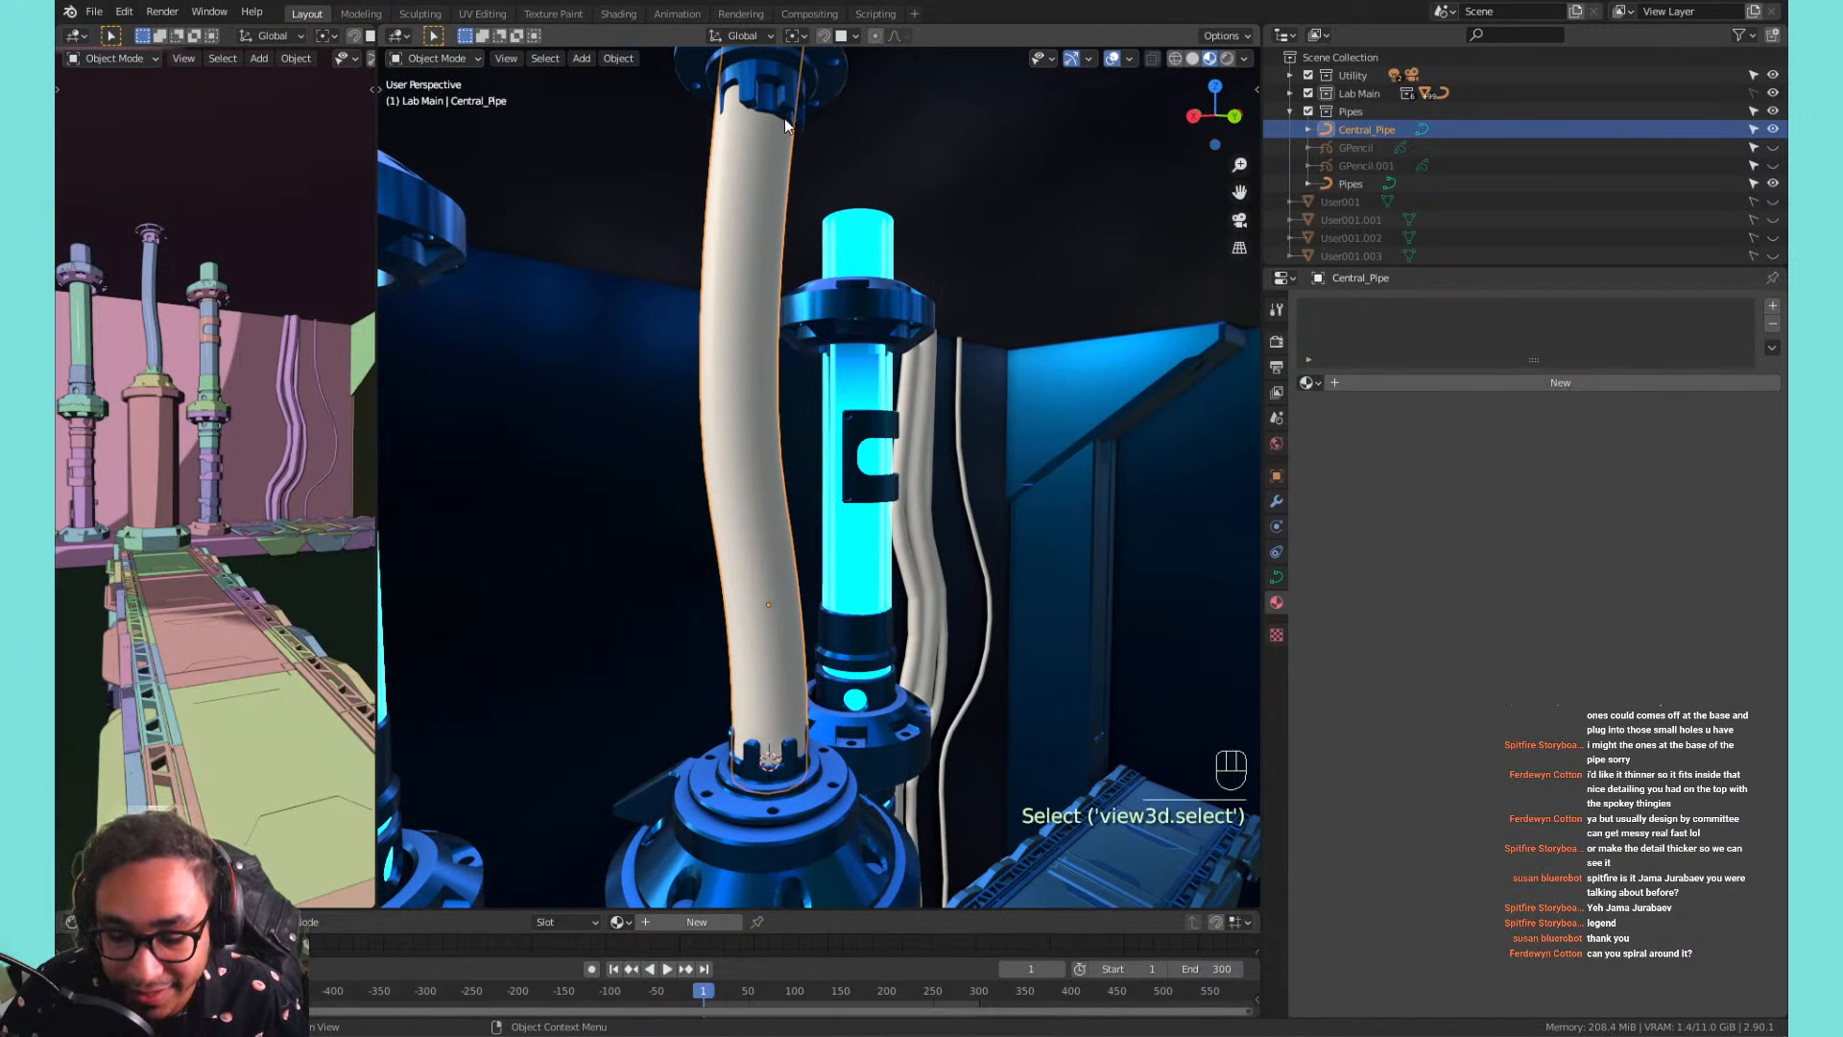
pyautogui.moveTo(867, 124); pyautogui.dragTo(792, 152, button='middle')
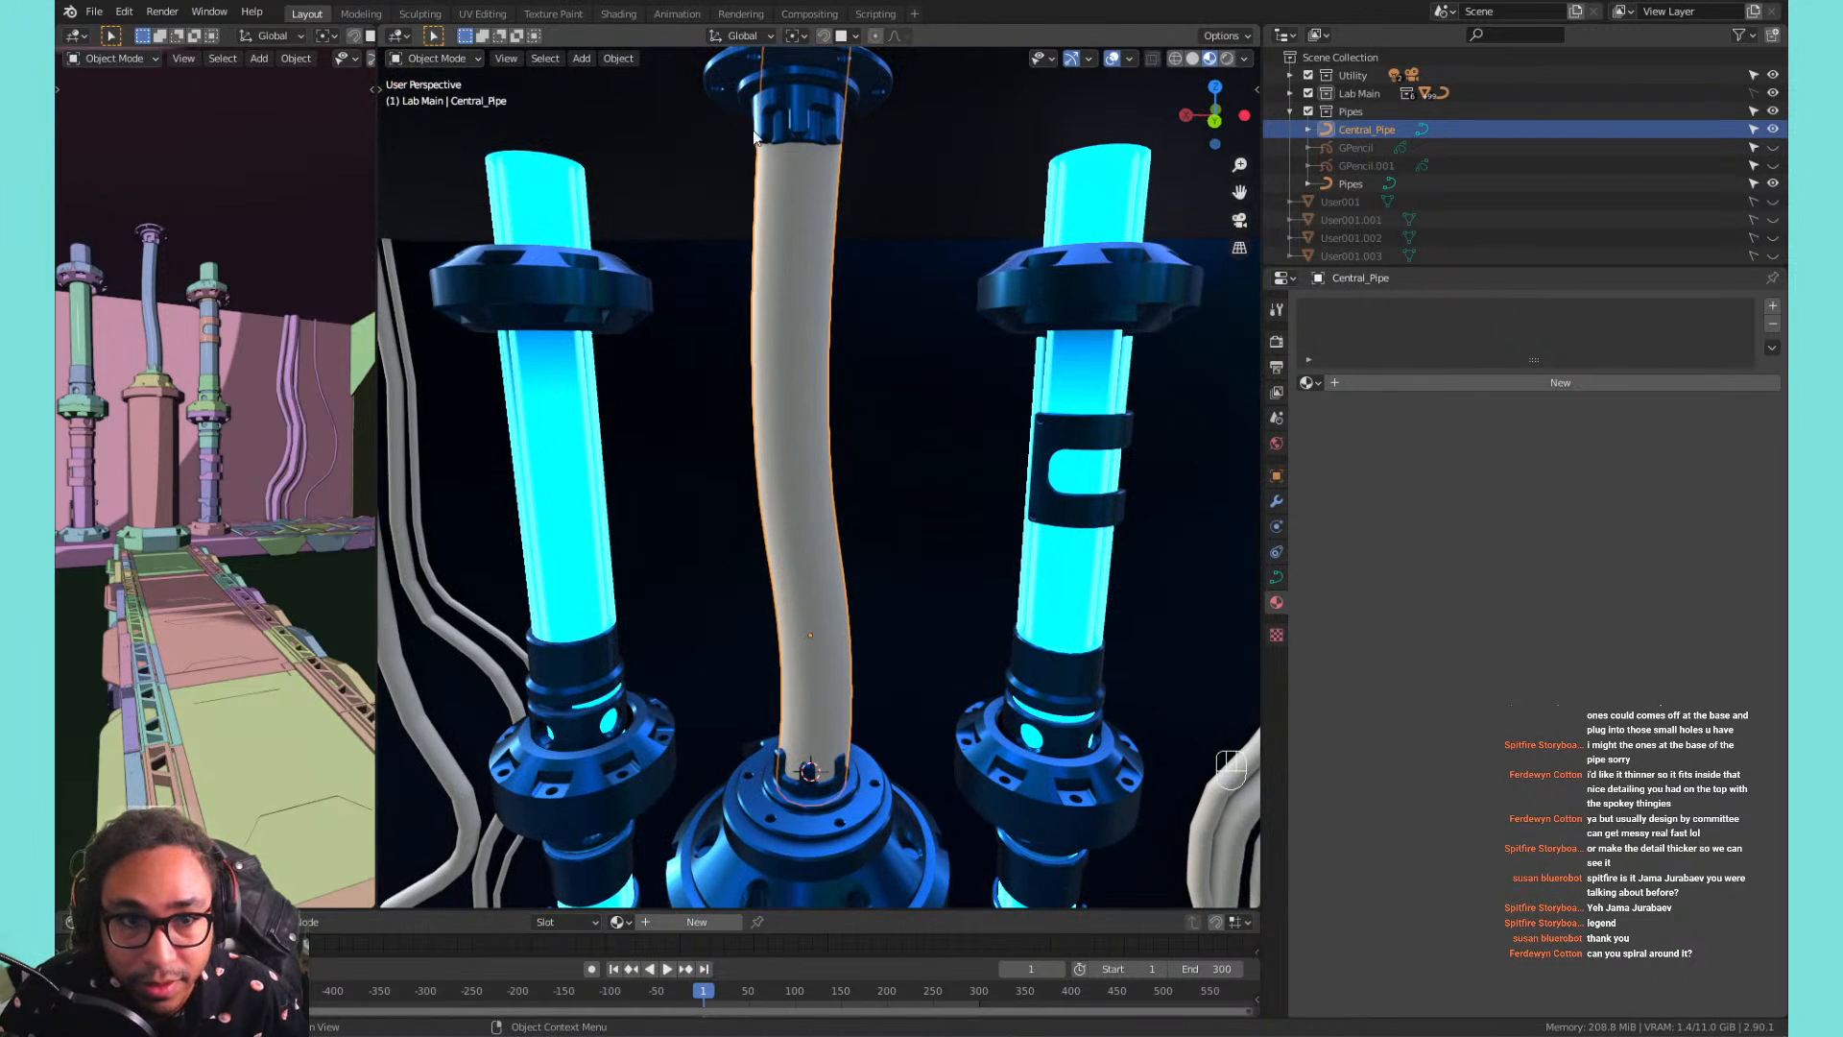
# Try deleting the middle control point of the central pipe's curve and undo the deletion.
pyautogui.hotkey('ctrl', 'Tab')
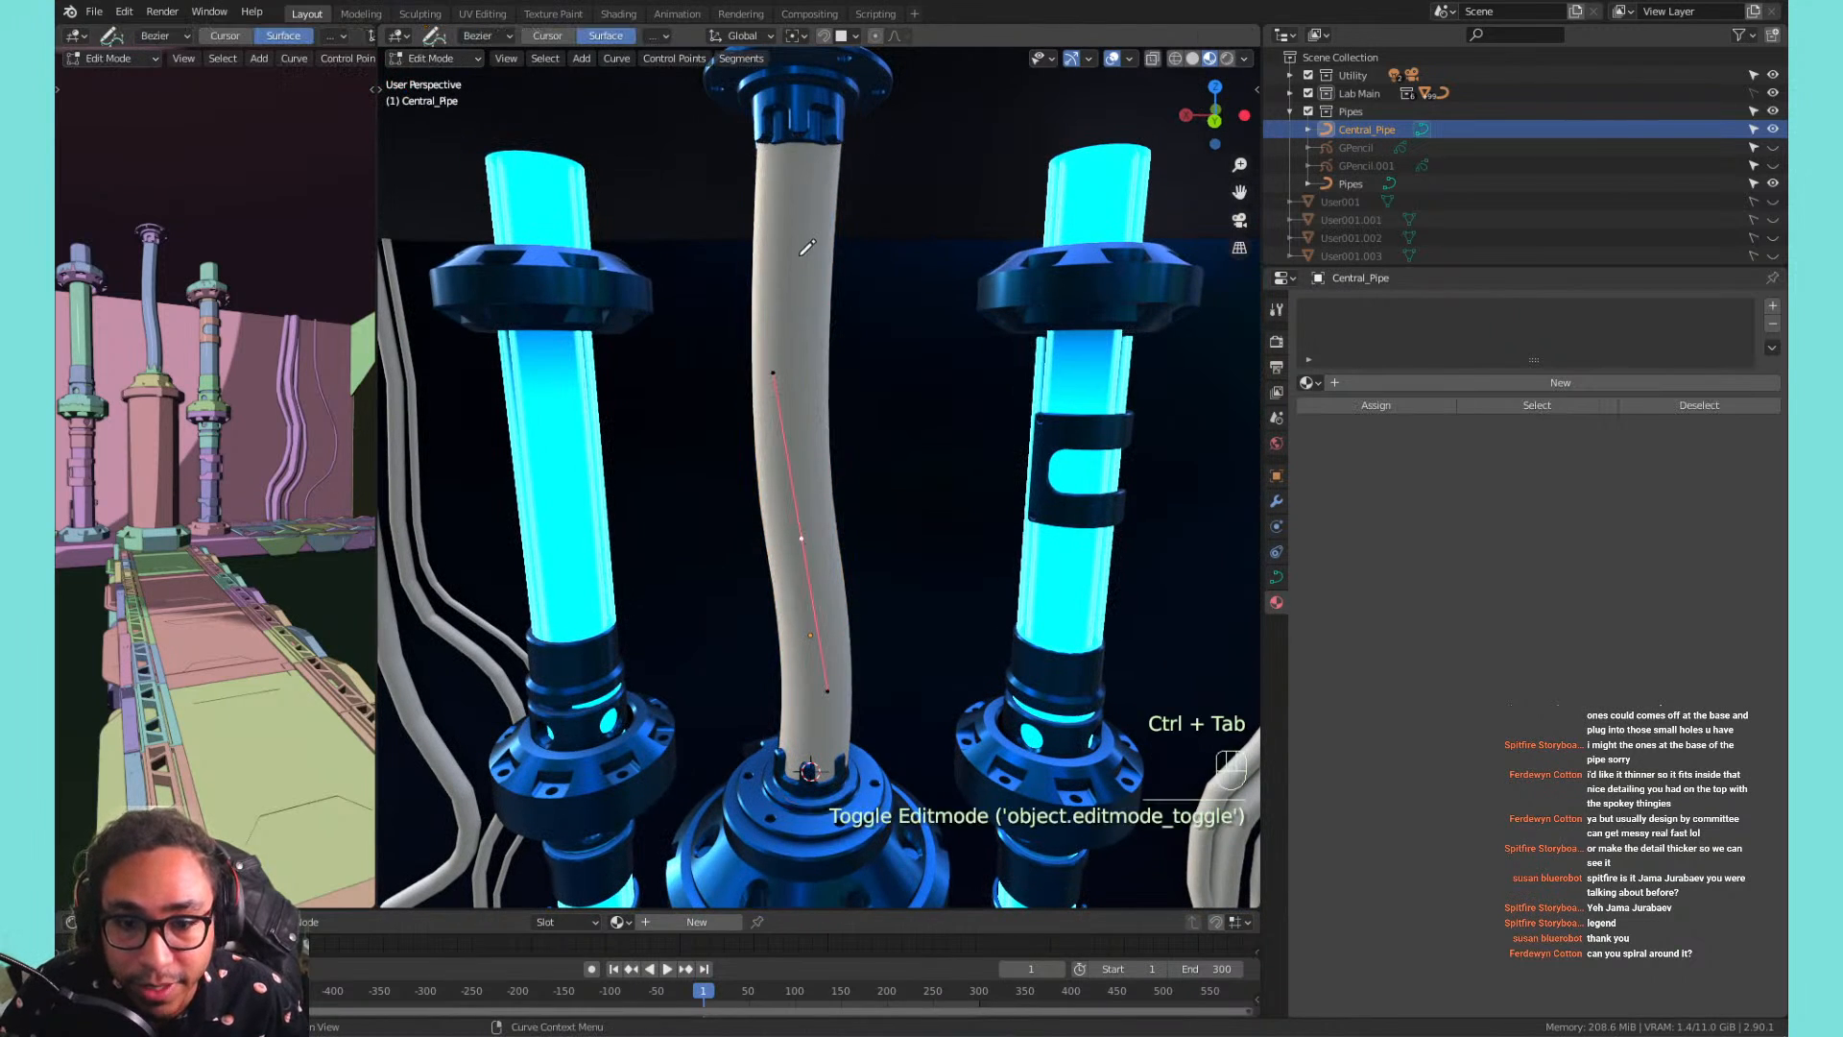
pyautogui.press('x')
pyautogui.click(815, 261)
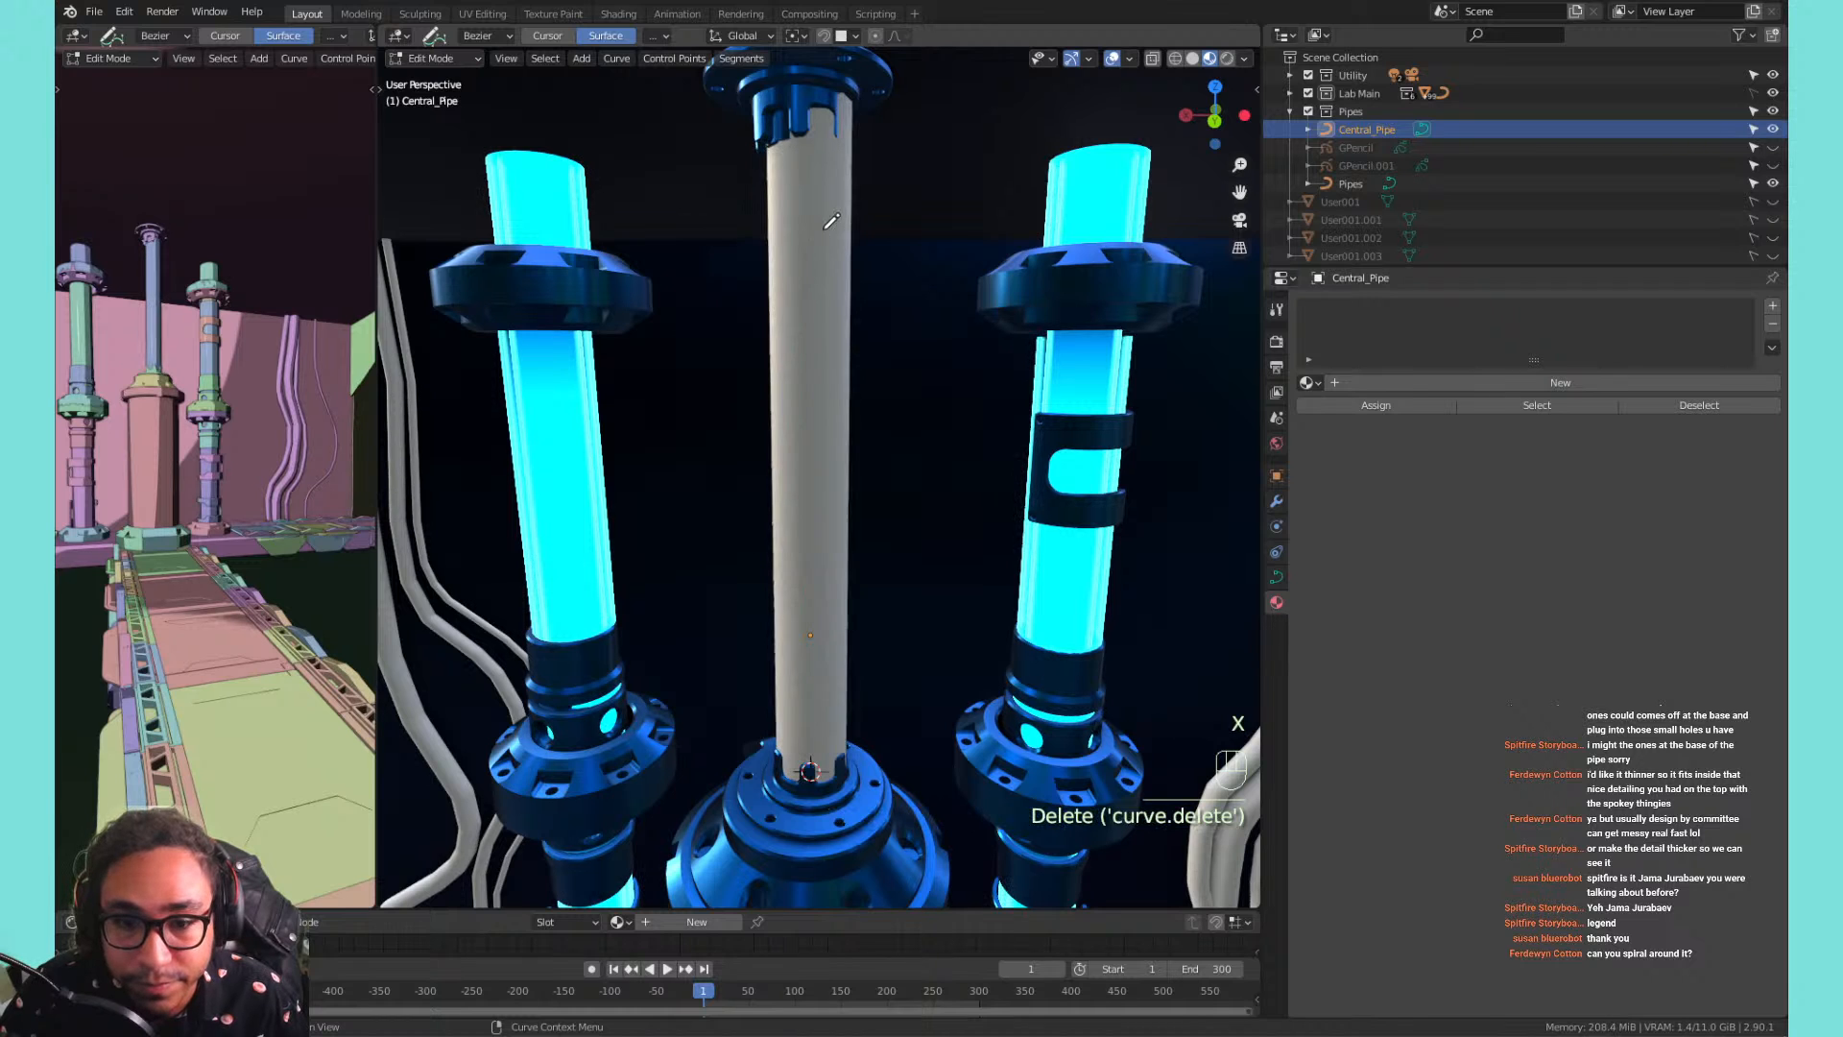
pyautogui.hotkey('ctrl', 'z')
# Check which curves belong to the Pipes object and rename that object Backwall_papes.
pyautogui.click(1346, 180)
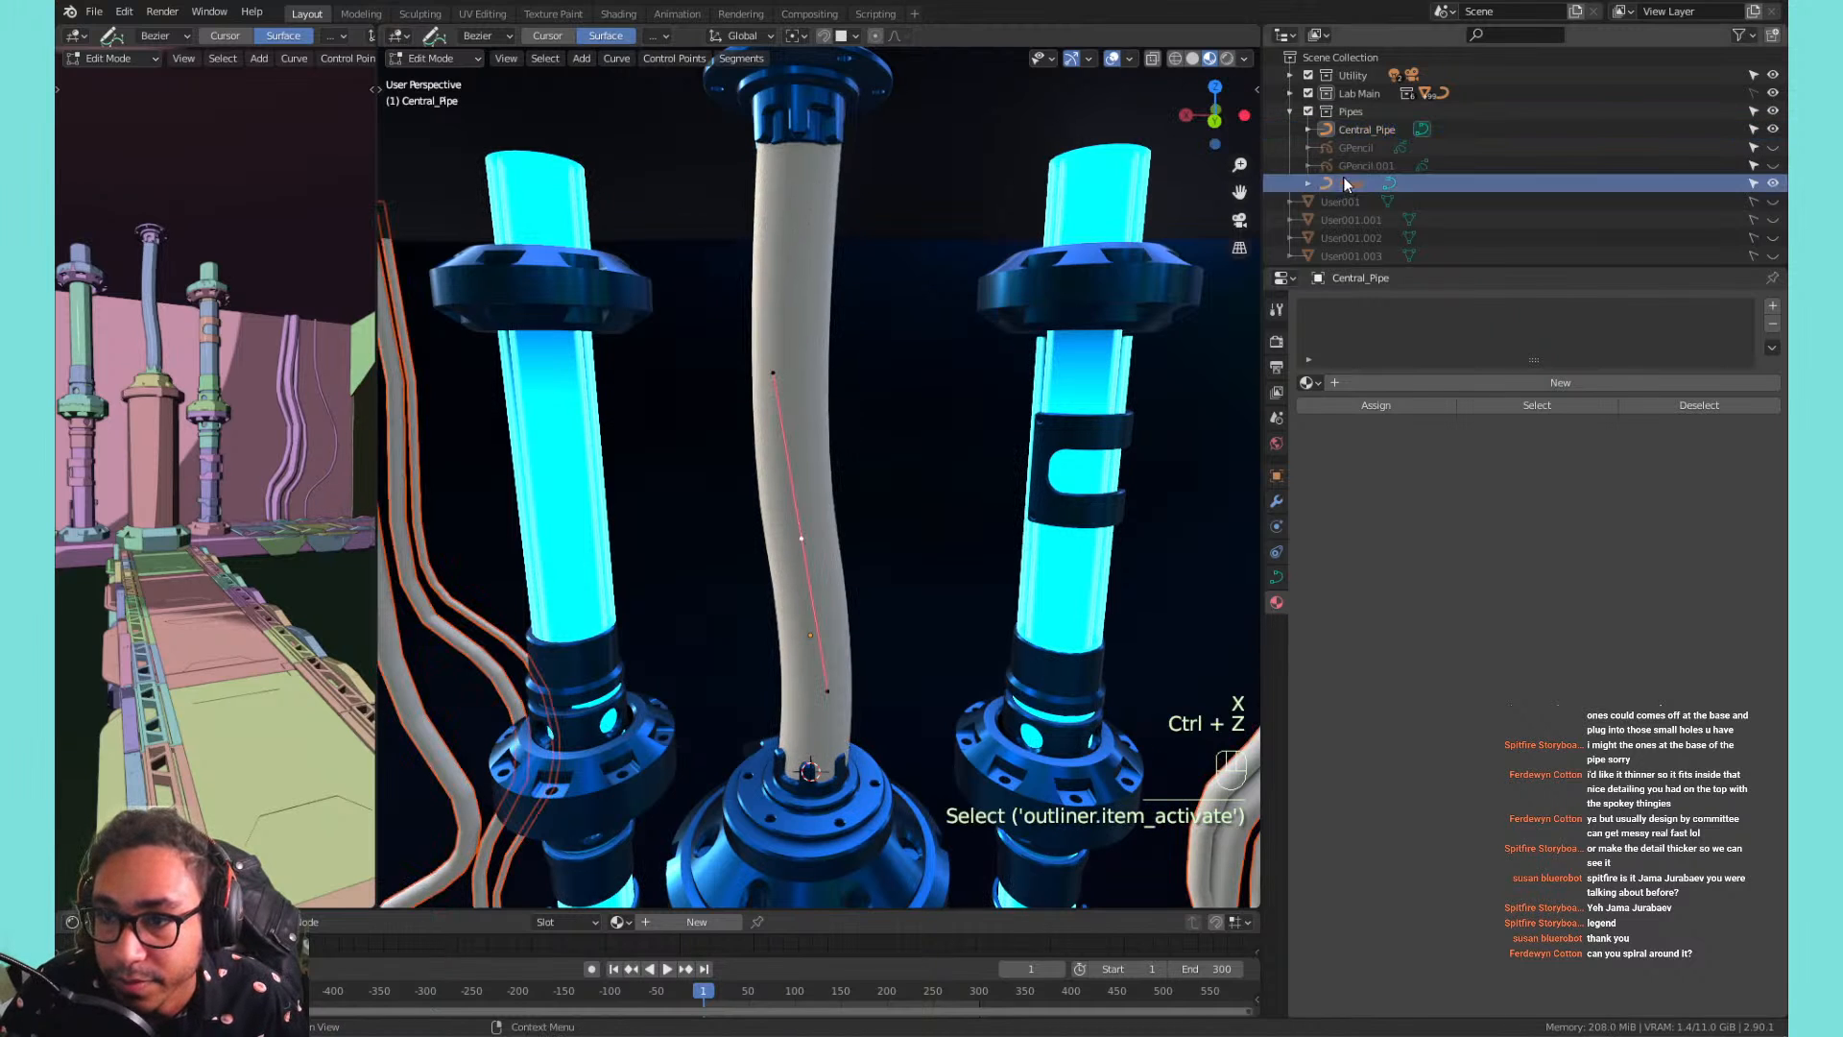
pyautogui.press('Tab')
pyautogui.click(1344, 183)
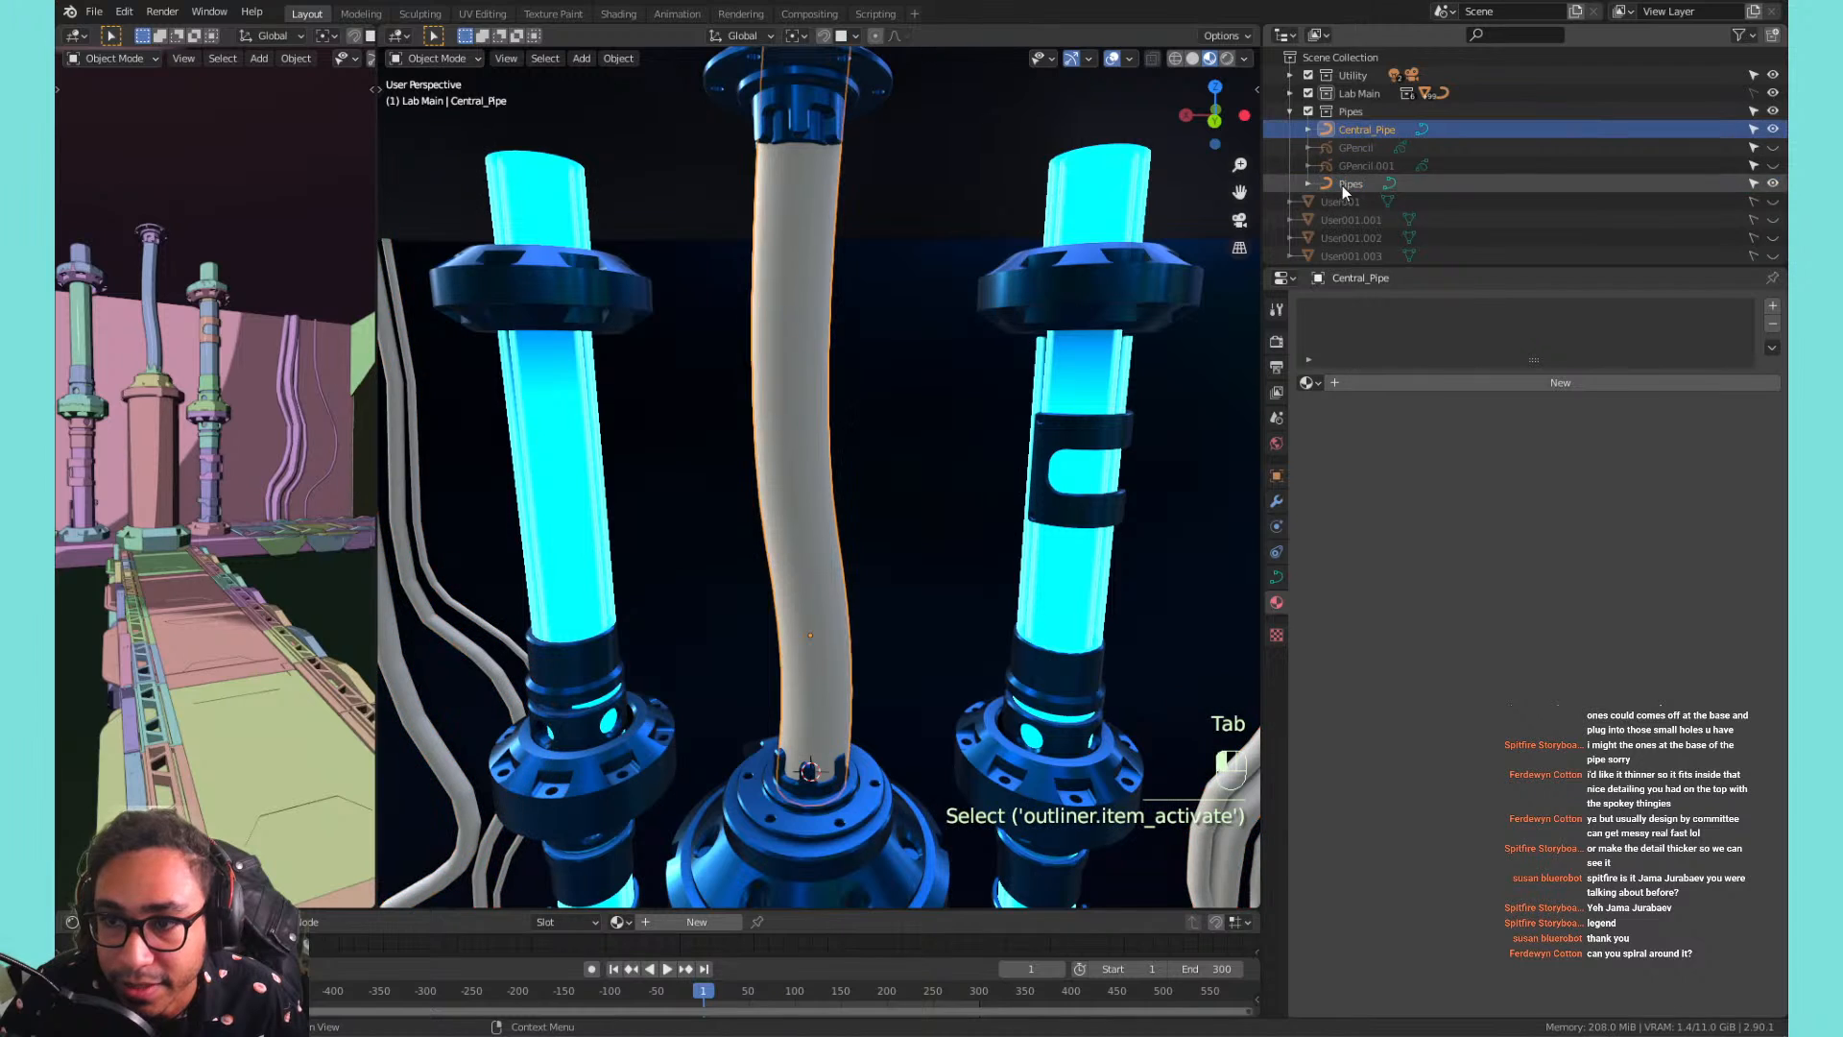
pyautogui.press('Tab')
pyautogui.press('Tab')
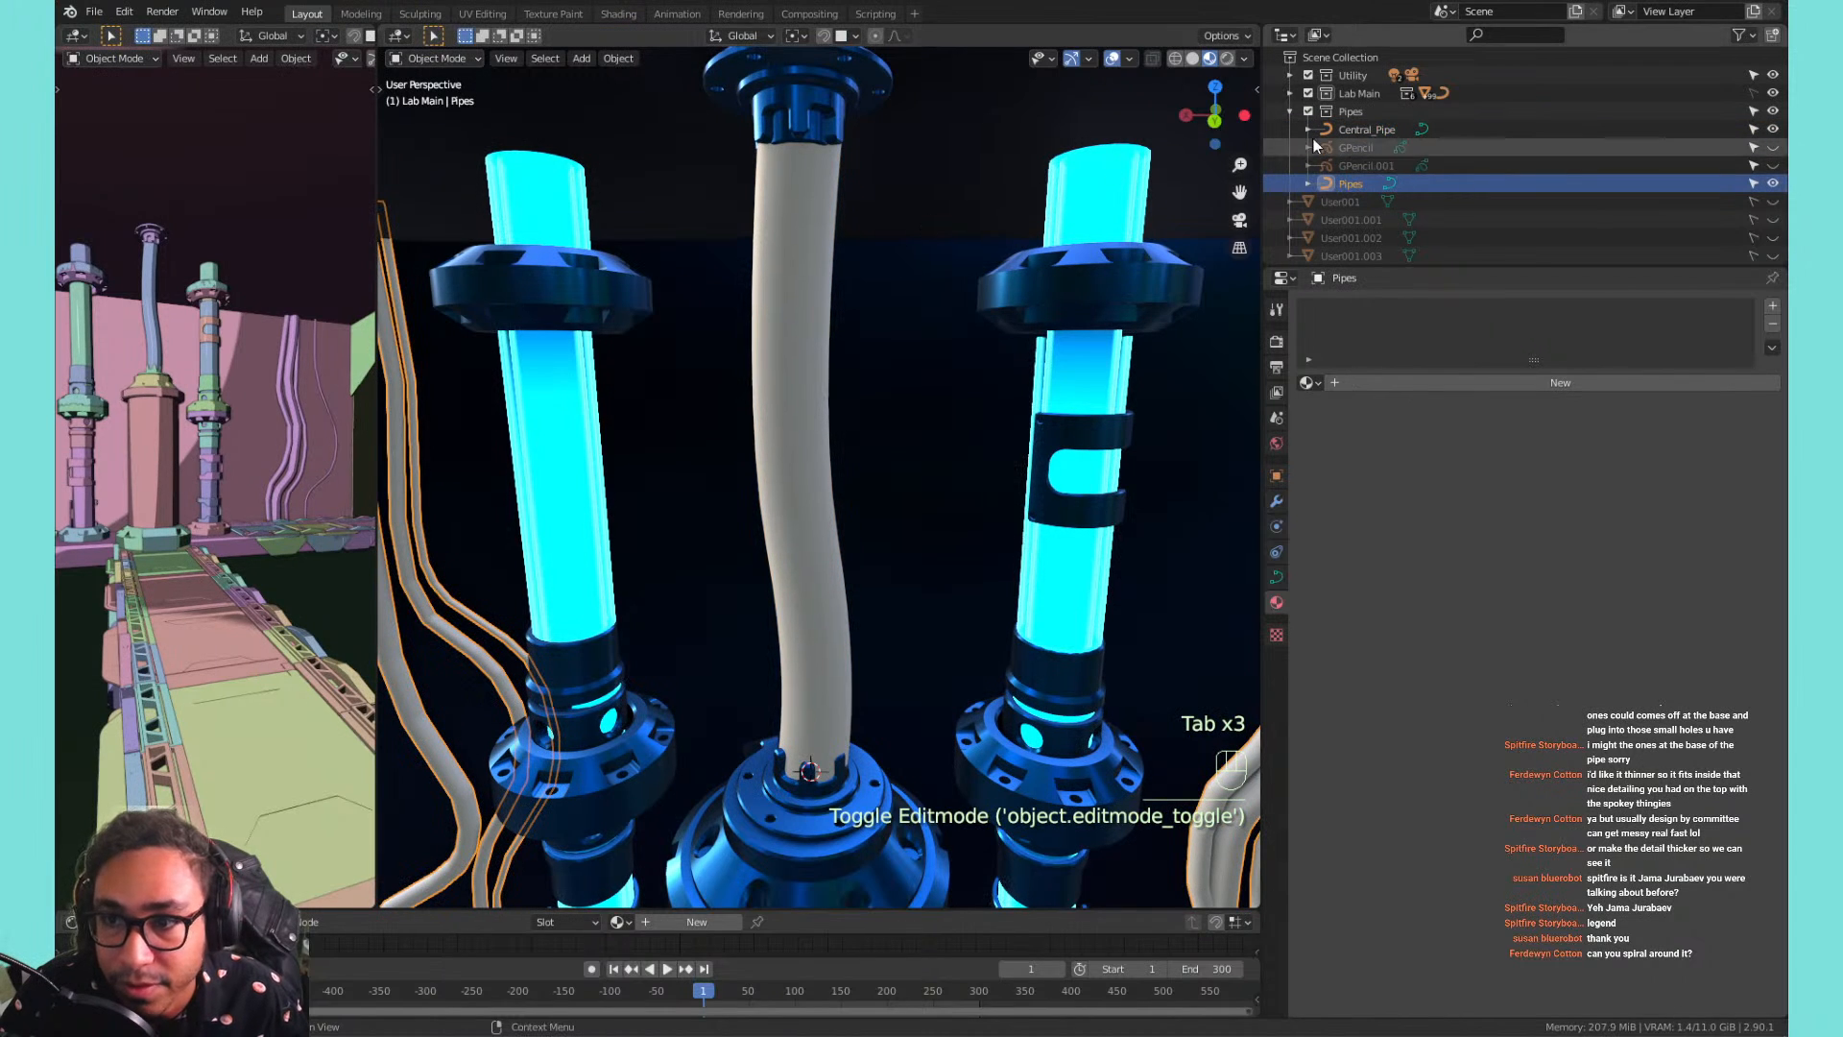
pyautogui.click(1363, 130)
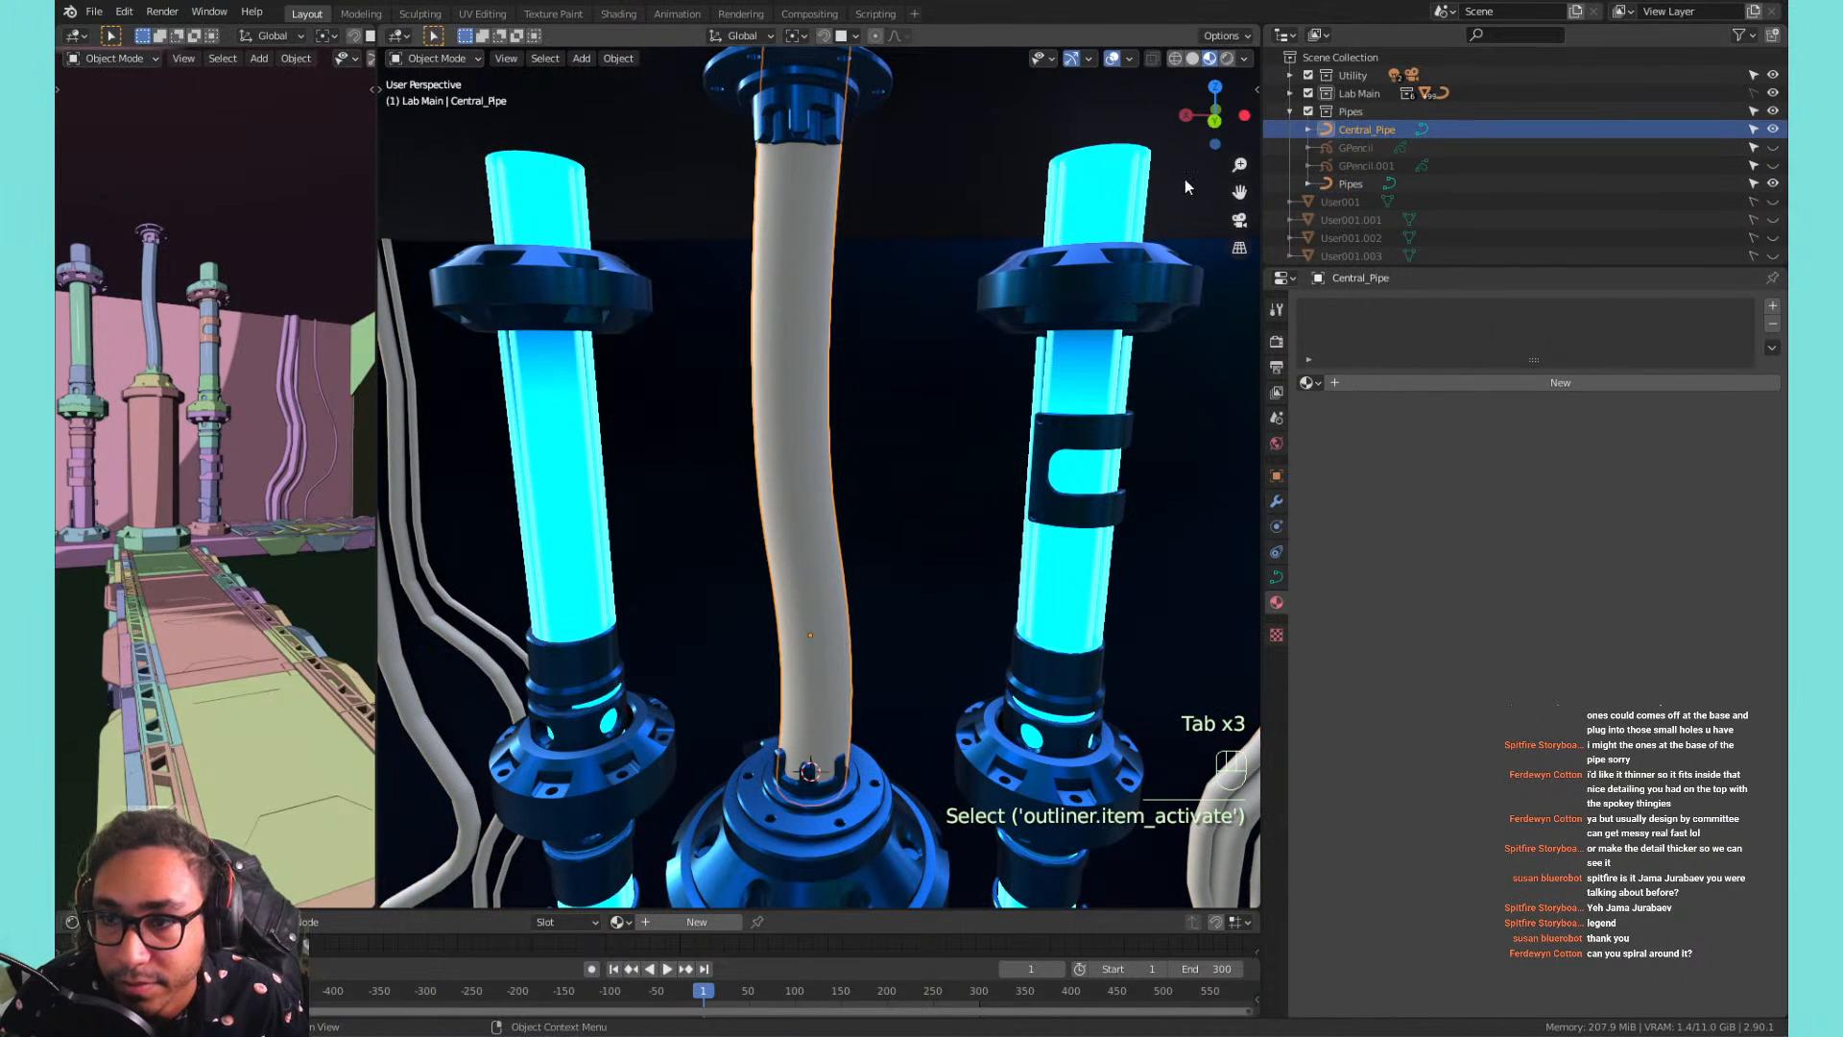
pyautogui.doubleClick(1349, 183)
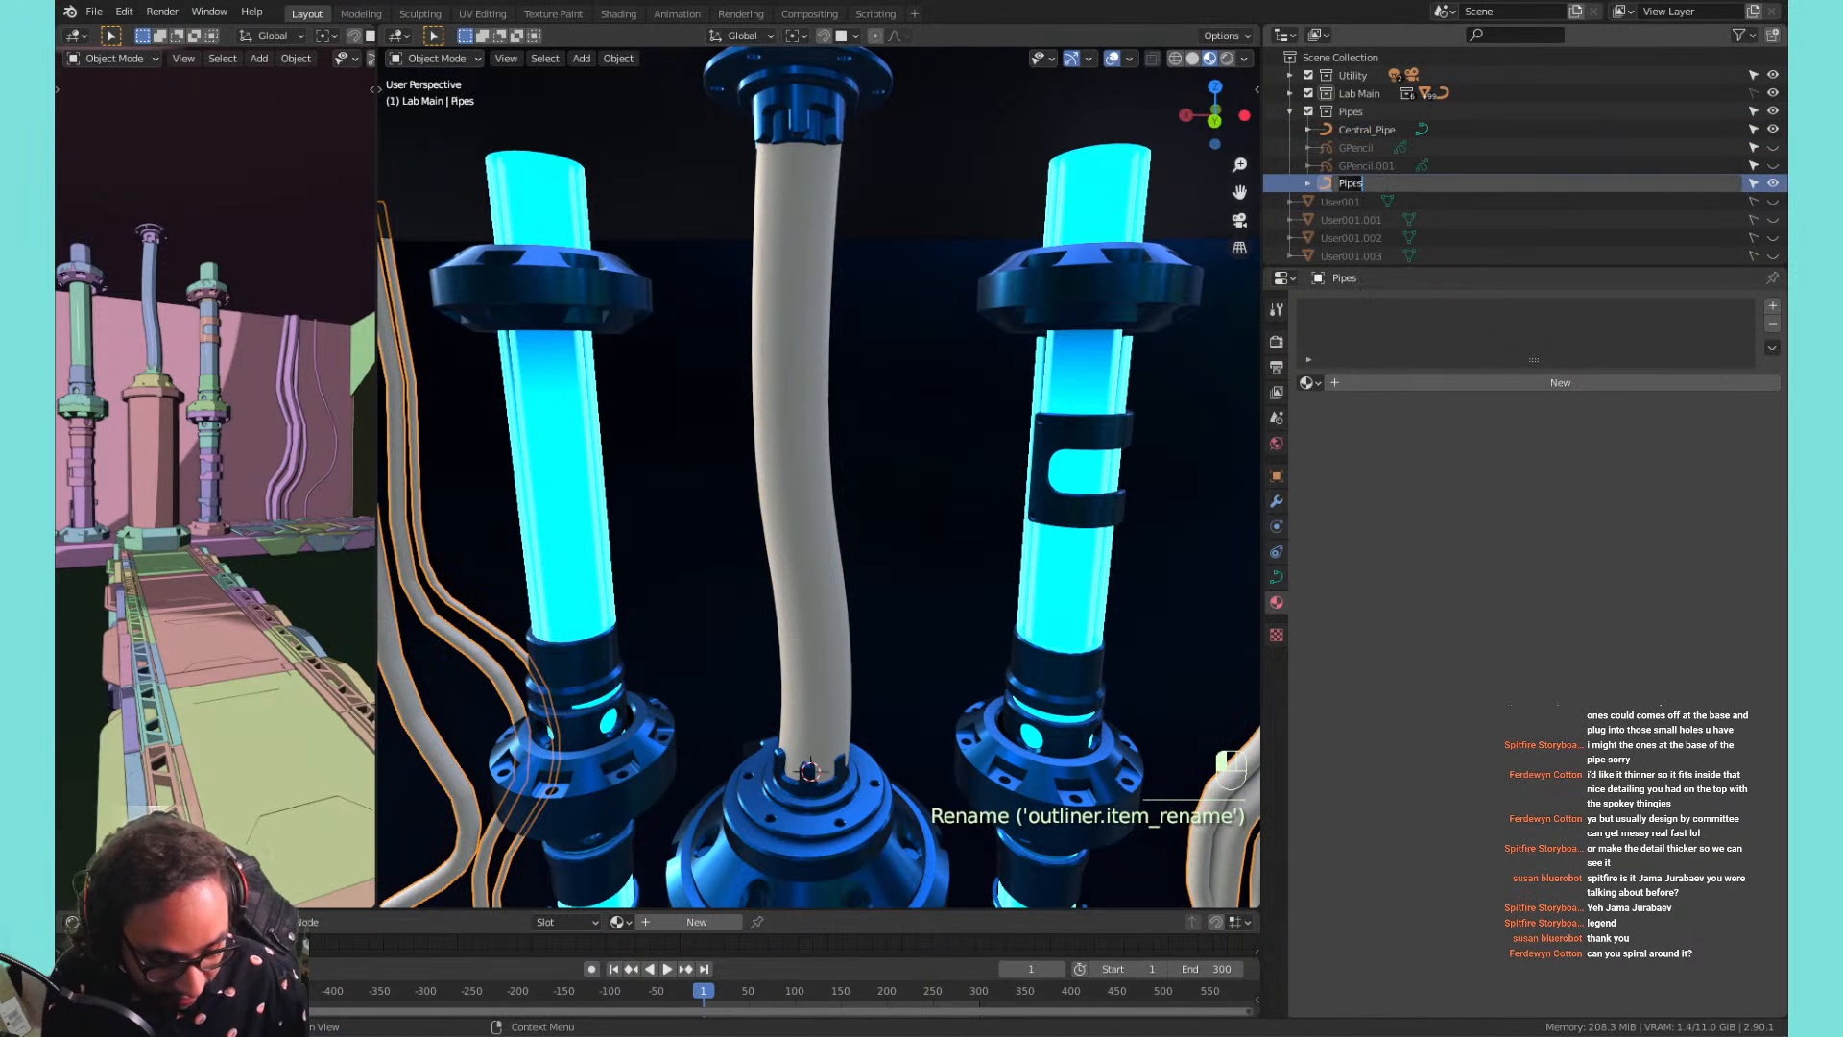
pyautogui.write('Backwa')
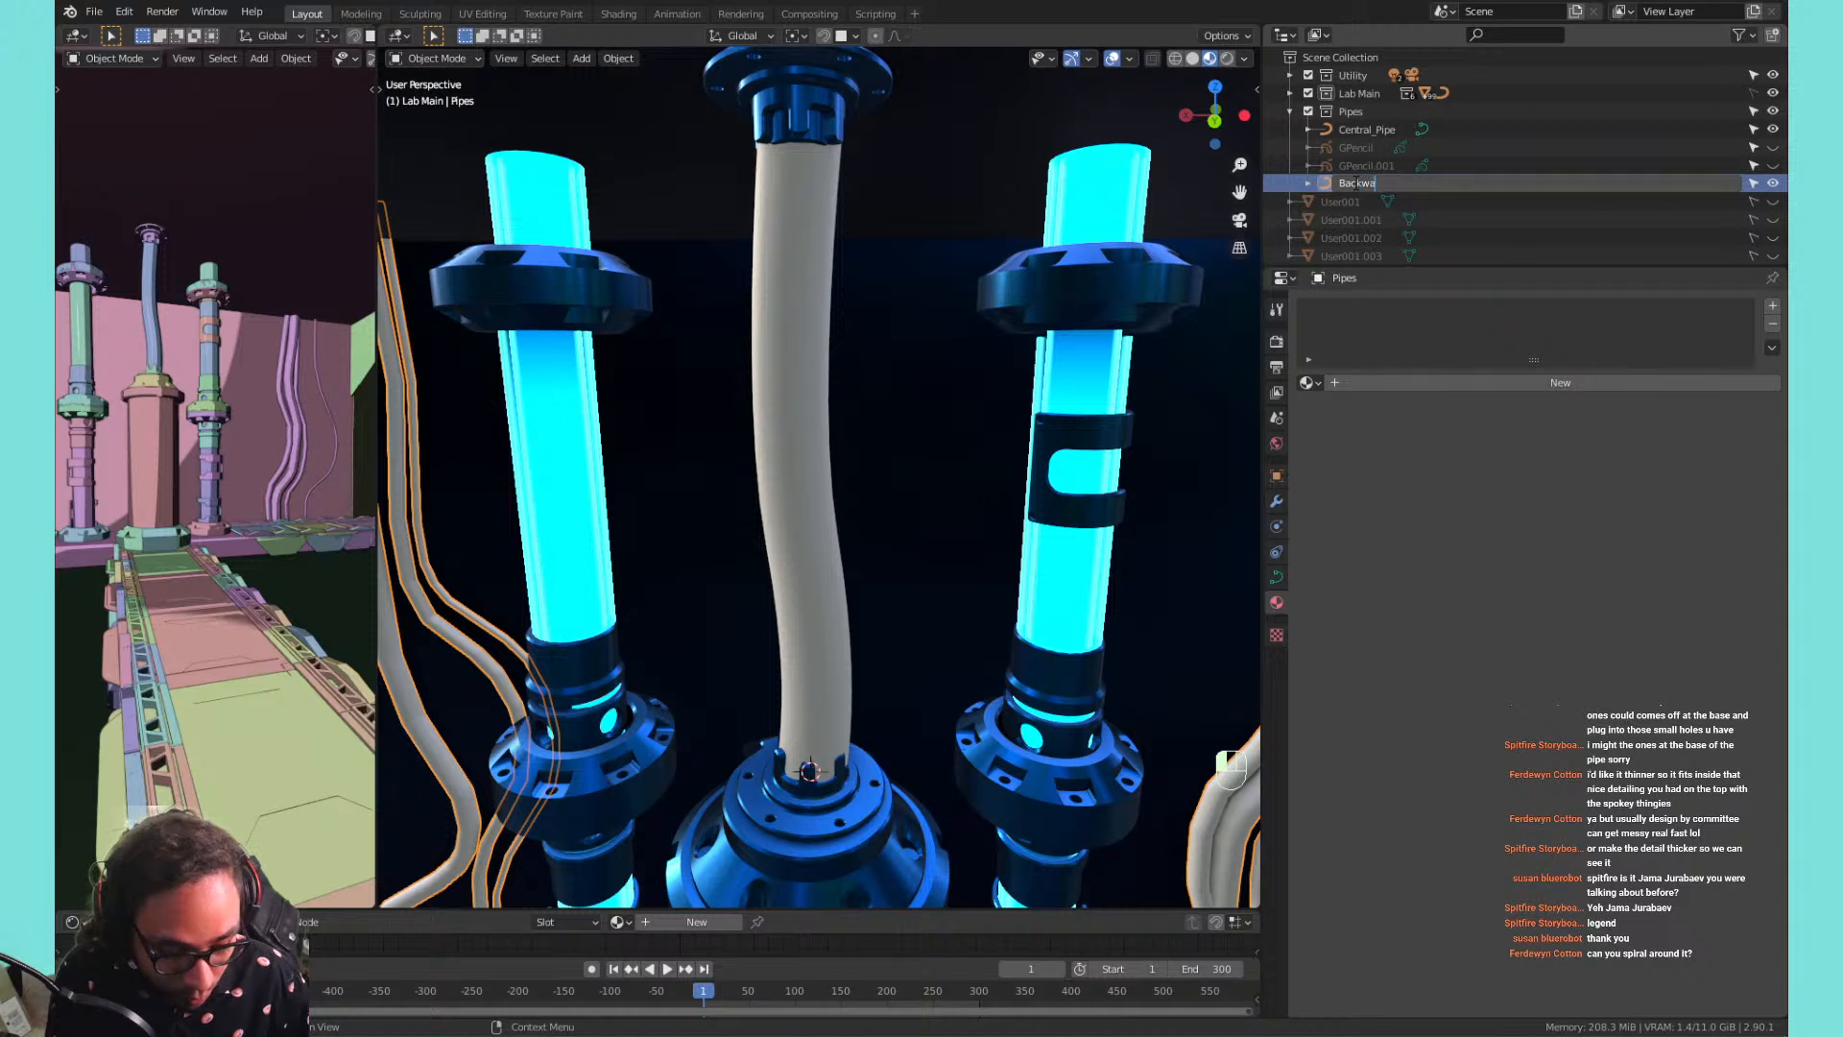
pyautogui.write('ll_papes')
pyautogui.press('Return')
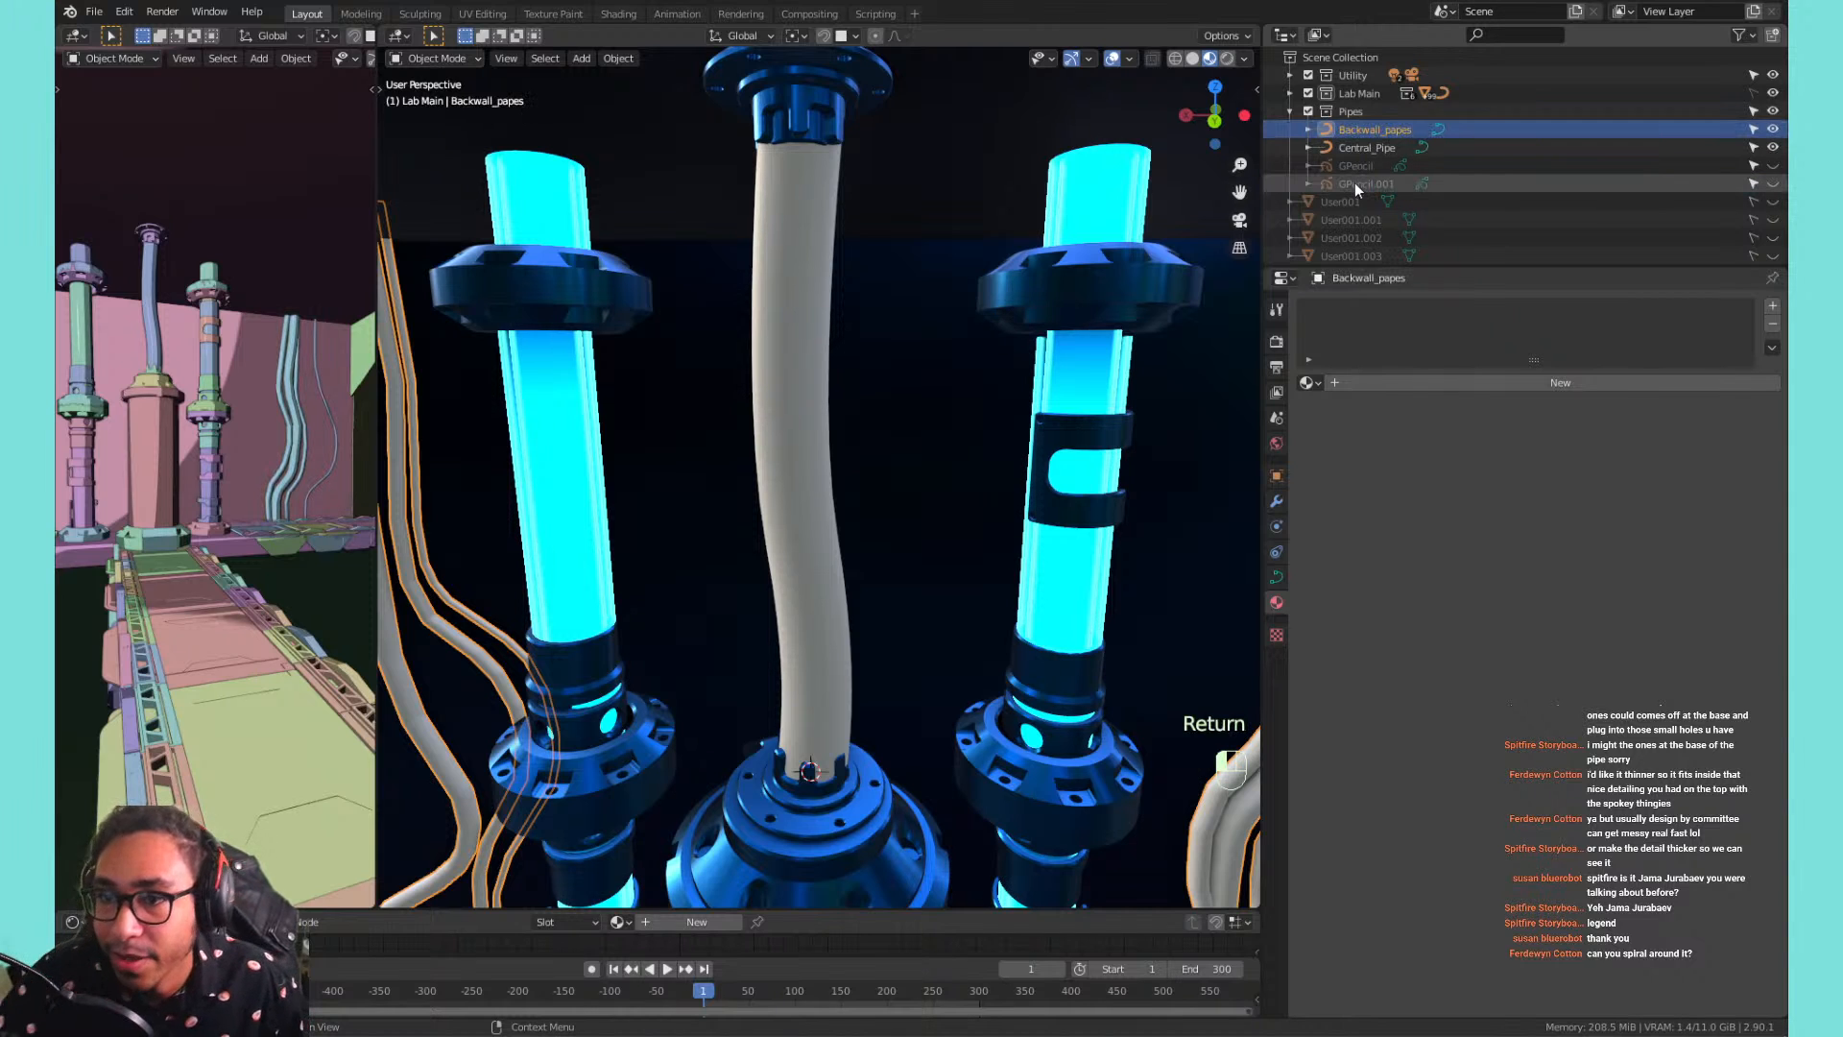
# Correct the misspelled name of the Backwall_papes object to Backwall_pipes.
pyautogui.doubleClick(1363, 128)
pyautogui.click(1397, 131)
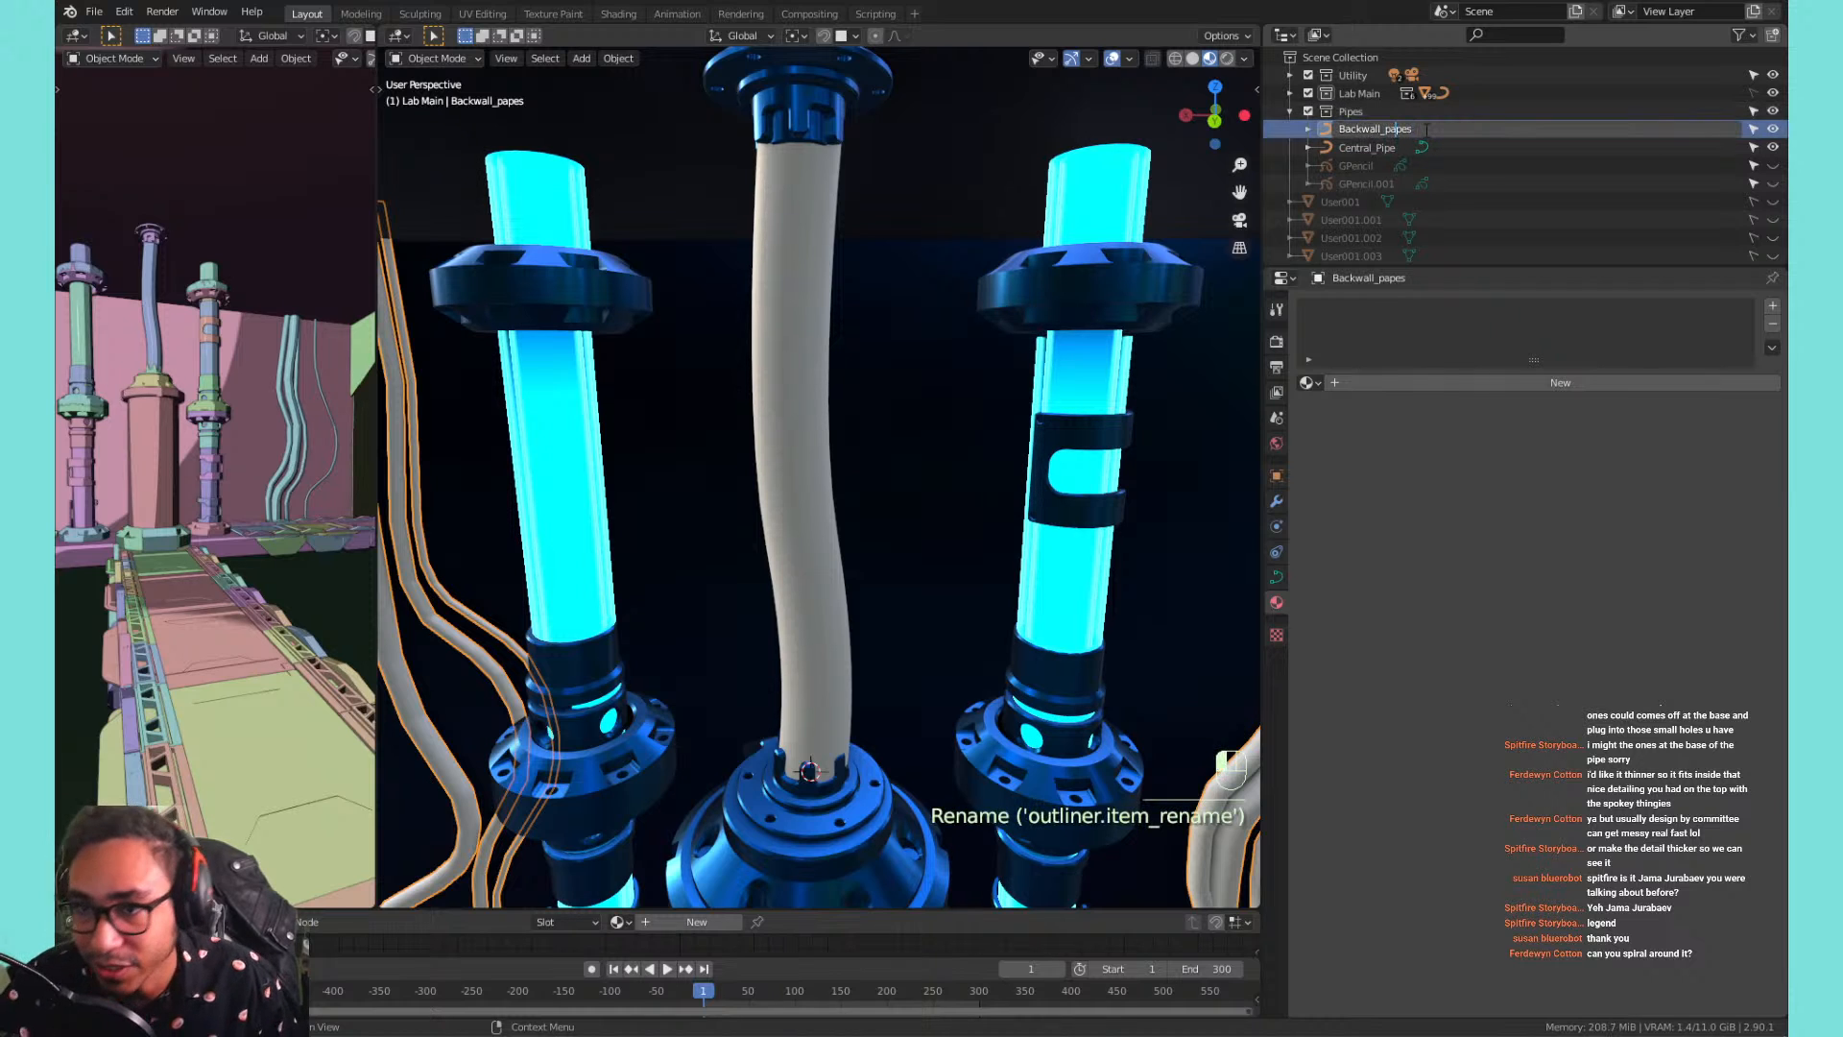
pyautogui.press('BackSpace')
pyautogui.write('i')
pyautogui.press('Return')
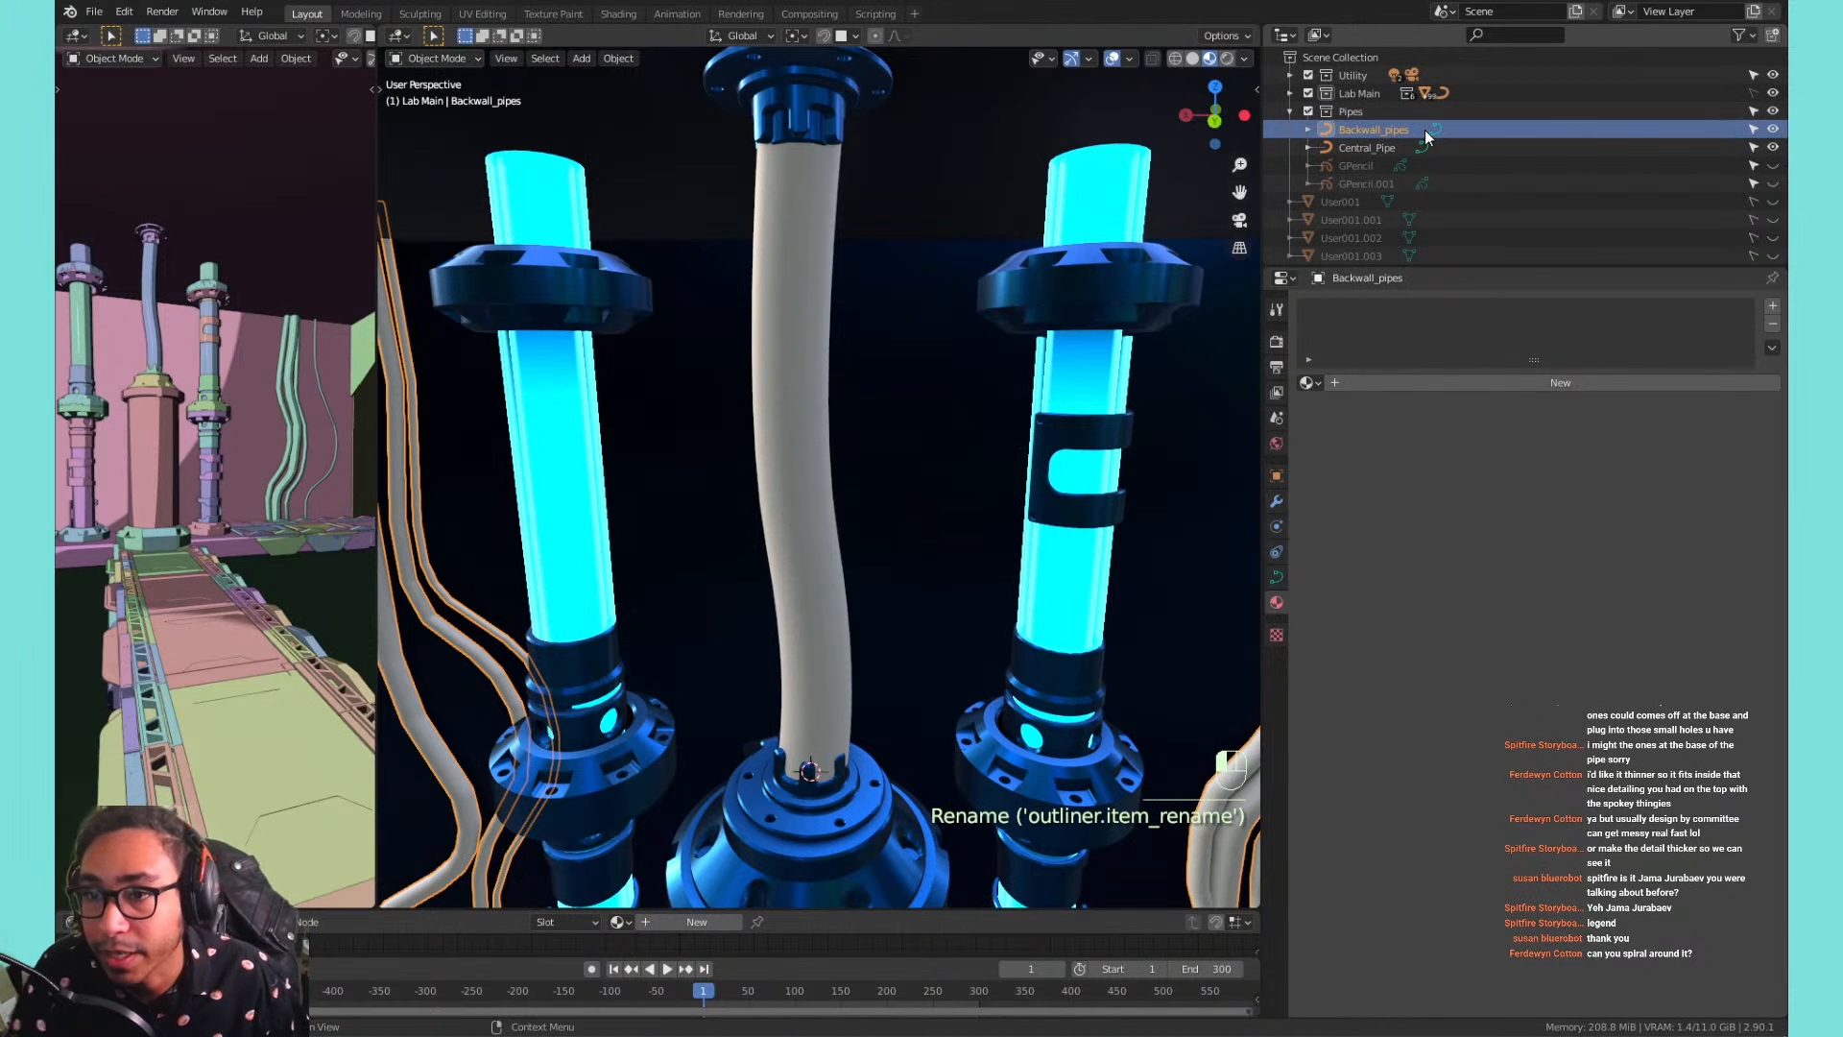
# Add a Bezier curve and delete all of its control points in Edit Mode.
pyautogui.click(1351, 144)
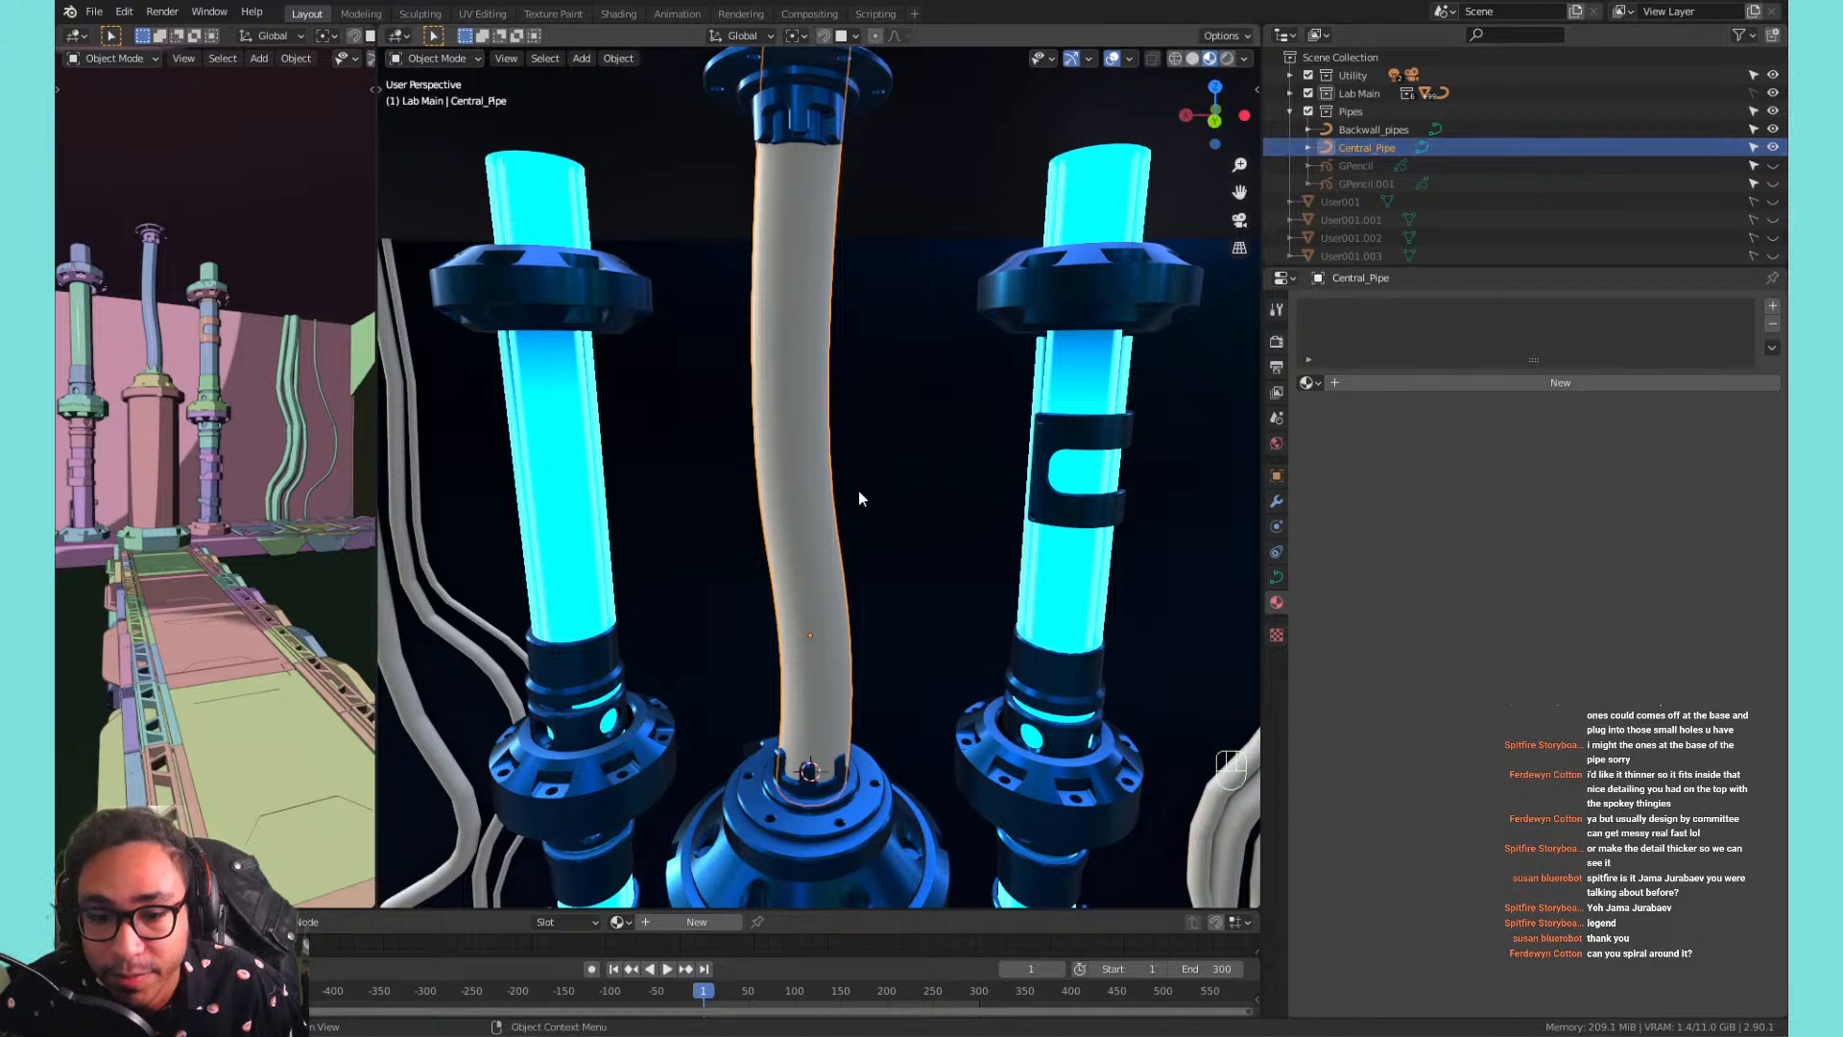
pyautogui.hotkey('shift', 'a')
pyautogui.moveTo(803, 608)
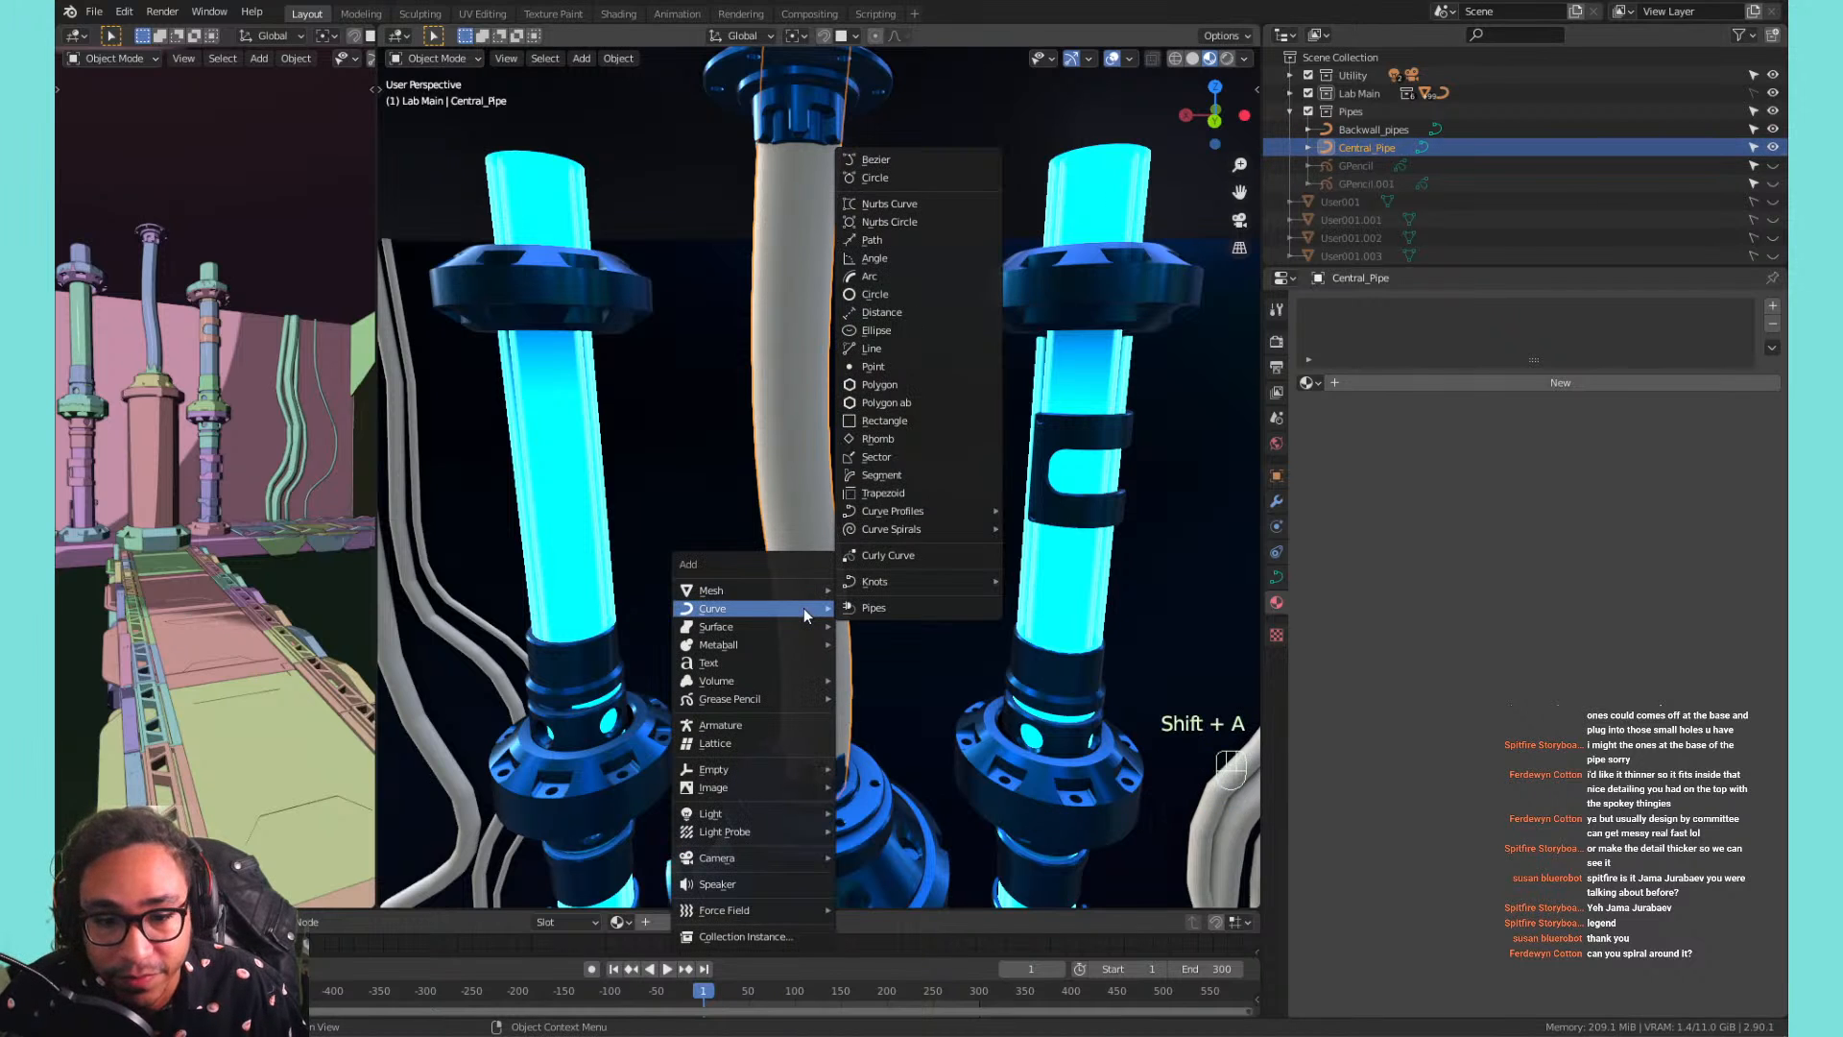
pyautogui.click(939, 158)
pyautogui.press('Tab')
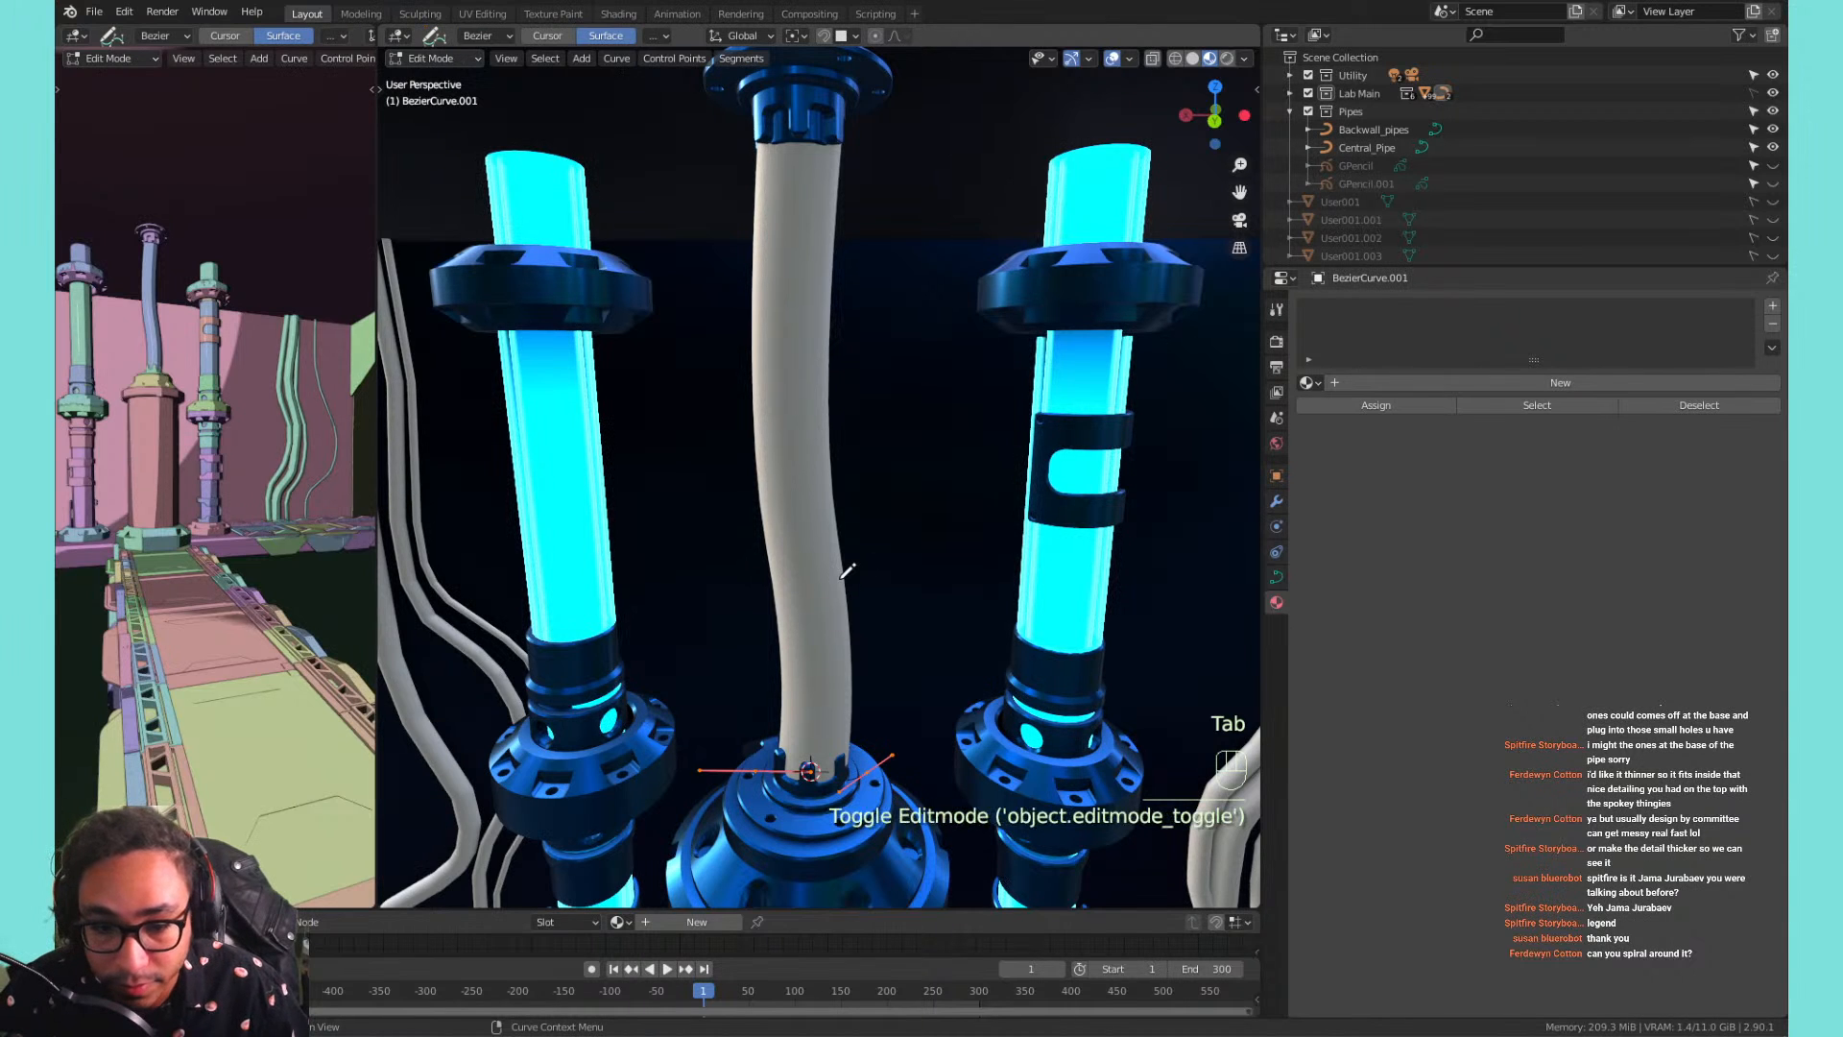
pyautogui.press('a')
pyautogui.press('x')
pyautogui.click(848, 560)
pyautogui.press('Tab')
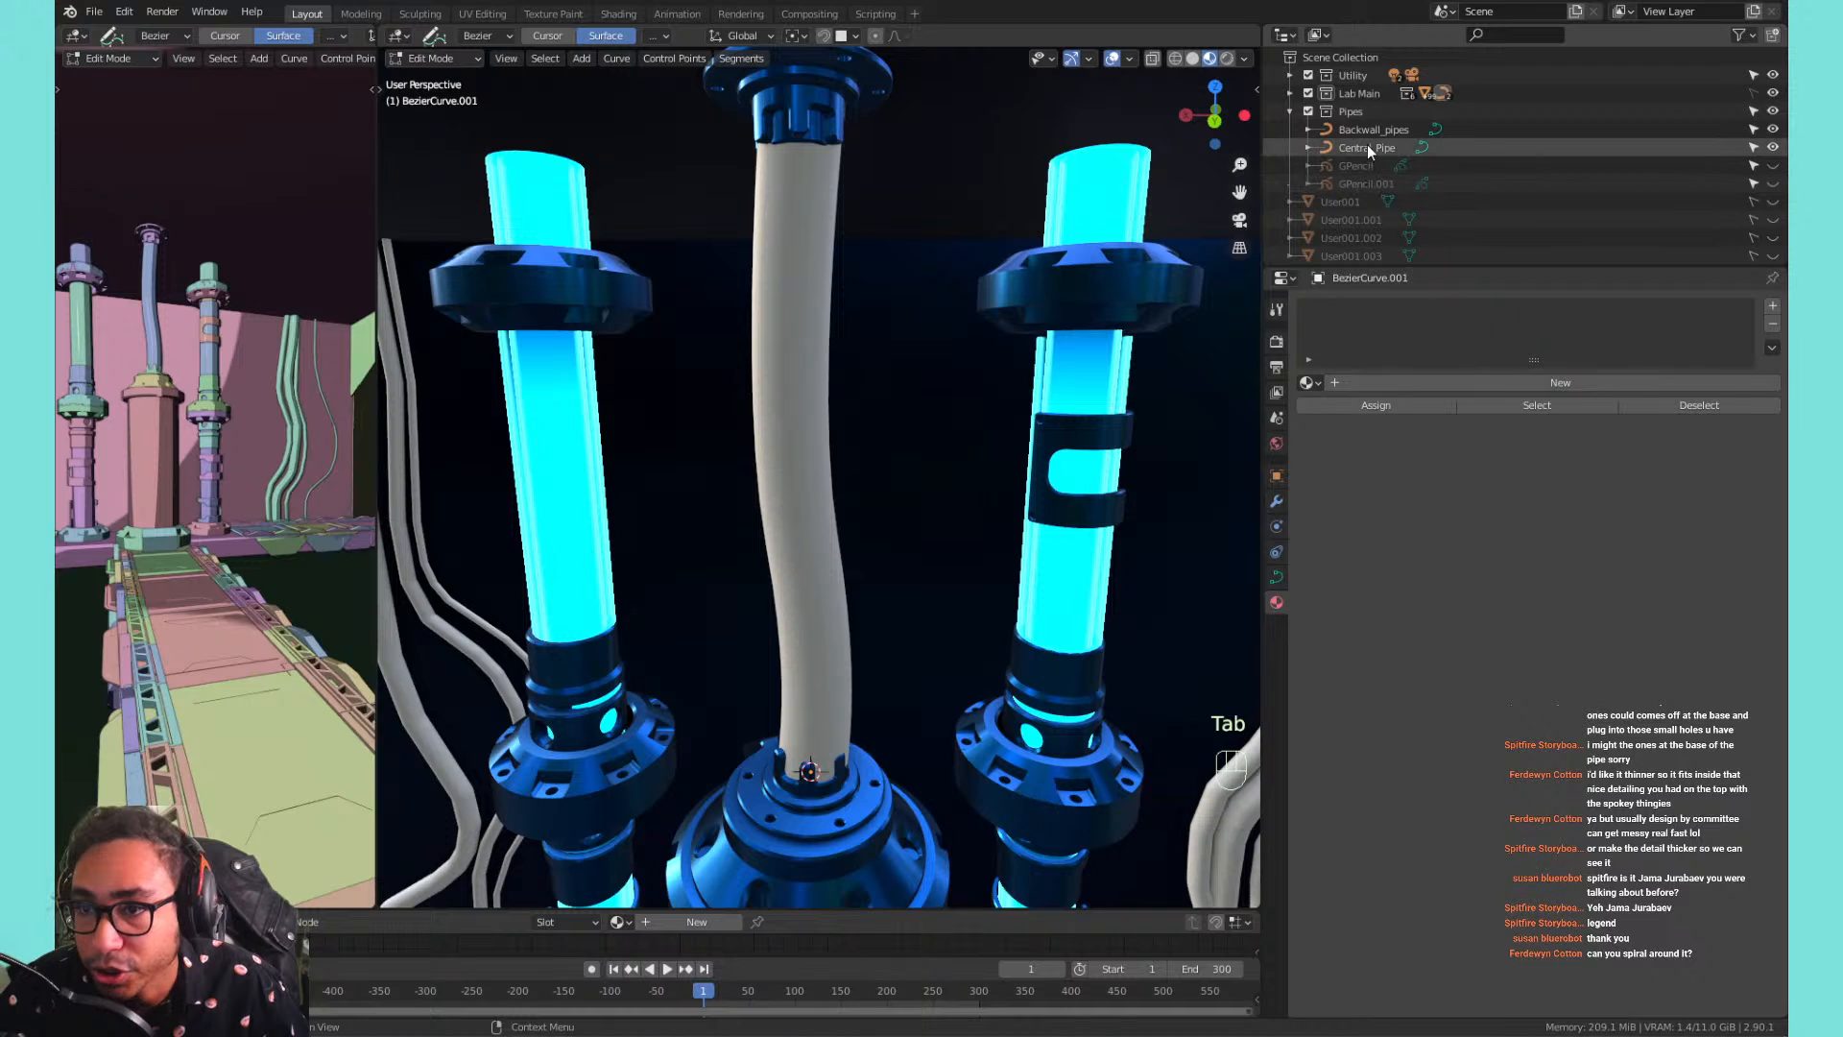
# Delete the emptied BezierCurve.001 object from the Lab Main collection.
pyautogui.click(1288, 93)
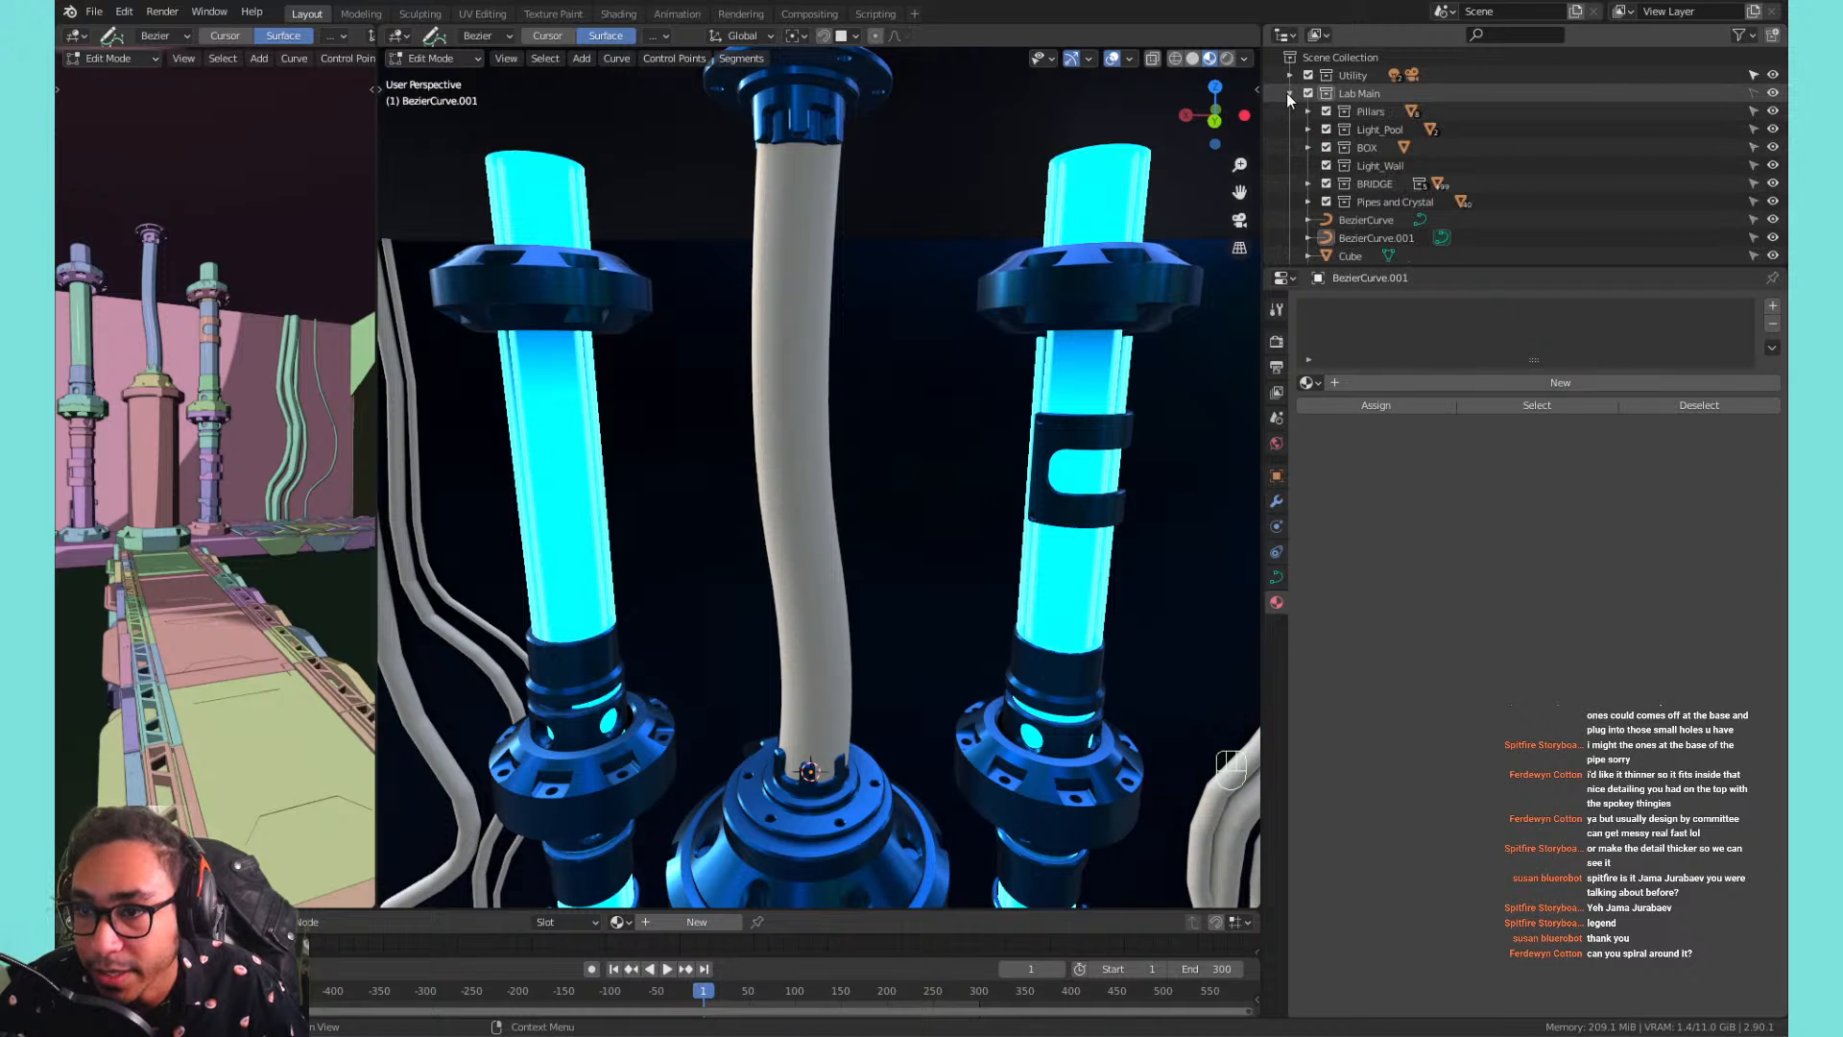
pyautogui.click(1378, 239)
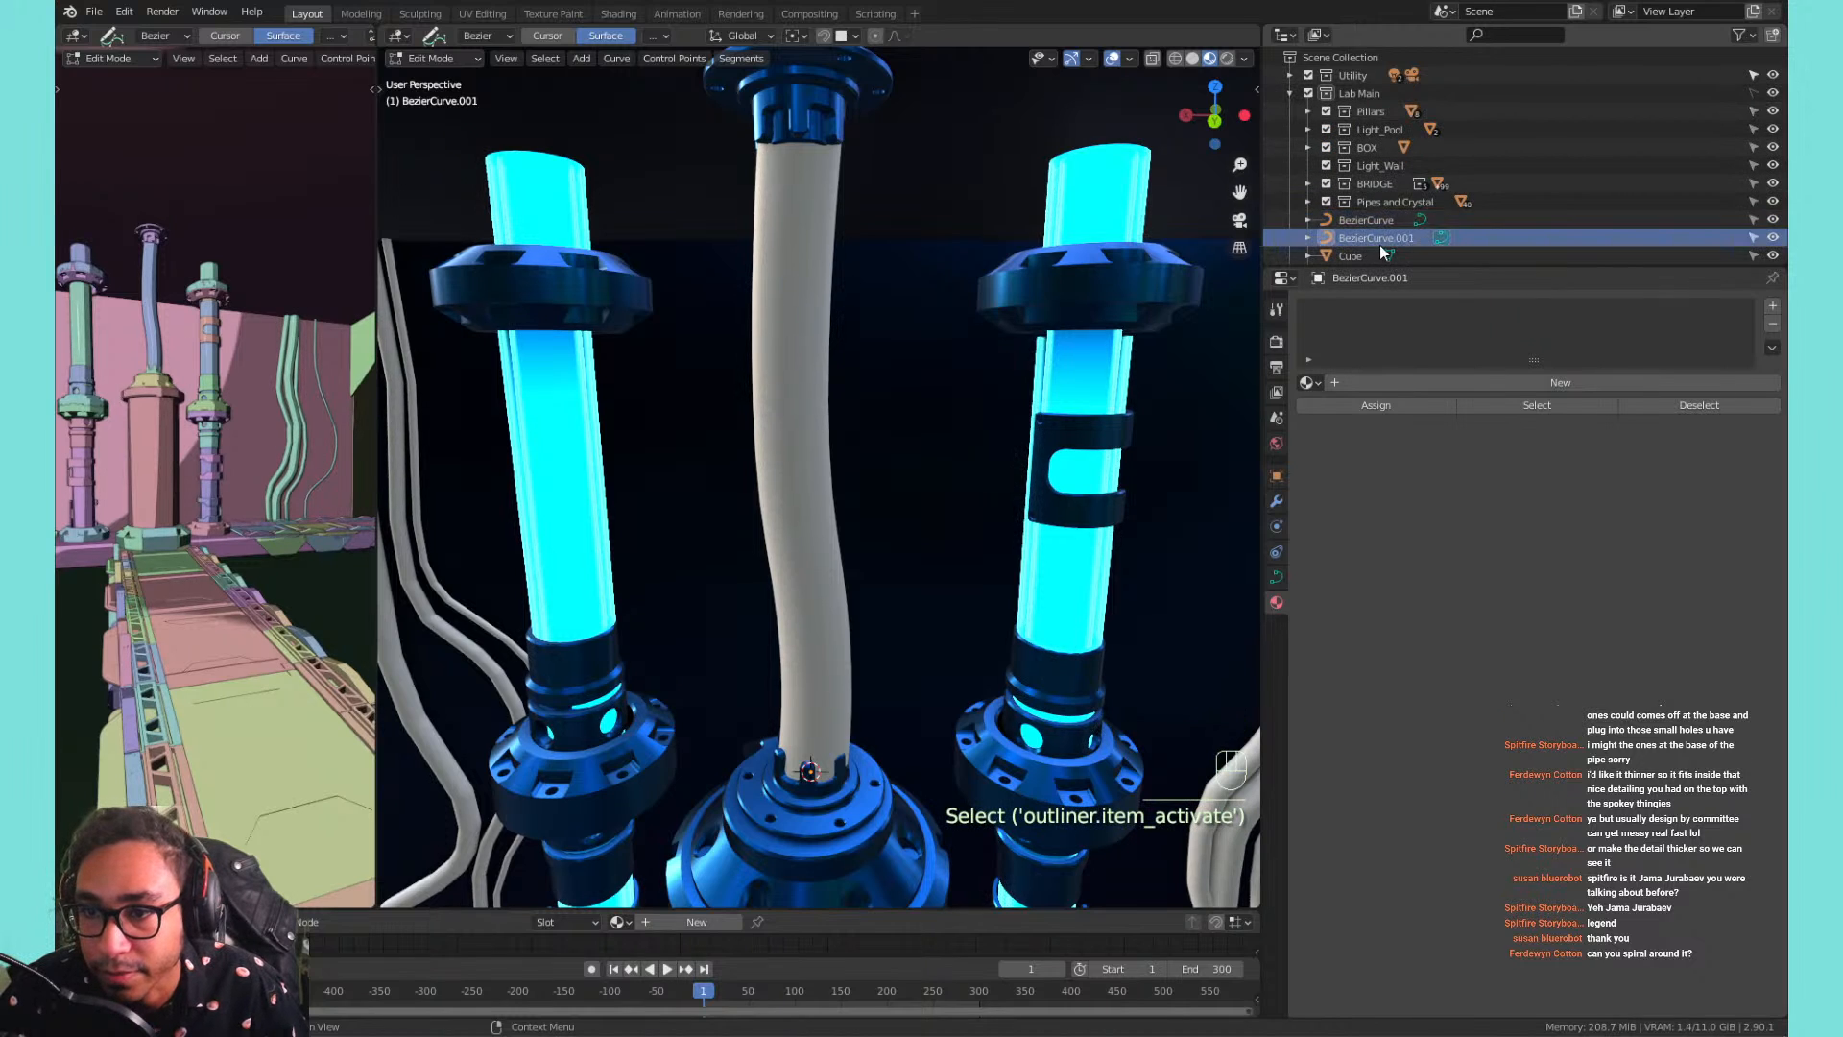
pyautogui.press('x')
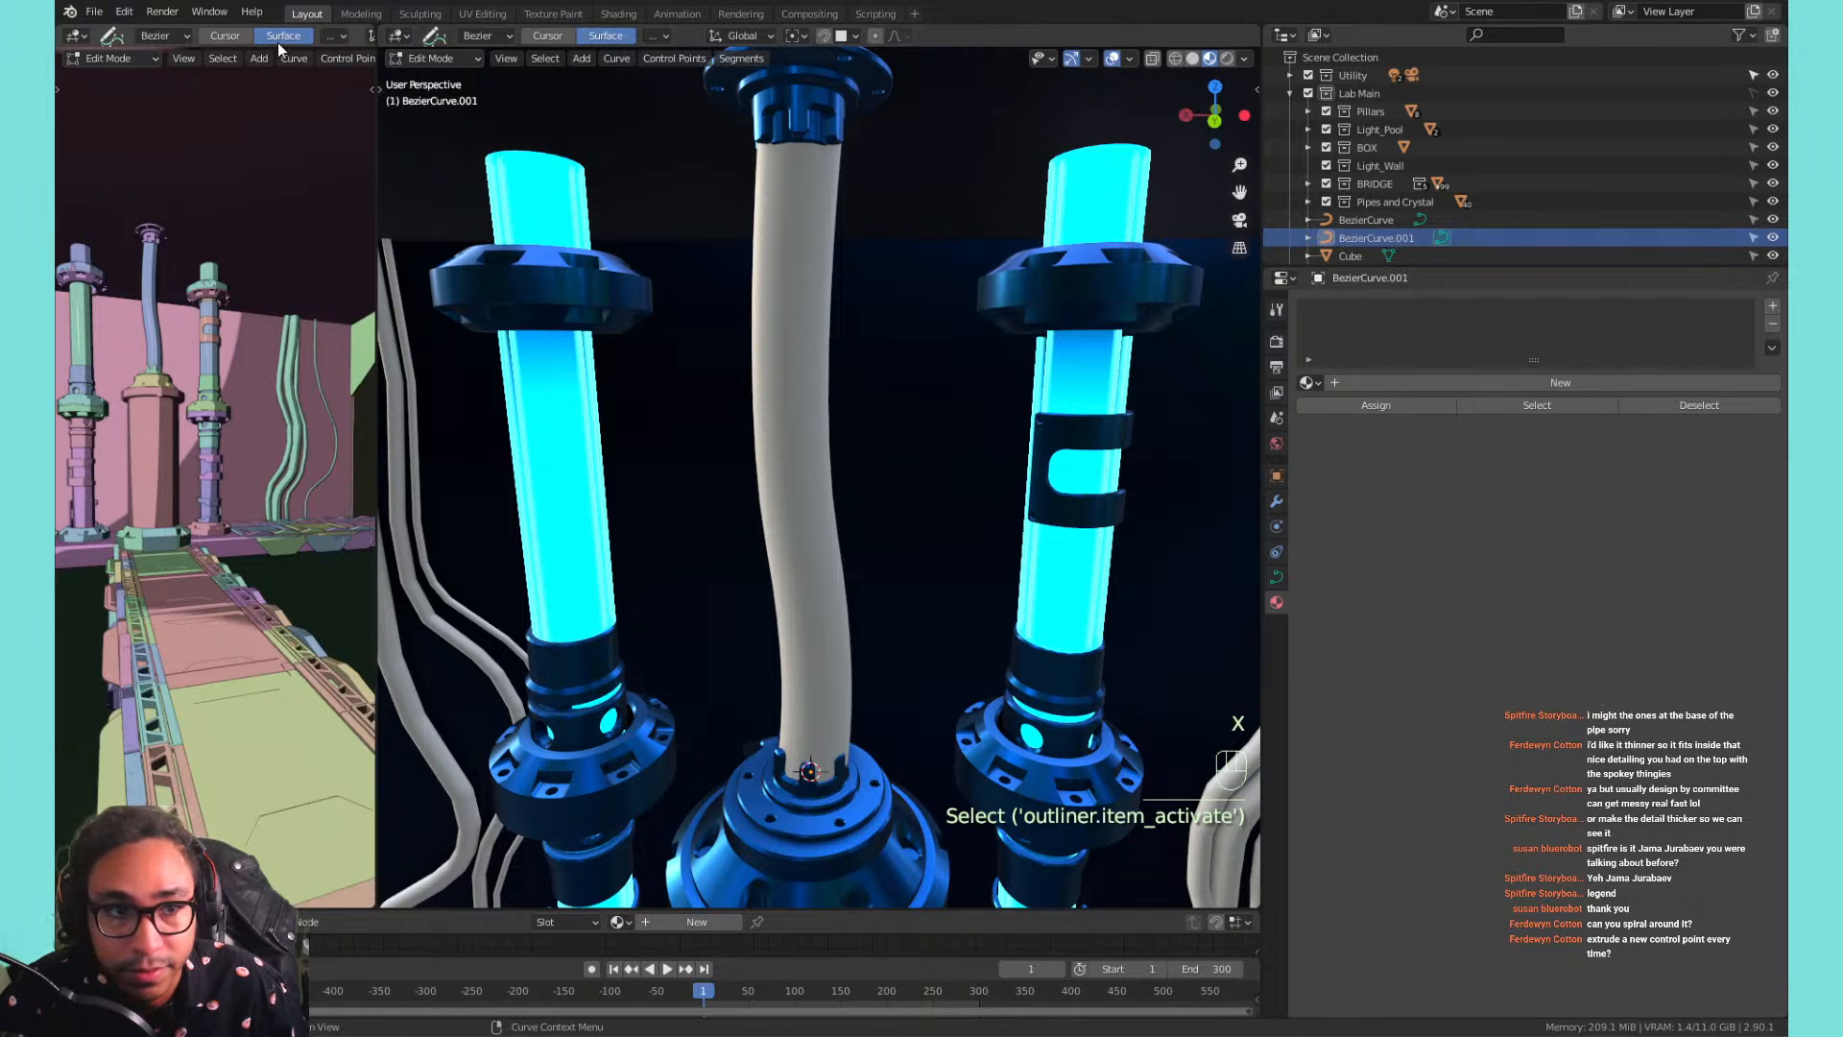
pyautogui.press('Tab')
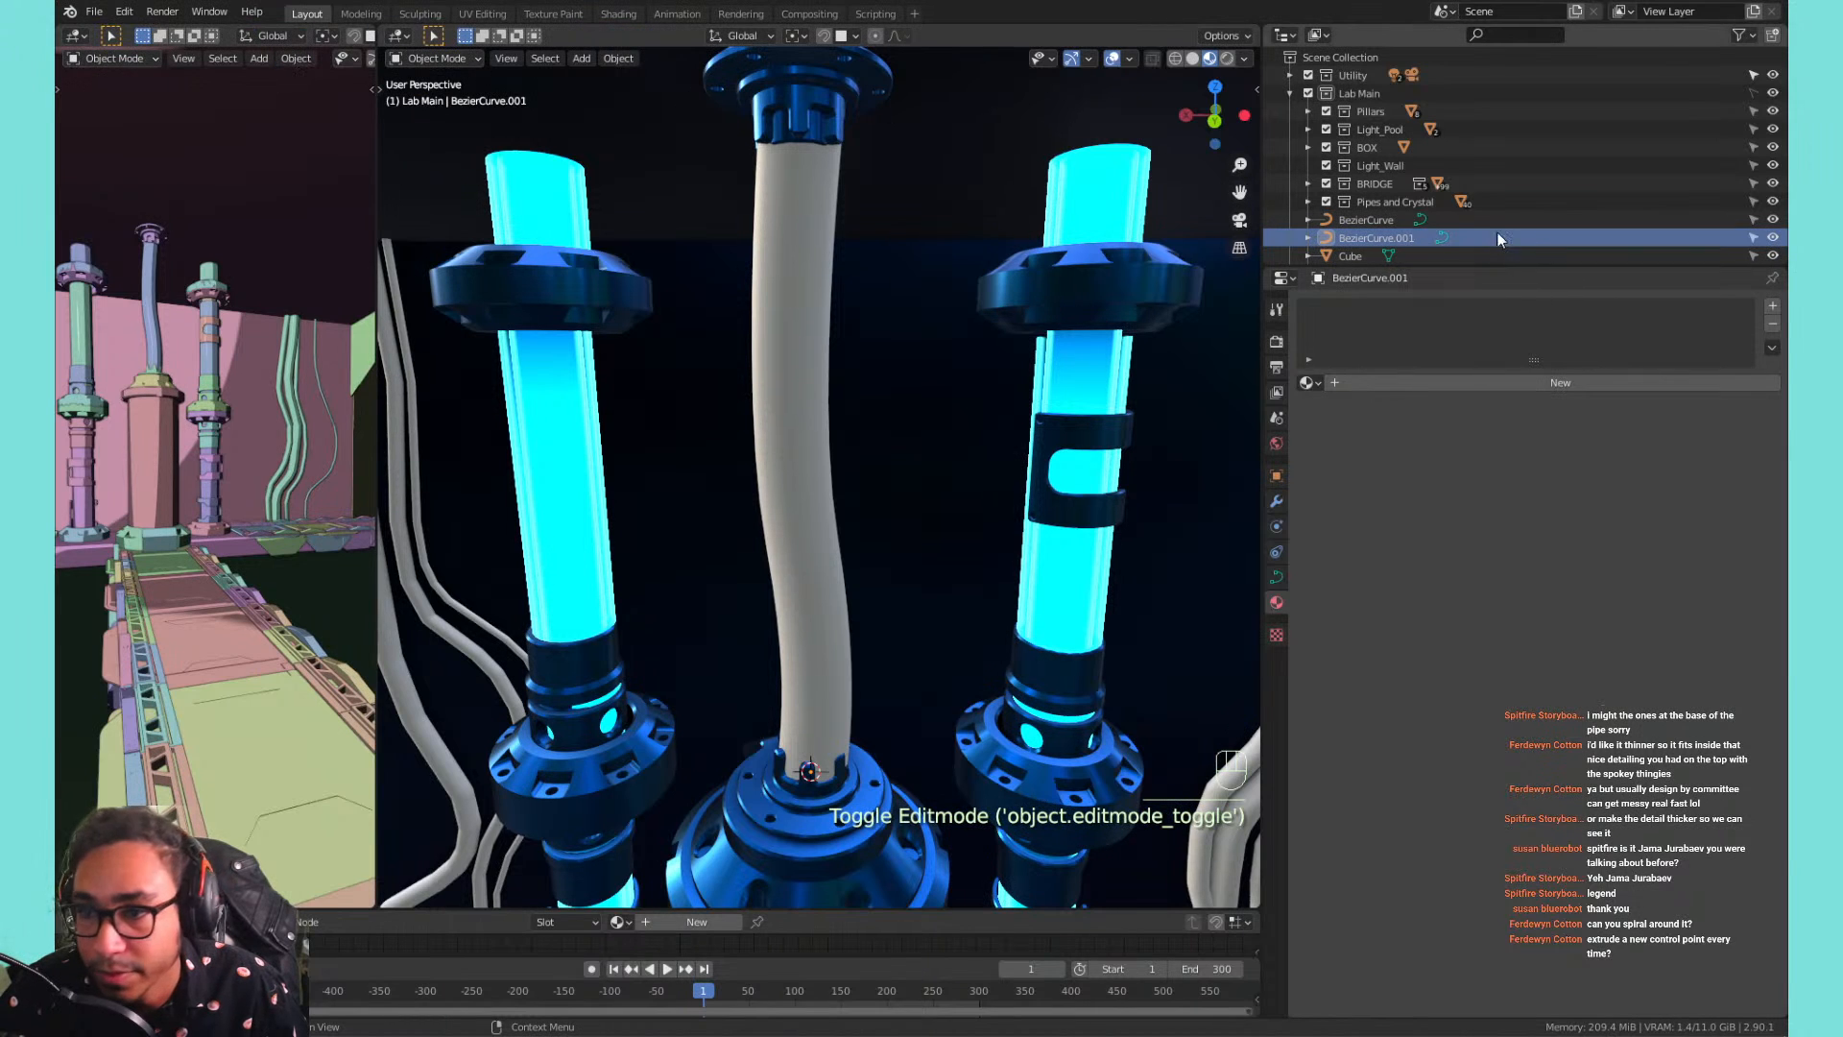
pyautogui.press('x')
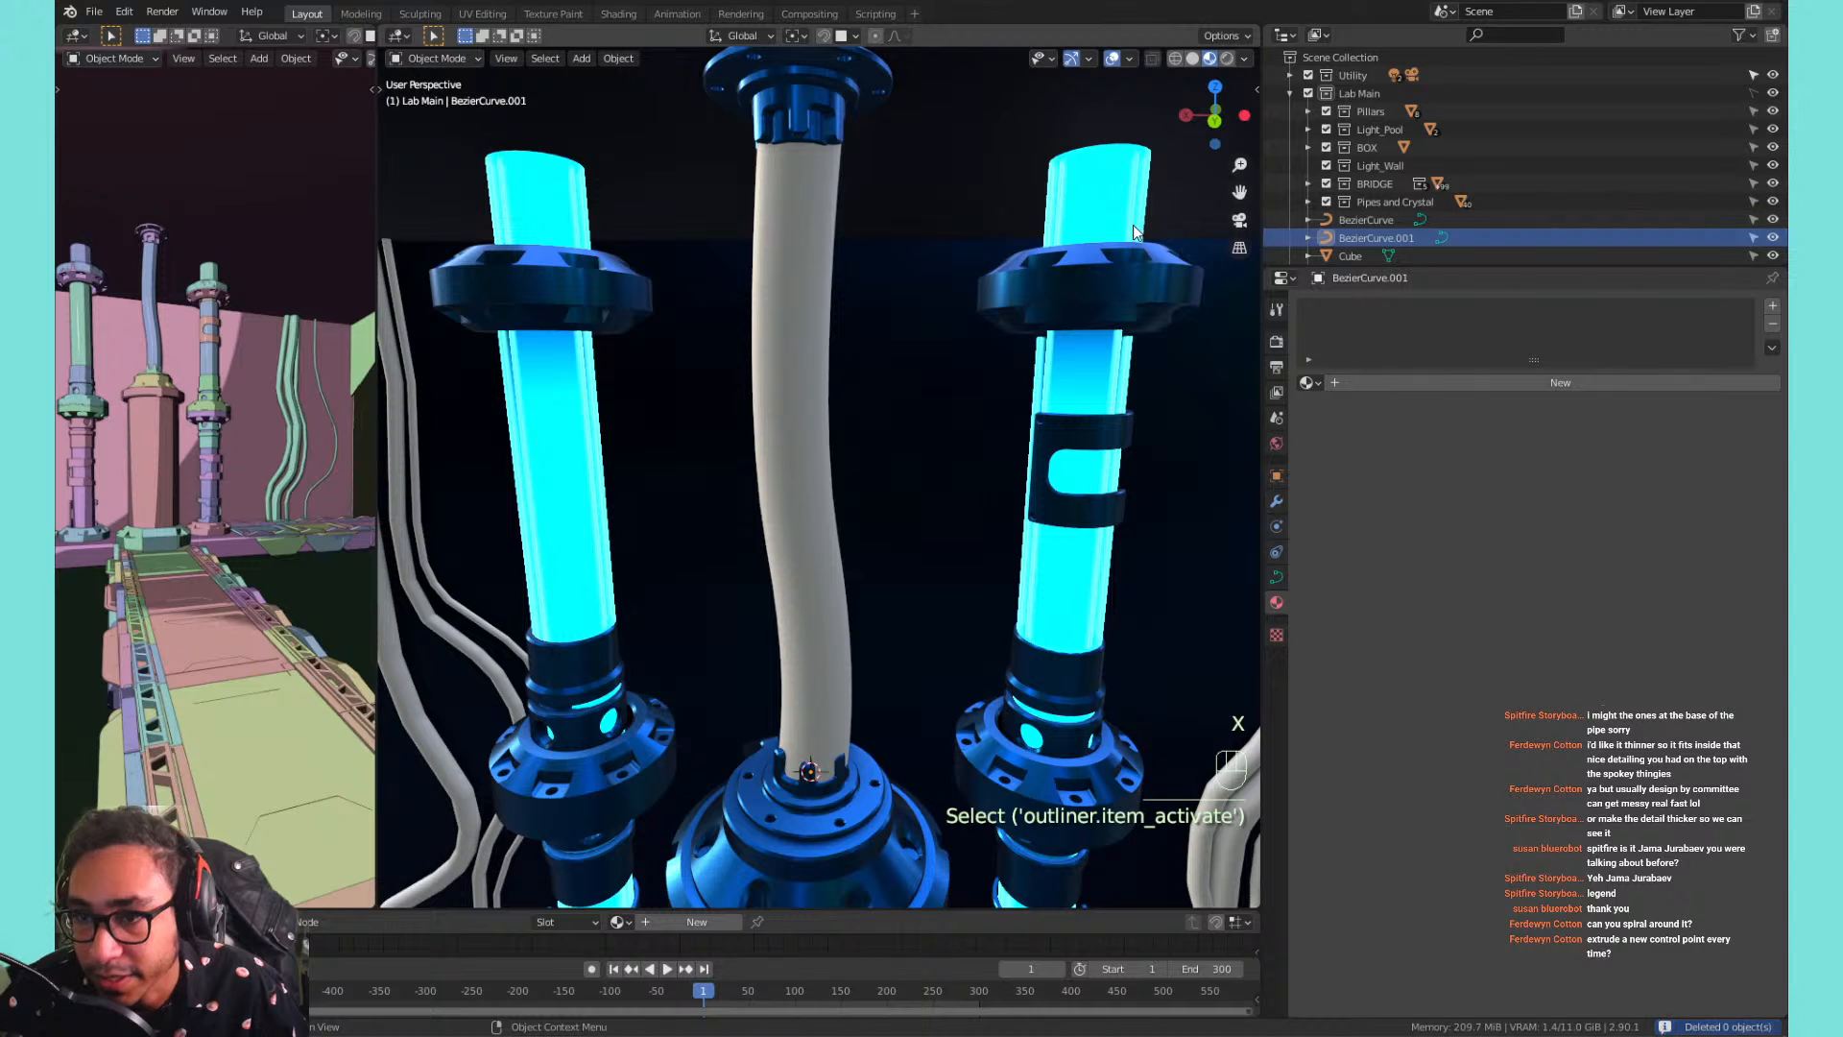
pyautogui.rightClick(1331, 237)
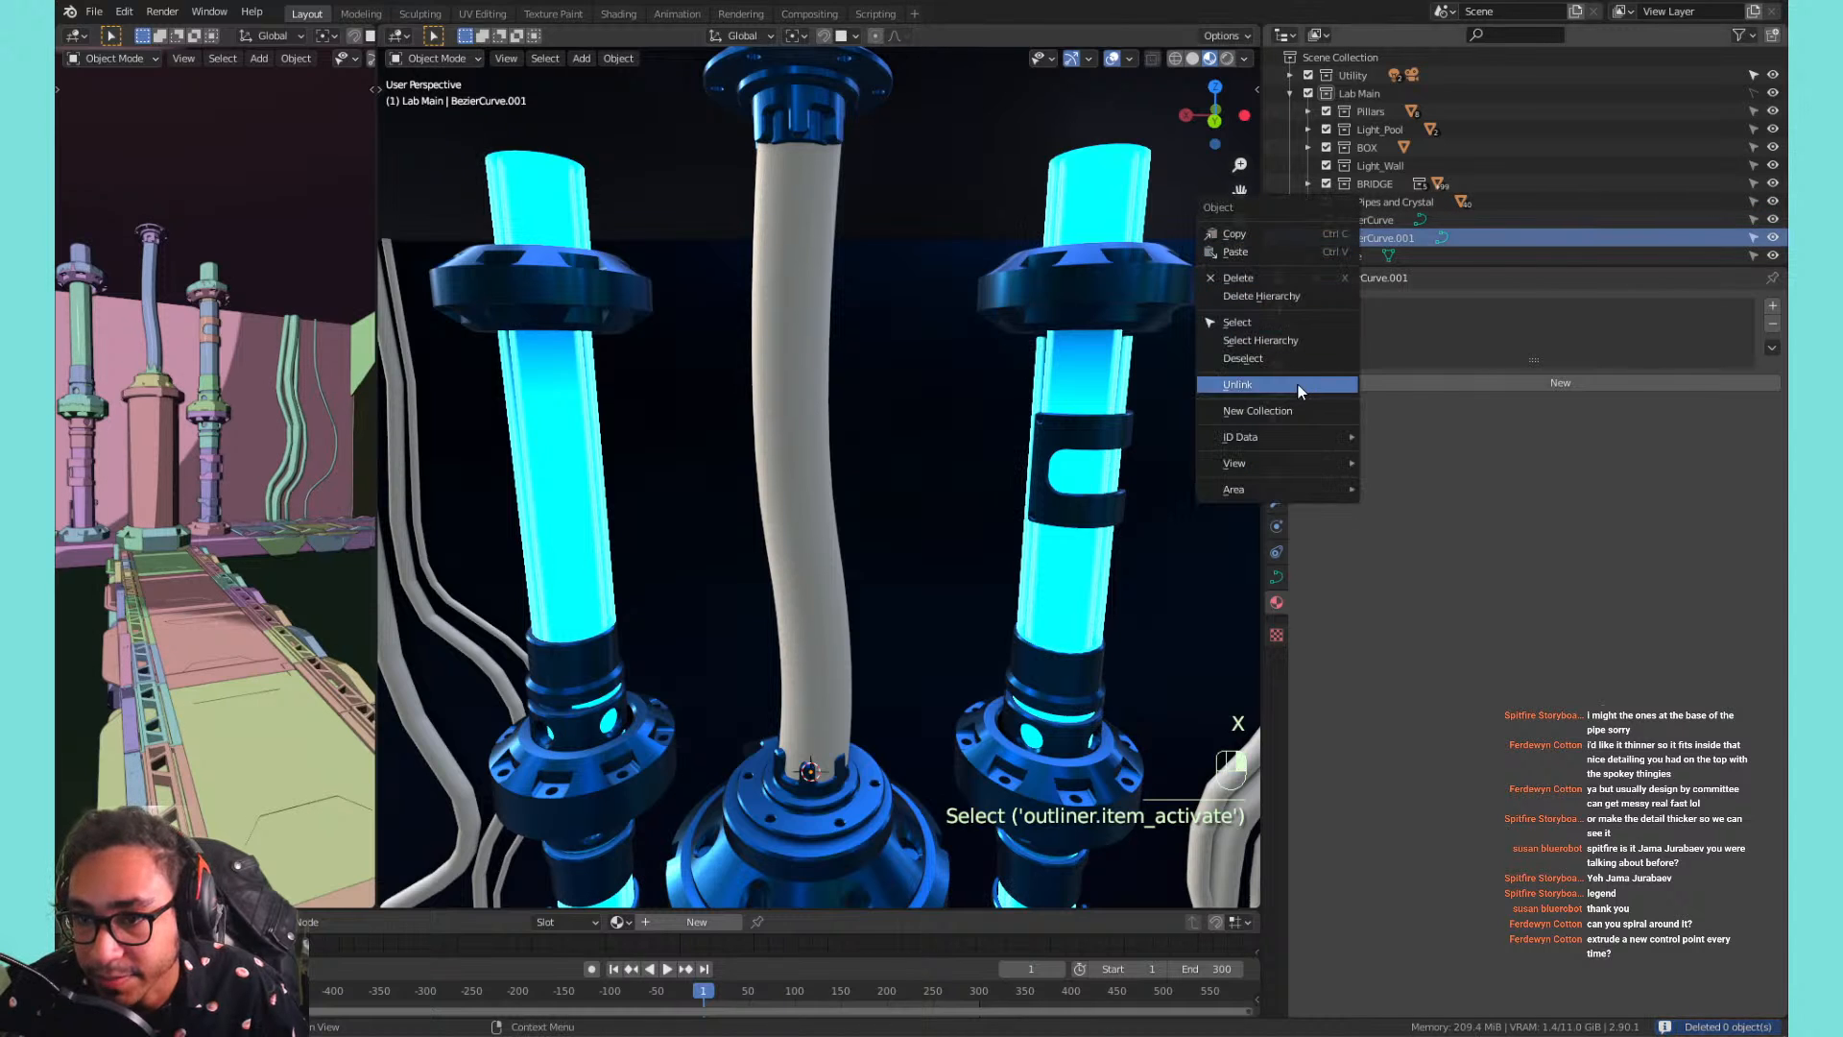
pyautogui.click(1265, 277)
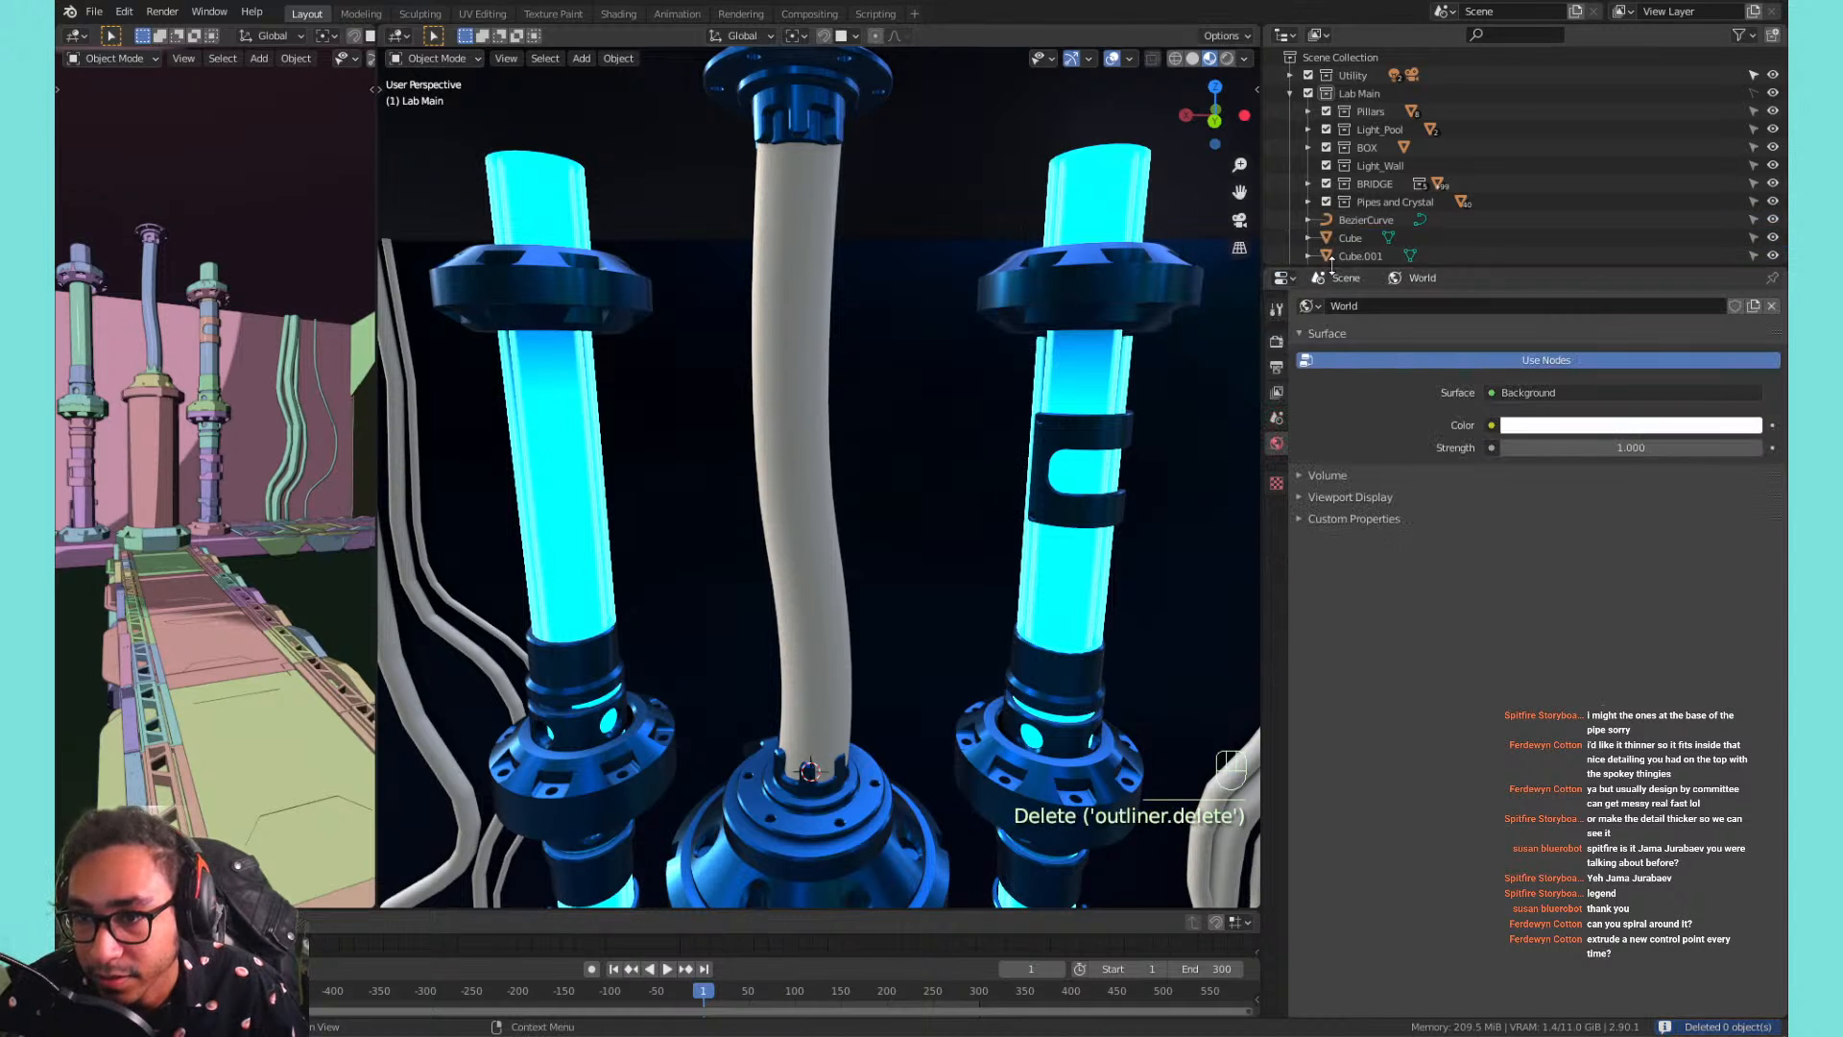
# Delete the leftover BezierCurve object from the Lab Main collection and collapse that collection in the Outliner.
pyautogui.click(1346, 235)
pyautogui.click(1354, 222)
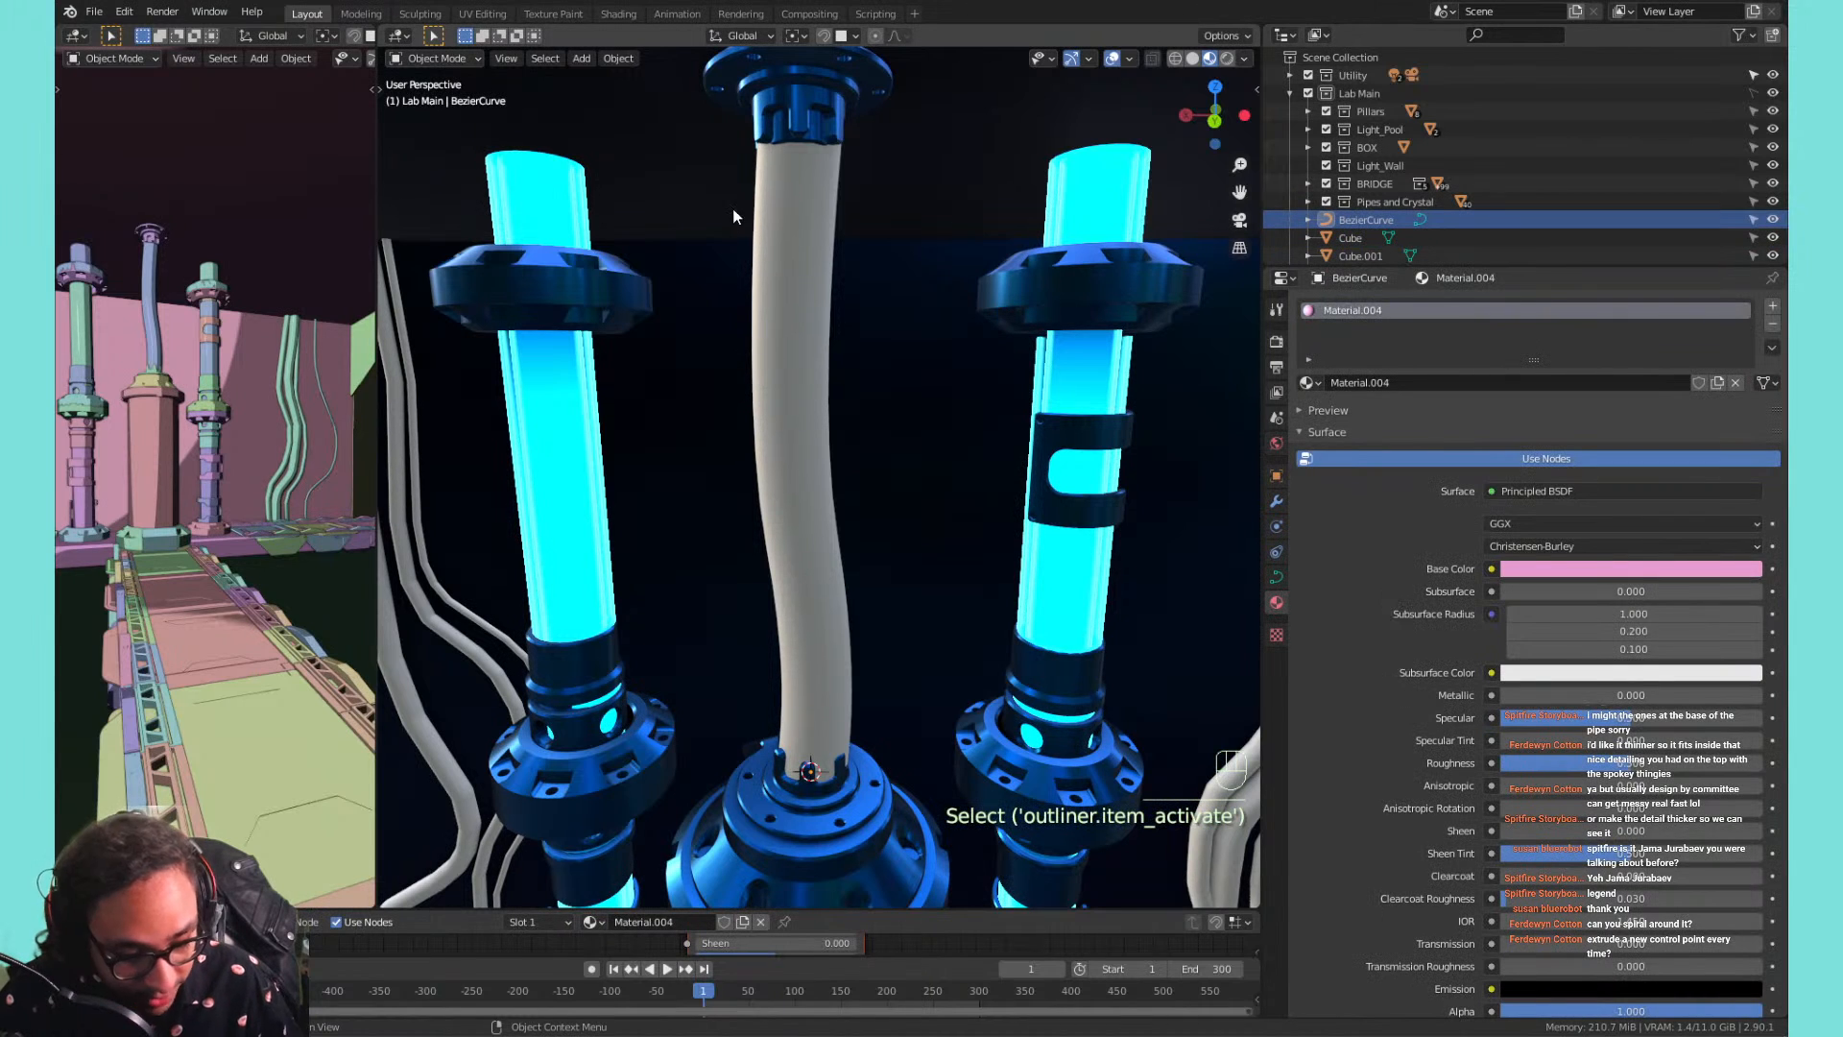
pyautogui.press('m')
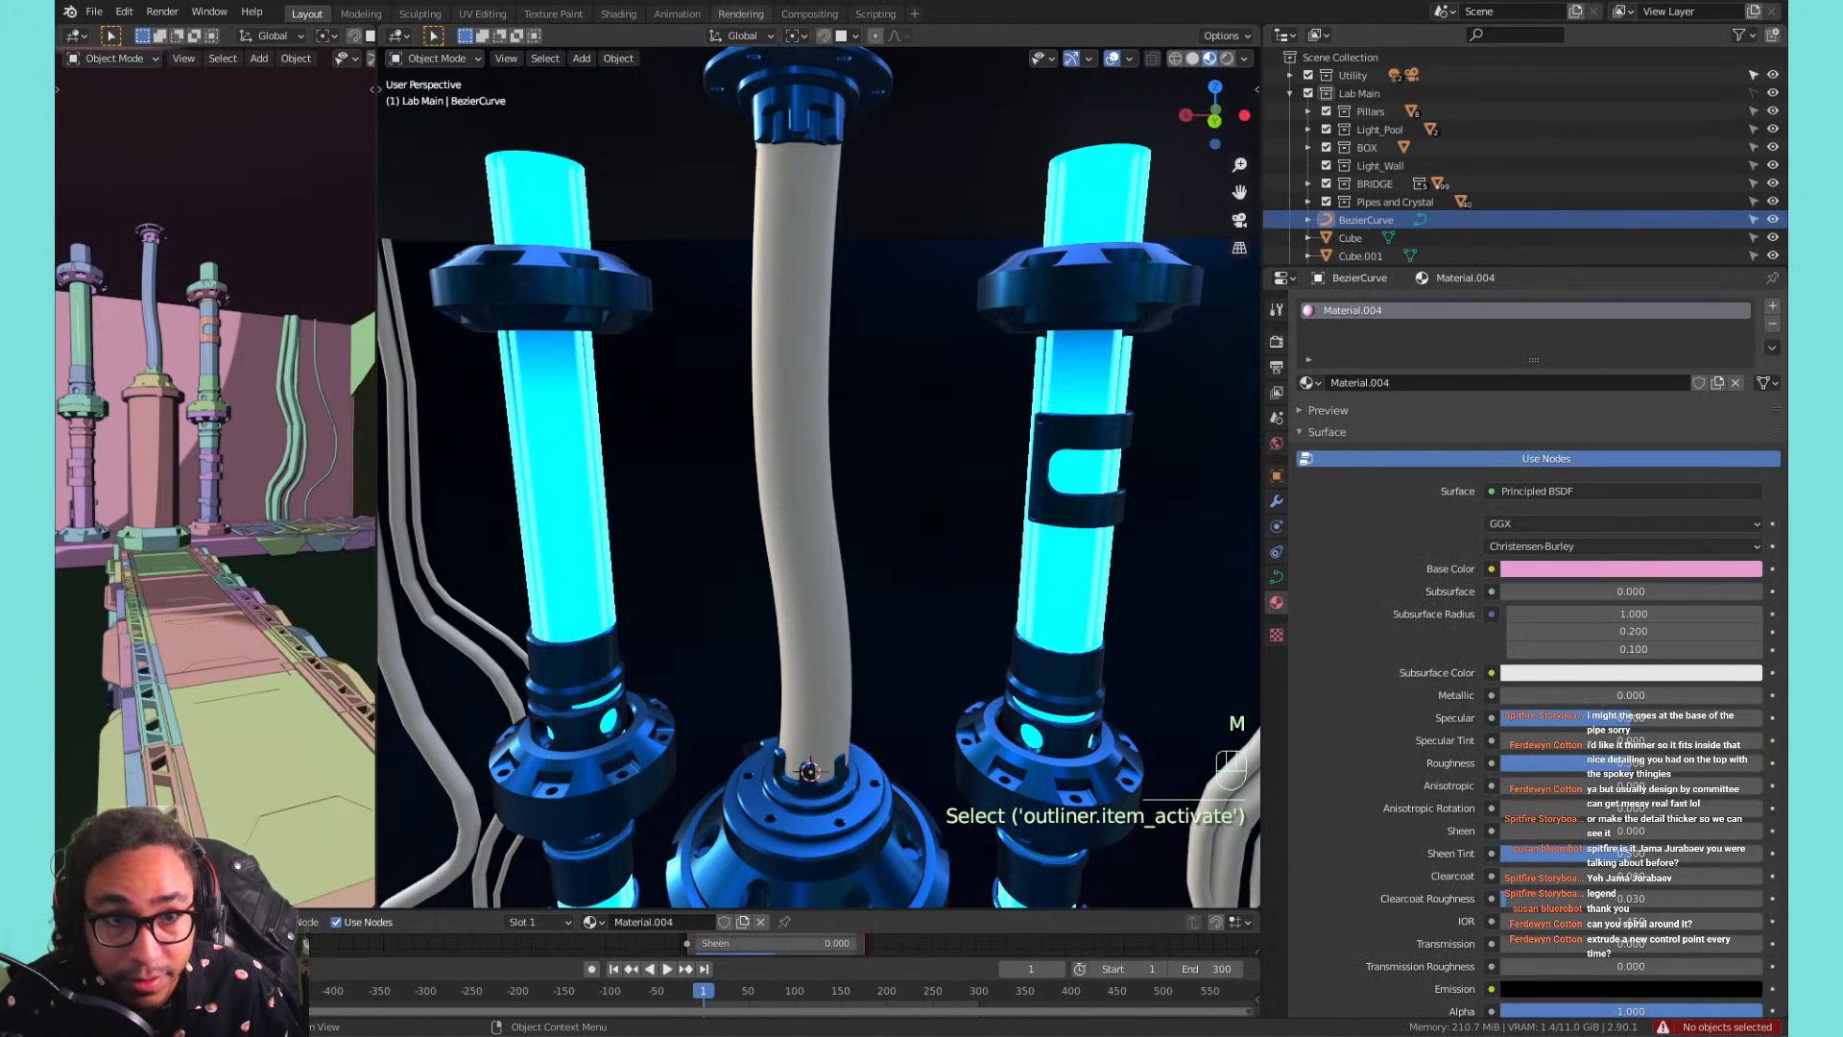
pyautogui.click(1331, 236)
pyautogui.click(1337, 219)
pyautogui.press('m')
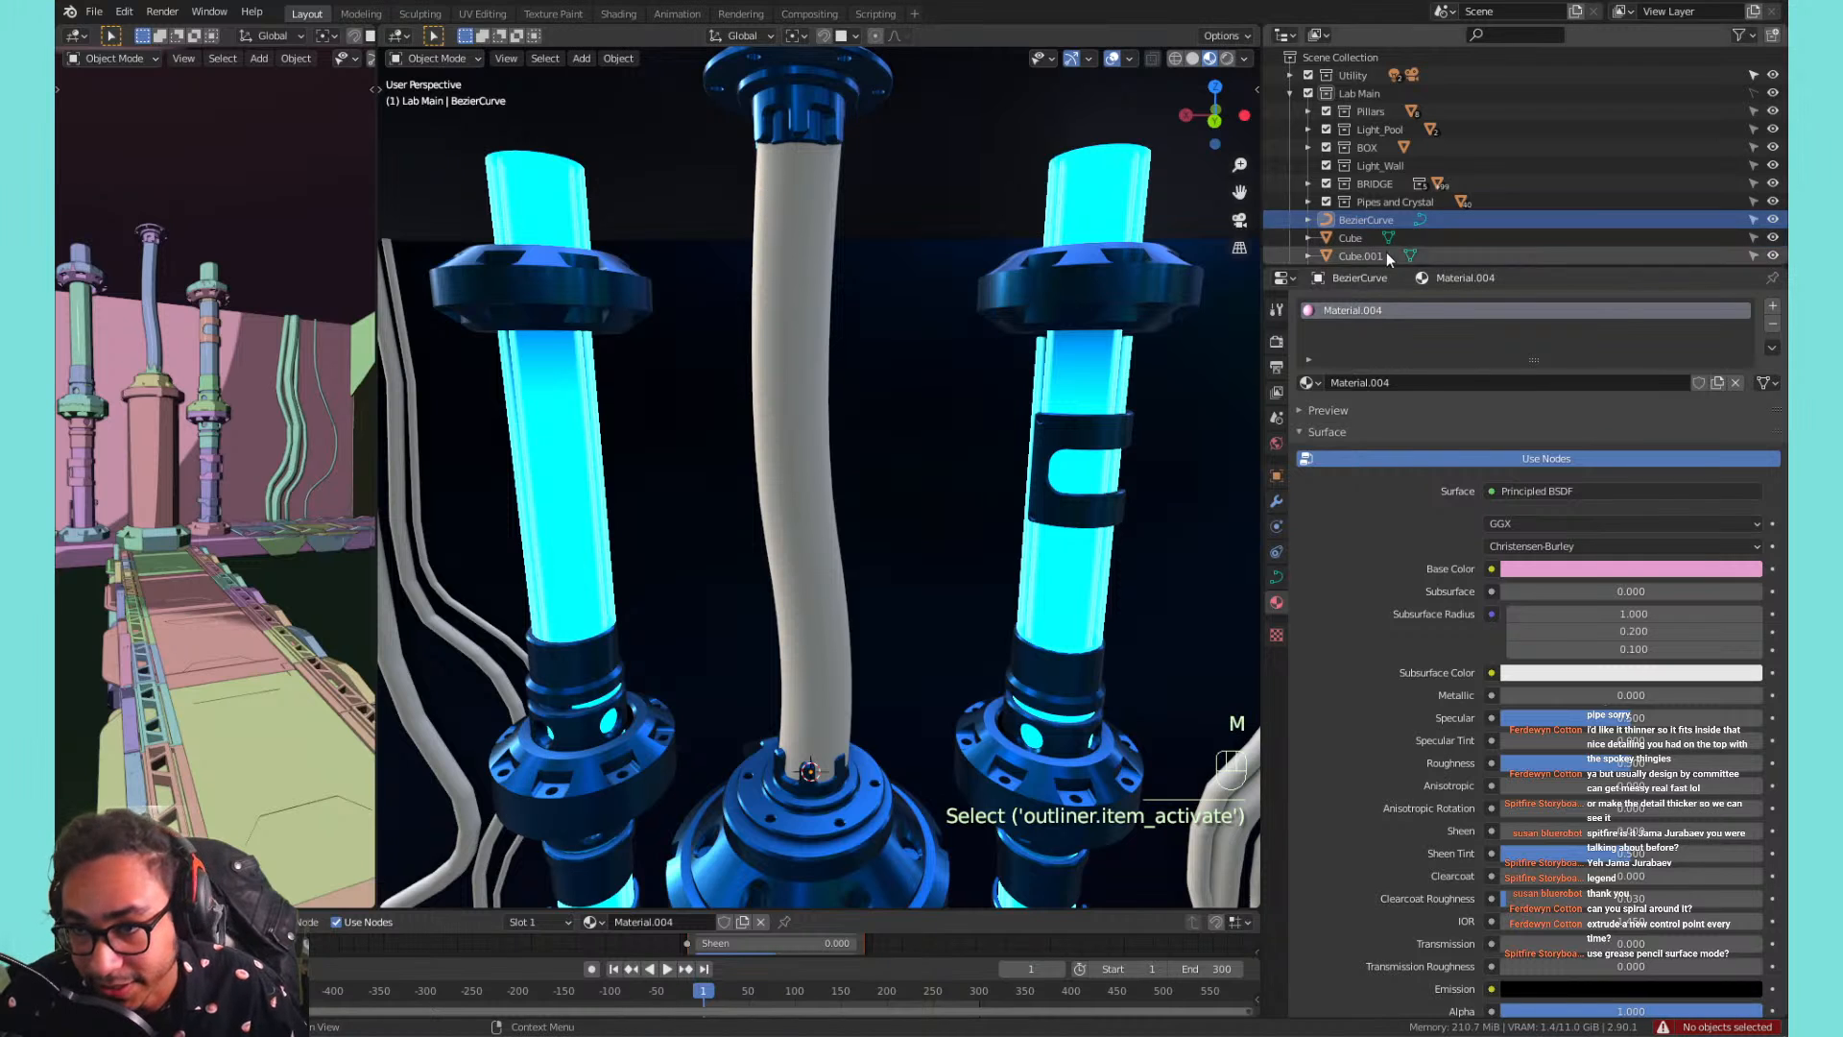
pyautogui.rightClick(1378, 220)
pyautogui.click(1379, 221)
pyautogui.click(1290, 92)
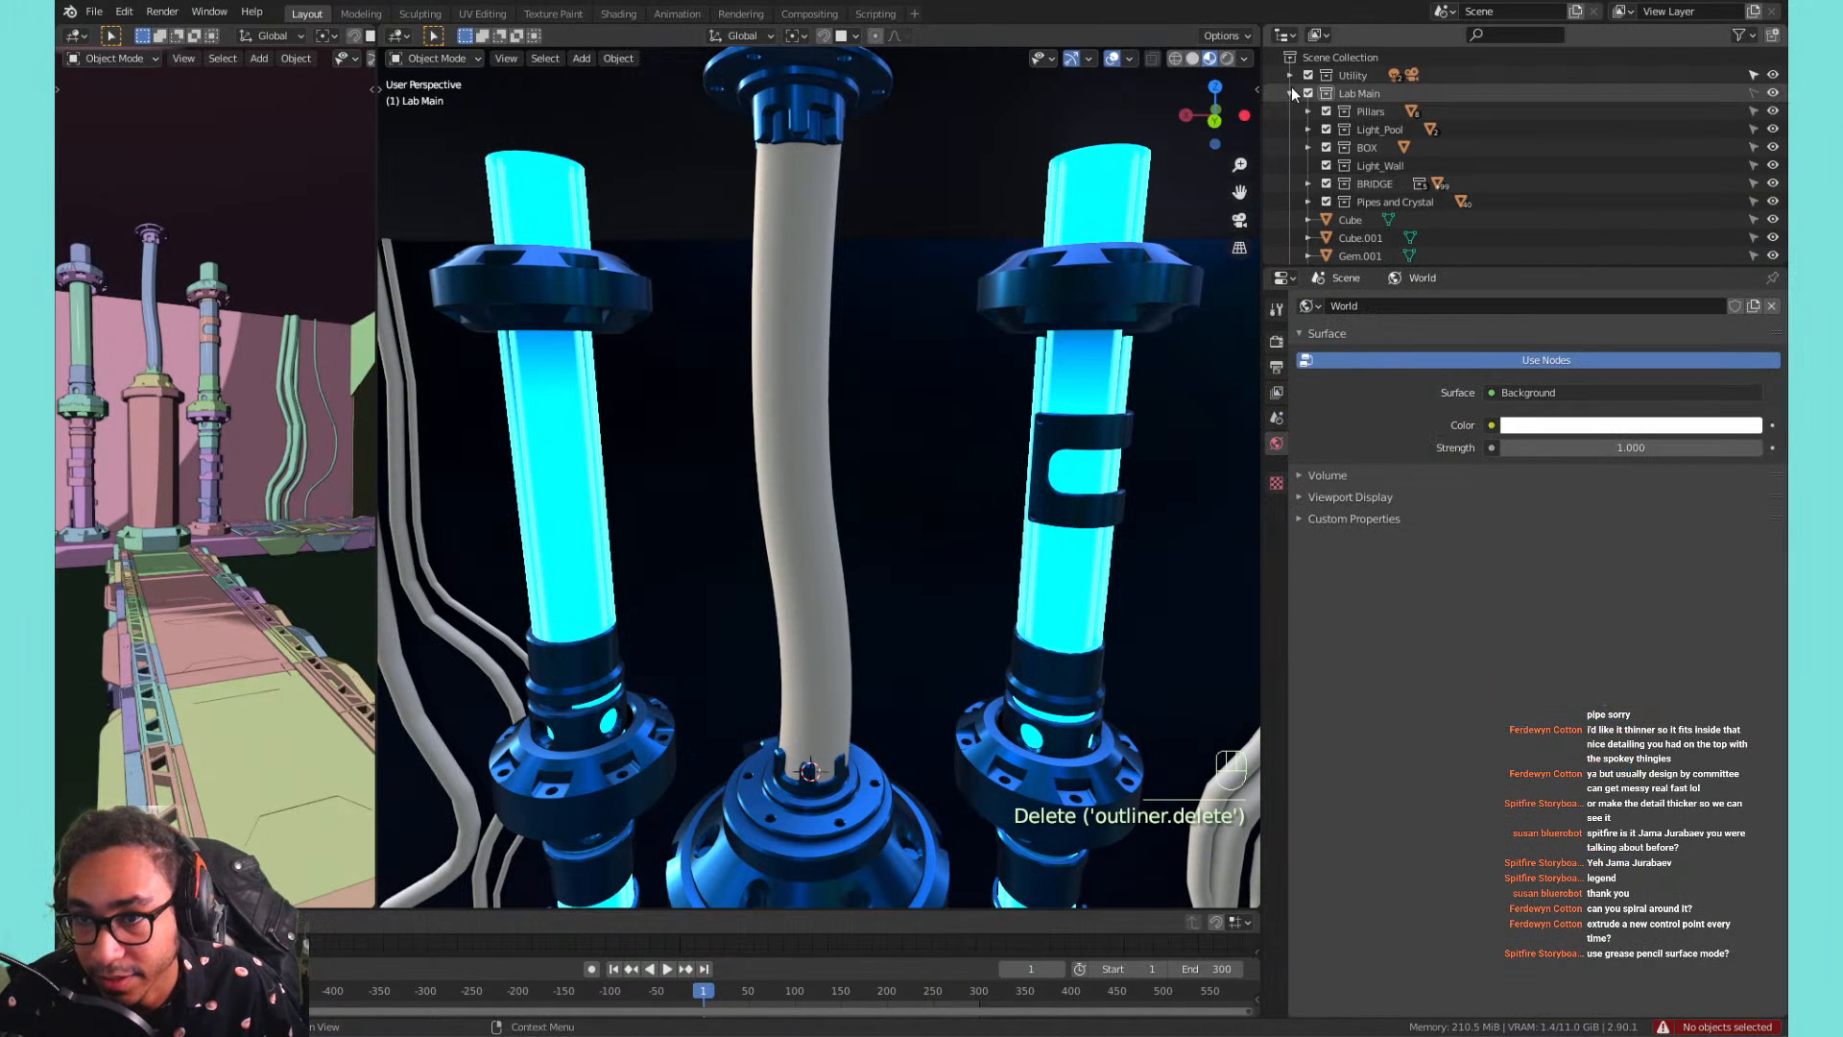
# Add a new Bezier curve inside the Pipes collection.
pyautogui.click(1356, 112)
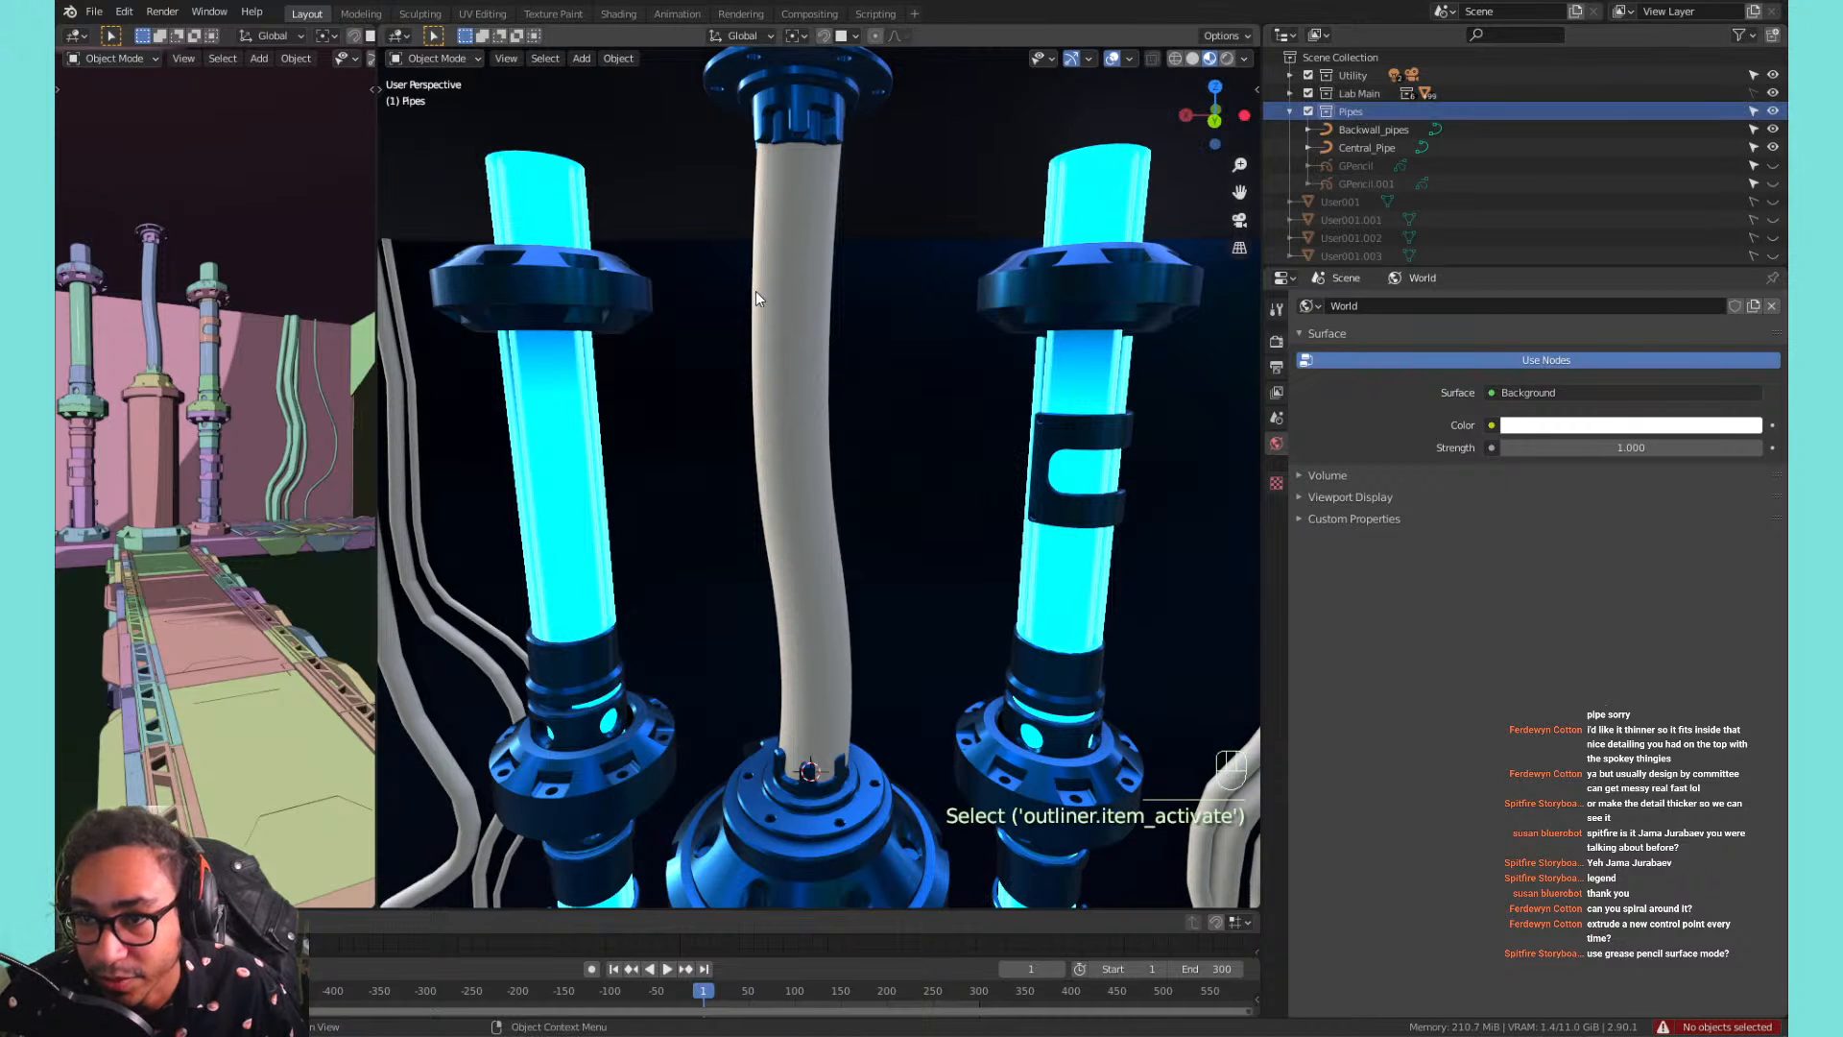
pyautogui.hotkey('shift', 'a')
pyautogui.moveTo(798, 327)
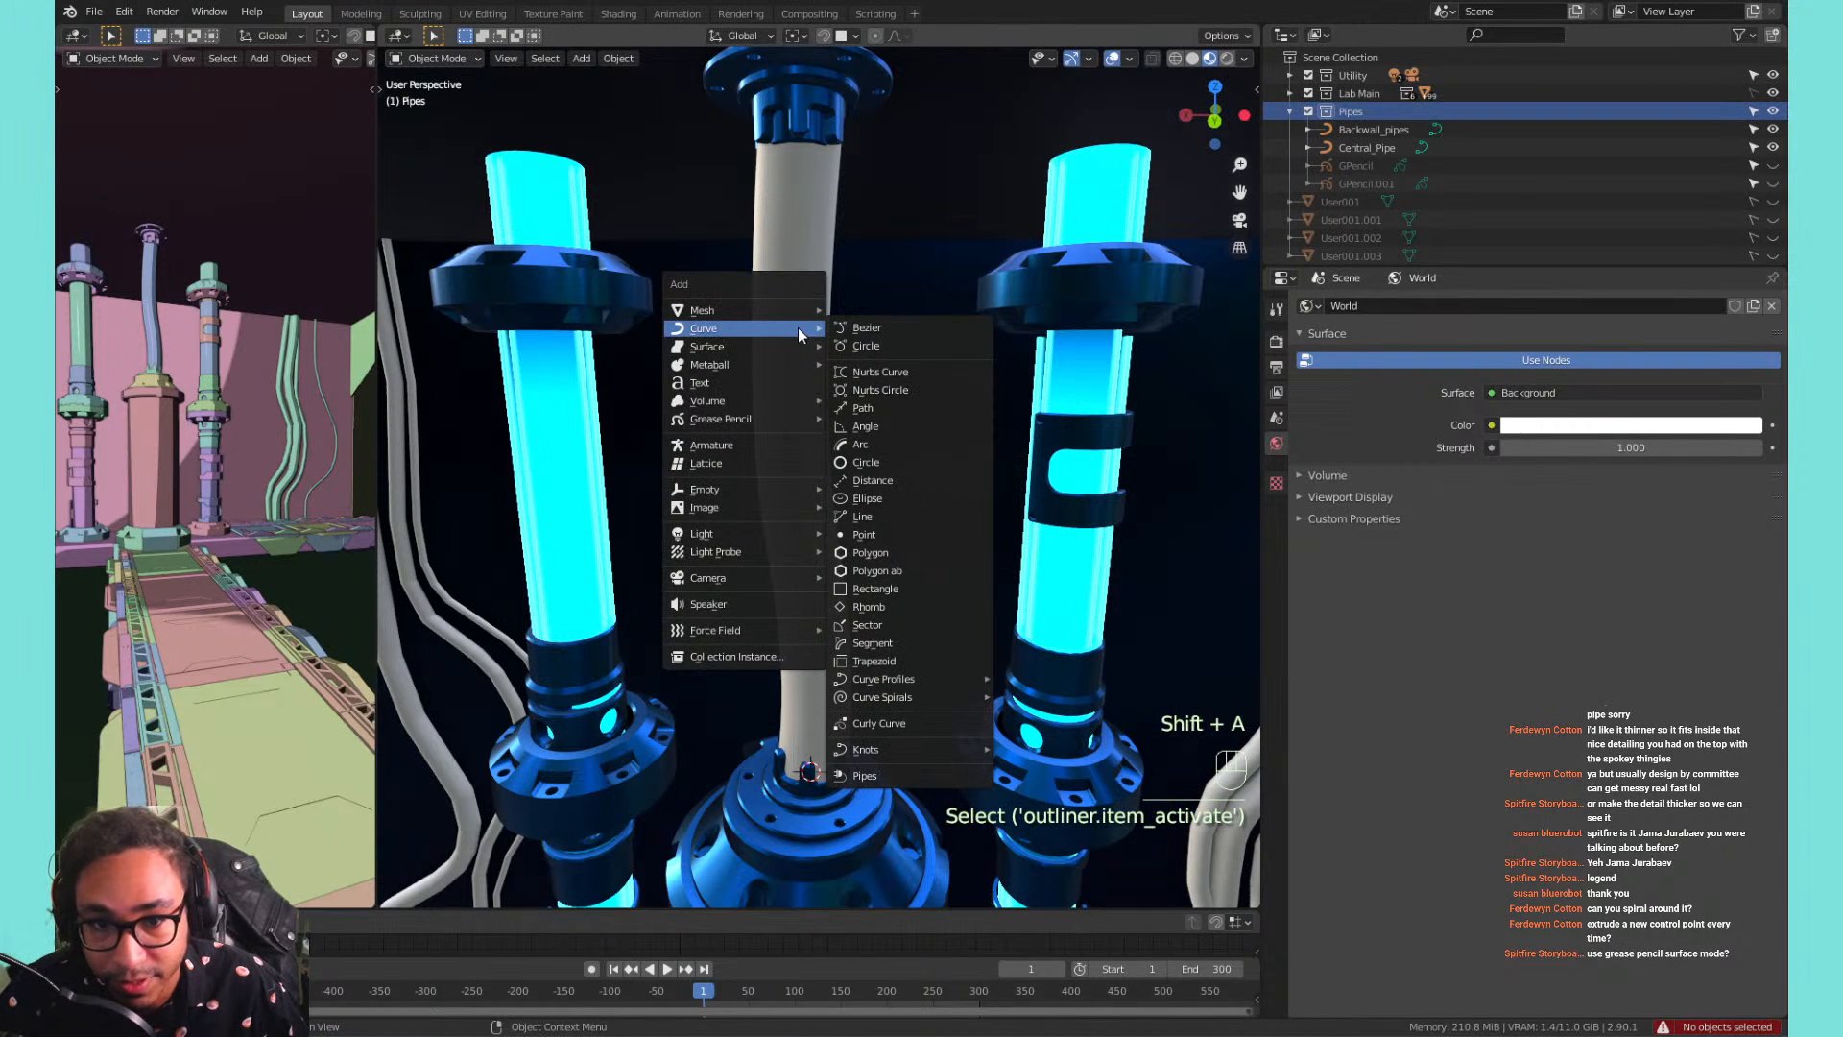
pyautogui.click(869, 329)
# Rename the new Bezier curve Central_small_pipes and delete its default control points in Edit Mode.
pyautogui.doubleClick(1365, 149)
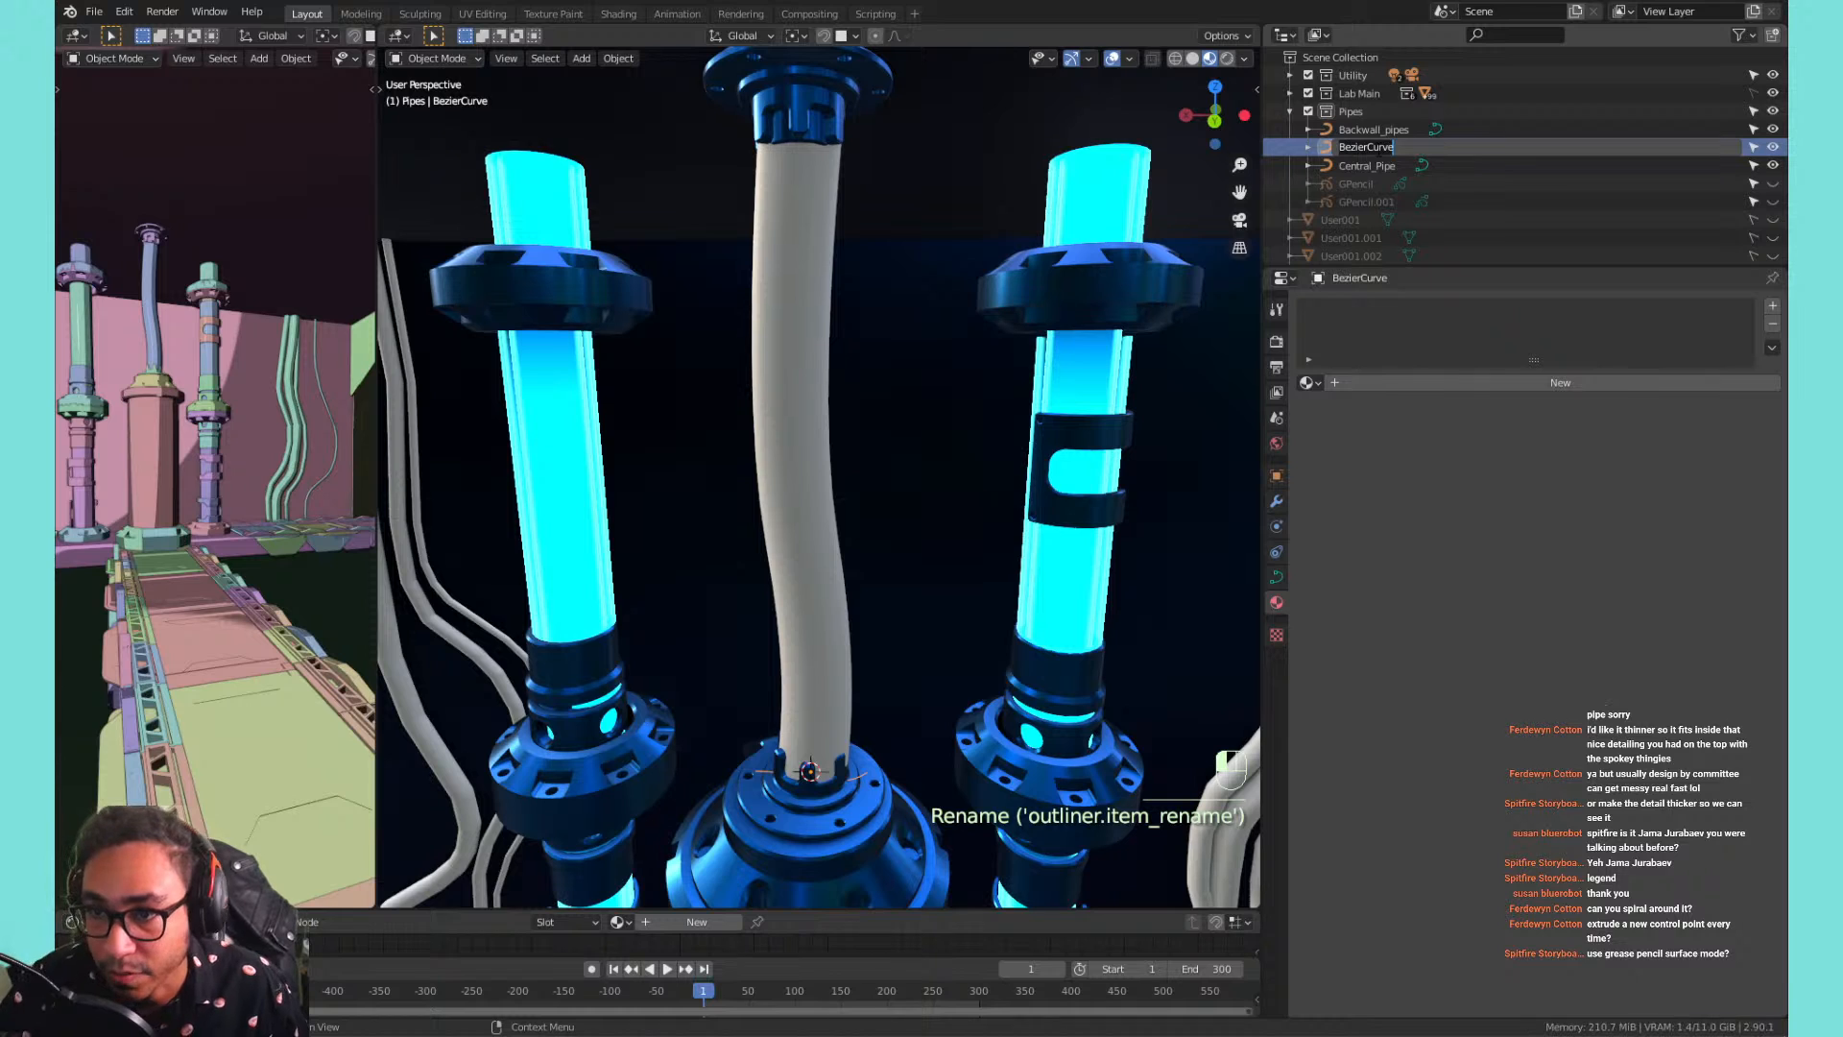
pyautogui.write('Cen')
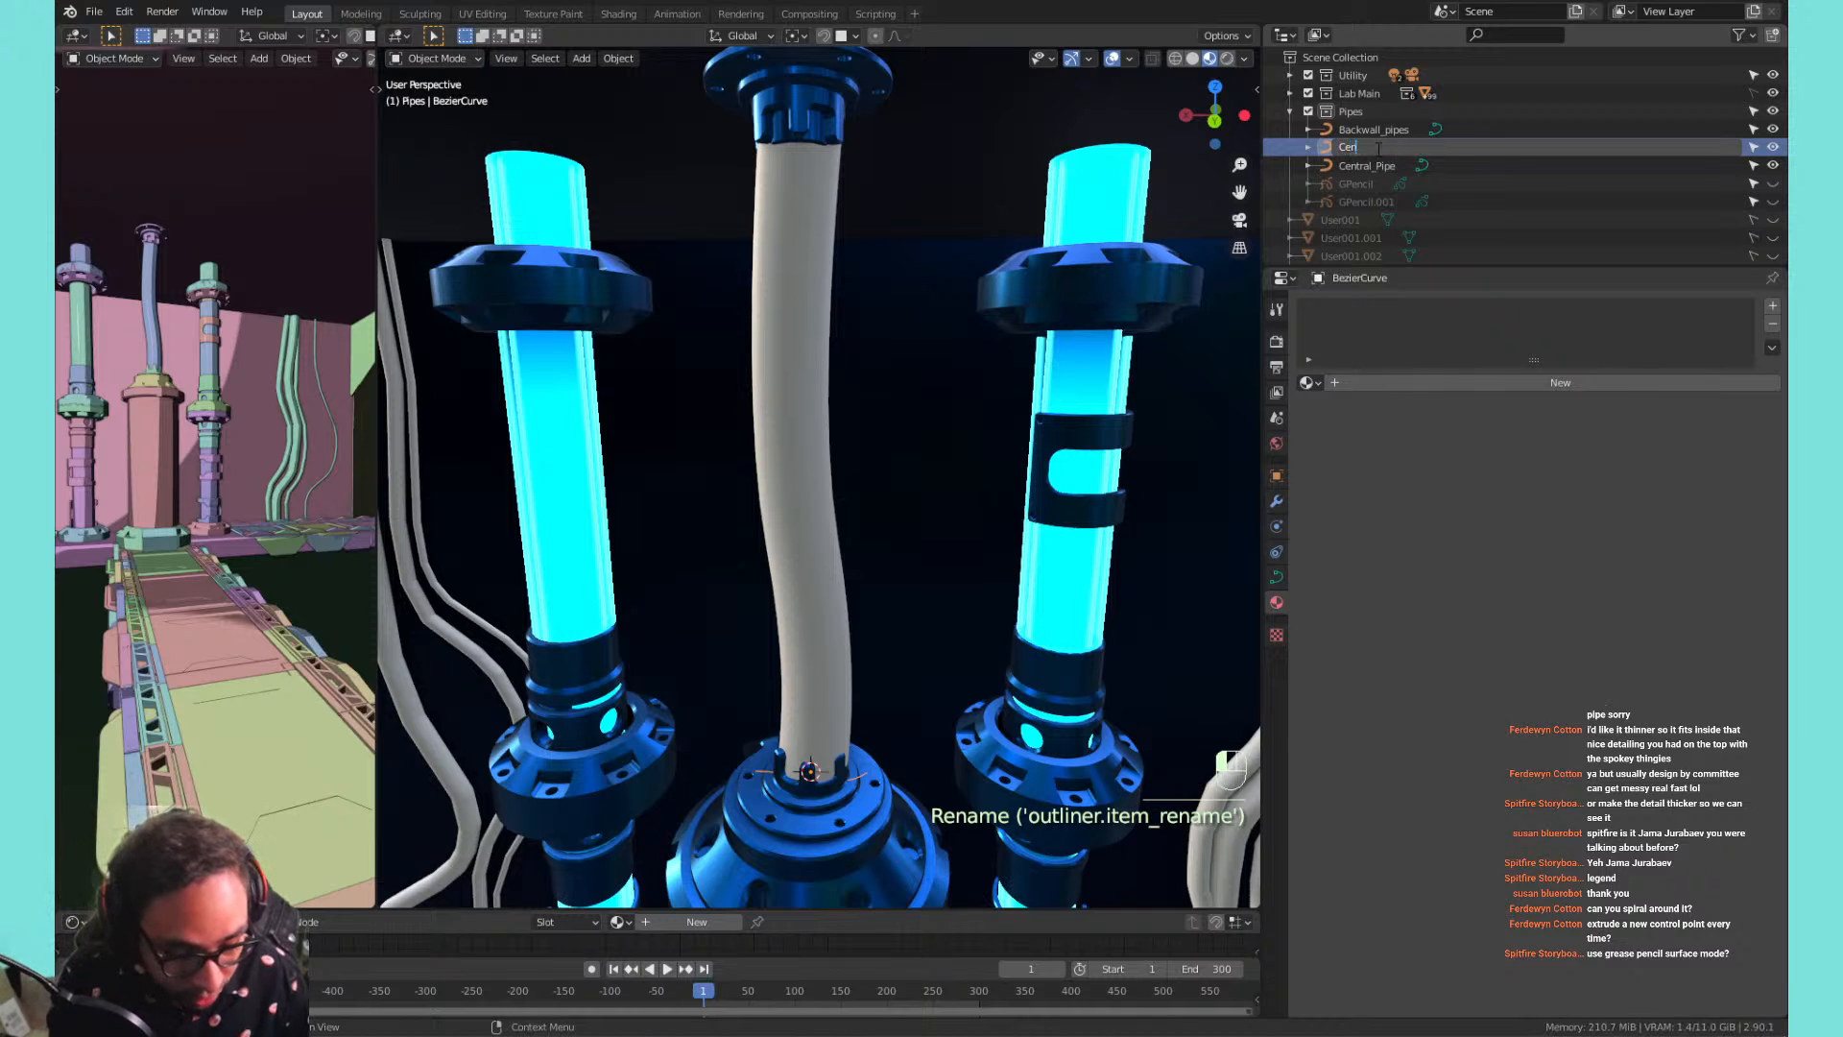
pyautogui.write('tral_sm')
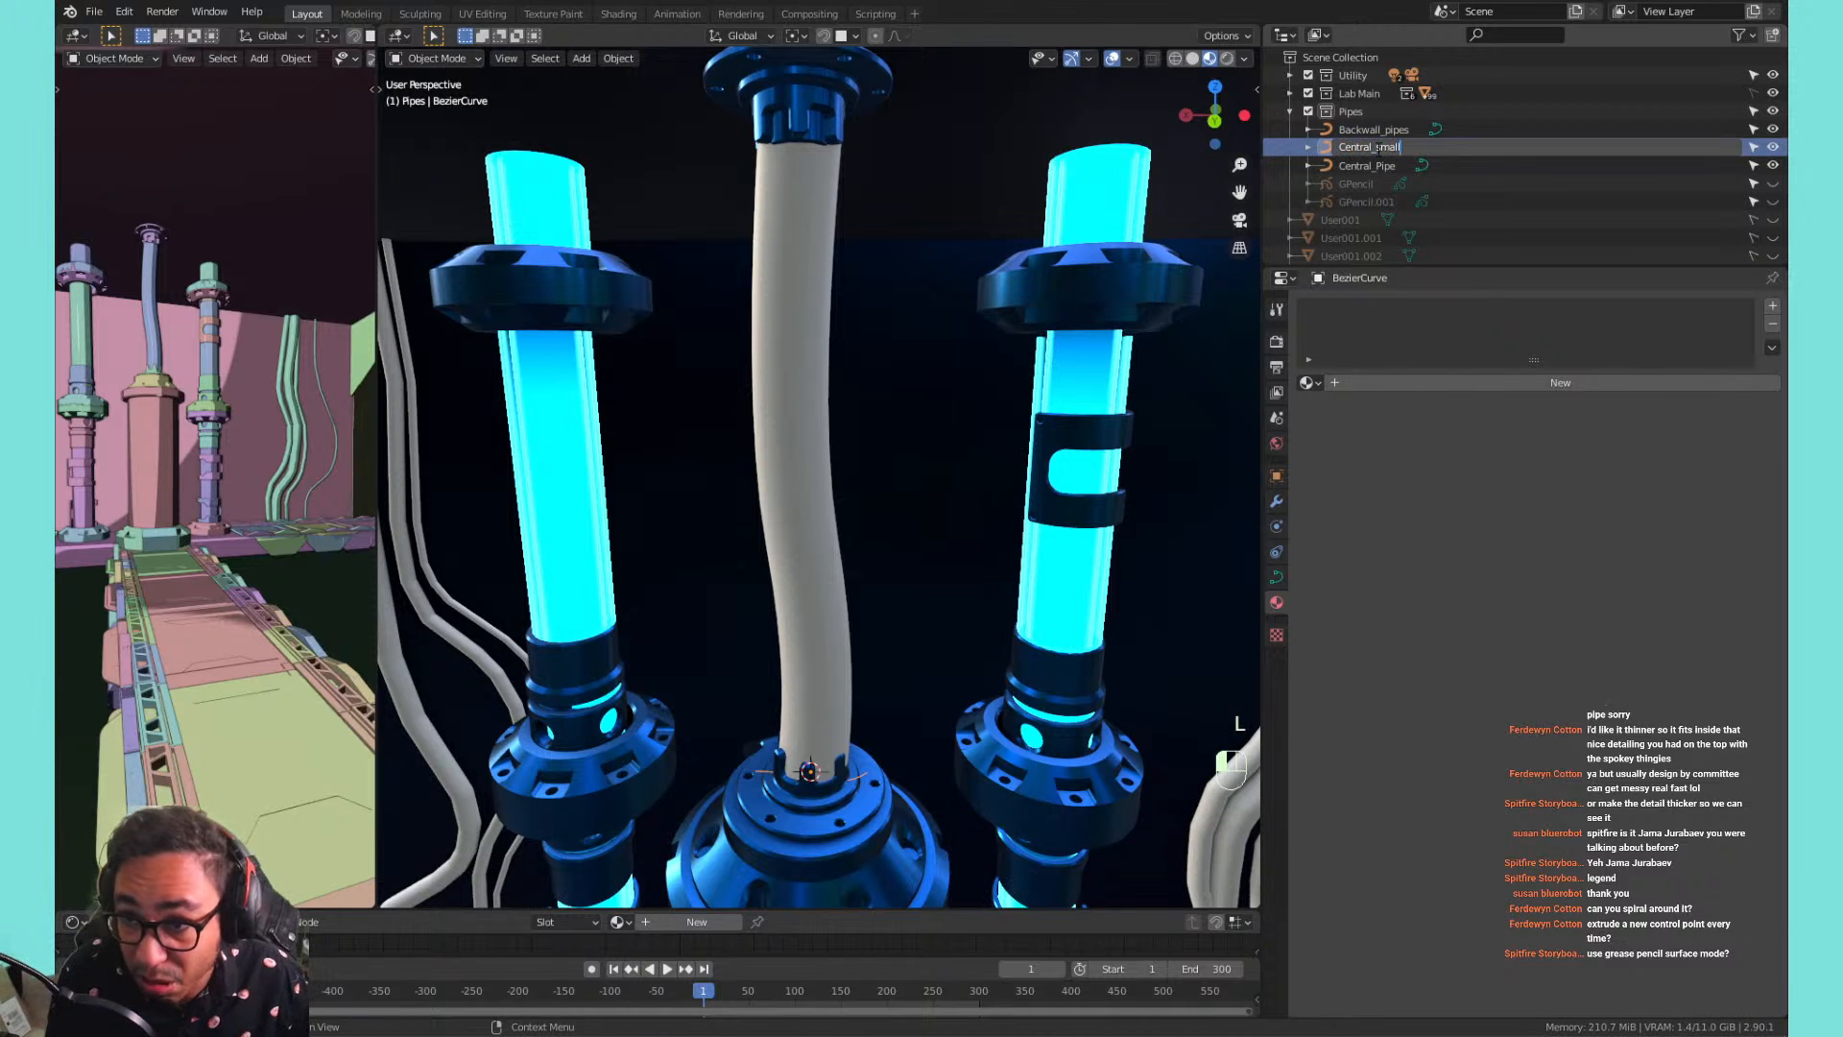
pyautogui.write('all_pipes')
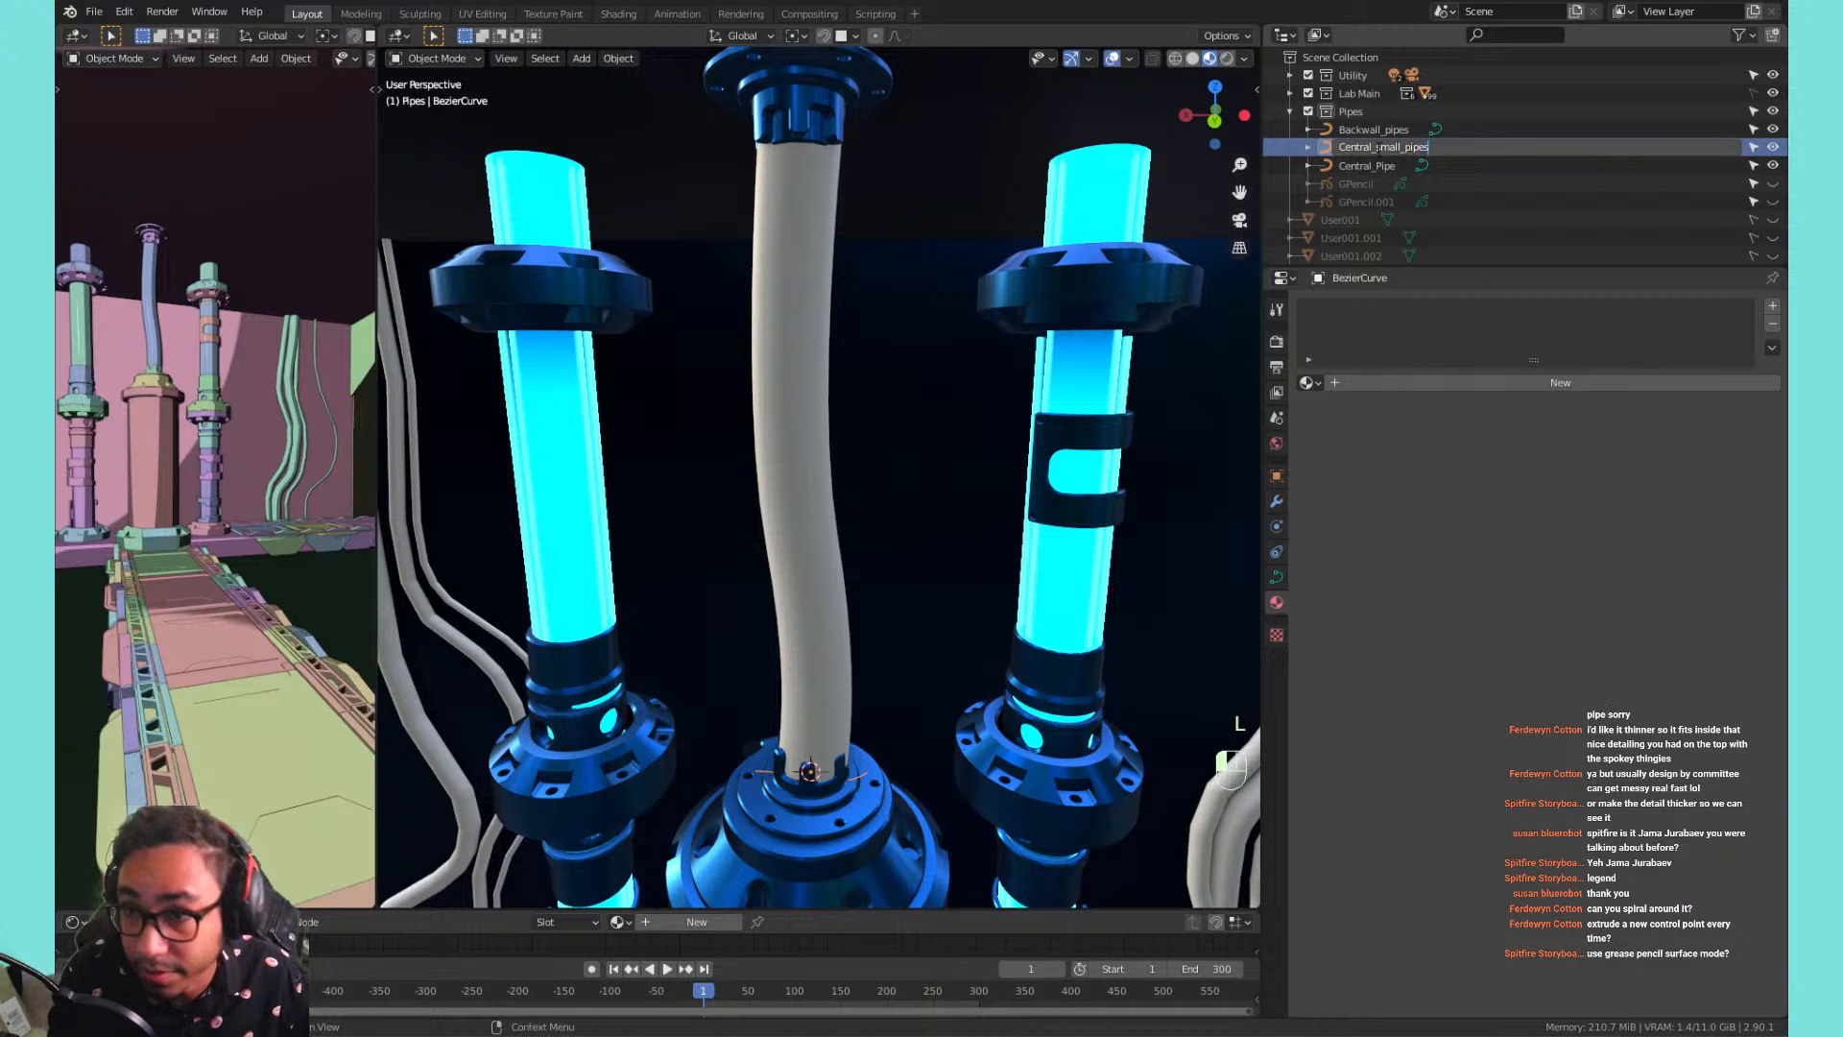
pyautogui.press('Return')
pyautogui.press('Tab')
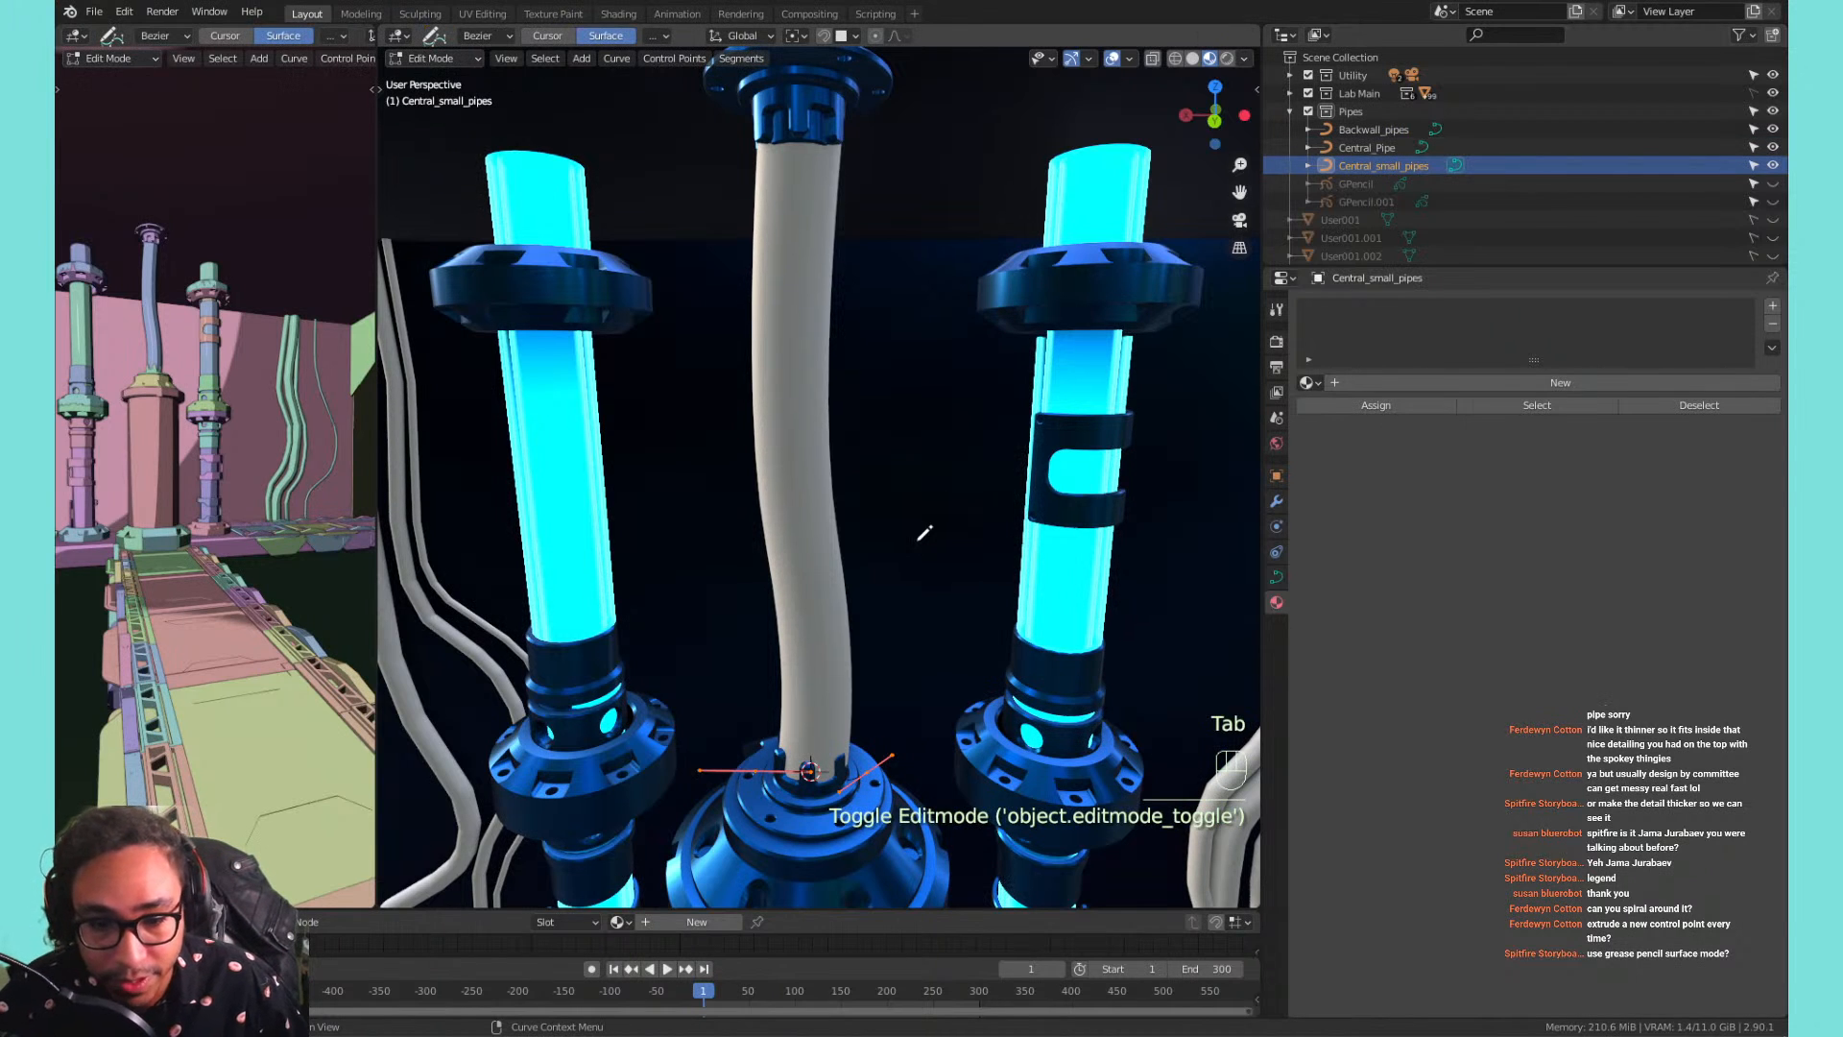
pyautogui.press('x')
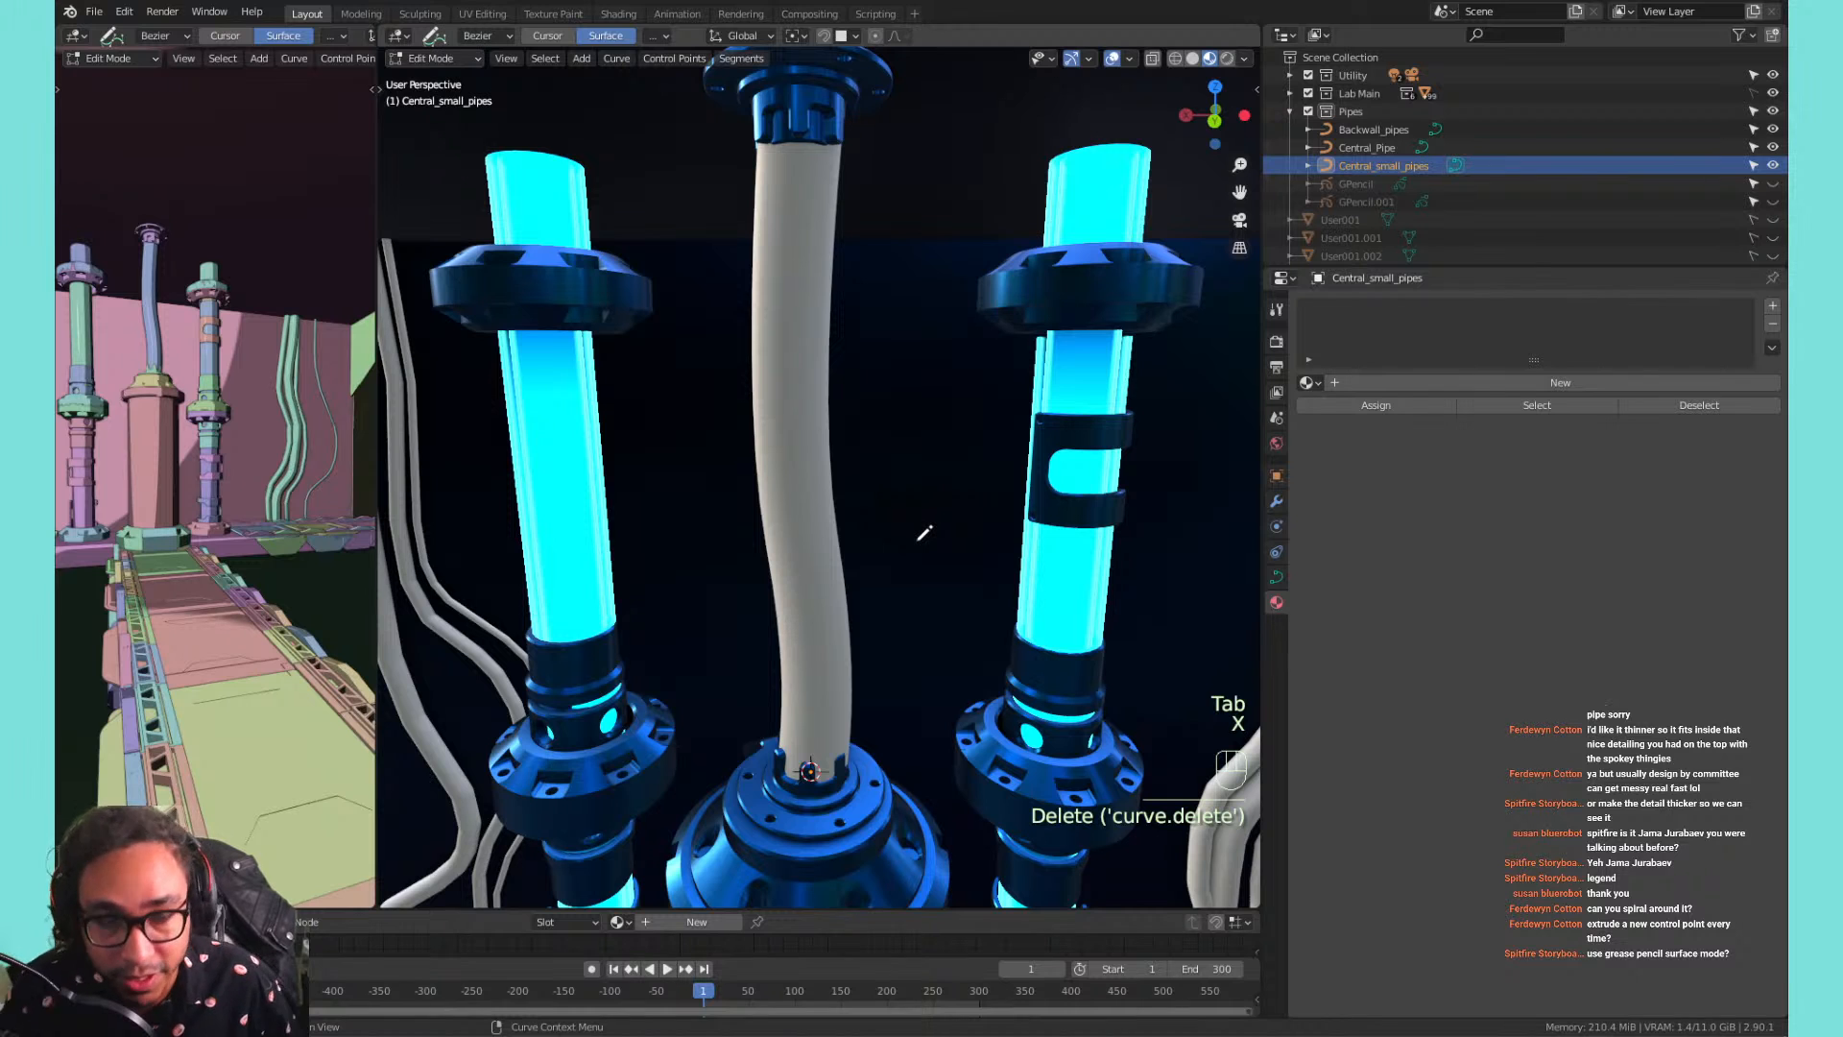
# Try freehand curve strokes on the upper part of the central pipe's surface and undo them.
pyautogui.click(784, 192)
pyautogui.moveTo(781, 202)
pyautogui.keyDown('shift'); pyautogui.mouseDown(button='middle')
pyautogui.moveTo(810, 360)
pyautogui.moveTo(831, 126)
pyautogui.mouseUp(button='middle'); pyautogui.keyUp('shift')
pyautogui.hotkey('ctrl', 'z')
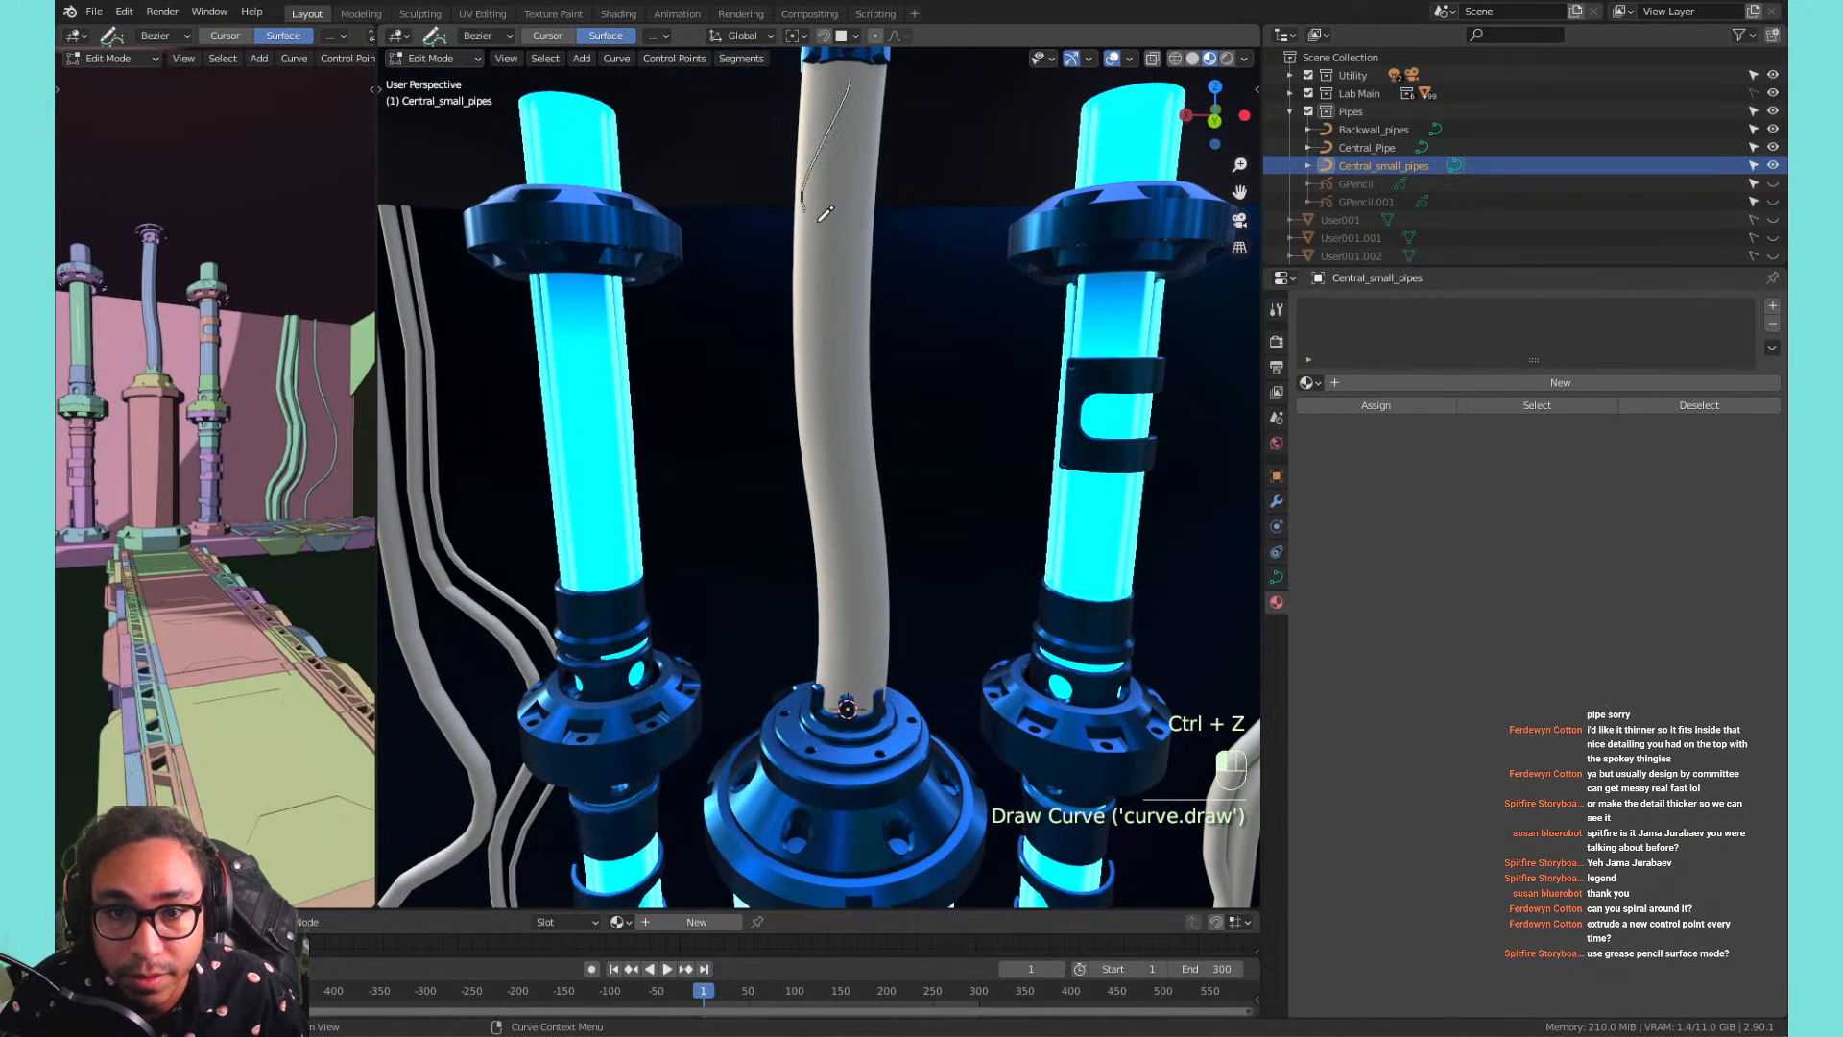
pyautogui.moveTo(812, 197); pyautogui.dragTo(802, 523)
pyautogui.hotkey('ctrl', 'z')
# Set the Central_small_pipes curve's bevel depth to 0.09 m and assign it the pink Material.004.
pyautogui.moveTo(914, 297)
pyautogui.keyDown('shift'); pyautogui.mouseDown(button='middle')
pyautogui.moveTo(791, 329)
pyautogui.moveTo(792, 310)
pyautogui.mouseUp(button='middle'); pyautogui.keyUp('shift')
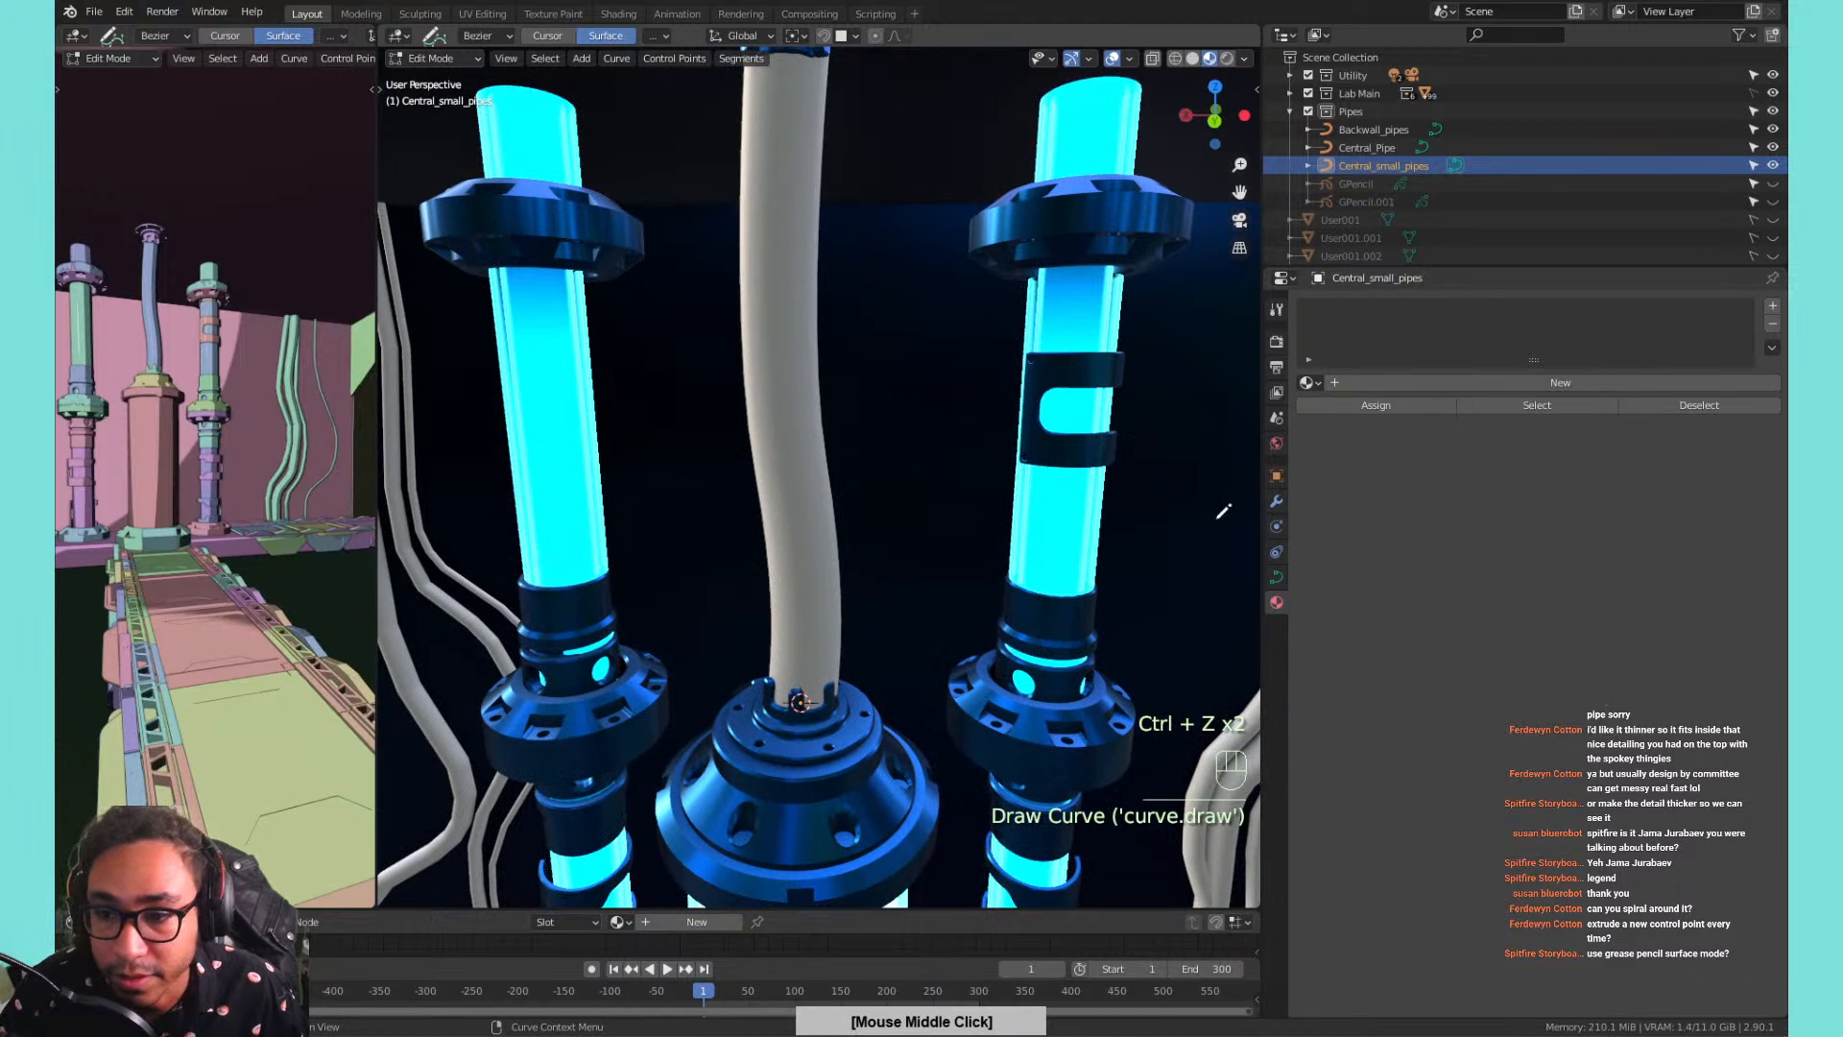
pyautogui.click(1276, 576)
pyautogui.moveTo(1590, 517); pyautogui.dragTo(1622, 517)
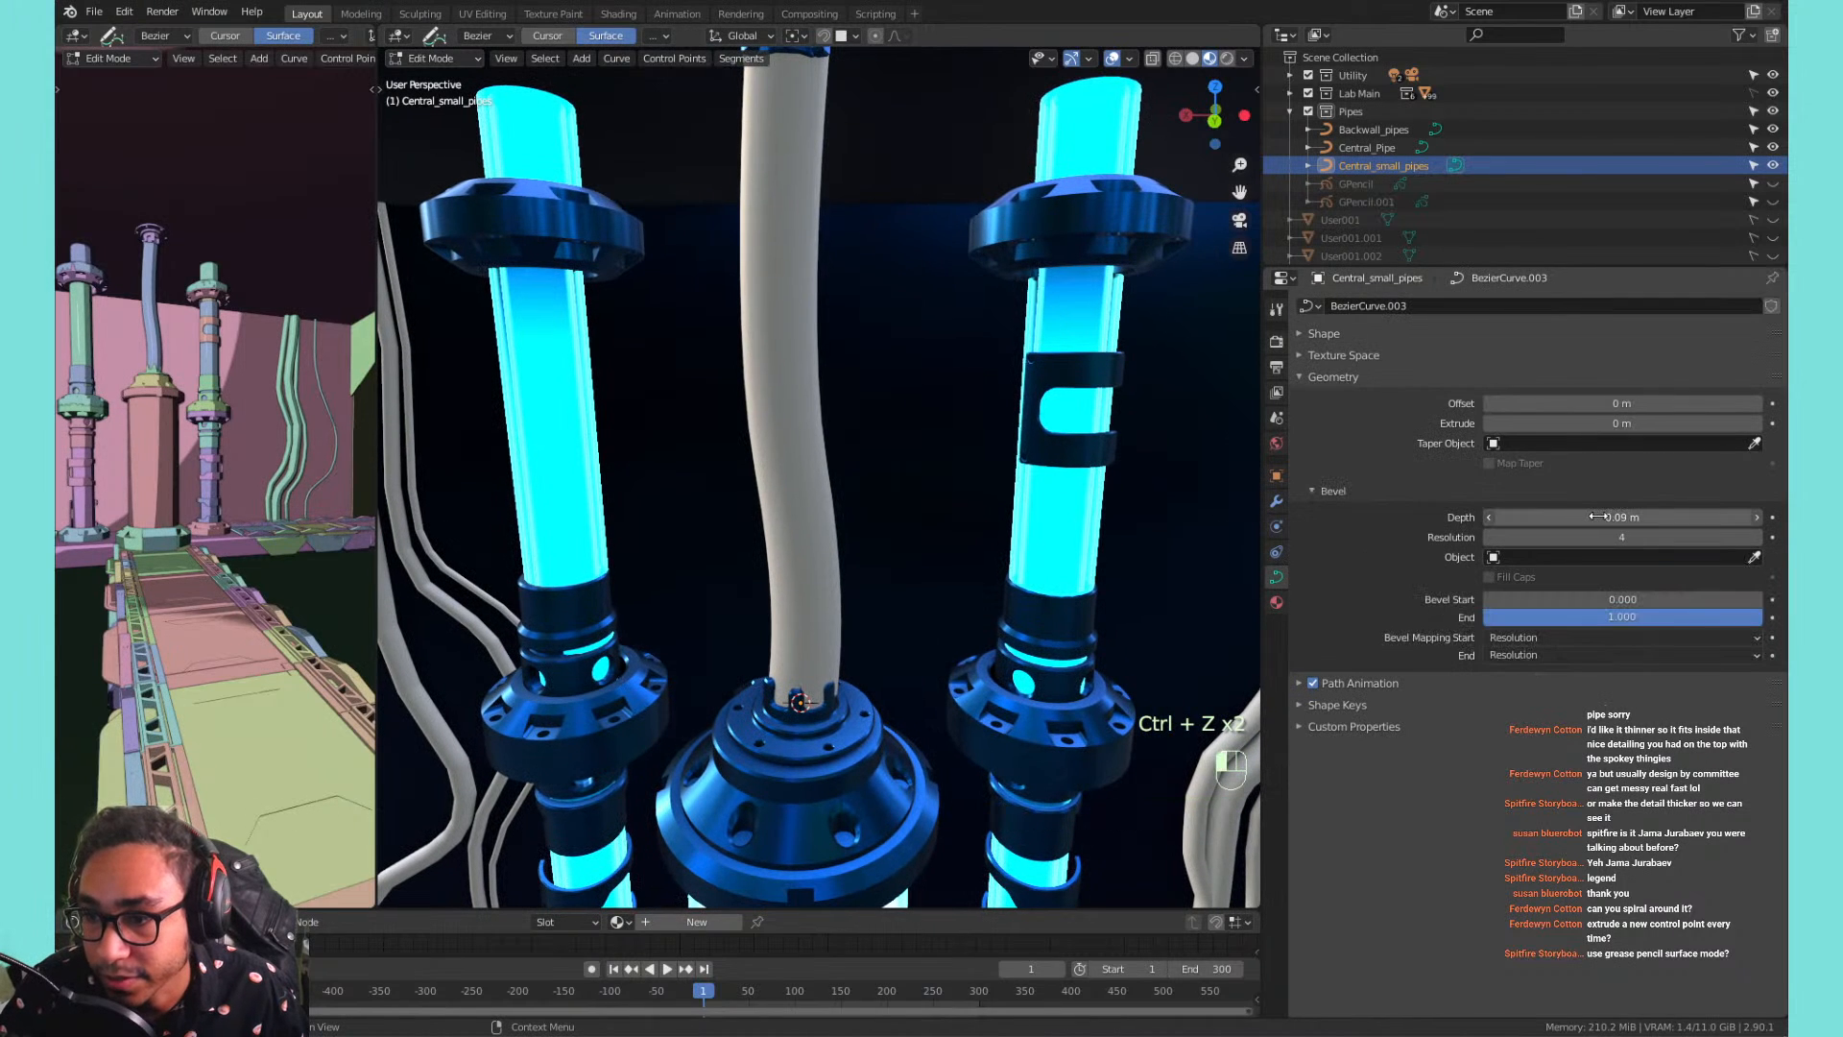
pyautogui.click(1276, 601)
pyautogui.click(1308, 383)
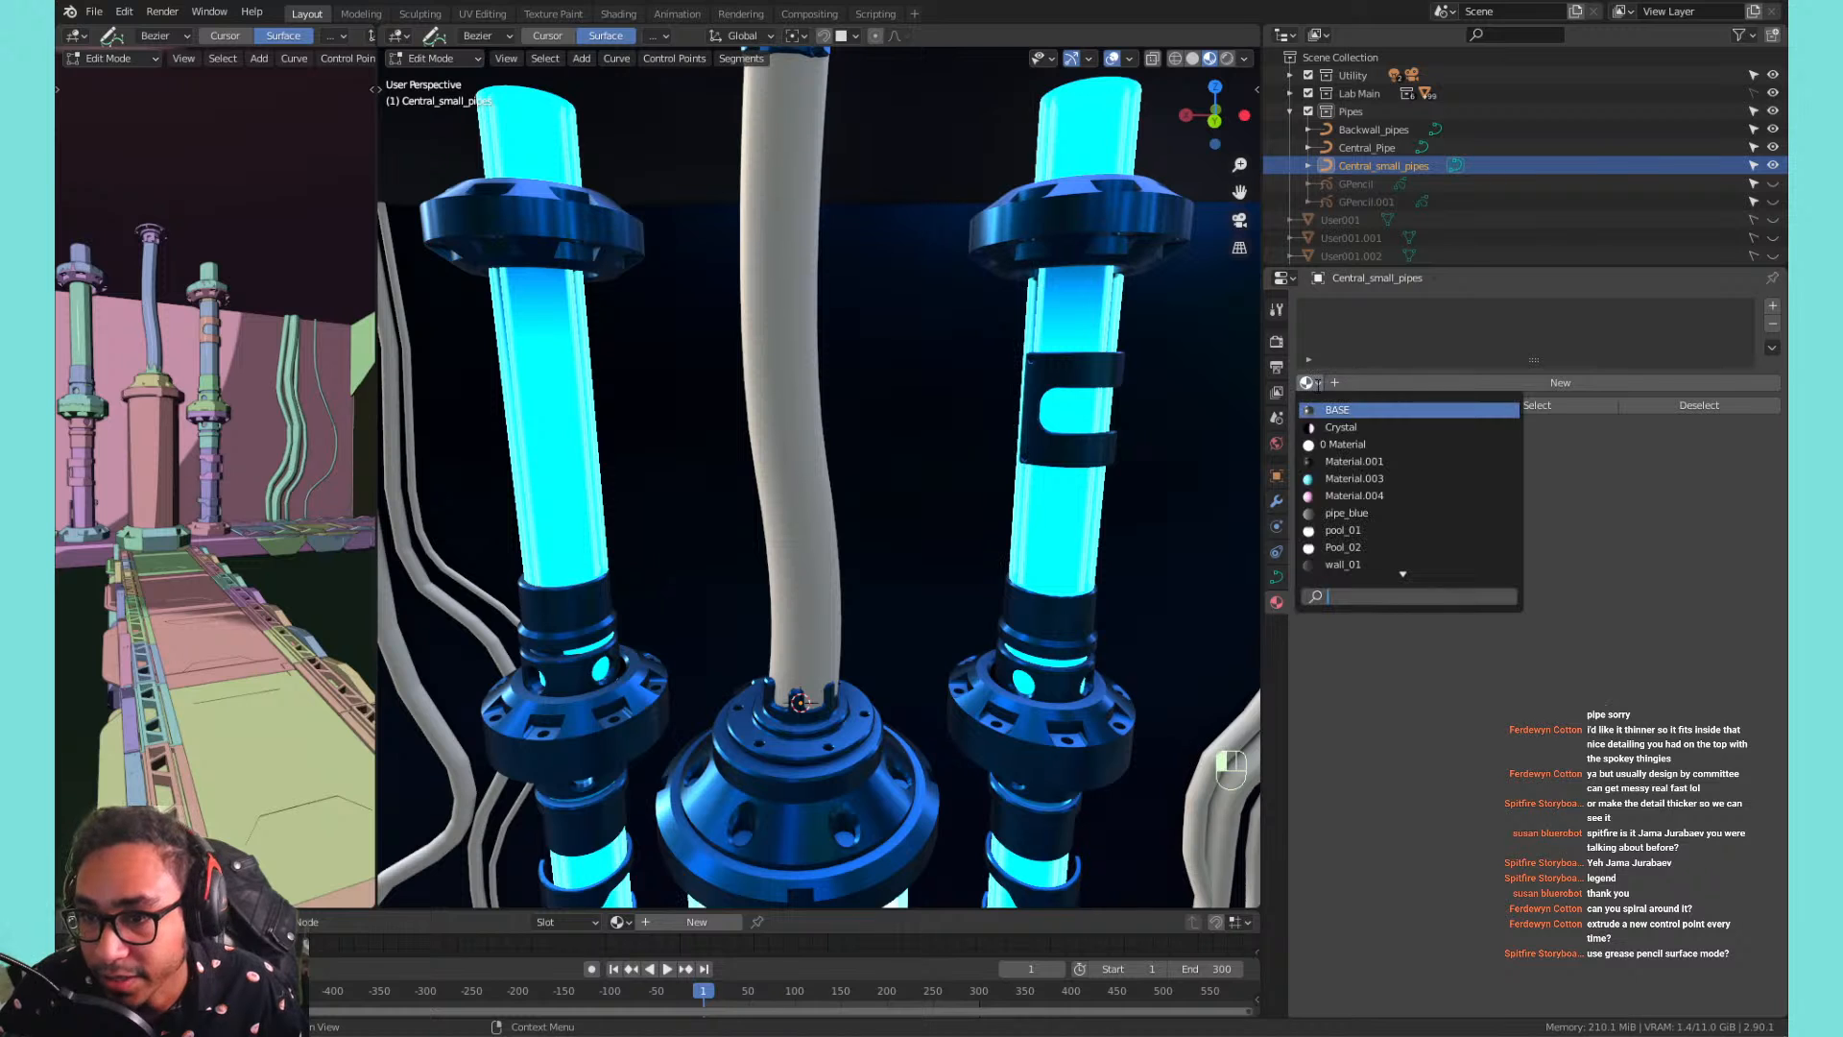
pyautogui.click(1375, 494)
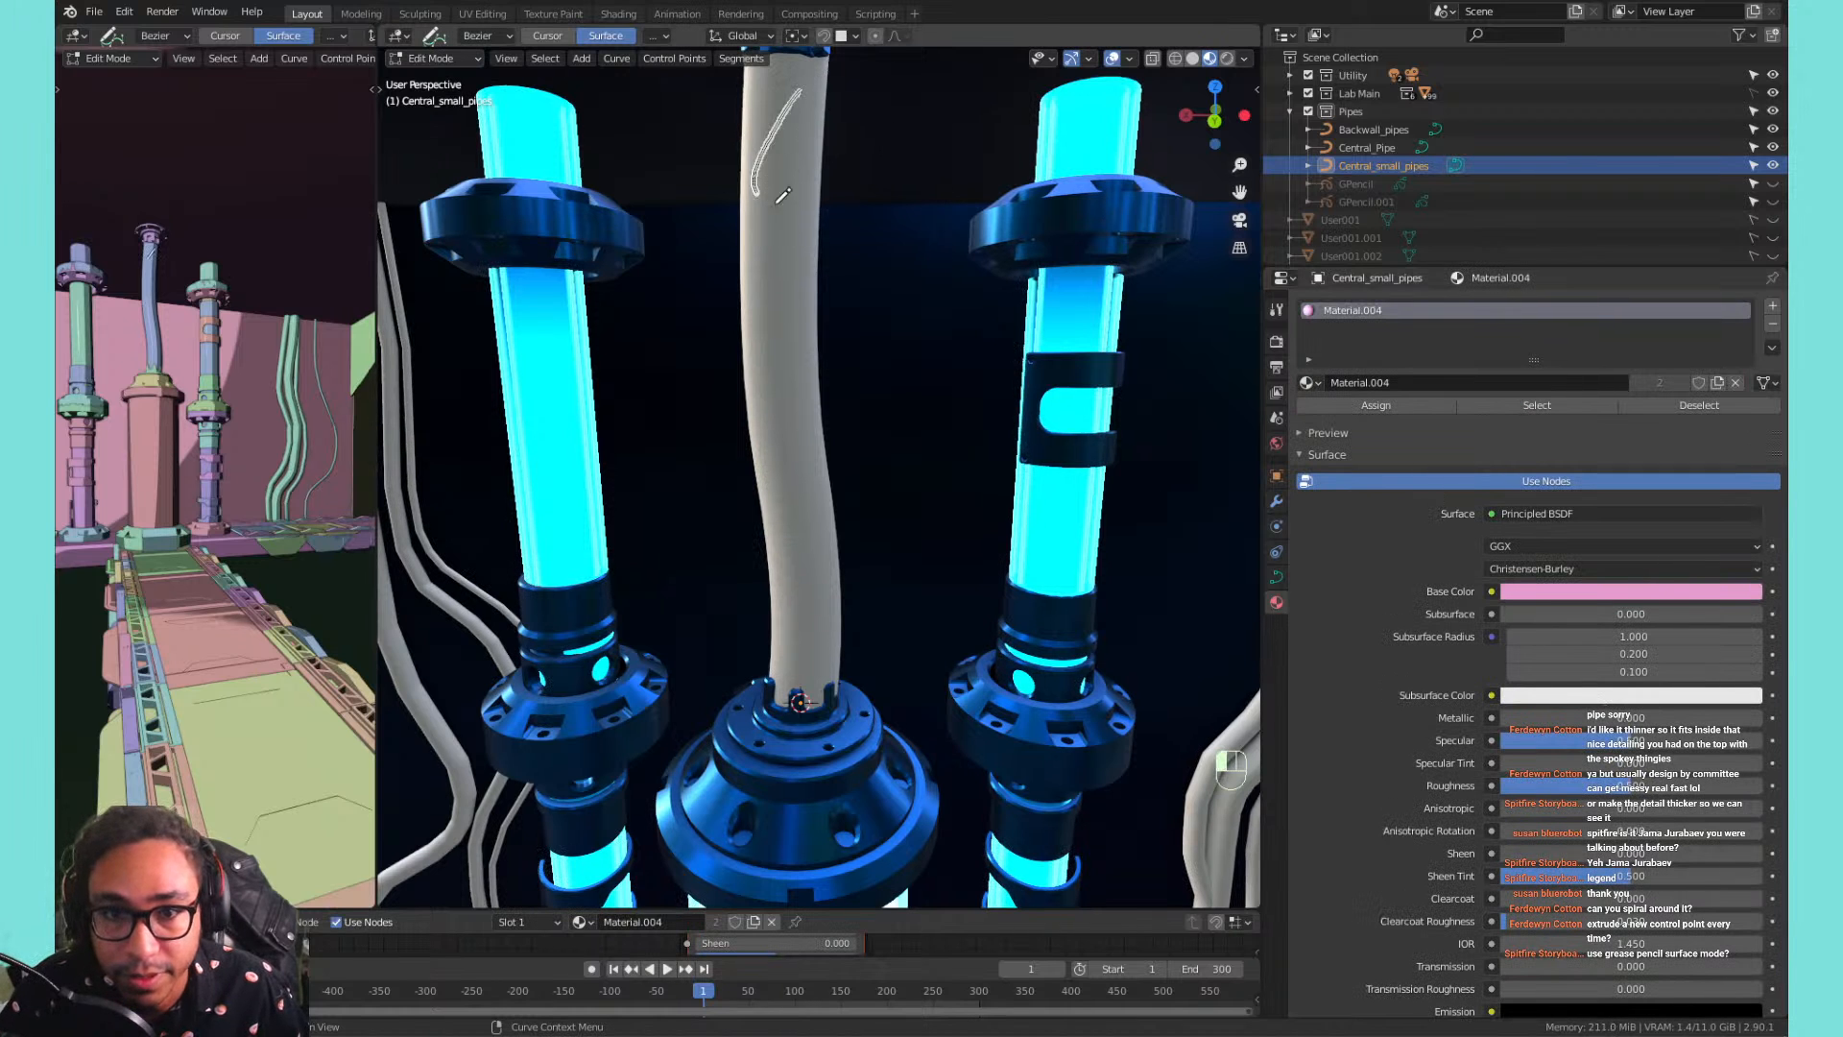
# Try drawing a beveled cable winding down the central pipe and undo the stroke.
pyautogui.moveTo(780, 192); pyautogui.dragTo(801, 427)
pyautogui.moveTo(802, 427)
pyautogui.mouseDown(button='middle')
pyautogui.moveTo(757, 444)
pyautogui.moveTo(699, 337)
pyautogui.moveTo(802, 251)
pyautogui.mouseUp(button='middle')
pyautogui.hotkey('ctrl', 'z')
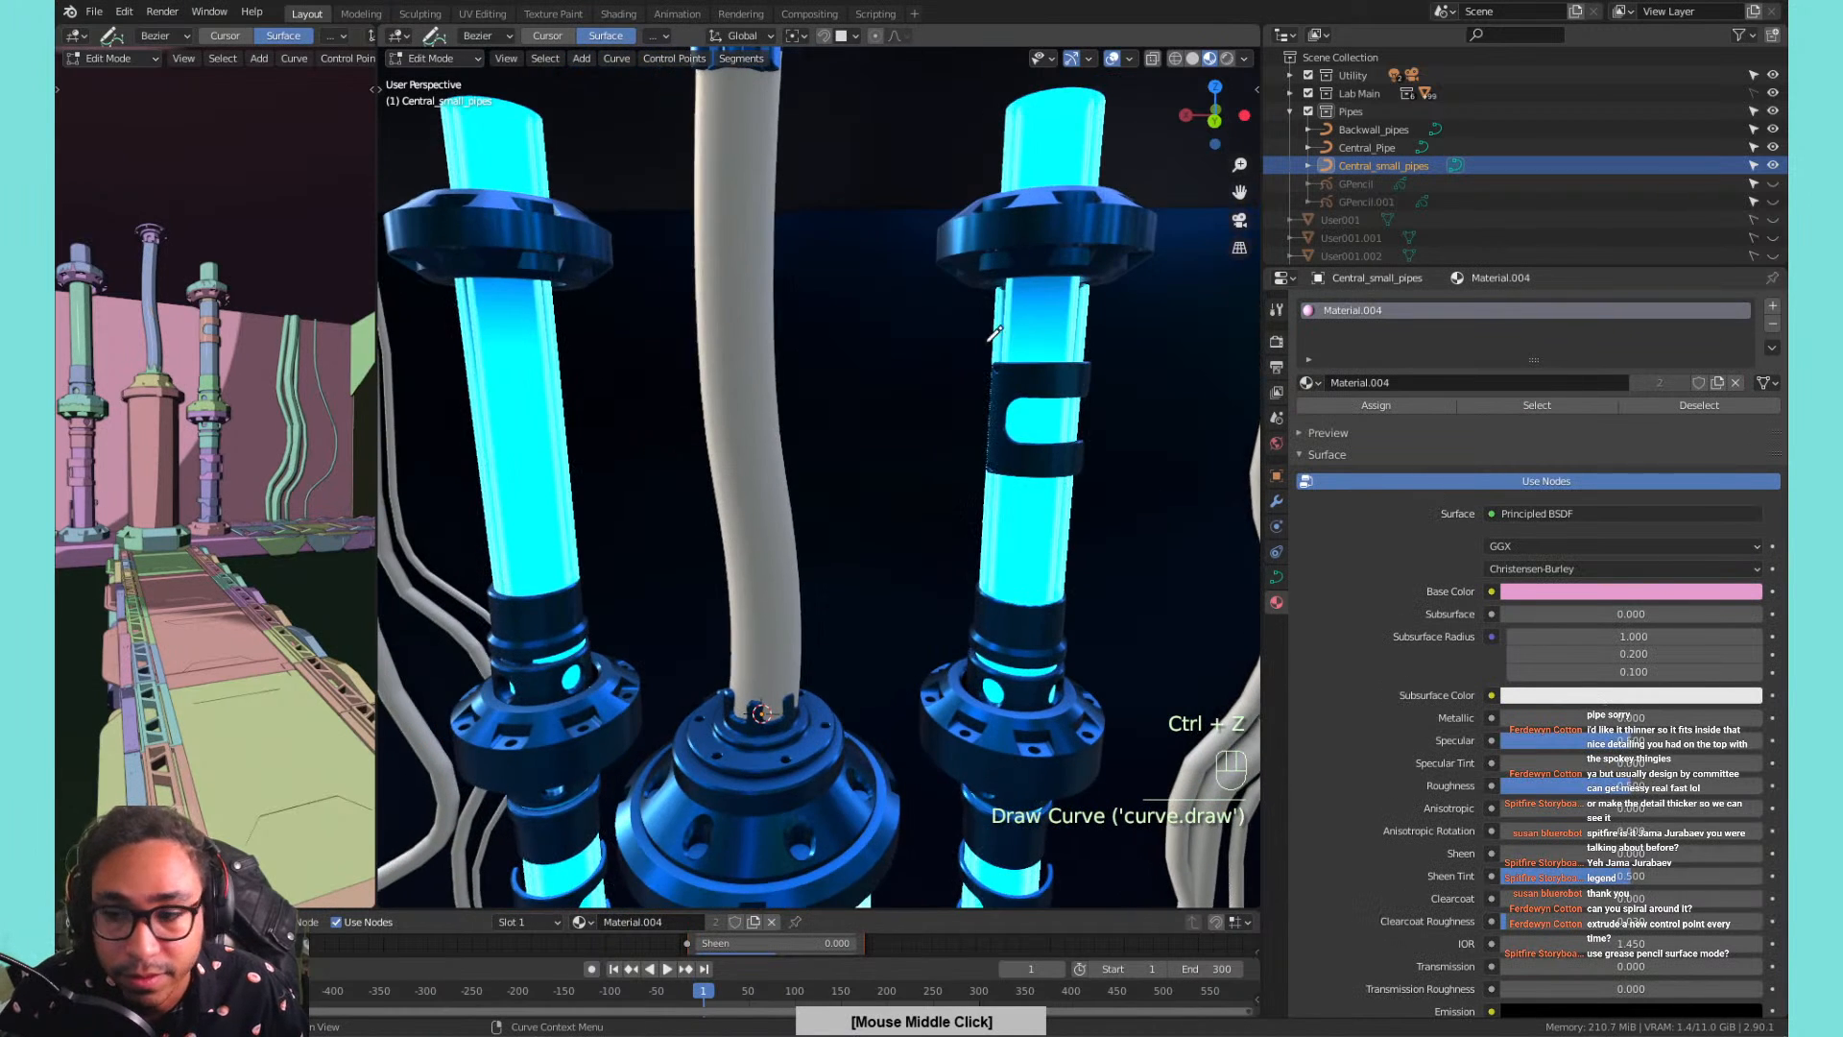
# Raise the Metallic value of Material.004 to its maximum.
pyautogui.moveTo(1560, 720); pyautogui.dragTo(1780, 719)
pyautogui.moveTo(1645, 717); pyautogui.dragTo(1767, 720)
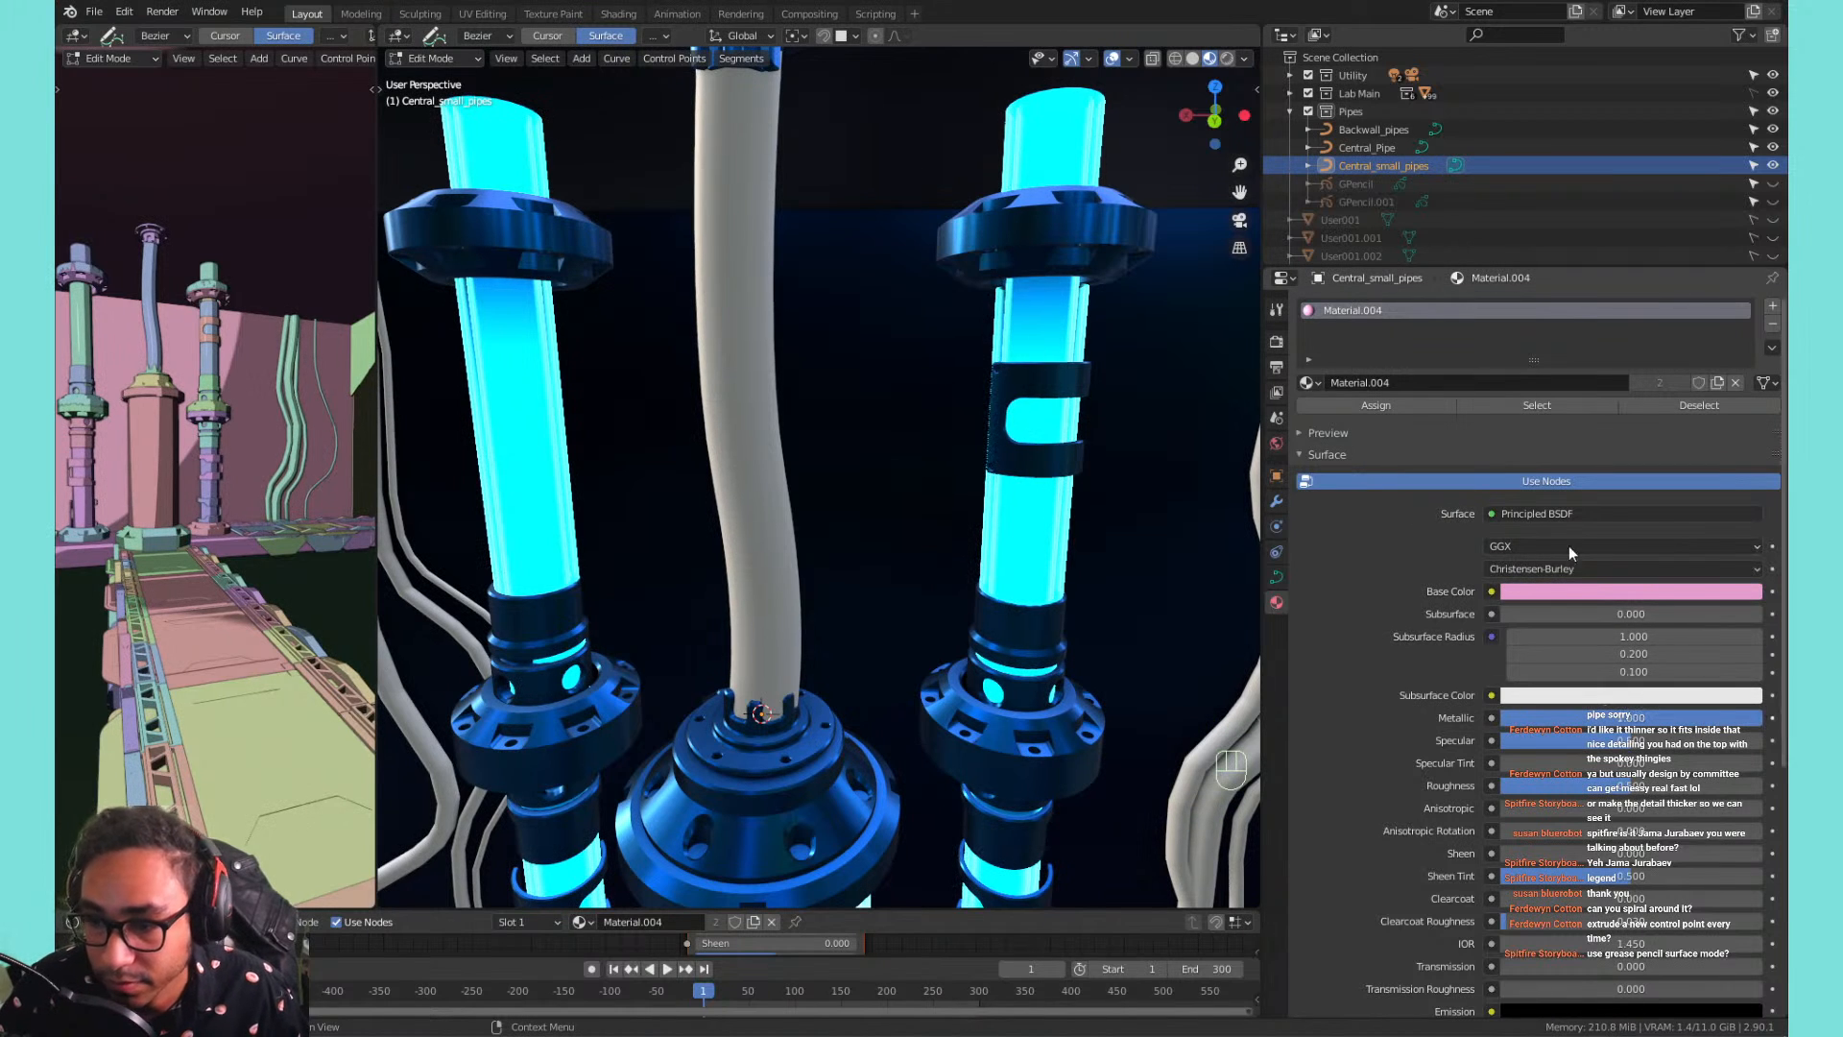
# Try drawing a wavy pink cable from the central pipe's upper part to its lower third, then undo it.
pyautogui.moveTo(719, 138)
pyautogui.mouseDown()
pyautogui.moveTo(756, 433)
pyautogui.moveTo(796, 558)
pyautogui.mouseUp()
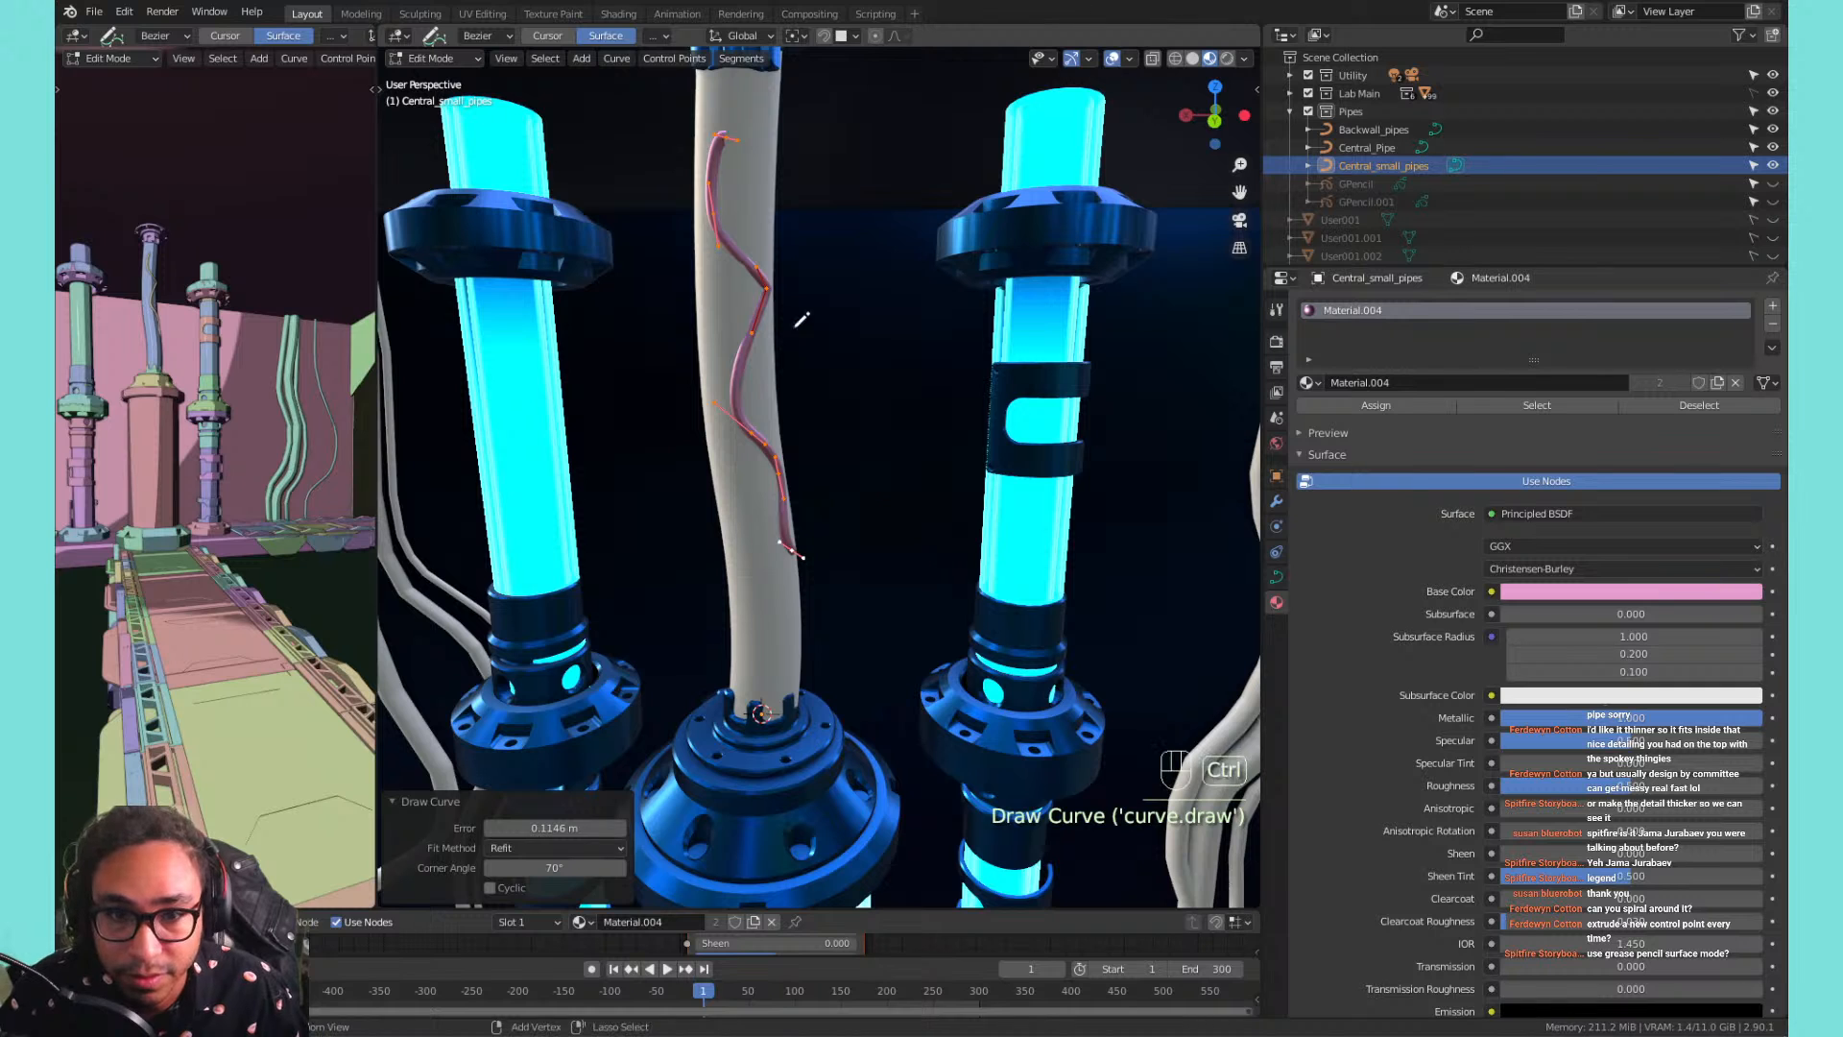
pyautogui.hotkey('ctrl', 'z')
pyautogui.moveTo(704, 288); pyautogui.dragTo(806, 234, button='middle')
pyautogui.moveTo(806, 235)
pyautogui.keyDown('shift'); pyautogui.mouseDown(button='middle')
pyautogui.moveTo(826, 320)
pyautogui.moveTo(768, 192)
pyautogui.mouseUp(button='middle'); pyautogui.keyUp('shift')
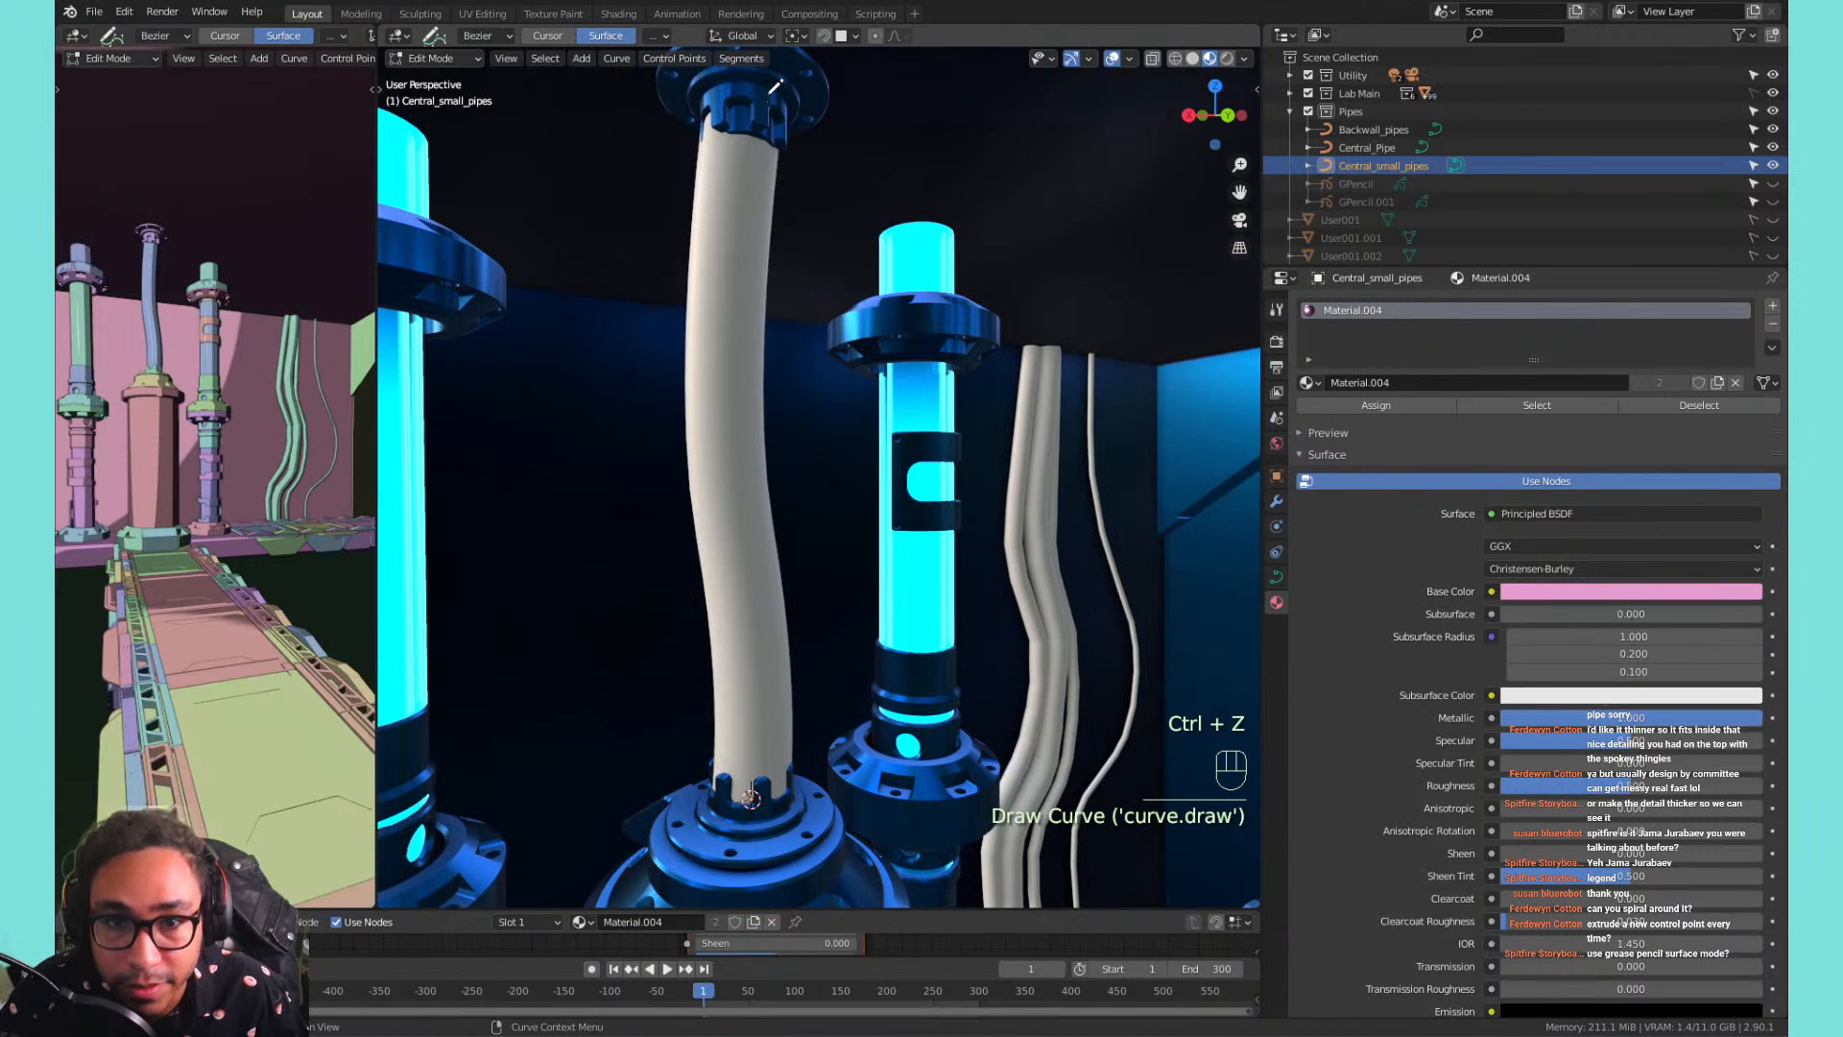
pyautogui.moveTo(746, 103); pyautogui.dragTo(812, 81, button='middle')
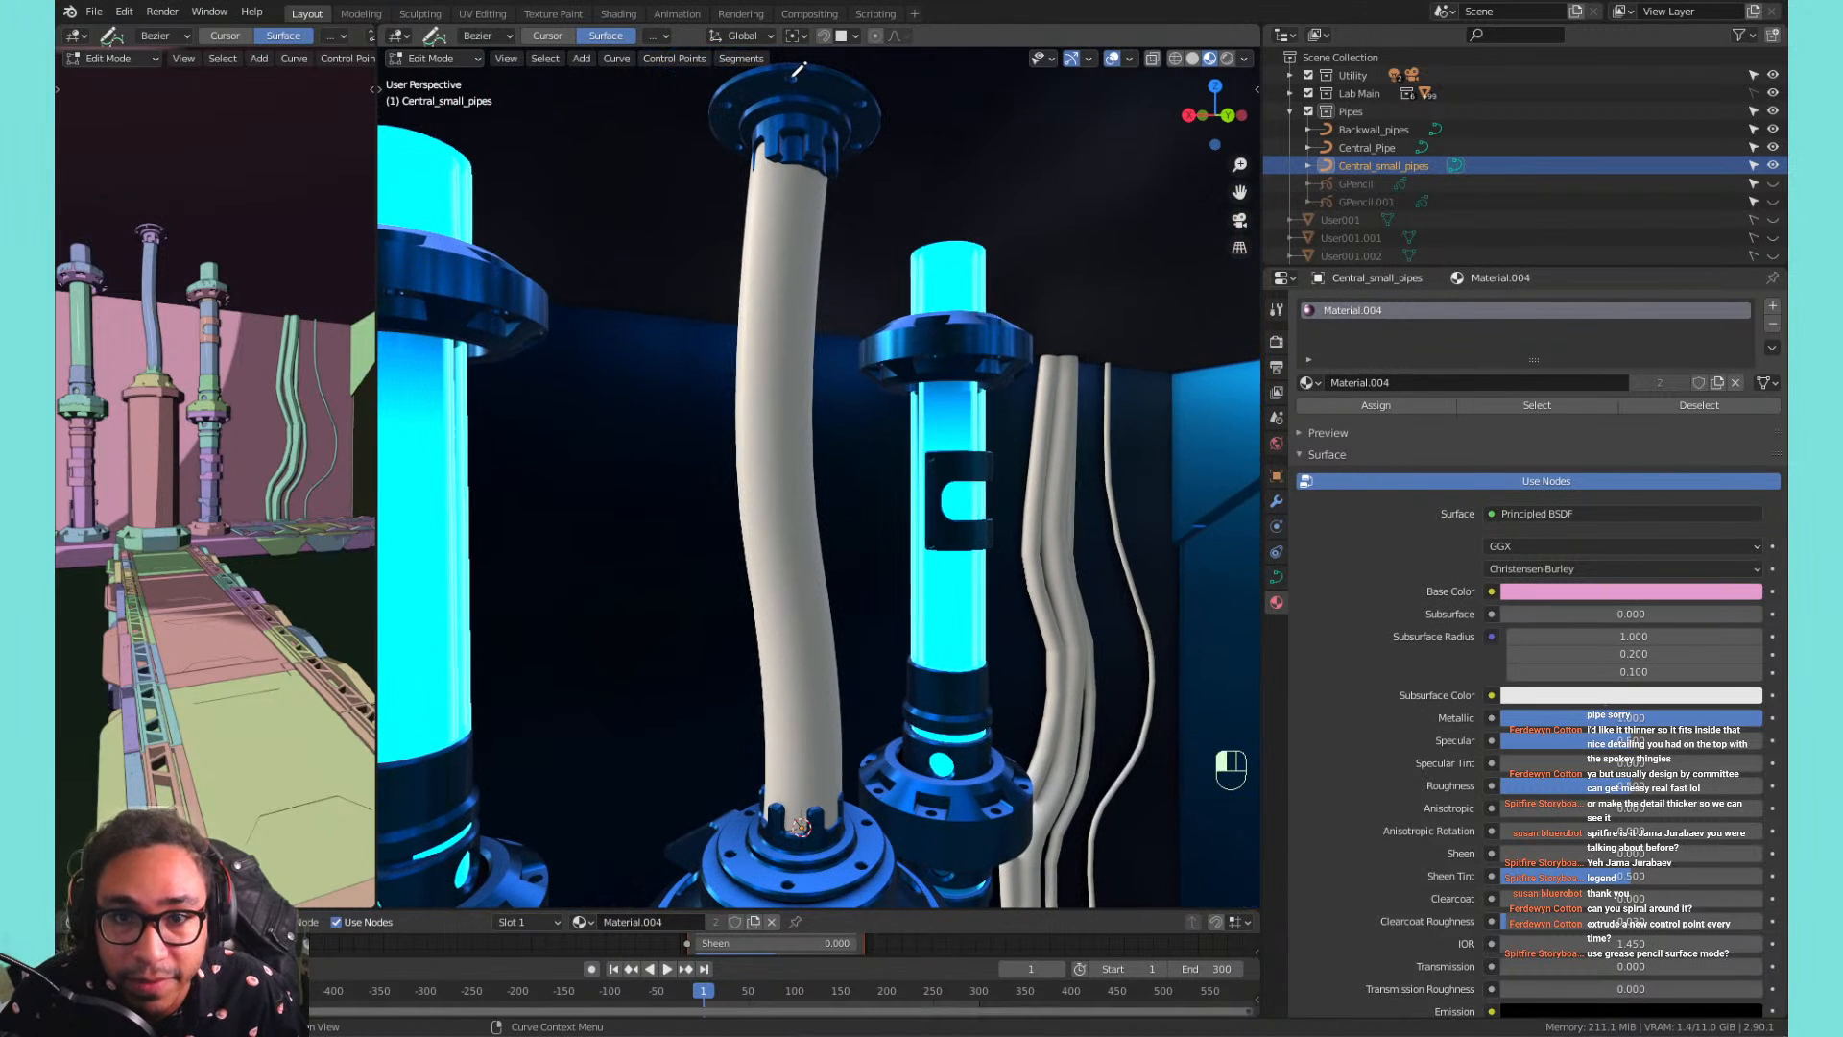
# Try drawing pink cables down the central pipe from the top flange and from the pipe's upper part, then undo the strokes.
pyautogui.moveTo(792, 78); pyautogui.dragTo(802, 214)
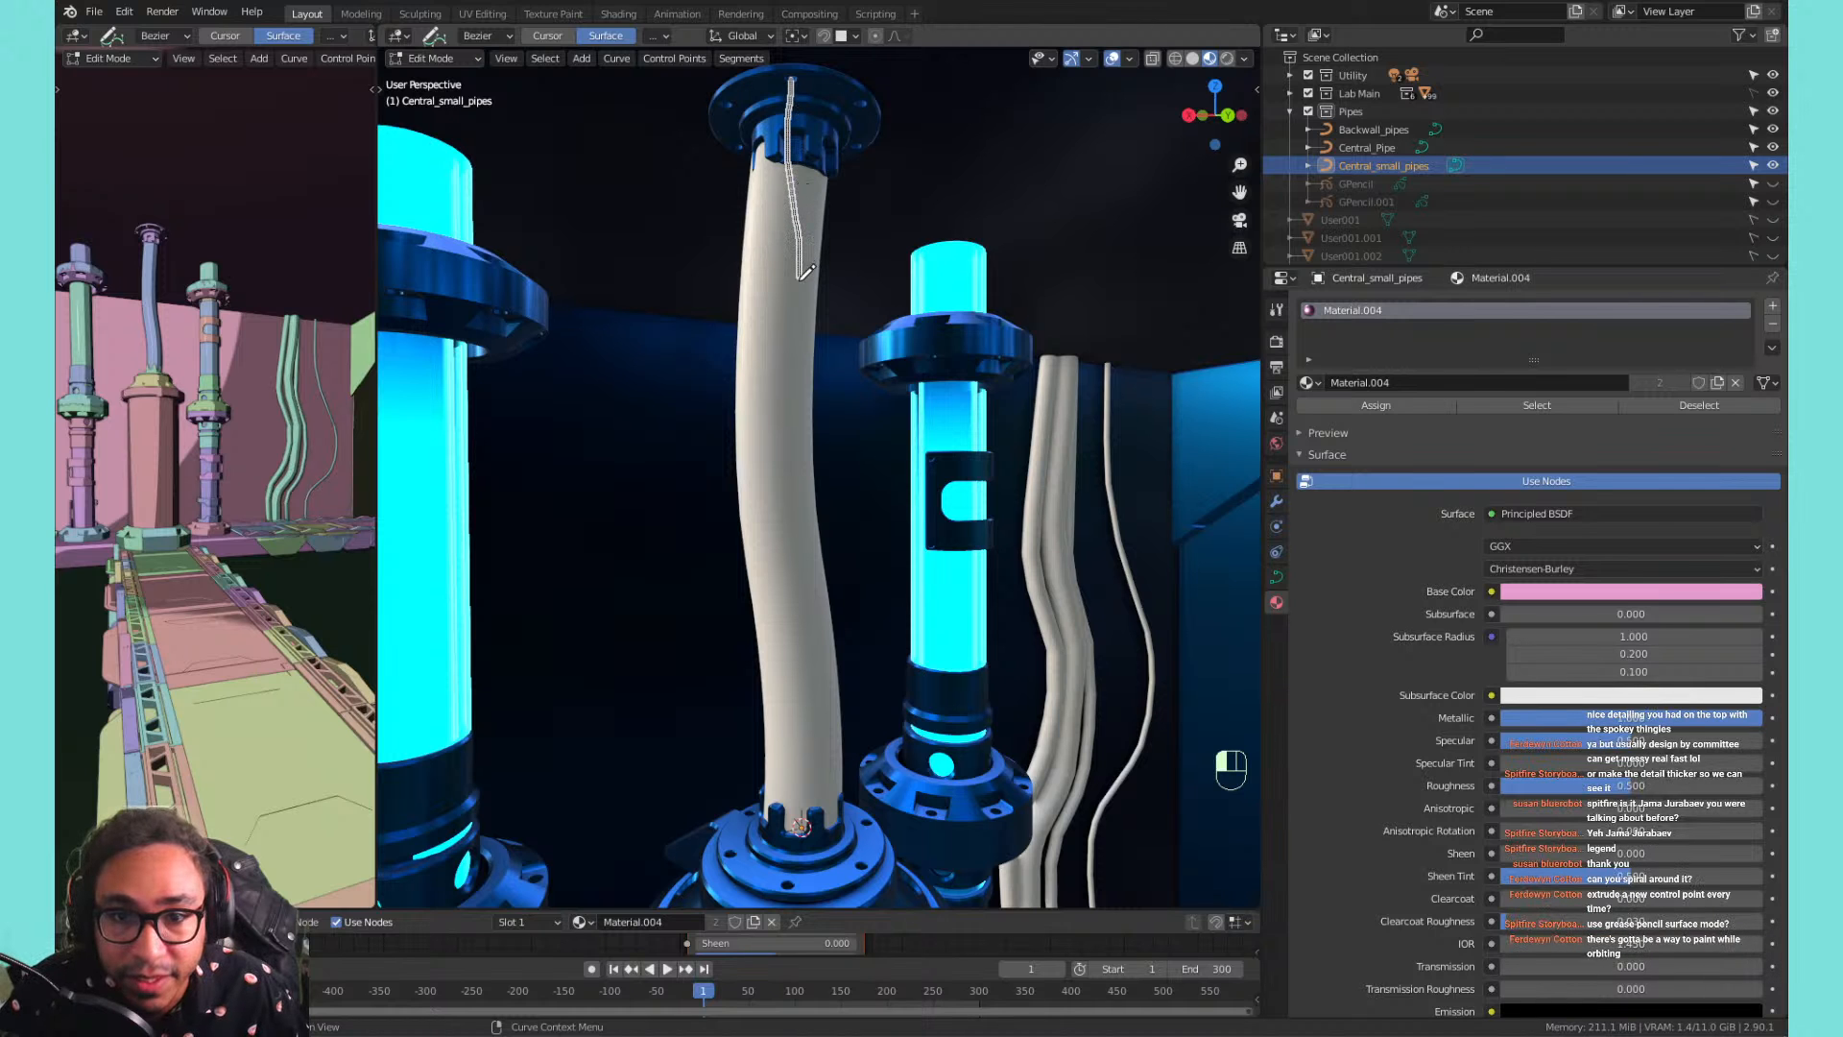
pyautogui.moveTo(816, 415); pyautogui.dragTo(831, 420)
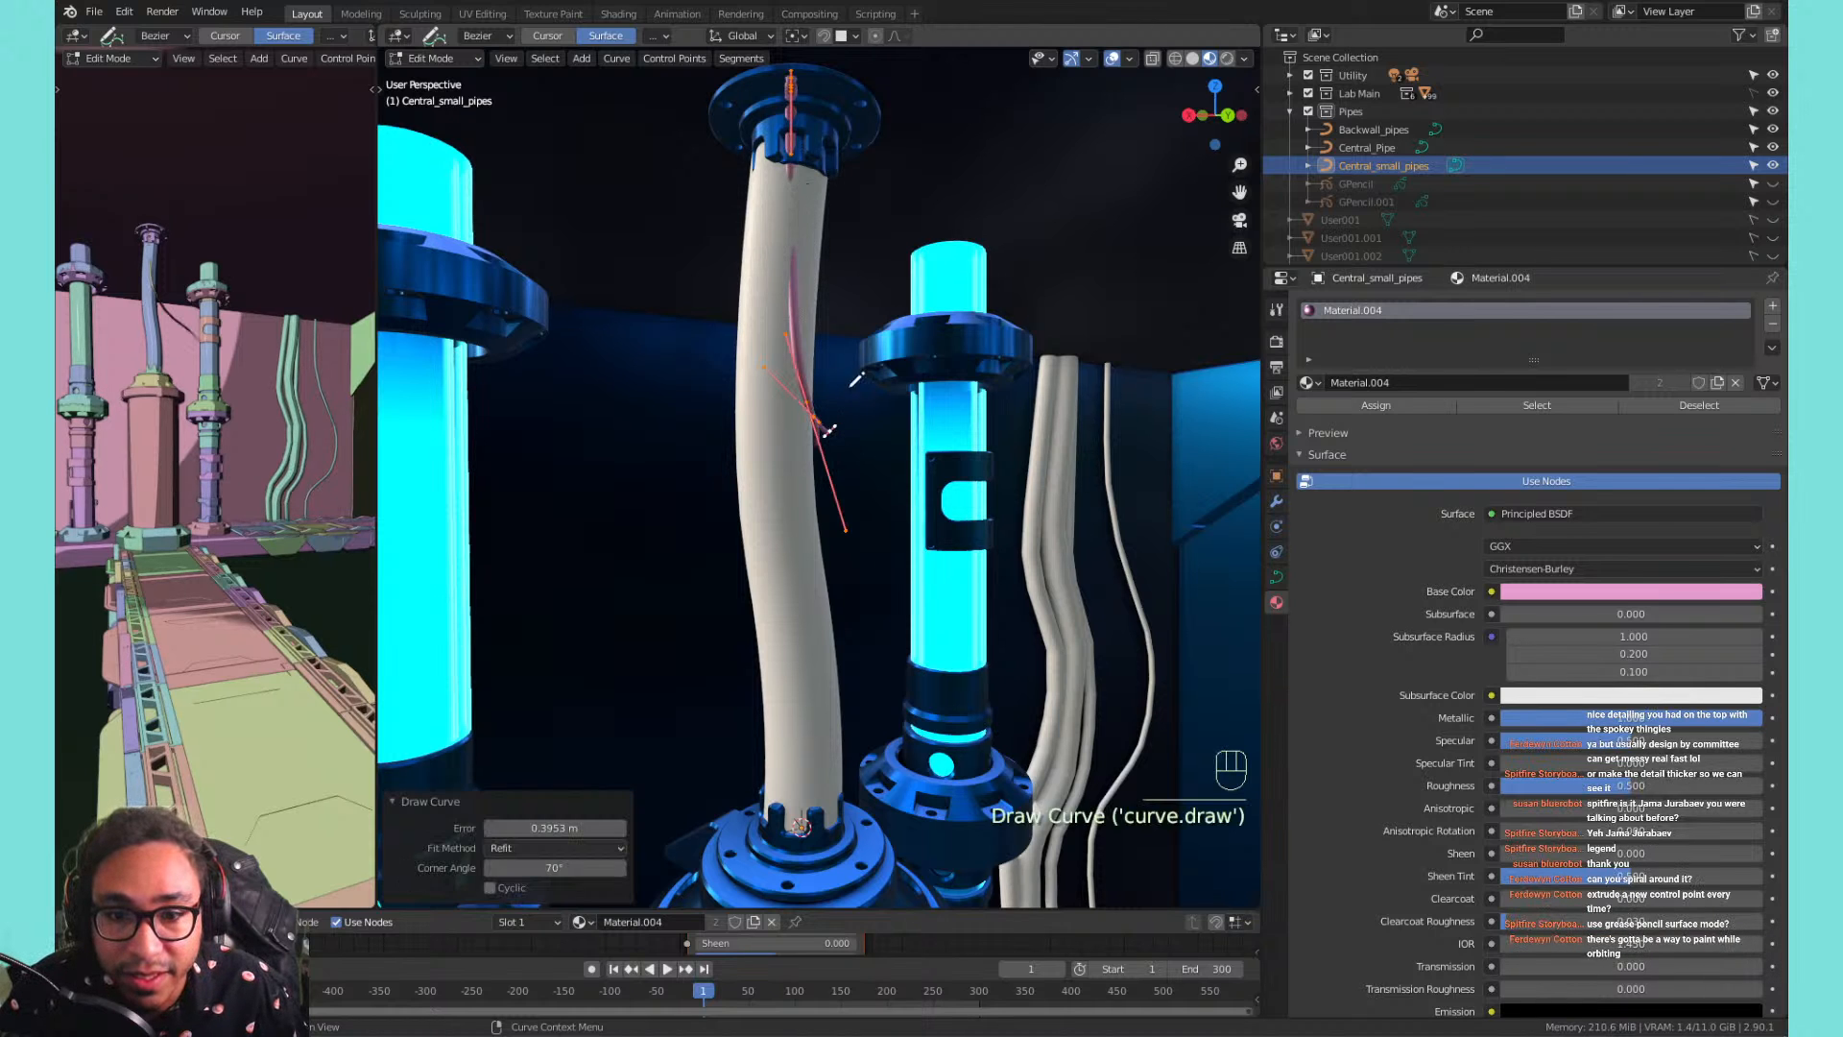
pyautogui.moveTo(854, 329)
pyautogui.mouseDown(button='middle')
pyautogui.moveTo(902, 326)
pyautogui.moveTo(759, 371)
pyautogui.moveTo(876, 362)
pyautogui.mouseUp(button='middle')
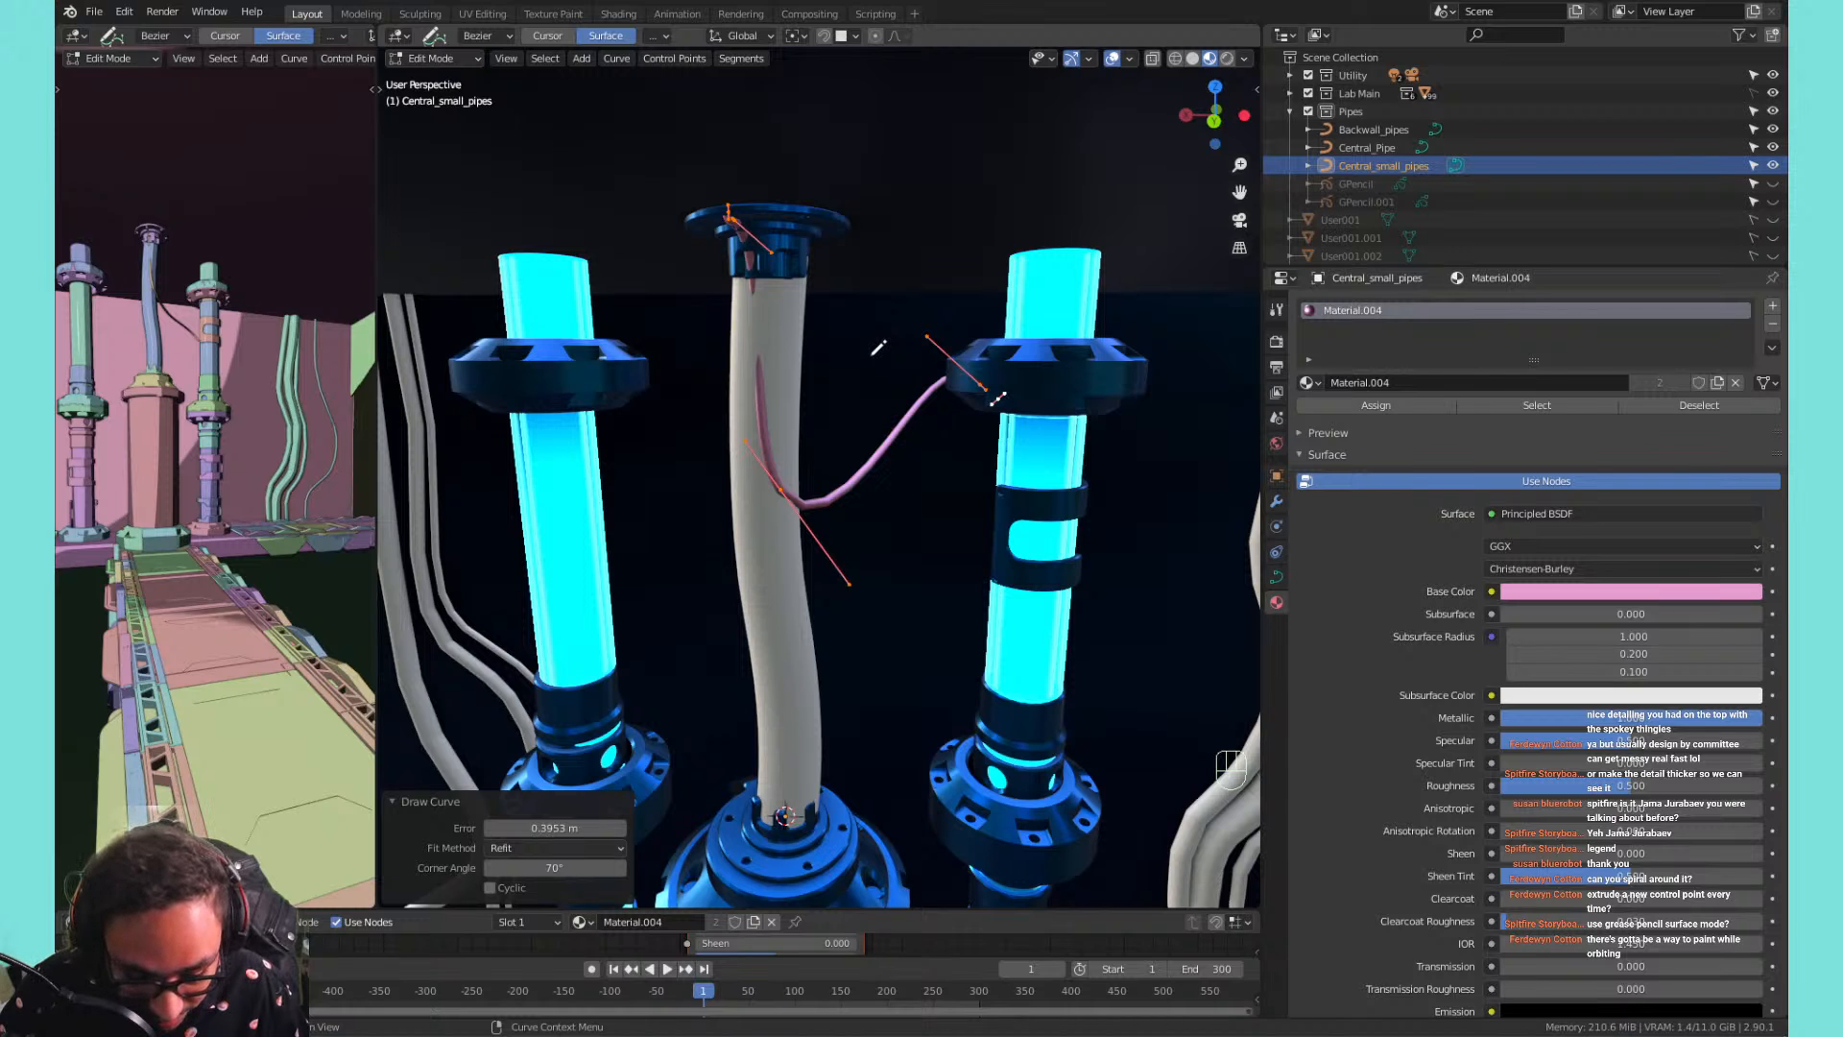
pyautogui.hotkey('ctrl', 'z')
pyautogui.moveTo(877, 320); pyautogui.dragTo(883, 228, button='middle')
pyautogui.moveTo(868, 240); pyautogui.dragTo(843, 286)
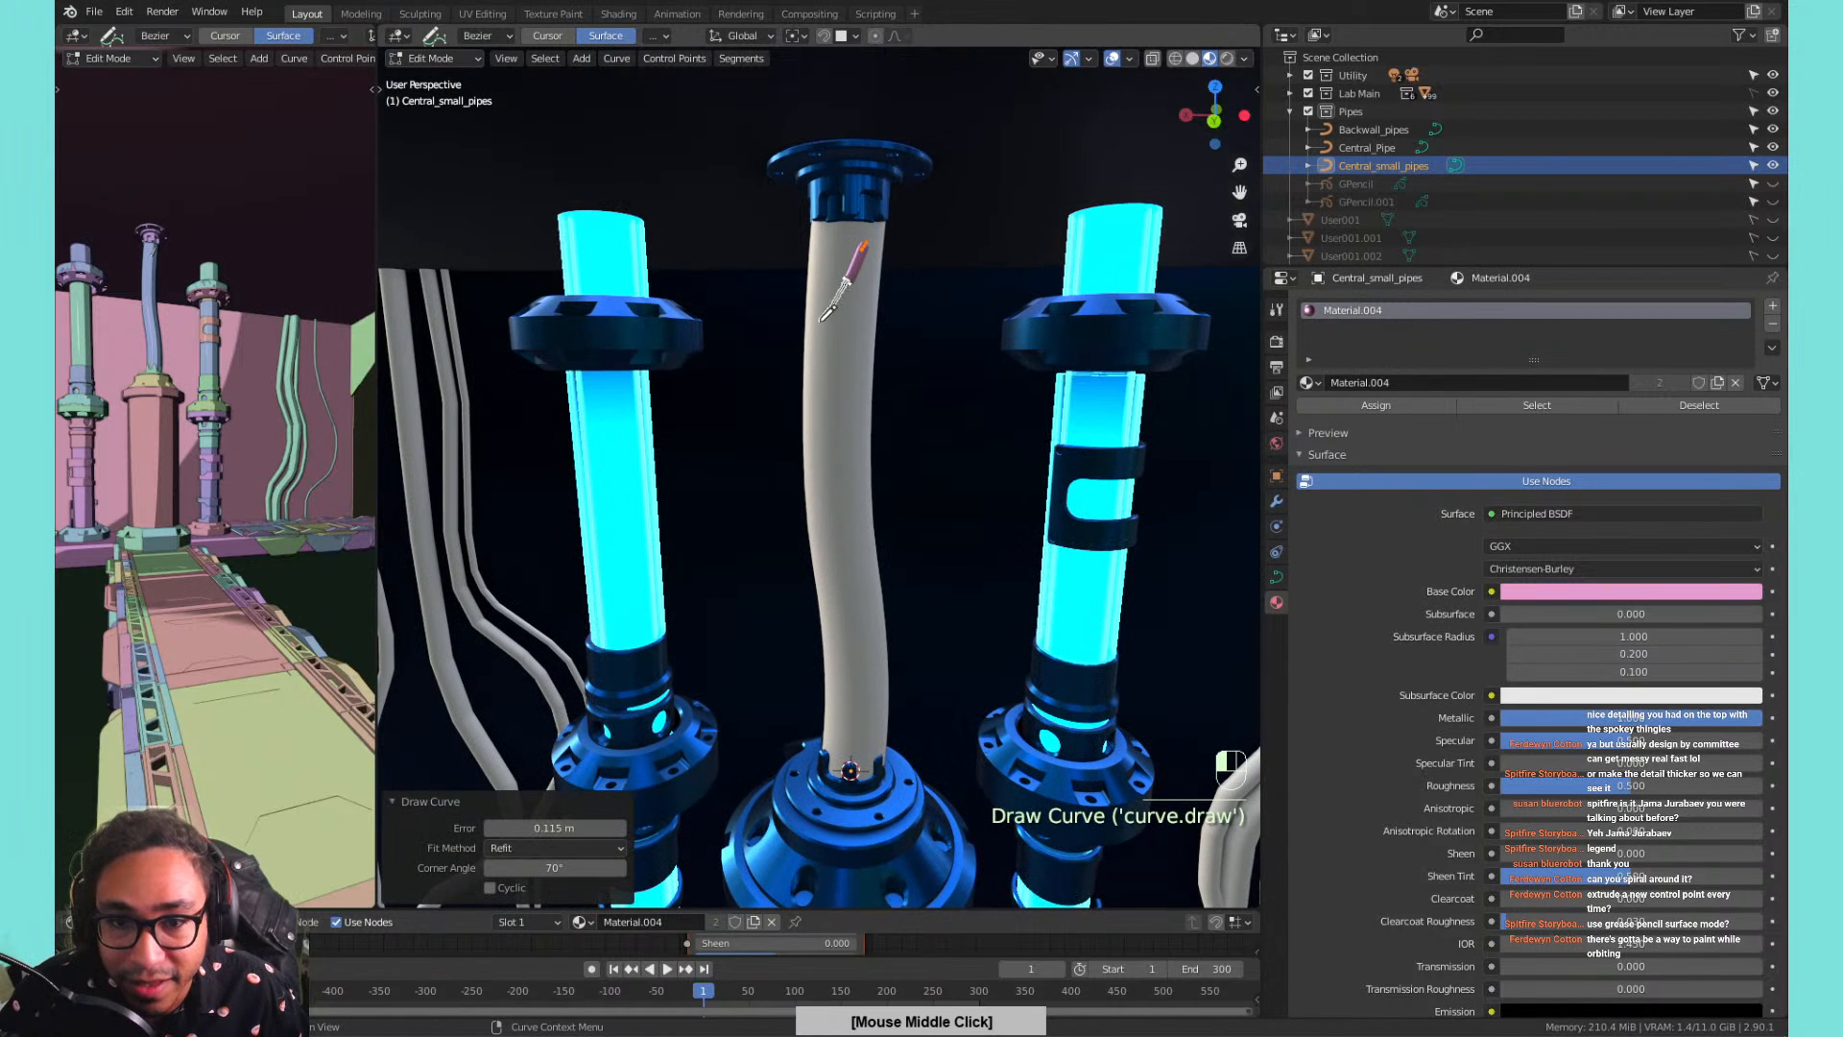
pyautogui.moveTo(828, 384); pyautogui.dragTo(843, 401)
pyautogui.moveTo(879, 419); pyautogui.dragTo(776, 357, button='middle')
pyautogui.hotkey('ctrl', 'z')
pyautogui.hotkey('ctrl', 'z')
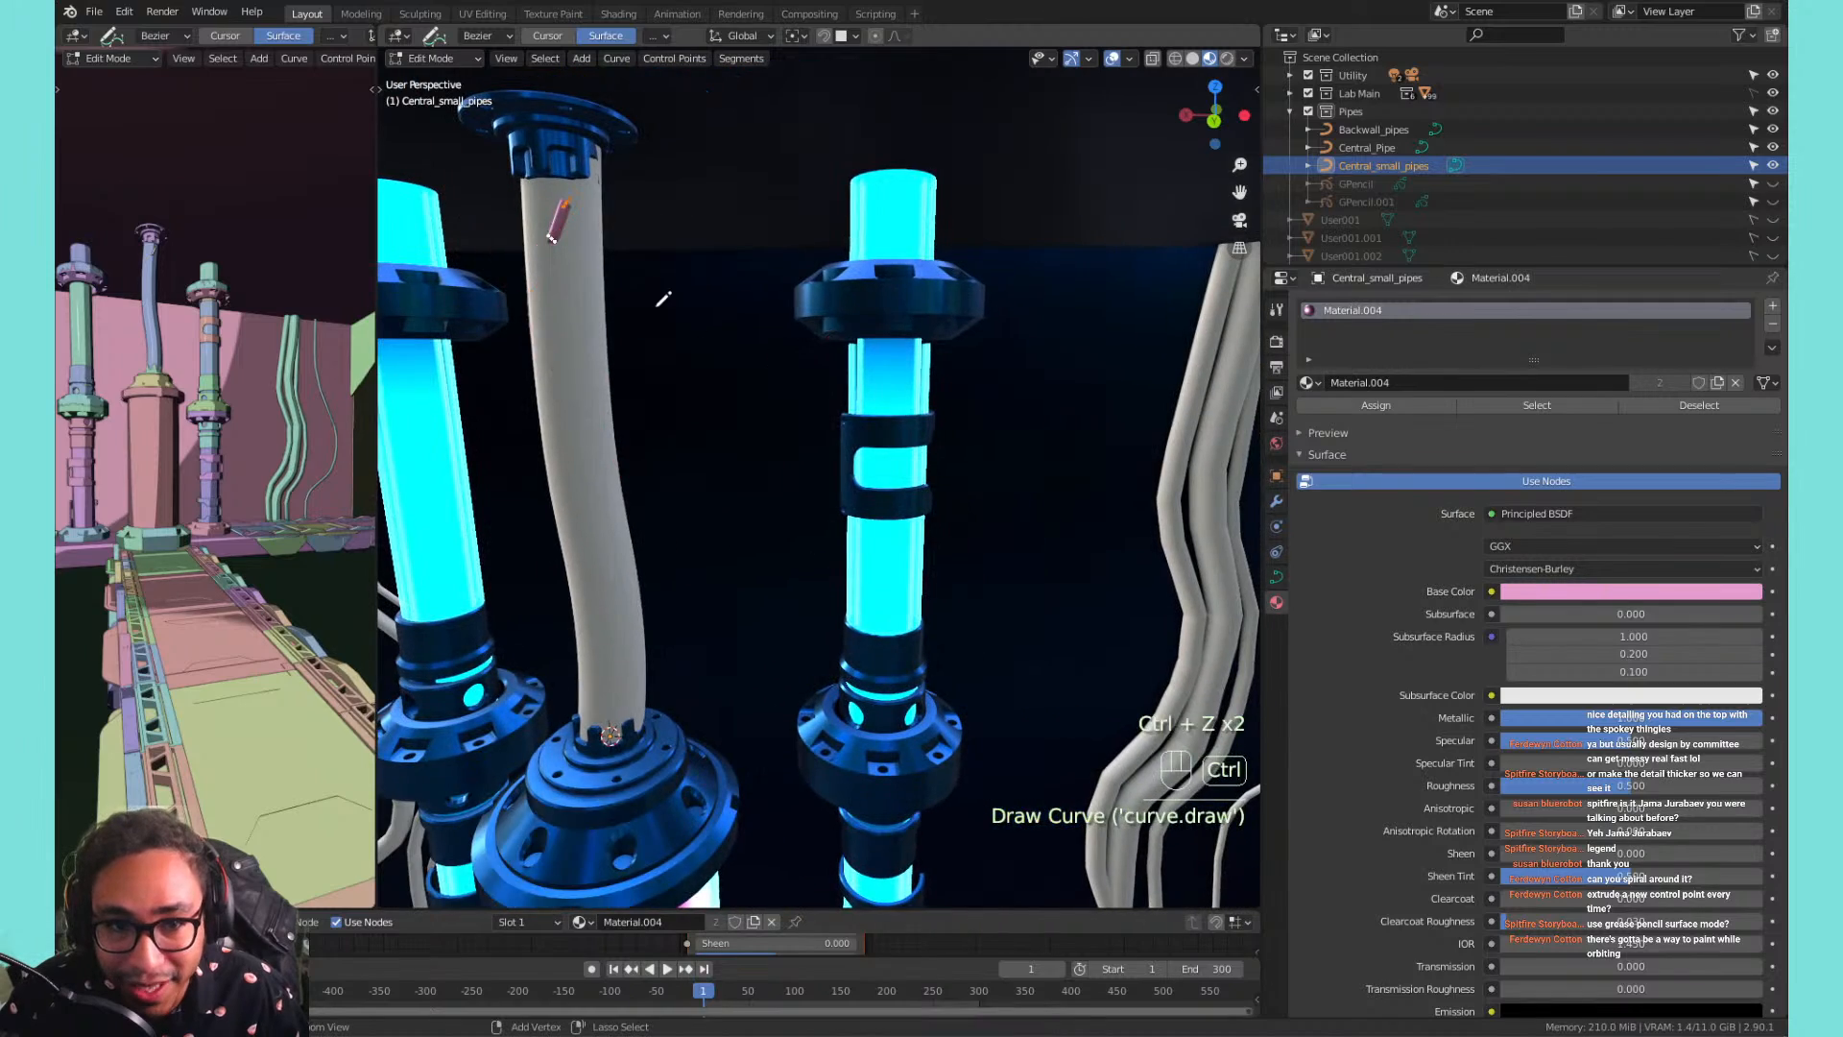
pyautogui.moveTo(658, 300); pyautogui.dragTo(833, 234, button='middle')
pyautogui.hotkey('ctrl', 'z')
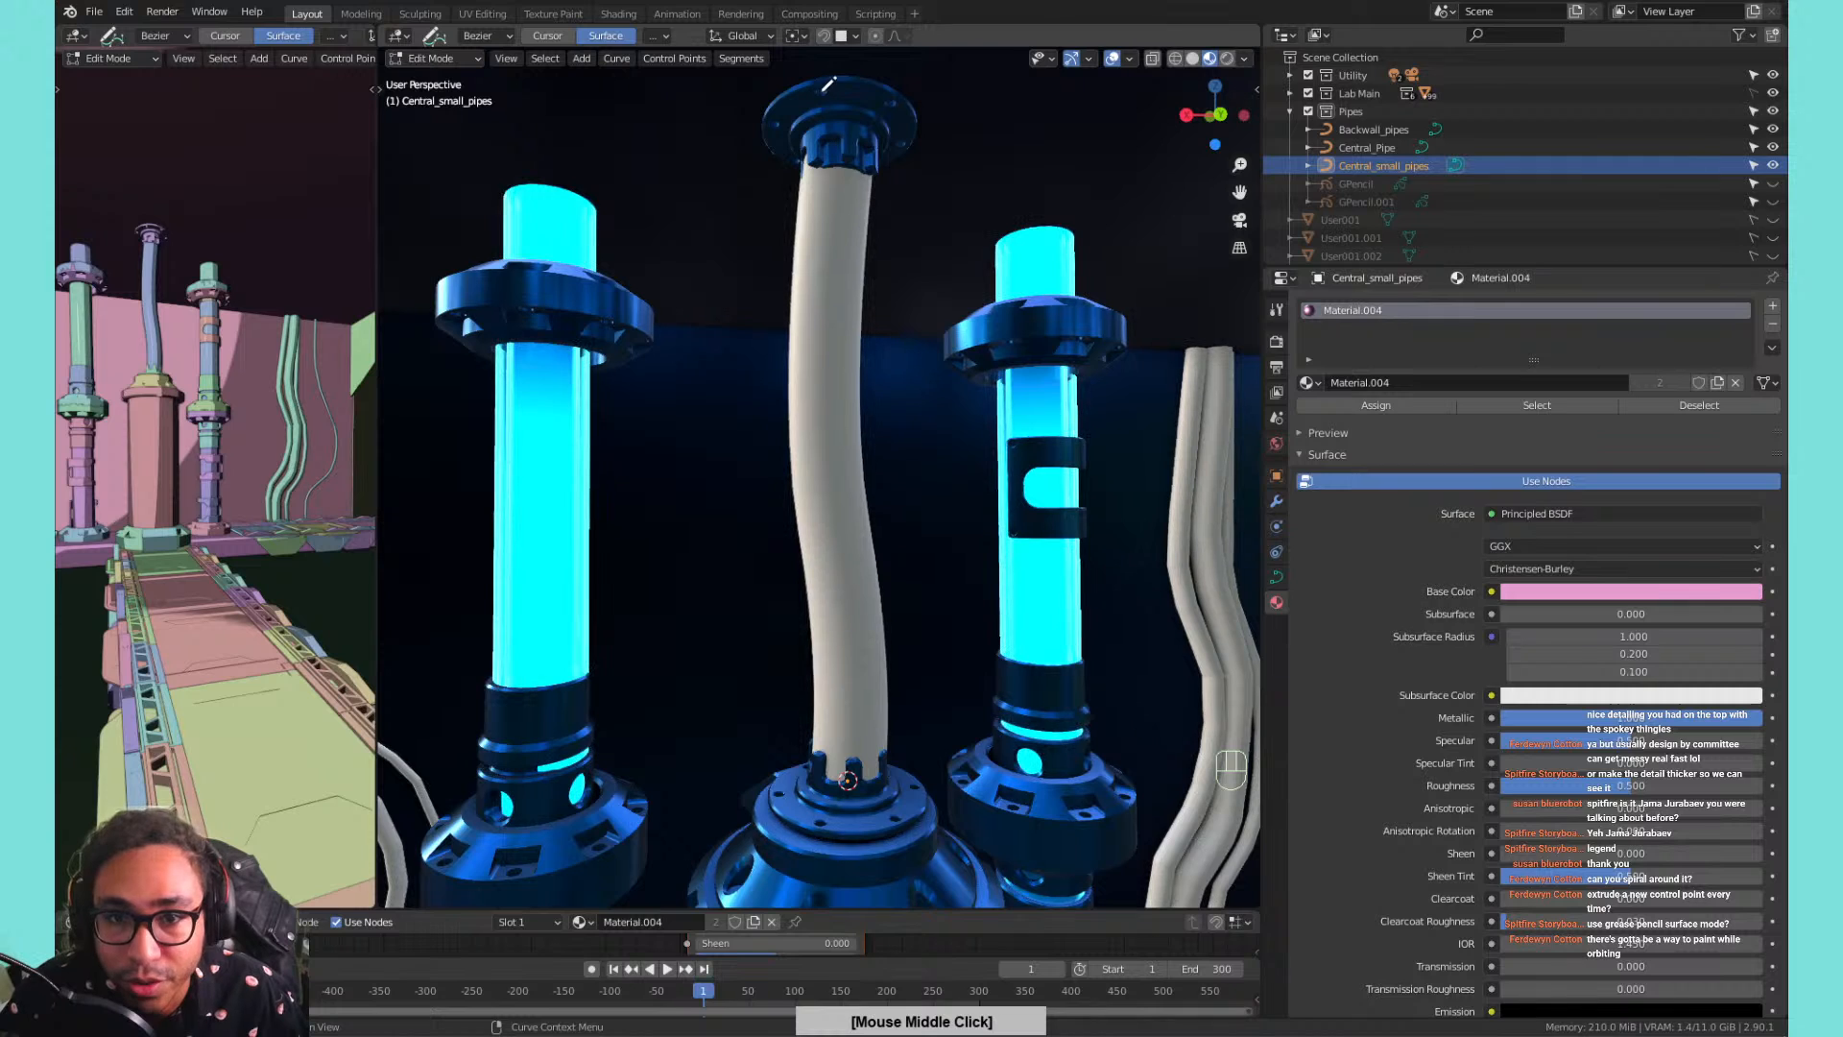
# Draw two wavy cables along neighbouring sides of the central pipe, each running from the top flange down to the base.
pyautogui.moveTo(821, 93); pyautogui.dragTo(828, 132)
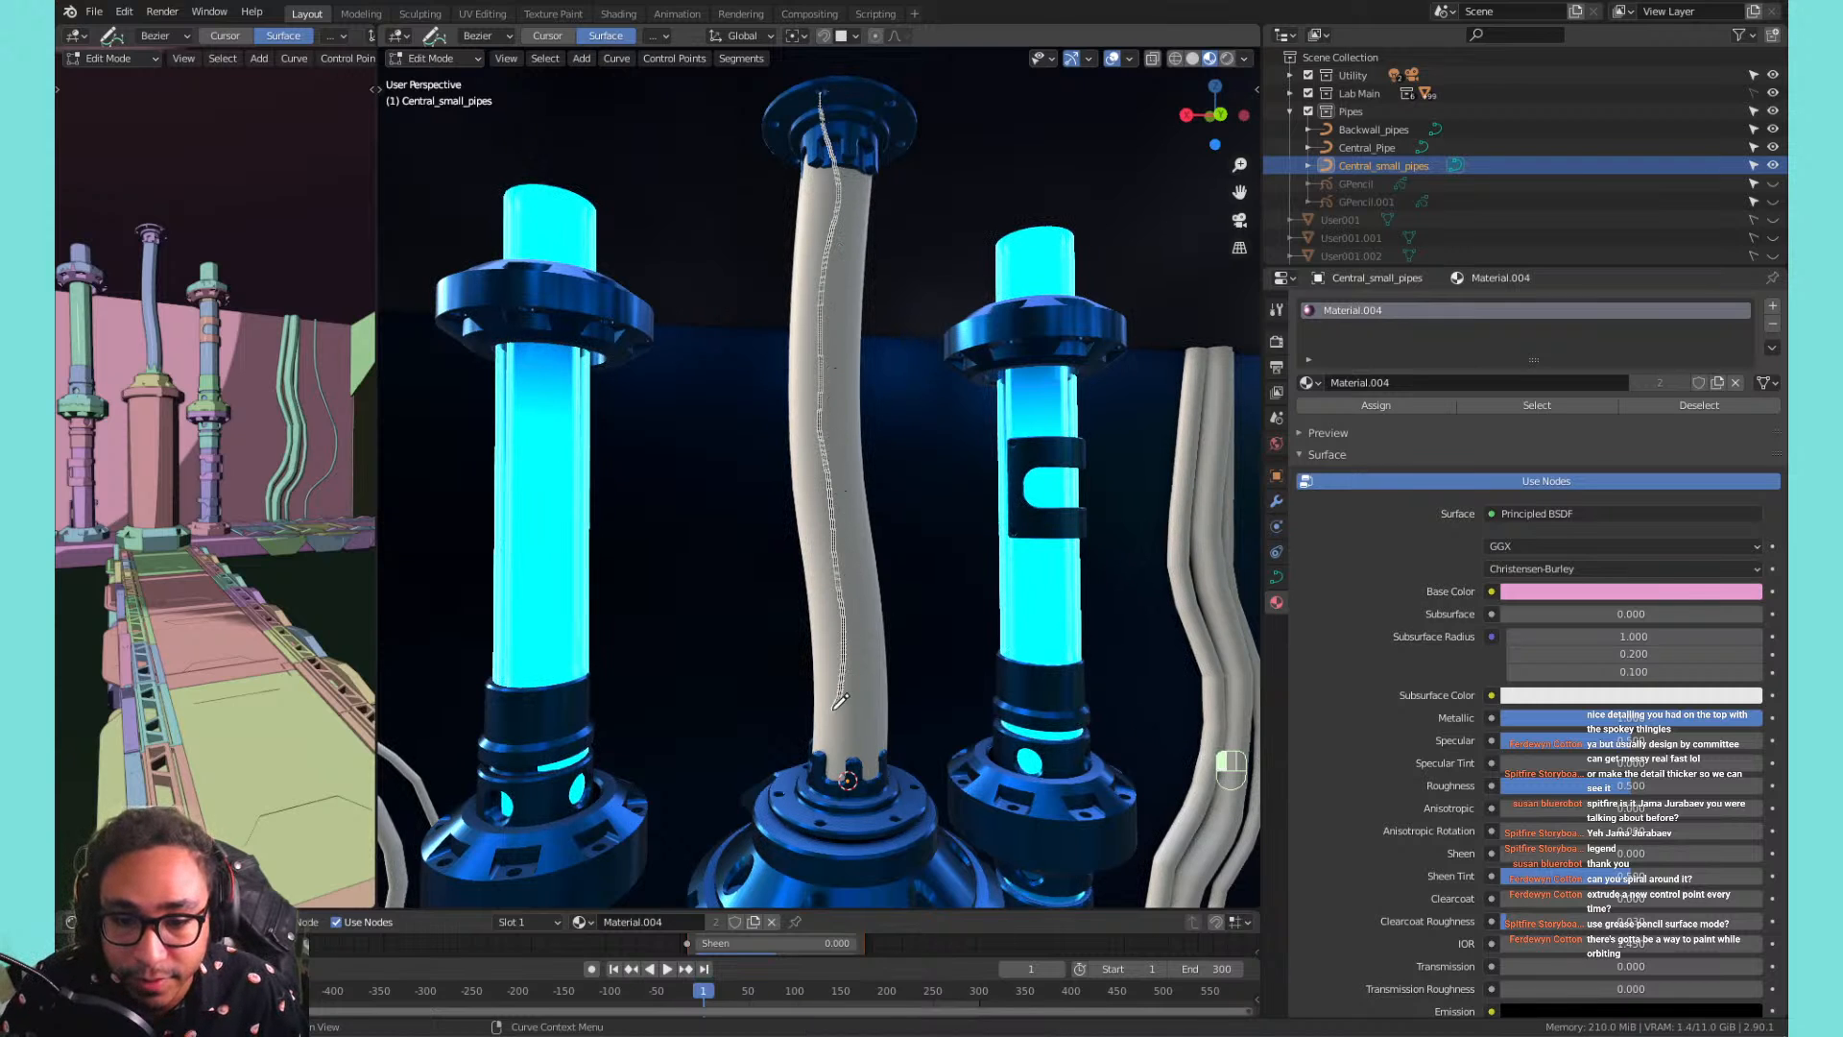
pyautogui.moveTo(824, 800); pyautogui.dragTo(822, 820)
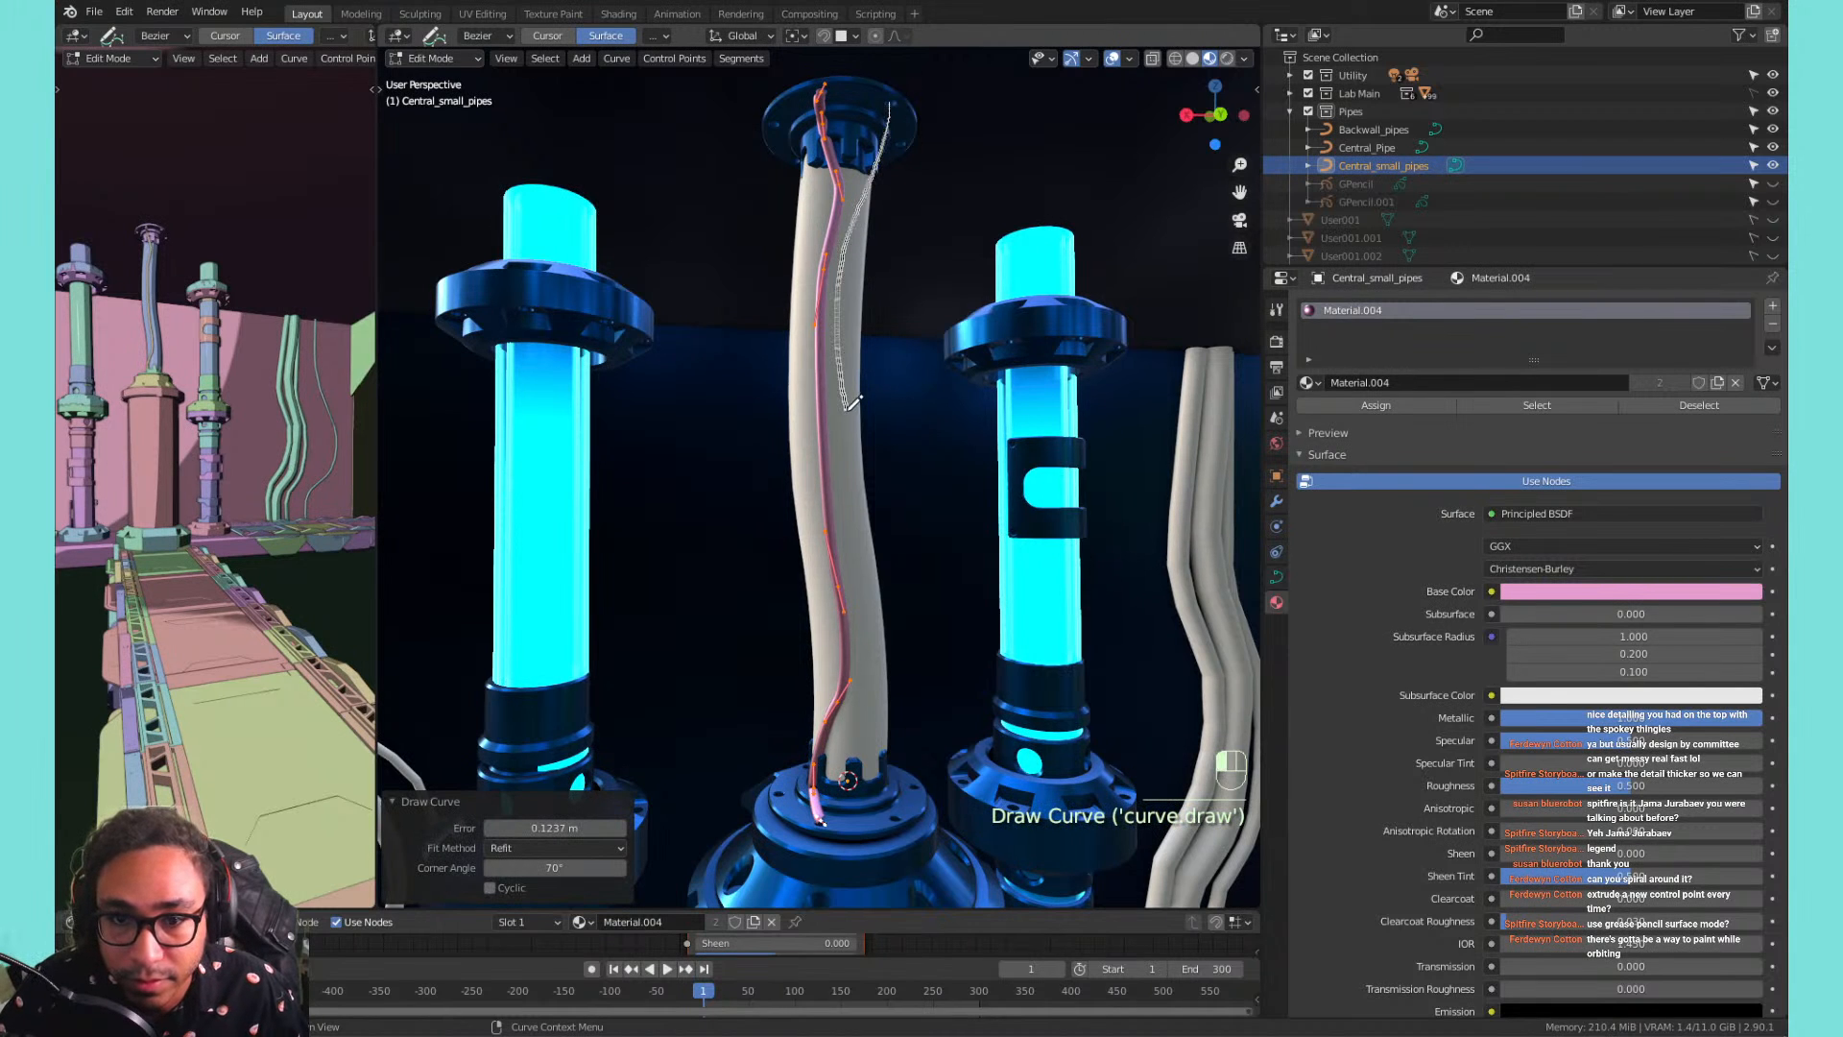
pyautogui.moveTo(847, 409); pyautogui.dragTo(872, 526)
pyautogui.hotkey('ctrl', 'z')
pyautogui.moveTo(913, 412)
pyautogui.keyDown('shift'); pyautogui.mouseDown(button='middle')
pyautogui.moveTo(1008, 415)
pyautogui.moveTo(823, 430)
pyautogui.moveTo(780, 48)
pyautogui.mouseUp(button='middle'); pyautogui.keyUp('shift')
pyautogui.moveTo(787, 55); pyautogui.dragTo(792, 74)
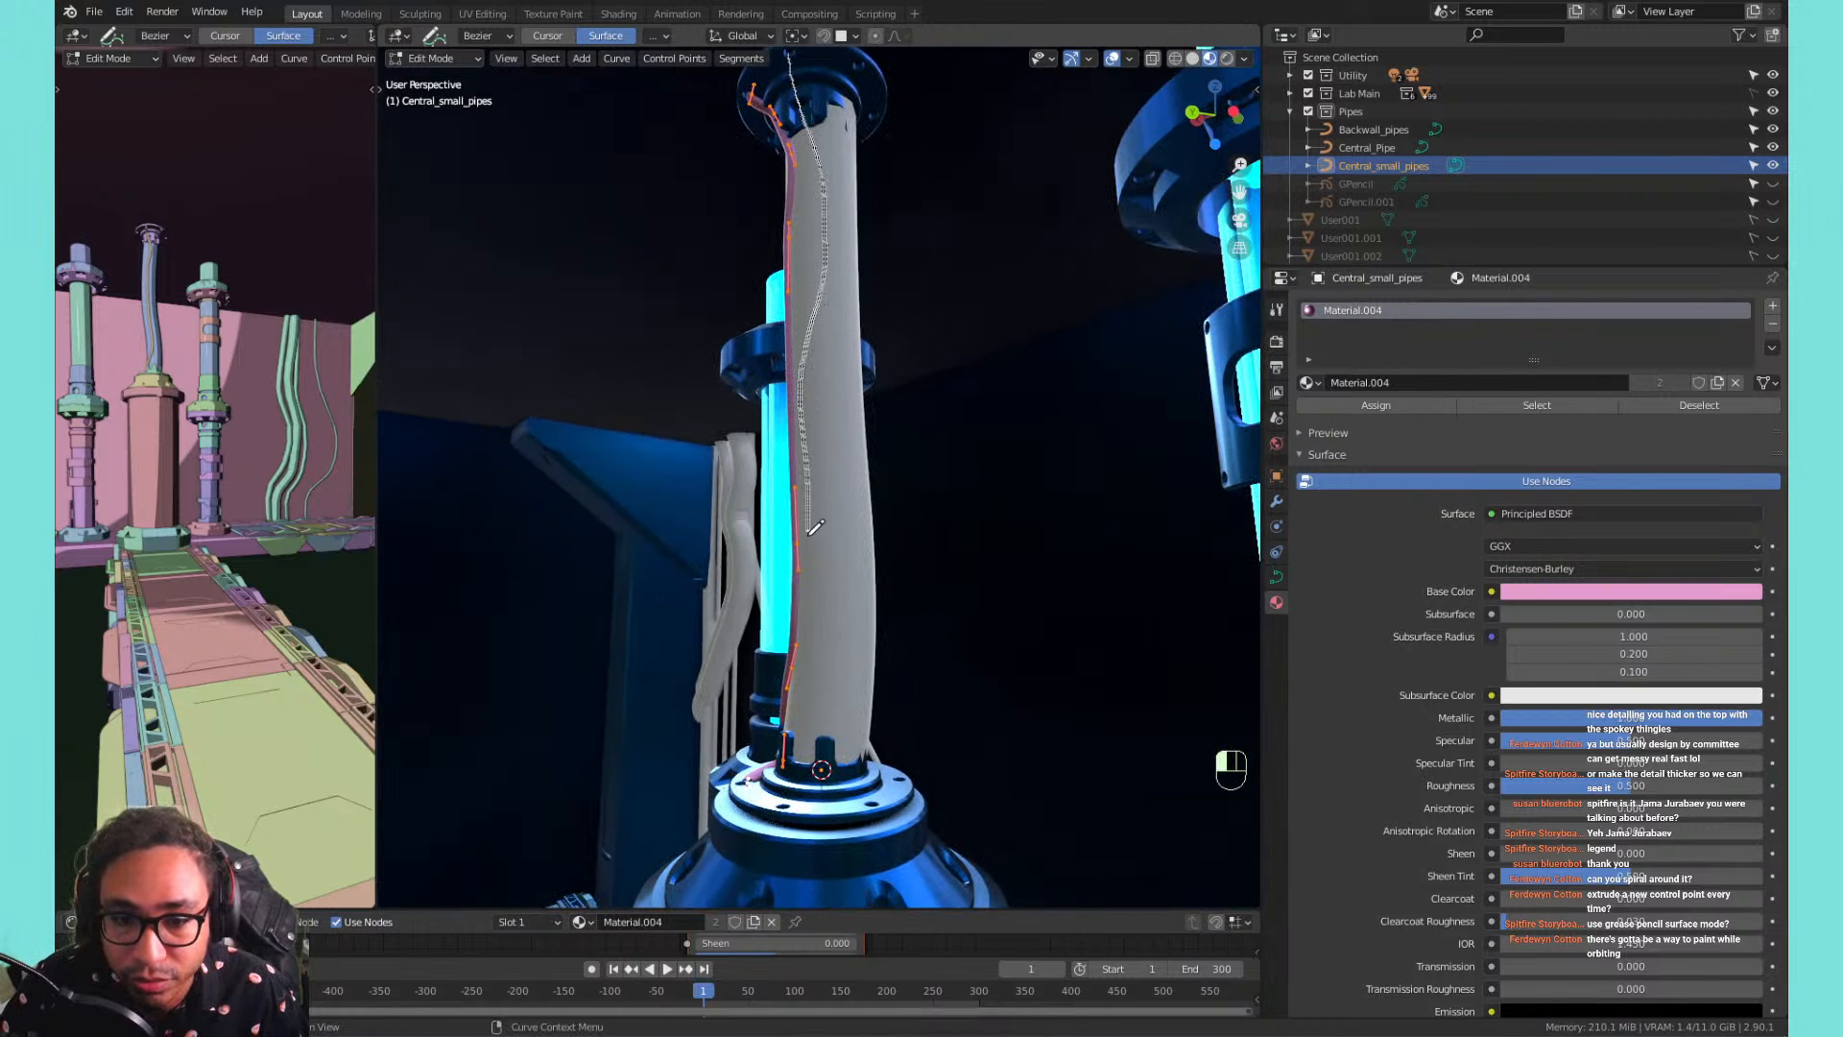
pyautogui.moveTo(789, 799); pyautogui.dragTo(784, 805)
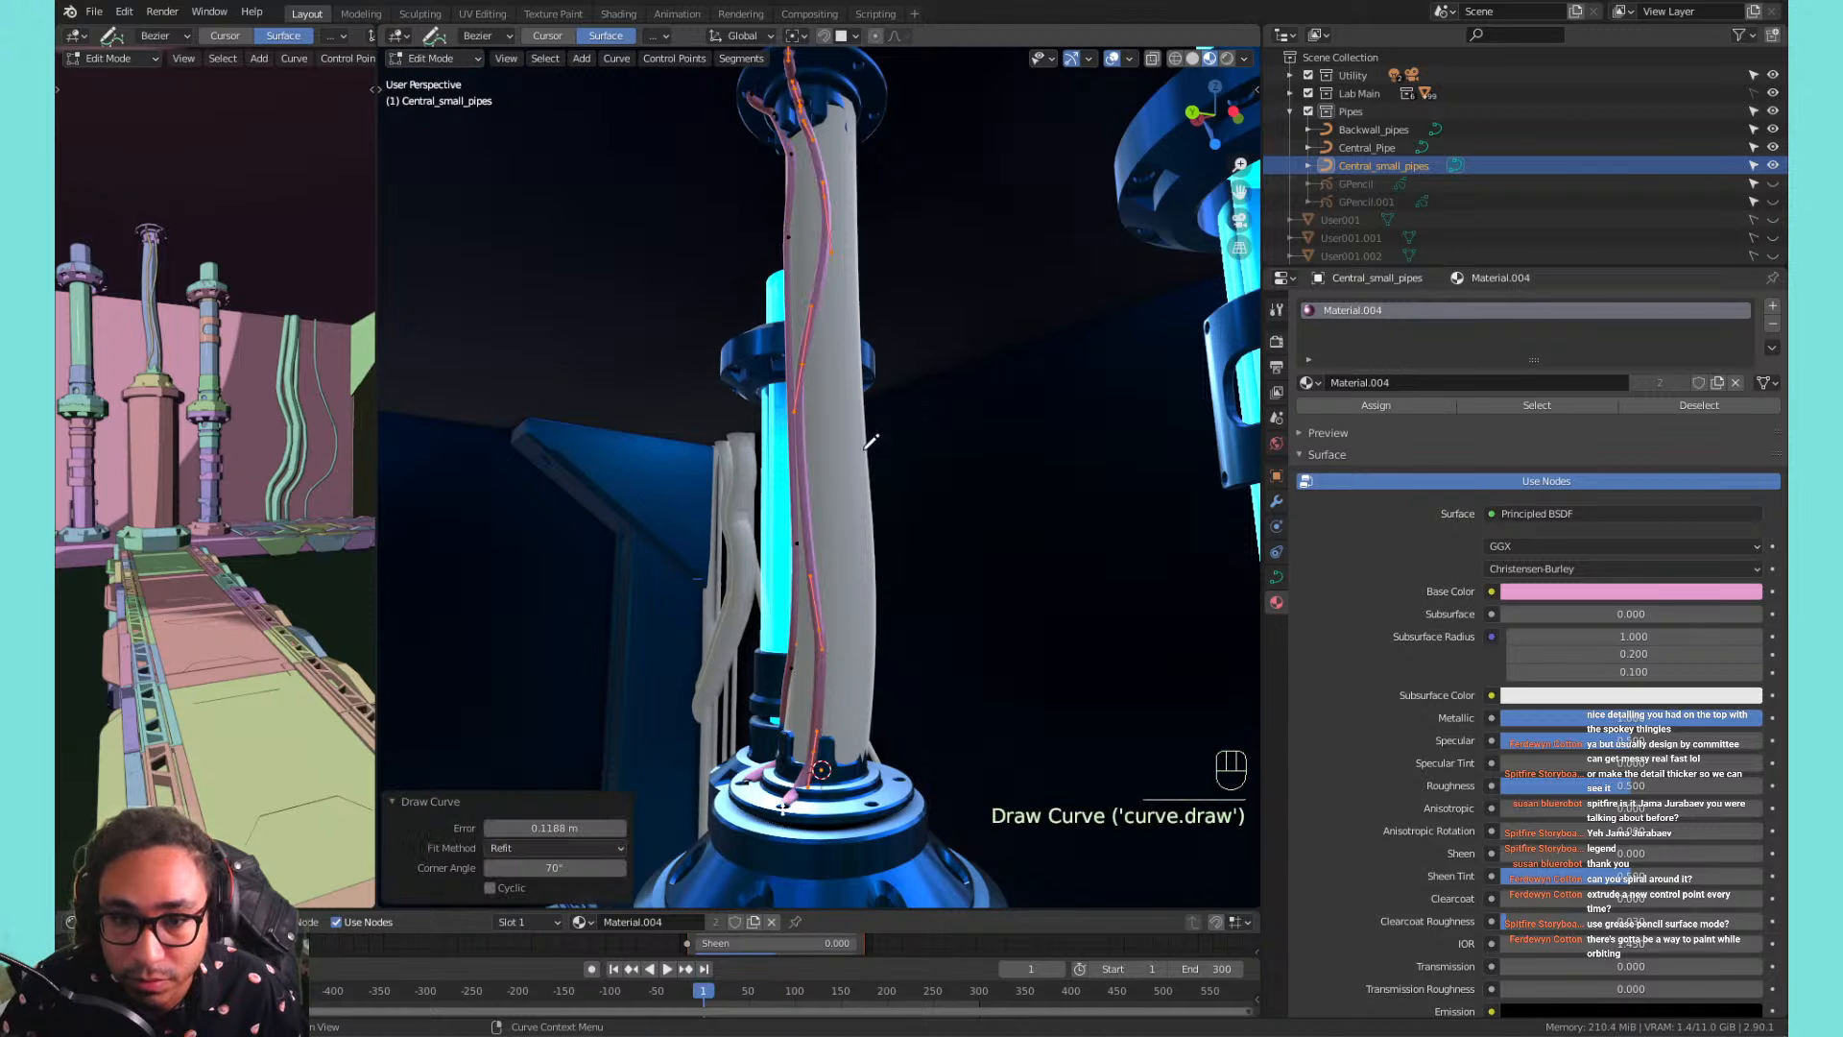
# Draw a third and a fourth cable from the top flange to the base on the next sides of the pipe, redrawing the third once.
pyautogui.moveTo(861, 450)
pyautogui.keyDown('shift'); pyautogui.mouseDown(button='middle')
pyautogui.moveTo(856, 514)
pyautogui.moveTo(762, 527)
pyautogui.moveTo(777, 543)
pyautogui.mouseUp(button='middle'); pyautogui.keyUp('shift')
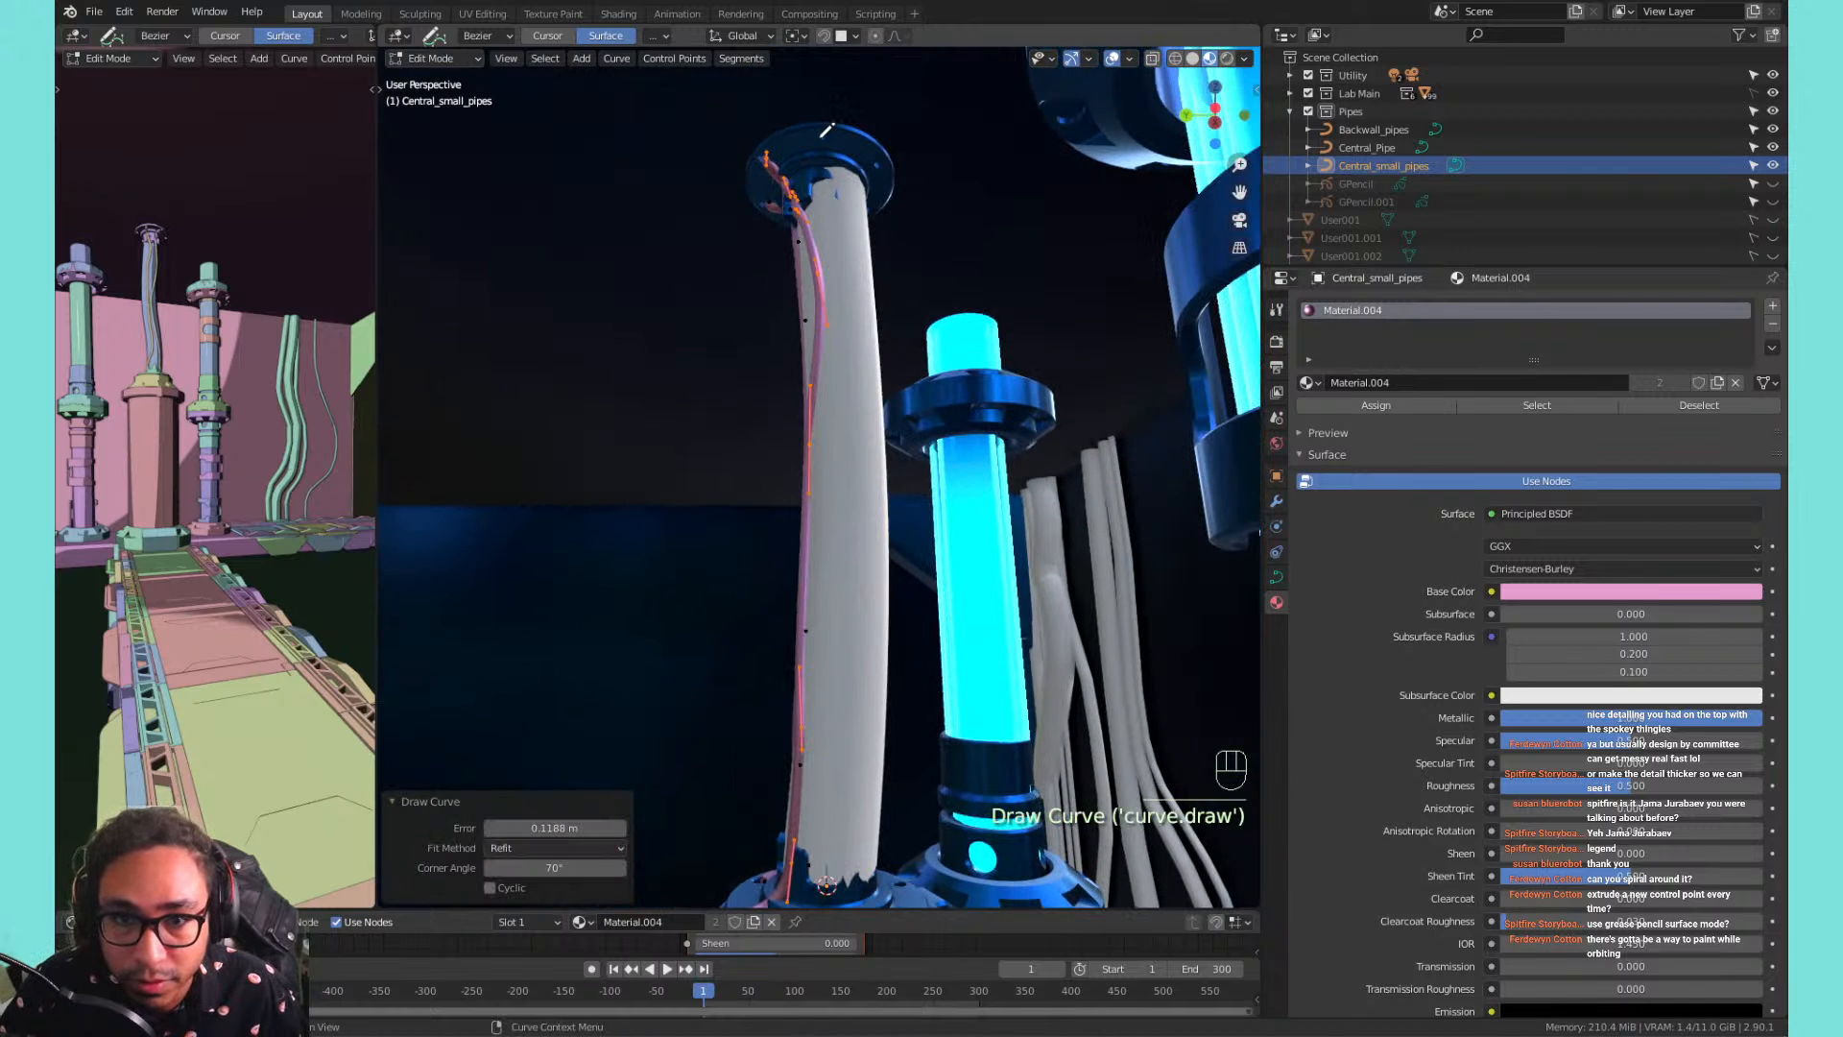
pyautogui.moveTo(824, 146); pyautogui.dragTo(847, 290)
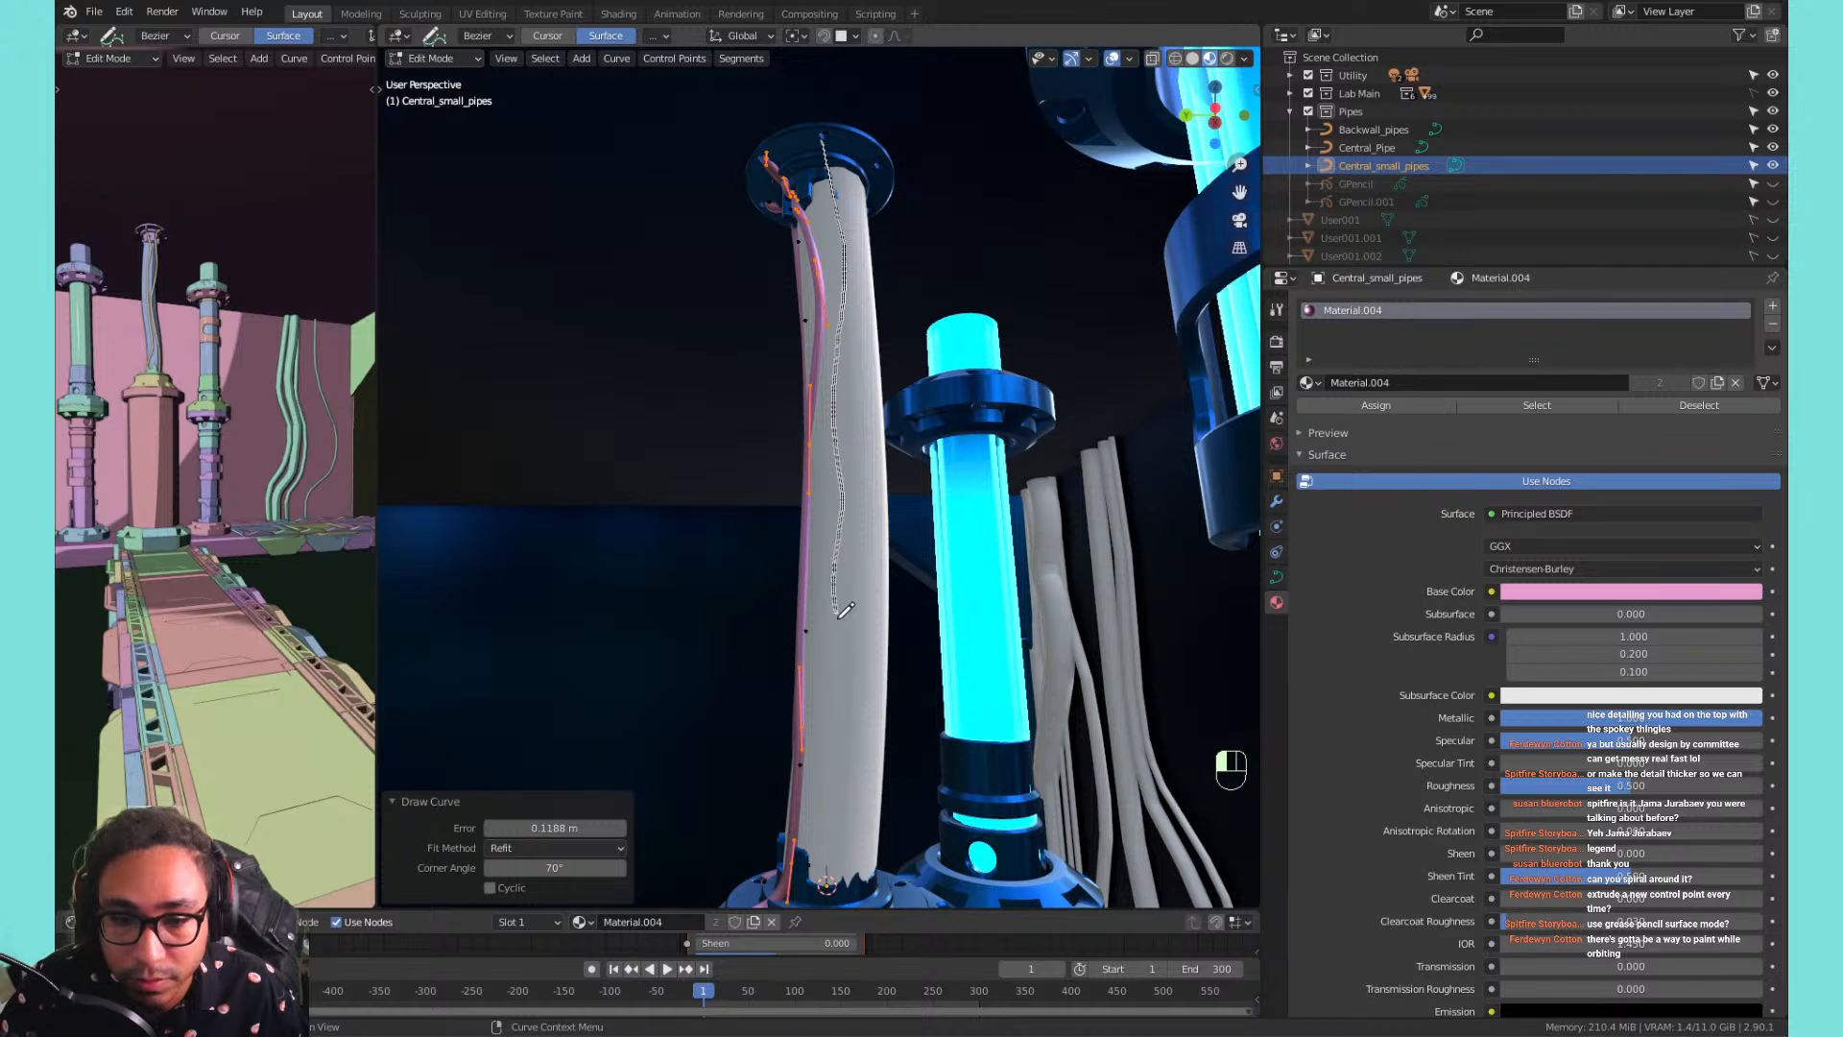
pyautogui.hotkey('ctrl', 'z')
pyautogui.moveTo(852, 773)
pyautogui.mouseDown(button='middle')
pyautogui.moveTo(845, 507)
pyautogui.moveTo(823, 495)
pyautogui.moveTo(835, 521)
pyautogui.mouseUp(button='middle')
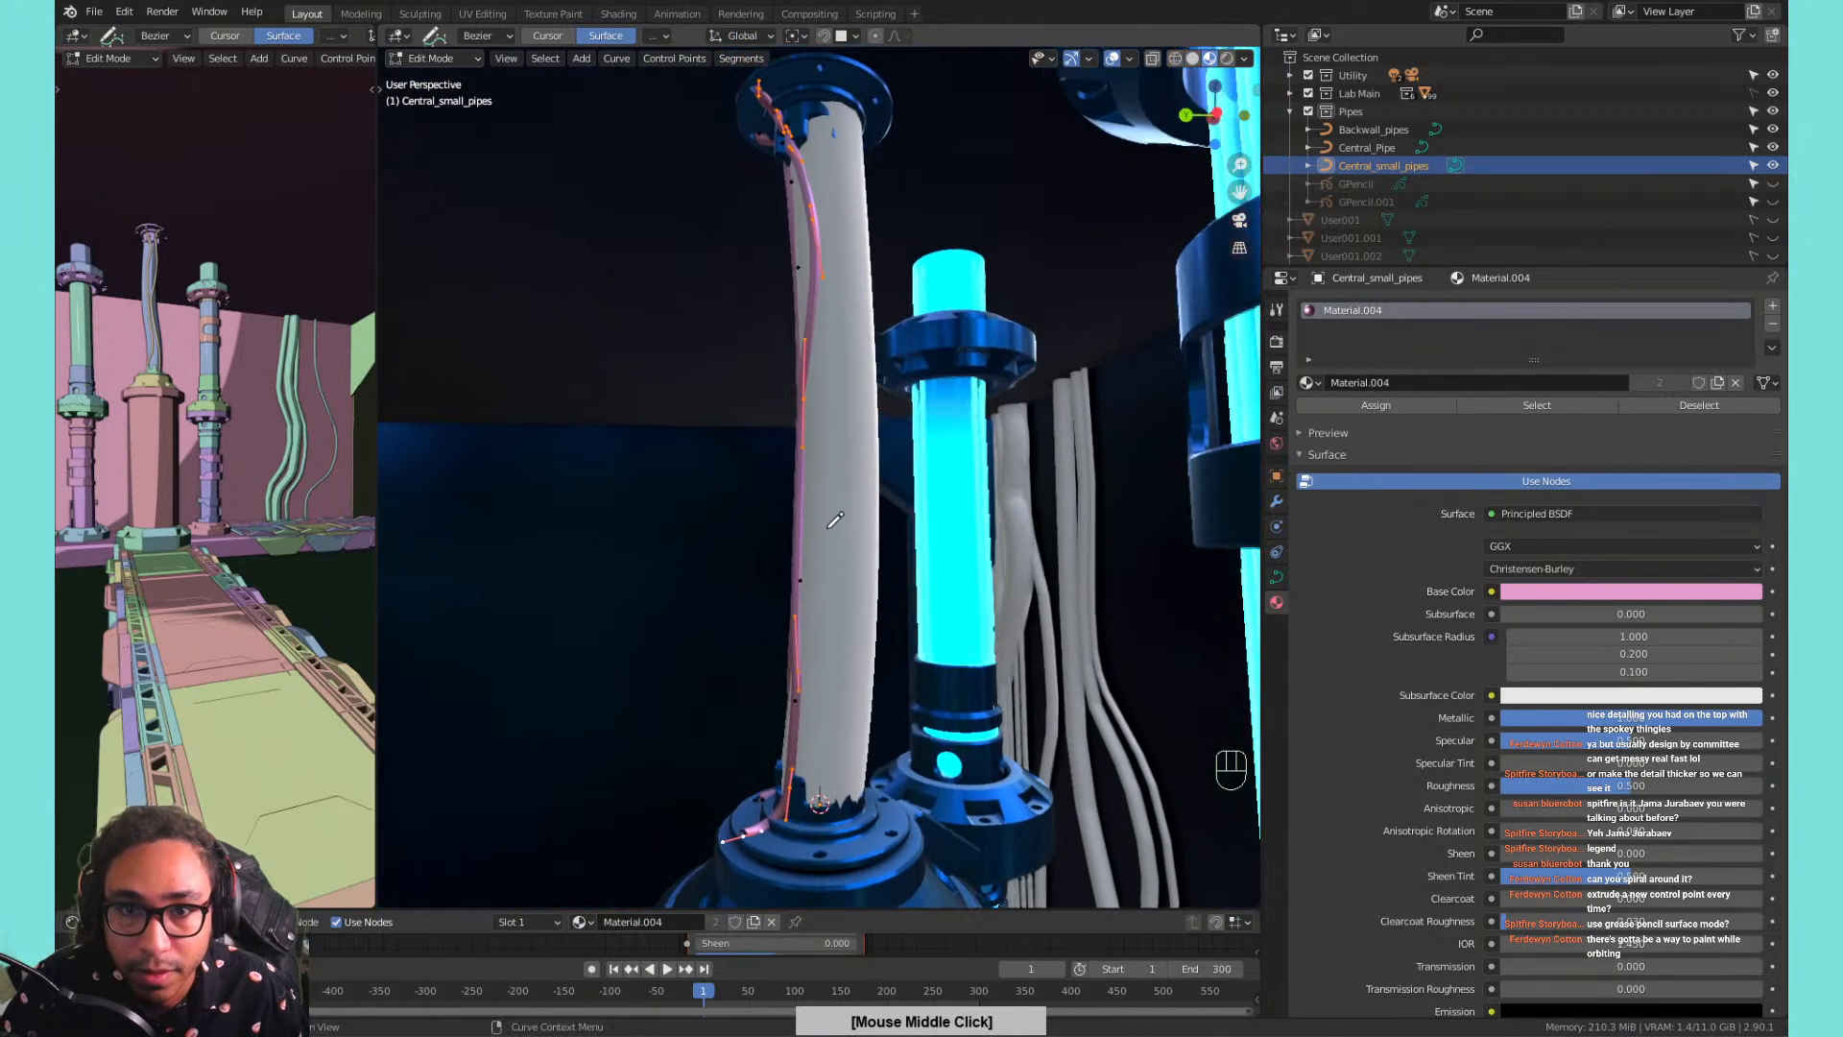
pyautogui.moveTo(821, 65)
pyautogui.mouseDown()
pyautogui.moveTo(842, 173)
pyautogui.moveTo(836, 612)
pyautogui.mouseUp()
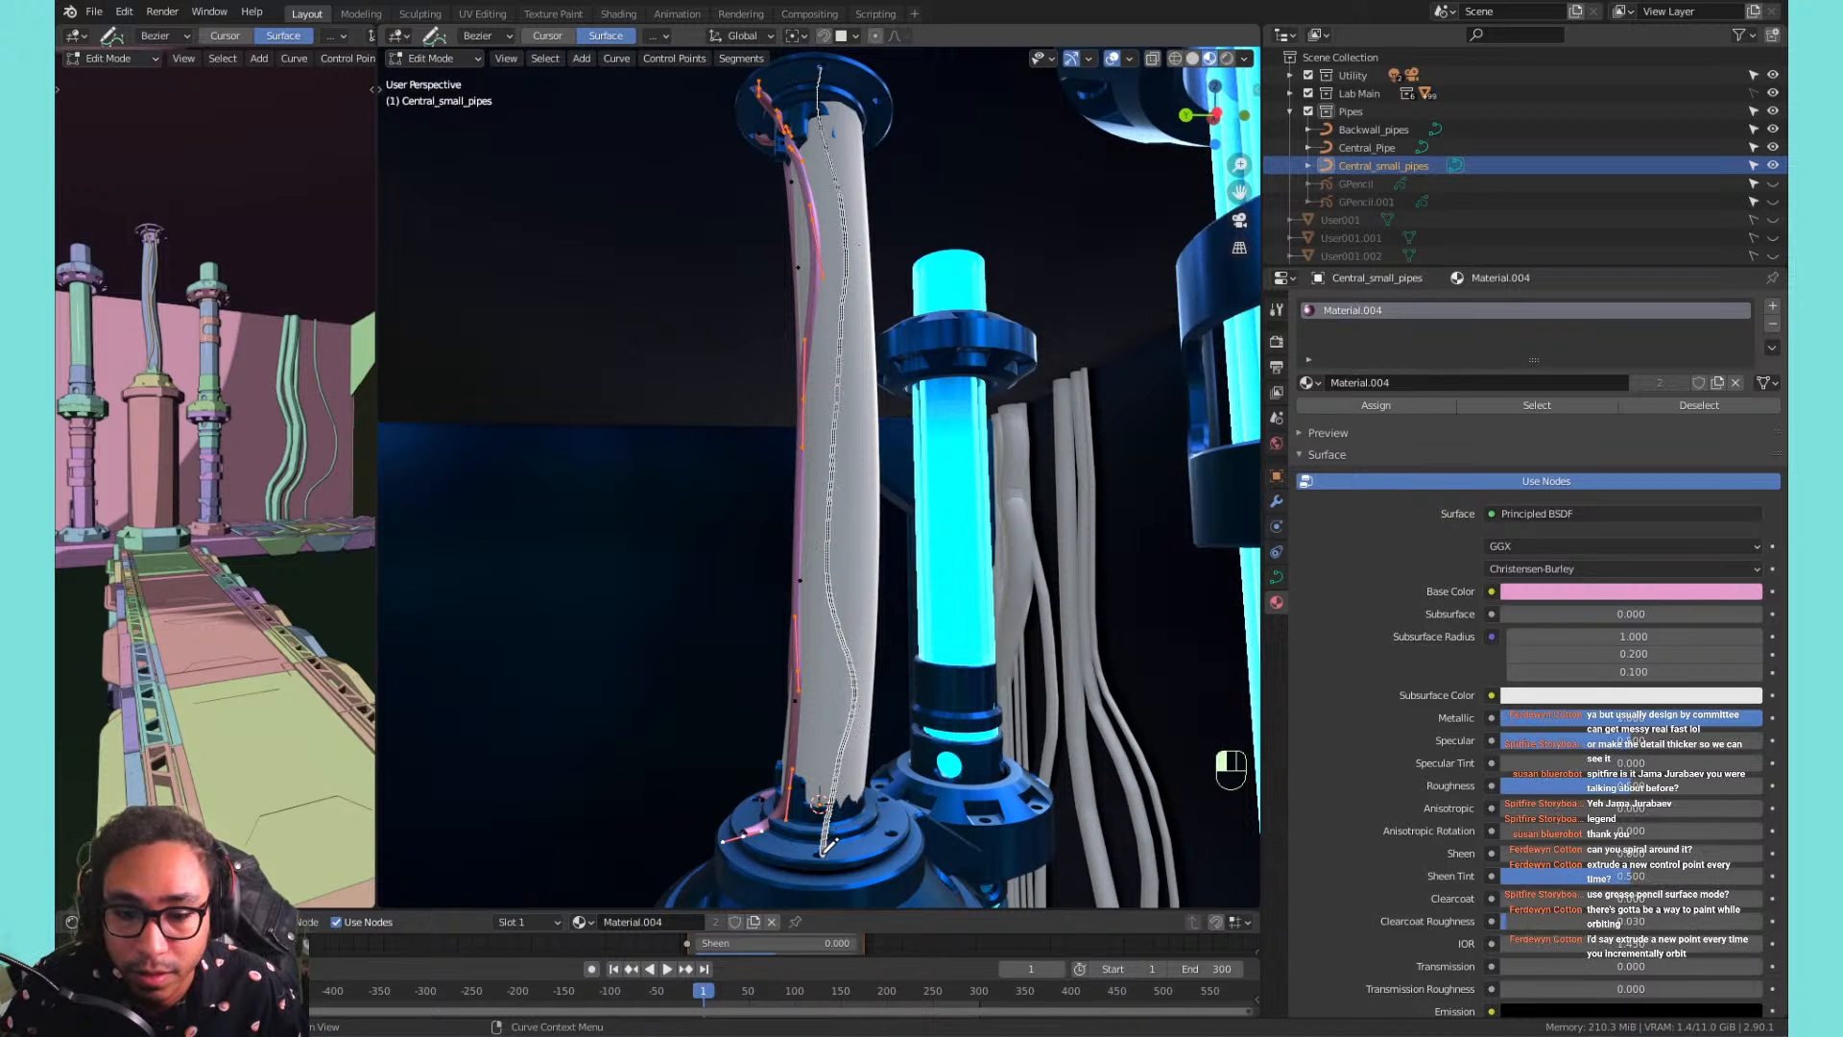
pyautogui.moveTo(822, 853); pyautogui.dragTo(822, 855)
pyautogui.moveTo(950, 403)
pyautogui.mouseDown(button='middle')
pyautogui.moveTo(909, 515)
pyautogui.moveTo(774, 506)
pyautogui.mouseUp(button='middle')
pyautogui.moveTo(869, 576)
pyautogui.keyDown('shift'); pyautogui.mouseDown(button='middle')
pyautogui.moveTo(823, 552)
pyautogui.moveTo(823, 486)
pyautogui.moveTo(765, 419)
pyautogui.moveTo(857, 147)
pyautogui.mouseUp(button='middle'); pyautogui.keyUp('shift')
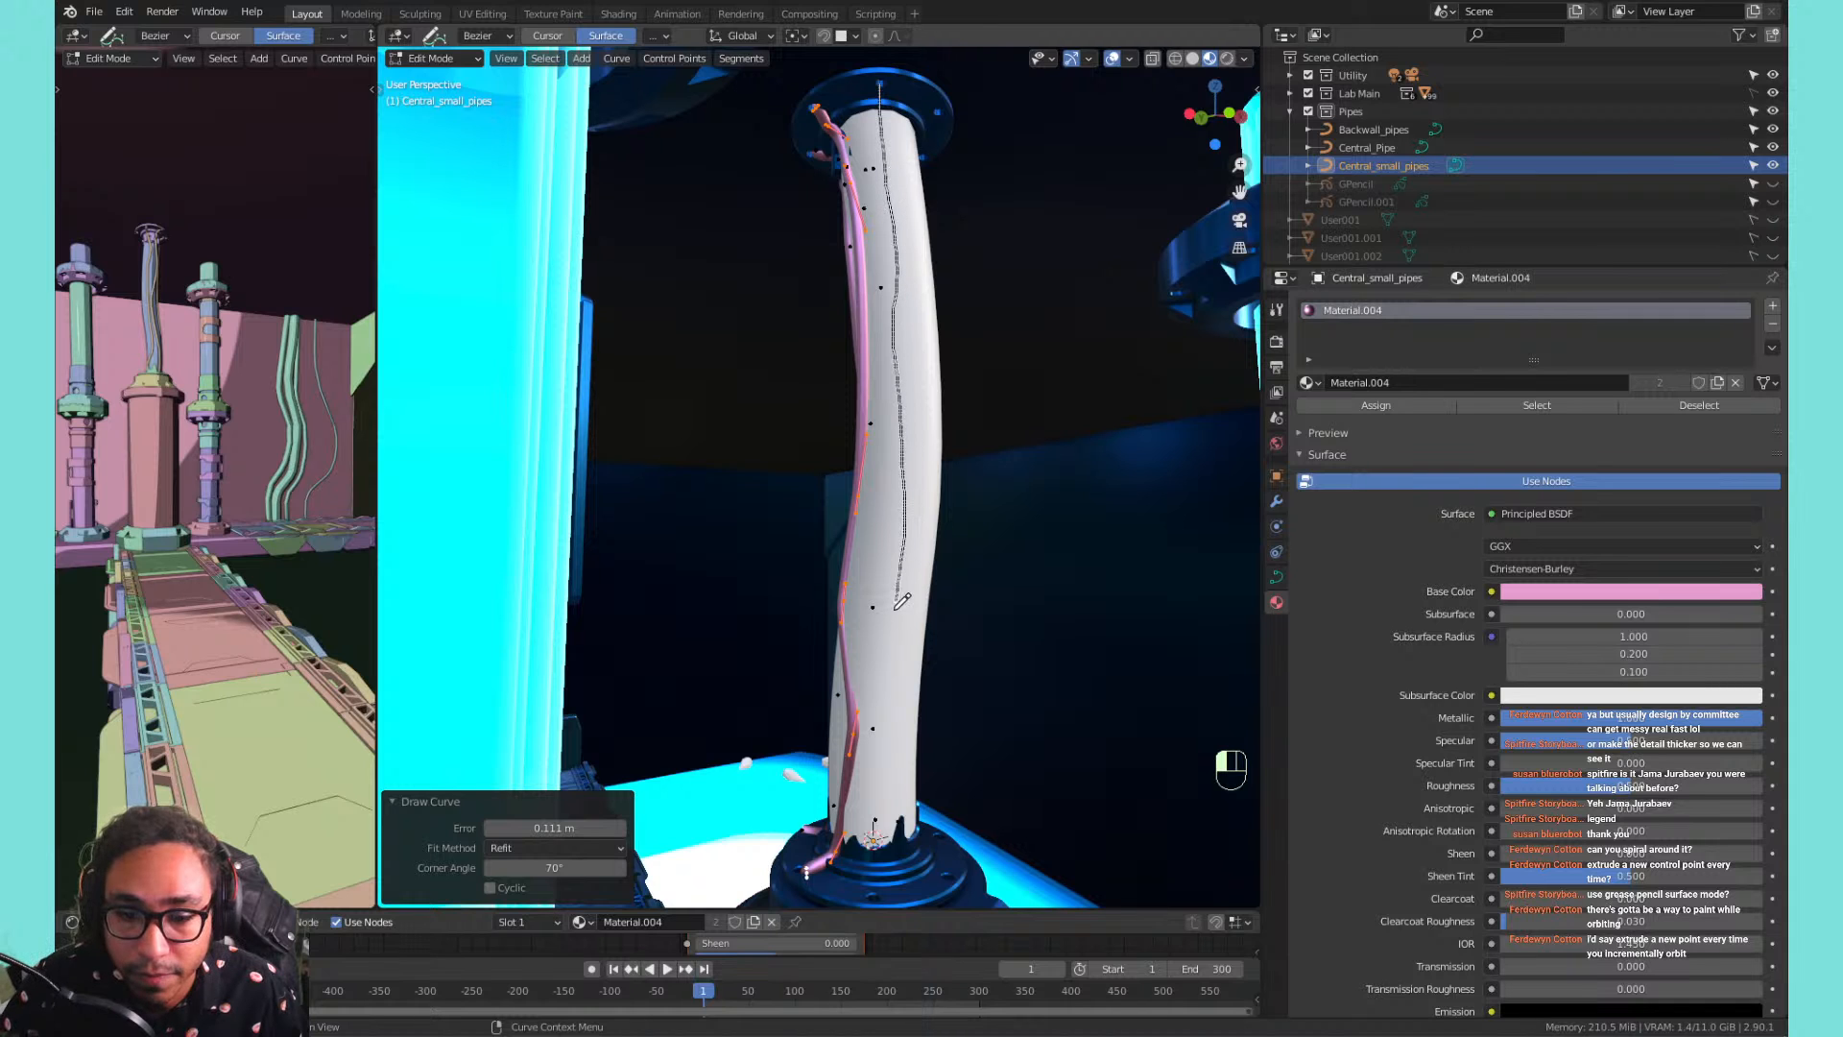
pyautogui.moveTo(875, 888); pyautogui.dragTo(875, 889)
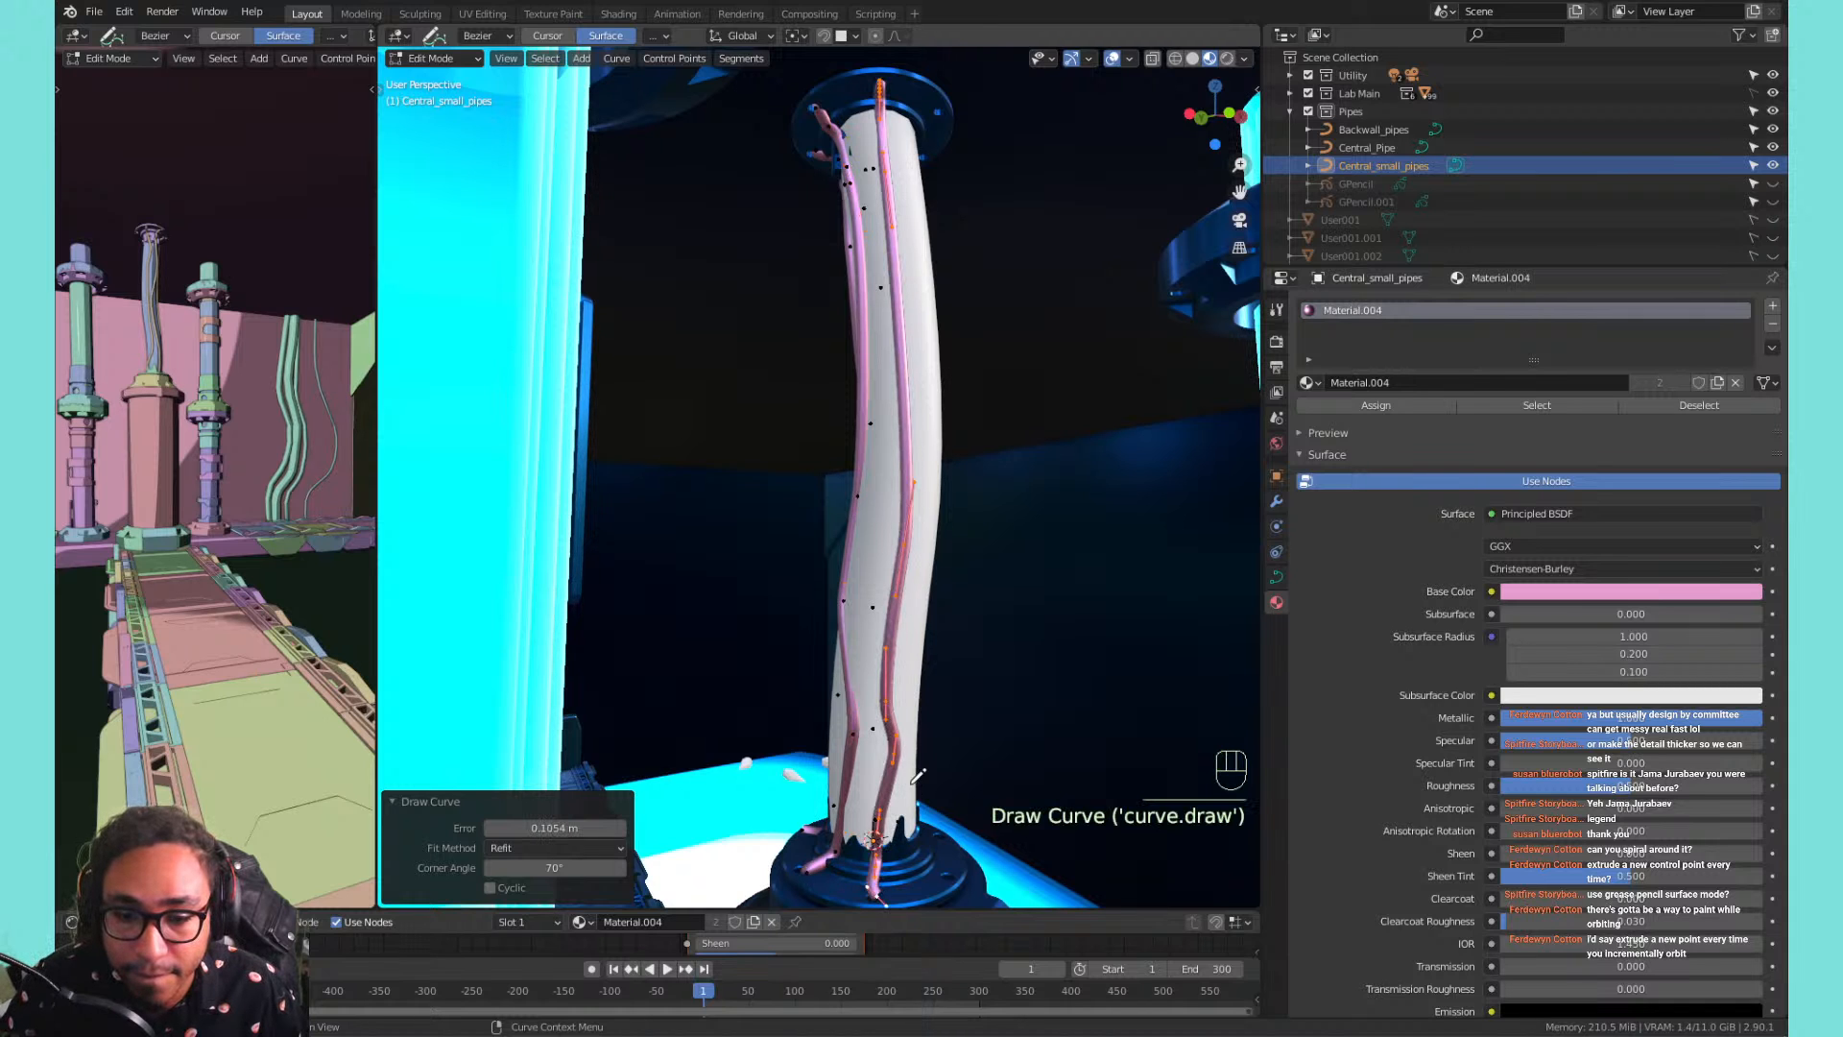
# Draw a fifth and a sixth cable from the top flange to the base on the pipe's remaining bare sides.
pyautogui.moveTo(883, 459)
pyautogui.mouseDown(button='middle')
pyautogui.moveTo(926, 455)
pyautogui.moveTo(710, 499)
pyautogui.mouseUp(button='middle')
pyautogui.moveTo(710, 500)
pyautogui.keyDown('shift'); pyautogui.mouseDown(button='middle')
pyautogui.moveTo(747, 448)
pyautogui.moveTo(732, 435)
pyautogui.mouseUp(button='middle'); pyautogui.keyUp('shift')
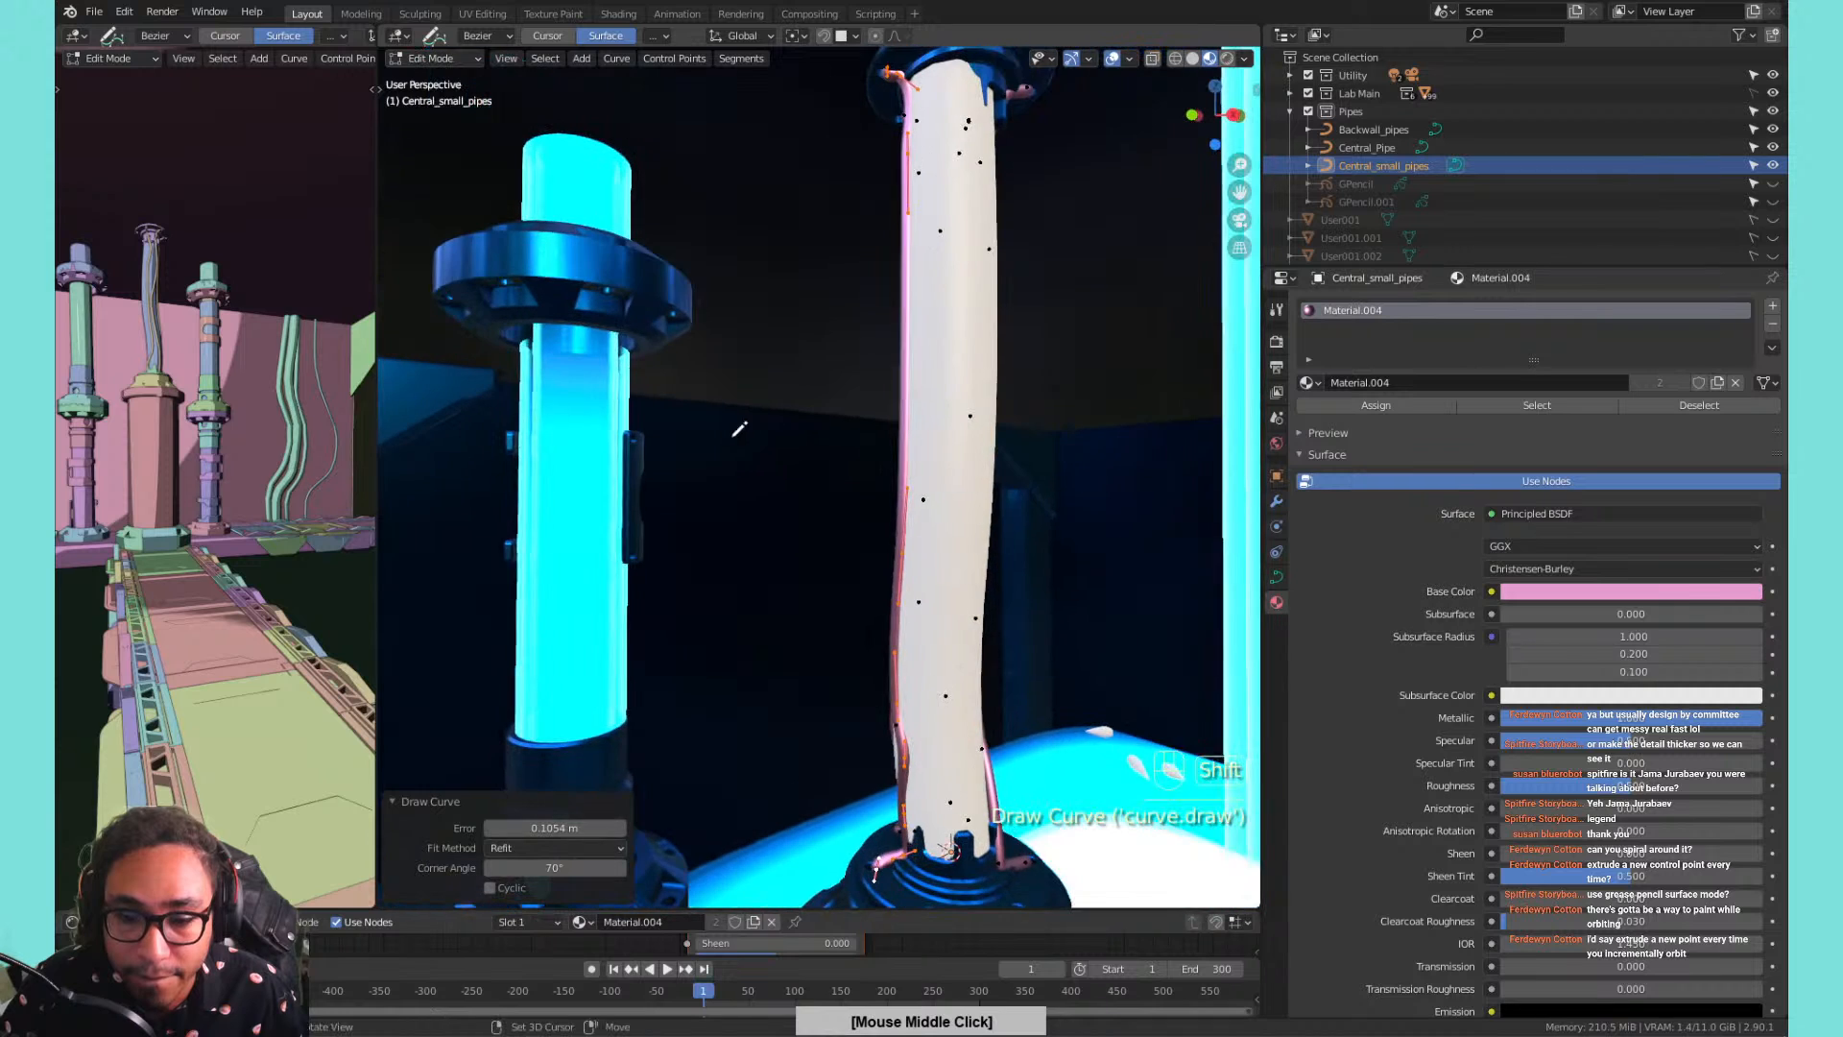
pyautogui.moveTo(868, 312); pyautogui.dragTo(877, 264, button='middle')
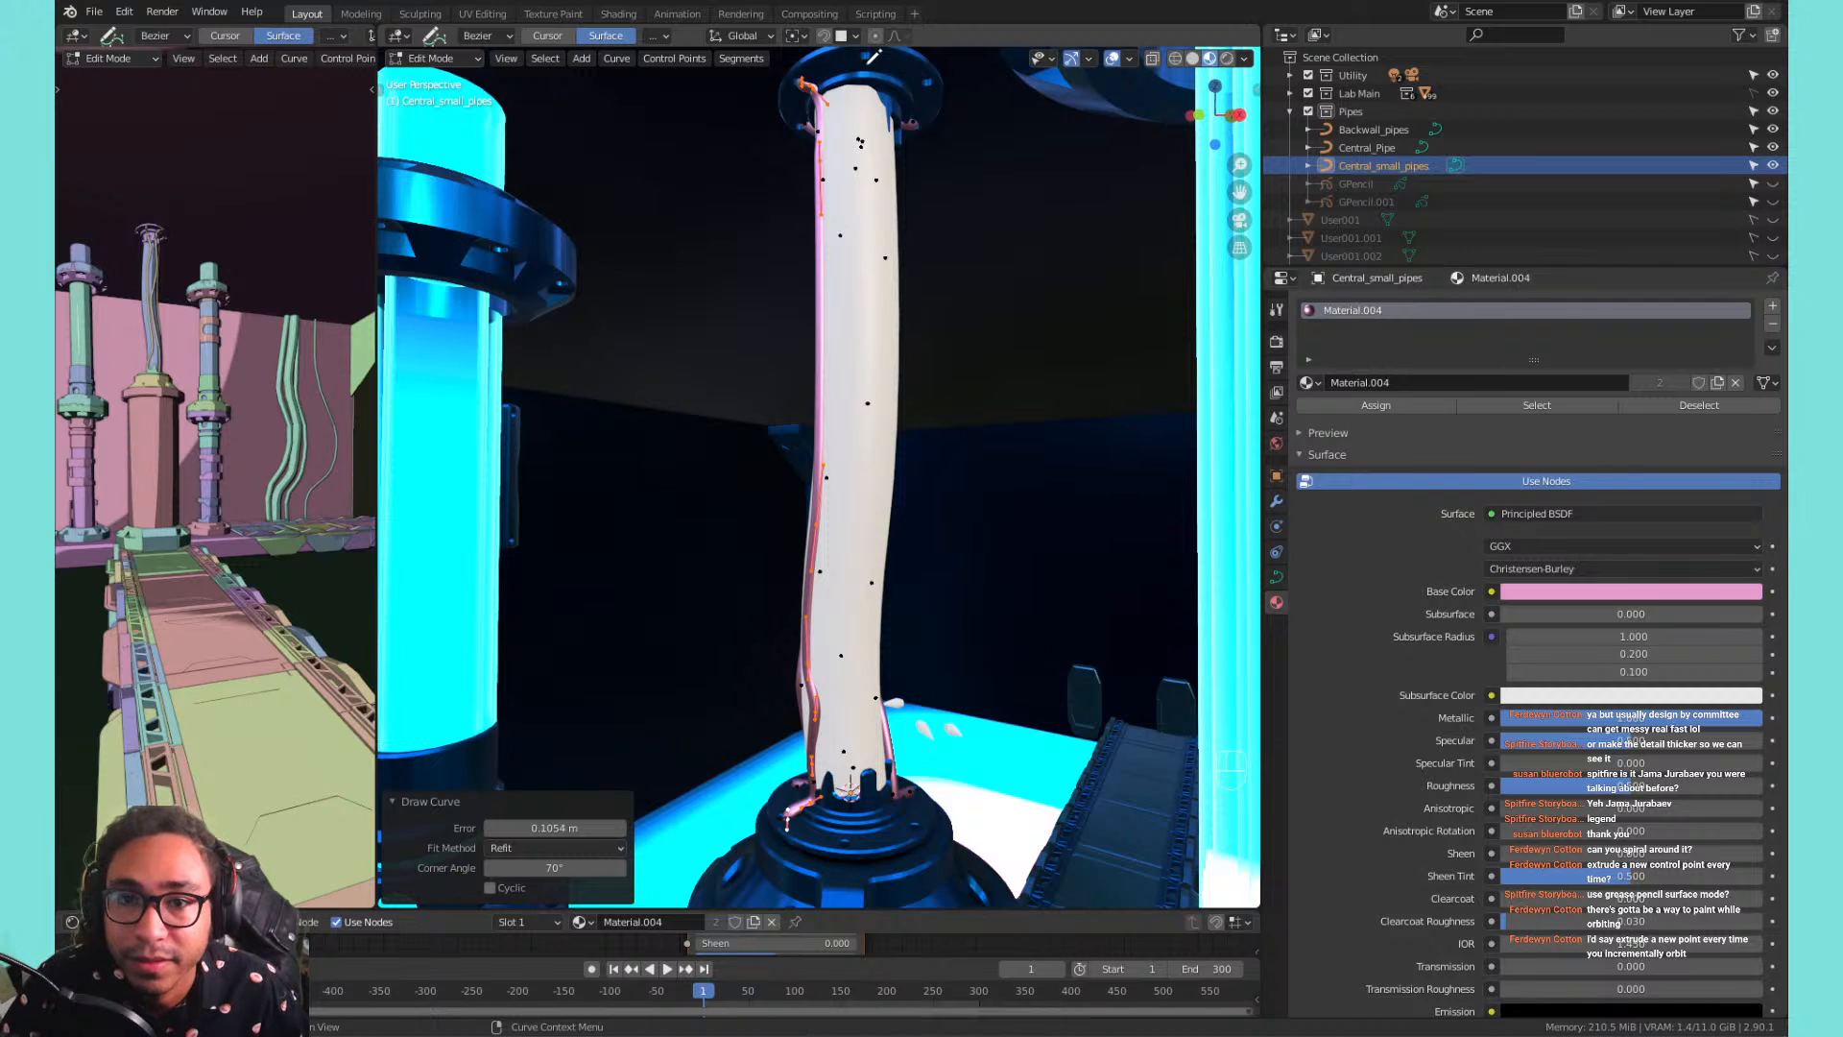
pyautogui.moveTo(868, 53); pyautogui.dragTo(851, 167)
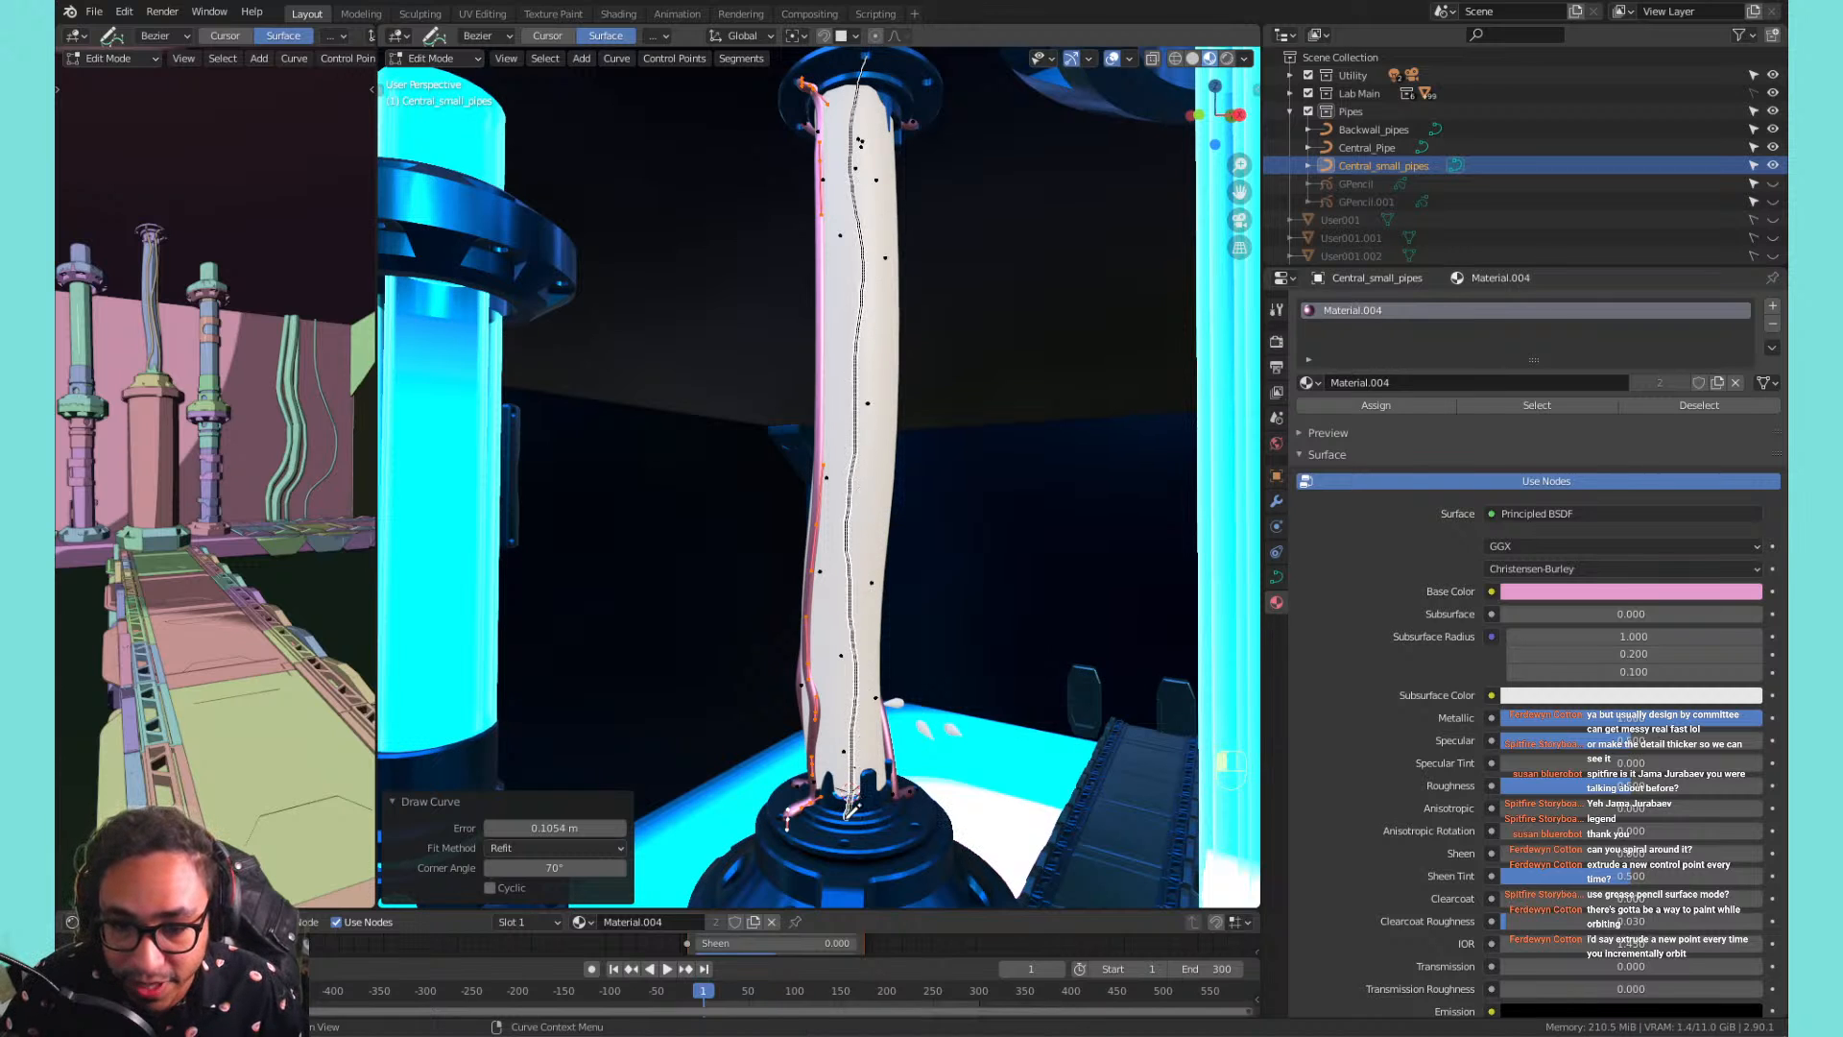
pyautogui.moveTo(851, 831); pyautogui.dragTo(848, 840)
pyautogui.moveTo(861, 374)
pyautogui.mouseDown(button='middle')
pyautogui.moveTo(754, 423)
pyautogui.moveTo(867, 387)
pyautogui.mouseUp(button='middle')
pyautogui.moveTo(924, 82); pyautogui.dragTo(905, 96, button='middle')
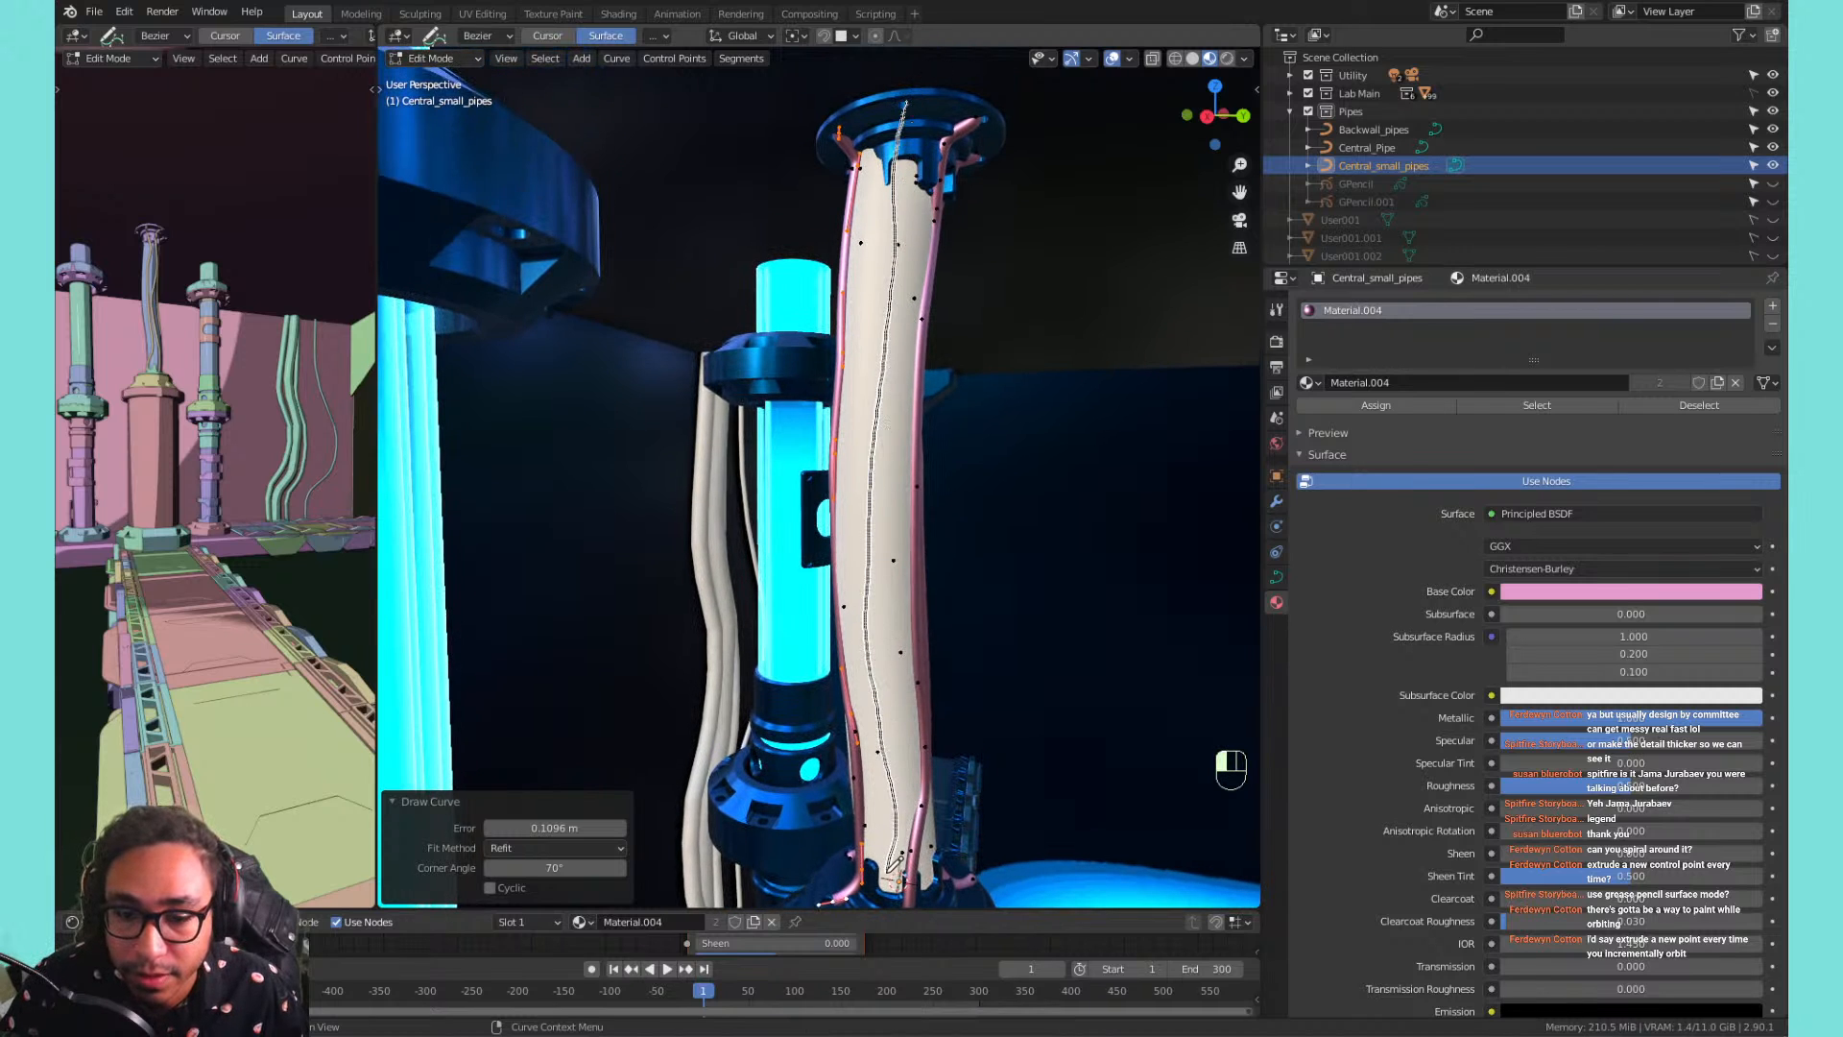
pyautogui.moveTo(885, 909); pyautogui.dragTo(884, 907)
# Set the Central_small_pipes curve's bevel depth to 0.13 m.
pyautogui.moveTo(924, 645)
pyautogui.keyDown('shift'); pyautogui.mouseDown(button='middle')
pyautogui.moveTo(927, 495)
pyautogui.moveTo(897, 642)
pyautogui.moveTo(930, 560)
pyautogui.moveTo(1006, 491)
pyautogui.moveTo(1030, 413)
pyautogui.mouseUp(button='middle'); pyautogui.keyUp('shift')
pyautogui.click(1276, 577)
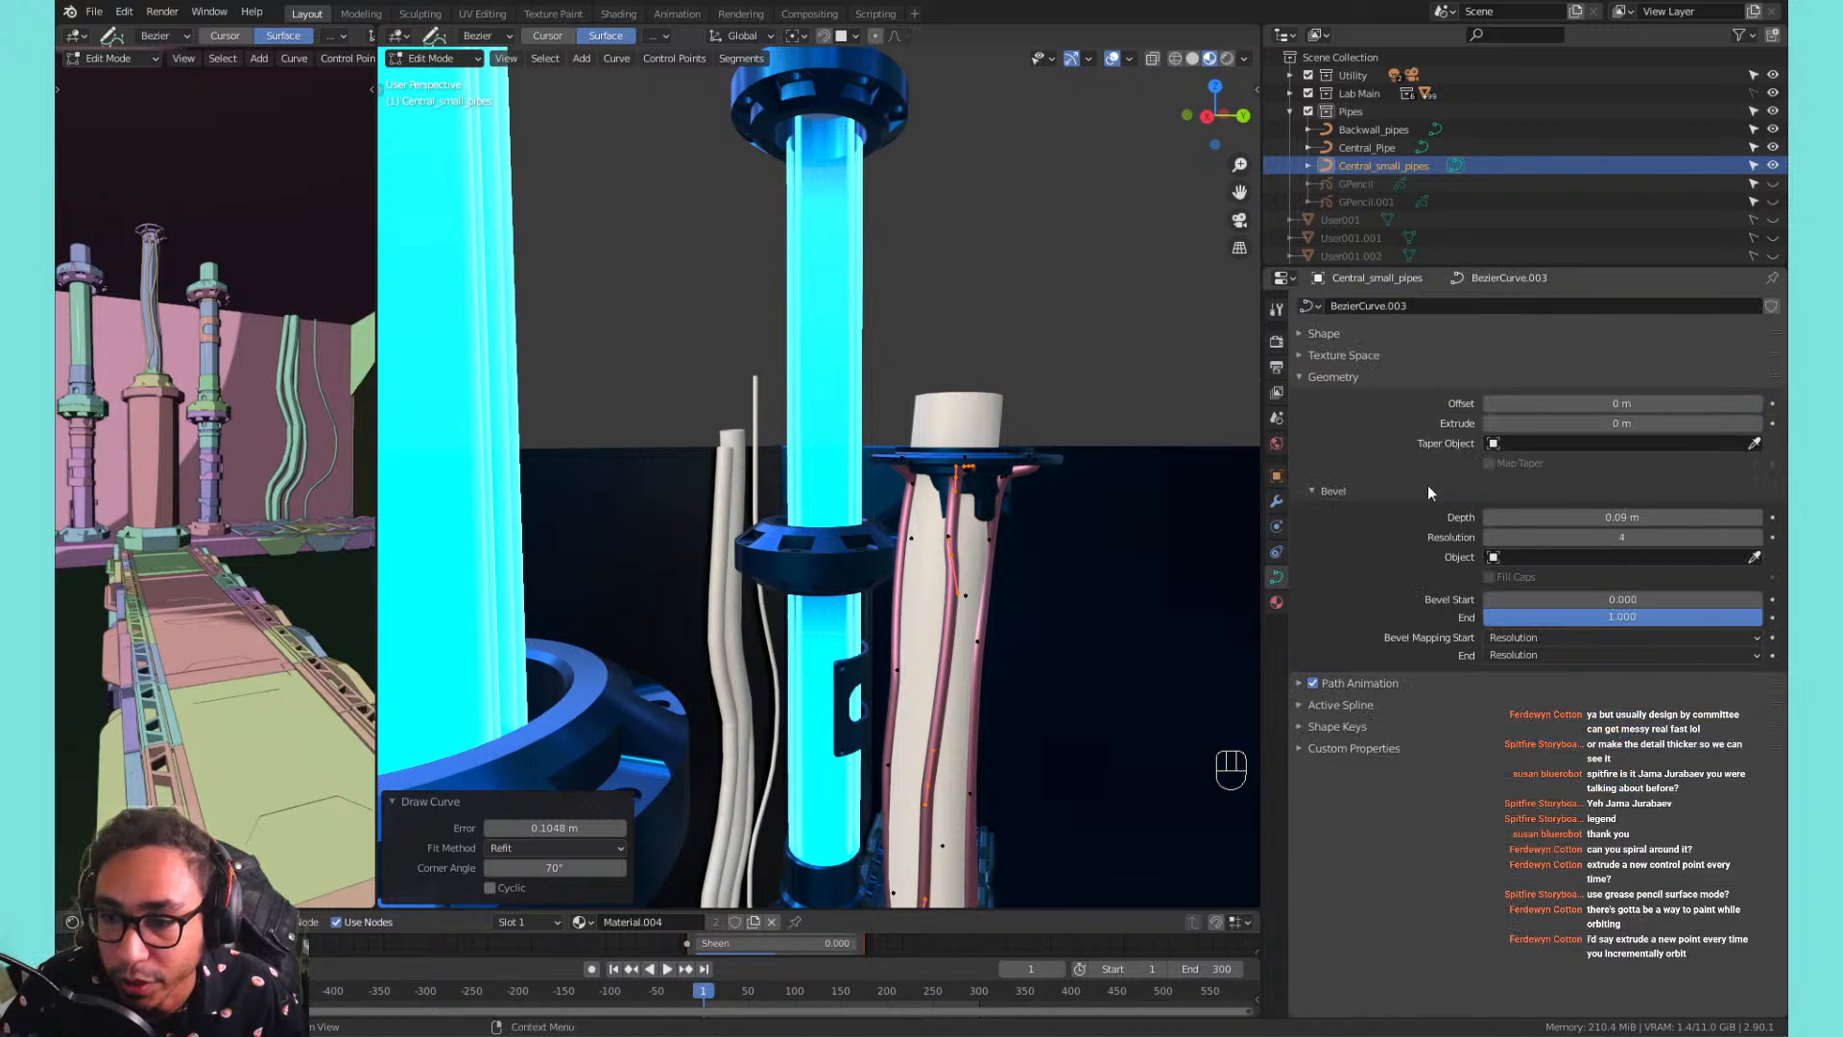
pyautogui.moveTo(1502, 517); pyautogui.dragTo(1557, 527)
# Examine the thickened cables along the central pipe and where they meet the base, in both Edit Mode and Object Mode.
pyautogui.moveTo(1103, 494); pyautogui.dragTo(1031, 433, button='middle')
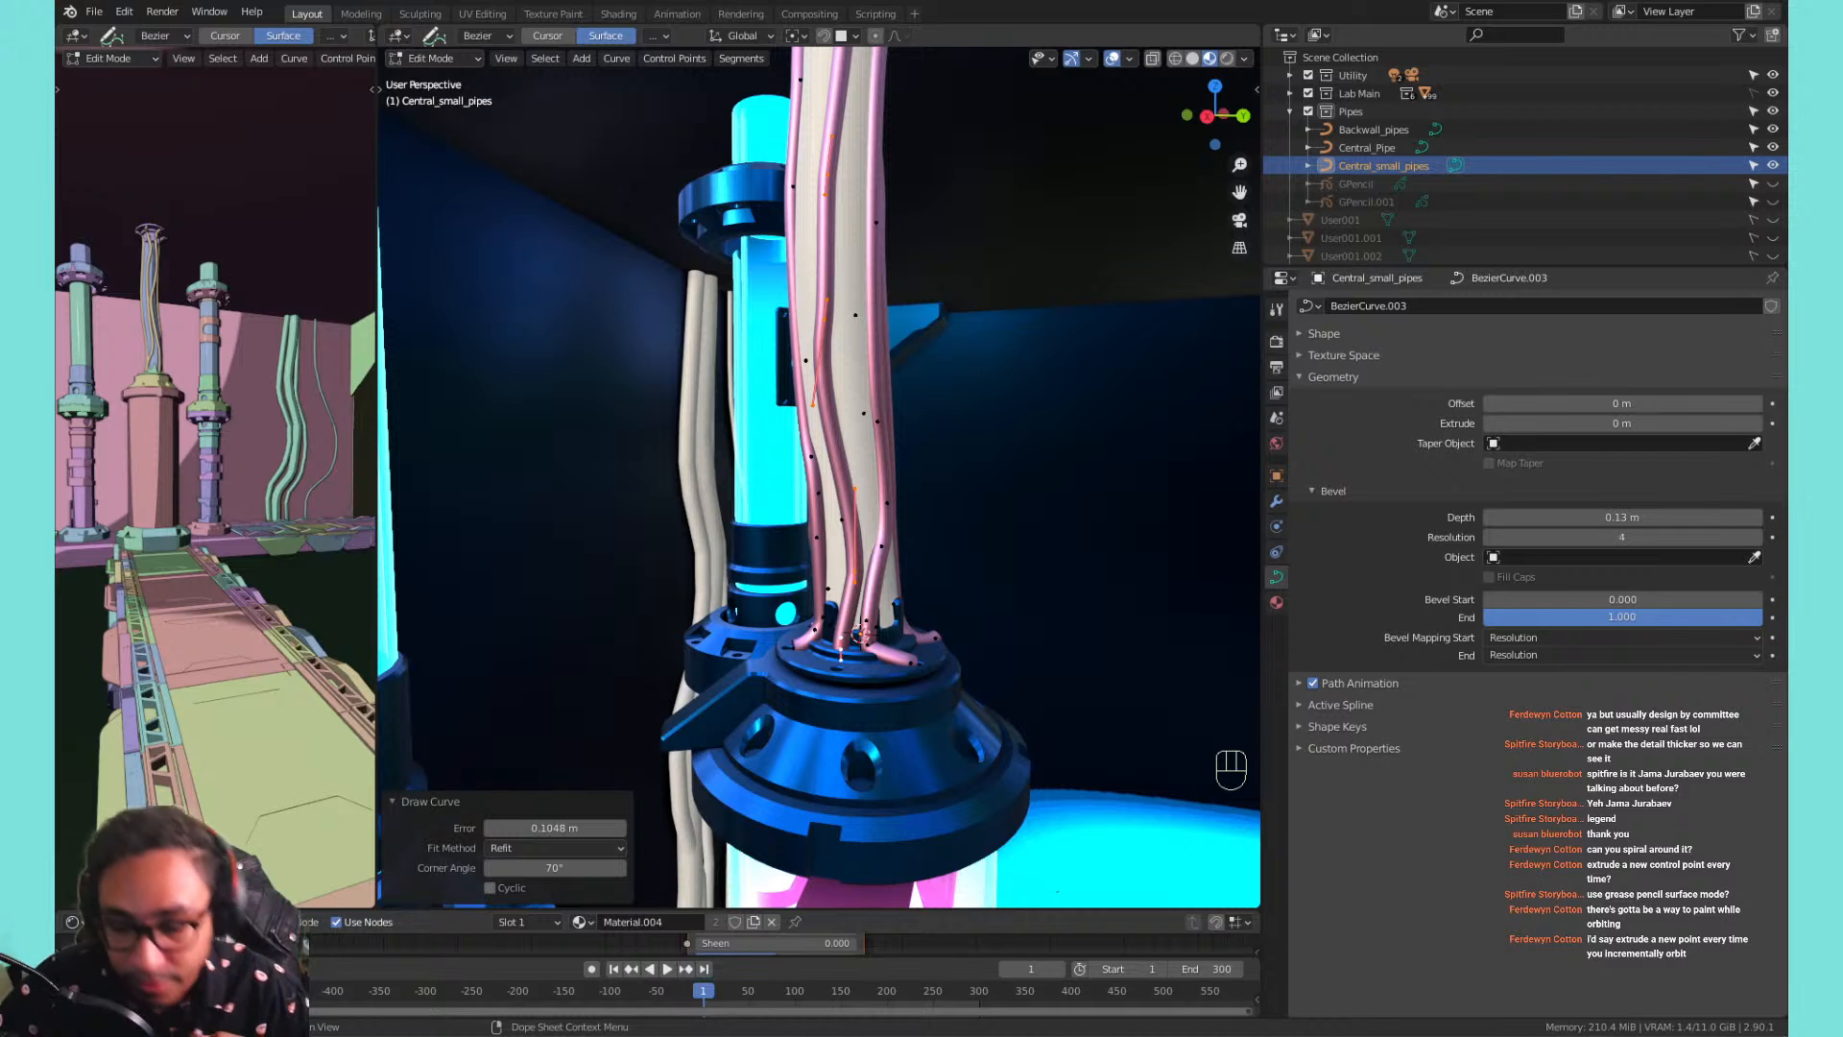
pyautogui.scroll(-2, 922, 470)
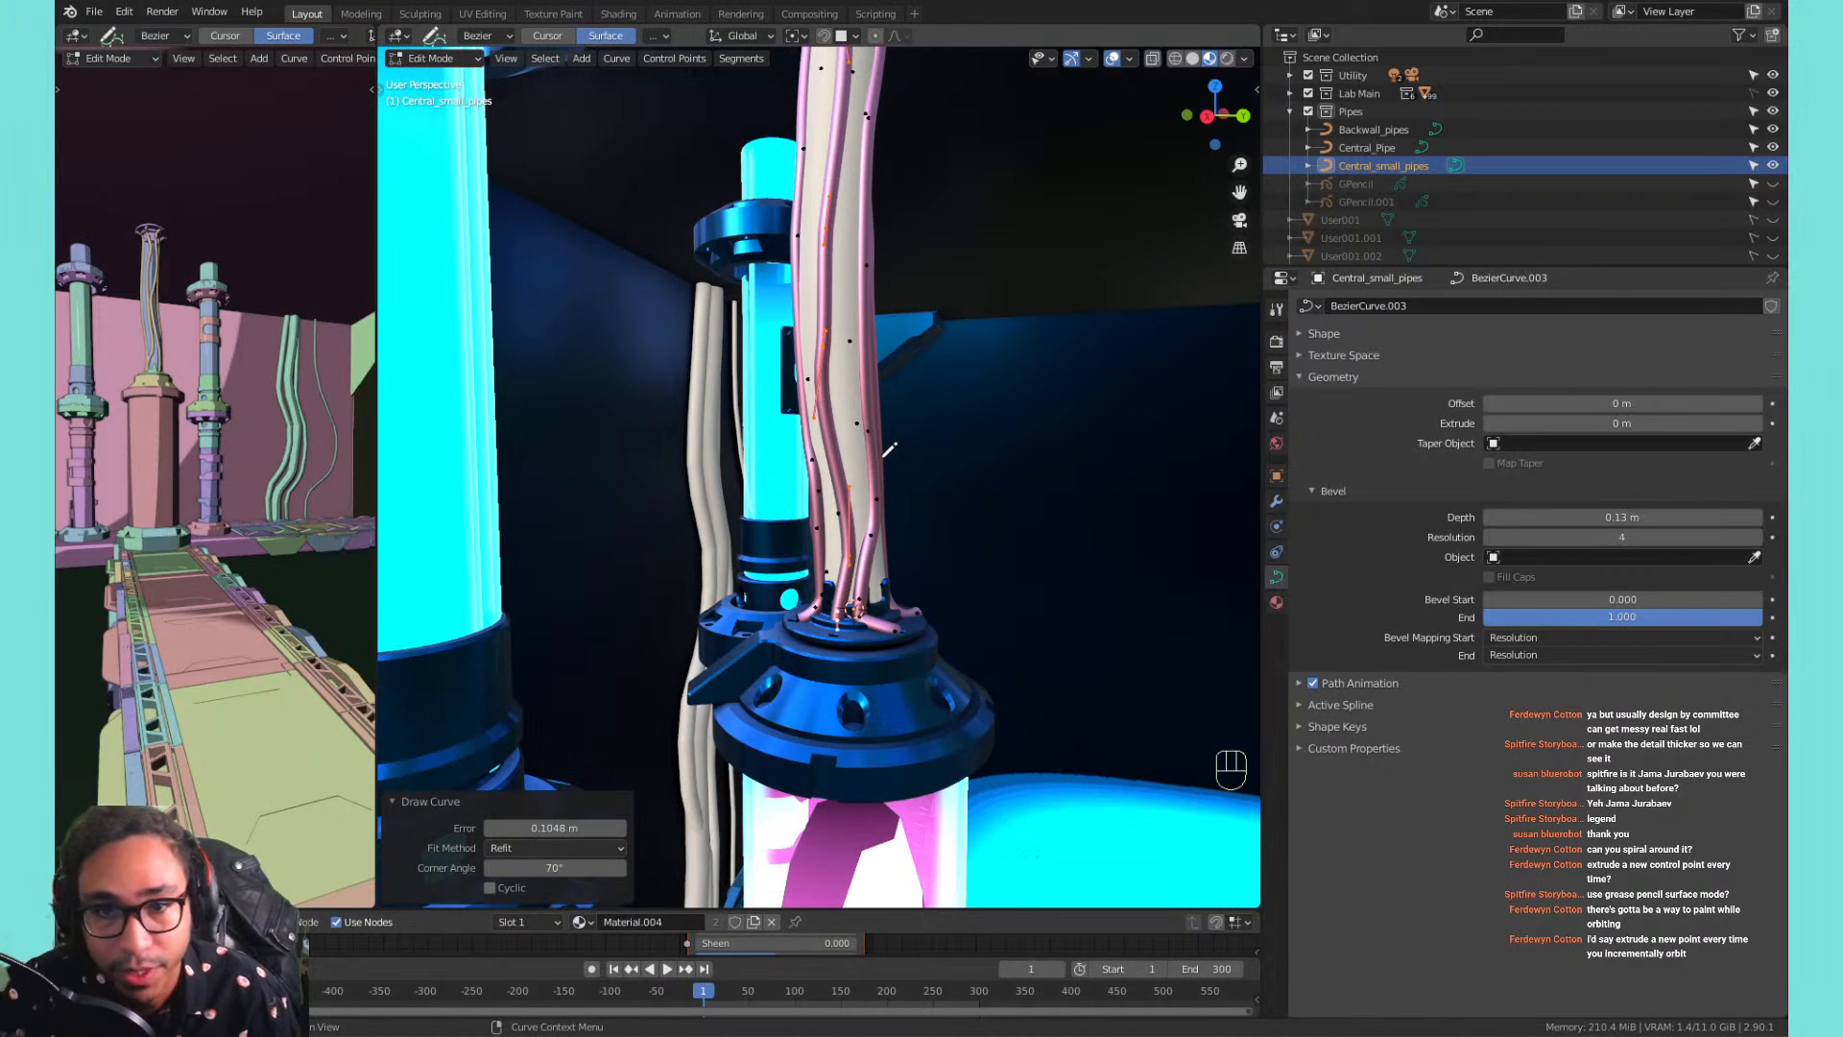
pyautogui.moveTo(846, 393); pyautogui.dragTo(851, 449, button='middle')
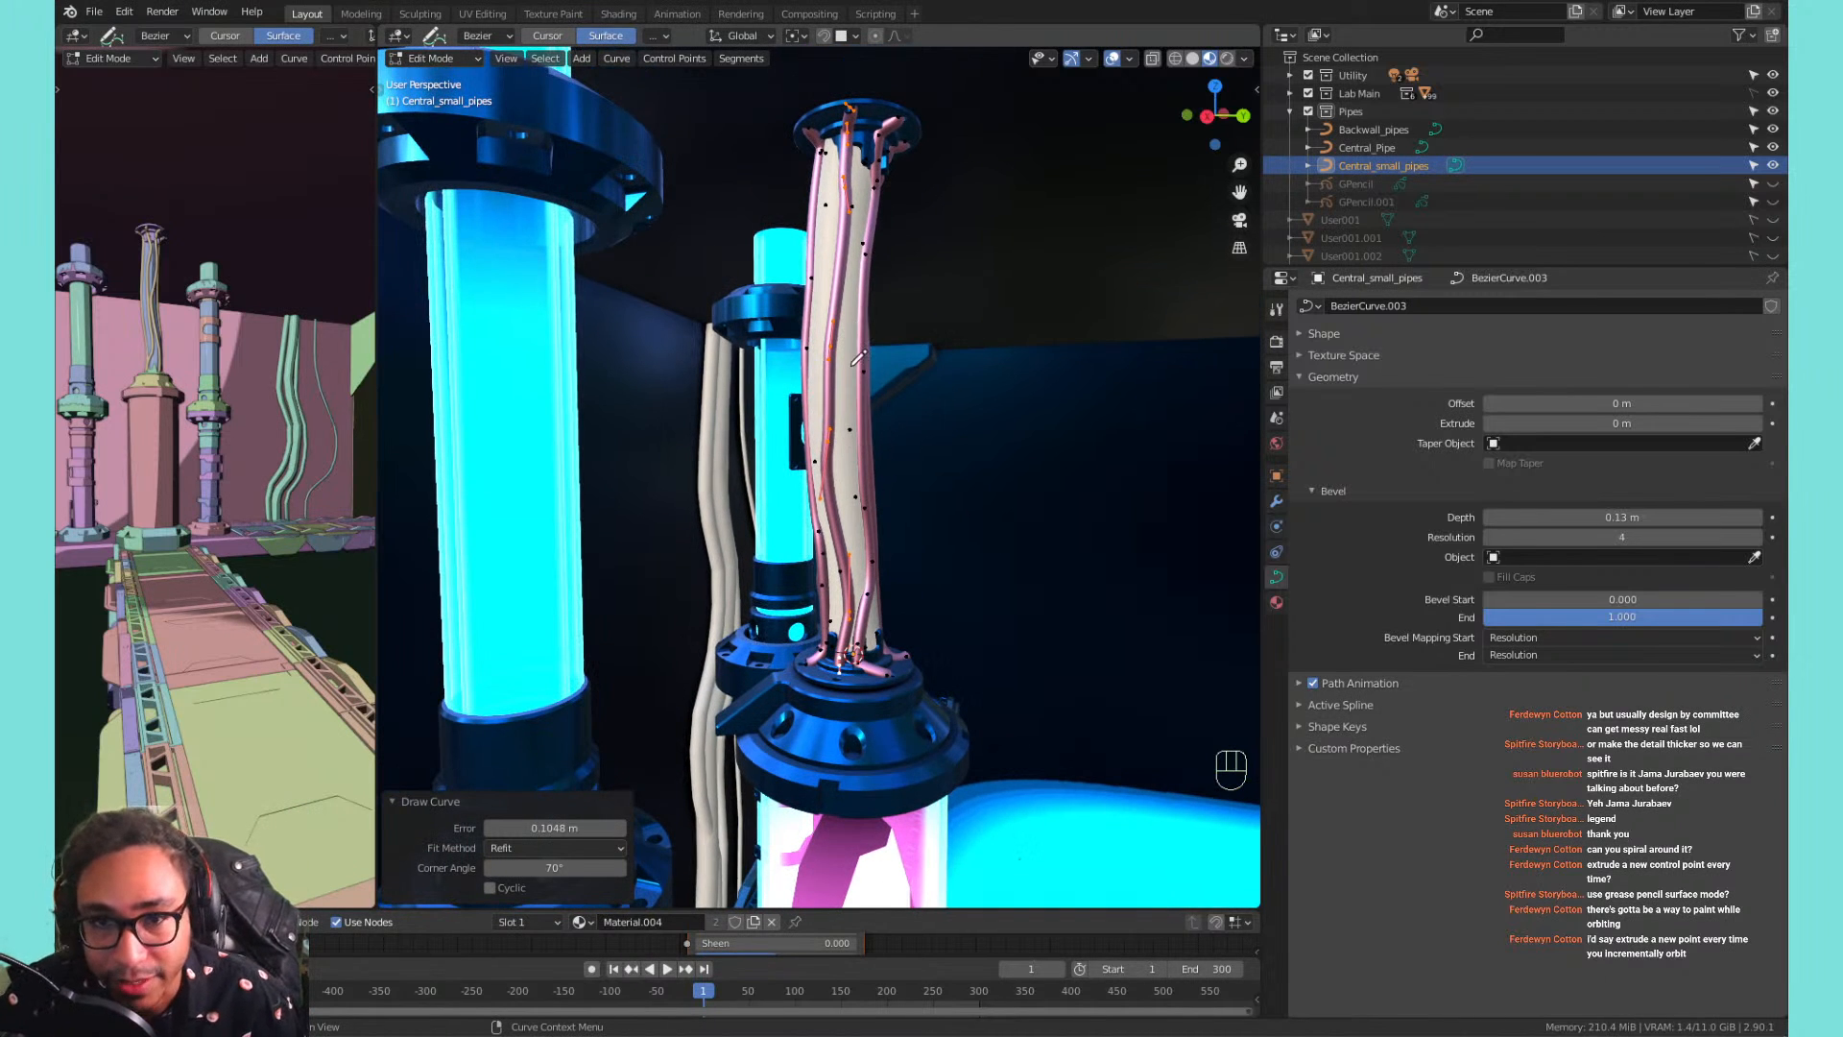
pyautogui.moveTo(913, 273)
pyautogui.mouseDown(button='middle')
pyautogui.moveTo(916, 305)
pyautogui.moveTo(831, 309)
pyautogui.moveTo(874, 323)
pyautogui.moveTo(849, 447)
pyautogui.moveTo(897, 458)
pyautogui.mouseUp(button='middle')
pyautogui.scroll(3, 837, 317)
pyautogui.press('Tab')
pyautogui.press('Tab')
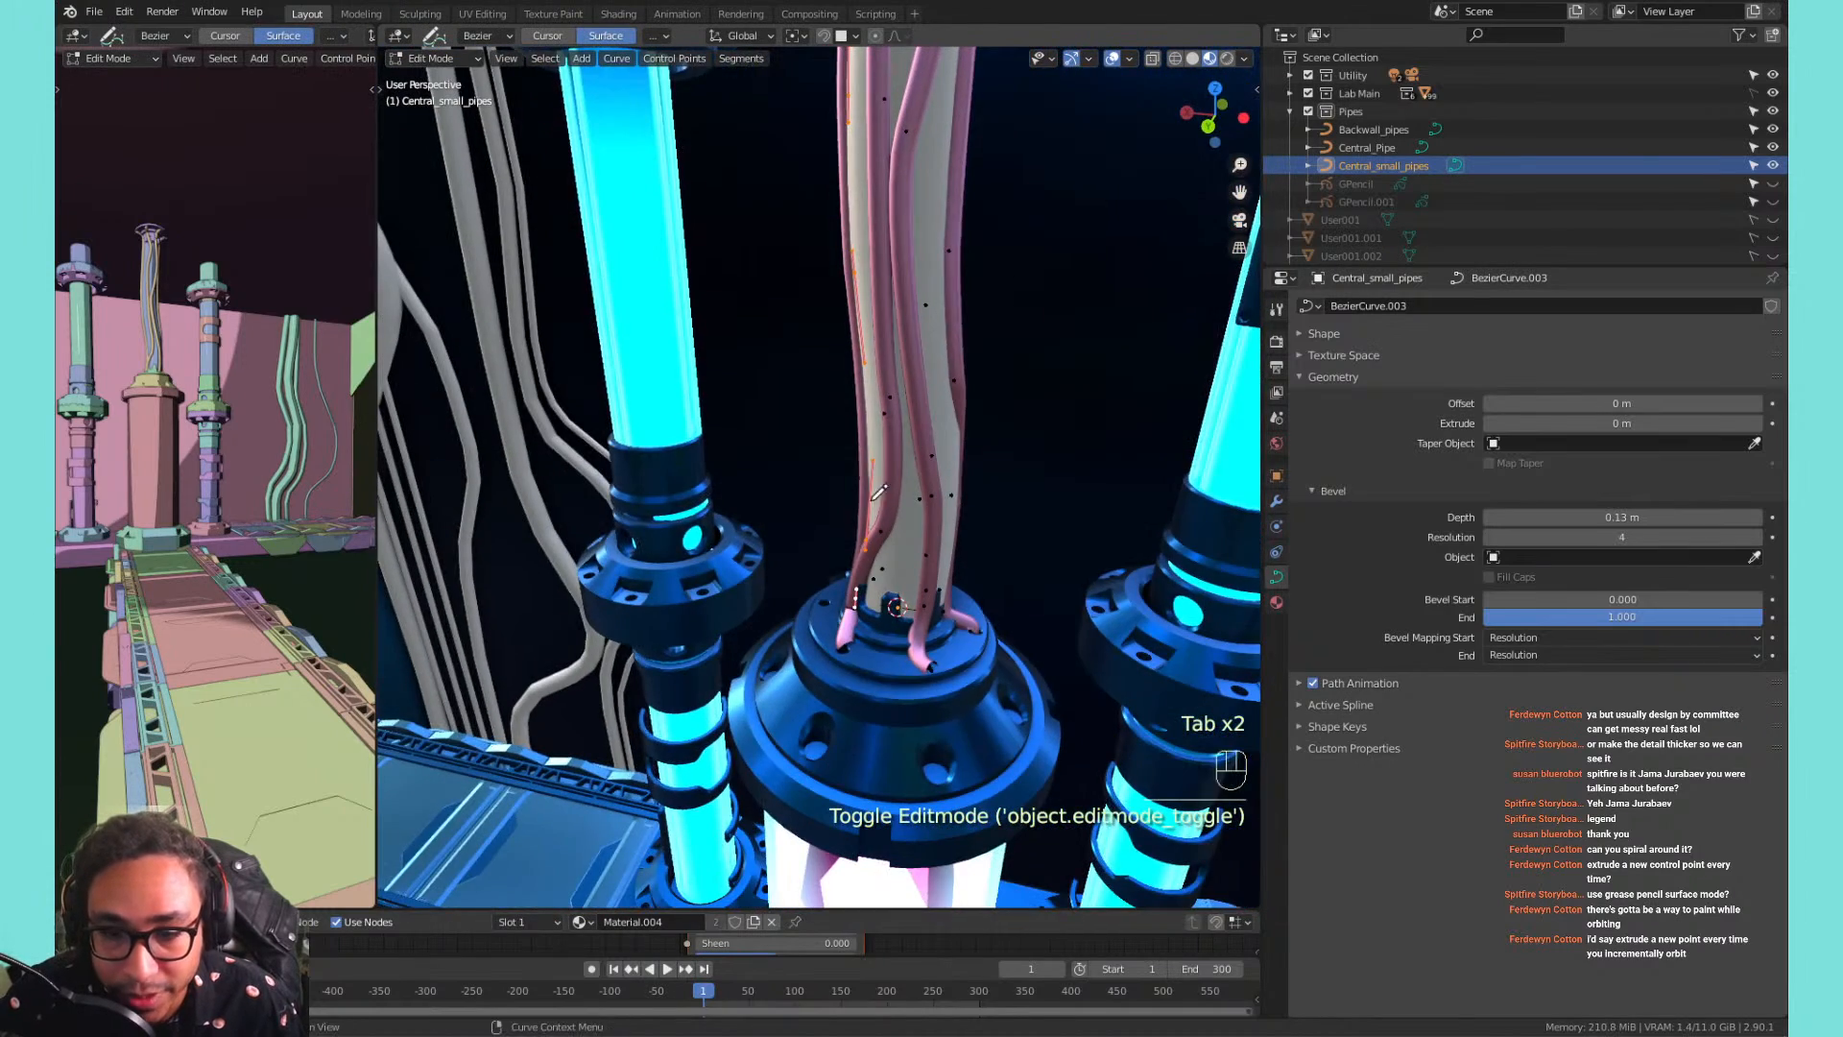
pyautogui.press('Tab')
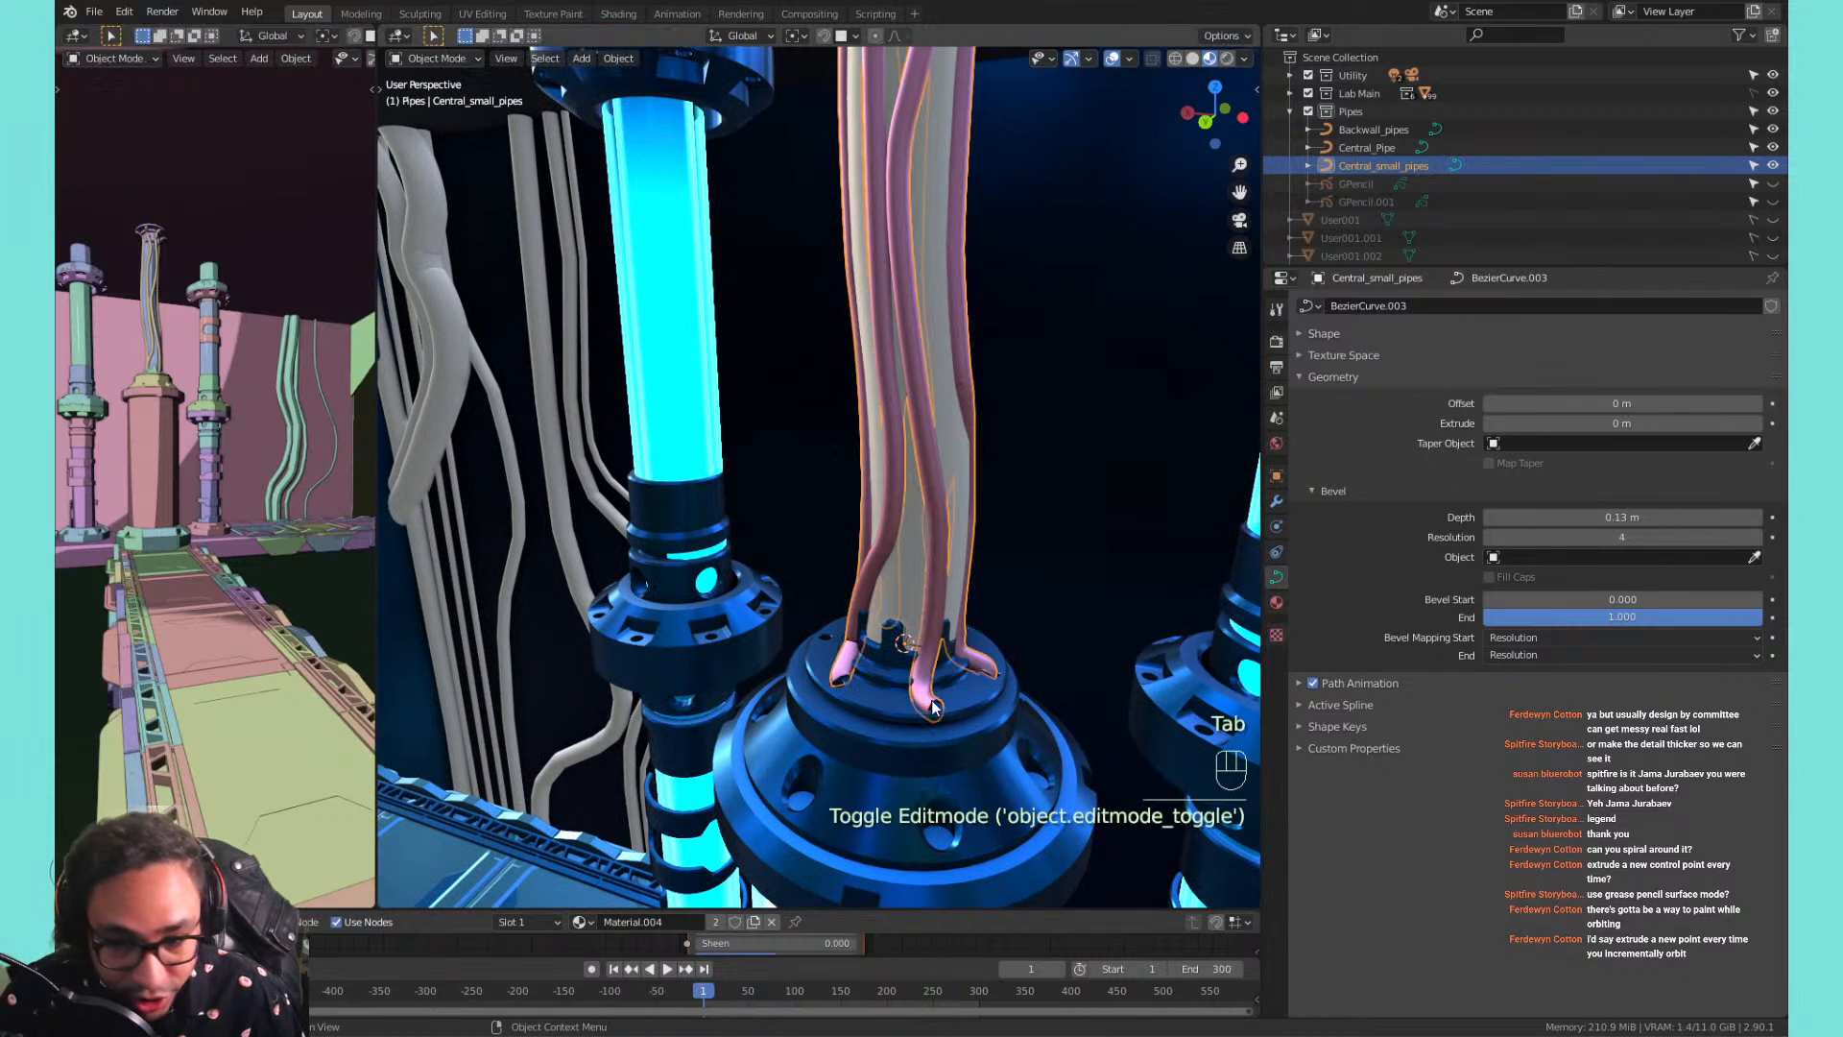
pyautogui.press('Tab')
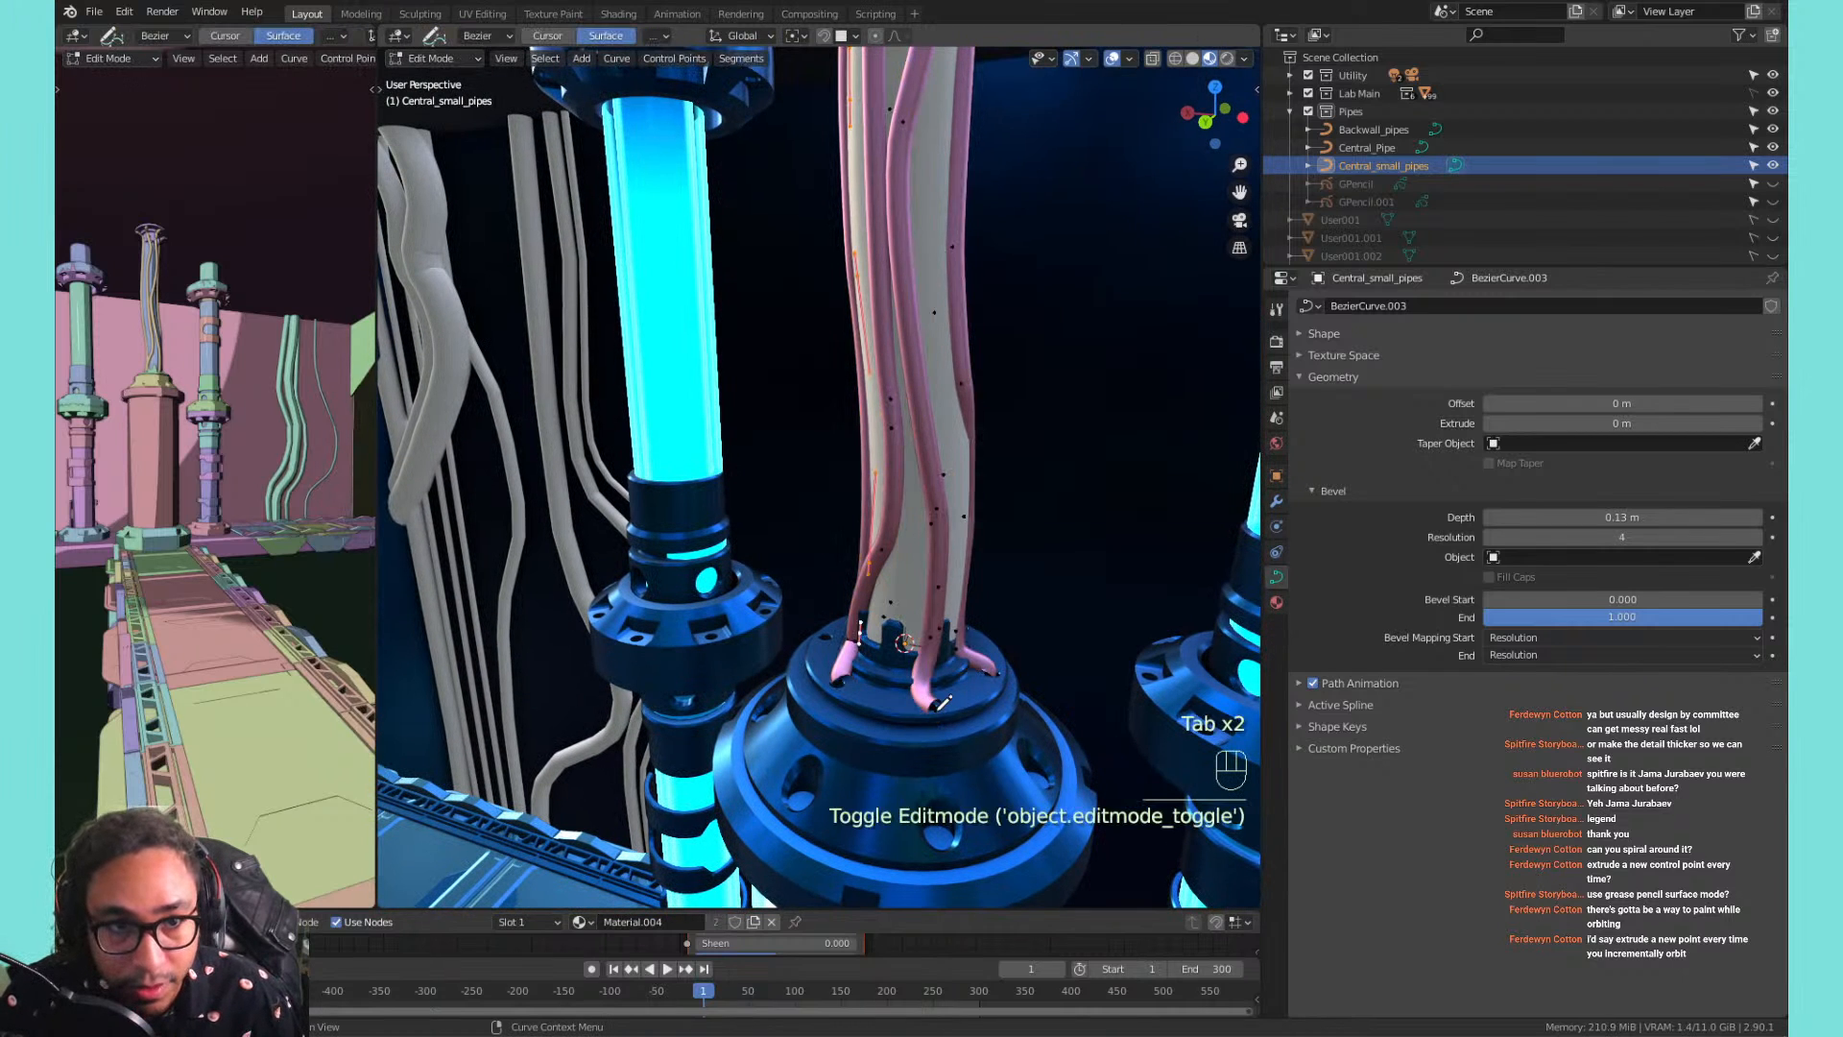
# Undo the stray stroke at the base, switch to the select tool and delete the linked cables on the pipe's front and right side.
pyautogui.moveTo(940, 705); pyautogui.dragTo(941, 706)
pyautogui.hotkey('ctrl', 'z')
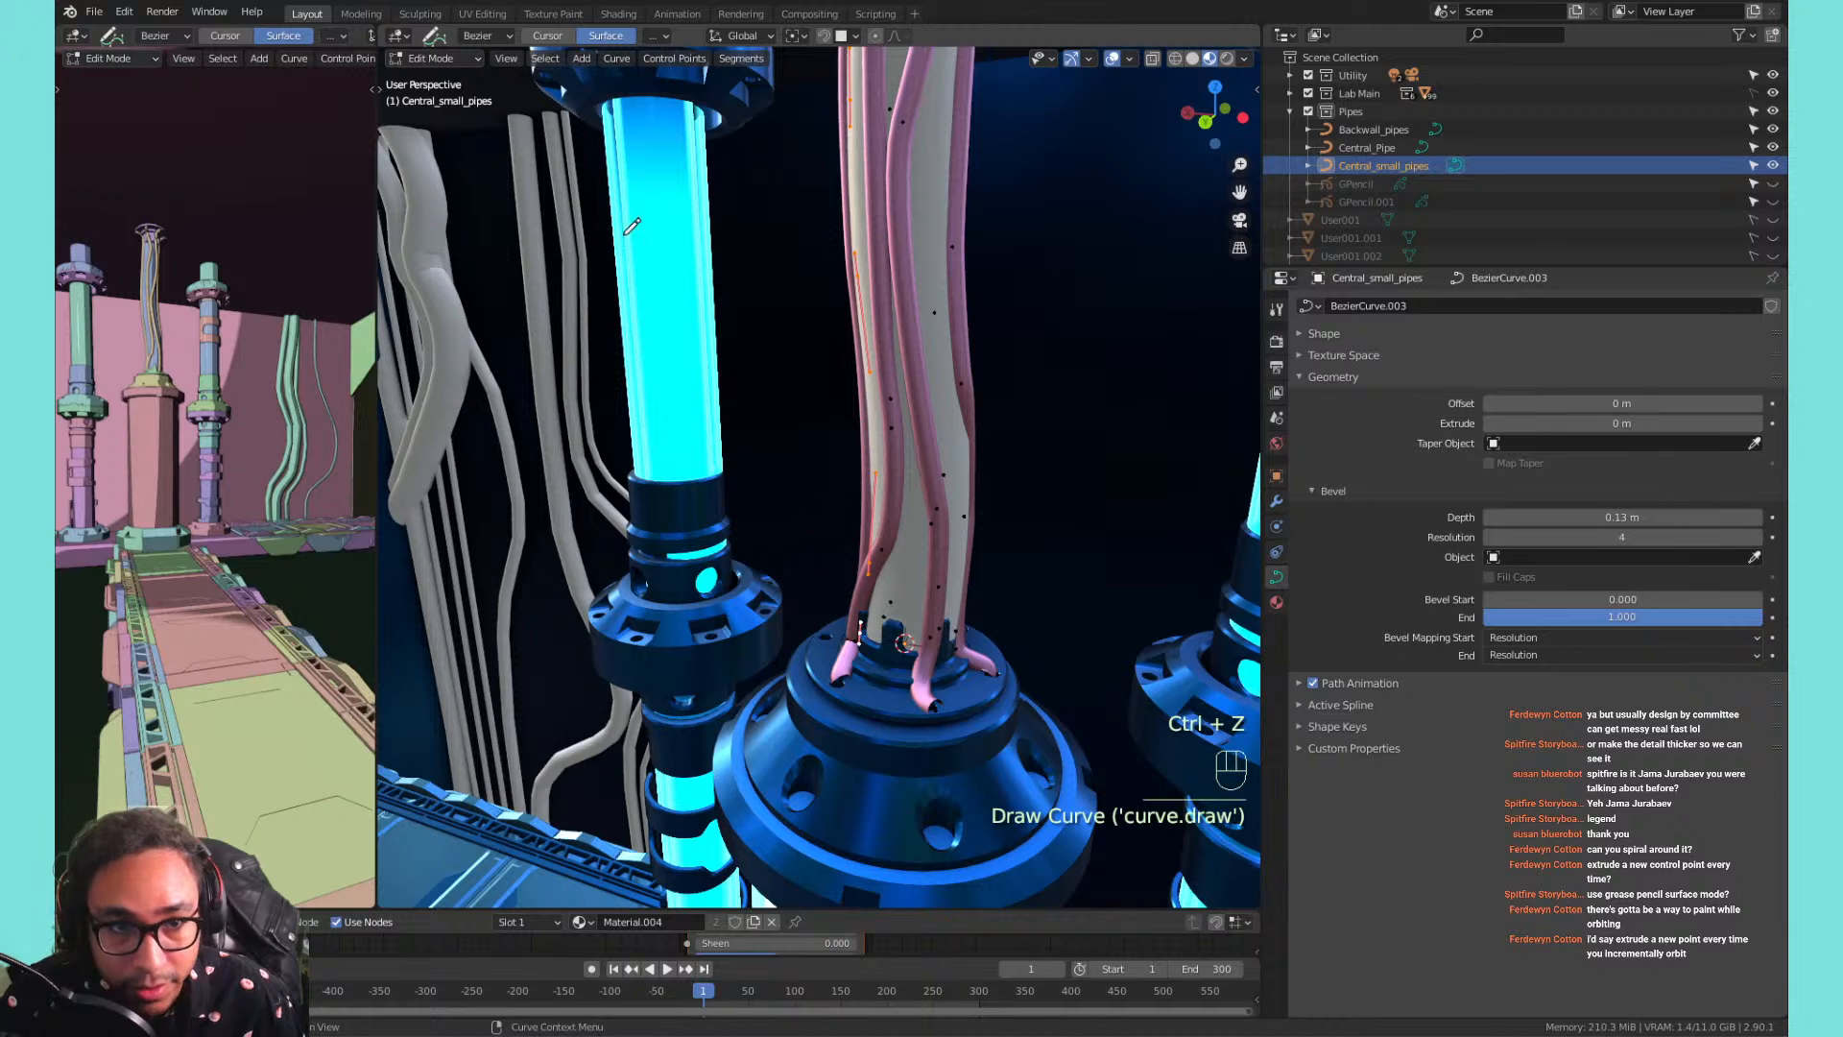
pyautogui.hotkey('shift', 'space')
pyautogui.click(620, 79)
pyautogui.click(939, 705)
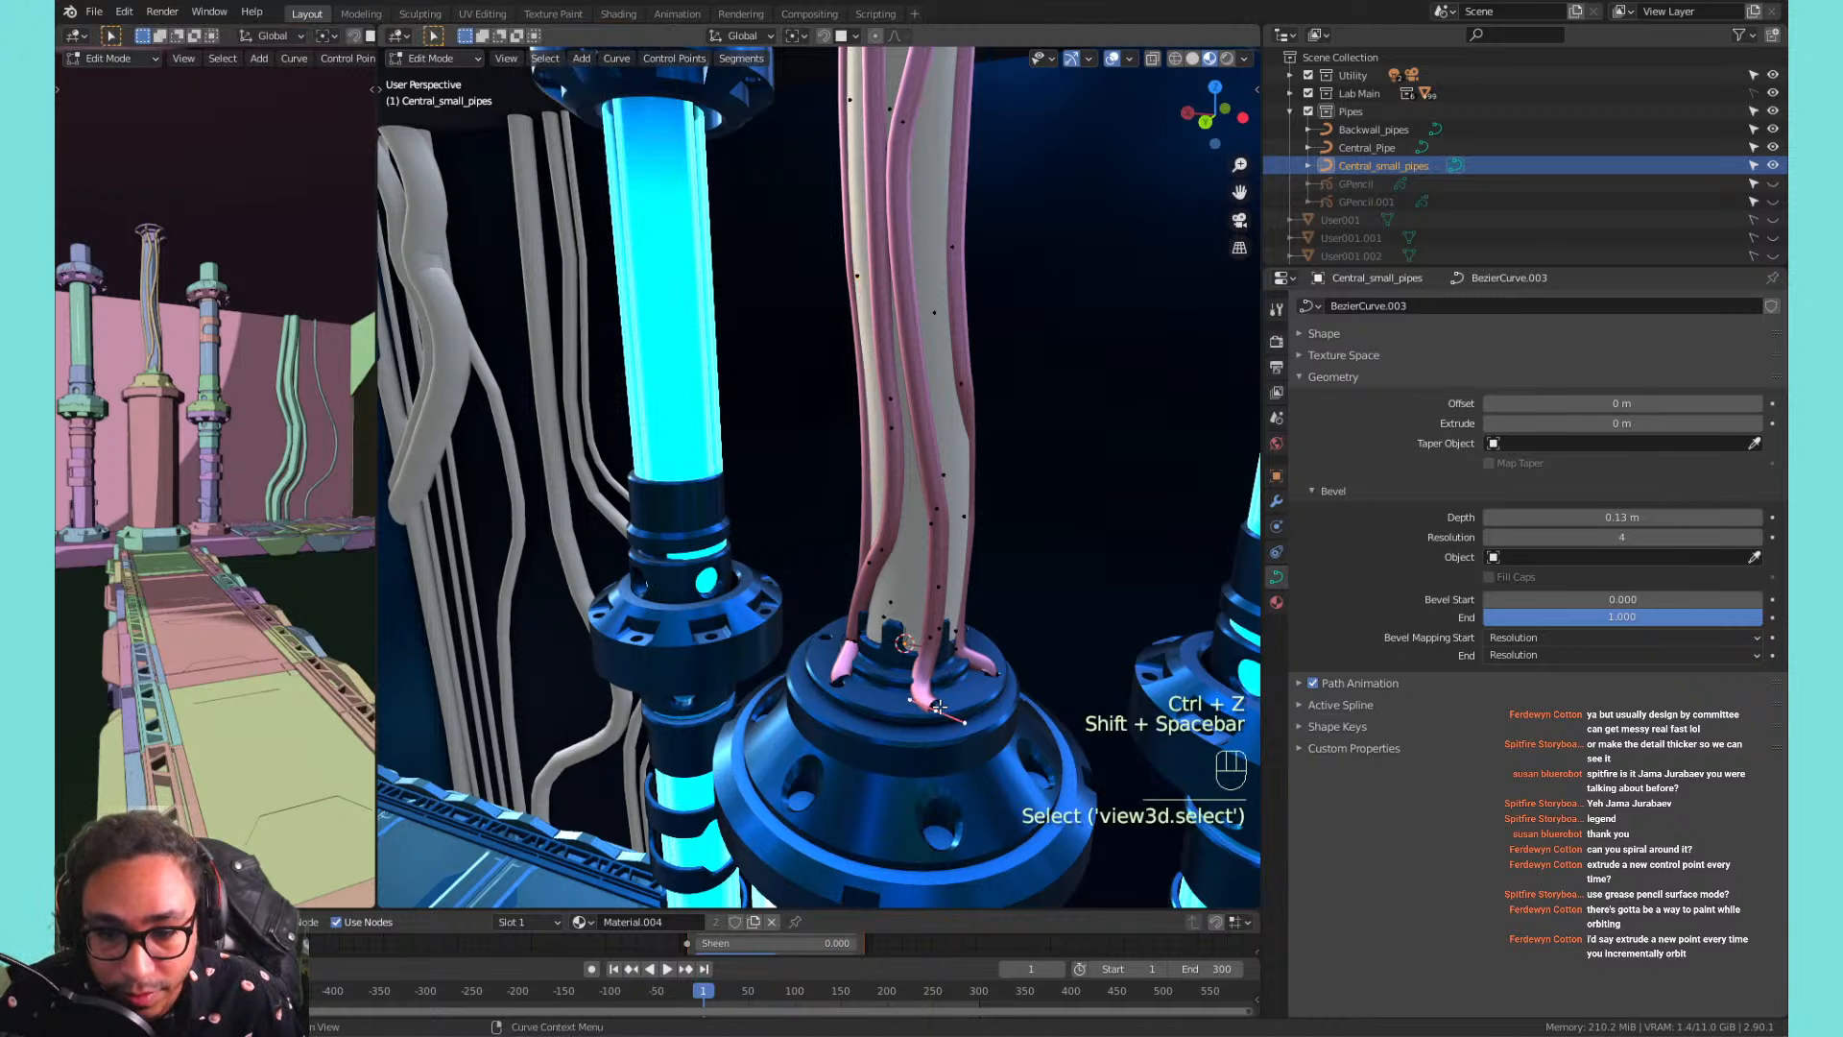
pyautogui.press('l')
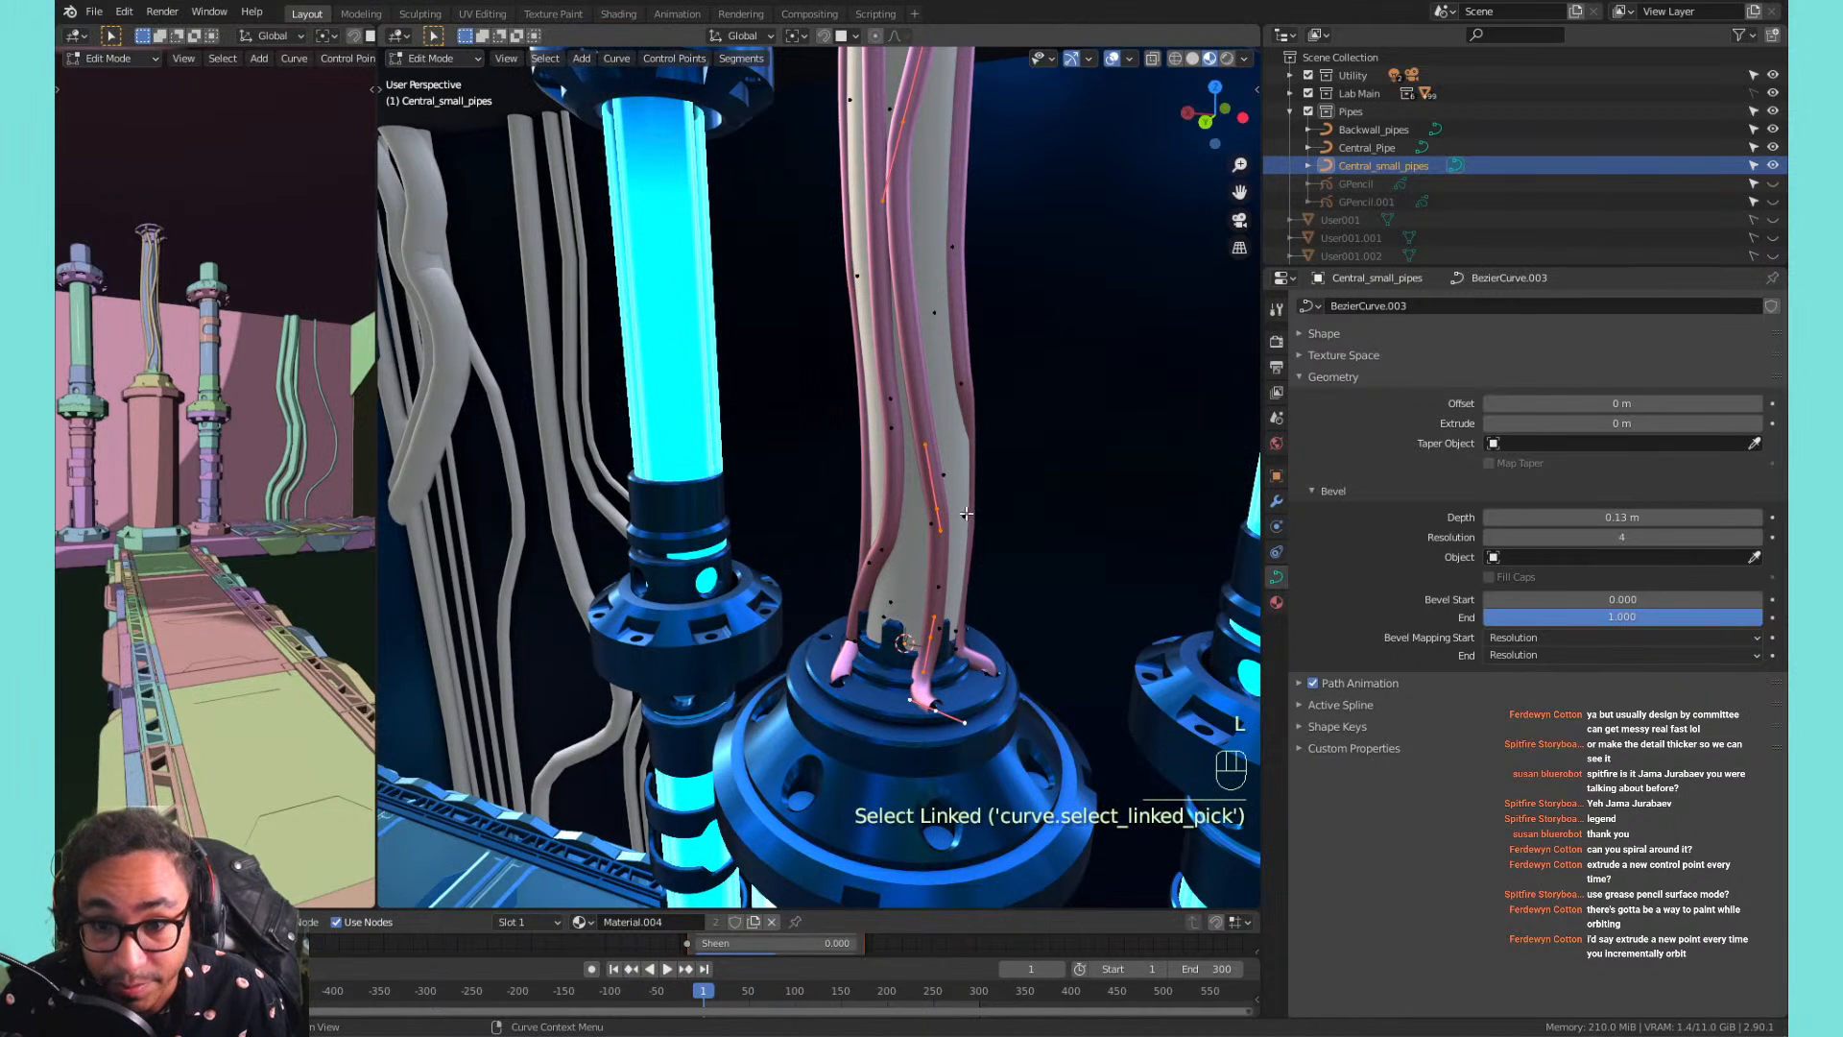
pyautogui.press('x')
pyautogui.click(943, 470)
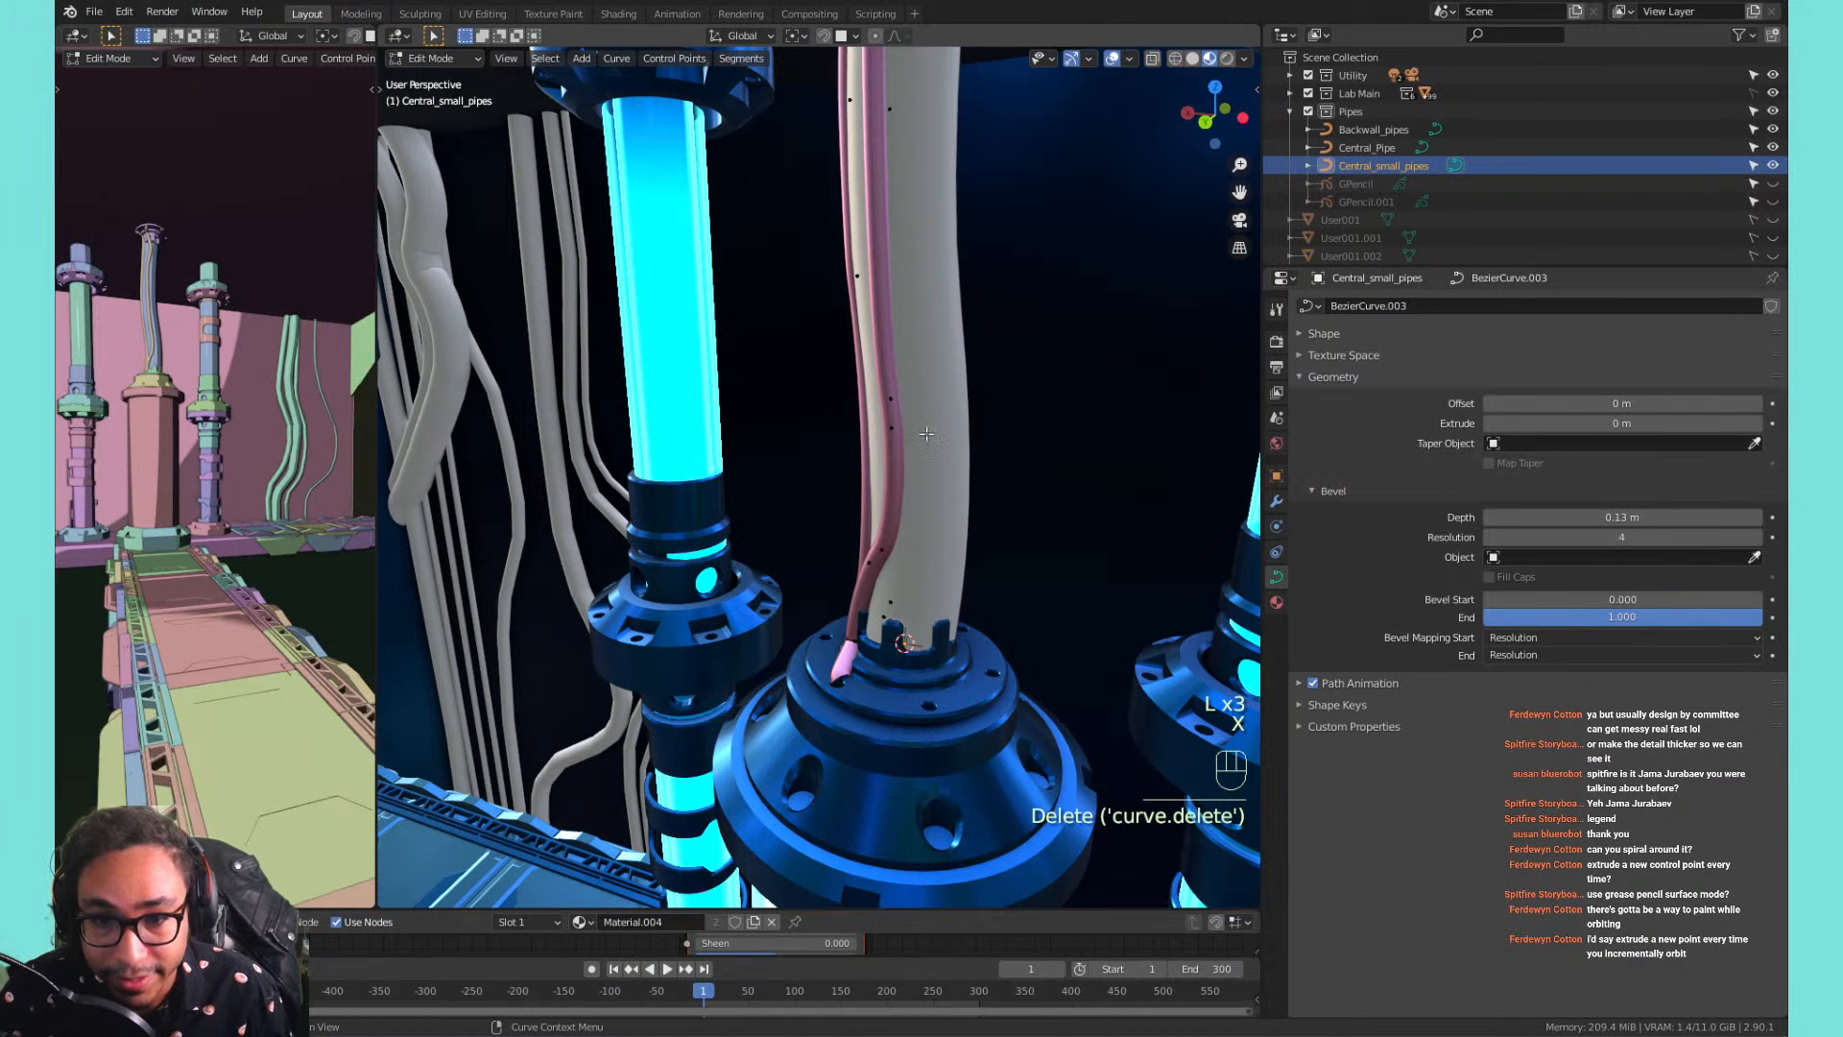
# Scale the handles of the leftmost cable's lower end point by about 2.945 and rotate them freely to point vertically into the base.
pyautogui.keyDown('shift'); pyautogui.moveTo(943, 470); pyautogui.dragTo(911, 725, button='middle'); pyautogui.keyUp('shift')
pyautogui.click(843, 689)
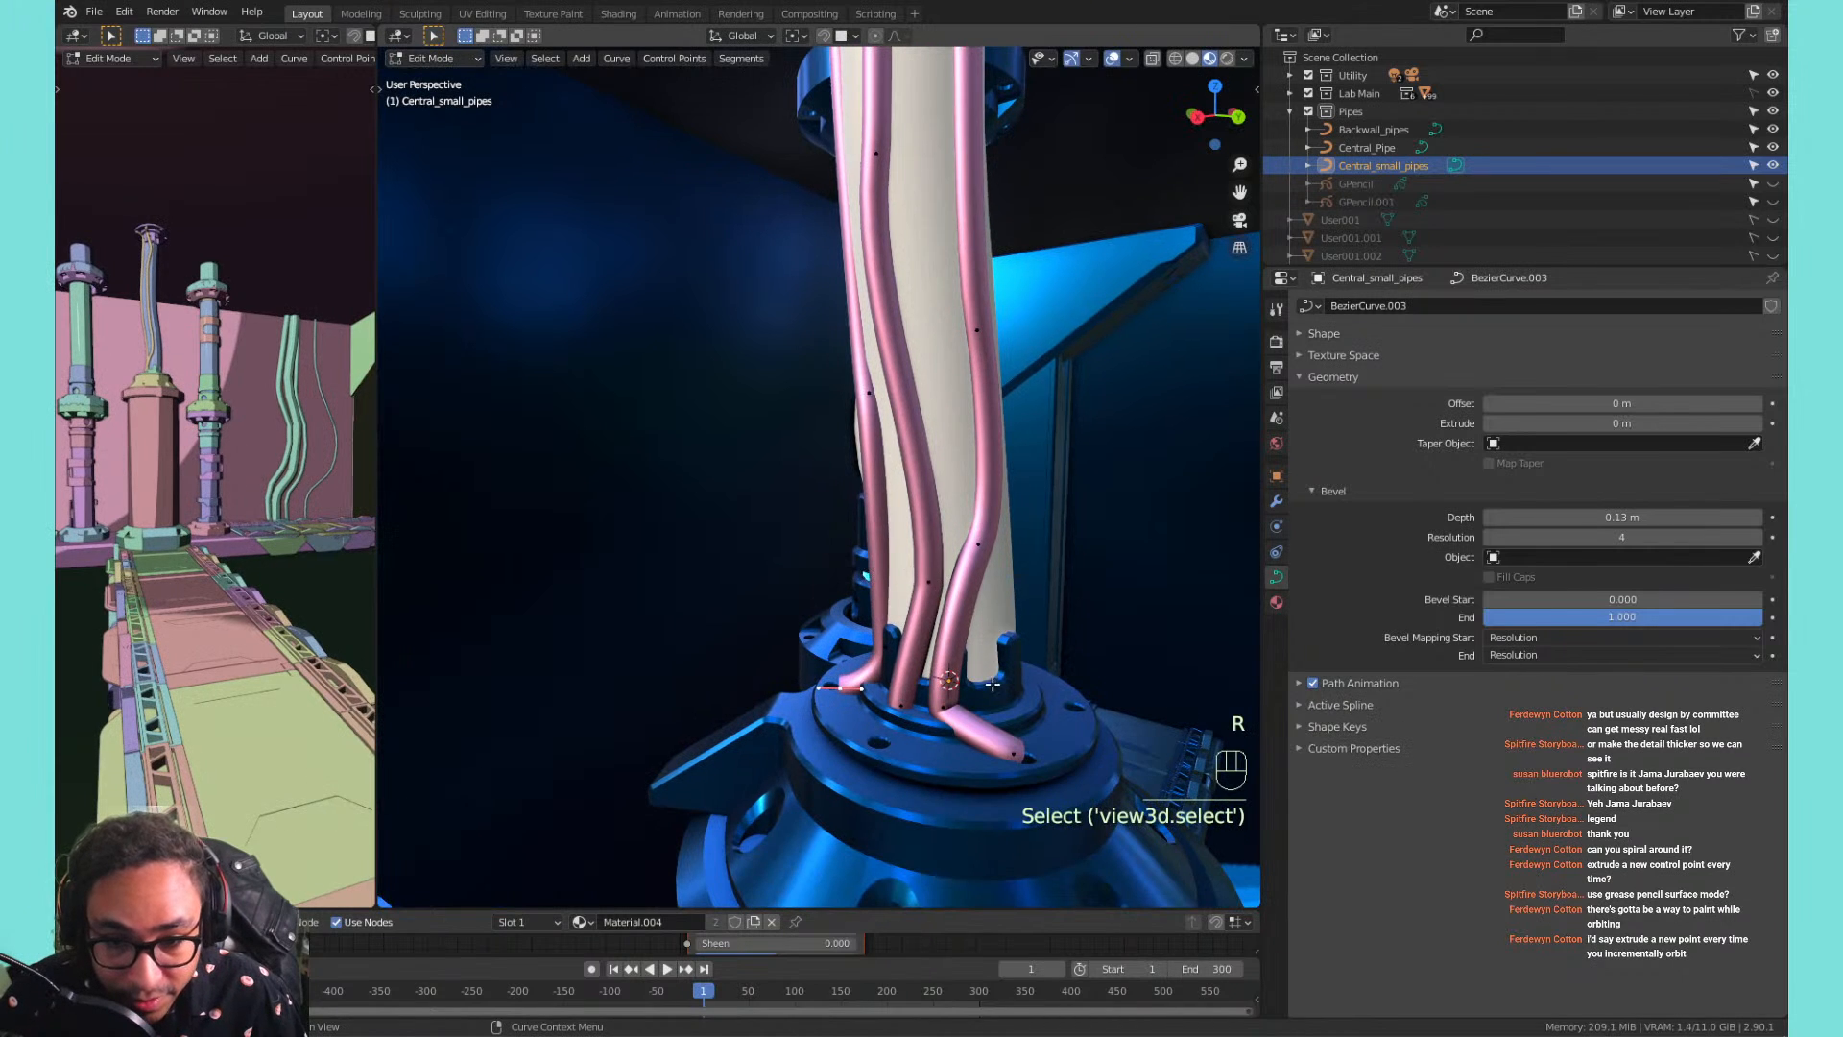
pyautogui.scroll(2, 941, 727)
pyautogui.press('s')
pyautogui.click(999, 757)
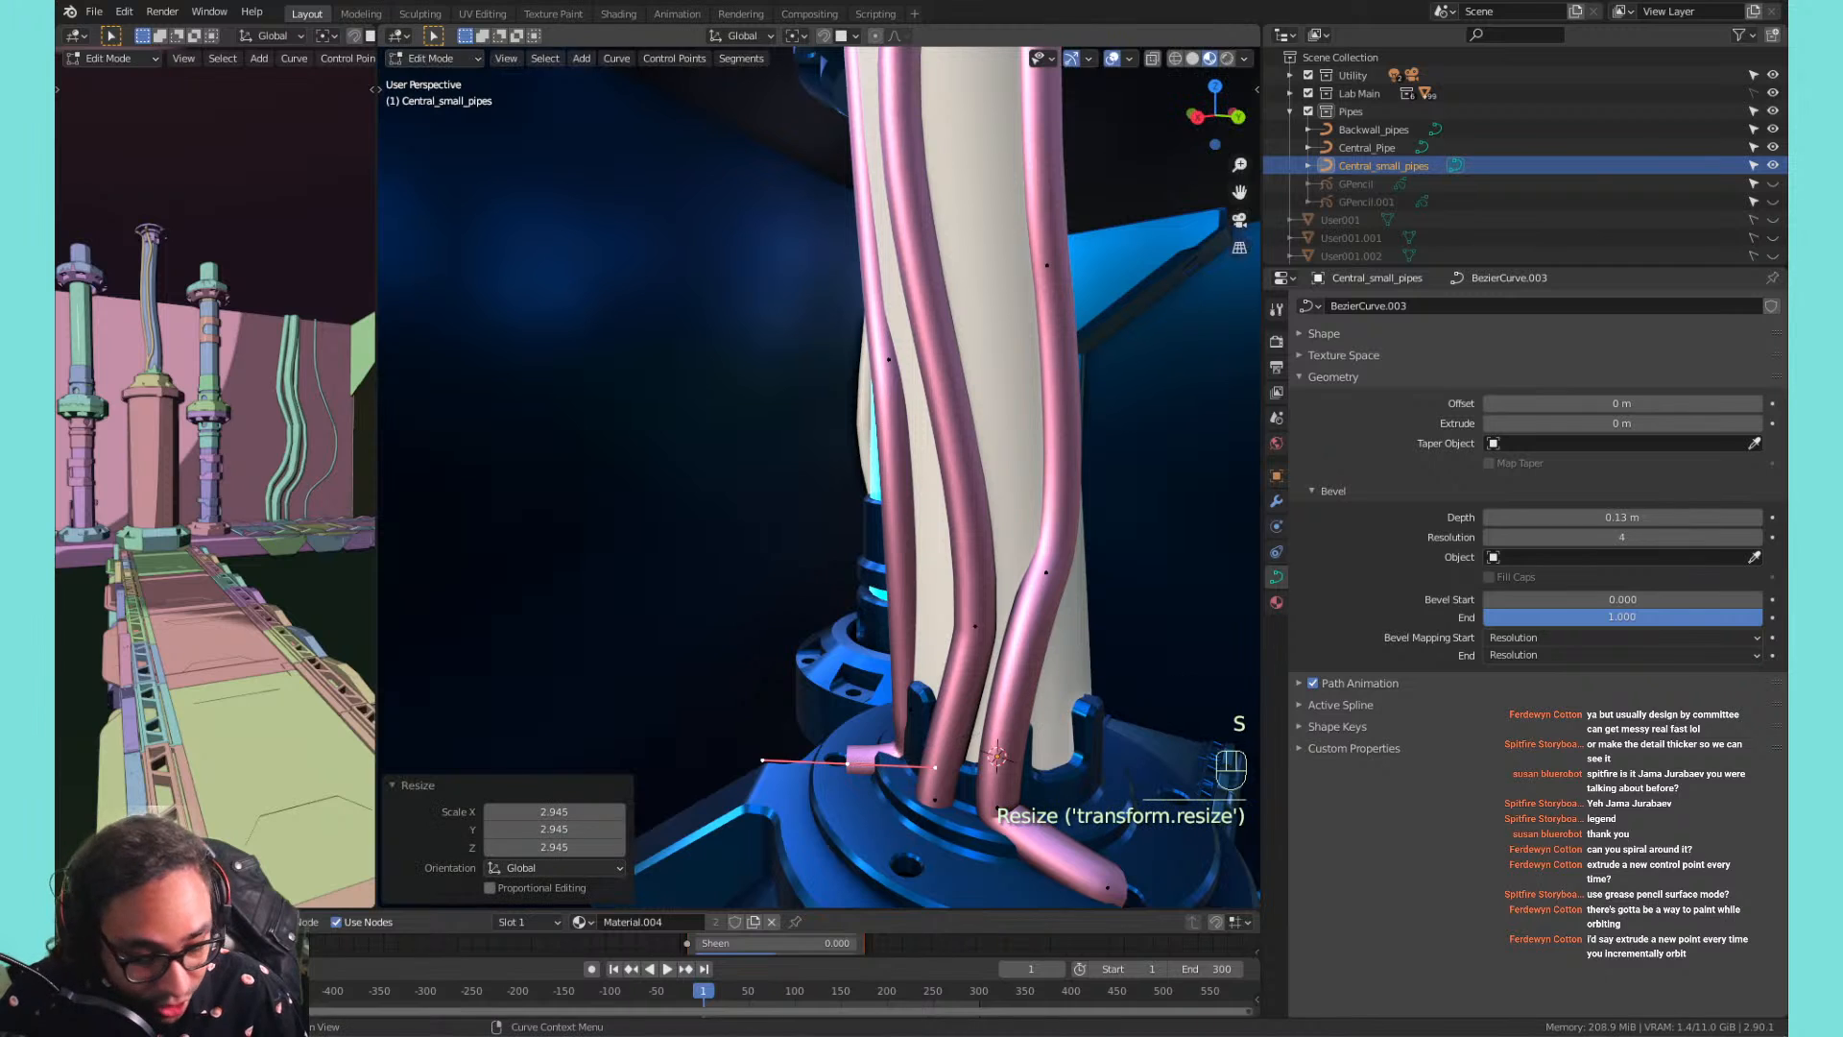
pyautogui.press('r')
pyautogui.press('r')
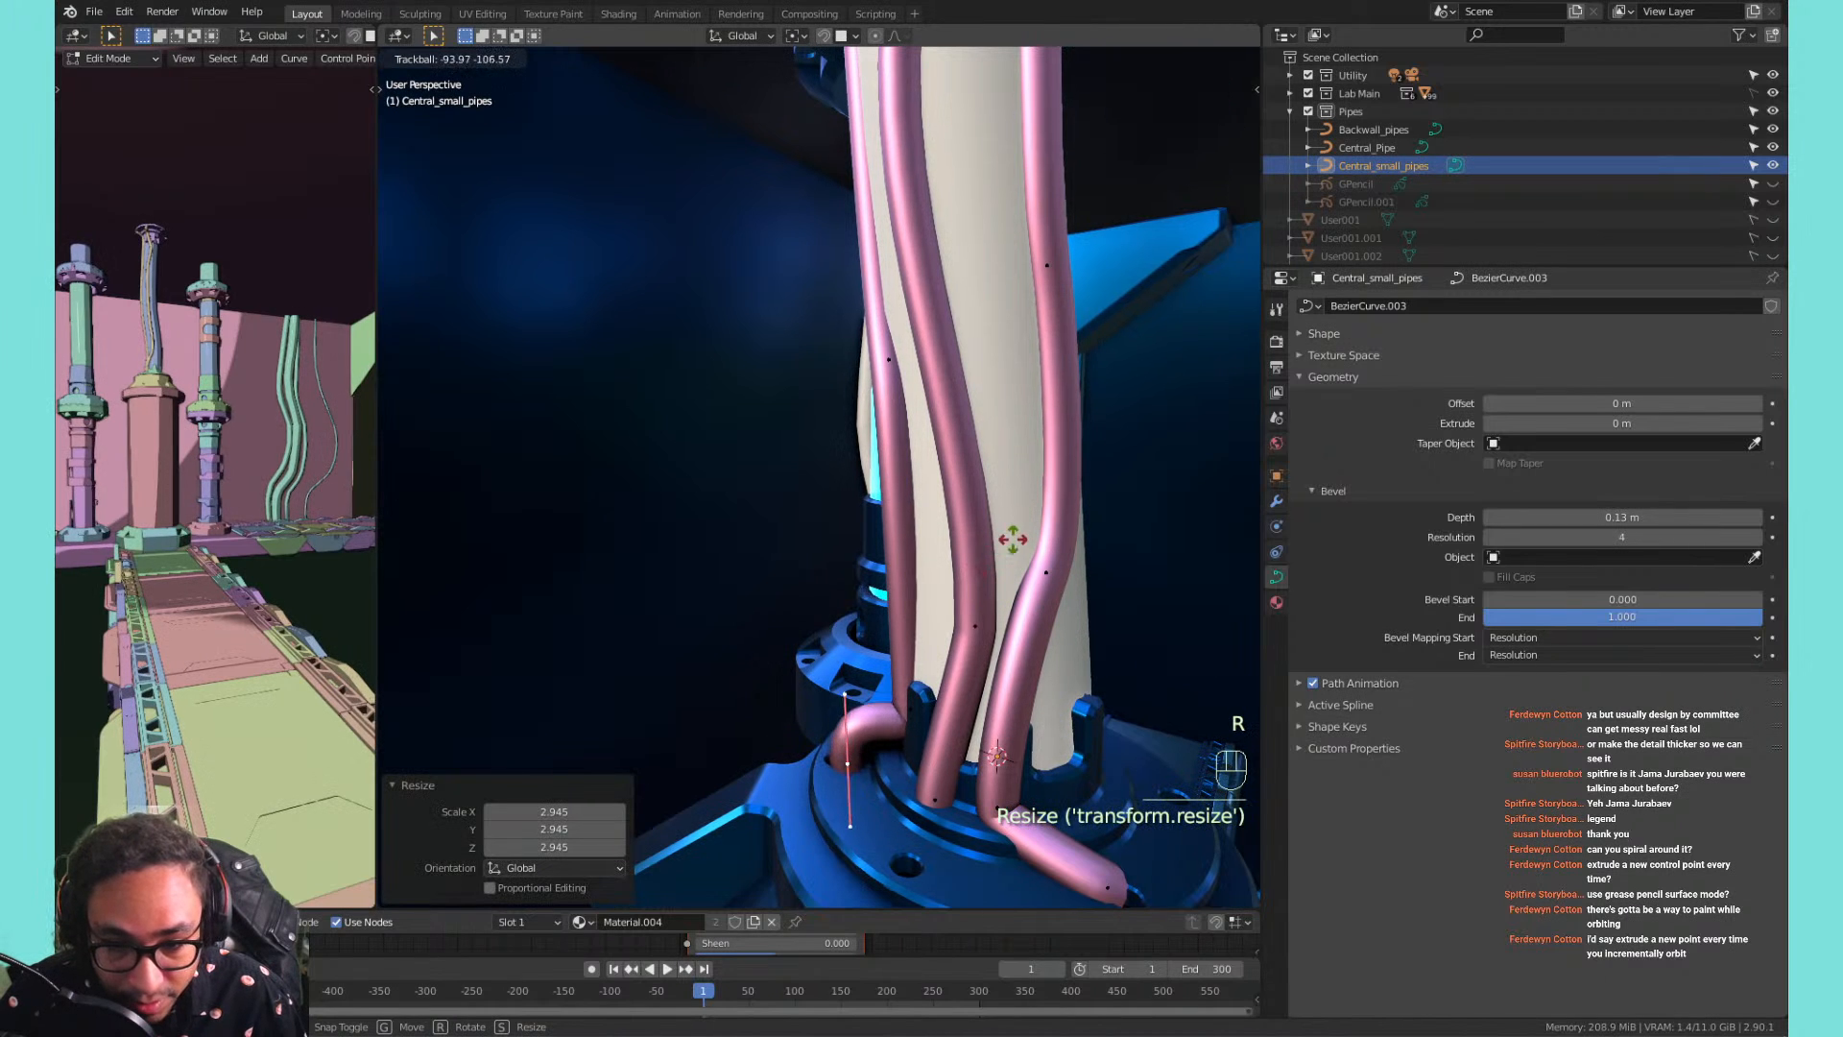
pyautogui.click(1011, 539)
# Scale the leftmost cable's lower end handles by 0.704 and slide the end point horizontally over the base ring.
pyautogui.press('s')
pyautogui.click(967, 603)
pyautogui.press('g')
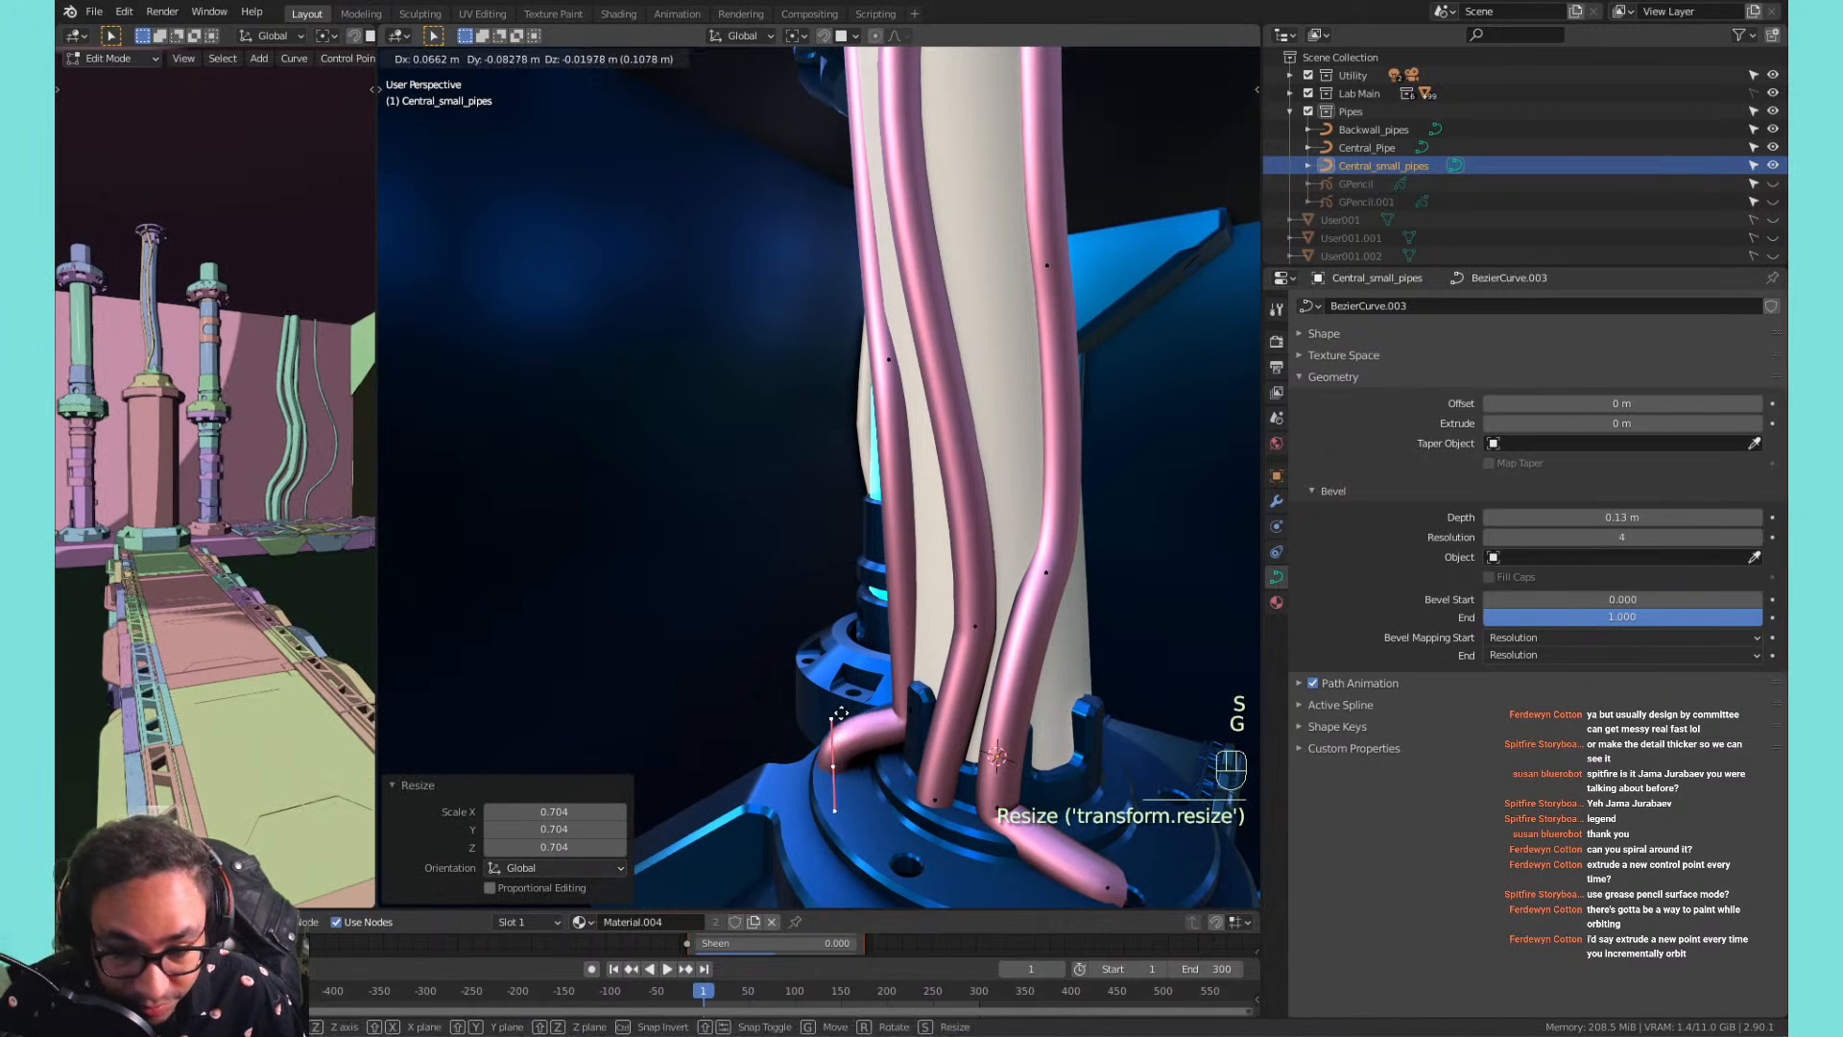
pyautogui.hotkey('shift', 'z')
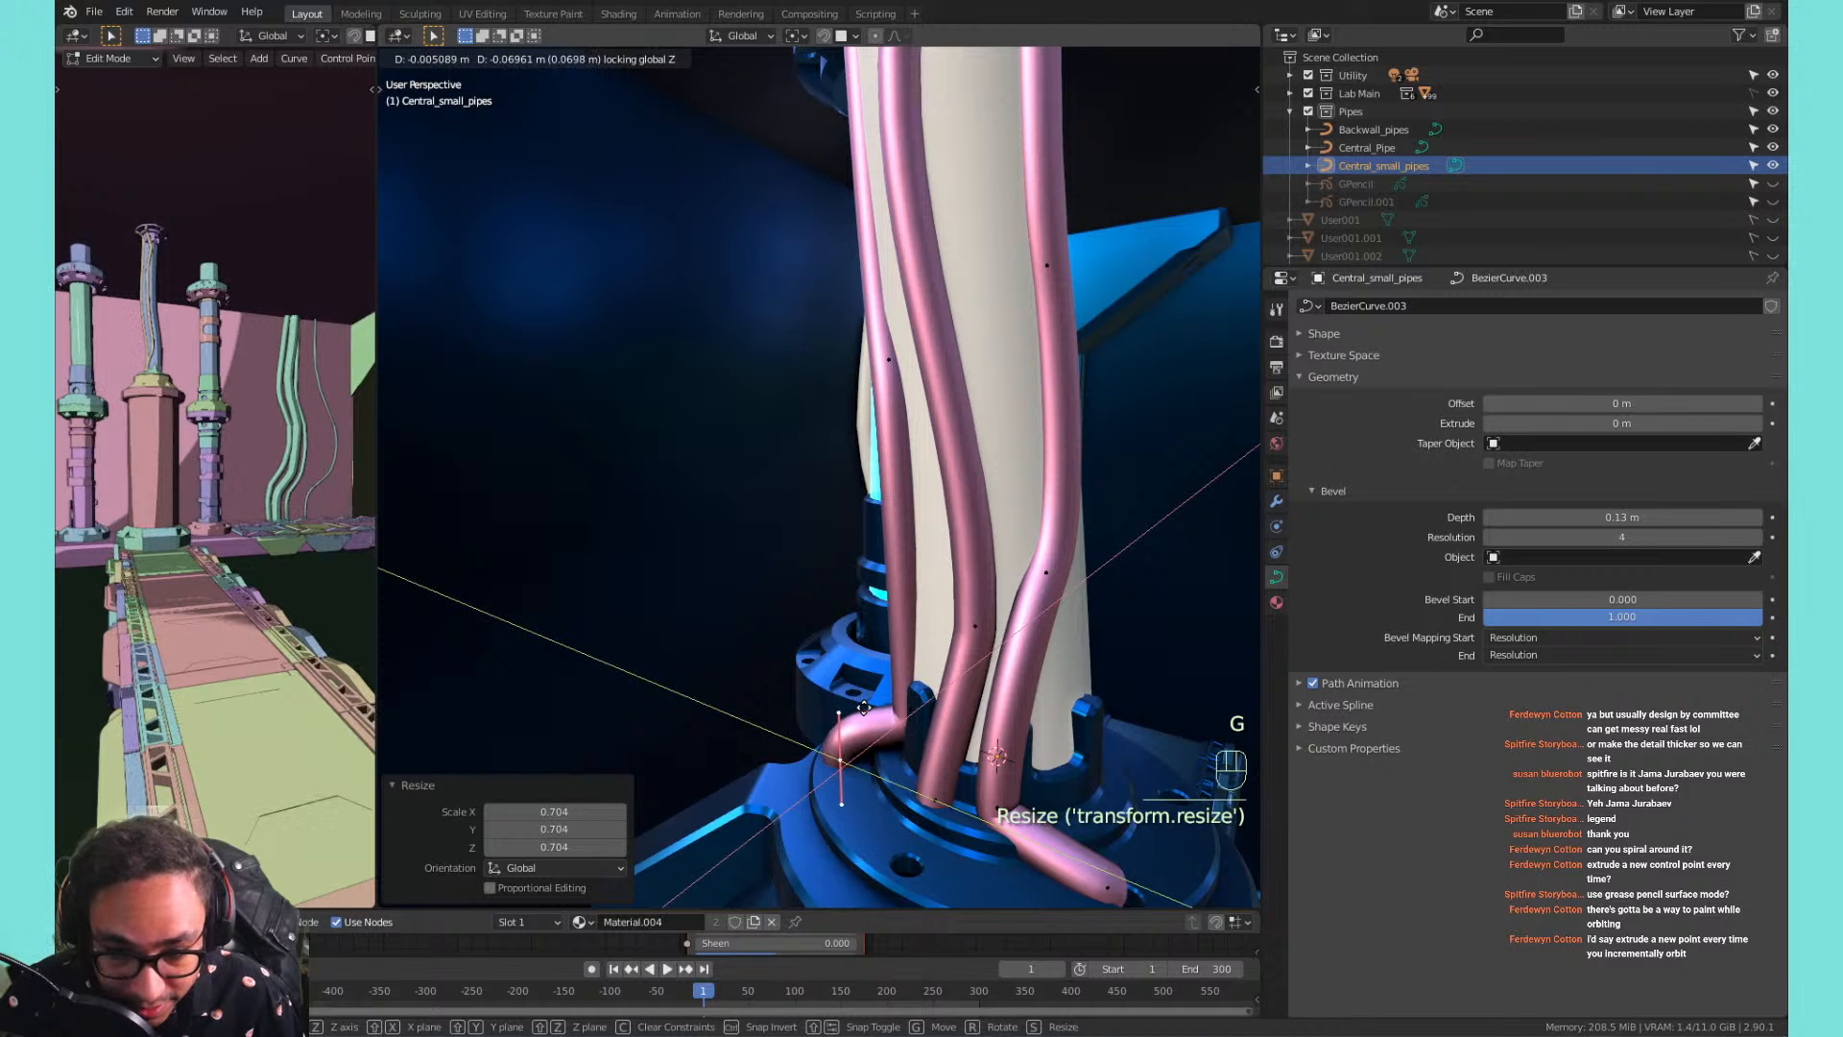
pyautogui.click(864, 707)
# Reposition the leftmost cable's bend point just above the base.
pyautogui.moveTo(864, 707); pyautogui.dragTo(878, 456, button='middle')
pyautogui.click(859, 398)
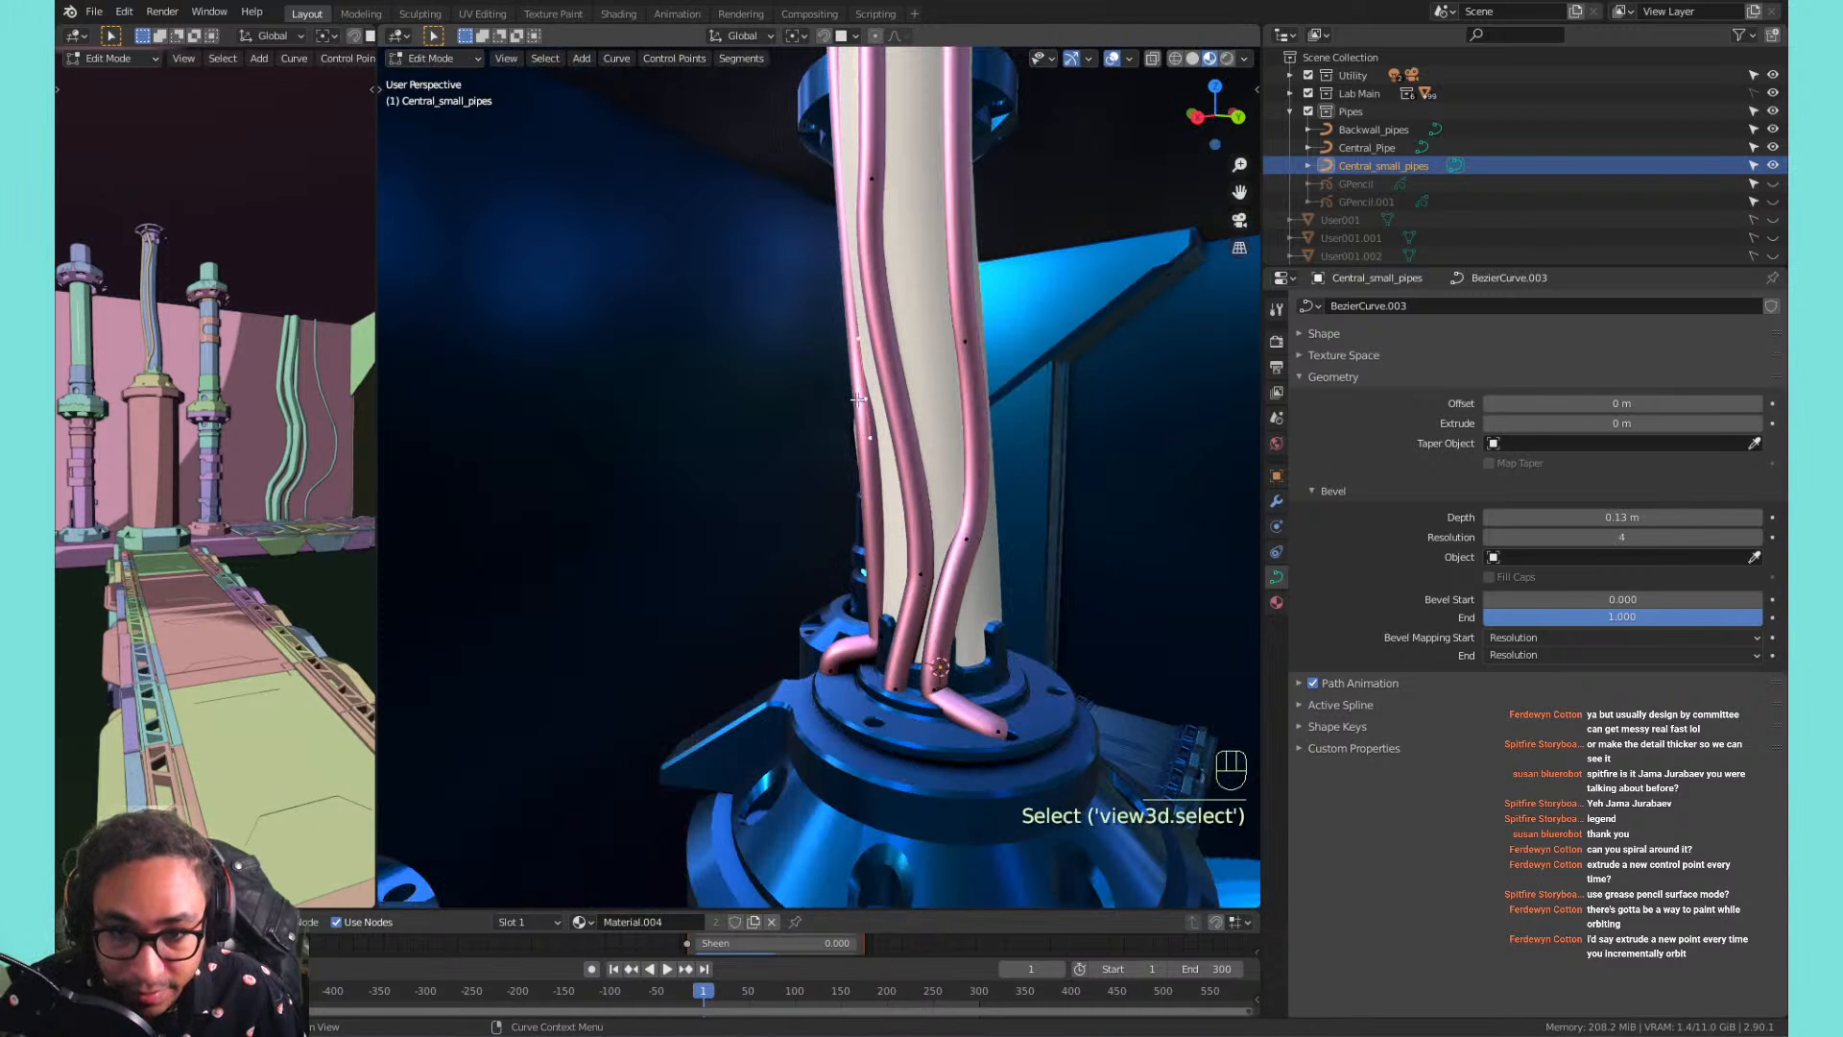
pyautogui.moveTo(876, 519); pyautogui.dragTo(859, 643, button='middle')
pyautogui.press('f')
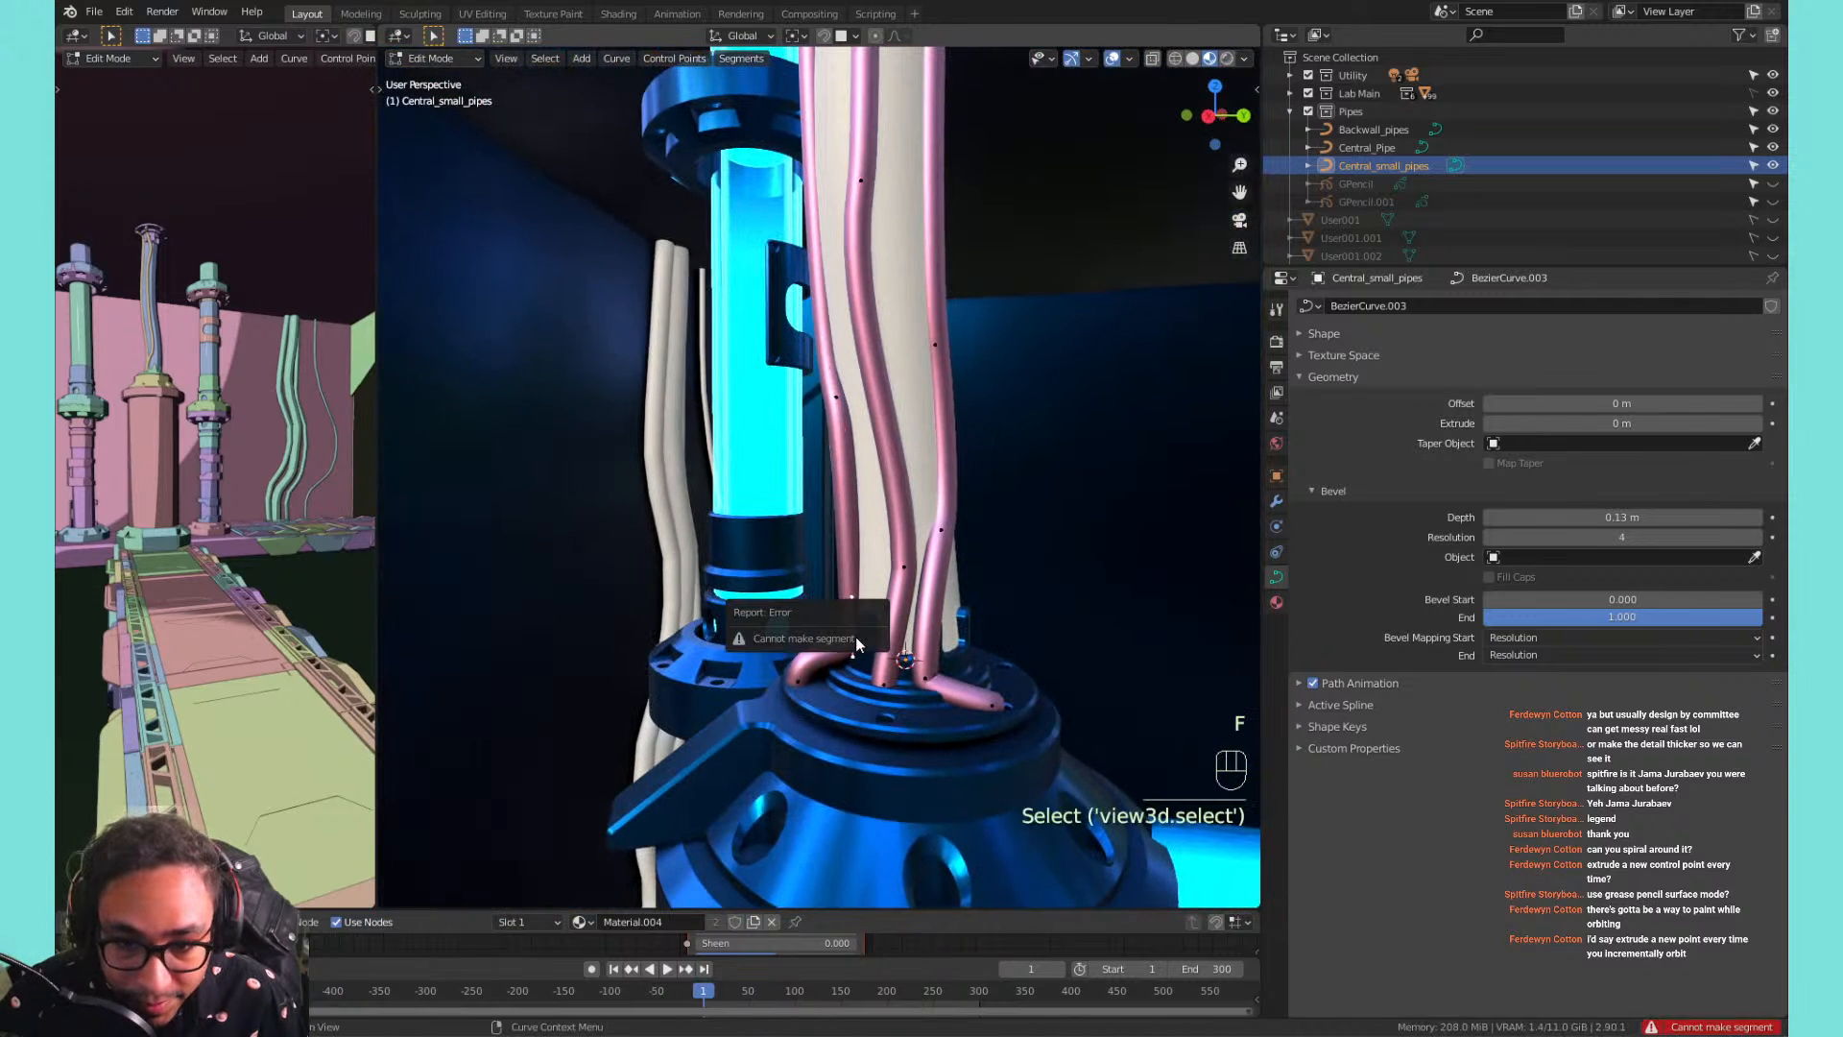
pyautogui.press('g')
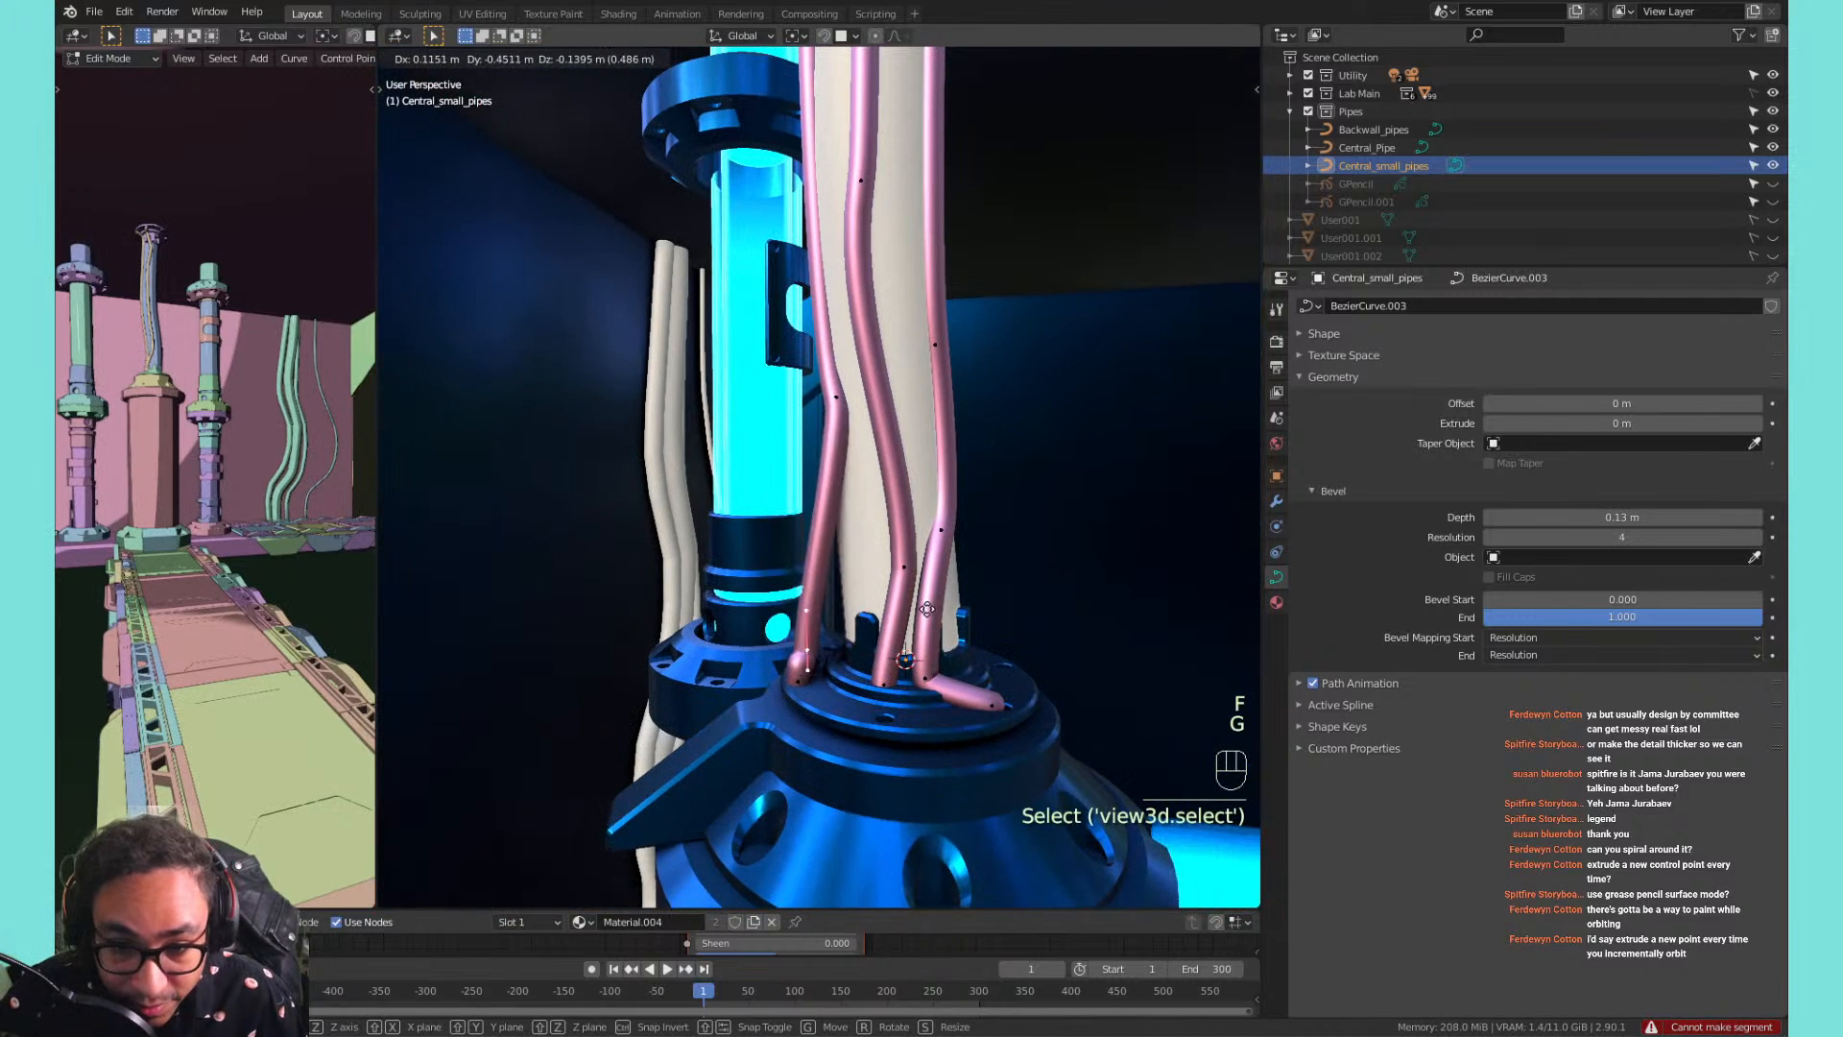
pyautogui.click(928, 640)
# Scale the middle cable's lower end handles by about 1.964 and rotate them freely to point vertically into the base.
pyautogui.click(928, 641)
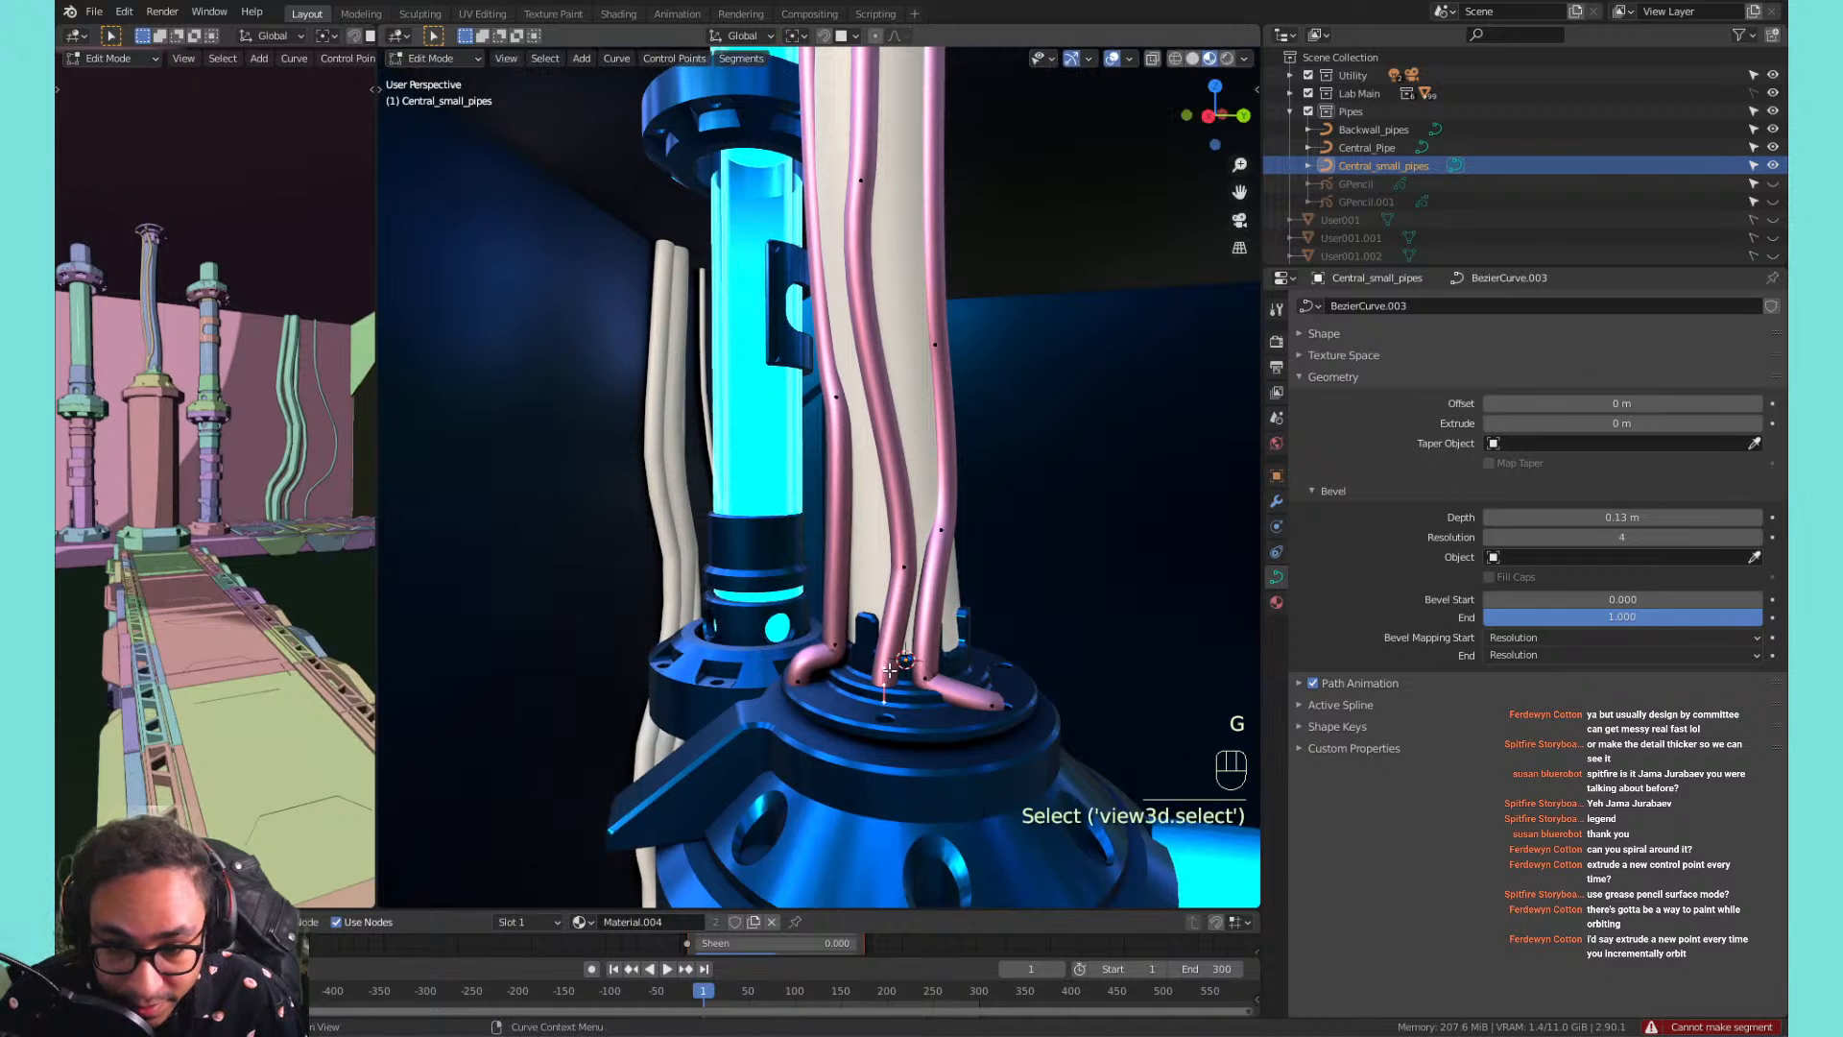
pyautogui.moveTo(928, 641); pyautogui.dragTo(986, 637, button='middle')
pyautogui.press('s')
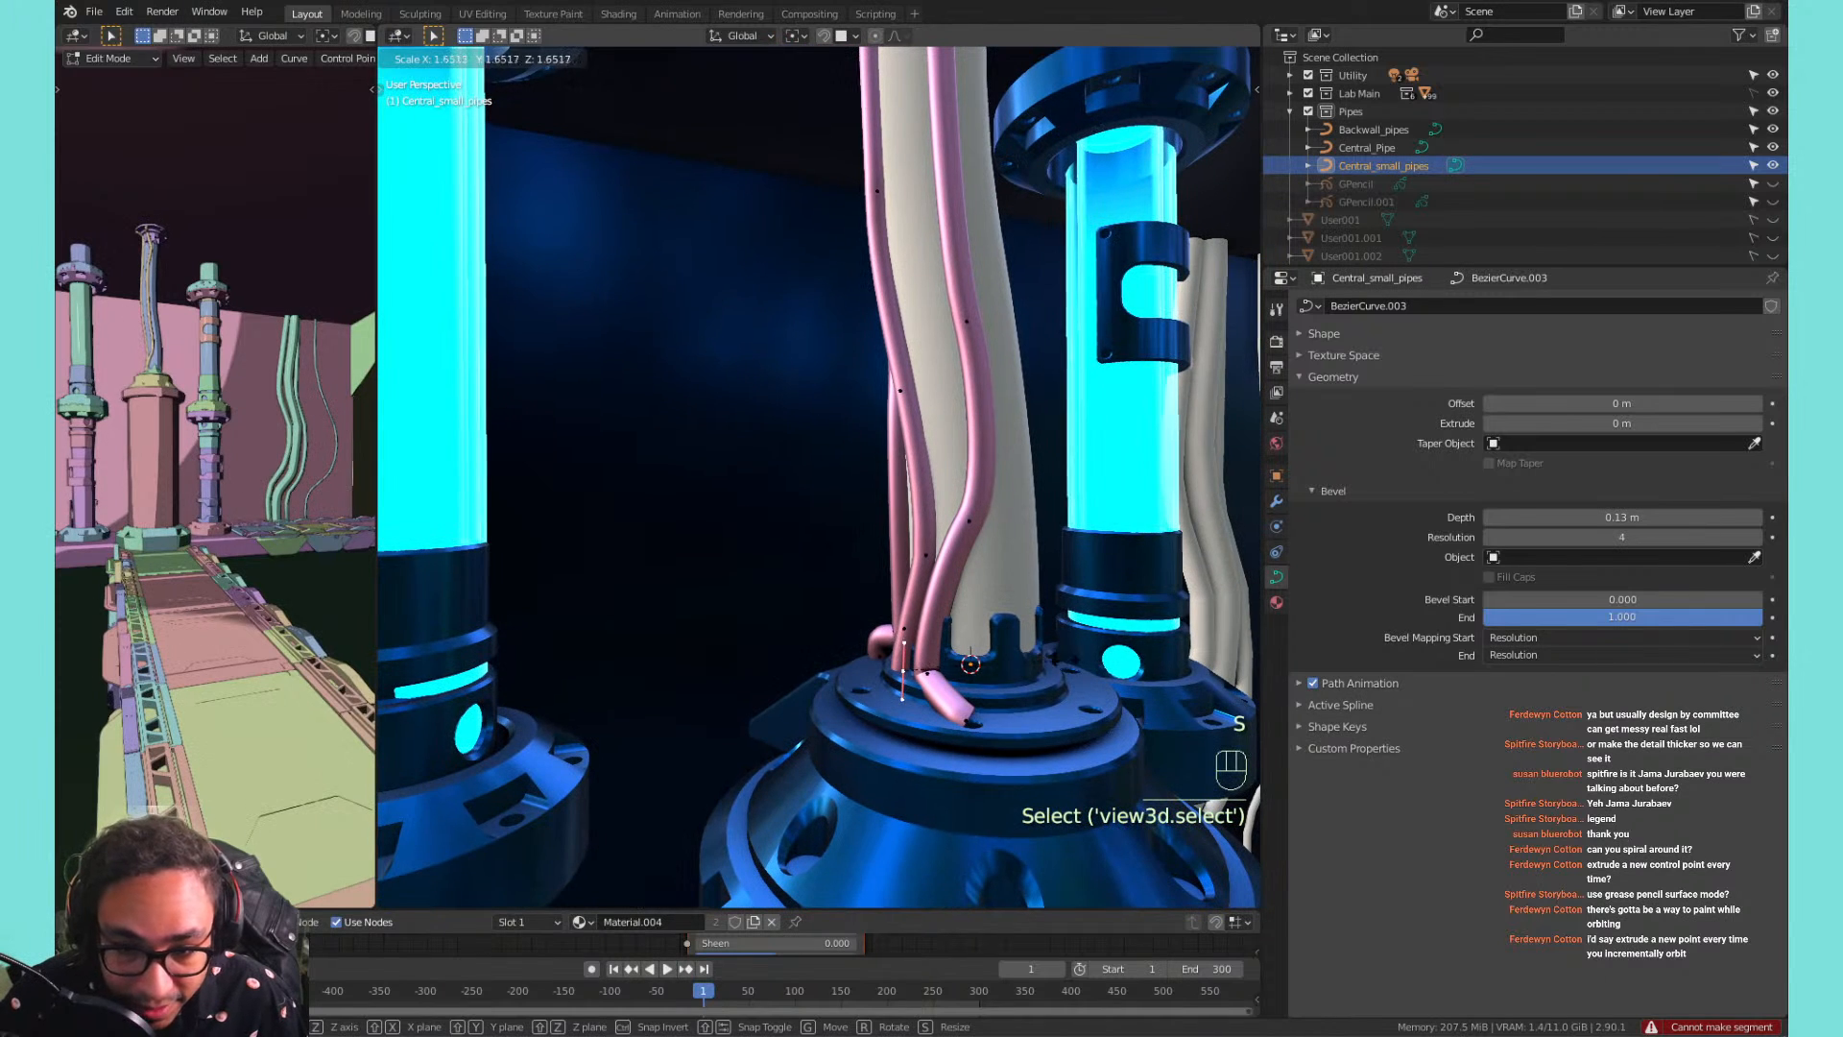
pyautogui.click(1095, 669)
pyautogui.press('r')
pyautogui.press('r')
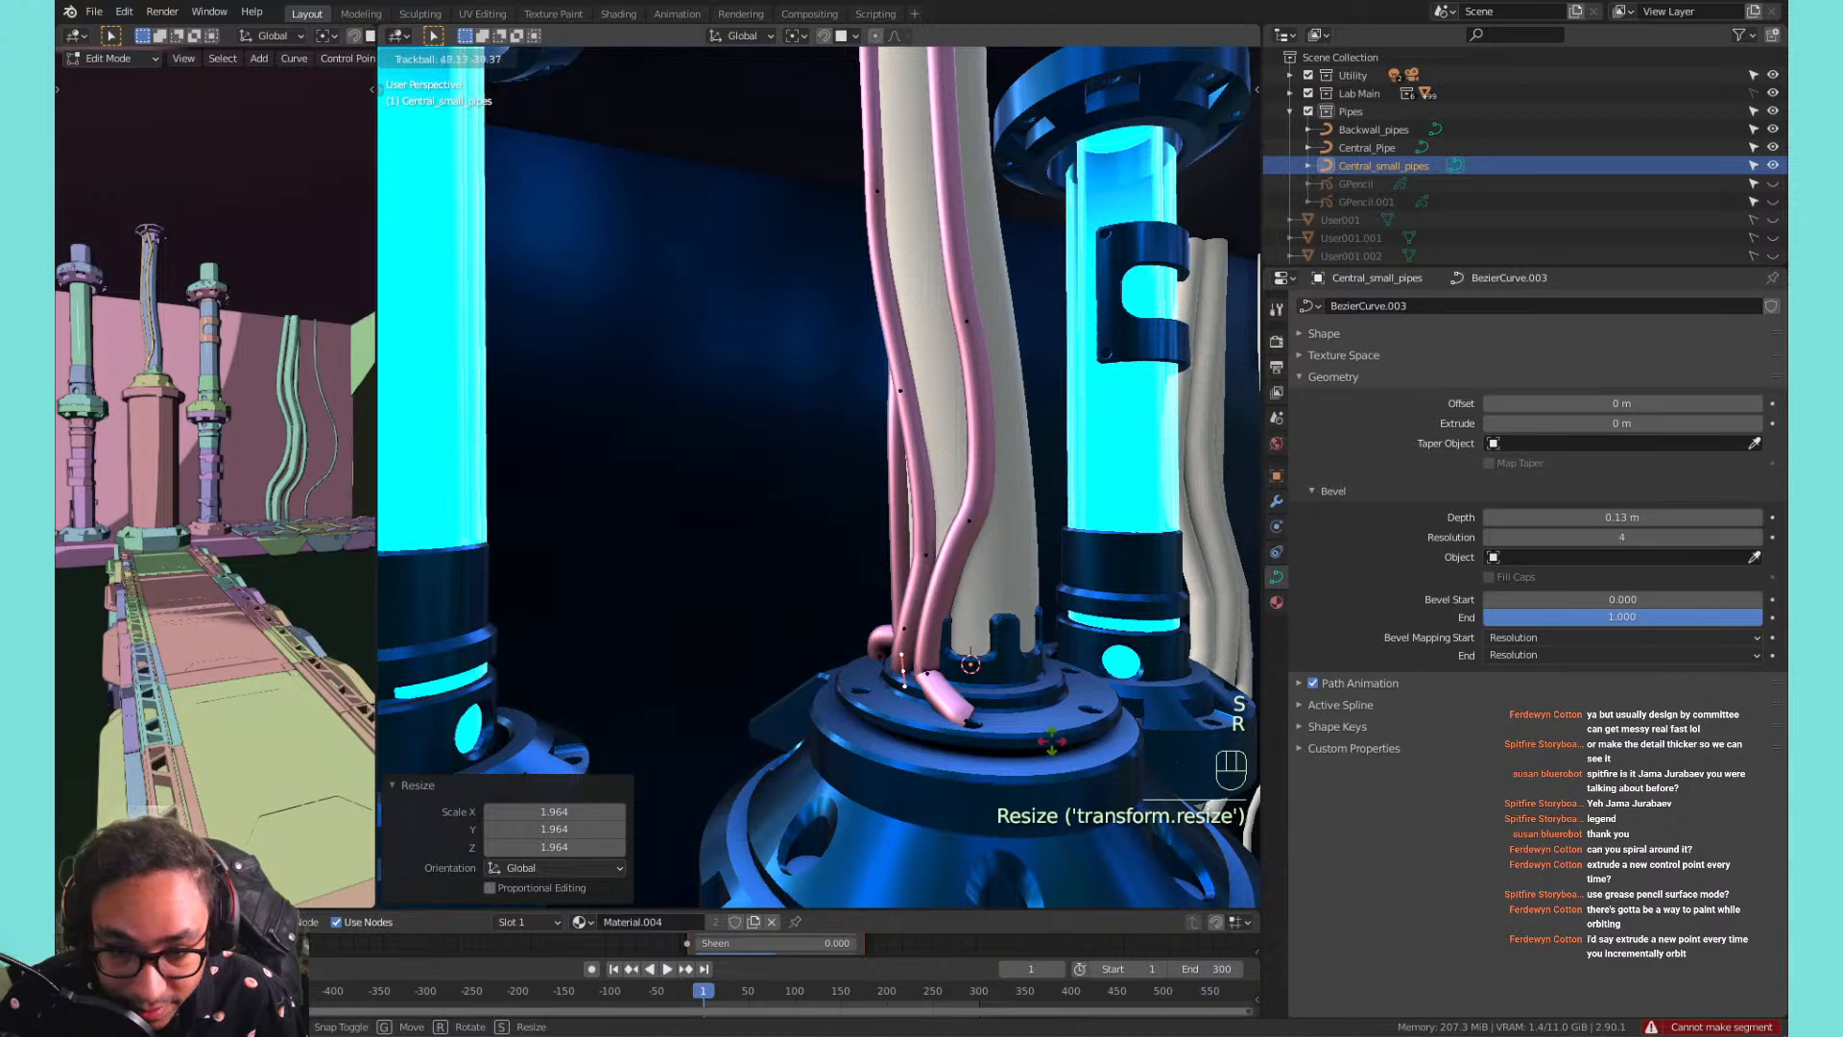
# Move the middle cable's lower end horizontally by about 0.489 m in X and 0.051 m in Y, and lower it about 0.192 m.
pyautogui.press('g')
pyautogui.hotkey('shift', 'z')
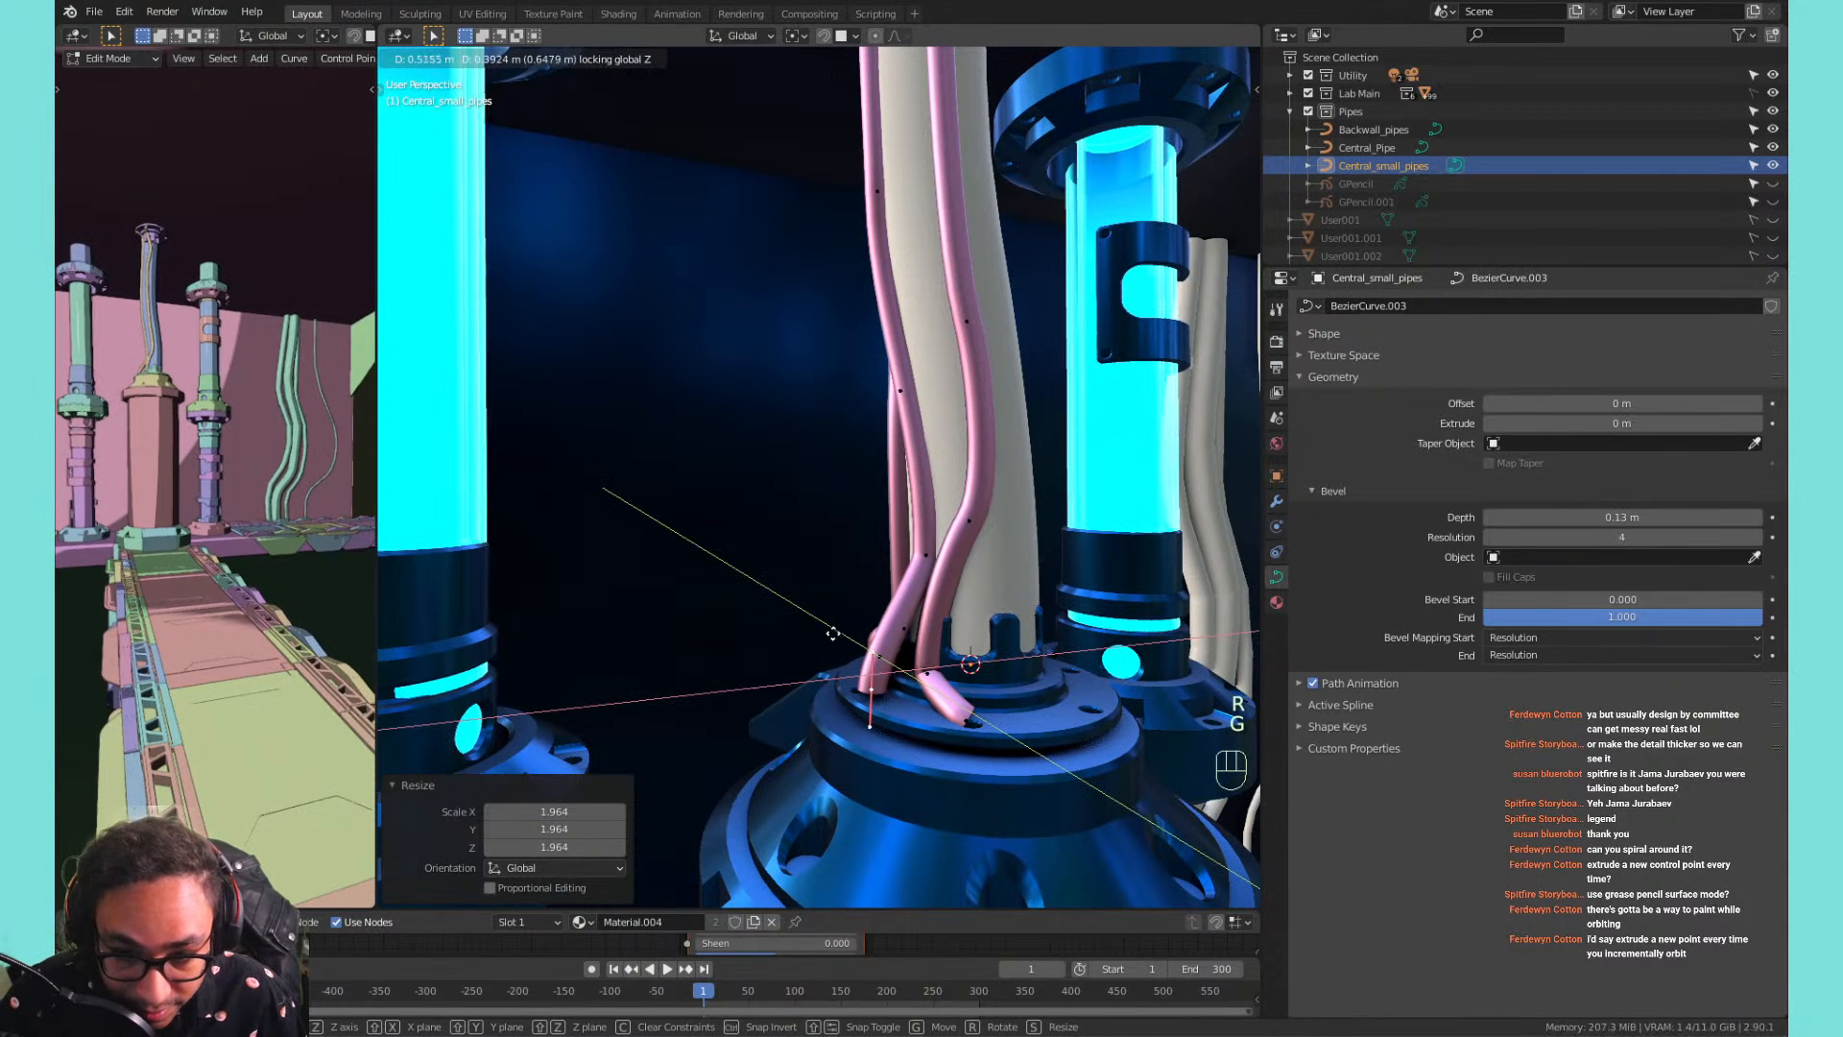
pyautogui.click(821, 623)
pyautogui.press('g')
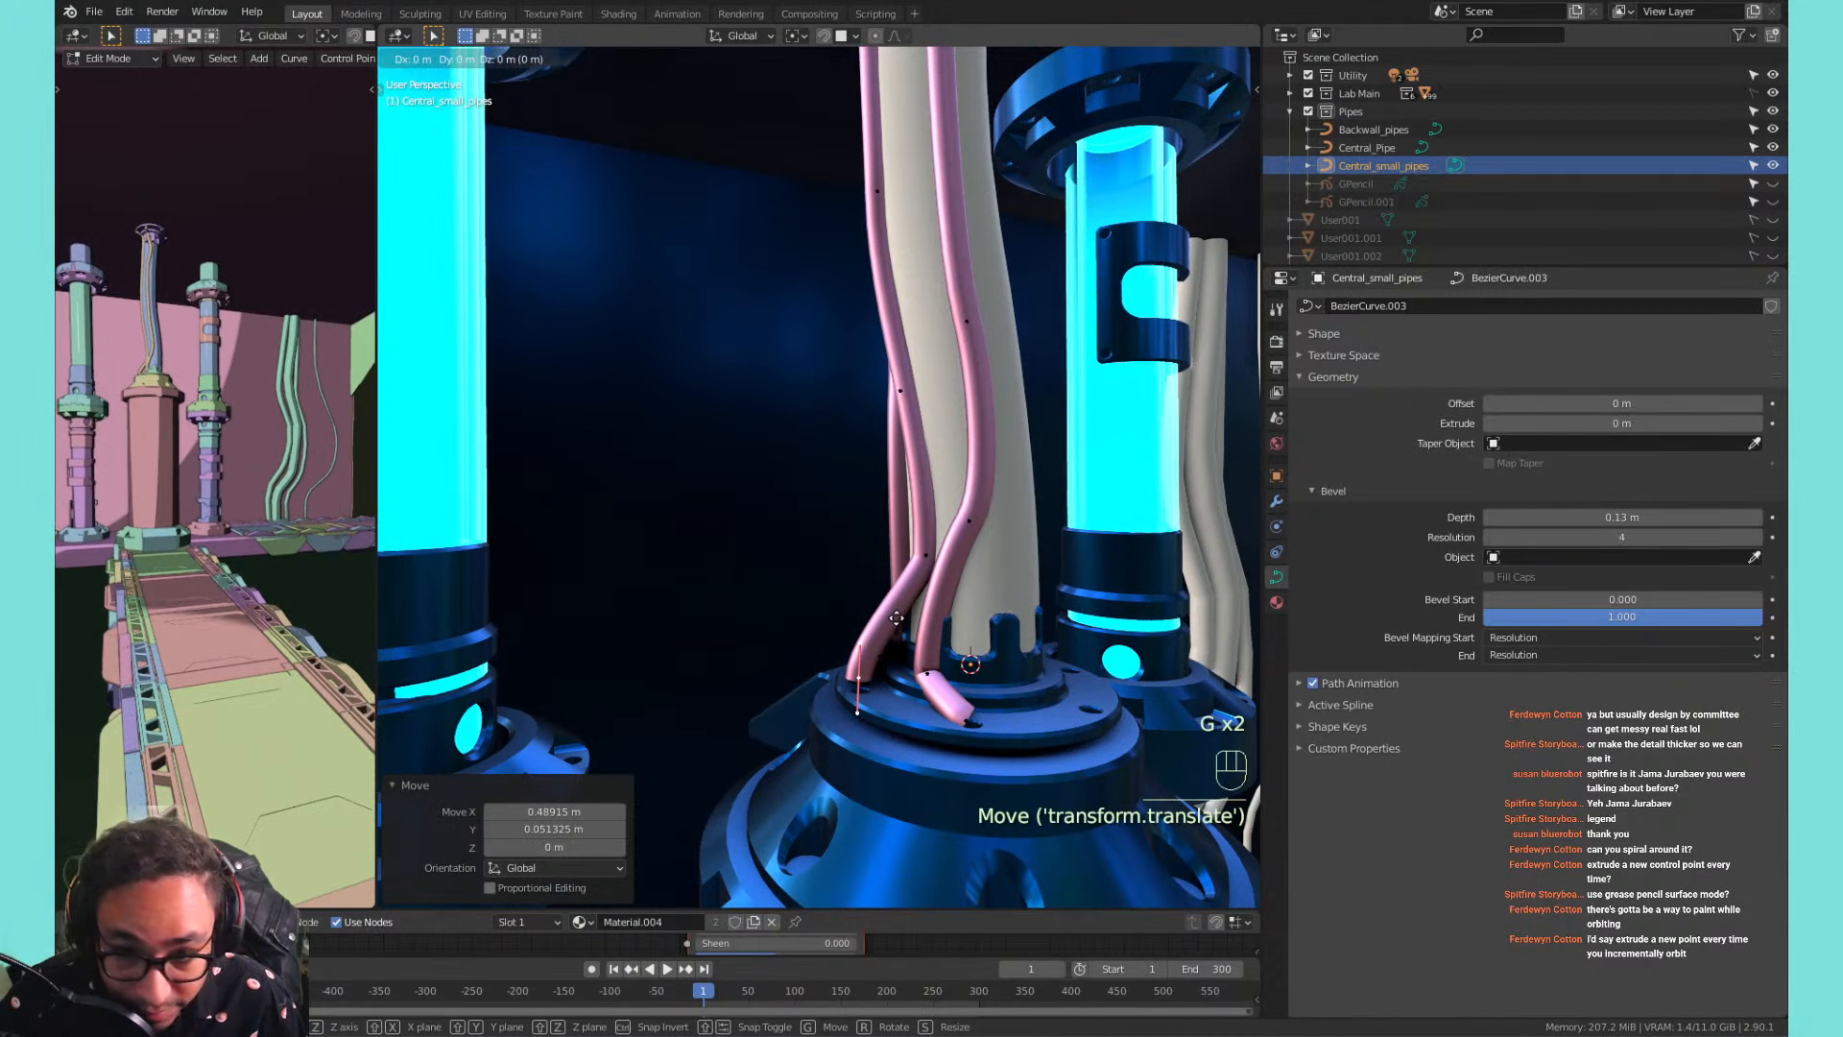
pyautogui.hotkey('shift', 'z')
pyautogui.rightClick(897, 651)
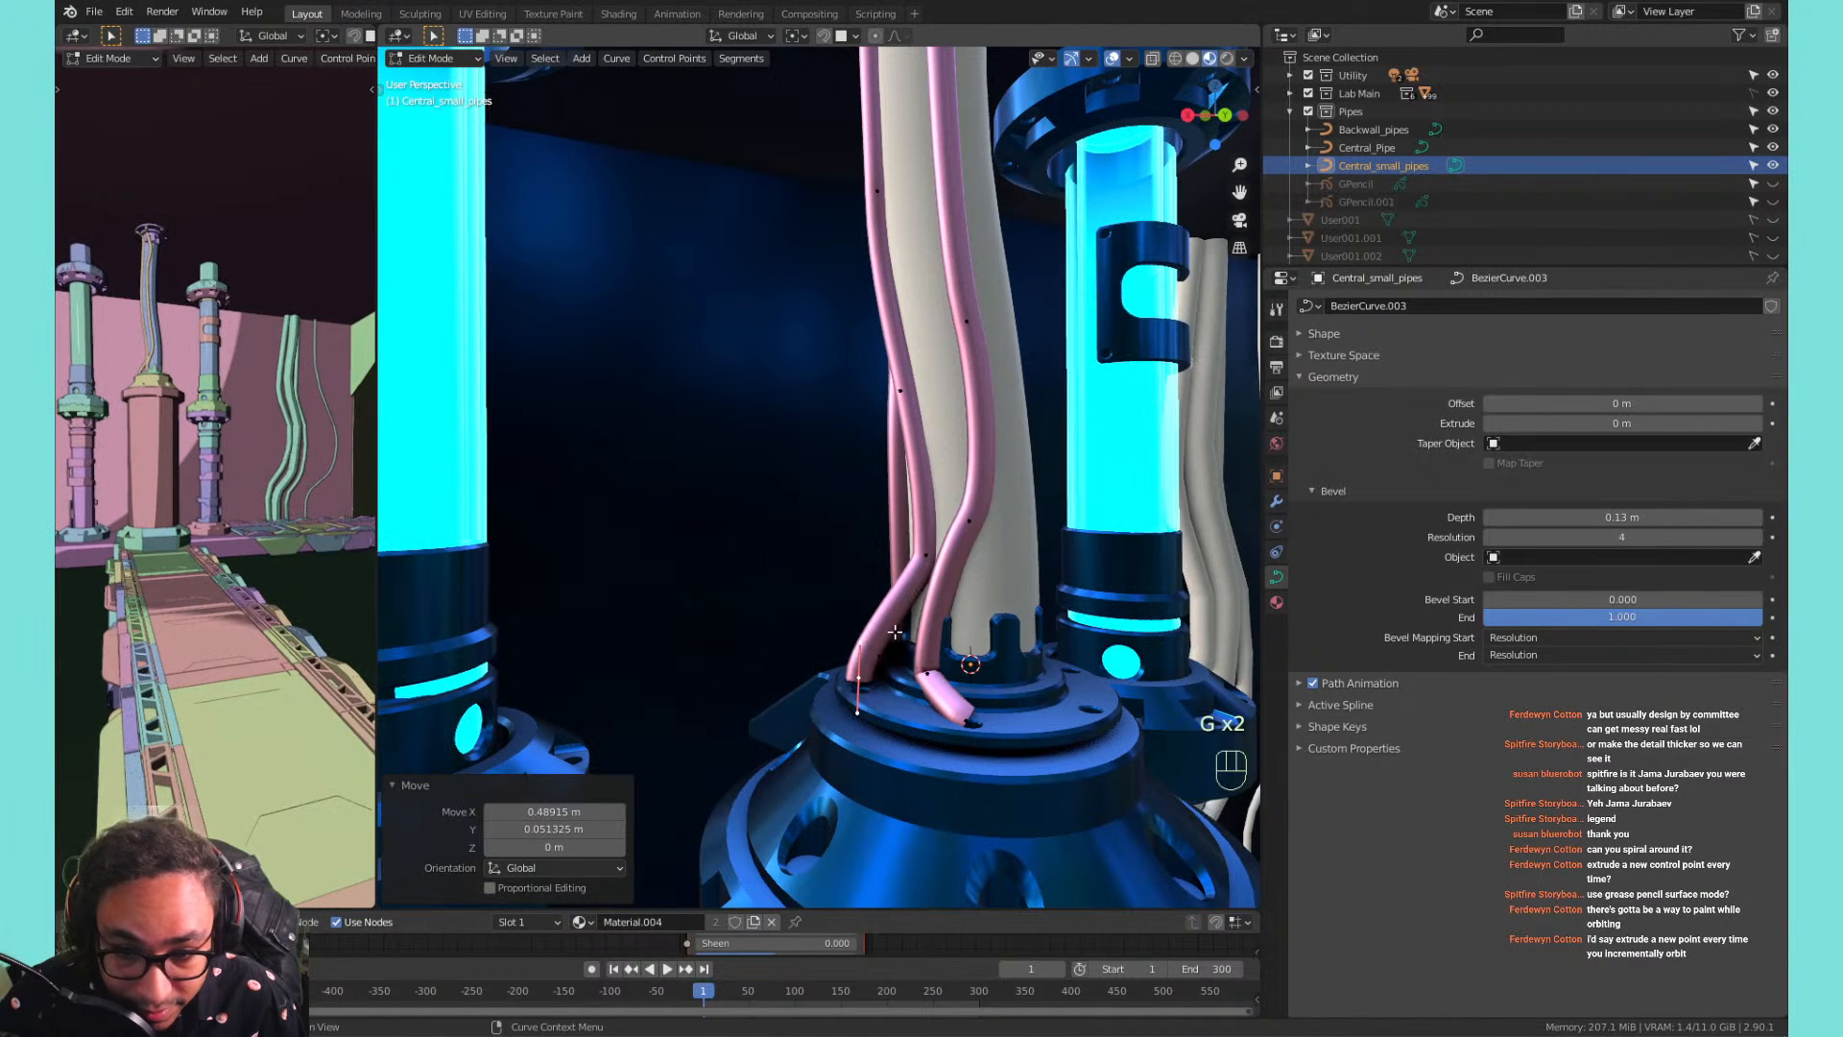
pyautogui.press('g')
pyautogui.press('z')
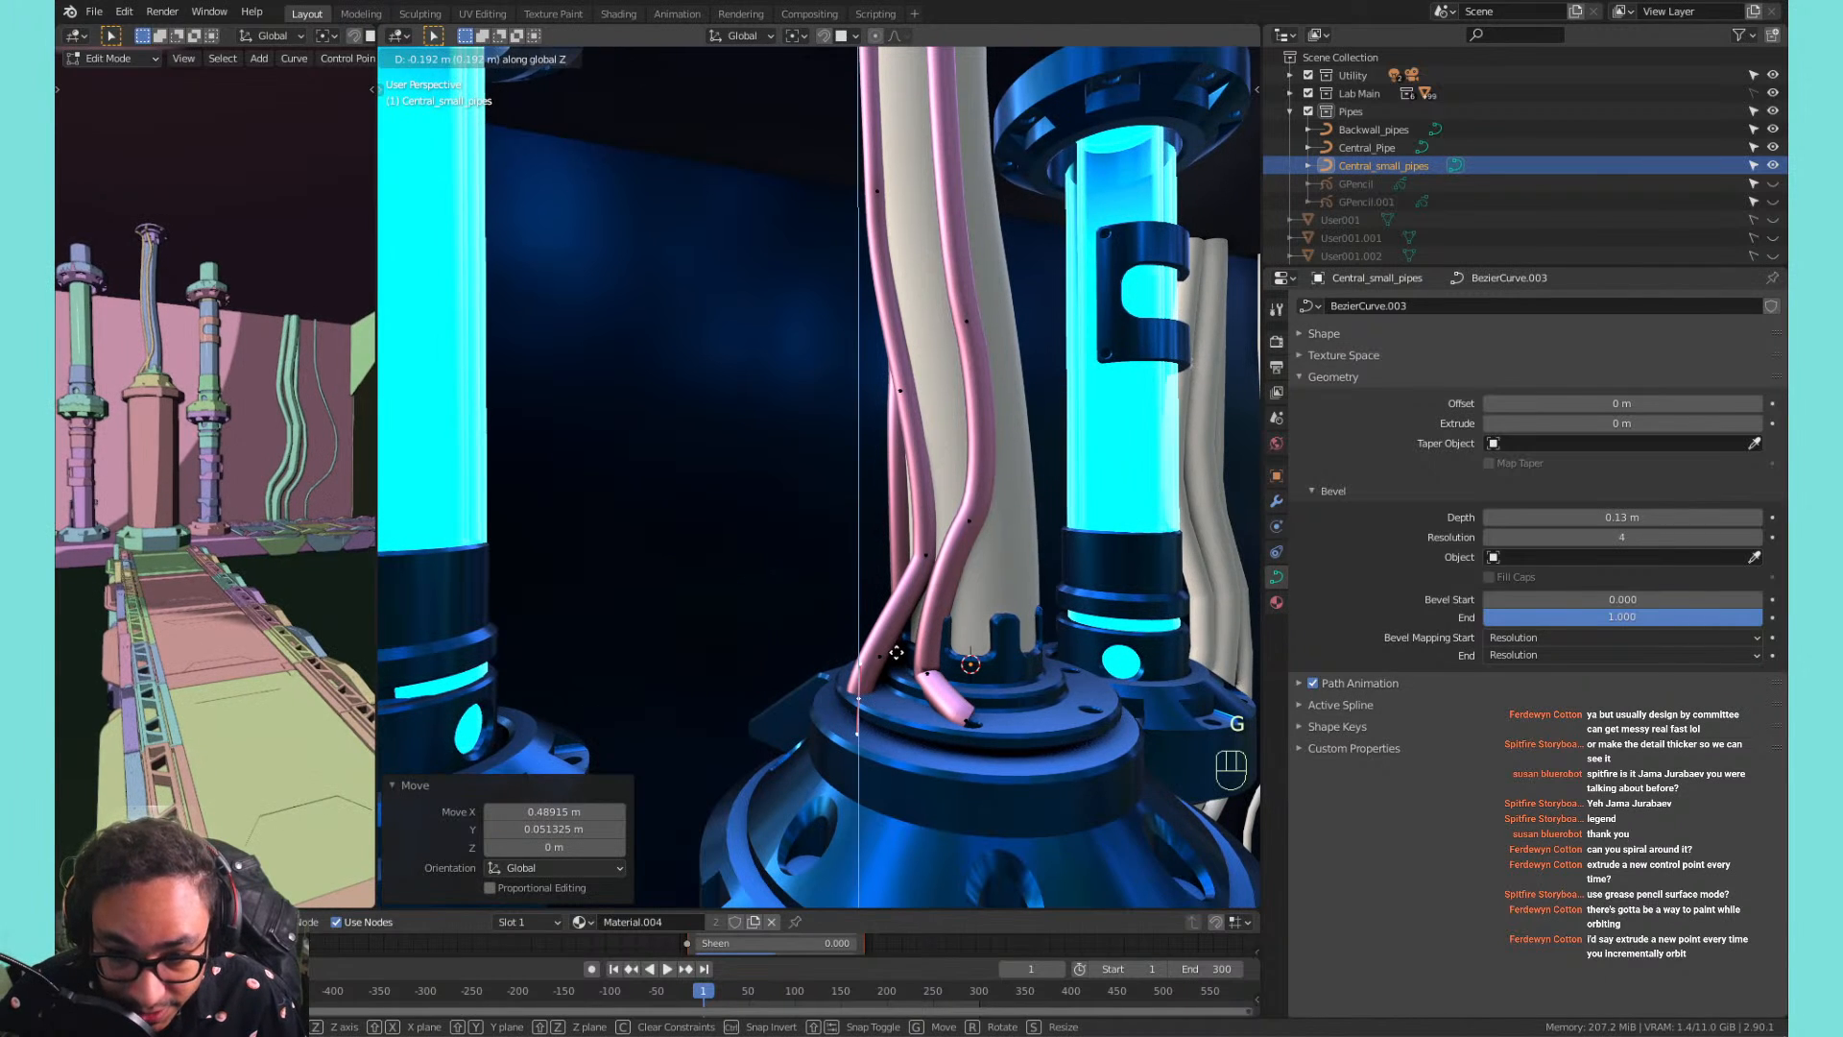
pyautogui.click(897, 652)
# Lengthen the handles of the middle cable's lower end by scaling them about 2.246.
pyautogui.press('s')
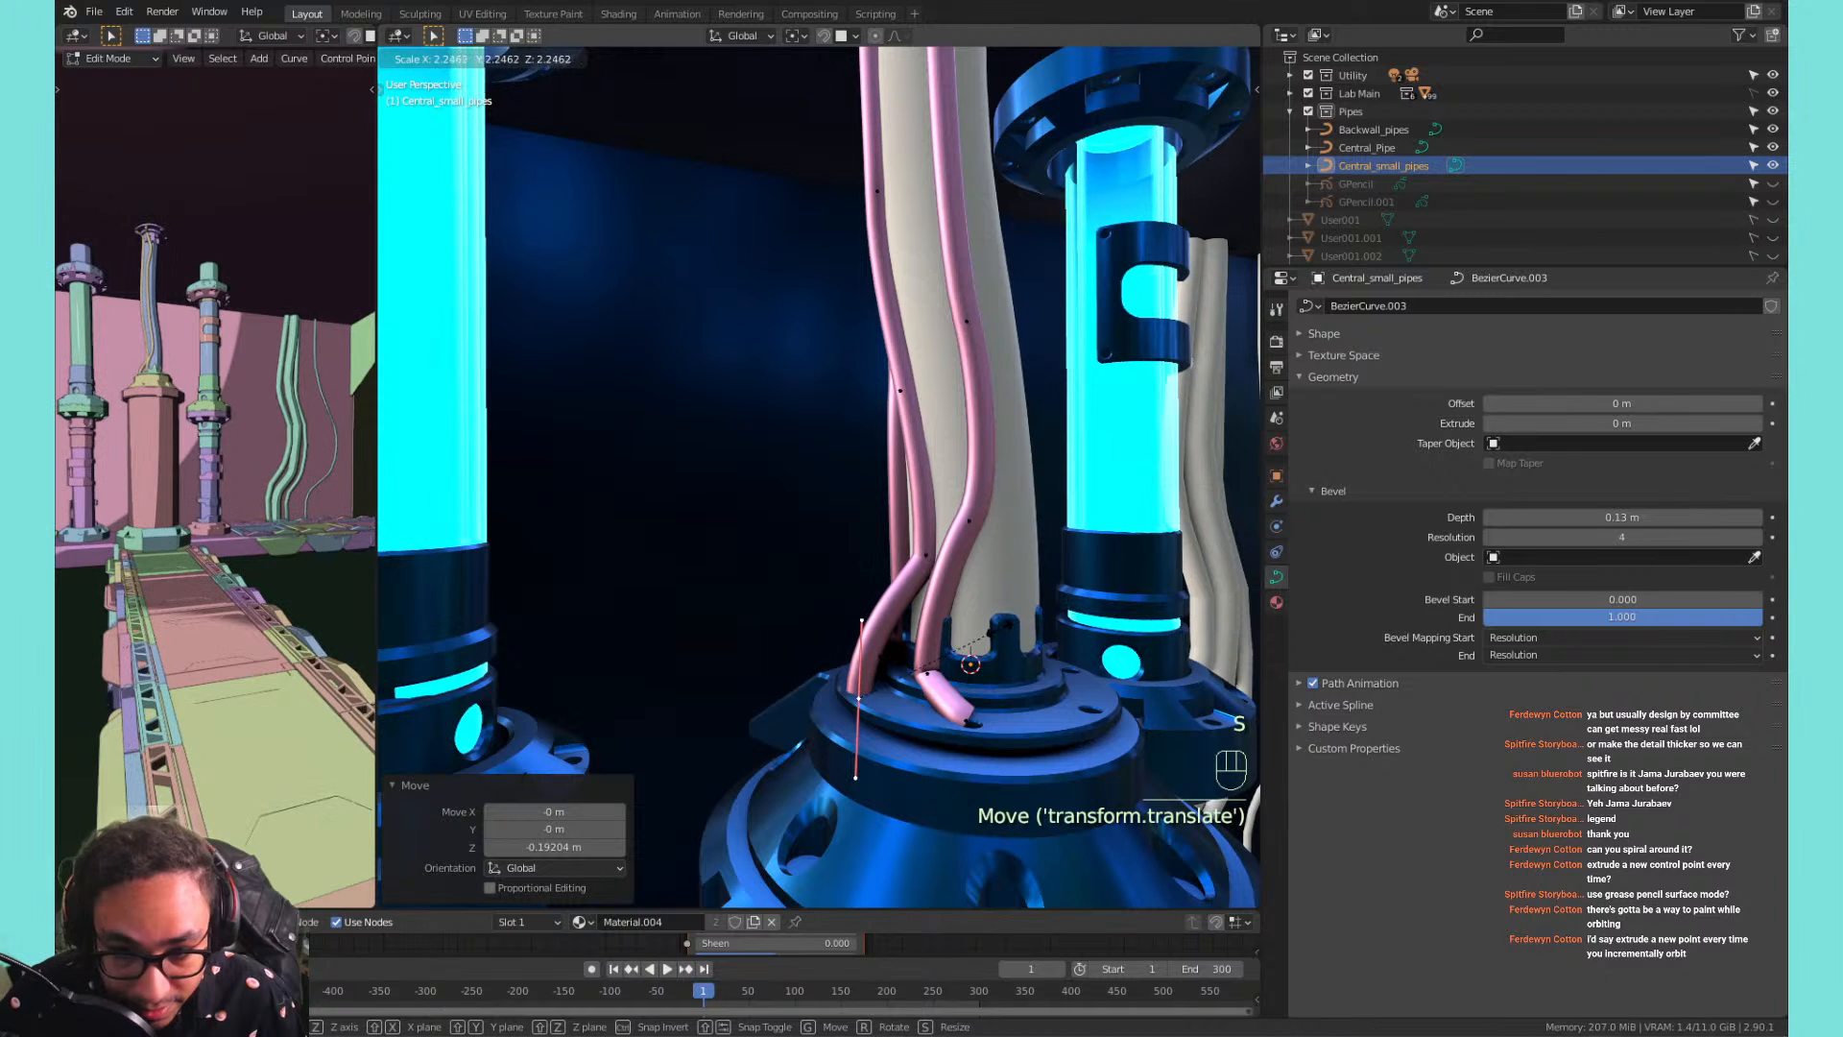
pyautogui.click(904, 587)
pyautogui.press('r')
pyautogui.press('r')
pyautogui.rightClick(955, 623)
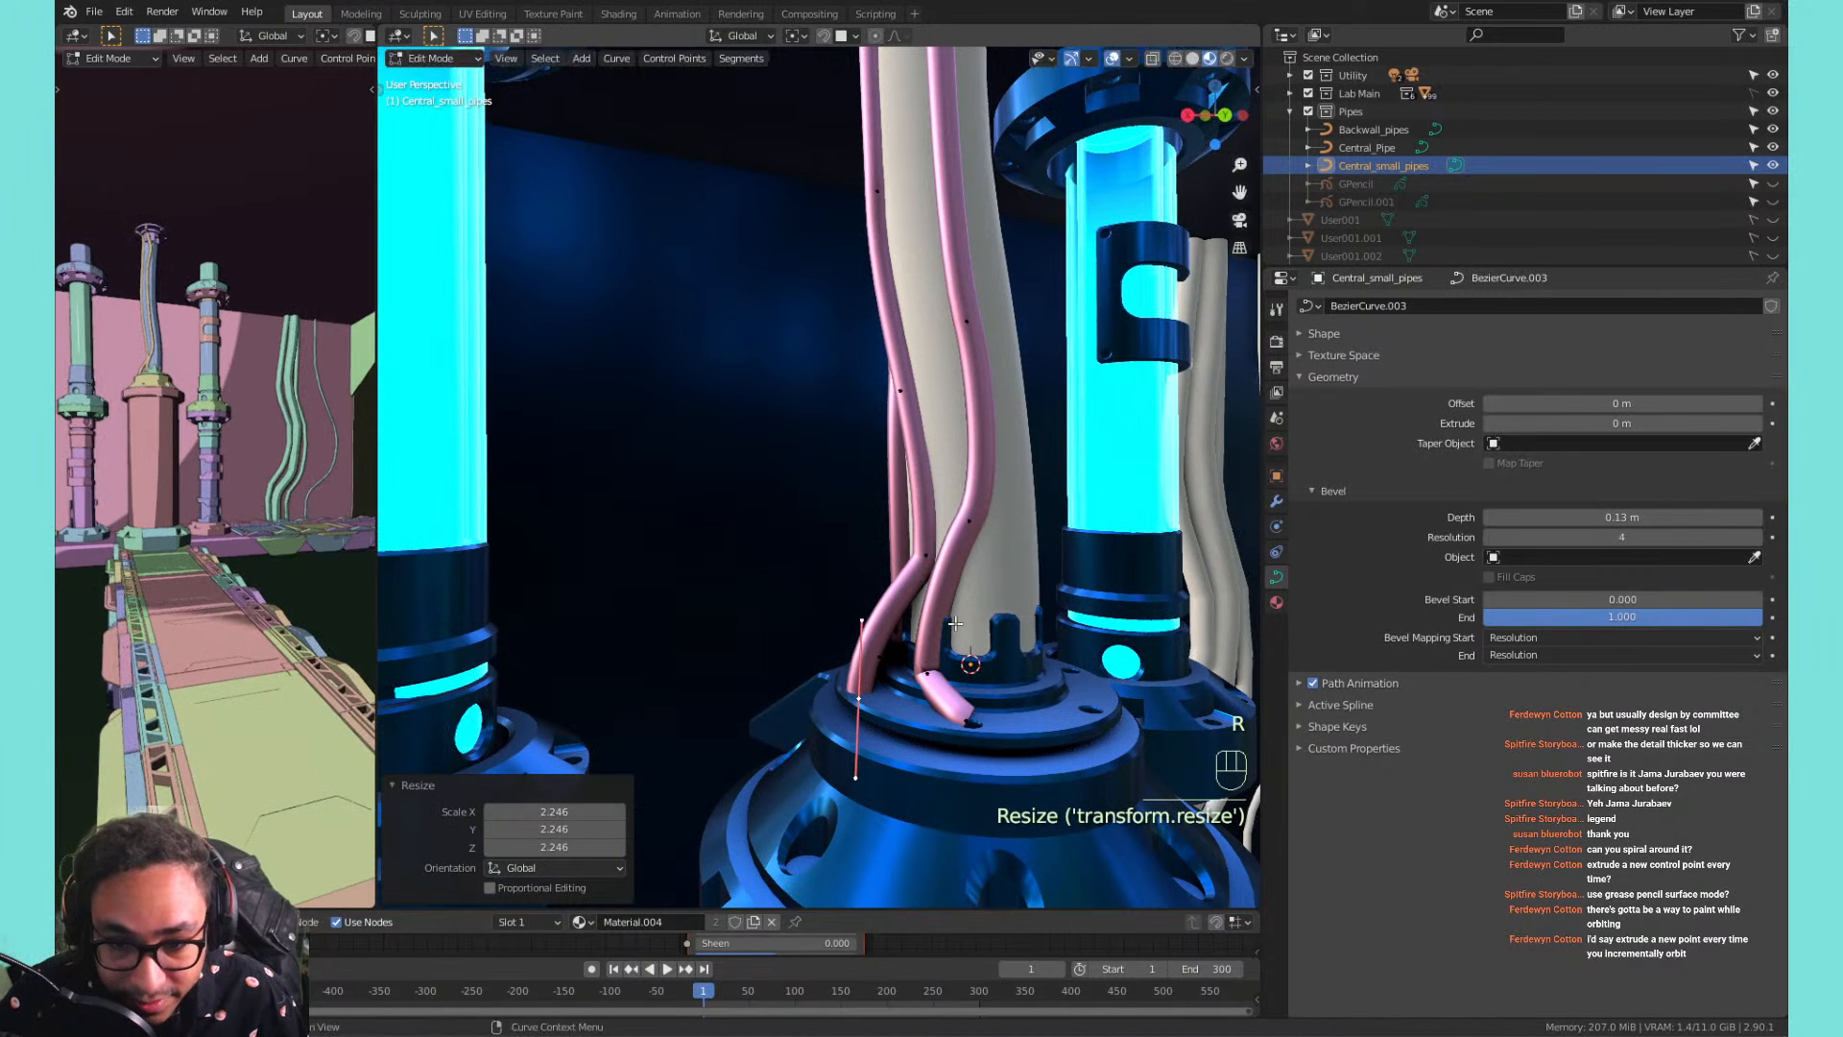
# Rotate the right cable's lower end handles freely to point vertically into the base and scale them by about 2.639.
pyautogui.click(914, 662)
pyautogui.moveTo(970, 720); pyautogui.dragTo(993, 680, button='middle')
pyautogui.press('r')
pyautogui.press('r')
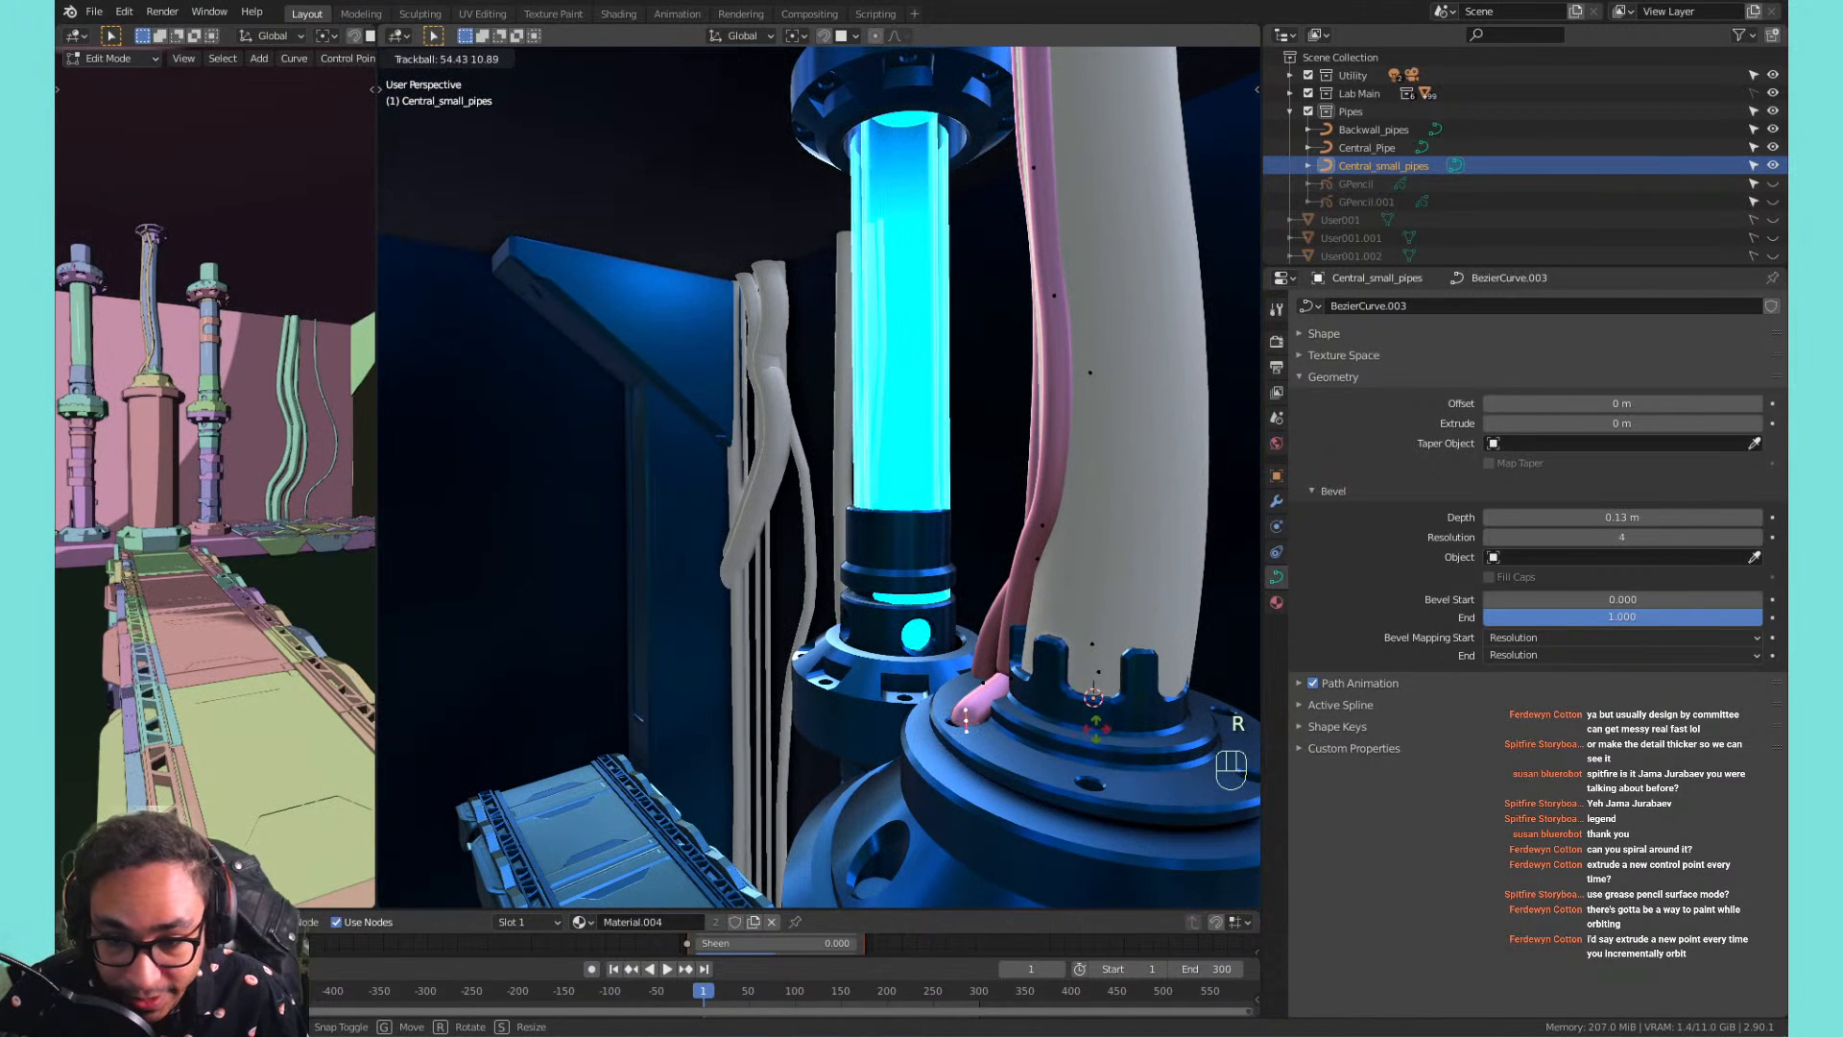
pyautogui.click(1095, 720)
pyautogui.press('s')
pyautogui.click(420, 691)
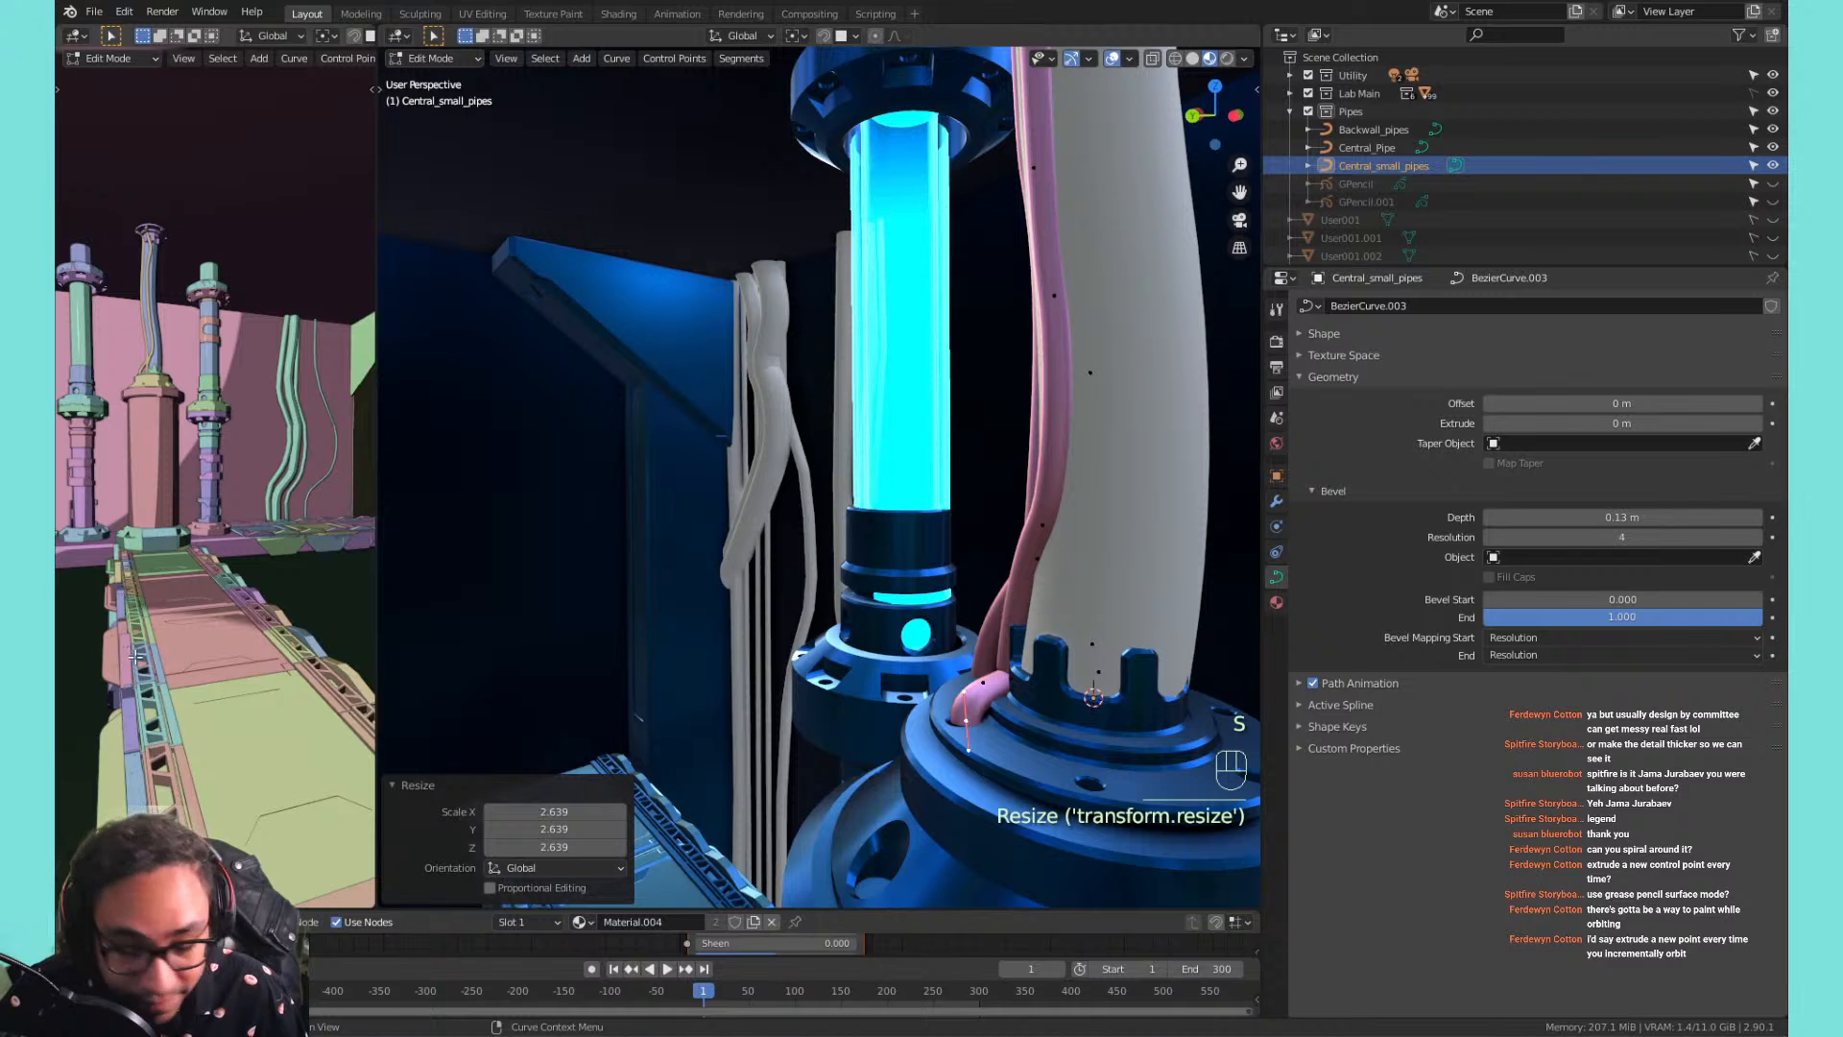
# Slide the right cable's lower end point horizontally outward on the base ring, keeping its height.
pyautogui.press('g')
pyautogui.rightClick(88, 639)
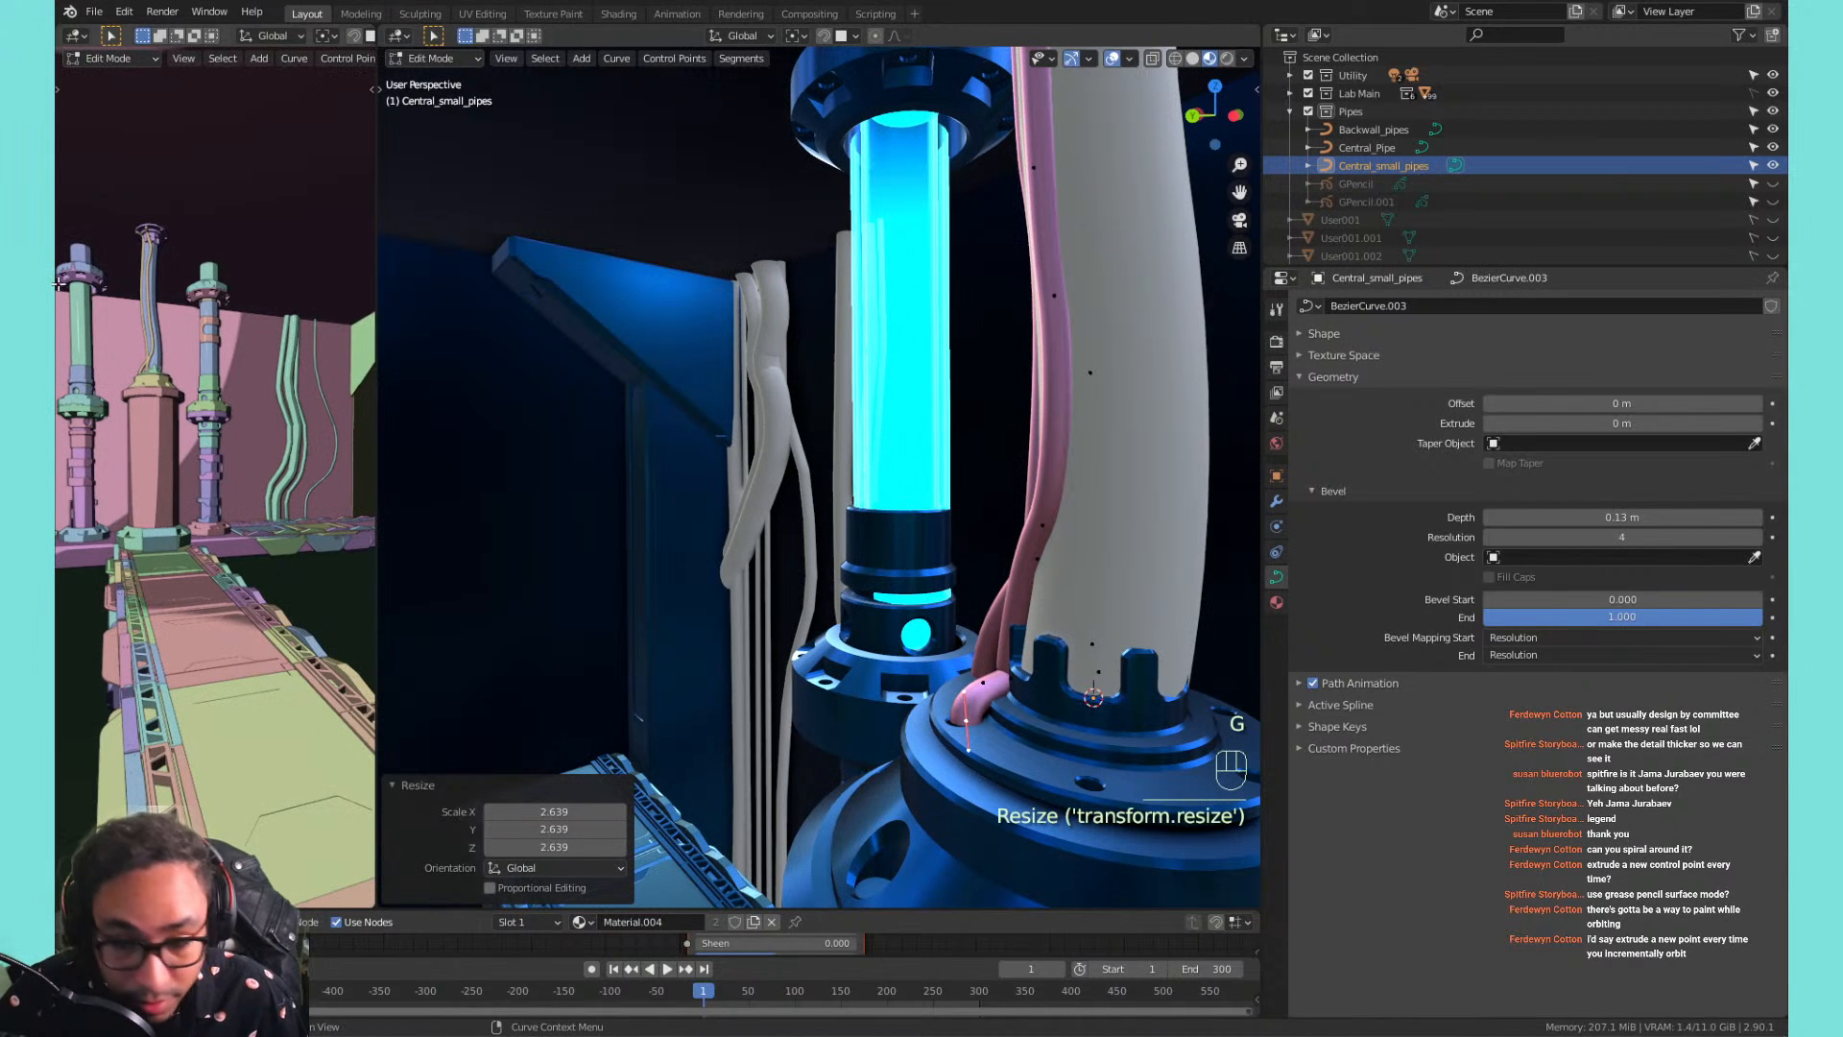
pyautogui.press('g')
pyautogui.hotkey('shift', 'z')
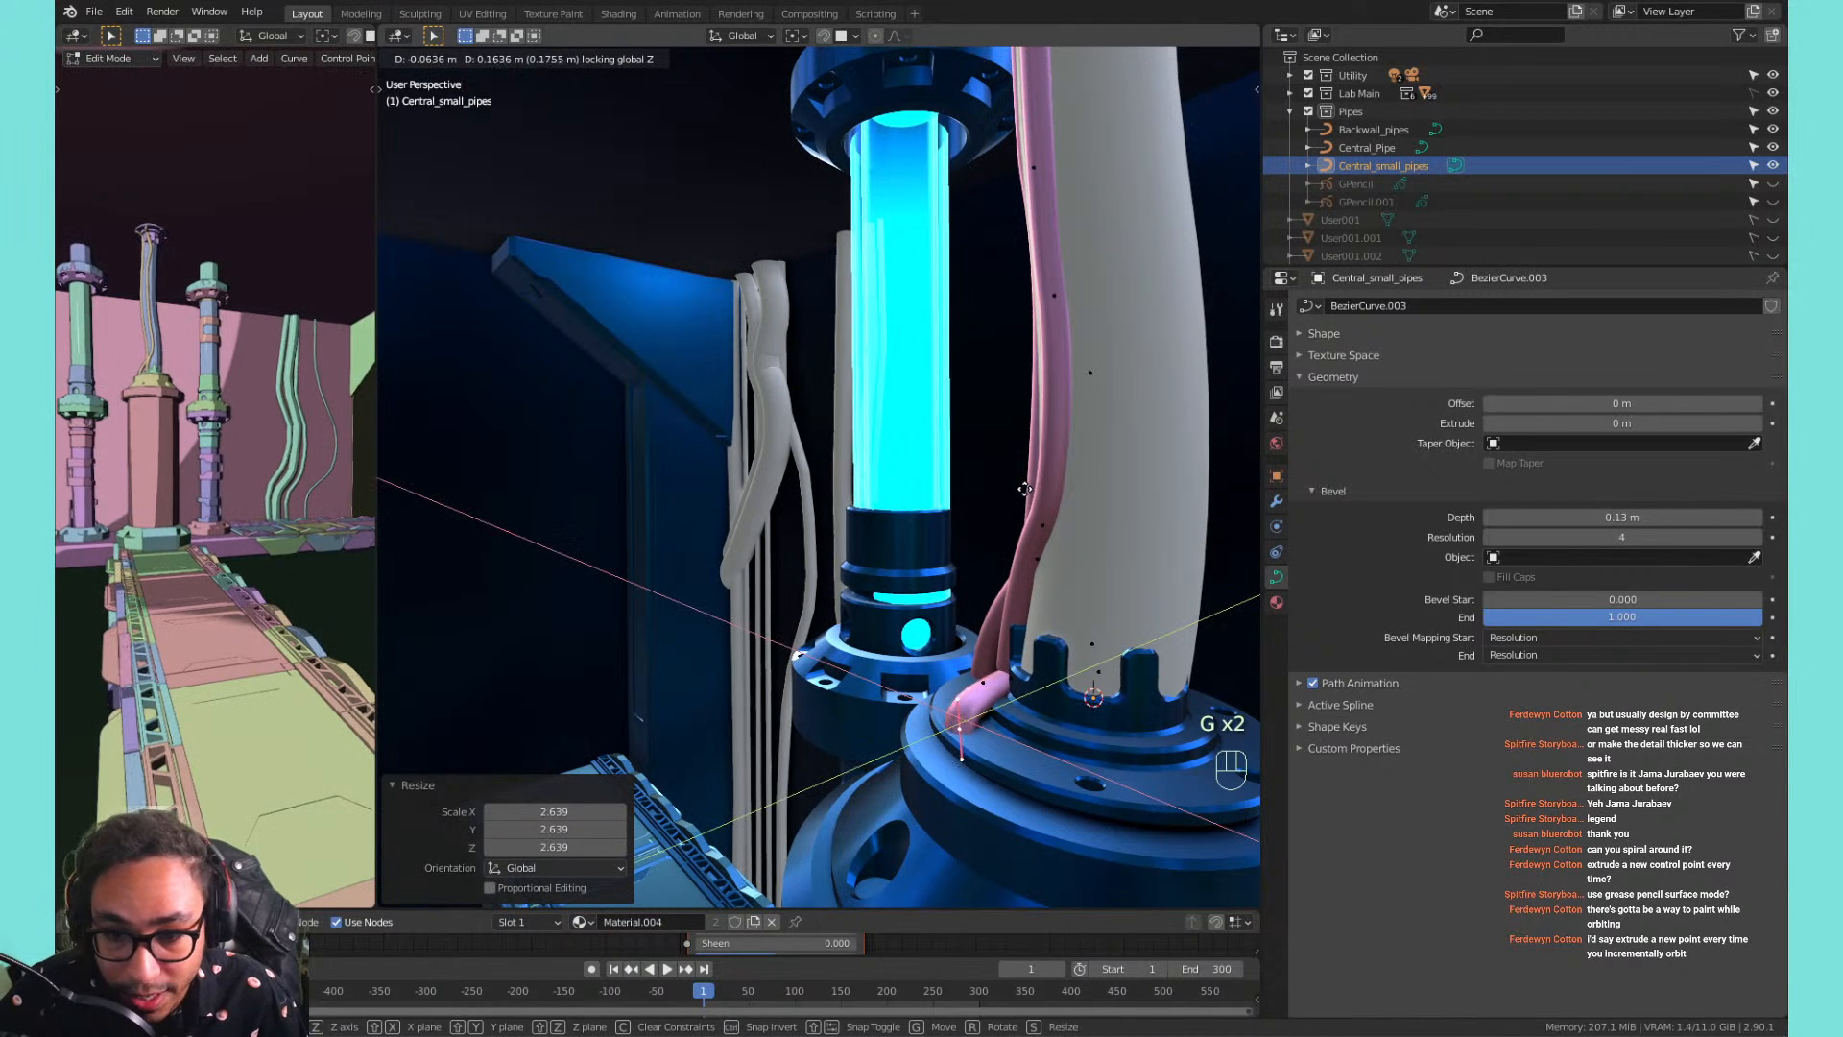
pyautogui.click(1025, 489)
# Delete the right cable's control point just above its lower end so it runs directly into the base.
pyautogui.keyDown('shift'); pyautogui.moveTo(1026, 489); pyautogui.dragTo(988, 530, button='middle'); pyautogui.keyUp('shift')
pyautogui.click(825, 727)
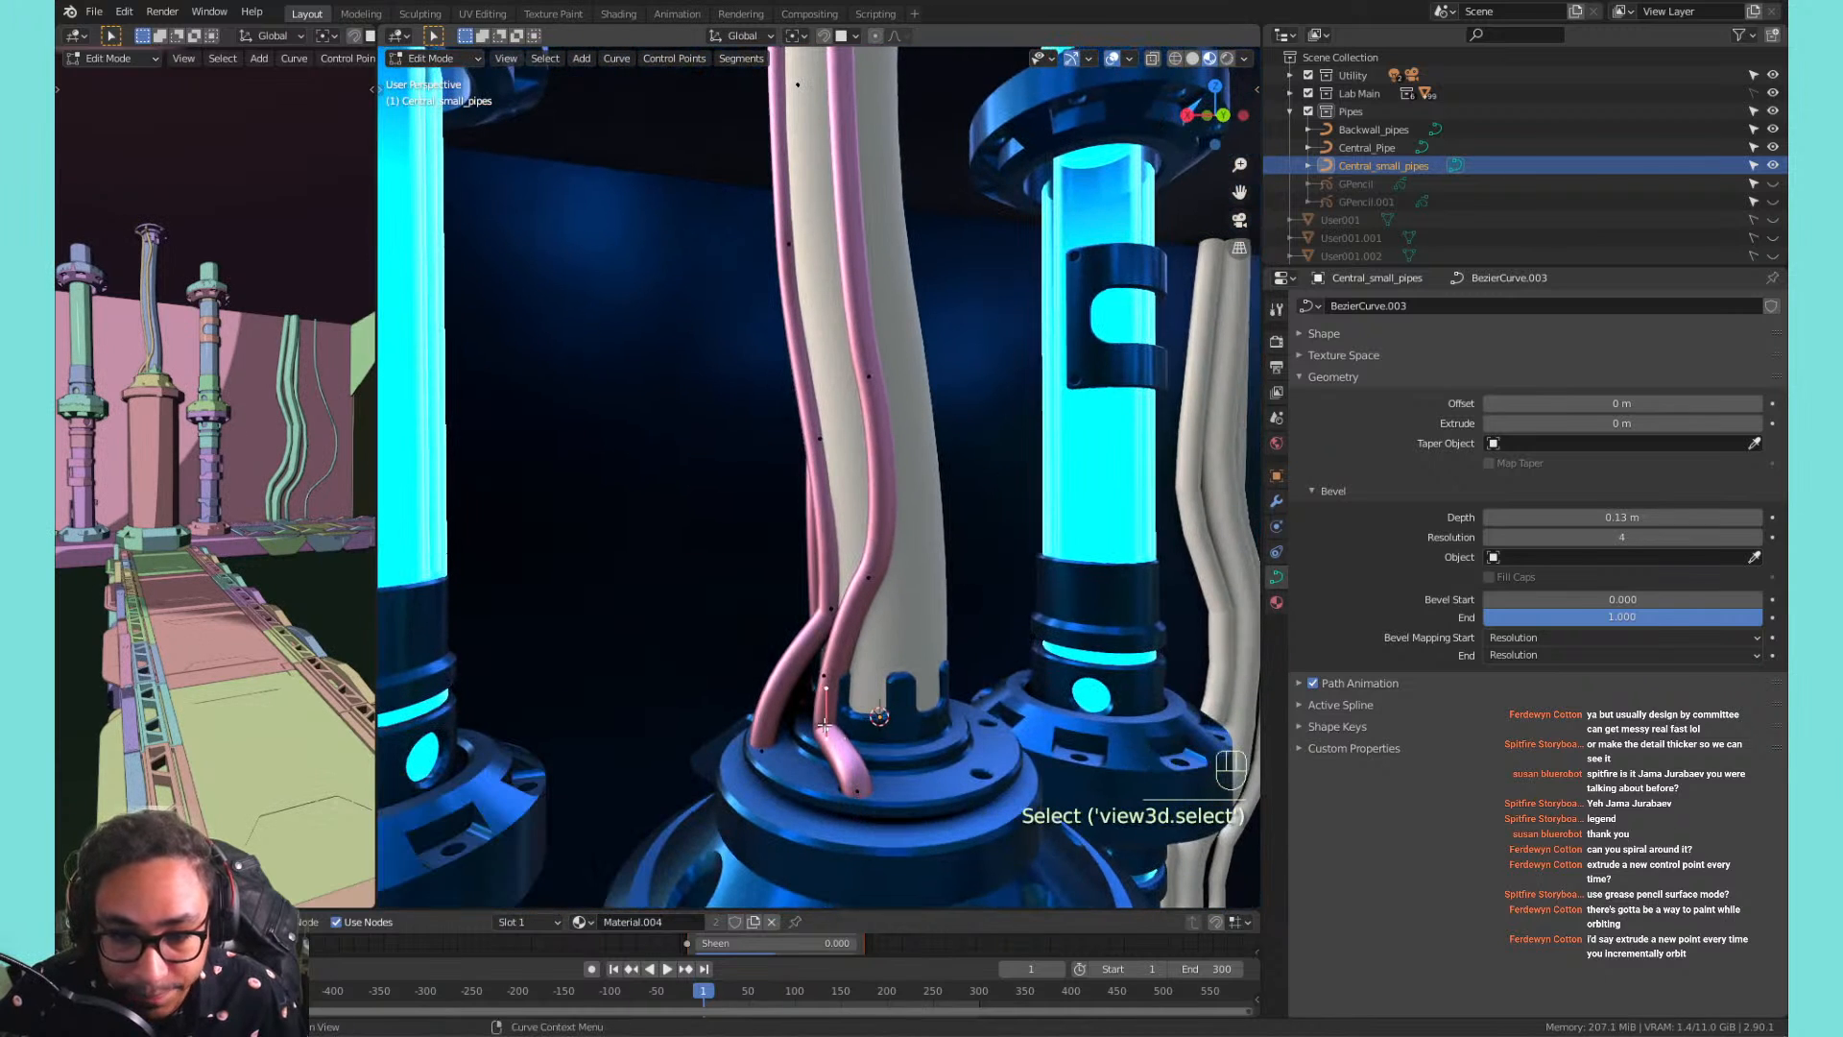
pyautogui.press('g')
pyautogui.rightClick(874, 710)
pyautogui.press('x')
pyautogui.click(876, 717)
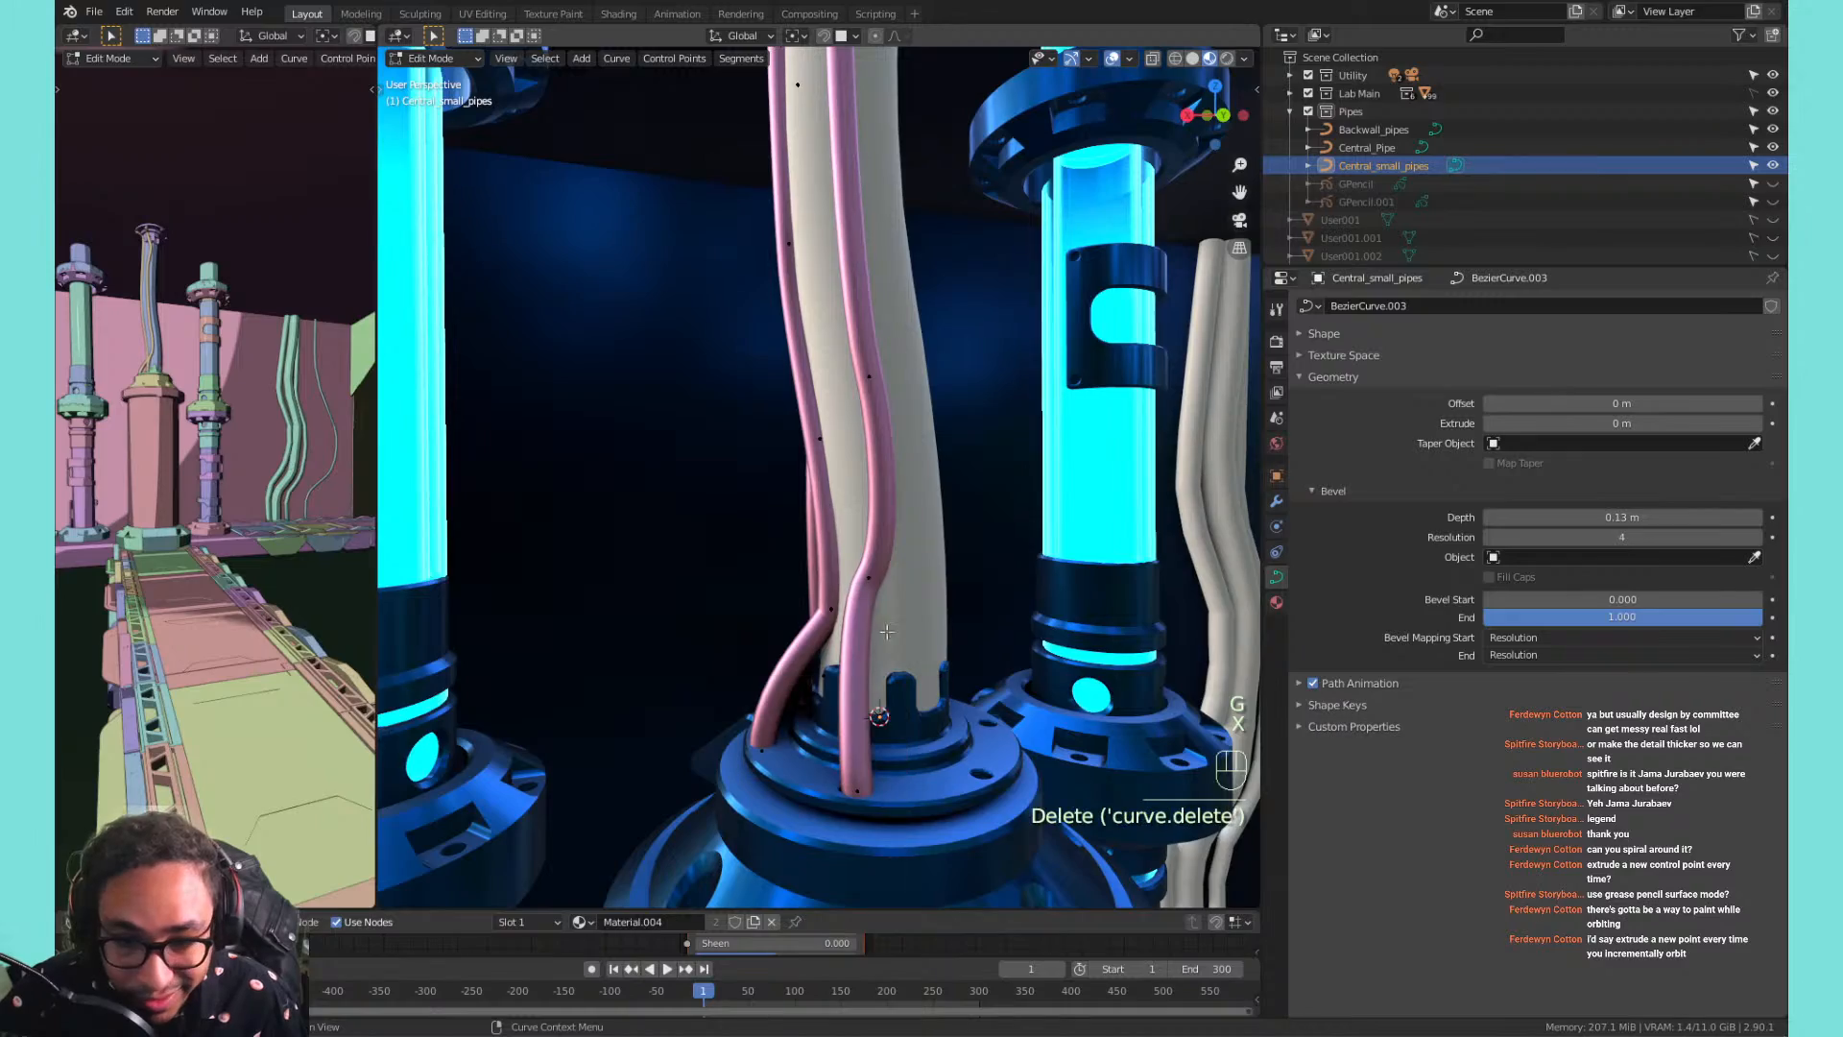
# Duplicate the upper end point of the front cable at the top flange and place the copy near the neighbouring flange hole.
pyautogui.moveTo(887, 632); pyautogui.dragTo(893, 419, button='middle')
pyautogui.scroll(4, 827, 392)
pyautogui.keyDown('shift'); pyautogui.moveTo(869, 293); pyautogui.dragTo(763, 442, button='middle'); pyautogui.keyUp('shift')
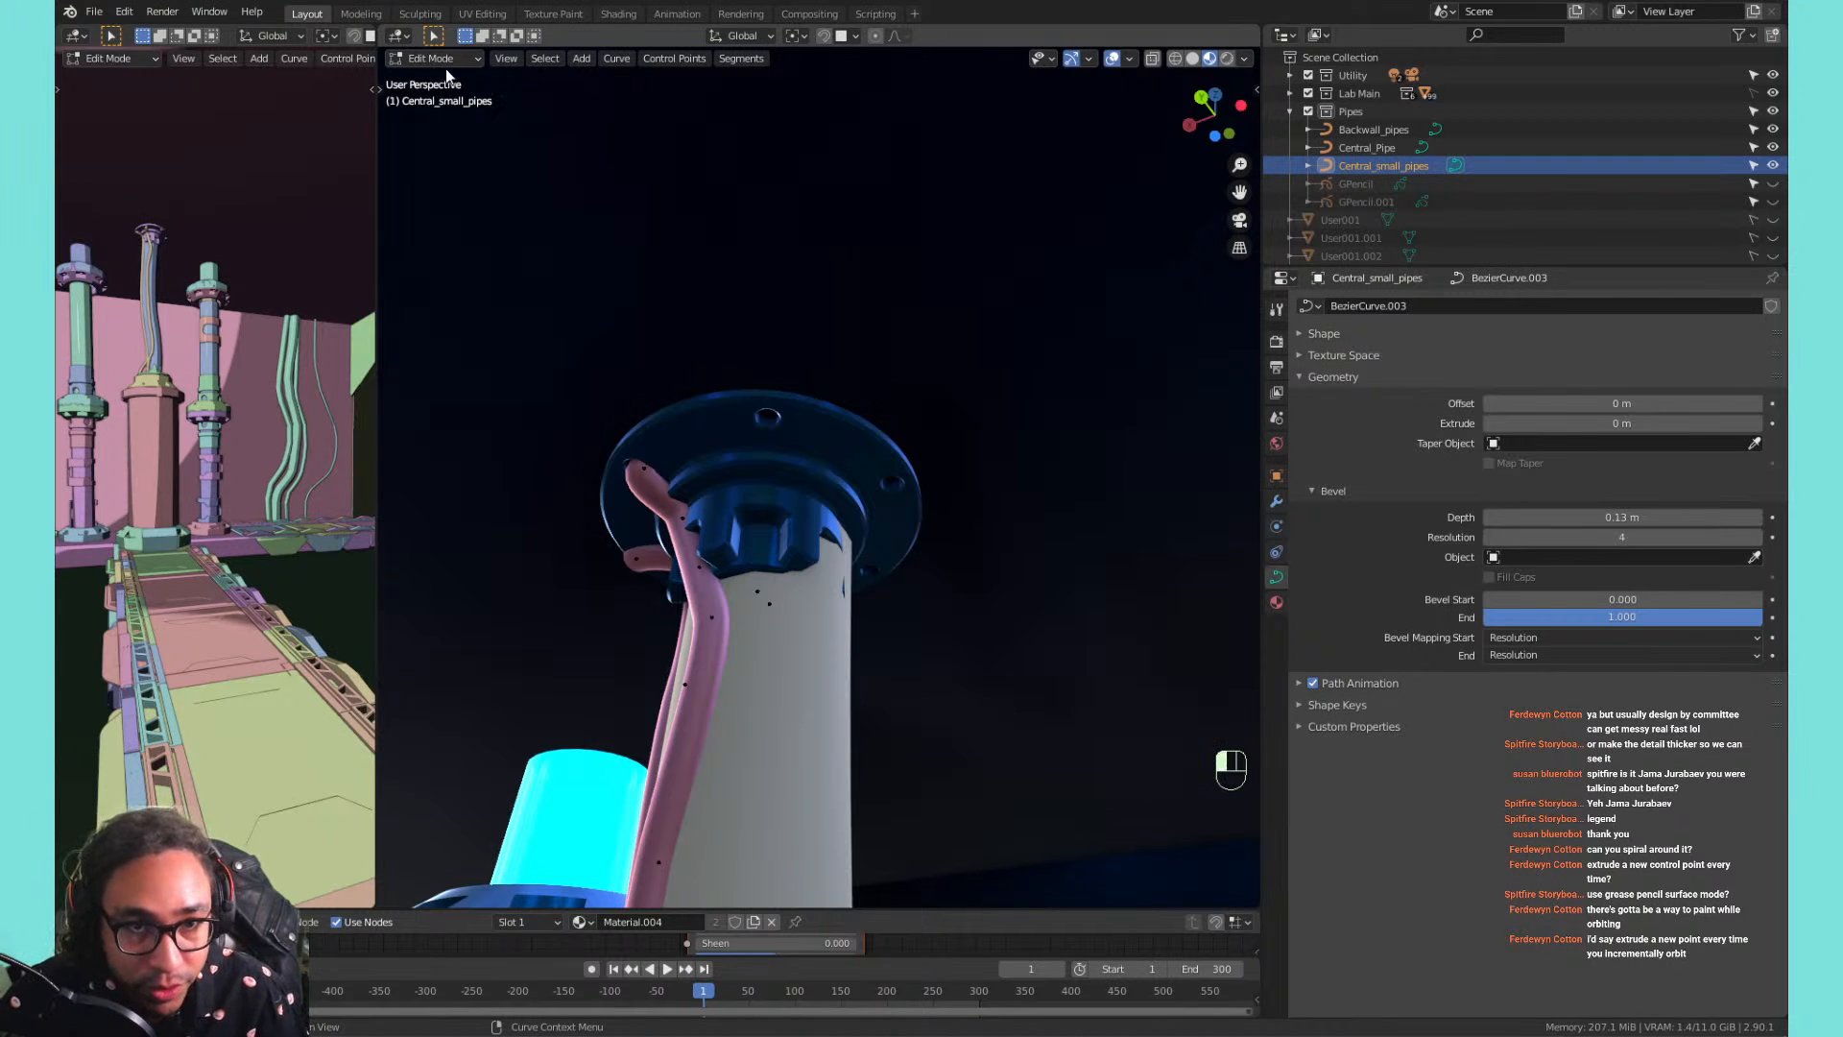
pyautogui.press('t')
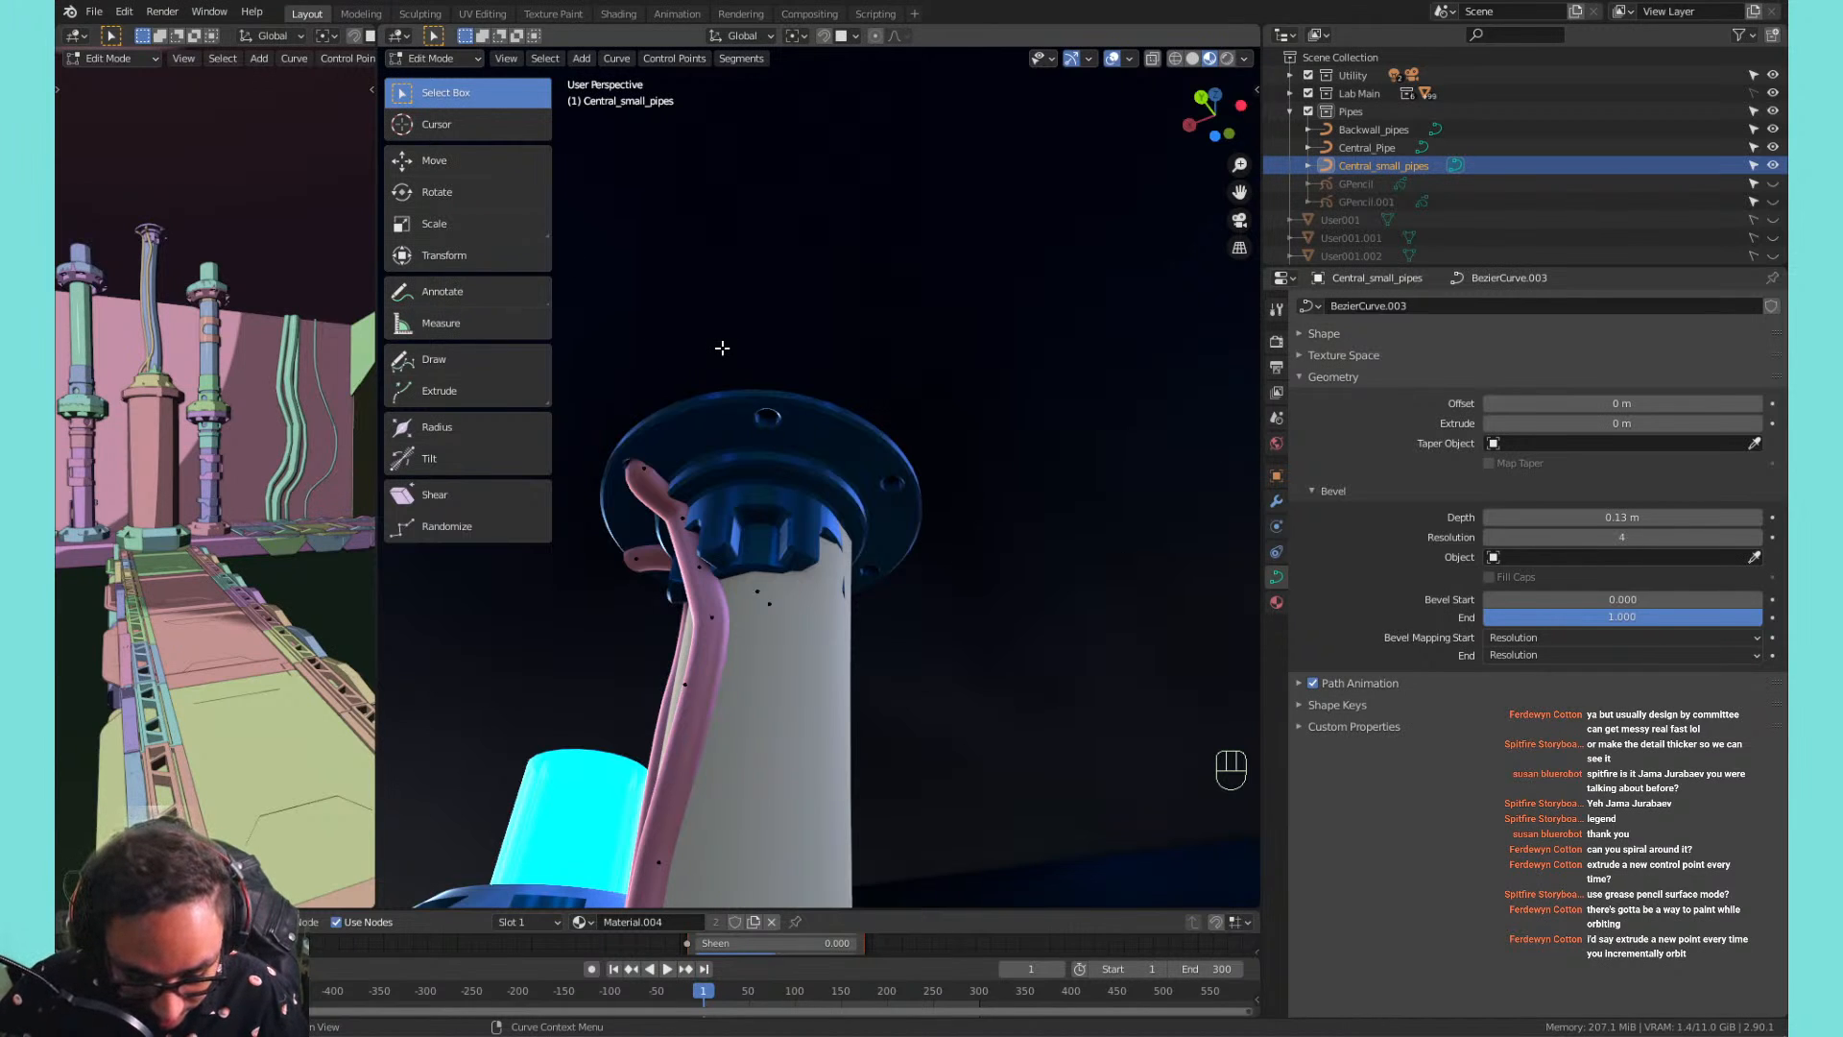
pyautogui.click(637, 470)
pyautogui.hotkey('shift', 'd')
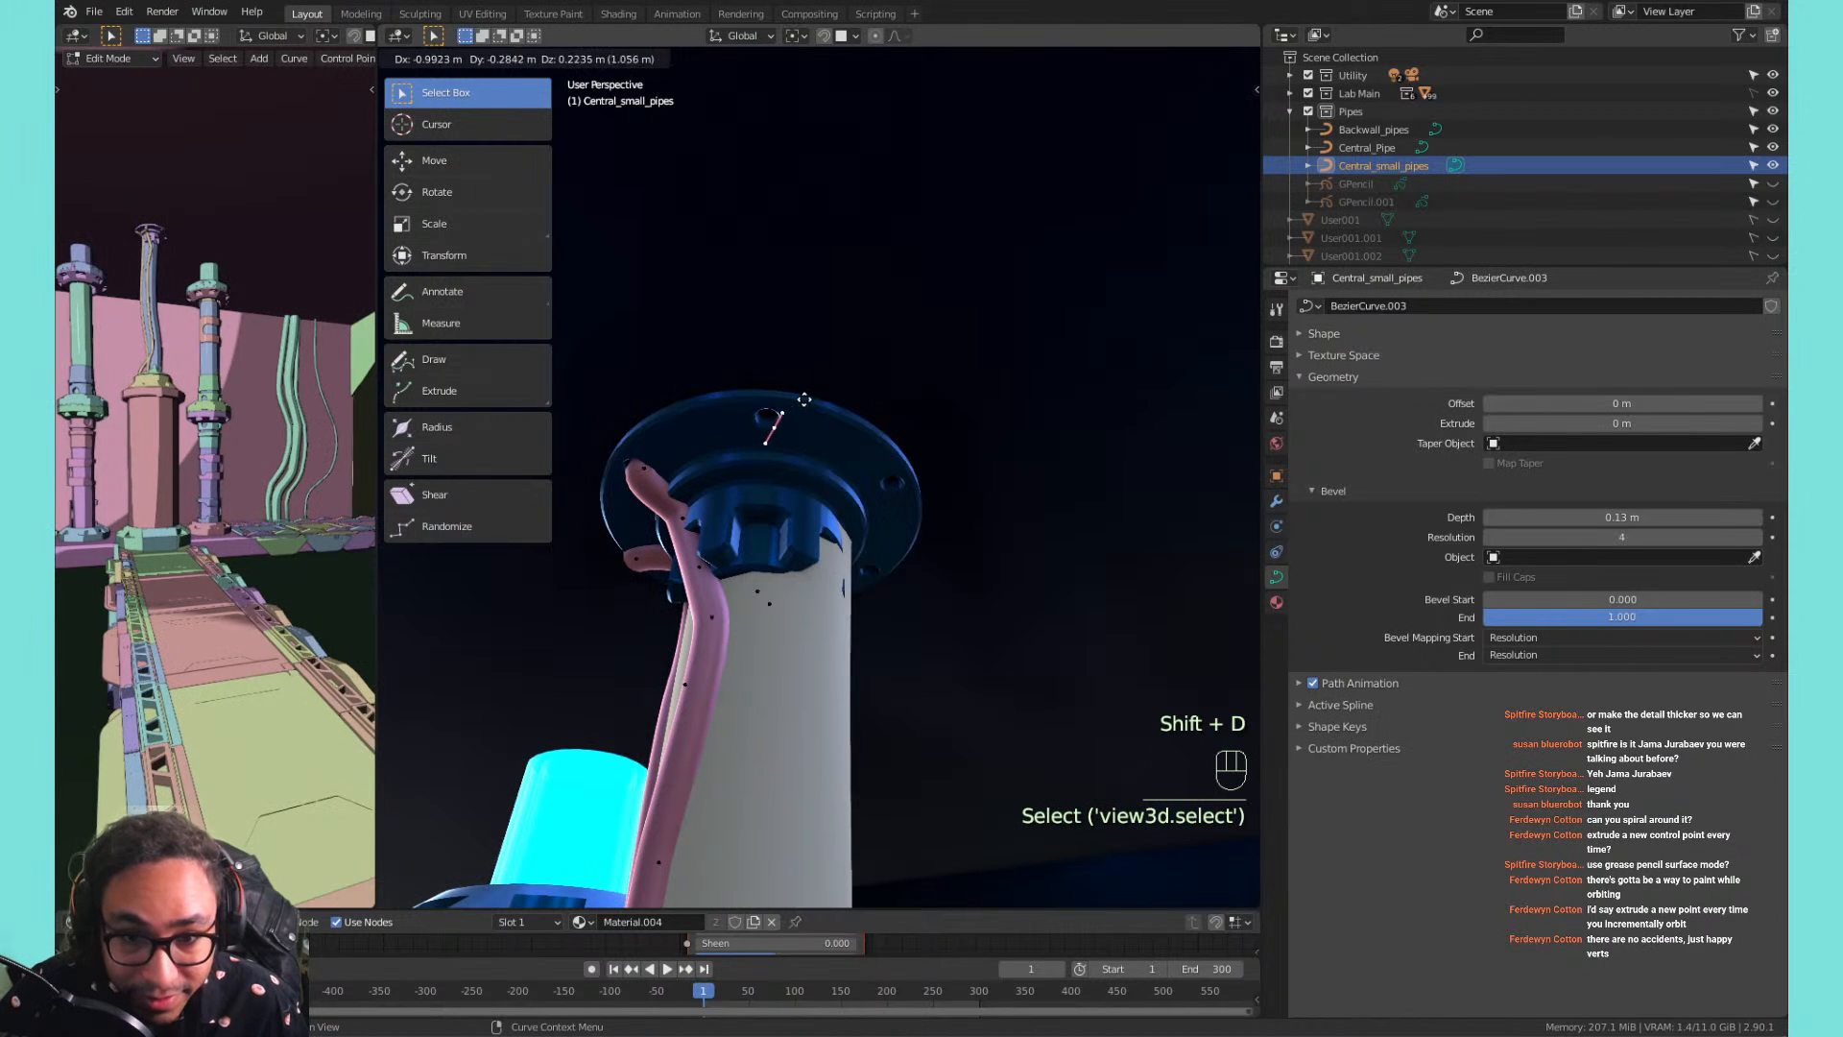
pyautogui.click(763, 439)
# Lower the duplicated point vertically toward the top flange's hole.
pyautogui.moveTo(763, 439); pyautogui.dragTo(807, 464, button='middle')
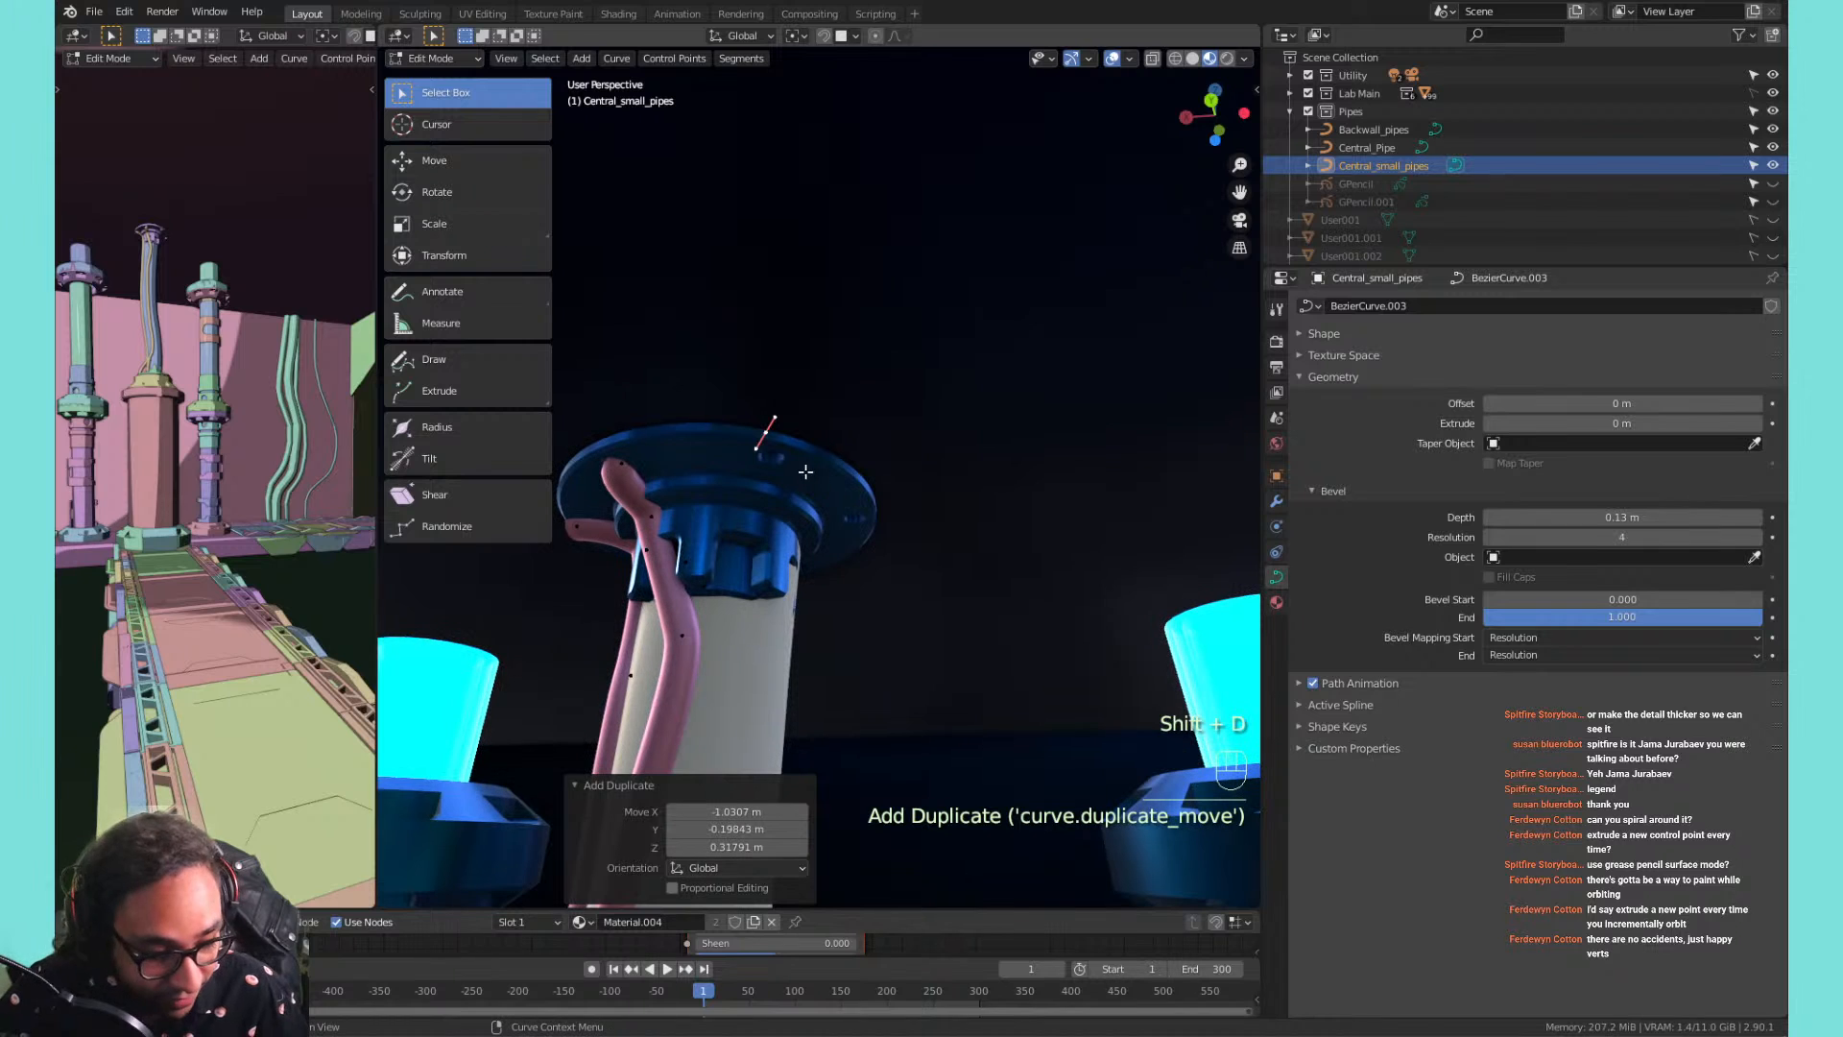
pyautogui.press('t')
pyautogui.press('KP_Decimal')
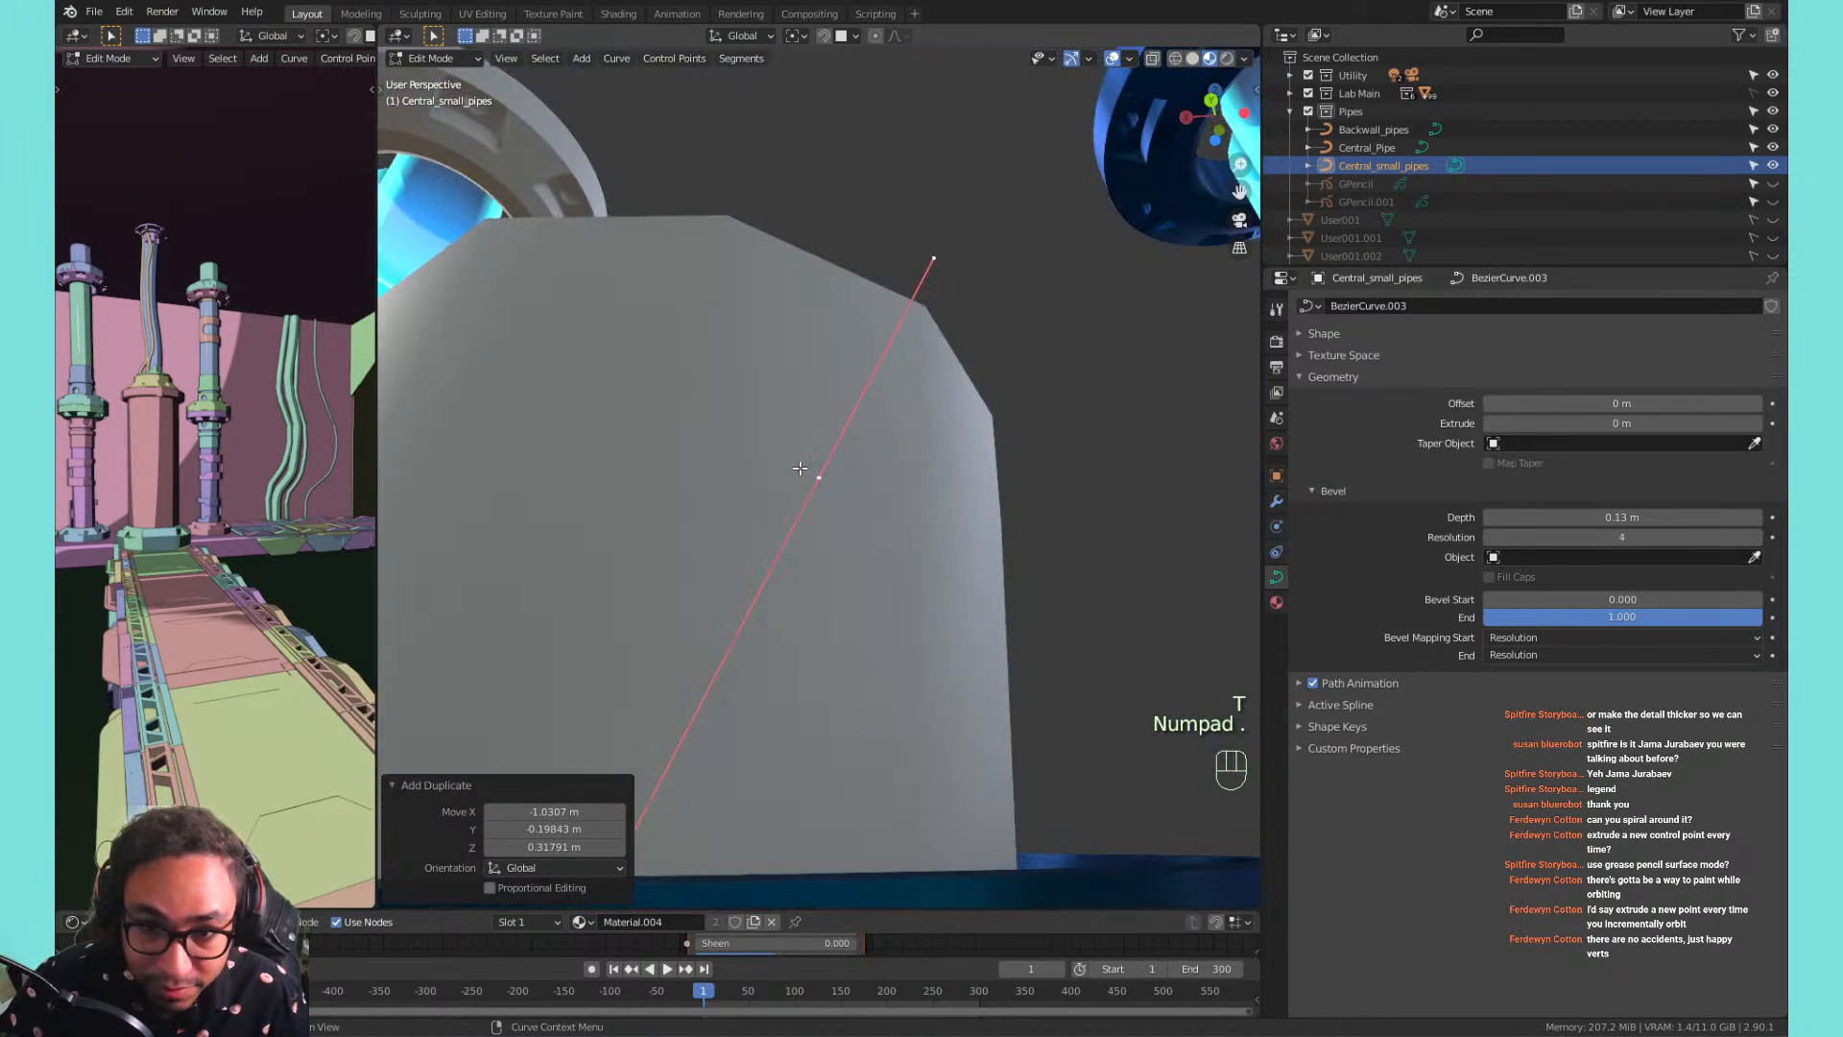
pyautogui.scroll(-9, 800, 469)
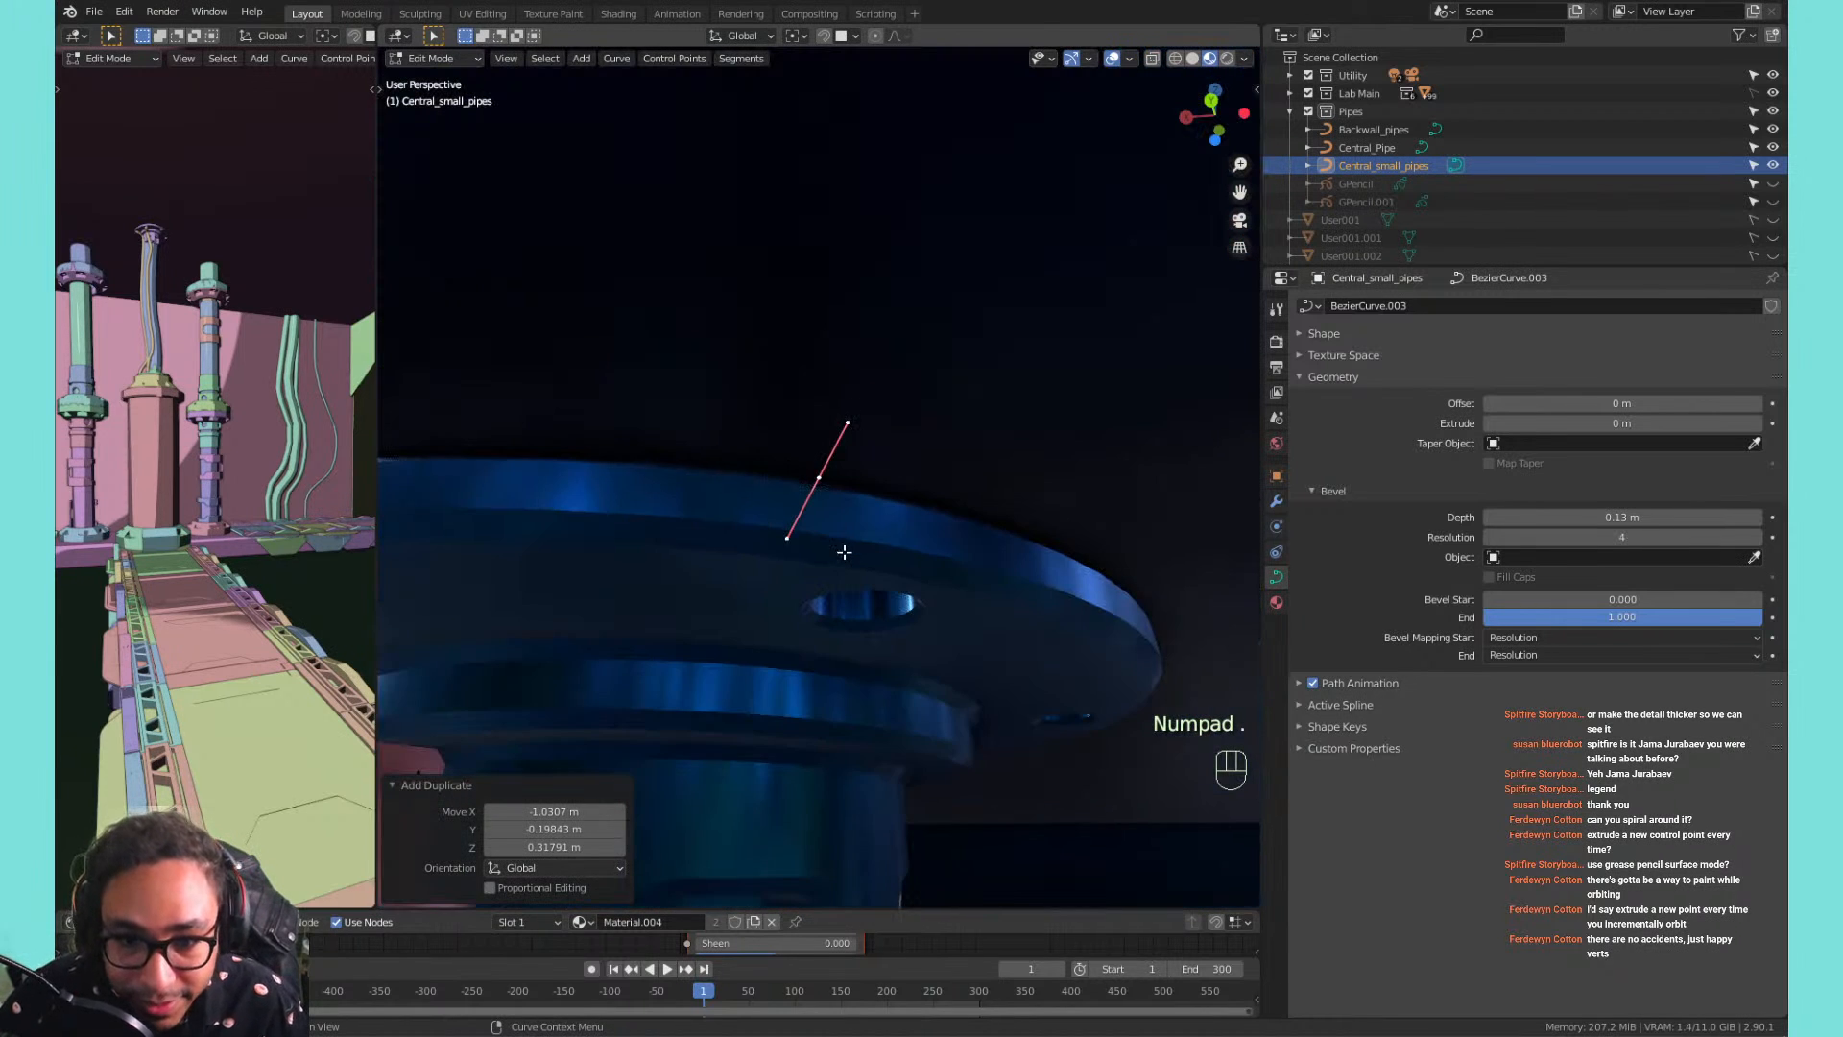
pyautogui.moveTo(949, 297); pyautogui.dragTo(920, 395, button='middle')
pyautogui.press('g')
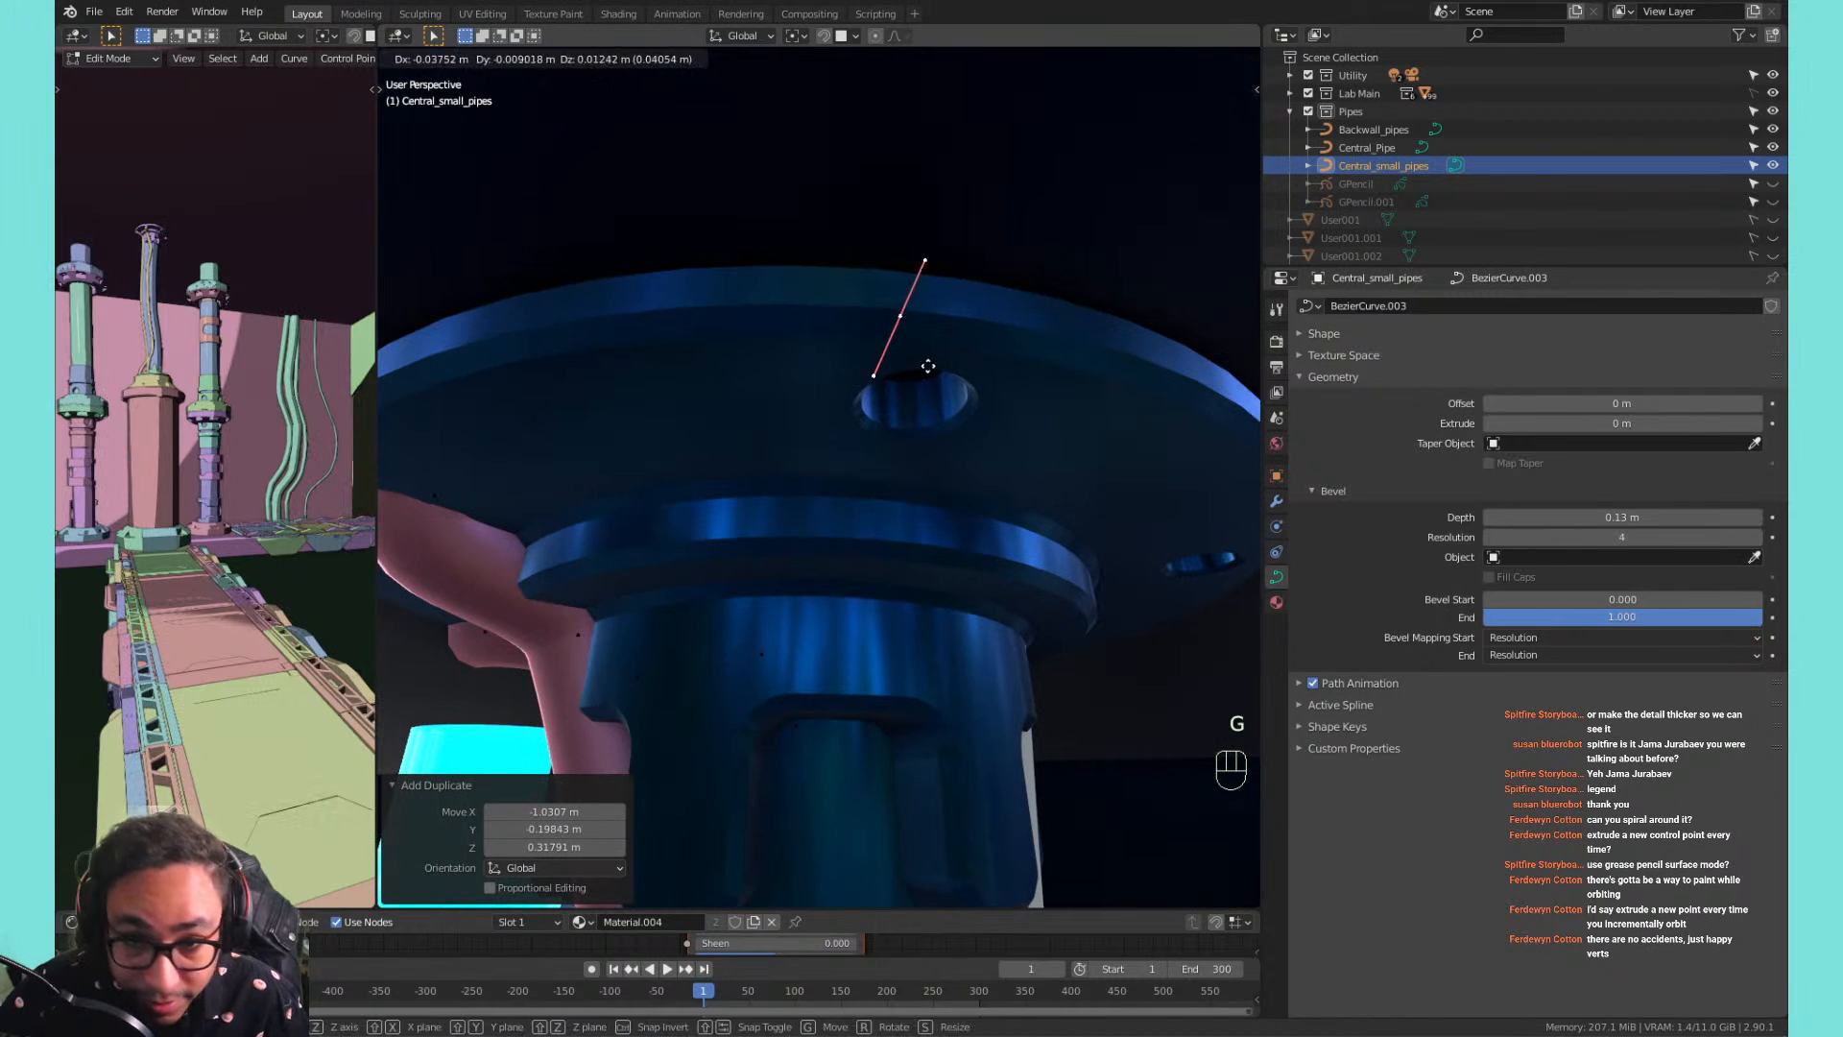
pyautogui.hotkey('shift', 'z')
pyautogui.rightClick(946, 453)
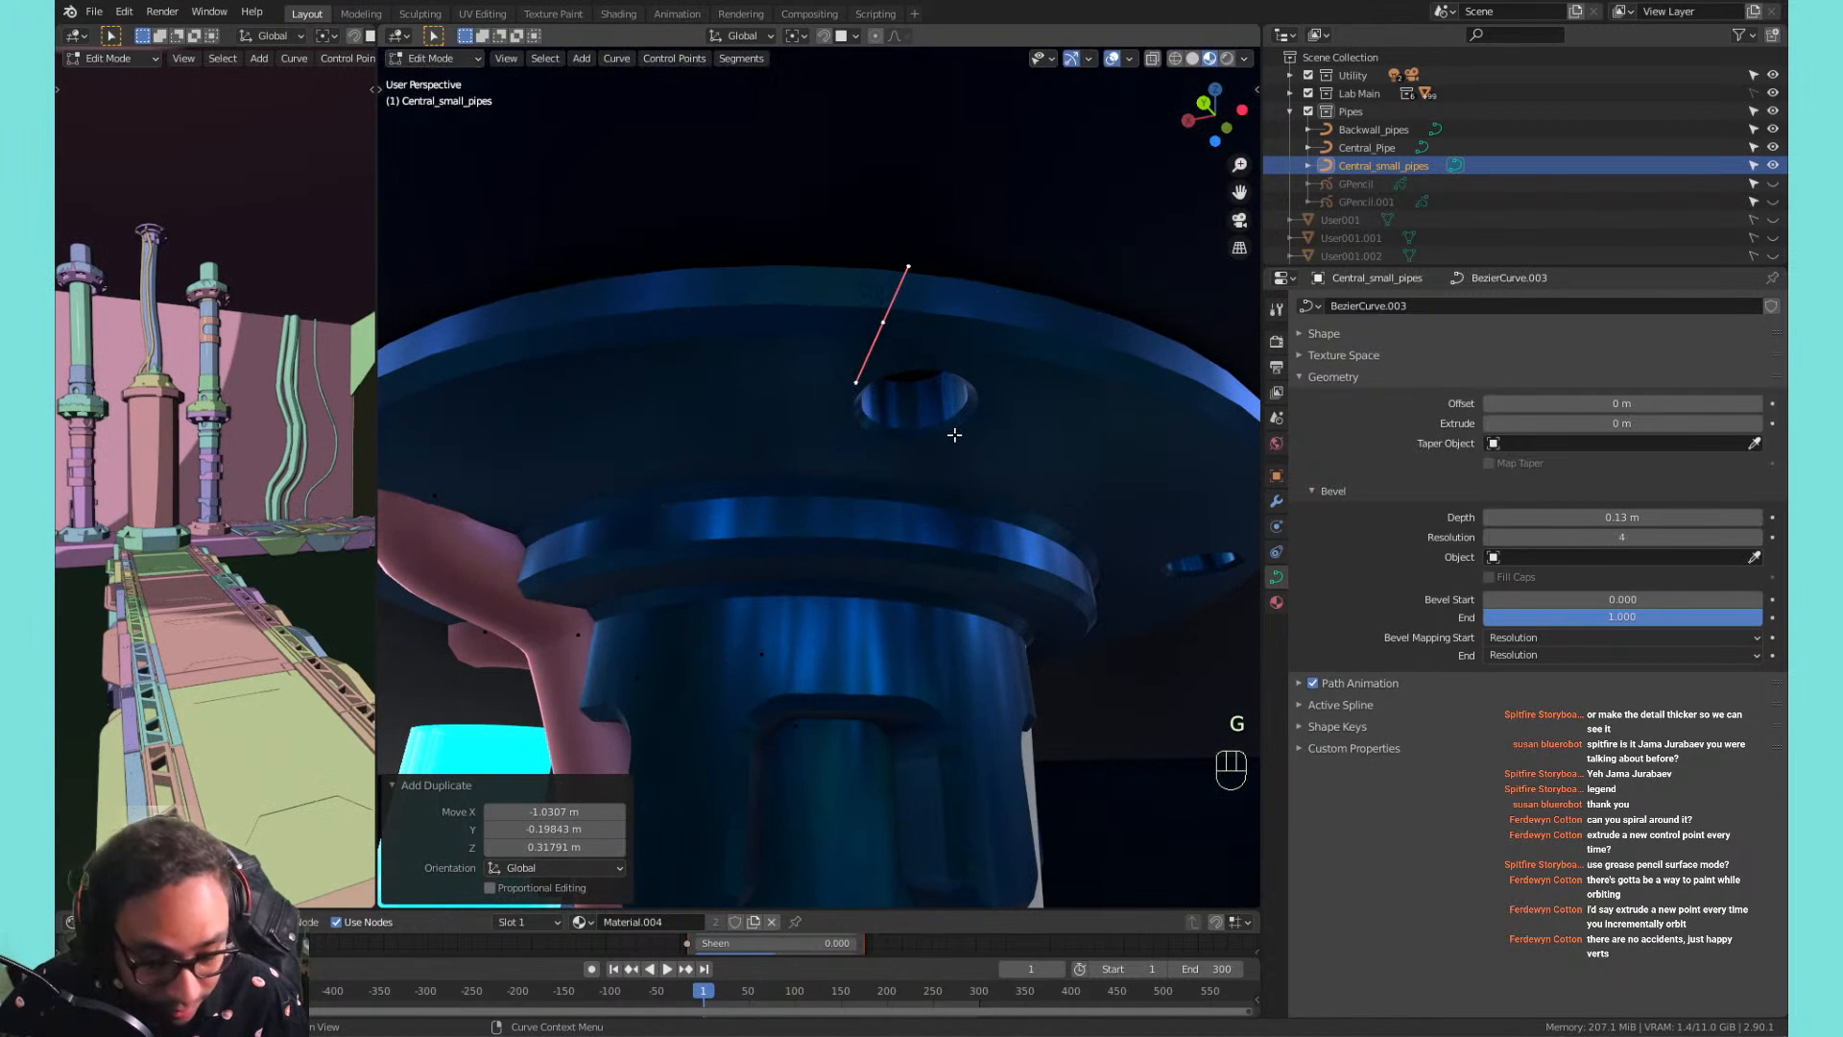
pyautogui.press('g')
pyautogui.press('z')
pyautogui.click(947, 507)
# Move the duplicated point freely by about -0.160 m in X, 0.188 m in Y and -0.184 m in Z, close to the flange hole.
pyautogui.moveTo(878, 498); pyautogui.dragTo(930, 489, button='middle')
pyautogui.keyDown('shift'); pyautogui.moveTo(929, 489); pyautogui.dragTo(1018, 546, button='middle'); pyautogui.keyUp('shift')
pyautogui.press('g')
pyautogui.click(1114, 605)
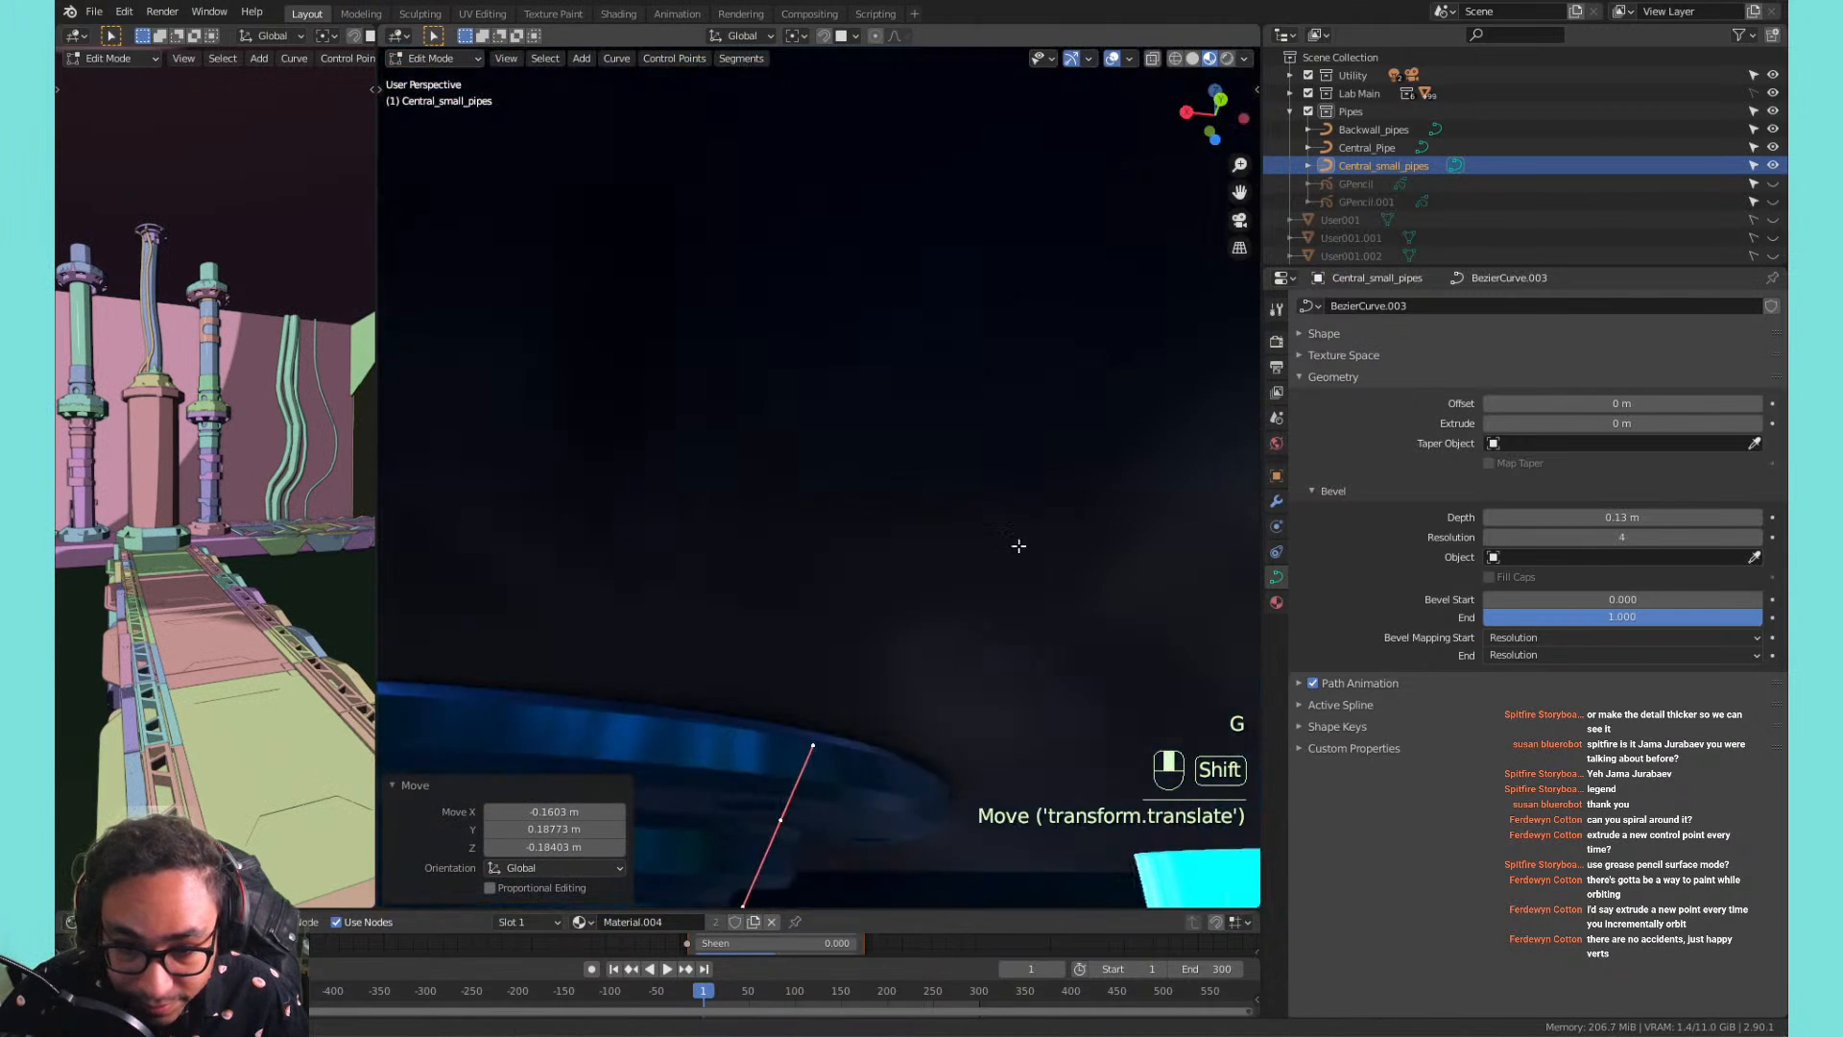
# Slide the duplicated point horizontally, keeping its height, until it is centred on the flange hole seen from below.
pyautogui.moveTo(910, 683); pyautogui.dragTo(977, 647, button='middle')
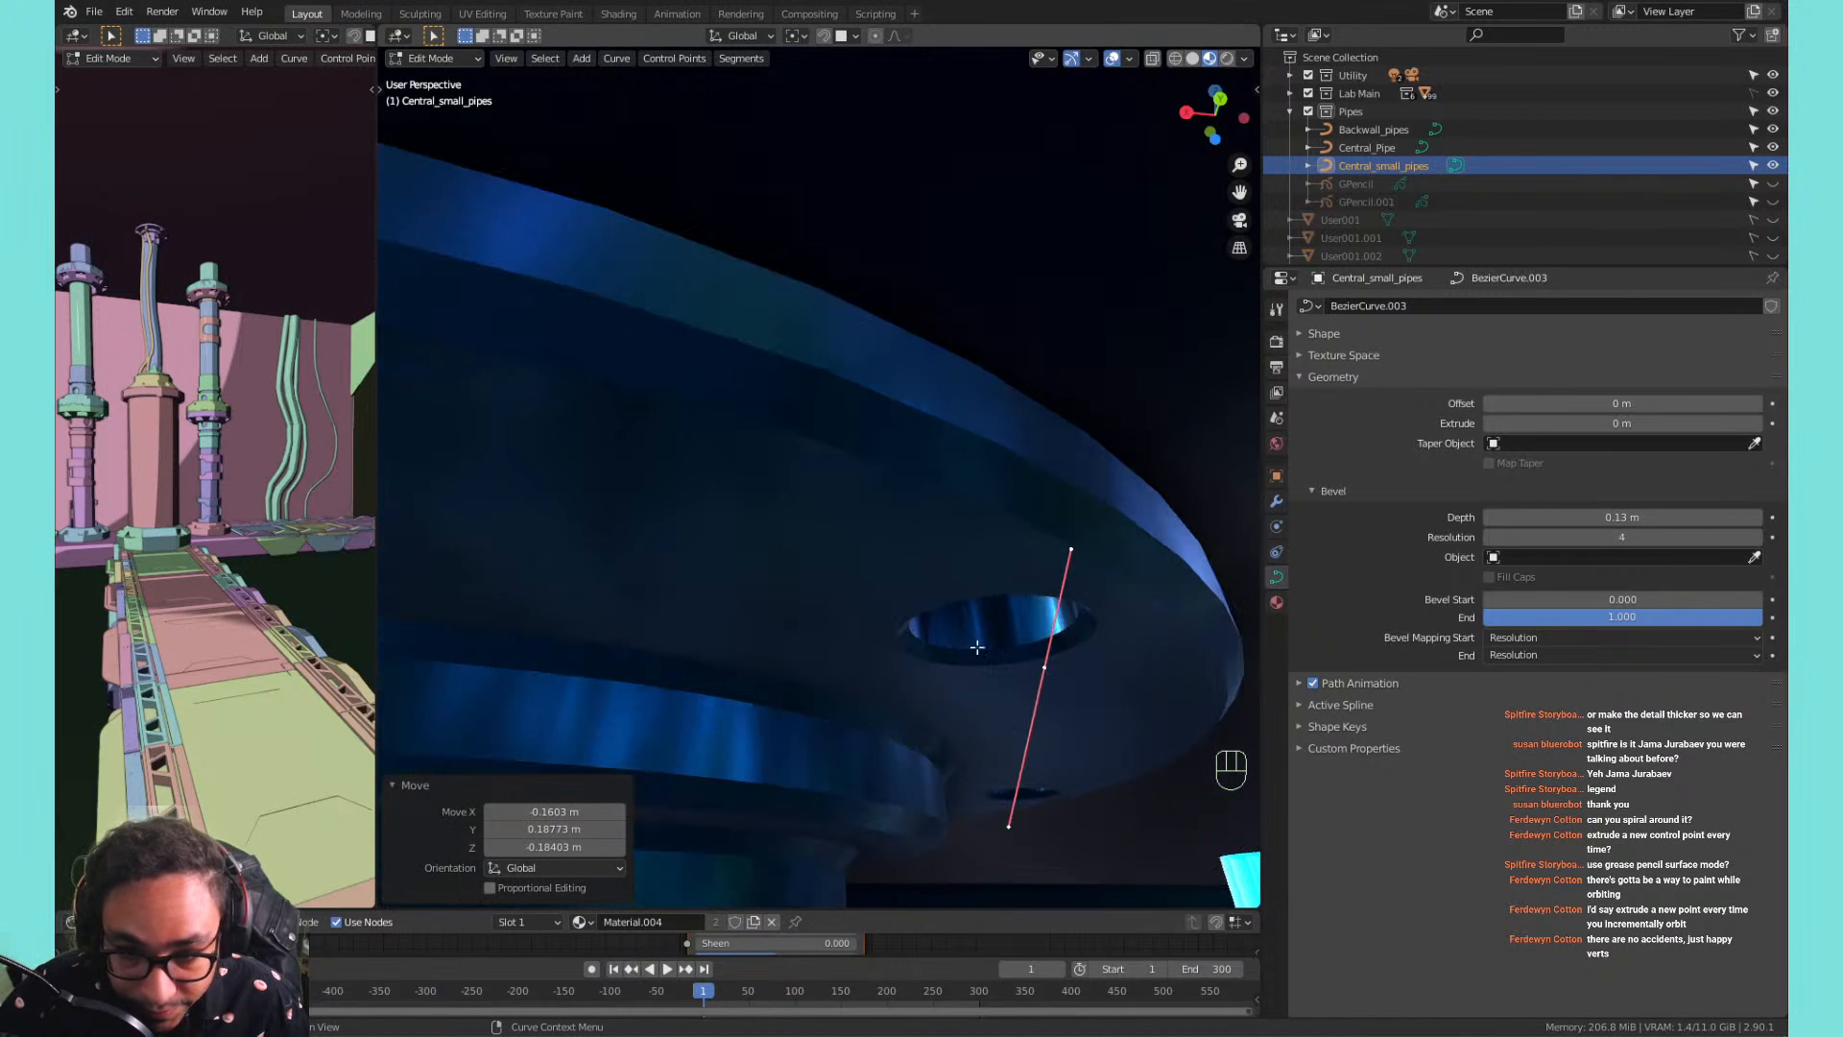
pyautogui.press('g')
pyautogui.hotkey('shift', 'z')
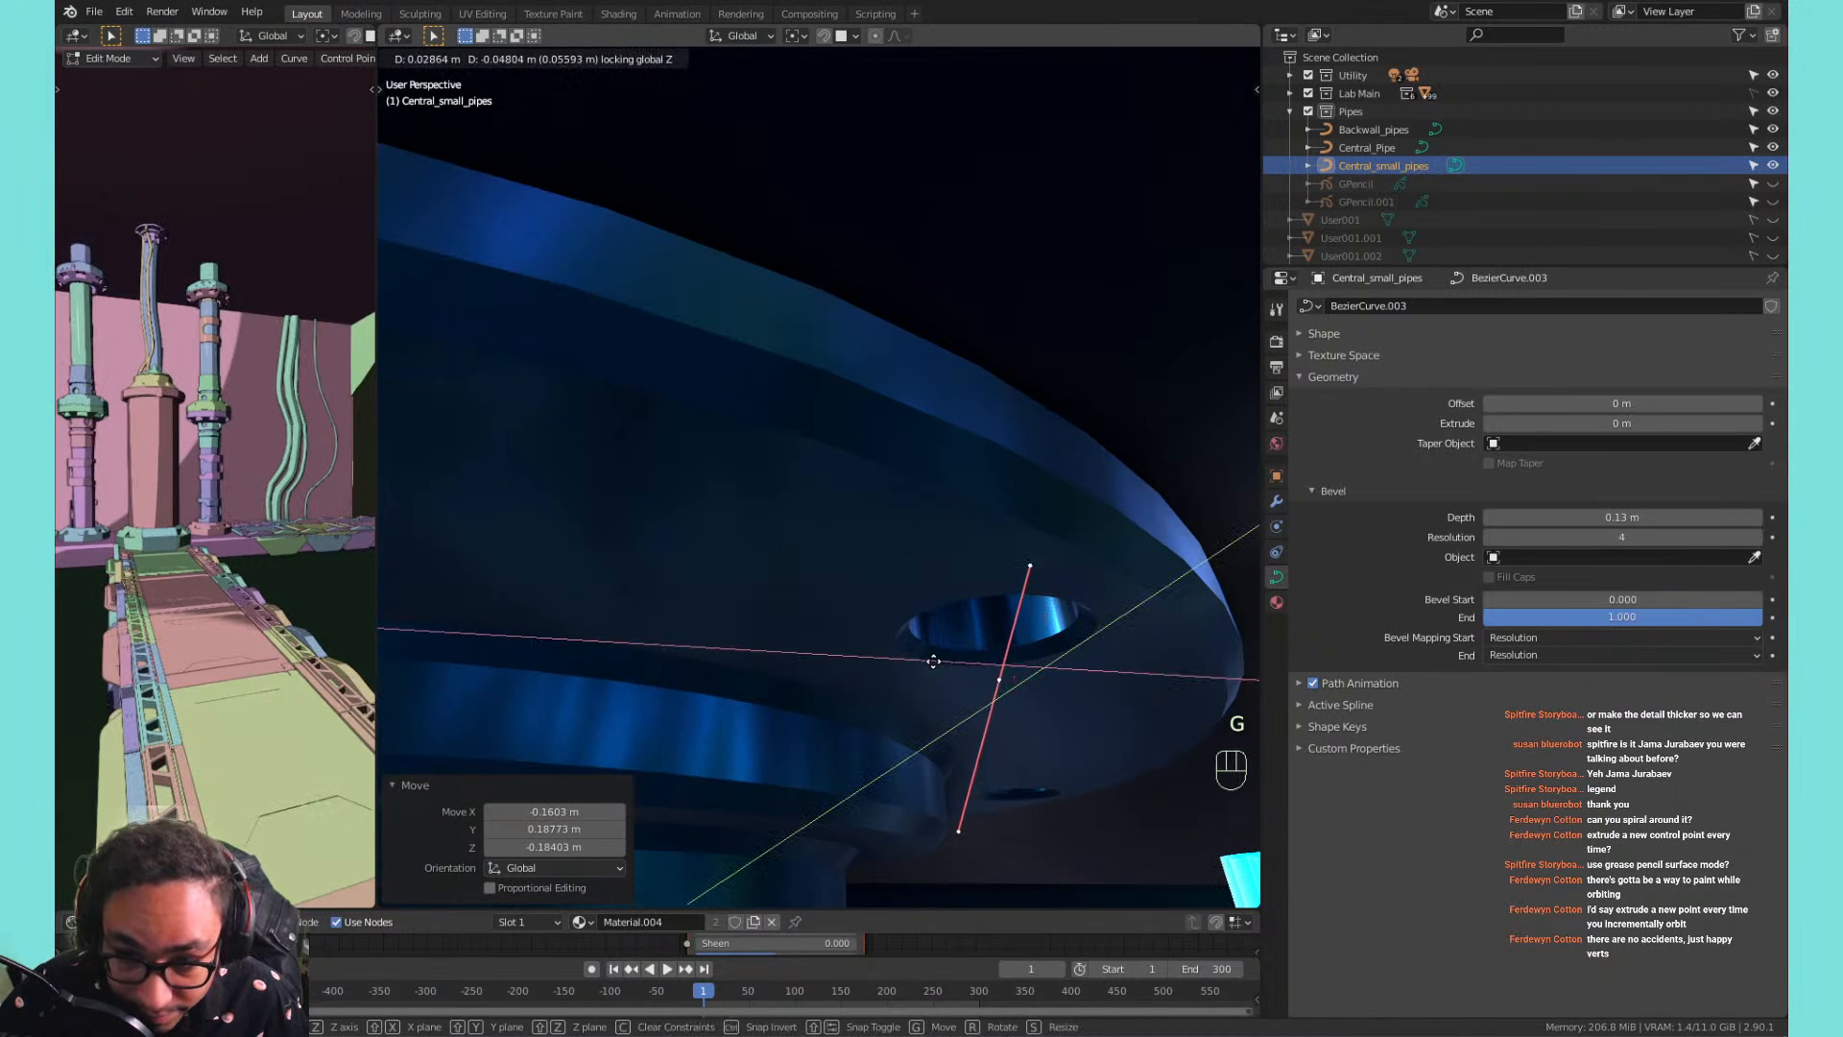
pyautogui.click(986, 702)
pyautogui.keyDown('shift'); pyautogui.moveTo(986, 703); pyautogui.dragTo(976, 678, button='middle'); pyautogui.keyUp('shift')
pyautogui.moveTo(976, 679); pyautogui.dragTo(944, 533, button='middle')
pyautogui.press('g')
pyautogui.hotkey('shift', 'z')
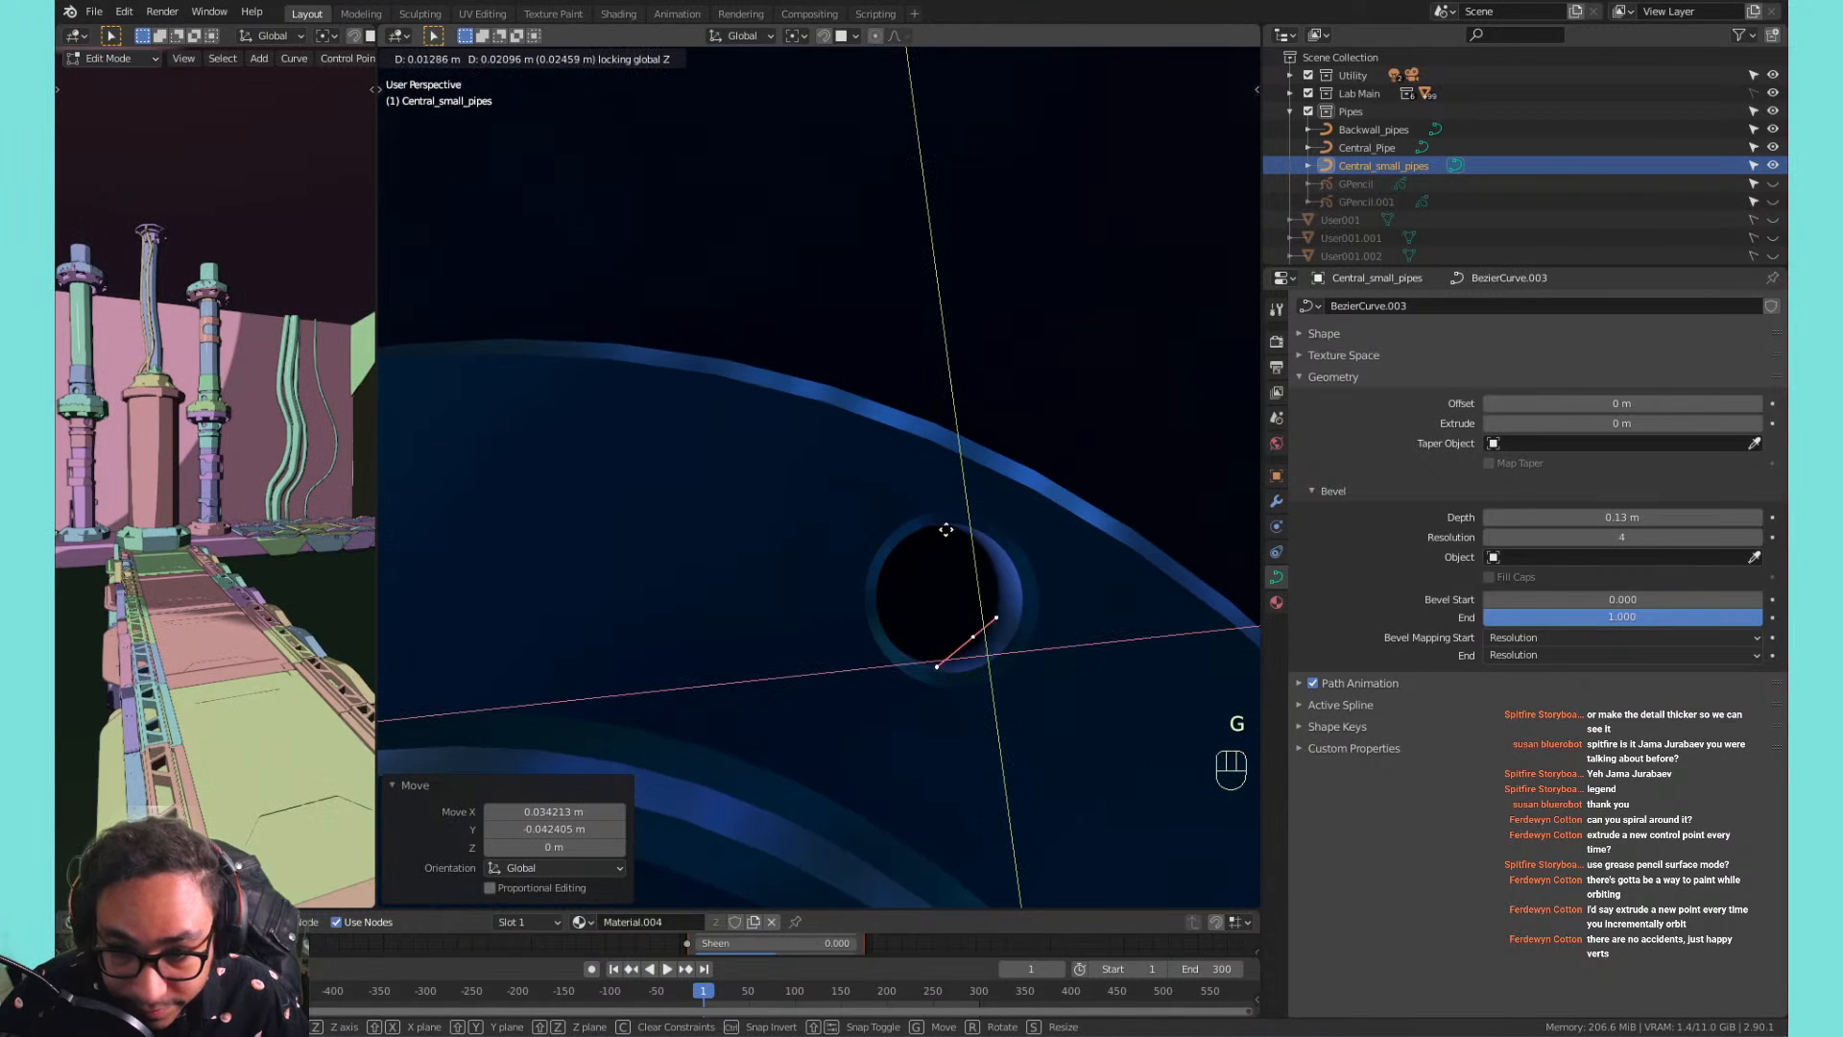
pyautogui.click(918, 488)
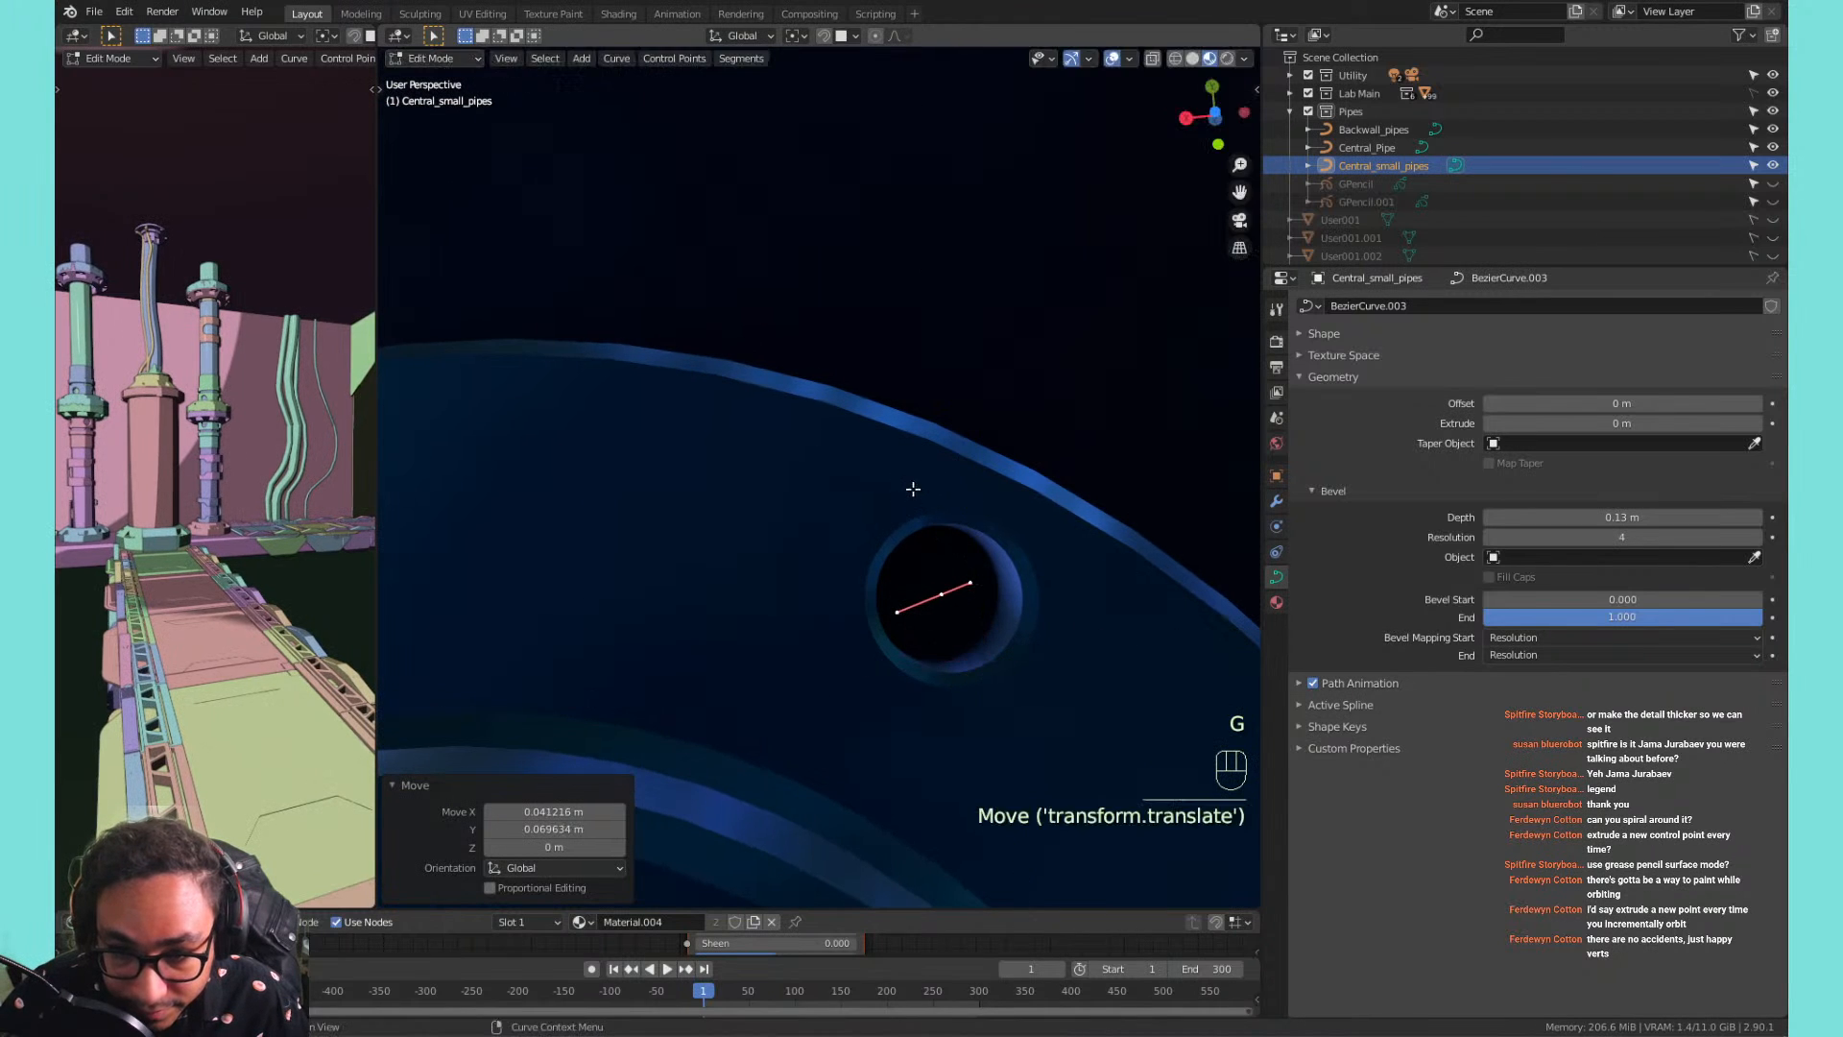
pyautogui.keyDown('shift'); pyautogui.moveTo(913, 486); pyautogui.dragTo(791, 642, button='middle'); pyautogui.keyUp('shift')
pyautogui.scroll(-10, 791, 642)
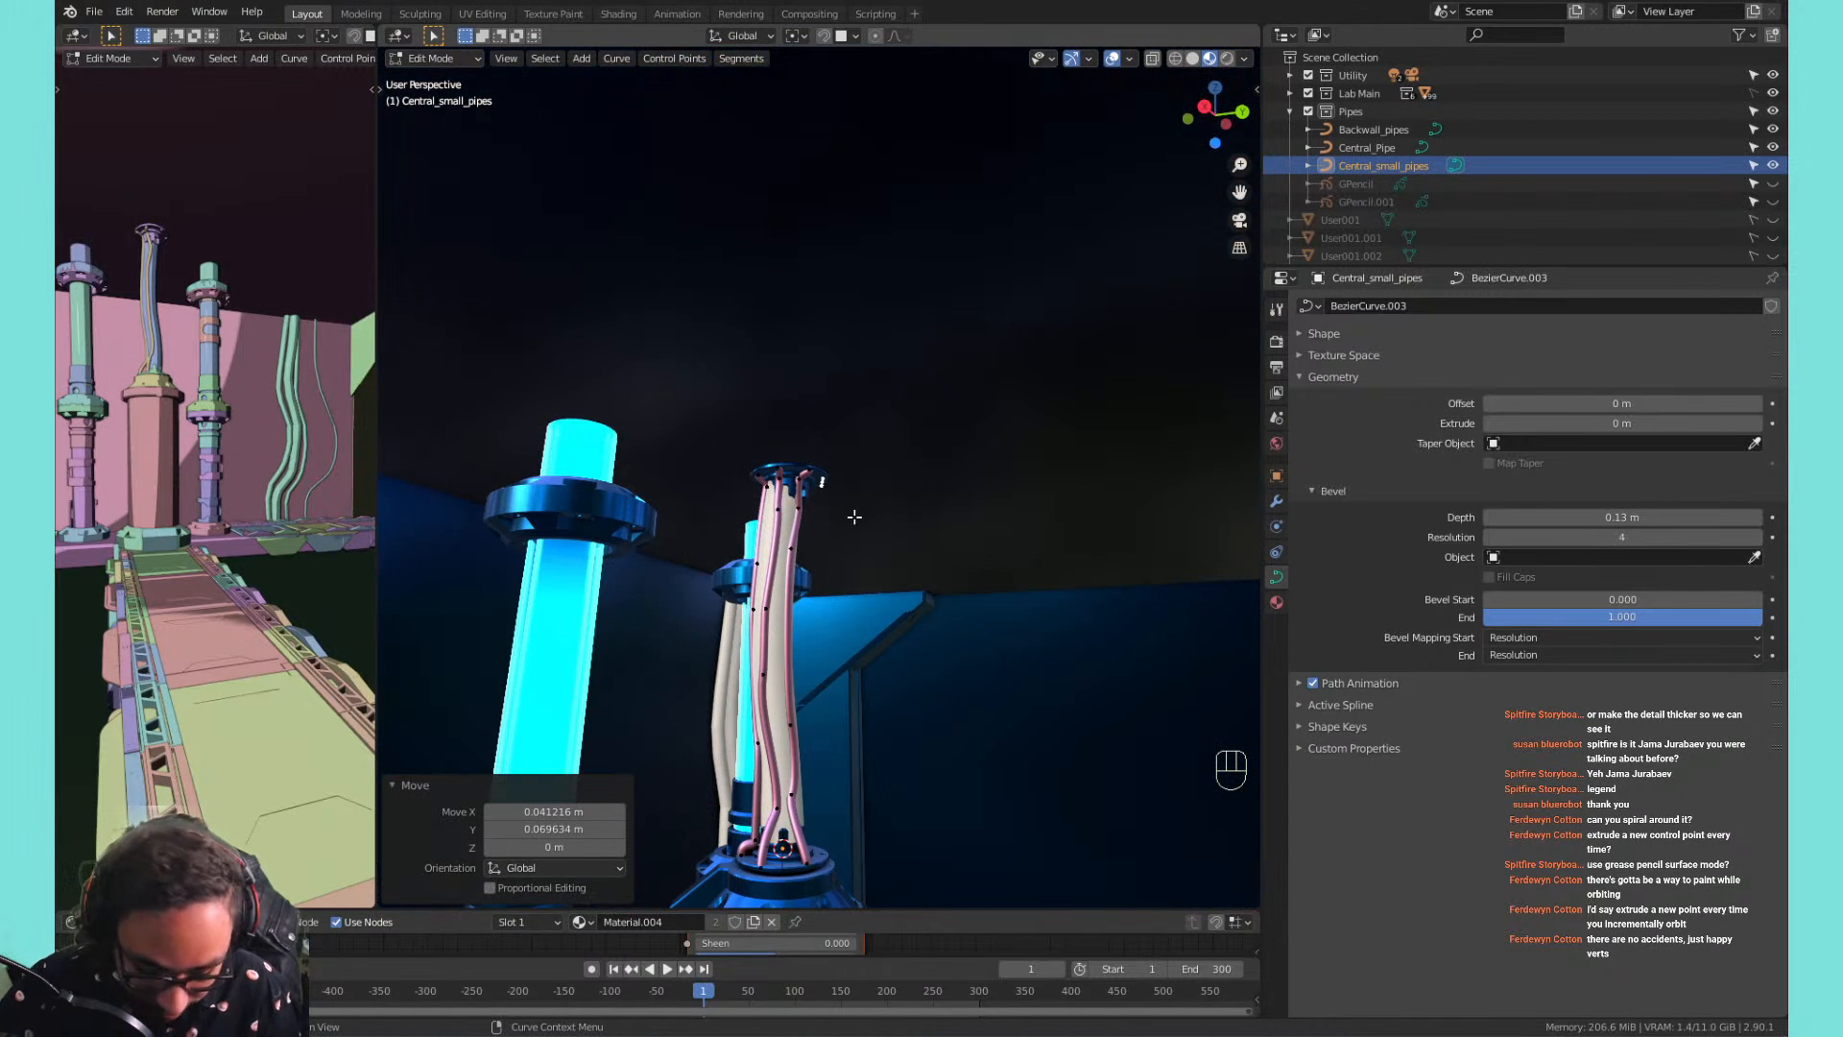
pyautogui.press('KP_Decimal')
pyautogui.moveTo(855, 516); pyautogui.dragTo(859, 592, button='middle')
pyautogui.press('e')
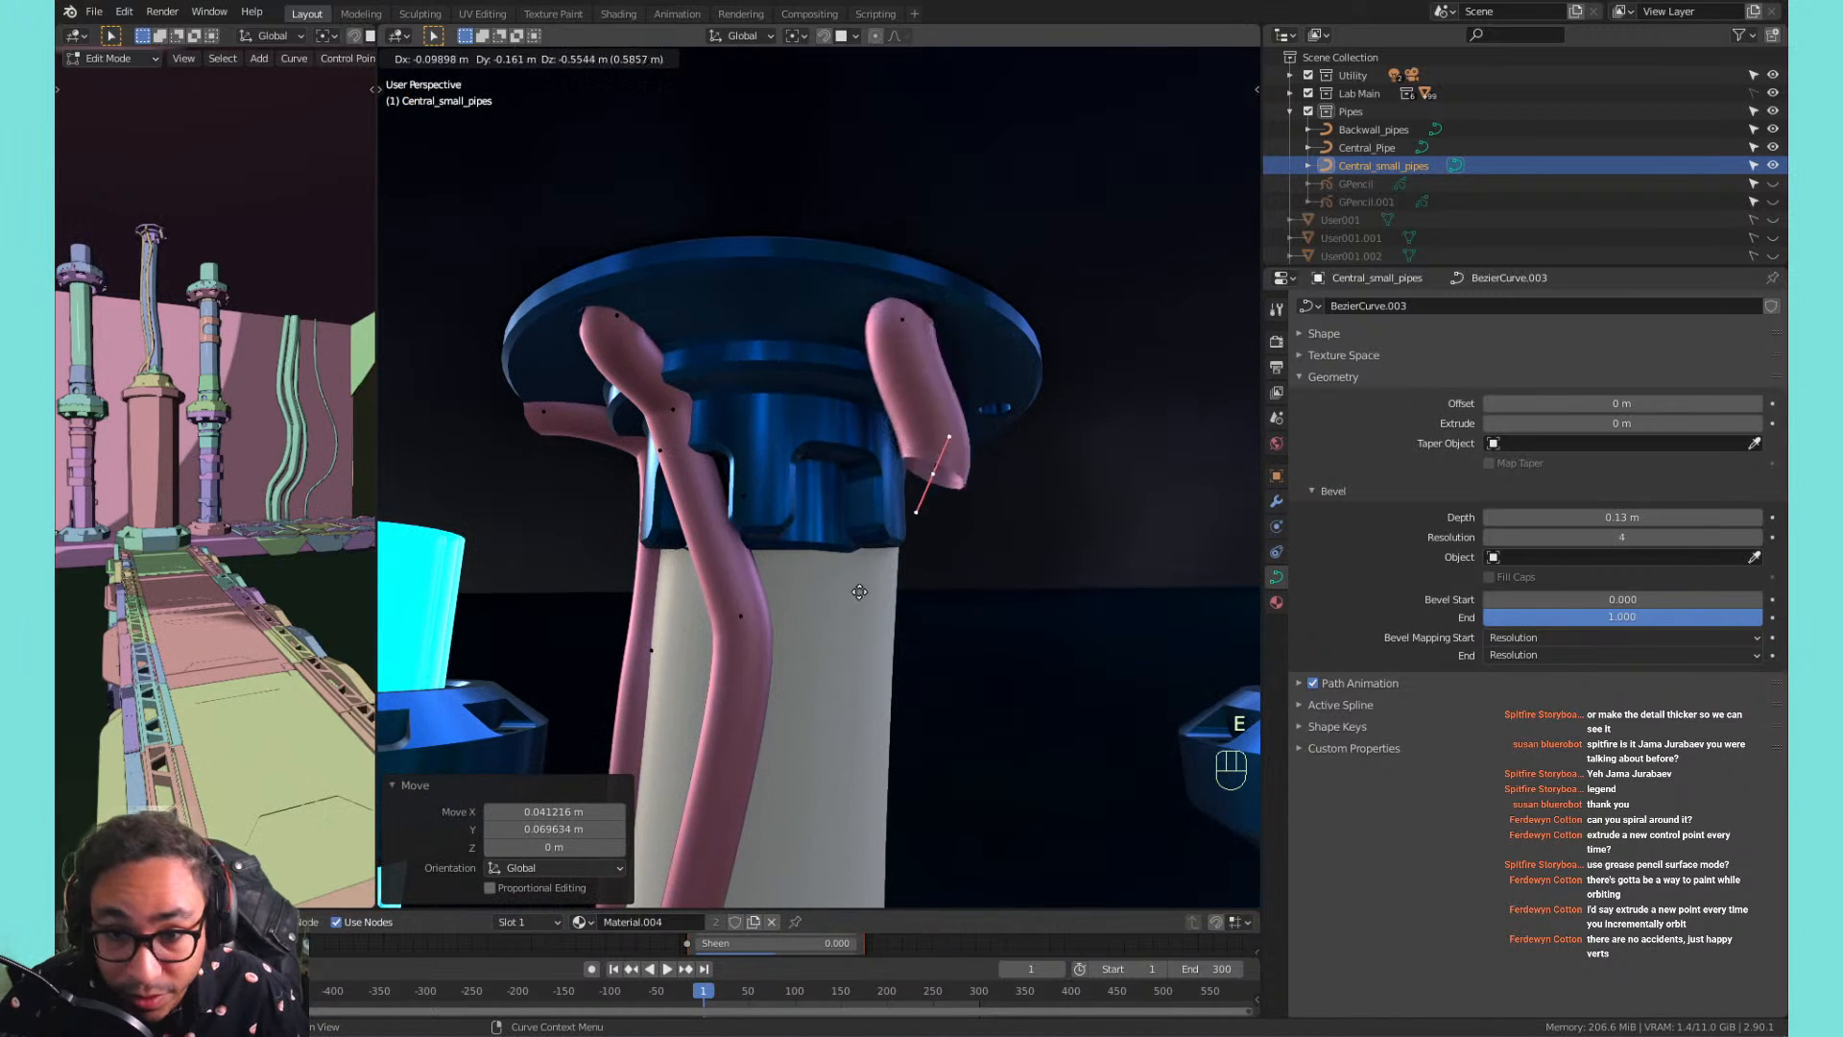
pyautogui.rightClick(781, 568)
pyautogui.hotkey('ctrl', 'z')
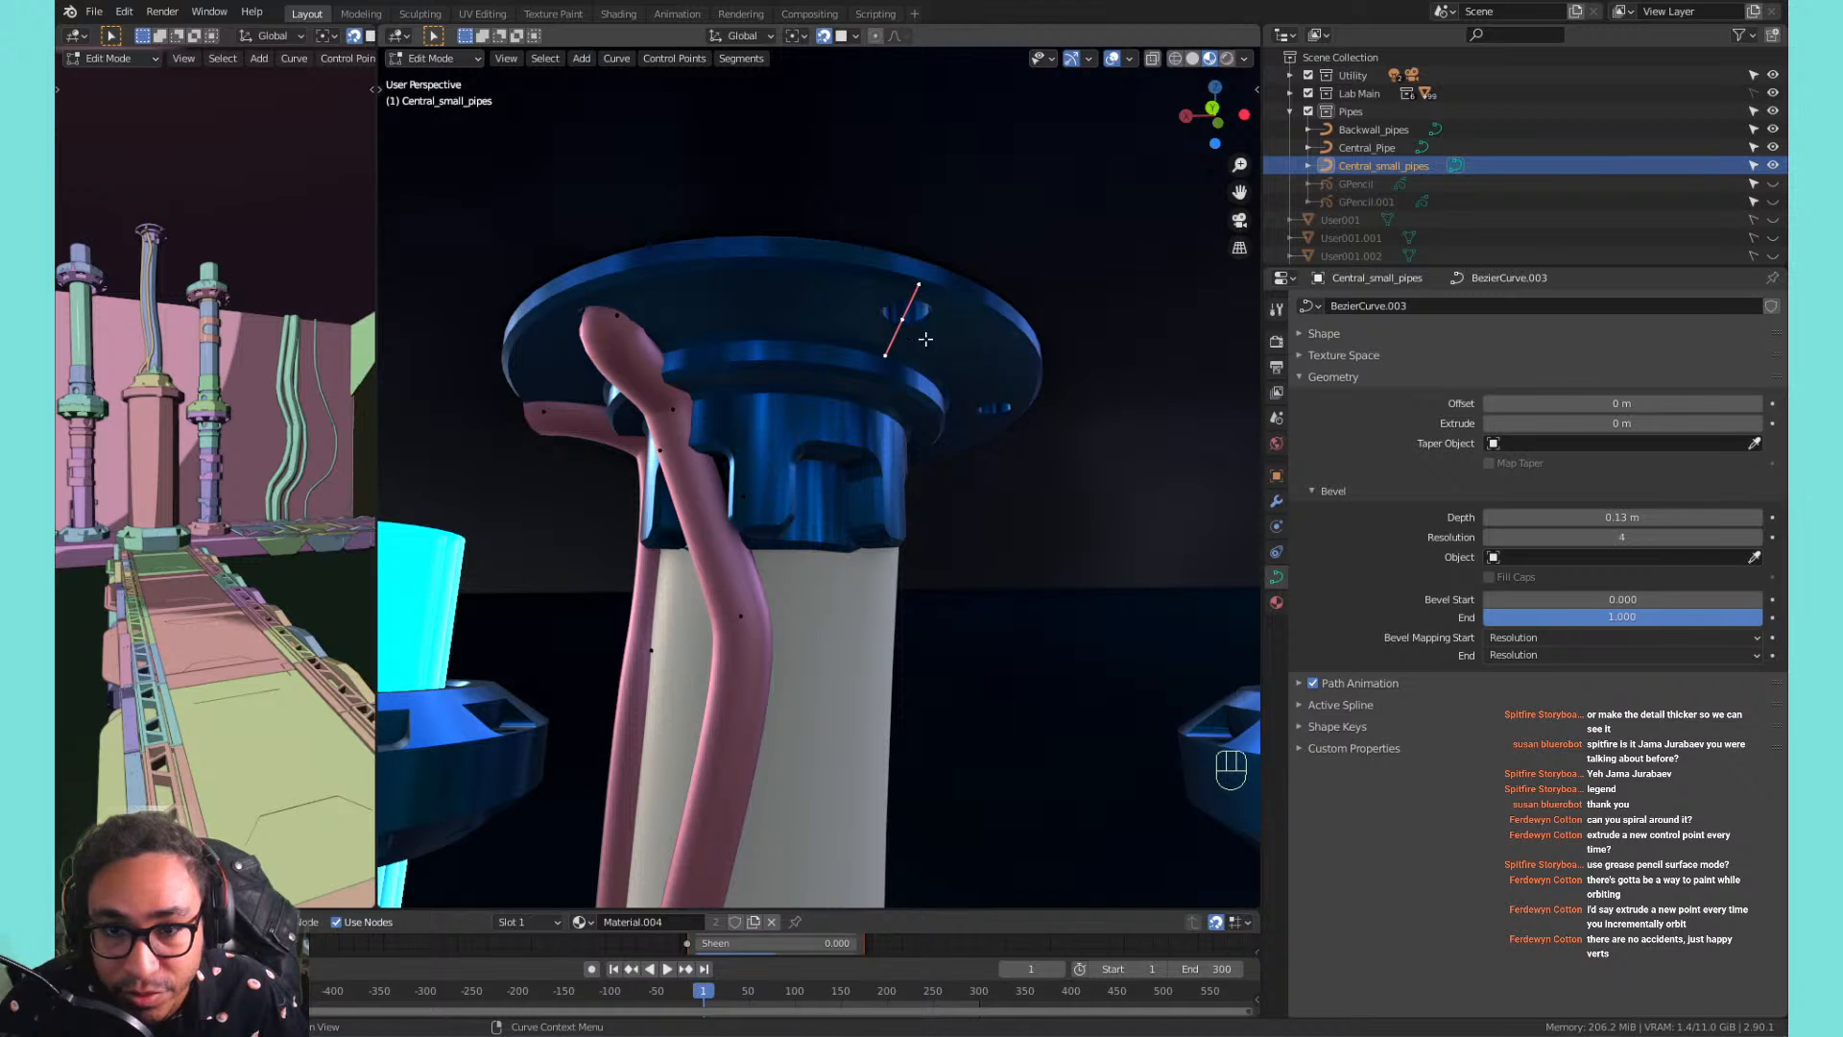
# With snapping on, extrude the flange-hole point twice, by about (0.194, -0.357, -0.118) m and (0.157, -0.203, -0.553) m, down over the collar.
pyautogui.moveTo(888, 411); pyautogui.dragTo(963, 288, button='middle')
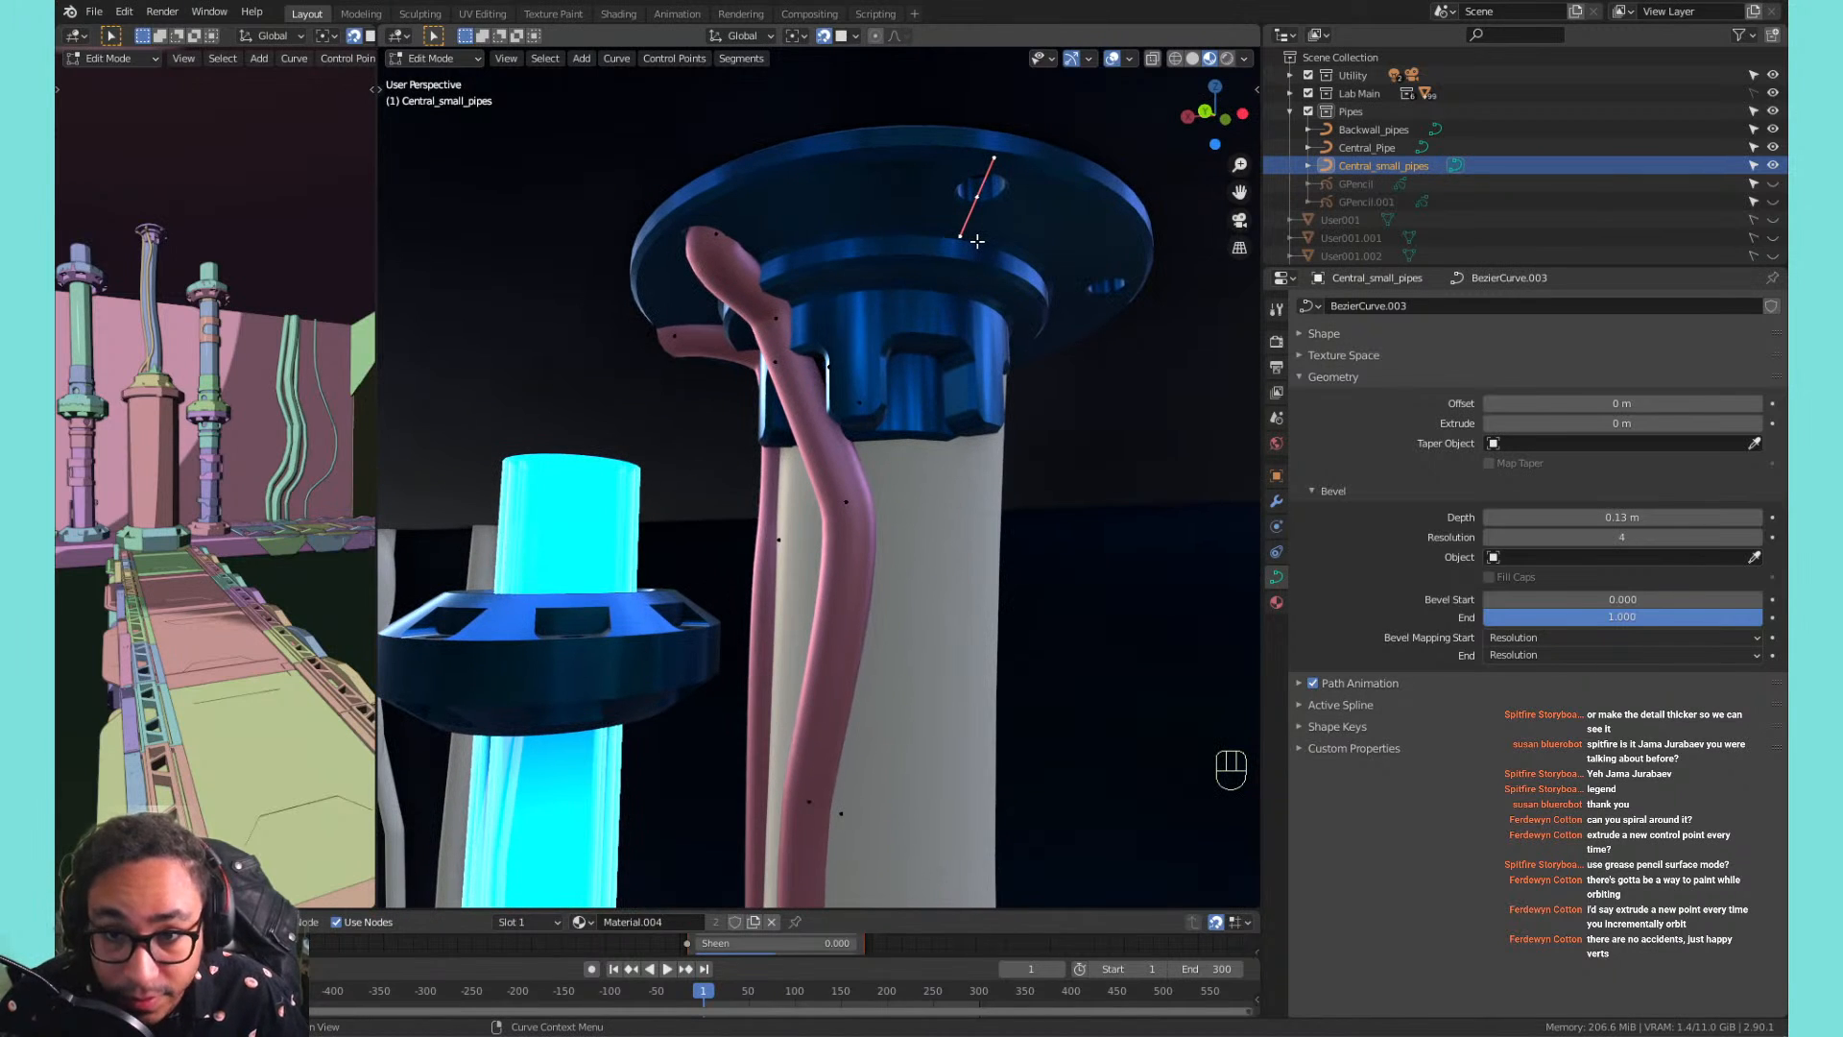
pyautogui.press('e')
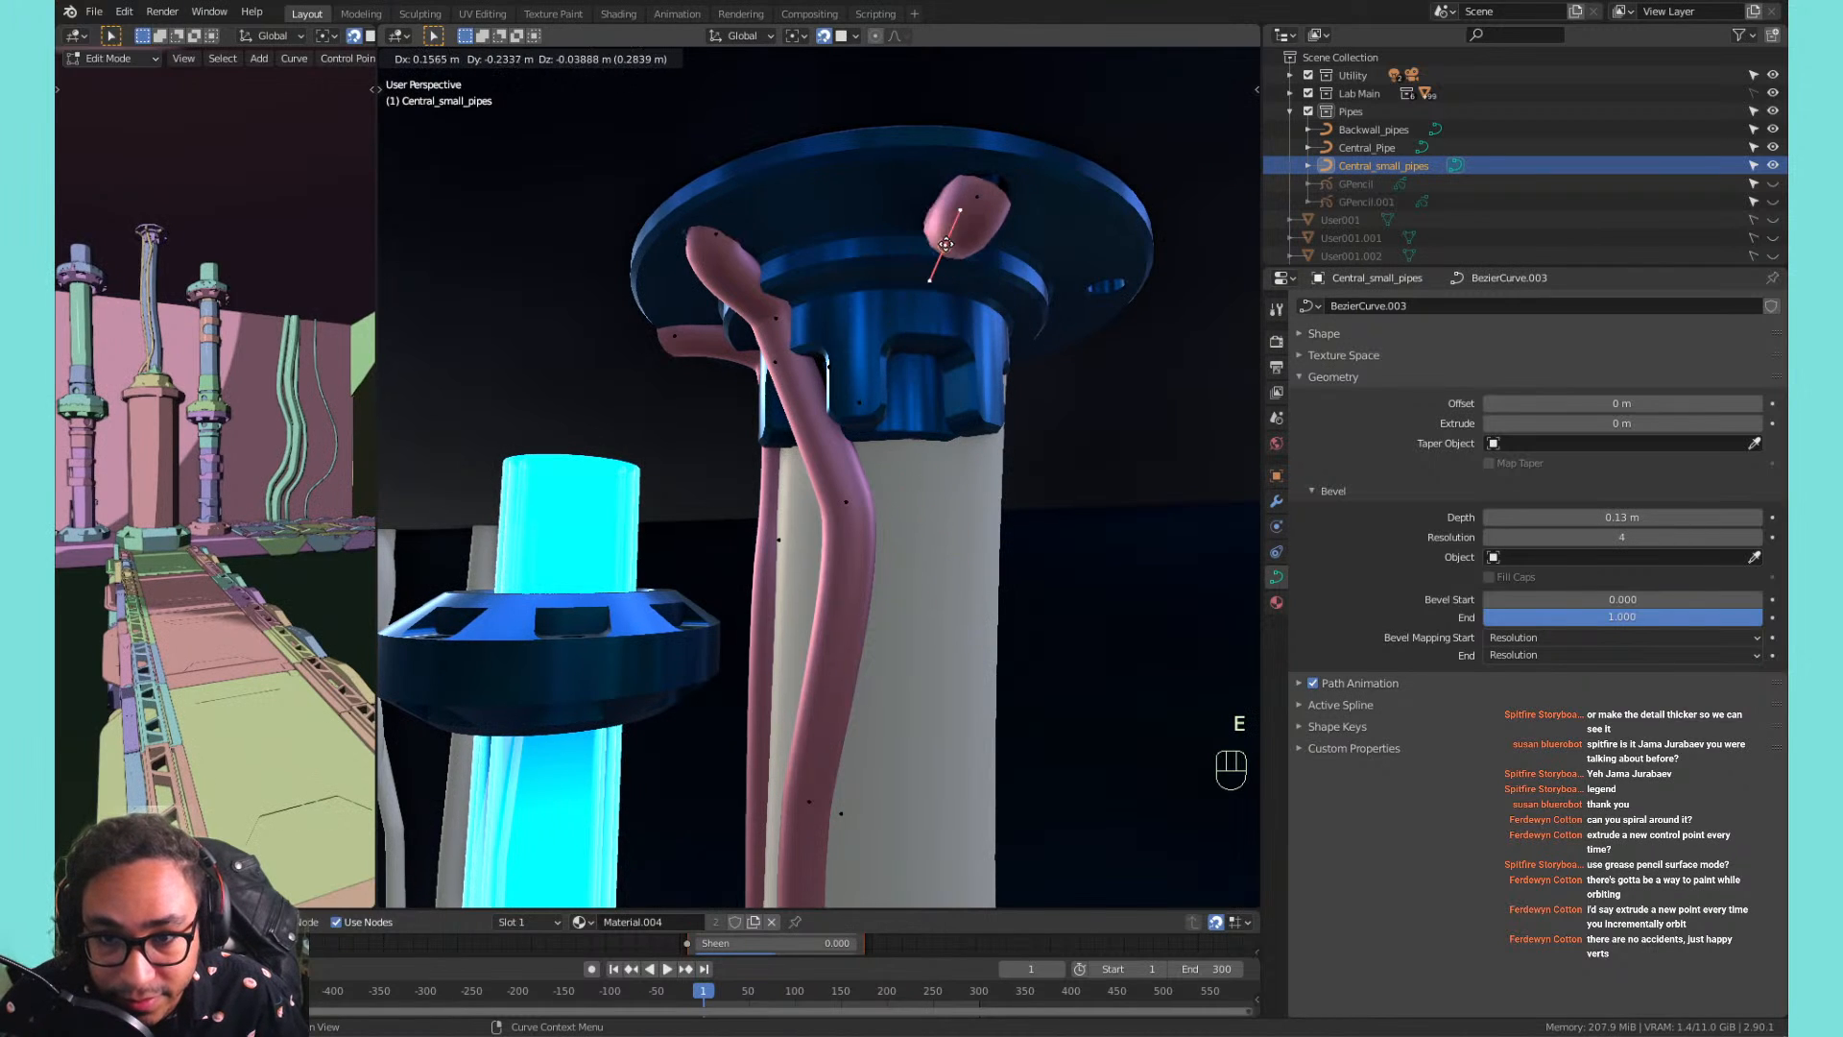
pyautogui.click(937, 288)
pyautogui.press('e')
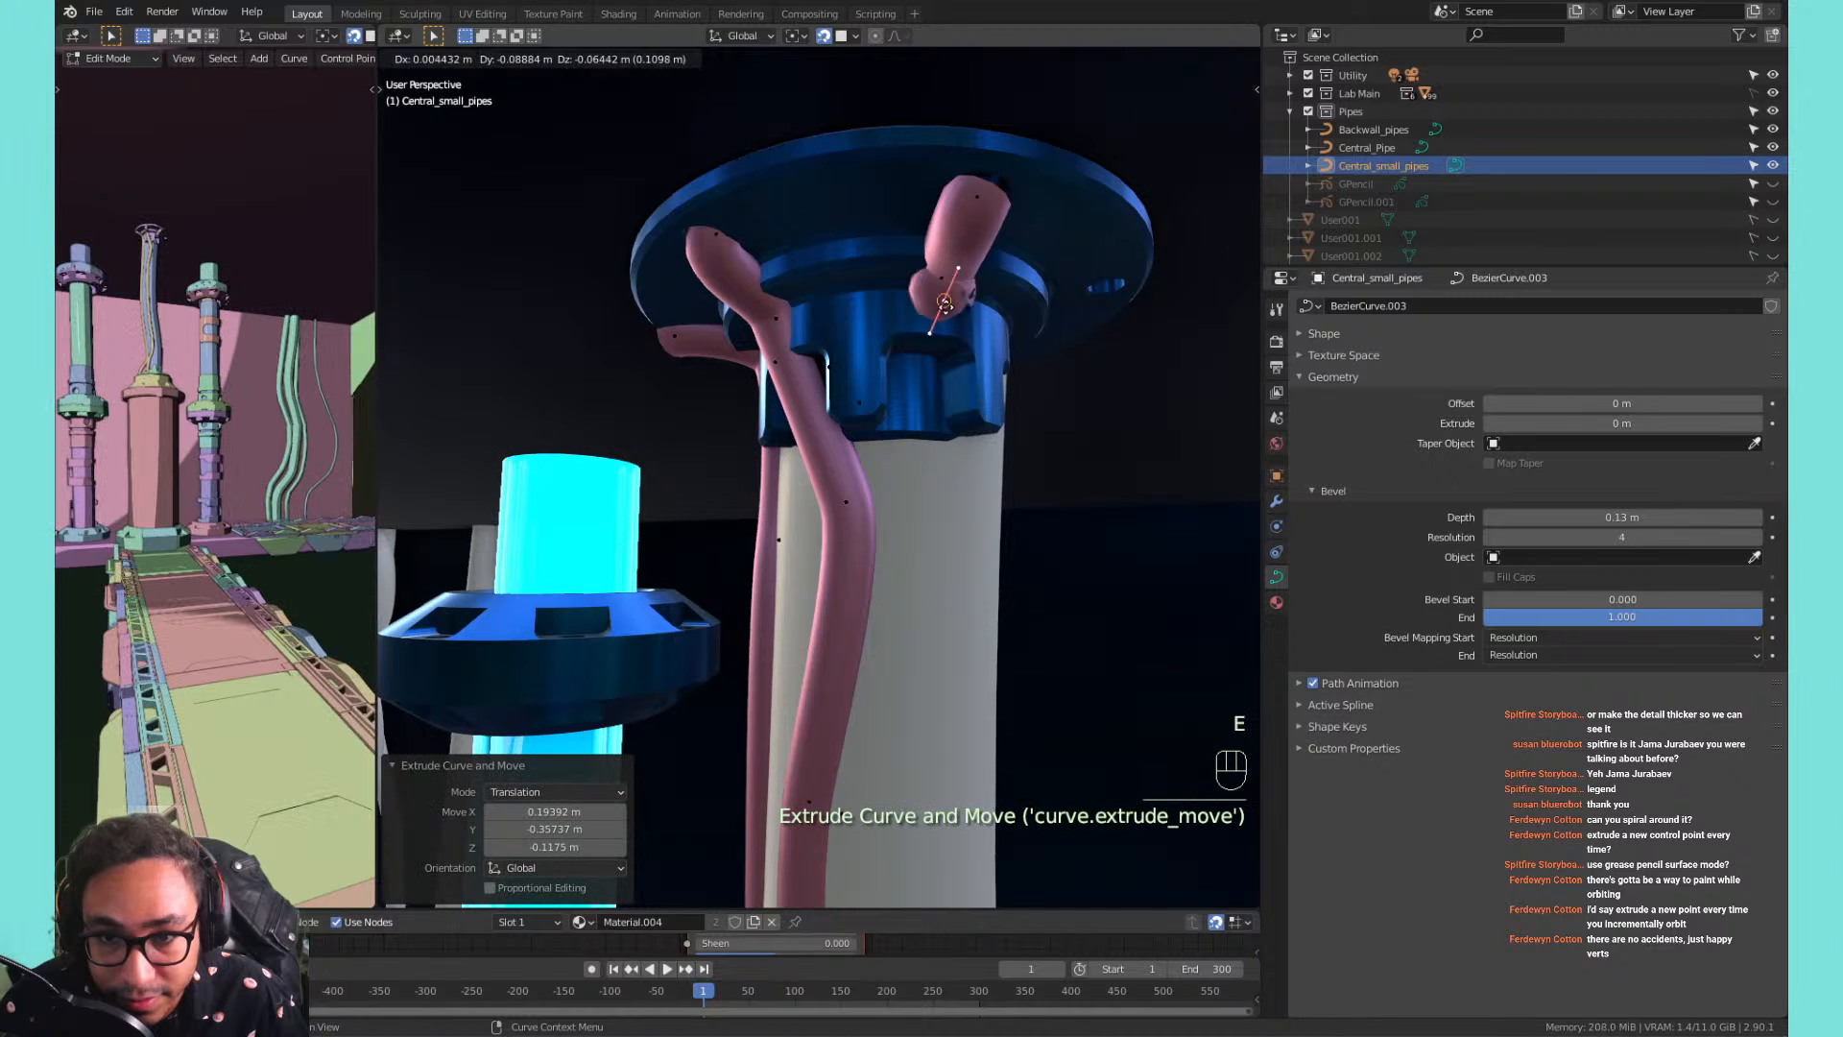
pyautogui.click(921, 415)
pyautogui.press('e')
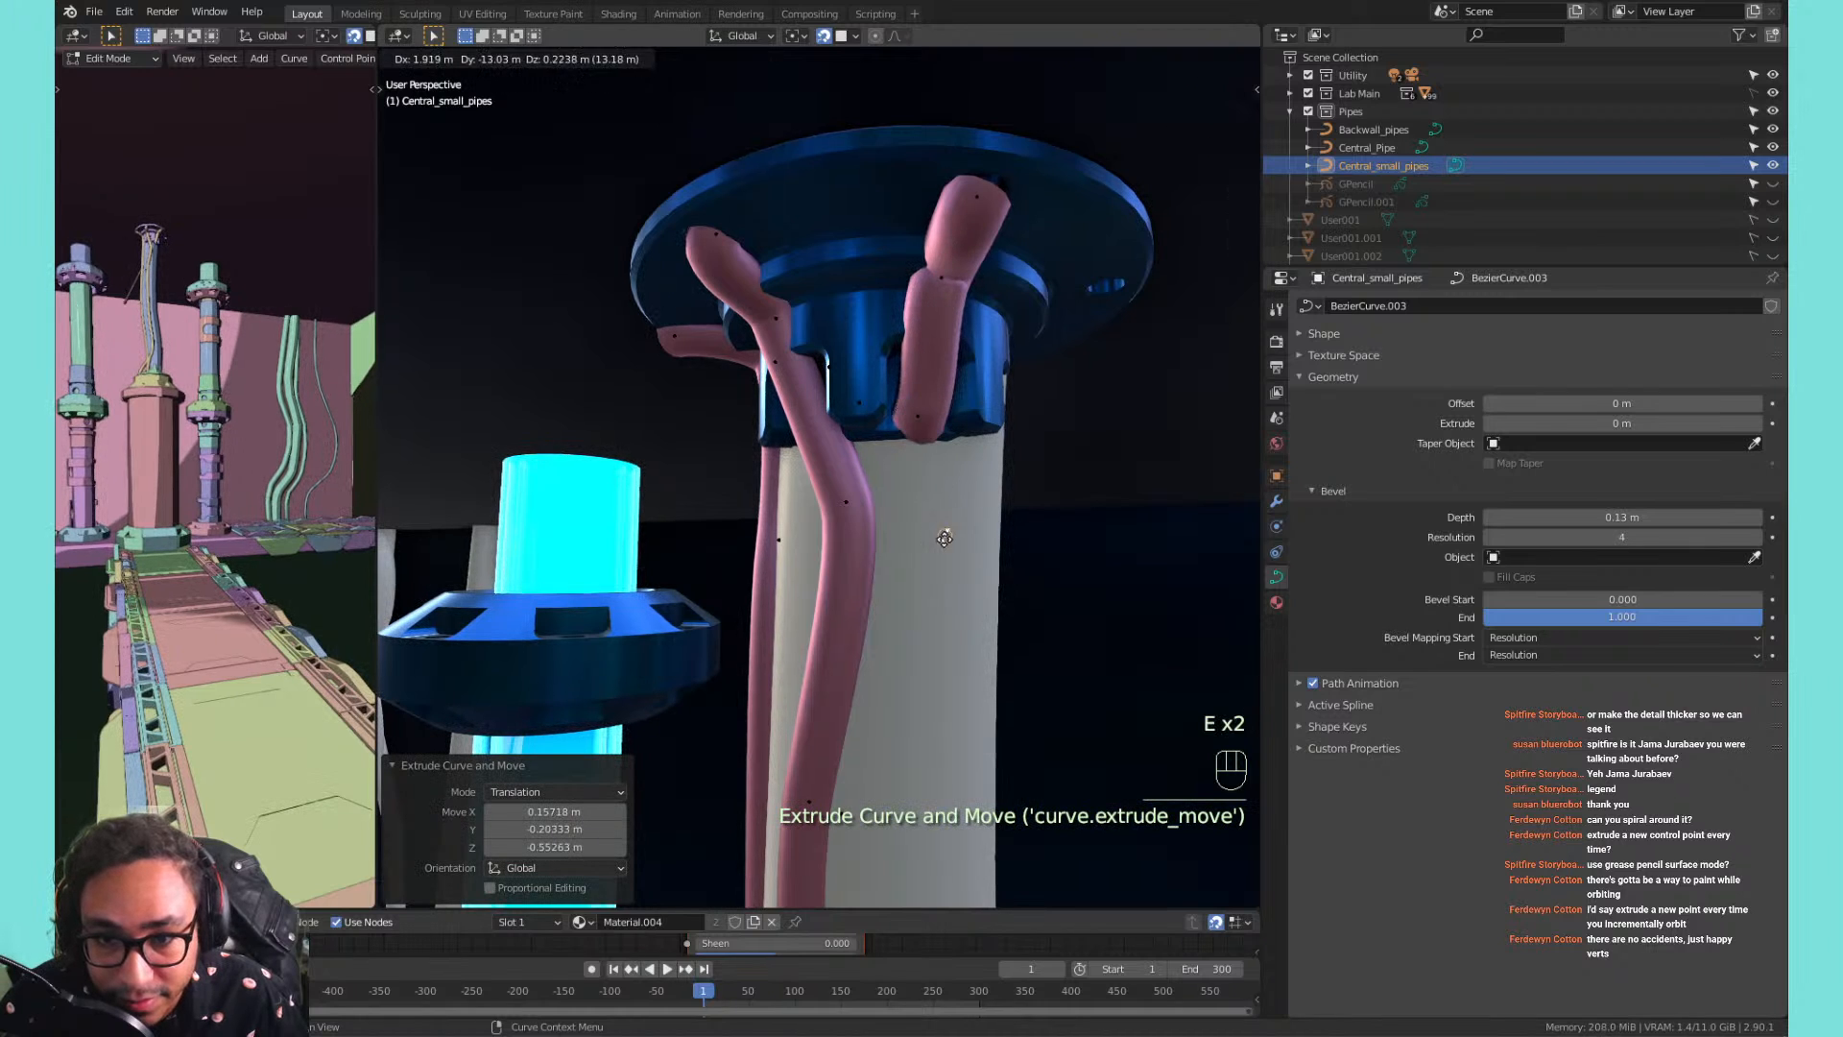
pyautogui.click(939, 521)
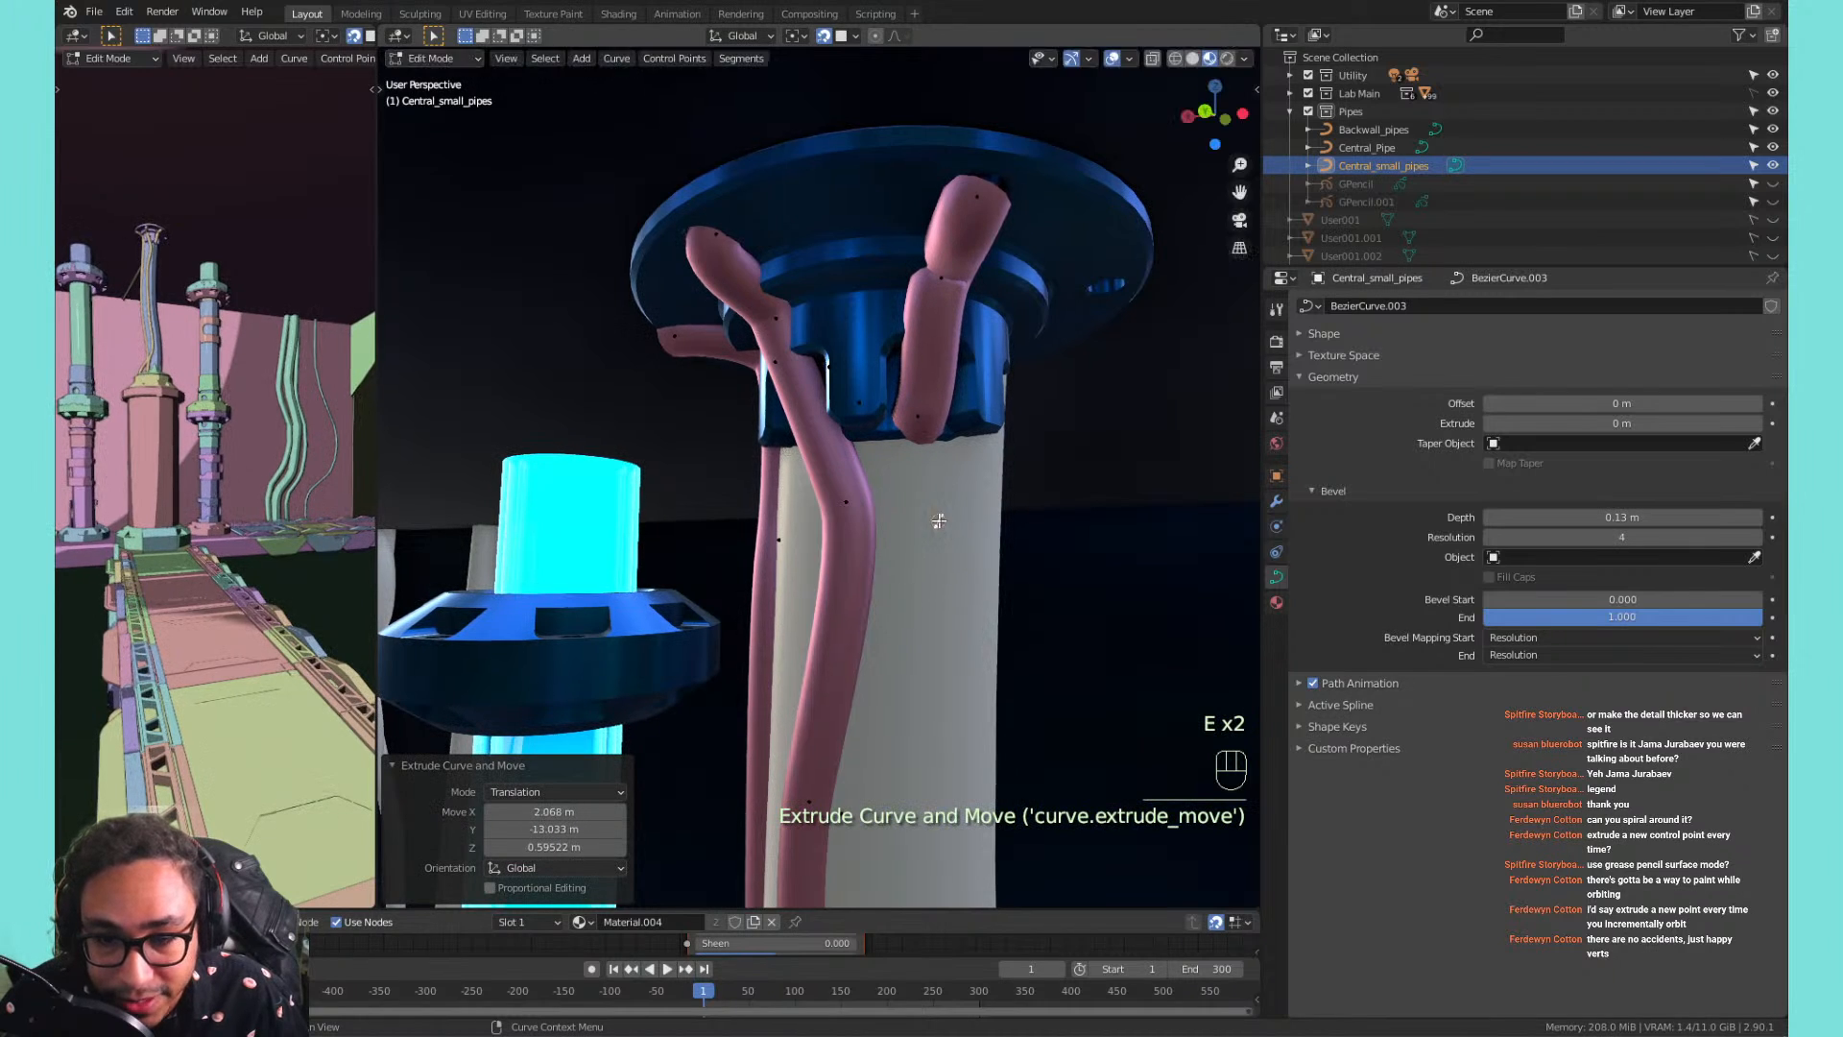
pyautogui.keyDown('shift'); pyautogui.moveTo(987, 521); pyautogui.dragTo(900, 522, button='middle'); pyautogui.keyUp('shift')
pyautogui.hotkey('ctrl', 'z')
pyautogui.moveTo(712, 485); pyautogui.dragTo(803, 489, button='middle')
pyautogui.keyDown('shift'); pyautogui.moveTo(803, 488); pyautogui.dragTo(598, 533, button='middle'); pyautogui.keyUp('shift')
pyautogui.moveTo(715, 443); pyautogui.dragTo(721, 430, button='middle')
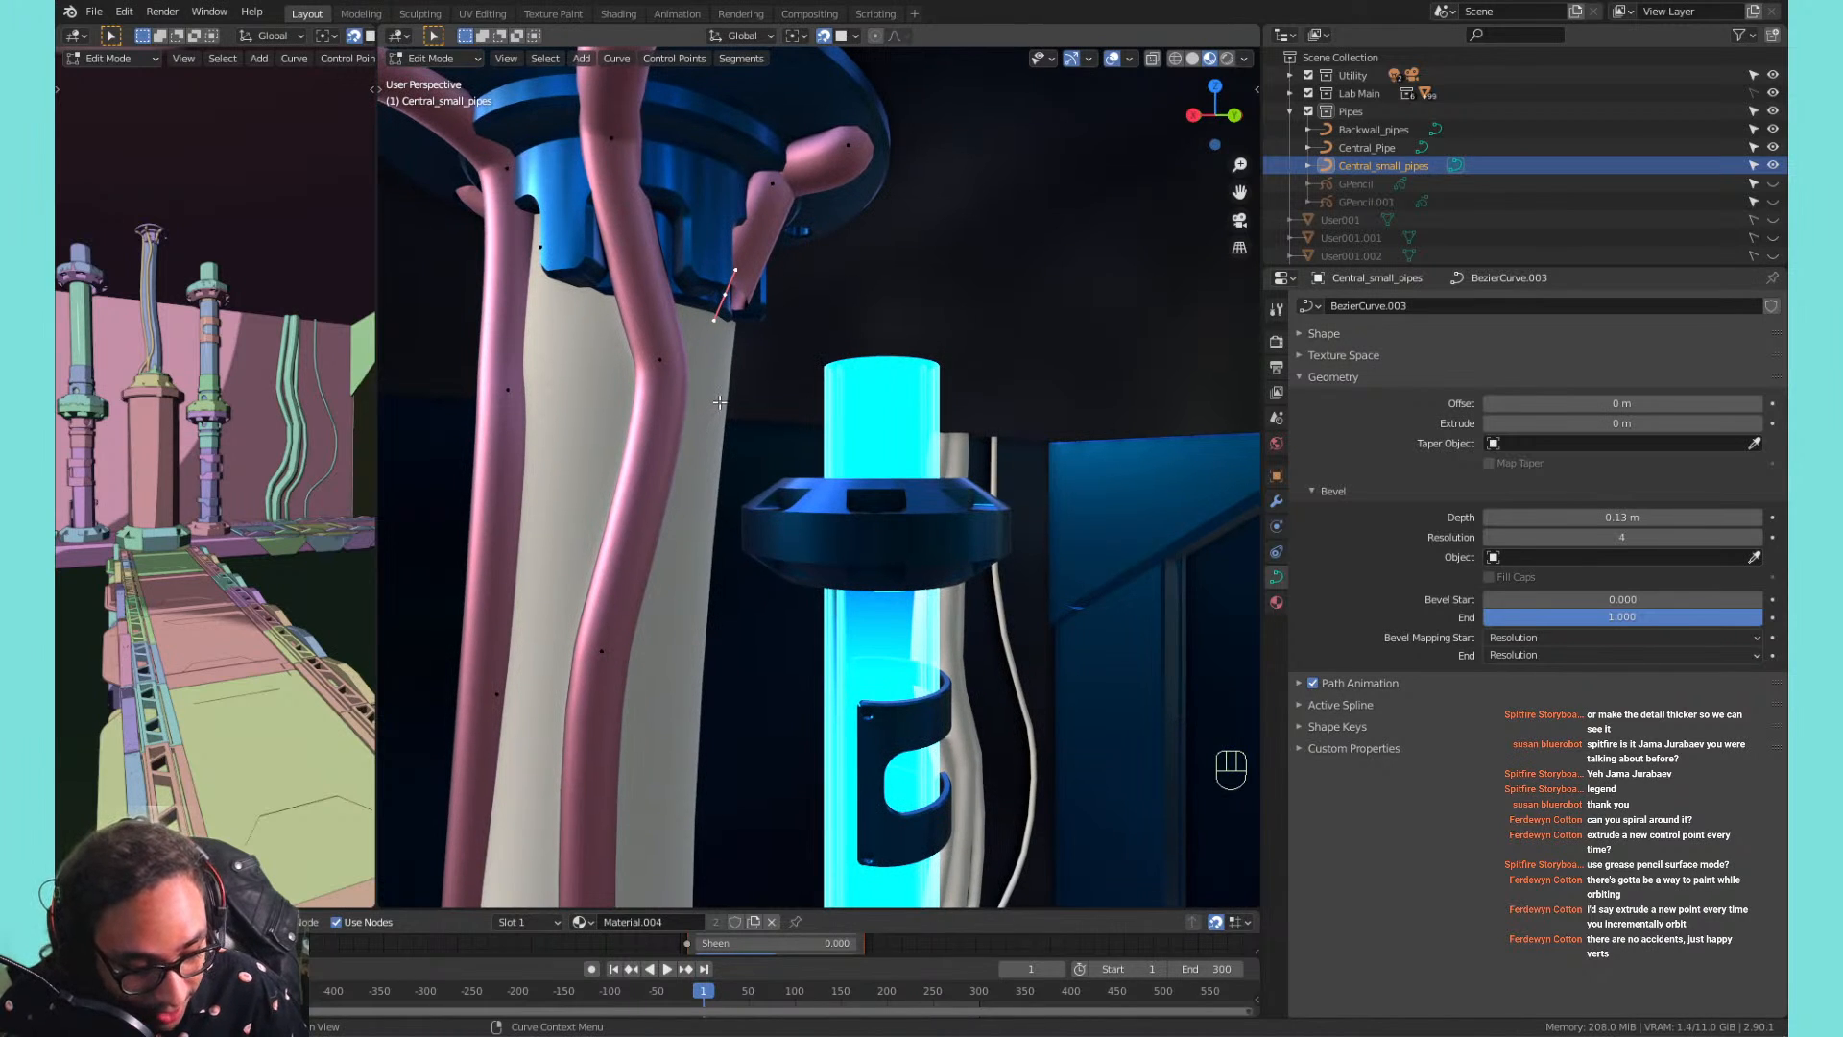
pyautogui.press('e')
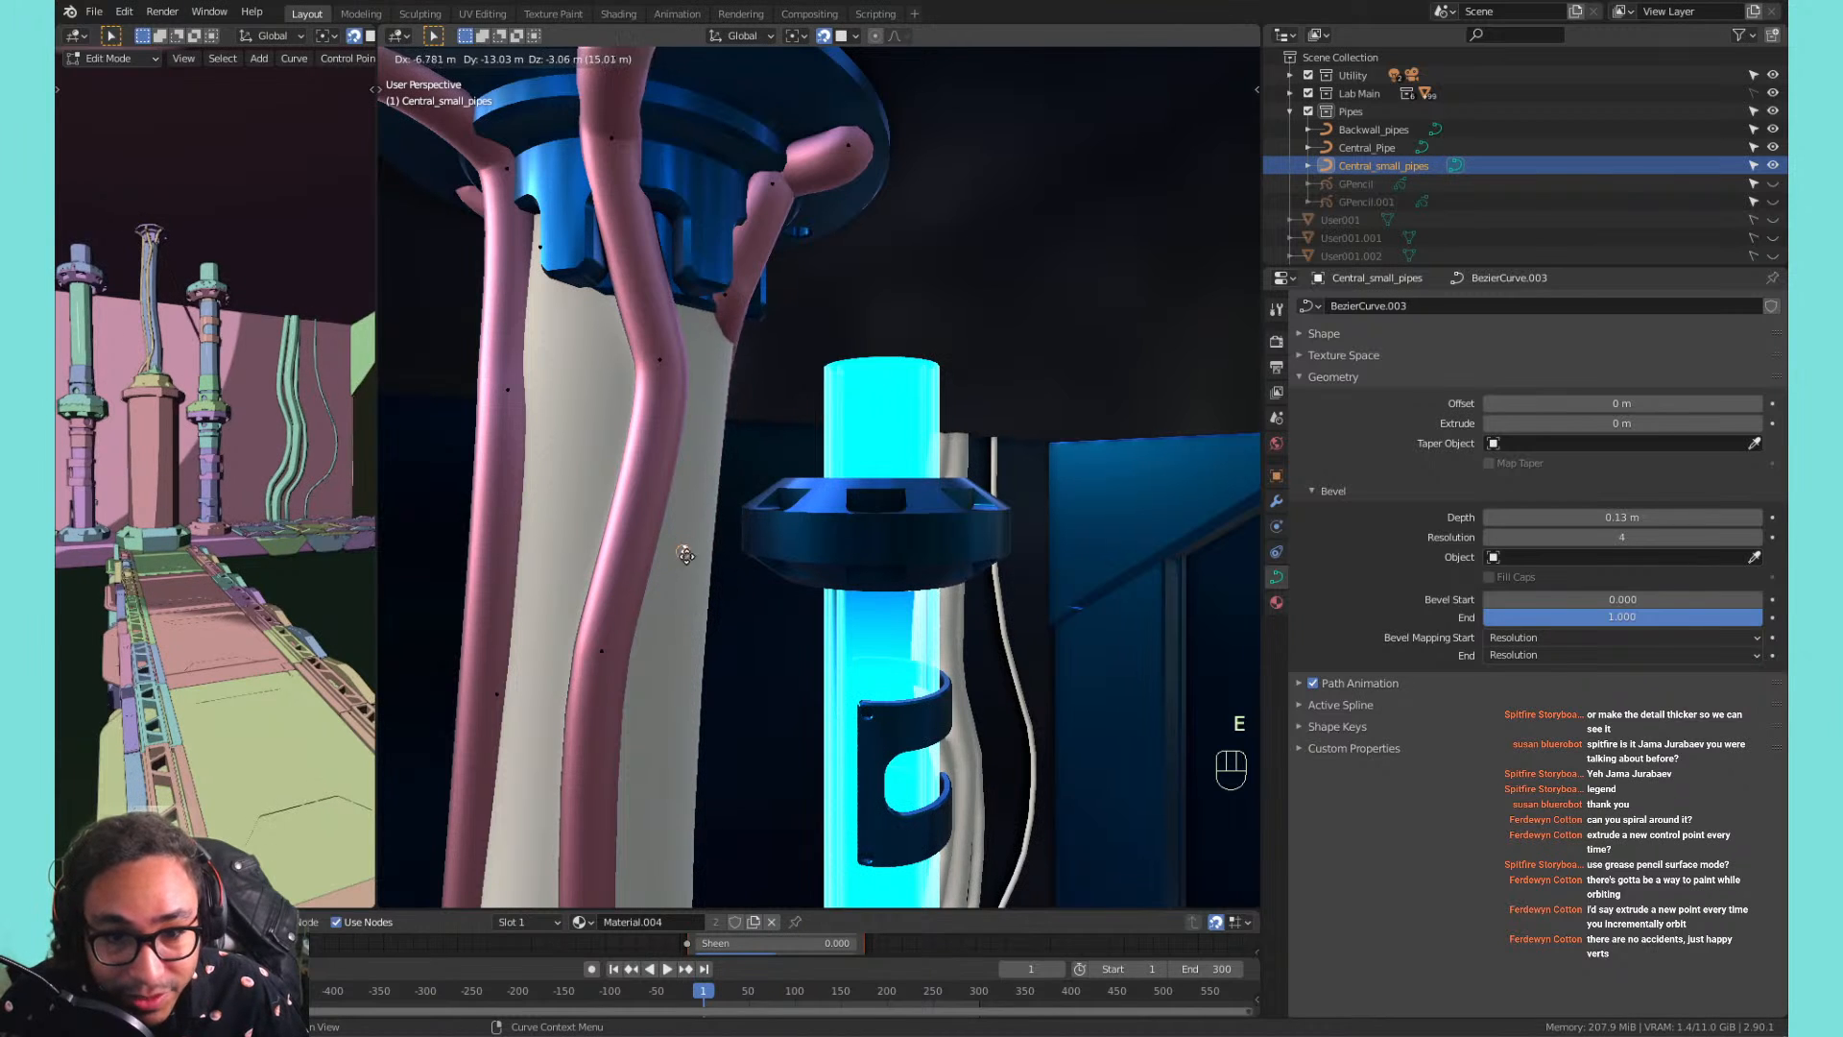
pyautogui.rightClick(804, 464)
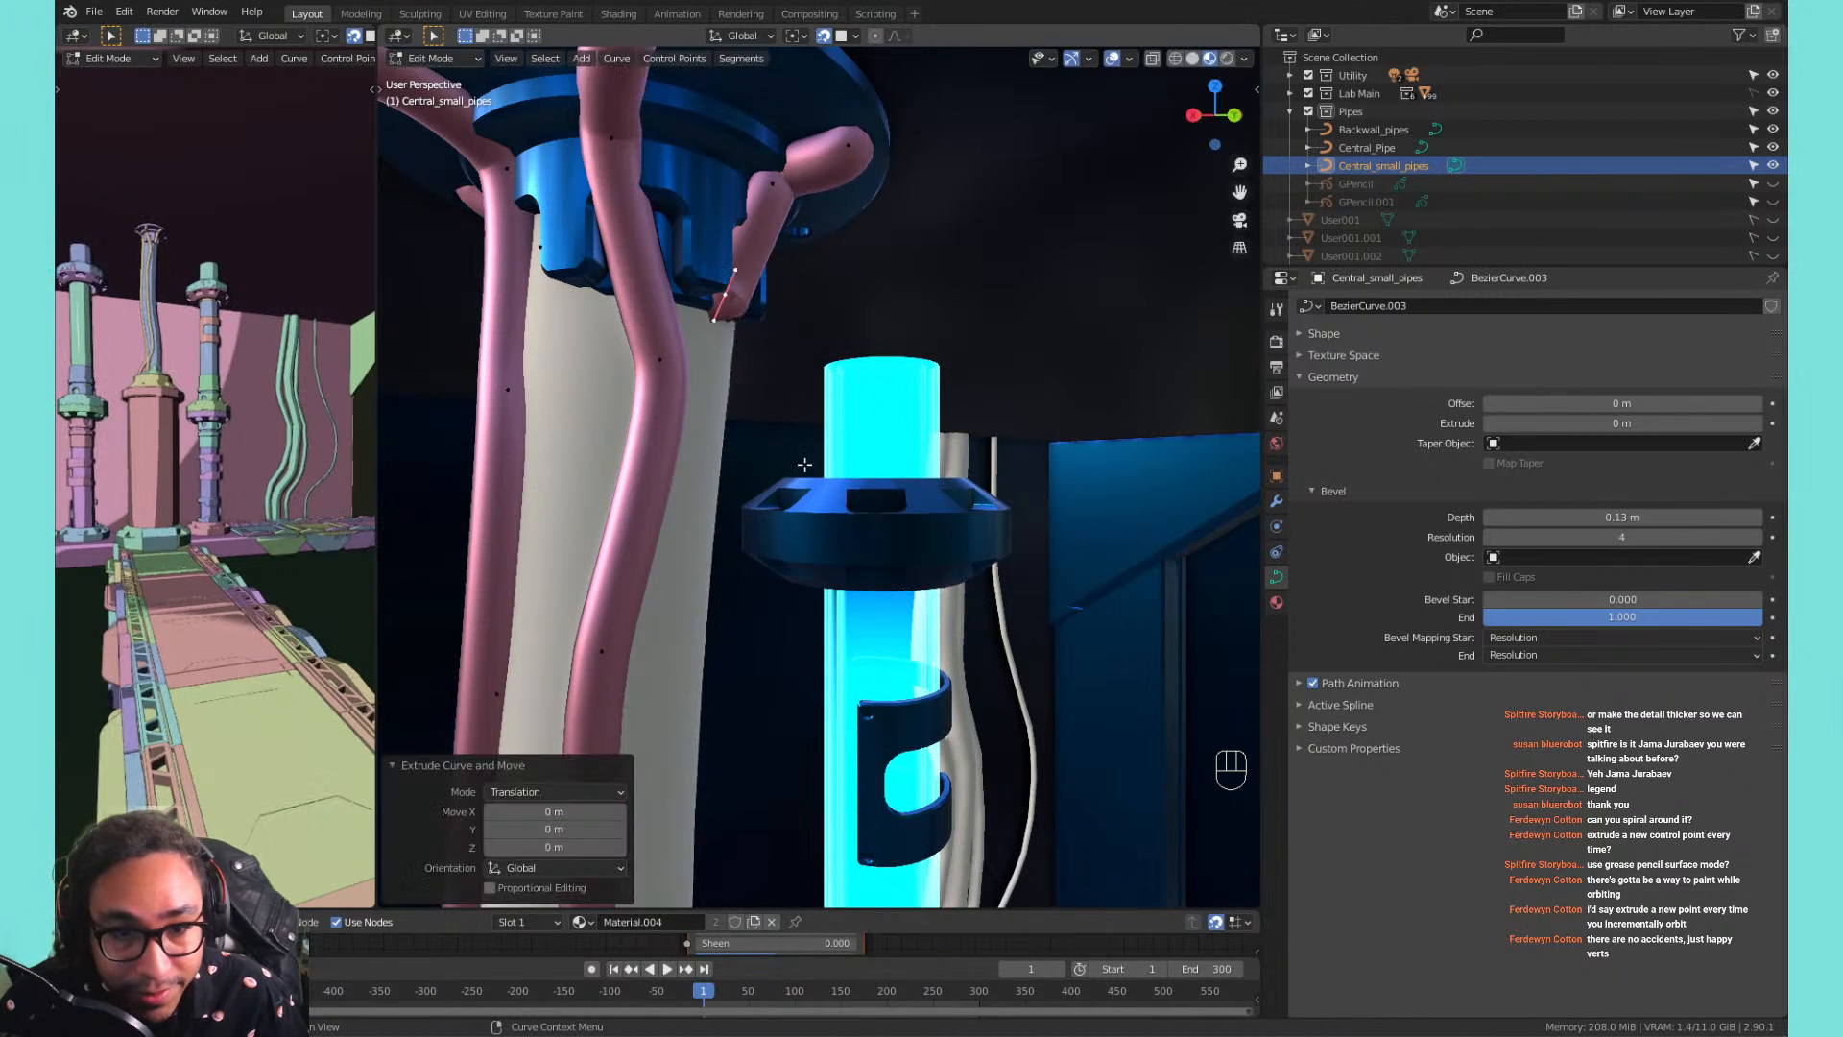
pyautogui.hotkey('ctrl', 'z')
# Duplicate the Central_Pipe curve in place and hide the duplicate as a backup.
pyautogui.moveTo(804, 441); pyautogui.dragTo(830, 322, button='middle')
pyautogui.press('Tab')
pyautogui.click(831, 320)
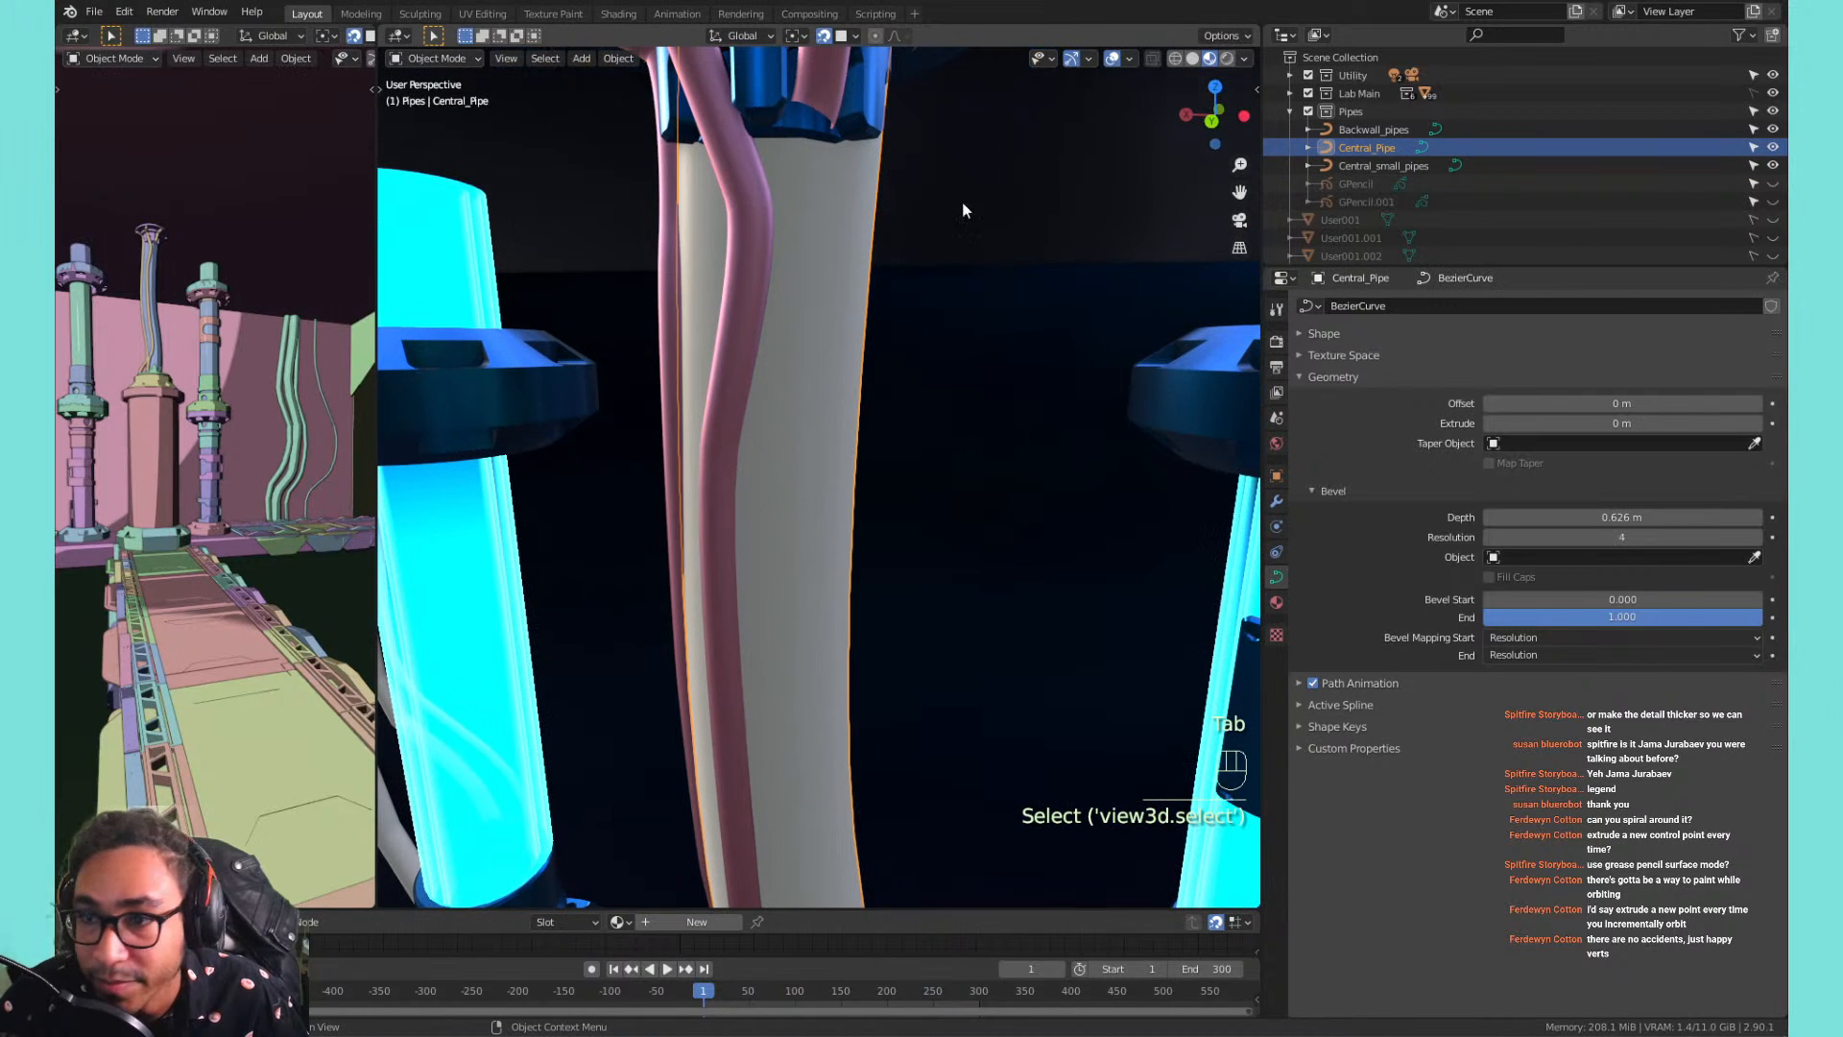
pyautogui.hotkey('shift', 'd')
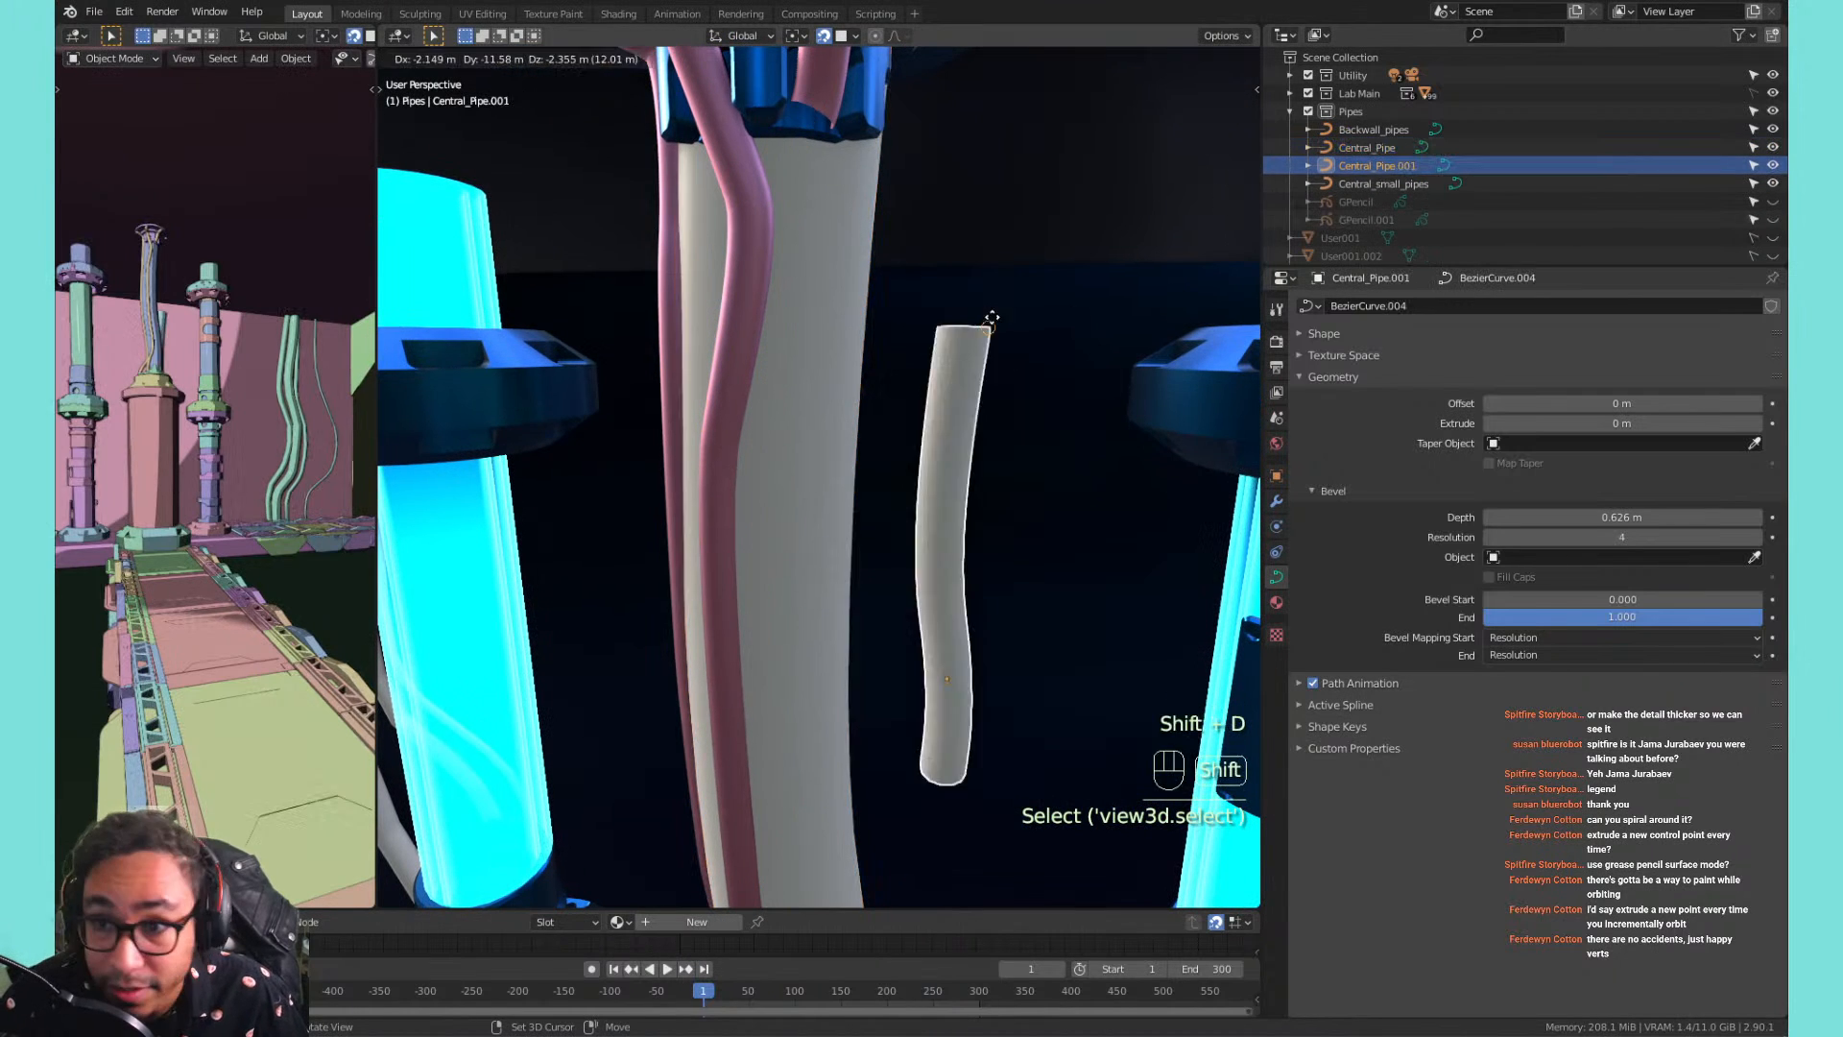
pyautogui.rightClick(996, 314)
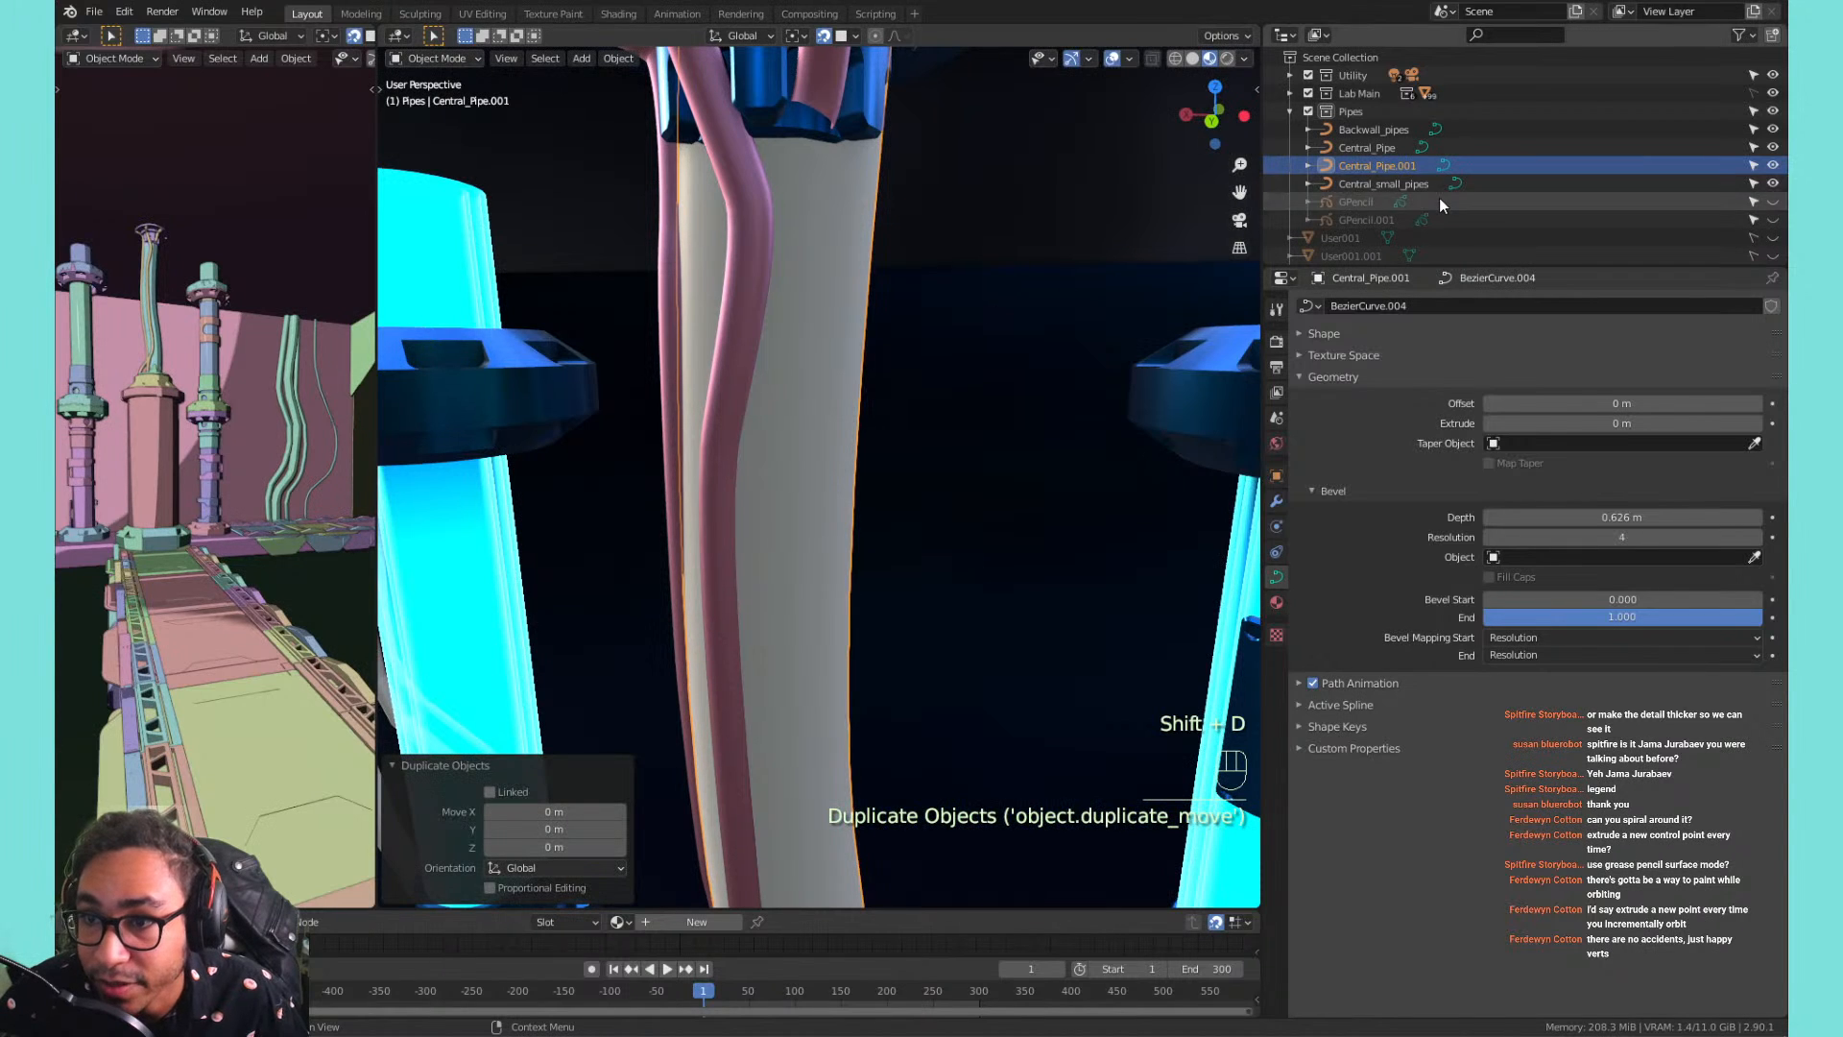
pyautogui.click(1773, 166)
# Convert the original Central_Pipe curve to a mesh and check its faces in Edit Mode.
pyautogui.click(1377, 147)
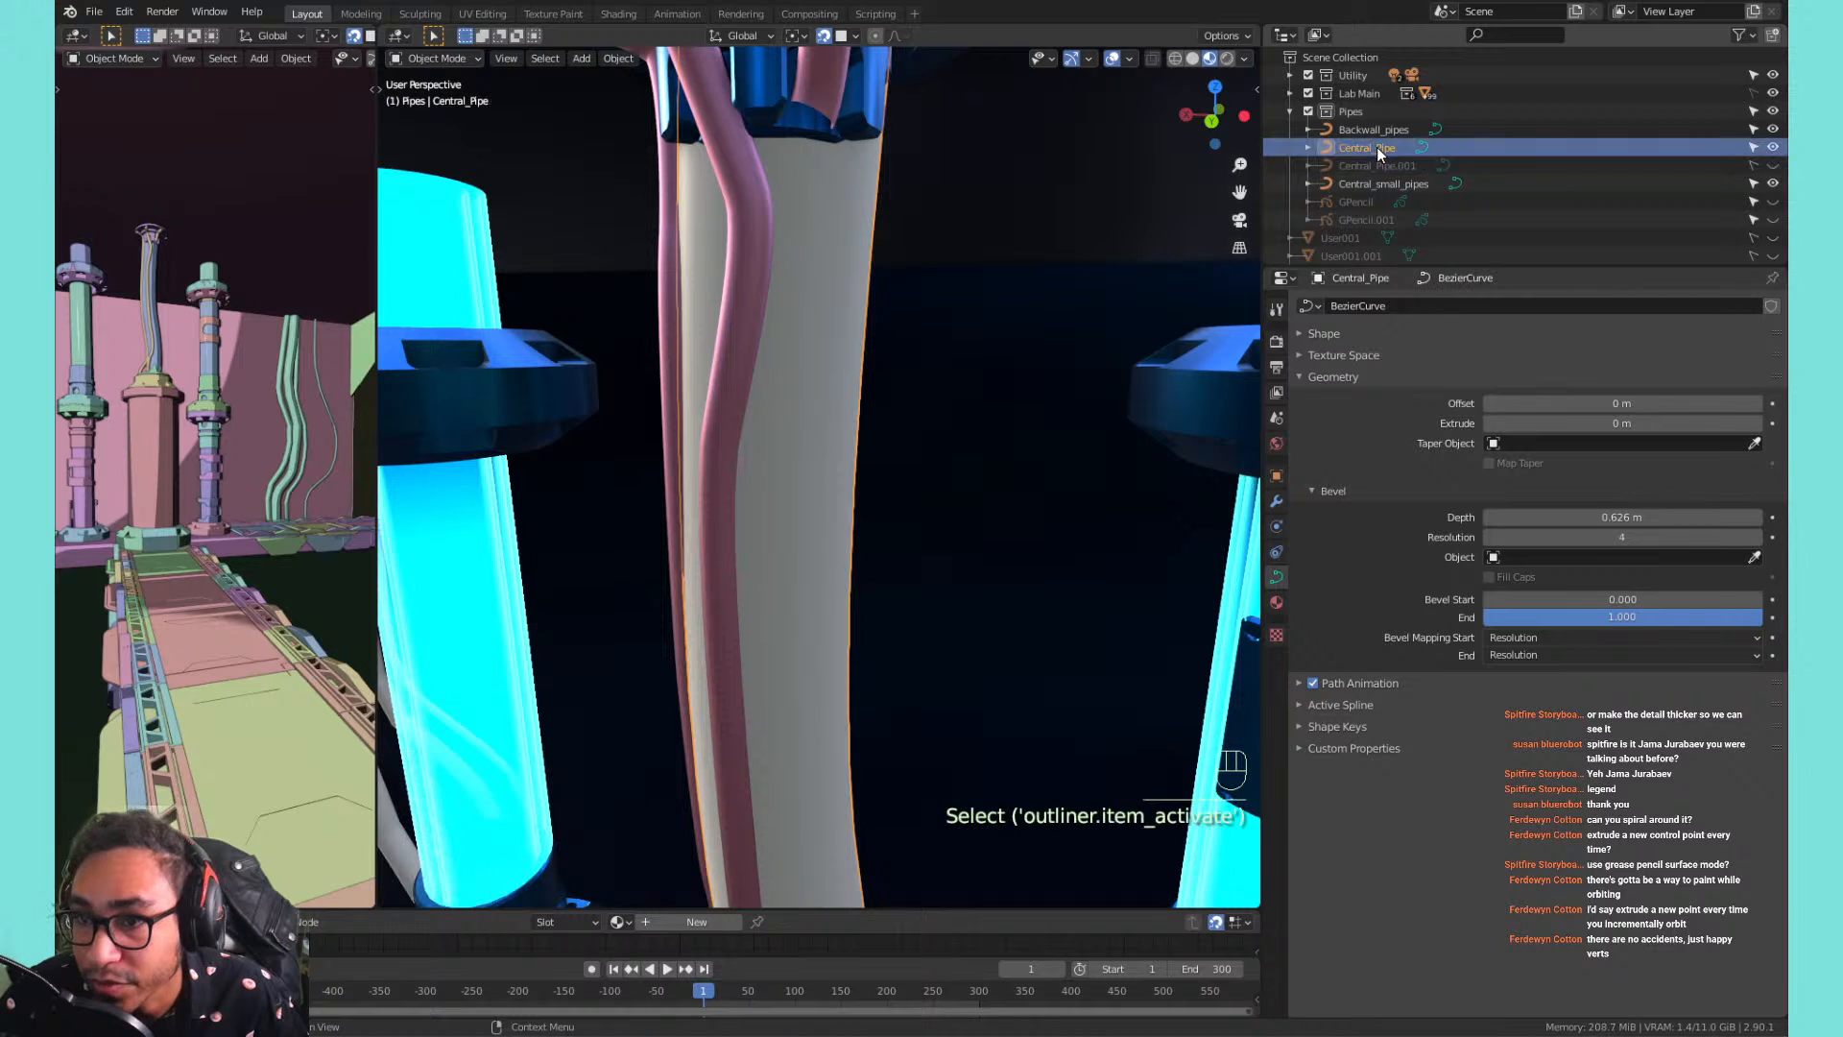
pyautogui.rightClick(818, 220)
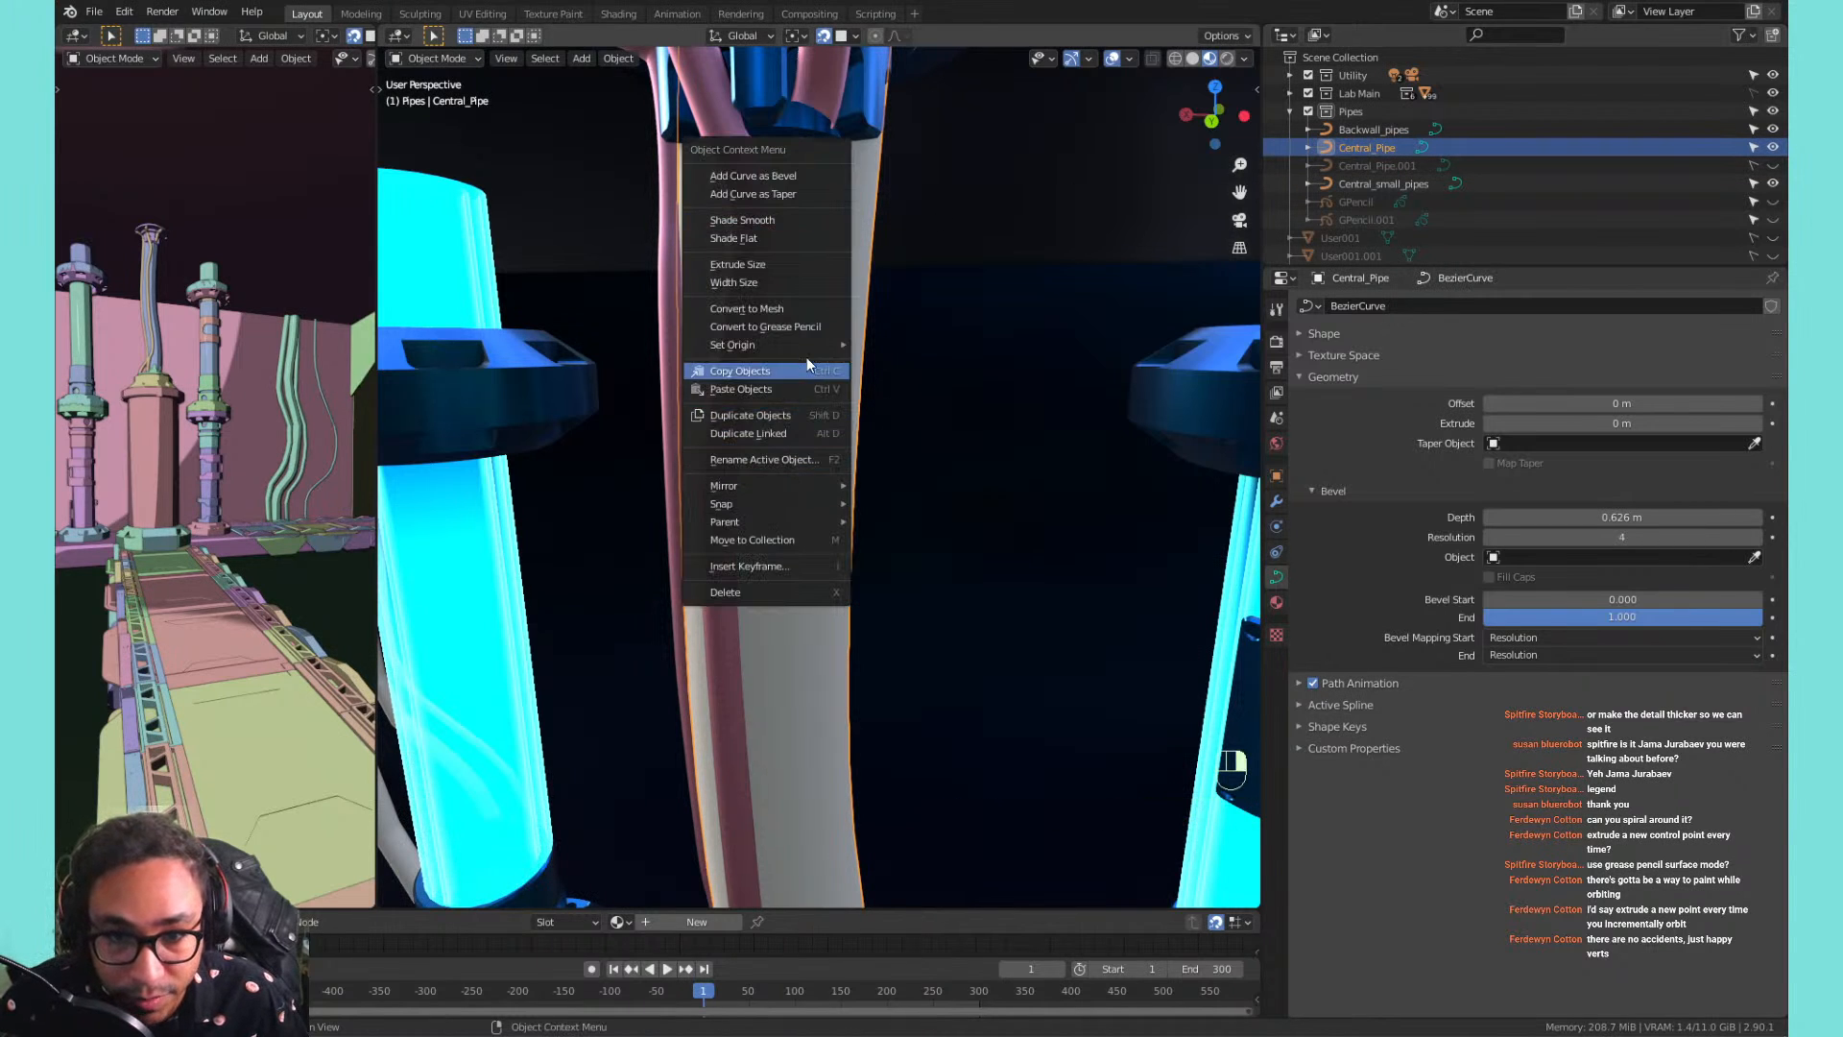
pyautogui.click(808, 309)
pyautogui.press('Tab')
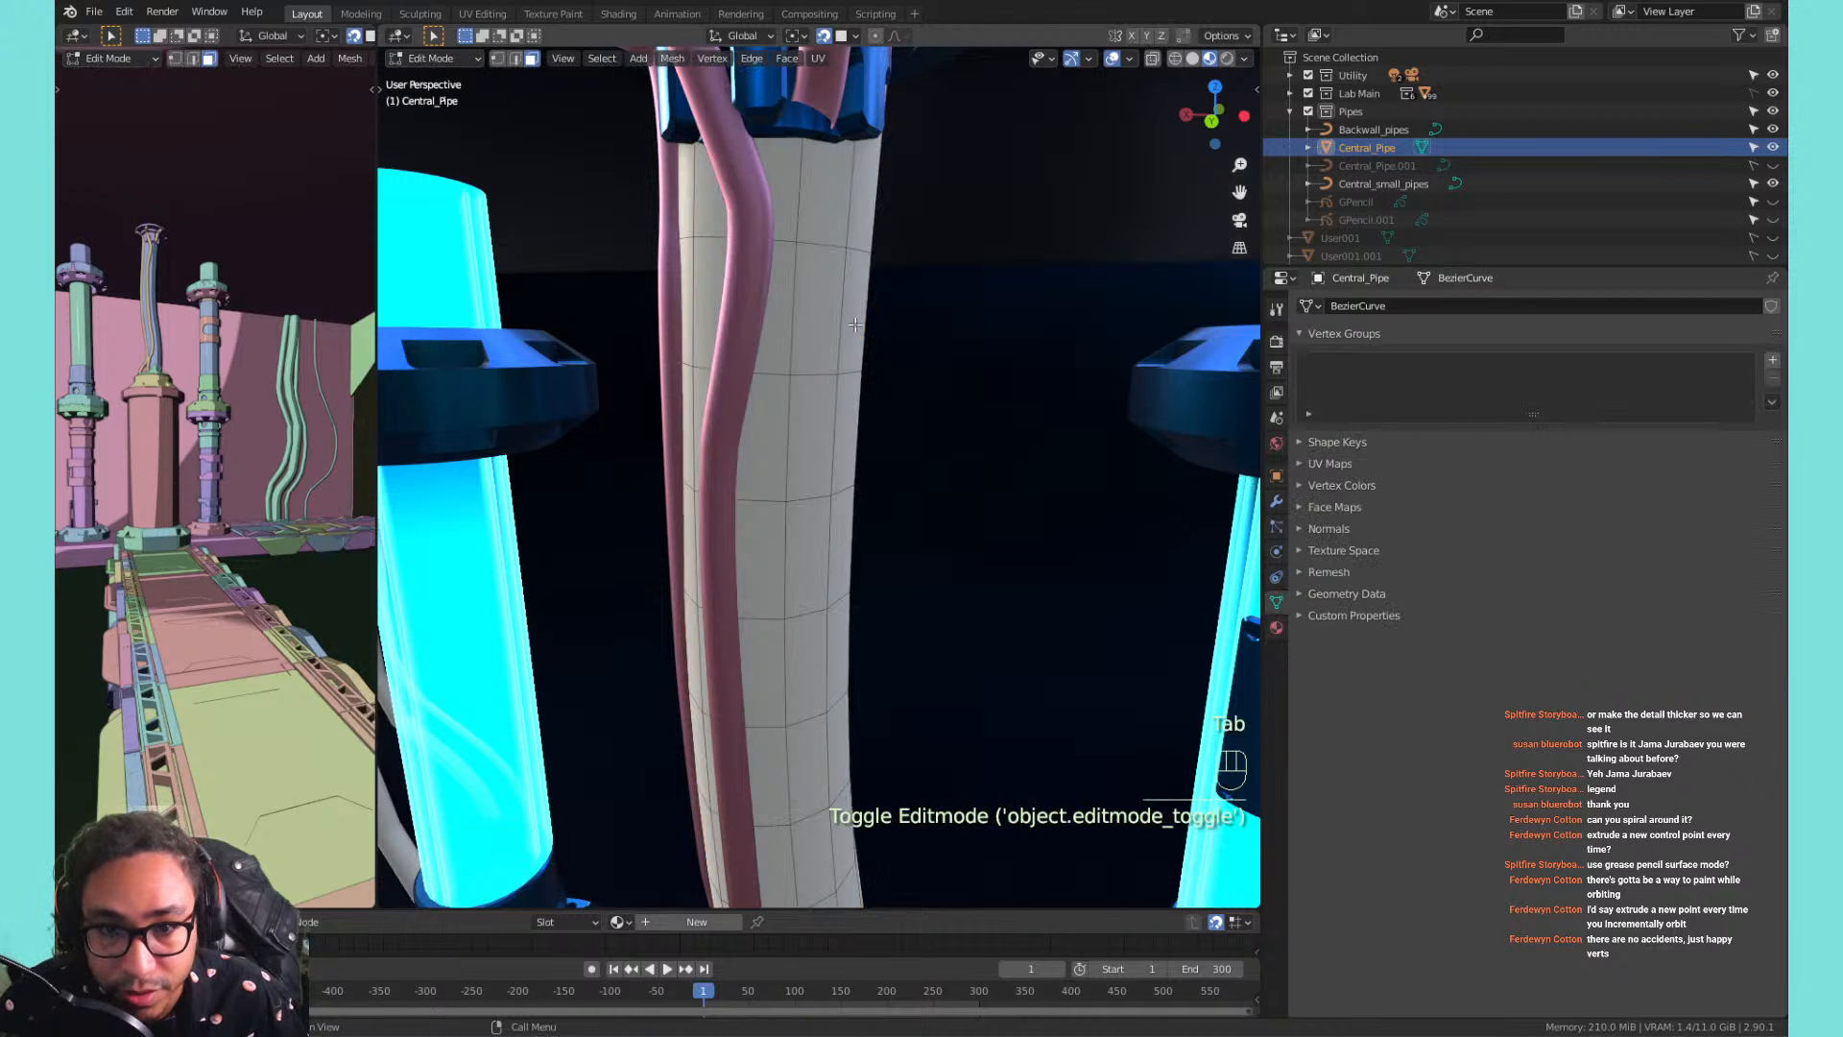
pyautogui.keyDown('shift'); pyautogui.moveTo(841, 316); pyautogui.dragTo(832, 219, button='middle'); pyautogui.keyUp('shift')
pyautogui.press('Tab')
# Resume editing Central_small_pipes and extrude the new cable's end onto the pipe surface by about (-0.168, -0.294, -0.723) m.
pyautogui.click(809, 92)
pyautogui.press('Tab')
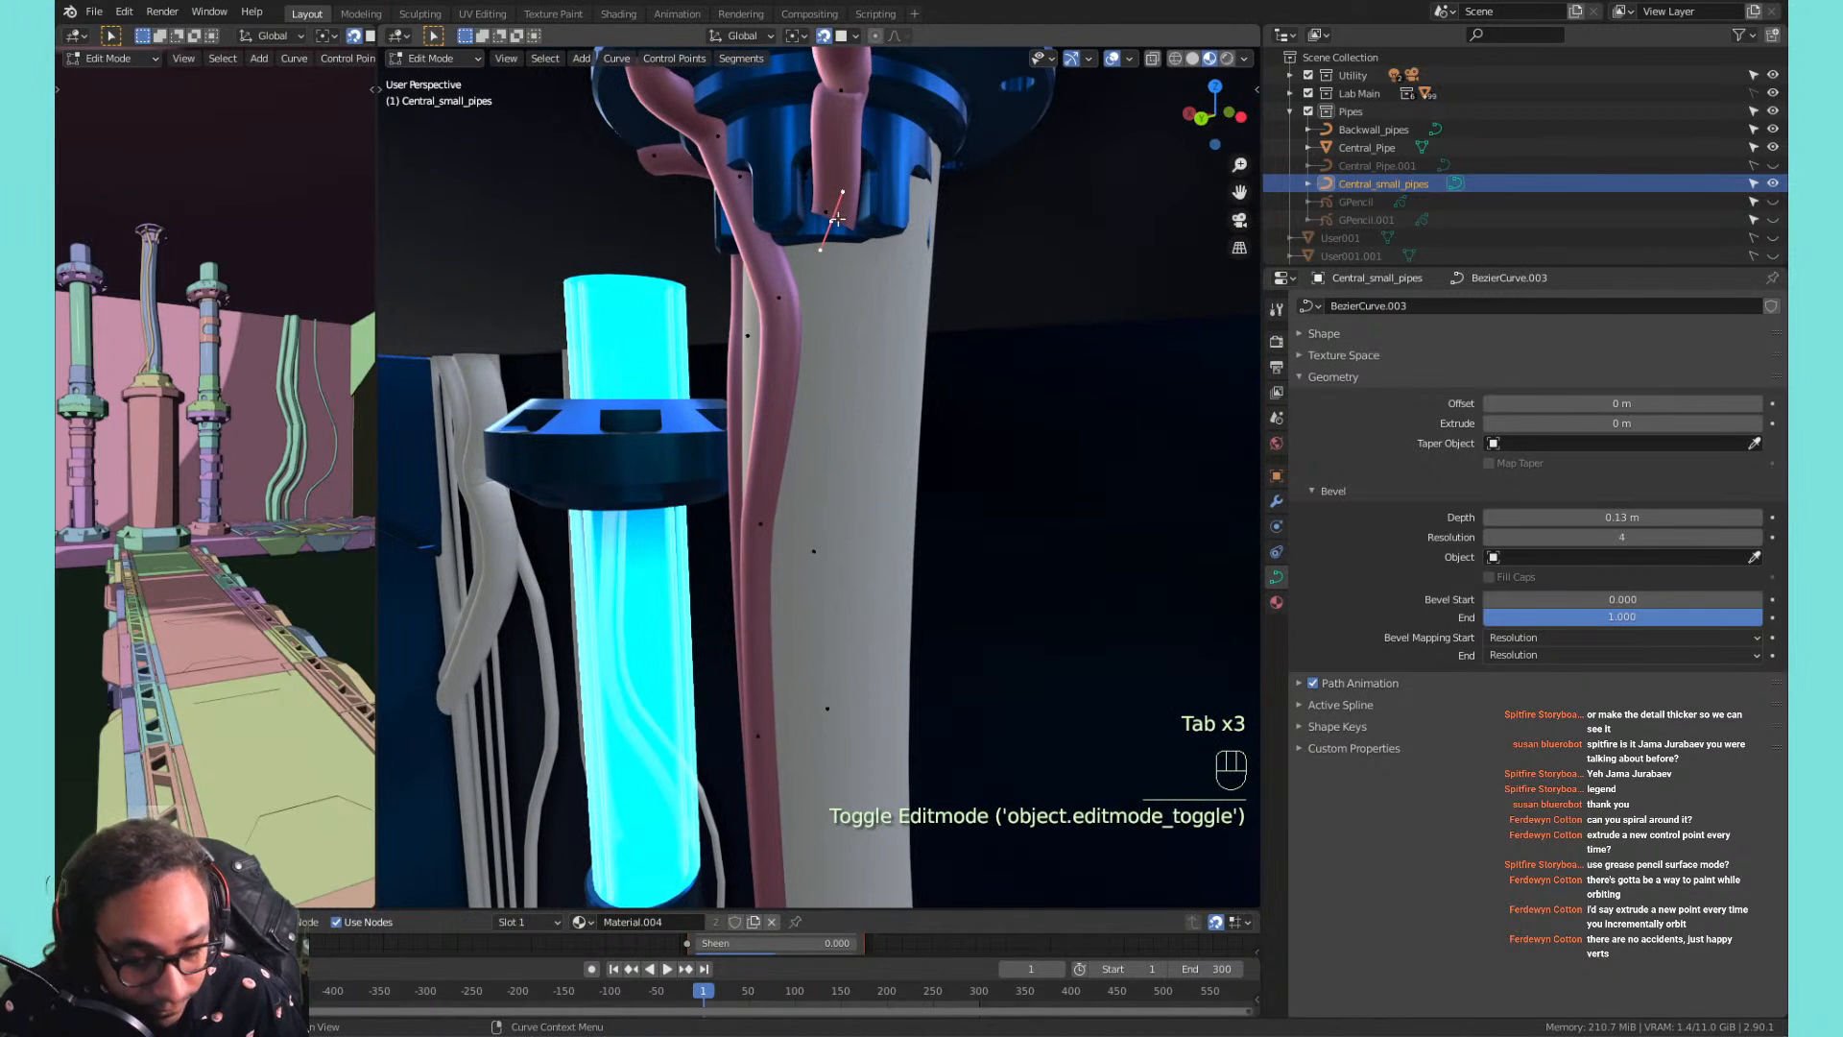
pyautogui.press('e')
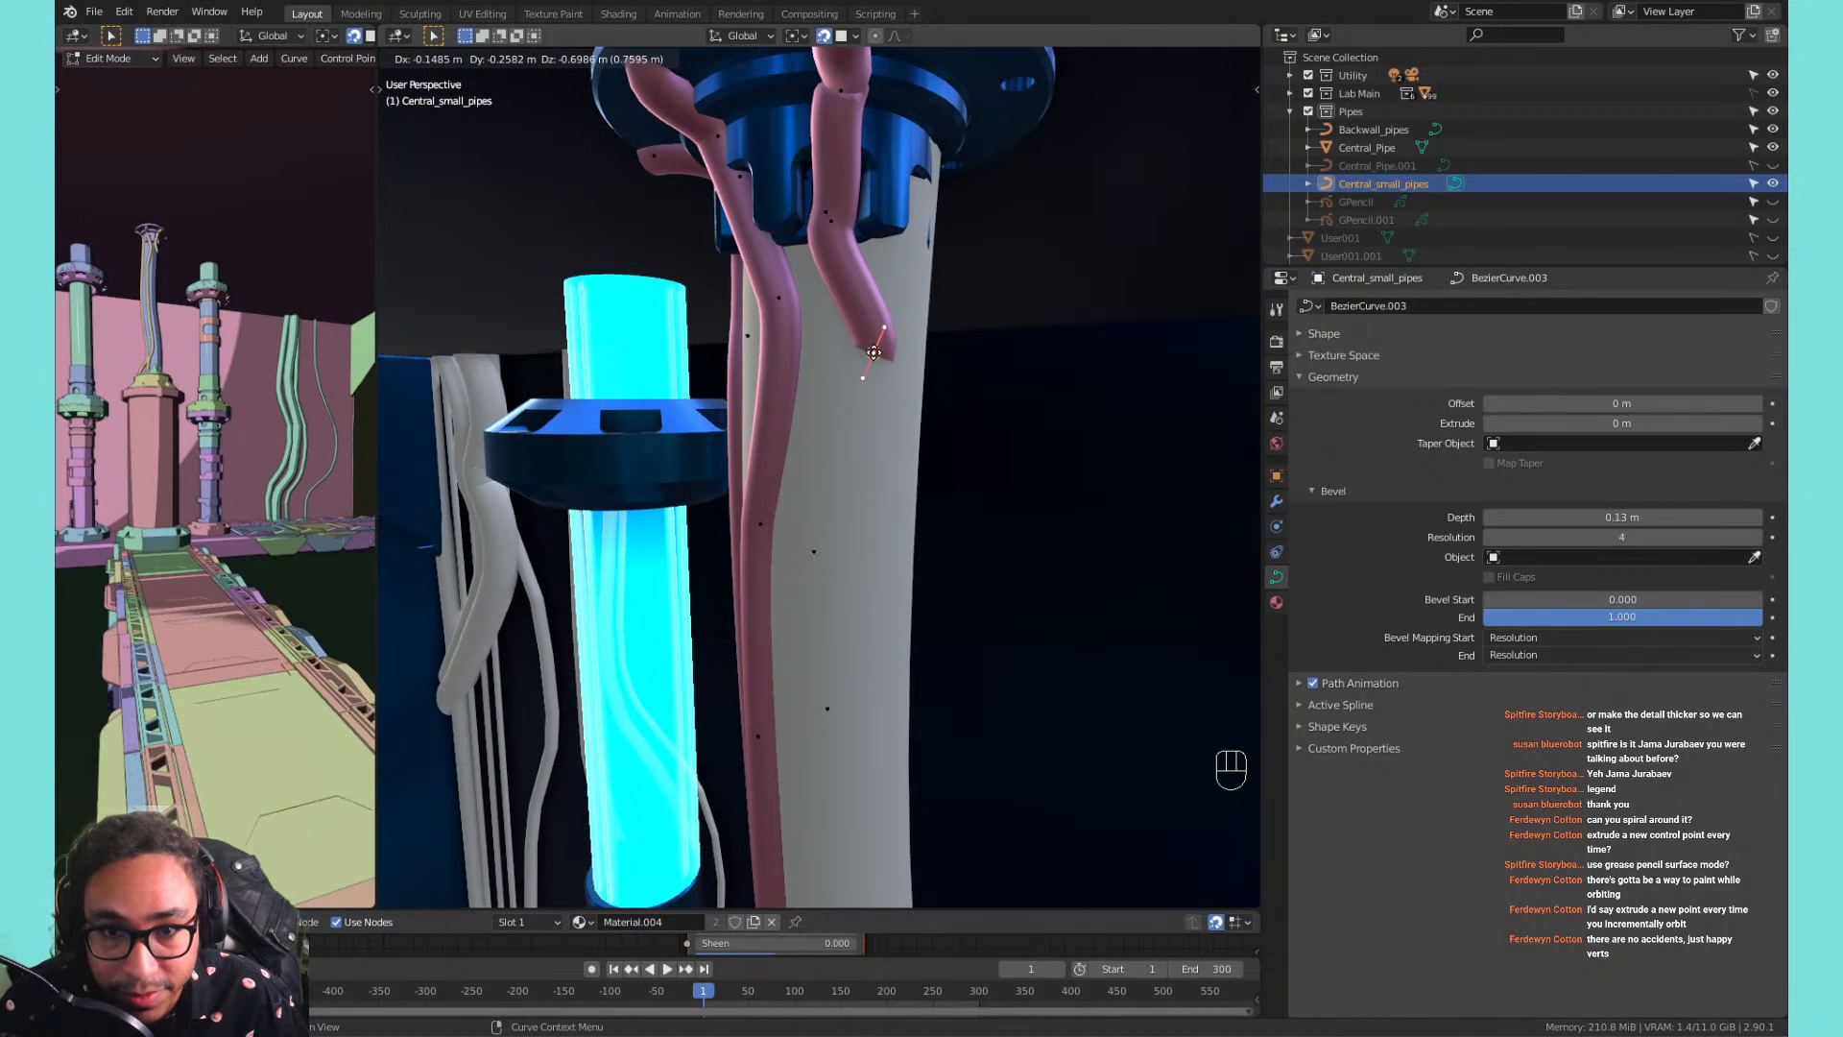
pyautogui.click(873, 356)
pyautogui.moveTo(874, 355); pyautogui.dragTo(644, 354, button='middle')
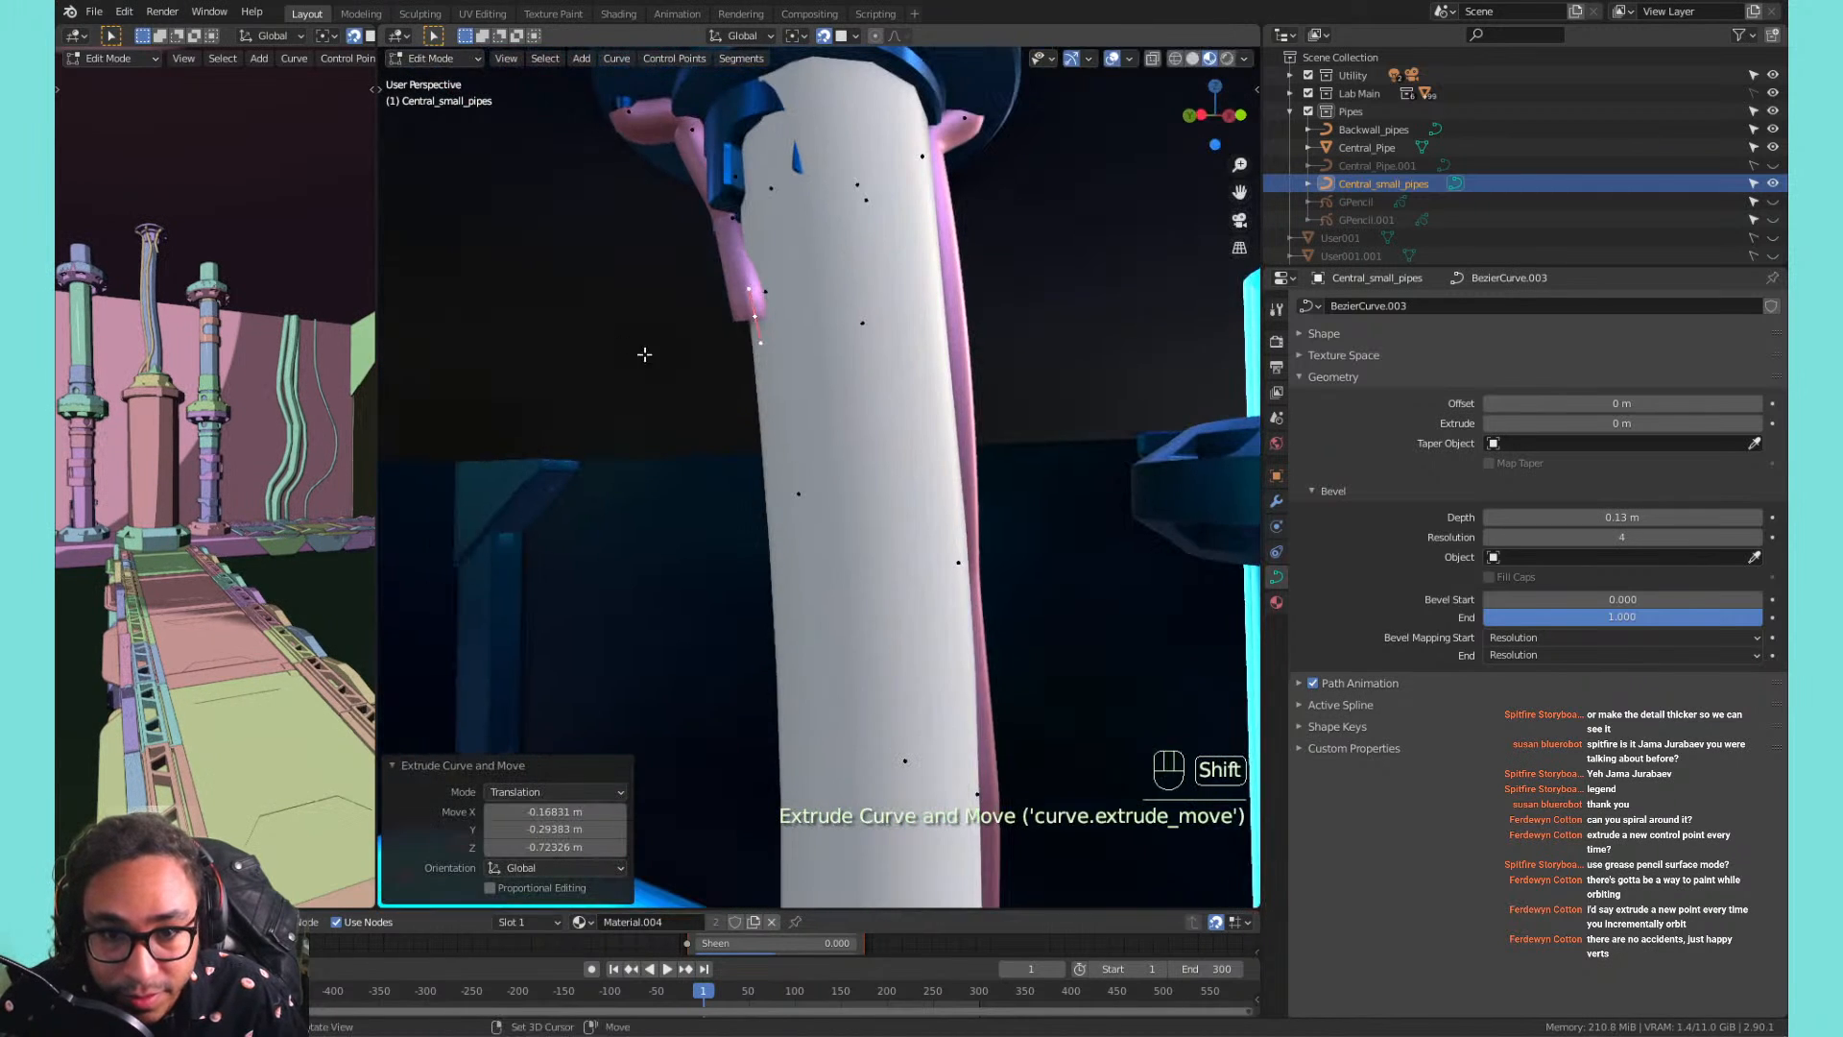
# Extrude the cable across the pipe by about (0.171, -0.911, -1.042) m, trackball-rotate the point 72.2° and -12°, and scale it by about 4.482.
pyautogui.press('e')
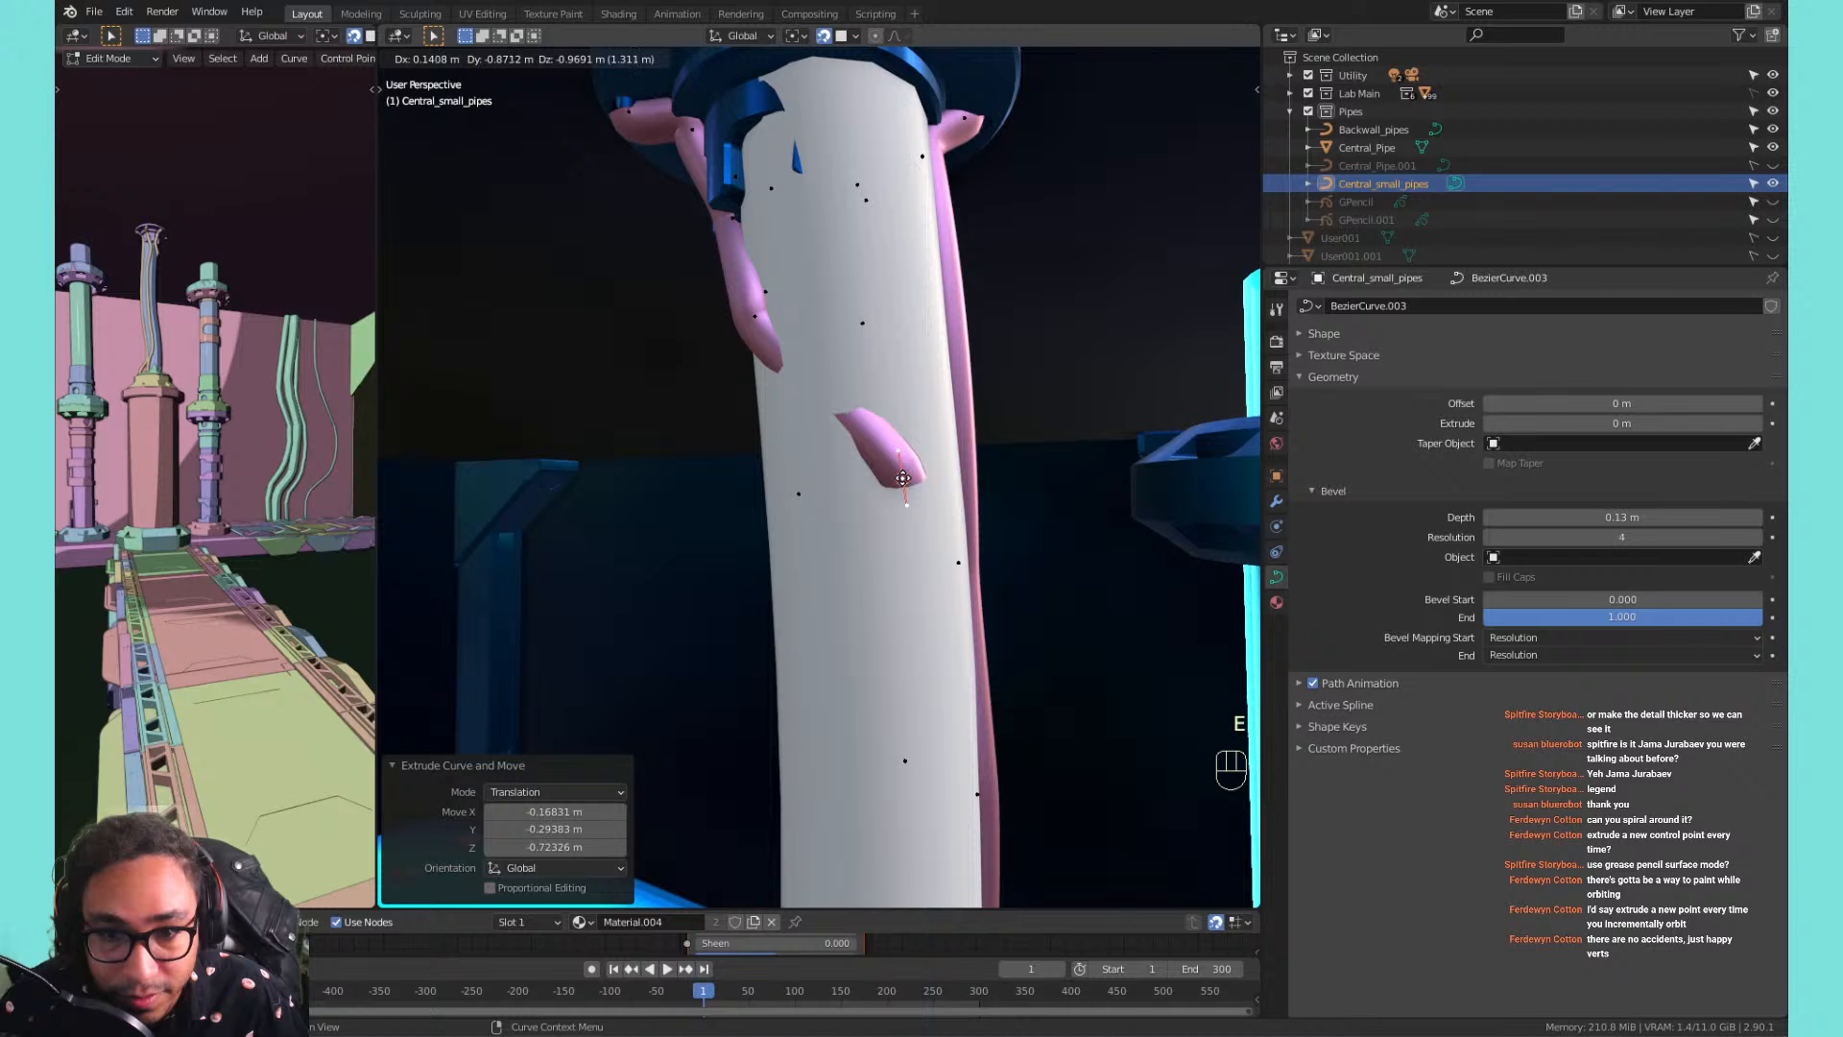
pyautogui.click(912, 491)
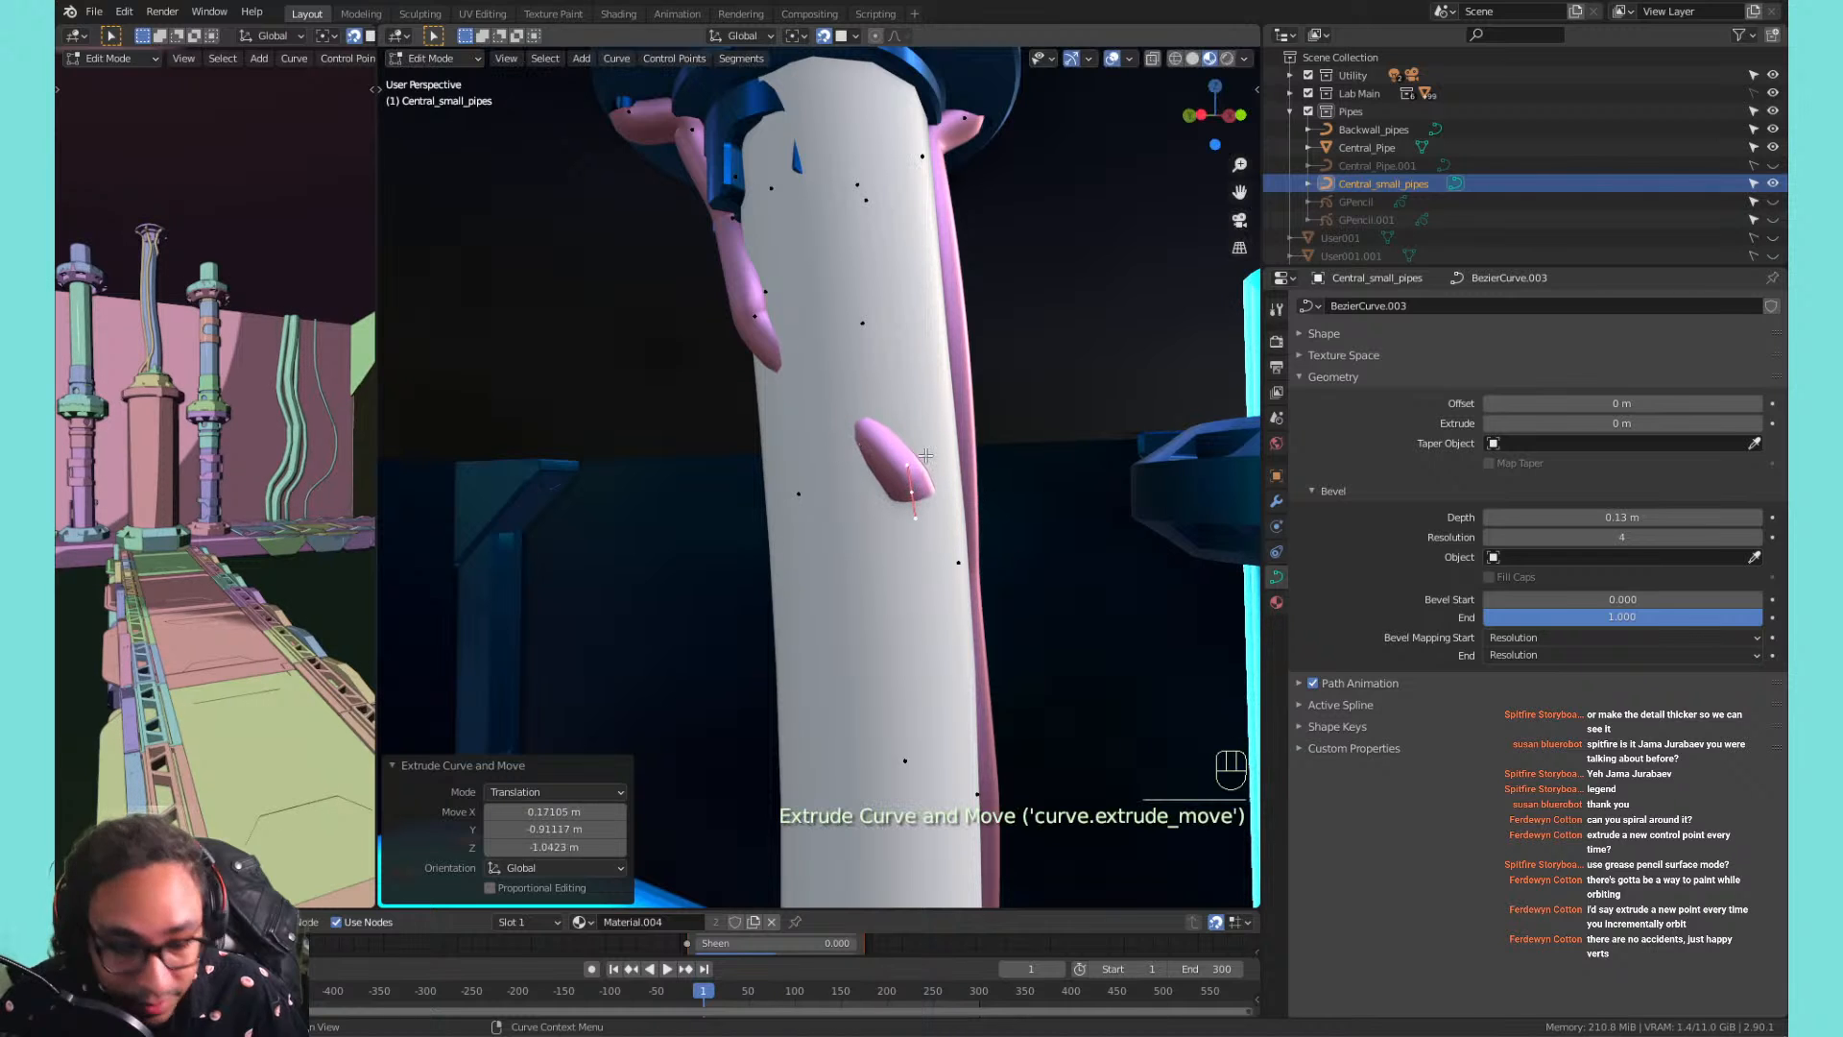
pyautogui.press('r')
pyautogui.press('r')
pyautogui.click(970, 479)
pyautogui.press('s')
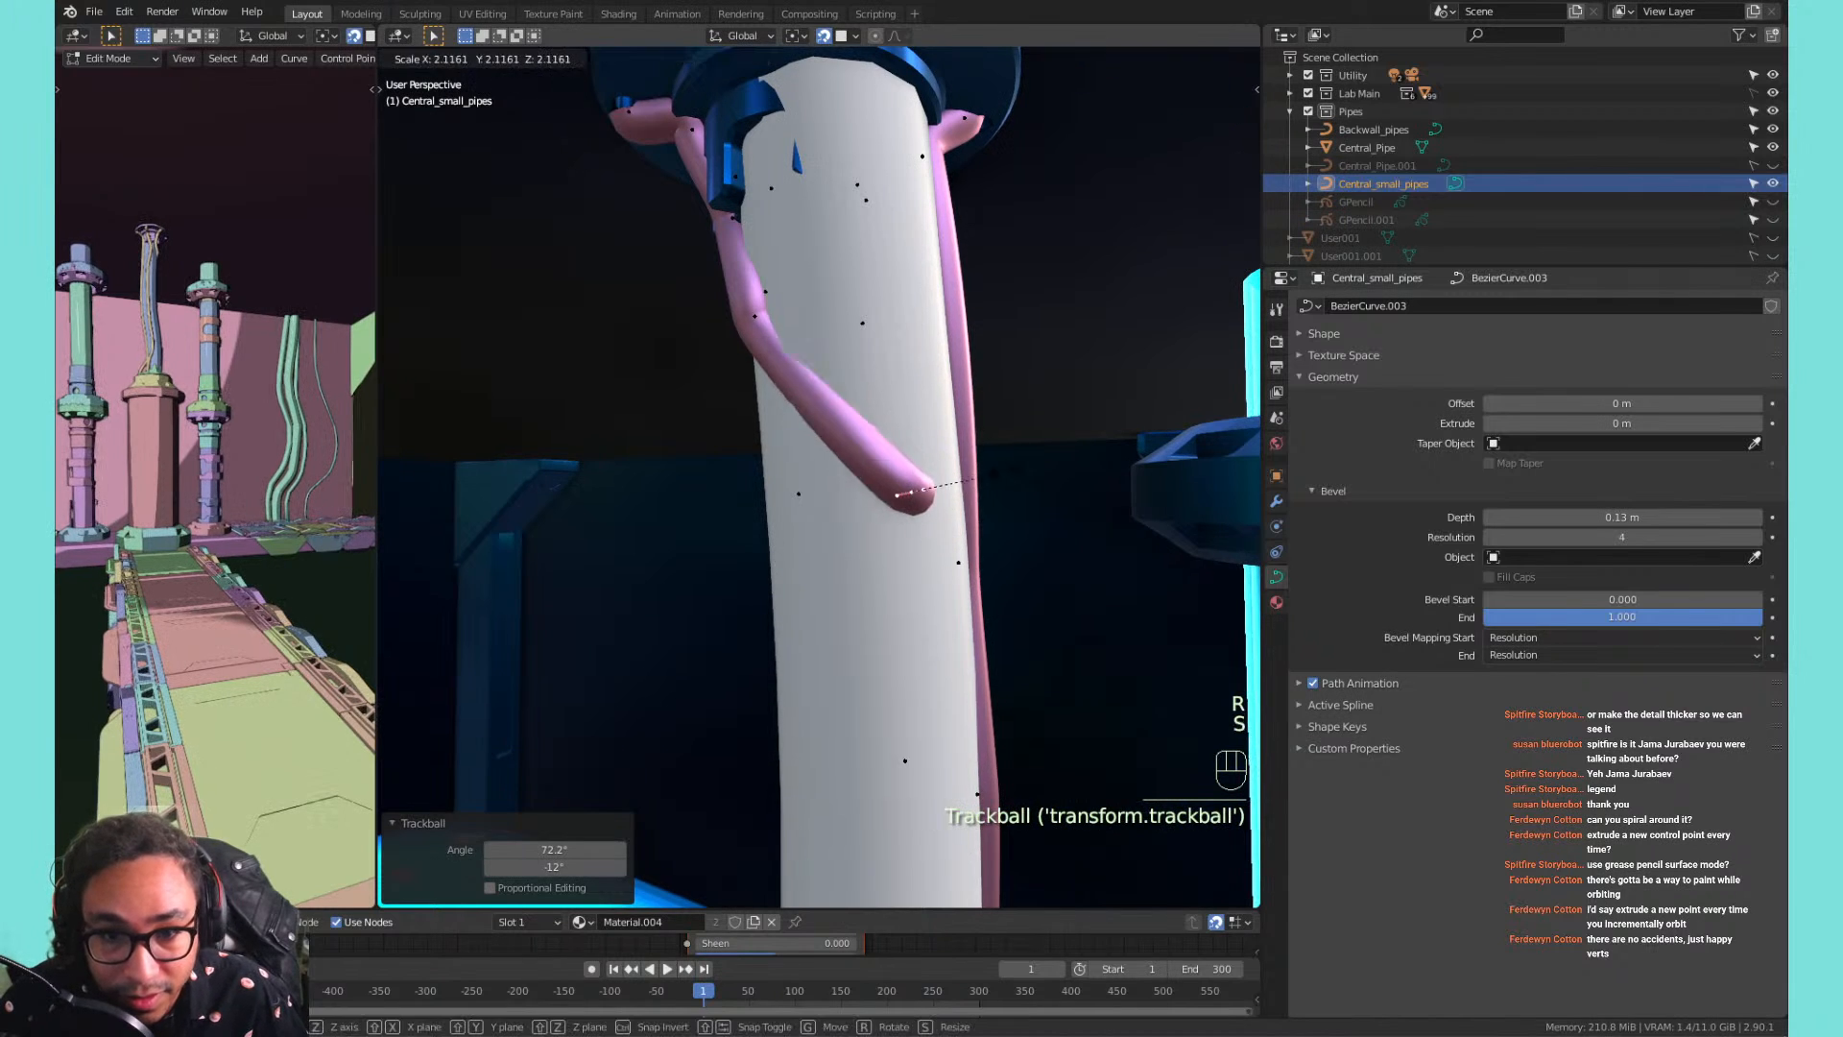
pyautogui.click(1059, 462)
# Extrude the cable's next point down the pipe surface by about (0.416, -0.223, -1.925) m.
pyautogui.keyDown('shift'); pyautogui.moveTo(1059, 463); pyautogui.dragTo(778, 413, button='middle'); pyautogui.keyUp('shift')
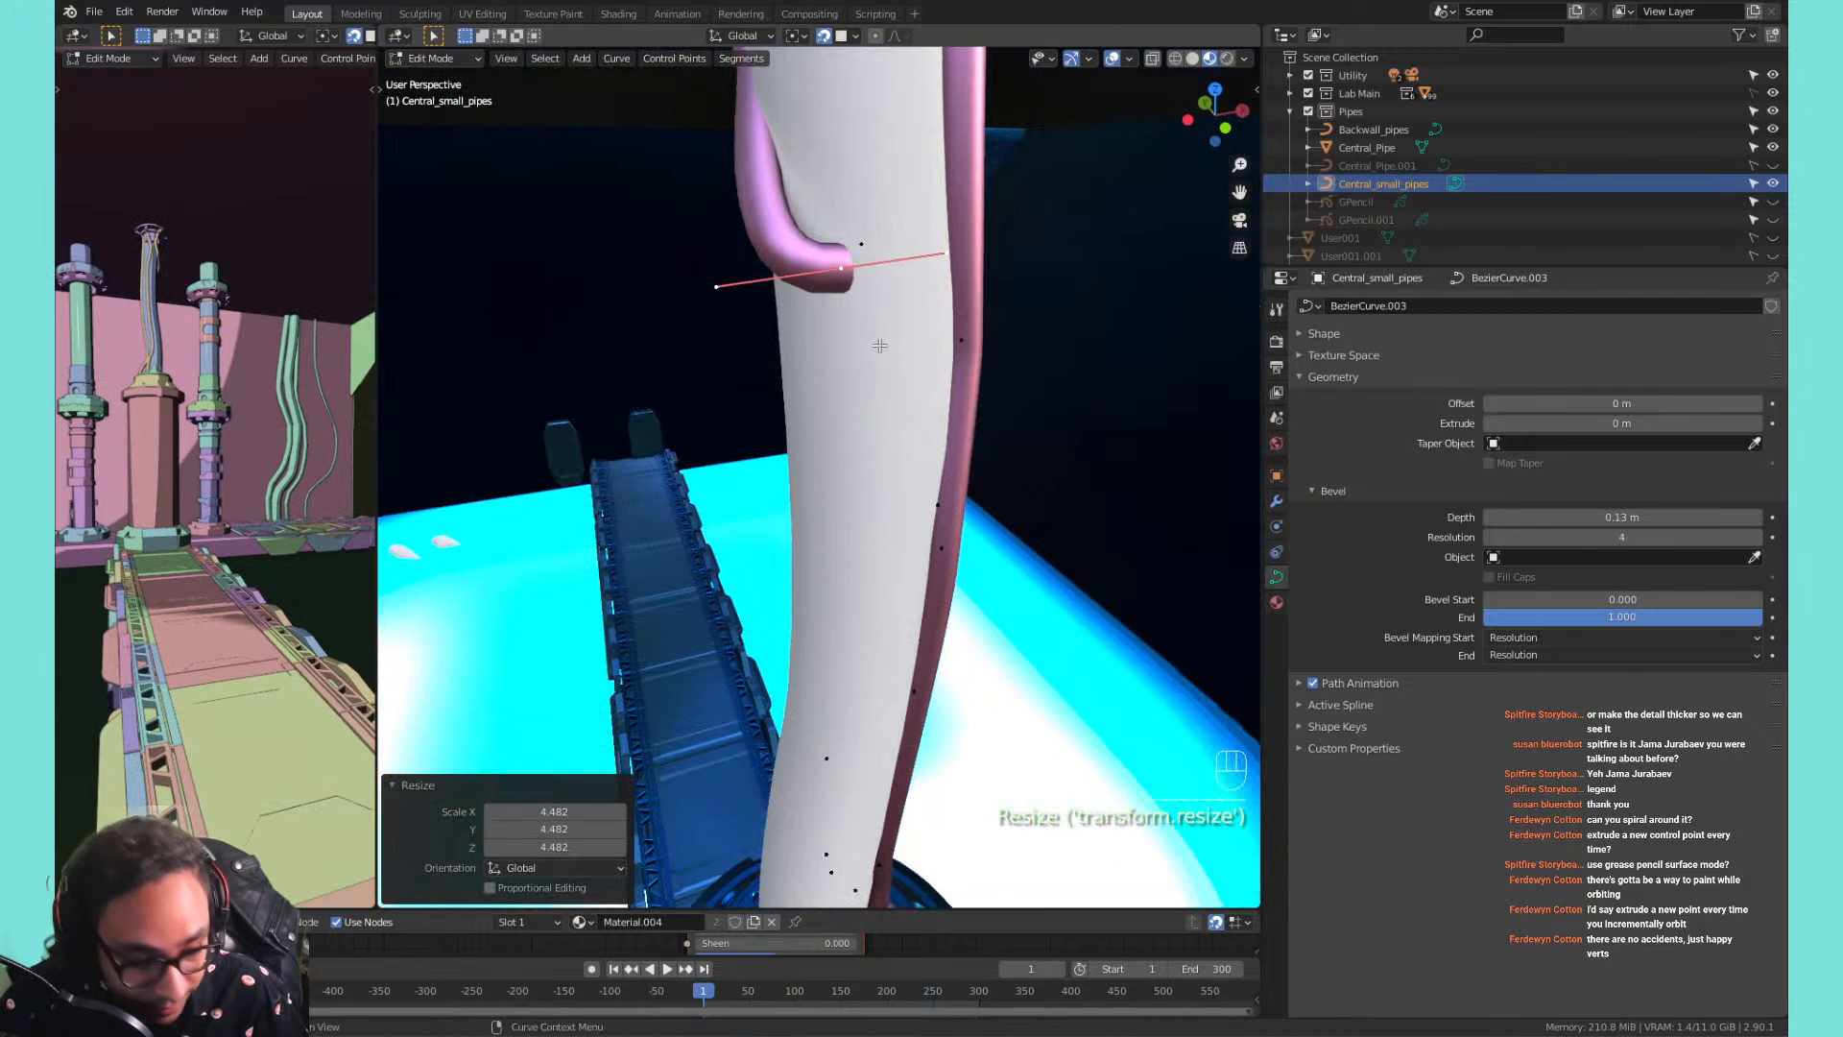
pyautogui.press('e')
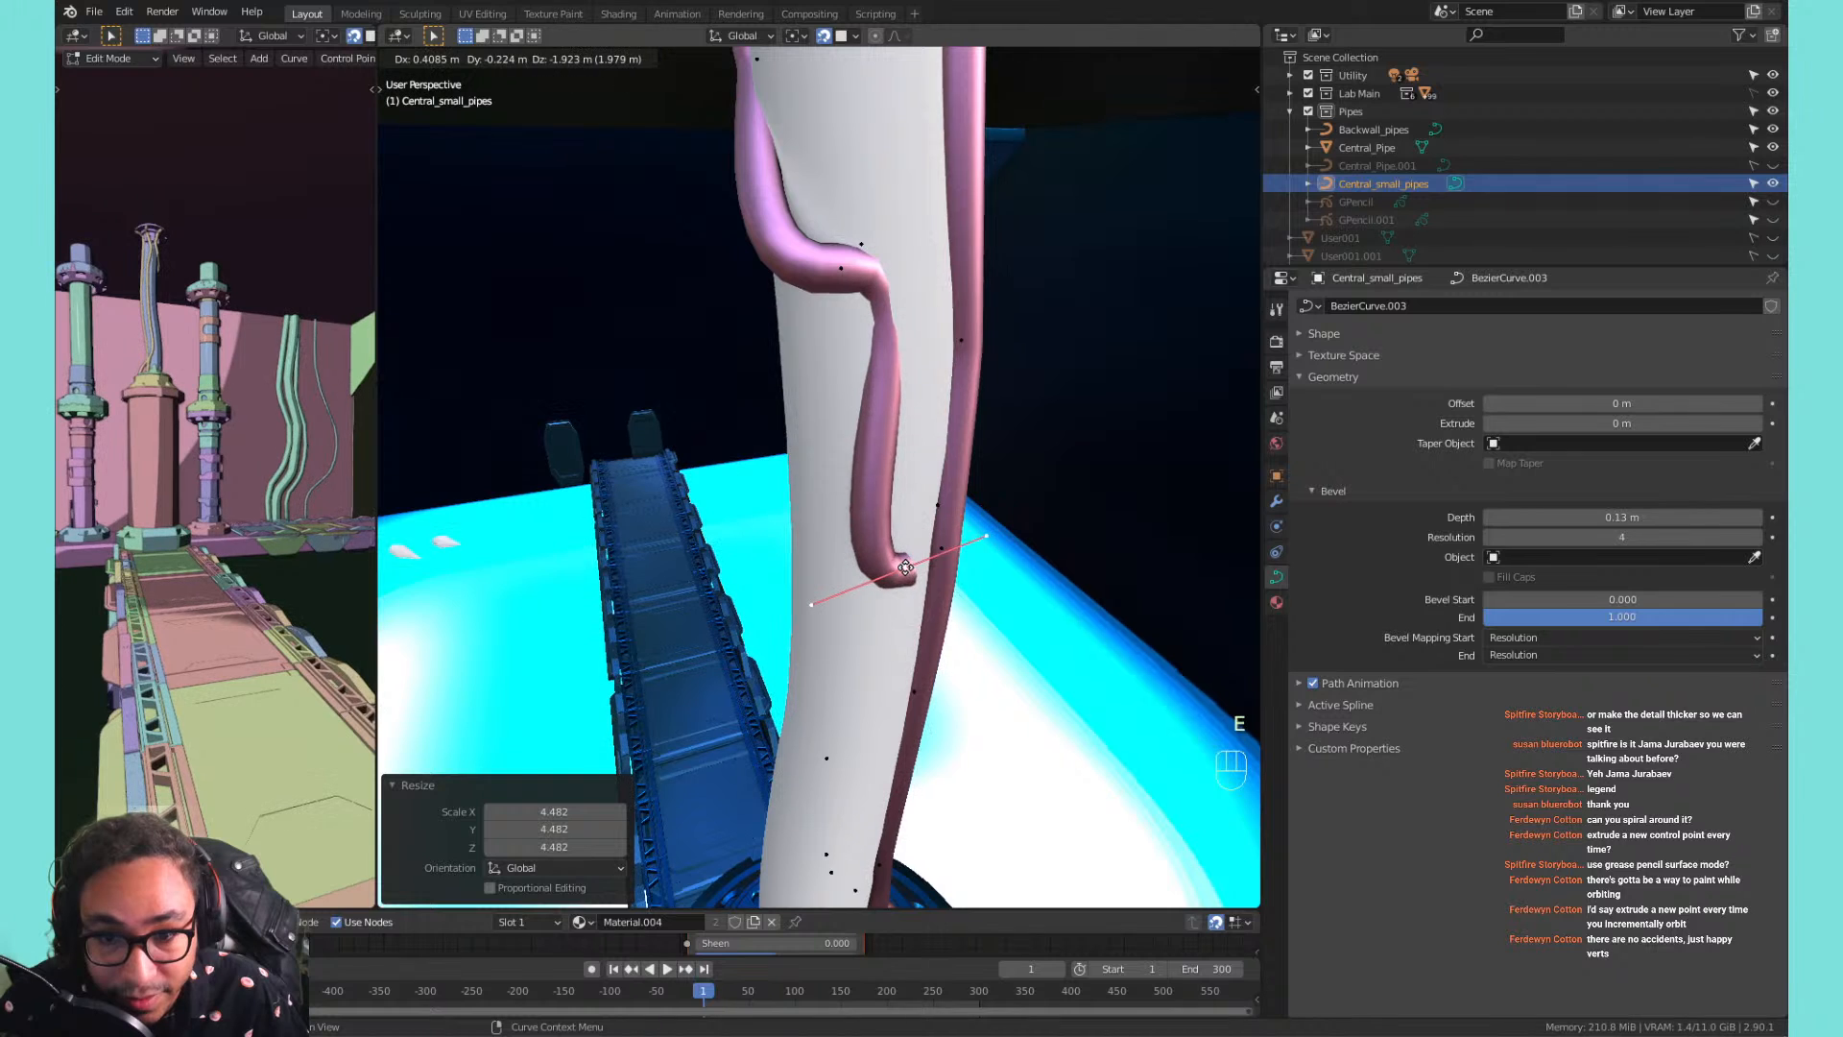
pyautogui.click(905, 567)
# Select the finished cables along the central pipe as whole linked splines and separate them from Central_small_pipes into their own object.
pyautogui.keyDown('shift'); pyautogui.moveTo(906, 567); pyautogui.dragTo(768, 506, button='middle'); pyautogui.keyUp('shift')
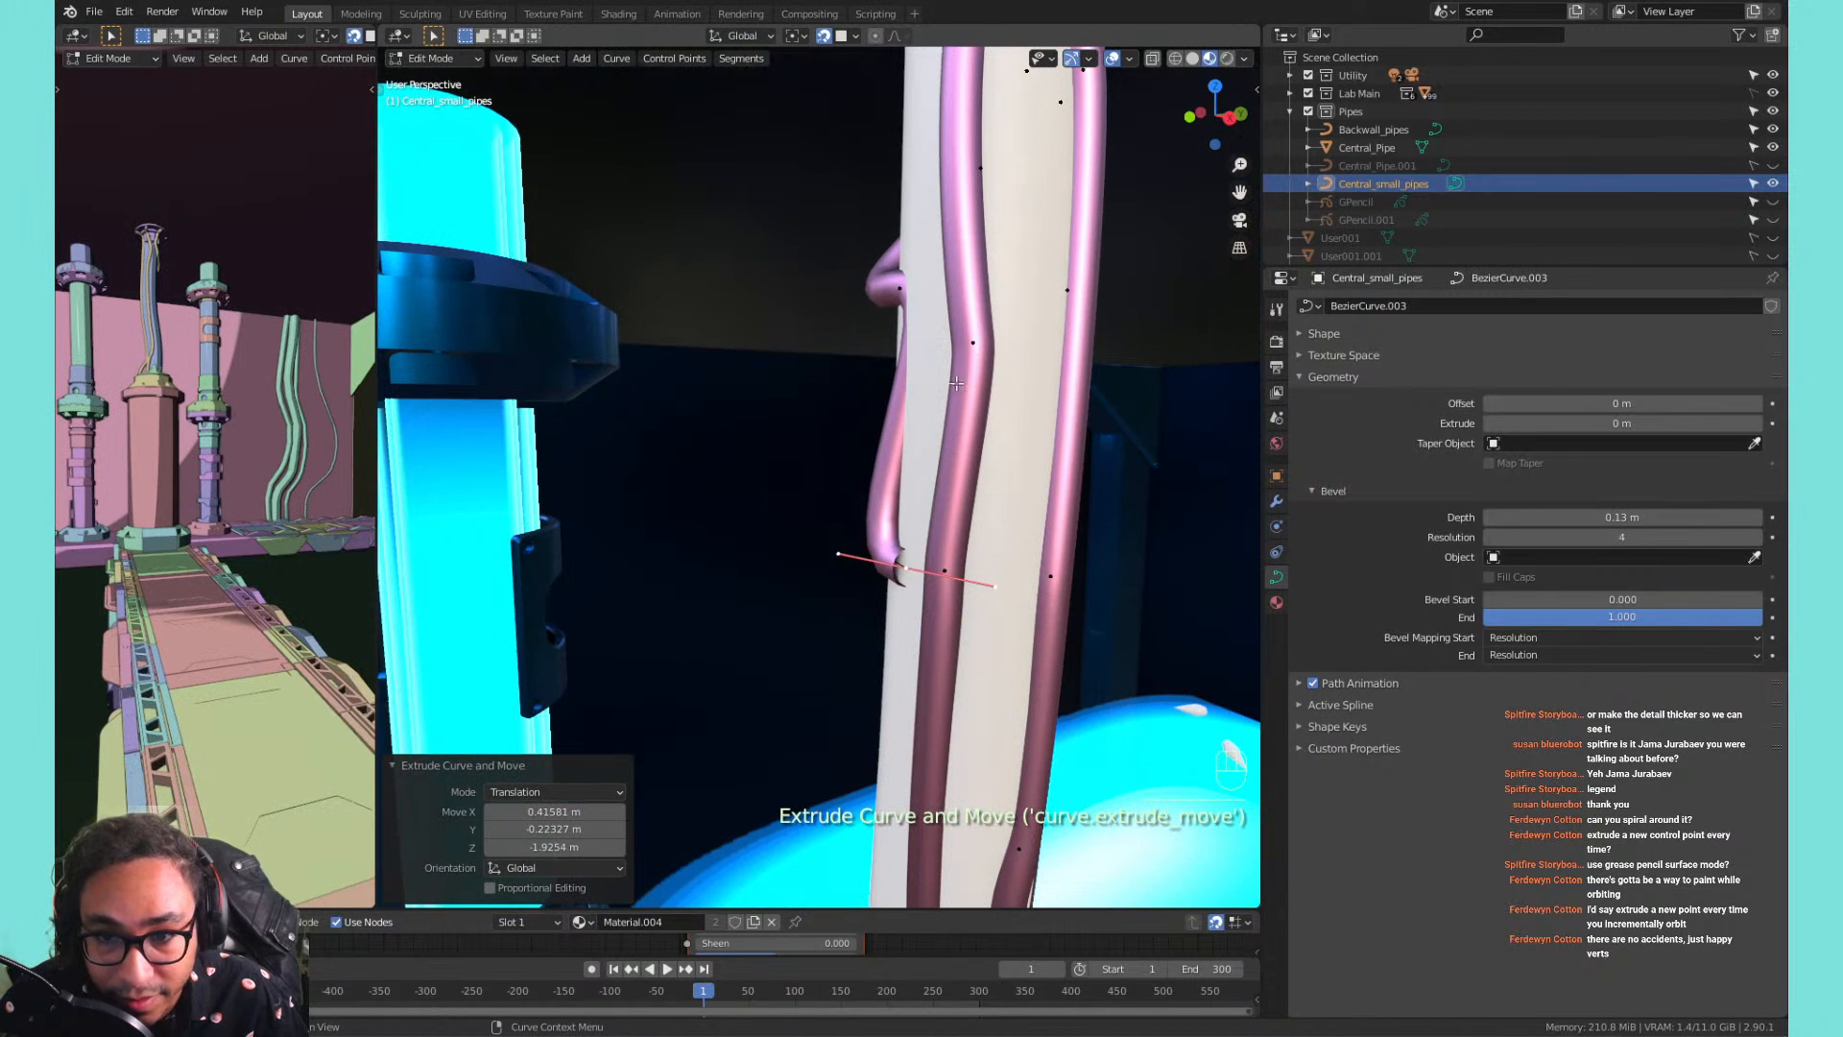
pyautogui.press('Tab')
pyautogui.press('Tab')
pyautogui.click(976, 346)
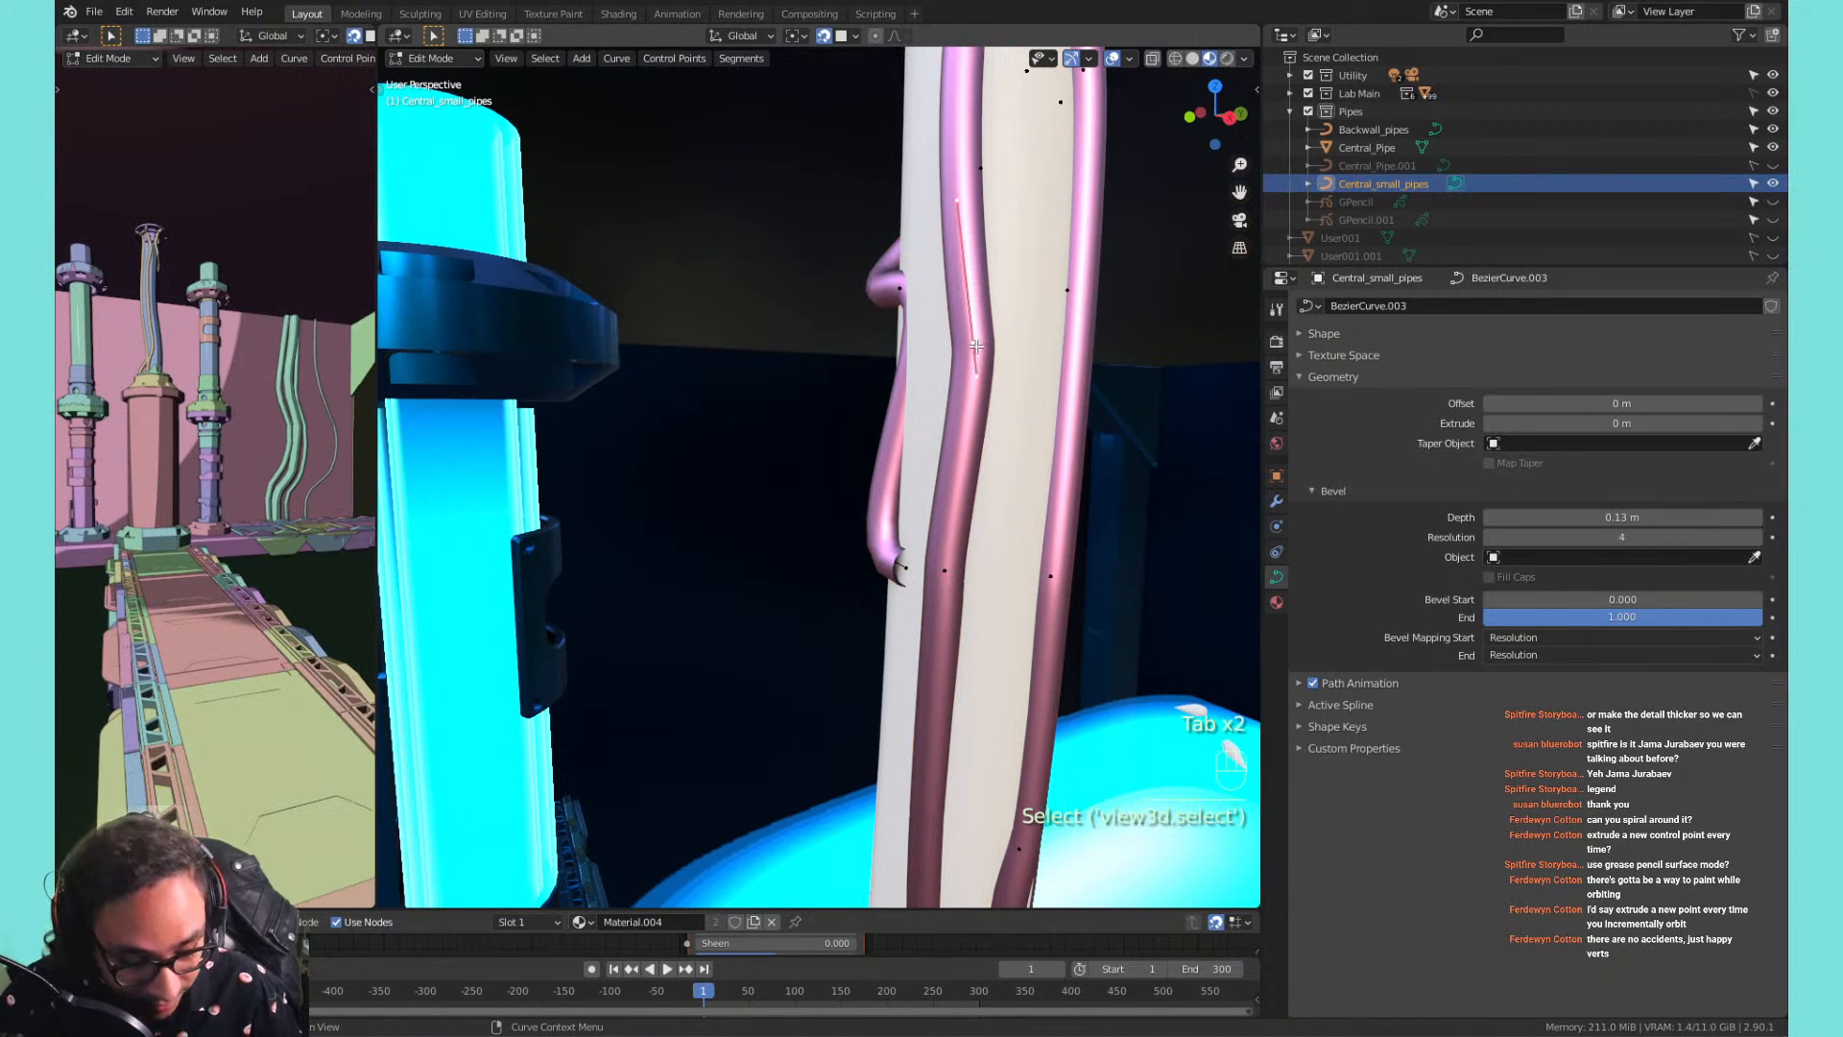
pyautogui.press('l')
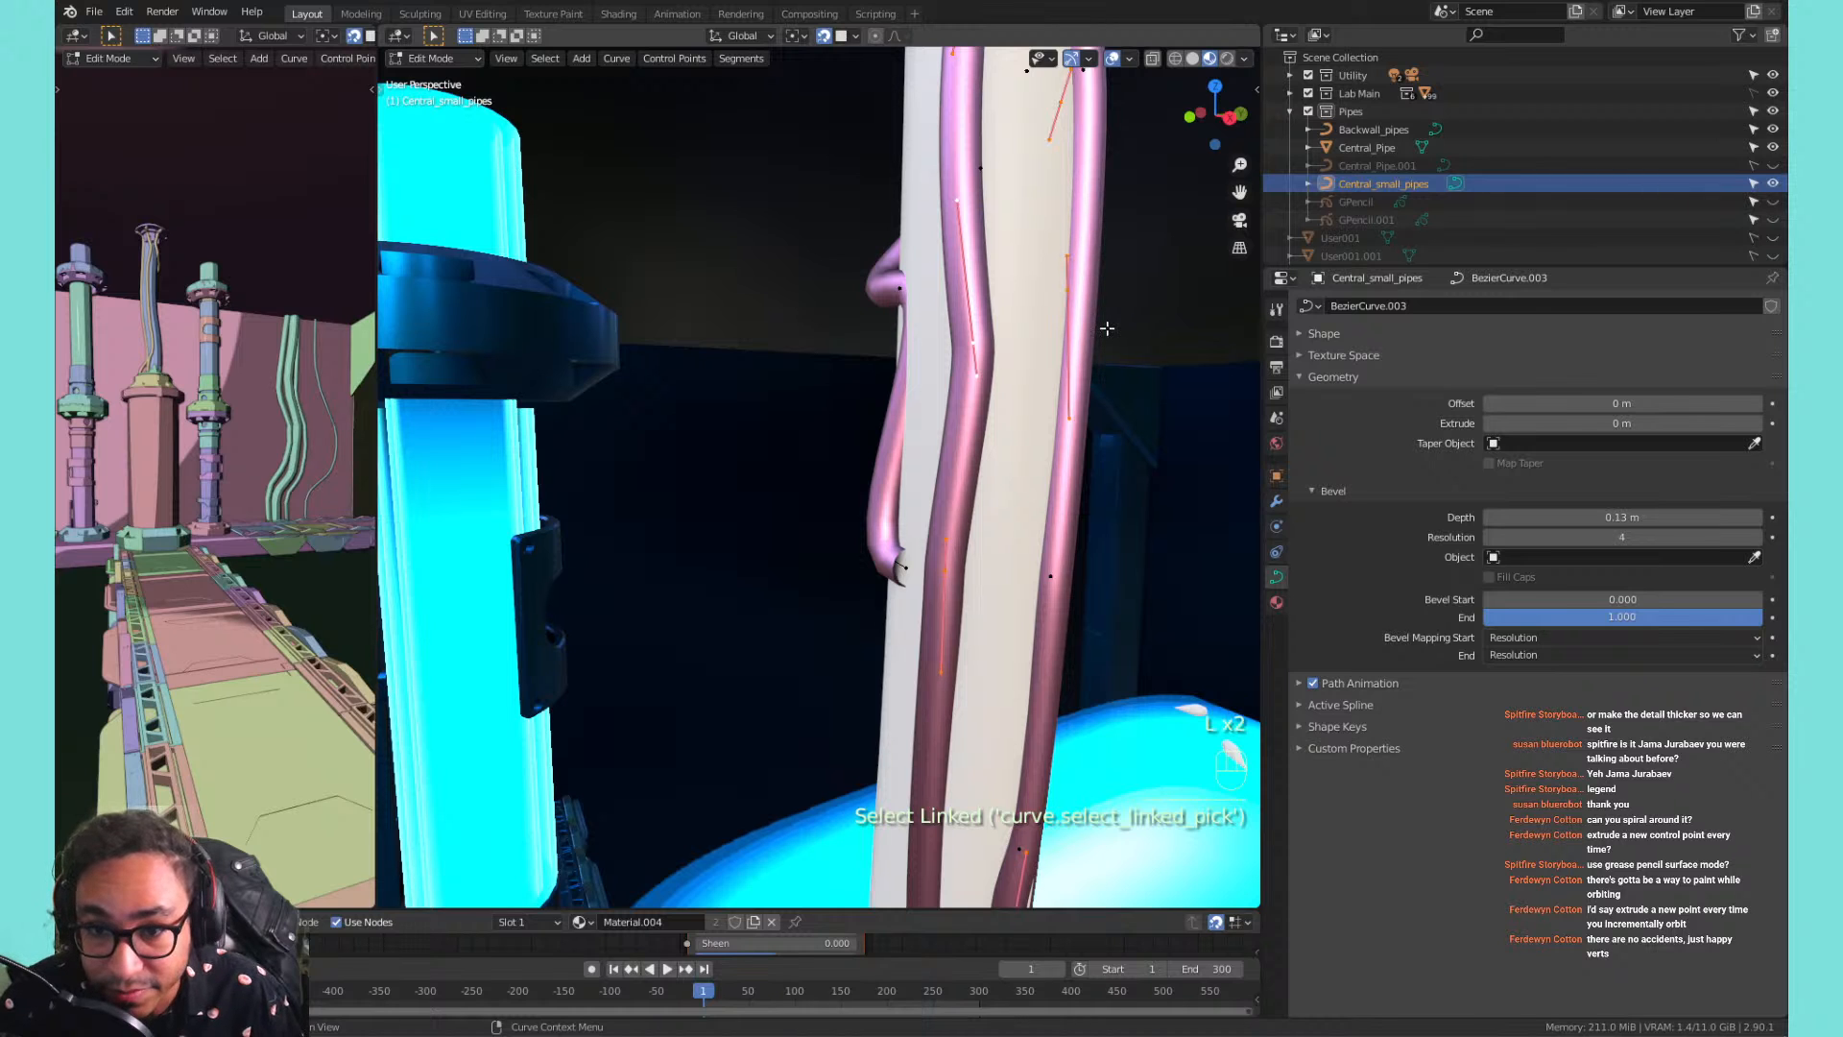
pyautogui.moveTo(1107, 328); pyautogui.dragTo(918, 323, button='middle')
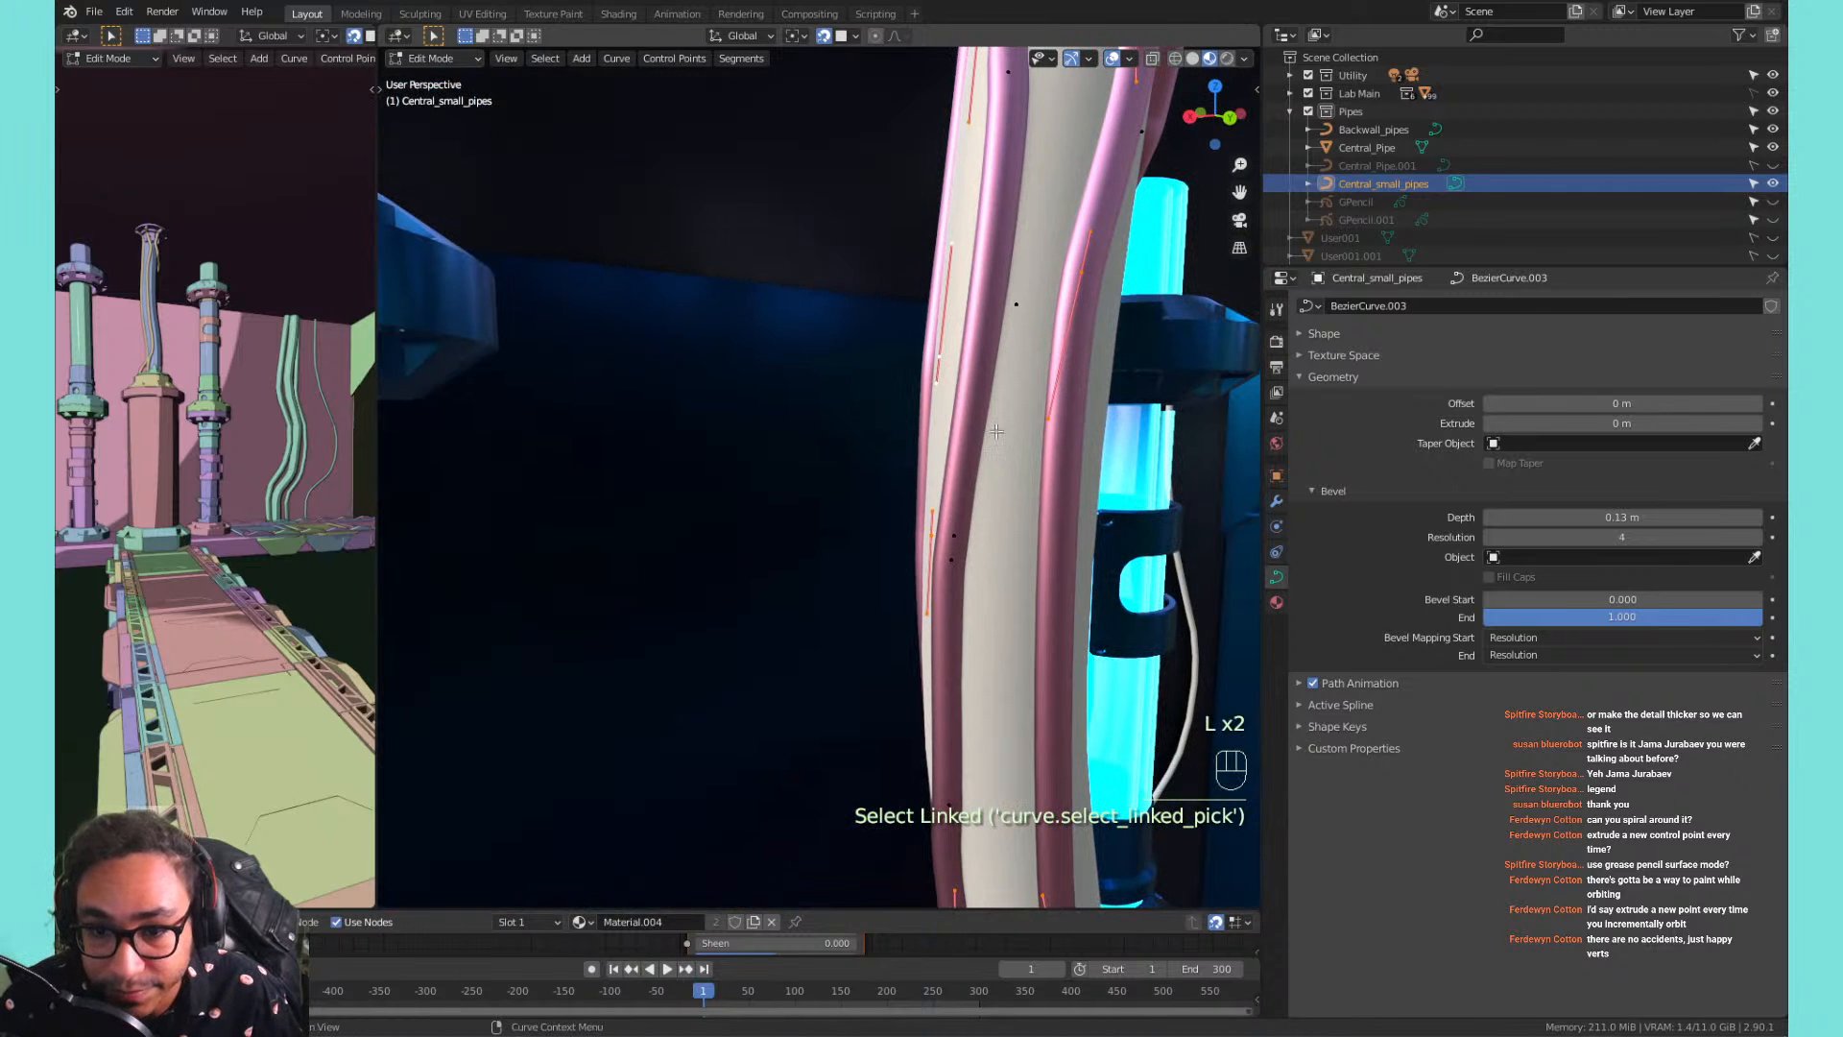
pyautogui.press('l')
pyautogui.moveTo(951, 559); pyautogui.dragTo(943, 458, button='middle')
pyautogui.press('p')
pyautogui.click(940, 459)
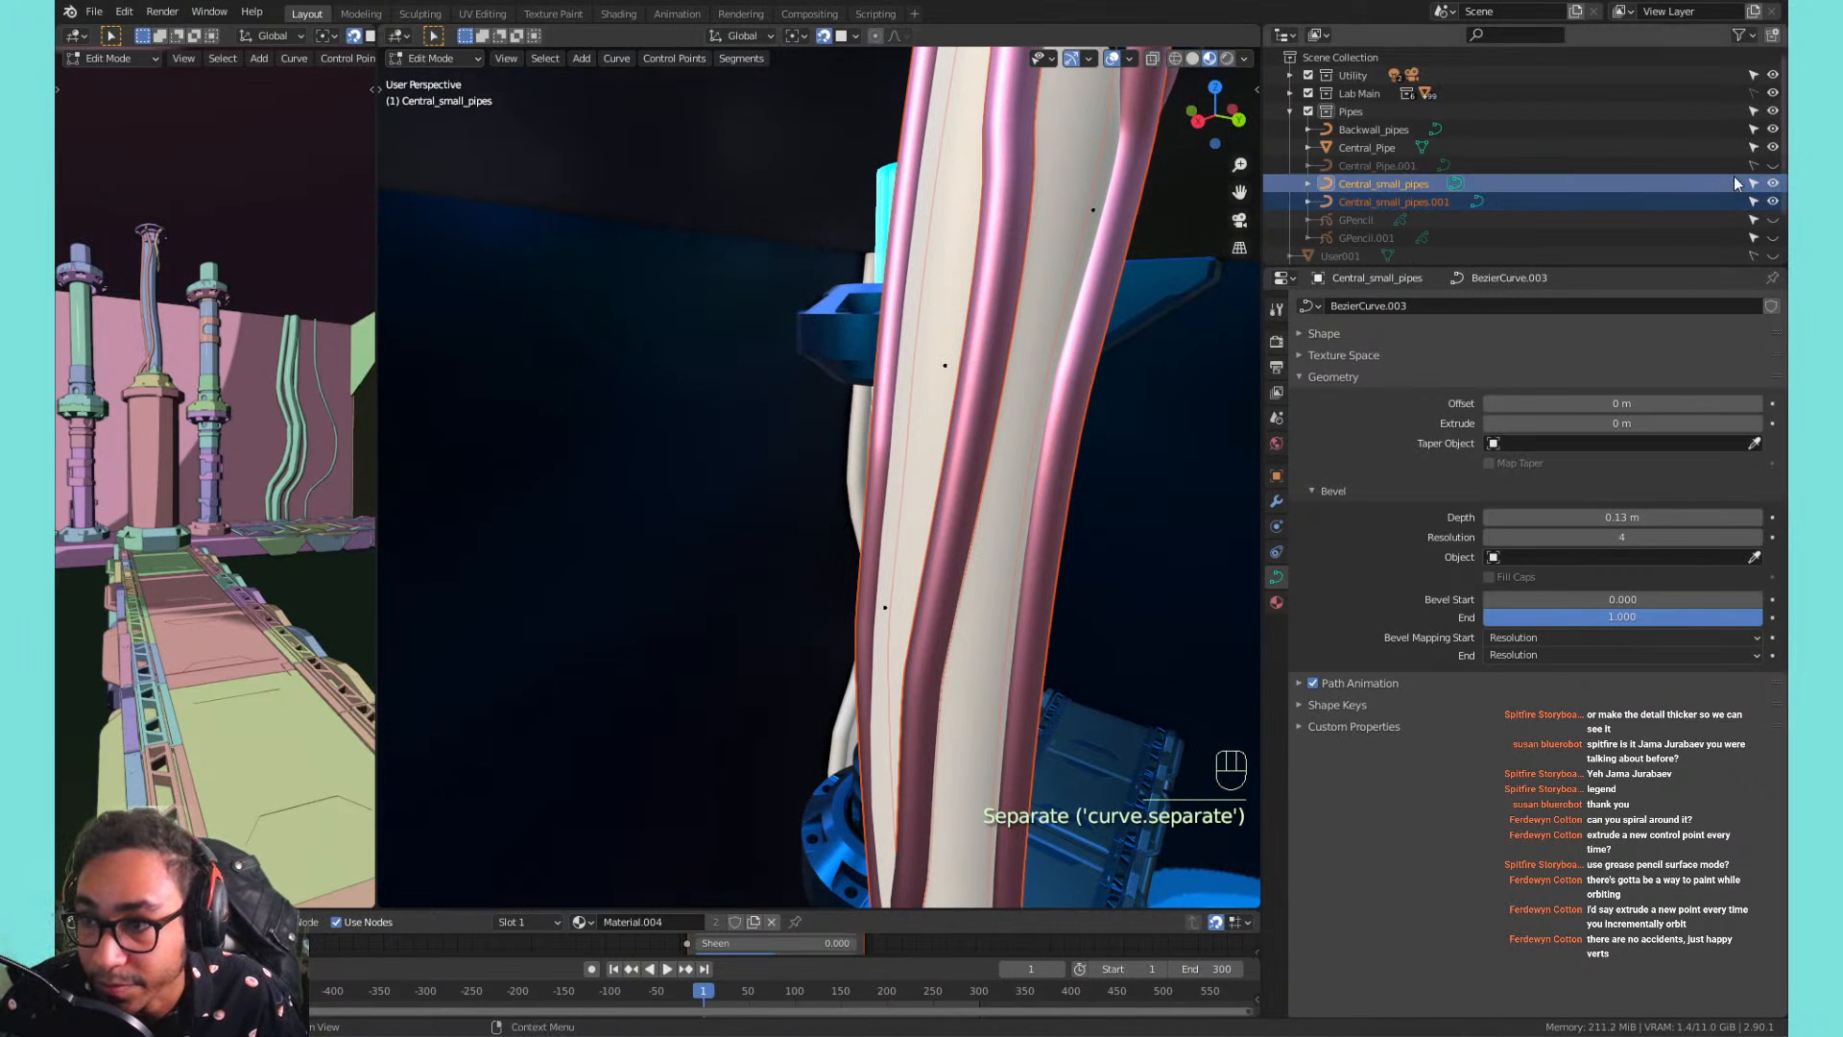
# Hide the separated Central_small_pipes.001 object and select the lower end point of the unfinished cable in Central_small_pipes.
pyautogui.click(1773, 184)
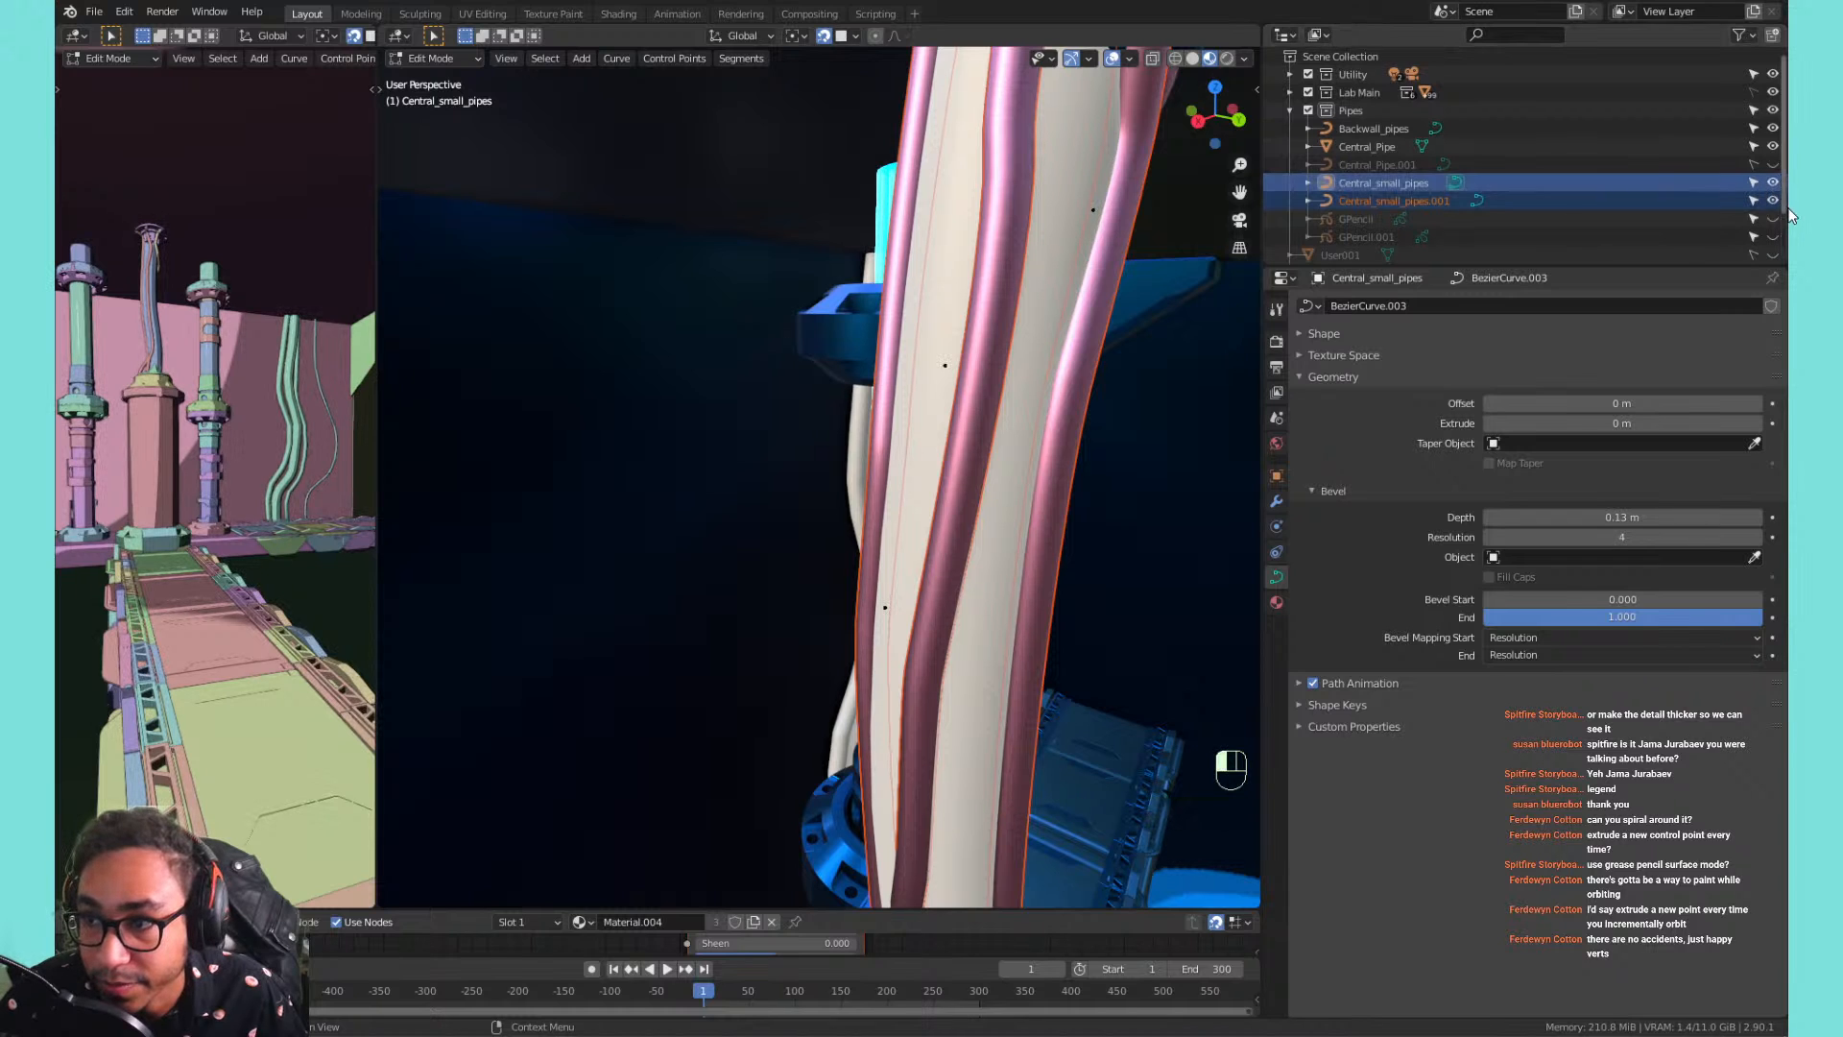
pyautogui.click(1773, 200)
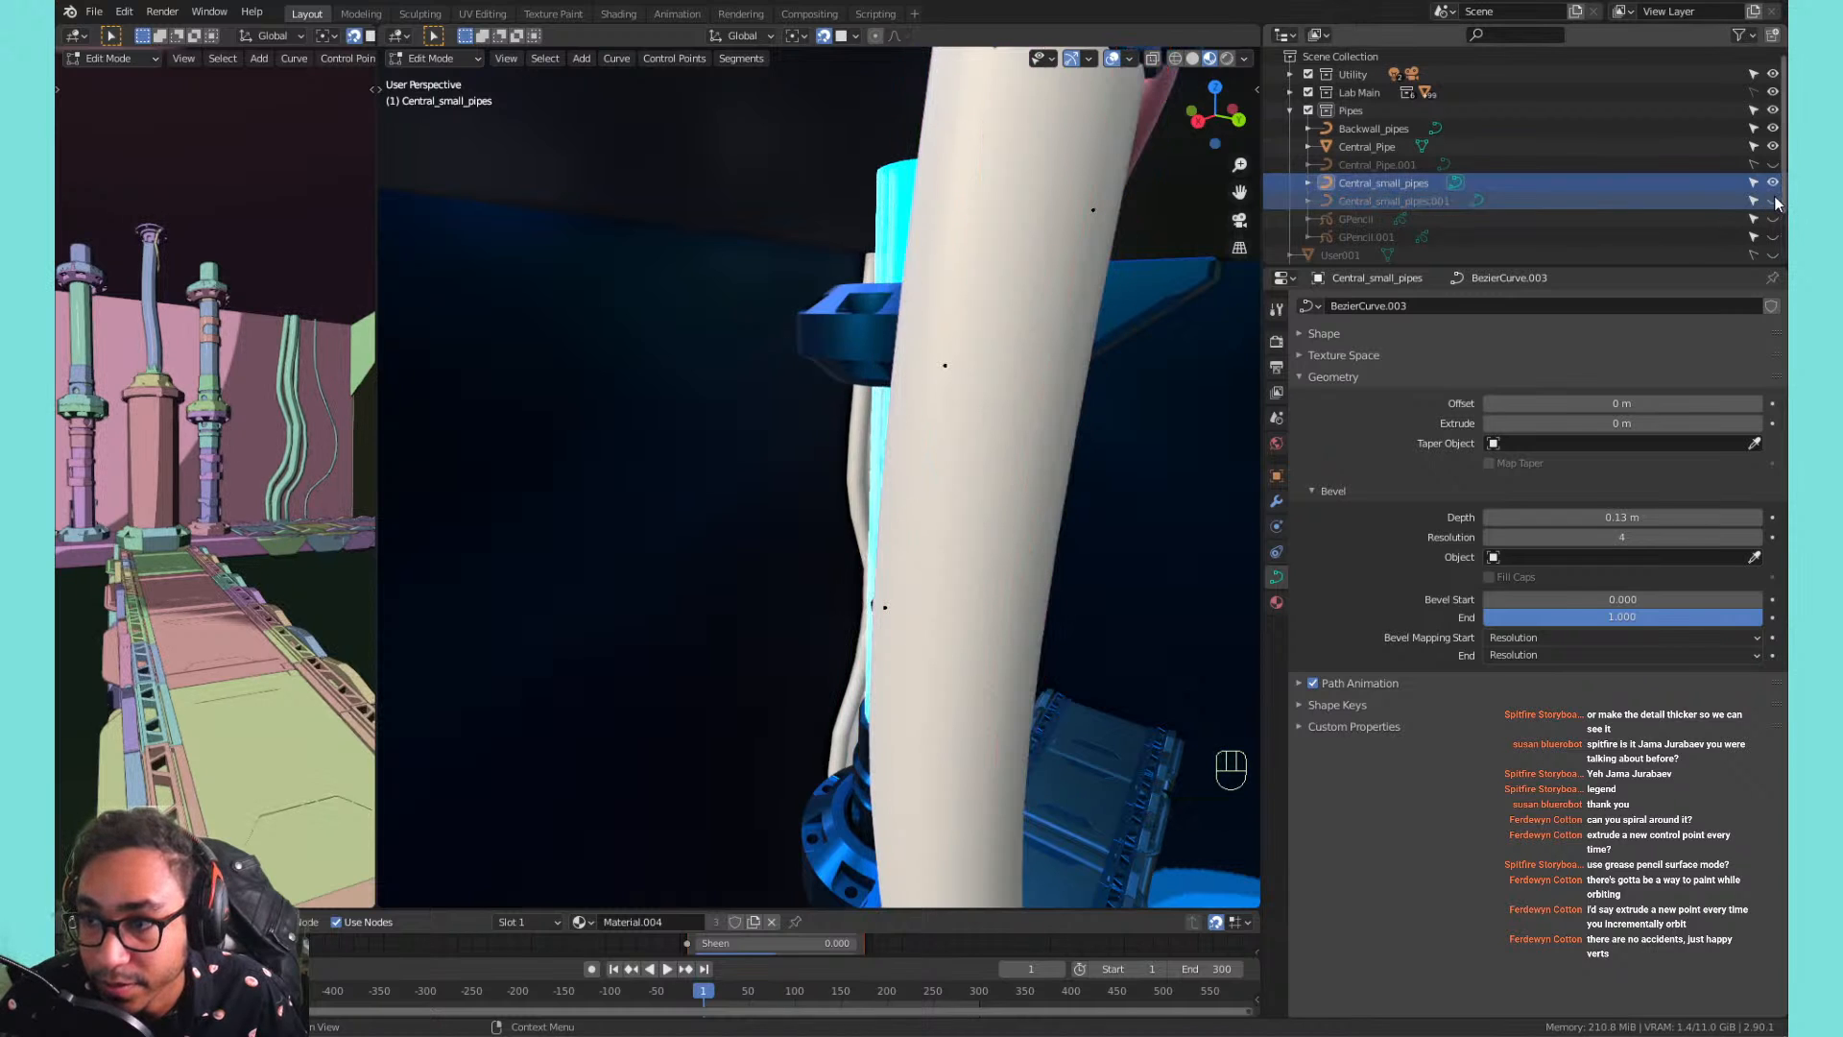
pyautogui.click(1394, 184)
pyautogui.moveTo(827, 224); pyautogui.dragTo(1106, 303, button='middle')
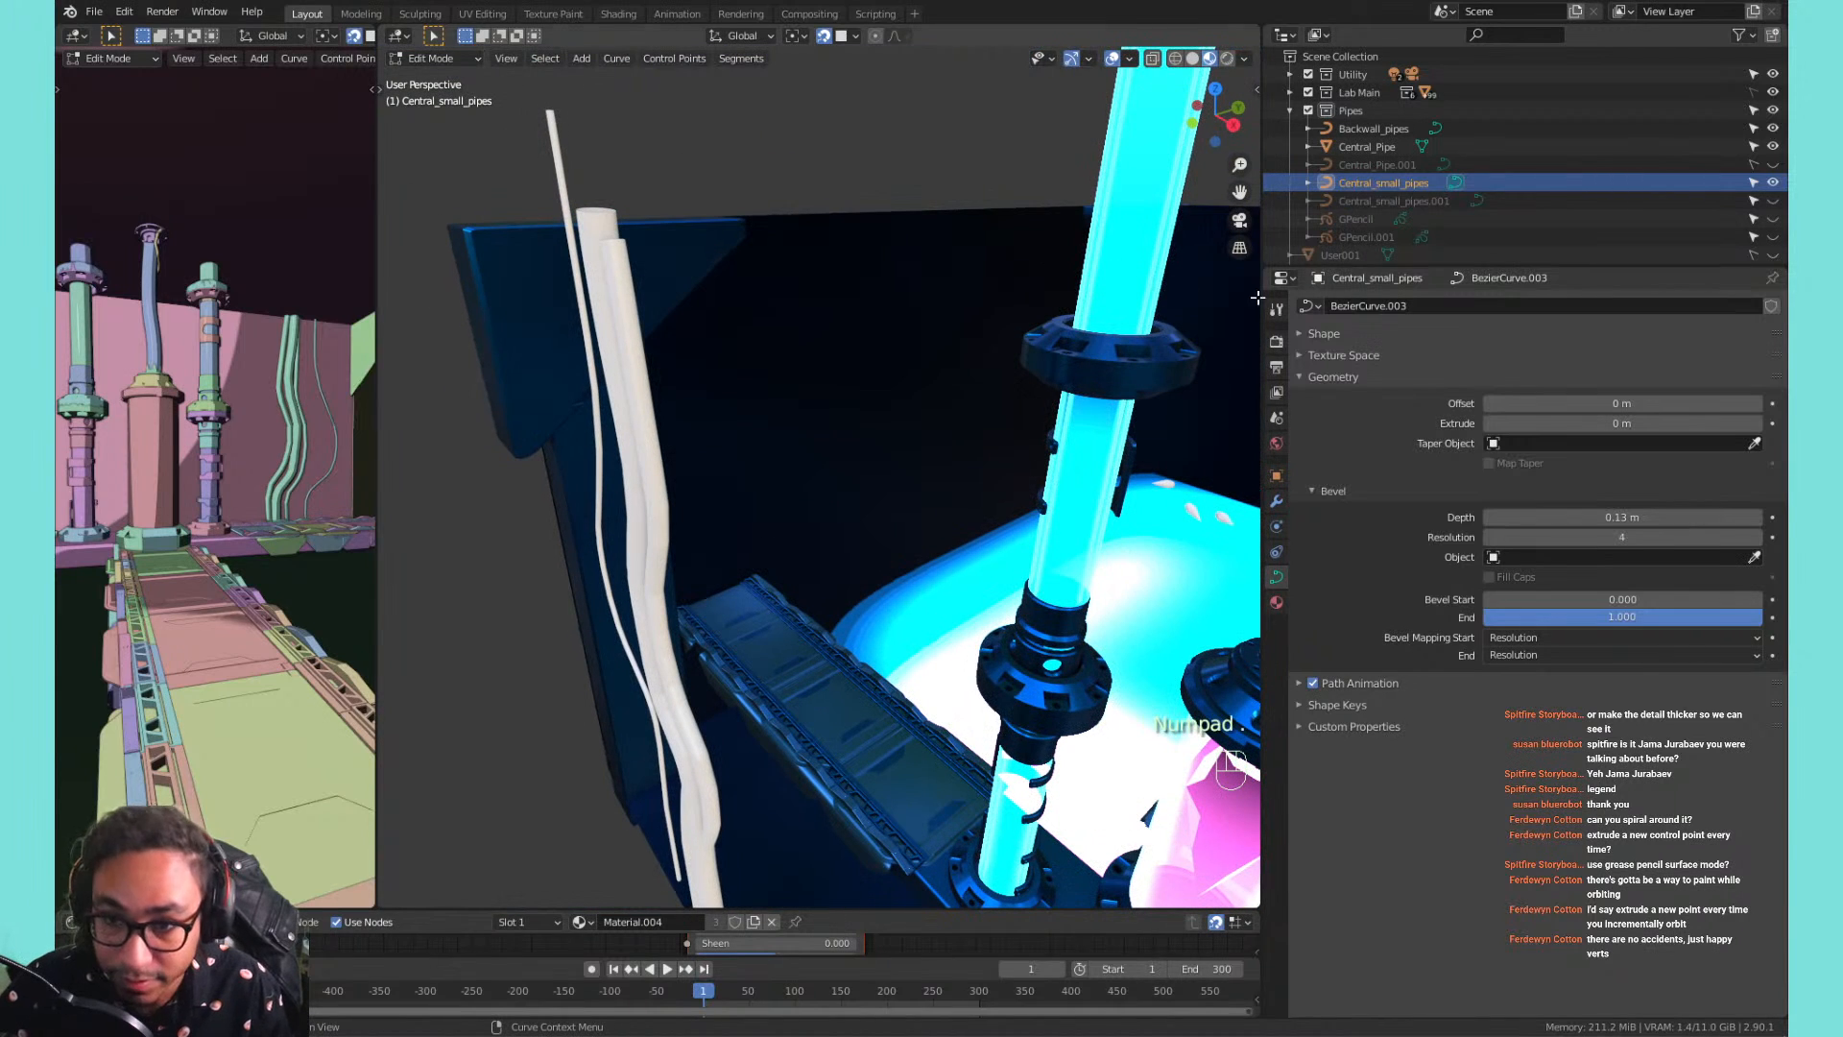
pyautogui.press('KP_Decimal')
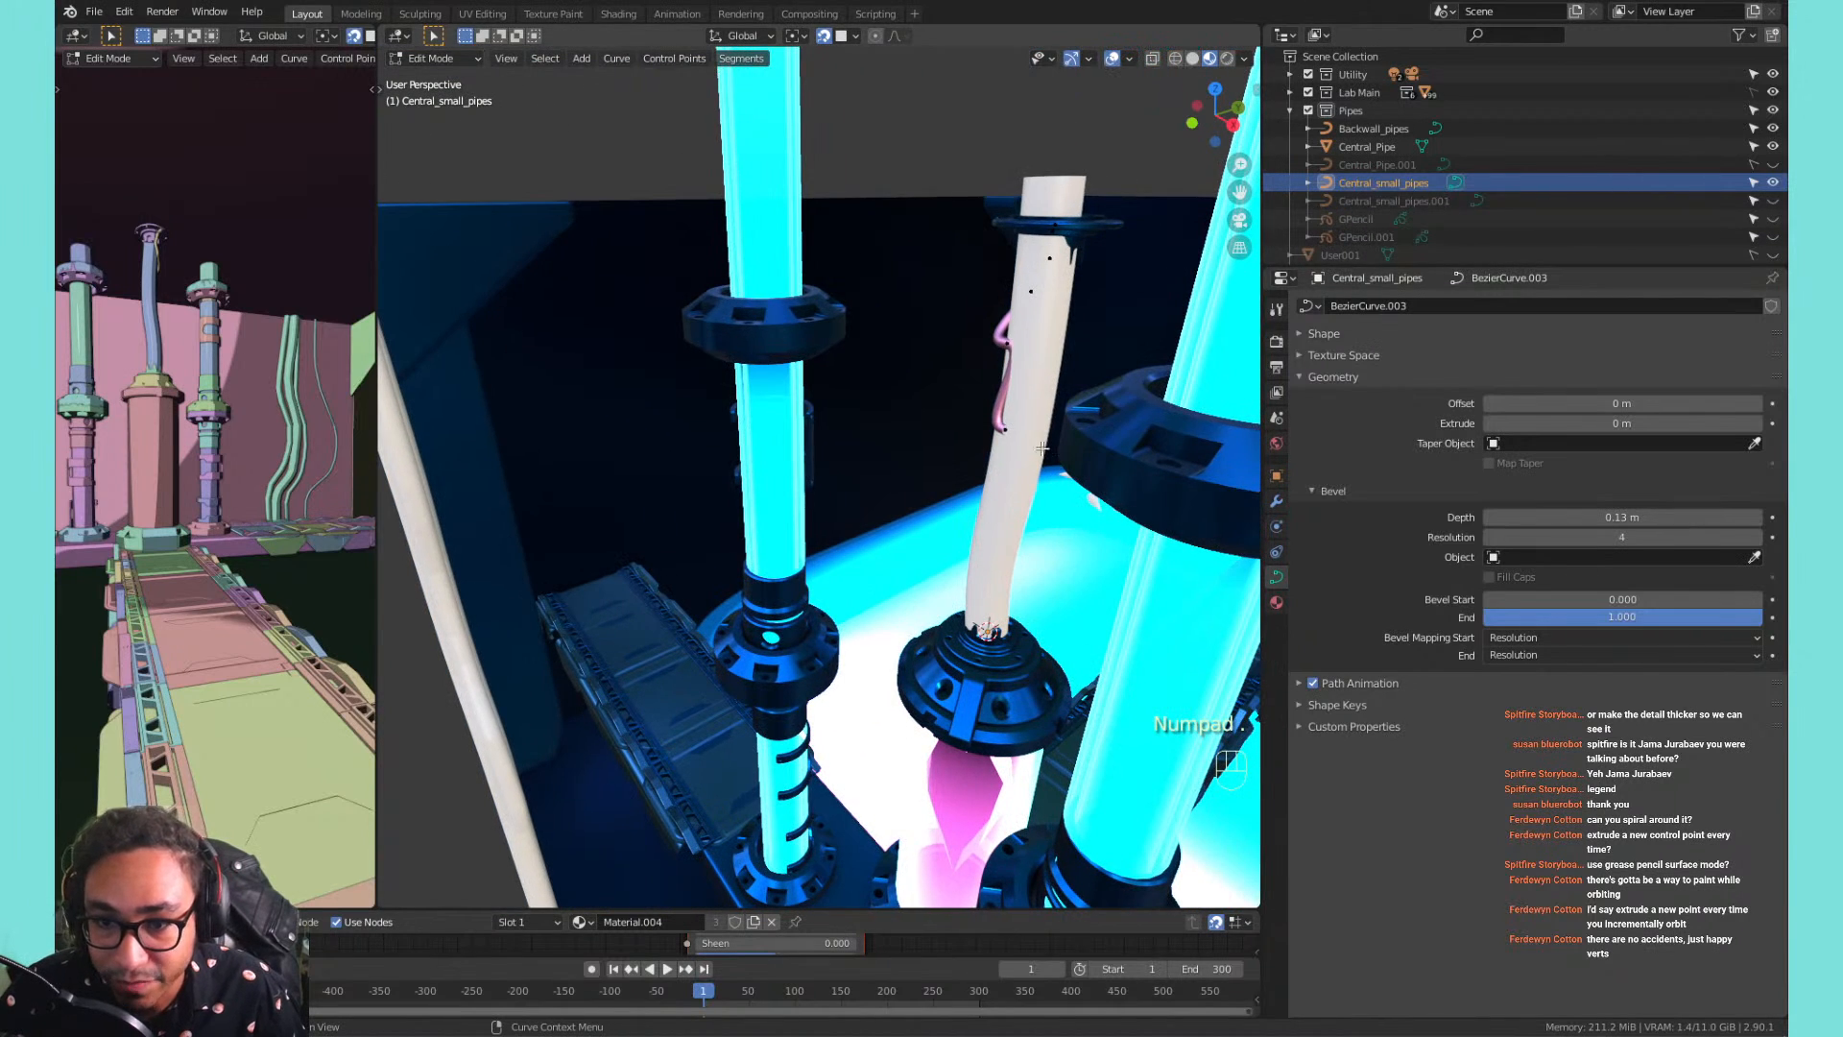
pyautogui.click(1017, 433)
pyautogui.press('KP_Decimal')
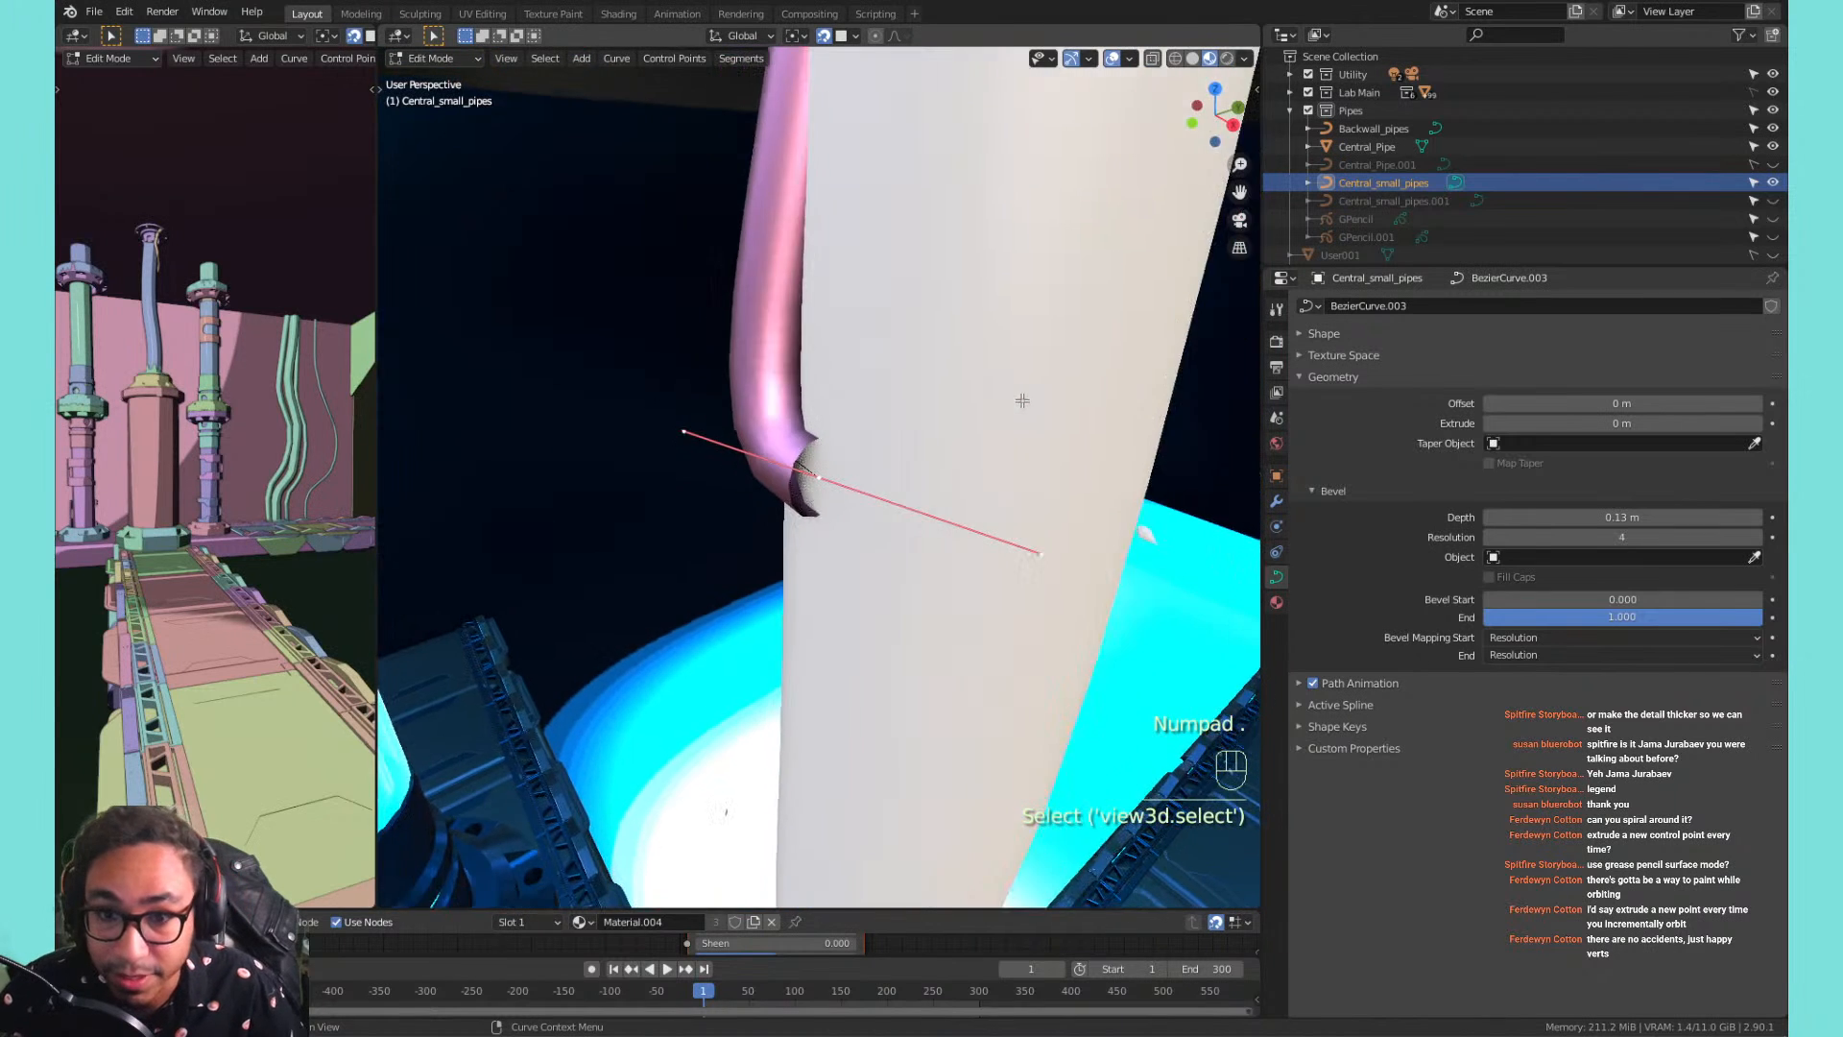
# Try to extend the unfinished cable down and around the pipe with successive extruded points.
pyautogui.moveTo(897, 421); pyautogui.dragTo(1003, 376, button='middle')
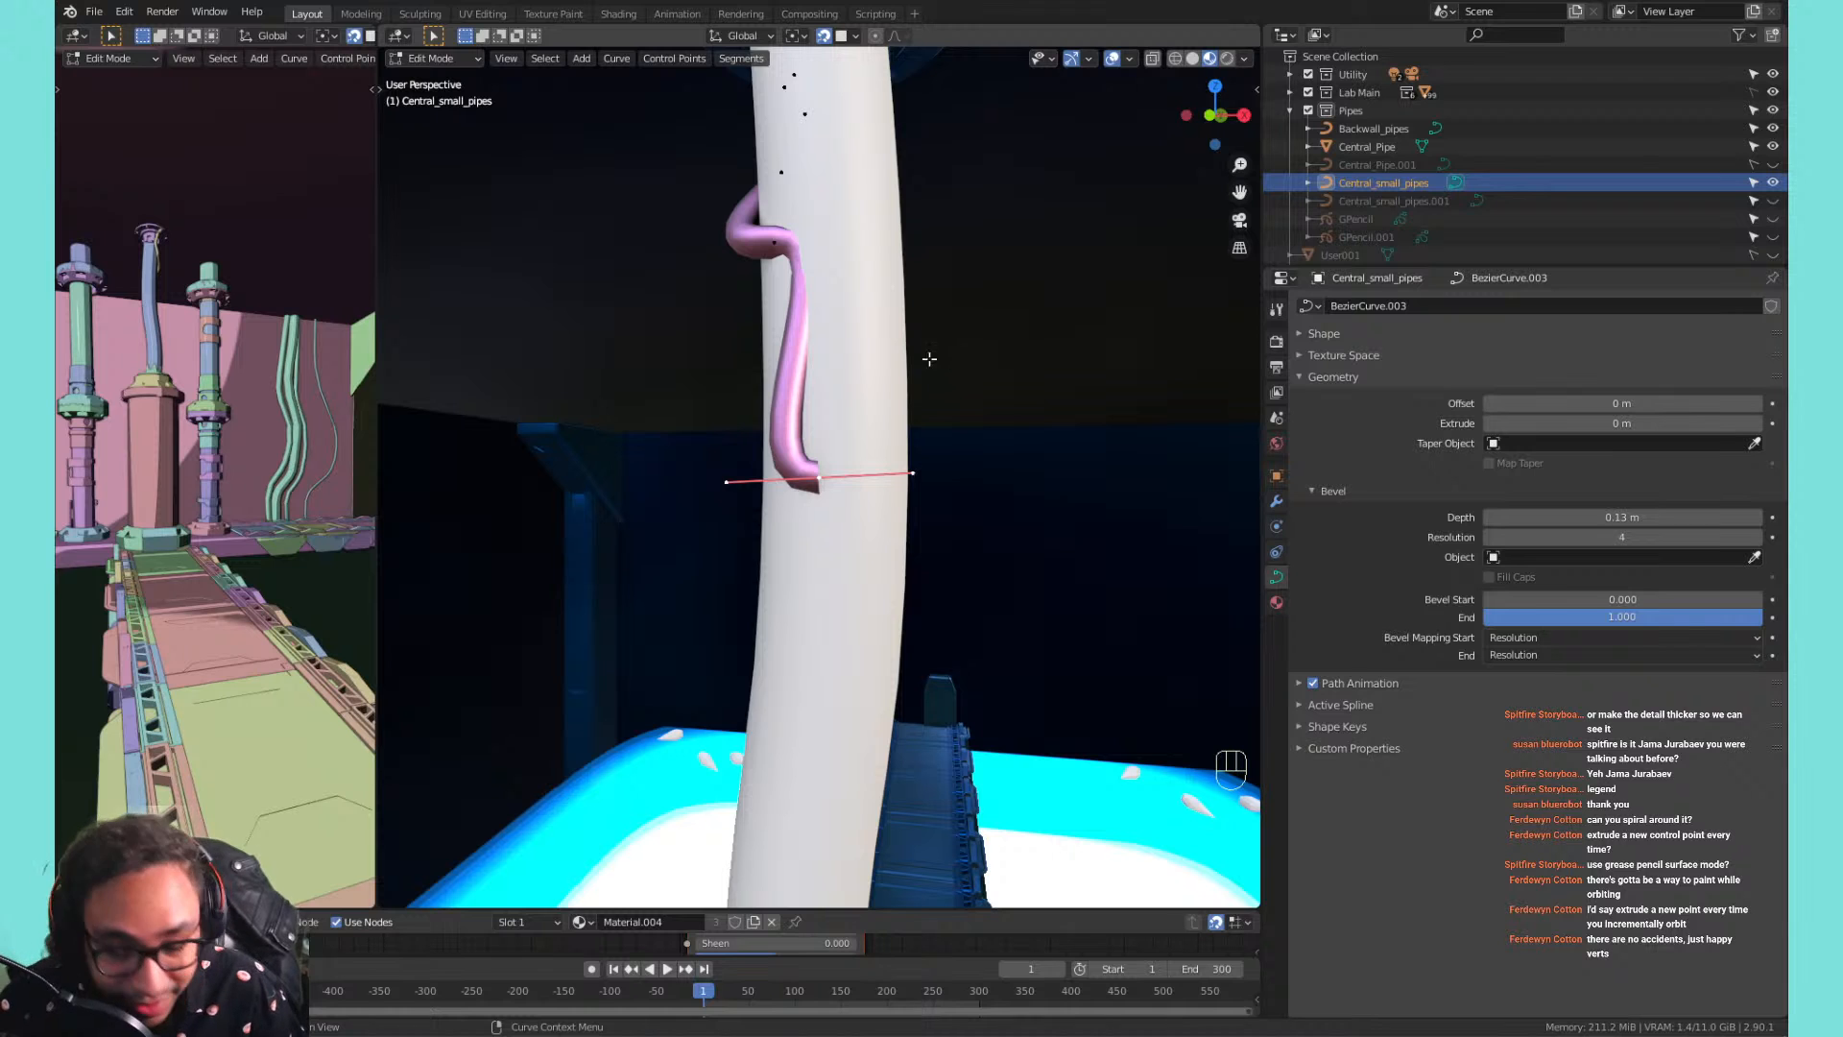
pyautogui.press('e')
pyautogui.click(895, 619)
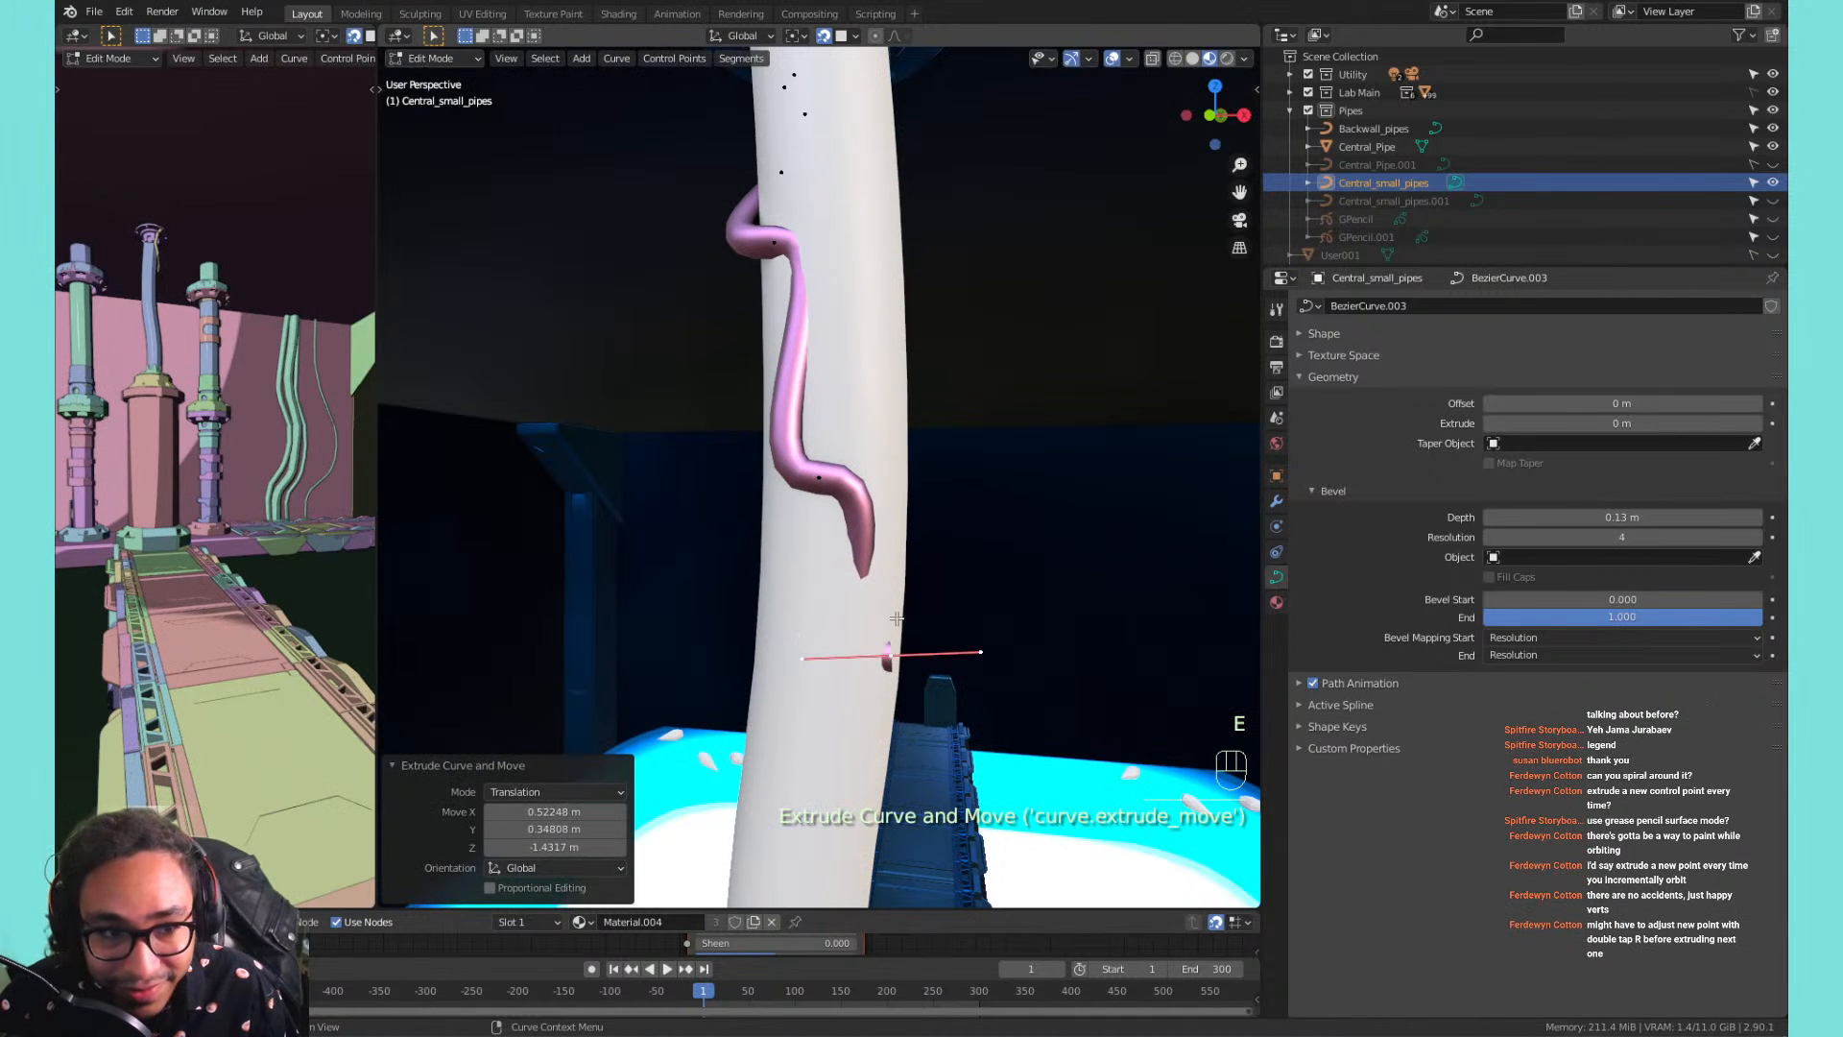
pyautogui.moveTo(896, 619); pyautogui.dragTo(936, 677, button='middle')
pyautogui.press('e')
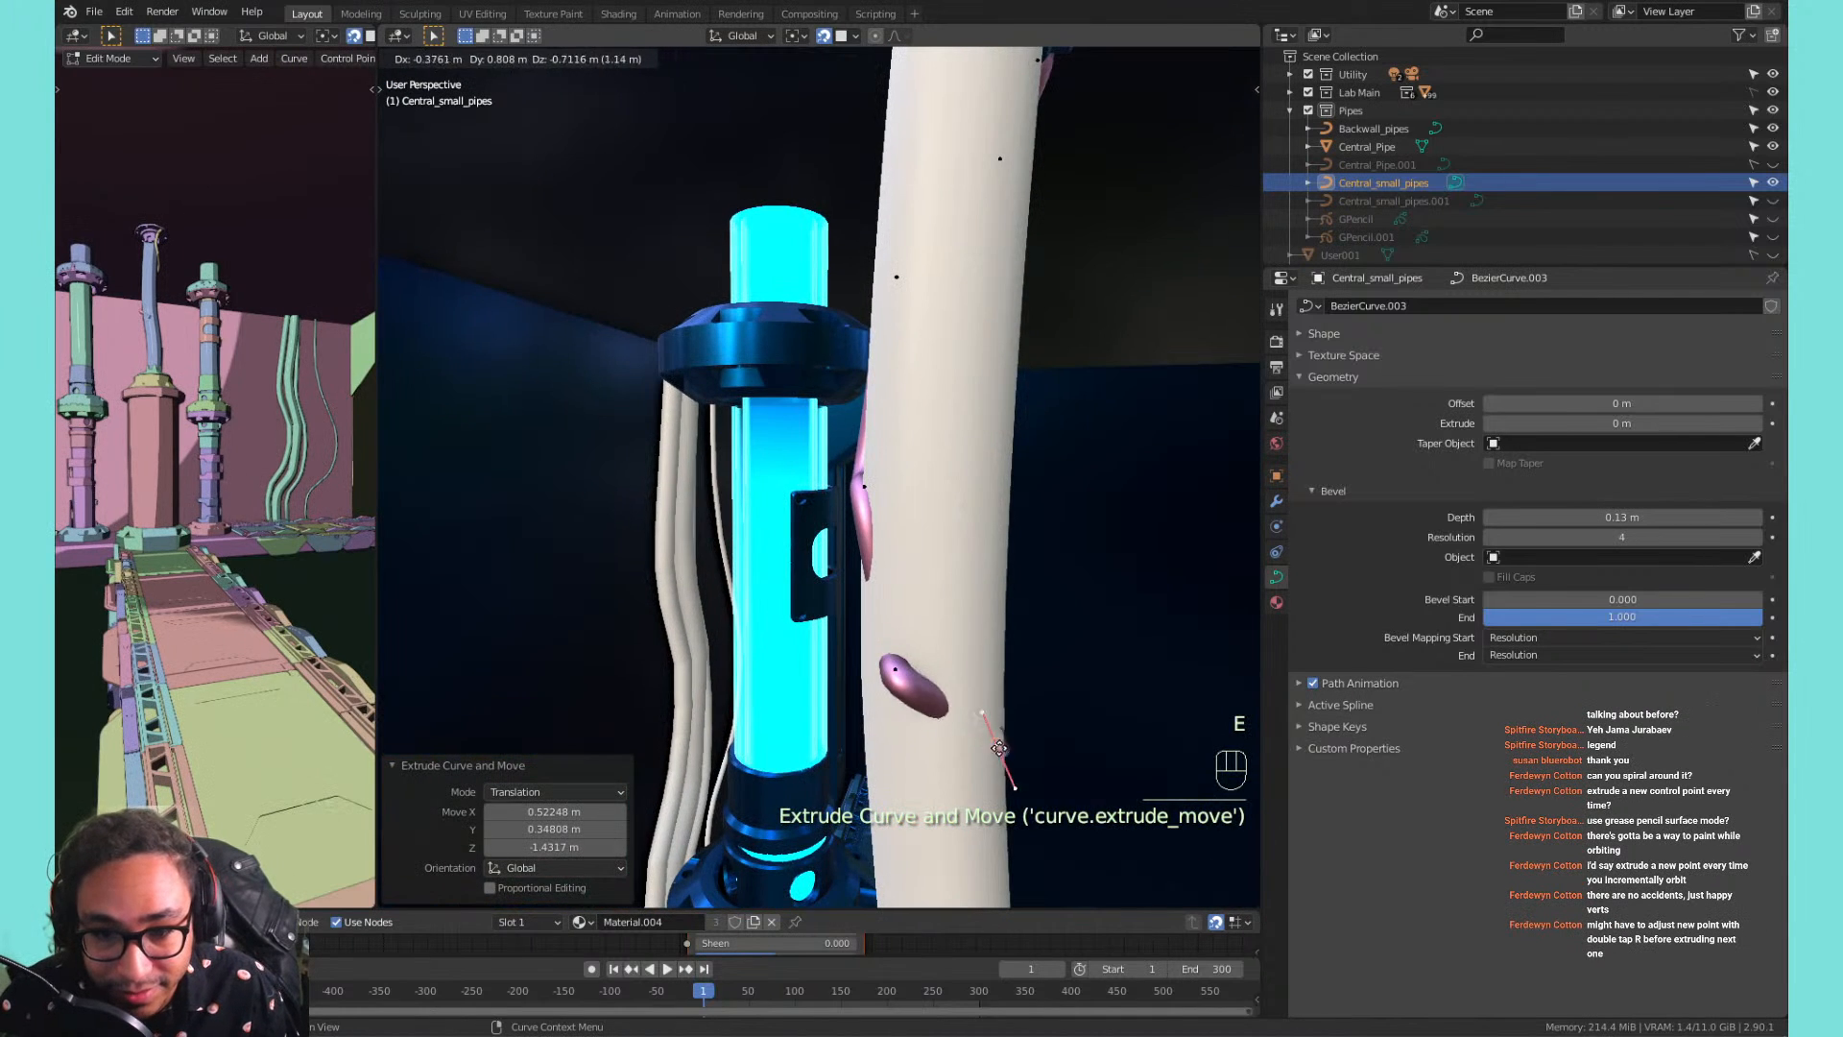
pyautogui.click(988, 784)
pyautogui.moveTo(989, 785); pyautogui.dragTo(828, 477, button='middle')
pyautogui.press('e')
pyautogui.click(928, 792)
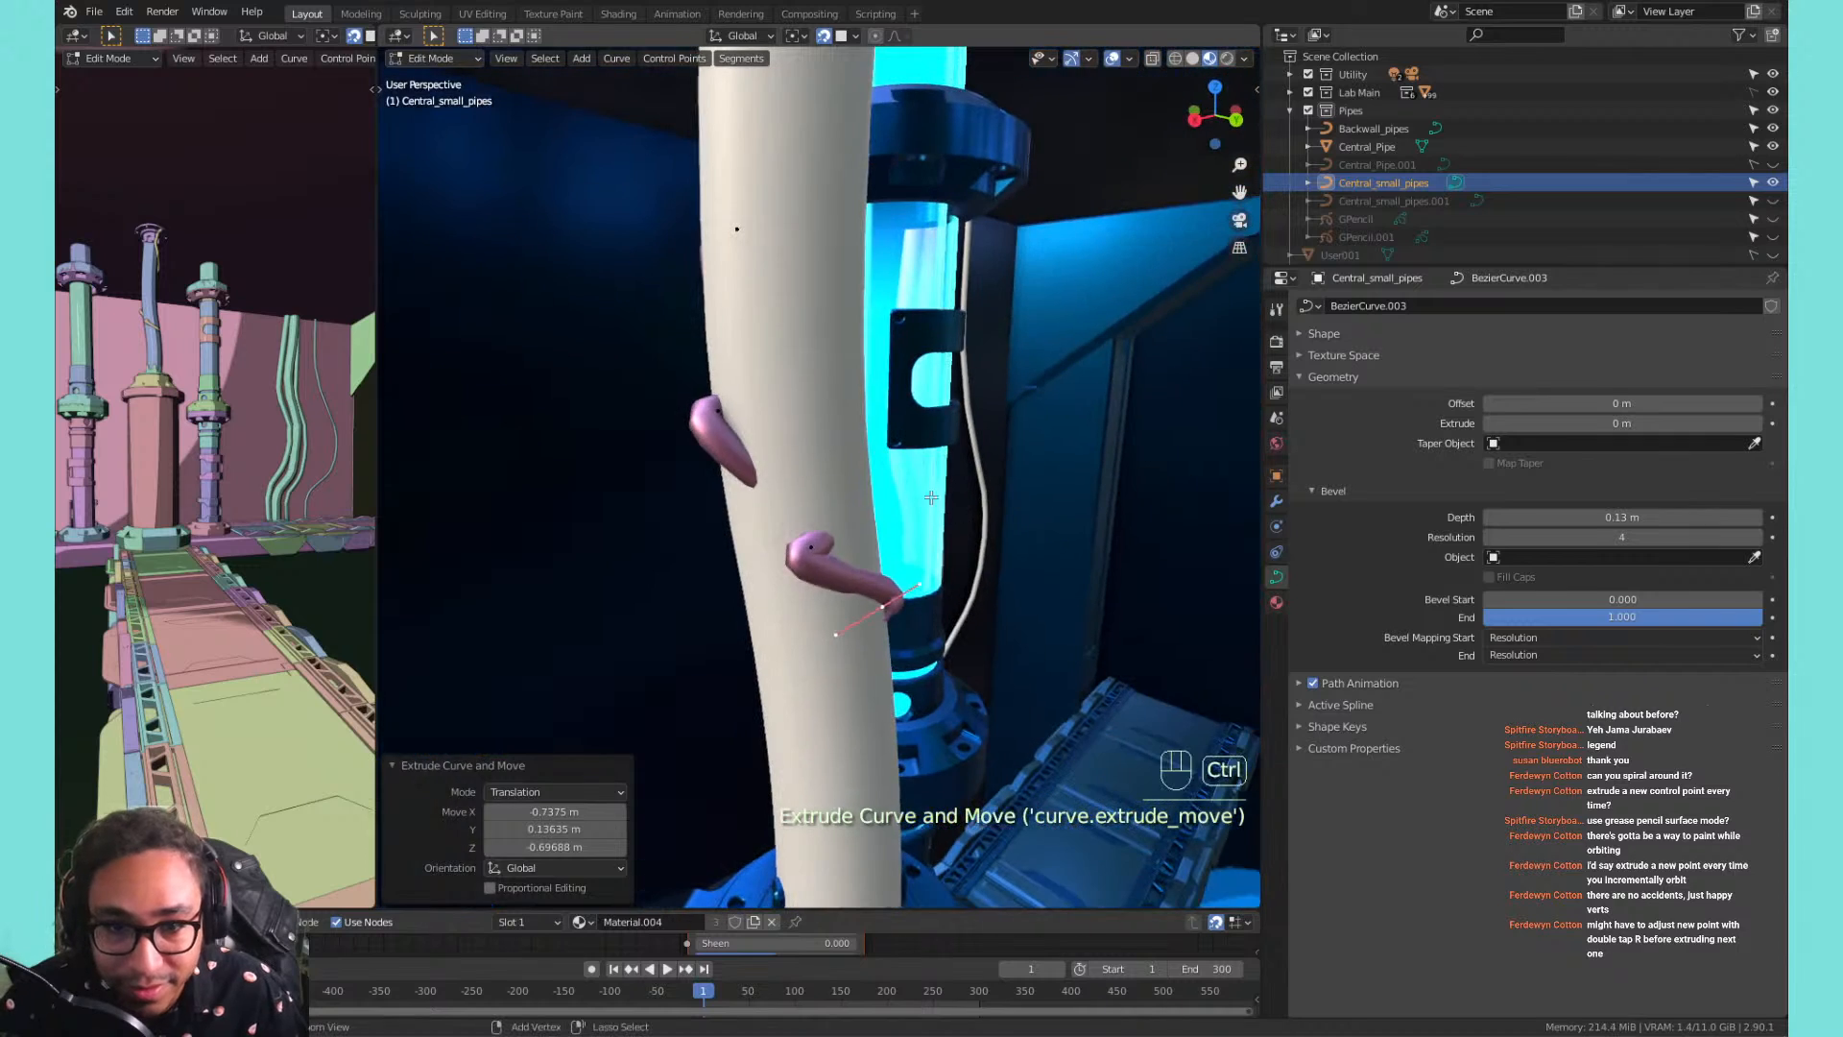
# Undo the last cable extrusions, back to the earlier lower end point.
pyautogui.hotkey('ctrl', 'z')
pyautogui.hotkey('ctrl', 'z')
pyautogui.hotkey('ctrl', 'z')
pyautogui.hotkey('ctrl', 'z')
# Scale the cable's lower end point to about 0.521 and extrude one point down the pipe surface.
pyautogui.moveTo(724, 346); pyautogui.dragTo(922, 336, button='middle')
pyautogui.keyDown('shift'); pyautogui.moveTo(922, 336); pyautogui.dragTo(1032, 460, button='middle'); pyautogui.keyUp('shift')
pyautogui.press('s')
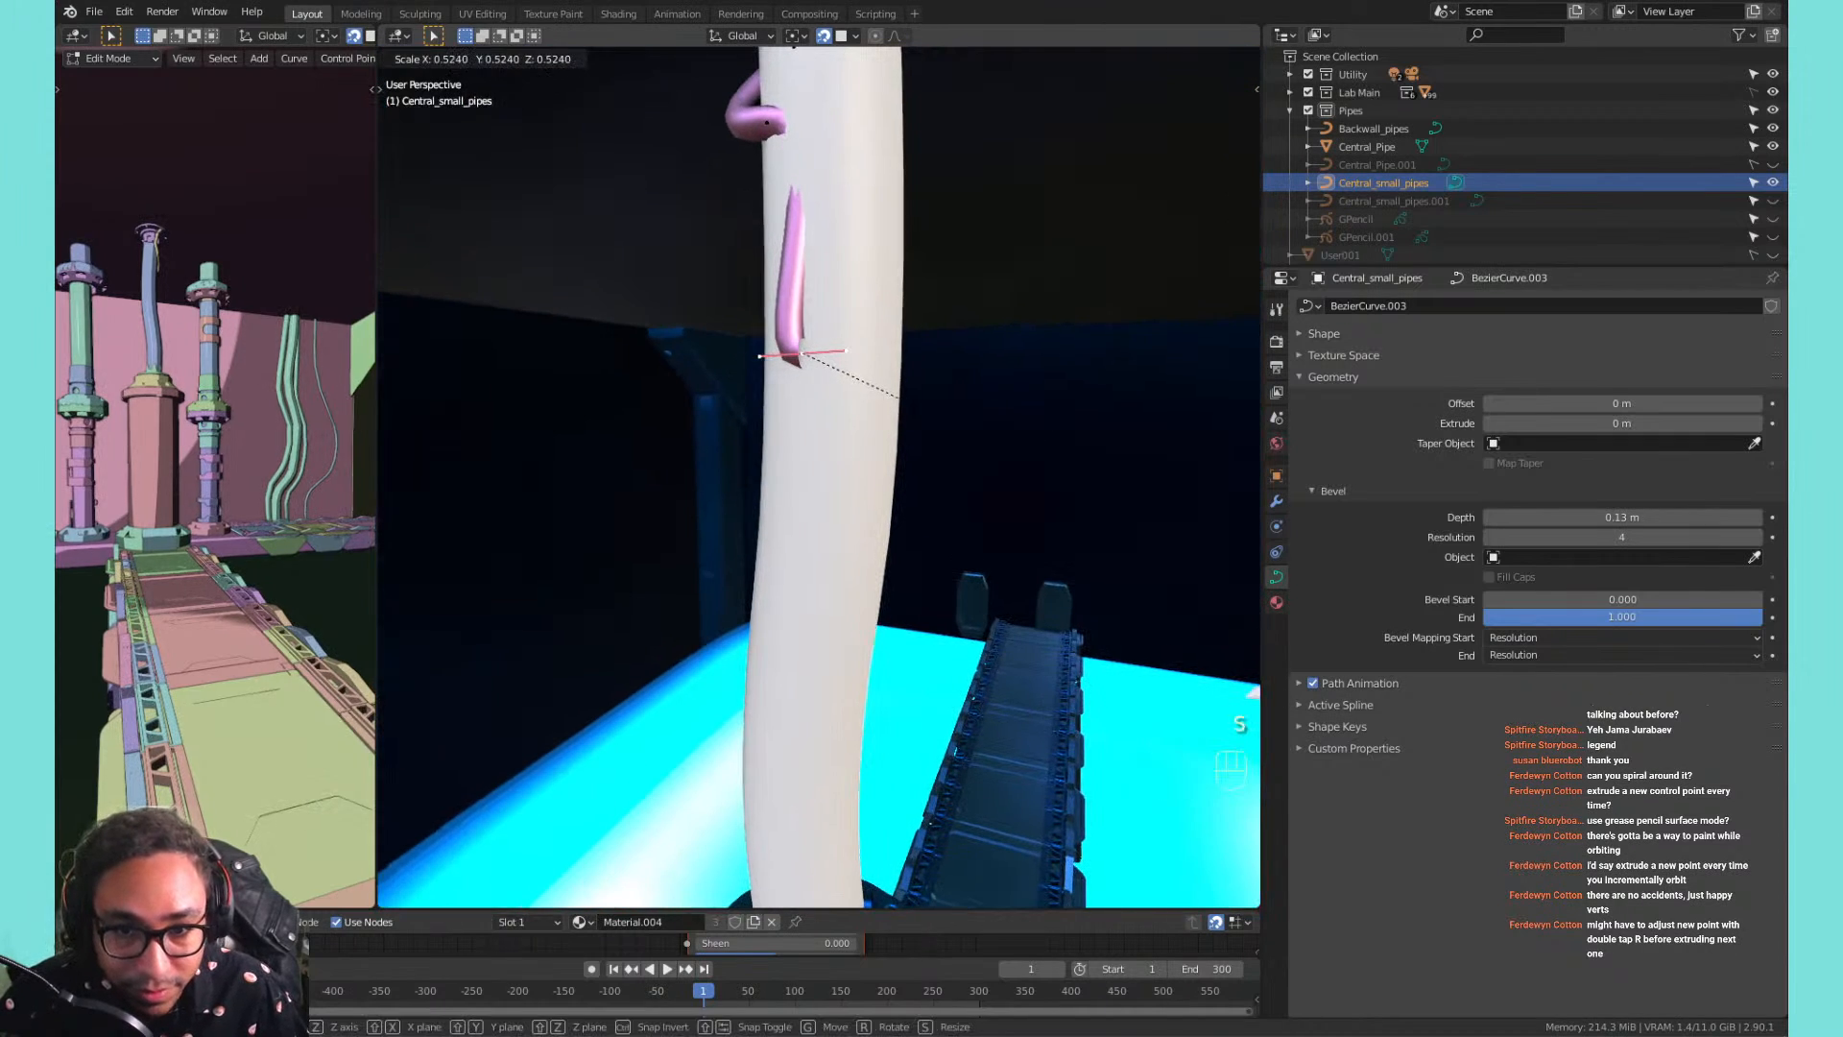
pyautogui.click(922, 409)
pyautogui.press('e')
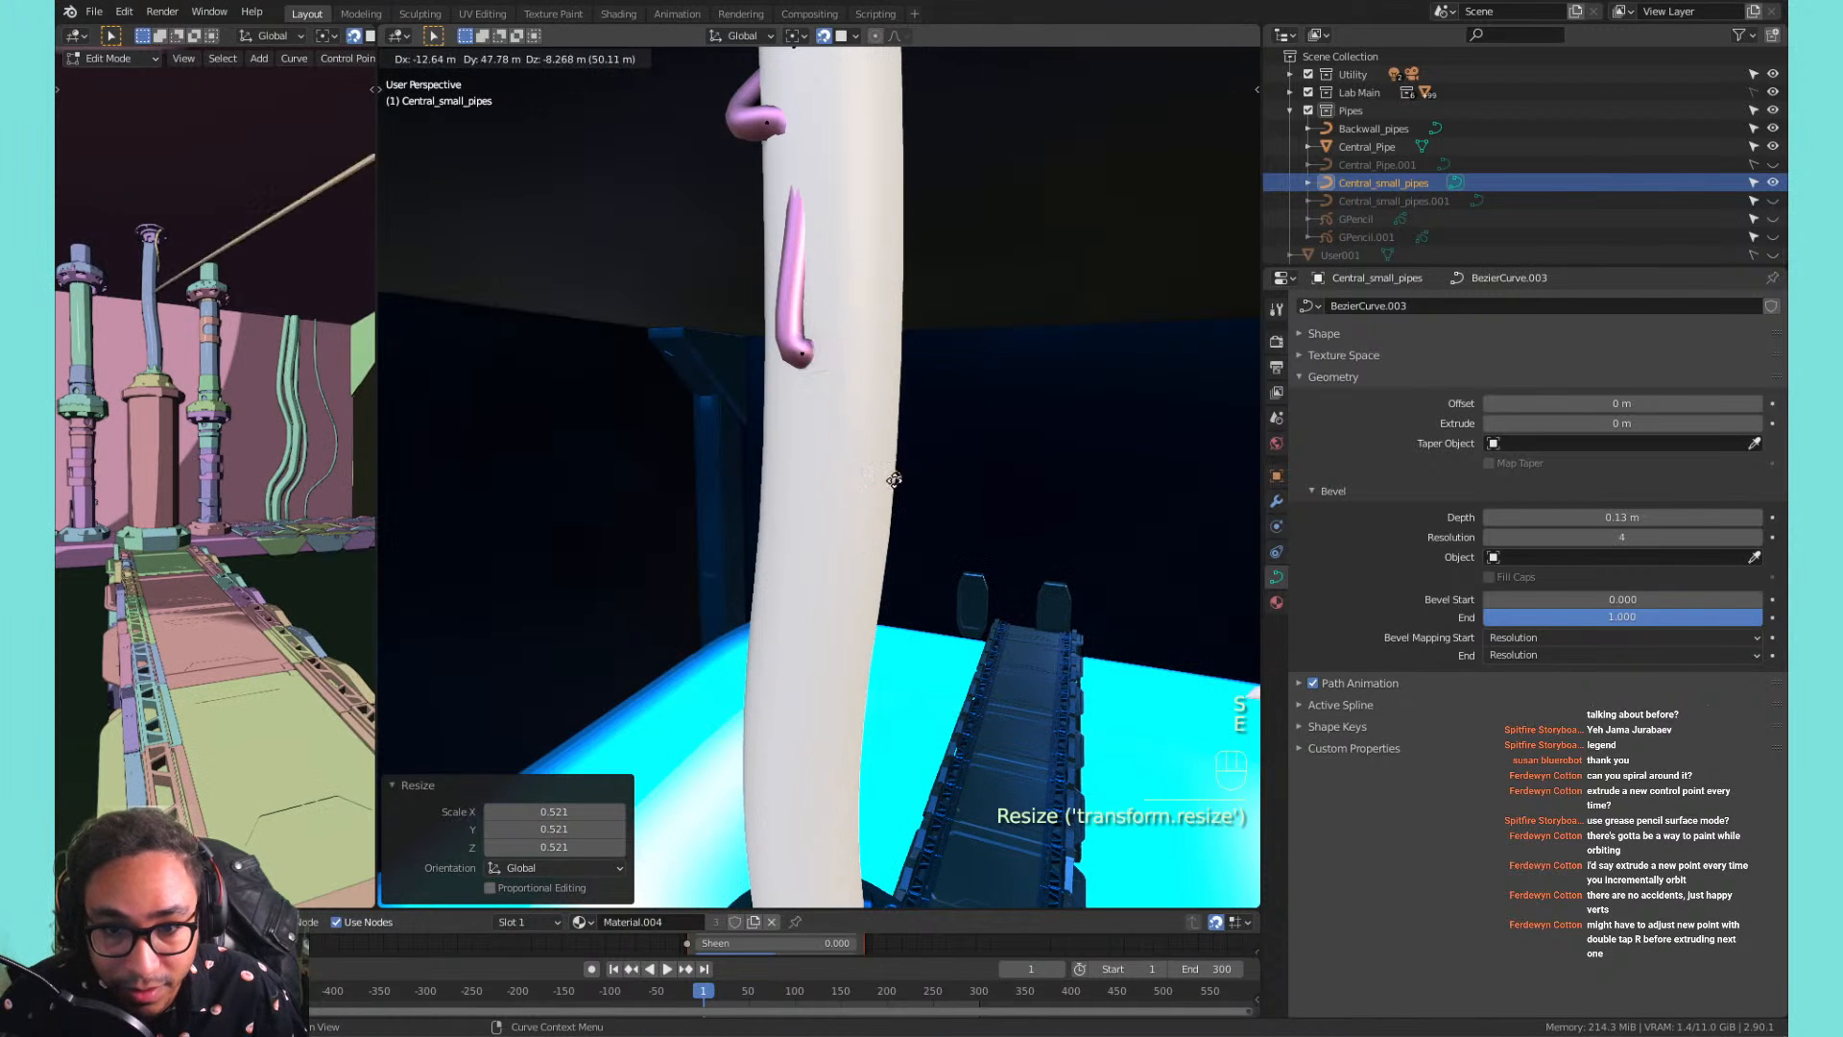
pyautogui.click(888, 489)
# Extrude two more points around the pipe by about (-0.272, 0.665, -1.223) m and (-1.129, -0.093, -1.121) m.
pyautogui.moveTo(930, 476); pyautogui.dragTo(960, 538, button='middle')
pyautogui.press('e')
pyautogui.click(957, 638)
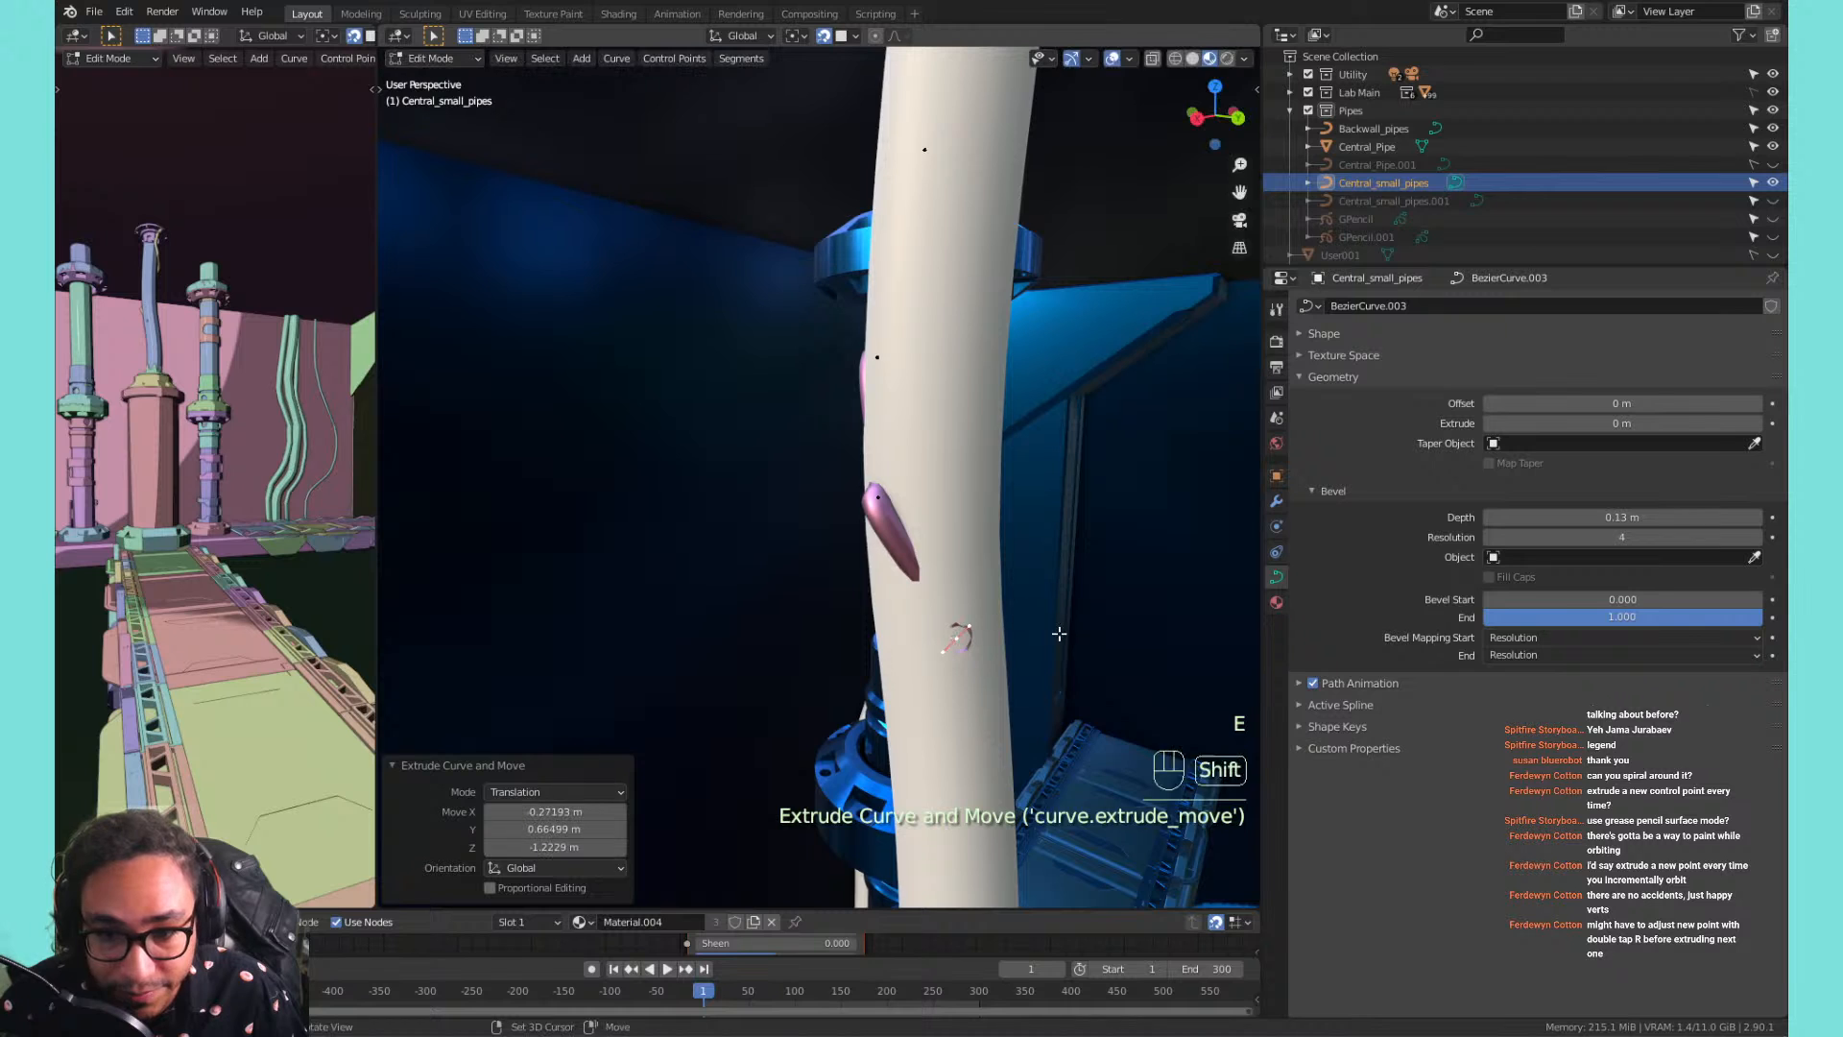
pyautogui.moveTo(958, 638); pyautogui.dragTo(858, 498, button='middle')
pyautogui.press('e')
pyautogui.click(1016, 615)
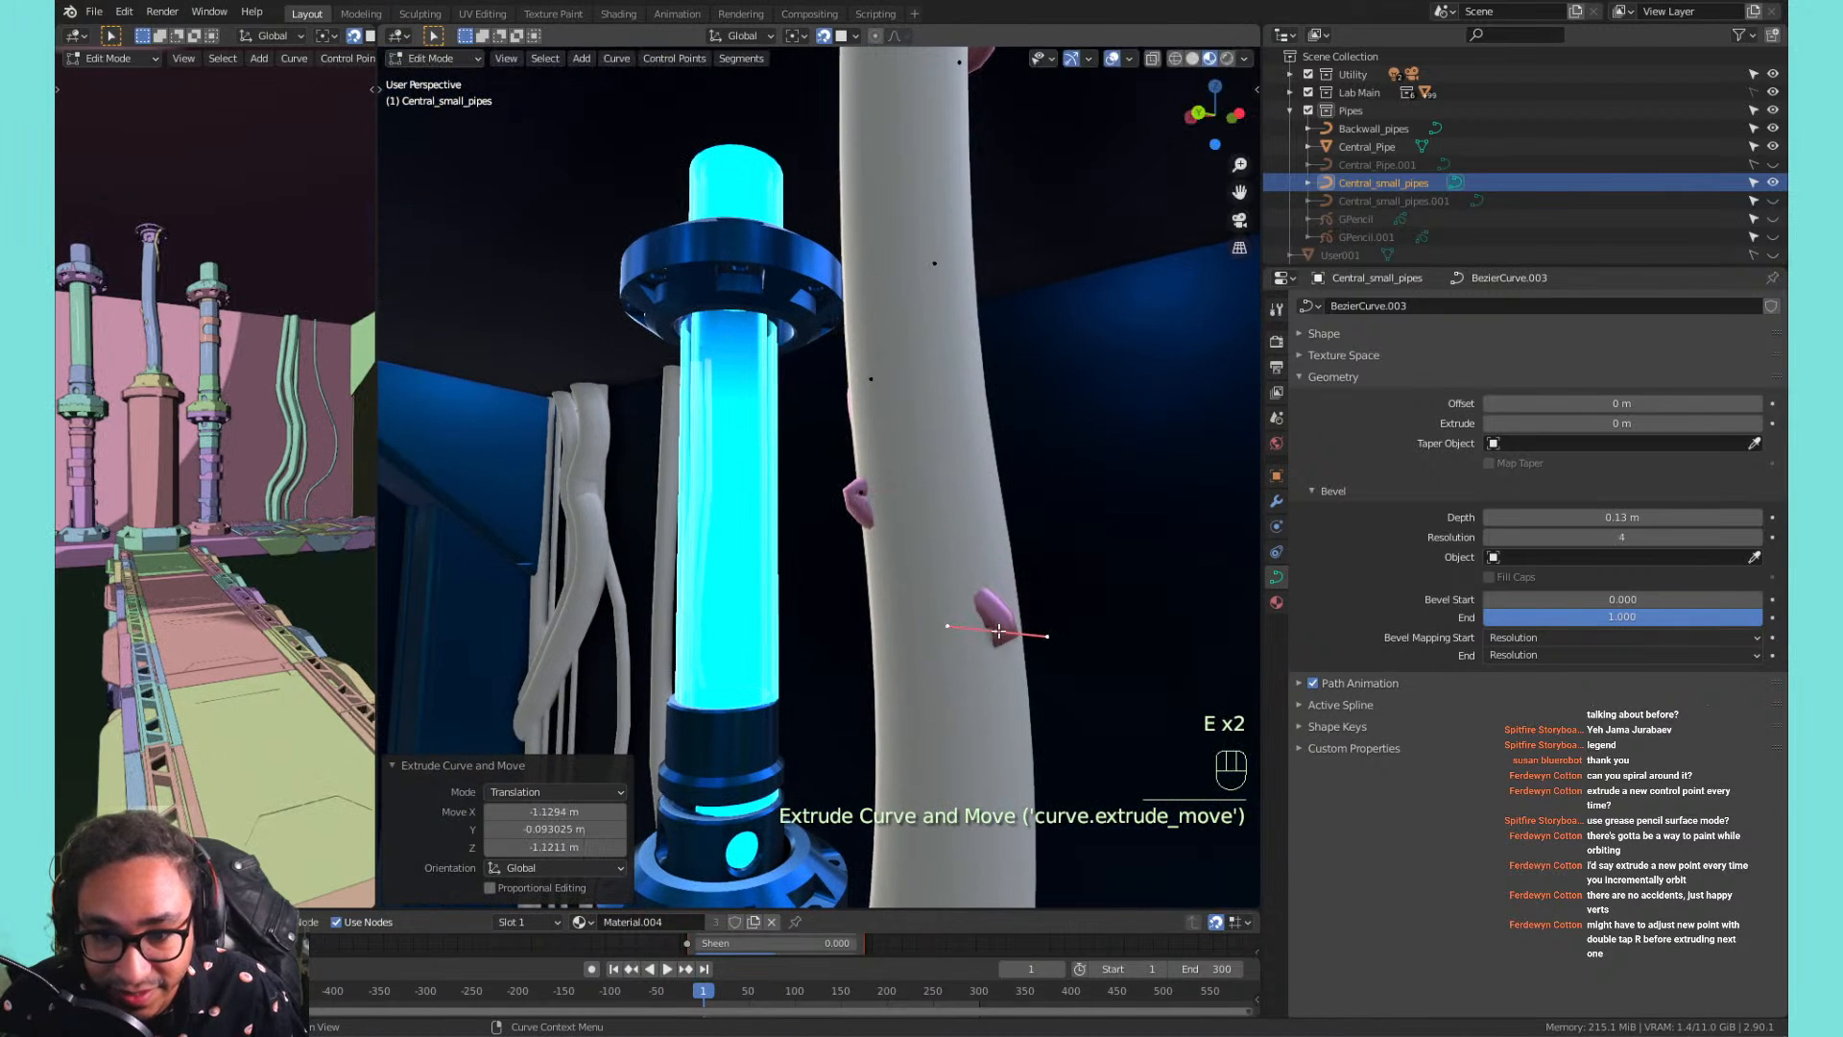
# Extrude two further points around the pipe, the last one by about (0.684, 0.125, -0.408) m.
pyautogui.moveTo(1017, 624); pyautogui.dragTo(876, 473, button='middle')
pyautogui.press('e')
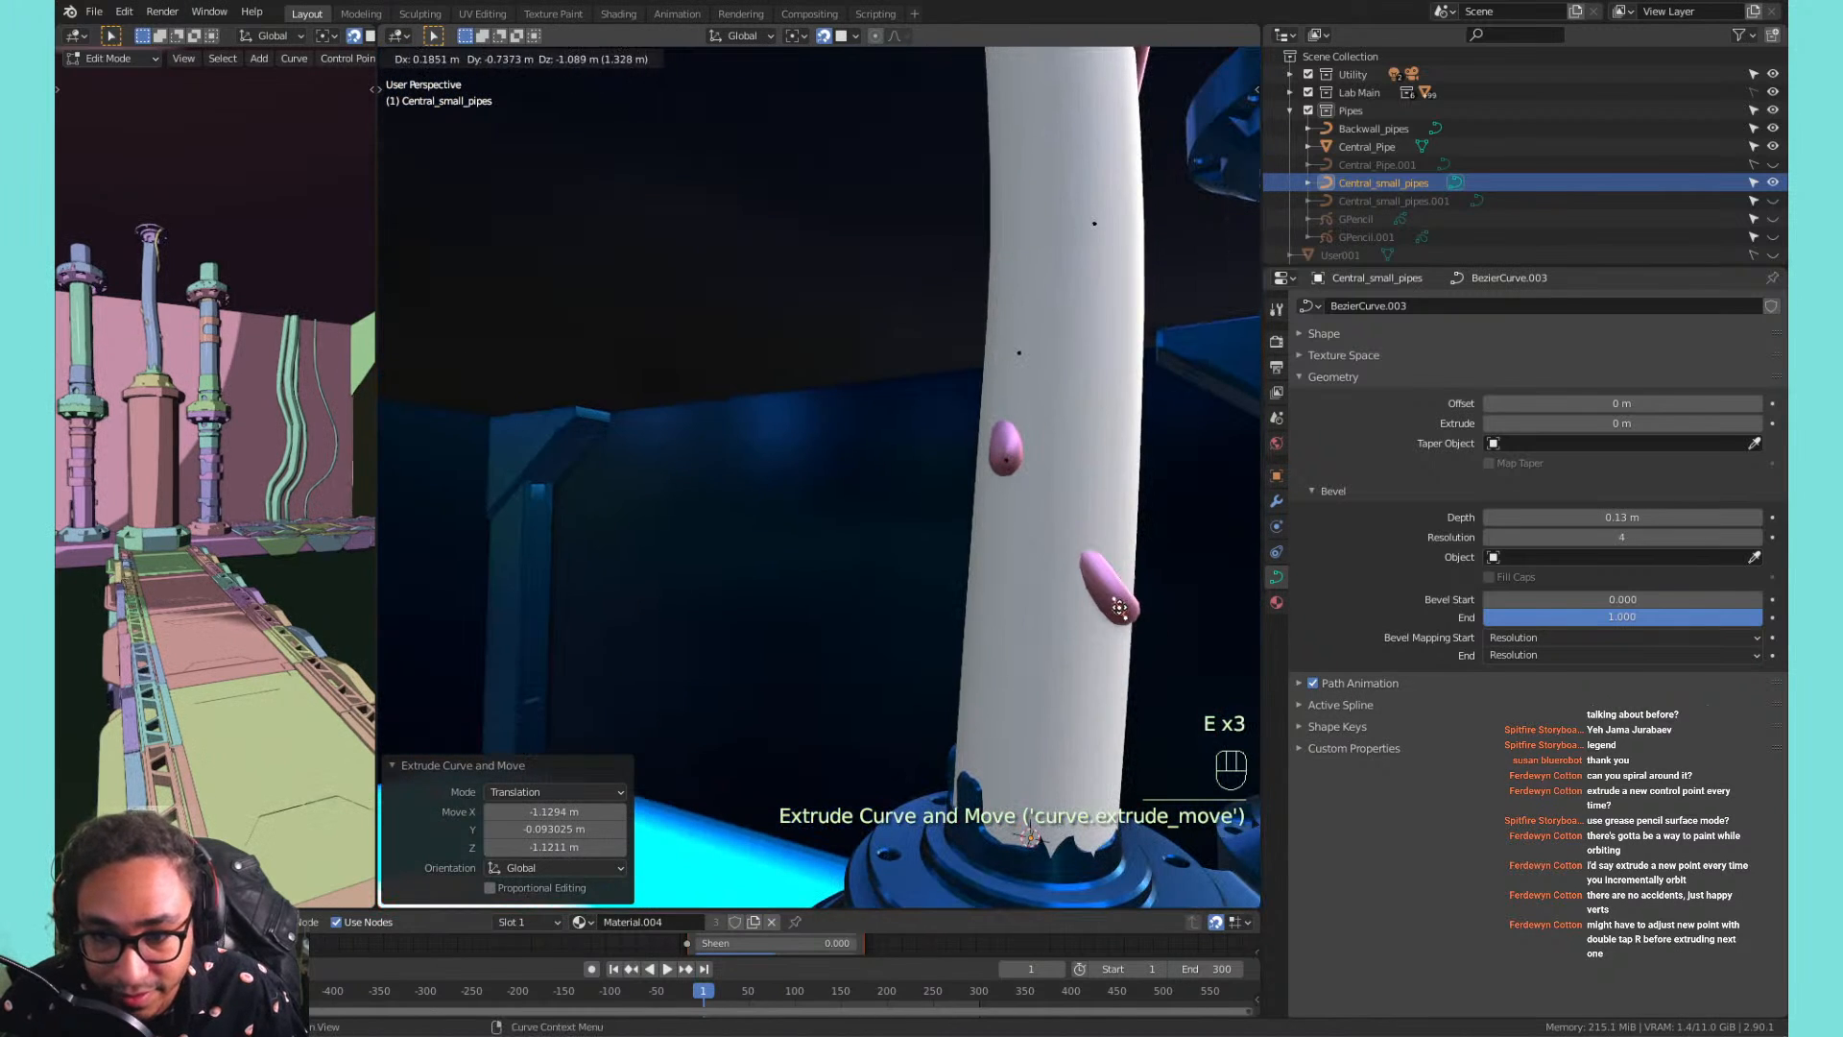
pyautogui.click(1127, 603)
pyautogui.moveTo(1127, 603); pyautogui.dragTo(1024, 399, button='middle')
pyautogui.press('e')
pyautogui.click(1229, 727)
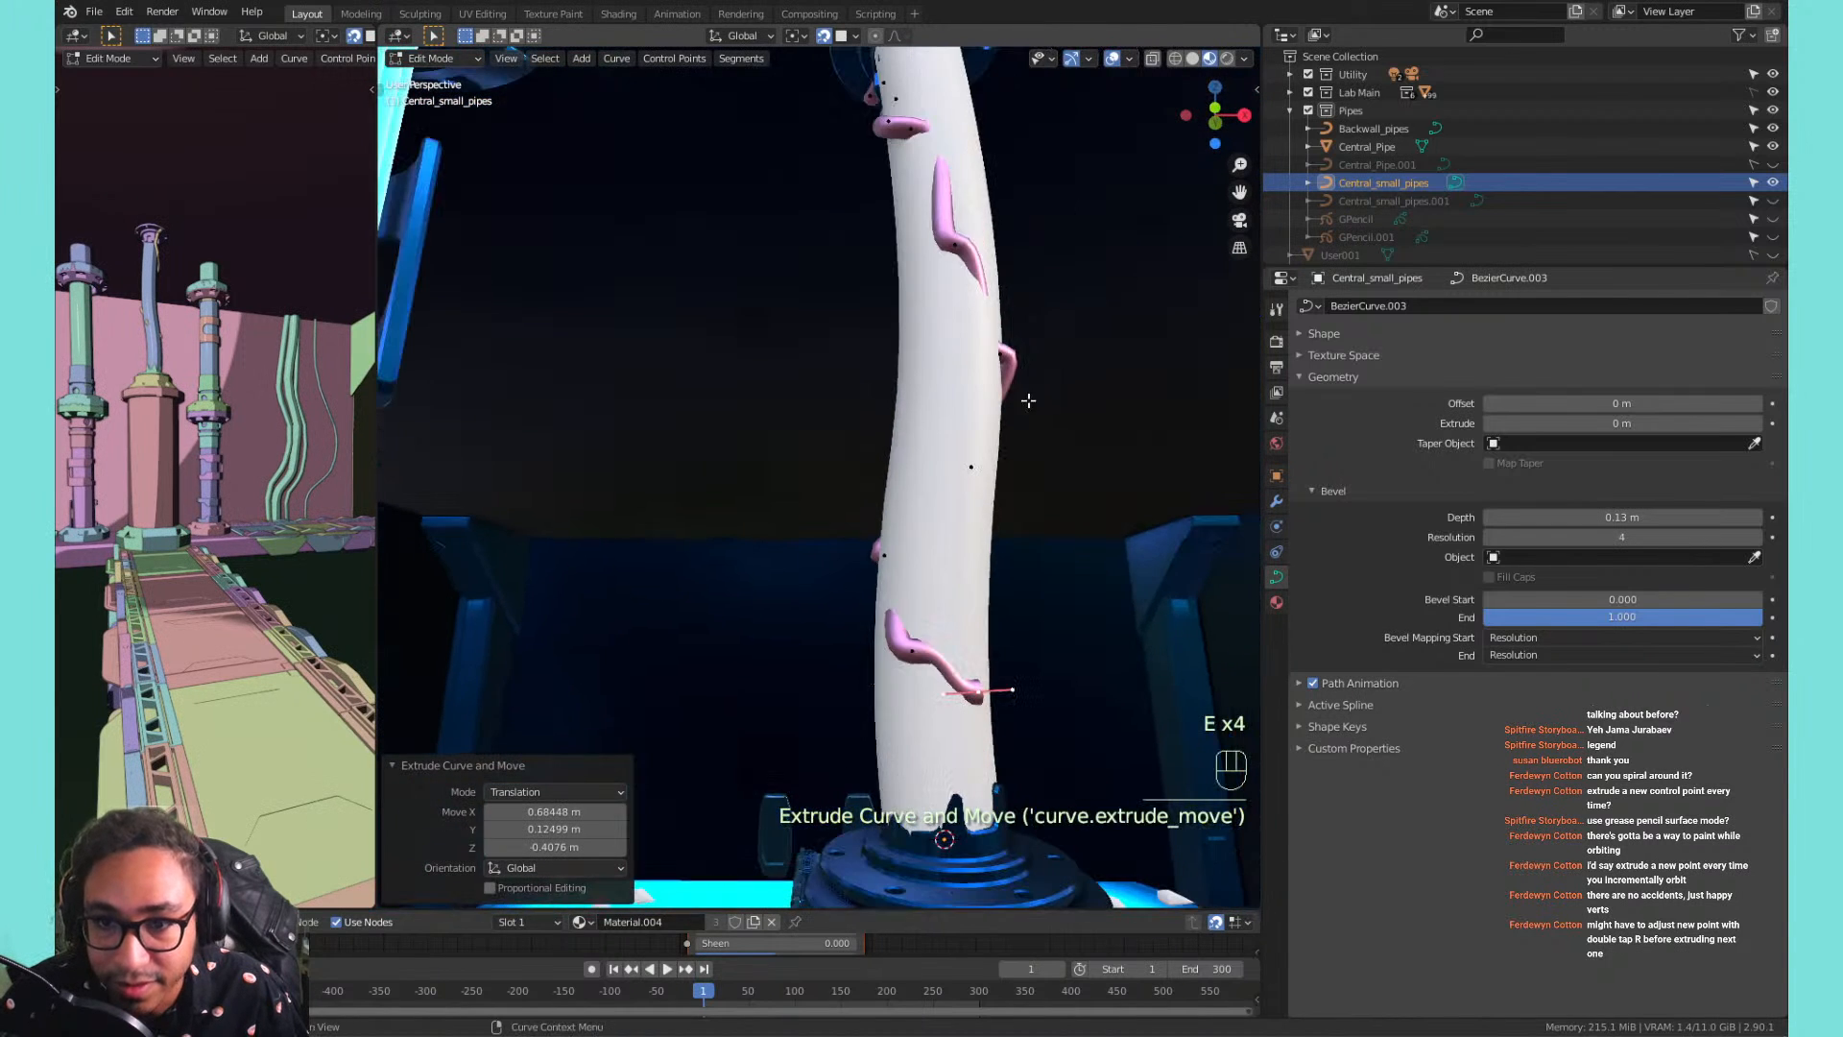
# Select all control points of the cable and scale them by about 1.402.
pyautogui.press('a')
pyautogui.press('s')
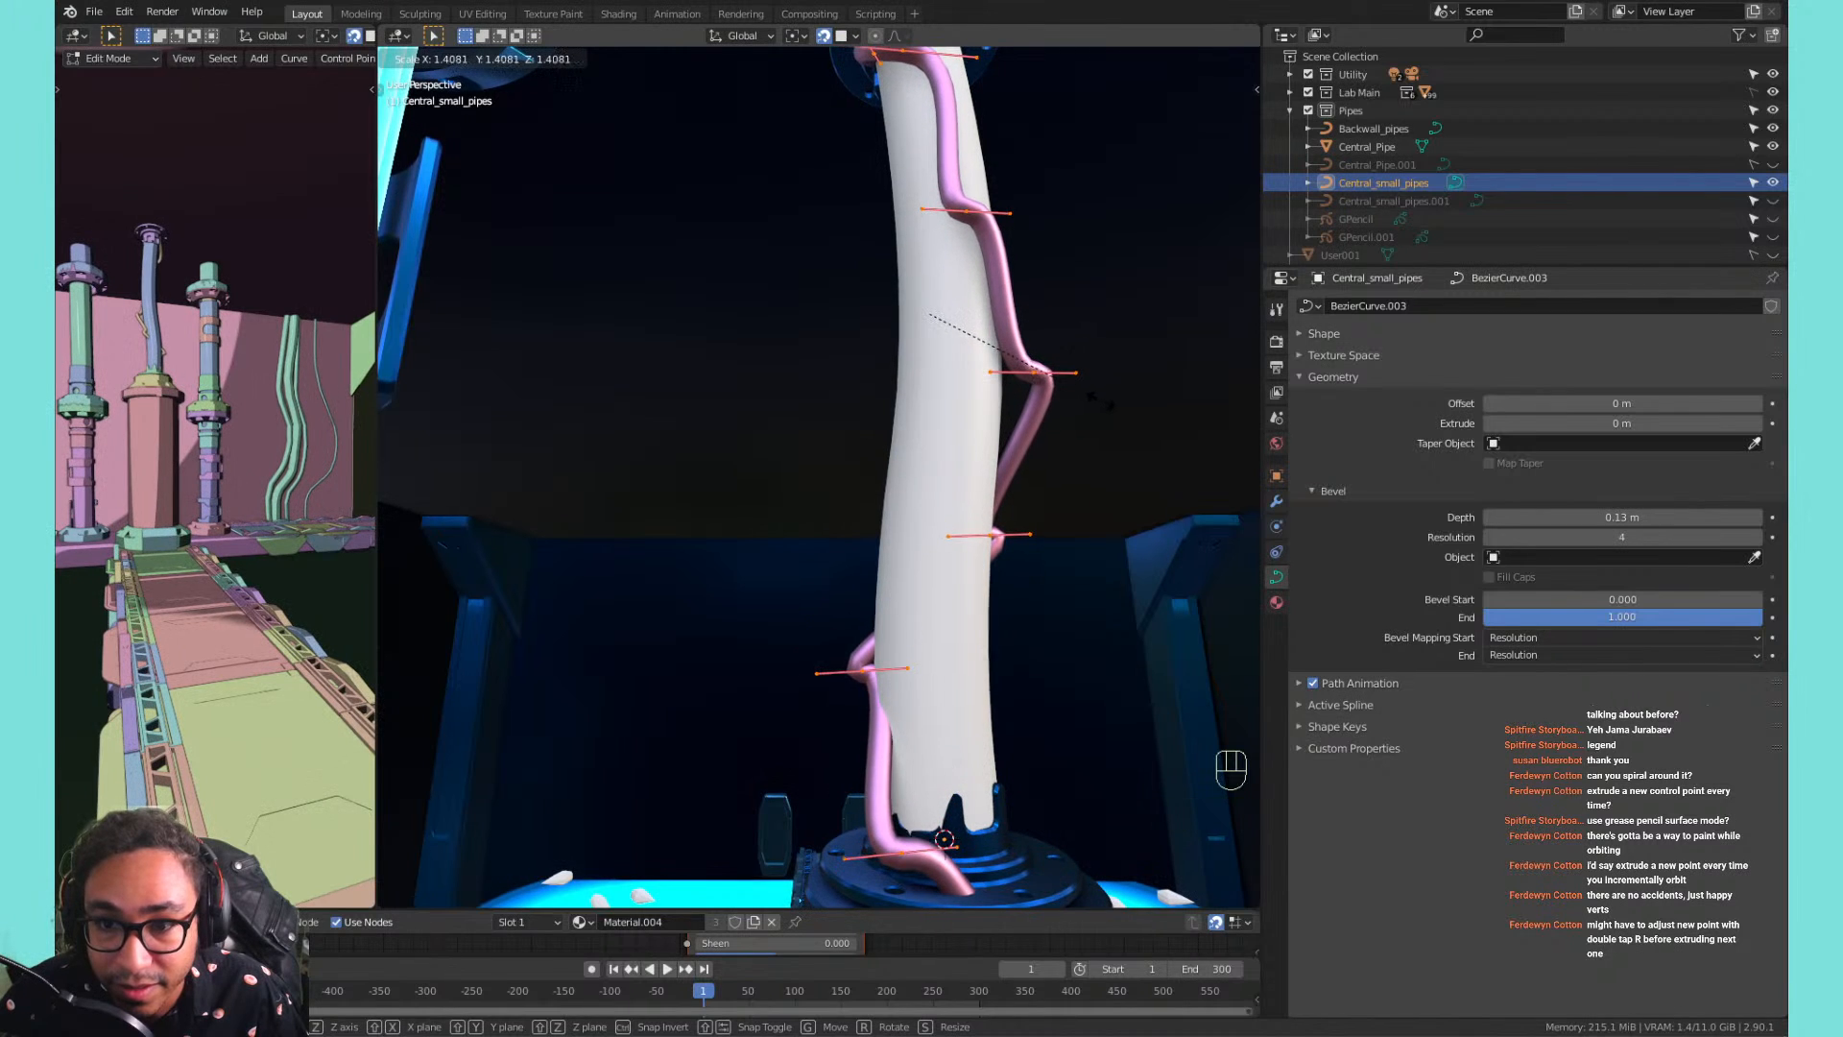
pyautogui.click(1105, 395)
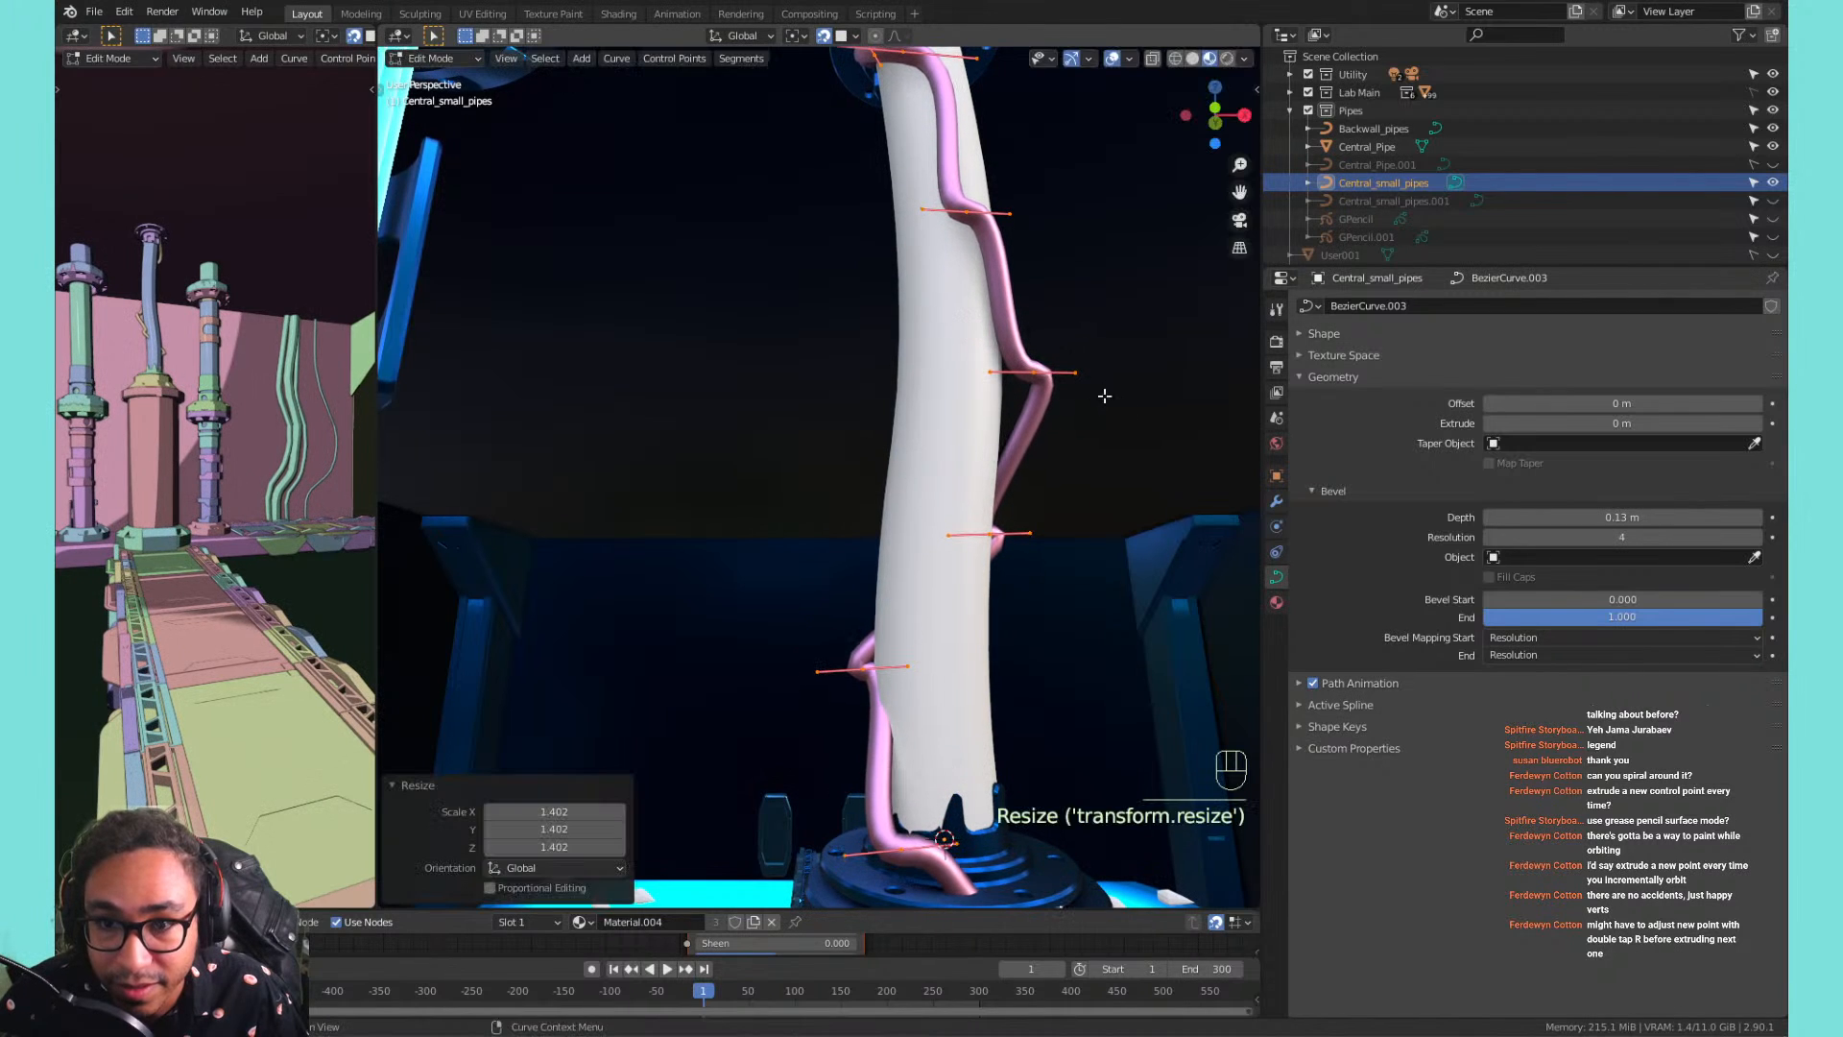
pyautogui.rightClick(1068, 344)
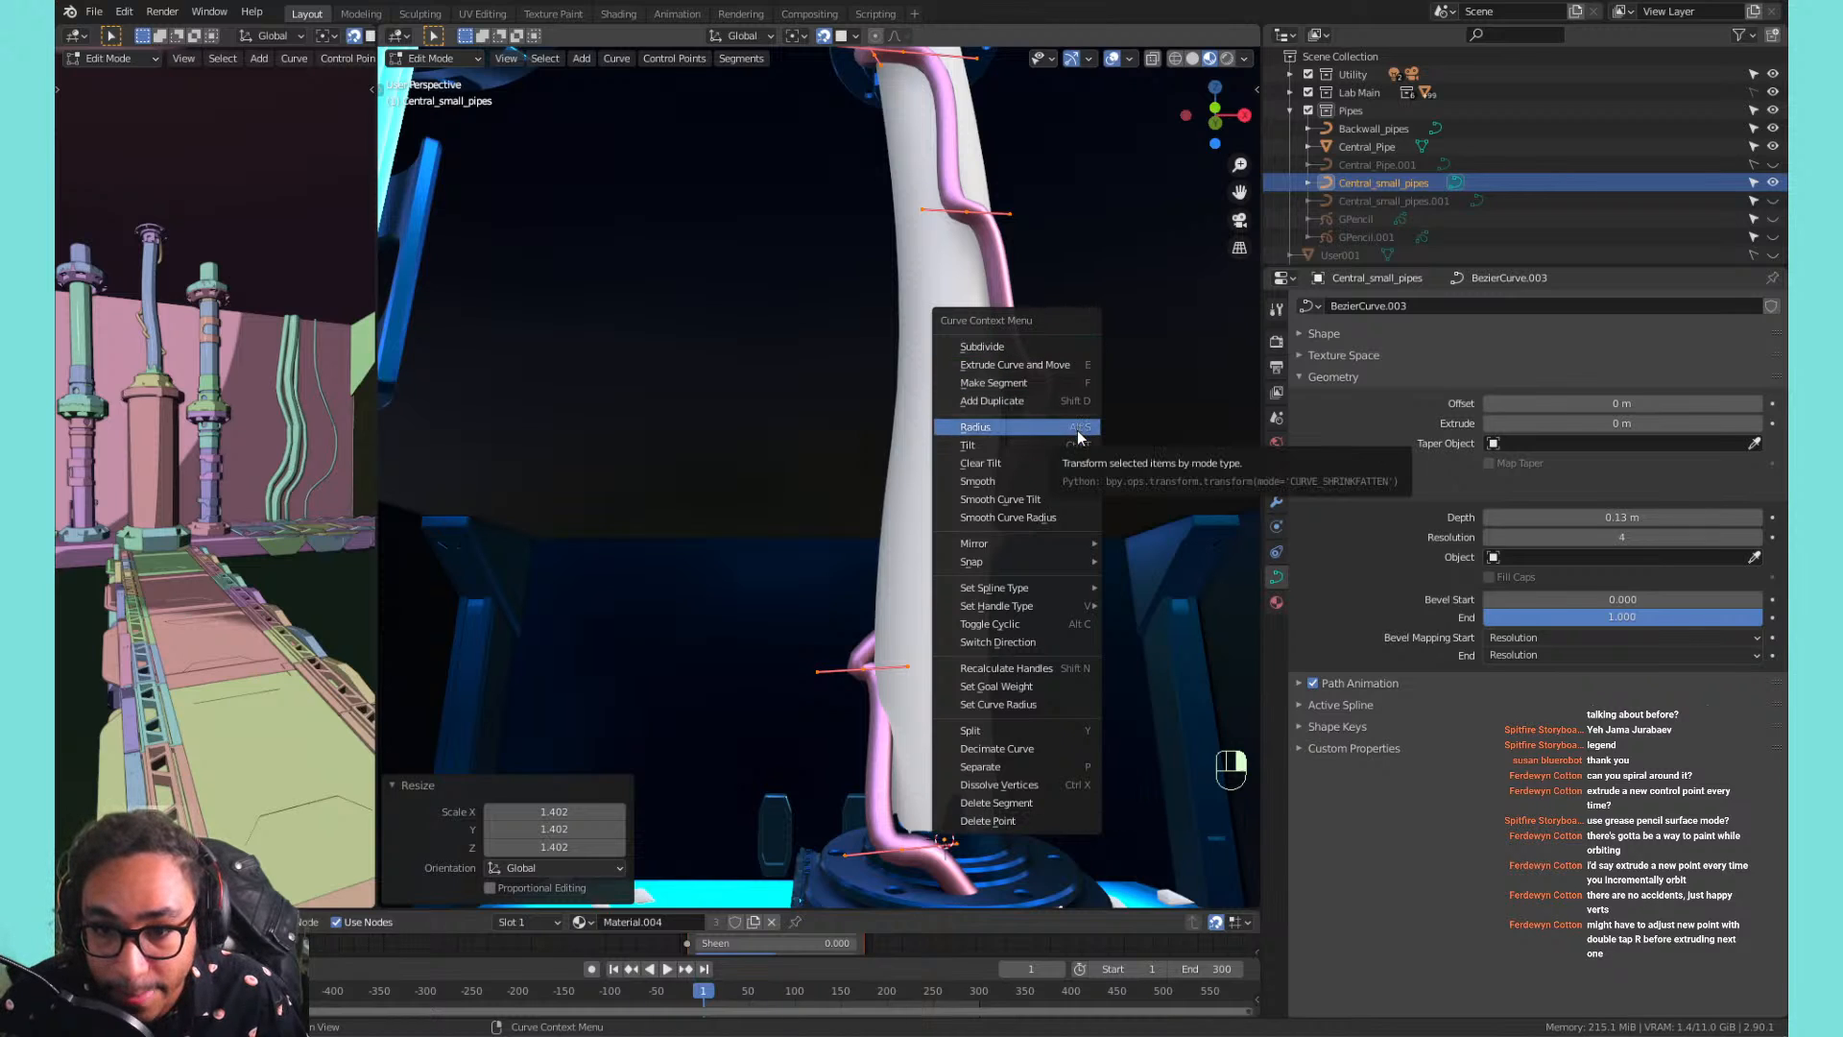
pyautogui.moveTo(1035, 568)
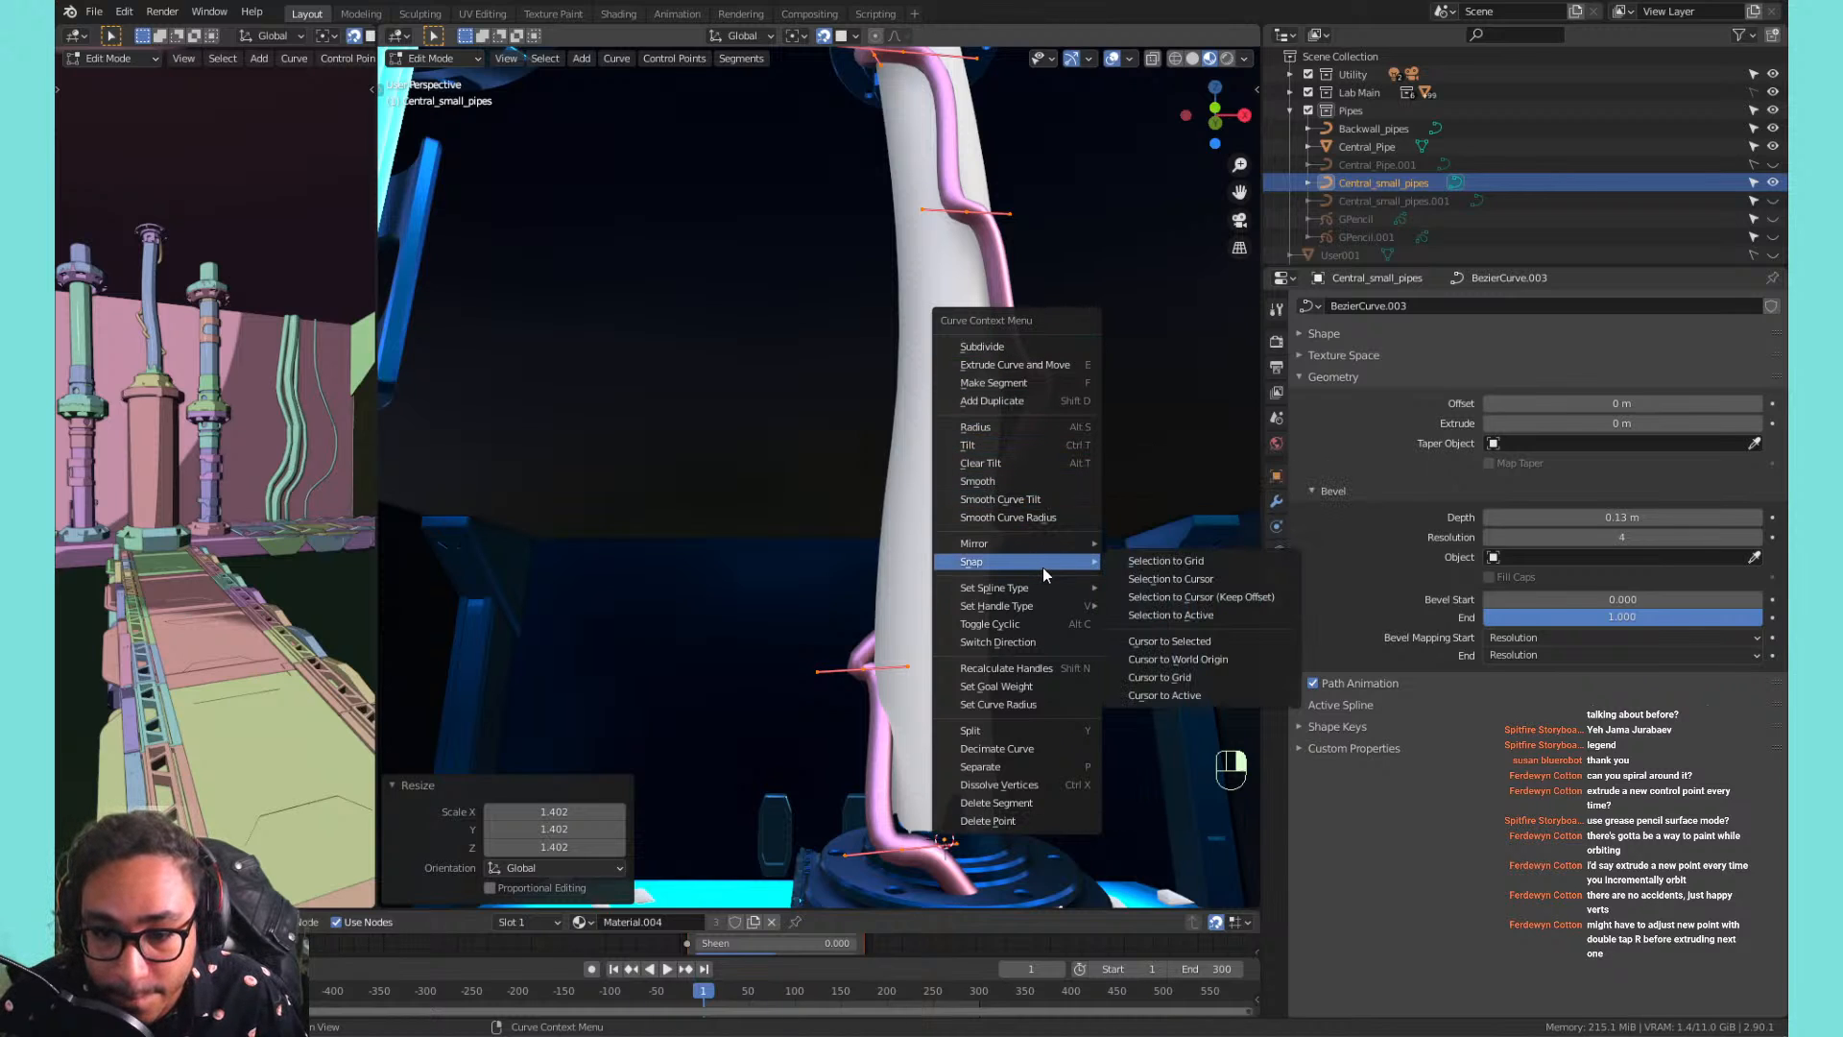
pyautogui.click(1054, 500)
pyautogui.rightClick(953, 269)
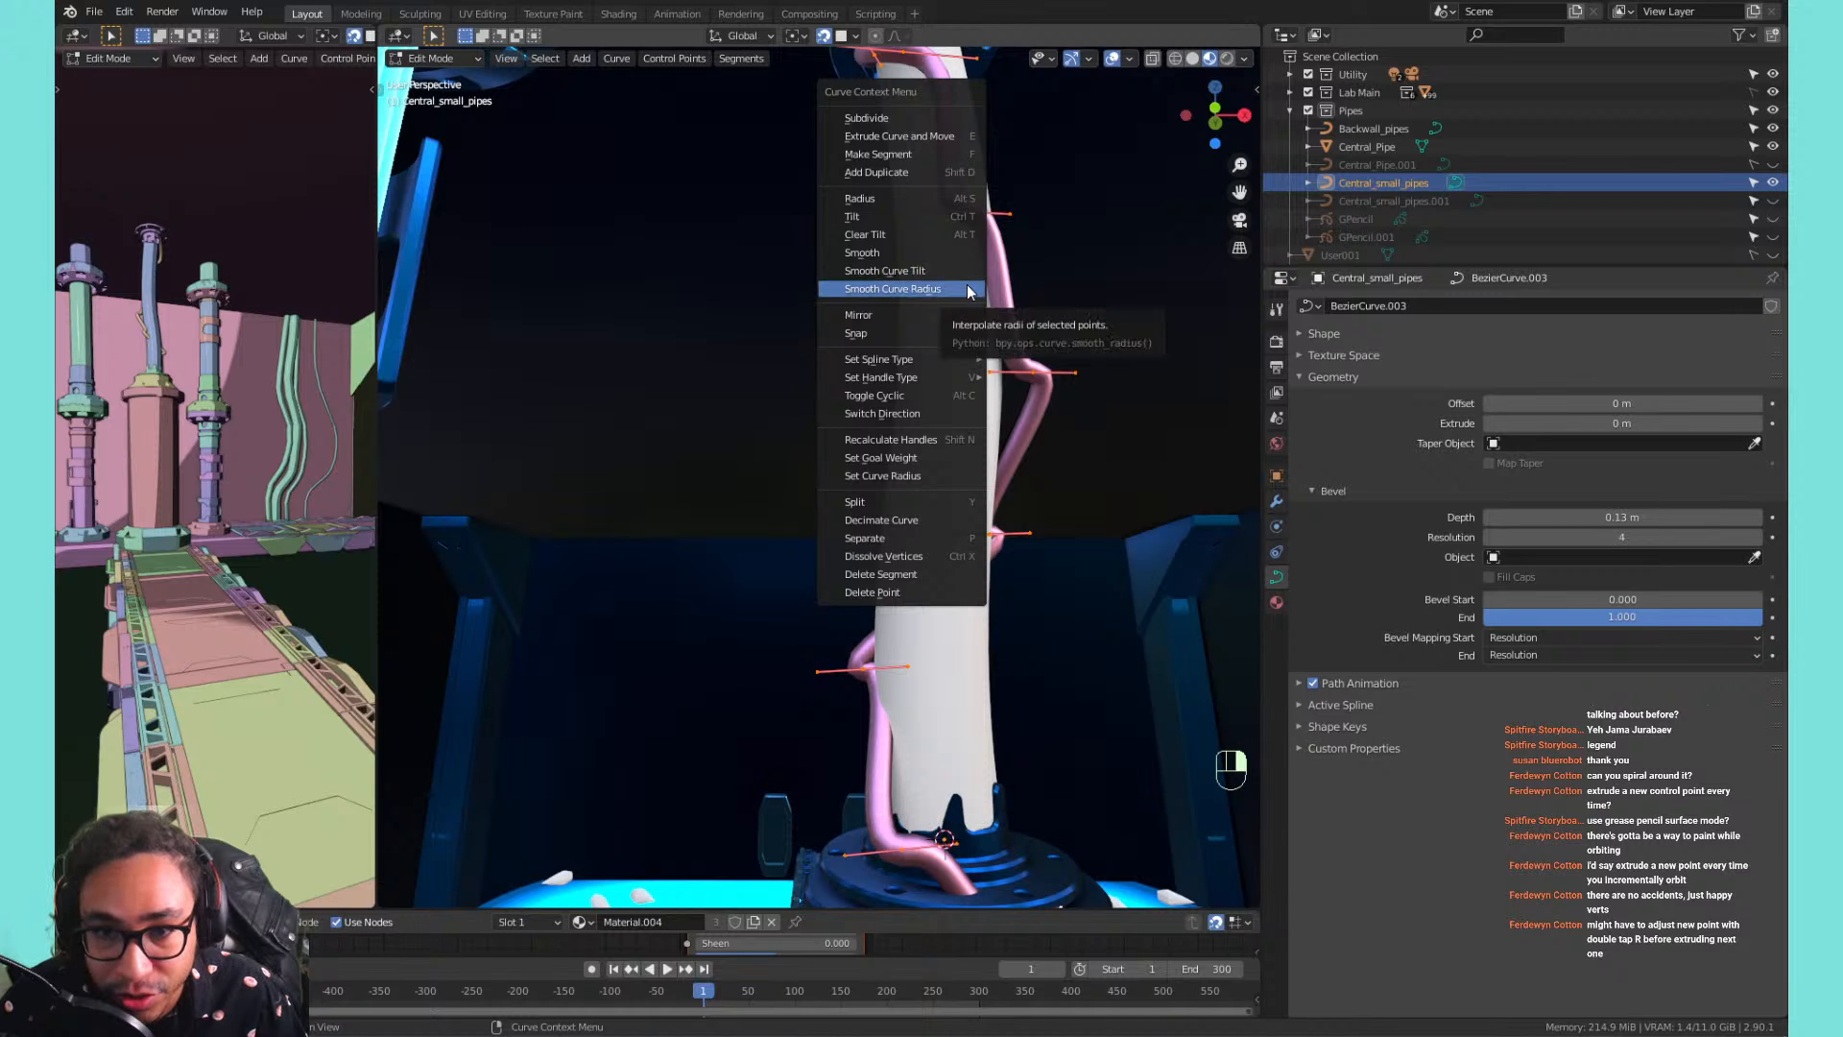
pyautogui.click(931, 289)
pyautogui.moveTo(1015, 363); pyautogui.dragTo(837, 322)
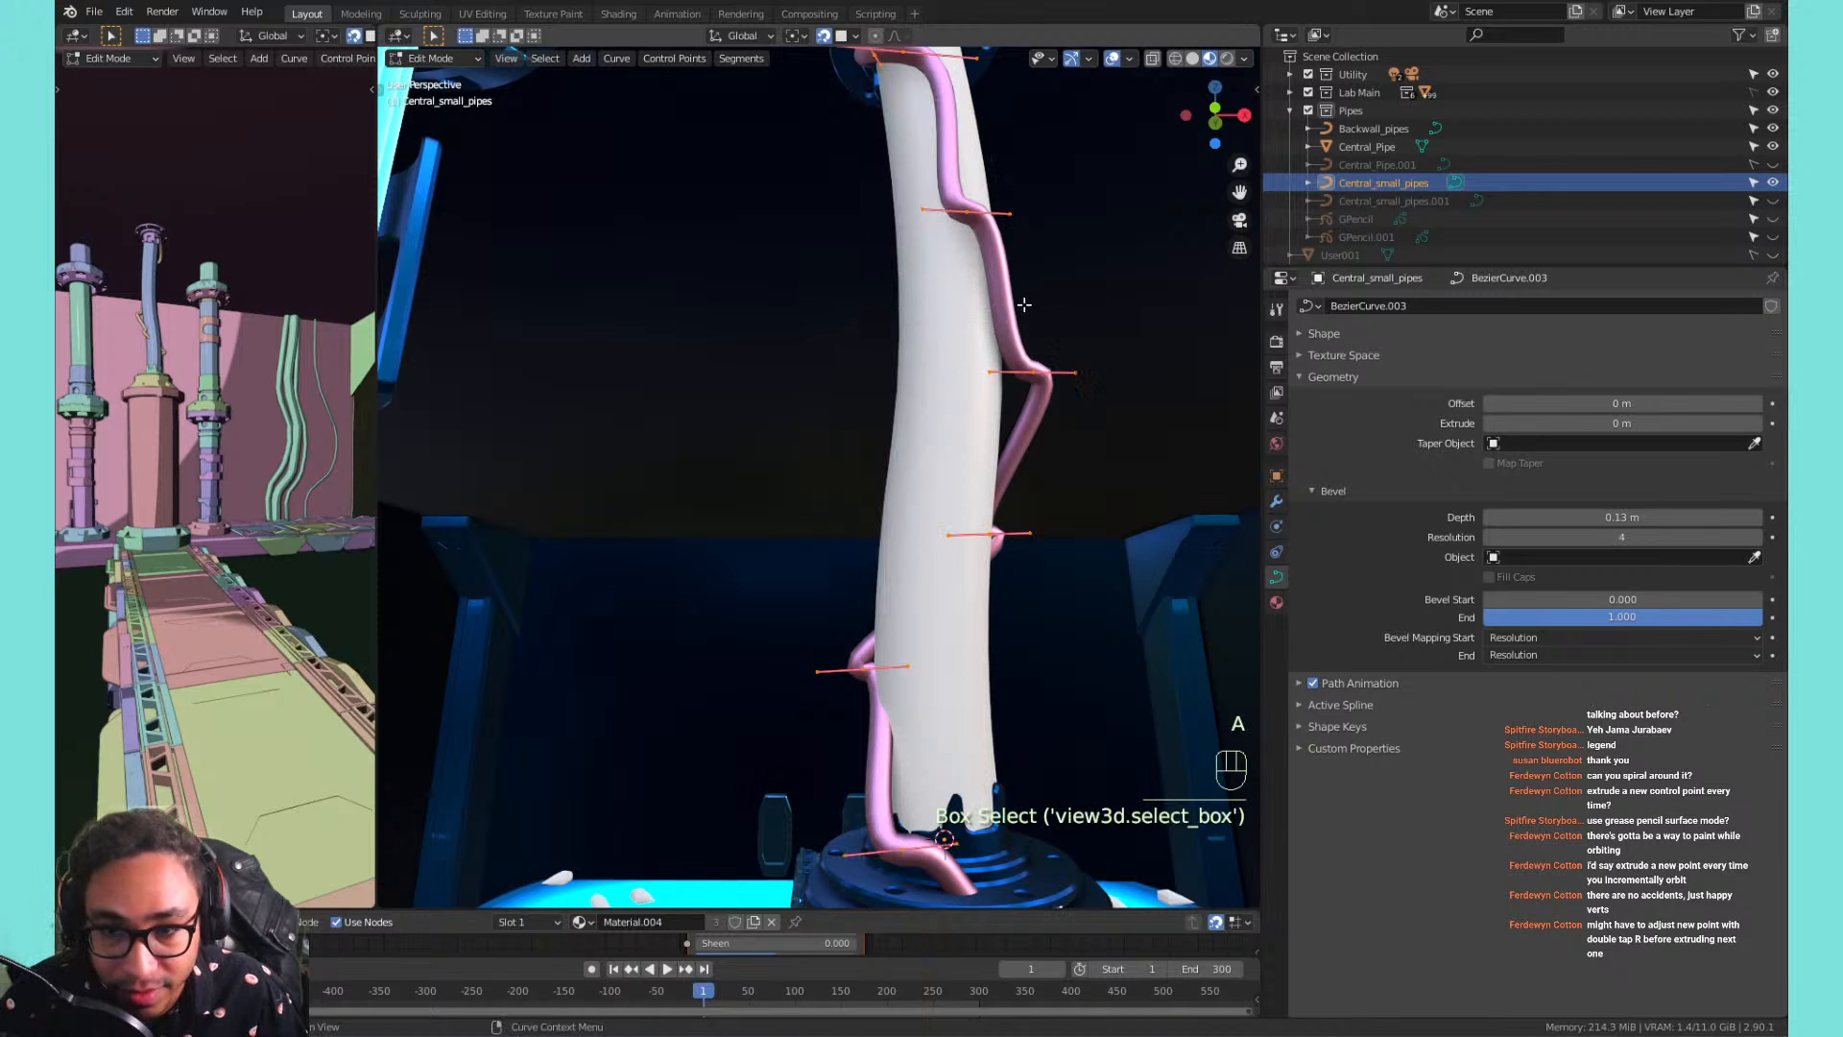
pyautogui.press('n')
pyautogui.click(1250, 130)
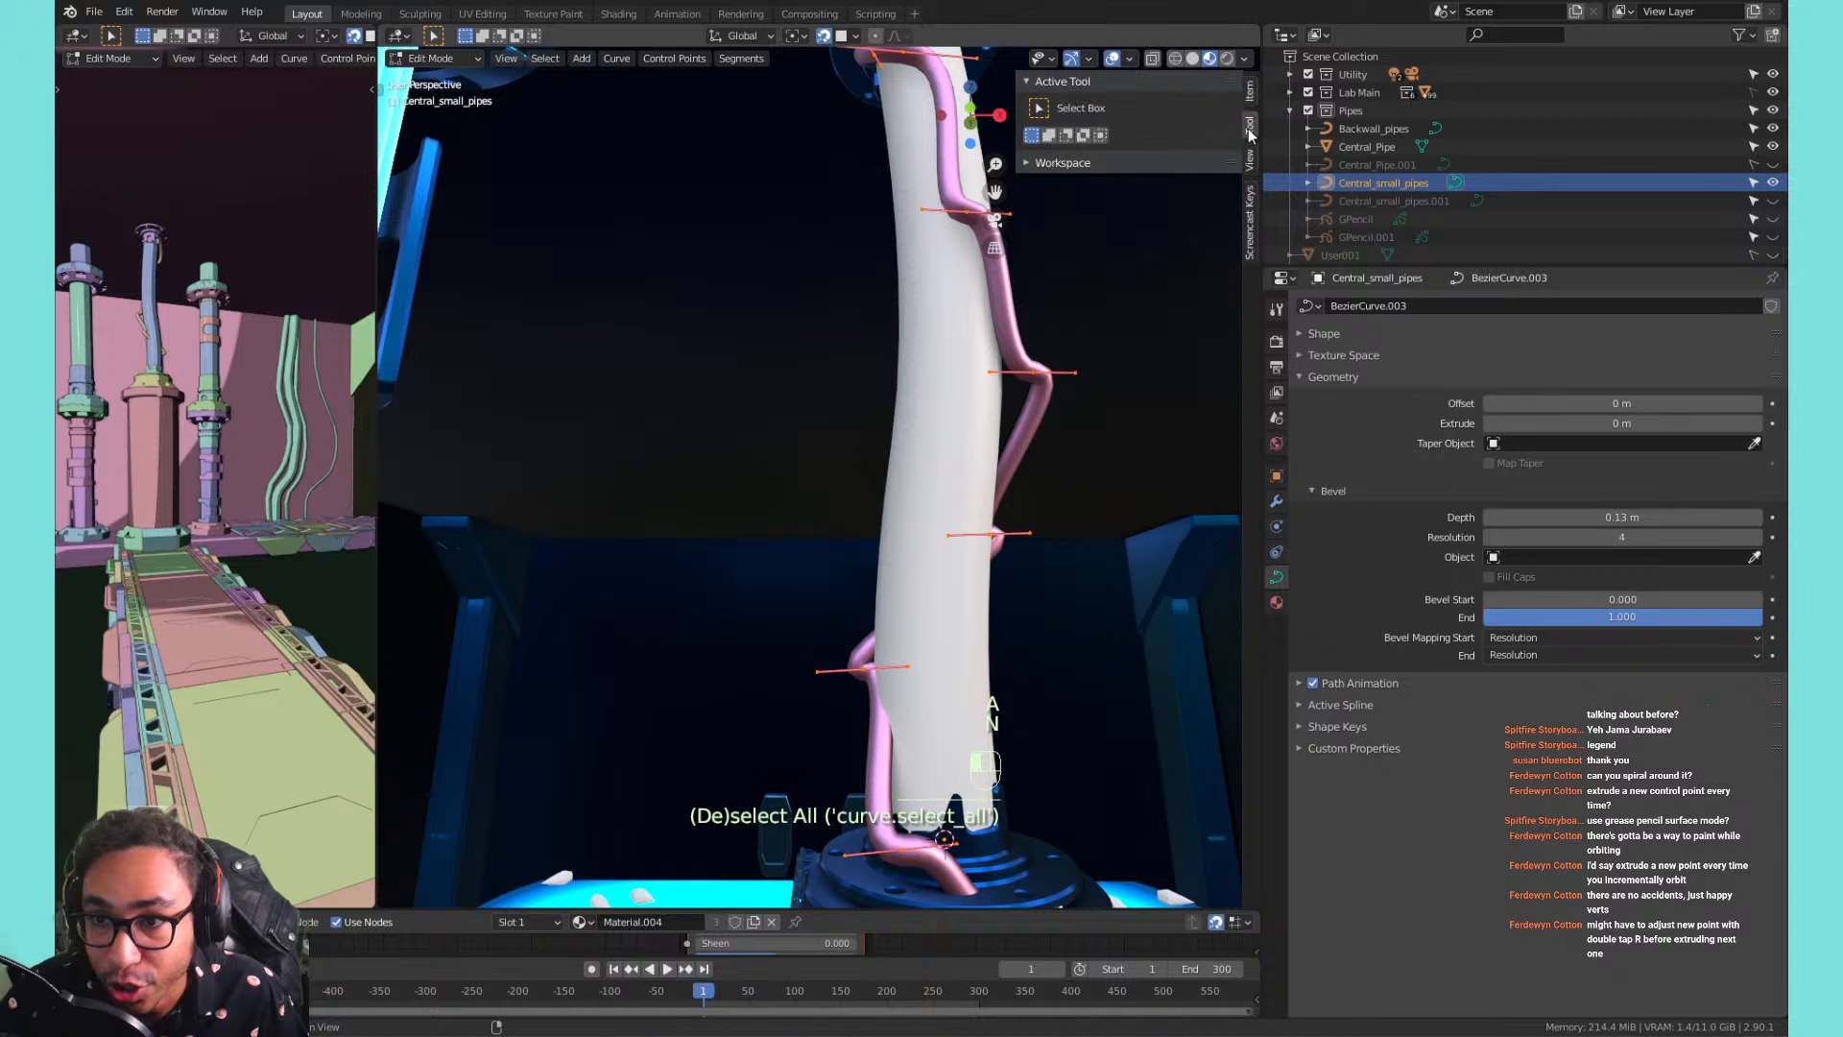
pyautogui.click(1247, 157)
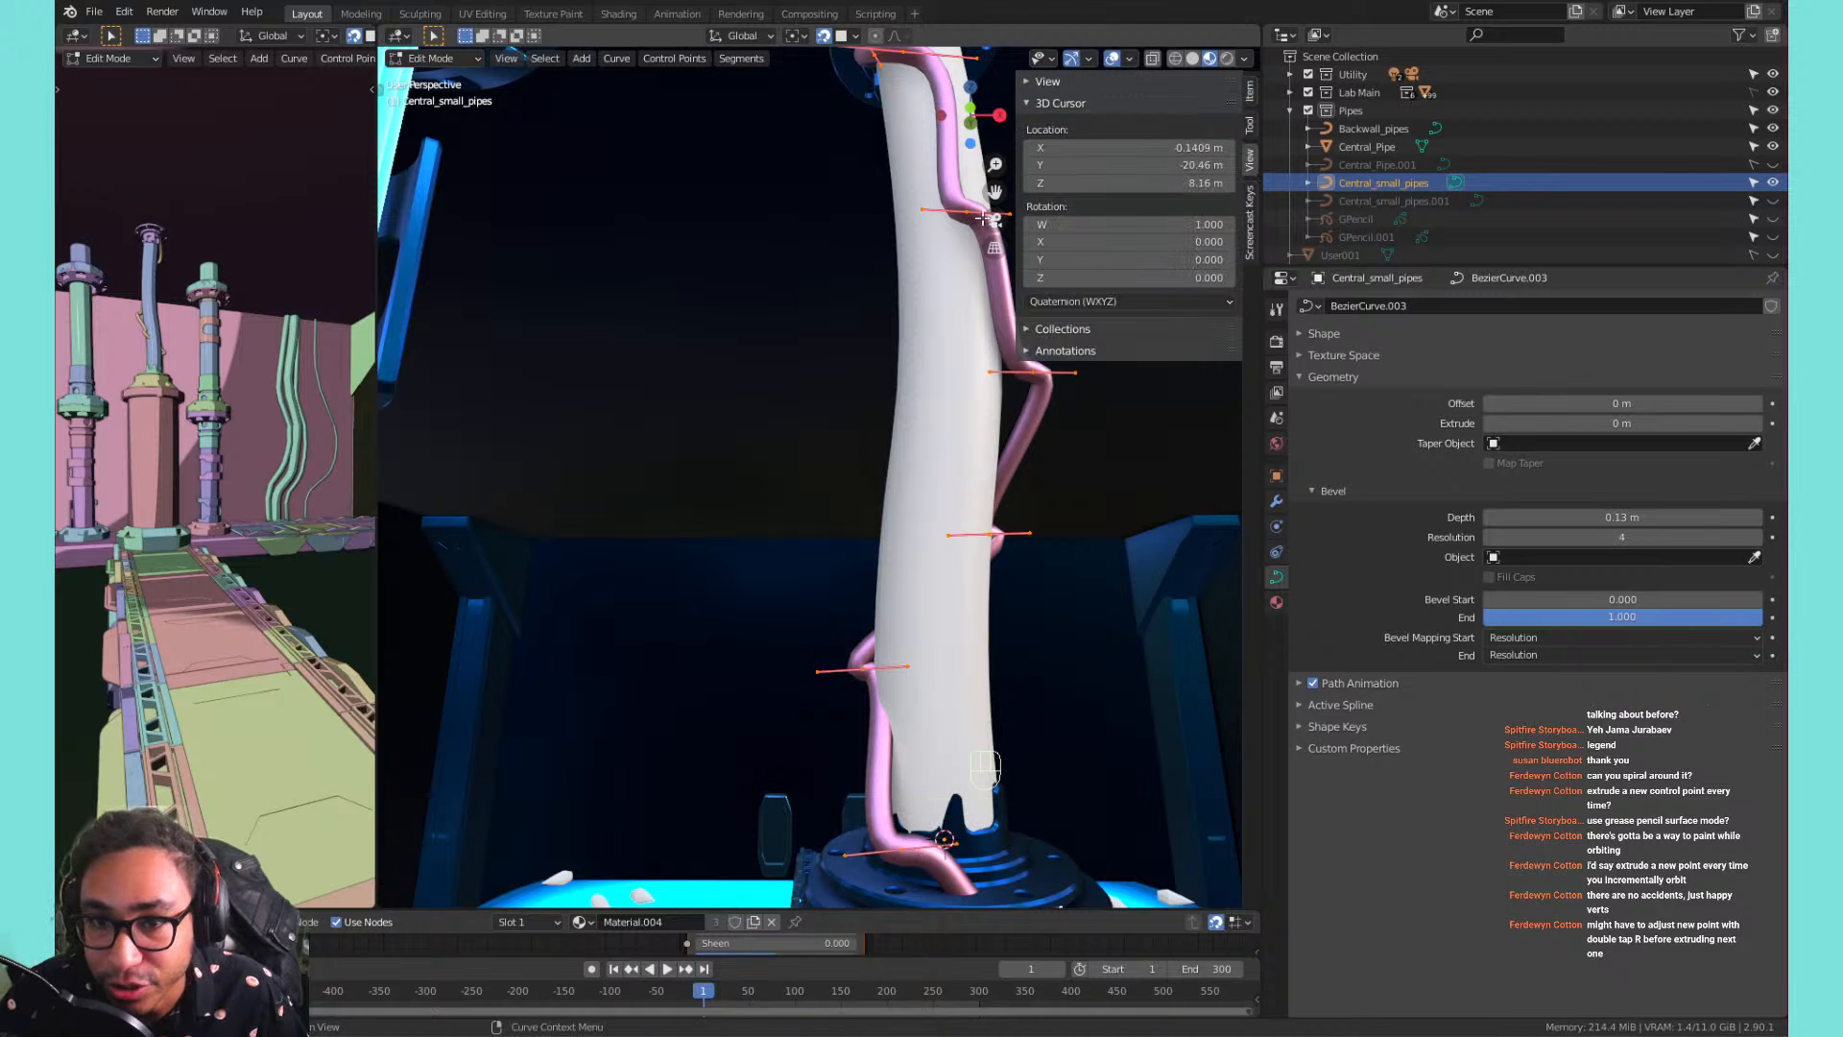
pyautogui.press('Tab')
pyautogui.press('Tab')
# Set the handle type of all the cable's points to Automatic and check the cable in Object Mode.
pyautogui.rightClick(954, 185)
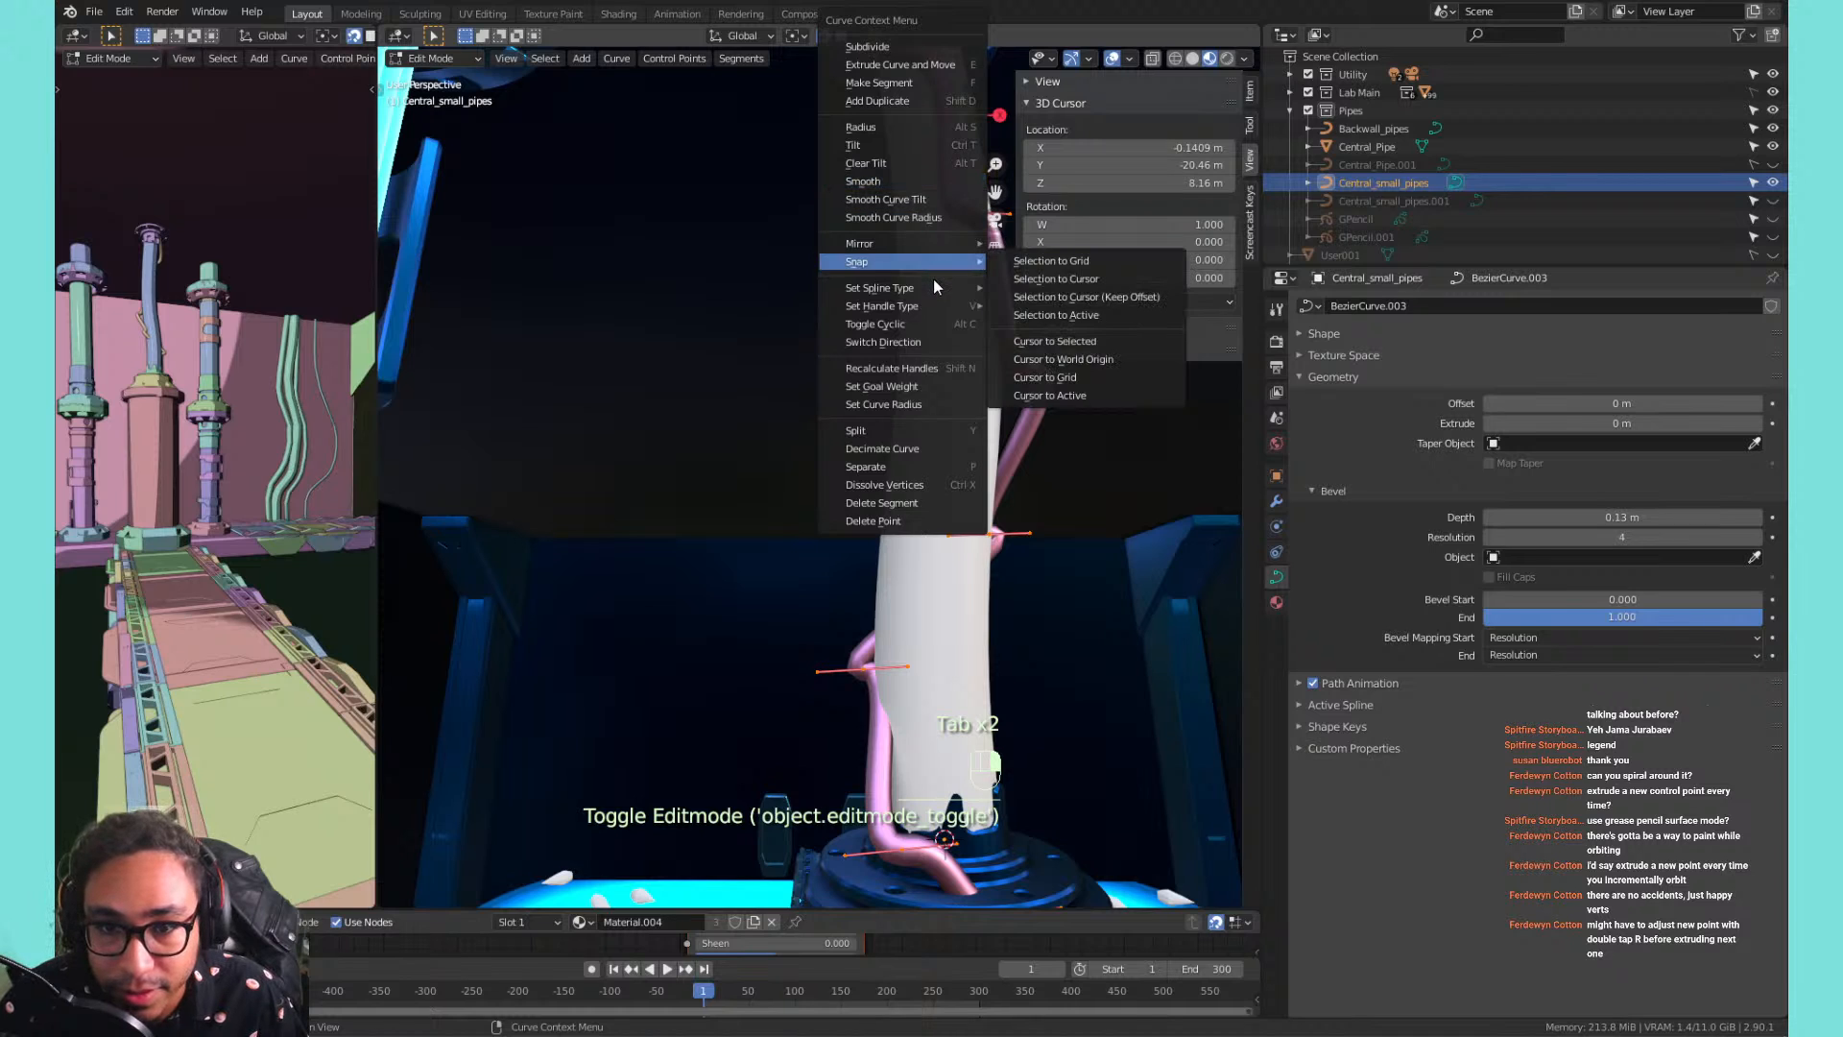
pyautogui.moveTo(941, 290)
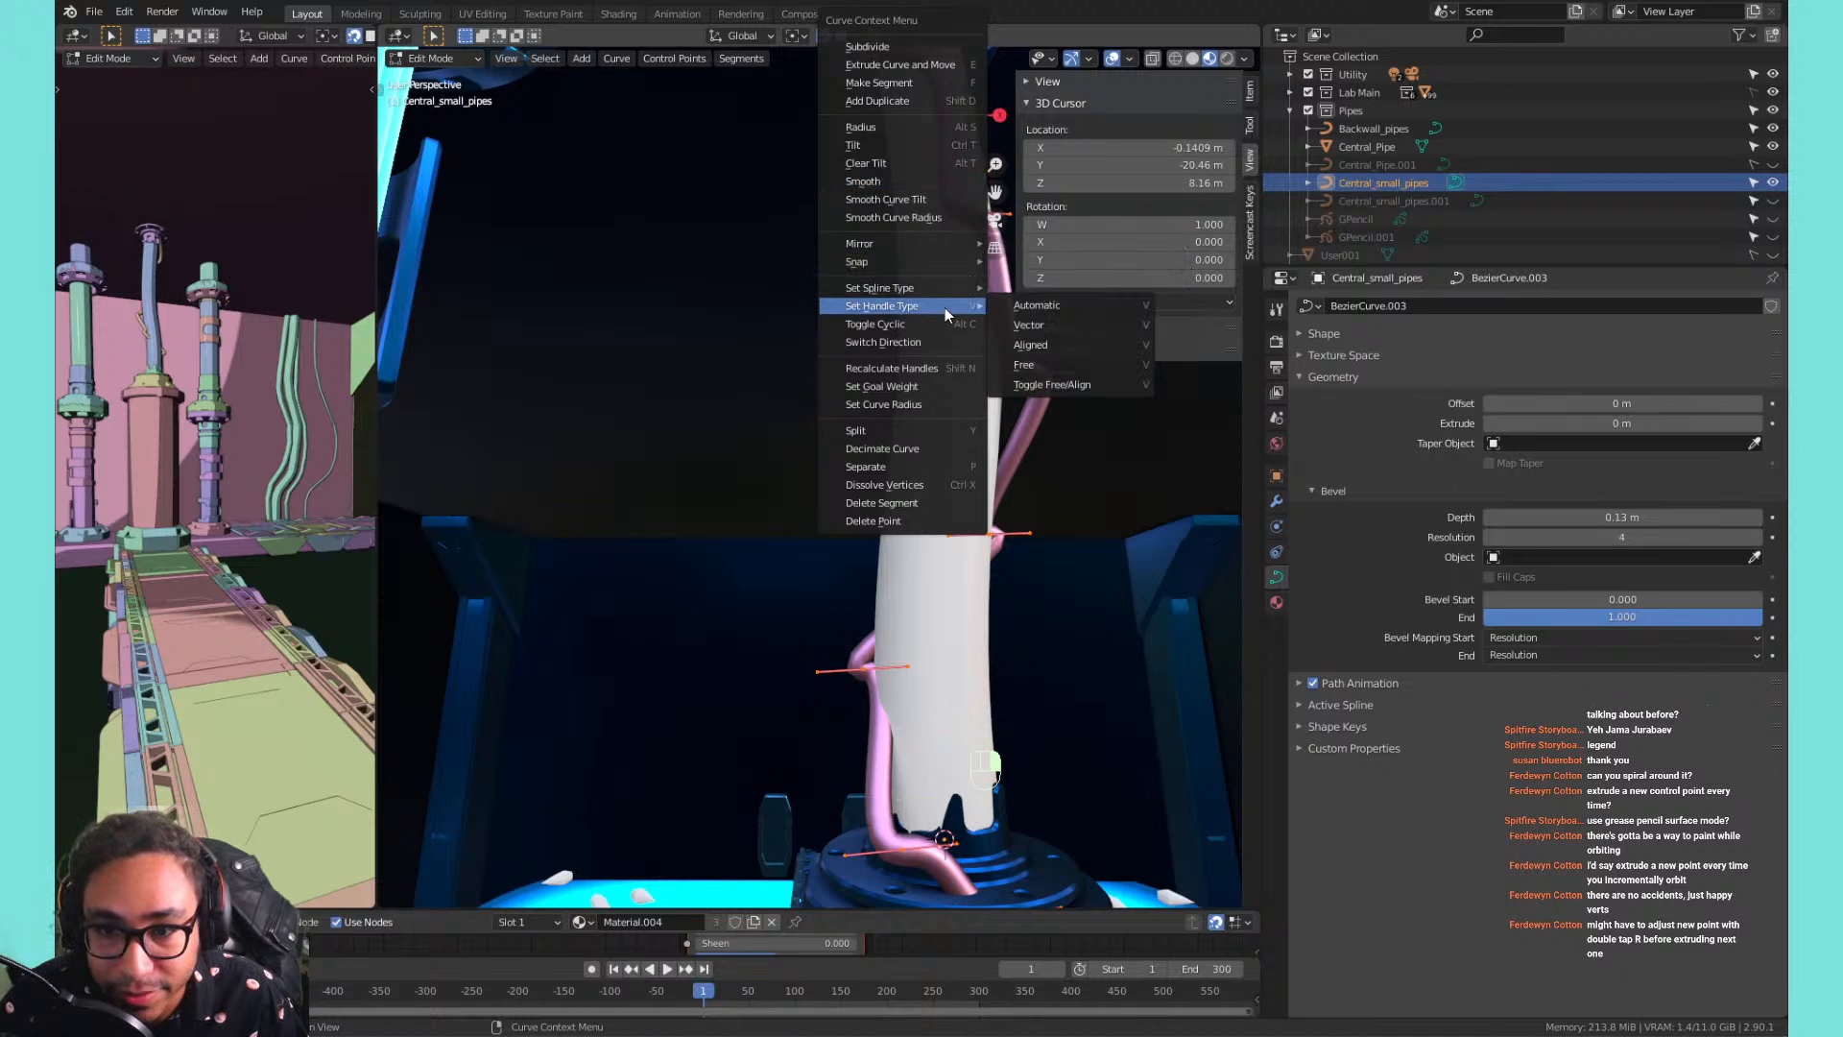
pyautogui.click(1027, 307)
pyautogui.press('Tab')
pyautogui.press('Tab')
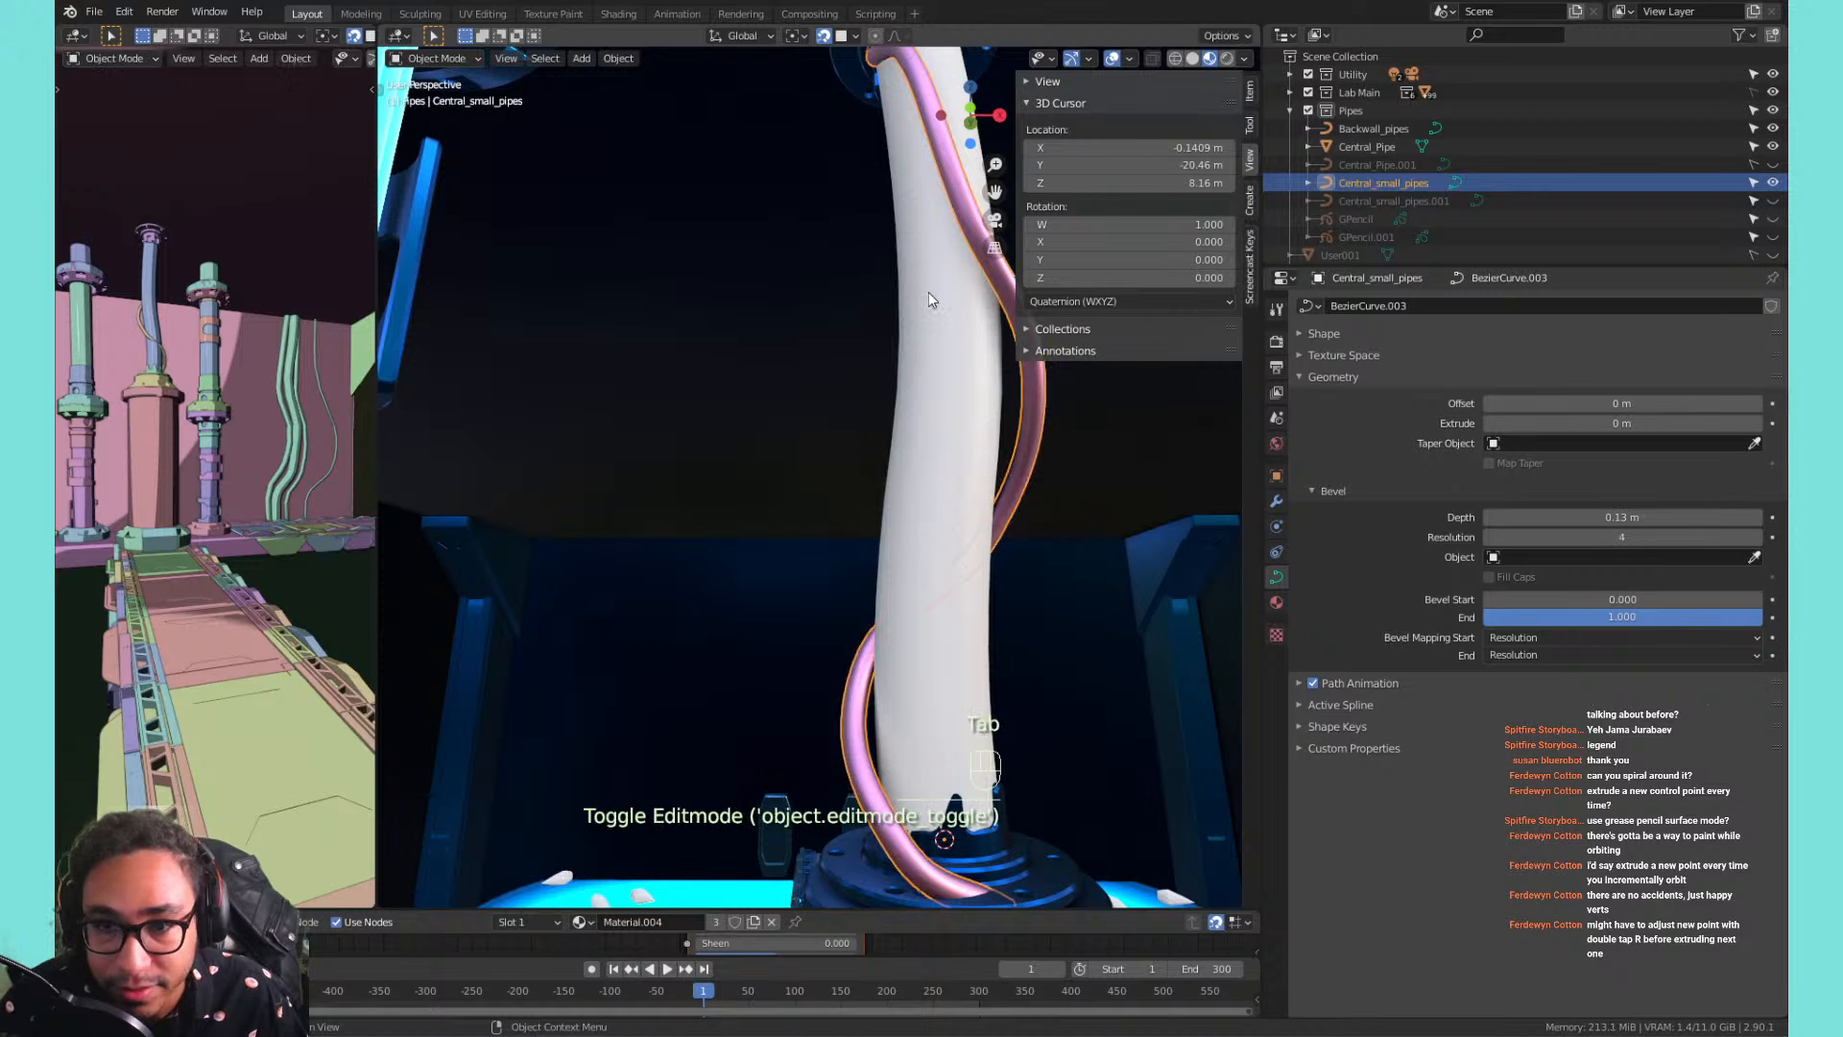
pyautogui.press('n')
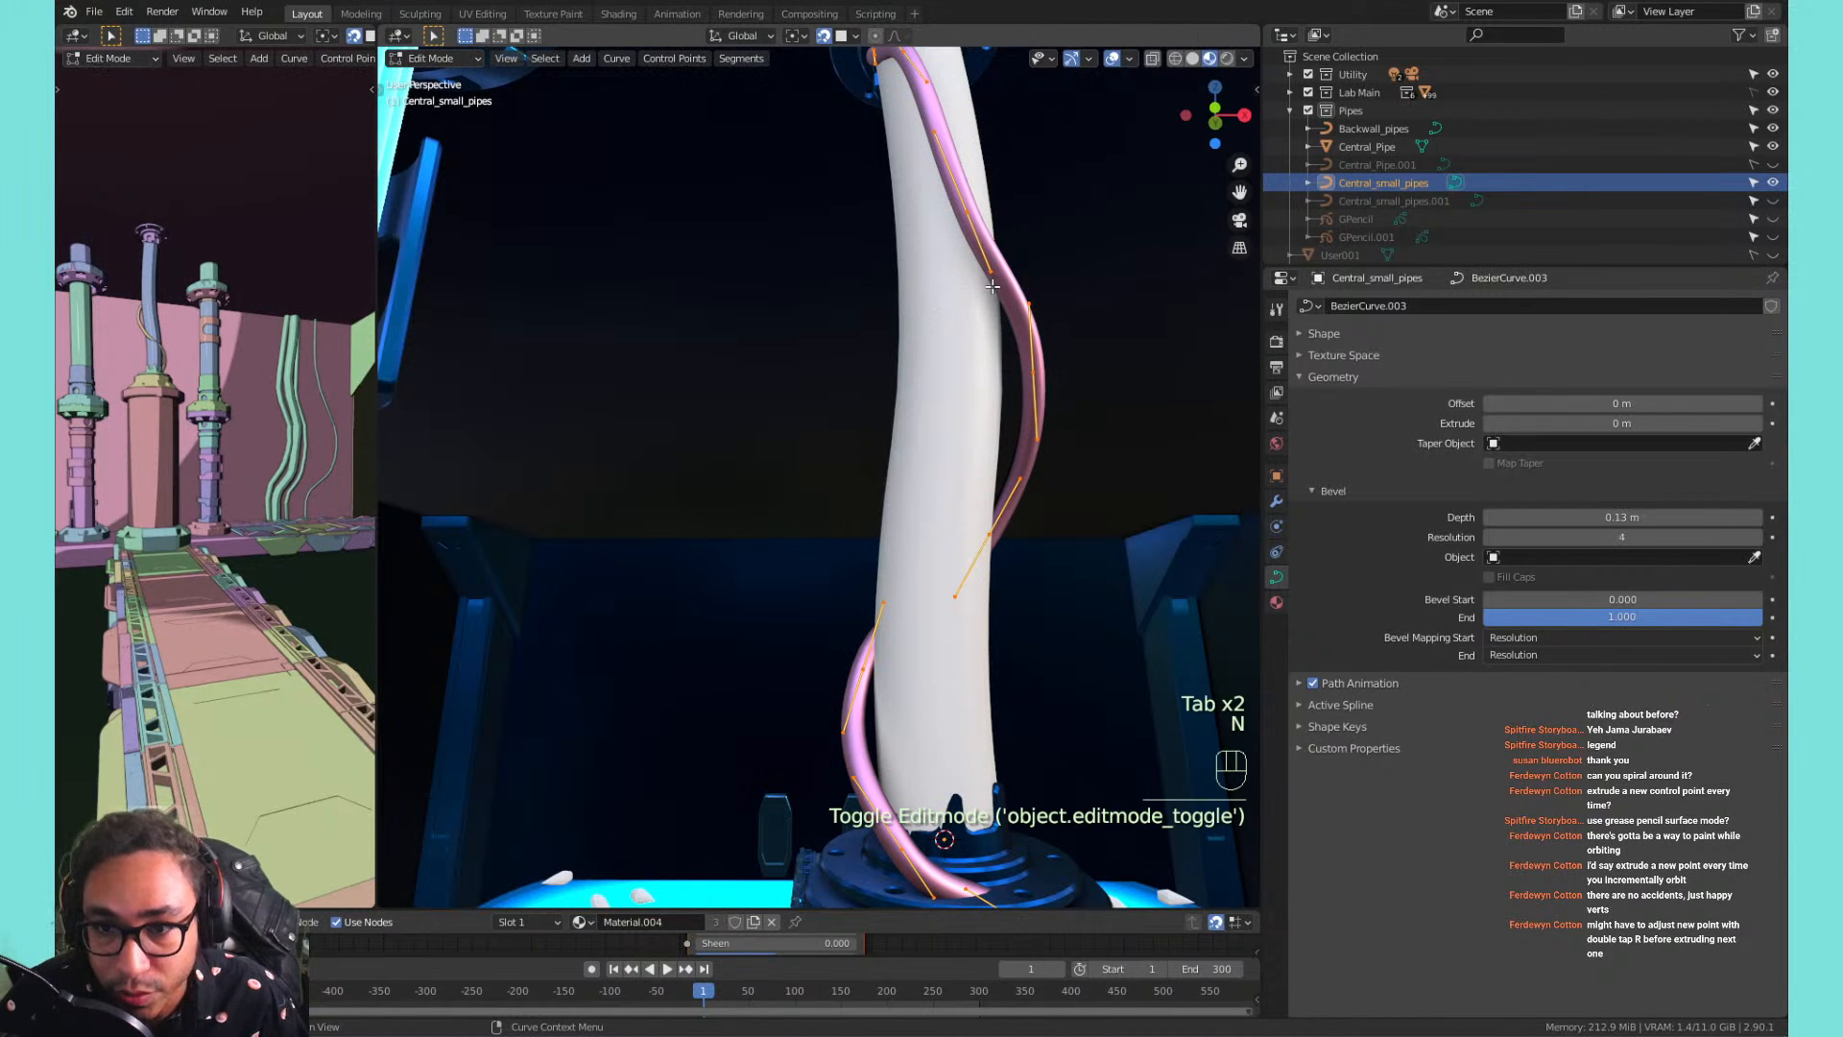
pyautogui.rightClick(999, 271)
pyautogui.moveTo(987, 305)
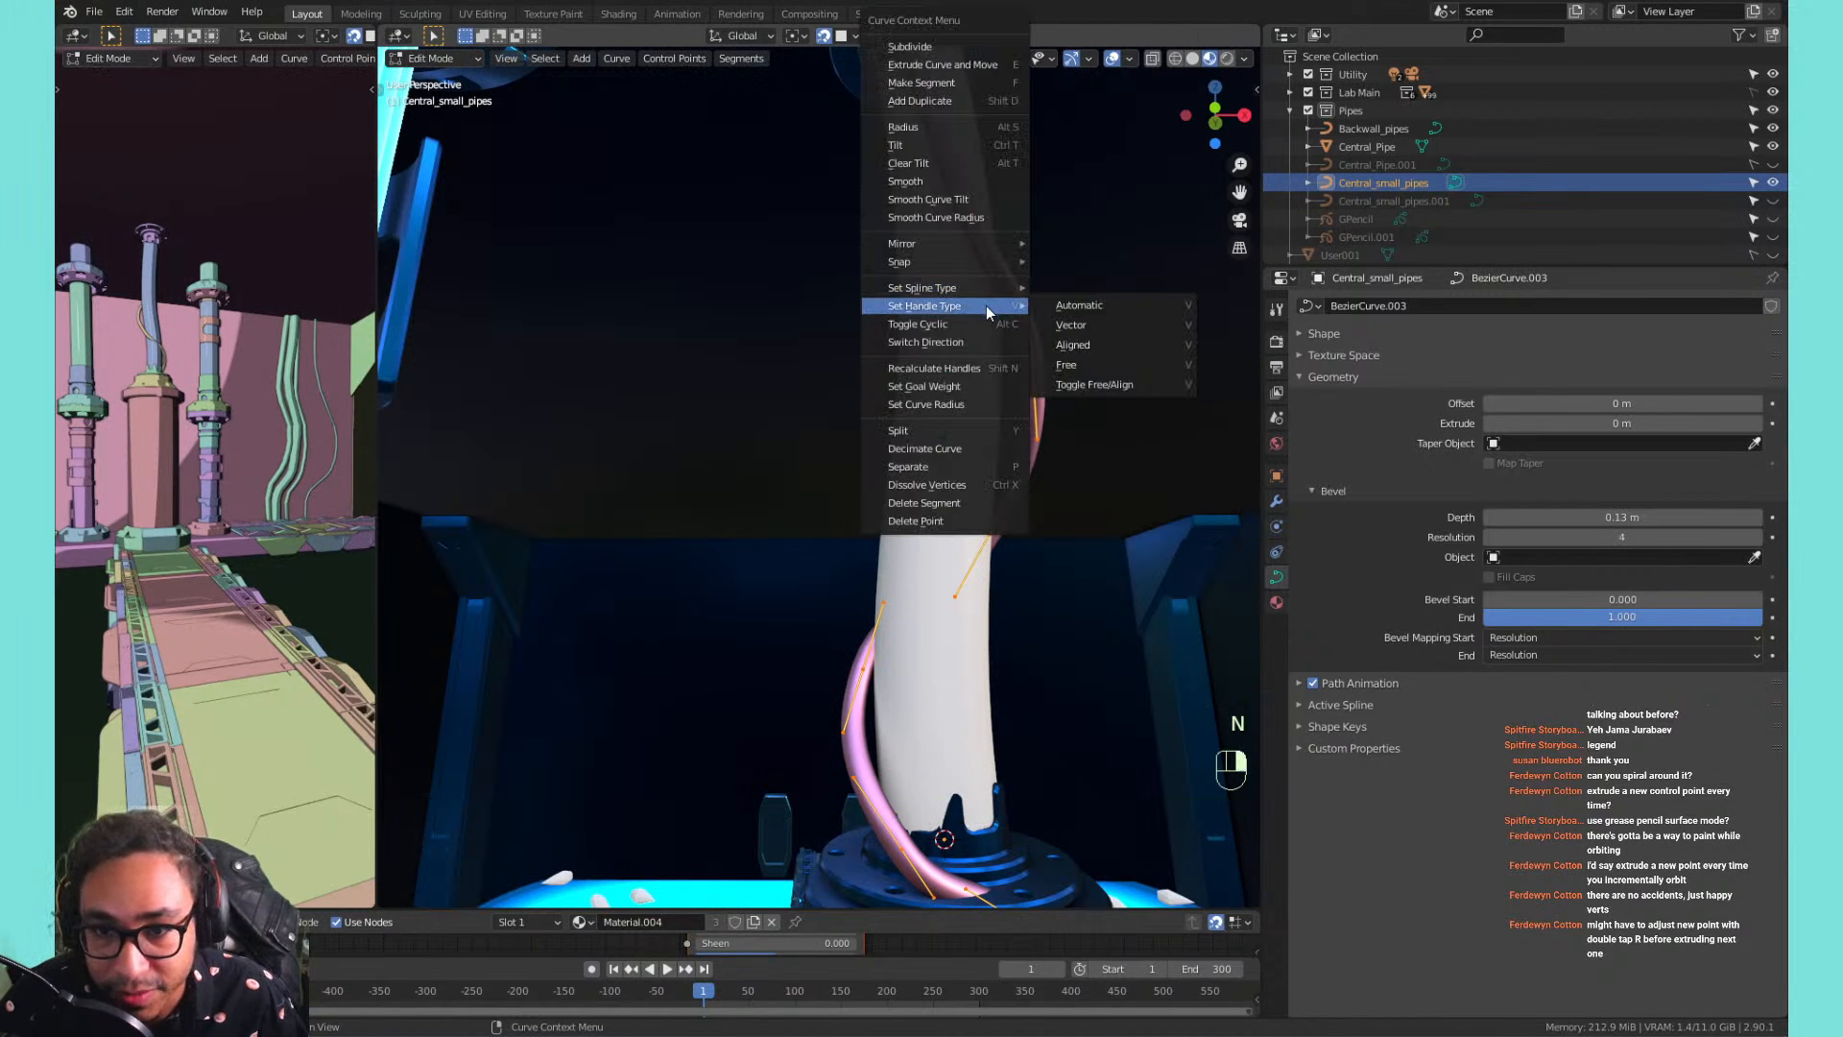
pyautogui.click(1071, 324)
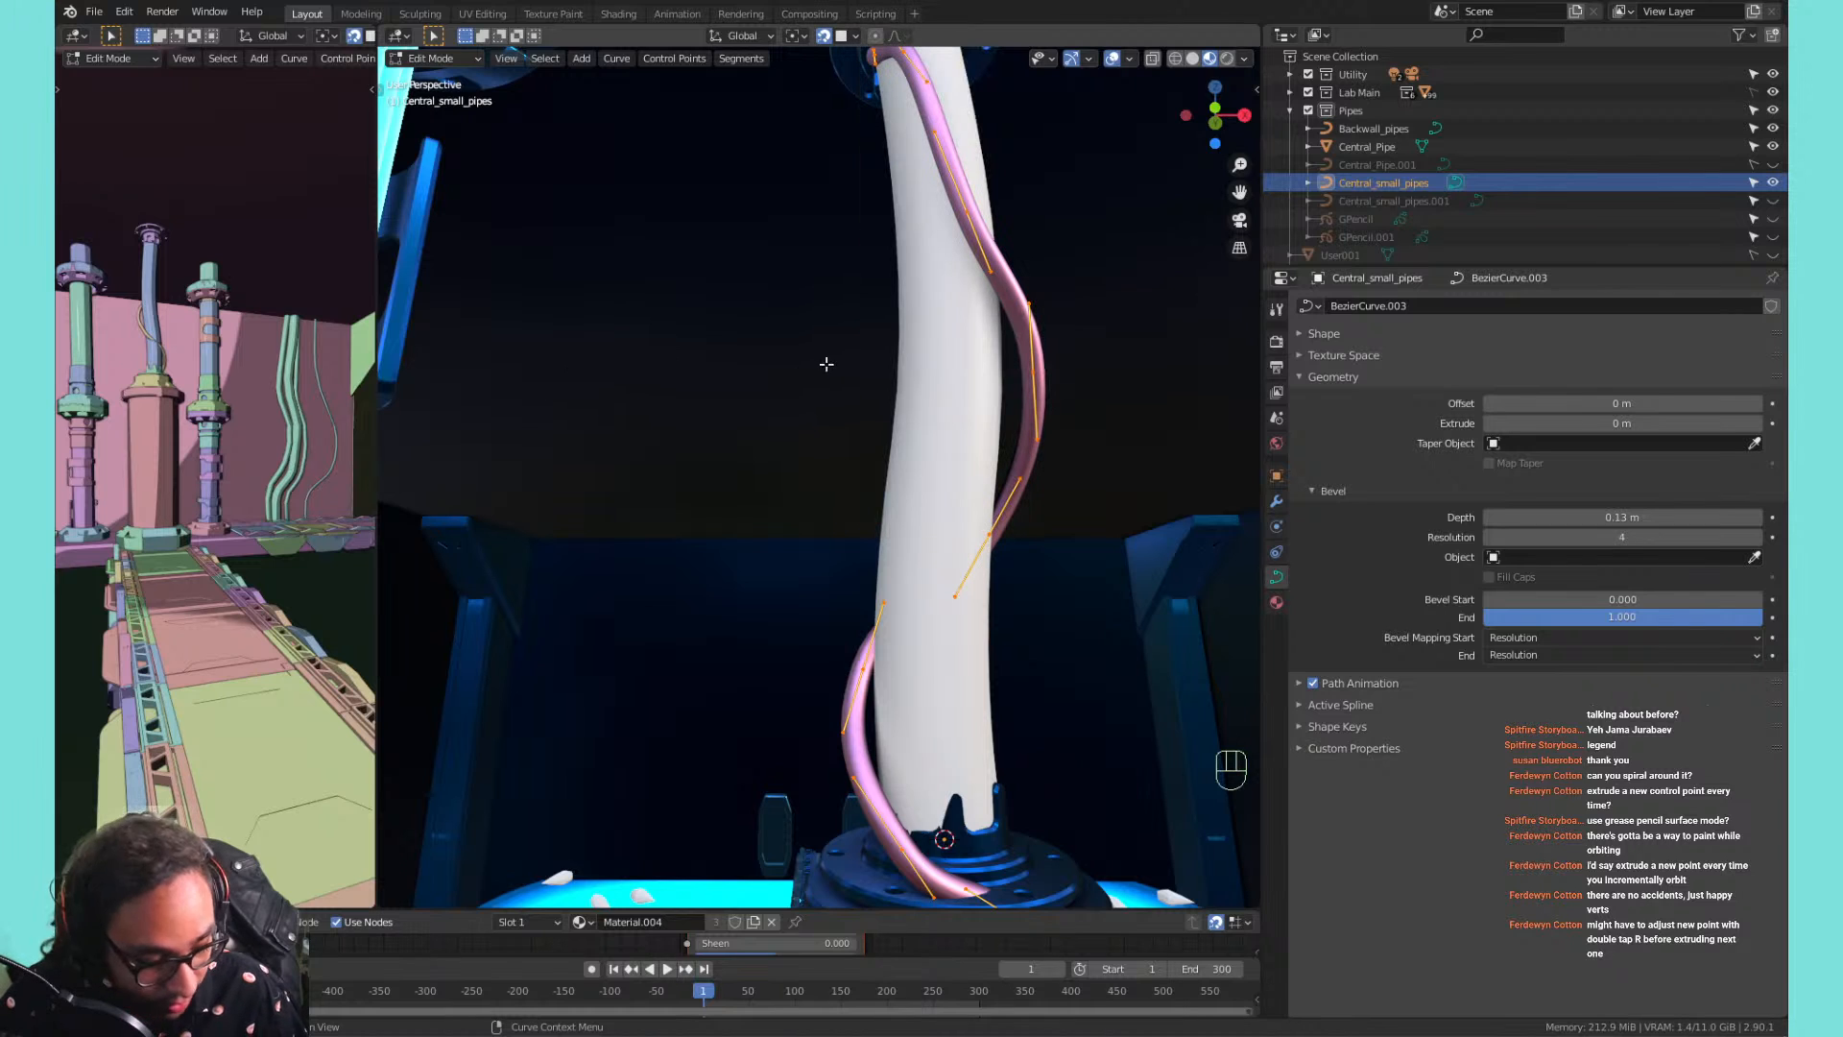
pyautogui.press('v')
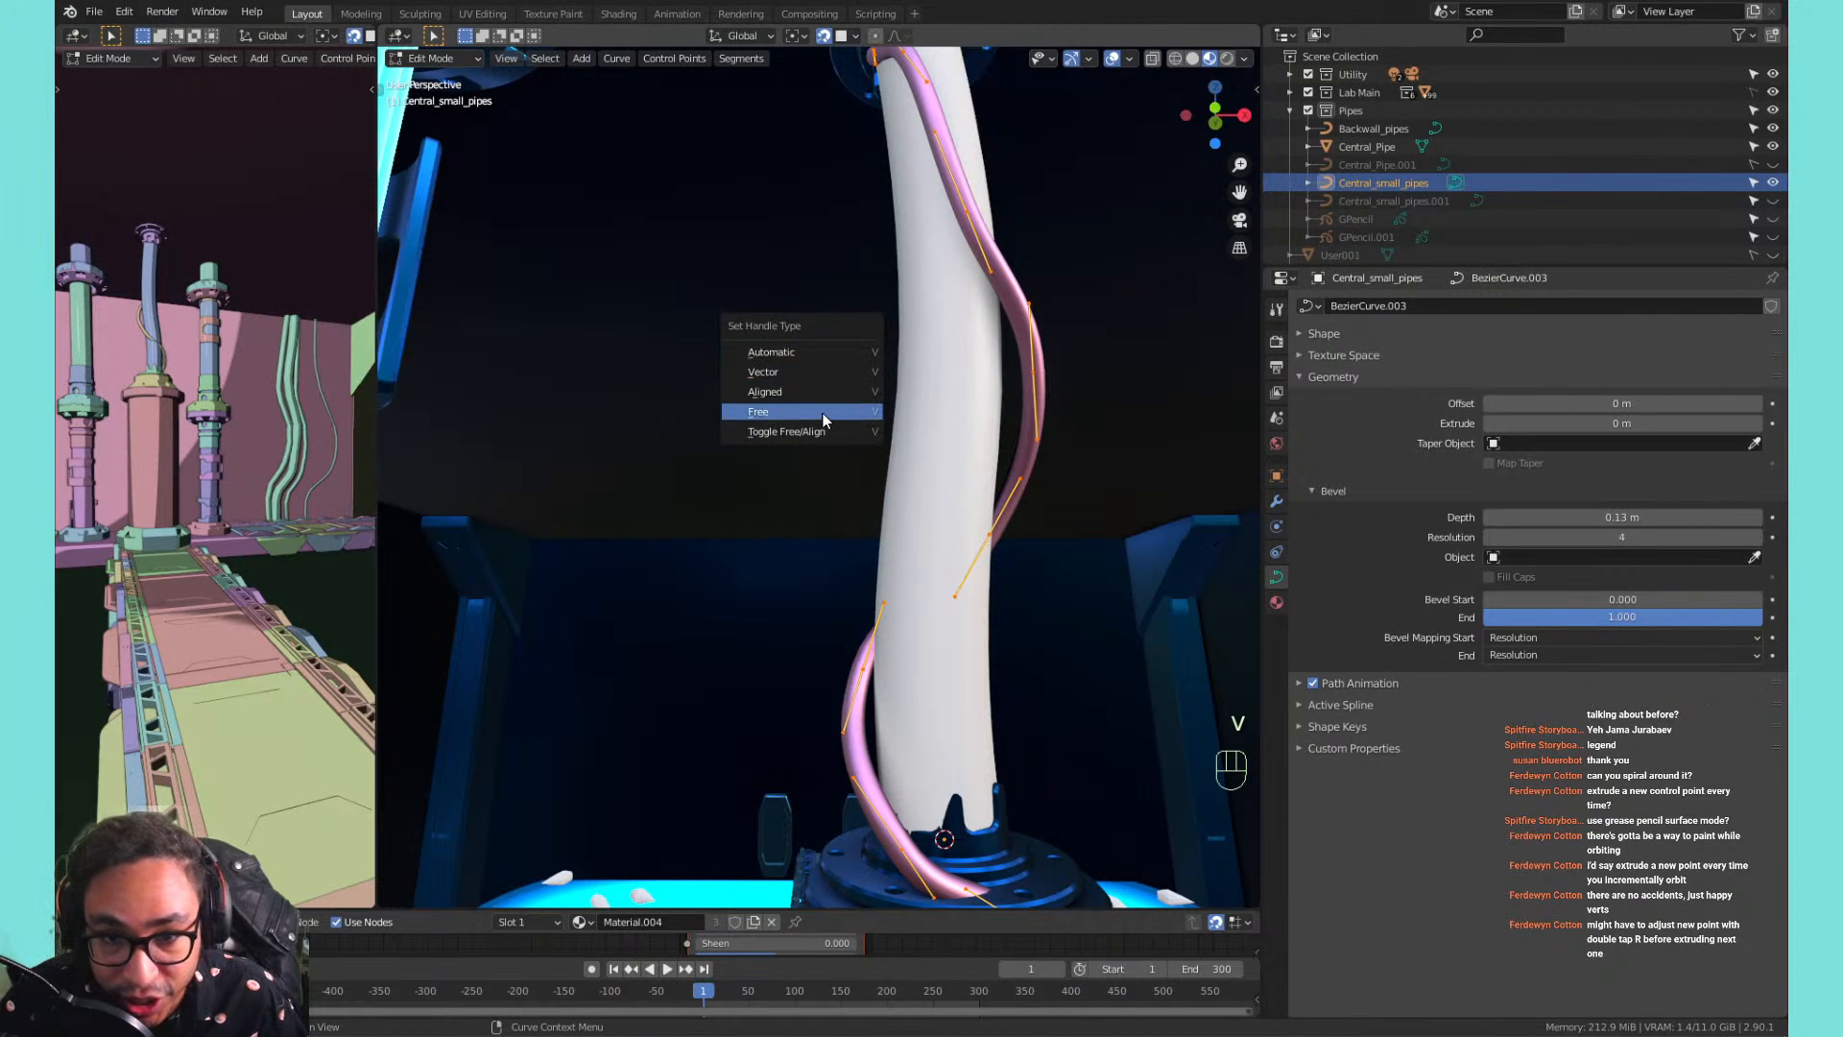
pyautogui.click(858, 391)
pyautogui.scroll(2, 1031, 176)
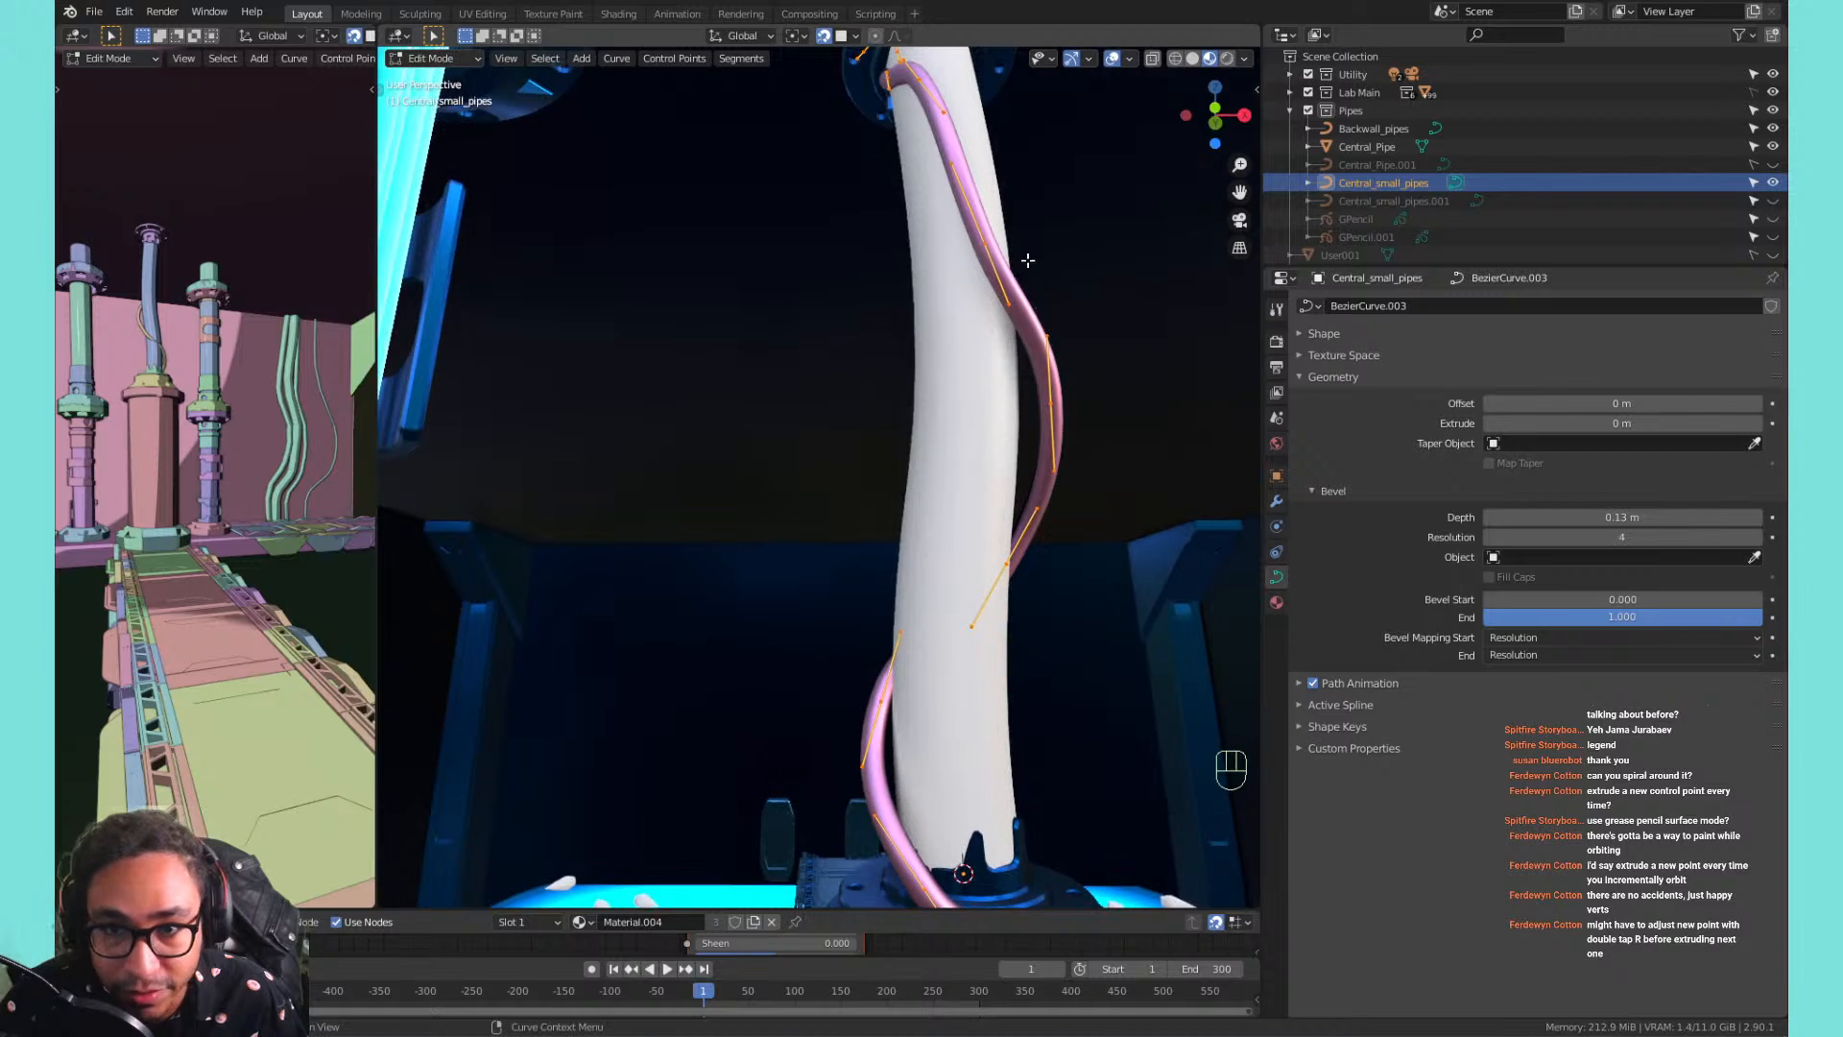
# Turn snapping off and adjust the position of the cable's control point beside the lower part of the pipe.
pyautogui.press('Tab')
pyautogui.moveTo(1031, 176); pyautogui.dragTo(636, 242, button='middle')
pyautogui.keyDown('shift'); pyautogui.moveTo(918, 375); pyautogui.dragTo(832, 428, button='middle'); pyautogui.keyUp('shift')
pyautogui.press('Tab')
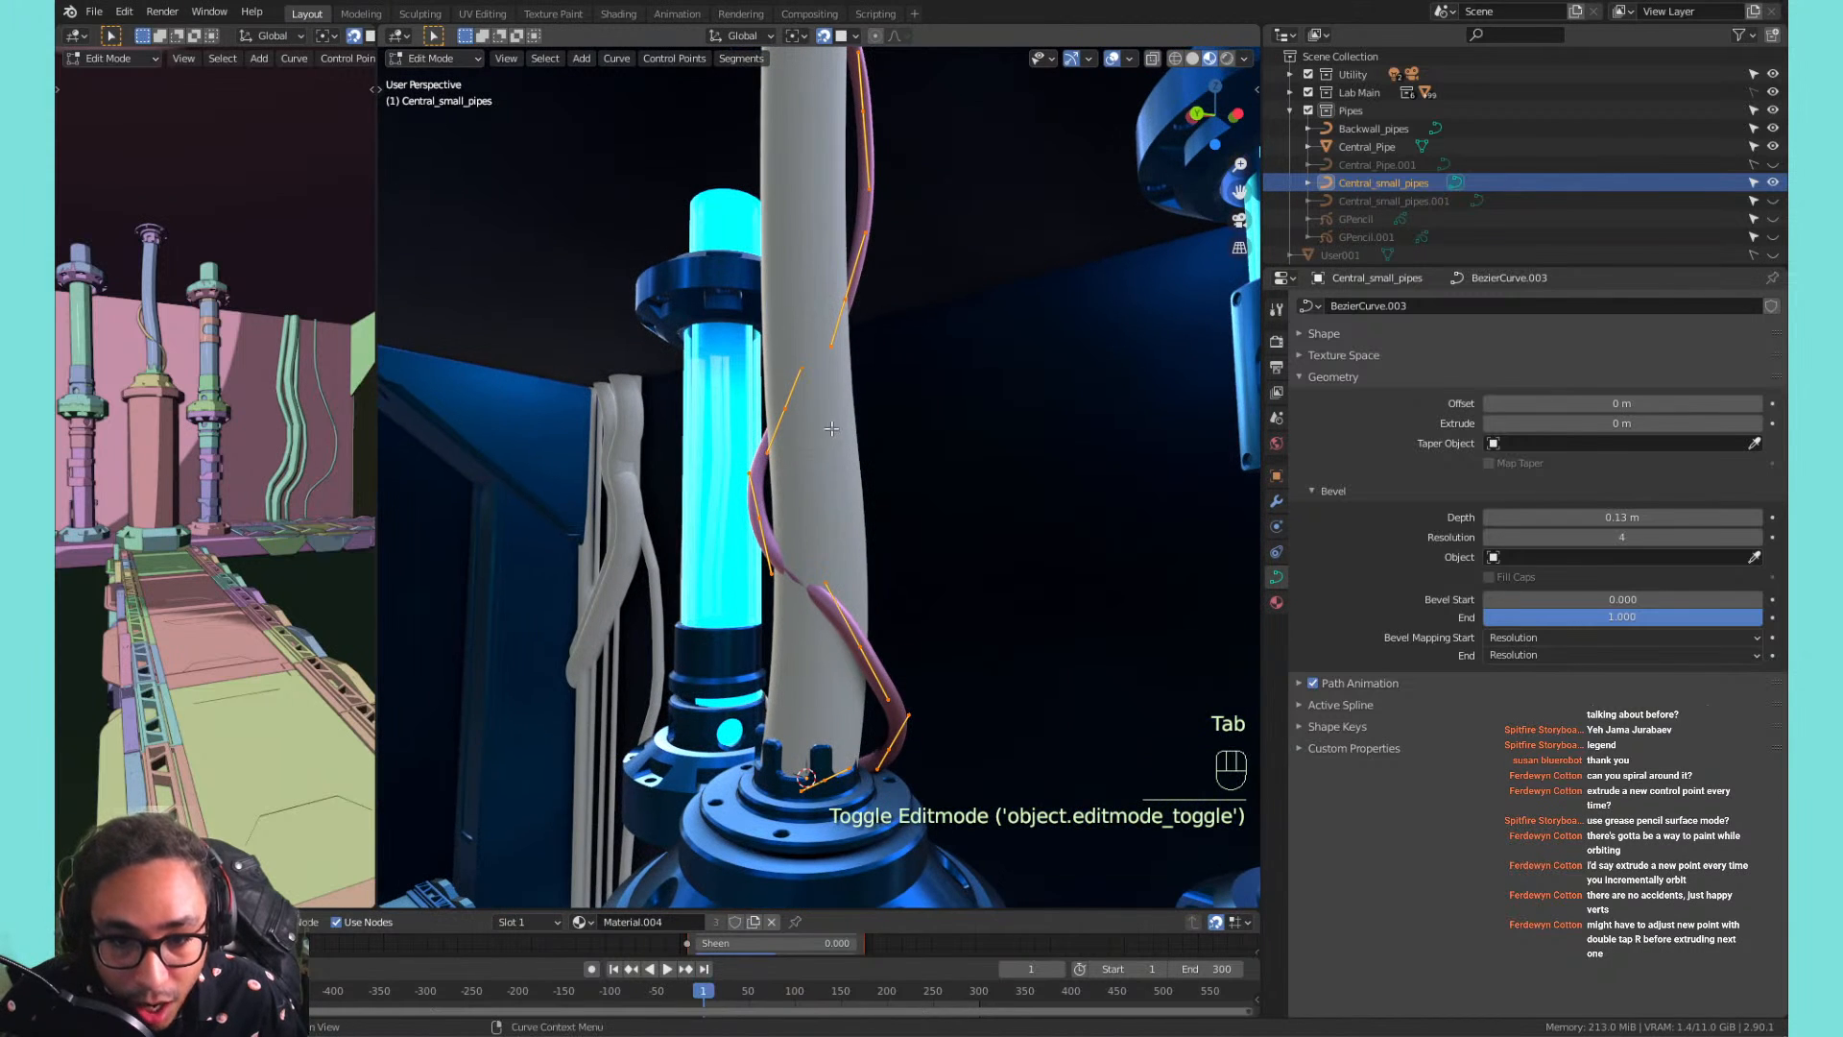
pyautogui.moveTo(871, 540); pyautogui.dragTo(837, 537, button='middle')
pyautogui.moveTo(837, 538)
pyautogui.keyDown('shift'); pyautogui.mouseDown(button='middle')
pyautogui.moveTo(872, 545)
pyautogui.moveTo(833, 540)
pyautogui.mouseUp(button='middle'); pyautogui.keyUp('shift')
pyautogui.keyDown('shift'); pyautogui.moveTo(833, 539); pyautogui.dragTo(831, 558, button='middle'); pyautogui.keyUp('shift')
pyautogui.press('g')
pyautogui.rightClick(778, 514)
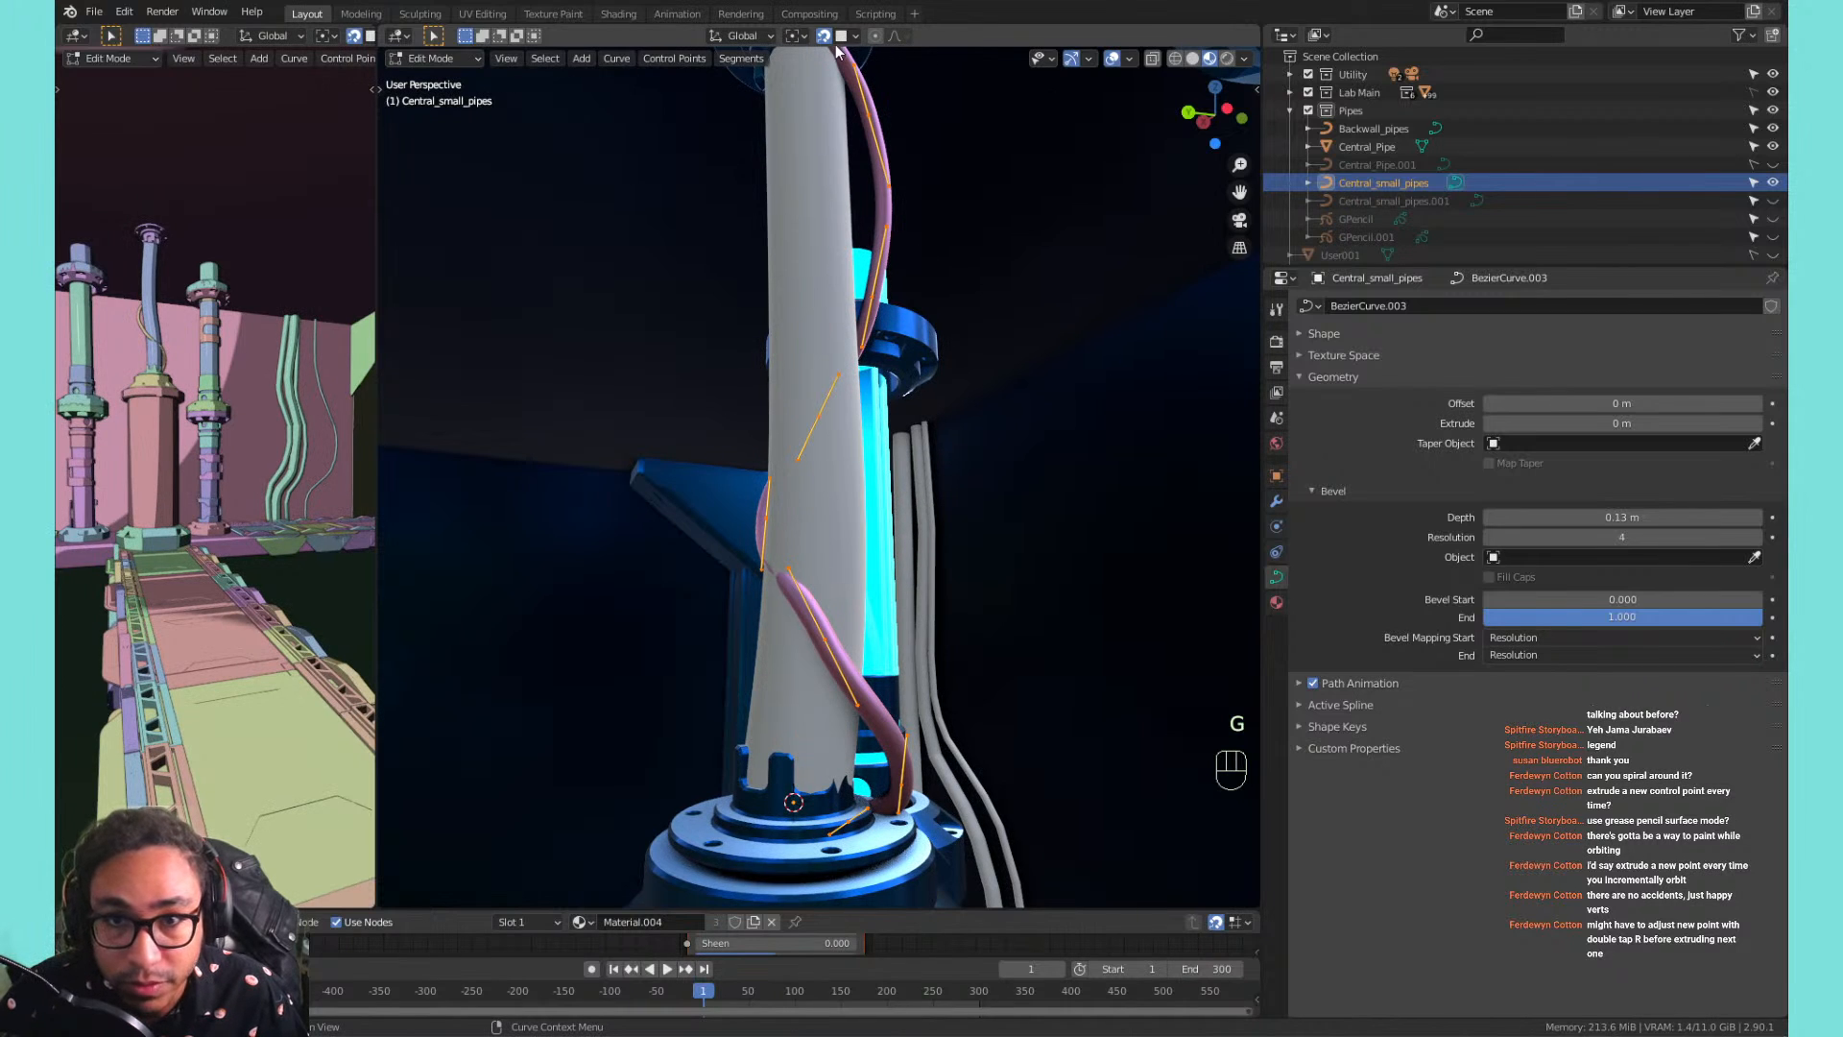
pyautogui.click(758, 528)
pyautogui.press('g')
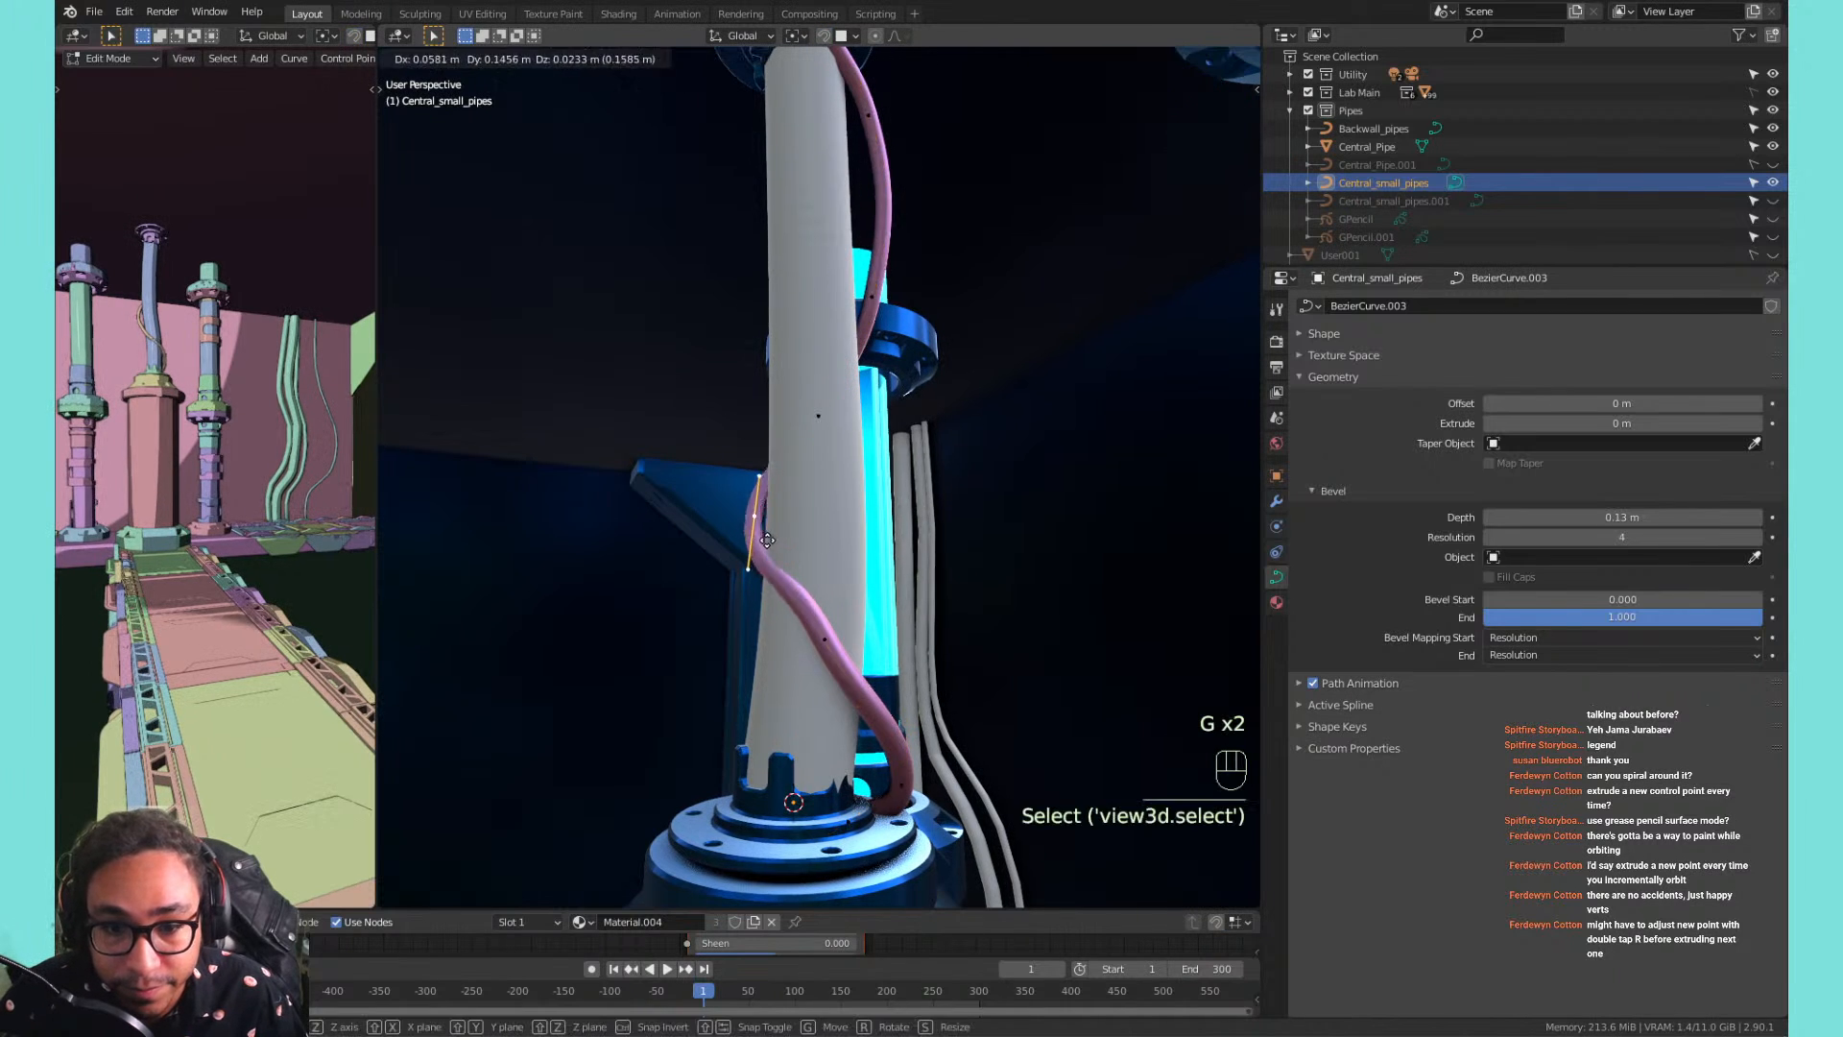
pyautogui.click(769, 552)
# Move the control point on the cable's lowest turn above the base by about (-0.105, 0.016, 0.280) m.
pyautogui.click(827, 635)
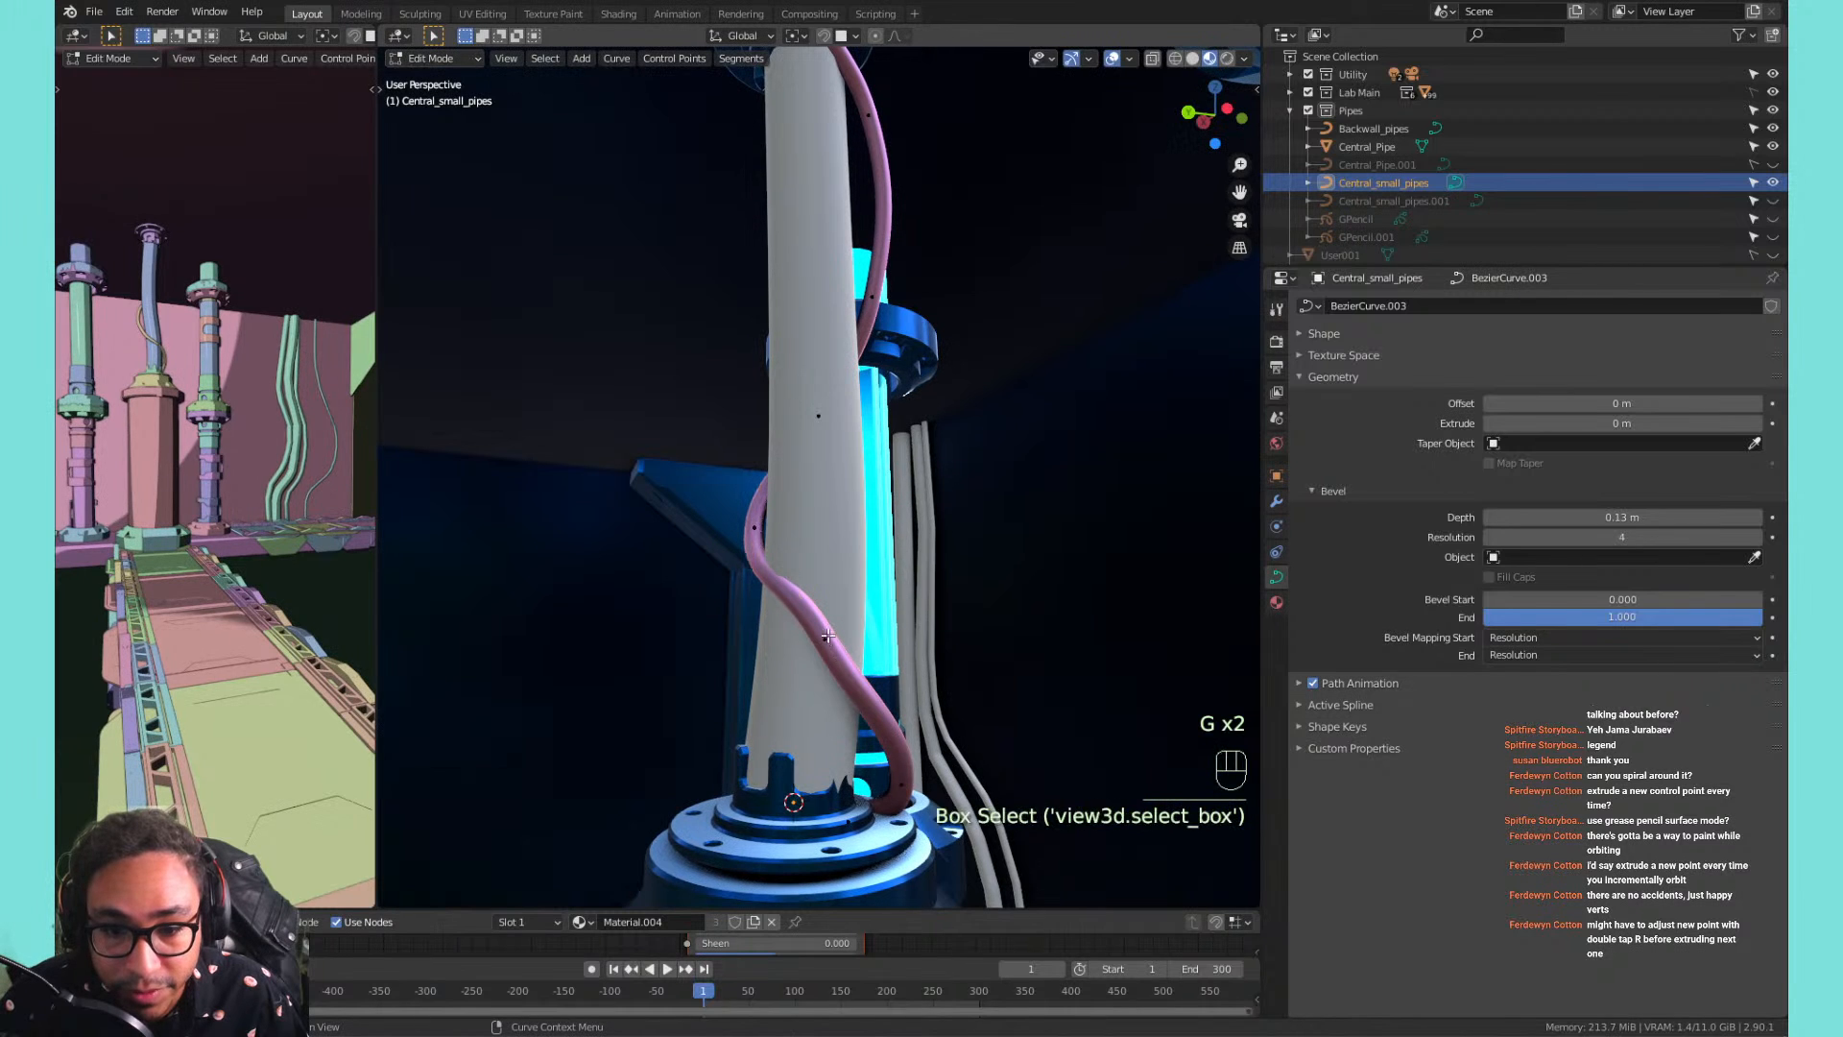
pyautogui.moveTo(914, 586); pyautogui.dragTo(745, 601, button='middle')
pyautogui.press('g')
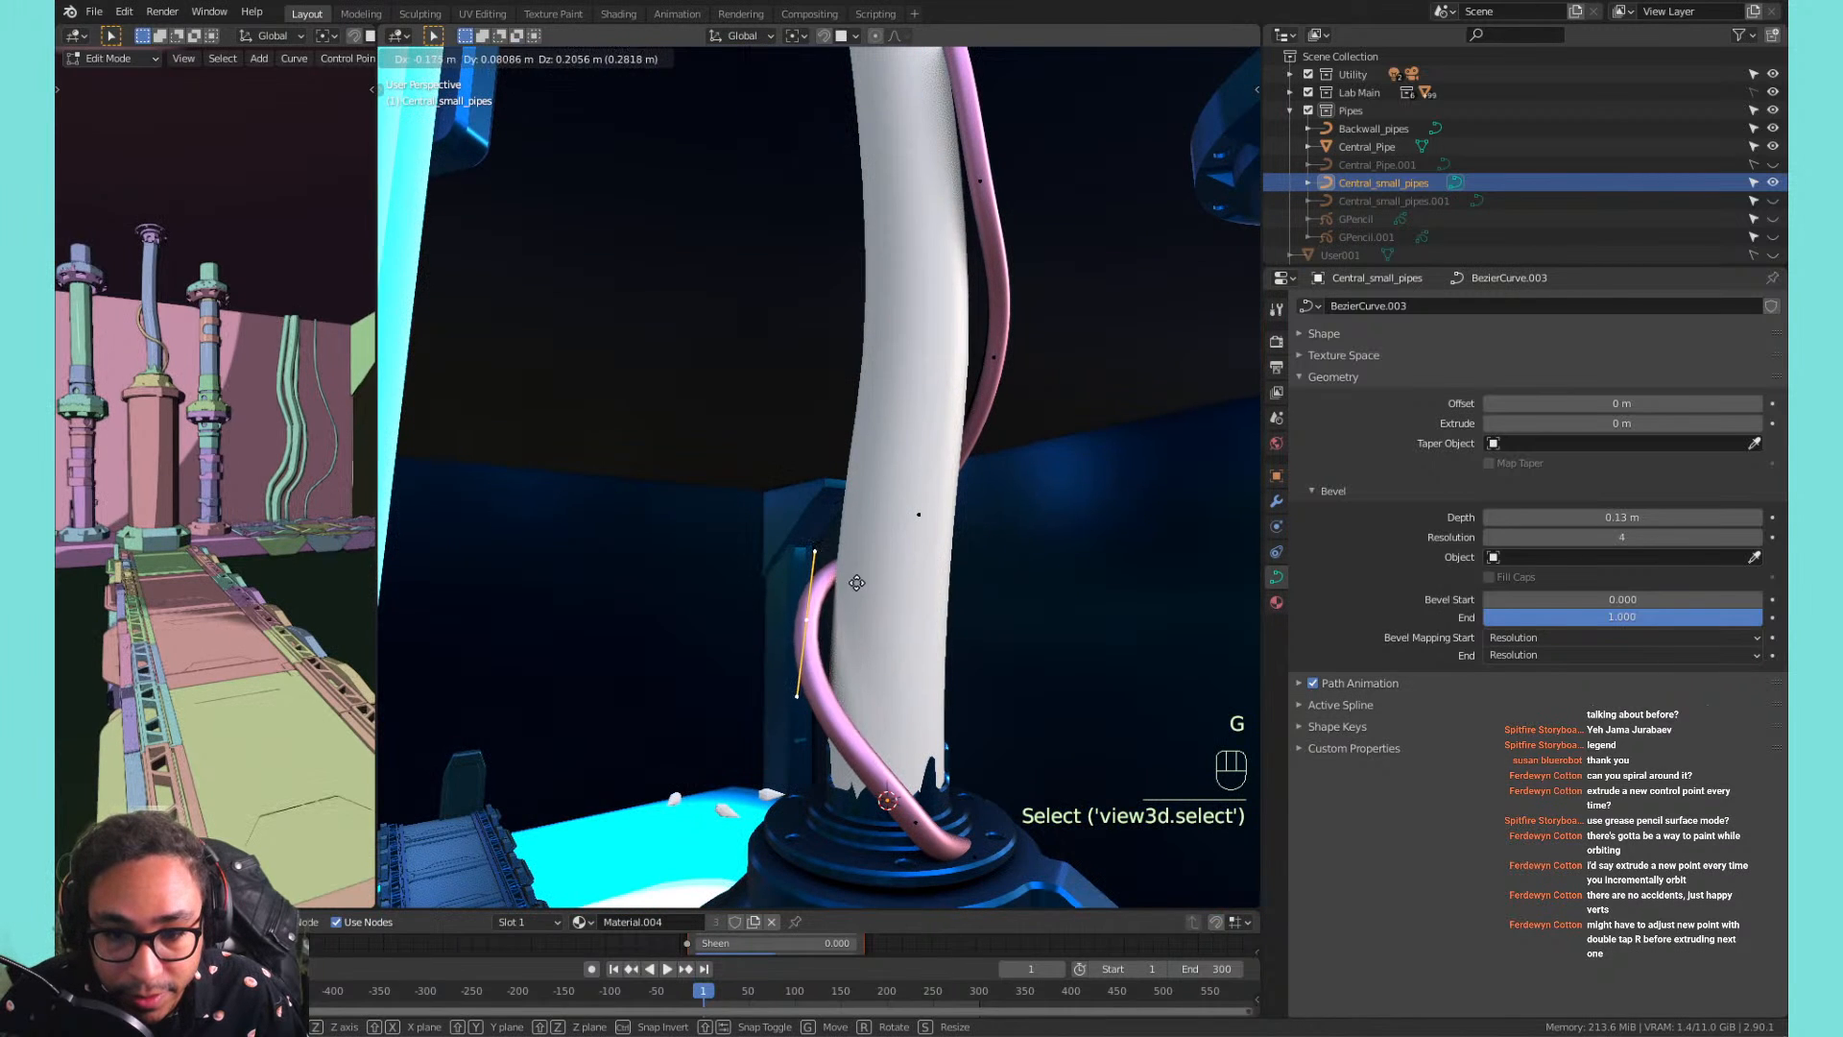
pyautogui.click(865, 577)
pyautogui.keyDown('shift'); pyautogui.moveTo(865, 577); pyautogui.dragTo(724, 436, button='middle'); pyautogui.keyUp('shift')
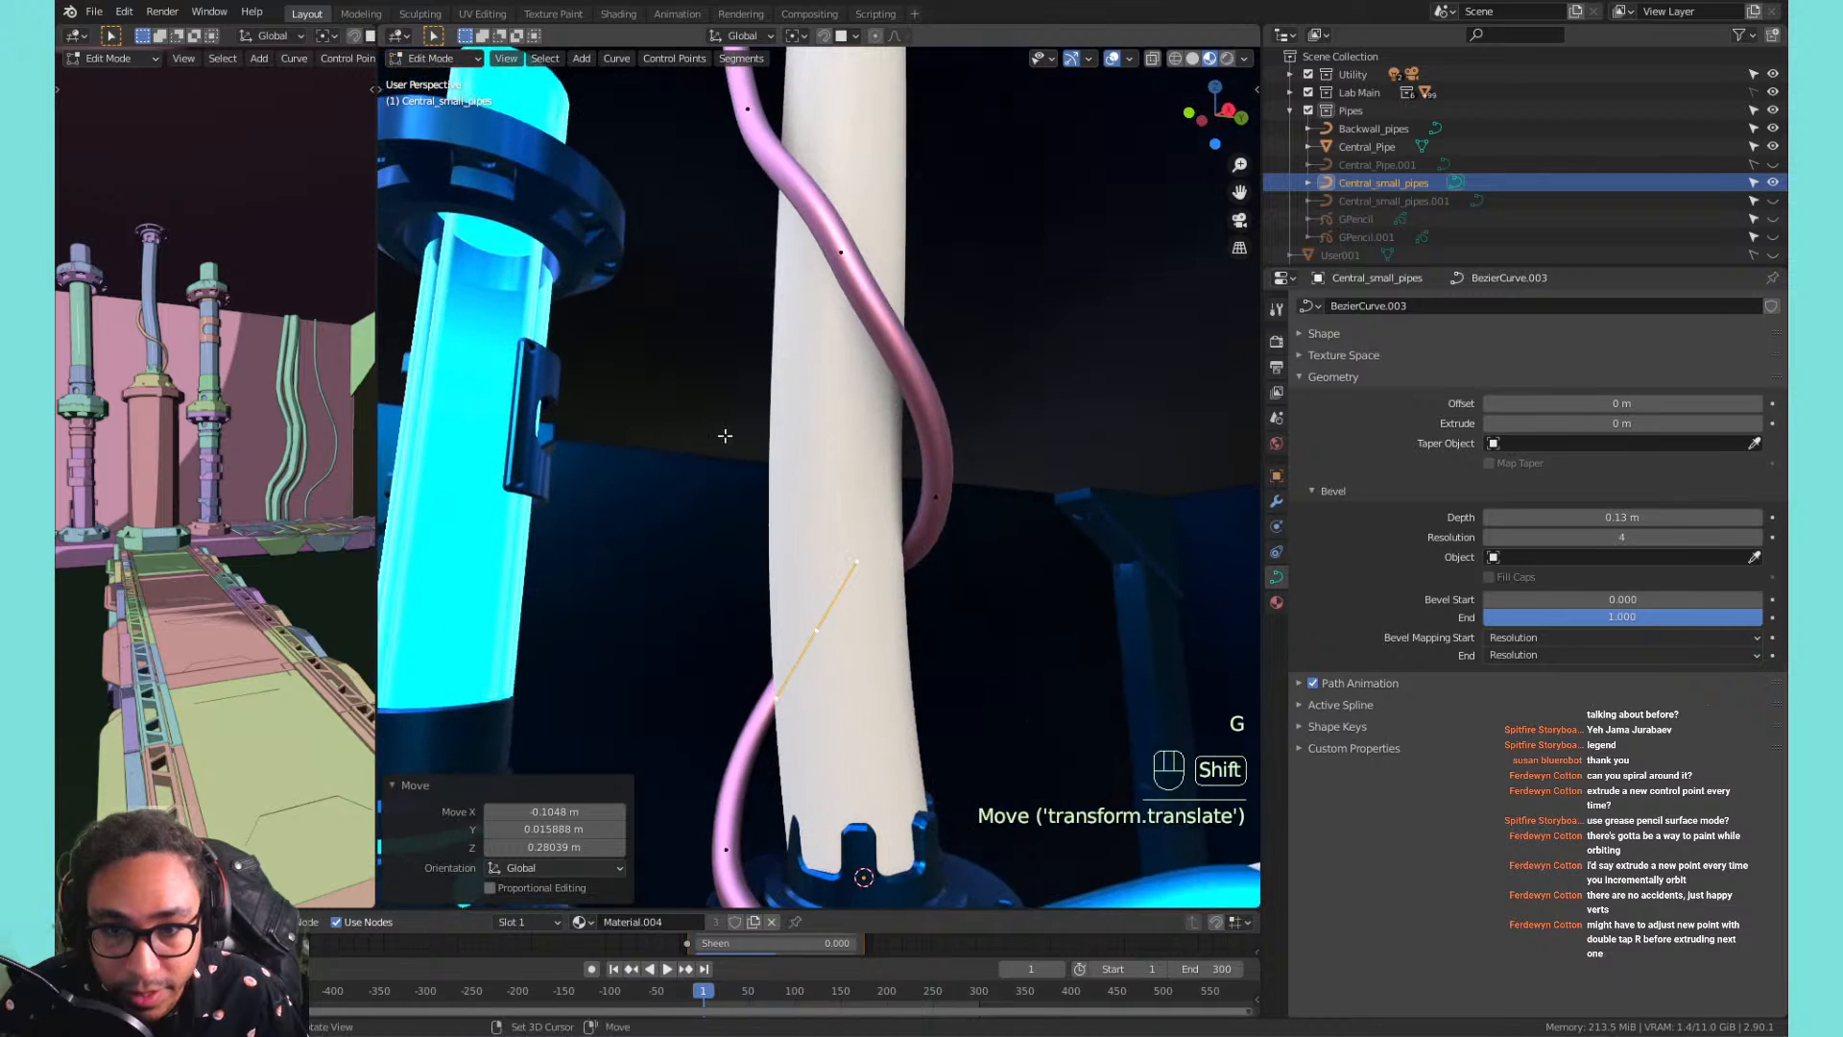
# Delete the cable's control point where it crosses the front of the pipe above the lower bend.
pyautogui.click(848, 253)
pyautogui.press('x')
pyautogui.click(832, 258)
# Move the control point below the top flange down along the pipe by about 0.7 m and return to Object Mode.
pyautogui.moveTo(793, 224); pyautogui.dragTo(1088, 435, button='middle')
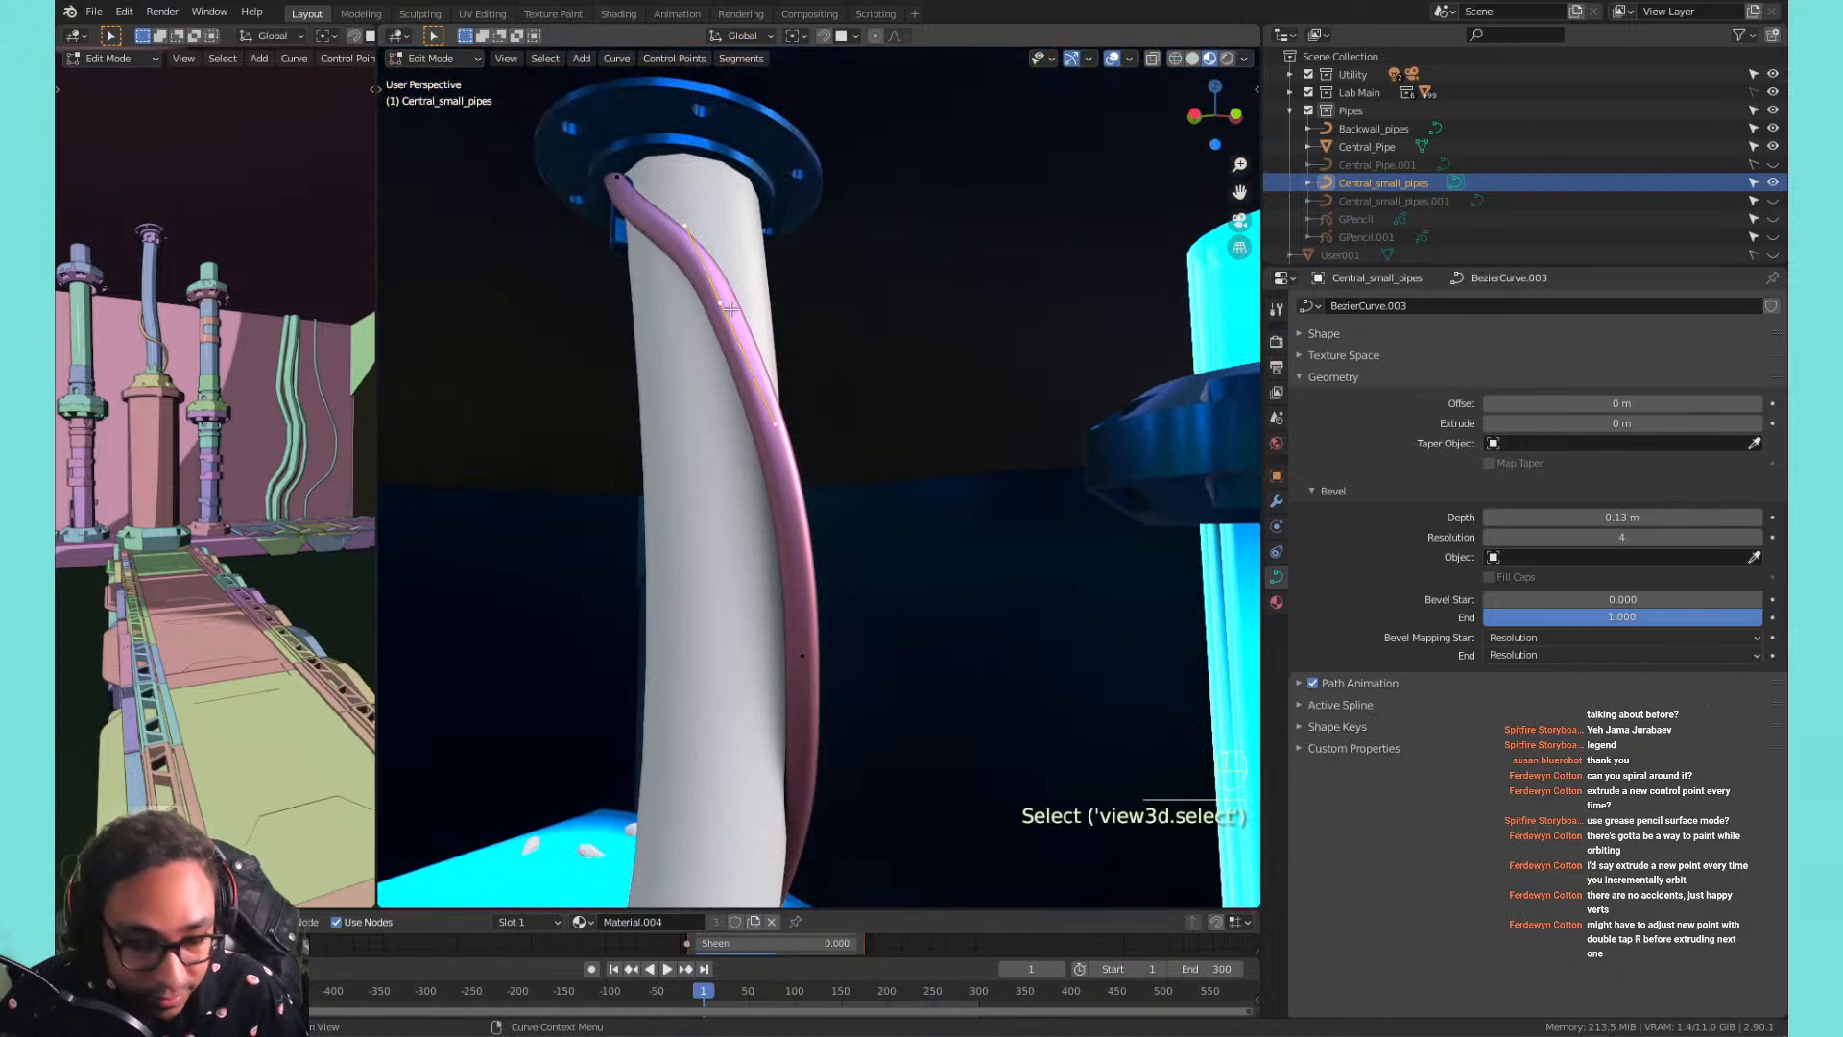
pyautogui.press('g')
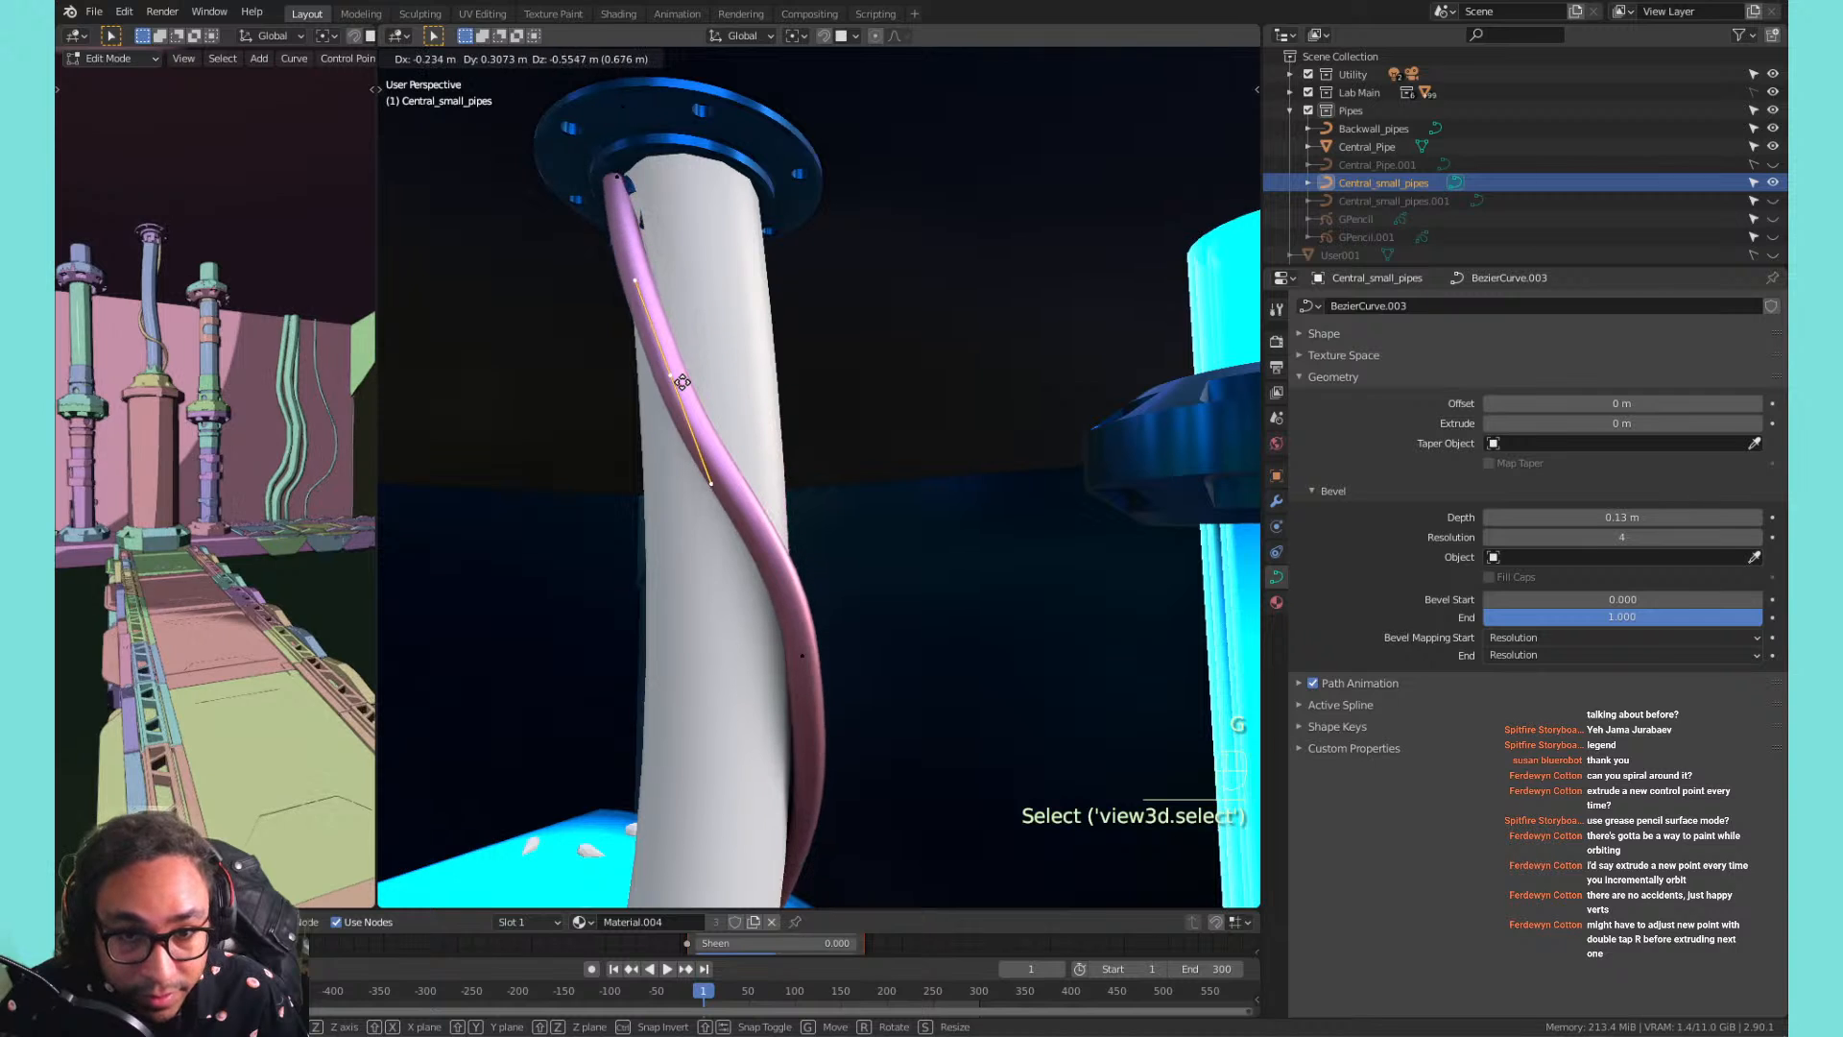
pyautogui.click(682, 399)
pyautogui.moveTo(683, 399); pyautogui.dragTo(902, 461, button='middle')
pyautogui.moveTo(903, 461); pyautogui.dragTo(988, 459, button='middle')
pyautogui.press('Tab')
pyautogui.press('Tab')
pyautogui.press('Tab')
pyautogui.scroll(-4, 643, 435)
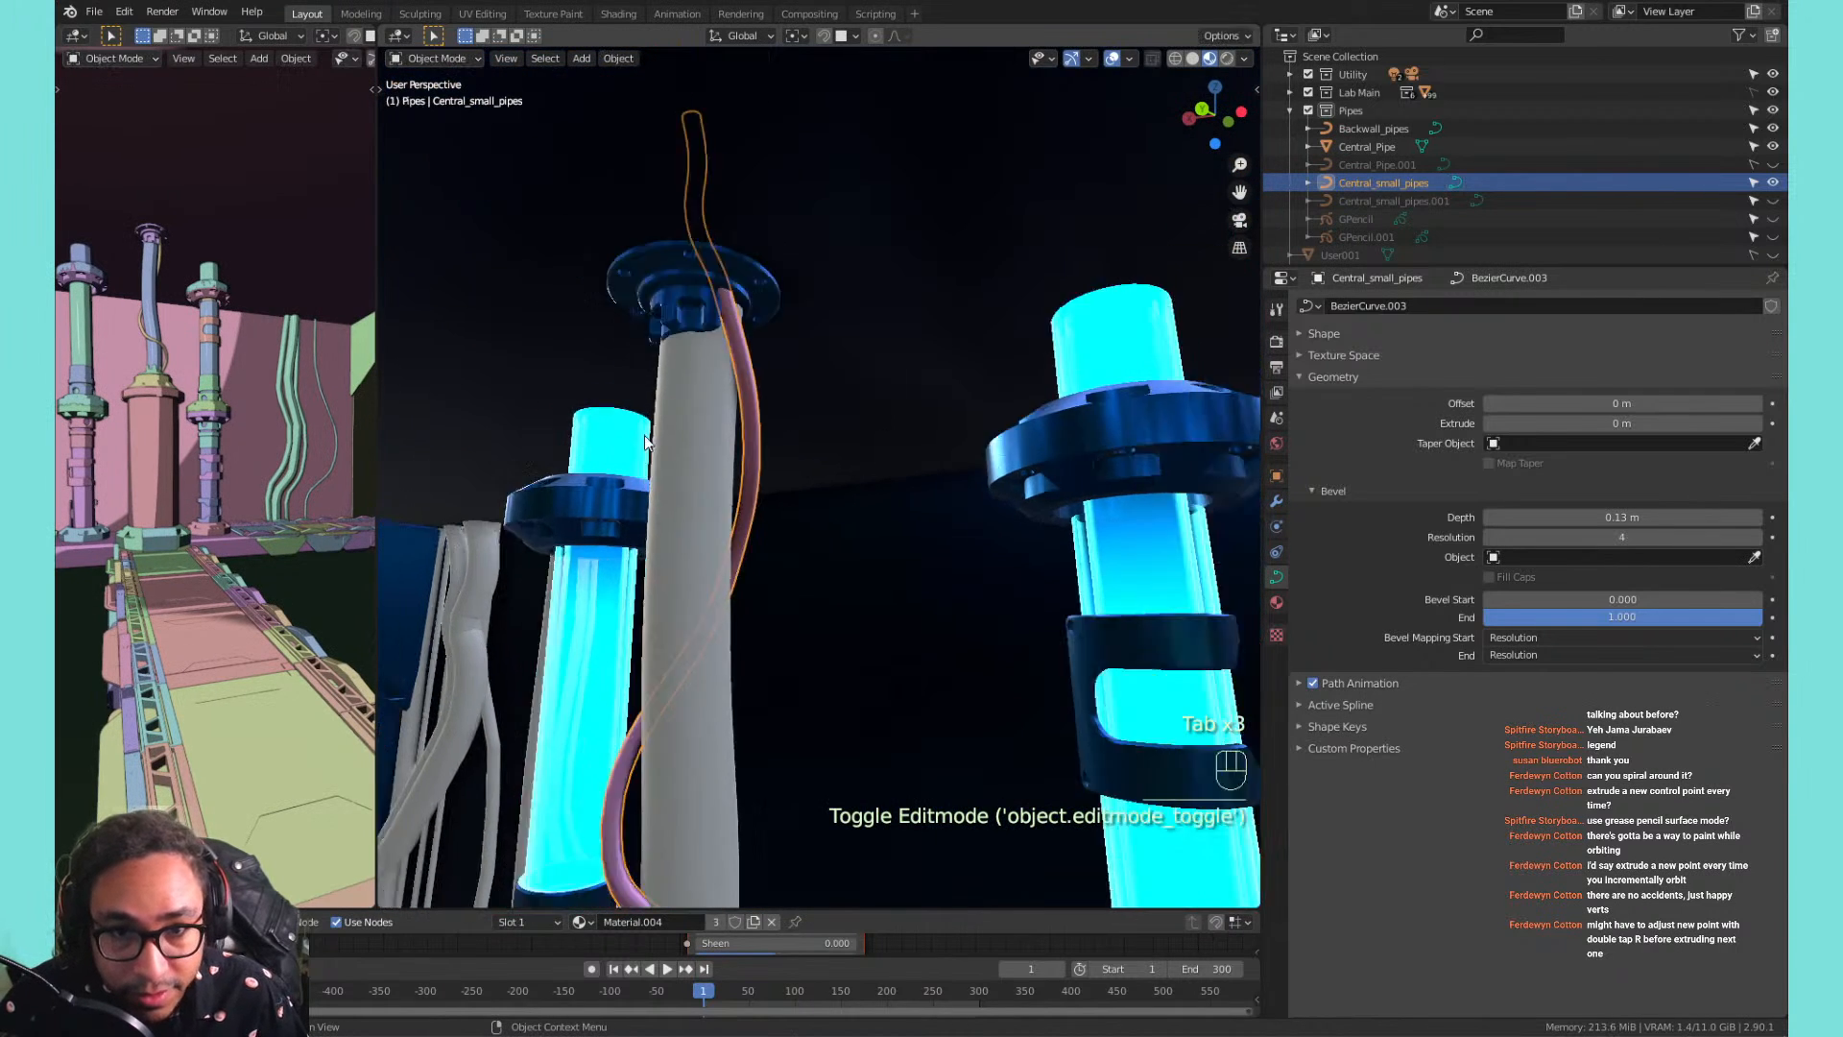
# Set the handle type of all control points on the spiral cable to Automatic in Edit Mode.
pyautogui.moveTo(643, 435); pyautogui.dragTo(839, 683, button='middle')
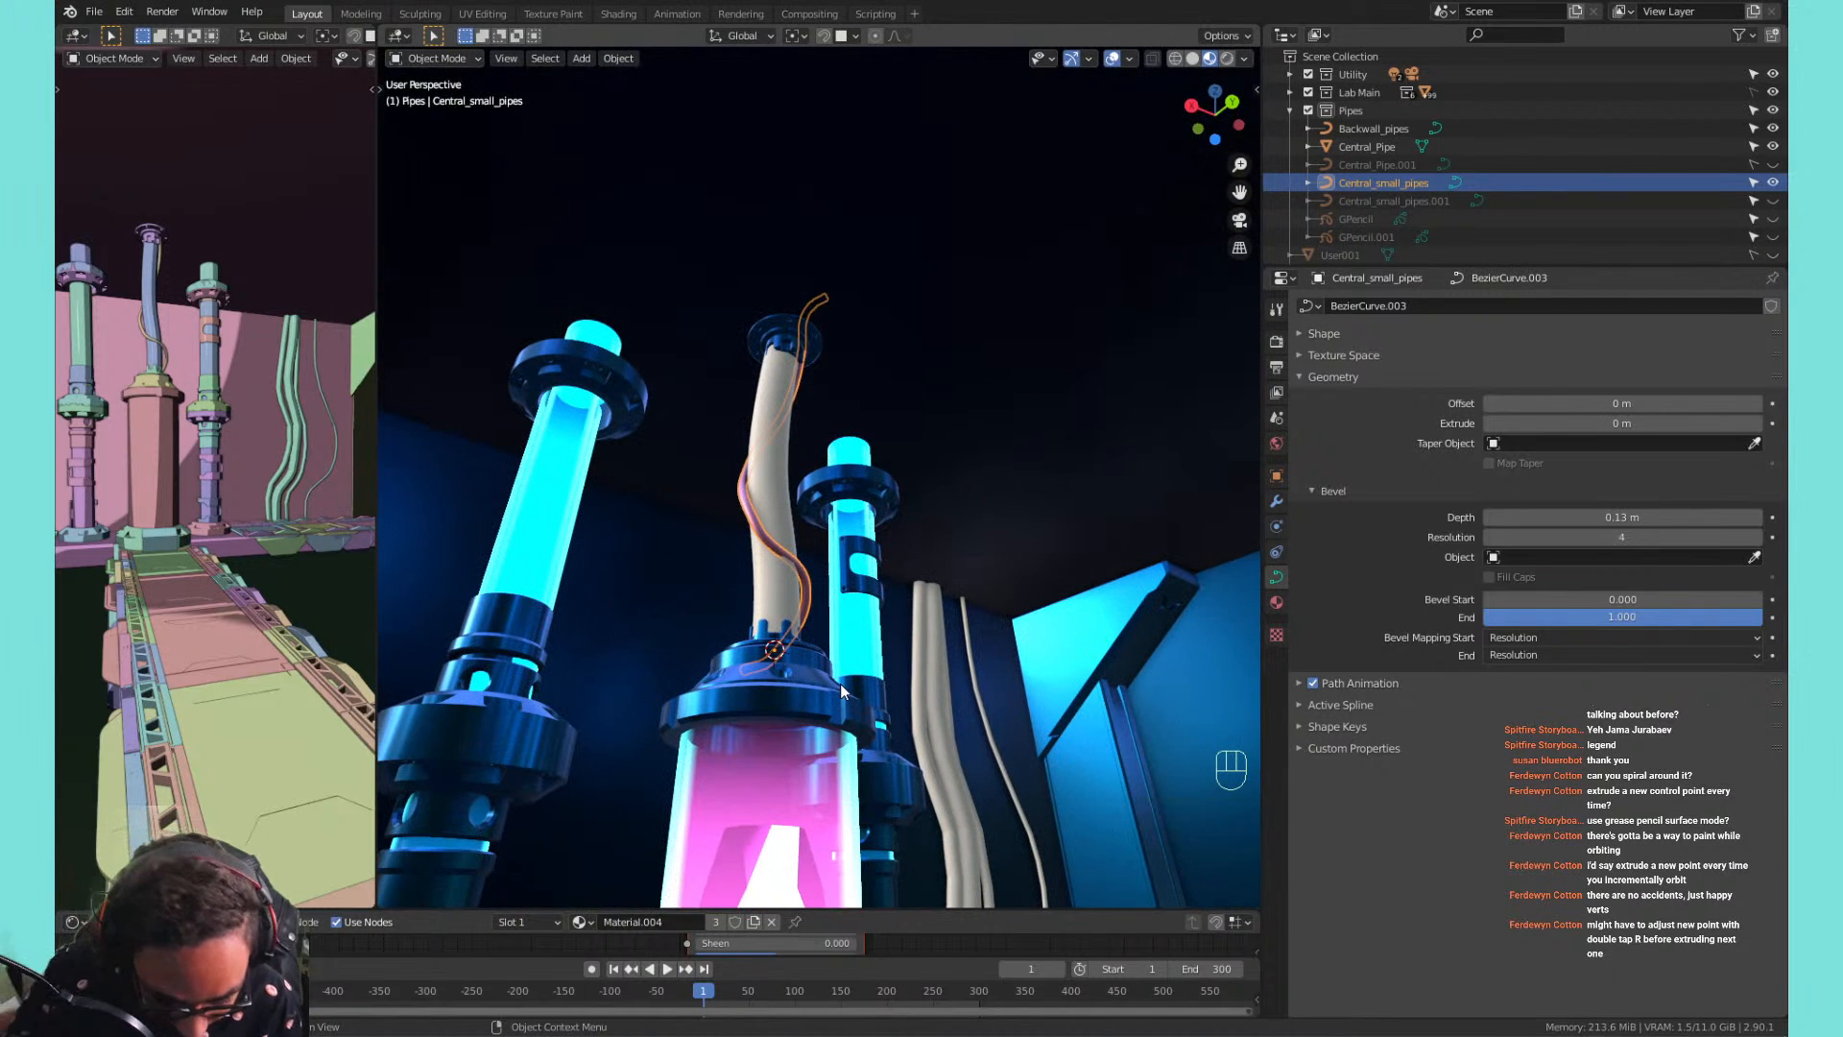
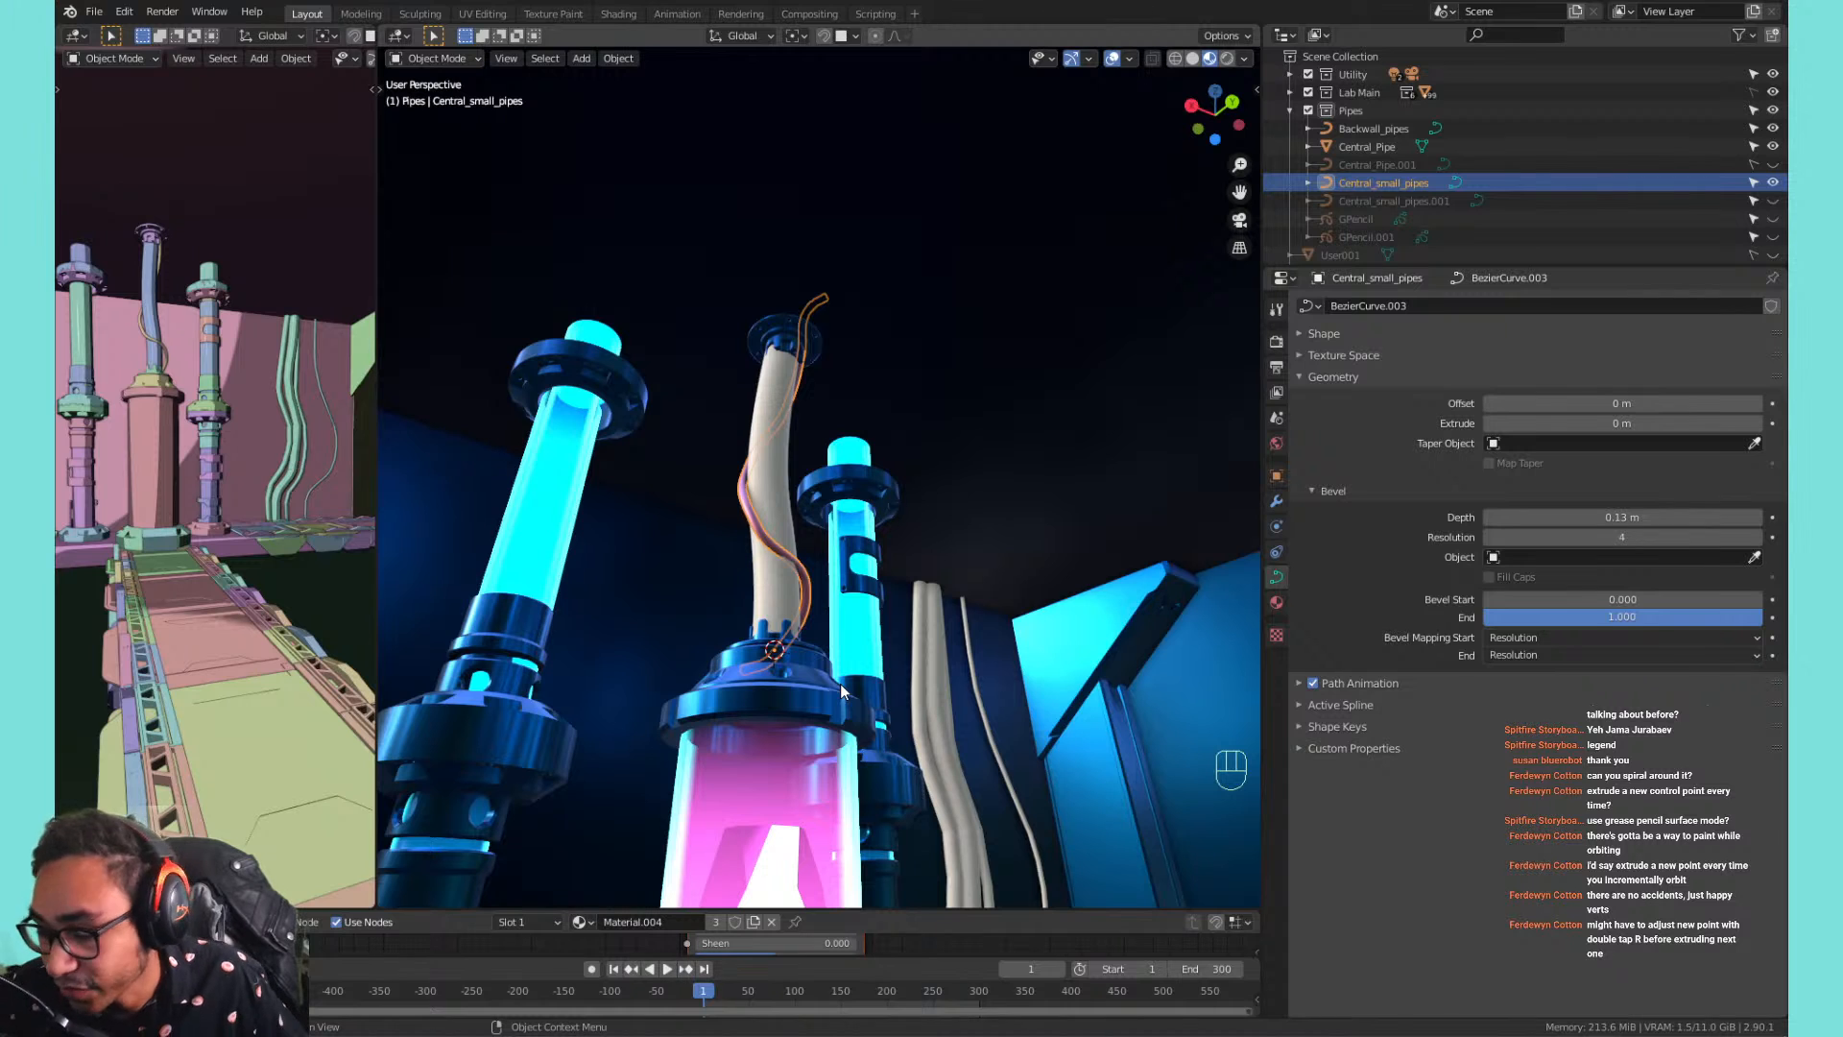
pyautogui.scroll(4, 768, 430)
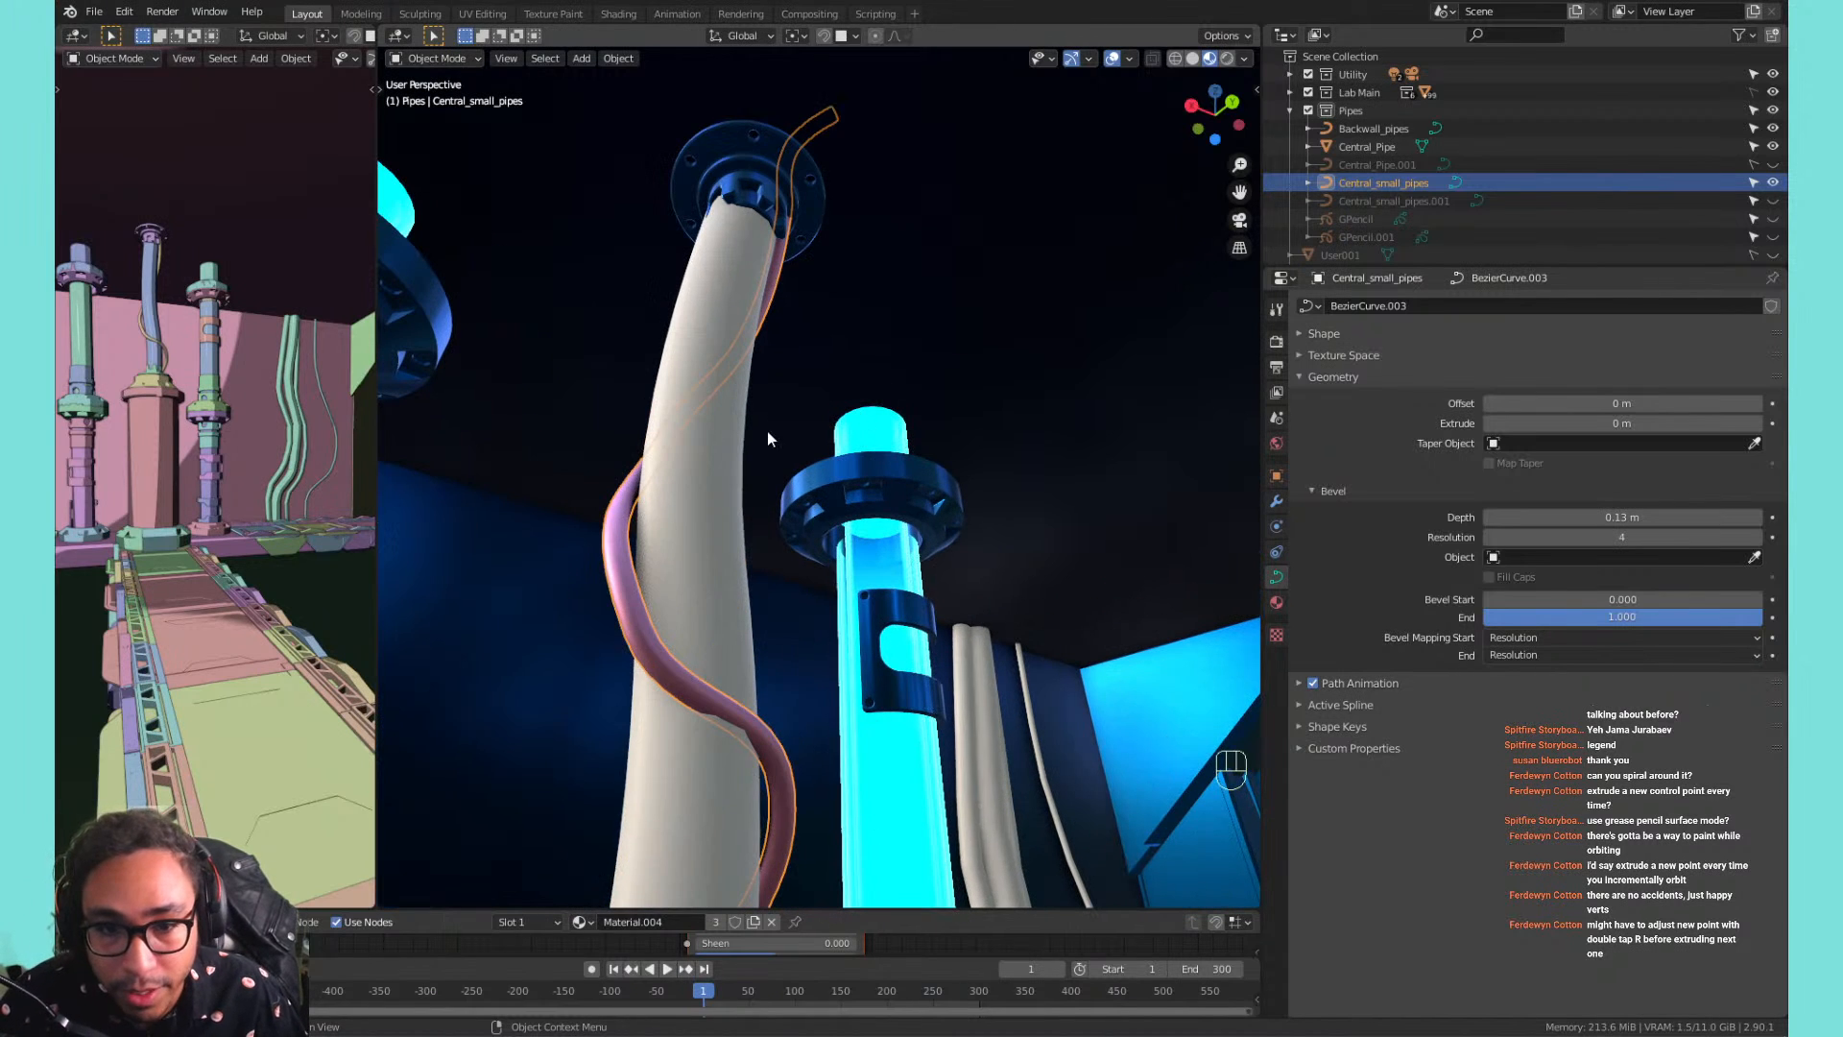
pyautogui.press('Tab')
pyautogui.press('a')
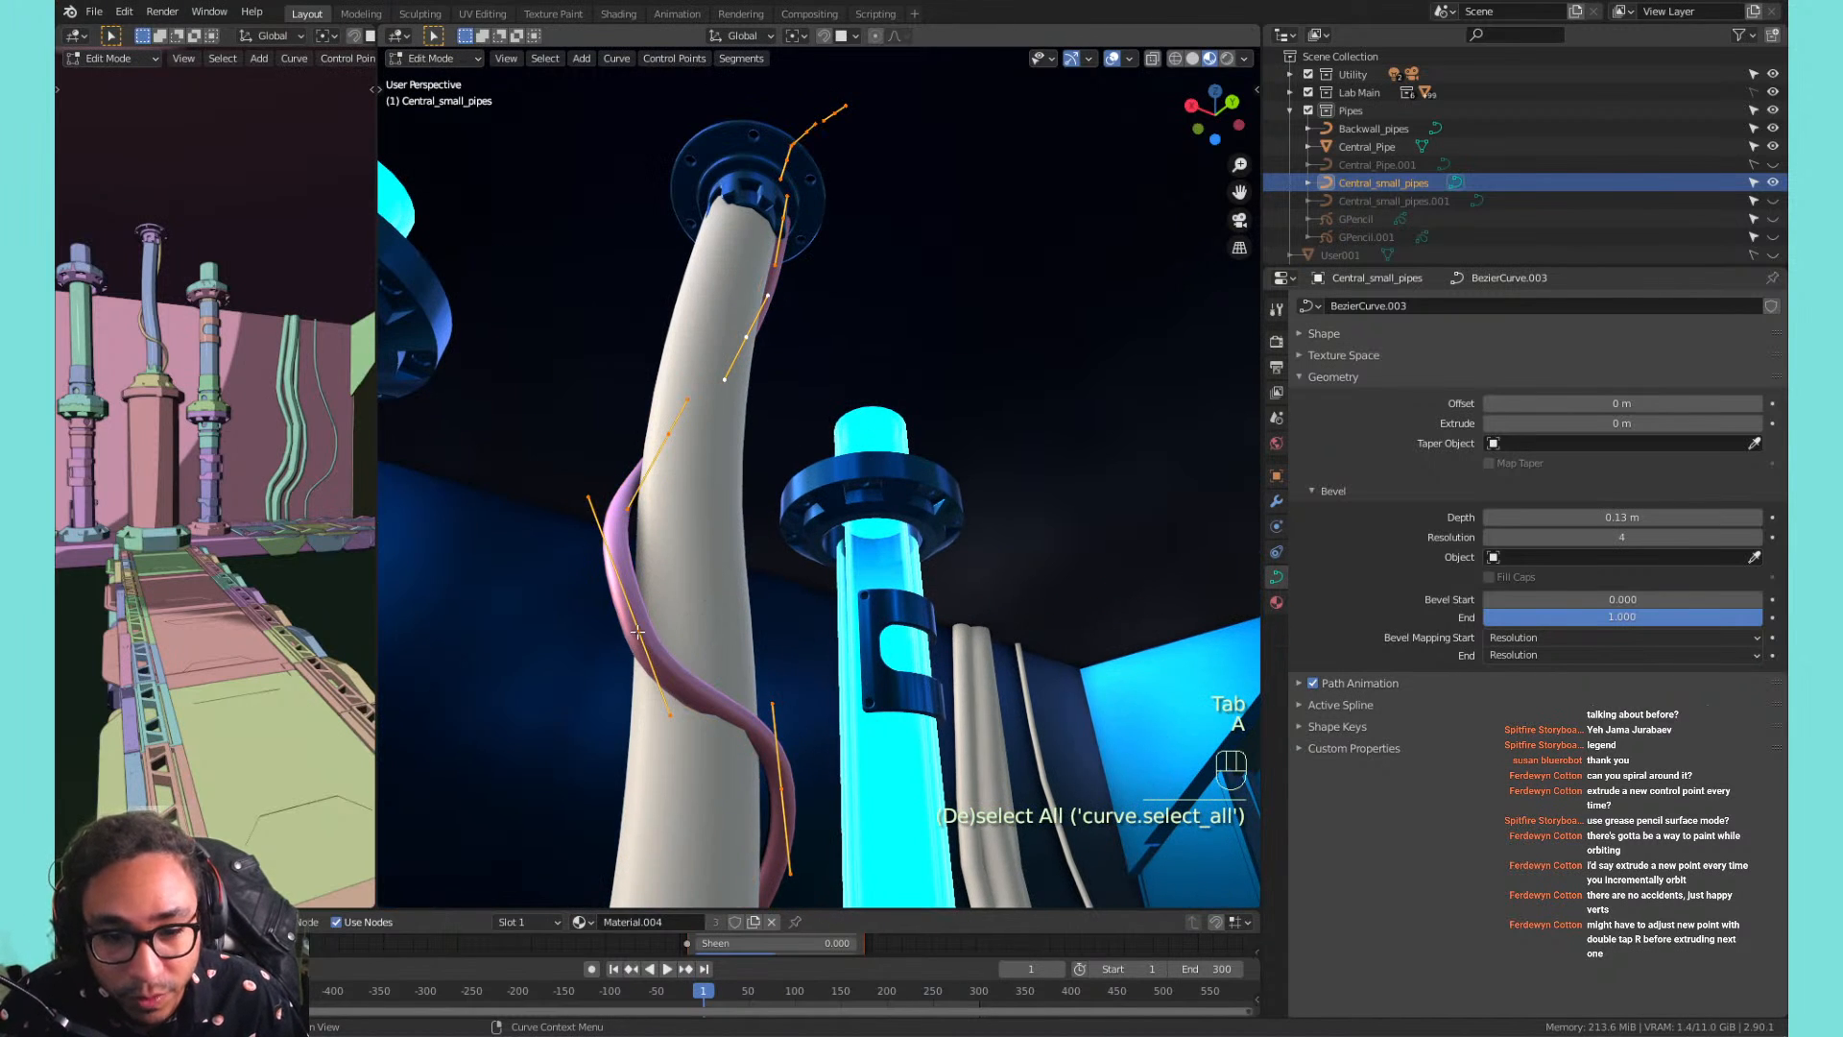
pyautogui.rightClick(638, 632)
pyautogui.moveTo(639, 636)
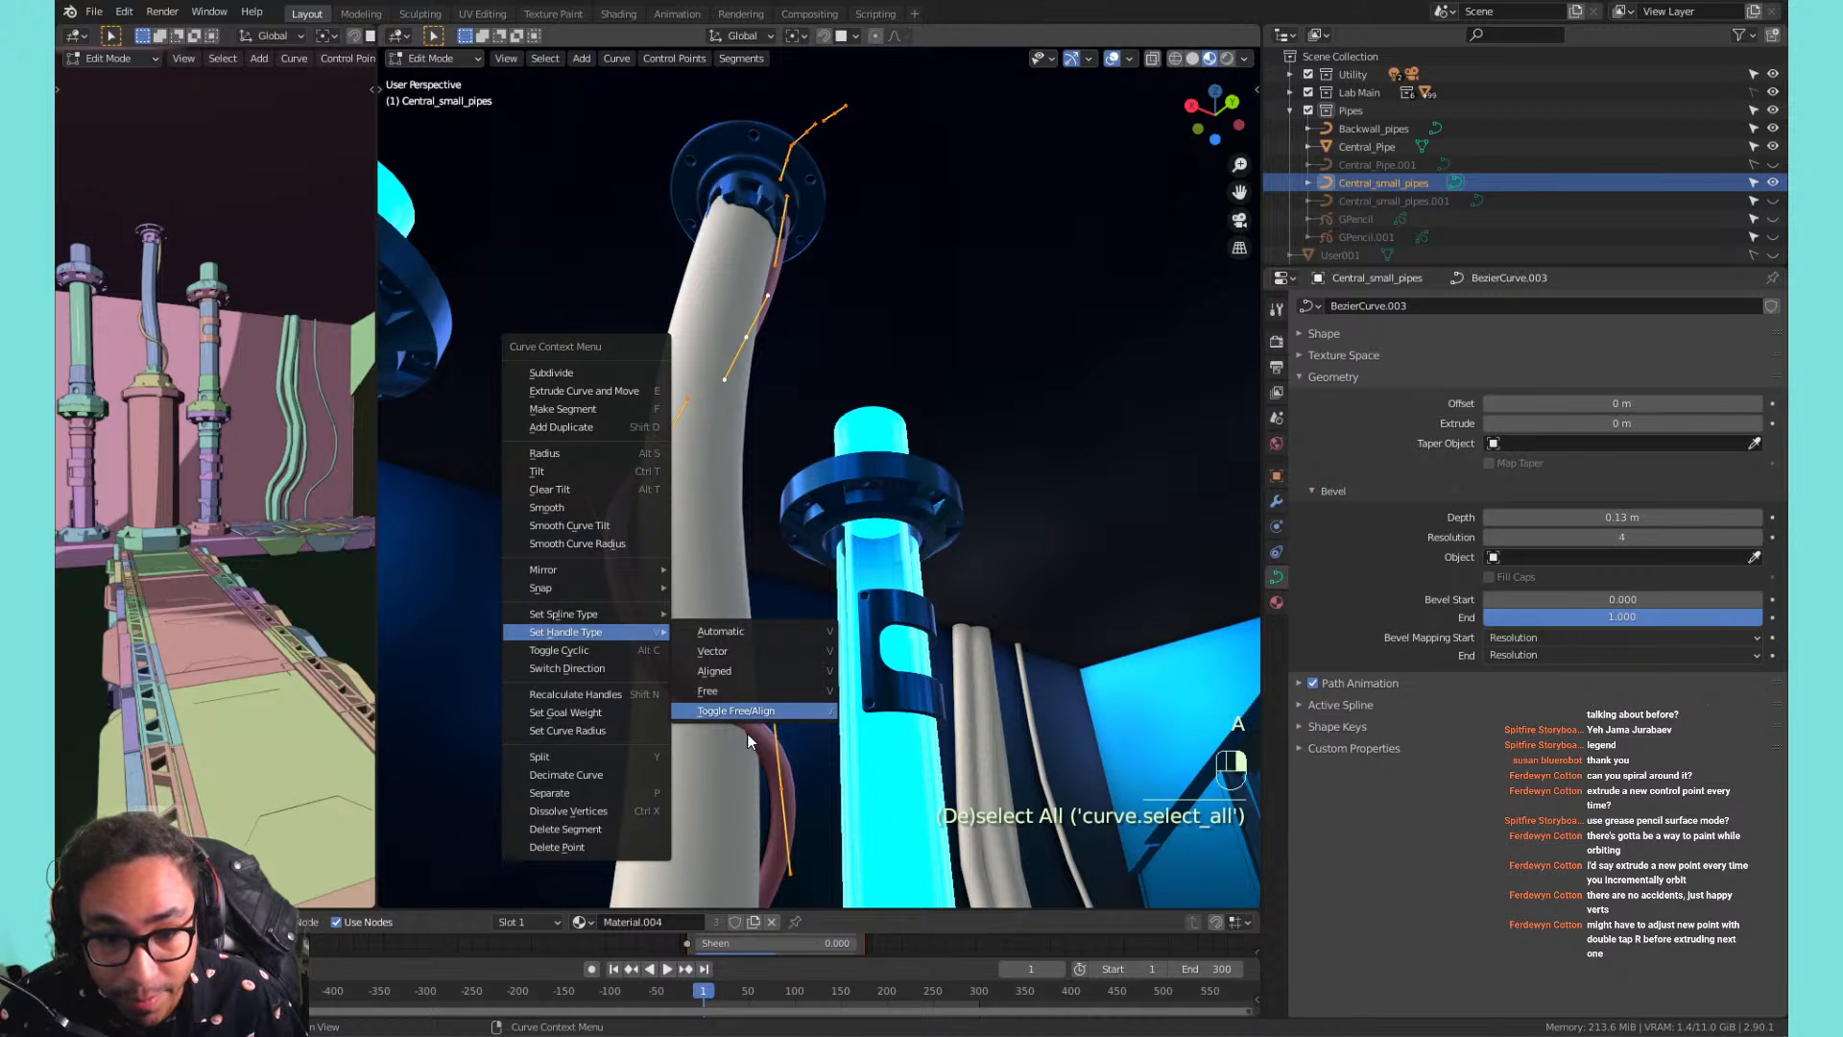
pyautogui.click(730, 631)
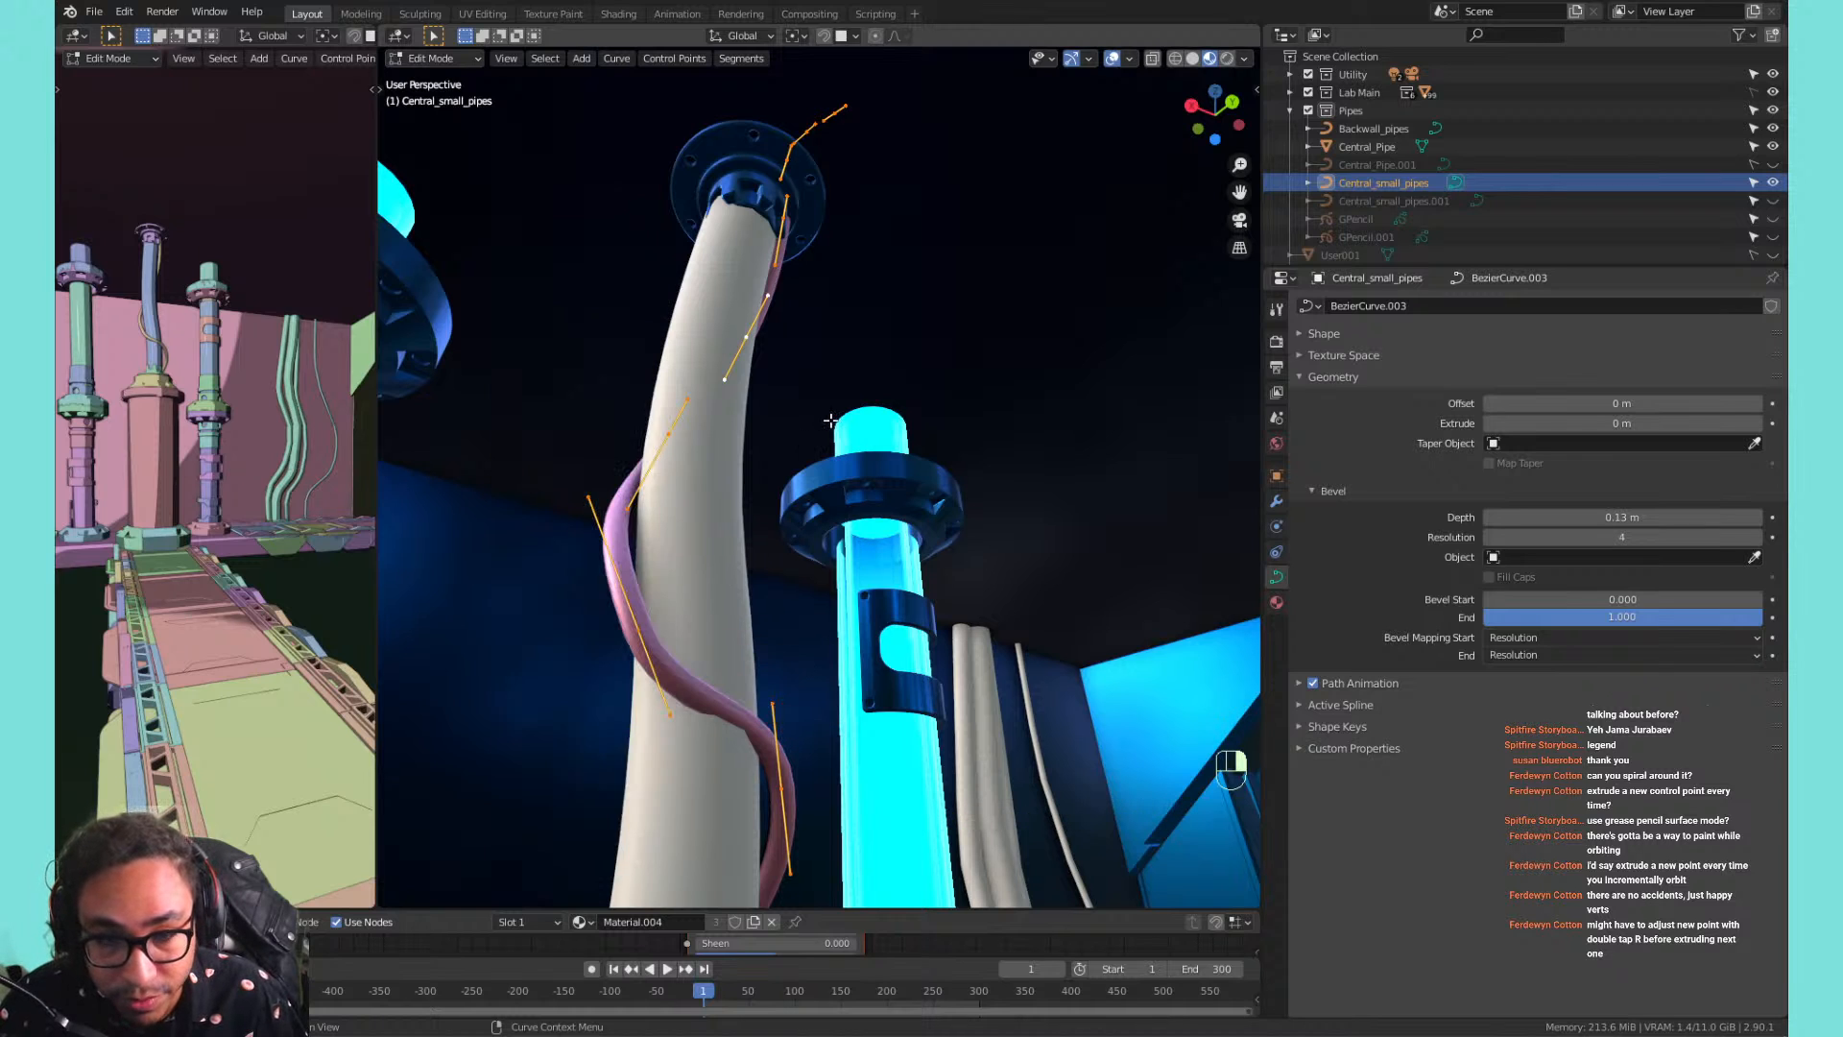
pyautogui.press('Tab')
pyautogui.keyDown('shift'); pyautogui.moveTo(752, 411); pyautogui.dragTo(876, 432, button='middle'); pyautogui.keyUp('shift')
pyautogui.press('Tab')
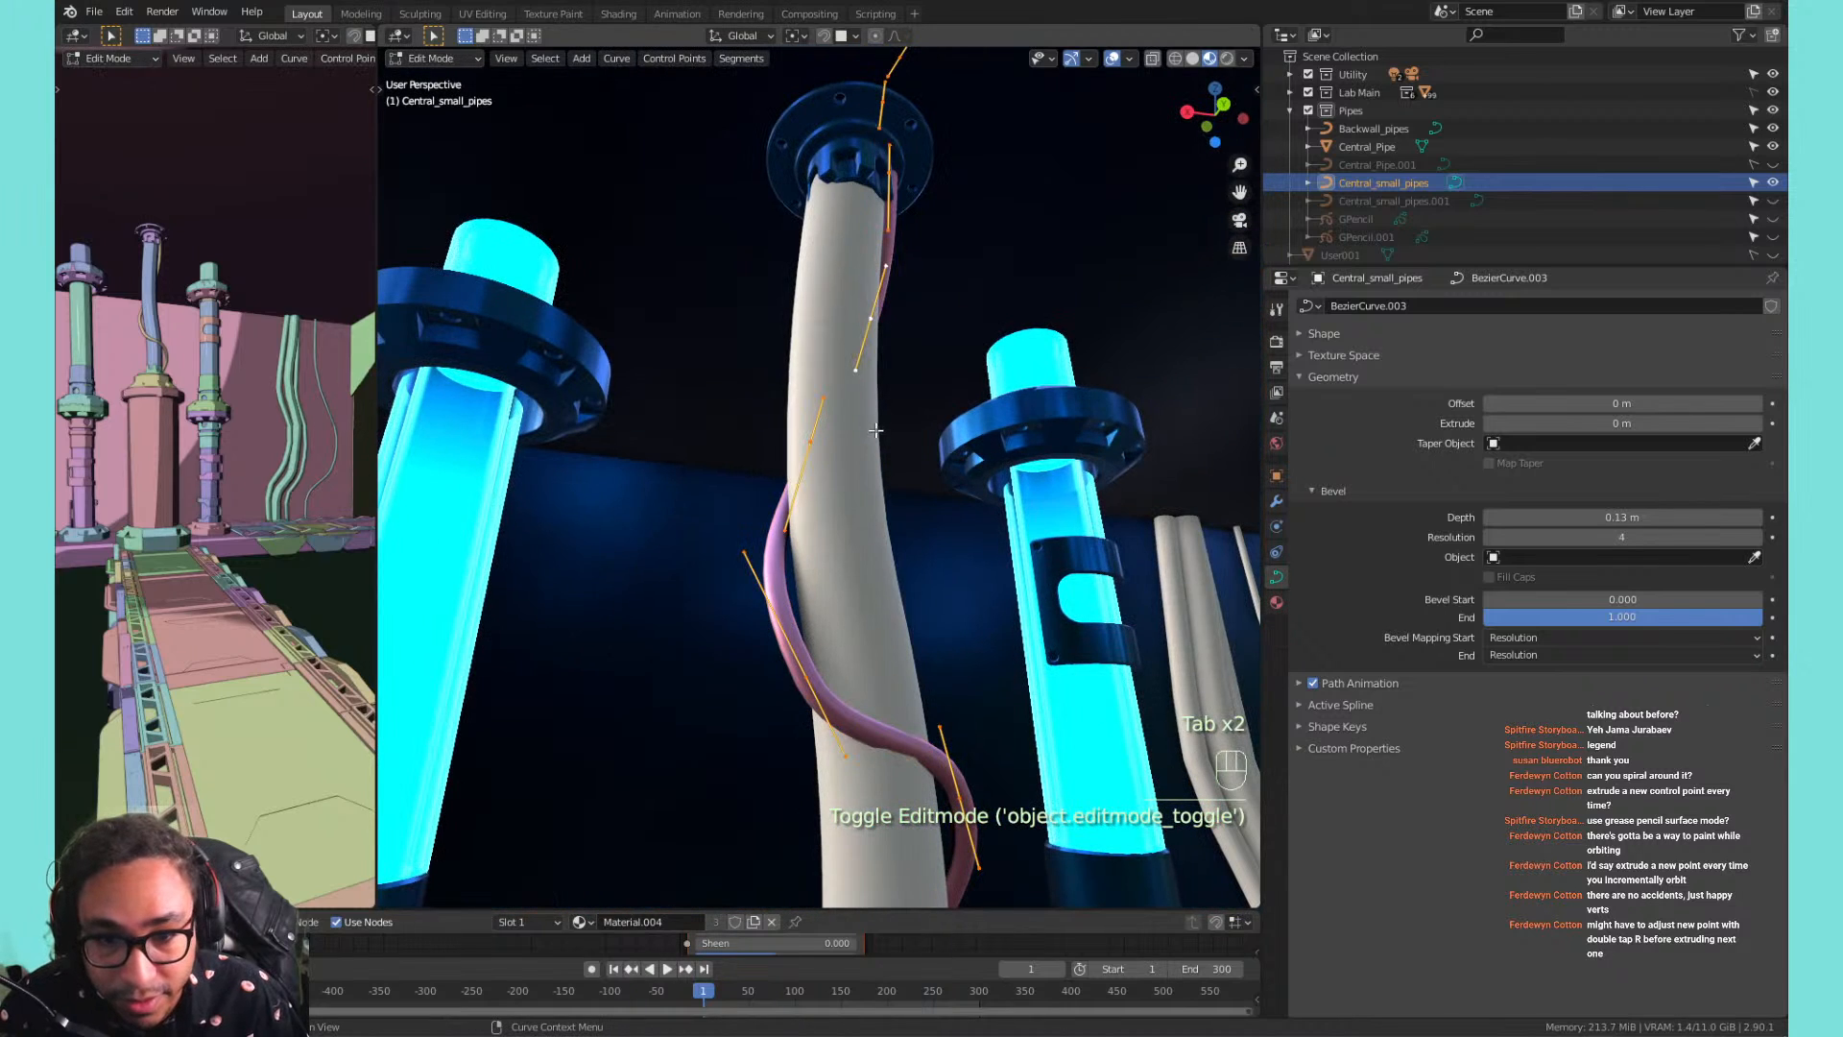
# Try converting the cable's spline to the Poly type and undo the conversion.
pyautogui.rightClick(872, 431)
pyautogui.moveTo(873, 435)
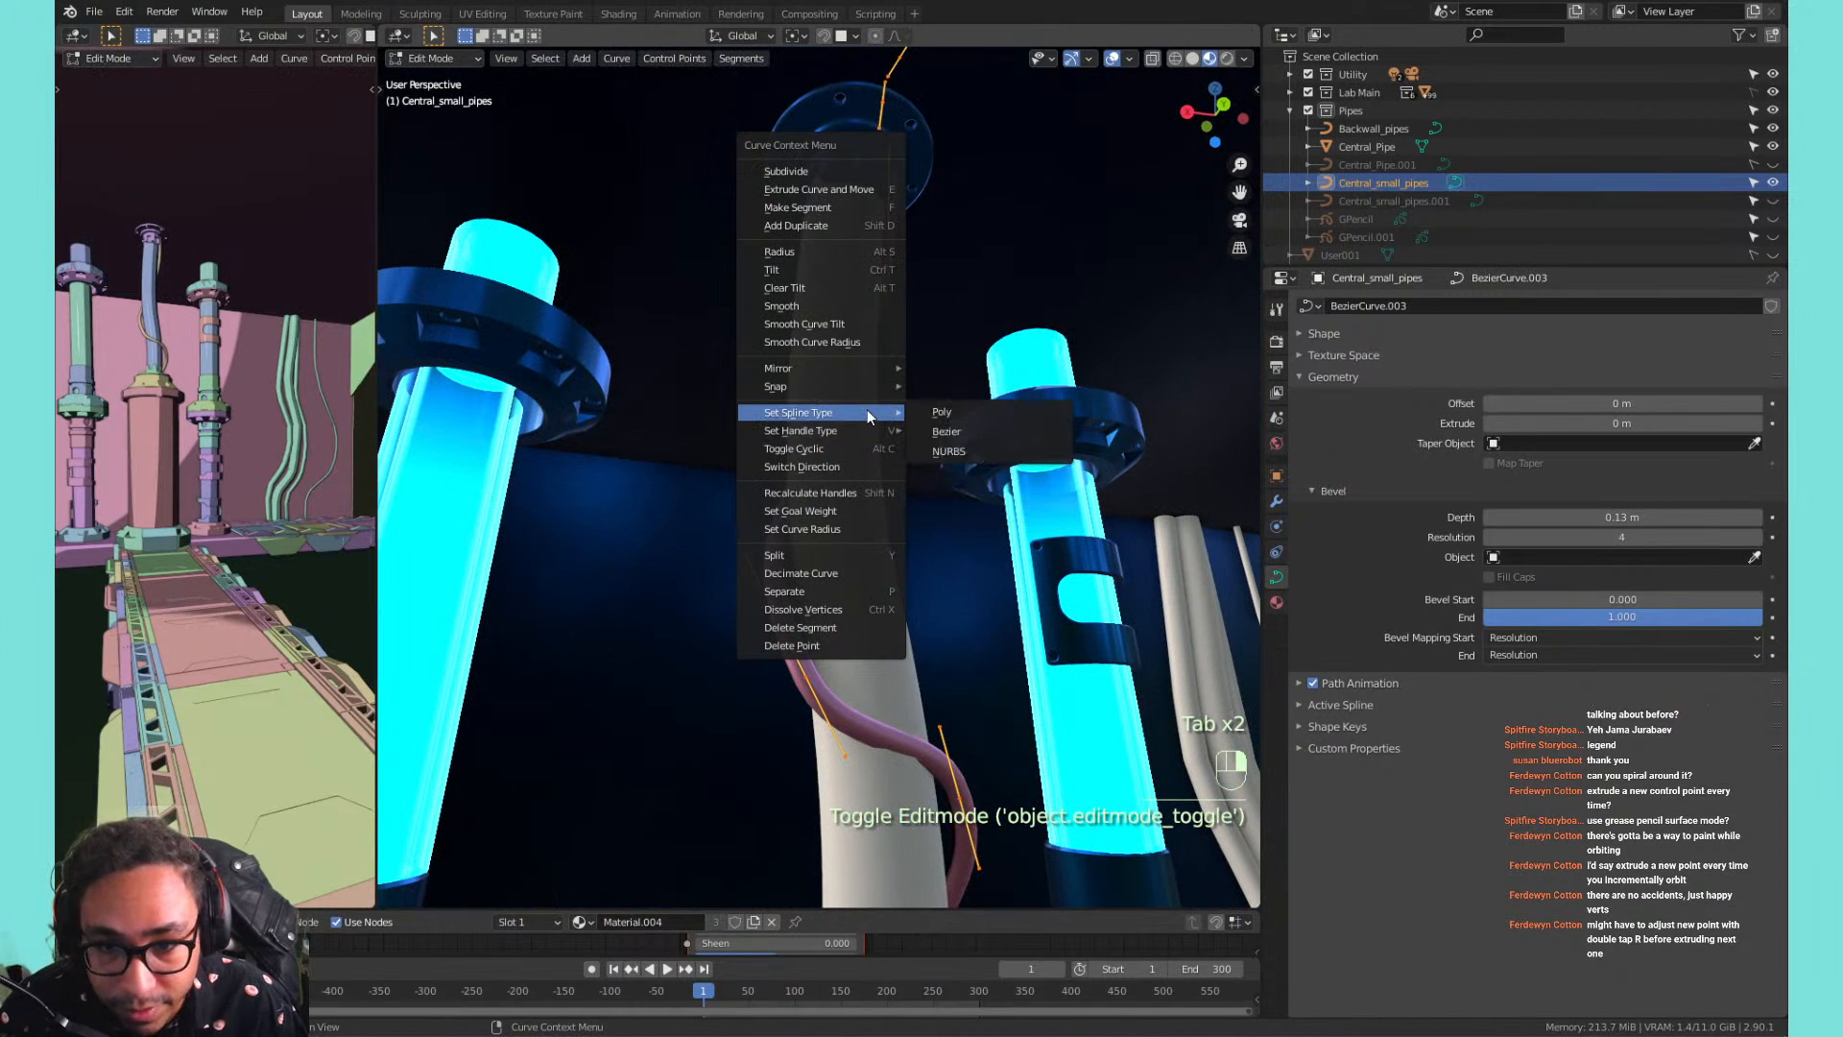
pyautogui.click(975, 419)
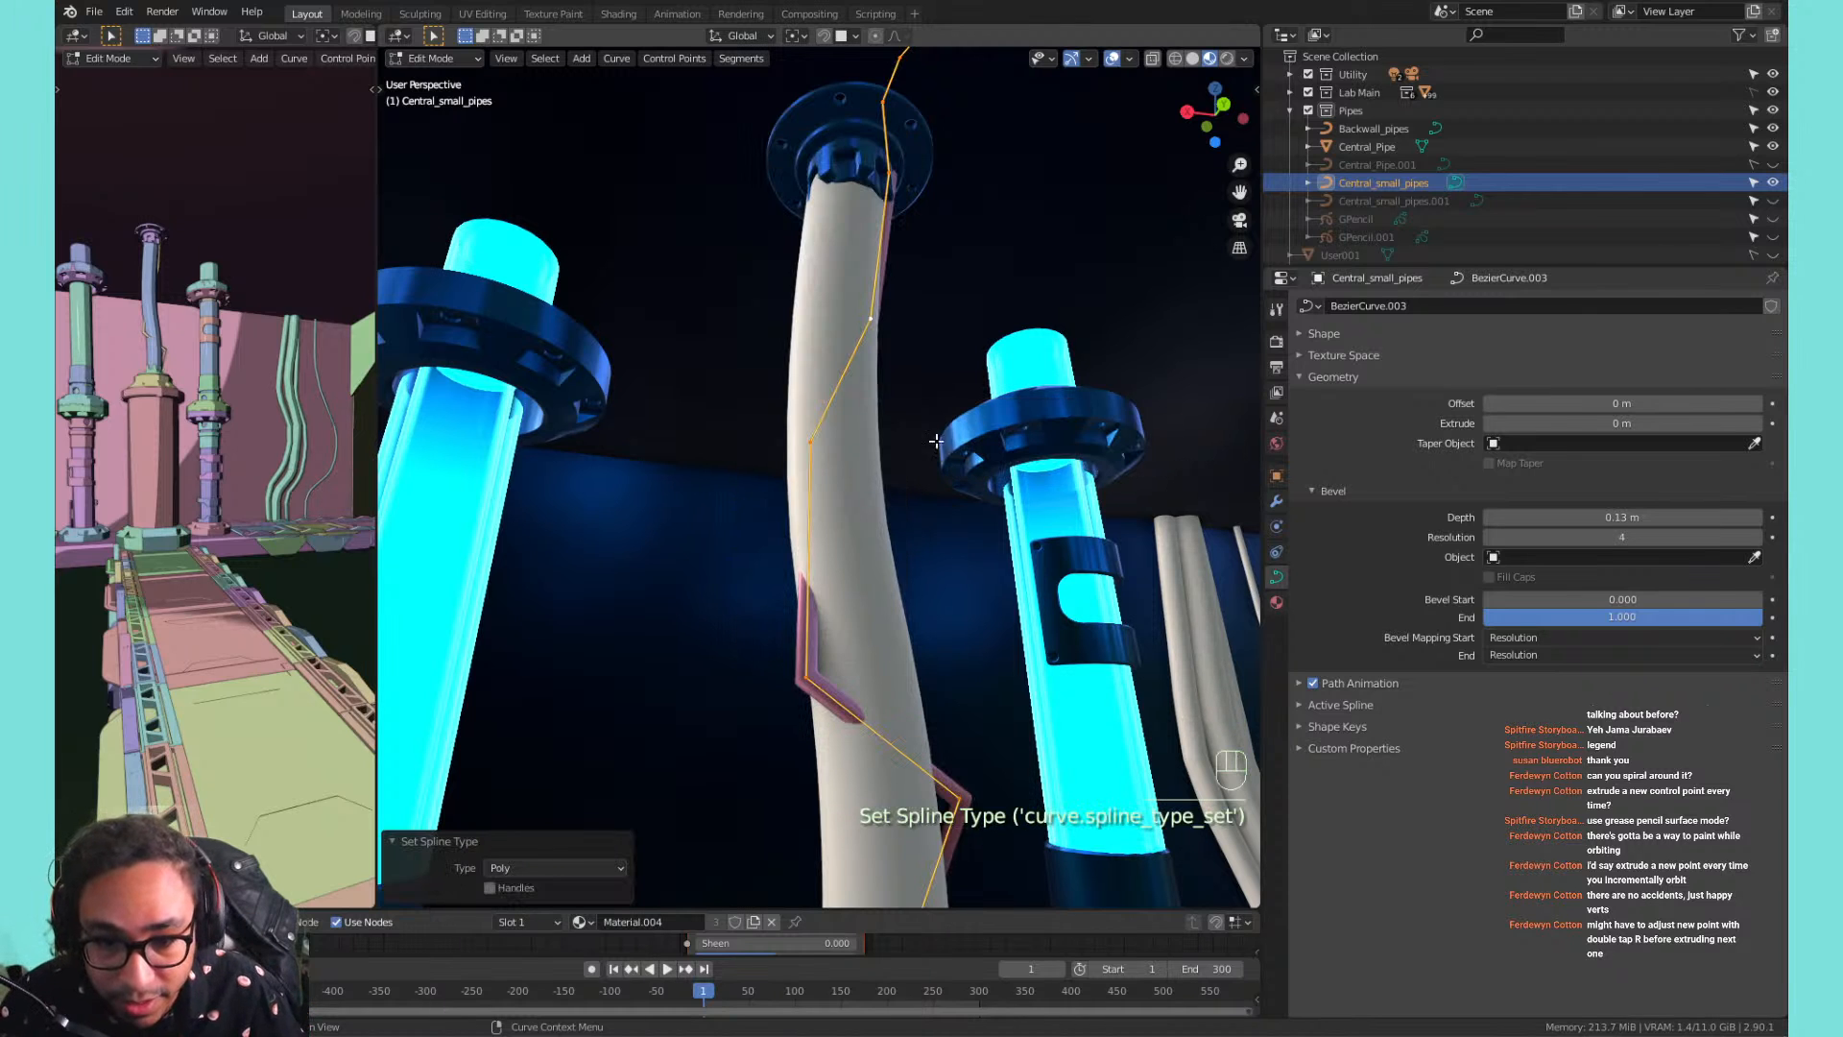
pyautogui.moveTo(838, 614); pyautogui.dragTo(843, 438, button='middle')
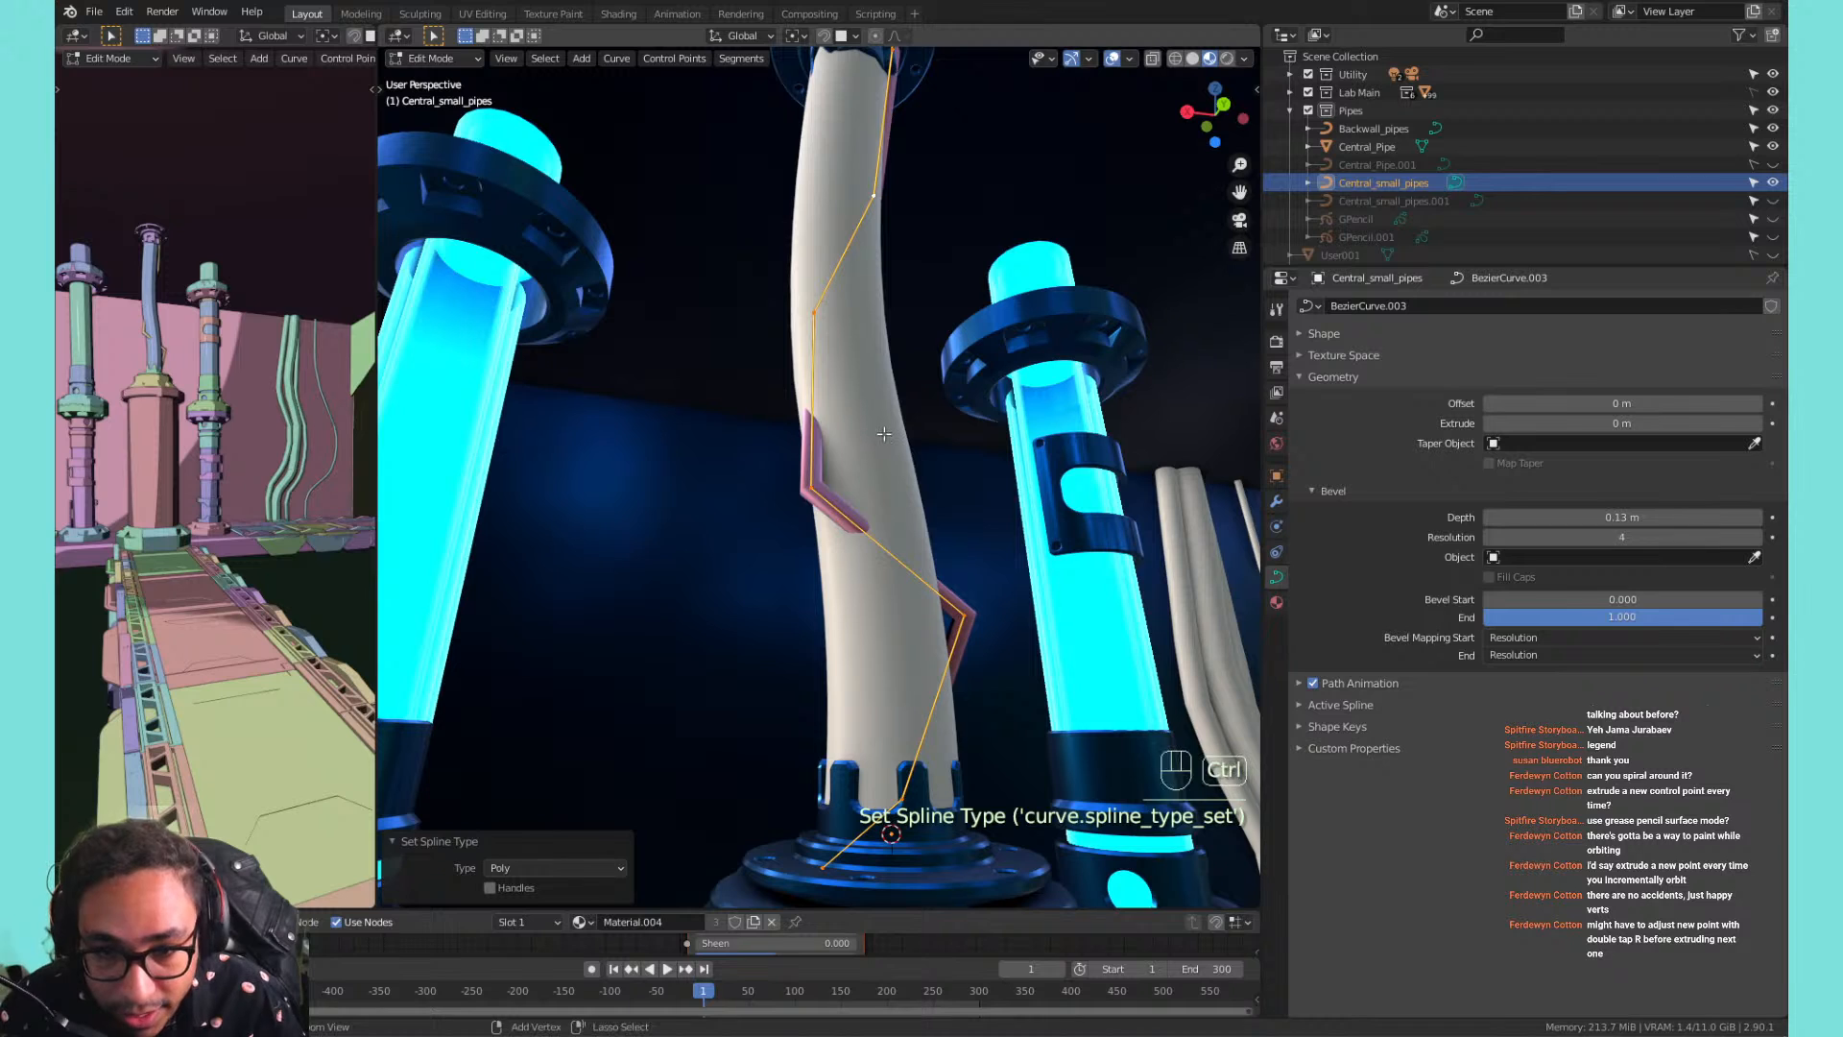
pyautogui.hotkey('ctrl', 'z')
# Convert the cable's spline to the NURBS type.
pyautogui.rightClick(869, 434)
pyautogui.click(960, 470)
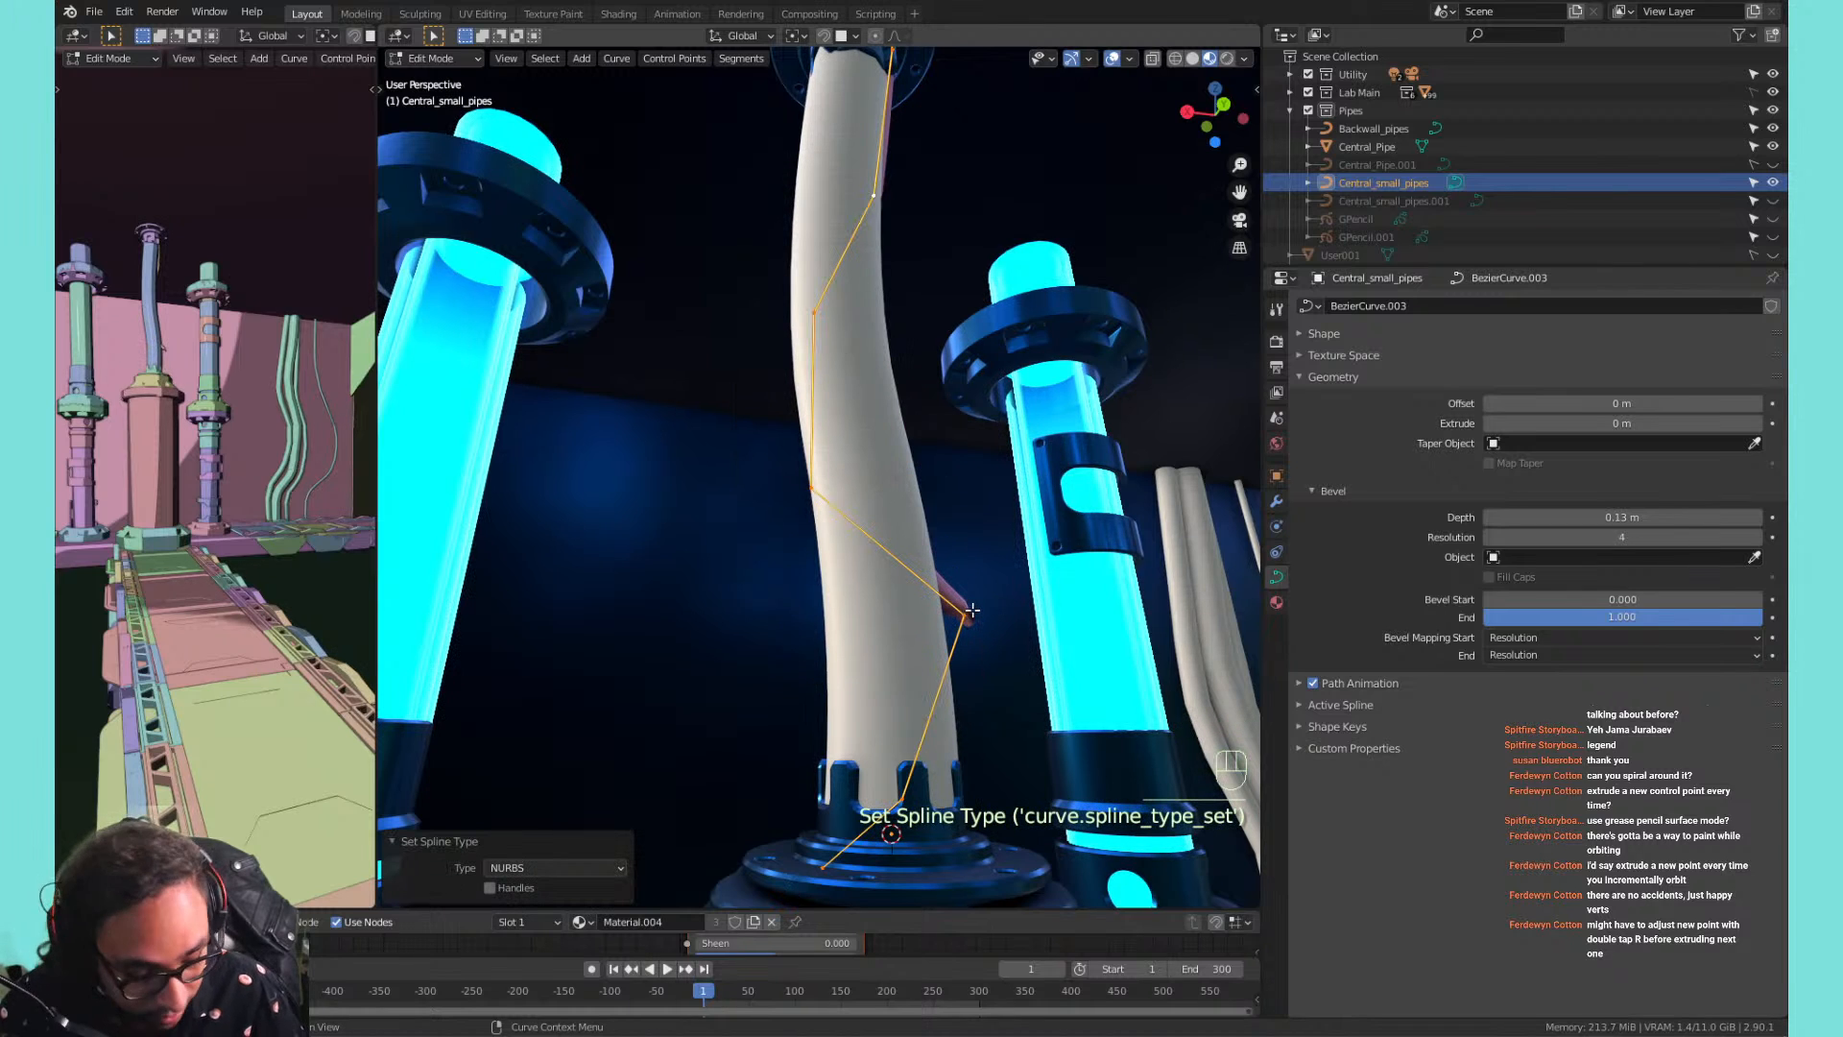
pyautogui.press('g')
pyautogui.rightClick(1013, 577)
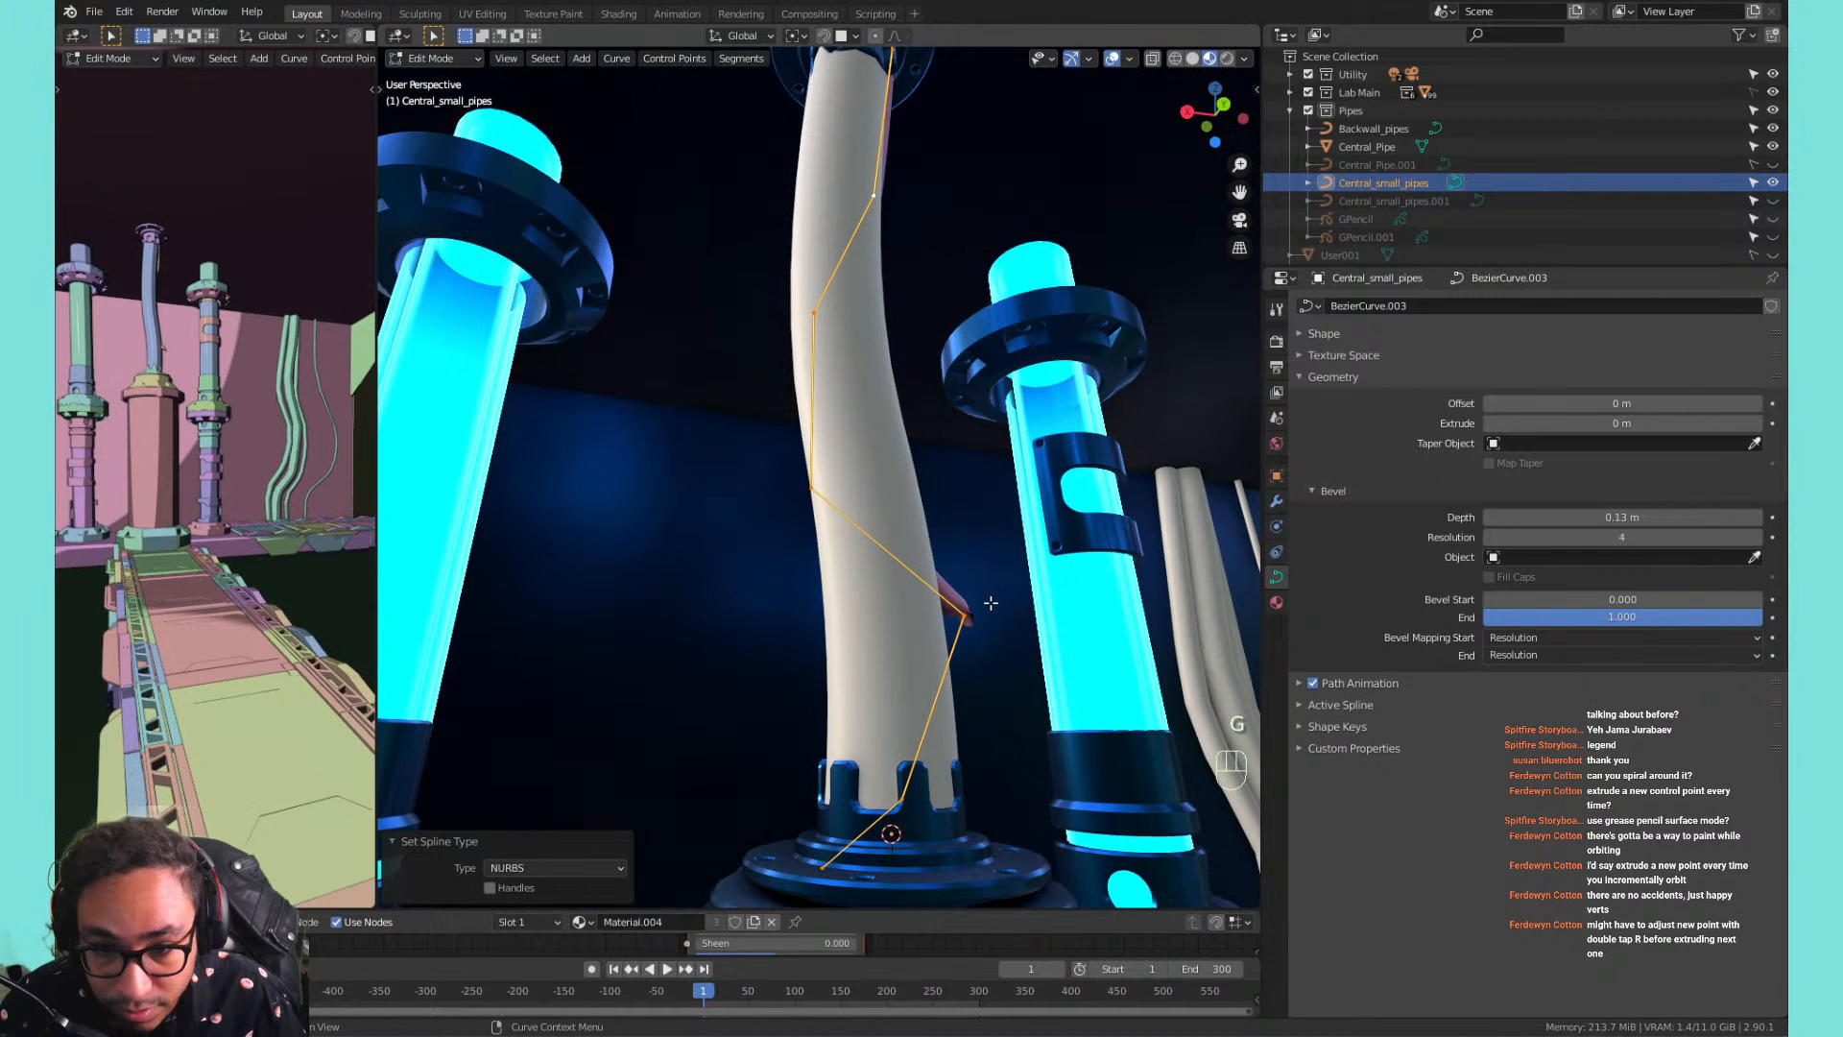
pyautogui.click(989, 605)
pyautogui.press('g')
pyautogui.rightClick(1047, 631)
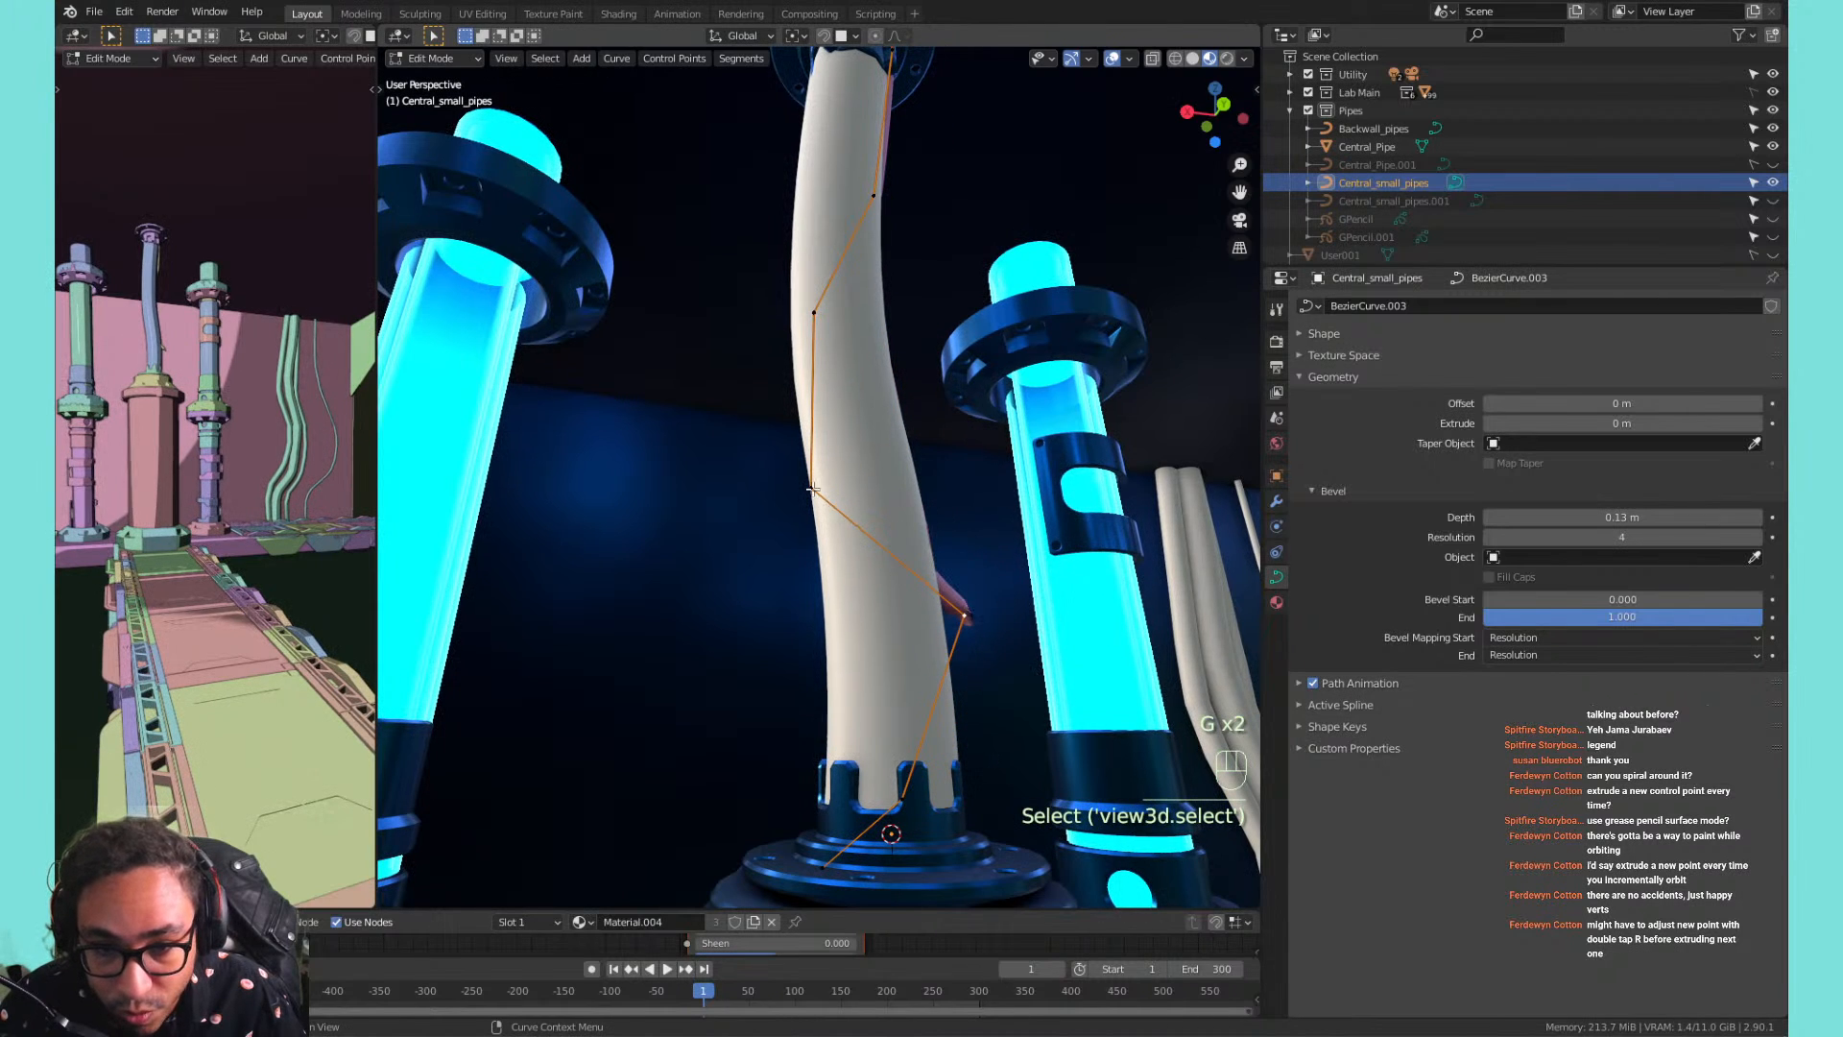
# Pull the cable's mid-pipe control point about 1.47 m outward and move the next one below by about (0.605, 0.621, -0.008) m.
pyautogui.press('g')
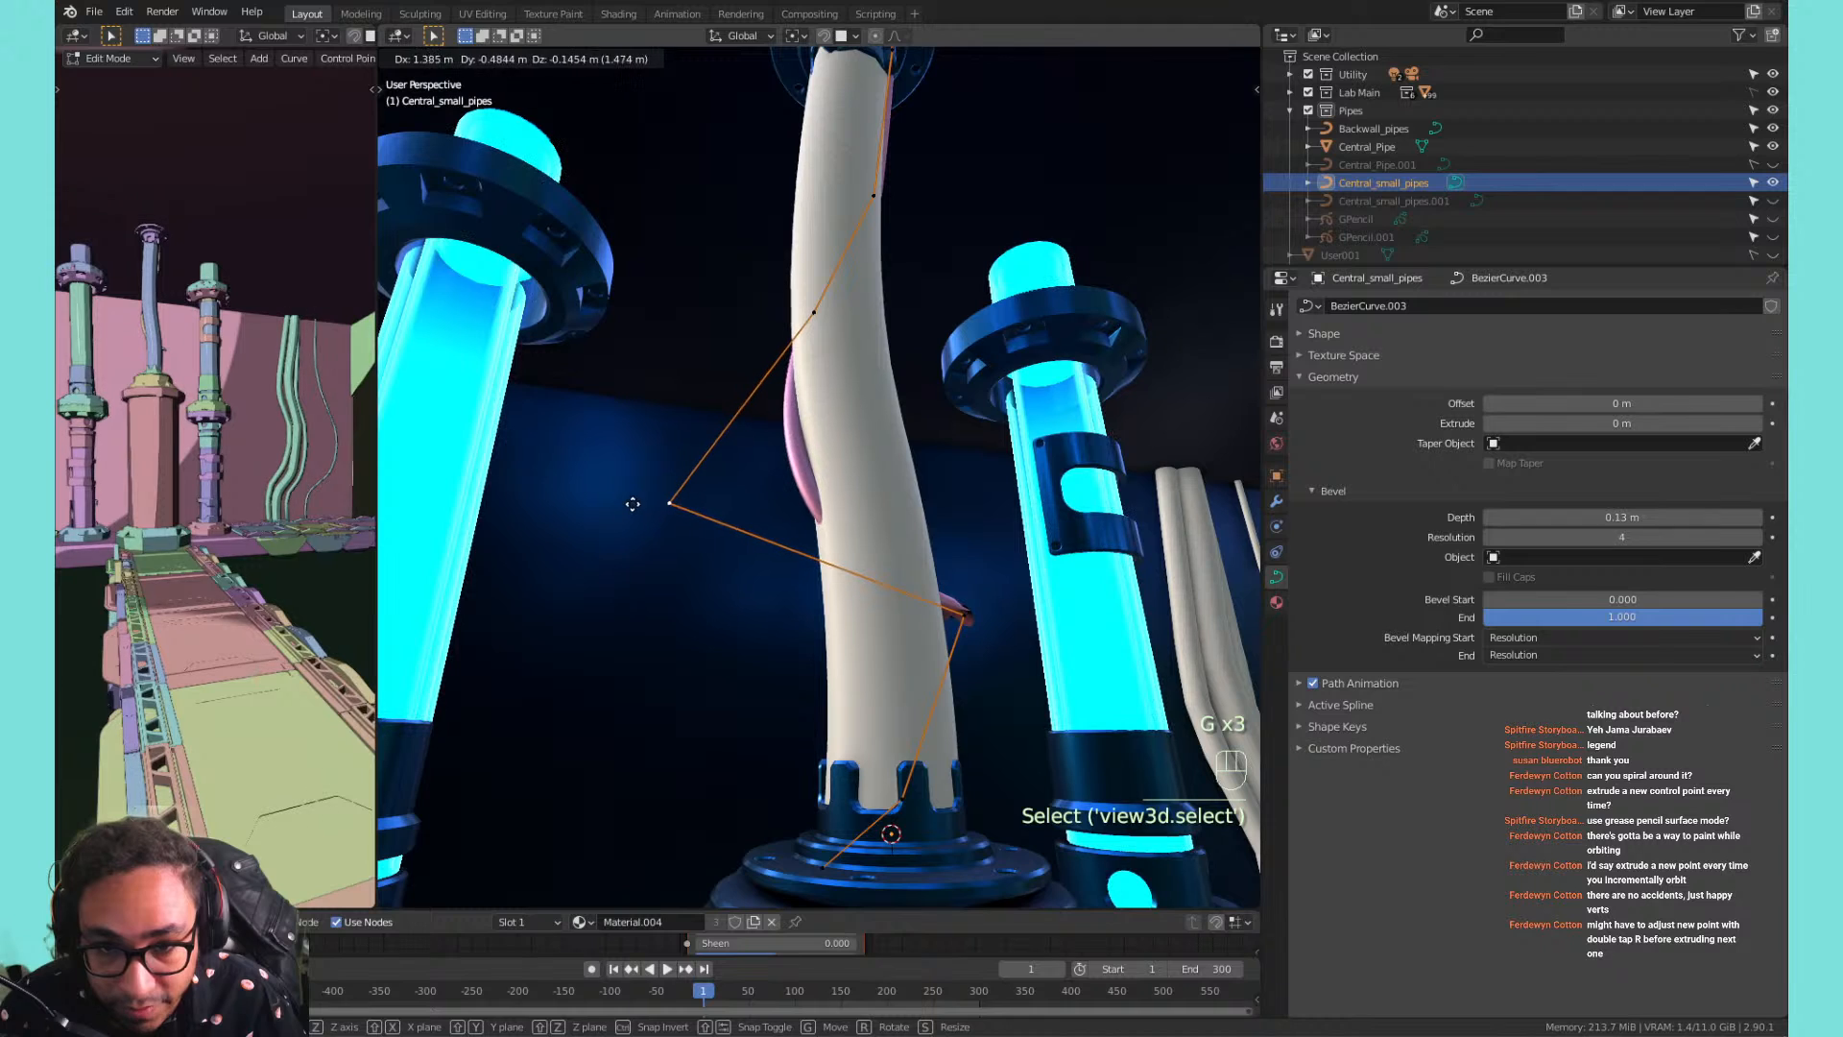
pyautogui.click(632, 504)
pyautogui.click(987, 614)
pyautogui.moveTo(987, 614); pyautogui.dragTo(759, 662, button='middle')
pyautogui.keyDown('shift'); pyautogui.moveTo(758, 662); pyautogui.dragTo(797, 471, button='middle'); pyautogui.keyUp('shift')
pyautogui.press('KP_Decimal')
pyautogui.scroll(-8, 708, 571)
pyautogui.press('g')
pyautogui.click(567, 451)
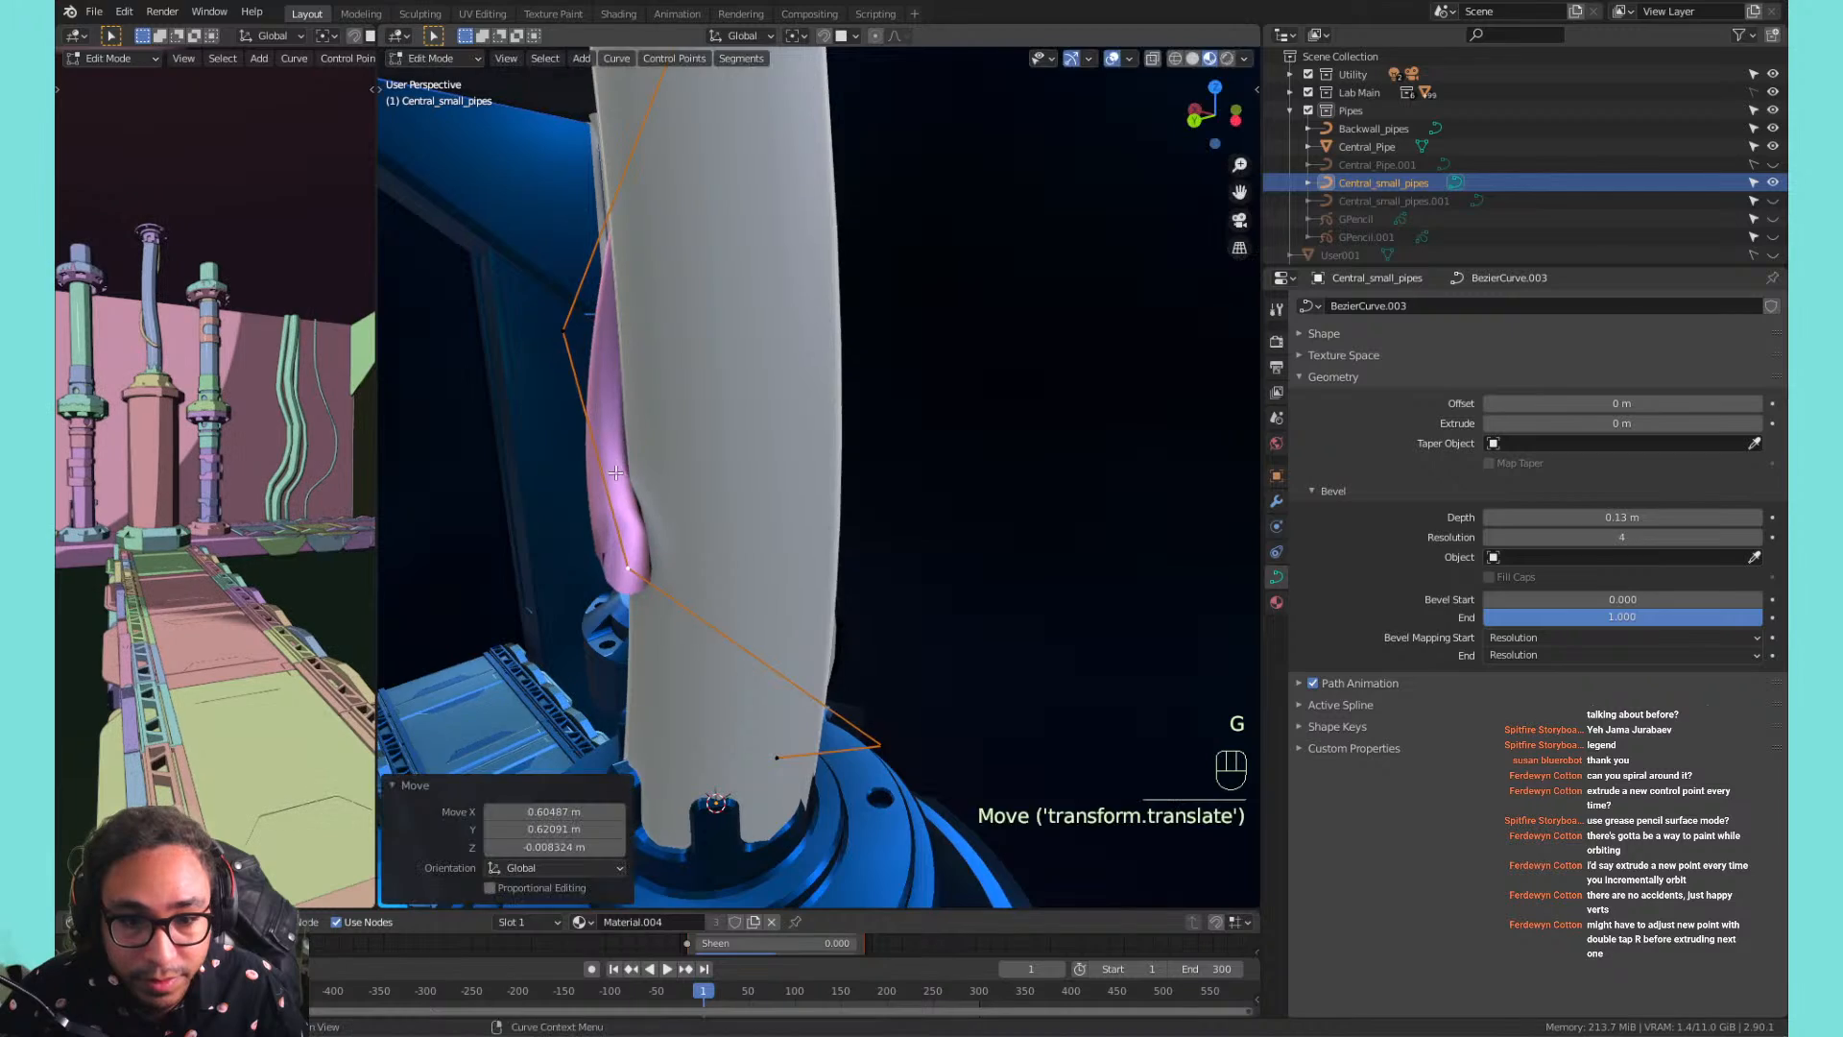
# Reposition the cable's control point beside the base of the central pipe.
pyautogui.moveTo(566, 452); pyautogui.dragTo(797, 561, button='middle')
pyautogui.click(853, 772)
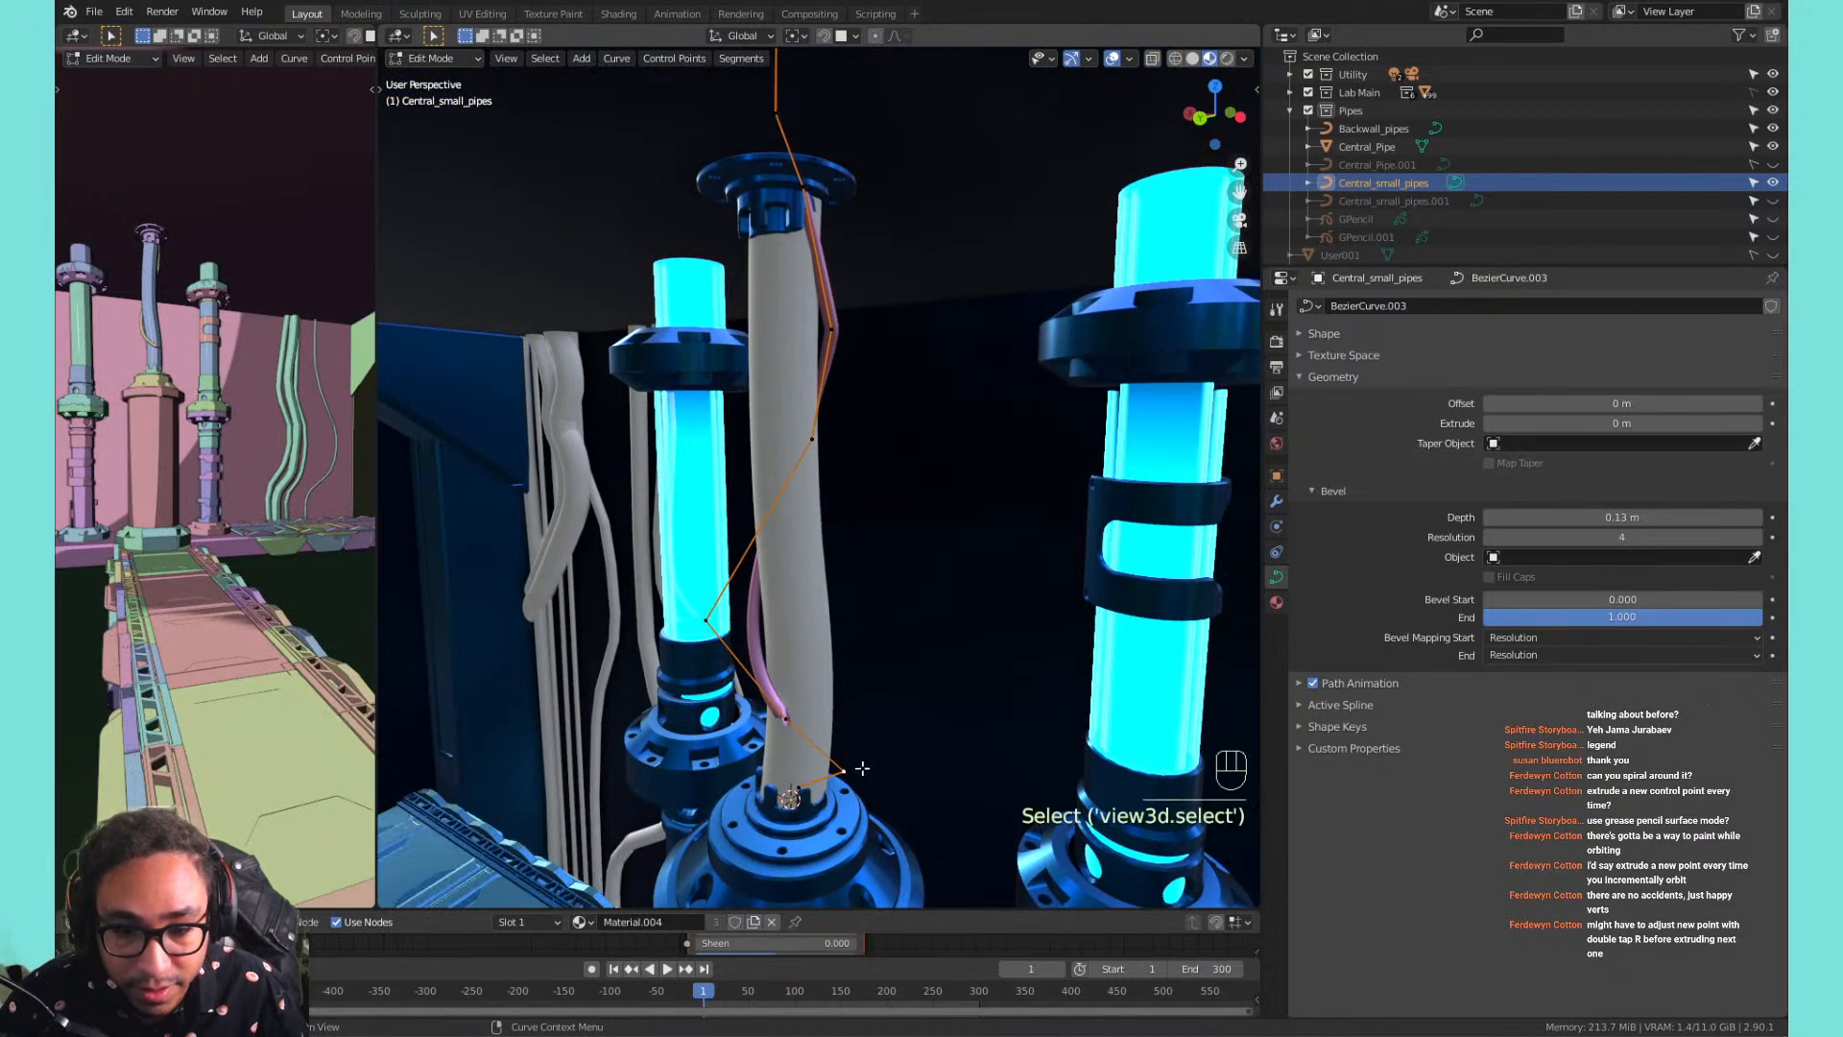
pyautogui.moveTo(854, 772); pyautogui.dragTo(796, 729, button='middle')
pyautogui.press('g')
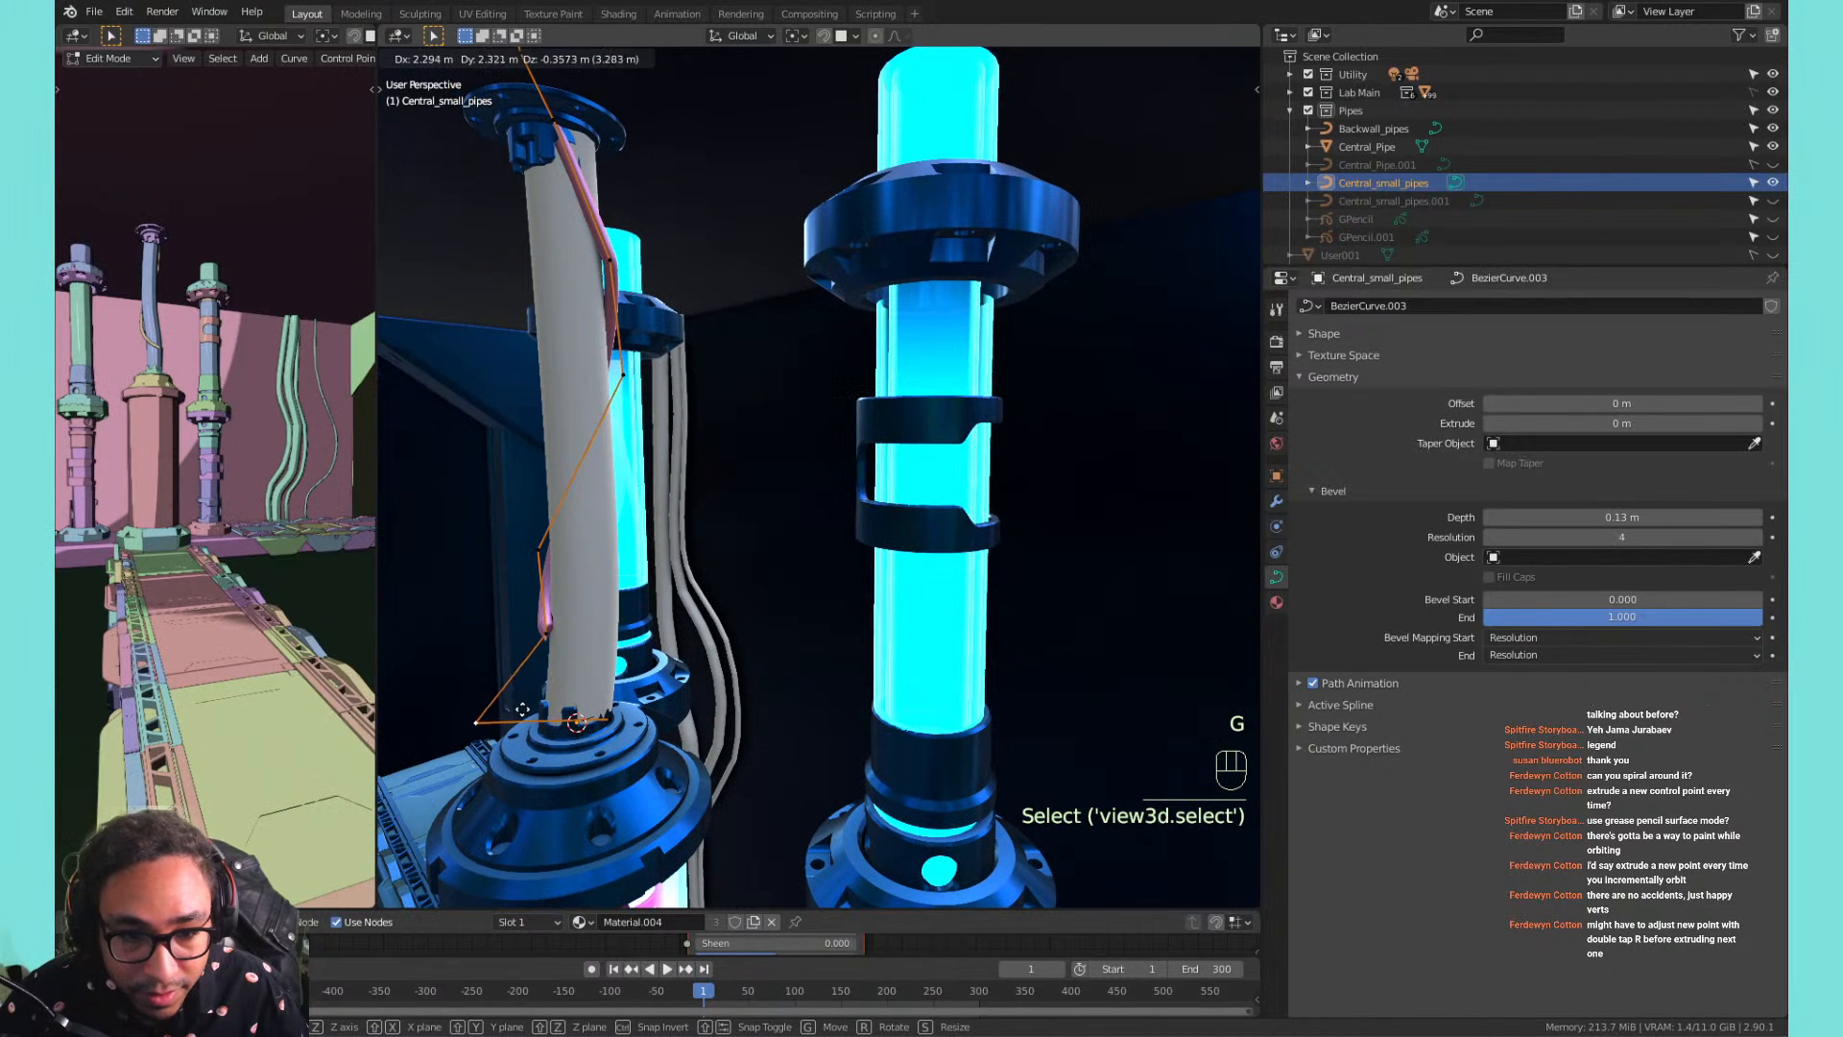
pyautogui.click(732, 600)
# Move the whole cable down along the global Z axis by about 1.62 m and return to Object Mode.
pyautogui.moveTo(732, 600); pyautogui.dragTo(811, 341, button='middle')
pyautogui.press('a')
pyautogui.press('Tab')
pyautogui.press('Tab')
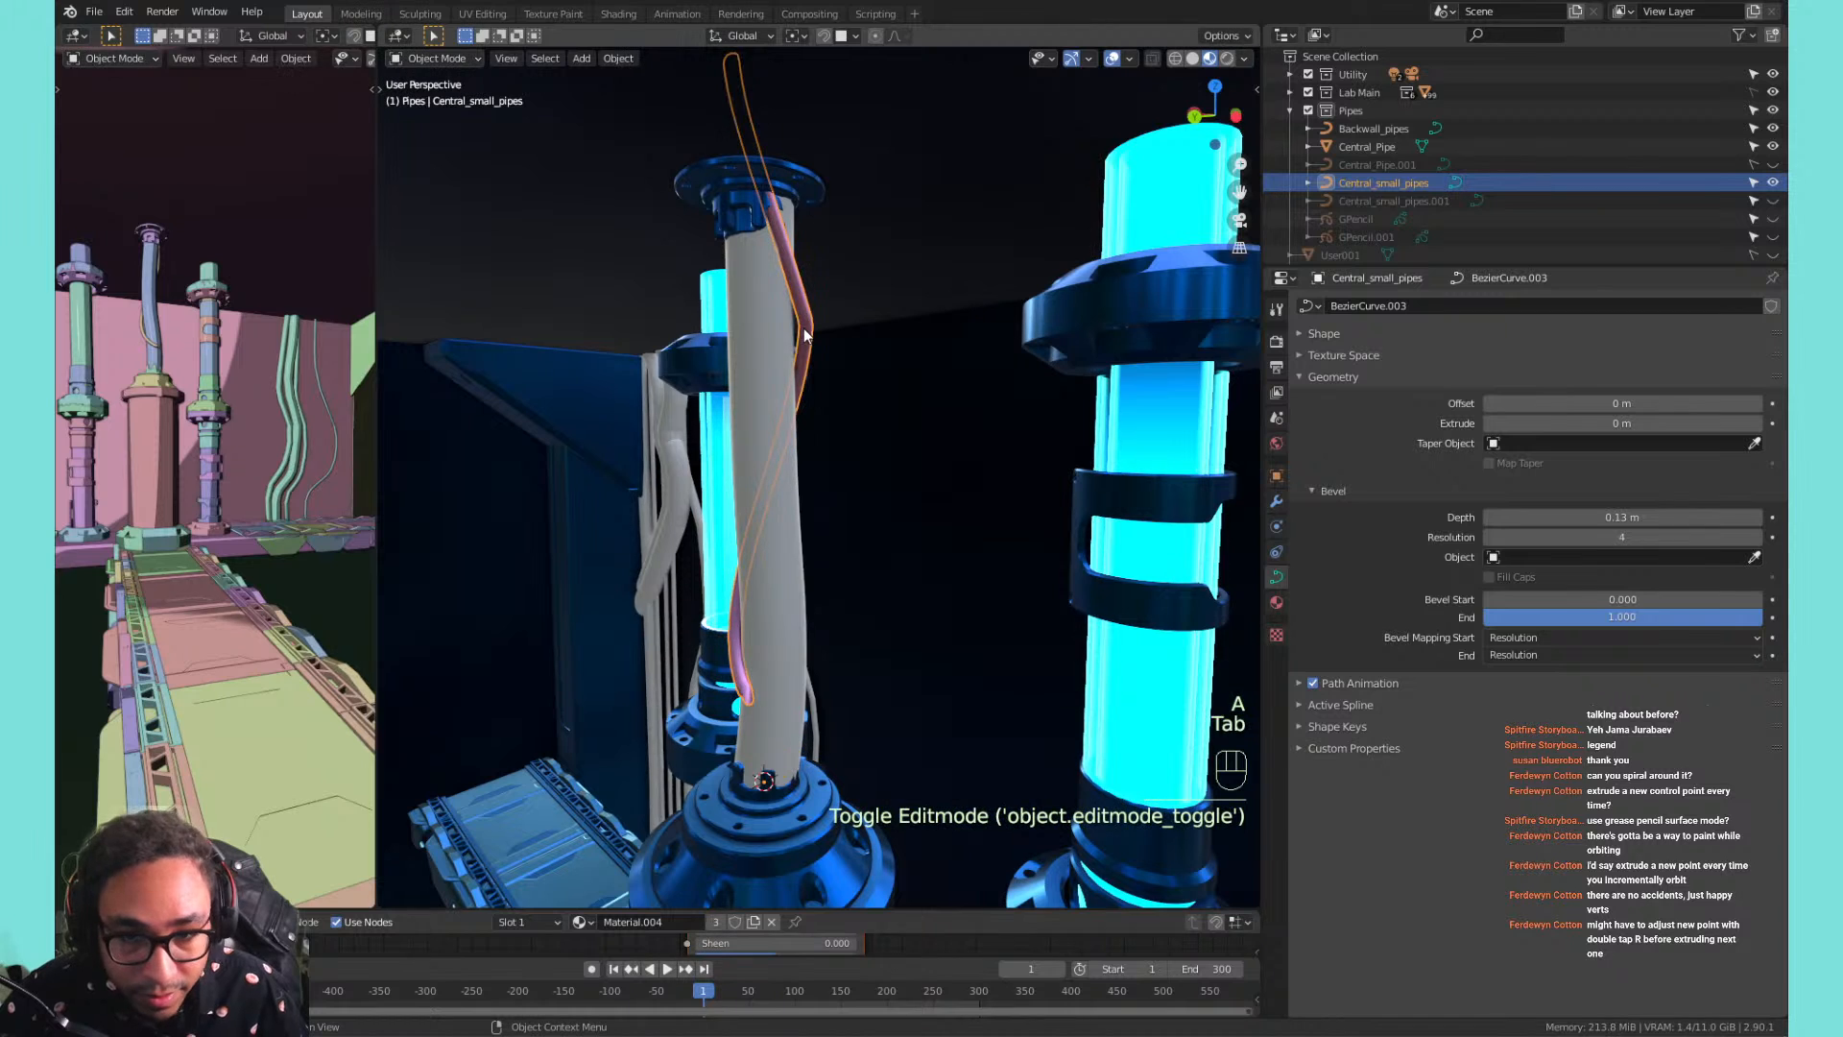
pyautogui.press('g')
pyautogui.press('z')
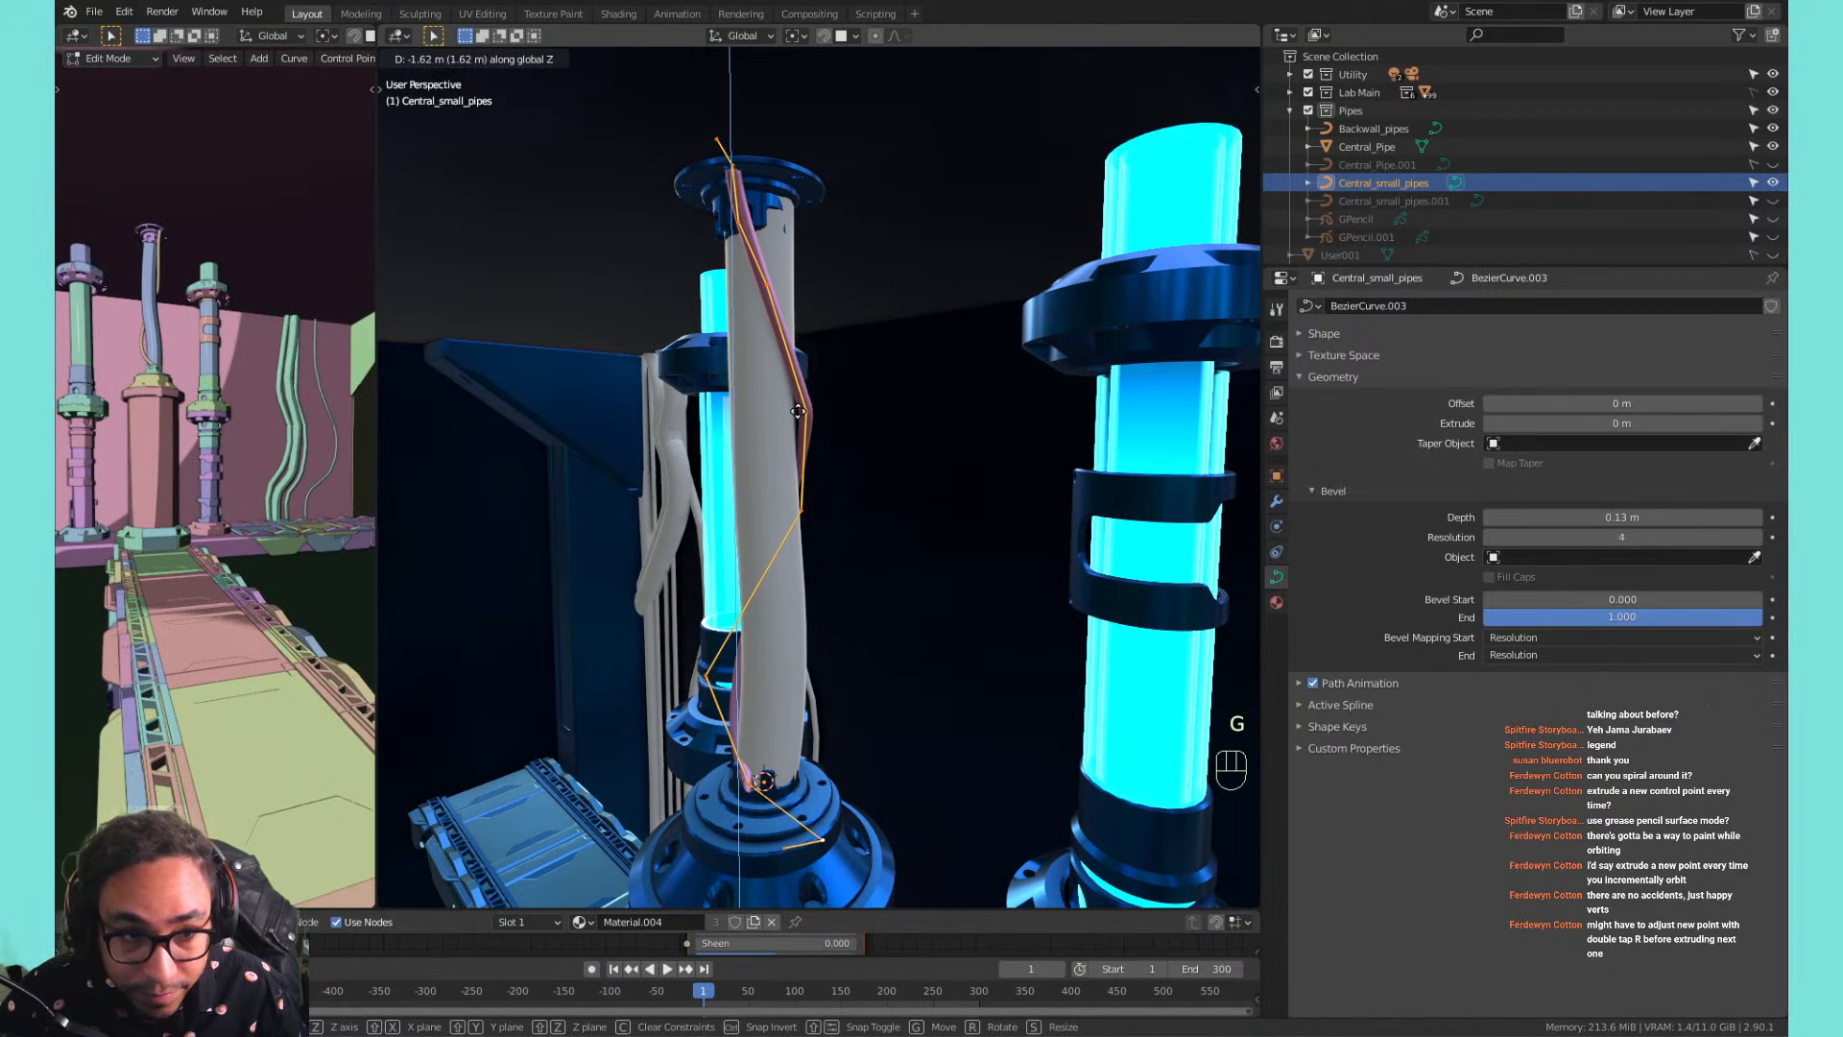
pyautogui.click(797, 411)
pyautogui.press('Tab')
# Duplicate the cable in place and rotate the copy about 36° around the global Z axis.
pyautogui.scroll(3, 816, 400)
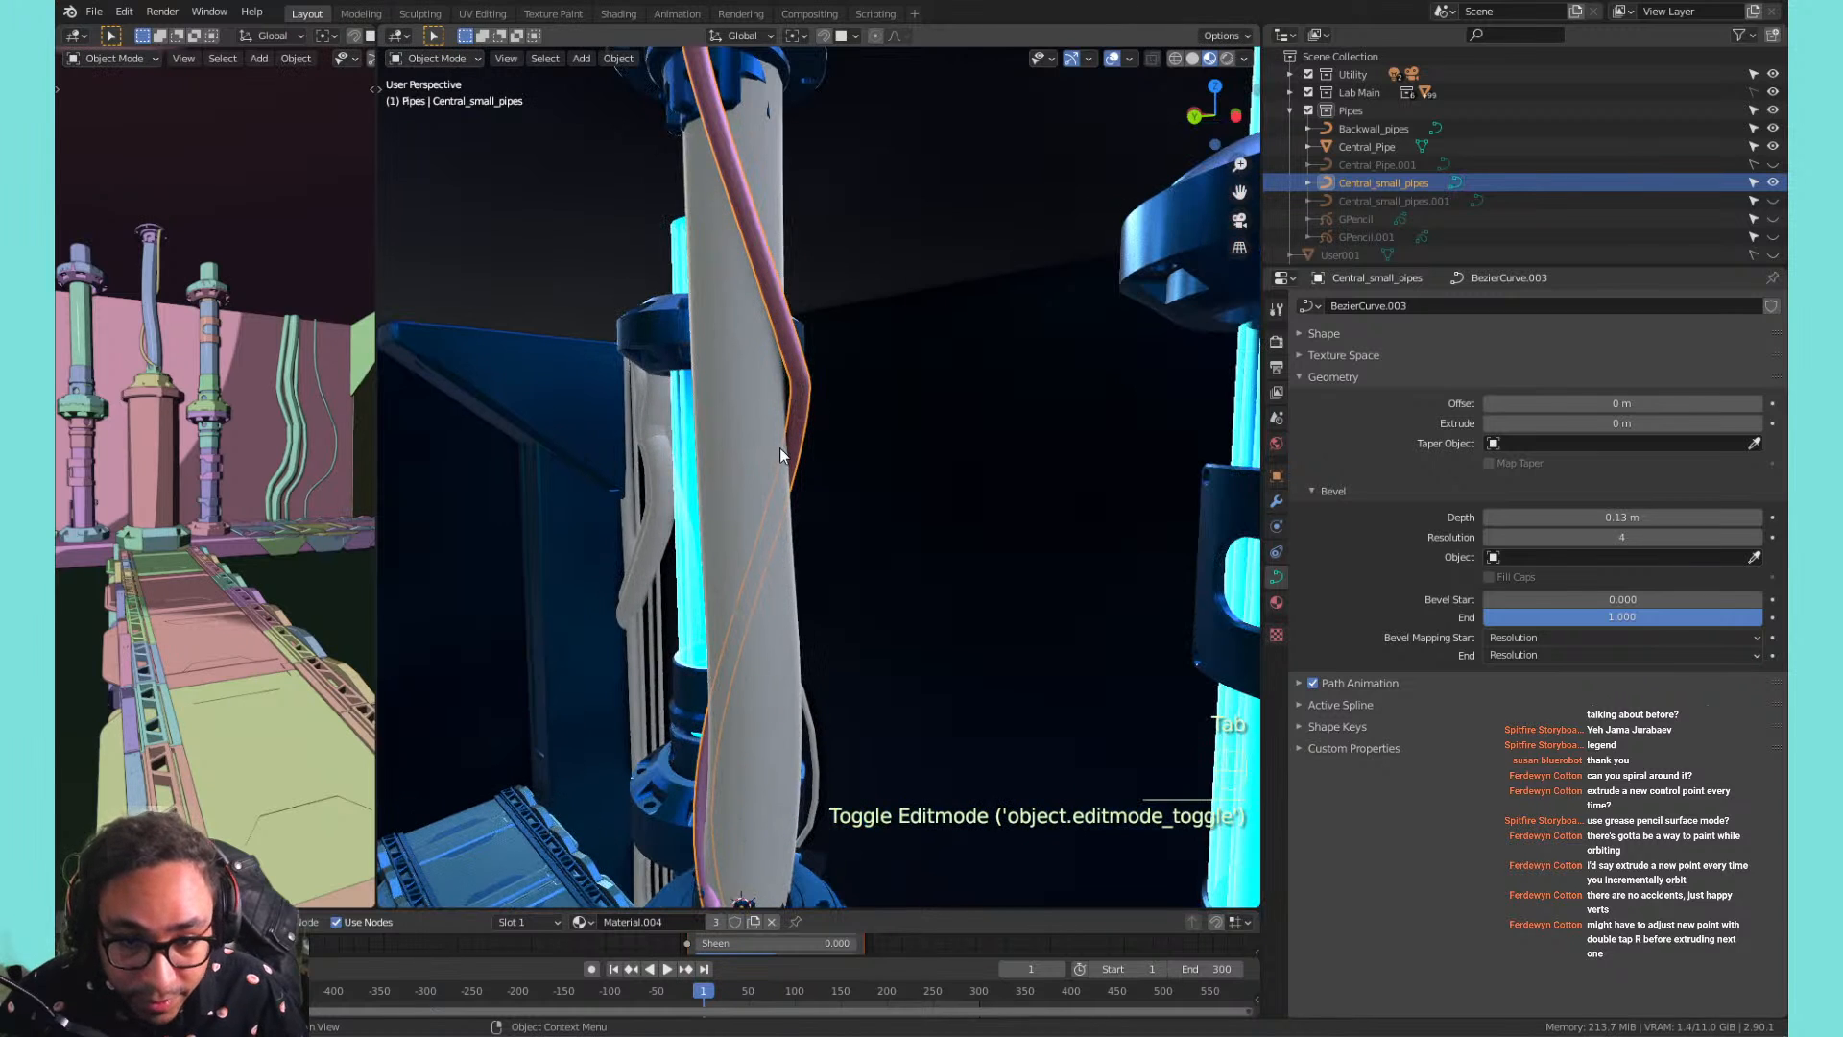
pyautogui.press('KP_Decimal')
pyautogui.keyDown('shift'); pyautogui.moveTo(781, 440); pyautogui.dragTo(902, 468, button='middle'); pyautogui.keyUp('shift')
pyautogui.hotkey('shift', 'd')
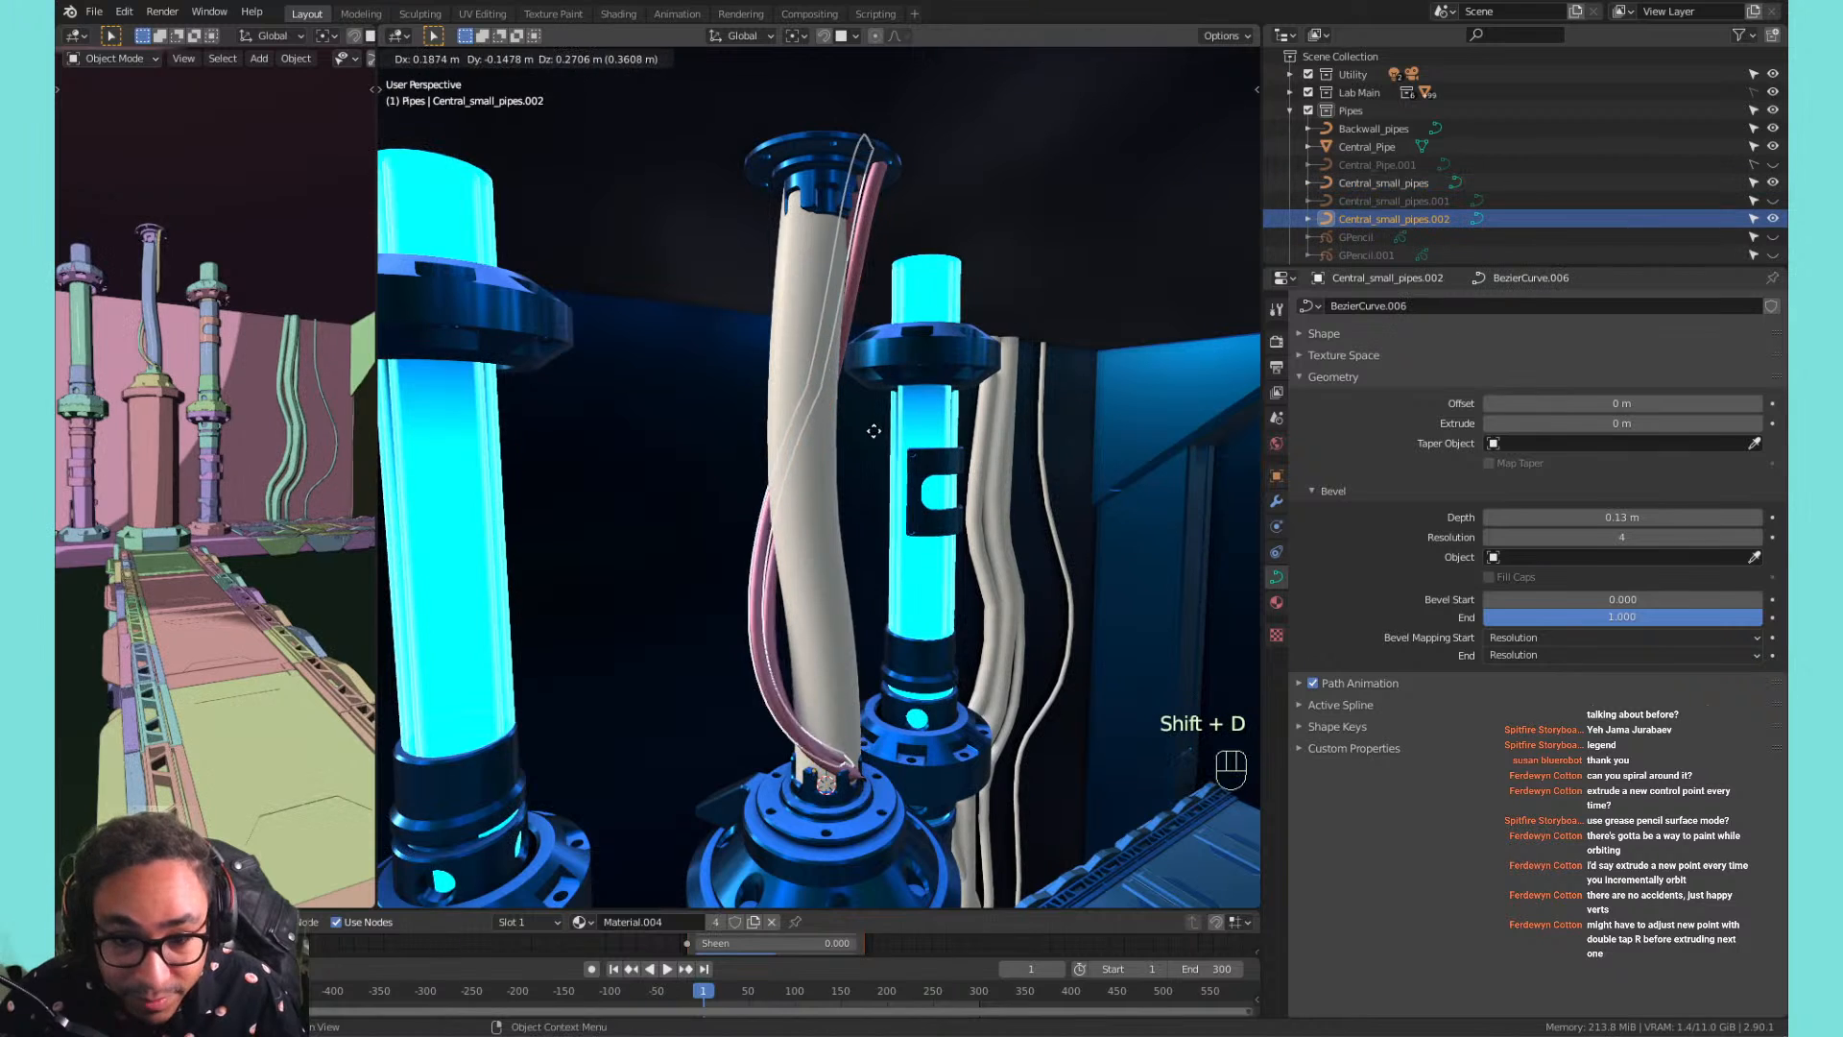
pyautogui.rightClick(873, 432)
pyautogui.press('r')
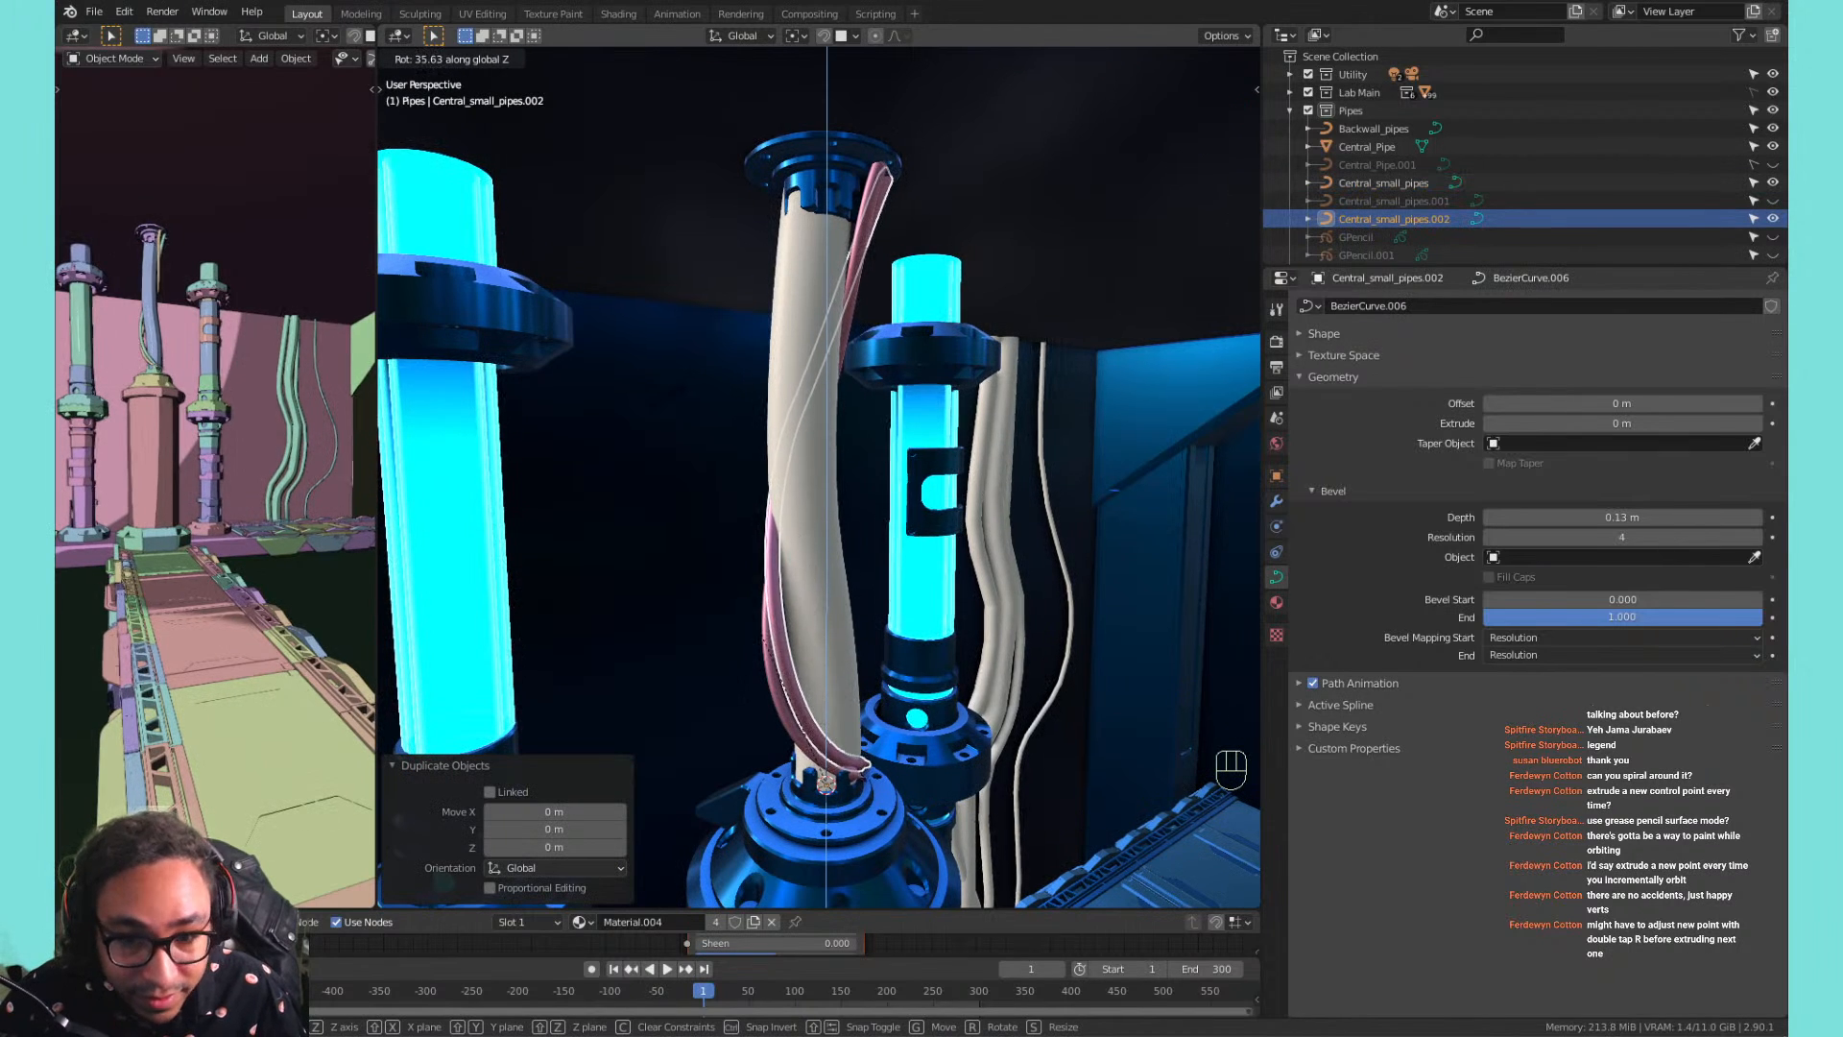
pyautogui.click(764, 600)
# Rotate the original cable and its copy together about 71° around the global Z axis.
pyautogui.keyDown('shift'); pyautogui.click(758, 630); pyautogui.keyUp('shift')
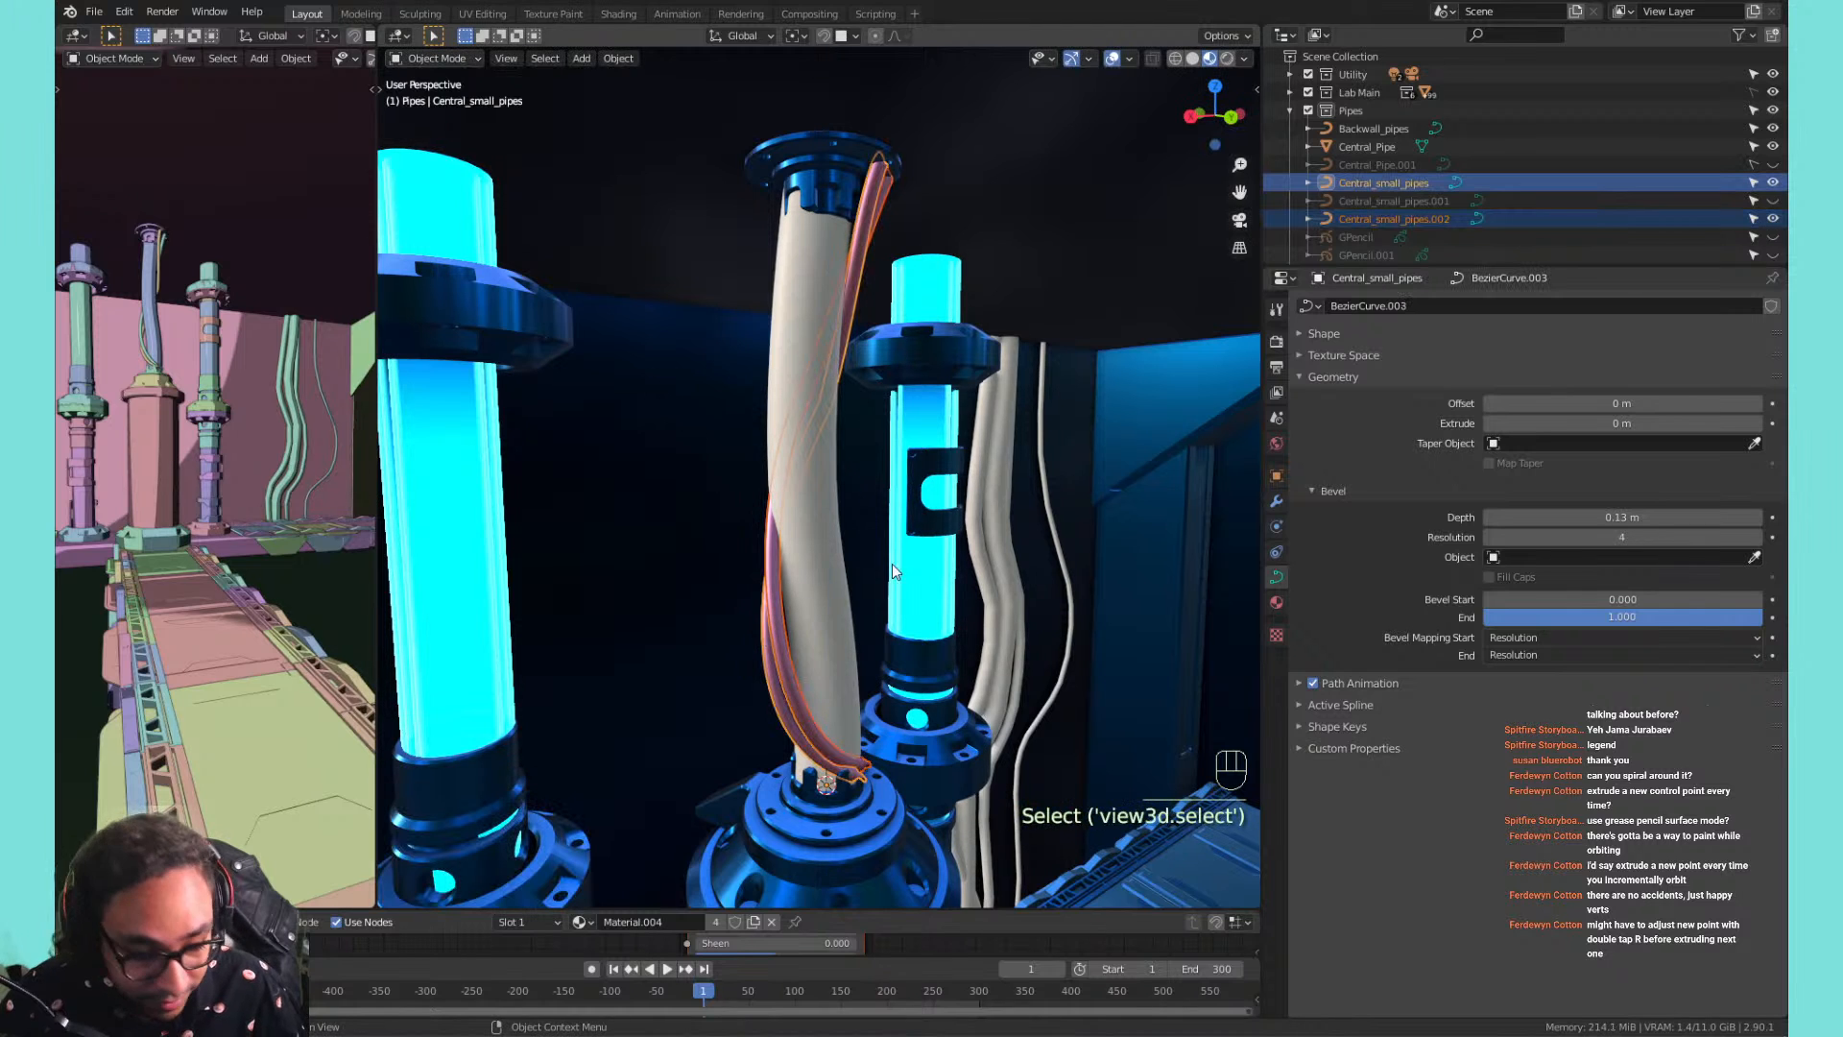
pyautogui.press('r')
pyautogui.press('z')
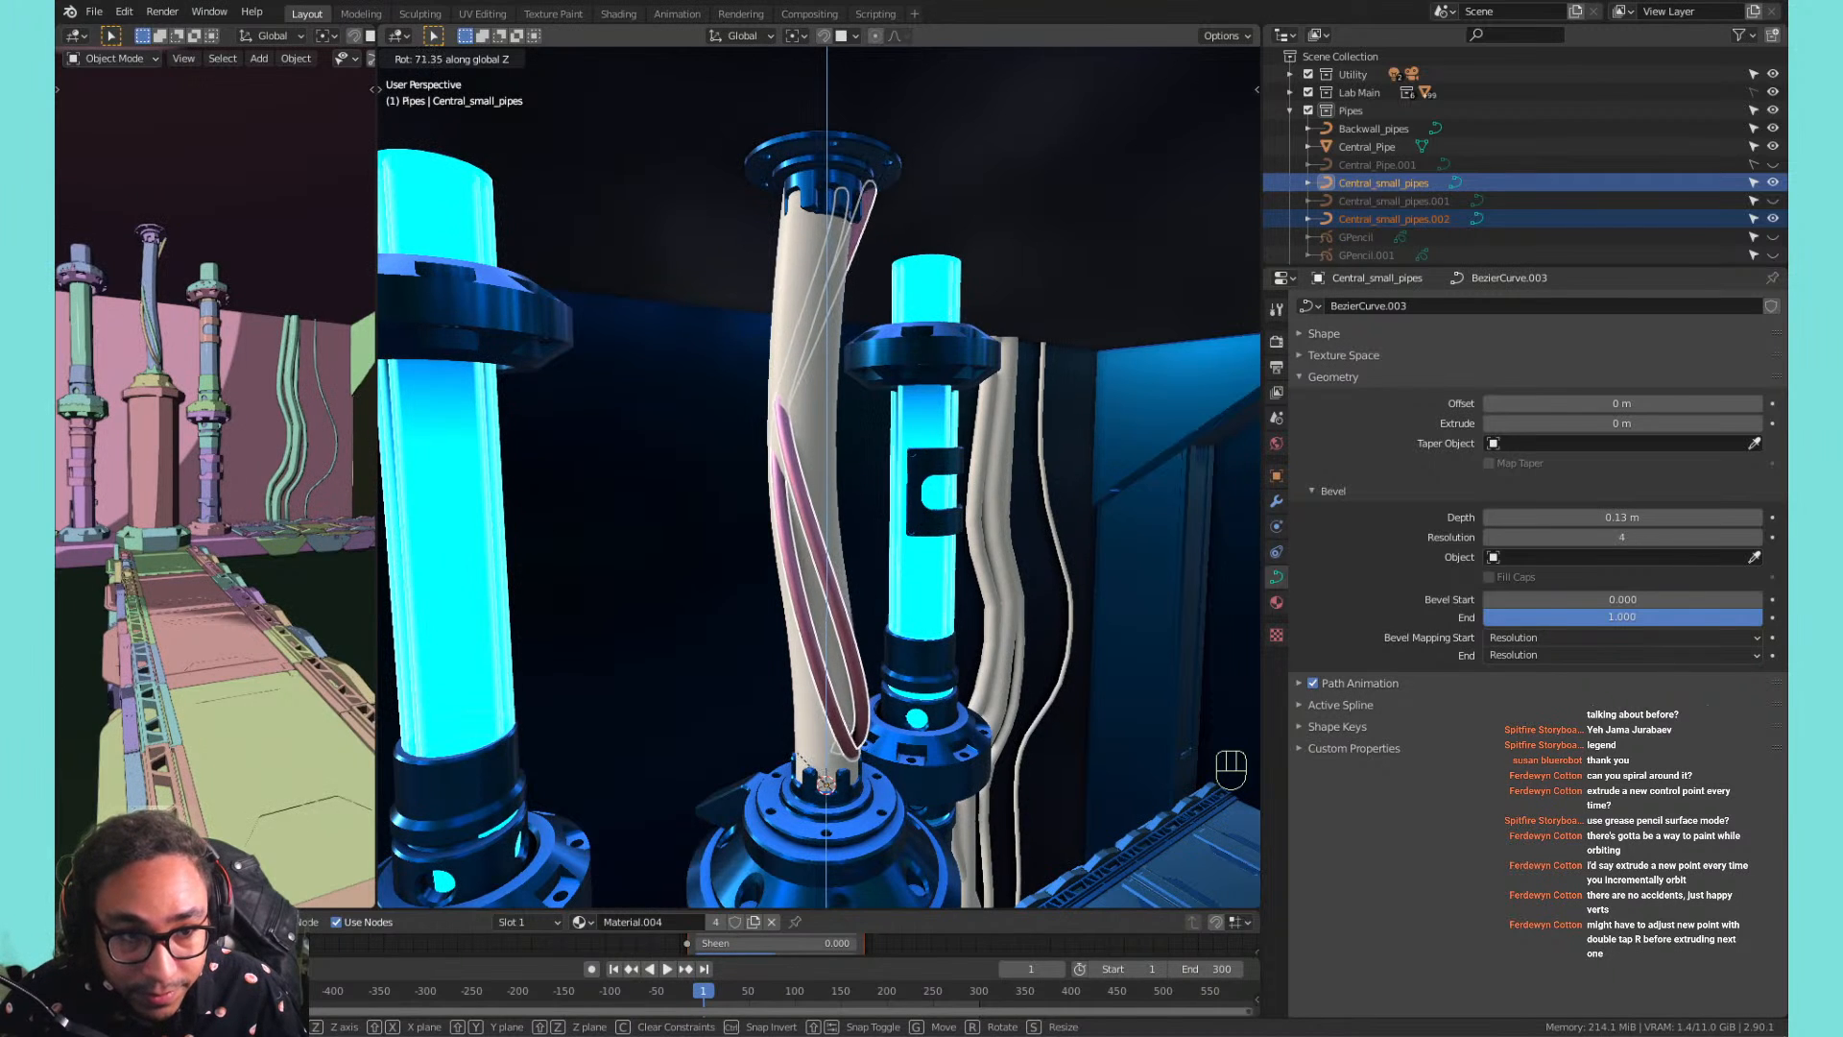
pyautogui.click(595, 478)
# In Edit Mode, duplicate the copied cable's linked spline in place and rotate the duplicate 92° around the global Z axis.
pyautogui.press('Tab')
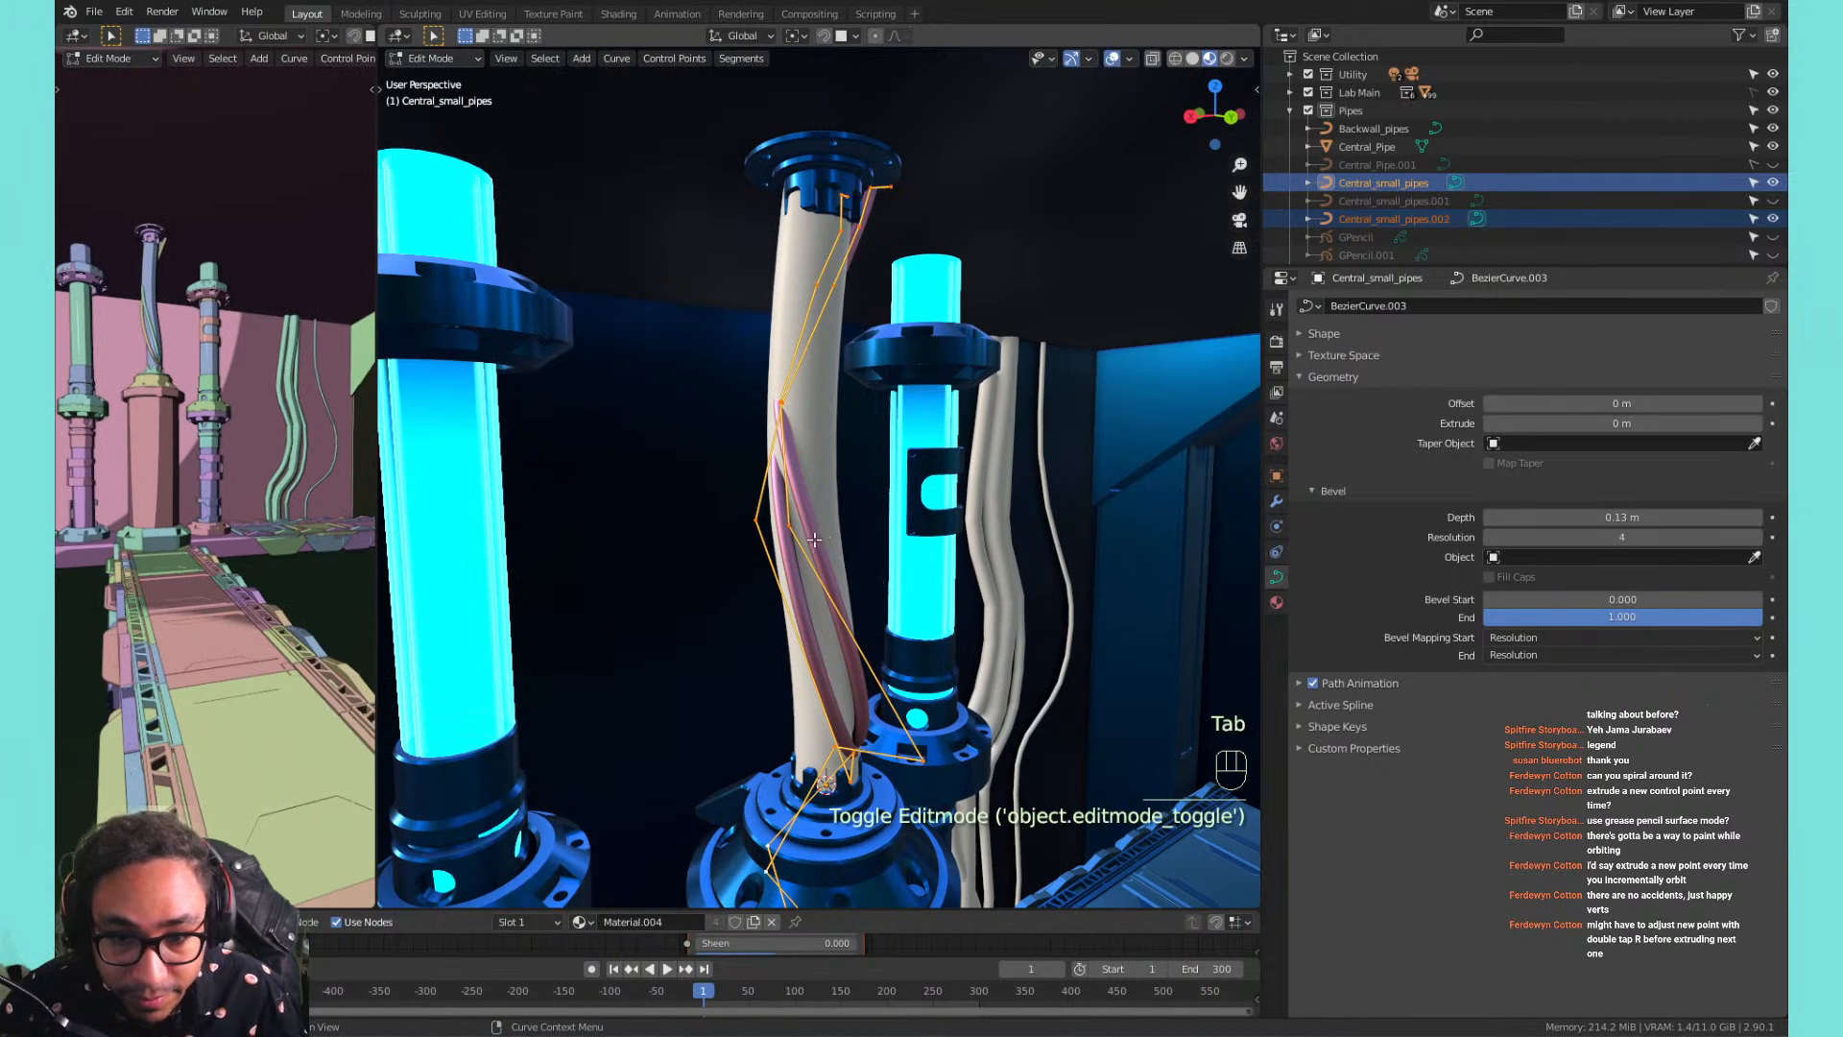
pyautogui.click(814, 540)
pyautogui.press('Tab')
pyautogui.press('Tab')
pyautogui.click(812, 541)
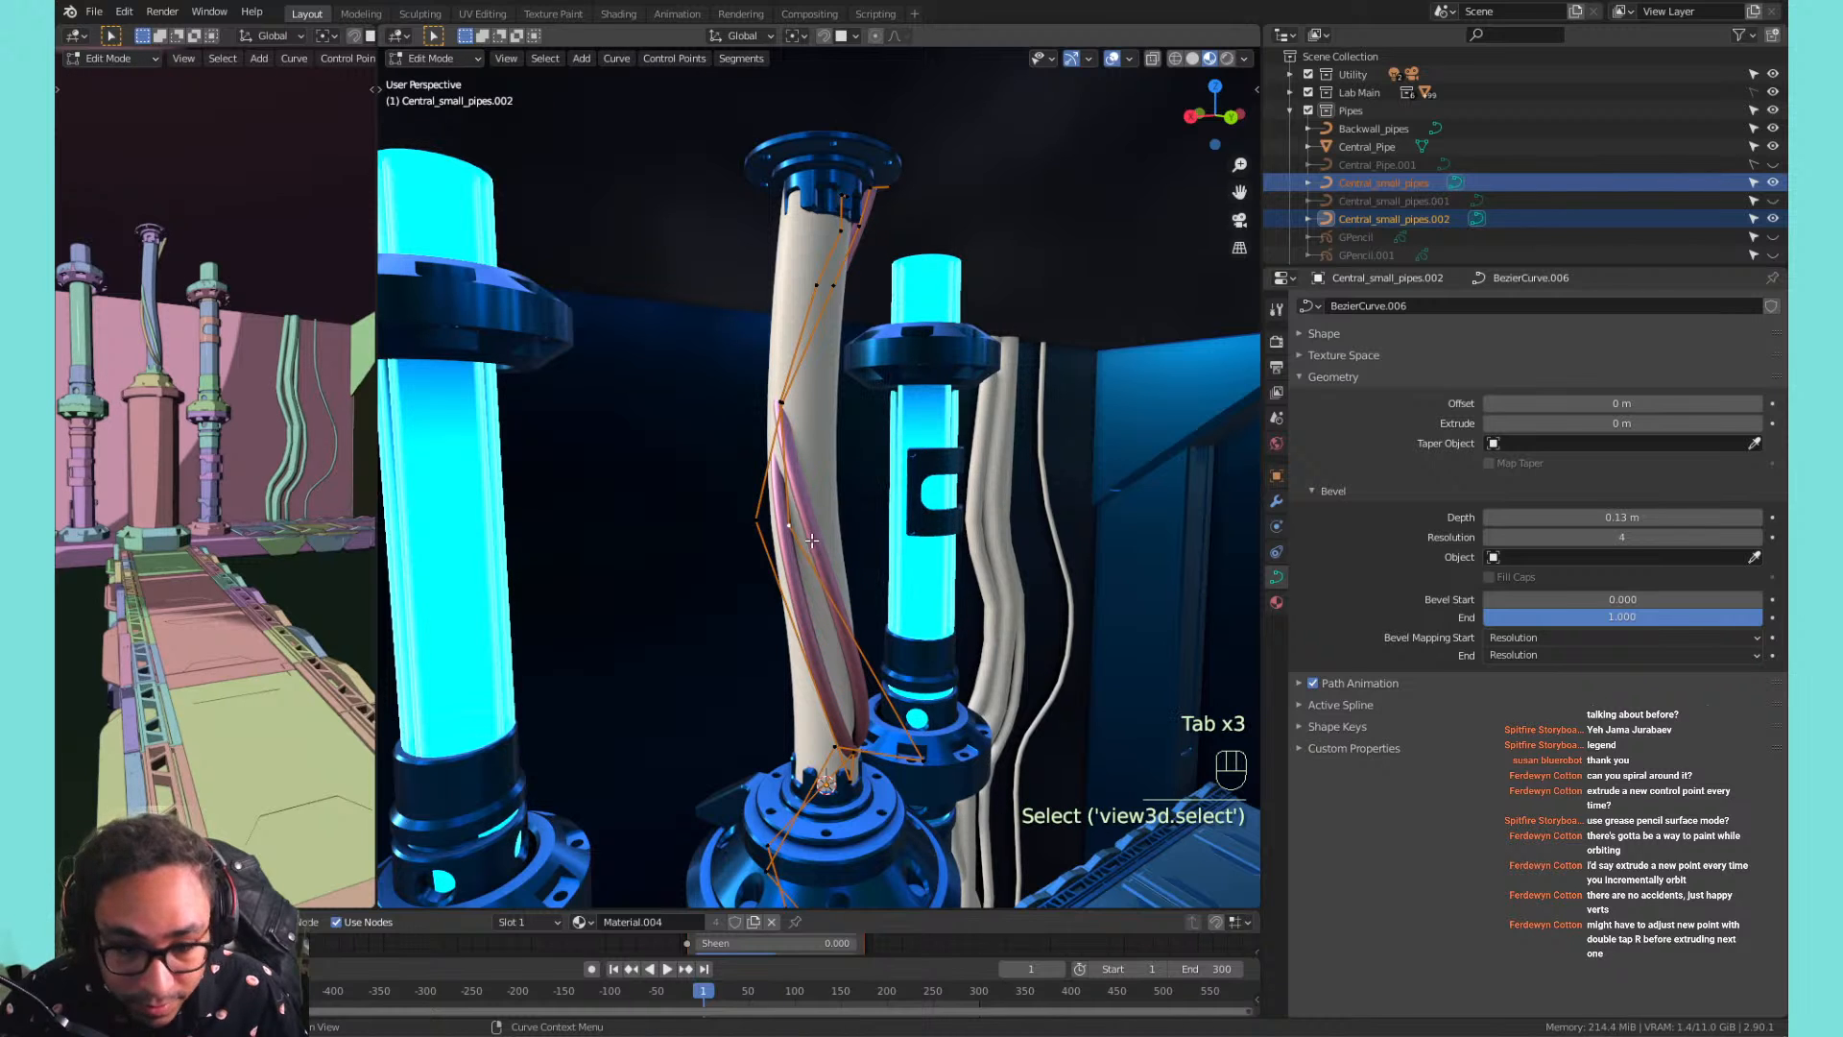
pyautogui.press('l')
pyautogui.hotkey('shift', 'd')
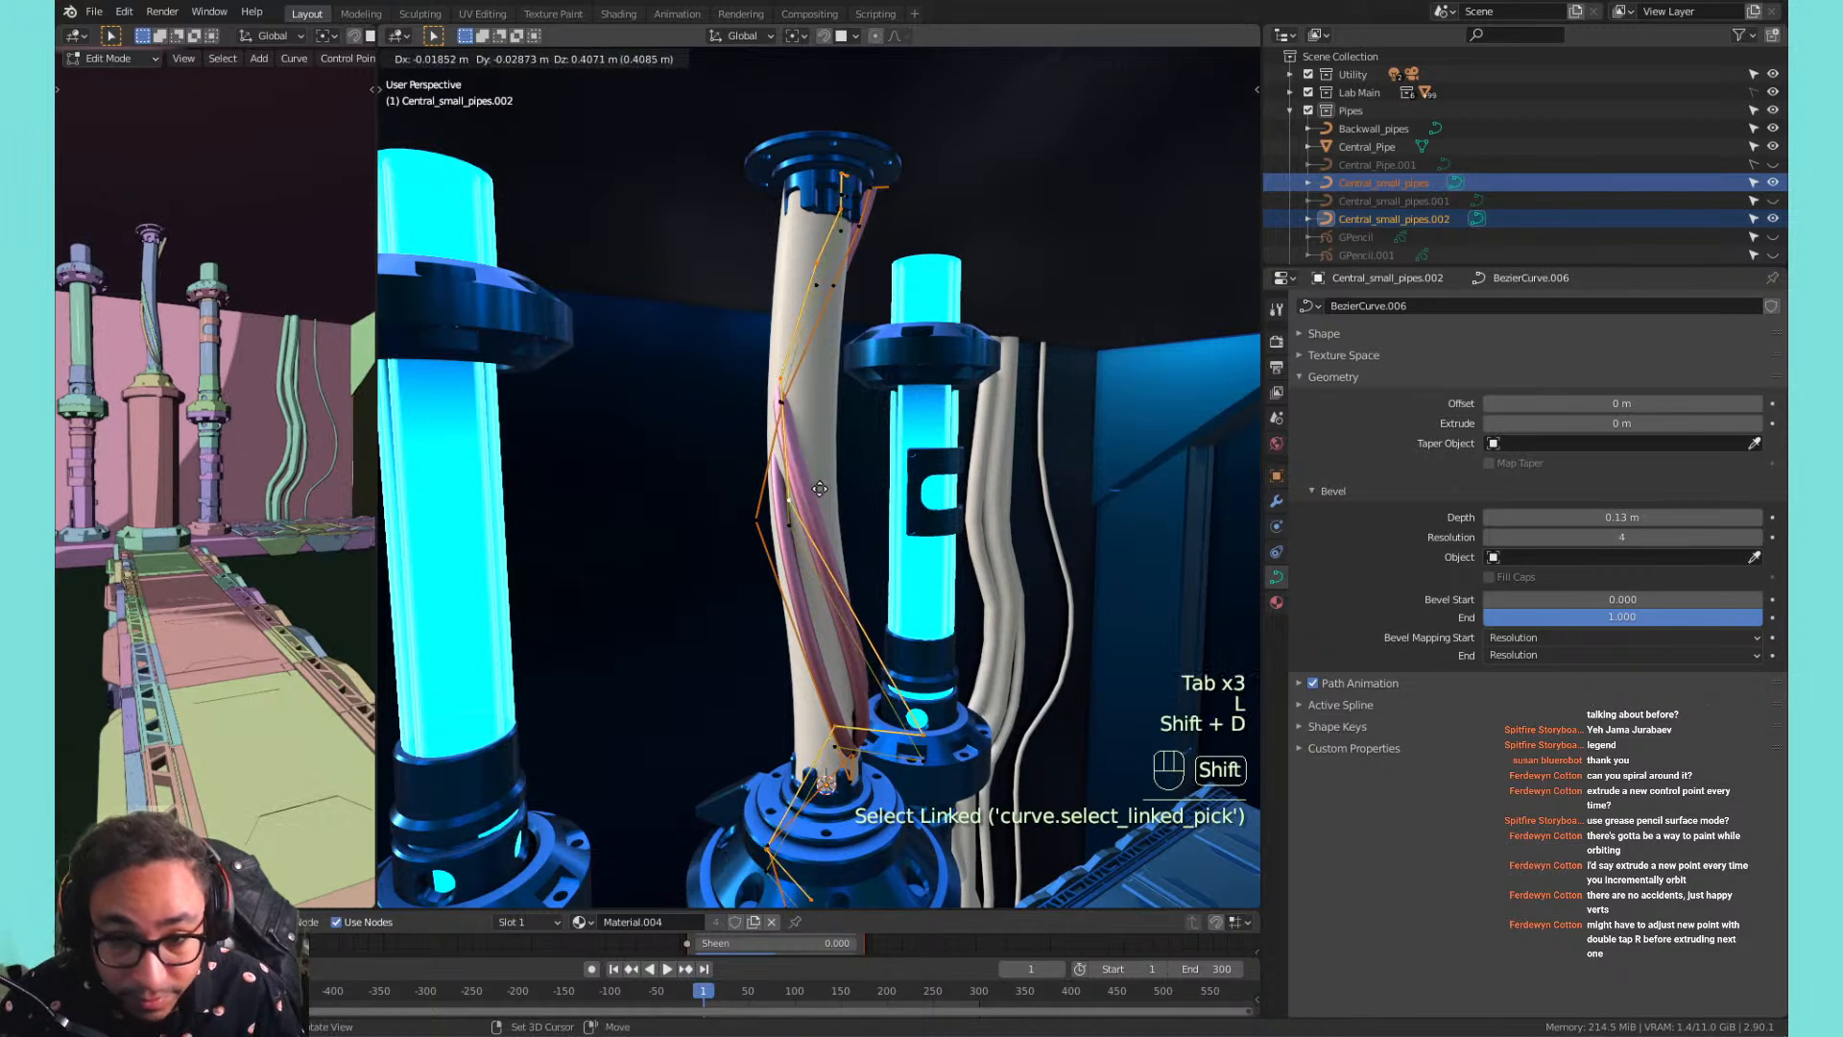
pyautogui.rightClick(823, 502)
pyautogui.press('r')
pyautogui.press('z')
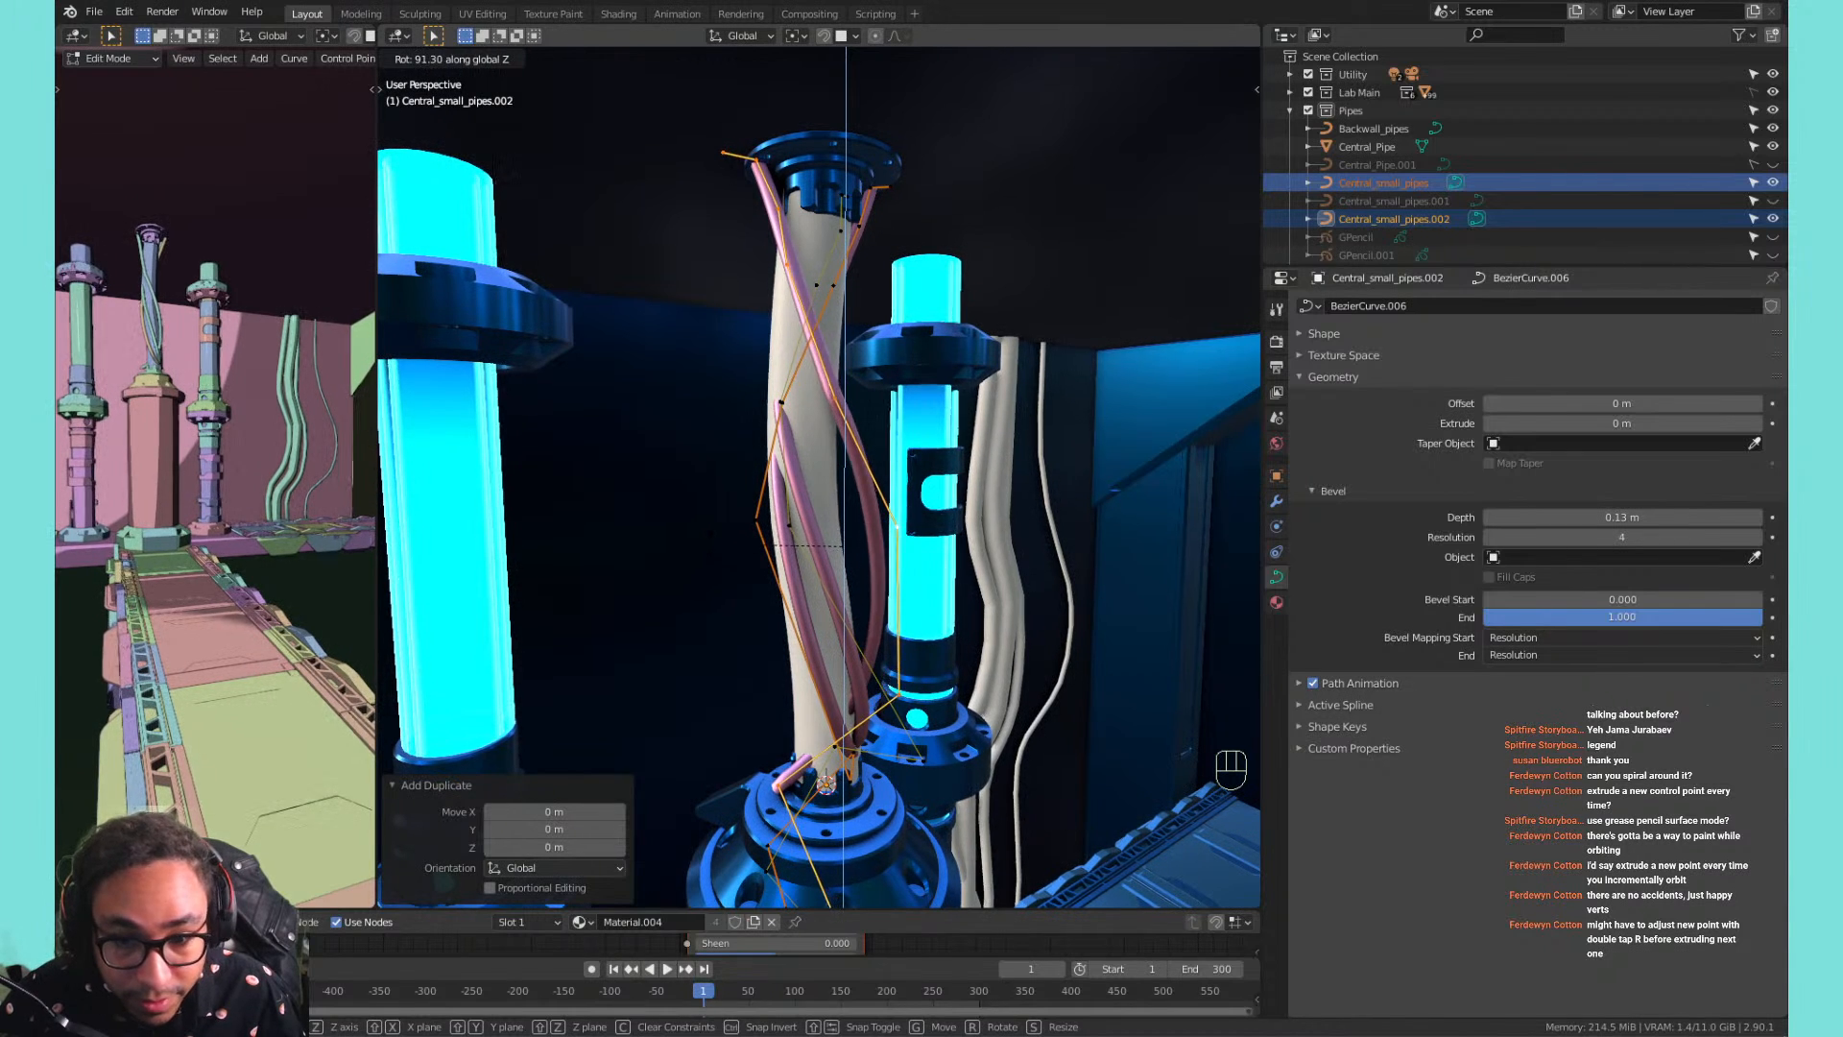
pyautogui.click(668, 563)
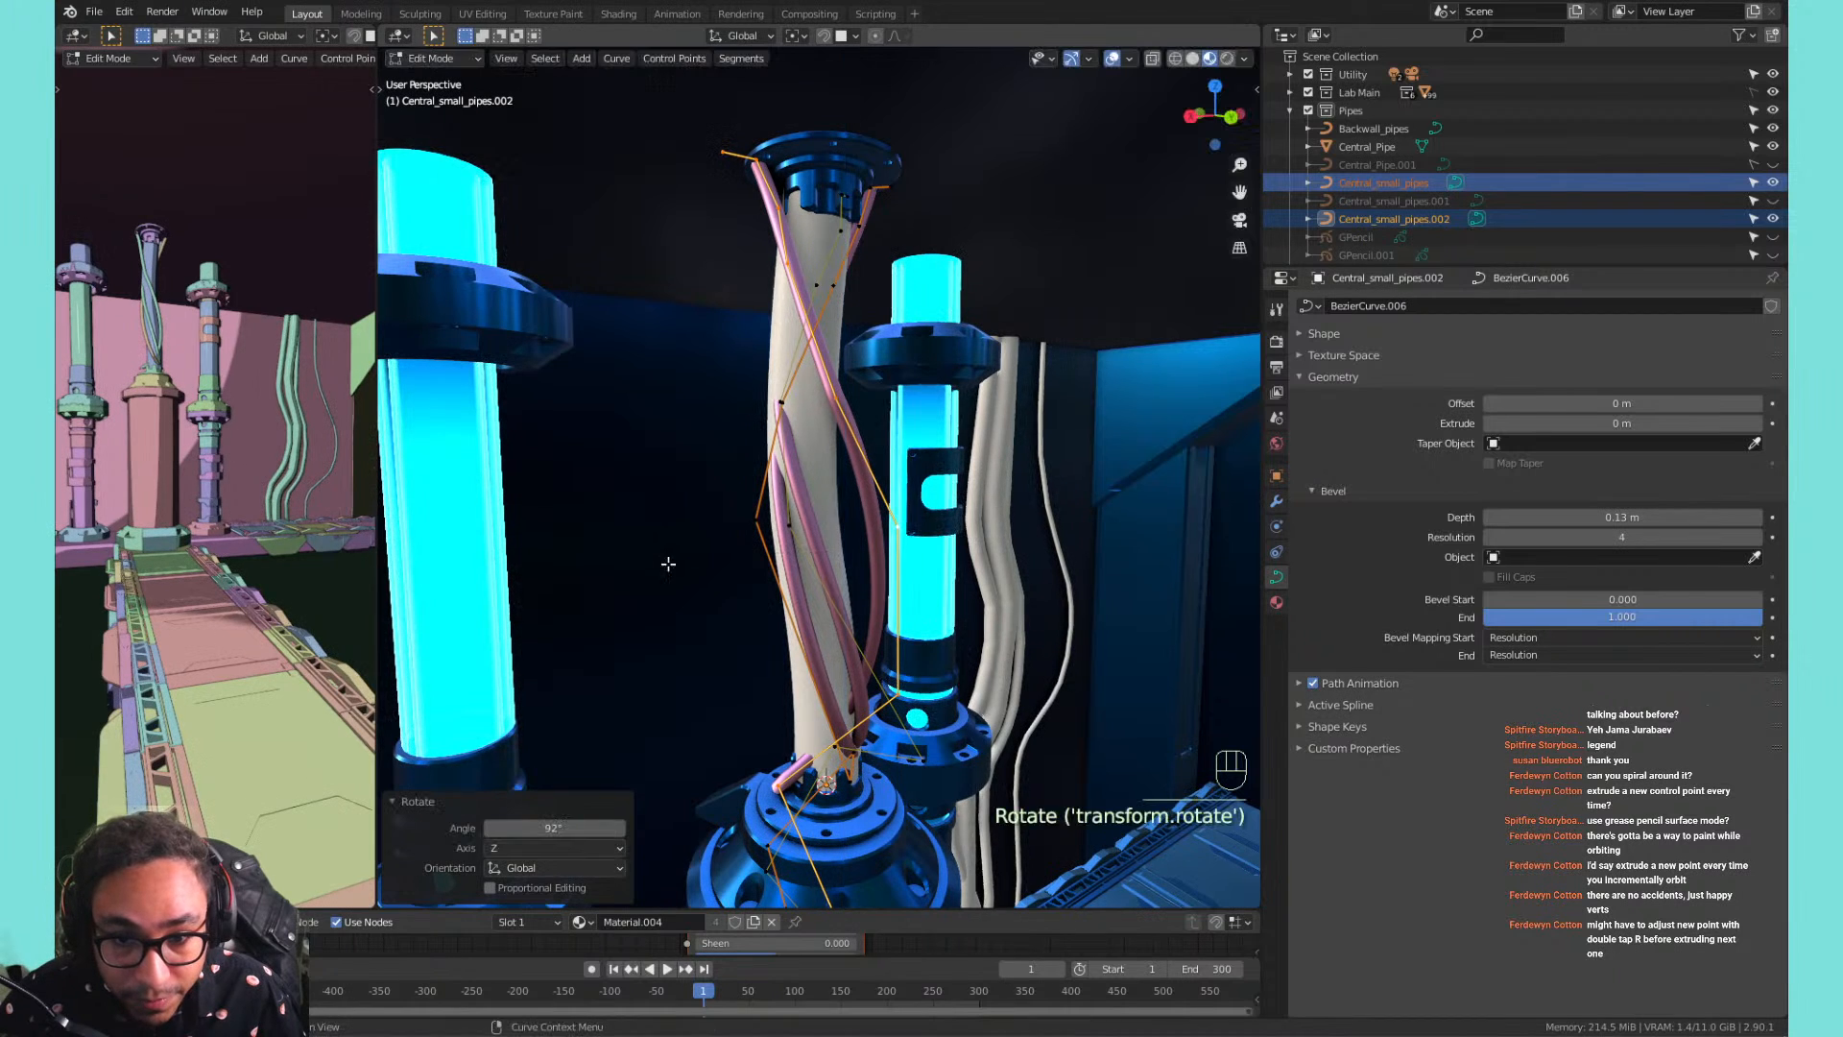
# Duplicate the rotated cable spline once more and turn the new one 42.9° around the global Z axis.
pyautogui.hotkey('shift', 'd')
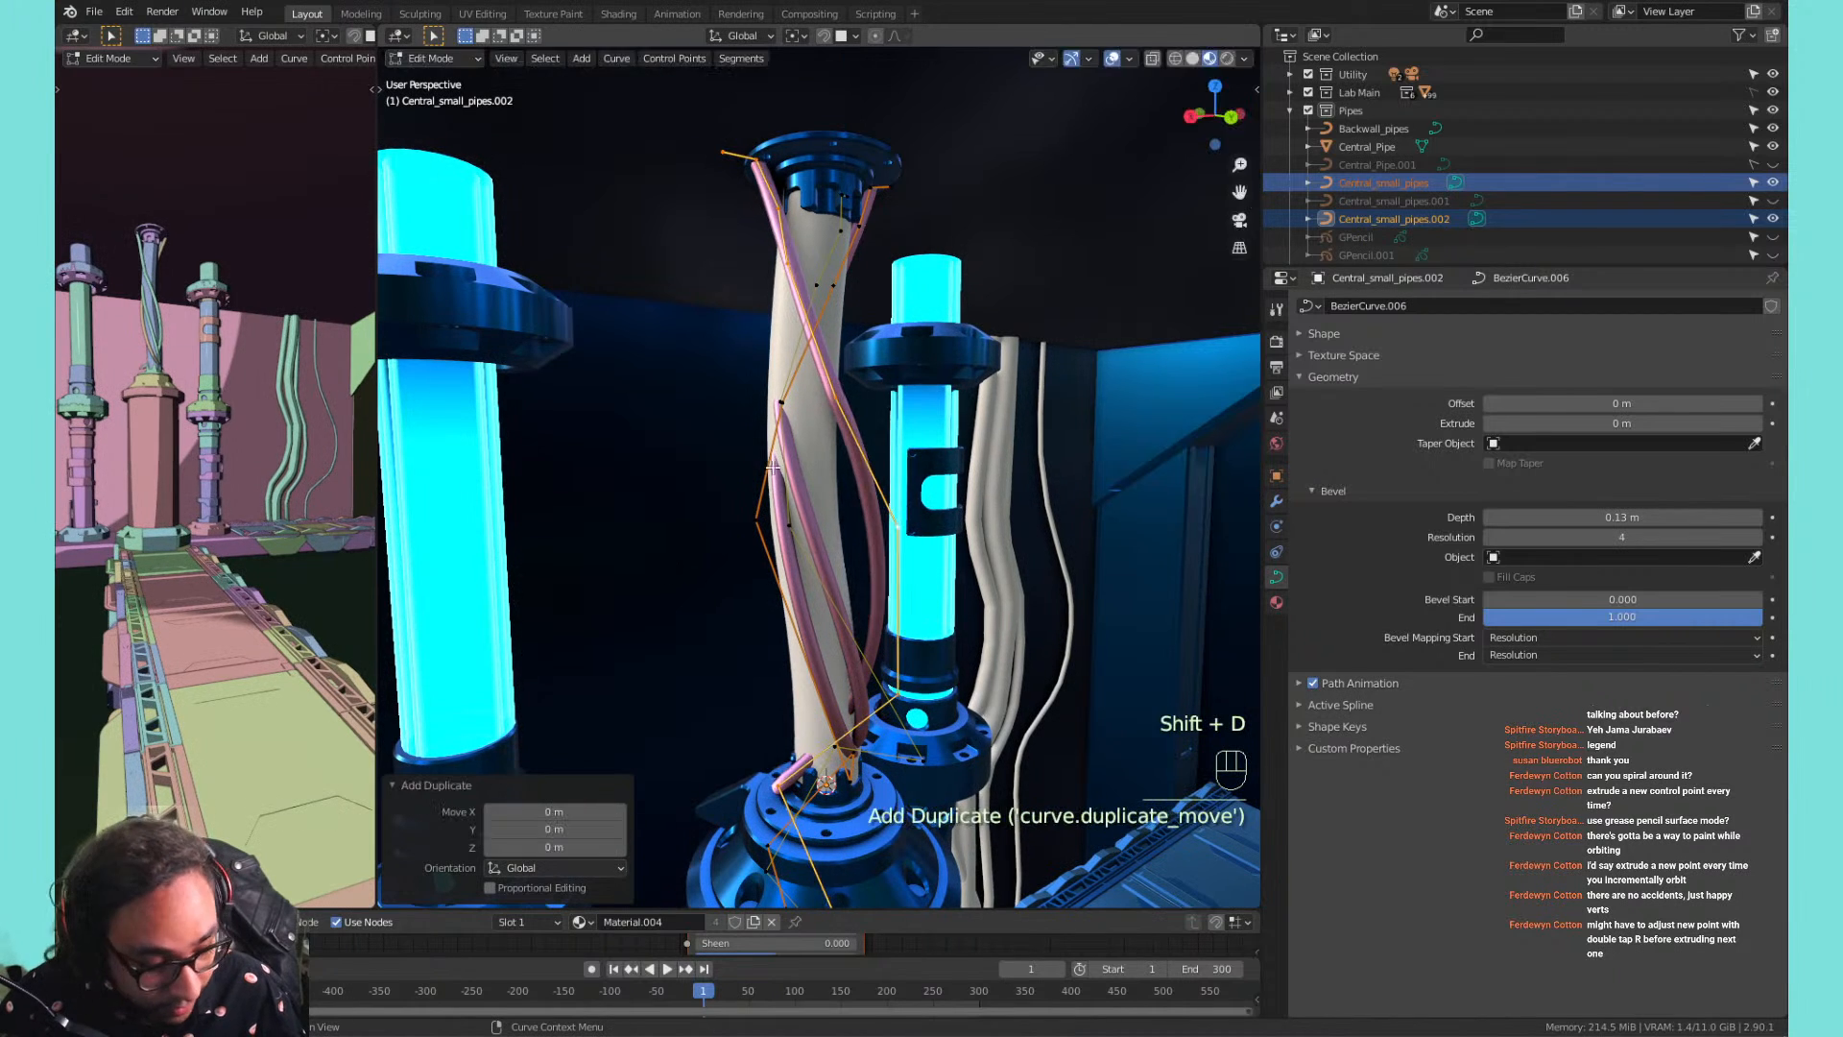
pyautogui.press('r')
pyautogui.press('z')
pyautogui.click(675, 539)
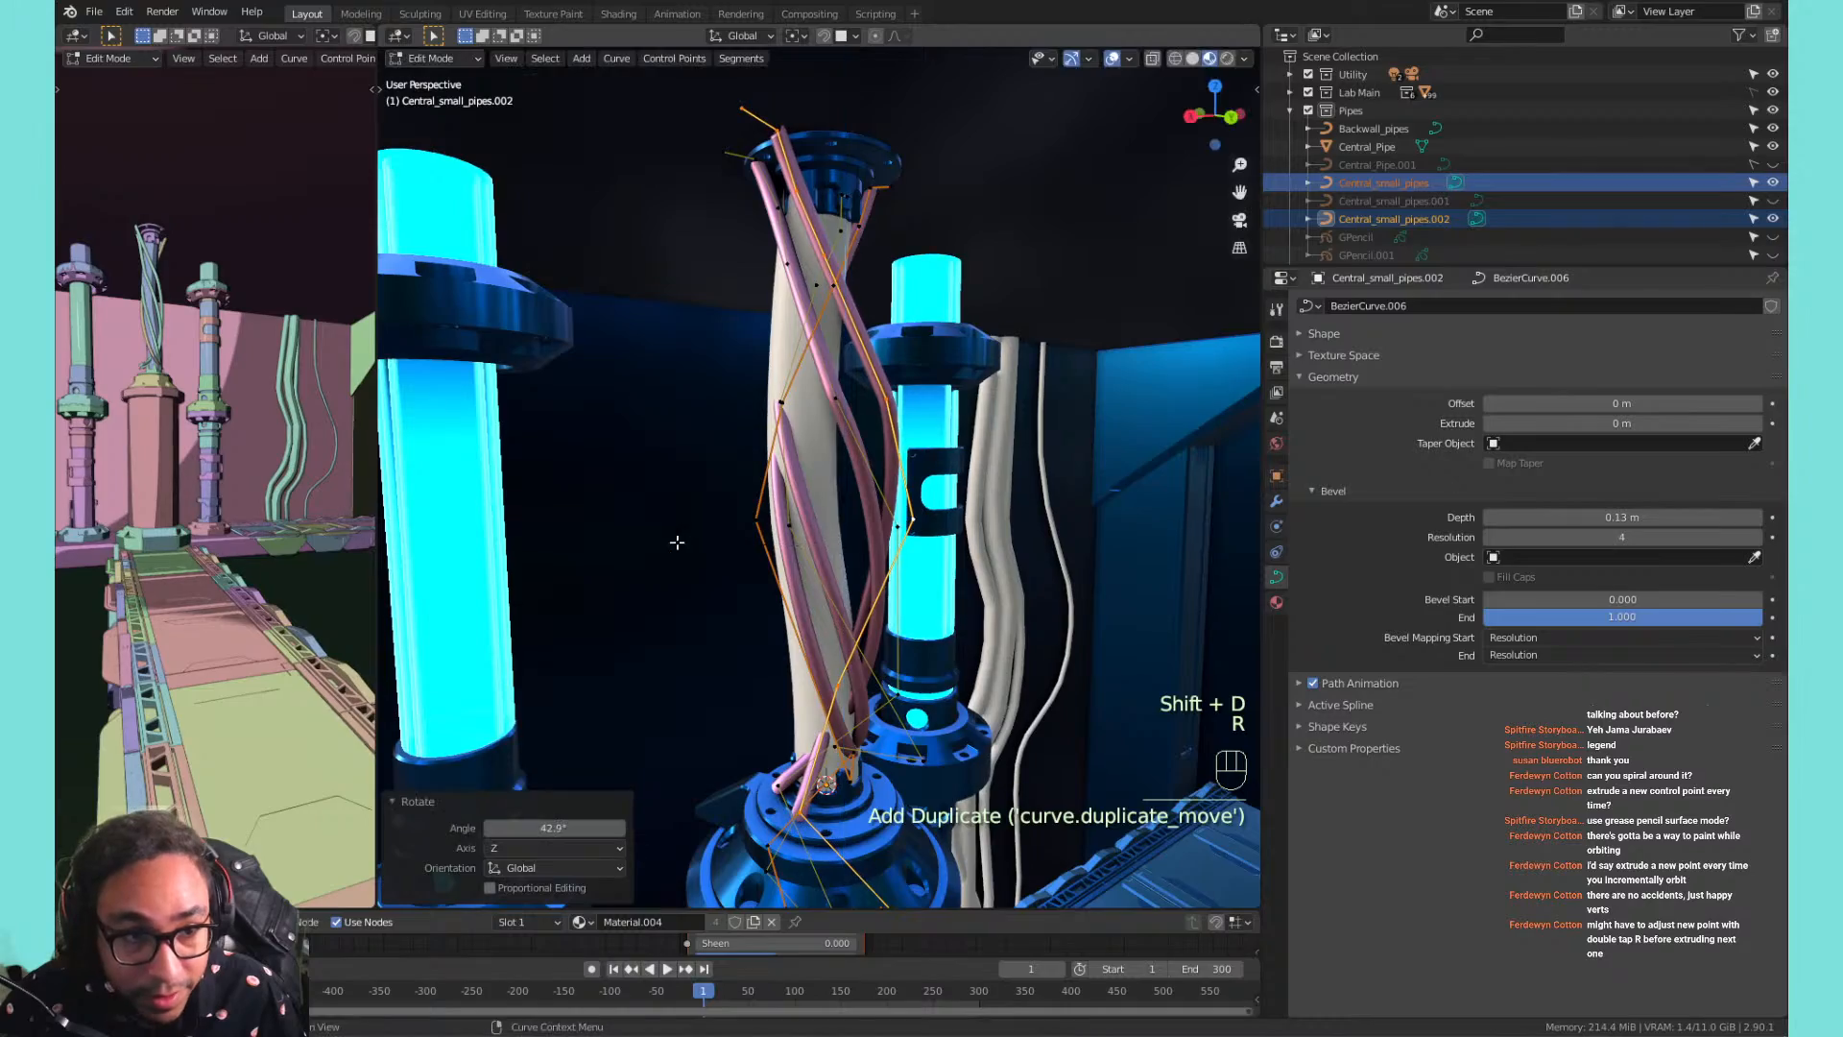
# Select all cable splines and shift them horizontally by about (-0.379, -0.921) m in X and Y.
pyautogui.keyDown('shift'); pyautogui.moveTo(674, 538); pyautogui.dragTo(878, 460, button='middle'); pyautogui.keyUp('shift')
pyautogui.press('a')
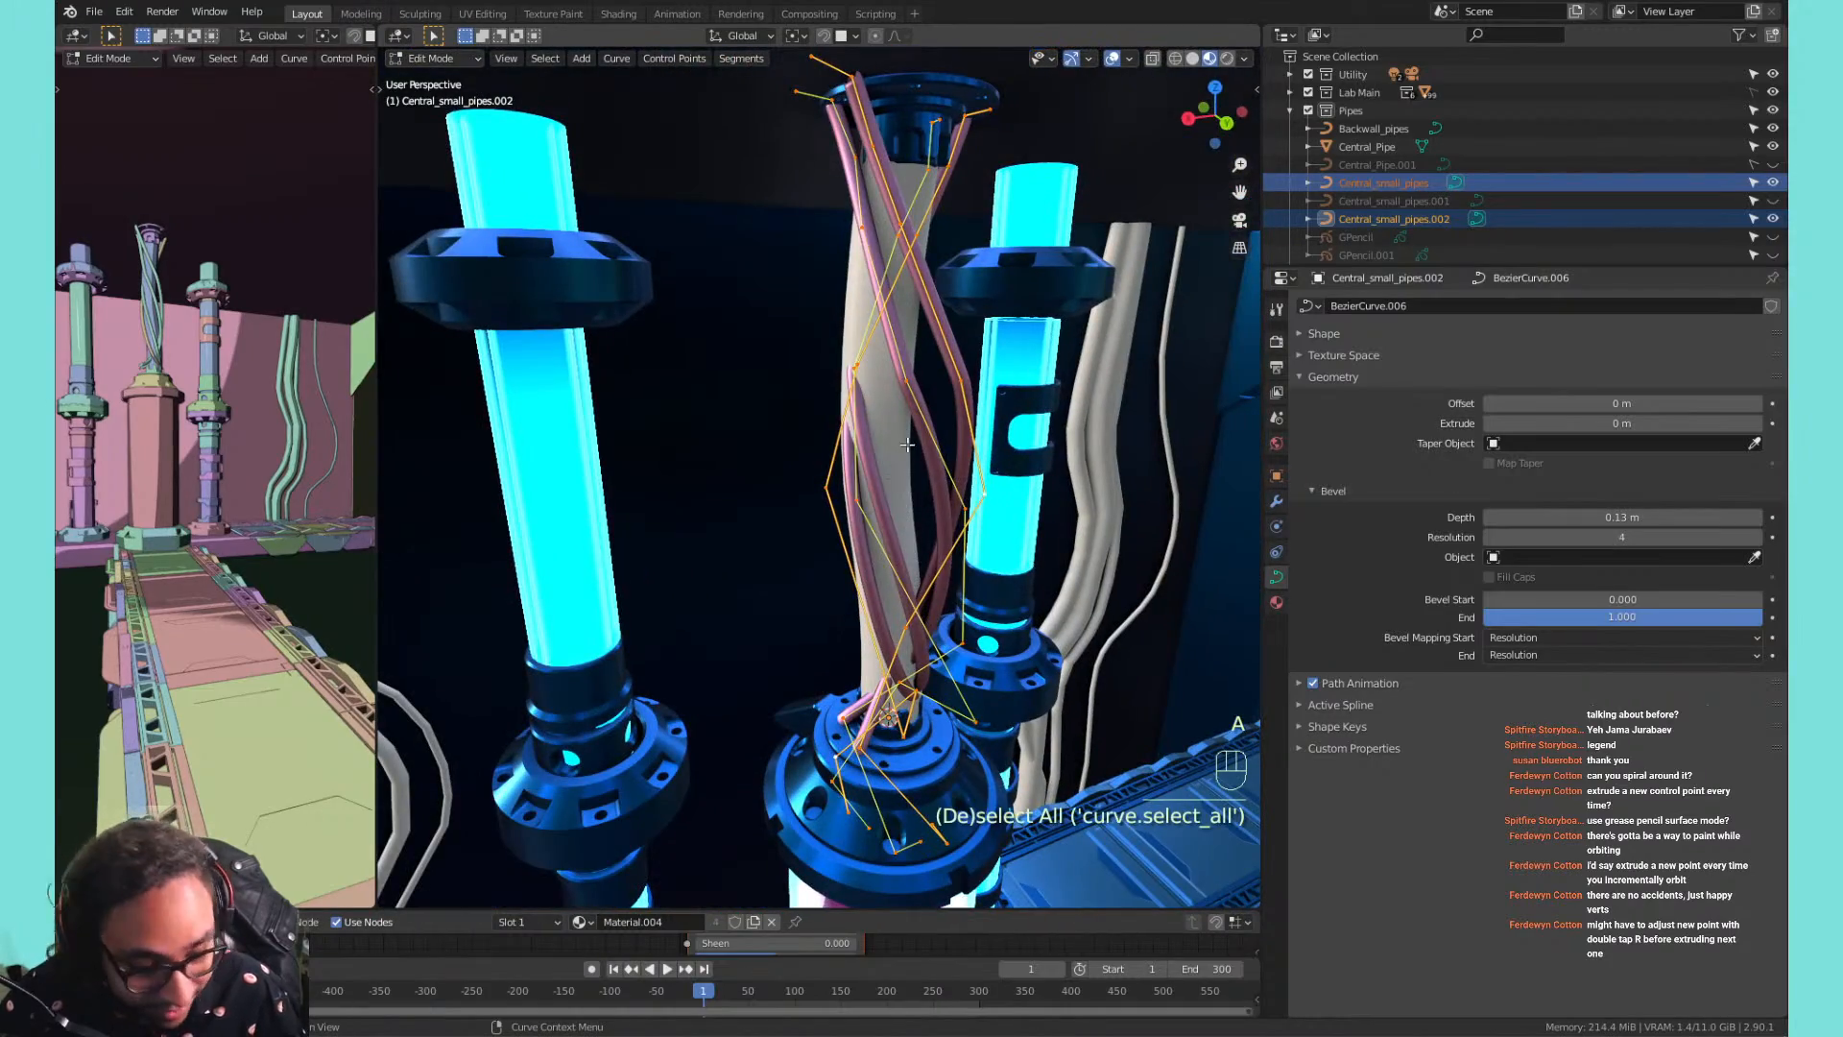
pyautogui.press('g')
pyautogui.hotkey('shift', 'z')
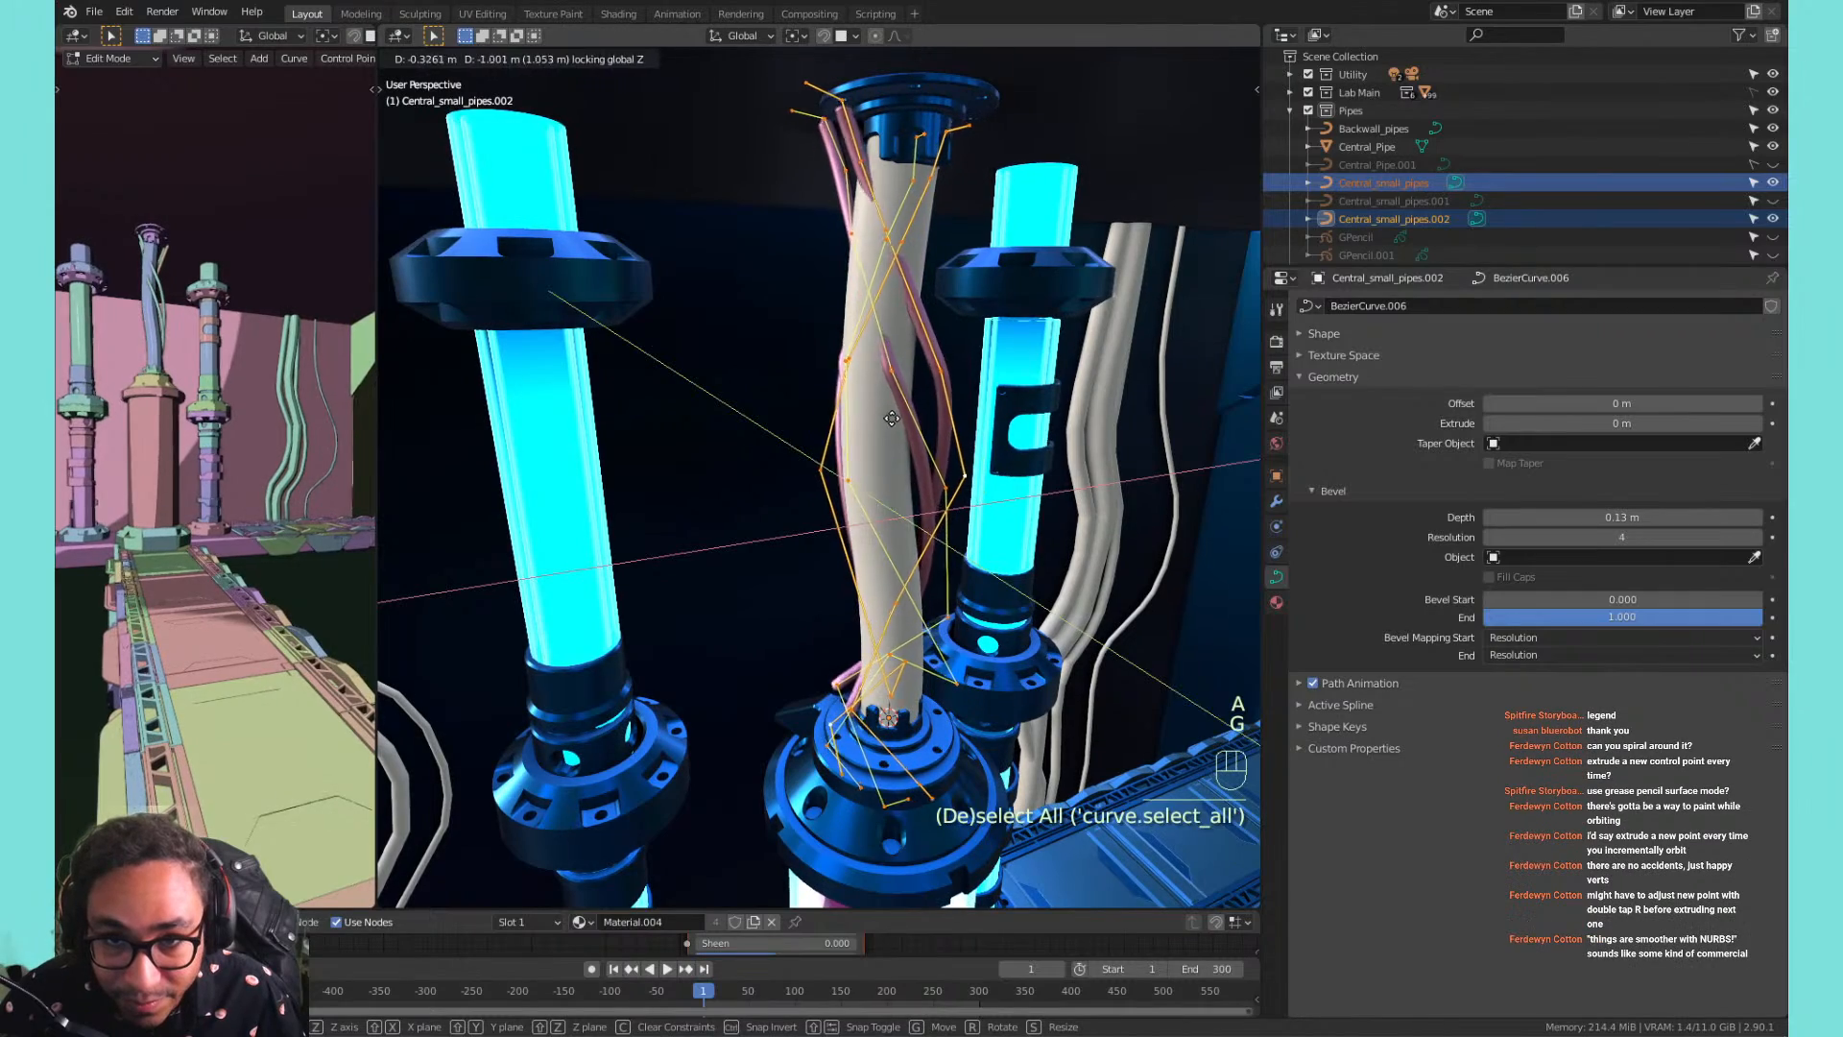
pyautogui.click(892, 418)
pyautogui.keyDown('shift'); pyautogui.moveTo(892, 419); pyautogui.dragTo(901, 327, button='middle'); pyautogui.keyUp('shift')
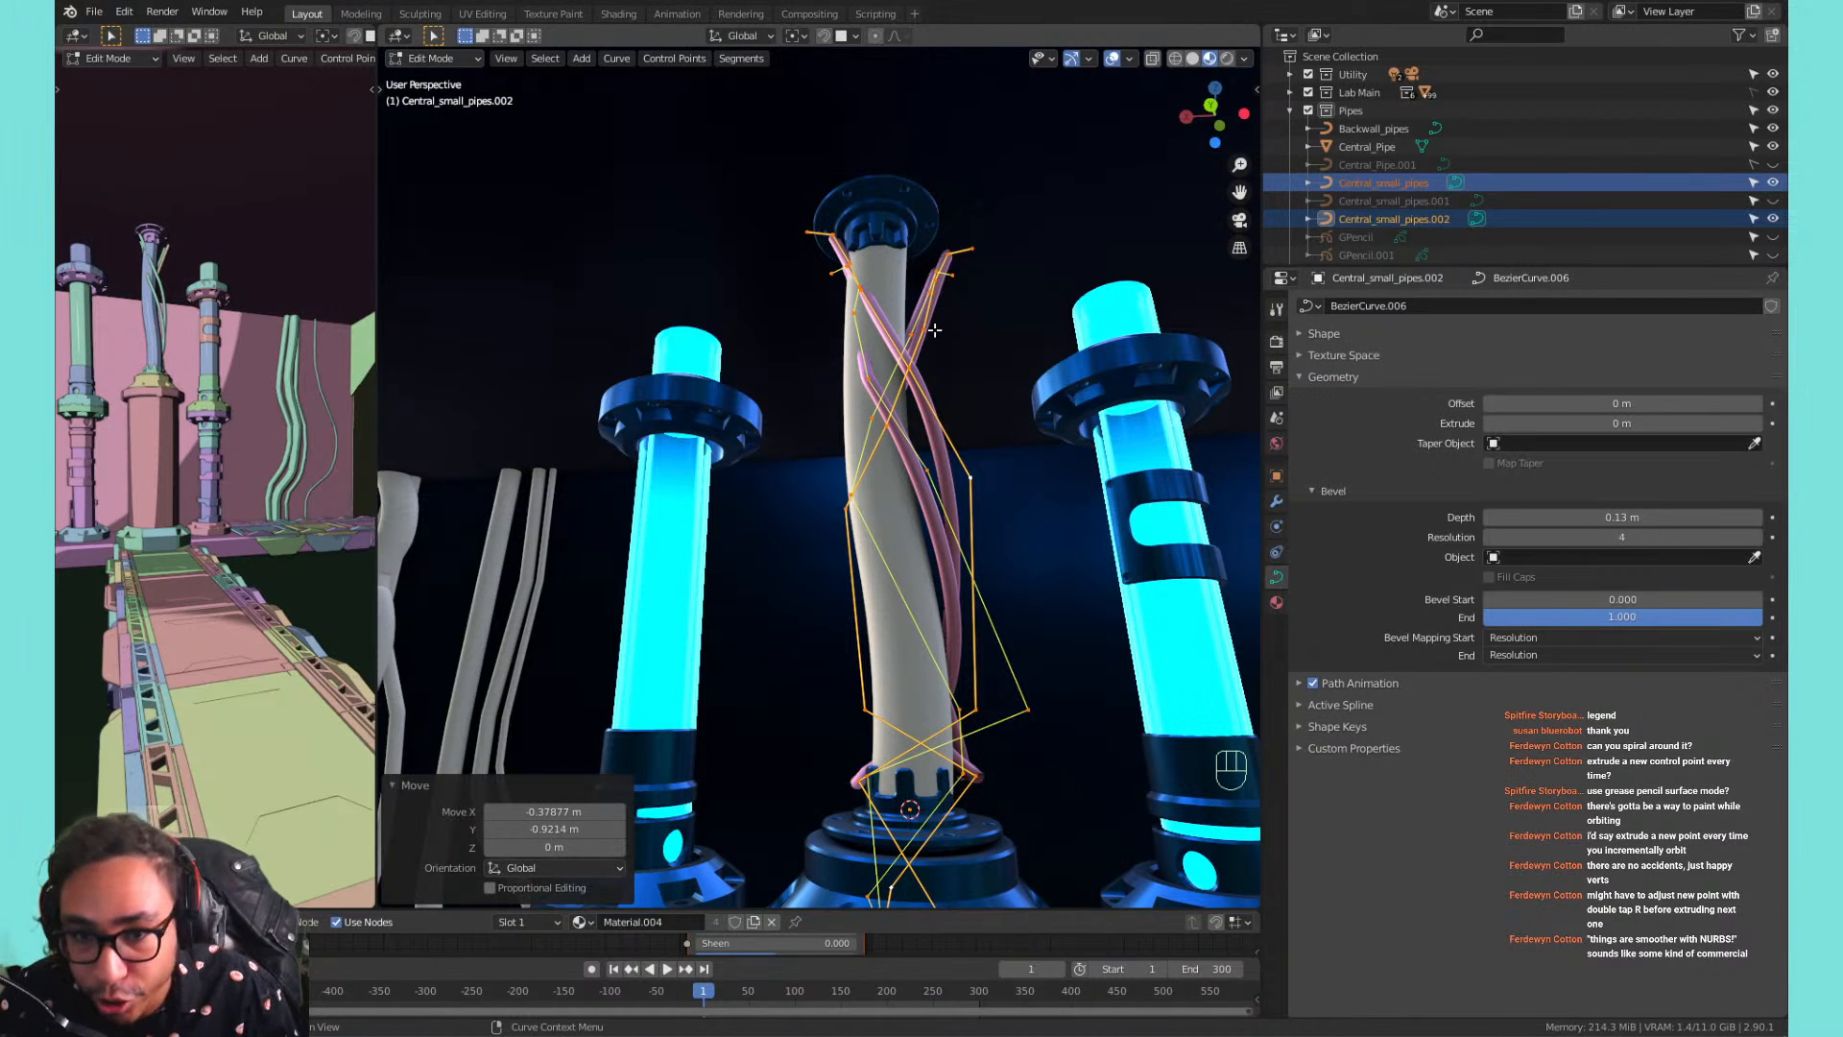
# Undo the horizontal shift of the cables and the last duplicated and rotated spline.
pyautogui.hotkey('ctrl', 'z')
pyautogui.hotkey('ctrl', 'z')
pyautogui.hotkey('ctrl', 'z')
pyautogui.hotkey('ctrl', 'z')
pyautogui.hotkey('ctrl', 'z')
pyautogui.hotkey('ctrl', 'z')
pyautogui.hotkey('ctrl', 'z')
pyautogui.hotkey('ctrl', 'z')
pyautogui.hotkey('ctrl', 'z')
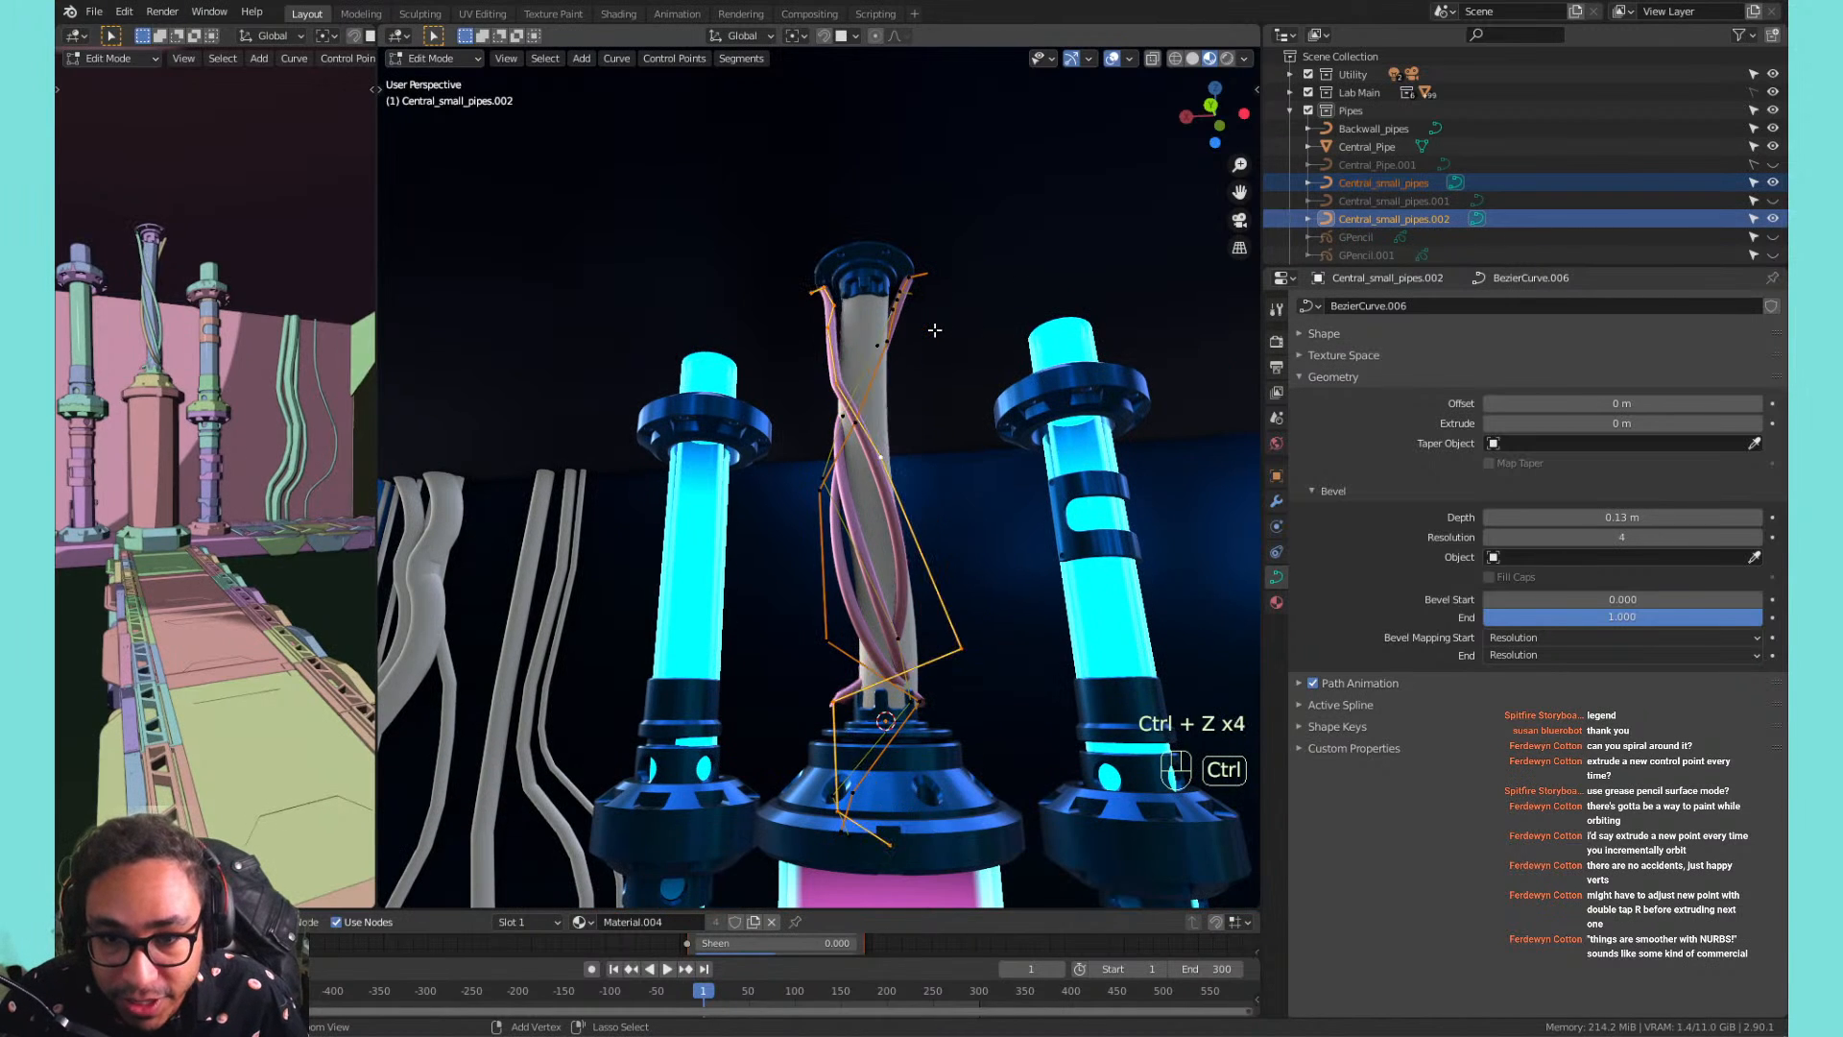
# Undo the cable duplications and rotations back to the single original cable and edit its curve.
pyautogui.hotkey('ctrl', 'z')
pyautogui.hotkey('ctrl', 'z')
pyautogui.hotkey('ctrl', 'z')
pyautogui.hotkey('ctrl', 'z')
pyautogui.hotkey('ctrl', 'z')
pyautogui.hotkey('ctrl', 'z')
pyautogui.hotkey('ctrl', 'z')
pyautogui.hotkey('ctrl', 'z')
pyautogui.hotkey('ctrl', 'z')
pyautogui.hotkey('ctrl', 'z')
pyautogui.hotkey('ctrl', 'z')
pyautogui.hotkey('ctrl', 'z')
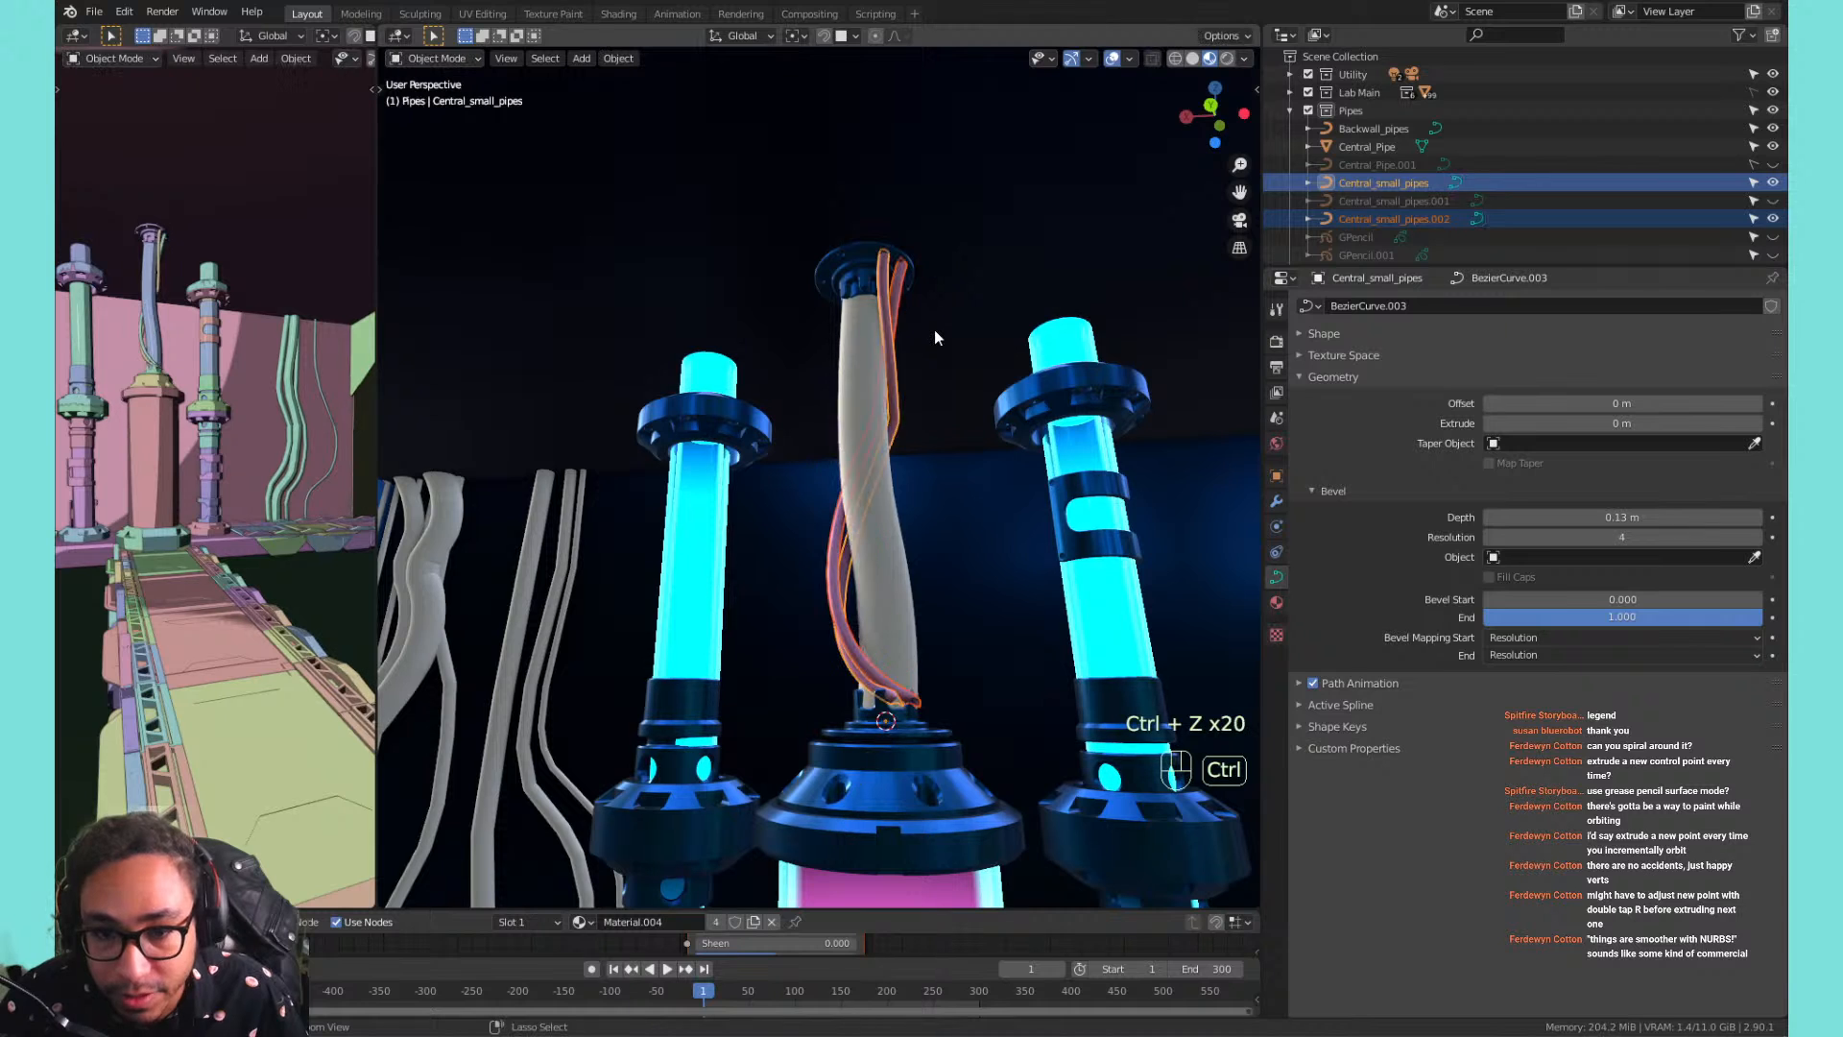
pyautogui.press('Tab')
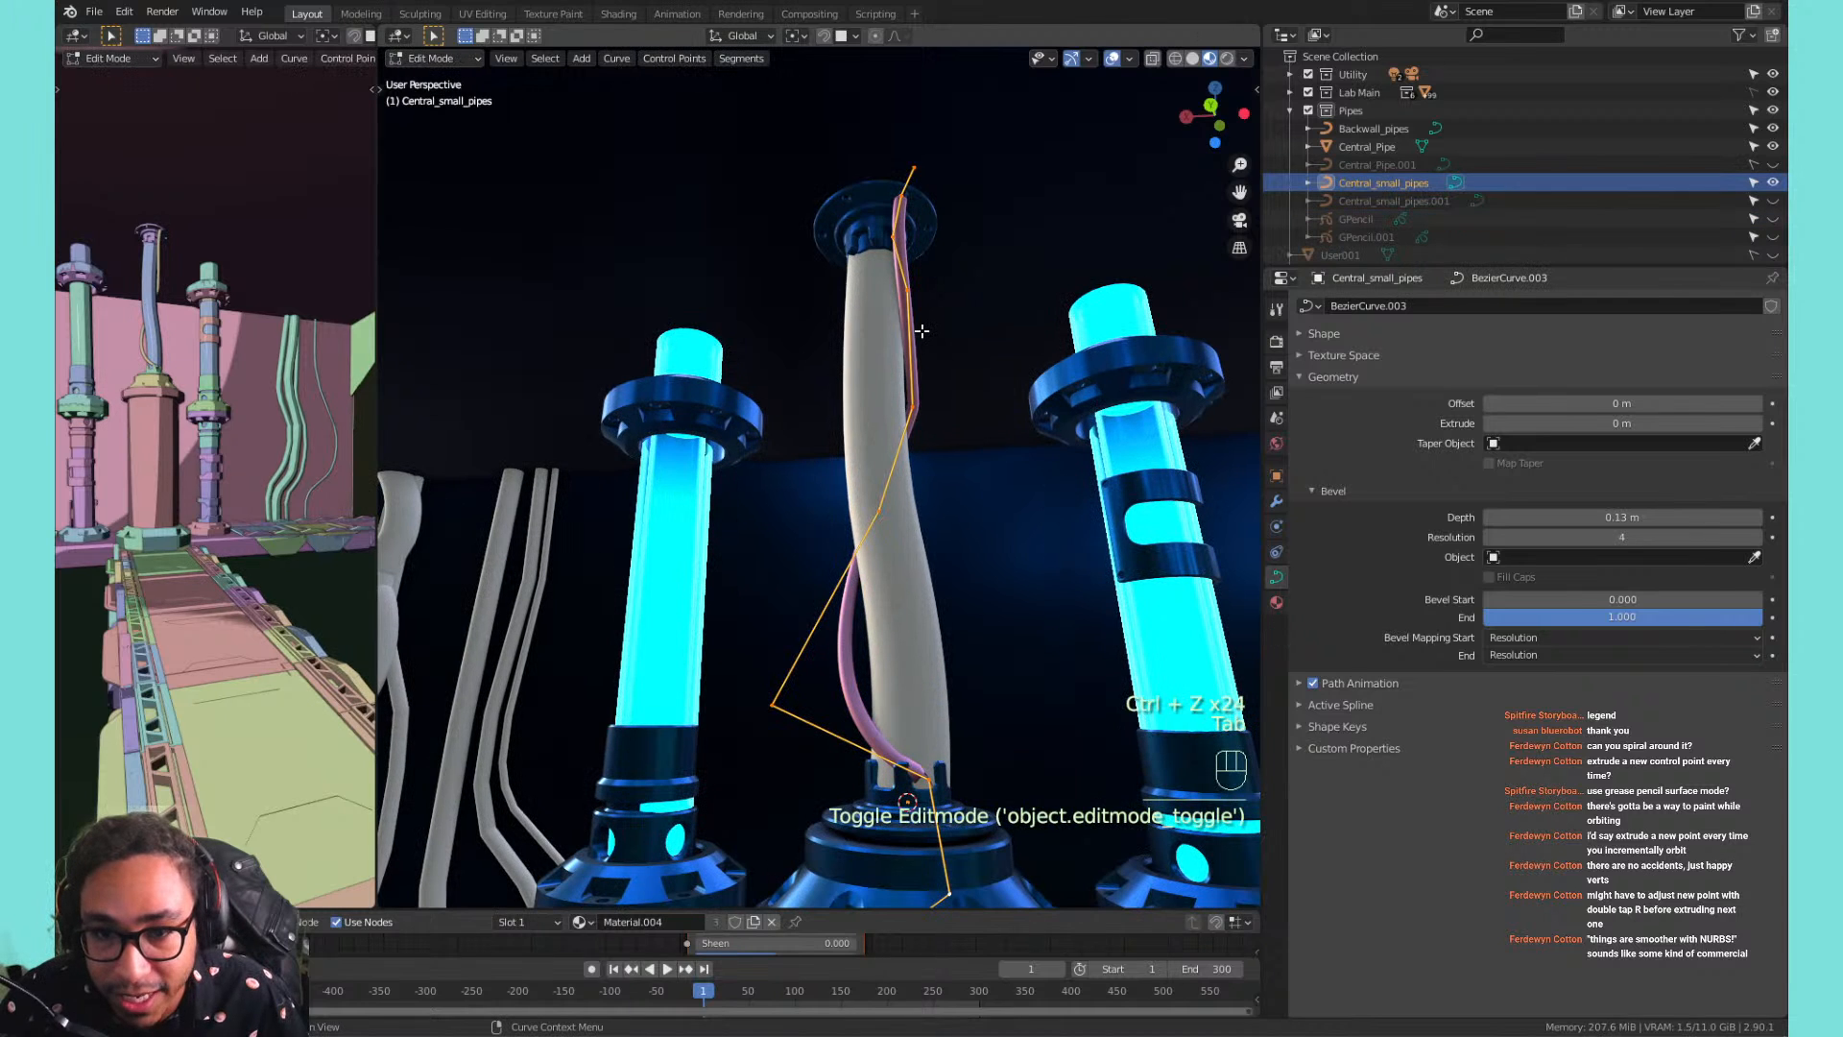
# Undo the original cable's control point edits and its NURBS conversion, back to the Bezier spiral.
pyautogui.hotkey('ctrl', 'z')
pyautogui.hotkey('ctrl', 'z')
pyautogui.hotkey('ctrl', 'z')
pyautogui.hotkey('ctrl', 'z')
pyautogui.hotkey('ctrl', 'z')
pyautogui.hotkey('ctrl', 'z')
pyautogui.hotkey('ctrl', 'z')
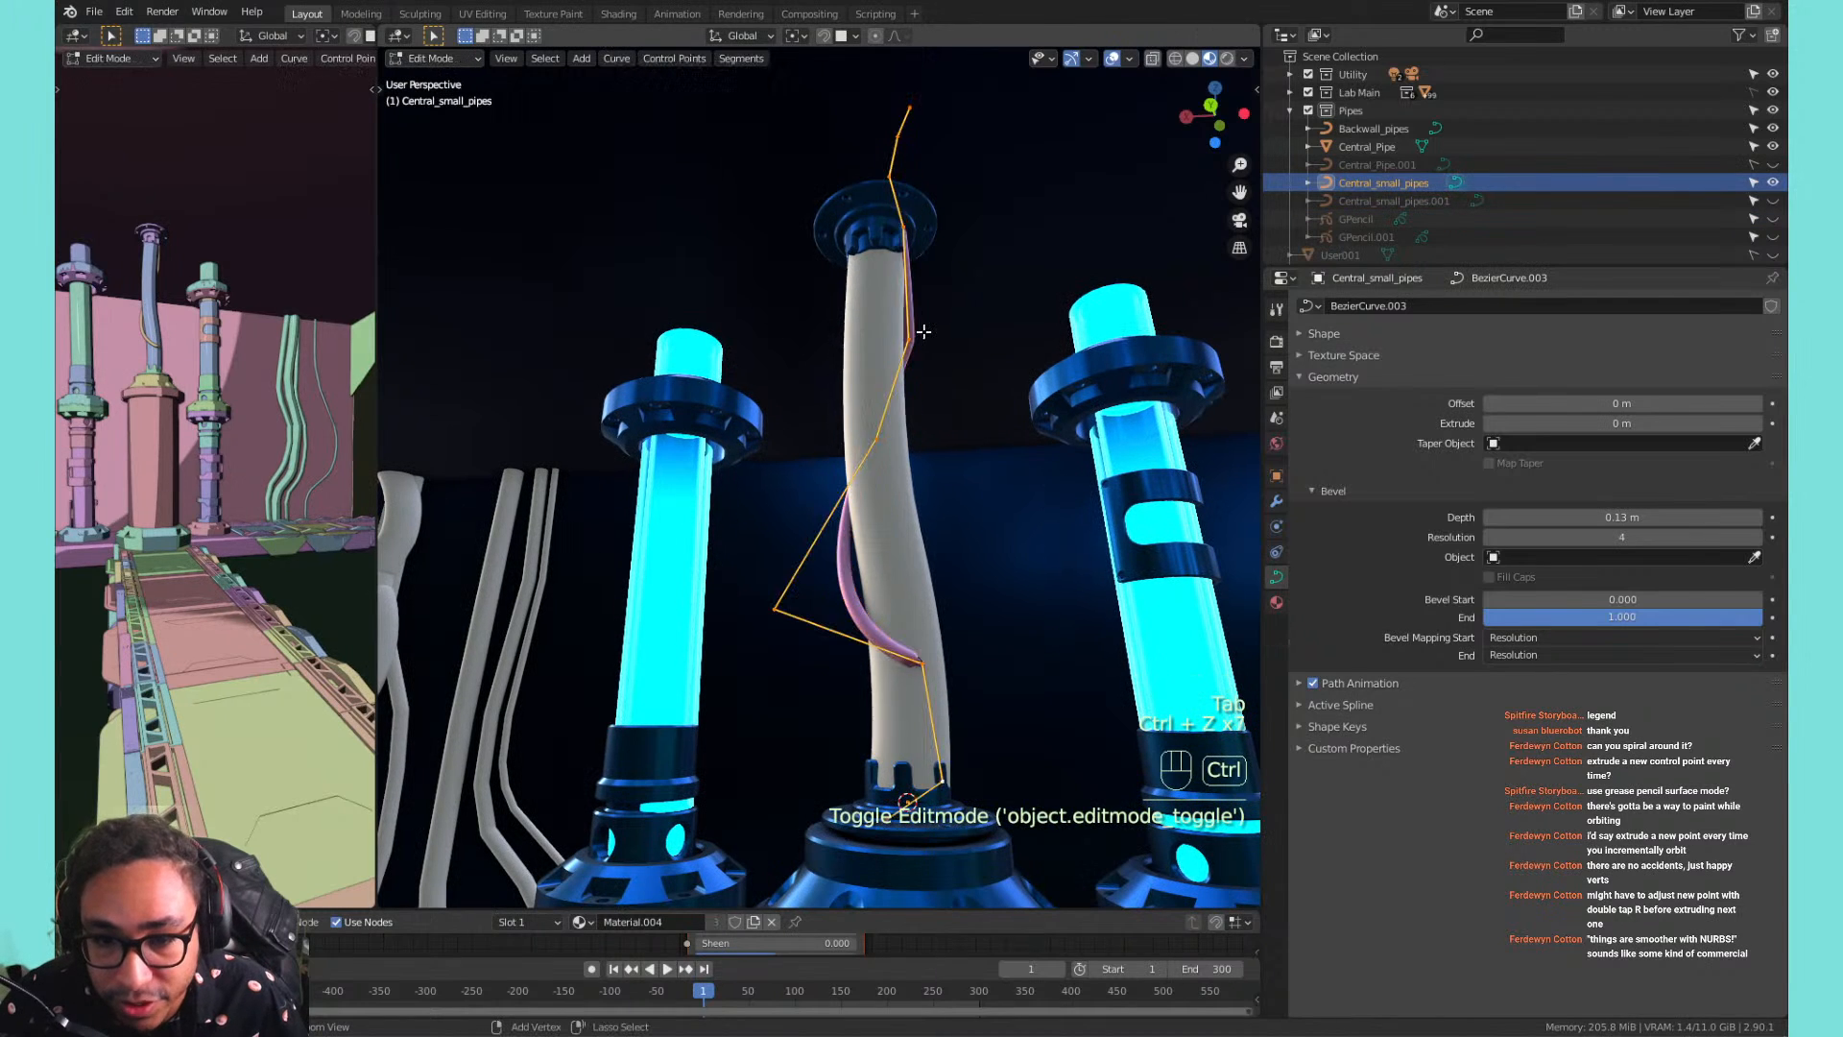
pyautogui.hotkey('ctrl', 'z')
pyautogui.hotkey('ctrl', 'z')
pyautogui.hotkey('ctrl', 'z')
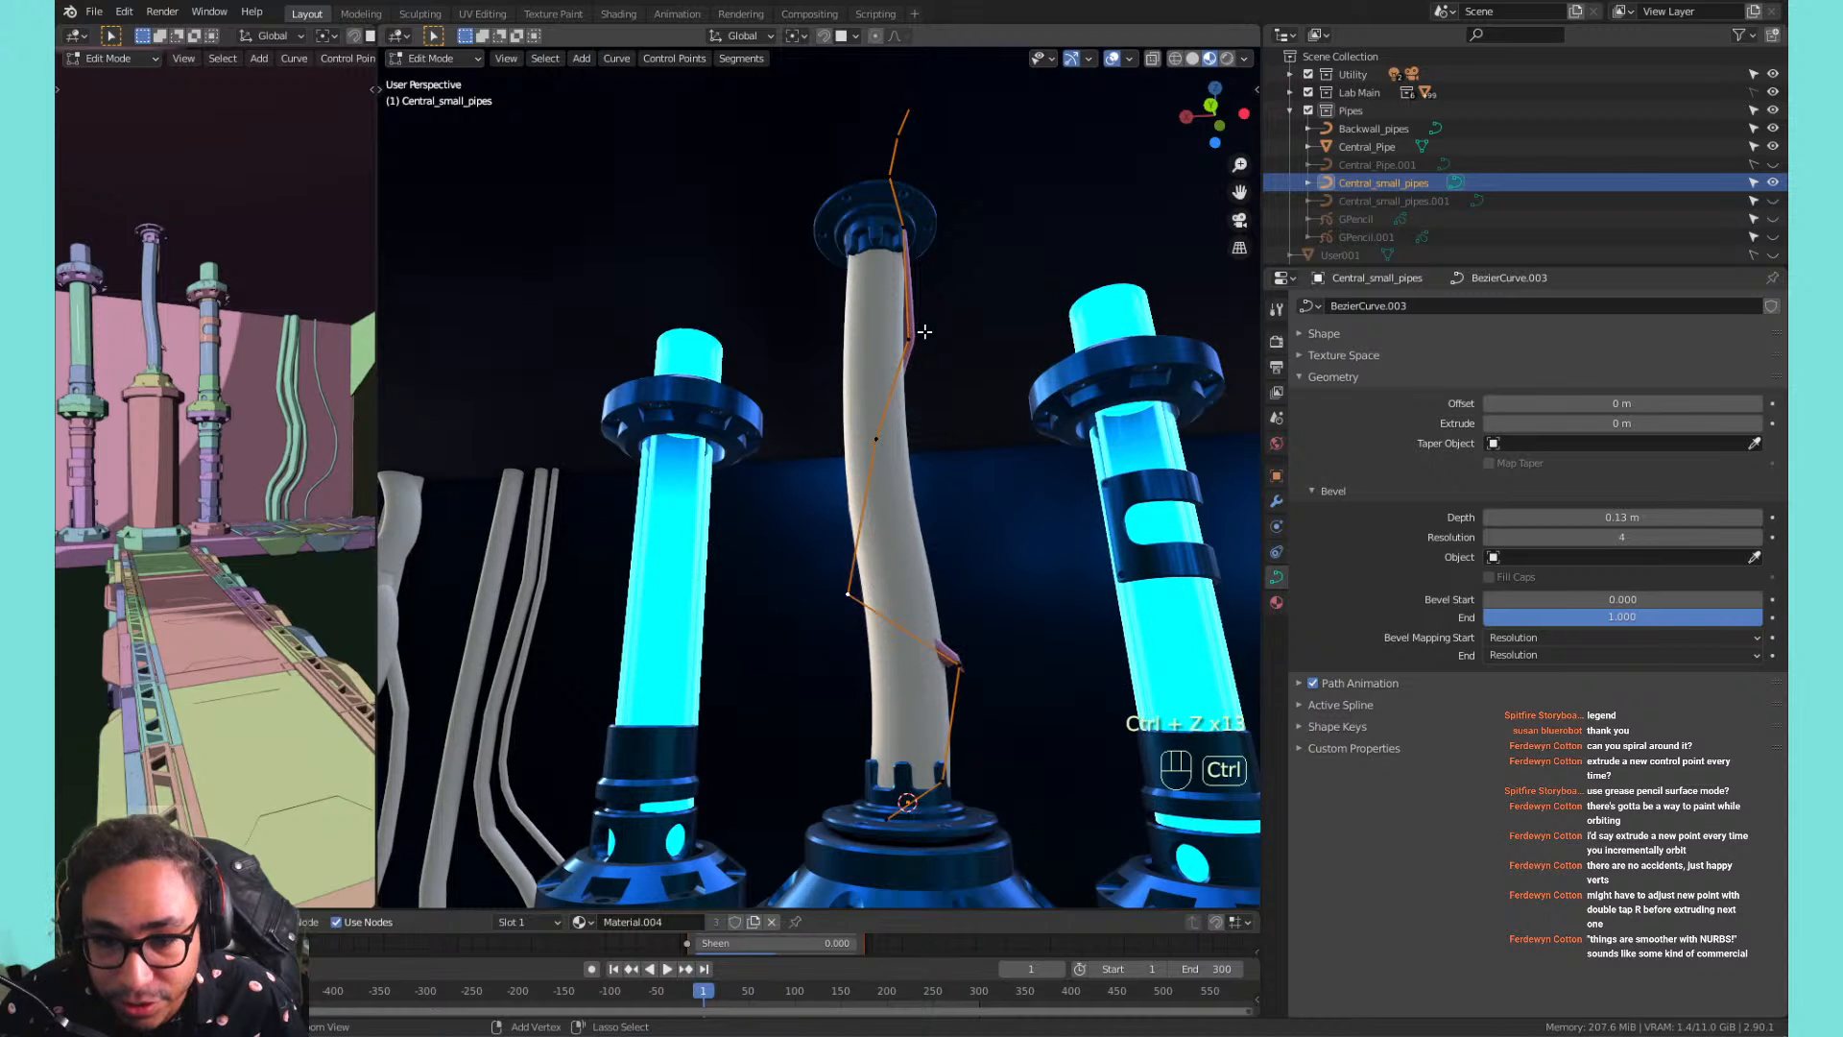
pyautogui.hotkey('ctrl', 'z')
pyautogui.hotkey('ctrl', 'z')
pyautogui.hotkey('ctrl', 'z')
pyautogui.hotkey('ctrl', 'z')
pyautogui.hotkey('ctrl', 'z')
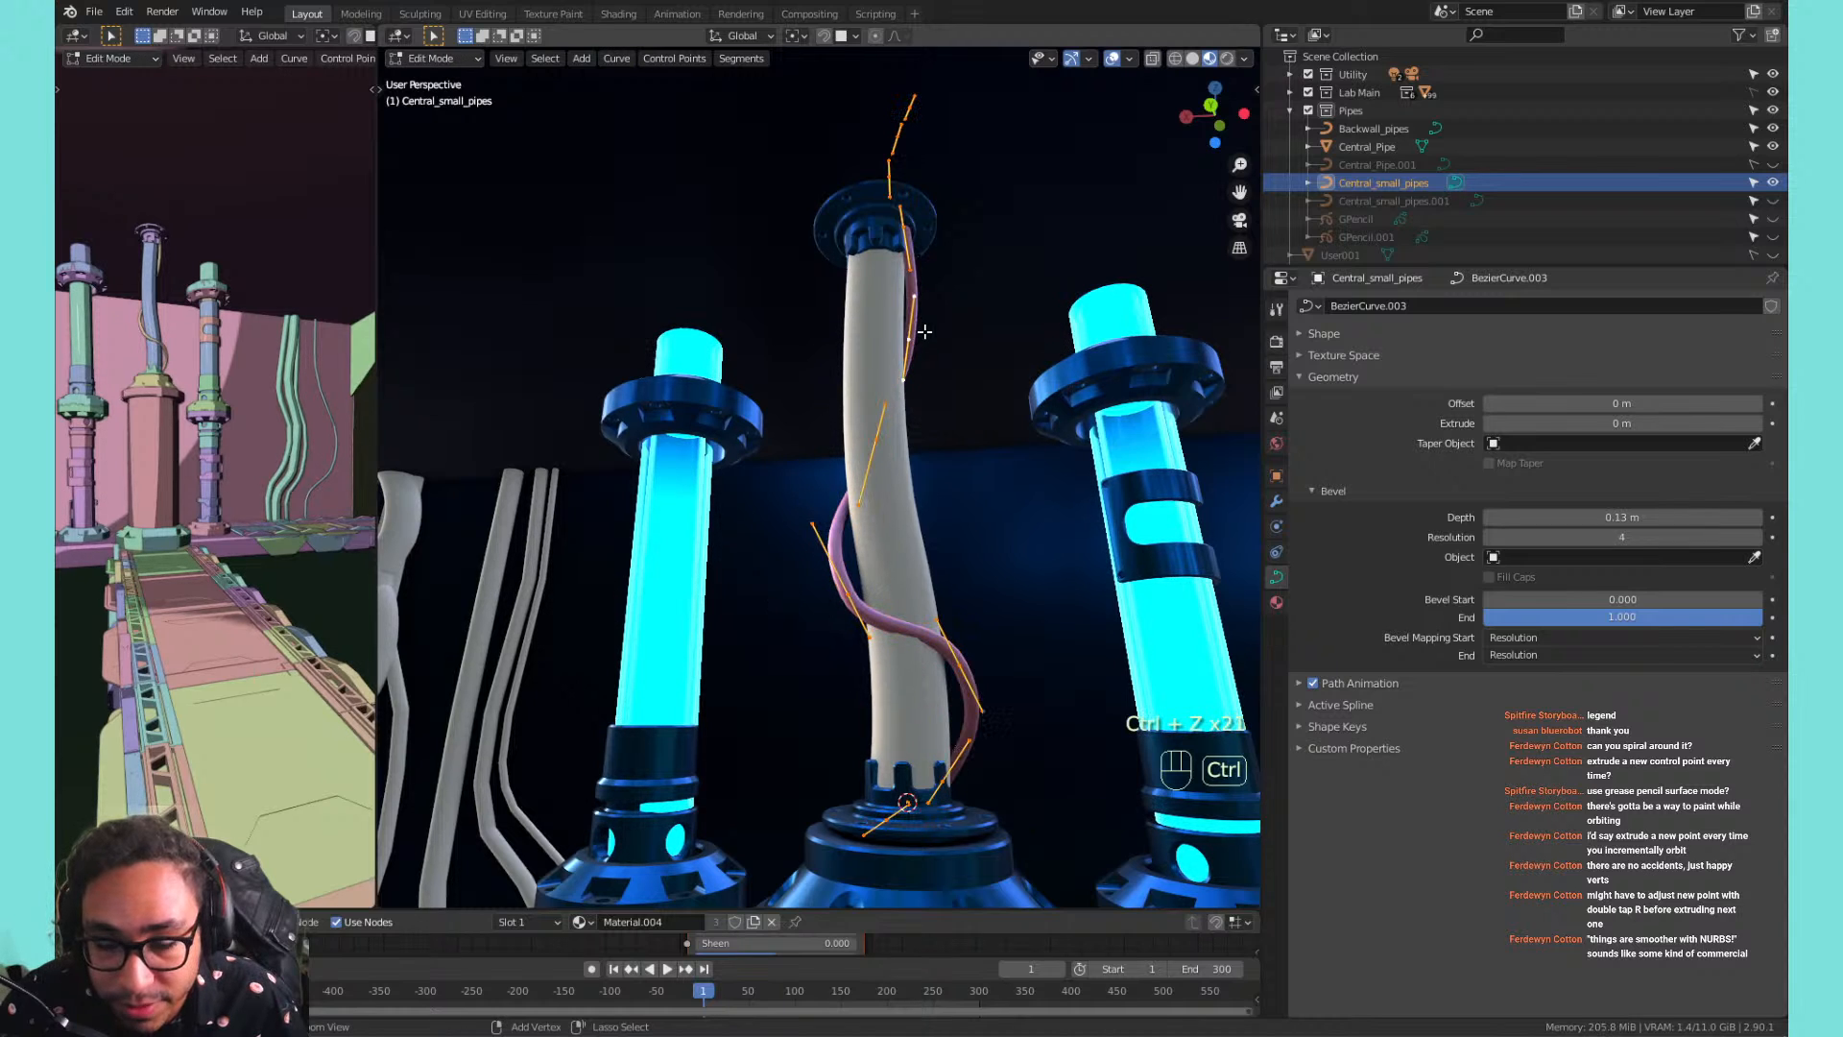
# Recalculate the handles of the cable's Bezier control points.
pyautogui.rightClick(923, 332)
pyautogui.moveTo(923, 332)
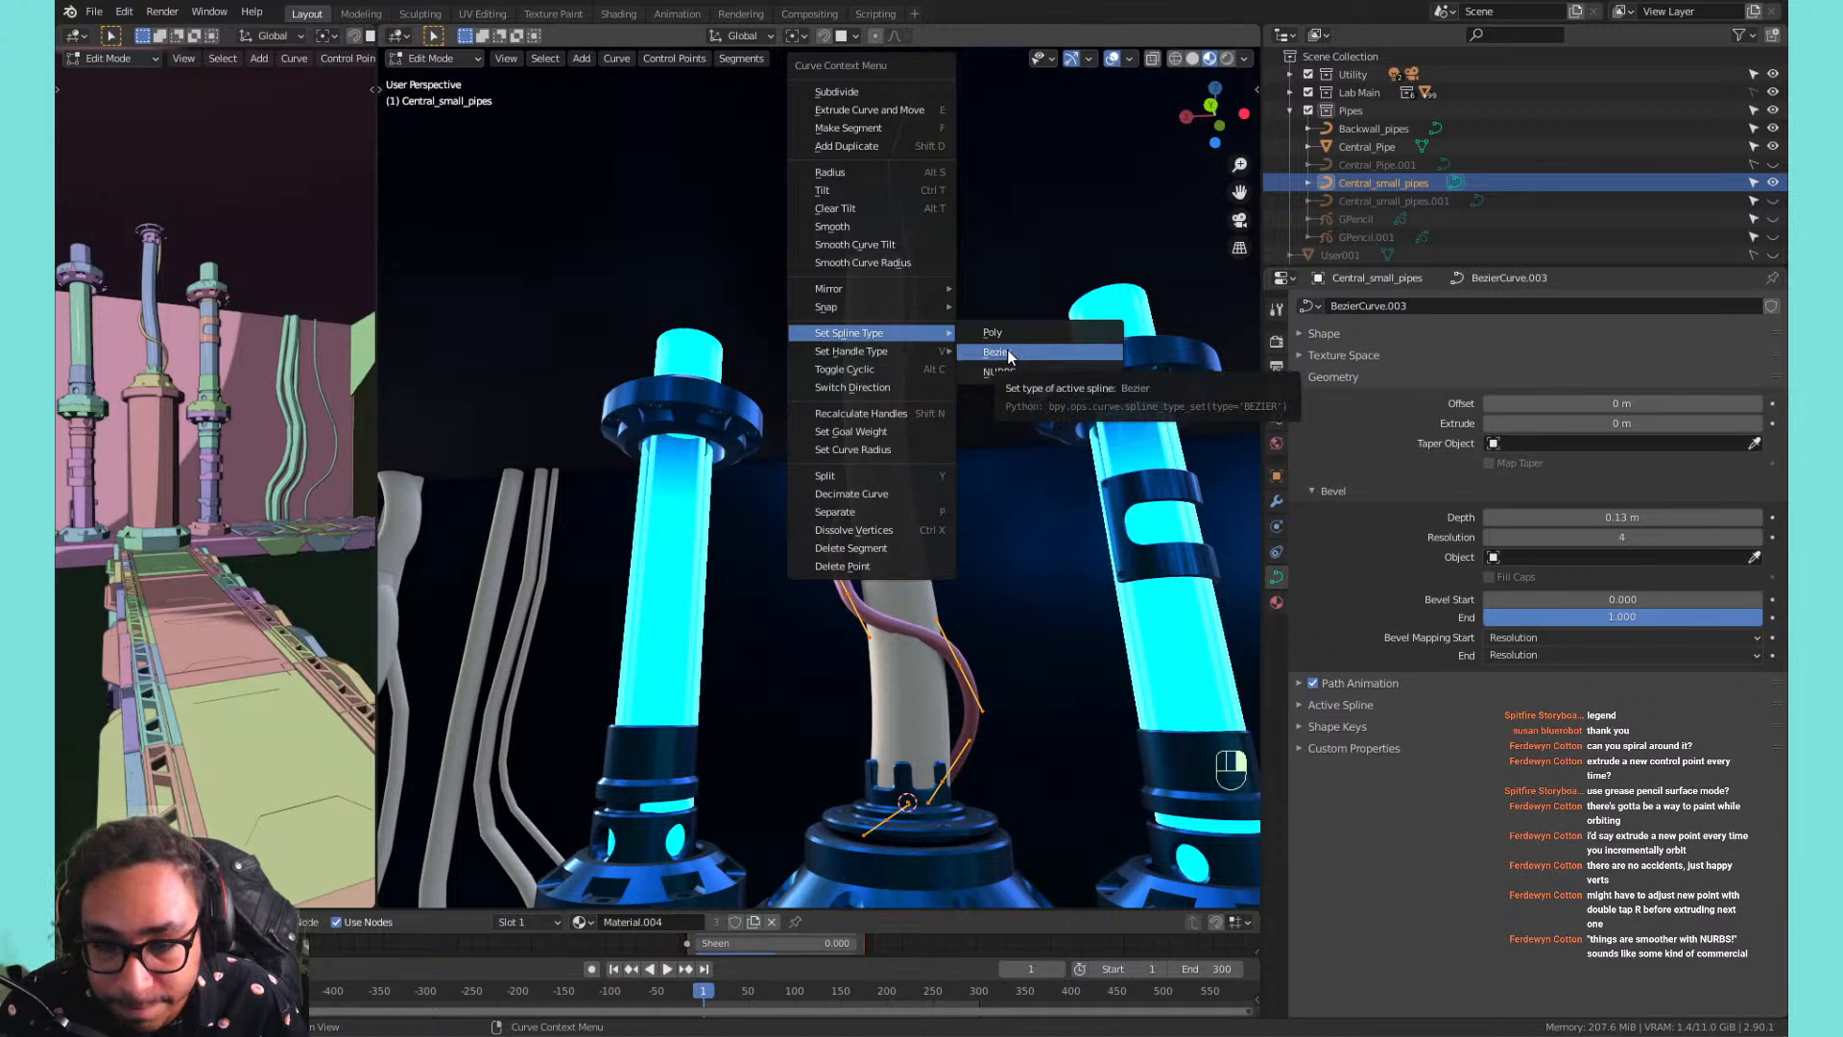
pyautogui.click(874, 414)
pyautogui.moveTo(835, 470)
pyautogui.mouseDown(button='middle')
pyautogui.moveTo(922, 461)
pyautogui.moveTo(818, 473)
pyautogui.mouseUp(button='middle')
pyautogui.keyDown('shift'); pyautogui.moveTo(931, 682); pyautogui.dragTo(905, 666, button='middle'); pyautogui.keyUp('shift')
pyautogui.click(829, 671)
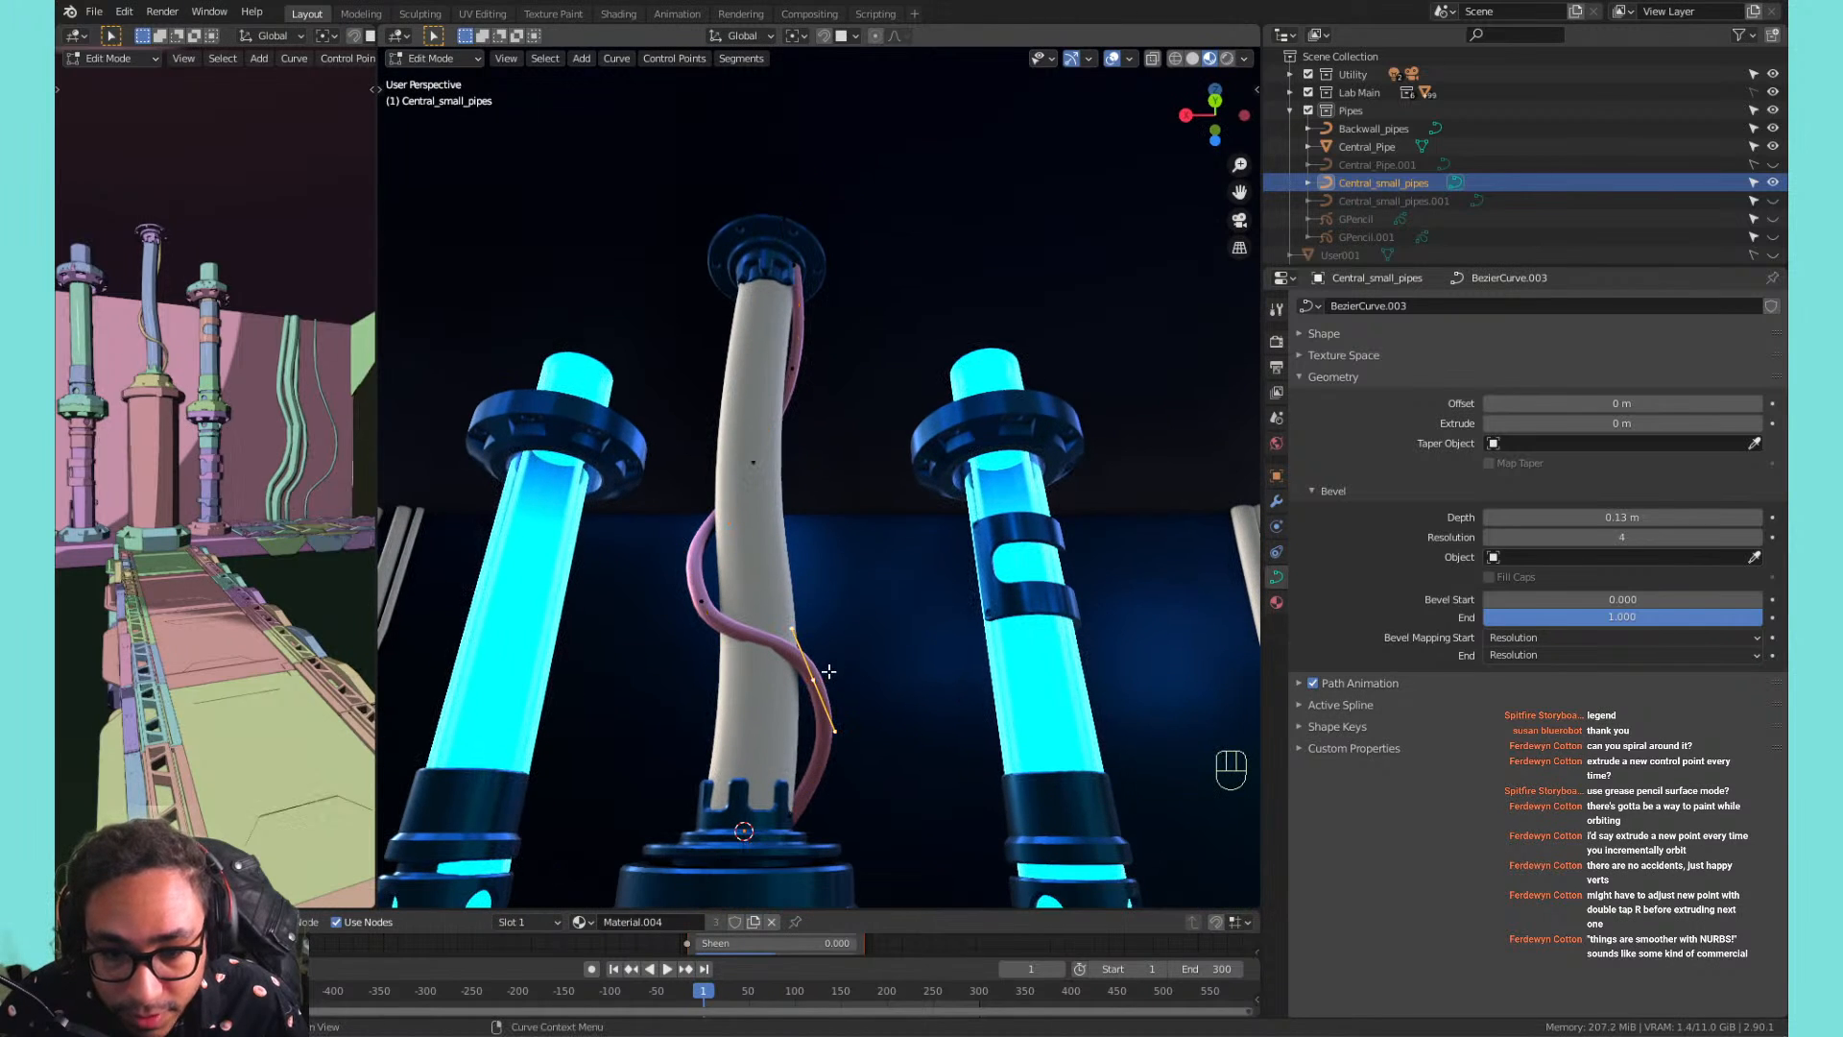
# Select all the cable's control points and scale them by 0.901 around their individual origins.
pyautogui.press('a')
pyautogui.press('s')
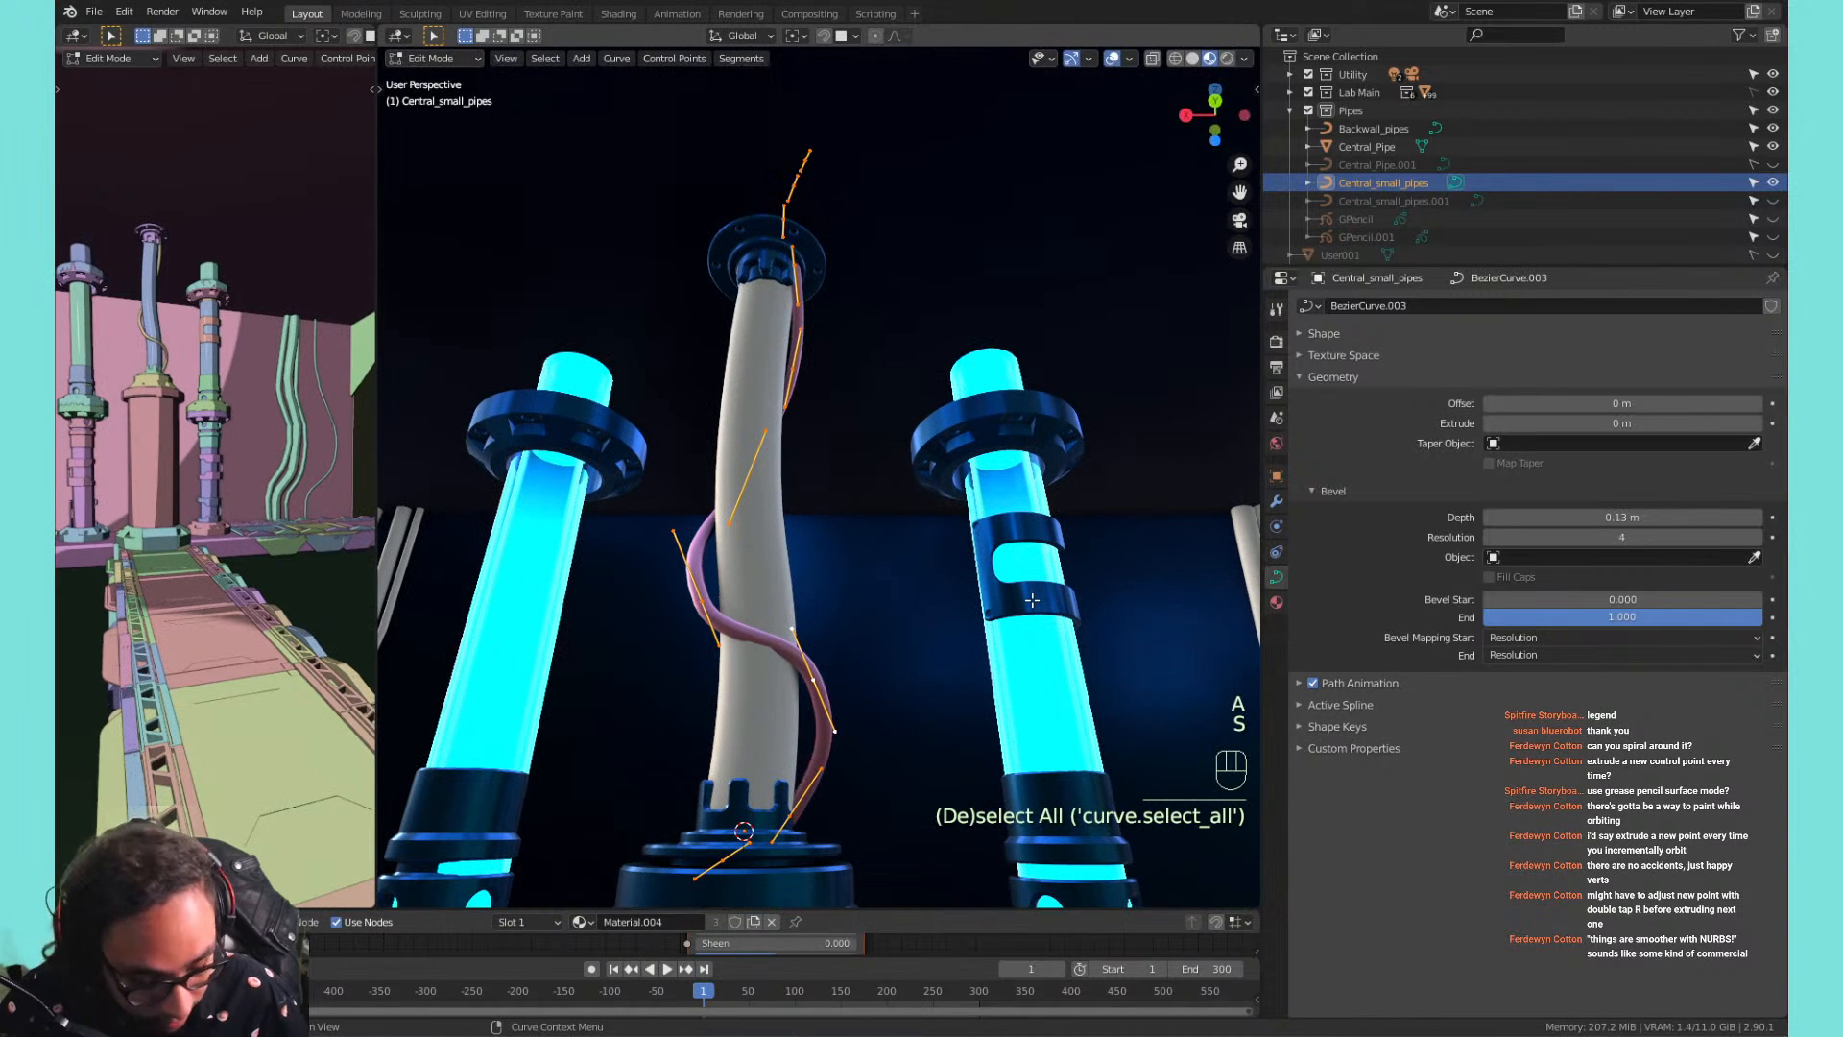
pyautogui.press('.')
pyautogui.click(1052, 731)
pyautogui.press('s')
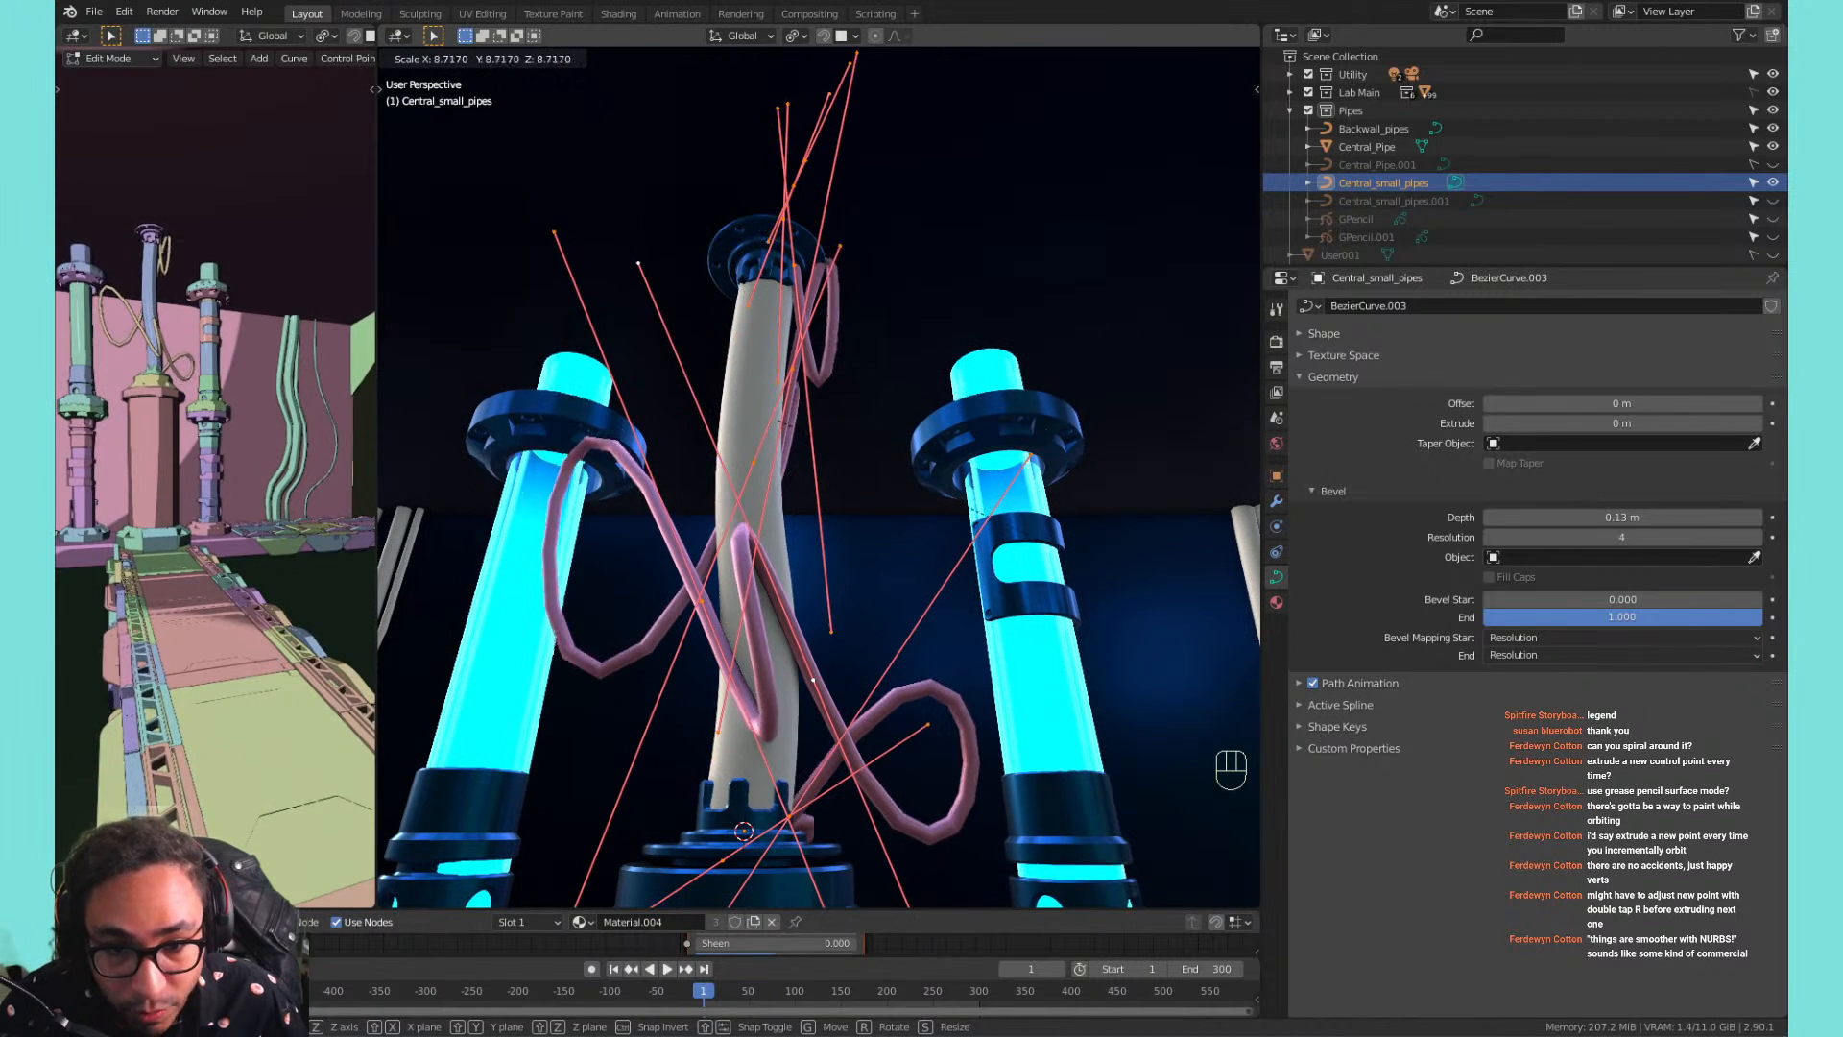
pyautogui.rightClick(503, 245)
pyautogui.press('s')
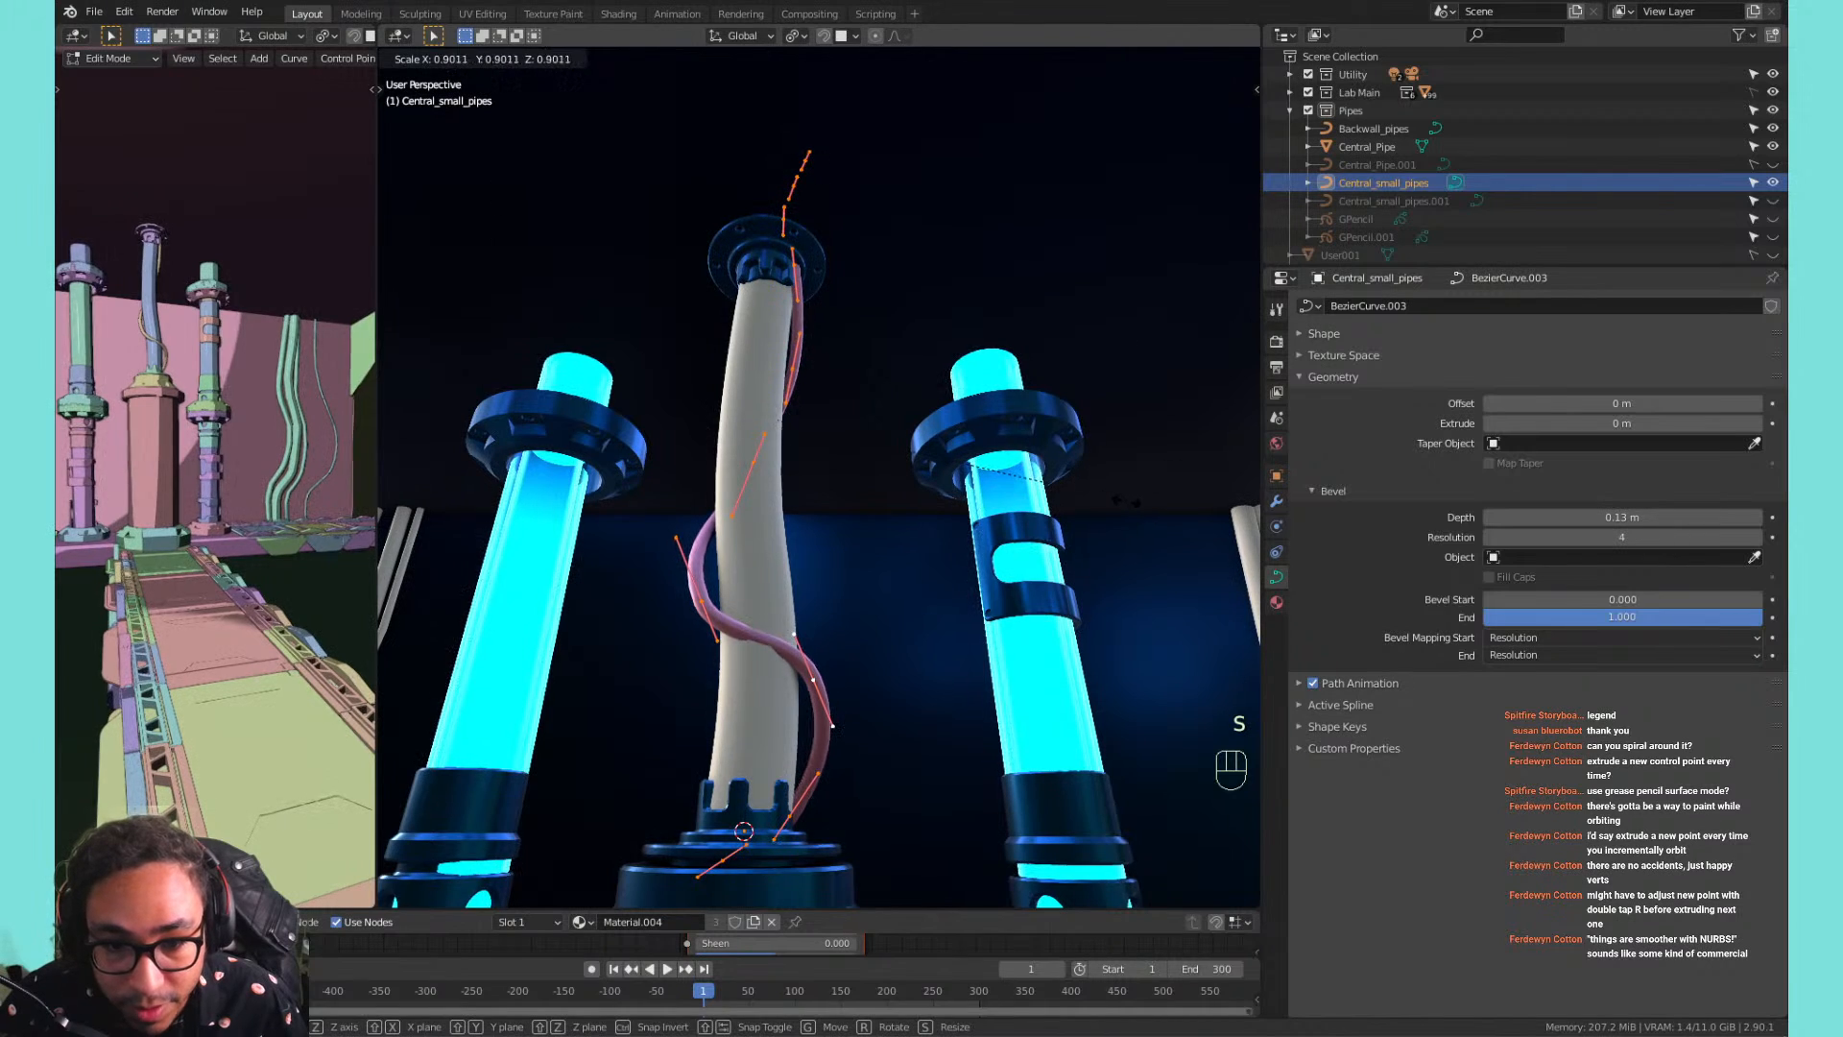
pyautogui.click(1125, 500)
# Move the control point on the cable's lower bend horizontally by about 0.258 m in X and 0.339 m in Y, and leave Edit Mode.
pyautogui.keyDown('shift'); pyautogui.moveTo(672, 464); pyautogui.dragTo(856, 529, button='middle'); pyautogui.keyUp('shift')
pyautogui.scroll(2, 835, 504)
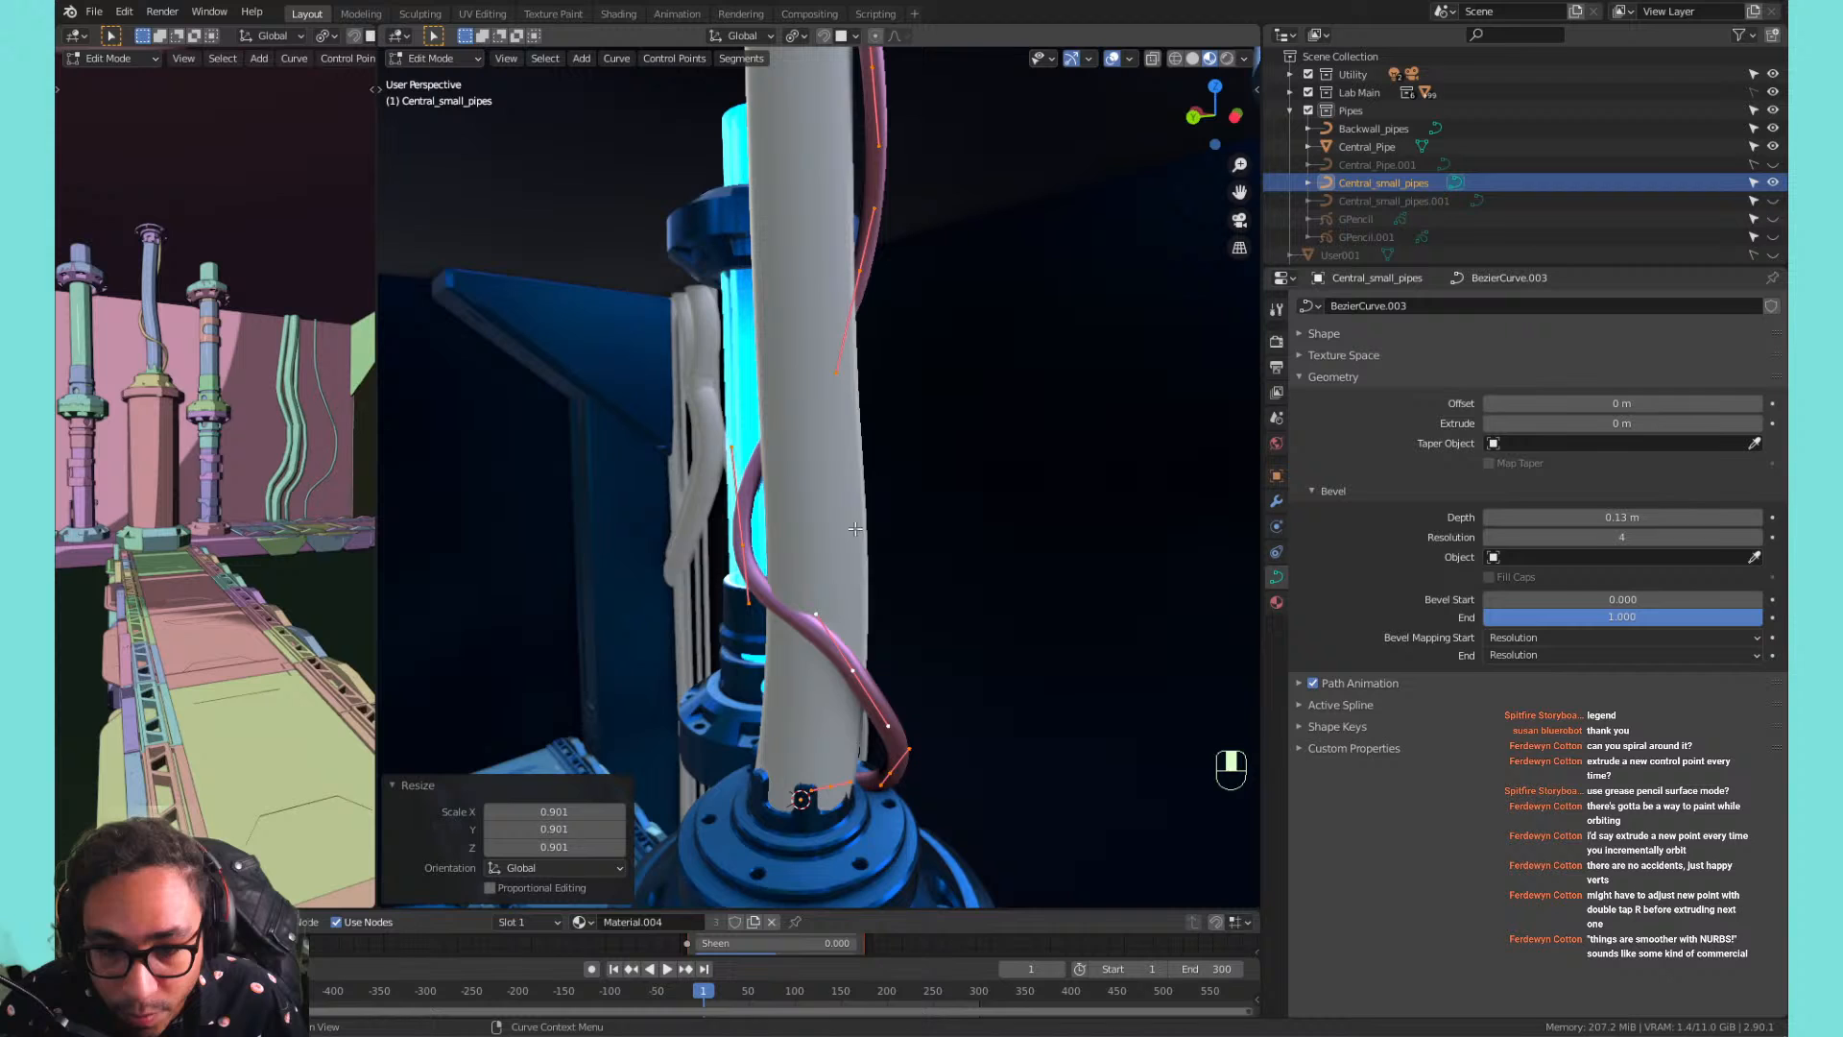
pyautogui.click(850, 674)
pyautogui.press('g')
pyautogui.hotkey('shift', 'z')
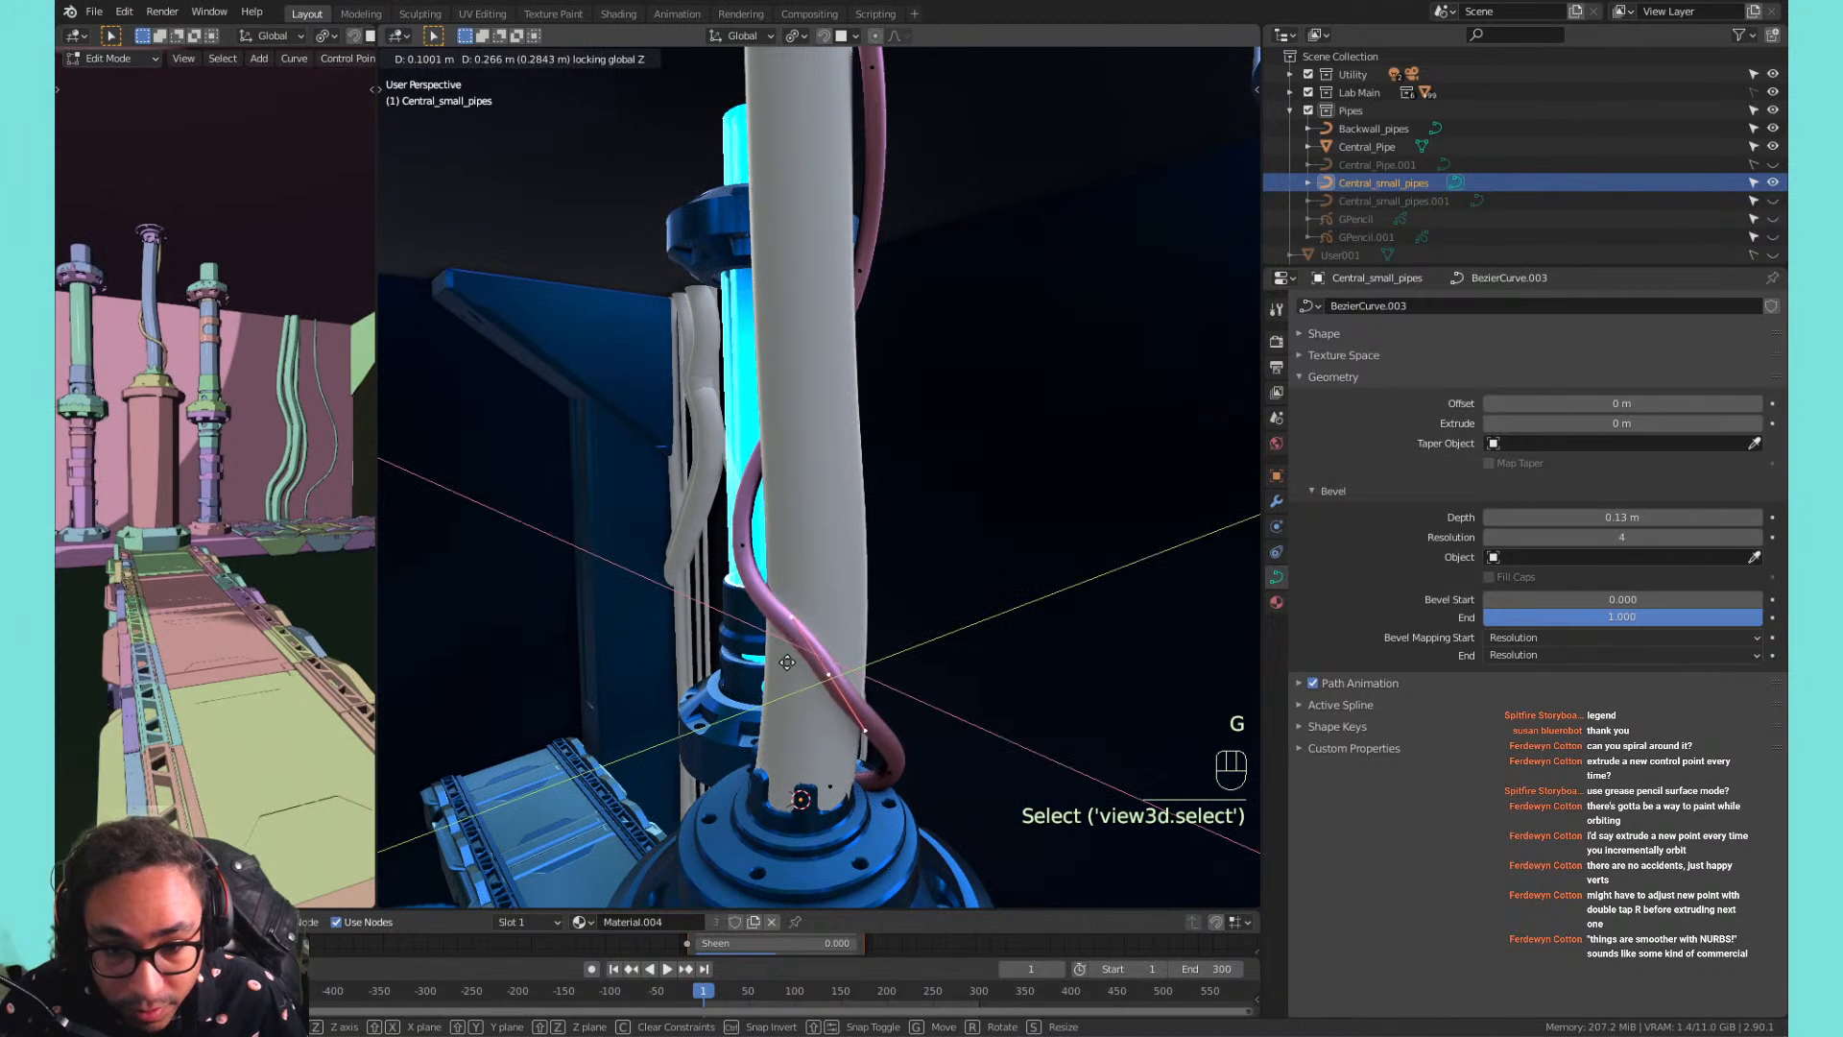
pyautogui.click(772, 647)
pyautogui.moveTo(772, 647); pyautogui.dragTo(1002, 701, button='middle')
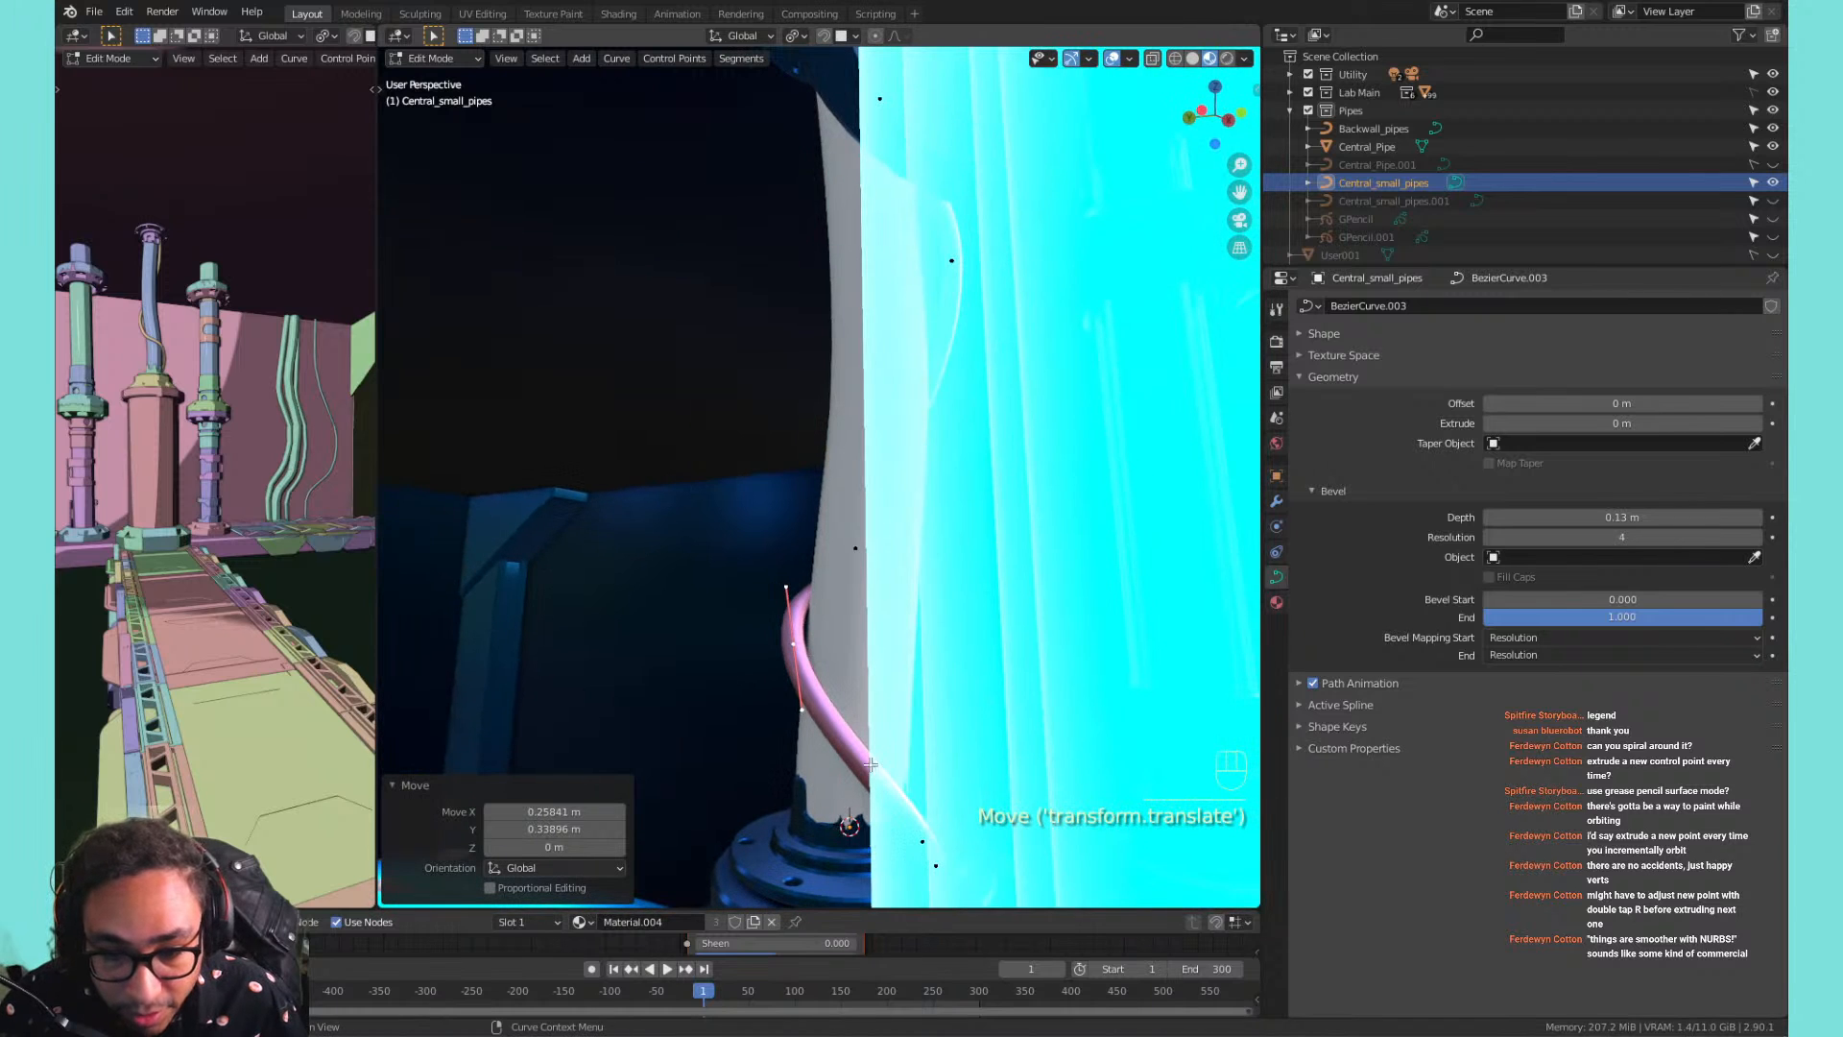
pyautogui.moveTo(870, 764); pyautogui.dragTo(1063, 797, button='middle')
pyautogui.scroll(-6, 945, 492)
pyautogui.scroll(2, 945, 493)
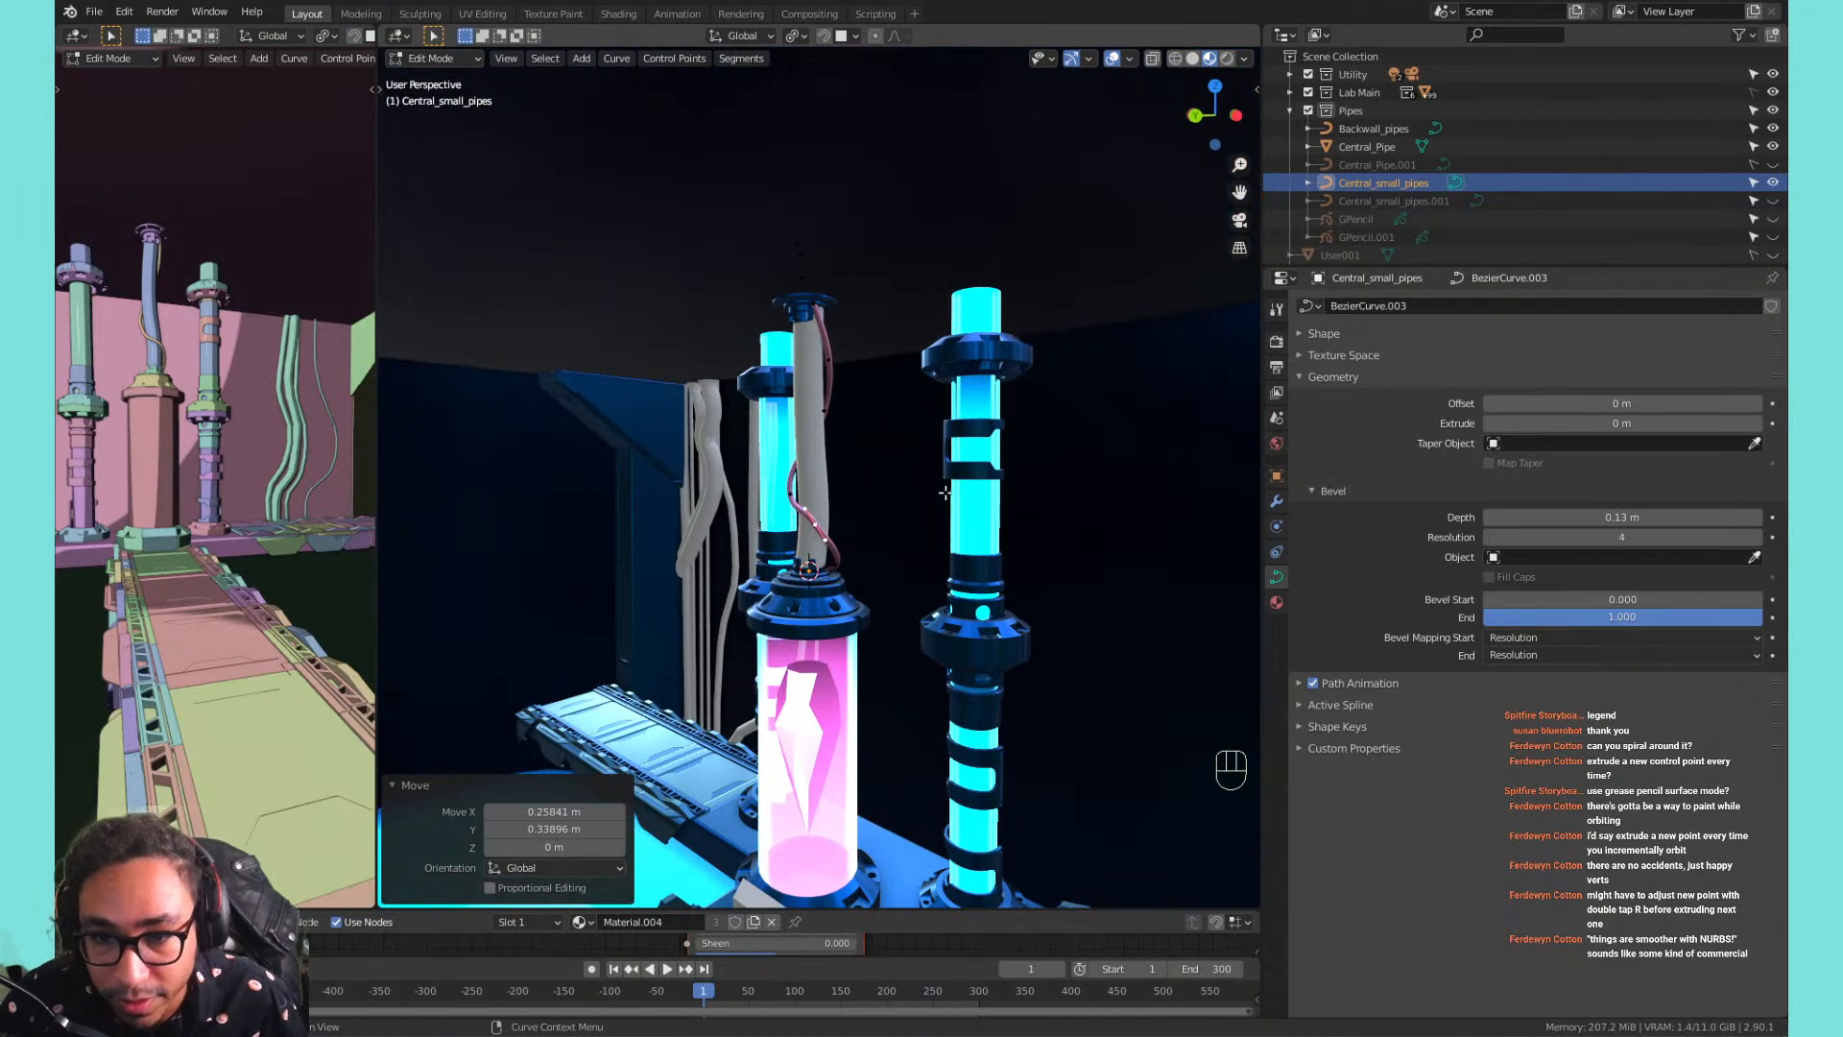
pyautogui.click(945, 492)
pyautogui.press('Tab')
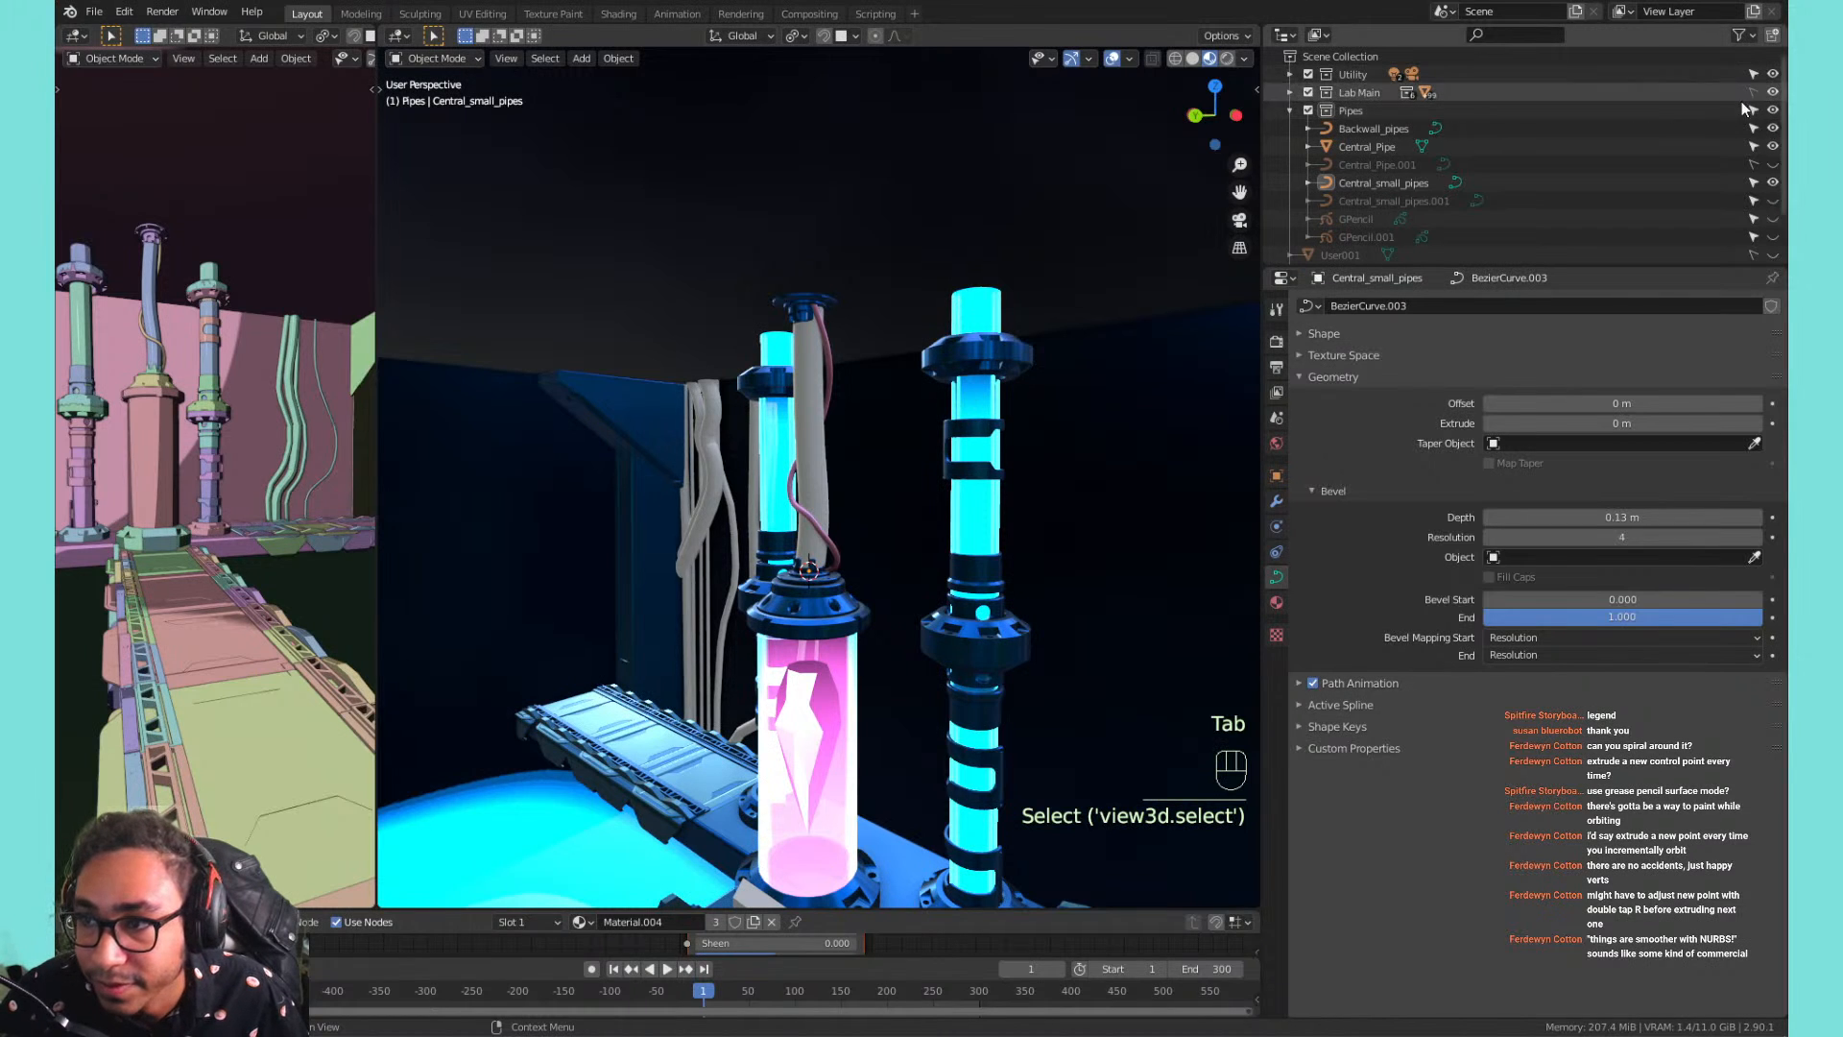
# Make the Lab Main objects selectable and hide the upper bands, tube, ring and cap of the glowing column beside the central pipe.
pyautogui.click(979, 437)
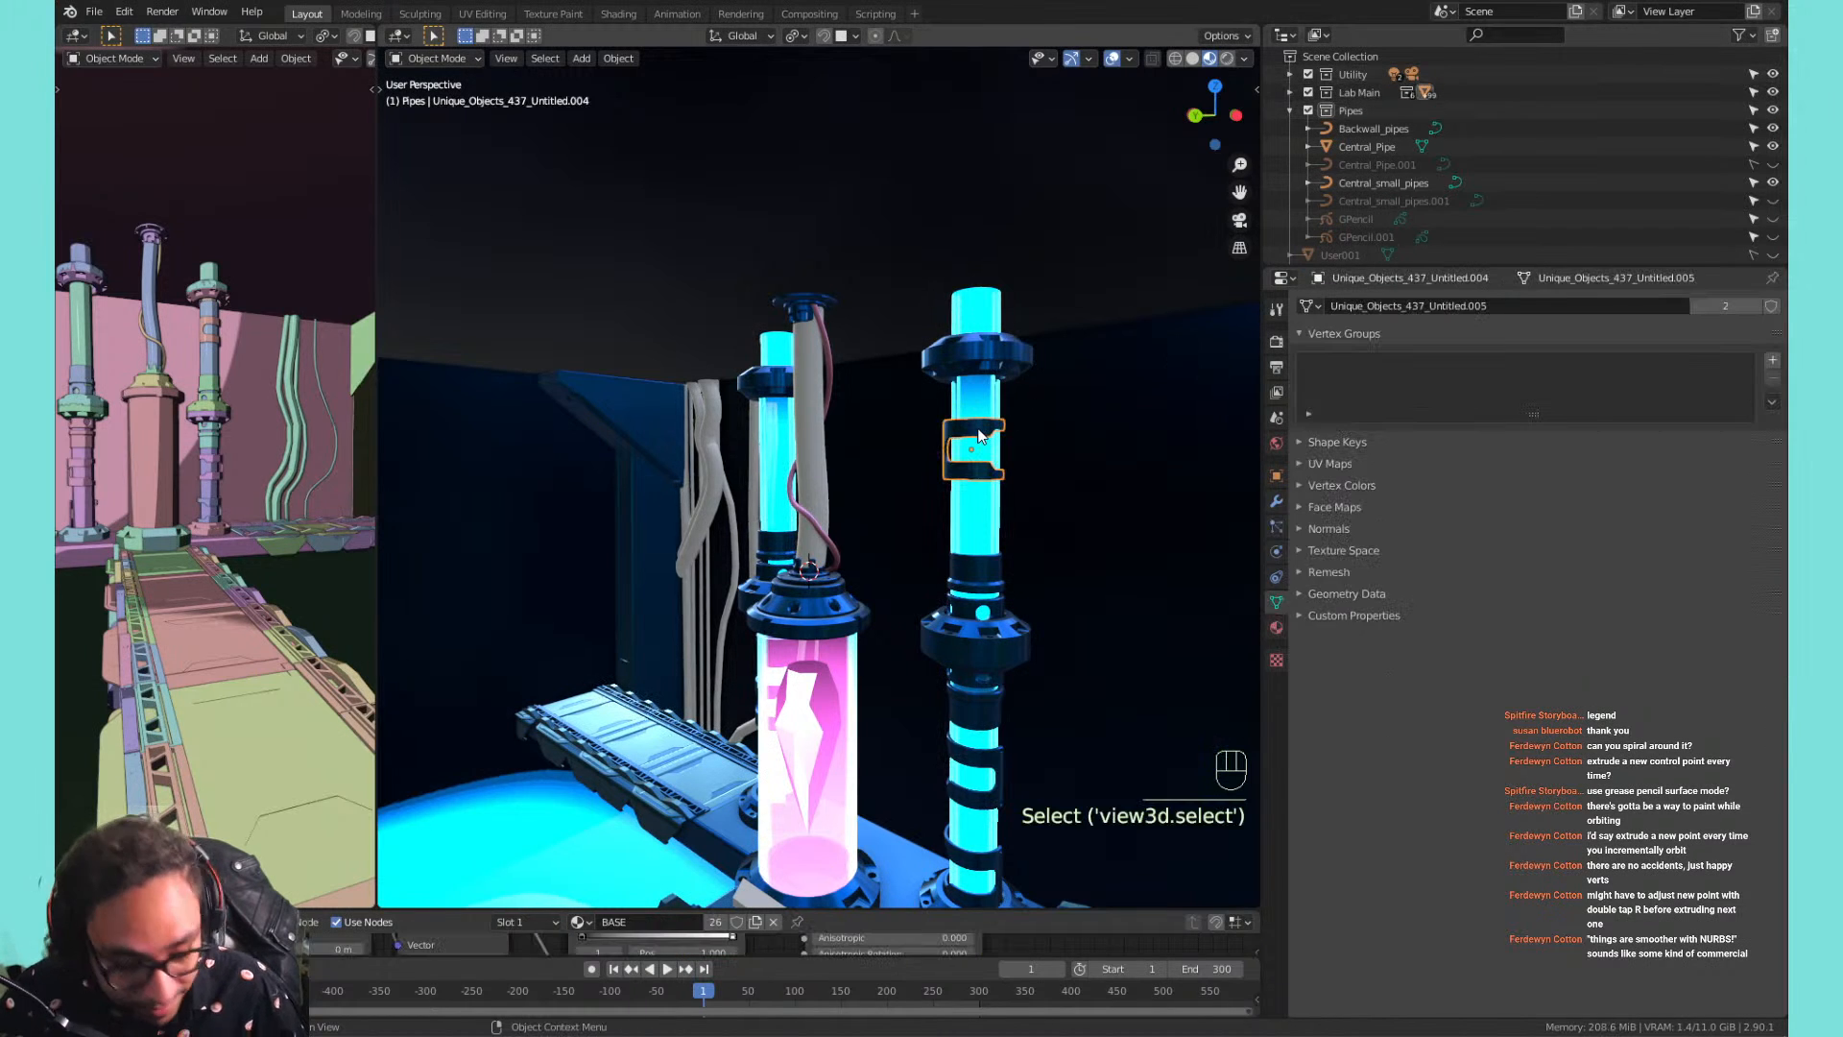
pyautogui.press('h')
pyautogui.press('h')
pyautogui.press('h')
pyautogui.press('h')
pyautogui.press('h')
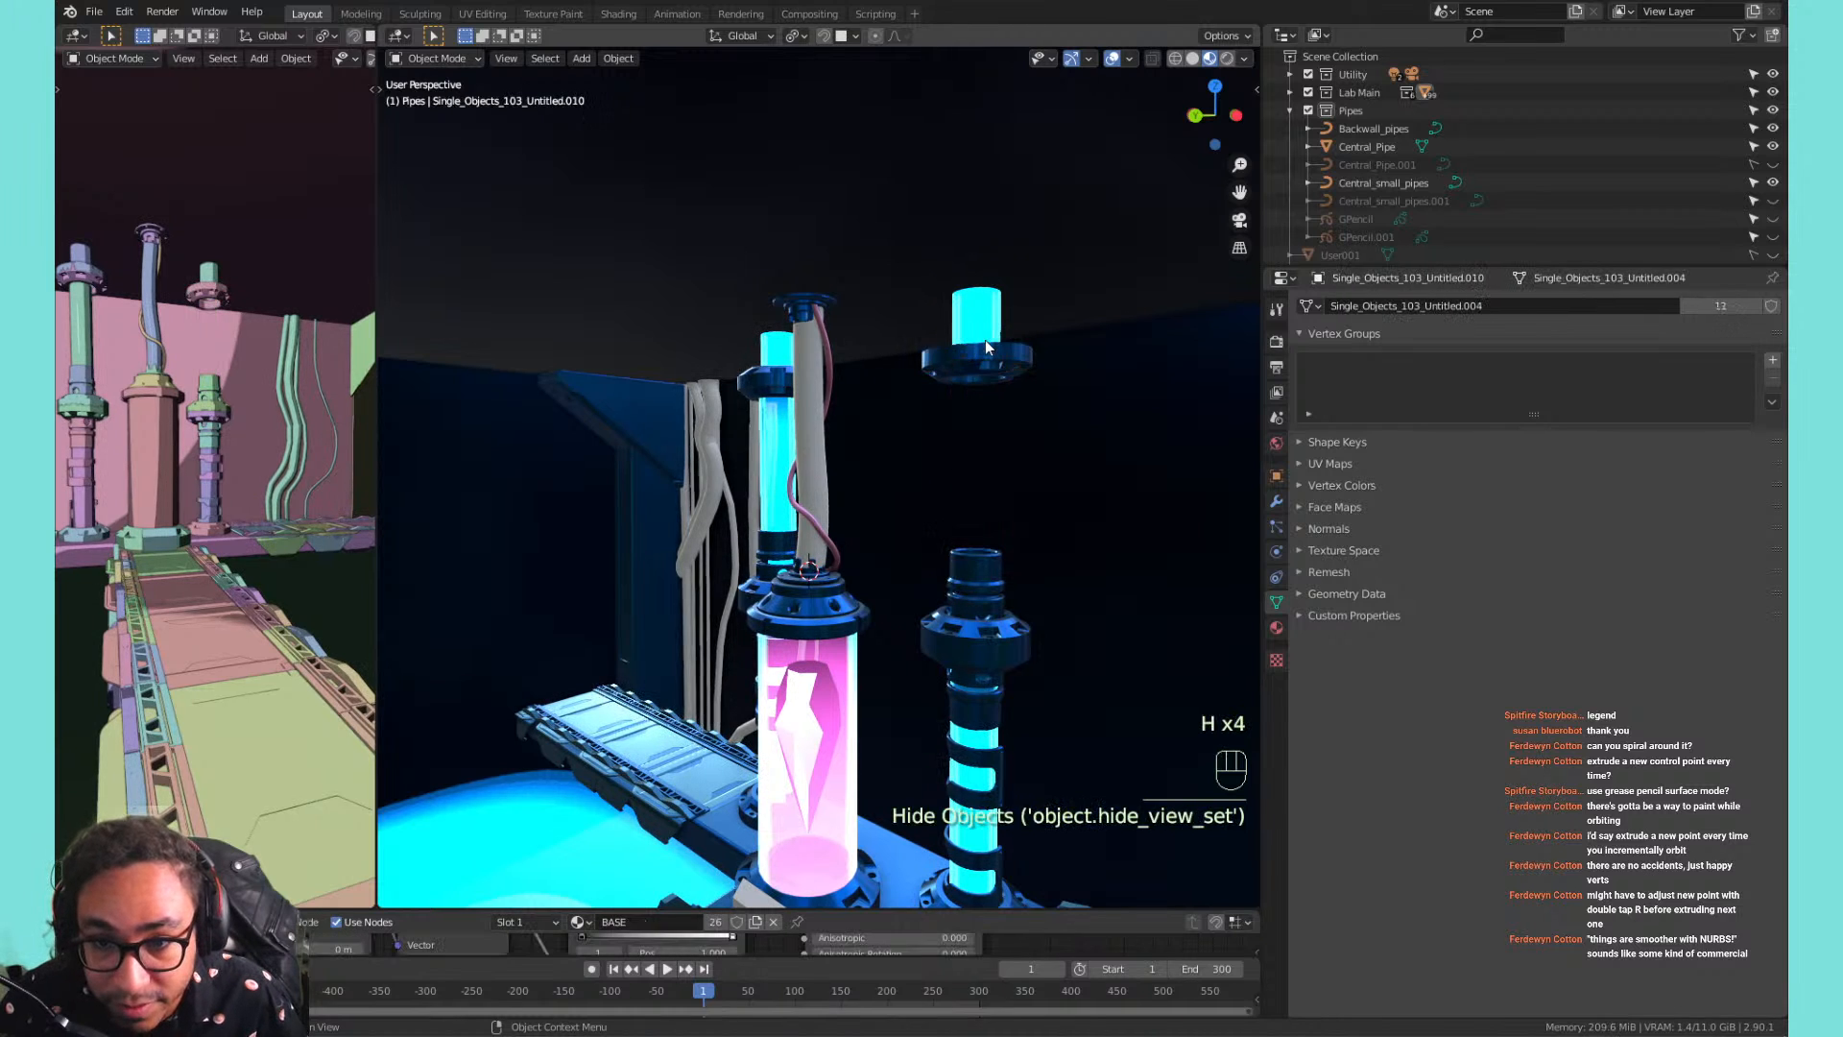
pyautogui.press('h')
pyautogui.click(986, 346)
pyautogui.press('h')
# Hide the collar, rings, cylinder and glowing tube in the lower section of the same column.
pyautogui.click(992, 573)
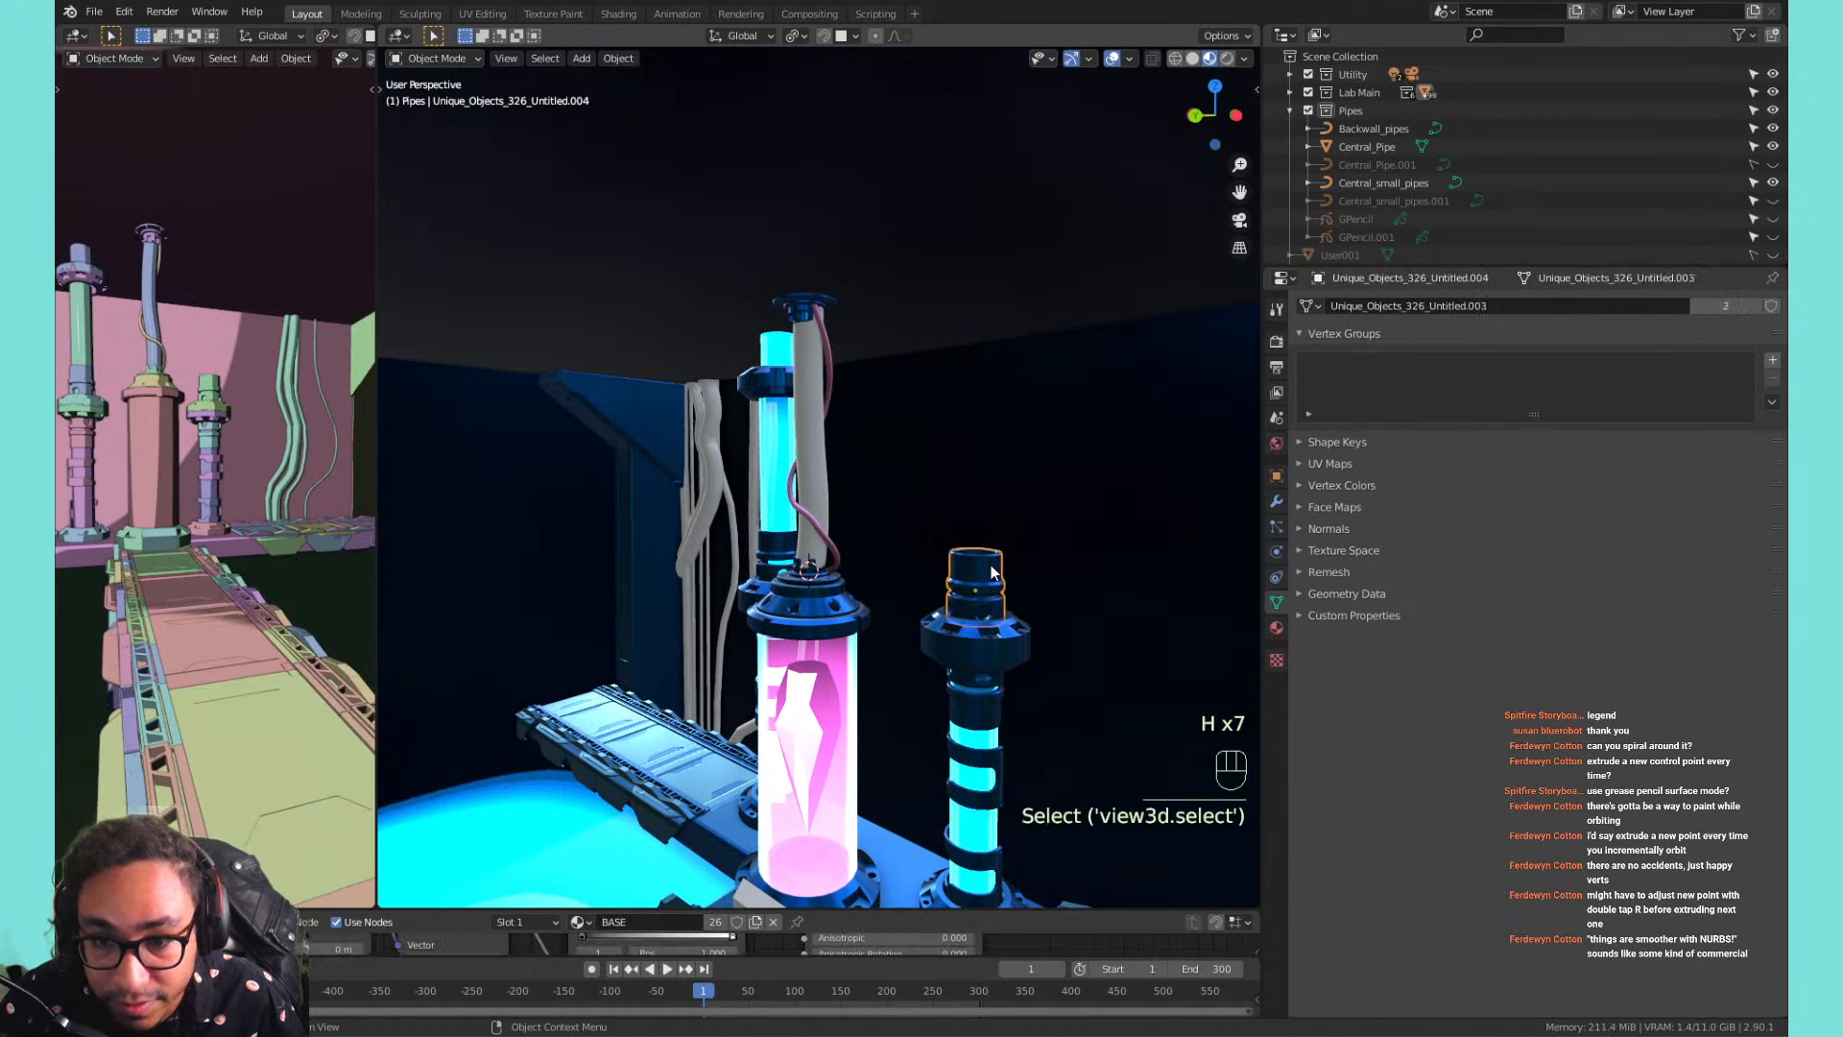
pyautogui.click(962, 635)
pyautogui.press('h')
pyautogui.click(962, 636)
pyautogui.press('h')
pyautogui.click(963, 635)
pyautogui.press('h')
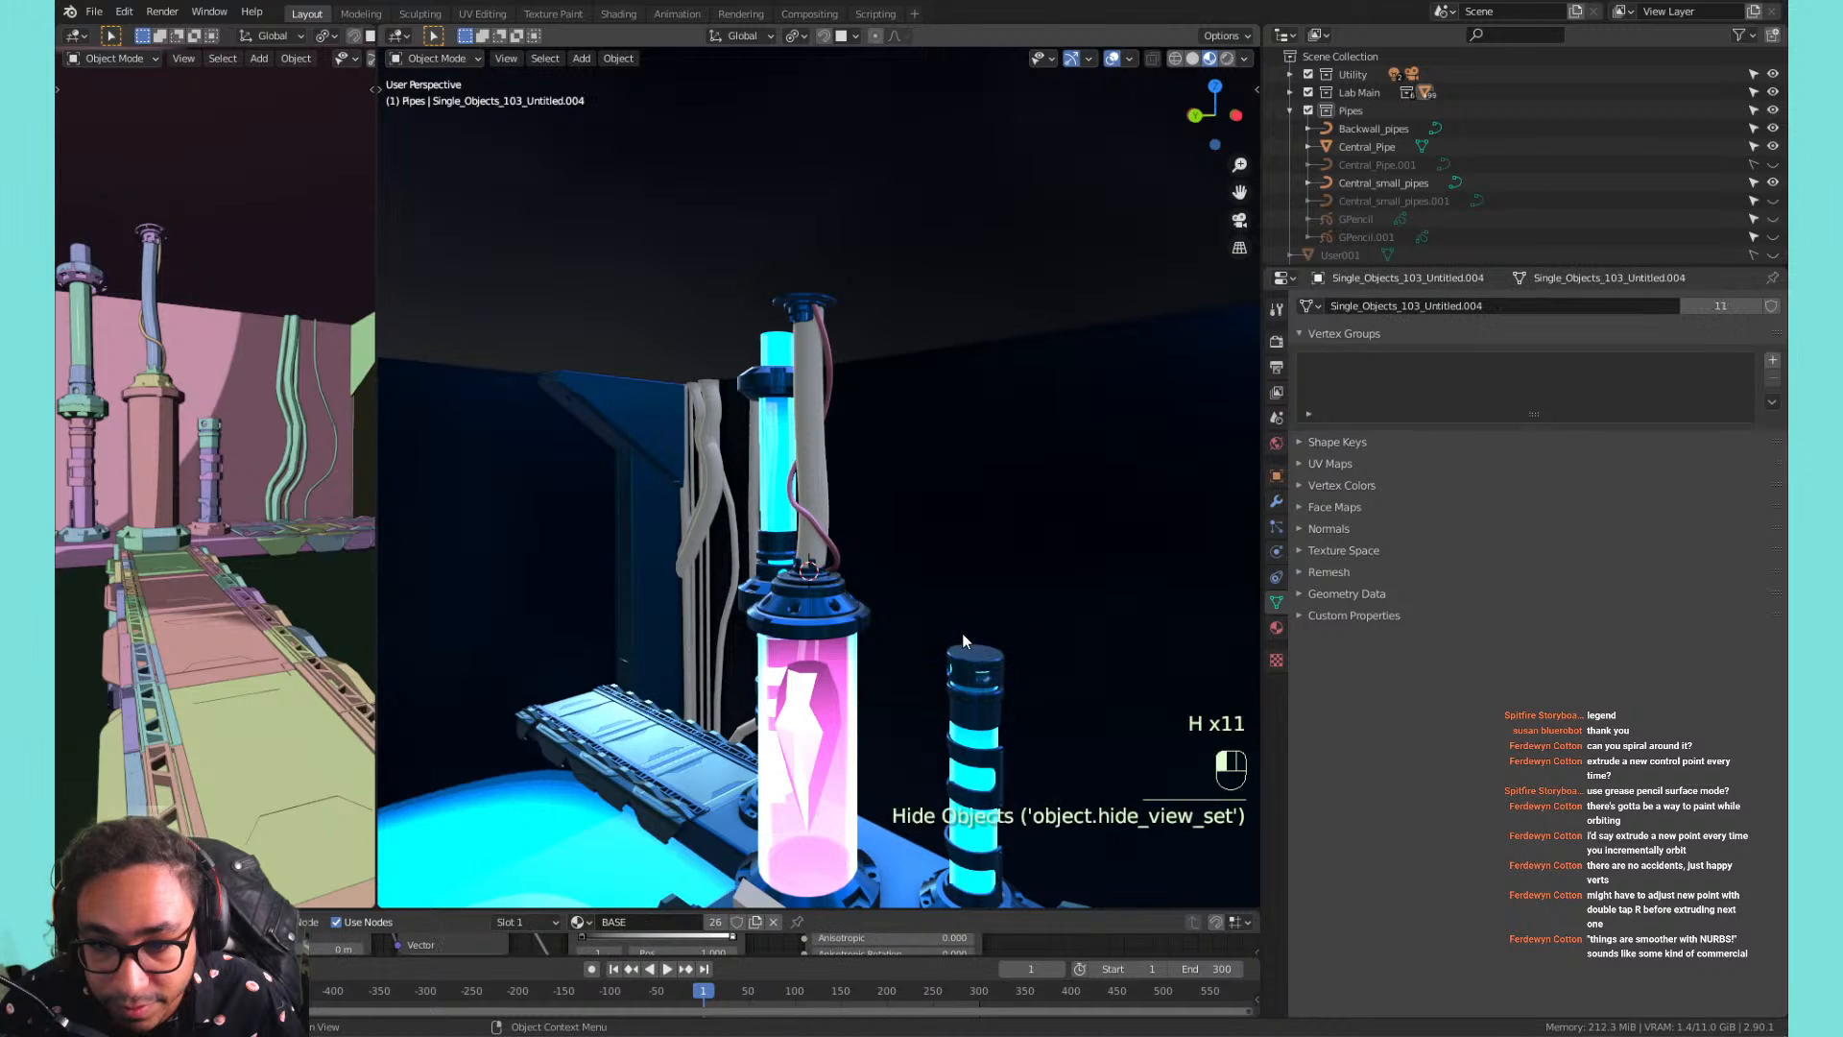
pyautogui.click(985, 677)
pyautogui.press('h')
pyautogui.click(975, 778)
pyautogui.press('h')
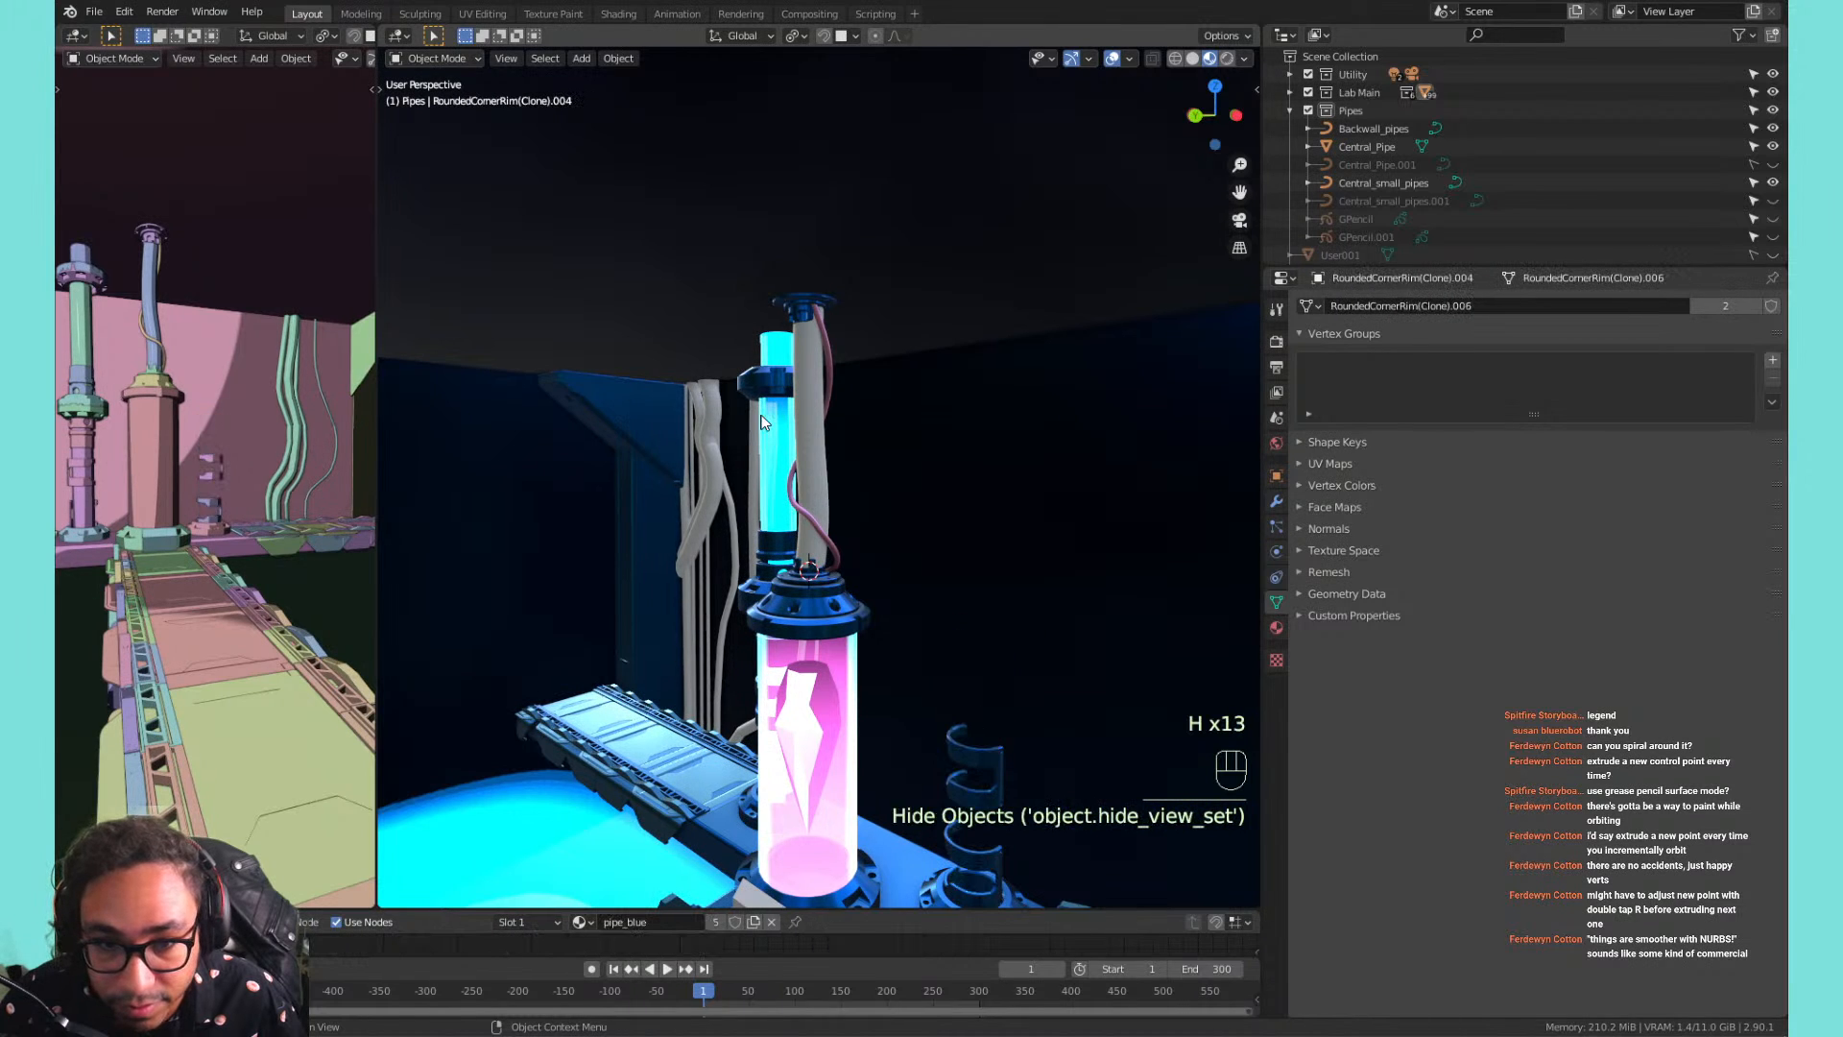
# Hide the ring, glowing tubes, collar and base ring of the column behind the central pipe.
pyautogui.click(762, 373)
pyautogui.press('h')
pyautogui.click(762, 376)
pyautogui.press('h')
pyautogui.press('h')
pyautogui.click(773, 411)
pyautogui.press('h')
pyautogui.click(782, 394)
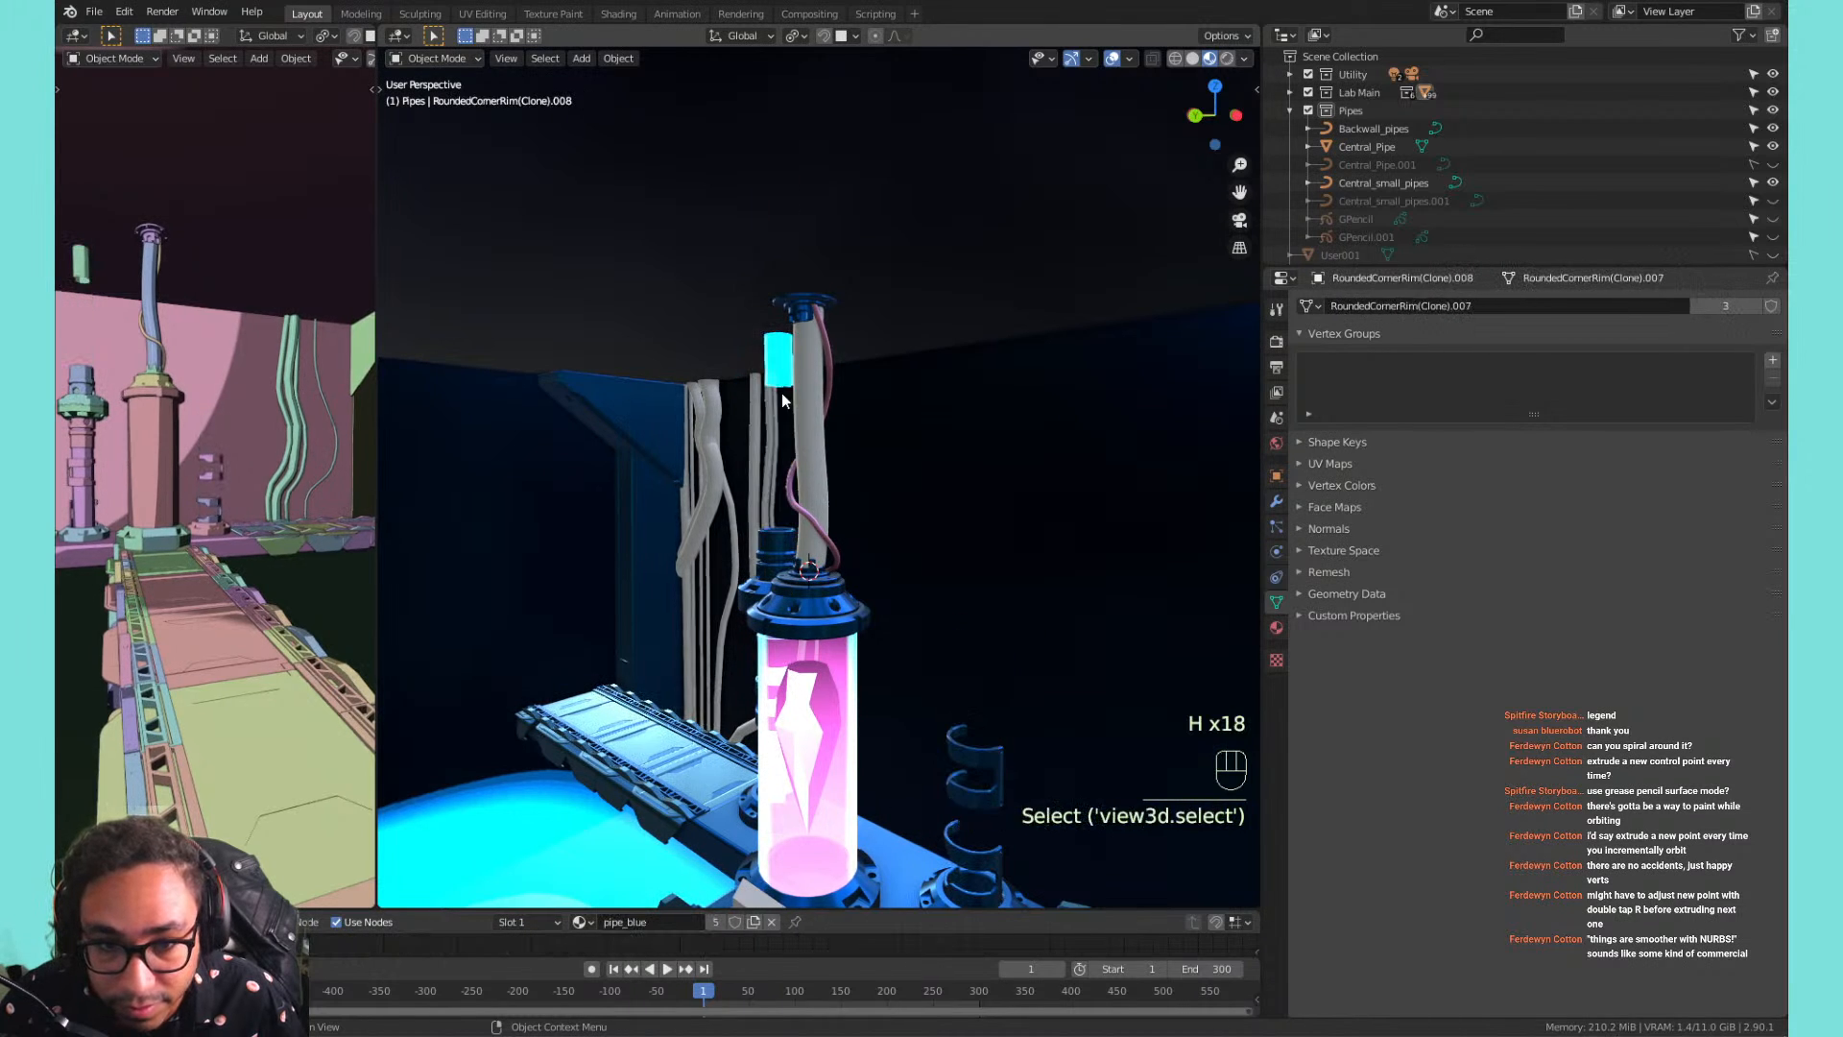
pyautogui.press('h')
pyautogui.click(776, 546)
pyautogui.press('h')
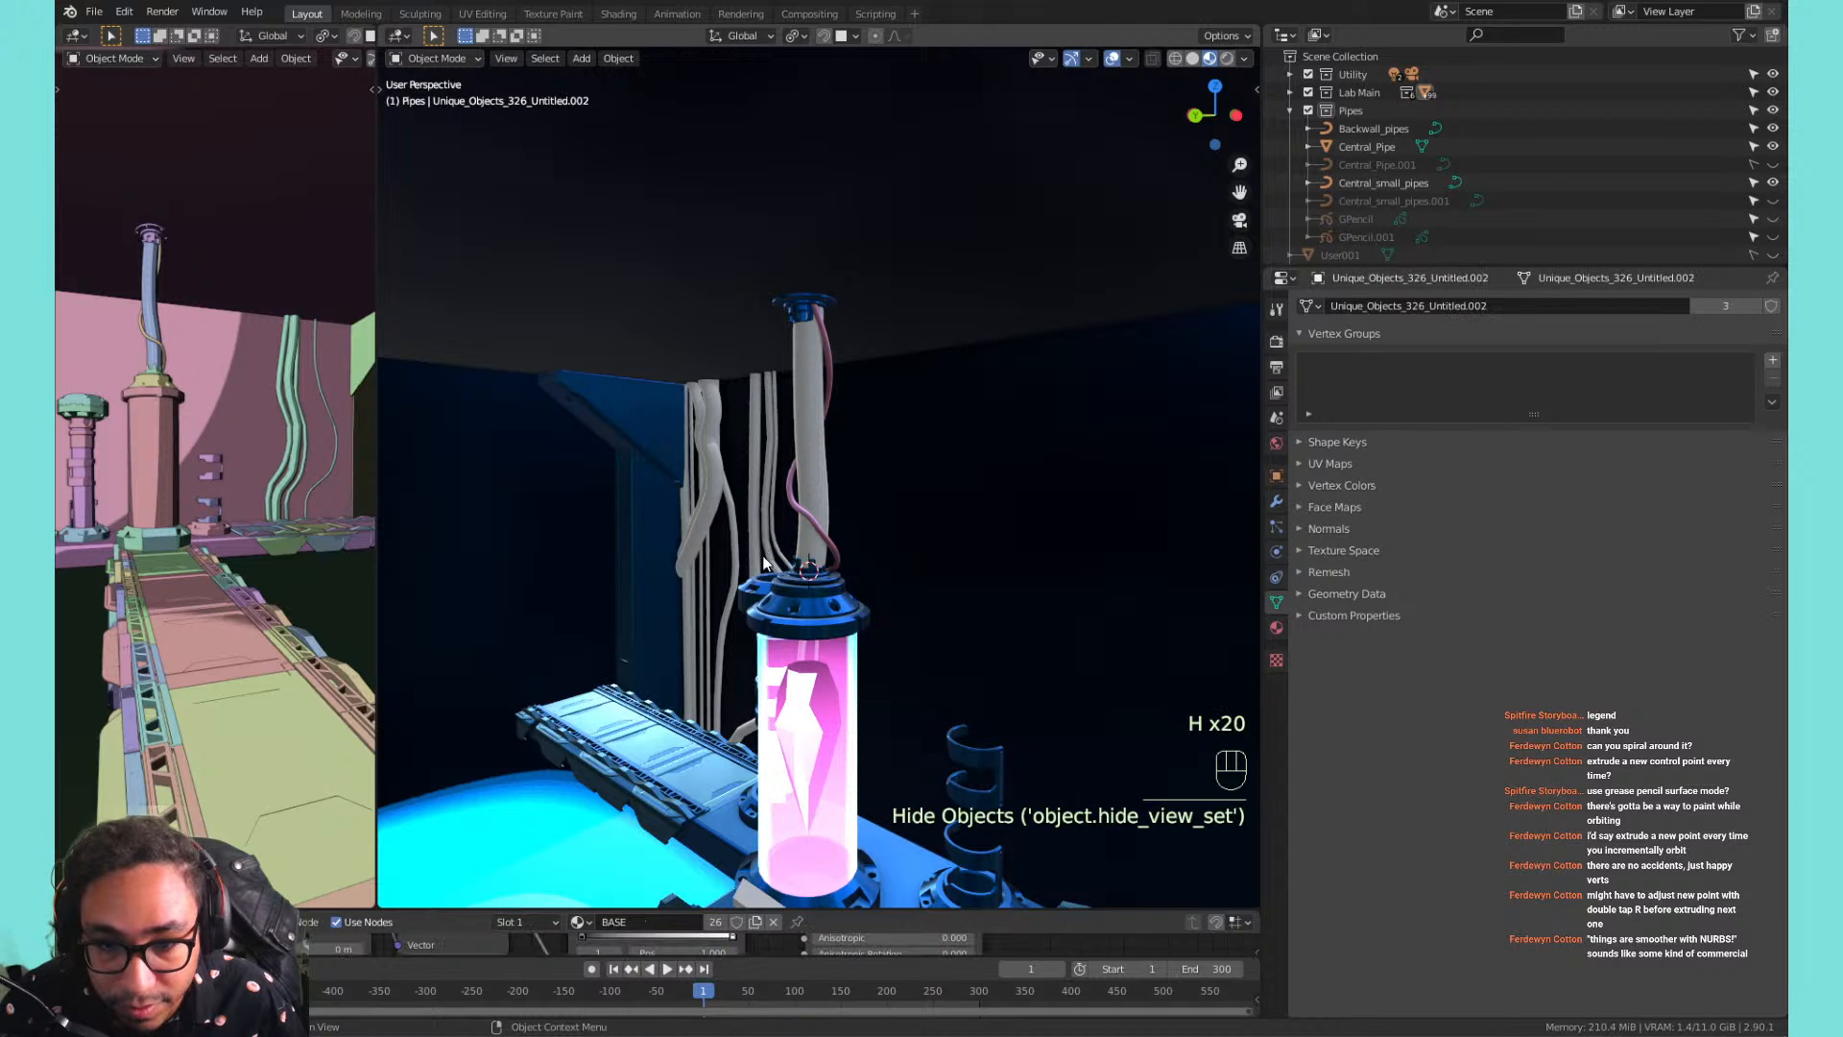
pyautogui.click(759, 594)
pyautogui.press('h')
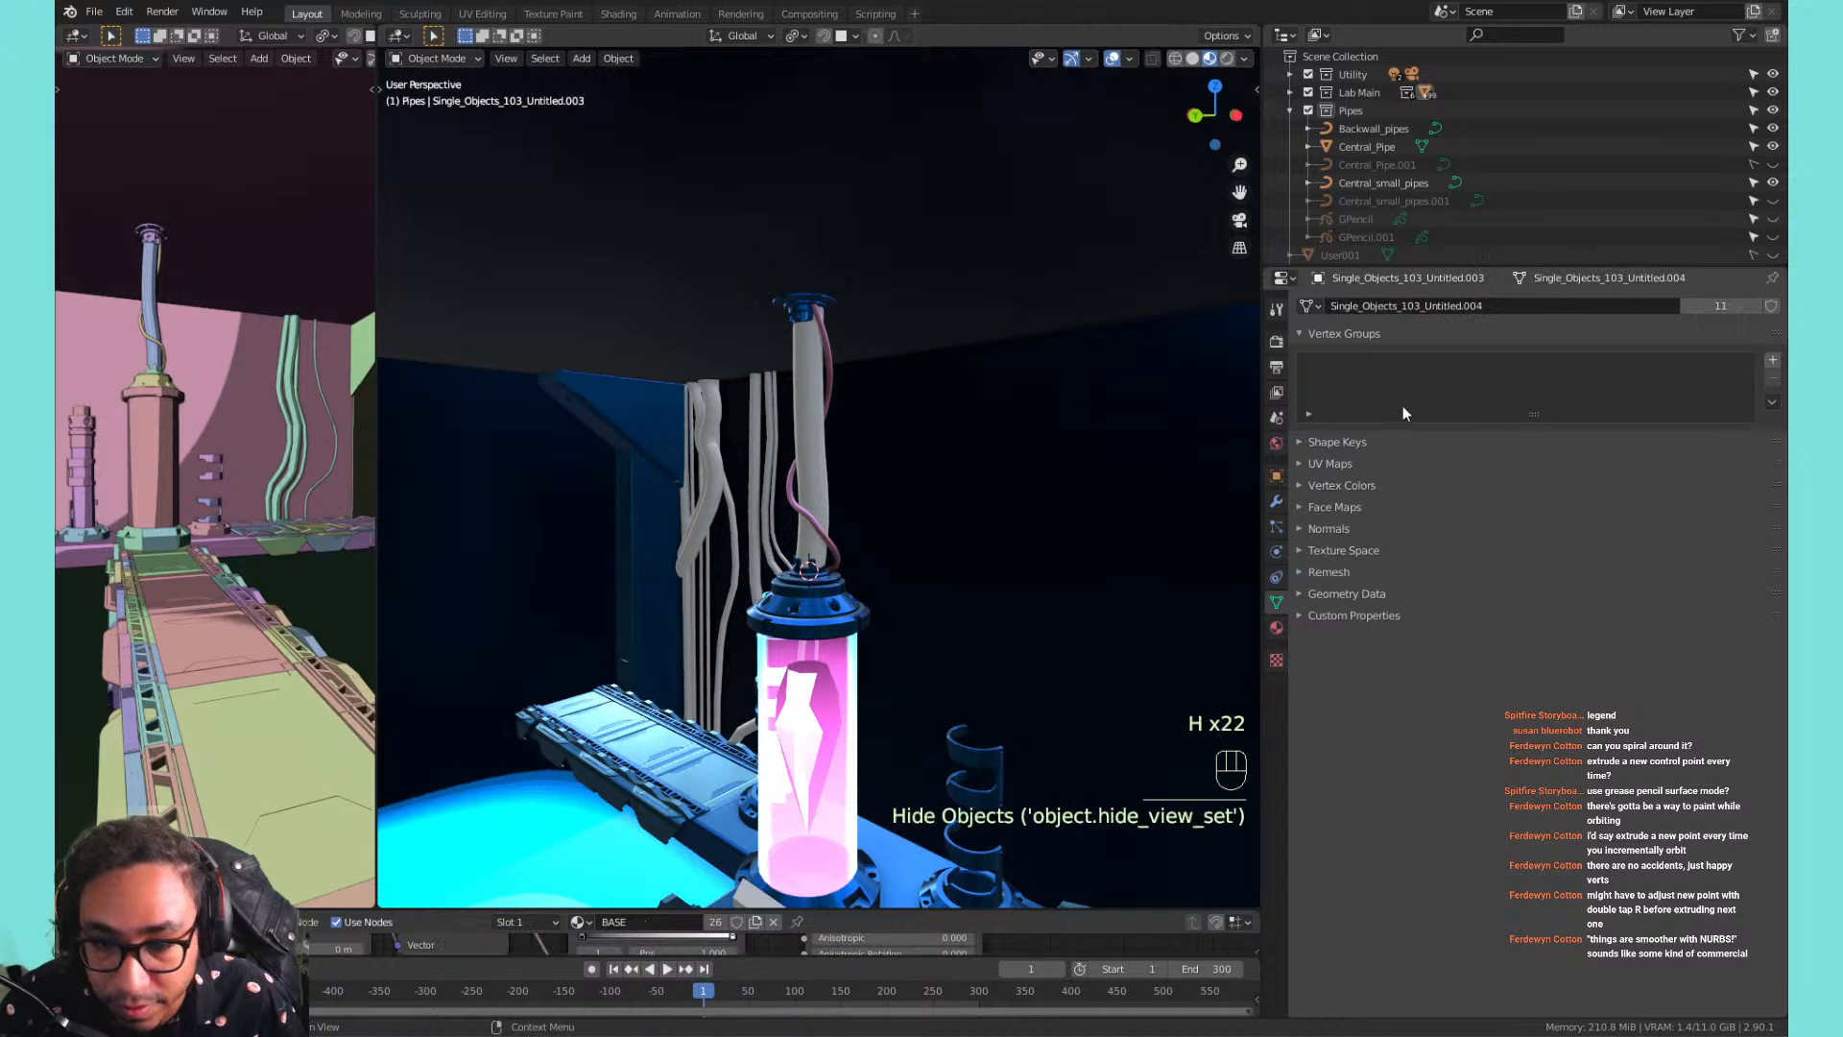
# Select all control points of the pink cable in Edit Mode and duplicate the spline in place.
pyautogui.keyDown('shift'); pyautogui.moveTo(874, 408); pyautogui.dragTo(941, 465, button='middle'); pyautogui.keyUp('shift')
pyautogui.keyDown('shift'); pyautogui.moveTo(941, 464); pyautogui.dragTo(992, 465, button='middle'); pyautogui.keyUp('shift')
pyautogui.scroll(3, 998, 523)
pyautogui.scroll(2, 998, 521)
pyautogui.moveTo(1096, 487); pyautogui.dragTo(863, 471, button='middle')
pyautogui.click(831, 612)
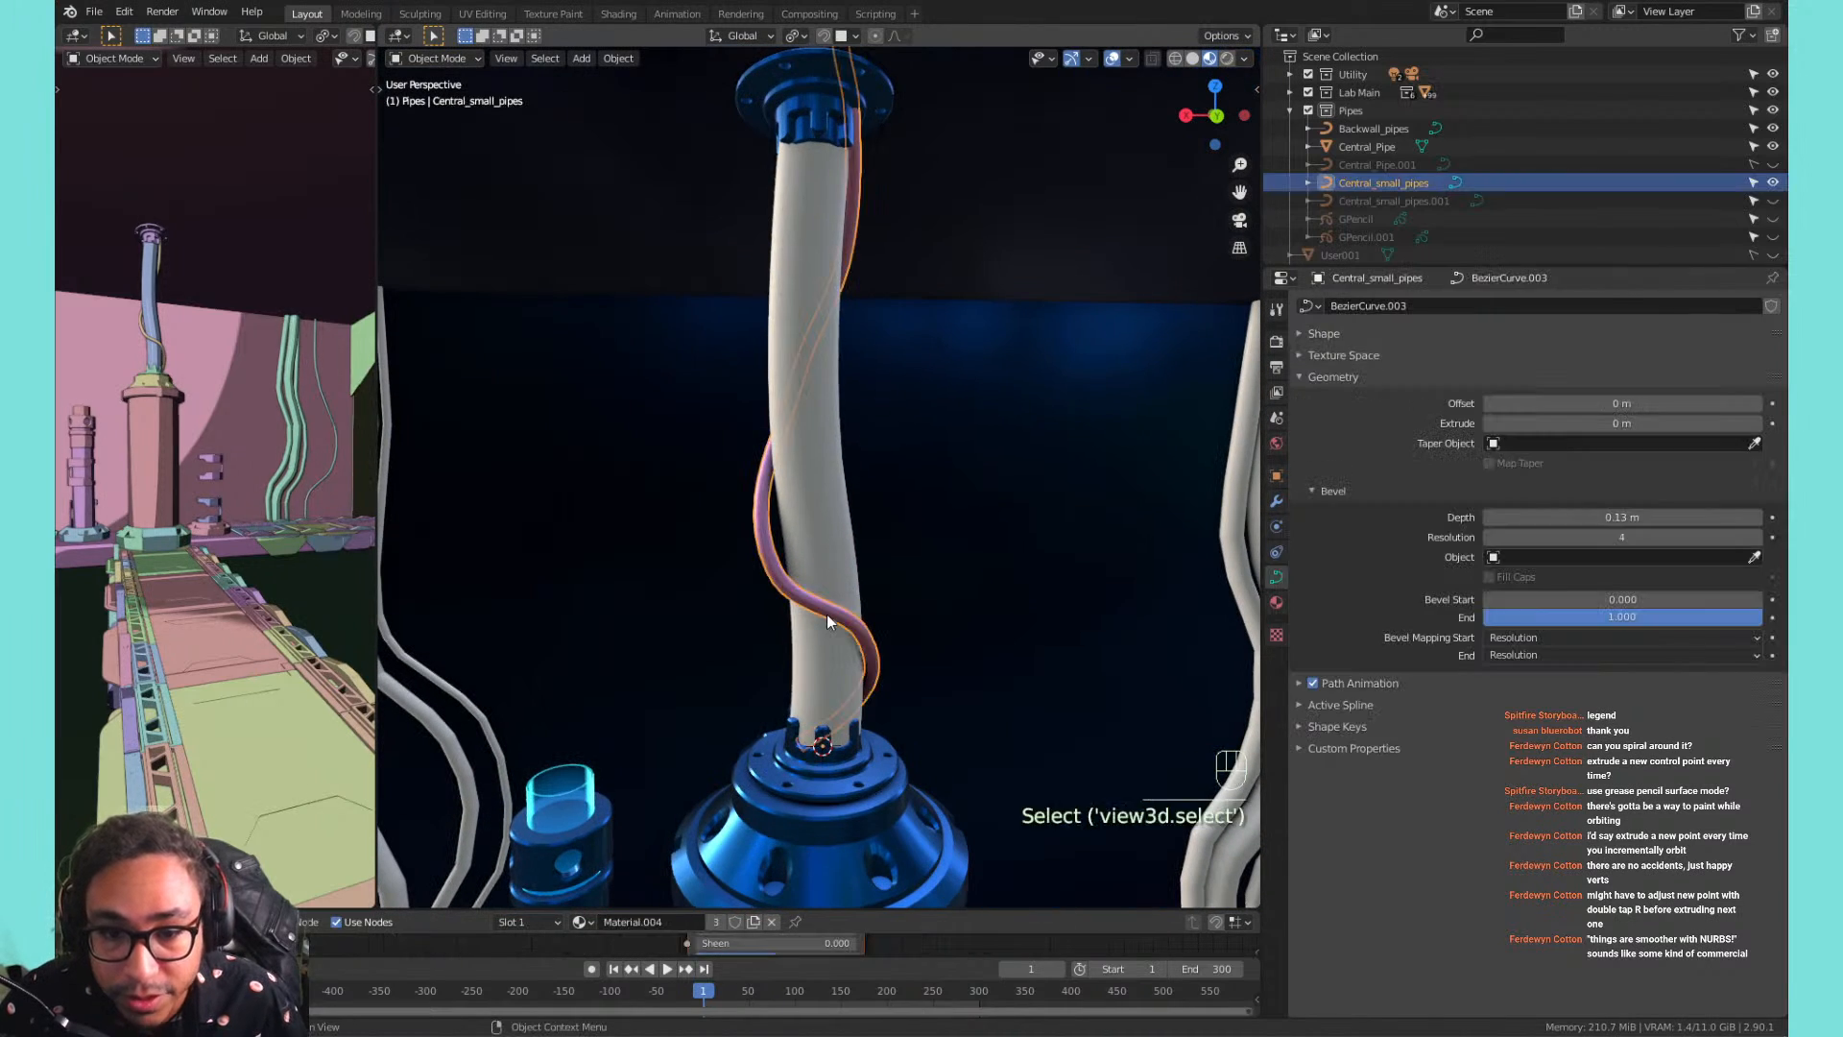
pyautogui.press('Tab')
pyautogui.press('a')
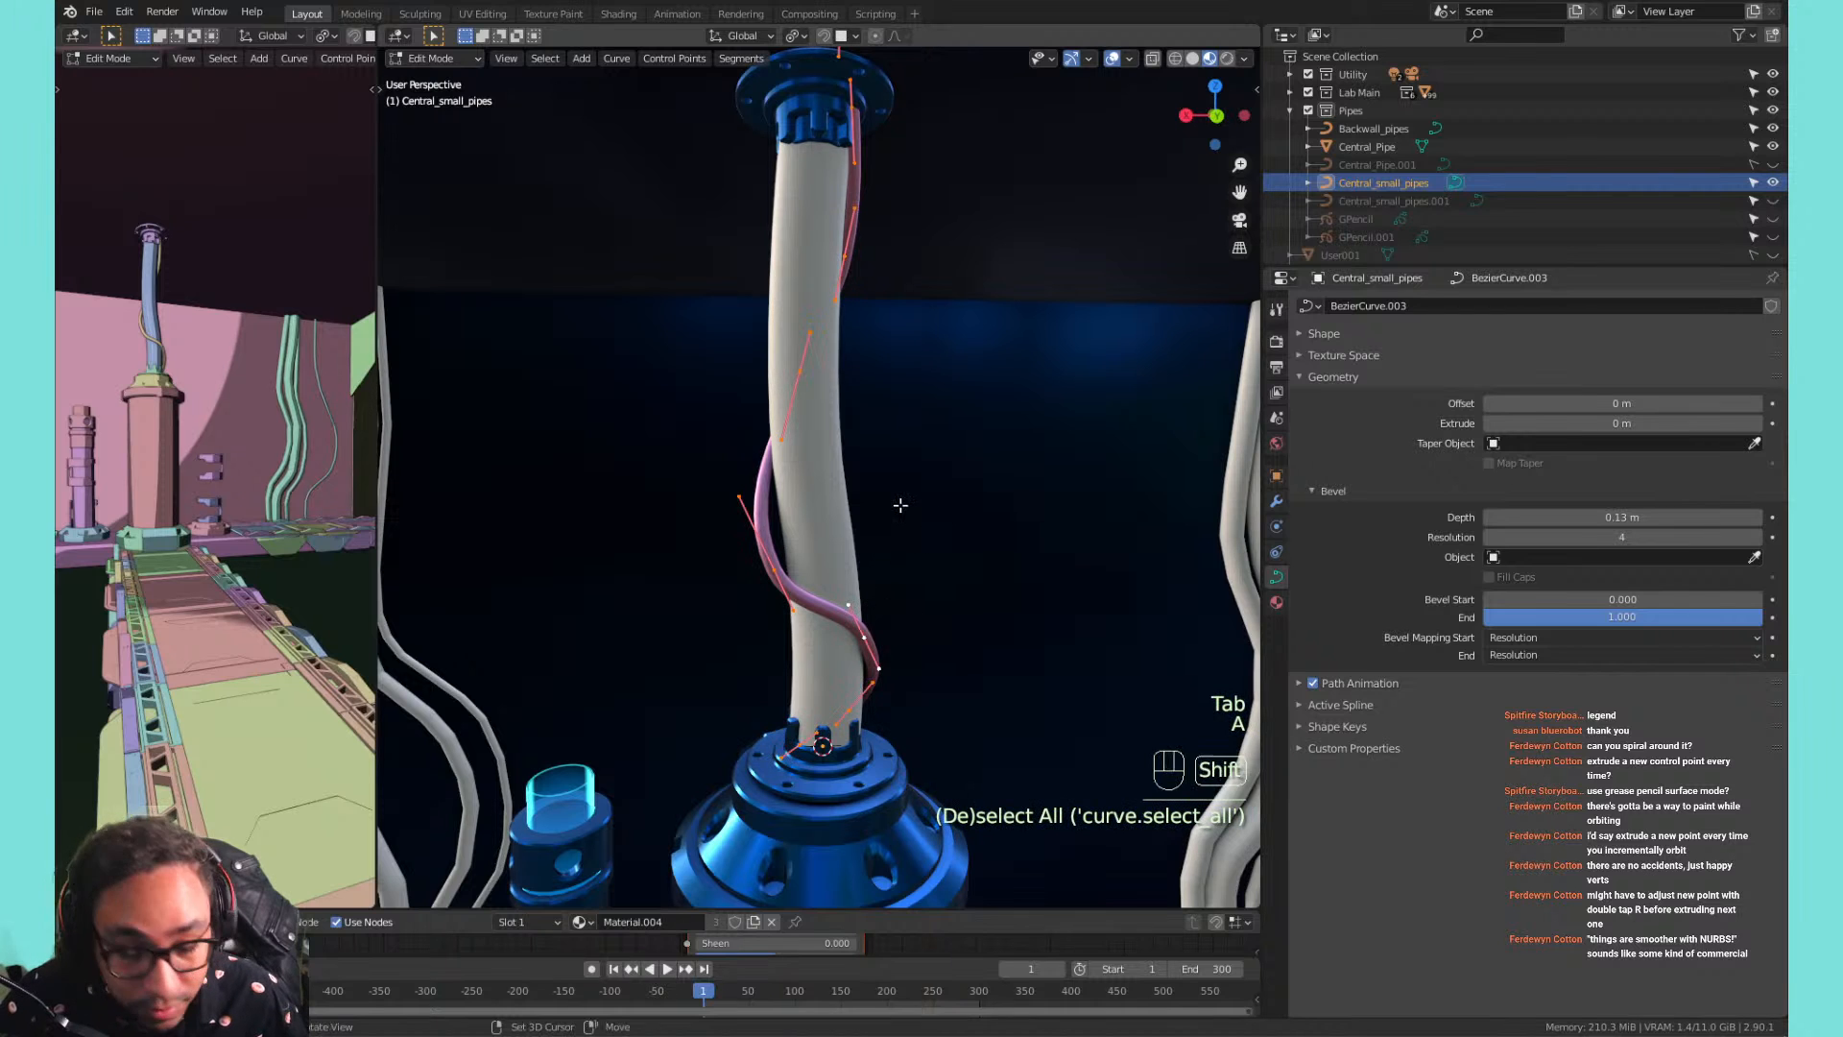
pyautogui.hotkey('shift', 'd')
# Set the pivot point to Bounding Box Center and rotate the duplicated cable 83.9° around the global Z axis.
pyautogui.press('r')
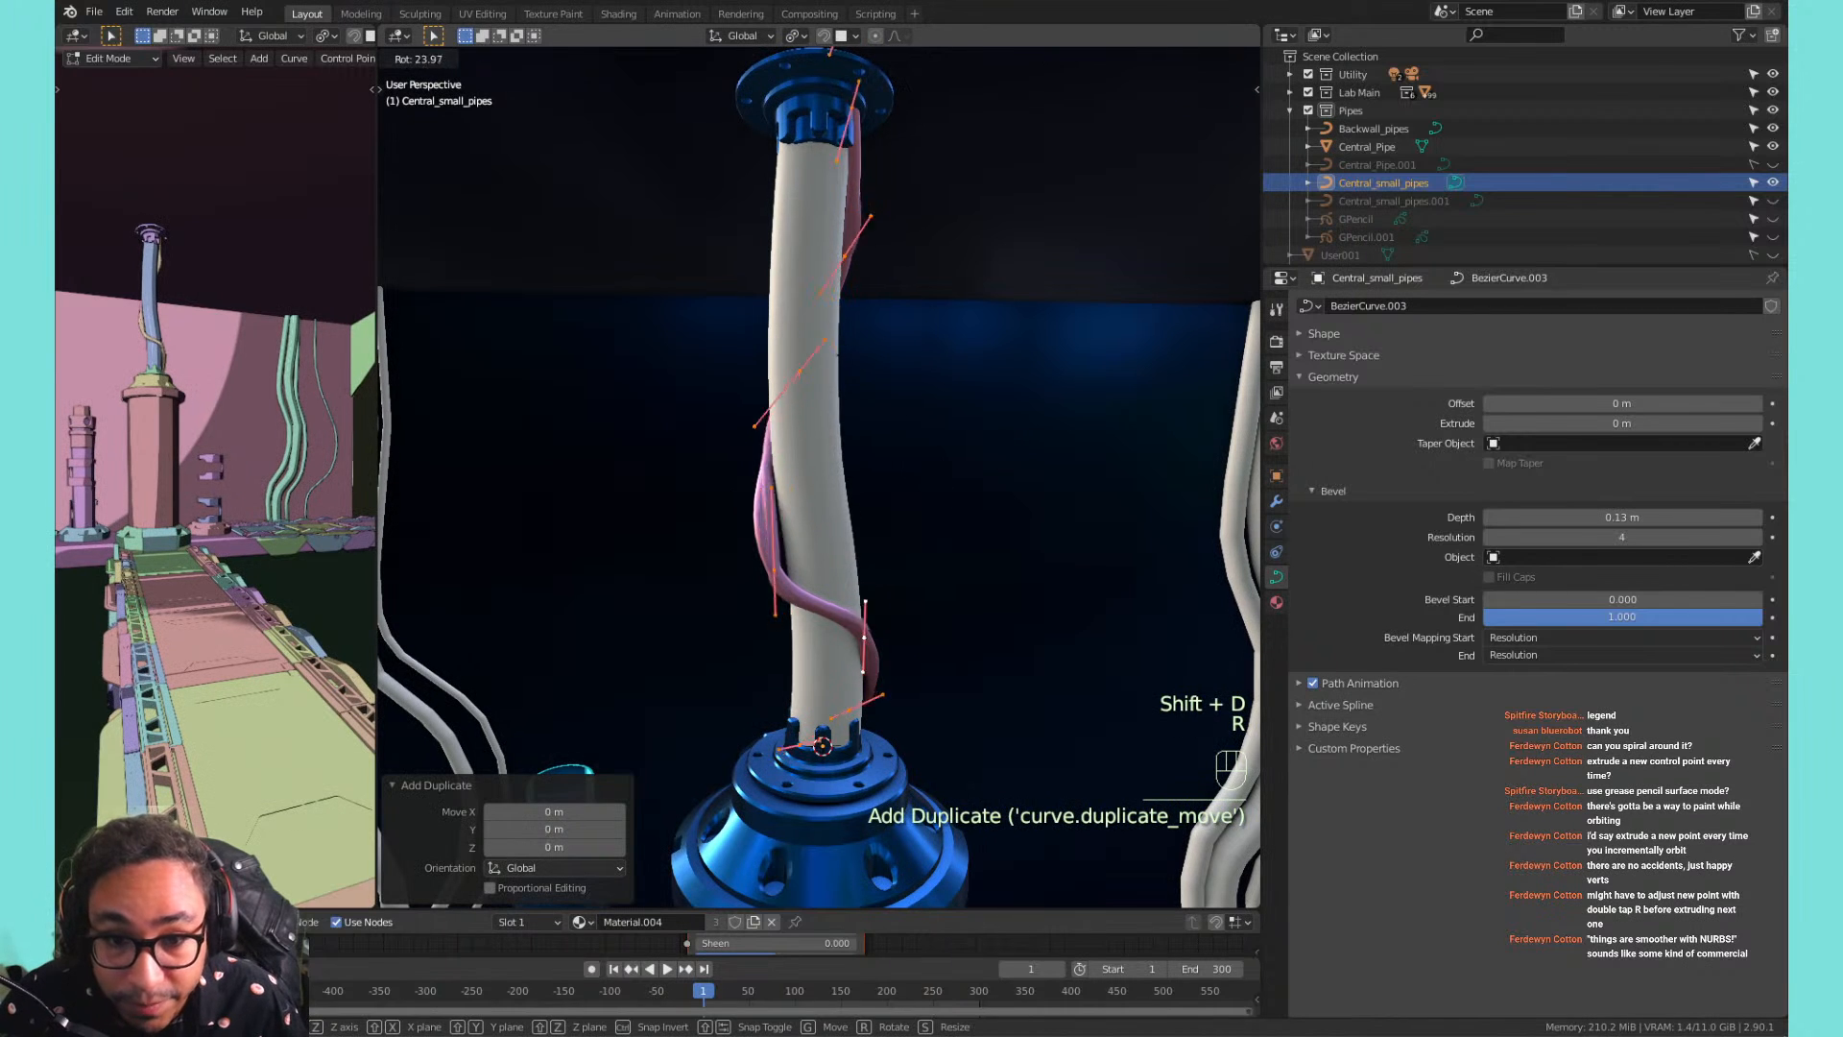
pyautogui.click(933, 396)
pyautogui.press('.')
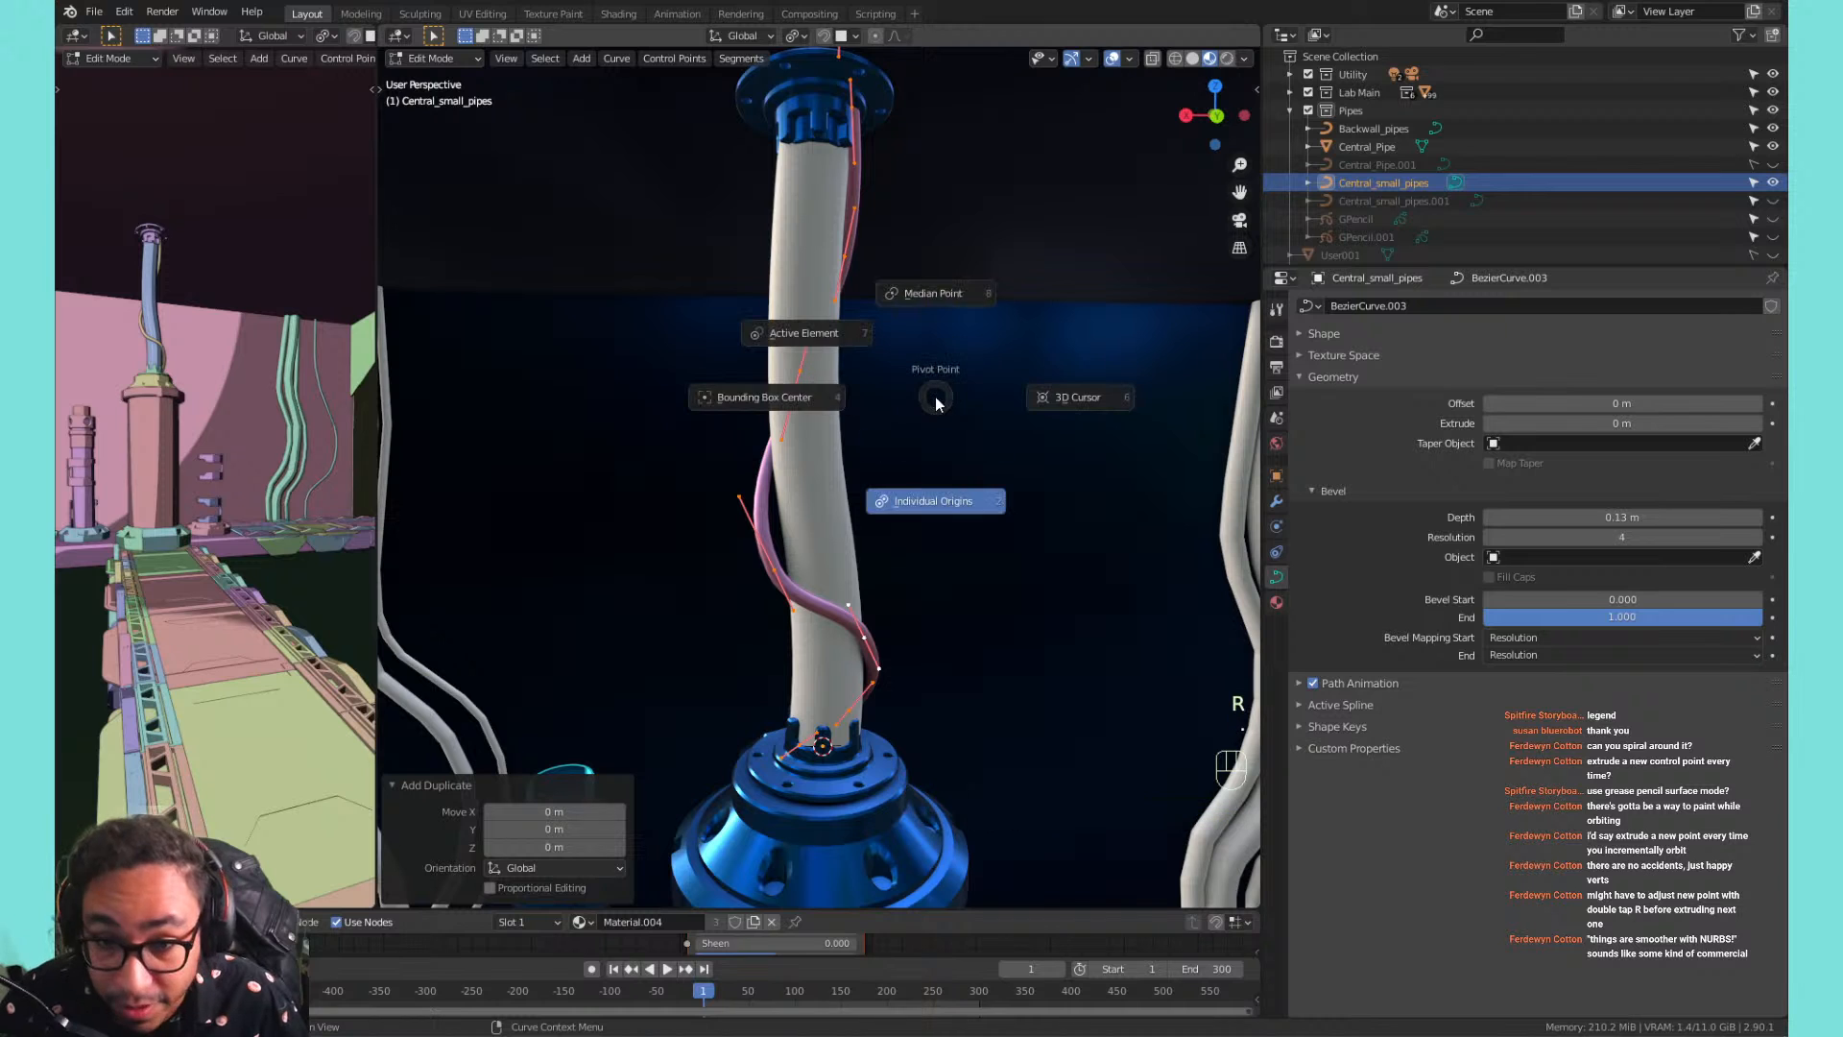
pyautogui.click(846, 397)
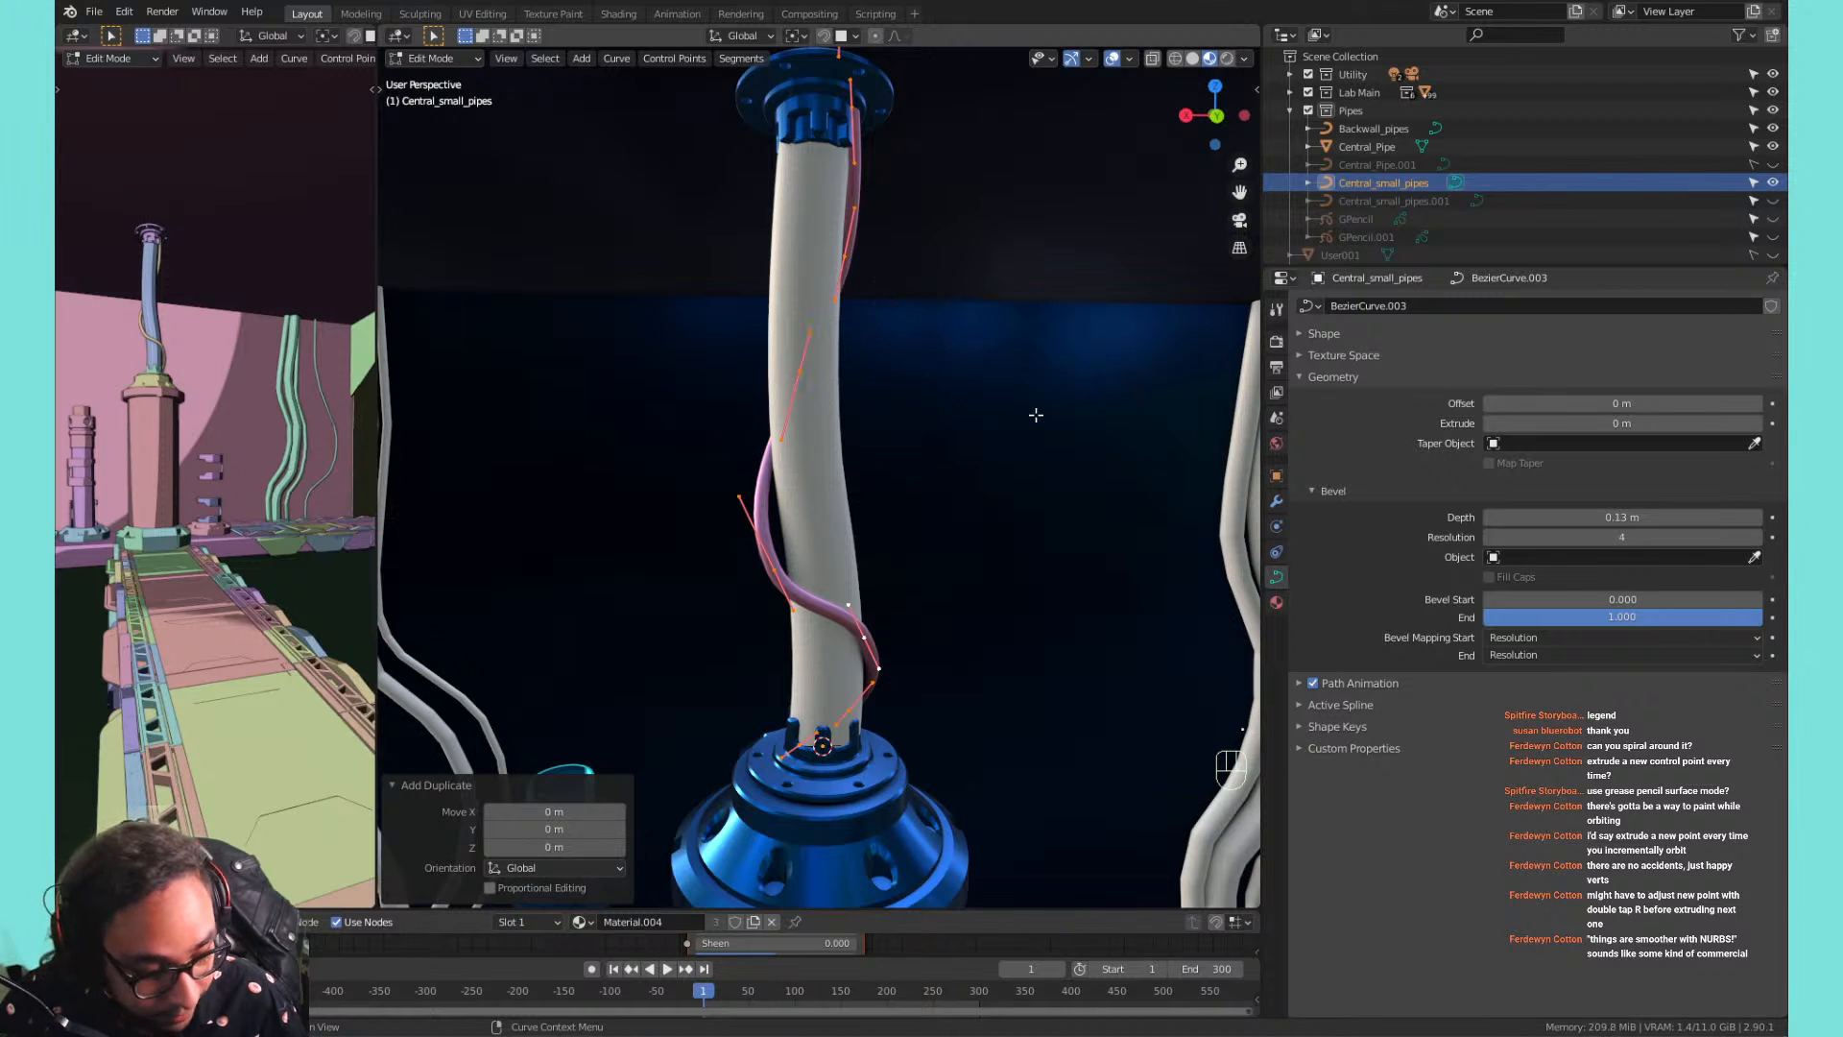
pyautogui.press('r')
pyautogui.press('z')
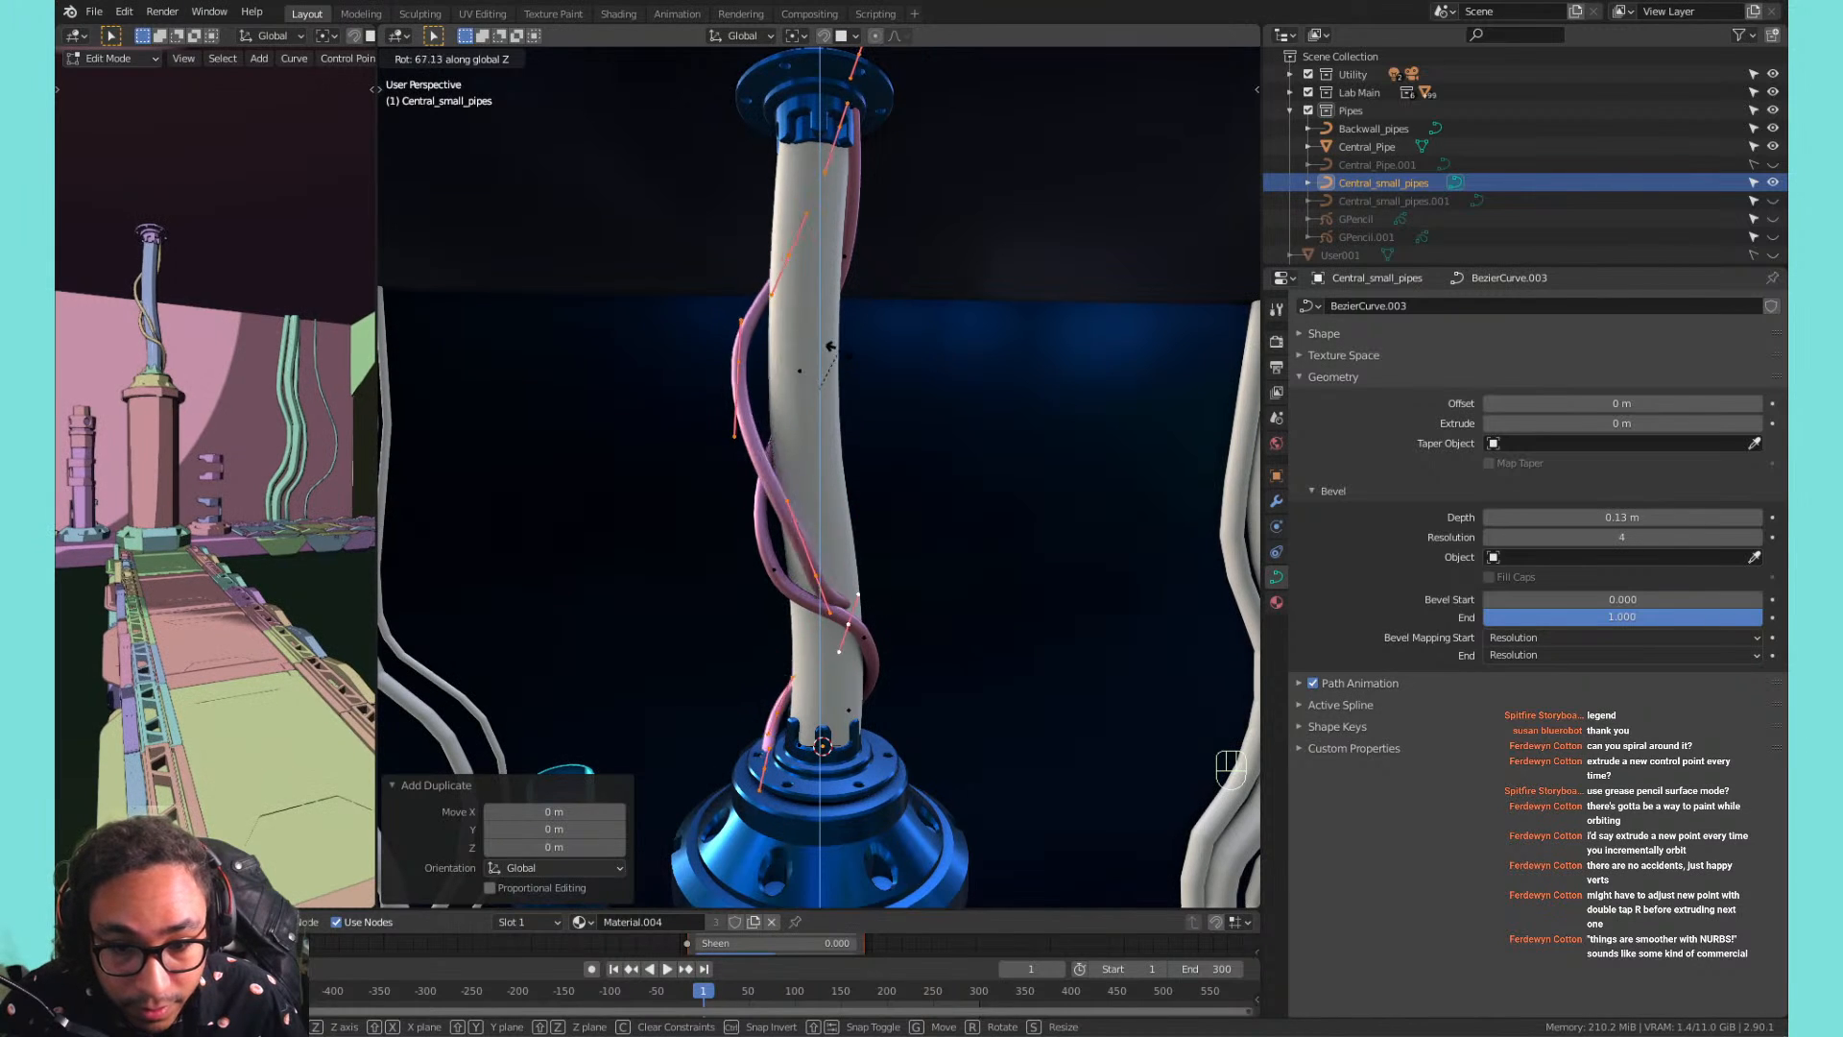
pyautogui.click(827, 354)
# Duplicate the rotated cable in place once more and turn the new copy 20.5° around the global Z axis.
pyautogui.hotkey('shift', 'd')
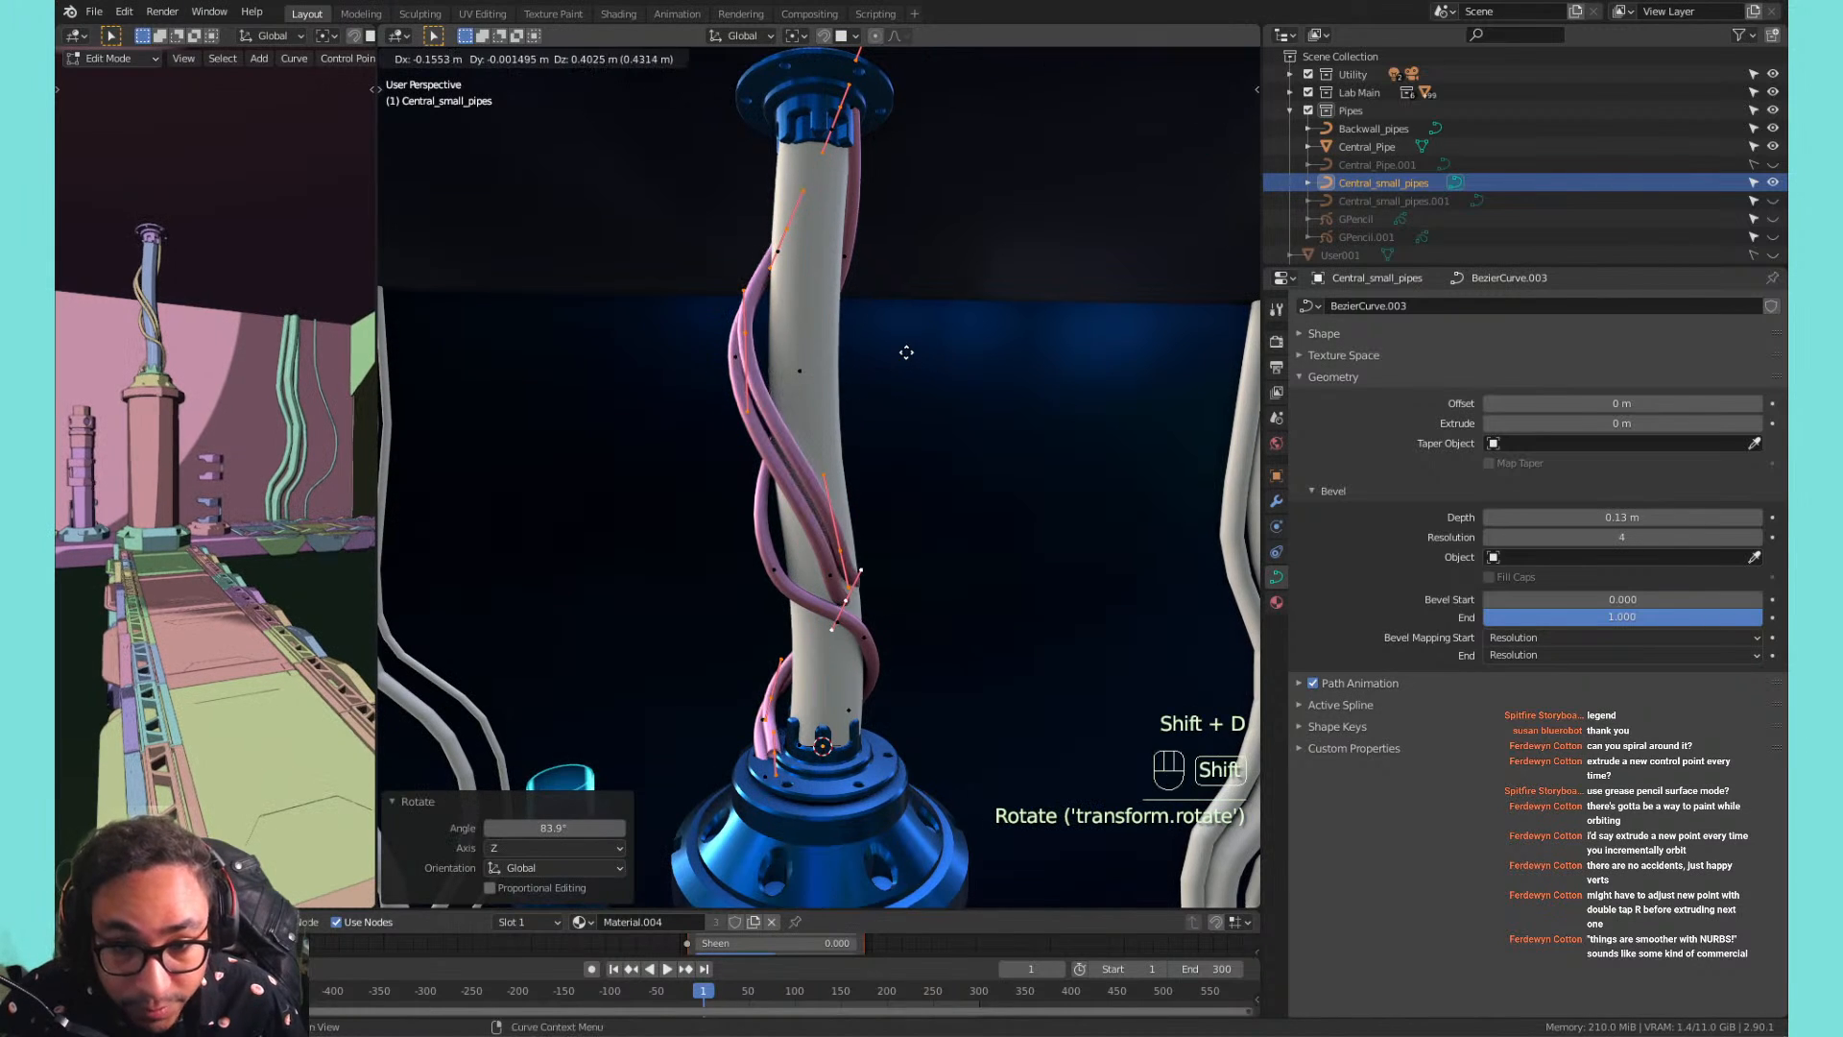
pyautogui.rightClick(909, 361)
pyautogui.press('r')
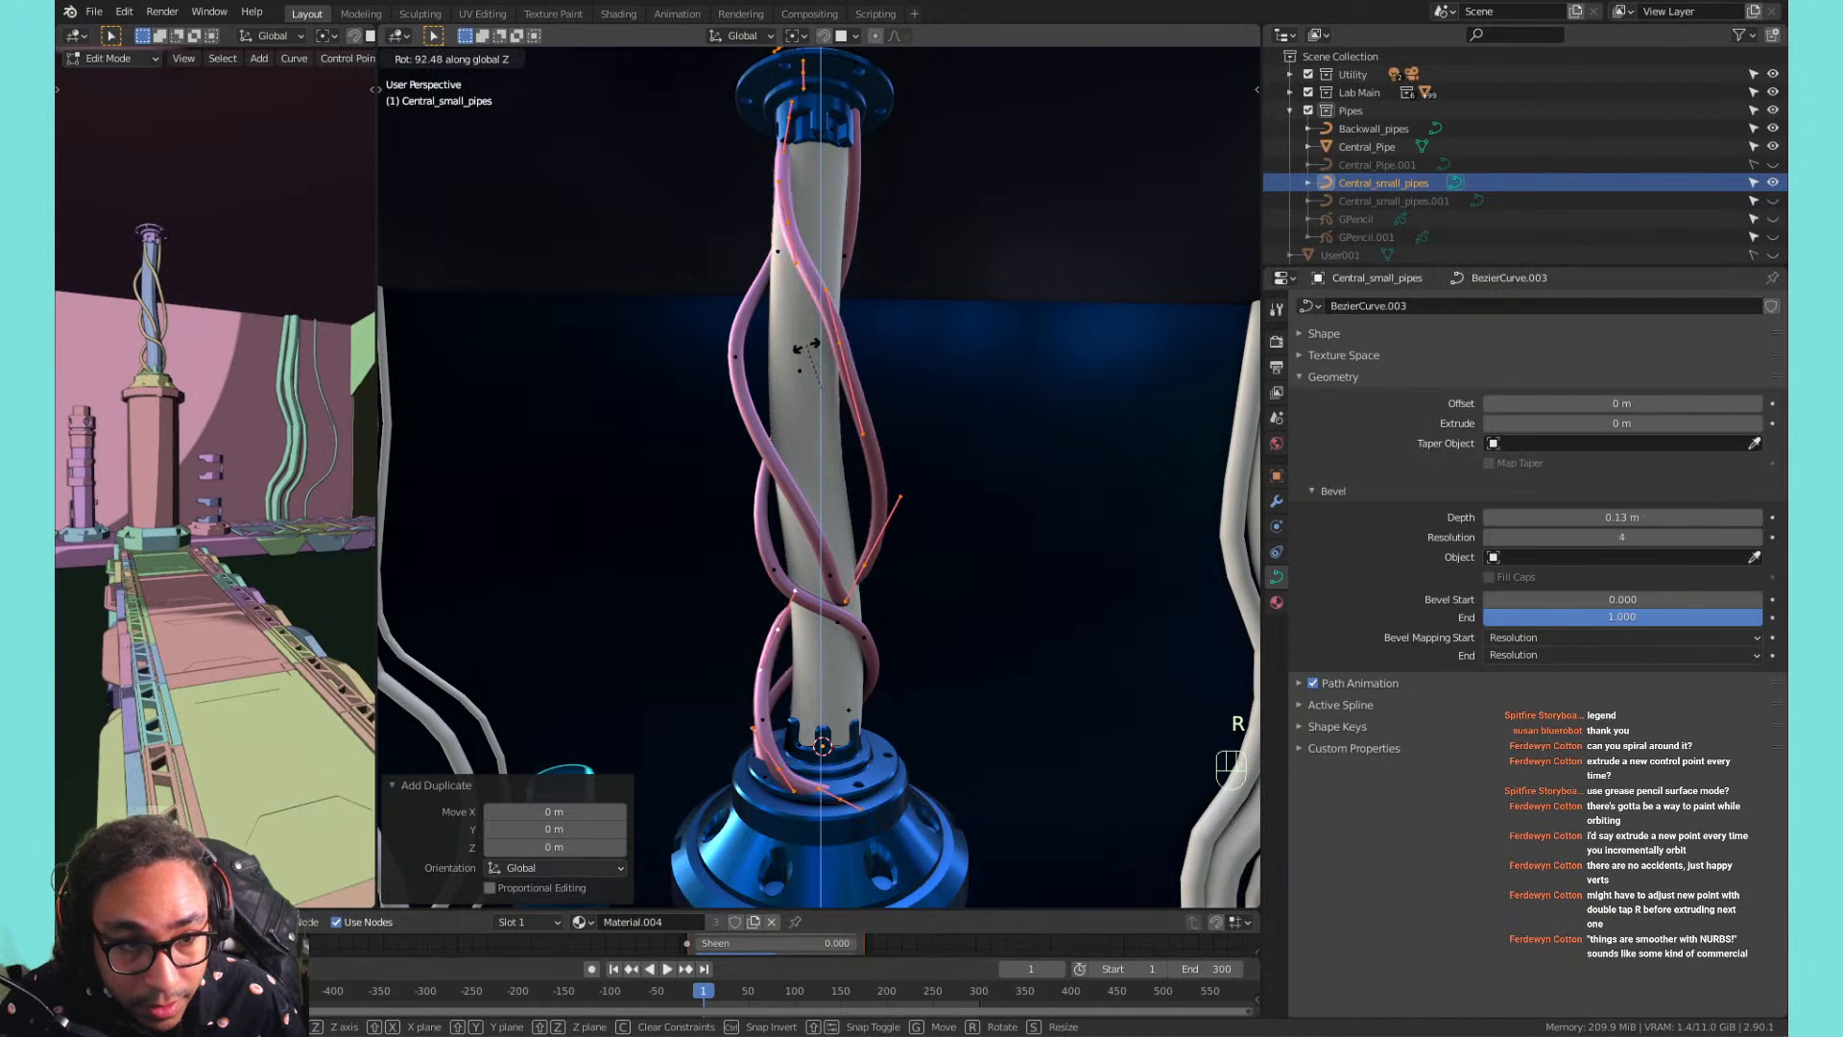
pyautogui.click(858, 362)
# Fatten the newest cable copy's radius by a factor of about 2 and shrink the original cable's radius by 0.46.
pyautogui.hotkey('alt', 's')
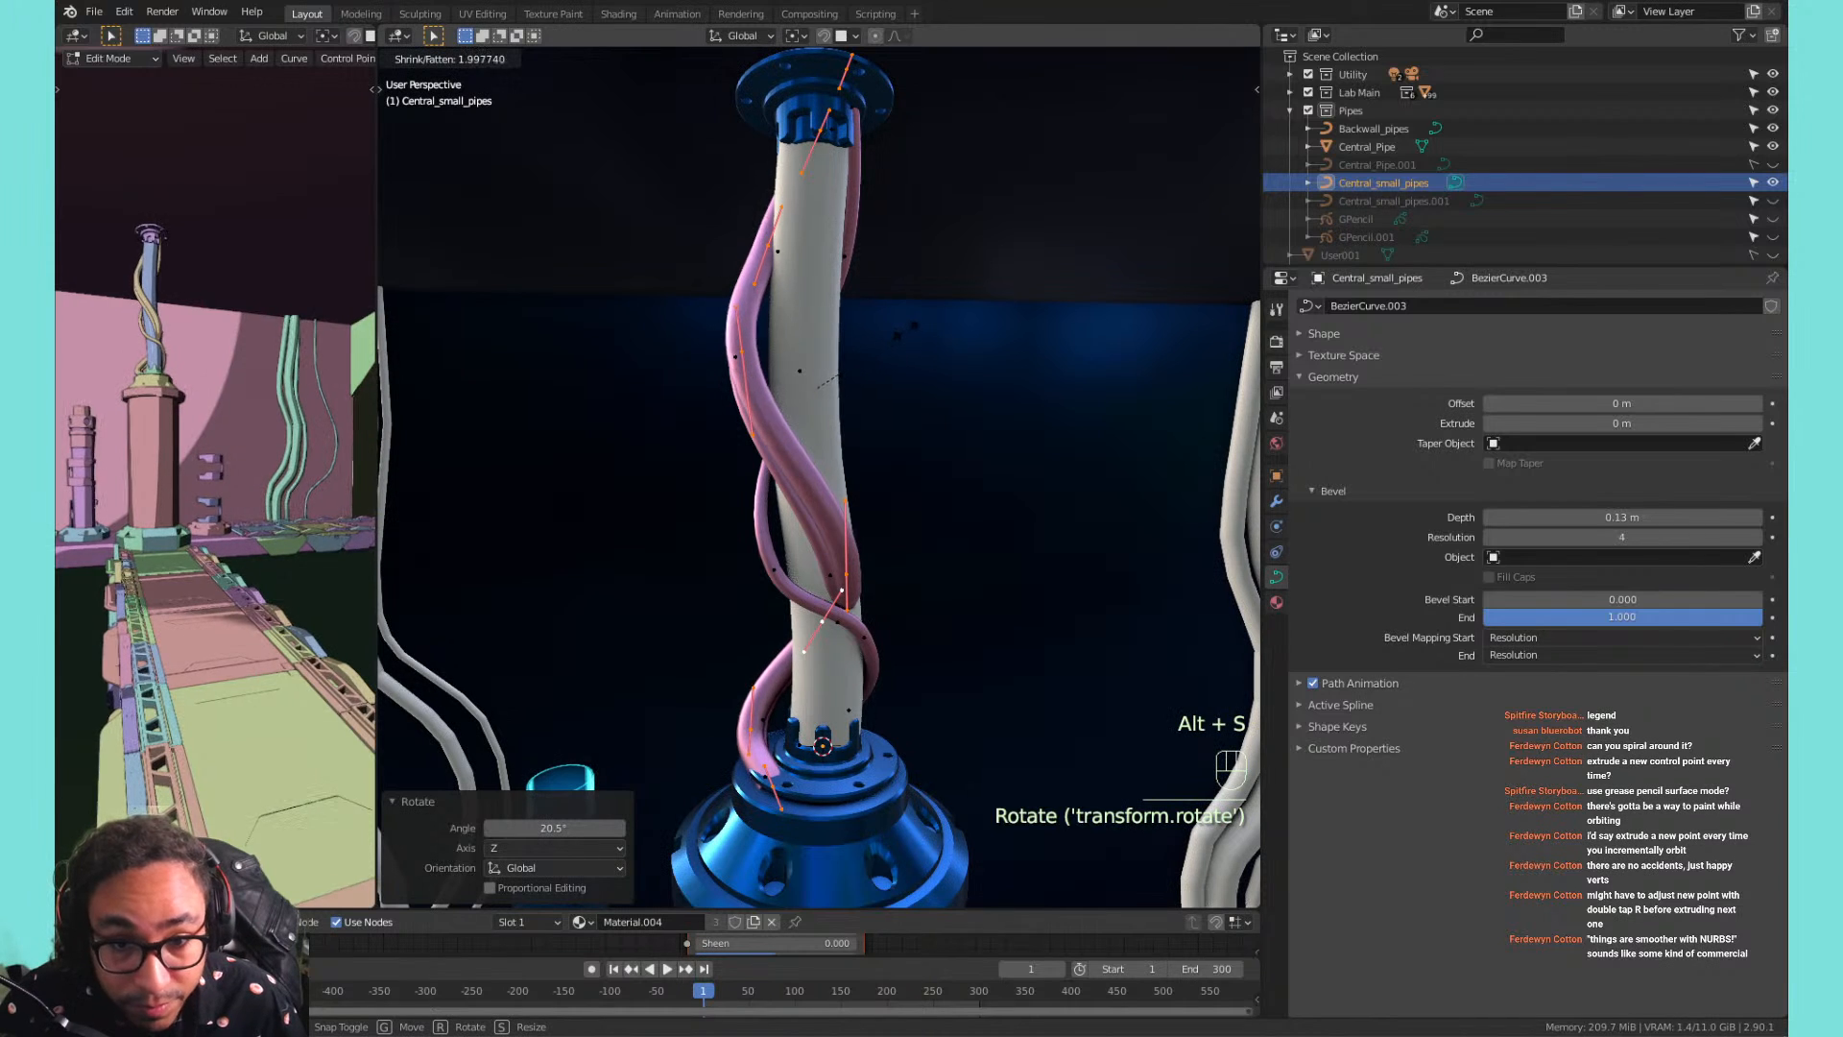
pyautogui.click(900, 330)
pyautogui.click(769, 549)
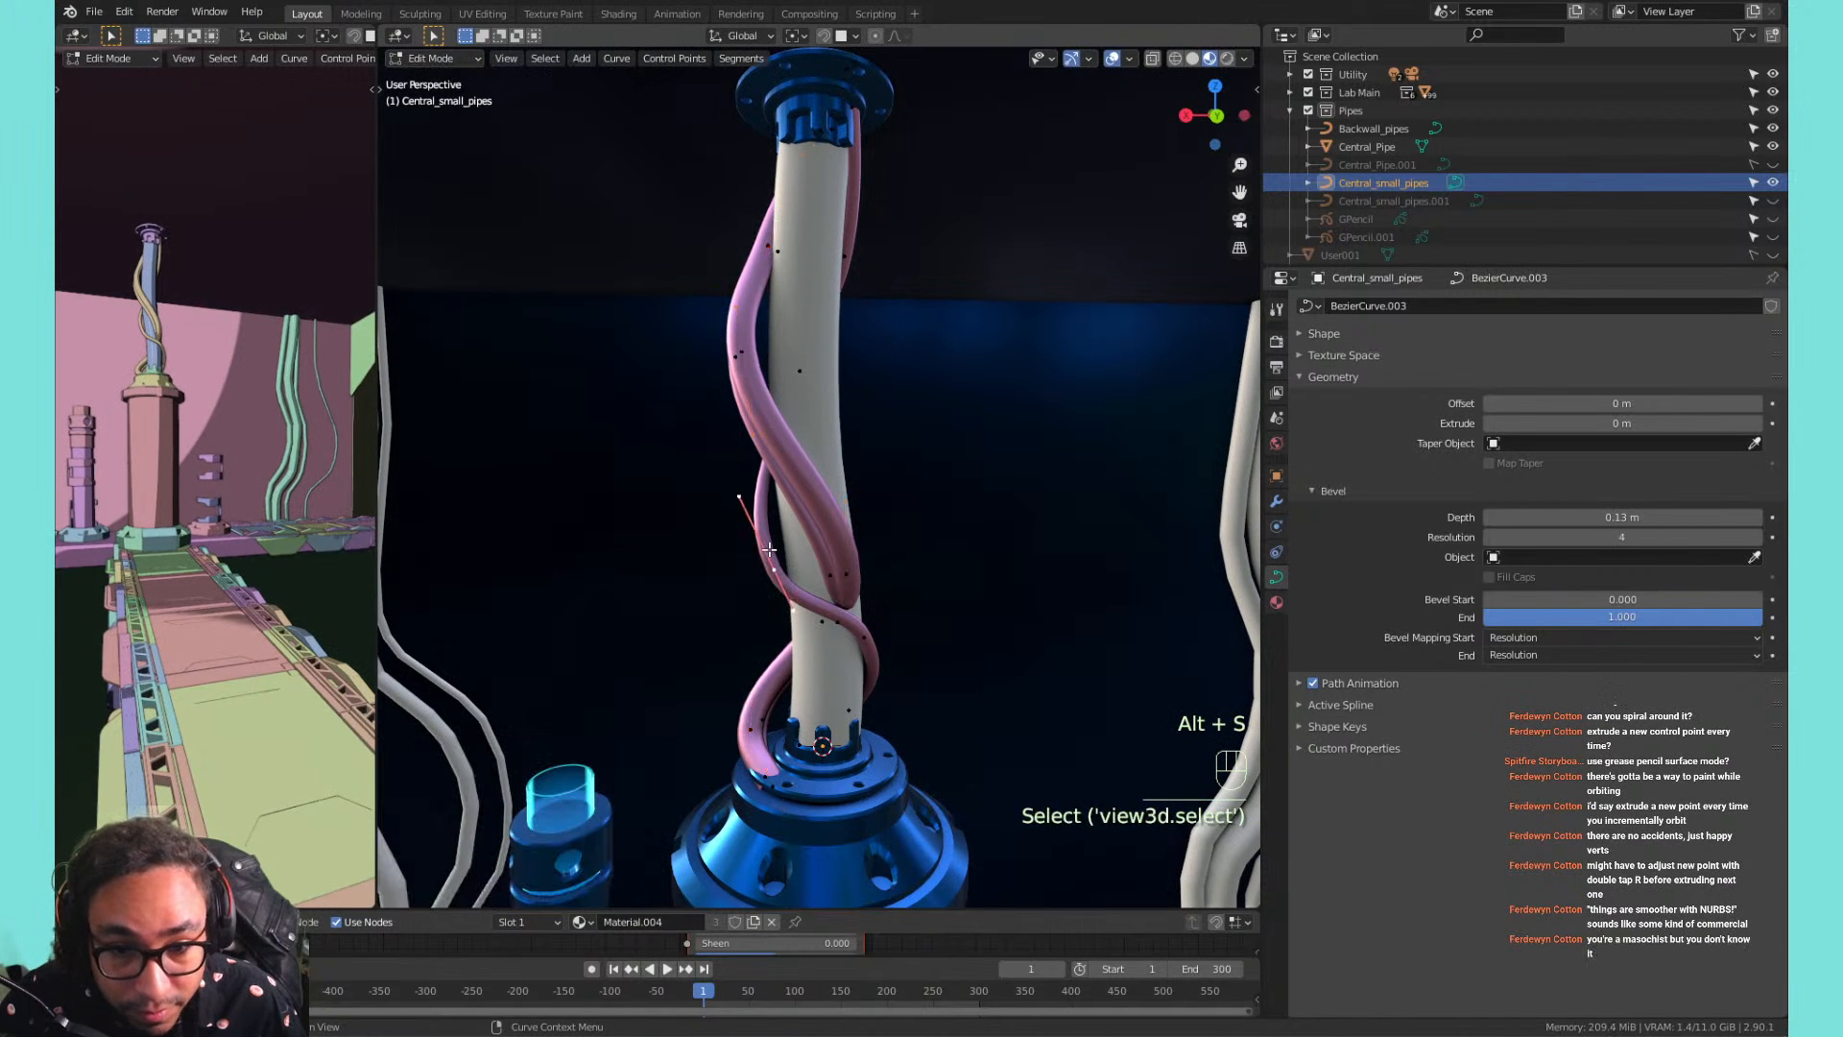
pyautogui.hotkey('alt', 's')
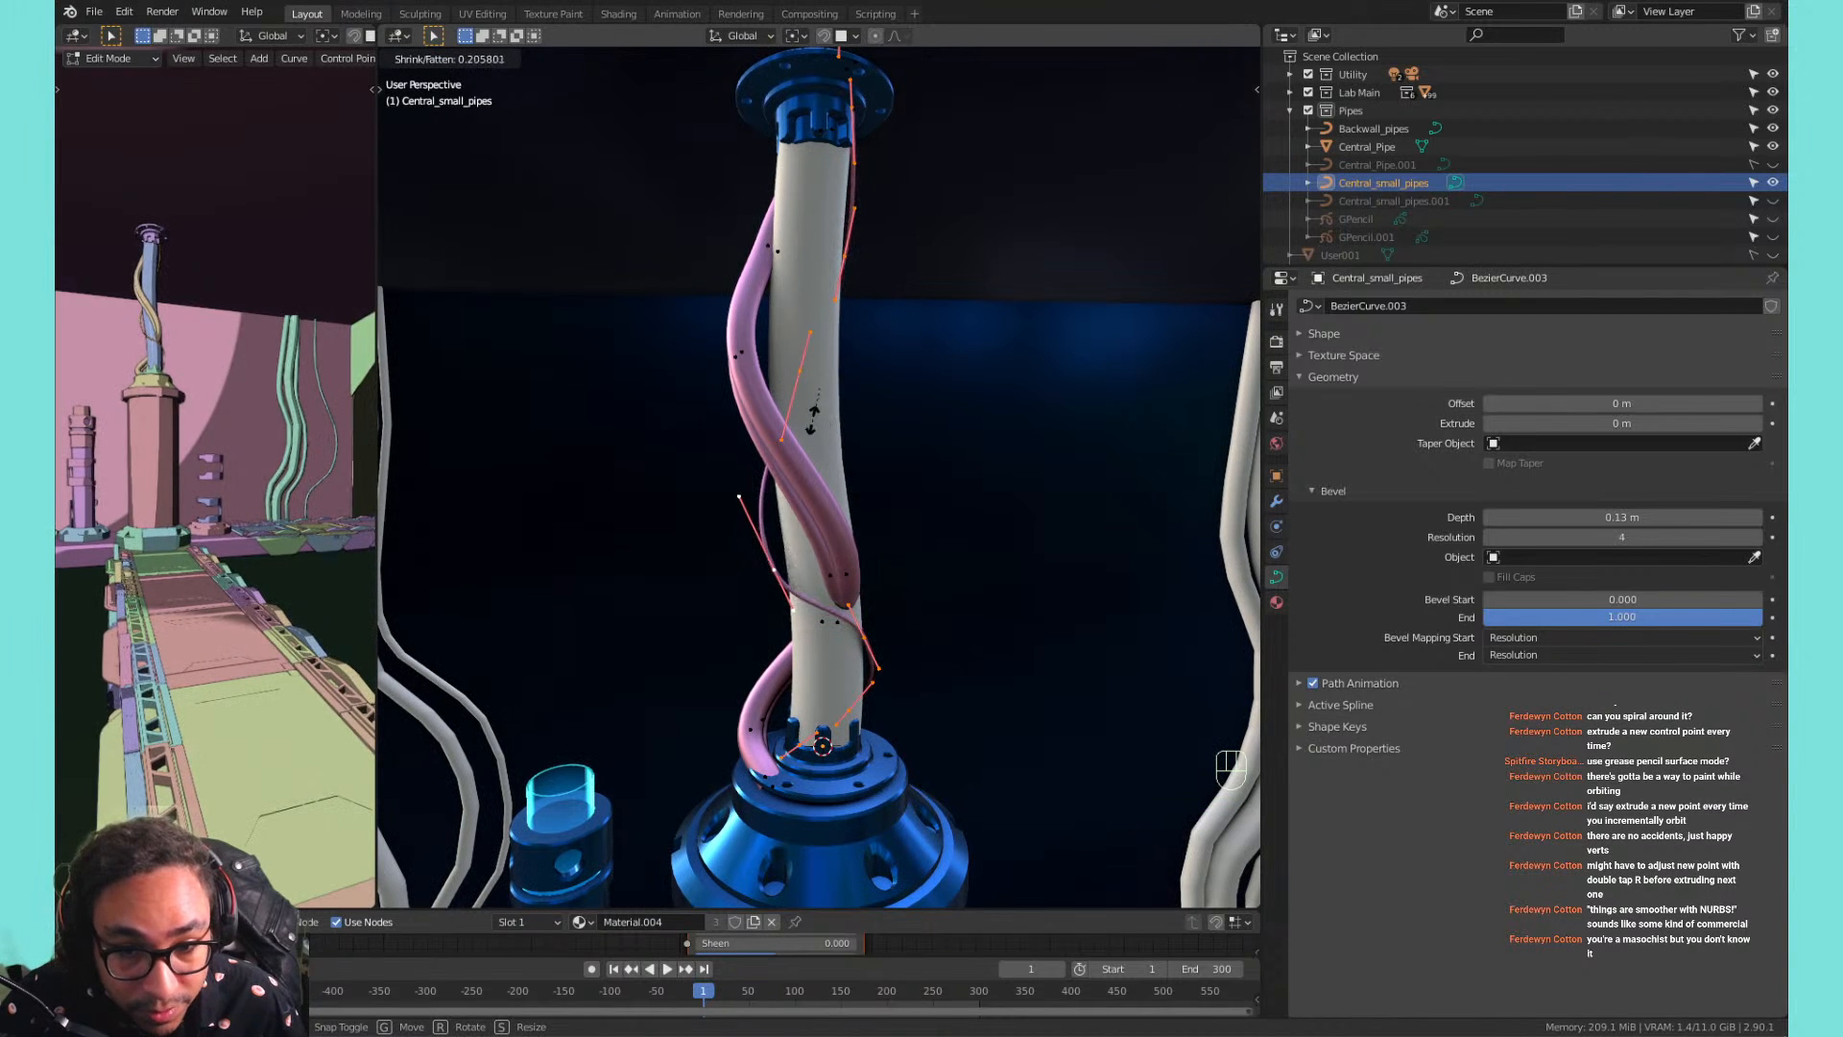
pyautogui.click(831, 465)
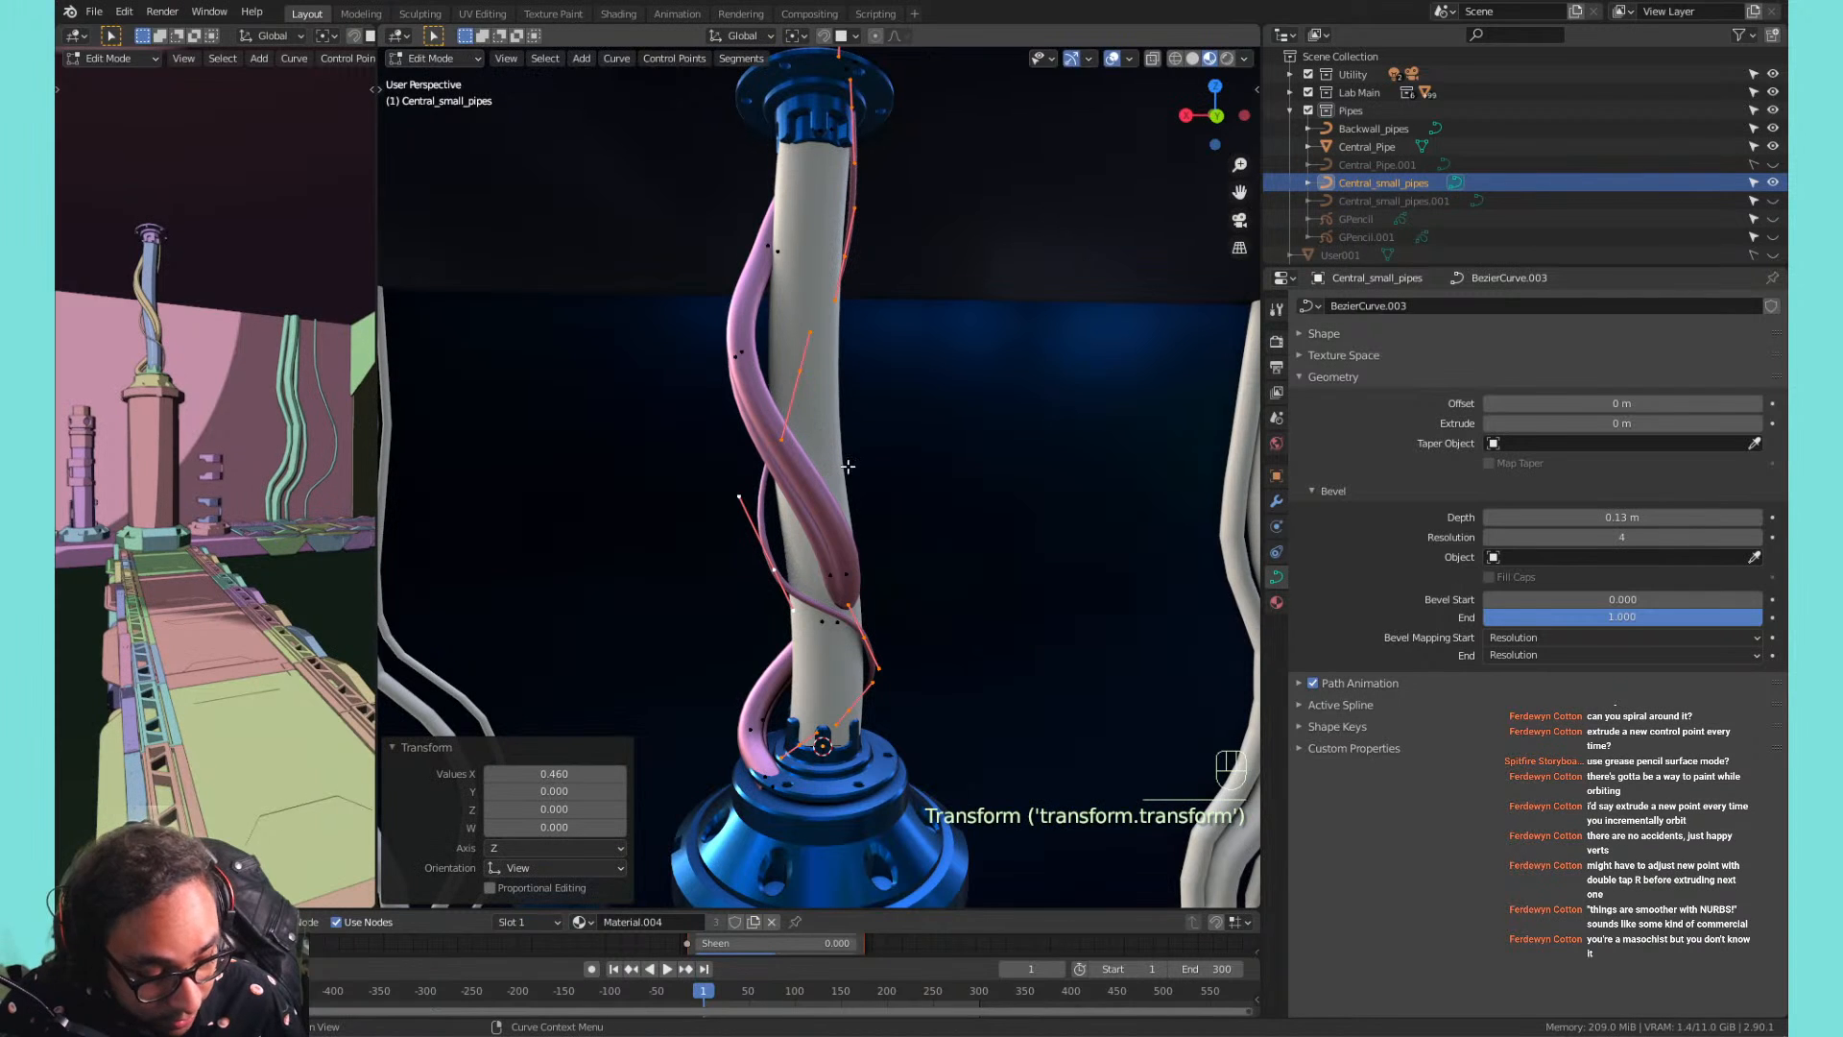
# Duplicate the selected thin cable in place, rotate the copy -25.5° around the global Z axis and fatten its radius by about 2.2.
pyautogui.hotkey('shift', 'd')
pyautogui.rightClick(861, 450)
pyautogui.press('r')
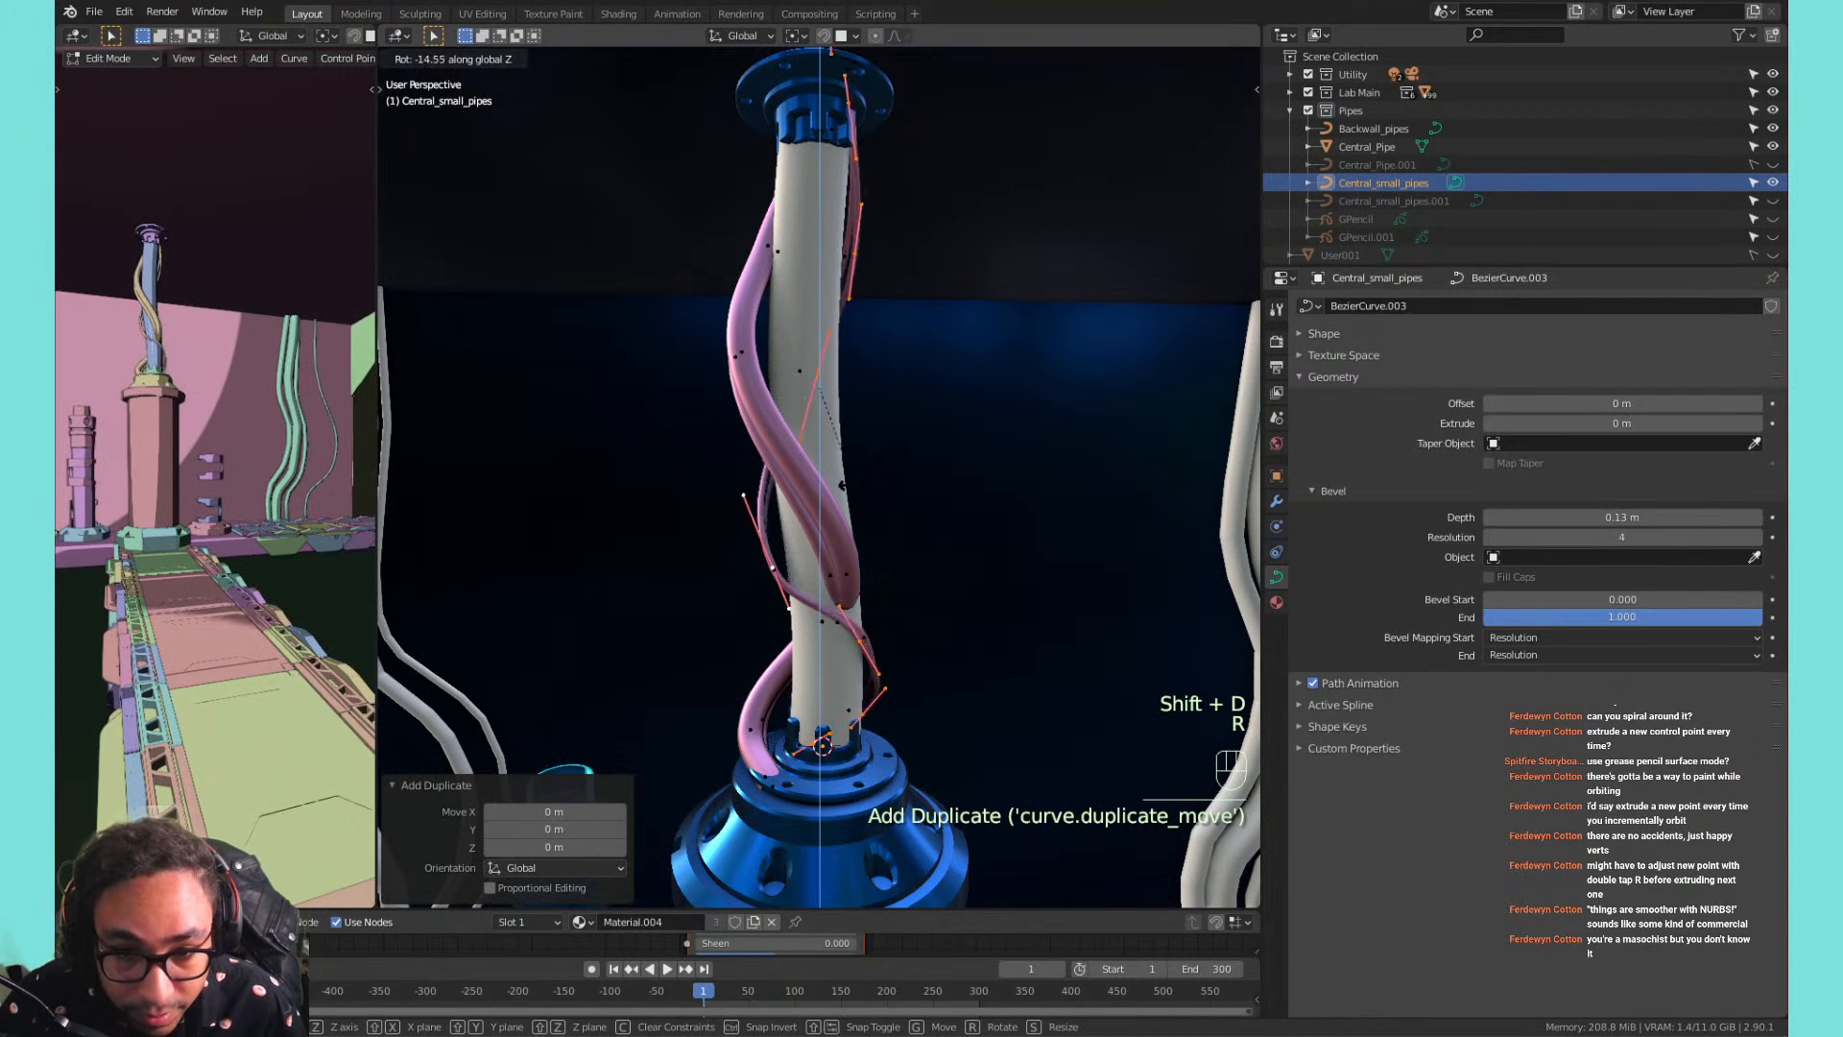
pyautogui.click(840, 503)
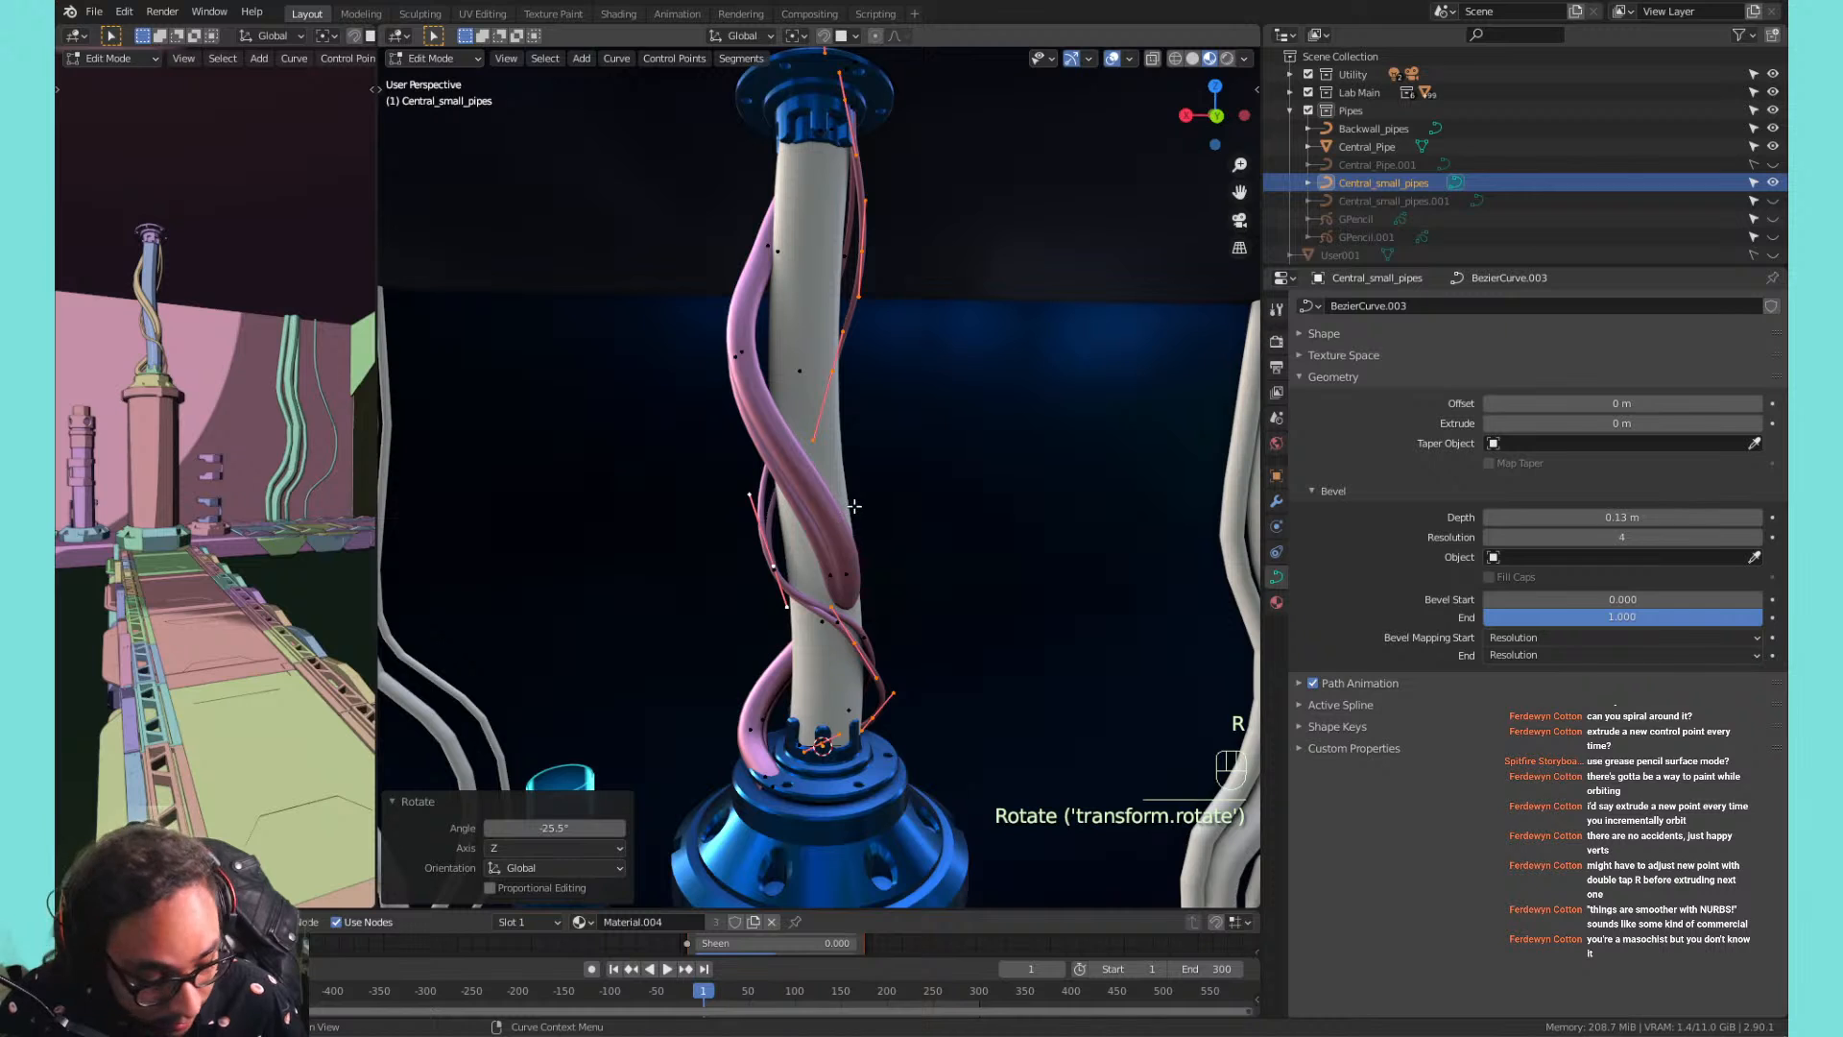
pyautogui.hotkey('alt', 's')
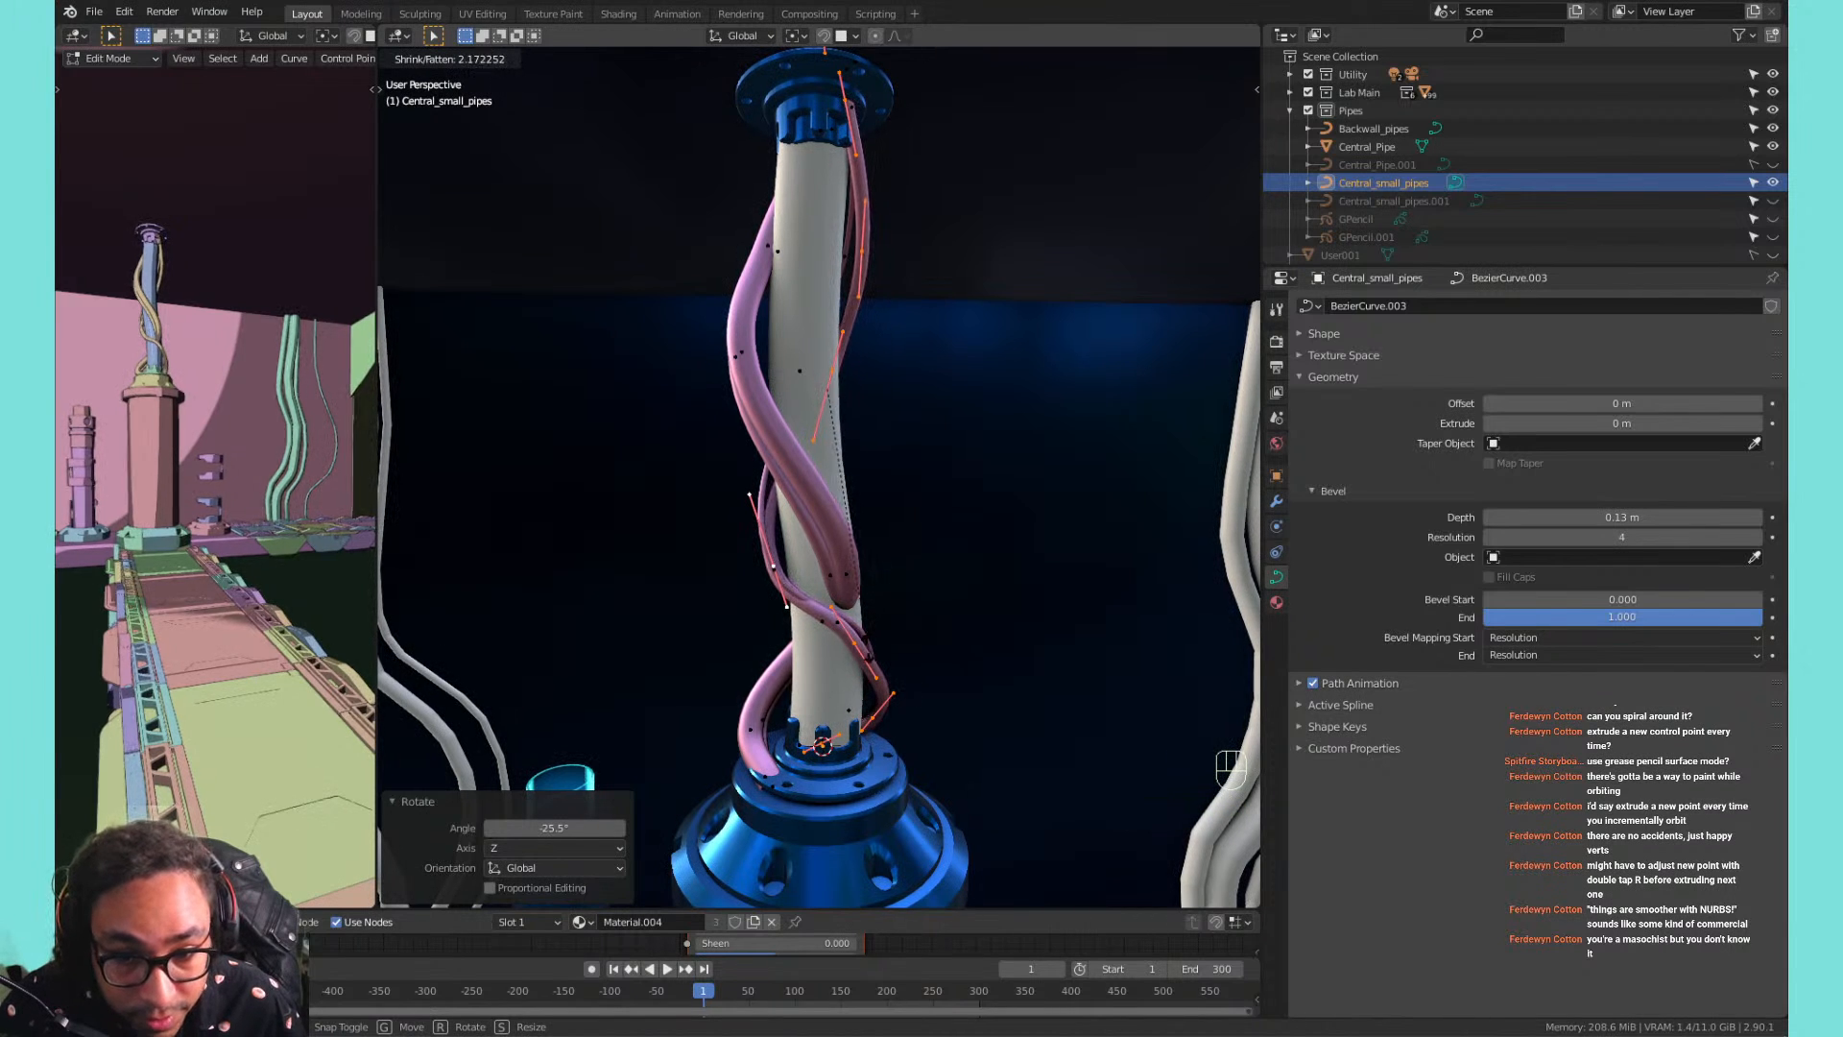
pyautogui.click(875, 637)
# Select the whole linked cable that starts at the pipe's base and rotate it -34.1° around the global Z axis.
pyautogui.click(738, 716)
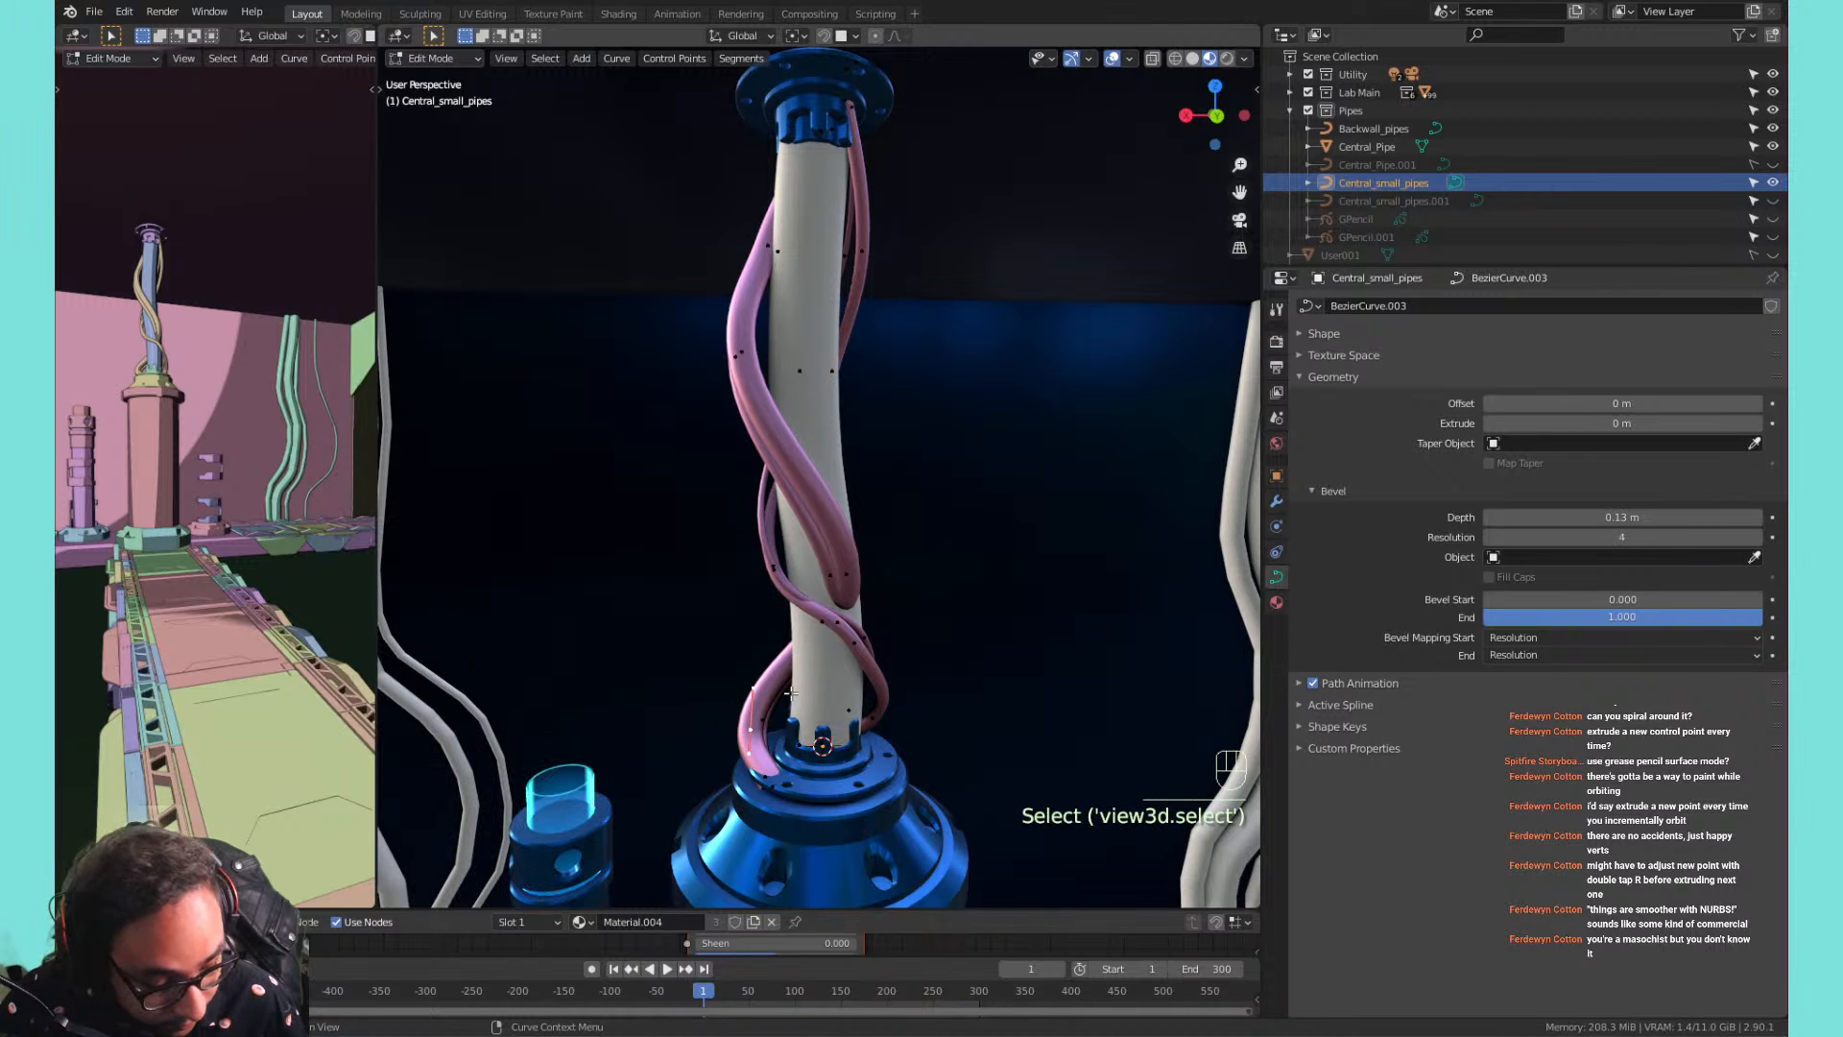
pyautogui.press('l')
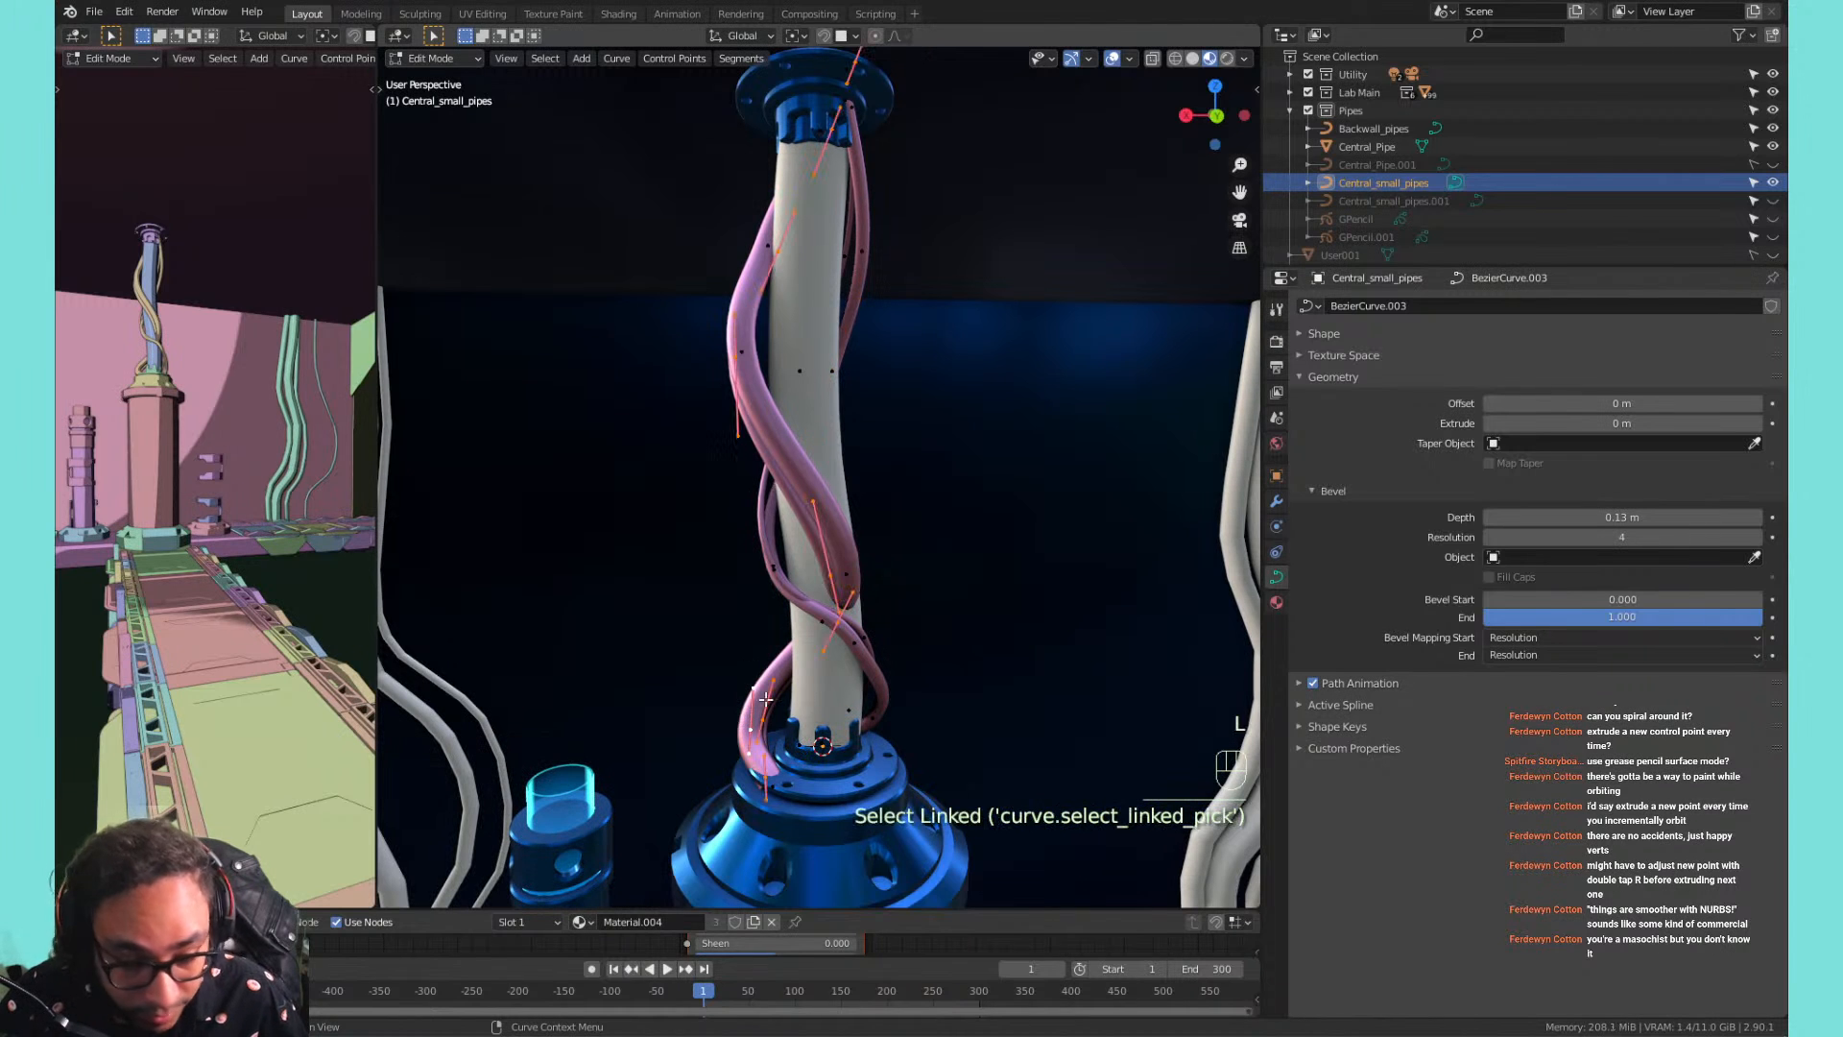
pyautogui.press('r')
pyautogui.press('z')
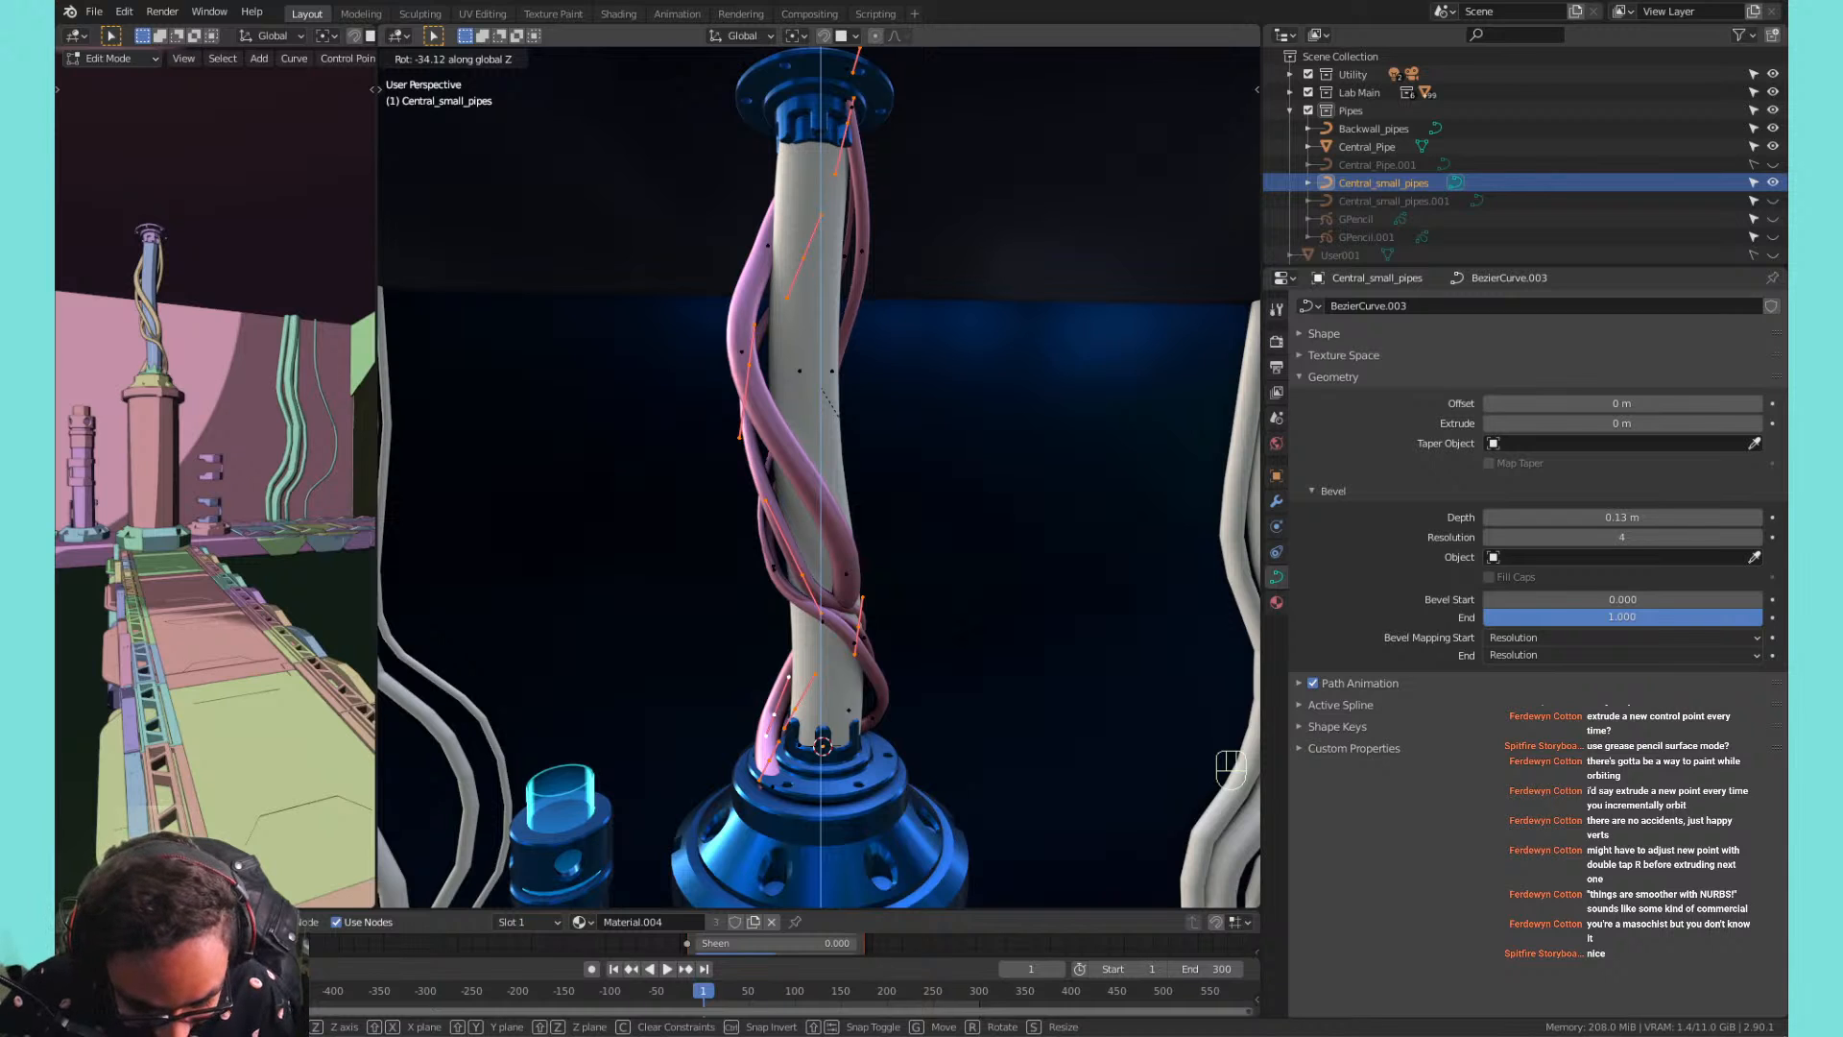
pyautogui.press('Return')
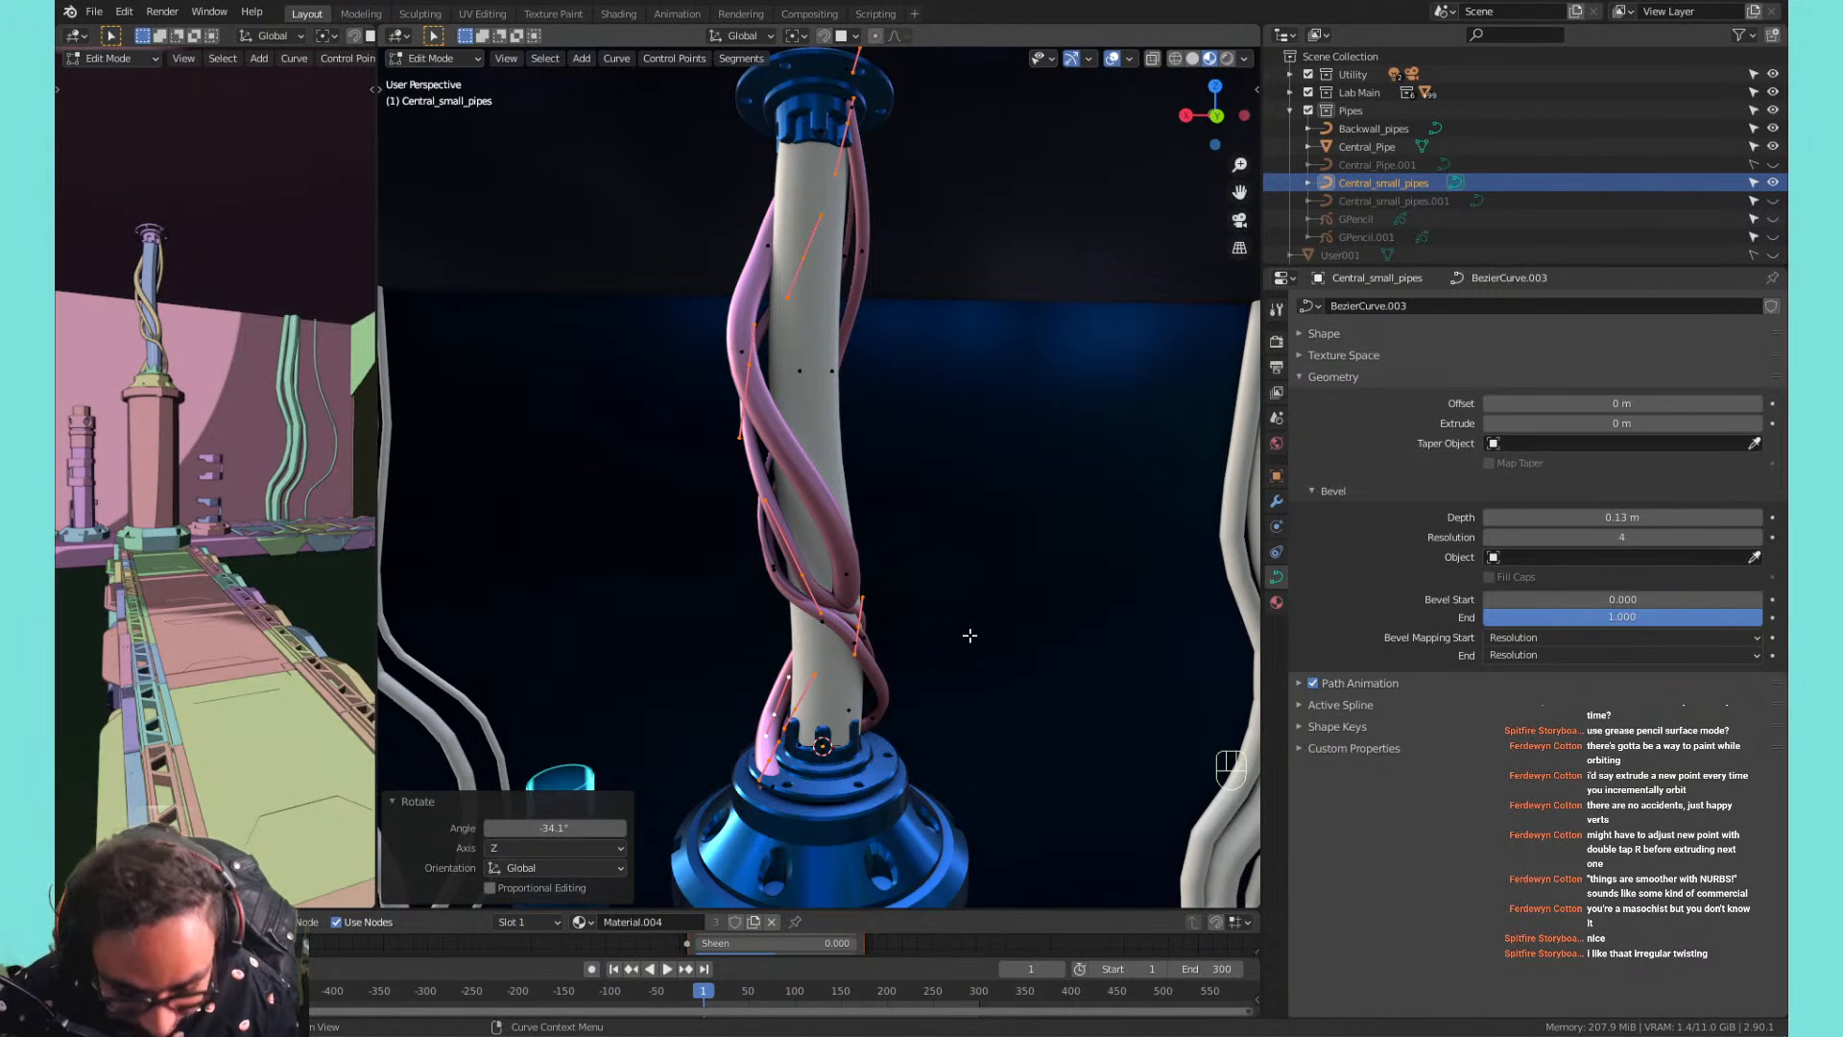
# Turn on proportional editing with Smooth falloff and try moving all cable control points together.
pyautogui.moveTo(841, 523)
pyautogui.keyDown('shift'); pyautogui.mouseDown(button='middle')
pyautogui.moveTo(841, 576)
pyautogui.moveTo(934, 506)
pyautogui.moveTo(814, 520)
pyautogui.moveTo(840, 513)
pyautogui.mouseUp(button='middle'); pyautogui.keyUp('shift')
pyautogui.press('a')
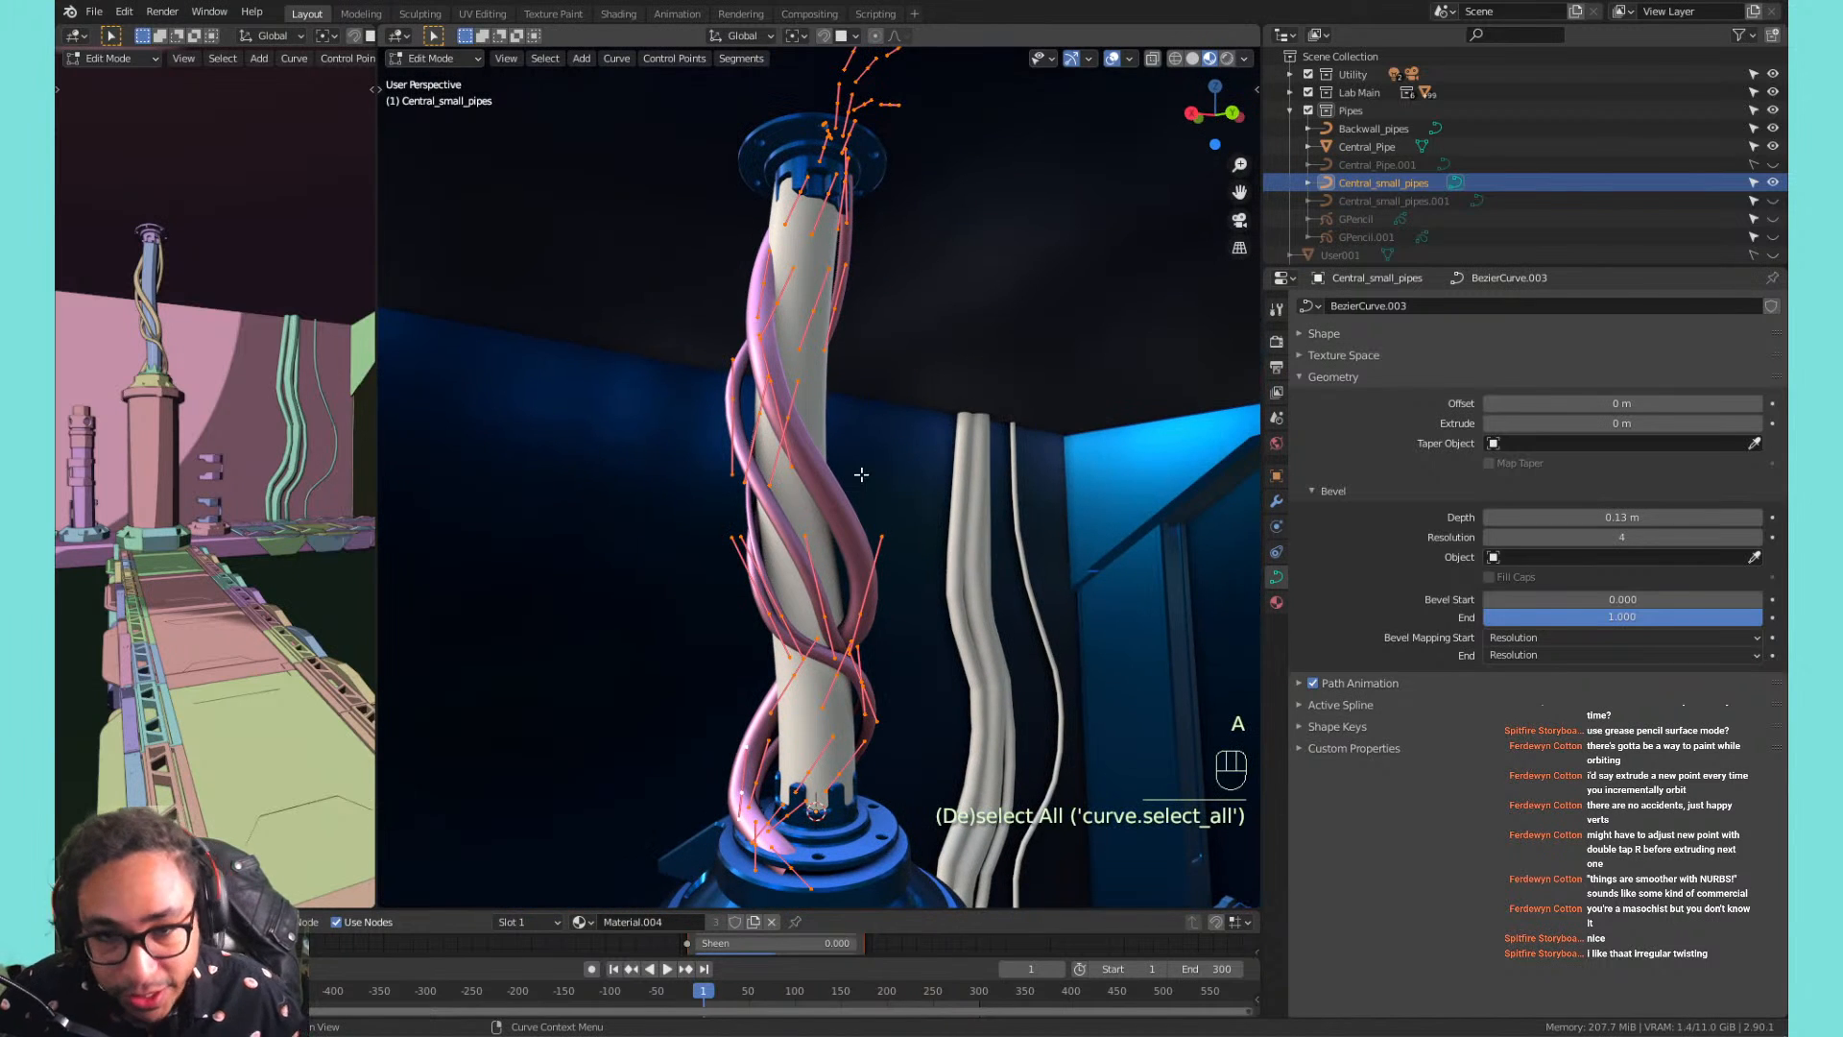
pyautogui.scroll(-4, 847, 375)
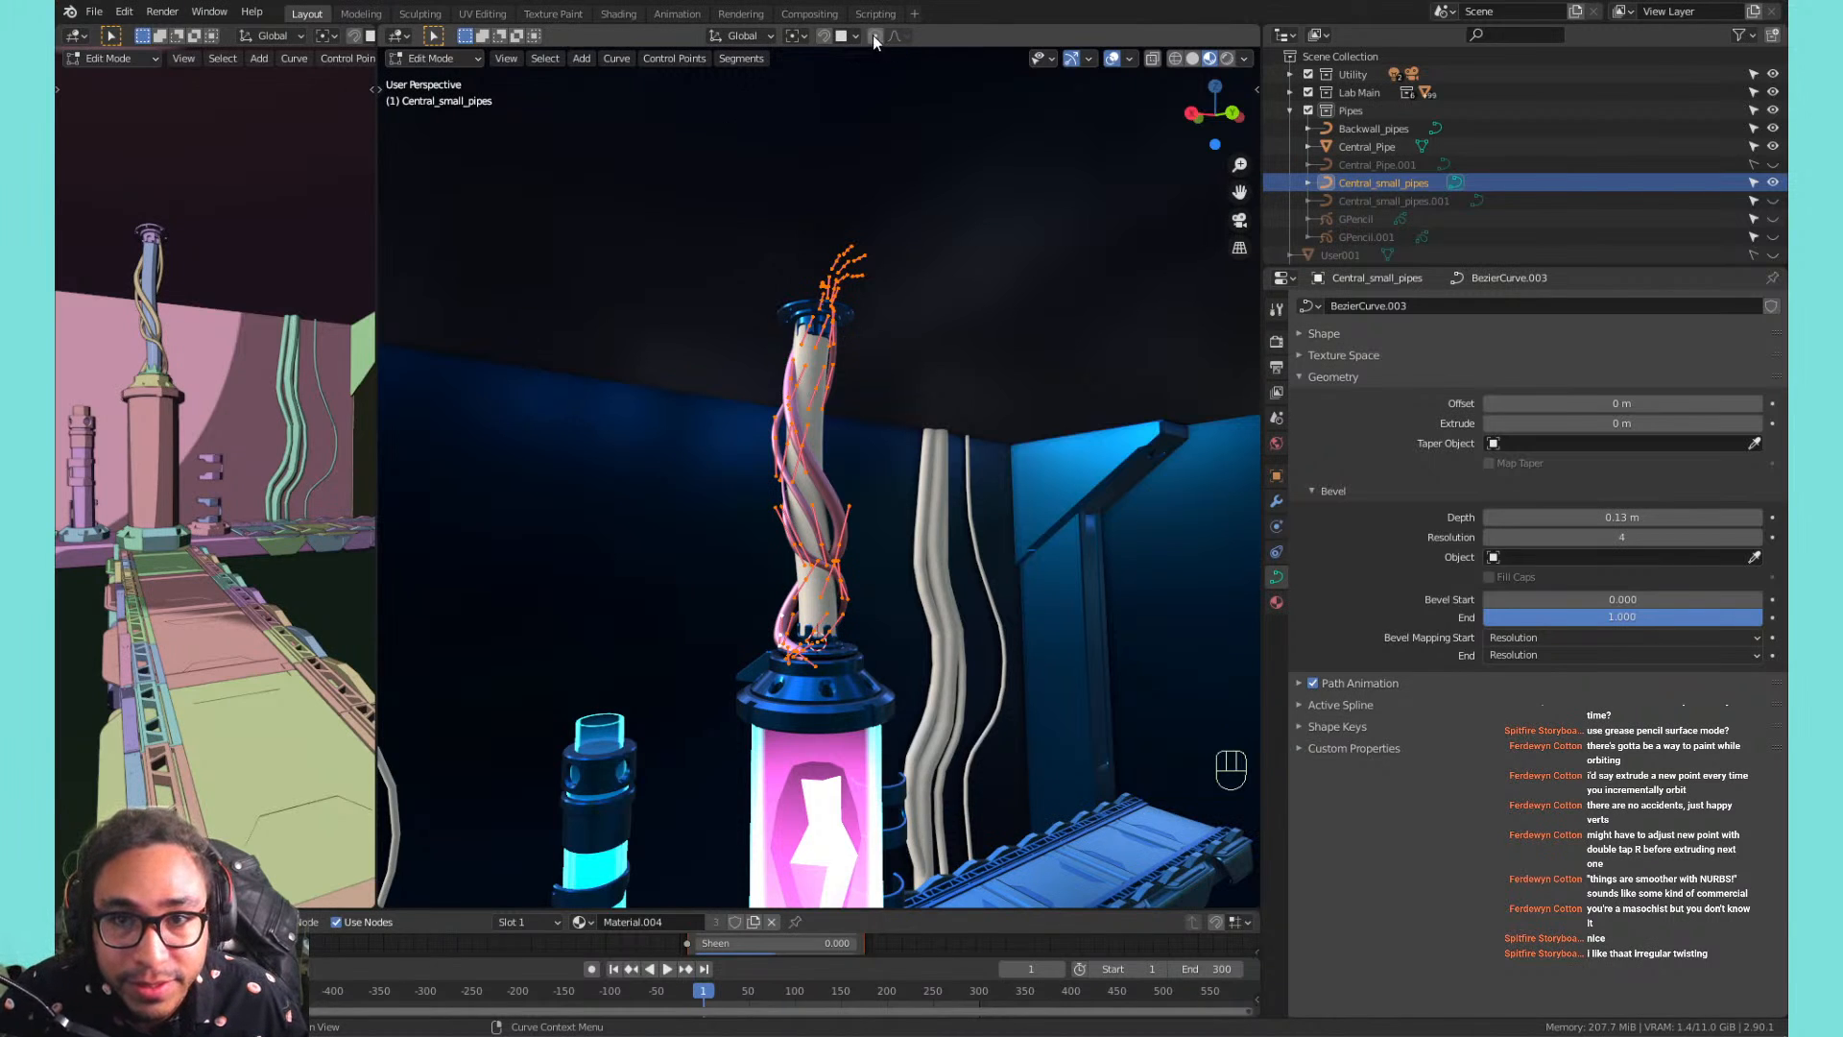
pyautogui.keyDown('shift'); pyautogui.moveTo(866, 280); pyautogui.dragTo(901, 301, button='middle'); pyautogui.keyUp('shift')
pyautogui.scroll(2, 891, 294)
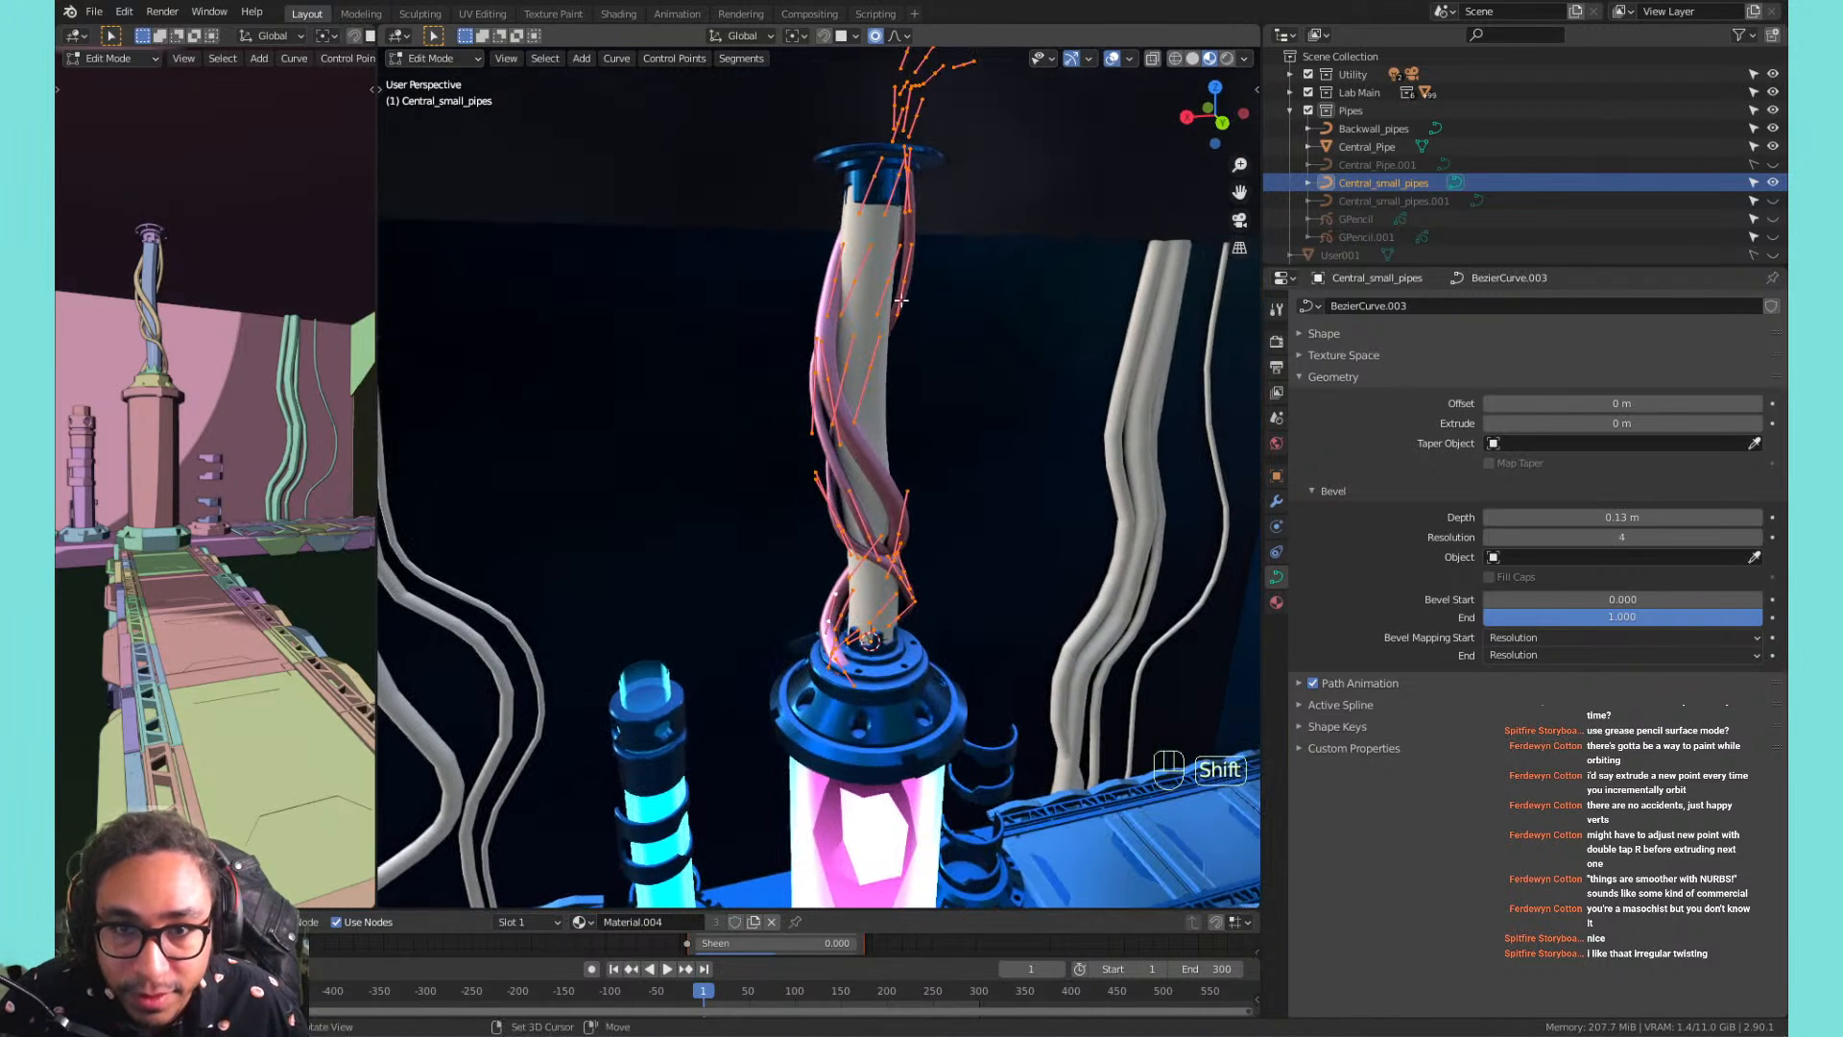
pyautogui.click(896, 37)
pyautogui.click(892, 36)
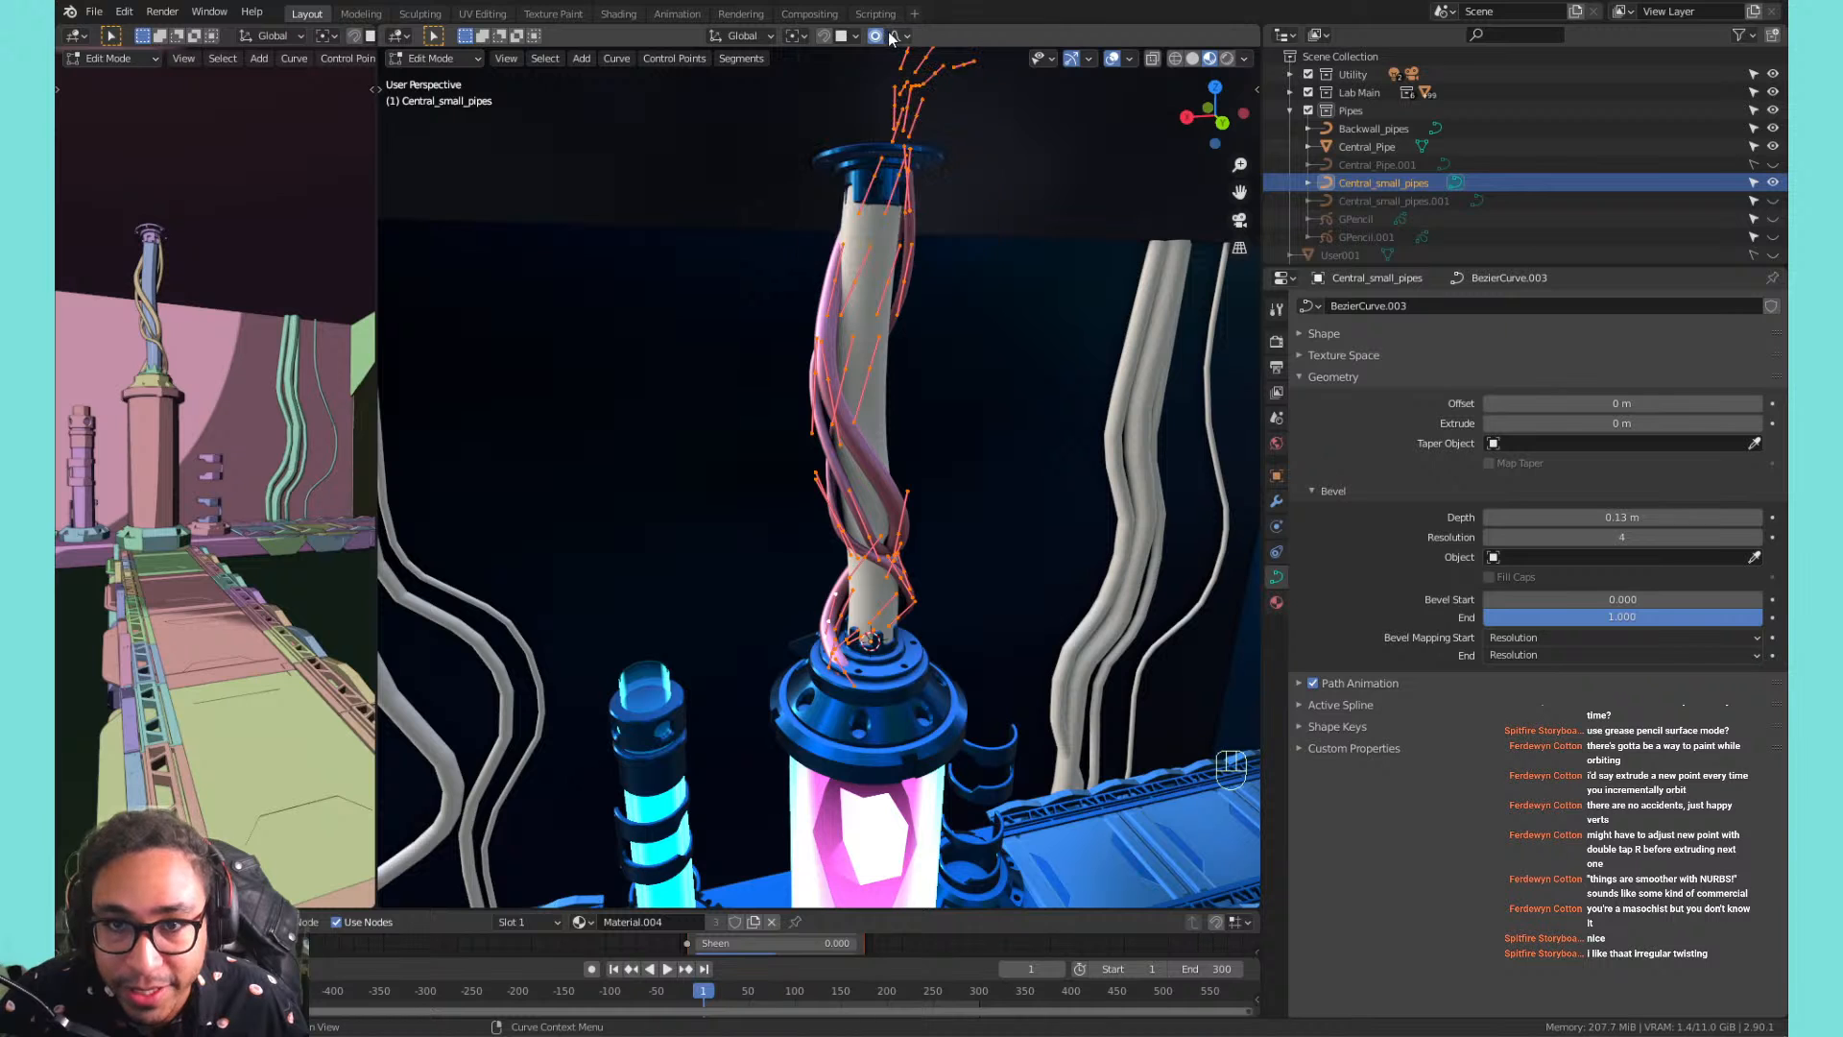
pyautogui.click(892, 36)
pyautogui.scroll(-1, 903, 185)
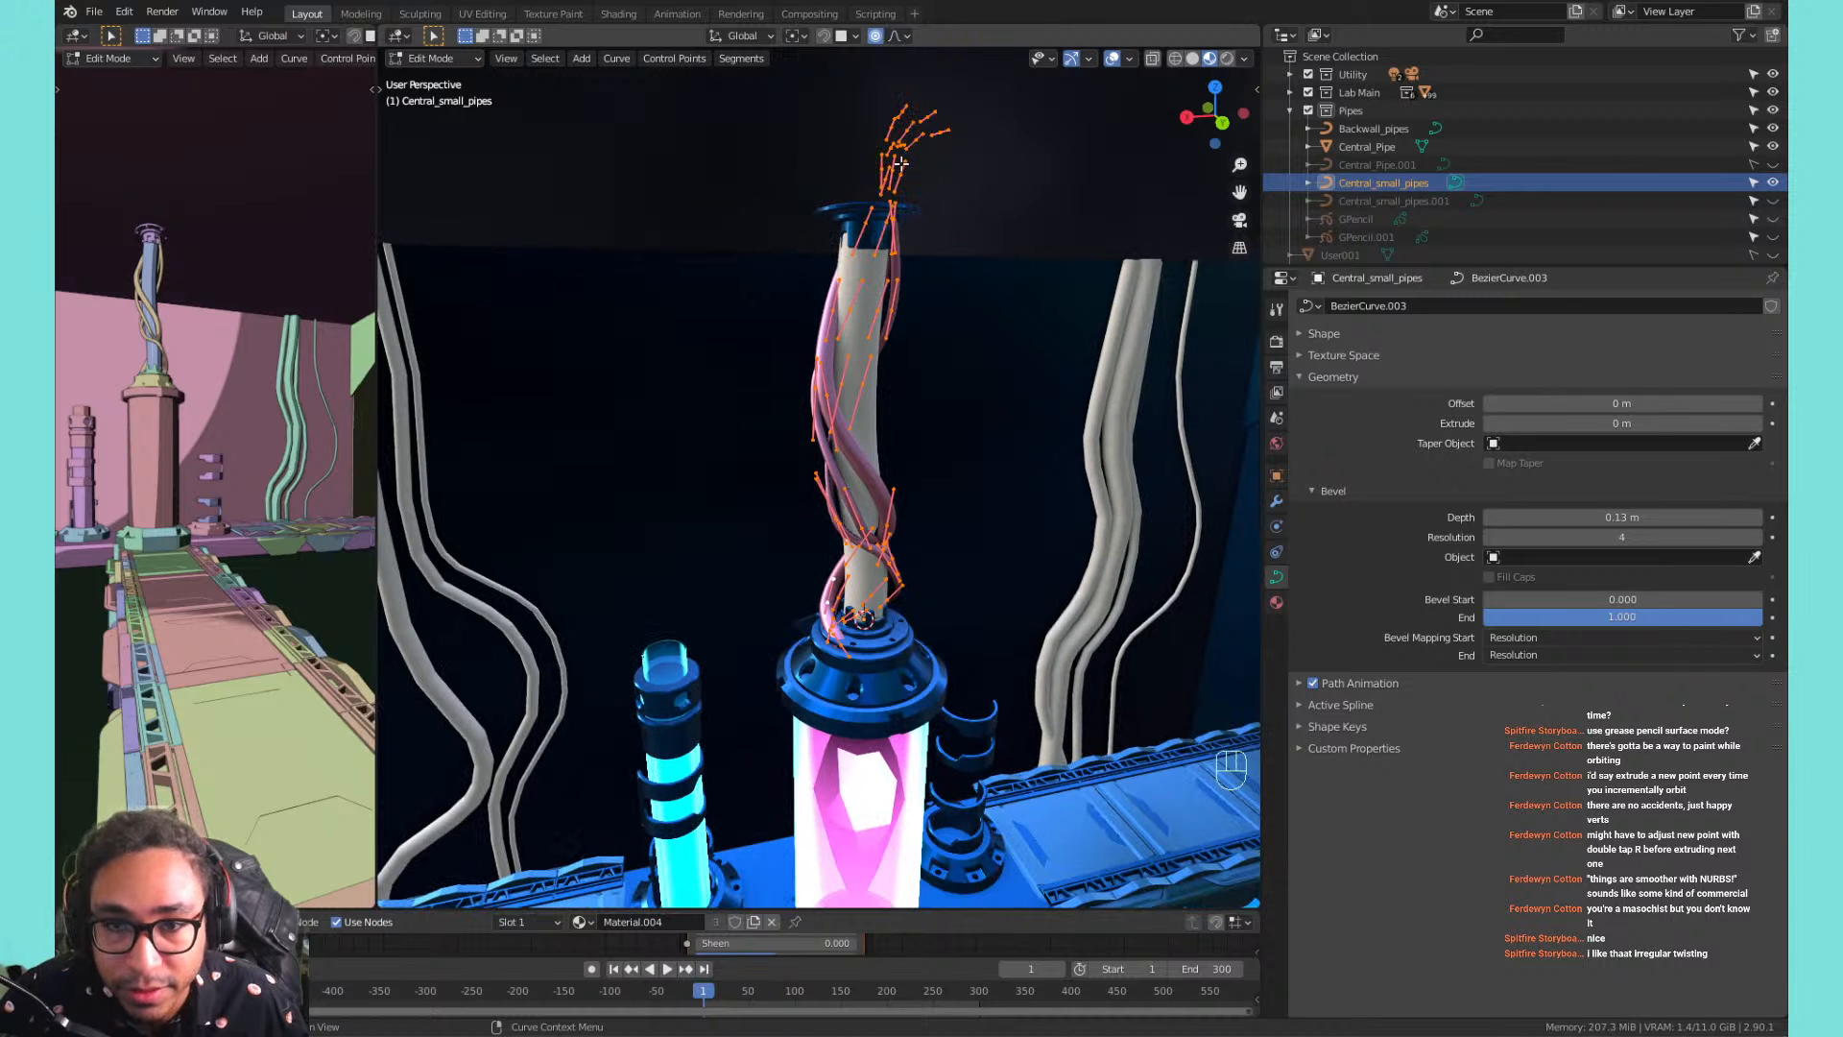
pyautogui.press('g')
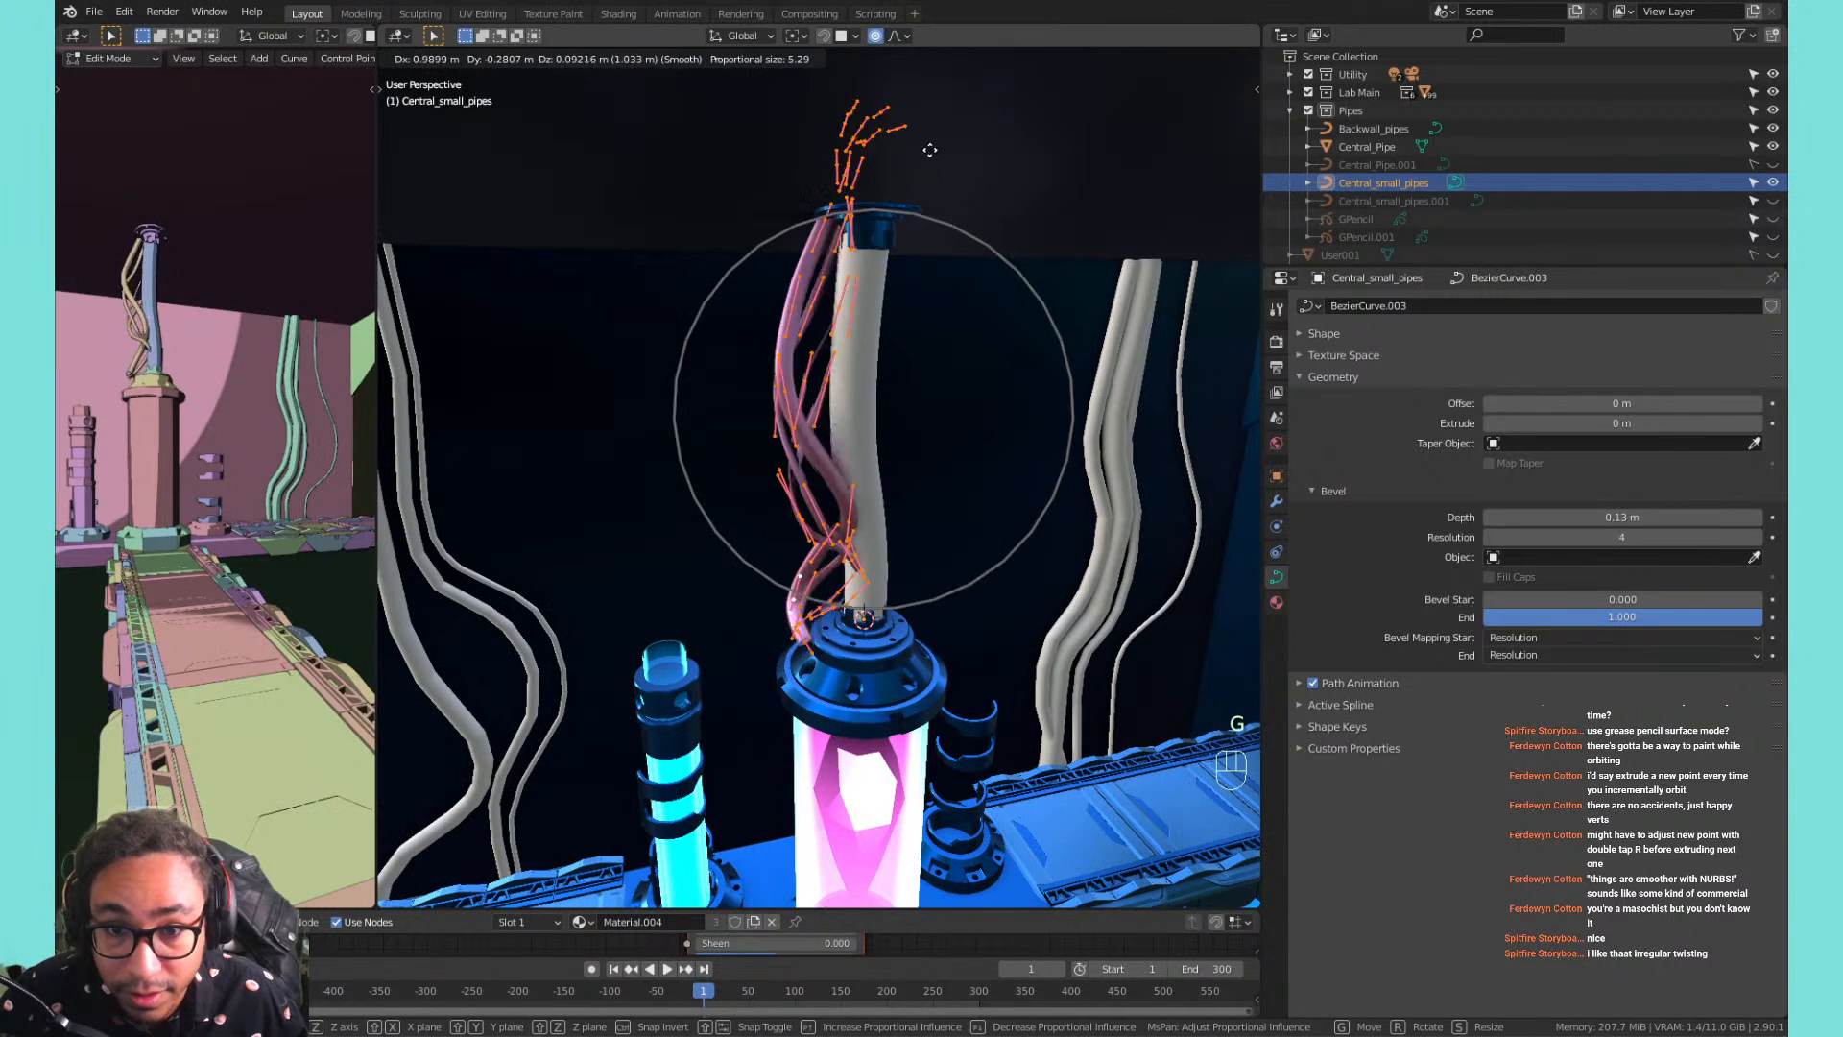
pyautogui.rightClick(929, 153)
# Move a cable's topmost end point down about 2 m with Smooth proportional editing, pulling the neighbouring ends along, and return to Object Mode.
pyautogui.click(917, 140)
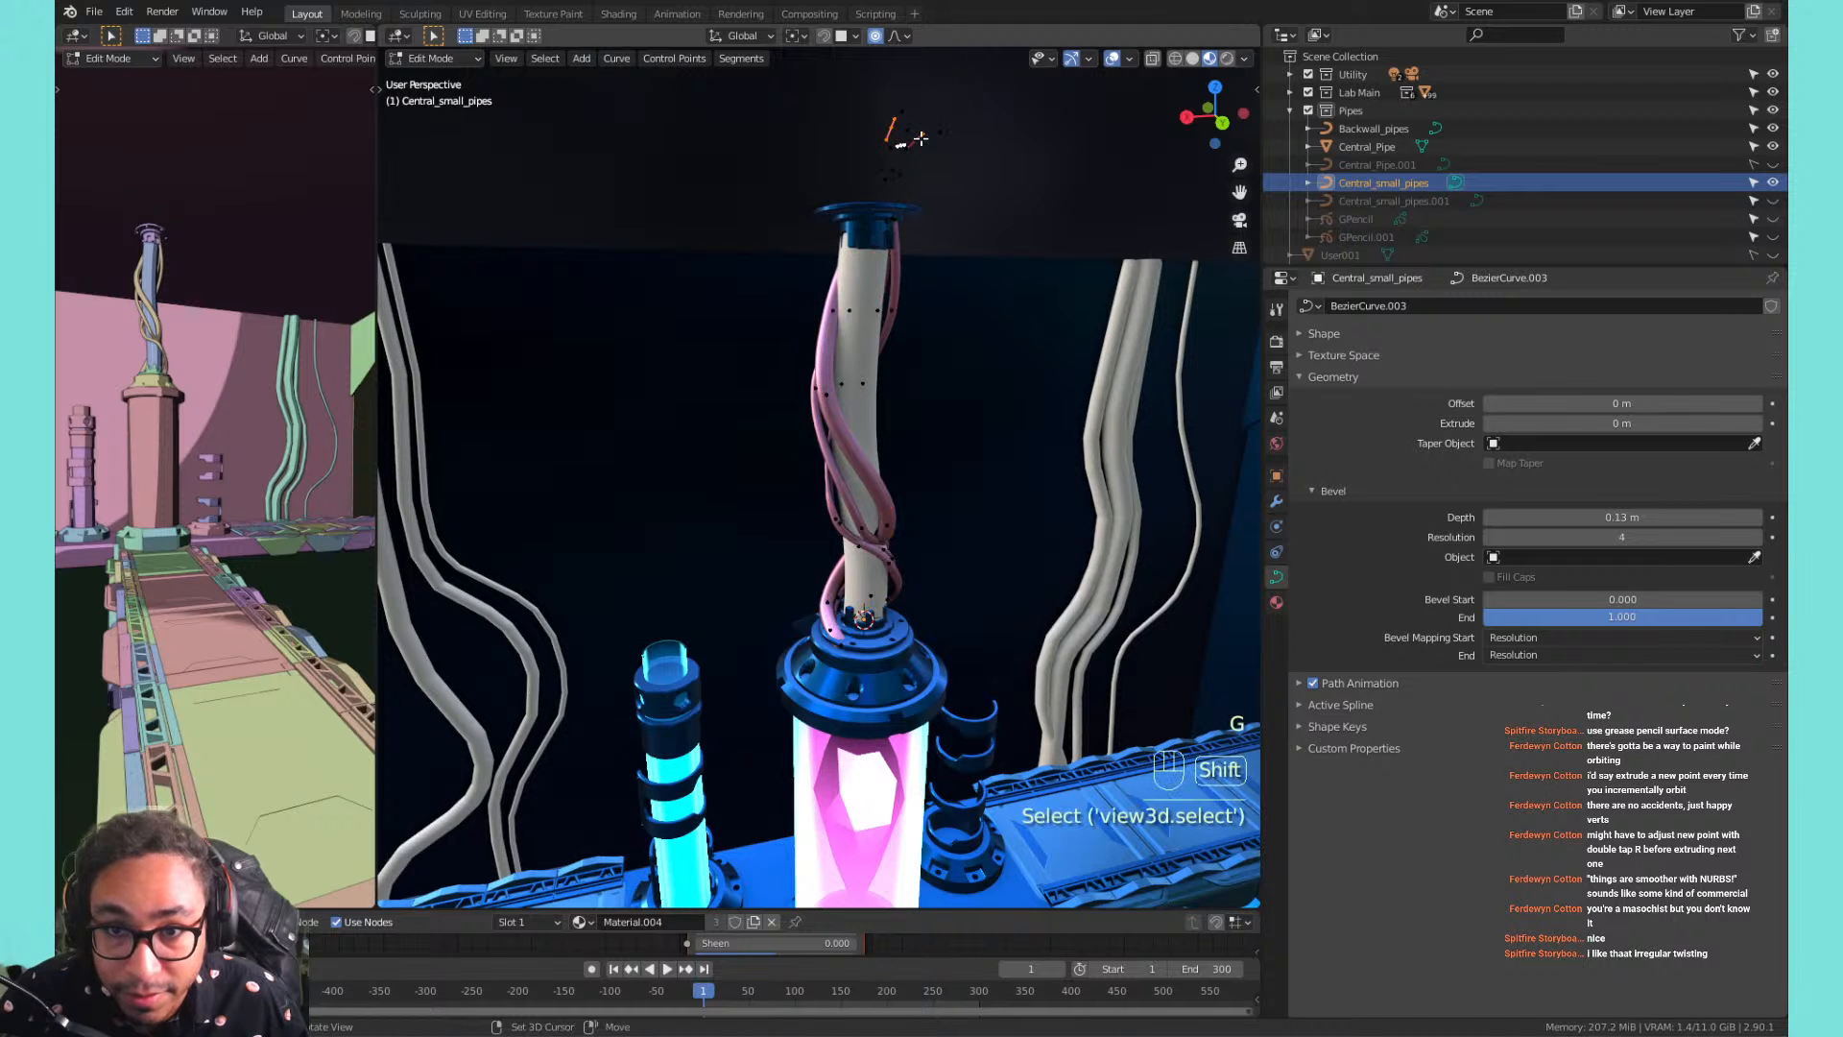
pyautogui.press('g')
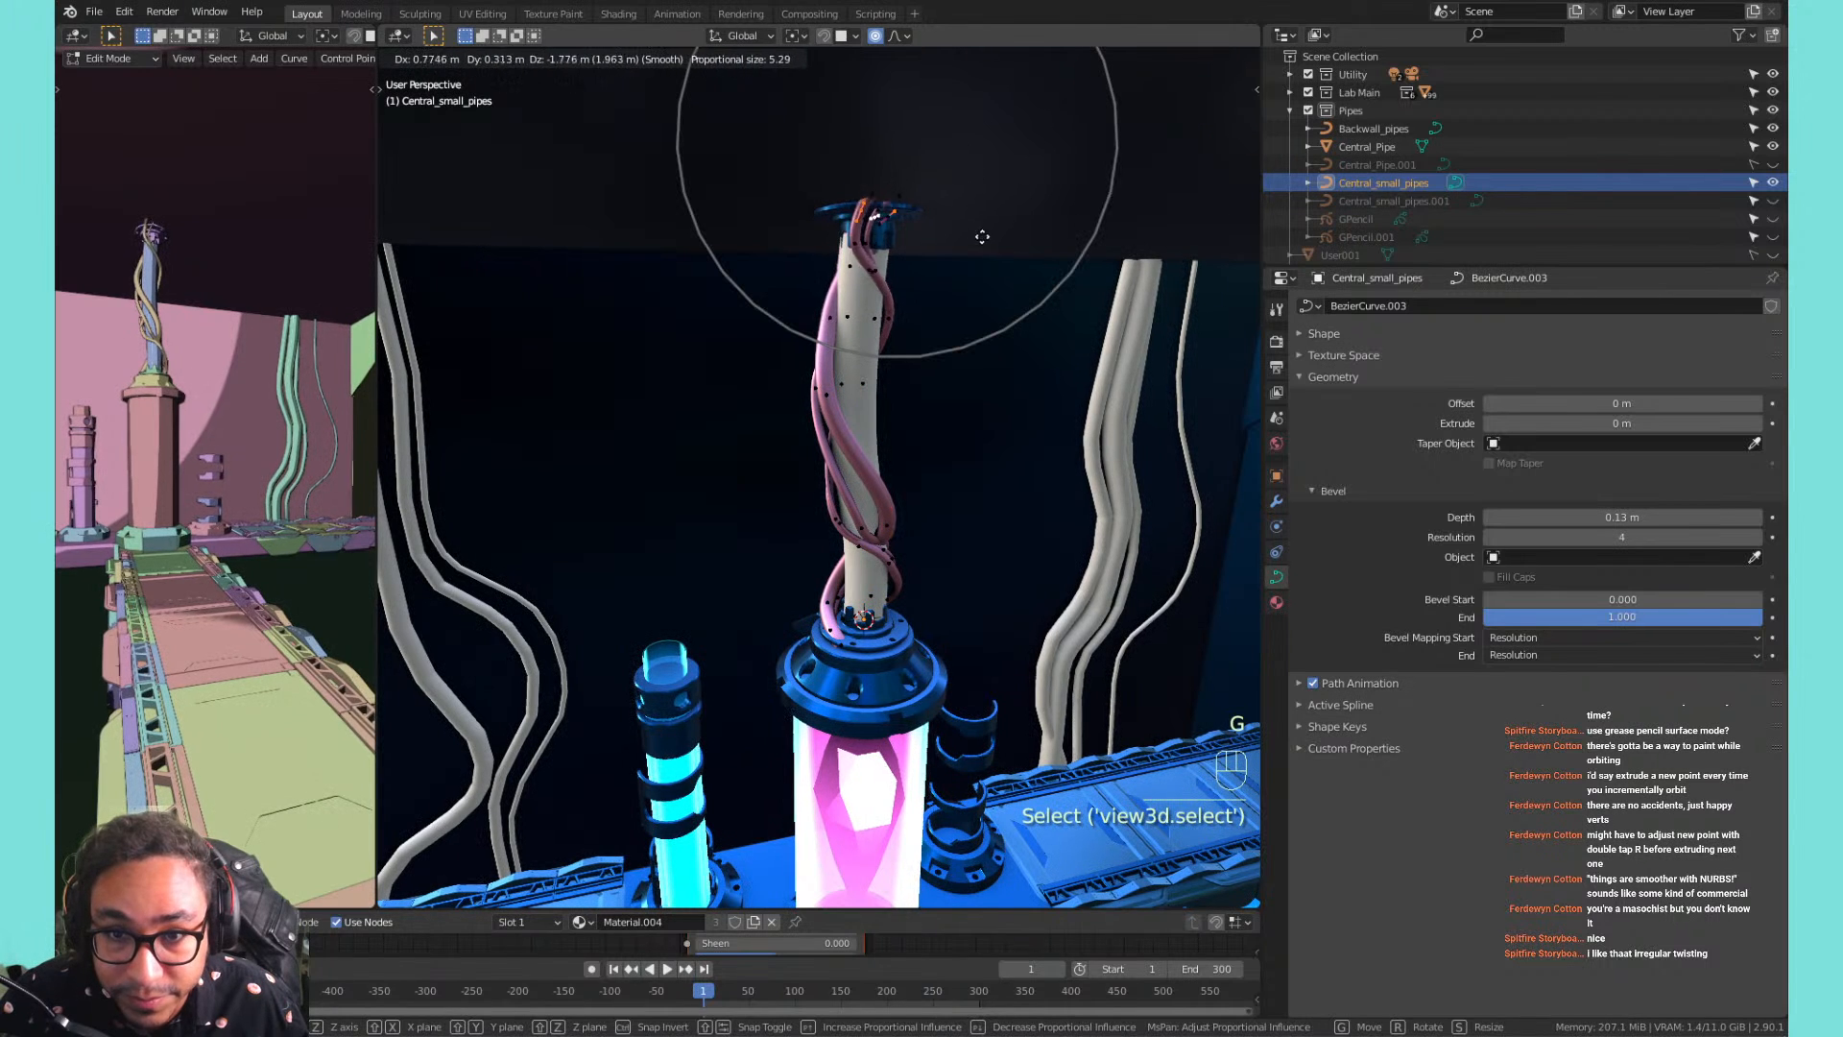
pyautogui.click(983, 236)
pyautogui.moveTo(983, 238); pyautogui.dragTo(988, 276, button='middle')
pyautogui.press('Tab')
pyautogui.click(989, 276)
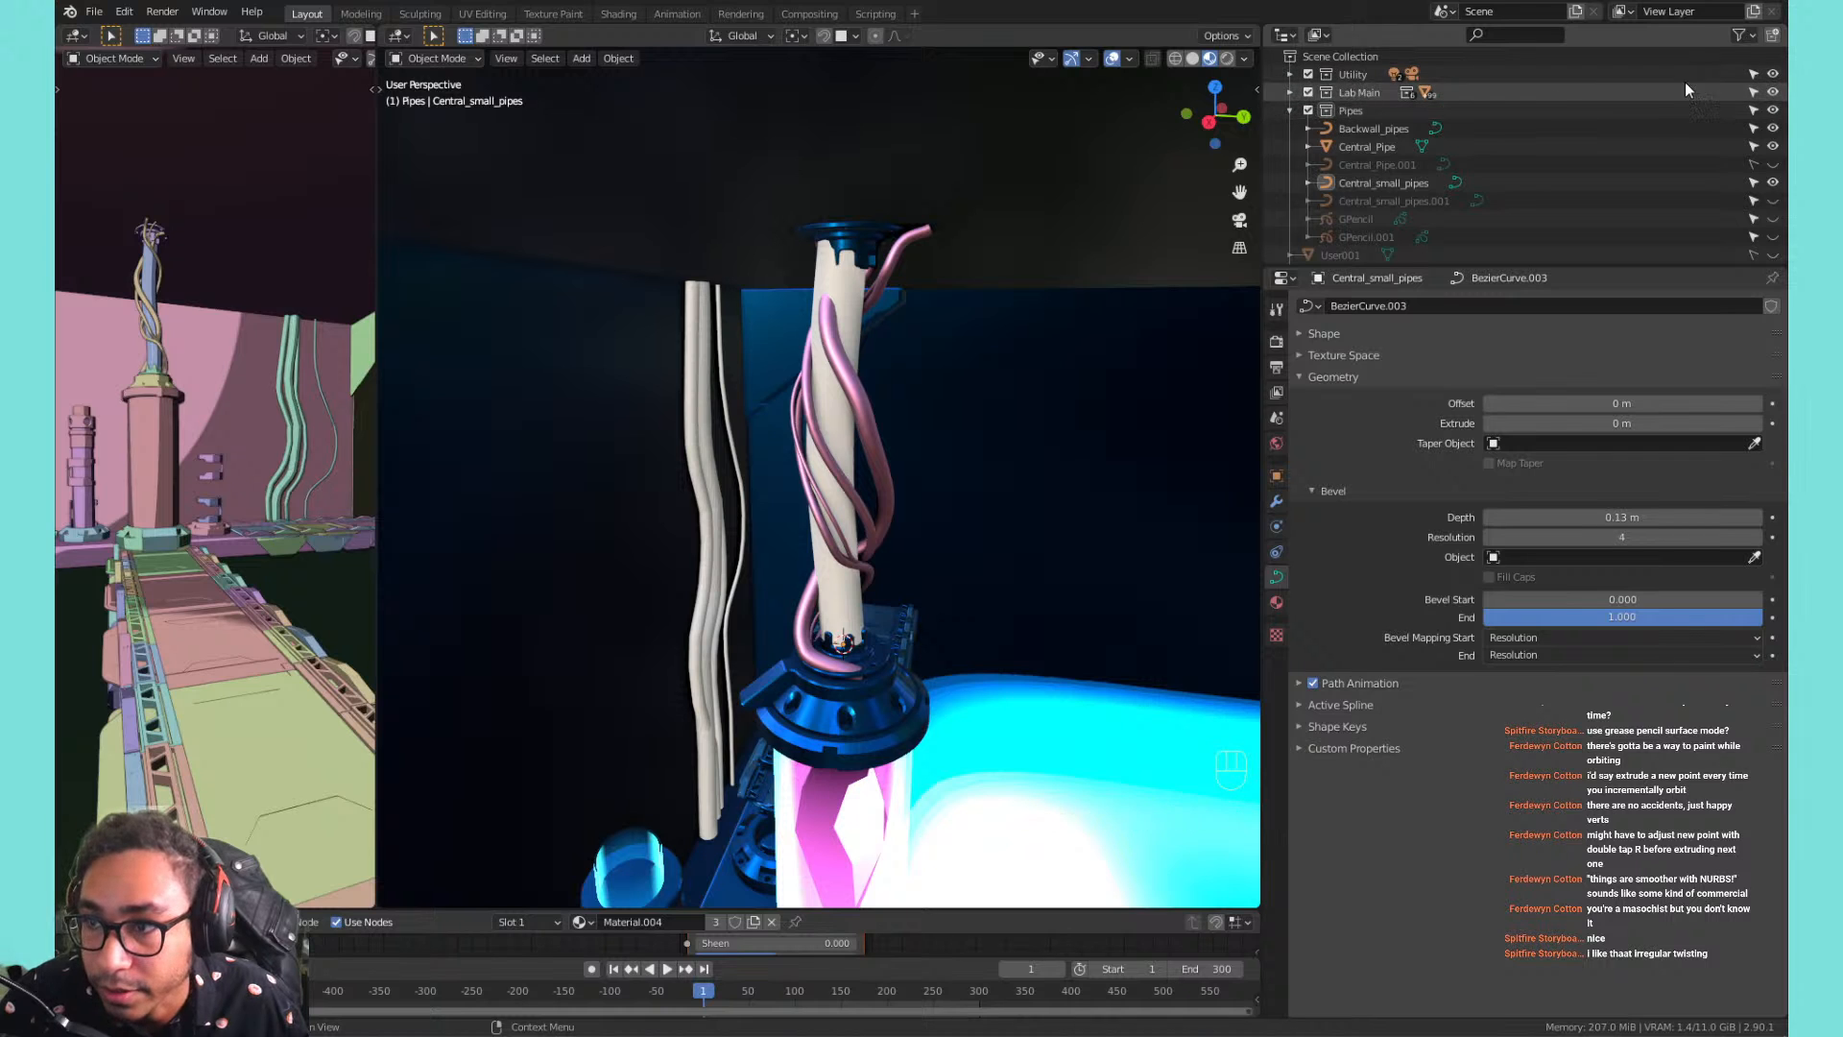
pyautogui.click(1353, 96)
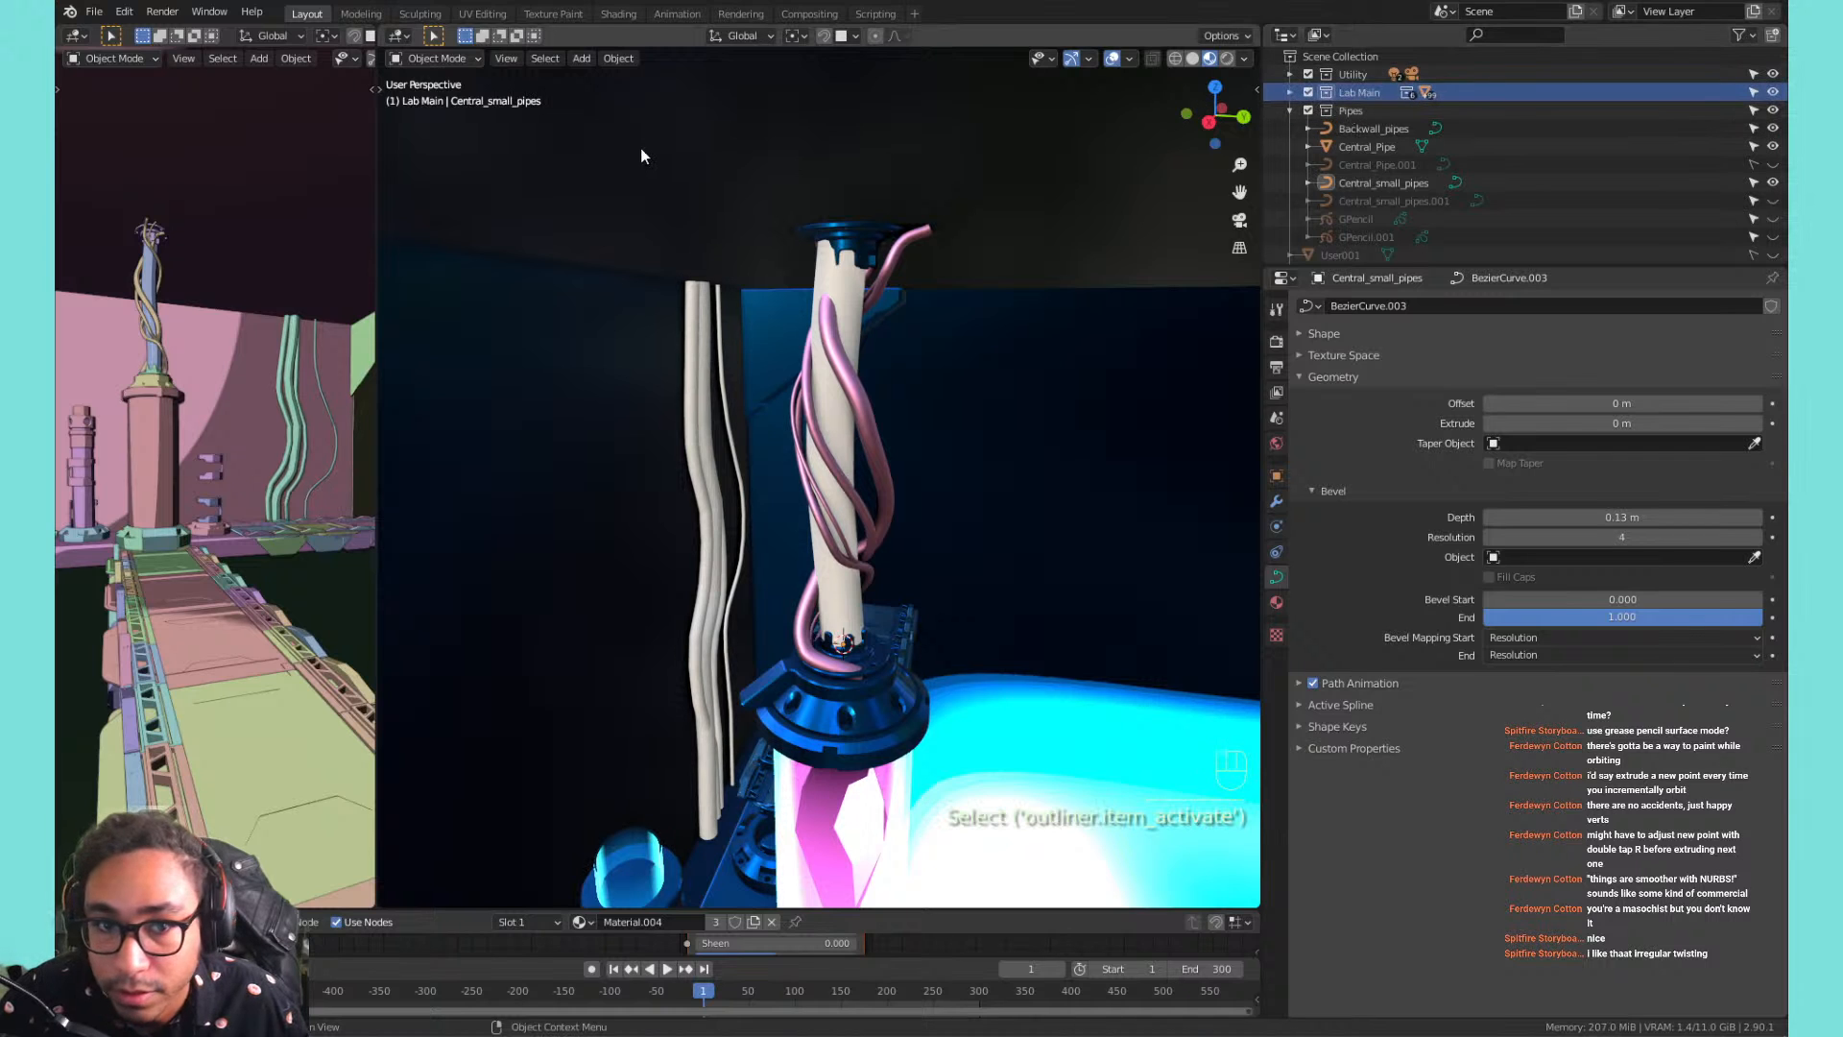
pyautogui.scroll(-3, 674, 251)
pyautogui.press('Tab')
pyautogui.click(754, 312)
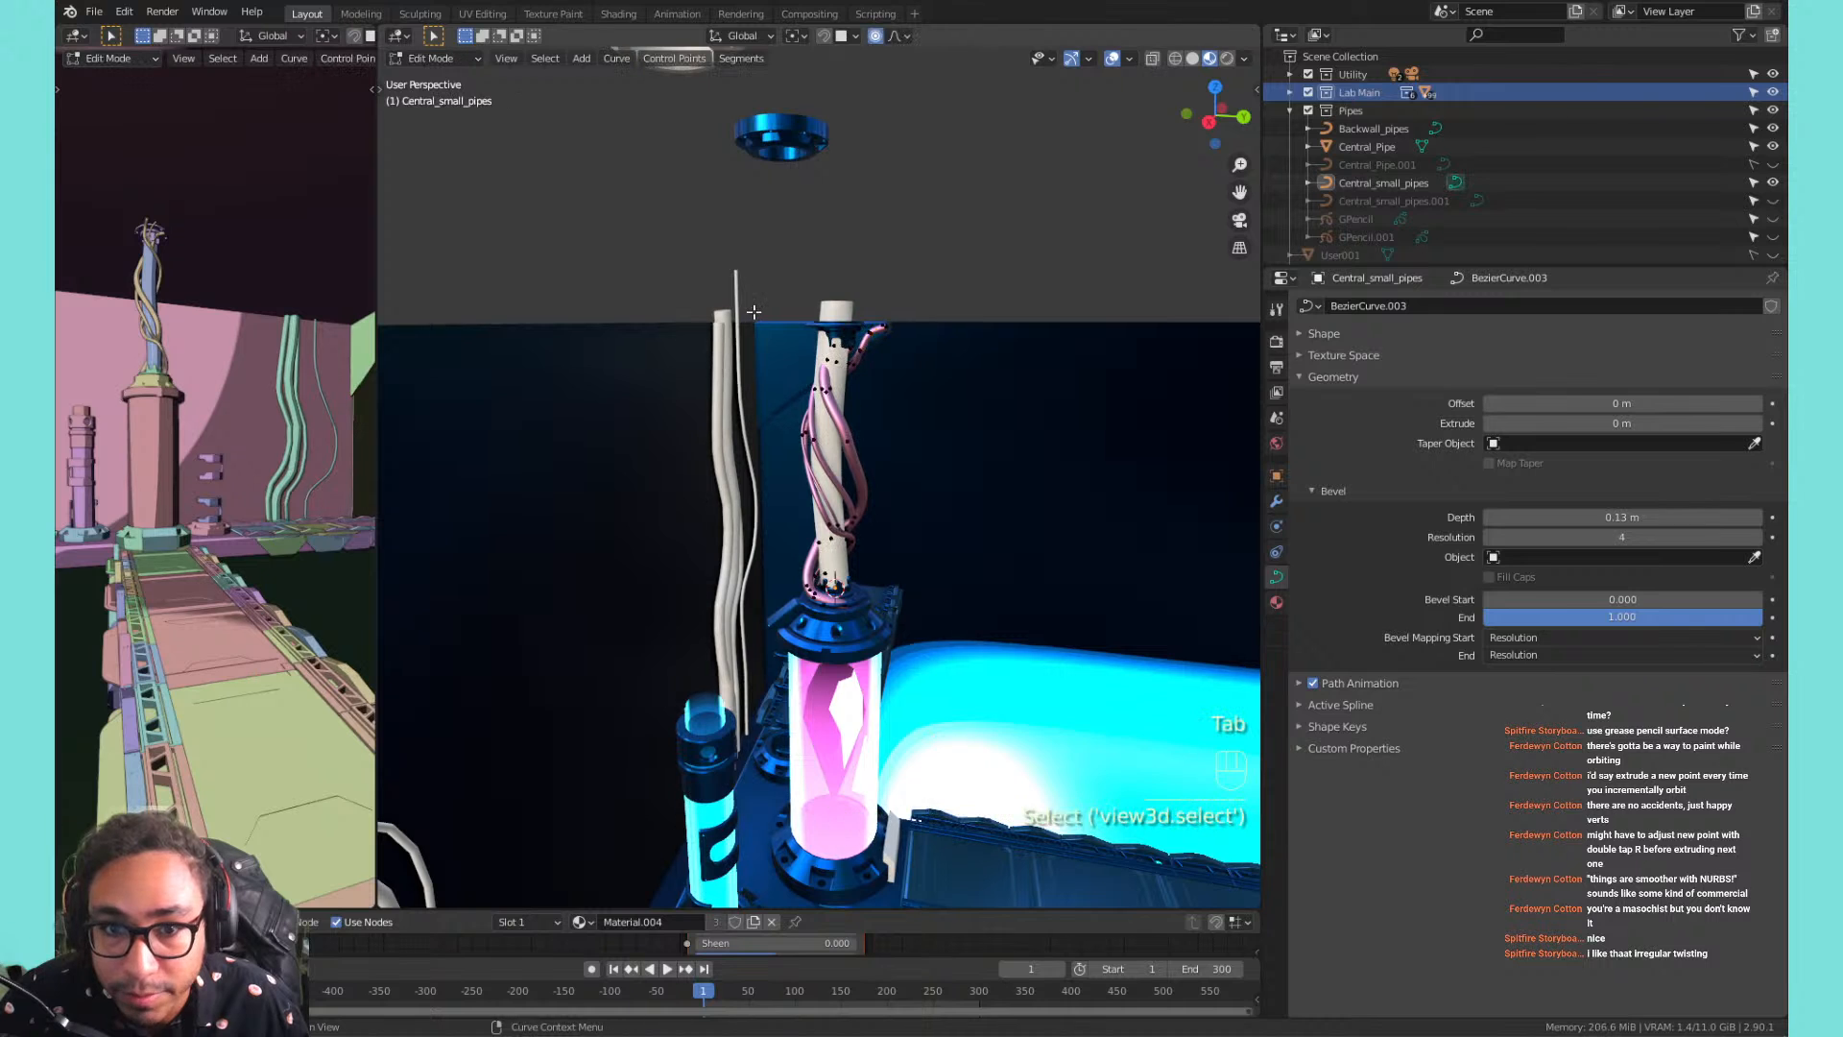
pyautogui.press('Tab')
pyautogui.scroll(5, 666, 394)
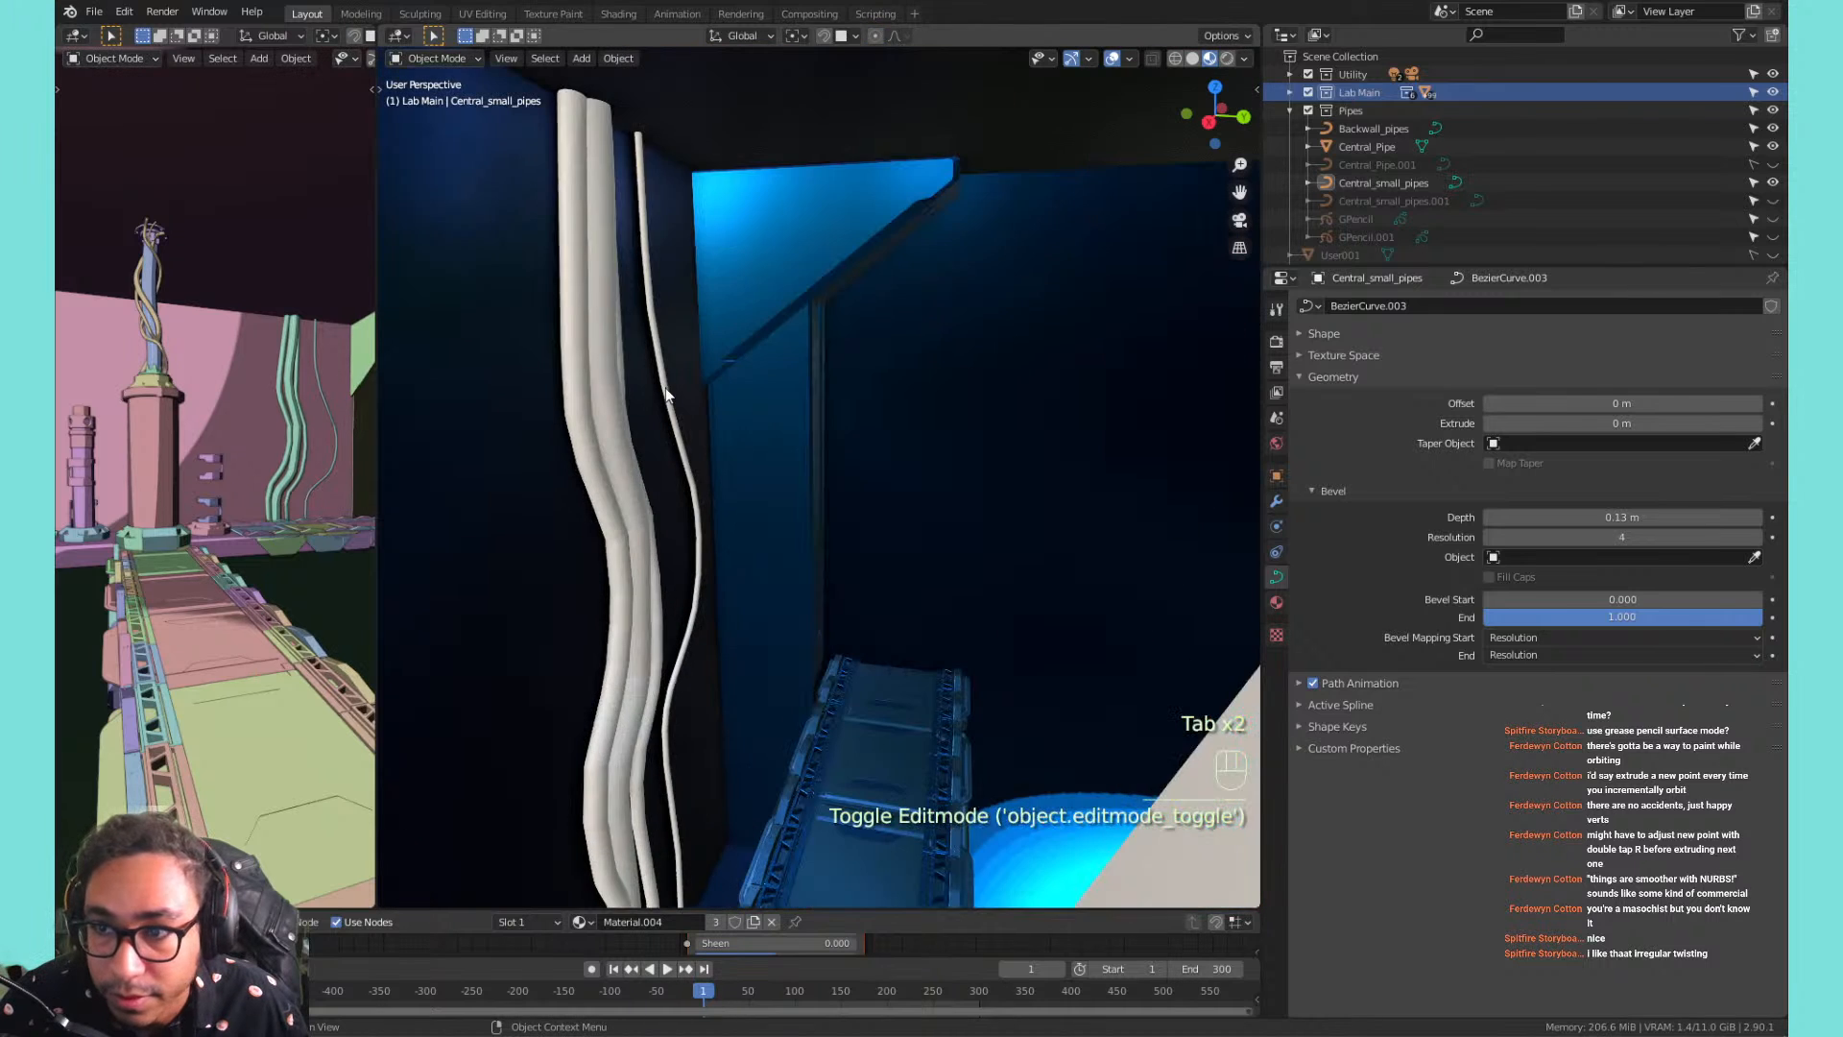
pyautogui.scroll(-3, 666, 393)
pyautogui.click(841, 423)
pyautogui.click(528, 371)
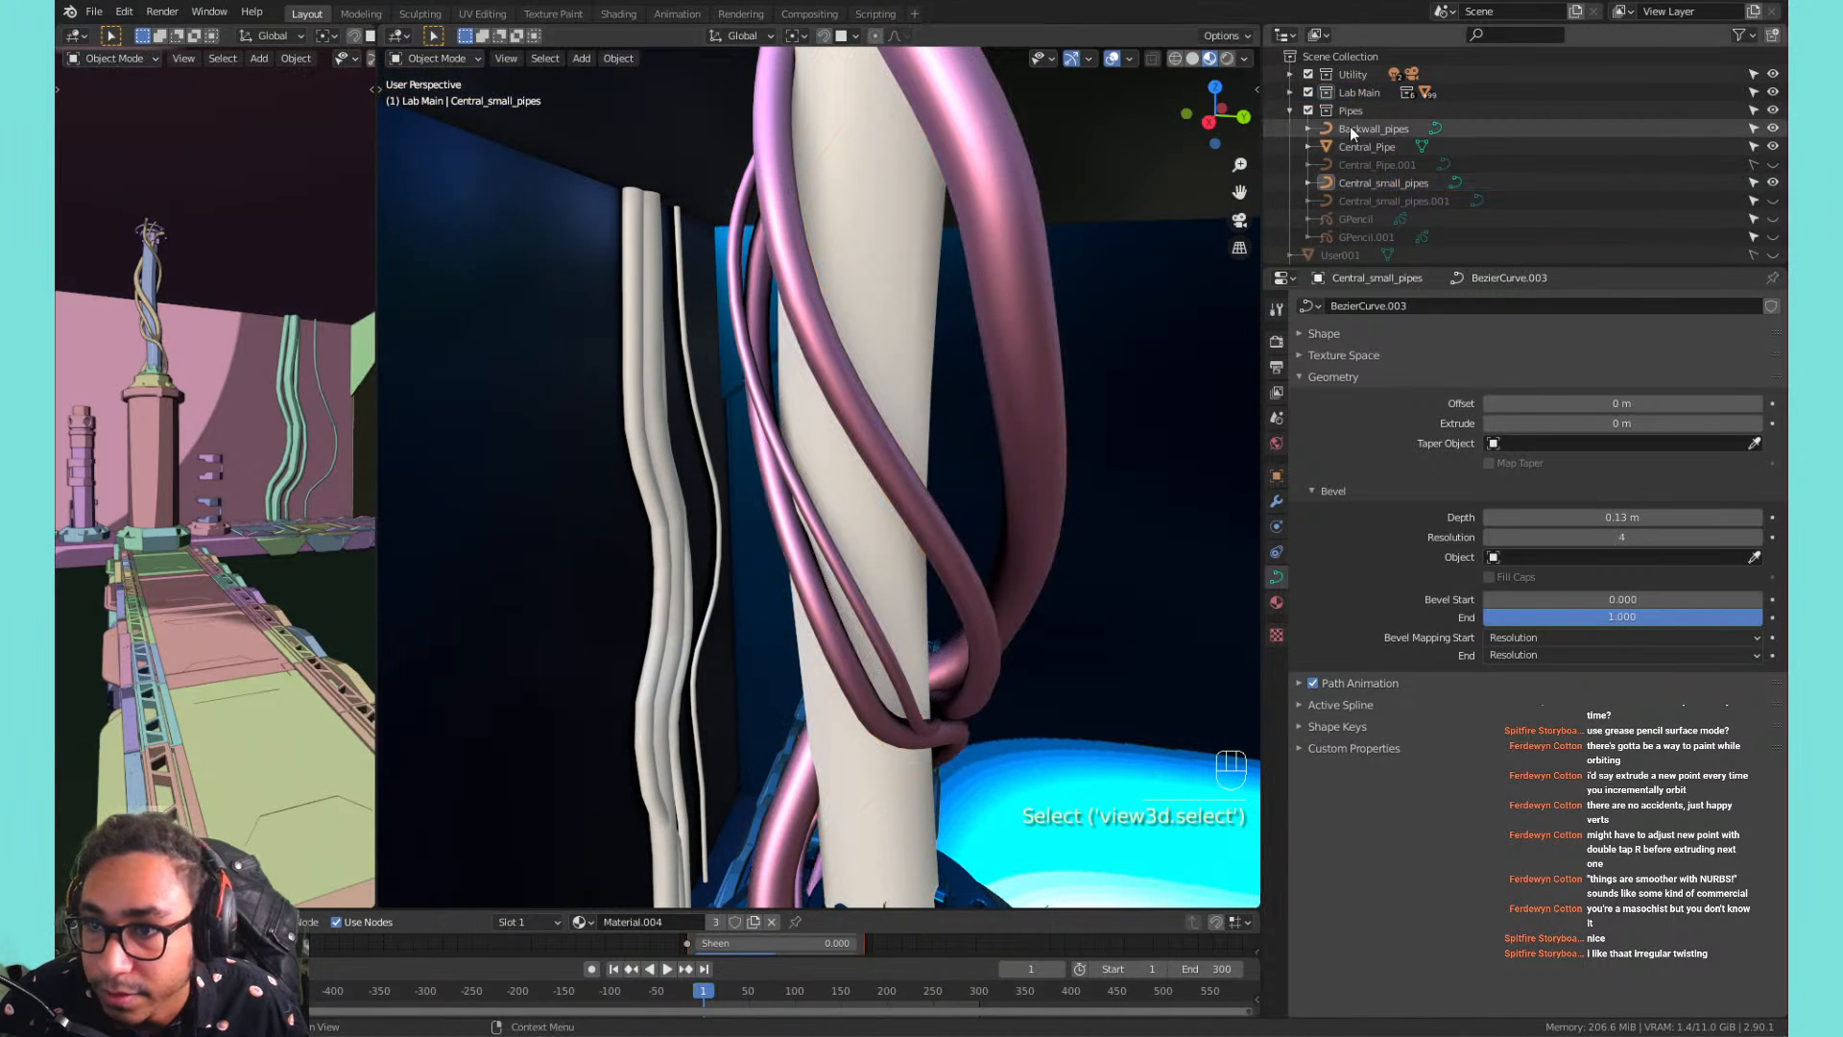
# Expand the Lab Main collection and exclude it from the view layer, leaving only the pipes and cables visible.
pyautogui.click(1291, 92)
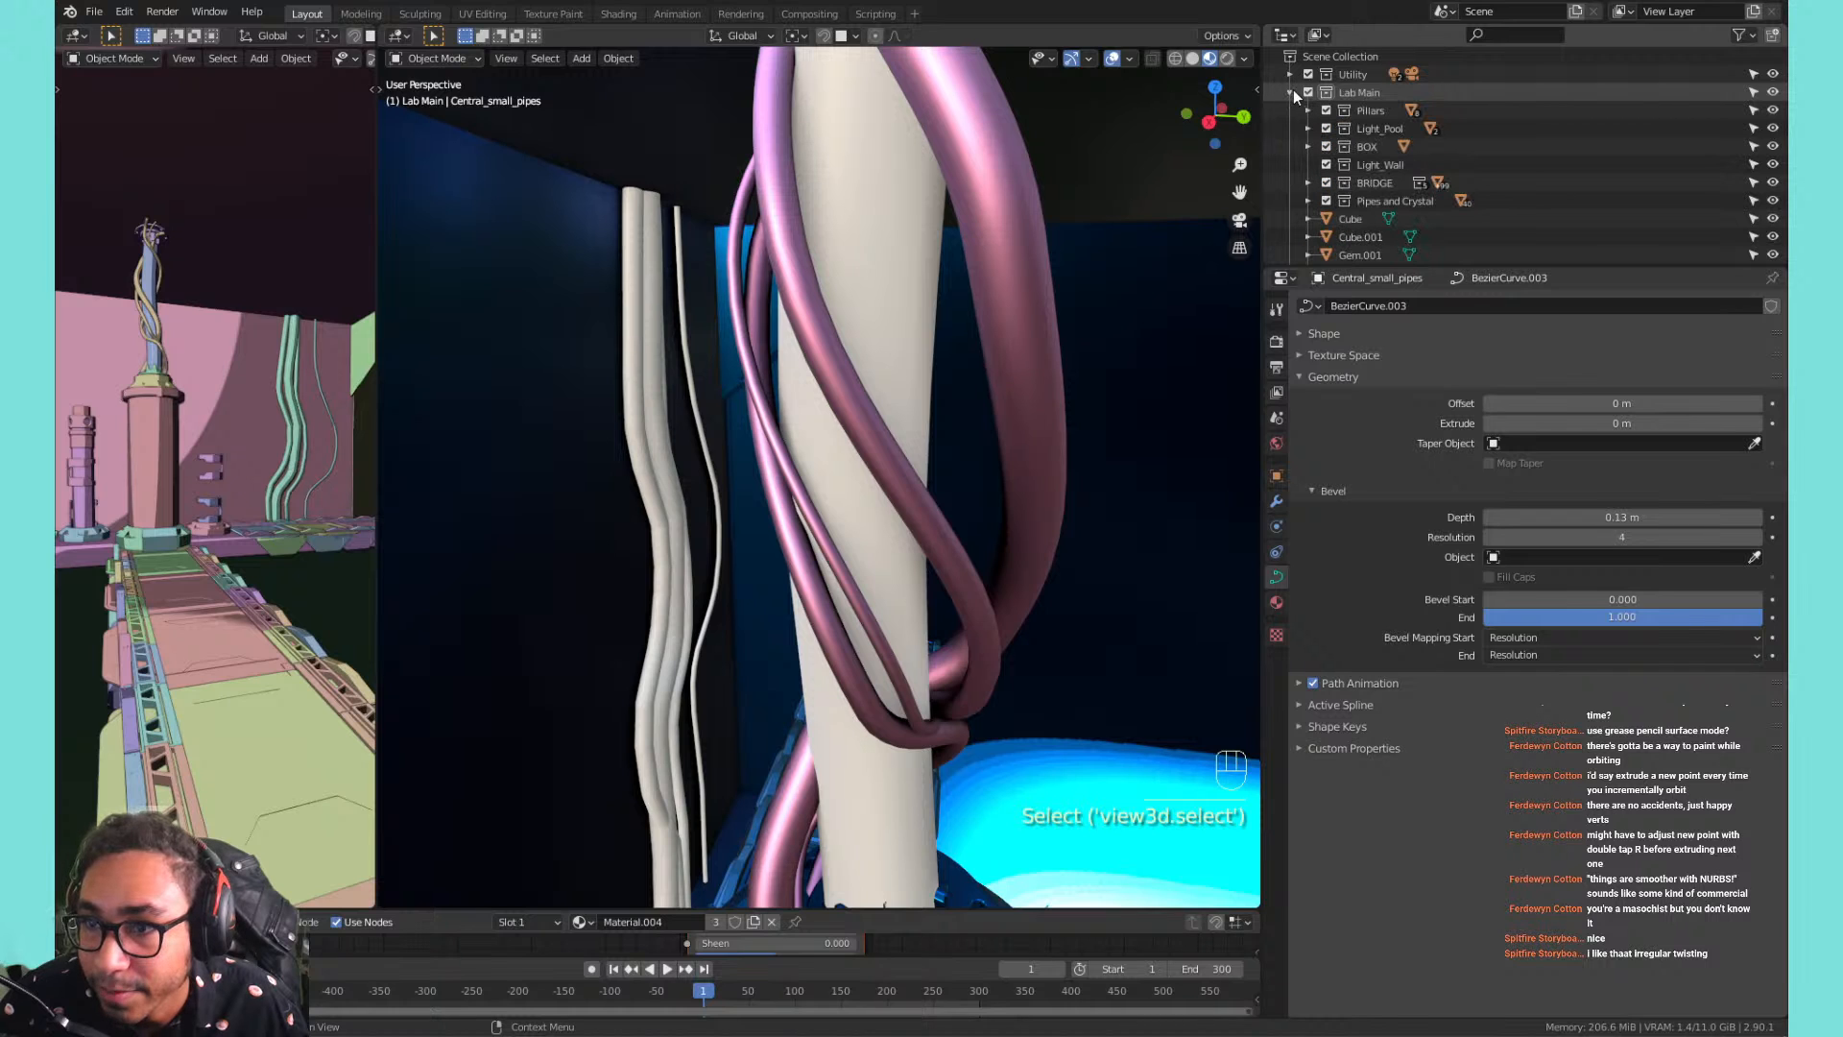
pyautogui.click(1364, 96)
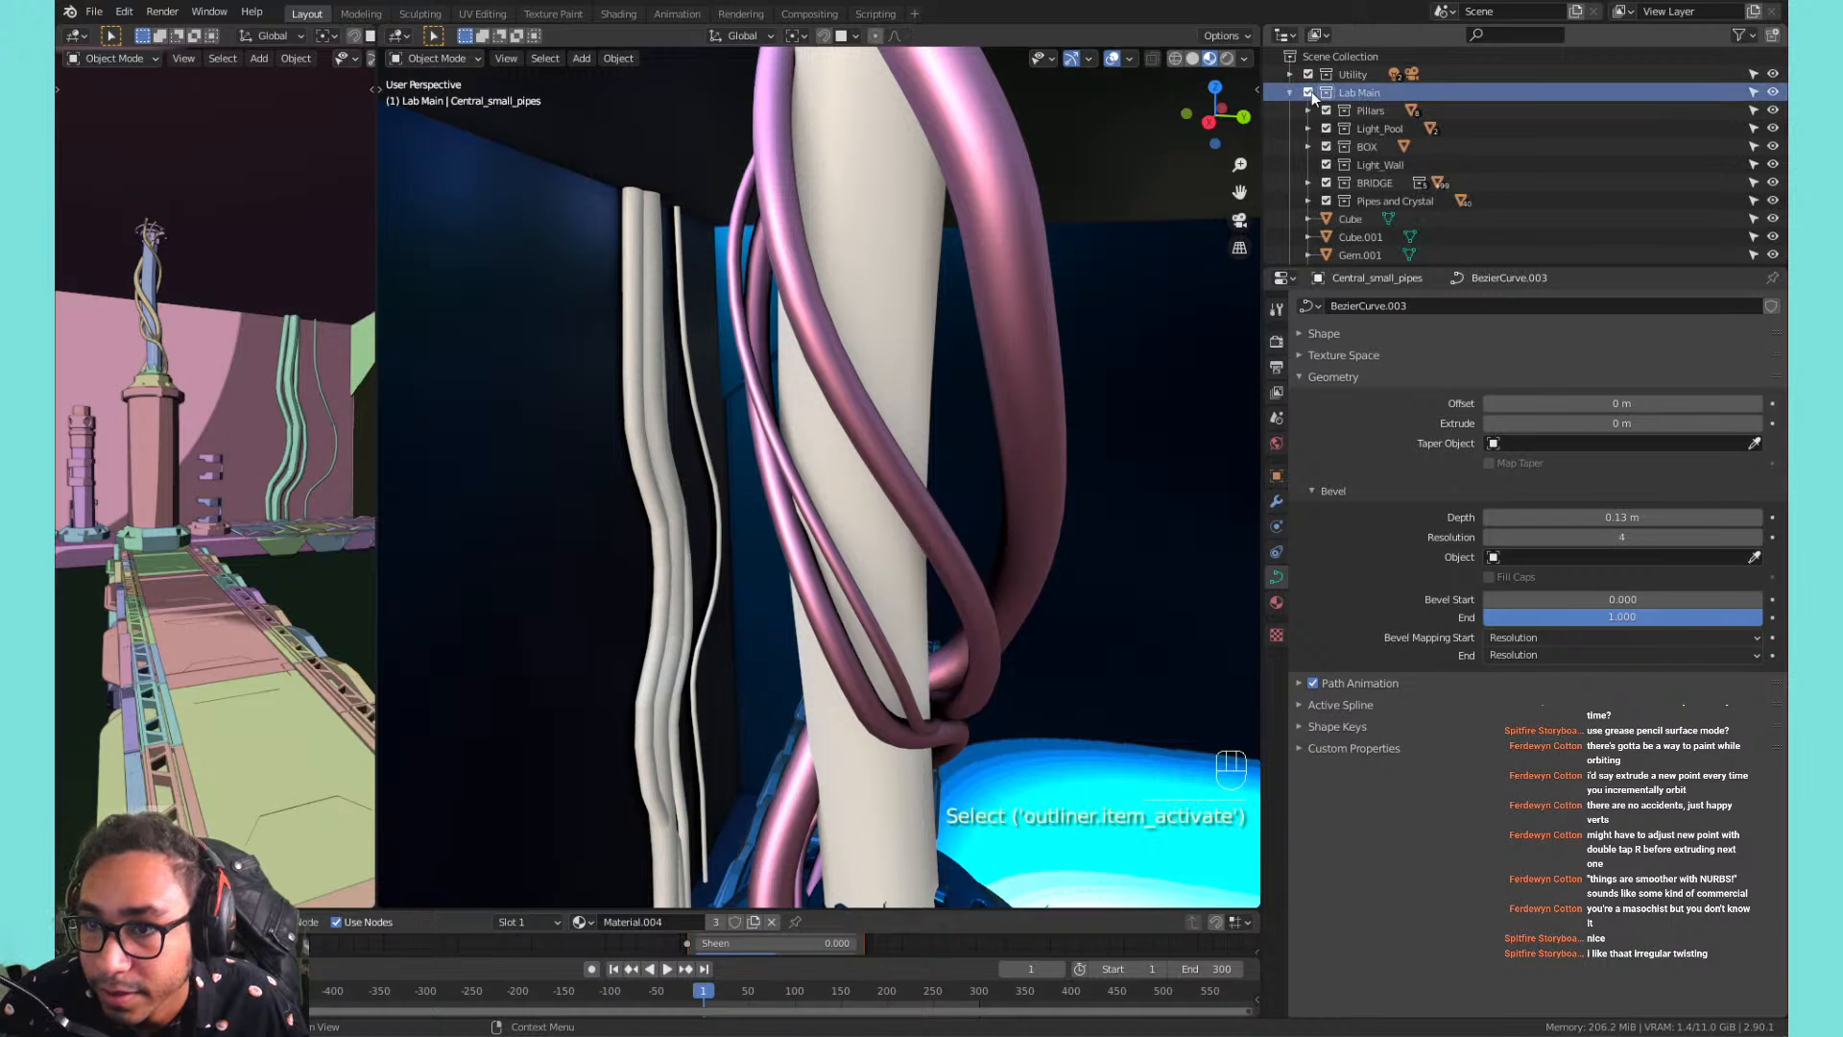
pyautogui.click(1308, 92)
pyautogui.scroll(-5, 979, 265)
pyautogui.scroll(3, 958, 271)
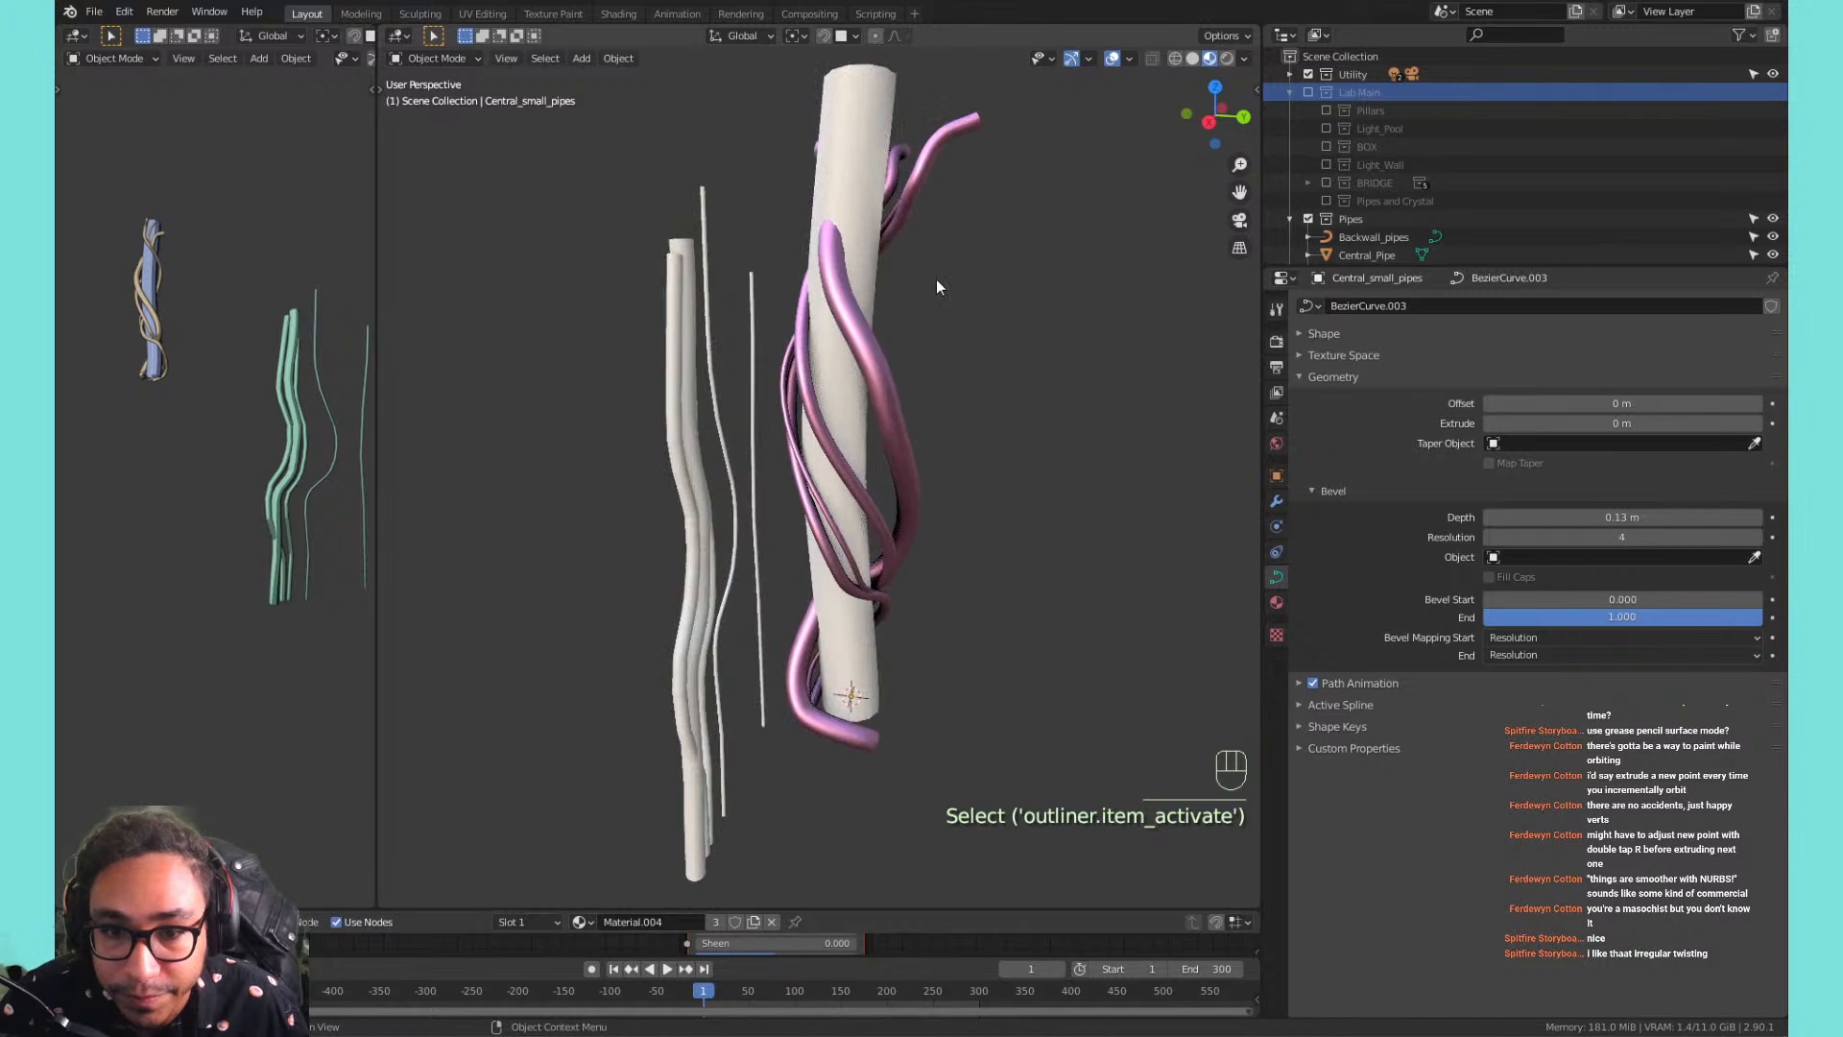
# Select the cables' upper end points in Edit Mode and reposition them around the pipe's top with Smooth proportional editing.
pyautogui.moveTo(939, 292); pyautogui.dragTo(991, 327, button='middle')
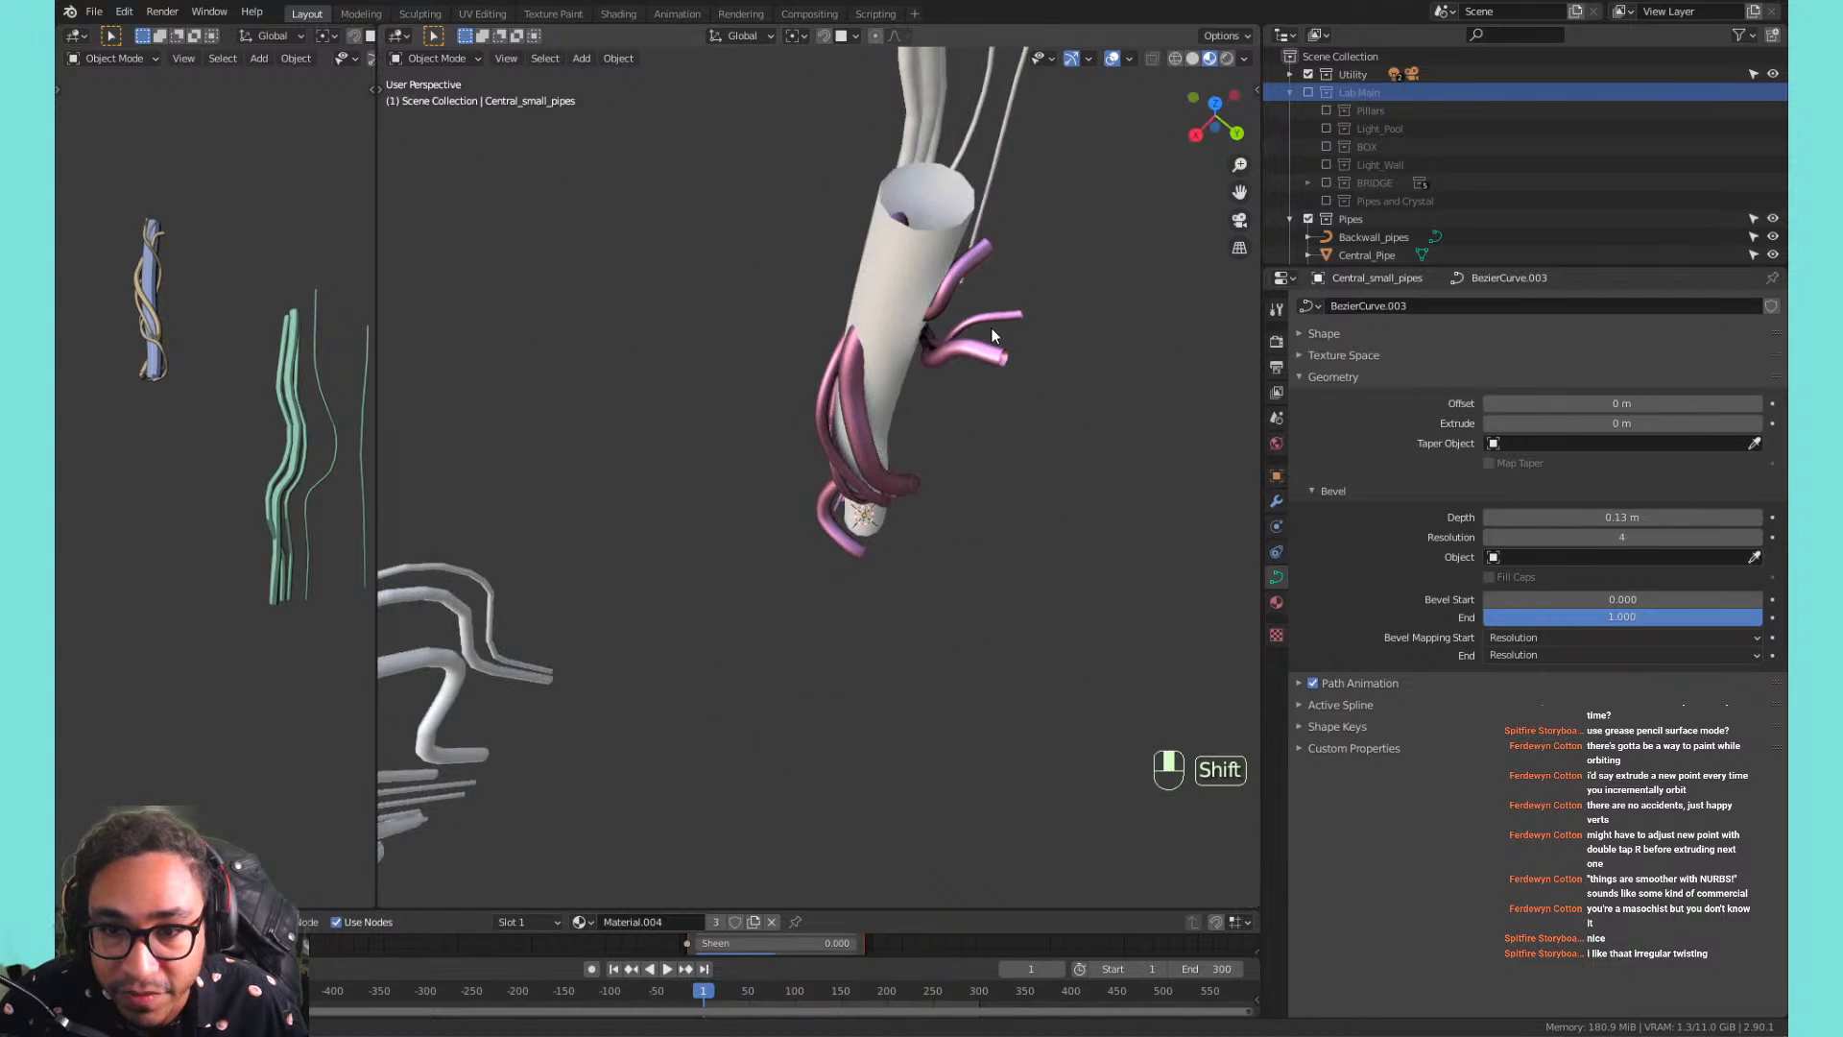
pyautogui.press('Tab')
pyautogui.click(988, 333)
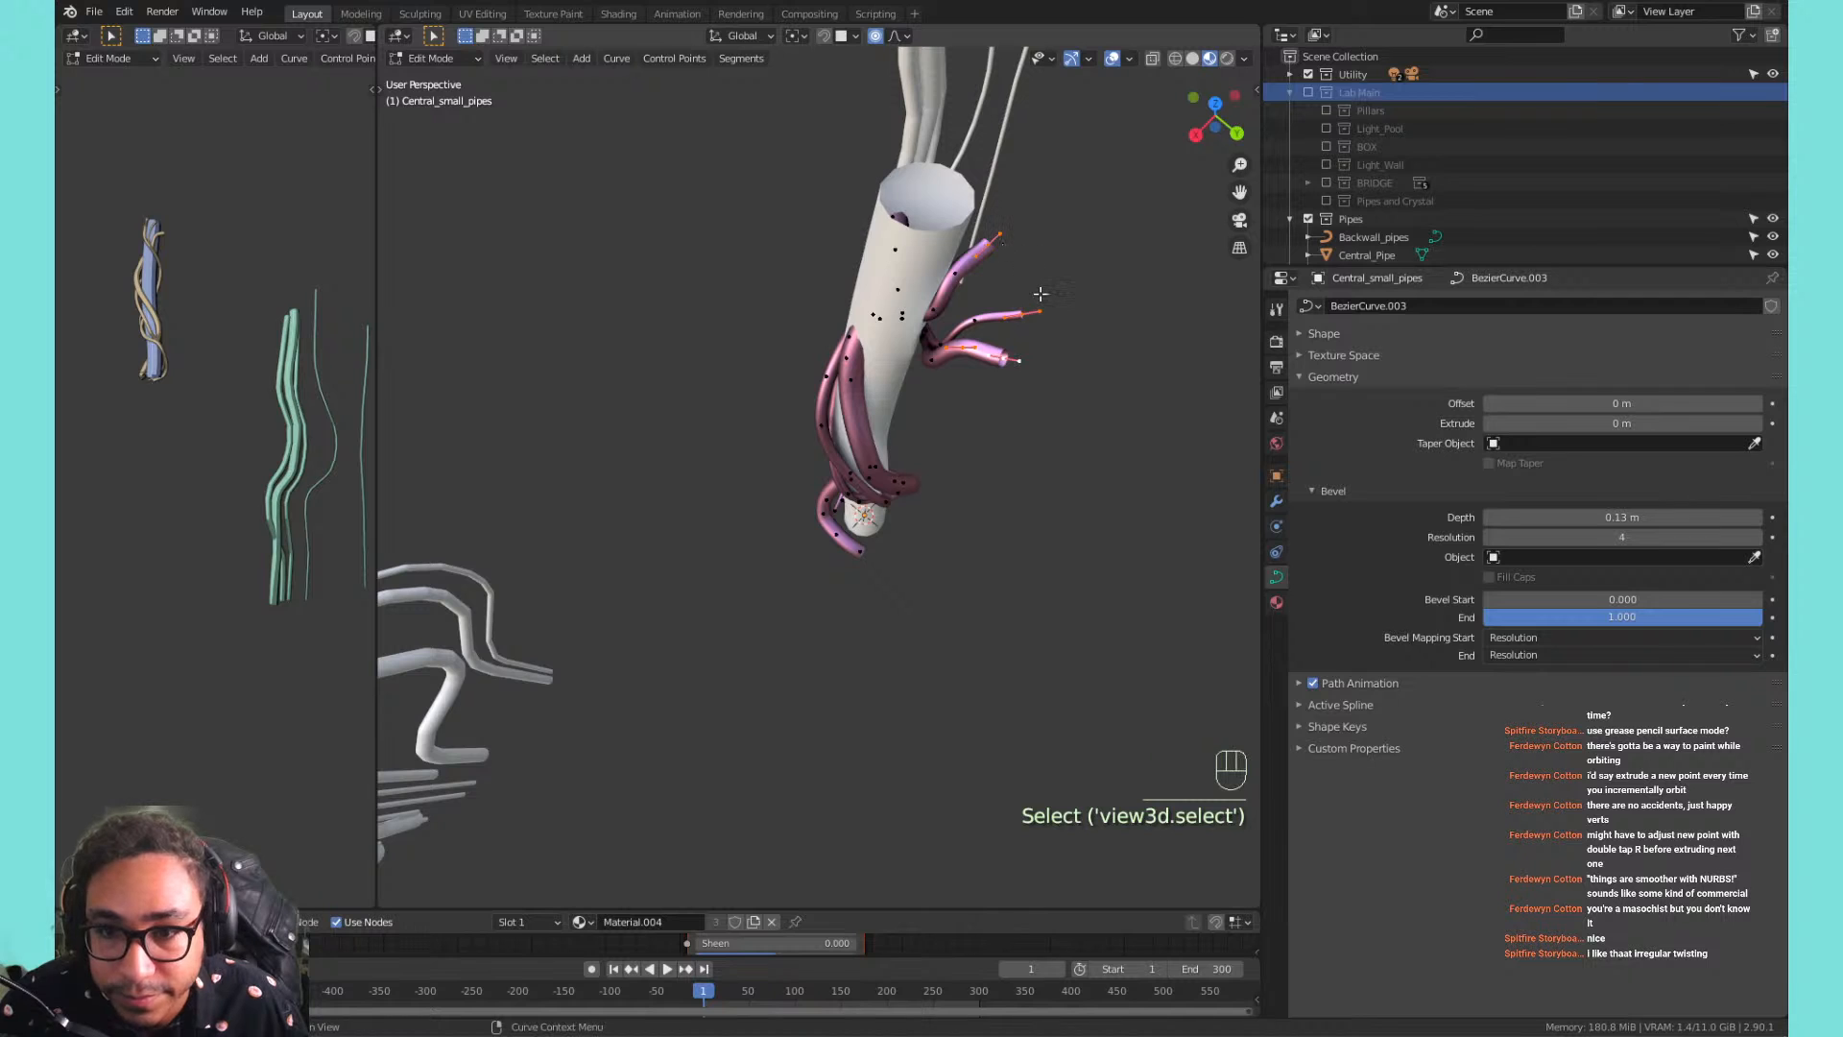
pyautogui.moveTo(965, 196); pyautogui.dragTo(1083, 310, button='middle')
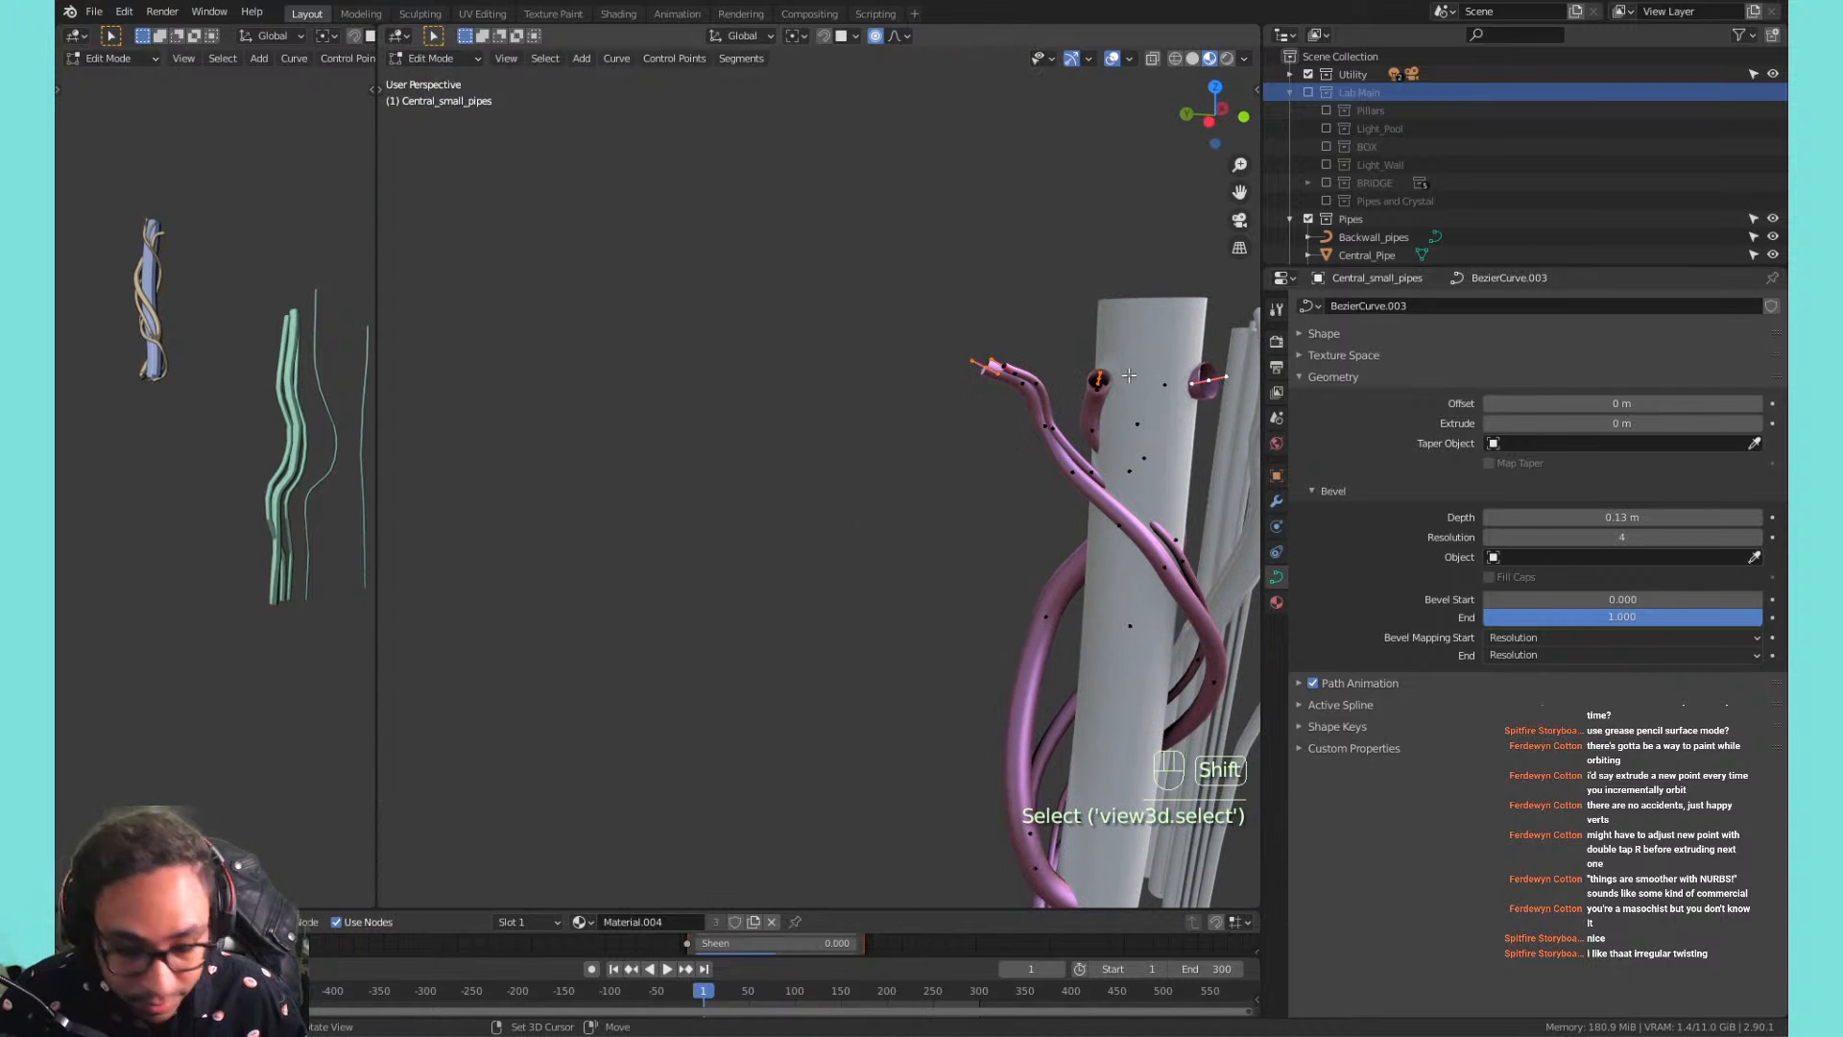
pyautogui.moveTo(1129, 375); pyautogui.dragTo(1143, 317, button='middle')
pyautogui.press('g')
pyautogui.click(998, 327)
pyautogui.press('g')
pyautogui.click(1112, 329)
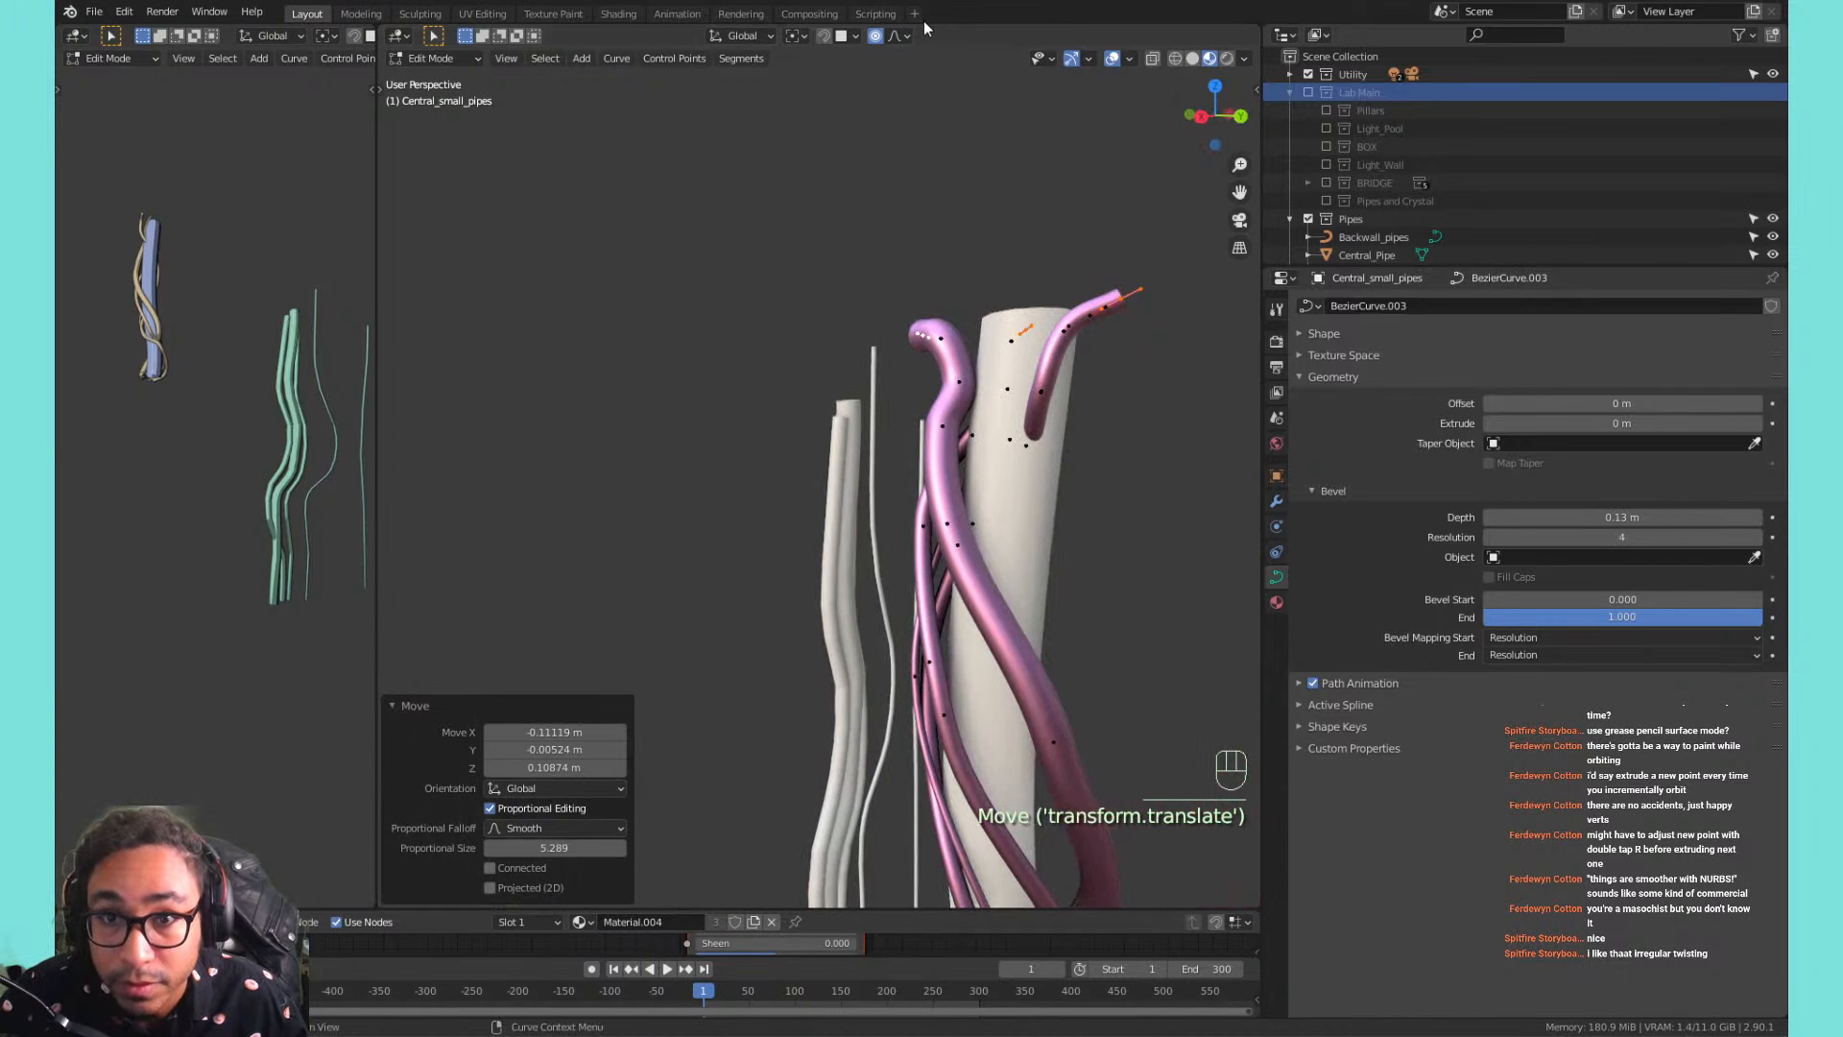
# Restrict proportional editing to Connected Only and delete the selected control points near the cables' upper ends.
pyautogui.click(903, 39)
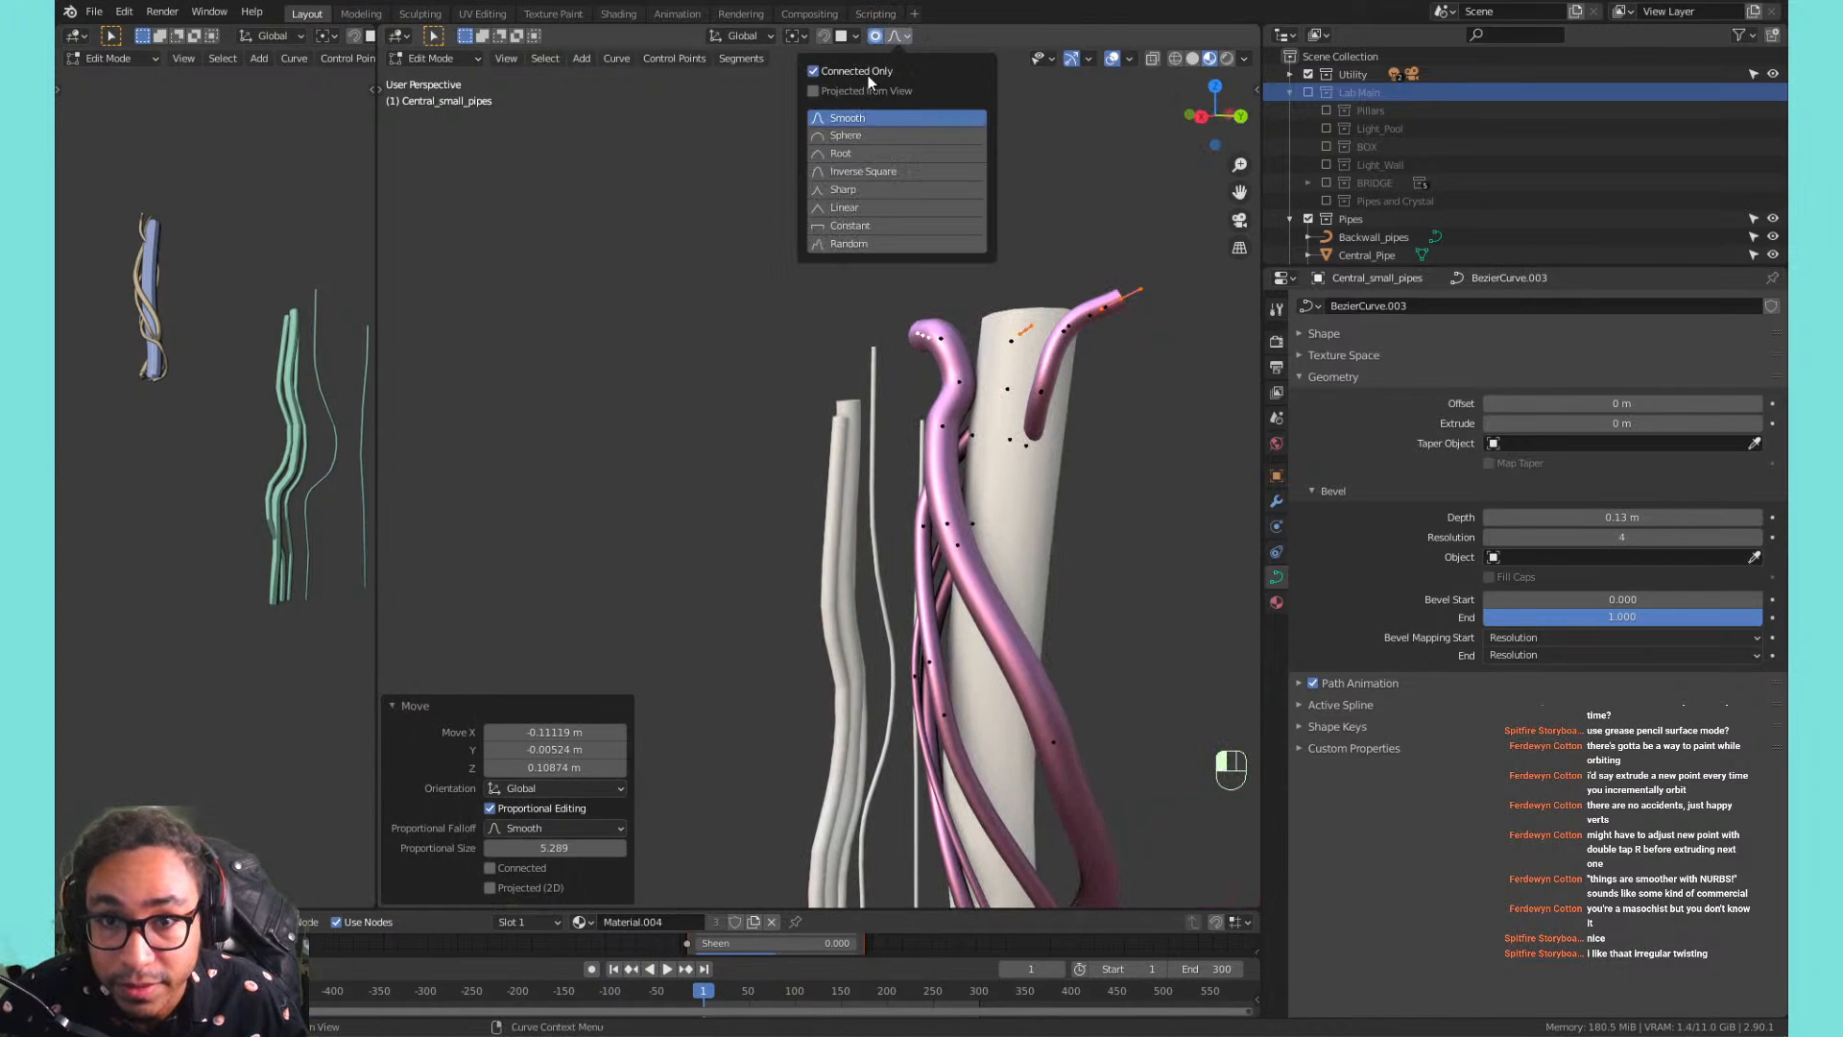
pyautogui.click(988, 371)
pyautogui.keyDown('shift'); pyautogui.moveTo(920, 334); pyautogui.dragTo(1143, 428, button='middle'); pyautogui.keyUp('shift')
pyautogui.press('x')
pyautogui.click(952, 409)
# Move a control point on the thick cable's lower bend by about -0.6 m in X, -0.13 m in Y and 0.22 m in Z.
pyautogui.keyDown('shift'); pyautogui.moveTo(968, 818); pyautogui.dragTo(975, 422, button='middle'); pyautogui.keyUp('shift')
pyautogui.moveTo(1004, 555); pyautogui.dragTo(960, 590, button='middle')
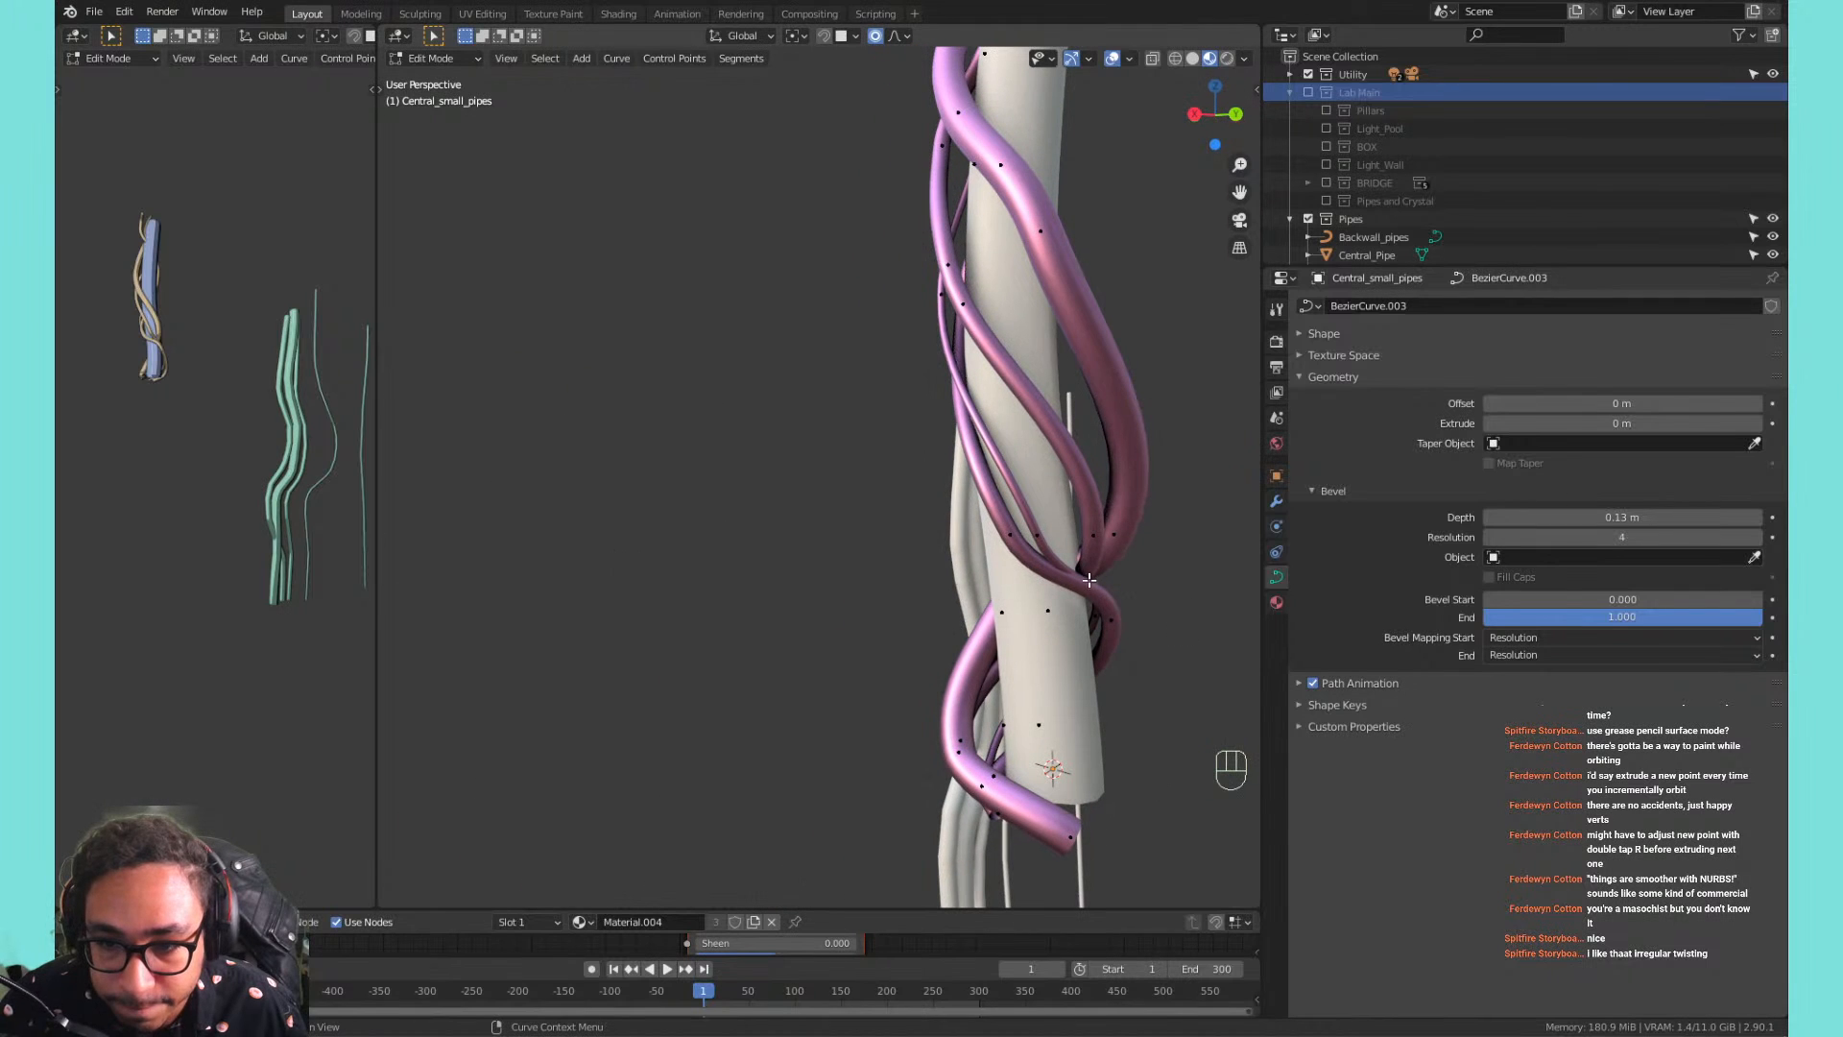
pyautogui.moveTo(1096, 568); pyautogui.dragTo(1085, 611, button='middle')
pyautogui.click(935, 549)
pyautogui.press('g')
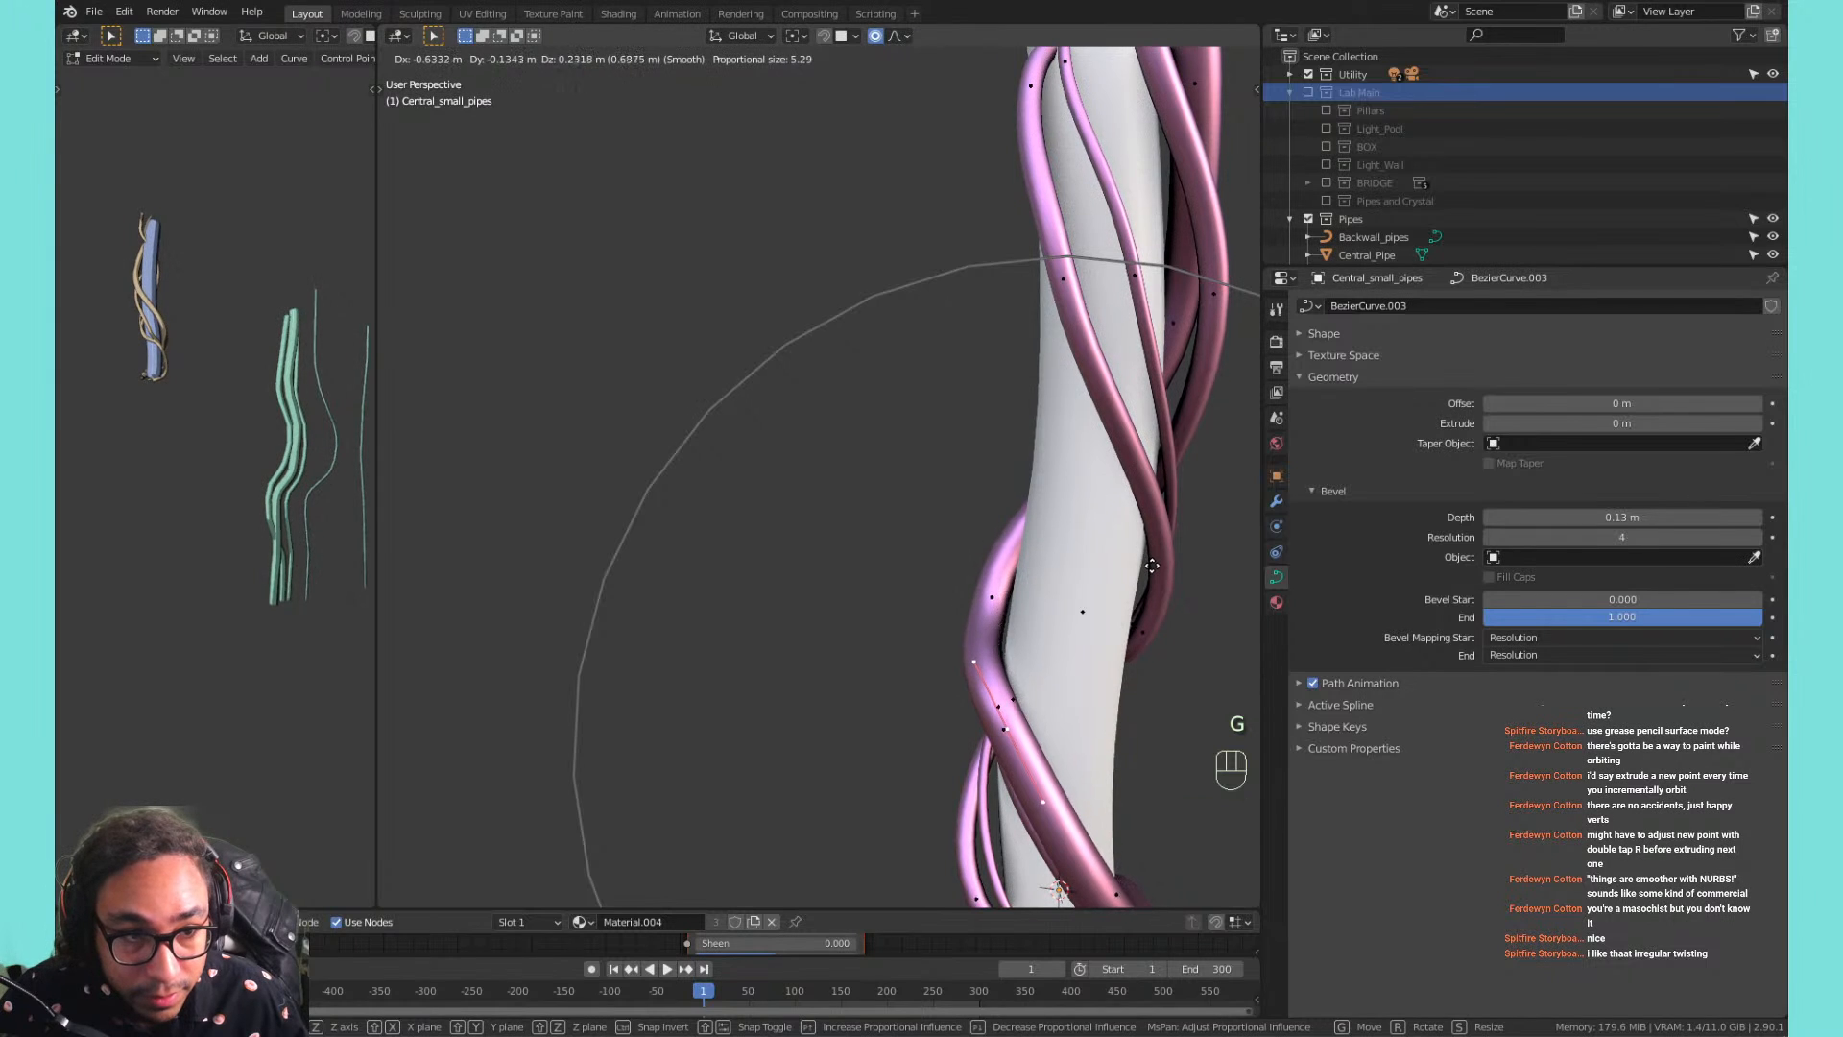
pyautogui.click(1155, 565)
# Examine up close in the narrow secondary viewport how the cables wrap around the central pipe.
pyautogui.keyDown('shift'); pyautogui.moveTo(136, 235); pyautogui.dragTo(146, 302, button='middle'); pyautogui.keyUp('shift')
pyautogui.scroll(5, 149, 404)
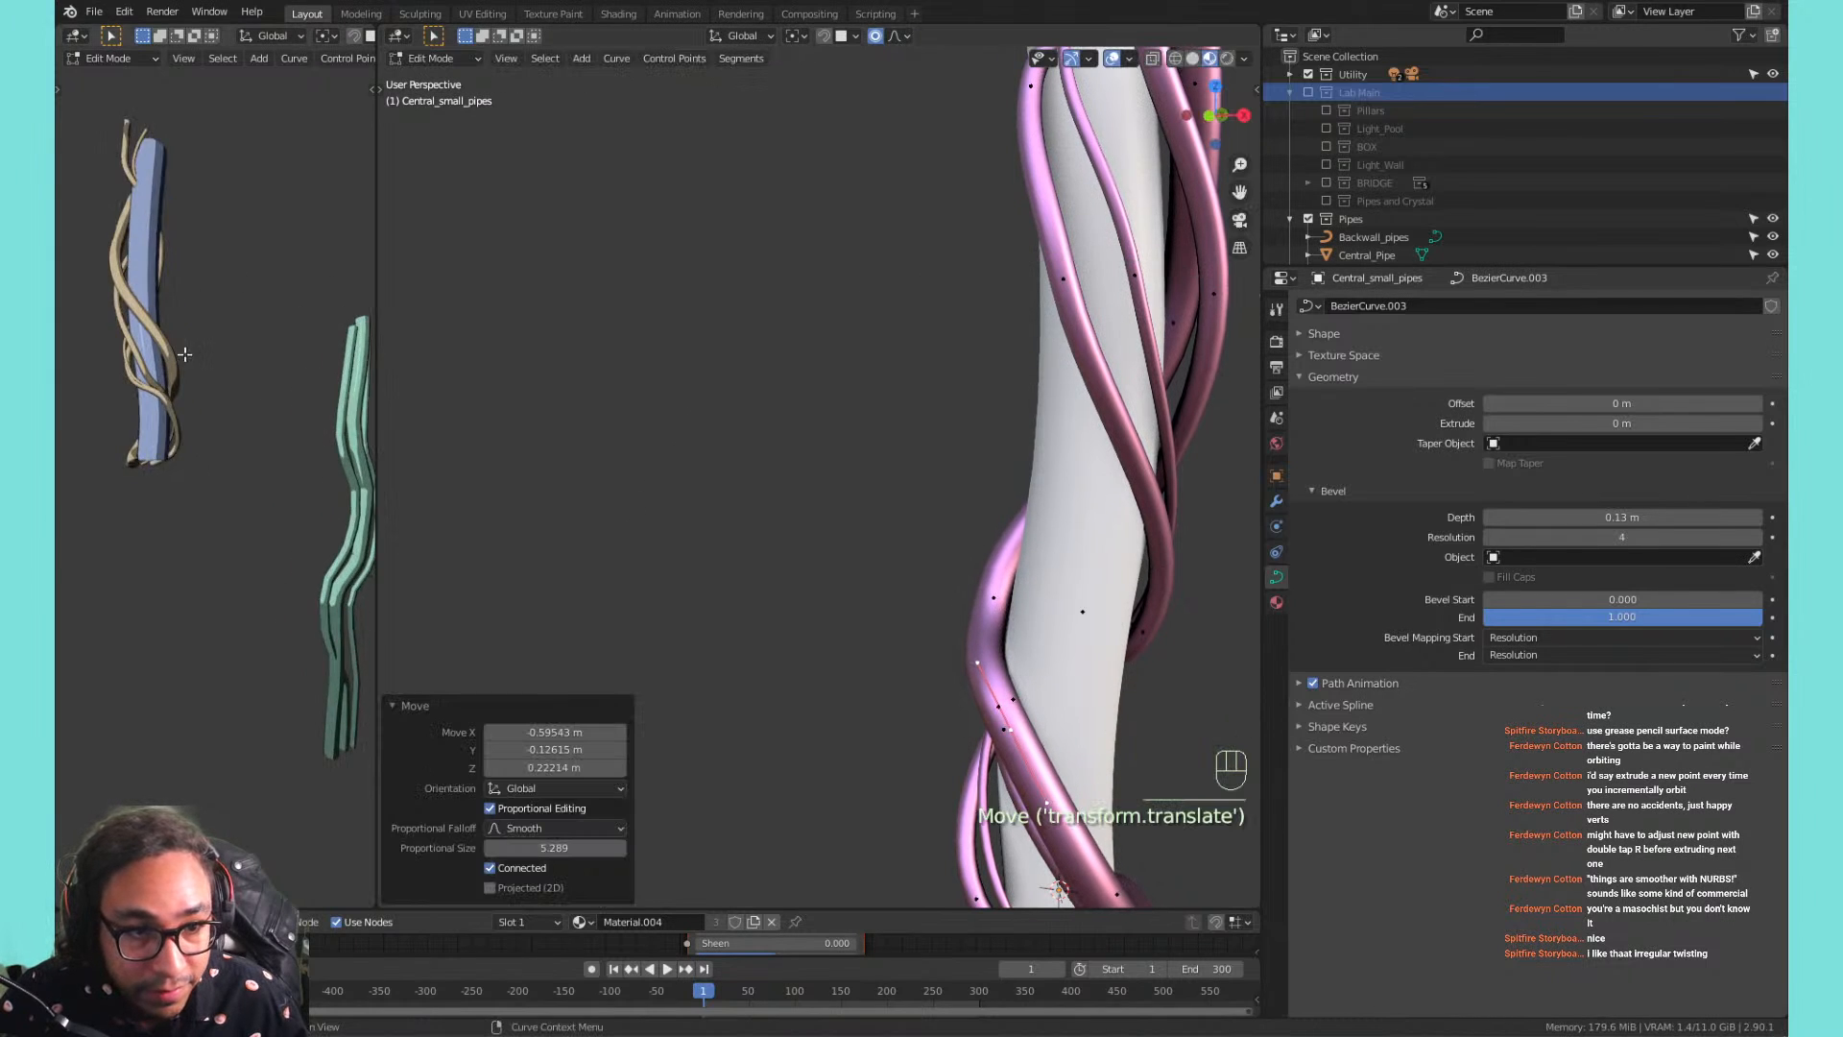
pyautogui.keyDown('shift'); pyautogui.moveTo(206, 382); pyautogui.dragTo(349, 568, button='middle'); pyautogui.keyUp('shift')
pyautogui.scroll(2, 263, 465)
pyautogui.keyDown('shift'); pyautogui.moveTo(263, 464); pyautogui.dragTo(216, 507, button='middle'); pyautogui.keyUp('shift')
pyautogui.scroll(2, 209, 470)
pyautogui.scroll(-2, 196, 475)
pyautogui.scroll(1, 218, 502)
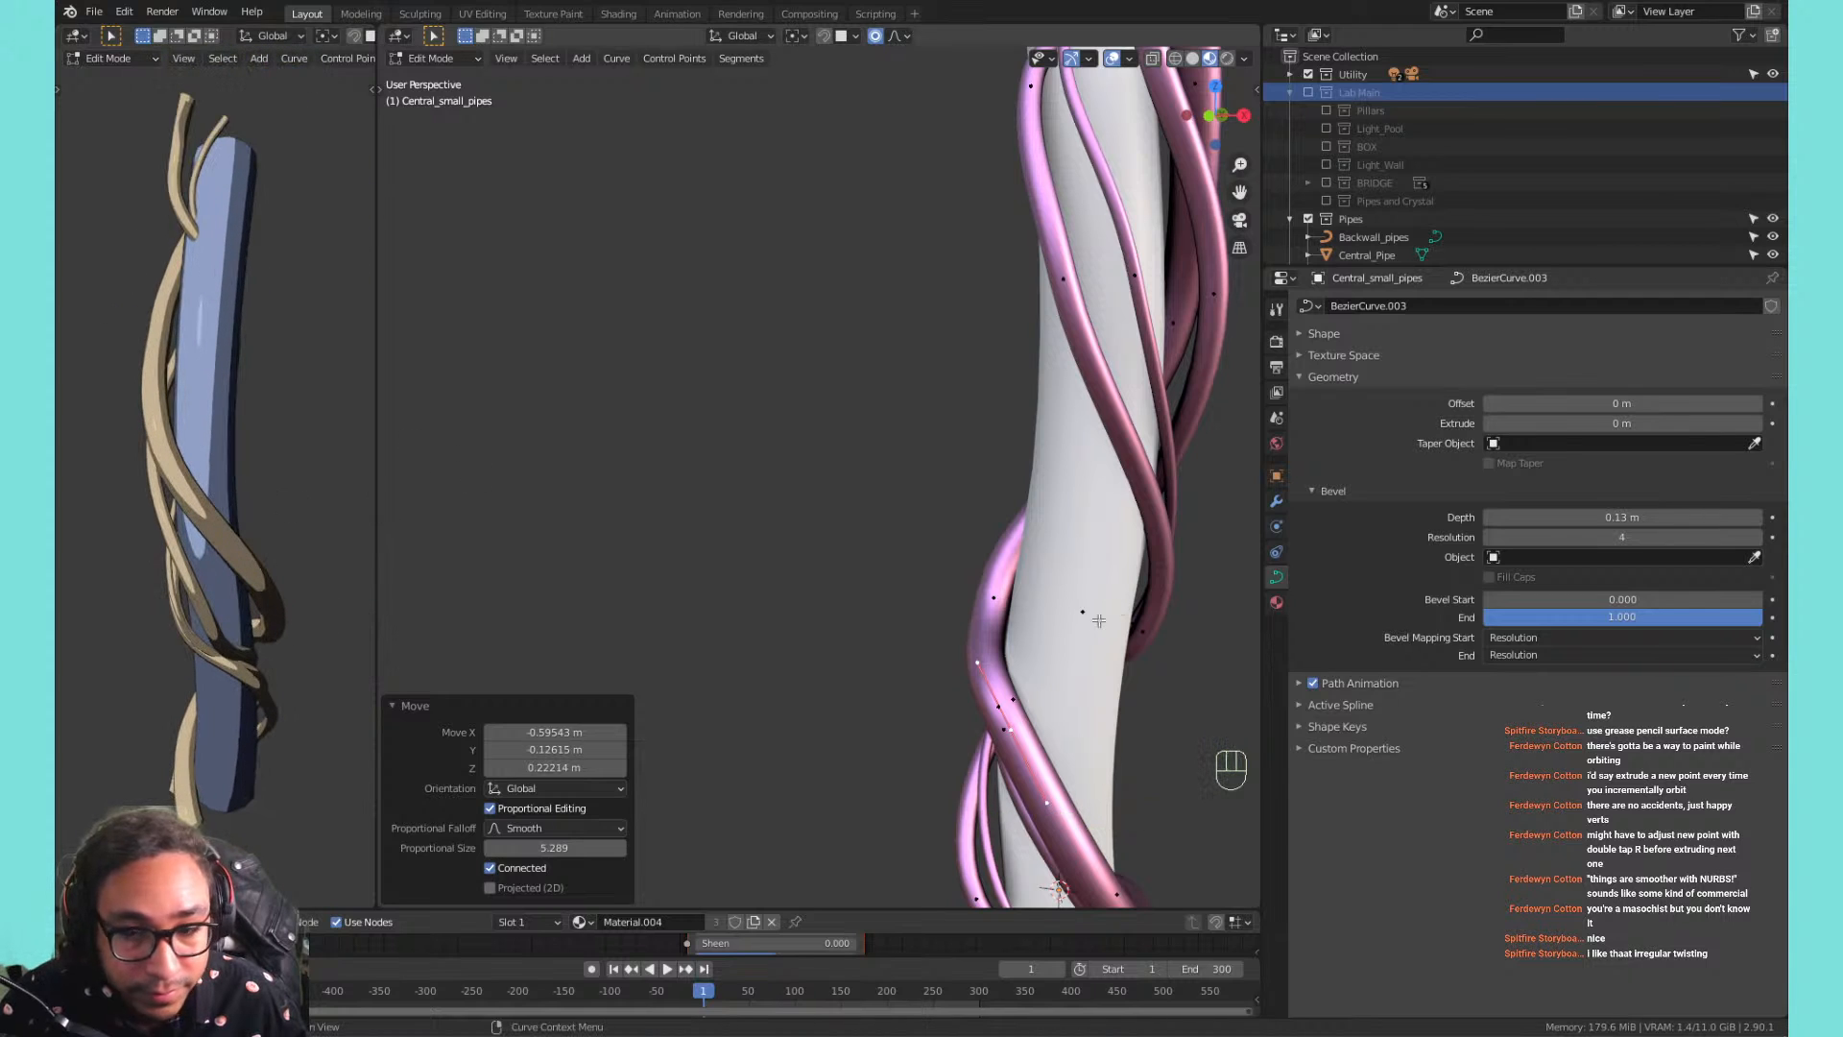
# Delete the selected control point on the thick cable's lower bend near the pipe's base.
pyautogui.keyDown('shift'); pyautogui.moveTo(1066, 654); pyautogui.dragTo(1088, 466, button='middle'); pyautogui.keyUp('shift')
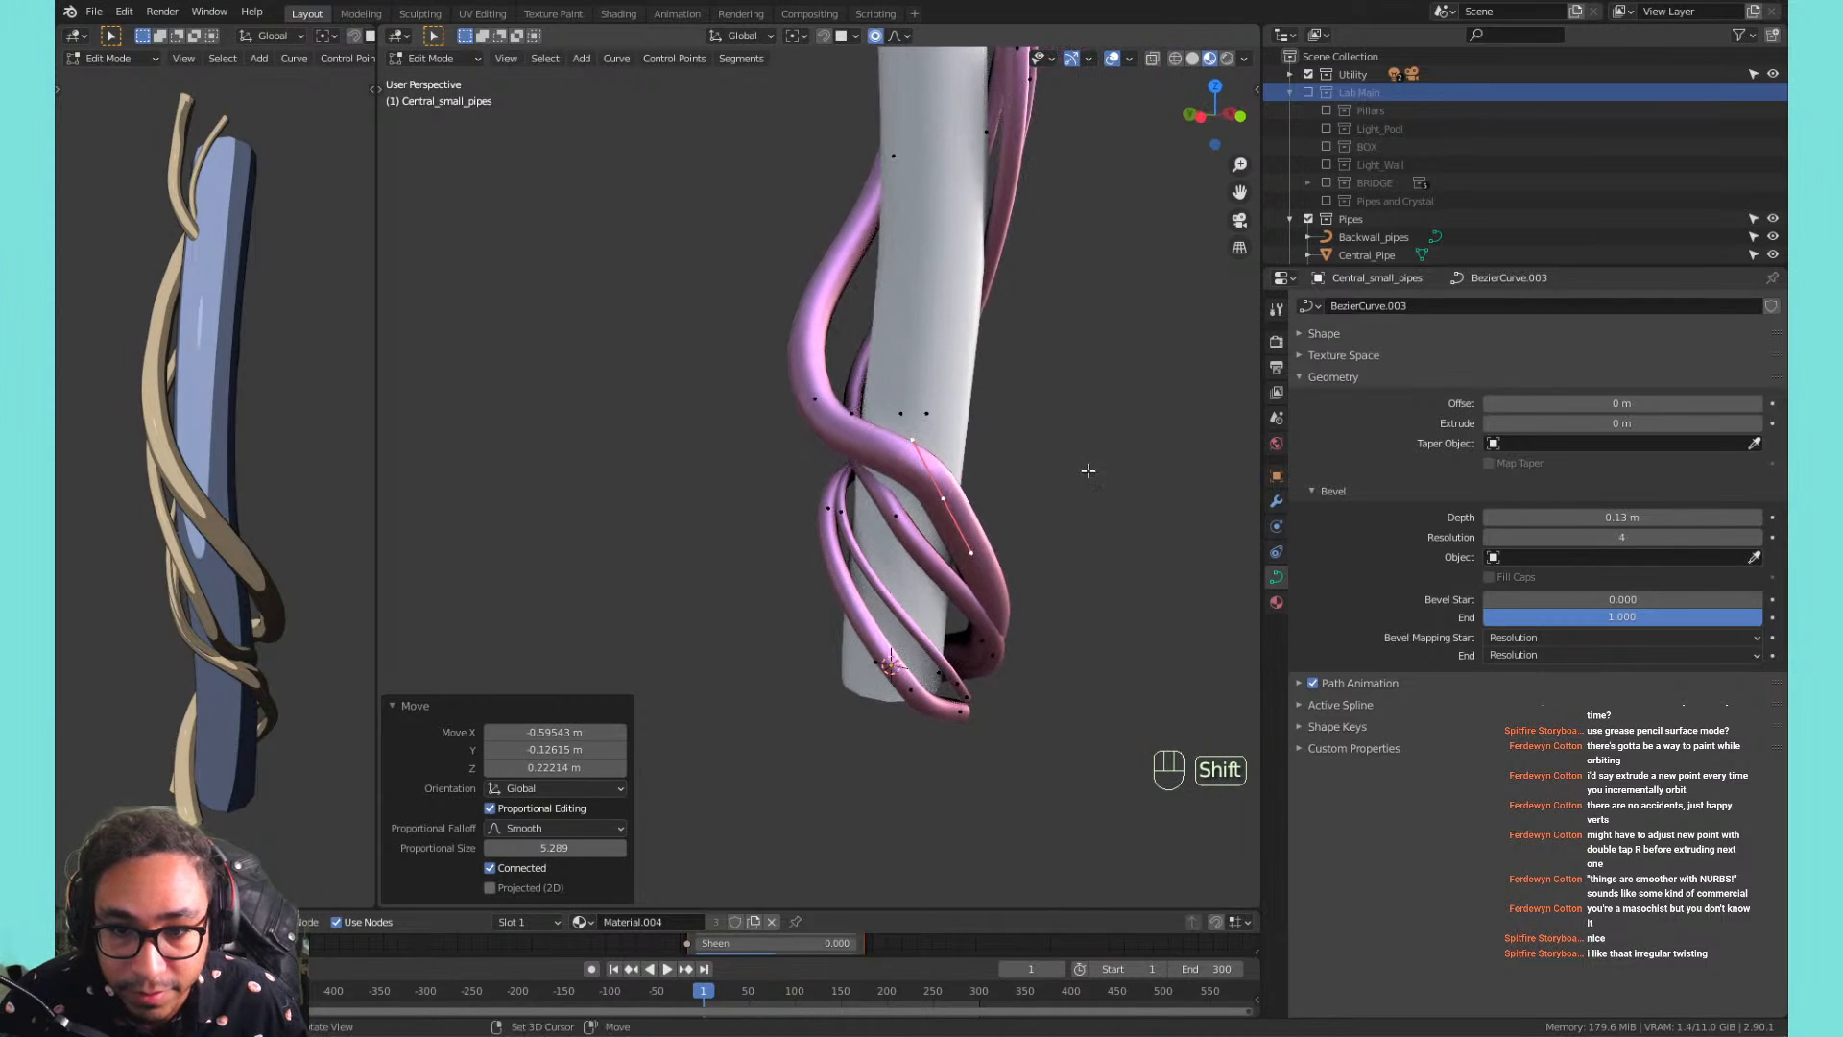
pyautogui.press('x')
pyautogui.click(1085, 469)
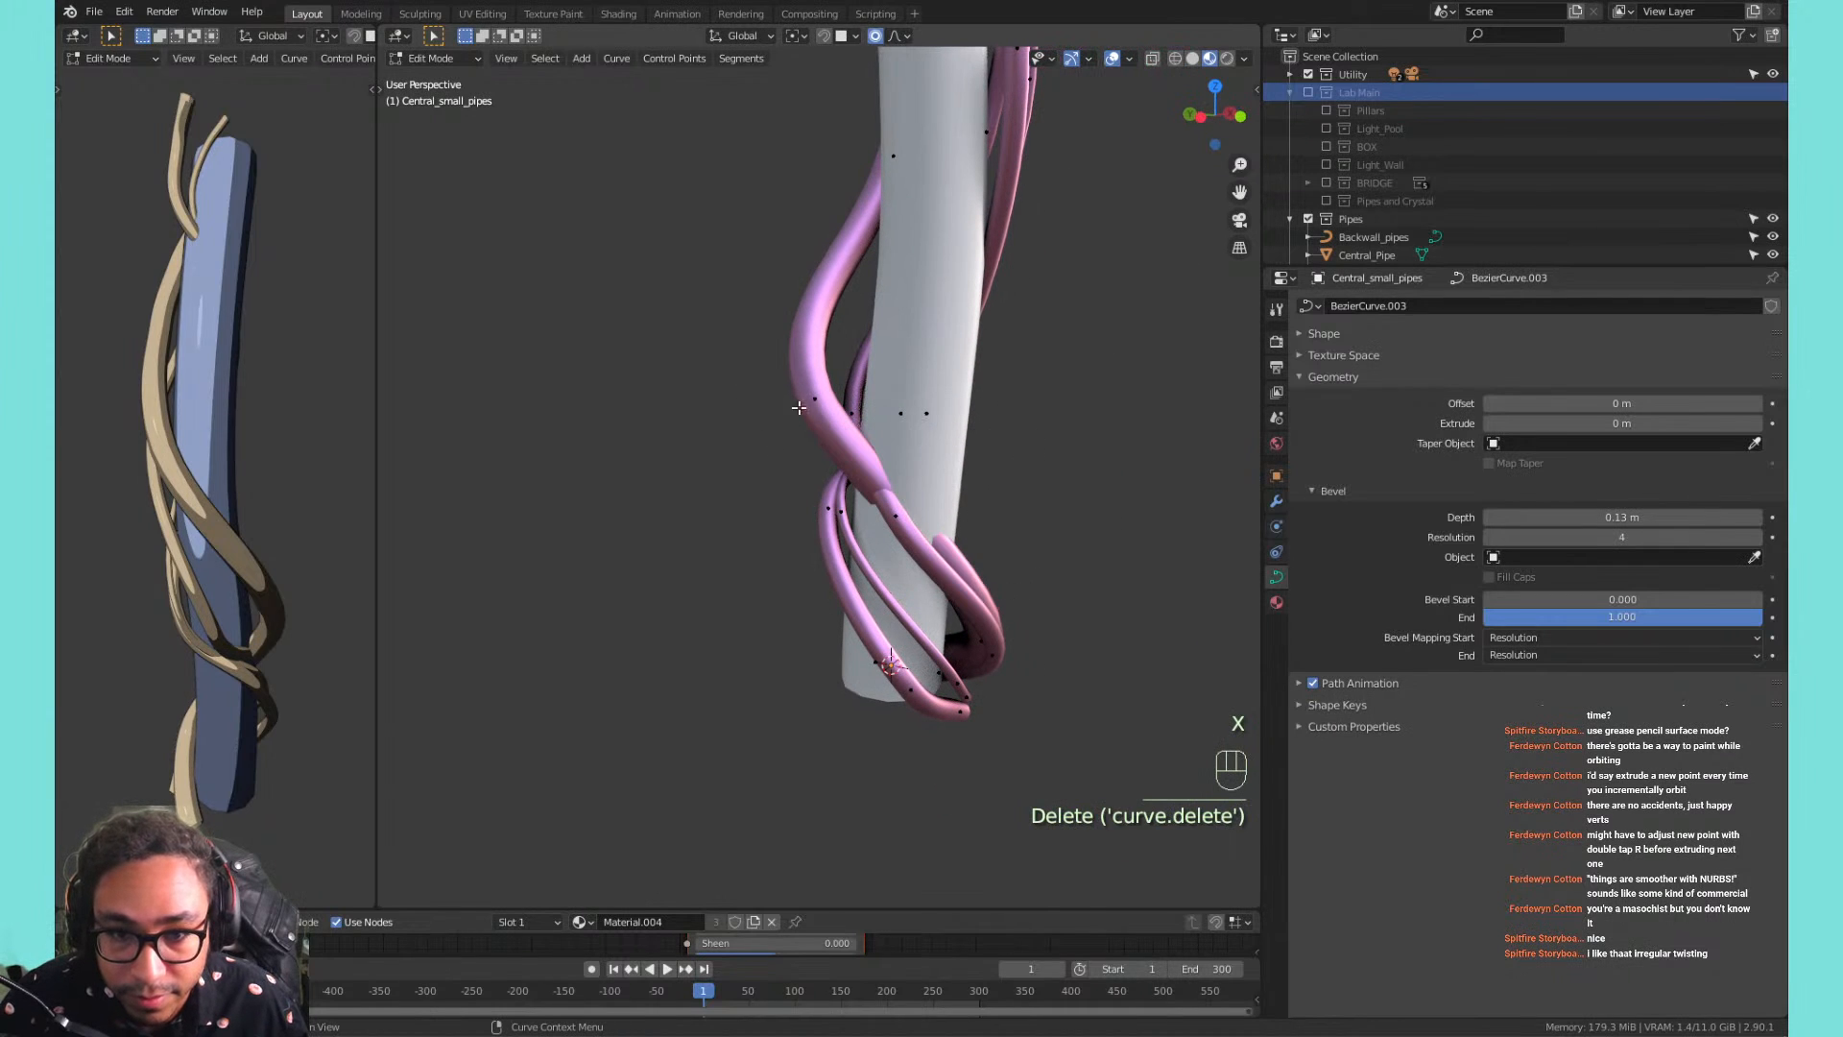
# Move a control point on the thick cable's lower bend to smooth its kink beside the central pipe.
pyautogui.click(815, 399)
pyautogui.keyDown('shift'); pyautogui.moveTo(783, 312); pyautogui.dragTo(984, 460, button='middle'); pyautogui.keyUp('shift')
pyautogui.press('g')
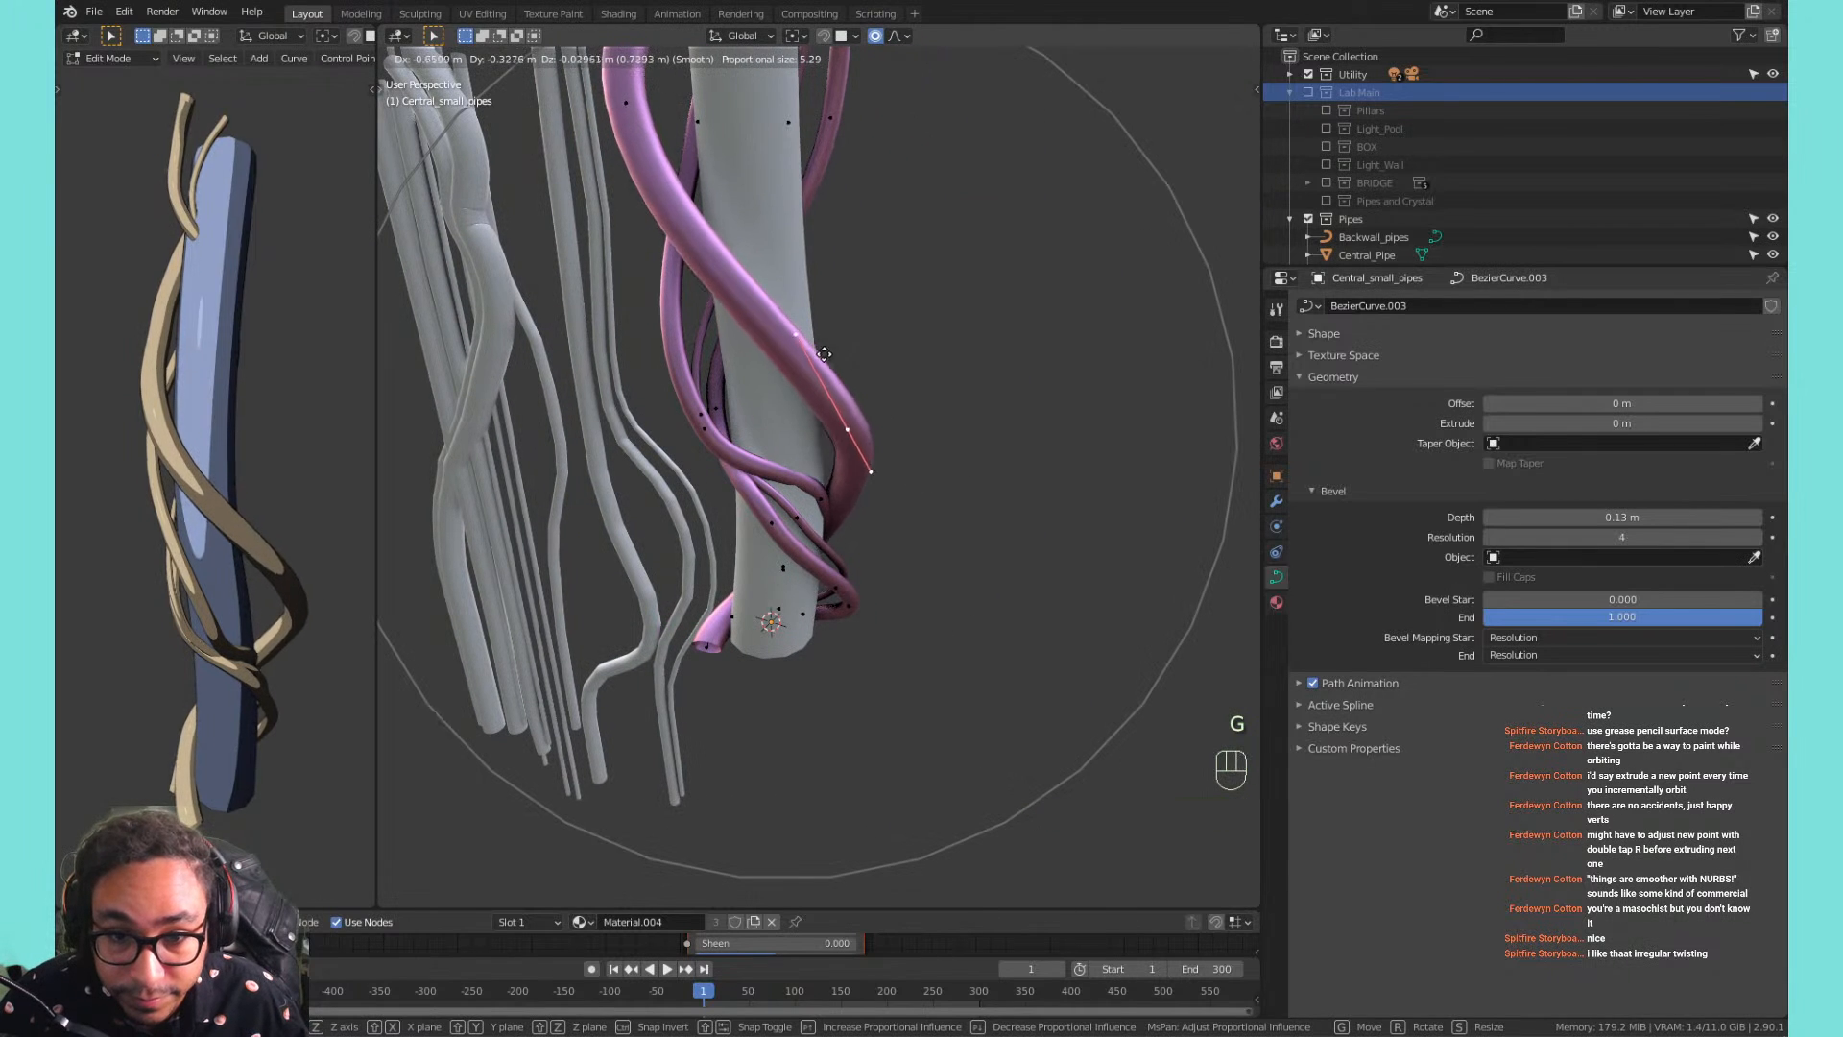
pyautogui.click(803, 309)
# Move a thin cable's control point near the pipe's base by about (0.09, 0.01, 0.12) m and again by (0.13, 0.18, 0) m.
pyautogui.moveTo(803, 309); pyautogui.dragTo(862, 552, button='middle')
pyautogui.click(786, 564)
pyautogui.press('g')
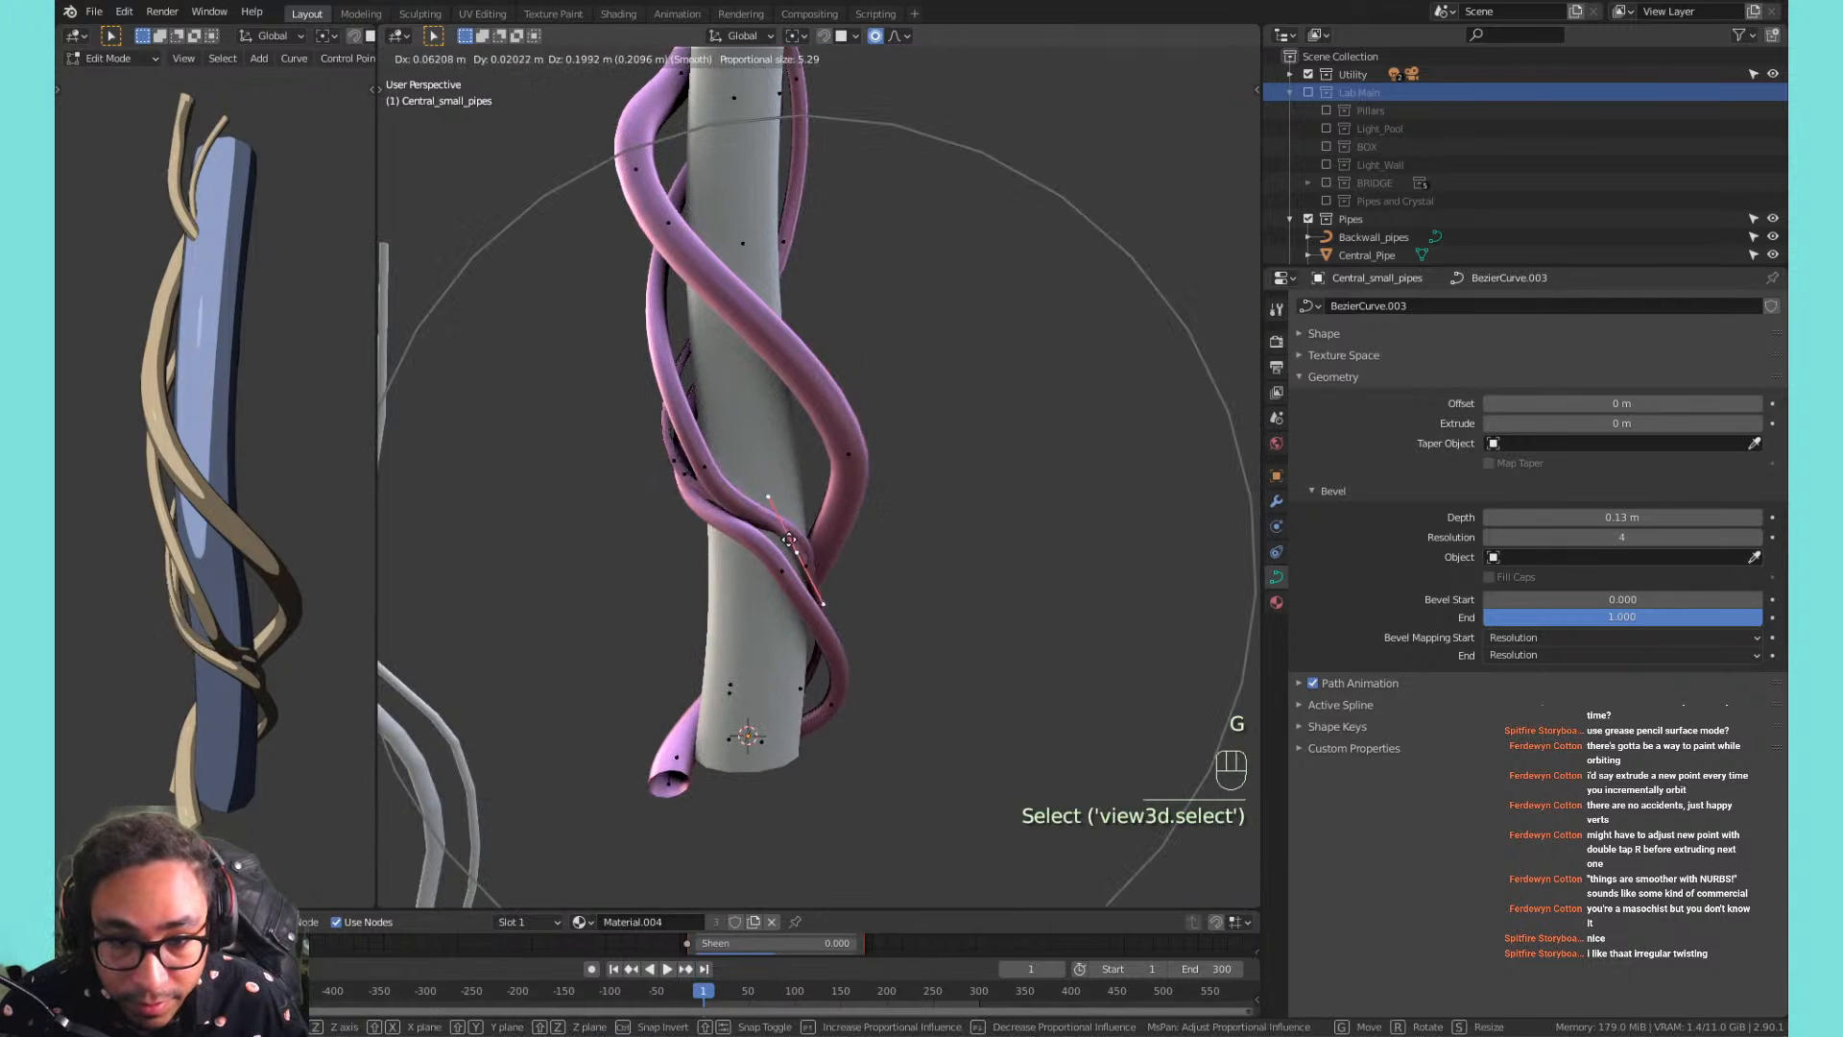
pyautogui.click(793, 544)
pyautogui.moveTo(897, 518); pyautogui.dragTo(684, 549, button='middle')
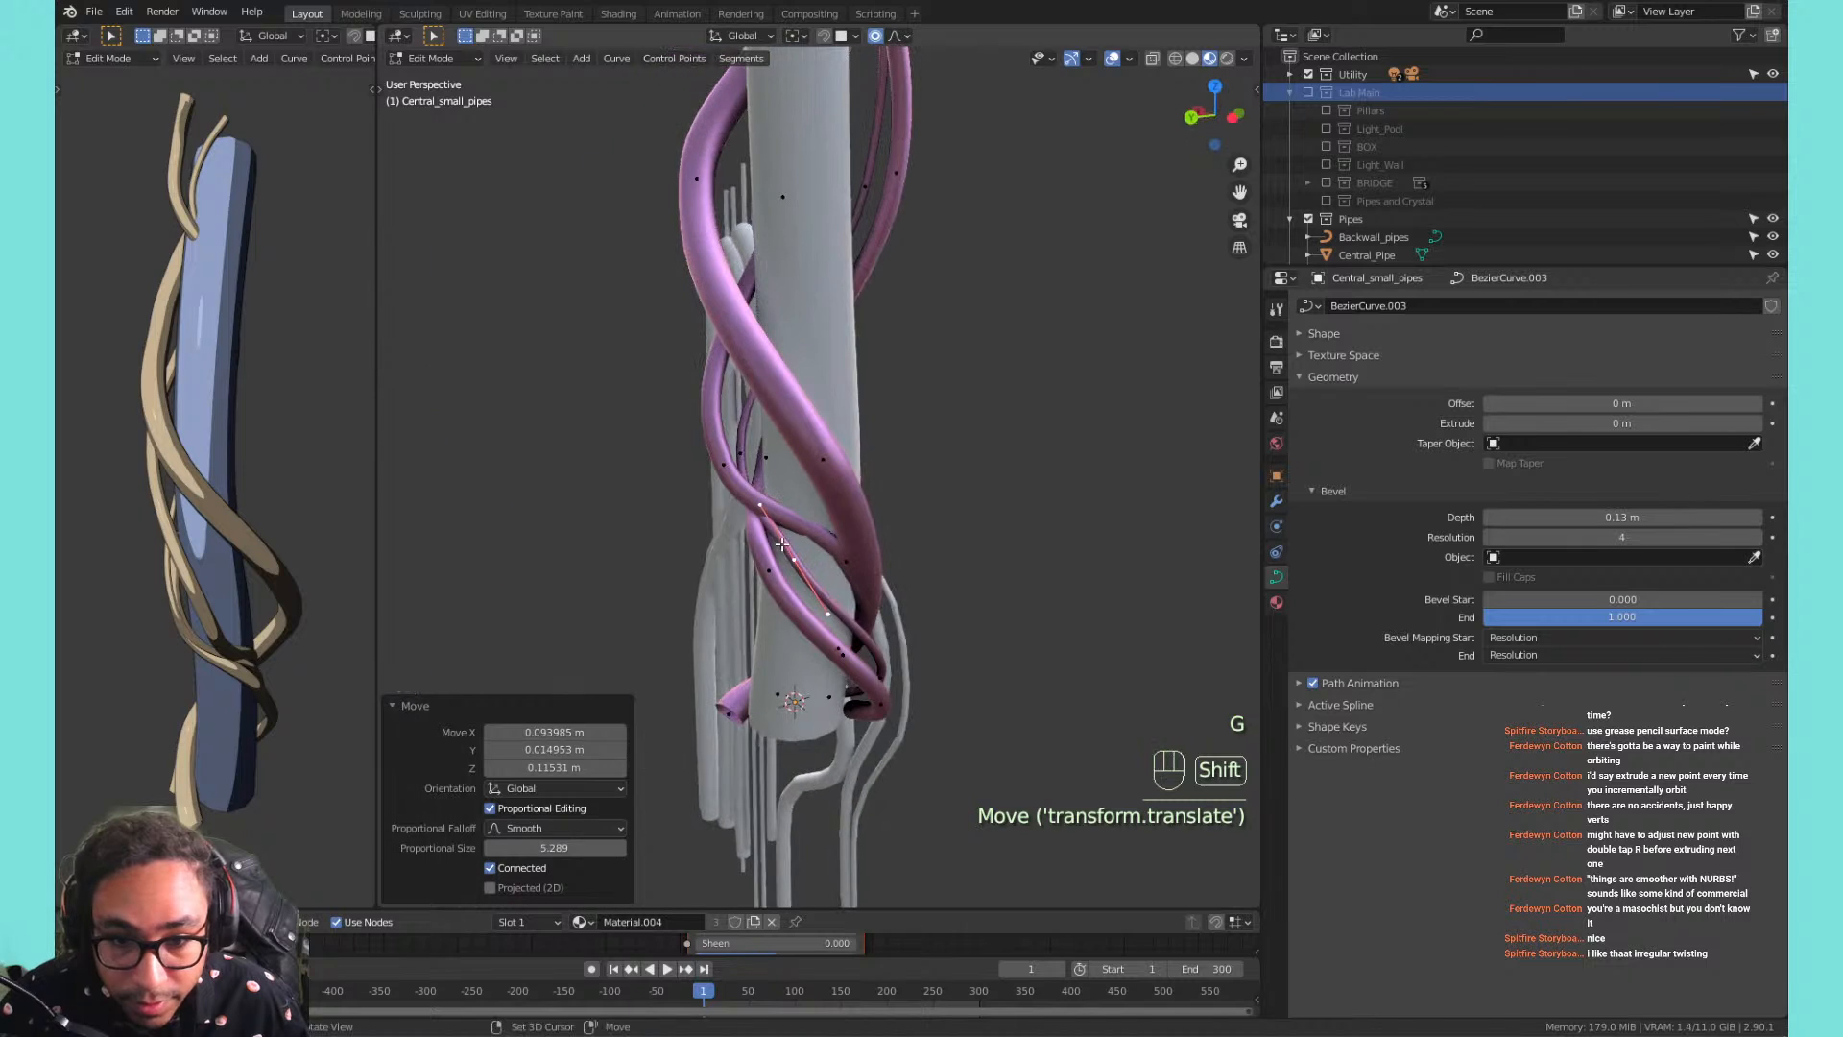
pyautogui.press('g')
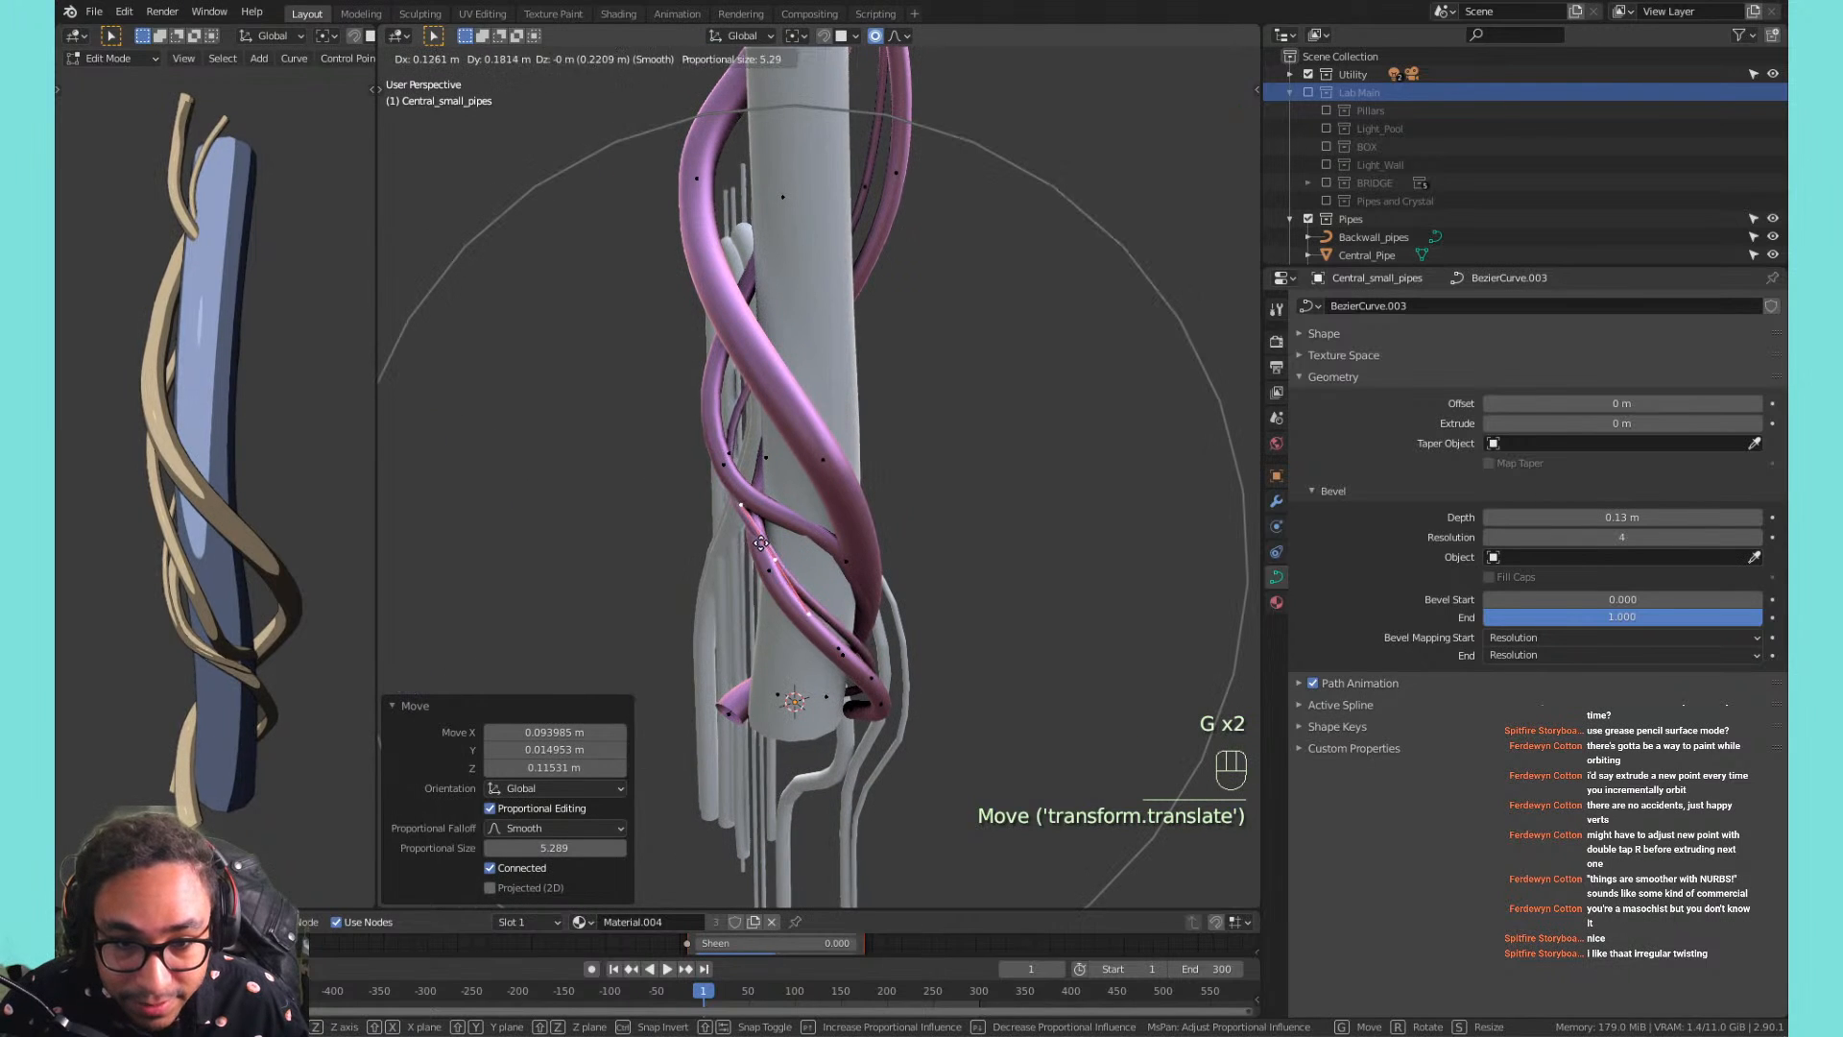
pyautogui.click(760, 543)
# Reposition another control point on the thin cables' lower bend, just behind the thick cable.
pyautogui.moveTo(760, 543); pyautogui.dragTo(706, 369, button='middle')
pyautogui.click(837, 636)
pyautogui.press('g')
pyautogui.click(805, 607)
# Move a thin cable's control point on the pipe's lower part by about -0.1 m in X, 0.35 m in Y and -0.01 m in Z.
pyautogui.keyDown('shift'); pyautogui.moveTo(705, 369); pyautogui.dragTo(864, 413, button='middle'); pyautogui.keyUp('shift')
pyautogui.keyDown('shift'); pyautogui.moveTo(864, 412); pyautogui.dragTo(927, 533, button='middle'); pyautogui.keyUp('shift')
pyautogui.scroll(-2, 845, 459)
pyautogui.click(891, 511)
pyautogui.press('g')
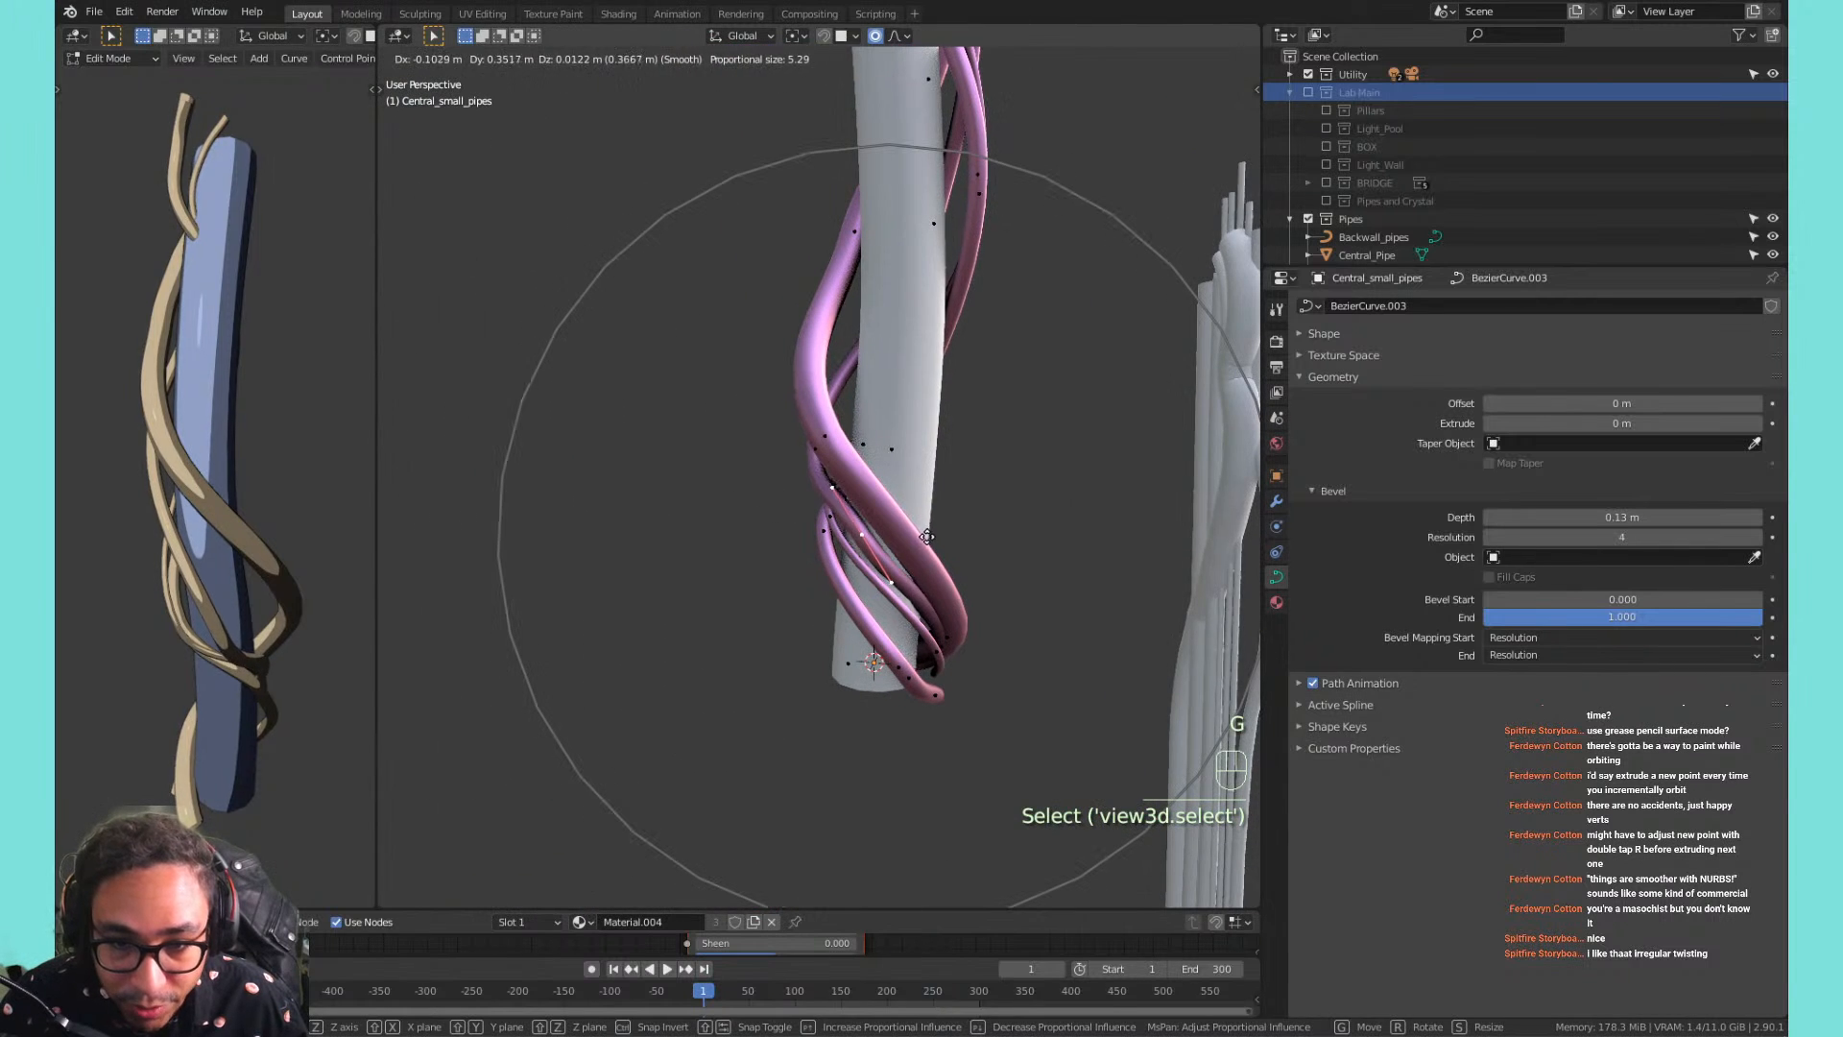
pyautogui.click(927, 536)
# Move the control point at a thin cable's upper end upward and away from the pipe.
pyautogui.keyDown('shift'); pyautogui.moveTo(752, 354); pyautogui.dragTo(985, 341, button='middle'); pyautogui.keyUp('shift')
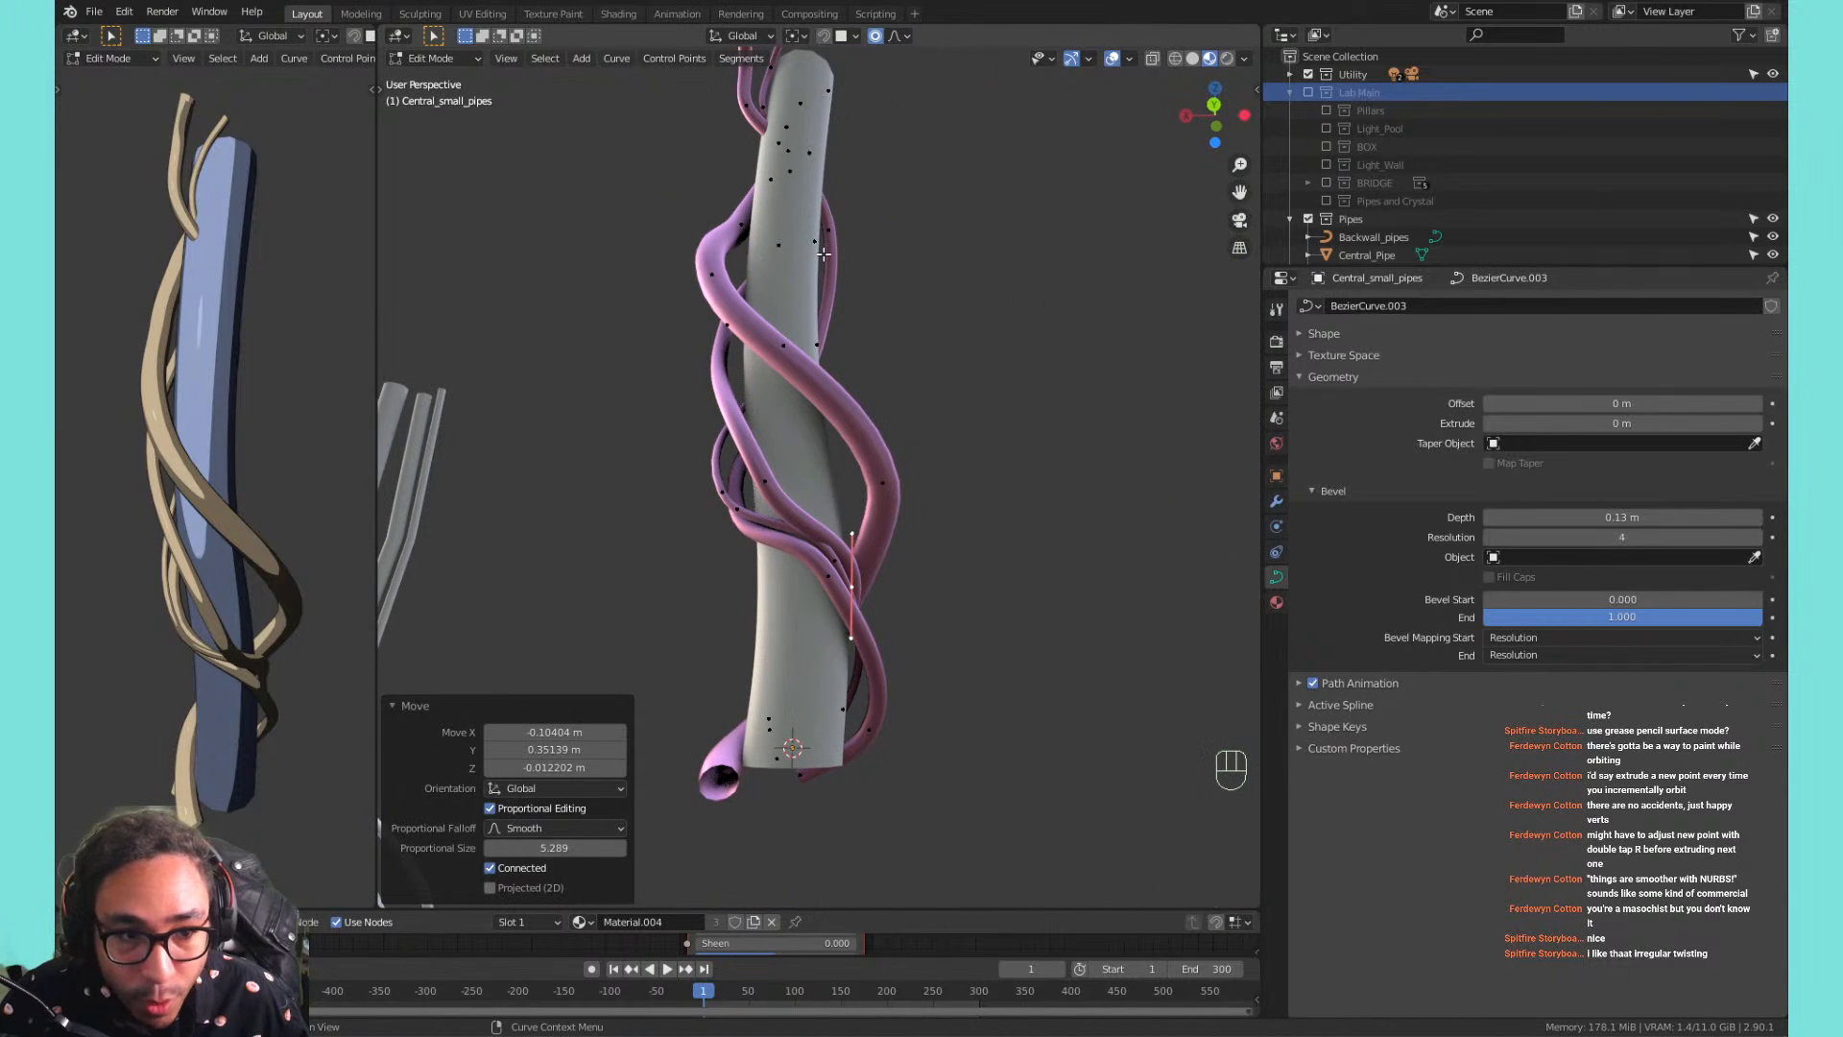
pyautogui.moveTo(686, 147); pyautogui.dragTo(662, 265, button='middle')
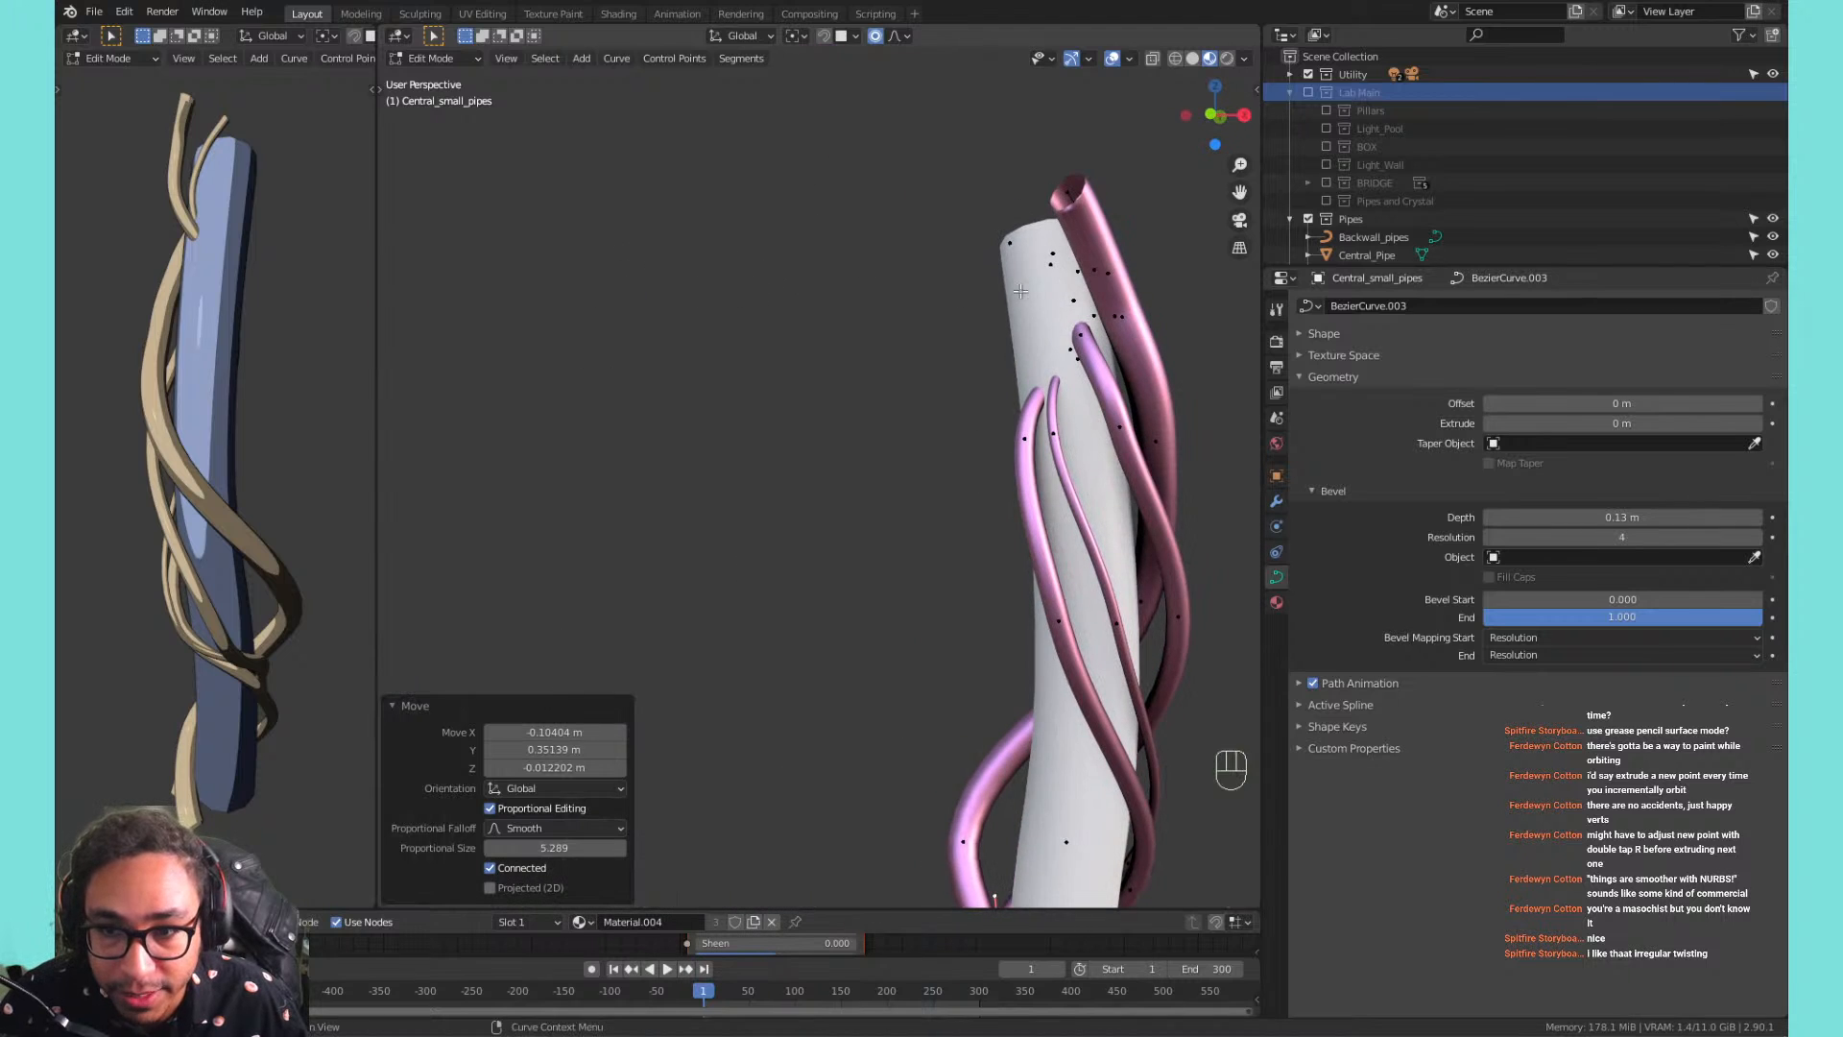
pyautogui.moveTo(1060, 296); pyautogui.dragTo(1152, 388, button='middle')
pyautogui.click(1001, 423)
pyautogui.press('g')
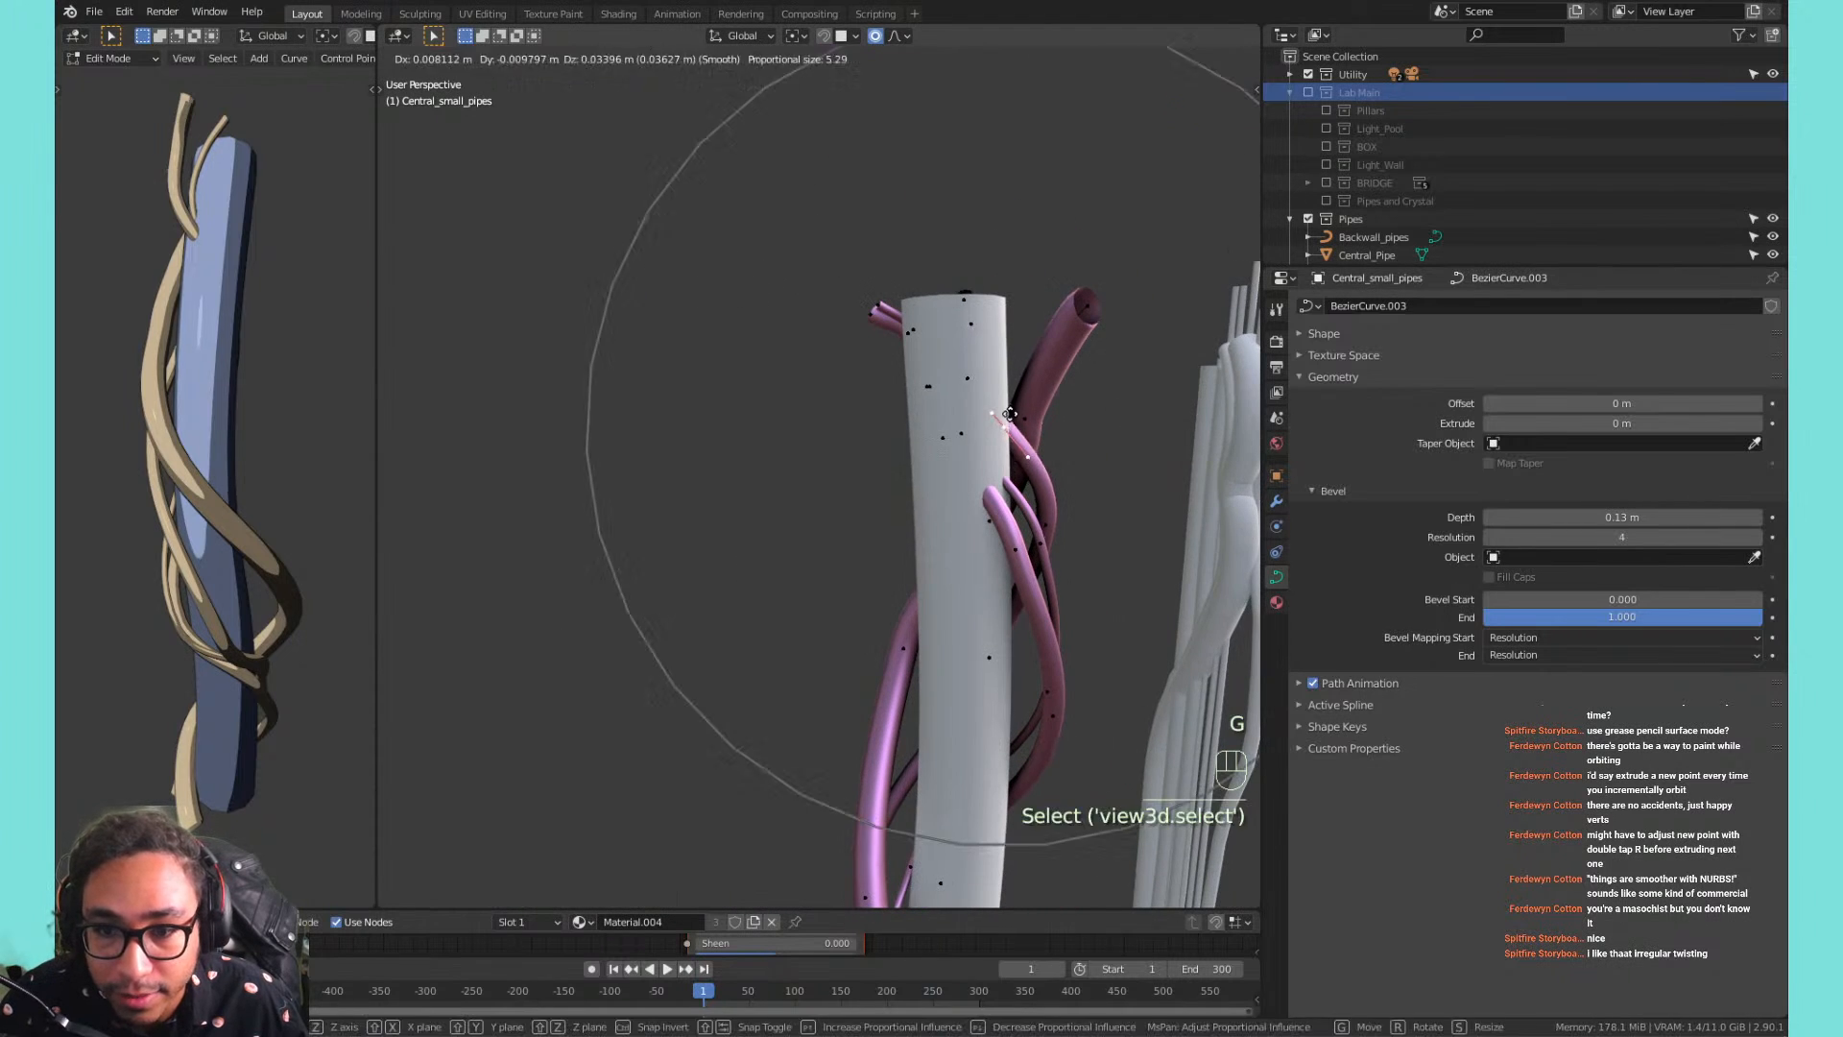
pyautogui.click(1045, 364)
# Select the thinnest cable's upper end point and raise it toward the thick cable near the pipe's top.
pyautogui.keyDown('shift'); pyautogui.moveTo(1045, 365); pyautogui.dragTo(804, 386, button='middle'); pyautogui.keyUp('shift')
pyautogui.click(1049, 457)
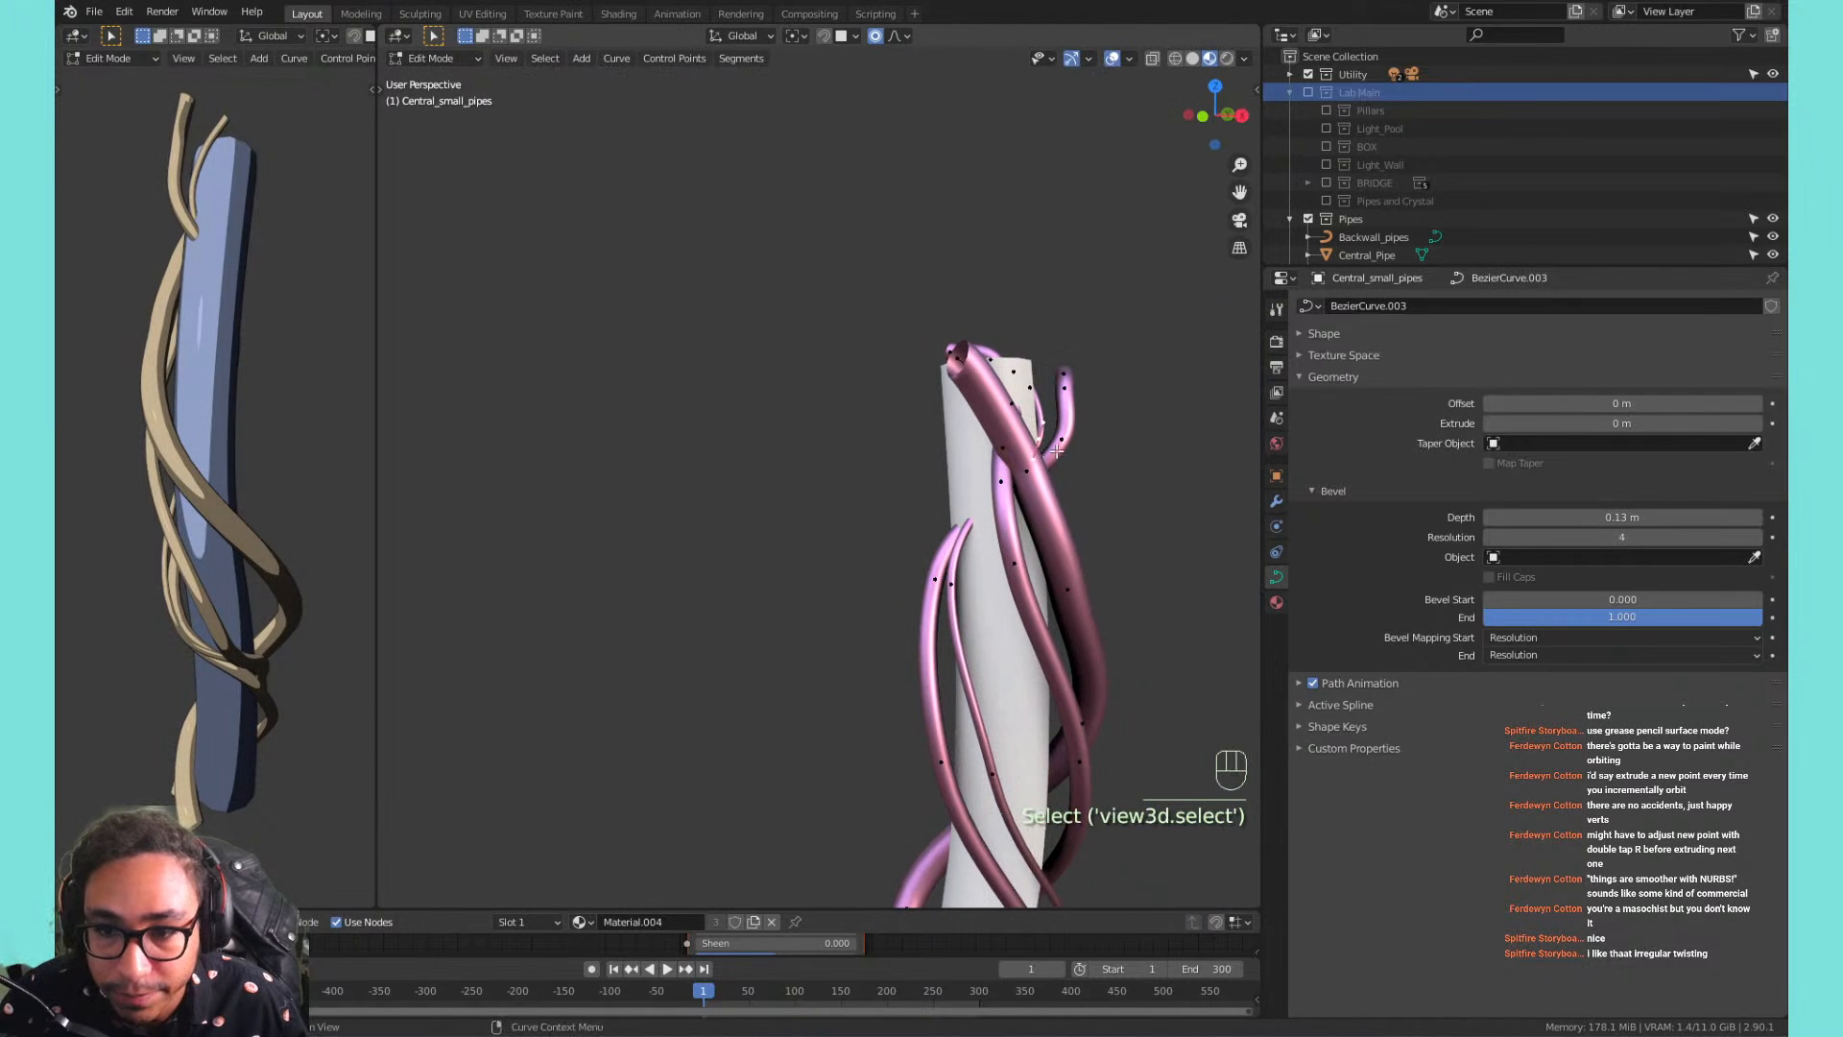
pyautogui.moveTo(1049, 457); pyautogui.dragTo(1075, 541, button='middle')
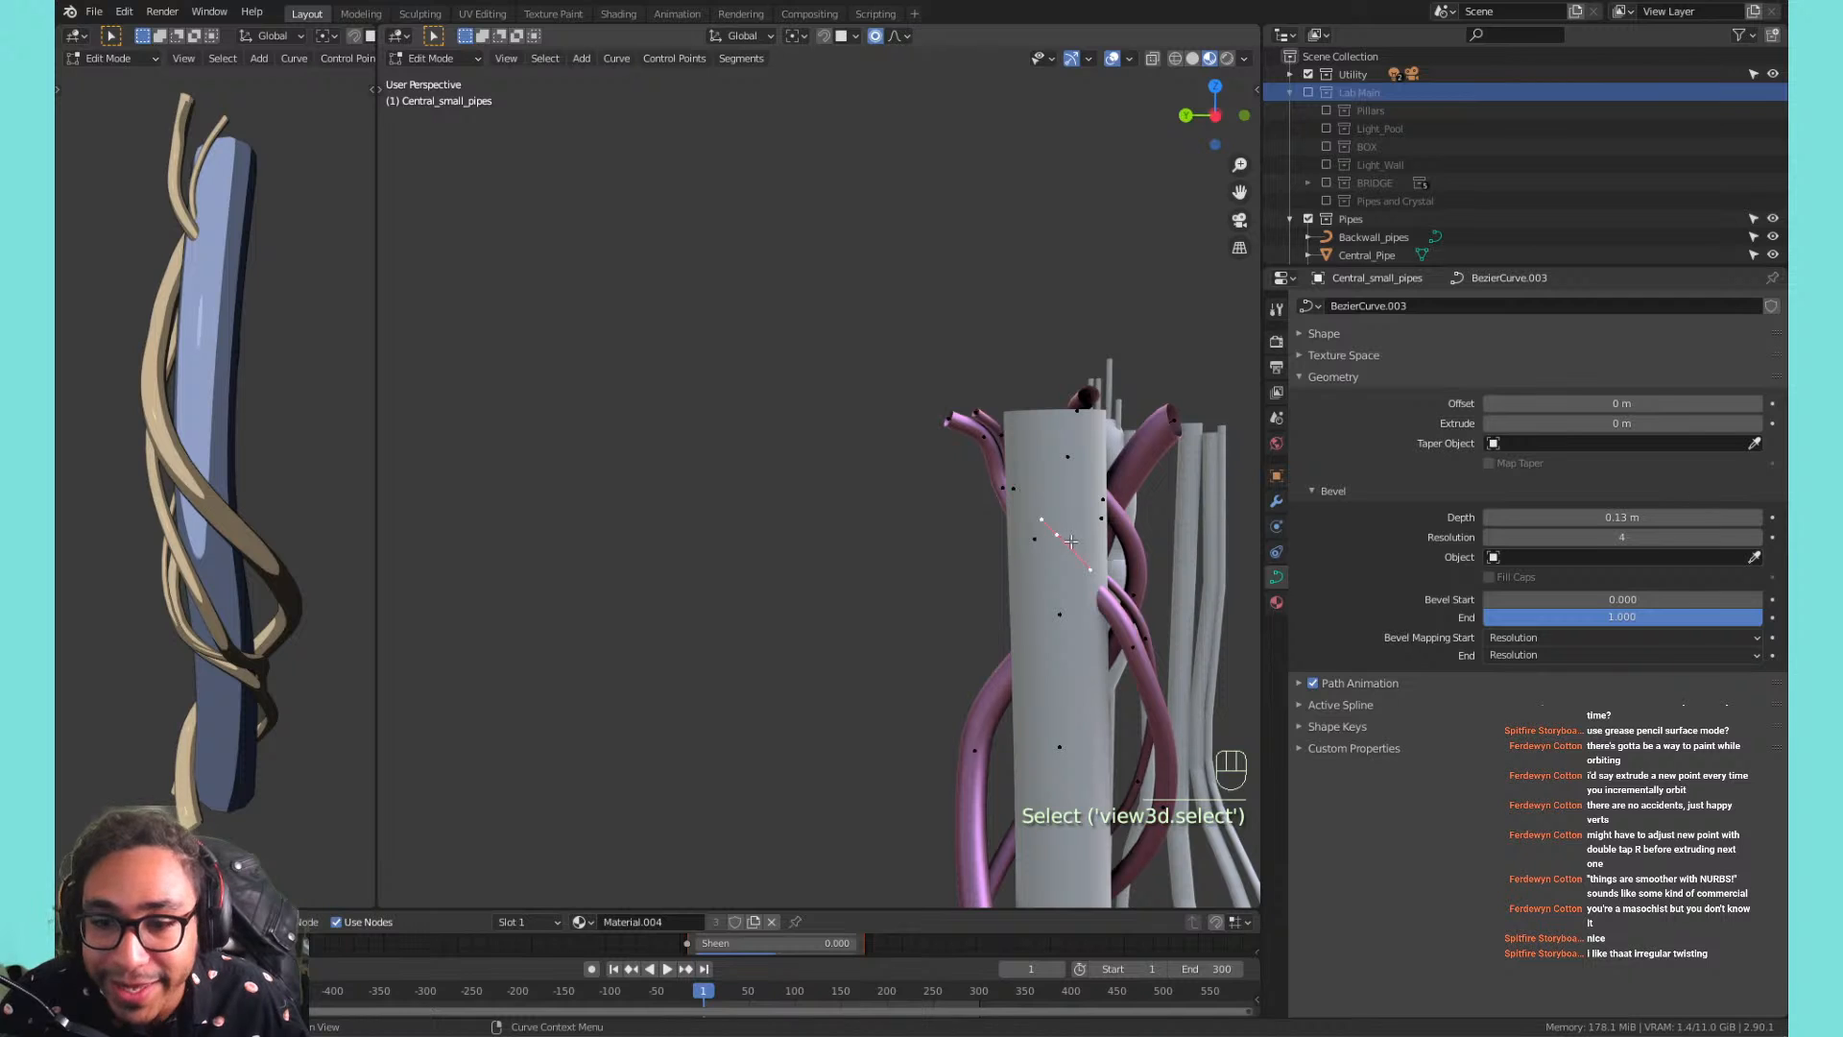
pyautogui.moveTo(1172, 494); pyautogui.dragTo(816, 476, button='middle')
pyautogui.press('g')
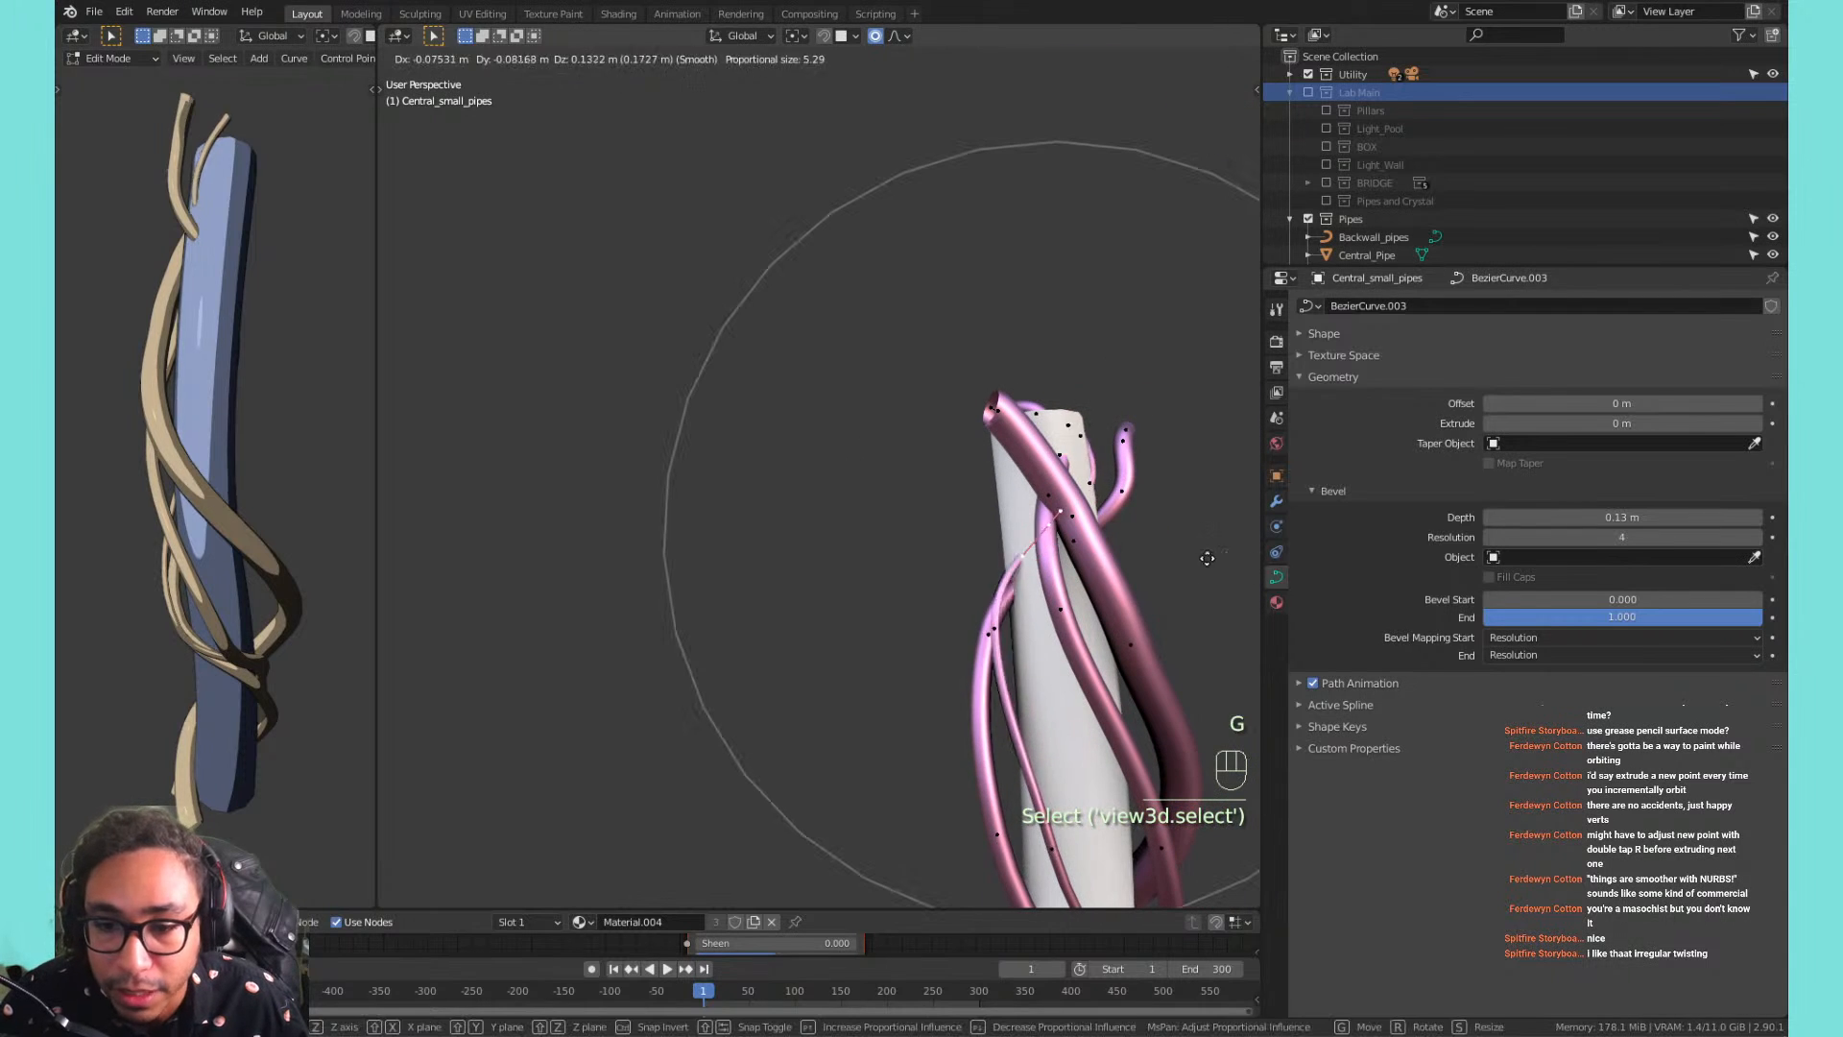
pyautogui.click(1188, 509)
# Move the thinnest cable's upper end by about (0.43, -0.36, 0.17) m and trackball-rotate it by about 16.6° and 15.5°.
pyautogui.keyDown('shift'); pyautogui.moveTo(969, 471); pyautogui.dragTo(1136, 530, button='middle'); pyautogui.keyUp('shift')
pyautogui.press('g')
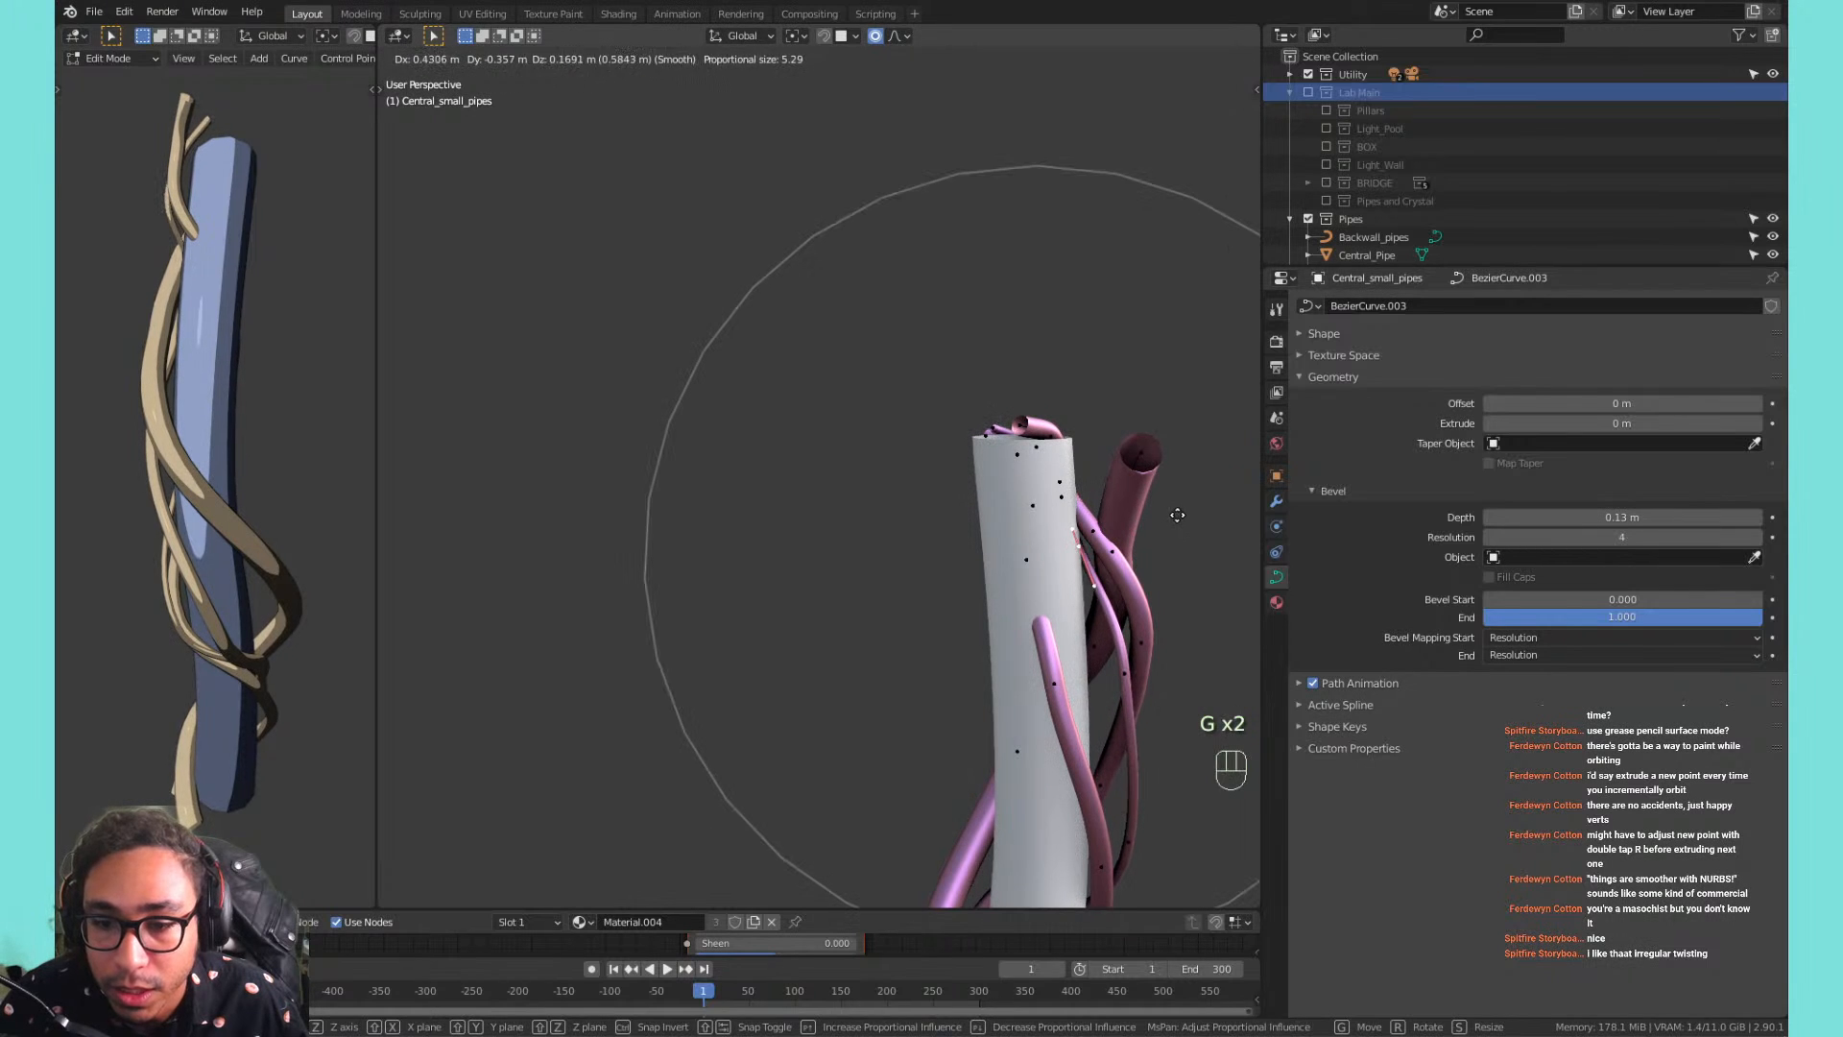
pyautogui.click(1180, 515)
pyautogui.press('r')
pyautogui.press('r')
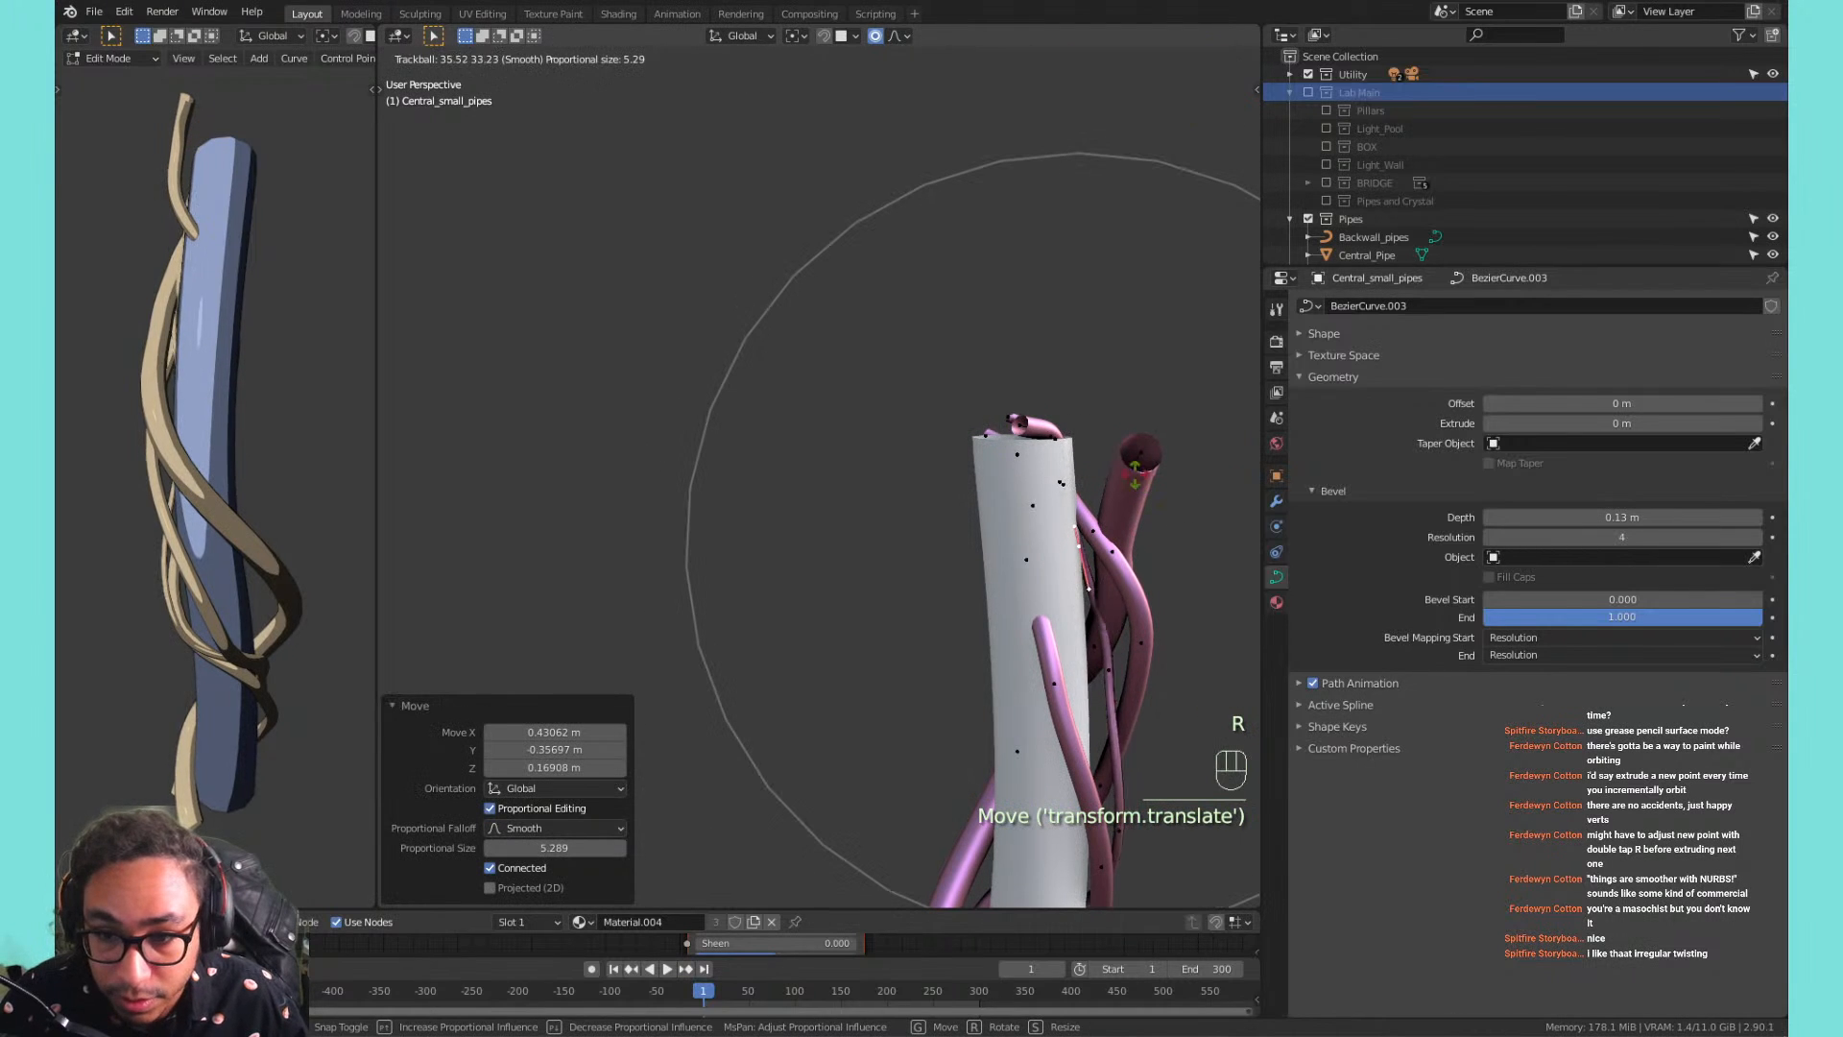
pyautogui.click(1108, 446)
# Delete a control point on a cable's upper bend beside the top of the central pipe.
pyautogui.moveTo(120, 314); pyautogui.dragTo(266, 345, button='middle')
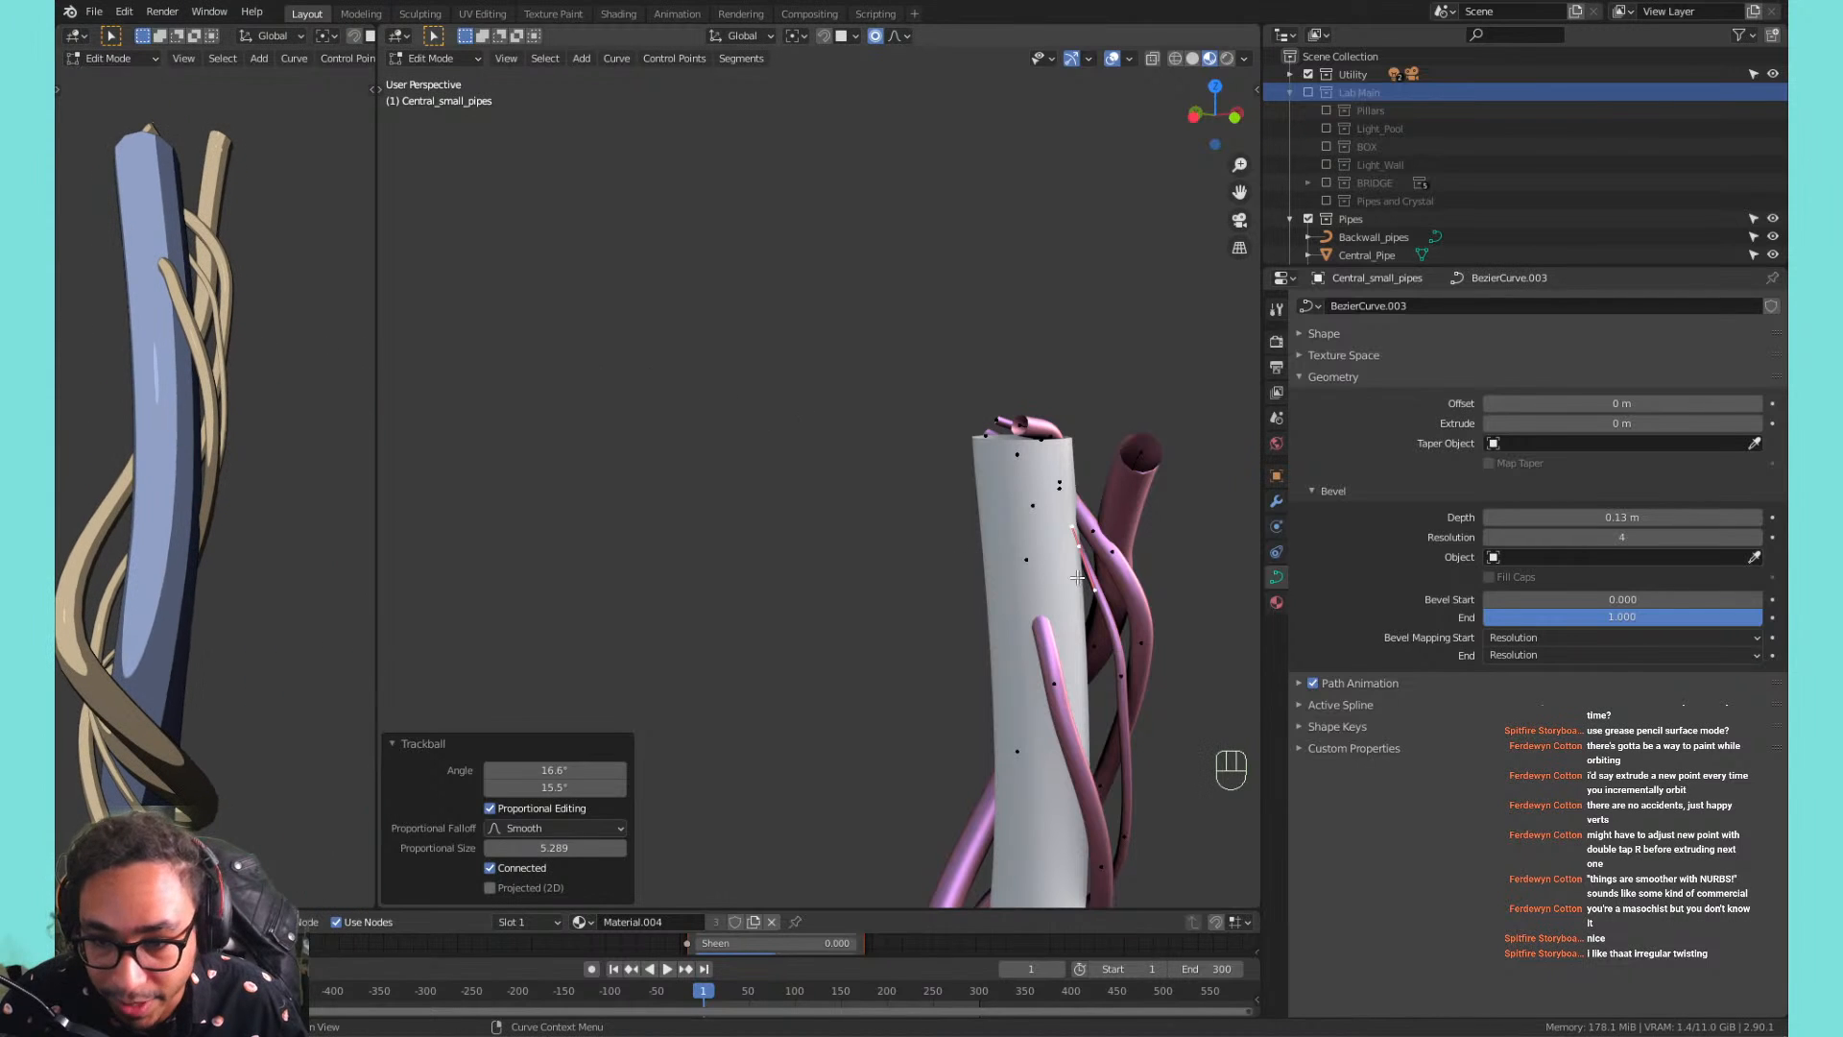
pyautogui.keyDown('shift'); pyautogui.moveTo(1077, 577); pyautogui.dragTo(1117, 586, button='middle'); pyautogui.keyUp('shift')
pyautogui.click(1101, 668)
pyautogui.moveTo(782, 495); pyautogui.dragTo(1071, 467, button='middle')
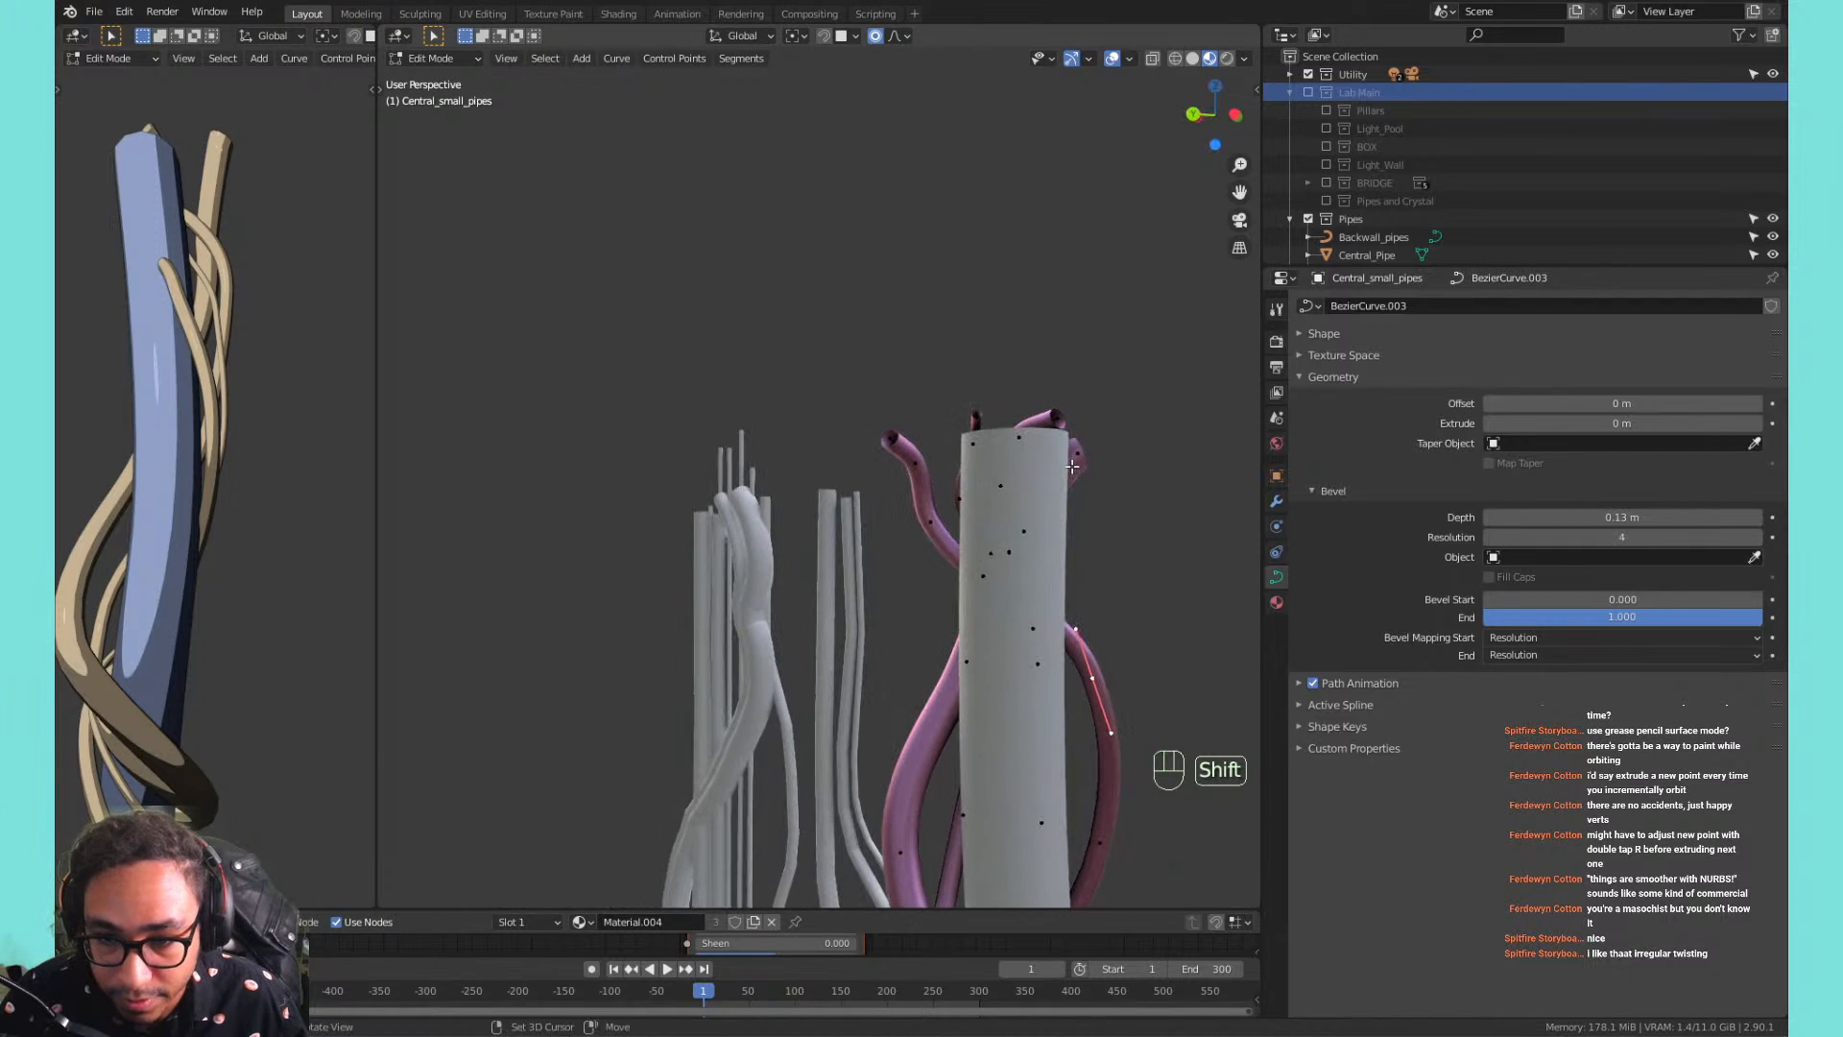
pyautogui.click(948, 526)
pyautogui.press('x')
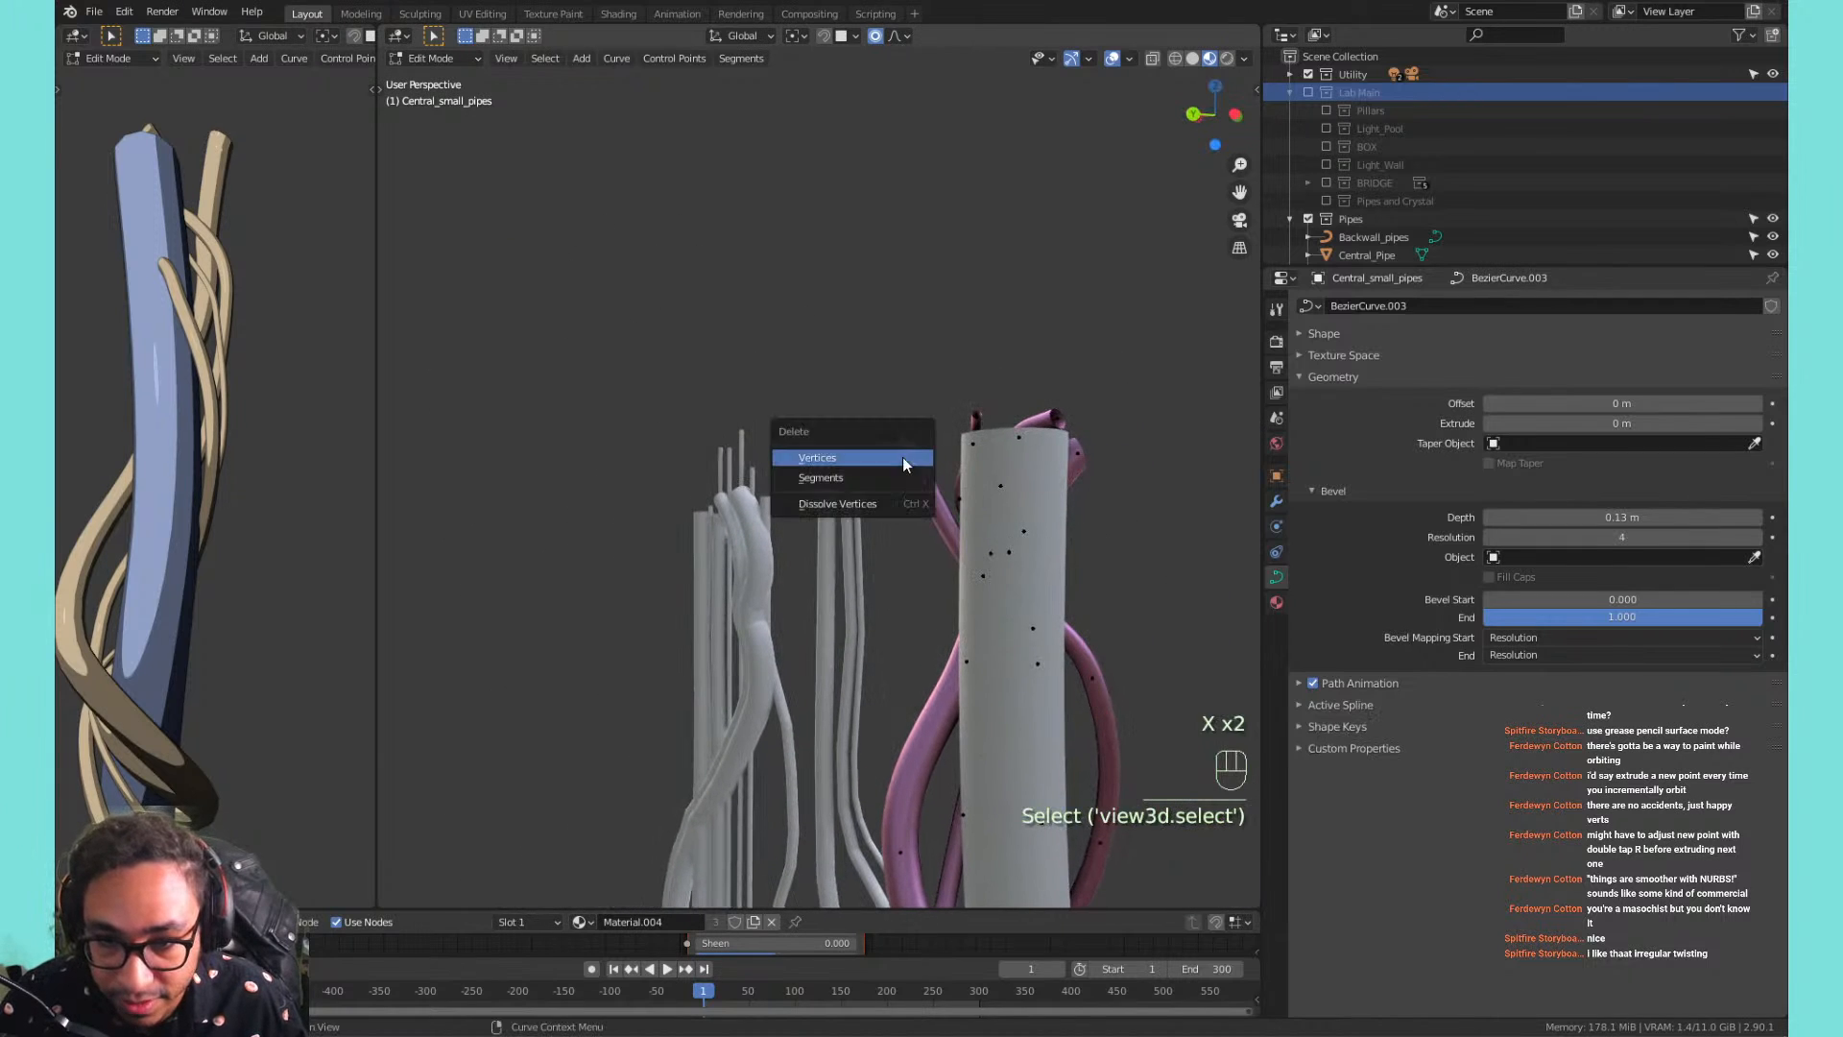
pyautogui.click(905, 460)
# Move the lowest-ending cable's upper end up along the pipe's side to meet the neighbouring thin cables.
pyautogui.moveTo(1108, 659); pyautogui.dragTo(936, 616, button='middle')
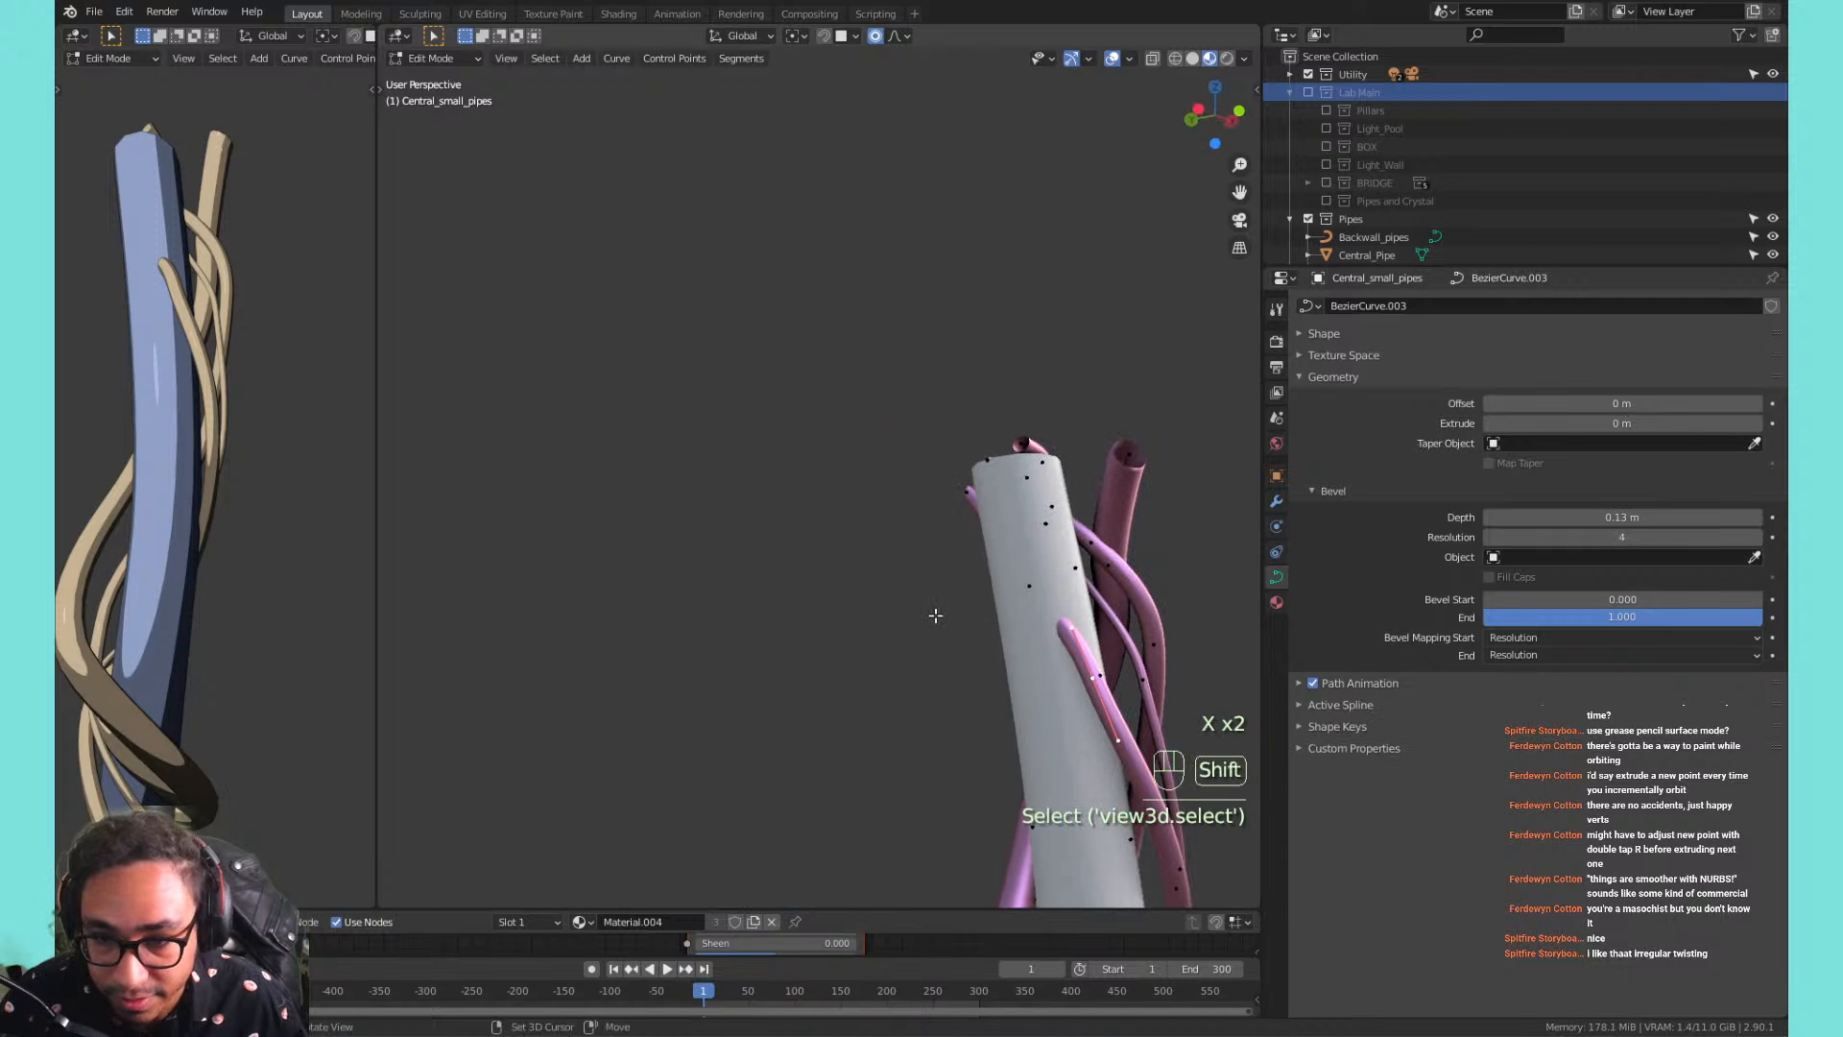
pyautogui.press('g')
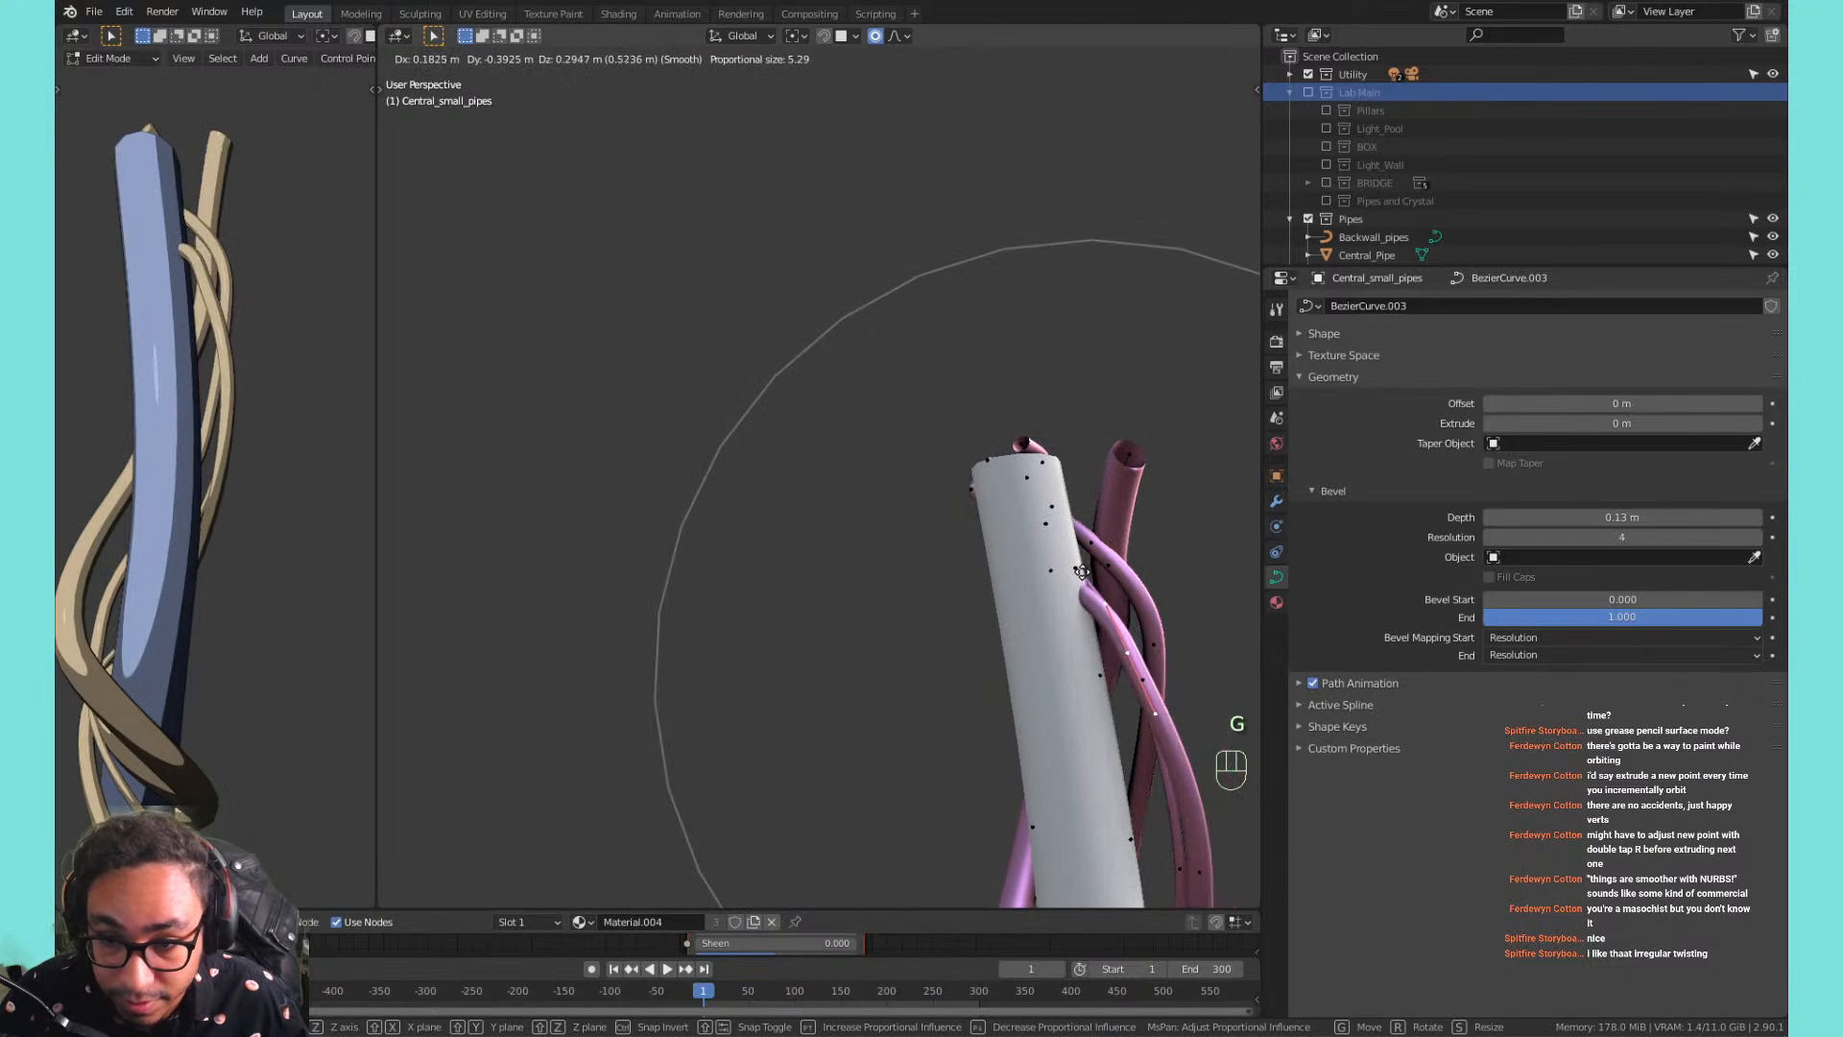
pyautogui.rightClick(1103, 548)
# Pull the selected control point away from the cables near the pipe's top and delete it.
pyautogui.moveTo(1121, 542); pyautogui.dragTo(374, 614, button='middle')
pyautogui.press('g')
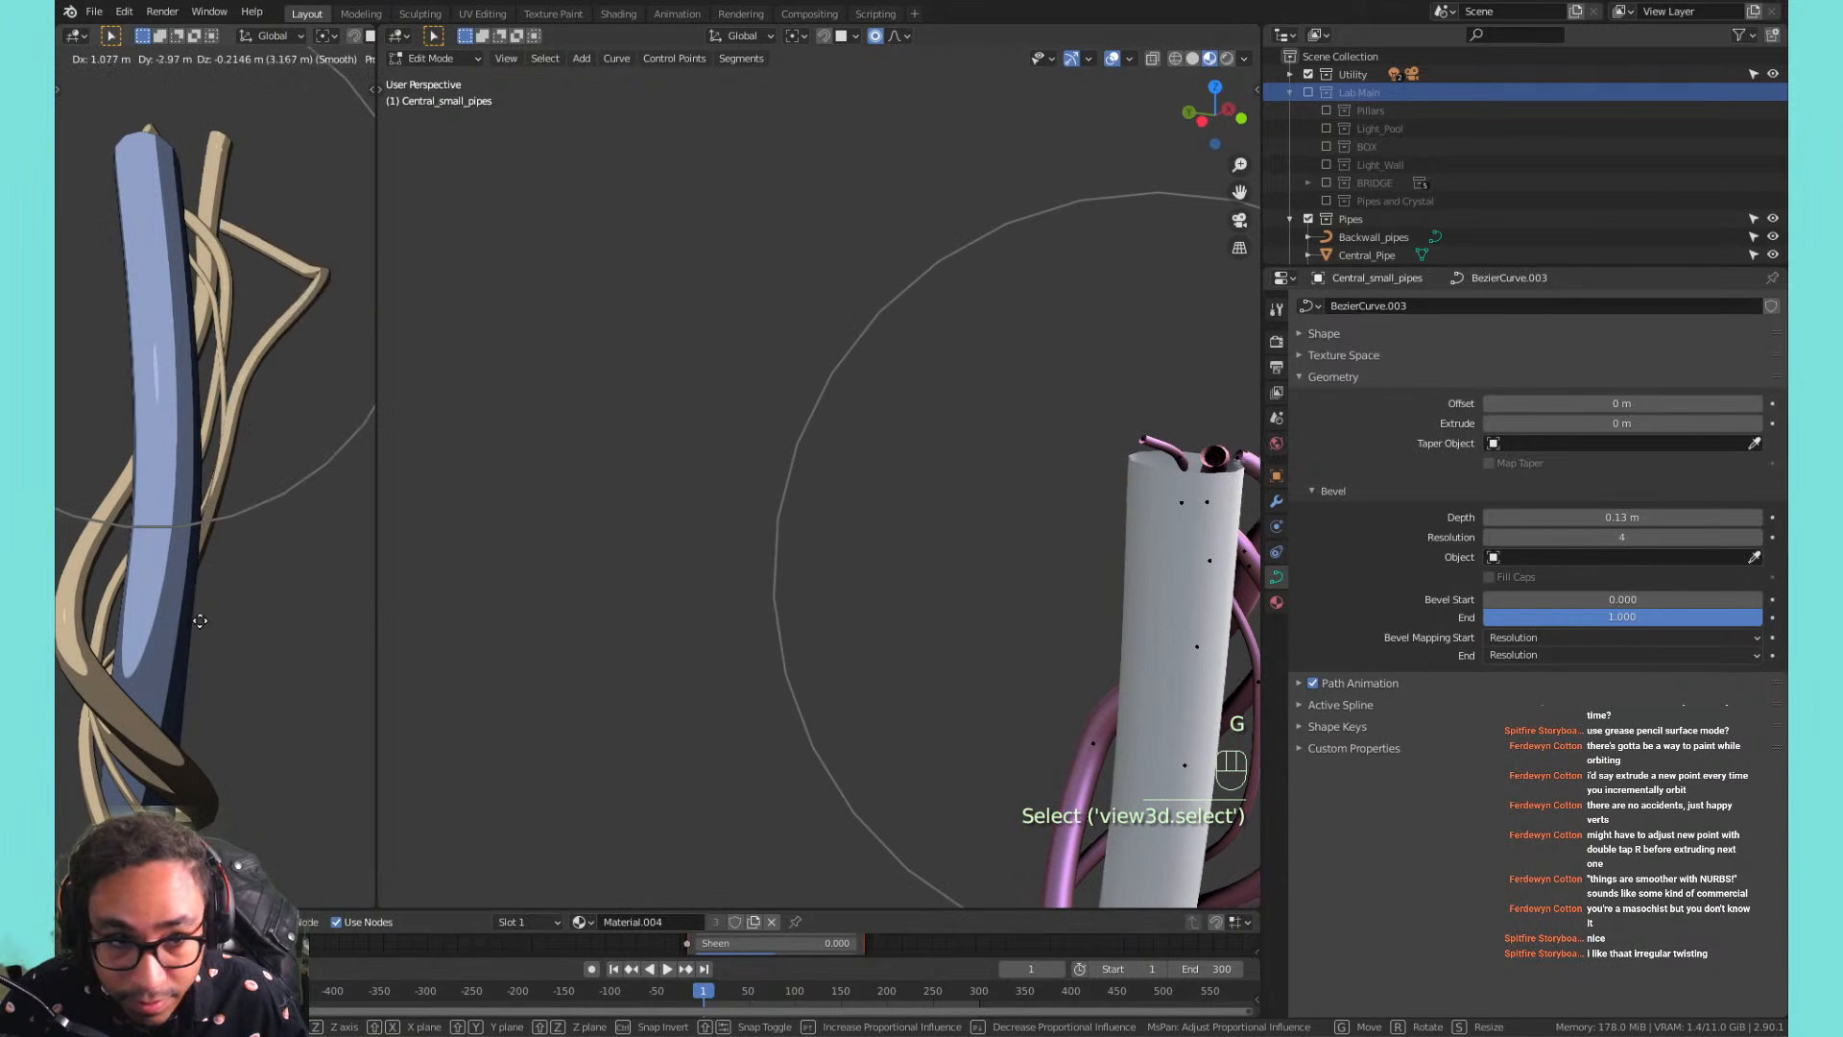
pyautogui.click(90, 589)
pyautogui.press('x')
pyautogui.click(122, 585)
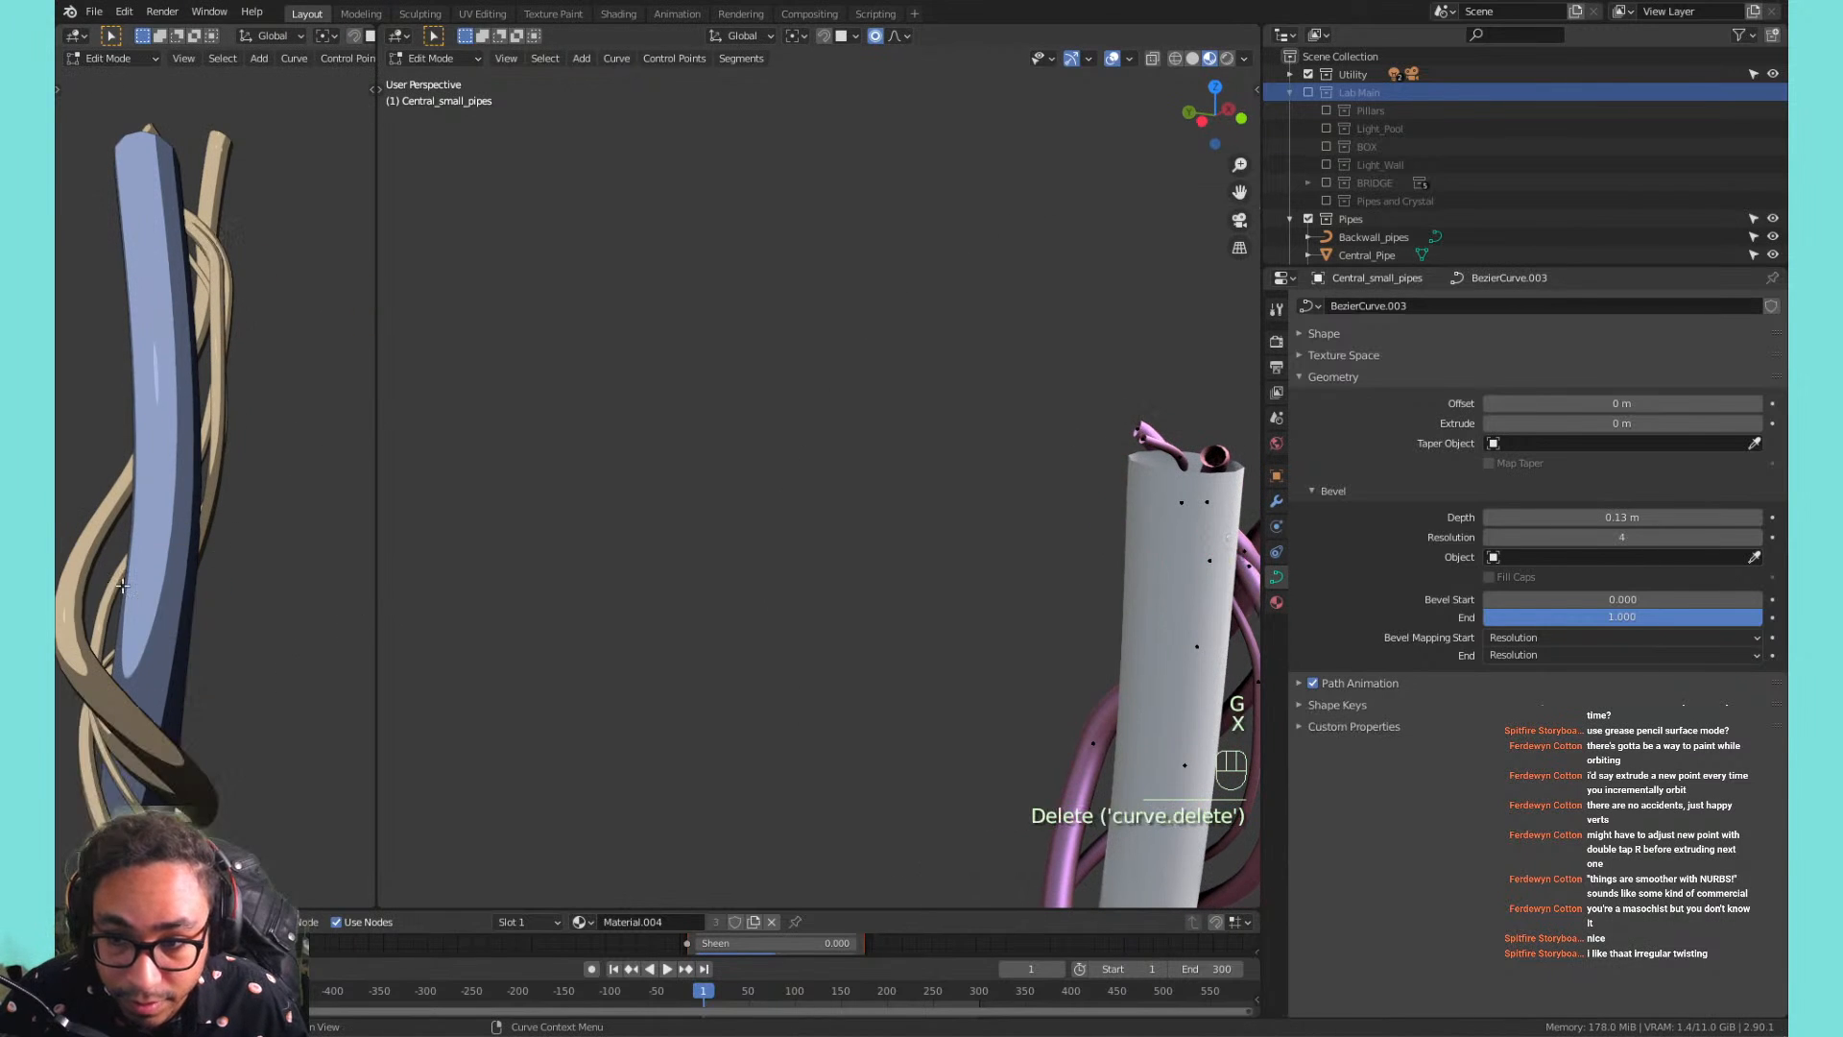
# Try to double the cables by duplicating all curves in place and rotating the copies about the global Z axis.
pyautogui.moveTo(699, 497); pyautogui.dragTo(857, 627, button='middle')
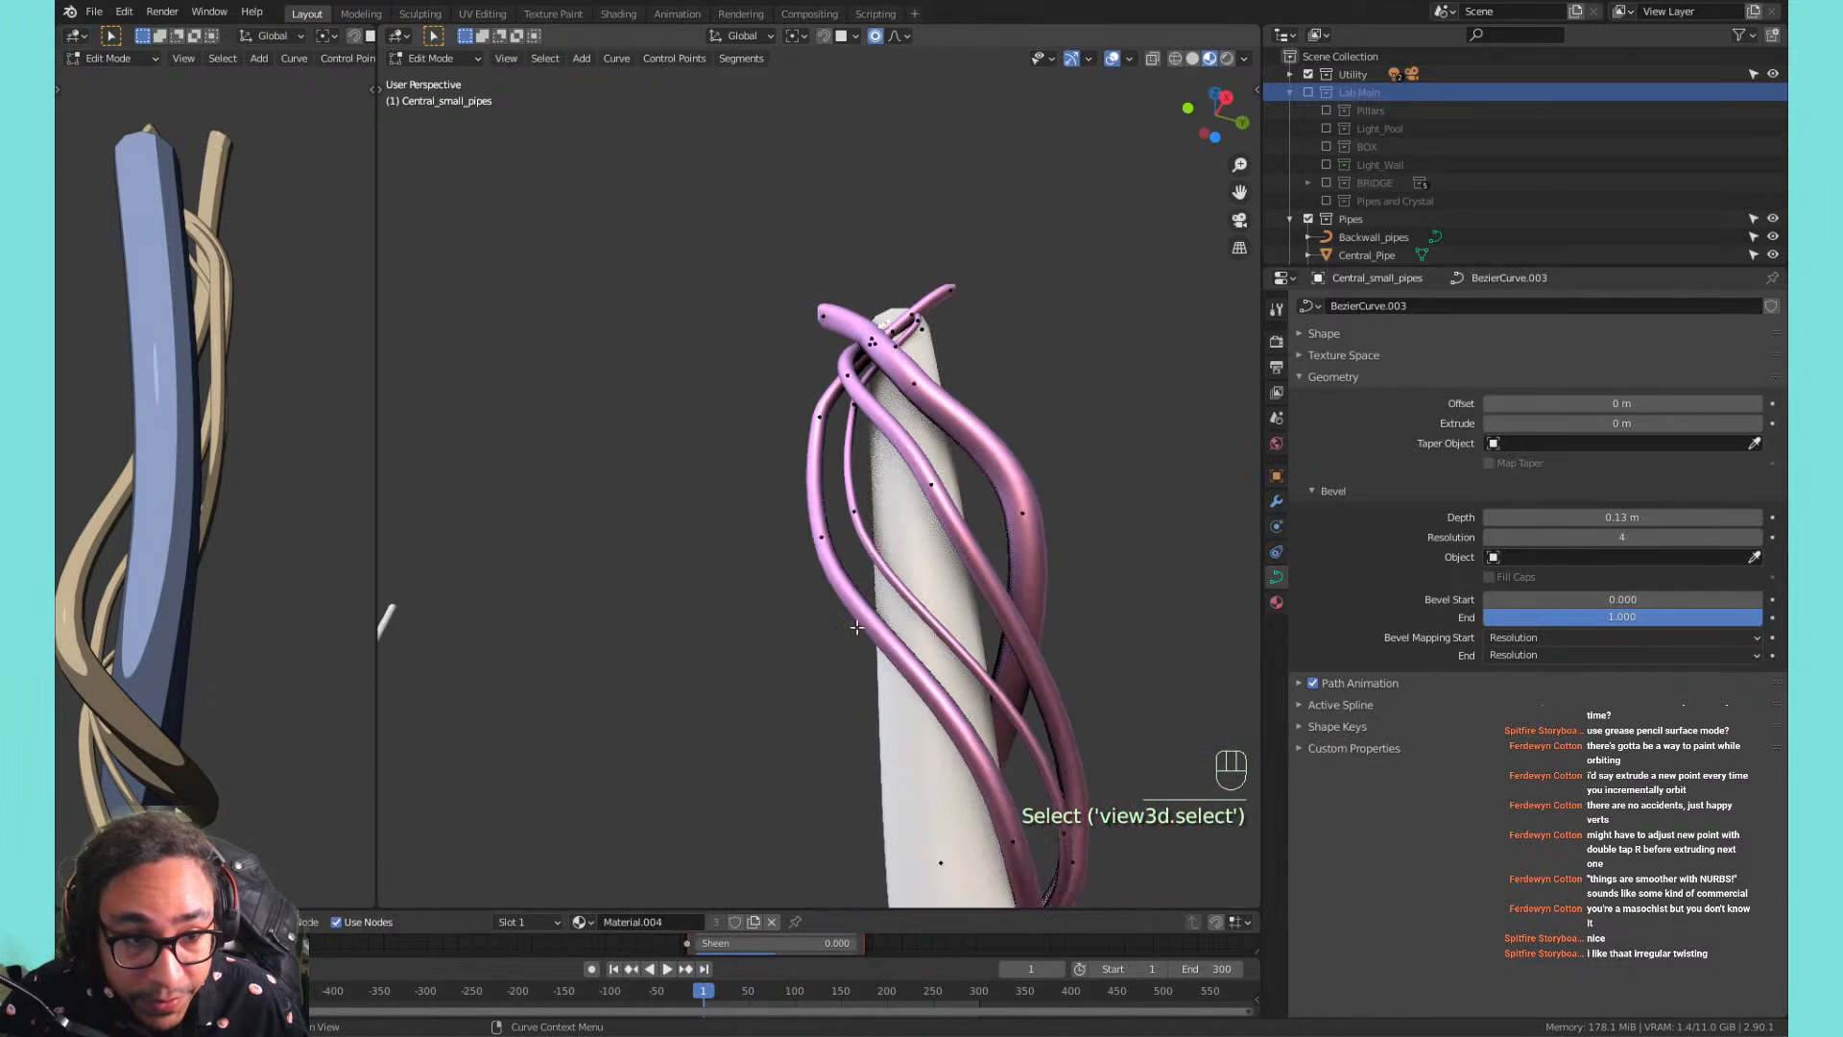
pyautogui.scroll(-6, 857, 627)
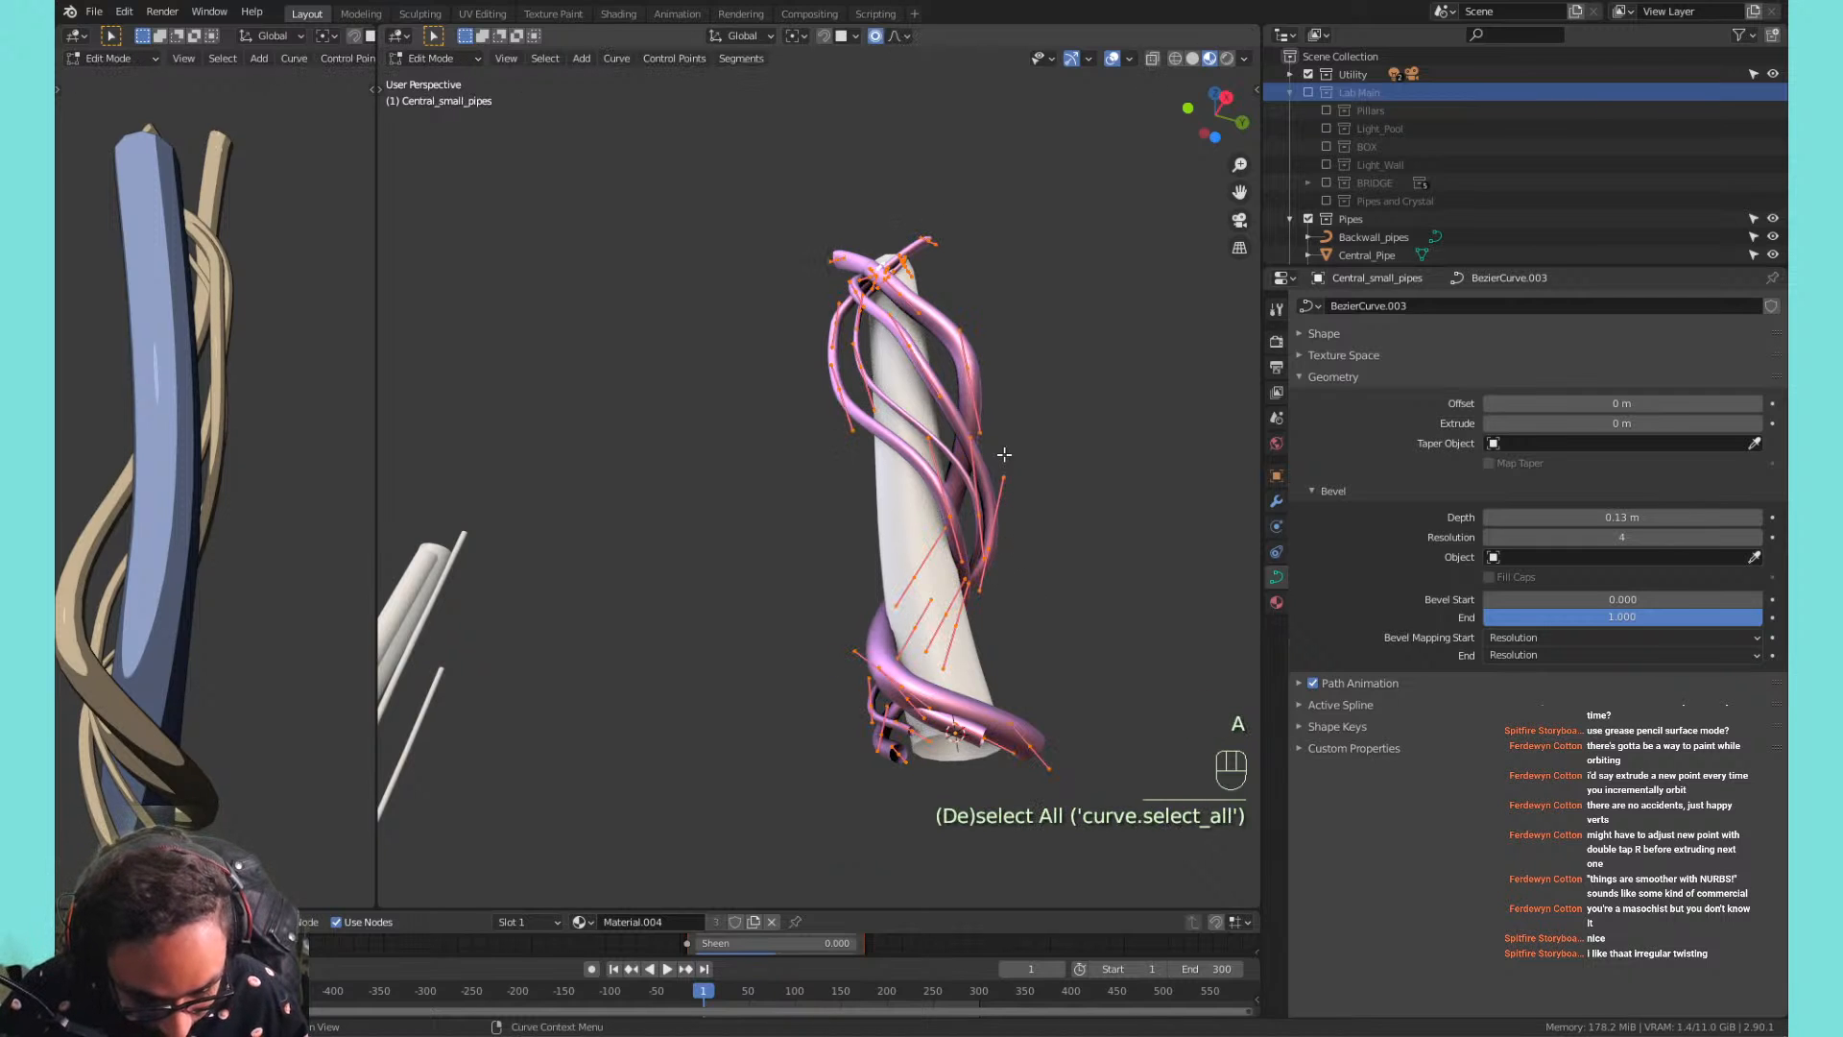
pyautogui.hotkey('shift', 'd')
pyautogui.rightClick(945, 374)
pyautogui.press('r')
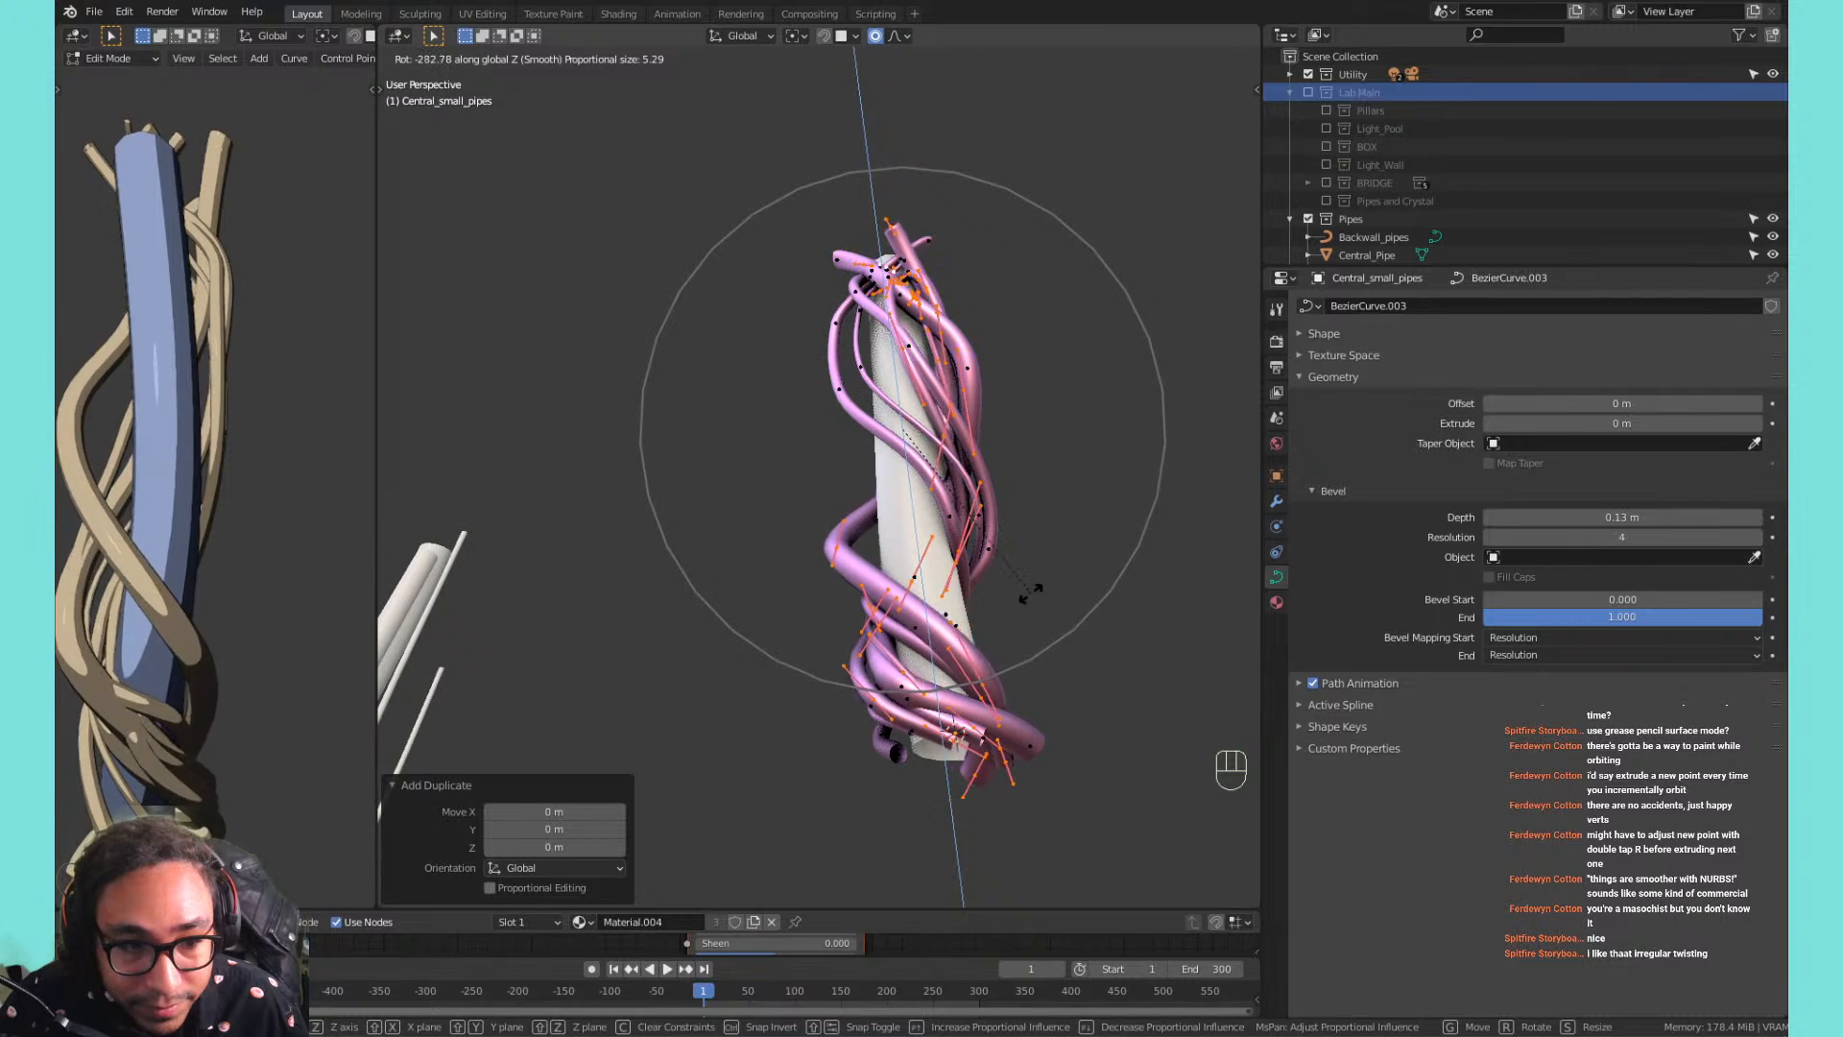
pyautogui.click(859, 570)
pyautogui.moveTo(859, 570); pyautogui.dragTo(1021, 590, button='middle')
pyautogui.hotkey('ctrl', 'z')
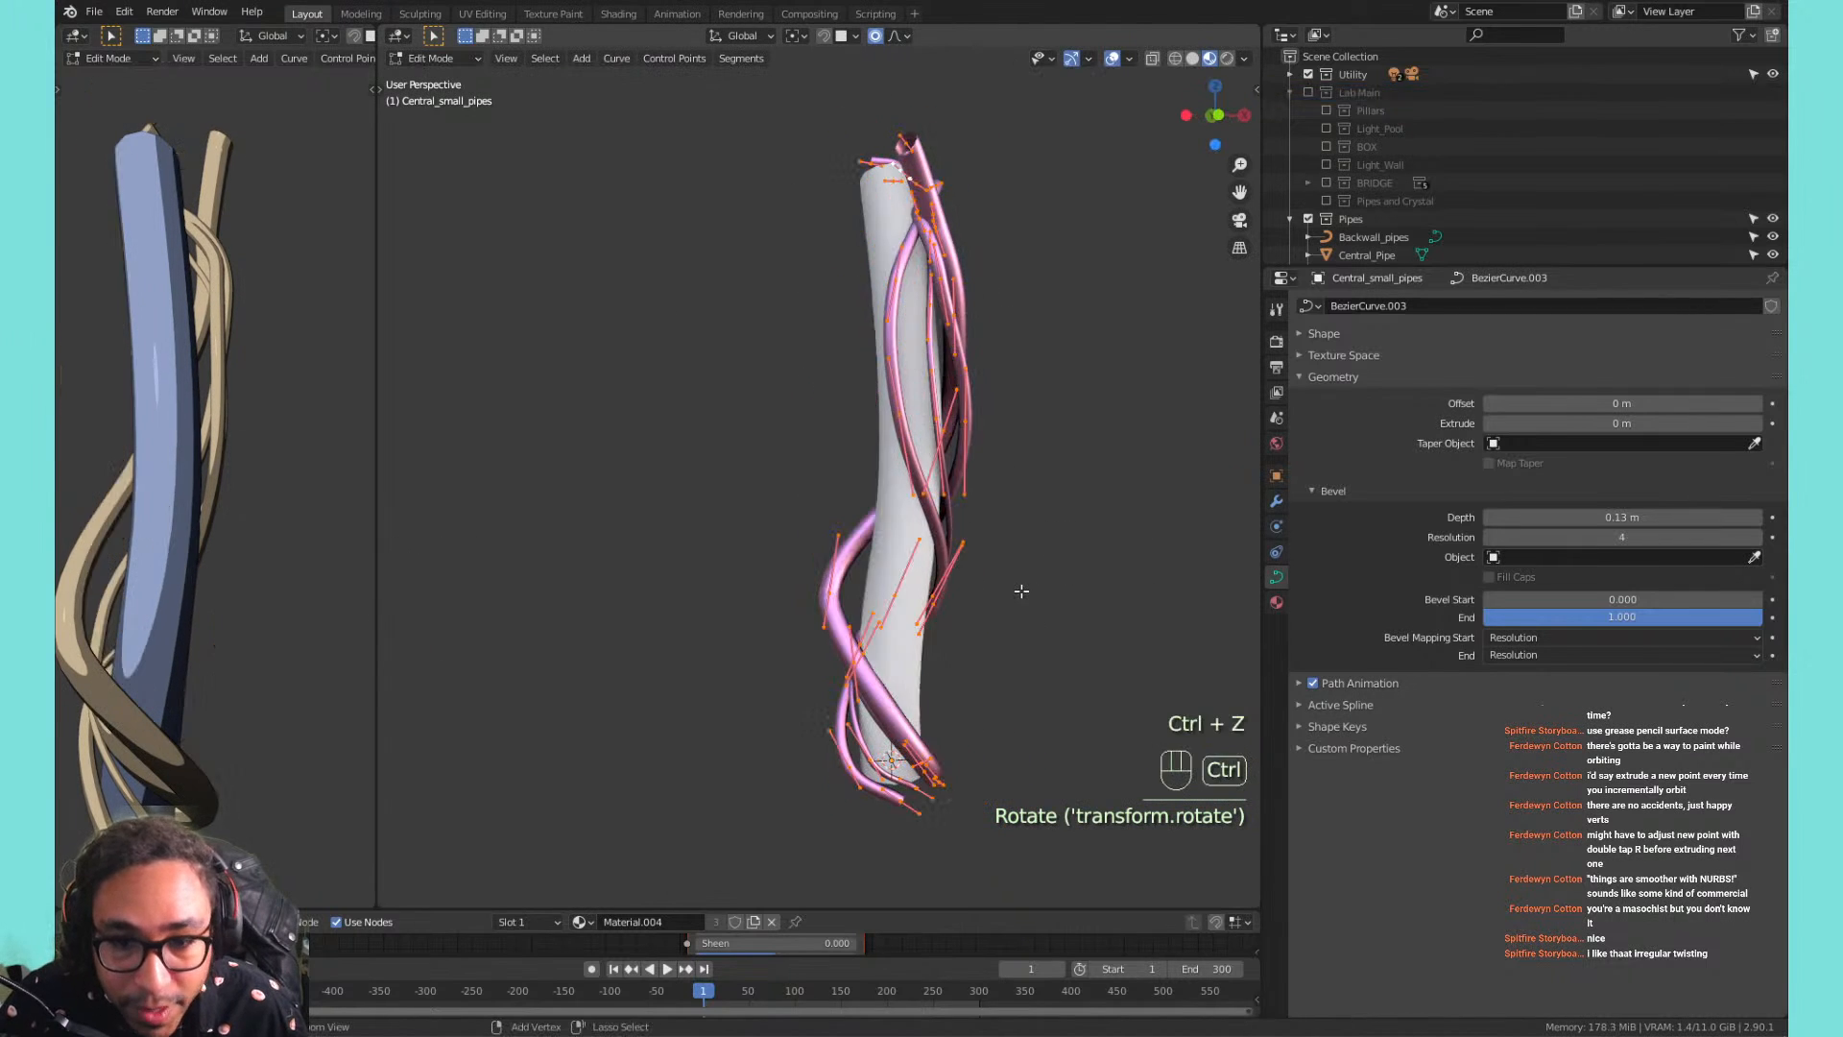
# Return to Object Mode and turn the Lab Main collection back on around the pipe and its cables.
pyautogui.press('Tab')
pyautogui.moveTo(1000, 499); pyautogui.dragTo(888, 389, button='middle')
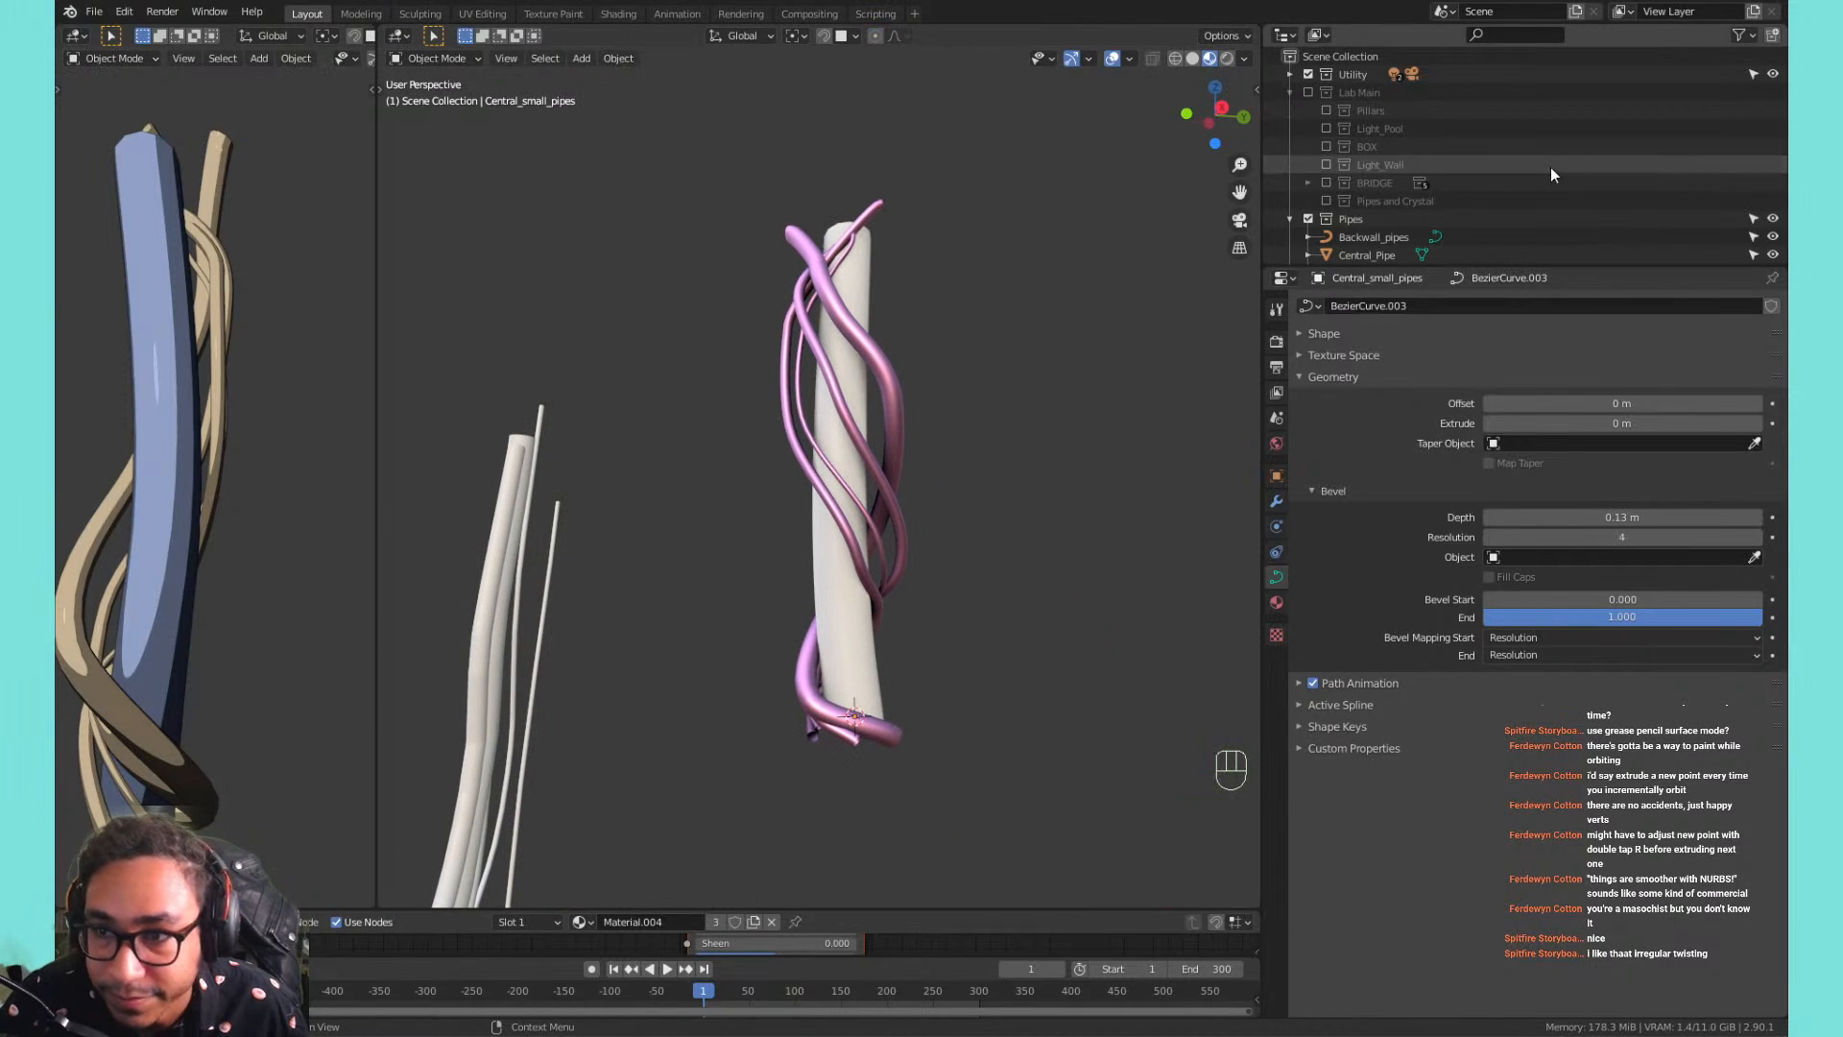
pyautogui.click(1308, 91)
pyautogui.keyDown('shift'); pyautogui.moveTo(1075, 326); pyautogui.dragTo(931, 350, button='middle'); pyautogui.keyUp('shift')
pyautogui.scroll(4, 827, 305)
pyautogui.keyDown('shift'); pyautogui.moveTo(832, 298); pyautogui.dragTo(894, 347, button='middle'); pyautogui.keyUp('shift')
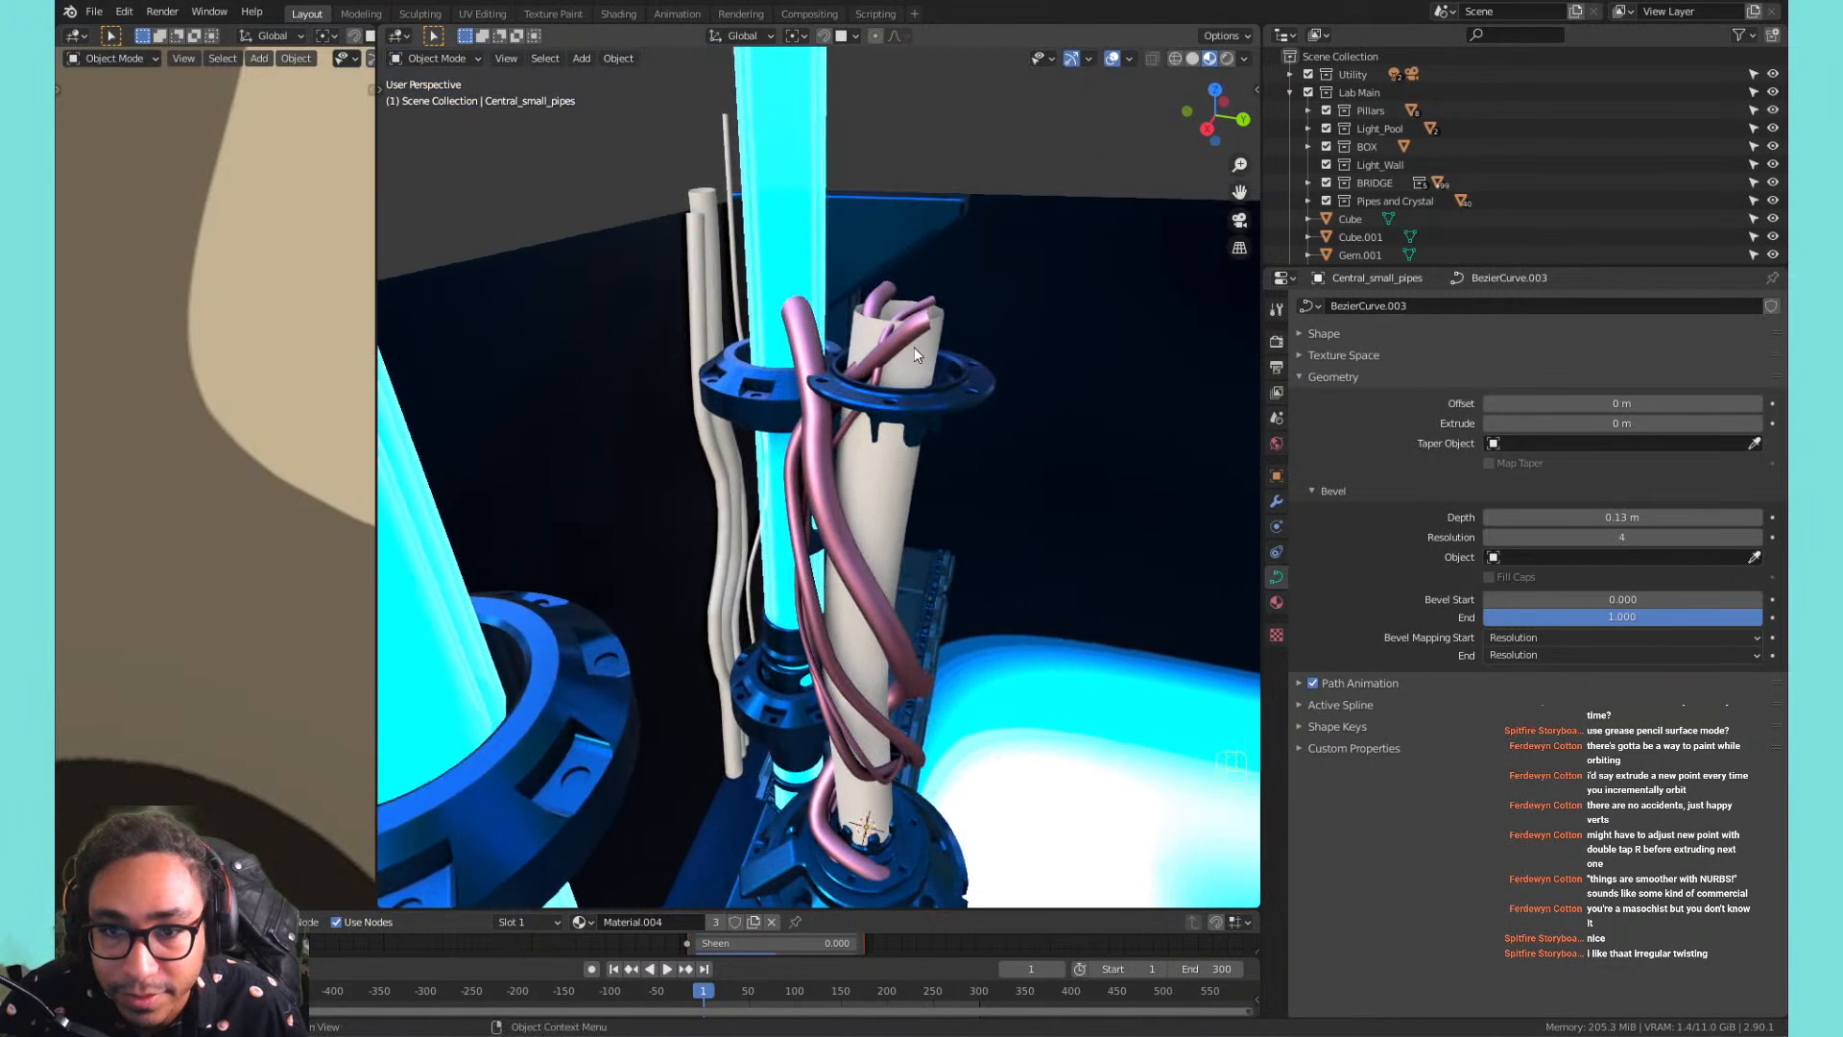
# Exclude the BOX collection inside Lab Main from the view layer.
pyautogui.scroll(-1, 1154, 261)
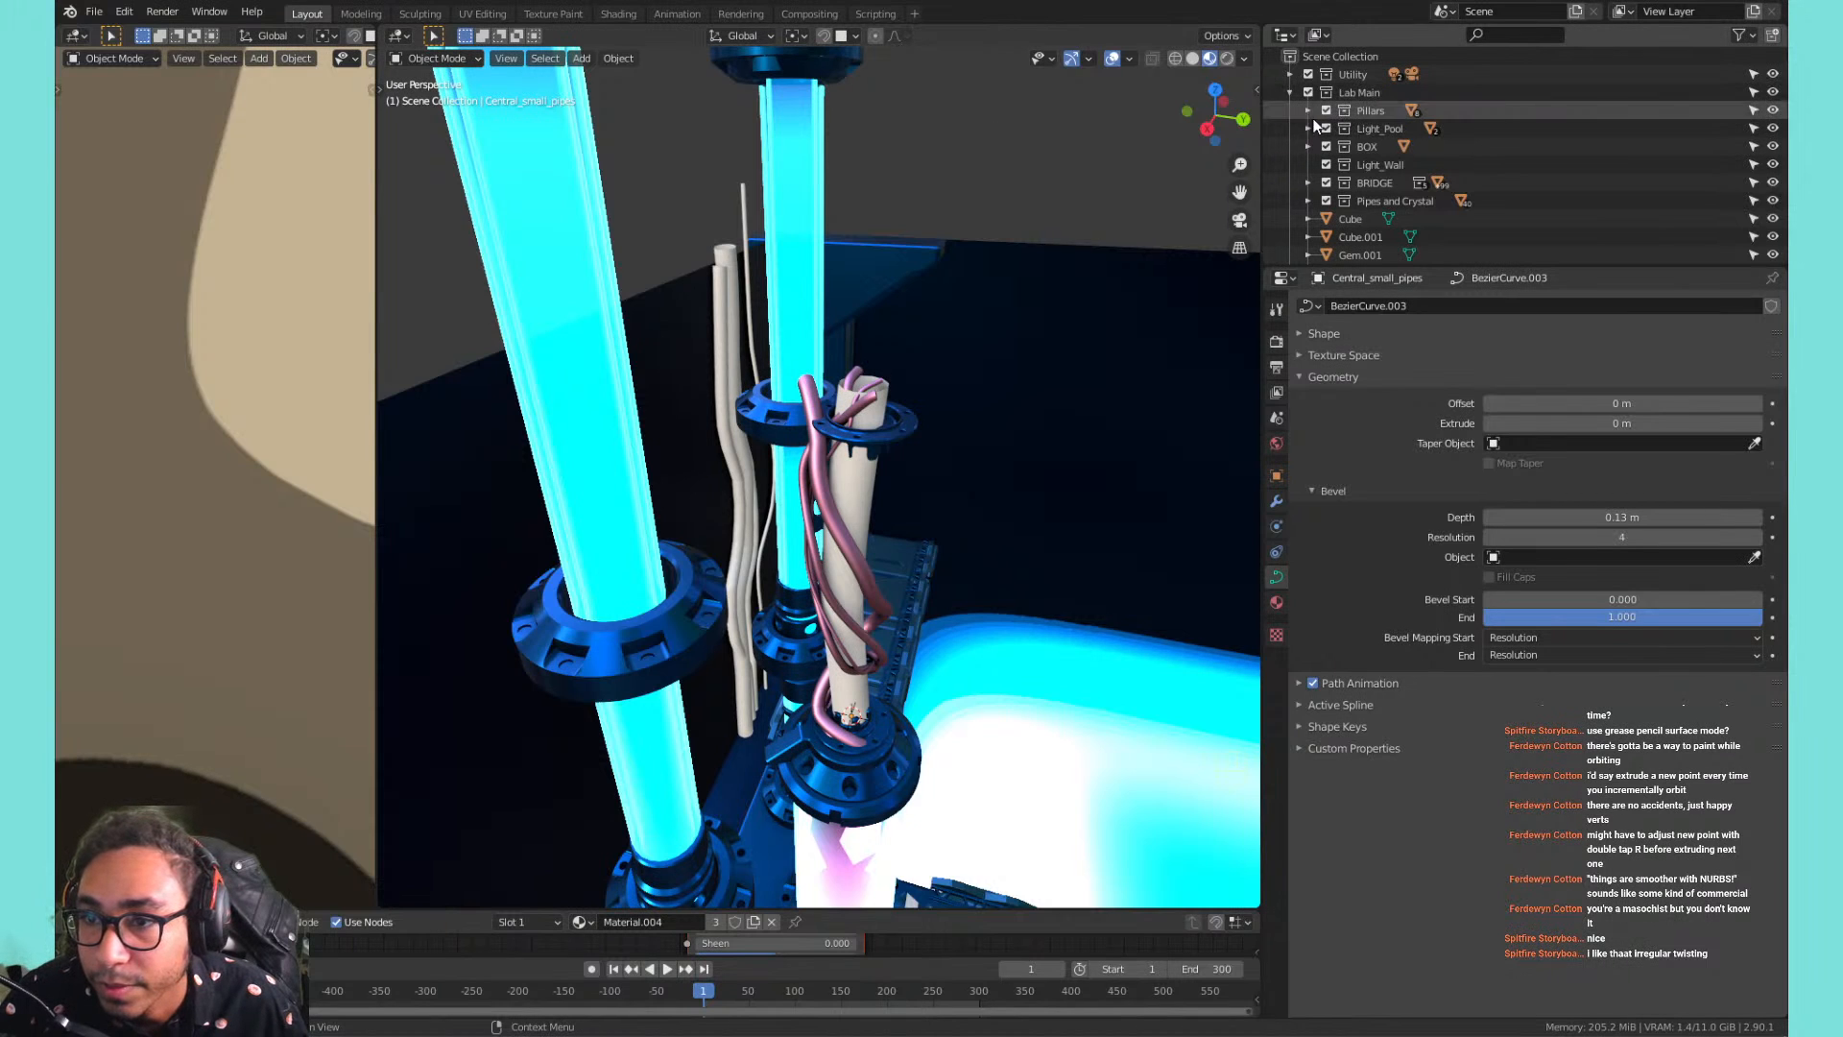
pyautogui.click(1332, 144)
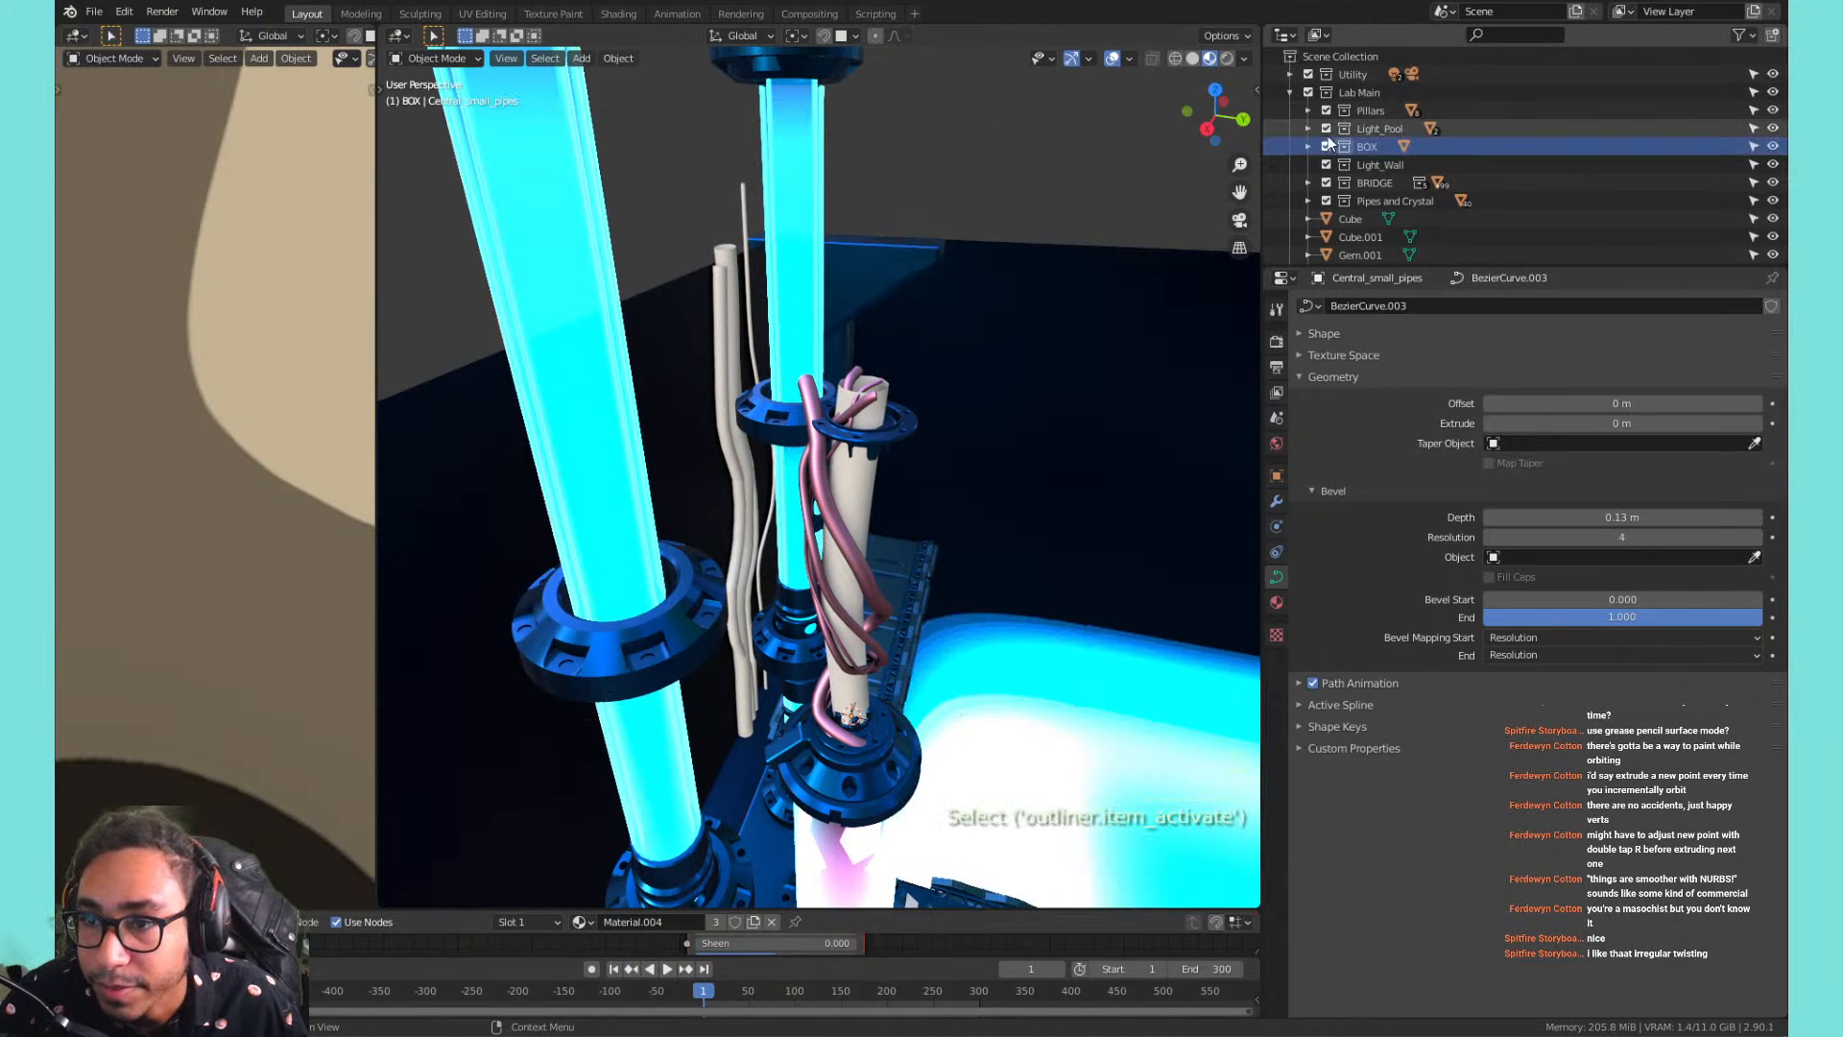
pyautogui.click(1324, 144)
pyautogui.click(1324, 145)
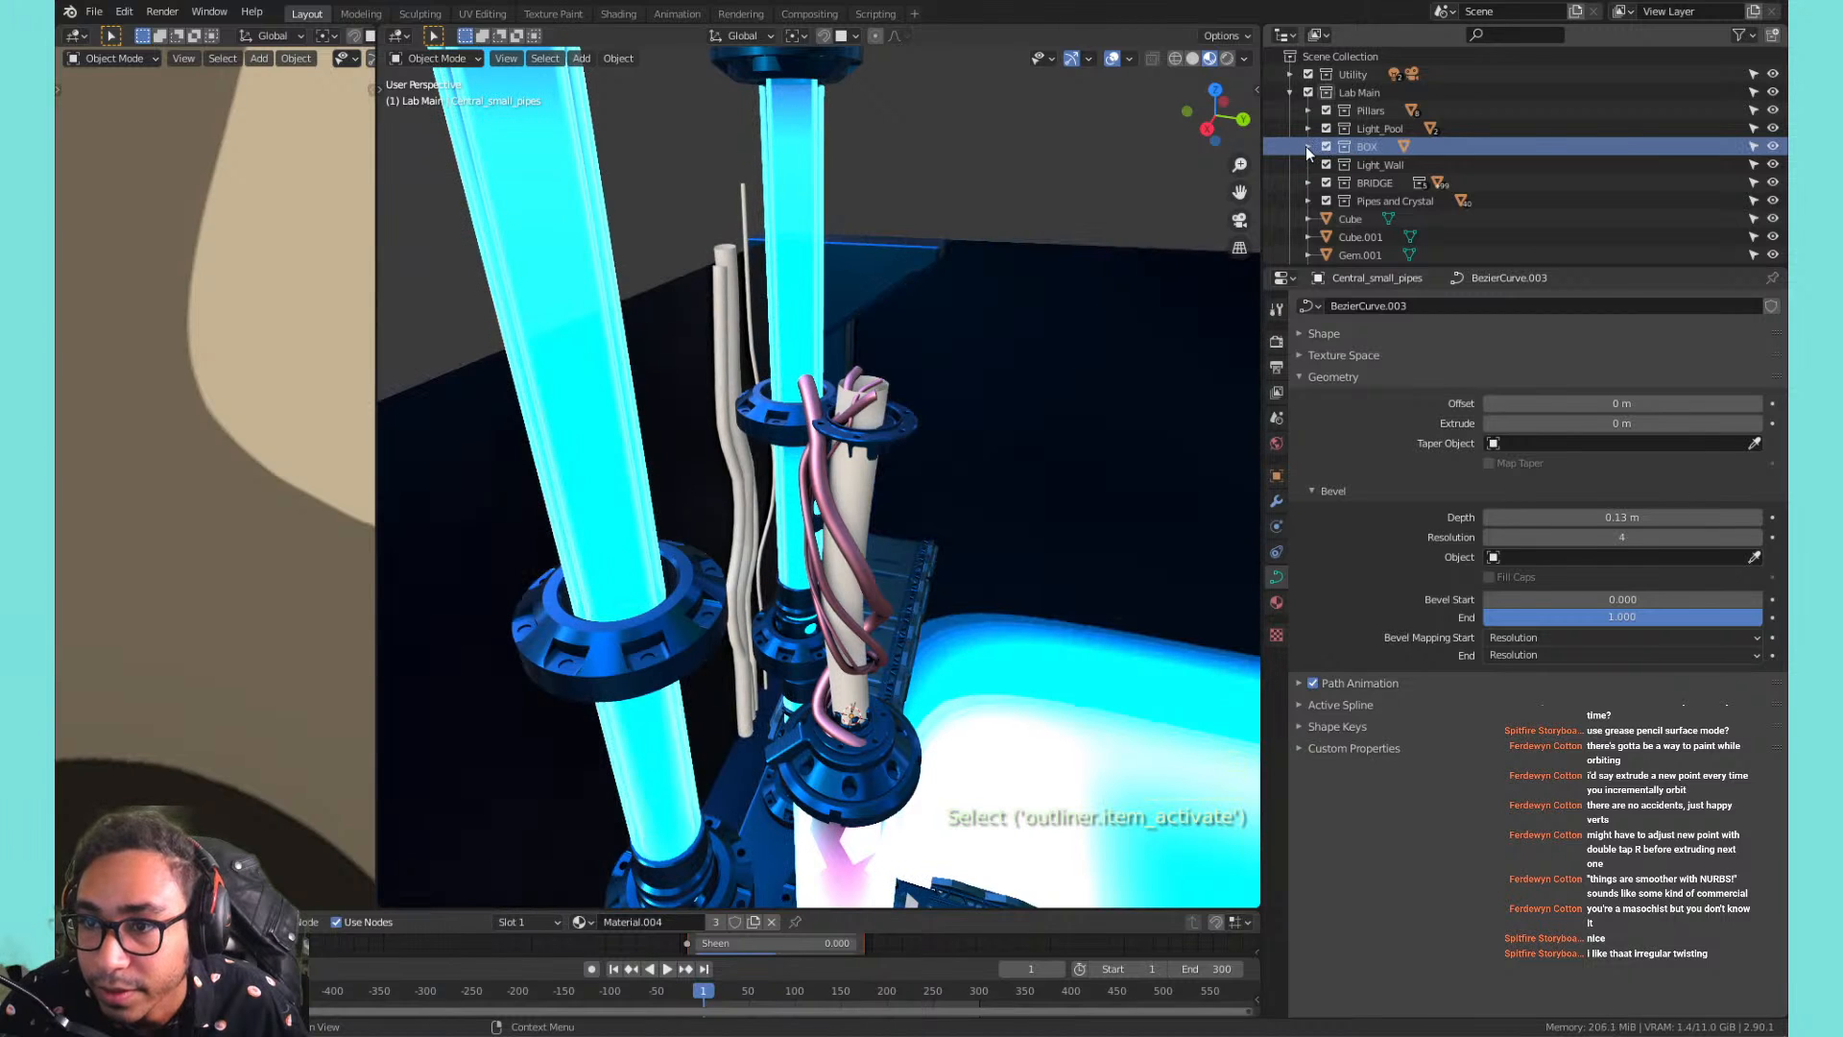
pyautogui.click(1321, 147)
# Edit the cables and move their selected upper end points by about -0.36 m in X, 0.34 m in Y and -0.3 m in Z.
pyautogui.keyDown('shift'); pyautogui.moveTo(952, 367); pyautogui.dragTo(764, 283, button='middle'); pyautogui.keyUp('shift')
pyautogui.scroll(-3, 884, 273)
pyautogui.scroll(5, 884, 347)
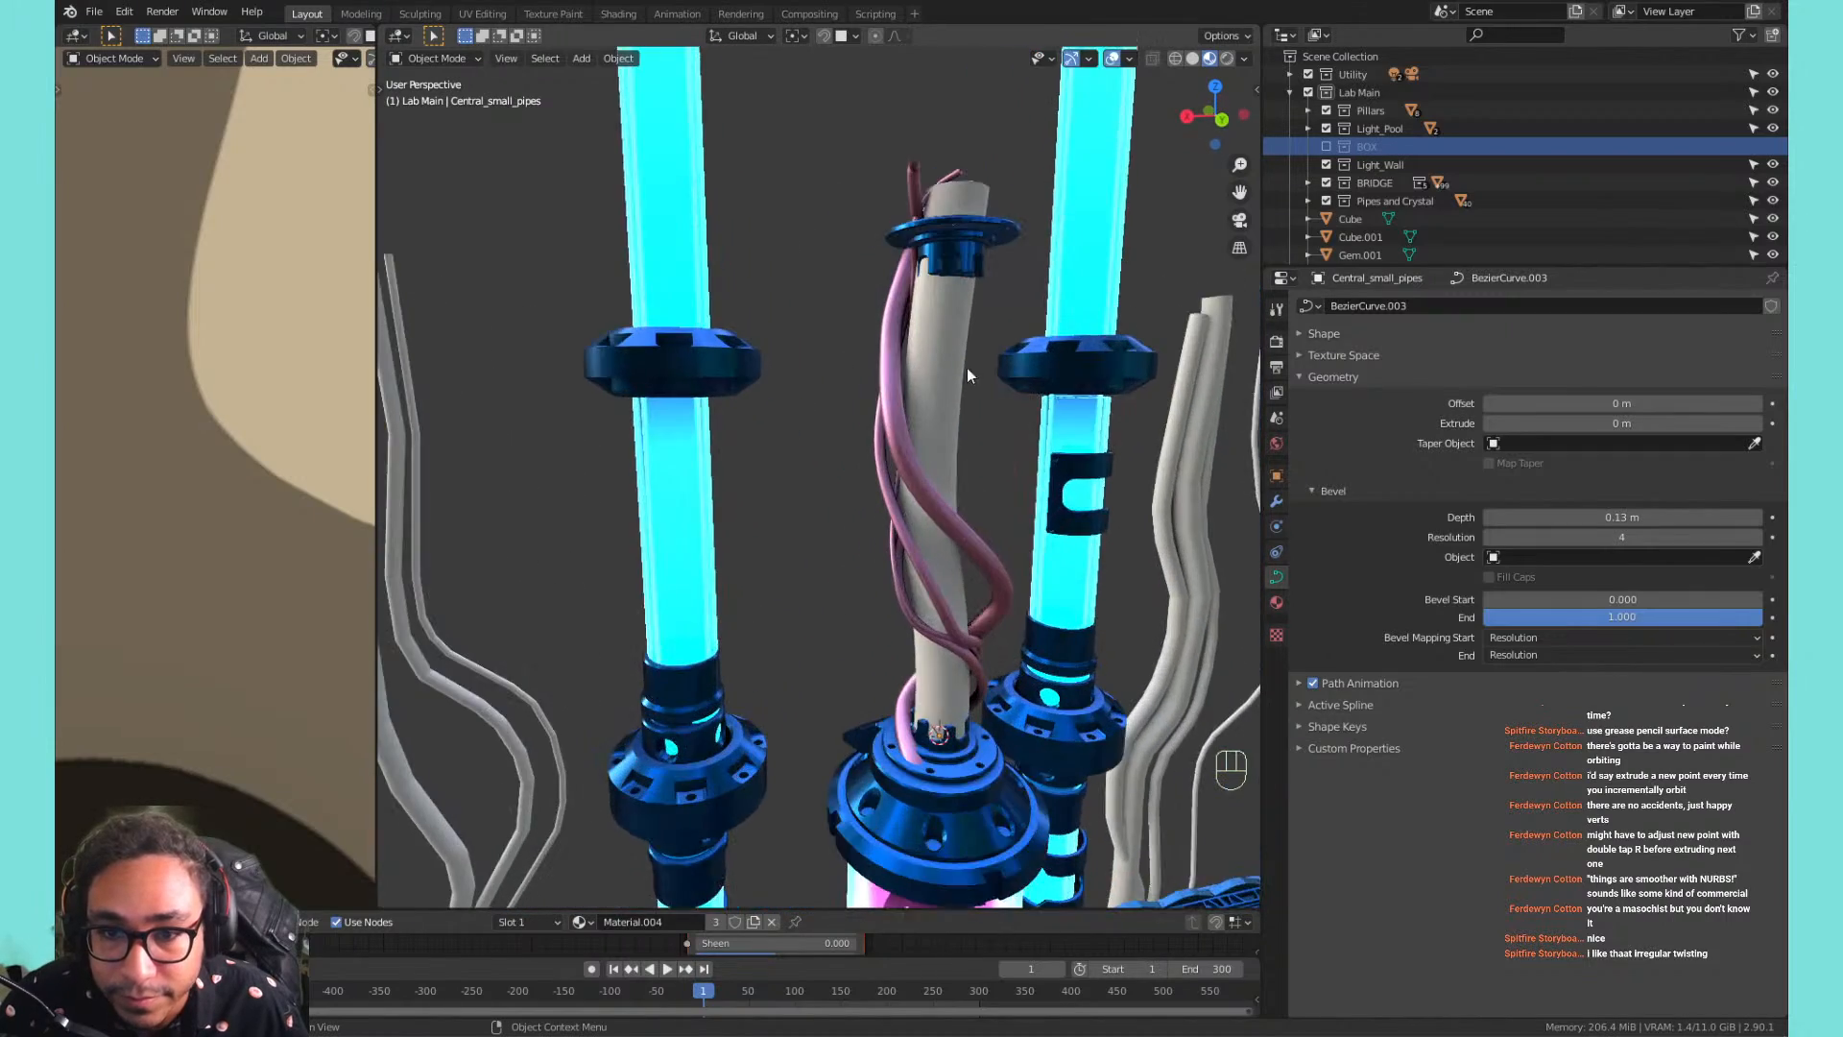
pyautogui.keyDown('shift'); pyautogui.moveTo(1018, 287); pyautogui.dragTo(824, 170, button='middle'); pyautogui.keyUp('shift')
pyautogui.scroll(2, 857, 267)
pyautogui.scroll(-3, 824, 171)
pyautogui.scroll(2, 811, 285)
pyautogui.press('Tab')
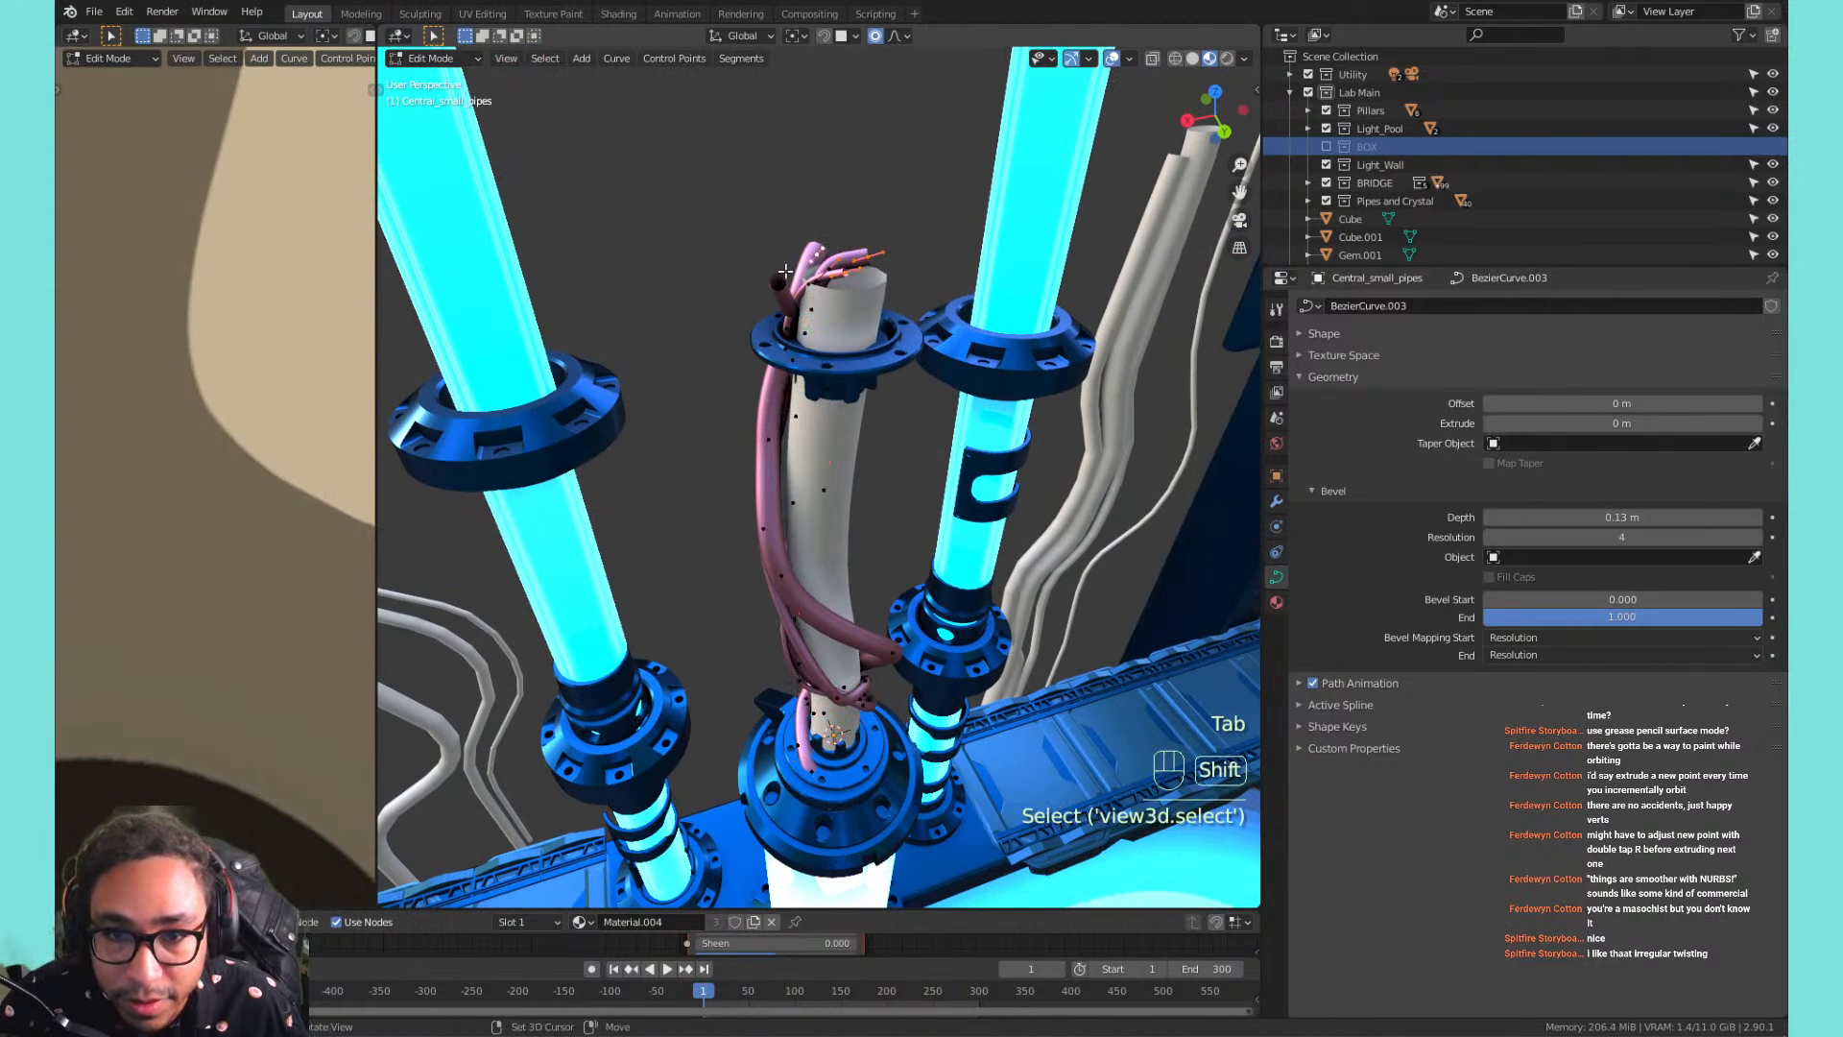
pyautogui.click(875, 36)
pyautogui.click(893, 35)
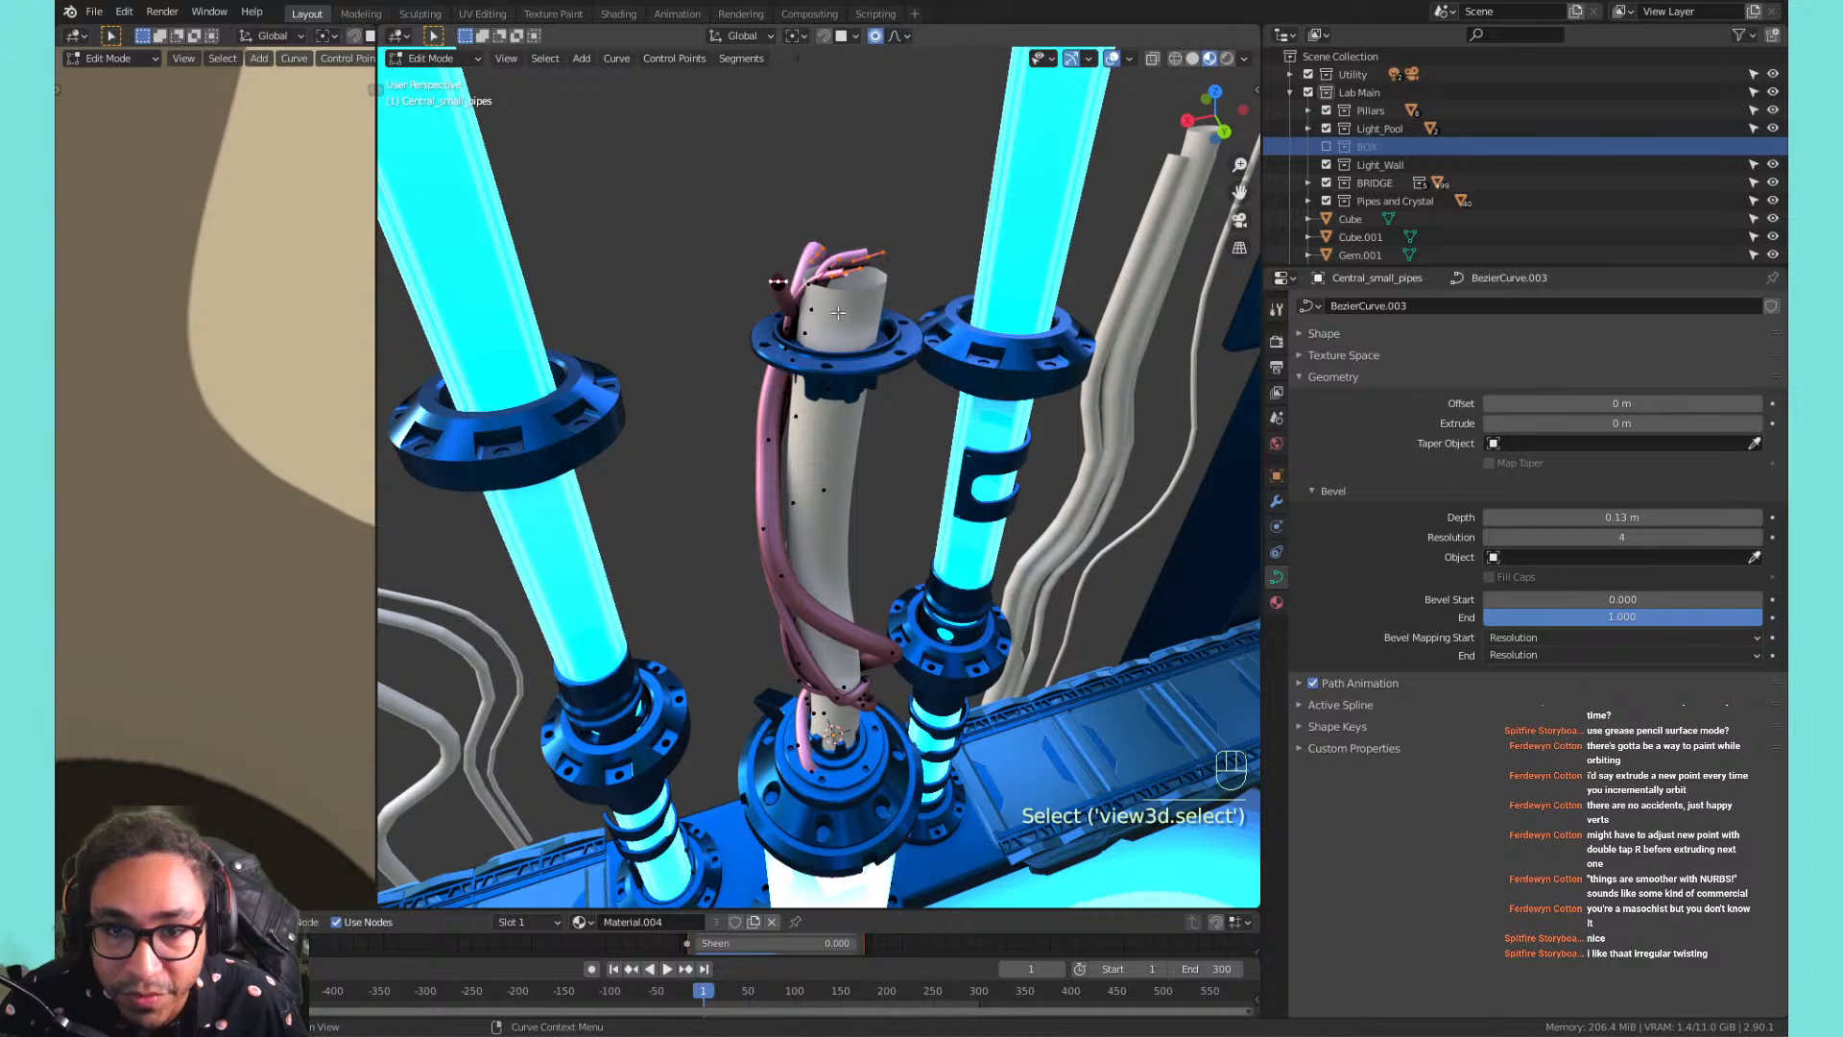
pyautogui.press('g')
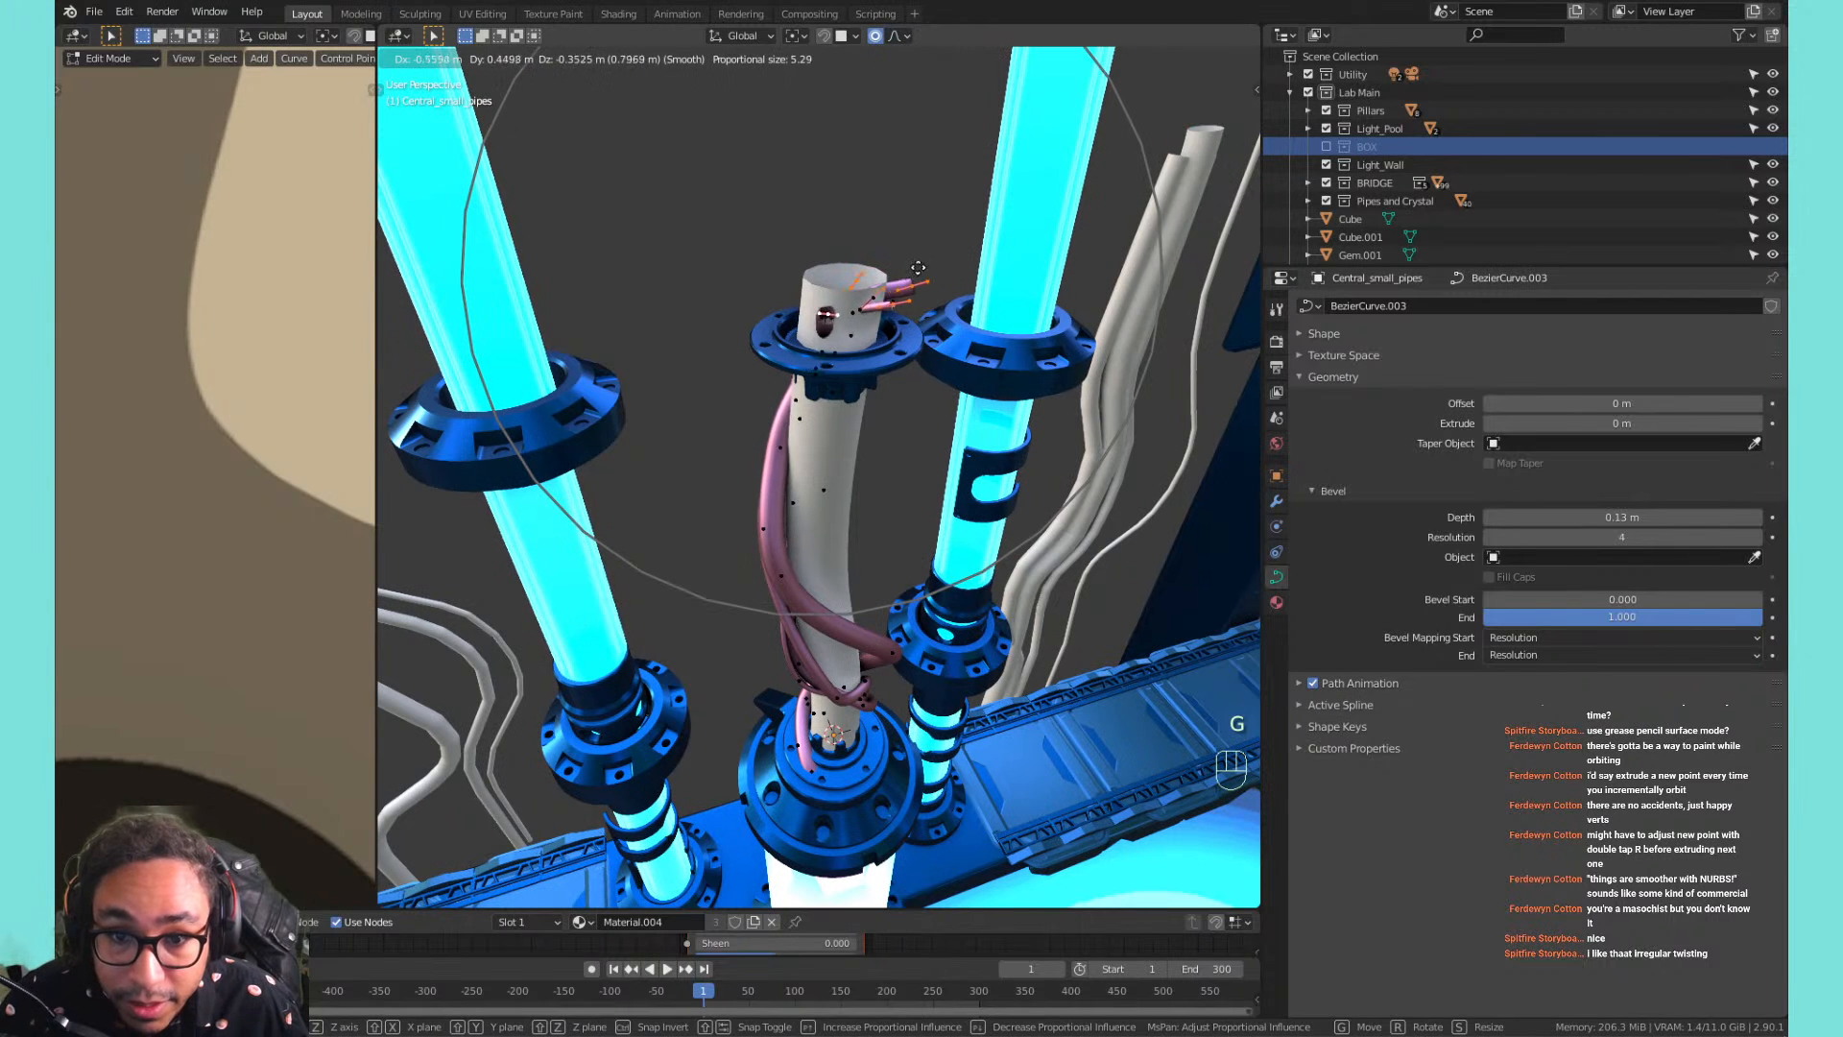
pyautogui.click(889, 261)
# Delete the thick cable's topmost control point above the ring and move its new end outward beside the pipe.
pyautogui.moveTo(889, 261); pyautogui.dragTo(1084, 244, button='middle')
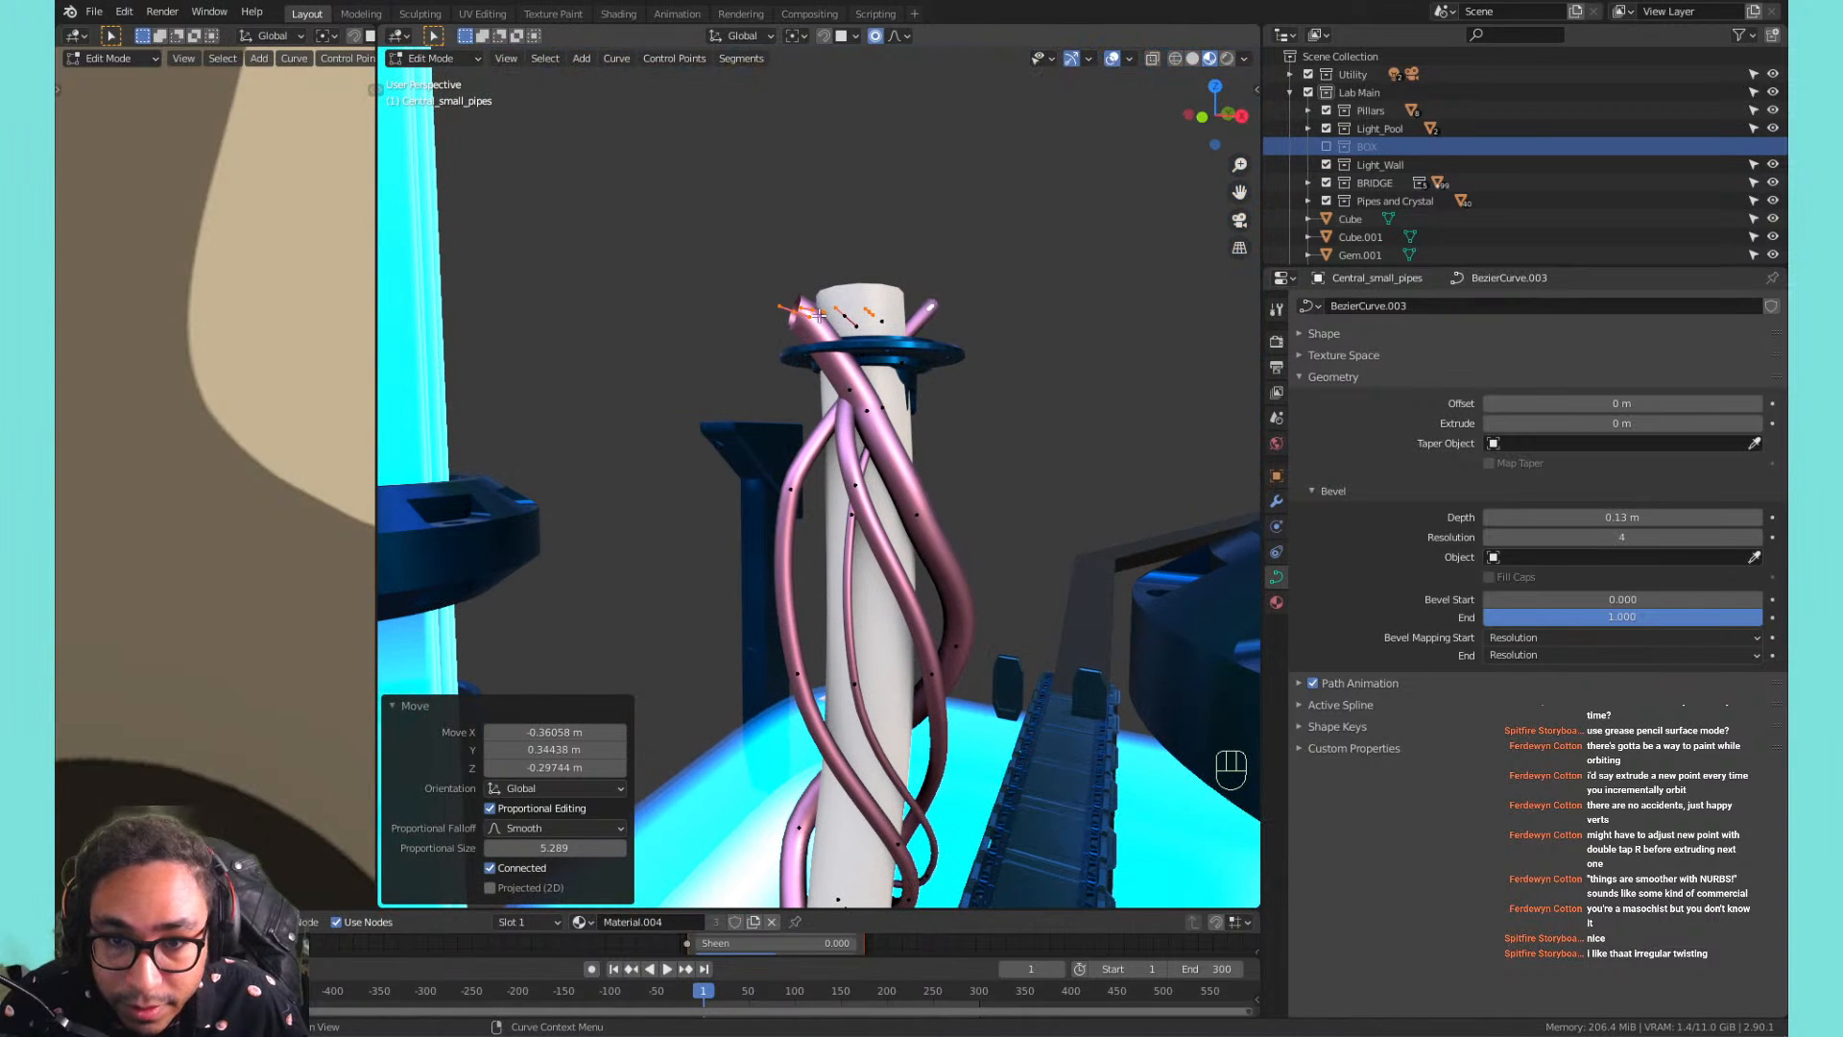
pyautogui.click(812, 318)
pyautogui.press('x')
pyautogui.click(799, 312)
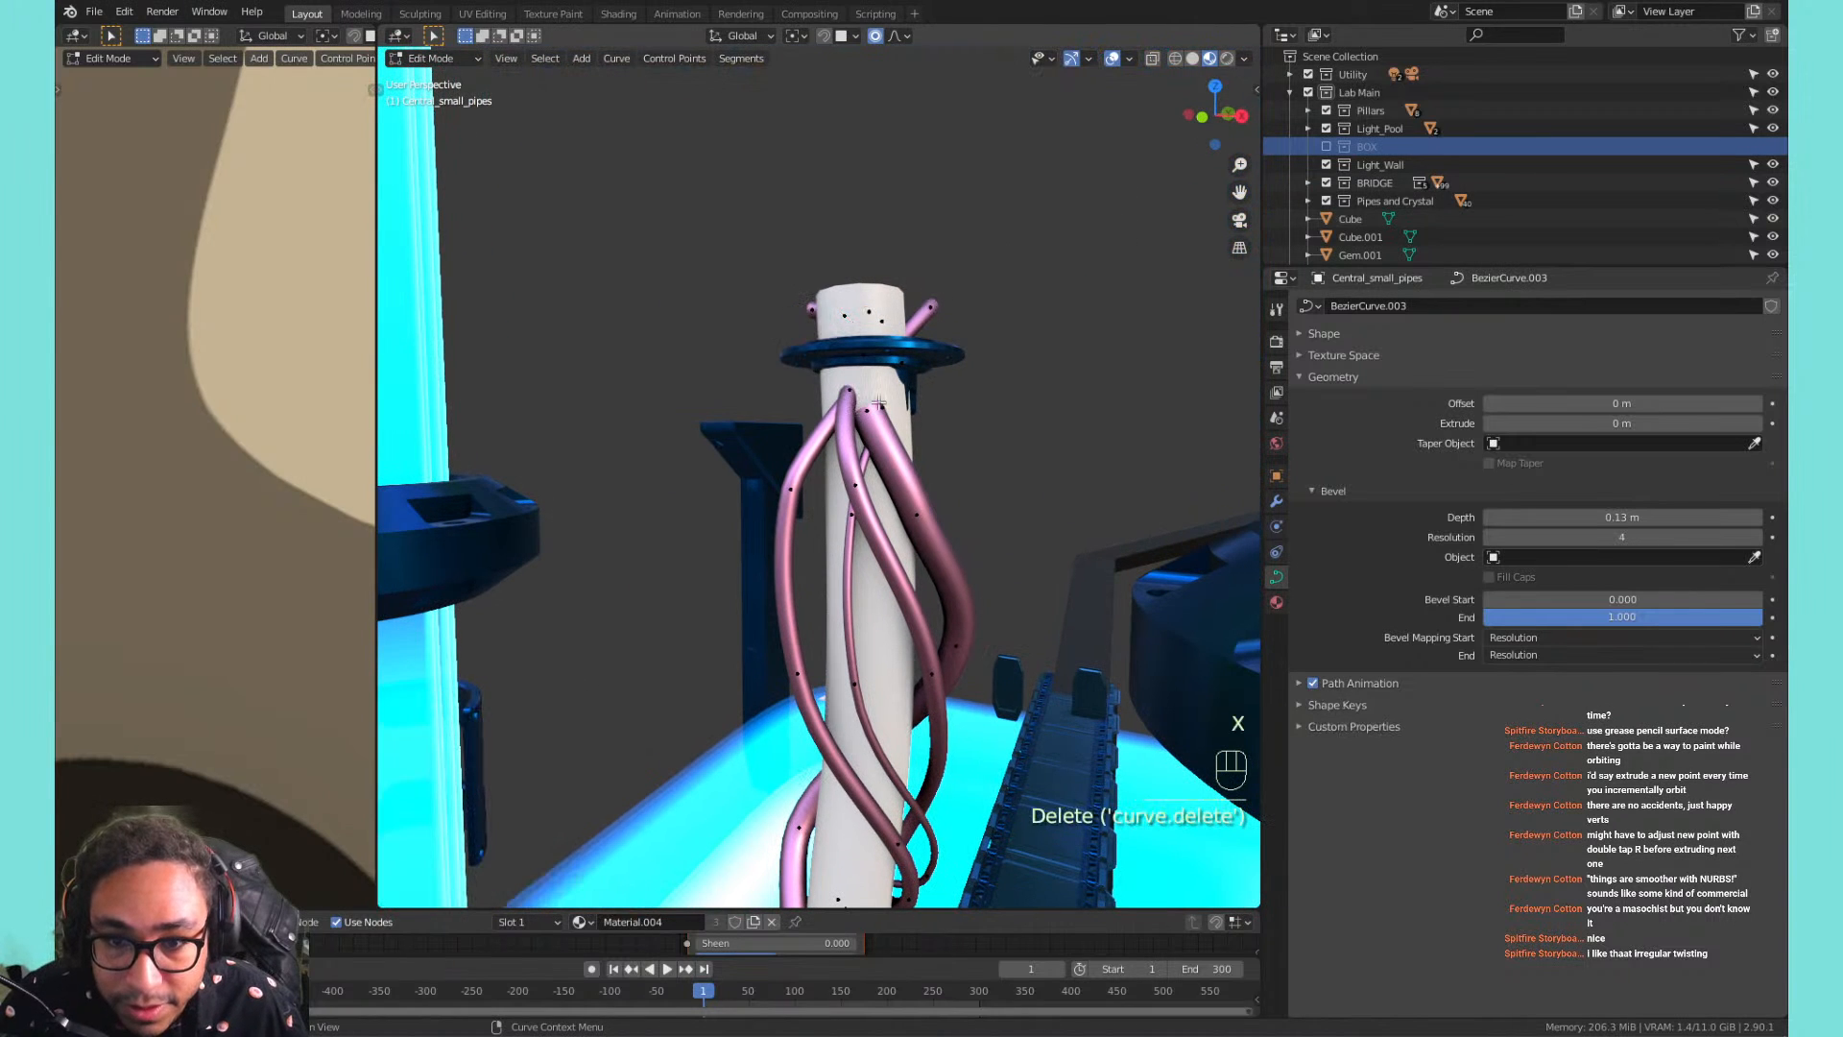
pyautogui.press('g')
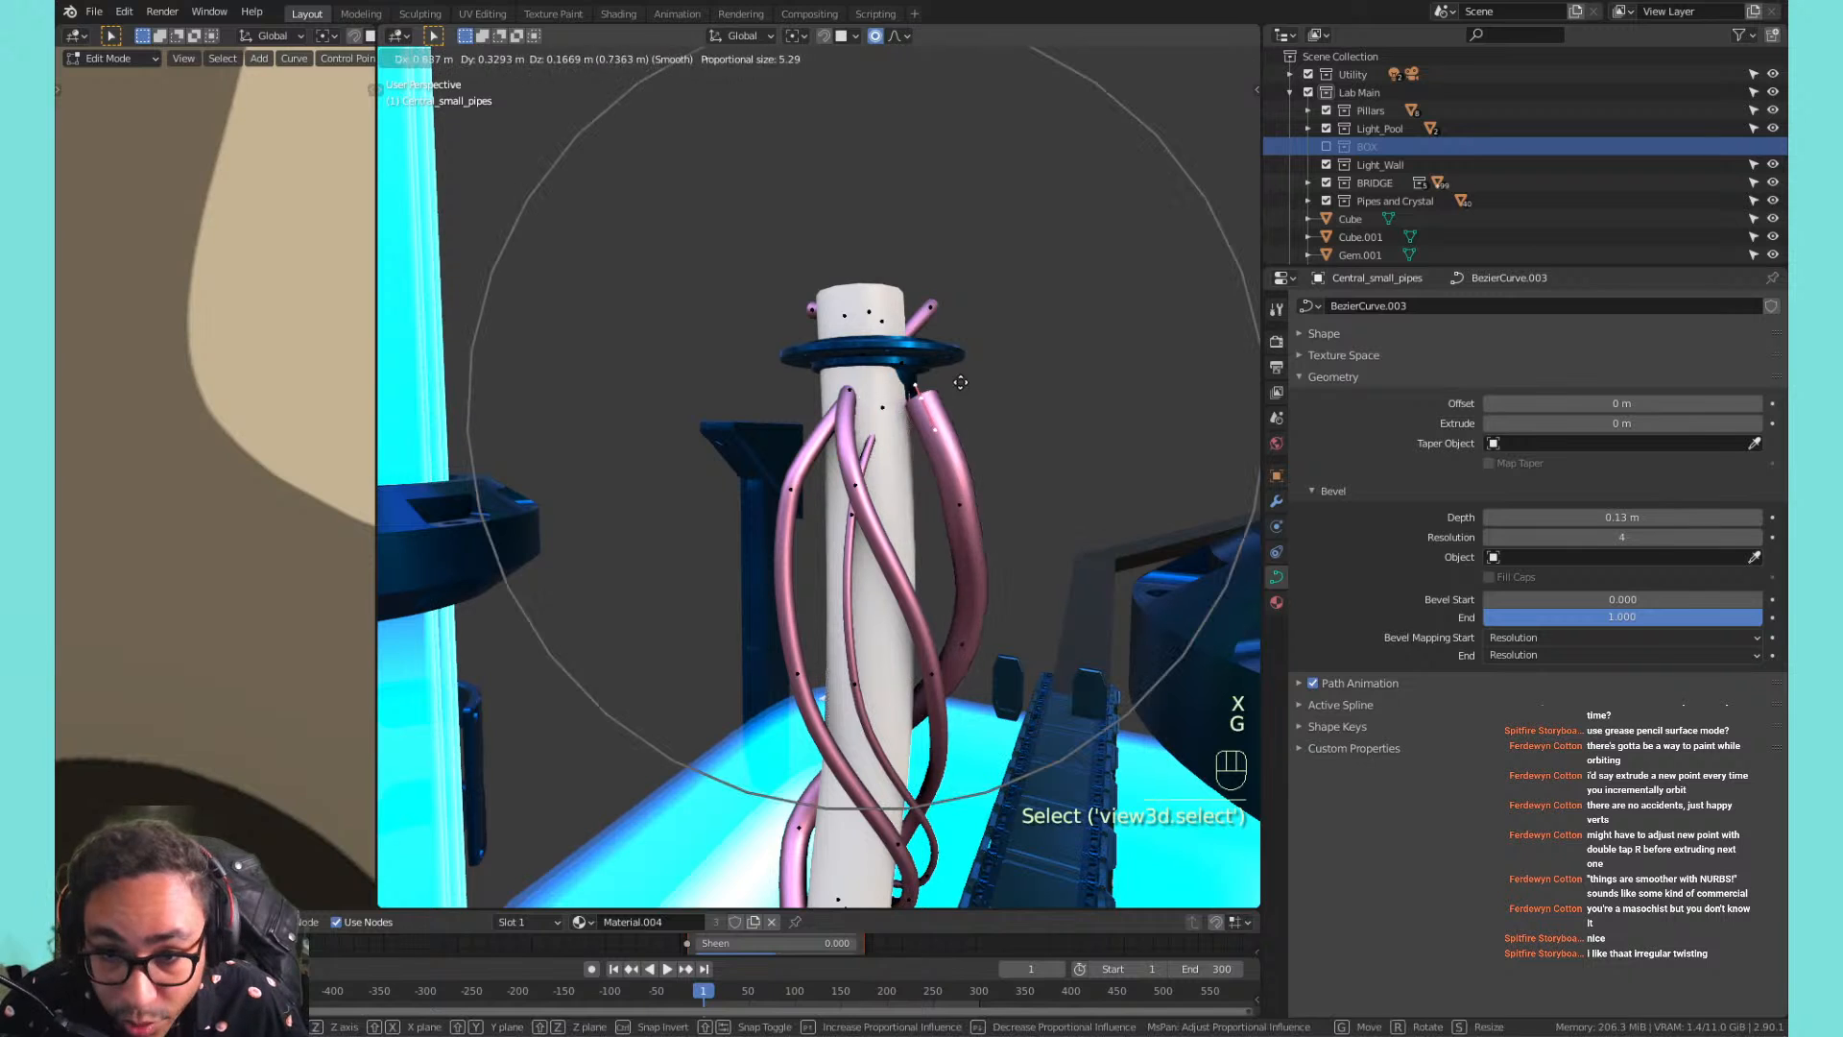
# Move the upper ends of the thick small pipe and the neighbouring small pipe up to the underside of the blue collar.
pyautogui.click(956, 339)
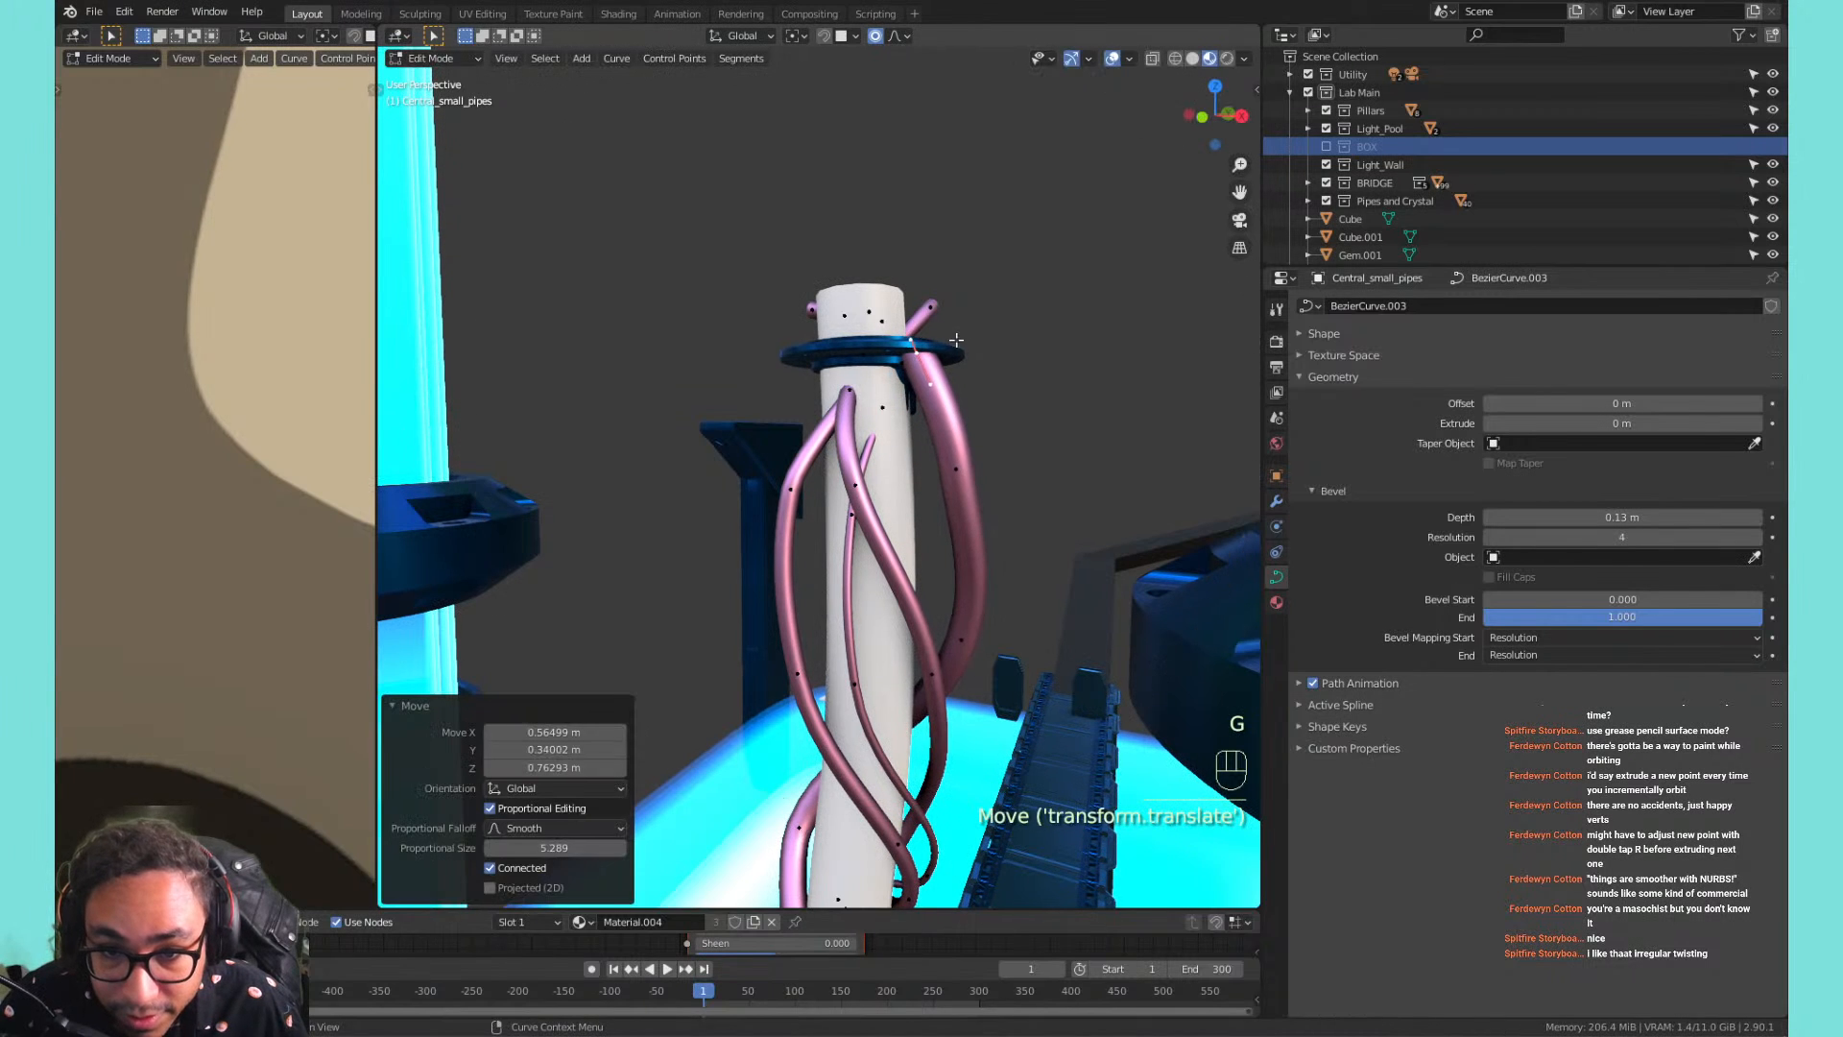
pyautogui.click(853, 389)
pyautogui.moveTo(923, 388); pyautogui.dragTo(923, 408, button='middle')
pyautogui.keyDown('shift'); pyautogui.moveTo(984, 348); pyautogui.dragTo(959, 339, button='middle'); pyautogui.keyUp('shift')
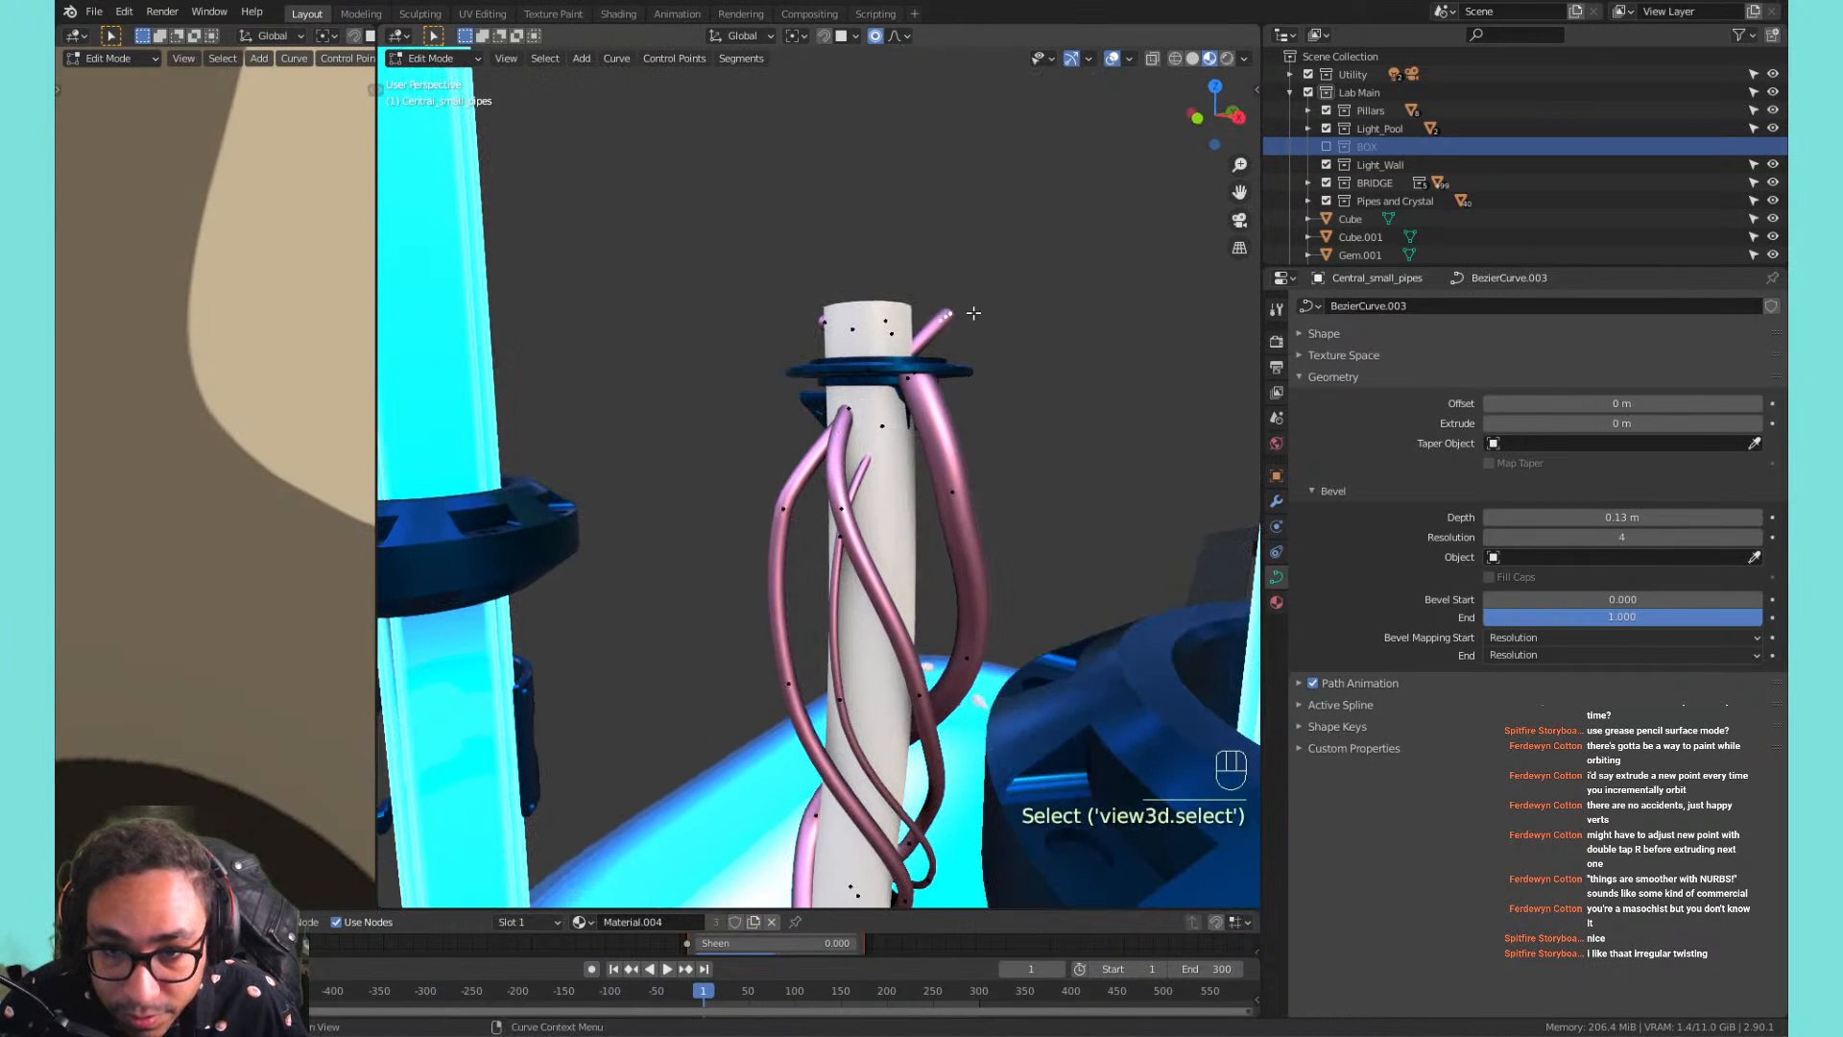
pyautogui.click(976, 317)
pyautogui.moveTo(785, 502); pyautogui.dragTo(890, 448, button='middle')
pyautogui.press('g')
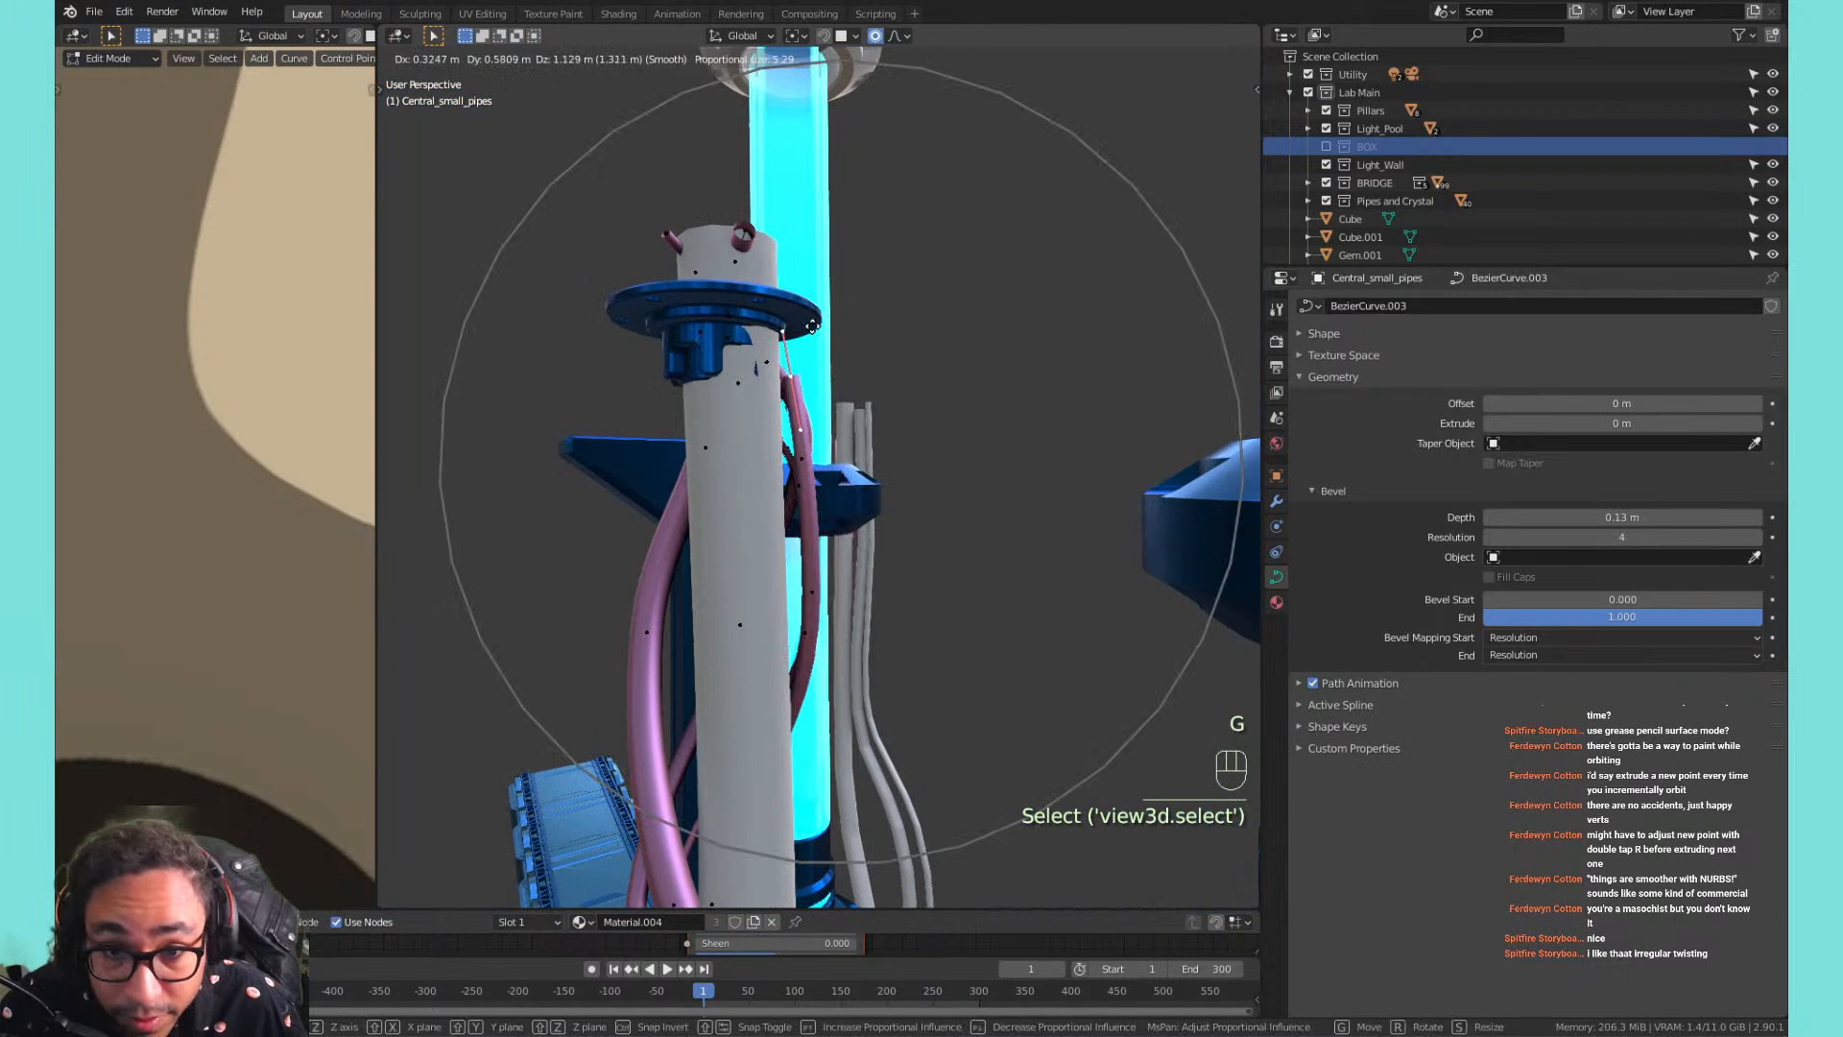
pyautogui.click(819, 273)
pyautogui.keyDown('shift'); pyautogui.moveTo(819, 274); pyautogui.dragTo(691, 321, button='middle'); pyautogui.keyUp('shift')
pyautogui.press('g')
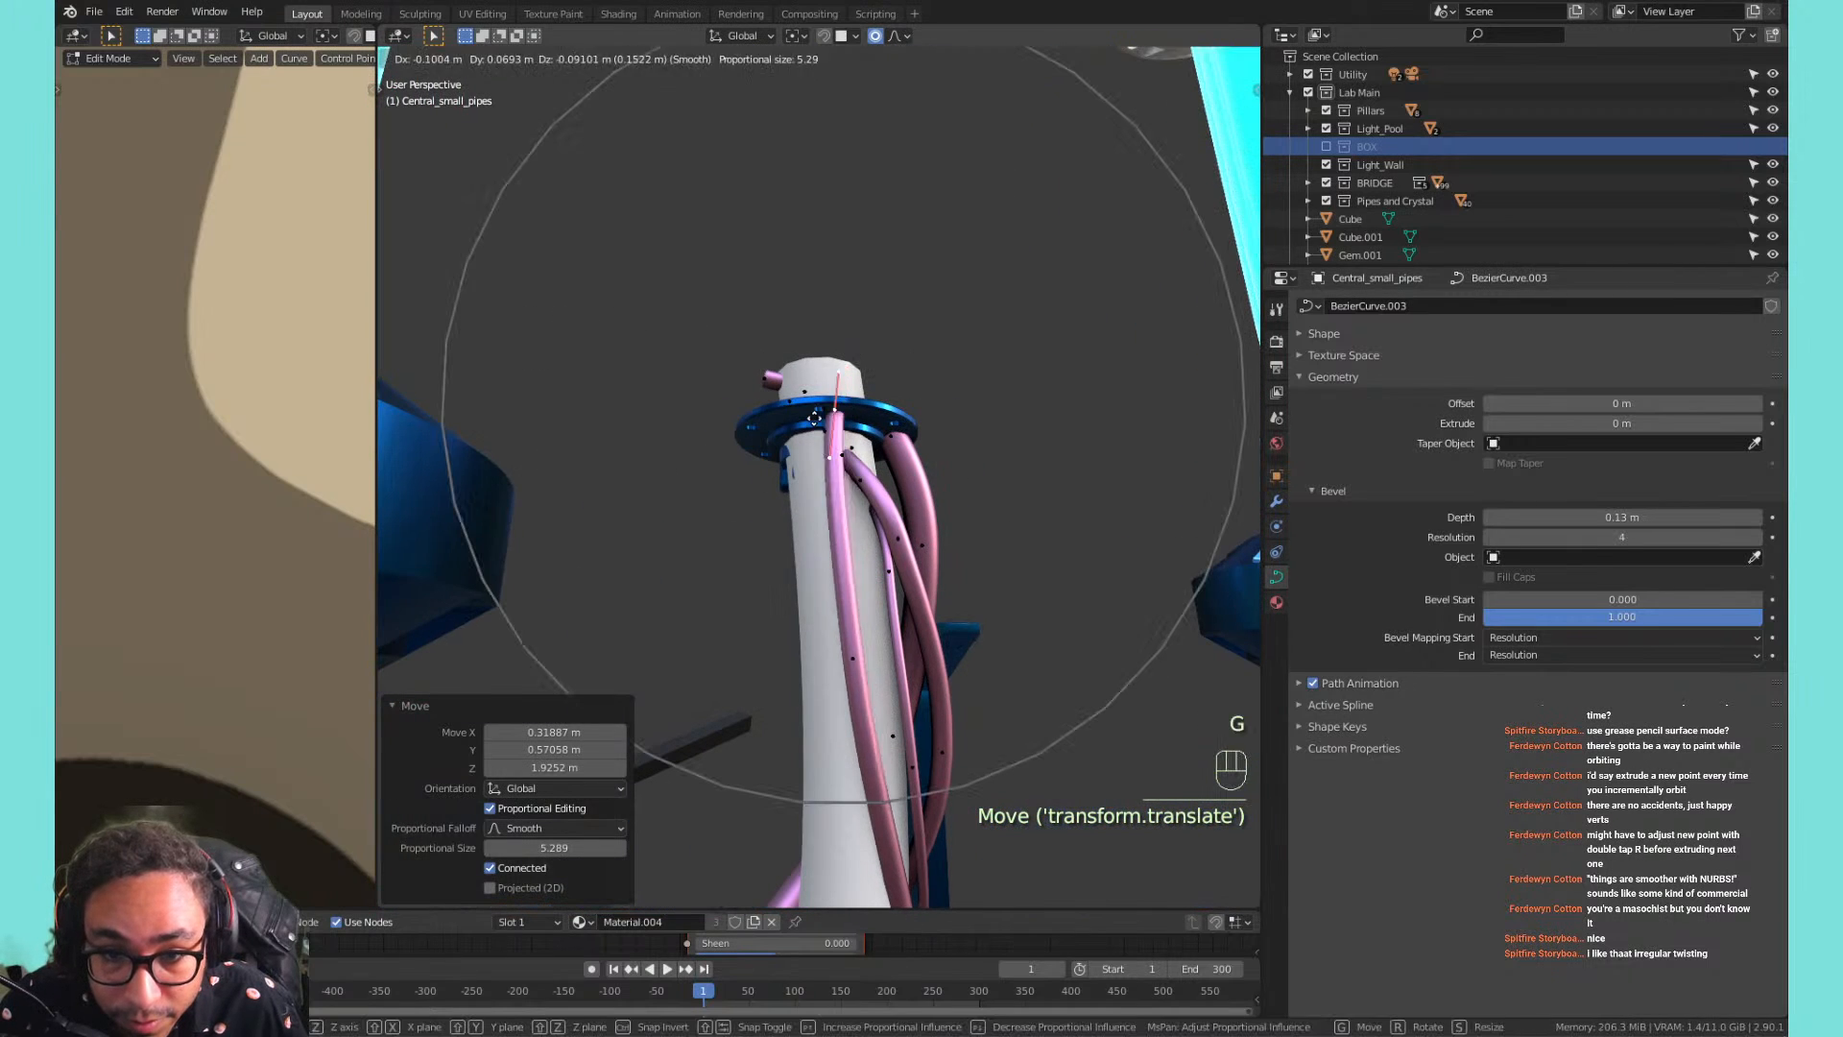
pyautogui.click(770, 419)
# Raise the upper end of the thinnest small pipe to the underside of the blue collar.
pyautogui.keyDown('shift'); pyautogui.moveTo(771, 418); pyautogui.dragTo(893, 469, button='middle'); pyautogui.keyUp('shift')
pyautogui.click(912, 607)
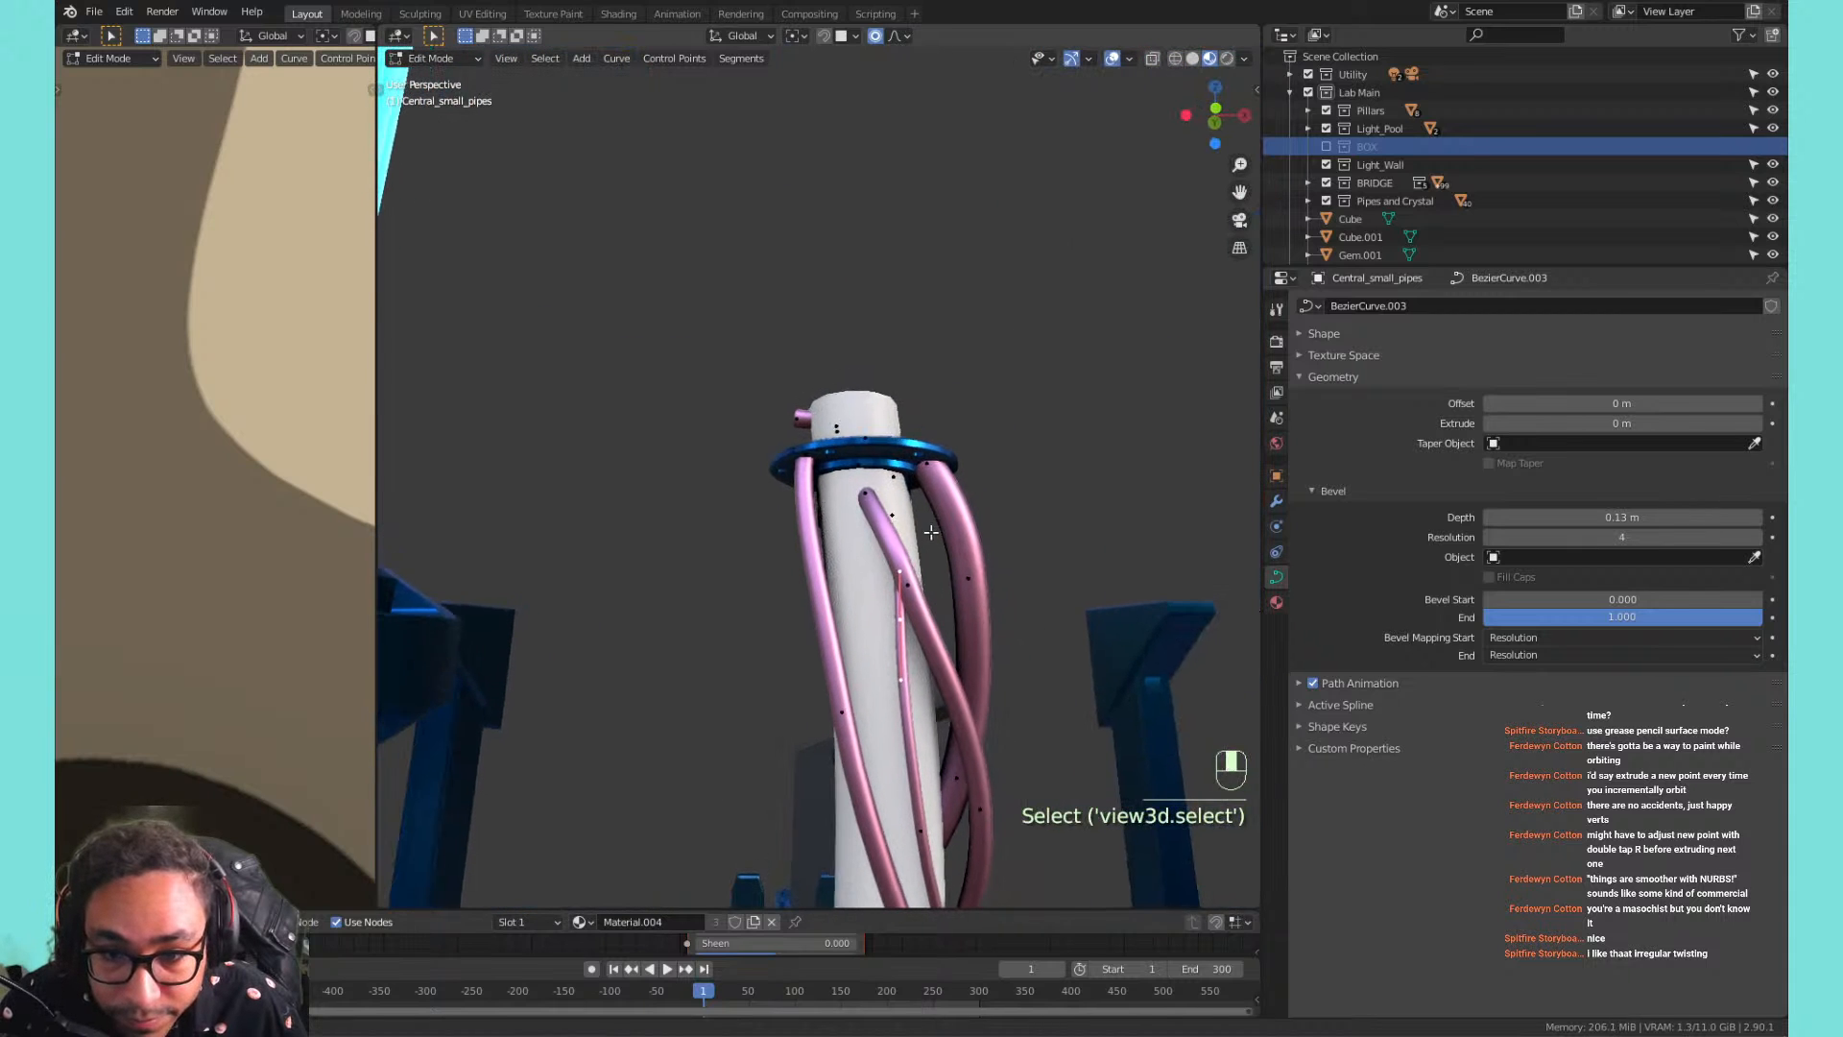
pyautogui.press('g')
pyautogui.click(907, 465)
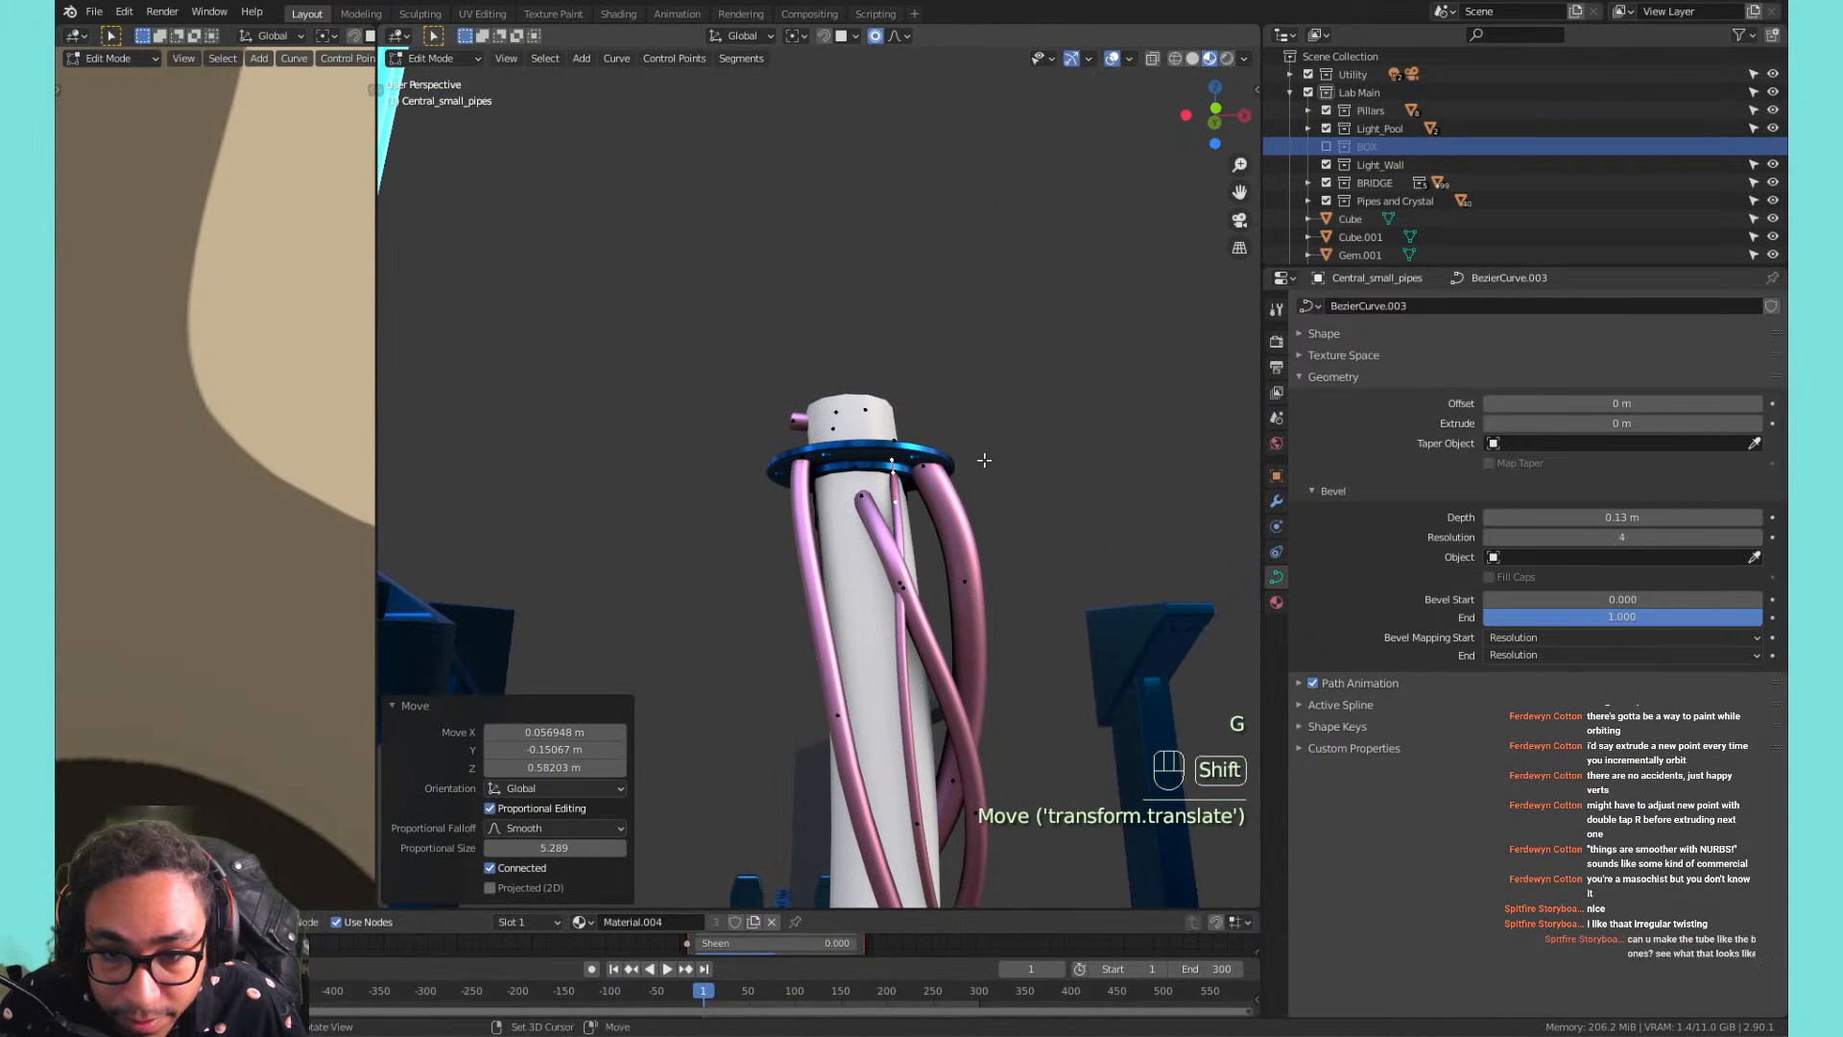
# Delete the curve vertices of the surplus small pipe piece sticking out above the collar inside the central pipe's opening.
pyautogui.moveTo(907, 464)
pyautogui.mouseDown(button='middle')
pyautogui.moveTo(806, 470)
pyautogui.moveTo(930, 486)
pyautogui.mouseUp(button='middle')
pyautogui.click(952, 424)
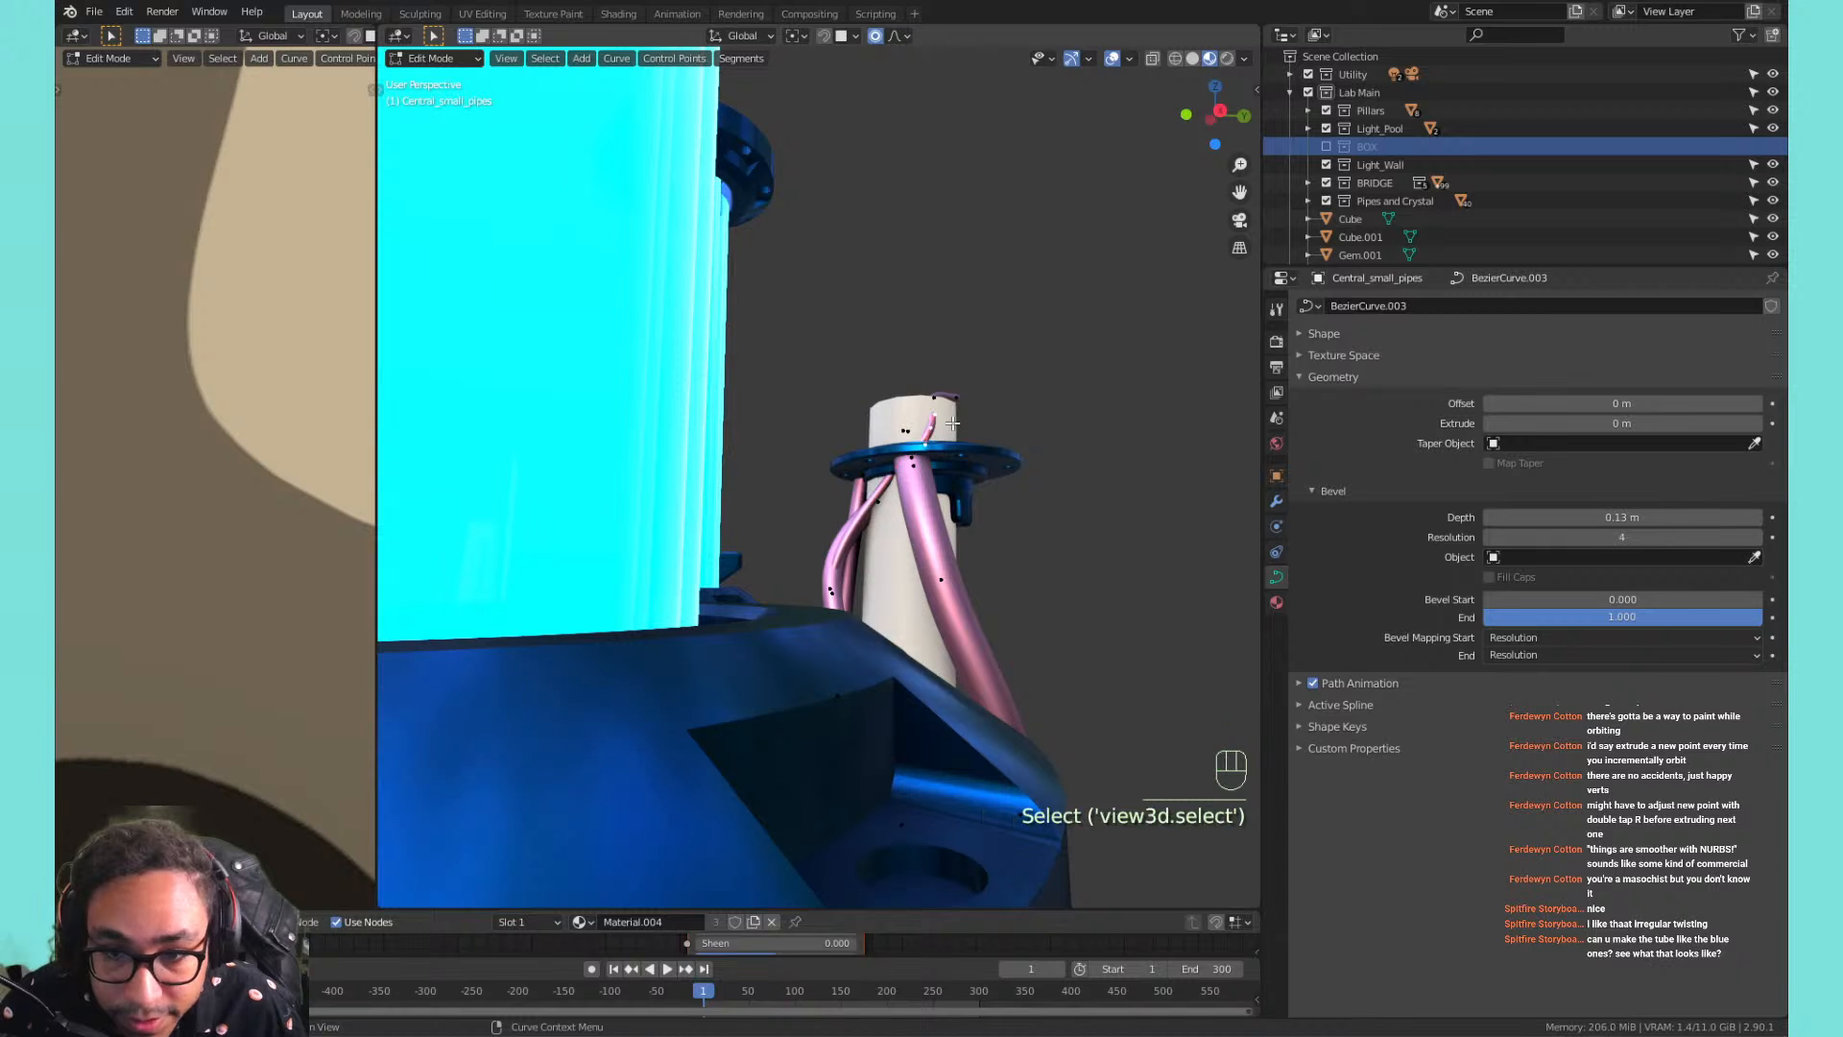
pyautogui.press('g')
pyautogui.click(943, 473)
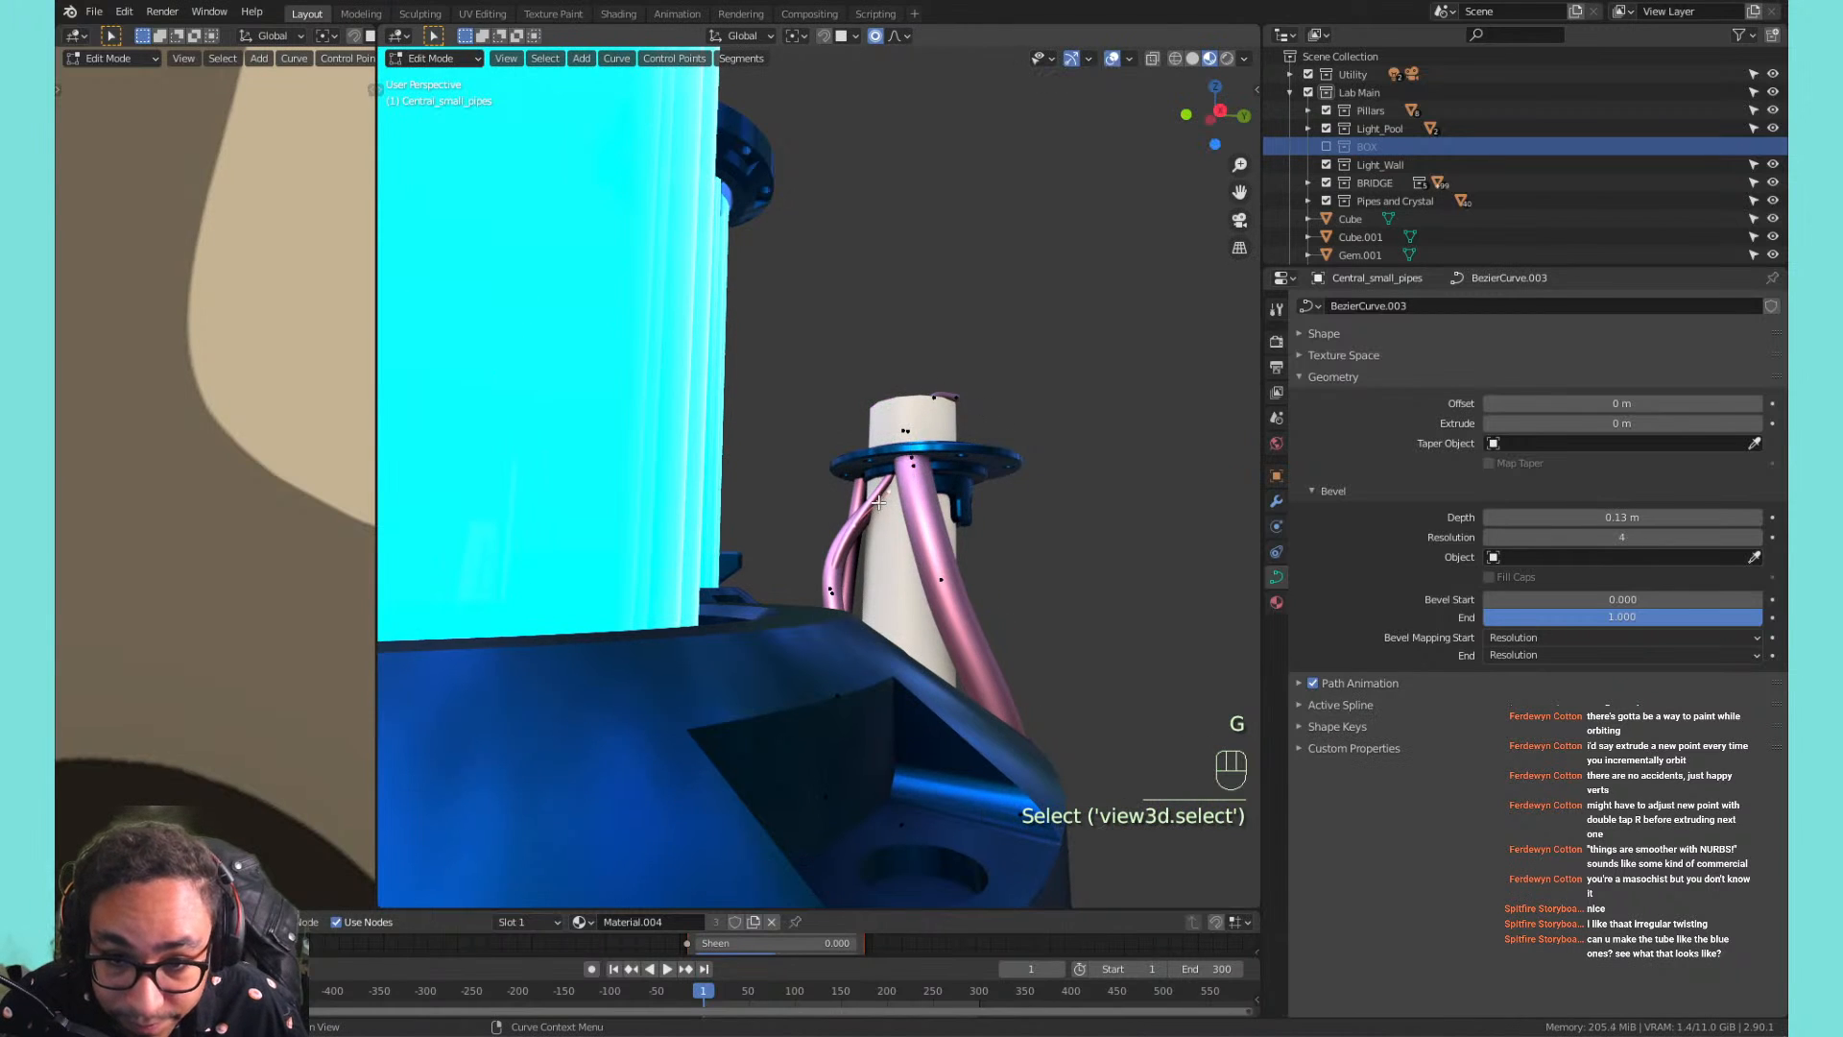
pyautogui.moveTo(934, 393); pyautogui.dragTo(983, 552, button='middle')
pyautogui.press('KP_Decimal')
pyautogui.scroll(-7, 975, 416)
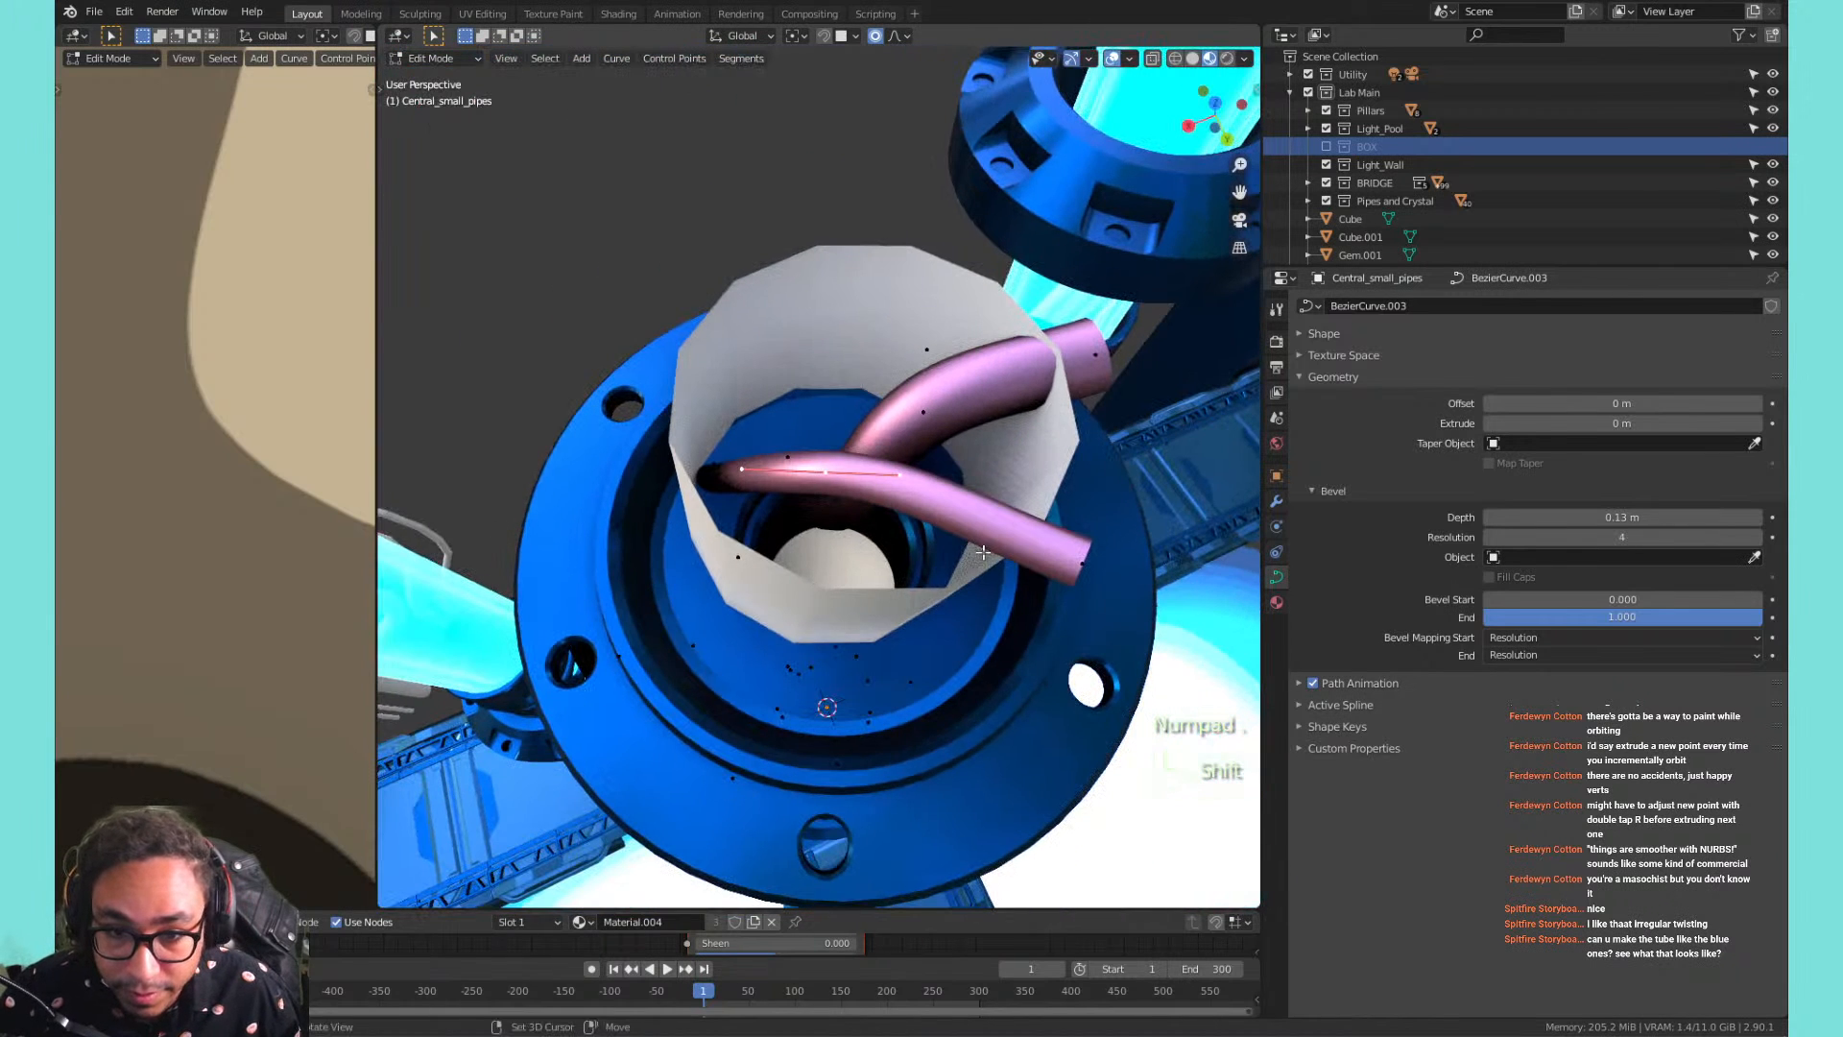
pyautogui.click(1088, 555)
pyautogui.press('x')
pyautogui.click(911, 515)
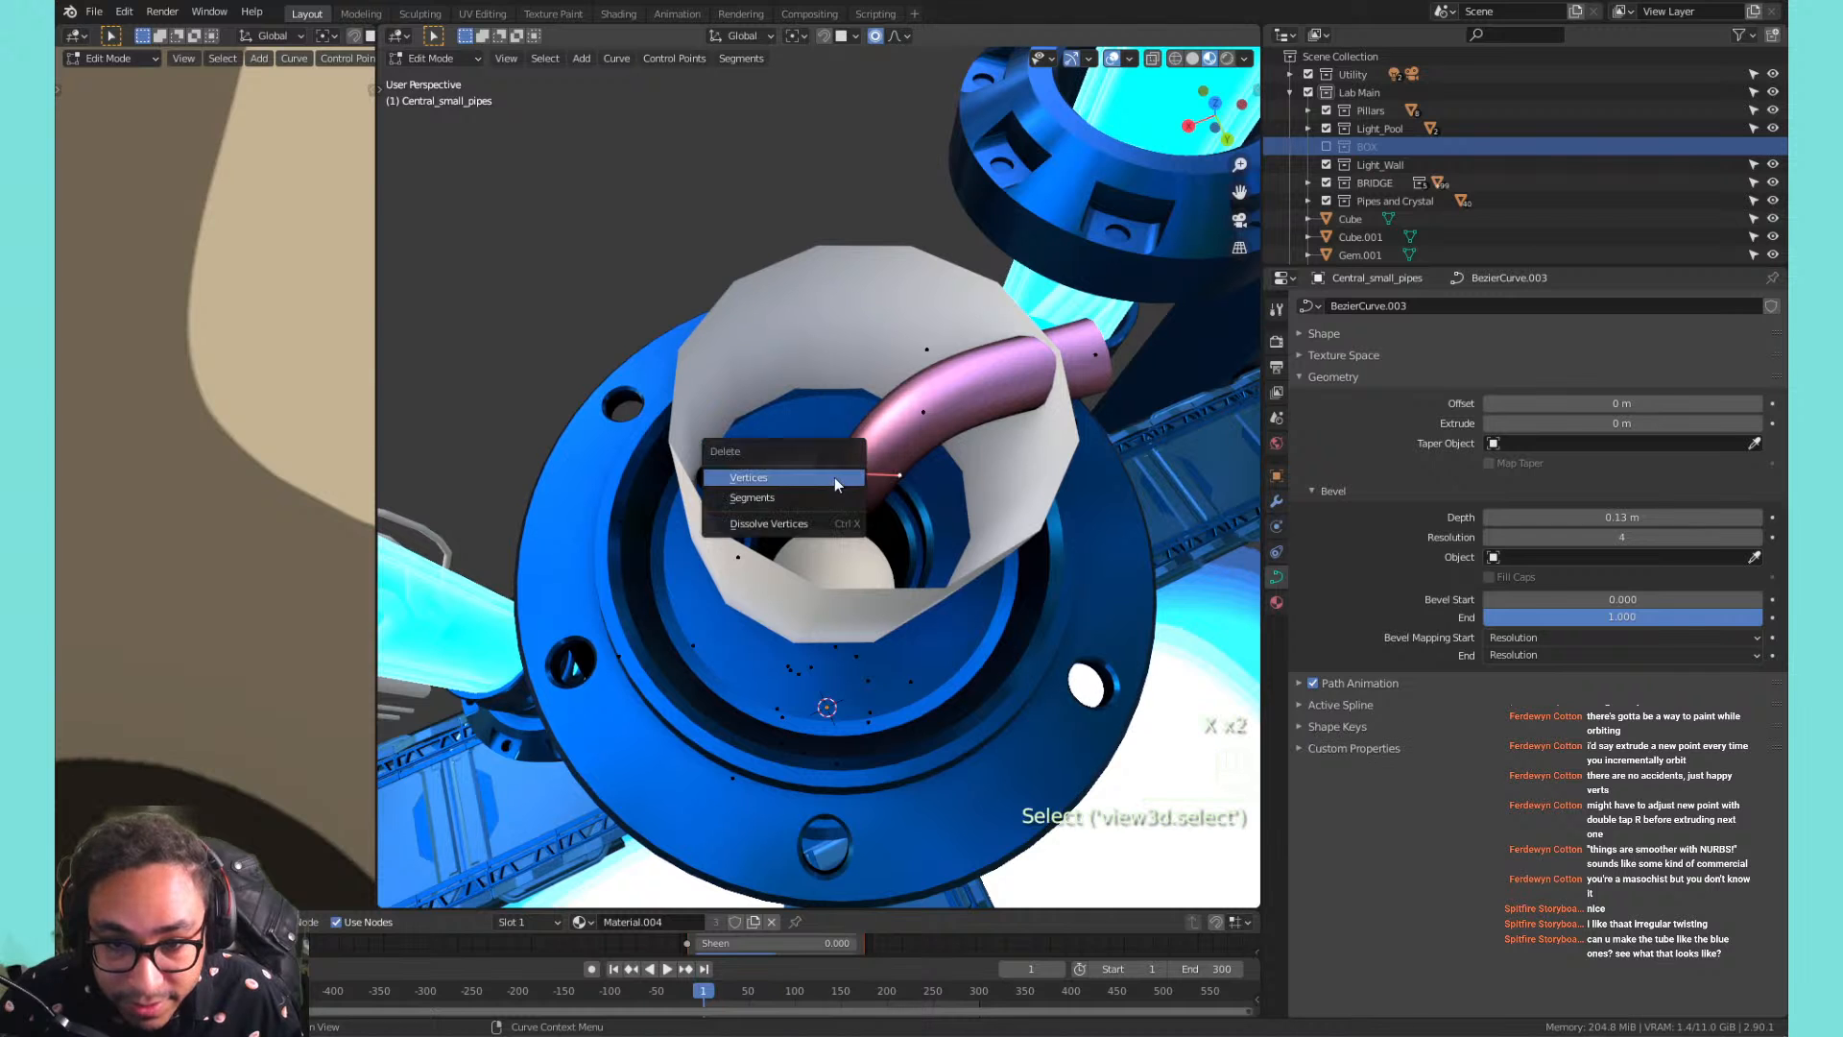
pyautogui.click(836, 477)
# Delete the end point of the remaining pipe stub that pokes through the central pipe above the collar.
pyautogui.moveTo(835, 485); pyautogui.dragTo(735, 407, button='middle')
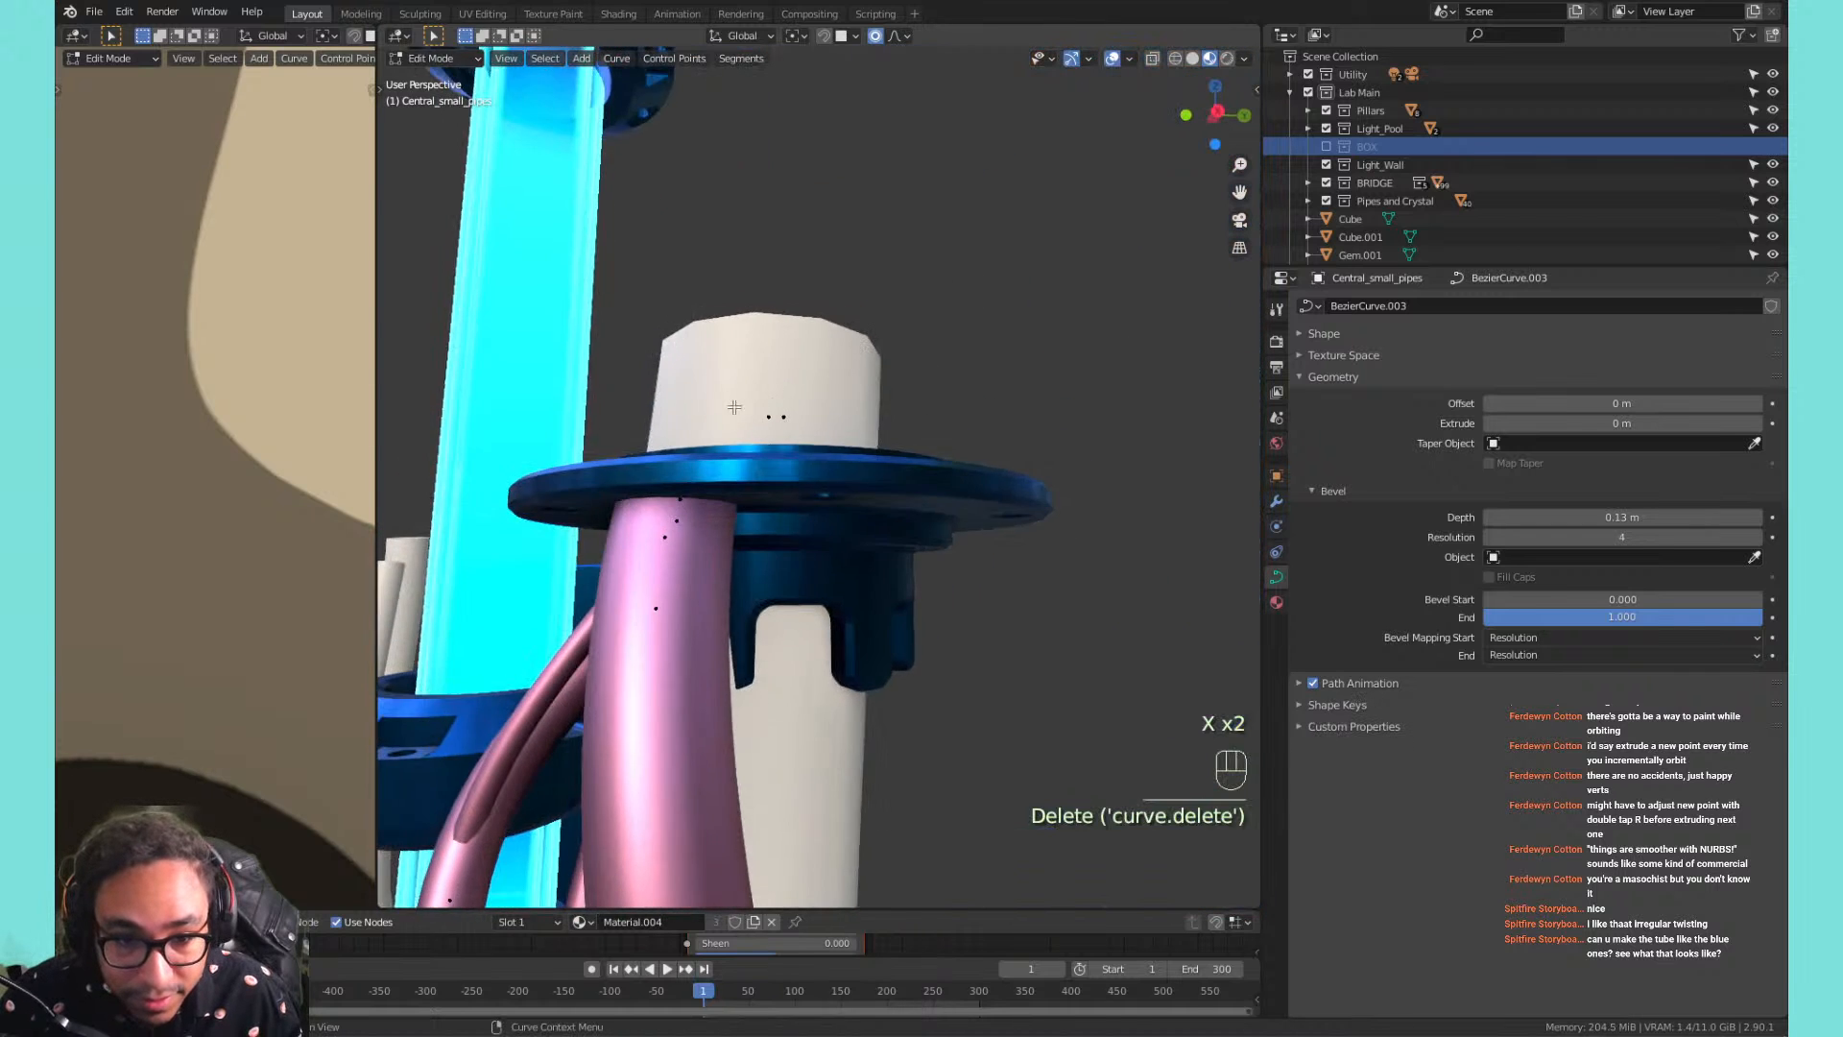
pyautogui.scroll(-2, 734, 407)
pyautogui.scroll(3, 576, 535)
pyautogui.keyDown('shift'); pyautogui.moveTo(576, 534); pyautogui.dragTo(806, 581, button='middle'); pyautogui.keyUp('shift')
pyautogui.keyDown('shift'); pyautogui.moveTo(806, 581); pyautogui.dragTo(642, 596, button='middle'); pyautogui.keyUp('shift')
pyautogui.scroll(1, 642, 596)
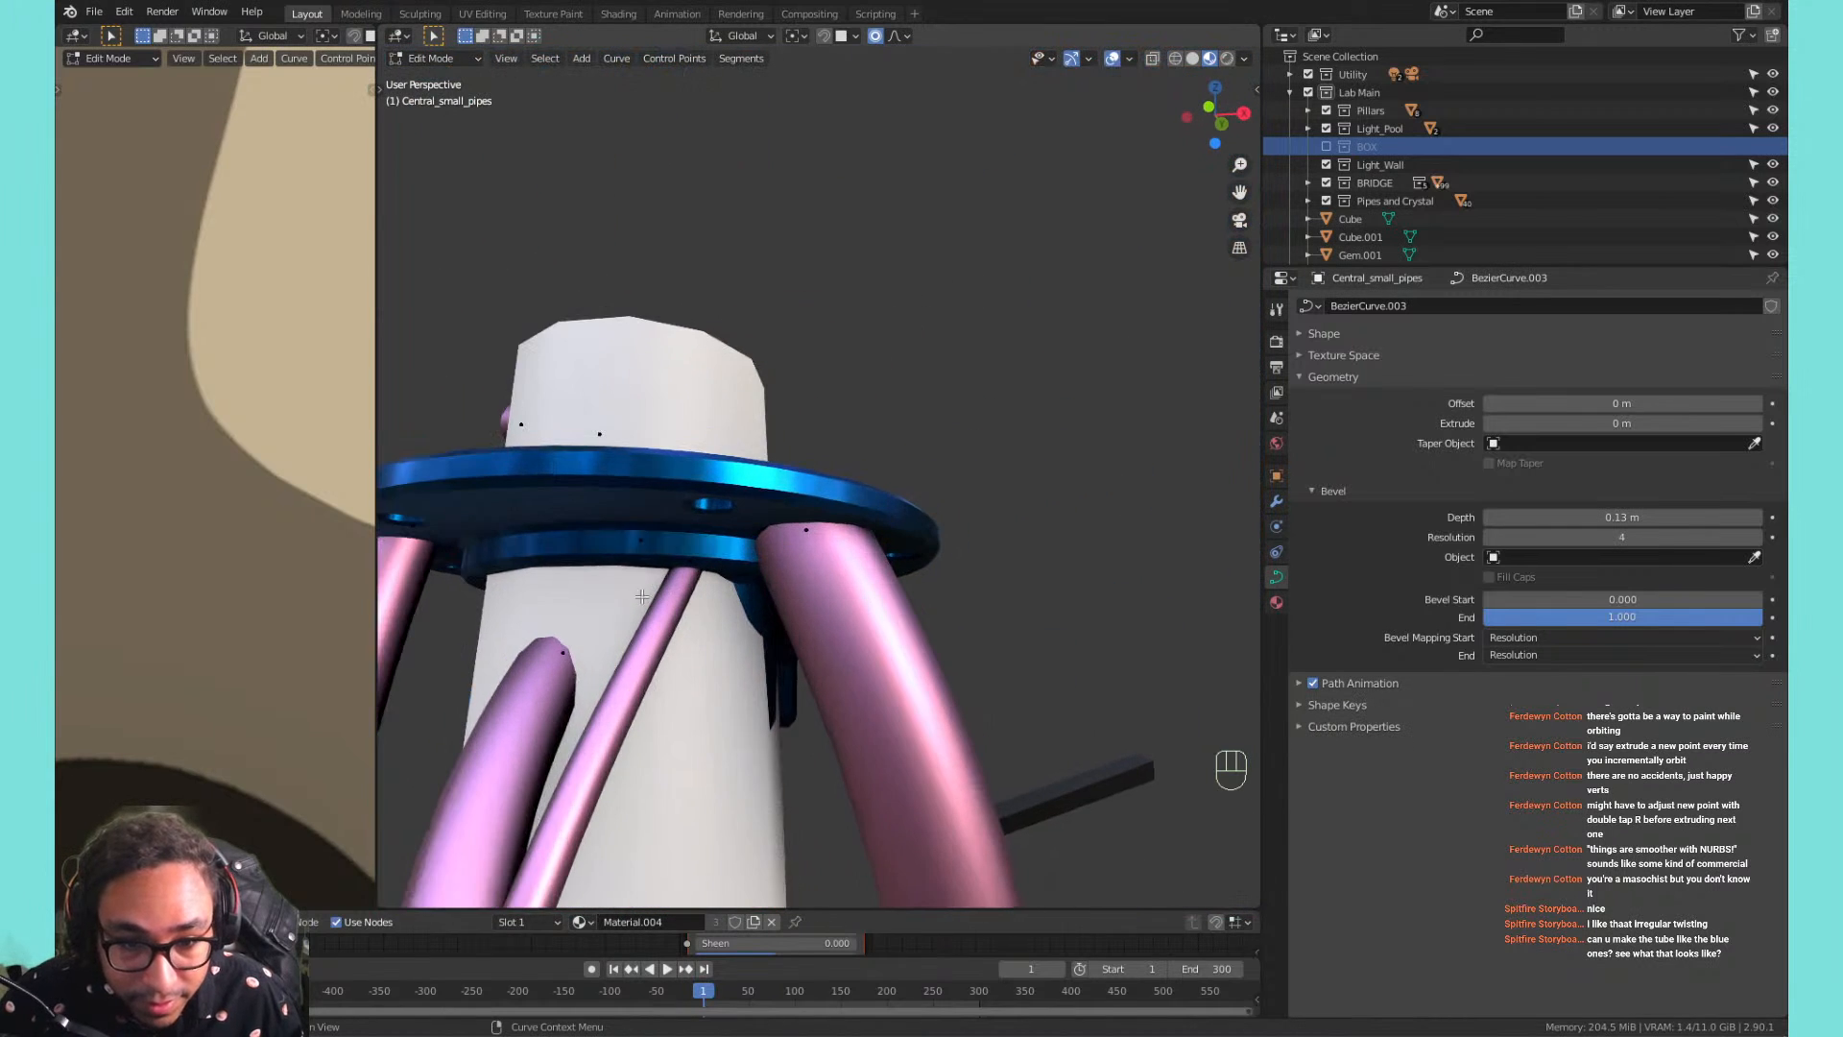
pyautogui.scroll(-2, 611, 512)
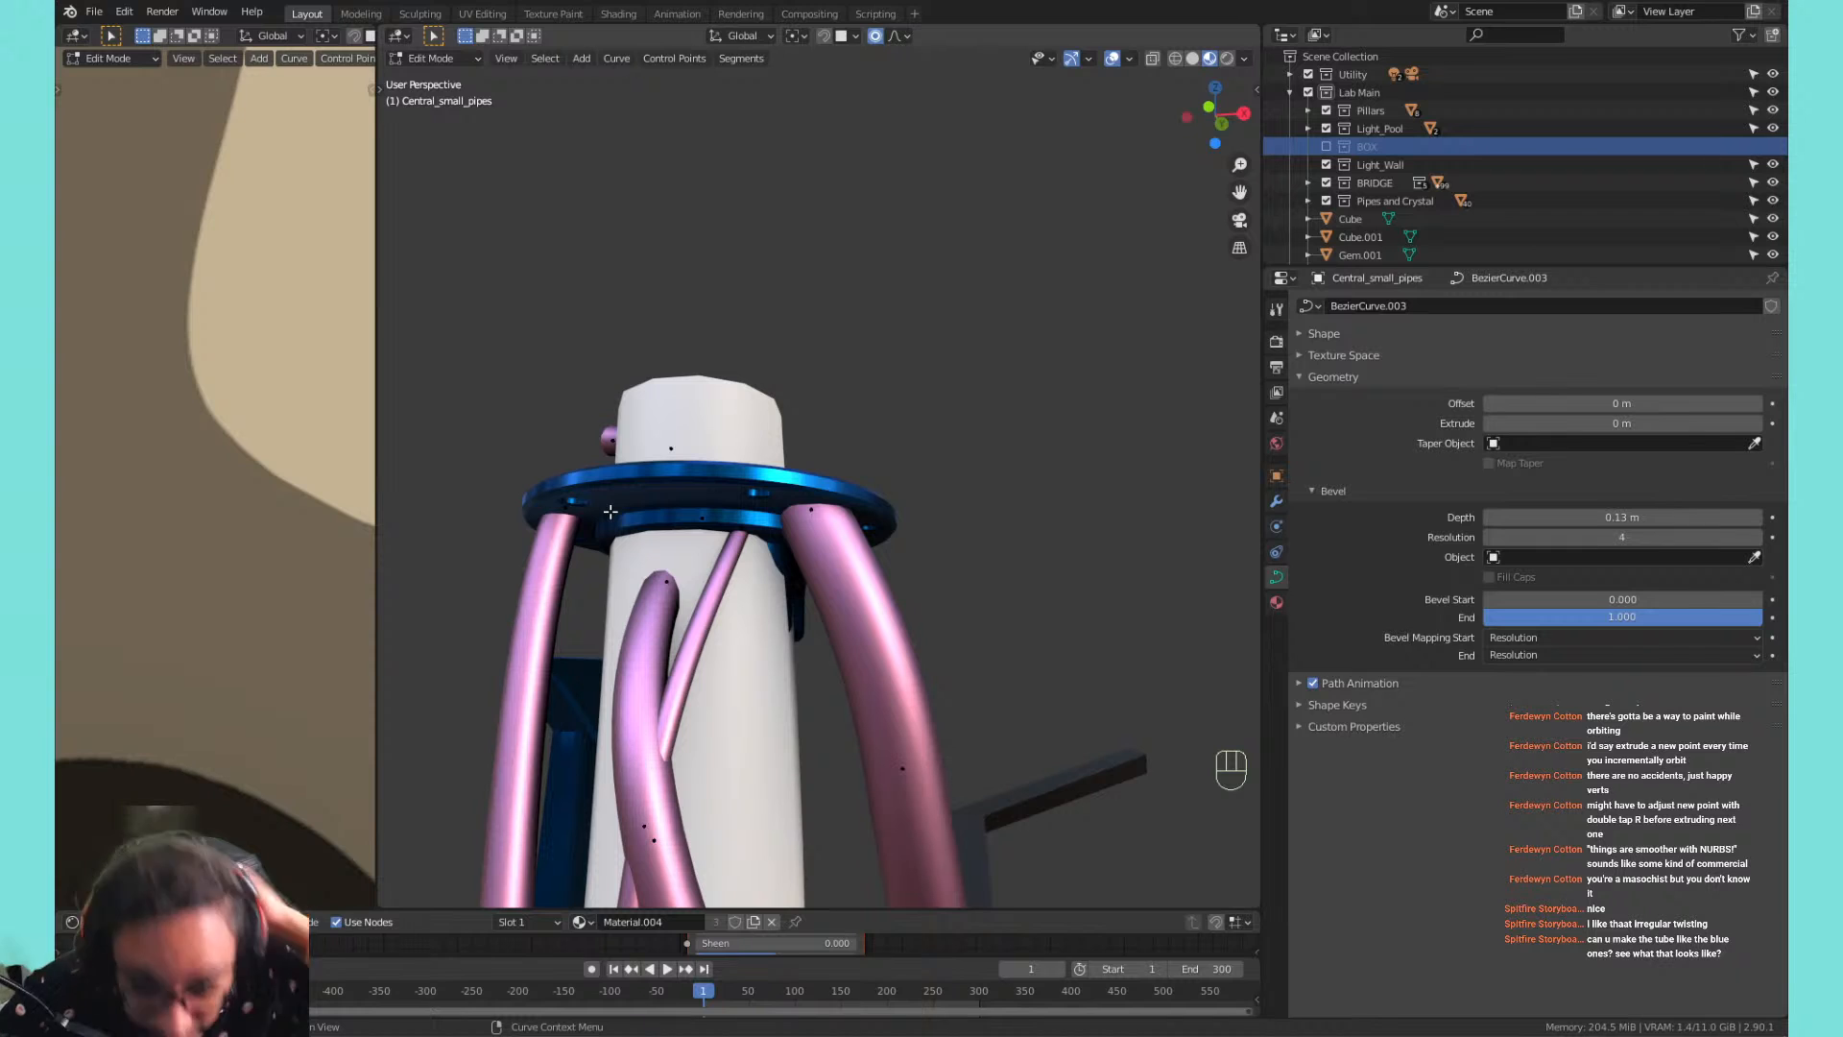
pyautogui.scroll(-2, 673, 559)
pyautogui.scroll(3, 753, 533)
pyautogui.moveTo(646, 445); pyautogui.dragTo(729, 480, button='middle')
pyautogui.keyDown('shift'); pyautogui.moveTo(730, 480); pyautogui.dragTo(672, 552, button='middle'); pyautogui.keyUp('shift')
pyautogui.moveTo(672, 552); pyautogui.dragTo(823, 559, button='middle')
pyautogui.click(946, 540)
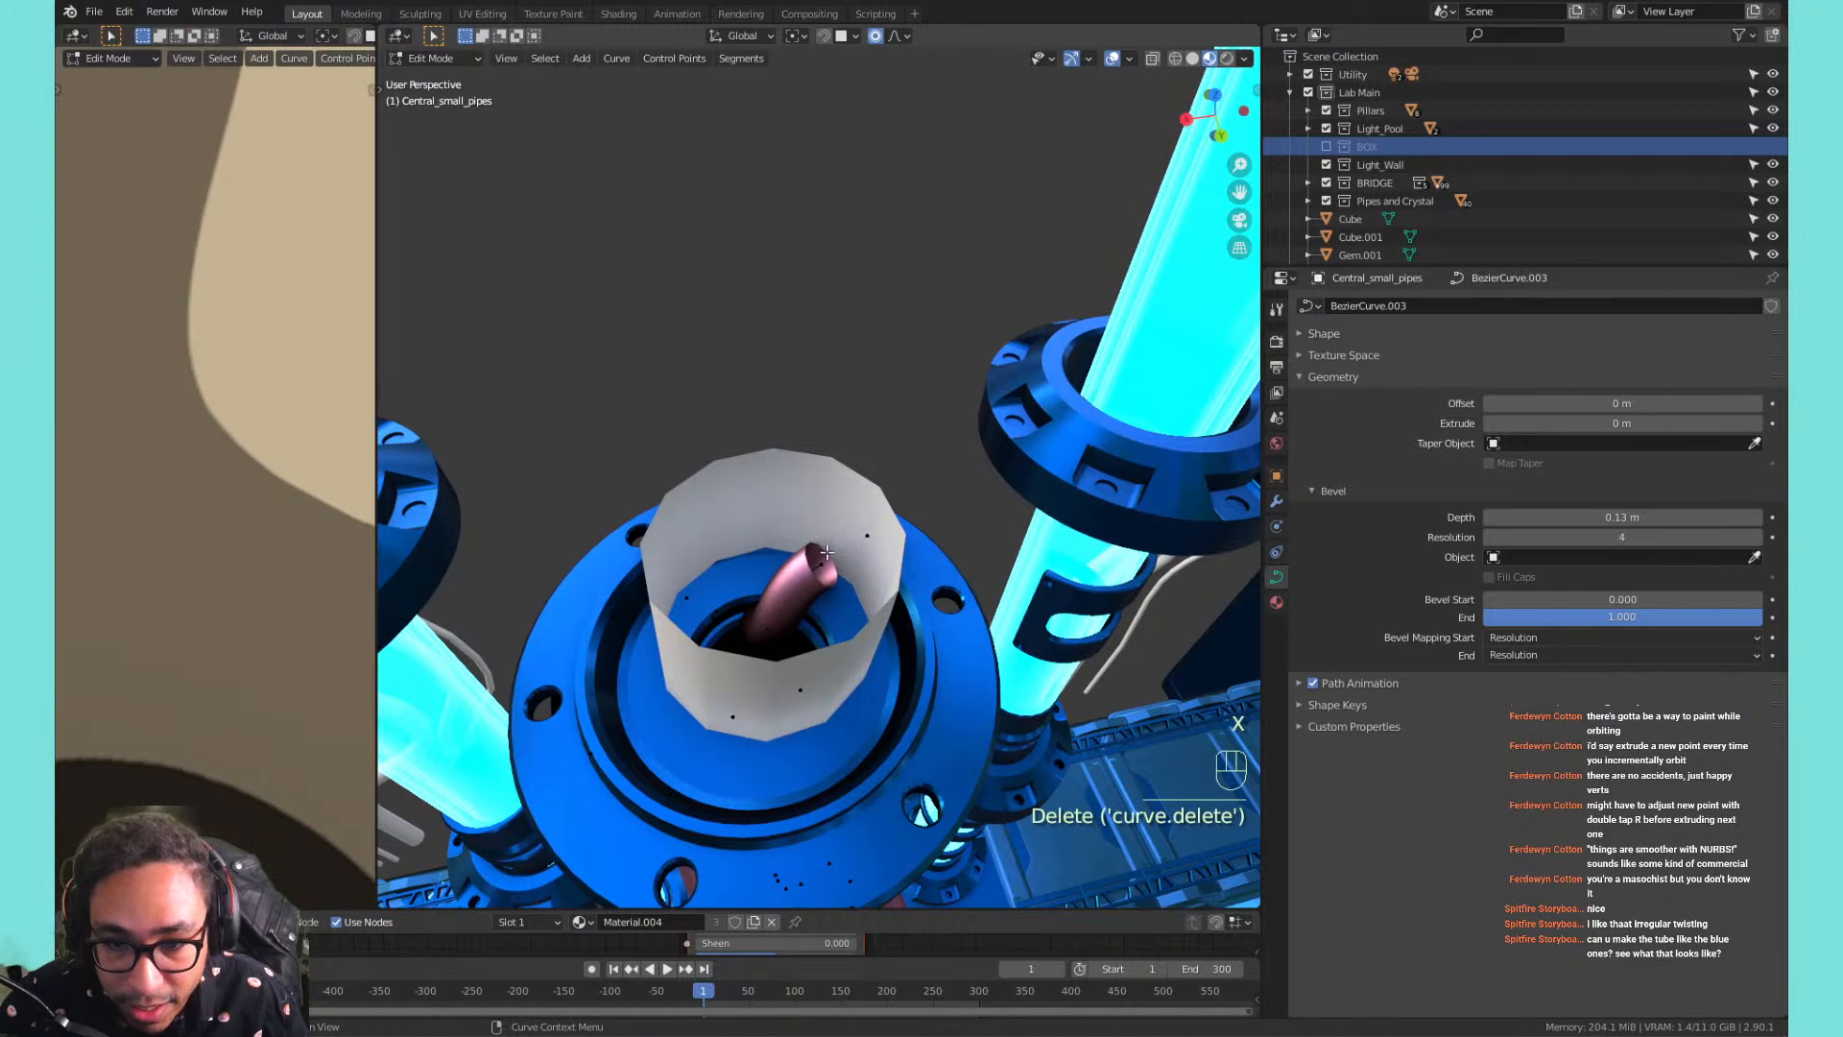
# Move the upper end of the small pipe buried in the central pipe outward so it meets the collar's underside.
pyautogui.moveTo(812, 563); pyautogui.dragTo(883, 543, button='middle')
pyautogui.click(768, 672)
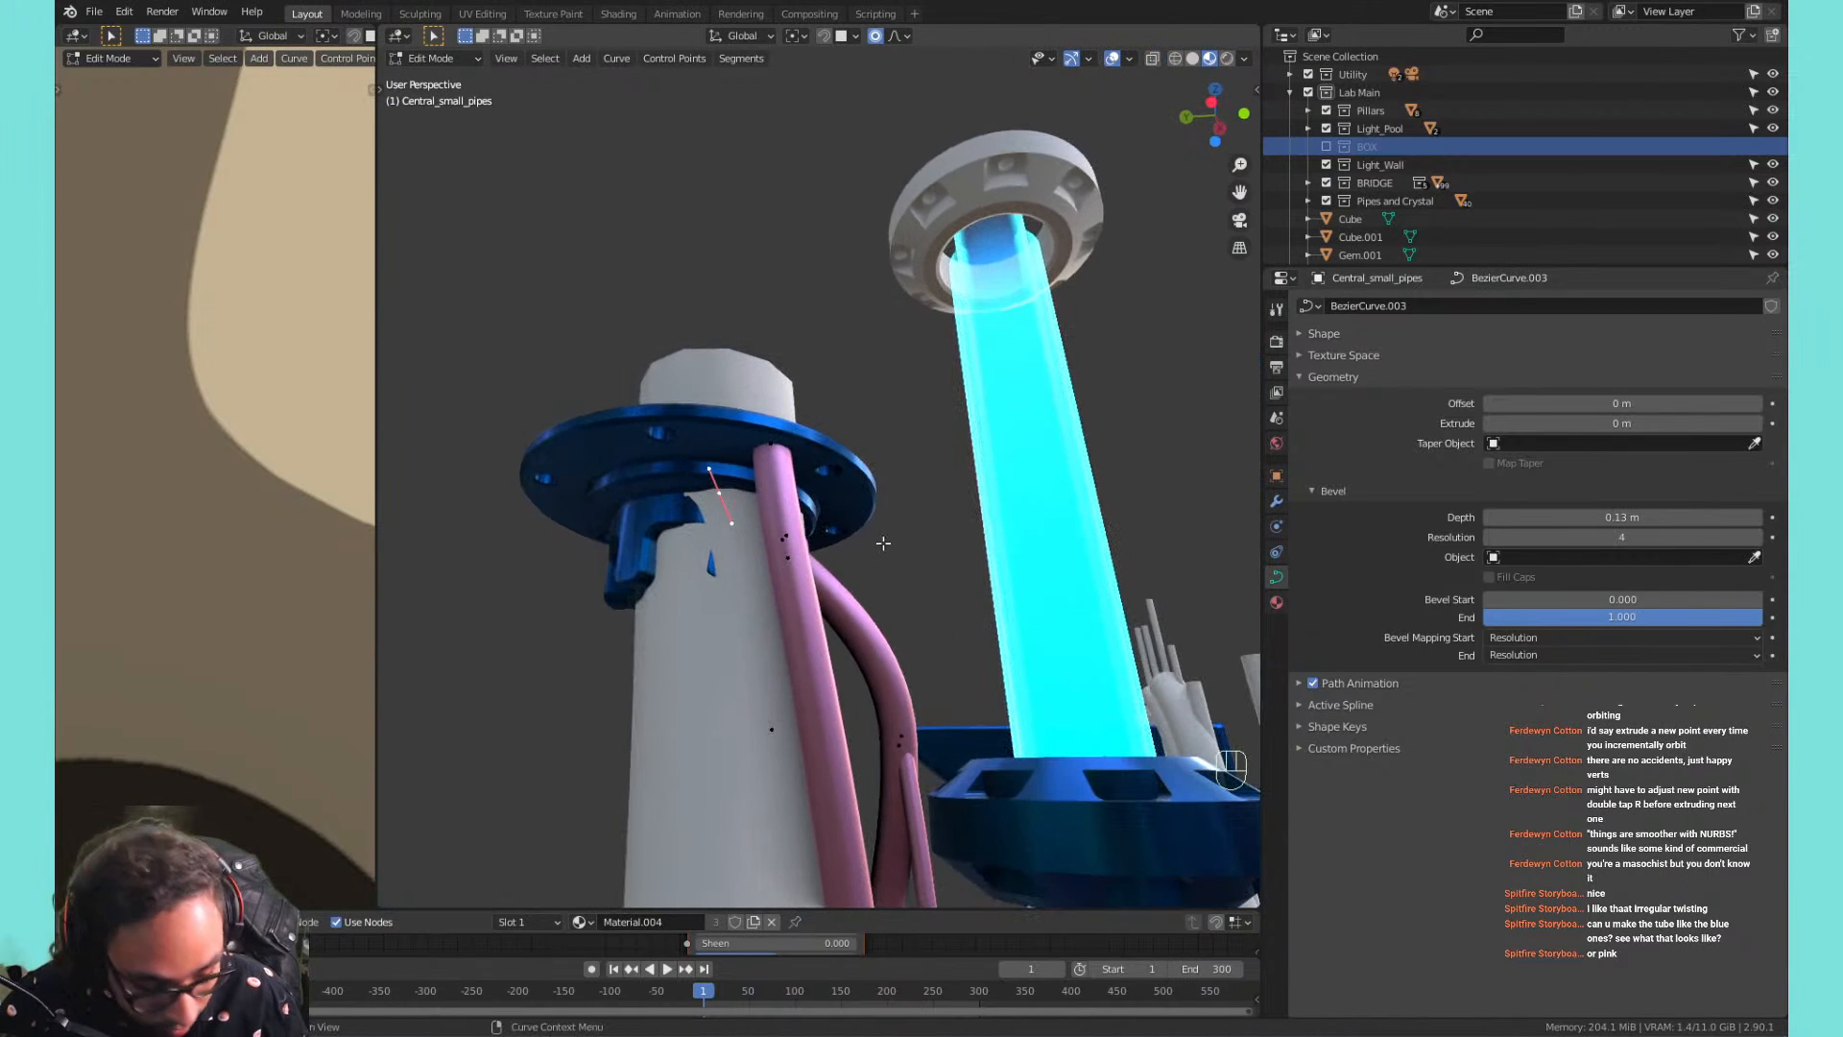
pyautogui.press('g')
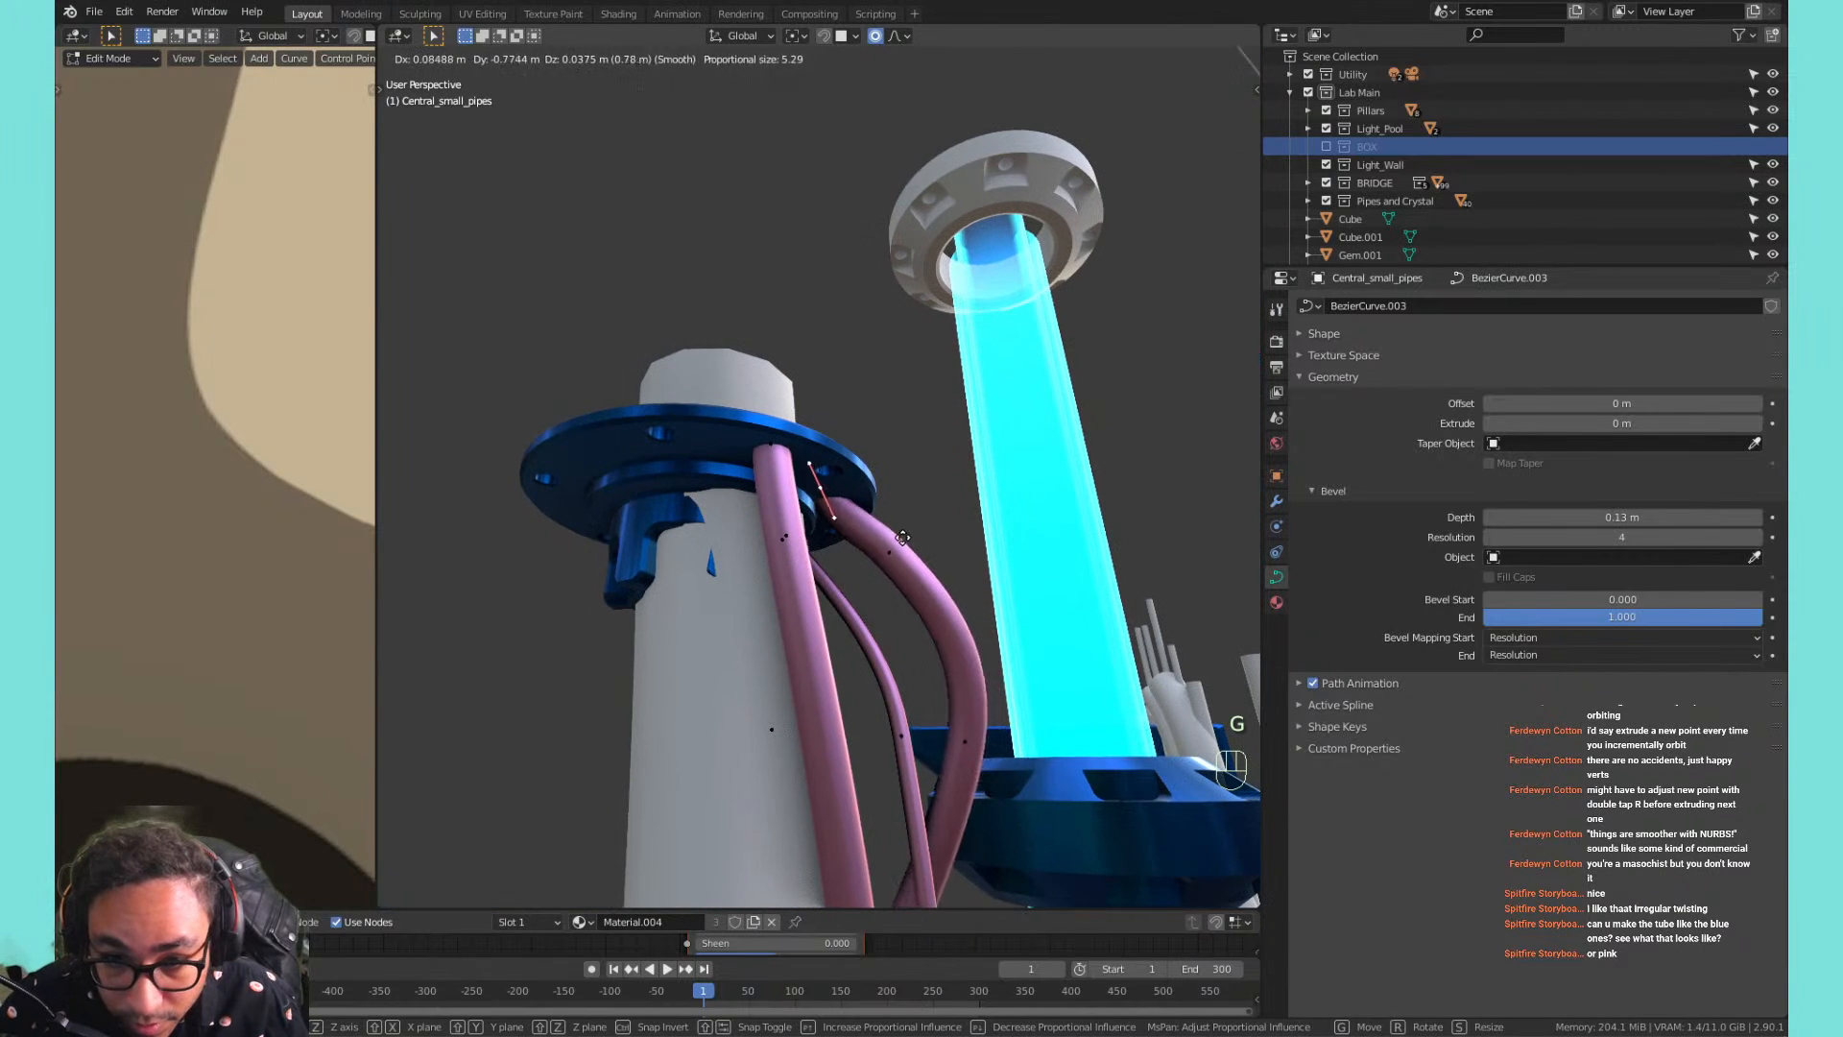
pyautogui.click(919, 554)
pyautogui.moveTo(919, 554); pyautogui.dragTo(538, 590, button='middle')
pyautogui.click(826, 520)
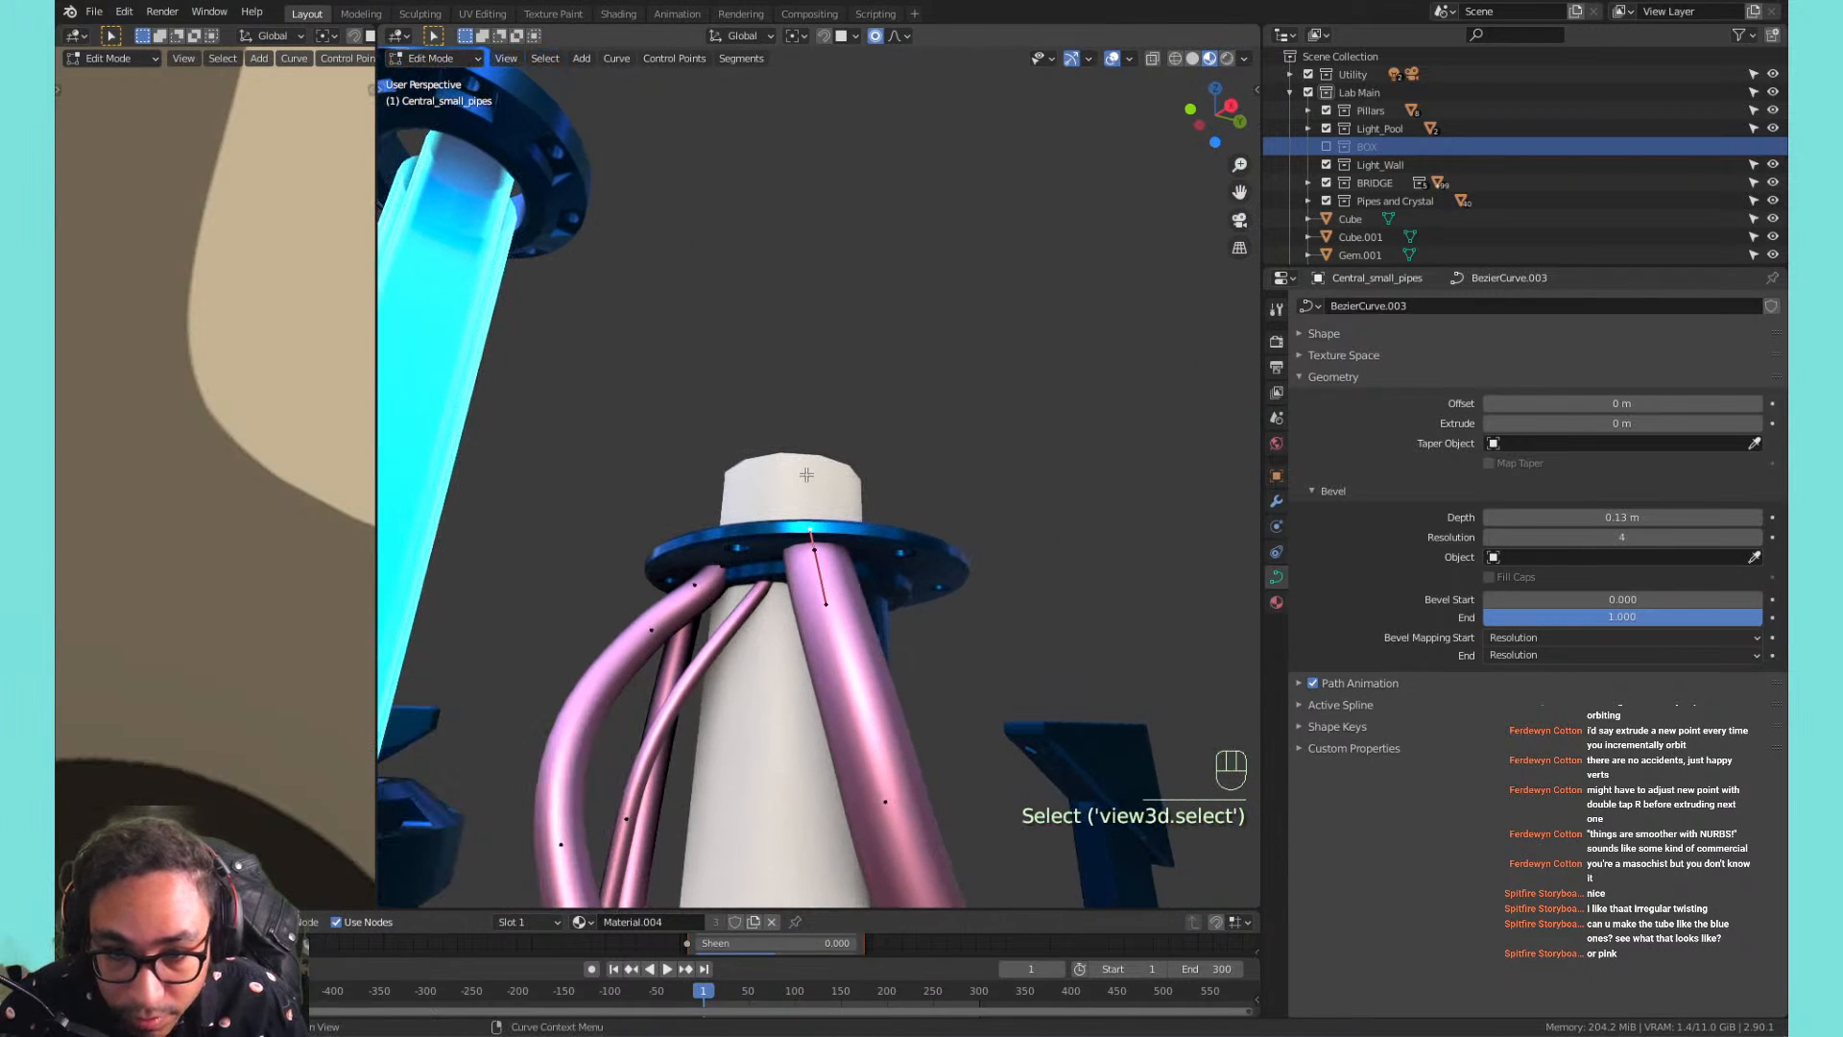
# Lower the top edge loop of the Central_Pipe mesh about 0.83 m into the collar with smooth proportional editing.
pyautogui.press('Tab')
pyautogui.scroll(-6, 1338, 221)
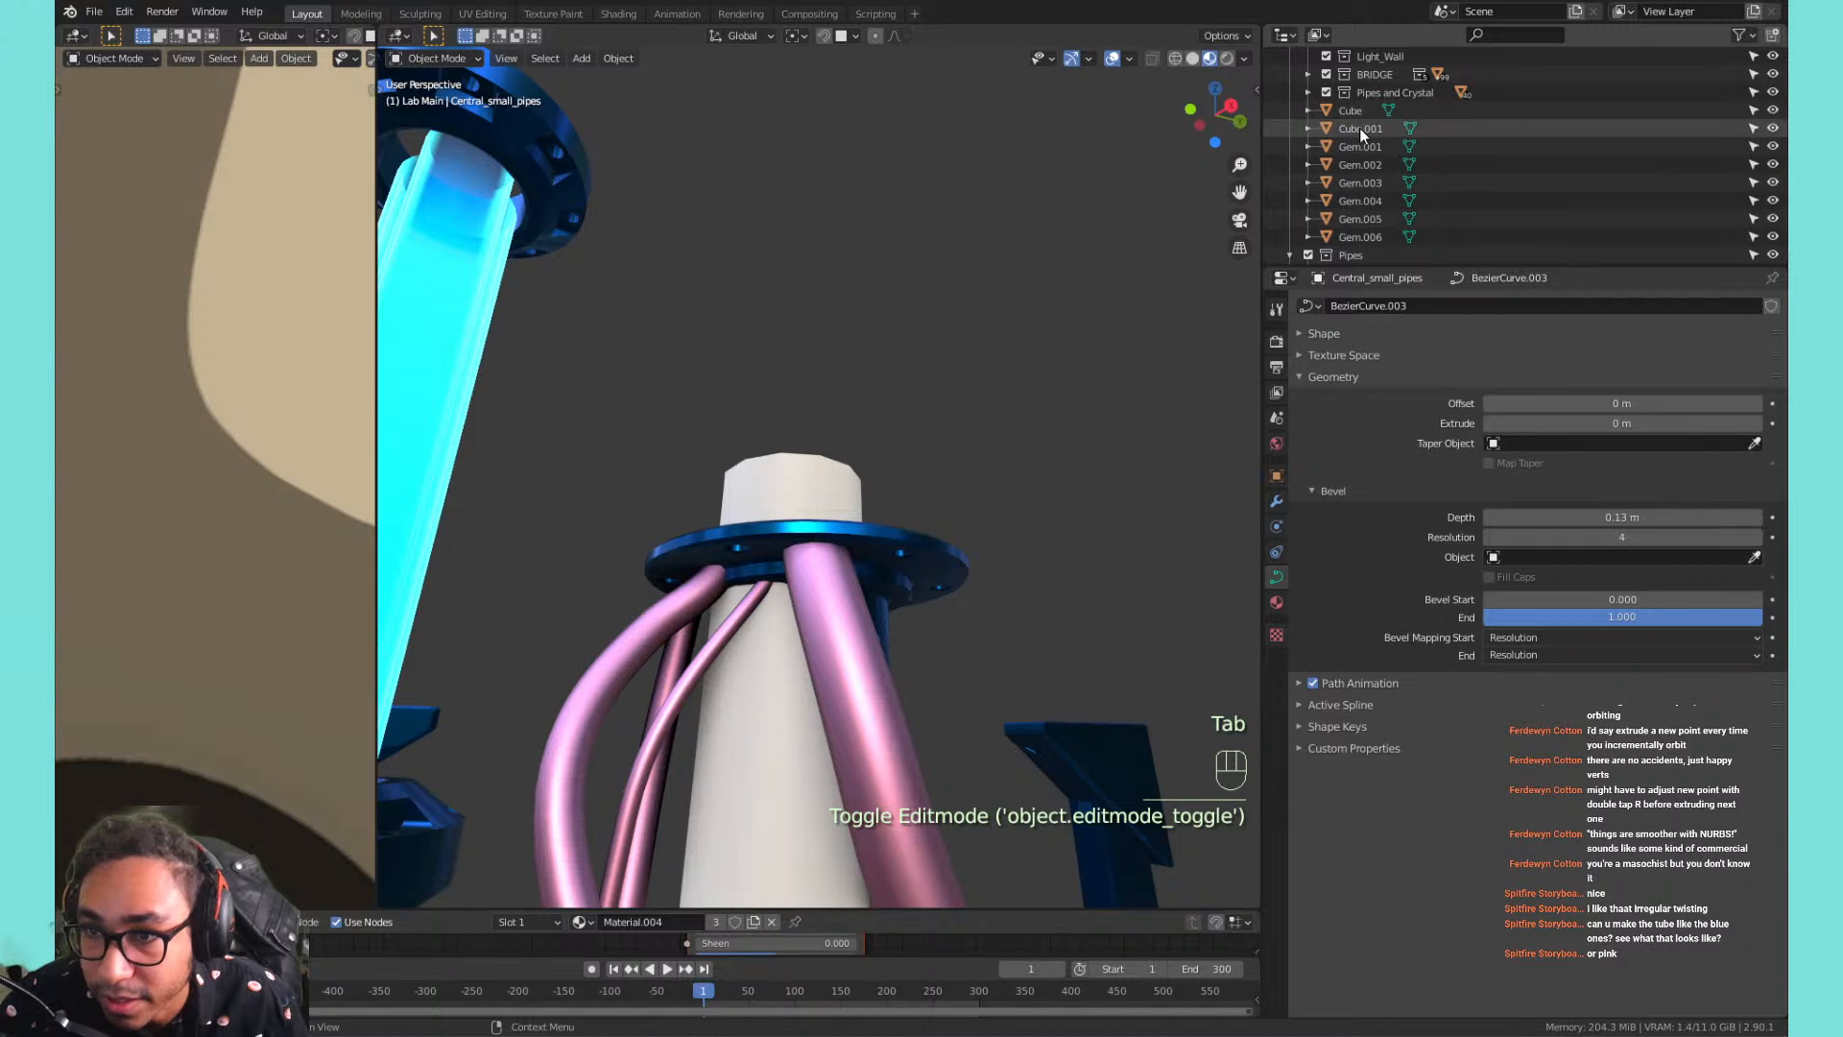
pyautogui.click(1384, 181)
pyautogui.press('Tab')
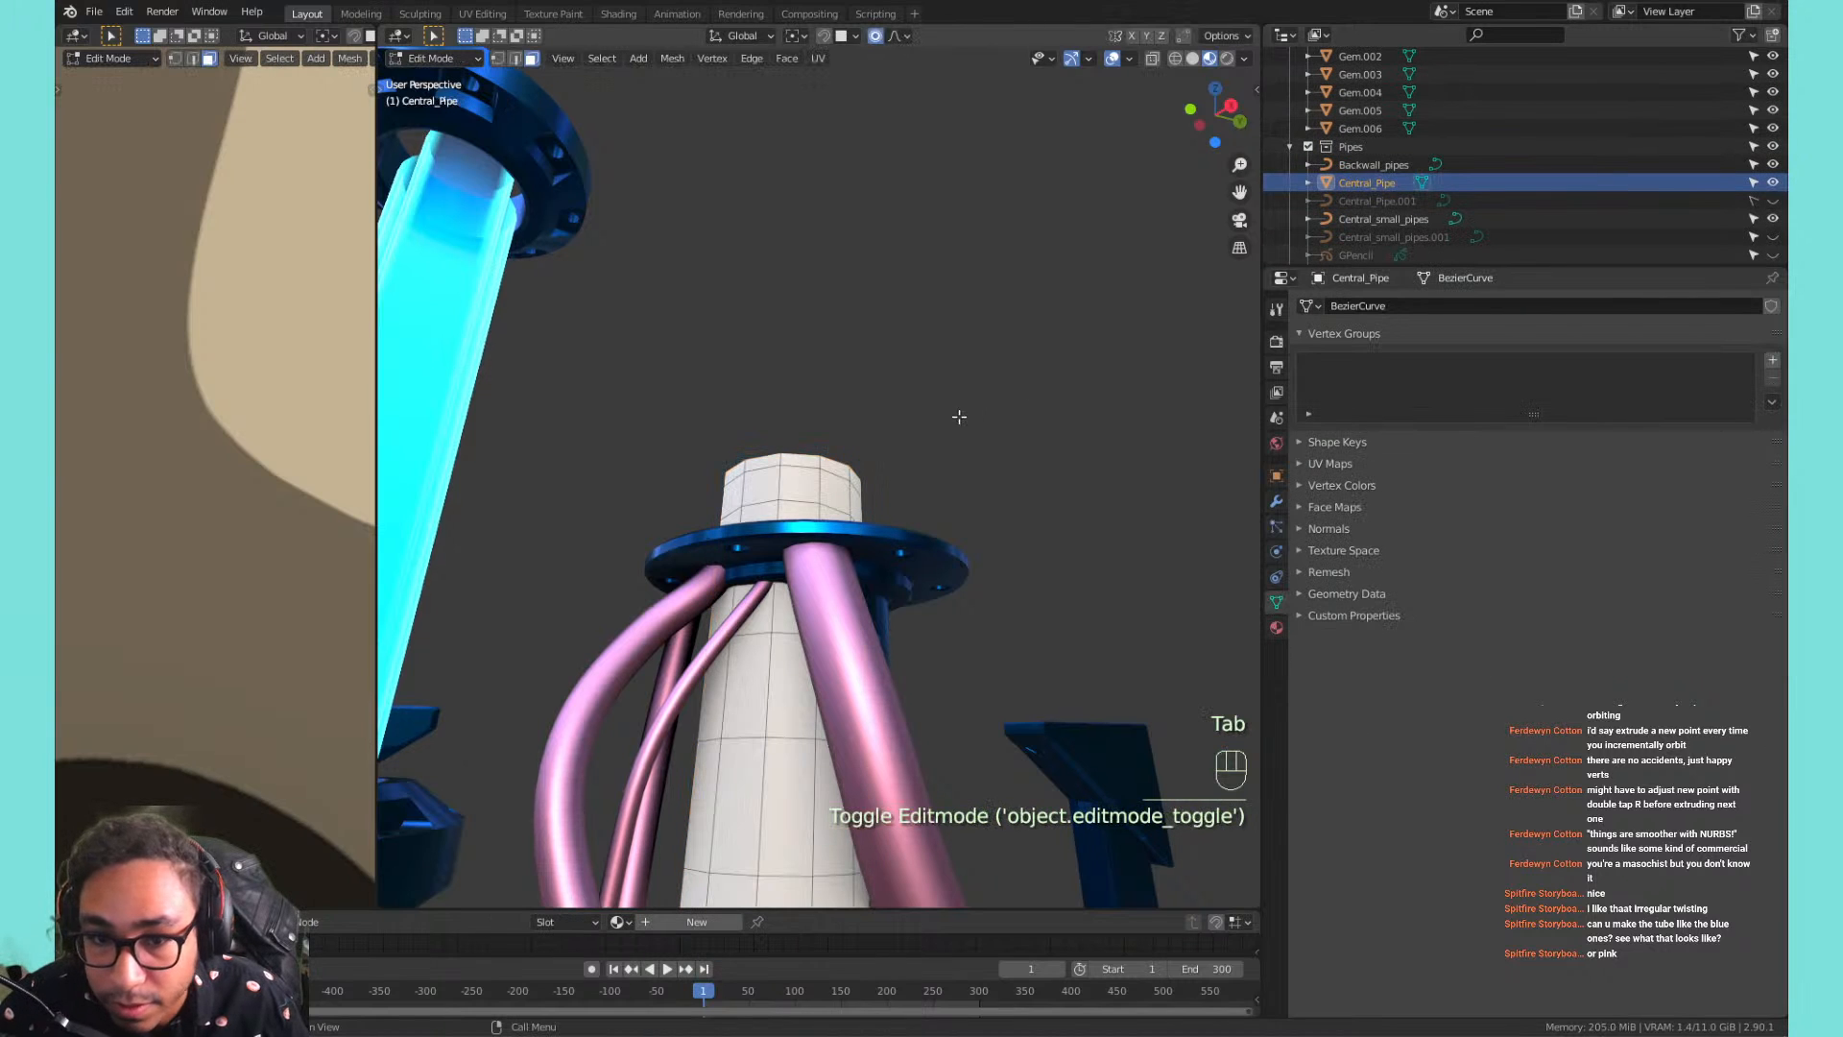
pyautogui.moveTo(830, 462); pyautogui.dragTo(965, 544, button='middle')
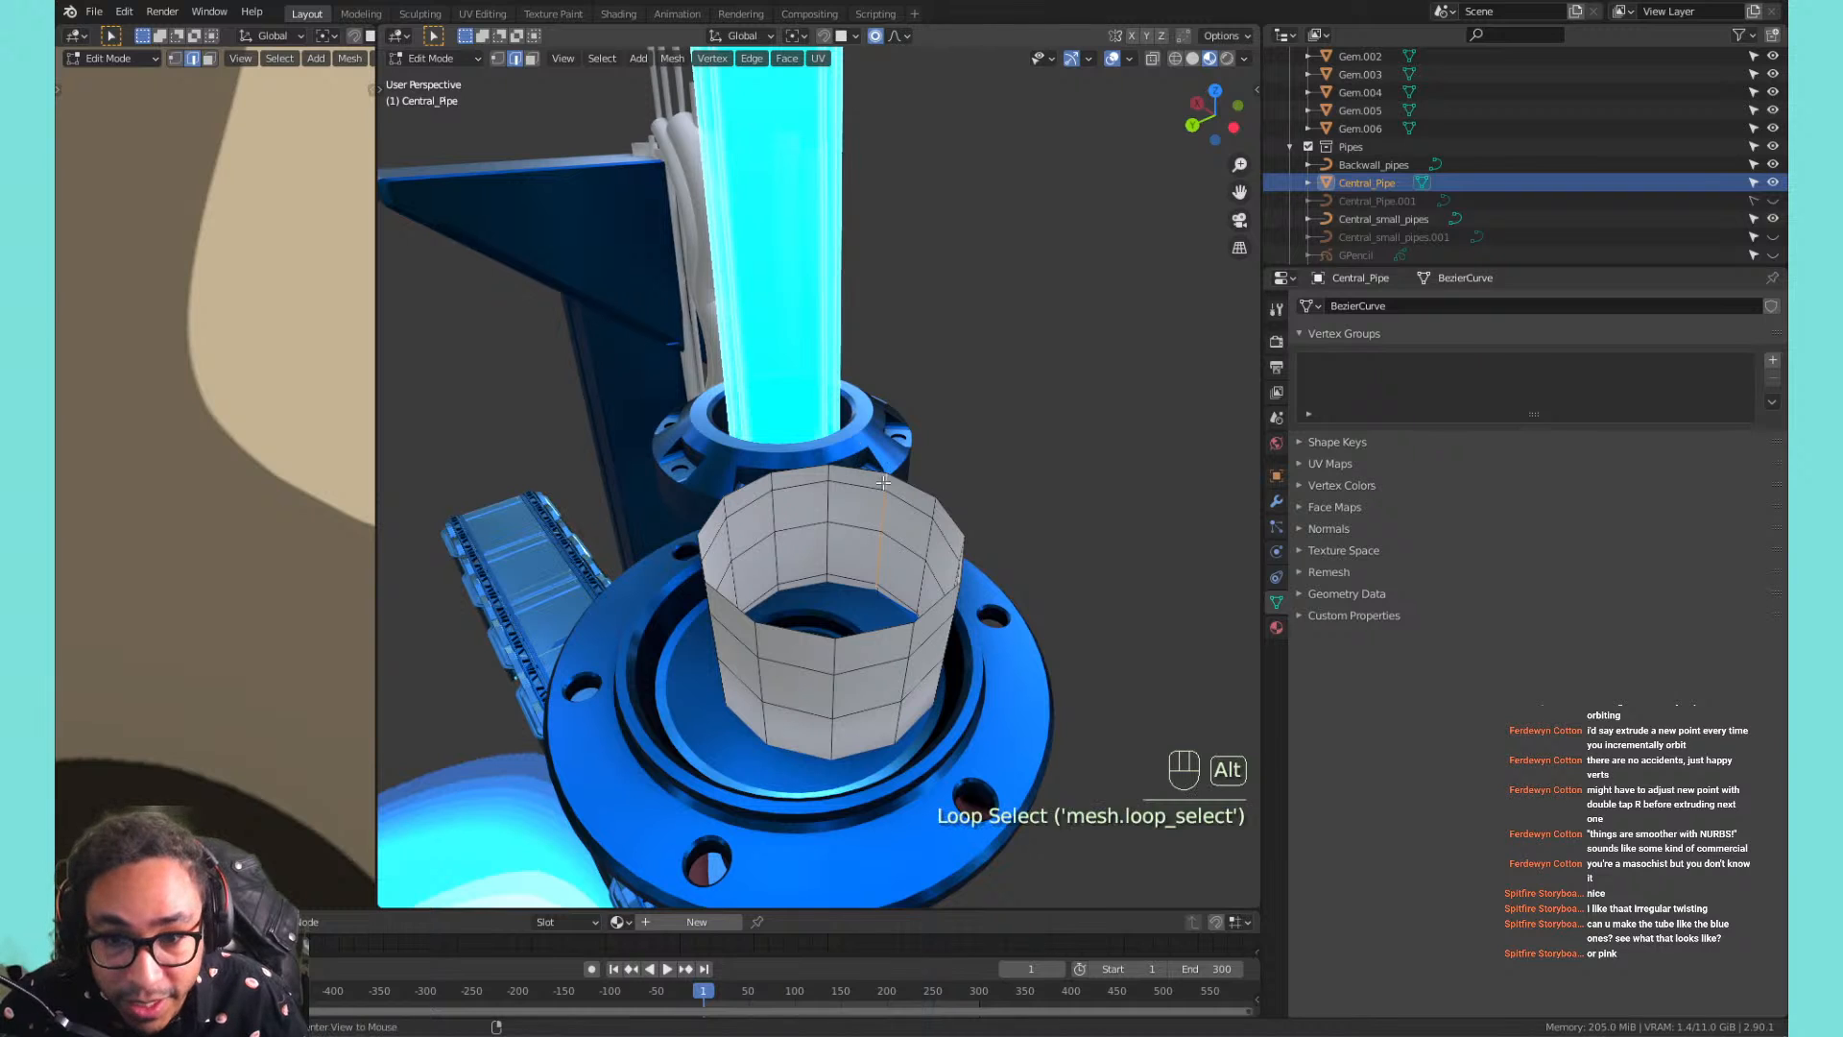
pyautogui.click(894, 36)
pyautogui.moveTo(848, 36)
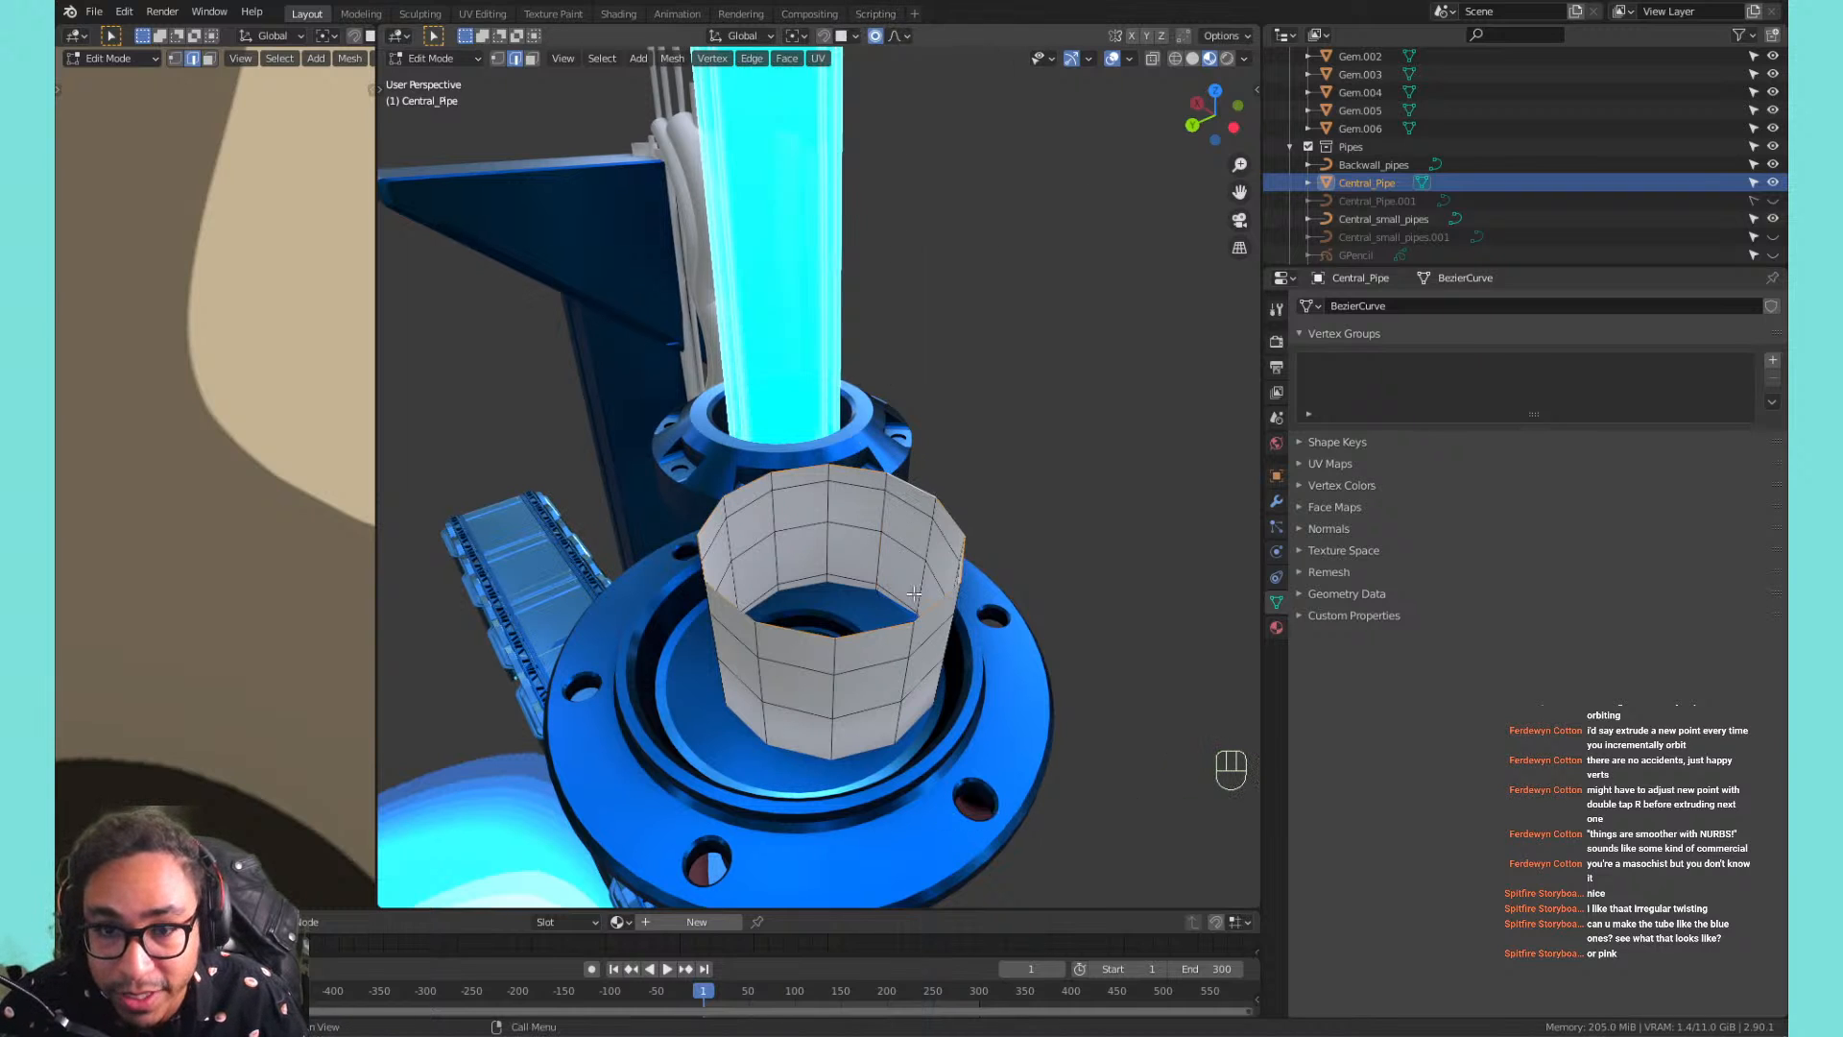
pyautogui.moveTo(937, 461); pyautogui.dragTo(837, 542, button='middle')
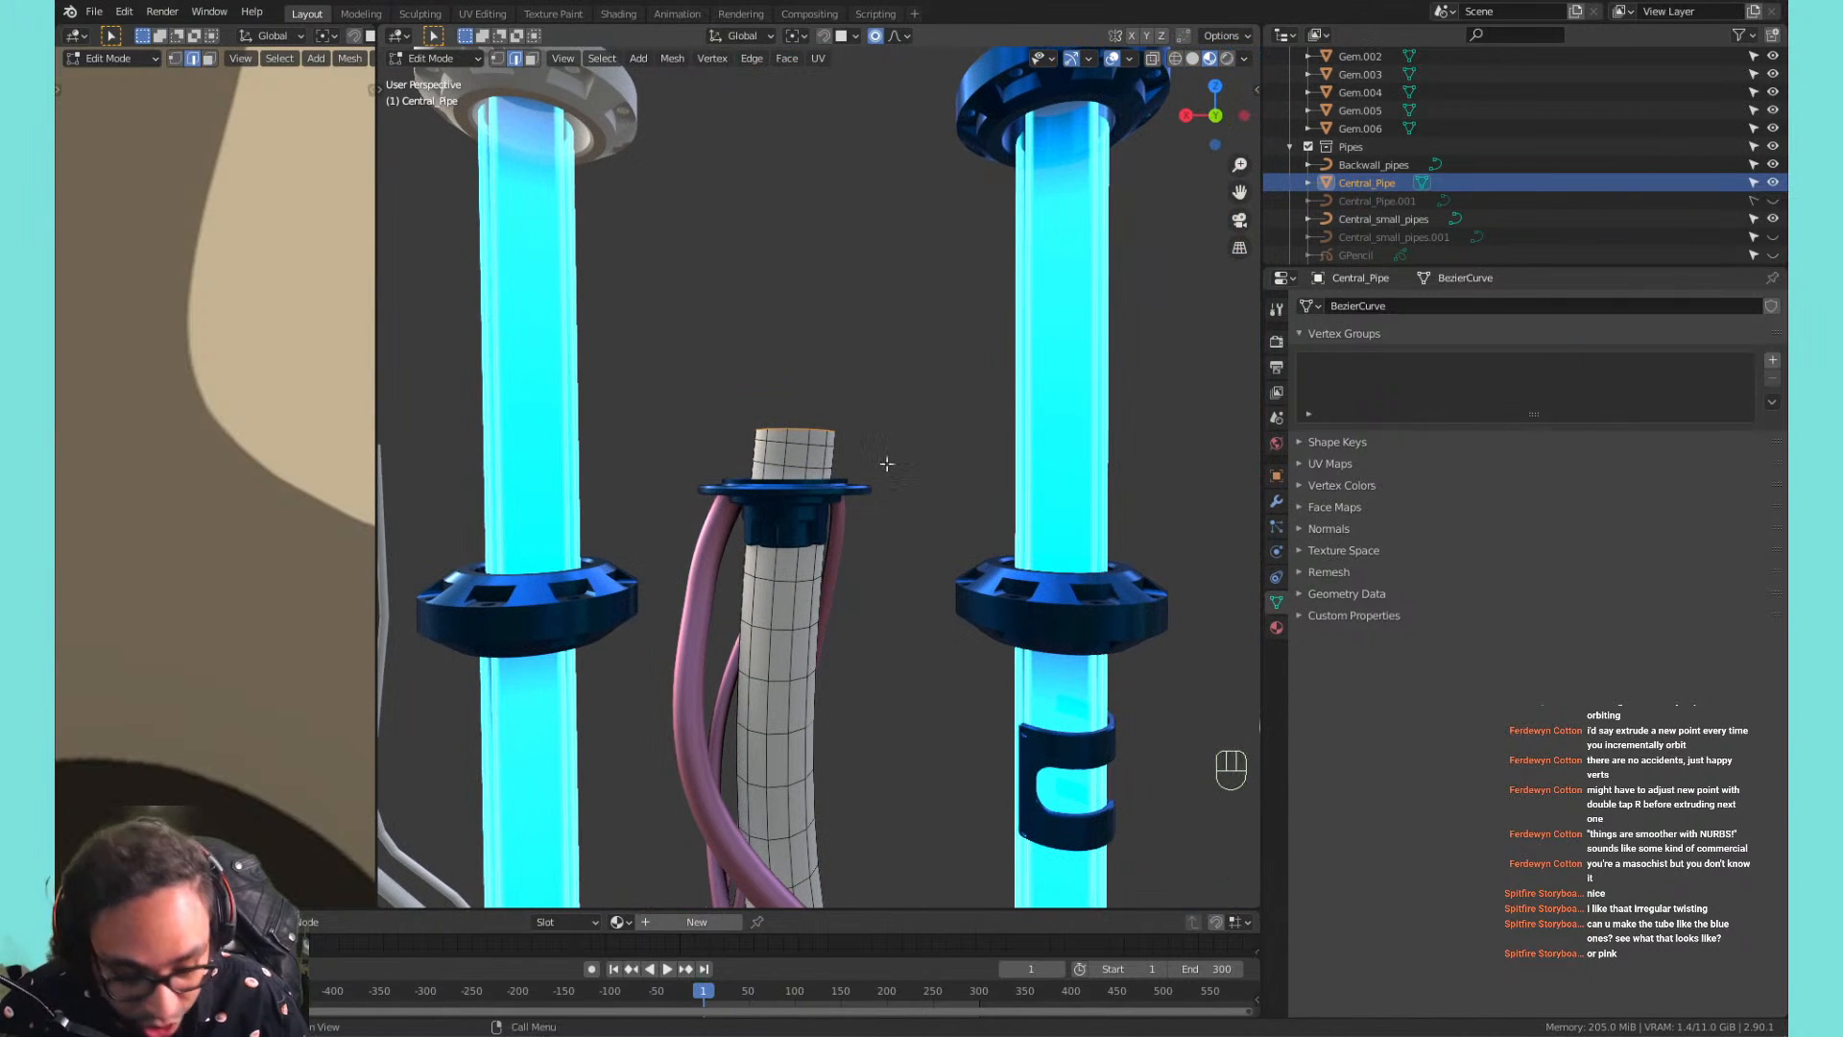
pyautogui.press('g')
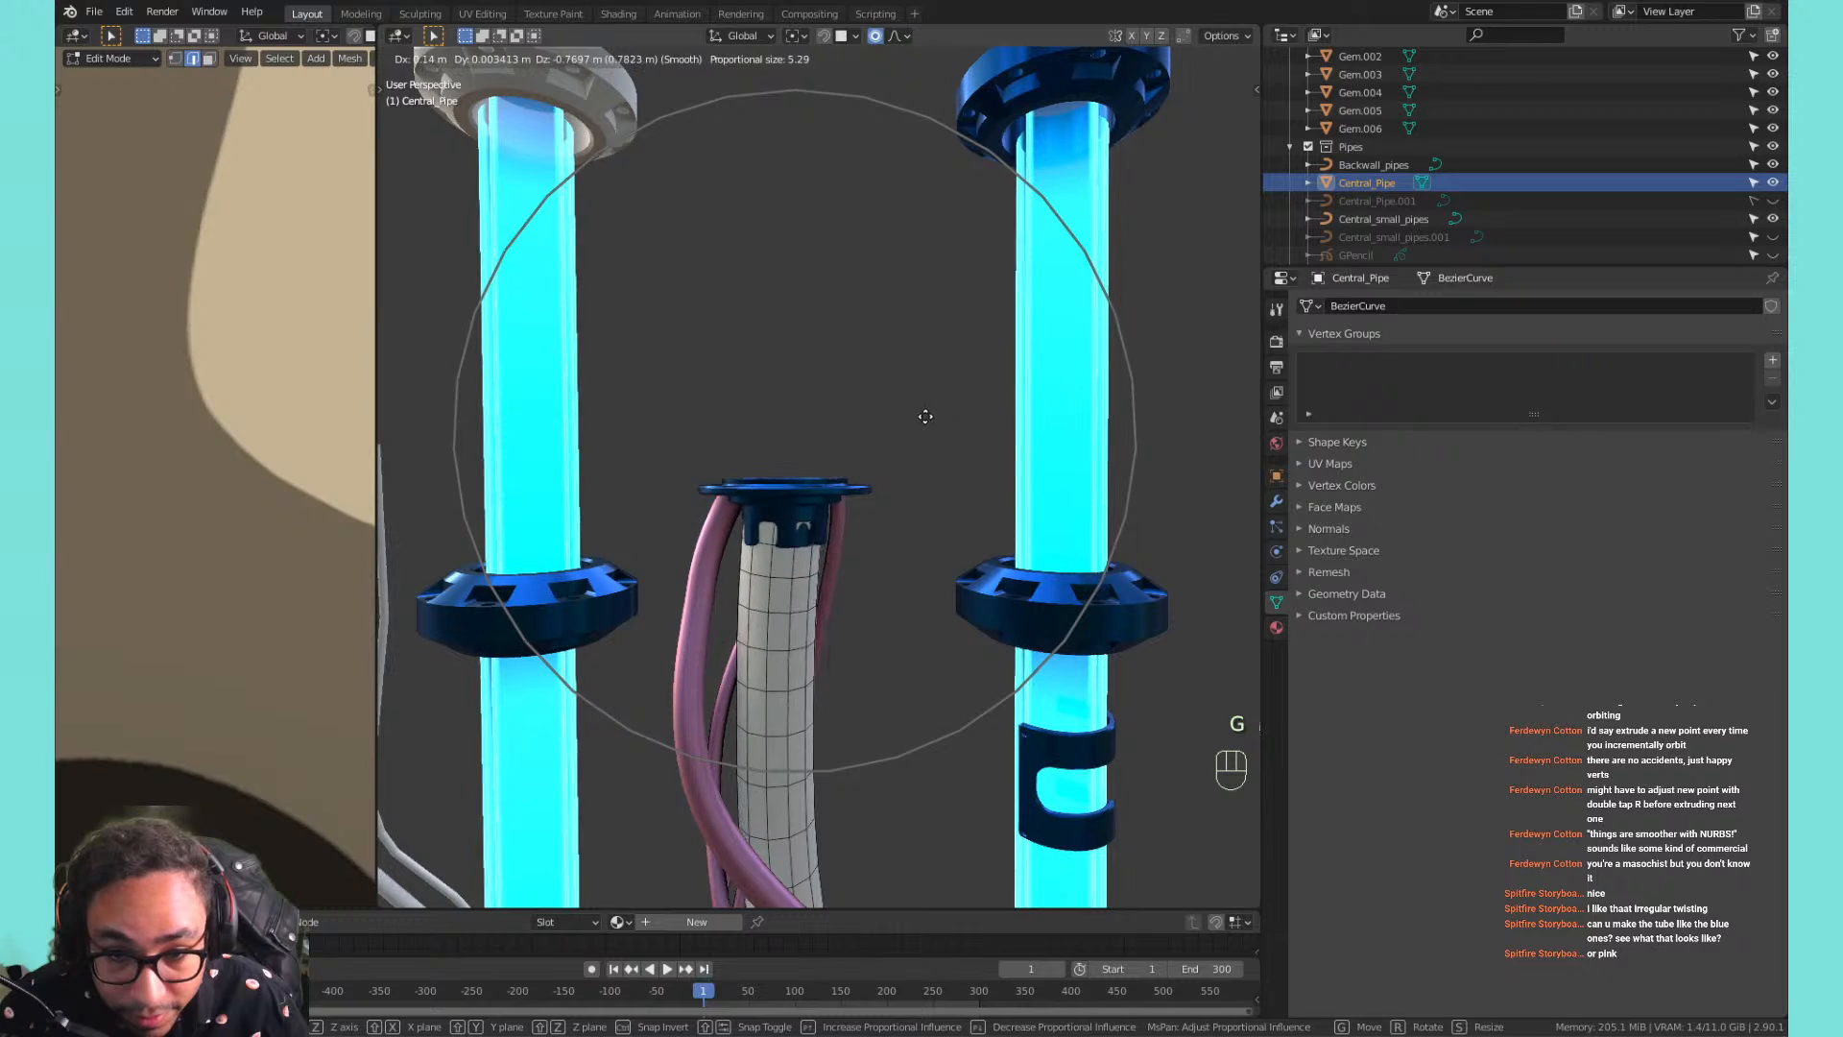
pyautogui.click(926, 420)
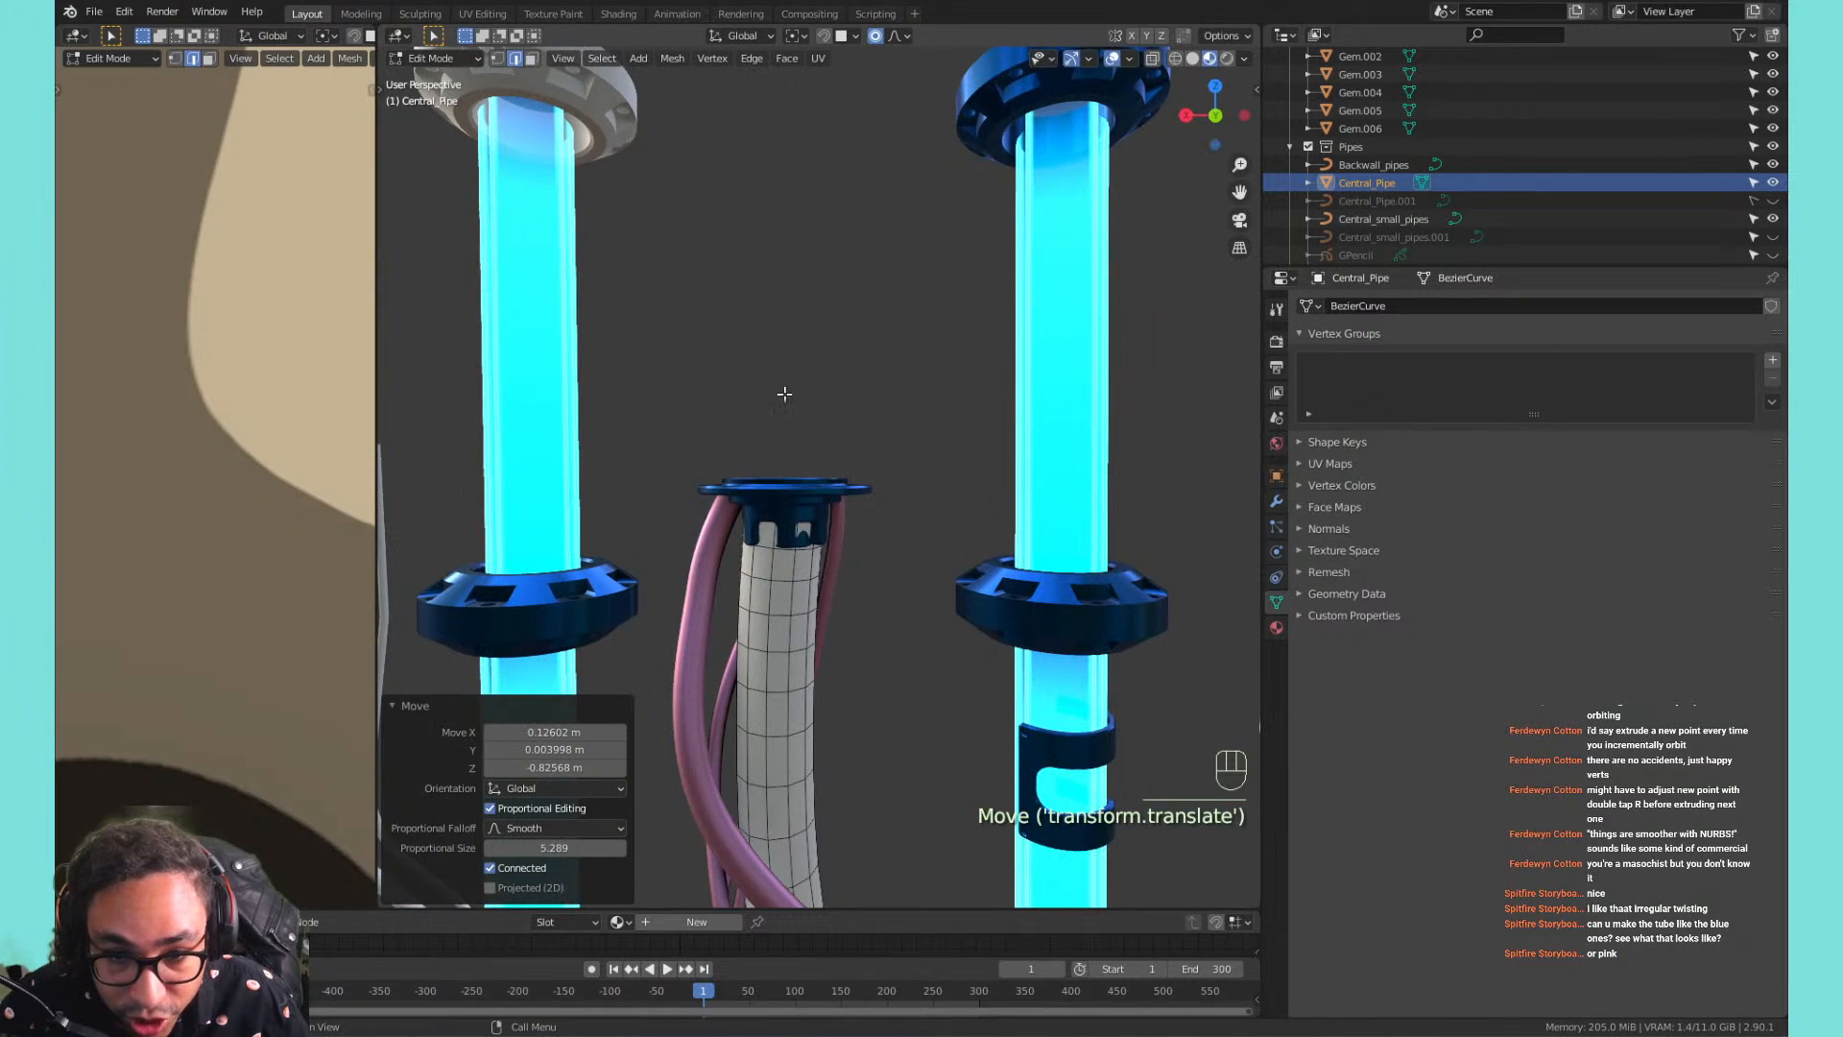
# Shift Central_Pipe's top edge loop slightly to centre it within the collar and finish editing the mesh.
pyautogui.moveTo(926, 419); pyautogui.dragTo(825, 517, button='middle')
pyautogui.press('g')
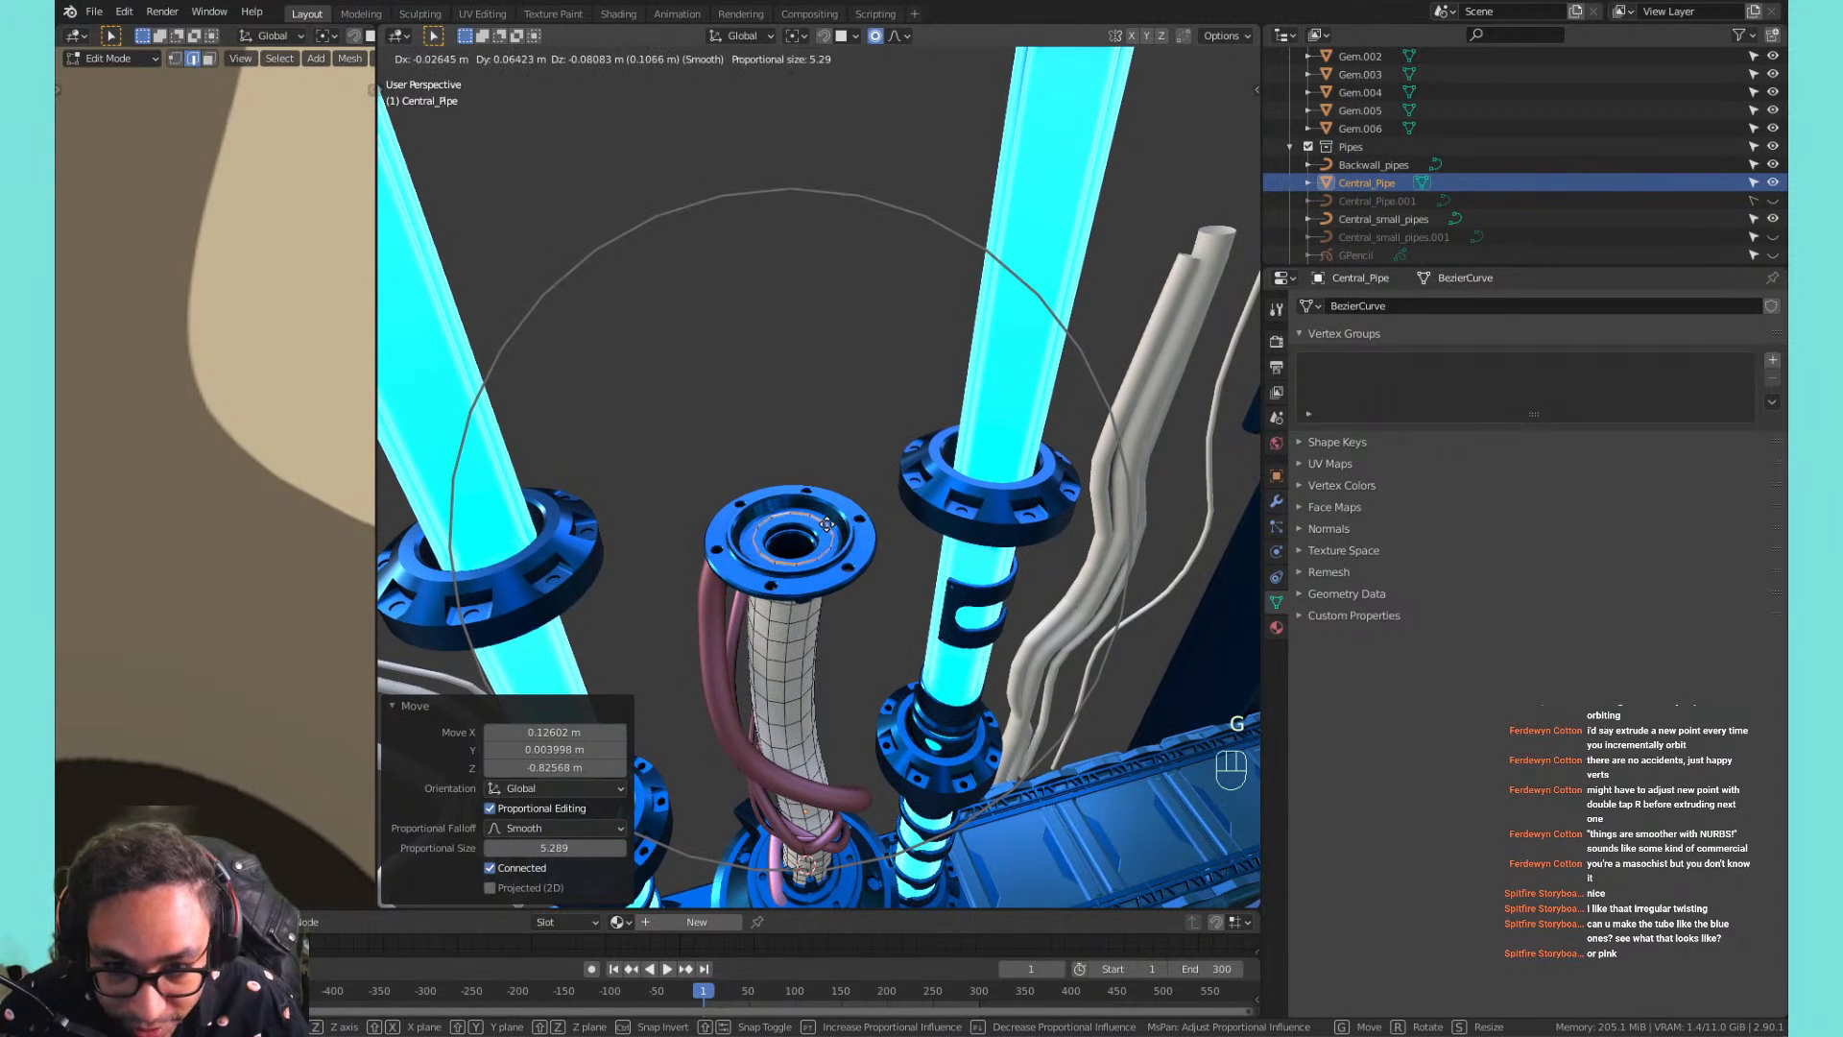
pyautogui.click(827, 524)
pyautogui.moveTo(826, 524)
pyautogui.mouseDown(button='middle')
pyautogui.moveTo(614, 400)
pyautogui.moveTo(394, 396)
pyautogui.moveTo(576, 574)
pyautogui.moveTo(858, 529)
pyautogui.mouseUp(button='middle')
pyautogui.press('Tab')
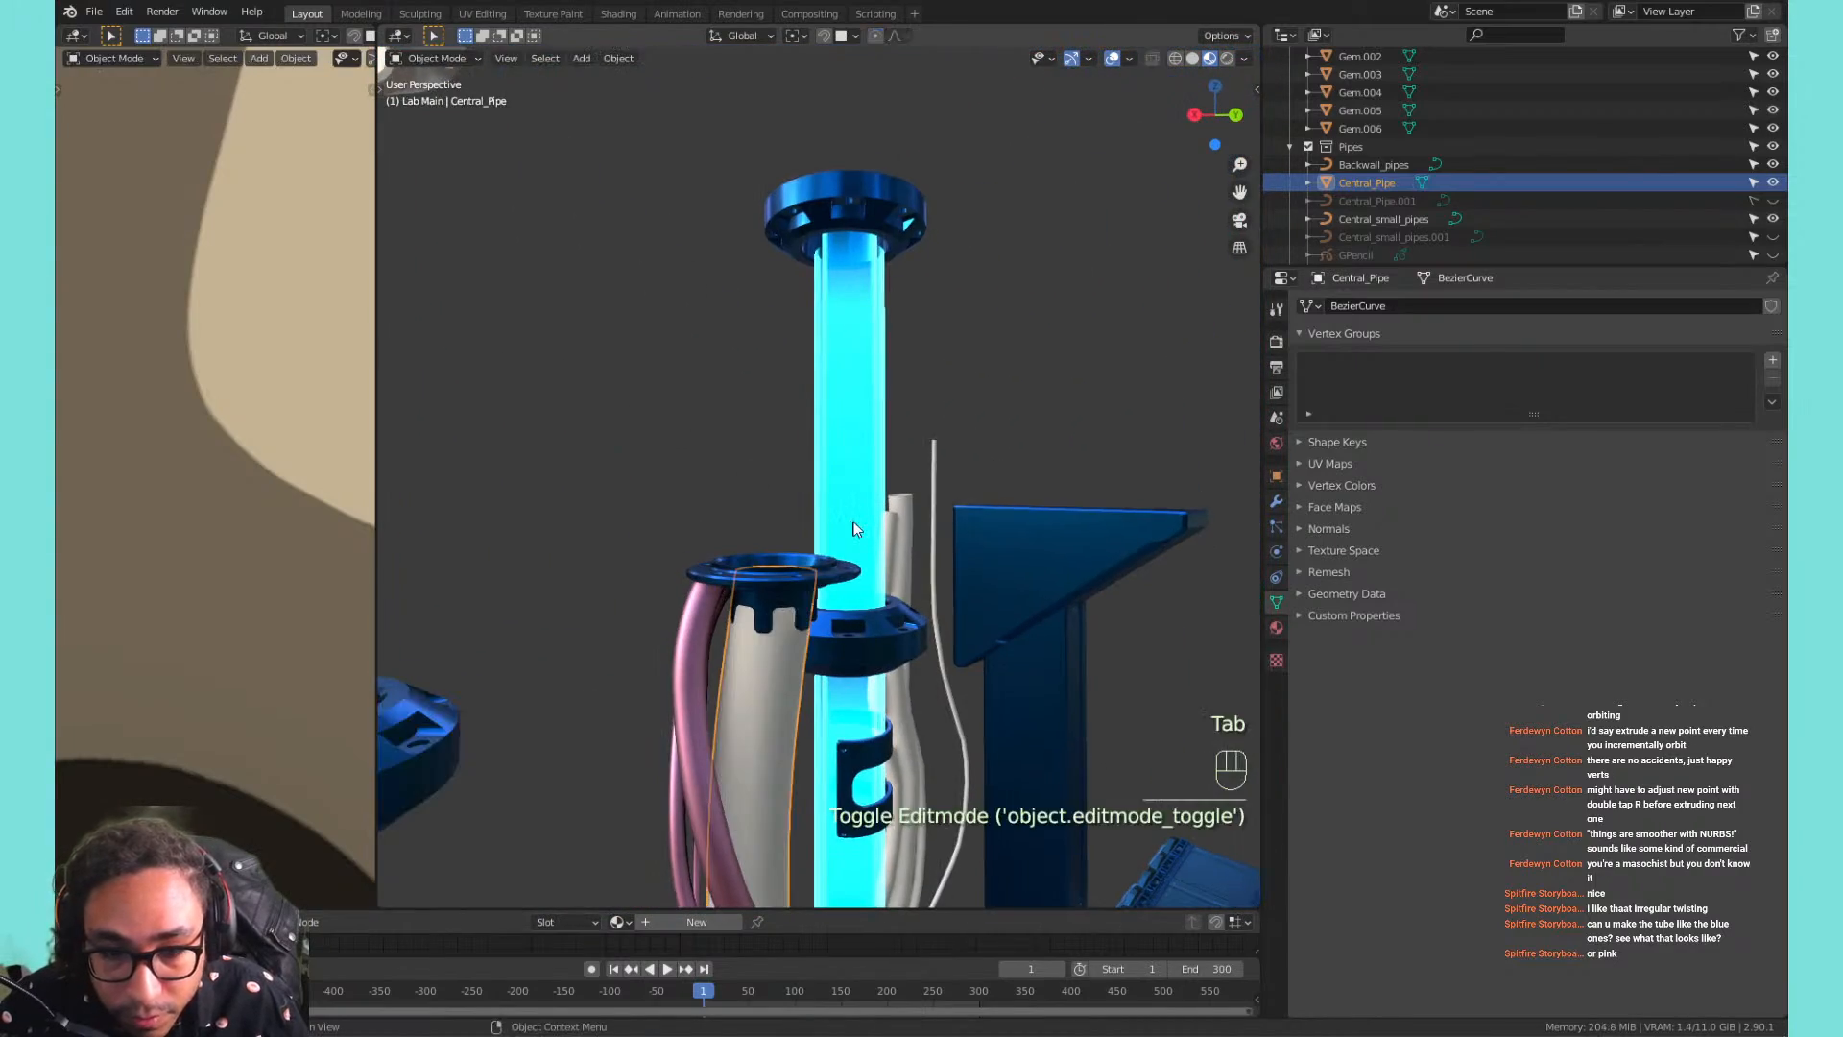
# Look up the glowing pillar tube's material and assign the same pipe_blue material to Central_small_pipes.
pyautogui.scroll(-8, 879, 273)
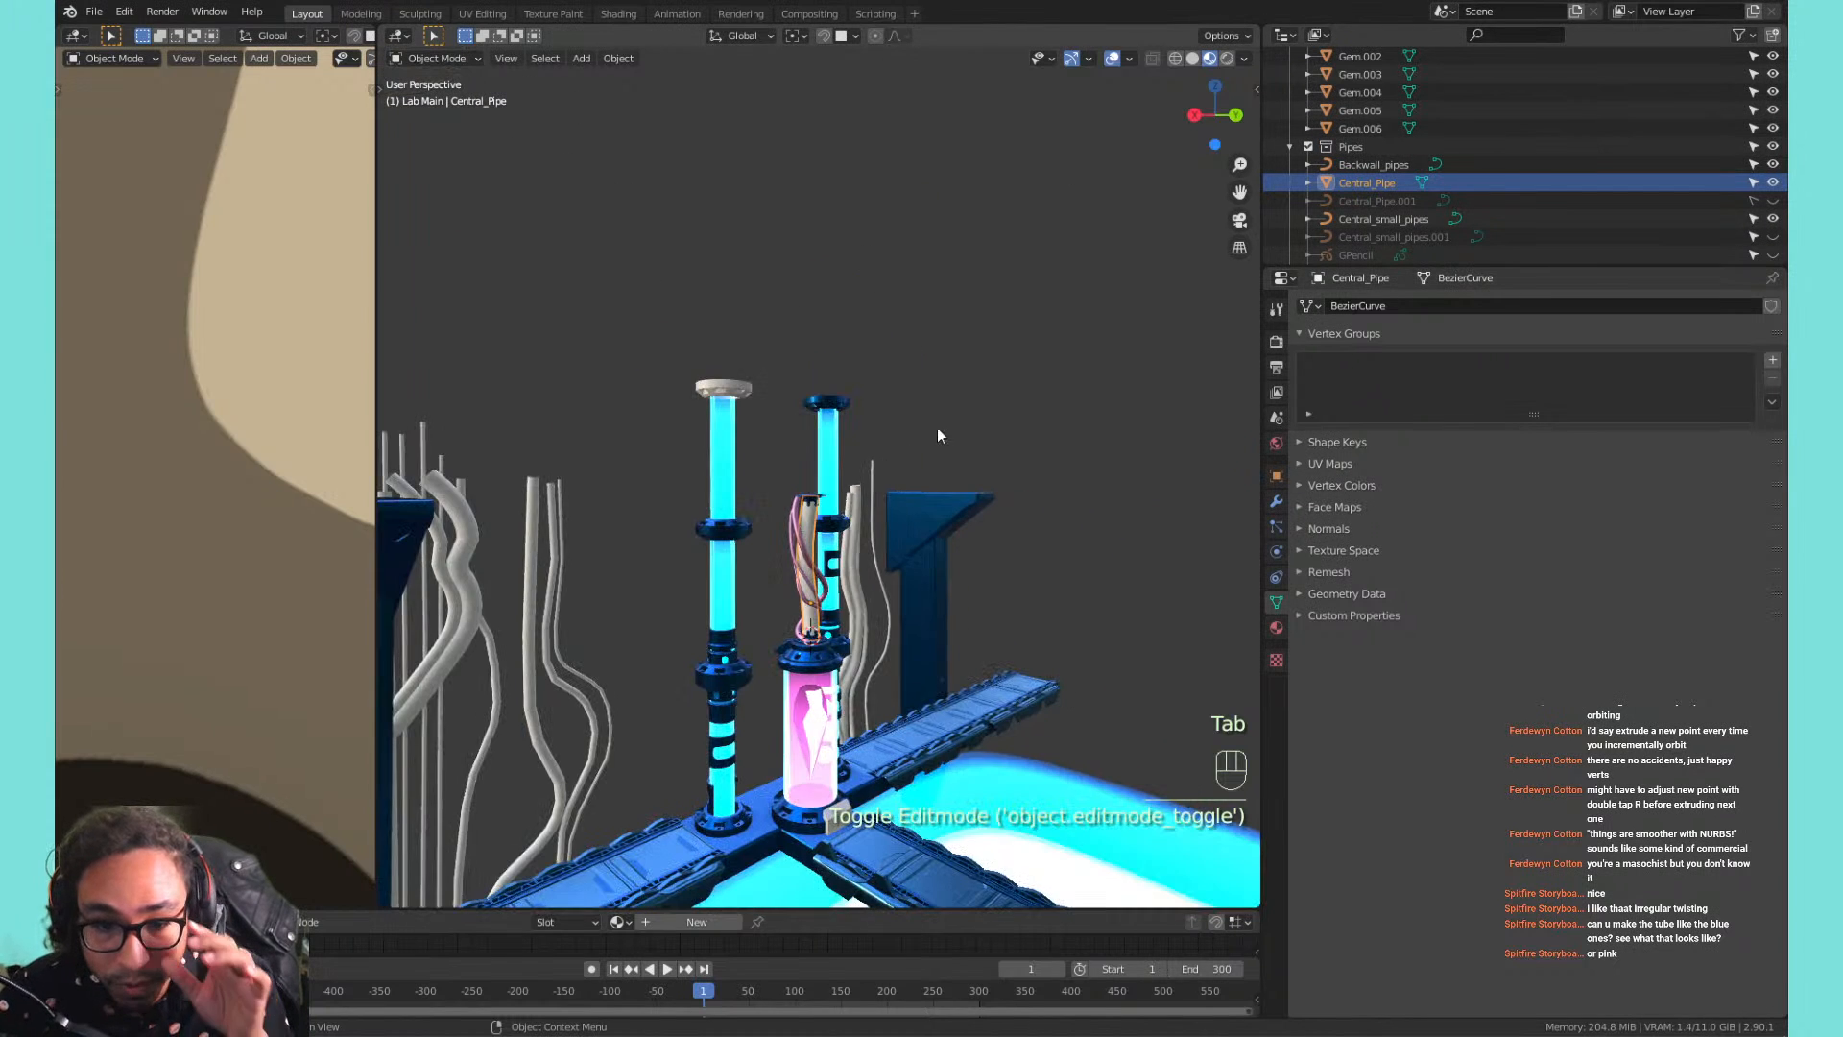
pyautogui.scroll(8, 838, 463)
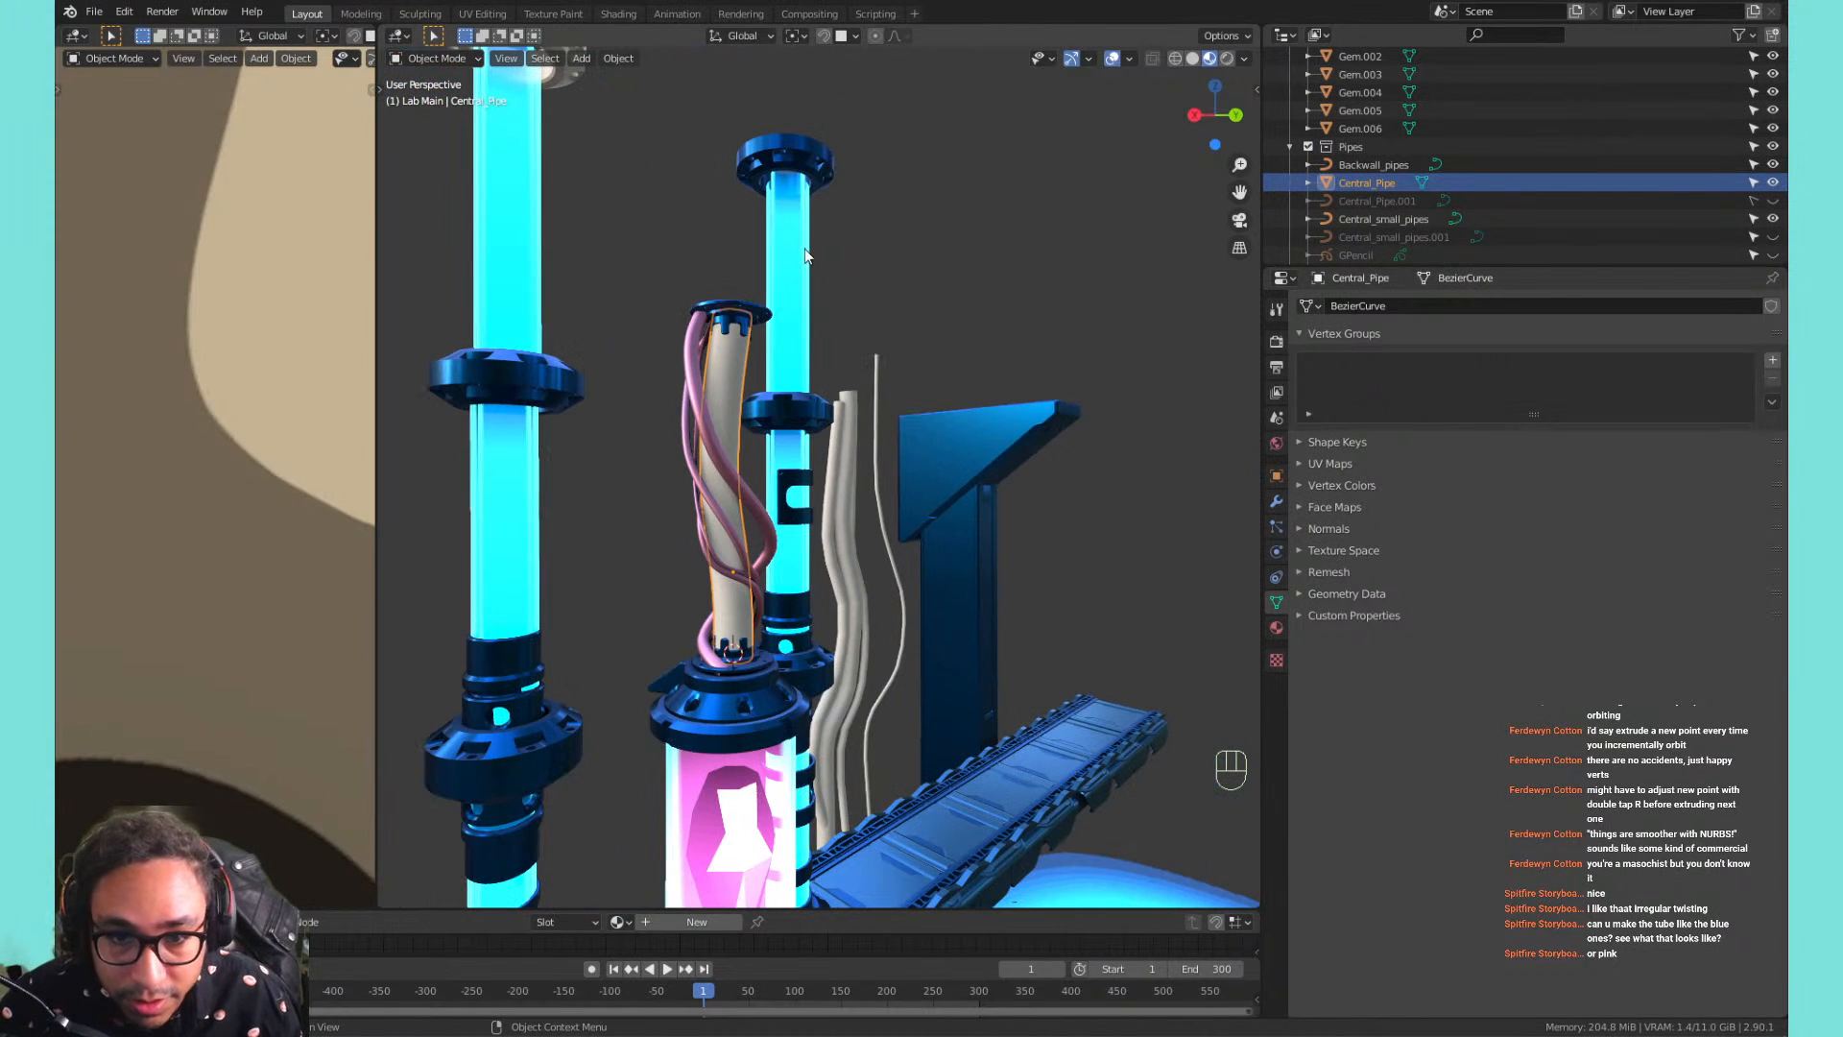
pyautogui.click(805, 255)
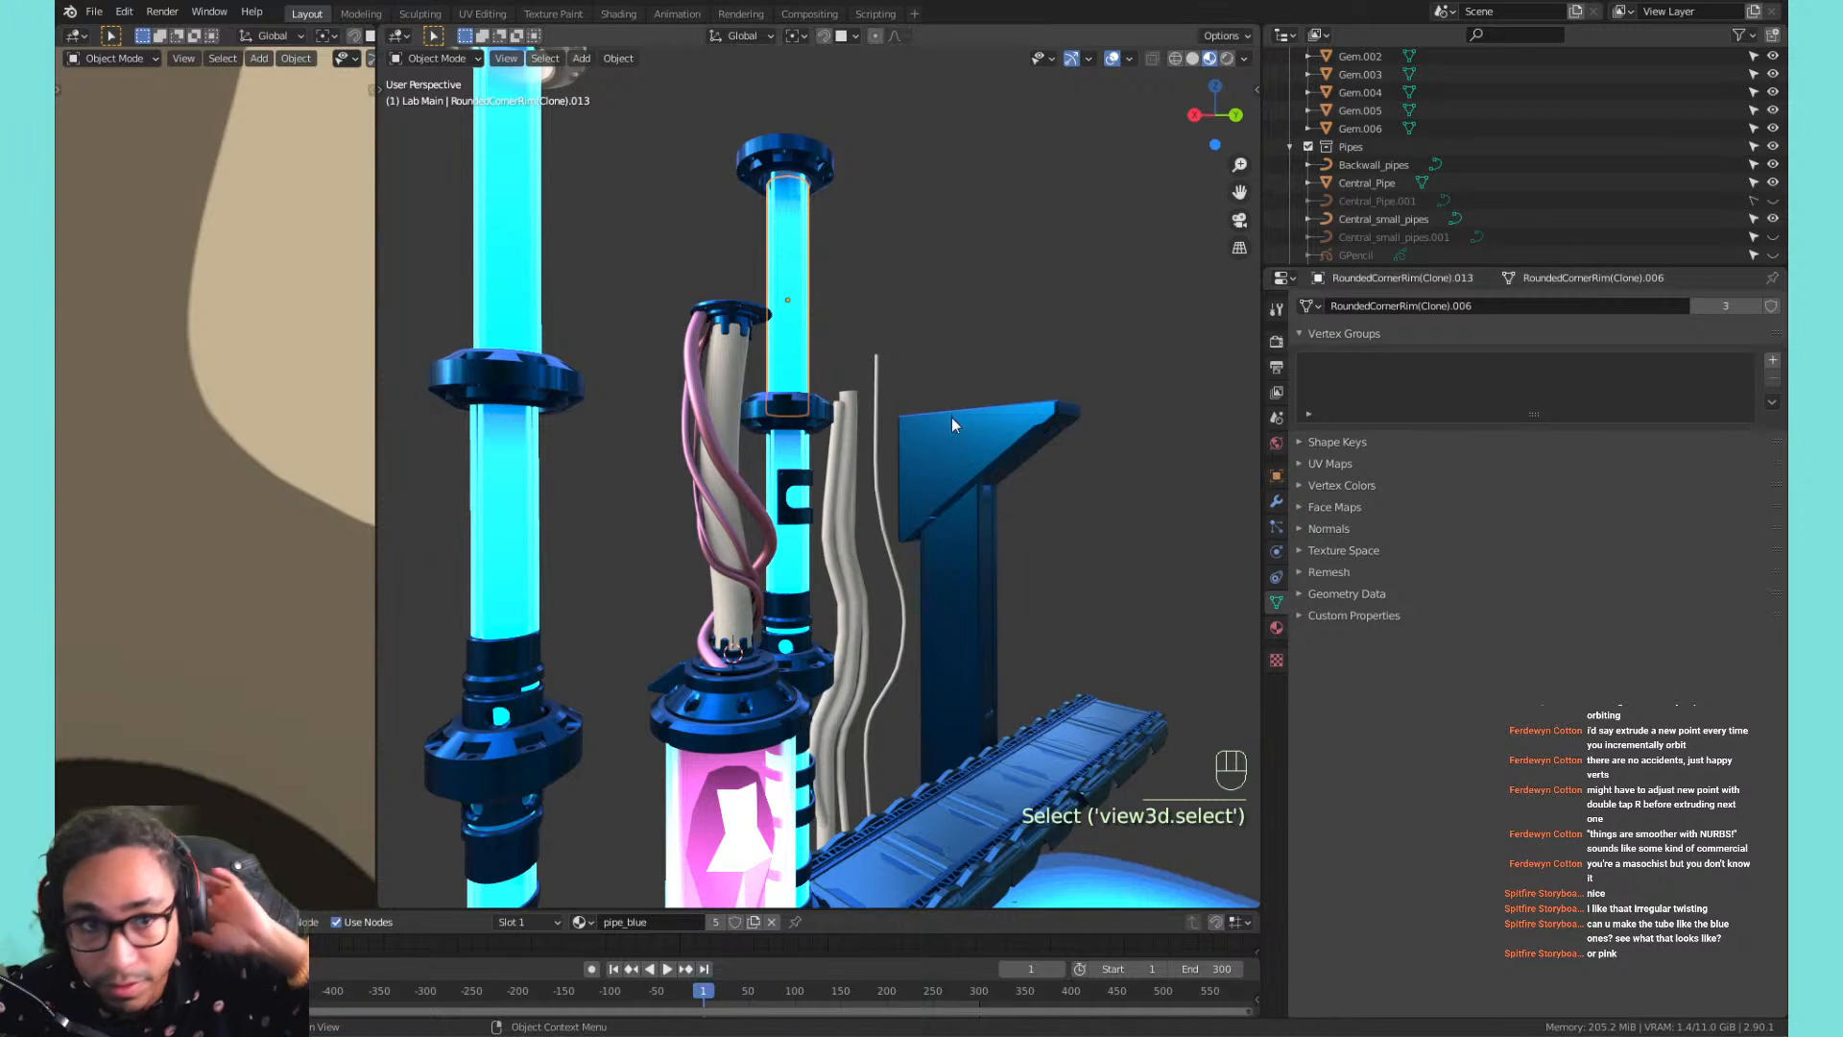
pyautogui.click(1277, 628)
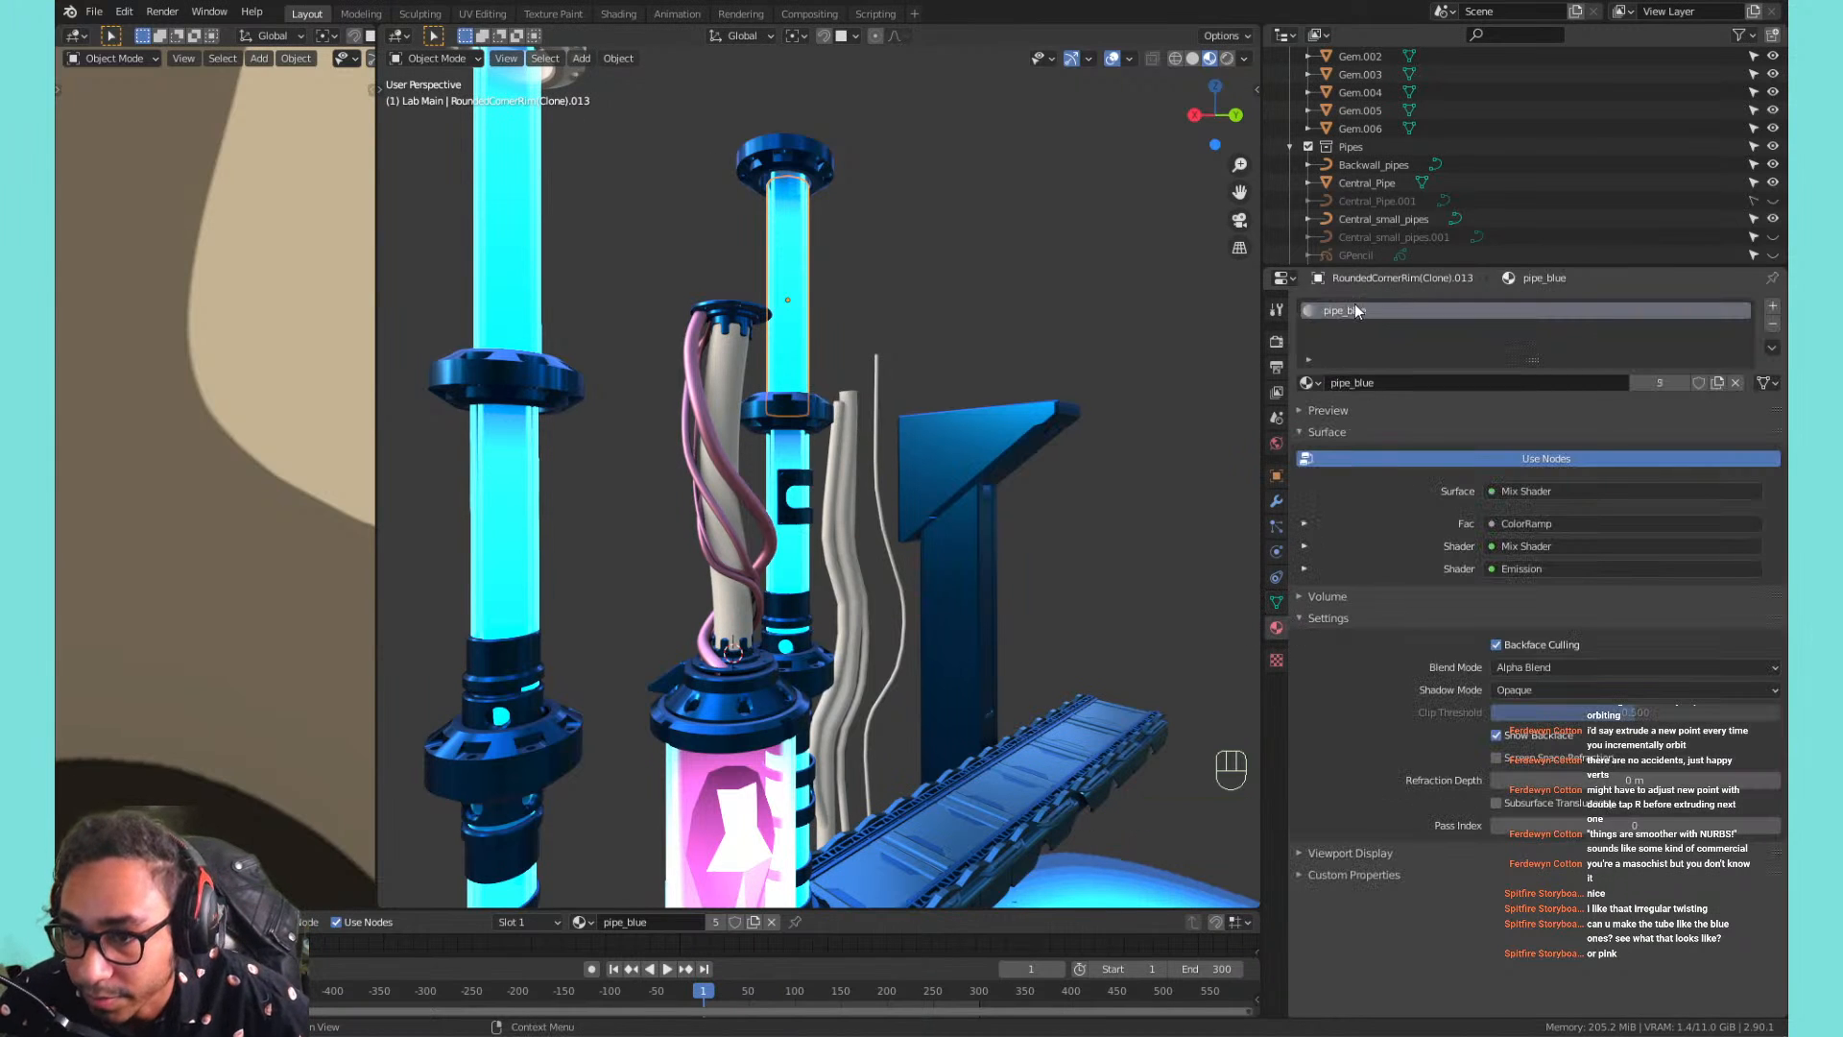
pyautogui.click(685, 344)
pyautogui.click(1309, 383)
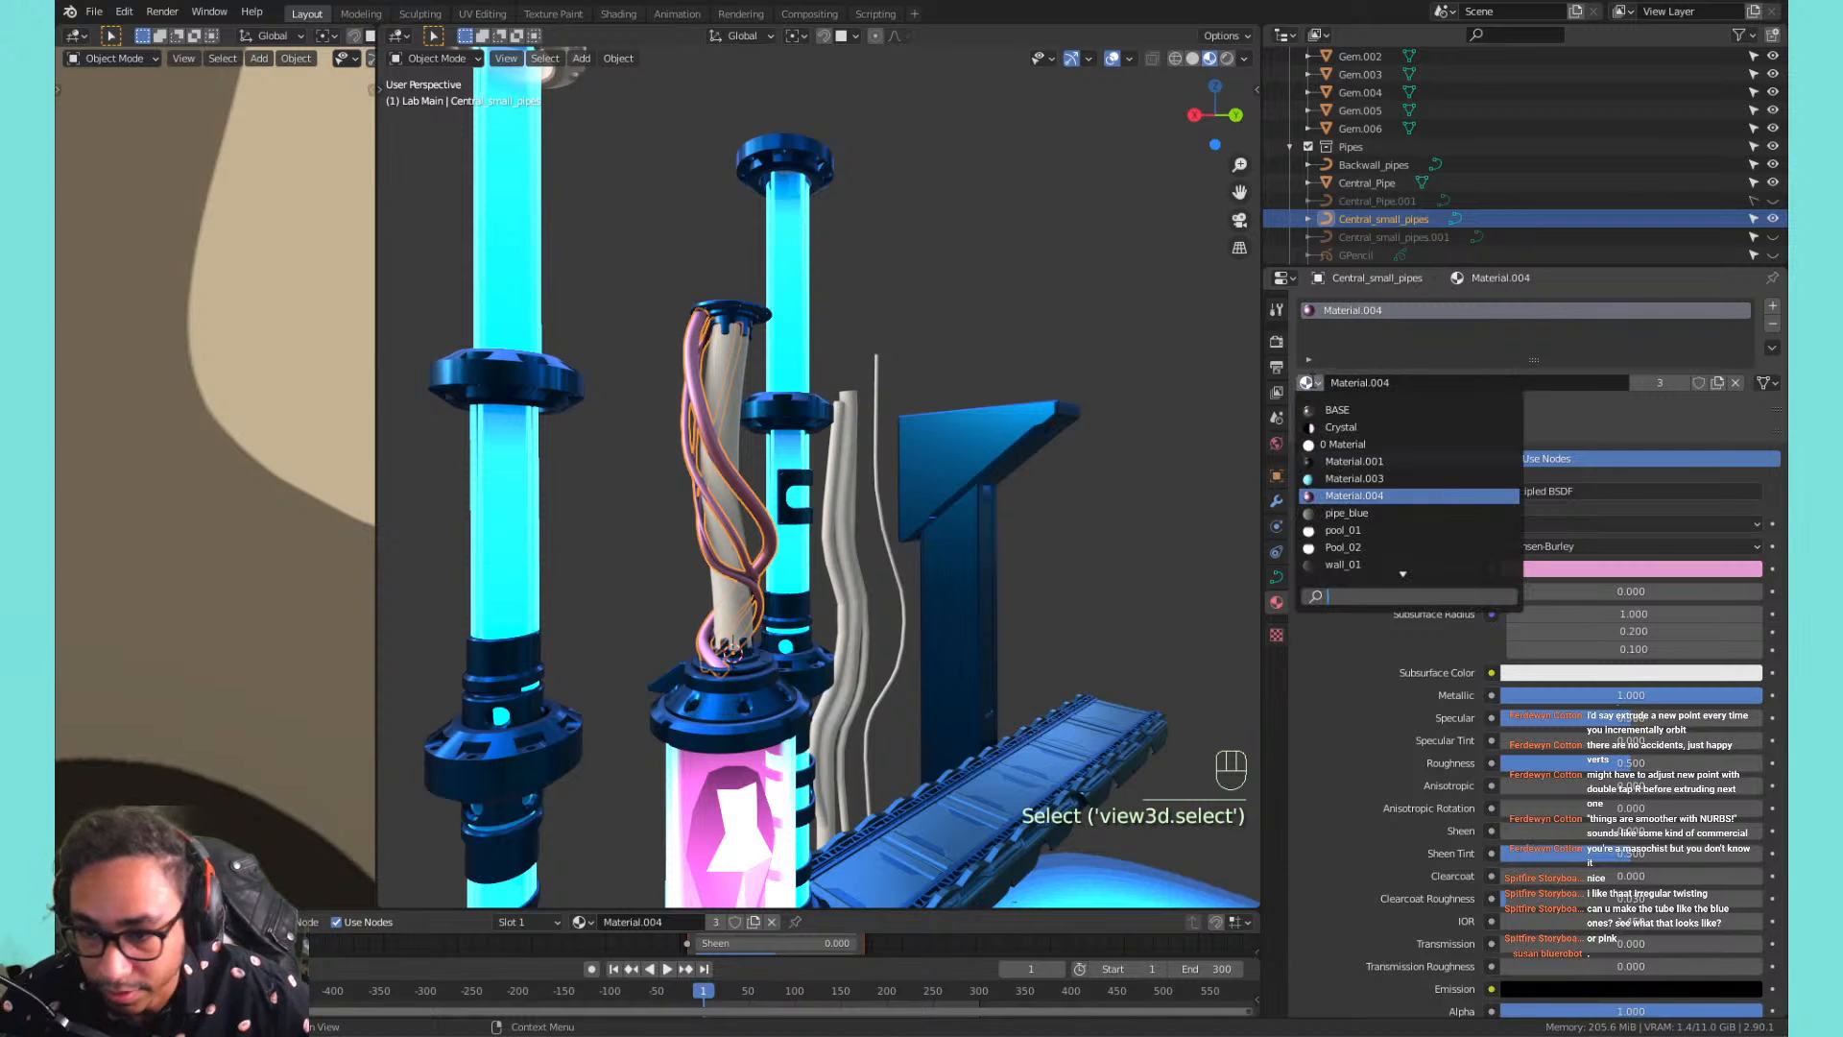
pyautogui.write('pipe')
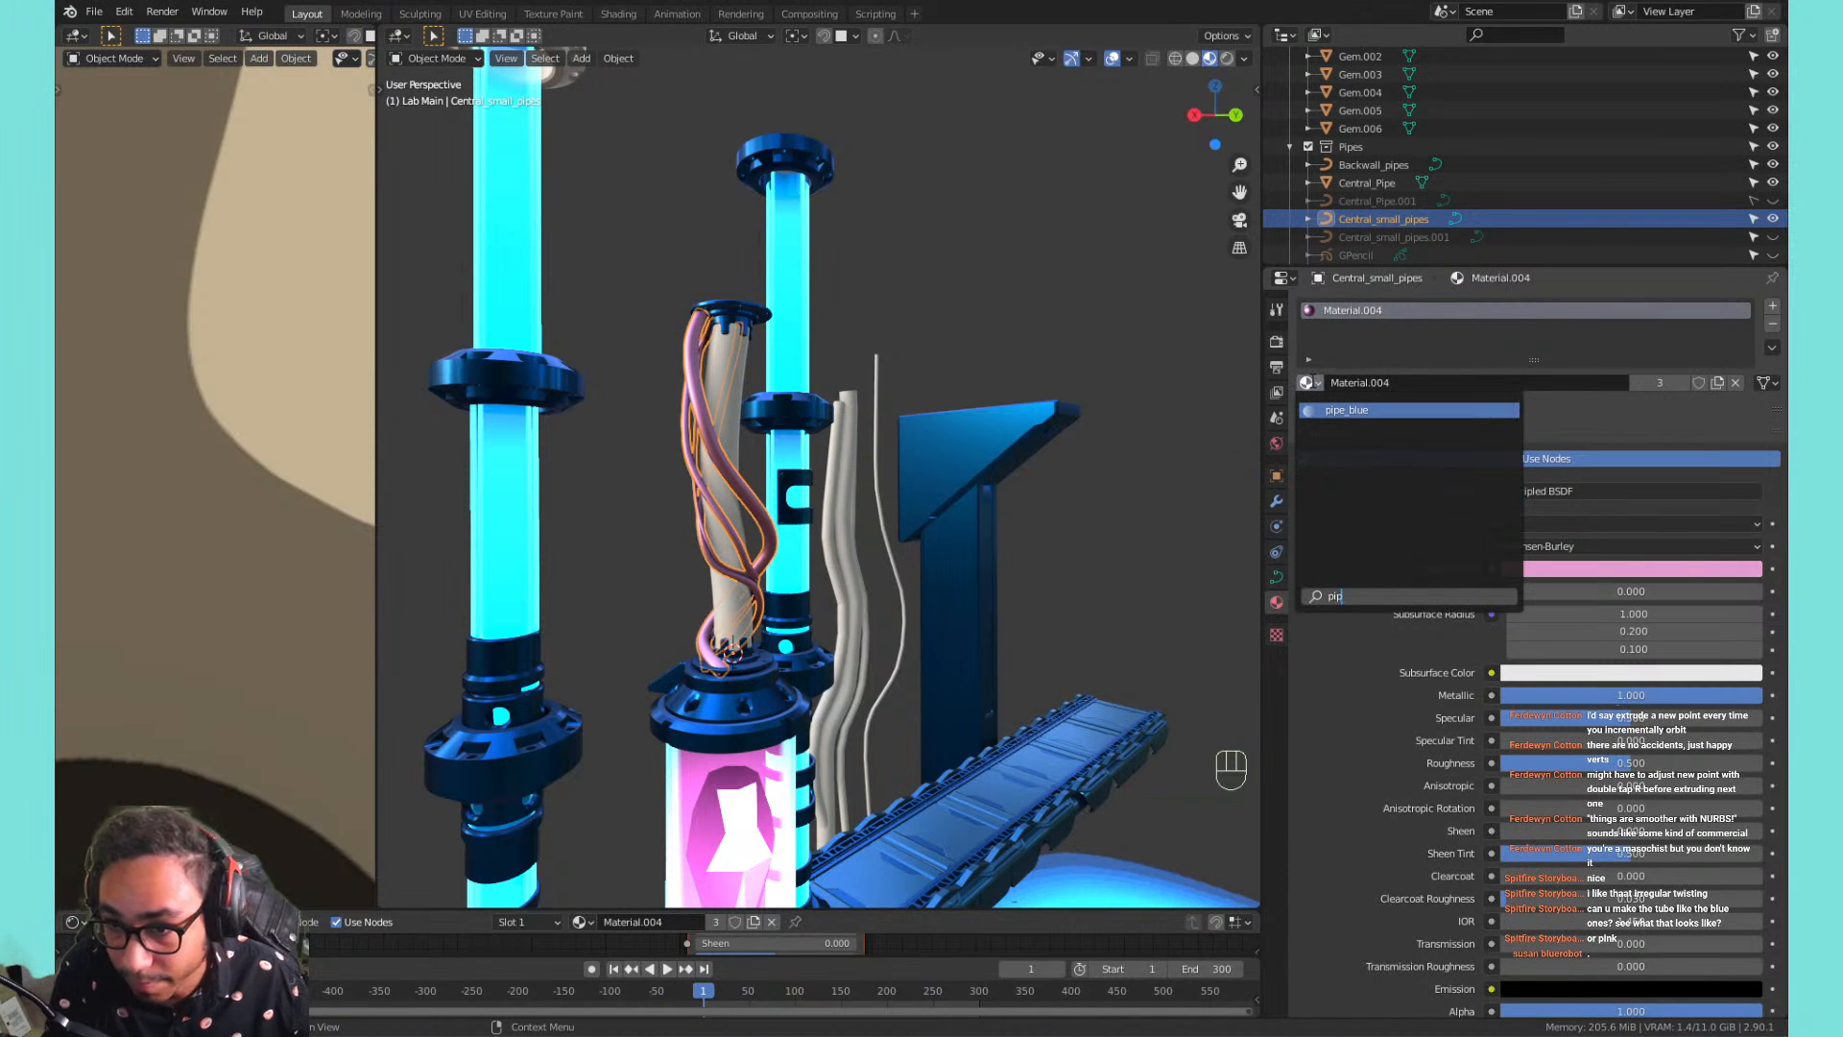
pyautogui.press('Return')
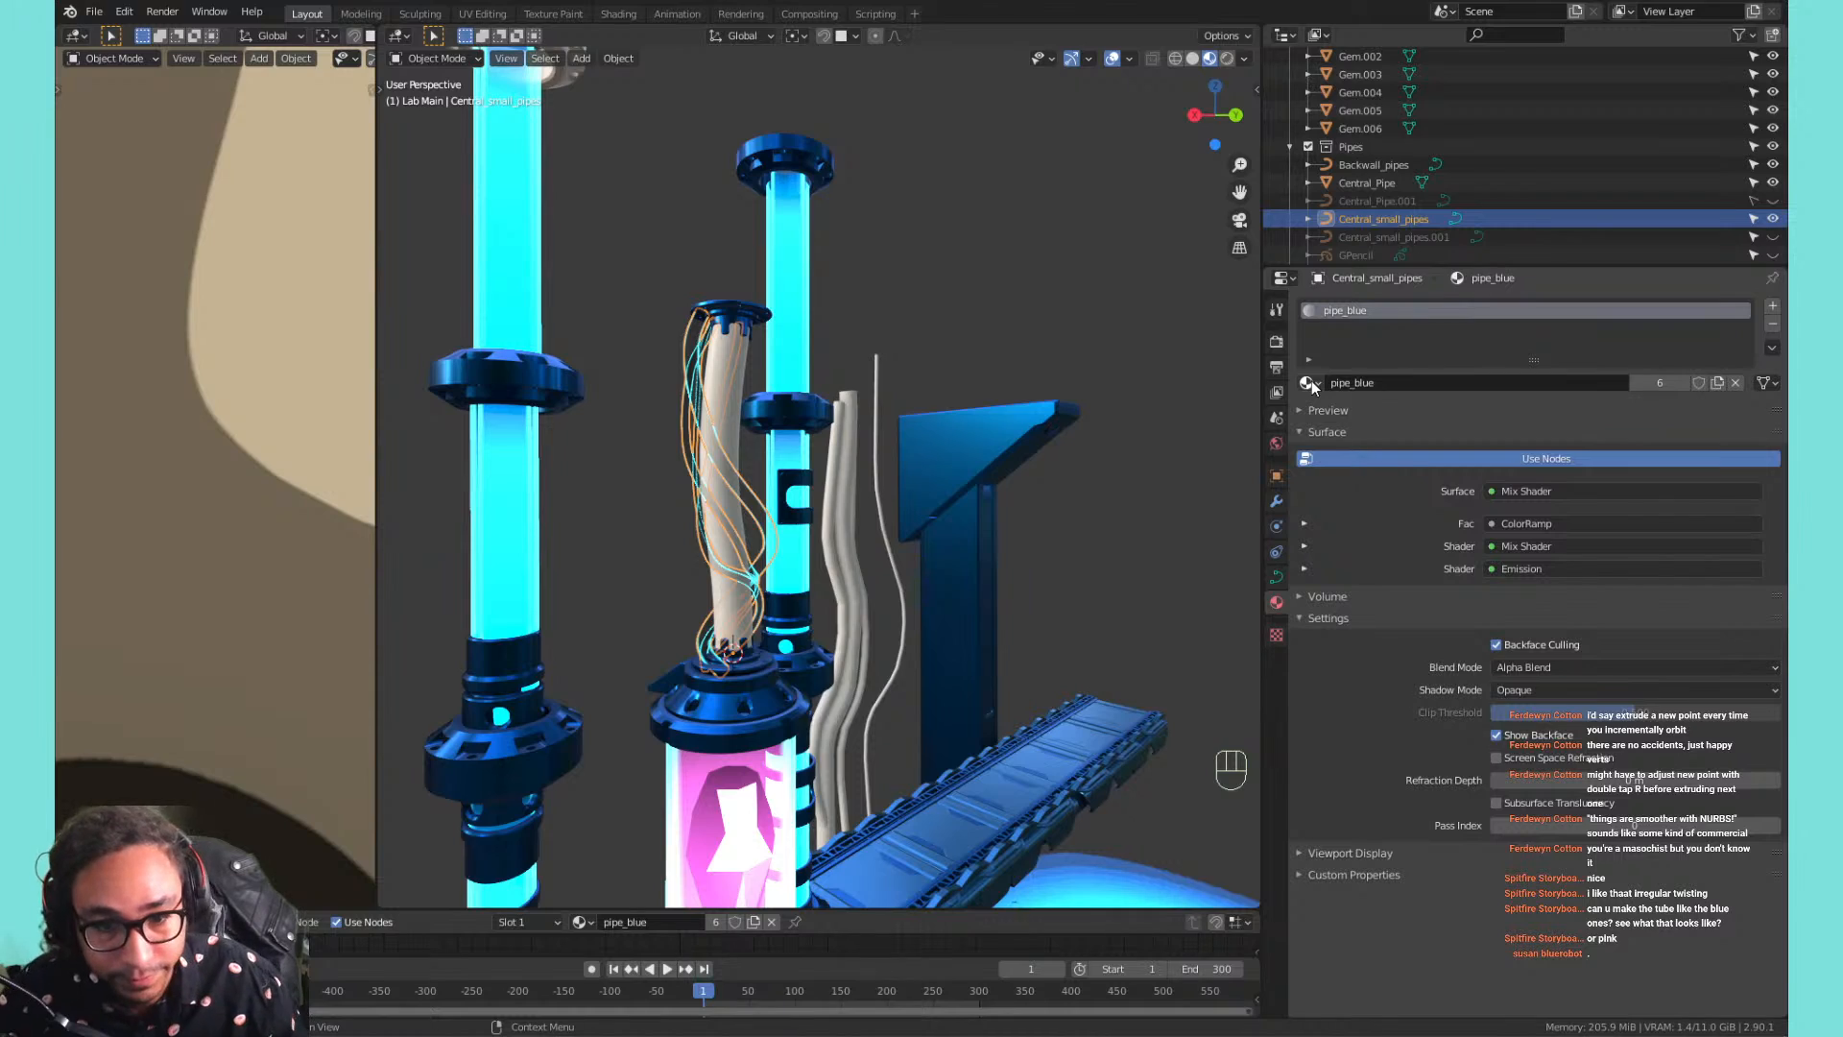
# Examine the glowing small pipes around the central pipe from several sides and distances, checking their control points.
pyautogui.moveTo(672, 384); pyautogui.dragTo(773, 413, button='middle')
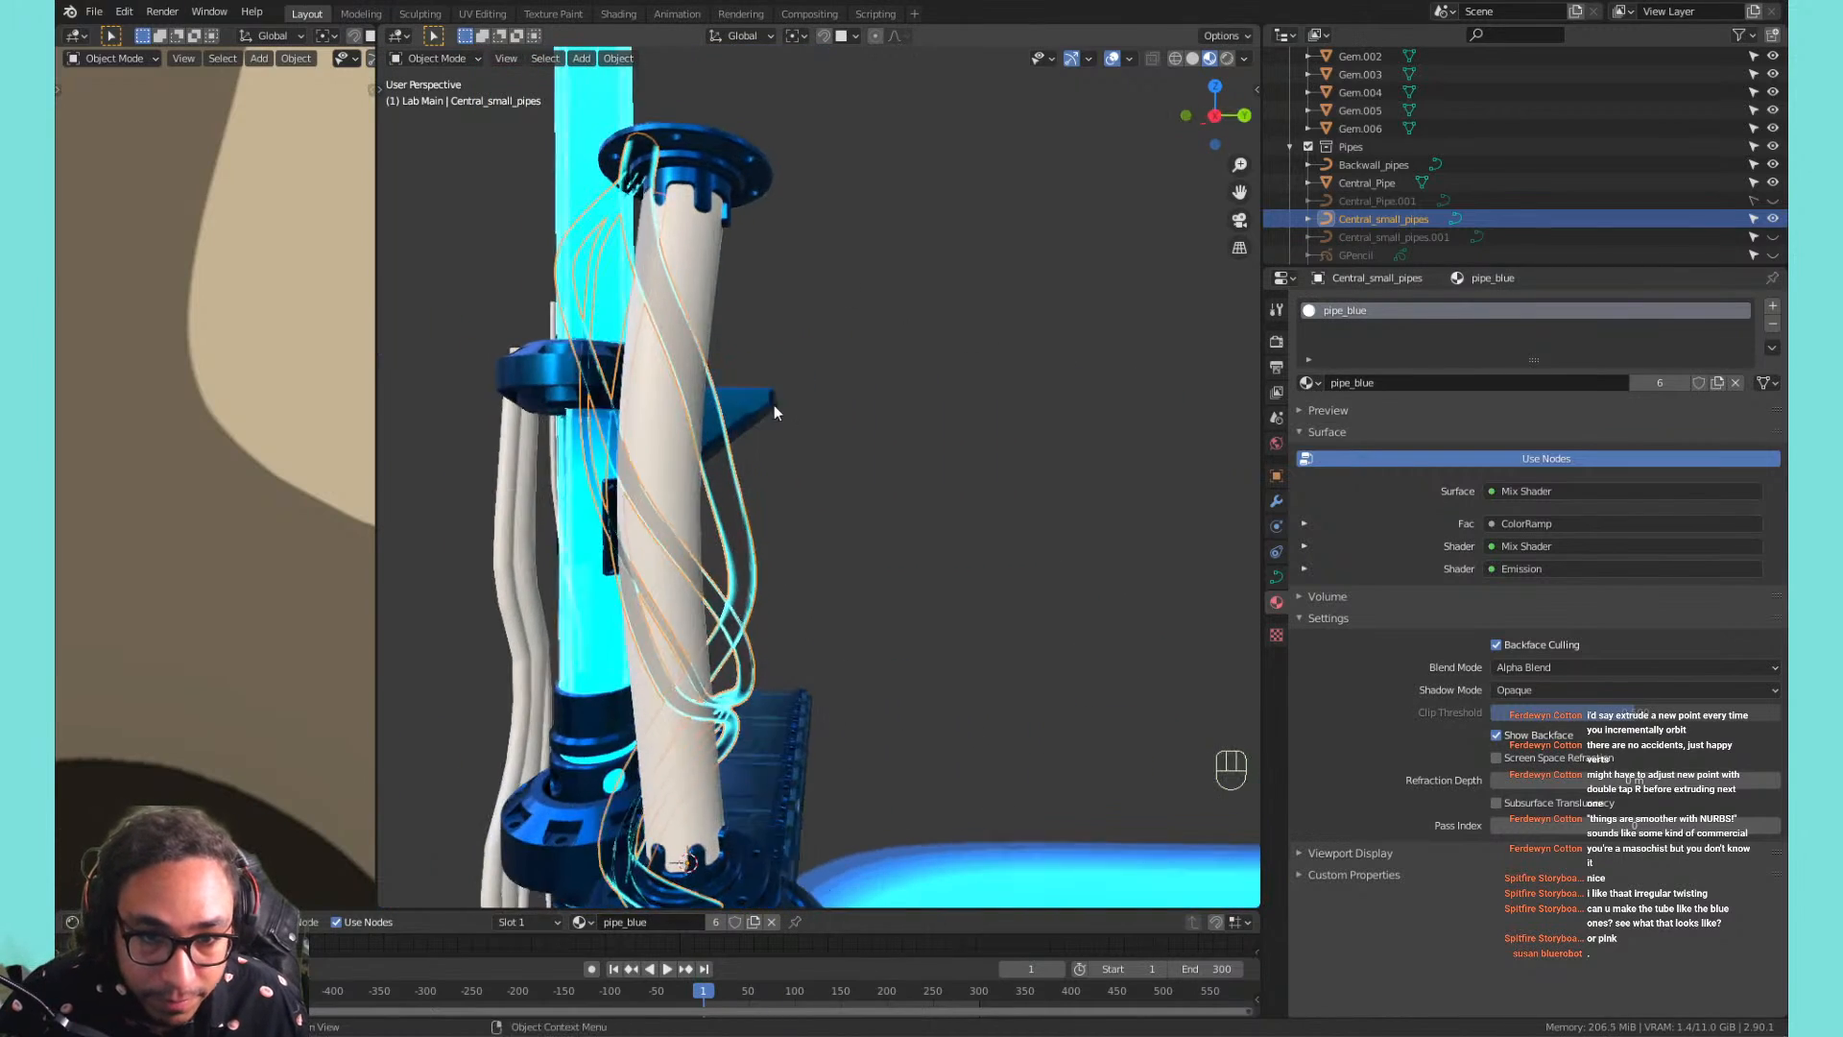
pyautogui.press('Tab')
pyautogui.moveTo(922, 438); pyautogui.dragTo(734, 392, button='middle')
pyautogui.keyDown('shift'); pyautogui.moveTo(734, 391); pyautogui.dragTo(767, 389, button='middle'); pyautogui.keyUp('shift')
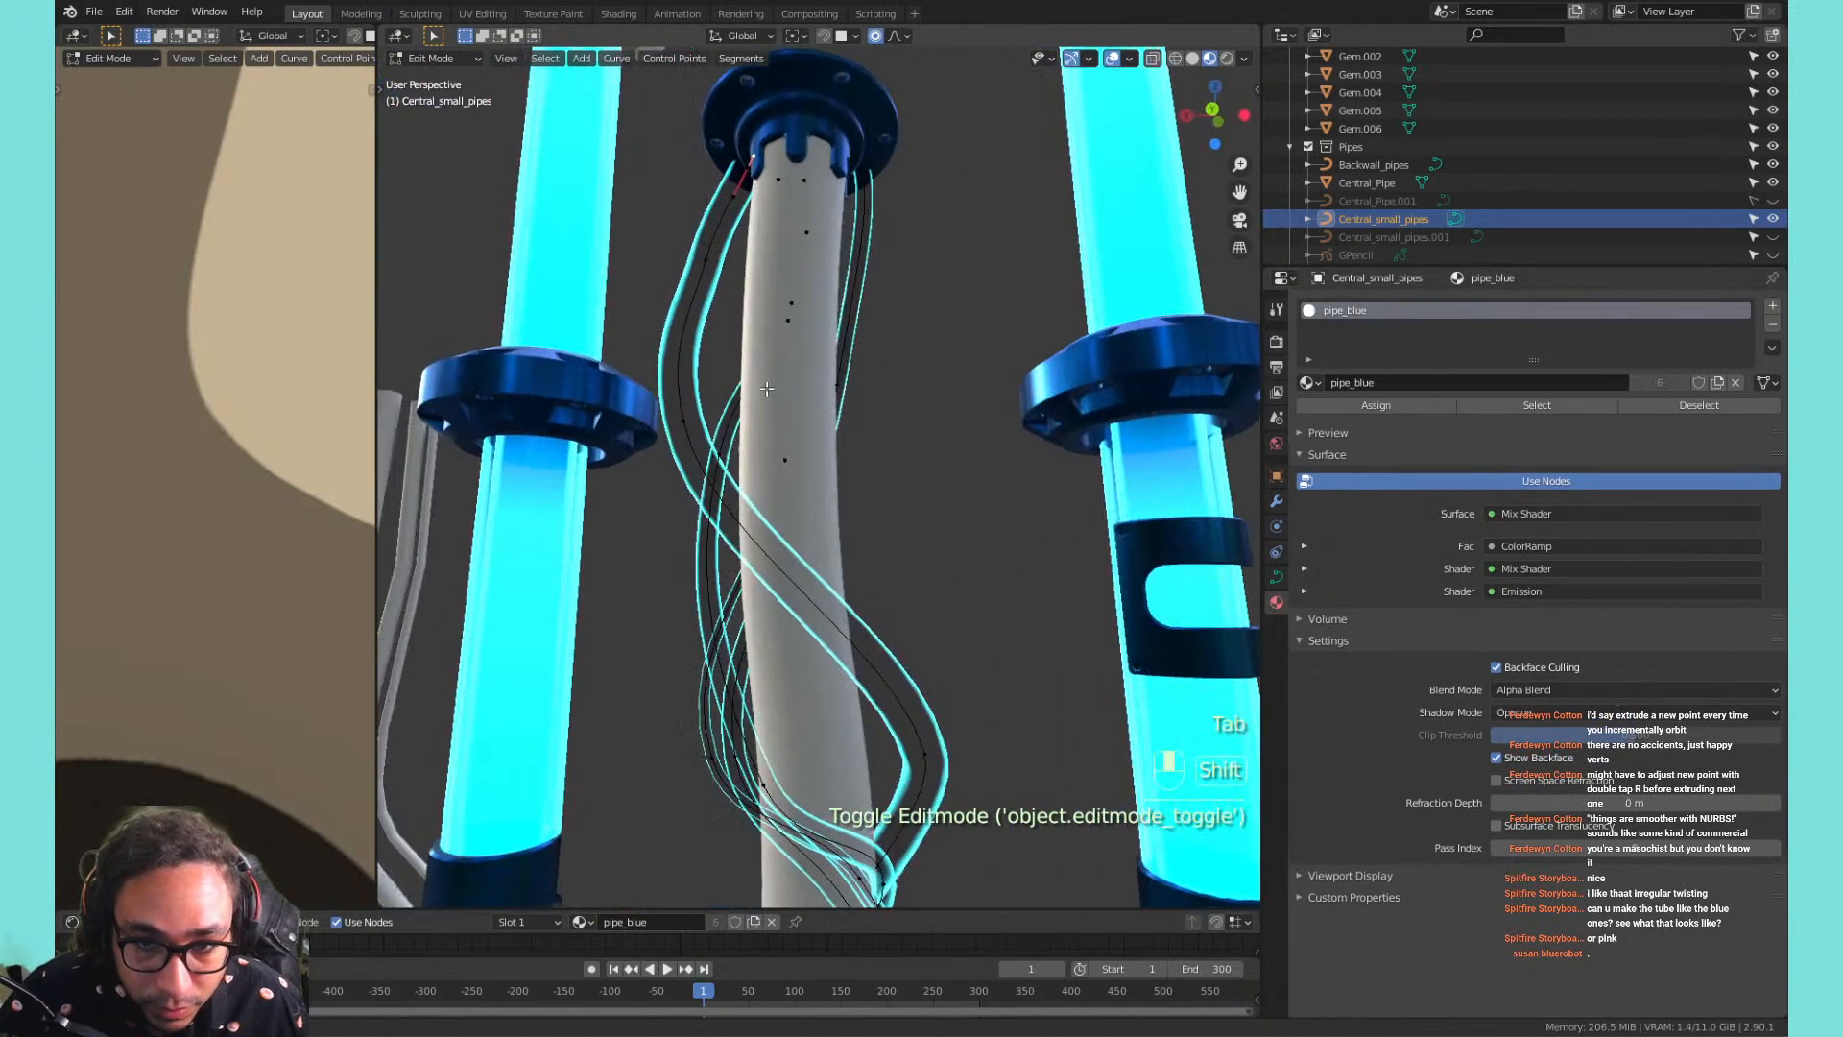
pyautogui.click(954, 317)
pyautogui.scroll(-4, 951, 382)
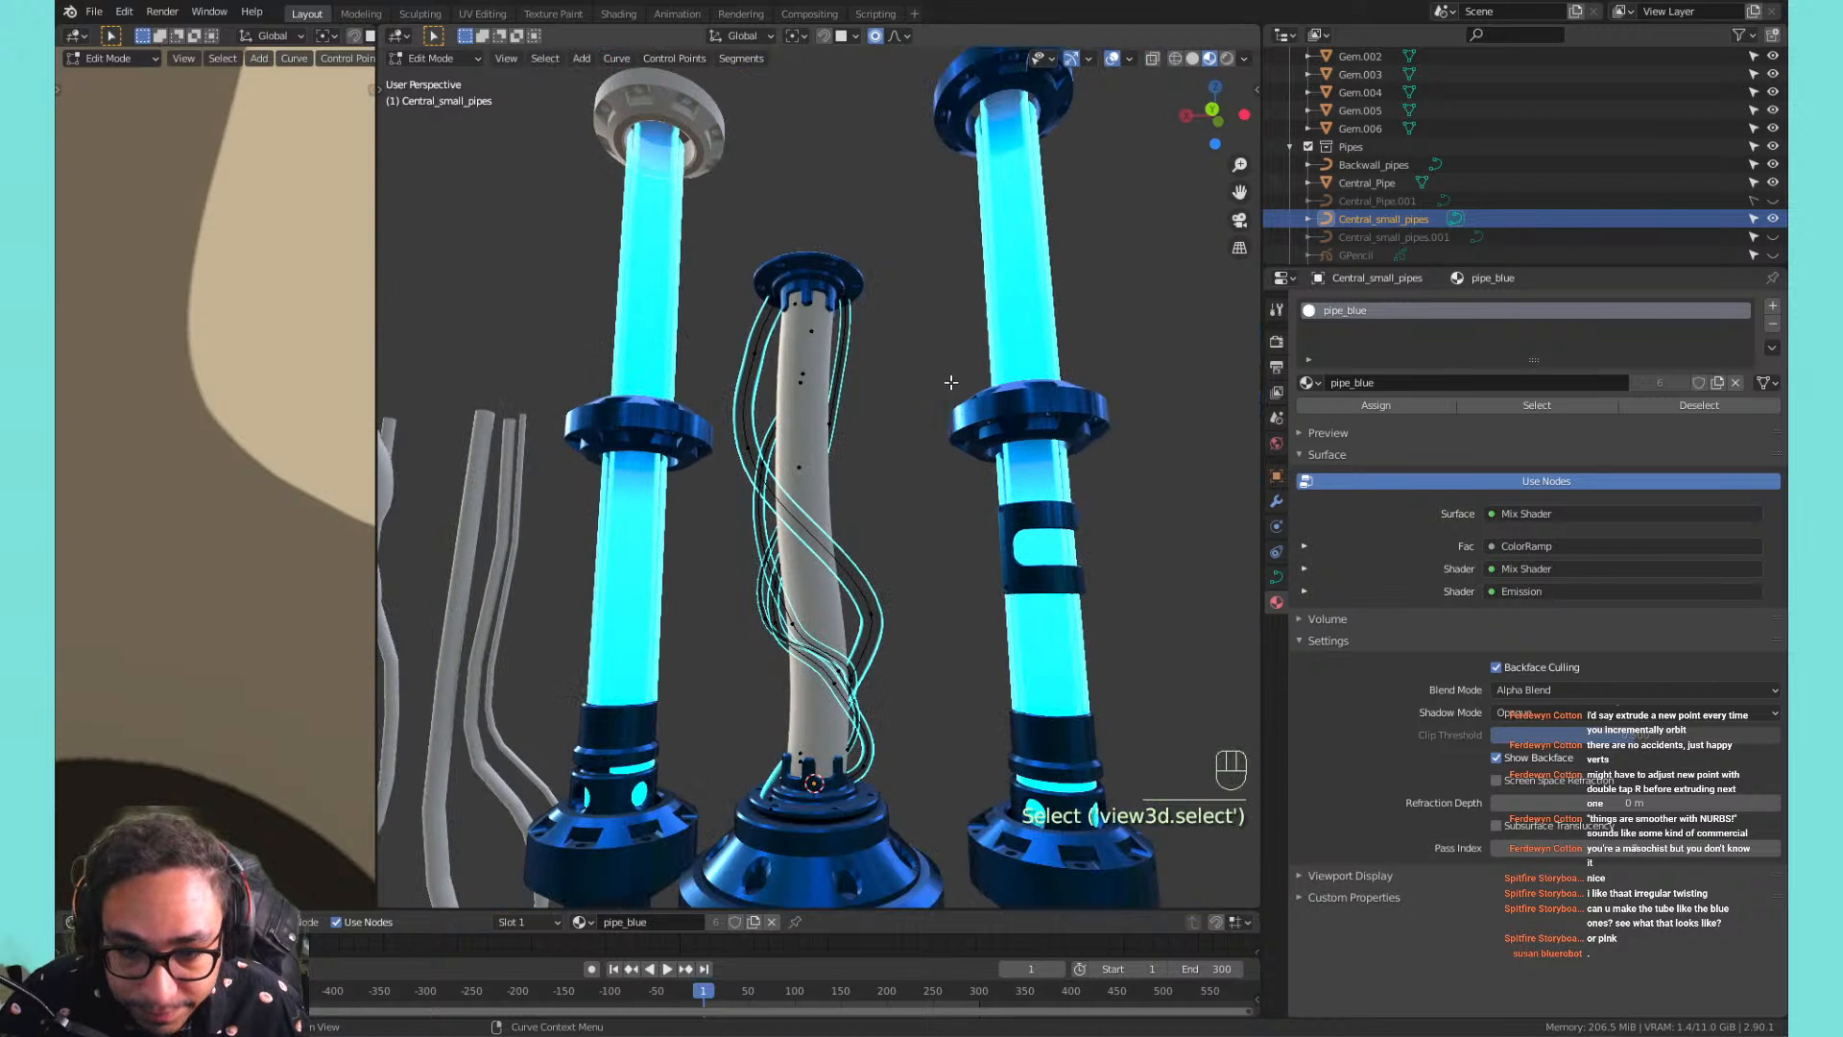
pyautogui.scroll(4, 952, 382)
pyautogui.scroll(-4, 952, 382)
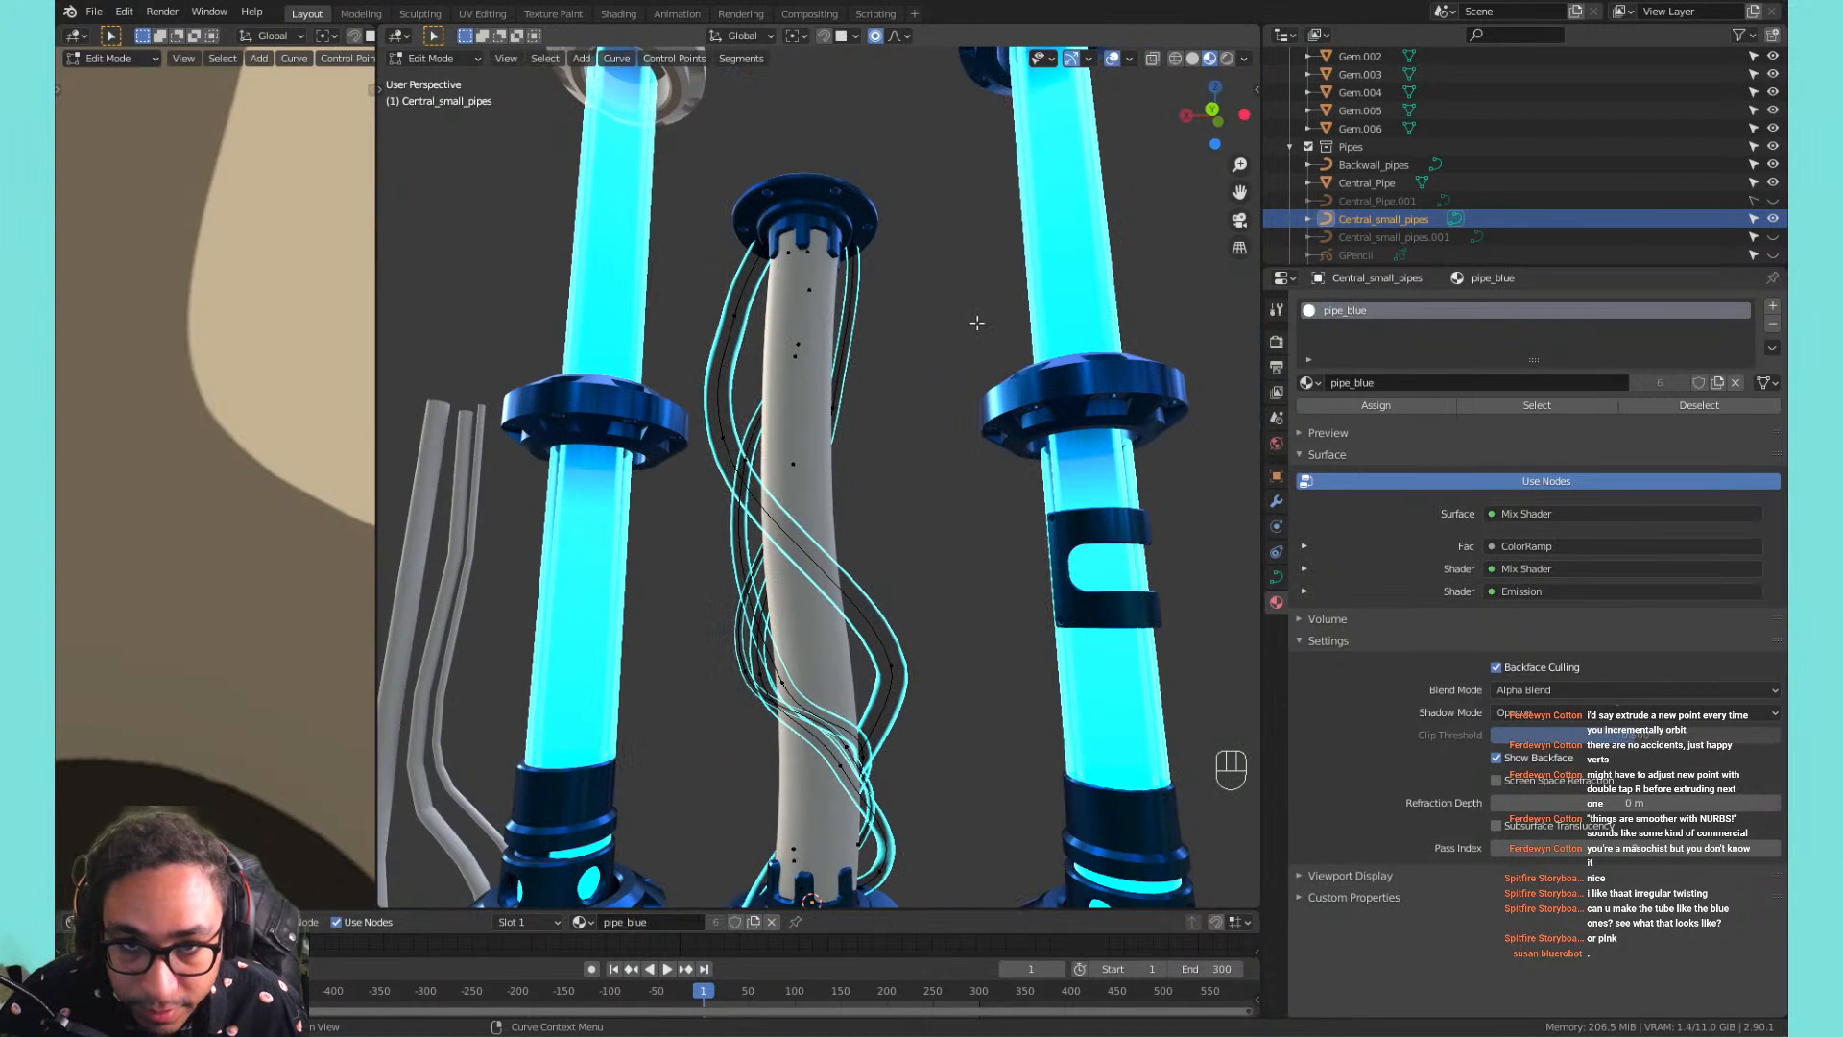
# Enable the BOX collection so the dark lab walls surround the pillars and pipes.
pyautogui.scroll(6, 1434, 137)
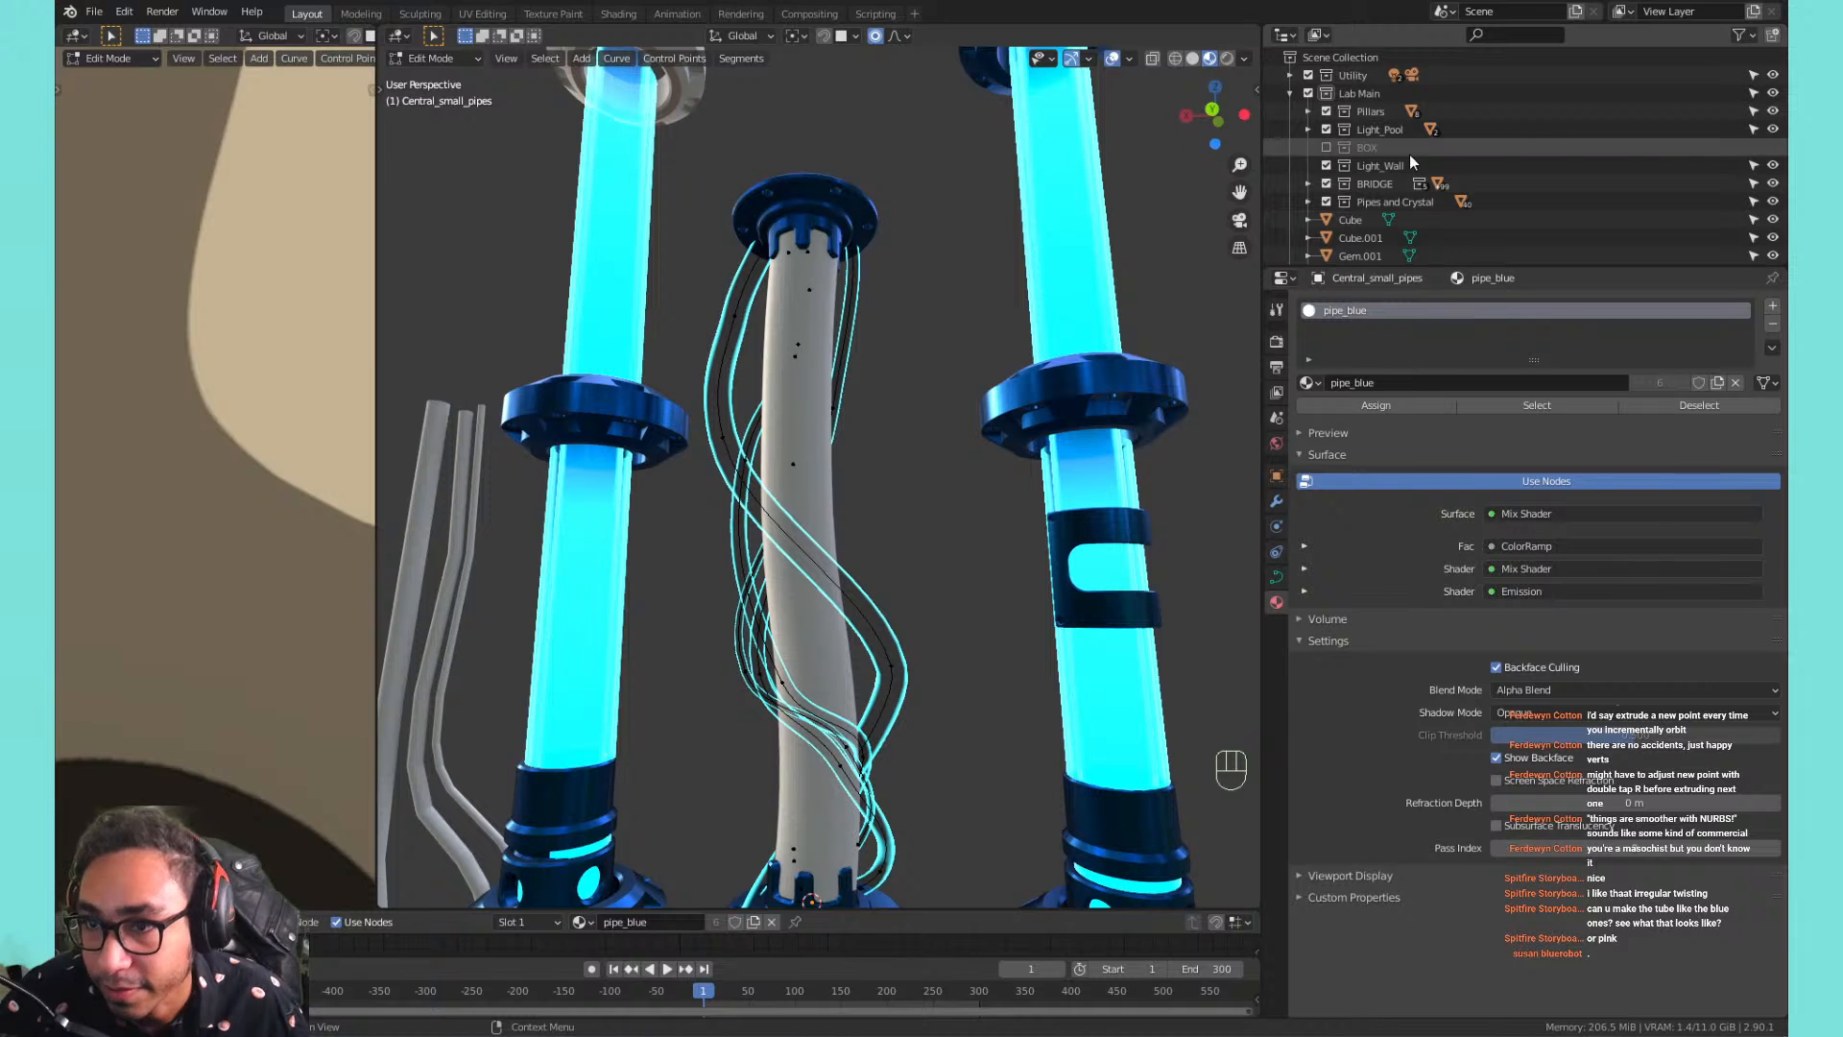
pyautogui.click(1327, 148)
pyautogui.scroll(-4, 893, 360)
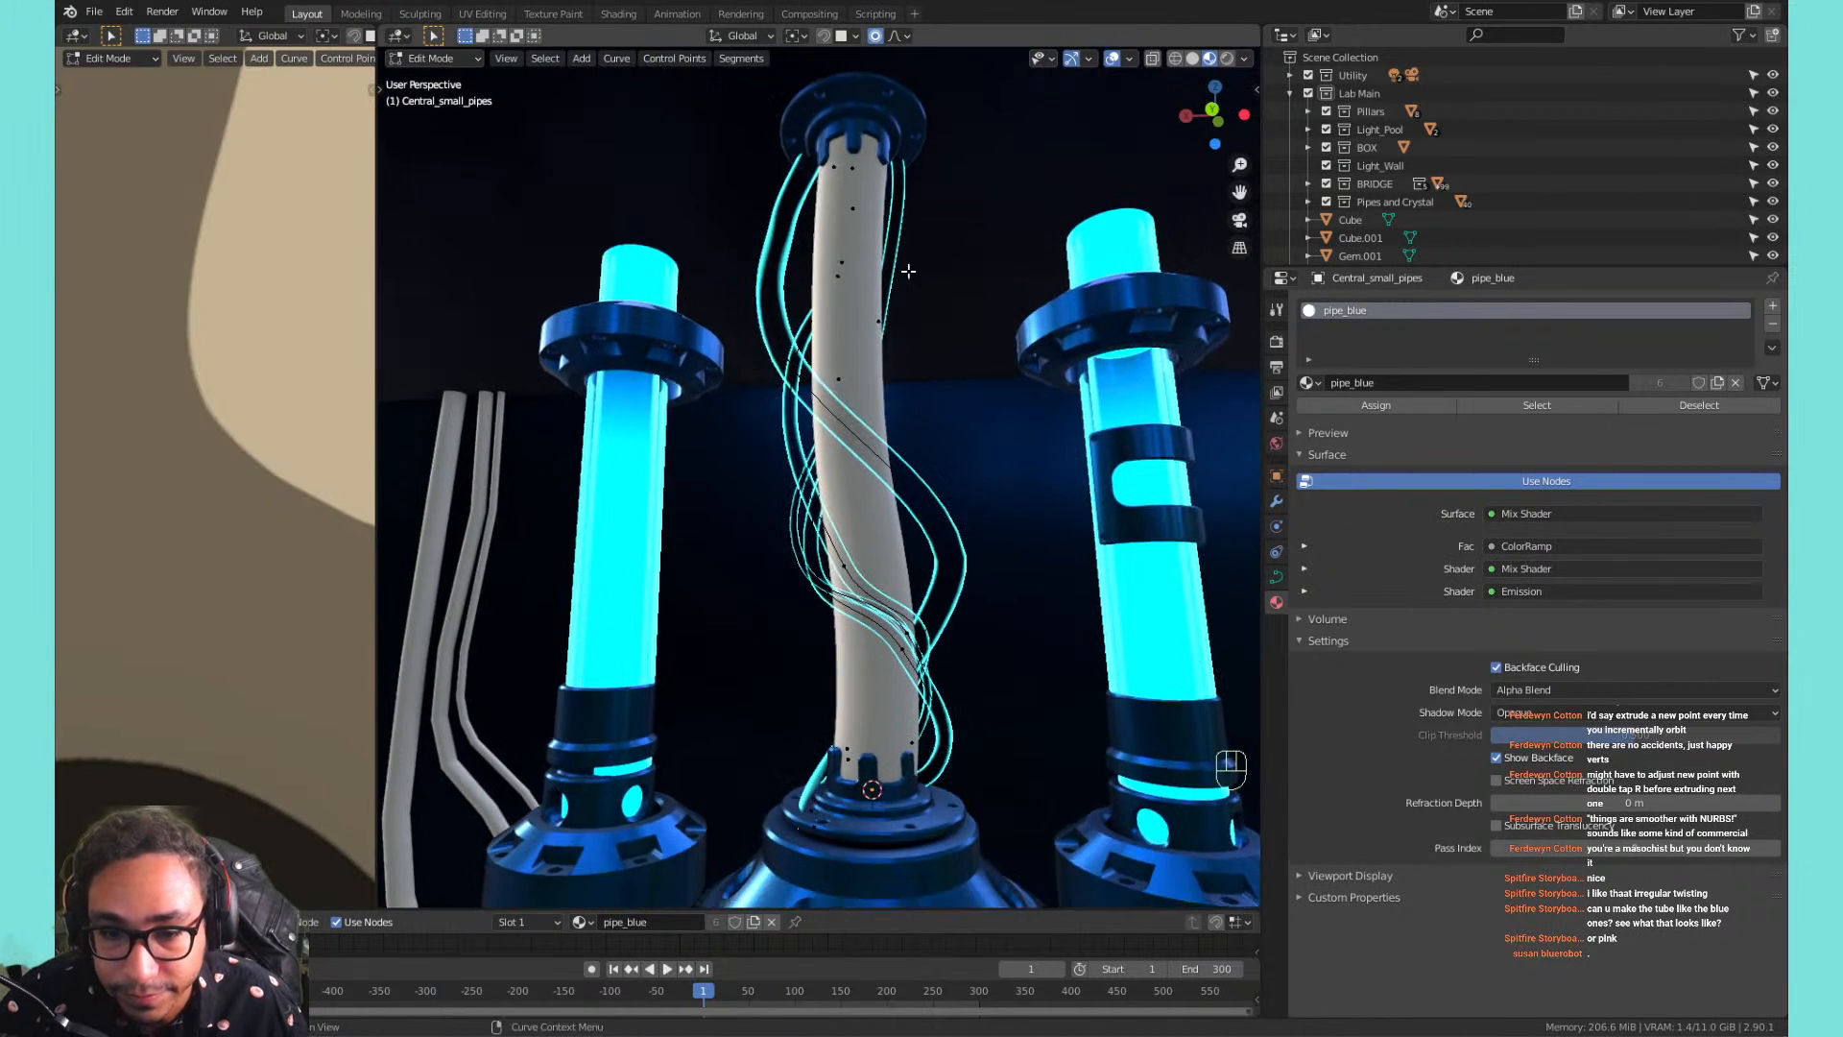
pyautogui.moveTo(920, 368); pyautogui.dragTo(816, 378, button='middle')
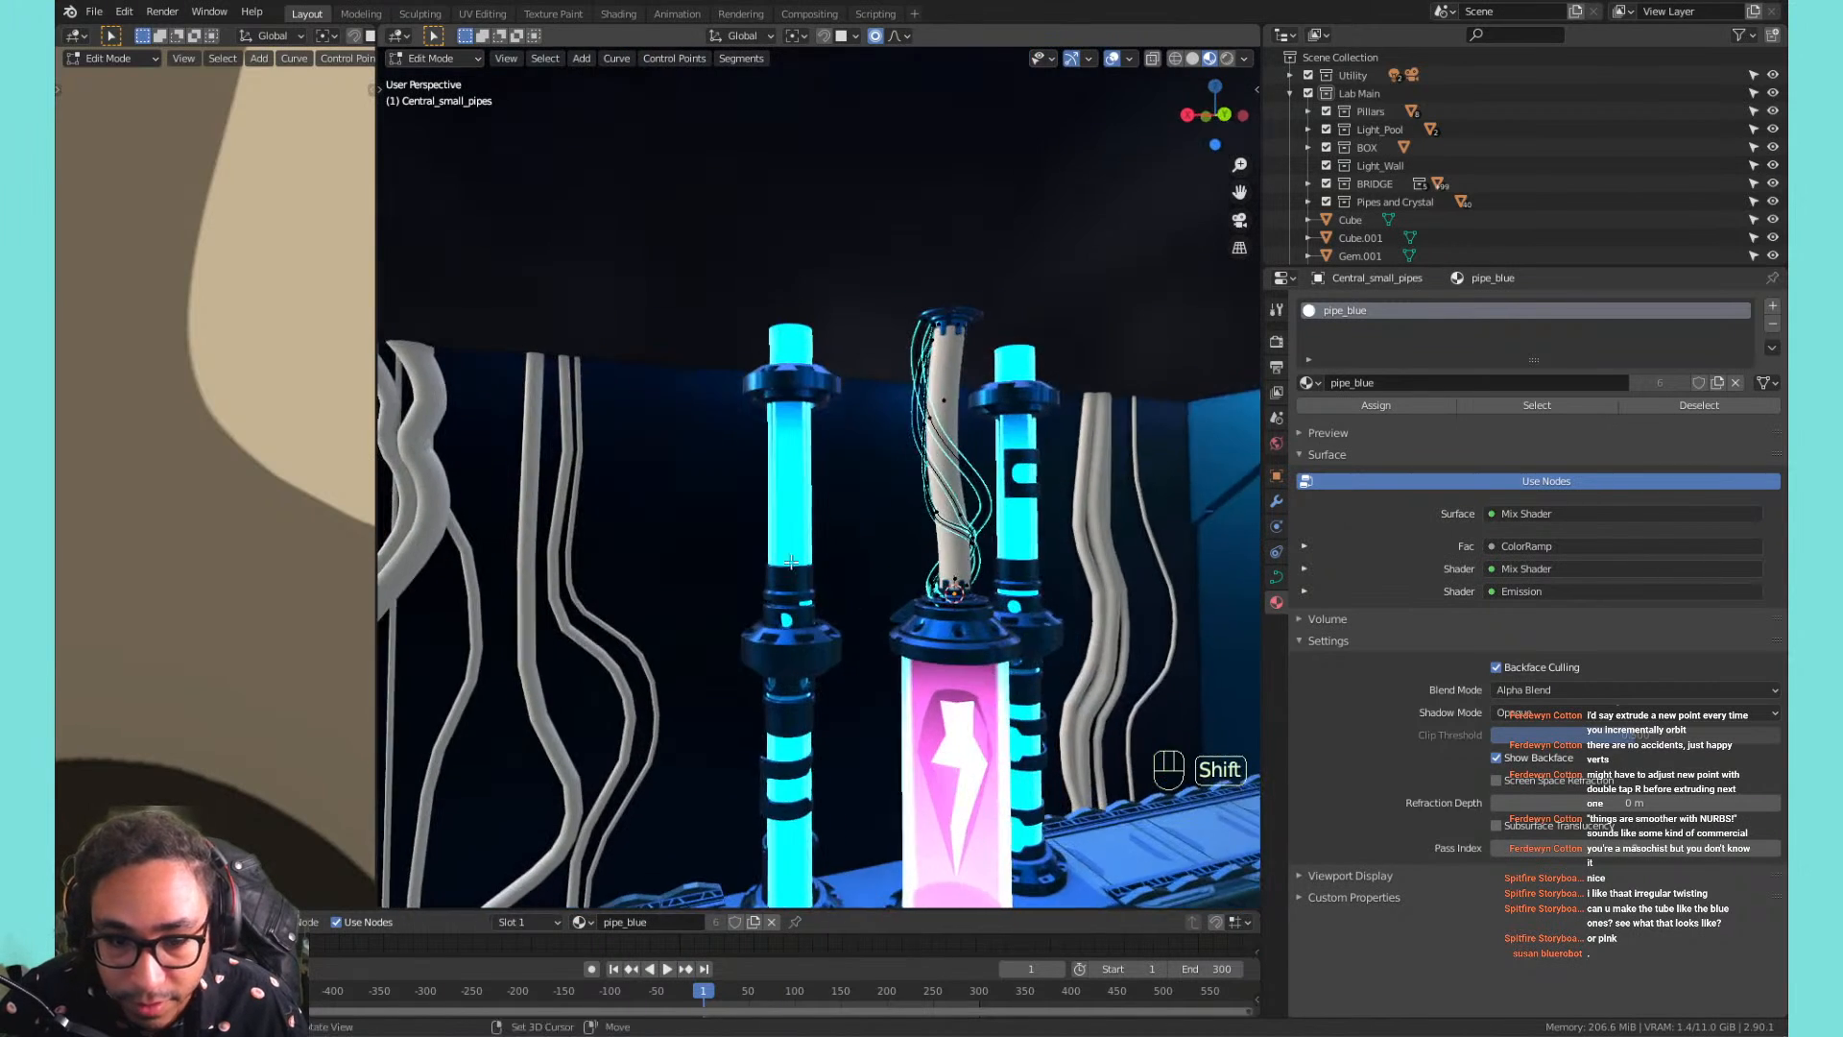
# Enlarge the shader editor area and bring the whole pipe_blue node tree into view.
pyautogui.moveTo(393, 912); pyautogui.dragTo(413, 672)
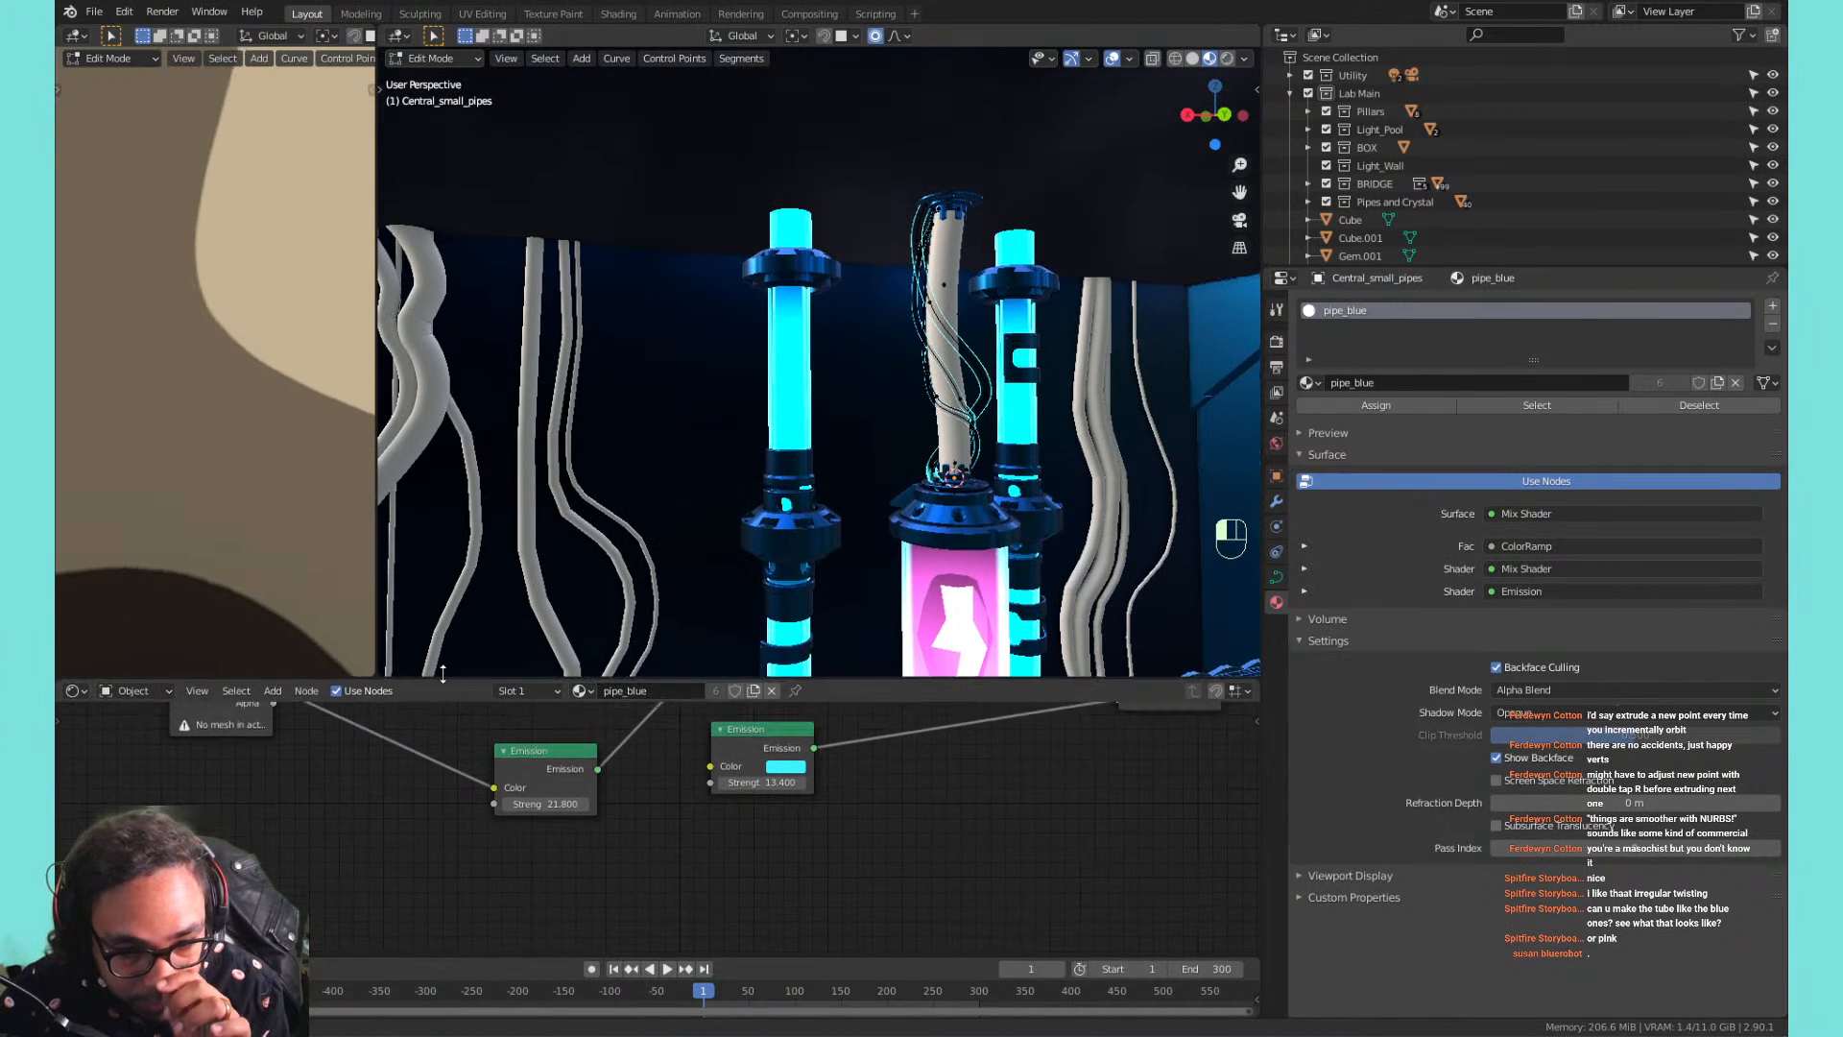
pyautogui.scroll(-1, 634, 816)
pyautogui.moveTo(707, 733); pyautogui.dragTo(756, 919, button='middle')
pyautogui.scroll(-1, 757, 919)
pyautogui.scroll(-3, 691, 826)
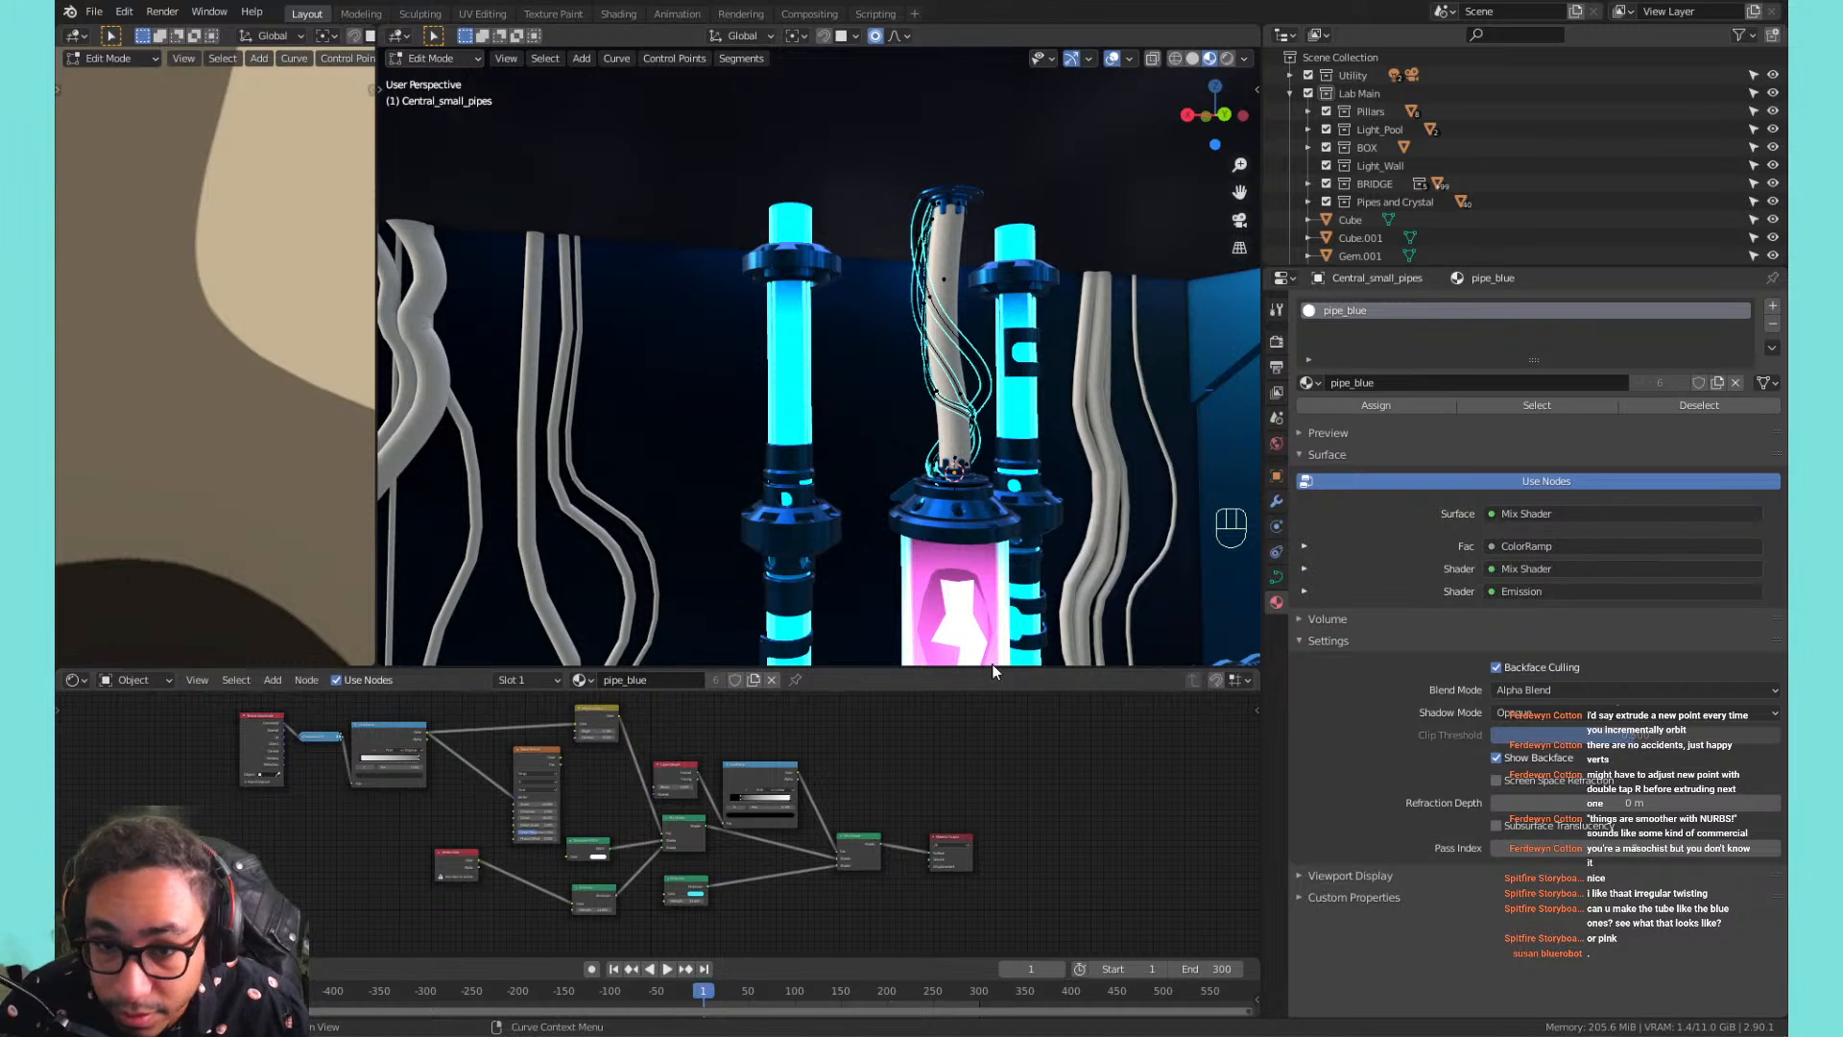
# Make a separate copy of the small pipes' pipe_blue material and name it central_pipes_small.
pyautogui.click(1718, 383)
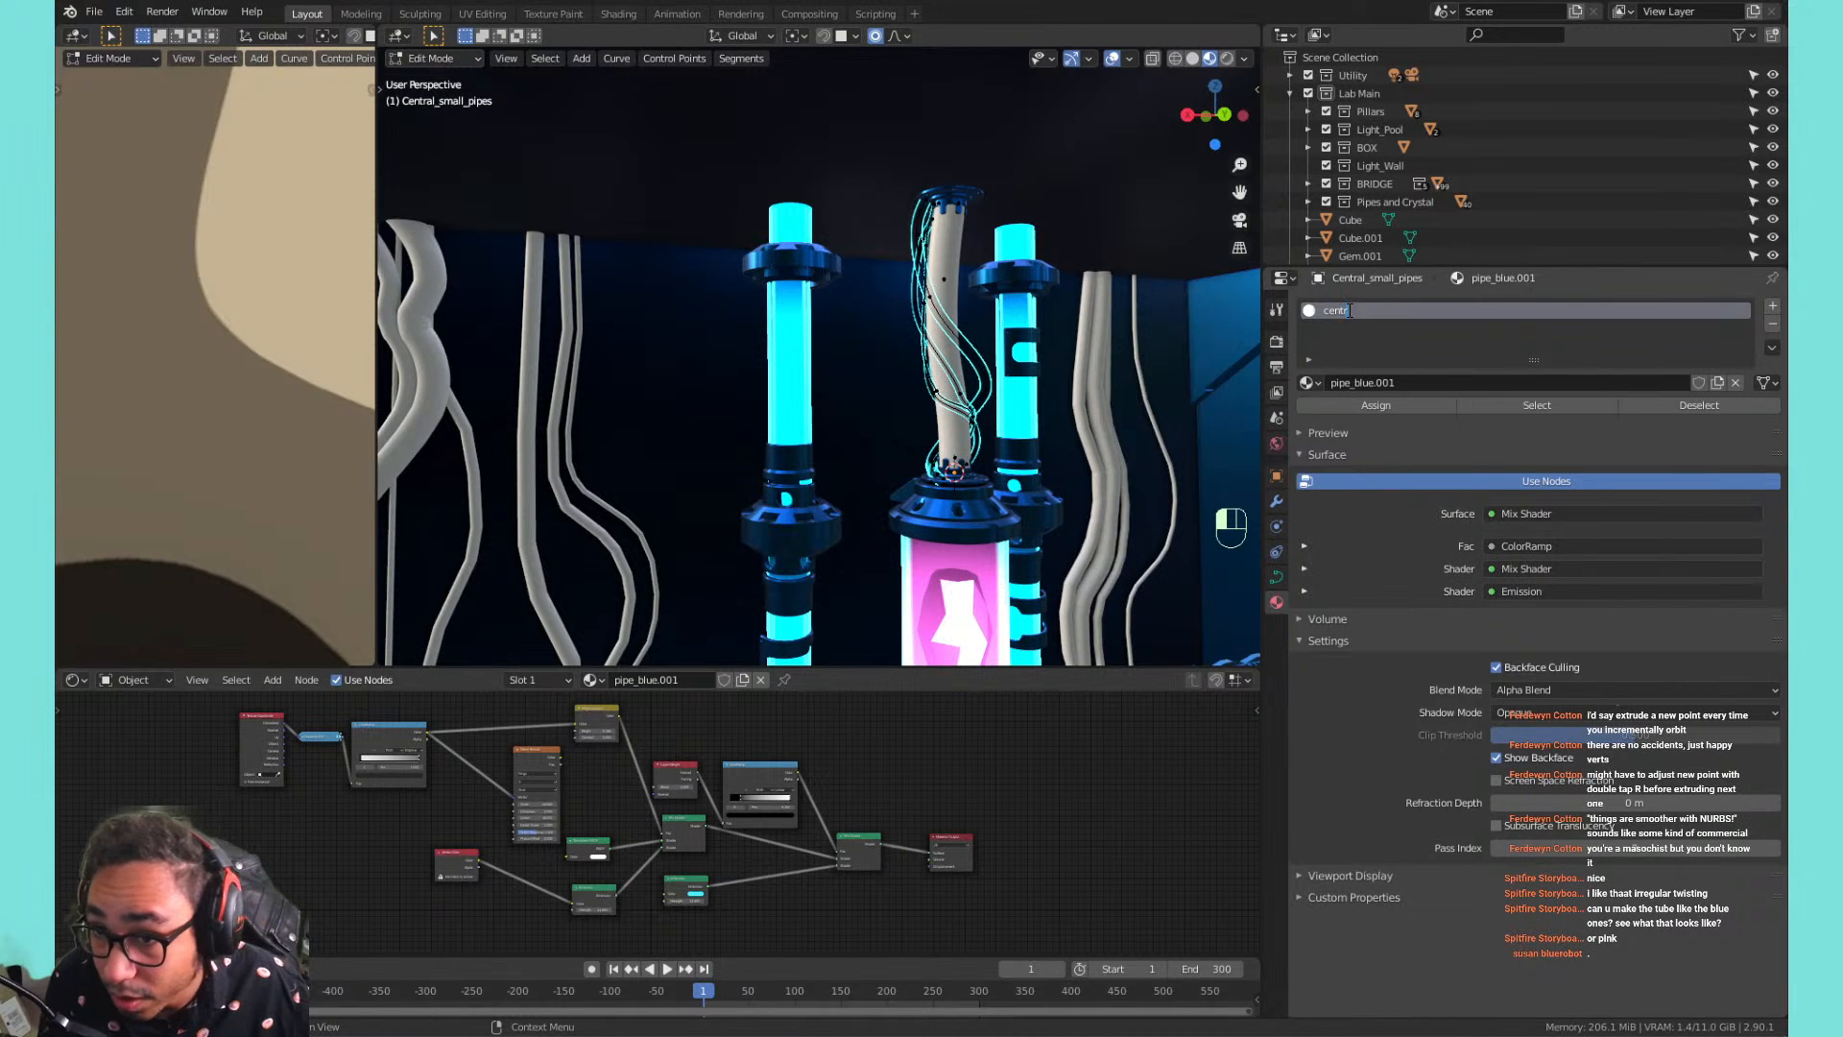
pyautogui.write('l')
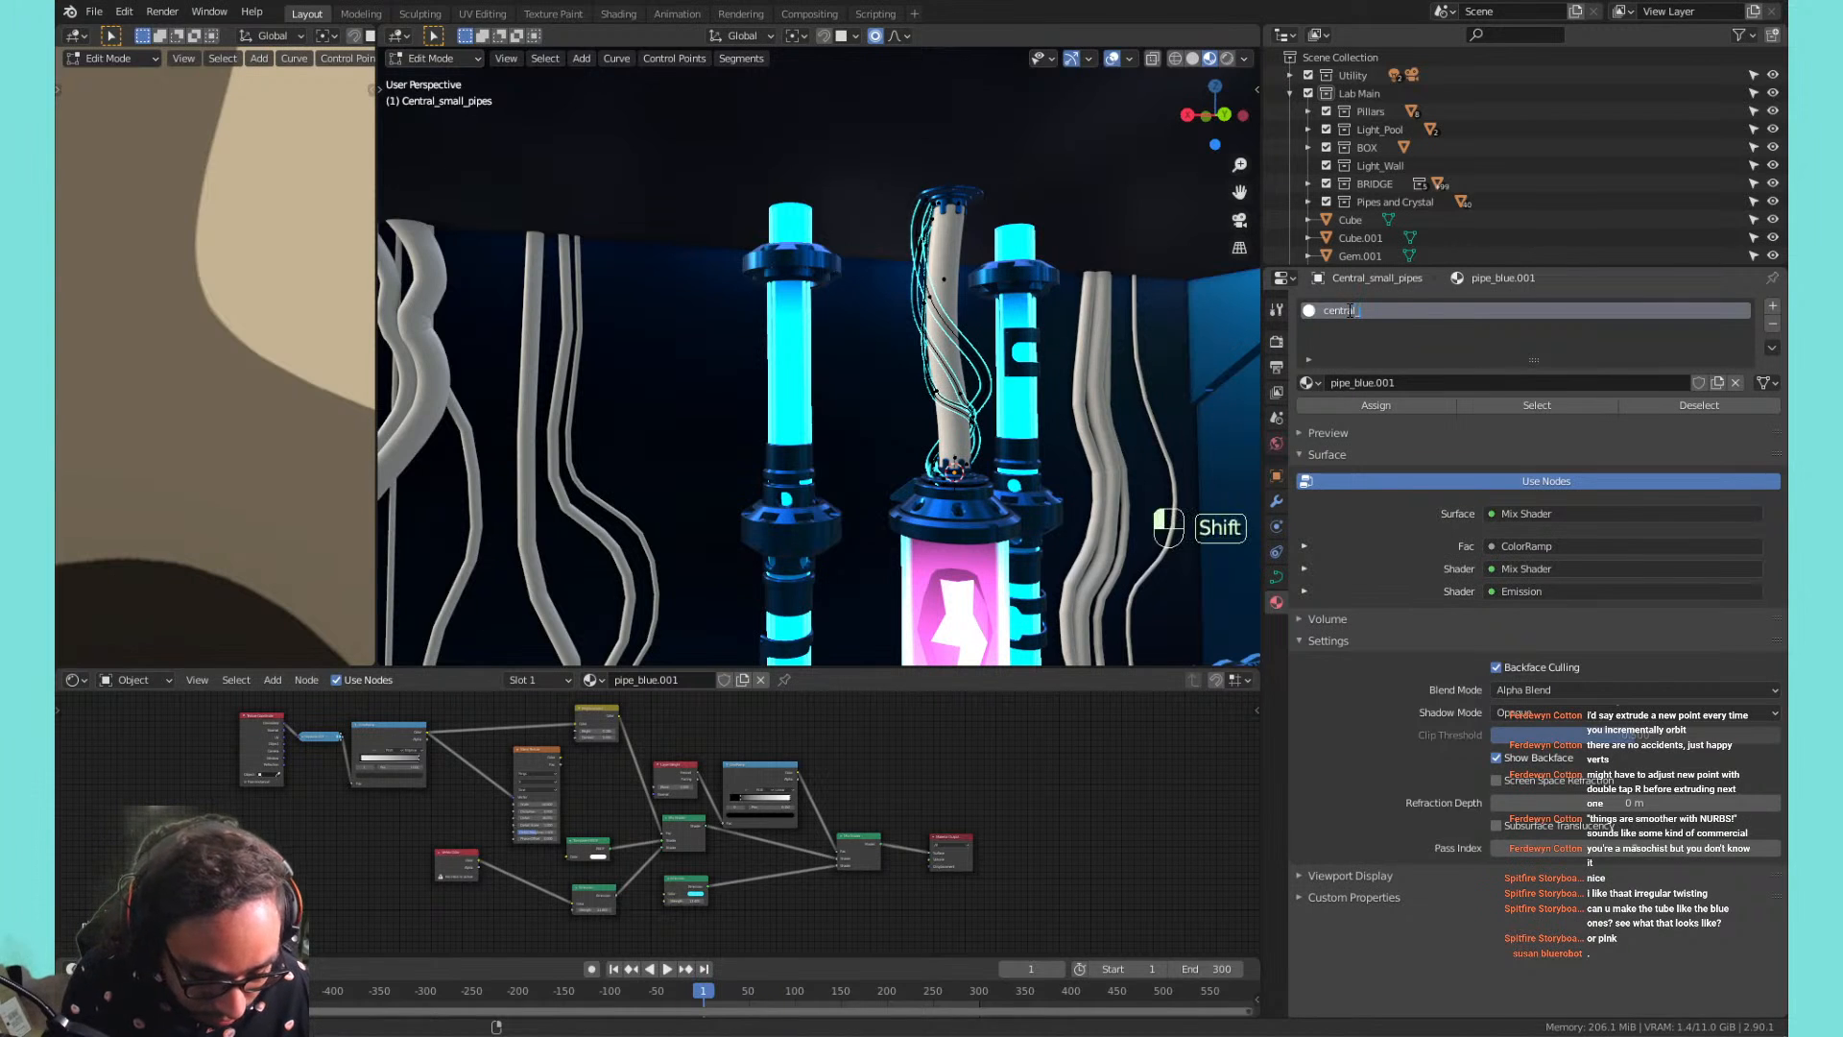
pyautogui.write('_pipes_small')
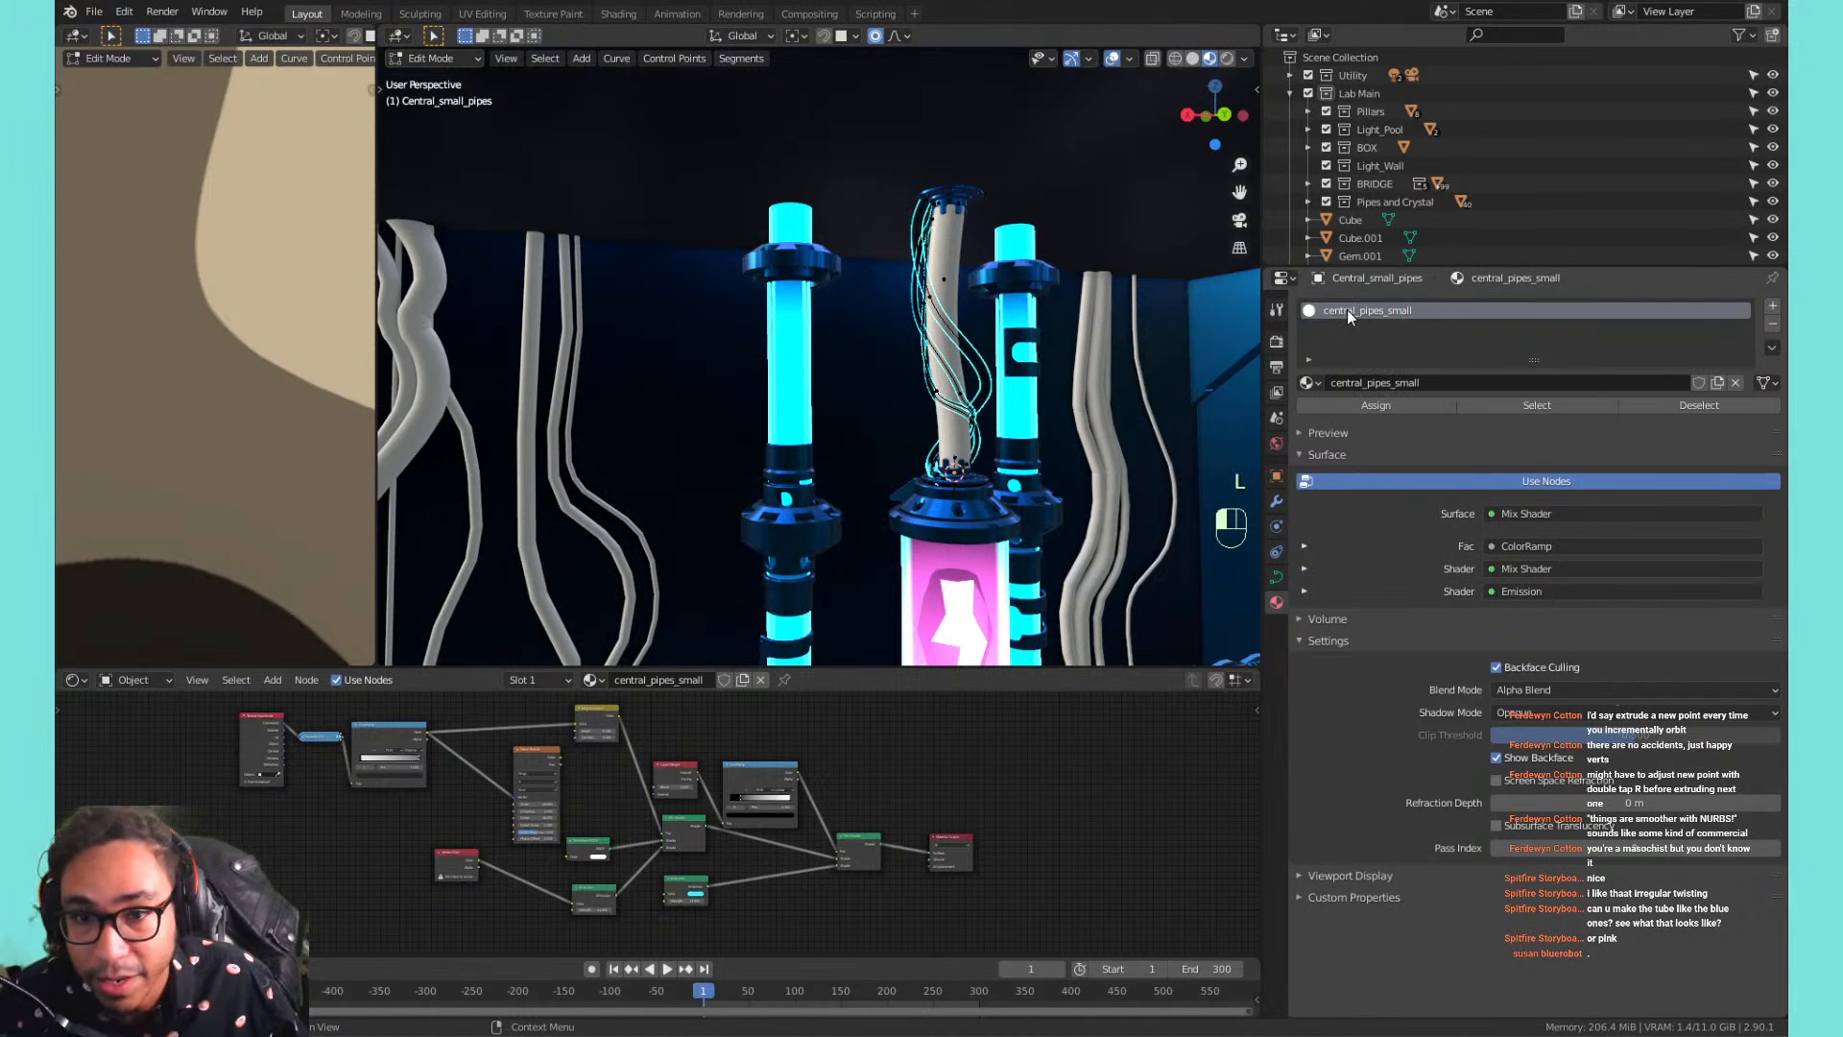
# Finish editing the small pipes' curve and move the outer glowing tube out of the pillar beside them.
pyautogui.scroll(7, 954, 375)
pyautogui.scroll(-5, 999, 386)
pyautogui.keyDown('shift'); pyautogui.moveTo(1008, 386); pyautogui.dragTo(833, 384, button='middle'); pyautogui.keyUp('shift')
pyautogui.press('Tab')
pyautogui.click(882, 338)
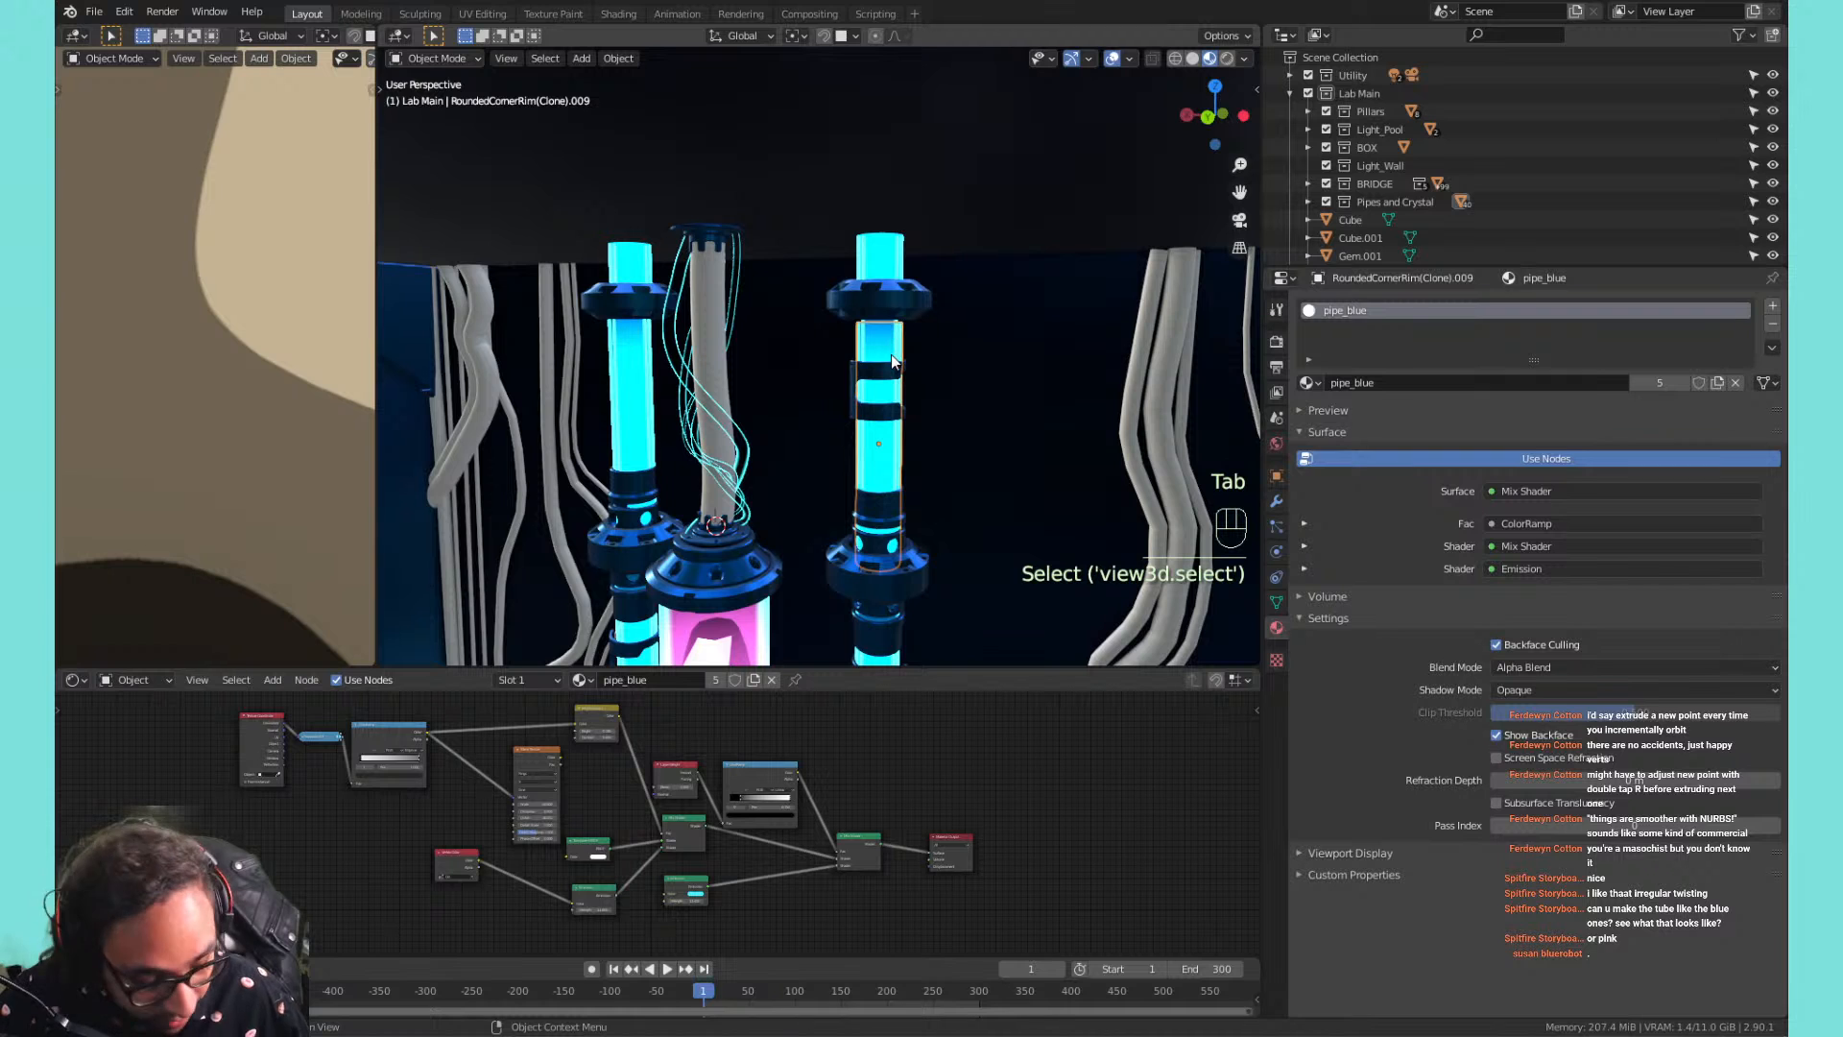
pyautogui.press('g')
pyautogui.click(1022, 359)
pyautogui.scroll(5, 1017, 376)
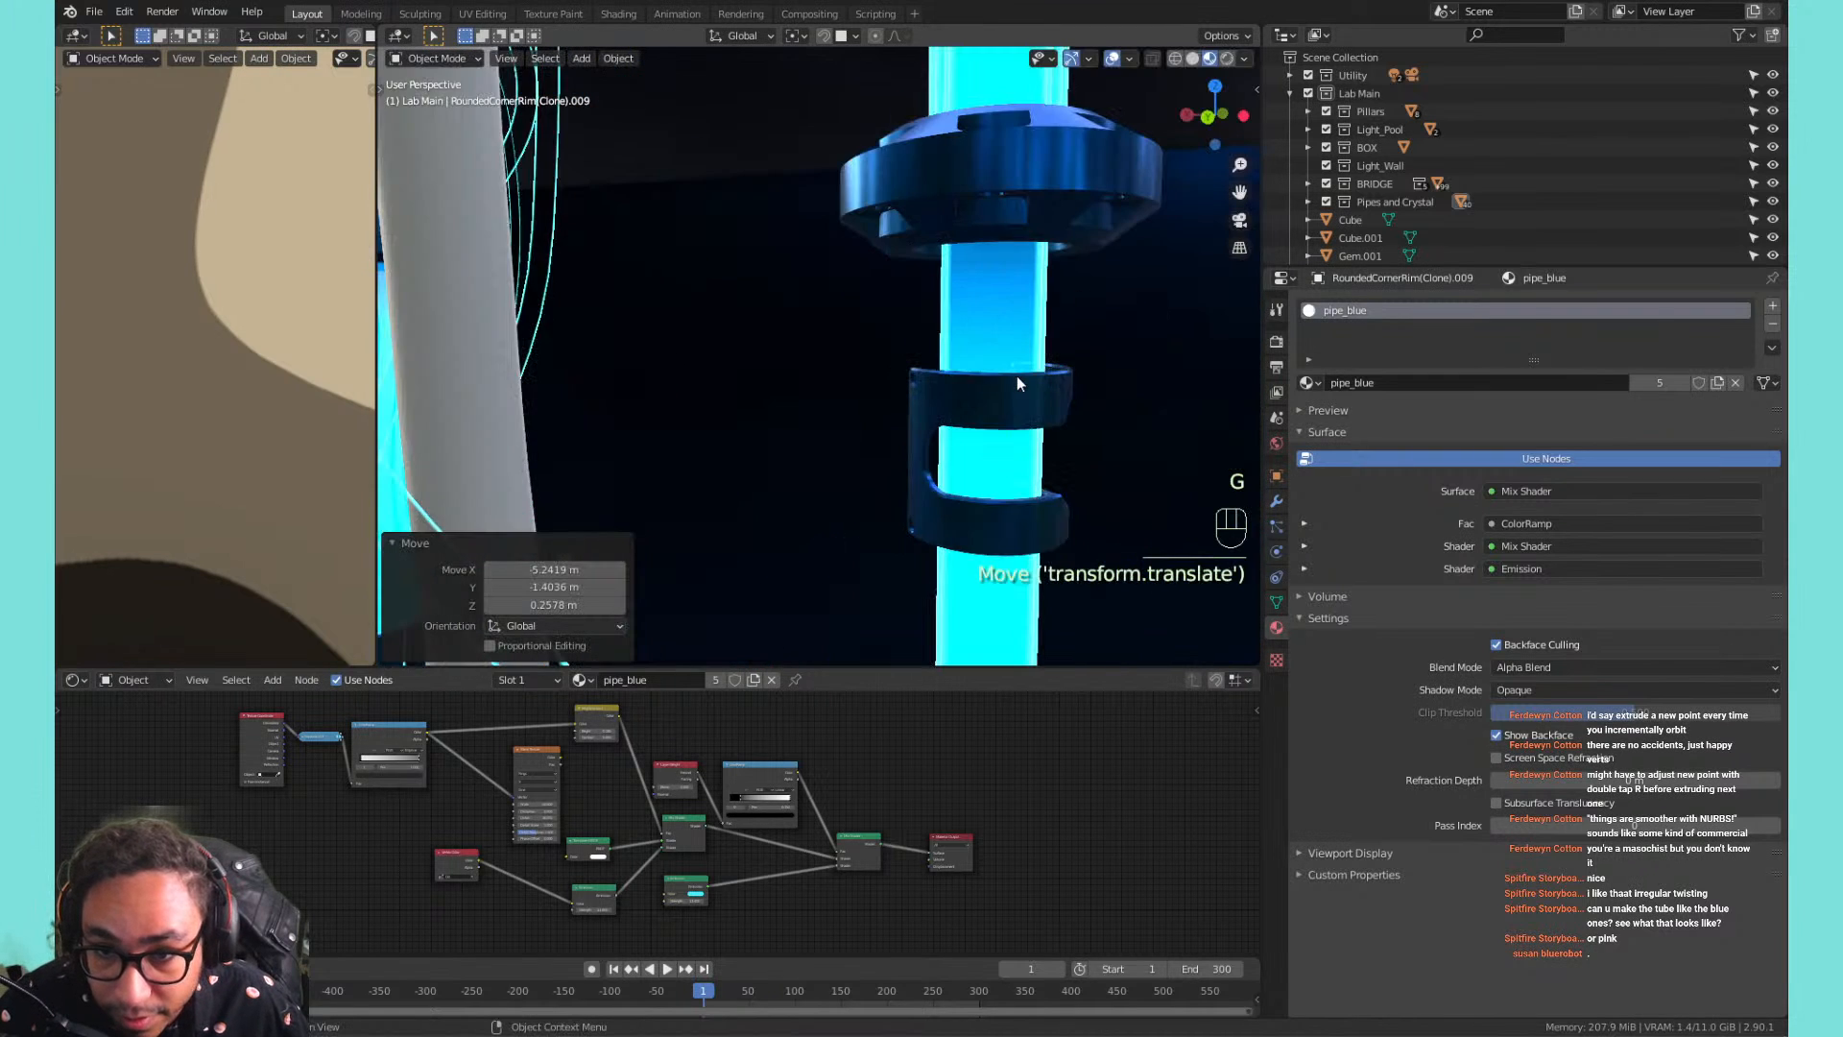
# Move the inner glowing tube out of the same pillar and inspect the open ends of both tubes.
pyautogui.keyDown('shift'); pyautogui.moveTo(908, 363); pyautogui.dragTo(801, 351, button='middle'); pyautogui.keyUp('shift')
pyautogui.click(839, 317)
pyautogui.press('g')
pyautogui.click(1085, 377)
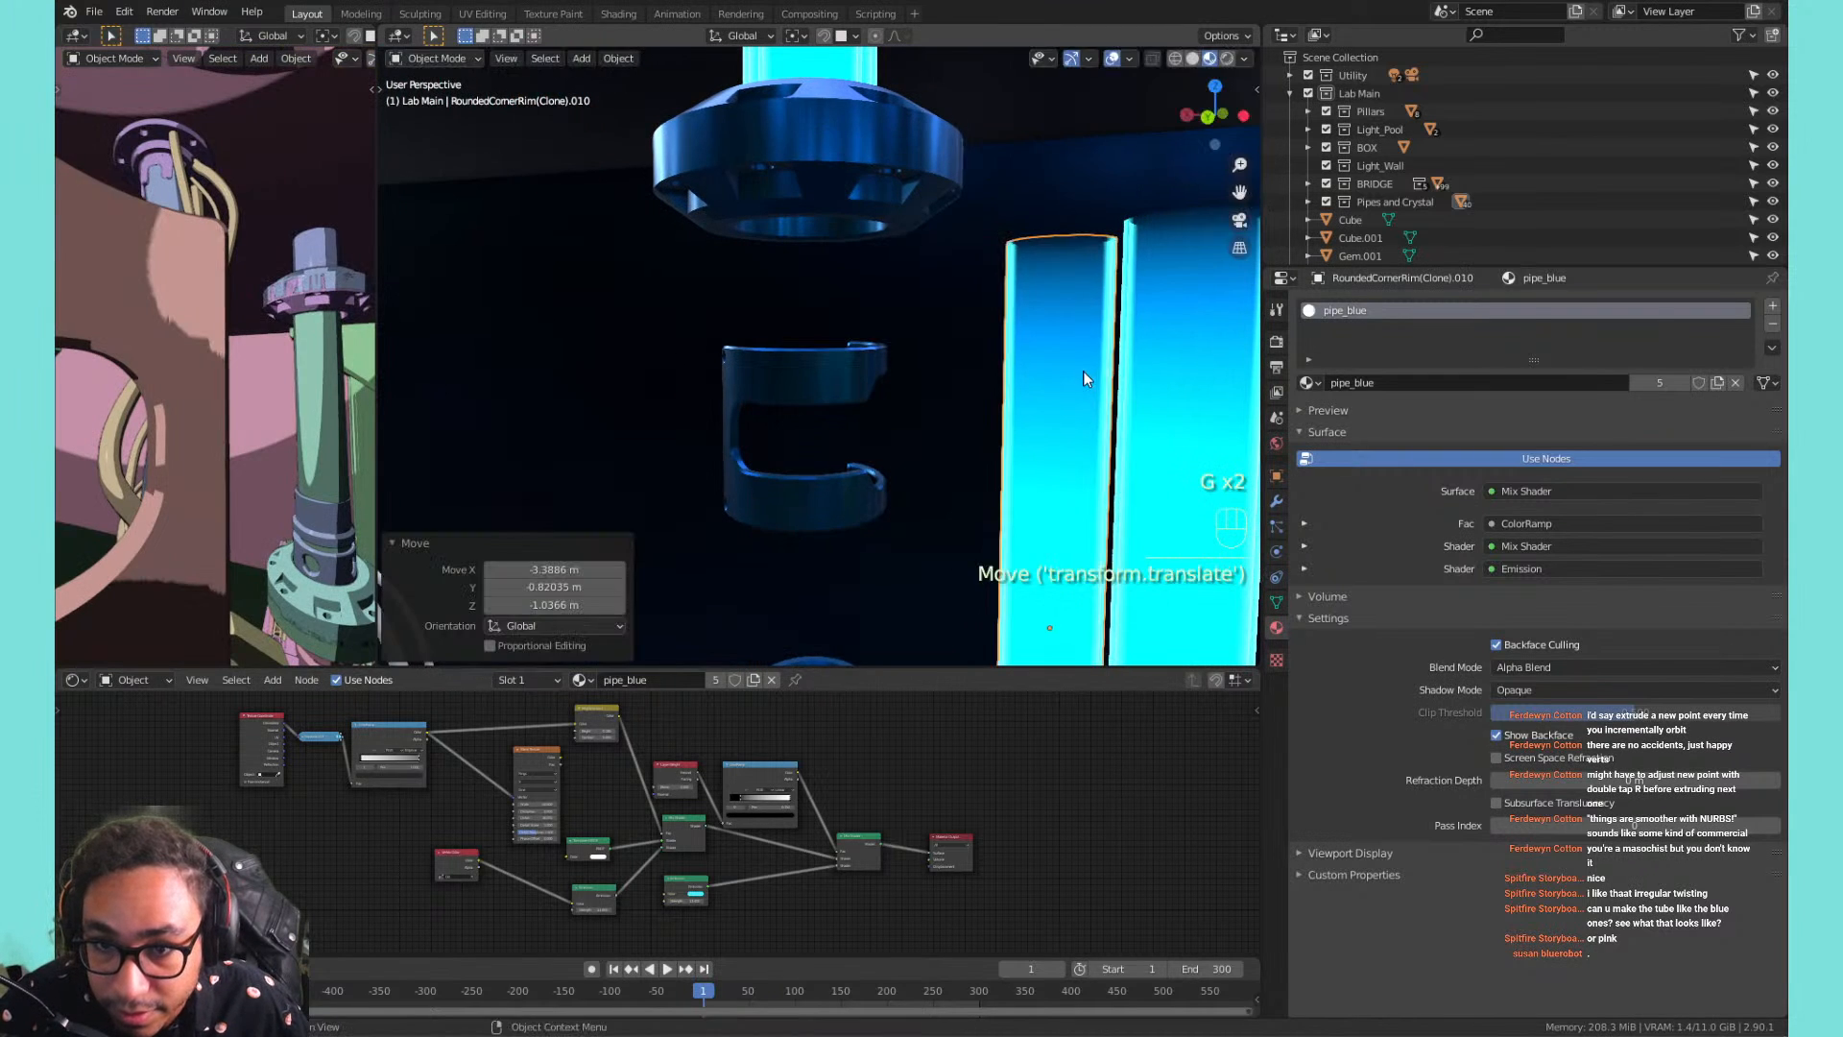
pyautogui.keyDown('shift'); pyautogui.moveTo(1086, 366); pyautogui.dragTo(958, 431, button='middle'); pyautogui.keyUp('shift')
pyautogui.scroll(8, 993, 388)
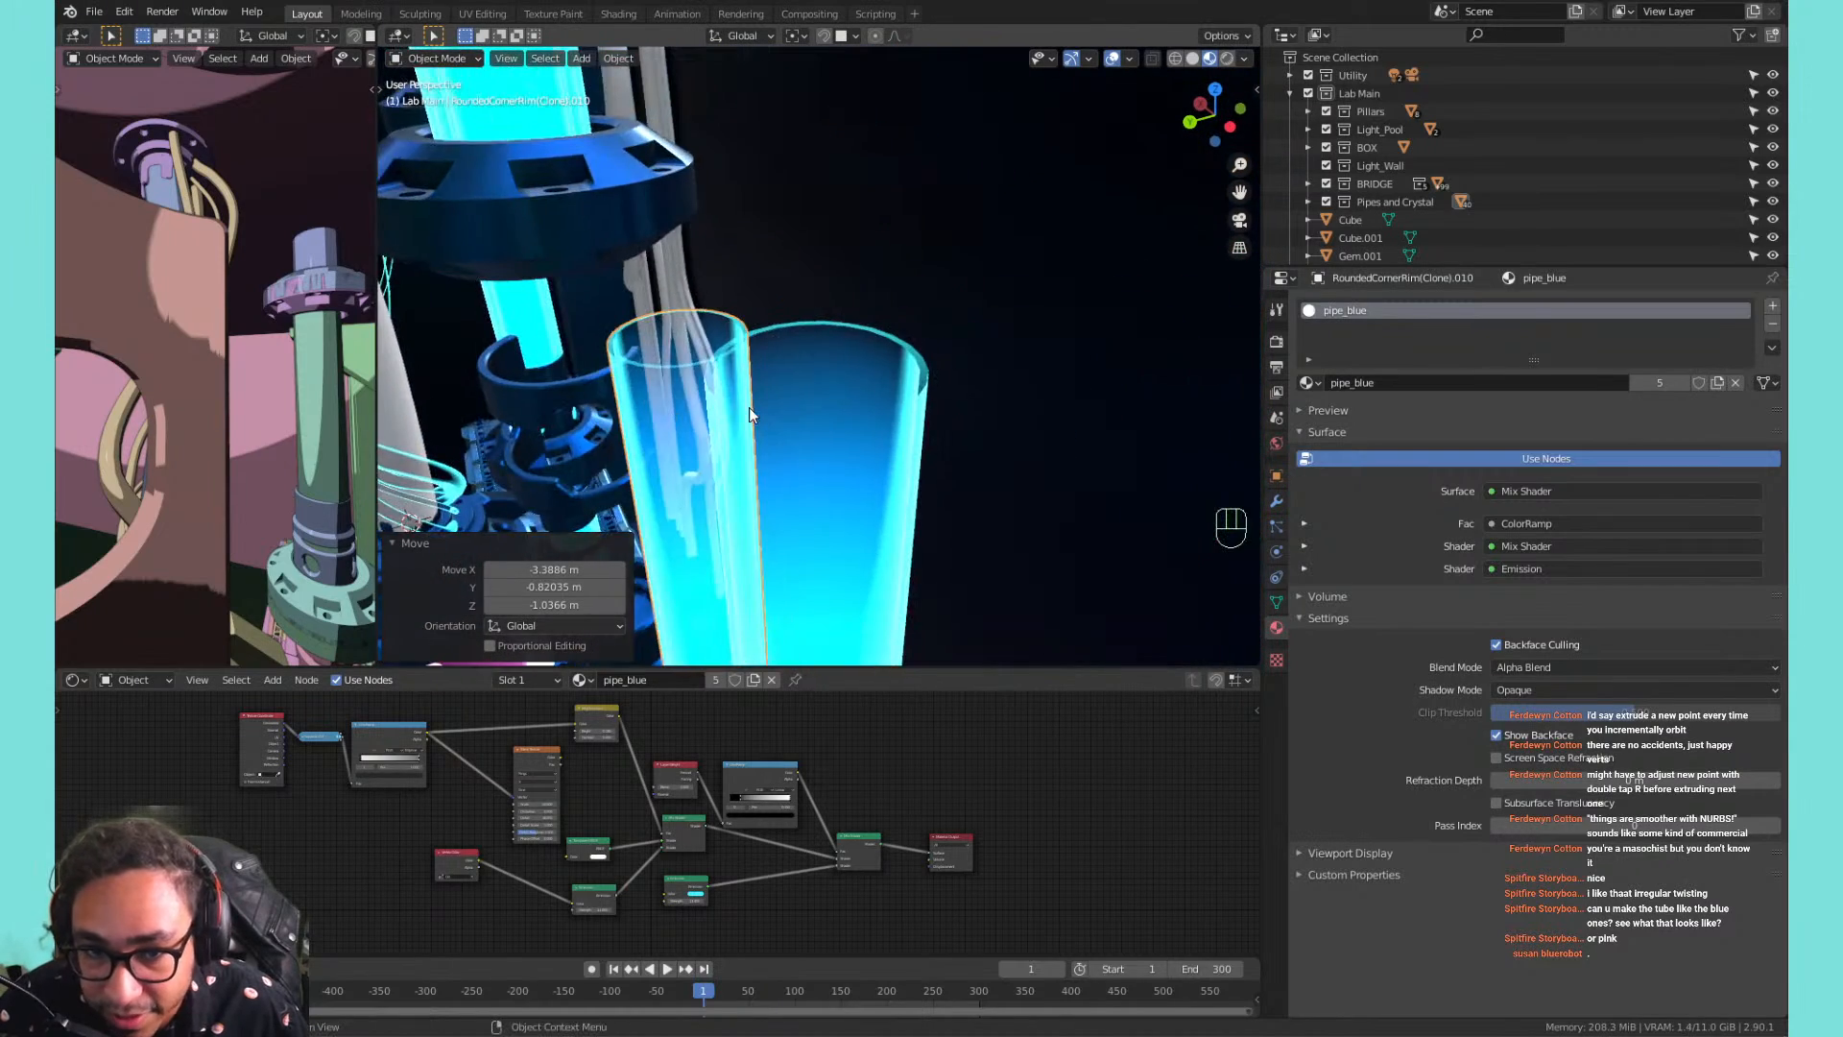
pyautogui.scroll(2, 749, 408)
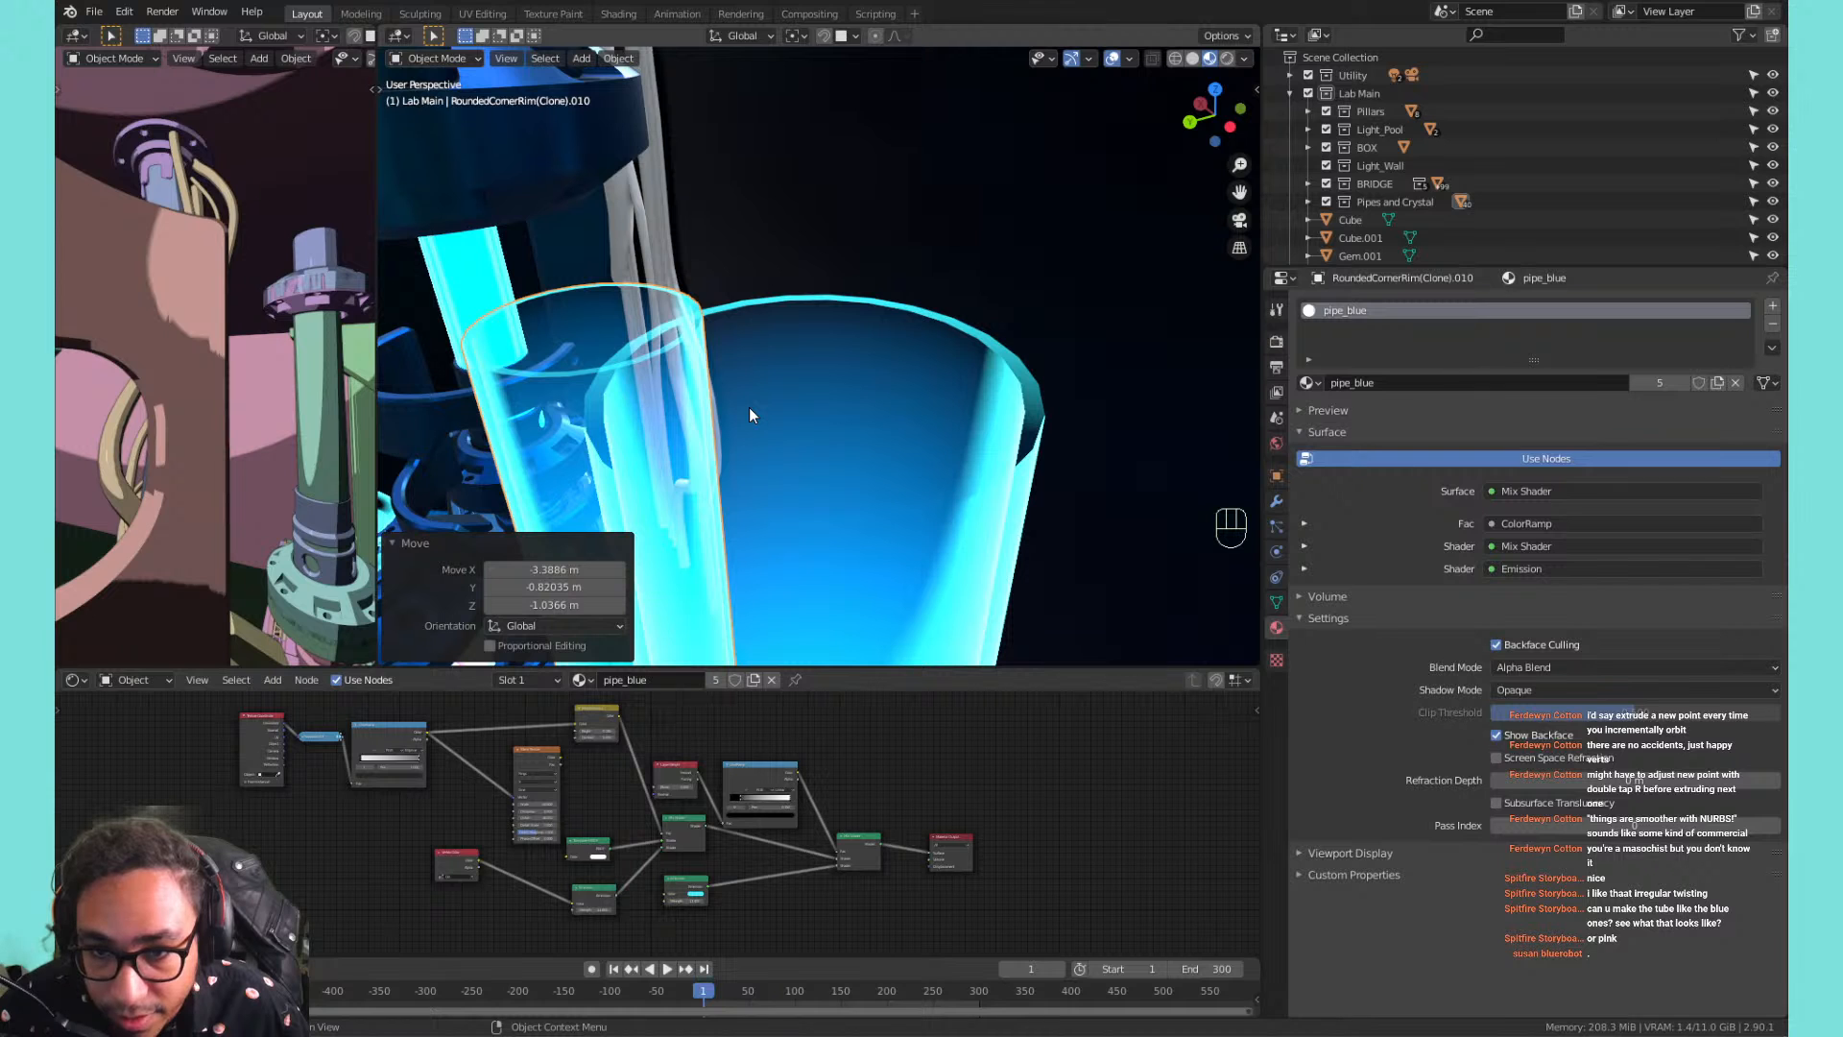
pyautogui.rightClick(750, 414)
pyautogui.scroll(-6, 663, 317)
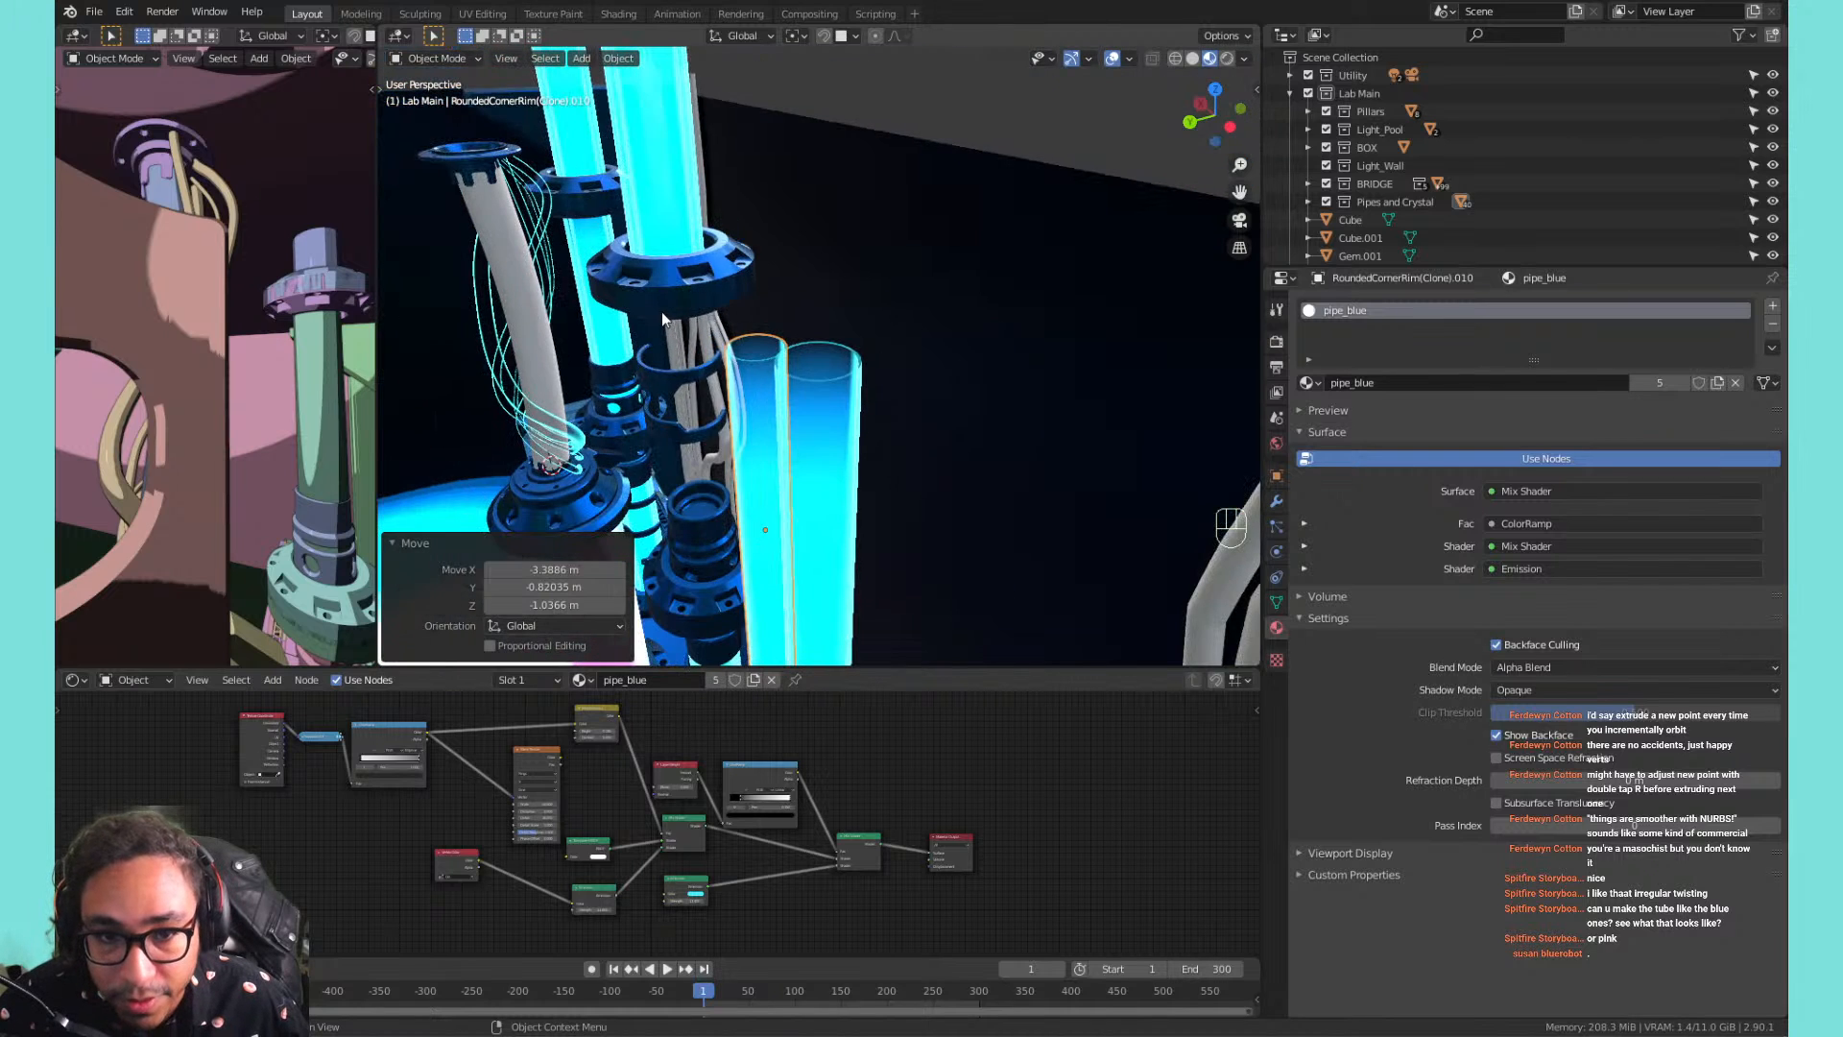
# Undo the moves of both glowing tubes so they sit in their pillar again.
pyautogui.hotkey('ctrl', 'z')
pyautogui.hotkey('ctrl', 'z')
pyautogui.hotkey('ctrl', 'z')
pyautogui.hotkey('ctrl', 'z')
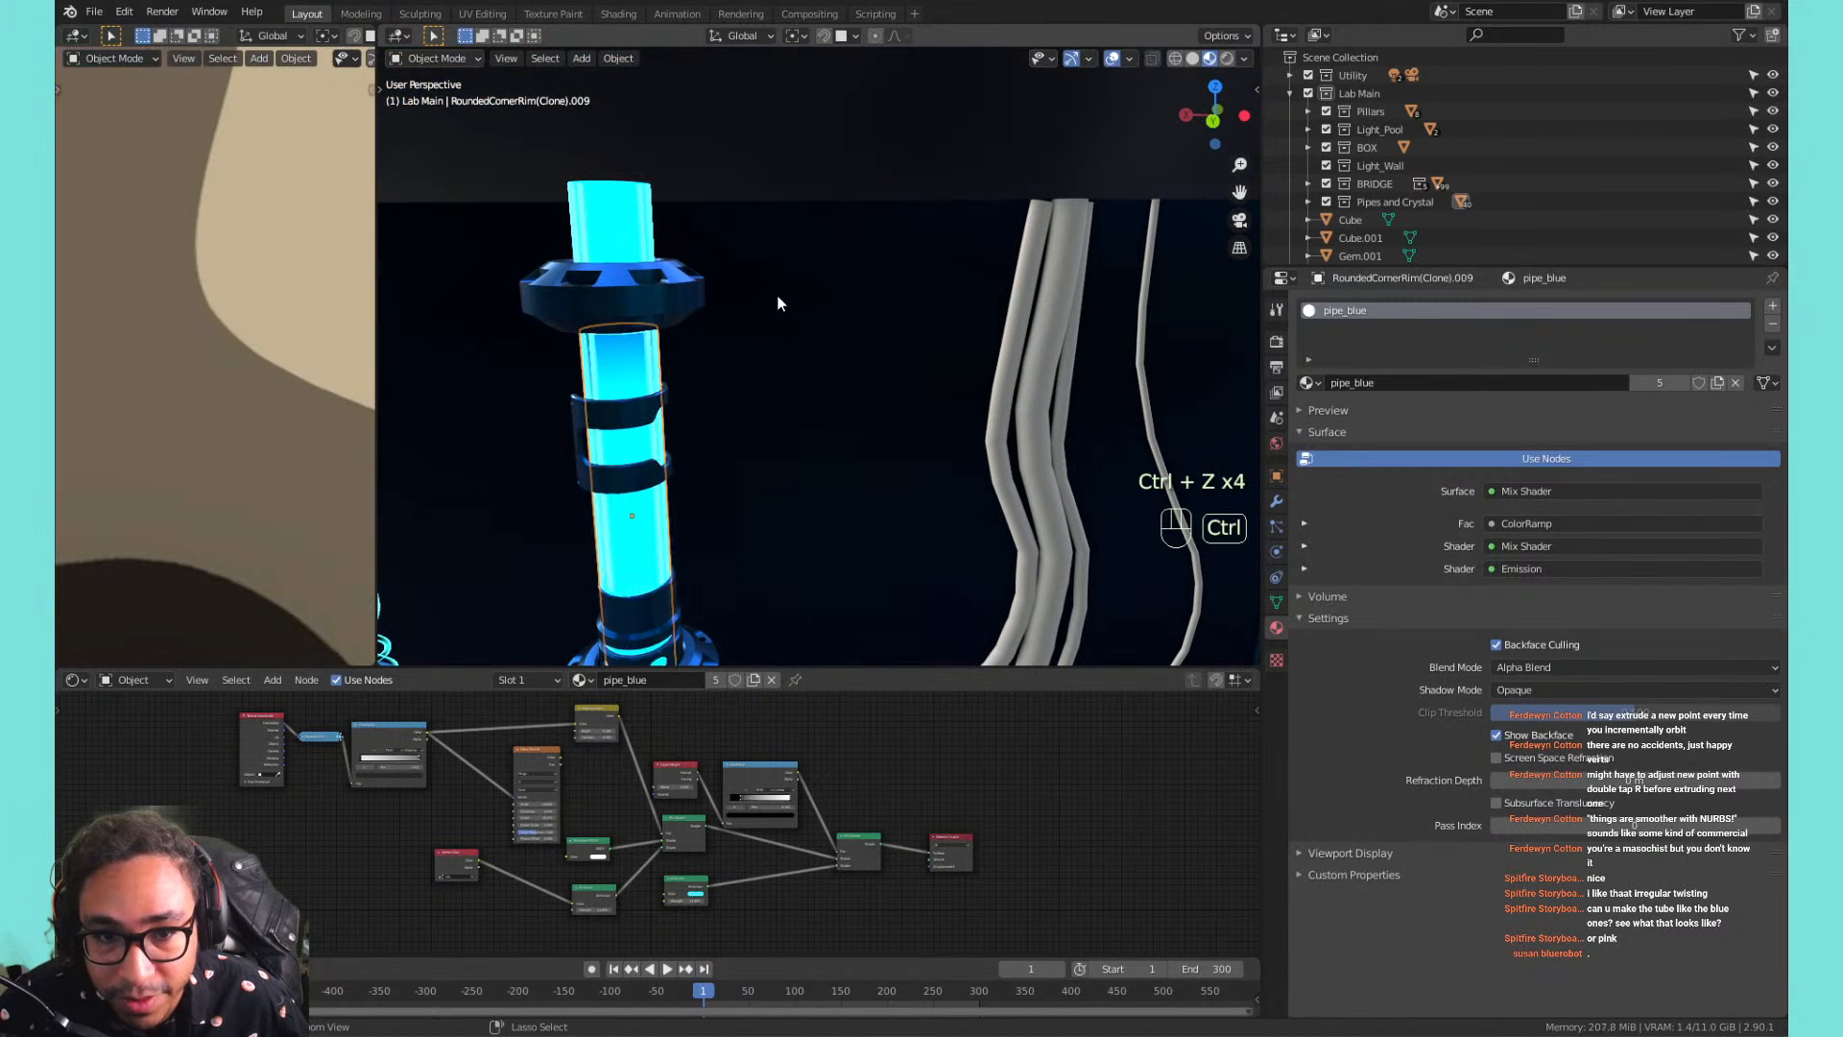
# Try out different curve geometry values on Central_small_pipes, including extrude and bevel depth, undoing the trials.
pyautogui.click(607, 296)
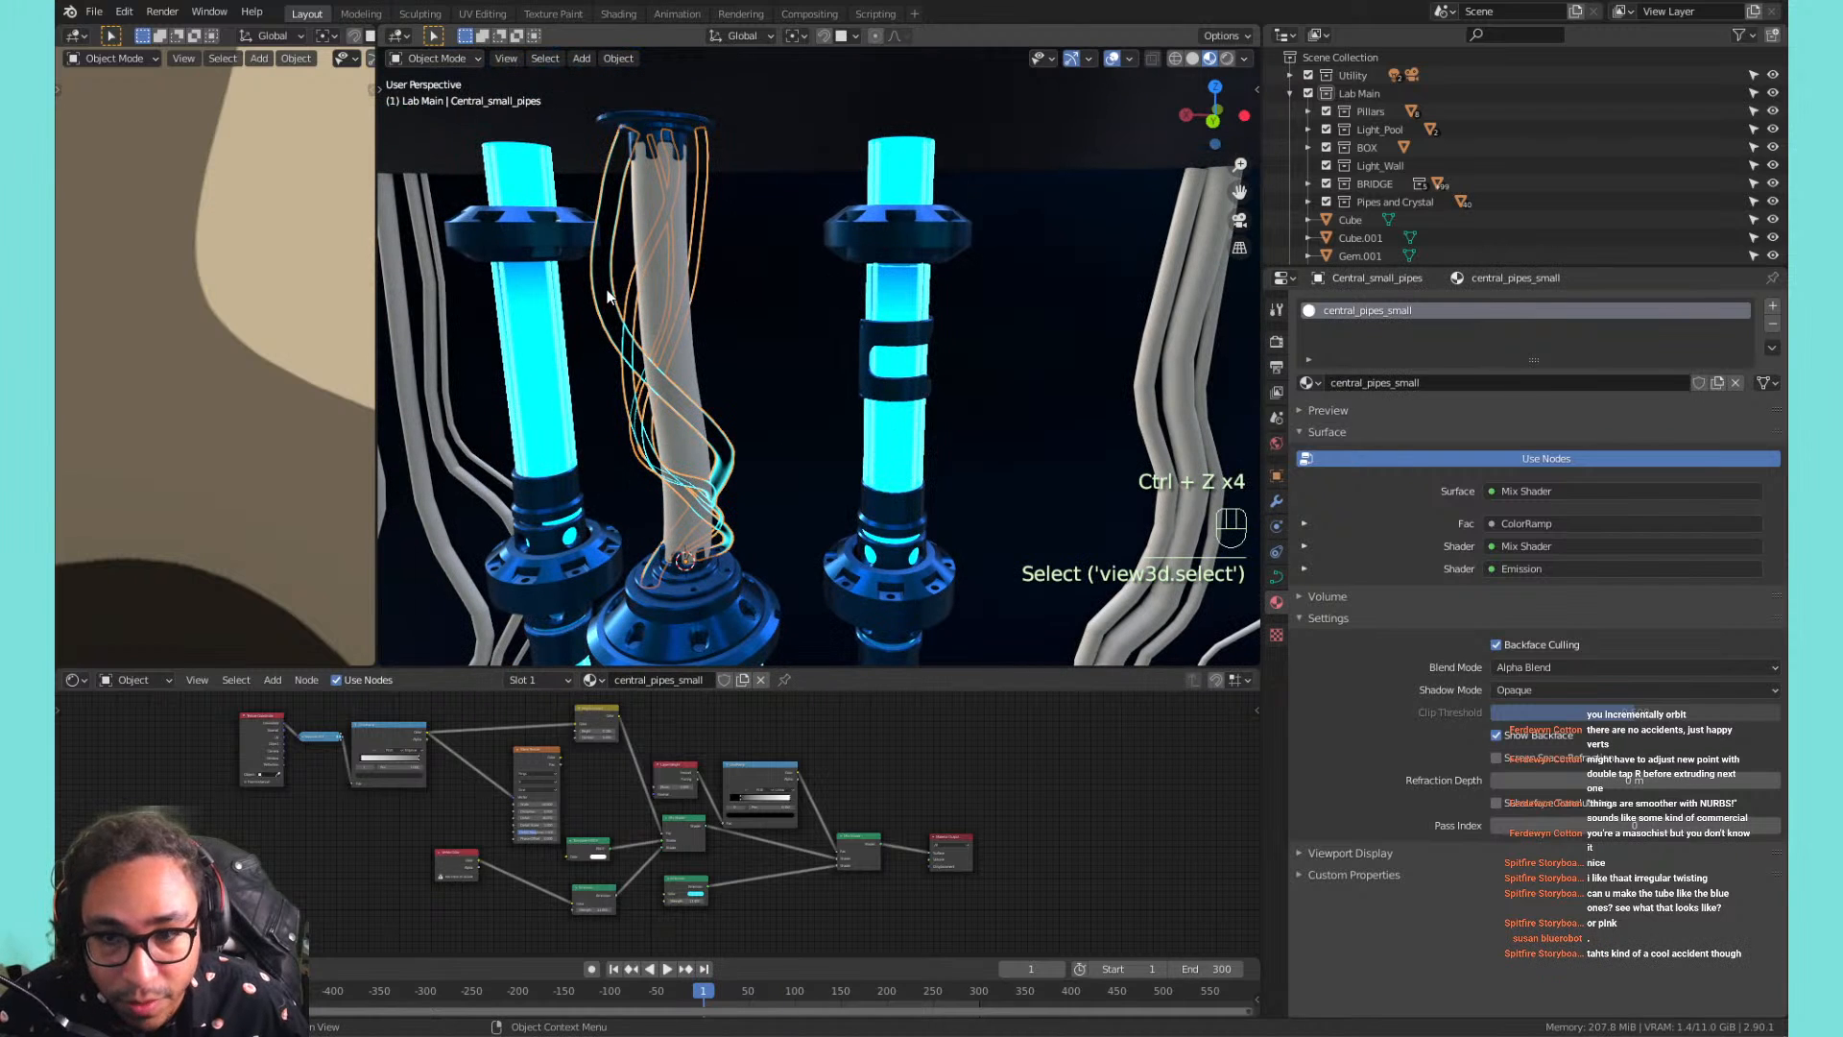
pyautogui.click(1276, 577)
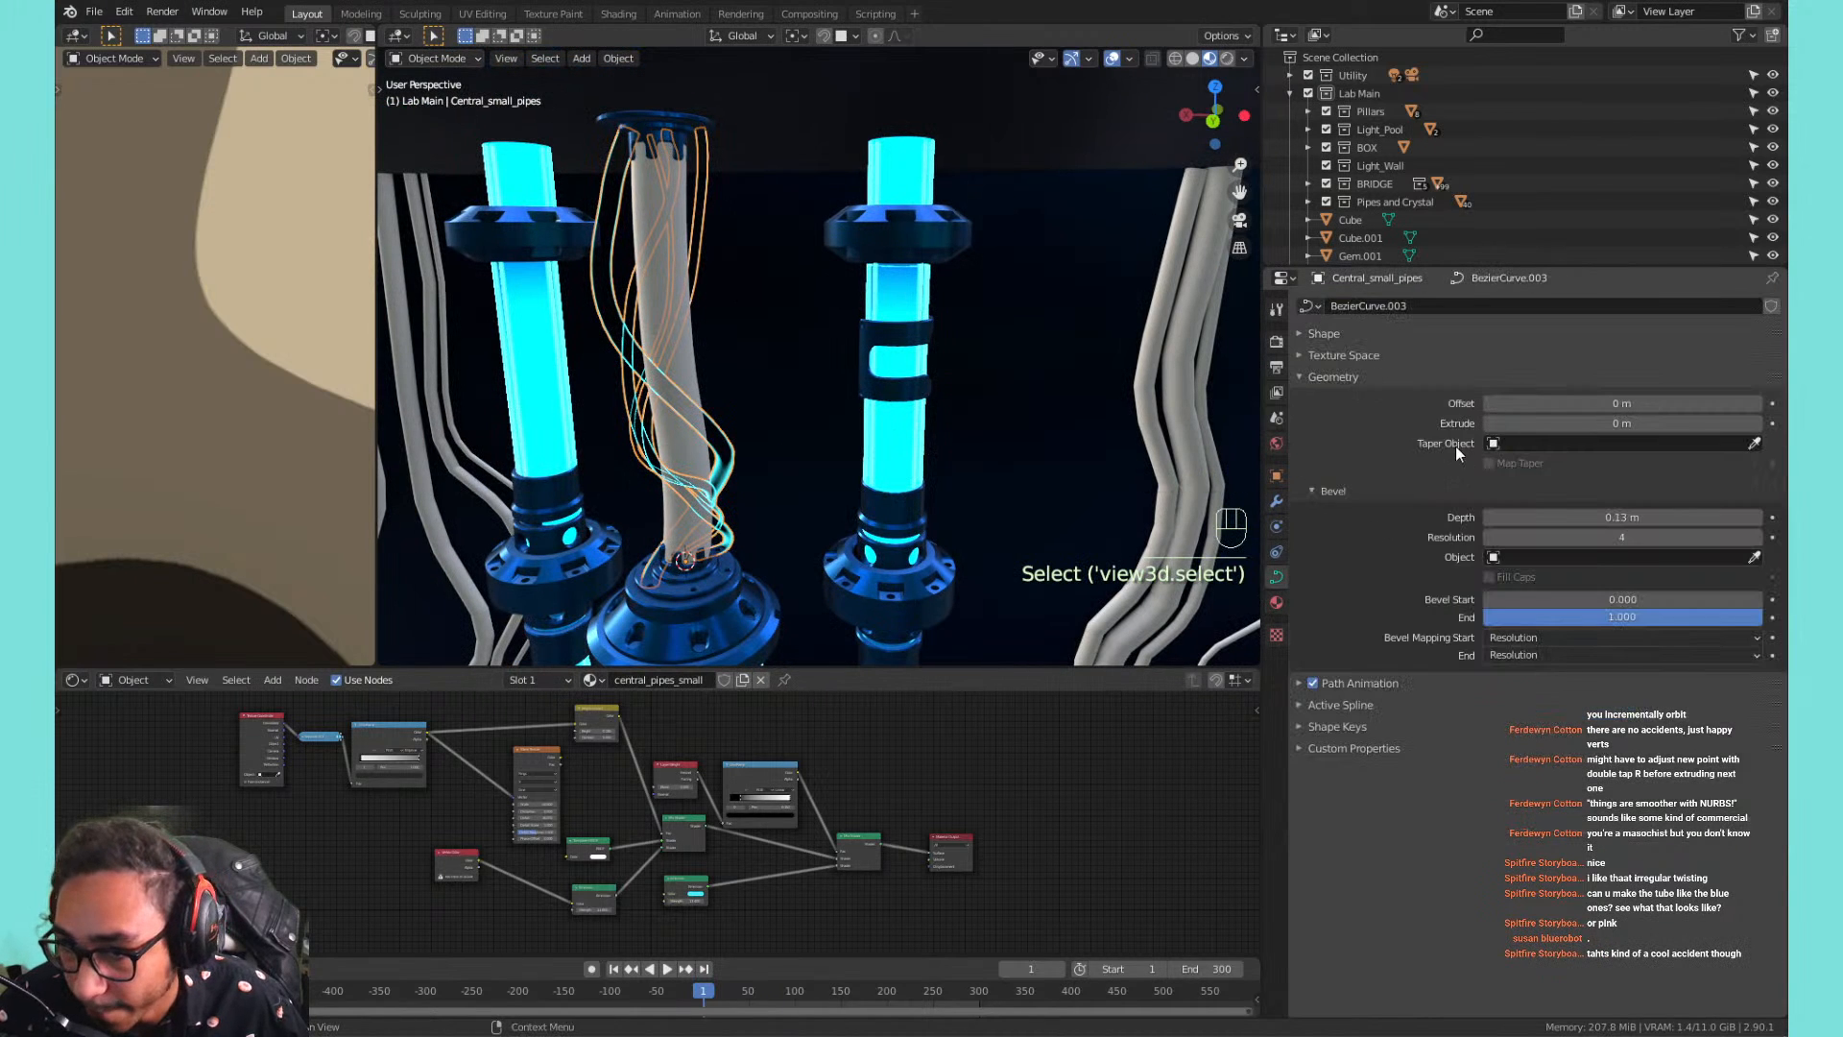
pyautogui.moveTo(1622, 404); pyautogui.dragTo(1670, 423)
pyautogui.hotkey('ctrl', 'z')
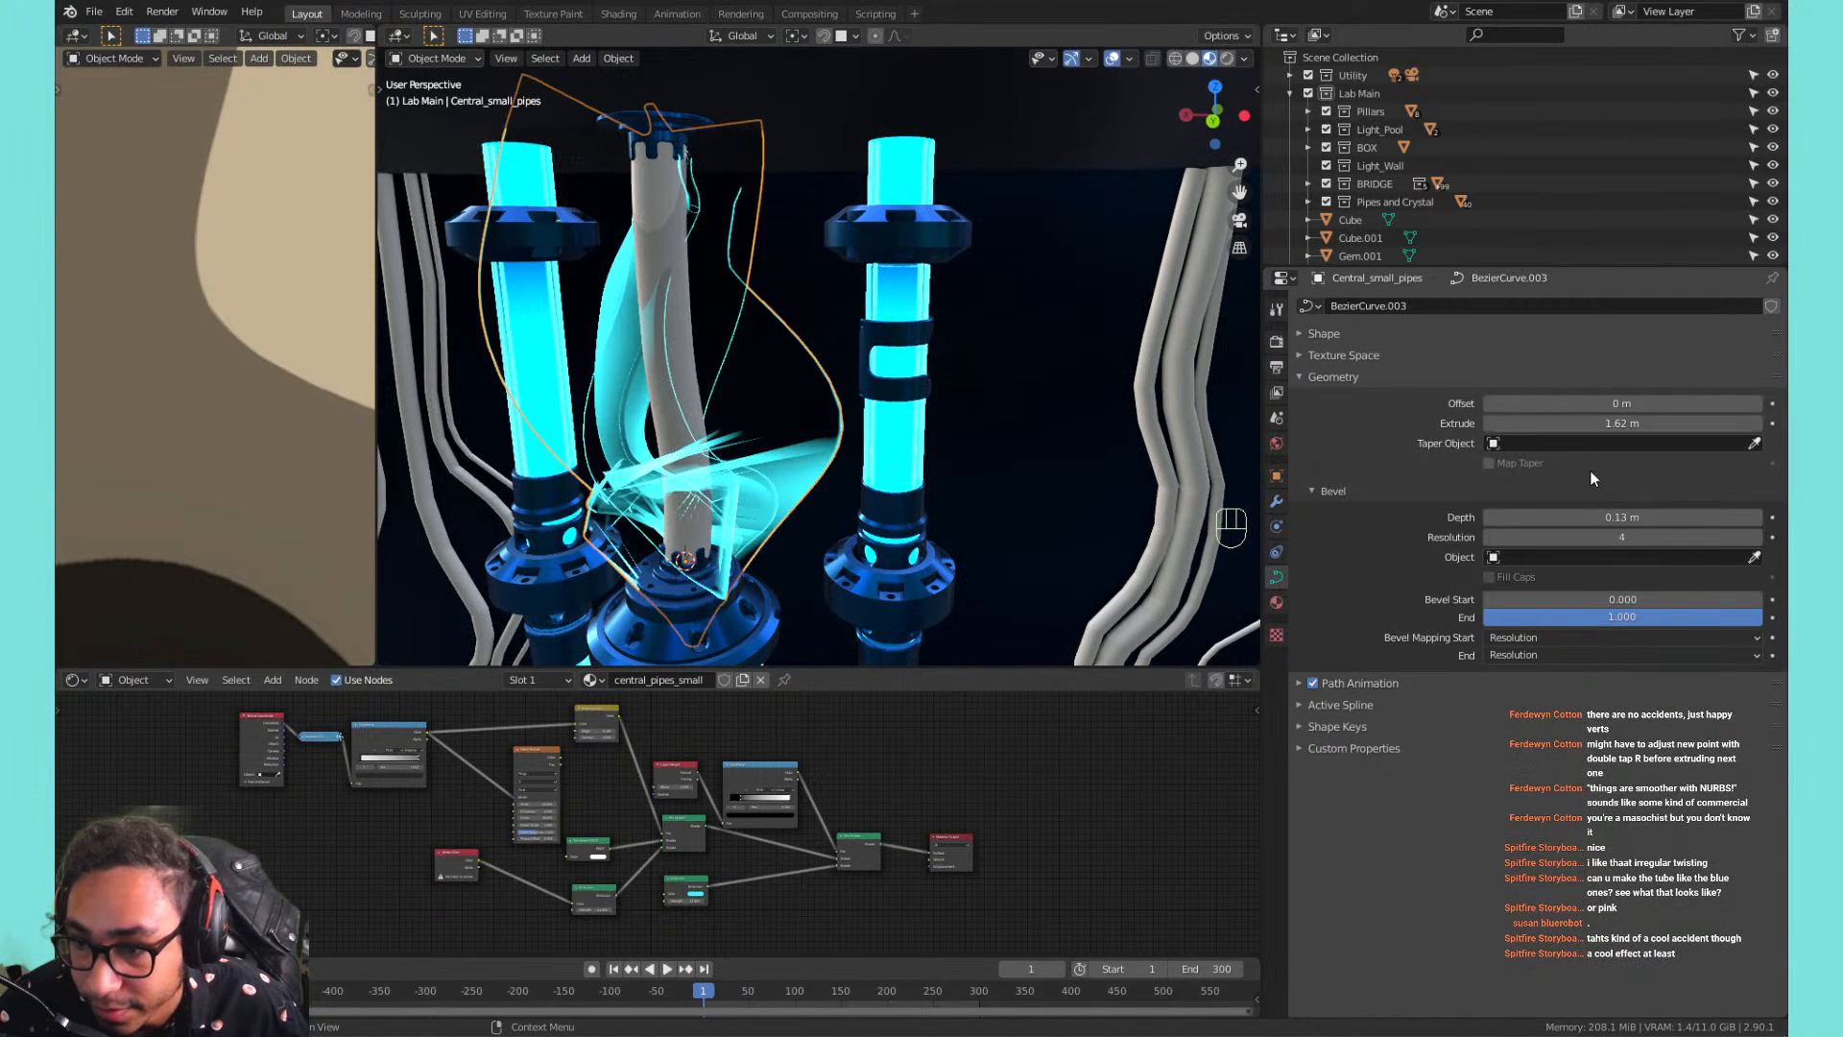
pyautogui.hotkey('ctrl', 'z')
pyautogui.moveTo(1623, 517); pyautogui.dragTo(1660, 516)
pyautogui.hotkey('ctrl', 'z')
pyautogui.moveTo(1523, 595); pyautogui.dragTo(1484, 599)
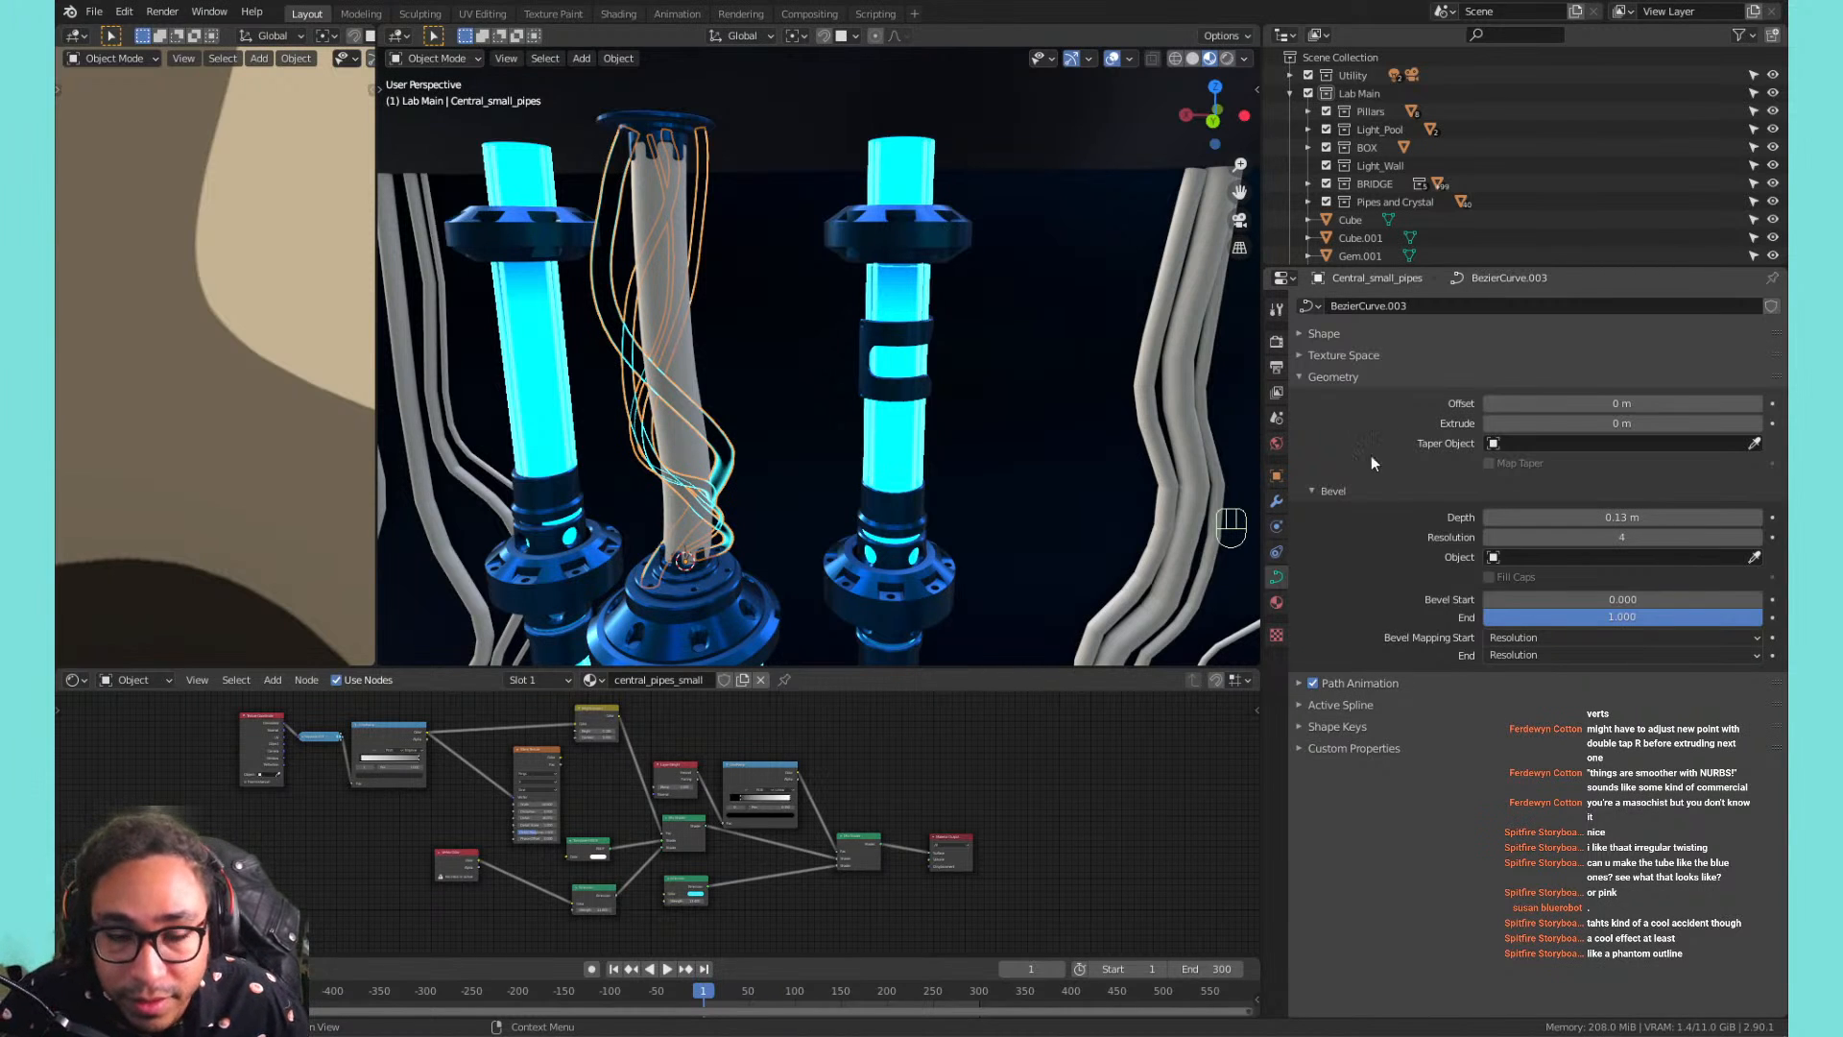
# Find Central_small_pipes in the Pipes collection and briefly hide it to identify its geometry.
pyautogui.scroll(-6, 1484, 192)
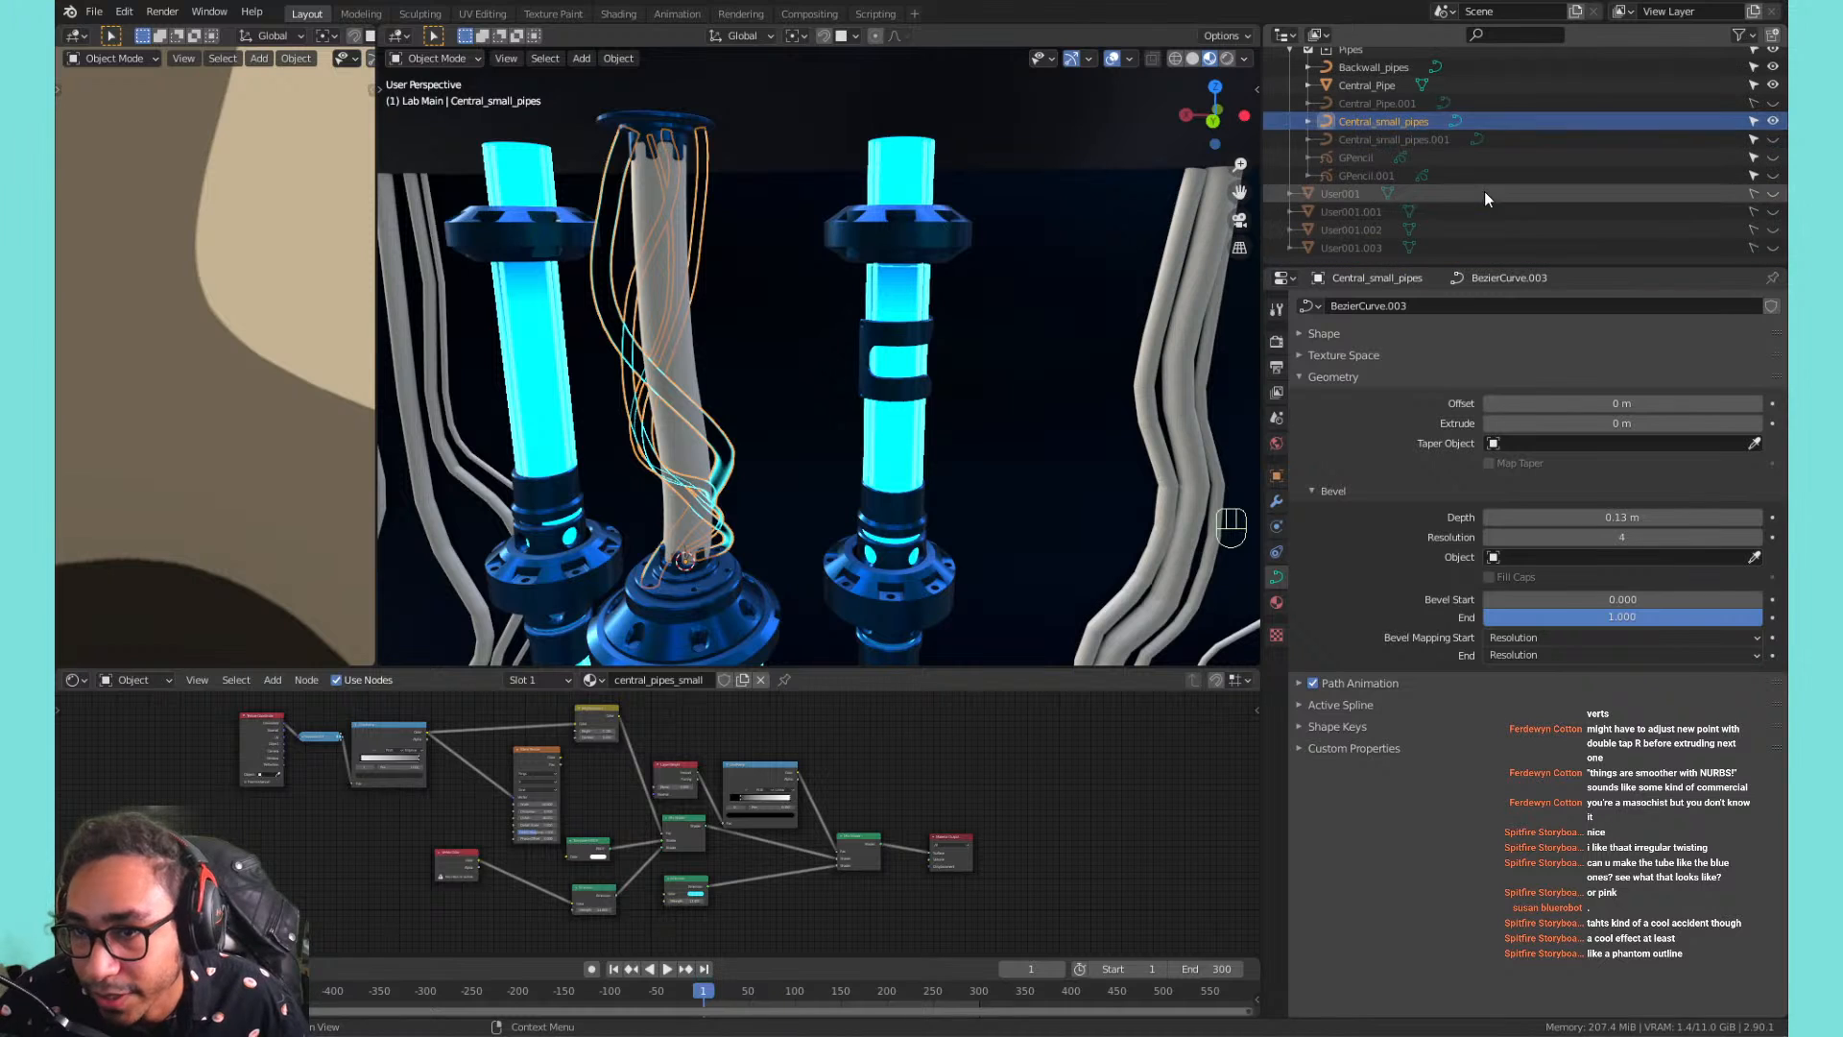
pyautogui.keyDown('shift'); pyautogui.moveTo(750, 144); pyautogui.dragTo(776, 161, button='middle'); pyautogui.keyUp('shift')
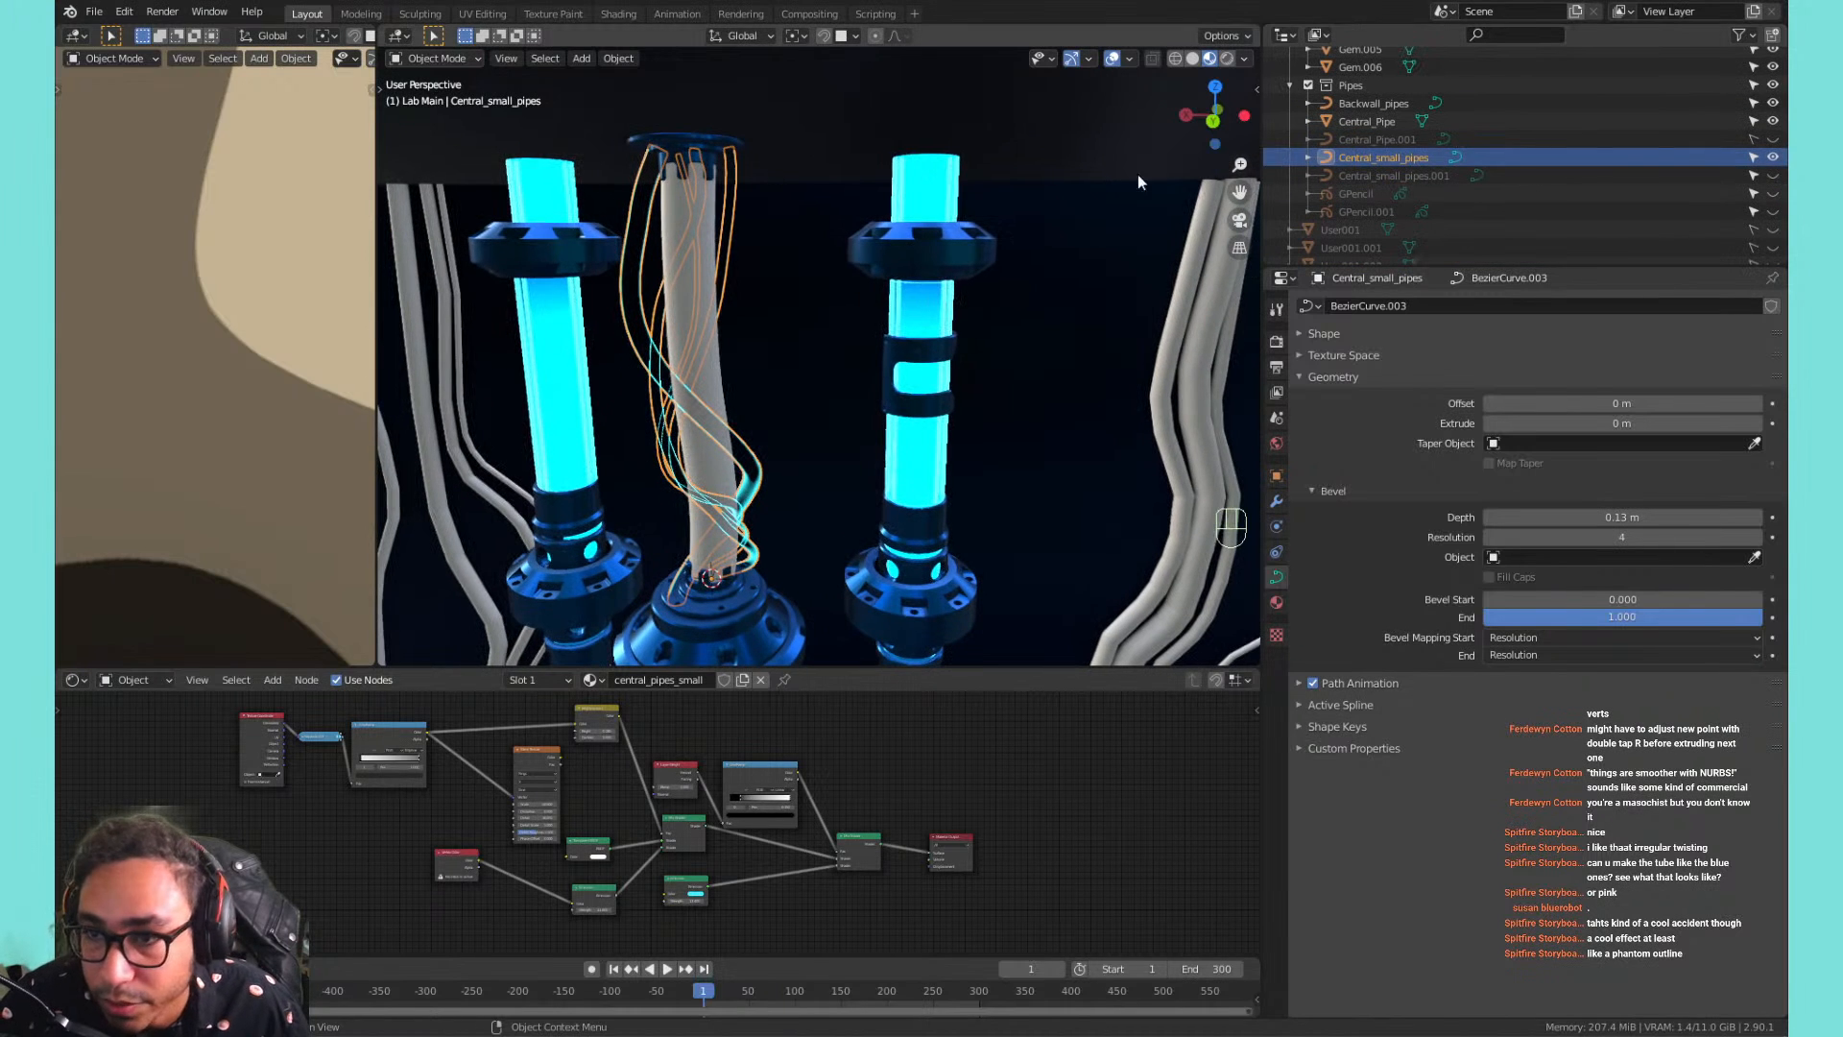
pyautogui.click(1379, 154)
pyautogui.click(1774, 154)
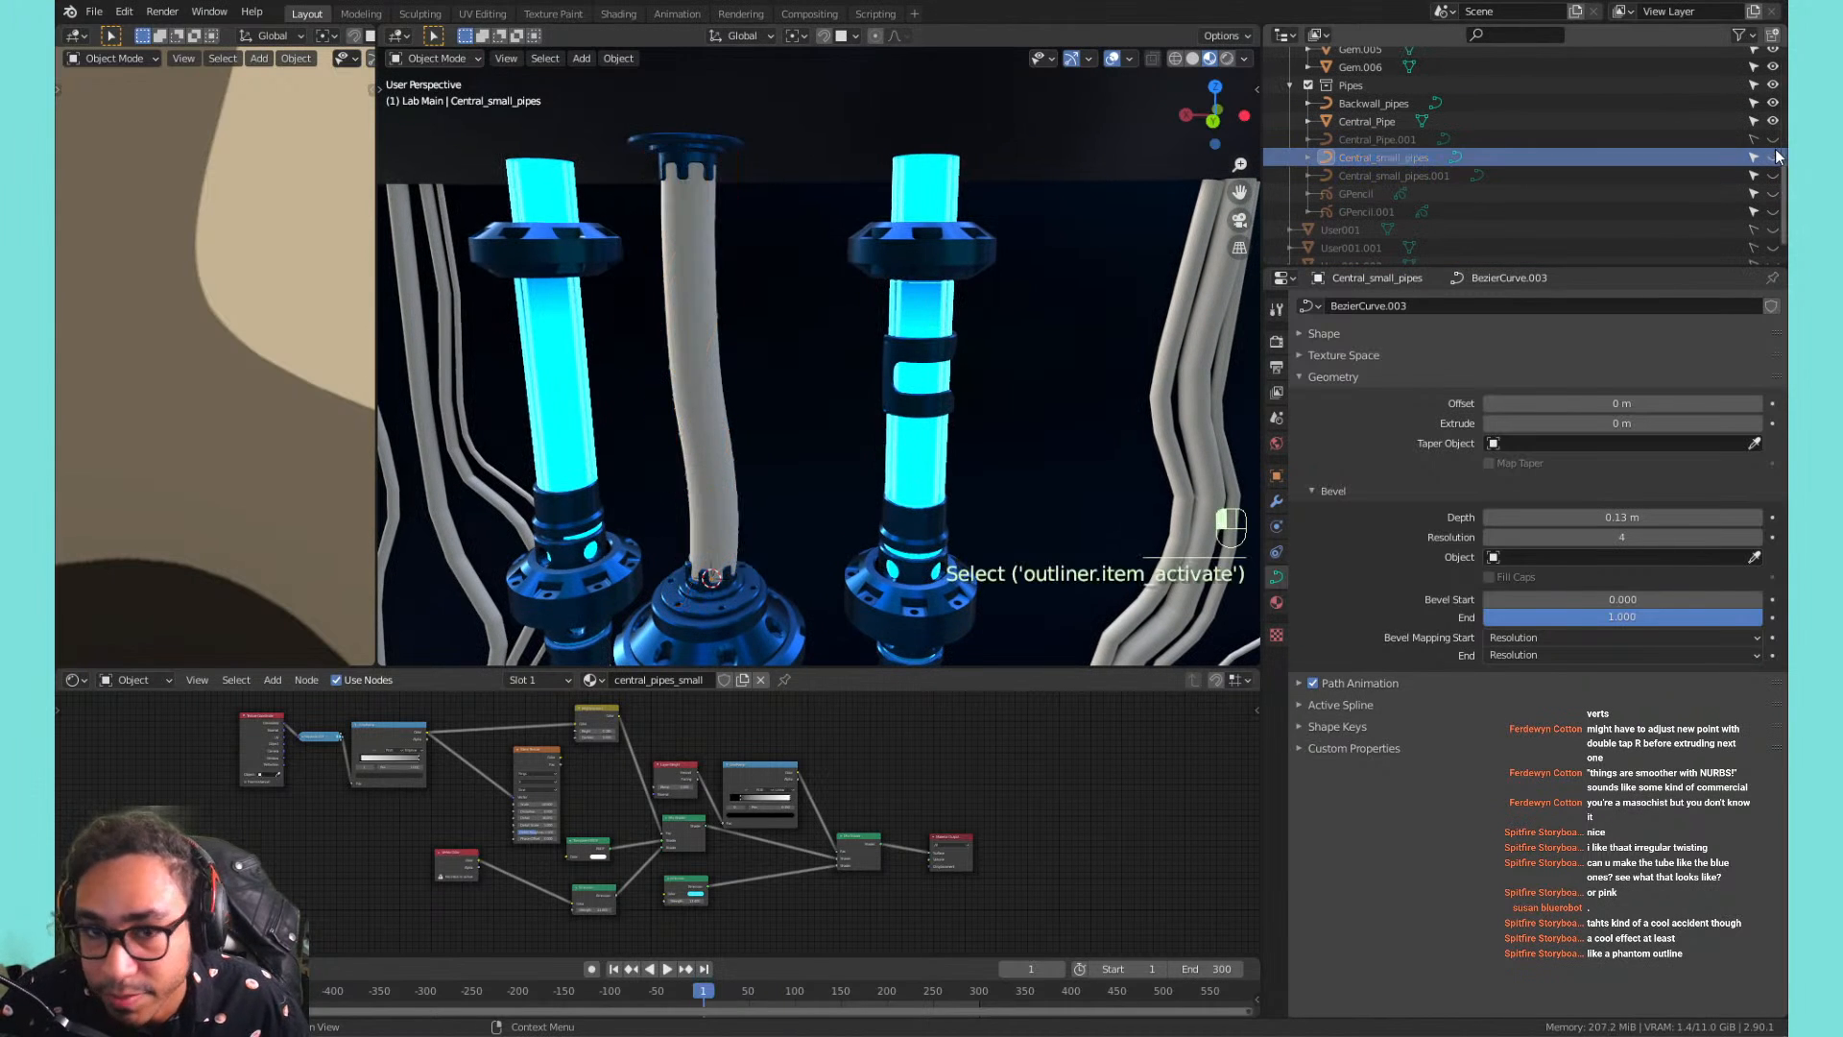
pyautogui.click(1774, 154)
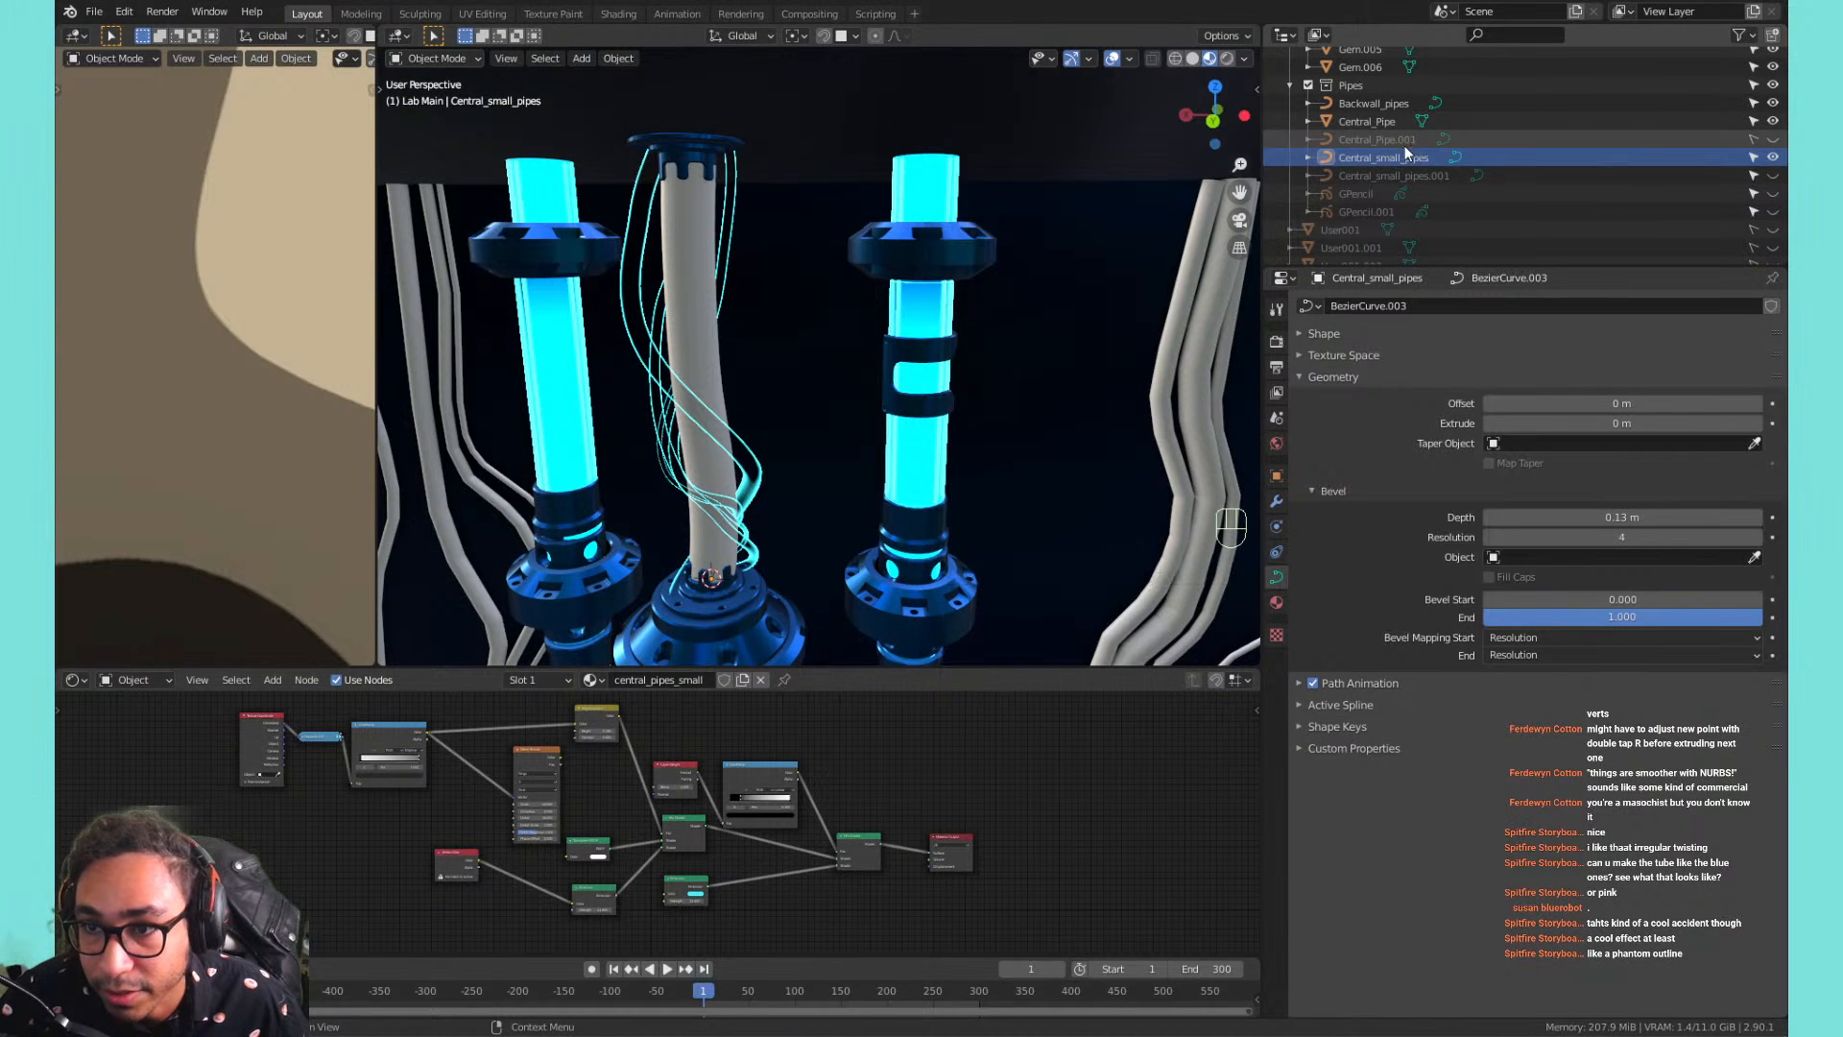
# Try to duplicate Central_small_pipes in place and select it again in the Pipes collection.
pyautogui.hotkey('shift', 'd')
pyautogui.click(840, 238)
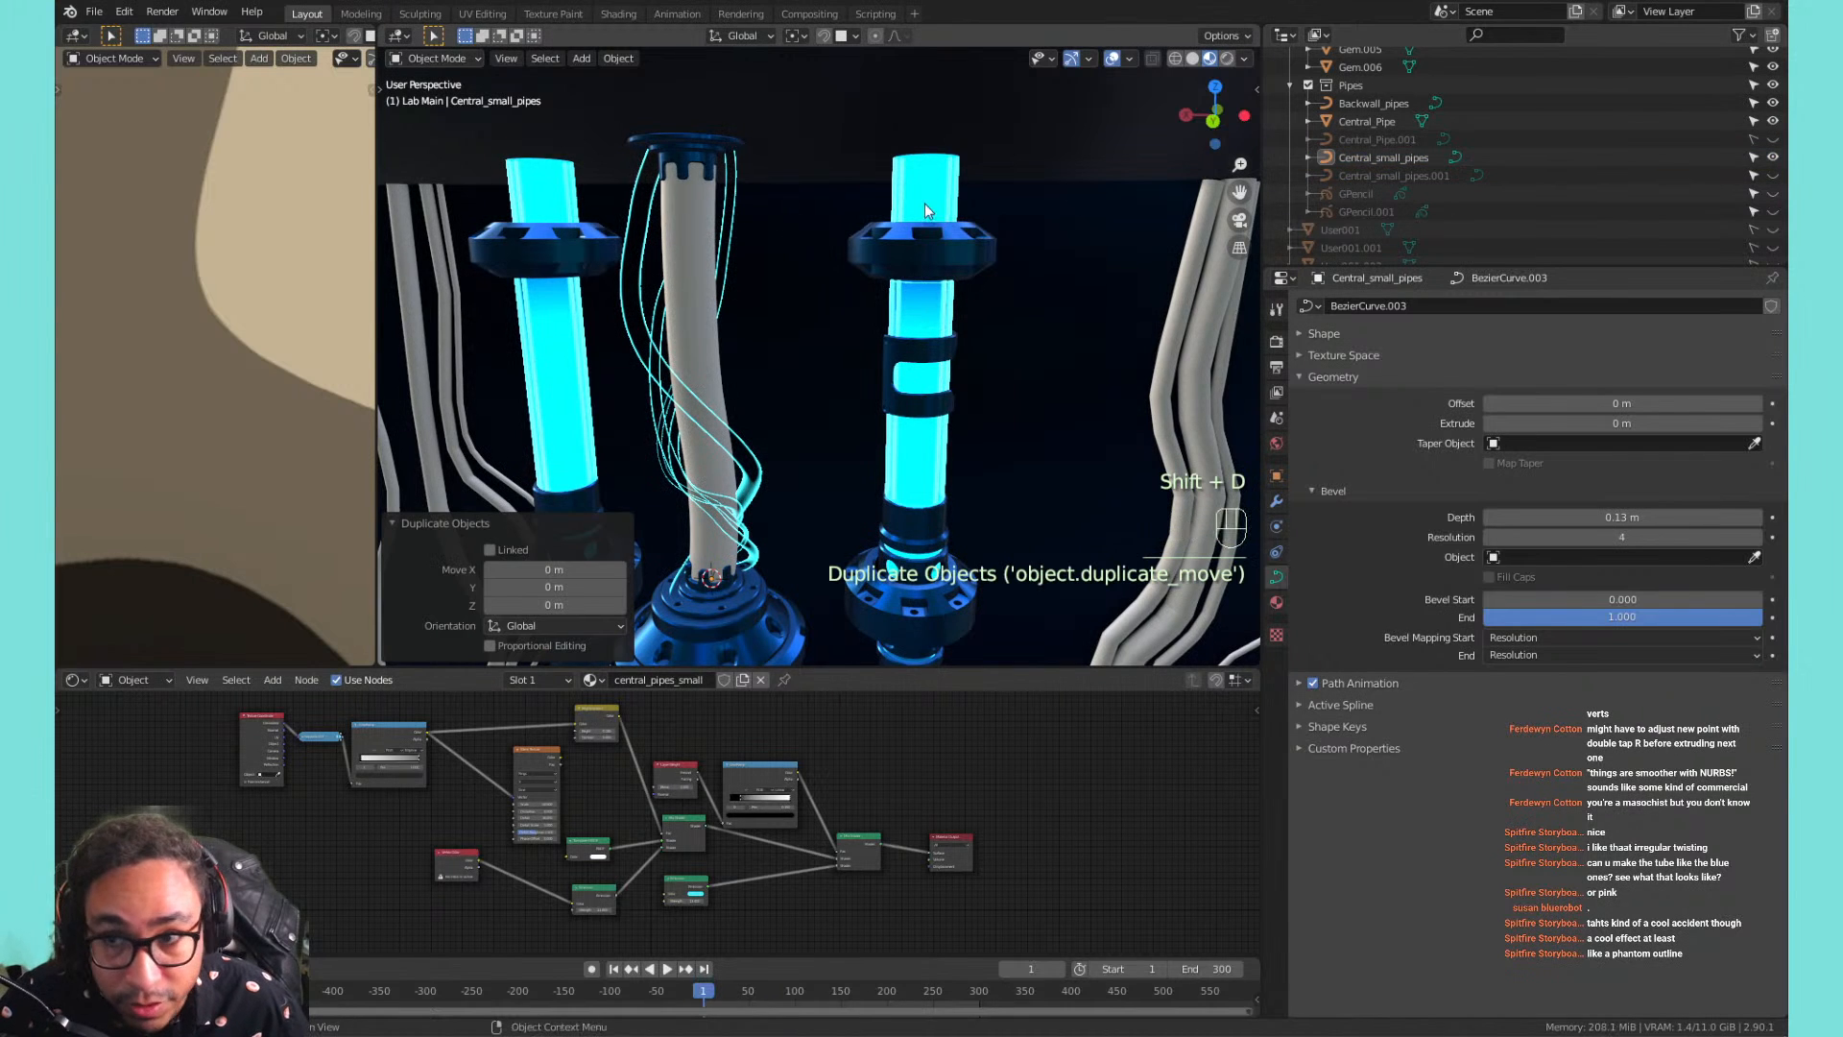
pyautogui.click(1400, 163)
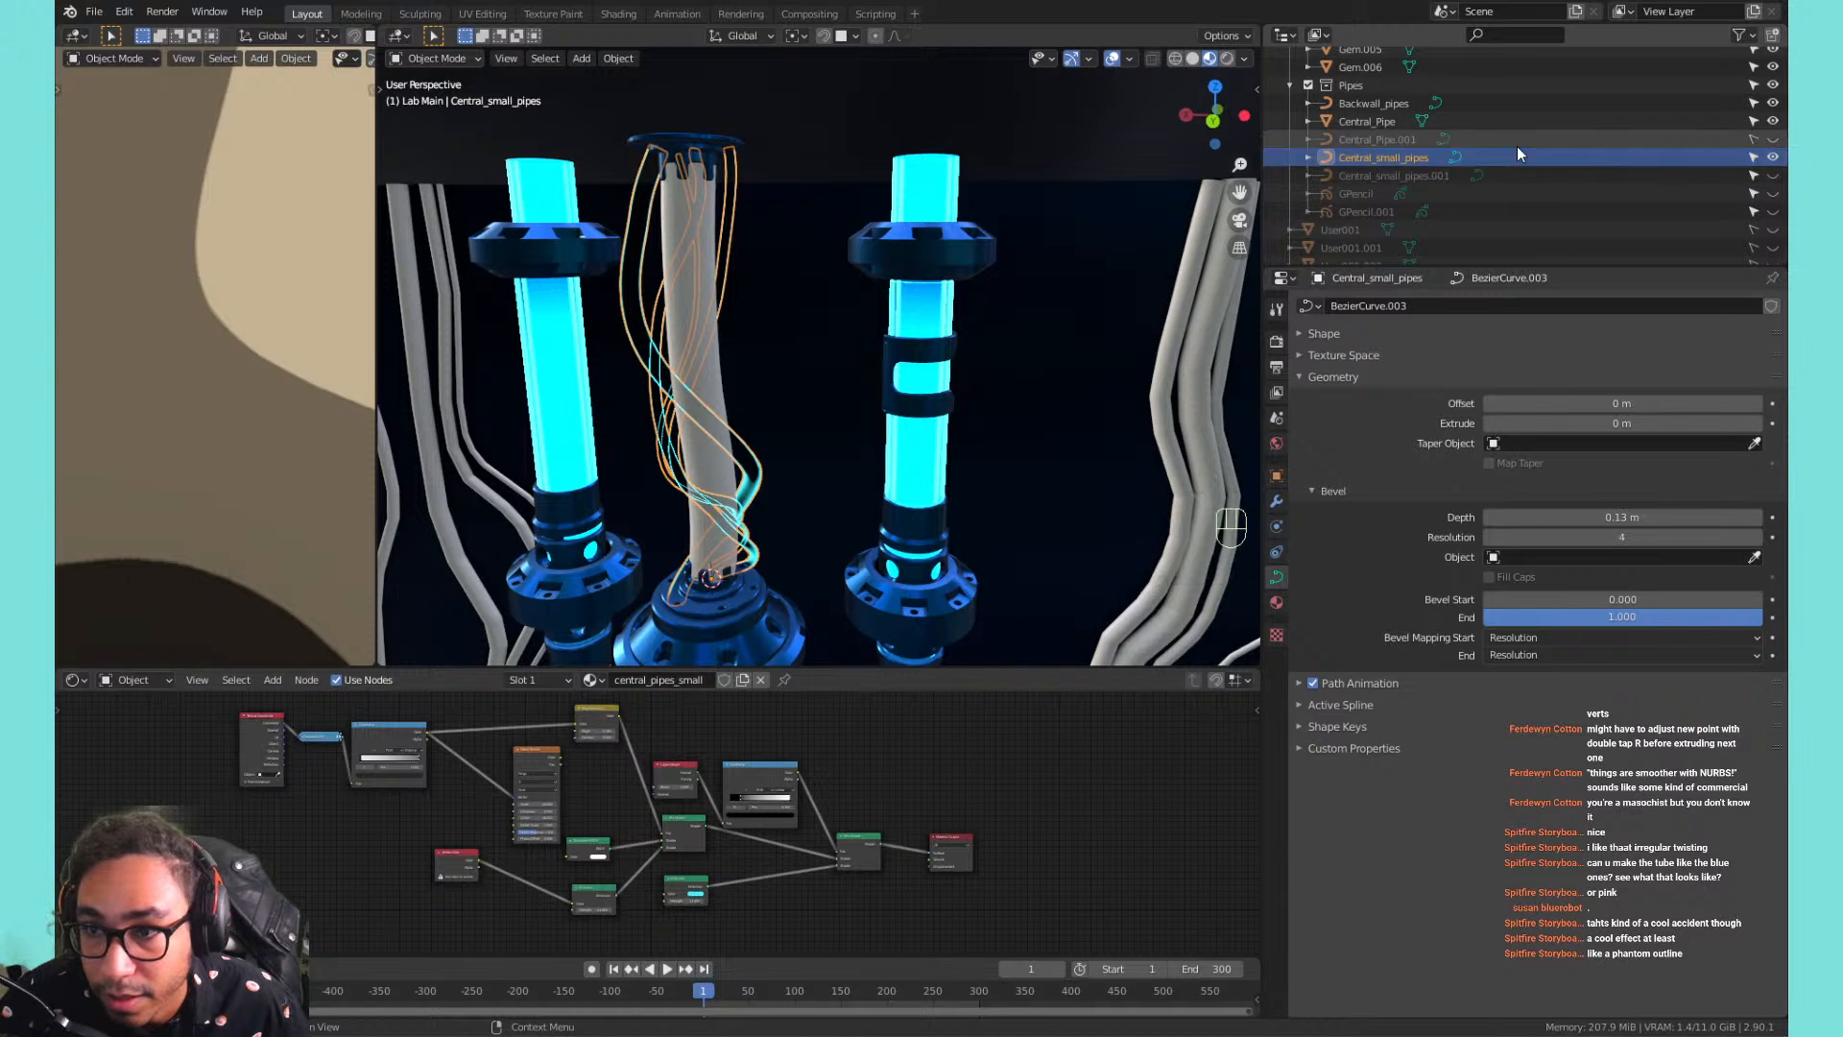
# Unhide the old backup curve Central_small_pipes.001 and delete it.
pyautogui.click(1773, 176)
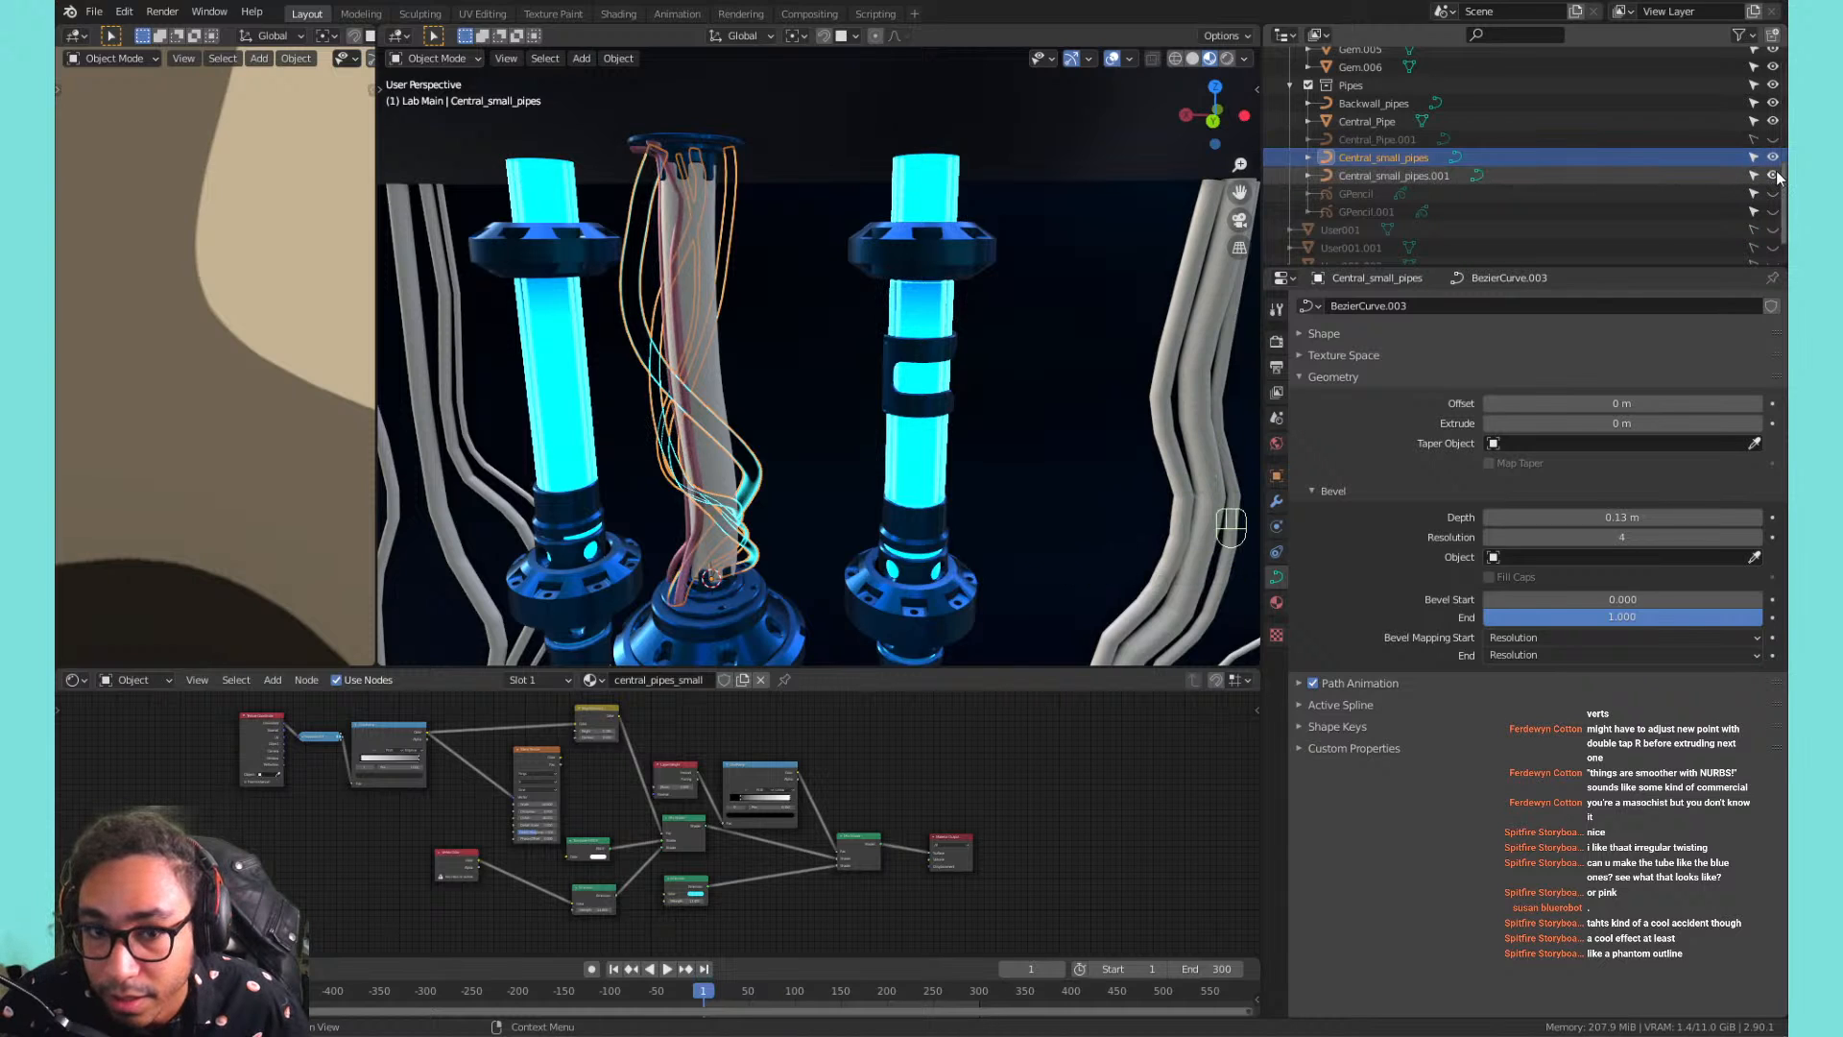
pyautogui.click(1377, 173)
pyautogui.press('x')
pyautogui.click(677, 210)
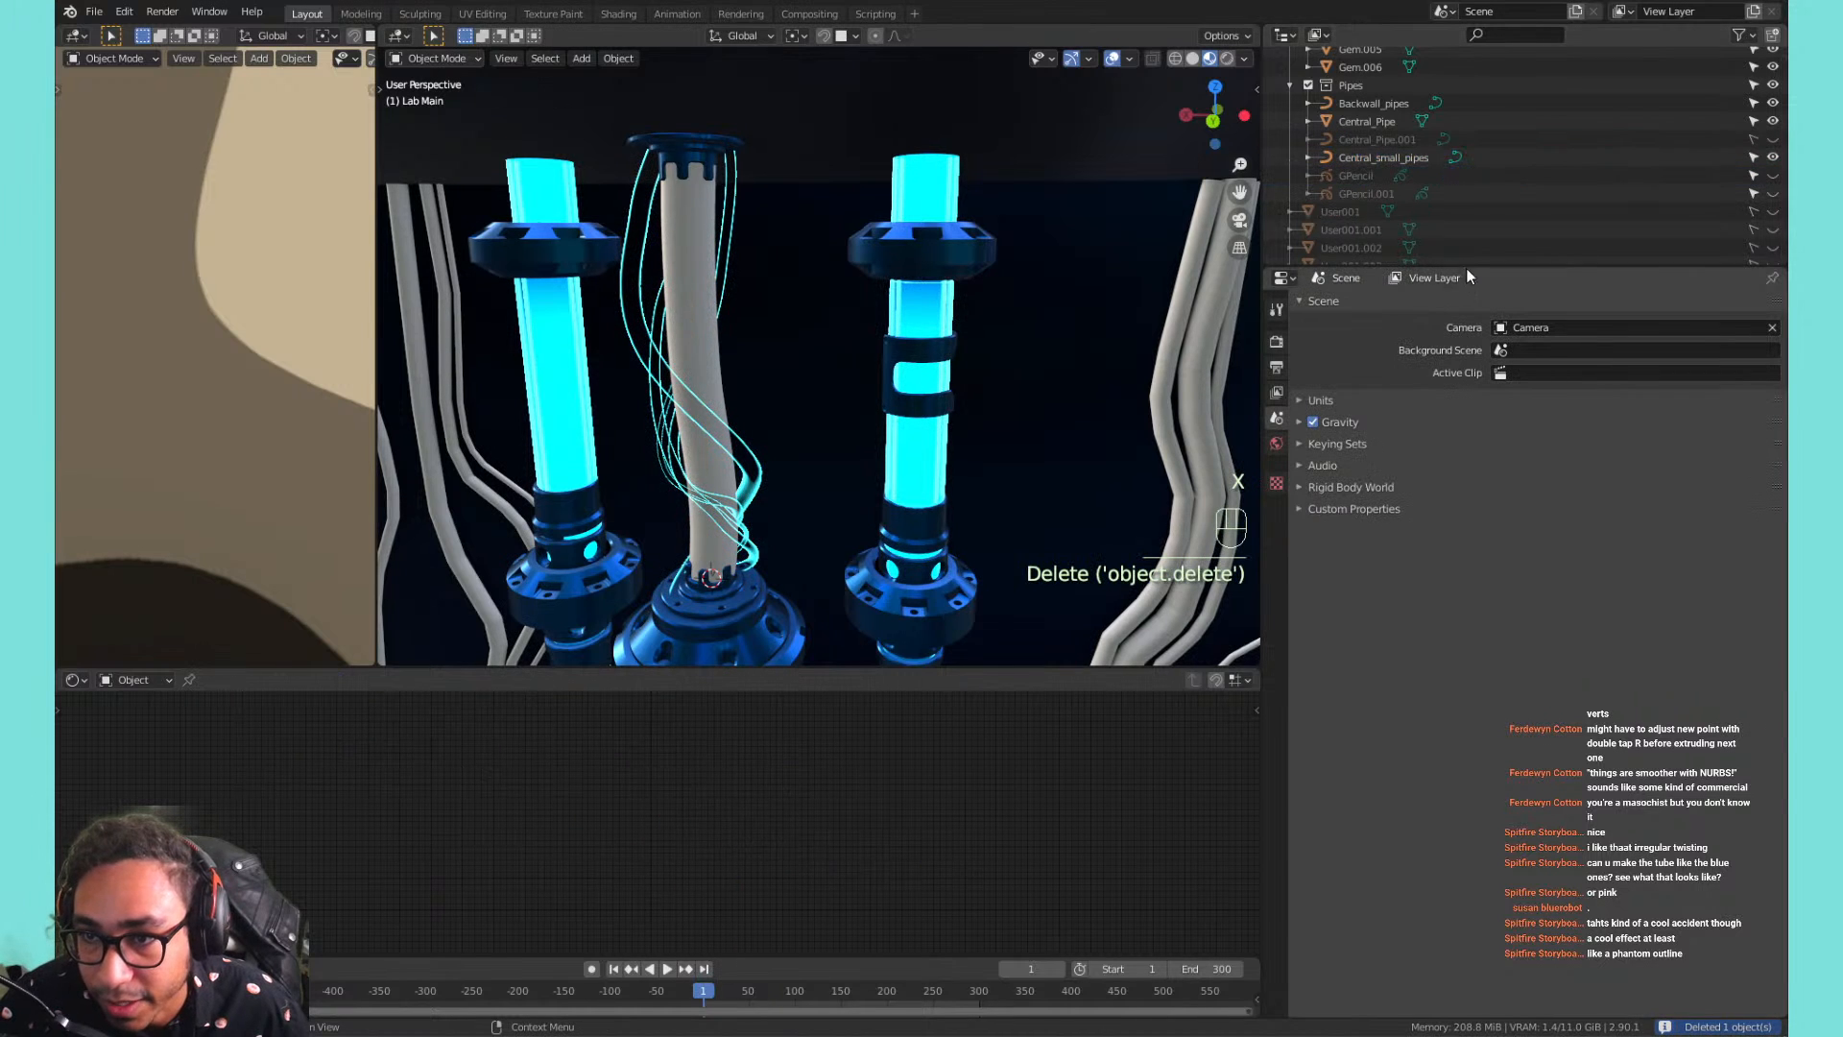
# Duplicate Central_small_pipes in place and hide the original as a backup.
pyautogui.click(1414, 157)
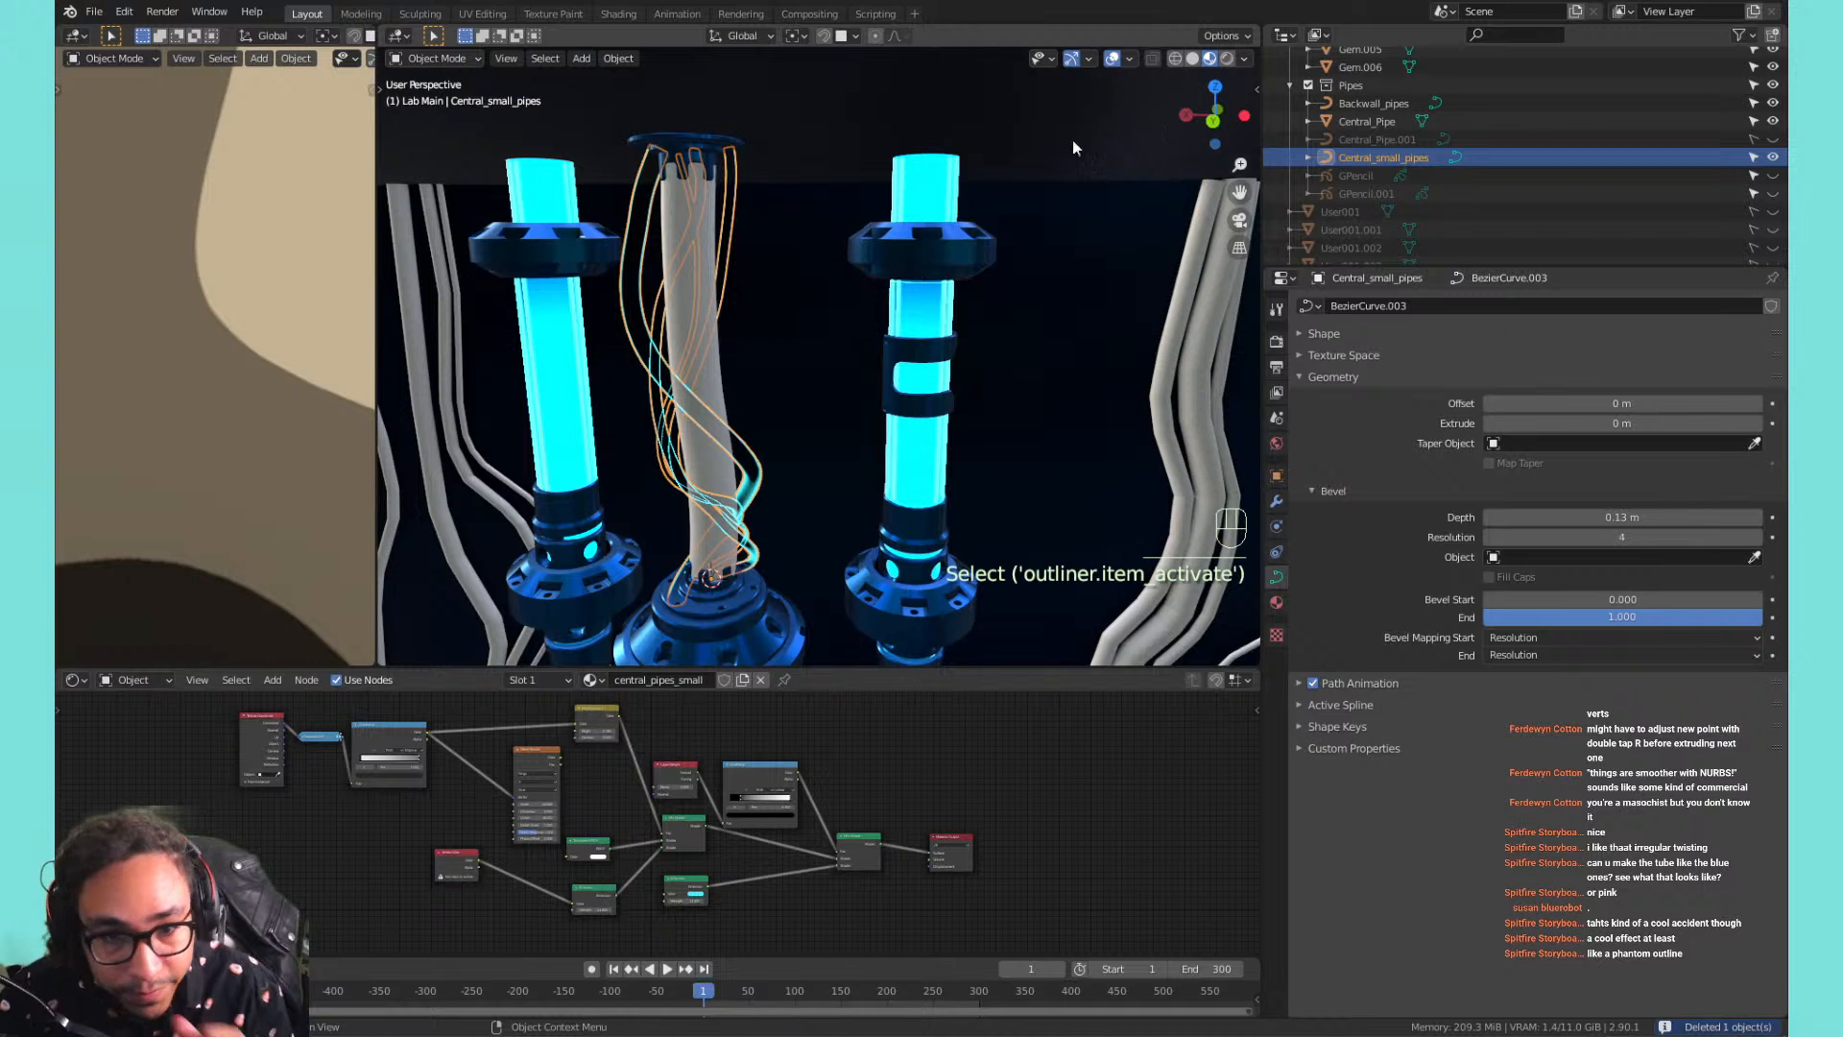
pyautogui.hotkey('shift', 'd')
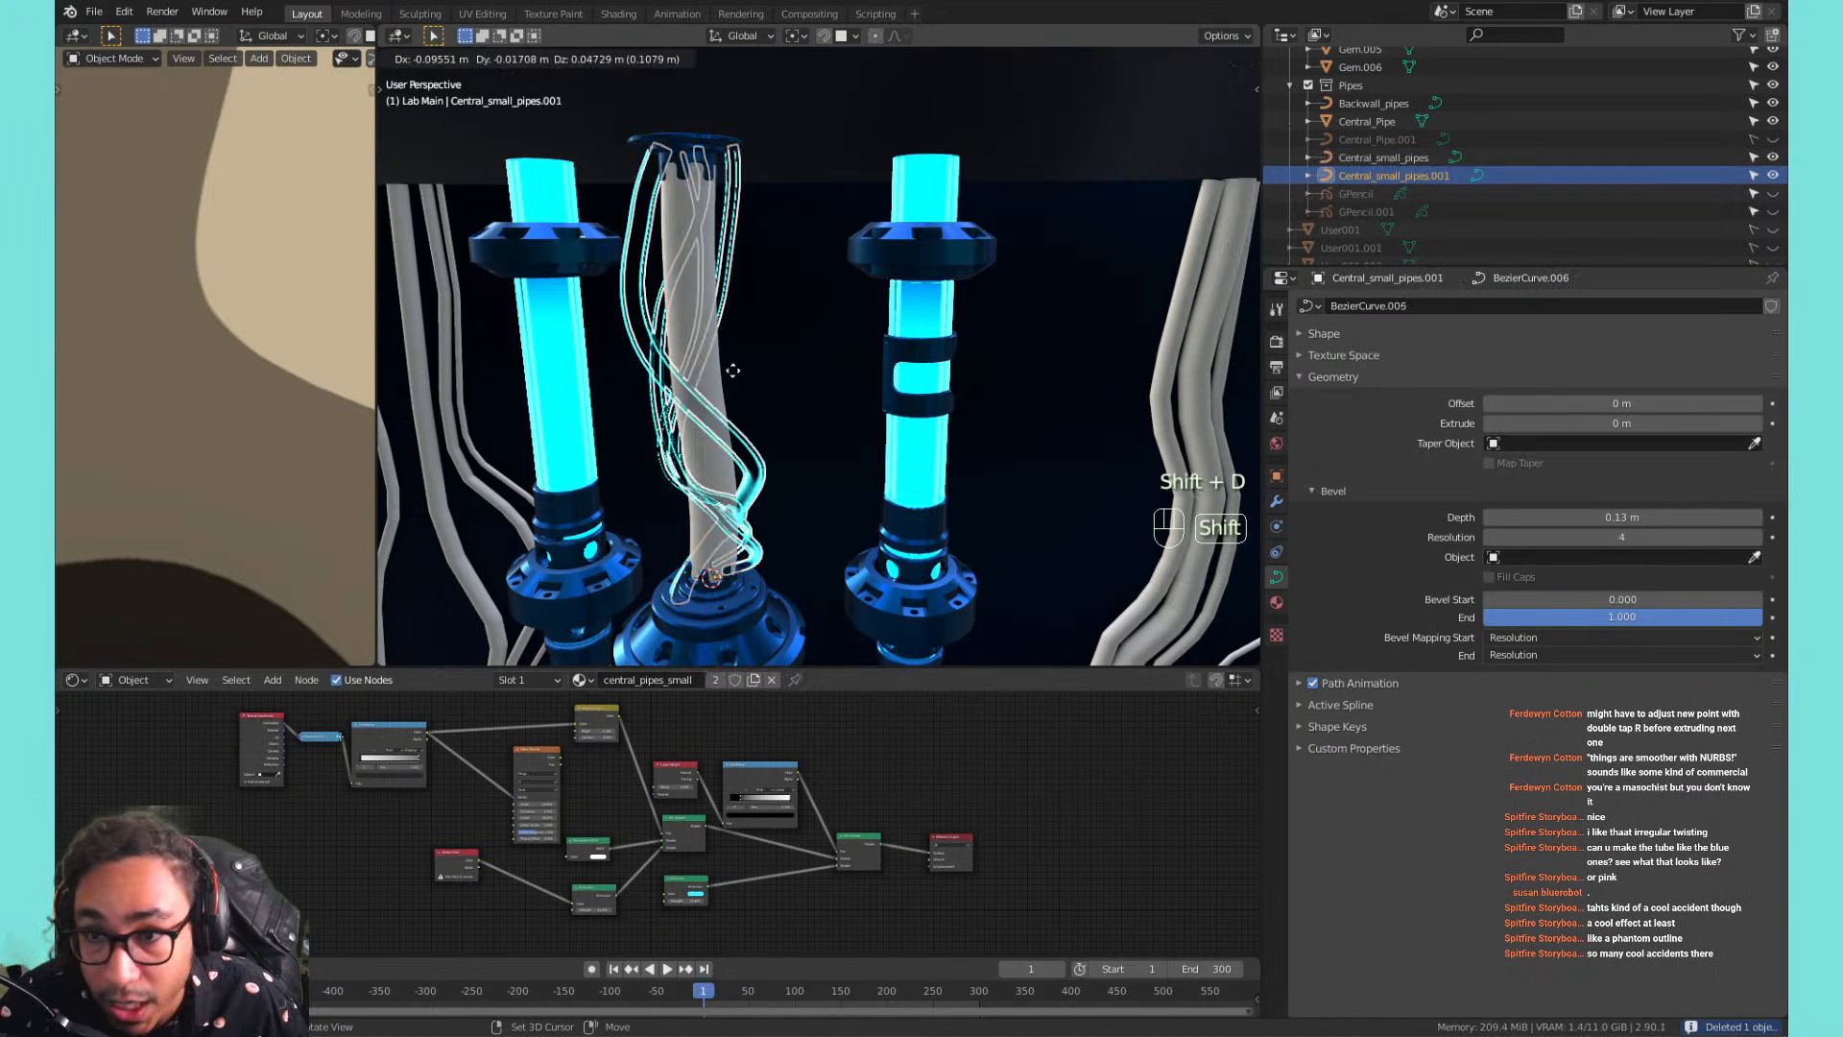
pyautogui.rightClick(693, 383)
pyautogui.click(1772, 157)
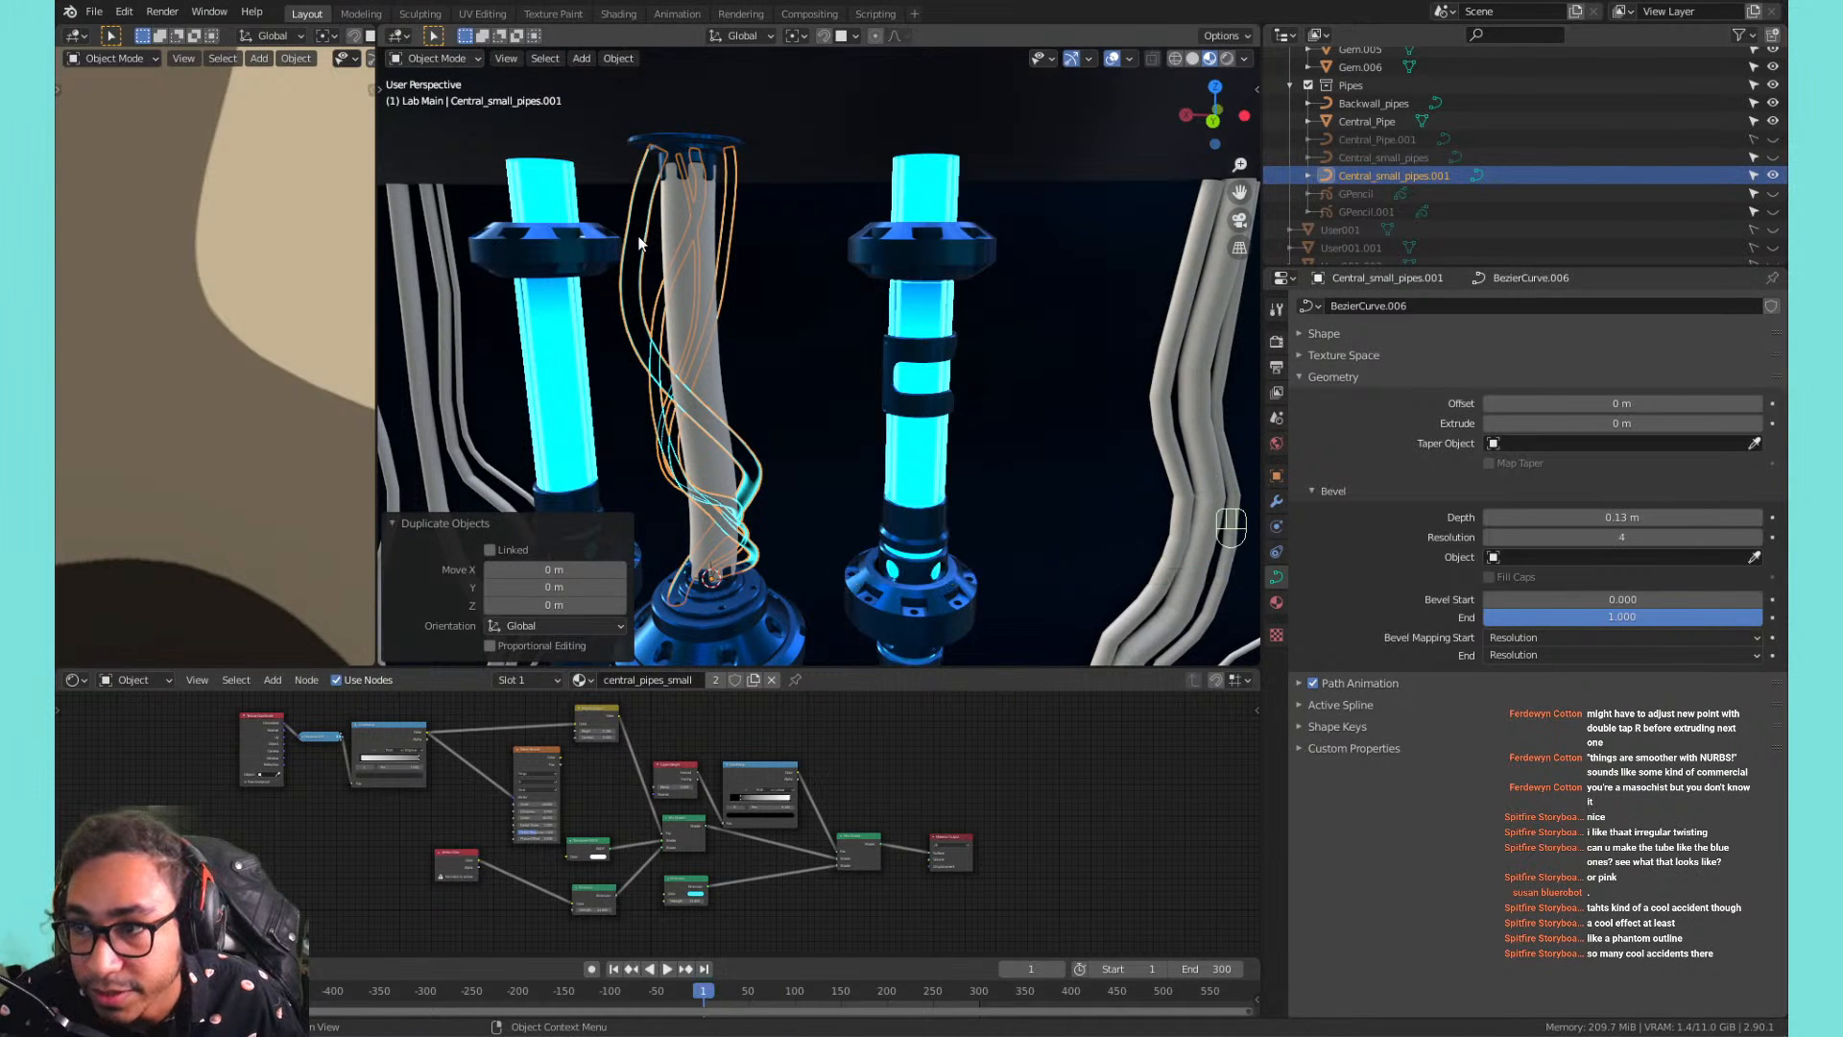
pyautogui.click(1749, 158)
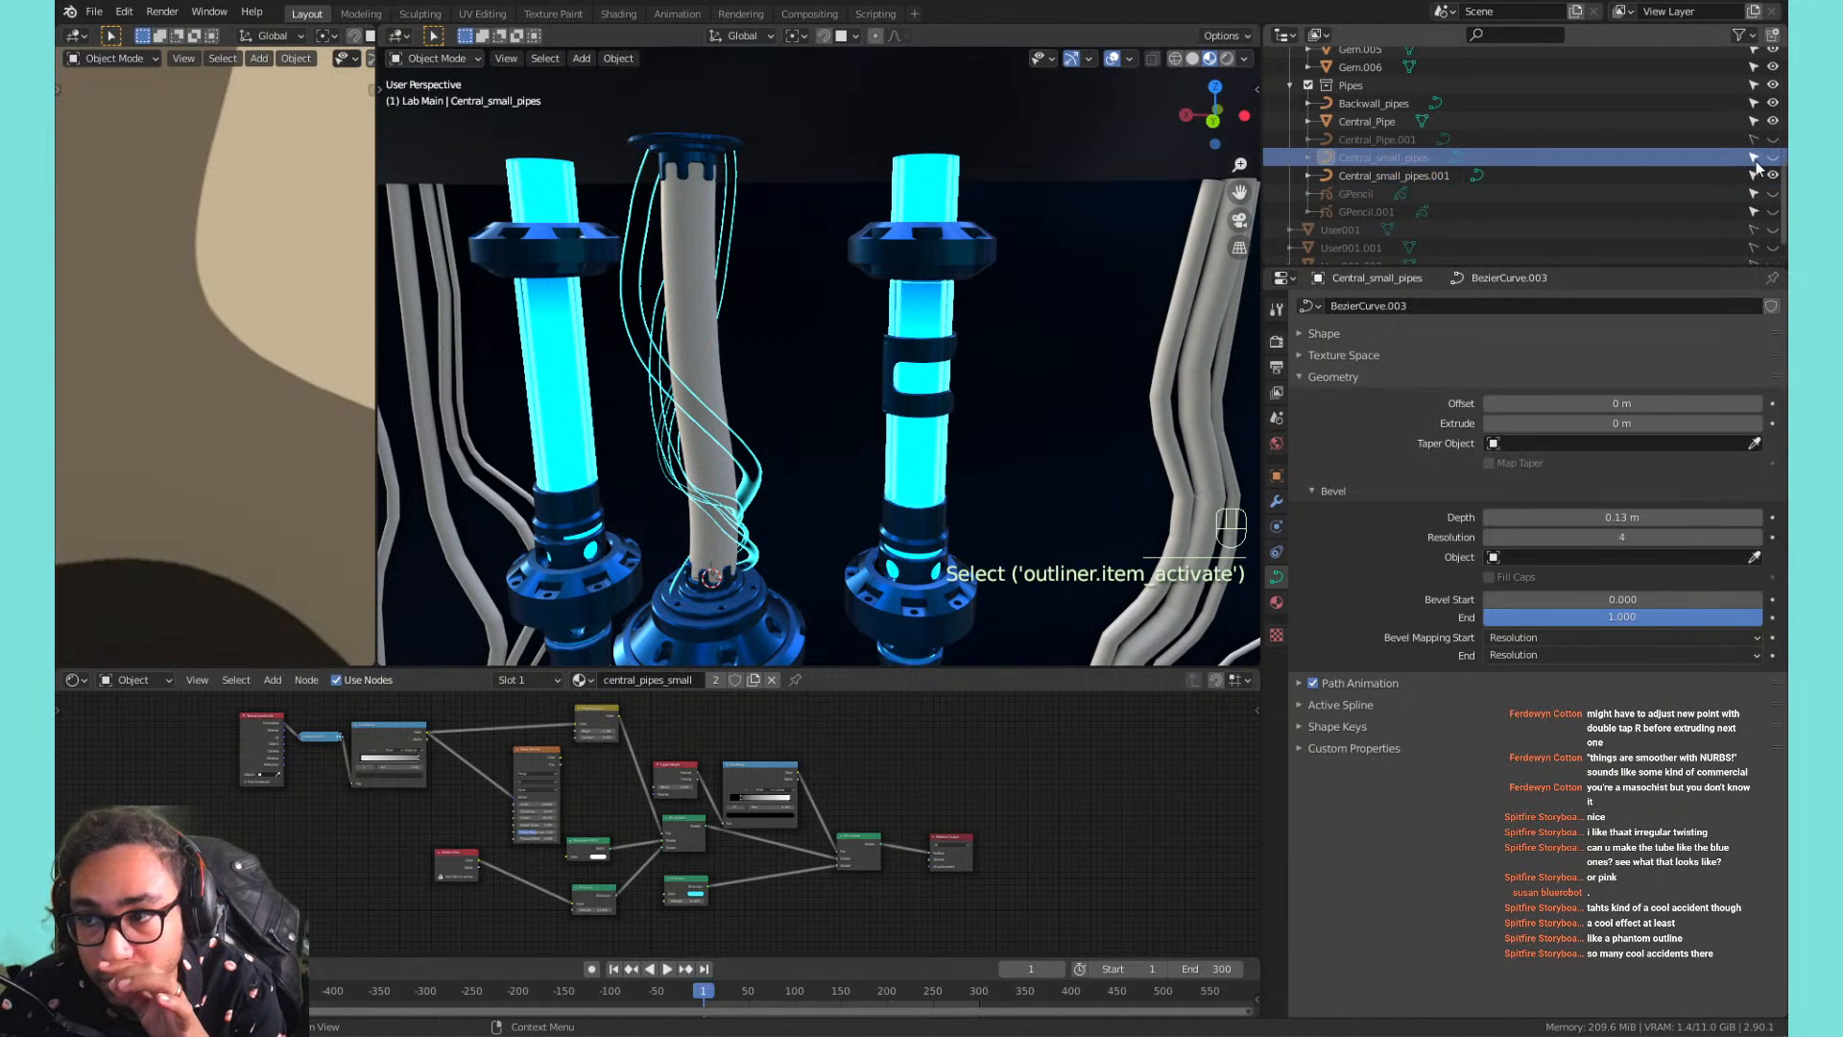
# Convert the duplicated curve Central_small_pipes.001 to a mesh.
pyautogui.click(647, 215)
pyautogui.rightClick(647, 213)
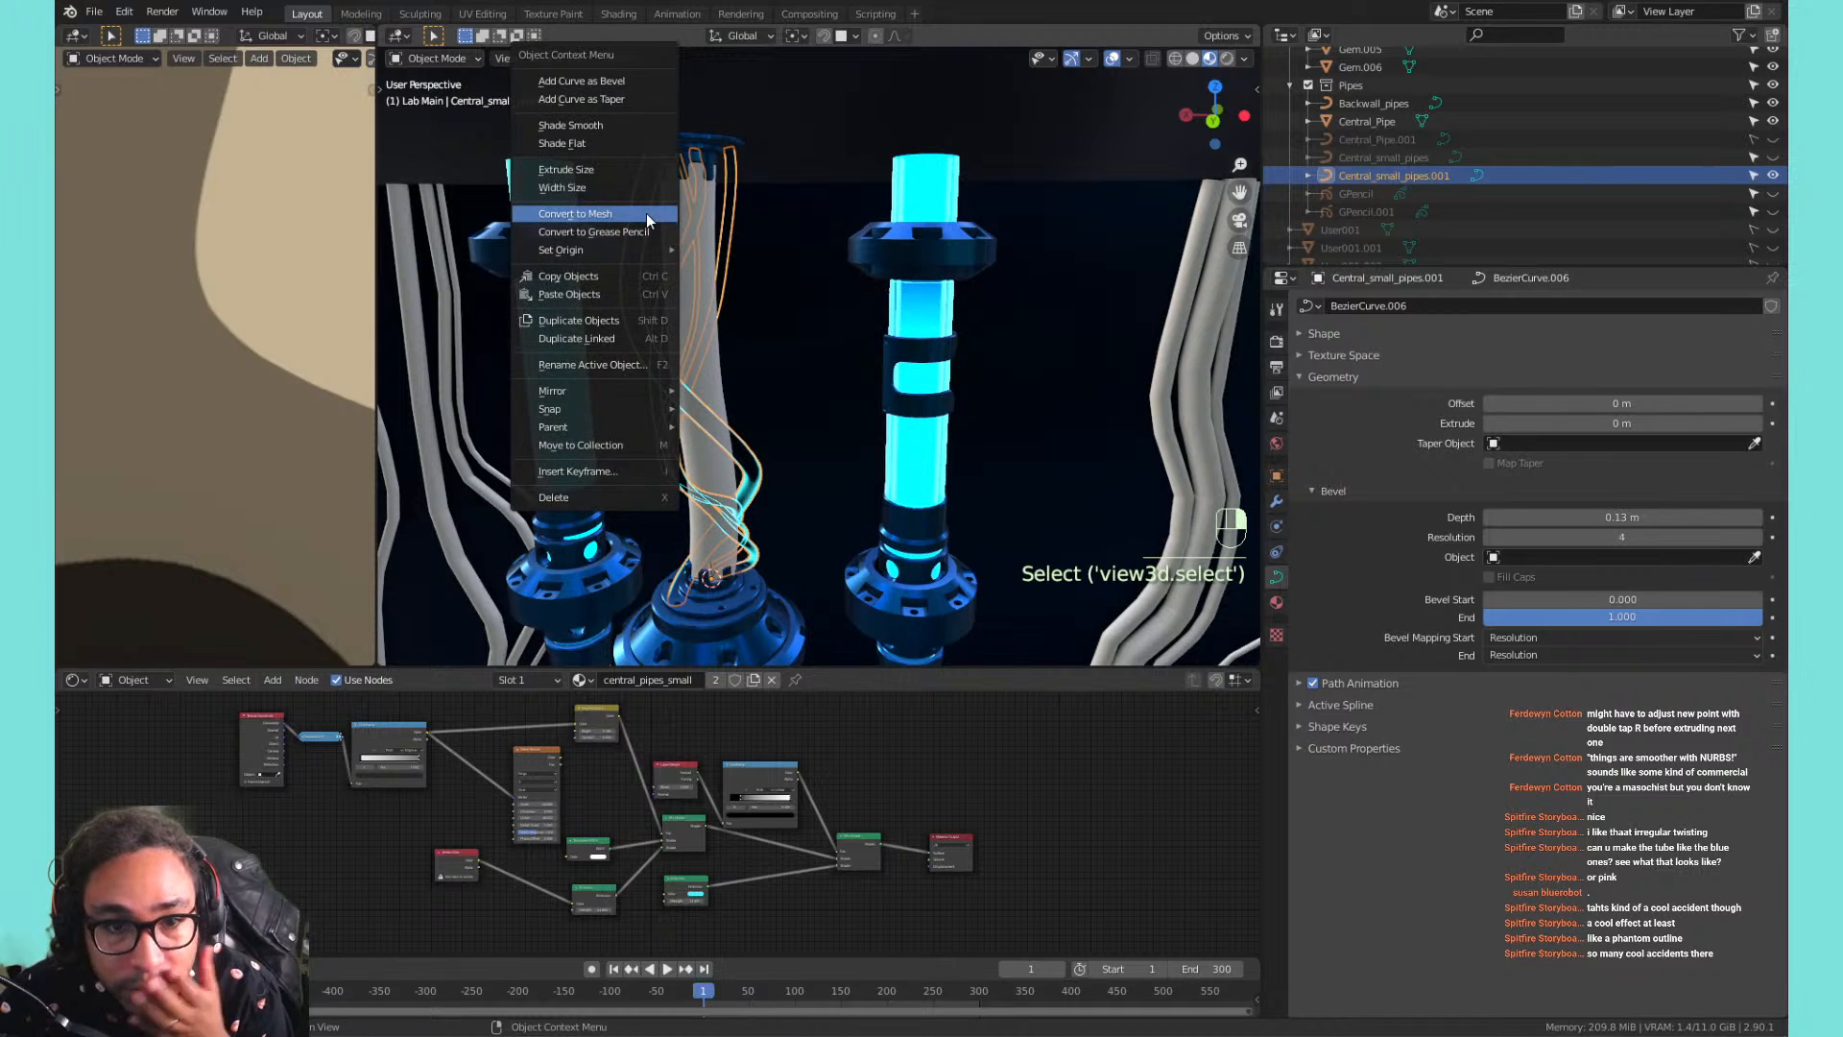
pyautogui.click(644, 215)
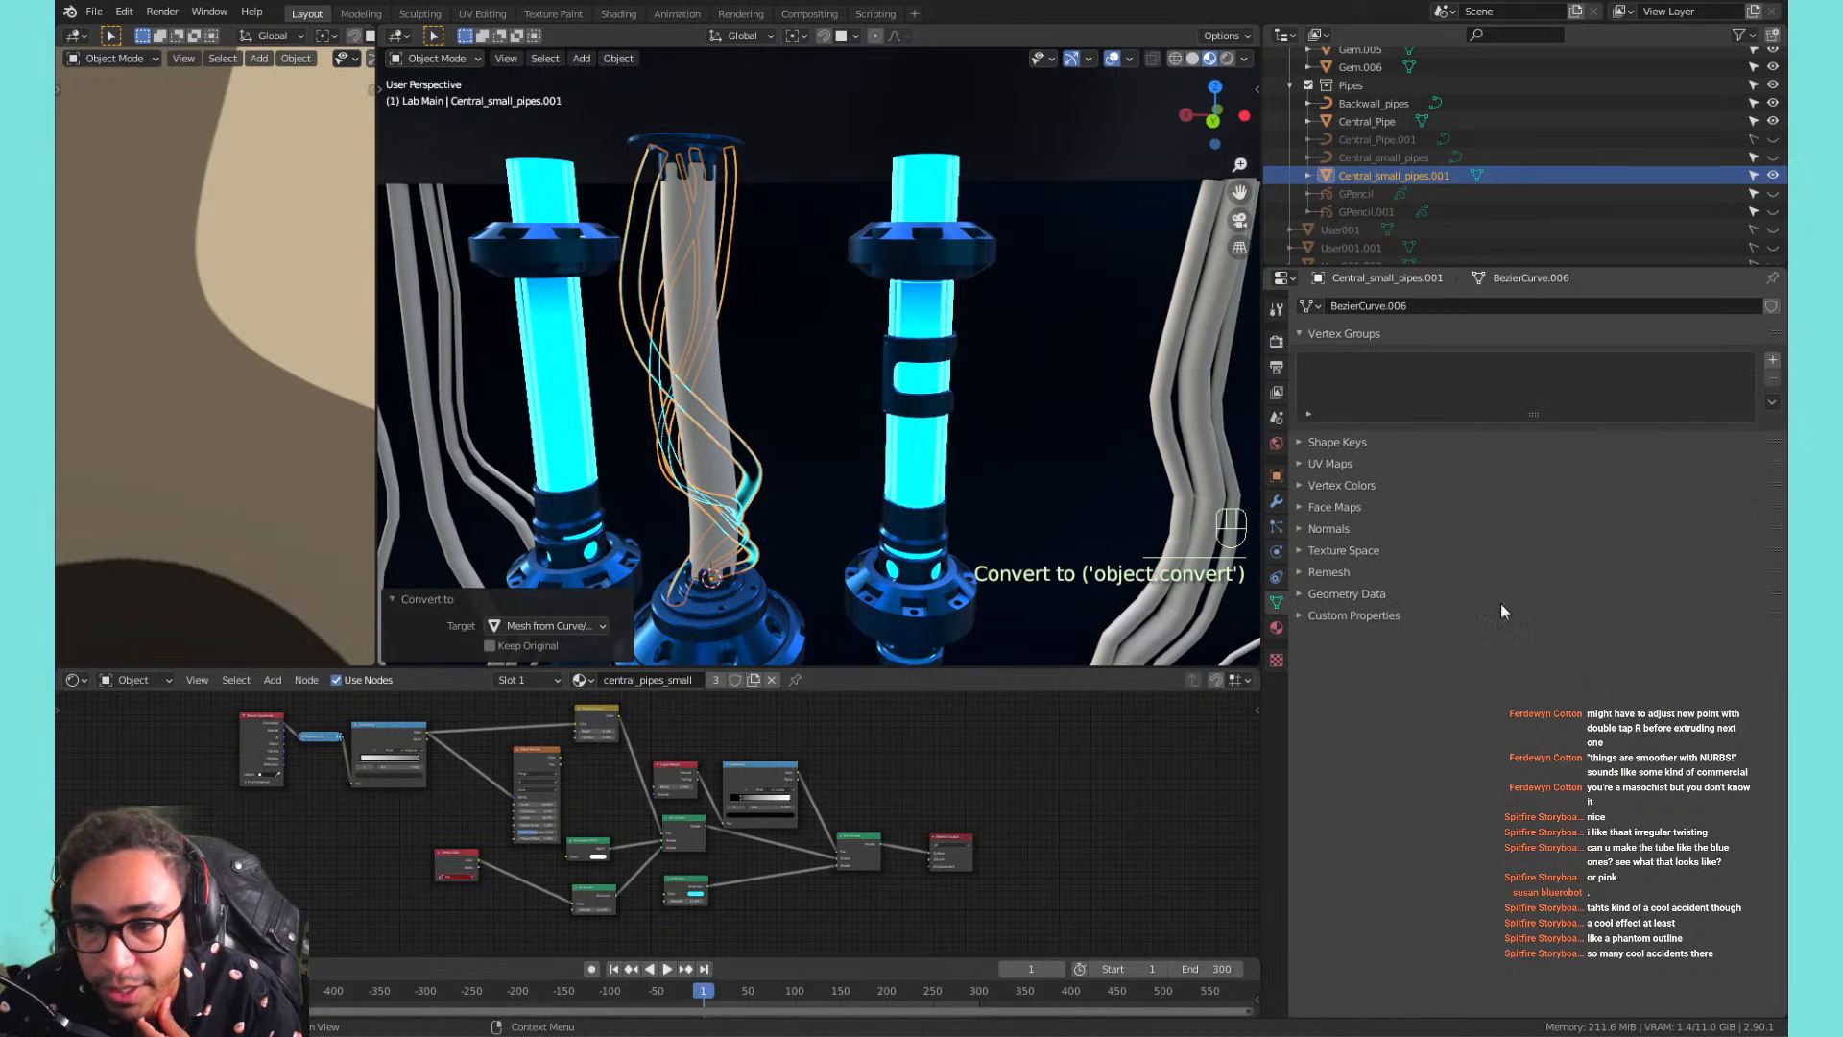
# Add a Solidify modifier to the mesh copy of the small pipes with thickness 0.46 m and offset -0.9477.
pyautogui.click(1277, 626)
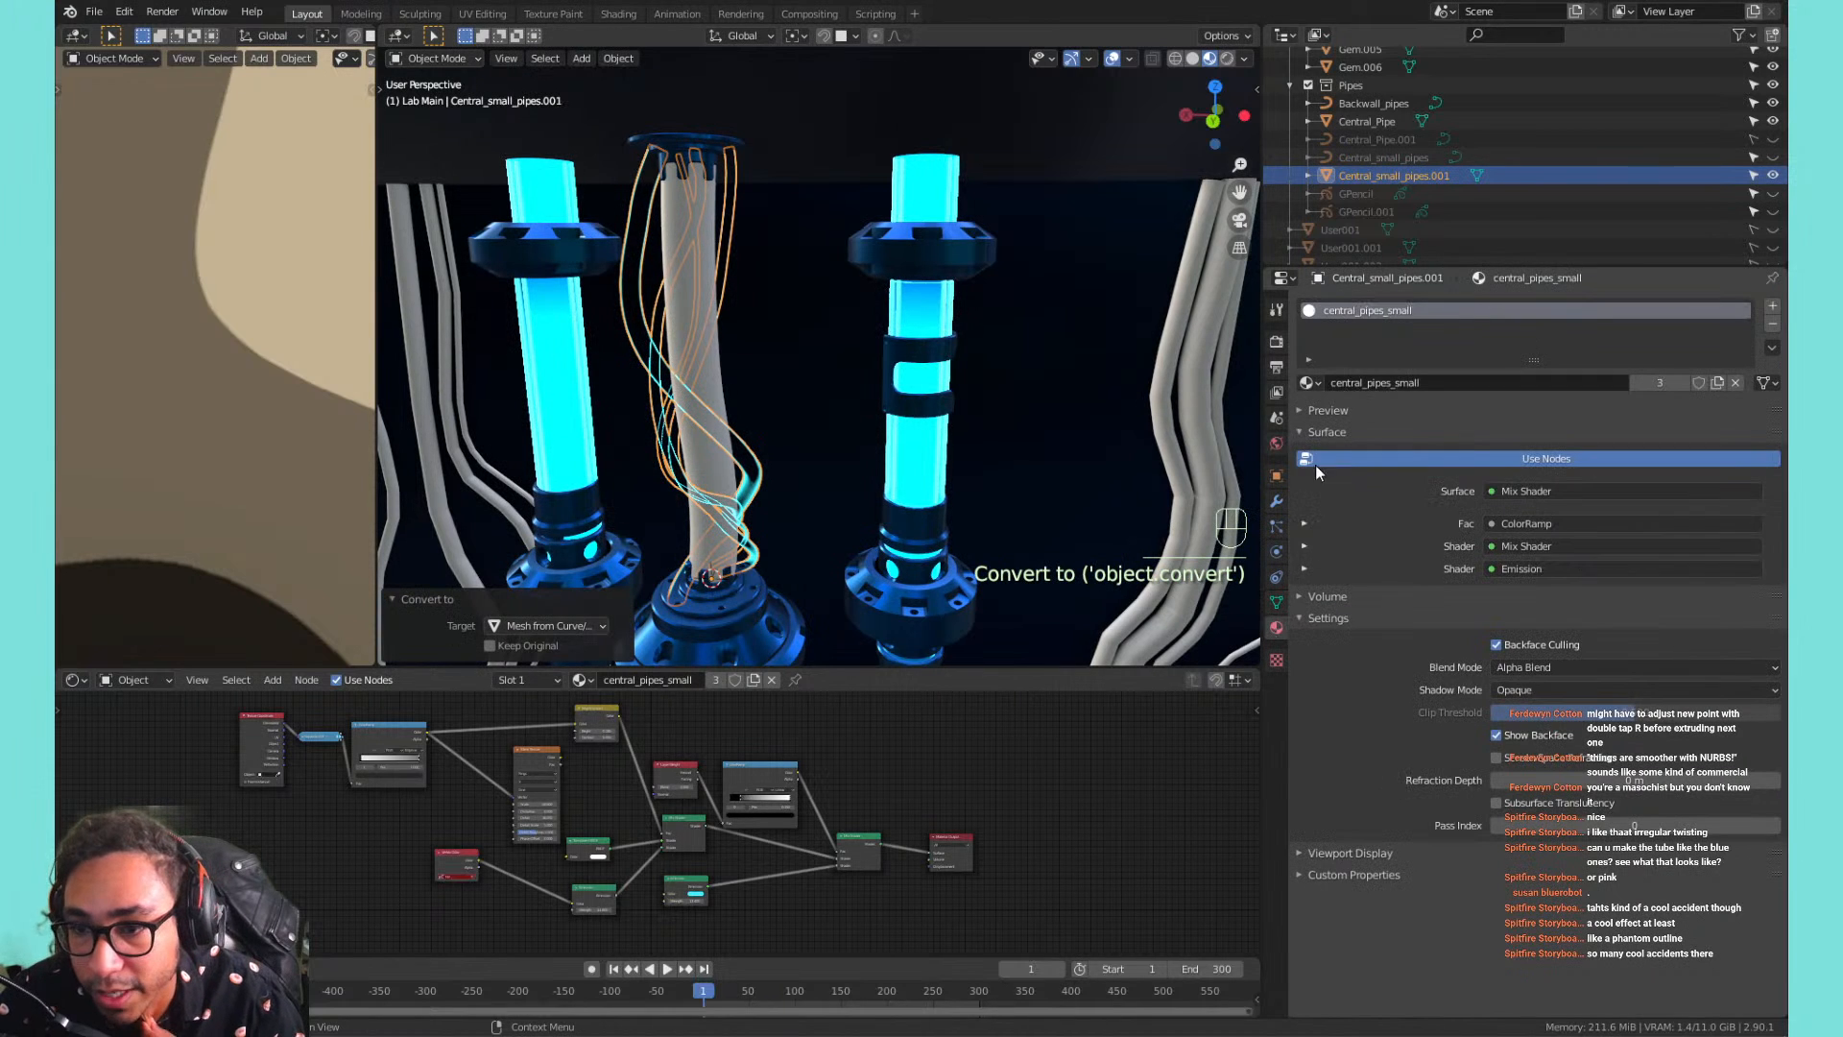
pyautogui.click(1276, 501)
pyautogui.click(1357, 307)
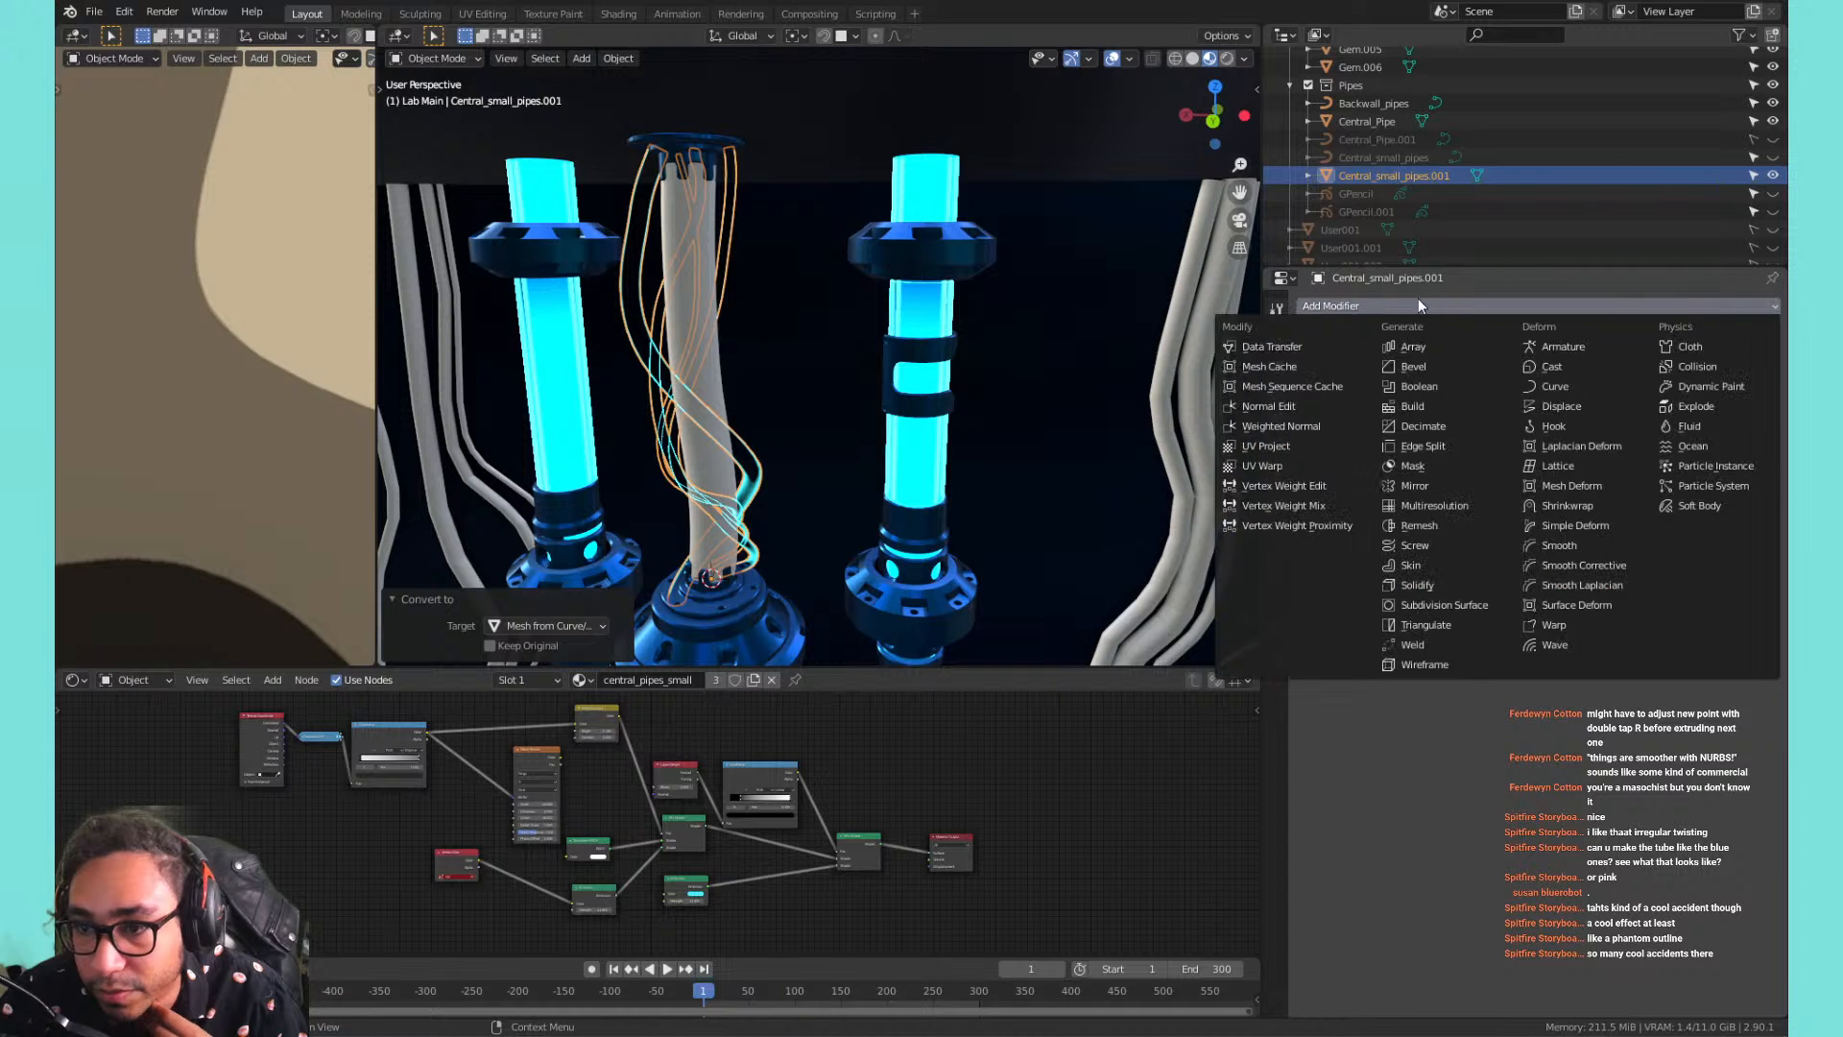
pyautogui.click(1500, 586)
pyautogui.moveTo(1555, 386)
pyautogui.mouseDown()
pyautogui.moveTo(1651, 386)
pyautogui.moveTo(1543, 386)
pyautogui.moveTo(1582, 409)
pyautogui.moveTo(1553, 409)
pyautogui.mouseUp()
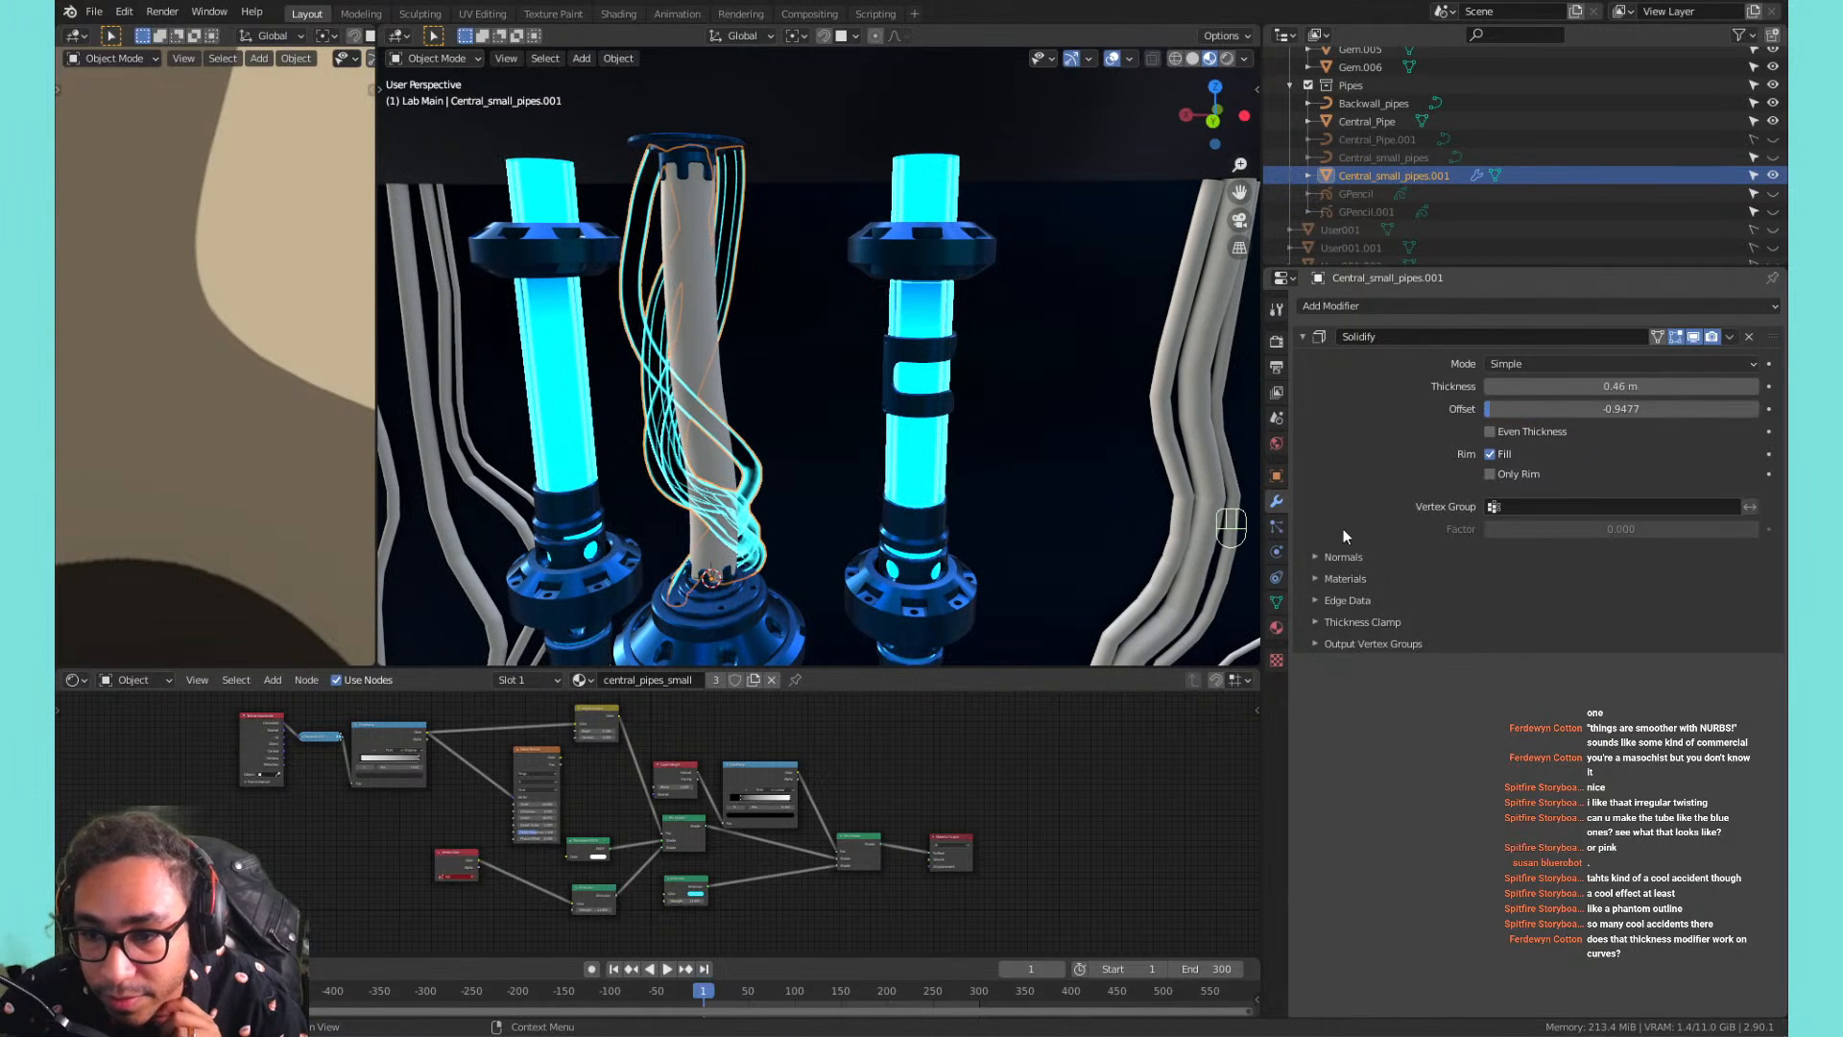
pyautogui.click(1344, 578)
pyautogui.click(1346, 579)
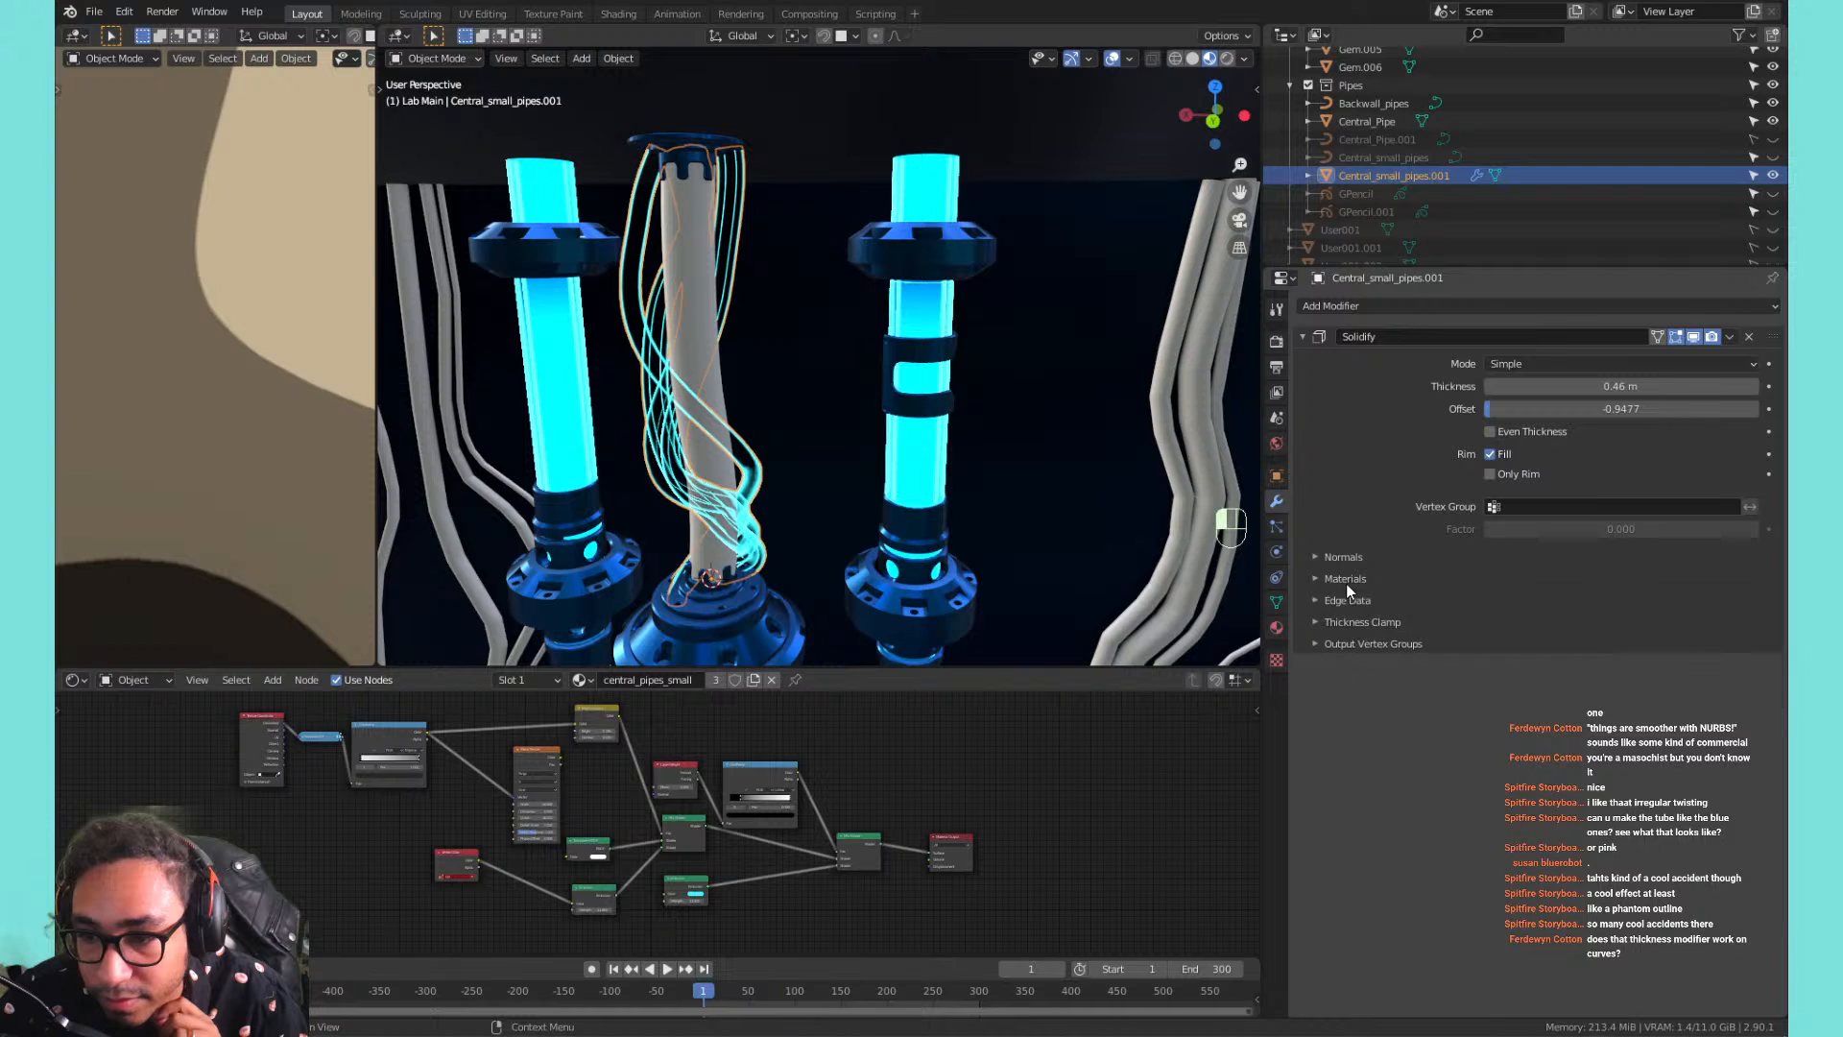
pyautogui.click(1346, 600)
pyautogui.click(1346, 600)
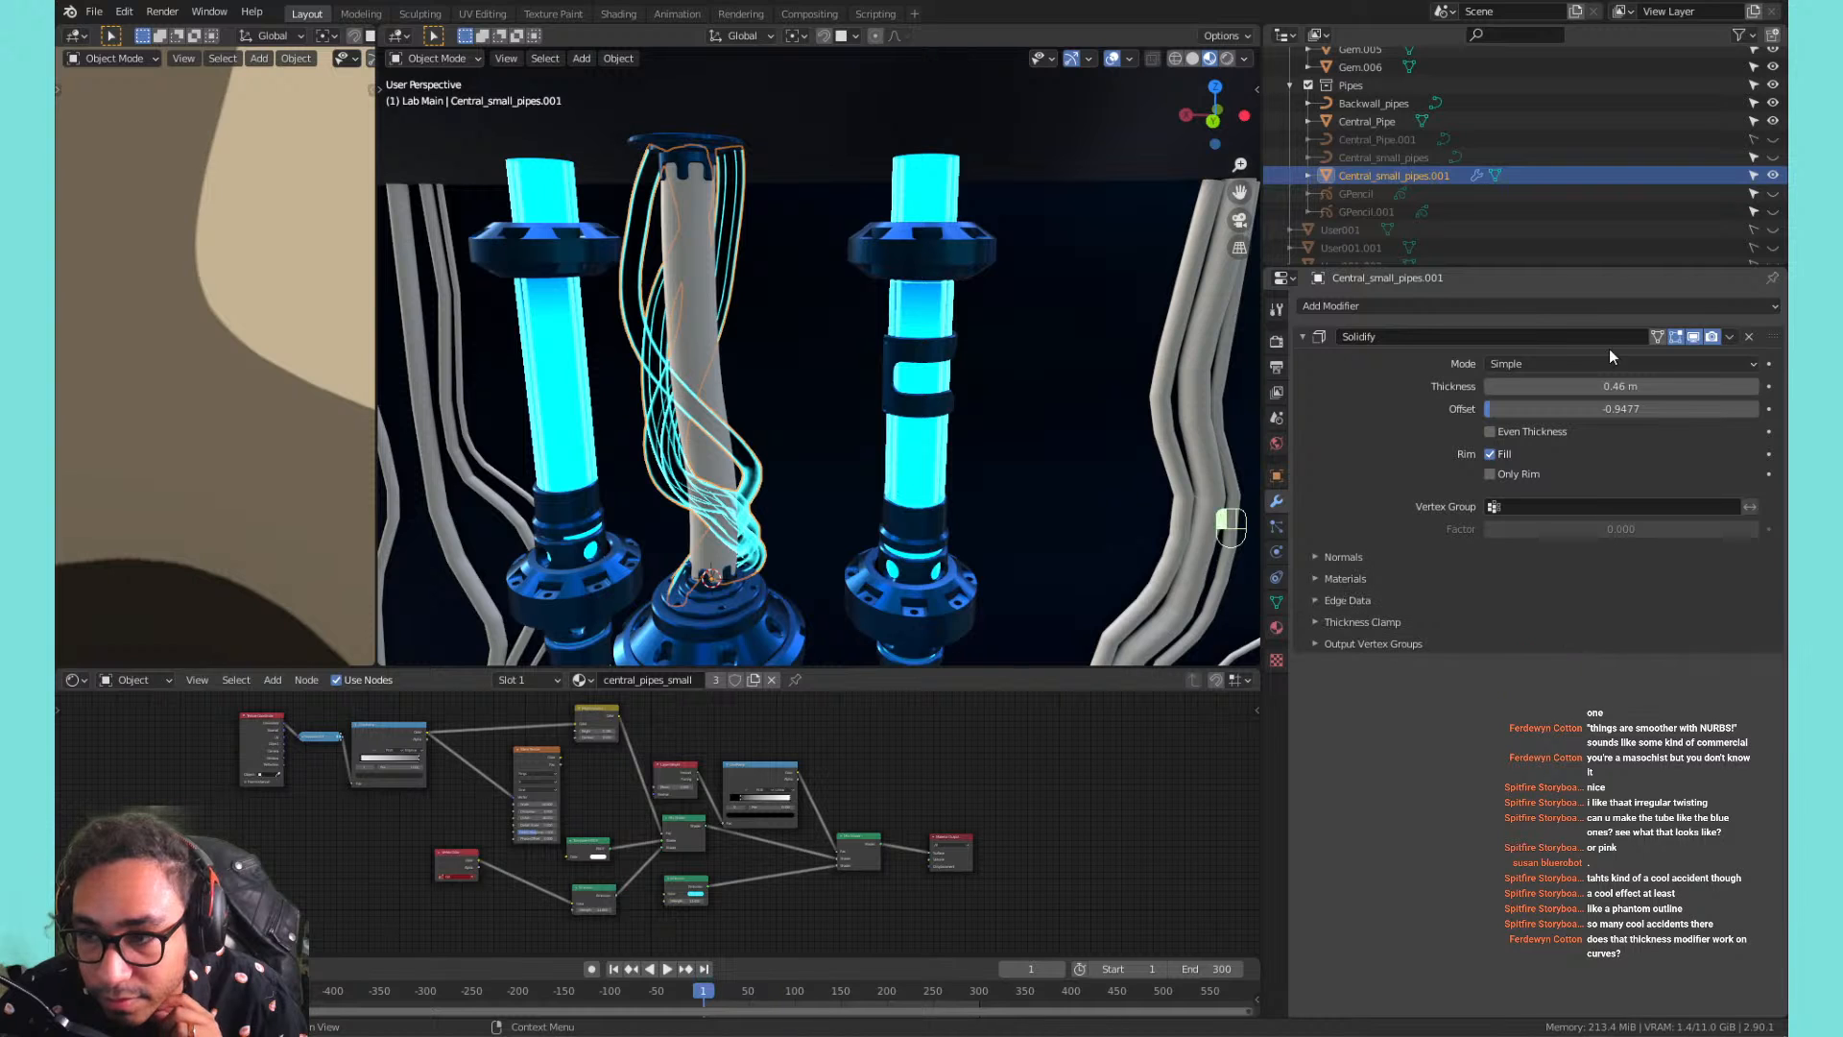
# Delete the mesh copy of the small pipes and unhide the original Central_small_pipes curve.
pyautogui.click(1748, 336)
pyautogui.press('x')
pyautogui.click(845, 250)
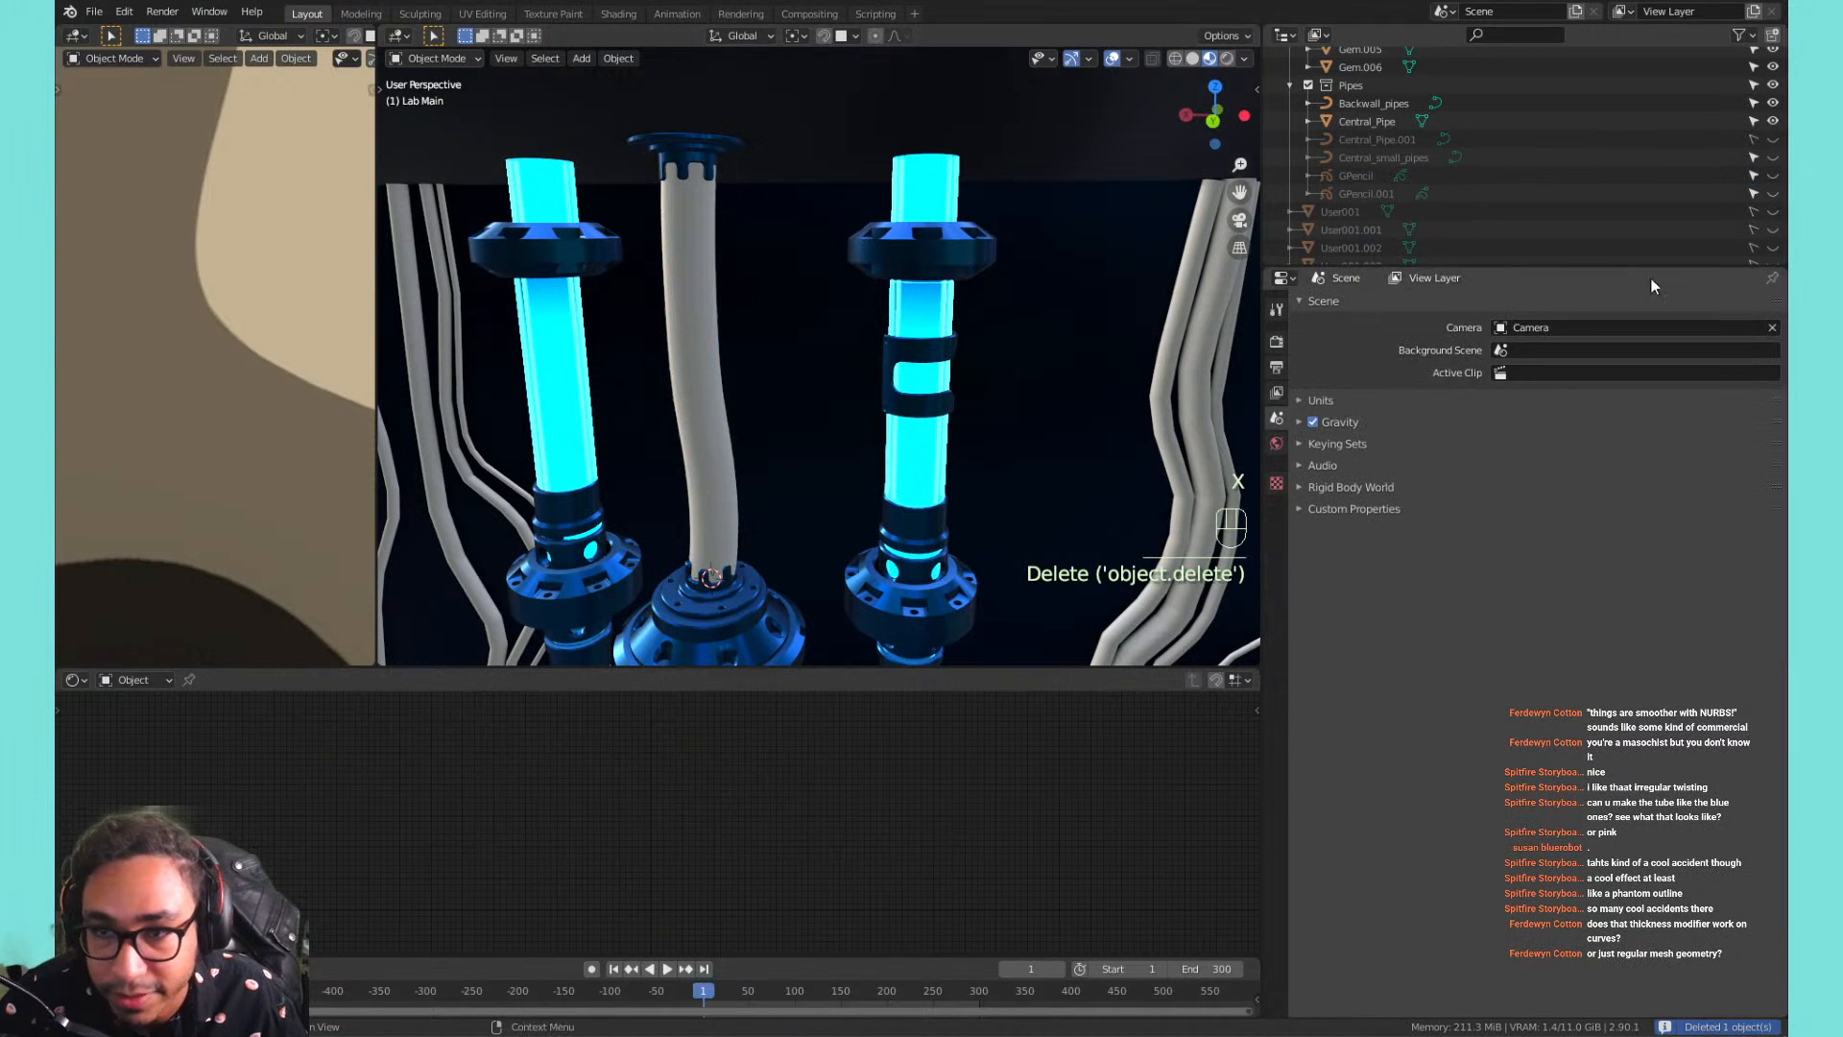
pyautogui.click(1415, 159)
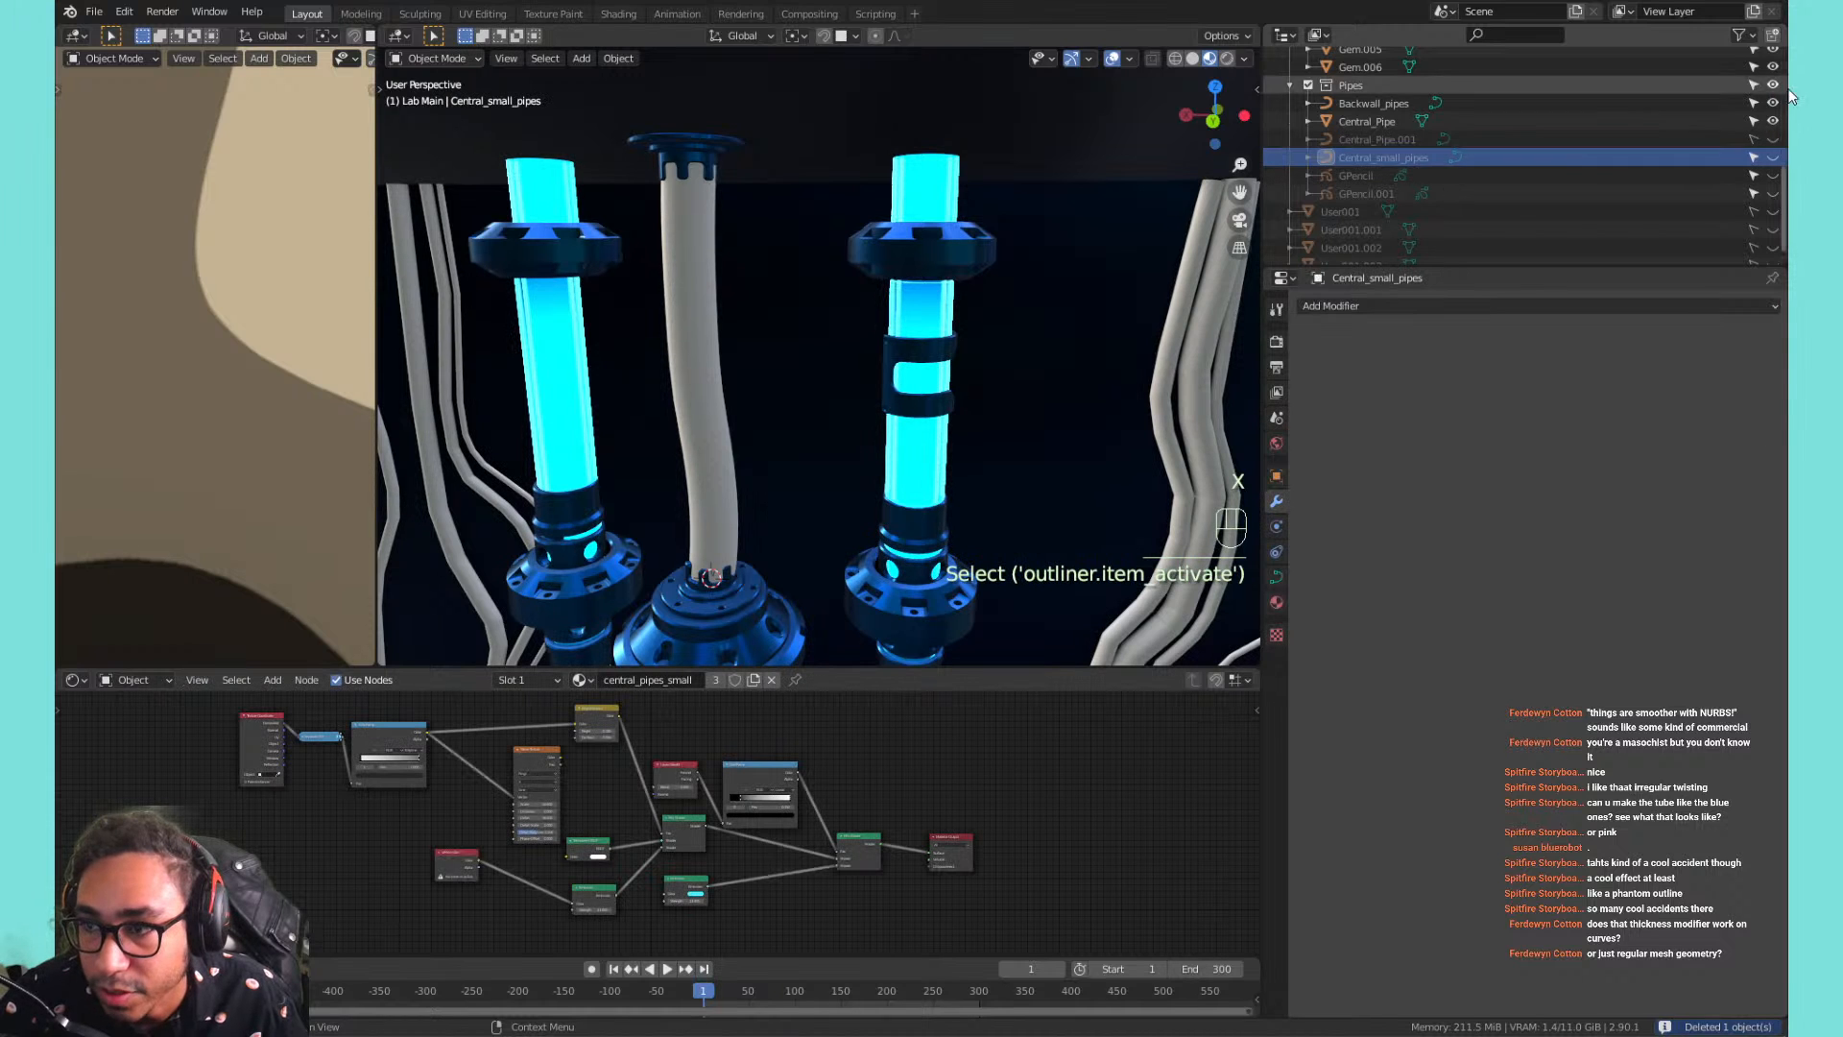
# In the central_pipes_small material, set the ColorRamp's black stop to 0.091 and pull its white stop slightly inward.
pyautogui.scroll(5, 690, 821)
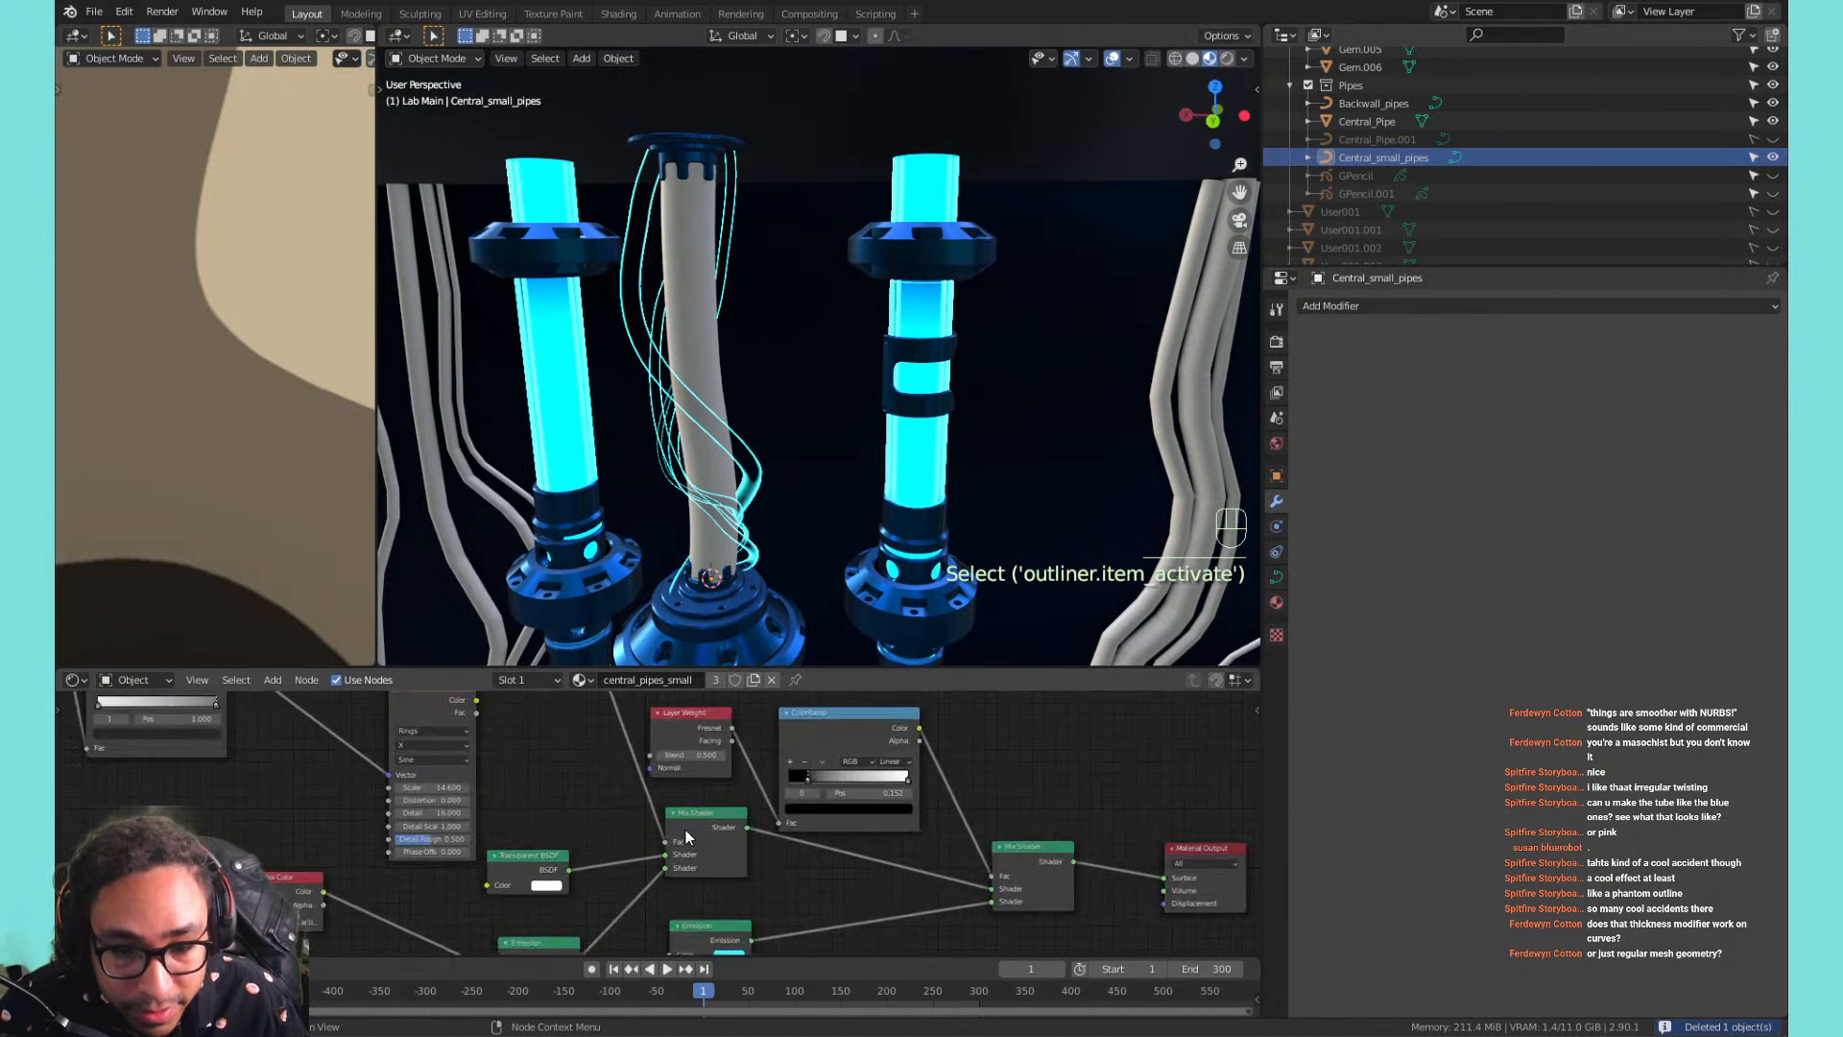
pyautogui.scroll(1, 820, 851)
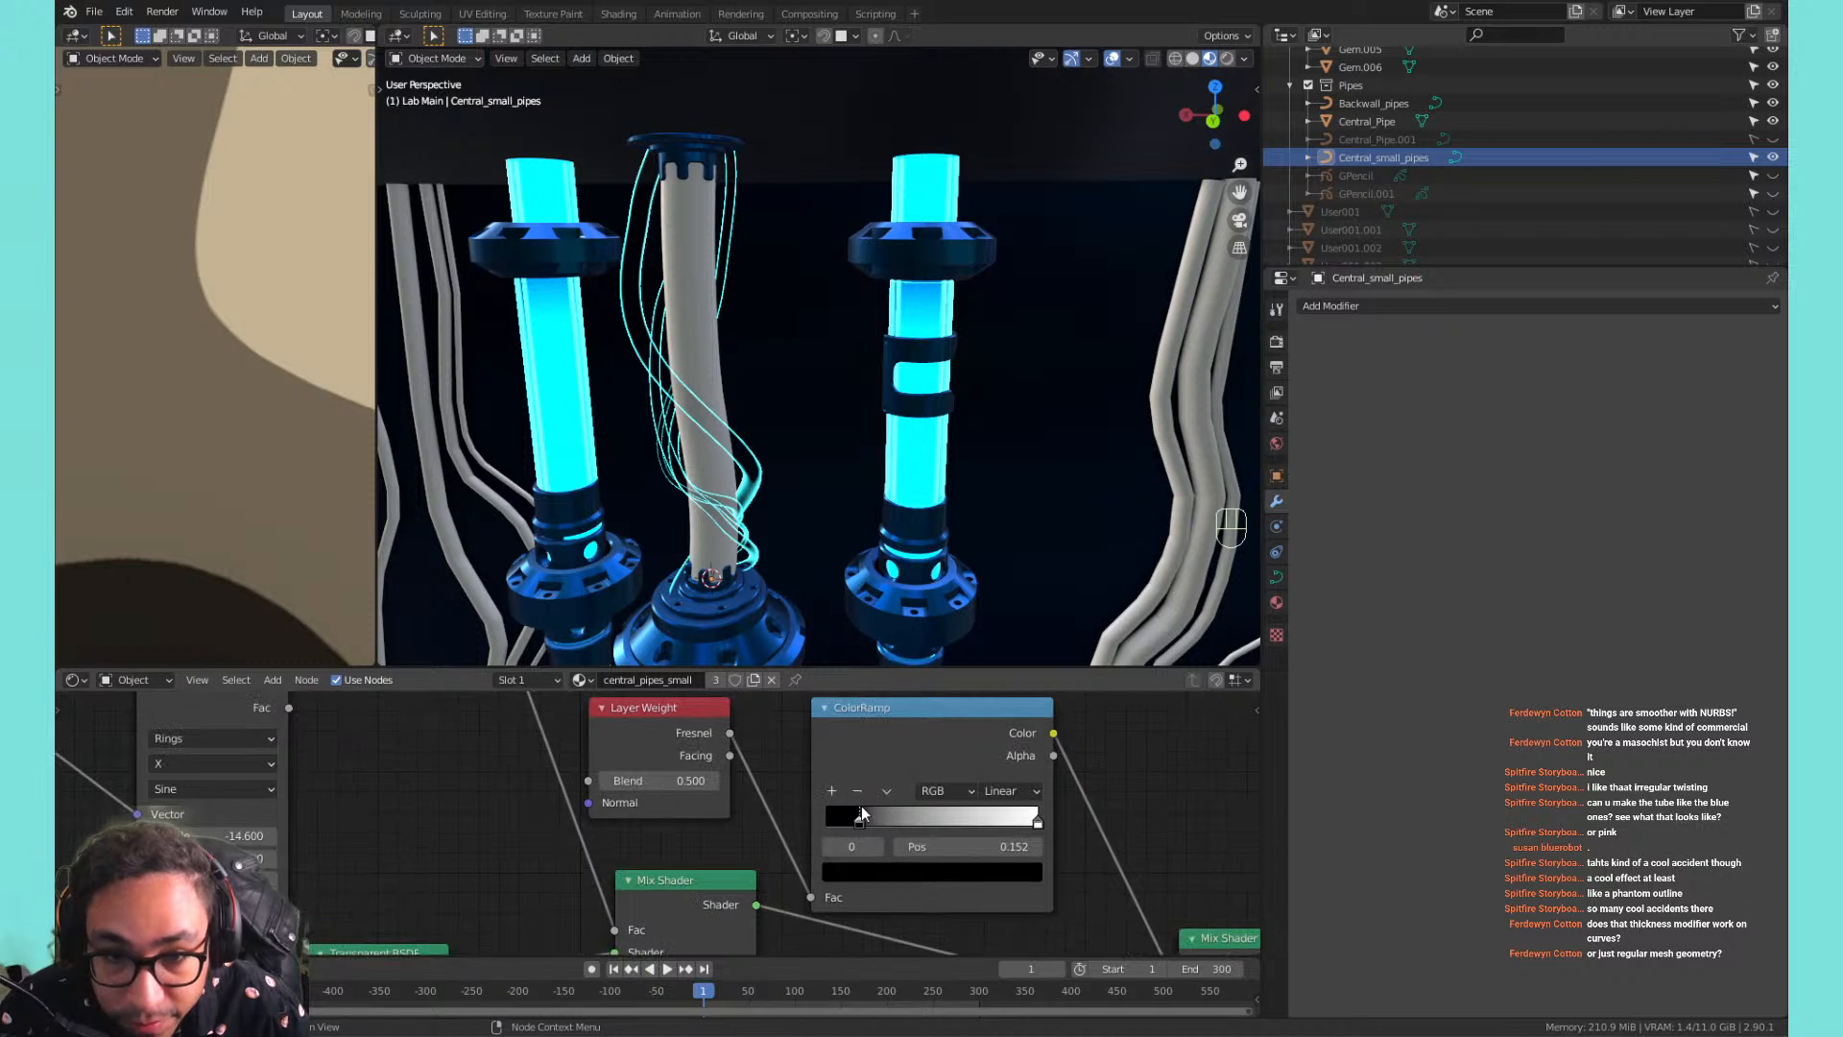
pyautogui.moveTo(861, 826); pyautogui.dragTo(824, 821)
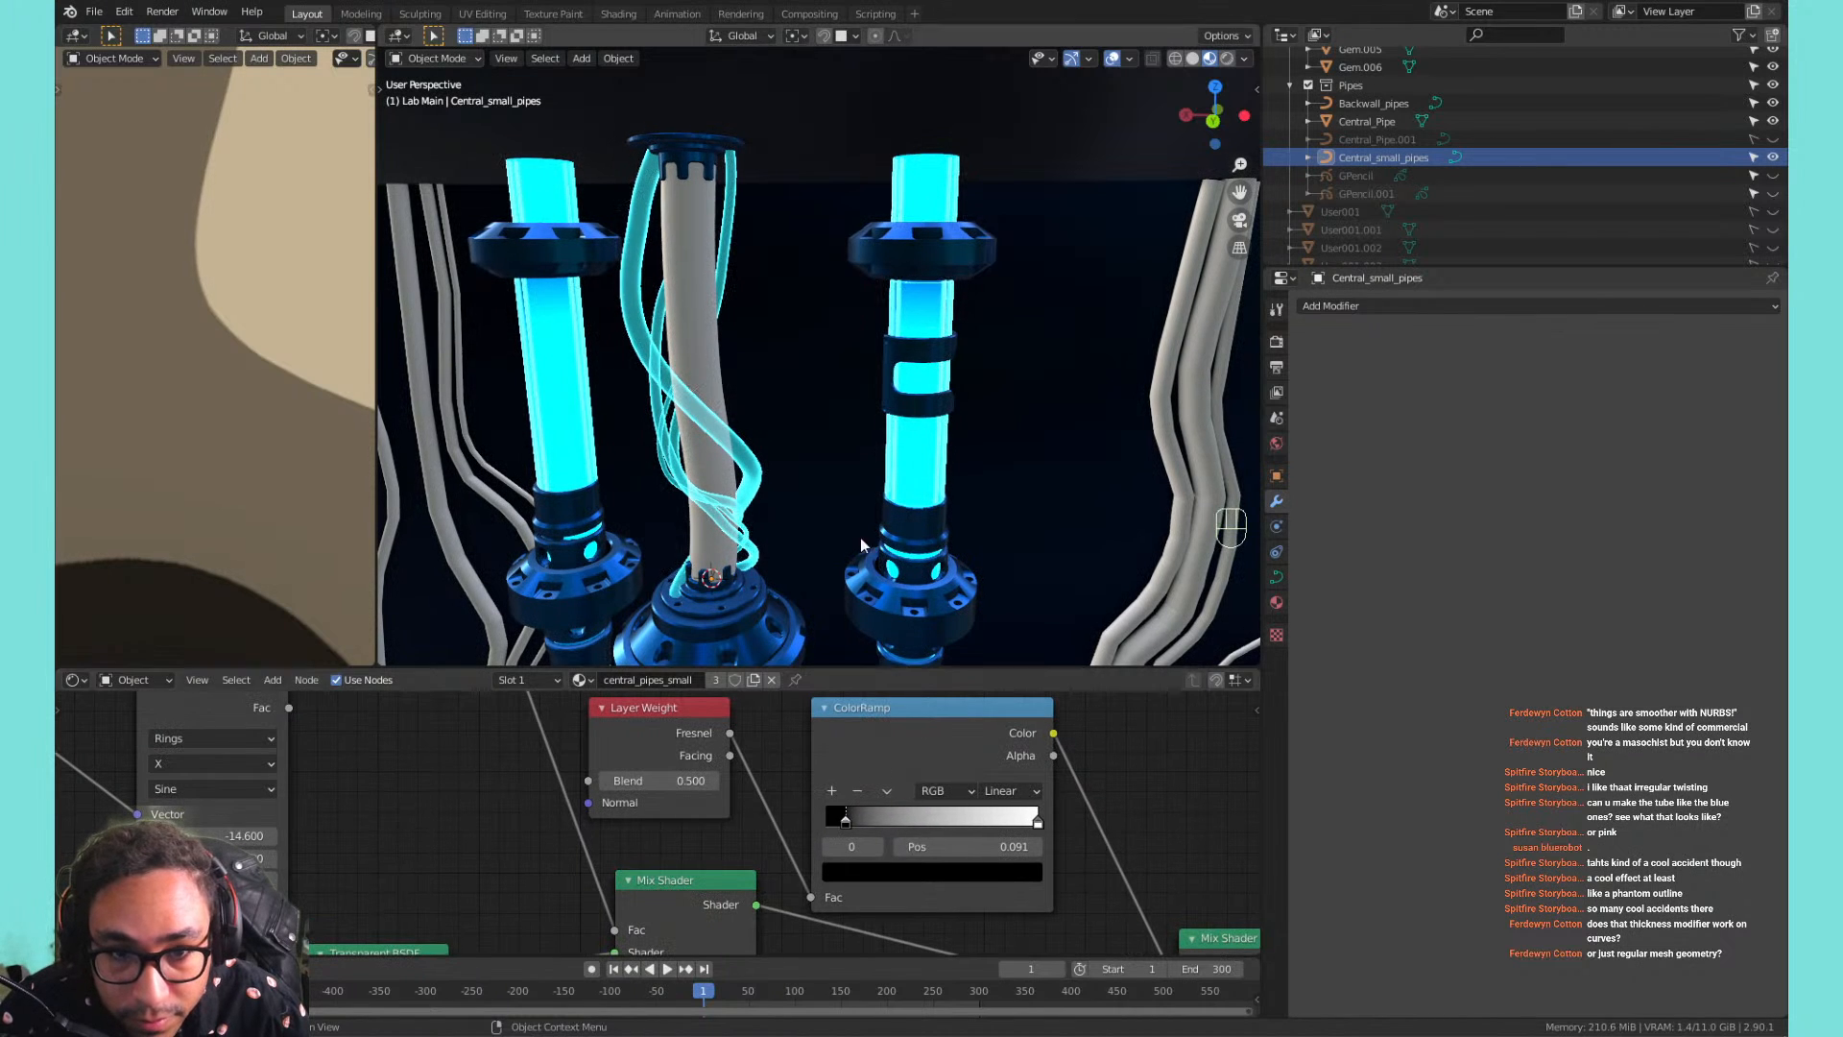
pyautogui.scroll(6, 679, 322)
pyautogui.scroll(-6, 820, 224)
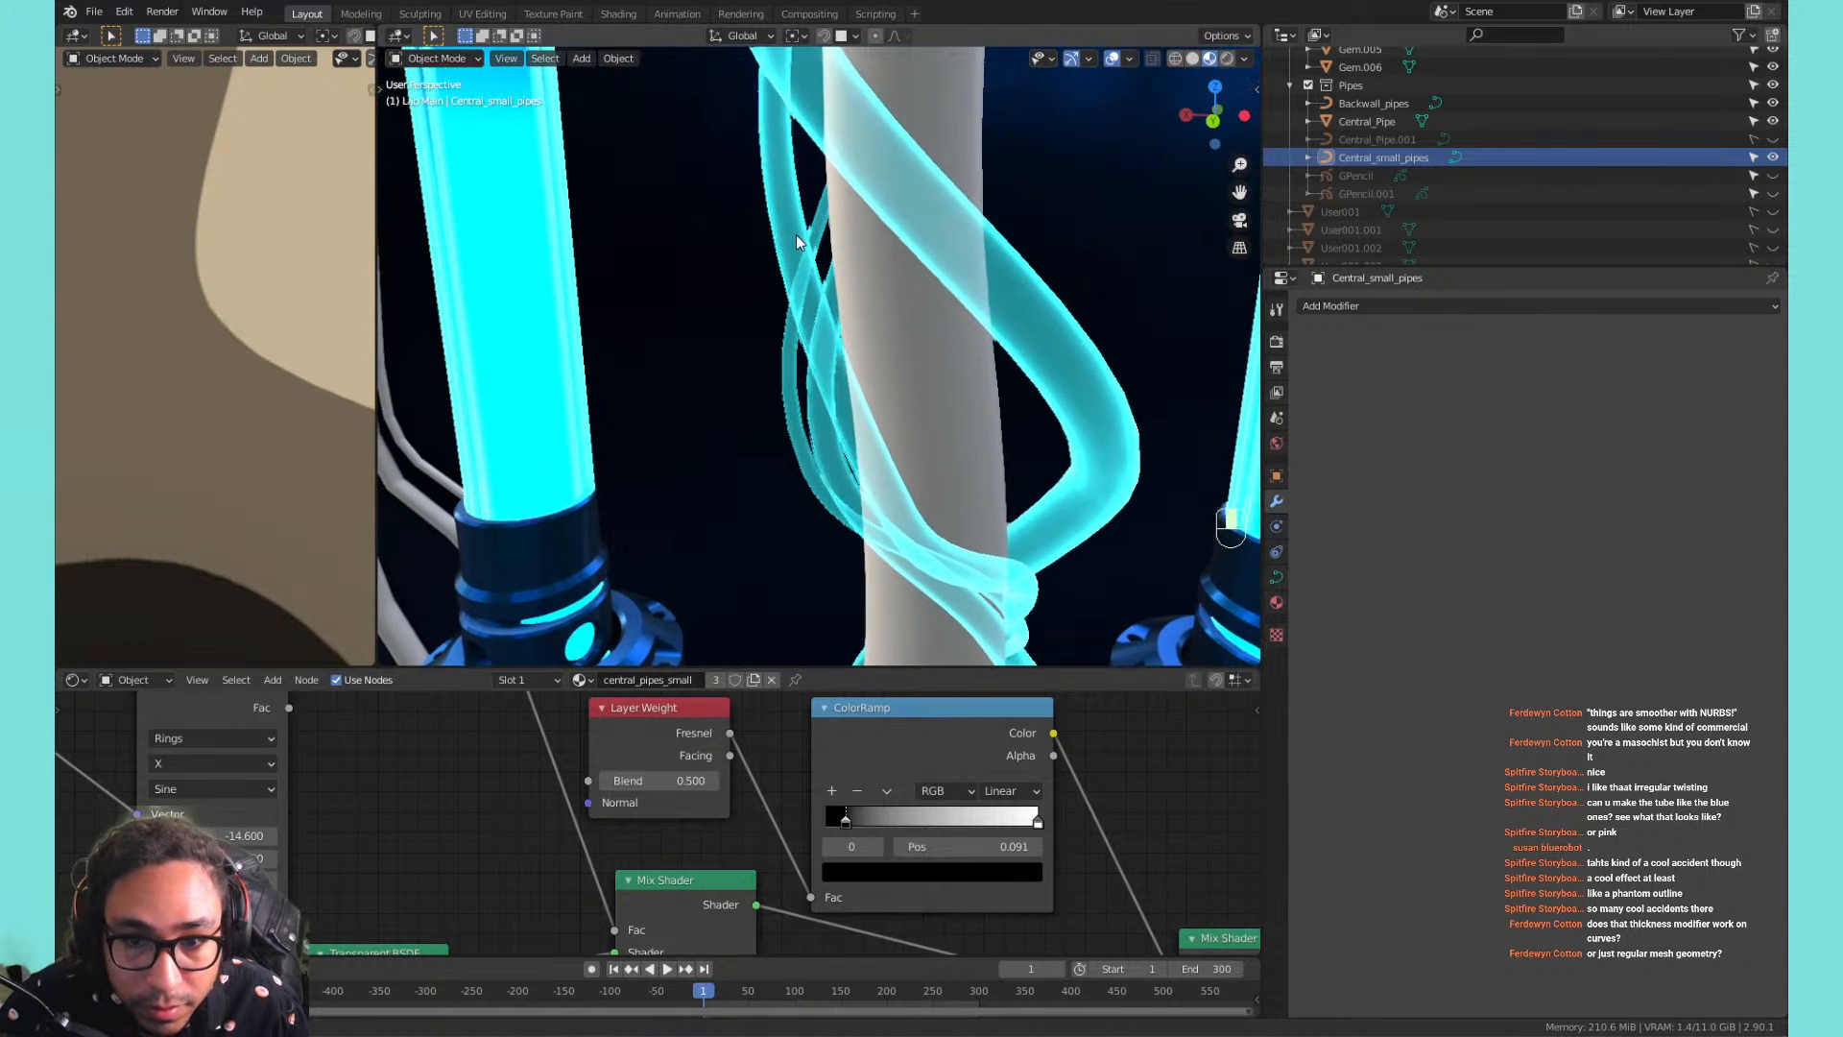
pyautogui.moveTo(1016, 824)
pyautogui.mouseDown()
pyautogui.moveTo(891, 820)
pyautogui.moveTo(1038, 828)
pyautogui.mouseUp()
# Try a magenta colour on the Transparent BSDF node of the small pipes' material and undo it.
pyautogui.scroll(-2, 1039, 828)
pyautogui.moveTo(1131, 904); pyautogui.dragTo(1044, 727, button='middle')
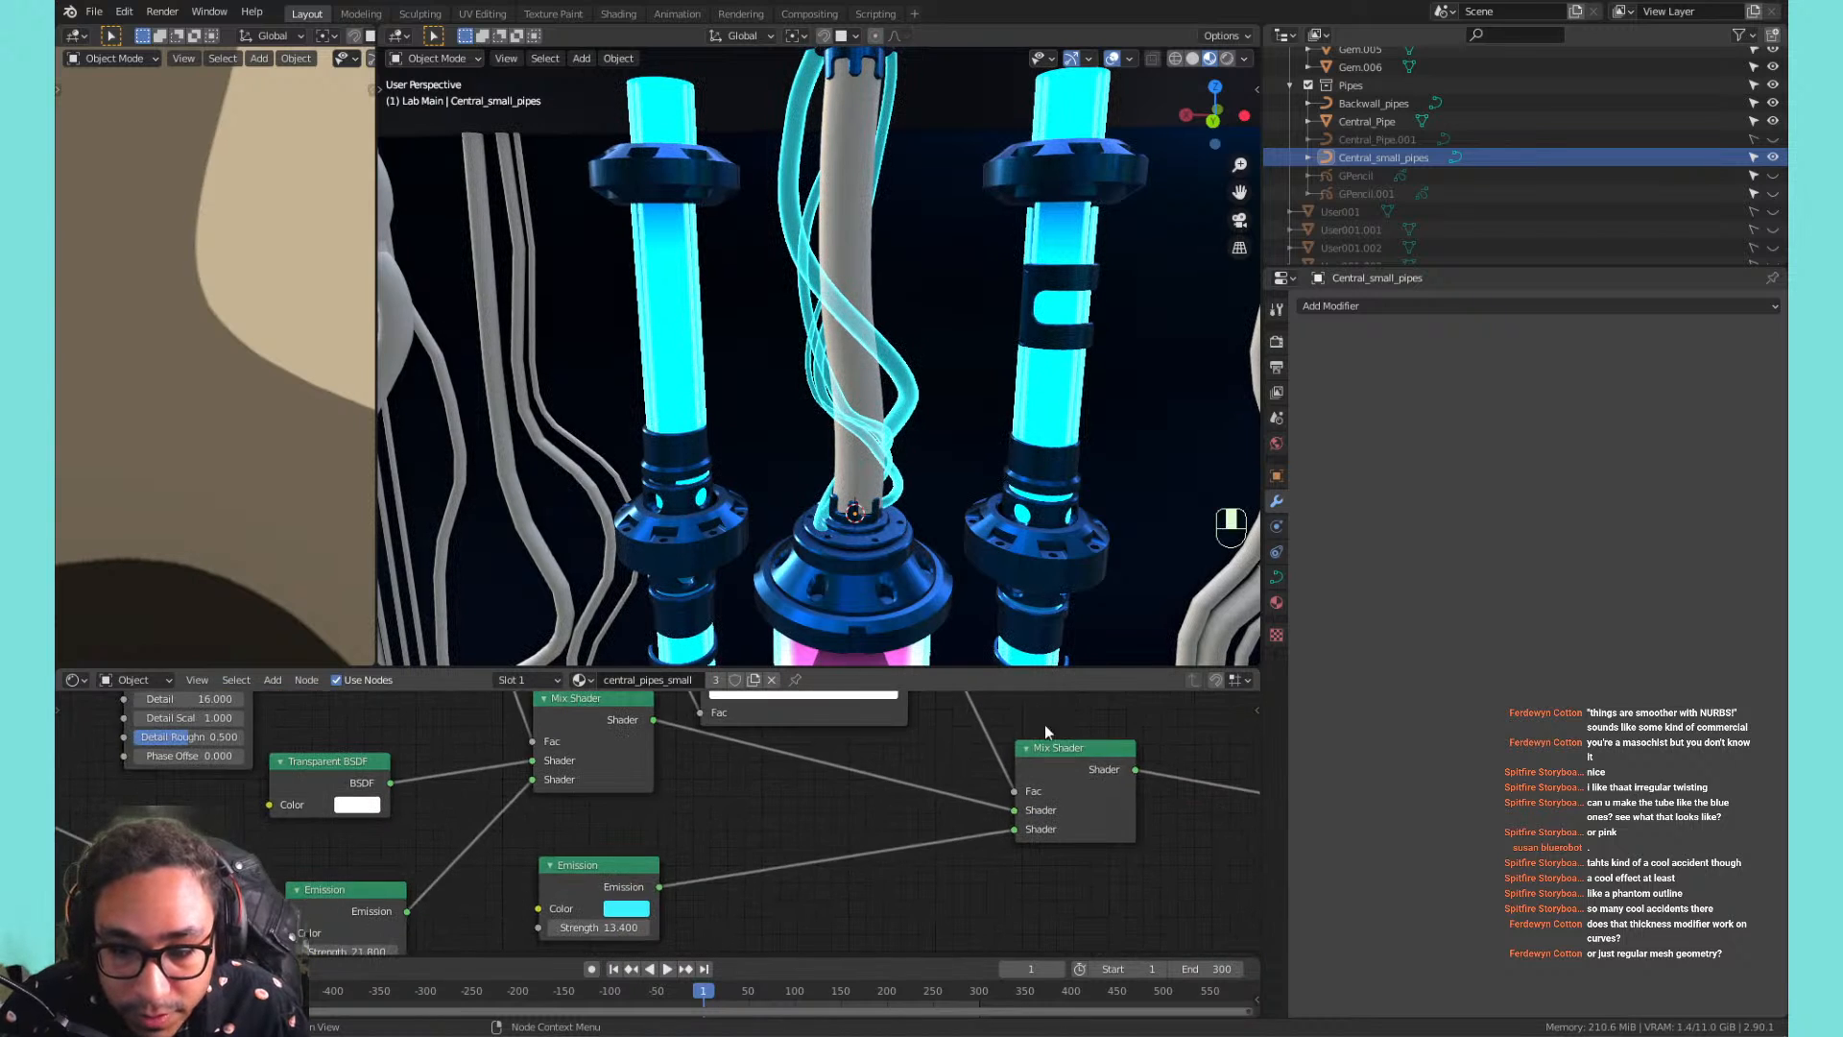
pyautogui.moveTo(816, 771); pyautogui.dragTo(904, 771, button='middle')
pyautogui.scroll(-6, 822, 816)
pyautogui.moveTo(796, 833); pyautogui.dragTo(864, 776, button='middle')
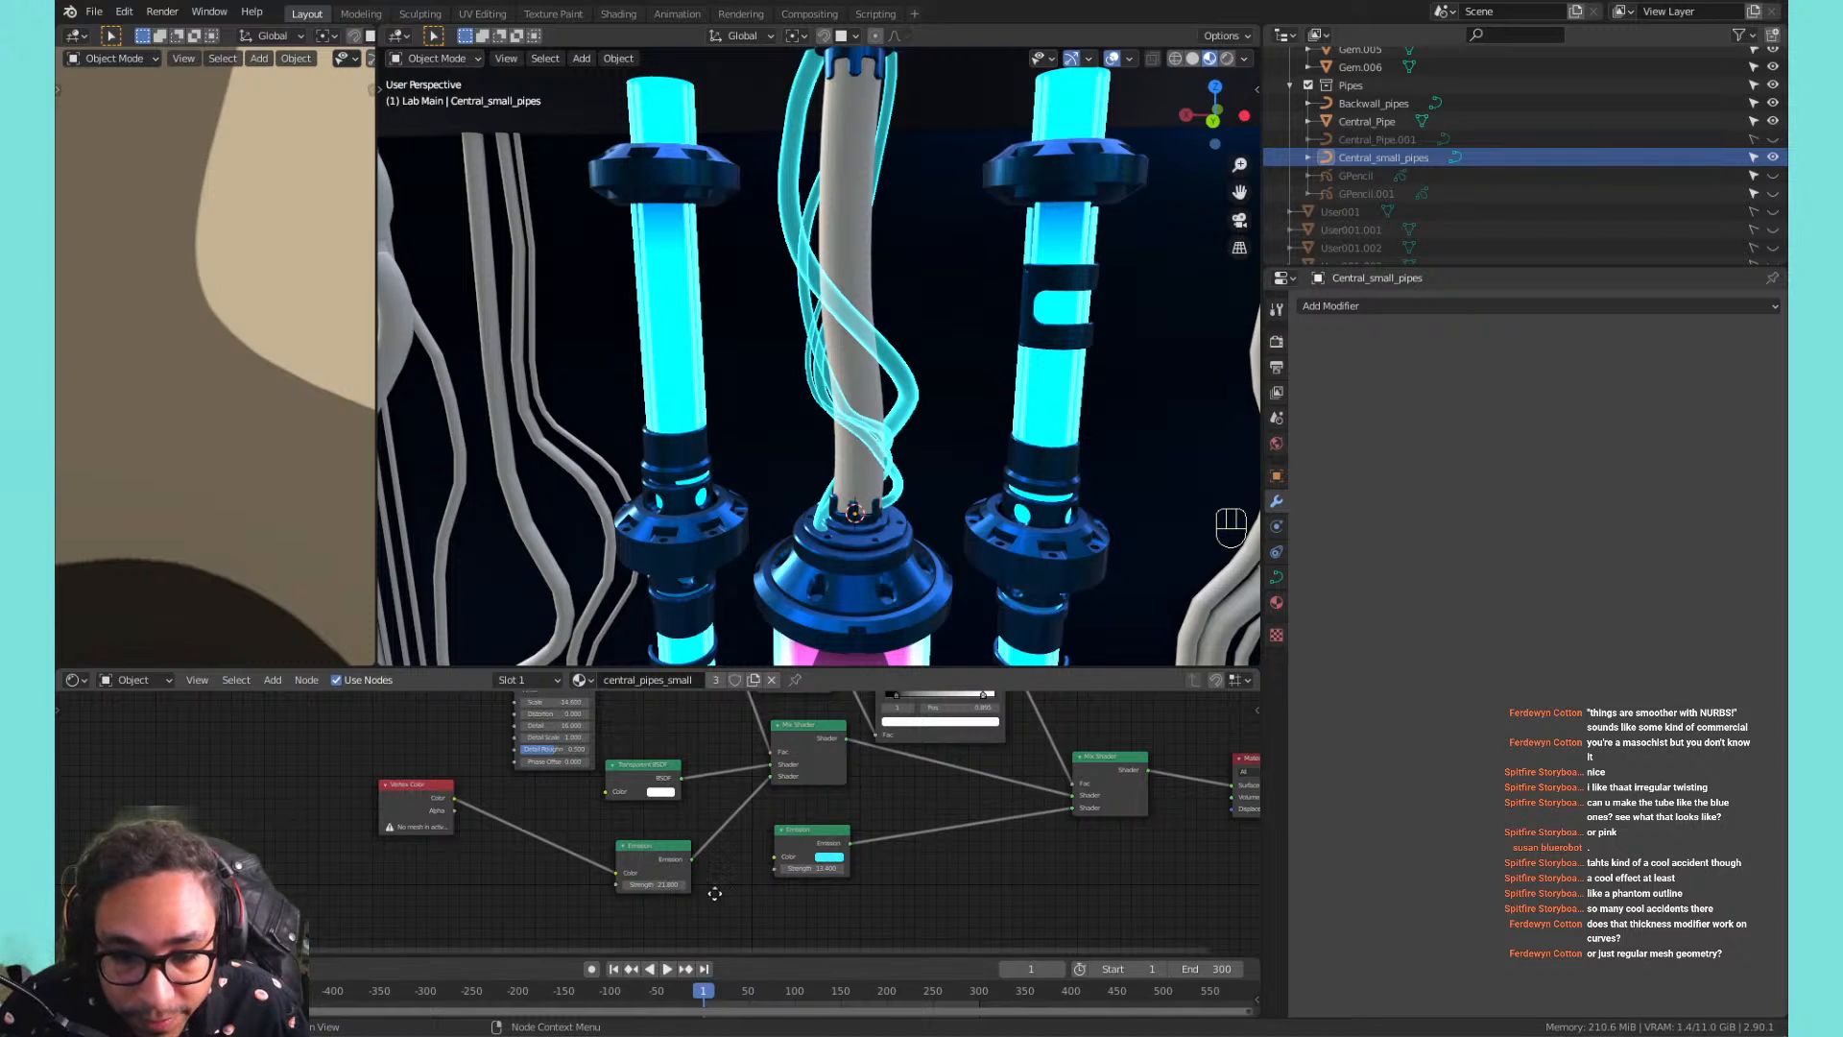
pyautogui.moveTo(700, 890); pyautogui.dragTo(828, 895, button='middle')
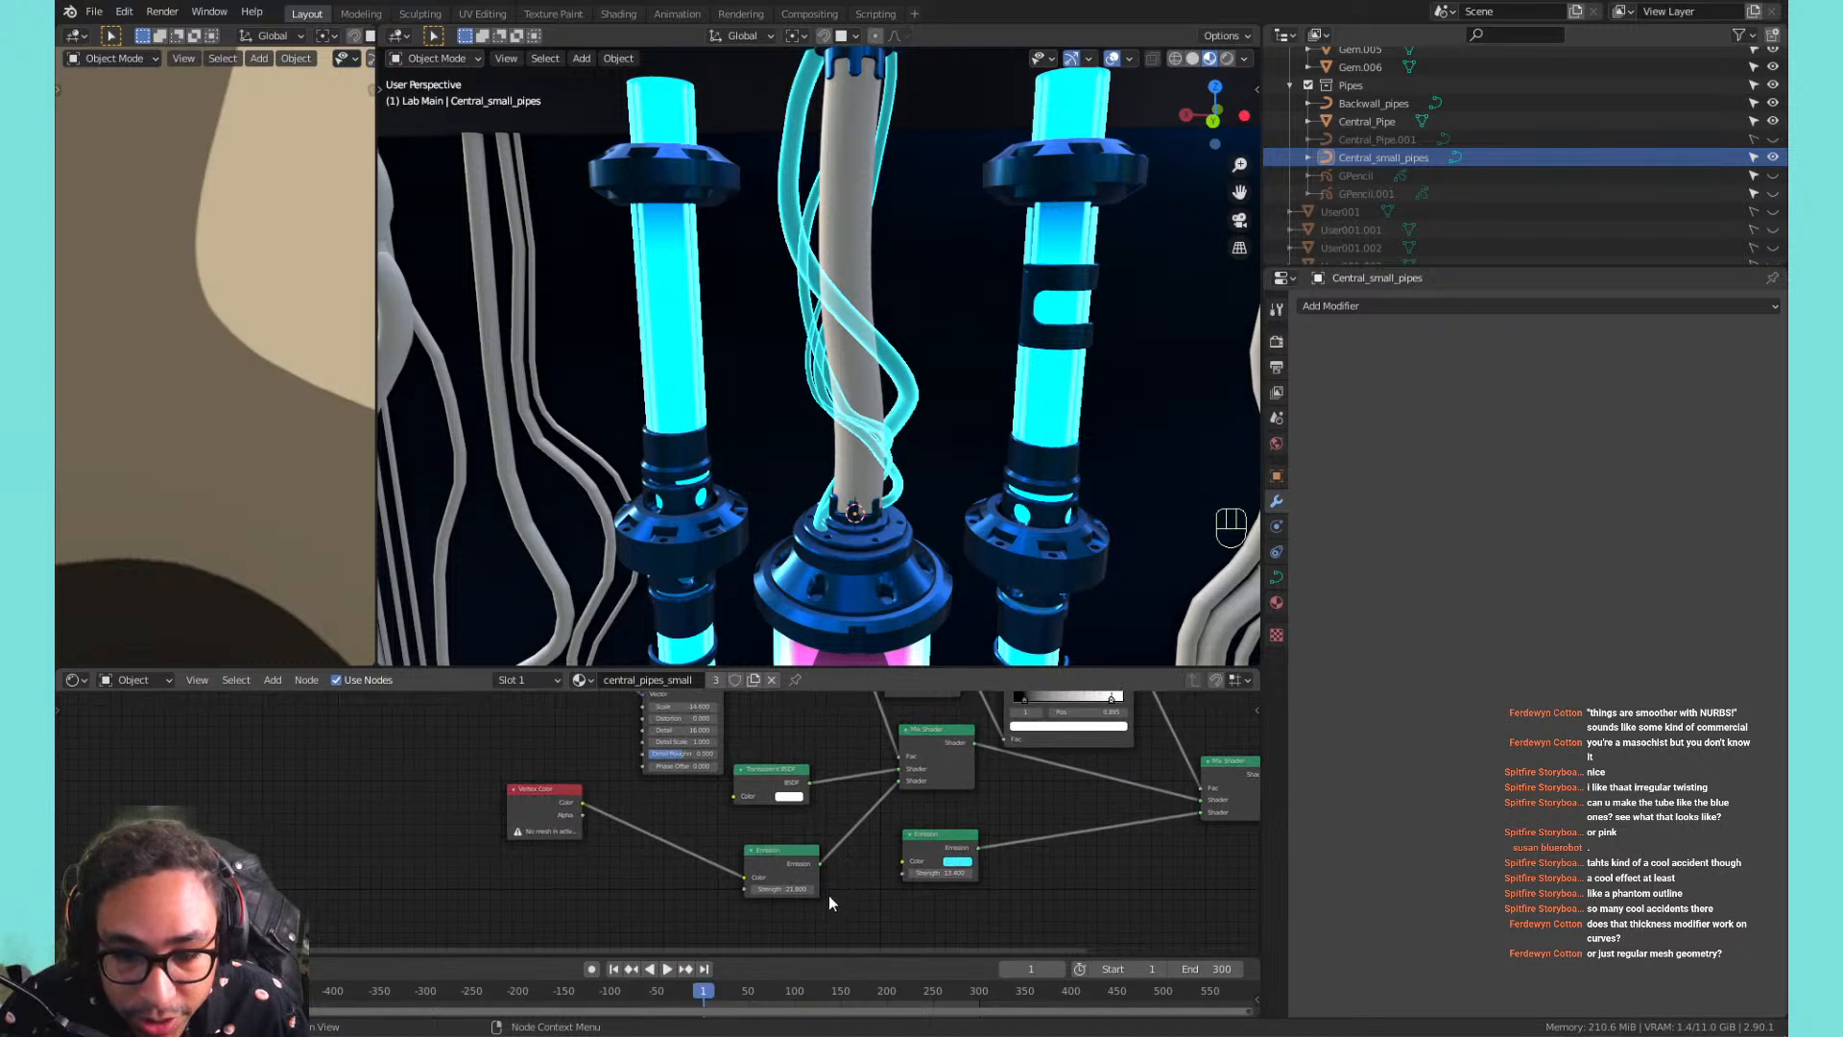
pyautogui.click(789, 797)
pyautogui.moveTo(799, 682); pyautogui.dragTo(858, 695)
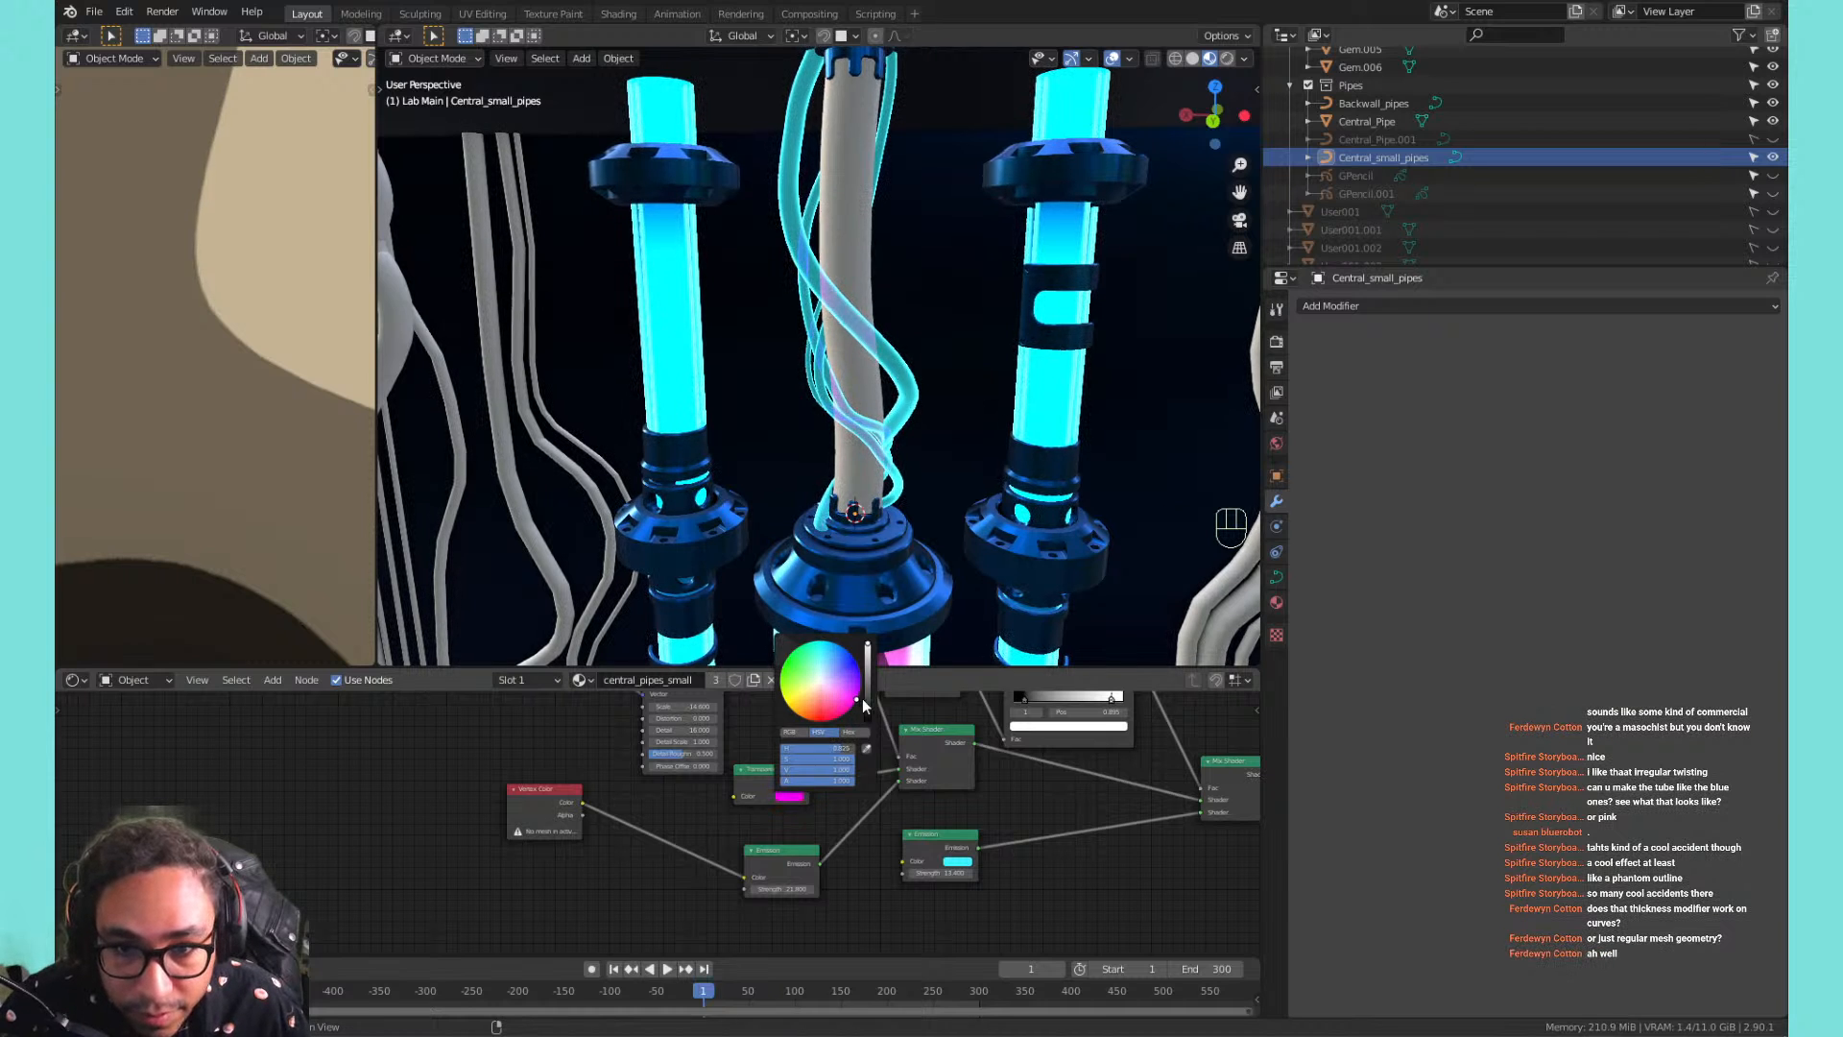
pyautogui.hotkey('ctrl', 'z')
# Change the cyan Emission node's colour to light pink-purple in the central_pipes_small material.
pyautogui.click(957, 861)
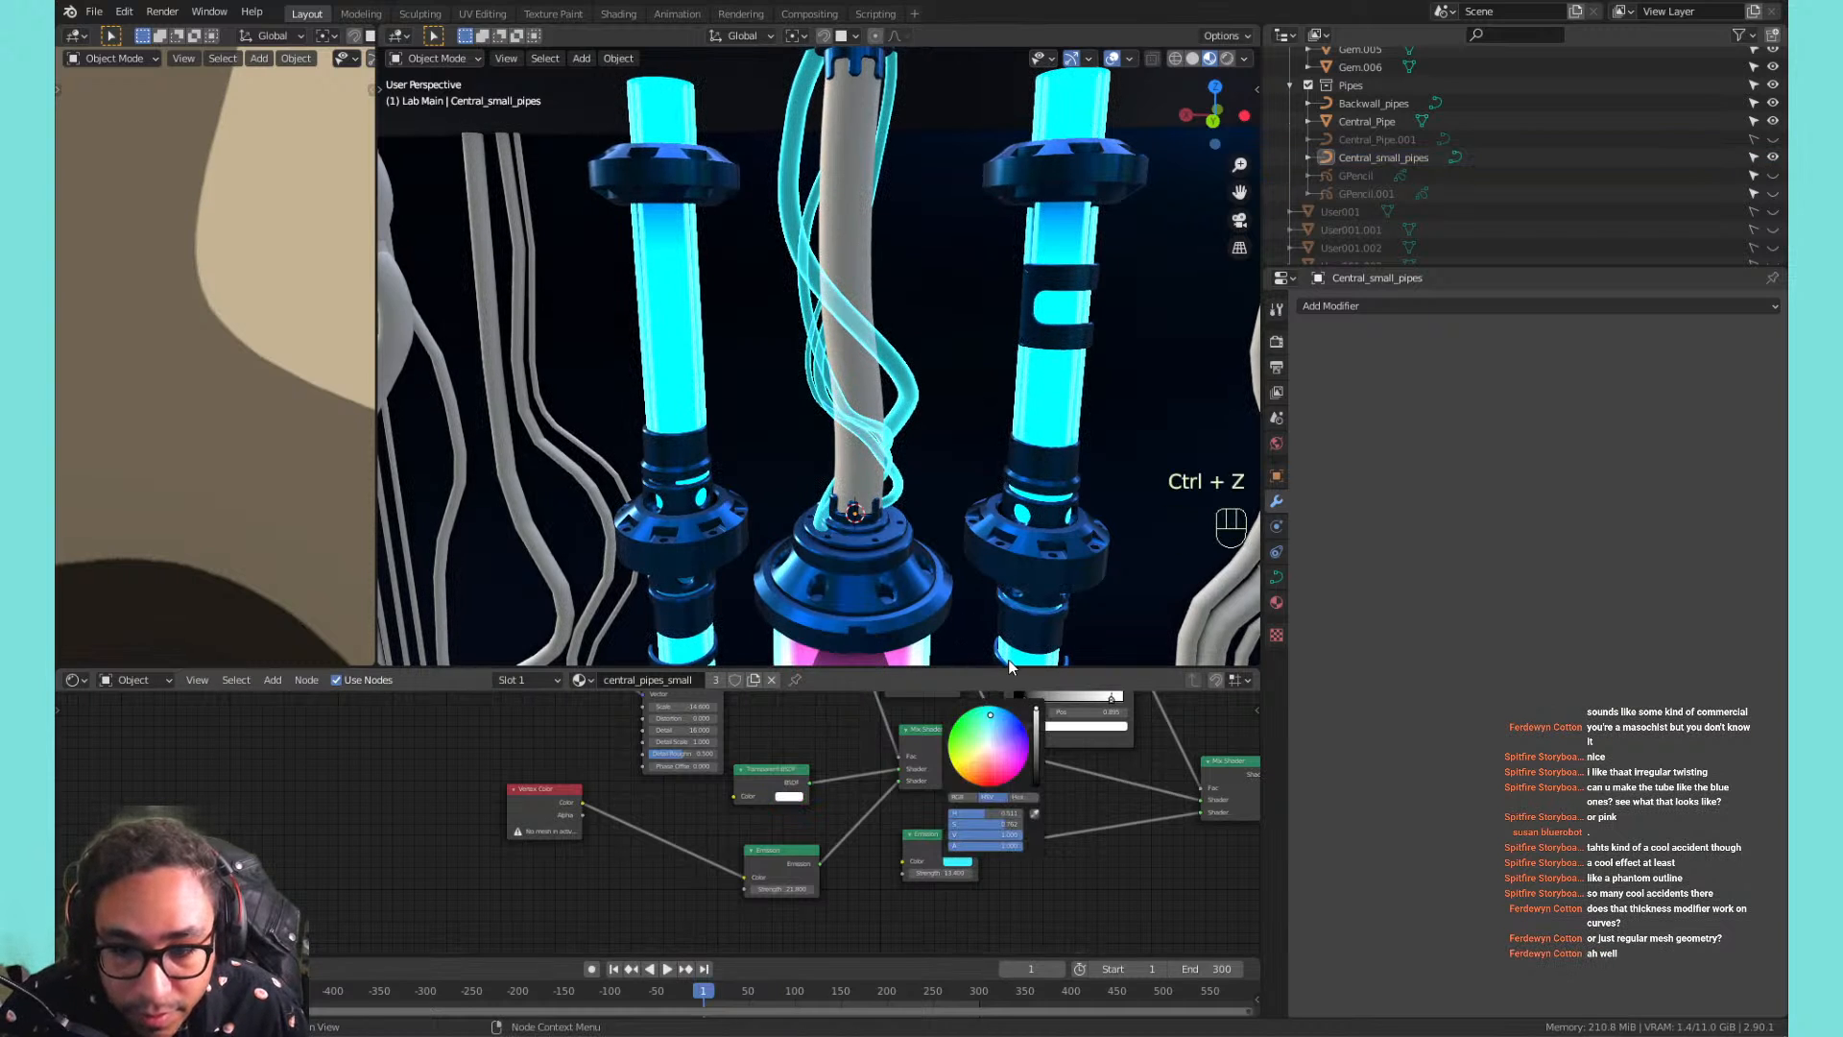
pyautogui.moveTo(995, 740)
pyautogui.mouseDown()
pyautogui.moveTo(1022, 758)
pyautogui.moveTo(1007, 751)
pyautogui.mouseUp()
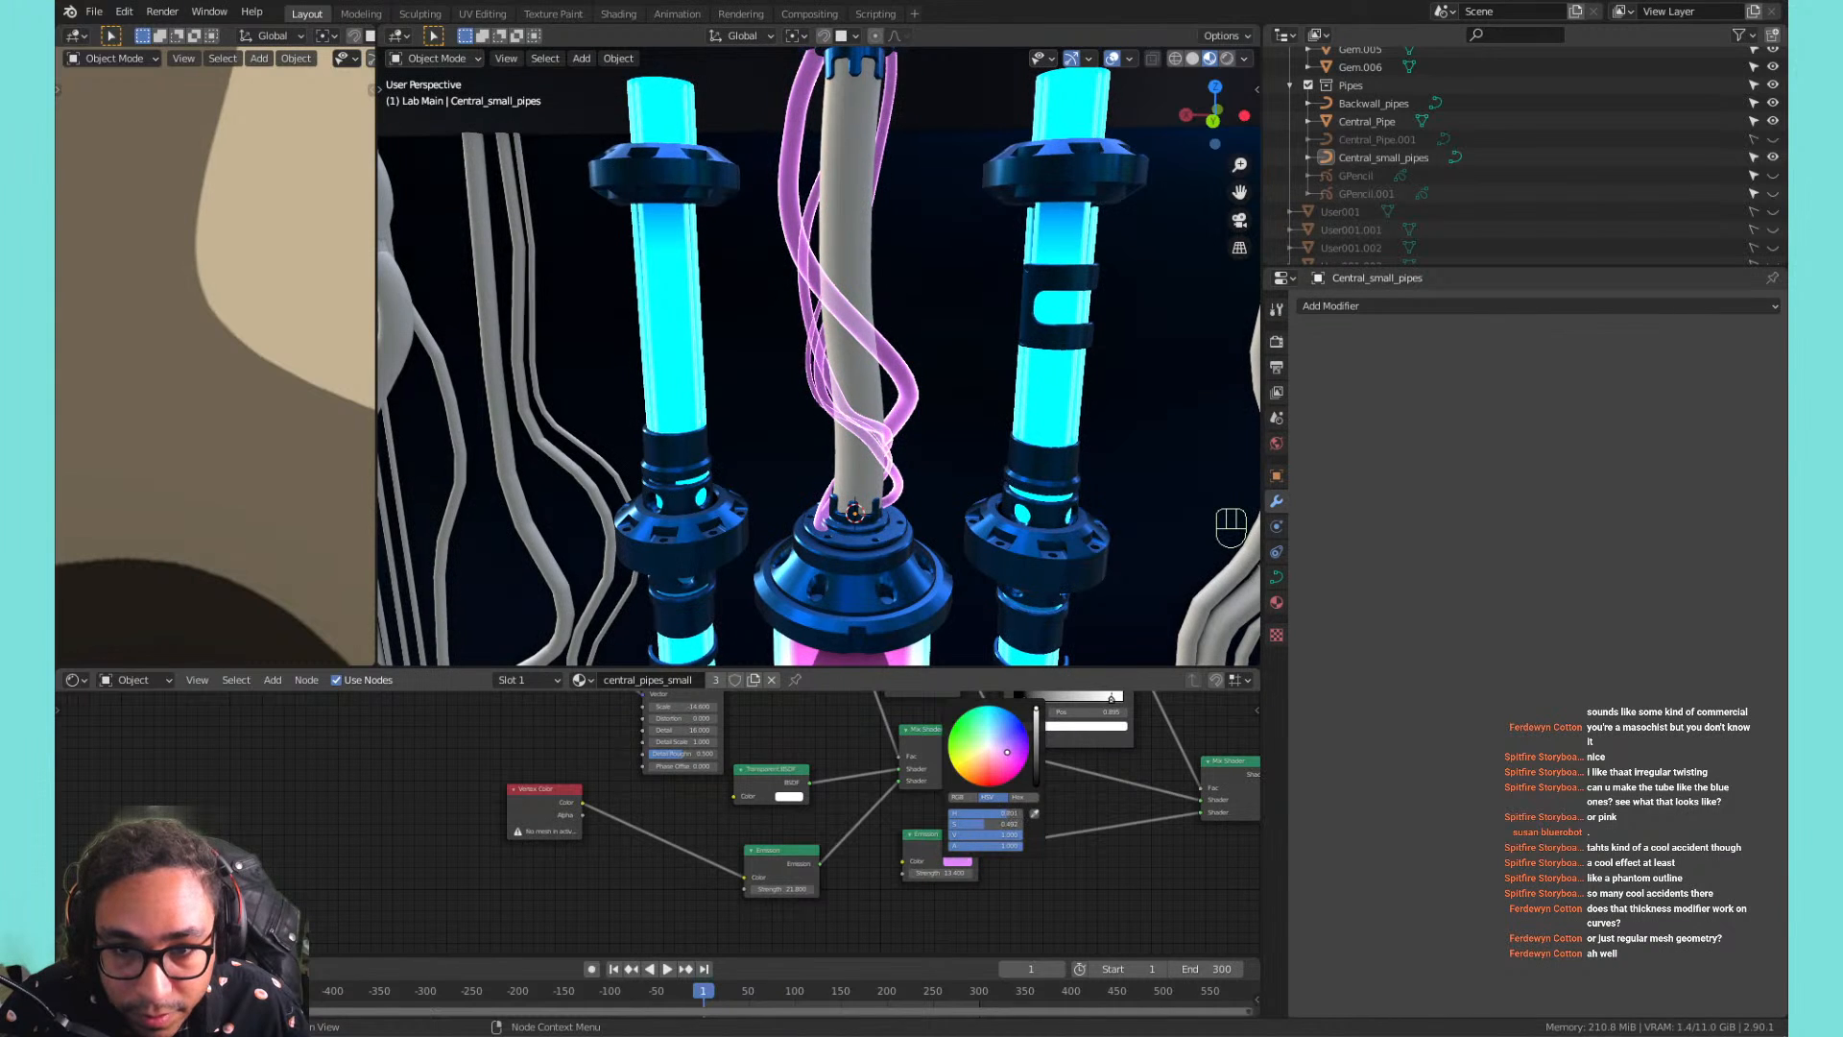
pyautogui.scroll(-3, 893, 412)
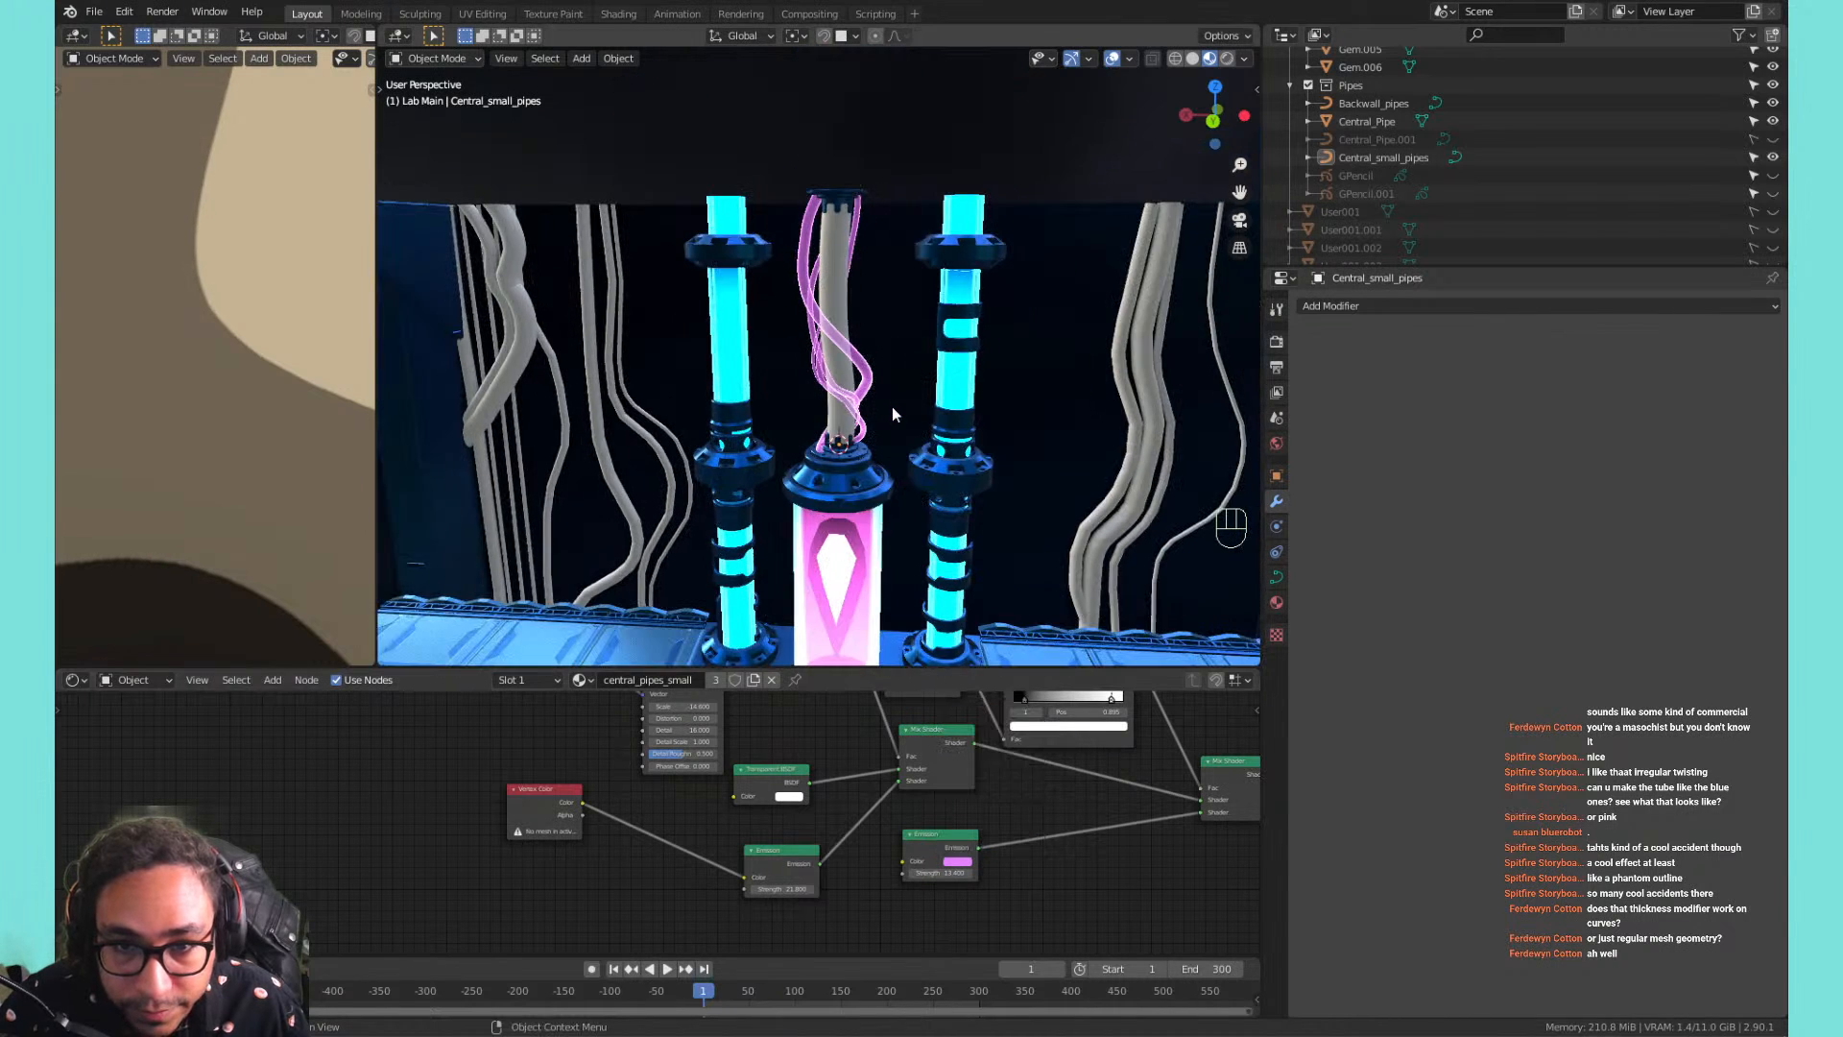
pyautogui.scroll(-1, 888, 462)
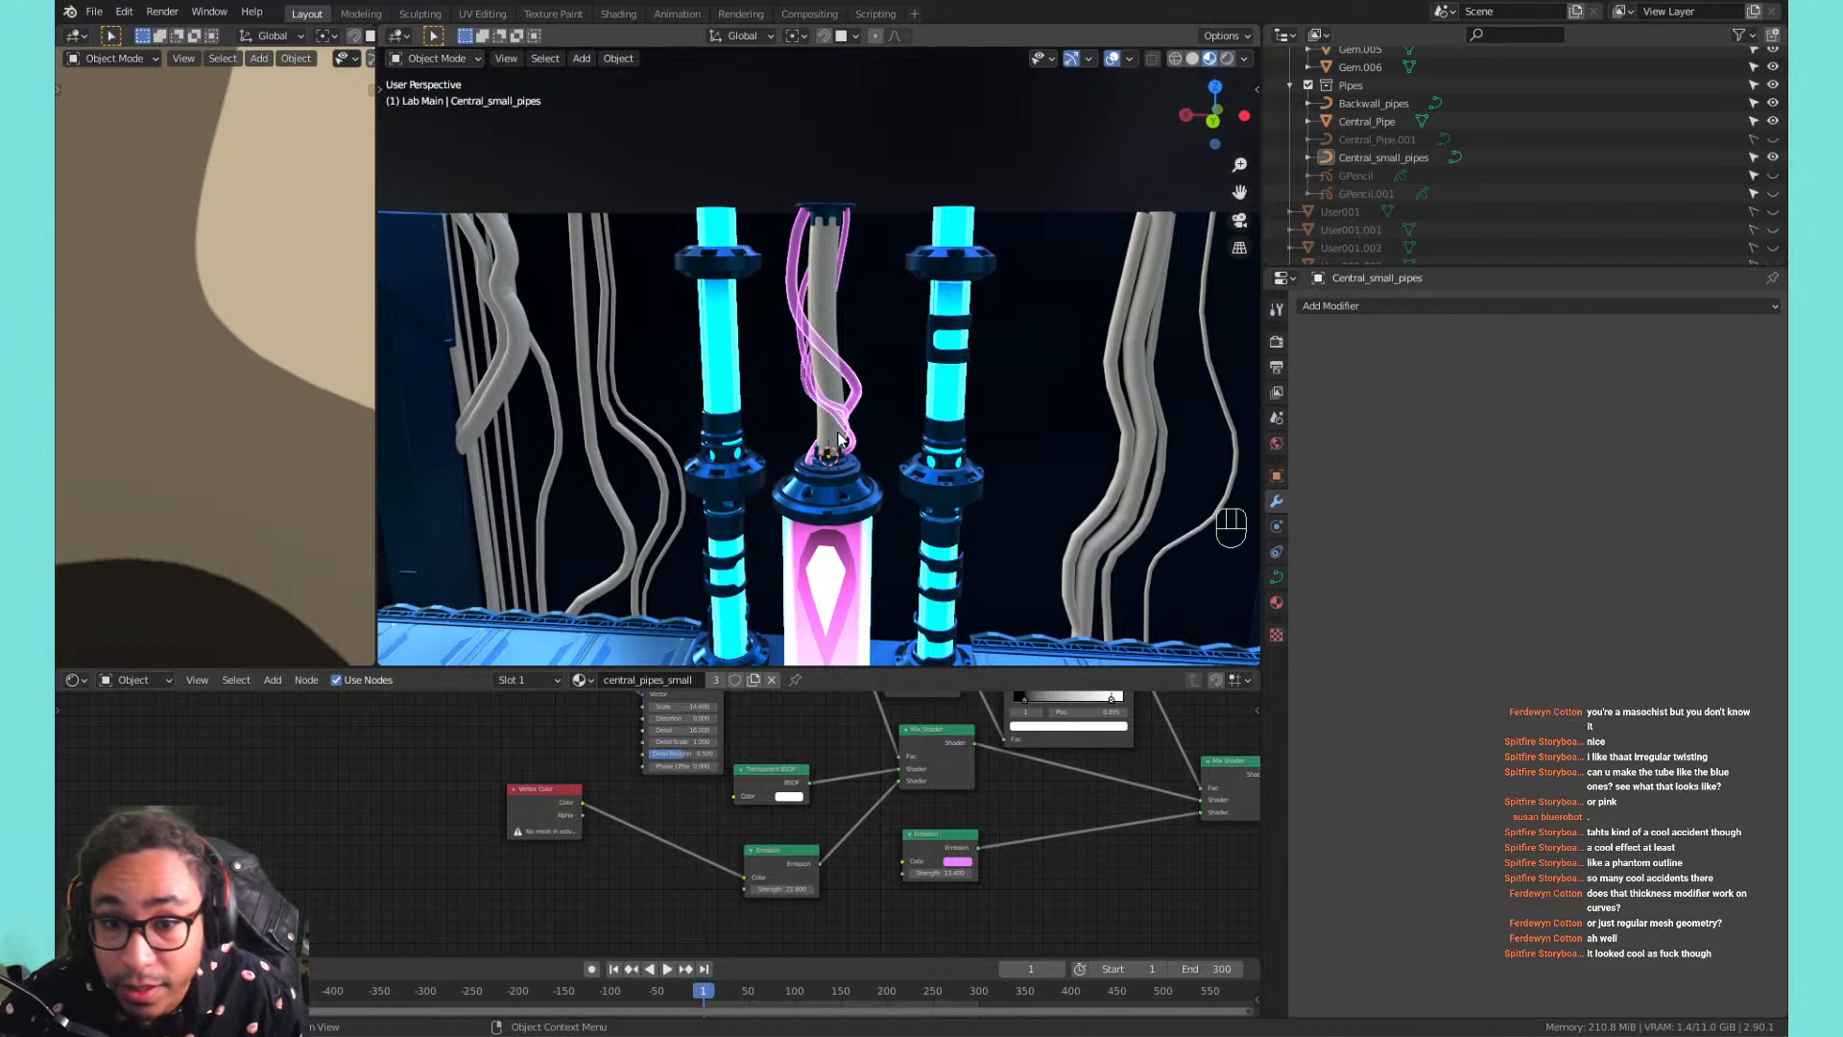
# Add a Solidify modifier with a thickness of 0.49 m to the Central_small_pipes curve.
pyautogui.click(854, 384)
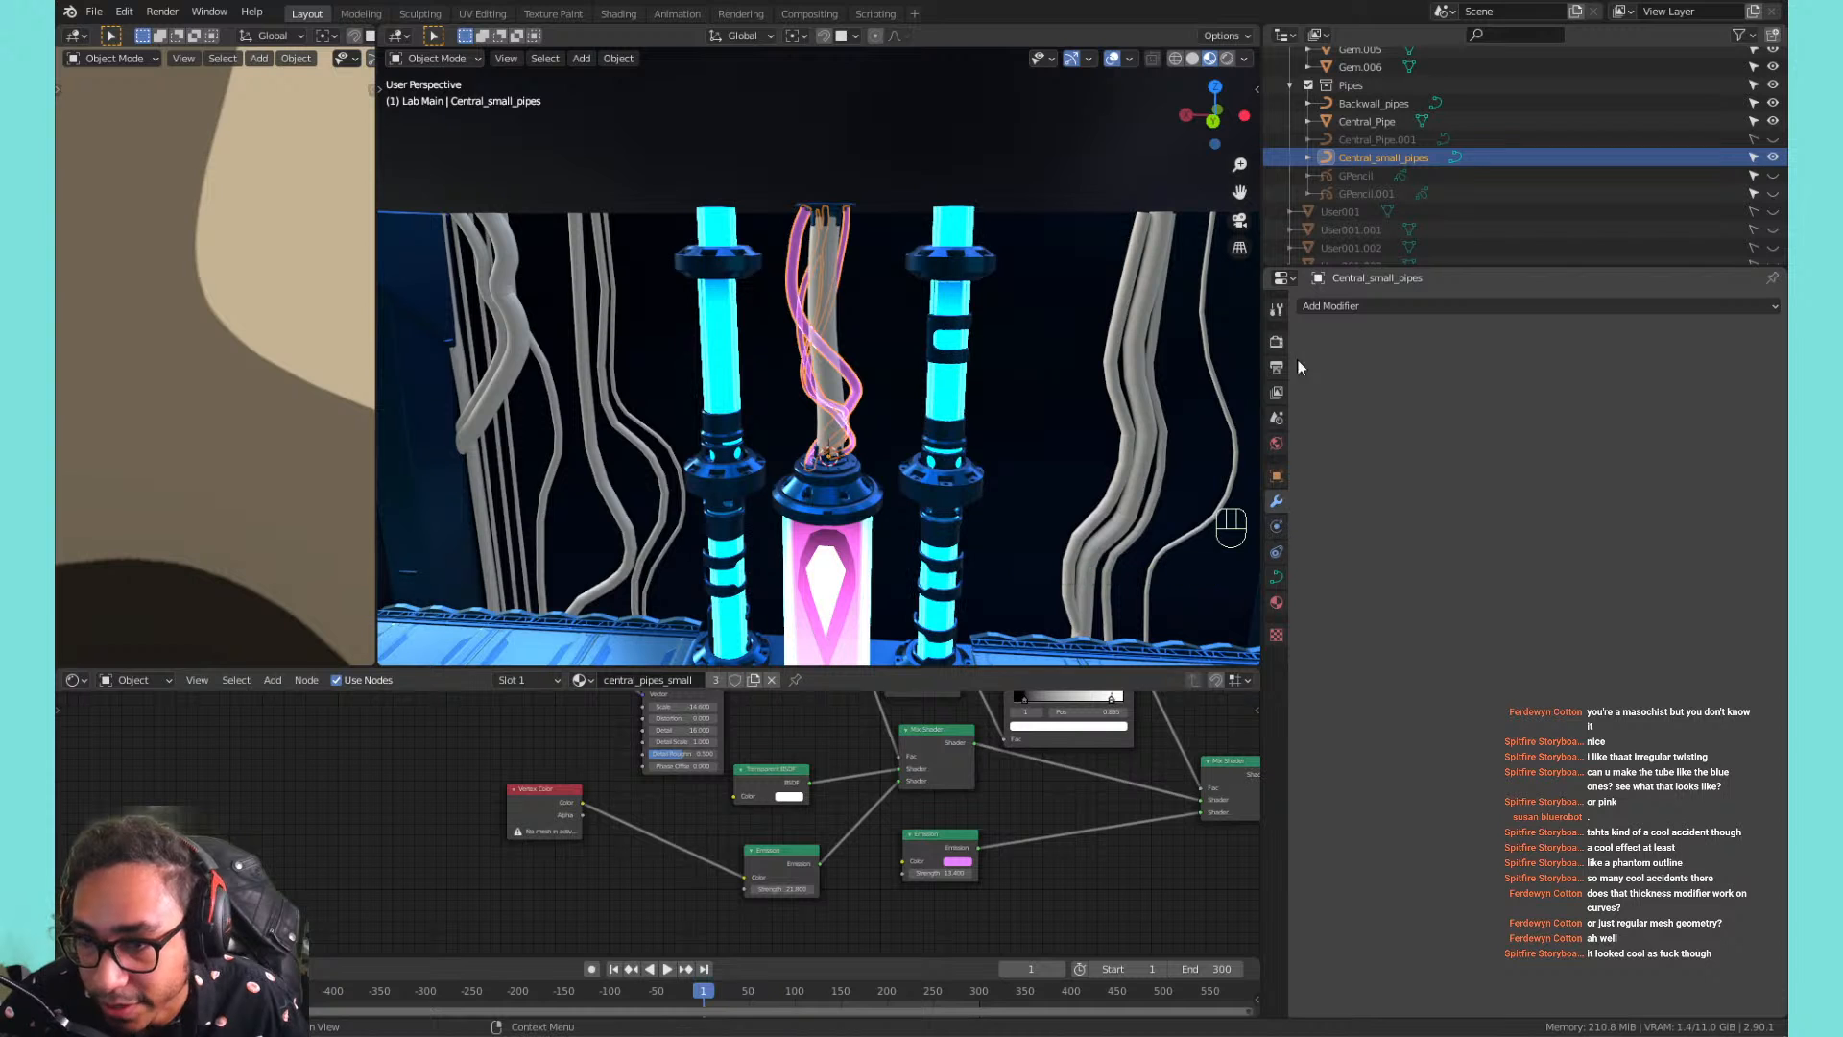
pyautogui.click(1314, 303)
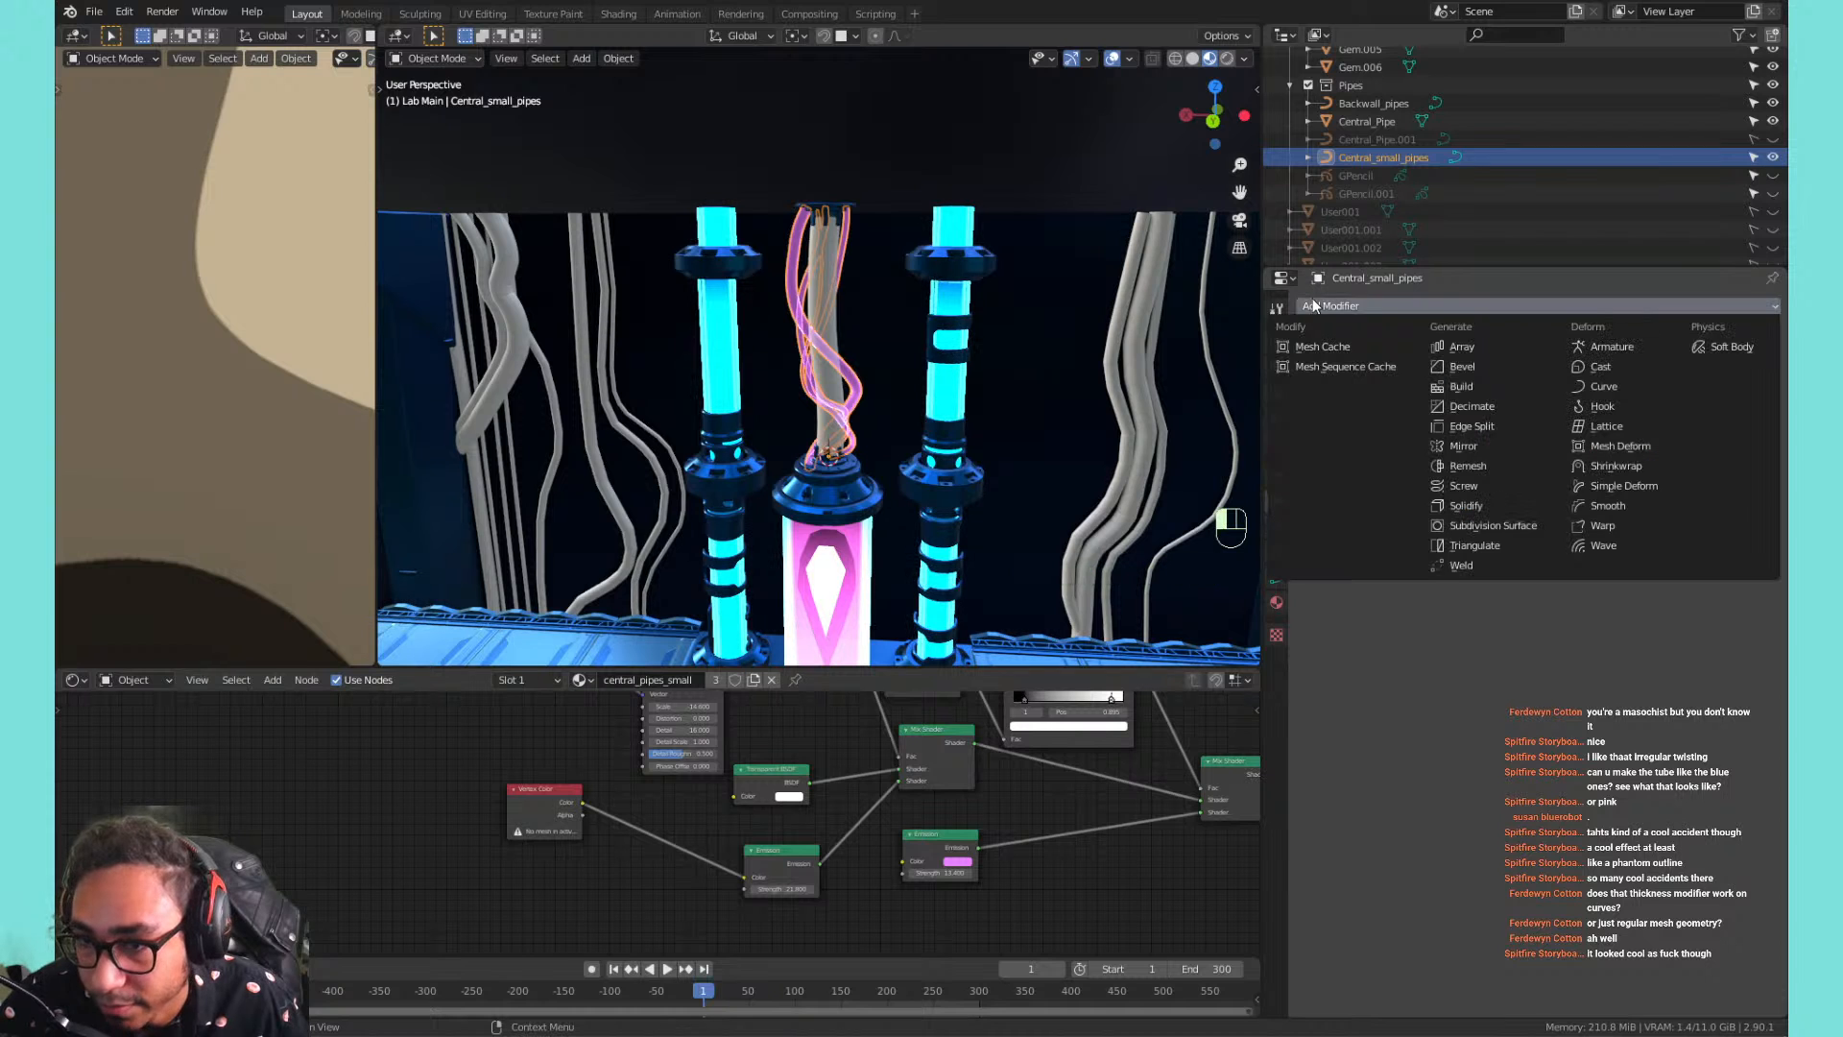
pyautogui.click(1474, 506)
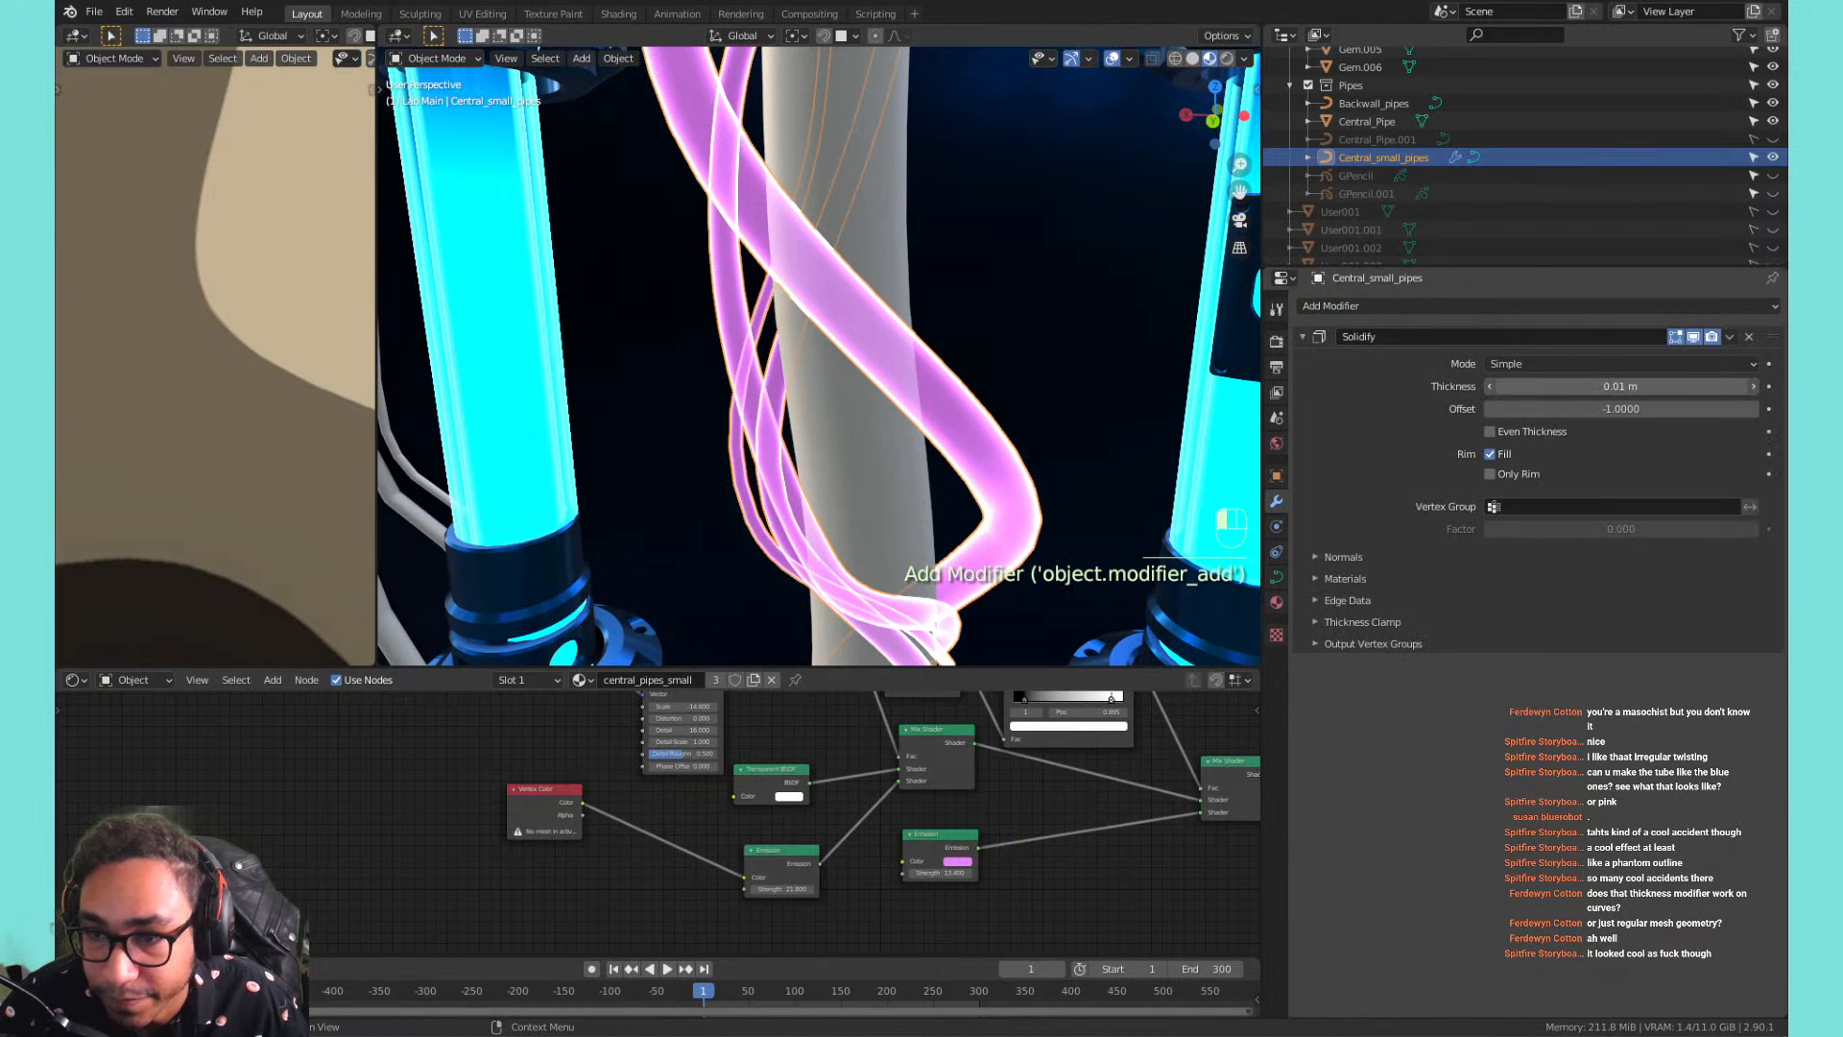
pyautogui.moveTo(1620, 386)
pyautogui.mouseDown()
pyautogui.moveTo(1695, 386)
pyautogui.moveTo(1646, 386)
pyautogui.mouseUp()
pyautogui.scroll(-6, 907, 182)
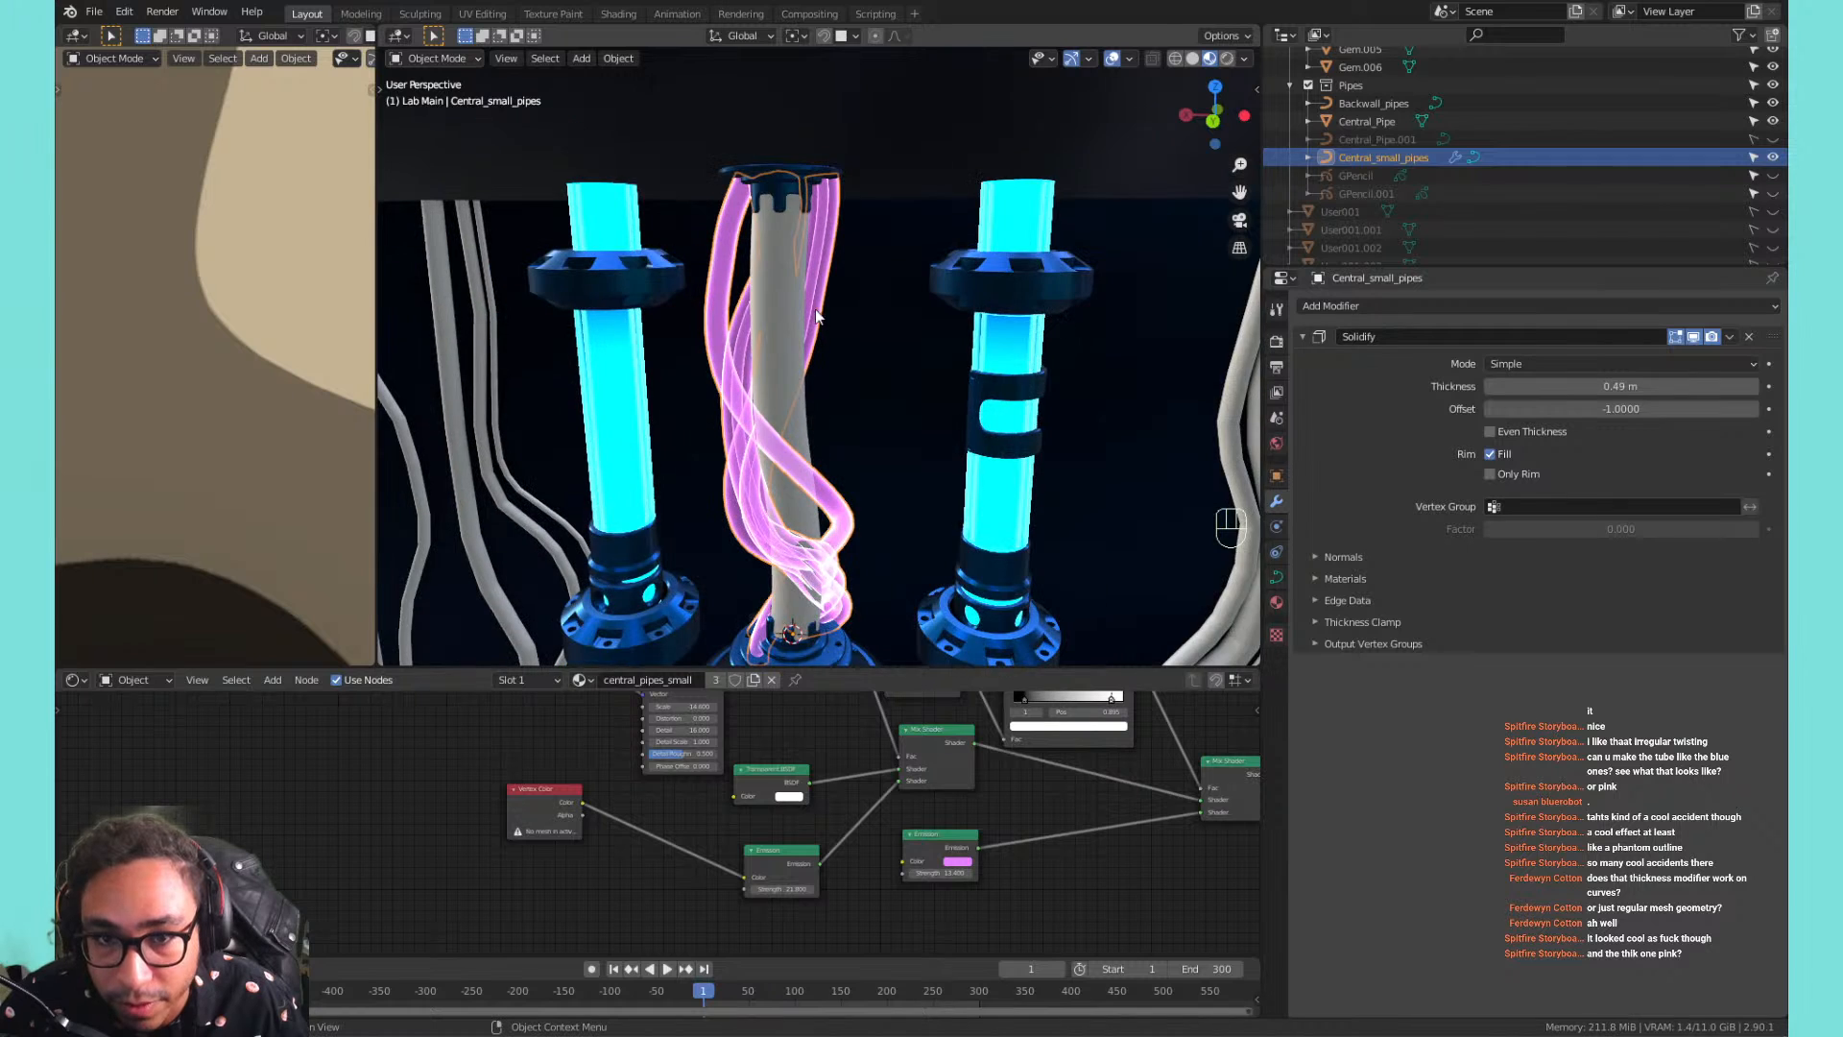
# Lower the pink Emission node's strength to about 7.8 in the small pipes' material.
pyautogui.scroll(3, 815, 309)
pyautogui.scroll(1, 942, 914)
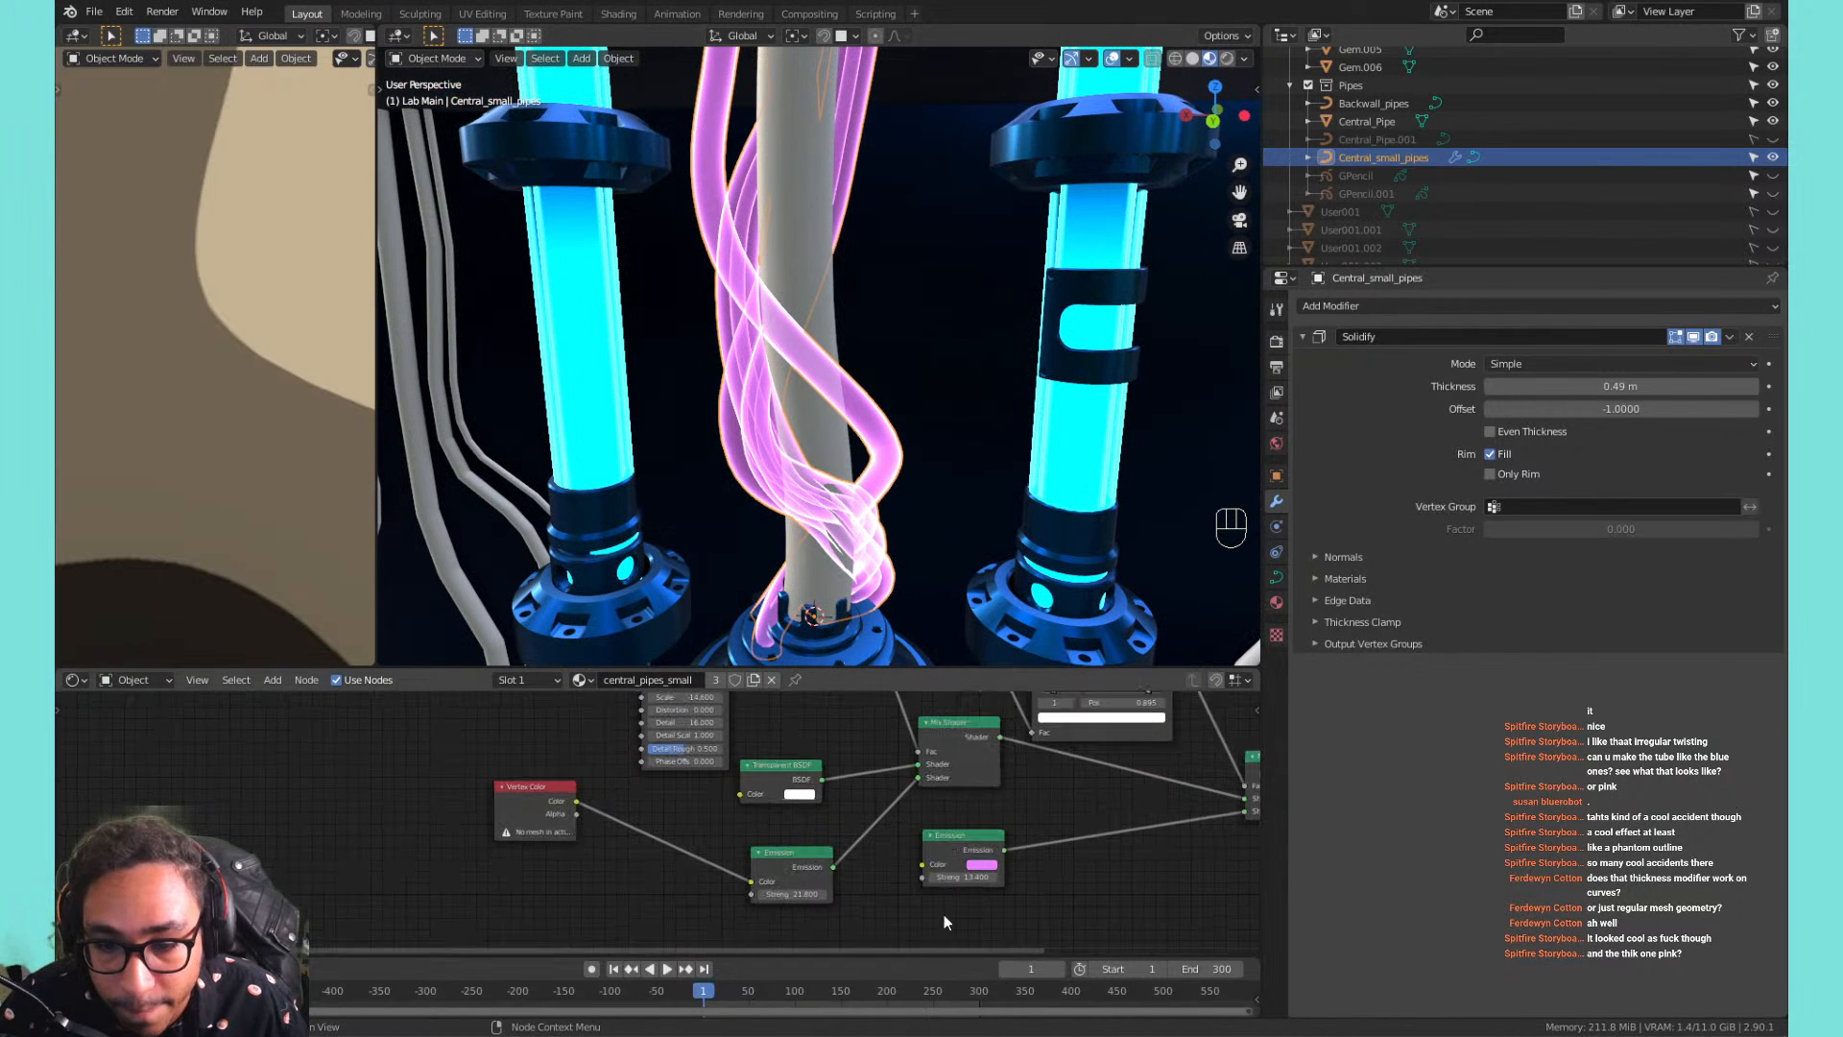
pyautogui.scroll(1, 943, 914)
pyautogui.moveTo(984, 881)
pyautogui.mouseDown()
pyautogui.moveTo(1018, 881)
pyautogui.moveTo(950, 882)
pyautogui.moveTo(1004, 881)
pyautogui.mouseUp()
# Reframe the secondary 3D viewport to view the central tube and its twisting small pipes between the side tubes.
pyautogui.scroll(-5, 134, 286)
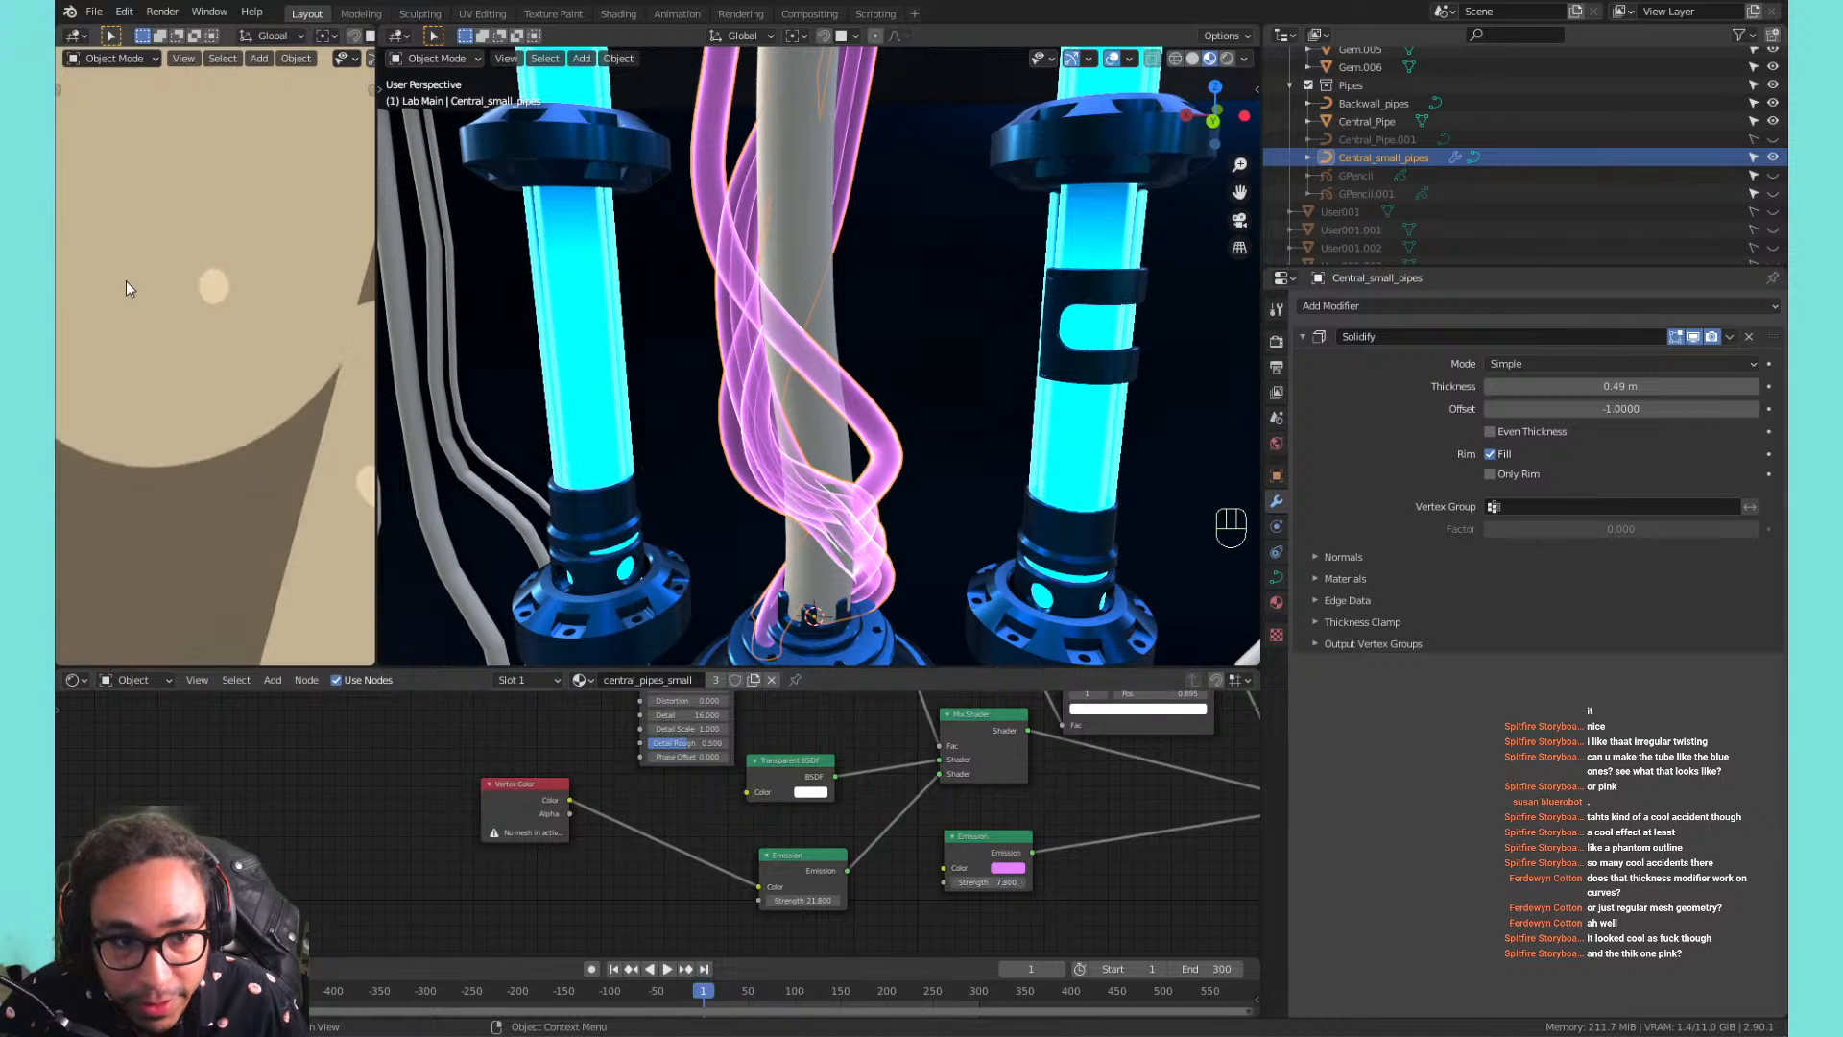
pyautogui.scroll(-5, 146, 280)
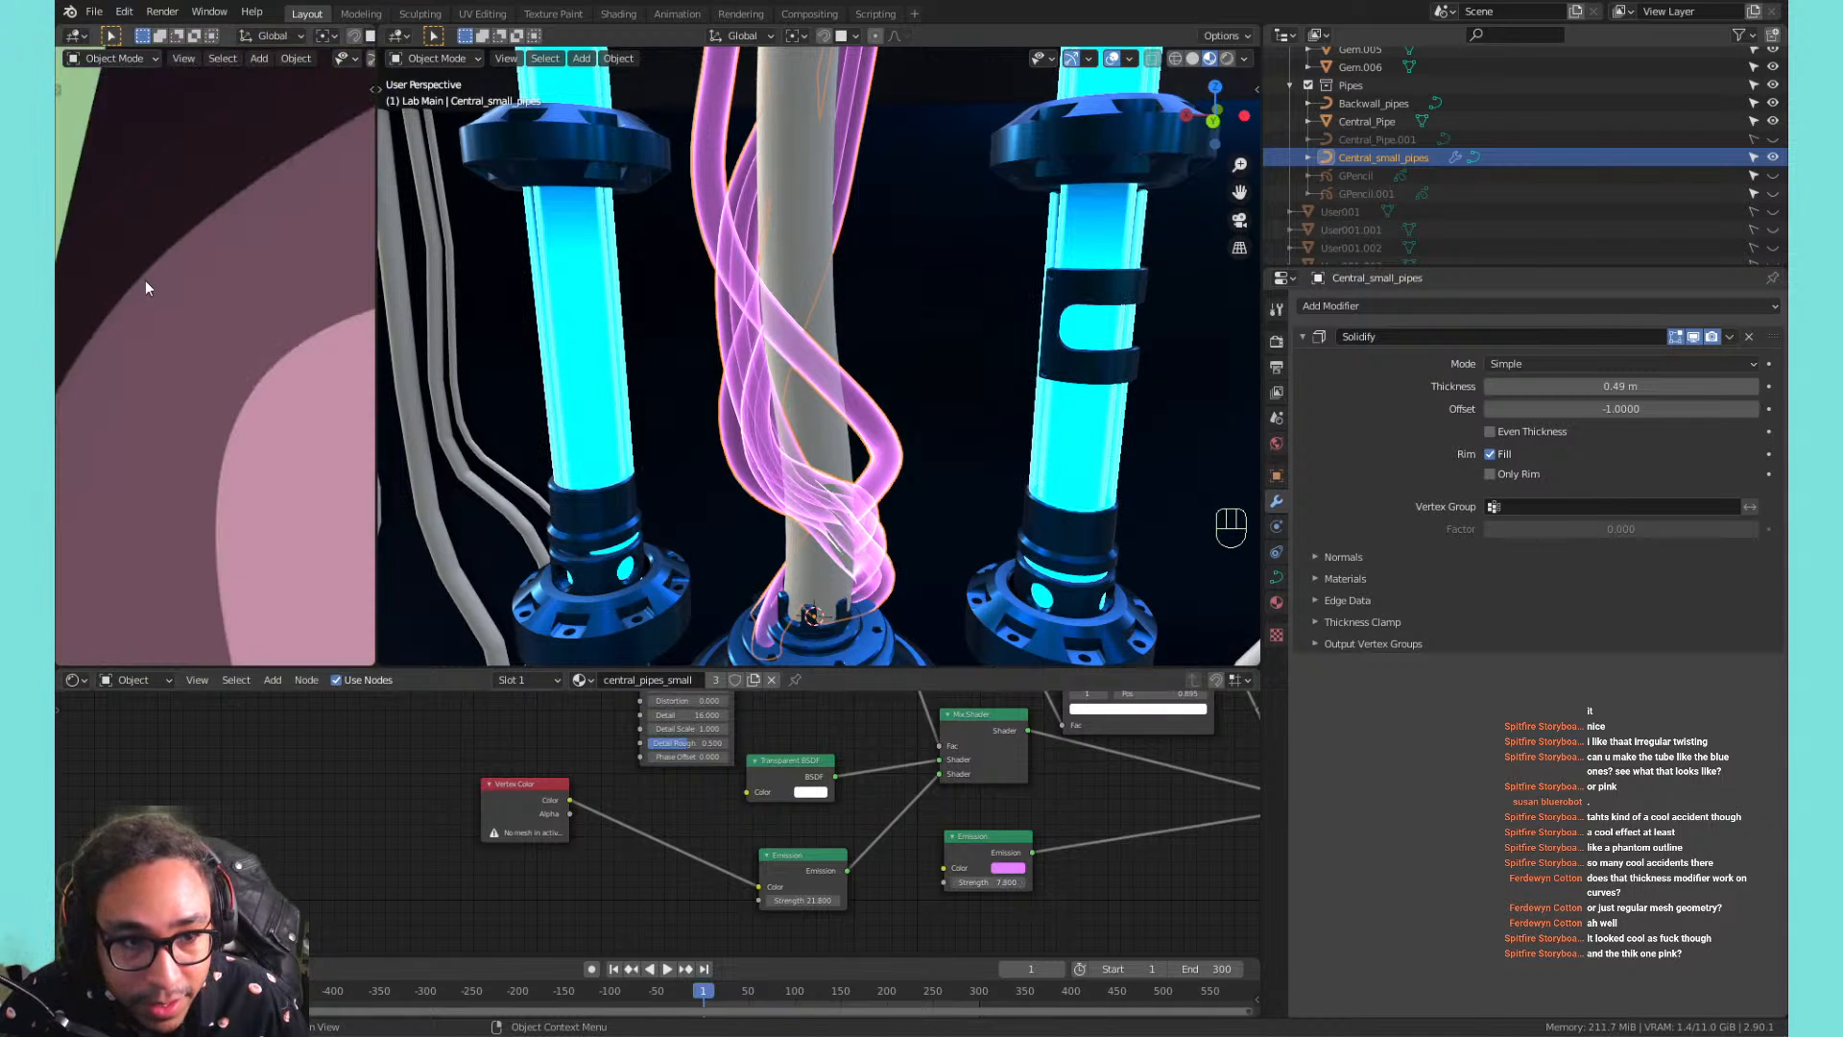
pyautogui.scroll(-3, 148, 280)
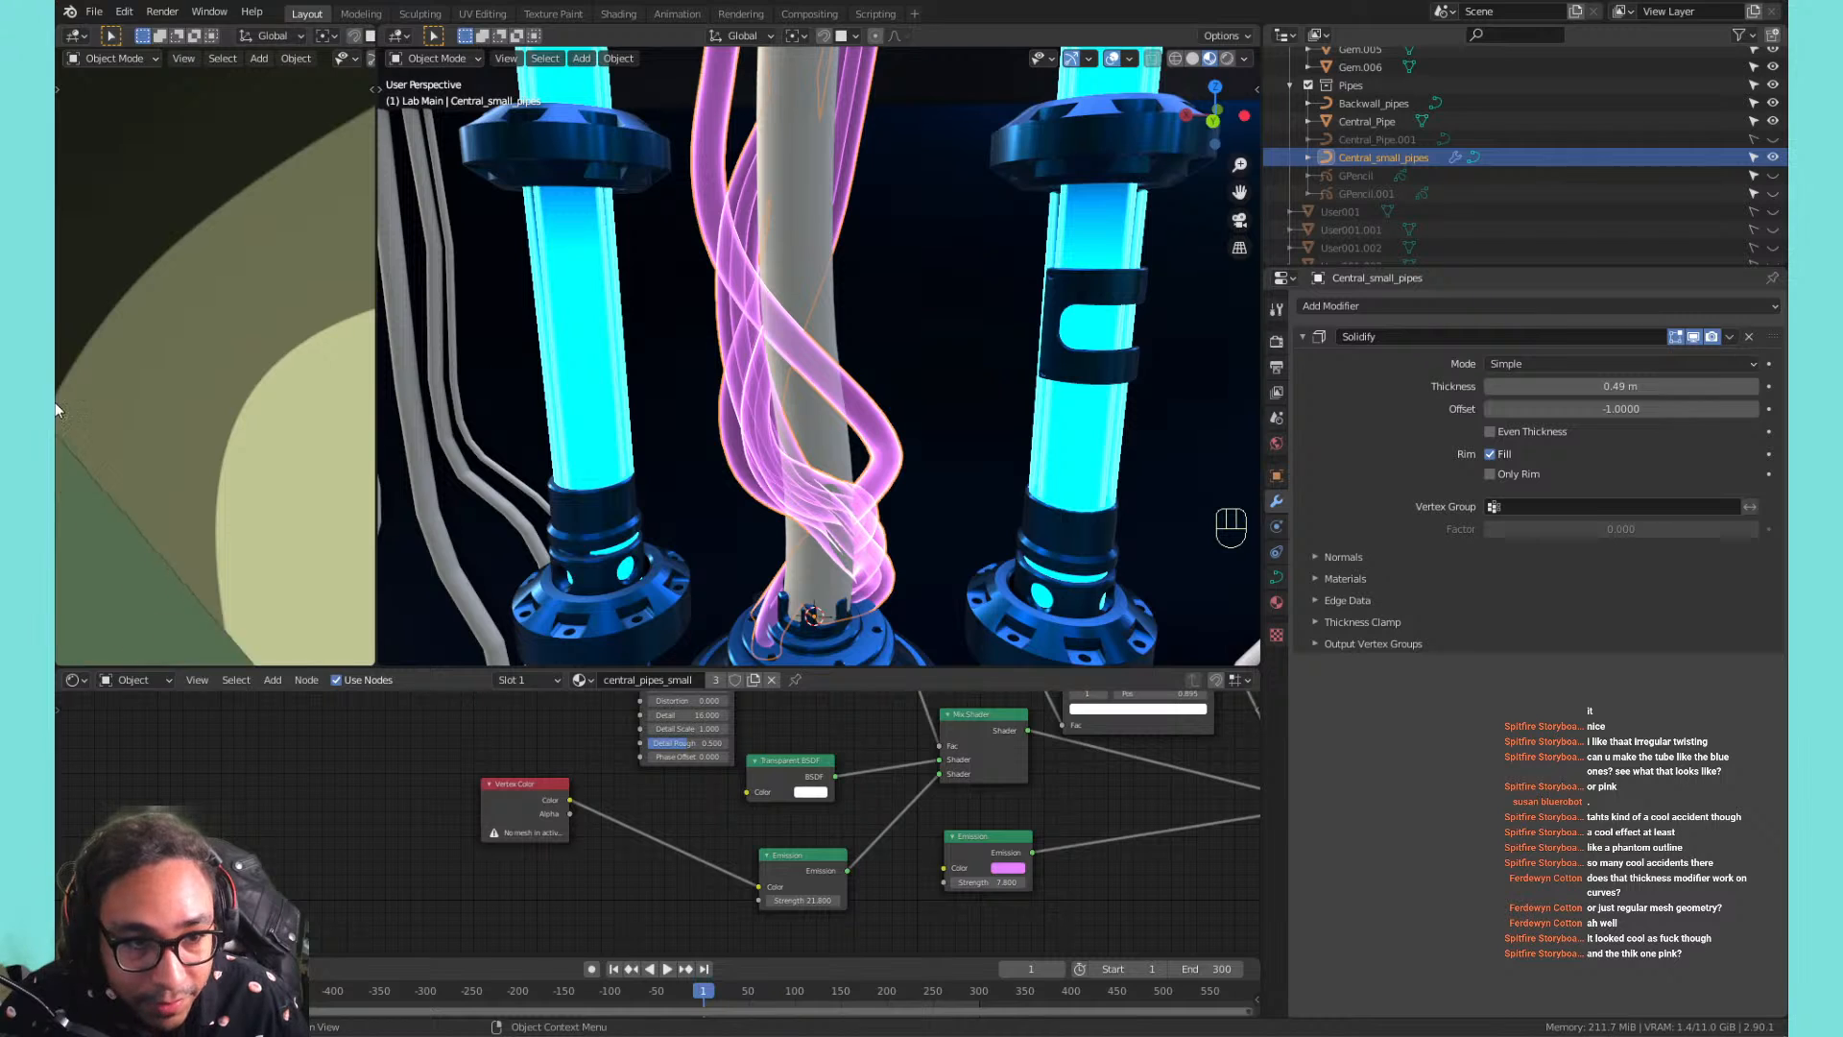
pyautogui.scroll(-3, 124, 399)
pyautogui.scroll(-4, 130, 399)
pyautogui.moveTo(134, 400); pyautogui.dragTo(216, 436, button='middle')
pyautogui.scroll(4, 257, 446)
pyautogui.scroll(6, 239, 445)
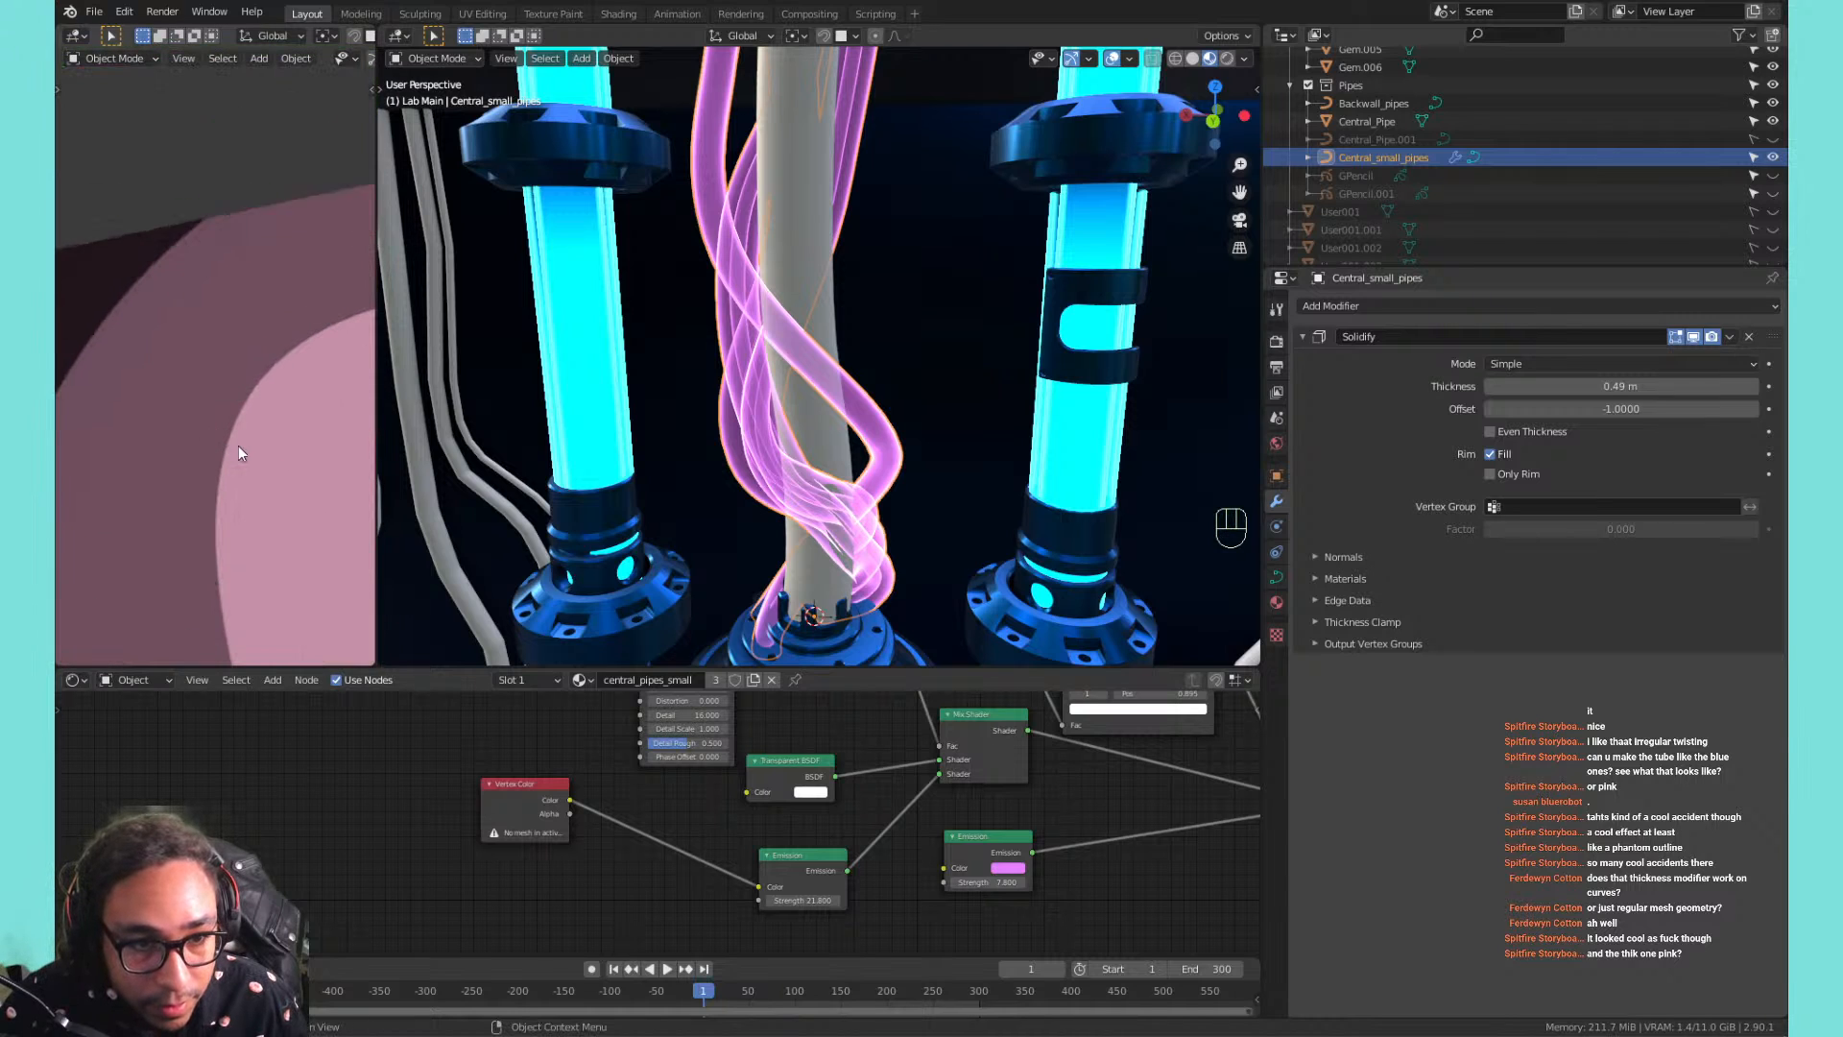
pyautogui.scroll(-3, 240, 446)
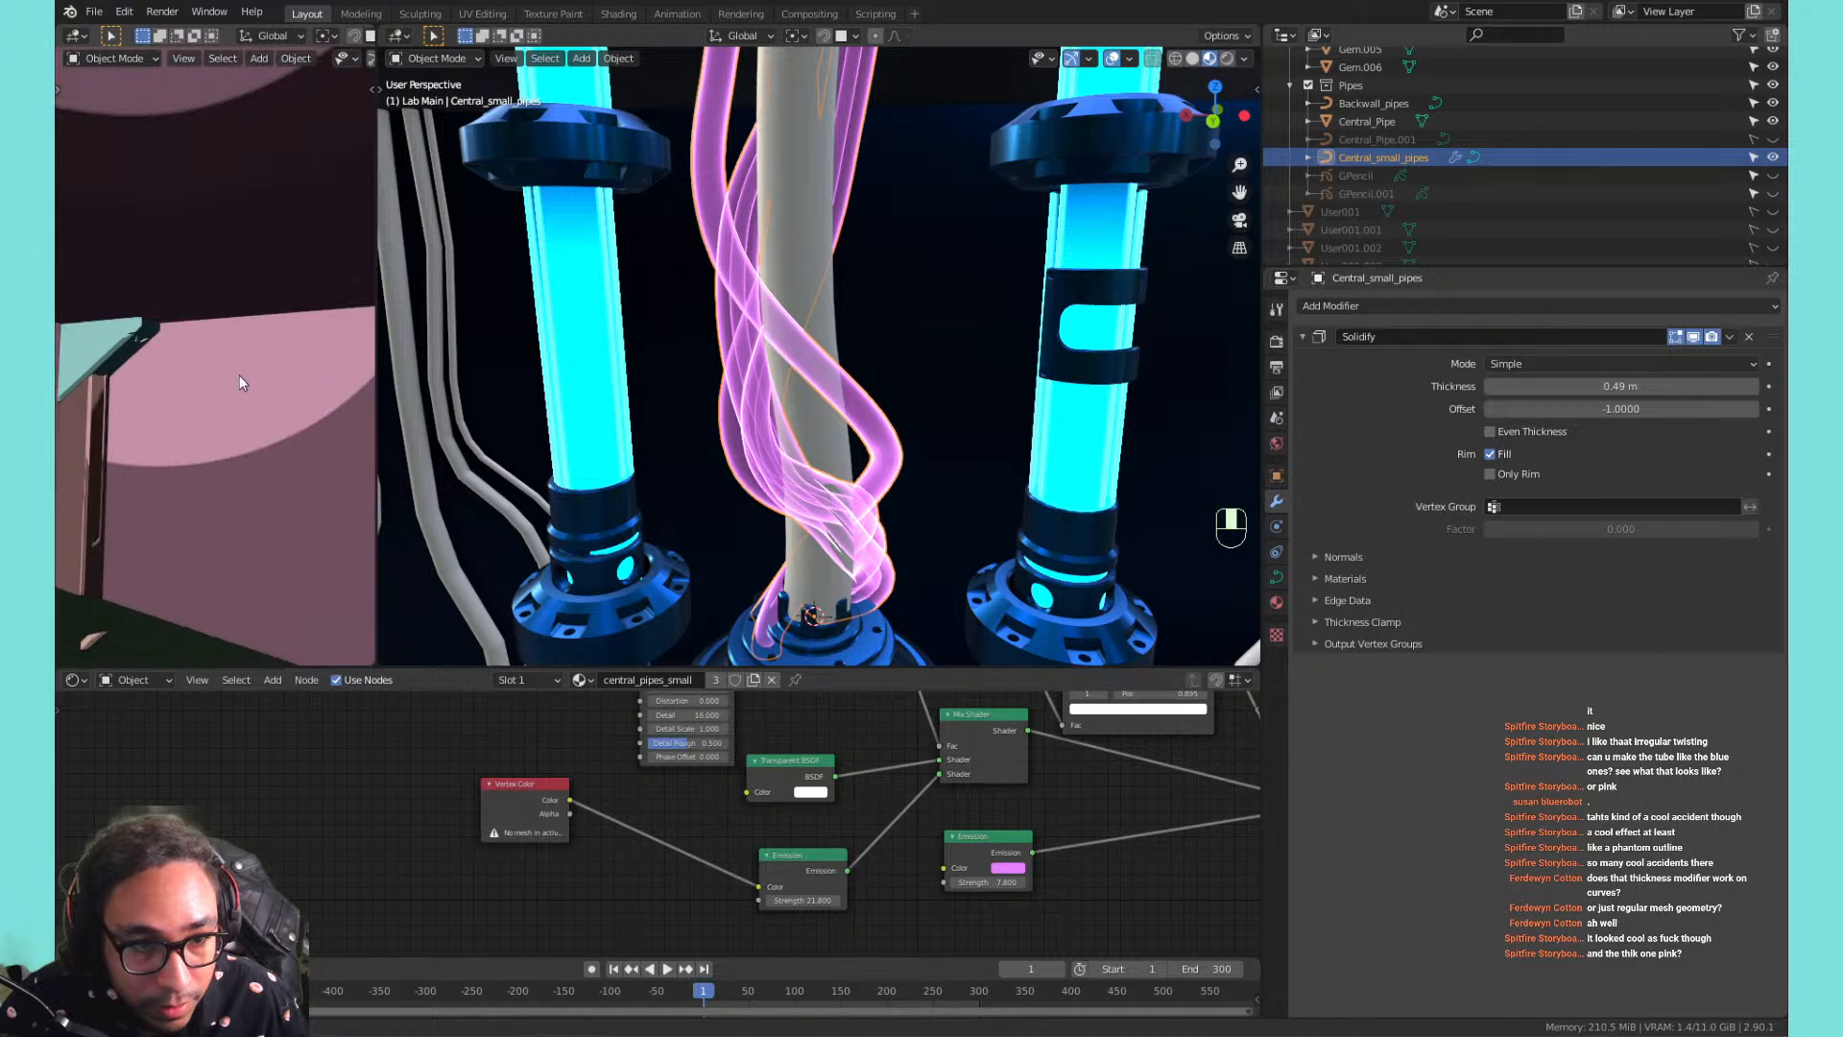
pyautogui.keyDown('shift'); pyautogui.moveTo(239, 376); pyautogui.dragTo(122, 267, button='middle'); pyautogui.keyUp('shift')
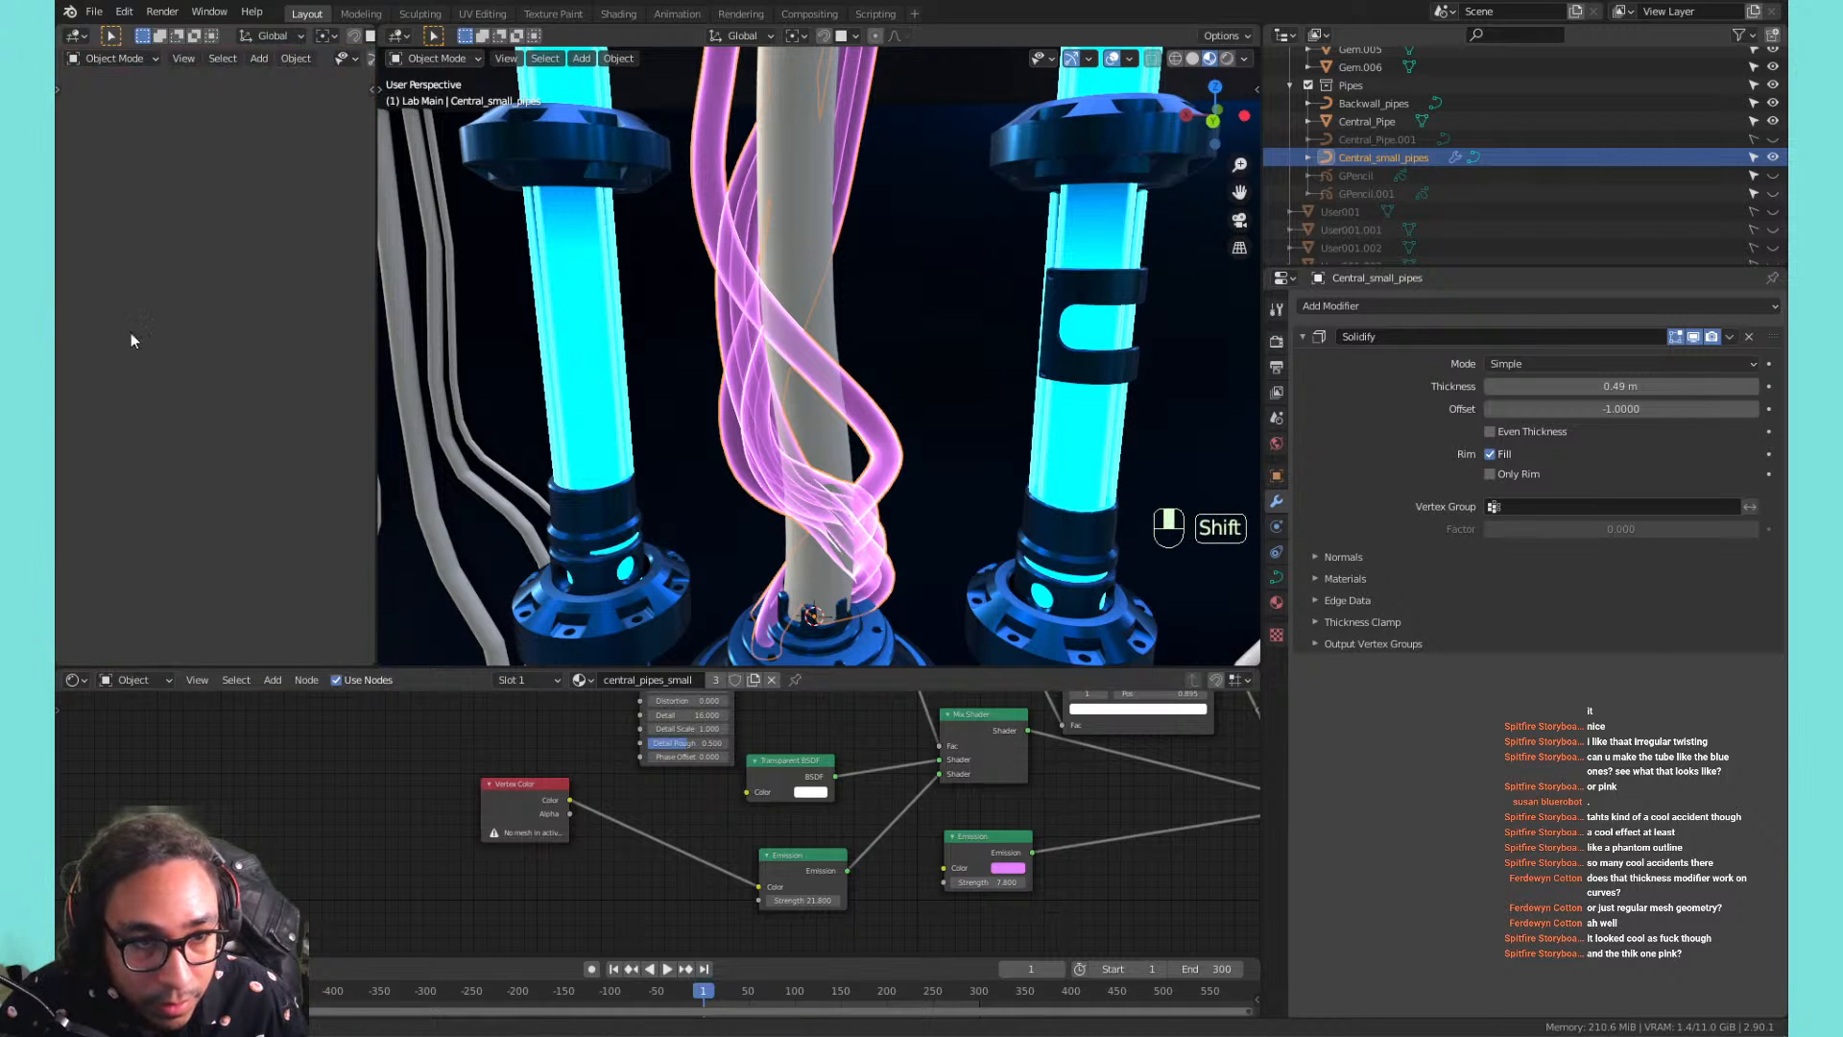
pyautogui.keyDown('shift'); pyautogui.moveTo(130, 332); pyautogui.dragTo(222, 284, button='middle'); pyautogui.keyUp('shift')
pyautogui.scroll(-2, 125, 376)
pyautogui.scroll(-1, 129, 377)
pyautogui.click(253, 240)
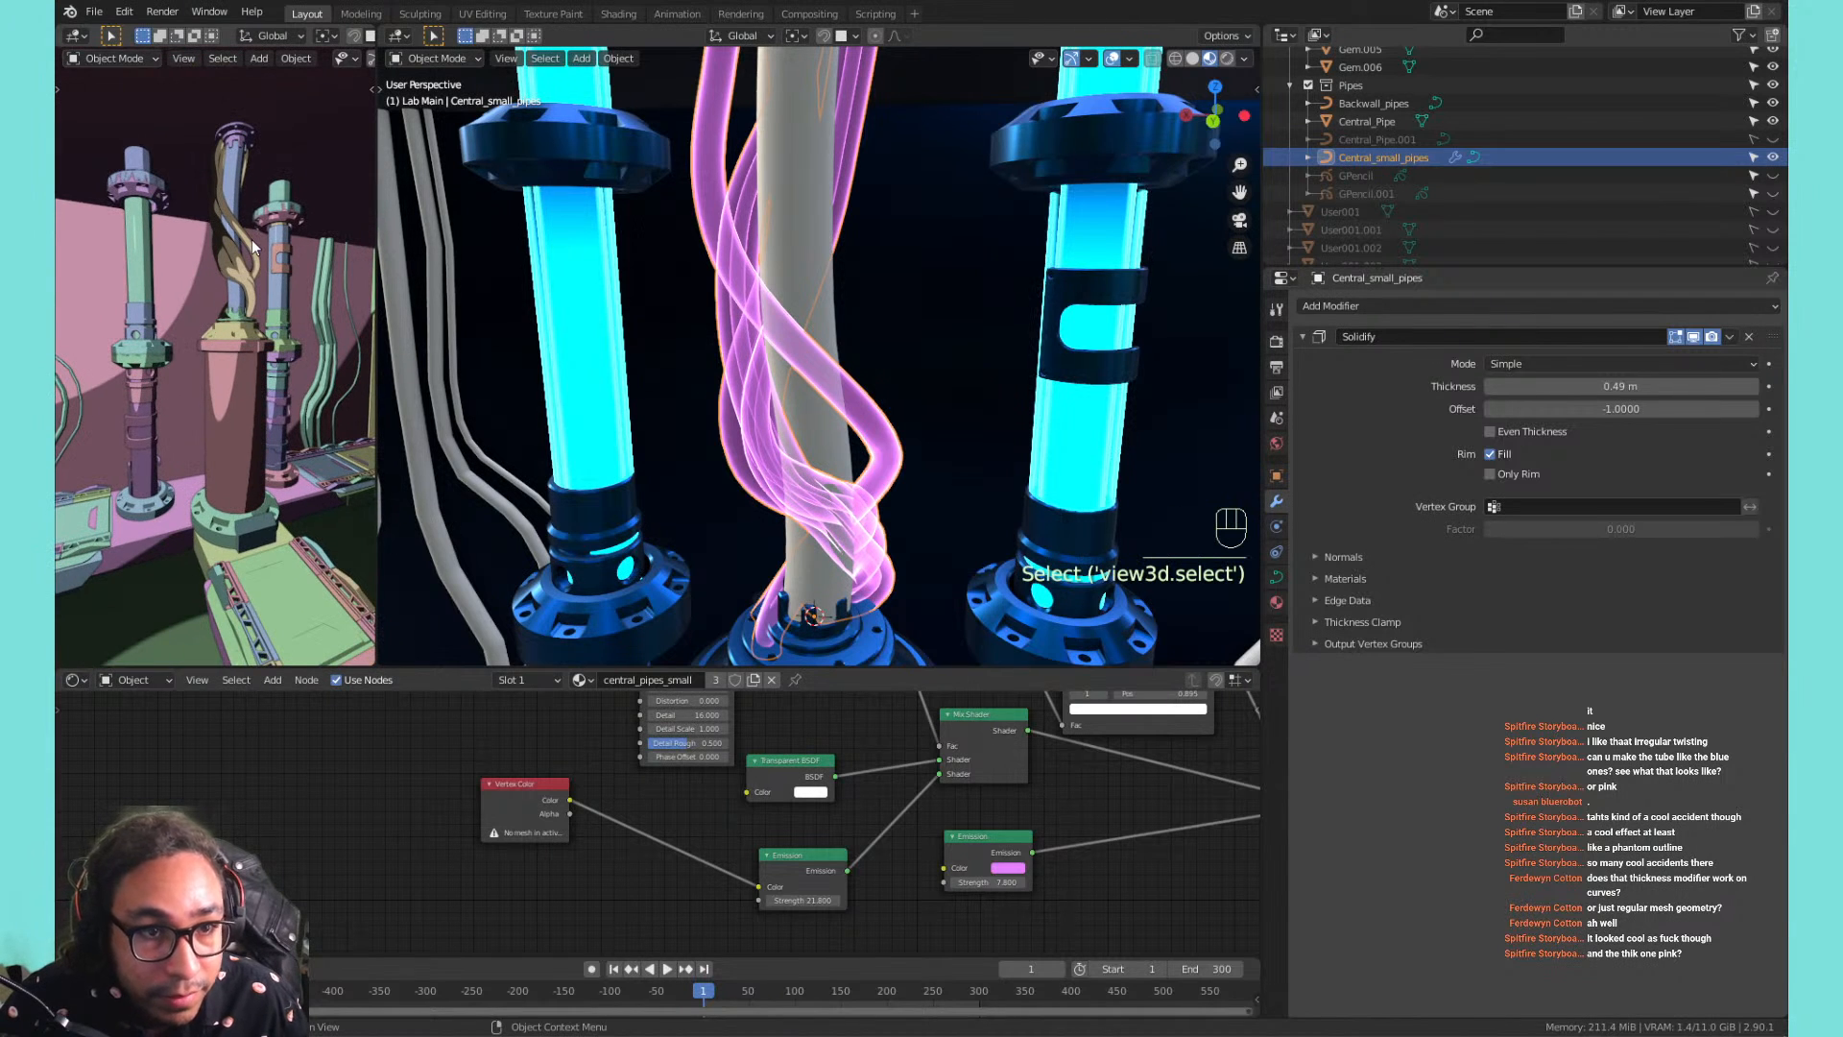
# Switch the secondary 3D viewport to Rendered shading.
pyautogui.scroll(-5, 352, 63)
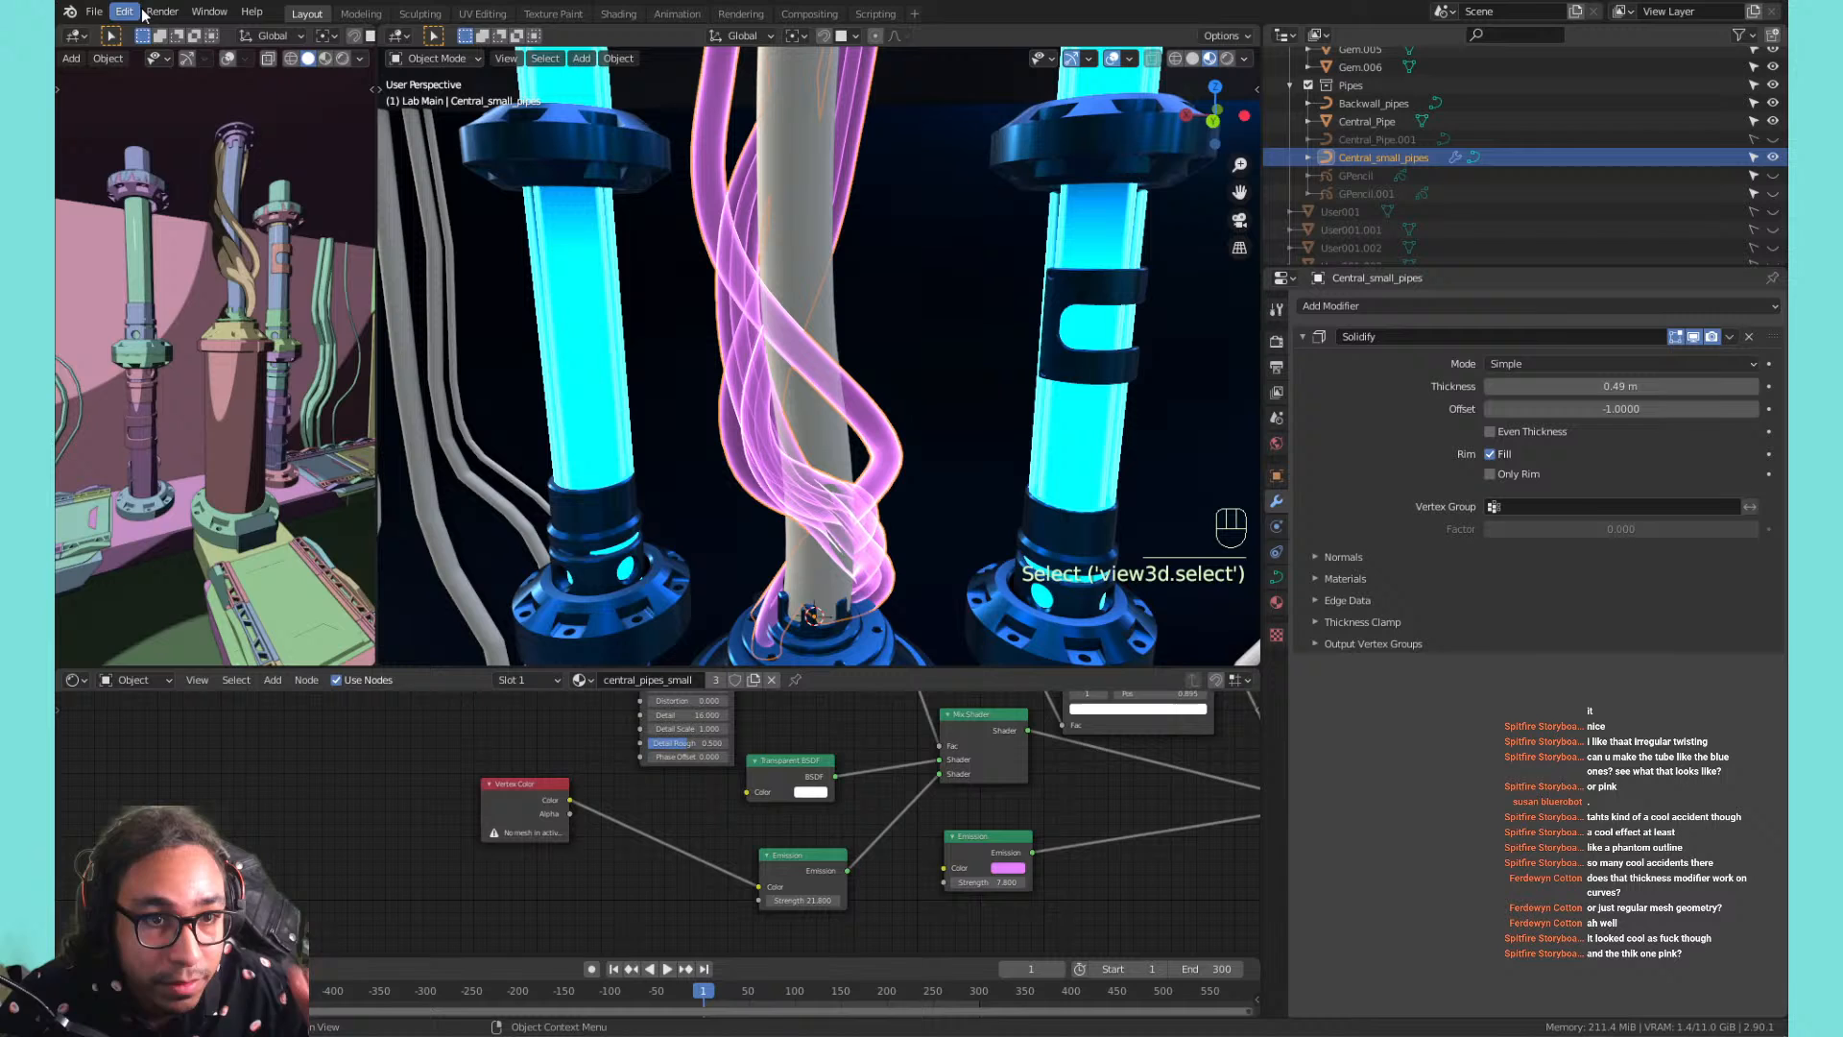
pyautogui.click(325, 58)
pyautogui.click(343, 60)
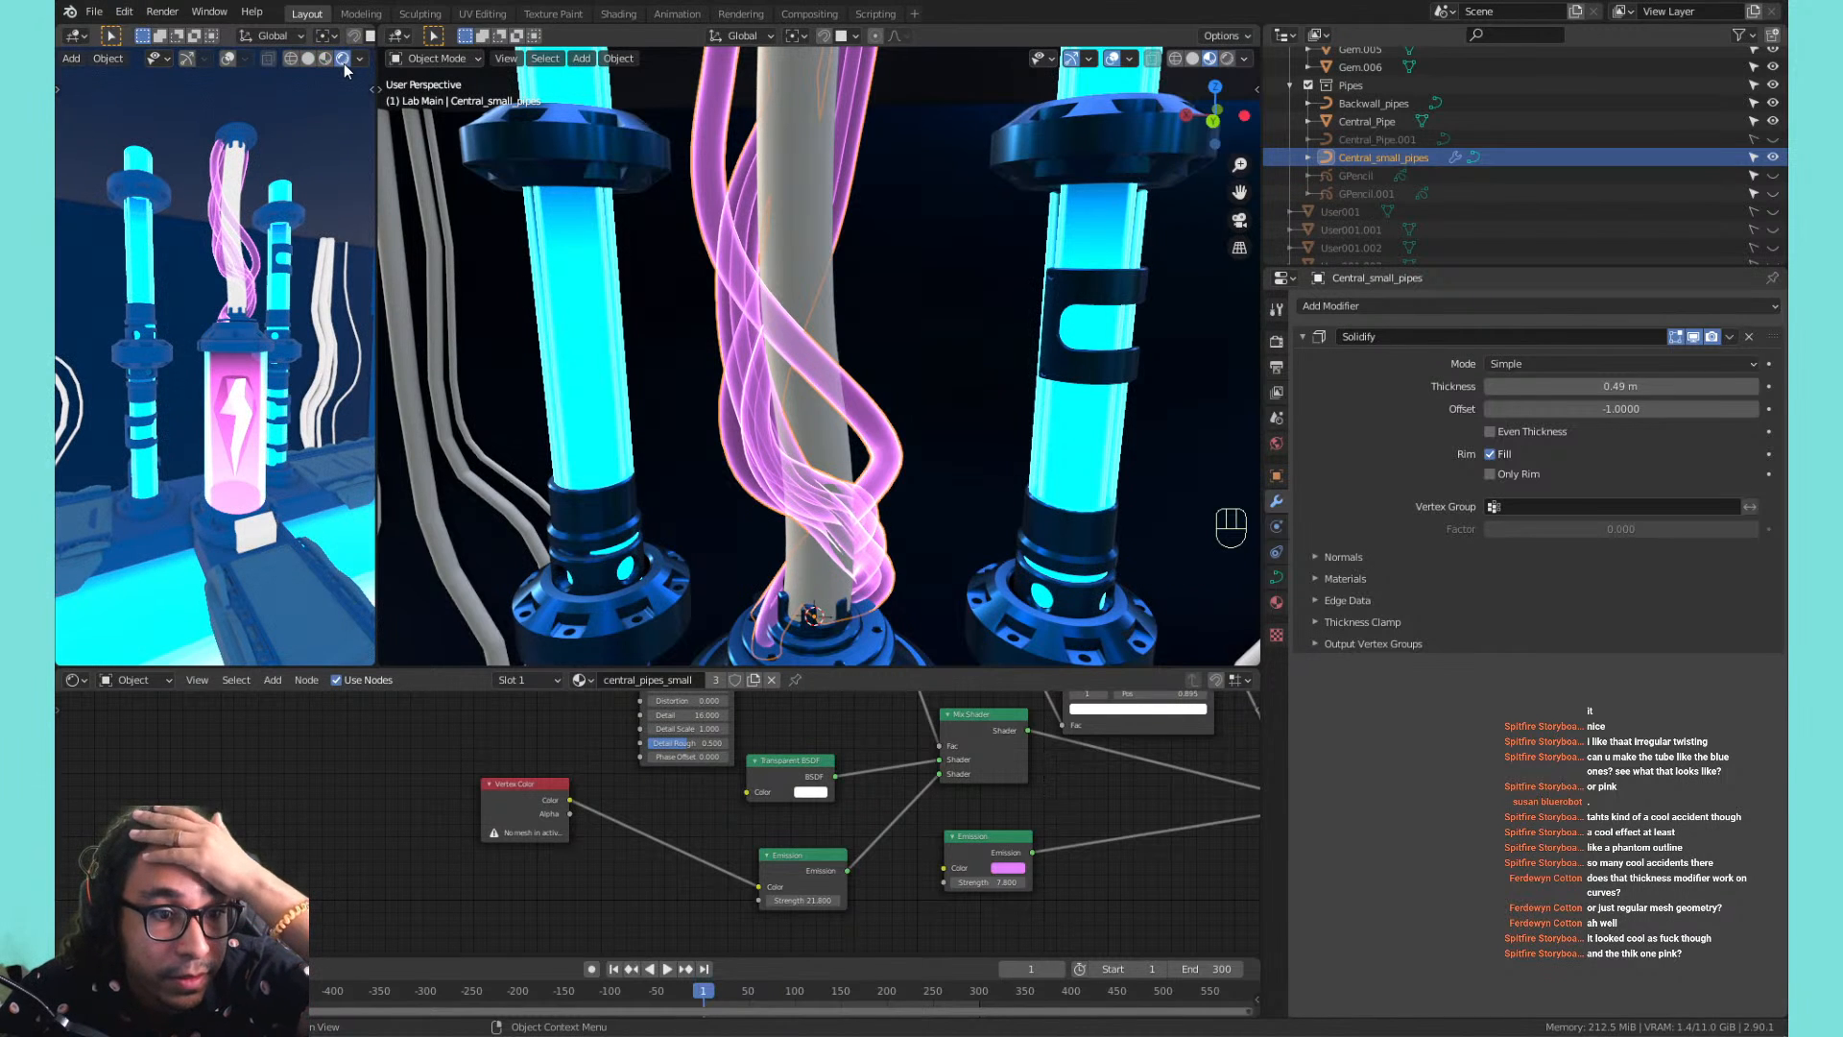
pyautogui.scroll(3, 343, 242)
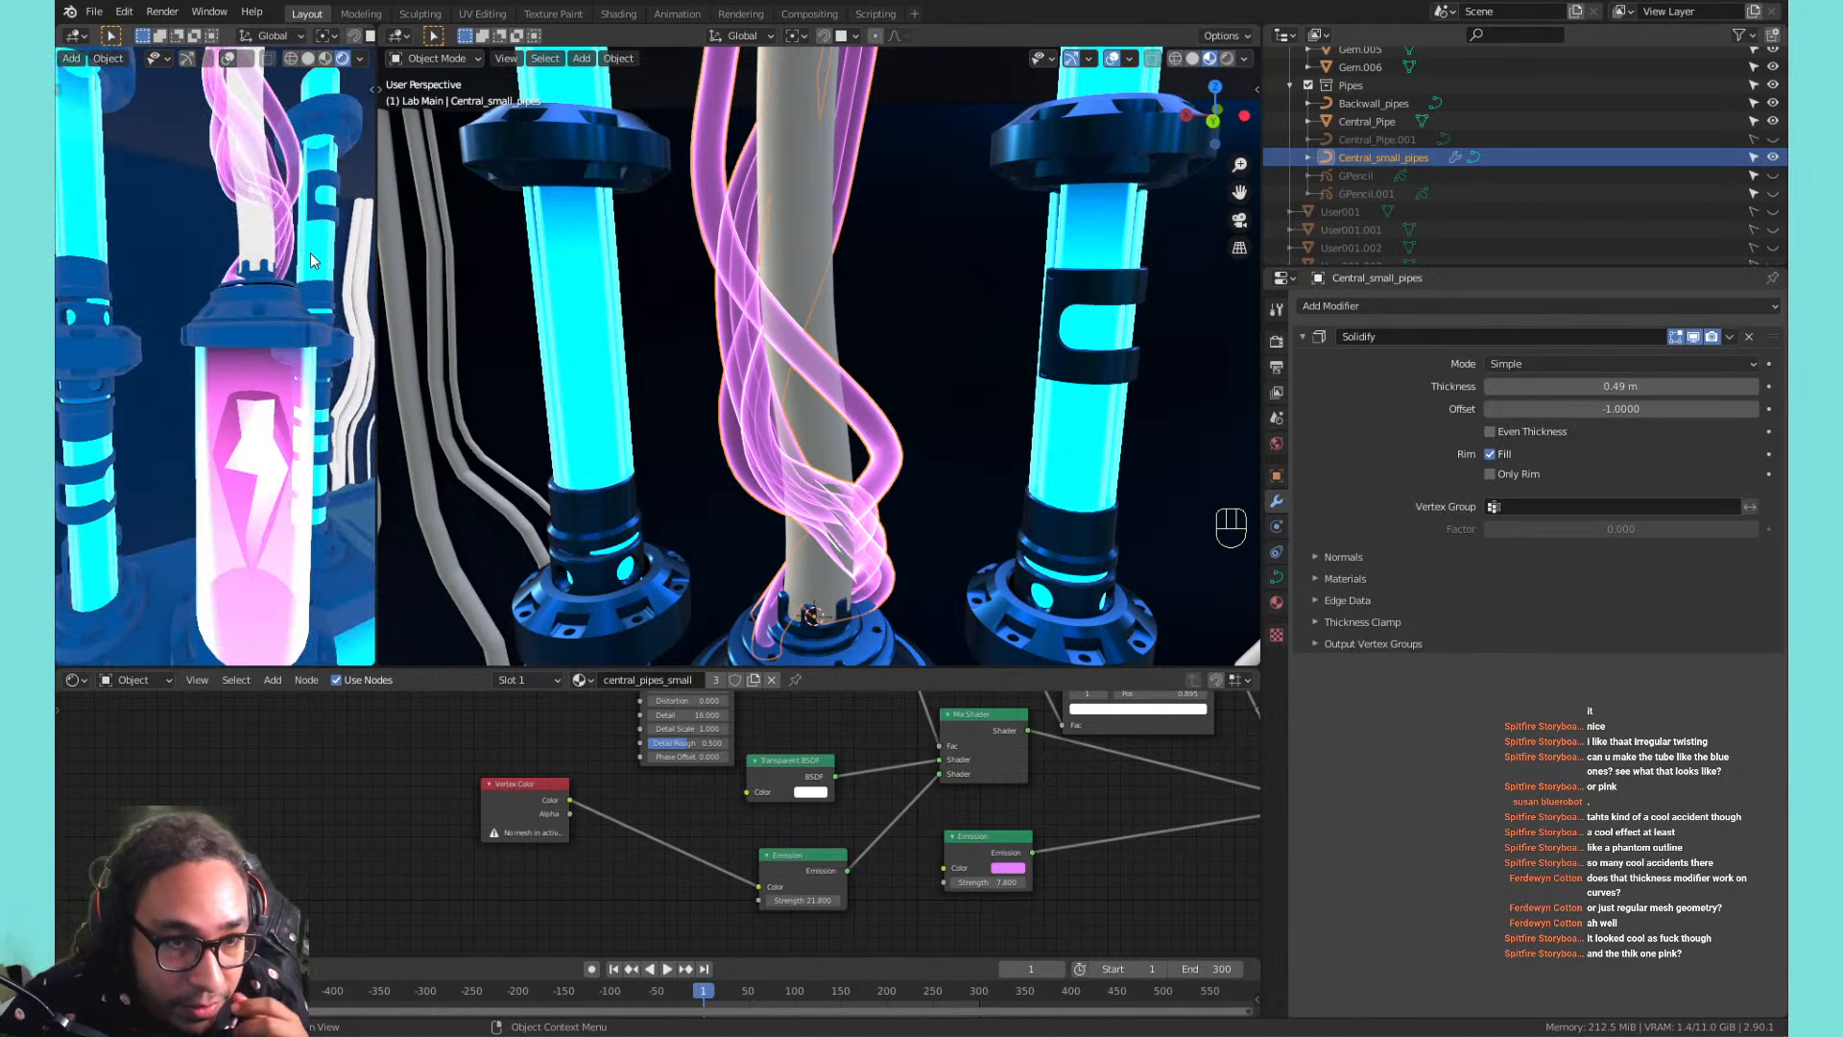
pyautogui.scroll(-3, 326, 251)
pyautogui.scroll(3, 312, 261)
pyautogui.scroll(-3, 312, 261)
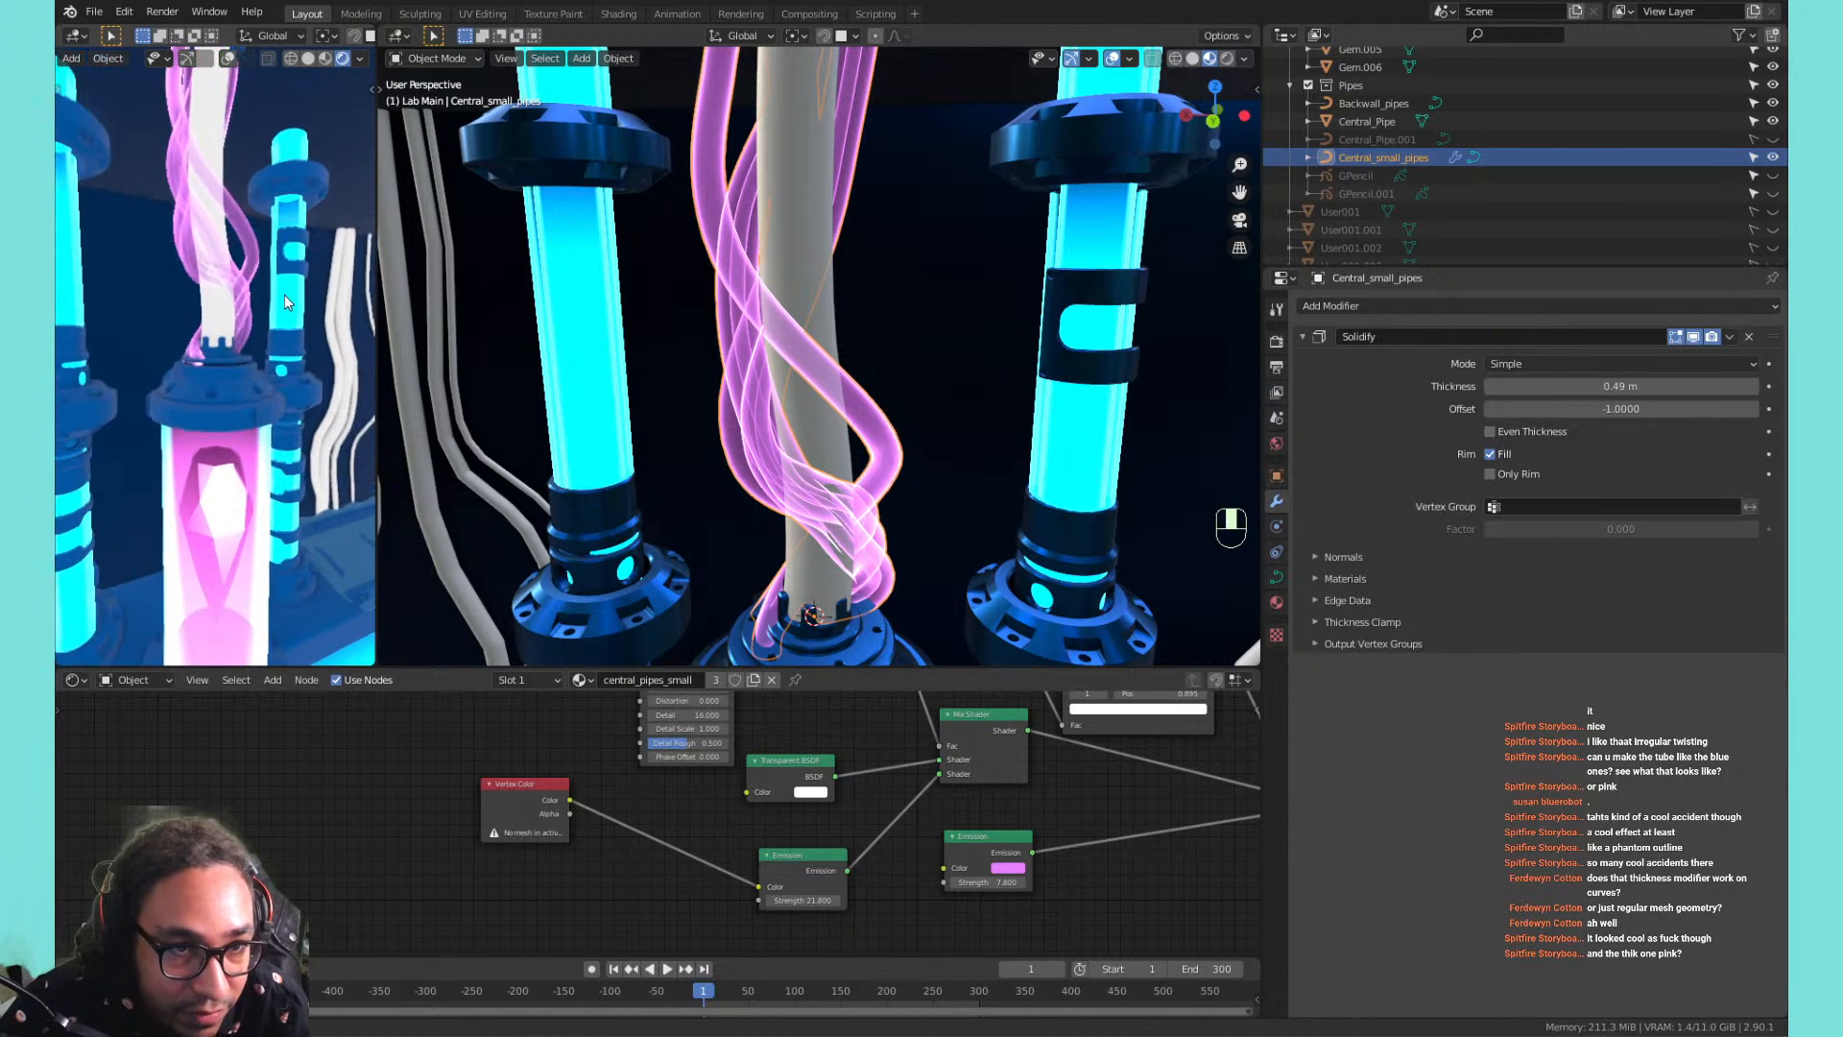
pyautogui.click(361, 60)
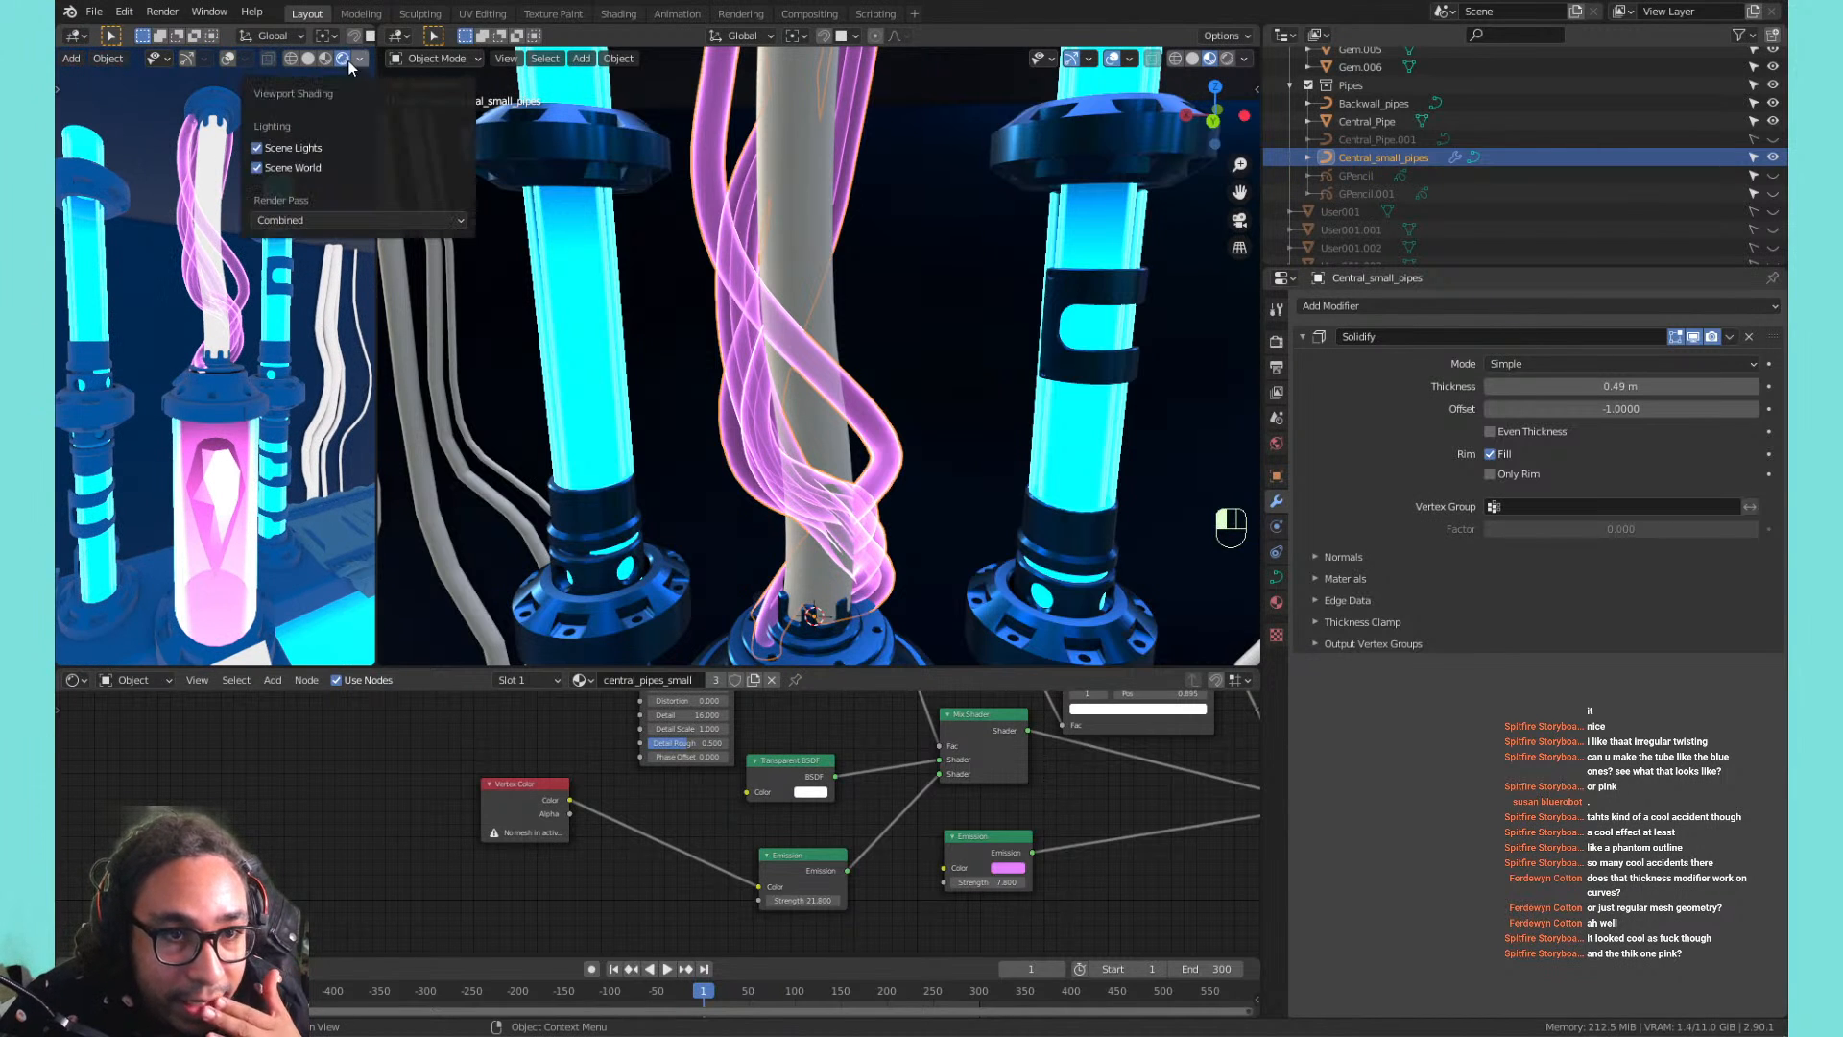
# Set the small pipes' Solidify thickness to 0.5 m and the pink Emission node's strength to 6.4.
pyautogui.click(843, 394)
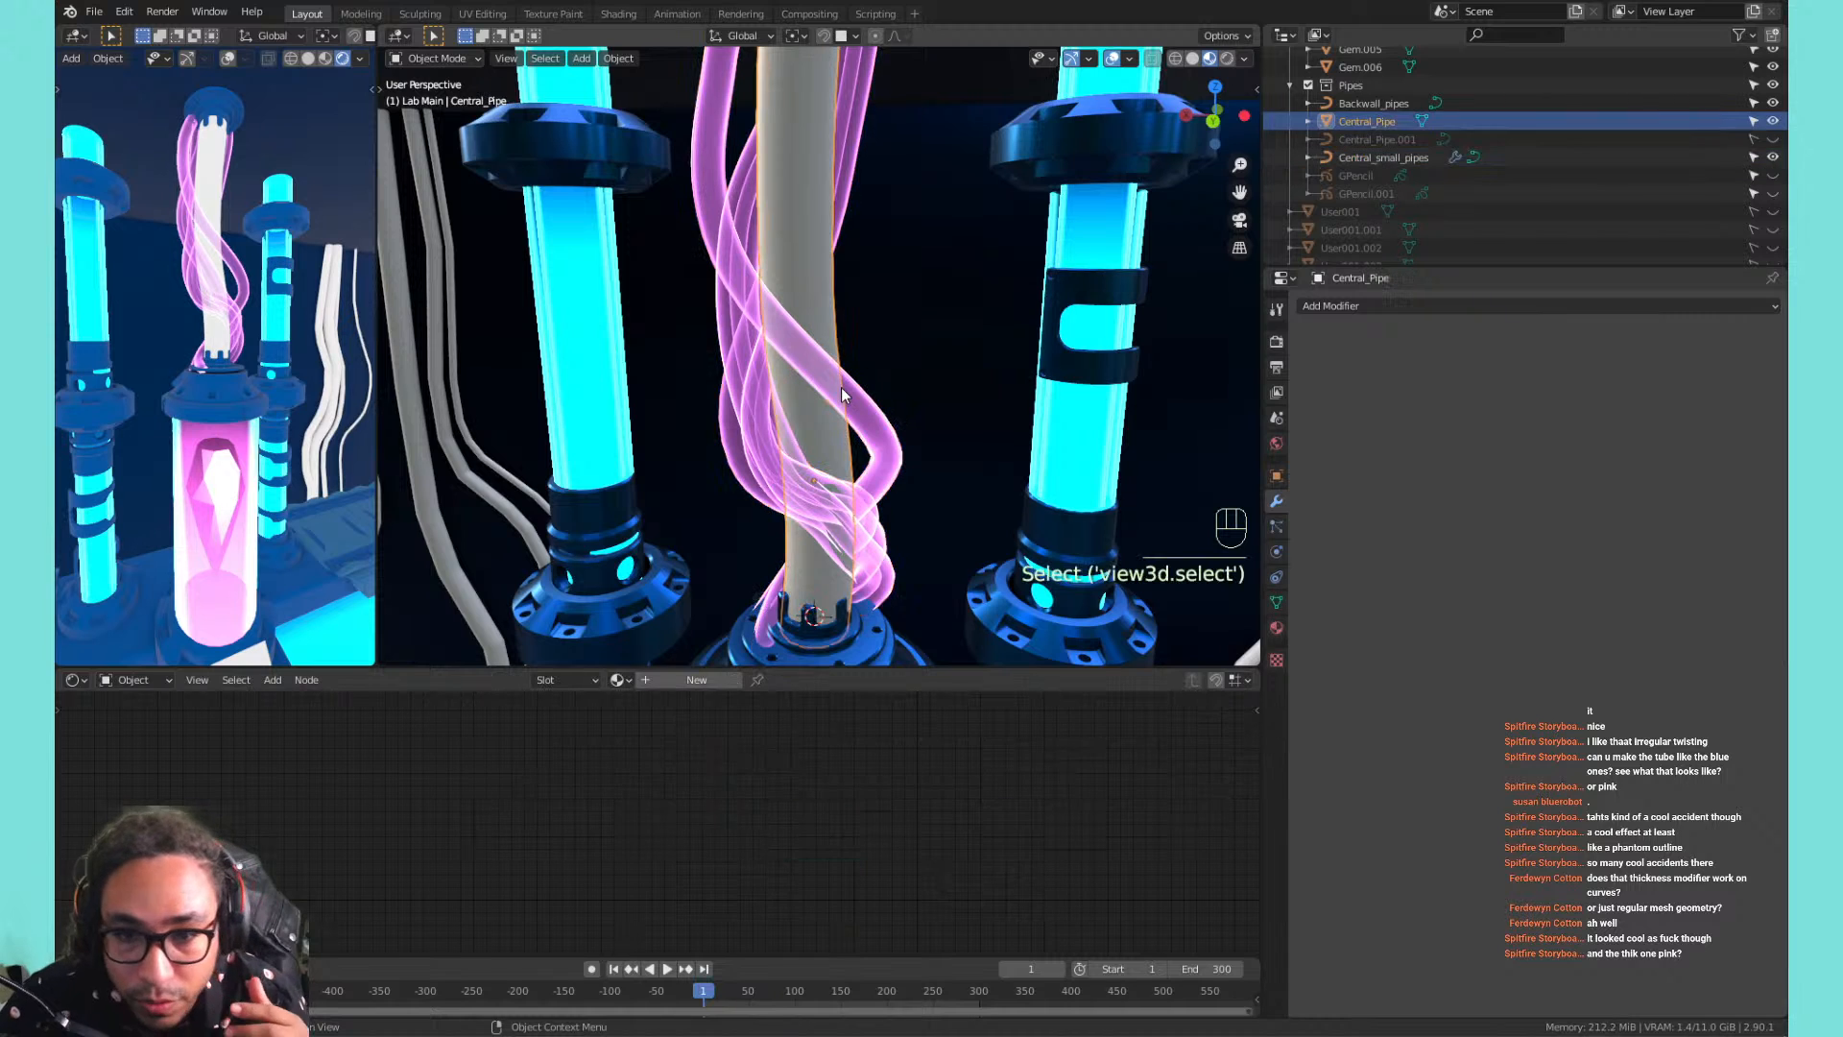
pyautogui.click(723, 286)
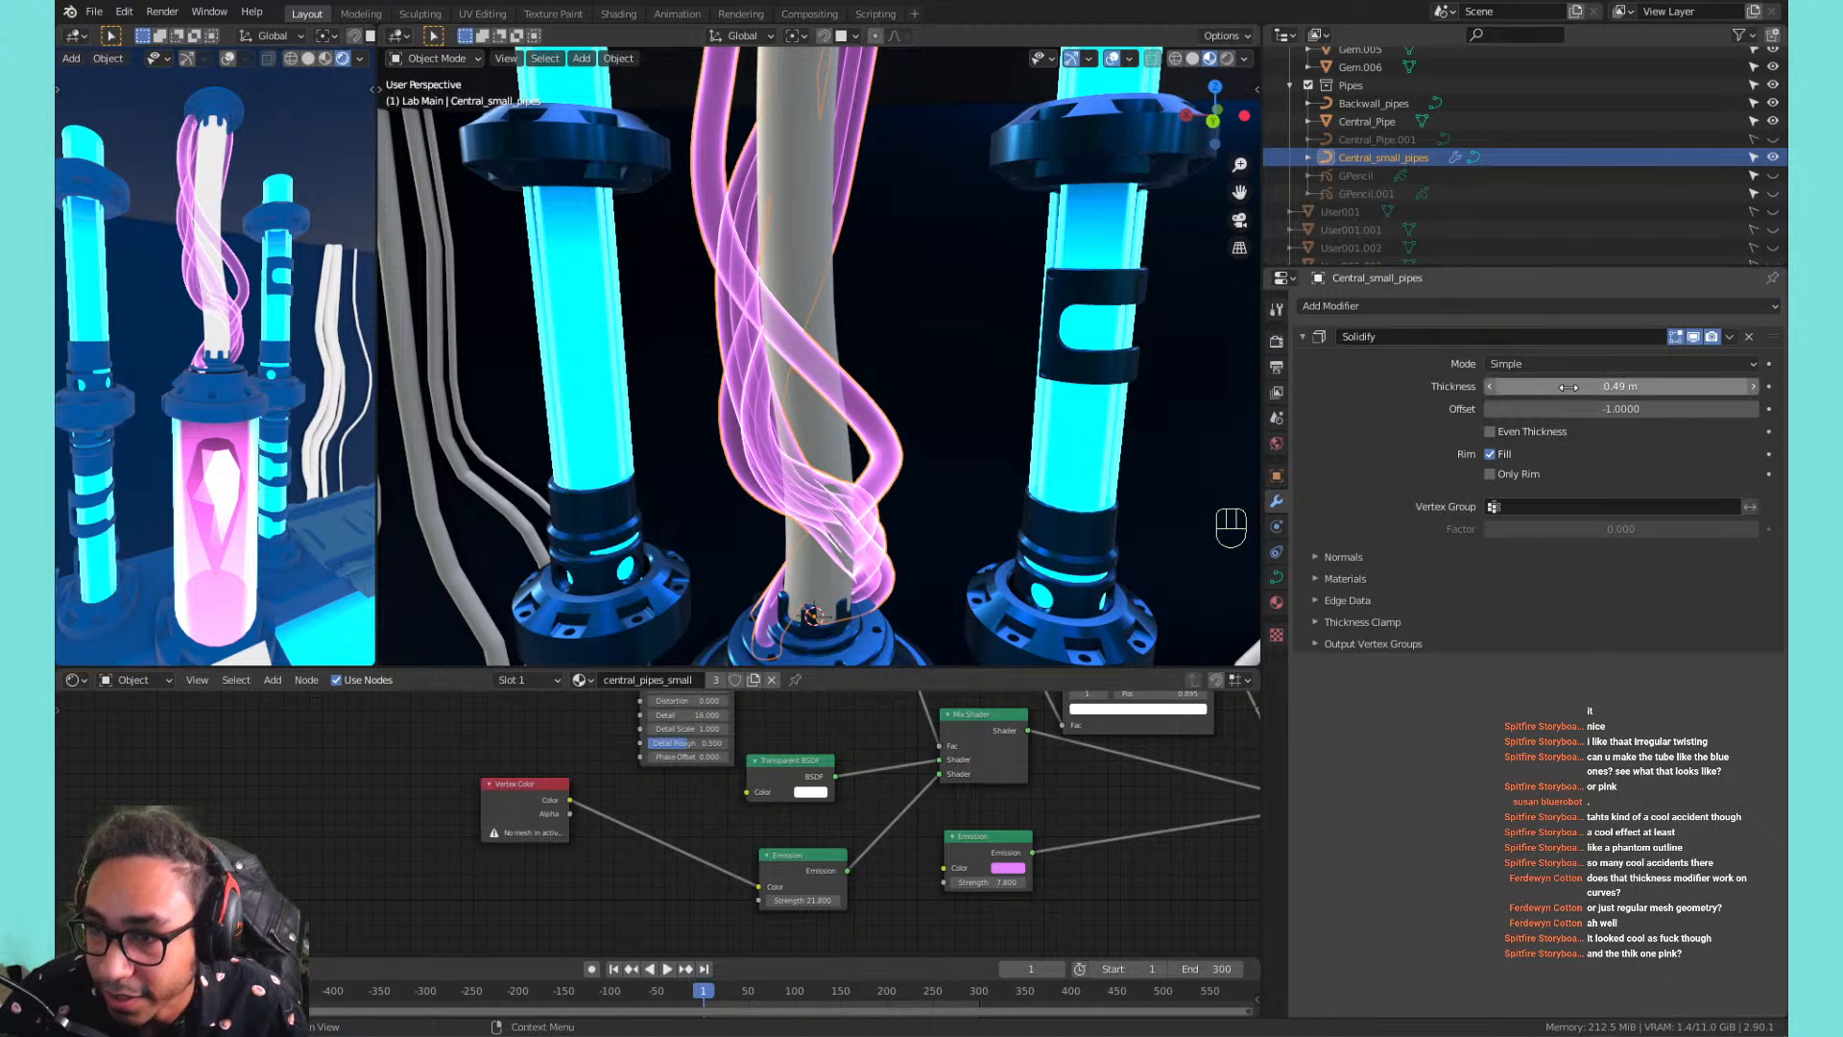
pyautogui.moveTo(1498, 386)
pyautogui.mouseDown()
pyautogui.moveTo(1555, 386)
pyautogui.moveTo(1527, 386)
pyautogui.mouseUp()
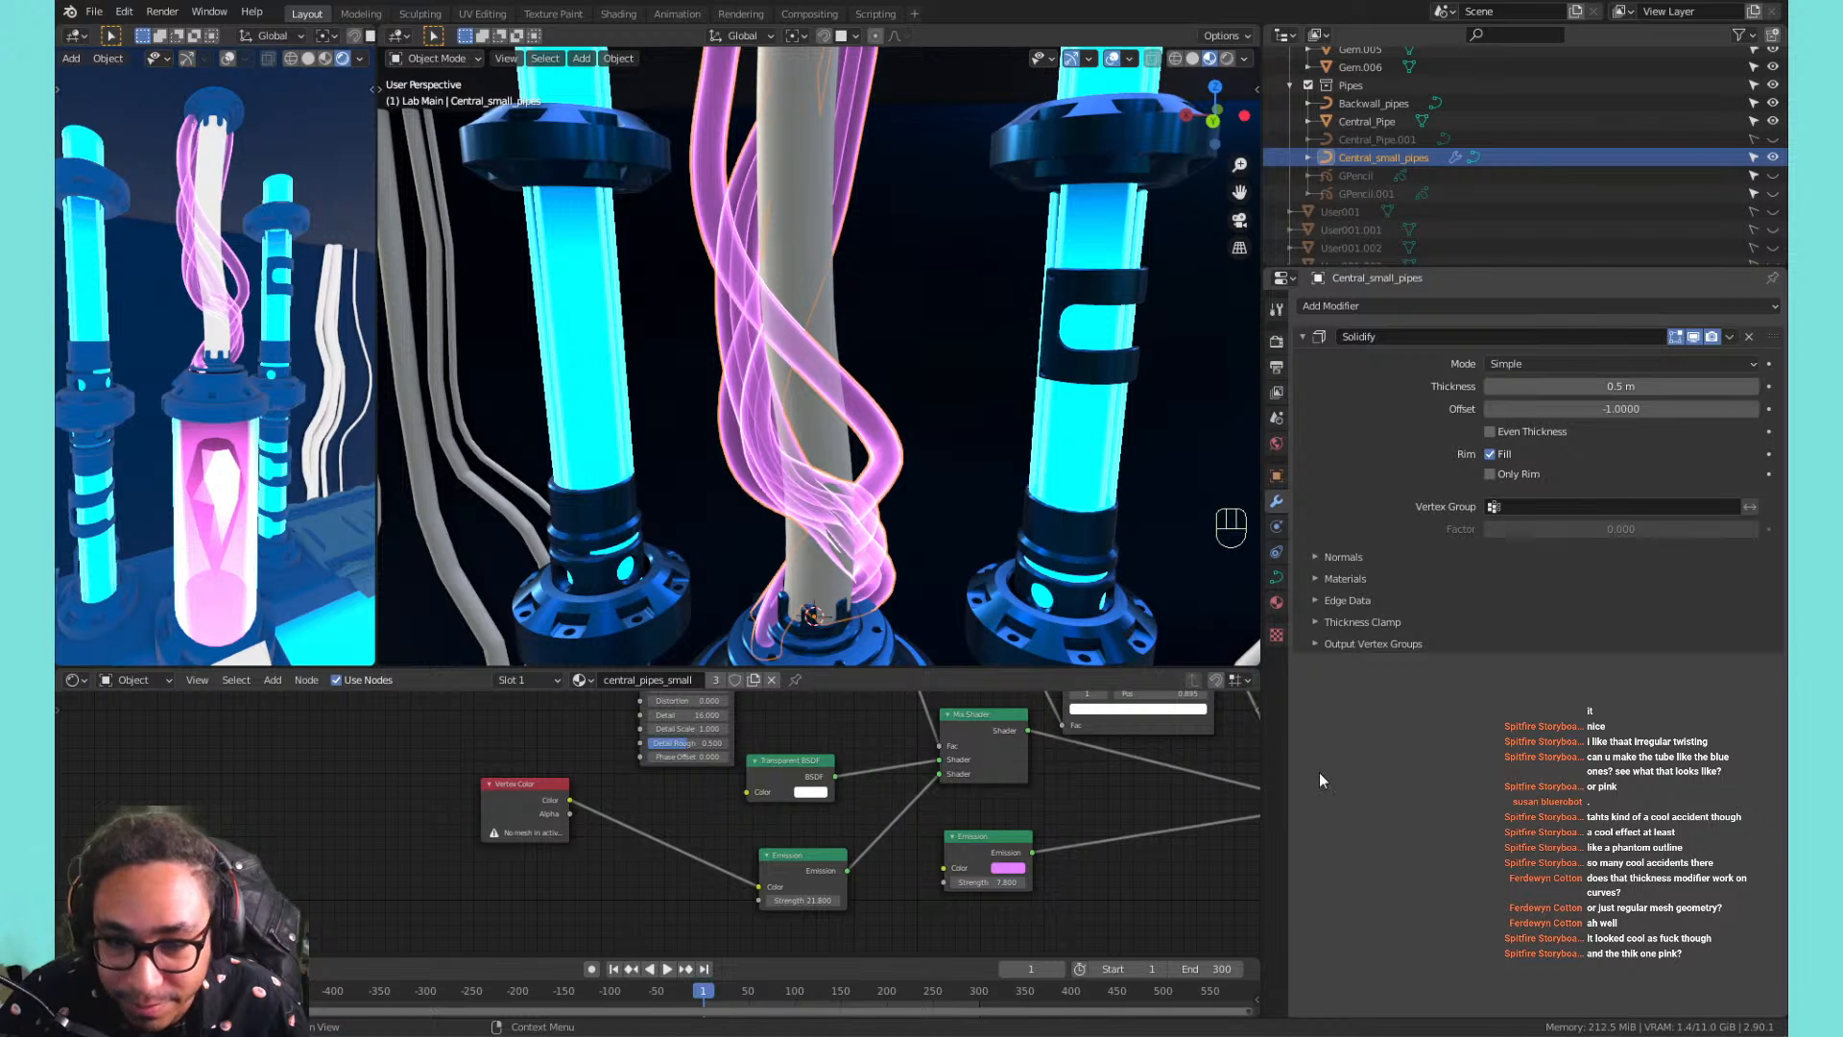
pyautogui.moveTo(987, 882)
pyautogui.mouseDown()
pyautogui.moveTo(1085, 879)
pyautogui.moveTo(996, 879)
pyautogui.moveTo(1023, 880)
pyautogui.mouseUp()
# Duplicate the existing ColorRamp node in the small pipes' material and place the copy beside the pink Emission node.
pyautogui.moveTo(1030, 818); pyautogui.dragTo(845, 697, button='middle')
pyautogui.scroll(-2, 855, 932)
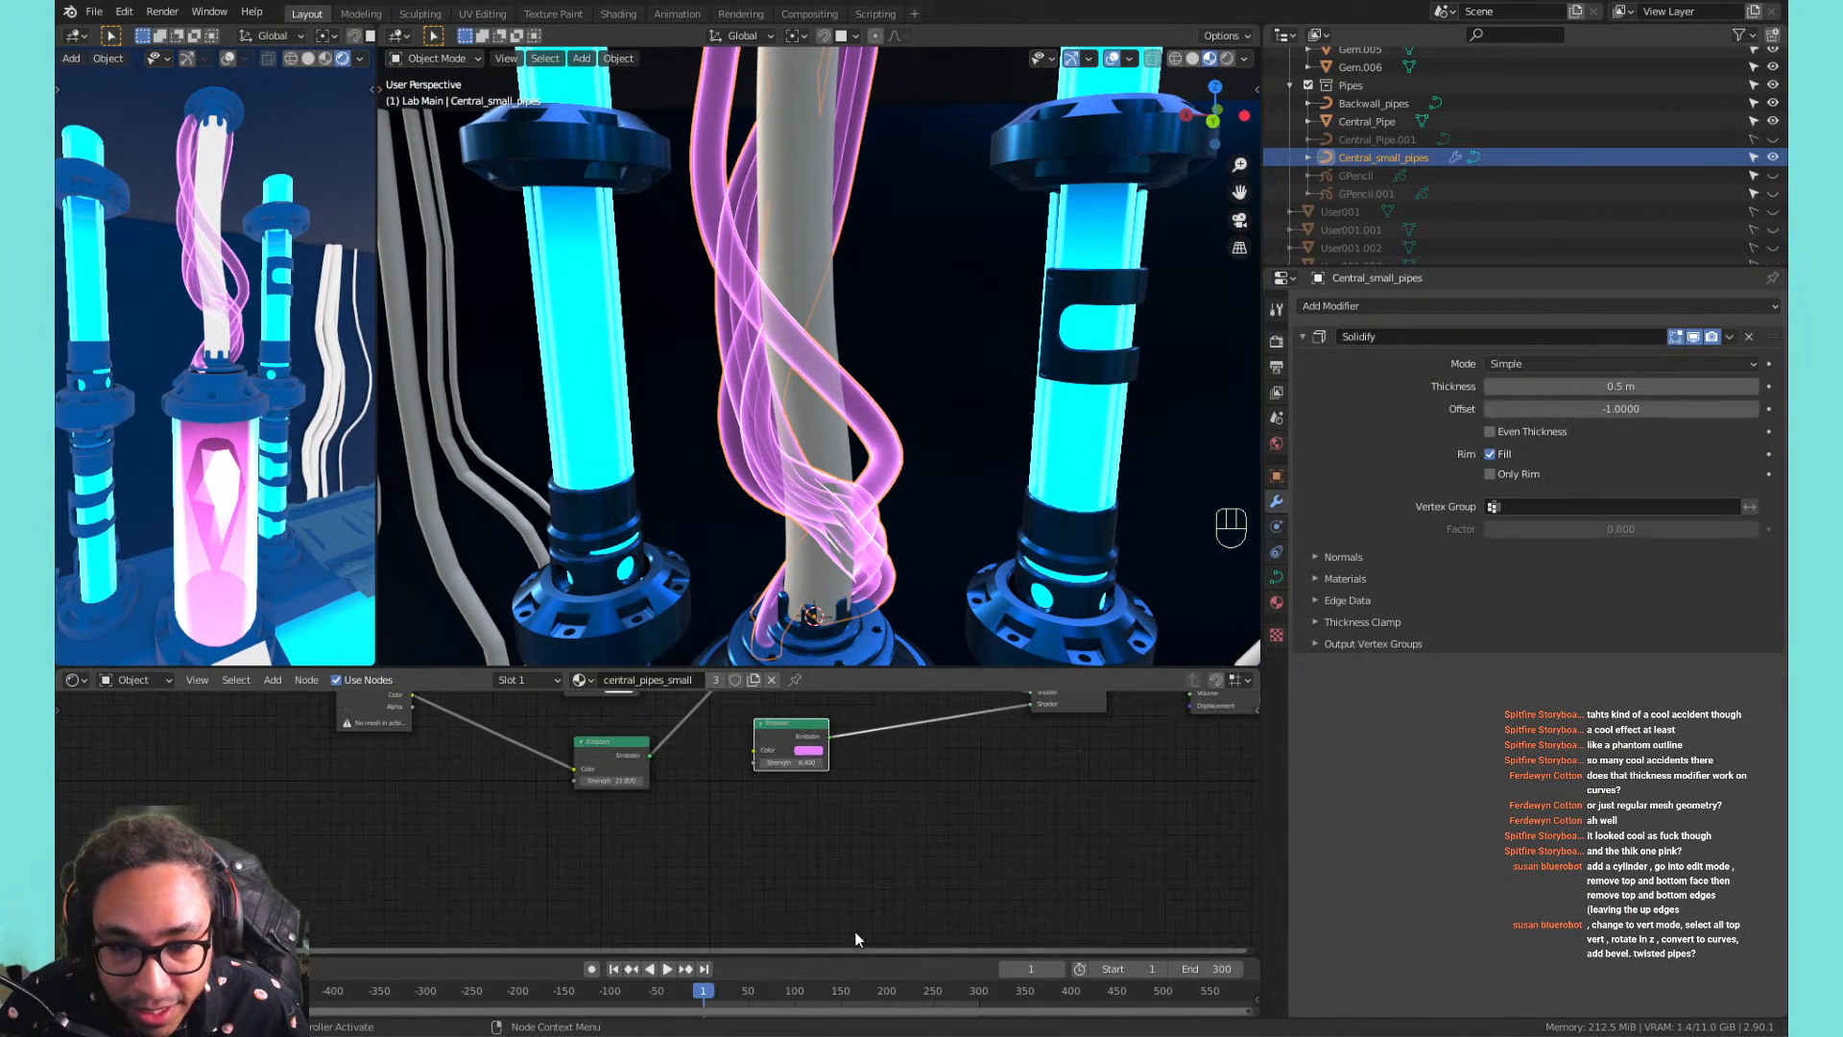
pyautogui.moveTo(836, 804); pyautogui.dragTo(789, 903, button='middle')
pyautogui.moveTo(751, 825); pyautogui.dragTo(843, 839)
pyautogui.moveTo(843, 839); pyautogui.dragTo(843, 929, button='middle')
pyautogui.click(830, 703)
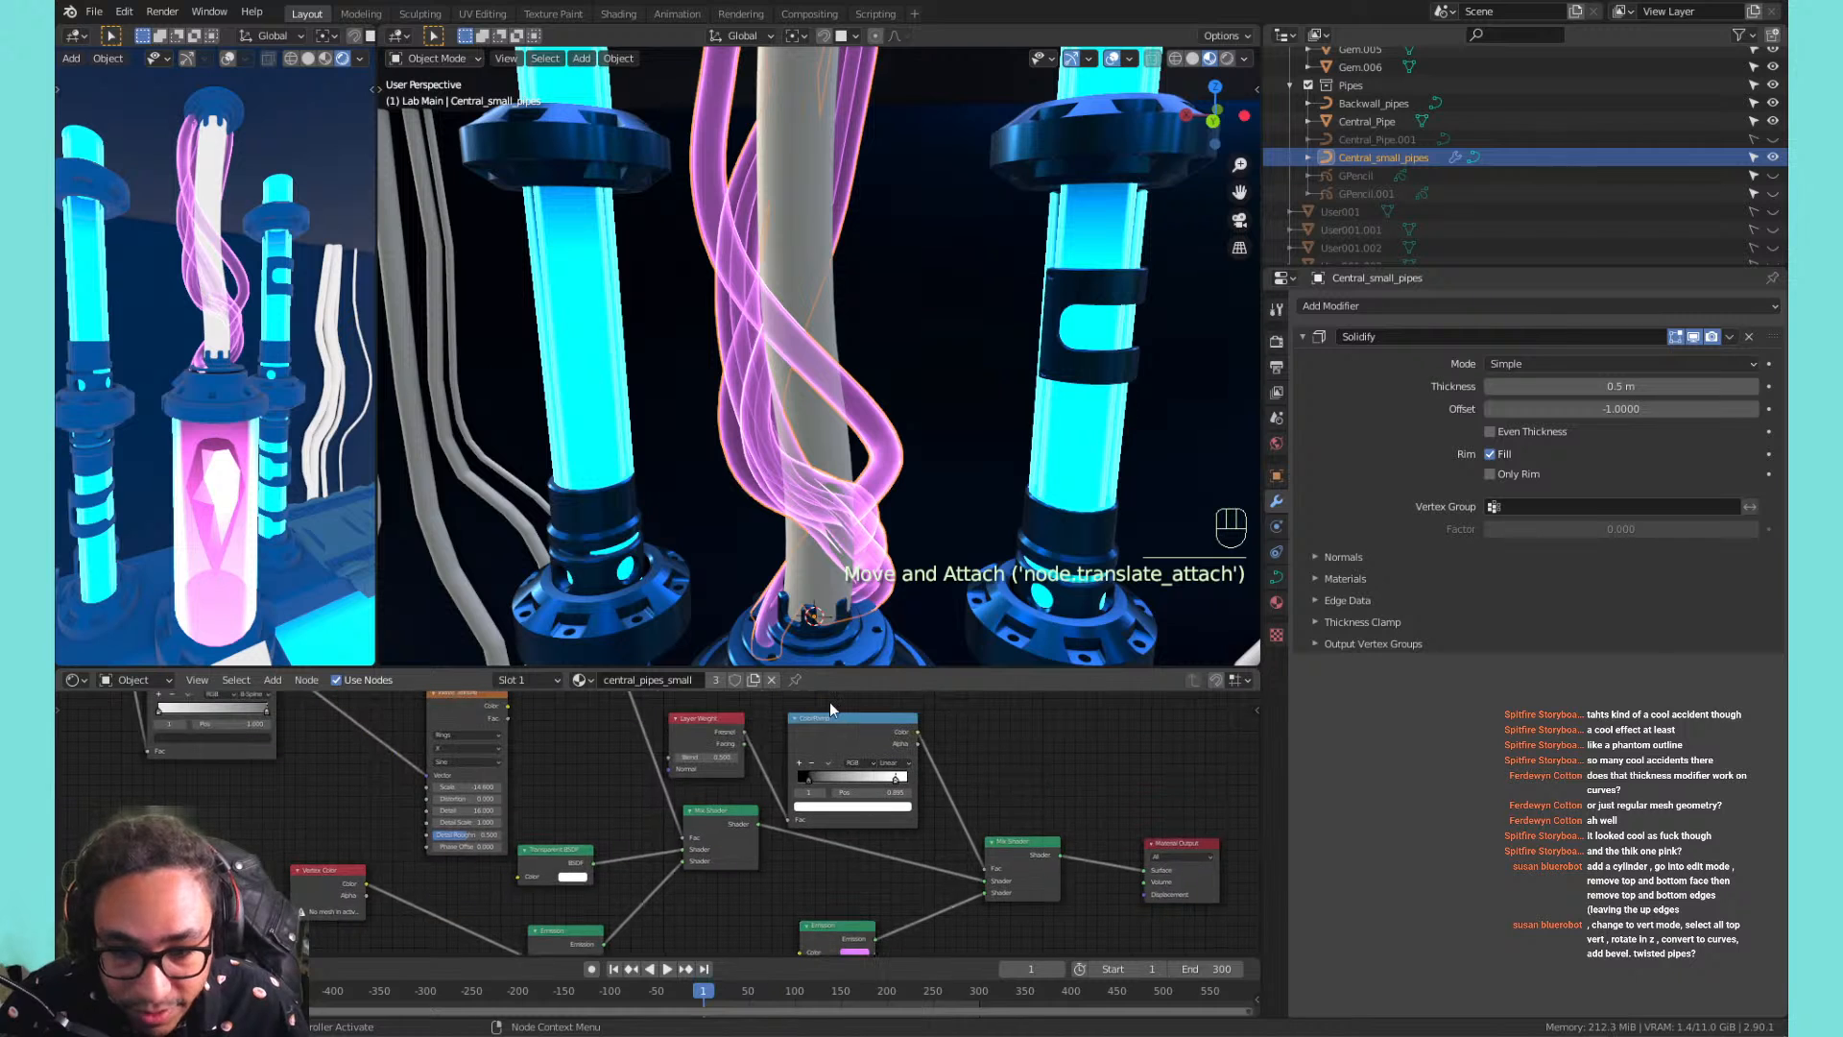
pyautogui.click(829, 708)
pyautogui.hotkey('shift', 'd')
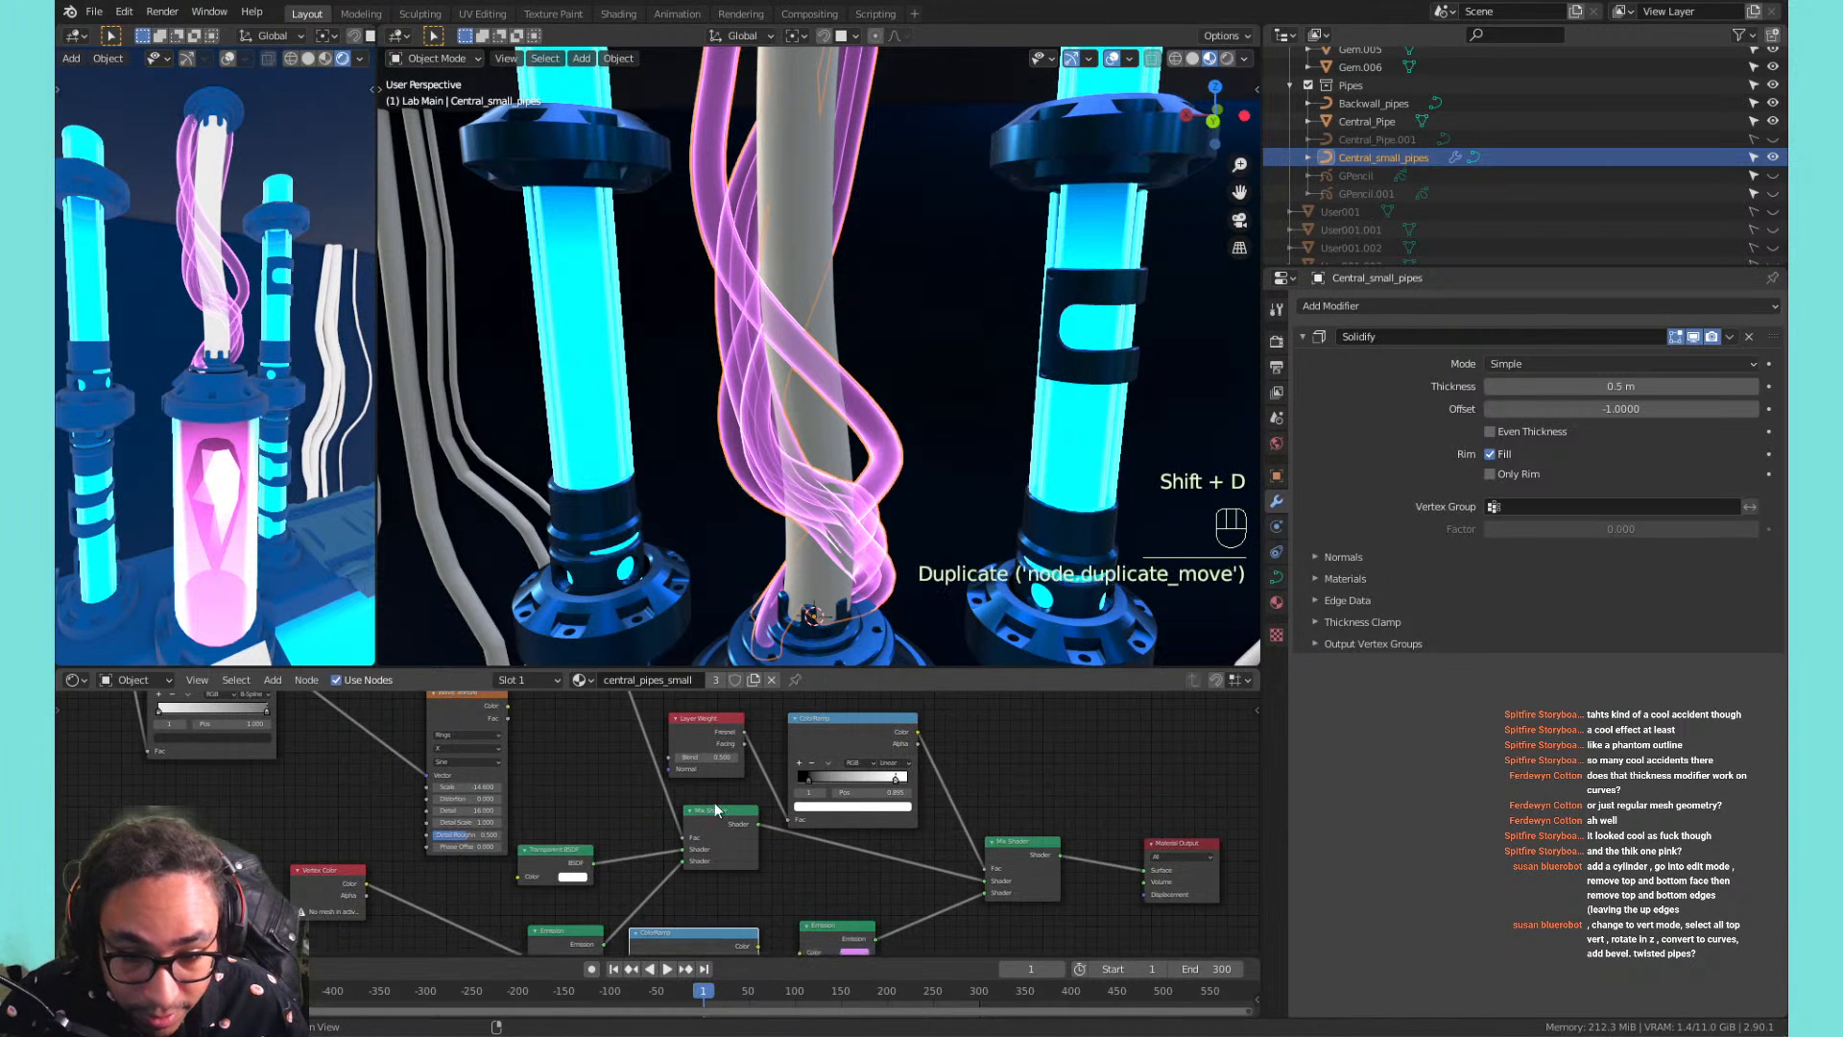
pyautogui.moveTo(716, 810); pyautogui.dragTo(708, 651, button='middle')
# Copy the Emission node's pink onto the duplicated ColorRamp's light stop and connect the ramp to the Emission's Color input.
pyautogui.moveTo(752, 788); pyautogui.dragTo(823, 798)
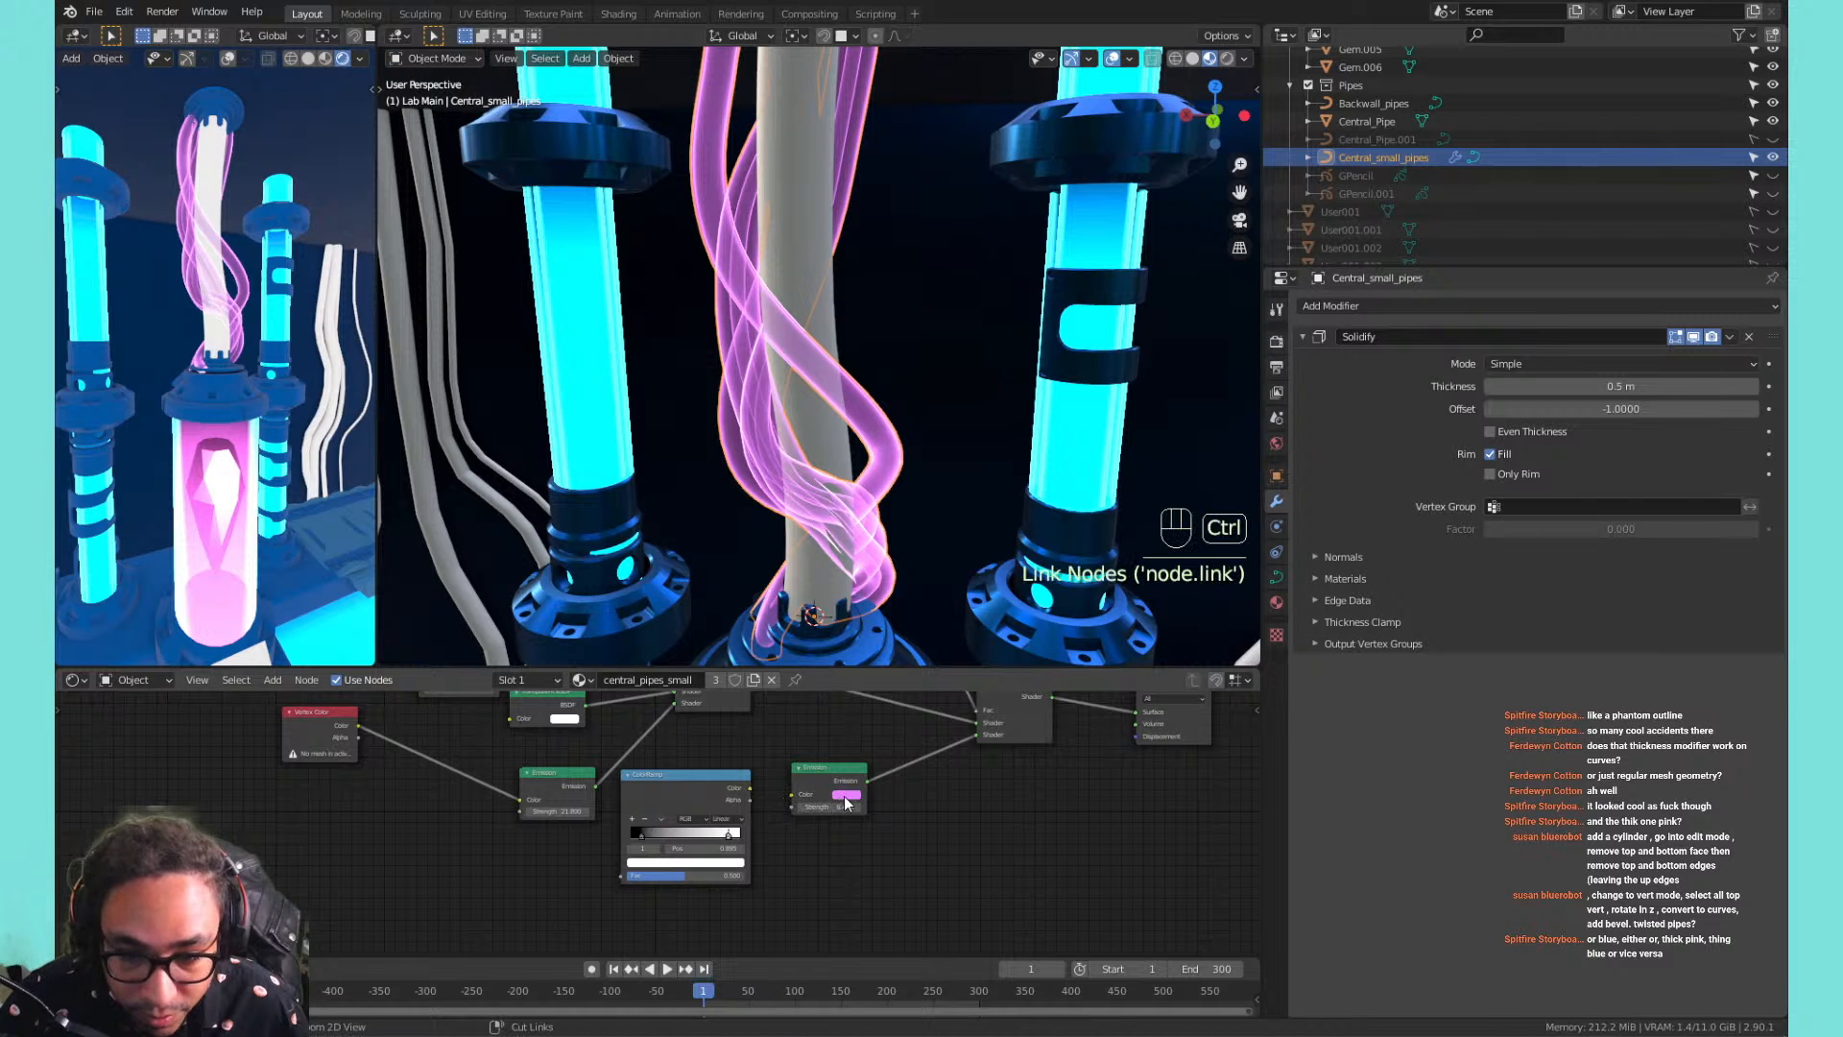
pyautogui.hotkey('ctrl', 'c')
pyautogui.hotkey('ctrl', 'v')
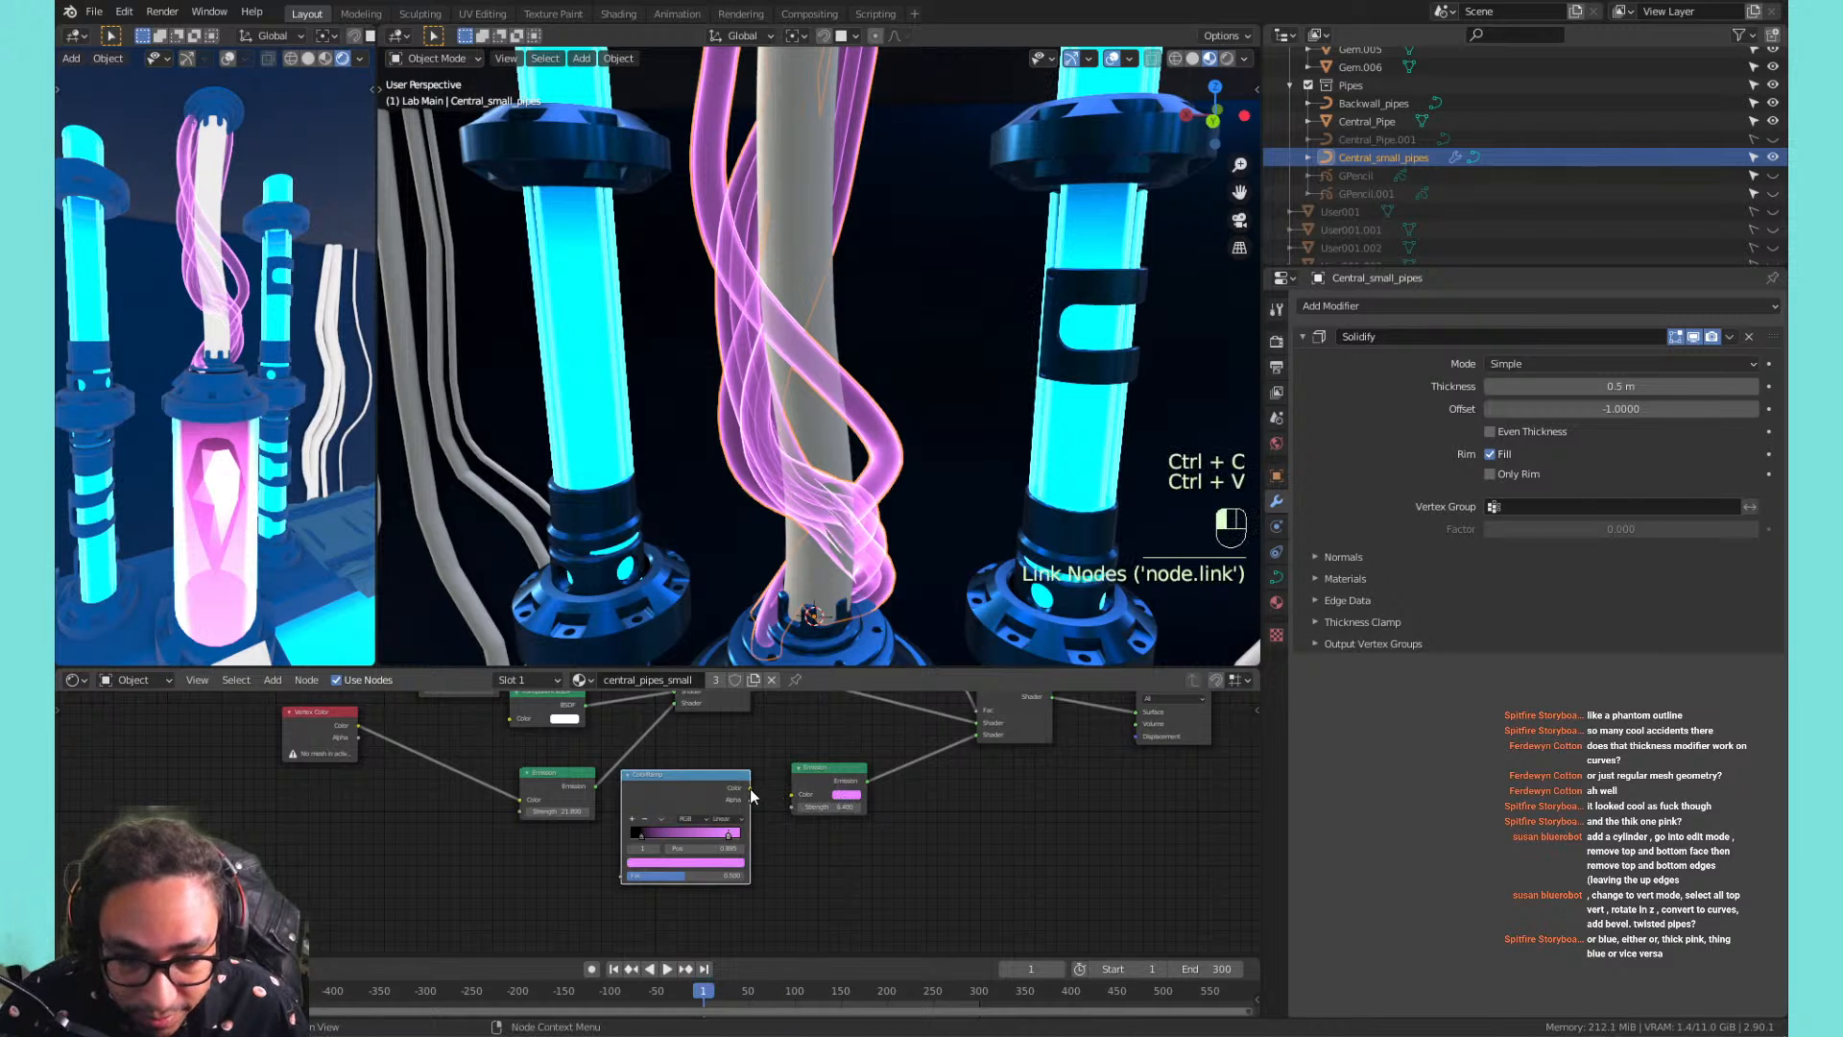
pyautogui.moveTo(751, 788); pyautogui.dragTo(798, 798)
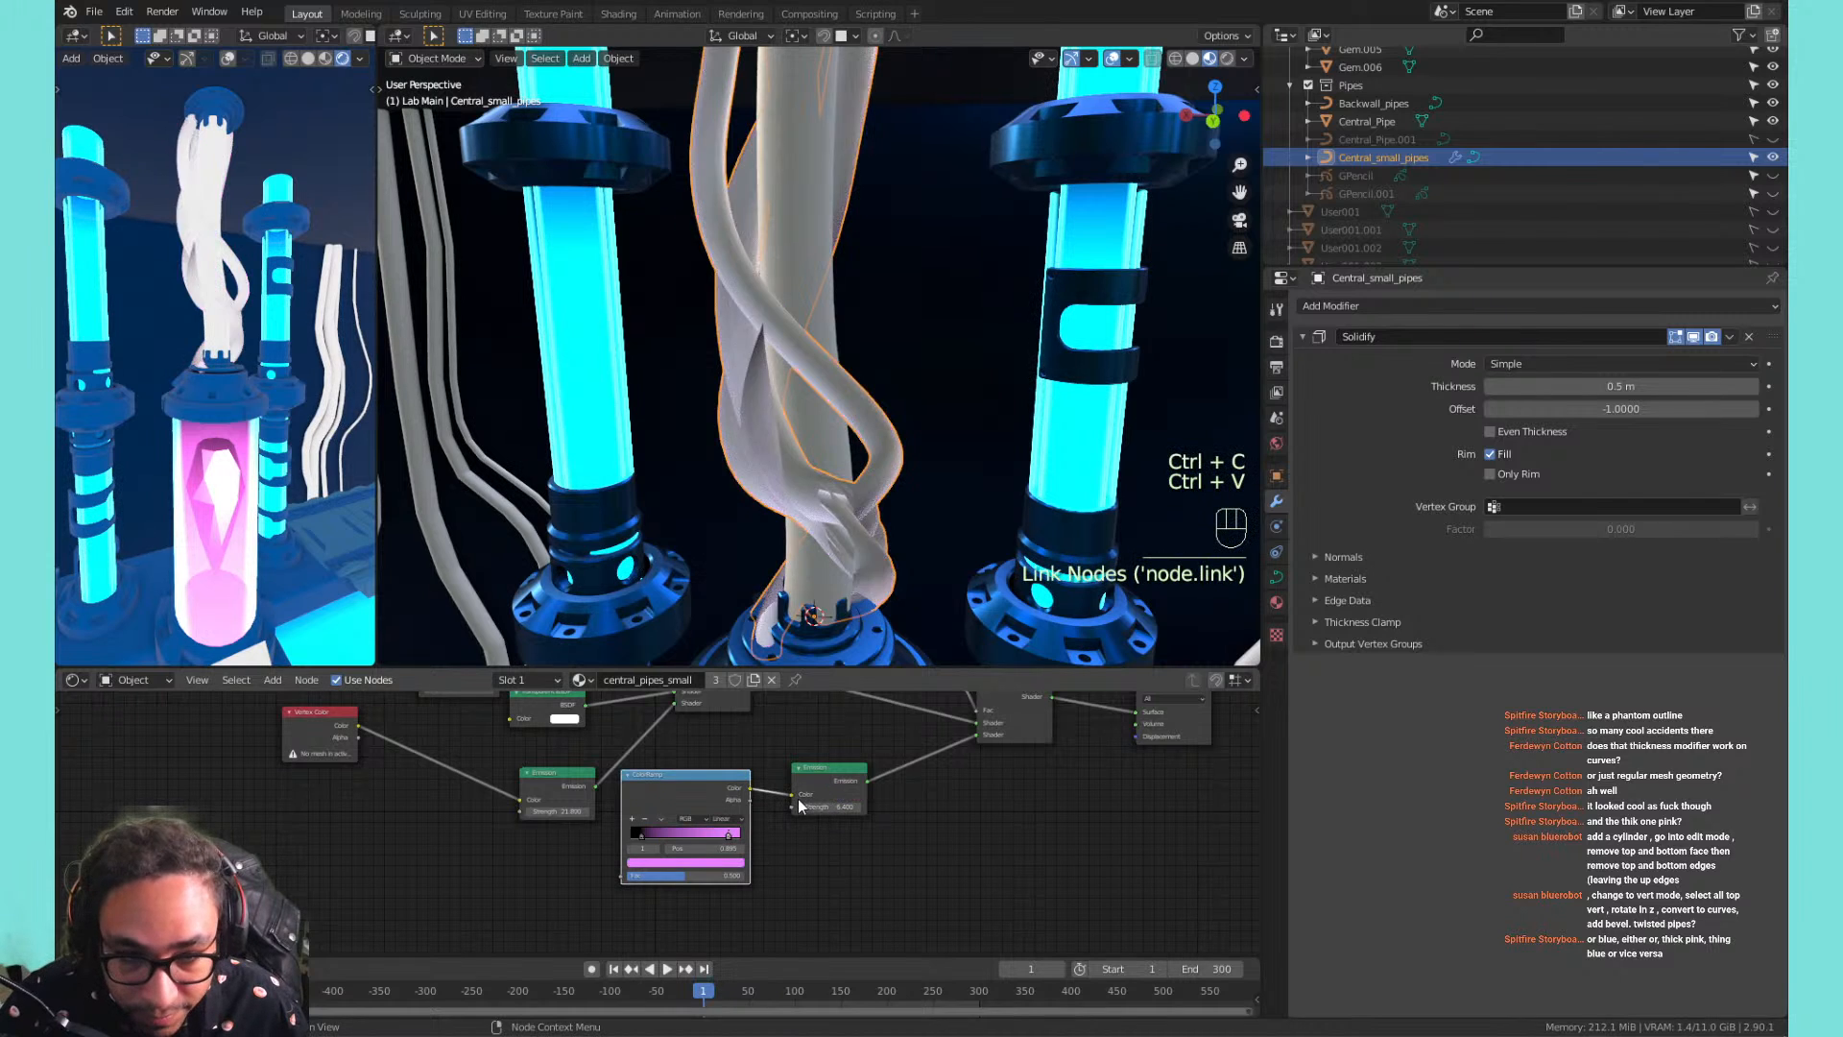
# Change the duplicated ColorRamp's black stop to a saturated deep blue.
pyautogui.click(645, 832)
pyautogui.click(659, 861)
pyautogui.moveTo(721, 727); pyautogui.dragTo(720, 711)
pyautogui.moveTo(683, 741)
pyautogui.mouseDown()
pyautogui.moveTo(711, 758)
pyautogui.moveTo(709, 733)
pyautogui.mouseUp()
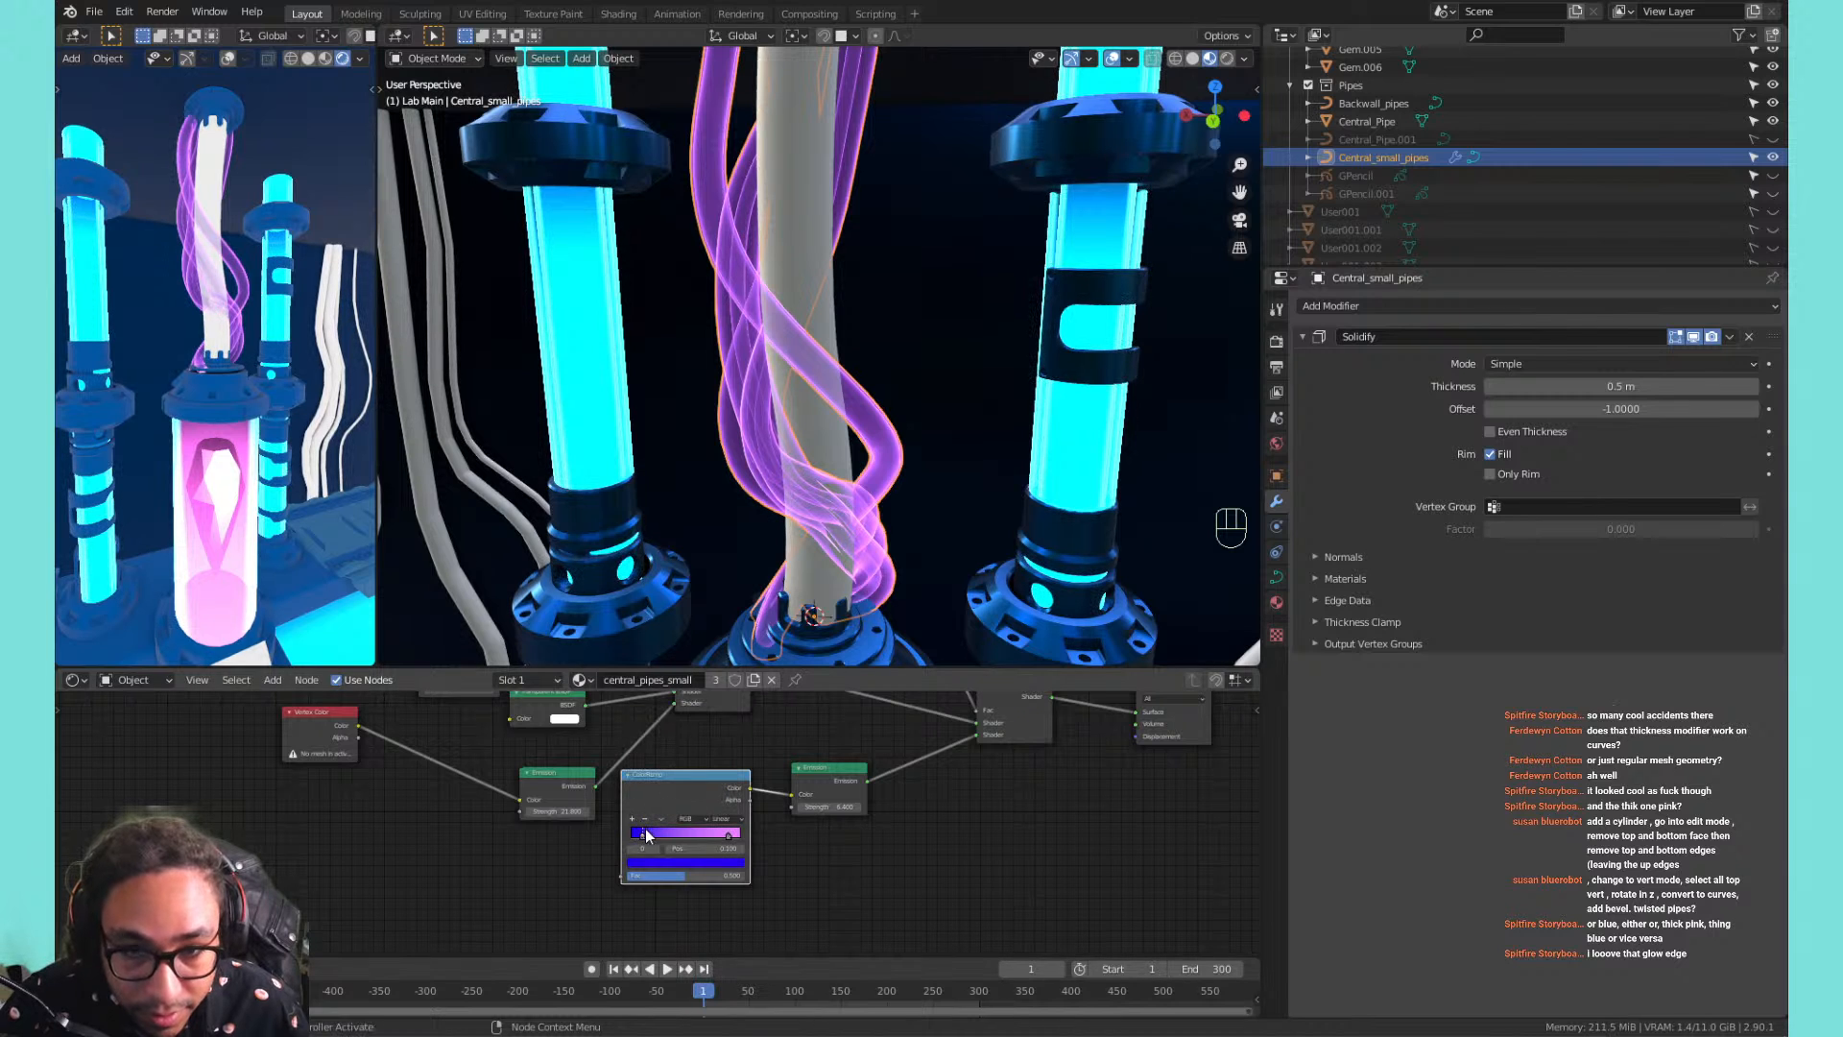
# Switch the ColorRamp to Constant interpolation, with the blue stop at 0.000 and the pink stop at 0.495.
pyautogui.moveTo(645, 833)
pyautogui.mouseDown()
pyautogui.moveTo(725, 836)
pyautogui.moveTo(661, 831)
pyautogui.moveTo(694, 833)
pyautogui.moveTo(677, 837)
pyautogui.mouseUp()
pyautogui.click(734, 819)
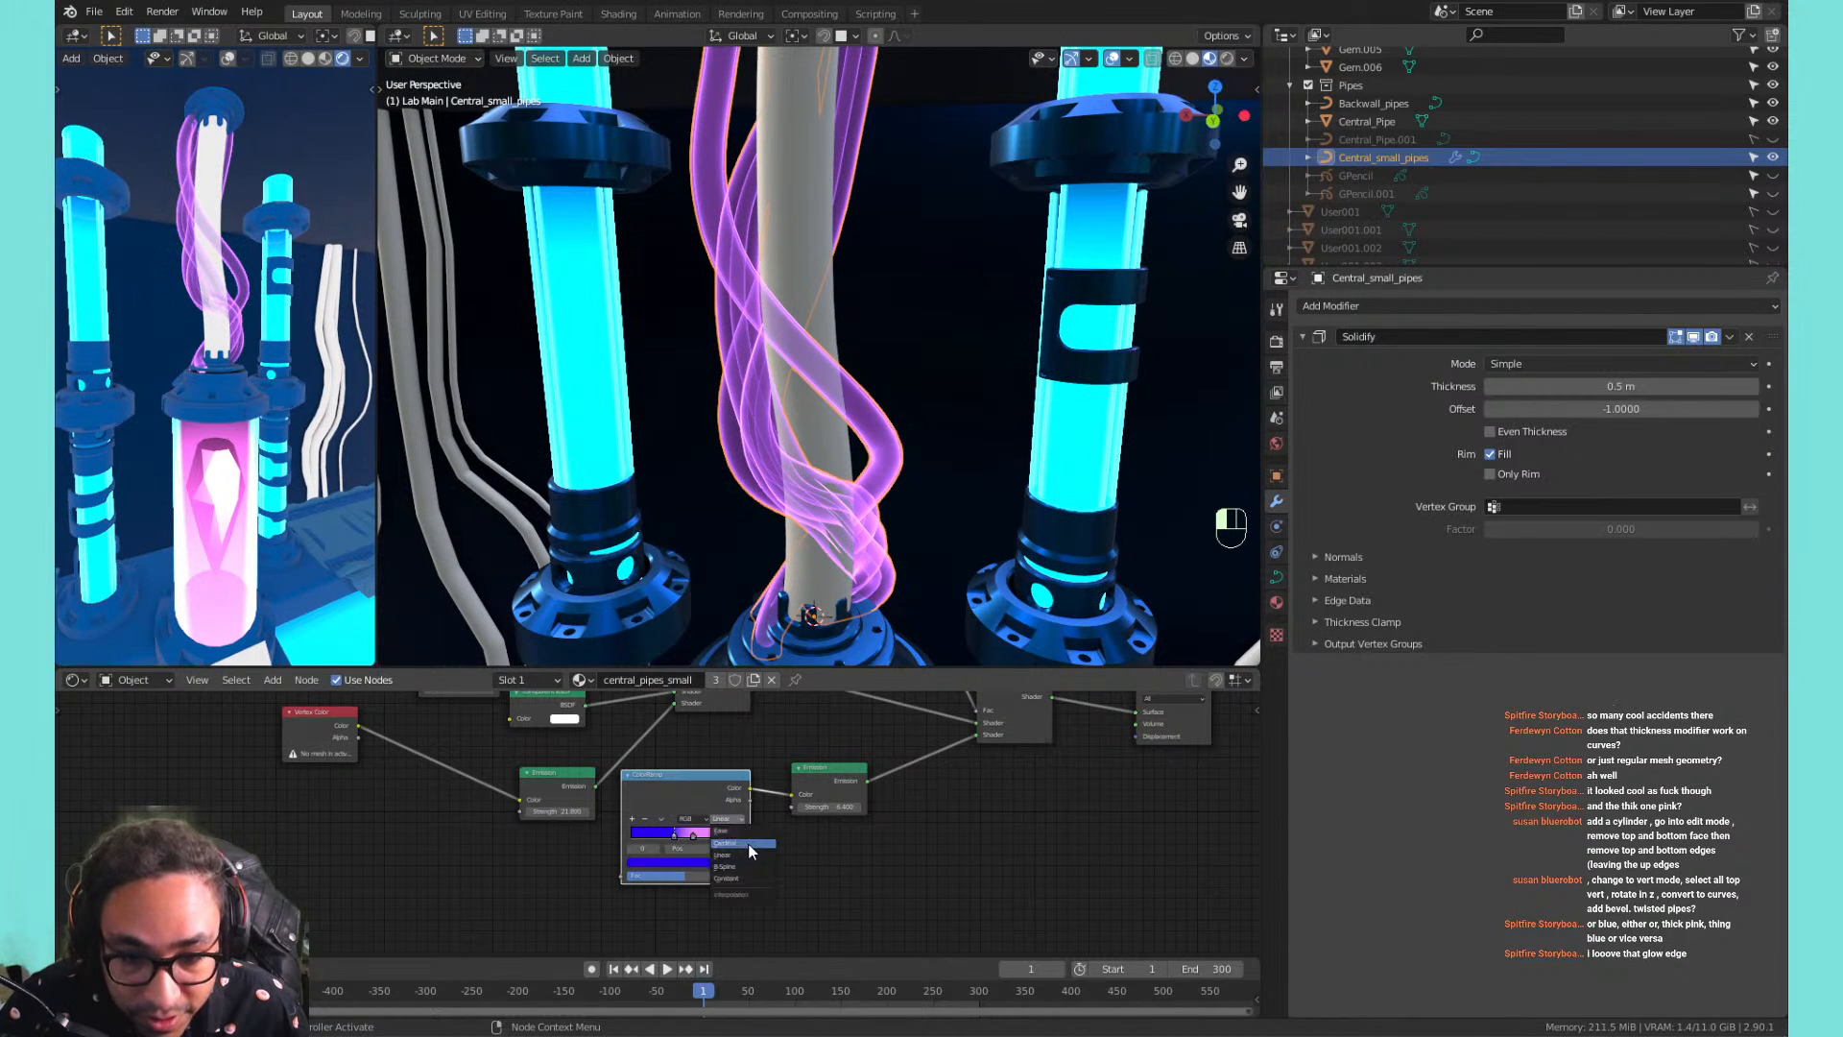
pyautogui.click(736, 878)
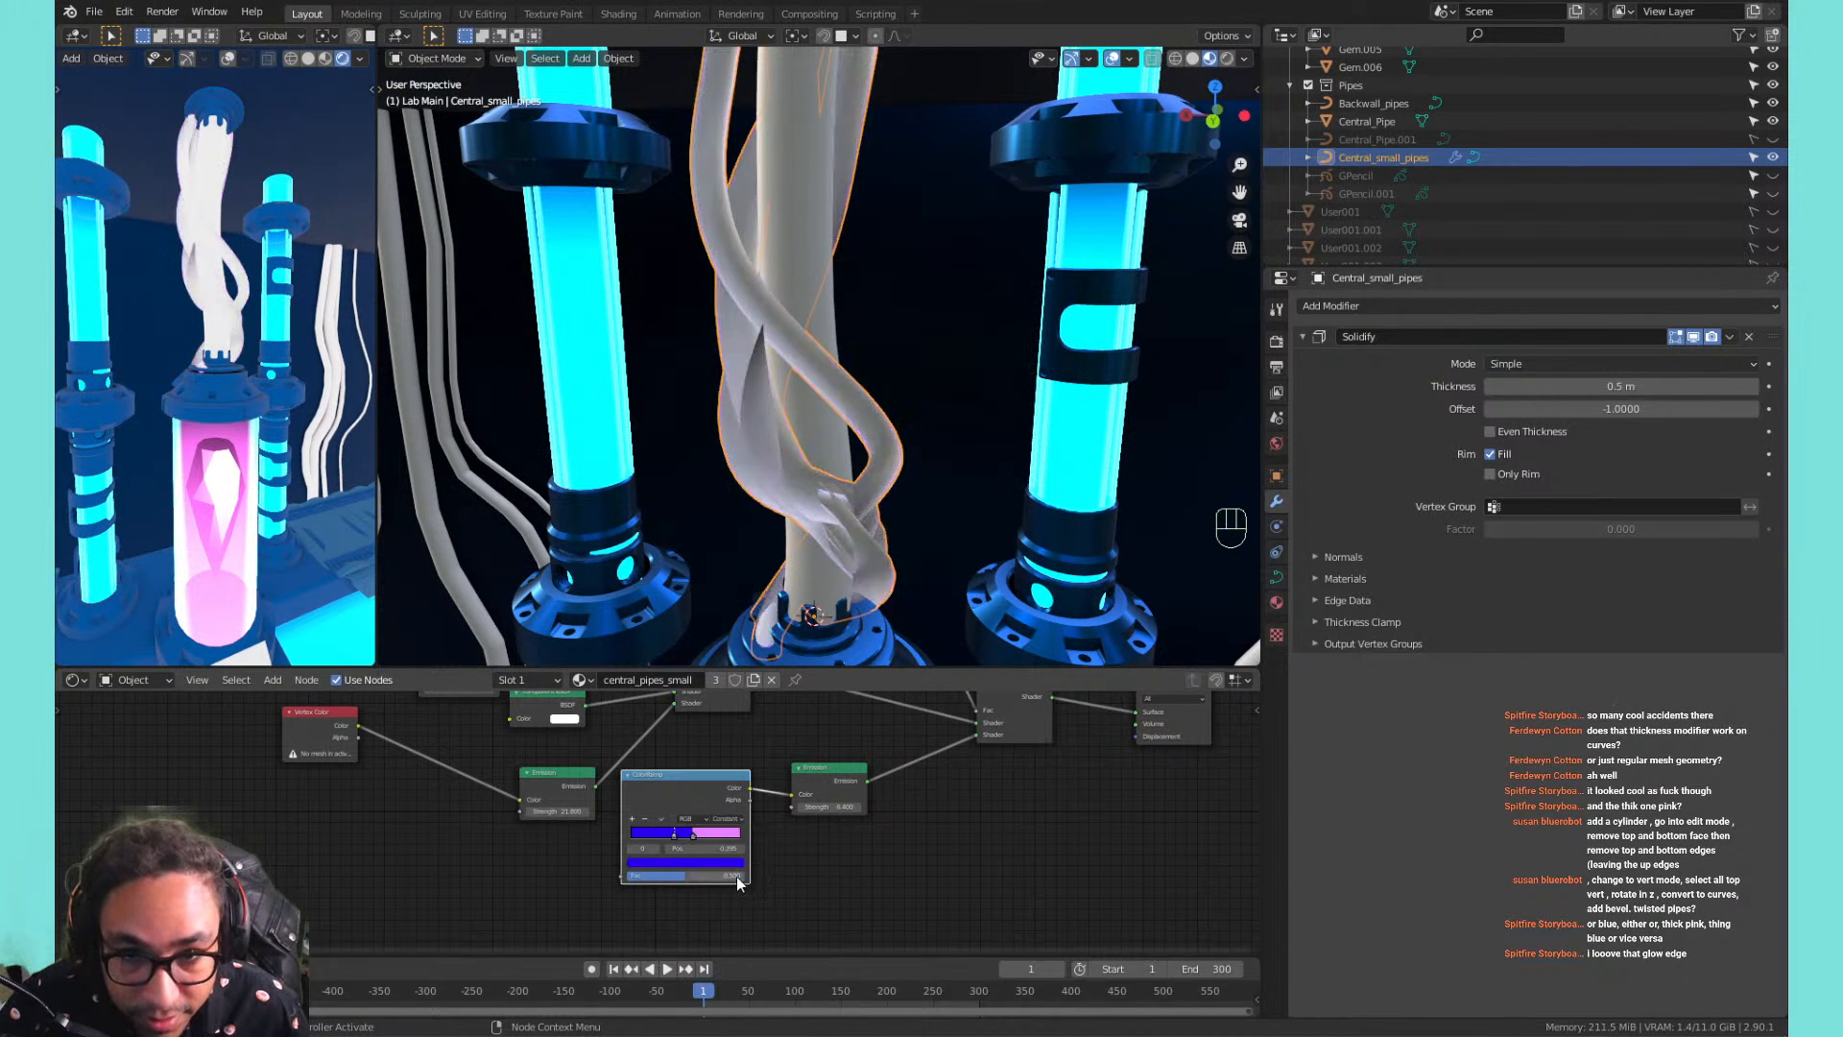
pyautogui.scroll(2, 710, 860)
pyautogui.scroll(2, 716, 864)
pyautogui.moveTo(684, 847); pyautogui.dragTo(606, 846)
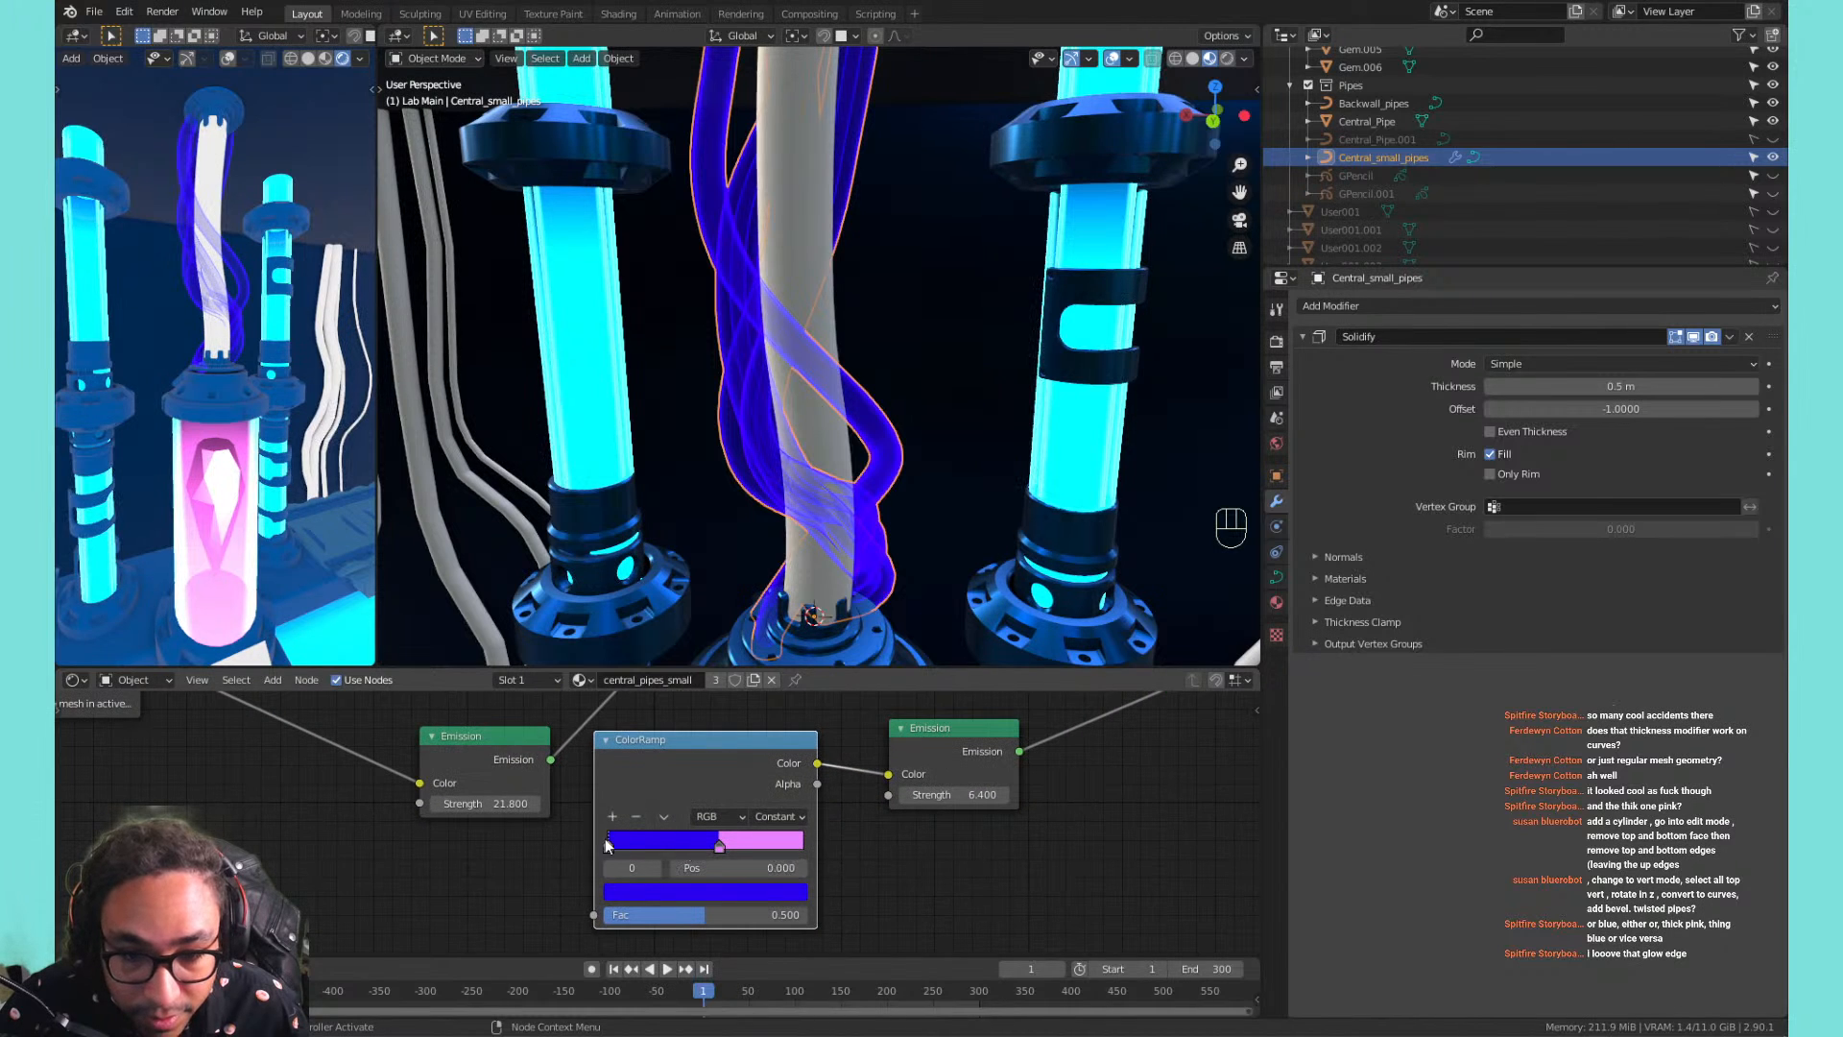
pyautogui.moveTo(720, 845); pyautogui.dragTo(705, 845)
# Add a texture setup, keep only its Texture Coordinate node, and connect the Reflection output to the ColorRamp's Fac.
pyautogui.click(671, 782)
pyautogui.hotkey('ctrl', 't')
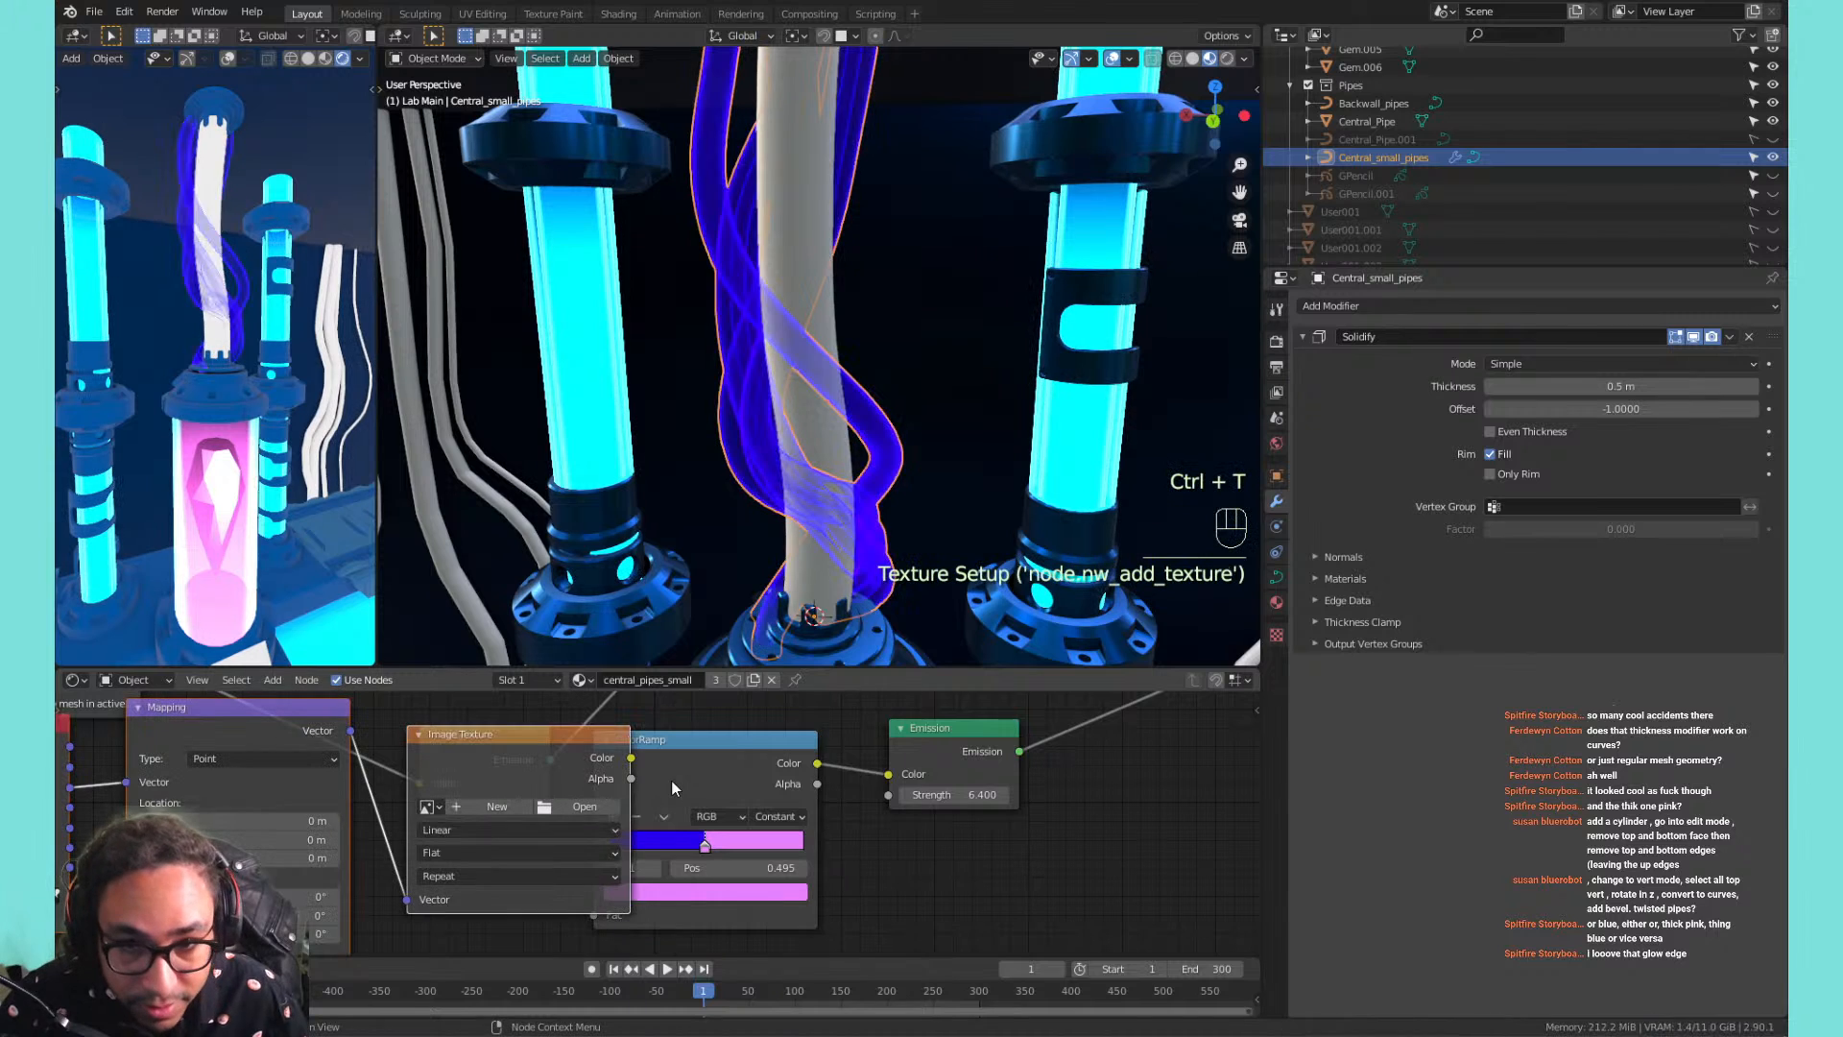
pyautogui.click(724, 757)
pyautogui.press('x')
pyautogui.press('x')
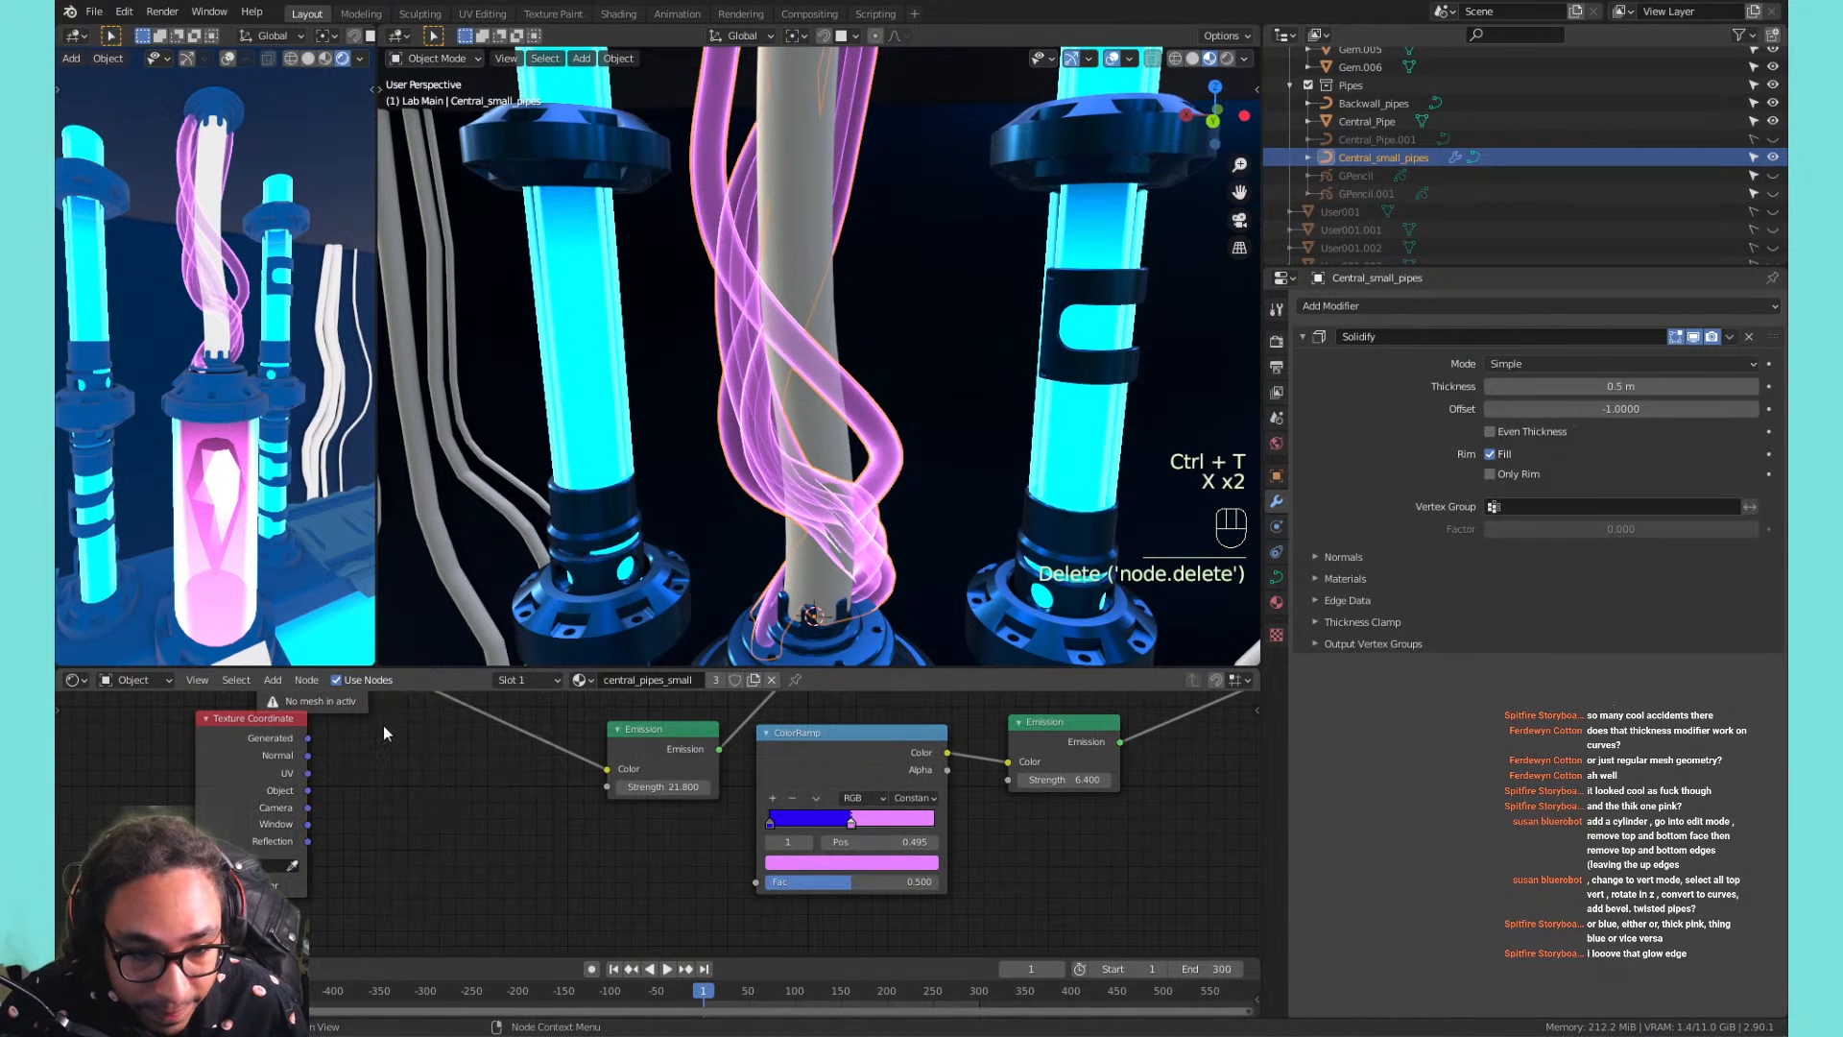
pyautogui.moveTo(251, 719); pyautogui.dragTo(488, 797)
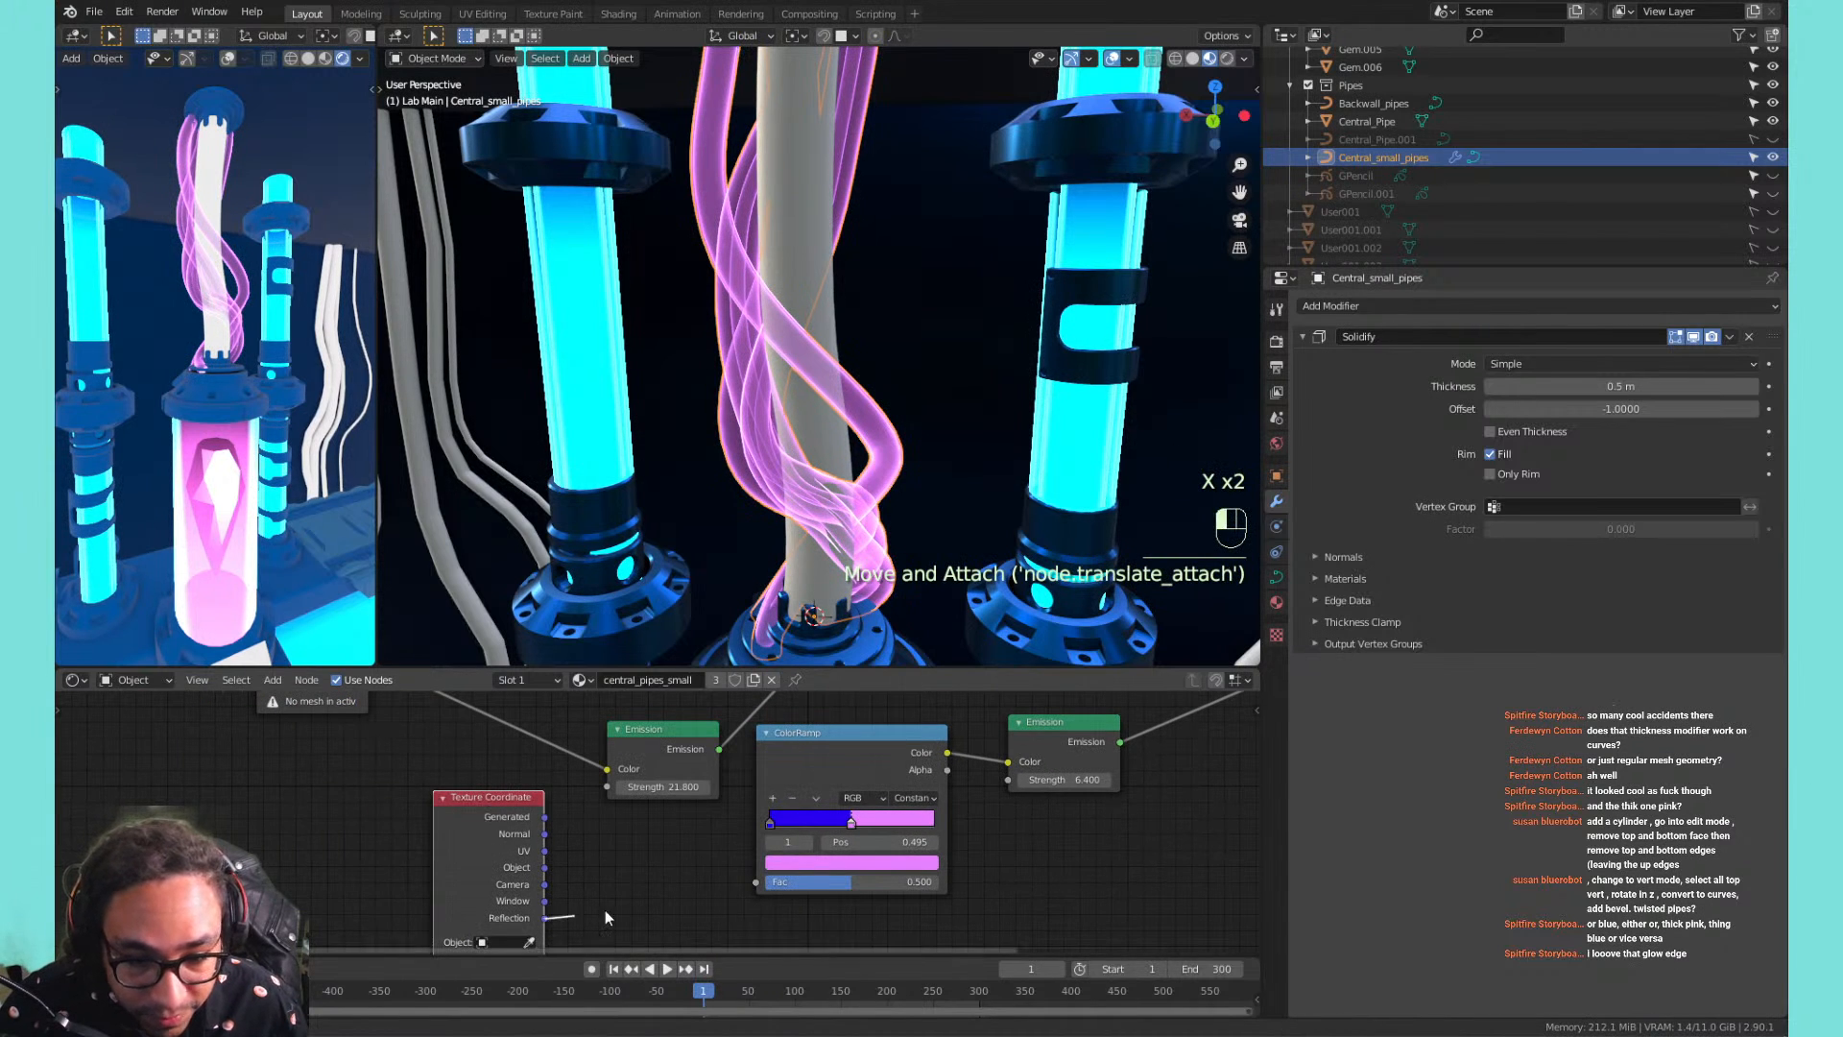
pyautogui.moveTo(545, 917); pyautogui.dragTo(759, 888)
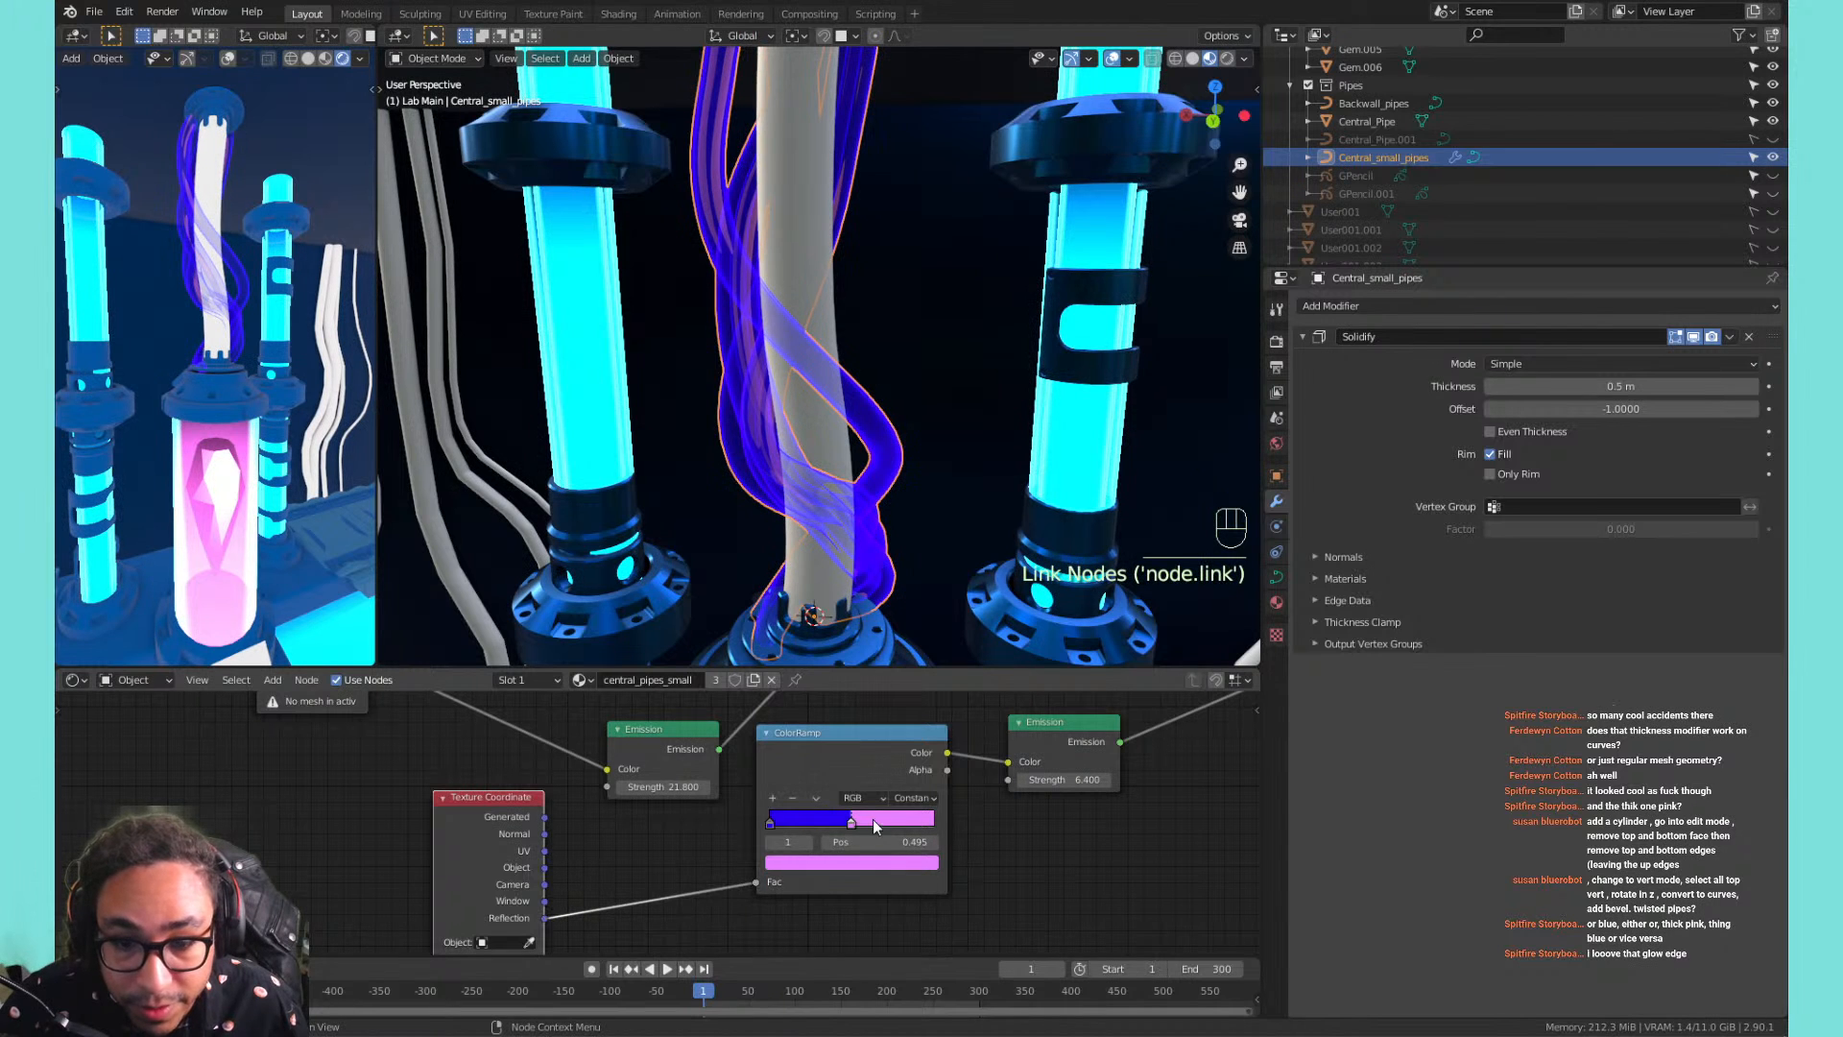
# Move the ColorRamp's pink stop to 0.314 and set the interpolation to B-Spline.
pyautogui.moveTo(878, 829); pyautogui.dragTo(832, 831)
pyautogui.click(925, 808)
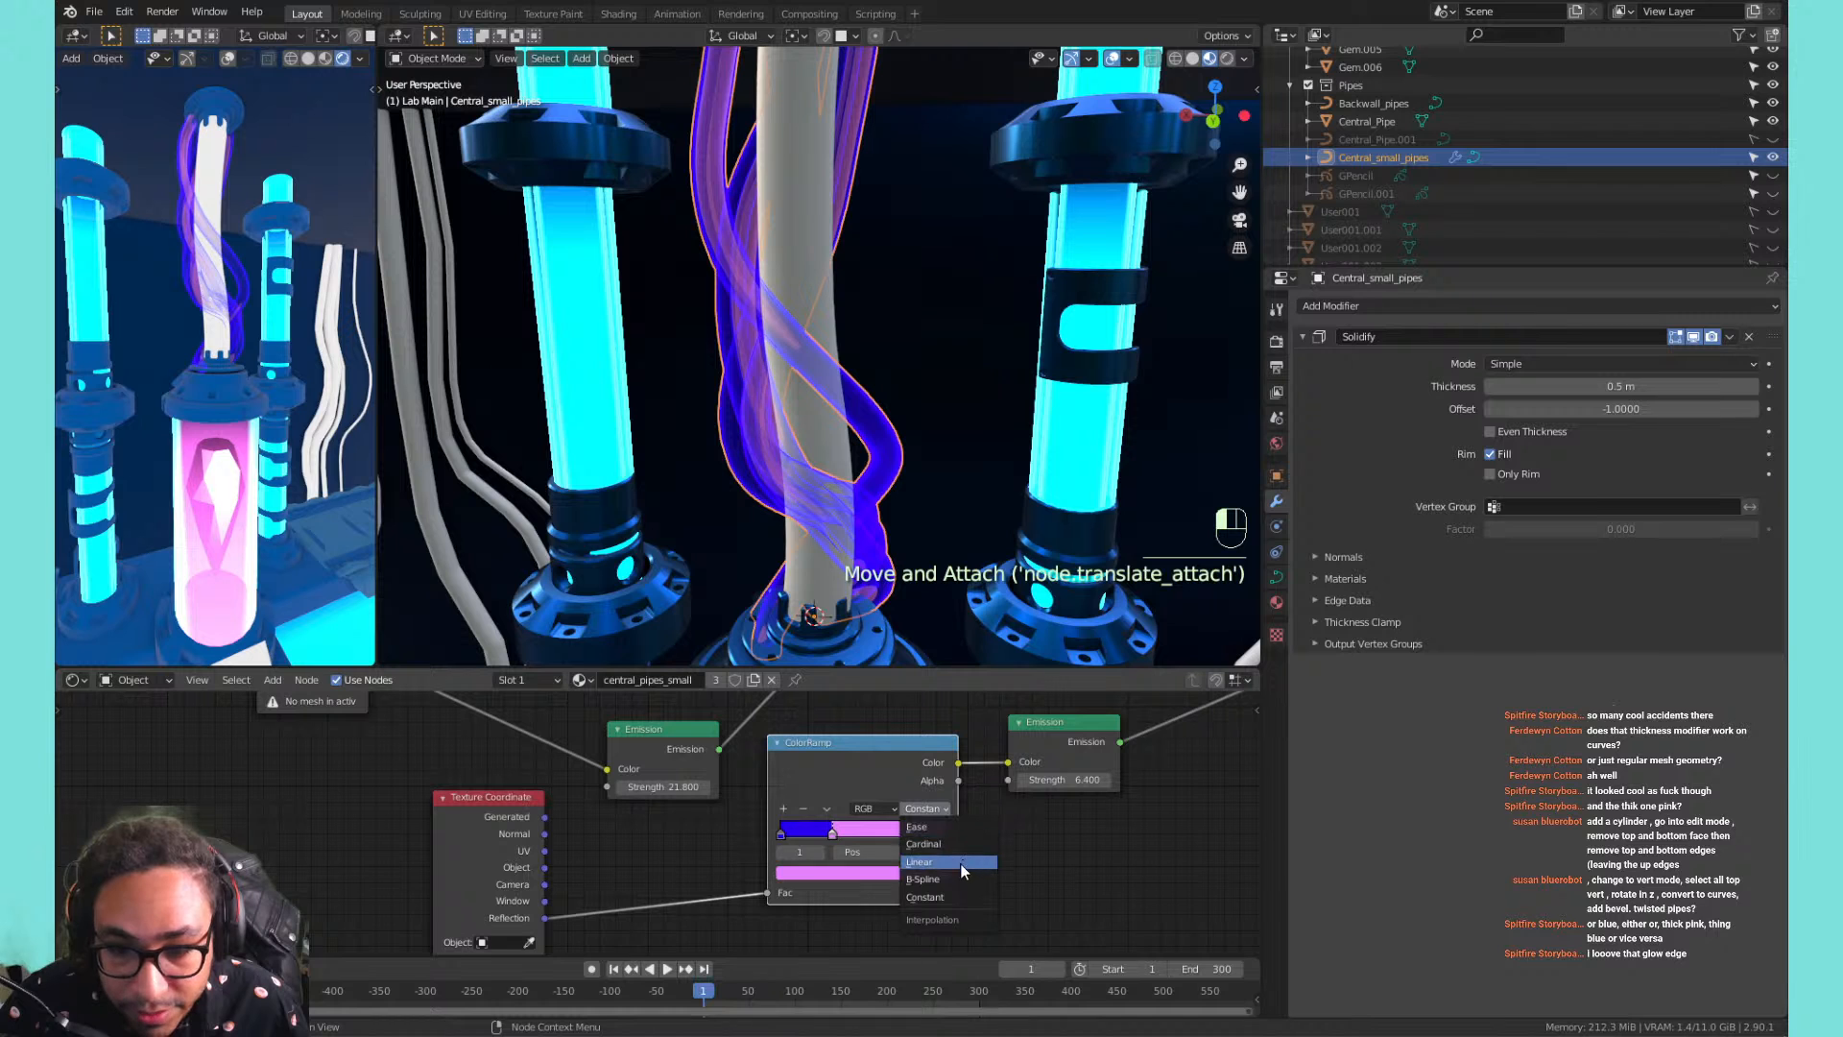
pyautogui.click(960, 877)
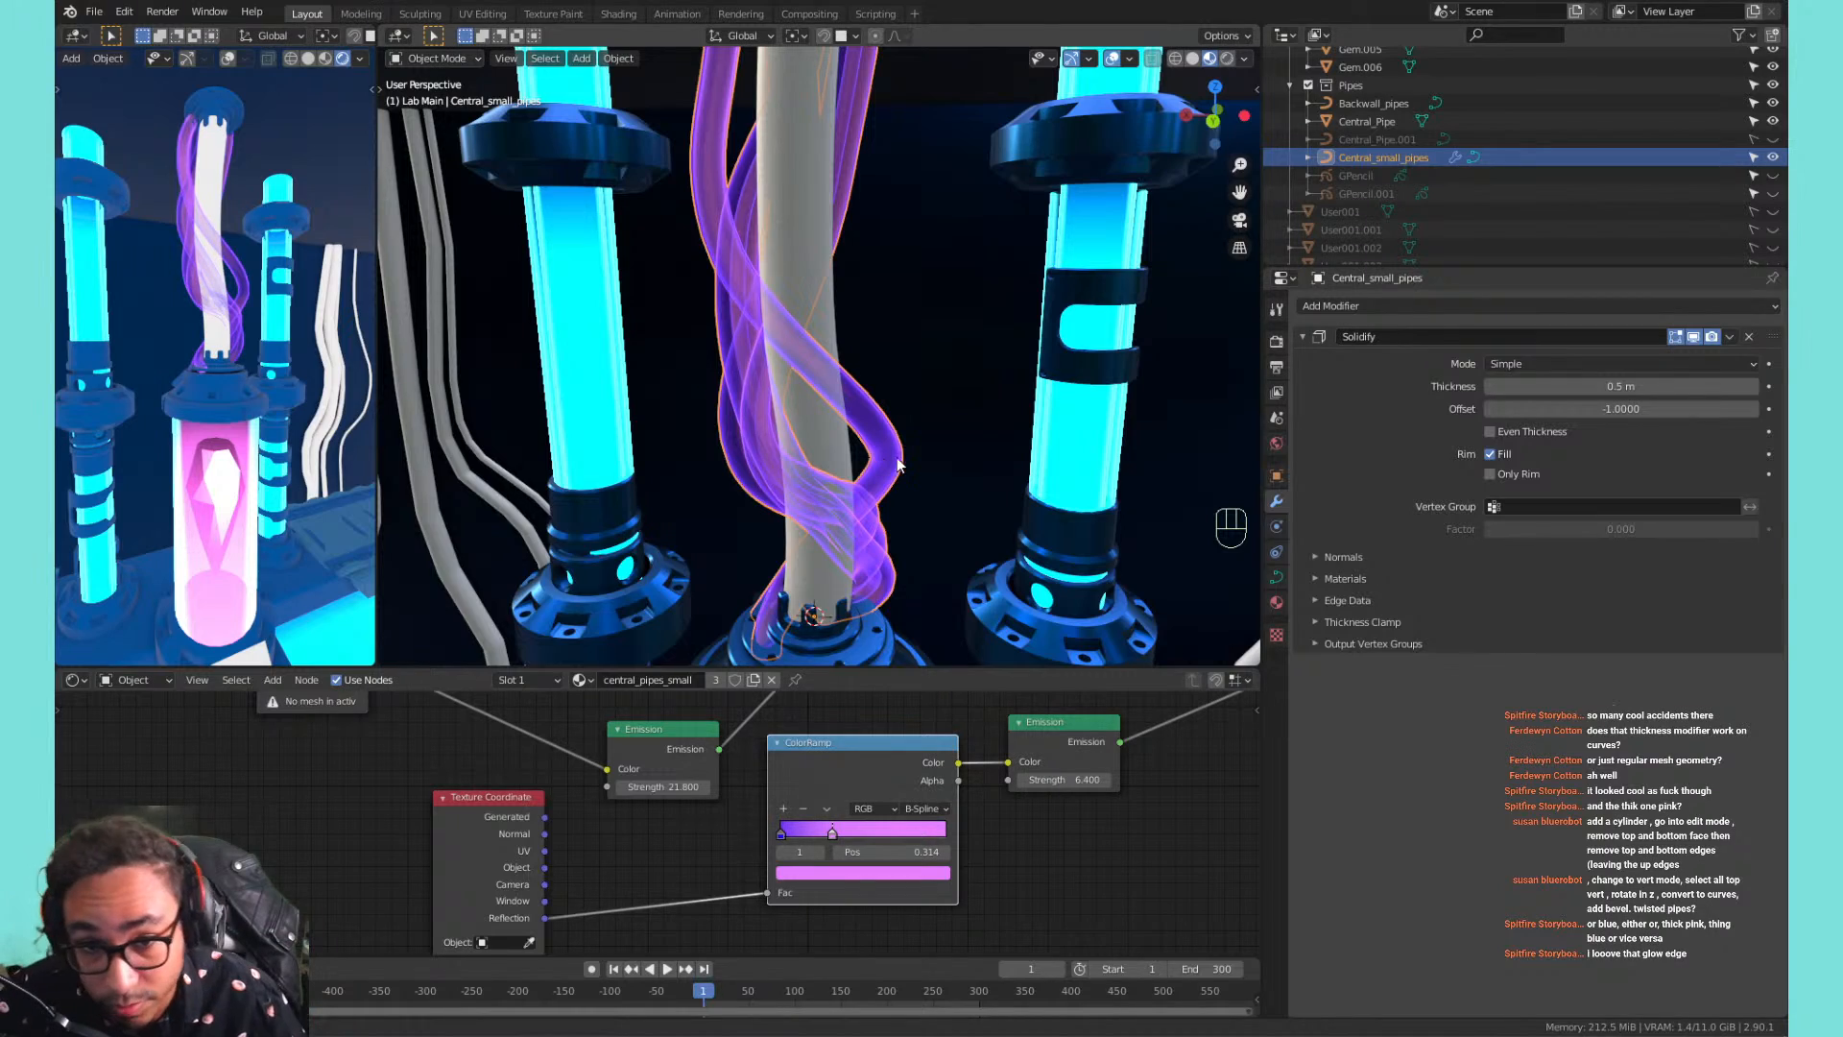
# Shift the ColorRamp's pink stop farther from the blue one and raise the connected Emission's strength to 21.7.
pyautogui.keyDown('shift'); pyautogui.moveTo(897, 465); pyautogui.dragTo(875, 346, button='middle'); pyautogui.keyUp('shift')
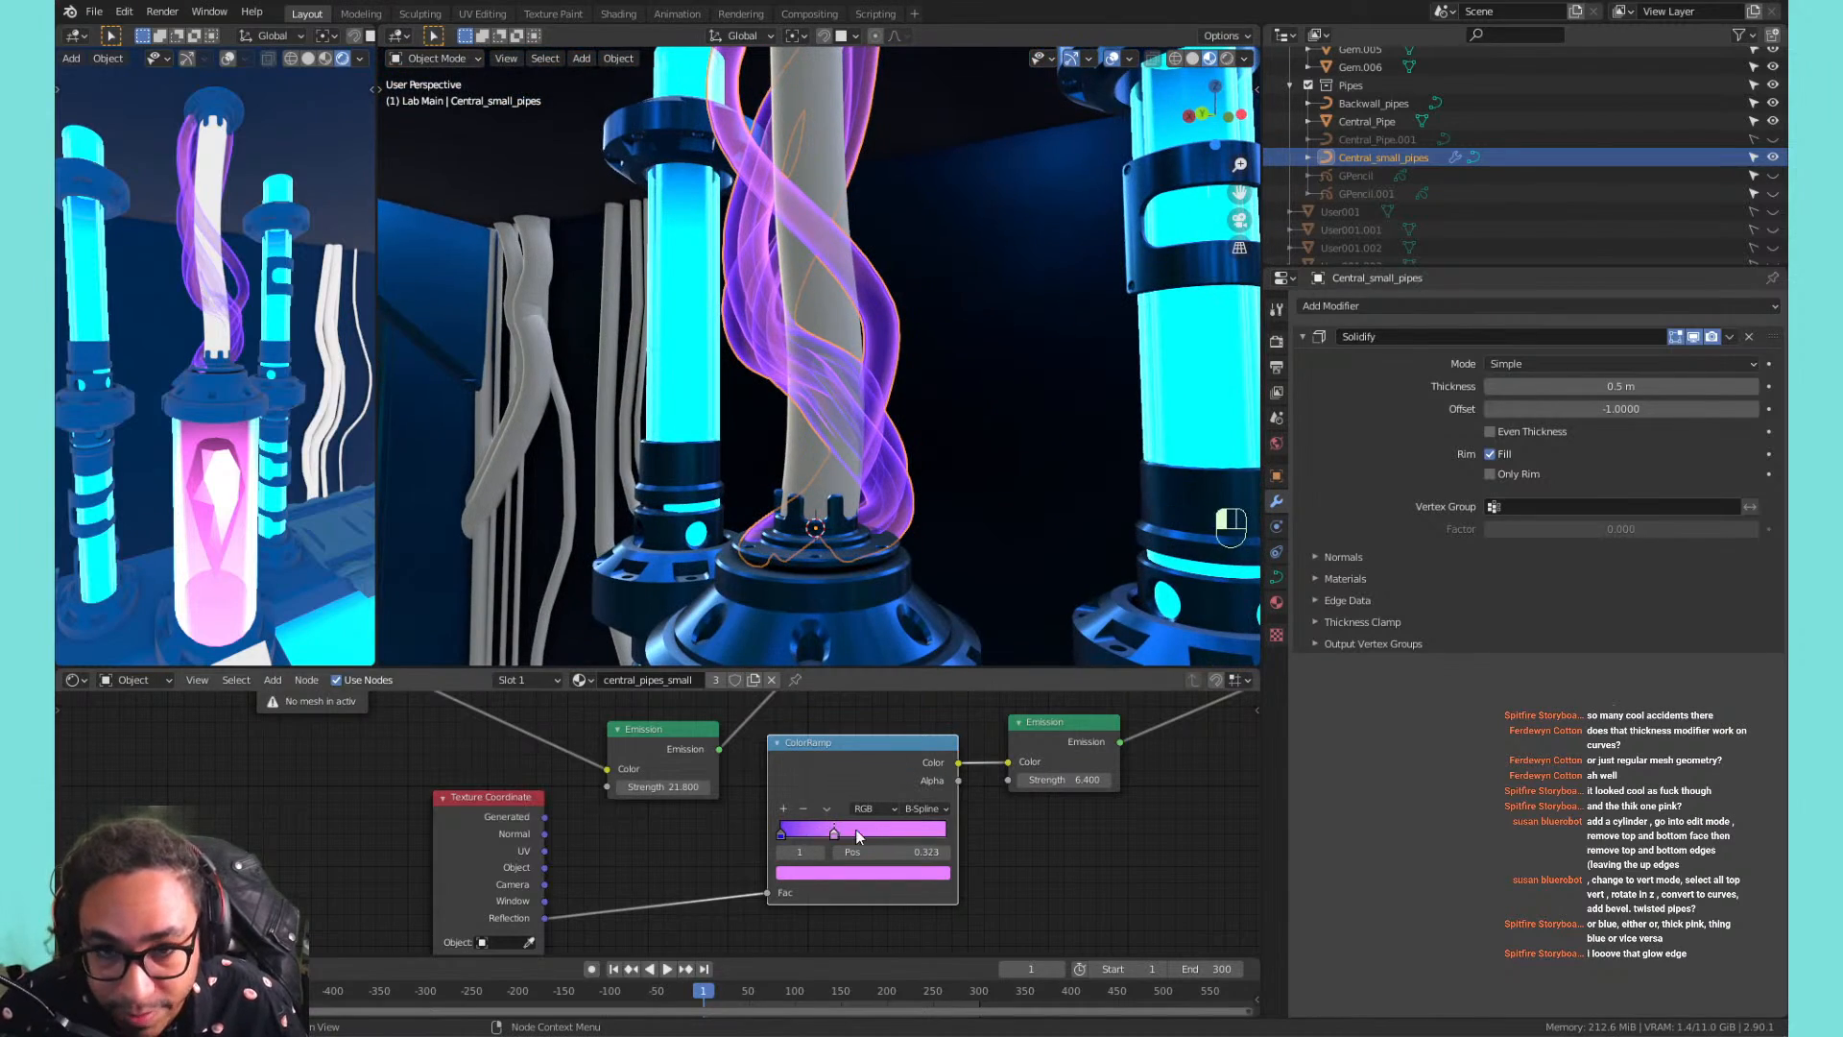
pyautogui.moveTo(857, 836); pyautogui.dragTo(878, 831)
pyautogui.moveTo(1041, 781)
pyautogui.mouseDown()
pyautogui.moveTo(1104, 782)
pyautogui.moveTo(1066, 781)
pyautogui.mouseUp()
# Try pink and green hues on the ColorRamp's blue stop, and undo the colour change.
pyautogui.click(783, 832)
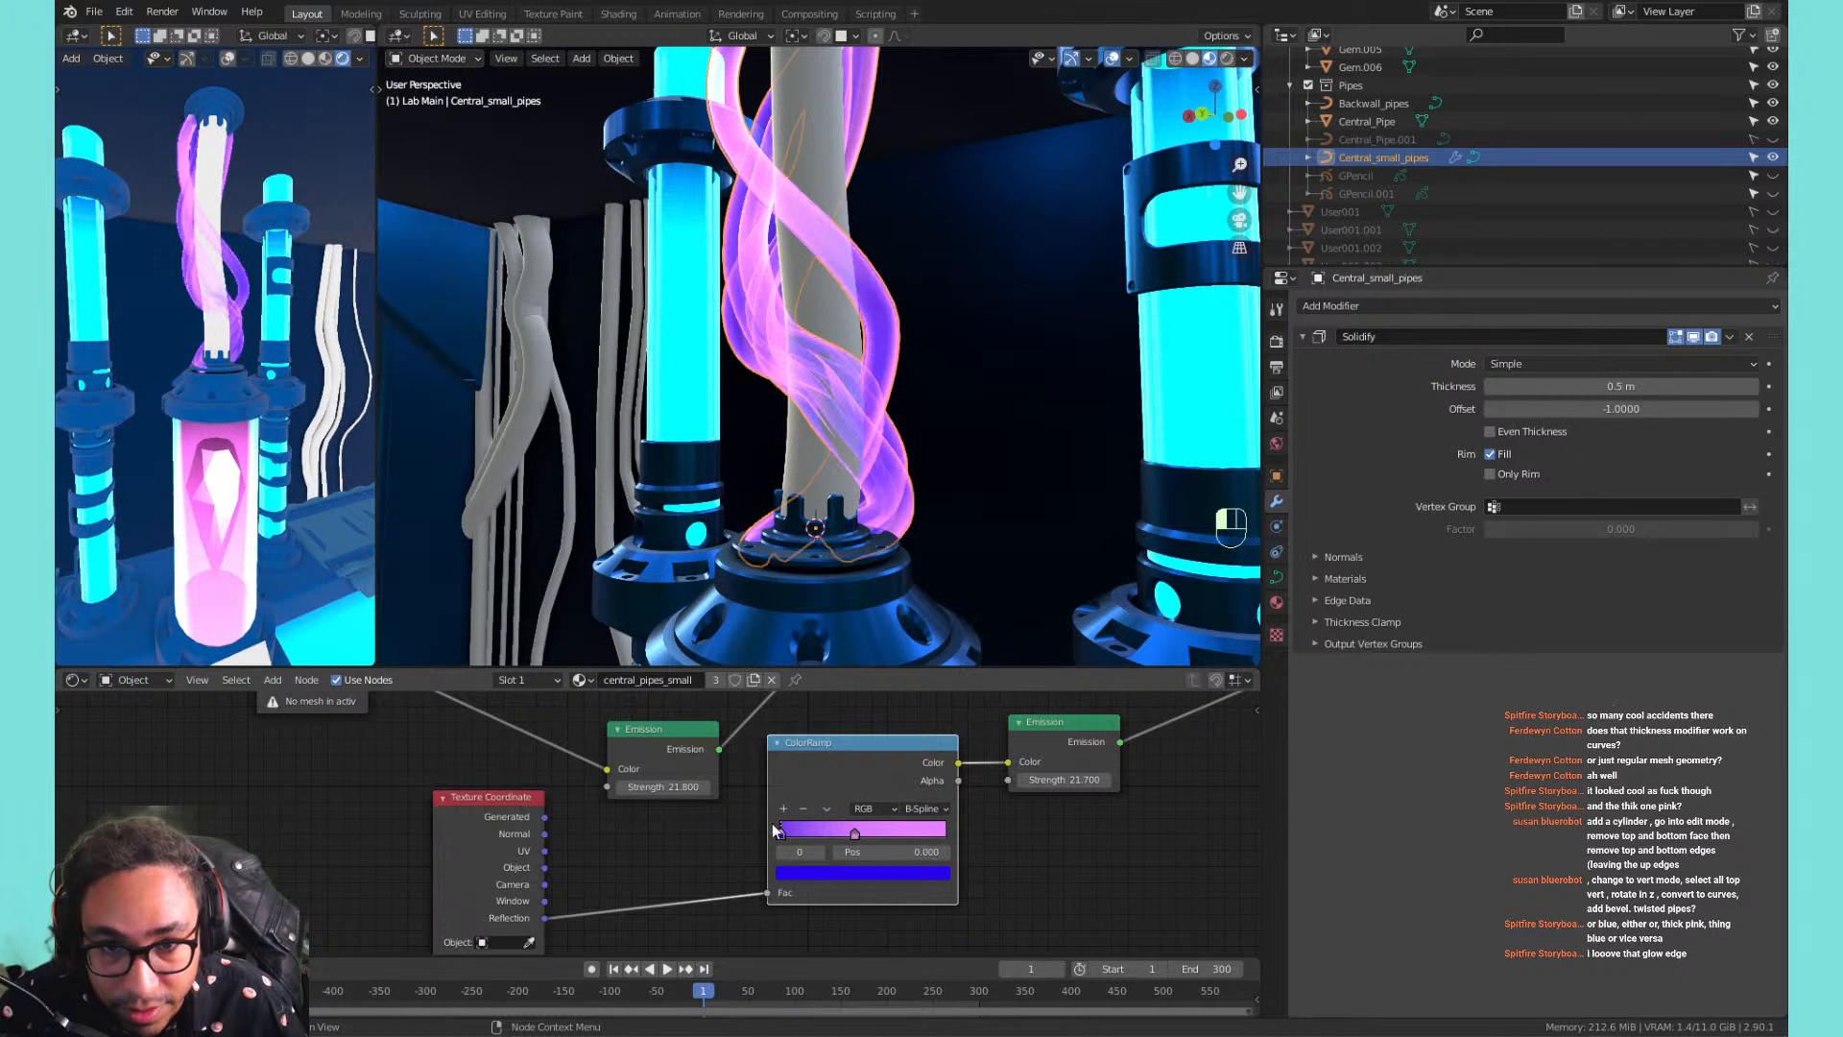
pyautogui.click(805, 874)
pyautogui.click(801, 658)
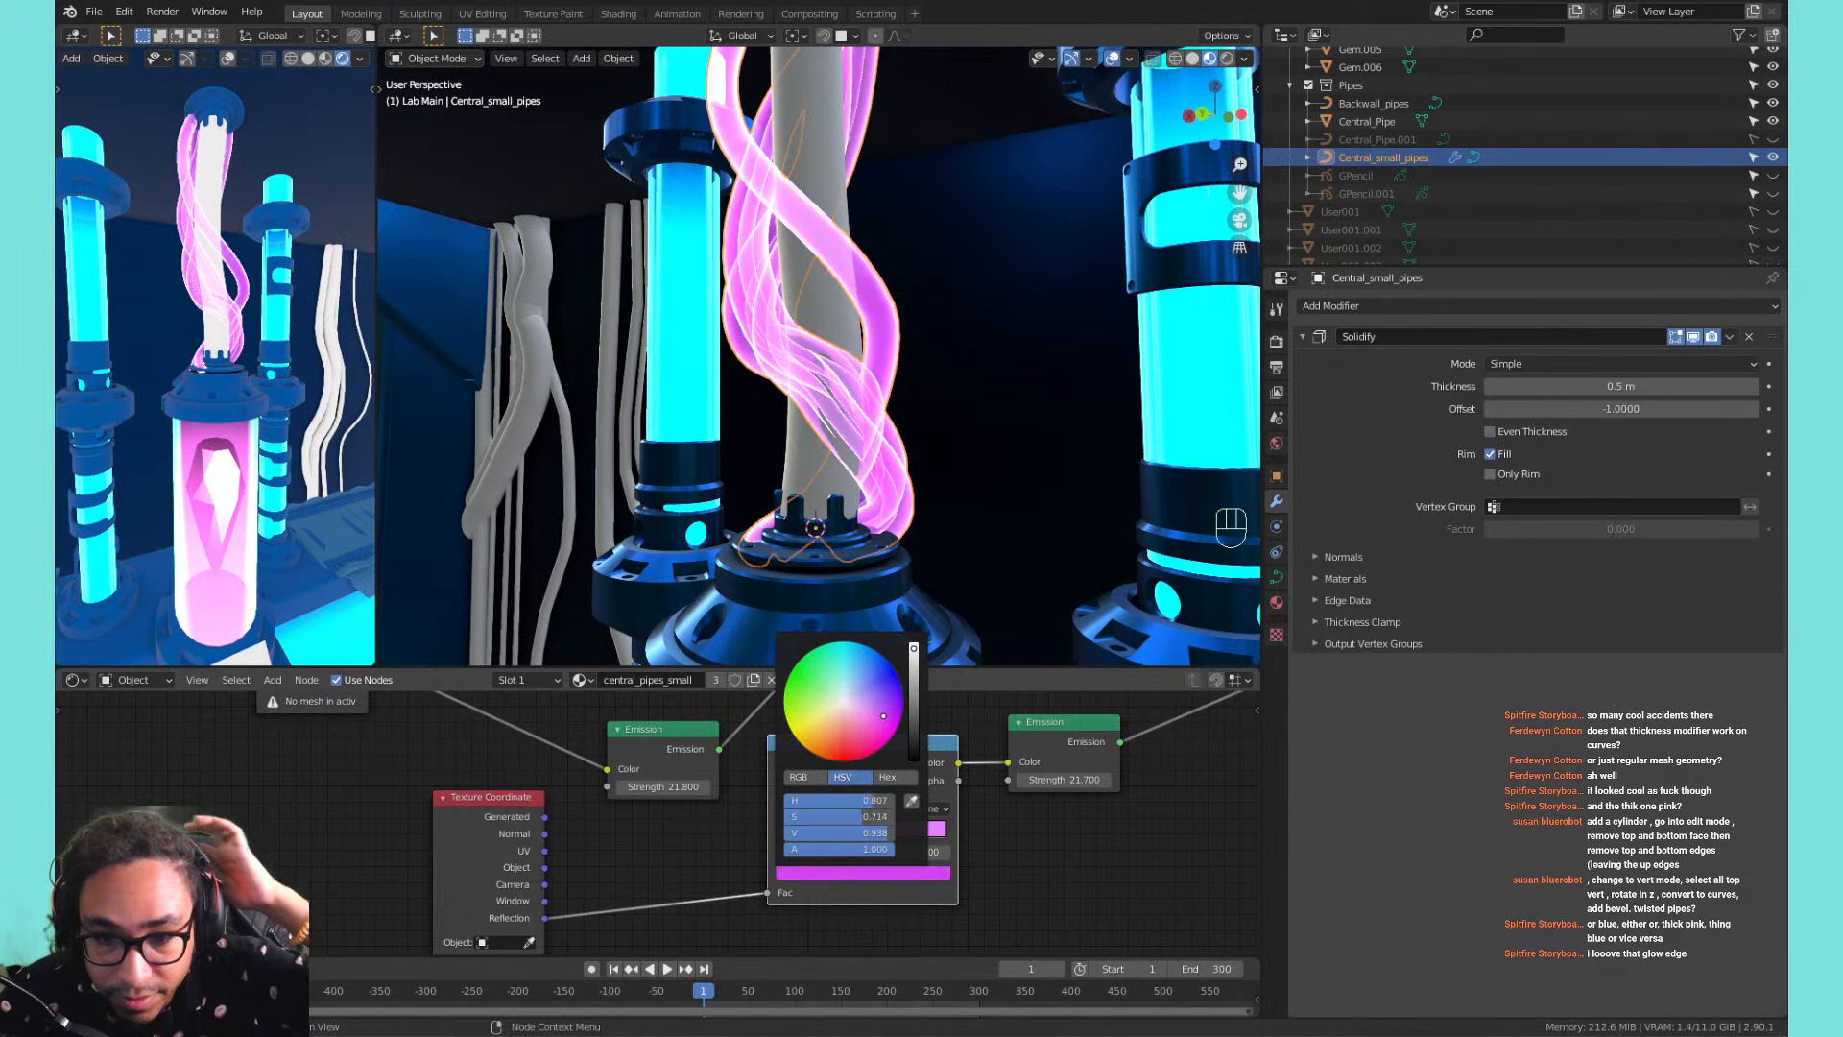
pyautogui.moveTo(800, 659)
pyautogui.mouseDown()
pyautogui.moveTo(862, 645)
pyautogui.moveTo(810, 651)
pyautogui.mouseUp()
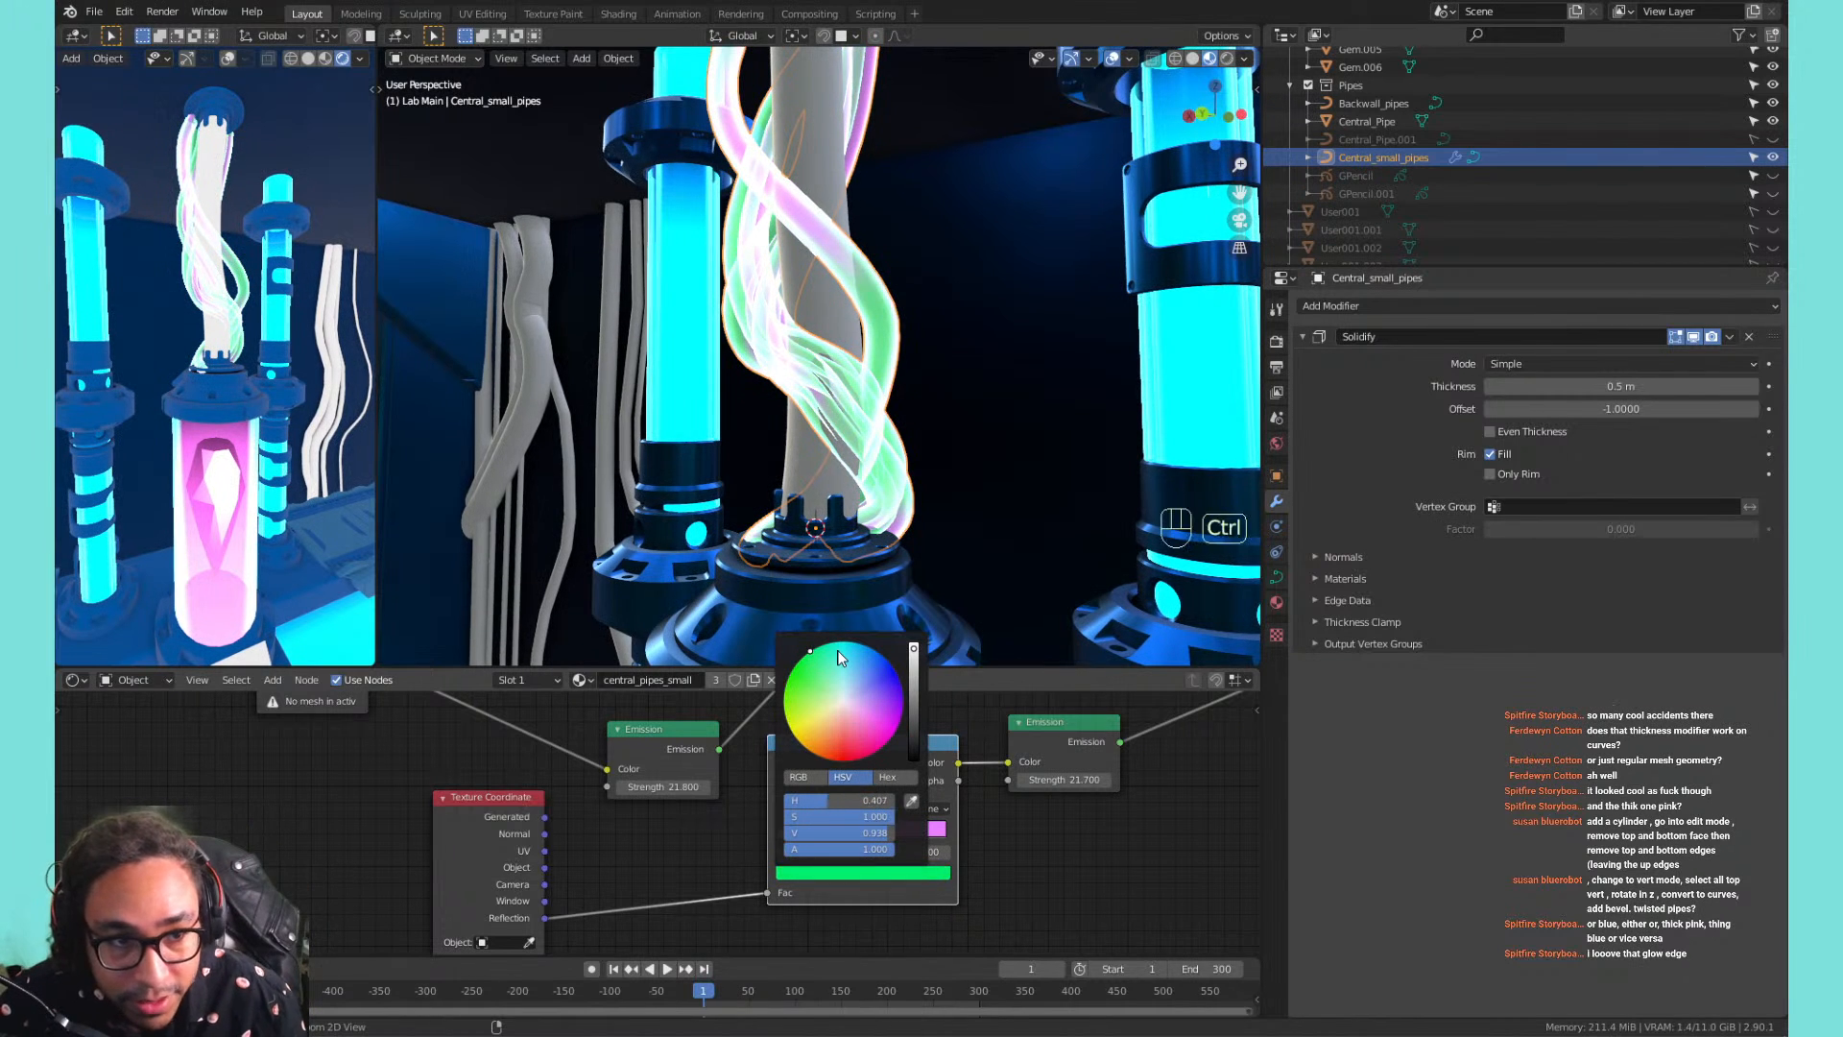
pyautogui.hotkey('ctrl', 'z')
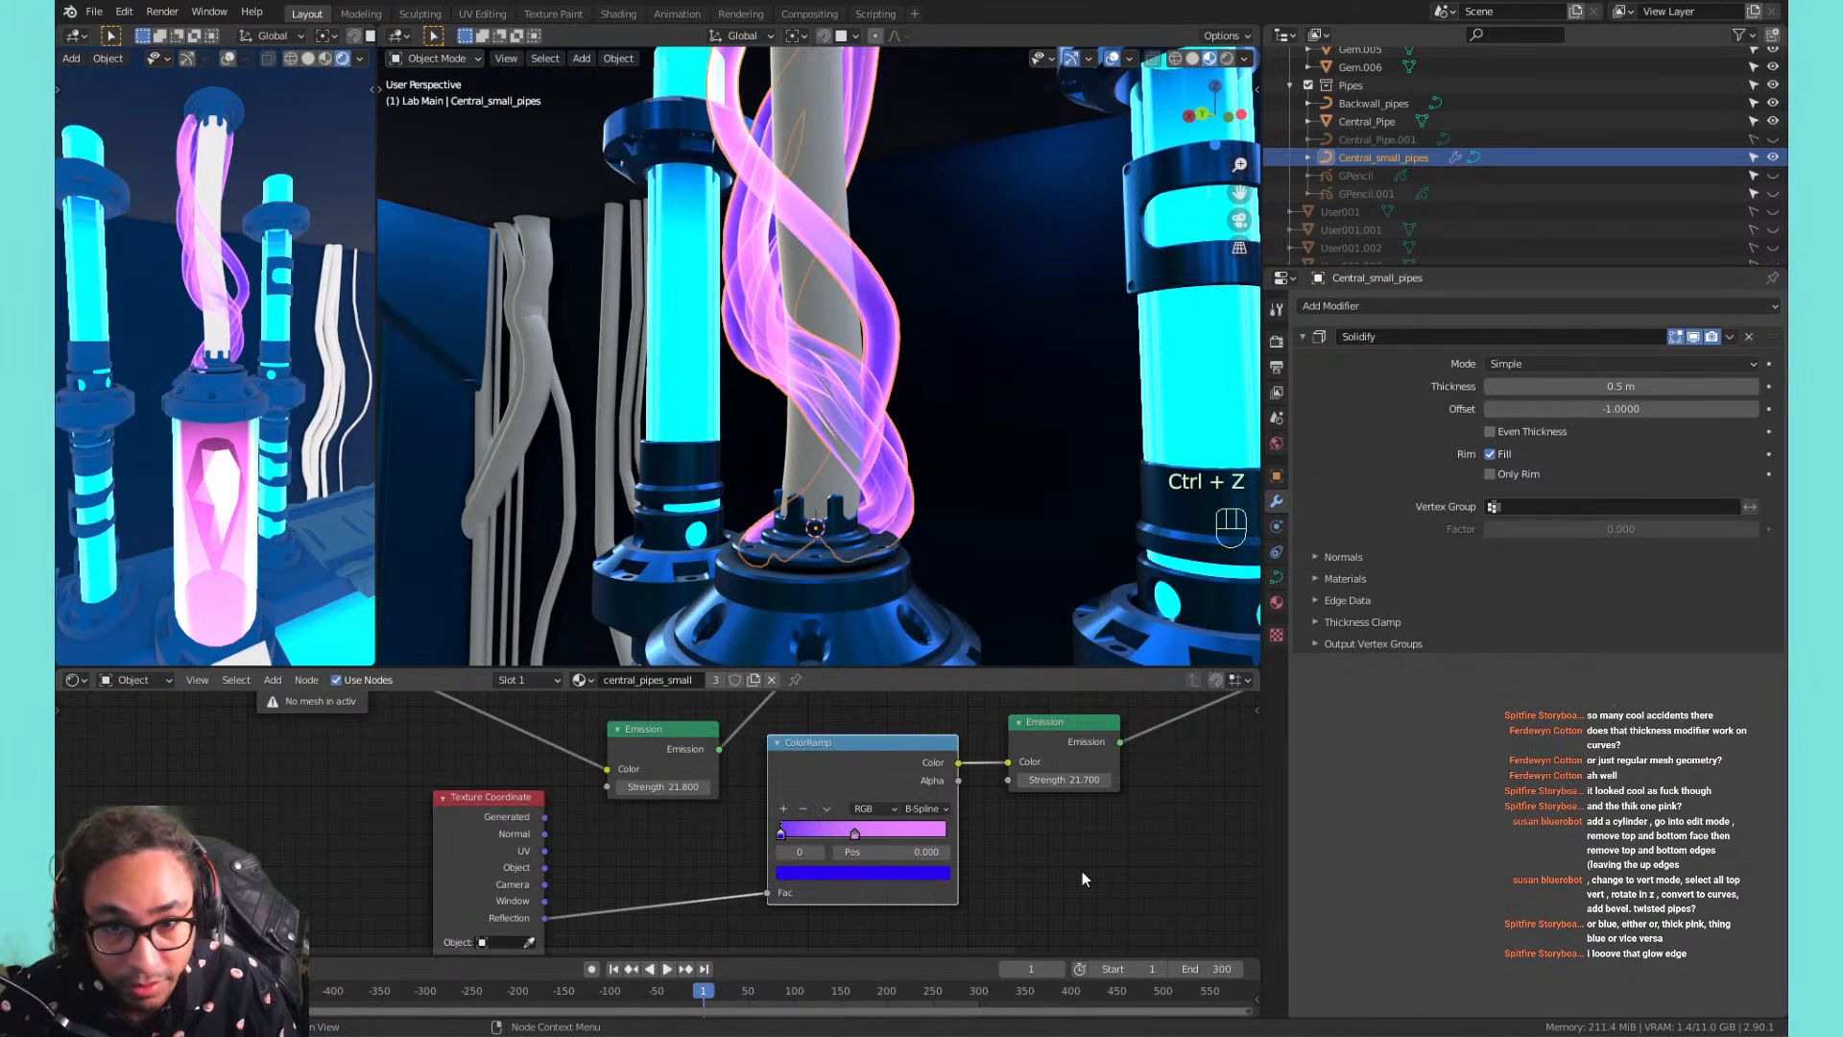
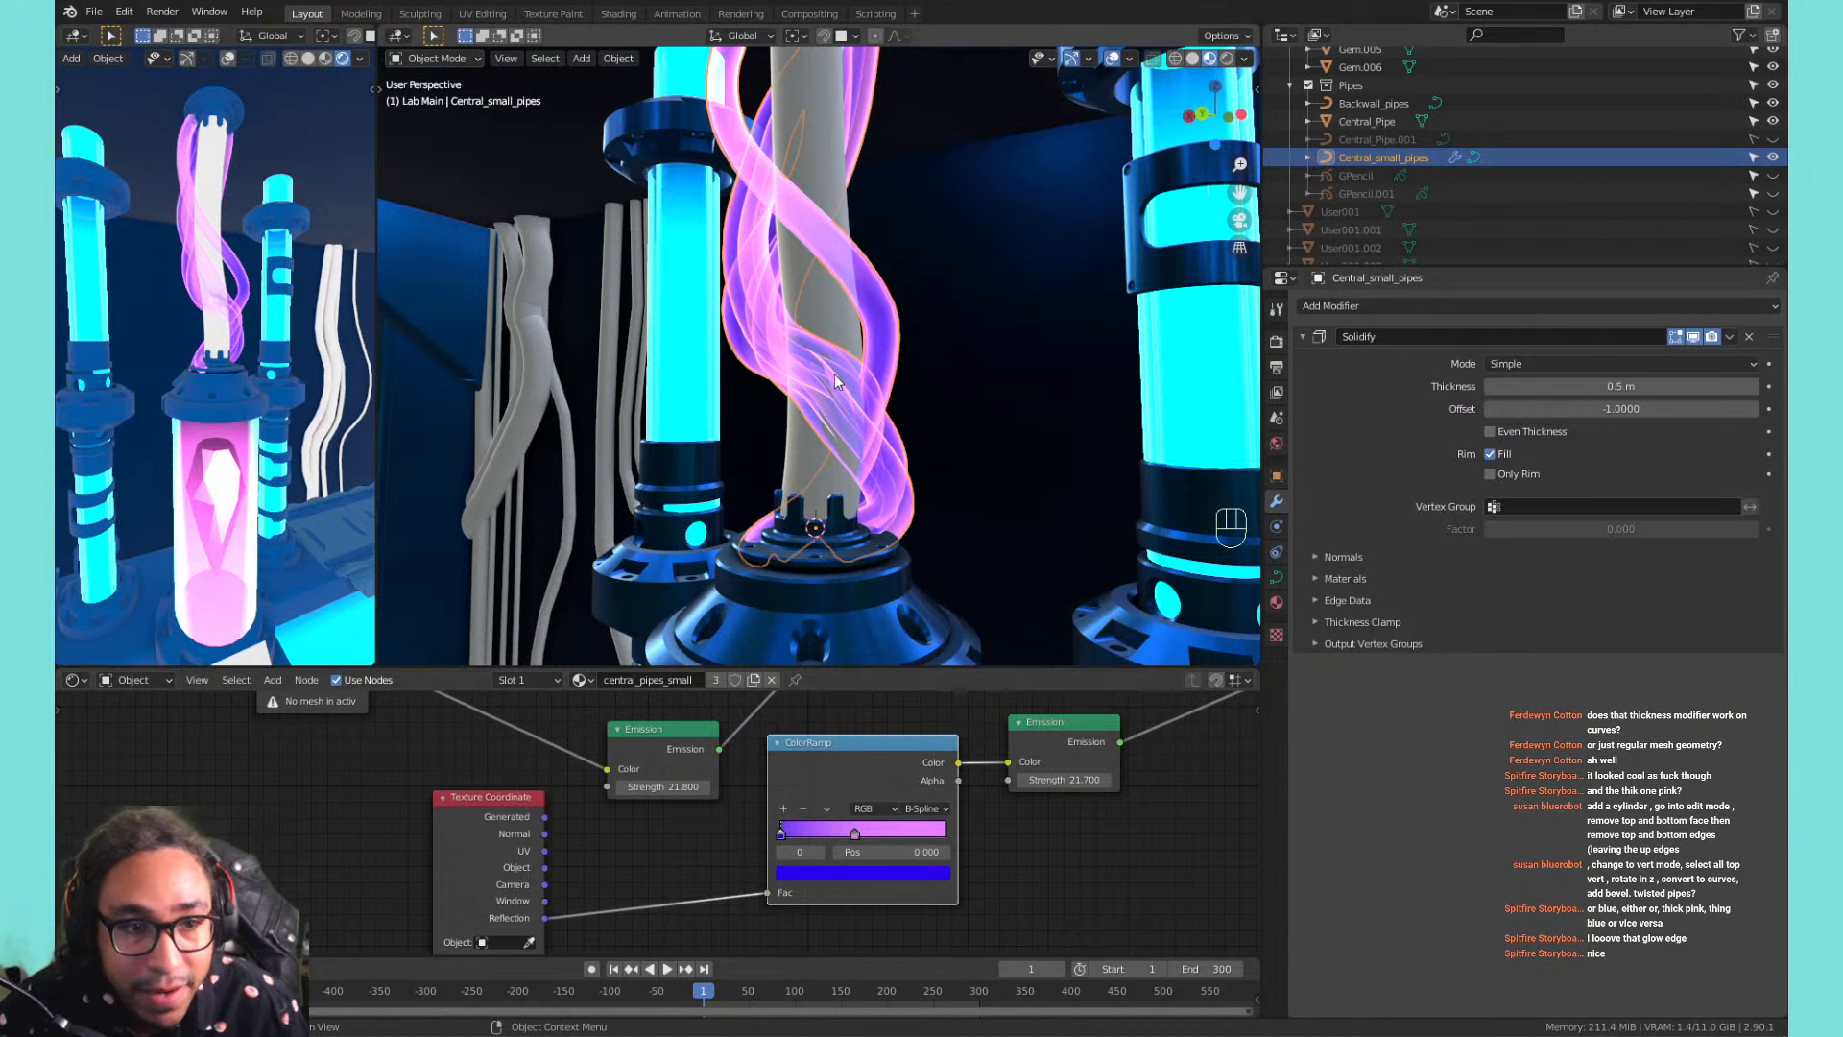
# Reverse the ColorRamp's colour order, placing the pink stop at 0.000 and the blue stop at 0.295.
pyautogui.moveTo(827, 401); pyautogui.dragTo(836, 461, button='middle')
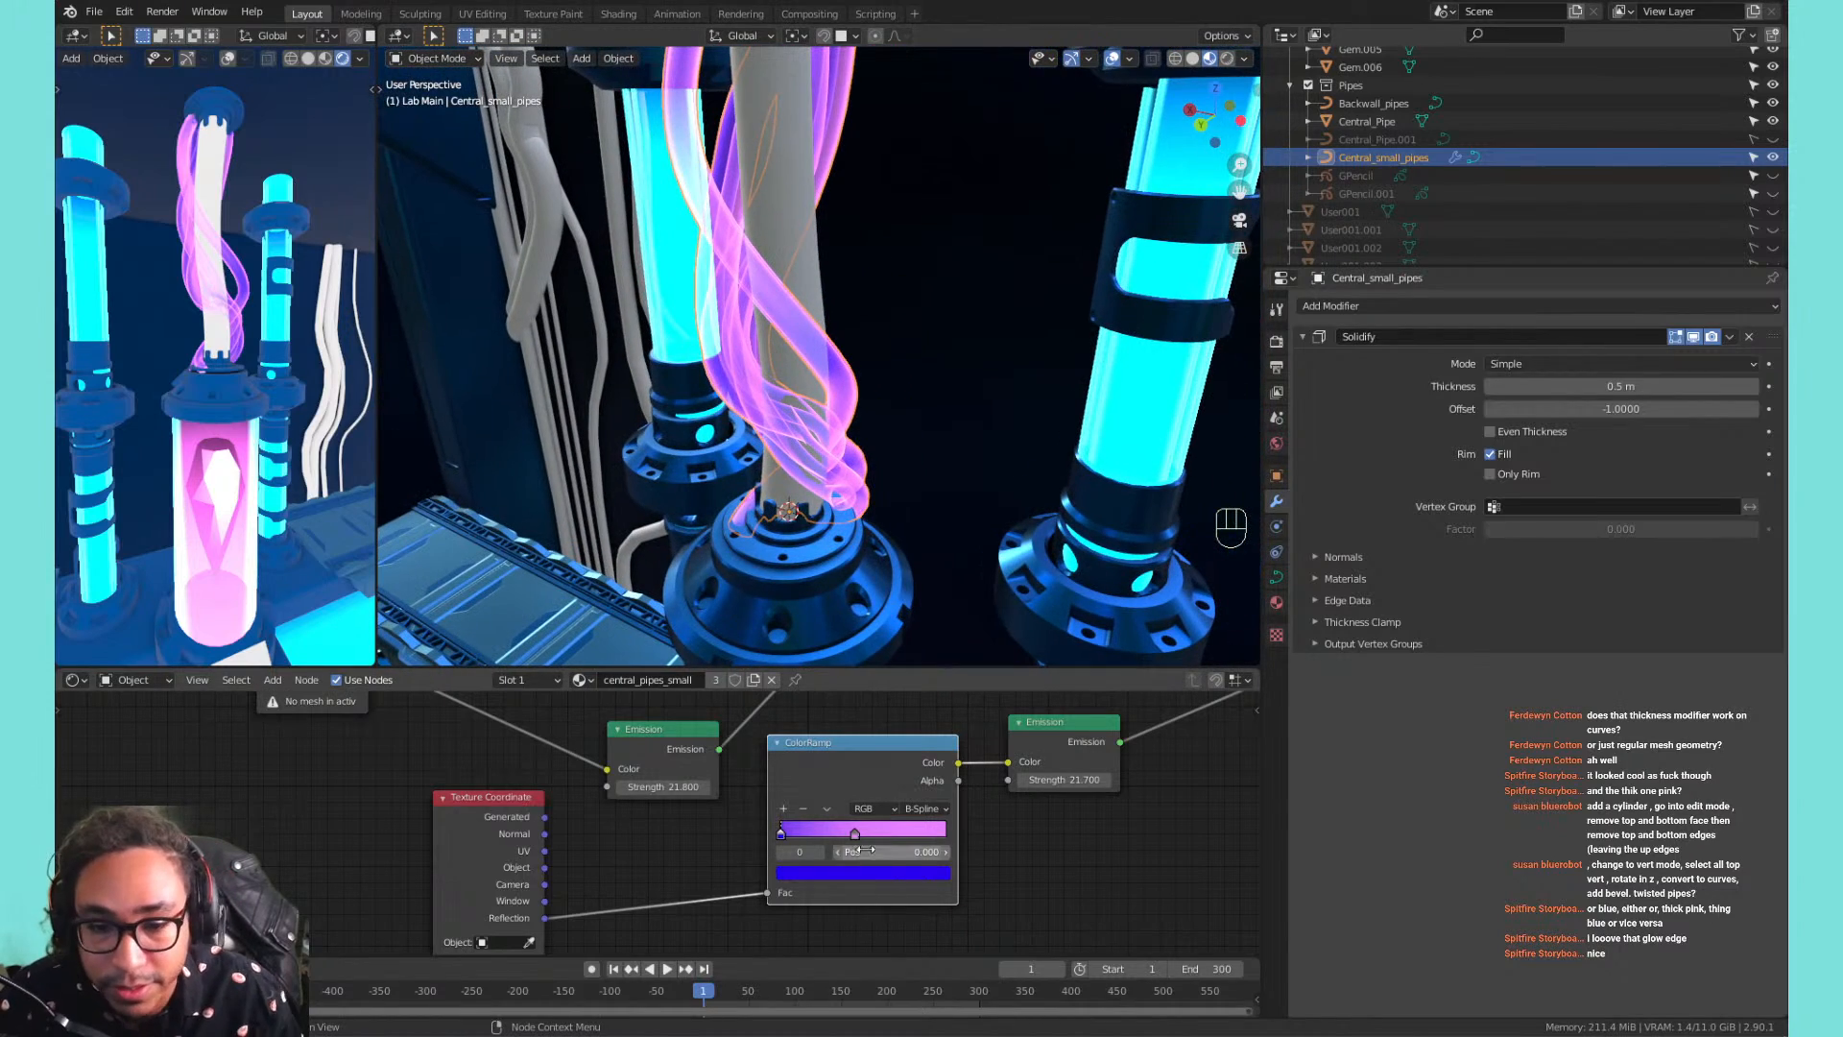
pyautogui.moveTo(813, 831); pyautogui.dragTo(713, 810)
pyautogui.click(806, 798)
pyautogui.click(818, 813)
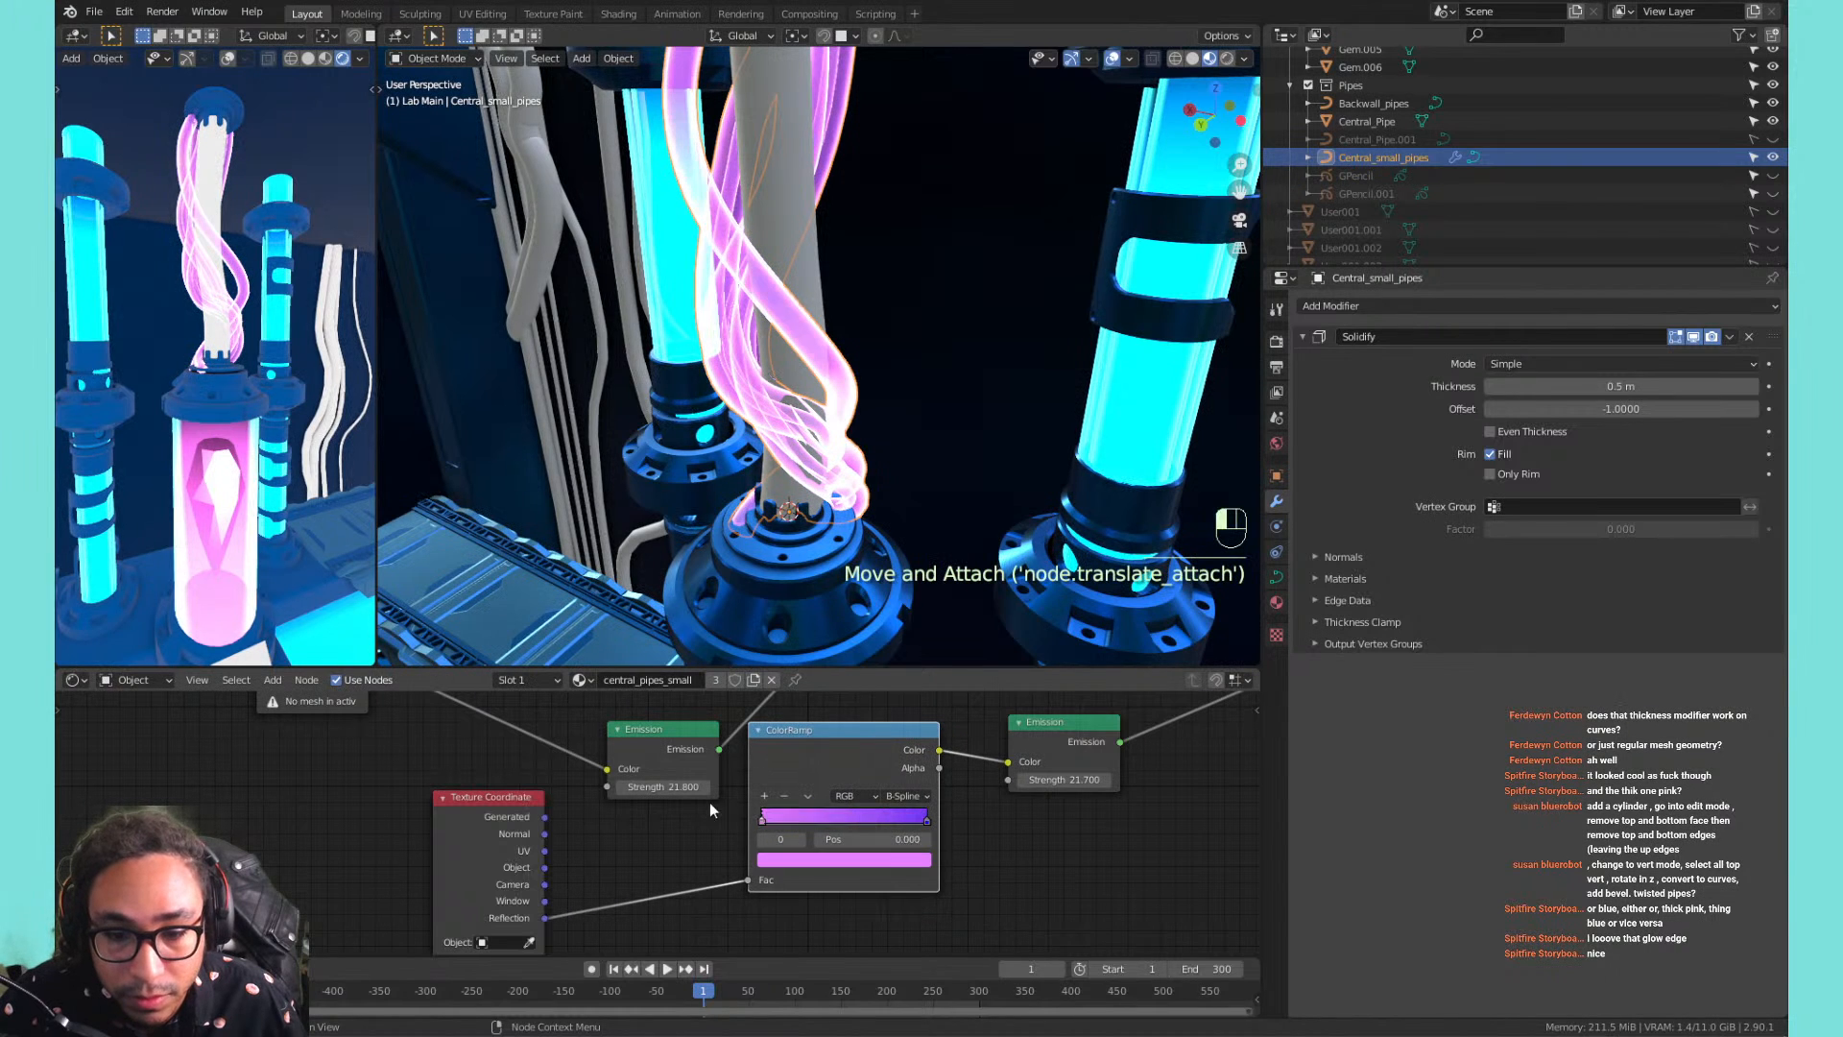
pyautogui.moveTo(927, 823); pyautogui.dragTo(777, 803)
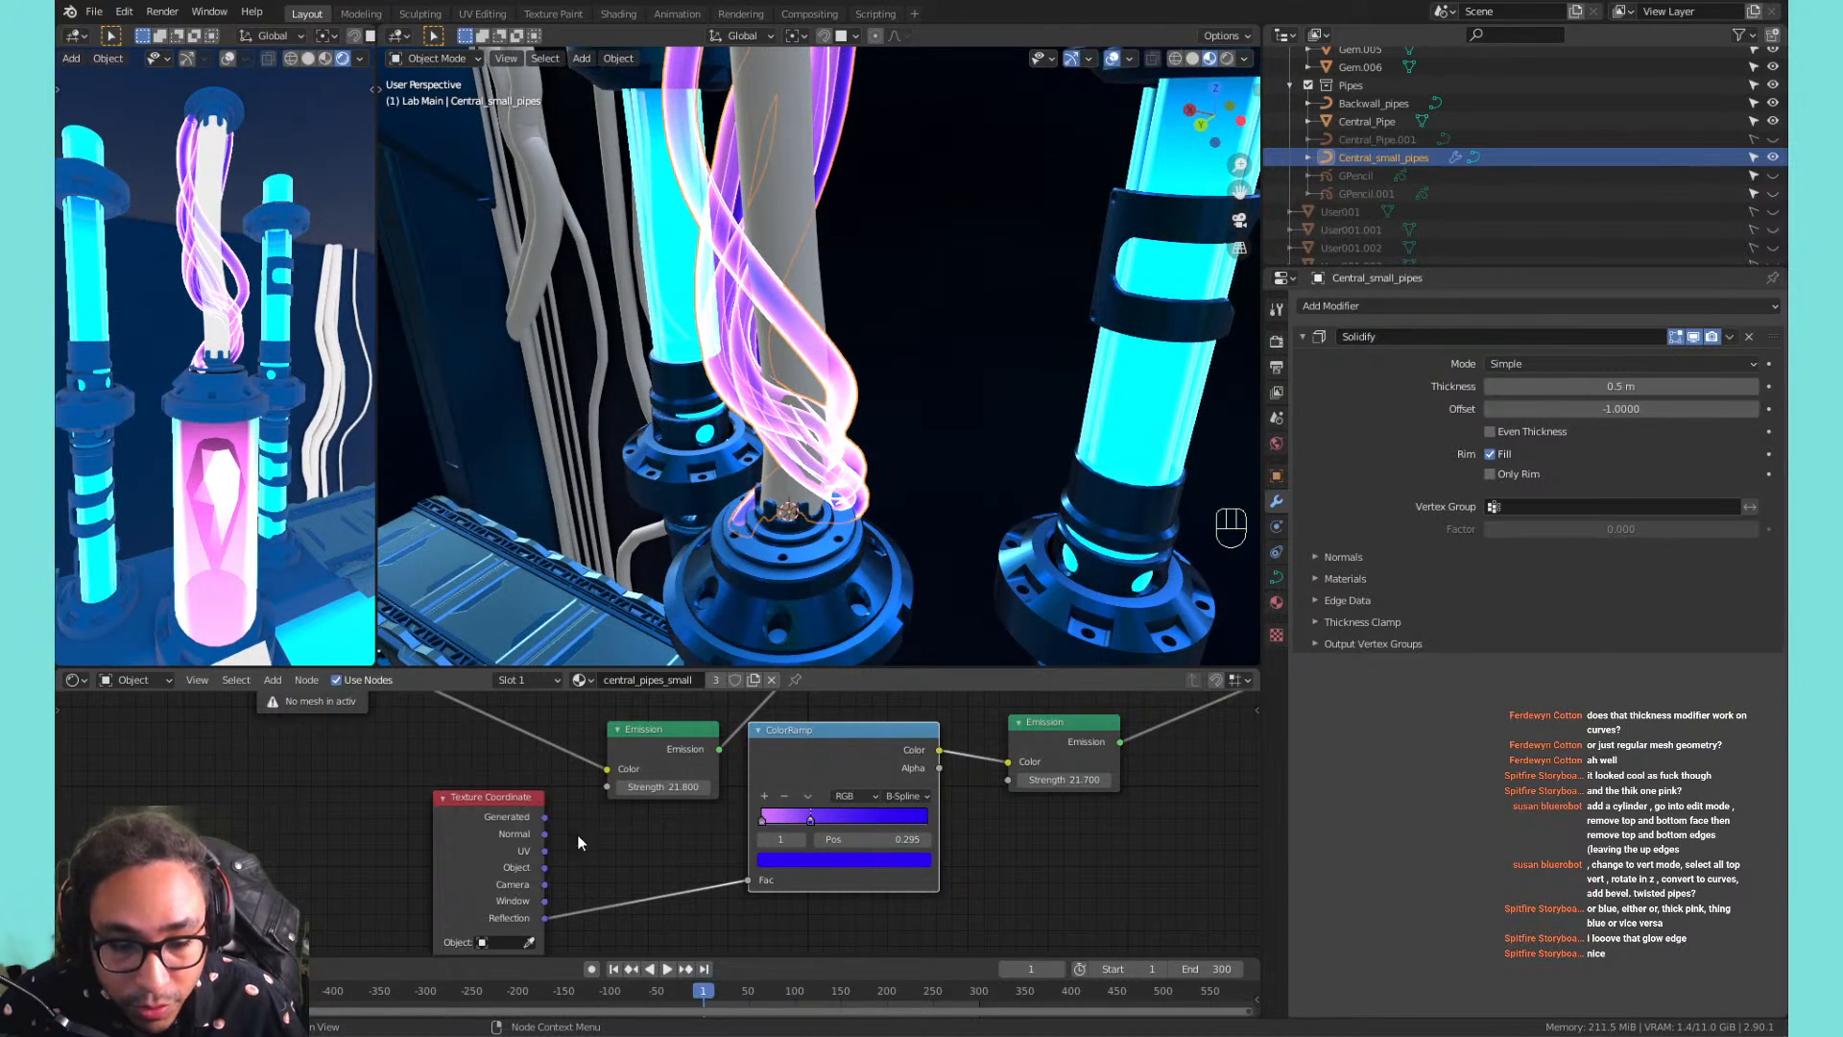
# Try the Texture Coordinate's Normal output as the ColorRamp's Fac, and replace it with the Object output.
pyautogui.keyDown('shift'); pyautogui.moveTo(776, 398); pyautogui.dragTo(686, 248, button='middle'); pyautogui.keyUp('shift')
pyautogui.moveTo(711, 301); pyautogui.dragTo(737, 304, button='middle')
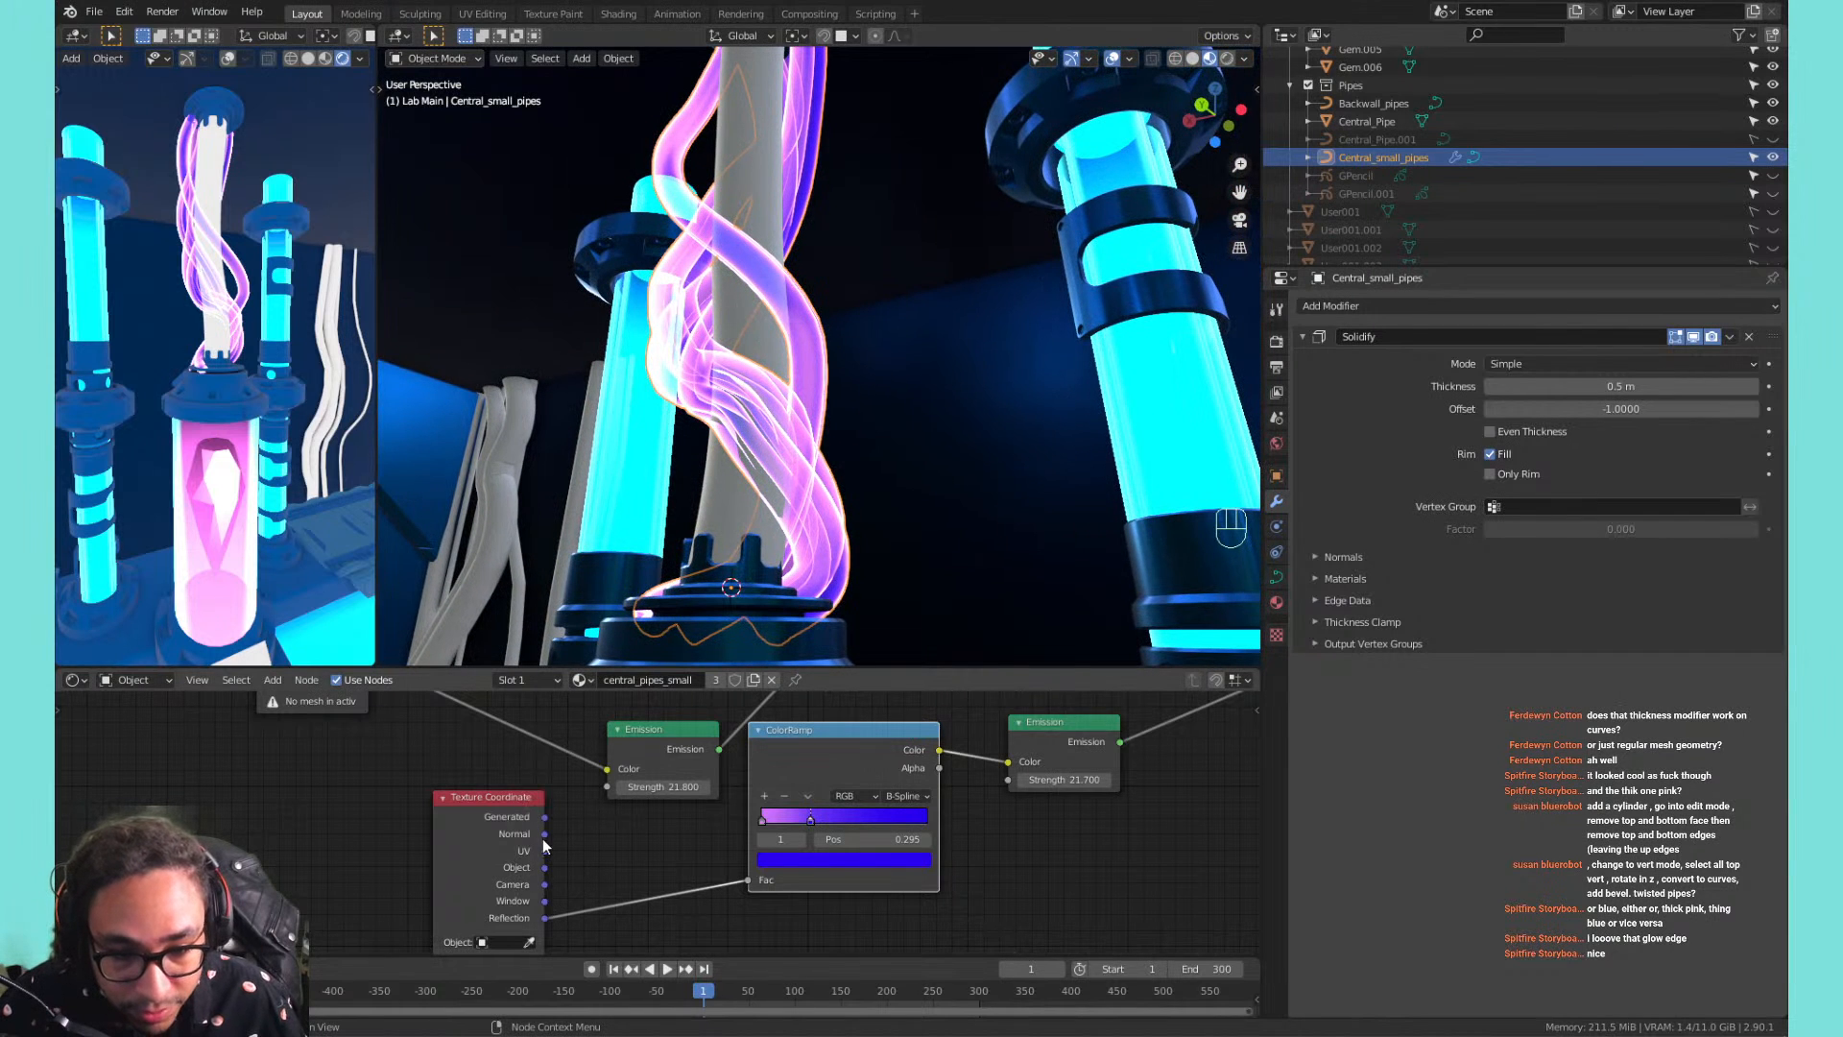
pyautogui.moveTo(544, 834); pyautogui.dragTo(749, 880)
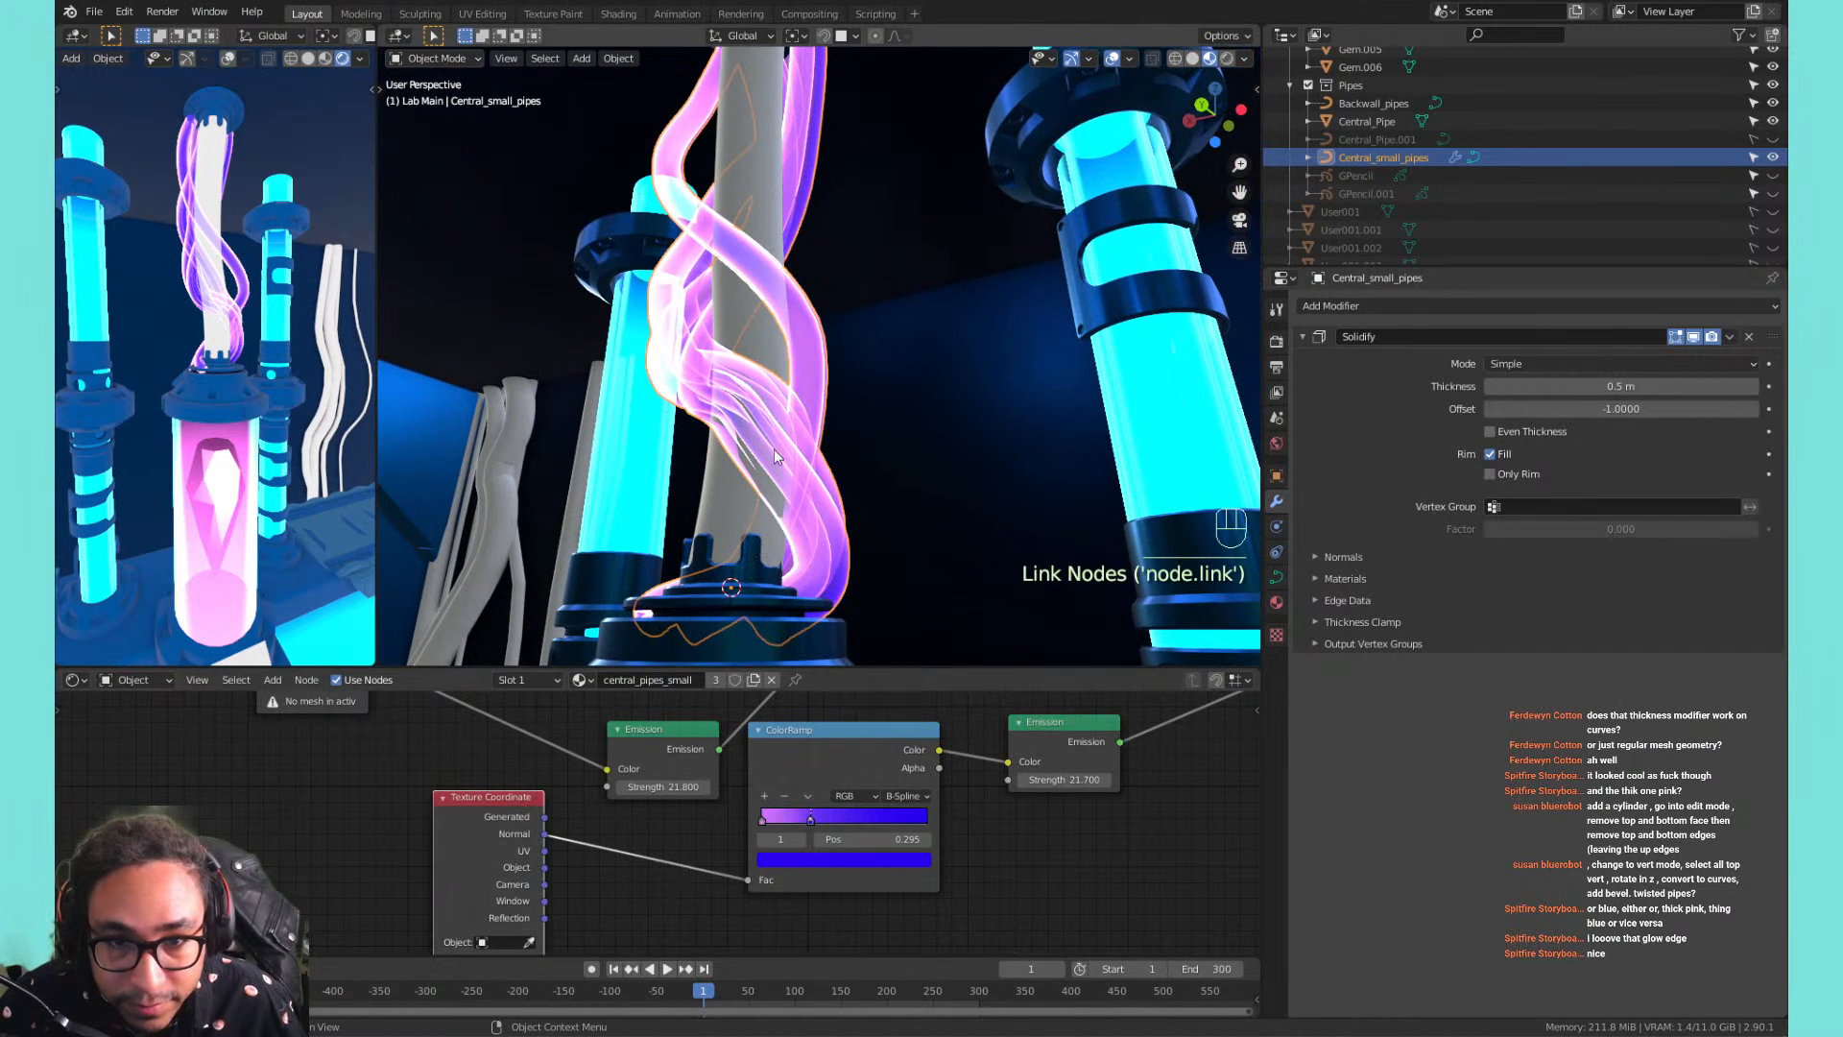
pyautogui.moveTo(774, 450); pyautogui.dragTo(787, 384, button='middle')
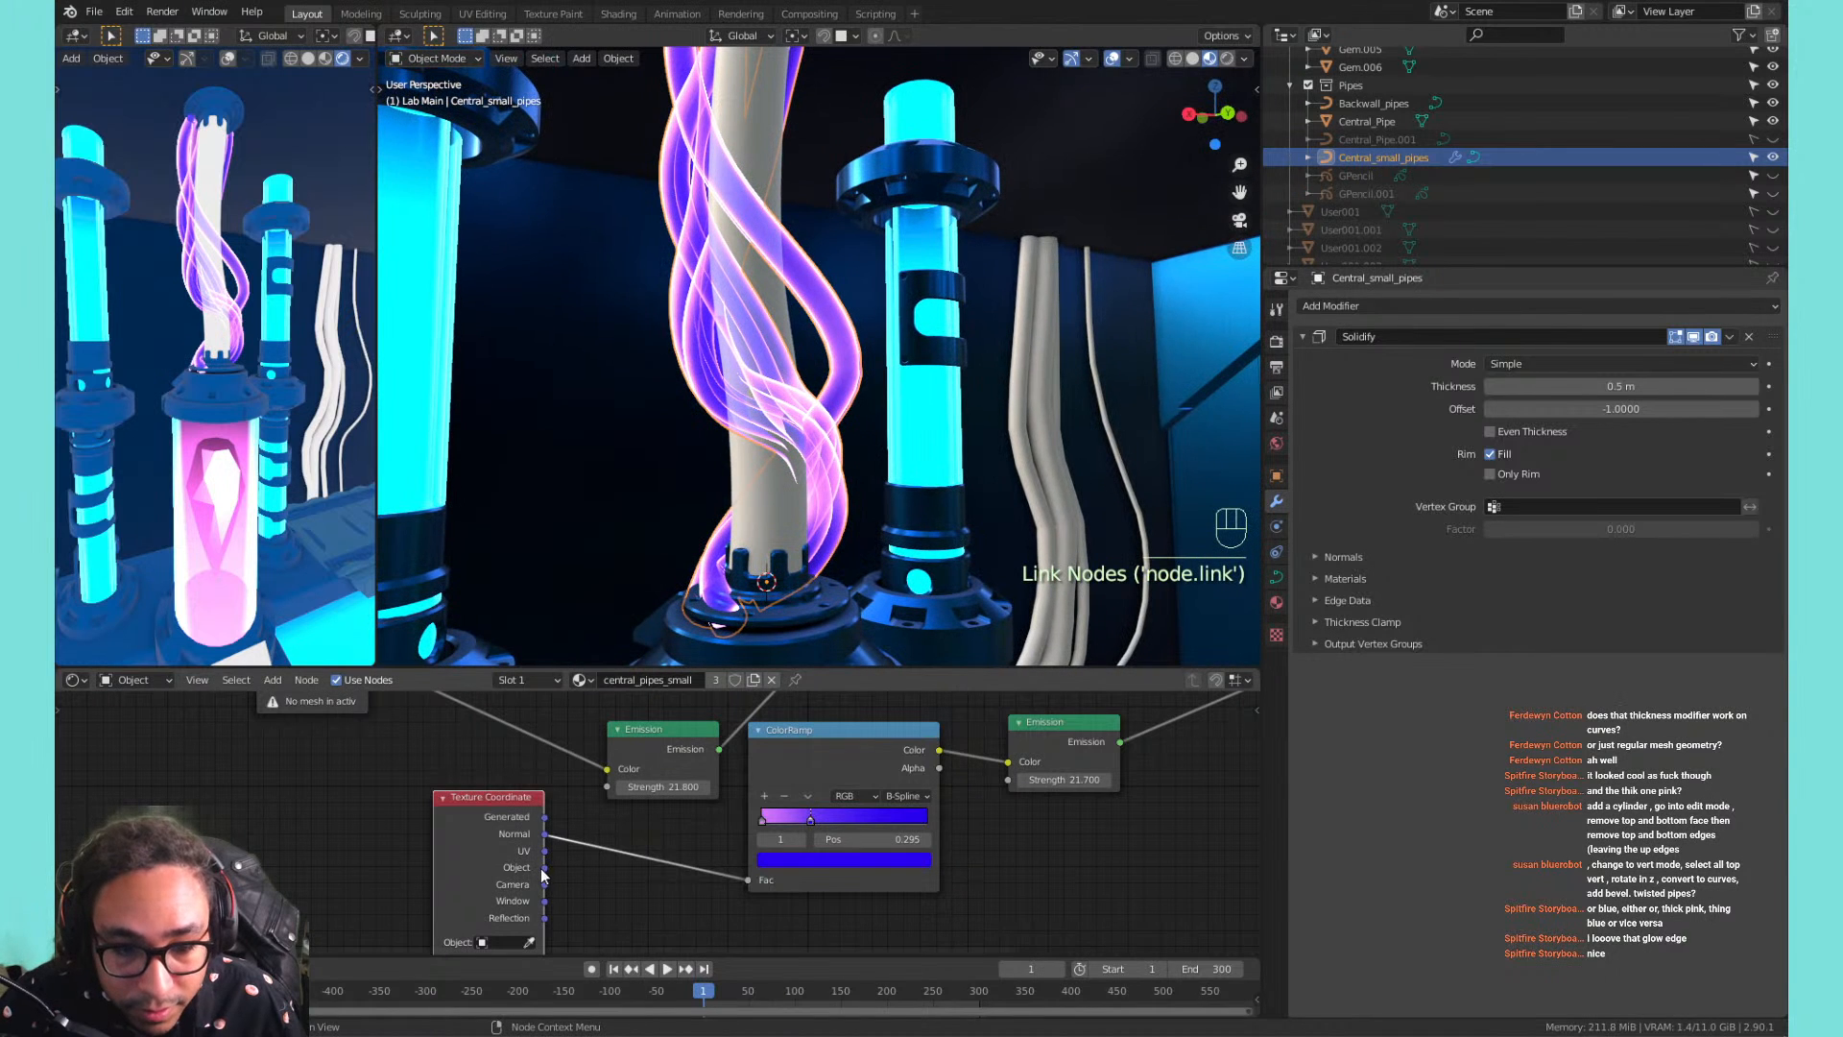
pyautogui.moveTo(542, 874); pyautogui.dragTo(756, 874)
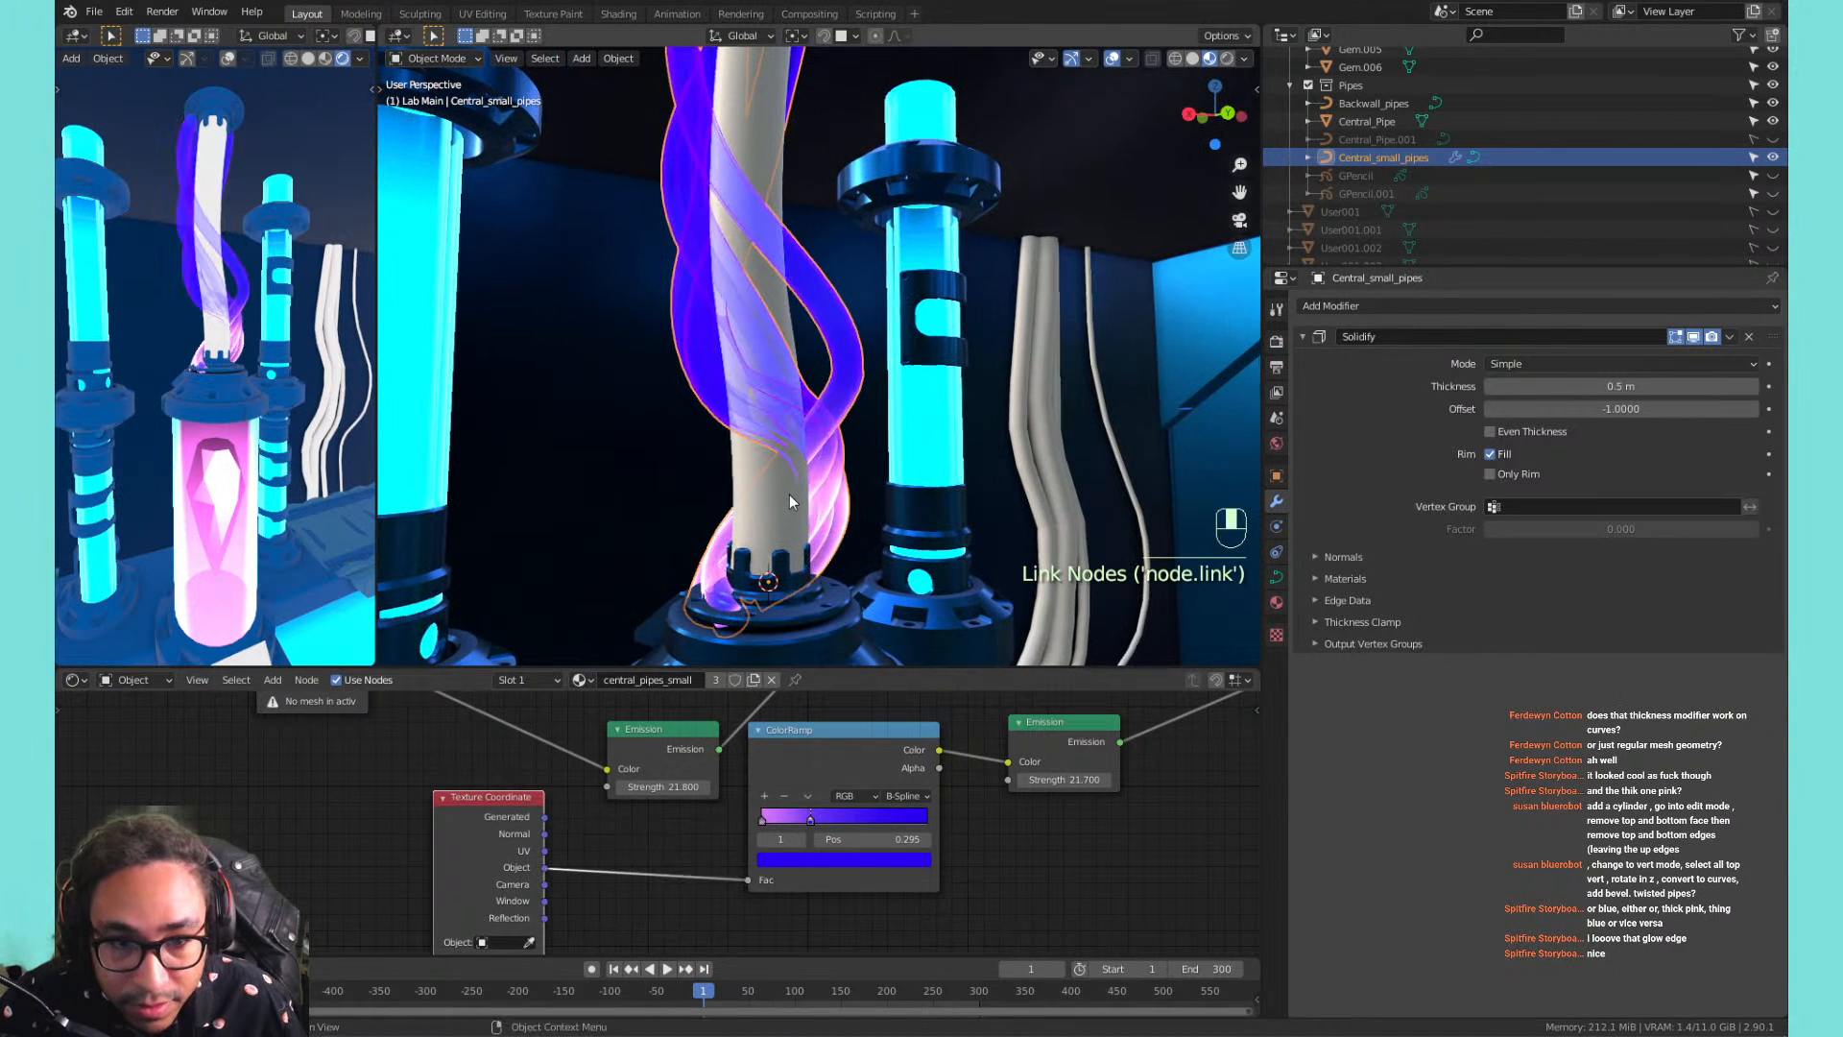
# Spread the ColorRamp's stops apart, moving the blue stop to the far end and the pink stop to 0.000.
pyautogui.keyDown('shift'); pyautogui.moveTo(789, 500); pyautogui.dragTo(762, 446, button='middle'); pyautogui.keyUp('shift')
pyautogui.moveTo(822, 814); pyautogui.dragTo(915, 819)
pyautogui.moveTo(795, 819); pyautogui.dragTo(732, 818)
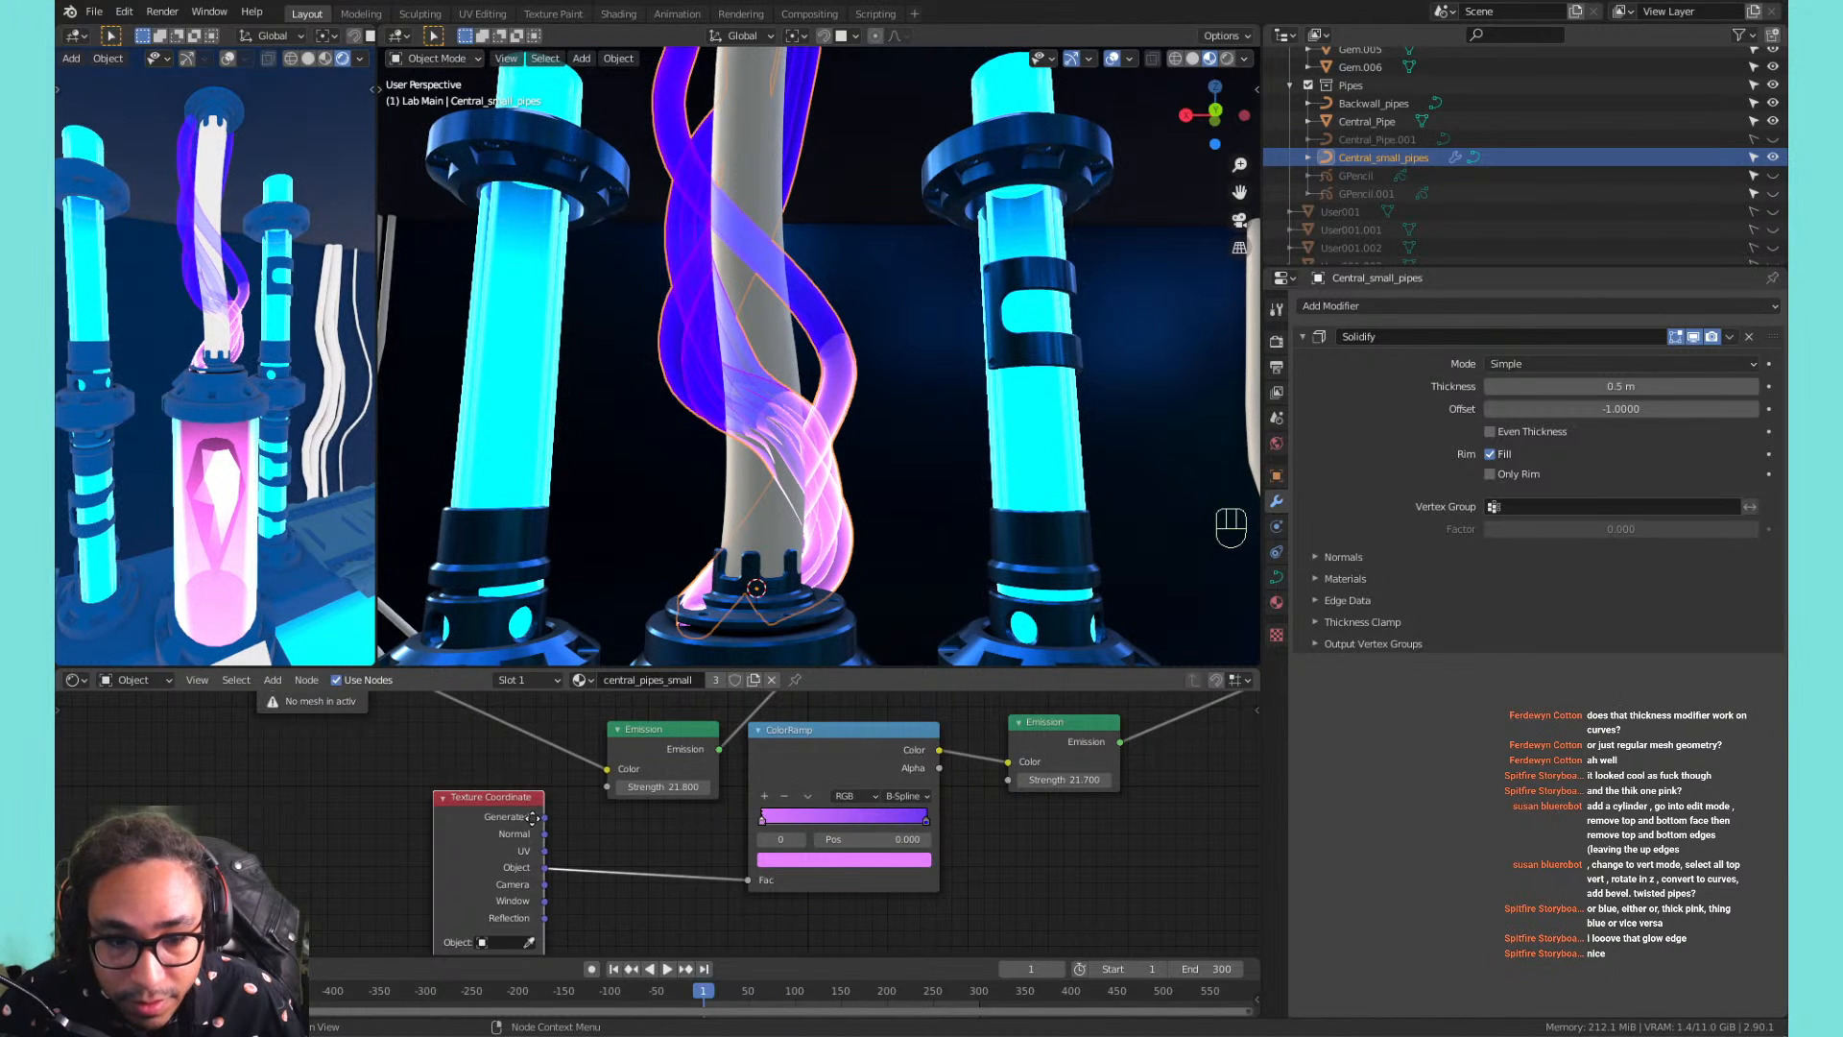
pyautogui.moveTo(733, 819); pyautogui.dragTo(806, 721, button='middle')
pyautogui.moveTo(509, 774); pyautogui.dragTo(342, 805)
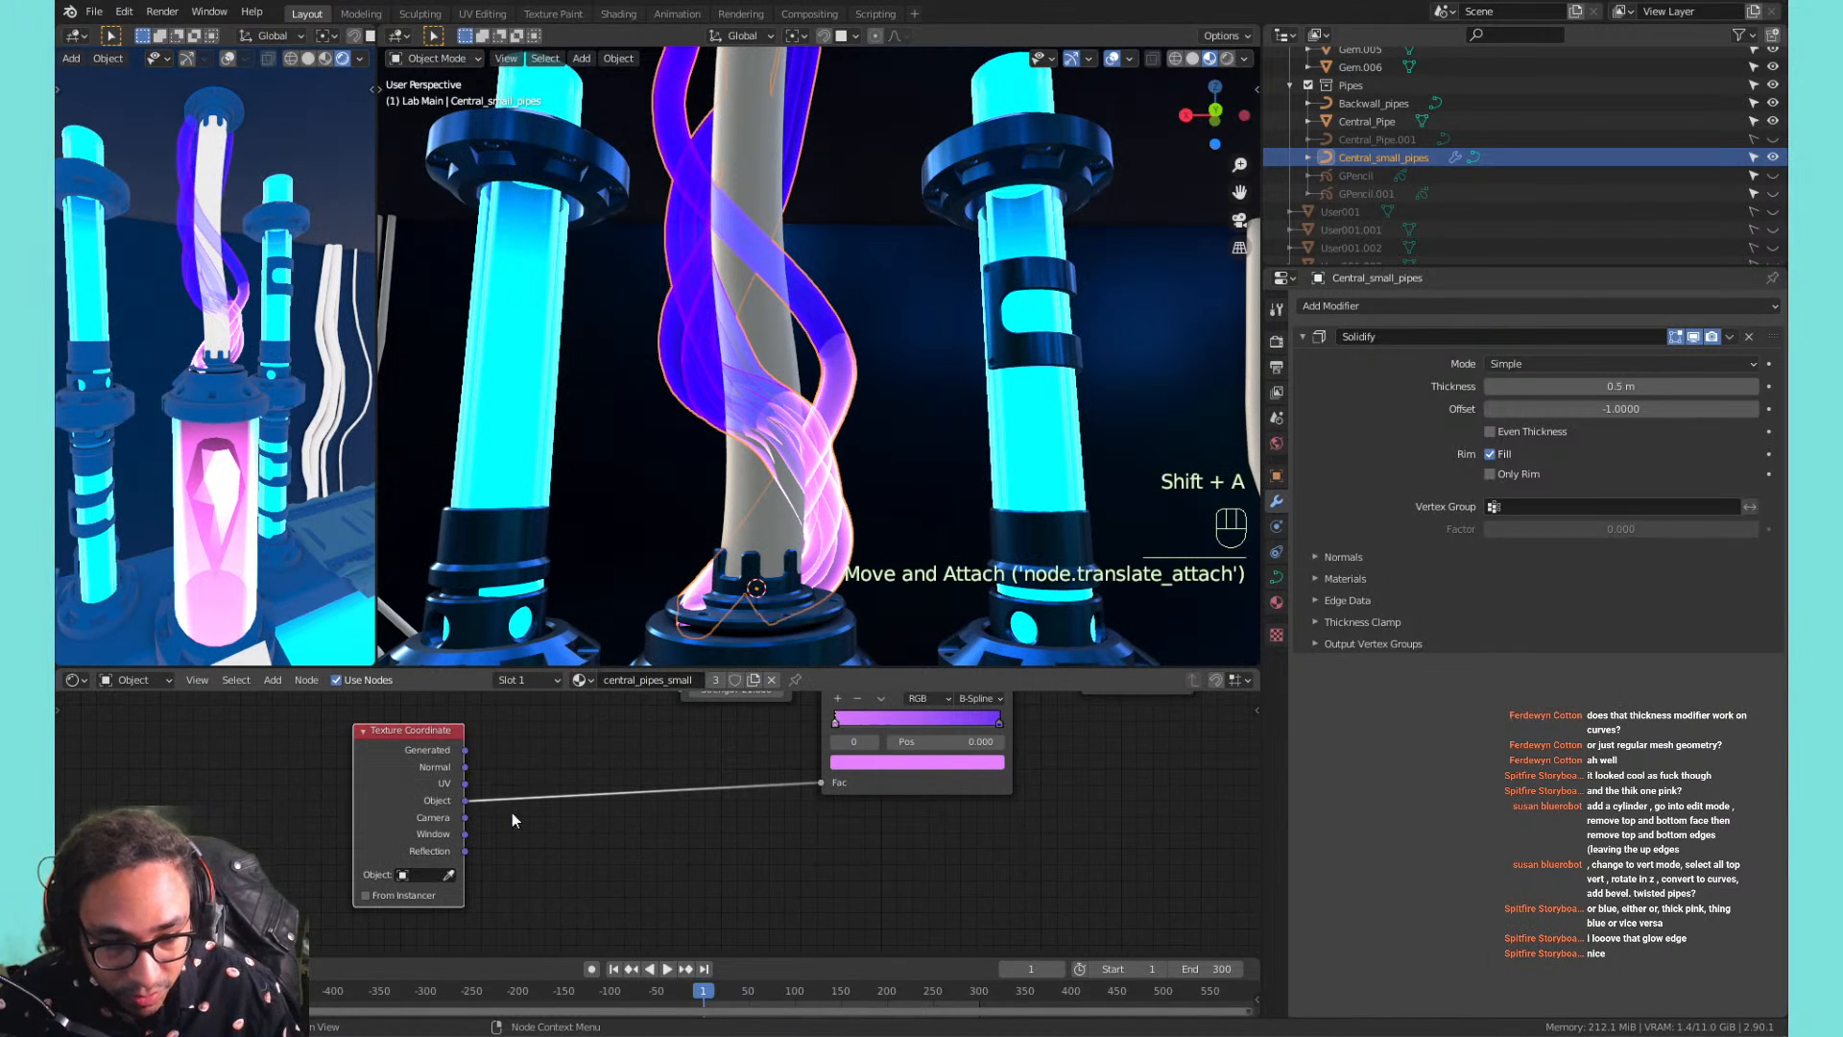
pyautogui.hotkey('shift', 'a')
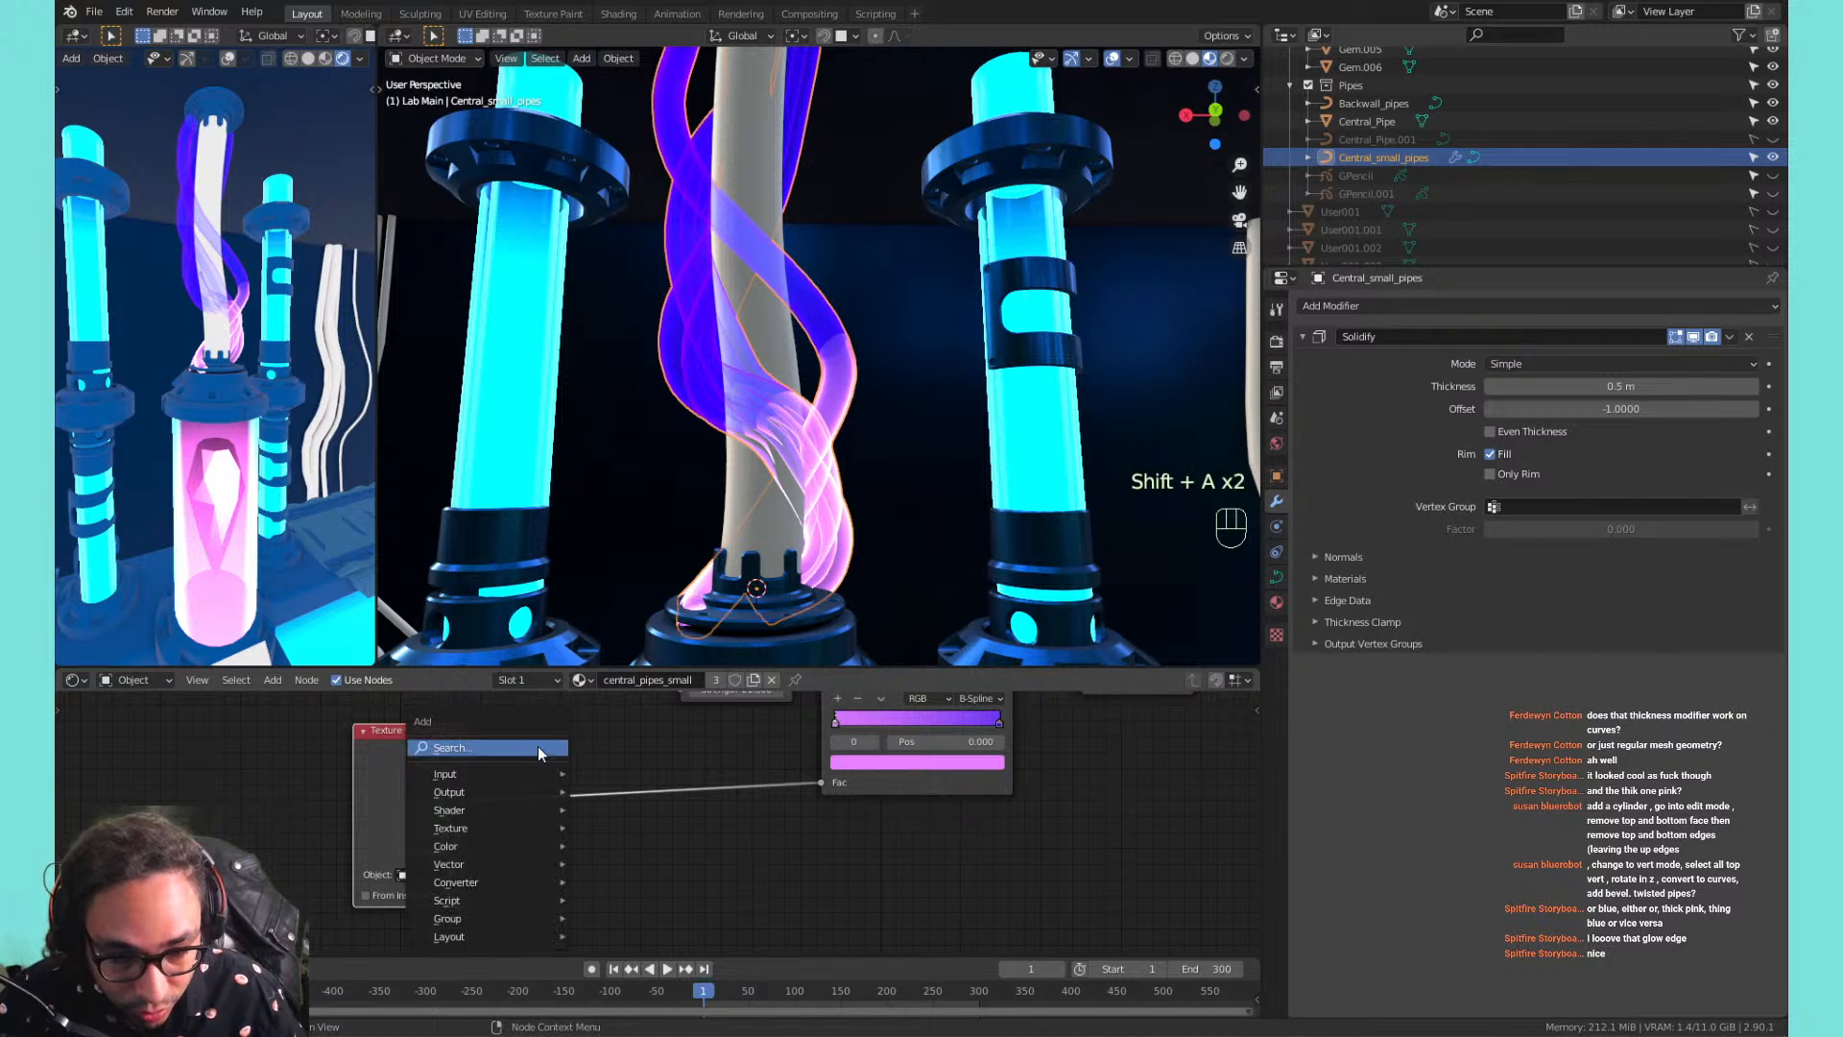
pyautogui.moveTo(524, 772)
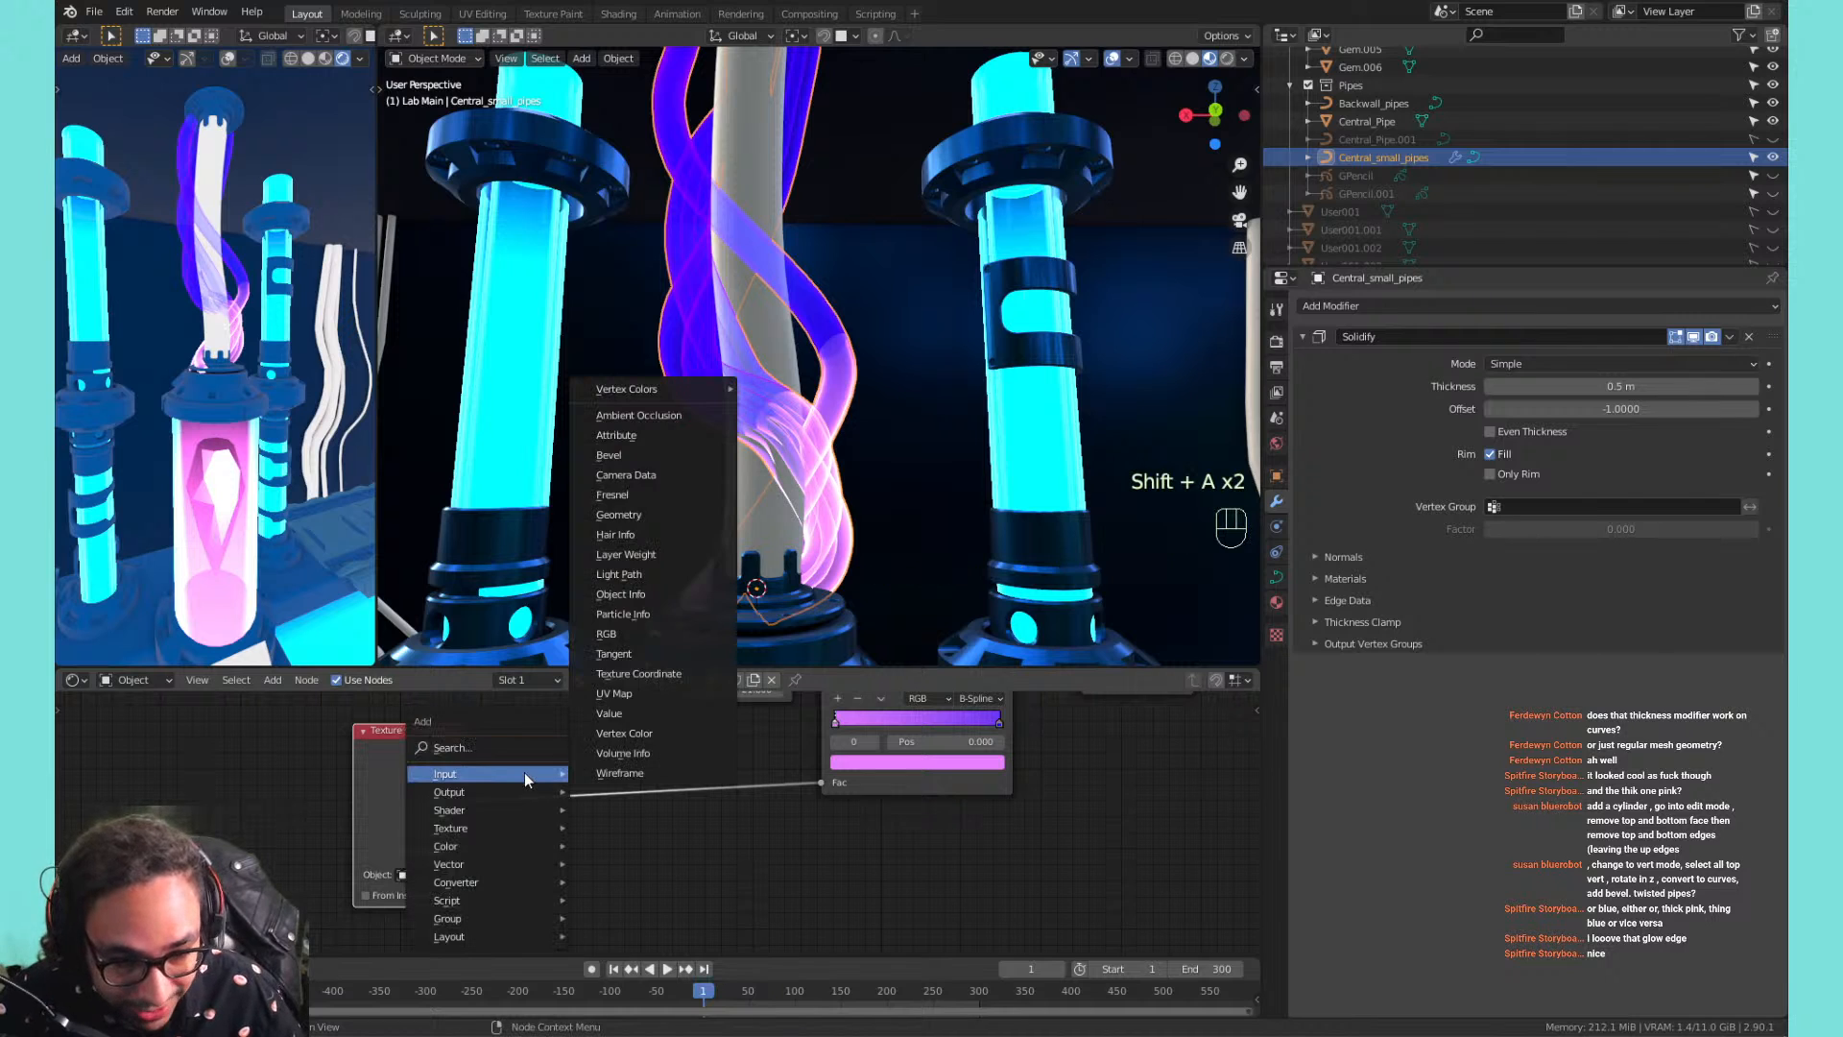
pyautogui.click(686, 675)
pyautogui.click(533, 720)
pyautogui.hotkey('shift', 'a')
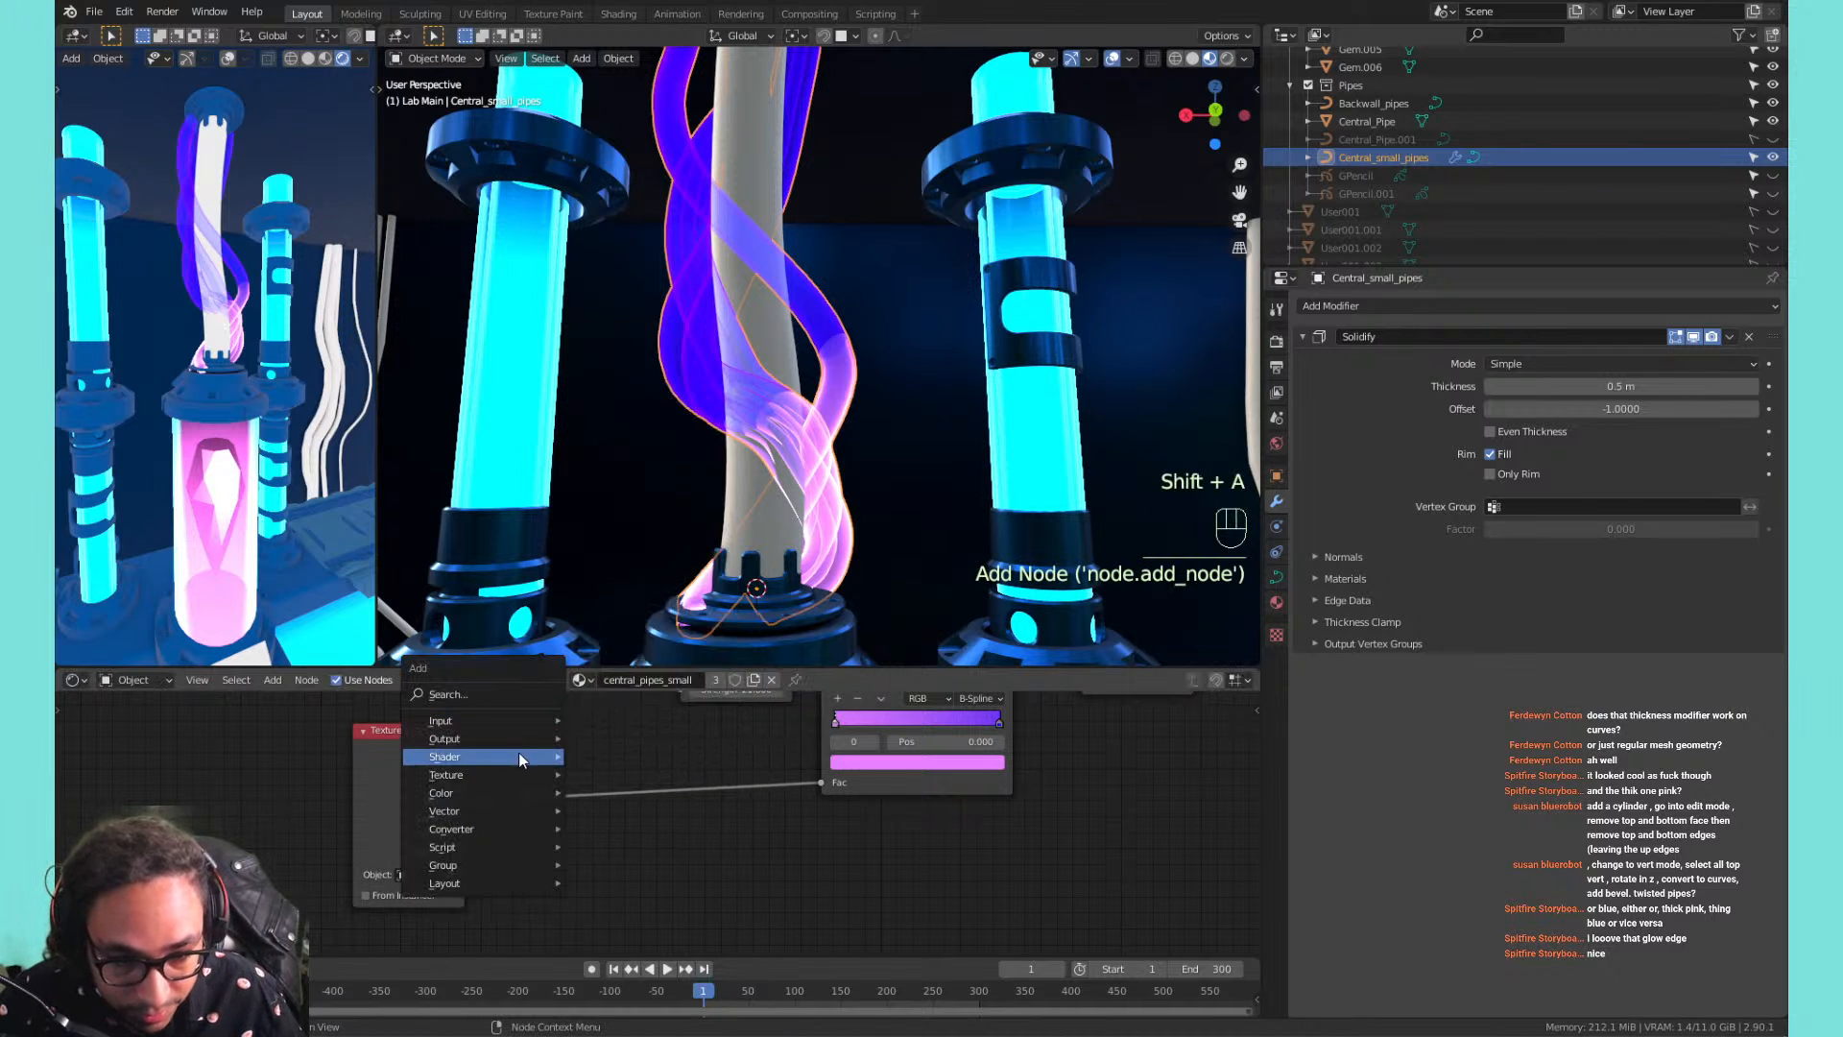
pyautogui.moveTo(505, 776)
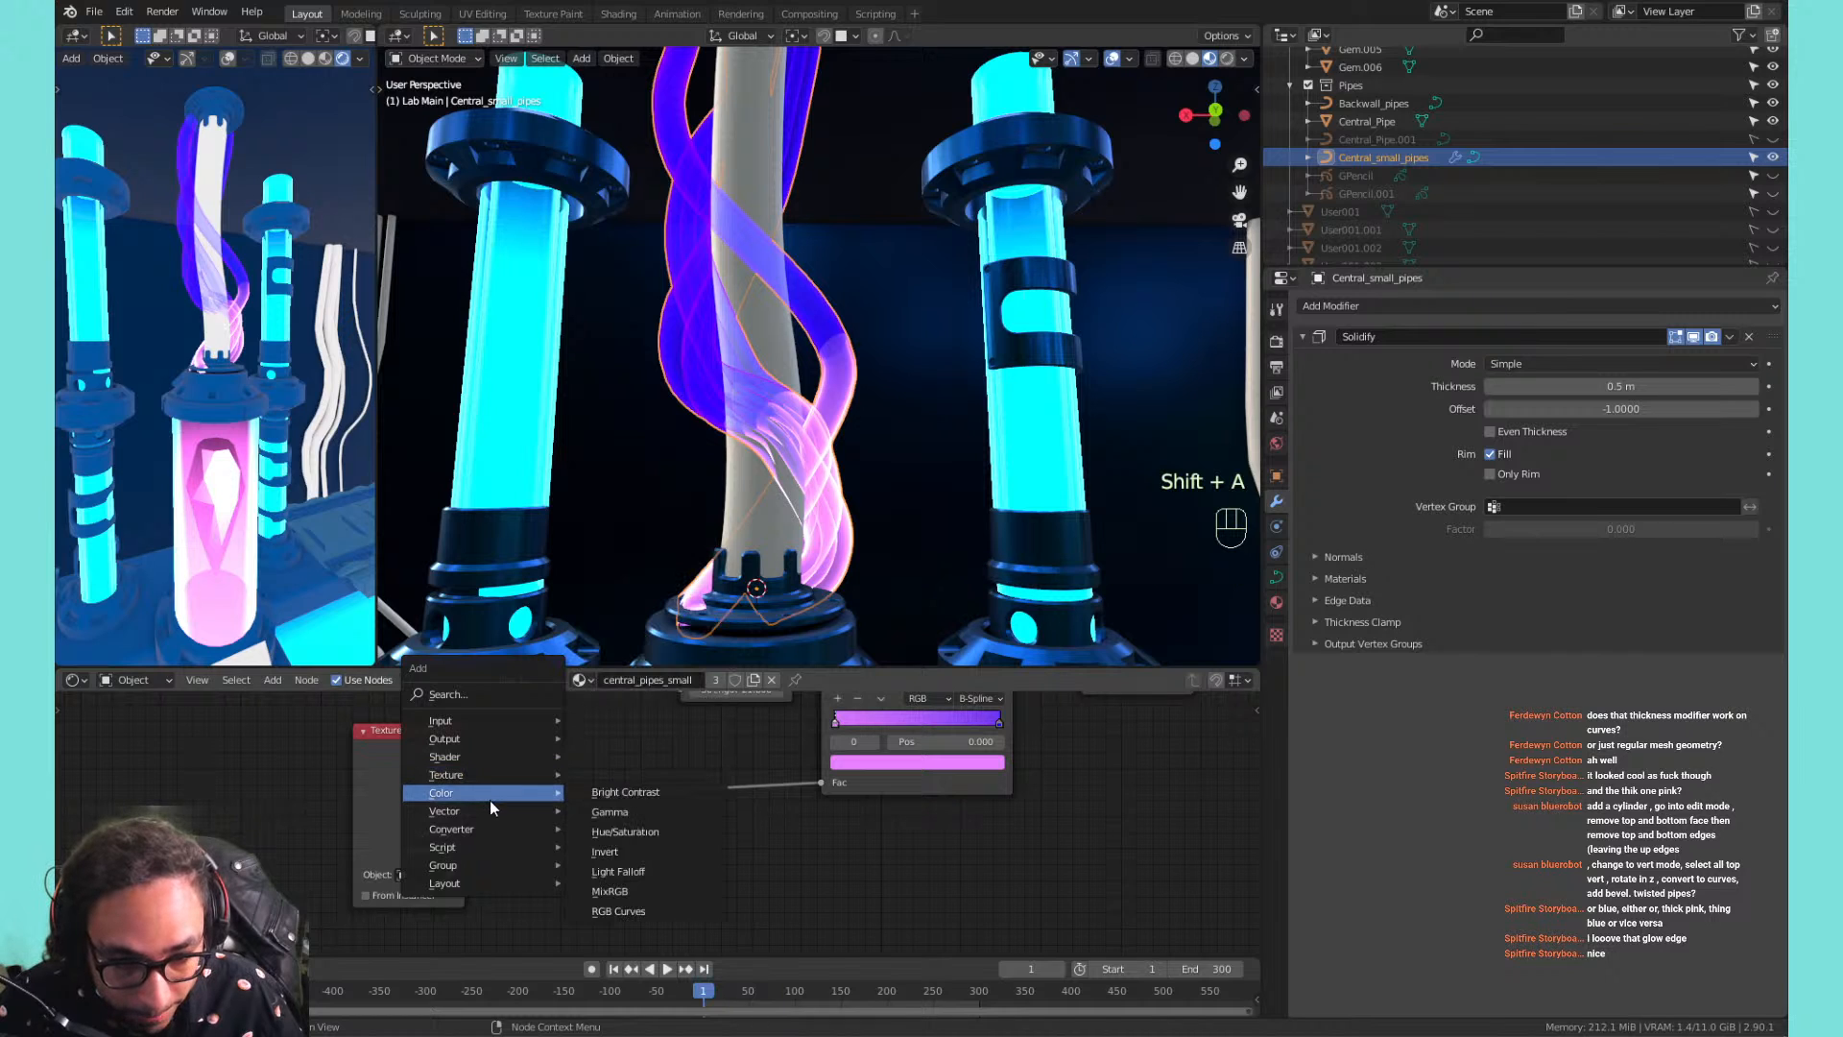
pyautogui.moveTo(484, 812)
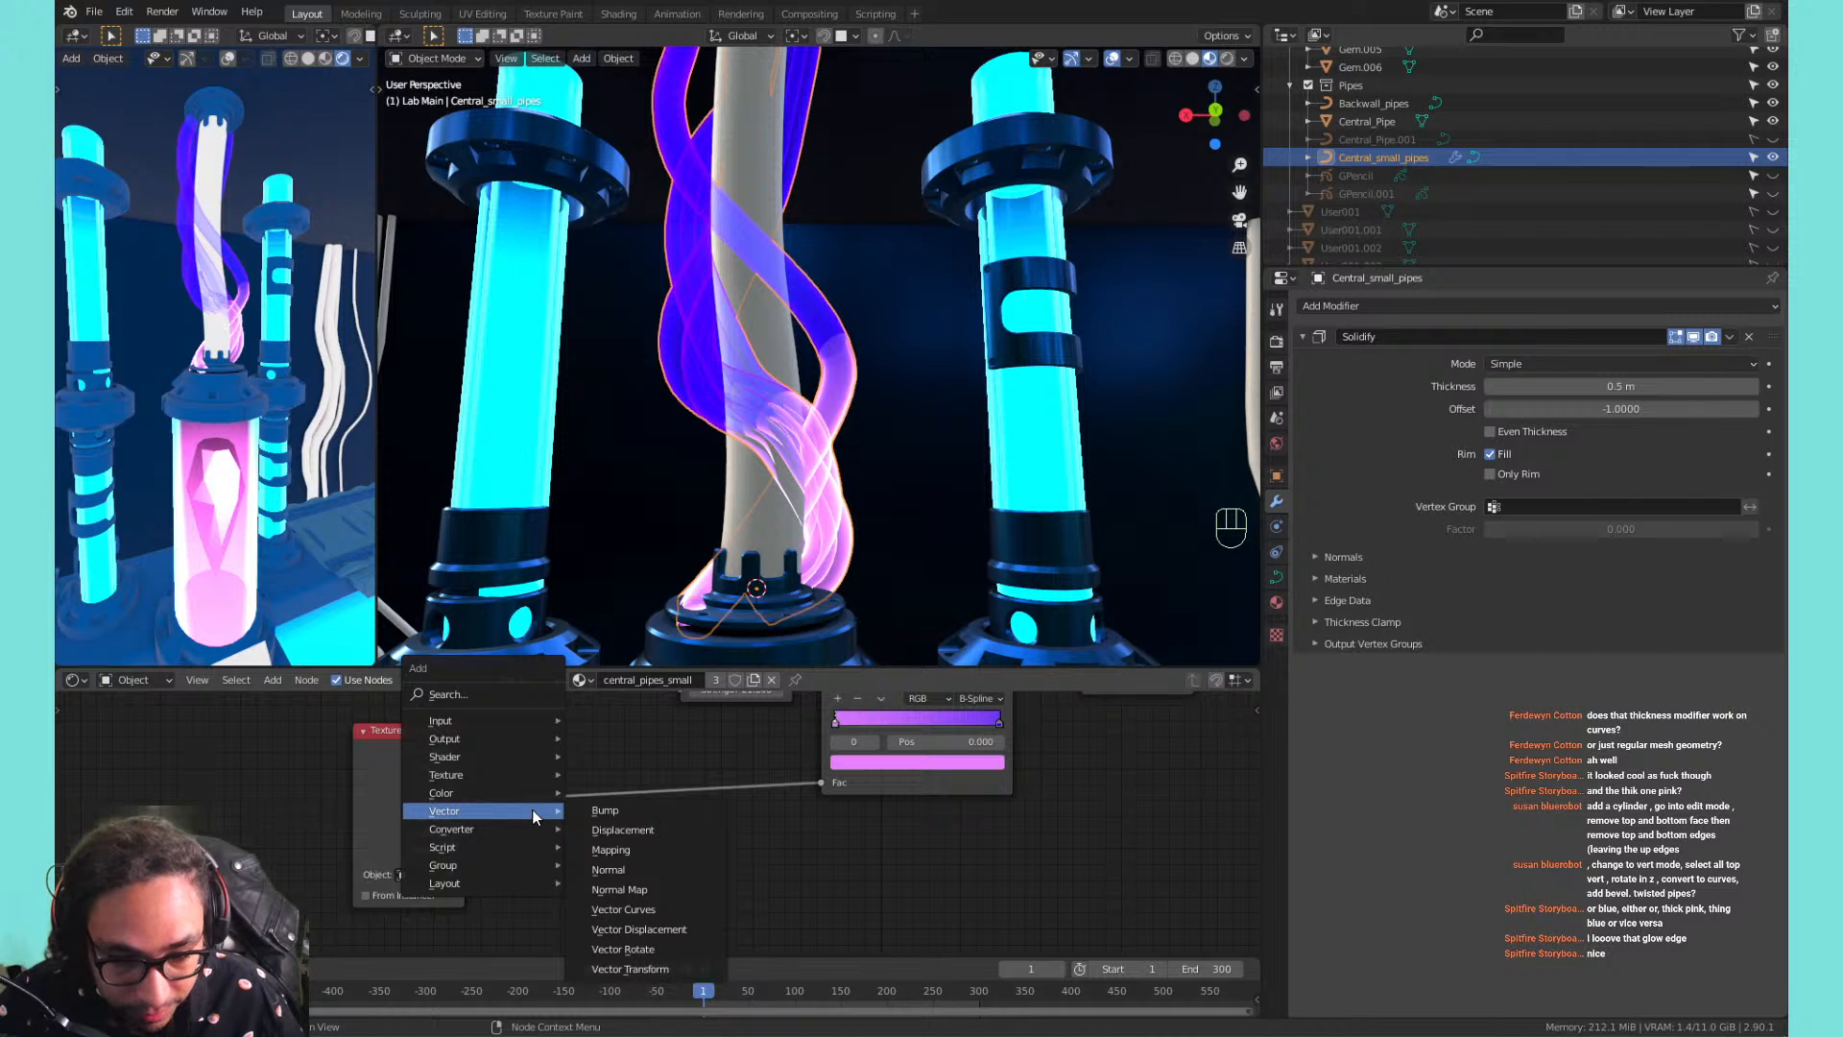
pyautogui.click(837, 860)
# Replace the Texture Coordinate node with a new Texture Coordinate and Mapping pair, feeding the Object output through Mapping into the ColorRamp's Fac.
pyautogui.scroll(-3, 781, 820)
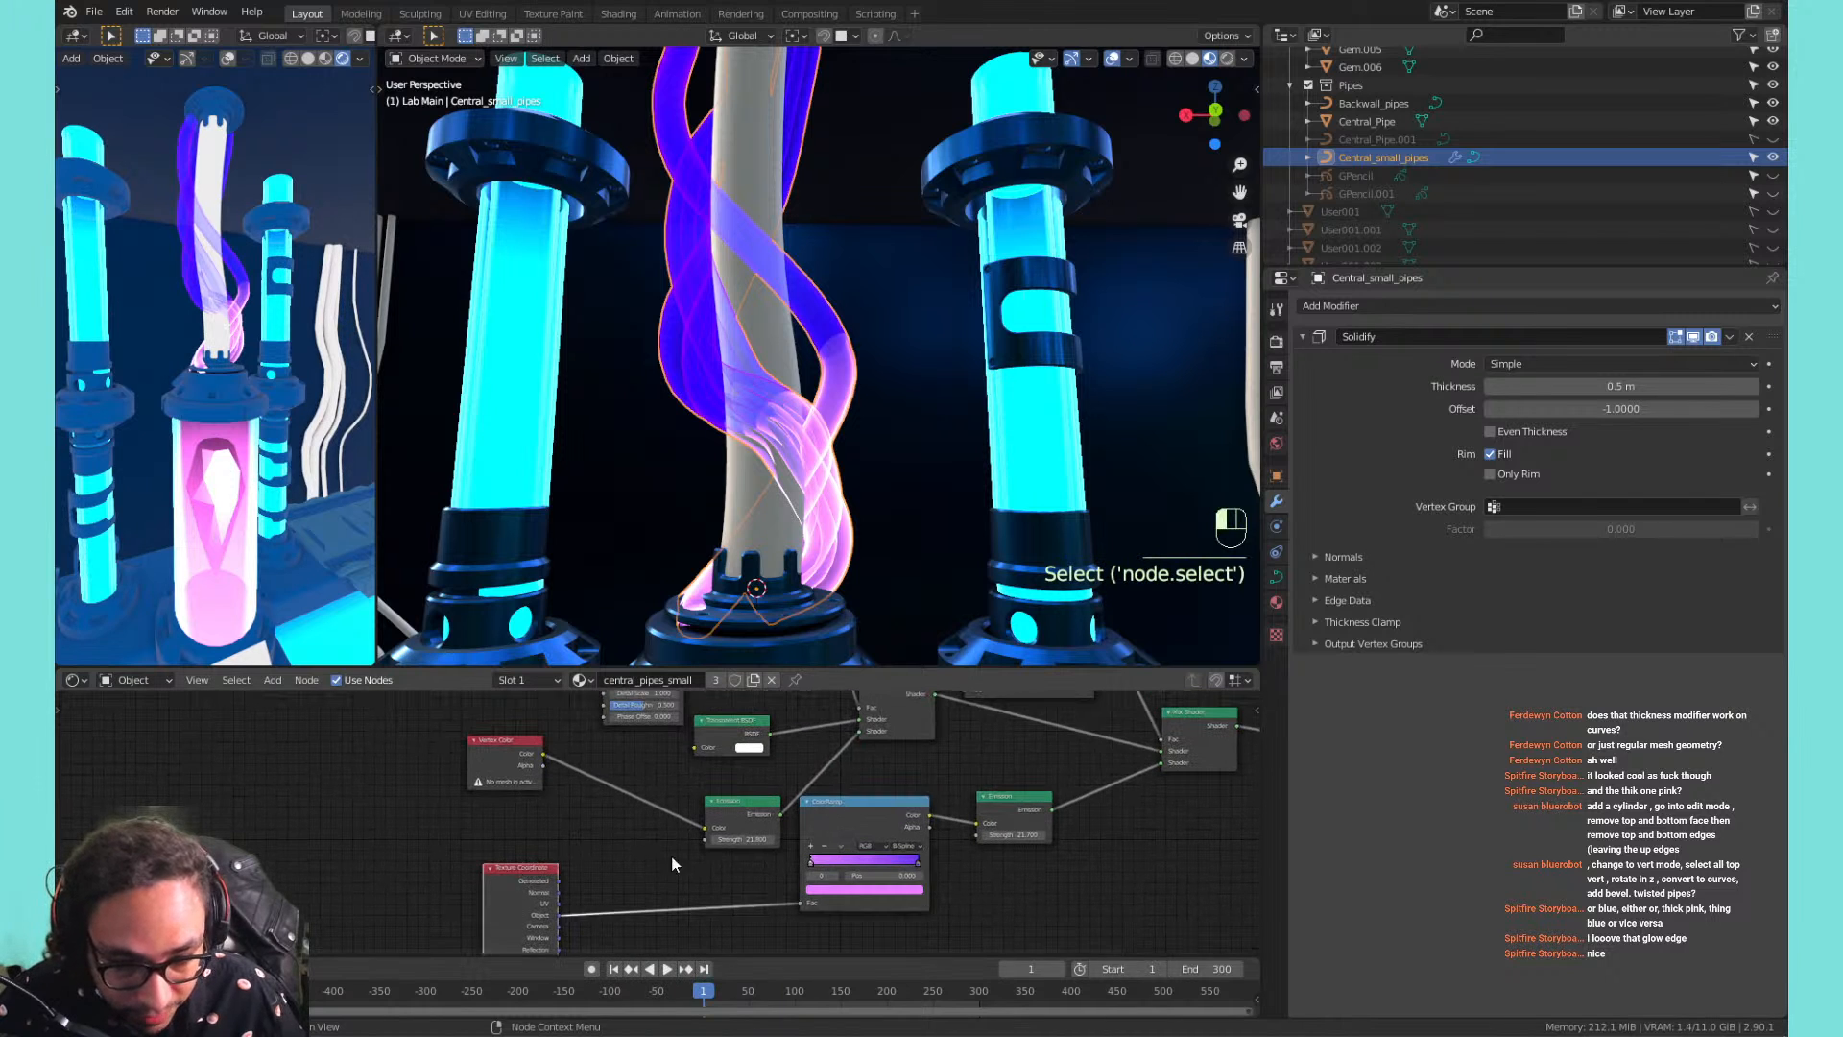
pyautogui.press('x')
pyautogui.hotkey('ctrl', 't')
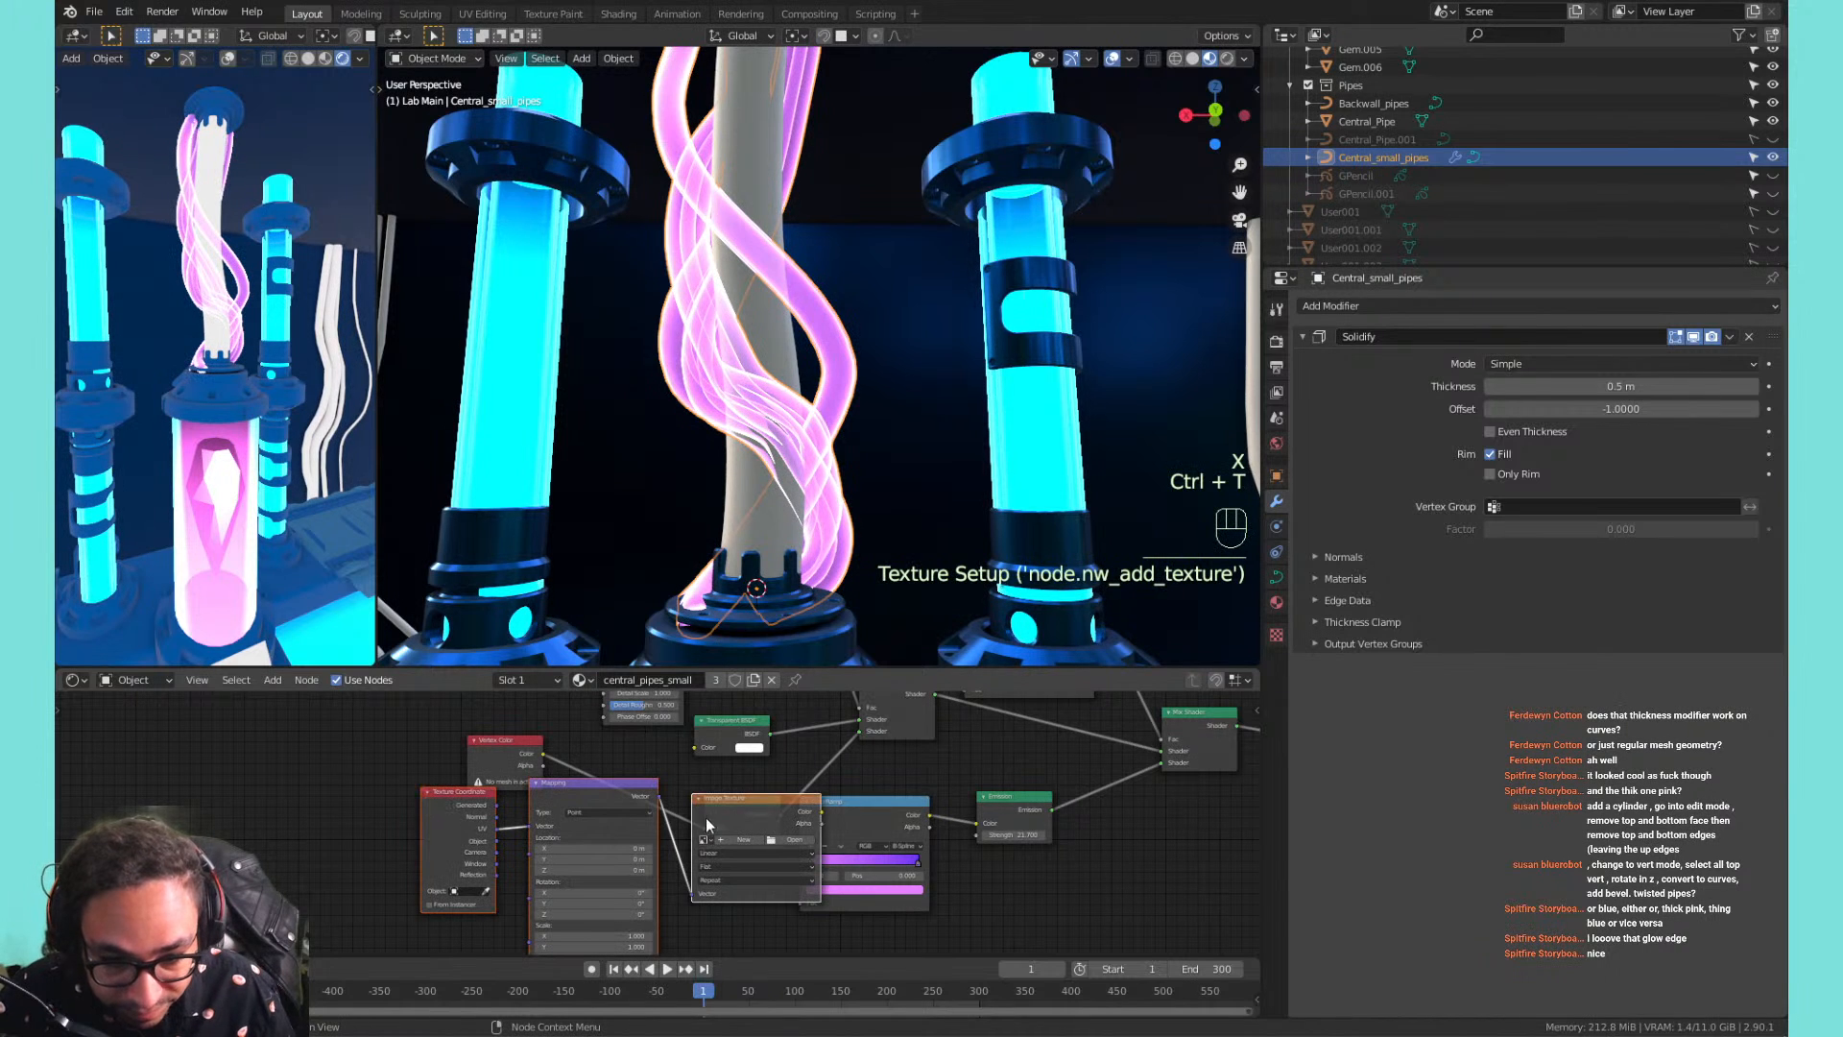
pyautogui.press('x')
pyautogui.moveTo(635, 820); pyautogui.dragTo(810, 907)
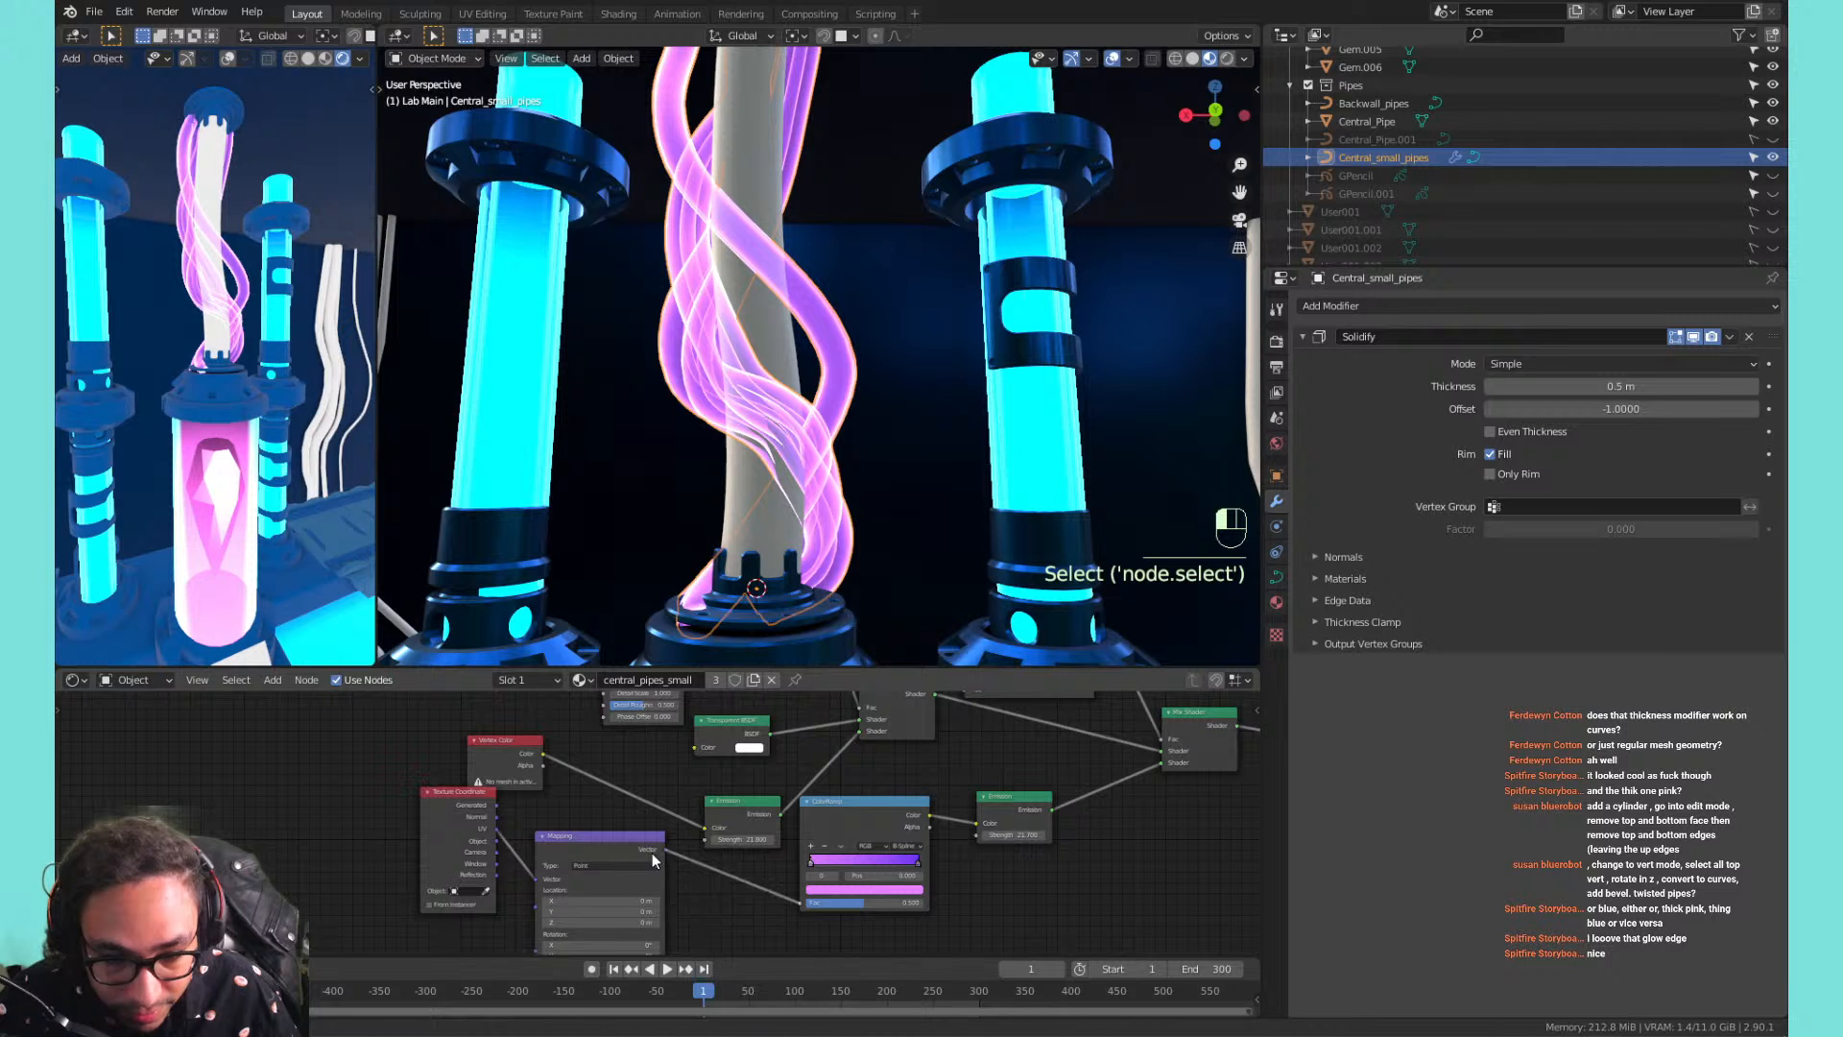
pyautogui.moveTo(489, 825); pyautogui.dragTo(713, 727)
pyautogui.scroll(3, 519, 845)
# Flip the ColorRamp's colours and lower the Mapping node's Z location to -2.2 m.
pyautogui.moveTo(808, 791)
pyautogui.mouseDown()
pyautogui.moveTo(740, 791)
pyautogui.moveTo(888, 791)
pyautogui.moveTo(796, 791)
pyautogui.moveTo(820, 791)
pyautogui.mouseUp()
pyautogui.moveTo(1152, 801); pyautogui.dragTo(1066, 911, button='middle')
pyautogui.click(1075, 788)
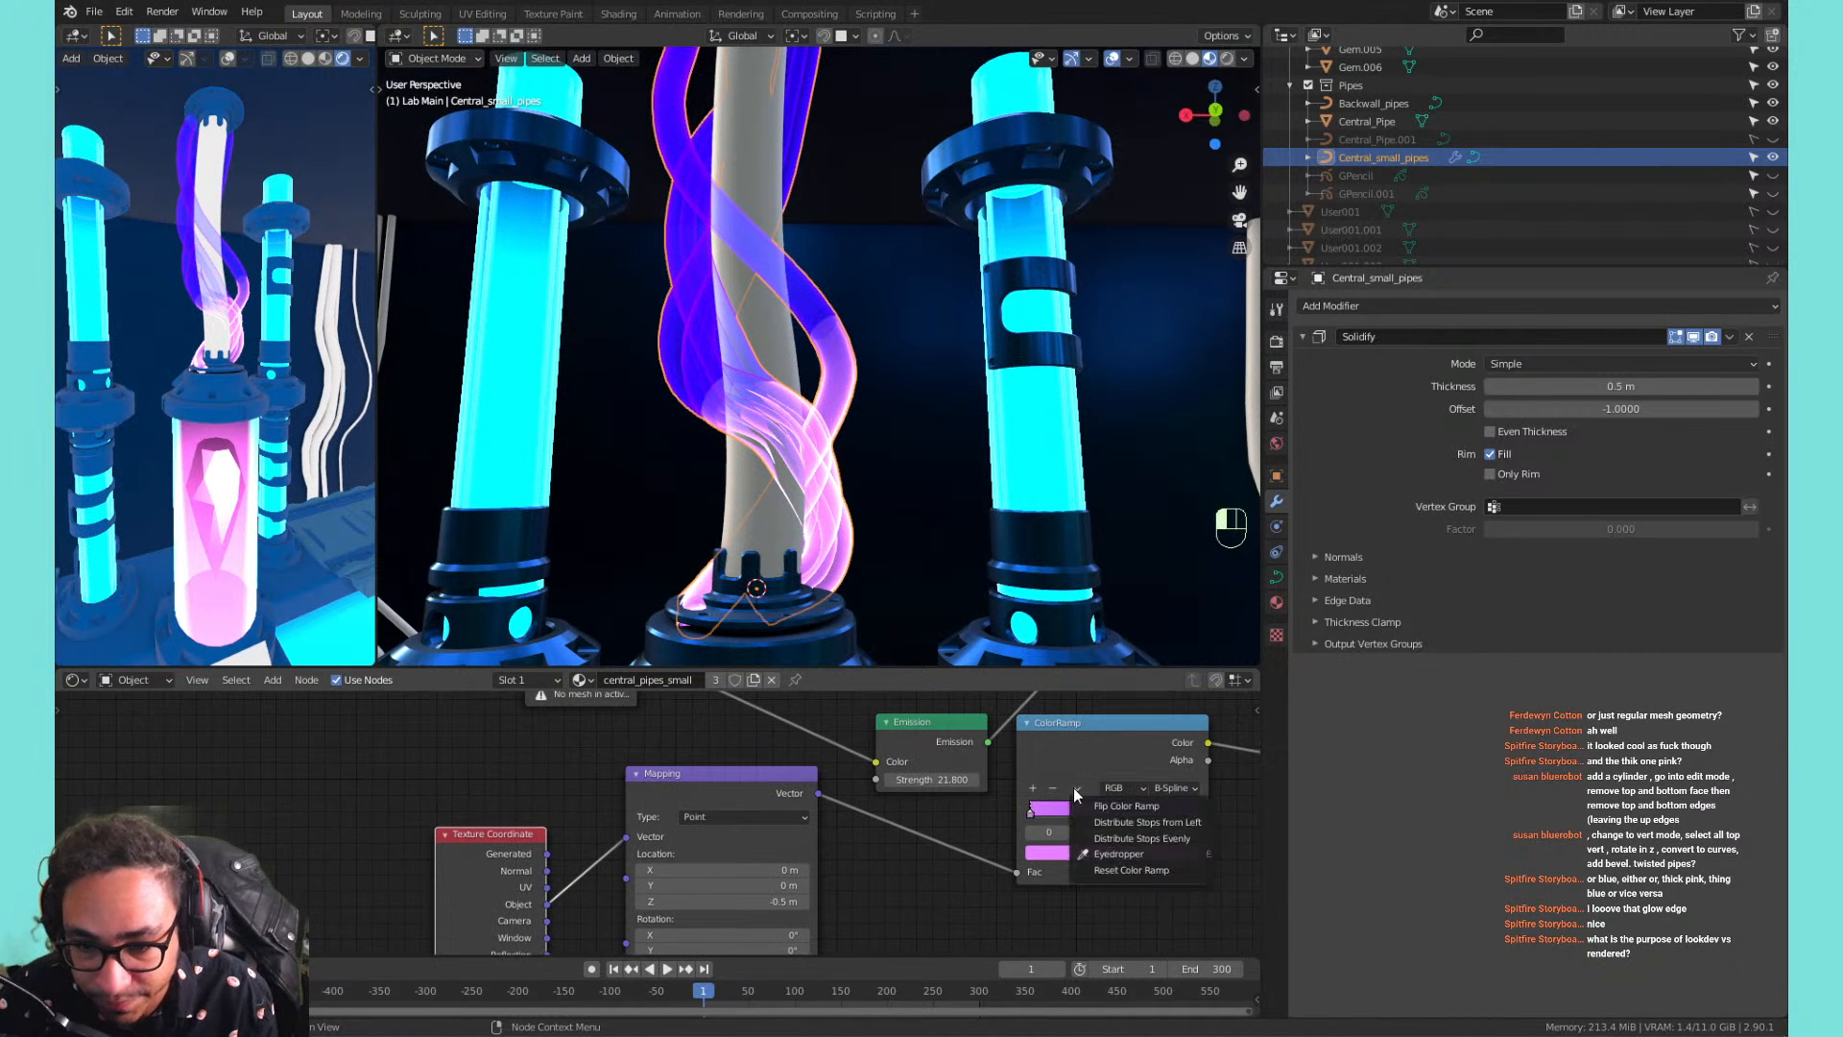
pyautogui.click(1062, 807)
pyautogui.moveTo(719, 891); pyautogui.dragTo(799, 819, button='middle')
pyautogui.moveTo(802, 829)
pyautogui.mouseDown()
pyautogui.moveTo(668, 829)
pyautogui.moveTo(892, 830)
pyautogui.moveTo(748, 830)
pyautogui.moveTo(785, 830)
pyautogui.mouseUp()
# Move the ColorRamp's blue stop to 0.173 and change its colour to a lighter blue.
pyautogui.moveTo(1125, 749); pyautogui.dragTo(1006, 791, button='middle')
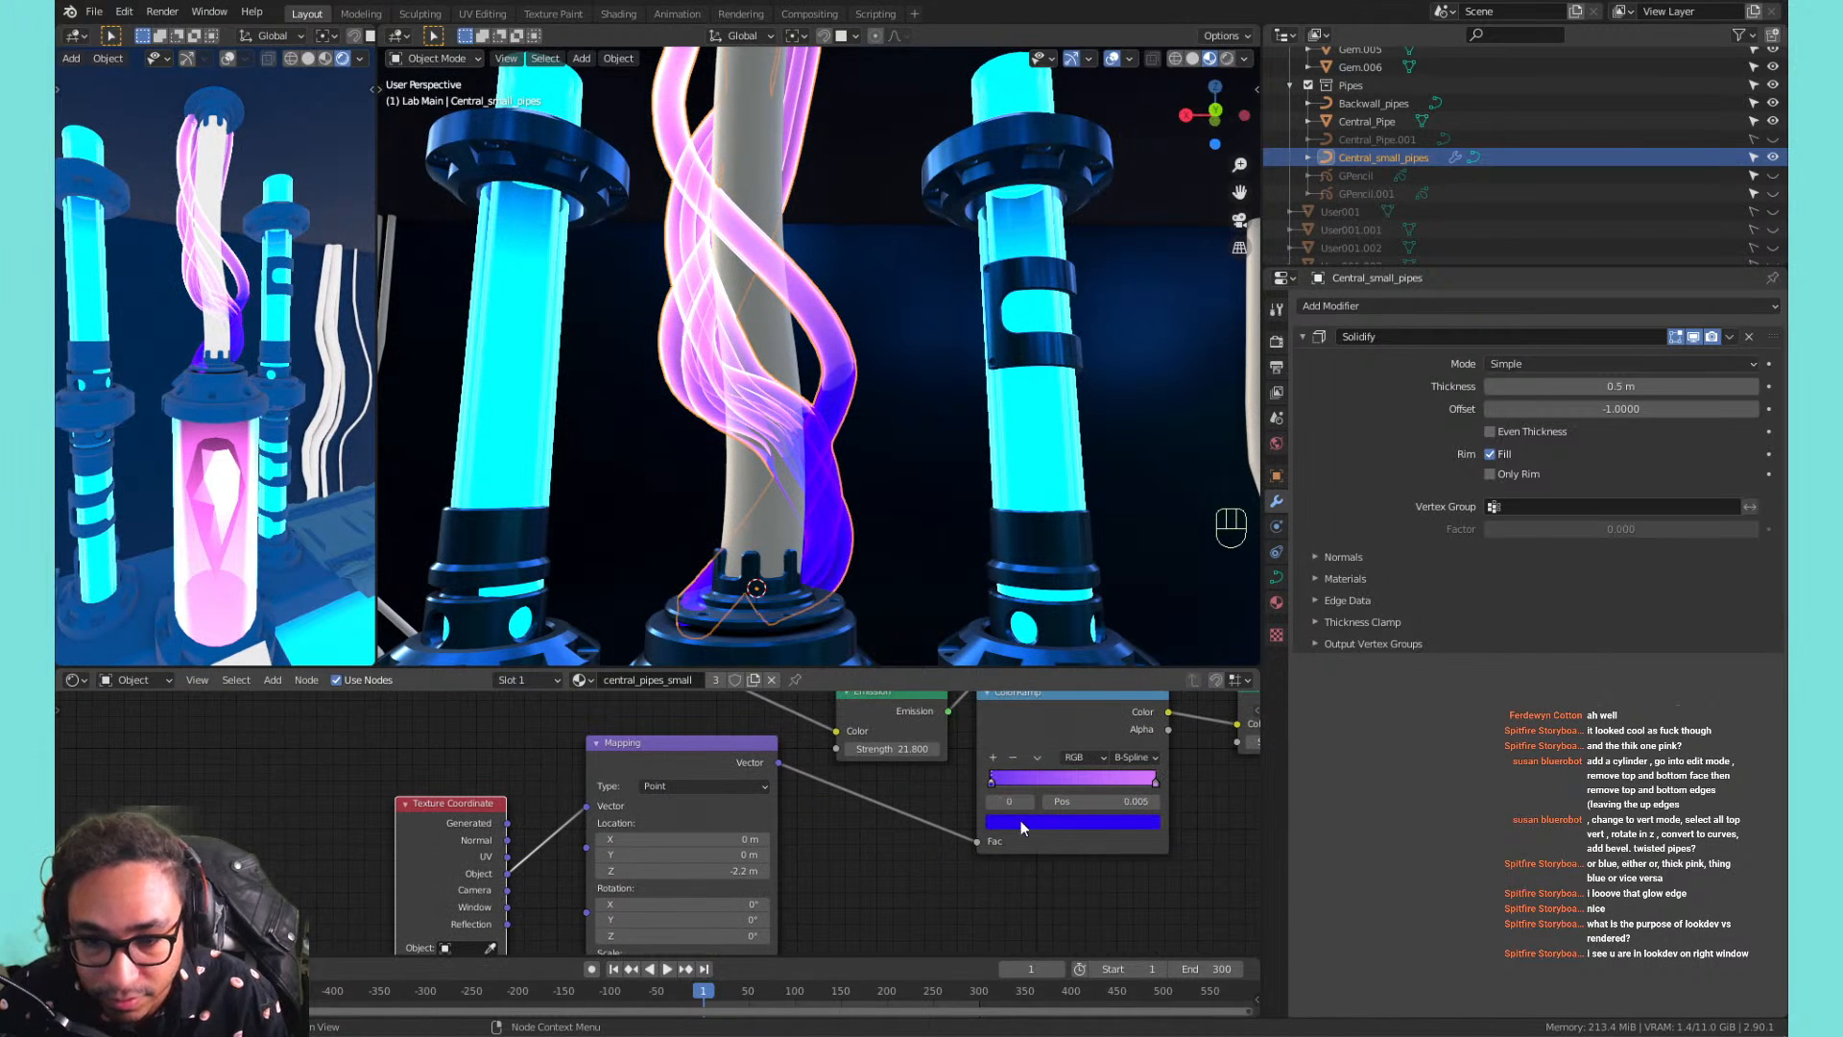
pyautogui.click(1060, 722)
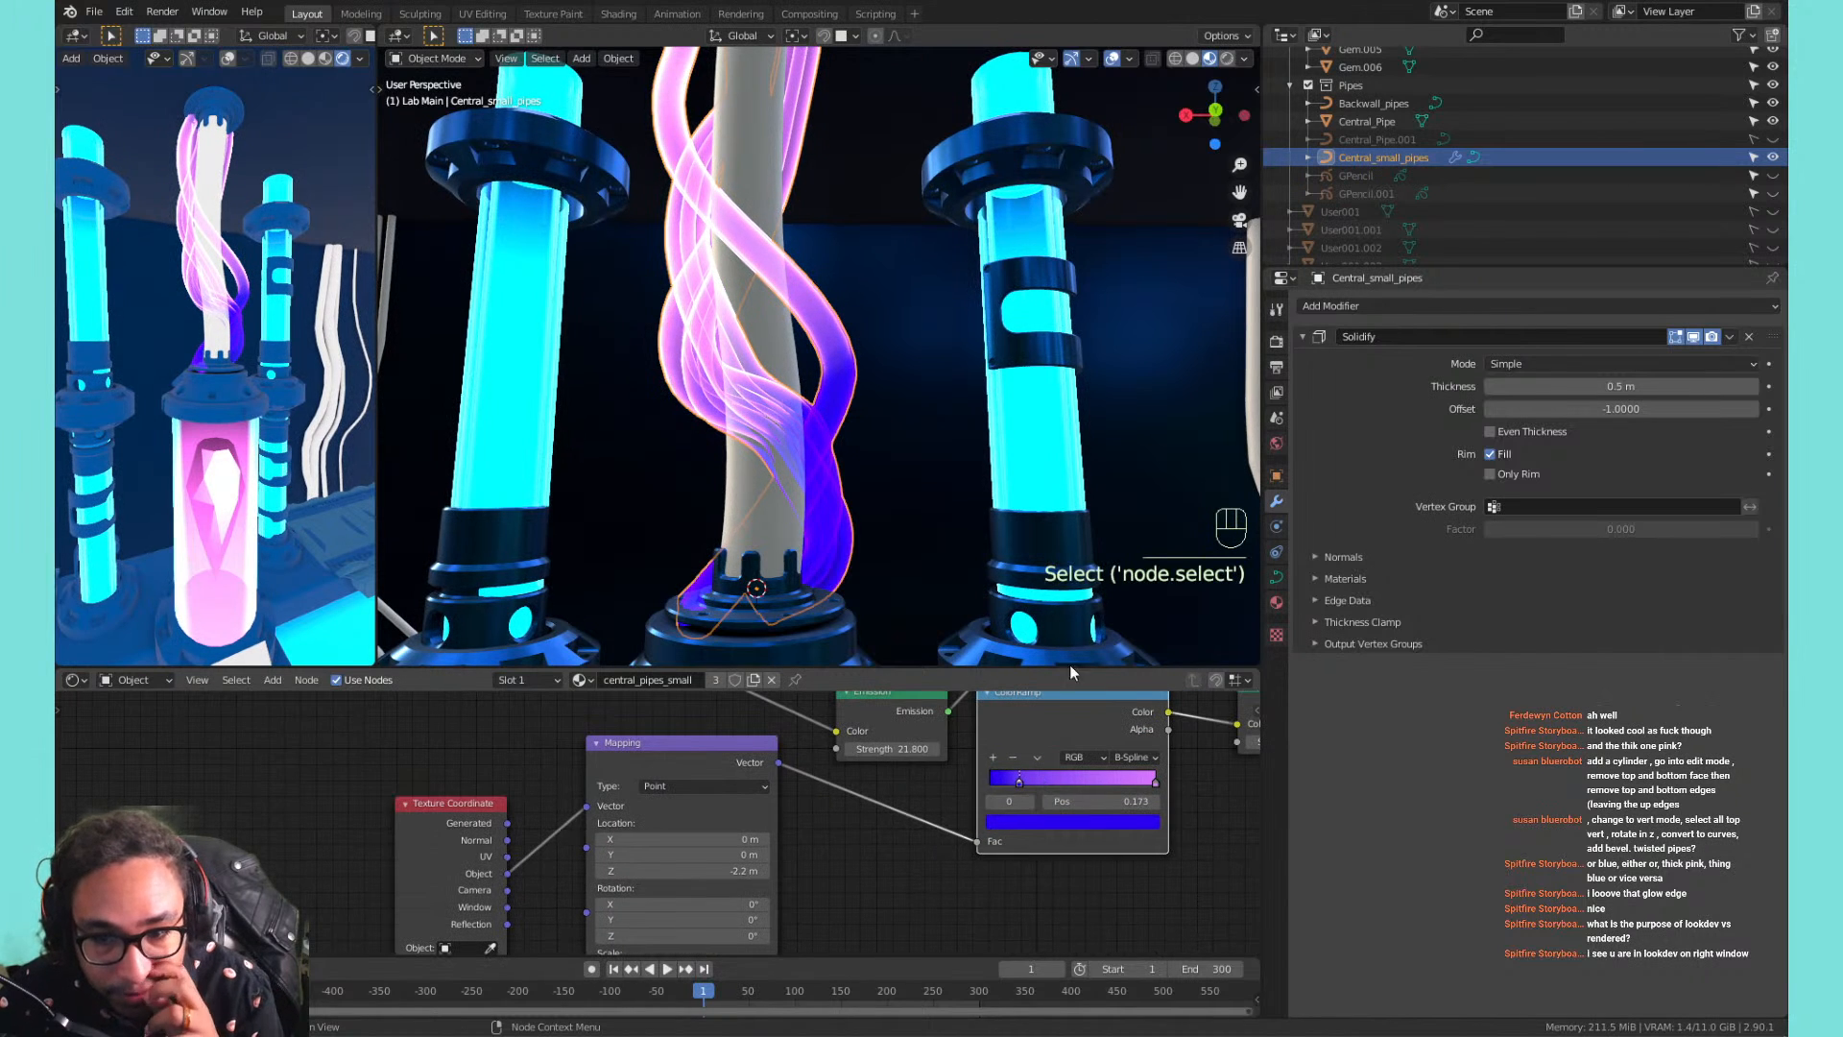
pyautogui.click(1105, 822)
pyautogui.moveTo(1075, 634)
pyautogui.mouseDown()
pyautogui.moveTo(1040, 607)
pyautogui.moveTo(1043, 649)
pyautogui.moveTo(1077, 604)
pyautogui.mouseUp()
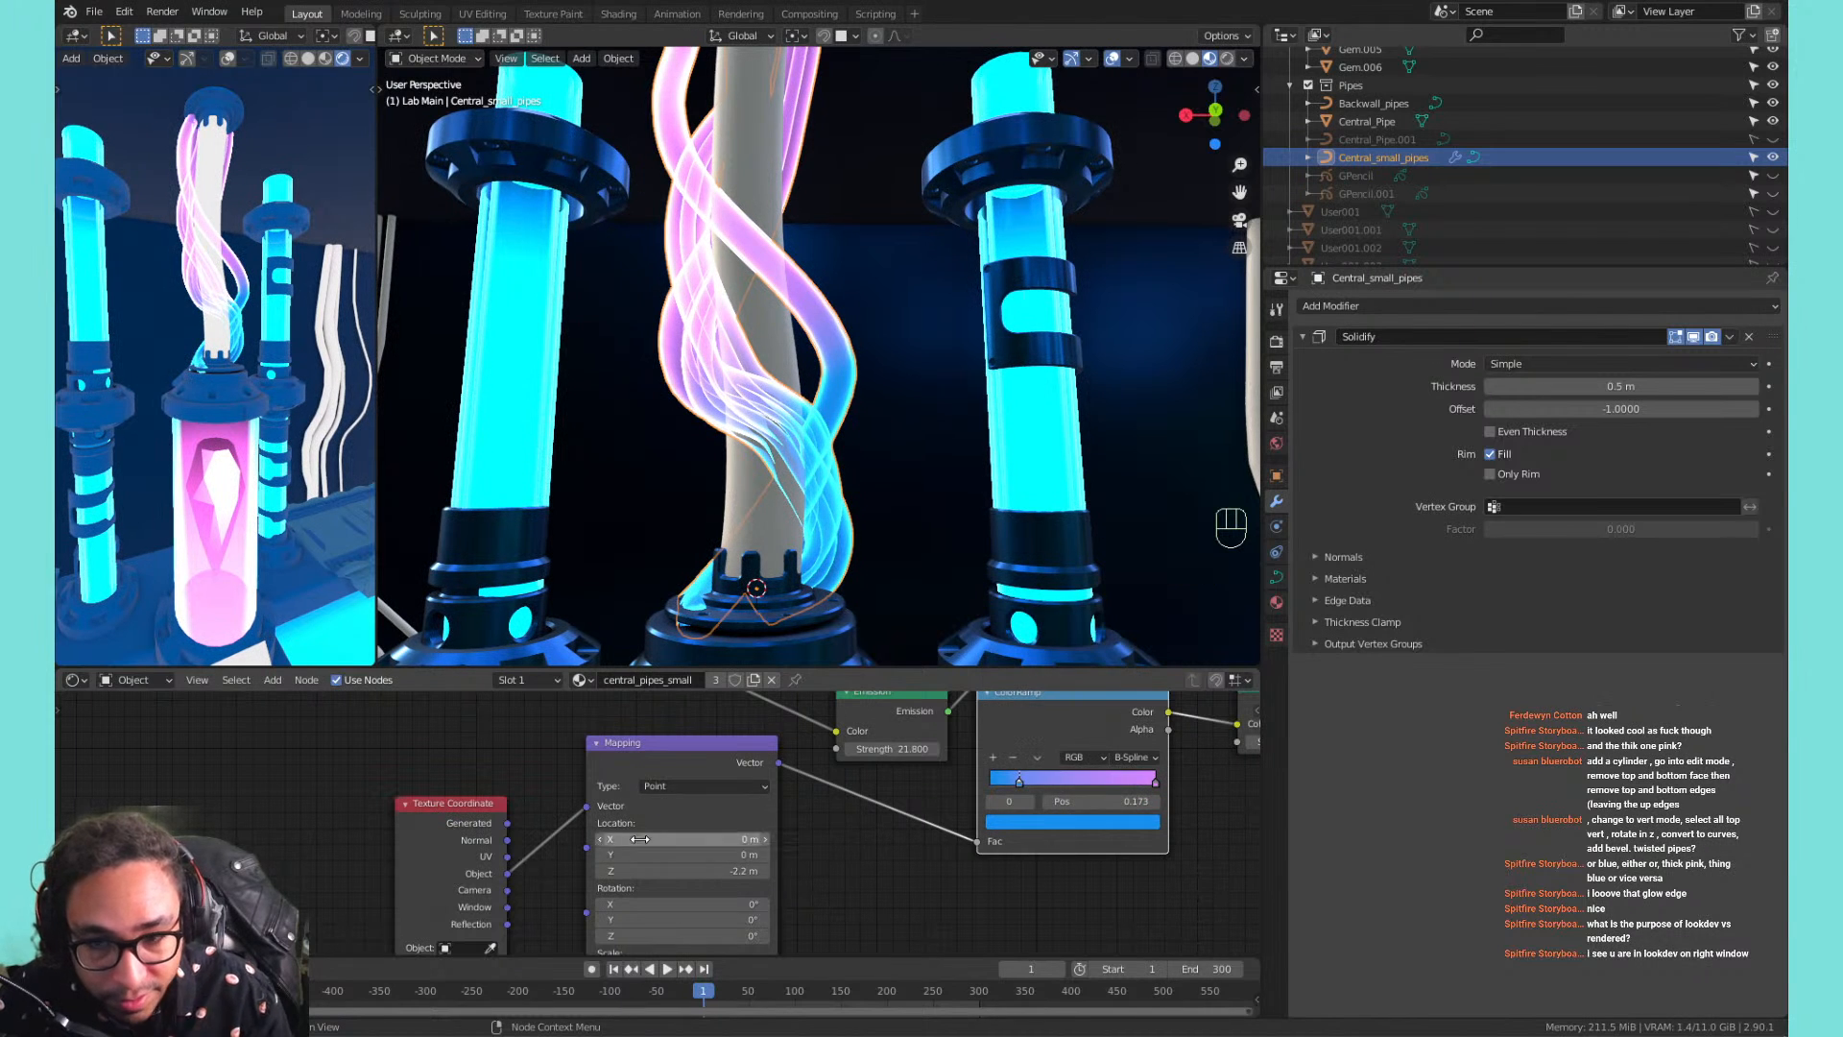
# Set the Mapping node's Z location to -2.1 m and its Y rotation to 90°.
pyautogui.moveTo(599, 817); pyautogui.dragTo(645, 754, button='middle')
pyautogui.moveTo(700, 809); pyautogui.dragTo(592, 811)
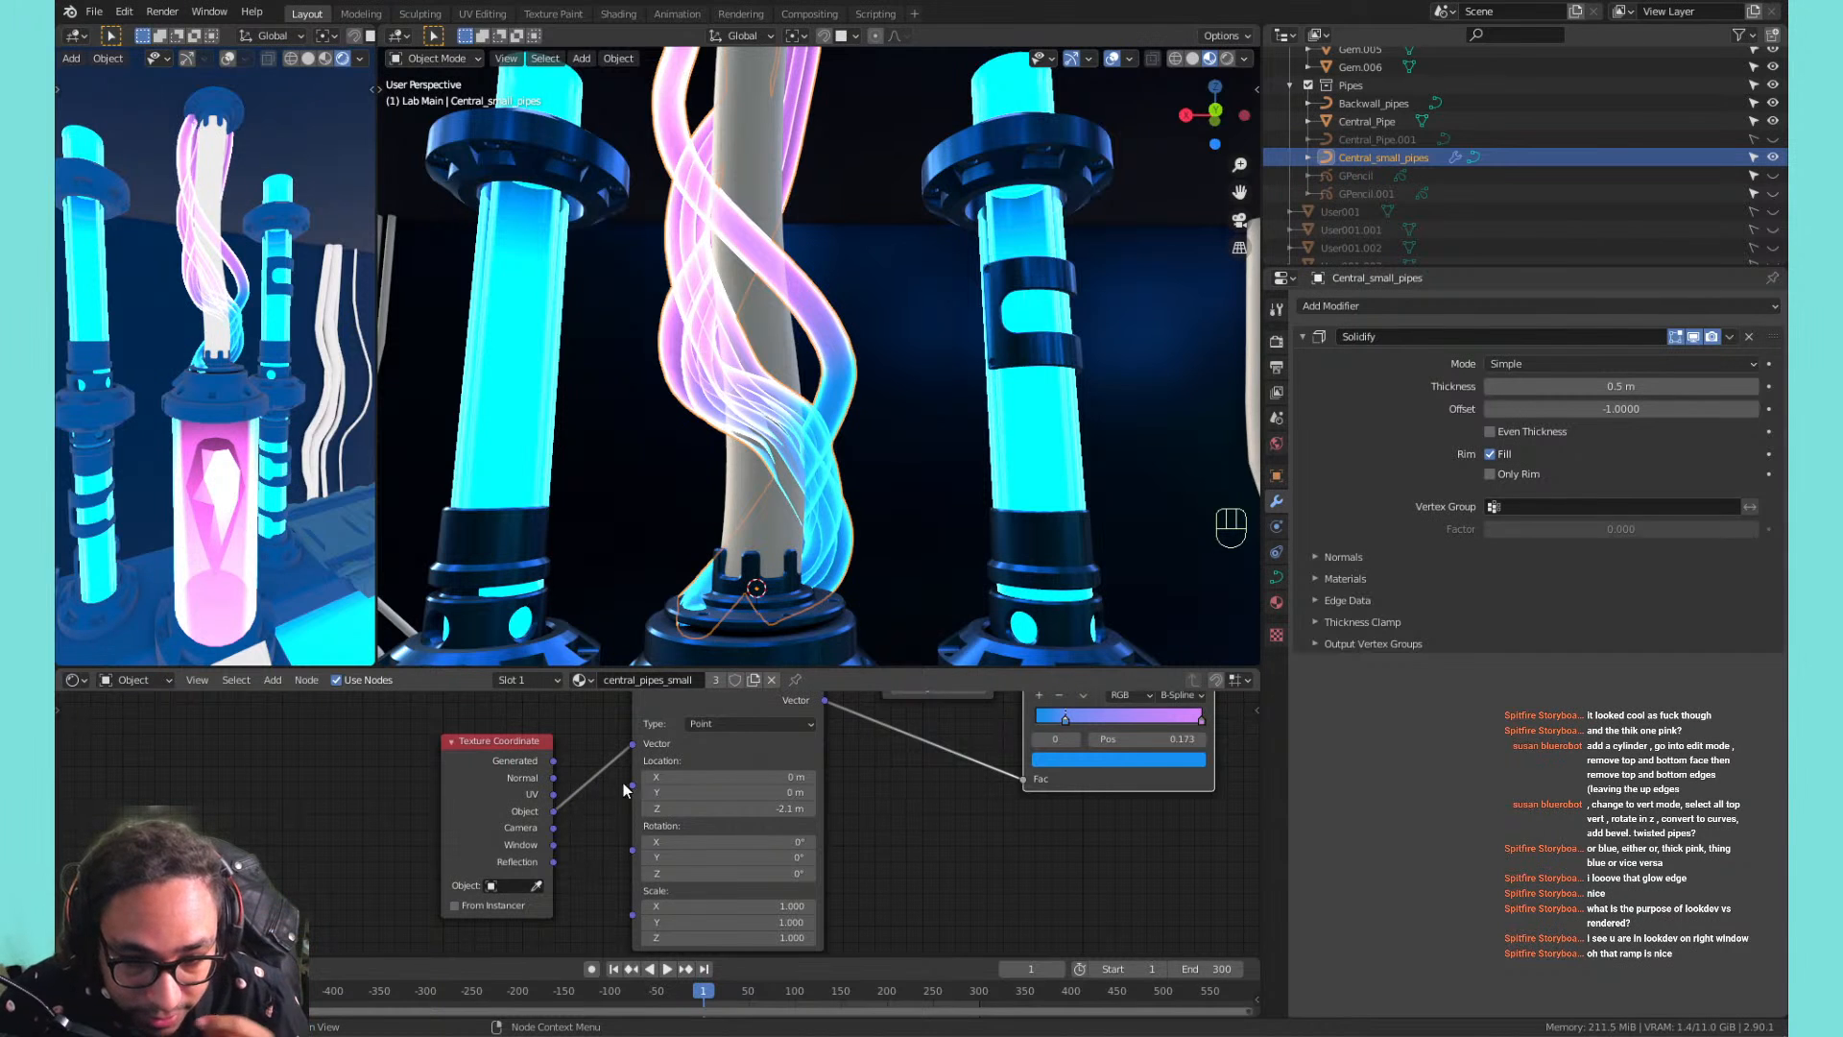
pyautogui.click(719, 854)
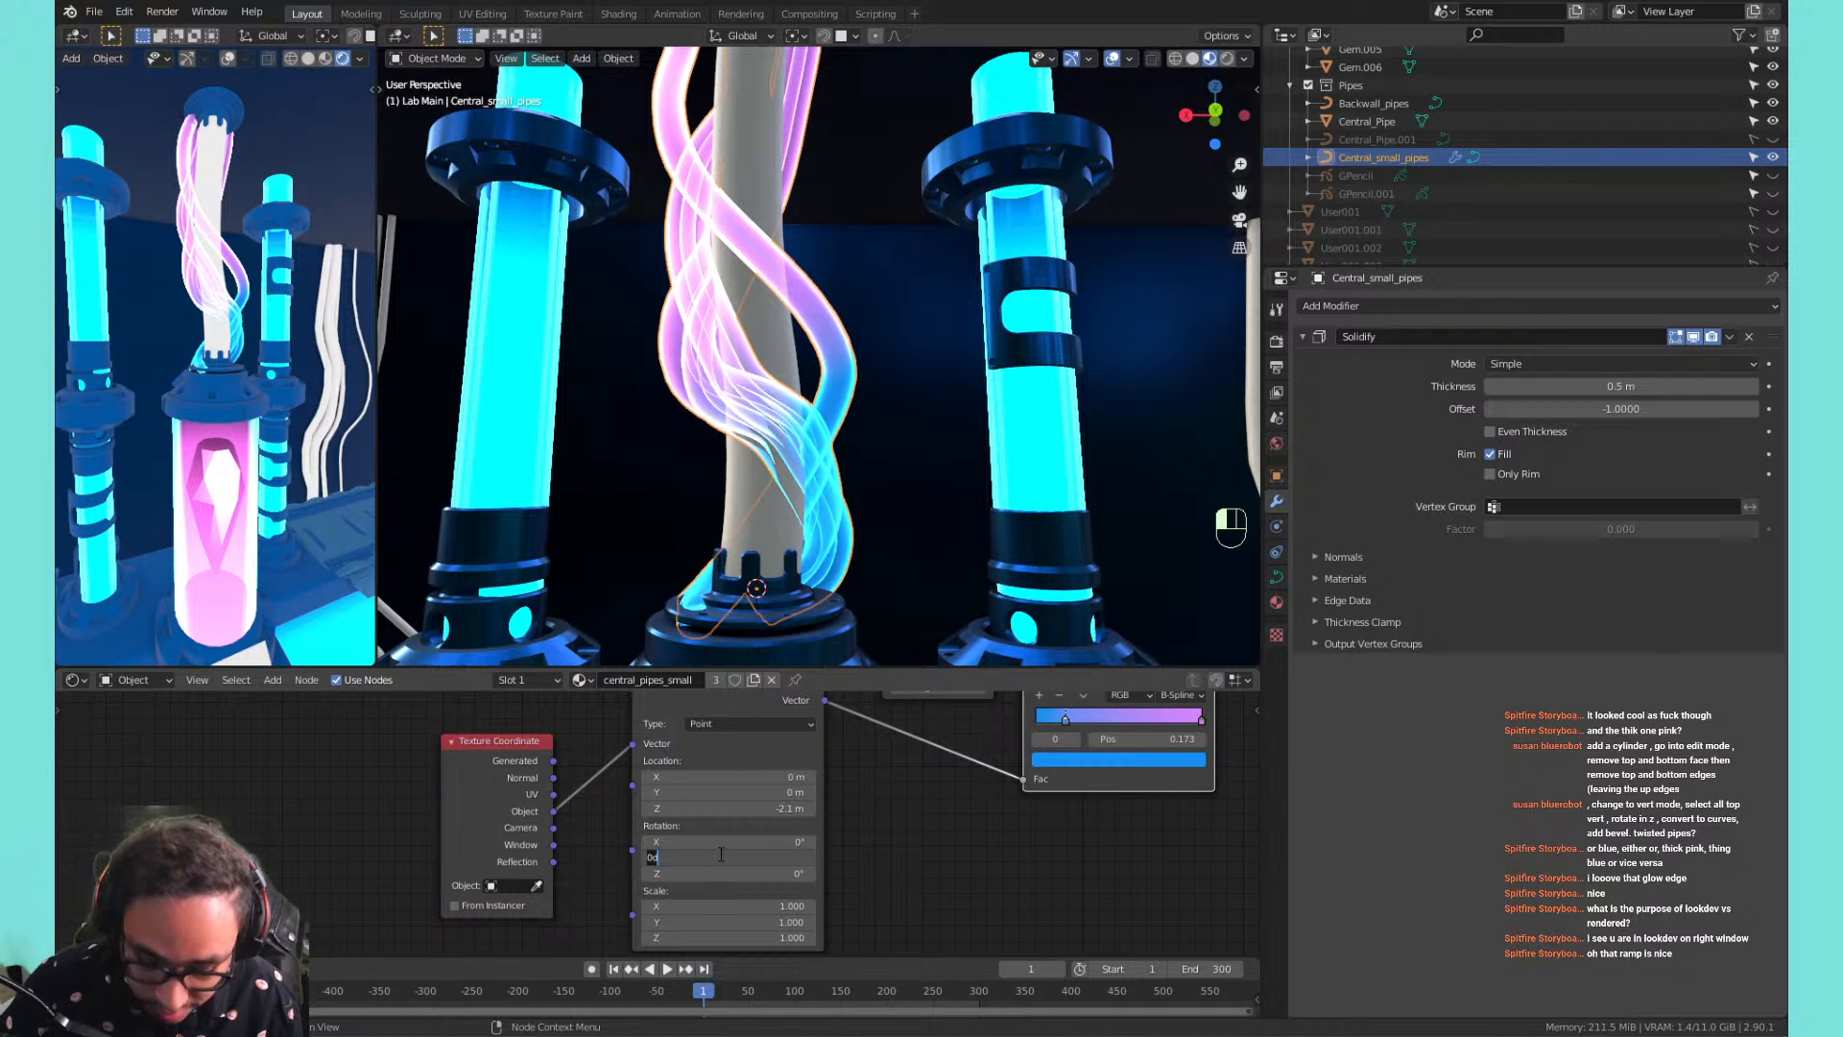
pyautogui.write('90')
pyautogui.press('Return')
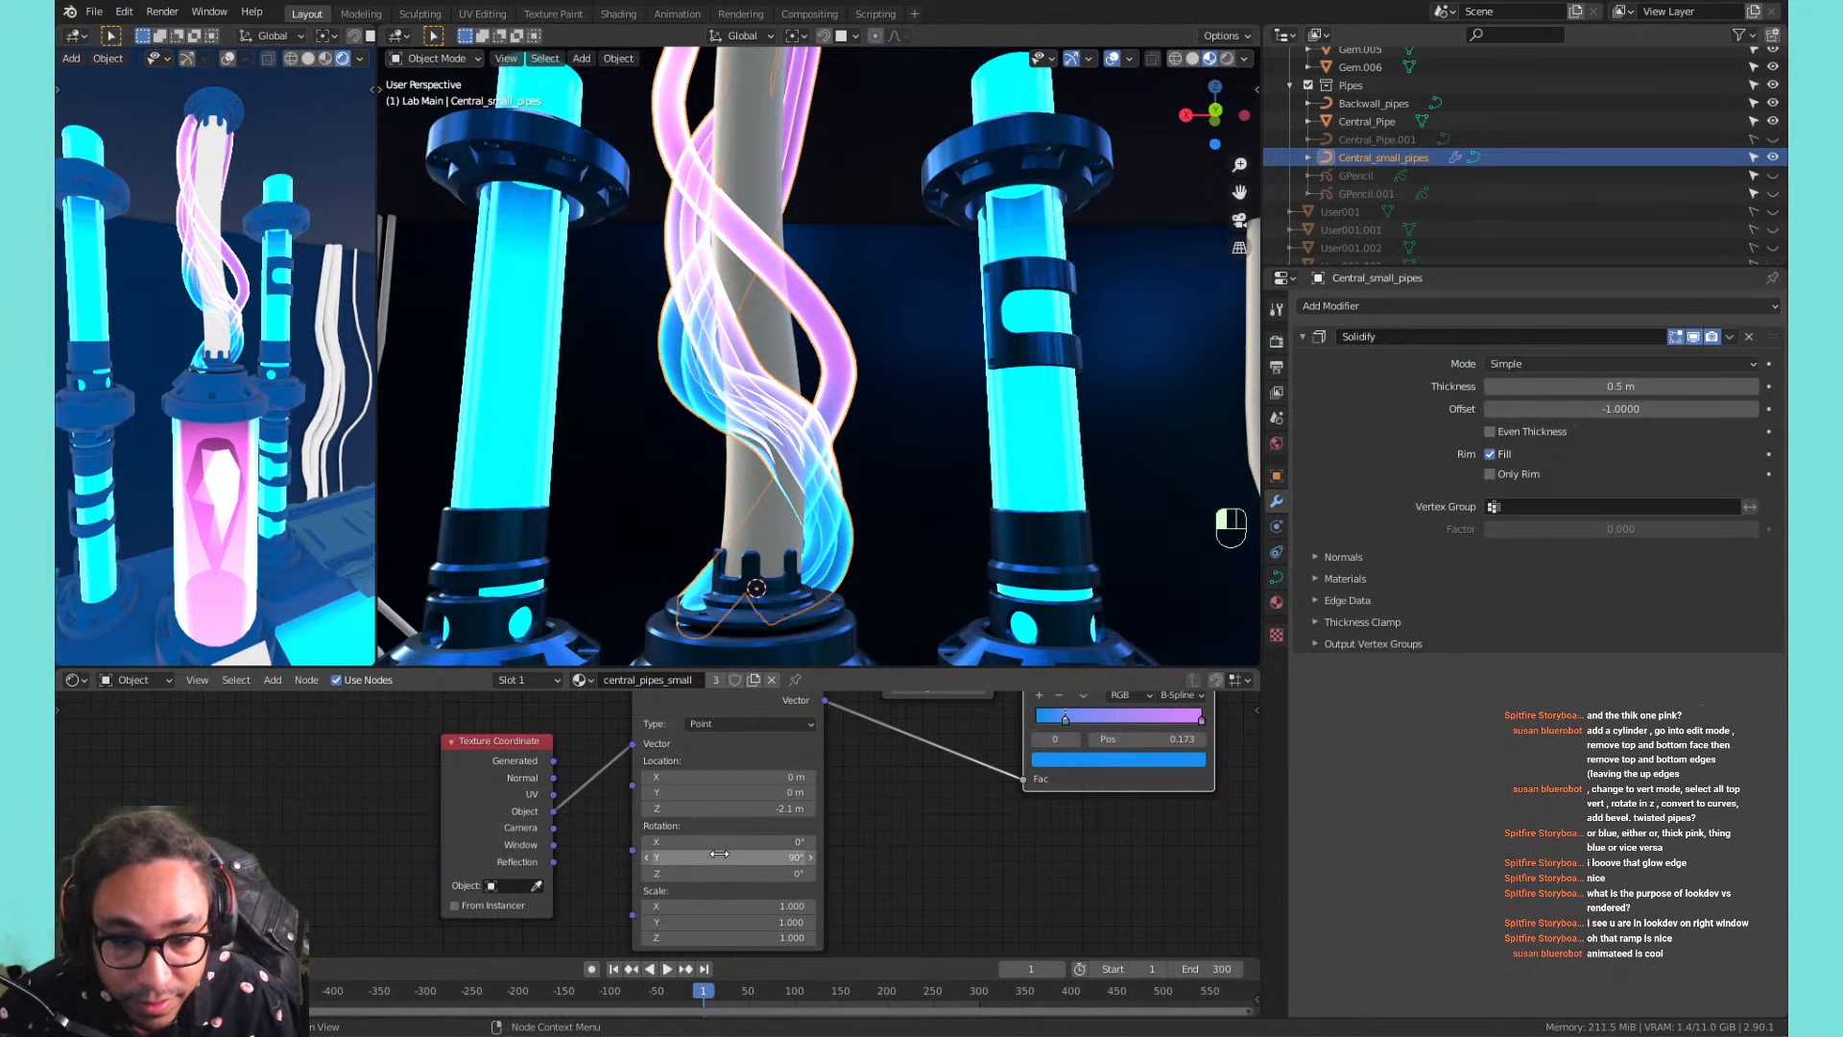
# Try a Y rotation of 180° on the Mapping node with locations of -2.1 m on Y and 3.6 m on Z.
pyautogui.moveTo(727, 808); pyautogui.dragTo(653, 808)
pyautogui.moveTo(727, 857); pyautogui.dragTo(726, 857)
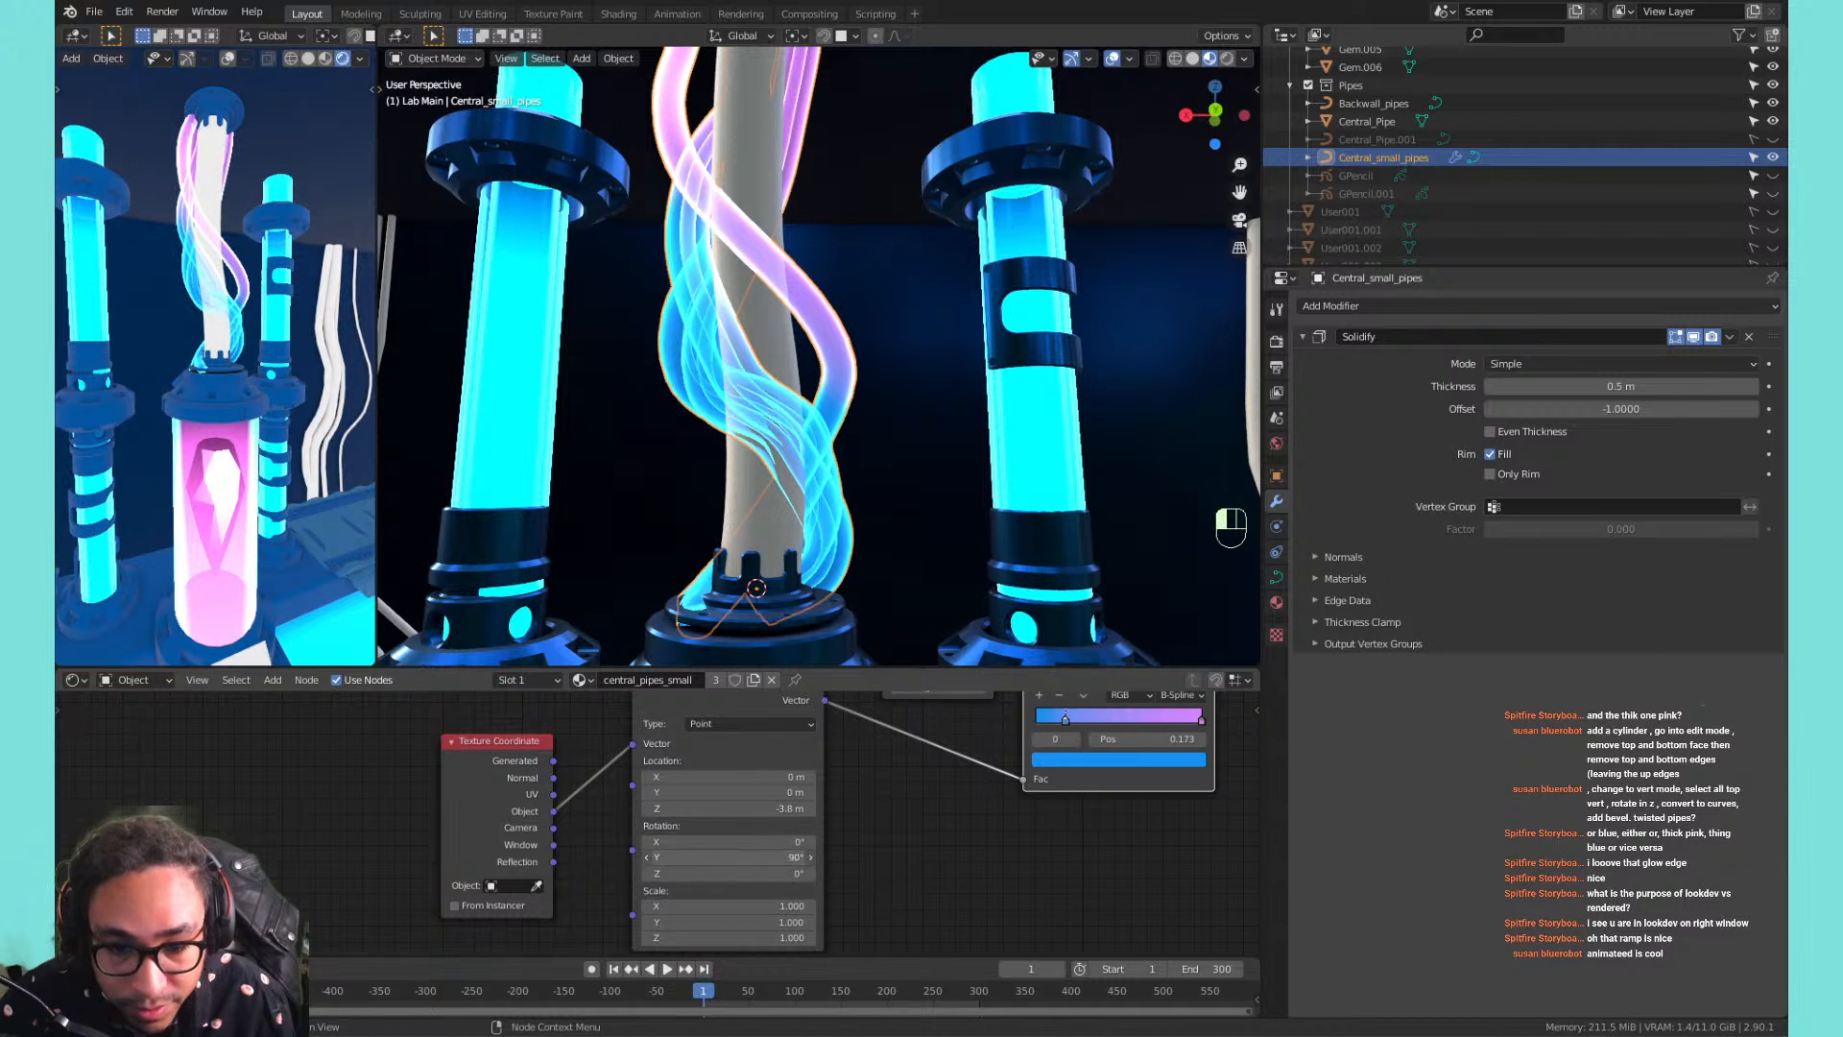
pyautogui.write('180')
pyautogui.press('Return')
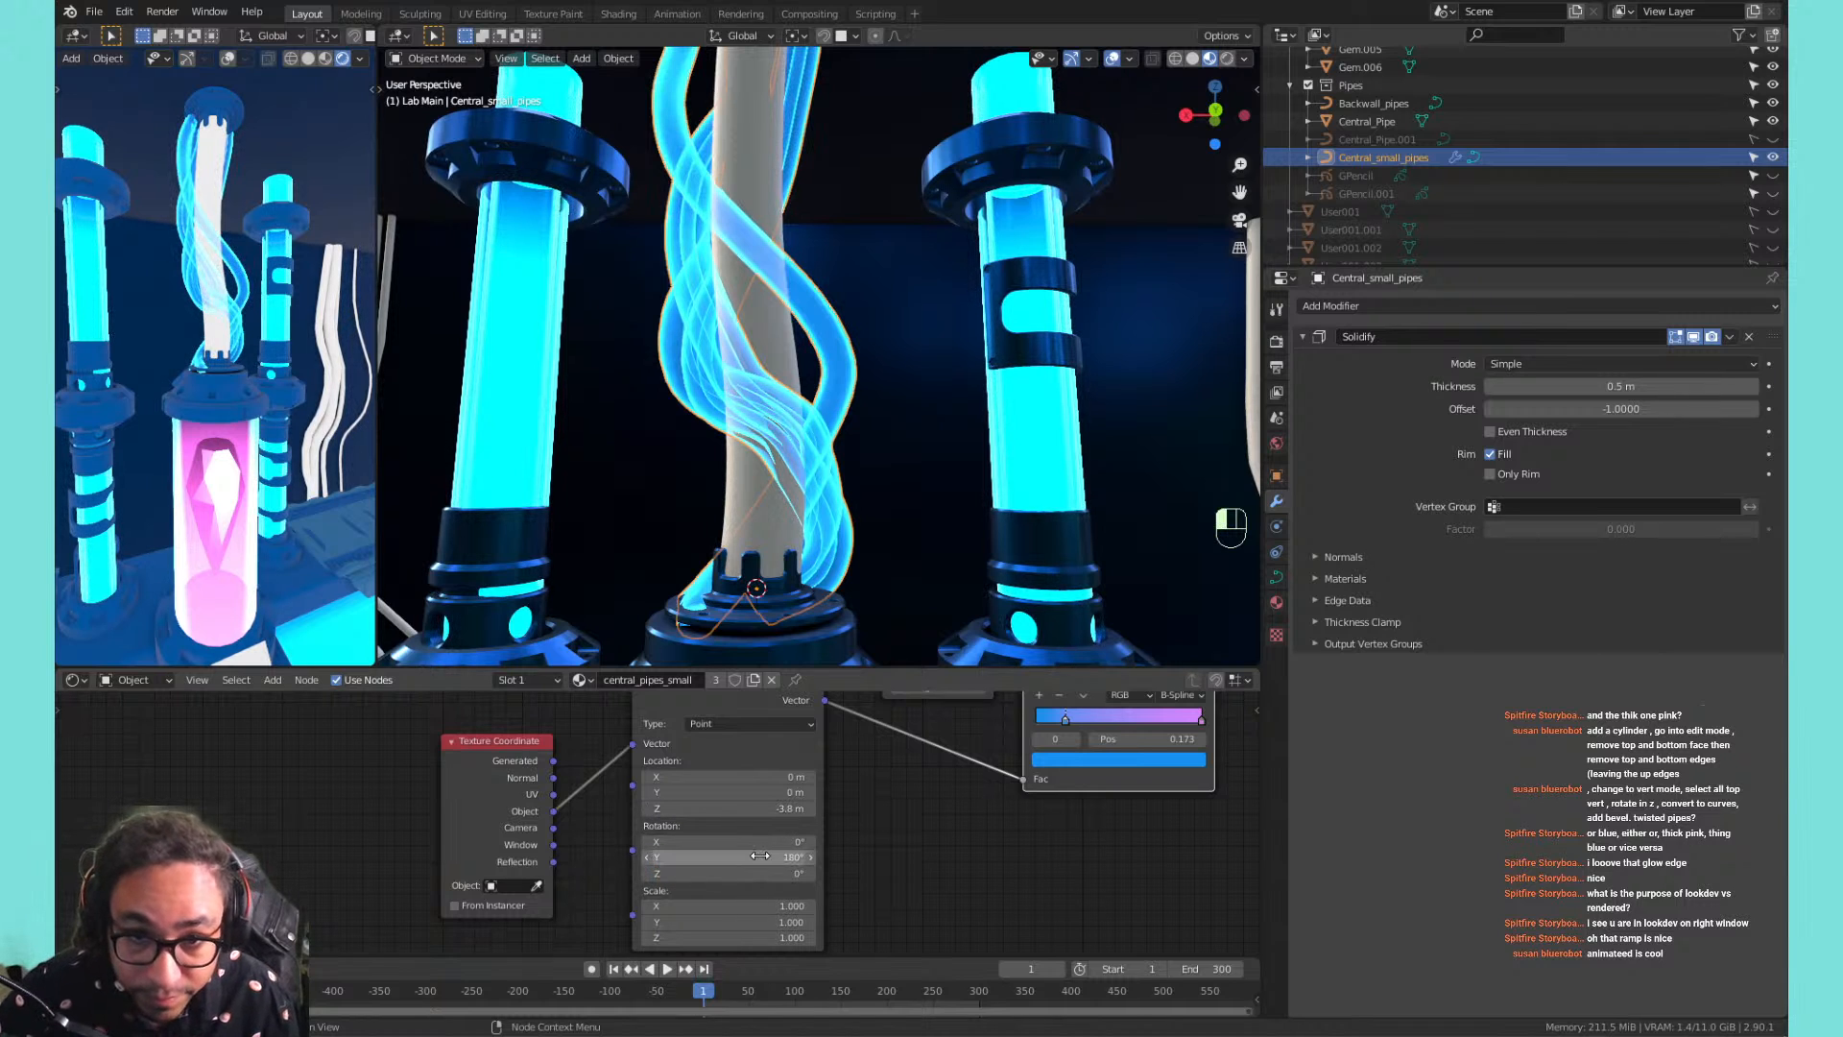
pyautogui.click(758, 808)
pyautogui.write('30.6')
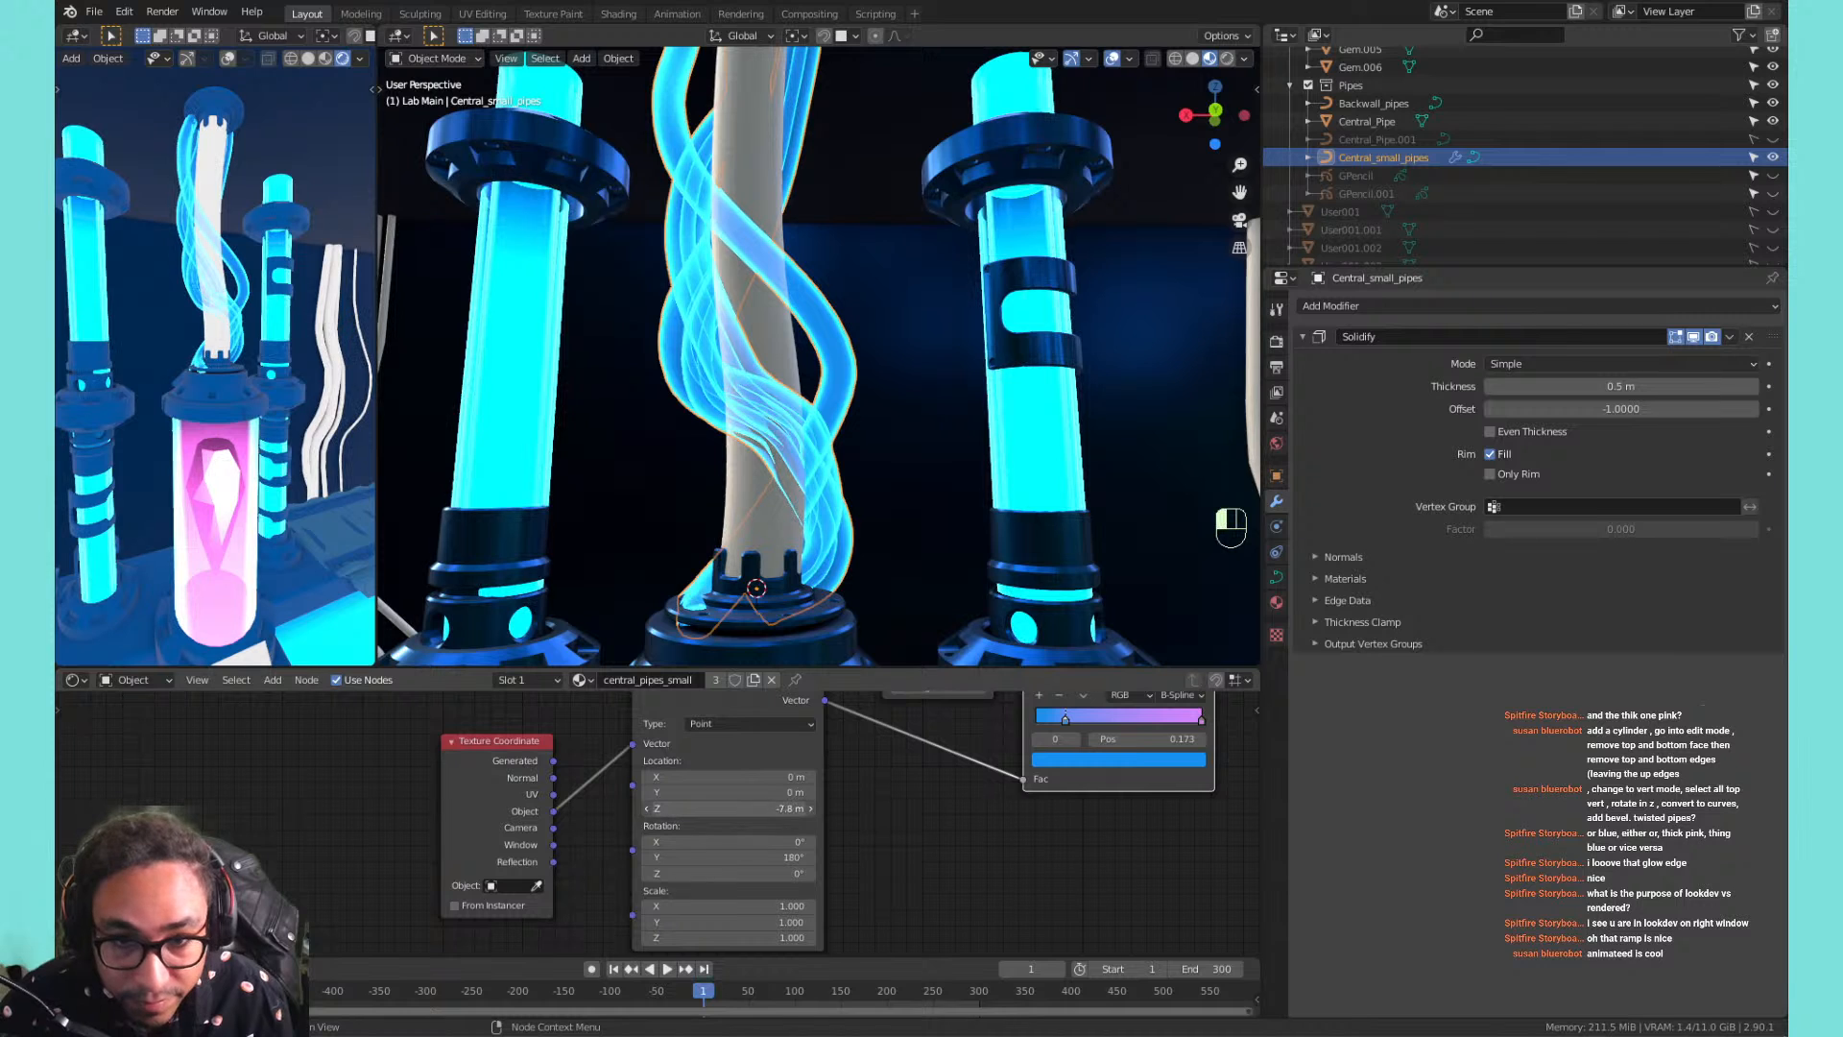
pyautogui.press('Return')
pyautogui.moveTo(730, 808); pyautogui.dragTo(633, 745)
# Try the Texture Coordinate's Camera output, linking it to the Mapping's Vector and directly to the ColorRamp's Fac.
pyautogui.click(563, 830)
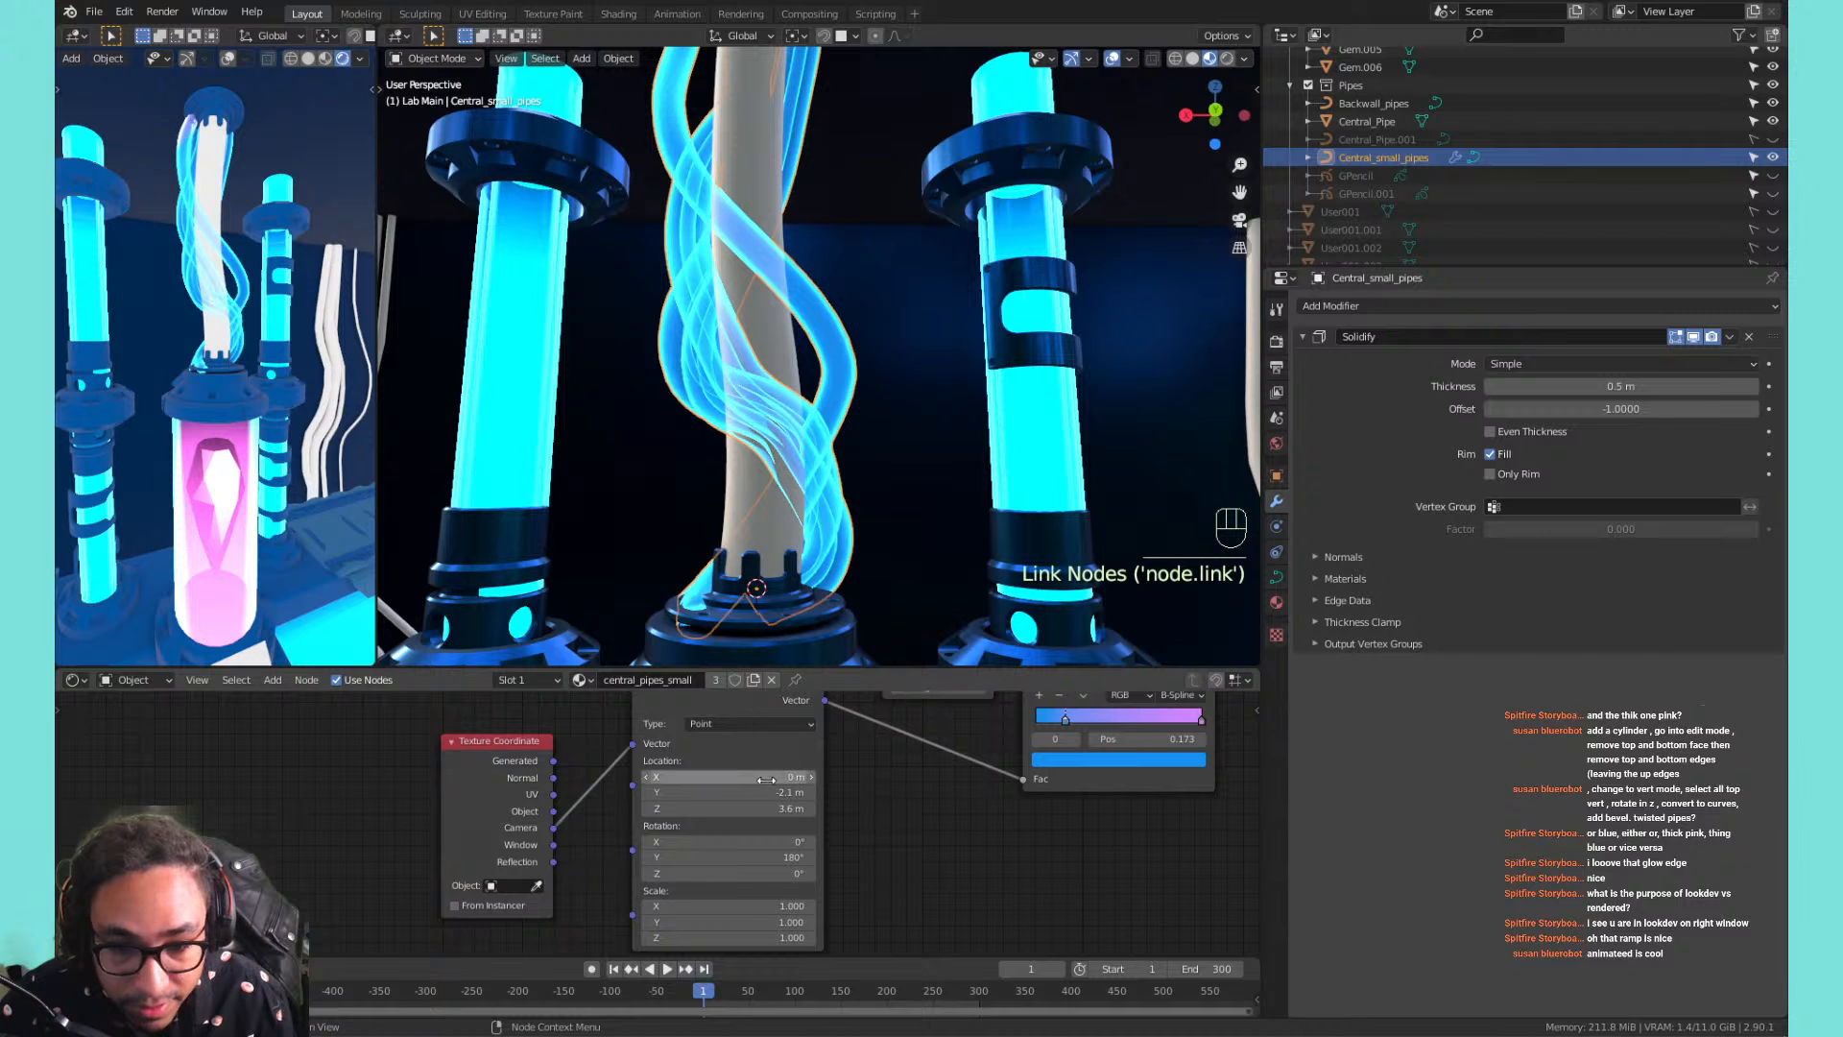
pyautogui.moveTo(547, 829); pyautogui.dragTo(1025, 779)
pyautogui.moveTo(1029, 778); pyautogui.dragTo(983, 846, button='middle')
pyautogui.scroll(-3, 843, 532)
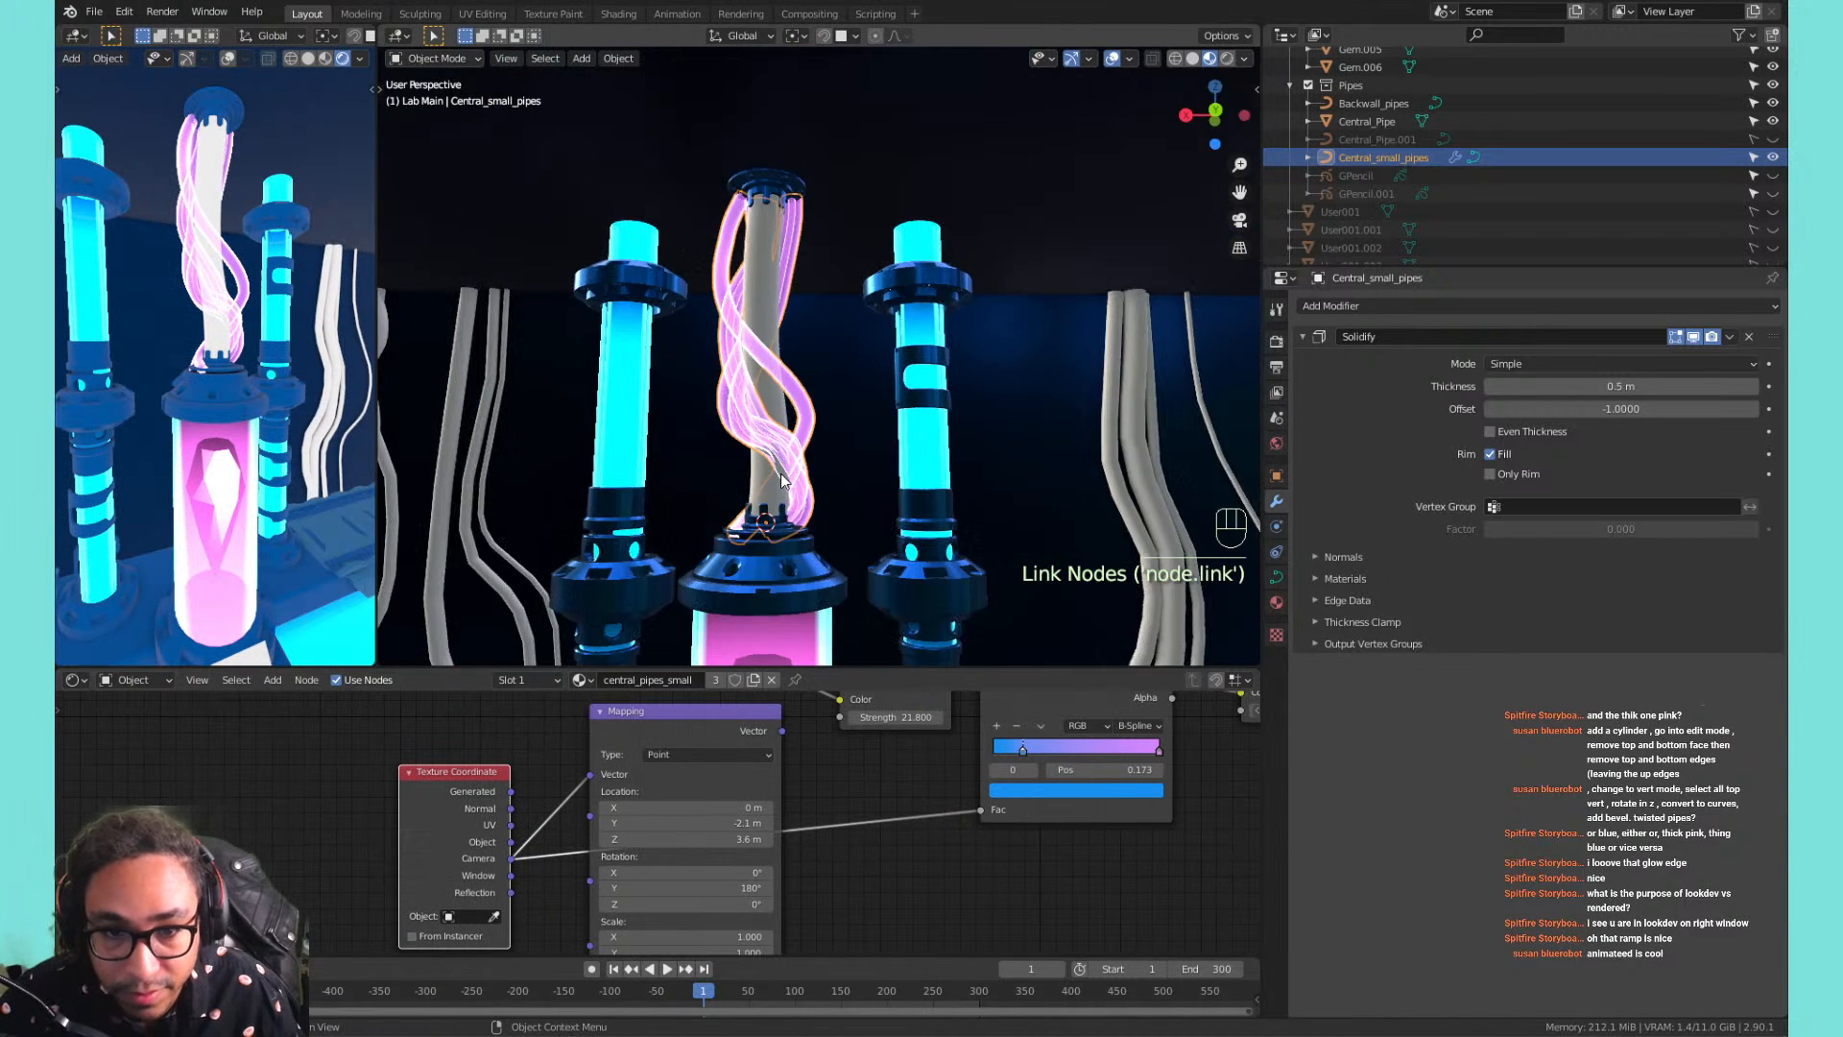
pyautogui.moveTo(781, 474); pyautogui.dragTo(970, 653, button='middle')
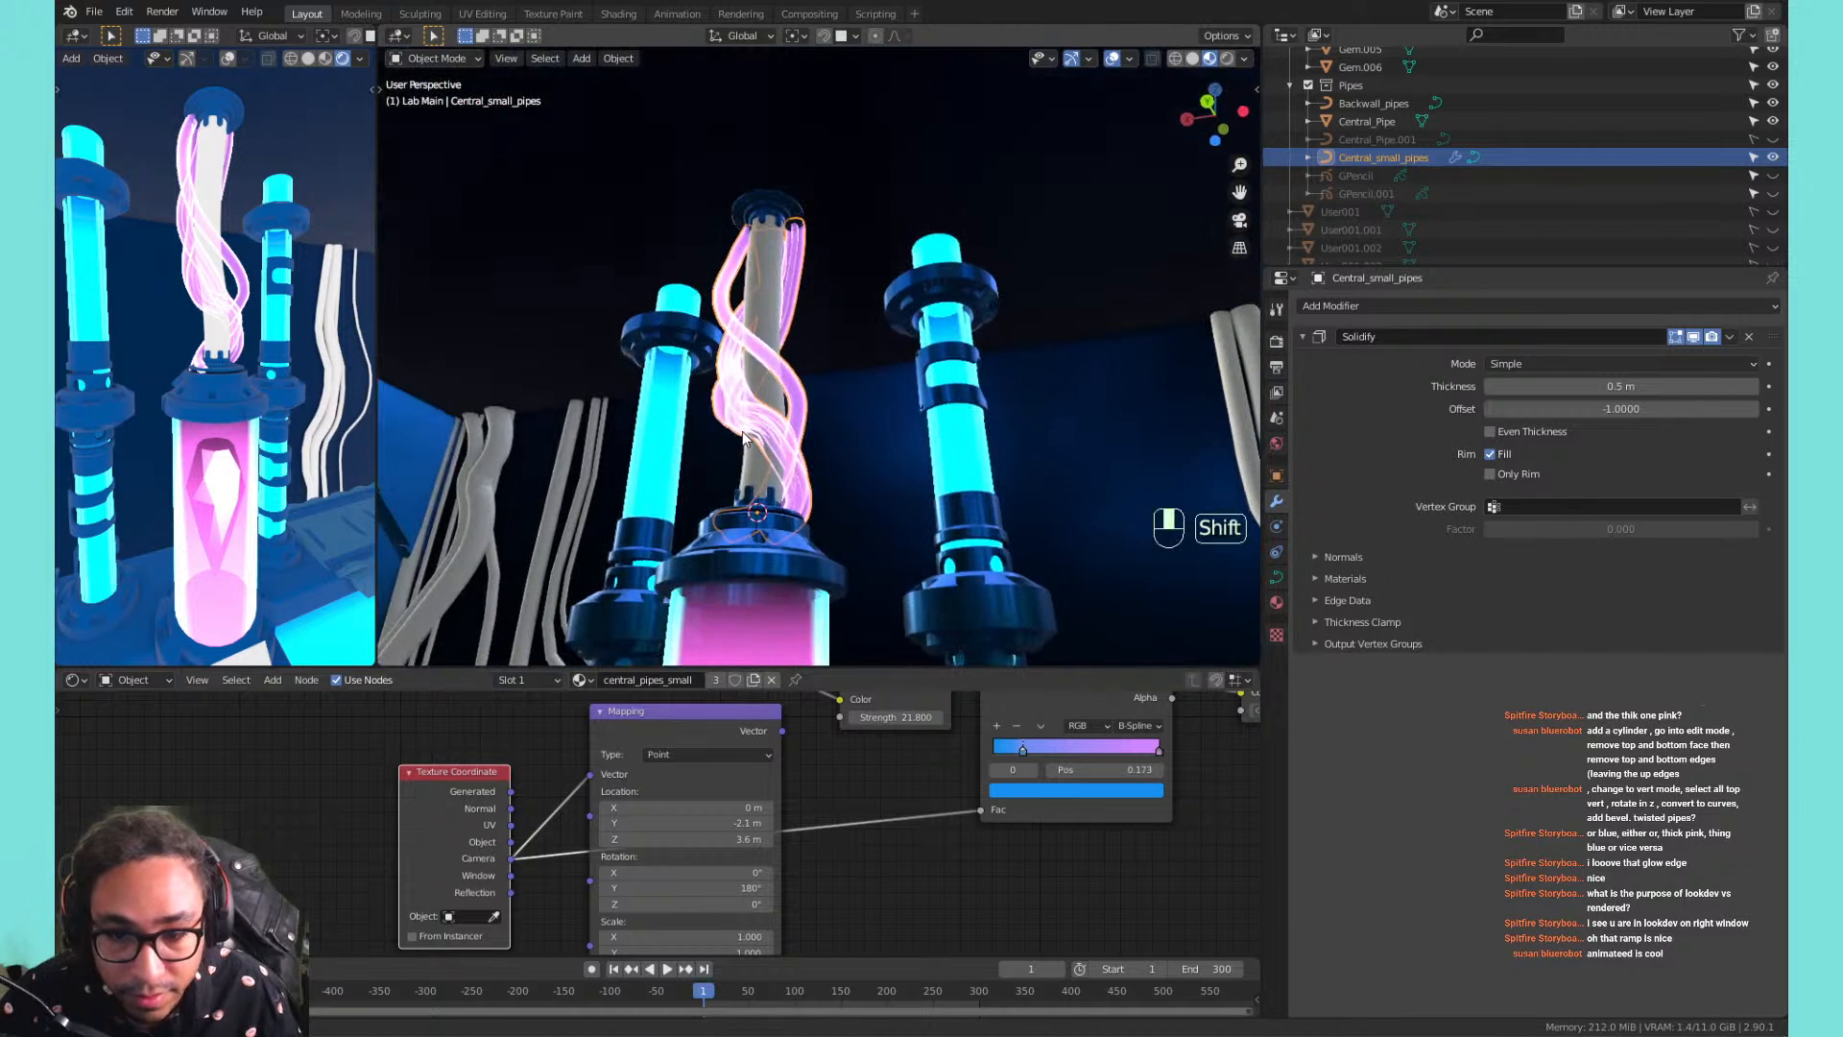
# Try new ColorRamp stop positions with blue at the start and pink at 0.700, and check them through the scene camera.
pyautogui.moveTo(1032, 751); pyautogui.dragTo(960, 758)
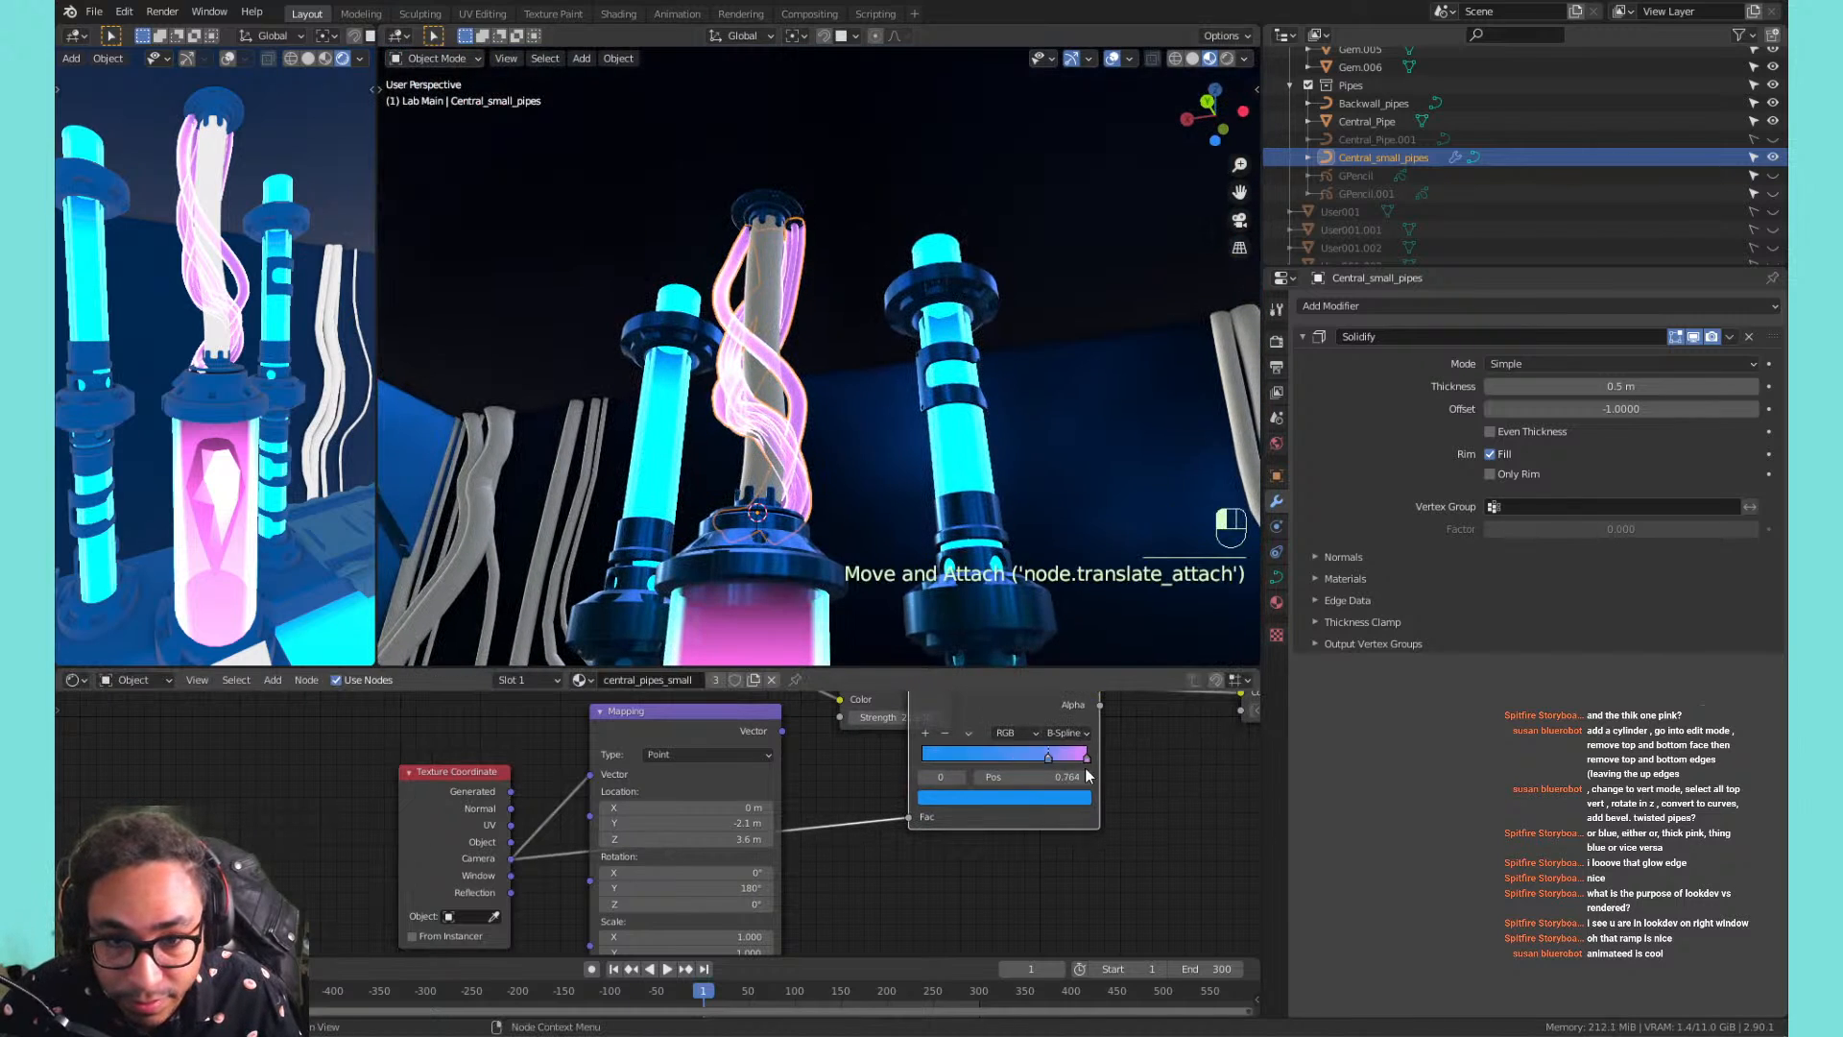
pyautogui.moveTo(1082, 755); pyautogui.dragTo(1031, 752)
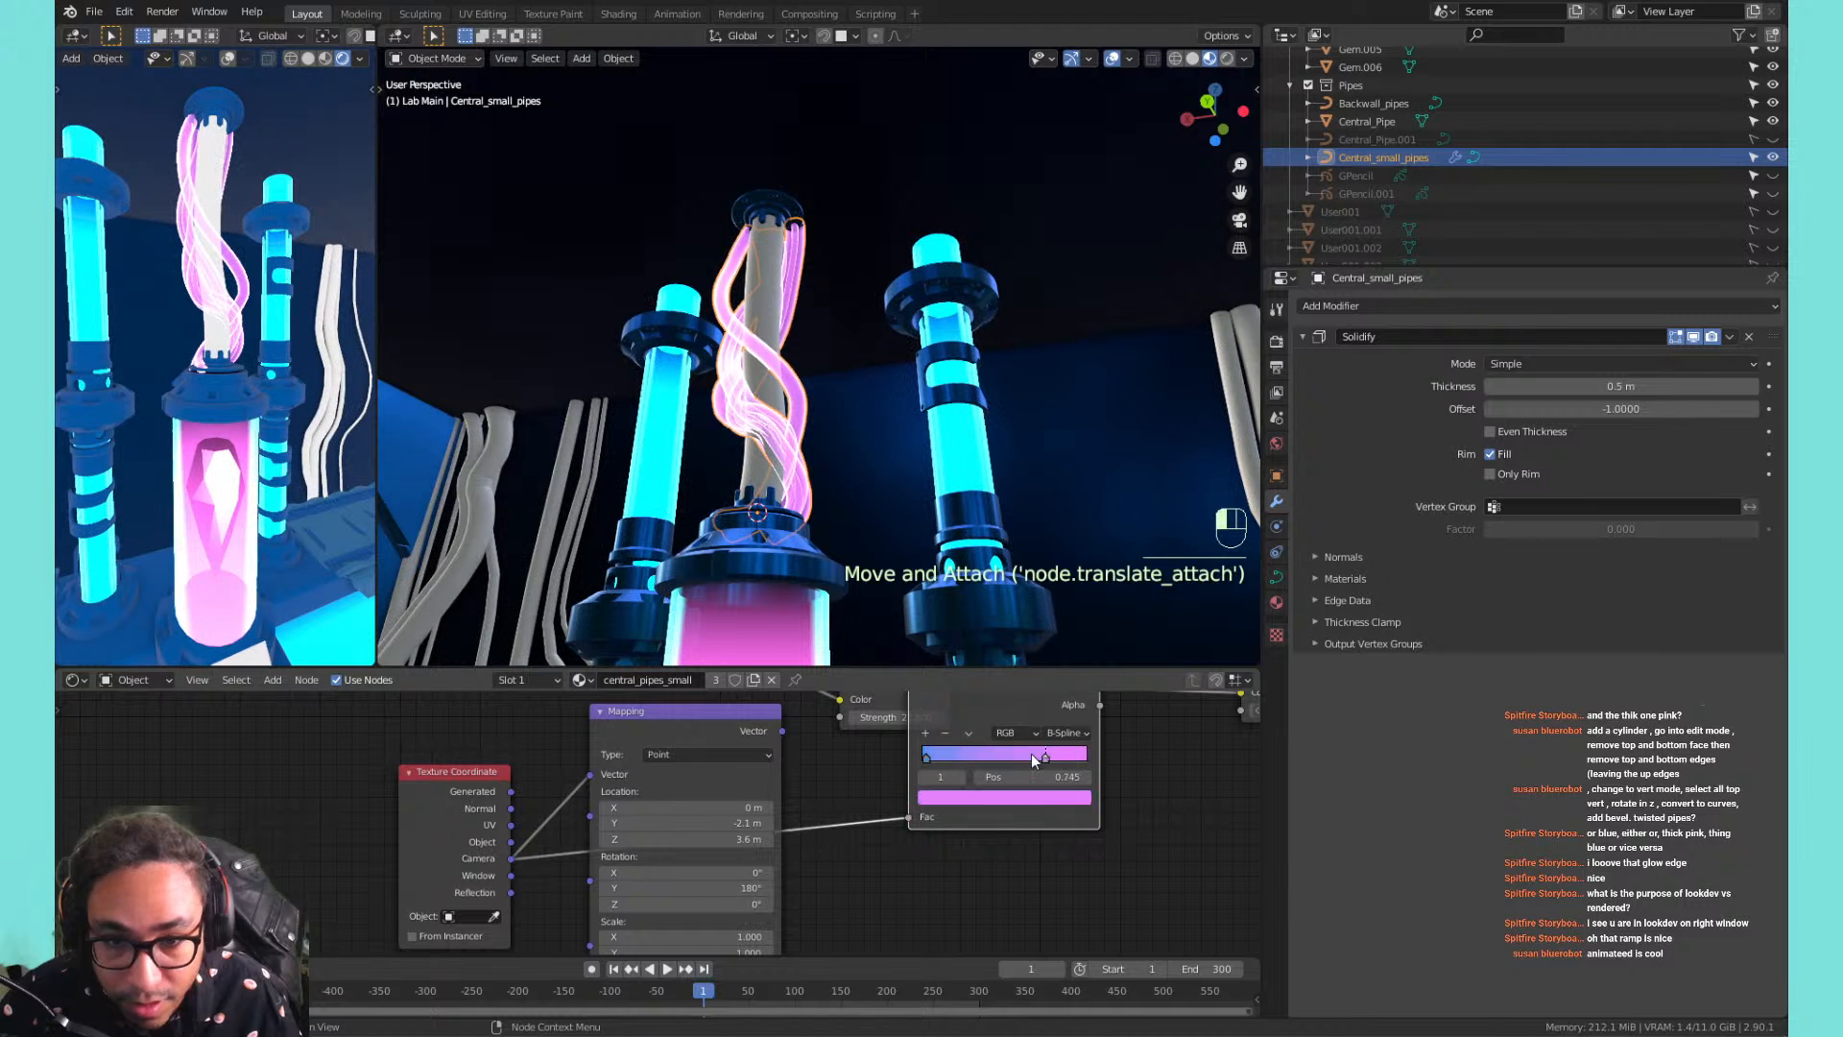
pyautogui.press('KP_0')
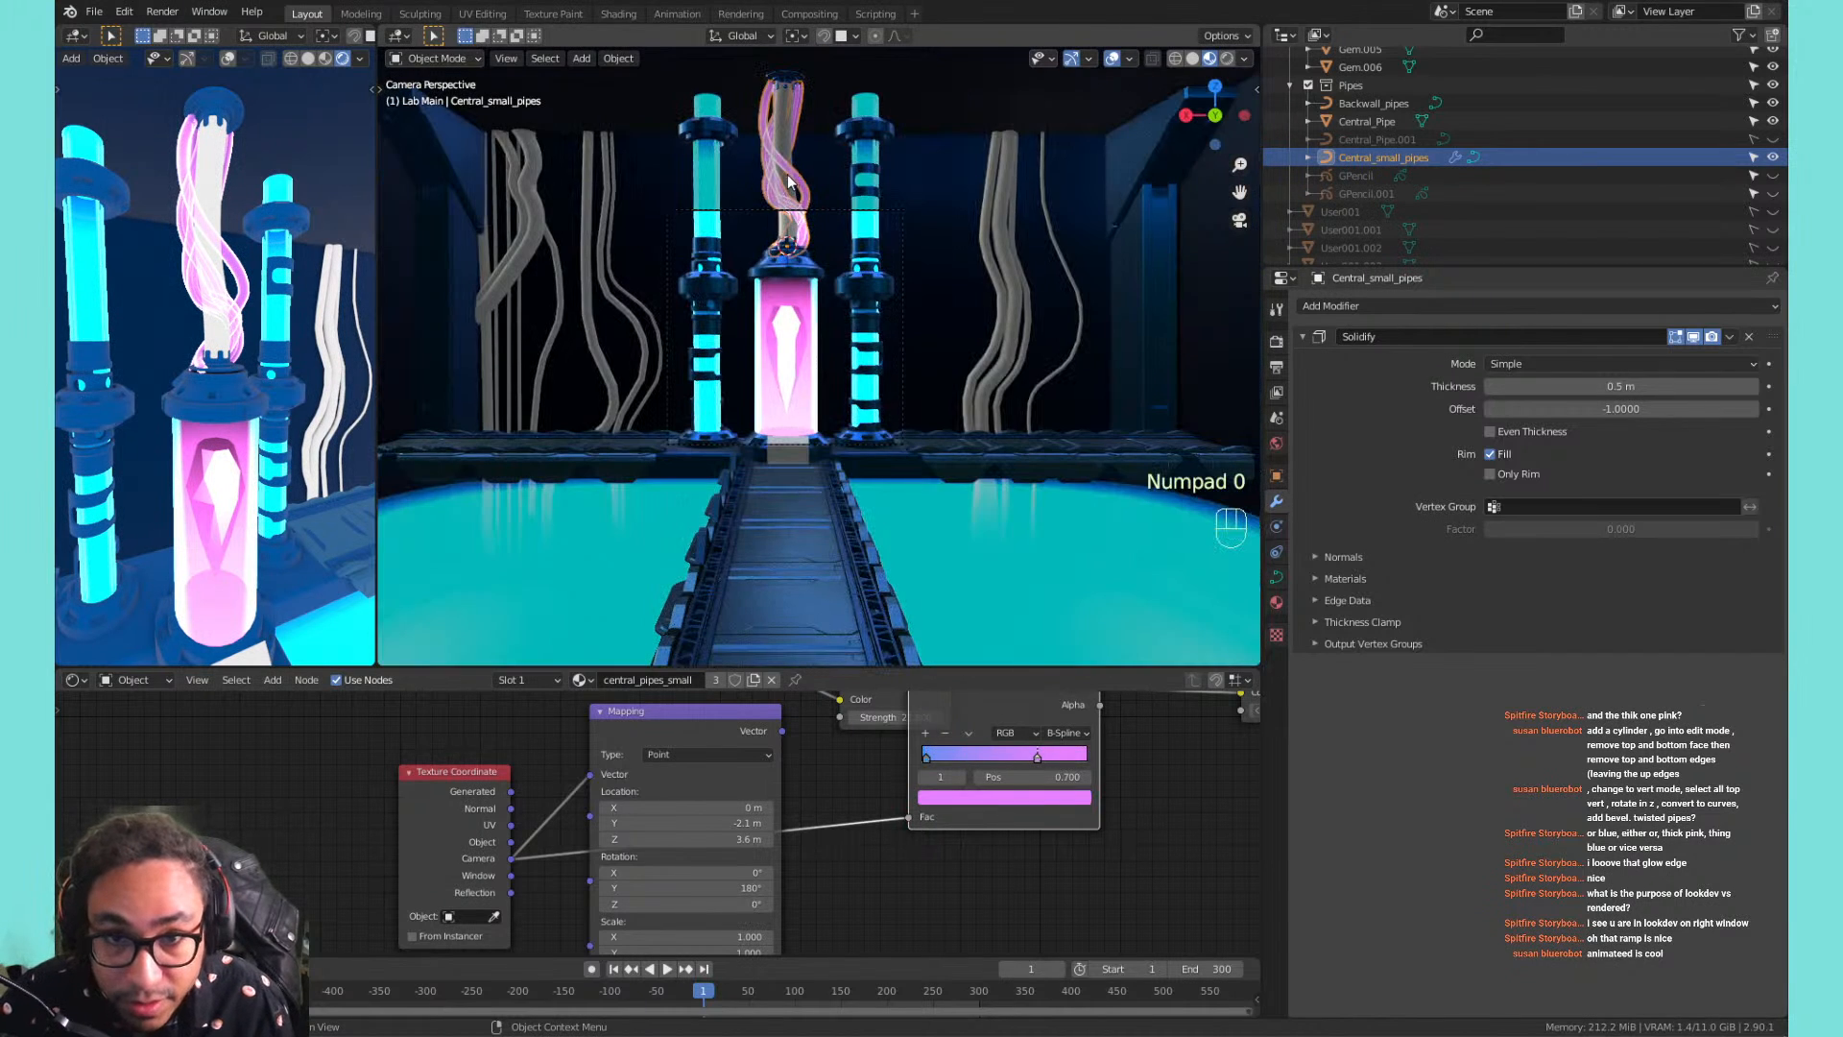
pyautogui.press('KP_0')
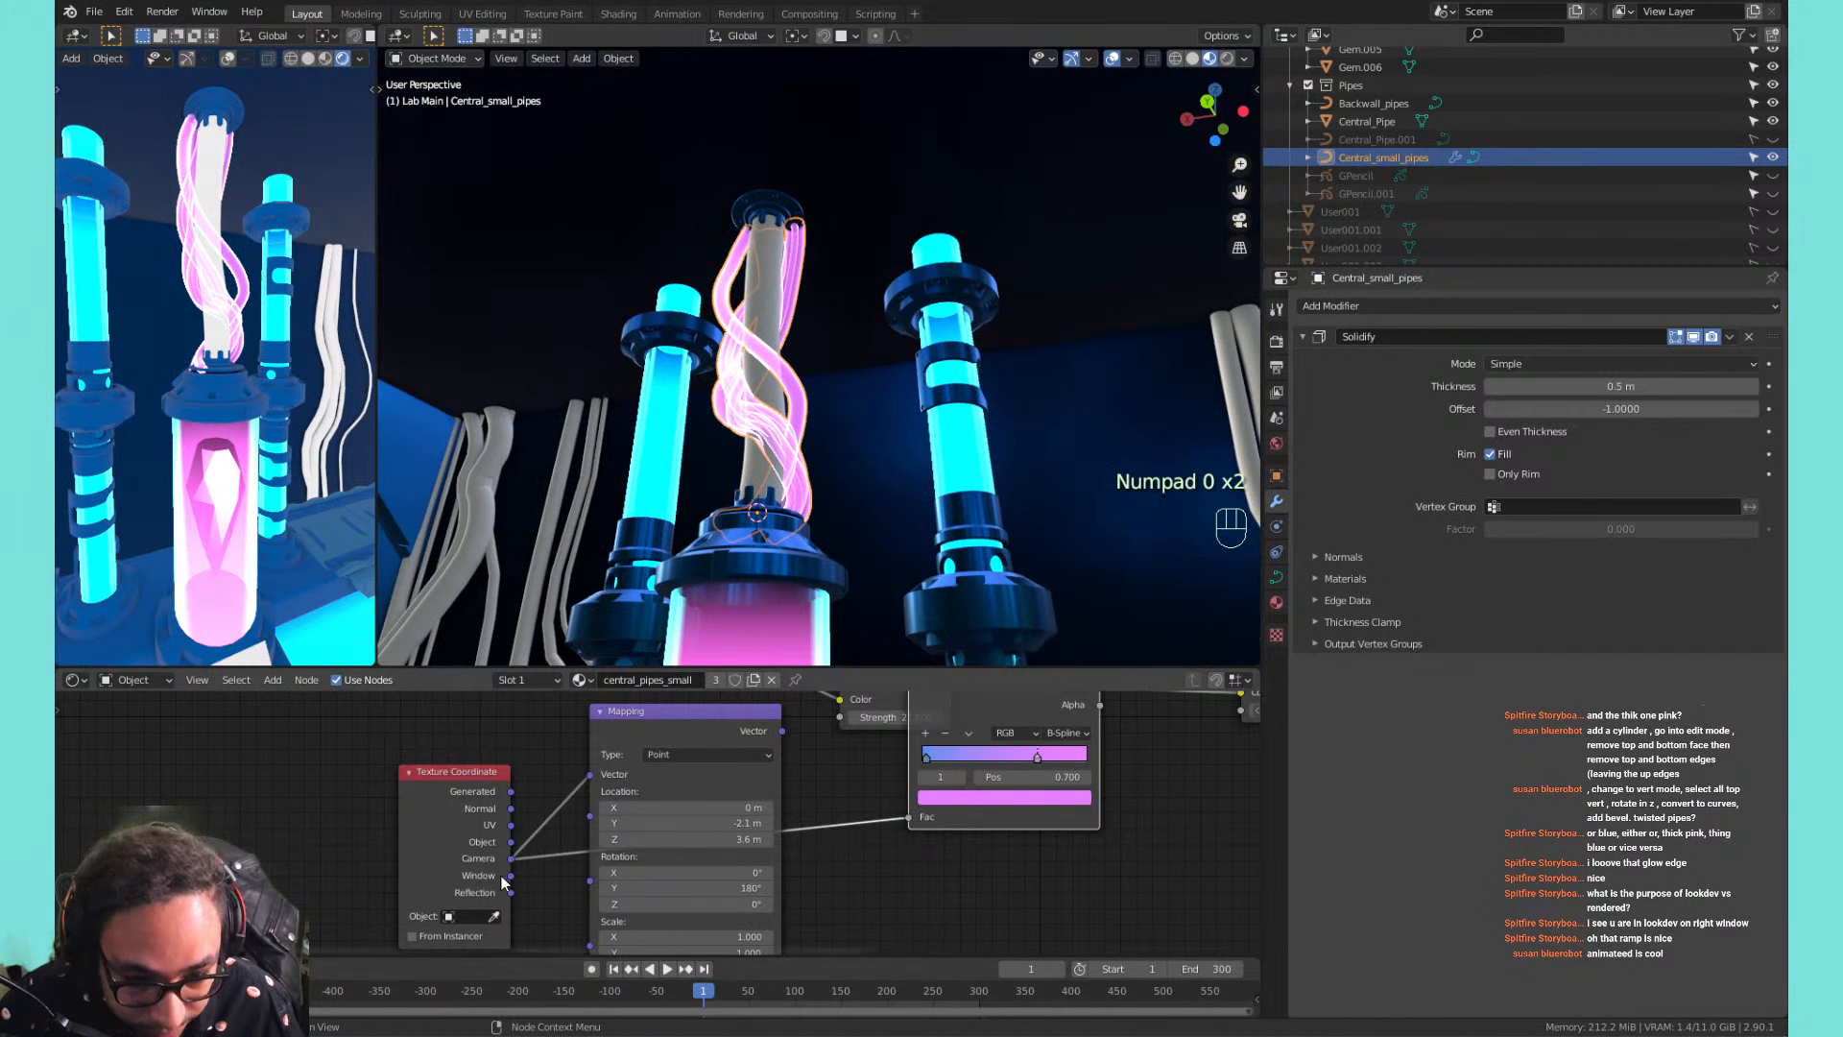
# Try the Texture Coordinate's Window output as the ColorRamp's Fac and inspect the pipes from near and far.
pyautogui.moveTo(510, 877); pyautogui.dragTo(909, 817)
pyautogui.keyDown('shift'); pyautogui.moveTo(860, 409); pyautogui.dragTo(918, 438, button='middle'); pyautogui.keyUp('shift')
pyautogui.scroll(3, 873, 369)
pyautogui.scroll(4, 873, 369)
pyautogui.scroll(-6, 874, 369)
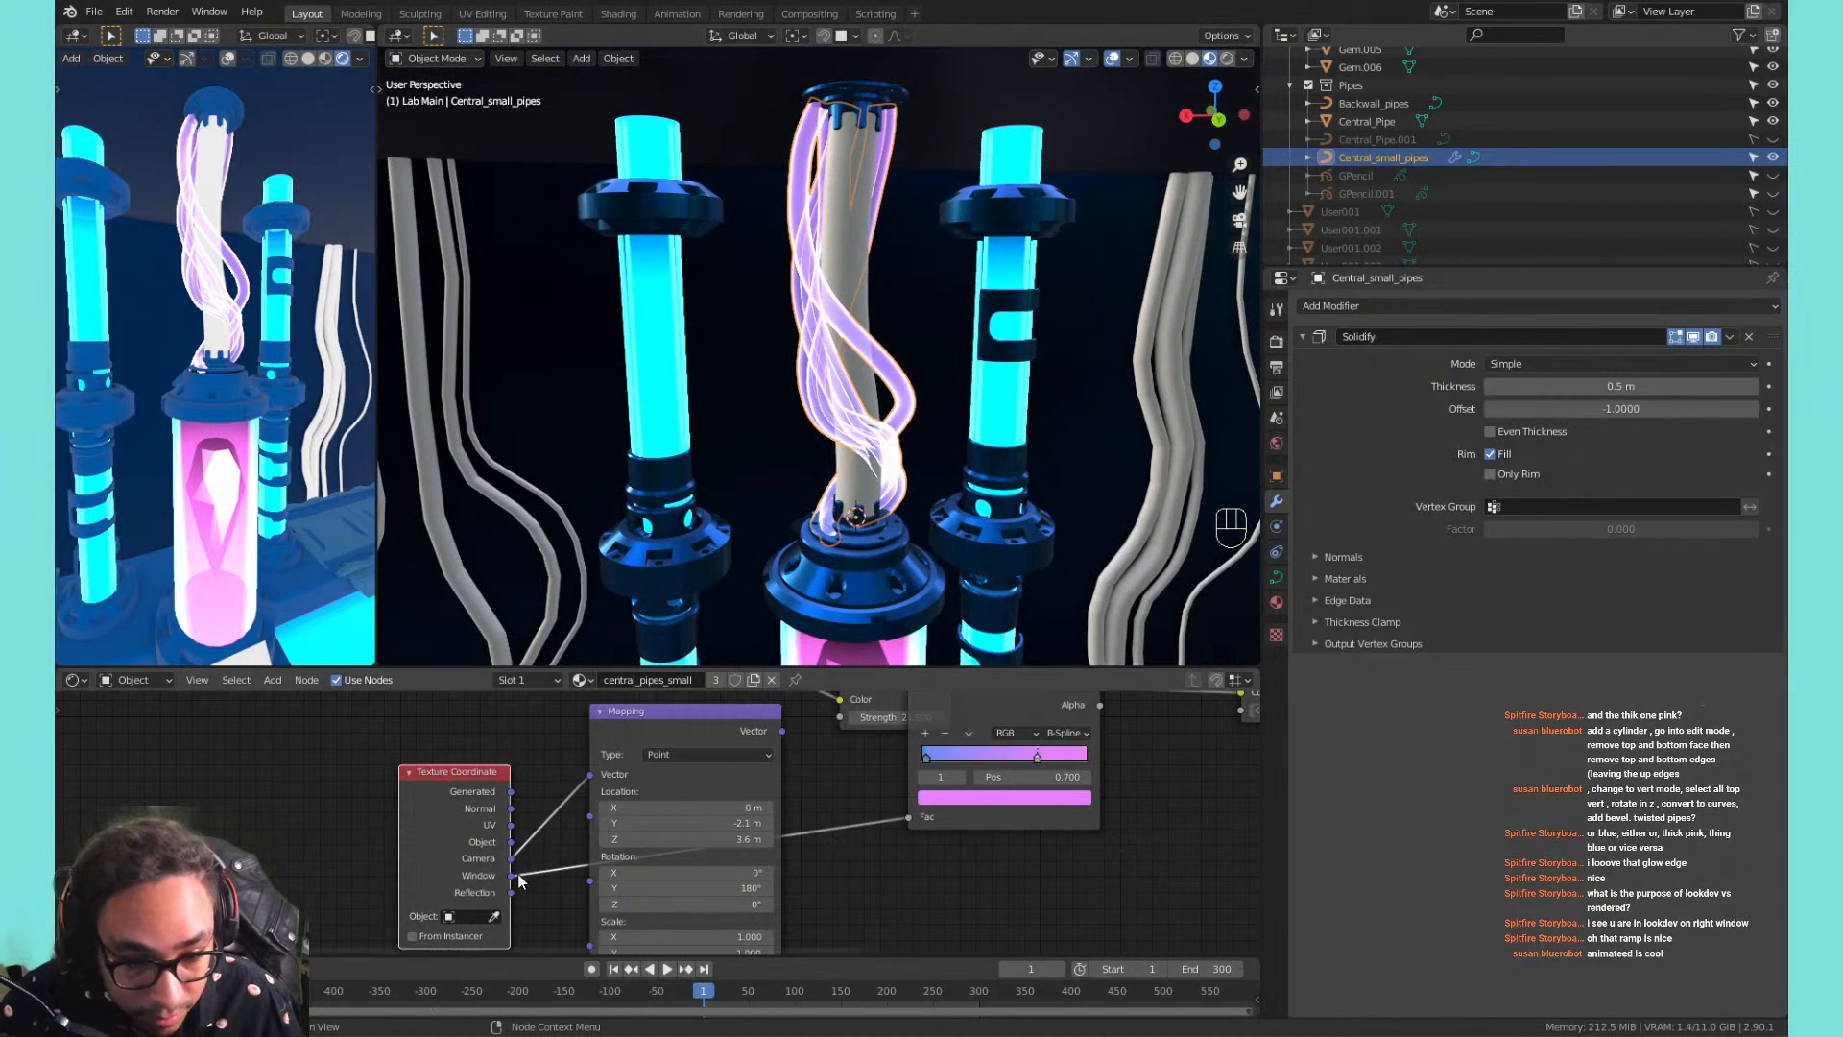
# Link the Texture Coordinate's Reflection output to the ColorRamp's Fac, delete the Mapping node, and move Texture Coordinate closer to the ramp.
pyautogui.moveTo(519, 891); pyautogui.dragTo(914, 817)
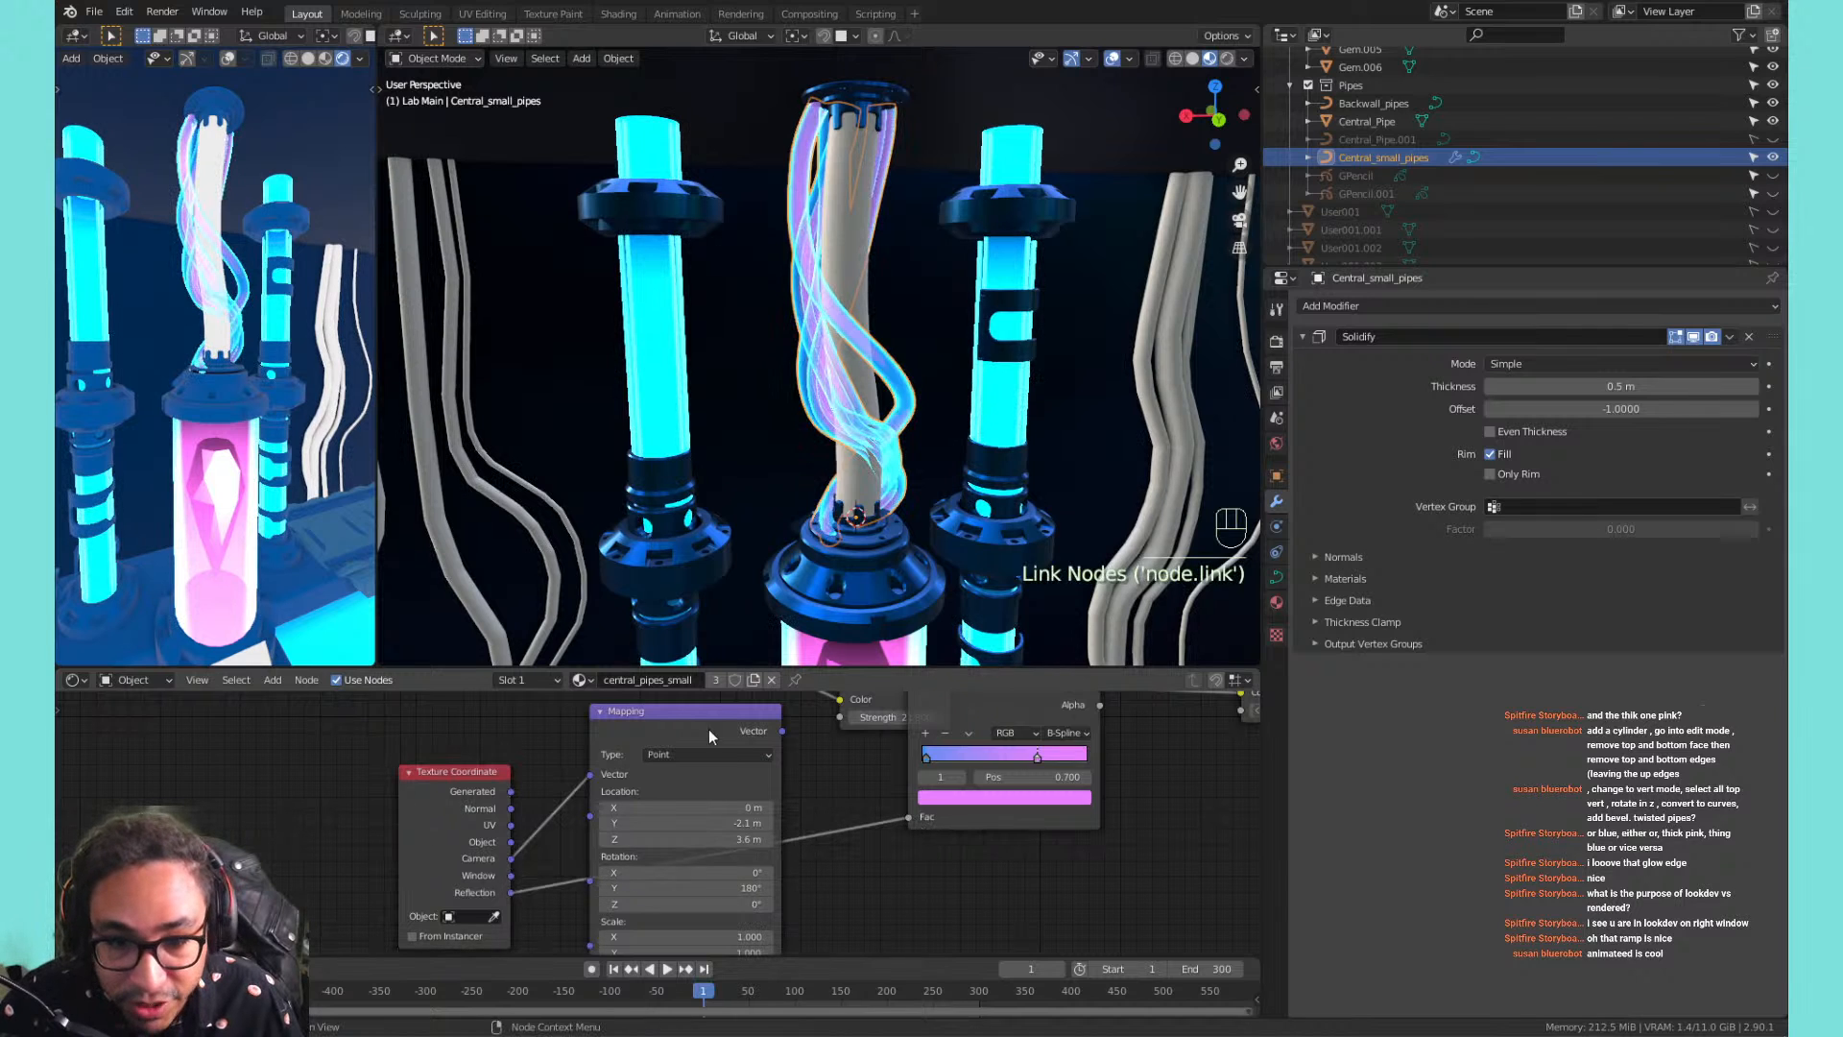
pyautogui.press('x')
pyautogui.moveTo(550, 751); pyautogui.dragTo(680, 745)
# Flip the ColorRamp's colours again, placing the pink stop at the start and the blue stop at 0.386.
pyautogui.click(956, 761)
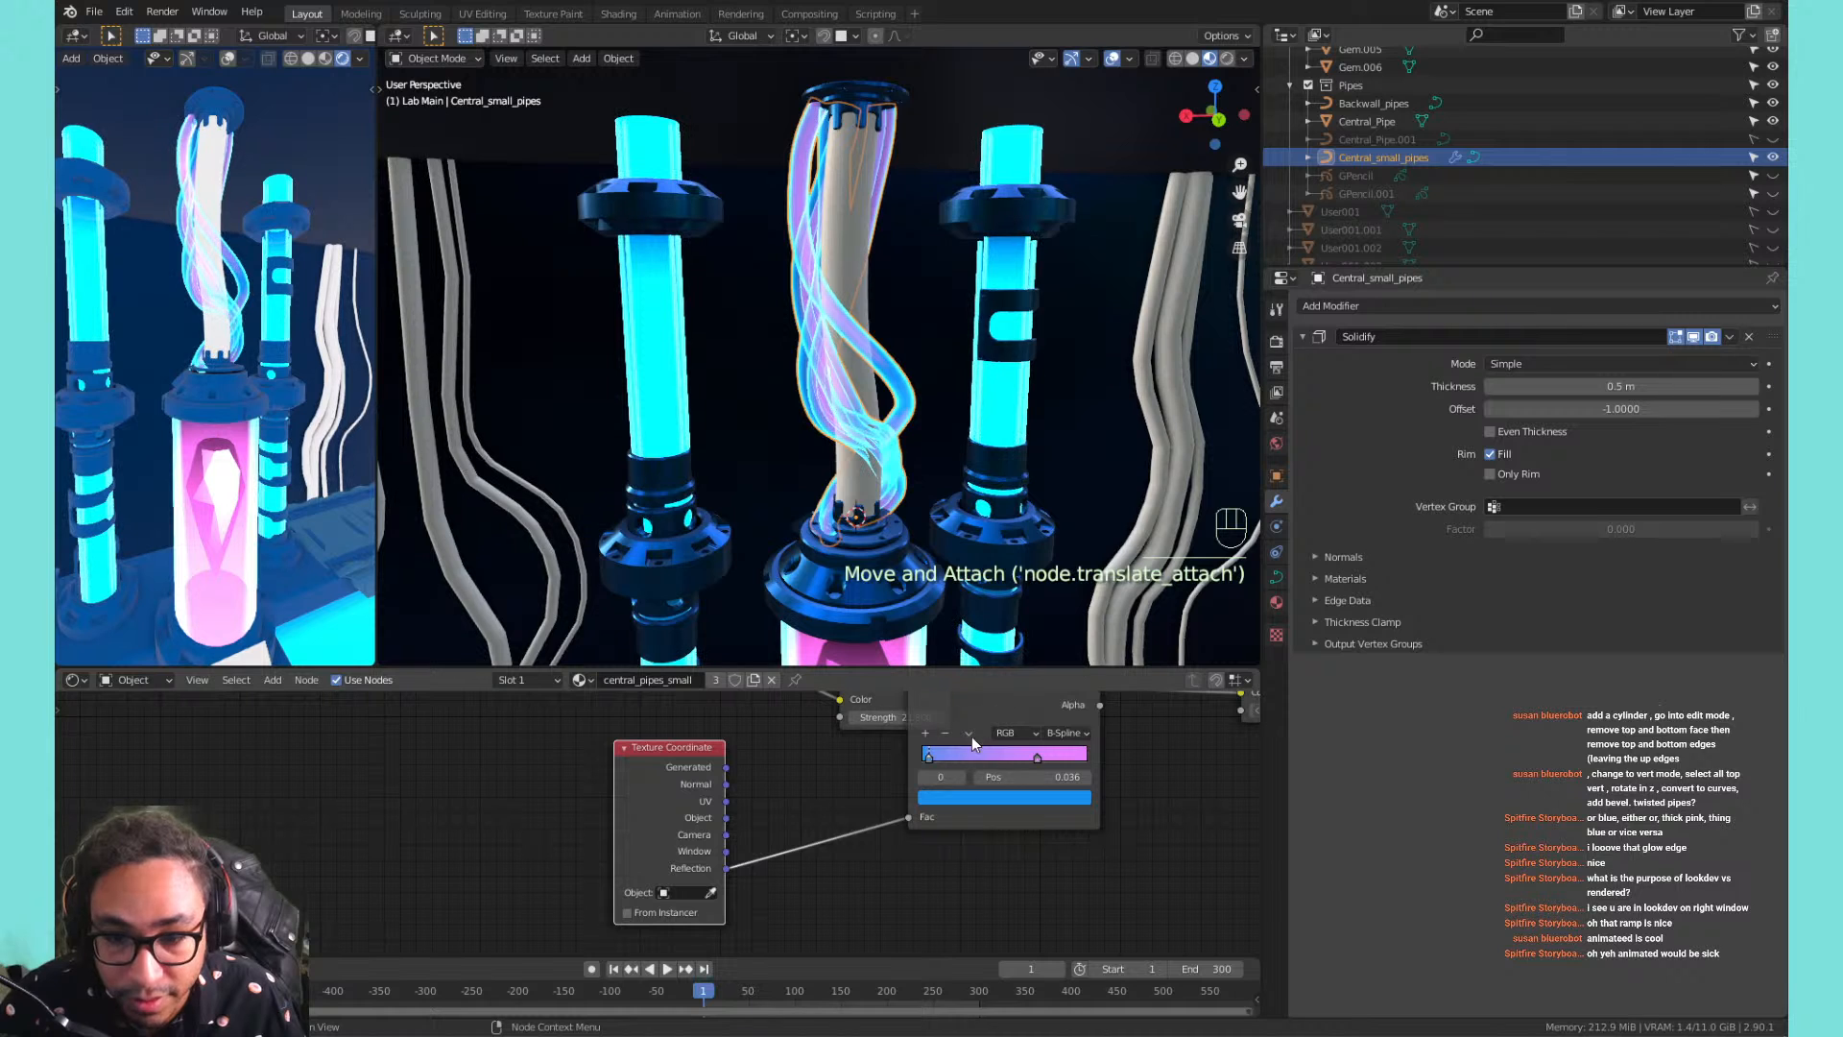
pyautogui.click(969, 732)
pyautogui.click(979, 747)
pyautogui.moveTo(972, 757); pyautogui.dragTo(923, 757)
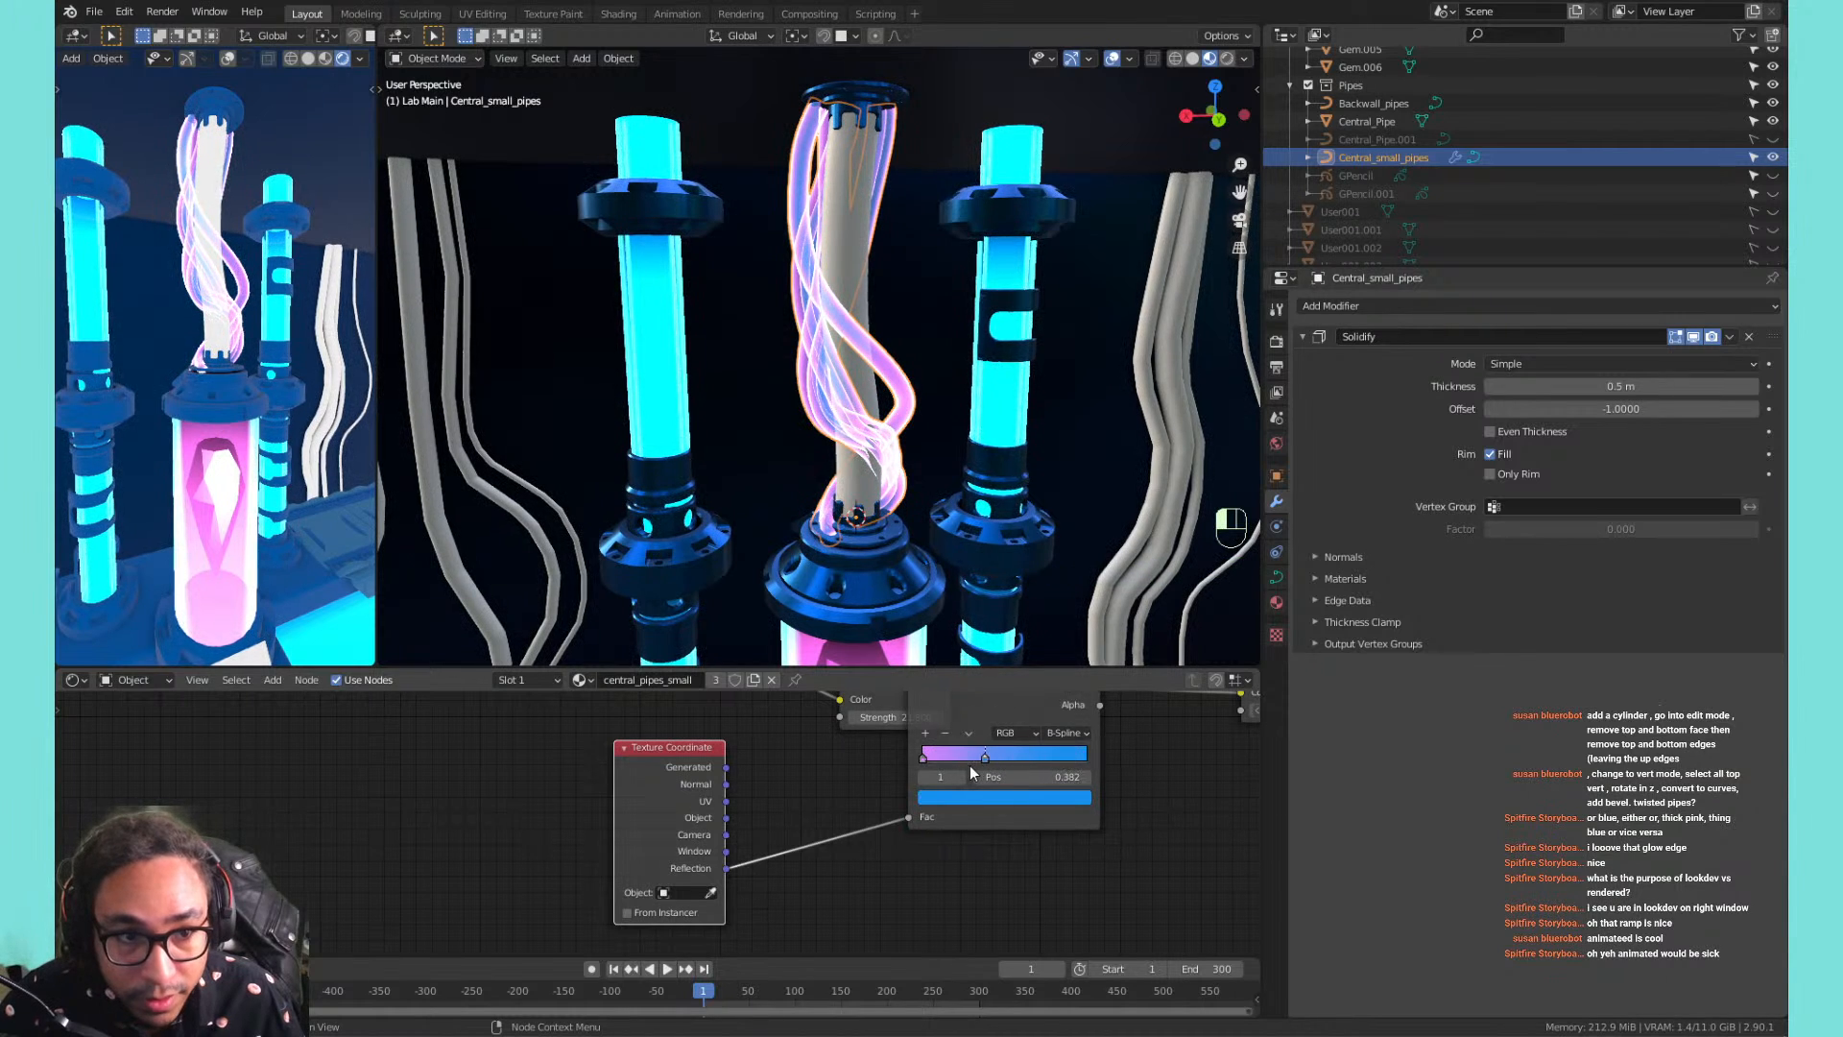
pyautogui.moveTo(971, 766); pyautogui.dragTo(972, 766)
# Examine the gradient on the twisting small pipes up close and from several angles, and select Central_small_pipes in the Pipes collection.
pyautogui.moveTo(912, 326)
pyautogui.mouseDown(button='middle')
pyautogui.moveTo(874, 321)
pyautogui.moveTo(802, 245)
pyautogui.moveTo(908, 261)
pyautogui.moveTo(921, 325)
pyautogui.mouseUp(button='middle')
pyautogui.scroll(6, 900, 332)
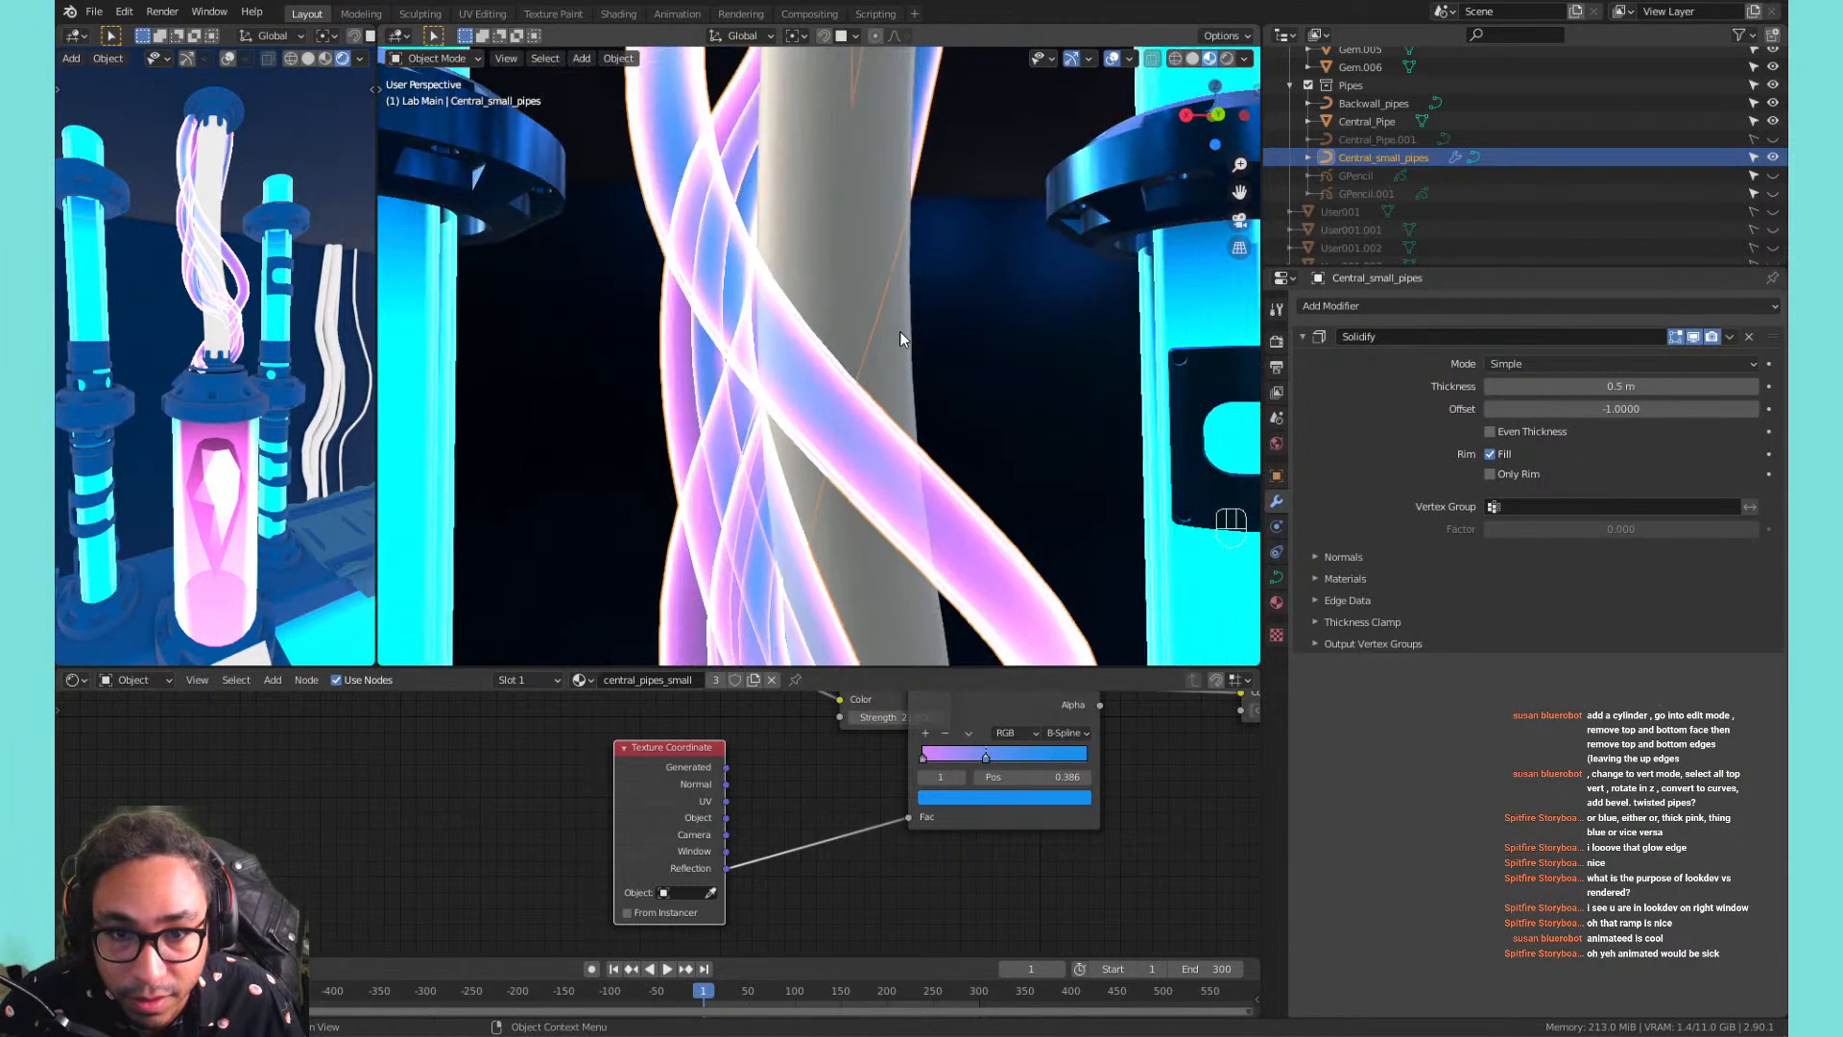
pyautogui.scroll(-6, 900, 331)
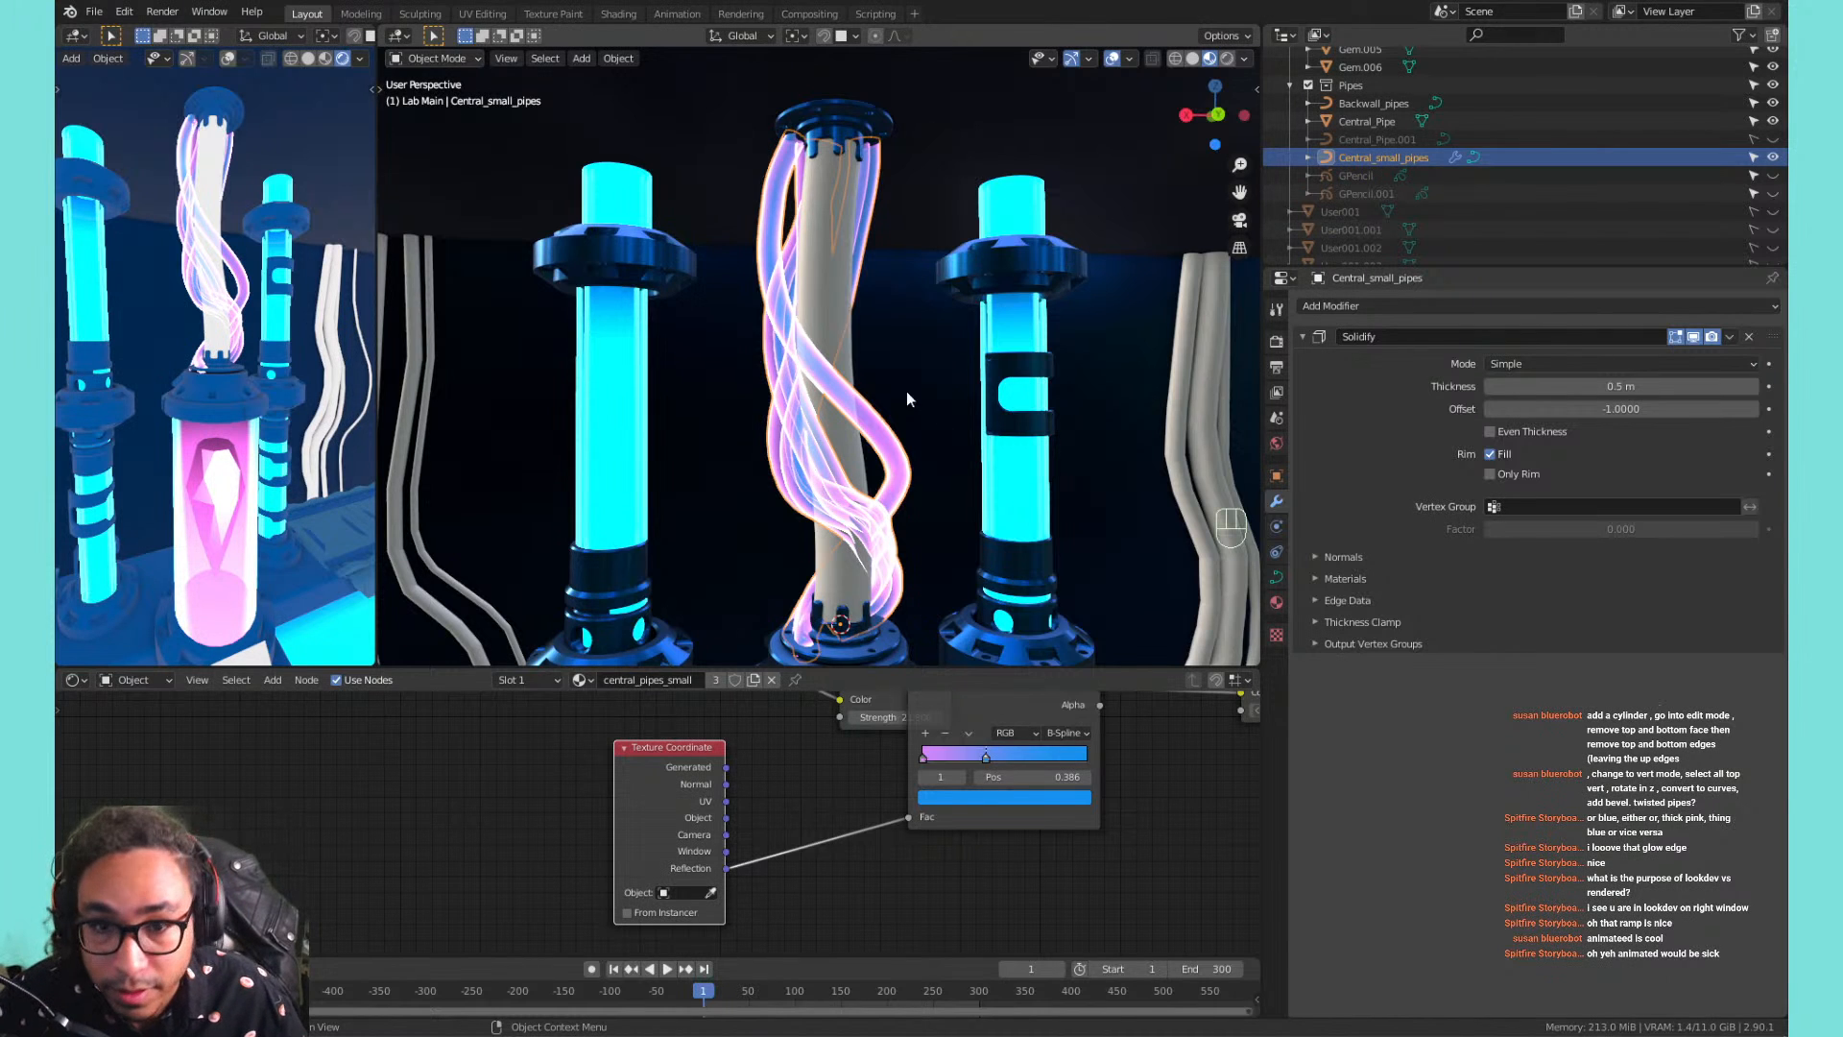
pyautogui.scroll(5, 941, 392)
pyautogui.scroll(-3, 979, 394)
pyautogui.keyDown('shift'); pyautogui.moveTo(883, 382); pyautogui.dragTo(835, 317, button='middle'); pyautogui.keyUp('shift')
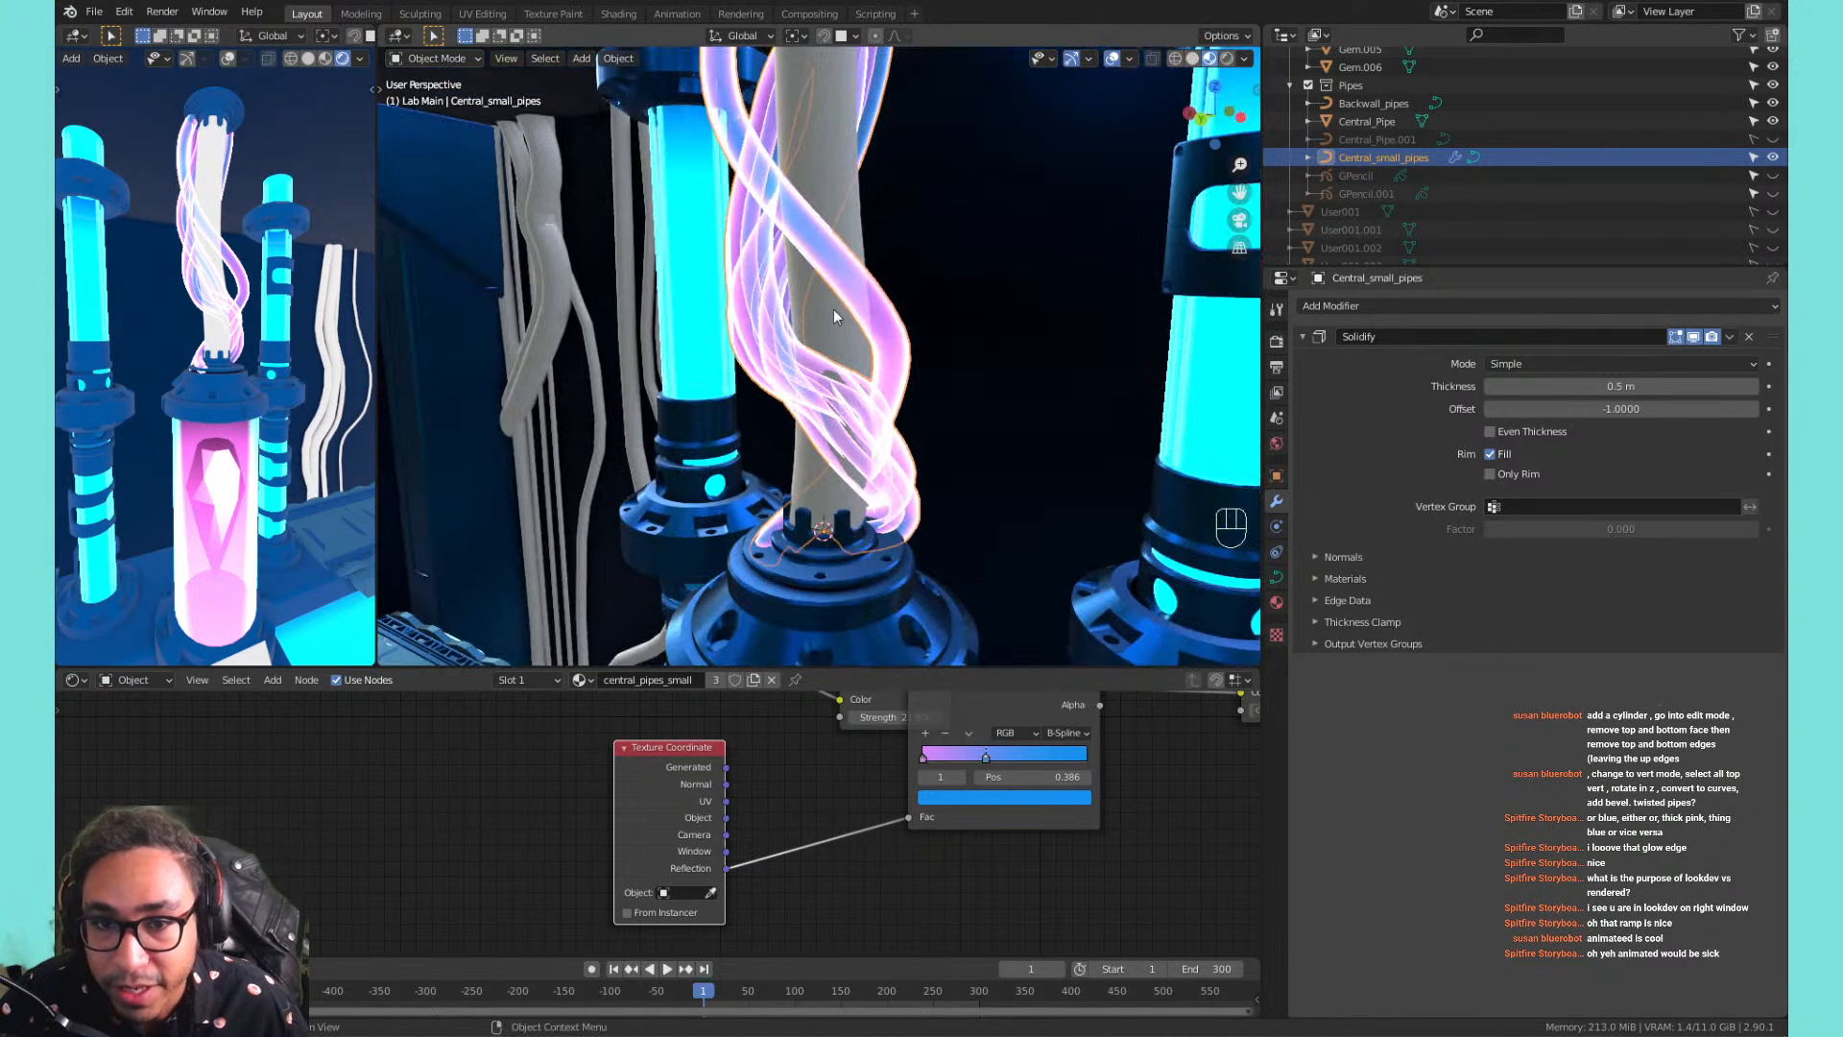
pyautogui.click(1363, 156)
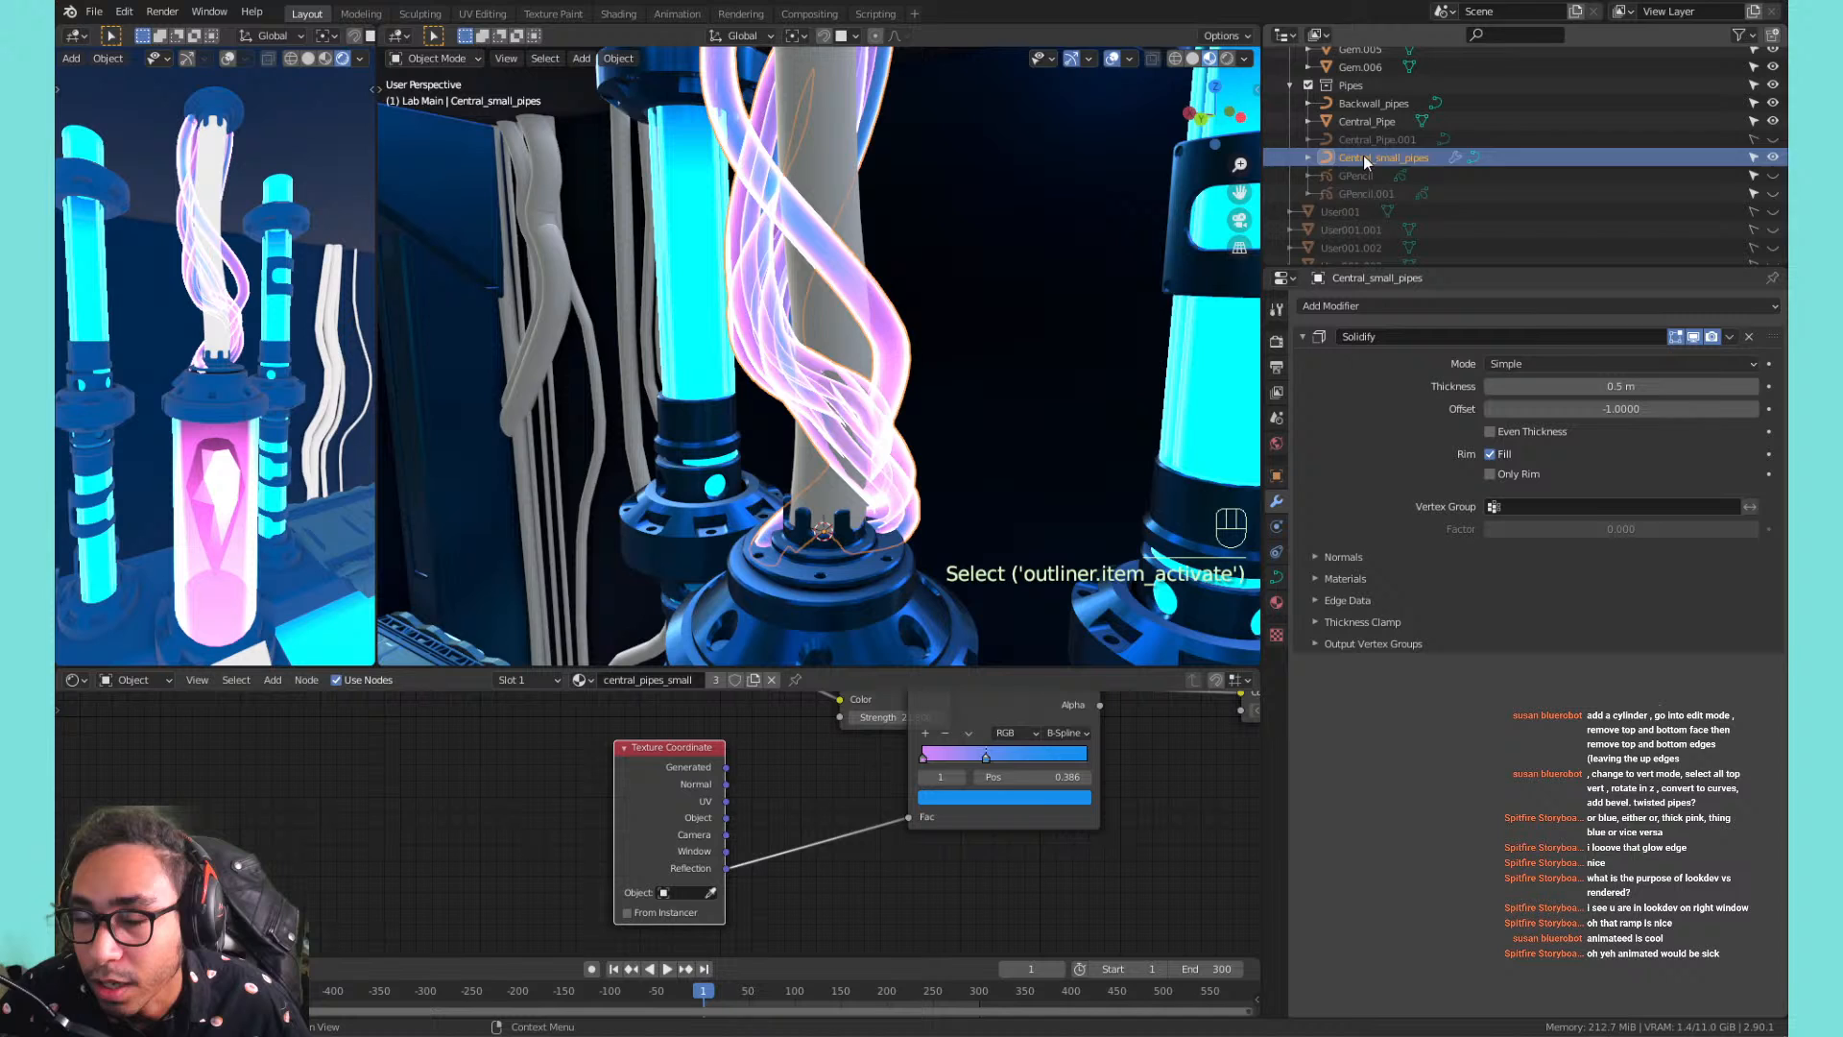
# Duplicate Central_small_pipes in place and hide the original so only the copy is visible.
pyautogui.click(1774, 158)
pyautogui.click(1777, 157)
pyautogui.keyDown('shift'); pyautogui.moveTo(960, 192); pyautogui.dragTo(970, 284, button='middle'); pyautogui.keyUp('shift')
pyautogui.hotkey('shift', 'd')
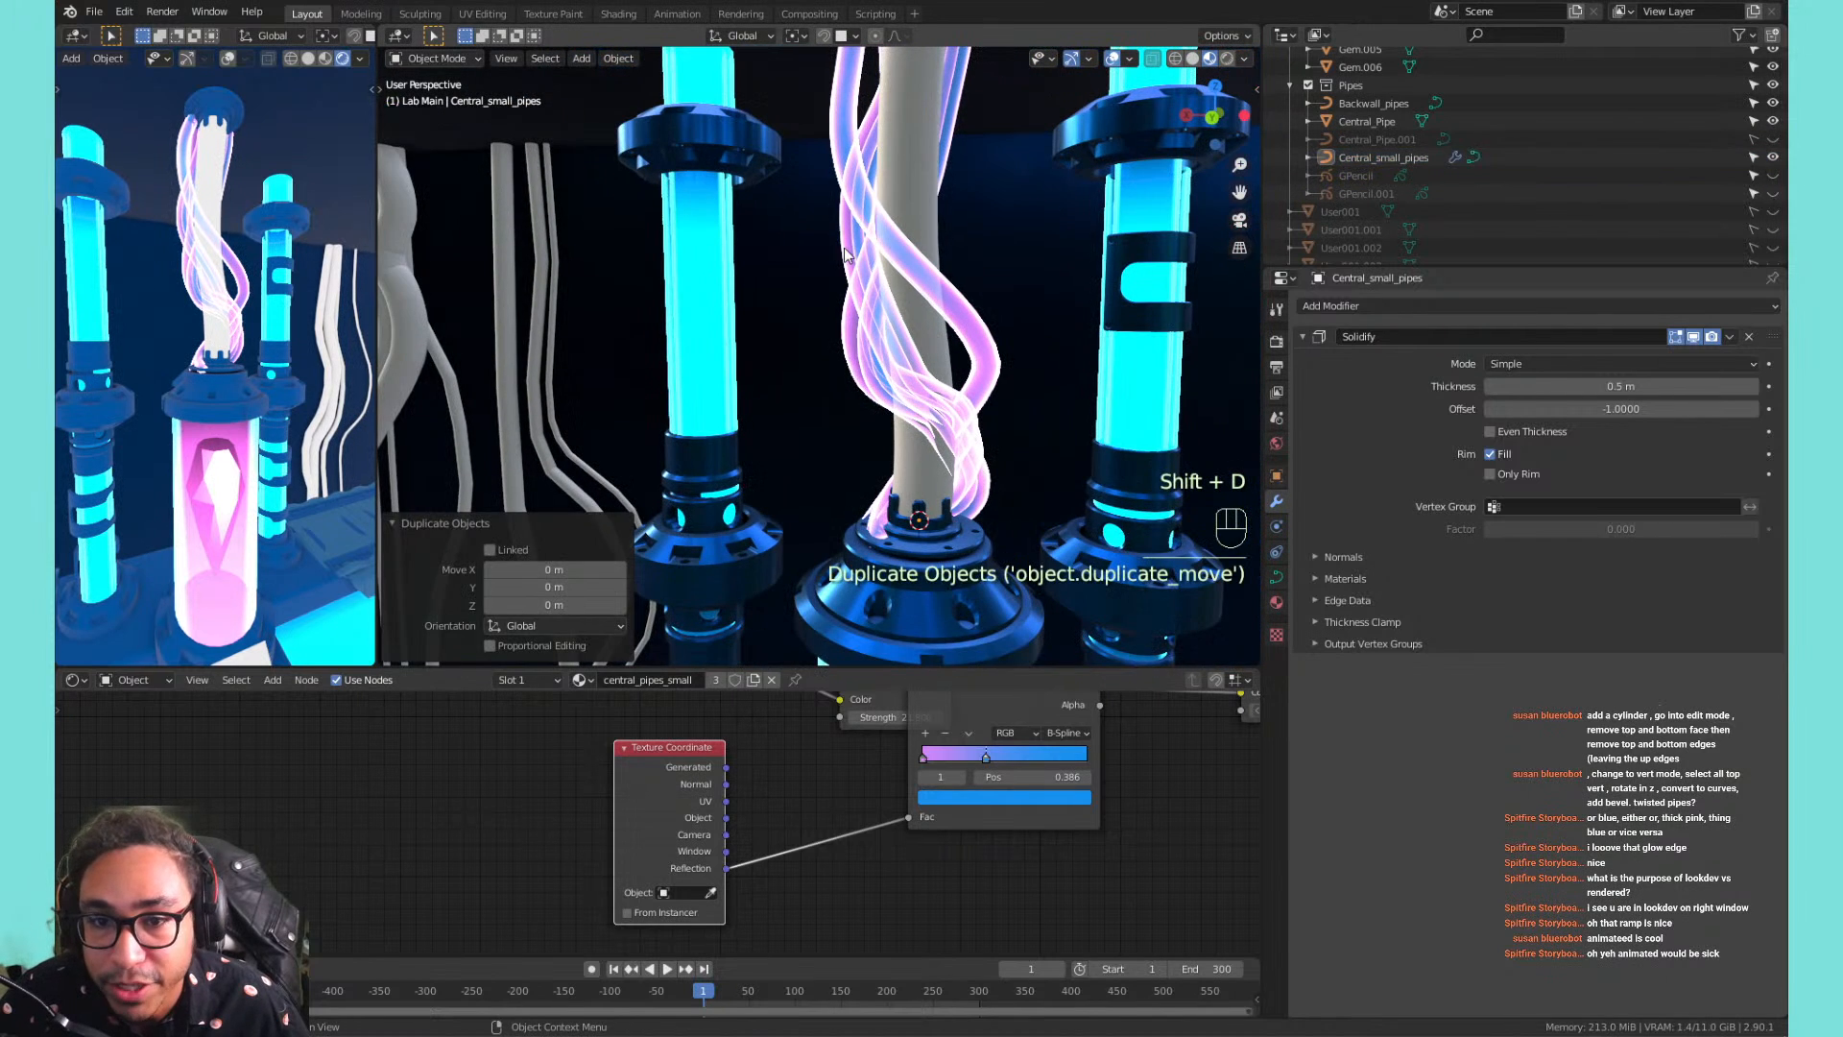
pyautogui.click(909, 275)
pyautogui.hotkey('shift', 'd')
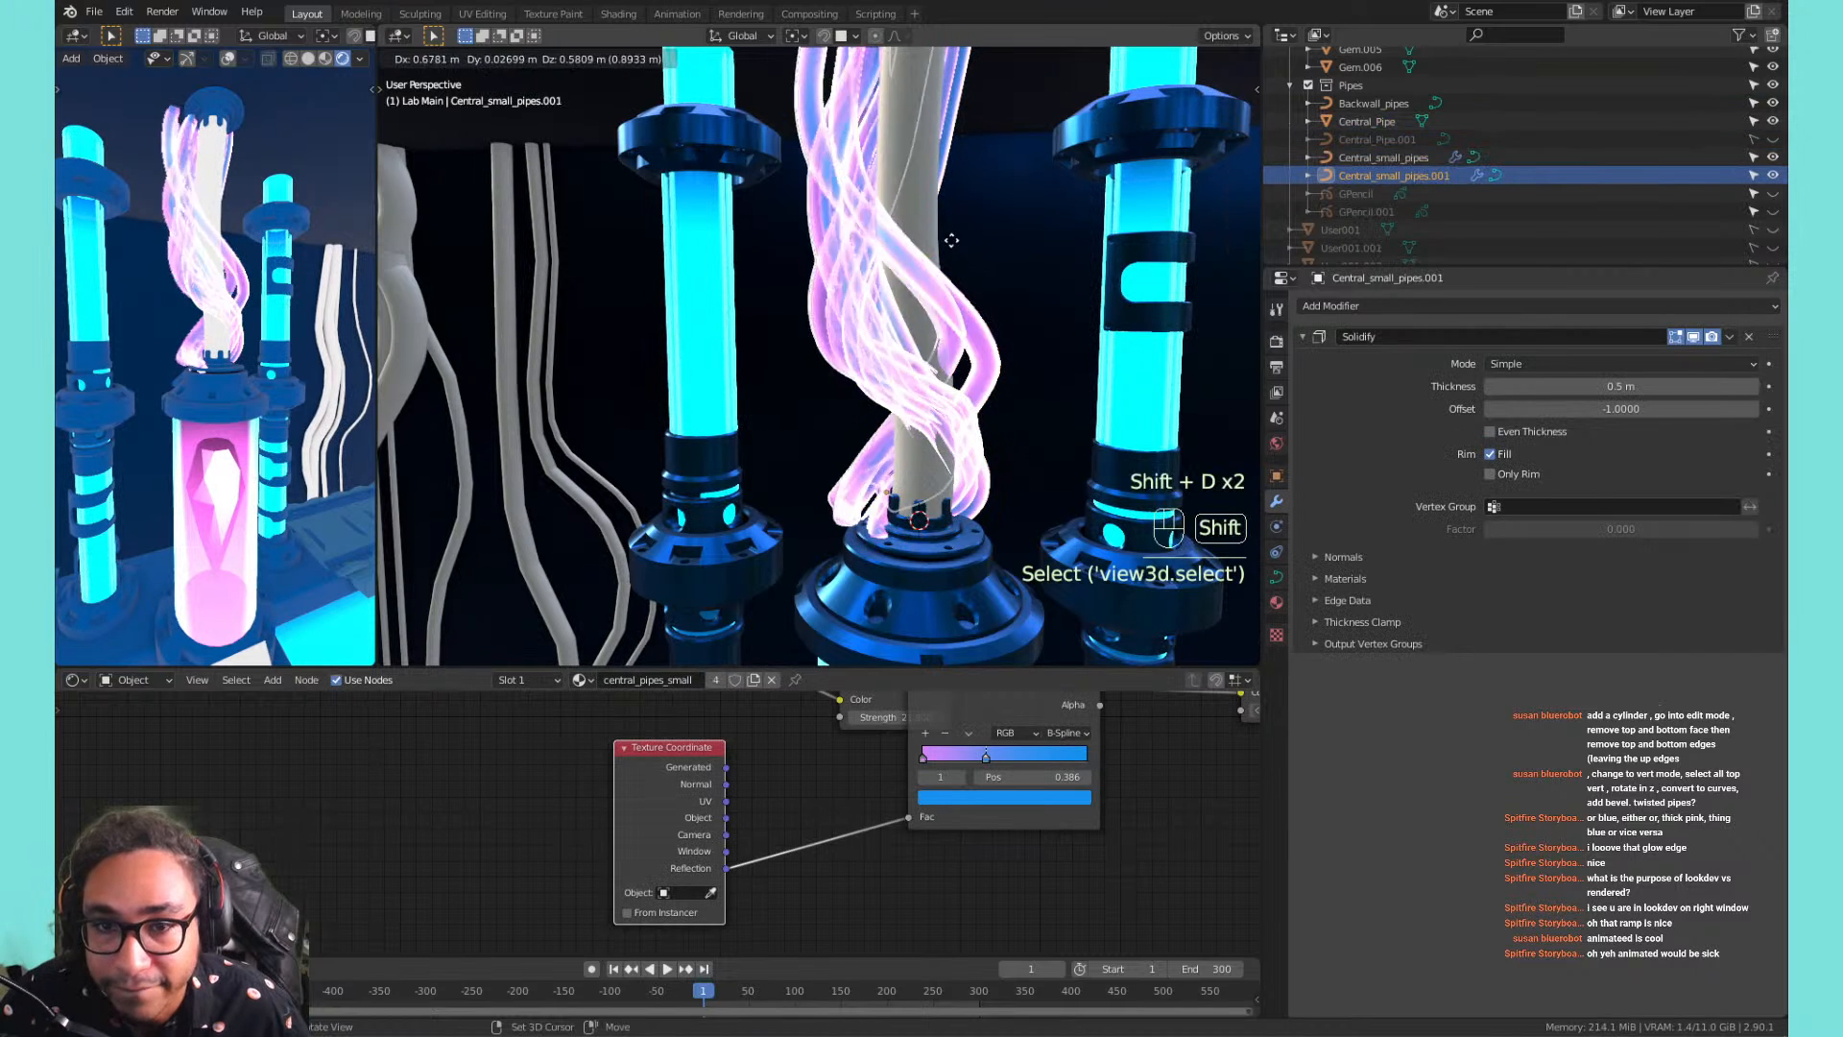
pyautogui.rightClick(937, 226)
pyautogui.click(1773, 158)
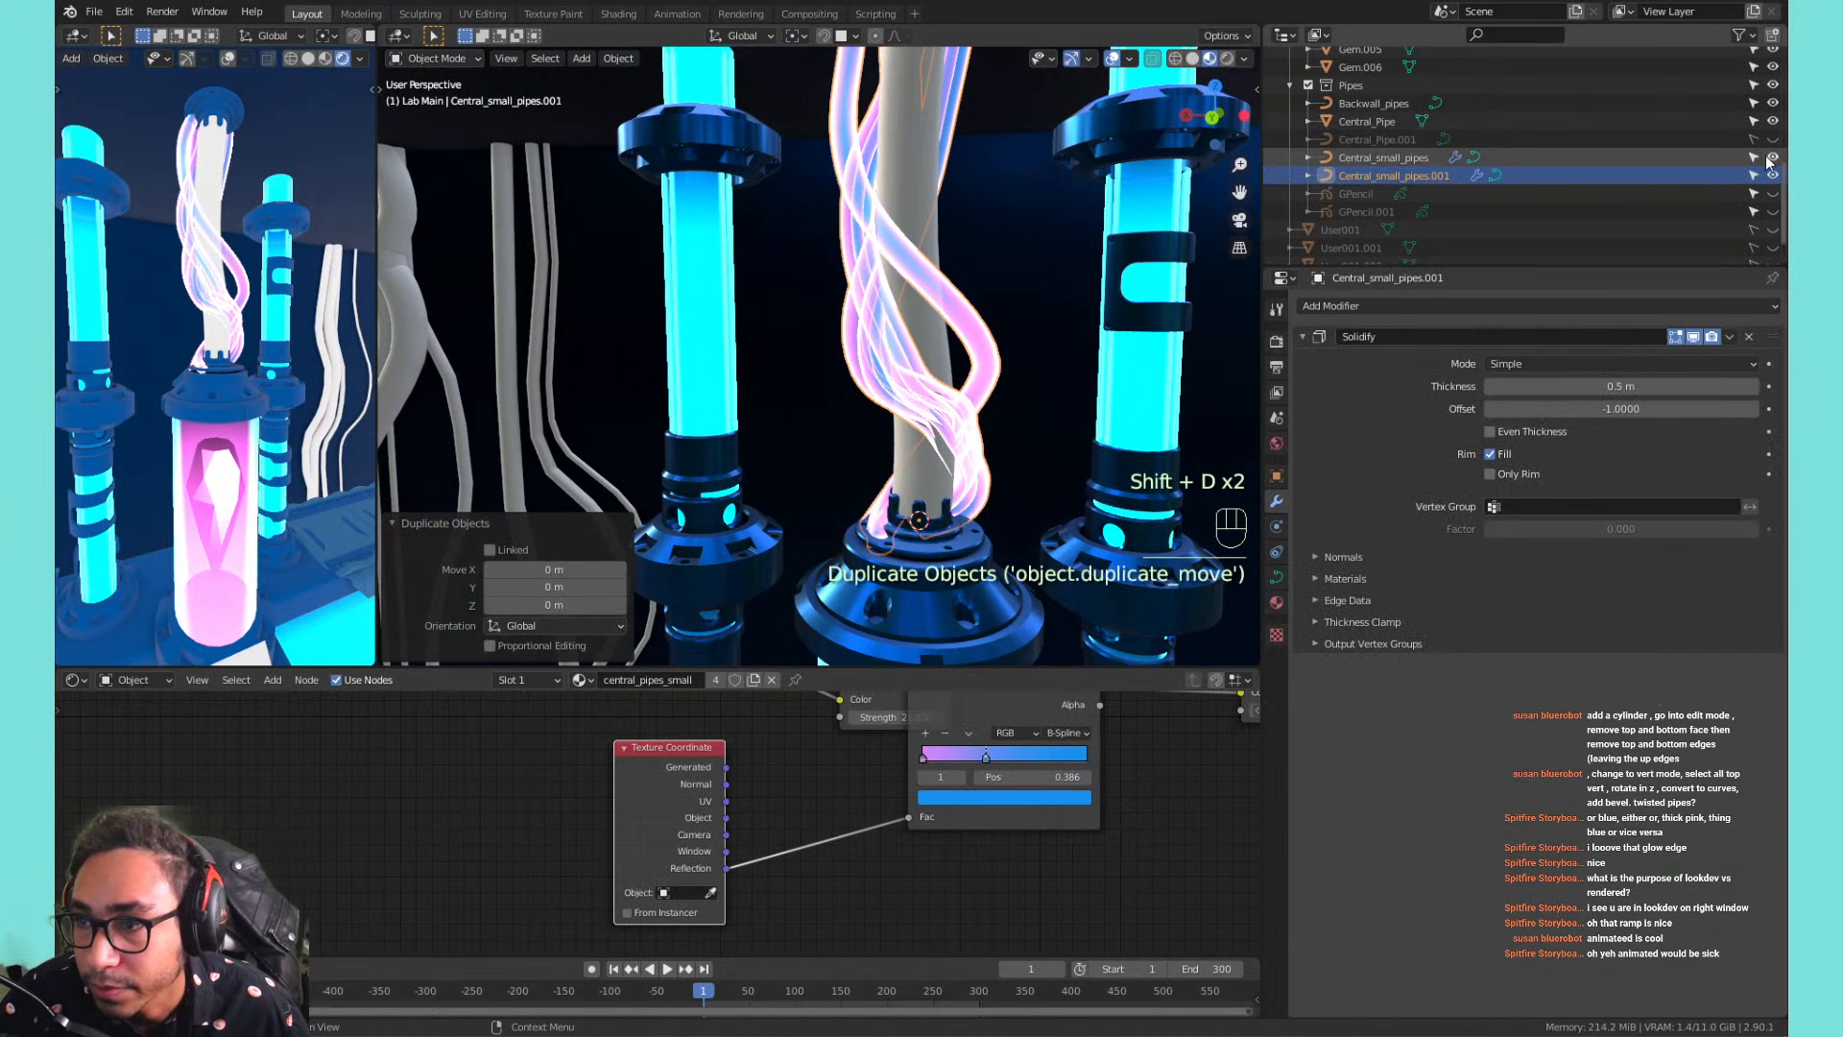
# Convert the duplicated curve object Central_small_pipes.001 to a mesh.
pyautogui.click(1417, 177)
pyautogui.rightClick(867, 179)
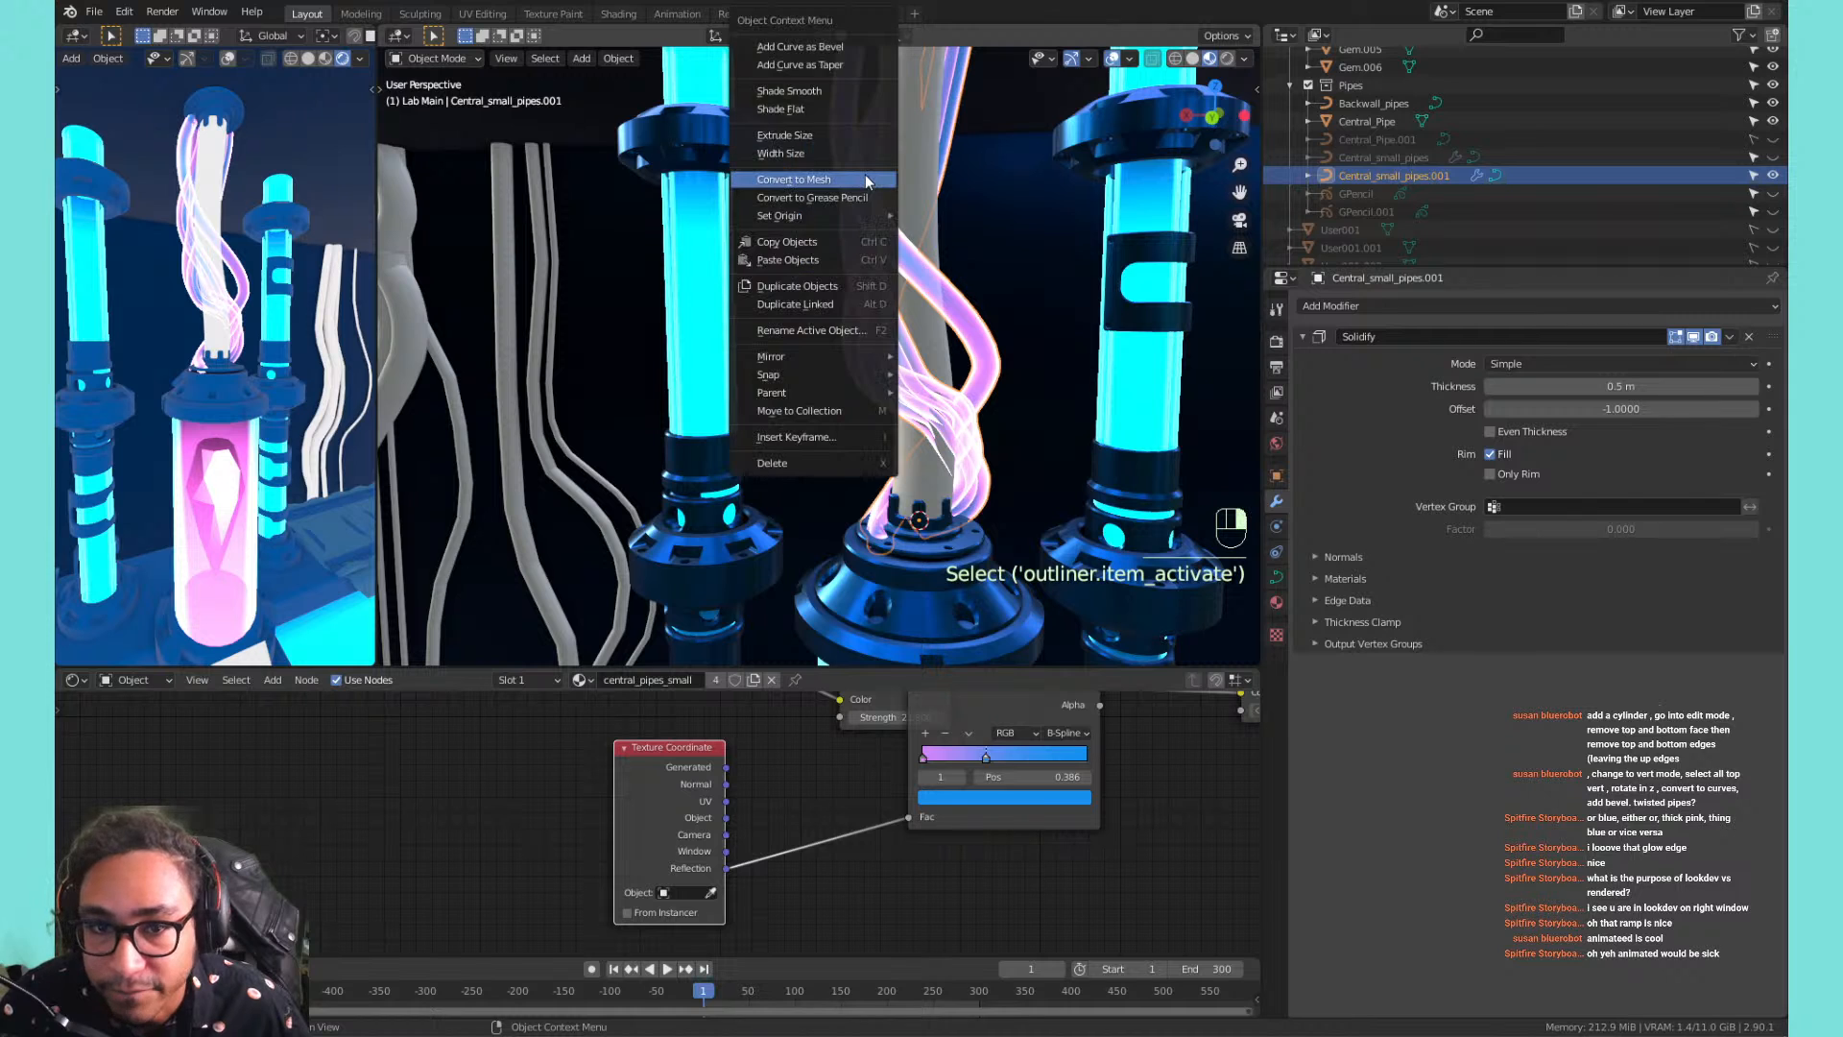
pyautogui.click(867, 180)
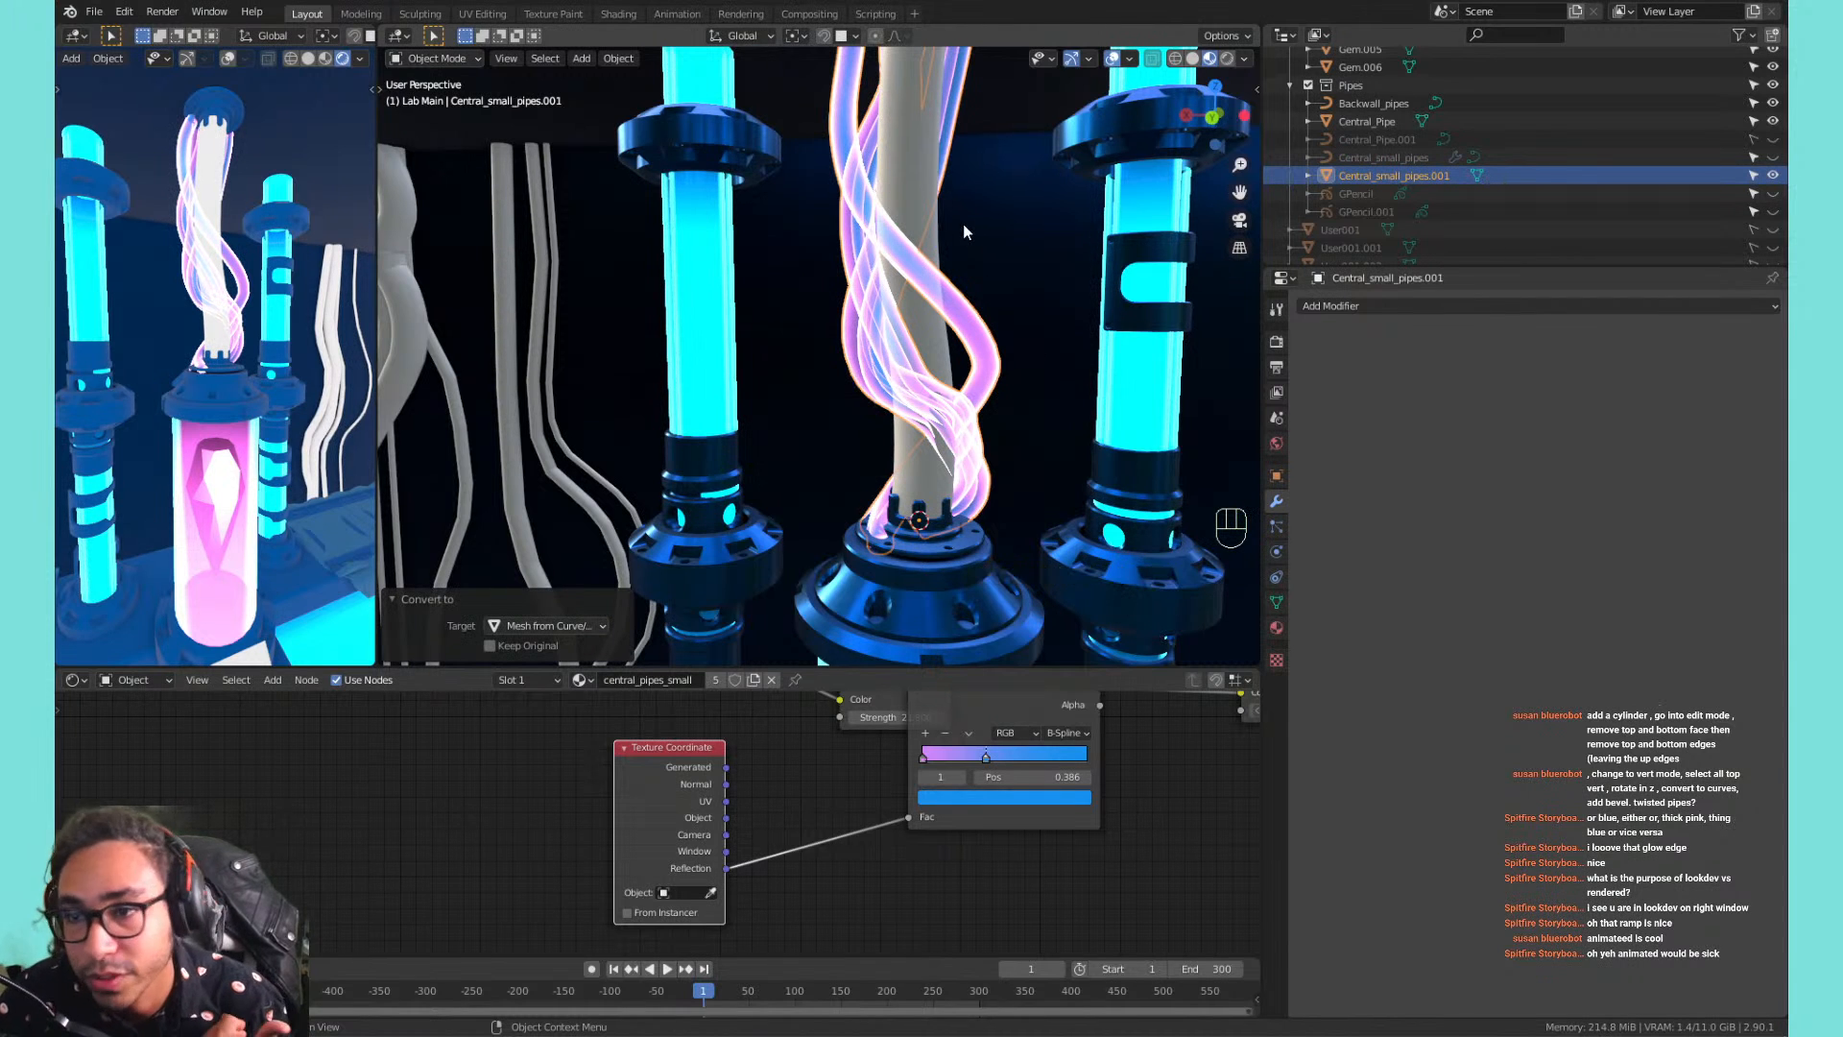
# Enter Edit Mode on Central_small_pipes.001, using face selection and solid shading in the main viewport.
pyautogui.scroll(-5, 958, 228)
pyautogui.keyDown('shift'); pyautogui.moveTo(937, 234); pyautogui.dragTo(813, 301, button='middle'); pyautogui.keyUp('shift')
pyautogui.scroll(4, 812, 296)
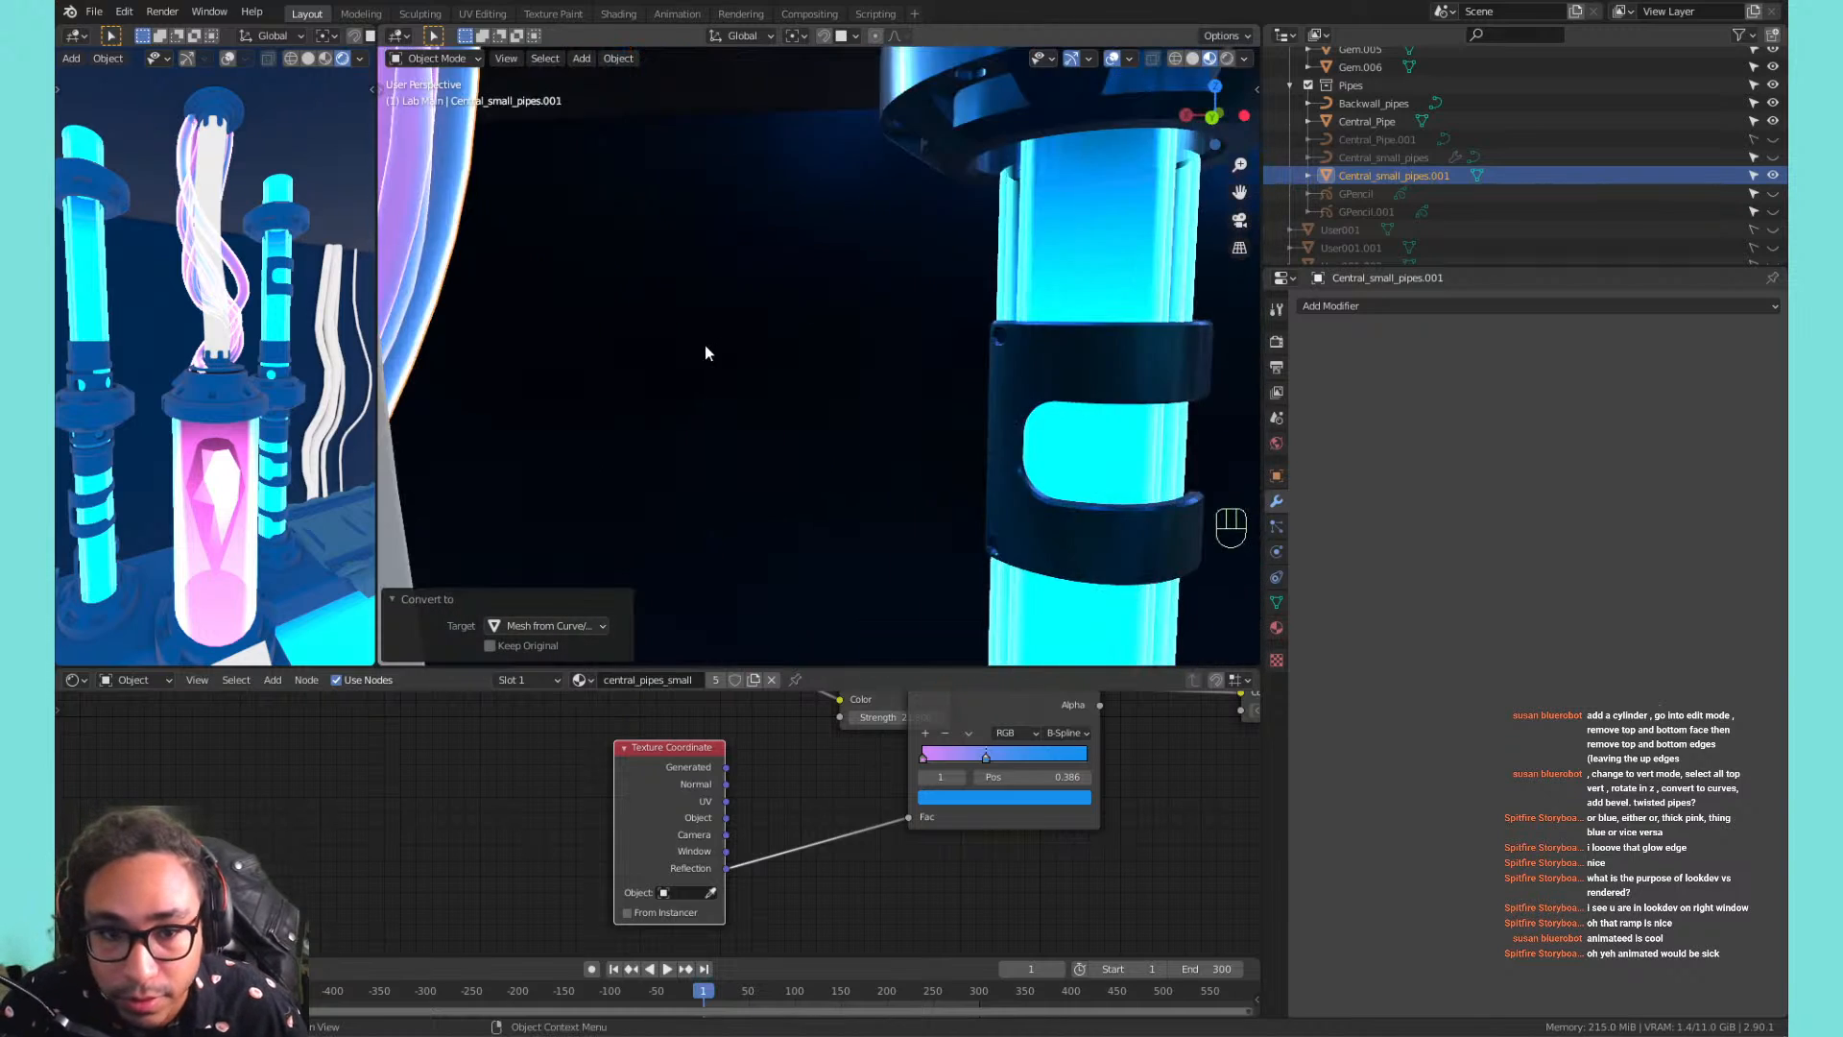
pyautogui.keyDown('shift'); pyautogui.moveTo(704, 343); pyautogui.dragTo(899, 233, button='middle'); pyautogui.keyUp('shift')
pyautogui.press('Tab')
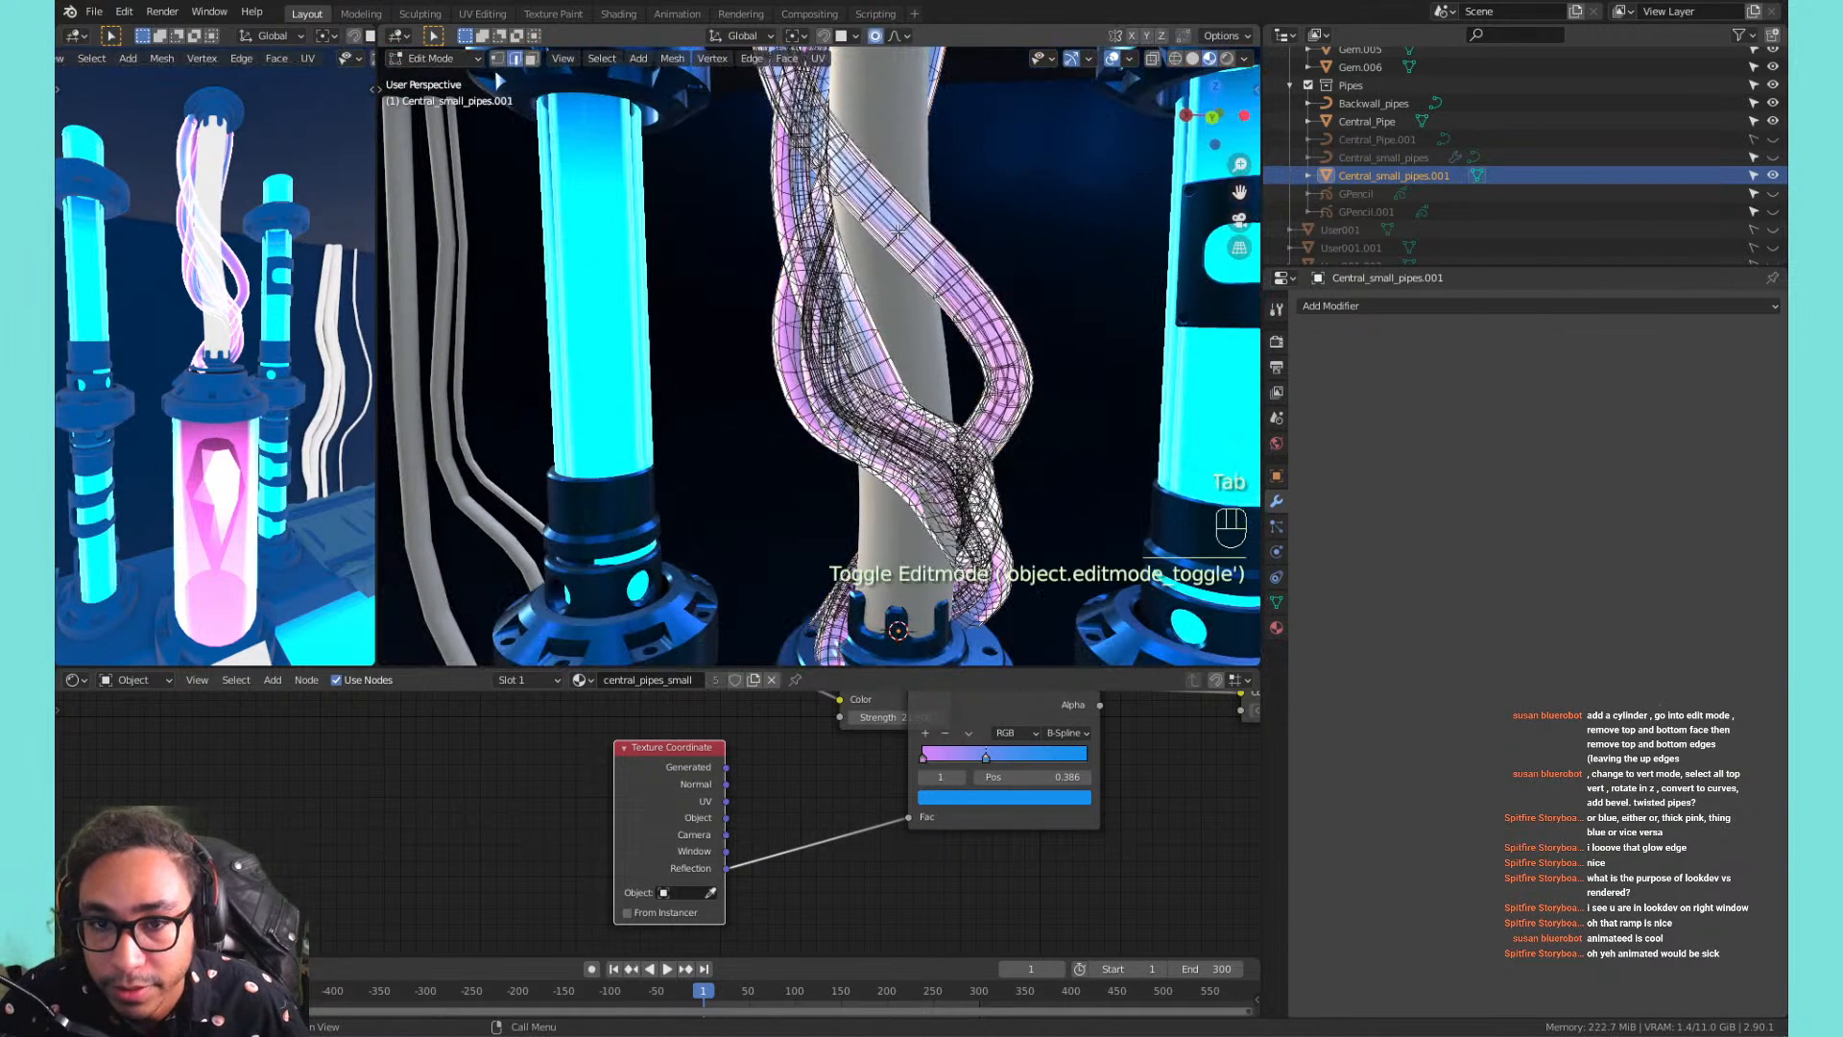
pyautogui.click(948, 242)
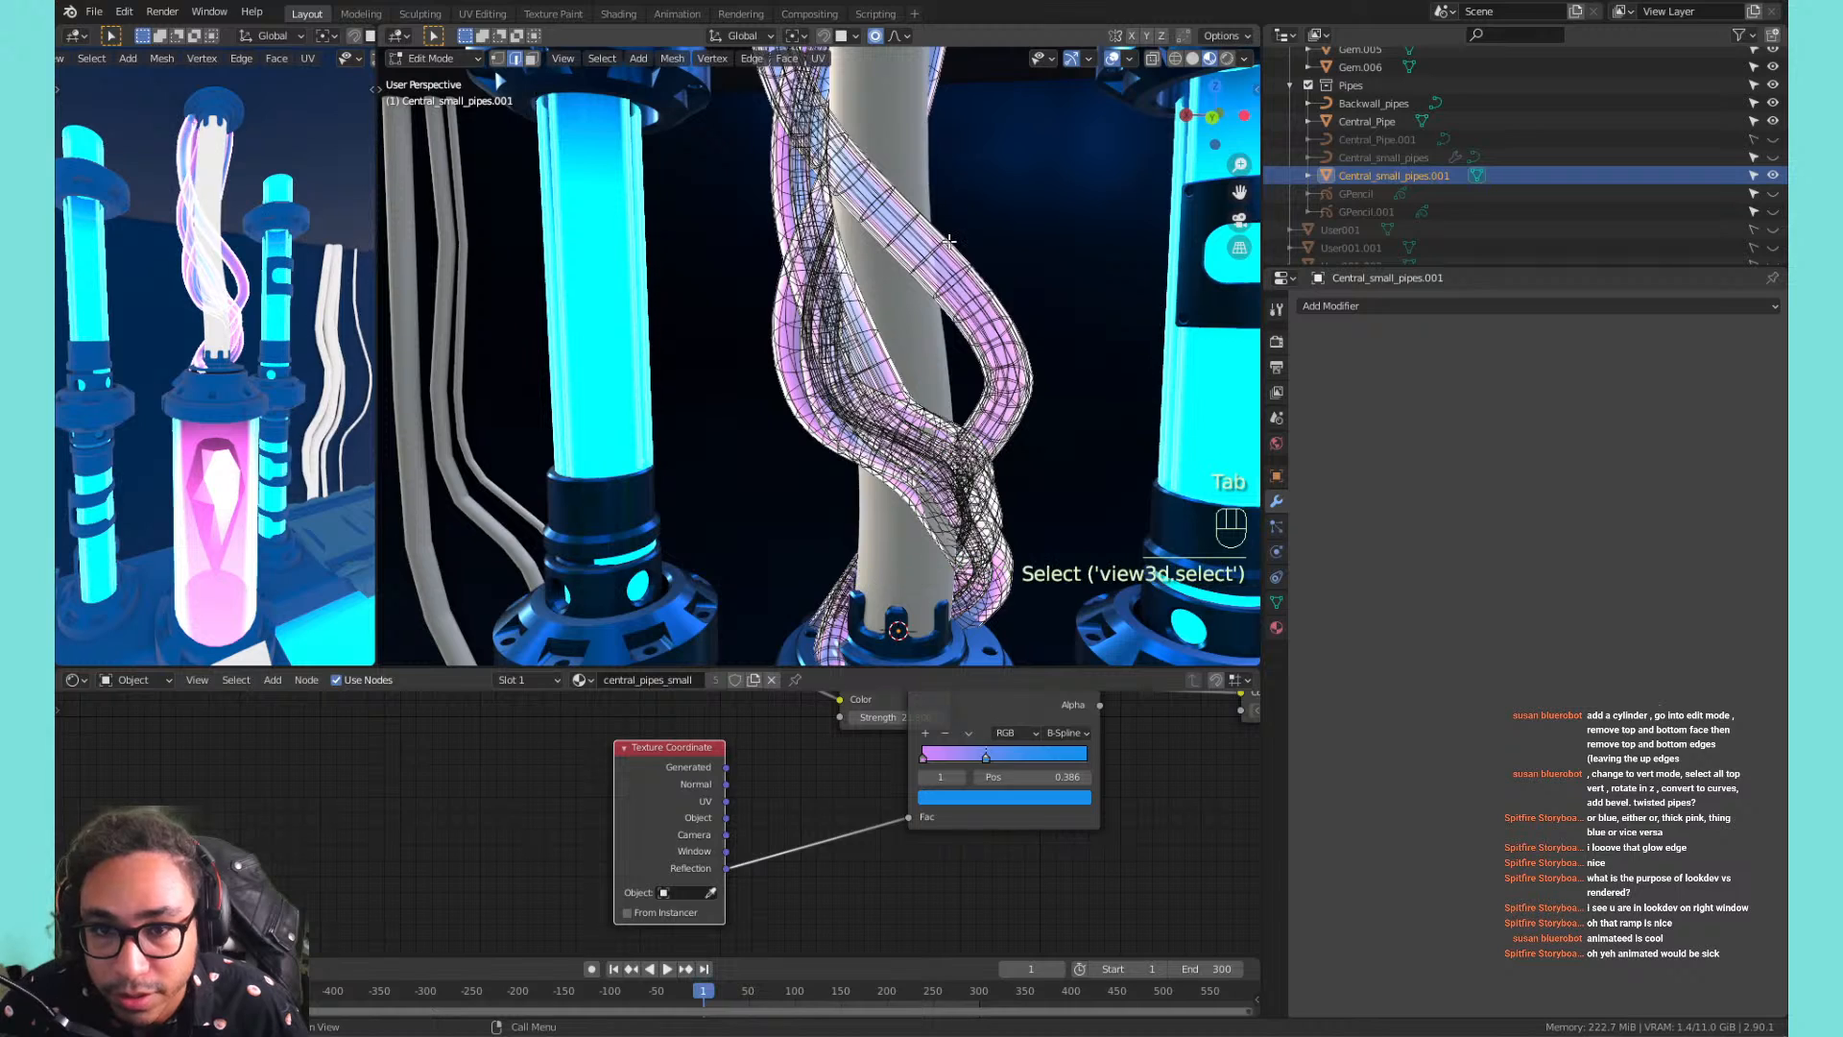
pyautogui.scroll(5, 929, 245)
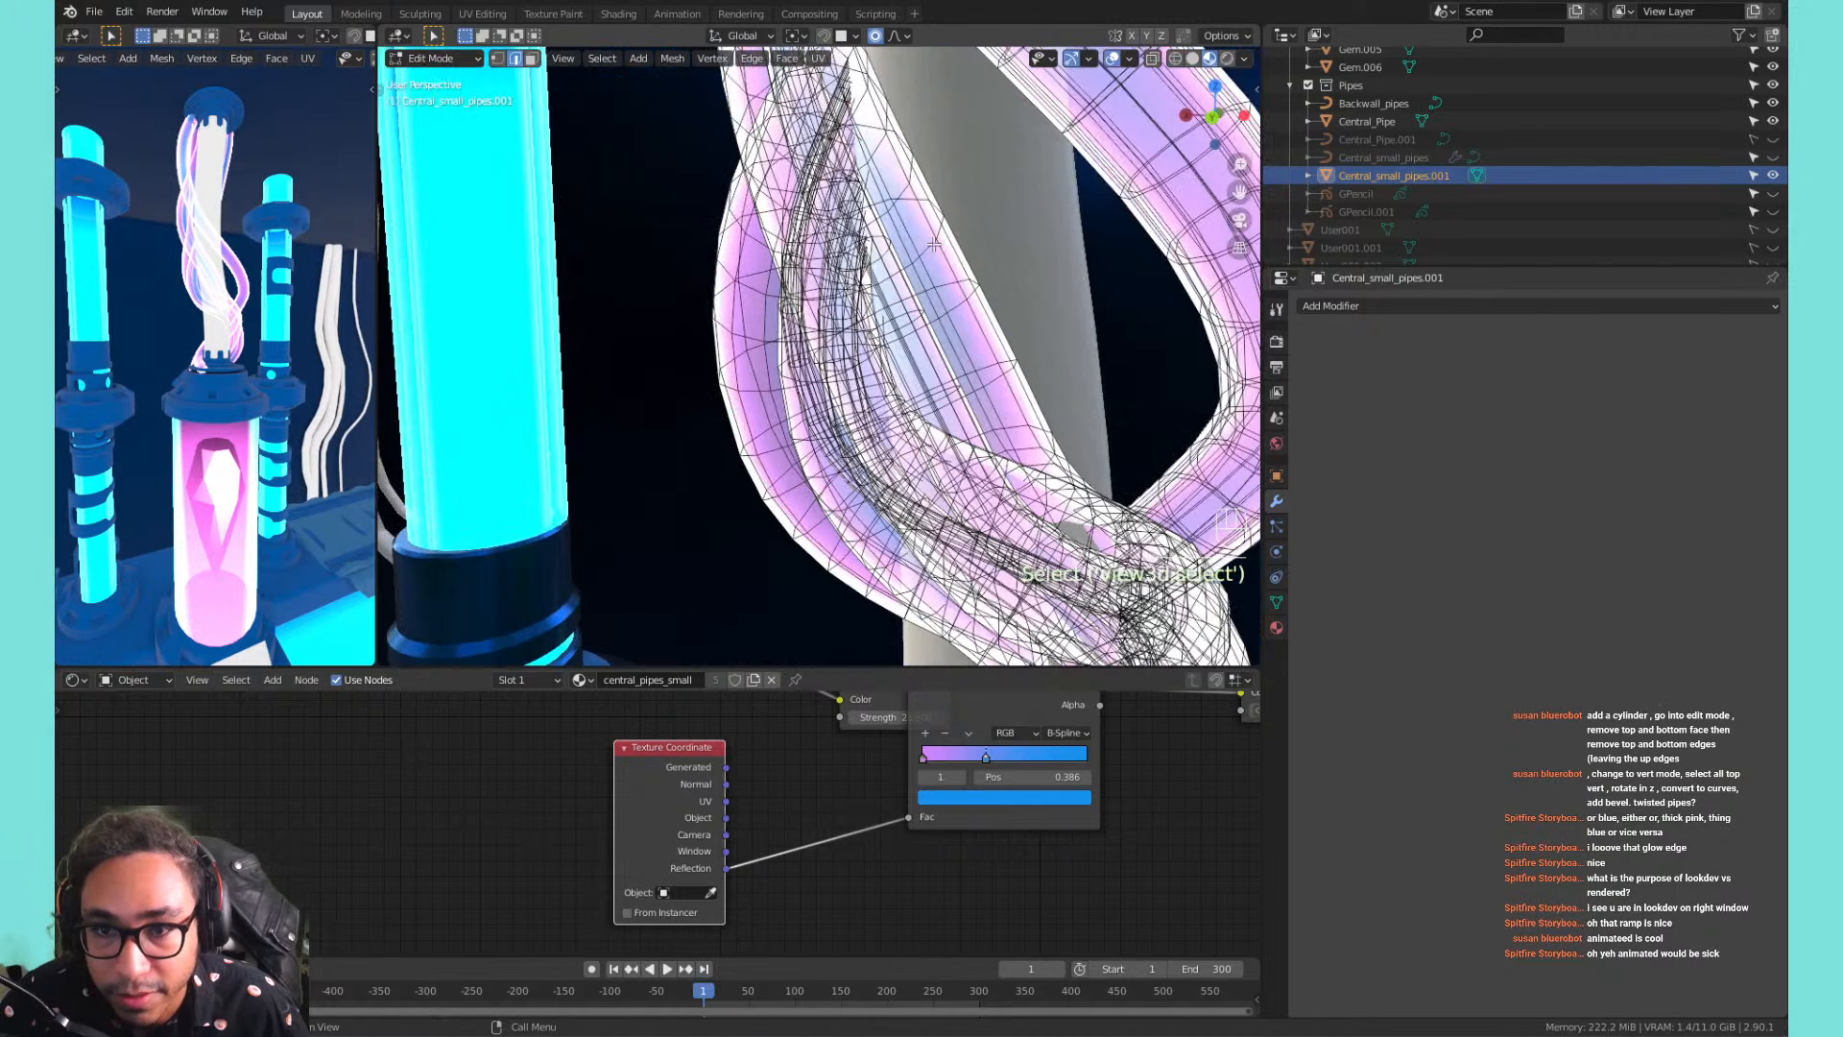
pyautogui.scroll(-3, 936, 244)
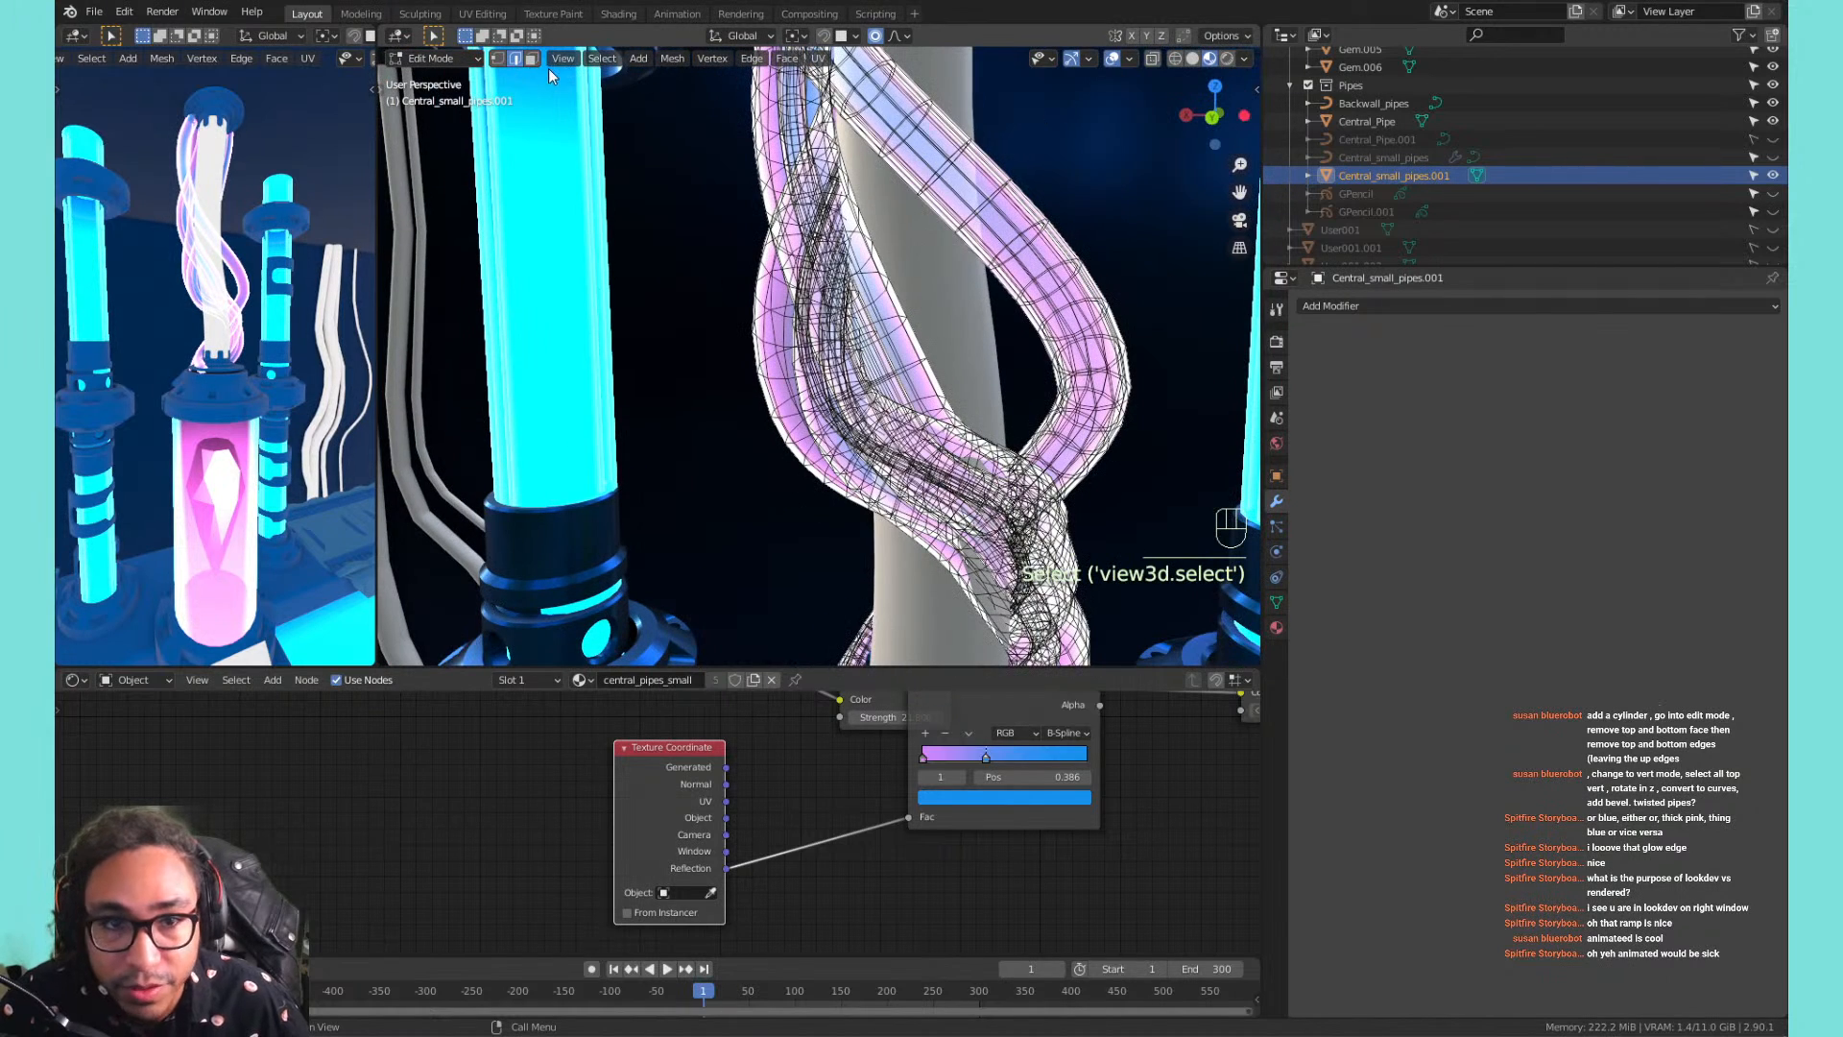
pyautogui.click(1194, 63)
pyautogui.click(986, 224)
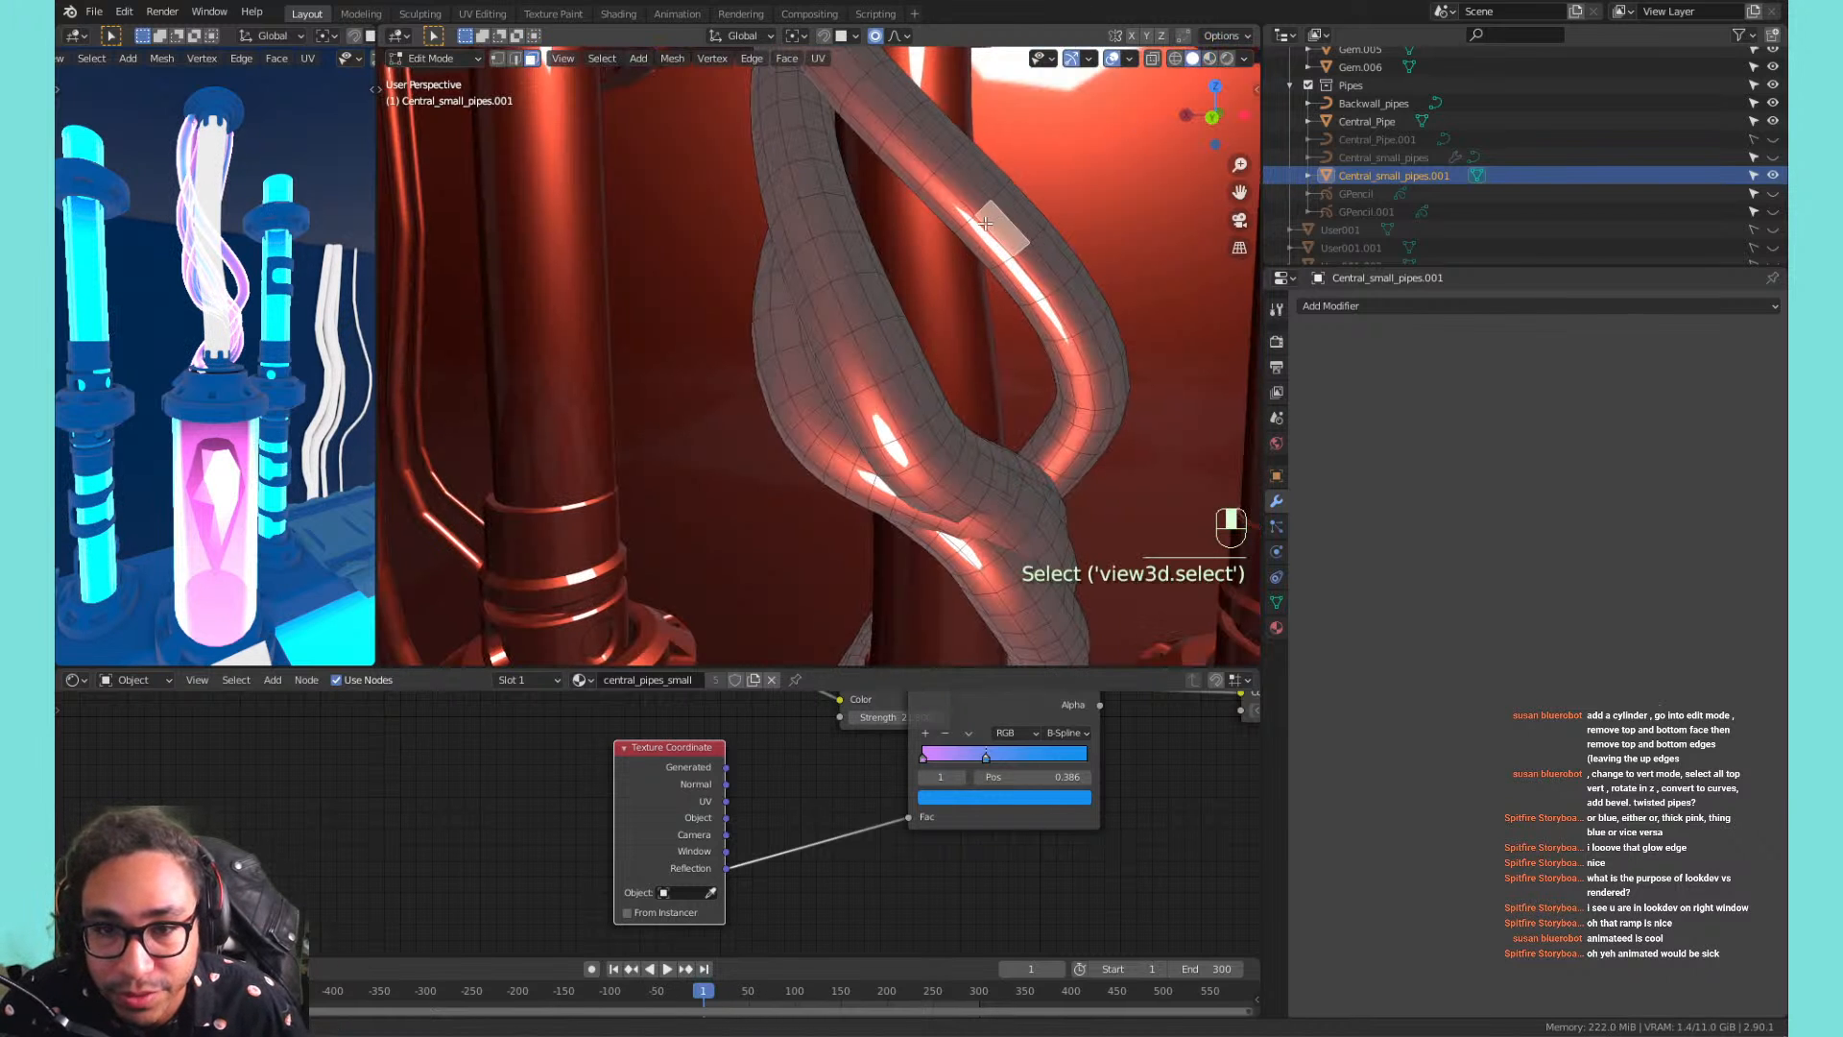
# Select rings of faces around the twisting pipes at several spots spread along their length.
pyautogui.scroll(-4, 985, 224)
pyautogui.keyDown('shift'); pyautogui.moveTo(936, 240); pyautogui.dragTo(950, 360, button='middle'); pyautogui.keyUp('shift')
pyautogui.keyDown('shift'); pyautogui.moveTo(854, 230); pyautogui.dragTo(882, 351, button='middle'); pyautogui.keyUp('shift')
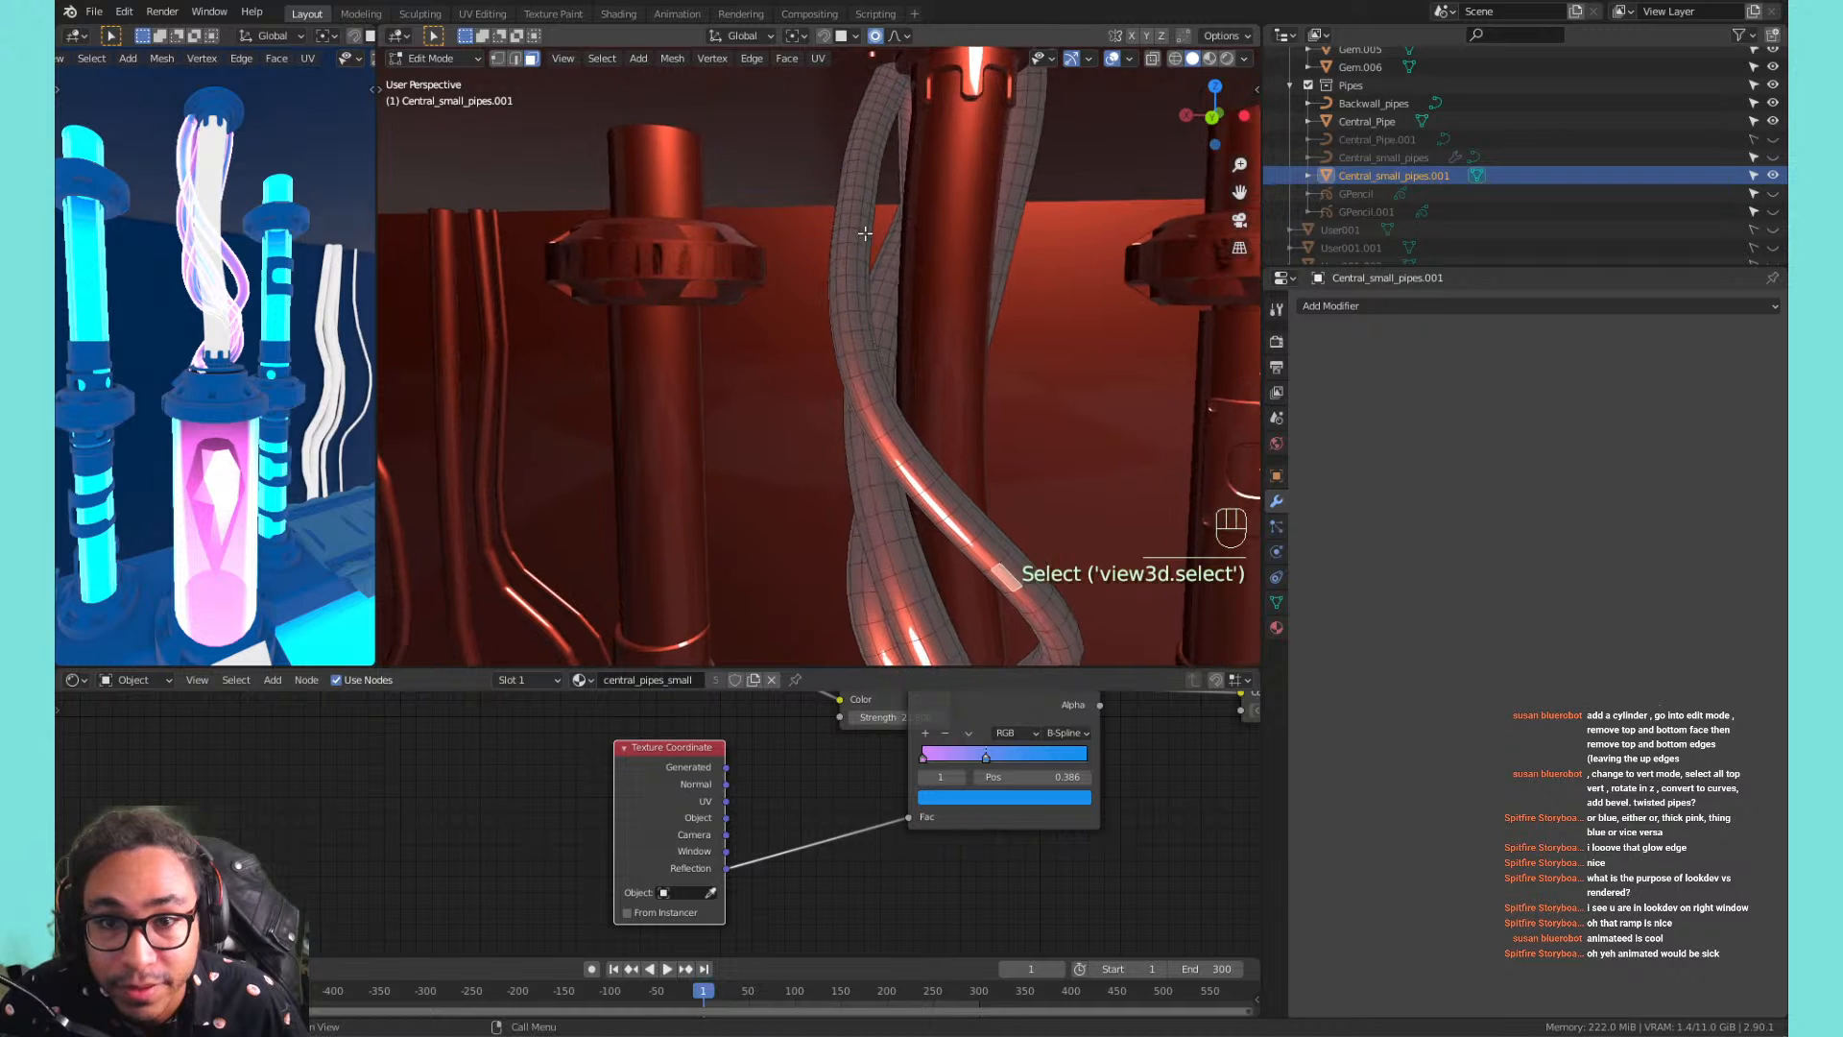
pyautogui.keyDown('alt'); pyautogui.click(853, 252); pyautogui.keyUp('alt')
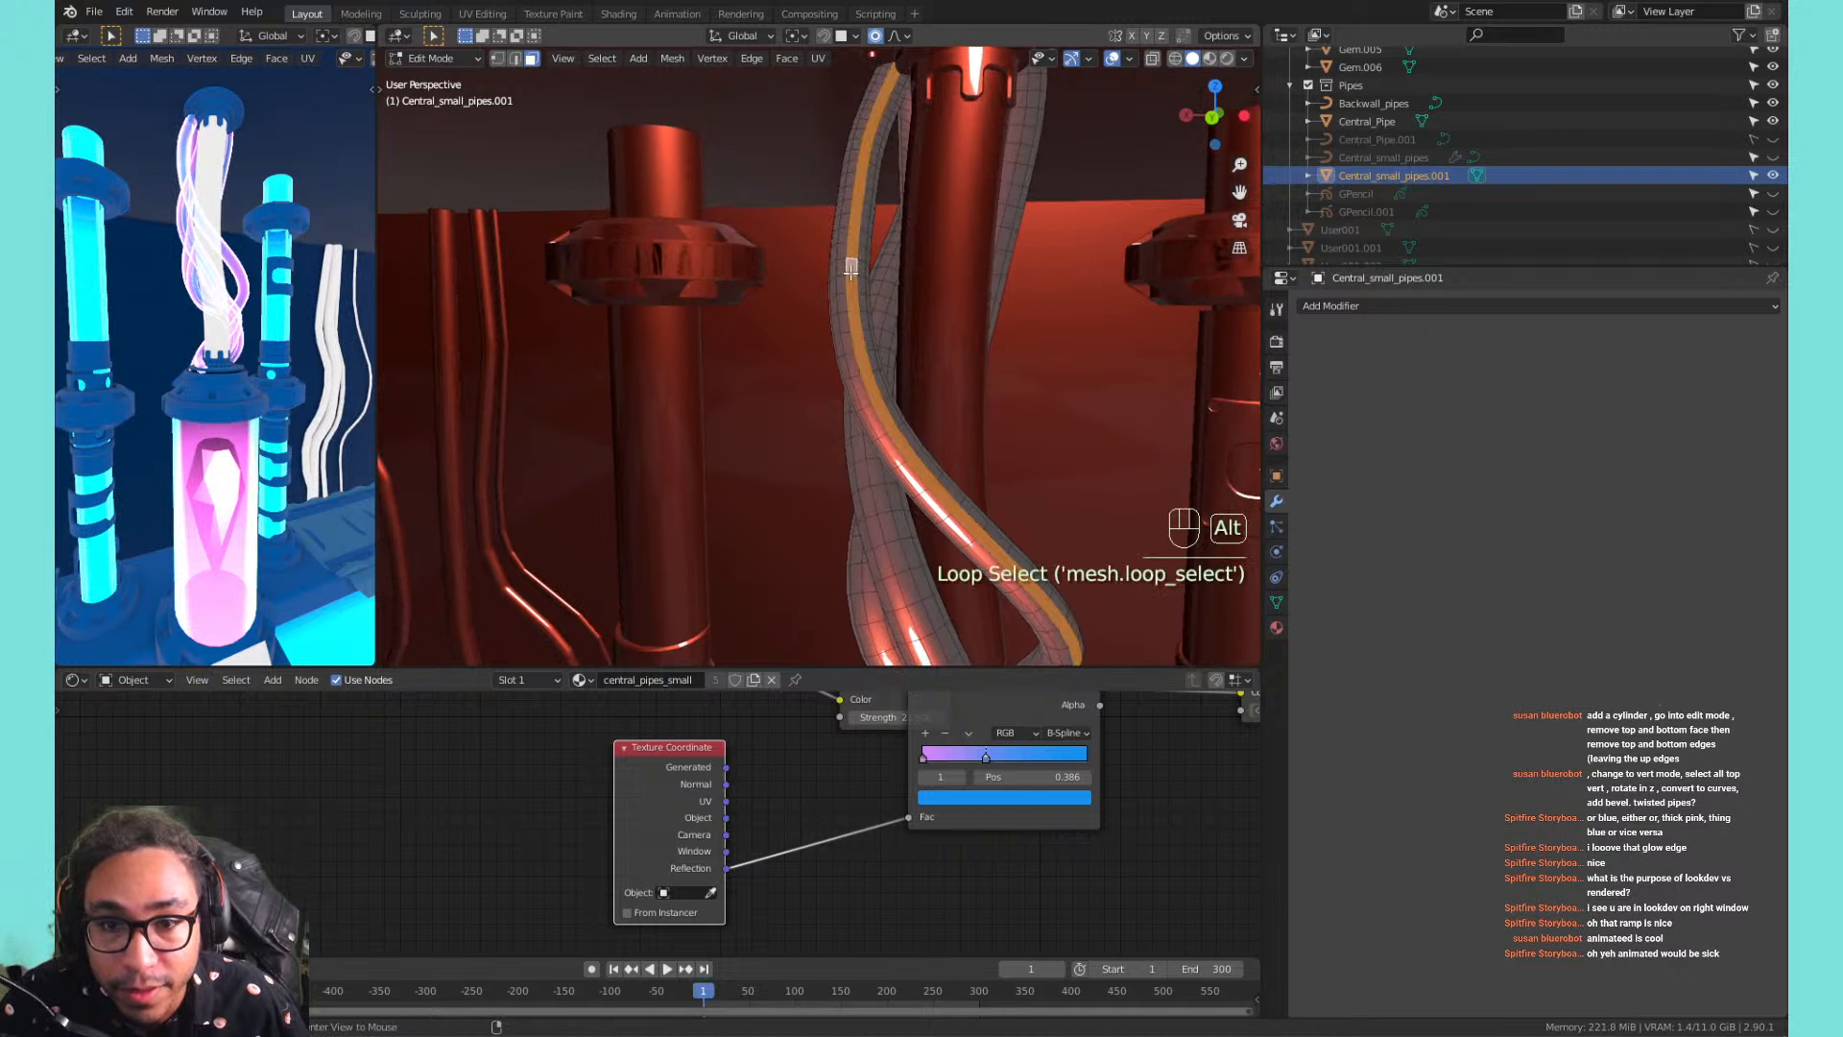
pyautogui.keyDown('alt'); pyautogui.click(845, 267); pyautogui.keyUp('alt')
pyautogui.scroll(2, 868, 298)
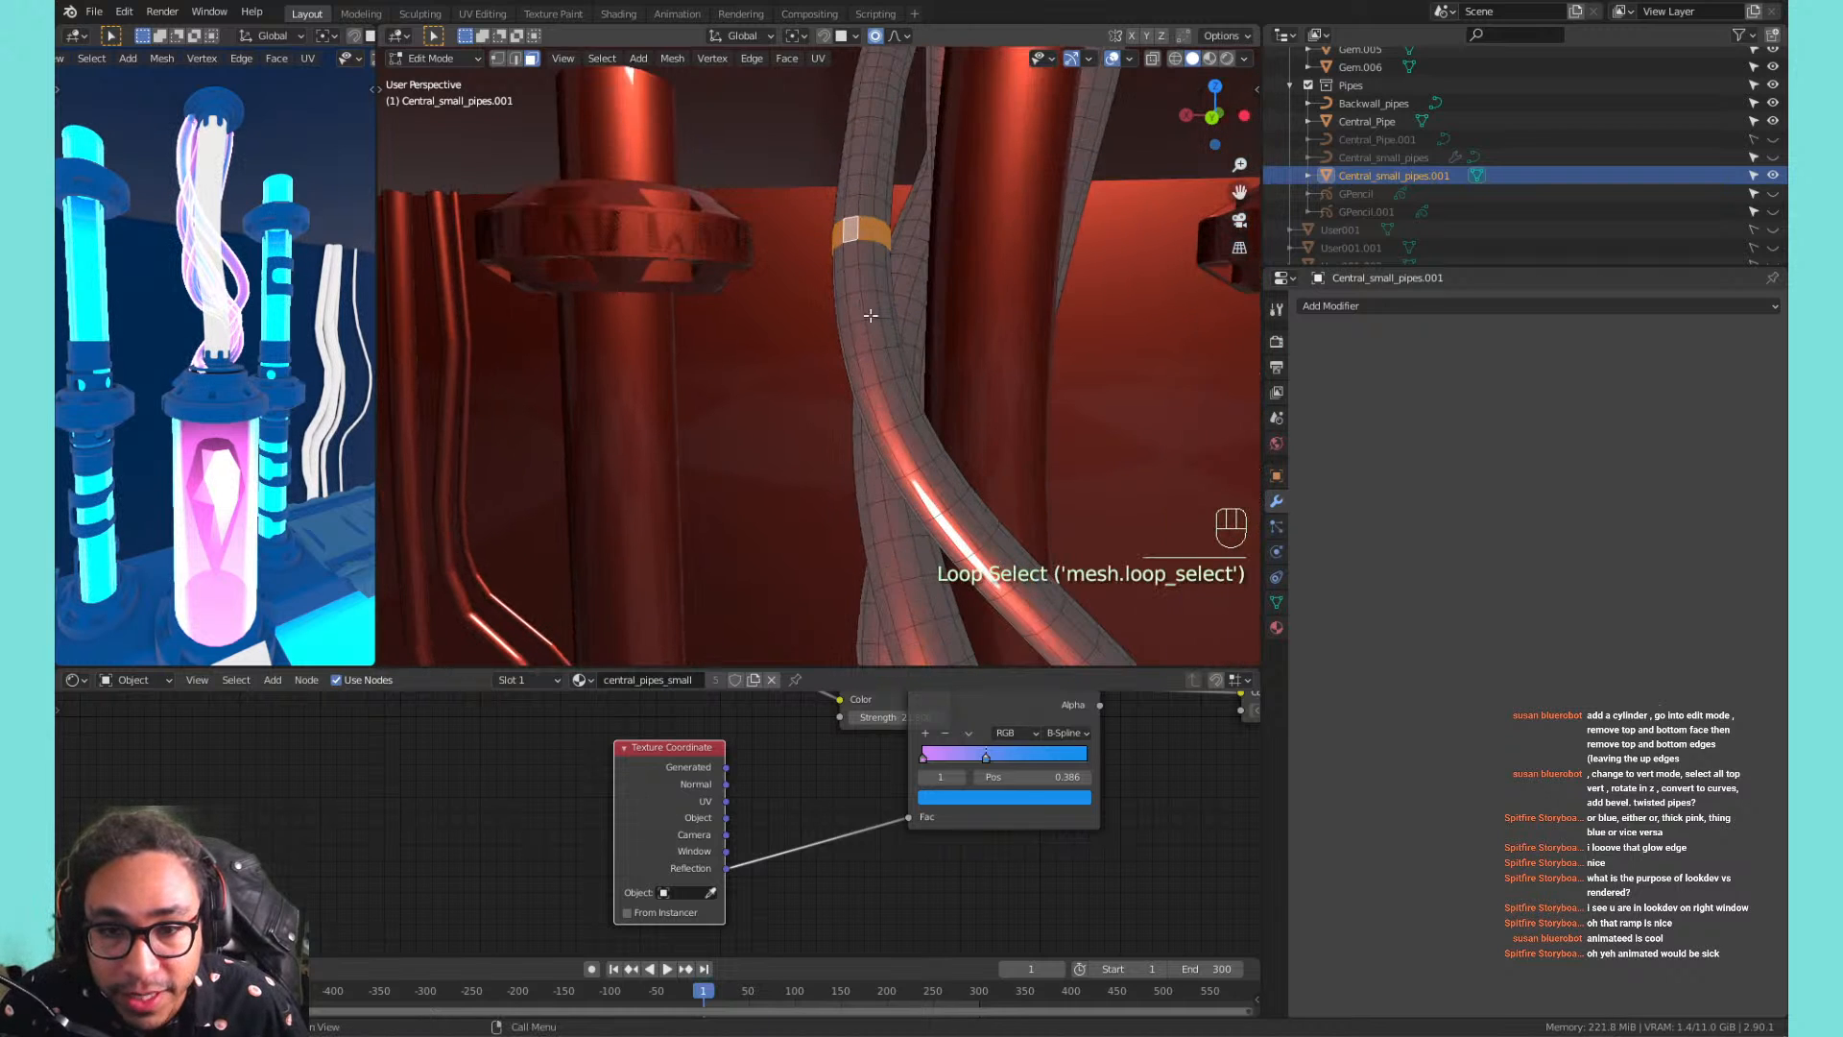
pyautogui.moveTo(907, 449); pyautogui.dragTo(895, 311, button='middle')
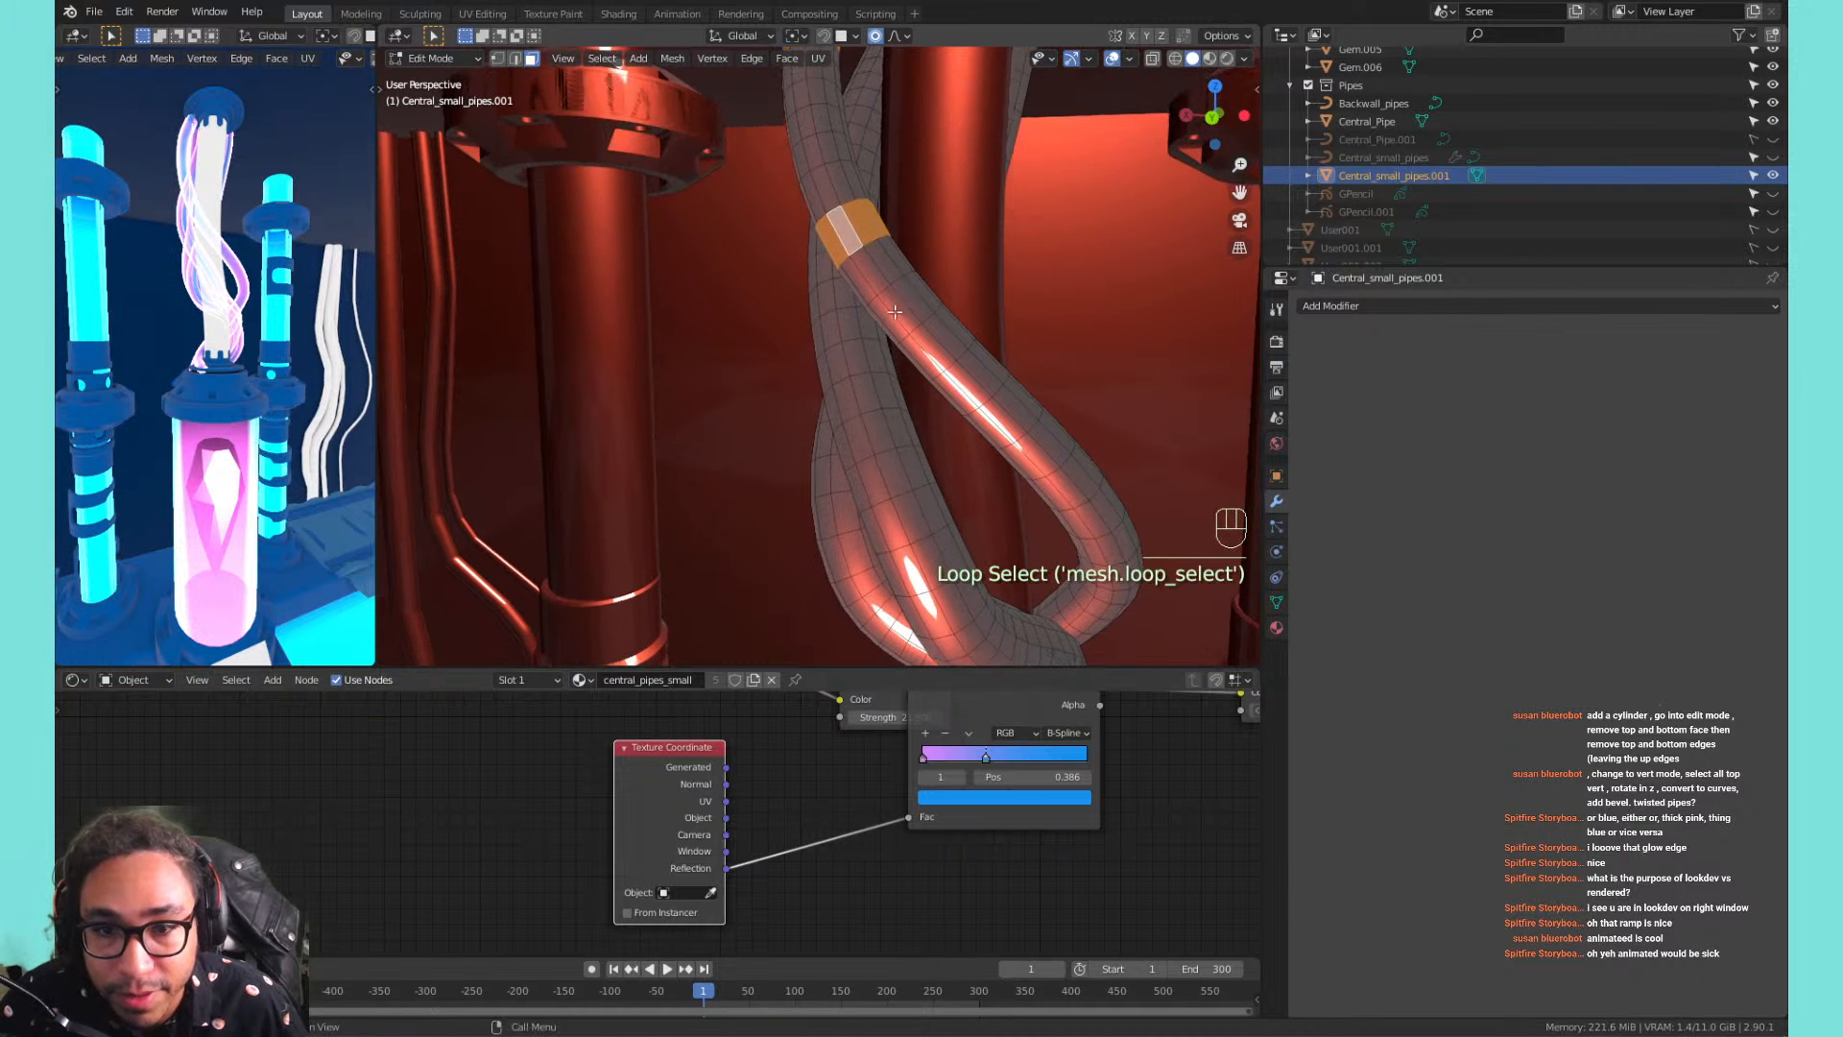
pyautogui.moveTo(918, 526); pyautogui.dragTo(900, 350, button='middle')
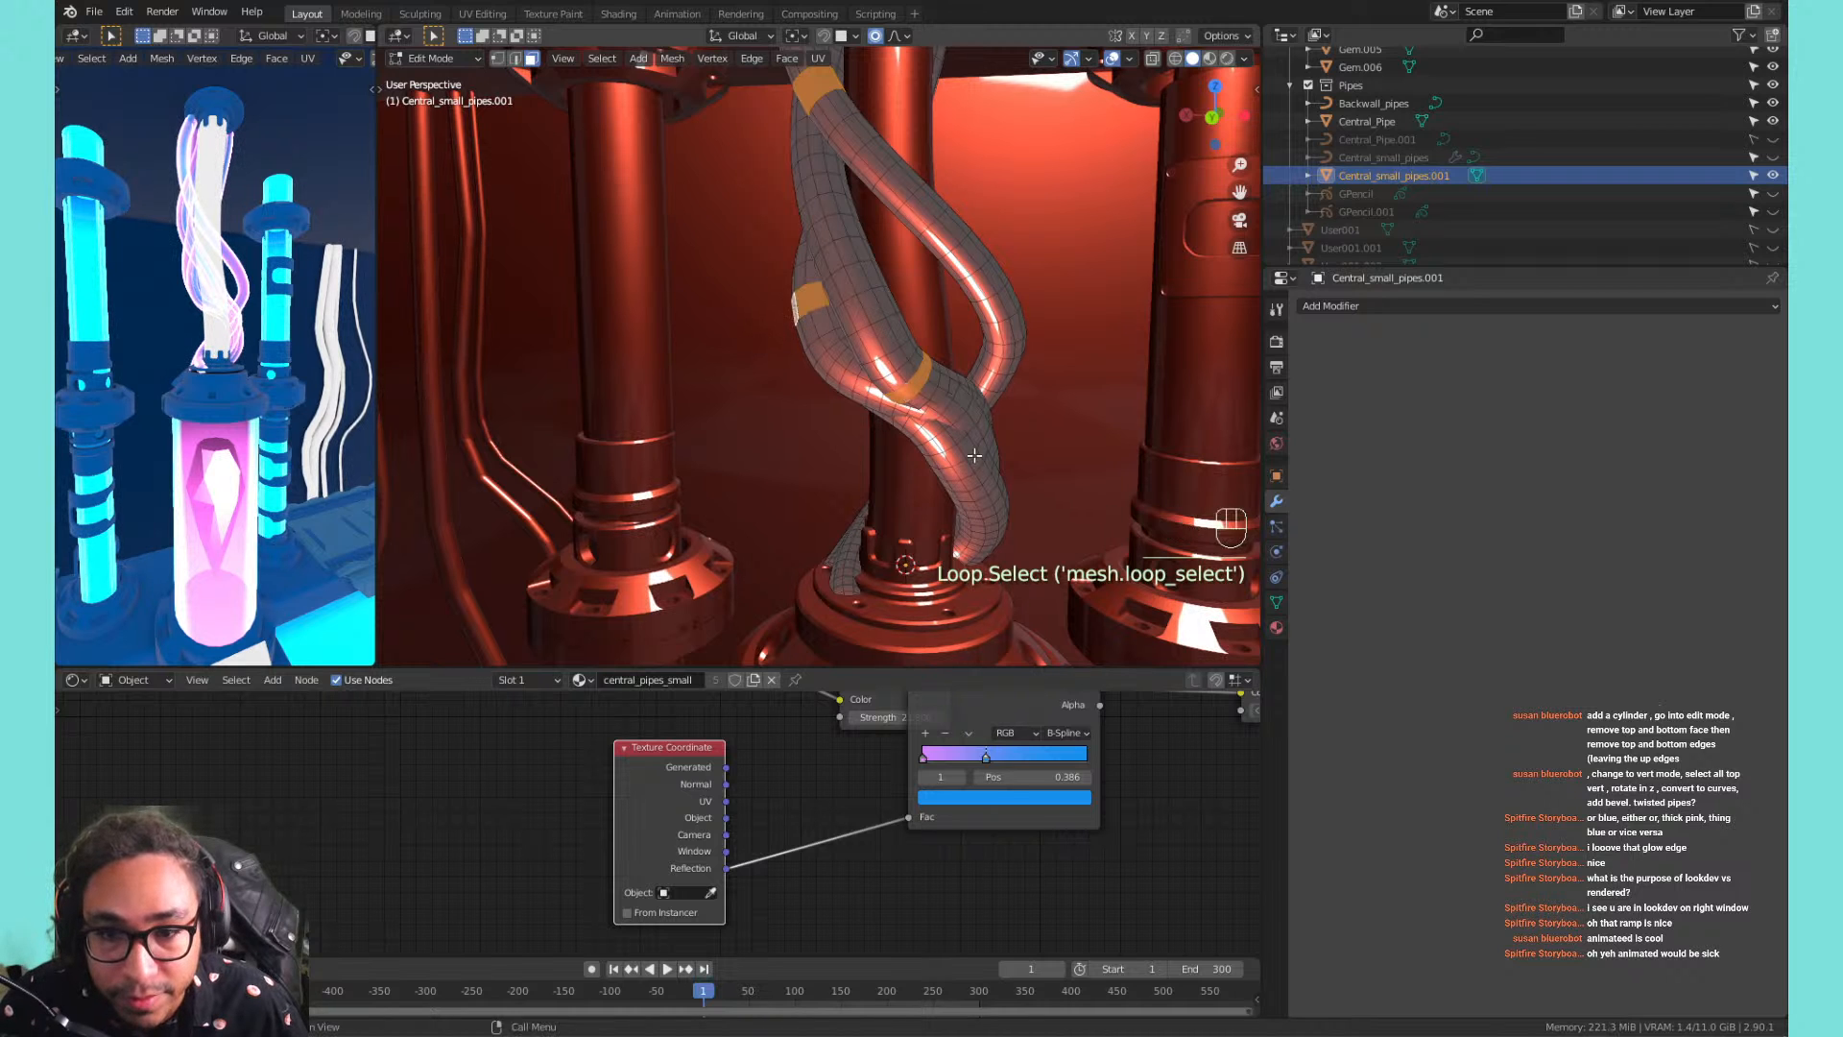
pyautogui.moveTo(798, 304); pyautogui.dragTo(1029, 314, button='middle')
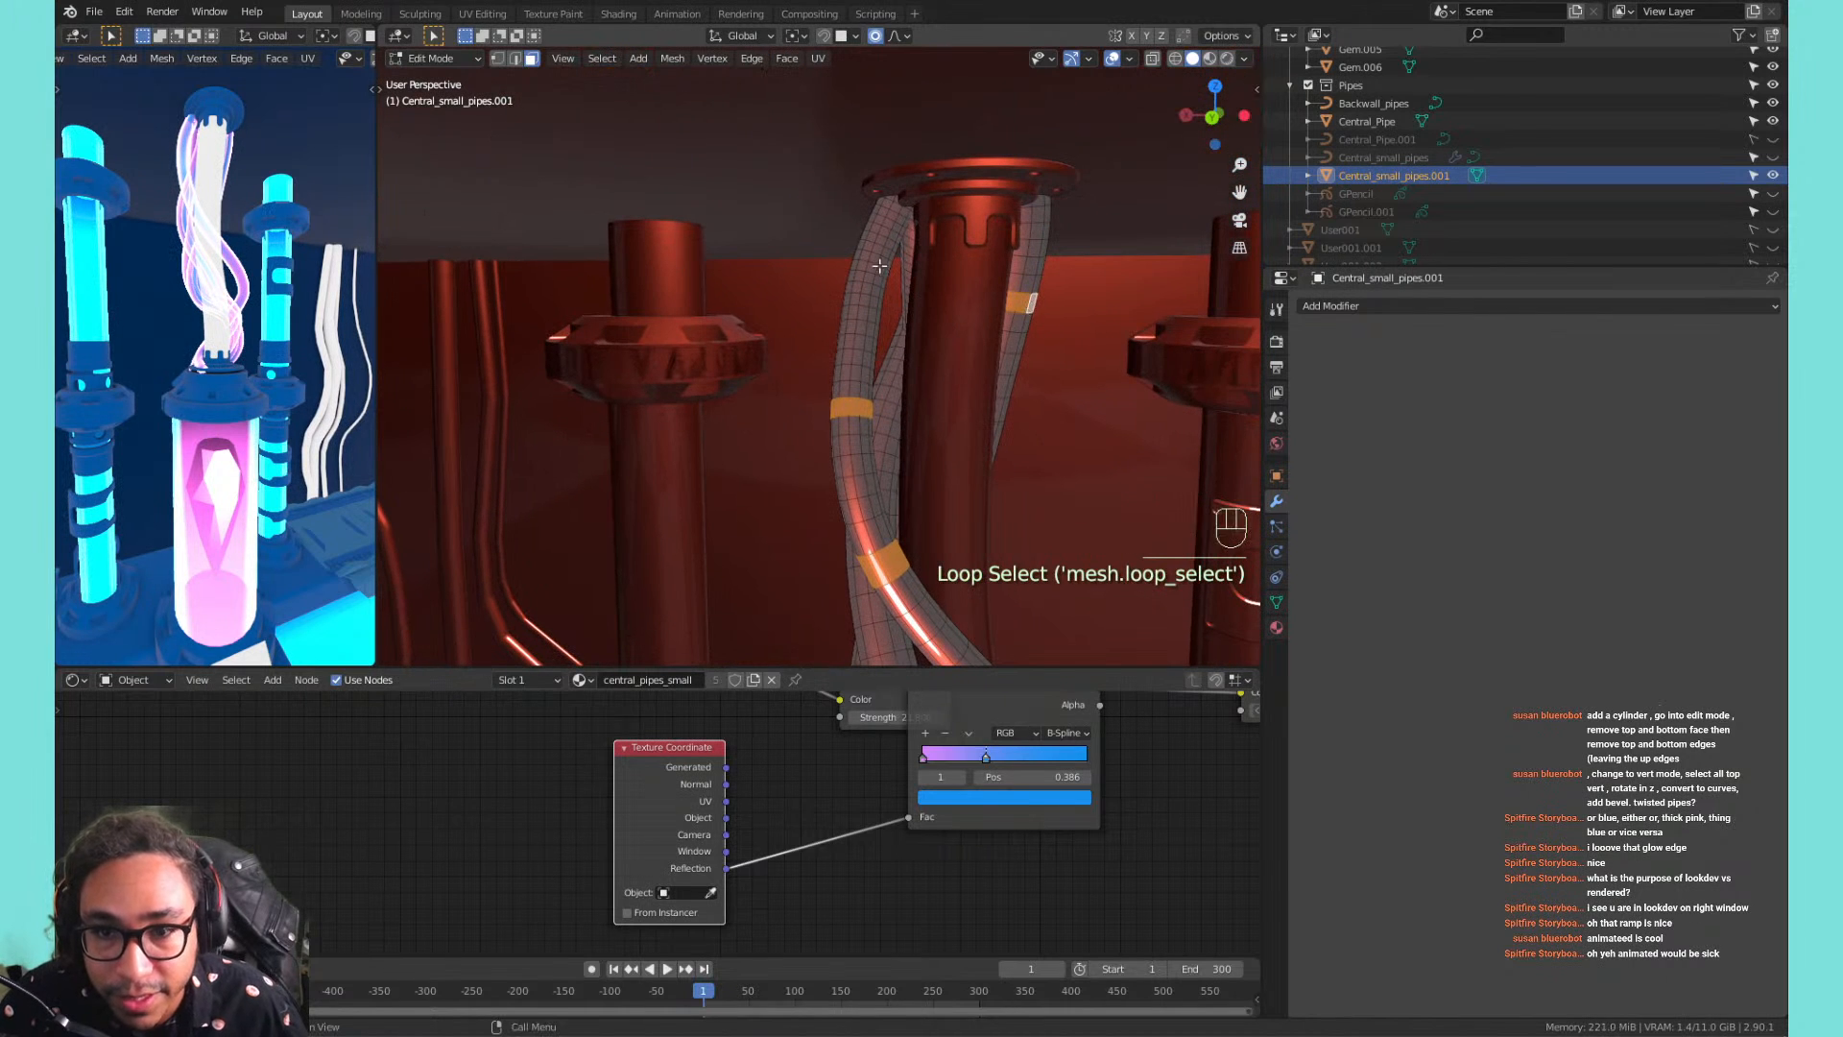
pyautogui.moveTo(877, 231); pyautogui.dragTo(909, 389, button='middle')
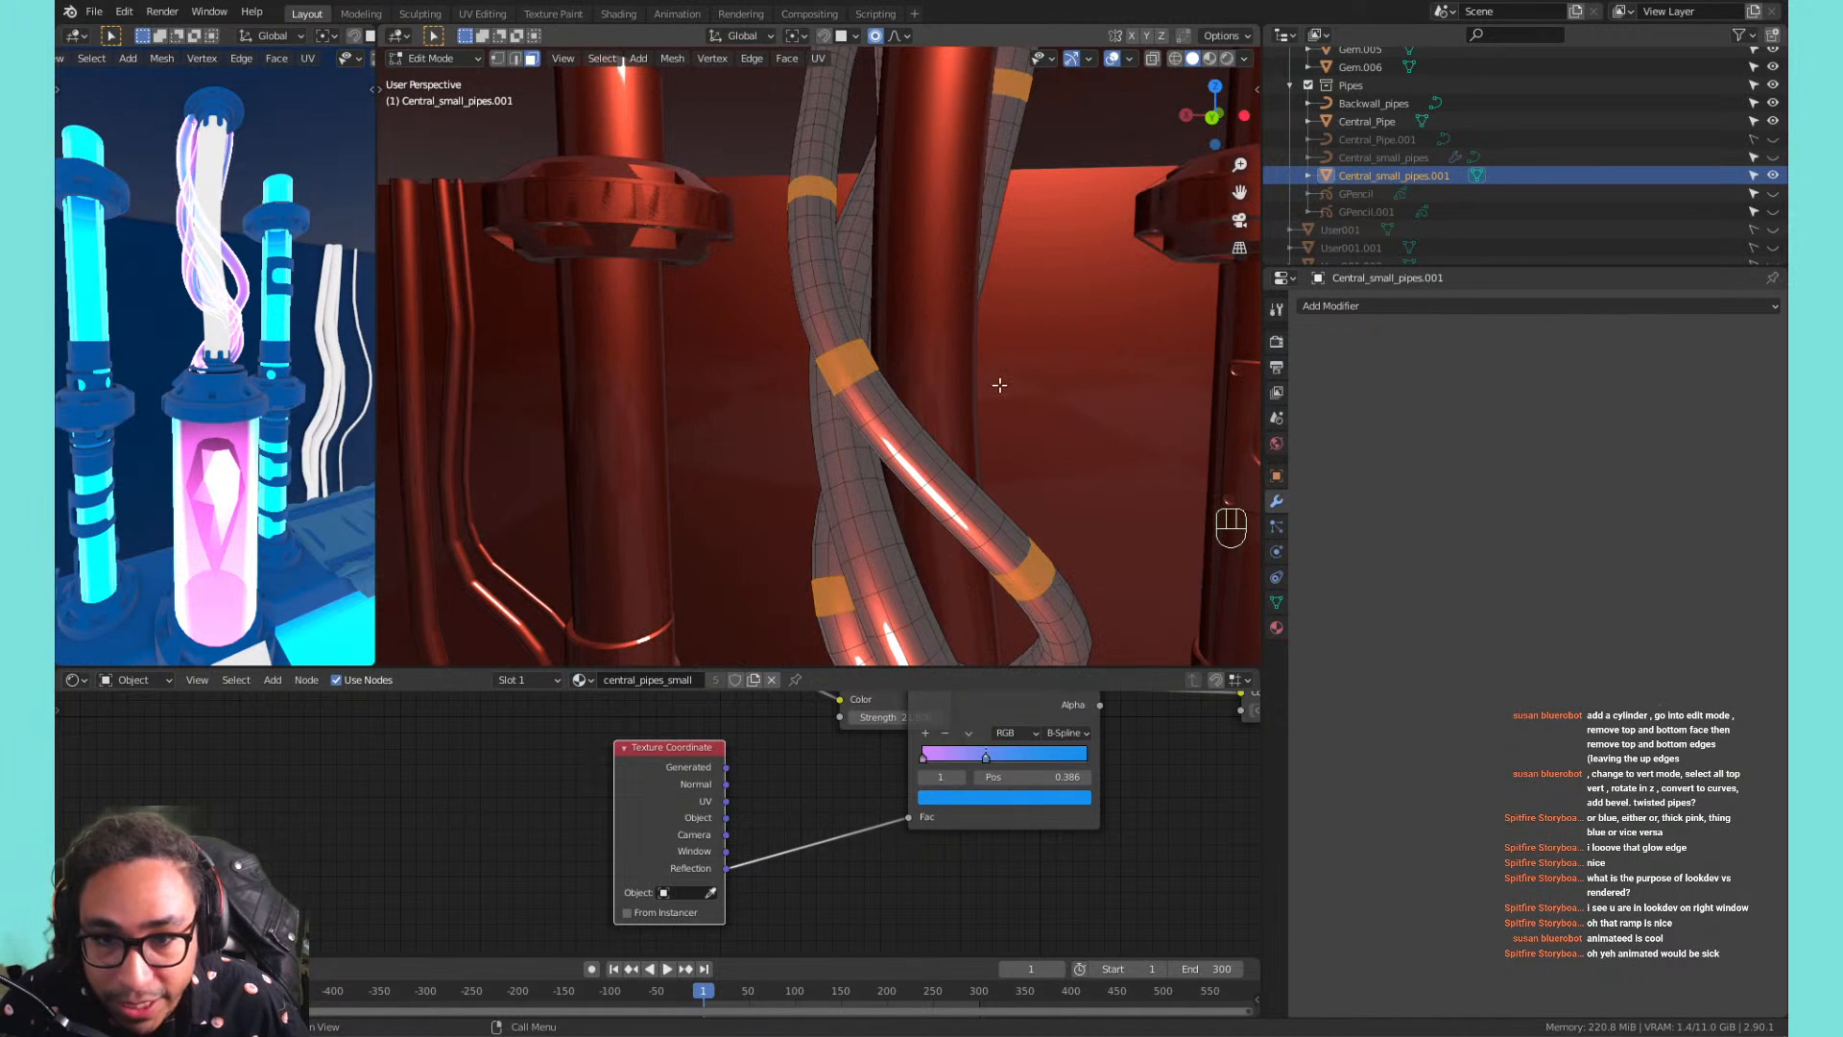
pyautogui.hotkey('alt', 'e')
pyautogui.hotkey('alt', 'e')
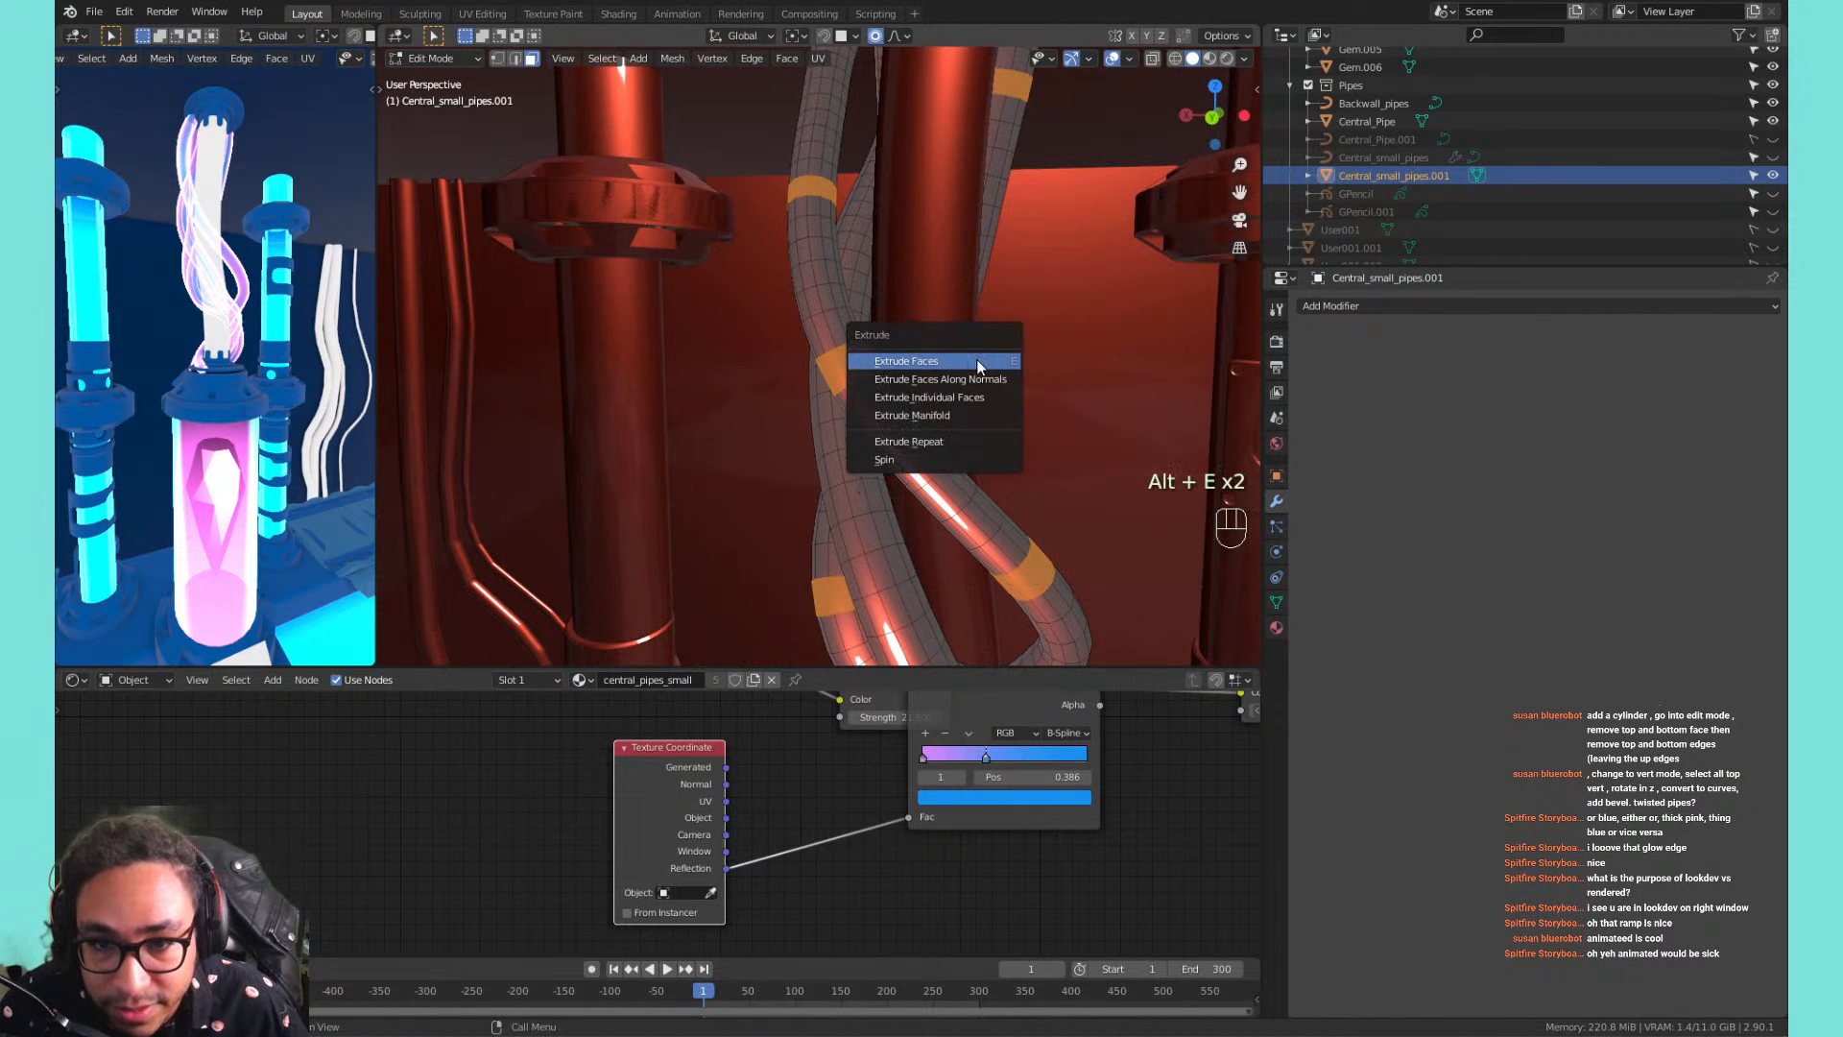
pyautogui.click(978, 361)
pyautogui.rightClick(978, 369)
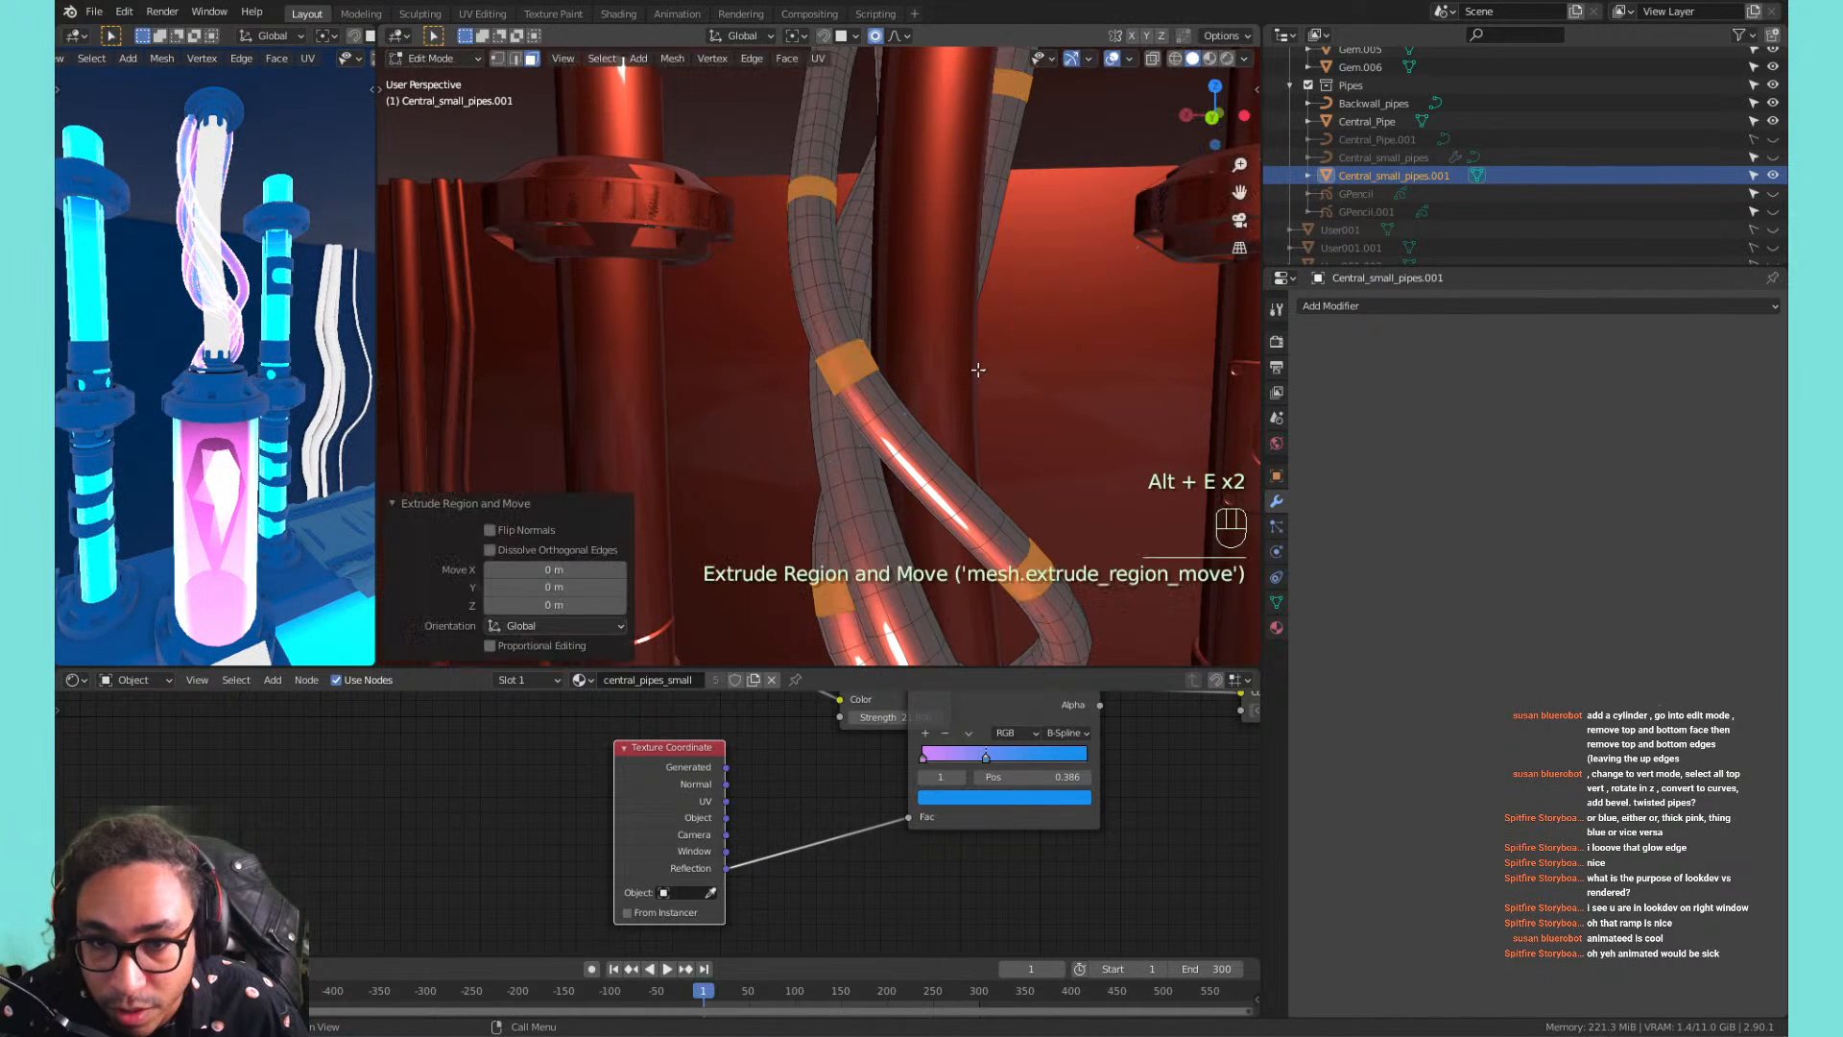
pyautogui.hotkey('ctrl', 'z')
# Extrude the selected face rings outward along their normals by 0.125 m to form raised bands.
pyautogui.hotkey('alt', 'e')
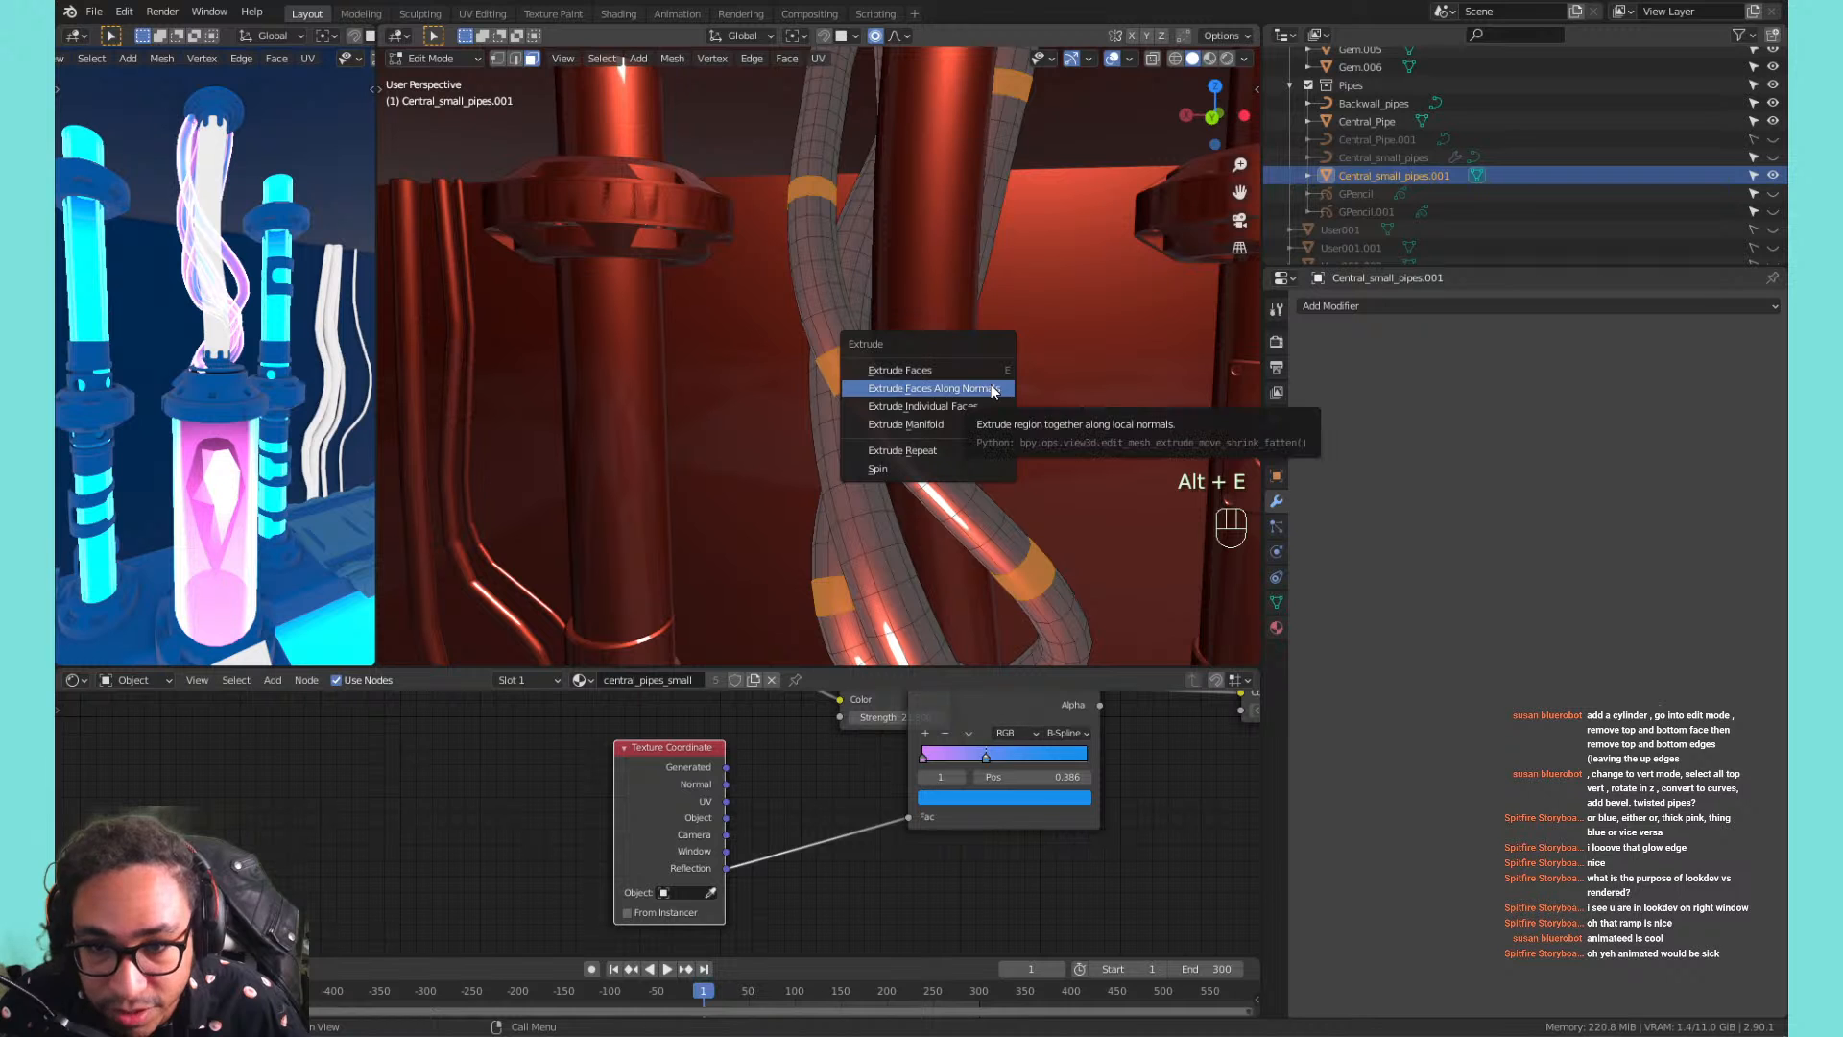
pyautogui.click(993, 388)
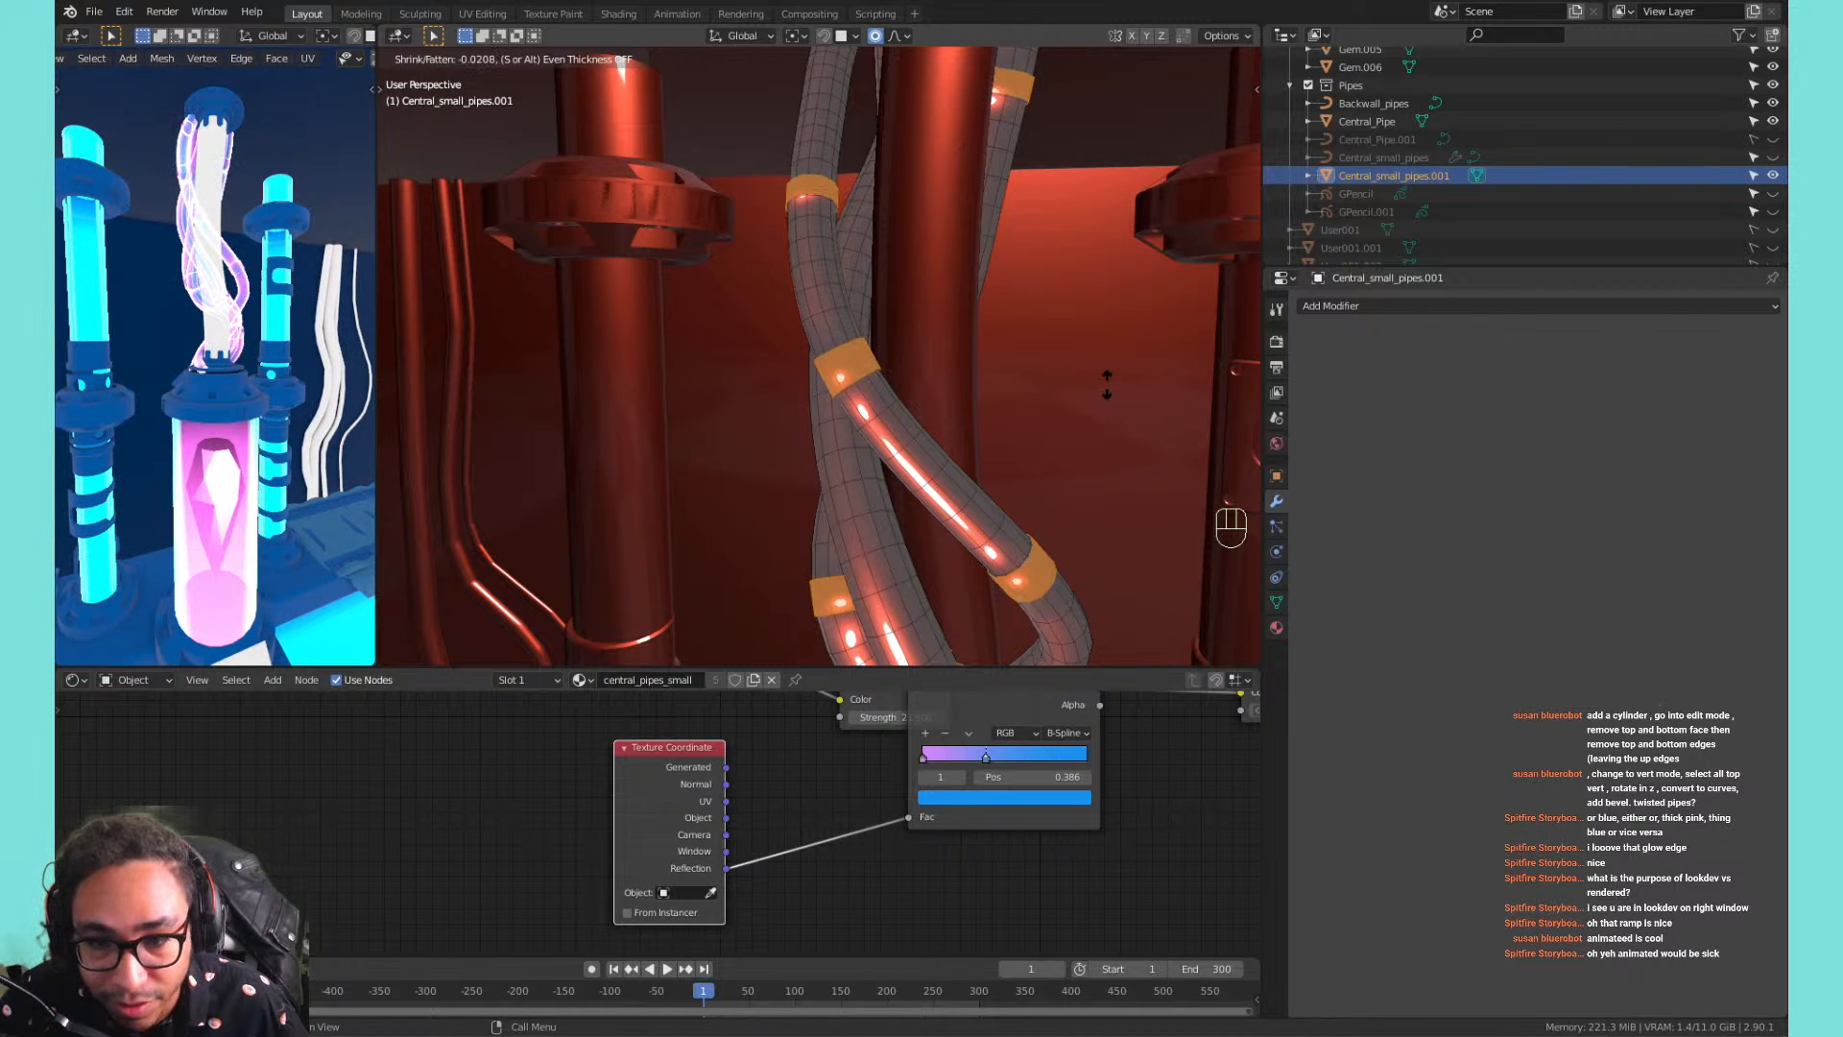
pyautogui.click(1107, 390)
# Grow the face selection by one step so it includes the side walls of the raised bands.
pyautogui.keyDown('shift'); pyautogui.moveTo(916, 353); pyautogui.dragTo(890, 373, button='middle'); pyautogui.keyUp('shift')
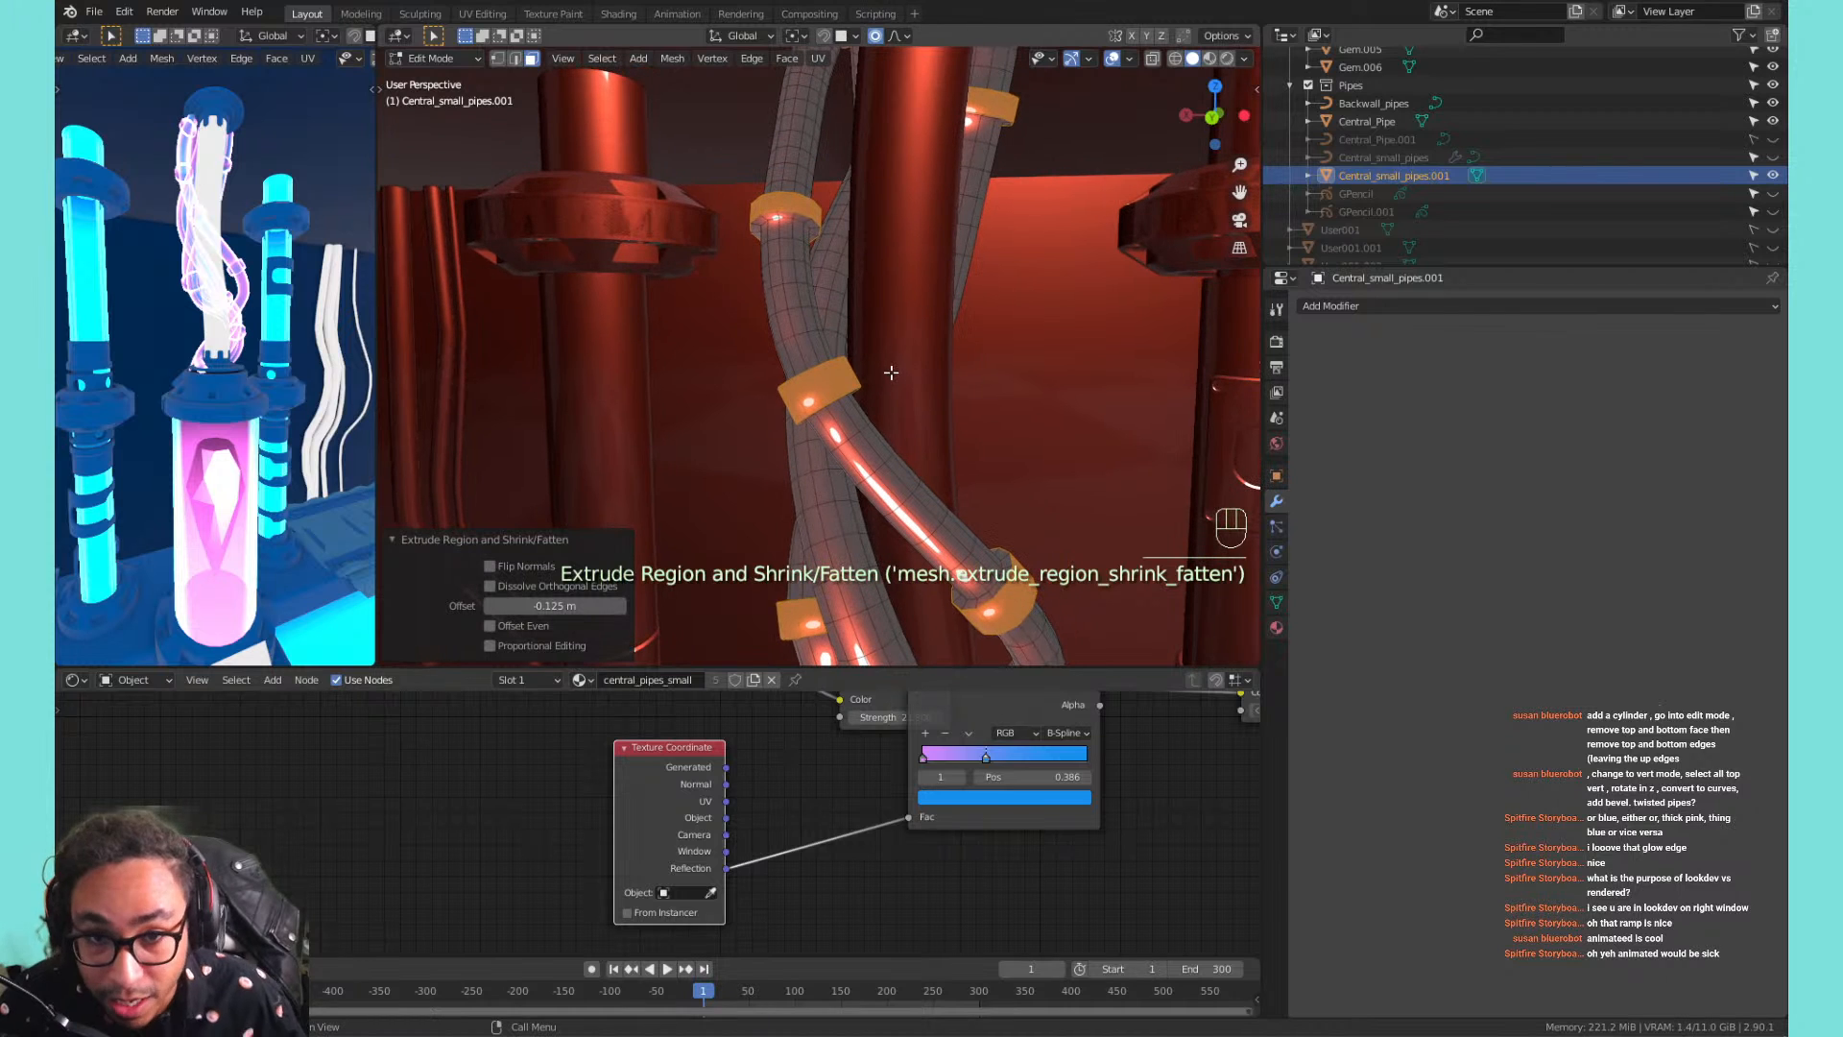
pyautogui.scroll(5, 888, 373)
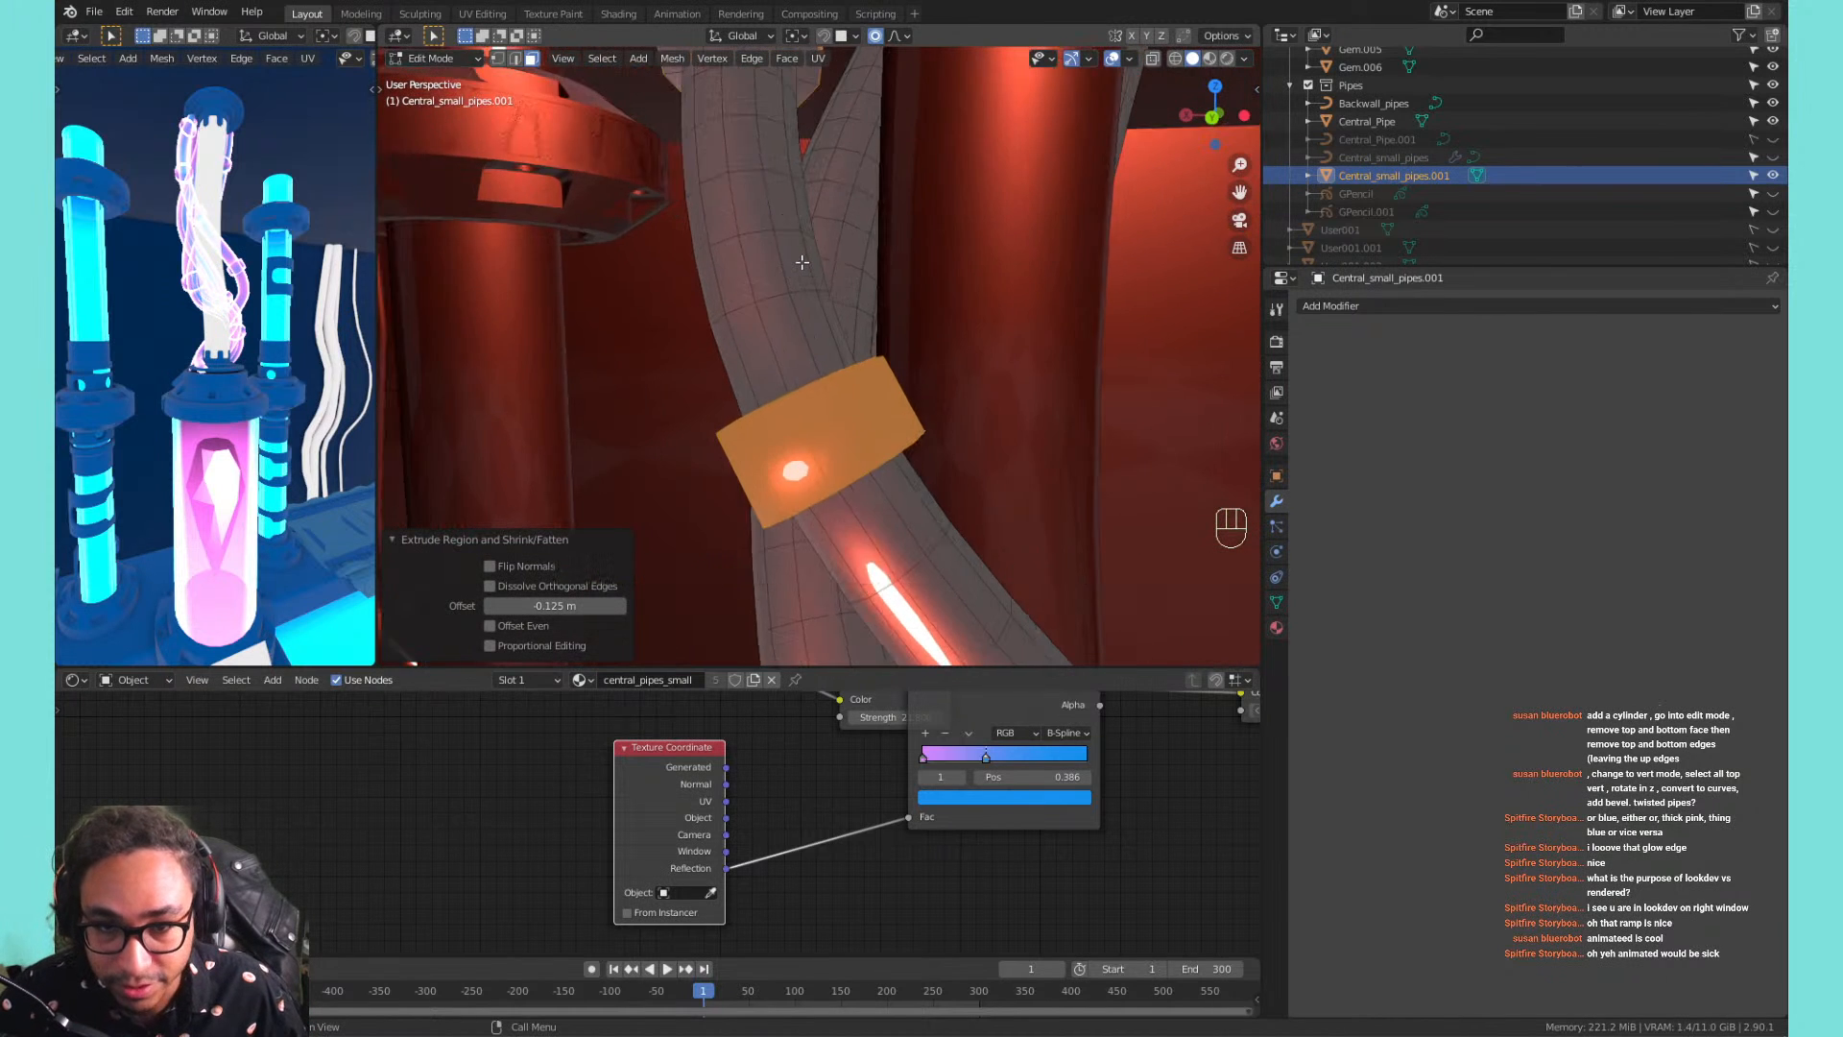
pyautogui.keyDown('shift'); pyautogui.moveTo(864, 355); pyautogui.dragTo(788, 369, button='middle'); pyautogui.keyUp('shift')
pyautogui.scroll(-3, 839, 330)
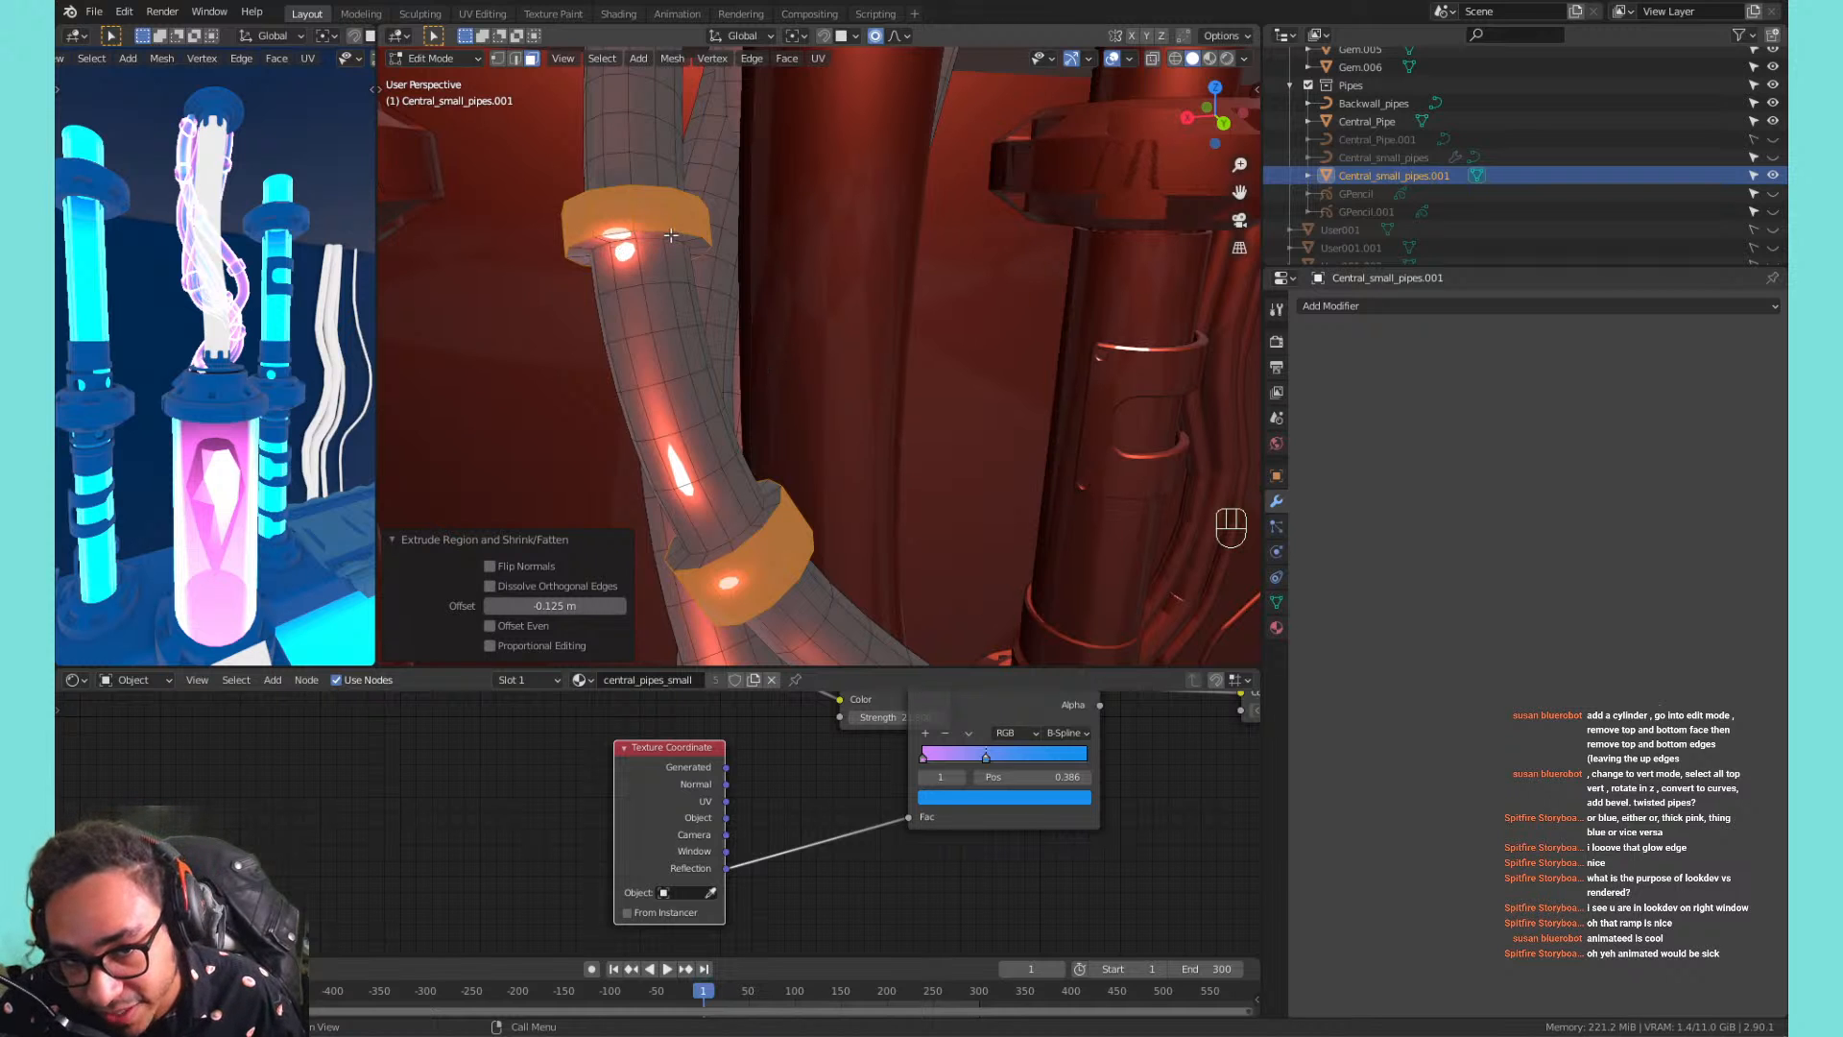
pyautogui.moveTo(648, 227); pyautogui.dragTo(753, 298, button='middle')
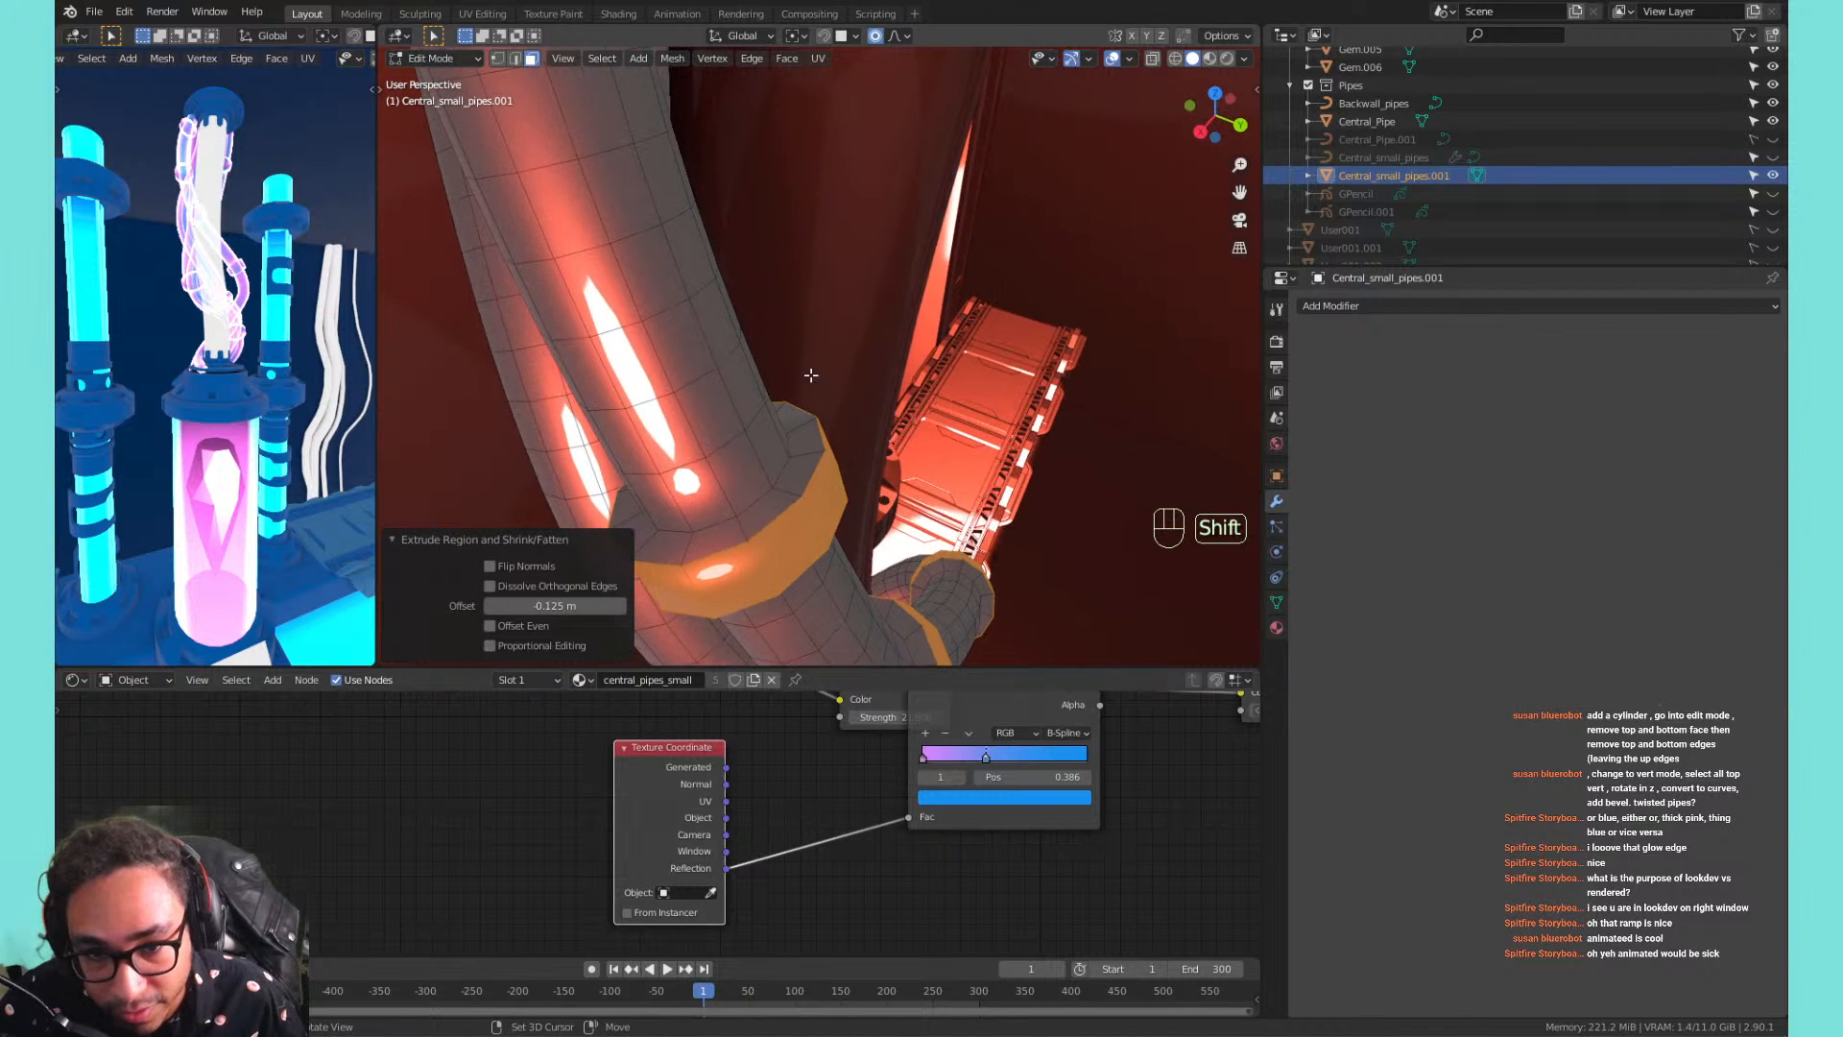
pyautogui.moveTo(771, 534); pyautogui.dragTo(960, 523, button='middle')
pyautogui.keyDown('shift'); pyautogui.moveTo(768, 365); pyautogui.dragTo(788, 392, button='middle'); pyautogui.keyUp('shift')
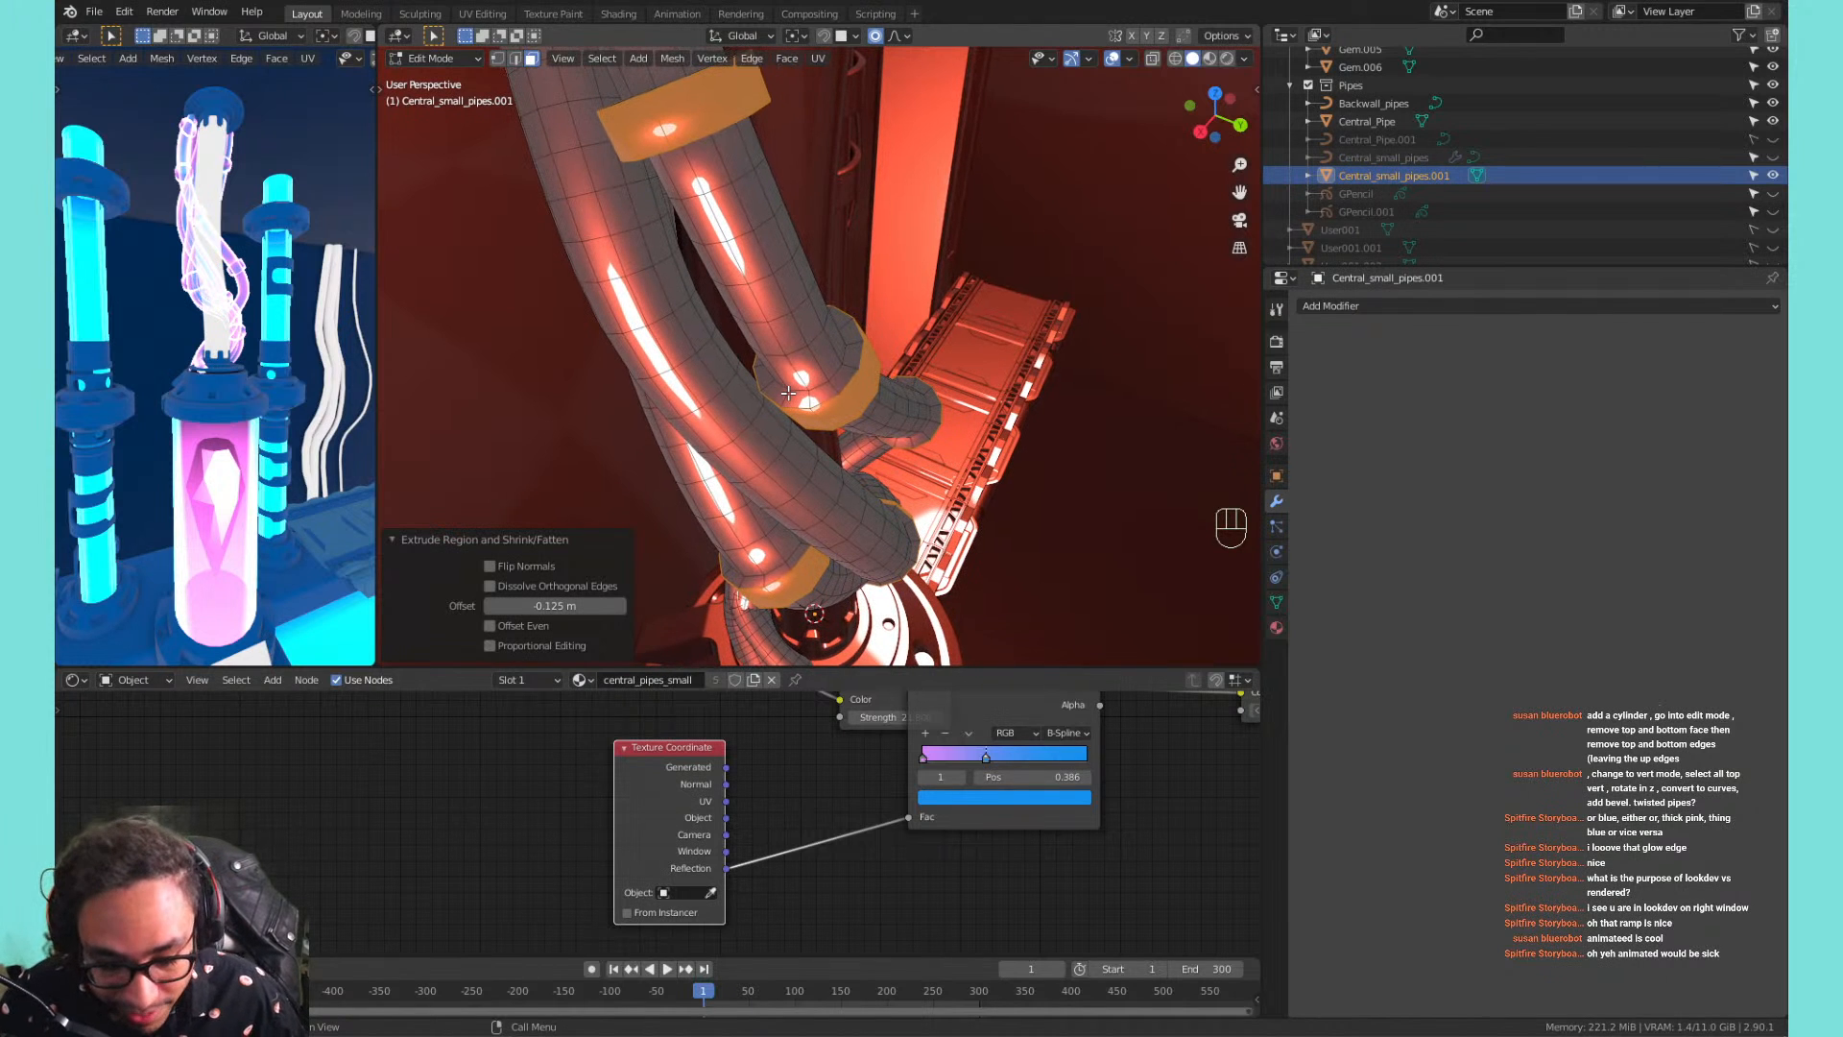
pyautogui.press('ctrl+KP_Add')
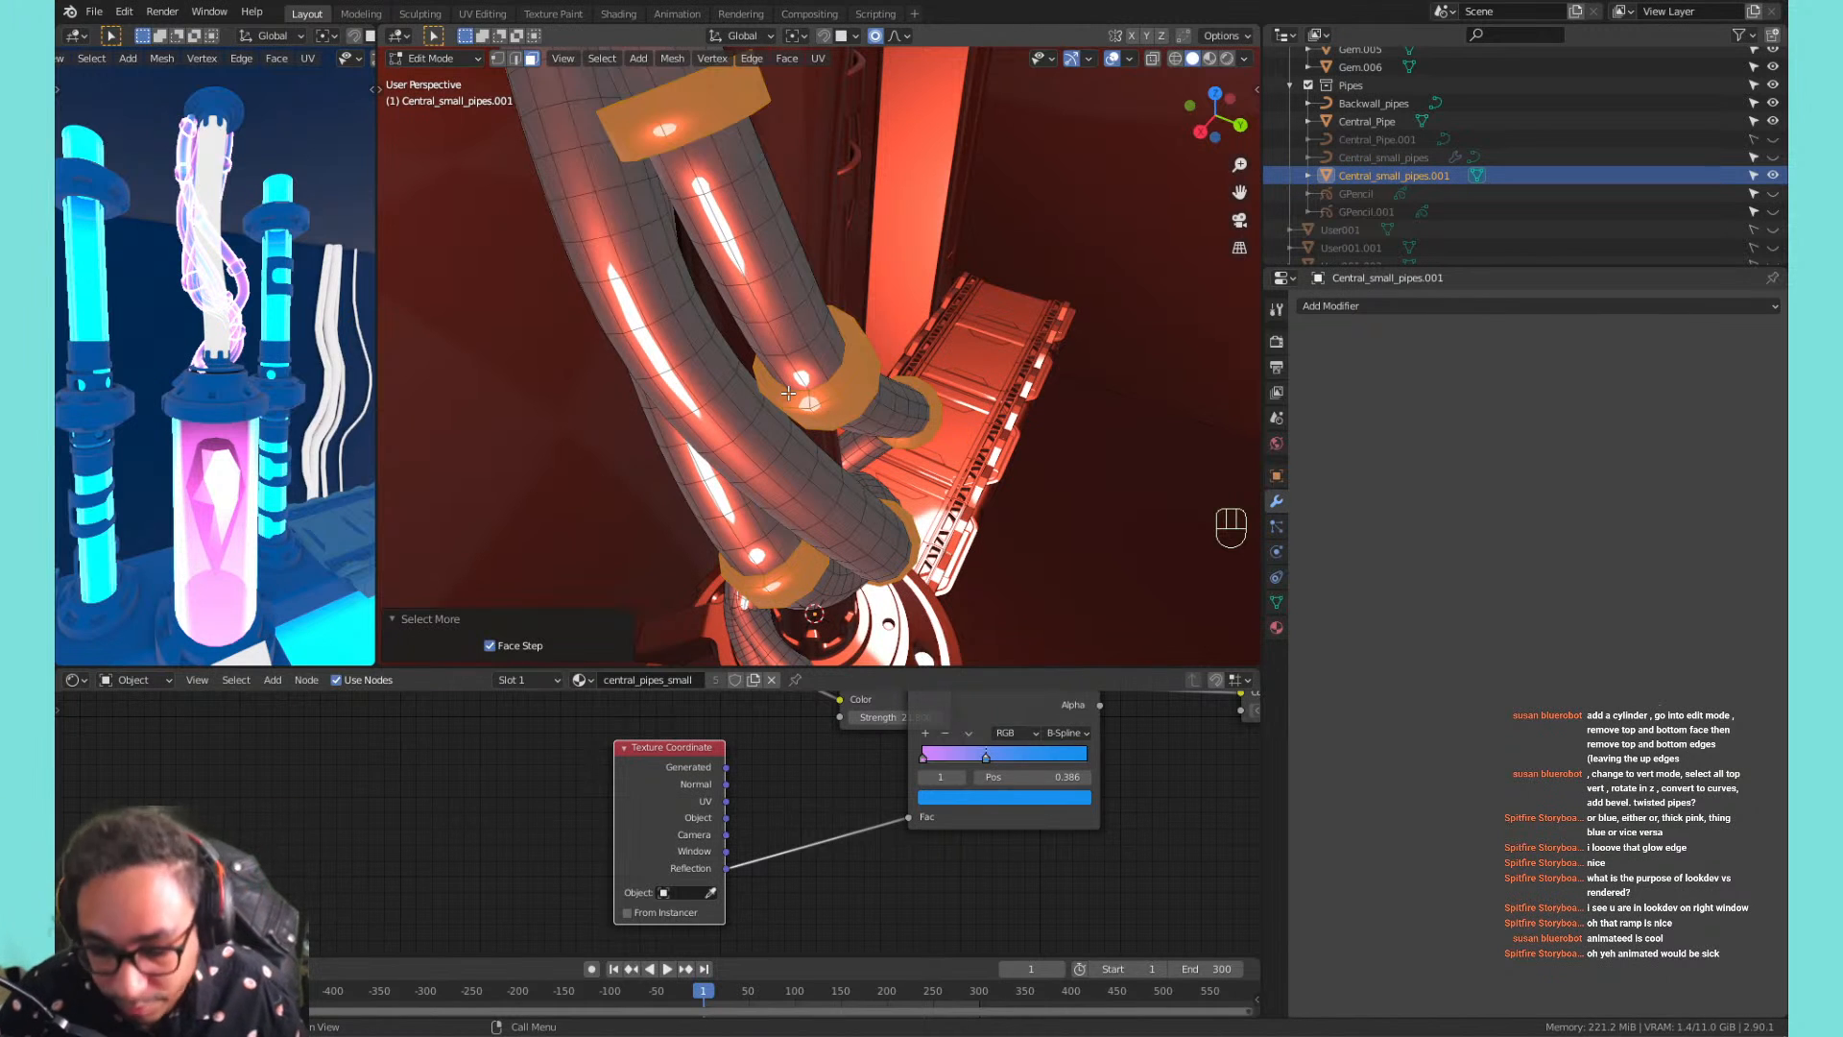
# Add a second material slot to Central_small_pipes.001, choose Material.004 for it, and assign the slot to the selected band faces.
pyautogui.click(1277, 626)
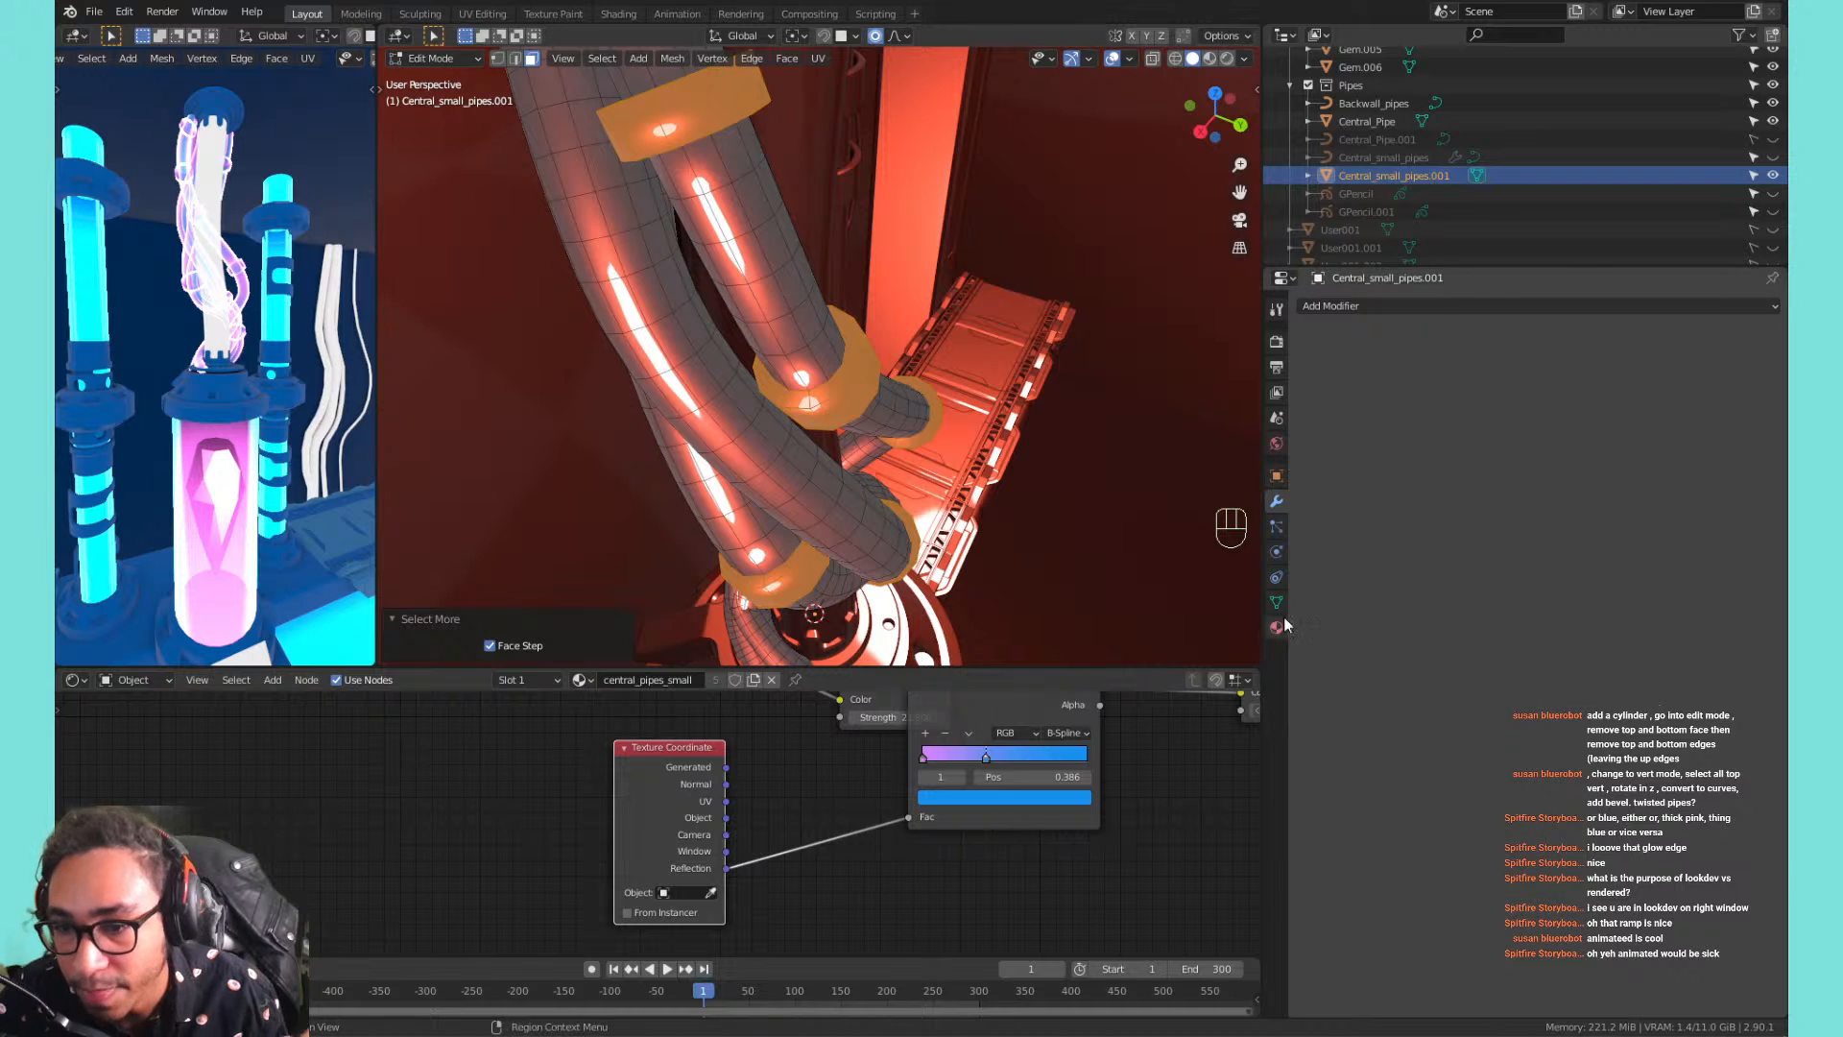
pyautogui.click(1772, 305)
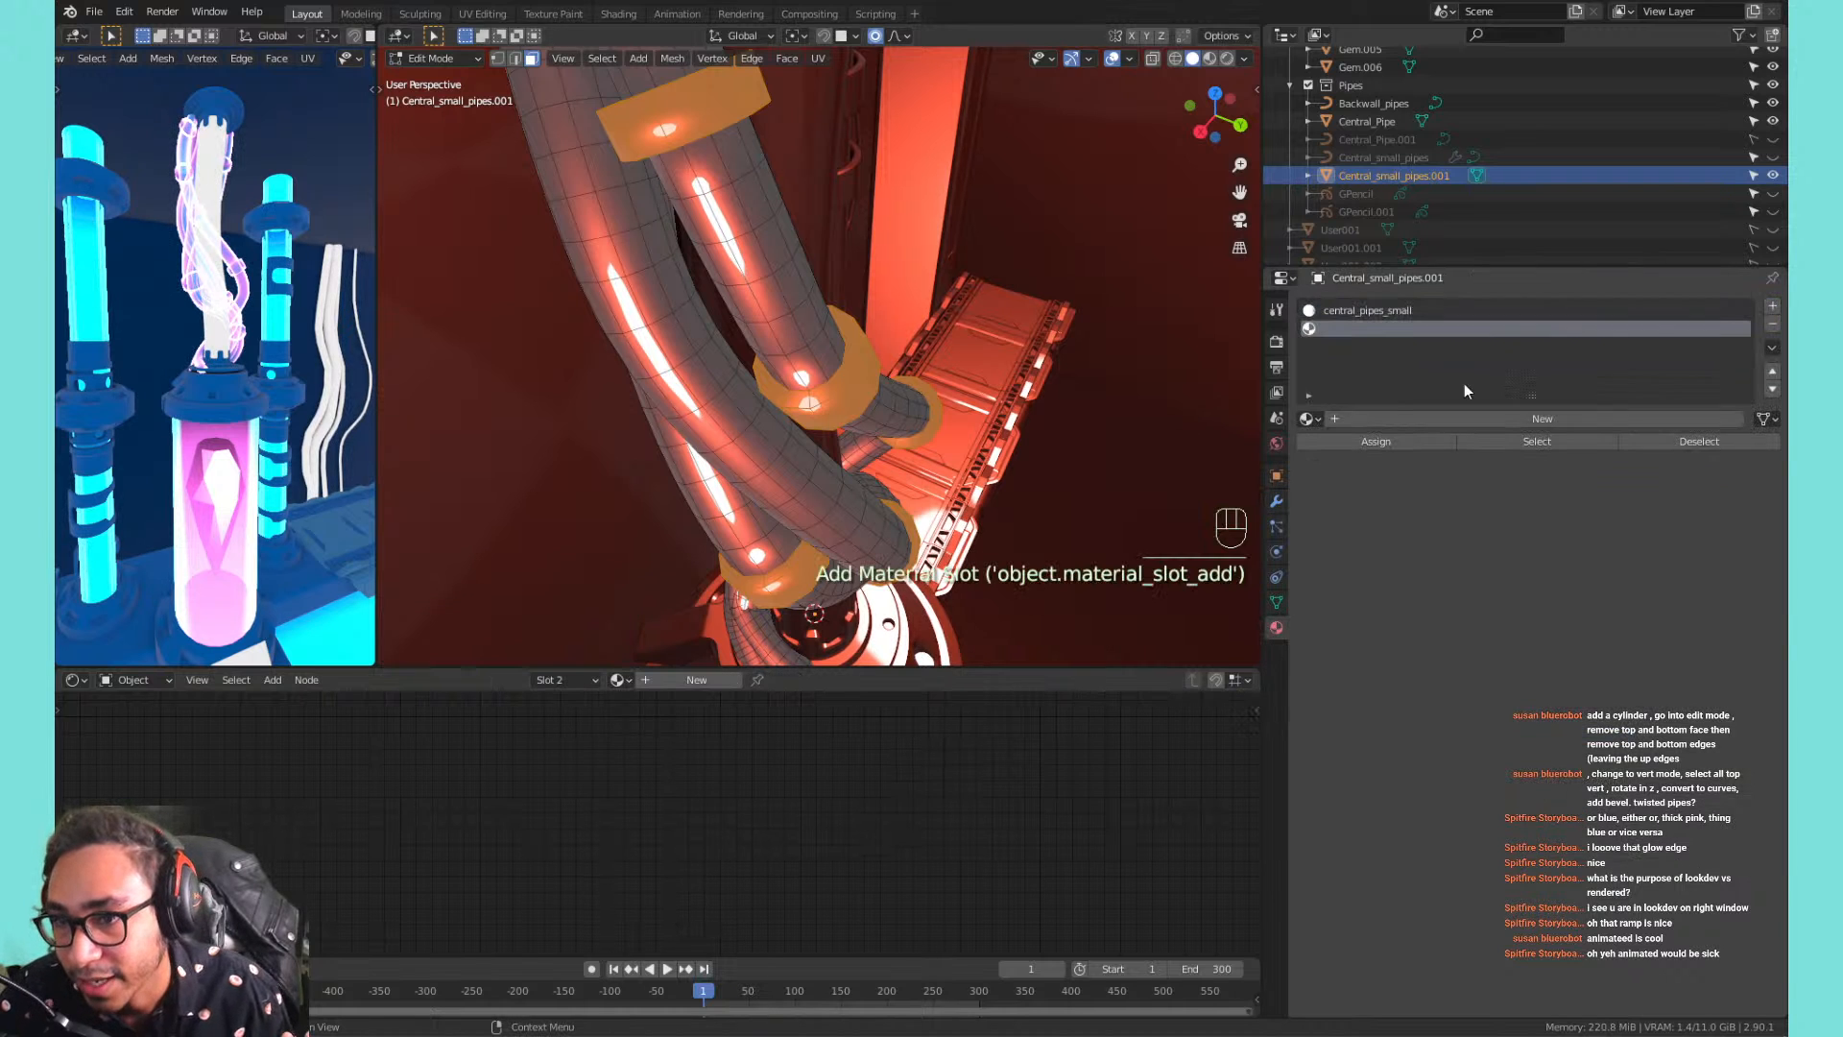
pyautogui.click(1308, 418)
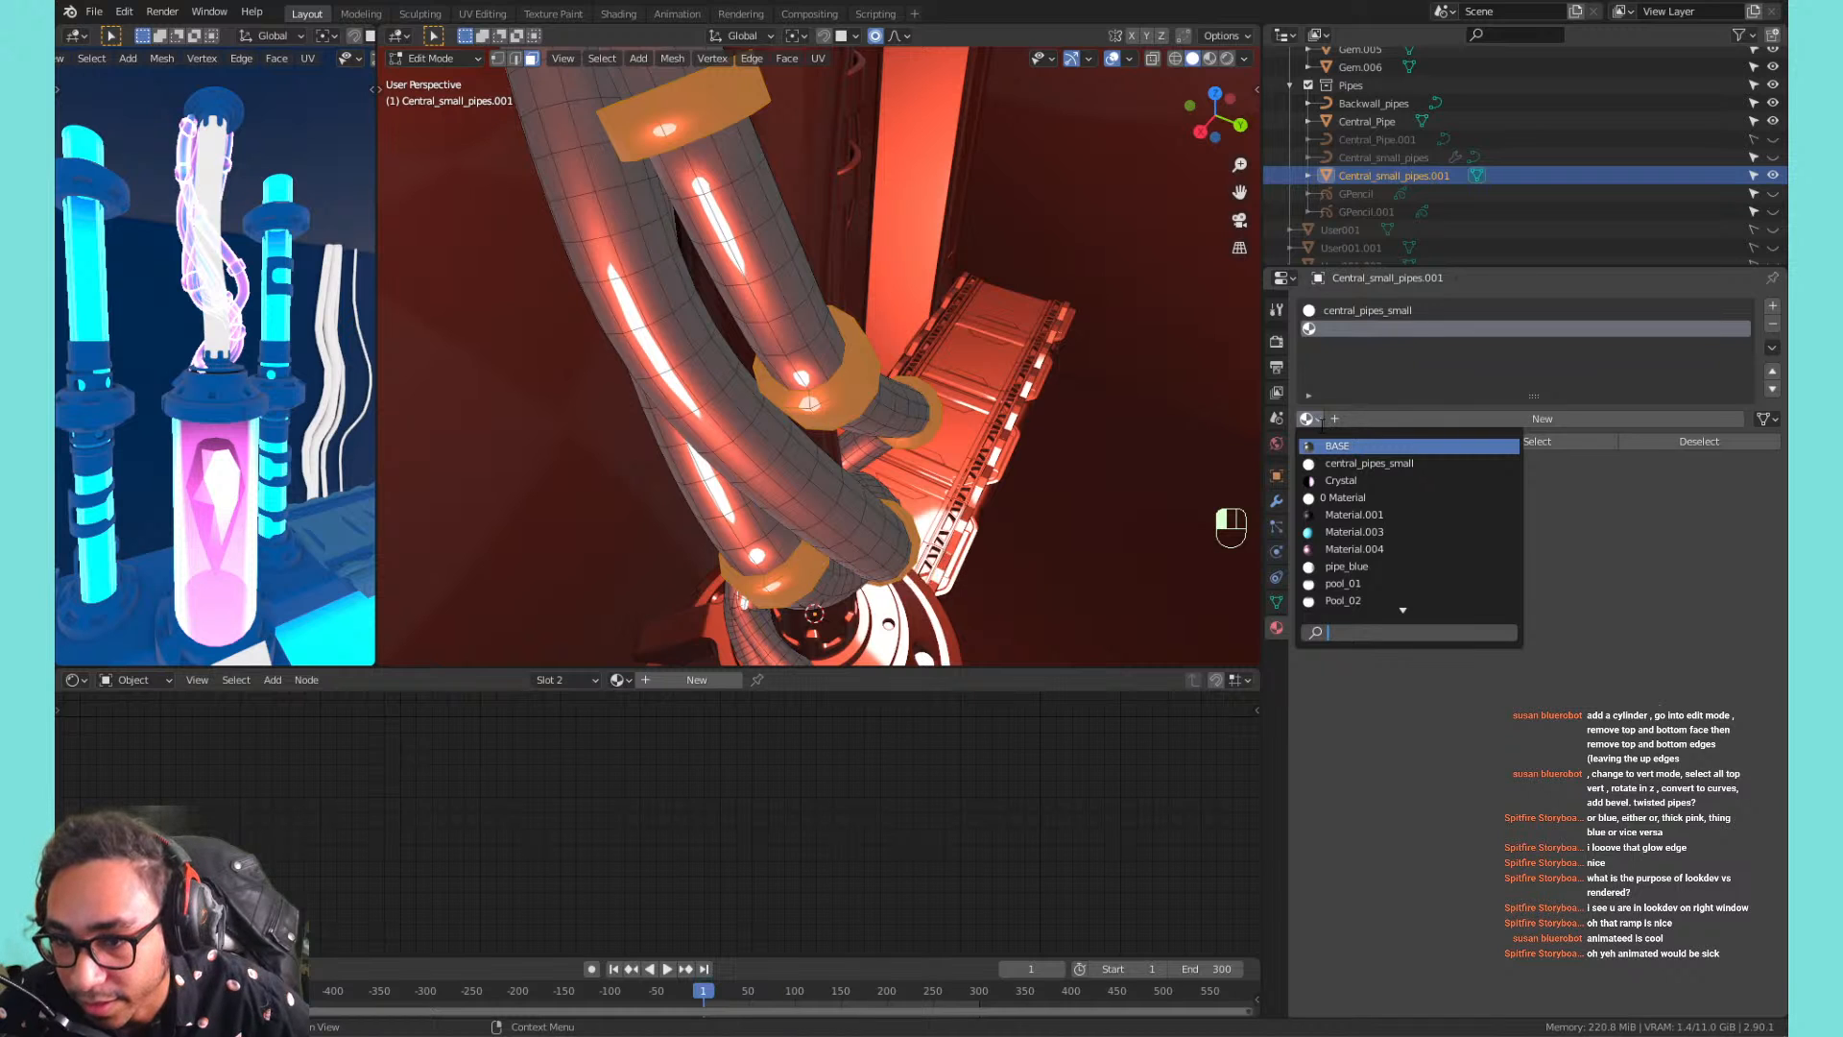
pyautogui.click(1412, 549)
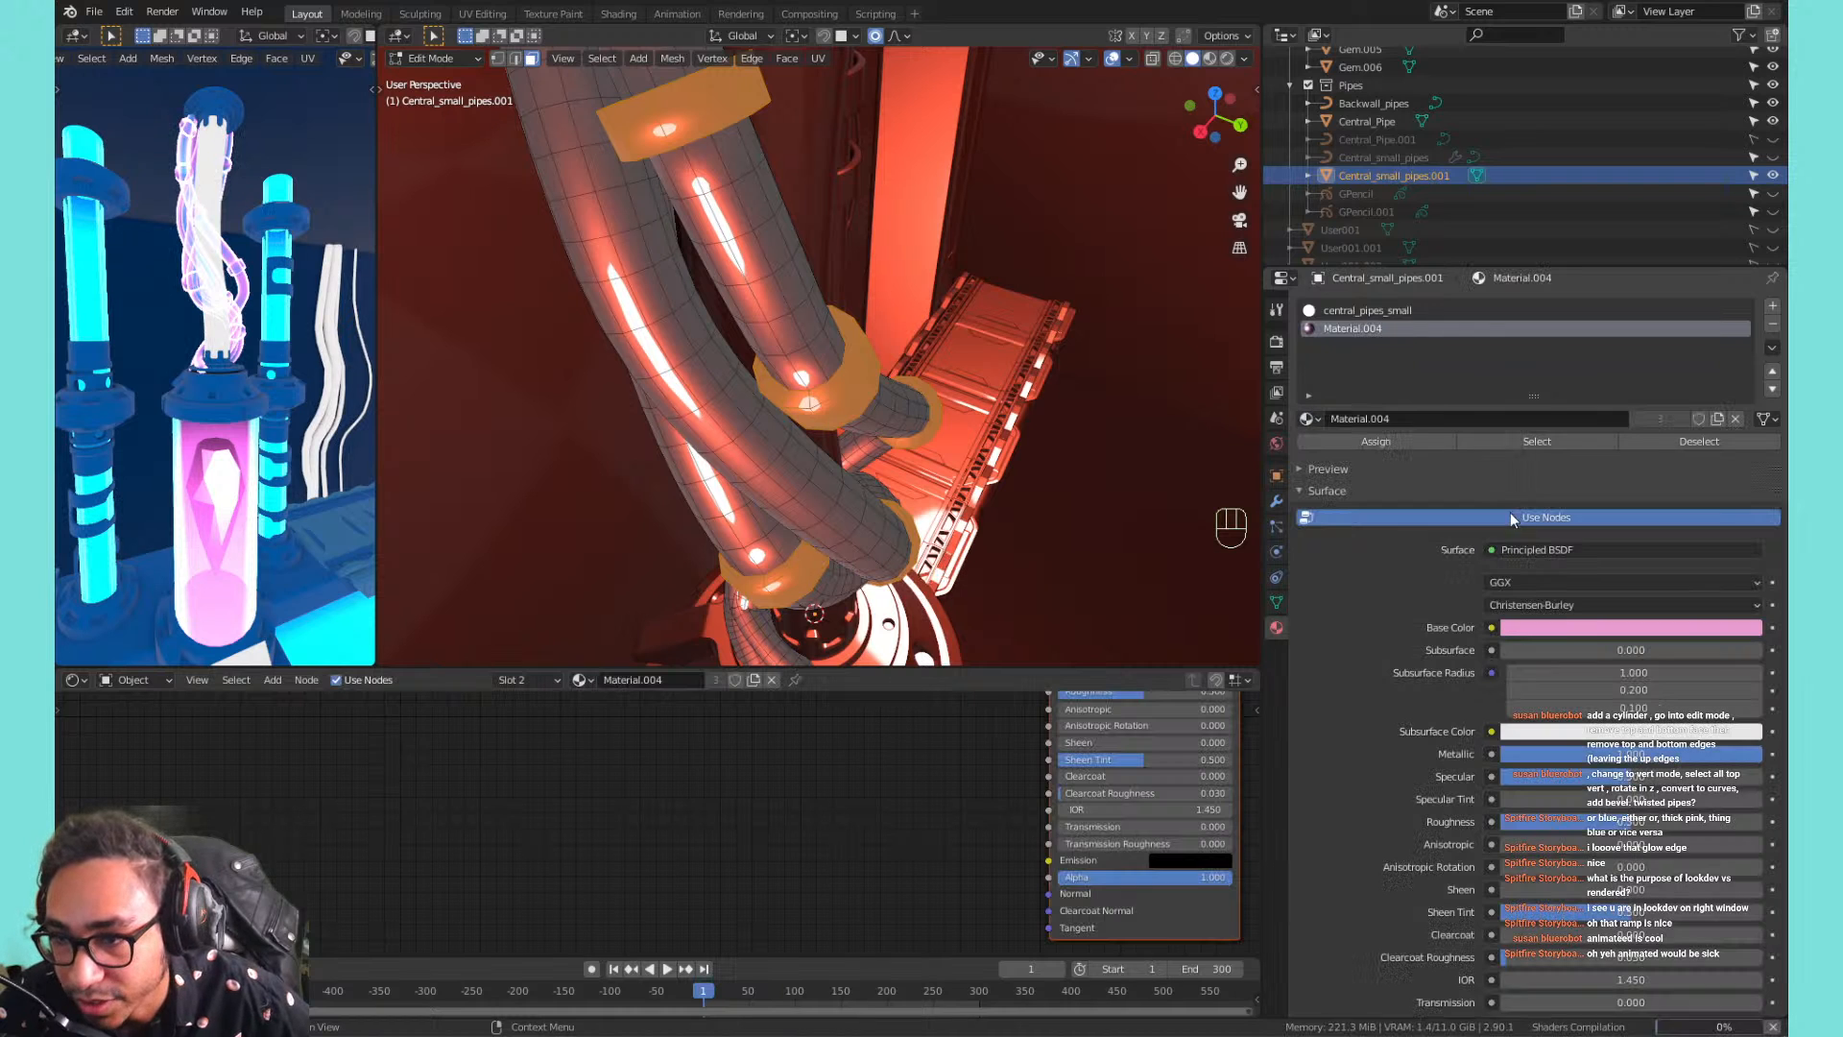
pyautogui.click(1421, 442)
# Replace the material in the bands' slot with Material.003.
pyautogui.scroll(5, 191, 224)
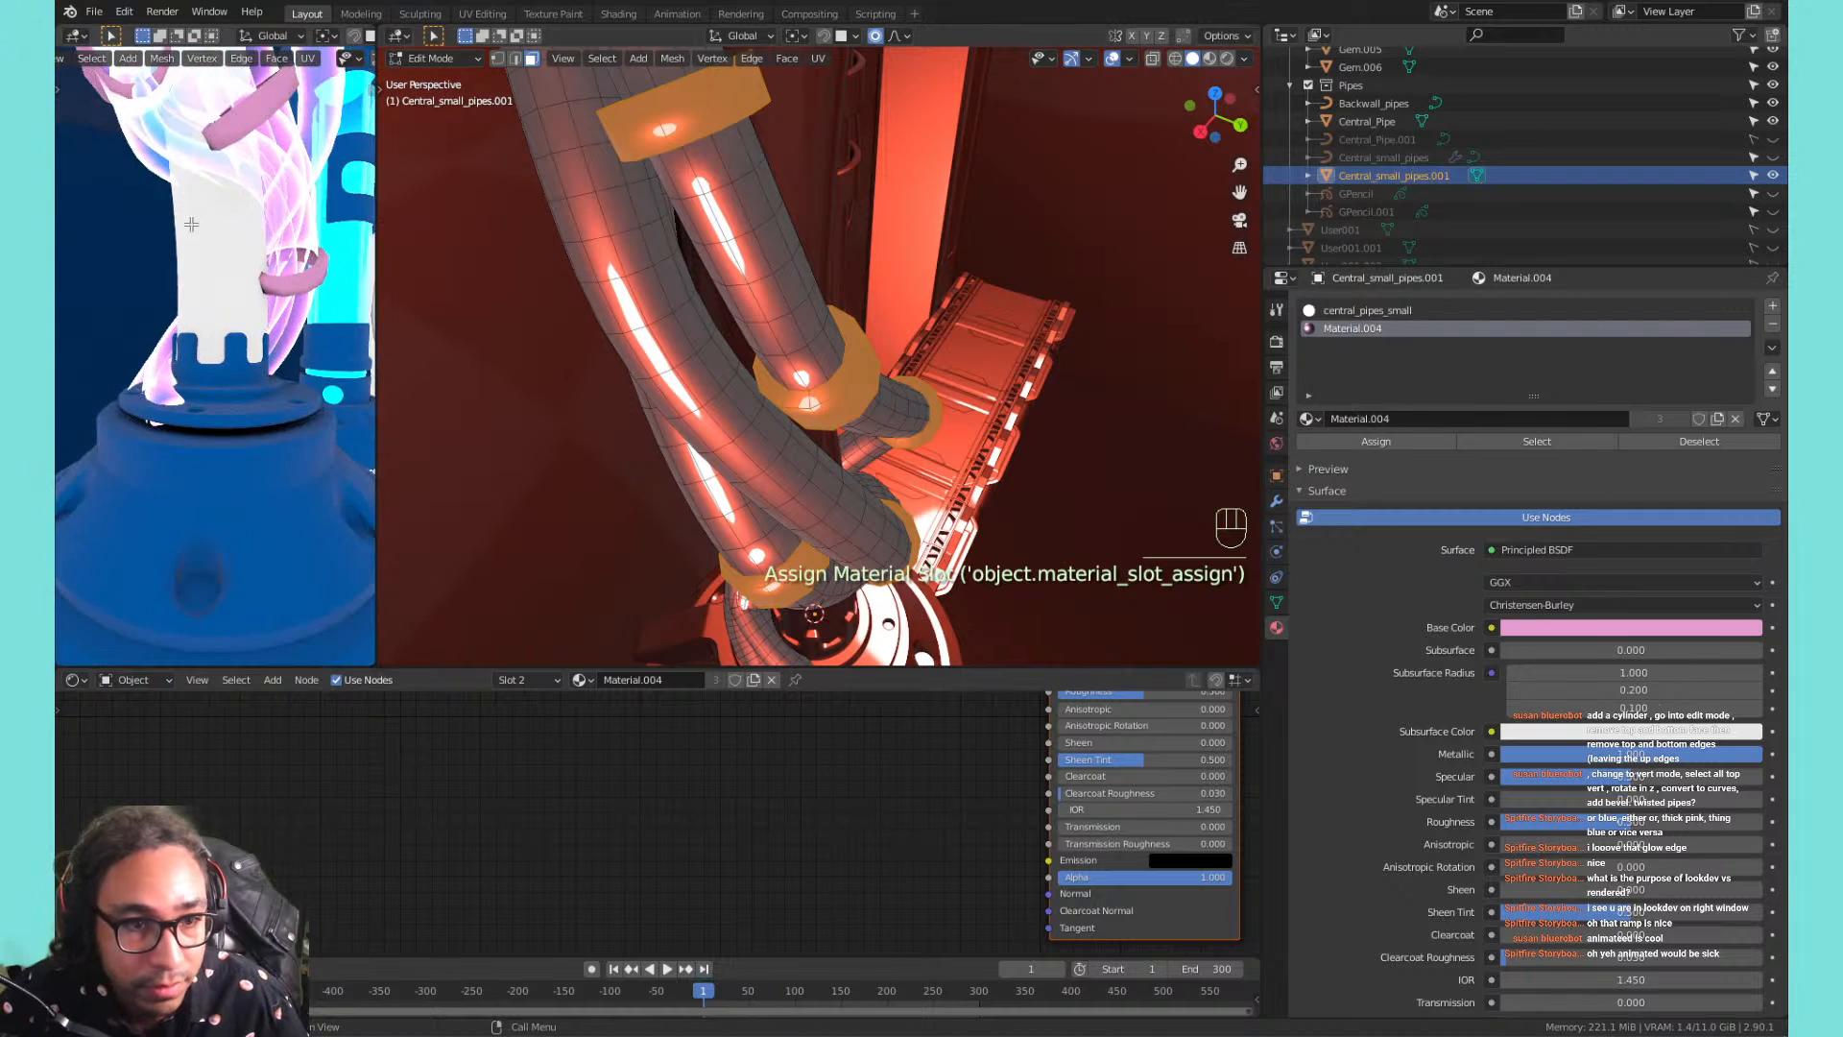
pyautogui.moveTo(191, 223); pyautogui.dragTo(252, 288, button='middle')
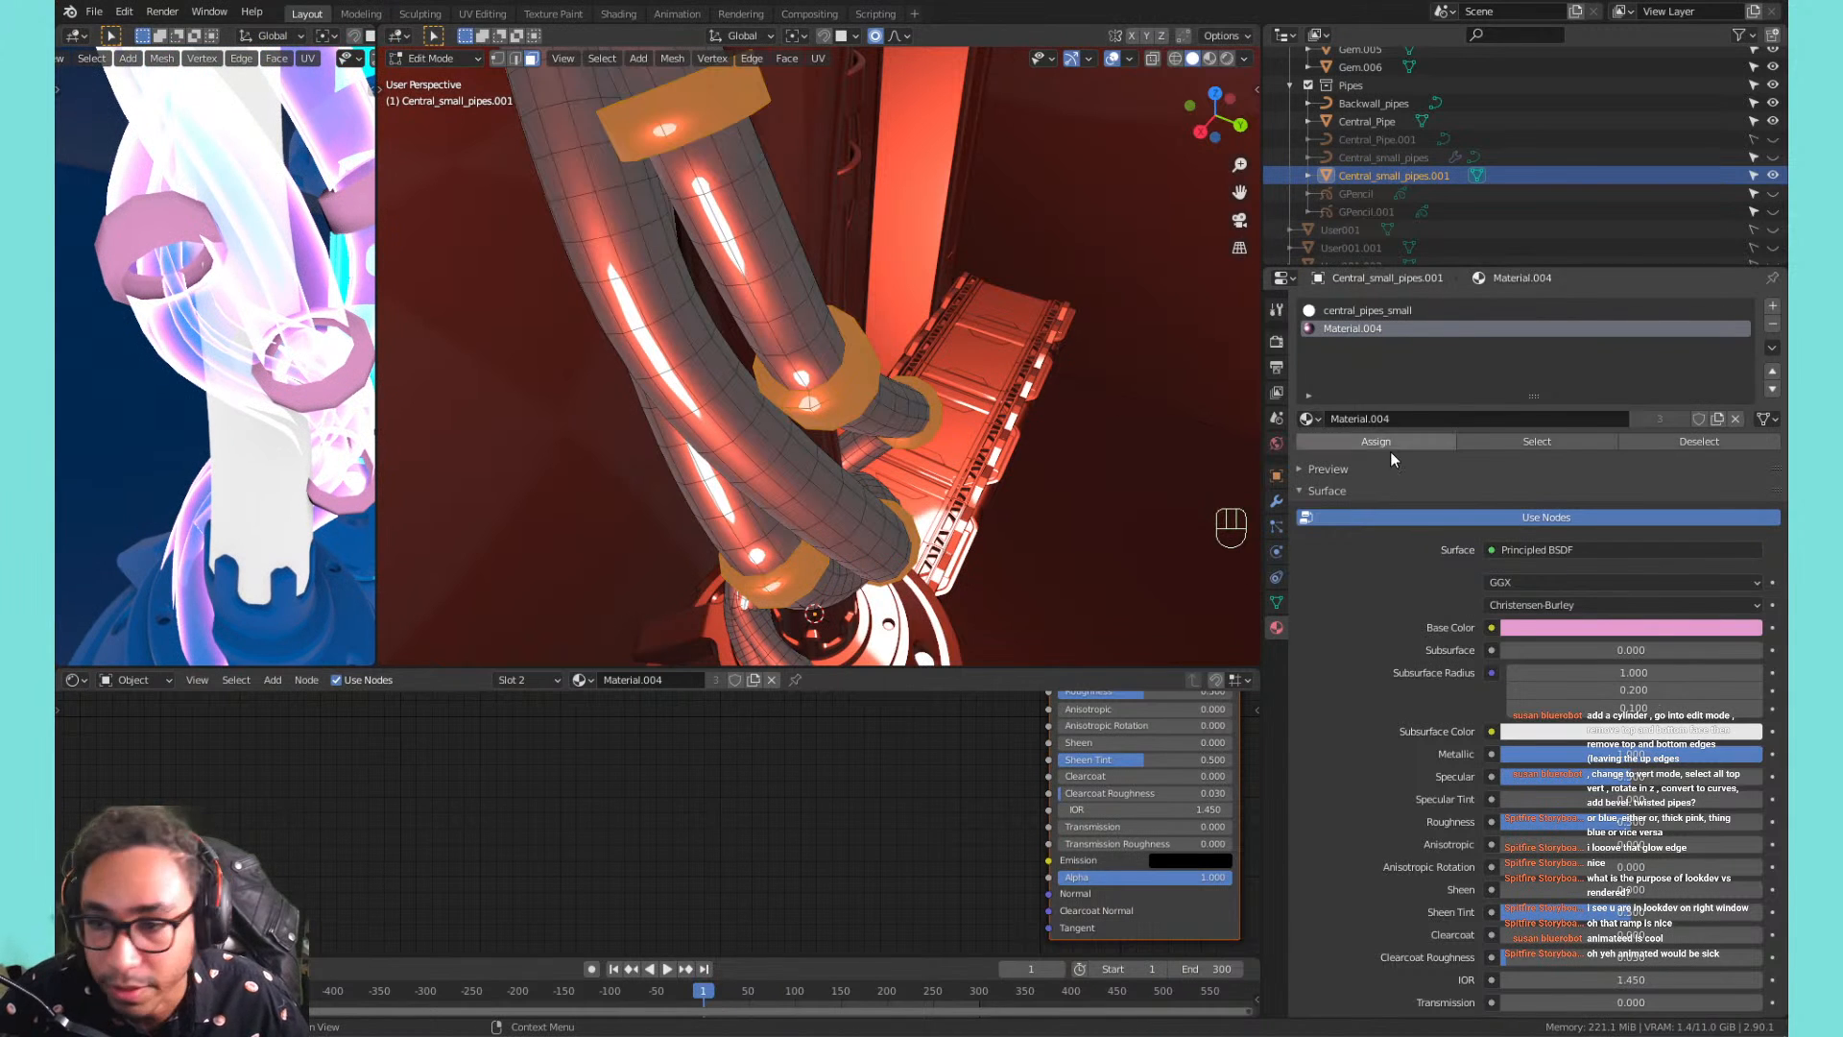
pyautogui.click(1309, 418)
pyautogui.click(1371, 531)
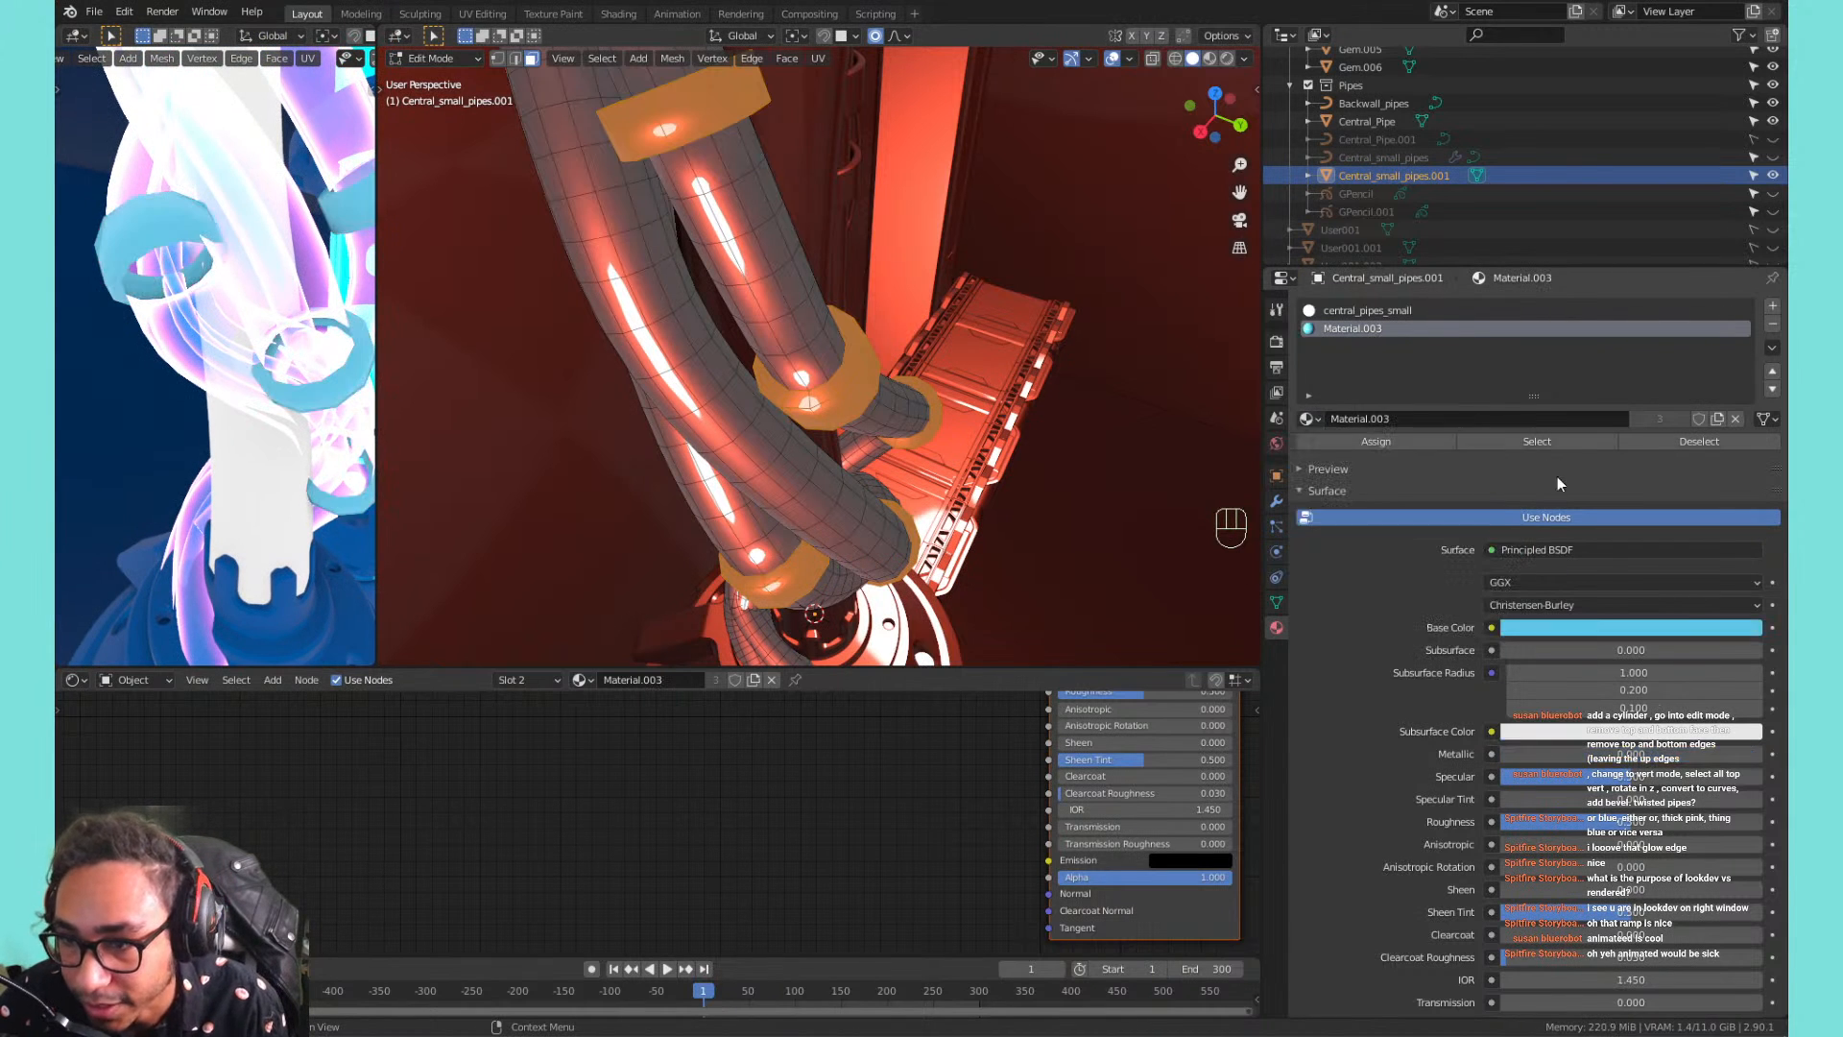
# Try the BASE material and then pipe_blue in the material slot of the raised bands.
pyautogui.click(1312, 439)
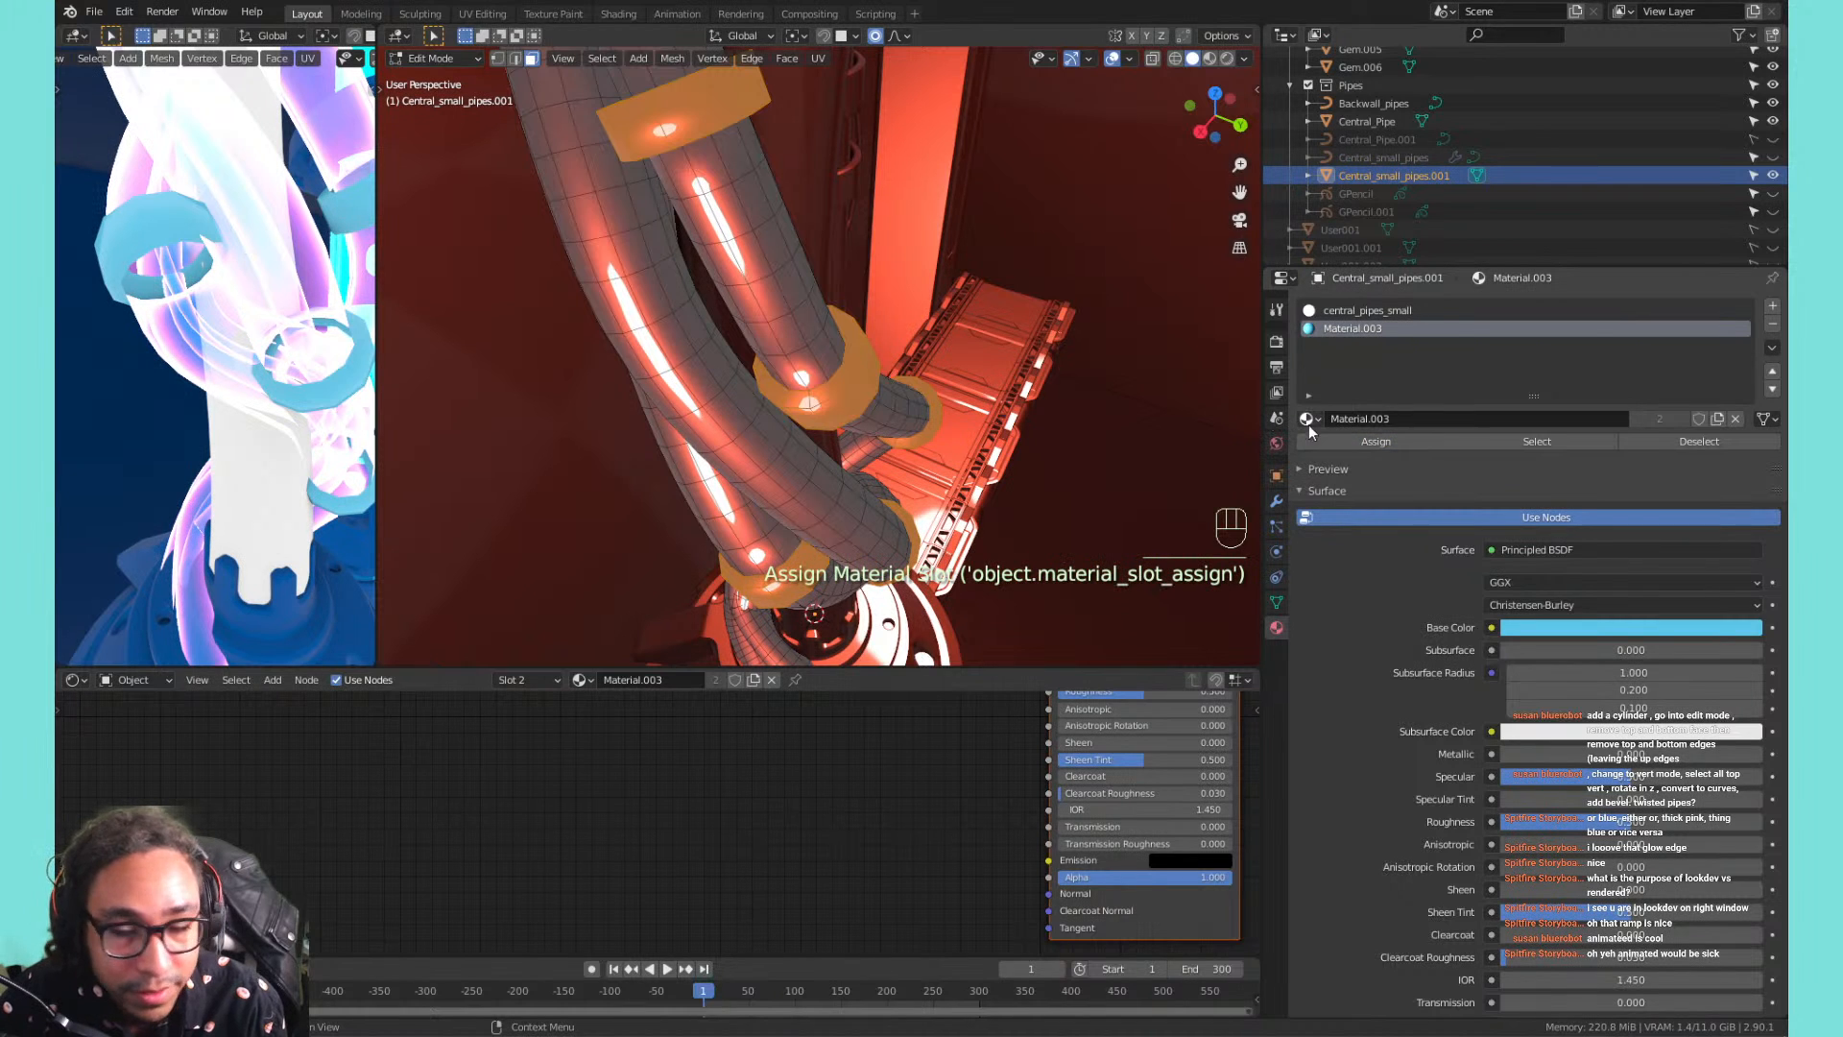
pyautogui.scroll(-3, 1344, 386)
pyautogui.scroll(3, 1345, 378)
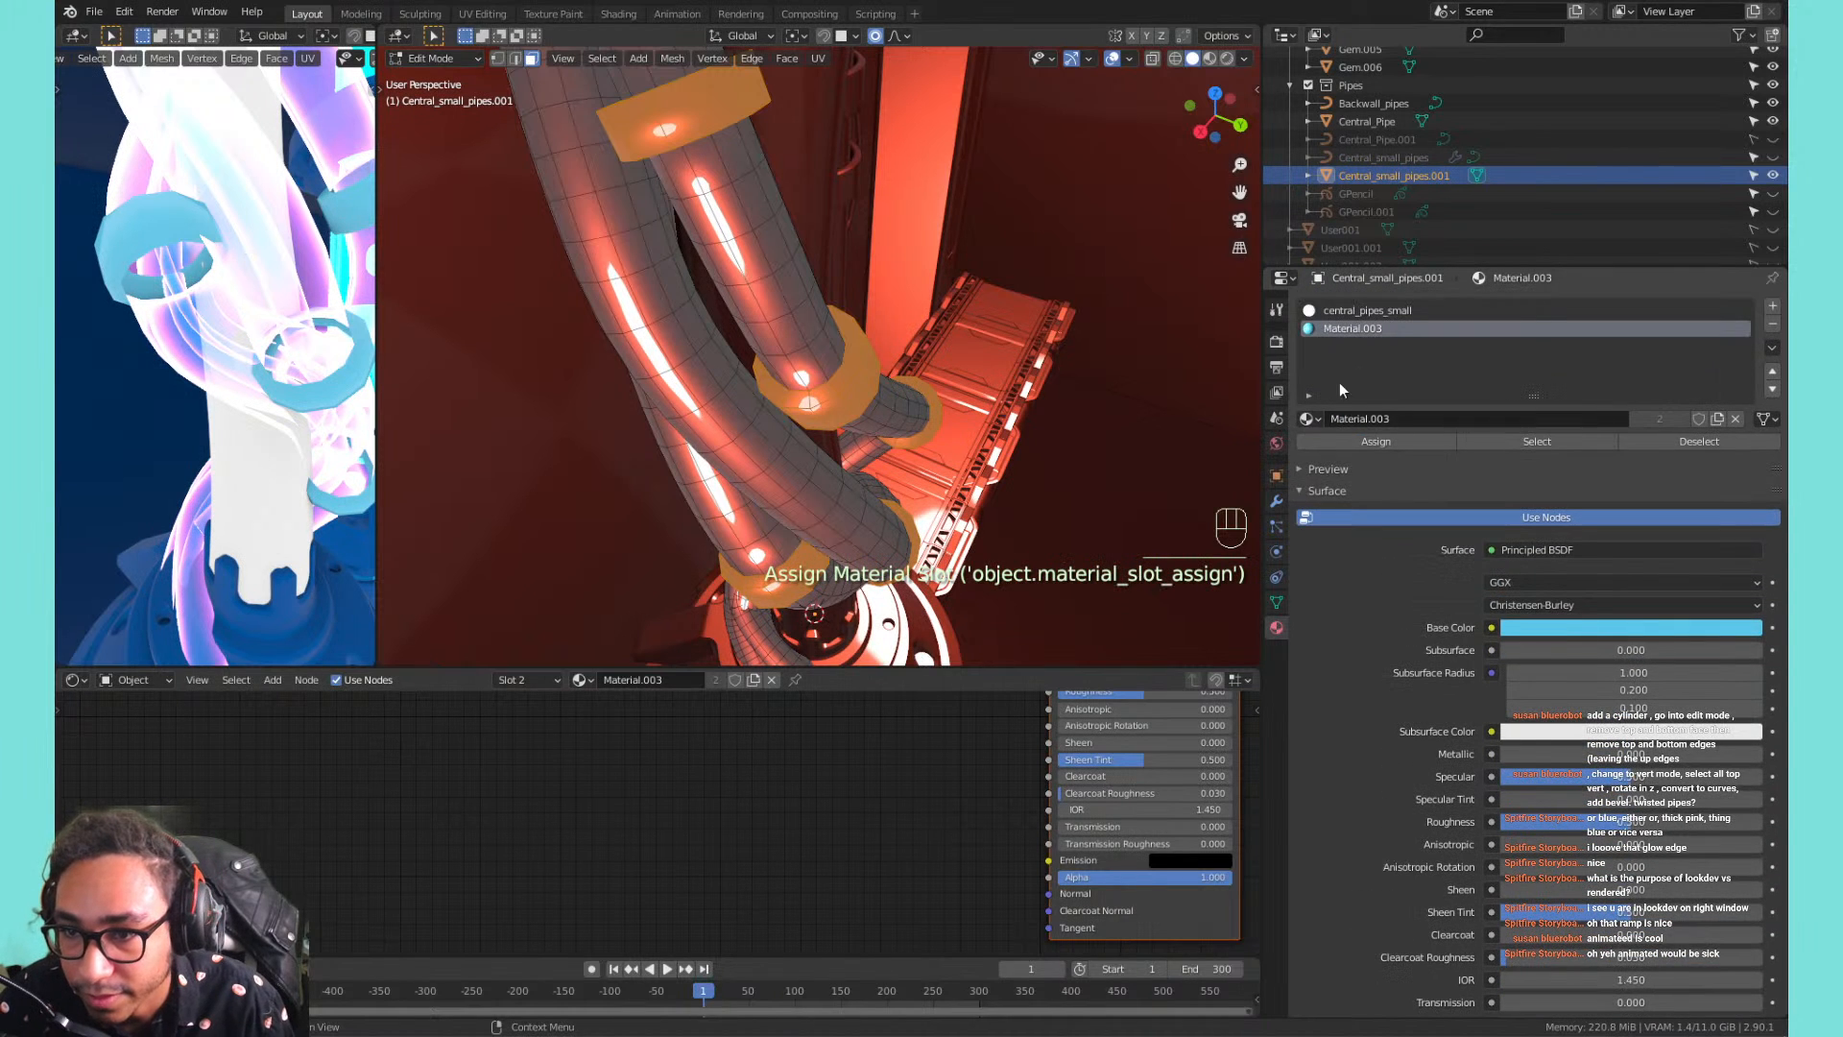
pyautogui.click(1308, 419)
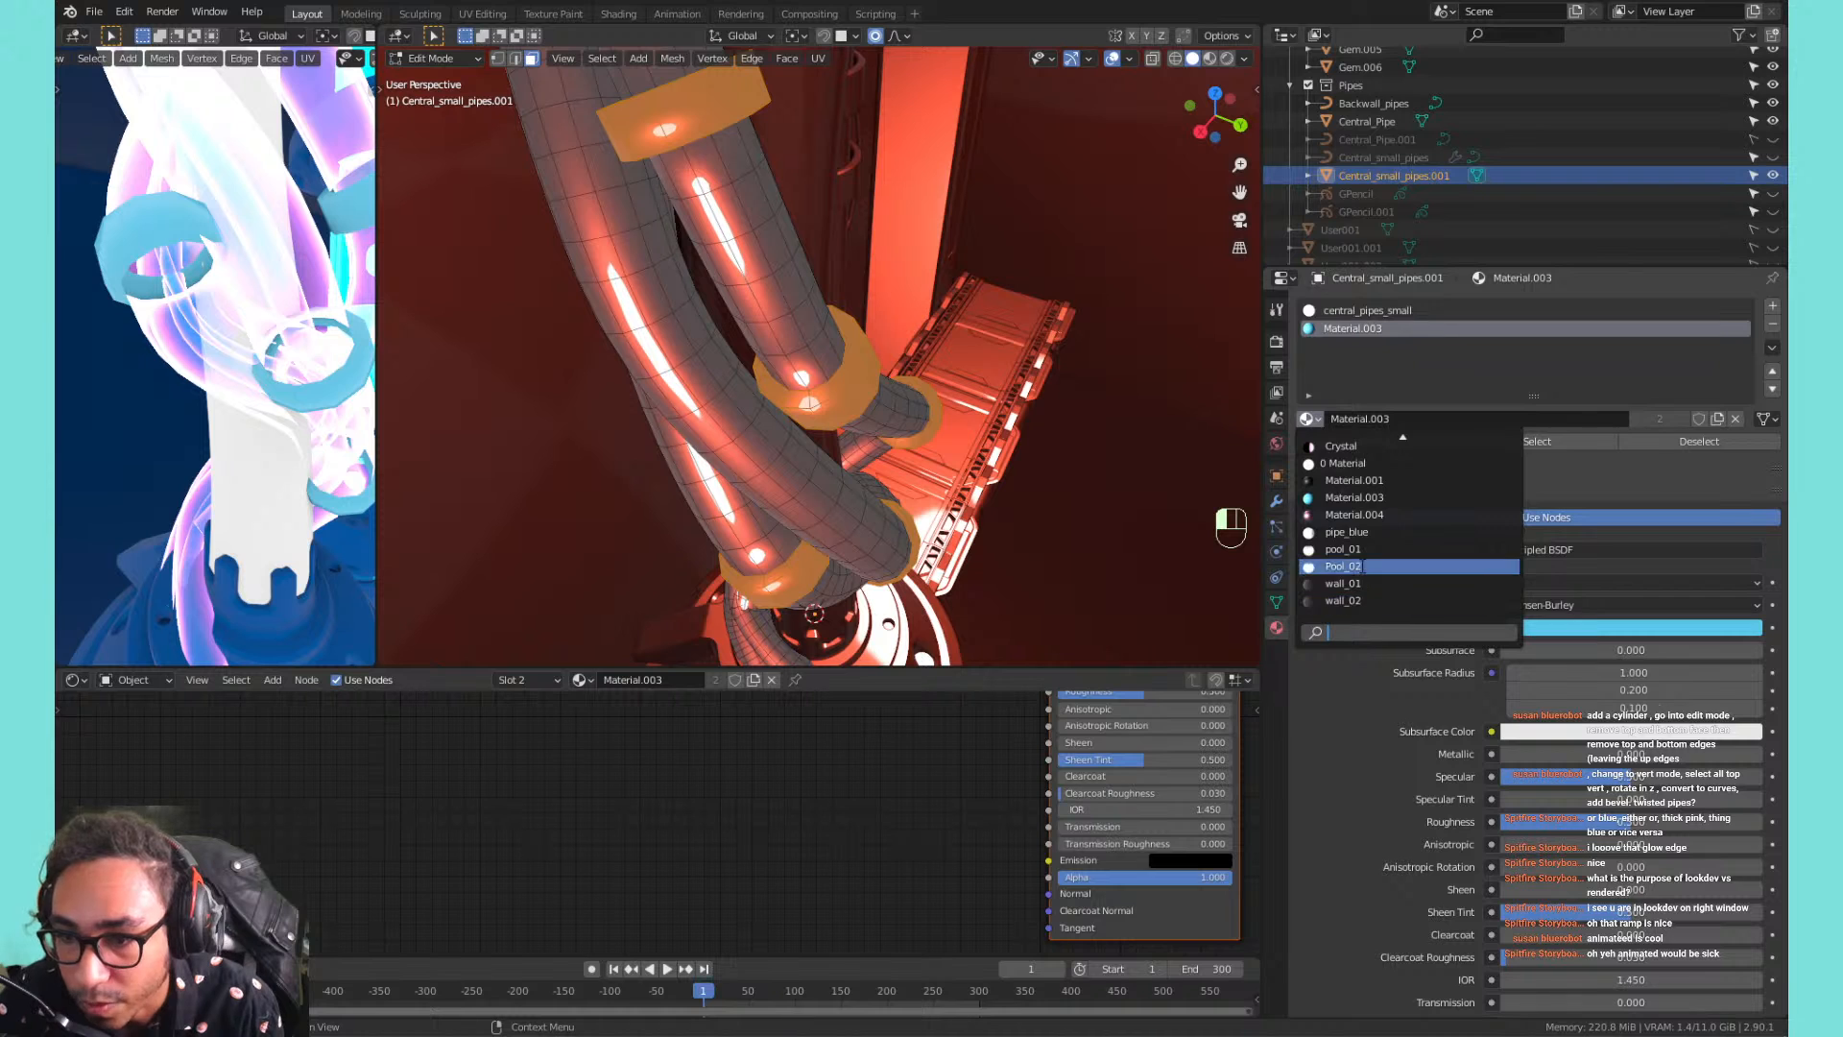
pyautogui.click(1373, 445)
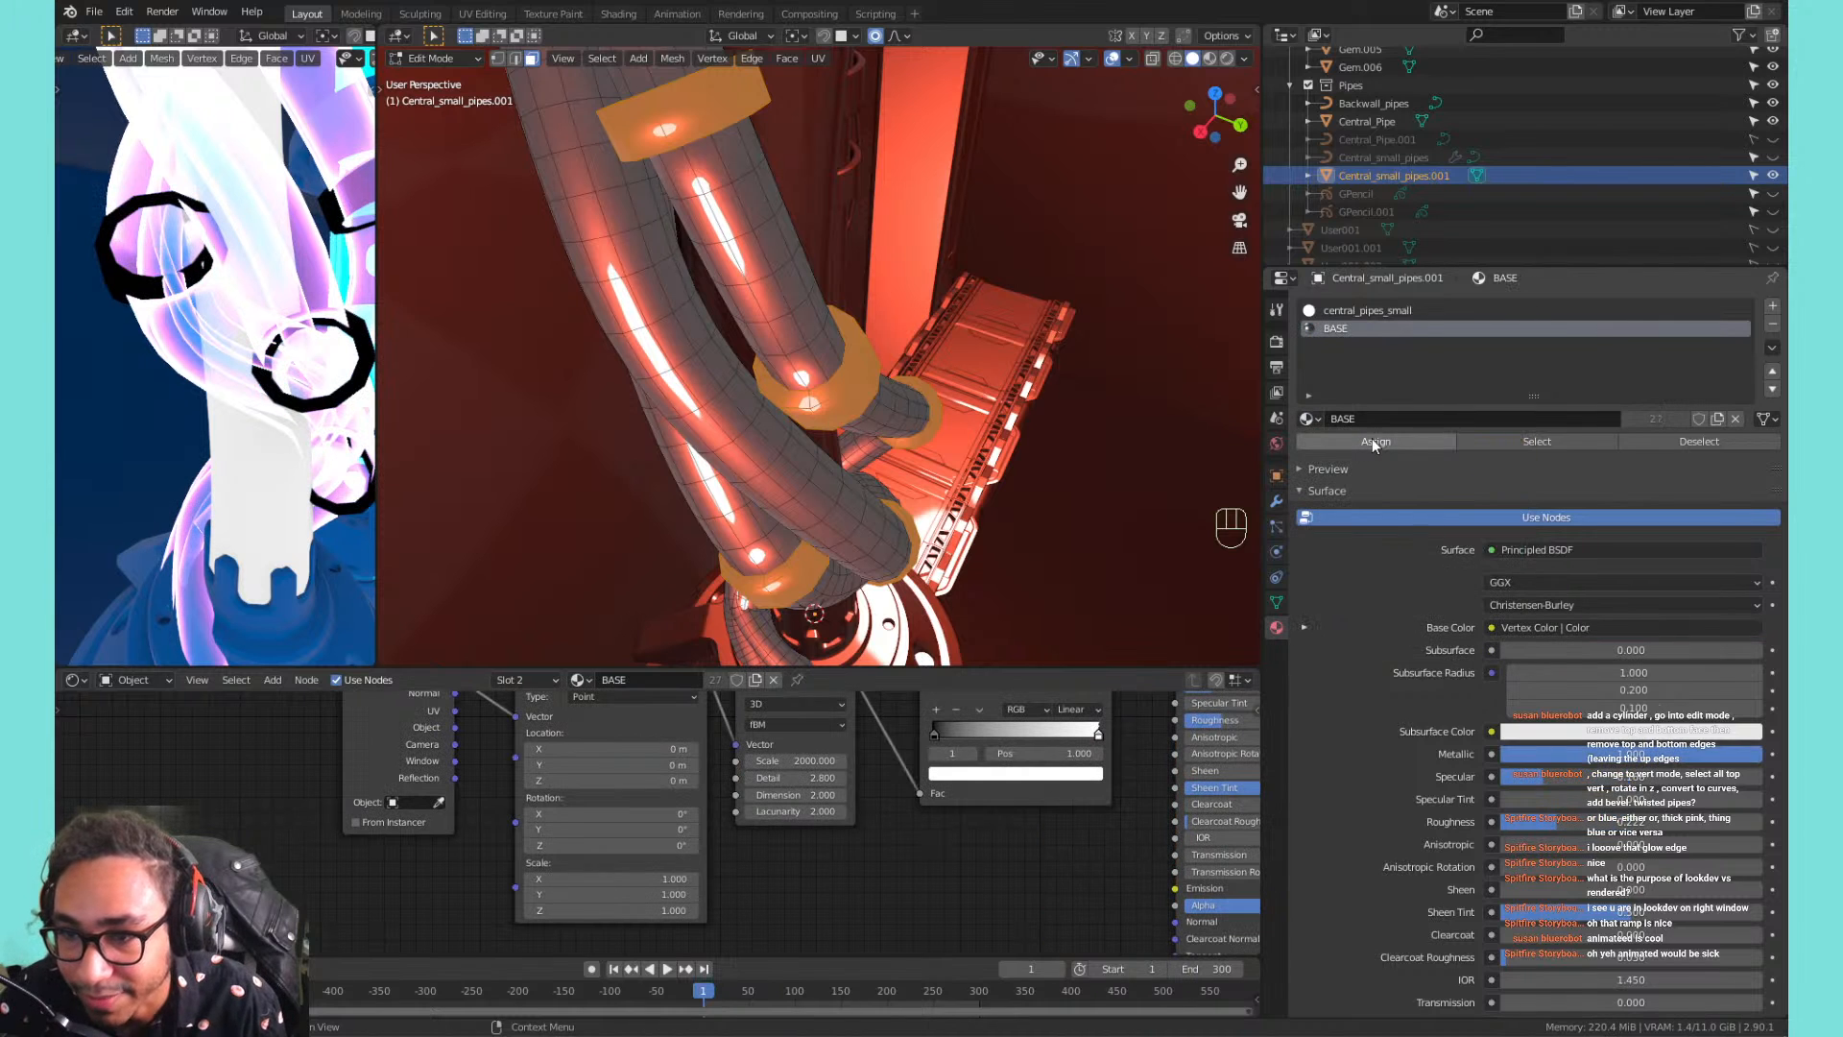
pyautogui.click(1372, 442)
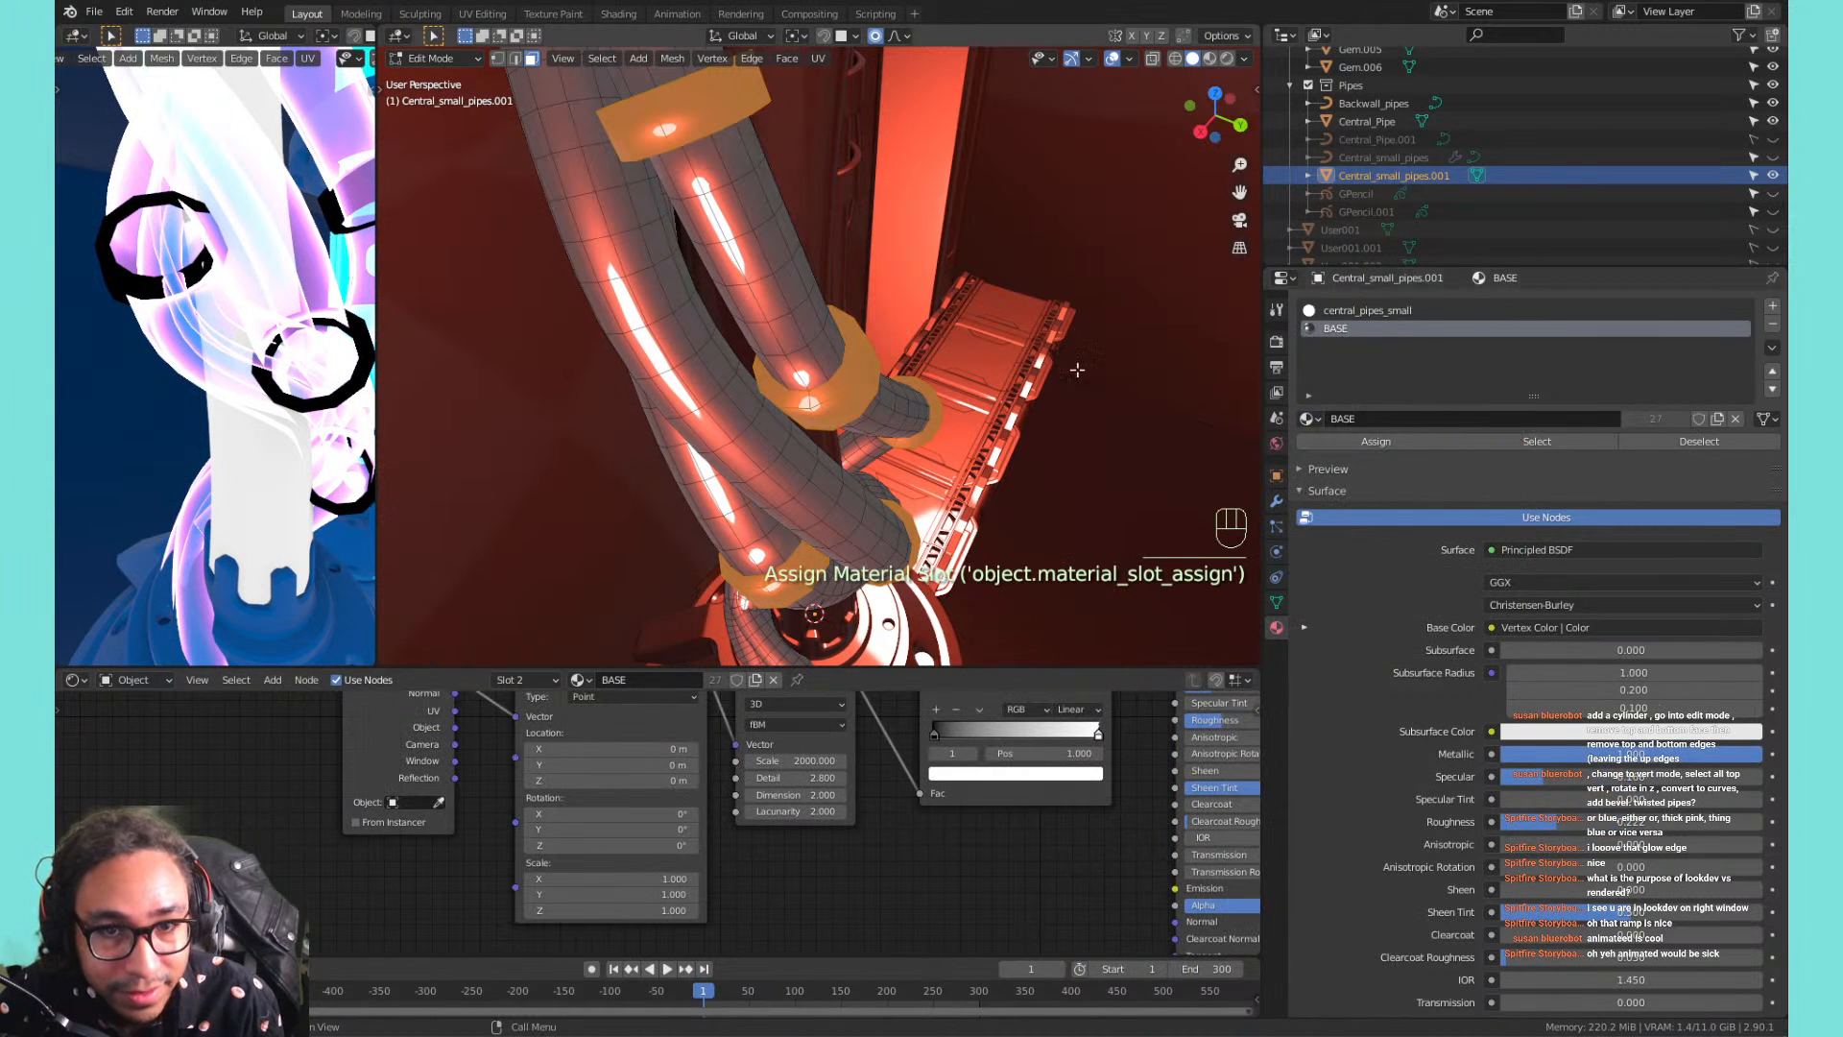
pyautogui.moveTo(207, 288); pyautogui.dragTo(252, 326, button='middle')
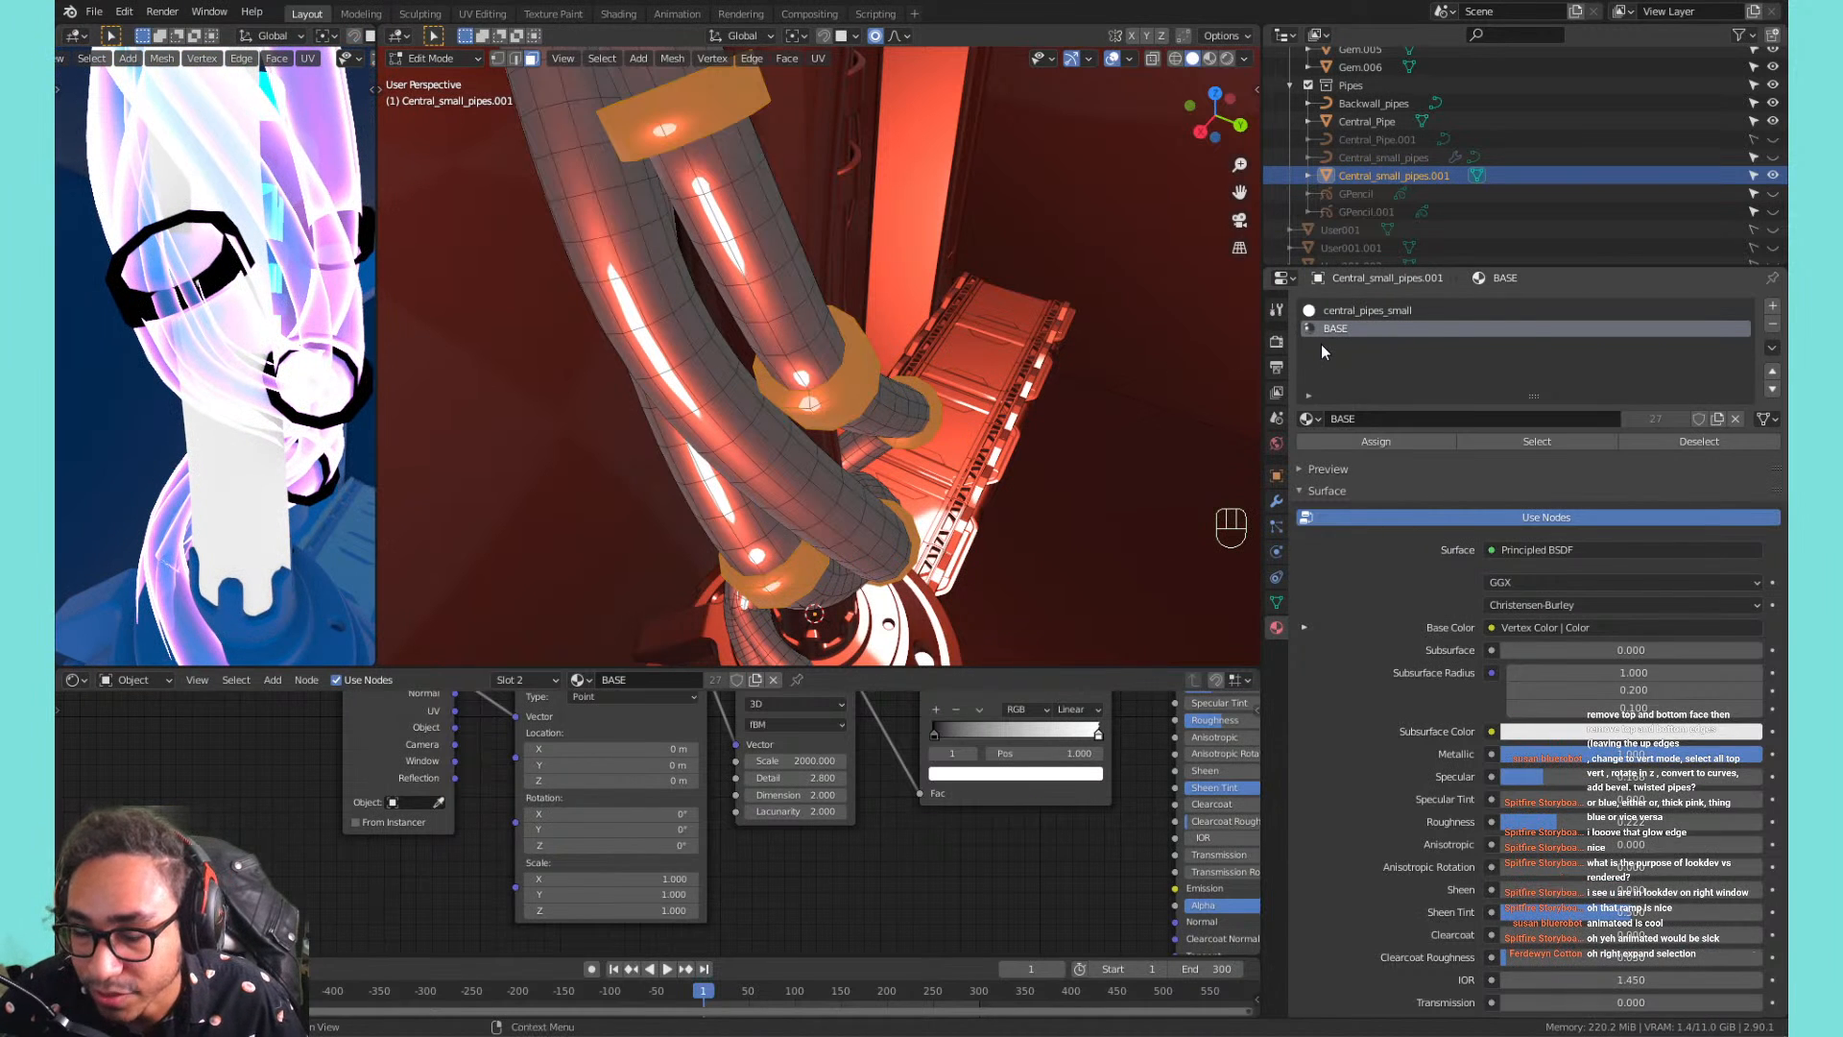
pyautogui.click(1311, 420)
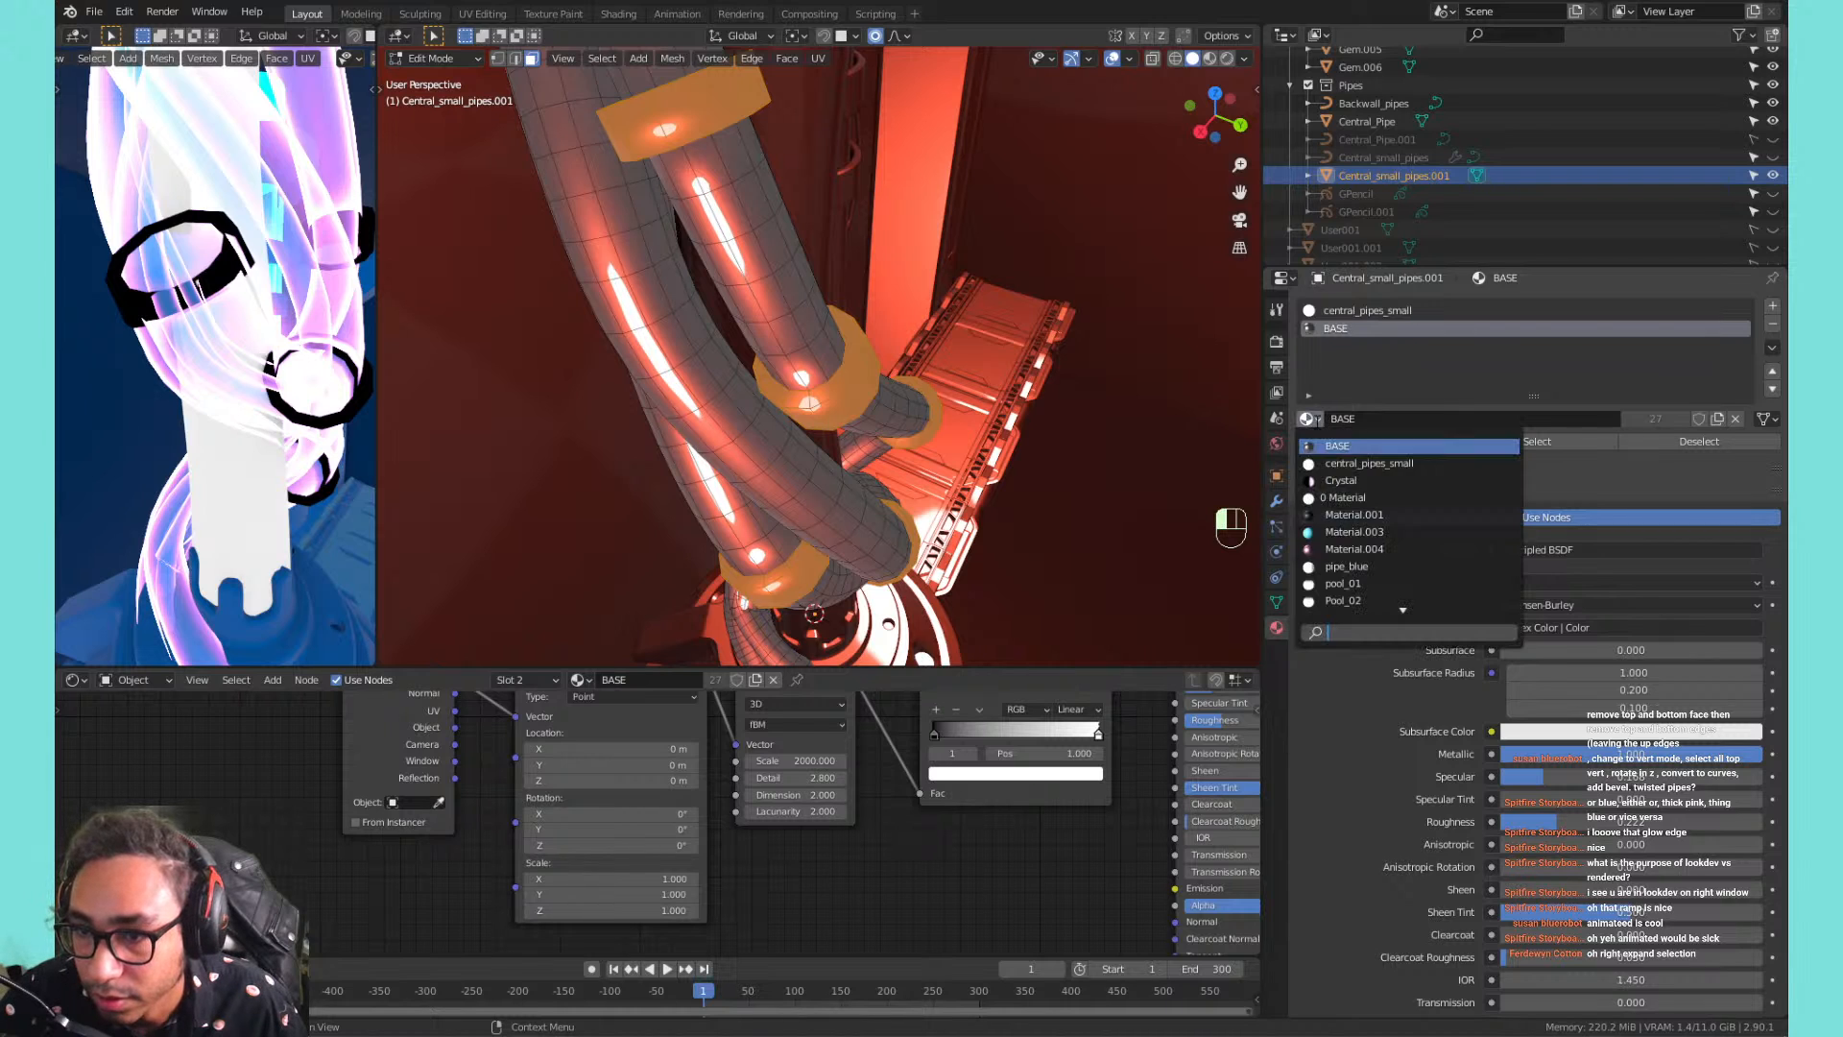
pyautogui.click(1347, 566)
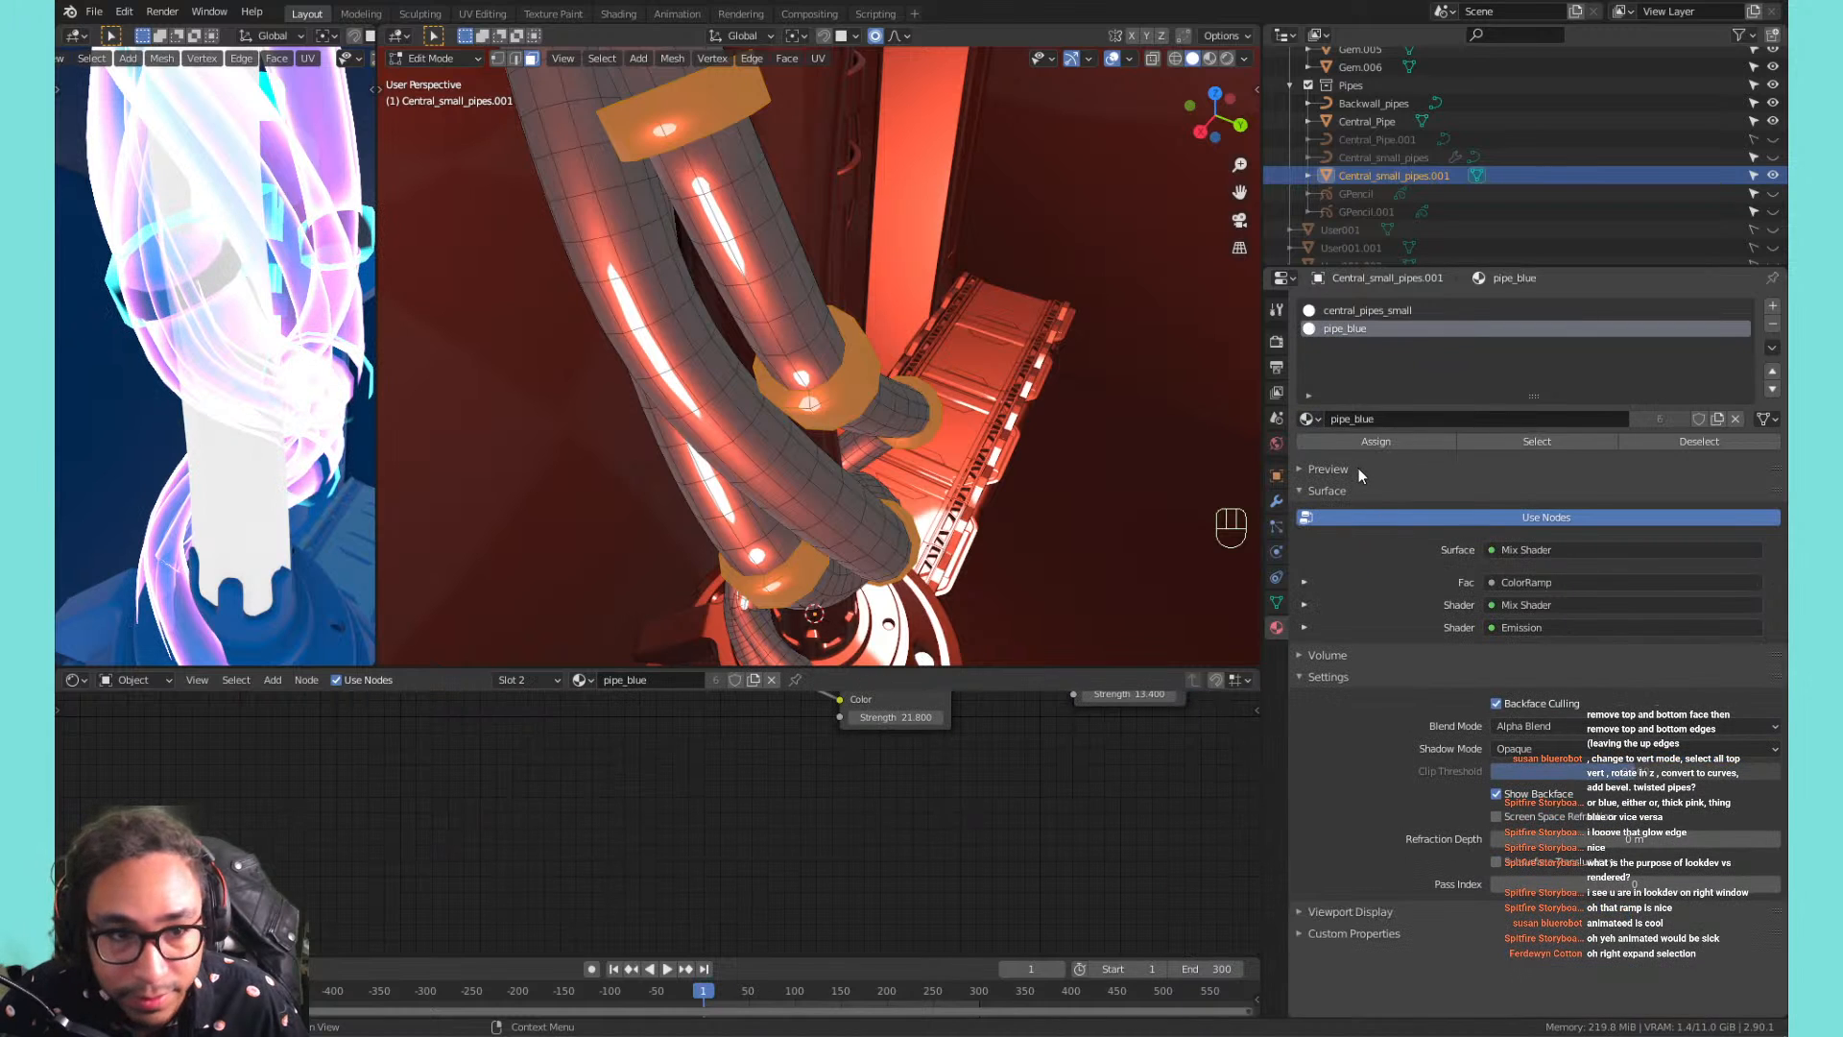
# Choose Material.003 for the bands' slot and make it a separate copy named pipe_clamps.
pyautogui.click(1311, 420)
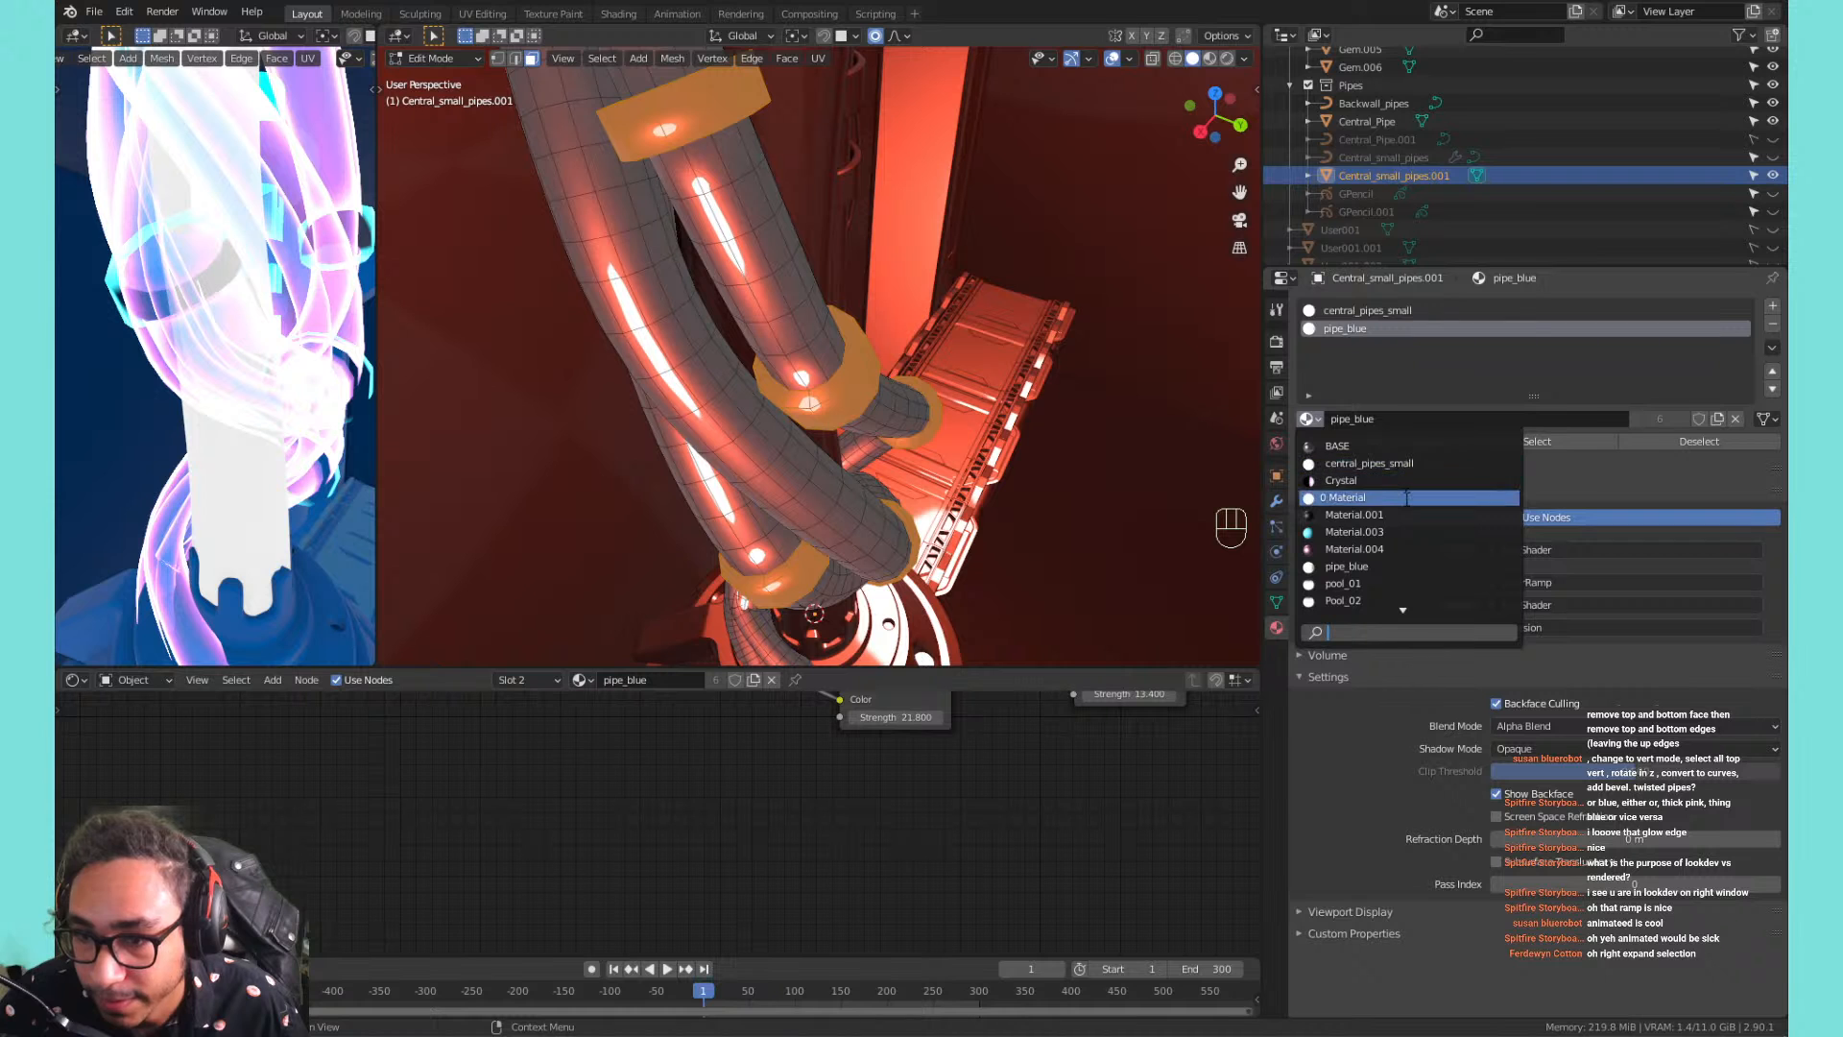
pyautogui.click(1398, 530)
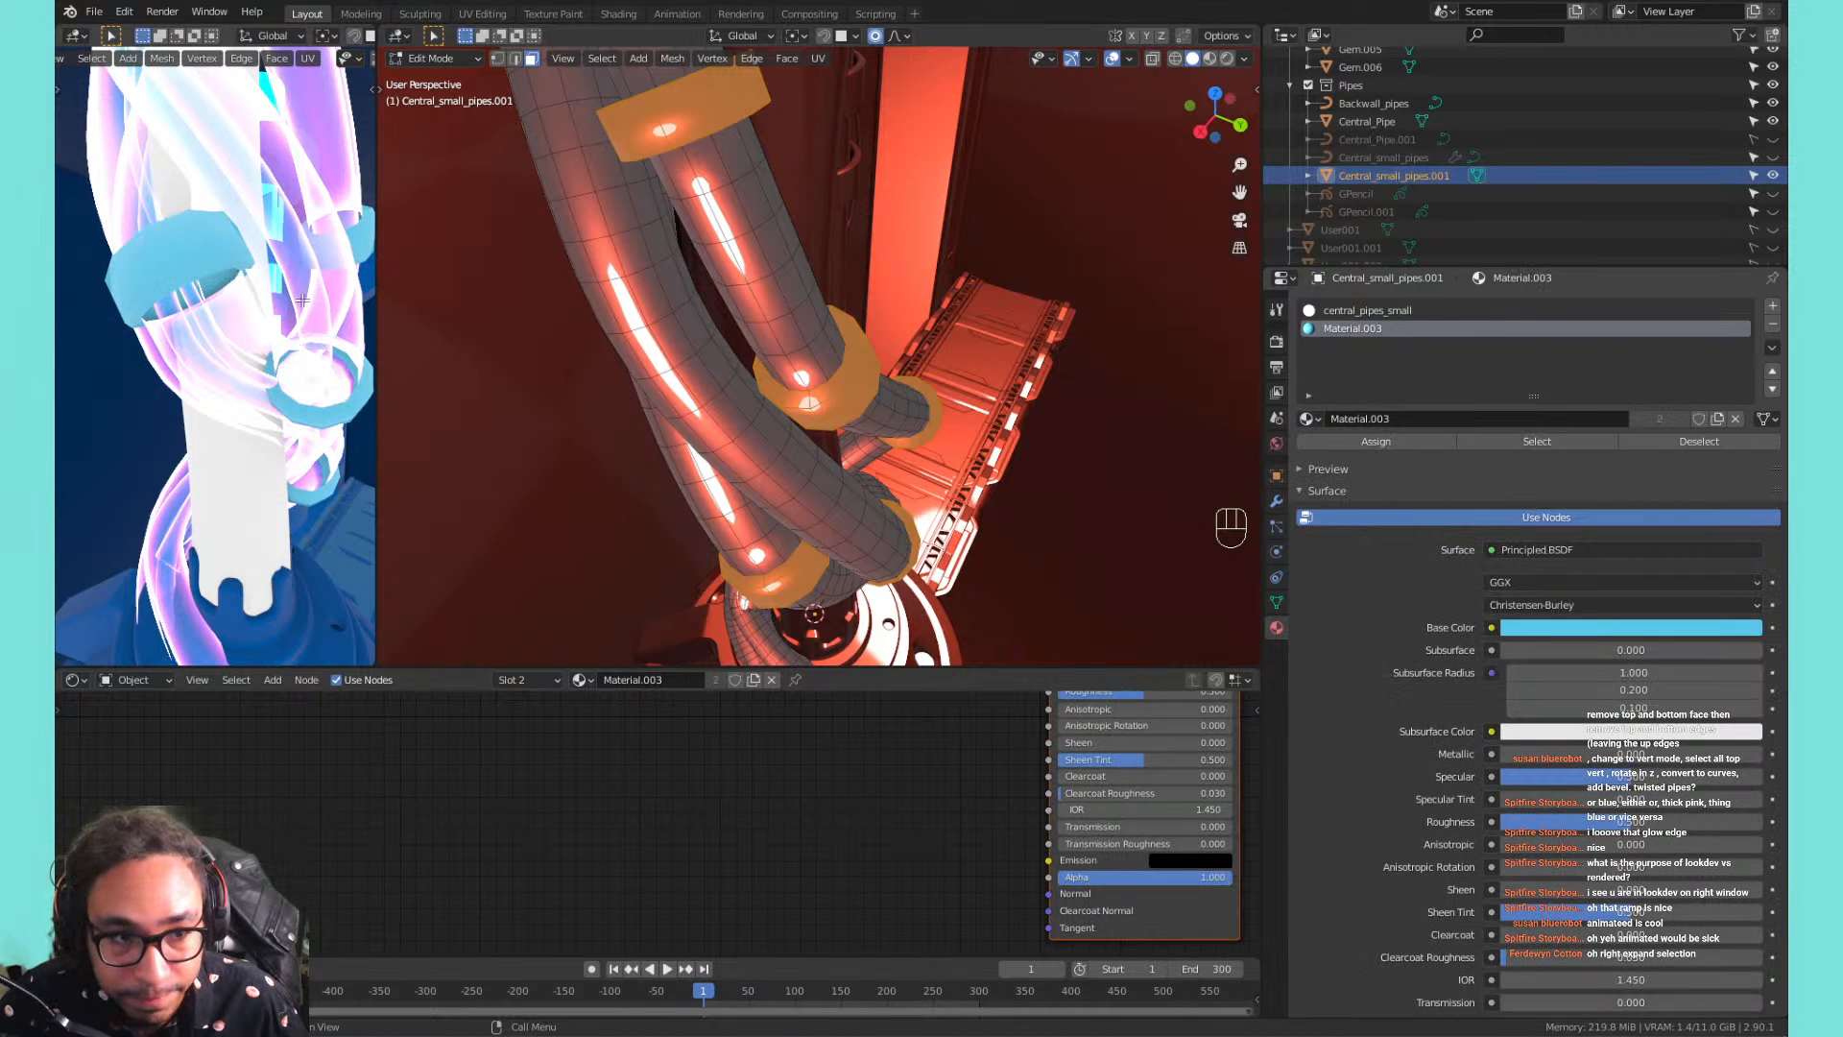
pyautogui.moveTo(288, 403); pyautogui.dragTo(326, 374, button='middle')
pyautogui.scroll(3, 288, 345)
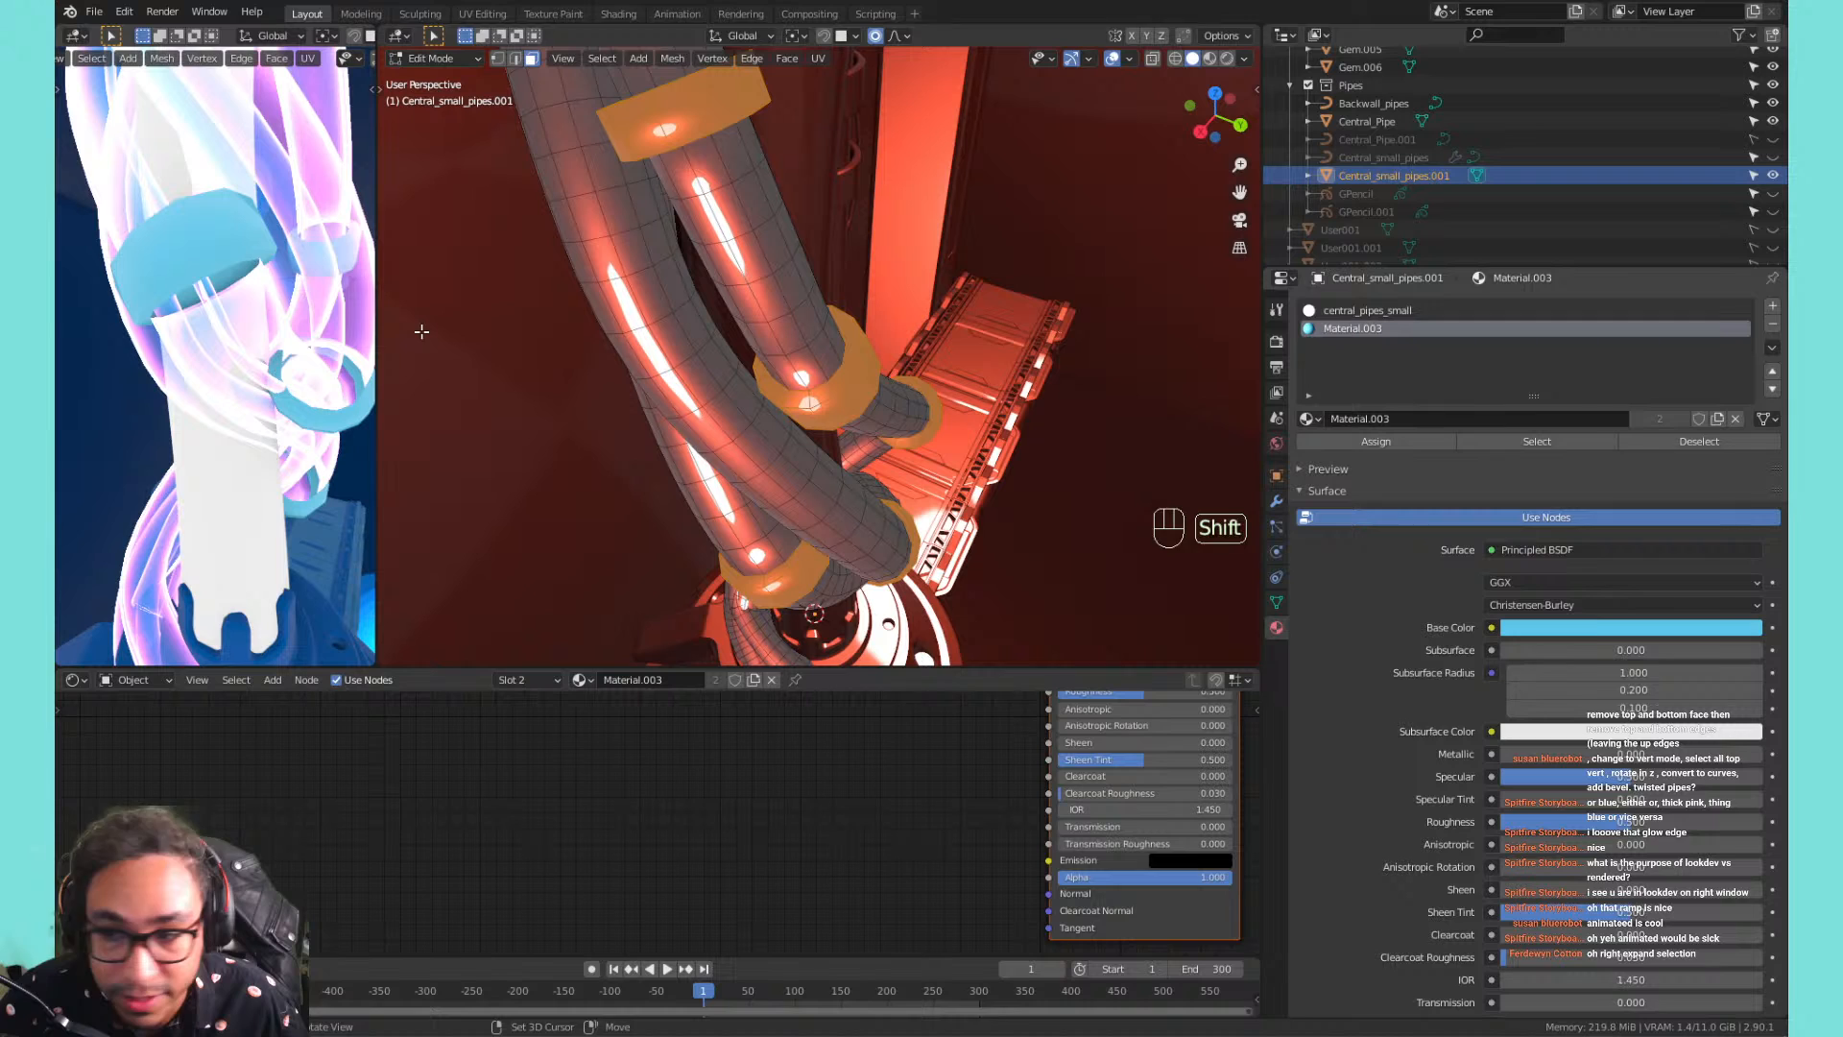
pyautogui.click(1719, 419)
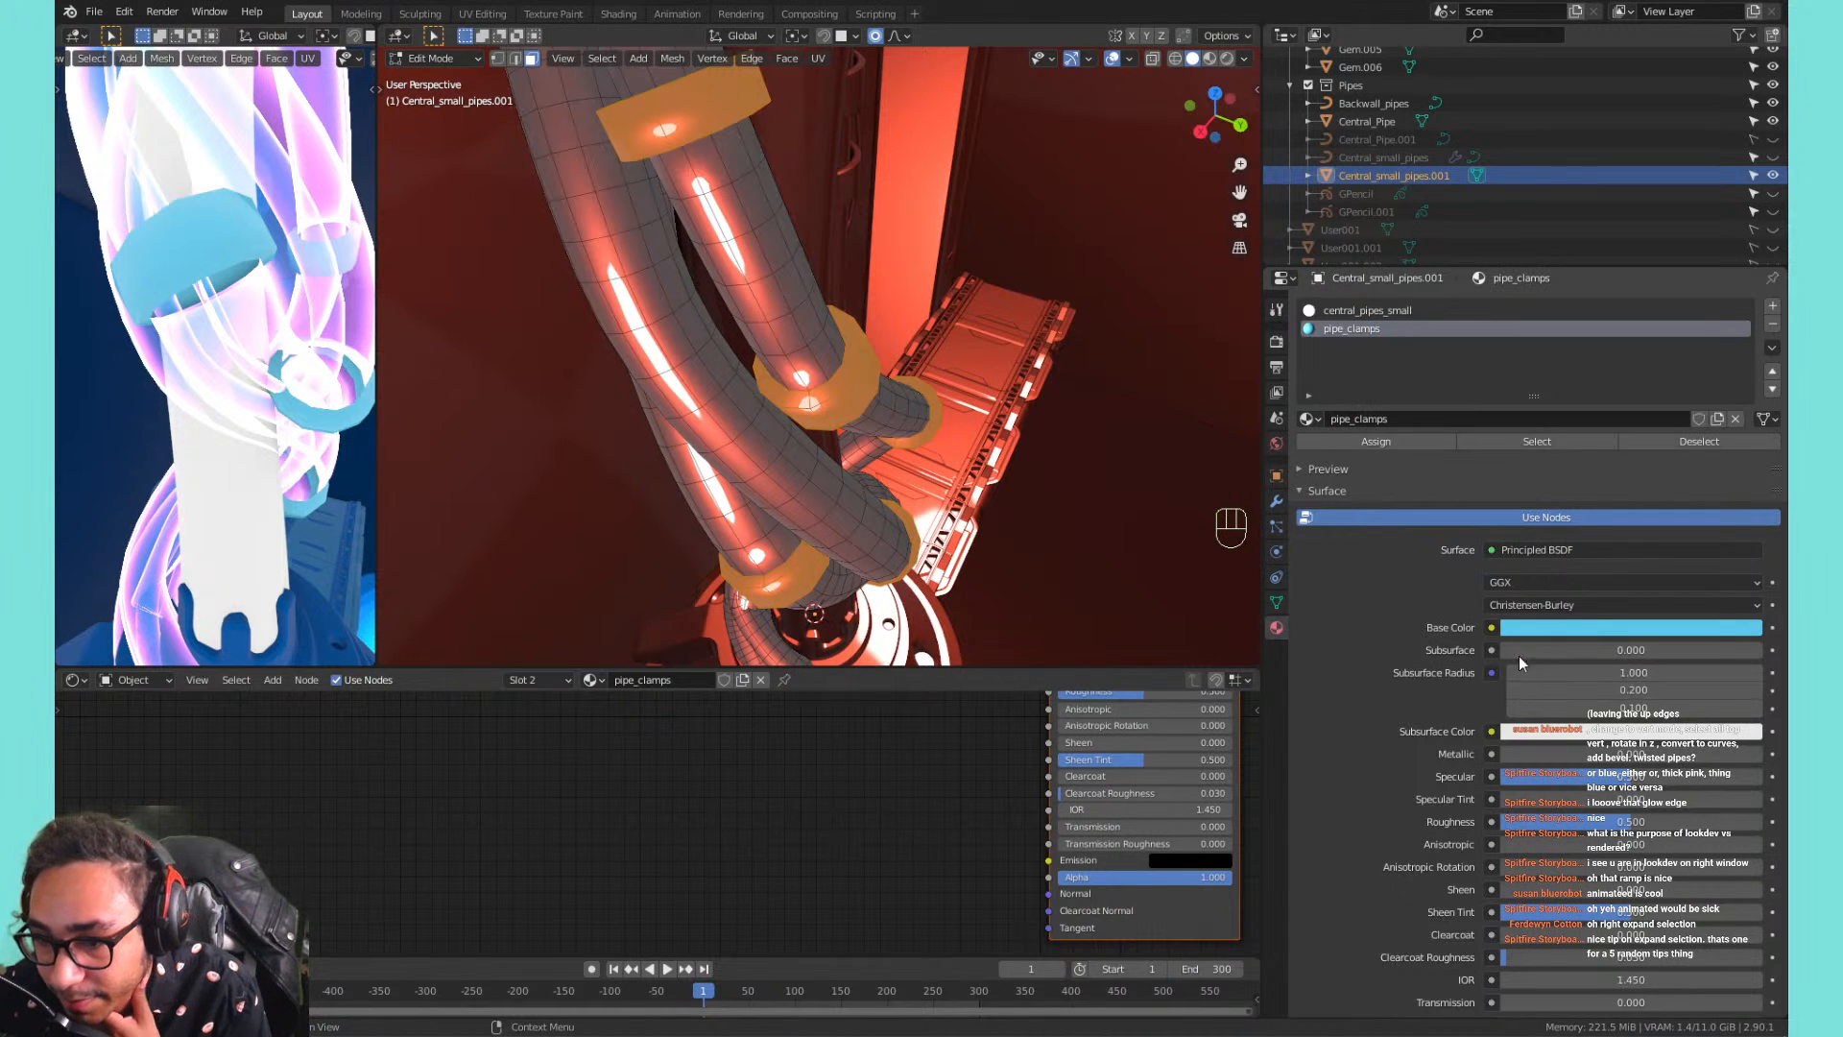
# Raise the metallic value of pipe_clamps to 1 and lower its roughness to 0.
pyautogui.scroll(-2, 465, 289)
pyautogui.scroll(-5, 342, 359)
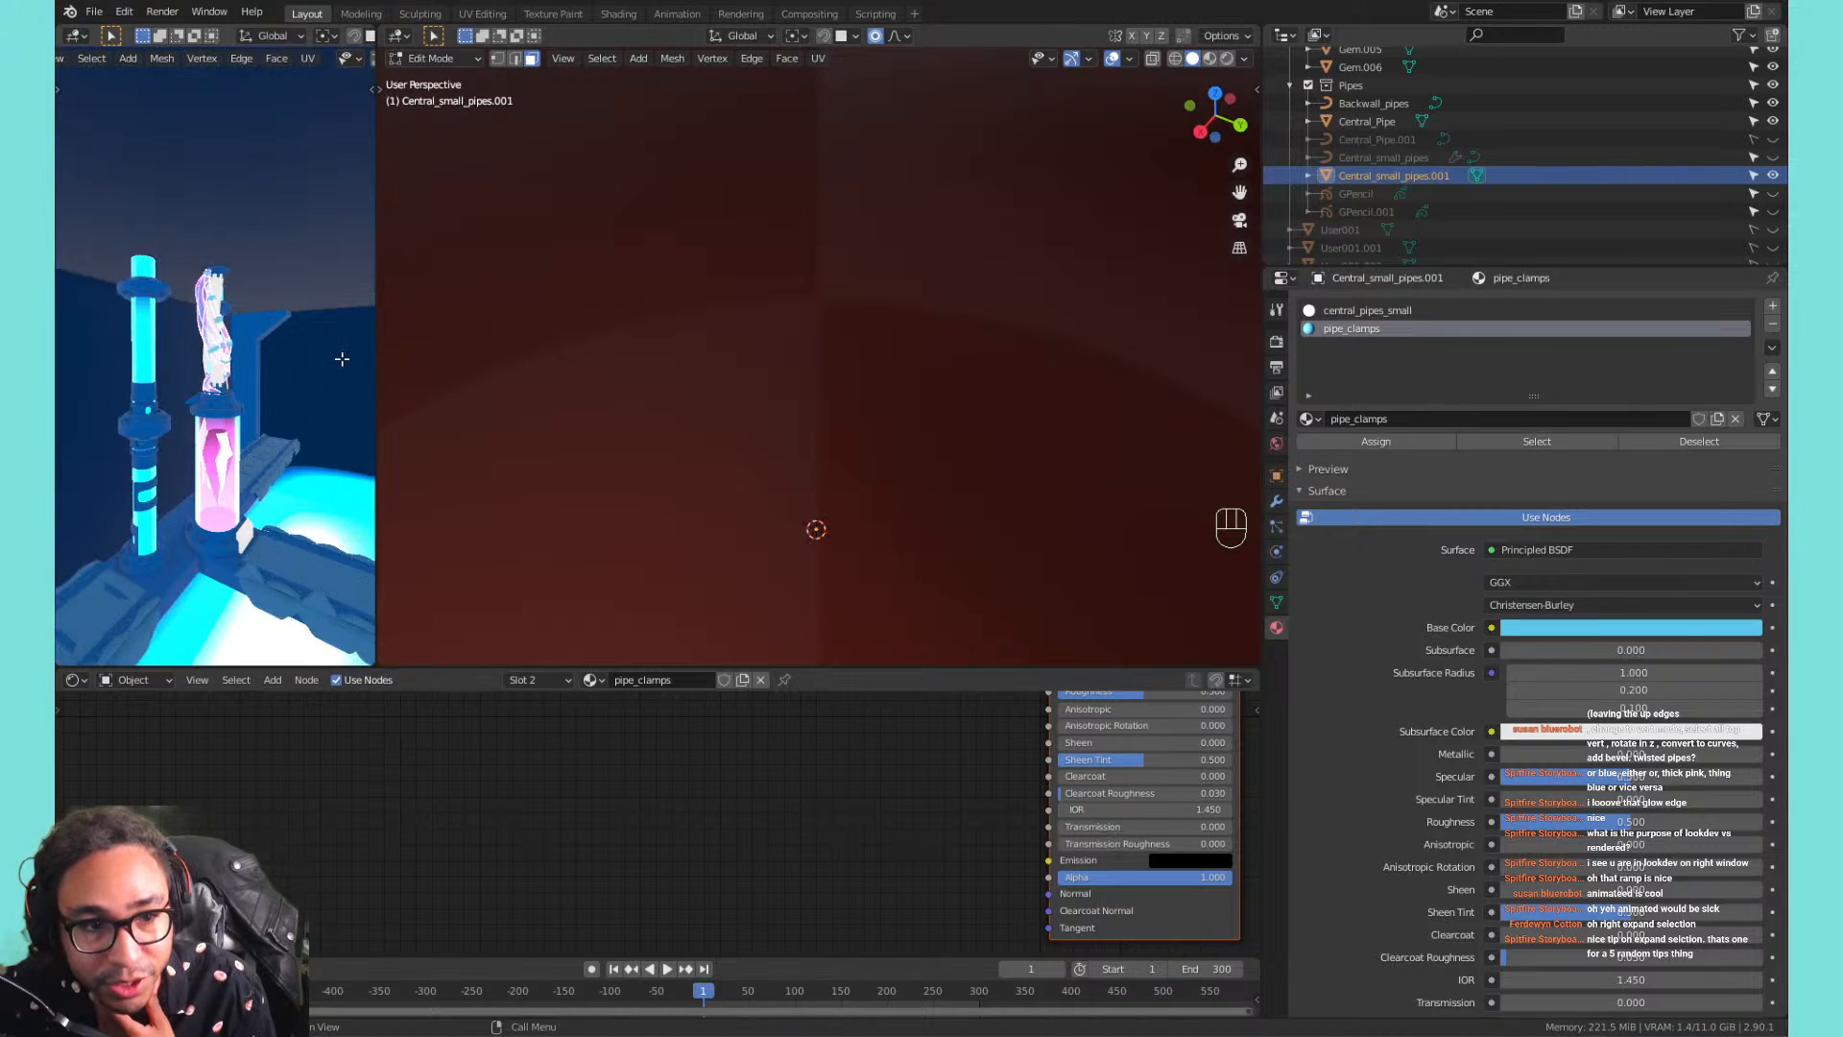
pyautogui.scroll(5, 342, 358)
pyautogui.scroll(-2, 271, 386)
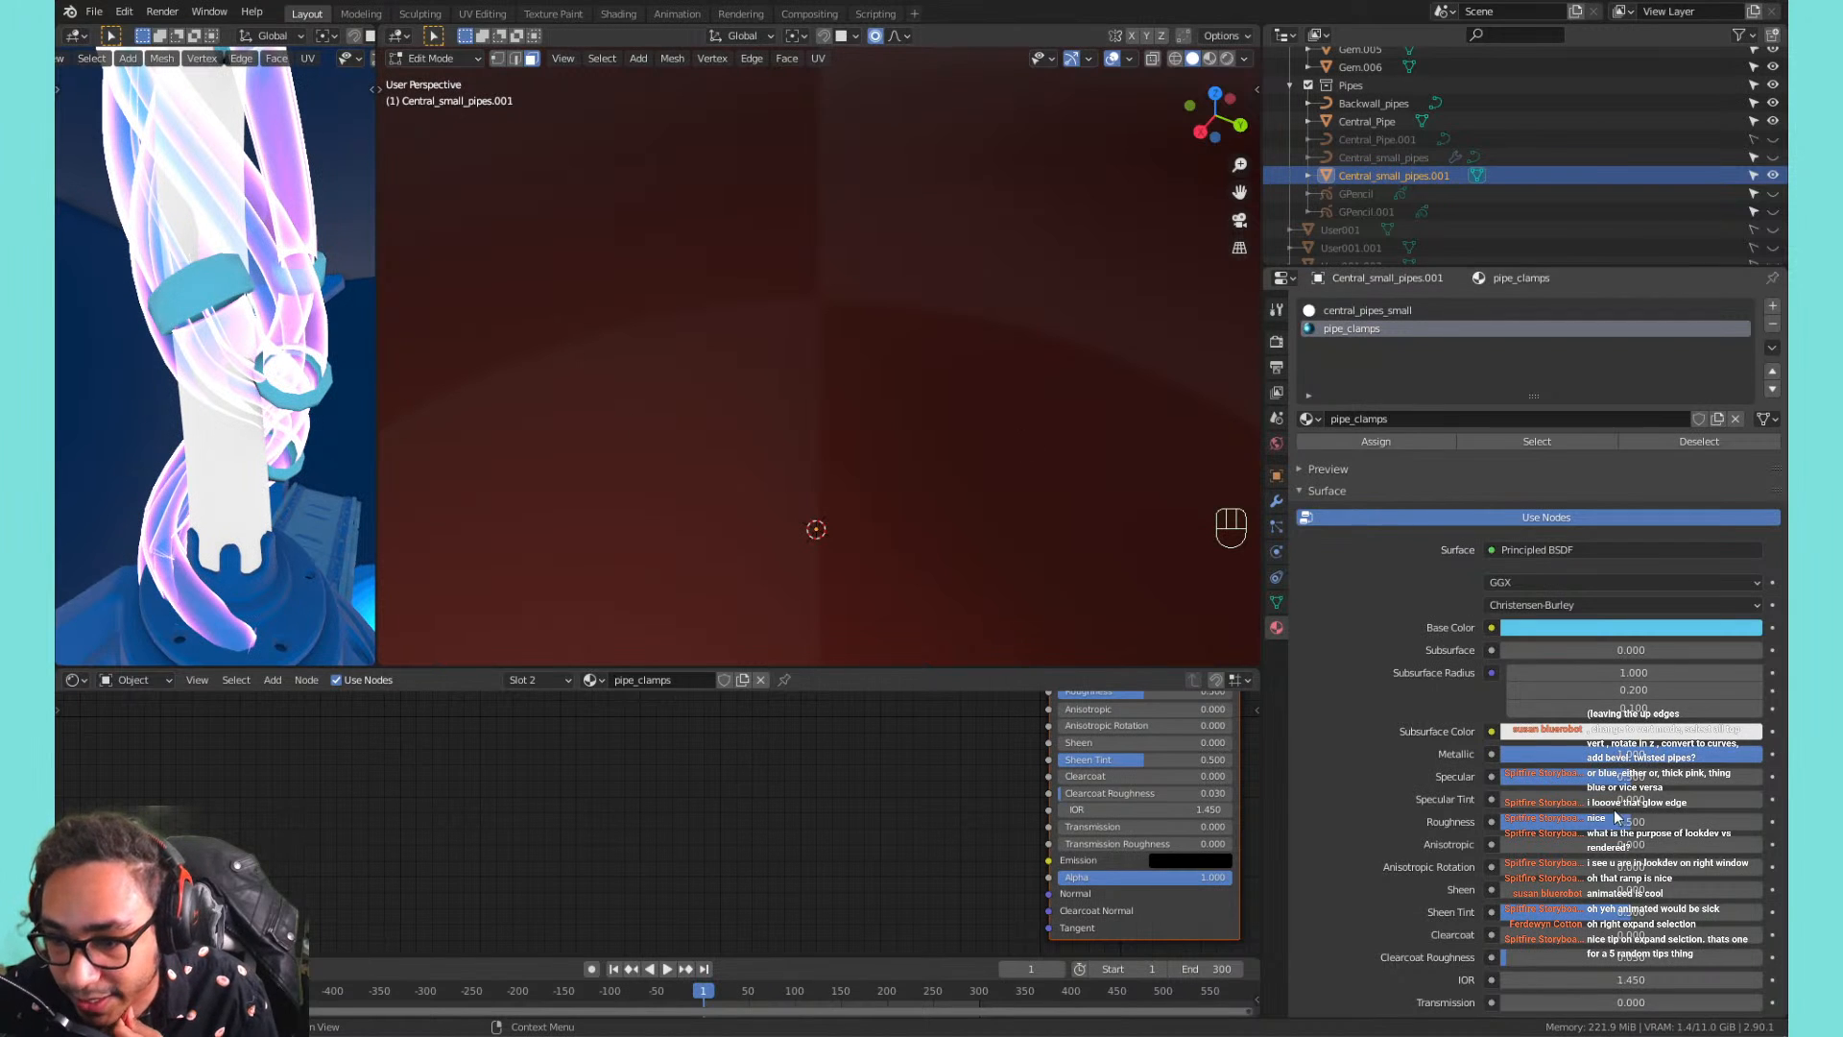
pyautogui.moveTo(1620, 822); pyautogui.dragTo(1488, 822)
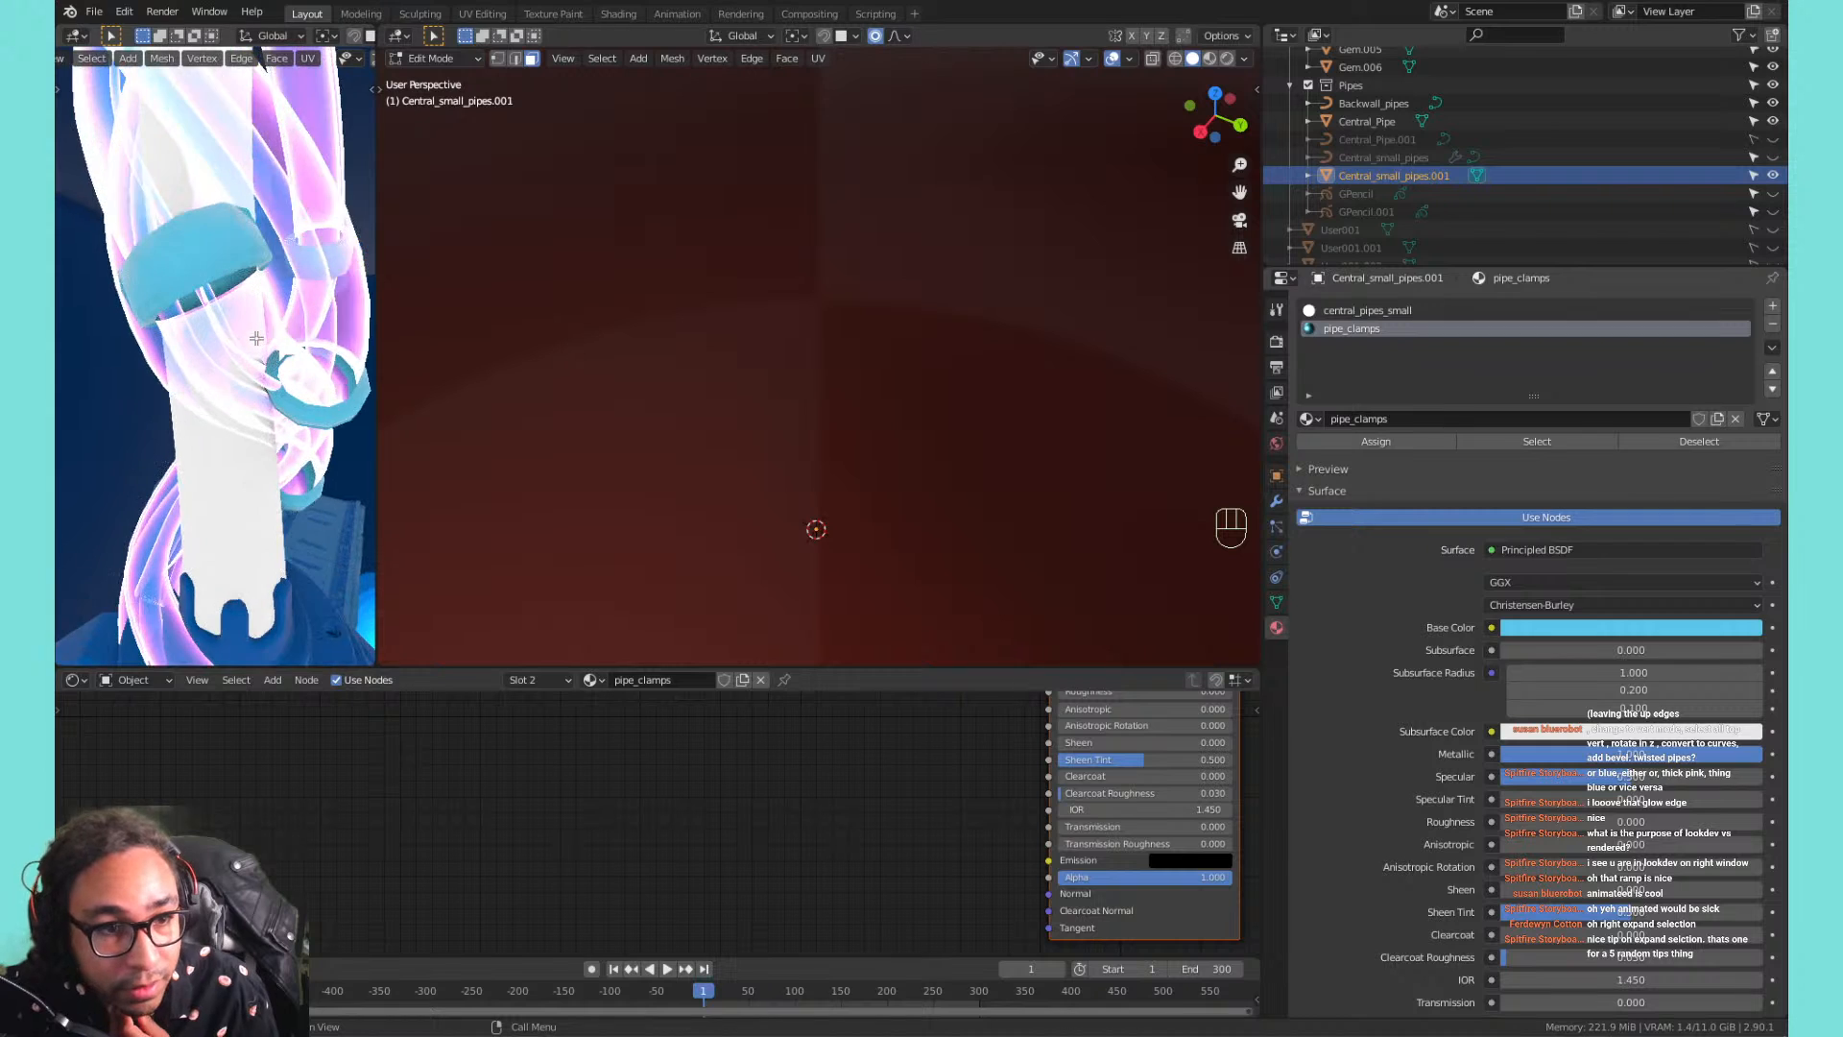
# Change the pipe_clamps base color to teal with hue 0.500, saturation 0.613 and value 0.780.
pyautogui.click(1536, 627)
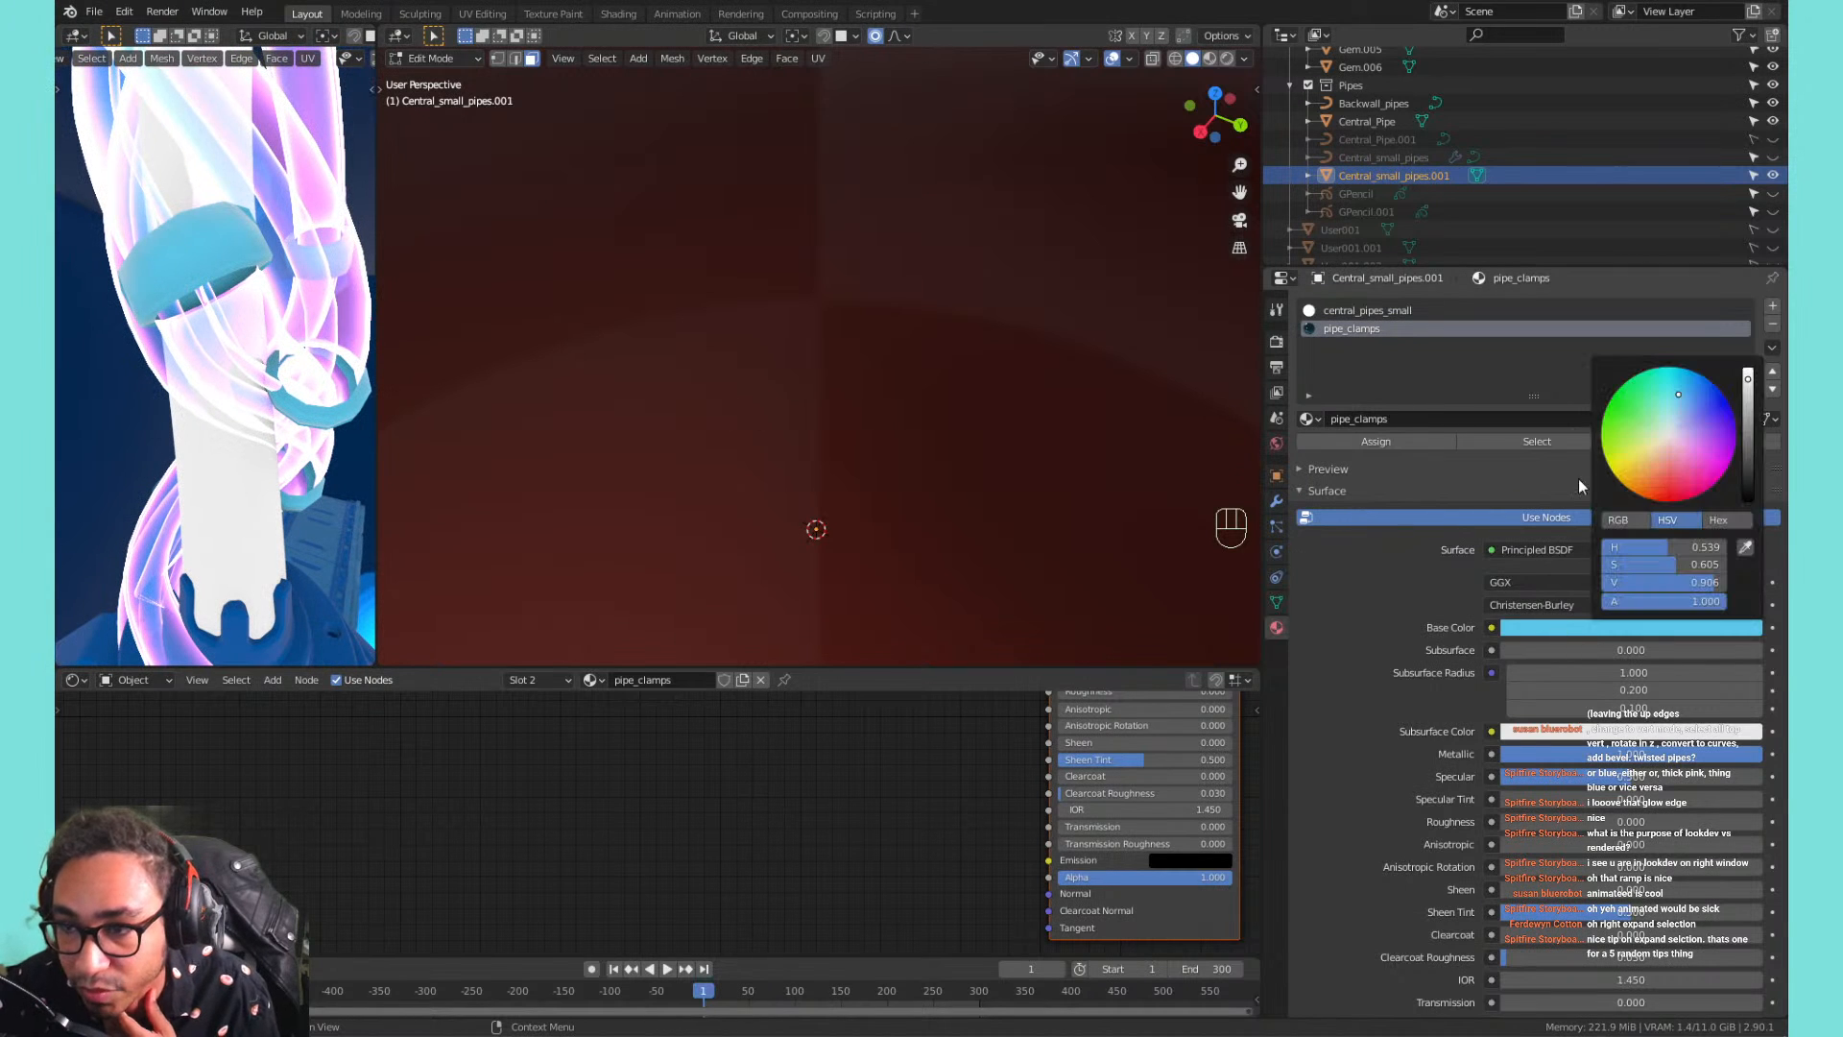
pyautogui.moveTo(1736, 395); pyautogui.dragTo(1732, 452)
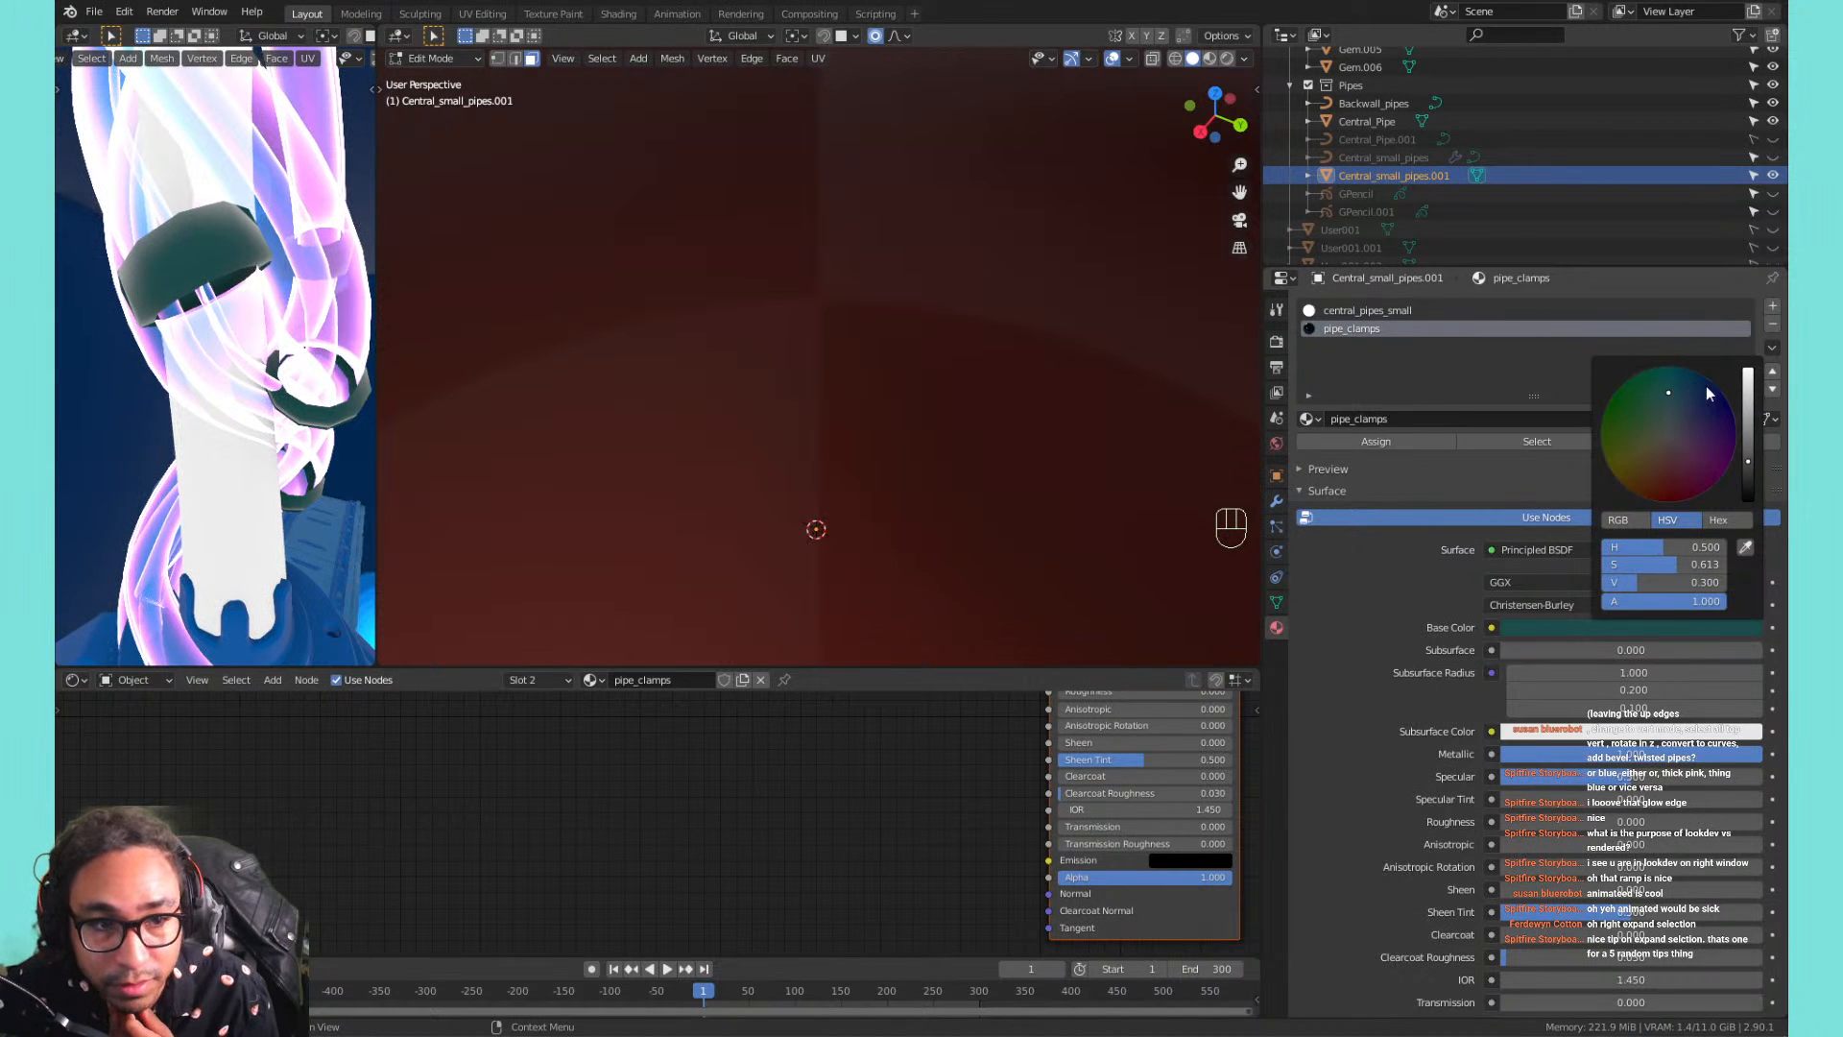
pyautogui.moveTo(1761, 406); pyautogui.dragTo(1748, 396)
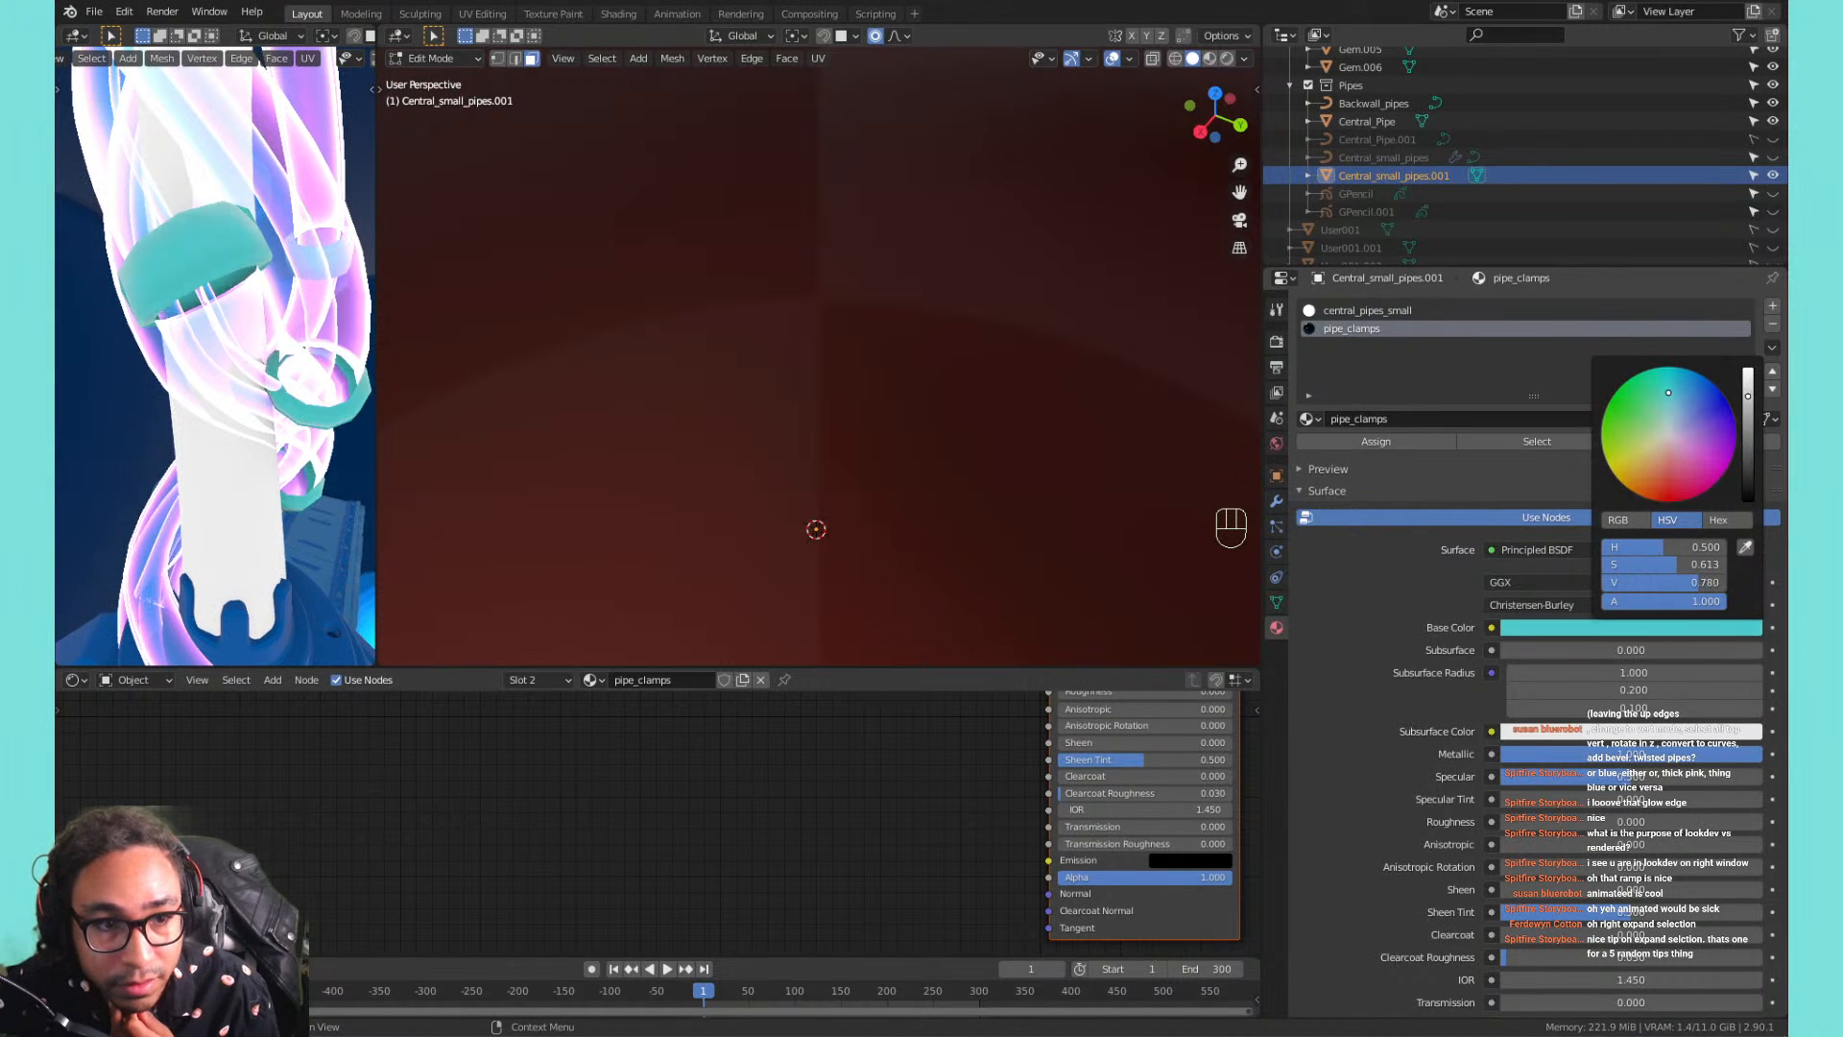
pyautogui.scroll(-7, 102, 327)
pyautogui.keyDown('shift'); pyautogui.moveTo(62, 250); pyautogui.dragTo(102, 327, button='middle'); pyautogui.keyUp('shift')
pyautogui.scroll(6, 306, 343)
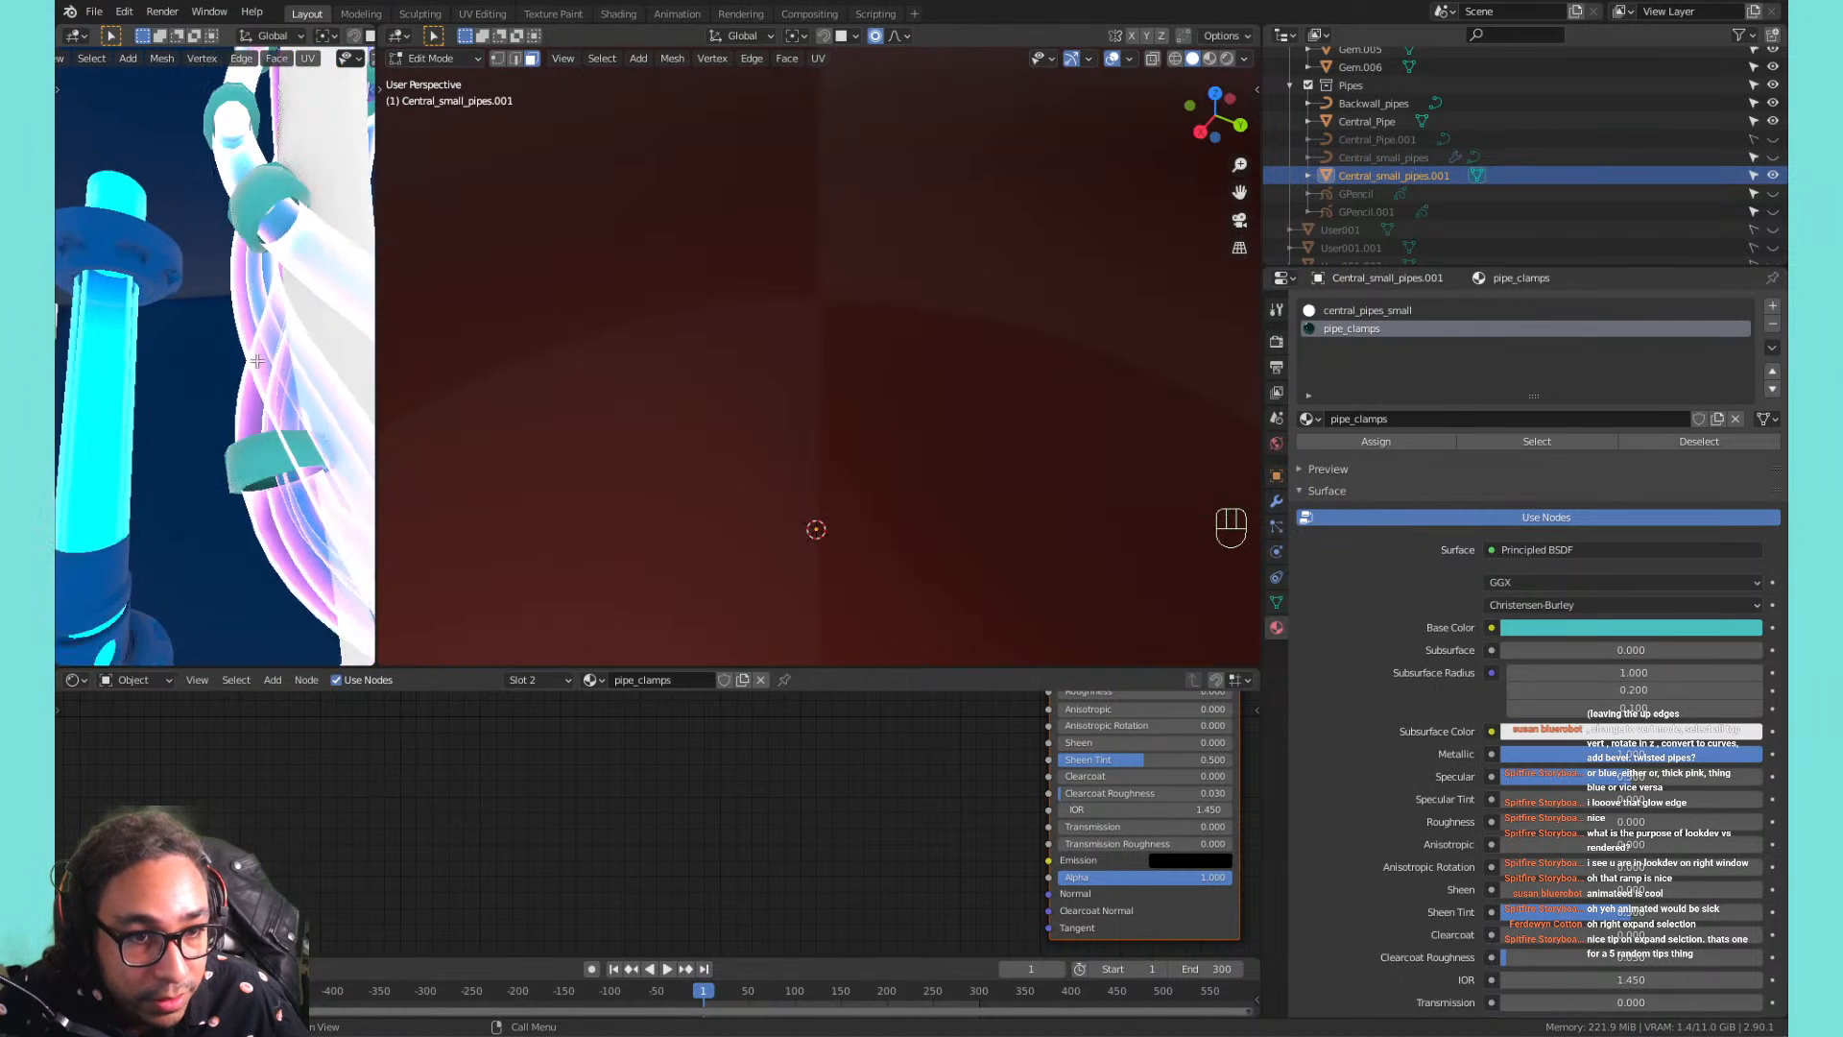
pyautogui.moveTo(306, 343); pyautogui.dragTo(343, 389, button='middle')
# Leave Edit Mode and select Central_small_pipes.001 with the settings of its central_pipes_small material displayed.
pyautogui.press('Tab')
pyautogui.click(816, 468)
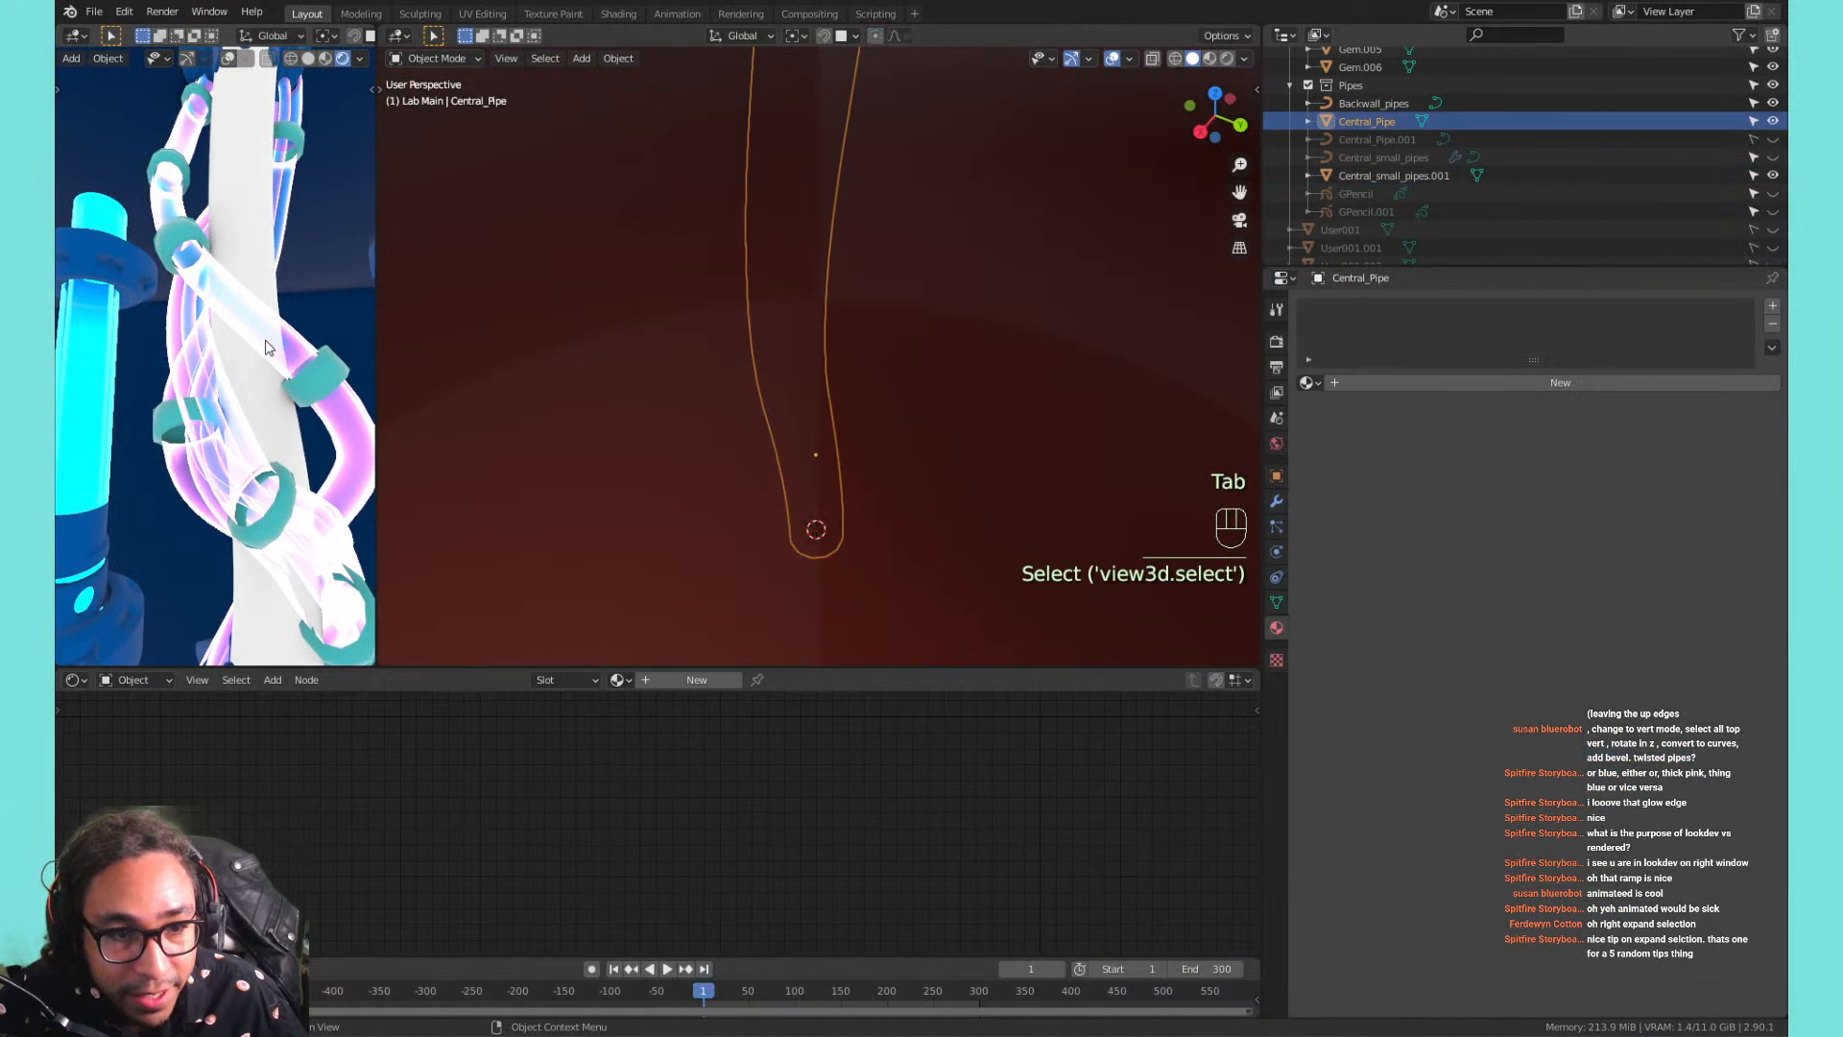
pyautogui.scroll(-4, 228, 334)
pyautogui.scroll(4, 229, 334)
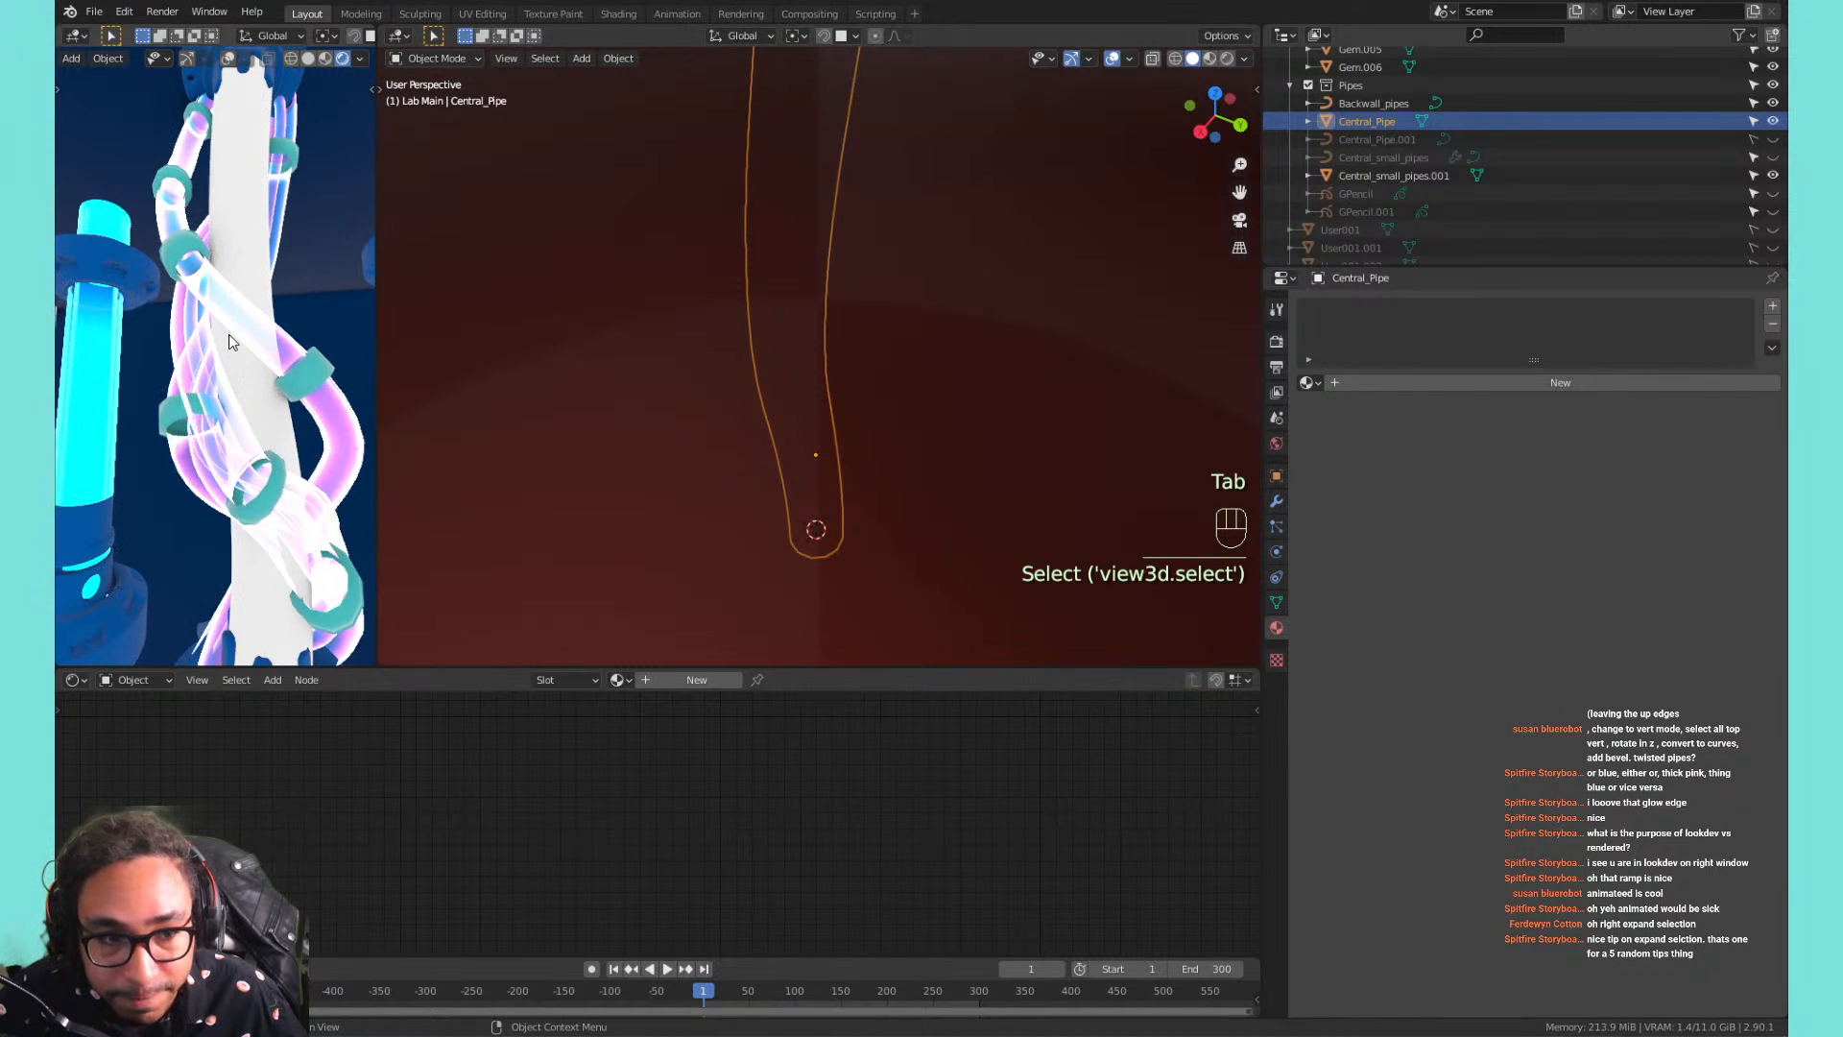
pyautogui.click(236, 332)
pyautogui.press('Tab')
pyautogui.press('Tab')
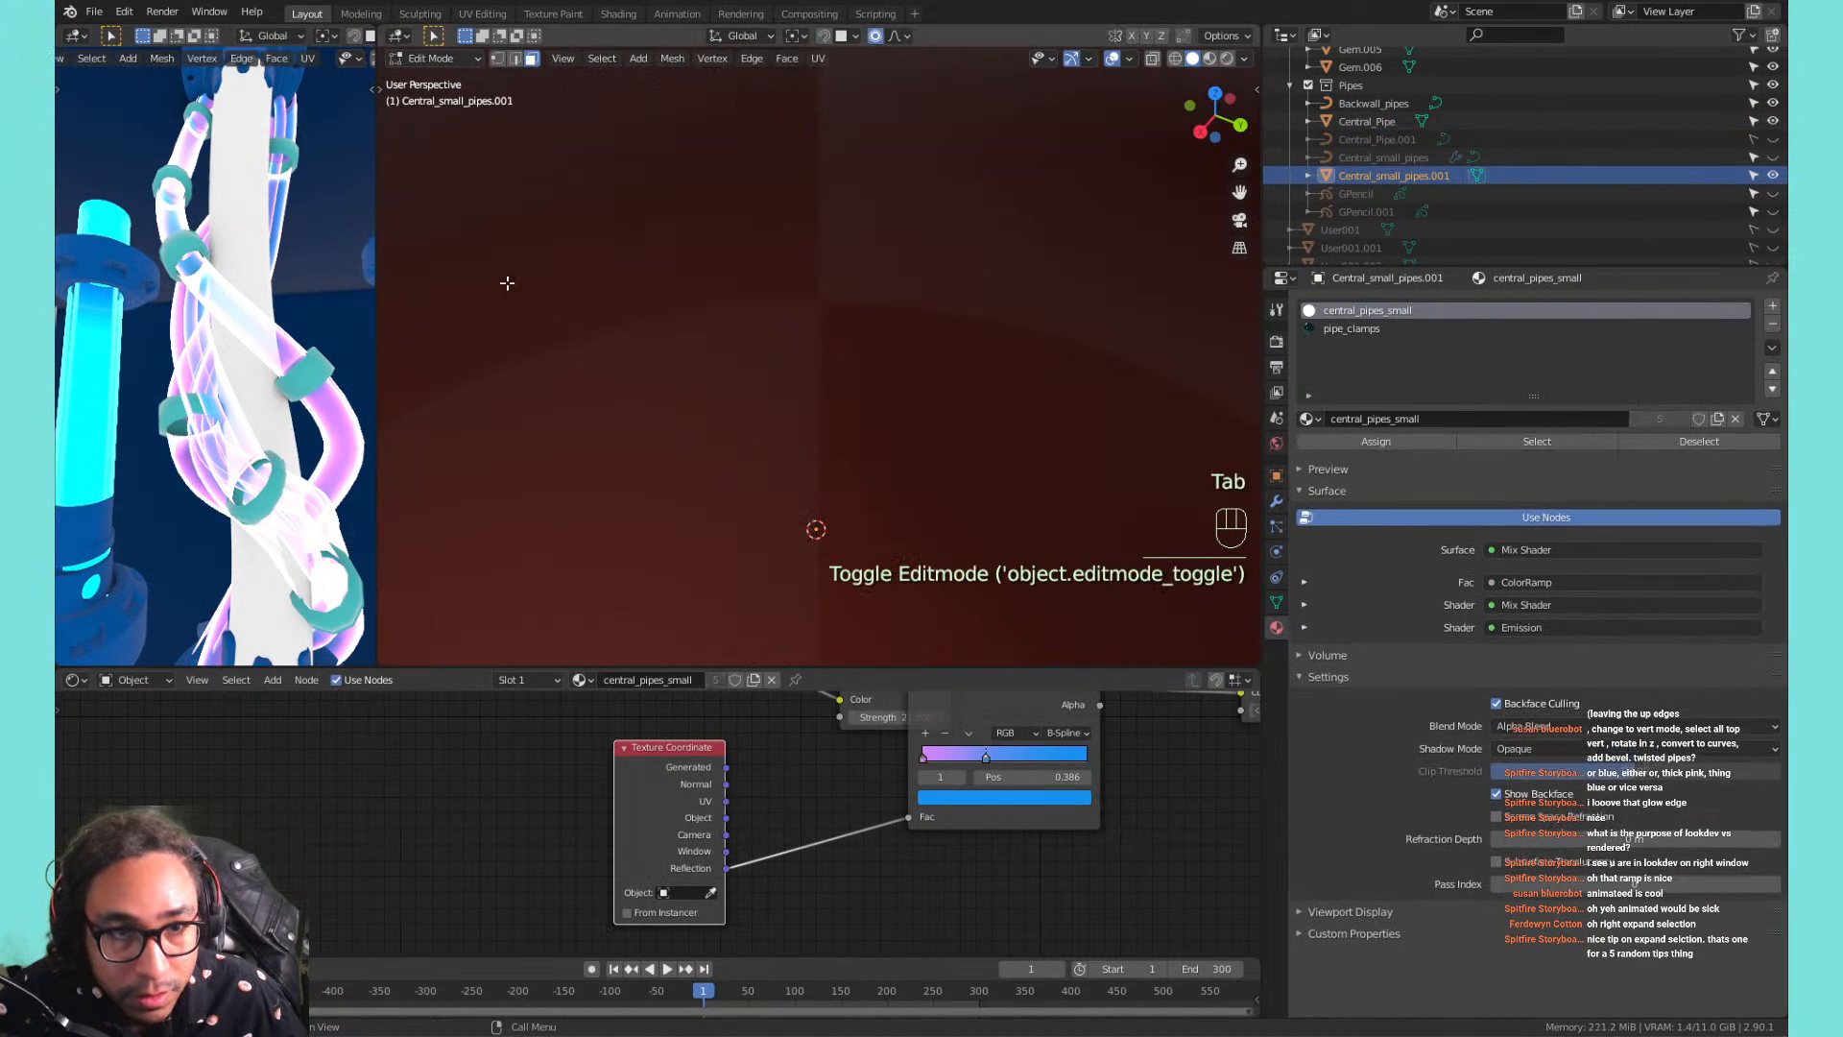
pyautogui.click(261, 332)
pyautogui.click(261, 332)
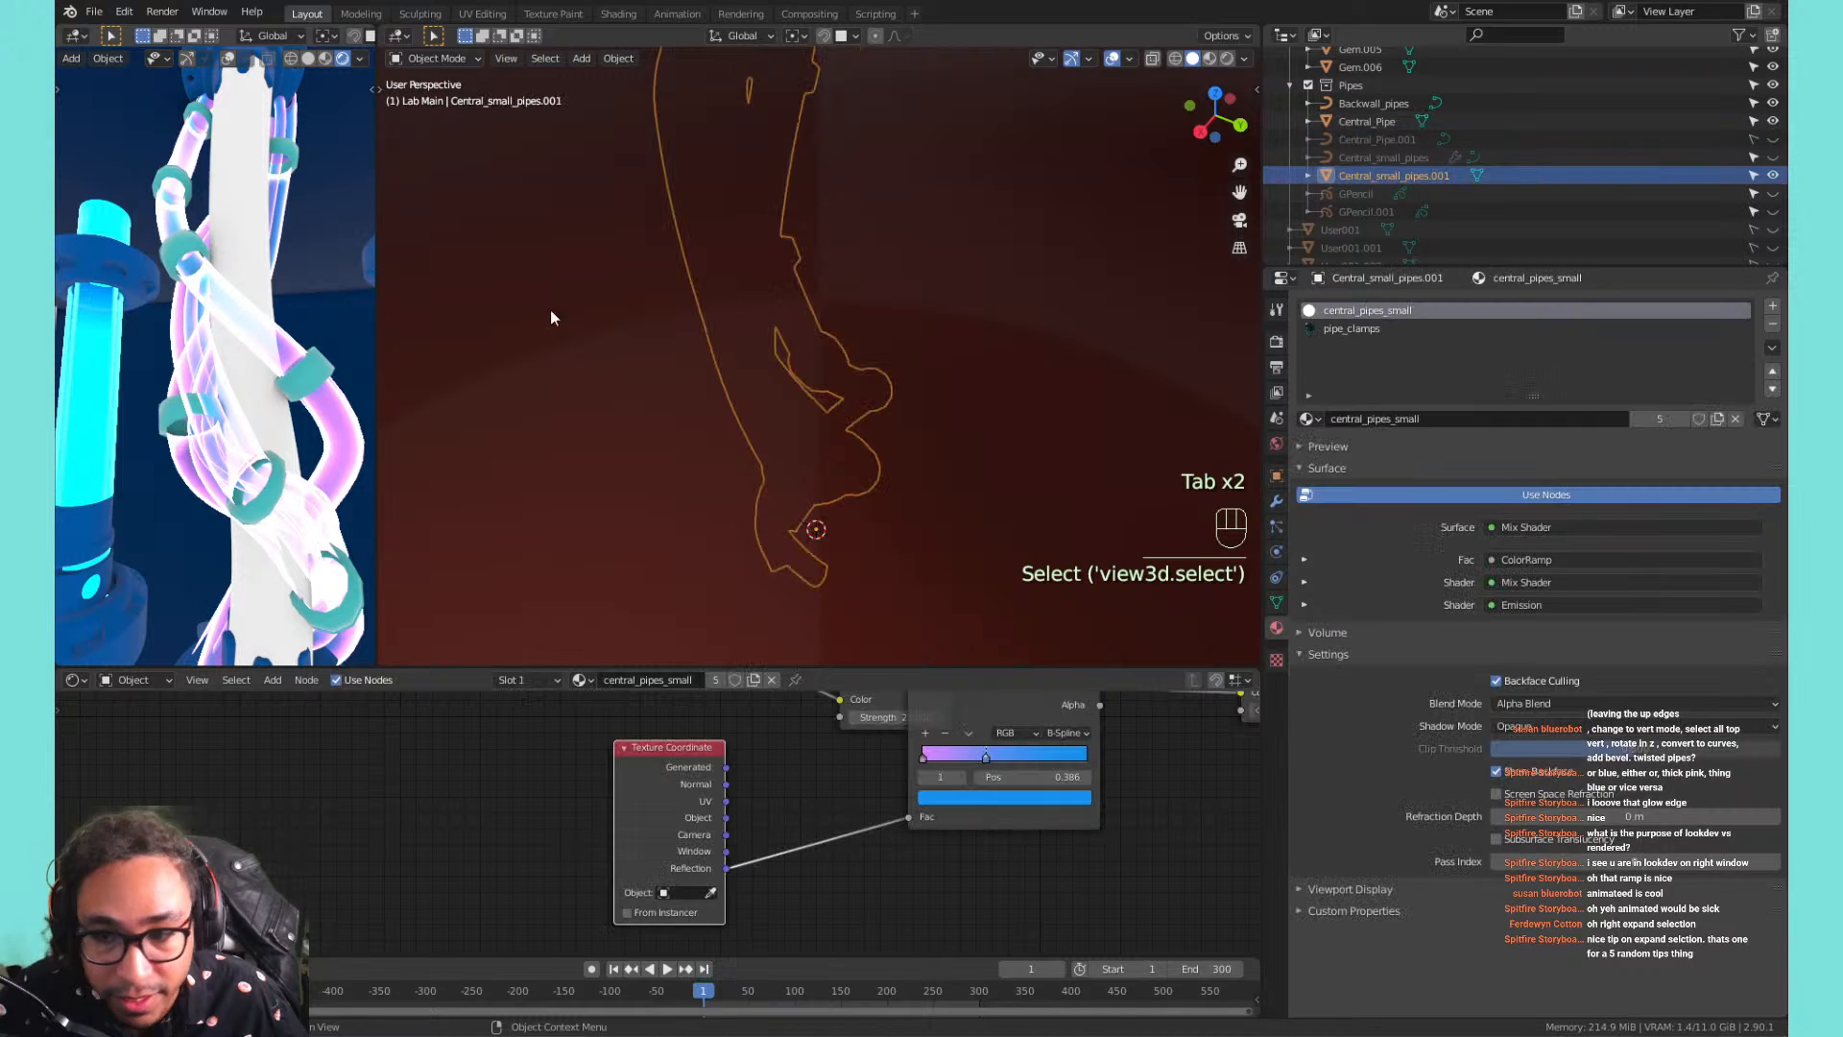
pyautogui.click(1277, 343)
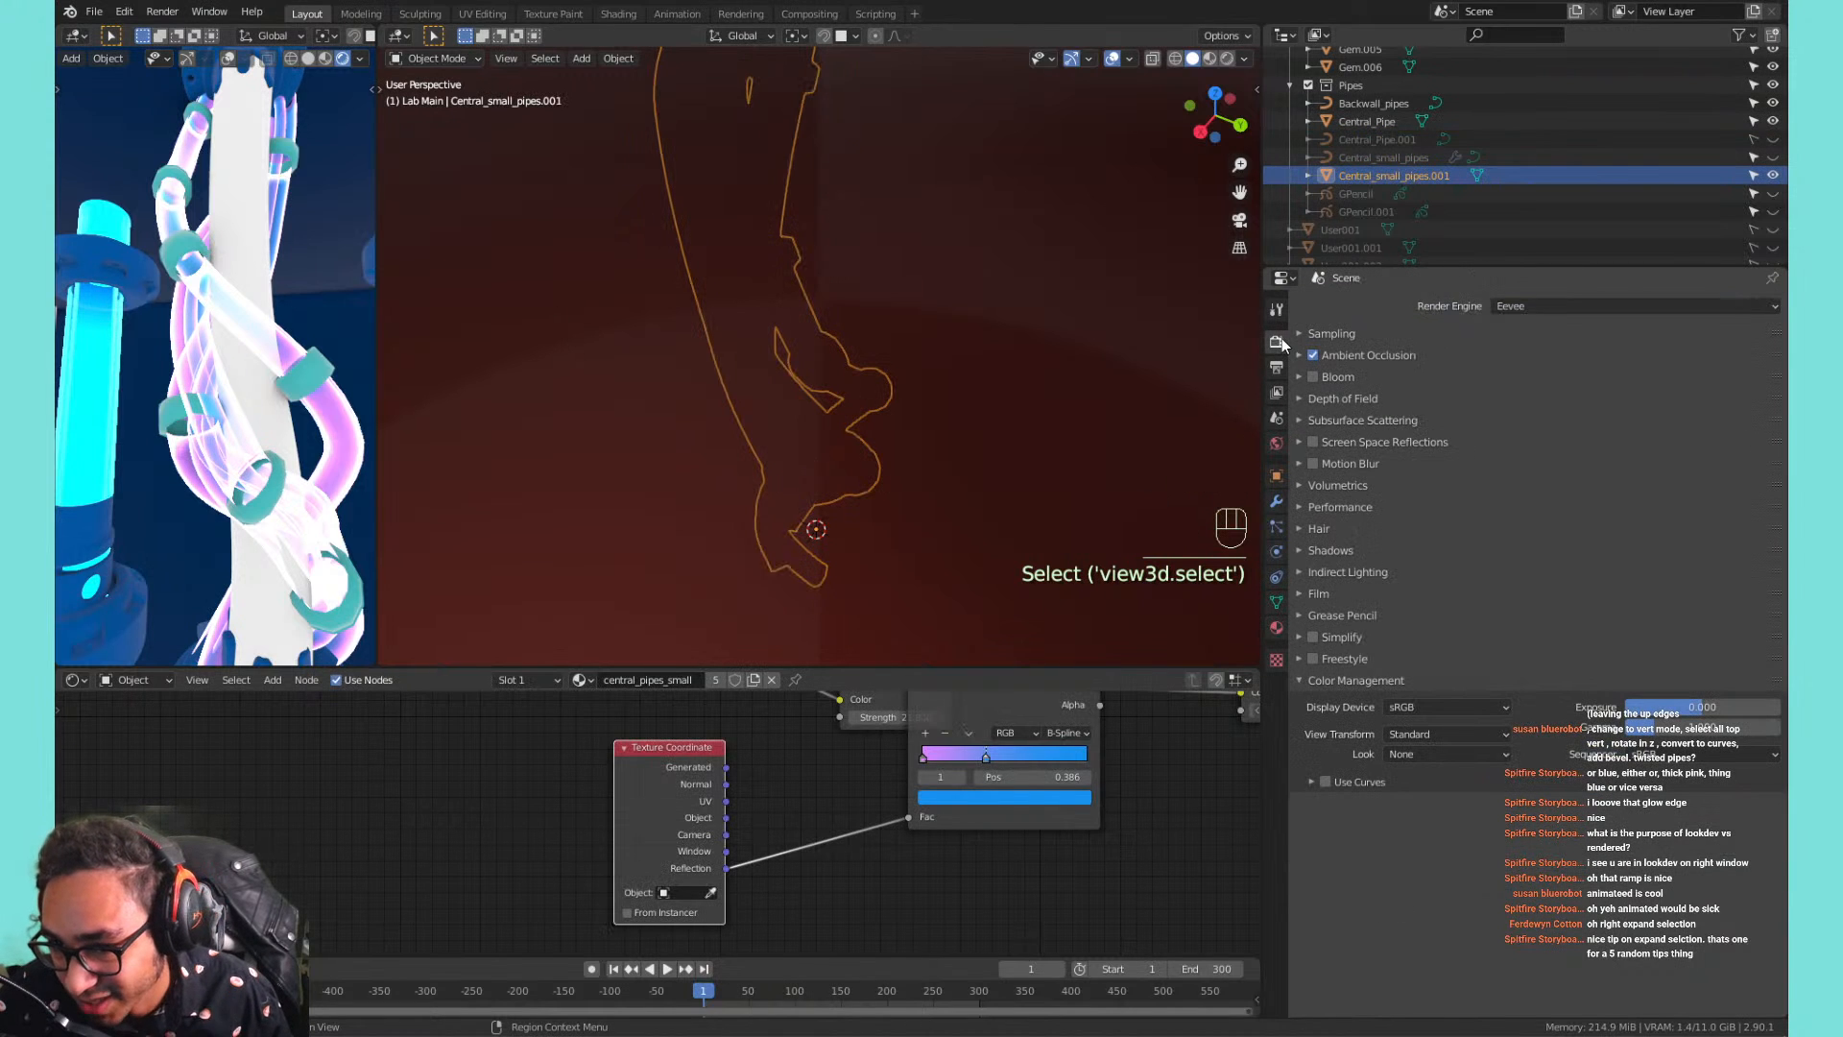
pyautogui.click(1277, 629)
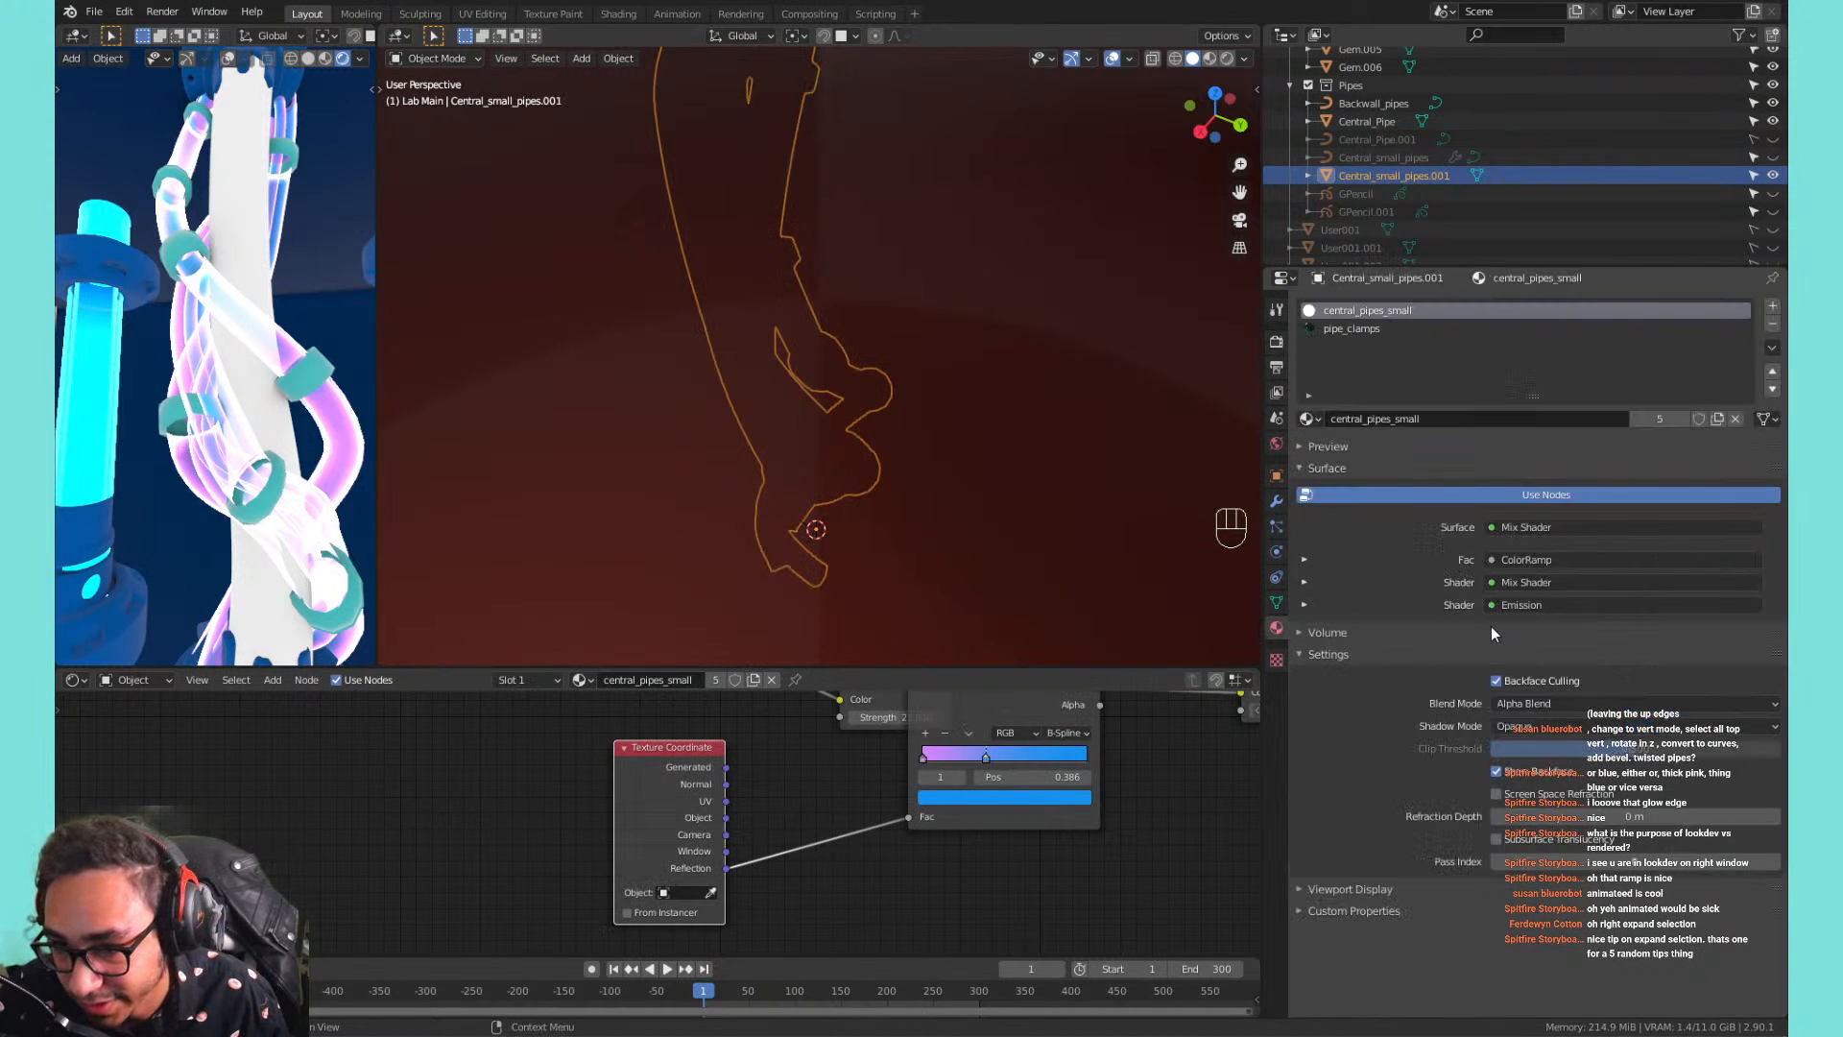
# Try central_pipes_small without backface culling and with the ColorRamp-fed Emission node's strength at 1.700.
pyautogui.click(1506, 683)
pyautogui.click(1496, 681)
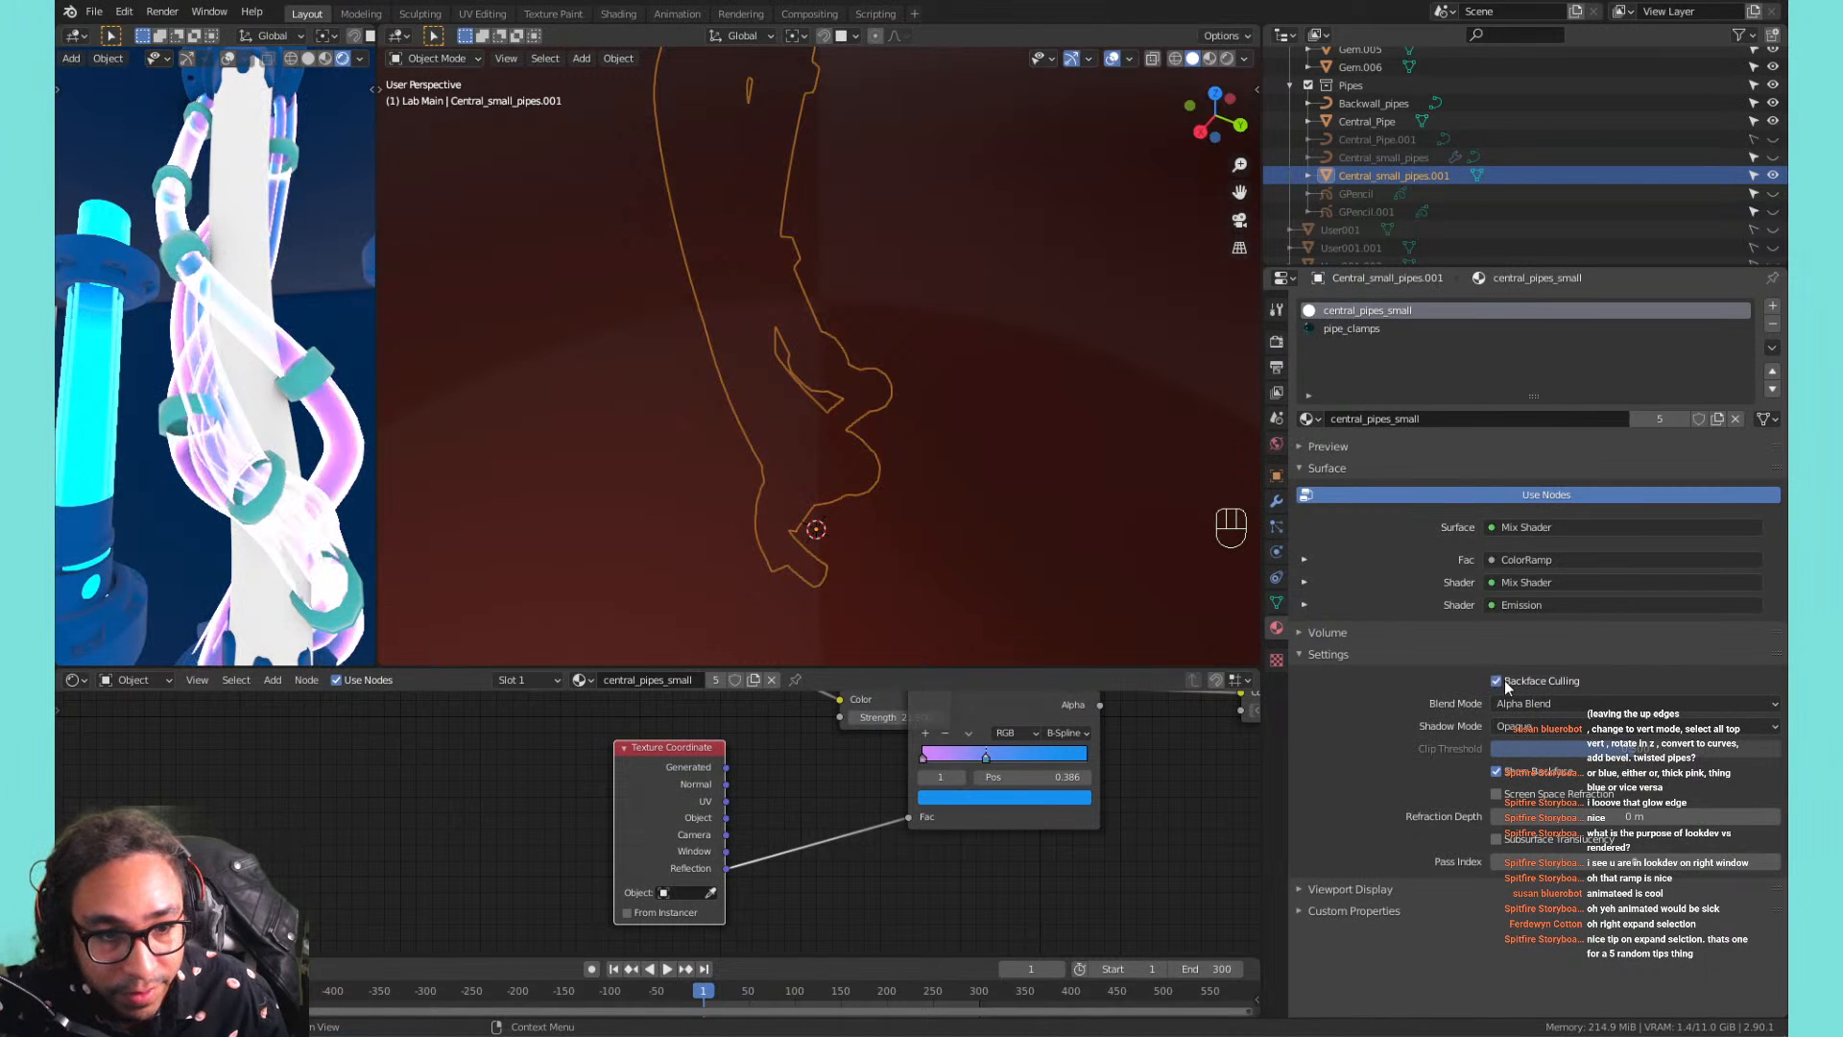
pyautogui.click(1496, 681)
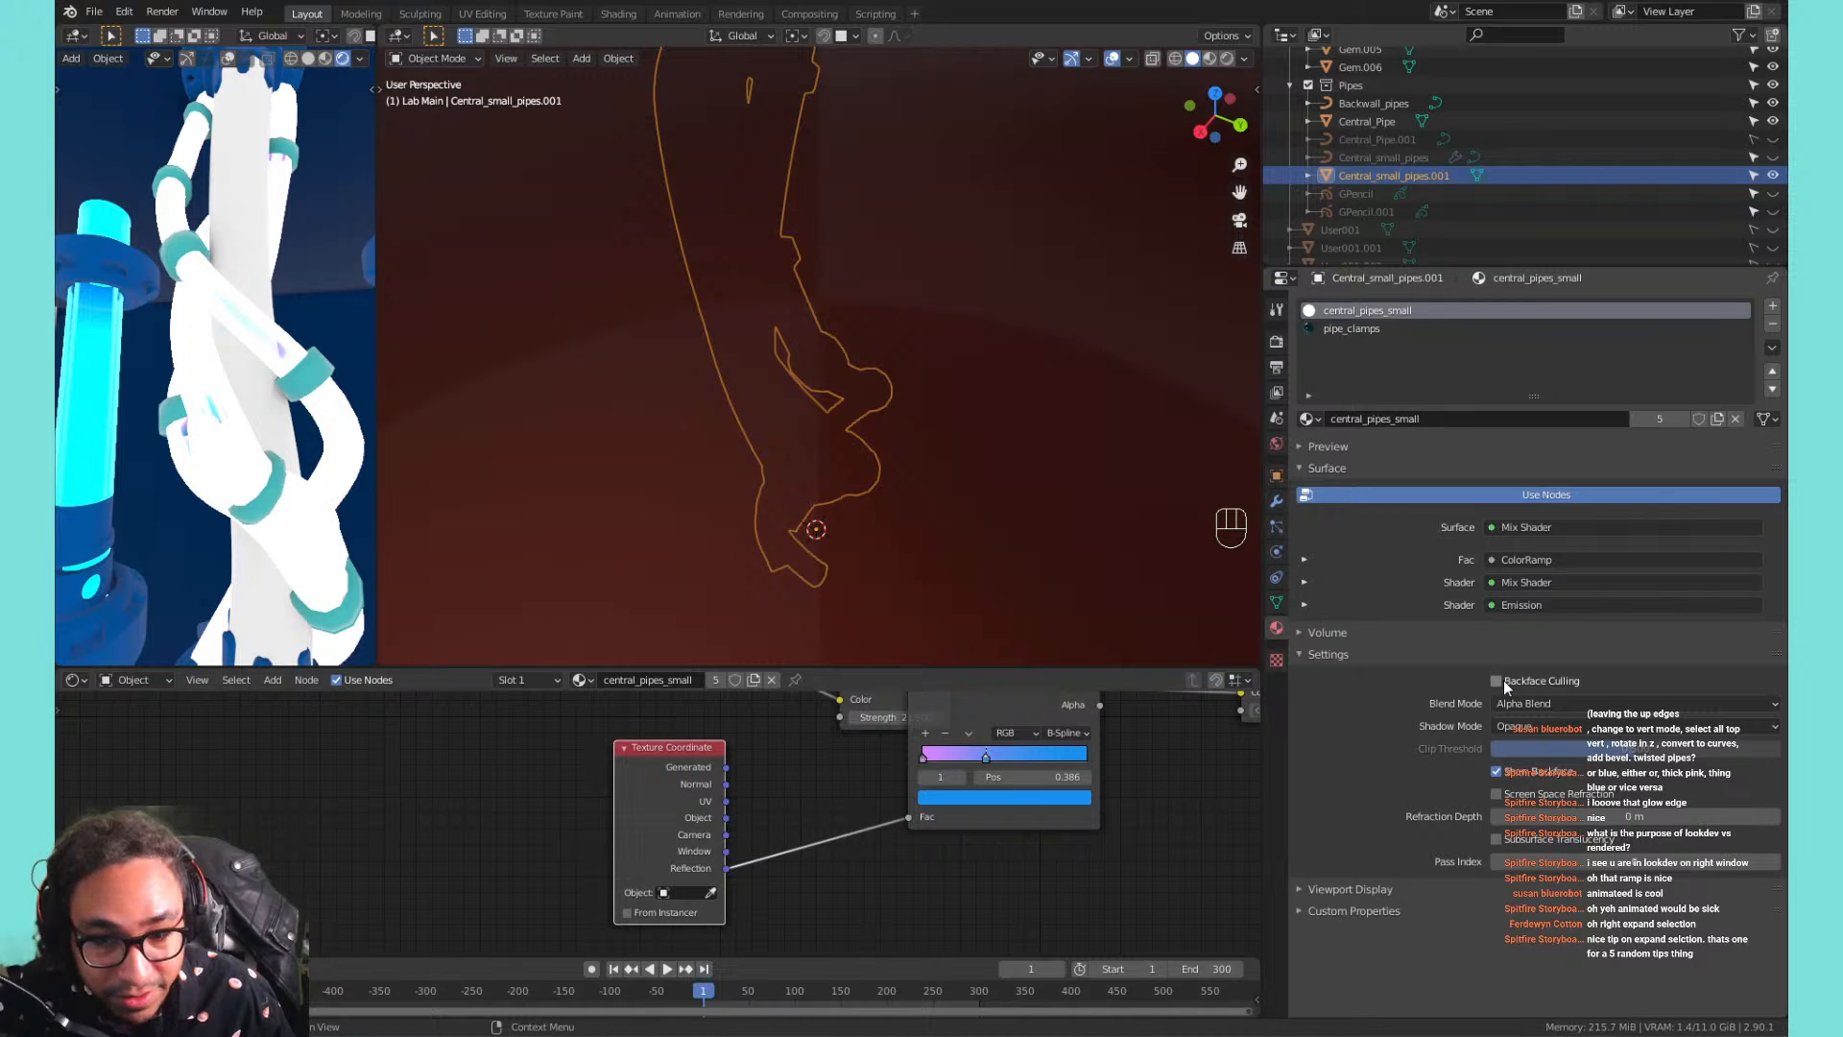
pyautogui.moveTo(1112, 783); pyautogui.dragTo(915, 869, button='middle')
pyautogui.moveTo(1109, 793)
pyautogui.mouseDown()
pyautogui.moveTo(1070, 793)
pyautogui.moveTo(1101, 795)
pyautogui.mouseUp()
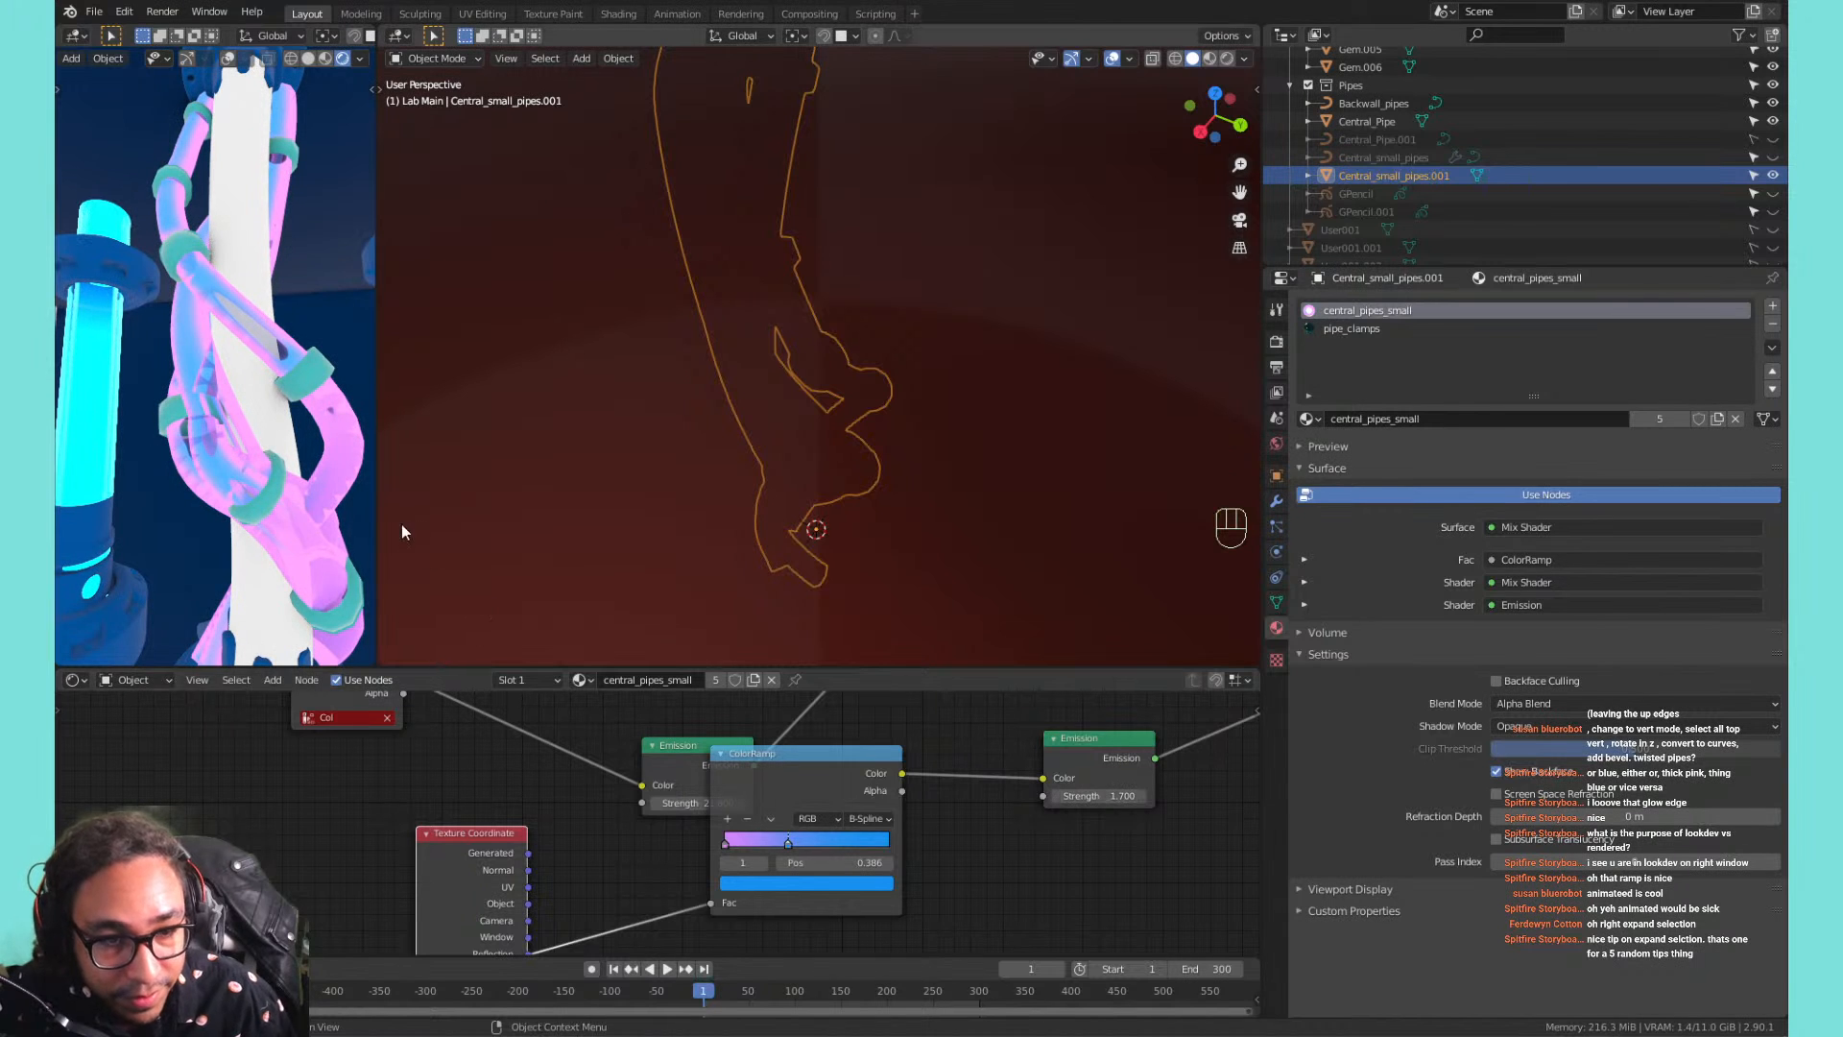
pyautogui.moveTo(279, 427); pyautogui.dragTo(198, 342, button='middle')
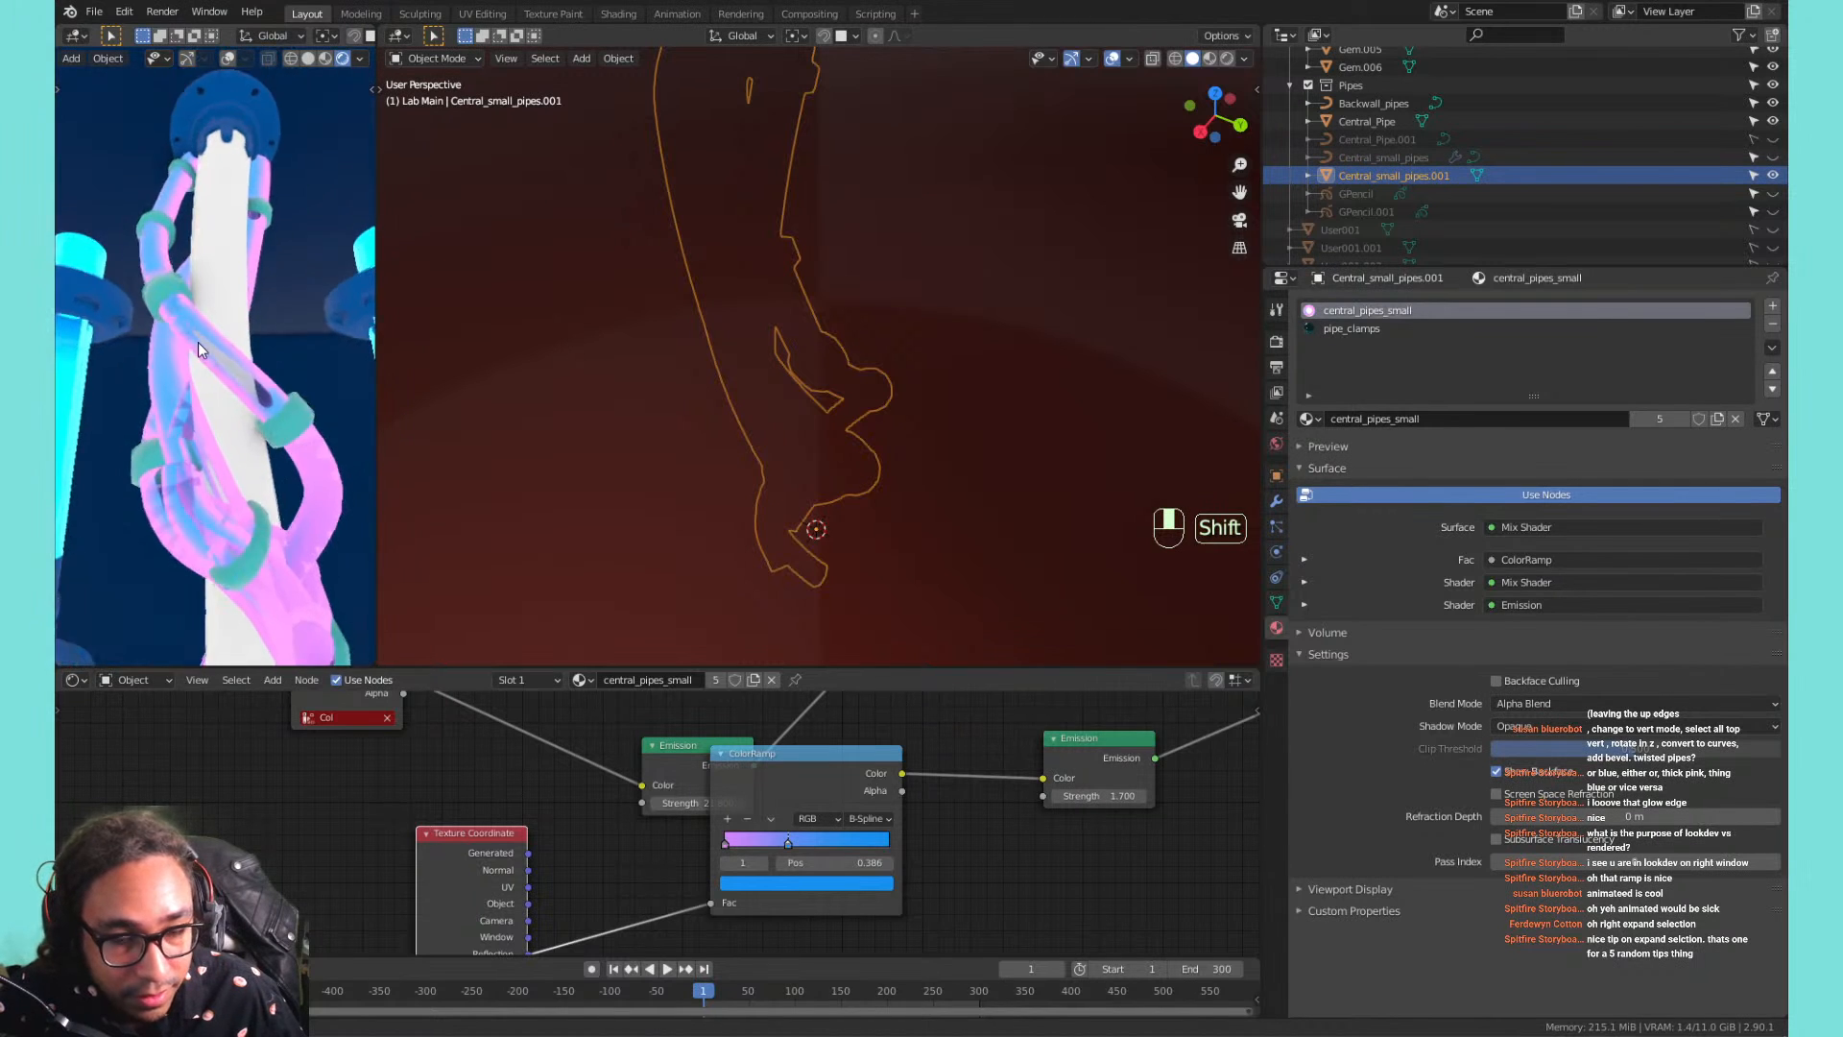
# Turn on backface culling for central_pipes_small and set the strength of the ColorRamp-fed Emission node to 6.300.
pyautogui.click(1542, 683)
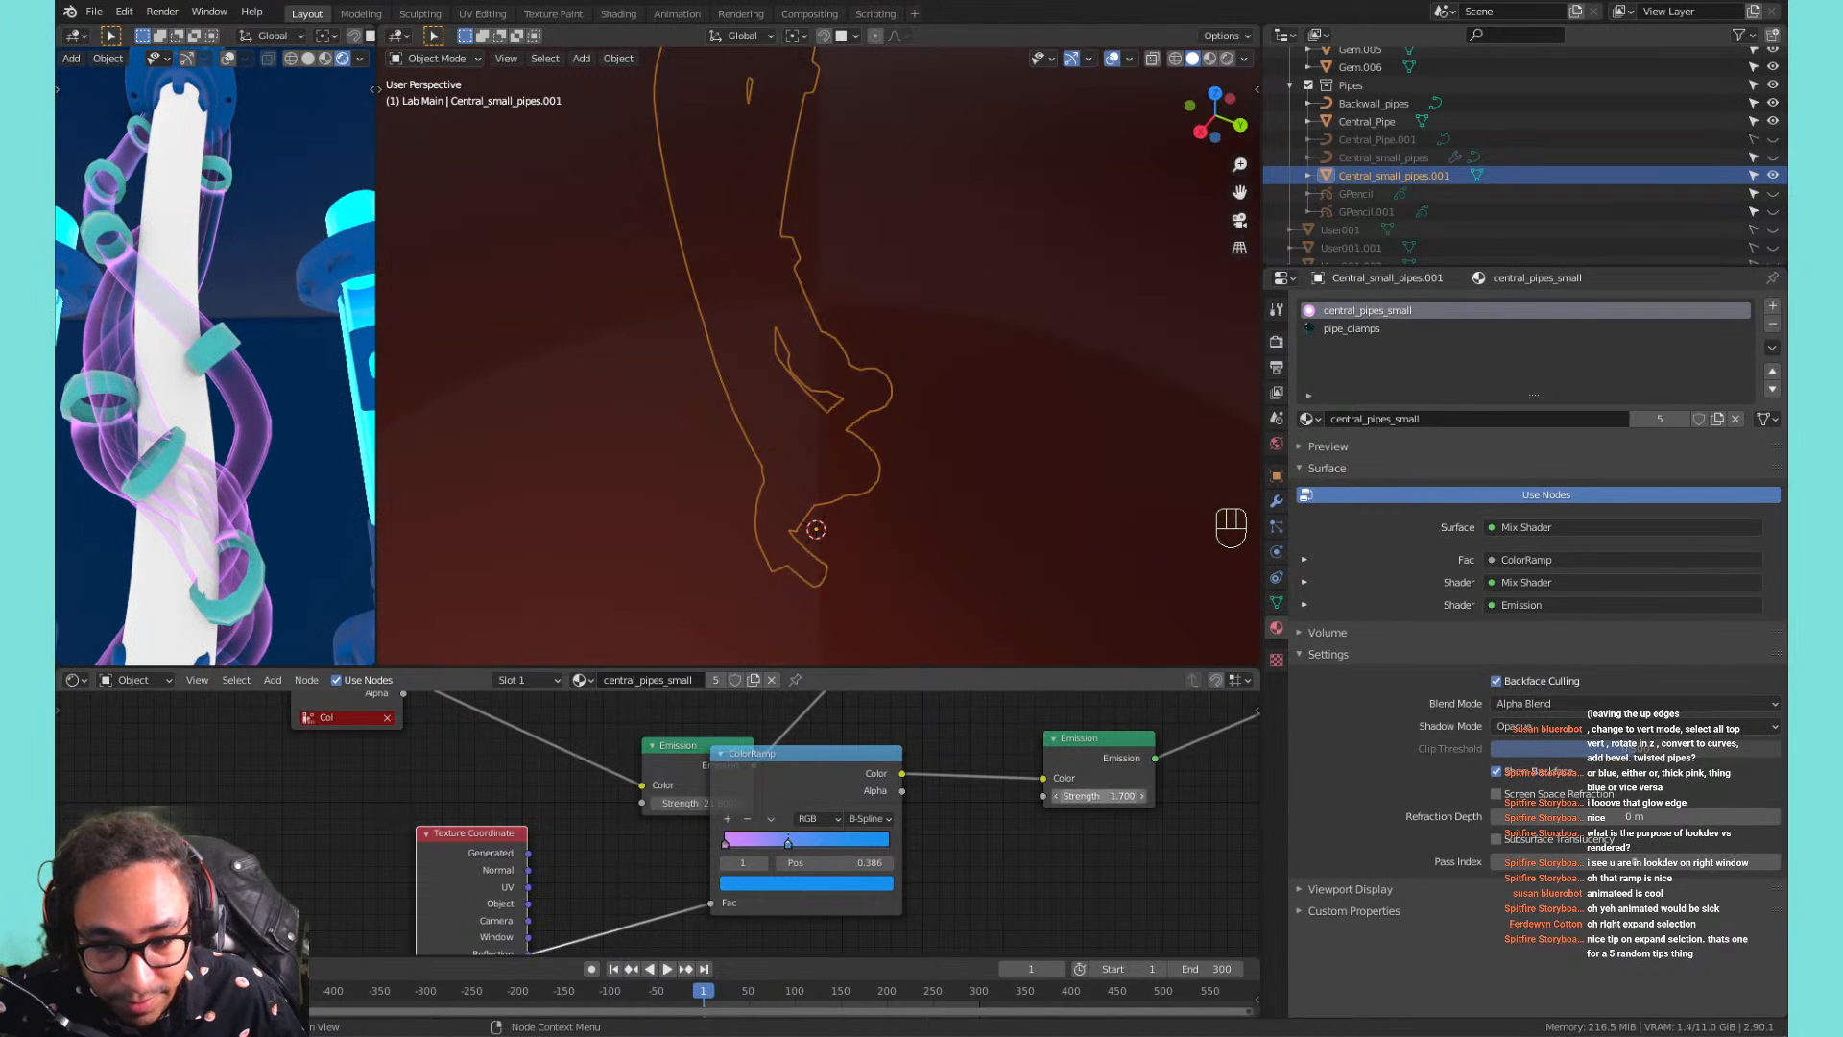
pyautogui.moveTo(1099, 796)
pyautogui.mouseDown()
pyautogui.moveTo(1152, 796)
pyautogui.moveTo(1120, 795)
pyautogui.mouseUp()
pyautogui.moveTo(1099, 796); pyautogui.dragTo(1142, 796)
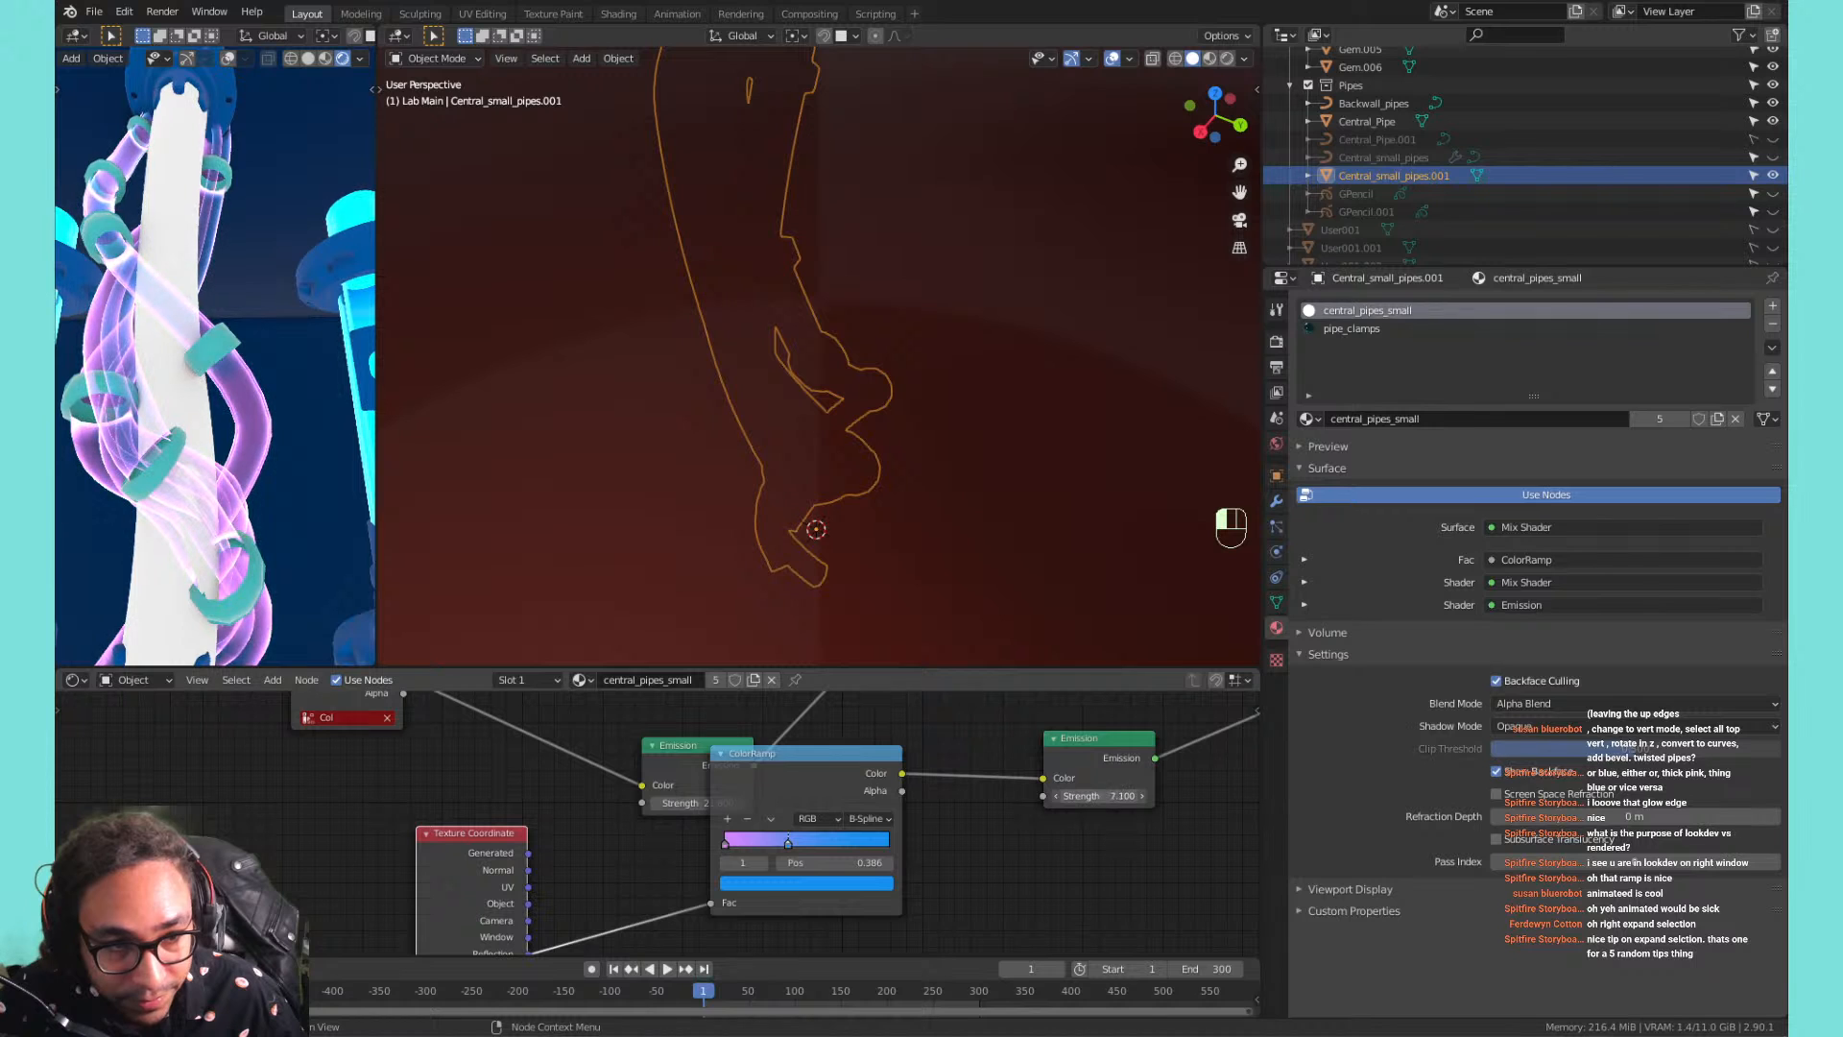
pyautogui.moveTo(211, 403); pyautogui.dragTo(363, 411, button='middle')
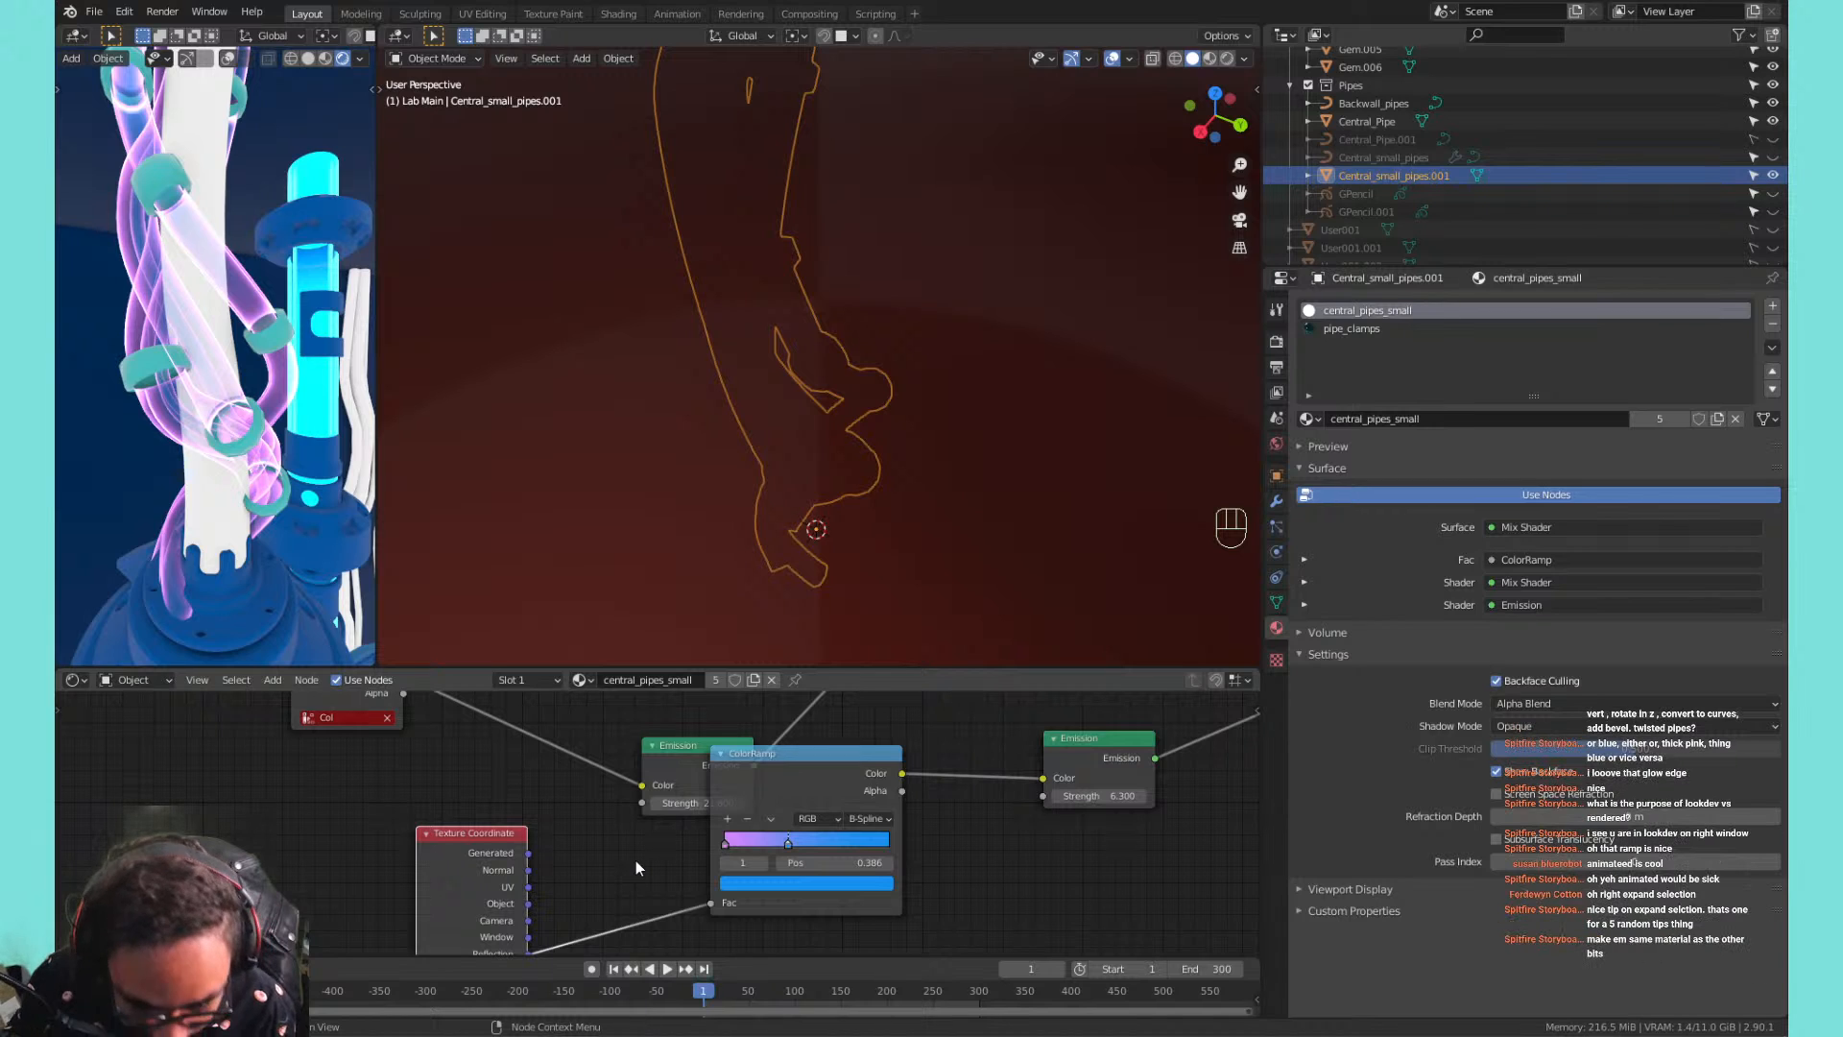
# Check the material on the neighbouring blue pipe bases and replace pipe_clamps on Central_small_pipes.001 with that BASE material.
pyautogui.moveTo(77, 296); pyautogui.dragTo(309, 496, button='middle')
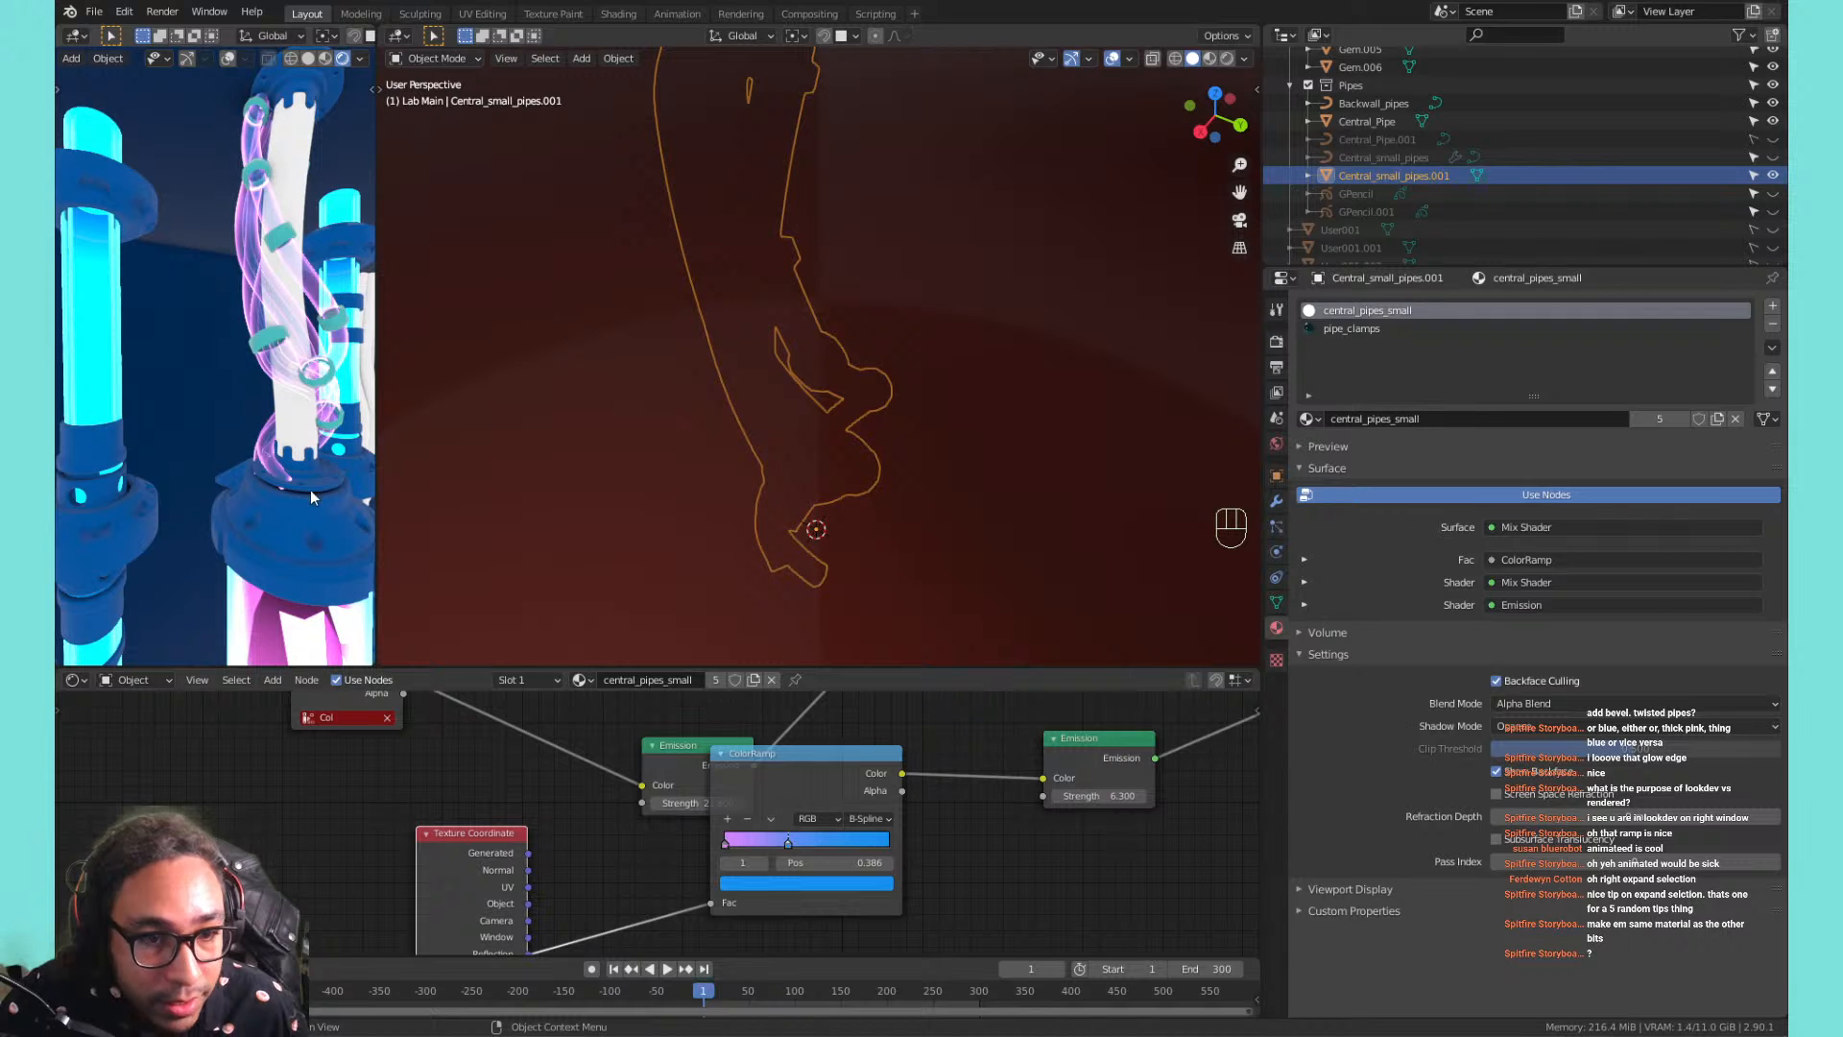
pyautogui.click(309, 527)
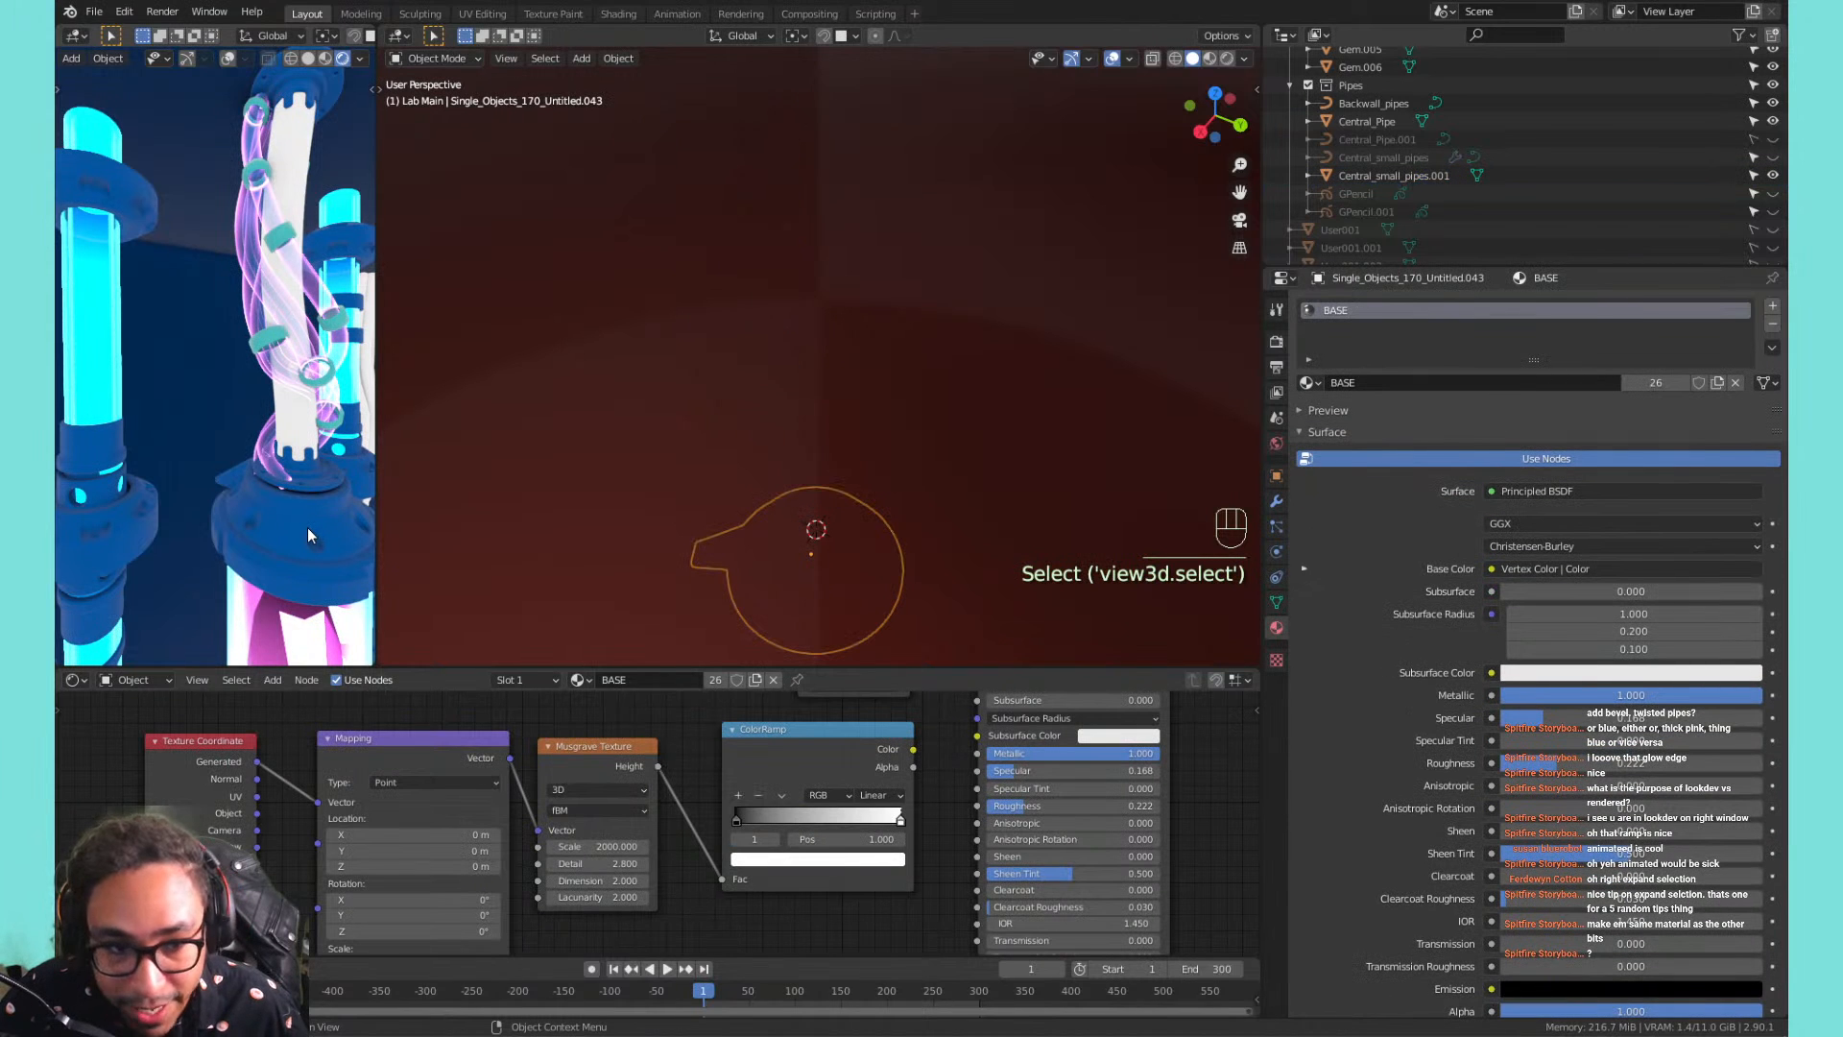
pyautogui.click(95, 545)
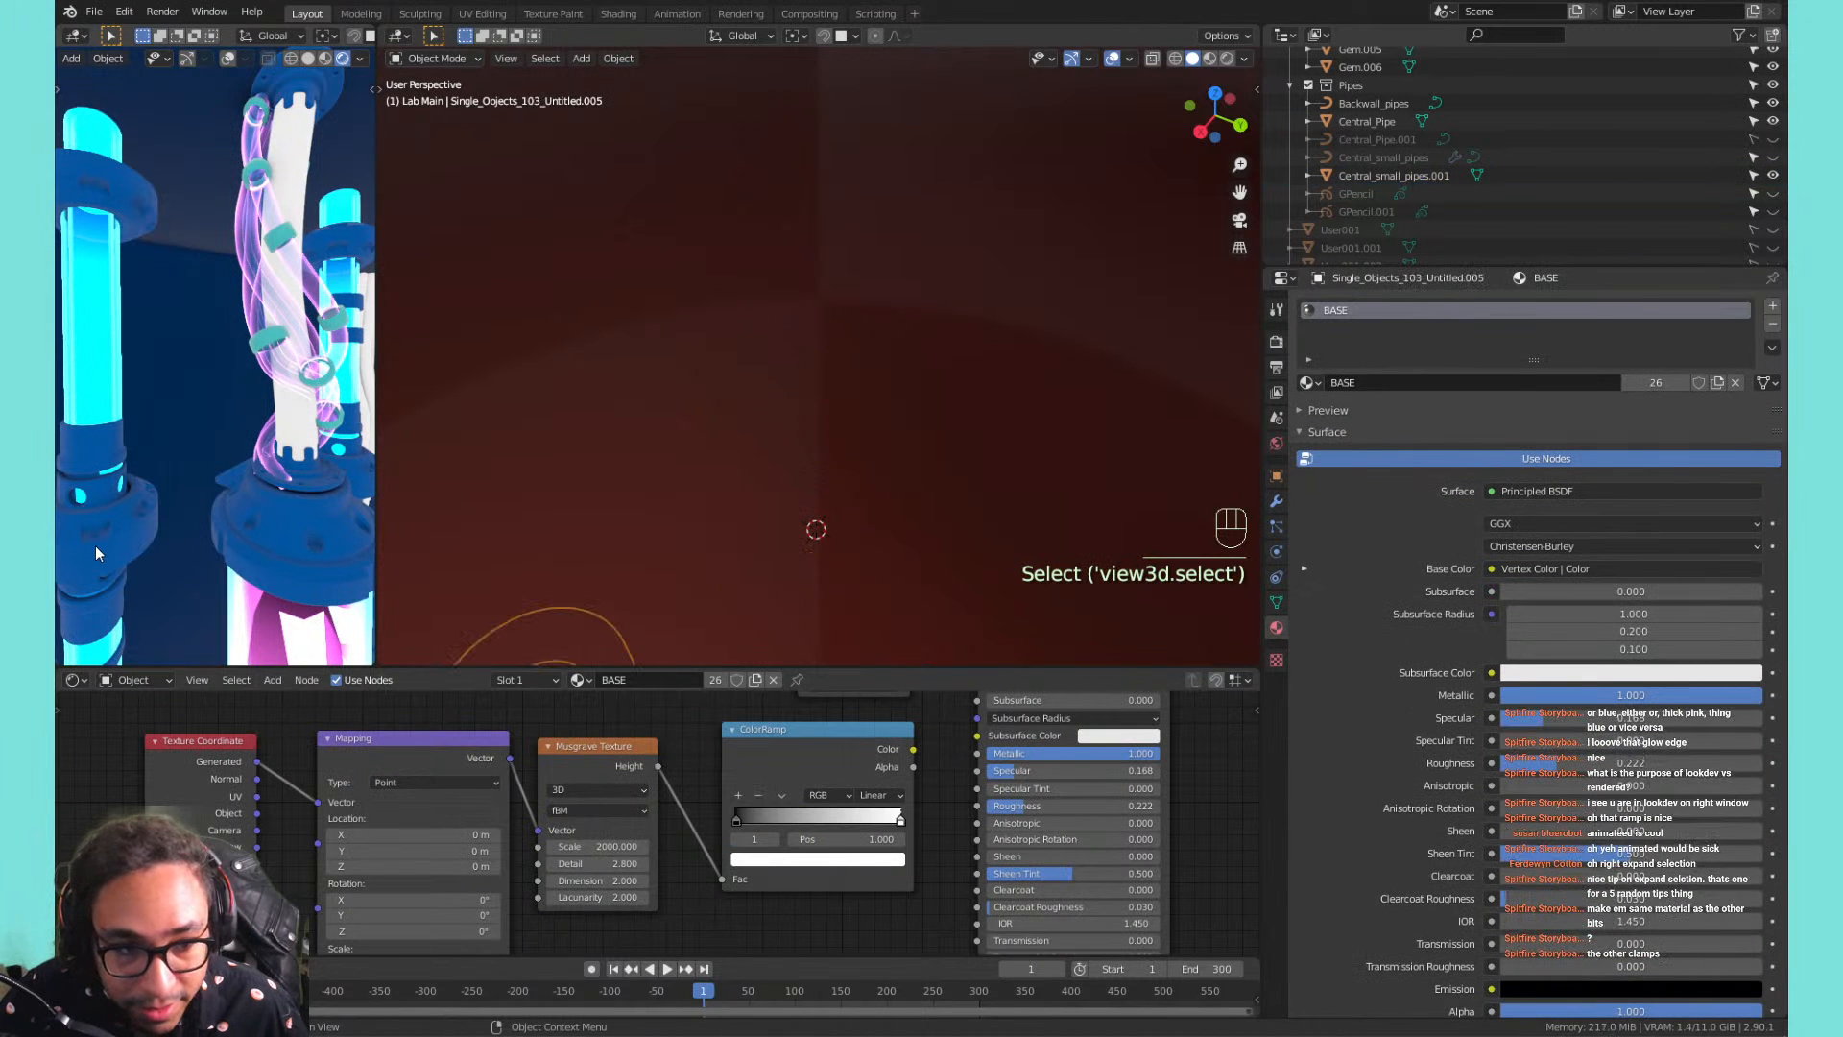
pyautogui.click(232, 348)
pyautogui.click(1377, 326)
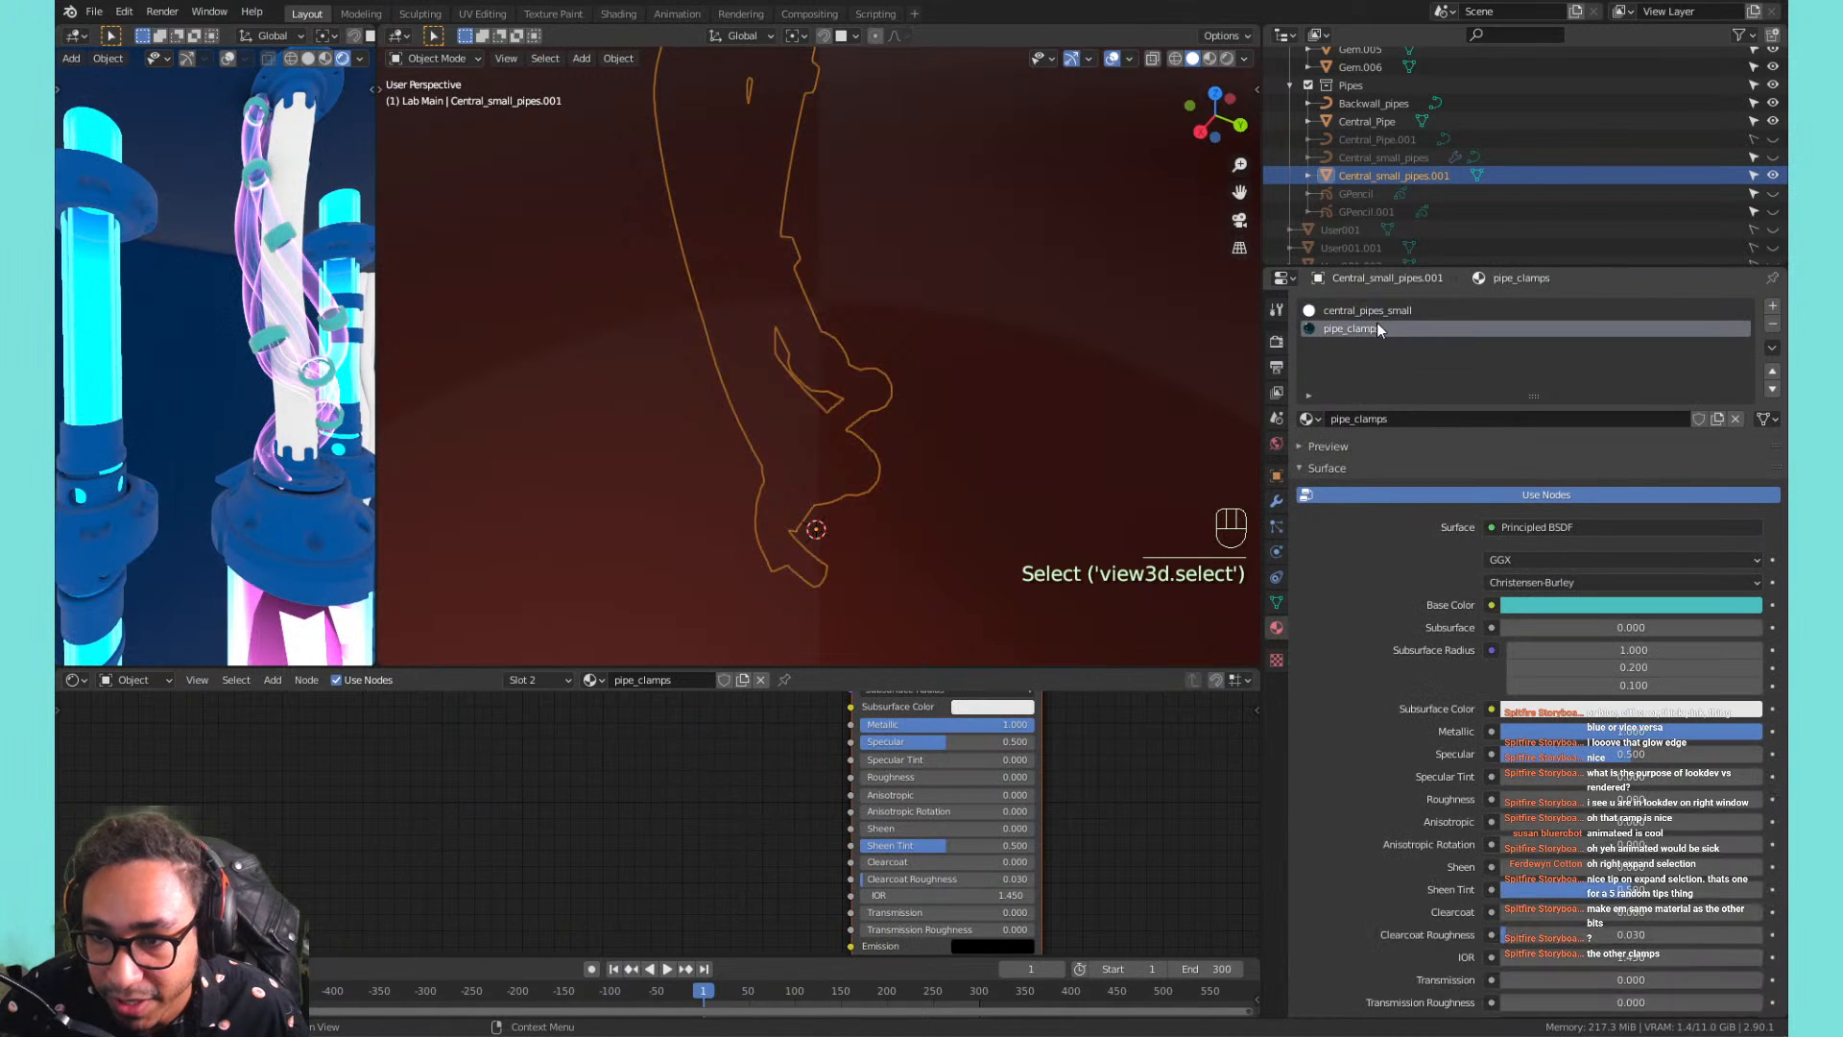
pyautogui.click(1309, 420)
pyautogui.click(1344, 446)
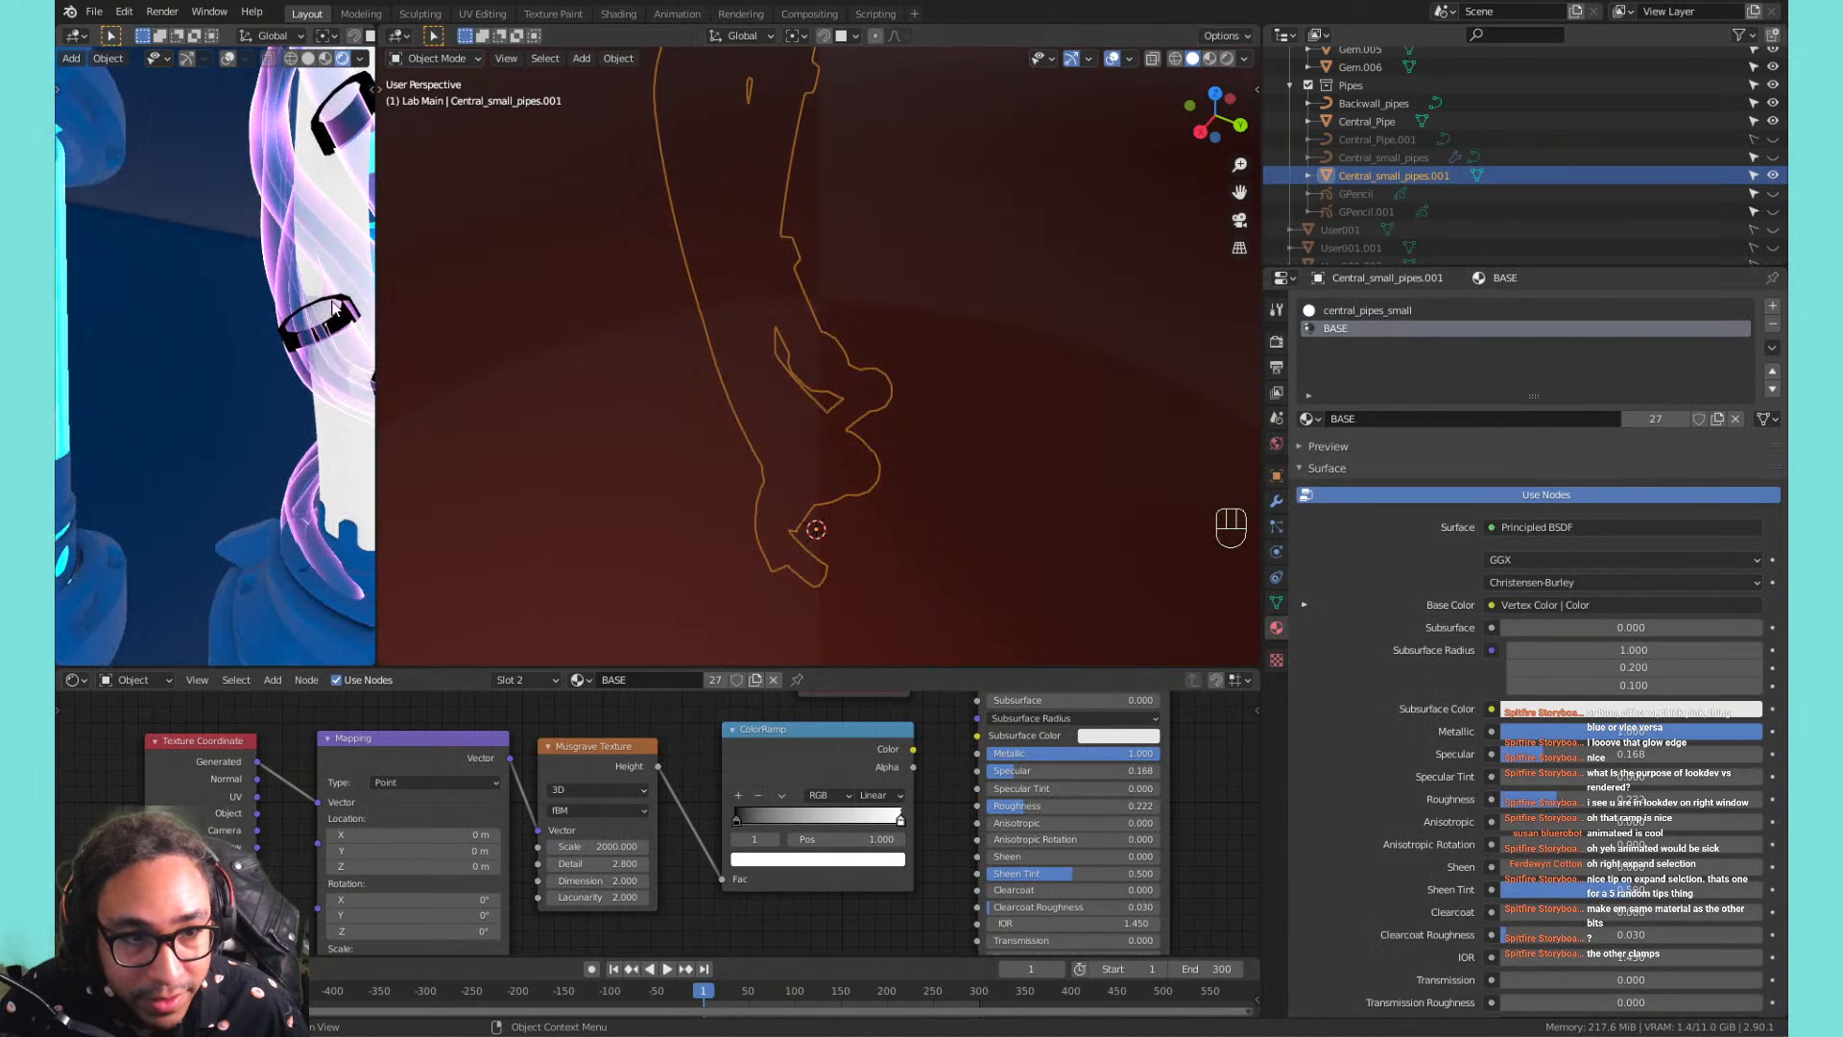
# Turn off backface culling for the BASE material in its settings.
pyautogui.moveTo(334, 307); pyautogui.dragTo(232, 317, button='middle')
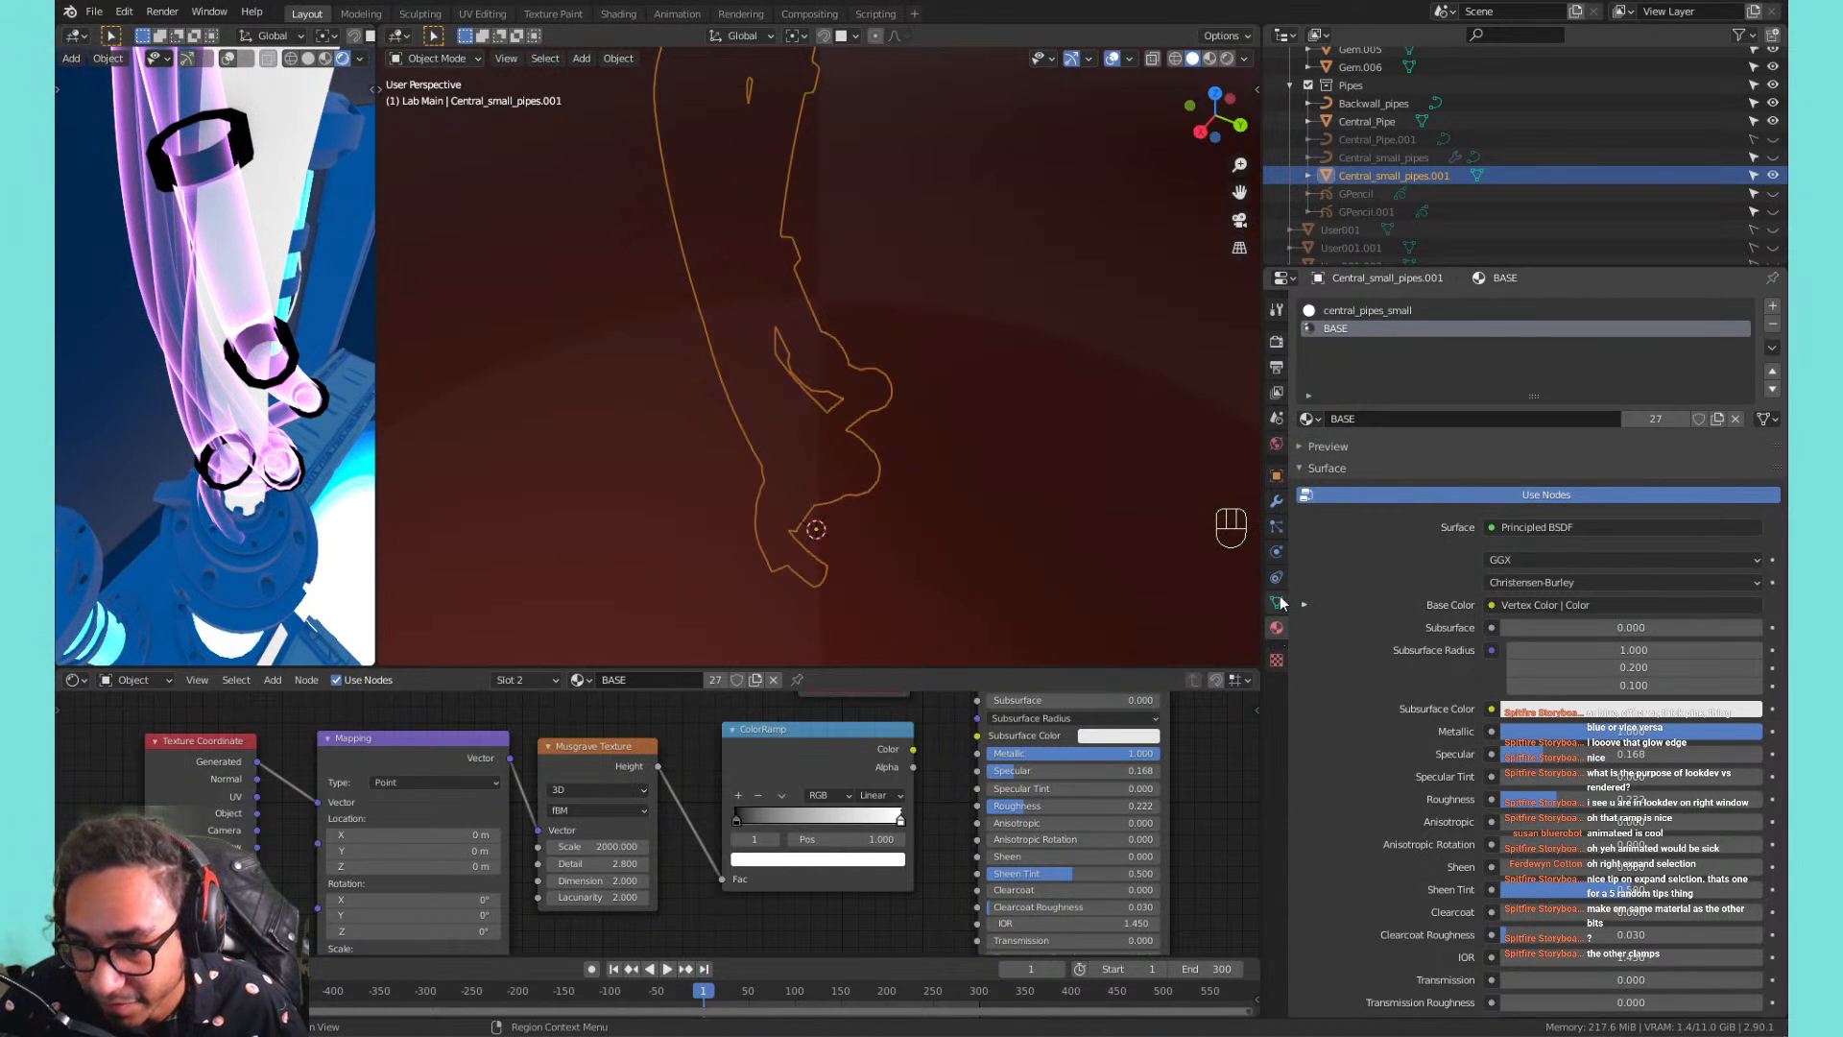
pyautogui.click(1316, 466)
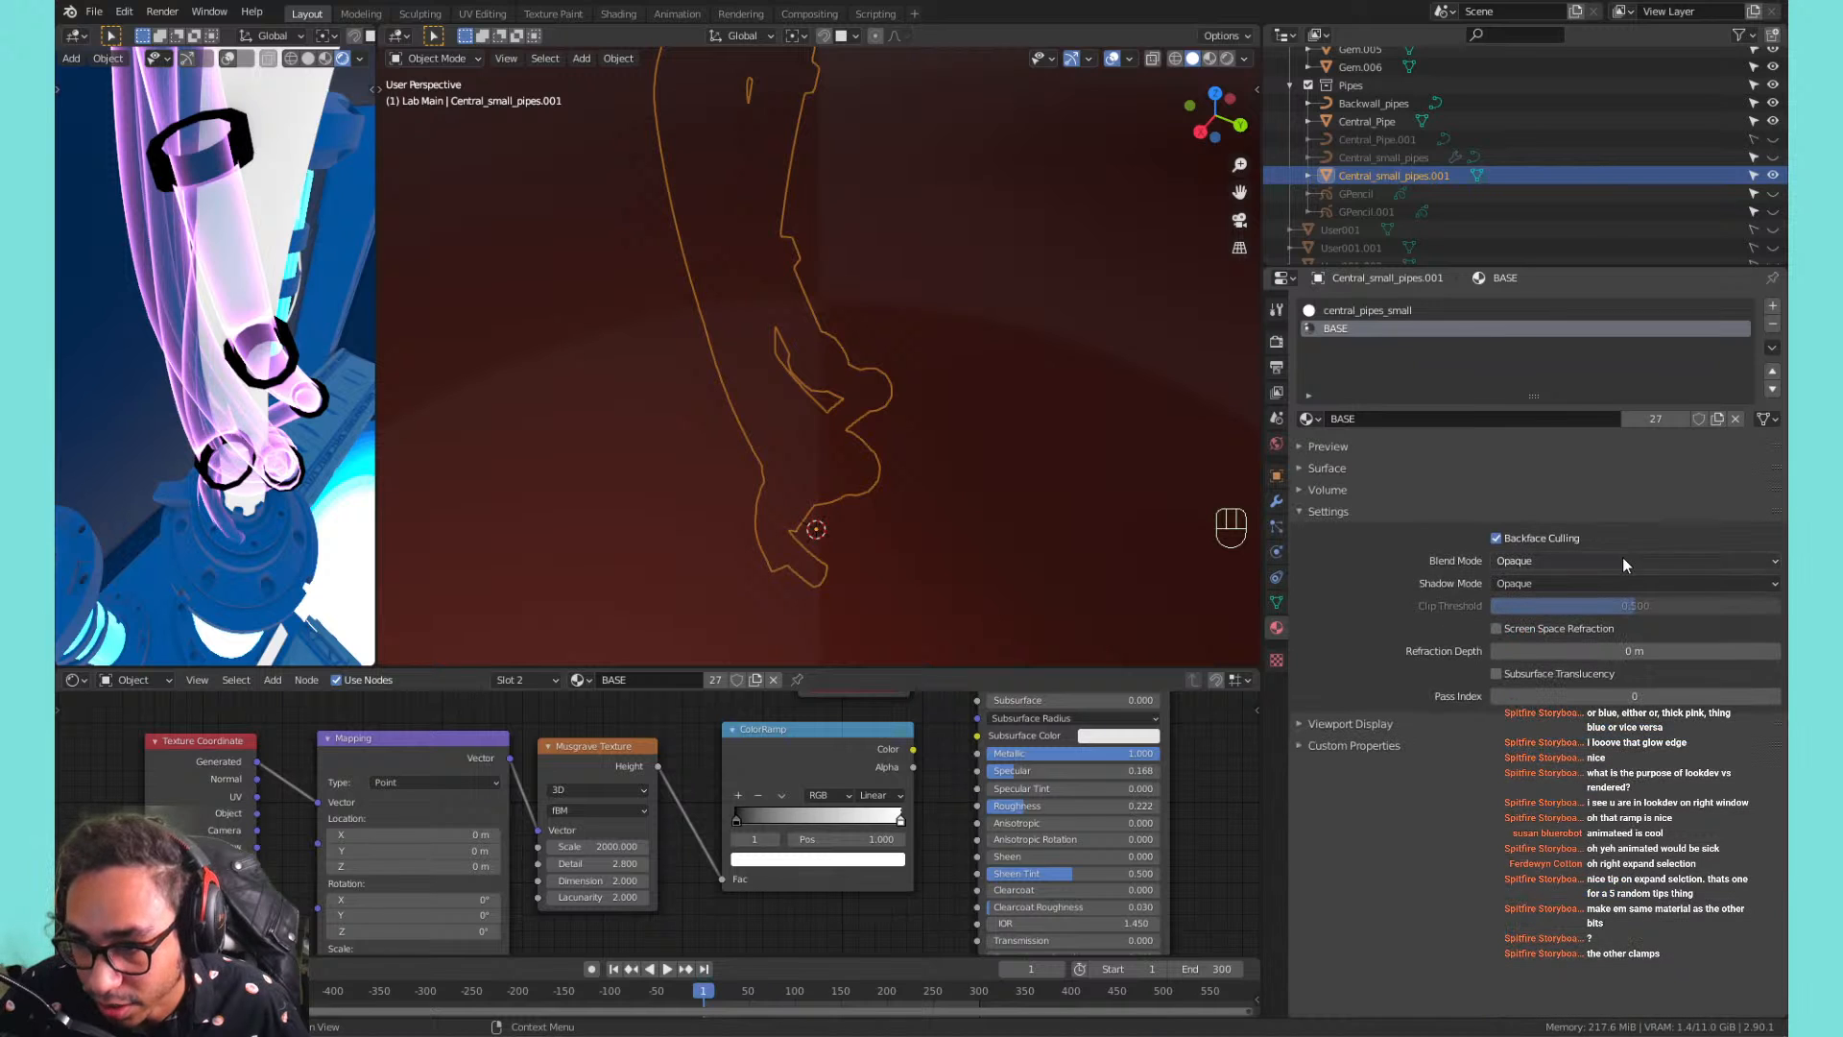
pyautogui.click(1546, 534)
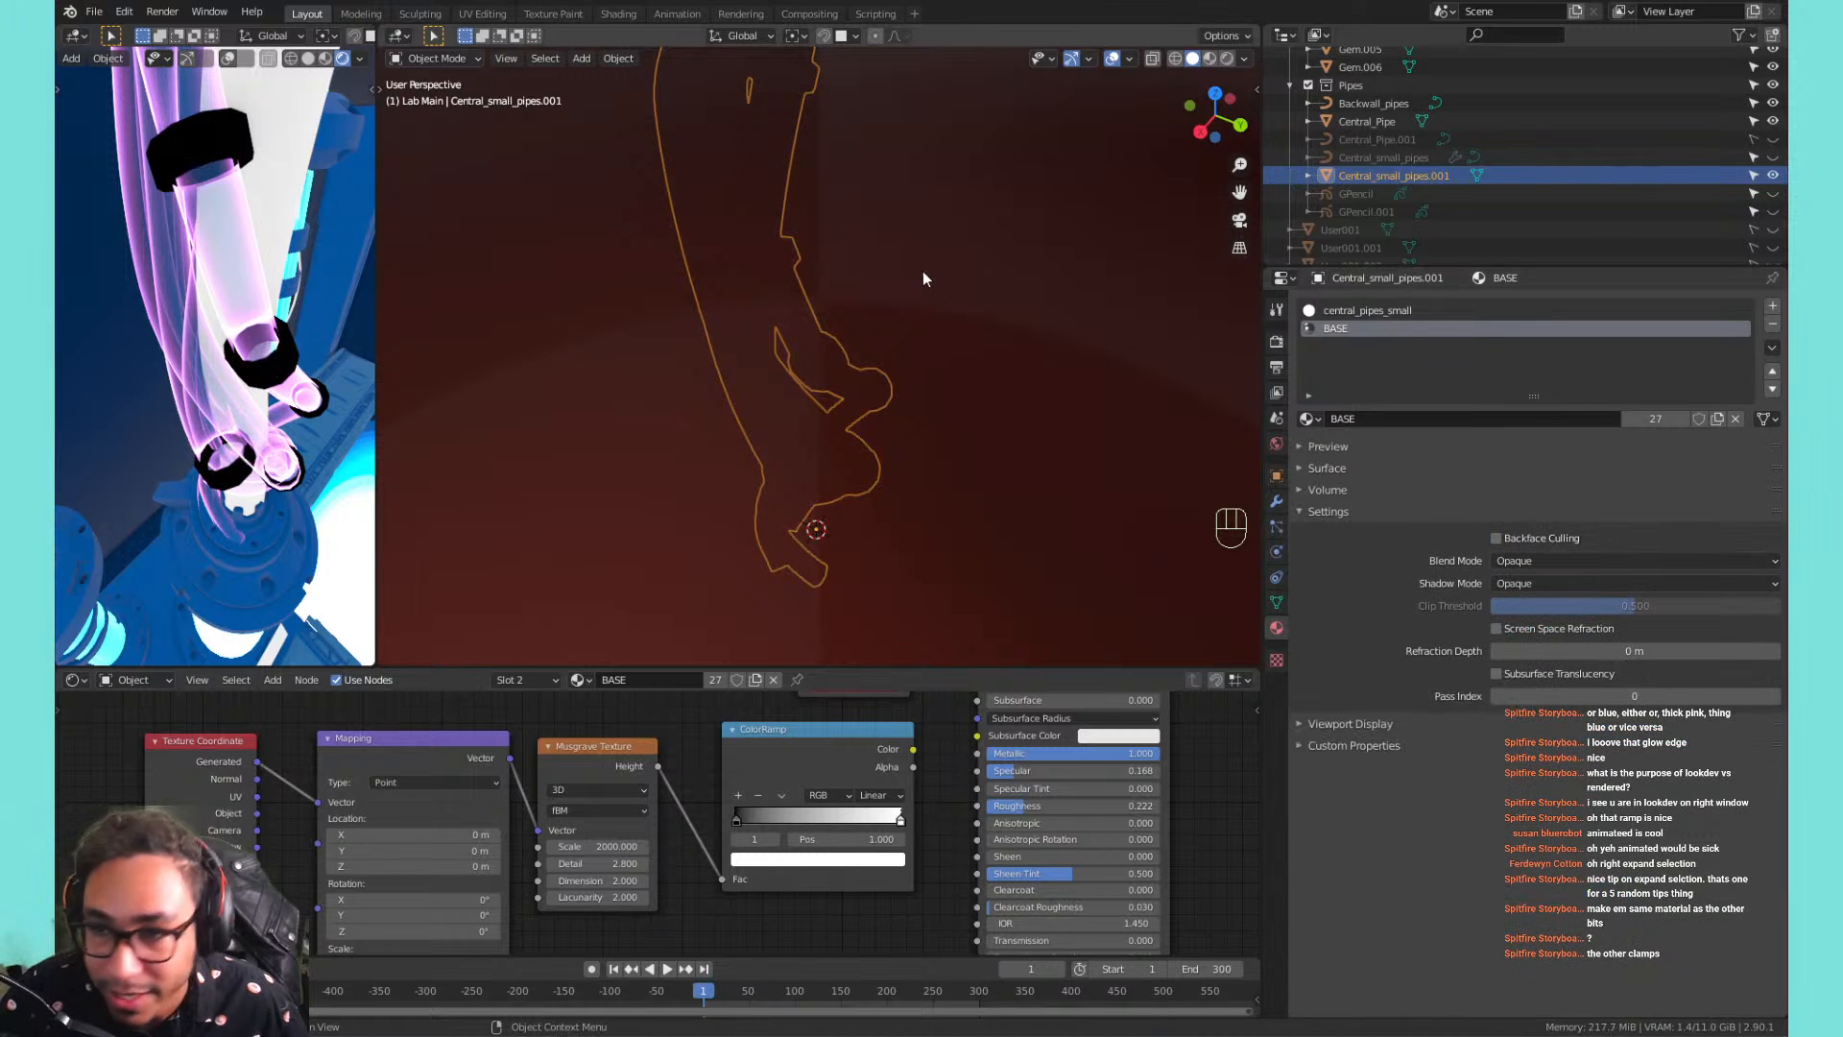
pyautogui.scroll(8, 240, 275)
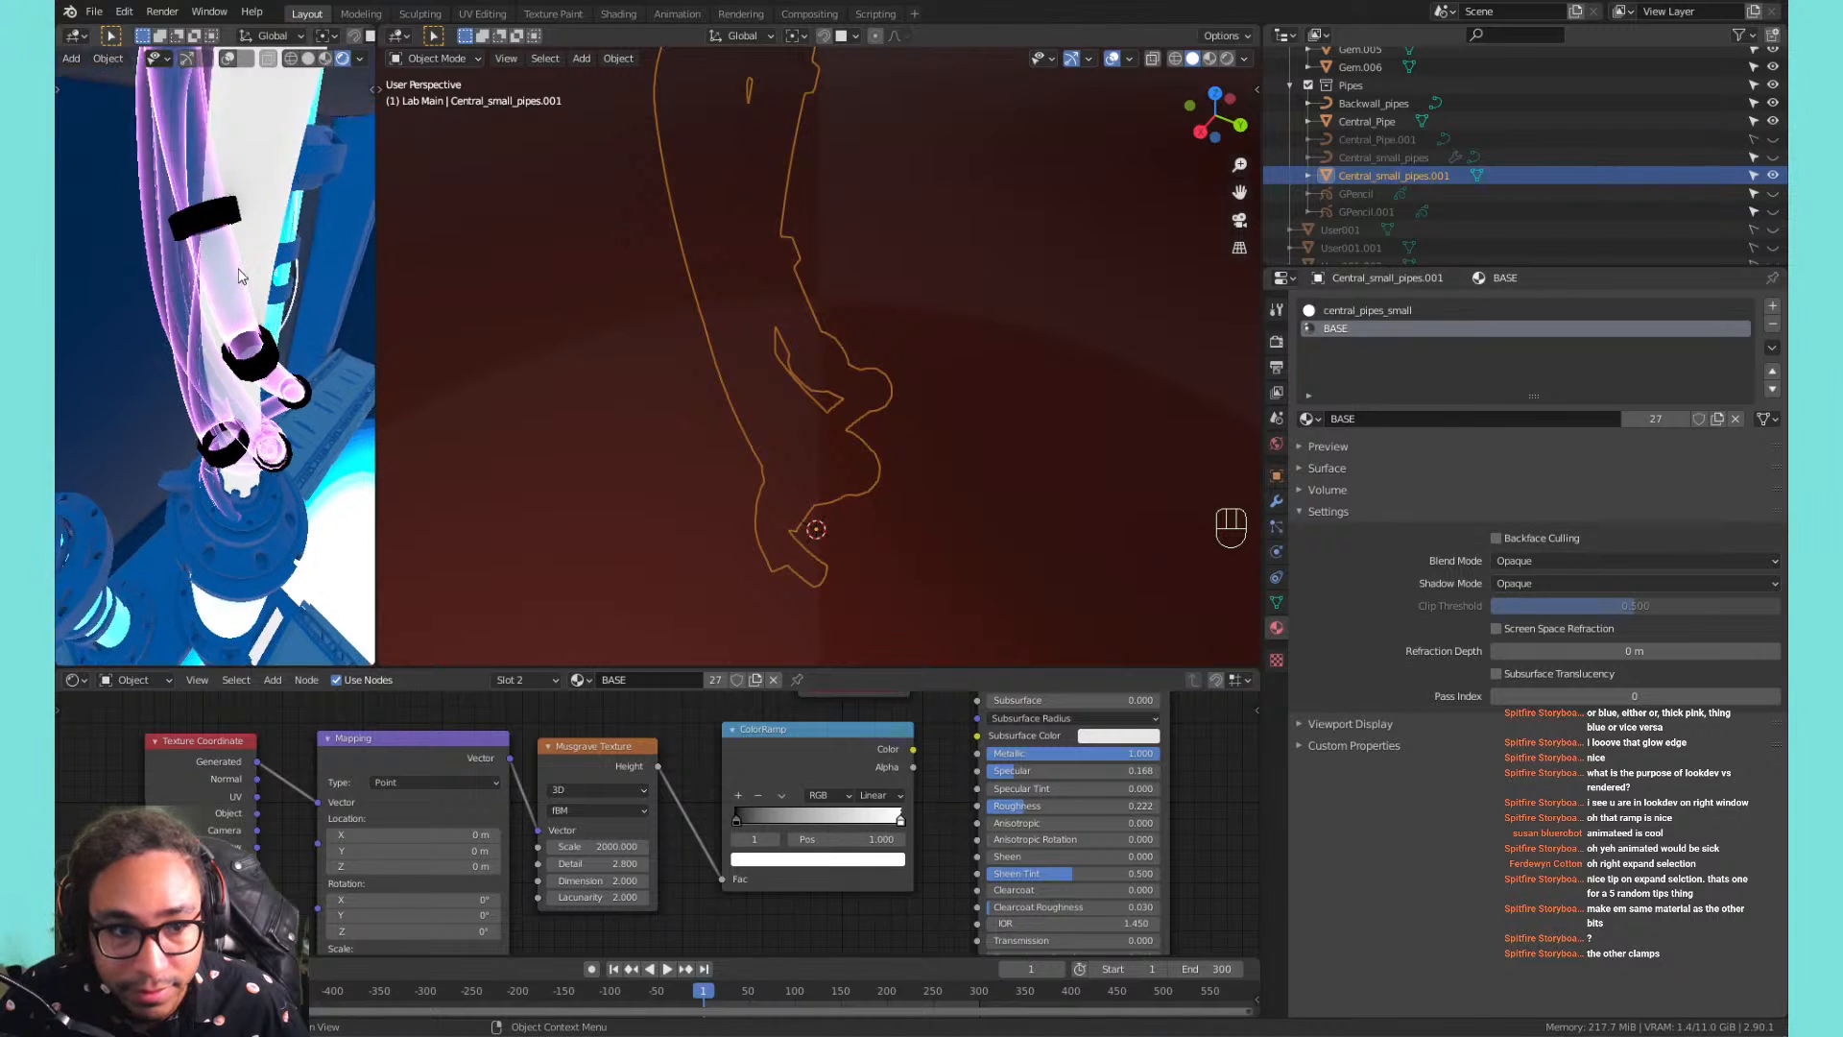
pyautogui.scroll(-3, 240, 276)
pyautogui.scroll(-5, 240, 269)
# Exclude the BOX collection from the view layer and show the central pipe in Material Preview shading.
pyautogui.click(260, 379)
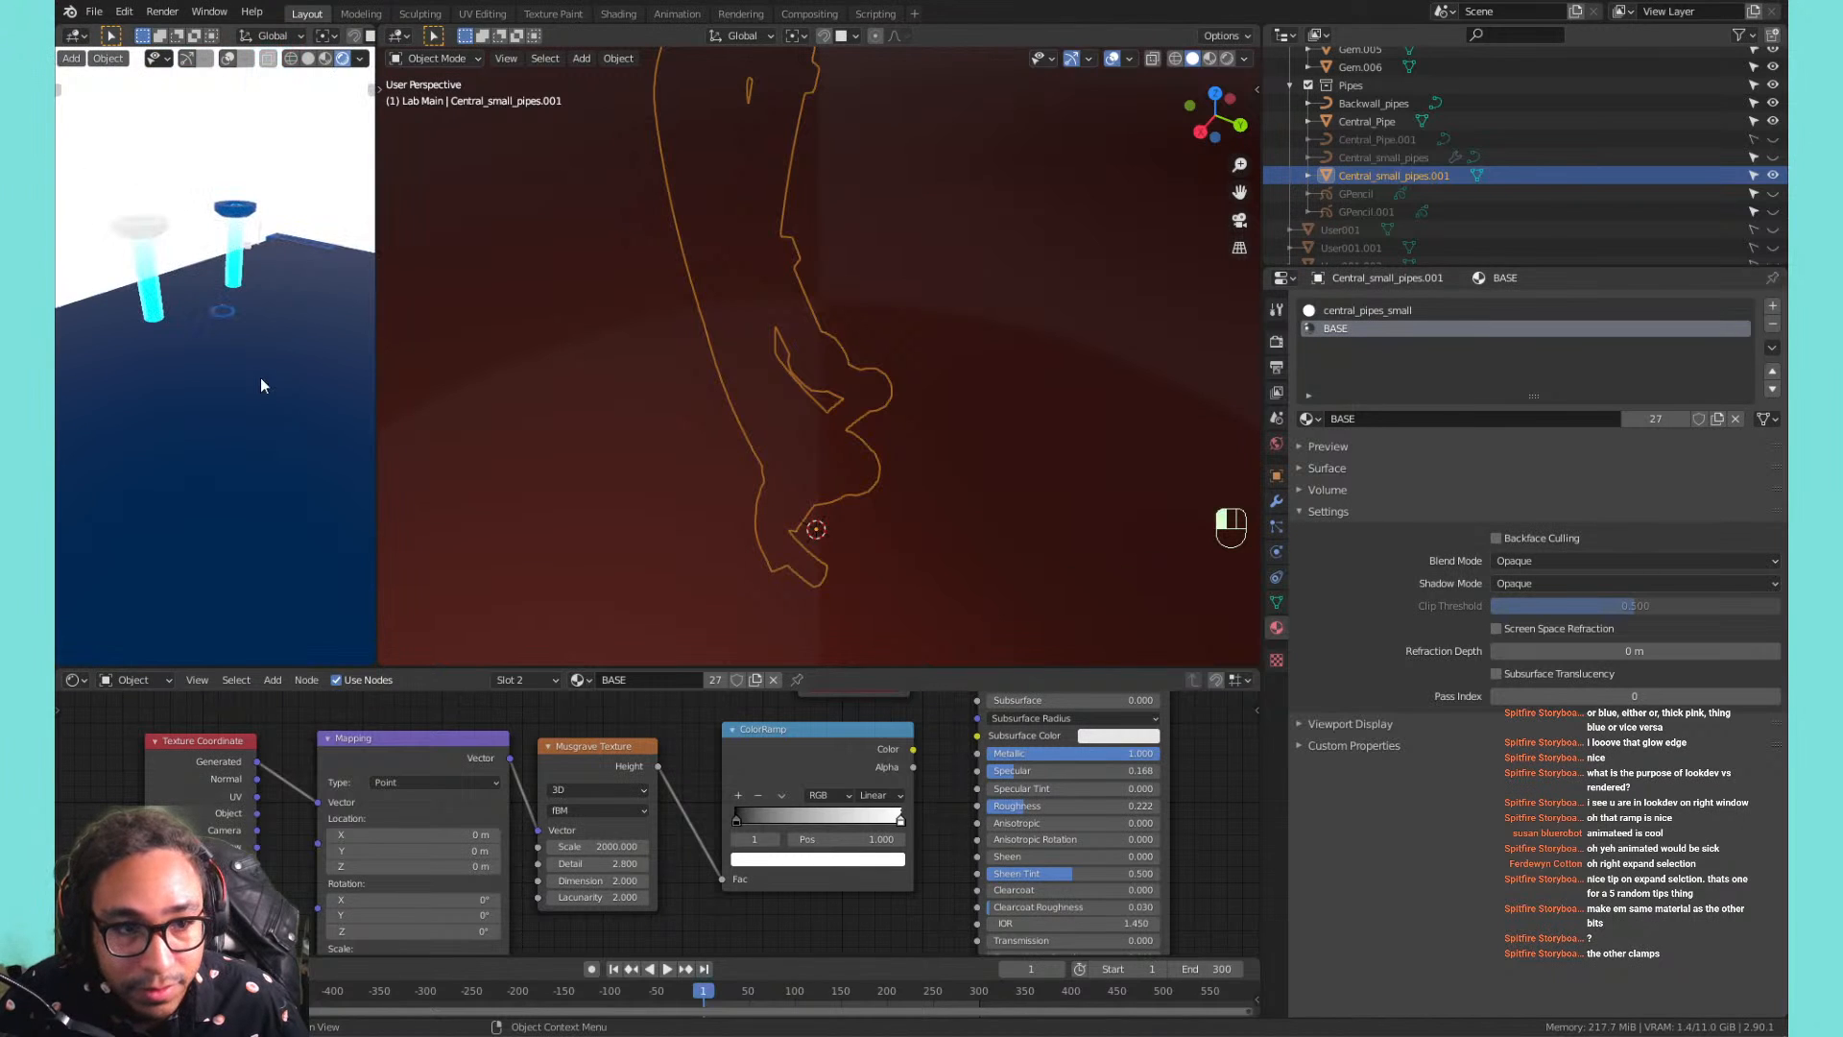
pyautogui.scroll(4, 1363, 100)
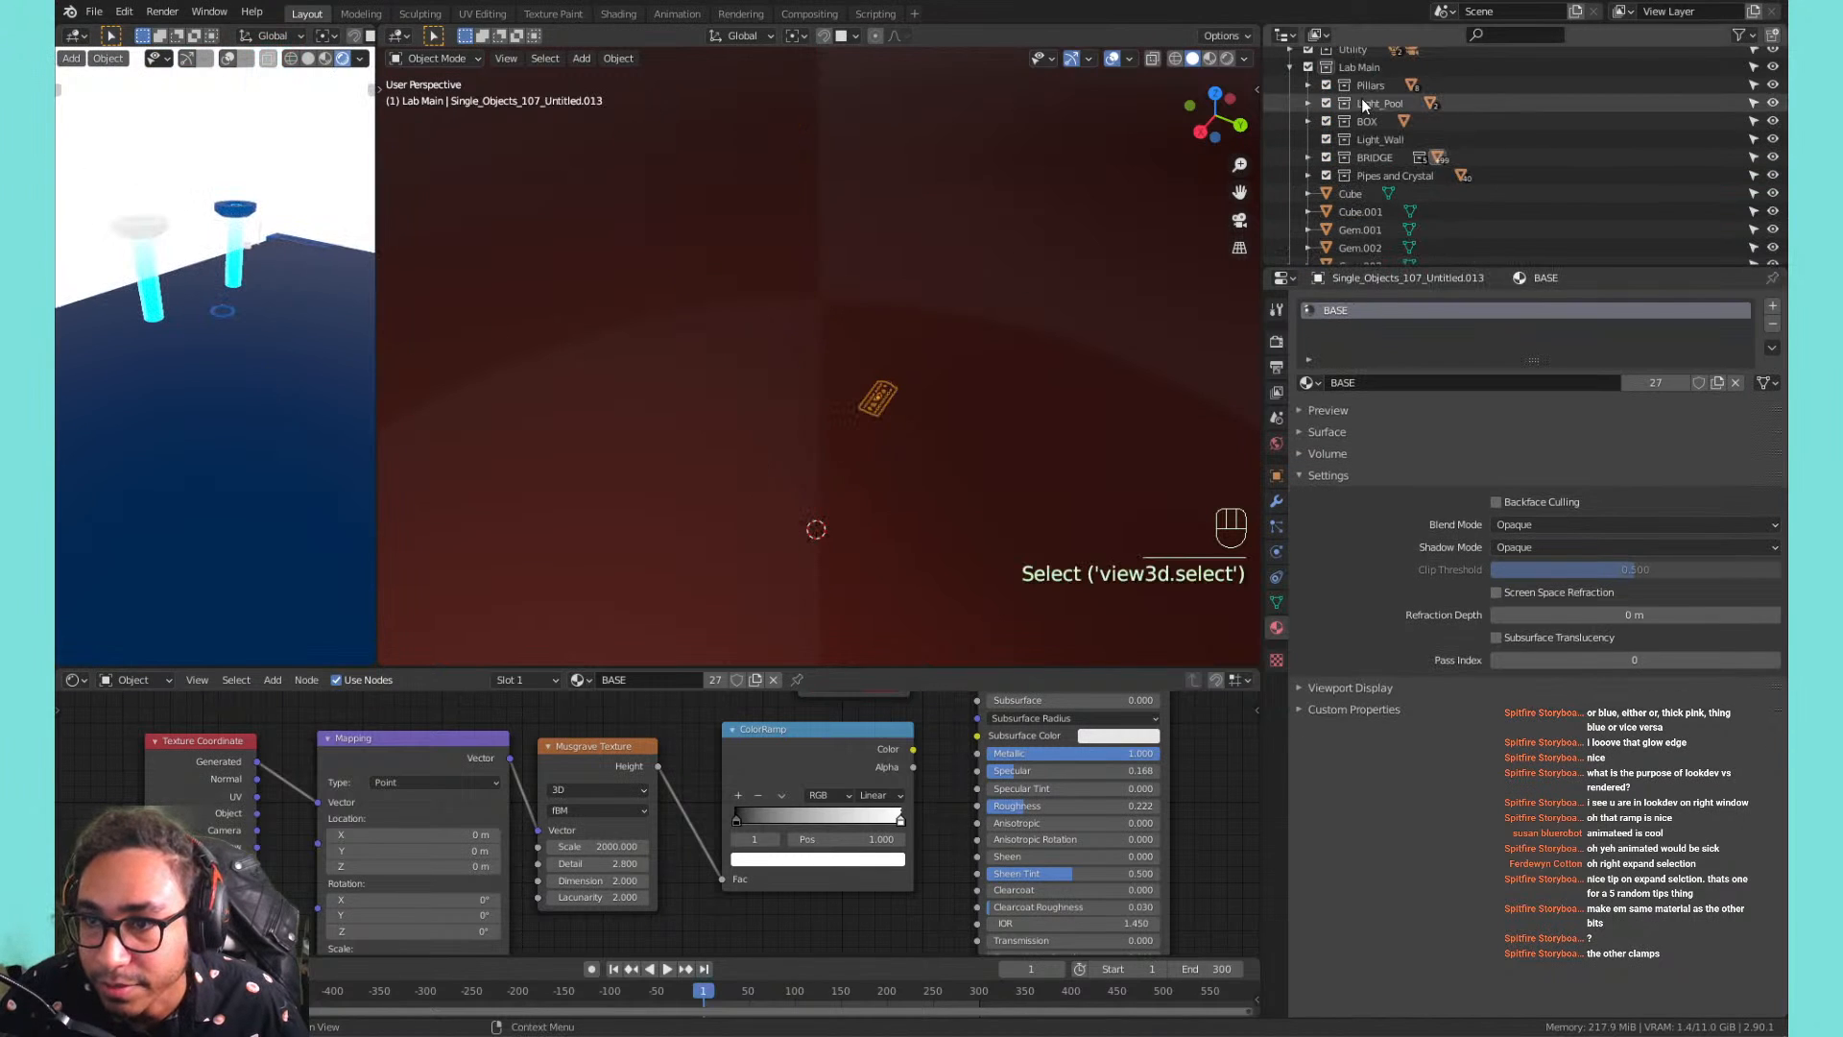
pyautogui.scroll(5, 1361, 98)
pyautogui.moveTo(319, 393); pyautogui.dragTo(322, 336, button='middle')
pyautogui.scroll(4, 250, 325)
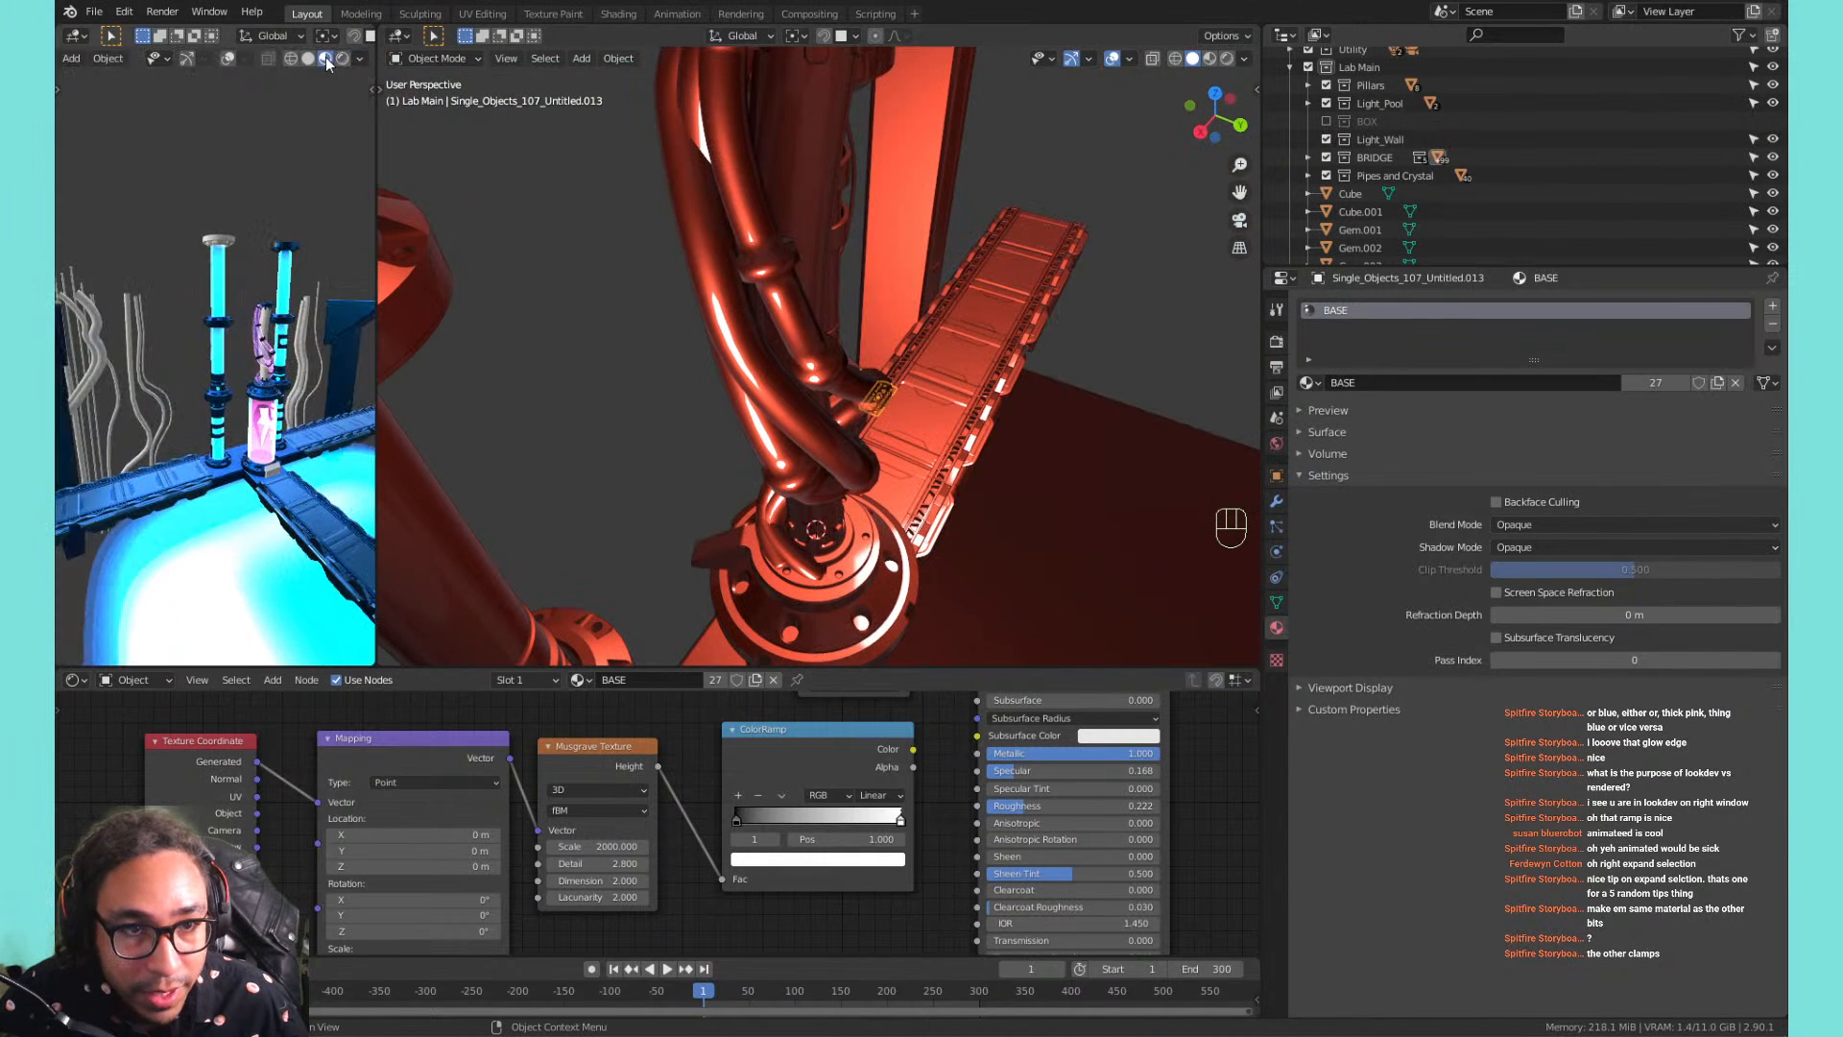
pyautogui.scroll(4, 223, 302)
pyautogui.keyDown('shift'); pyautogui.moveTo(305, 257); pyautogui.dragTo(182, 370, button='middle'); pyautogui.keyUp('shift')
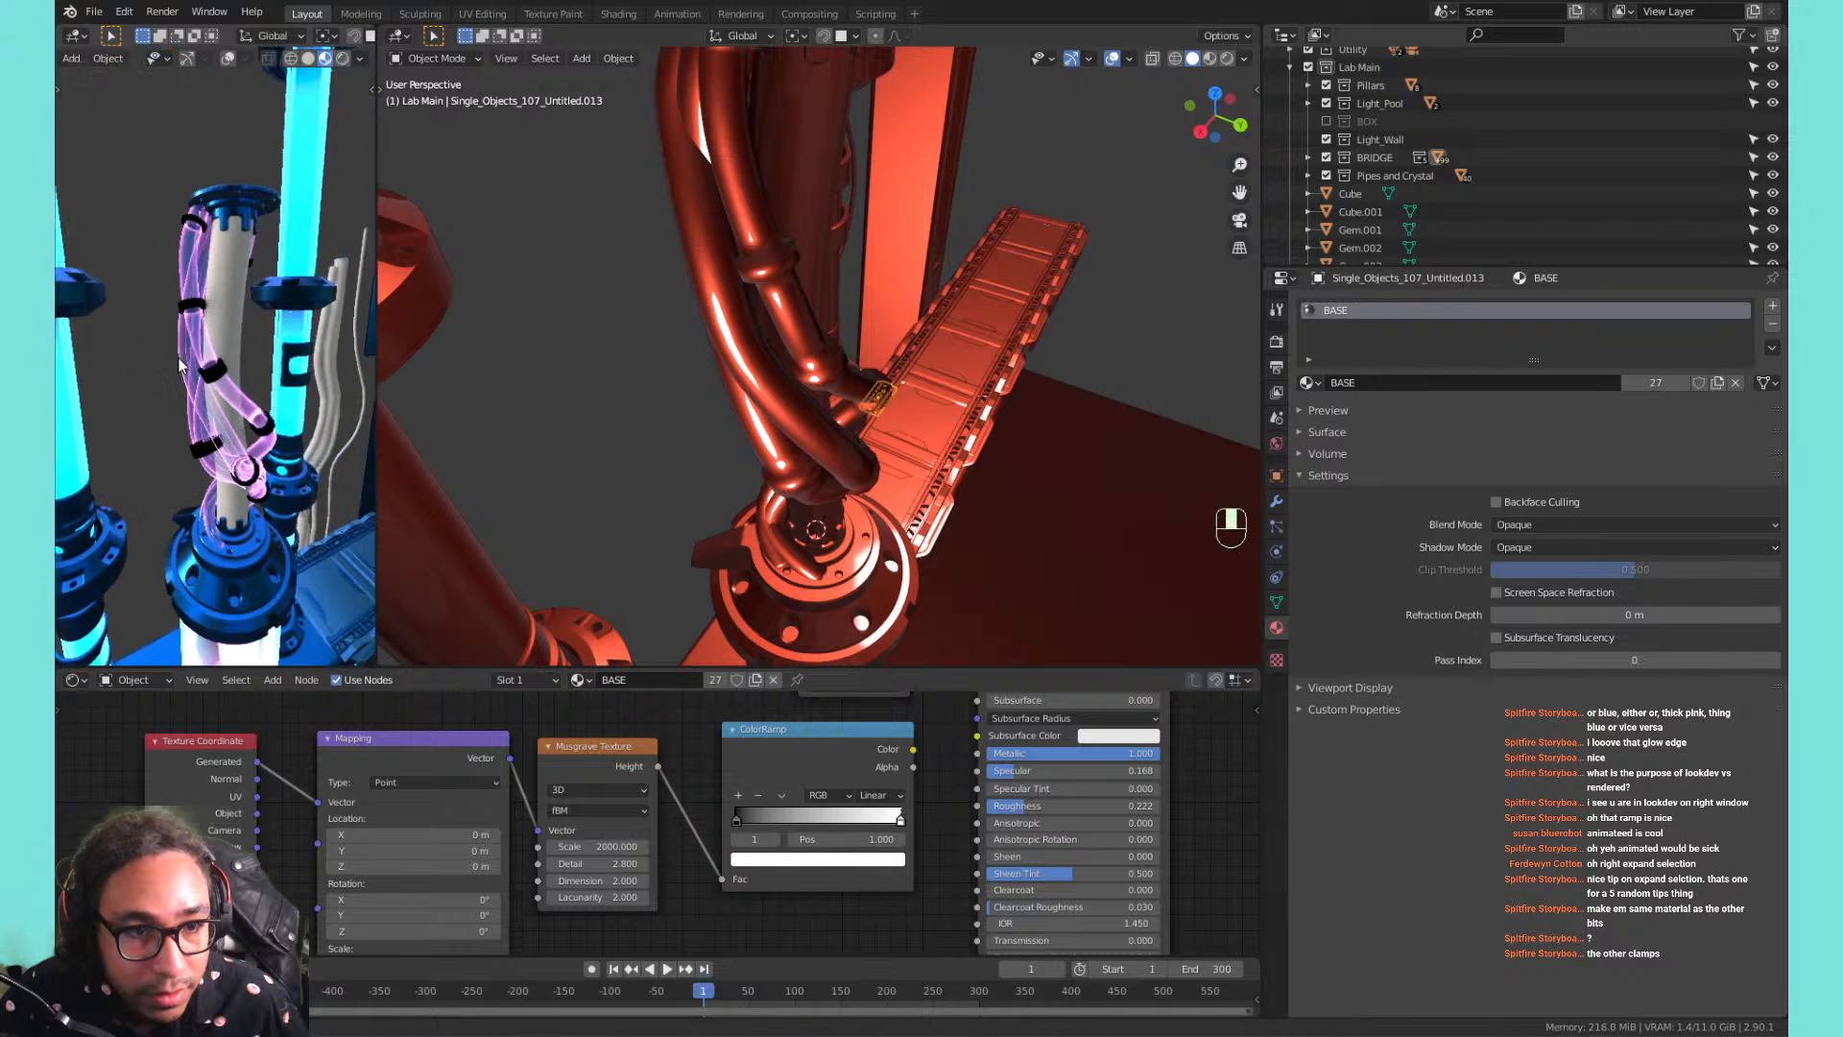
pyautogui.scroll(4, 207, 298)
# Try a blue subsurface color with hue 0.533, saturation 1.000 and value 0.906 on the BASE material, and undo it.
pyautogui.click(219, 437)
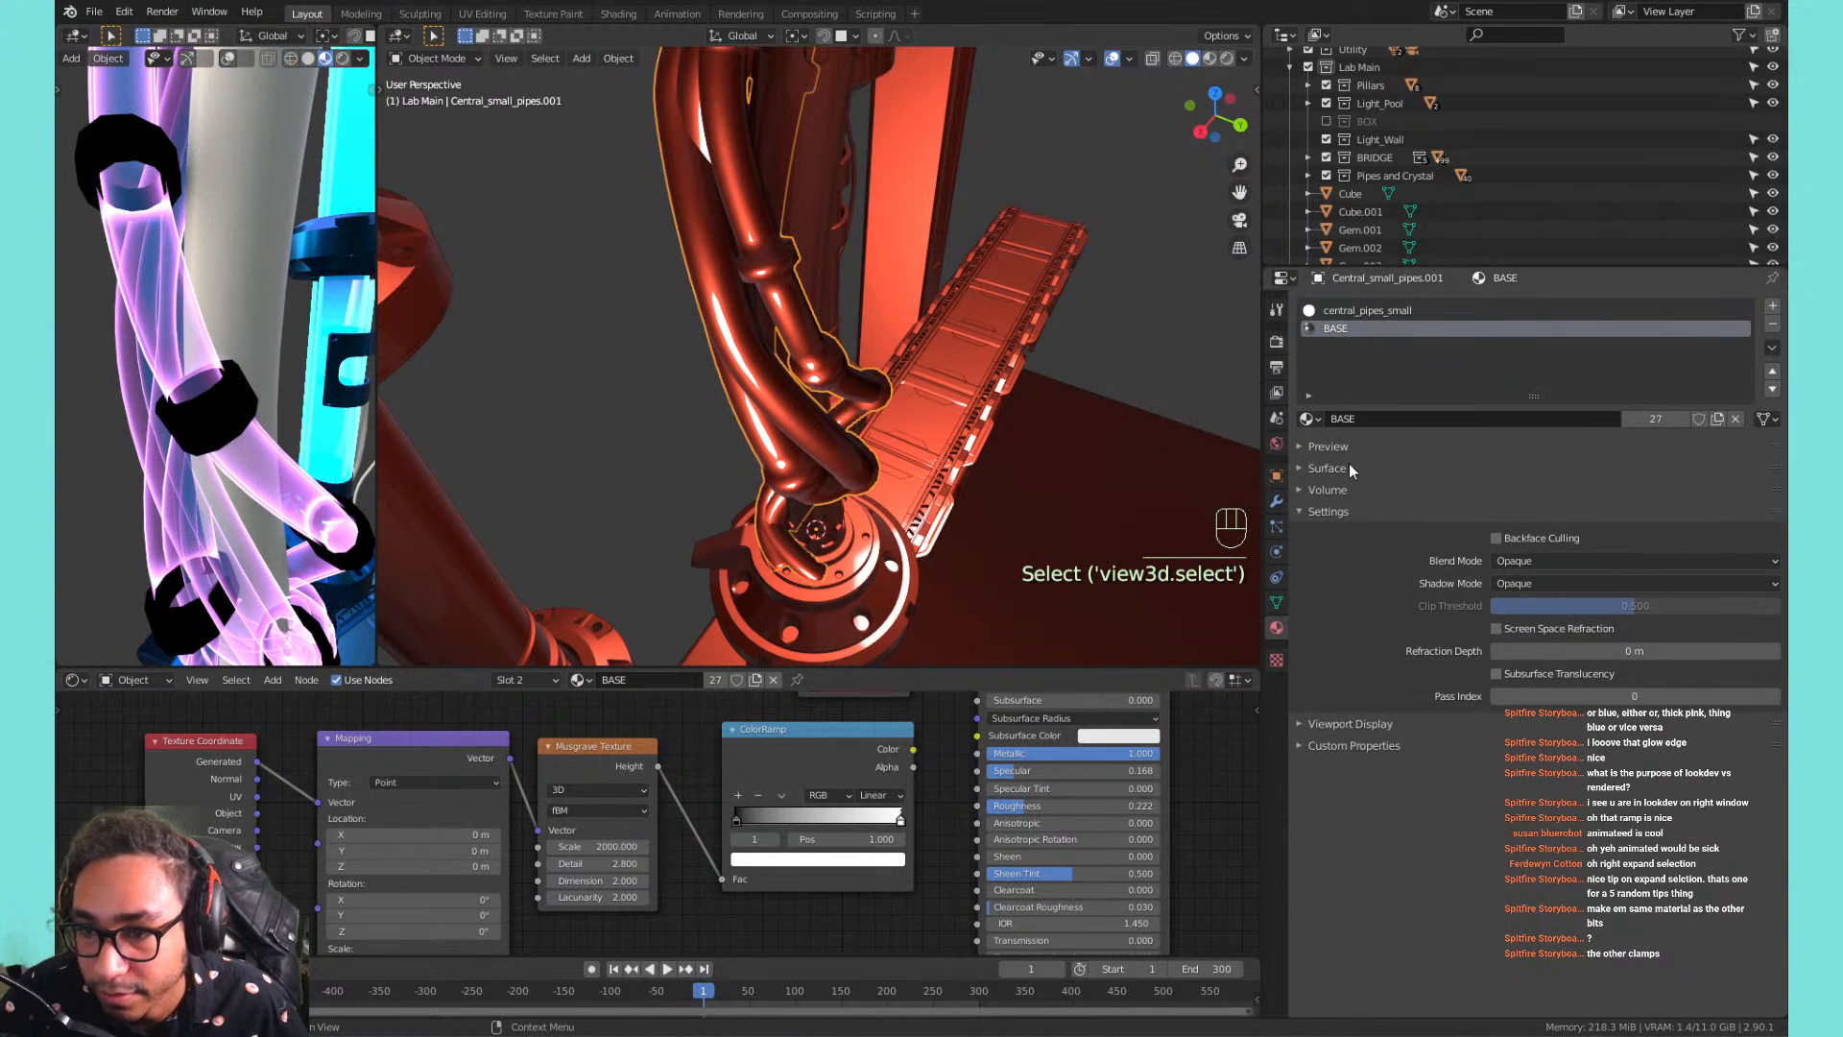
pyautogui.click(1344, 512)
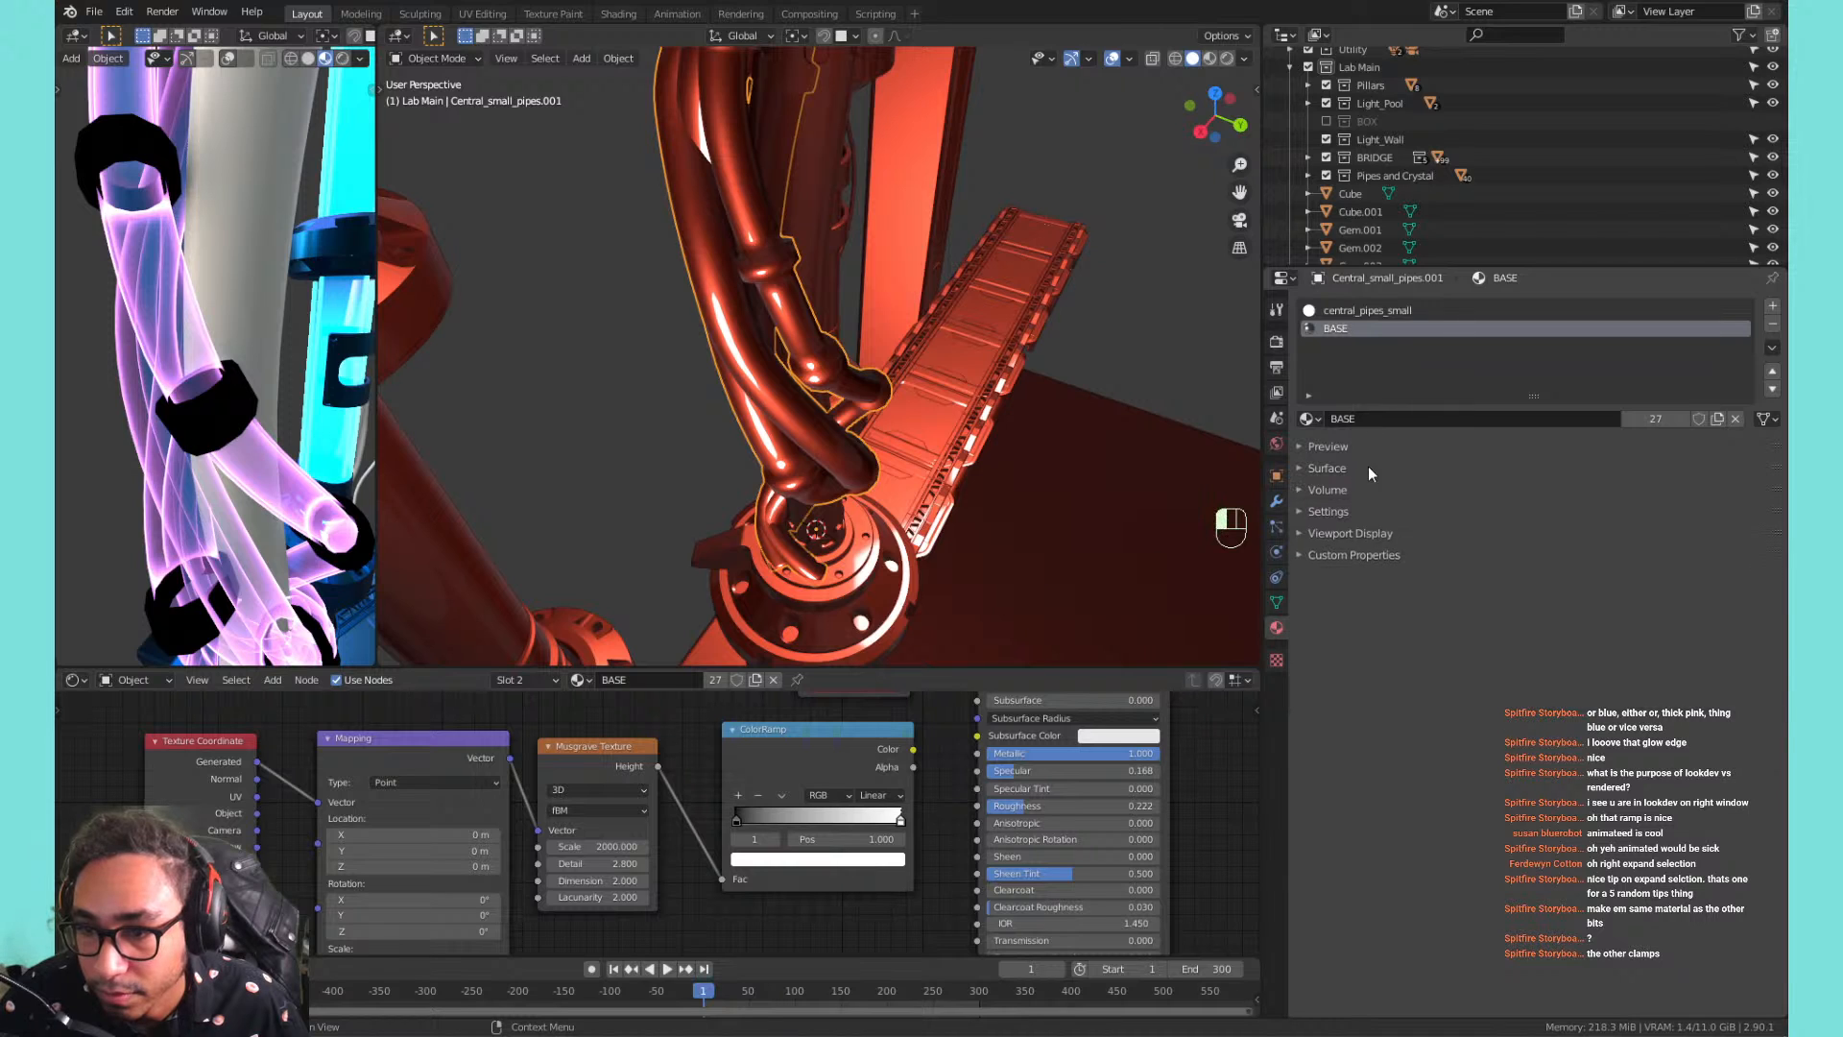
pyautogui.click(1368, 467)
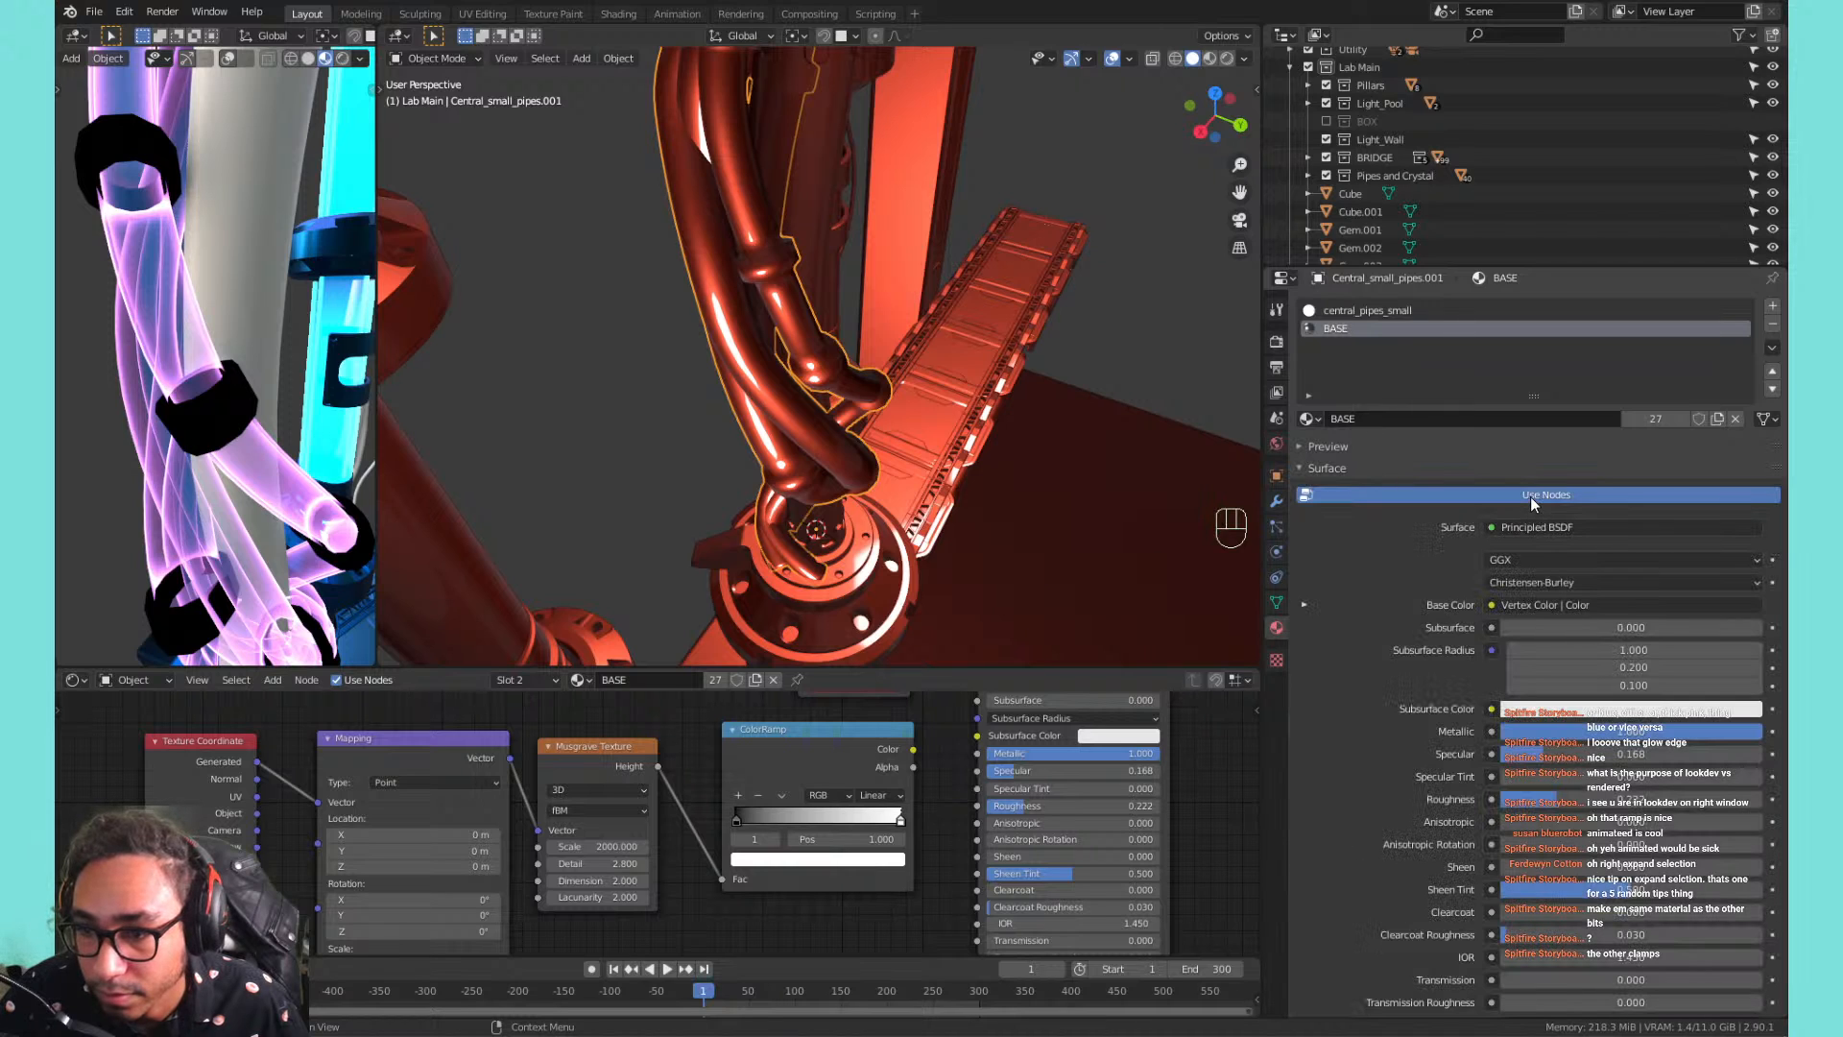
pyautogui.click(1541, 708)
pyautogui.moveTo(1672, 480); pyautogui.dragTo(1682, 449)
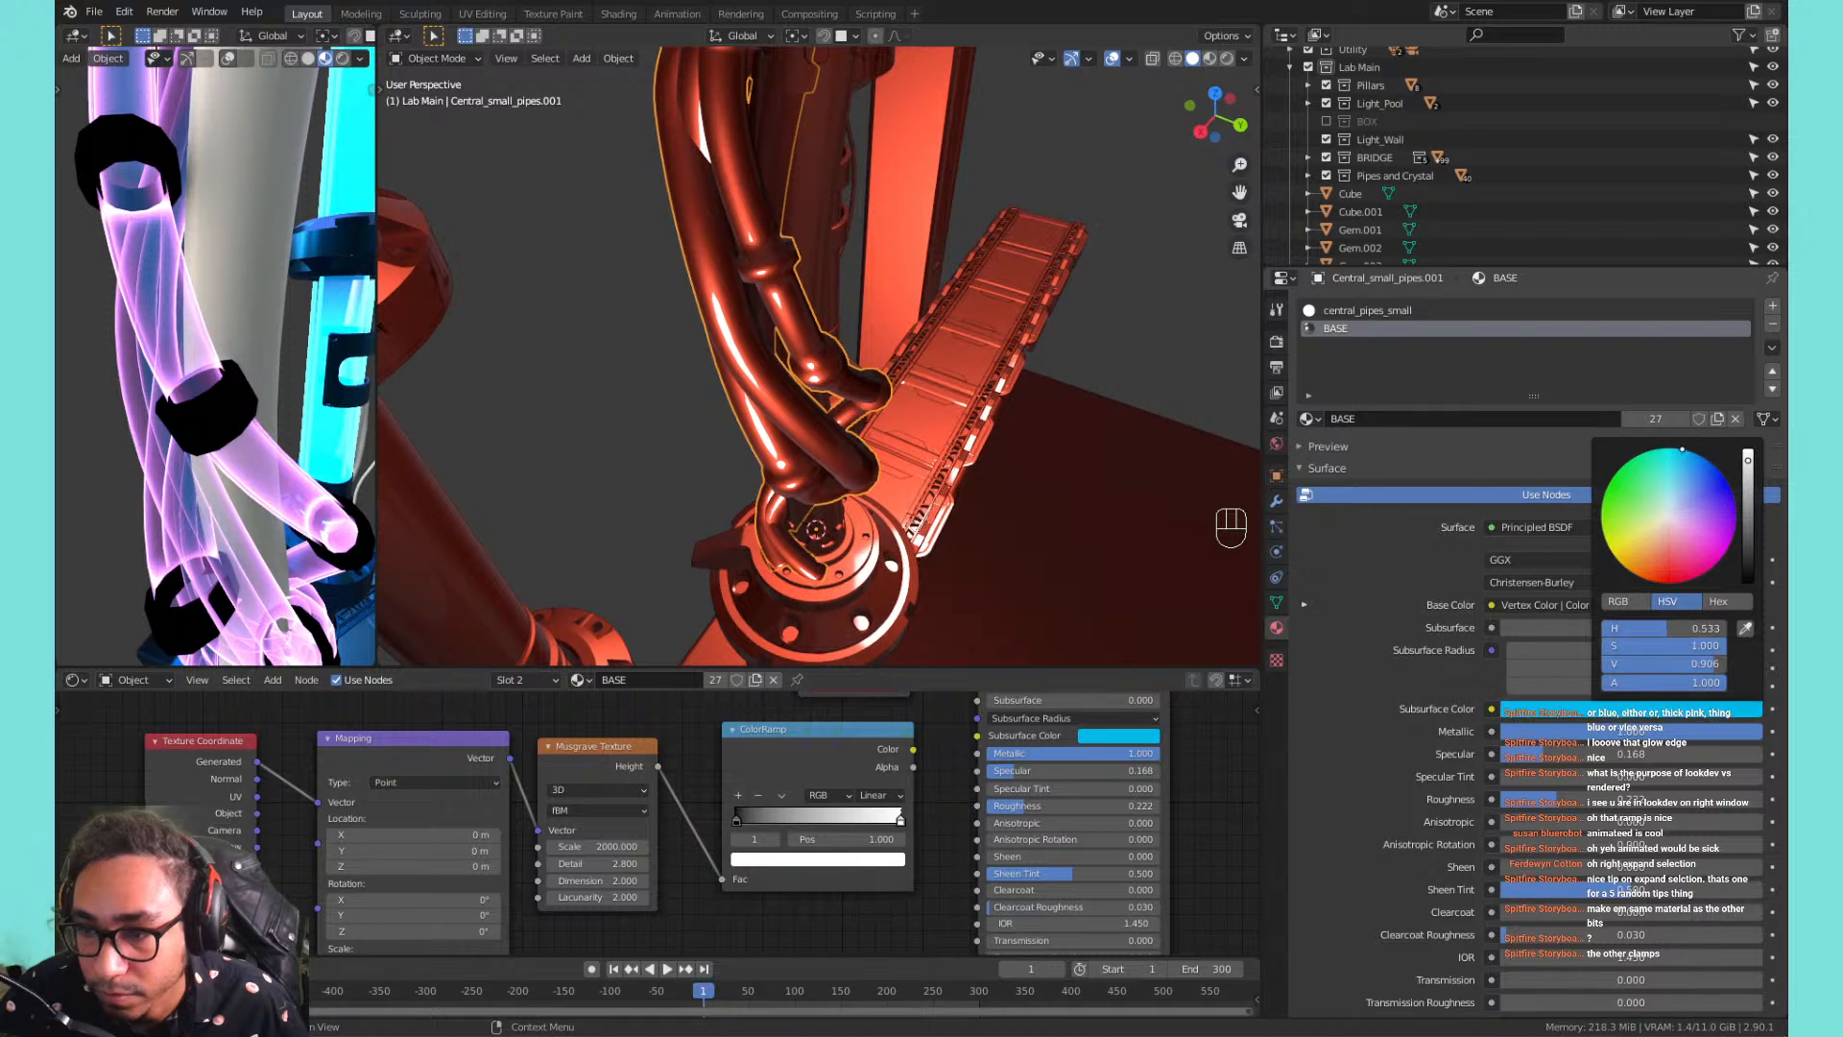
pyautogui.hotkey('ctrl', 'z')
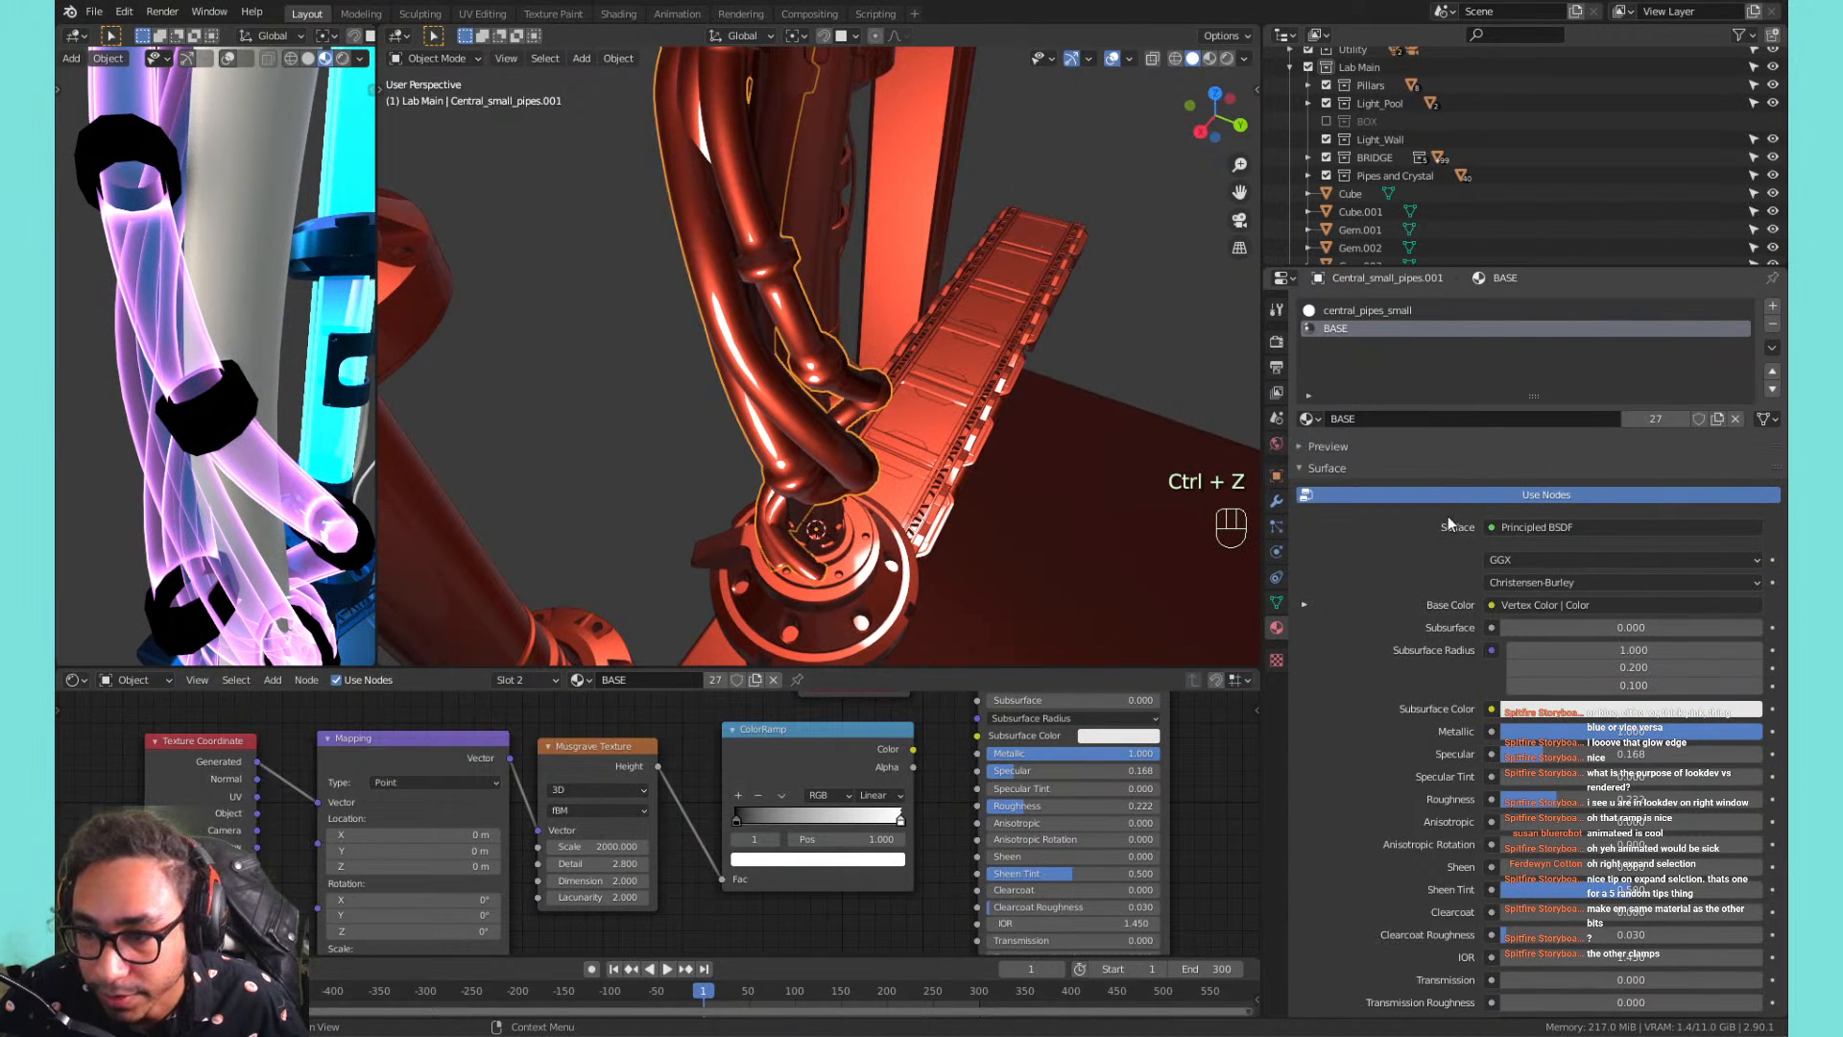
# Try the BASE material without the Vertex Color input on its base color and look closely at a clamp.
pyautogui.click(1526, 604)
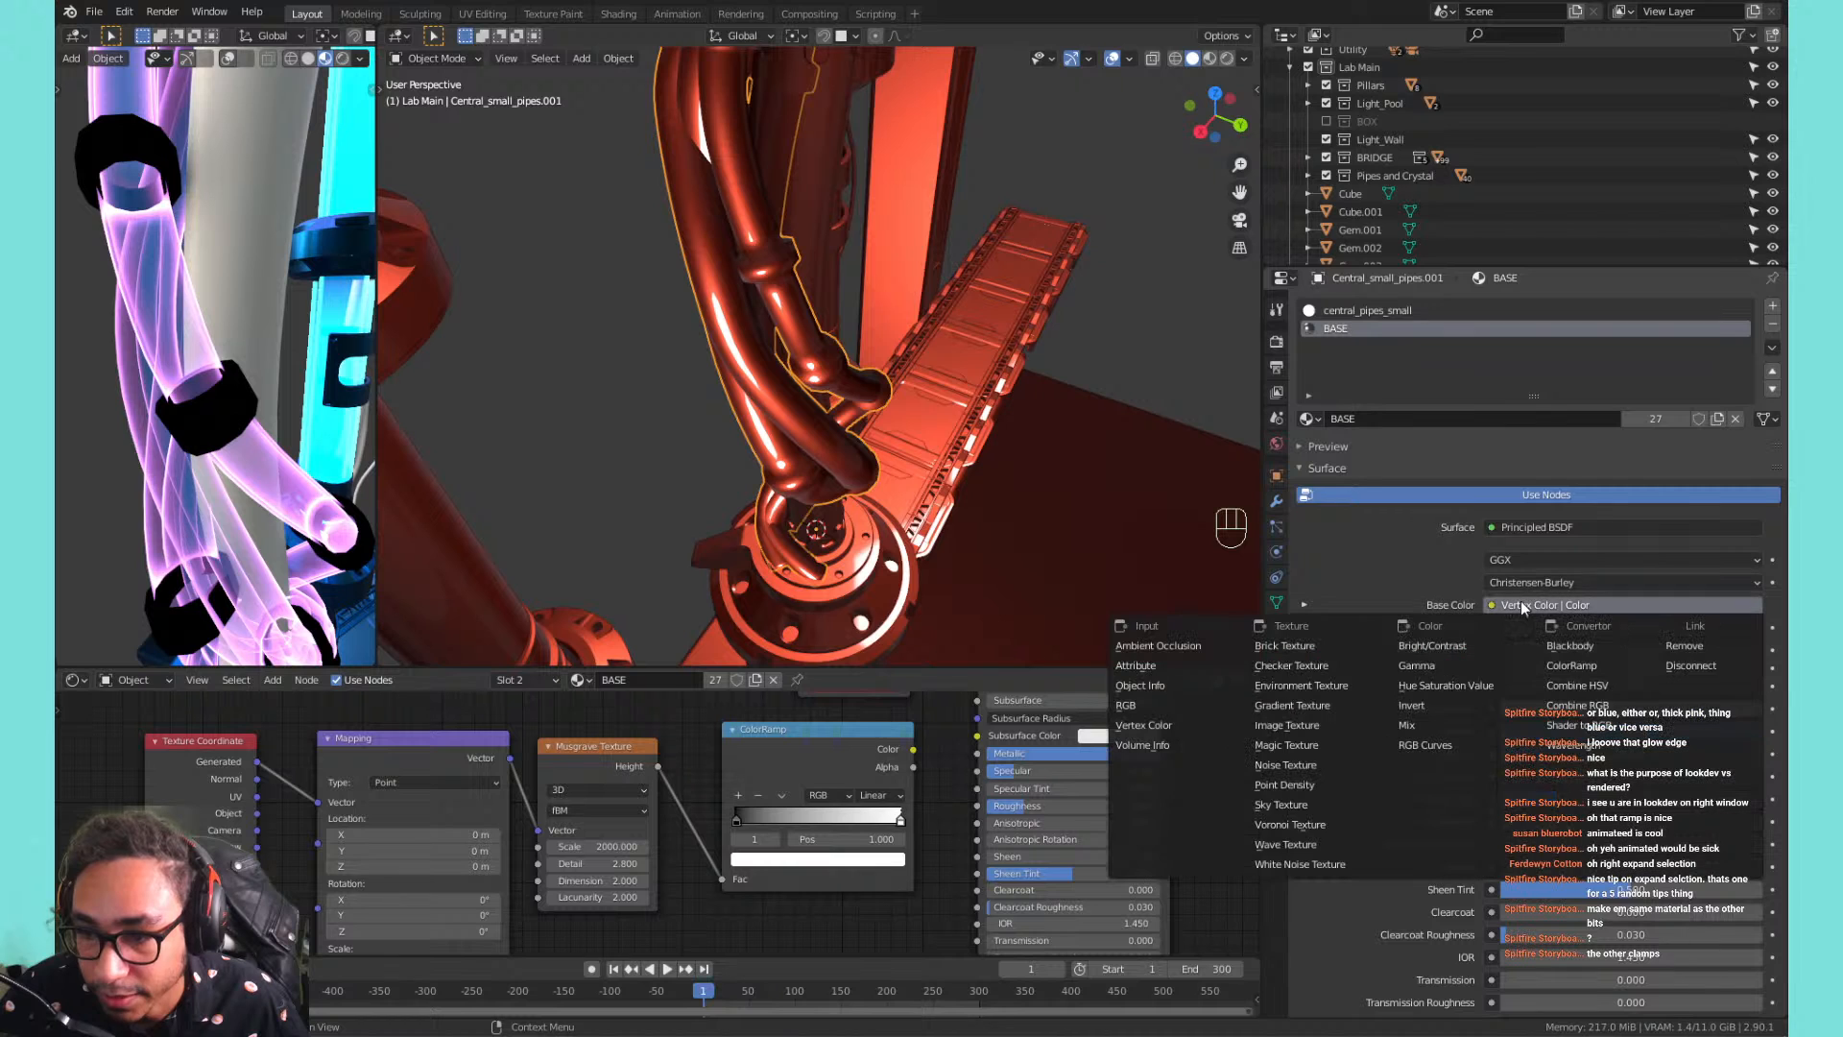
pyautogui.click(1743, 649)
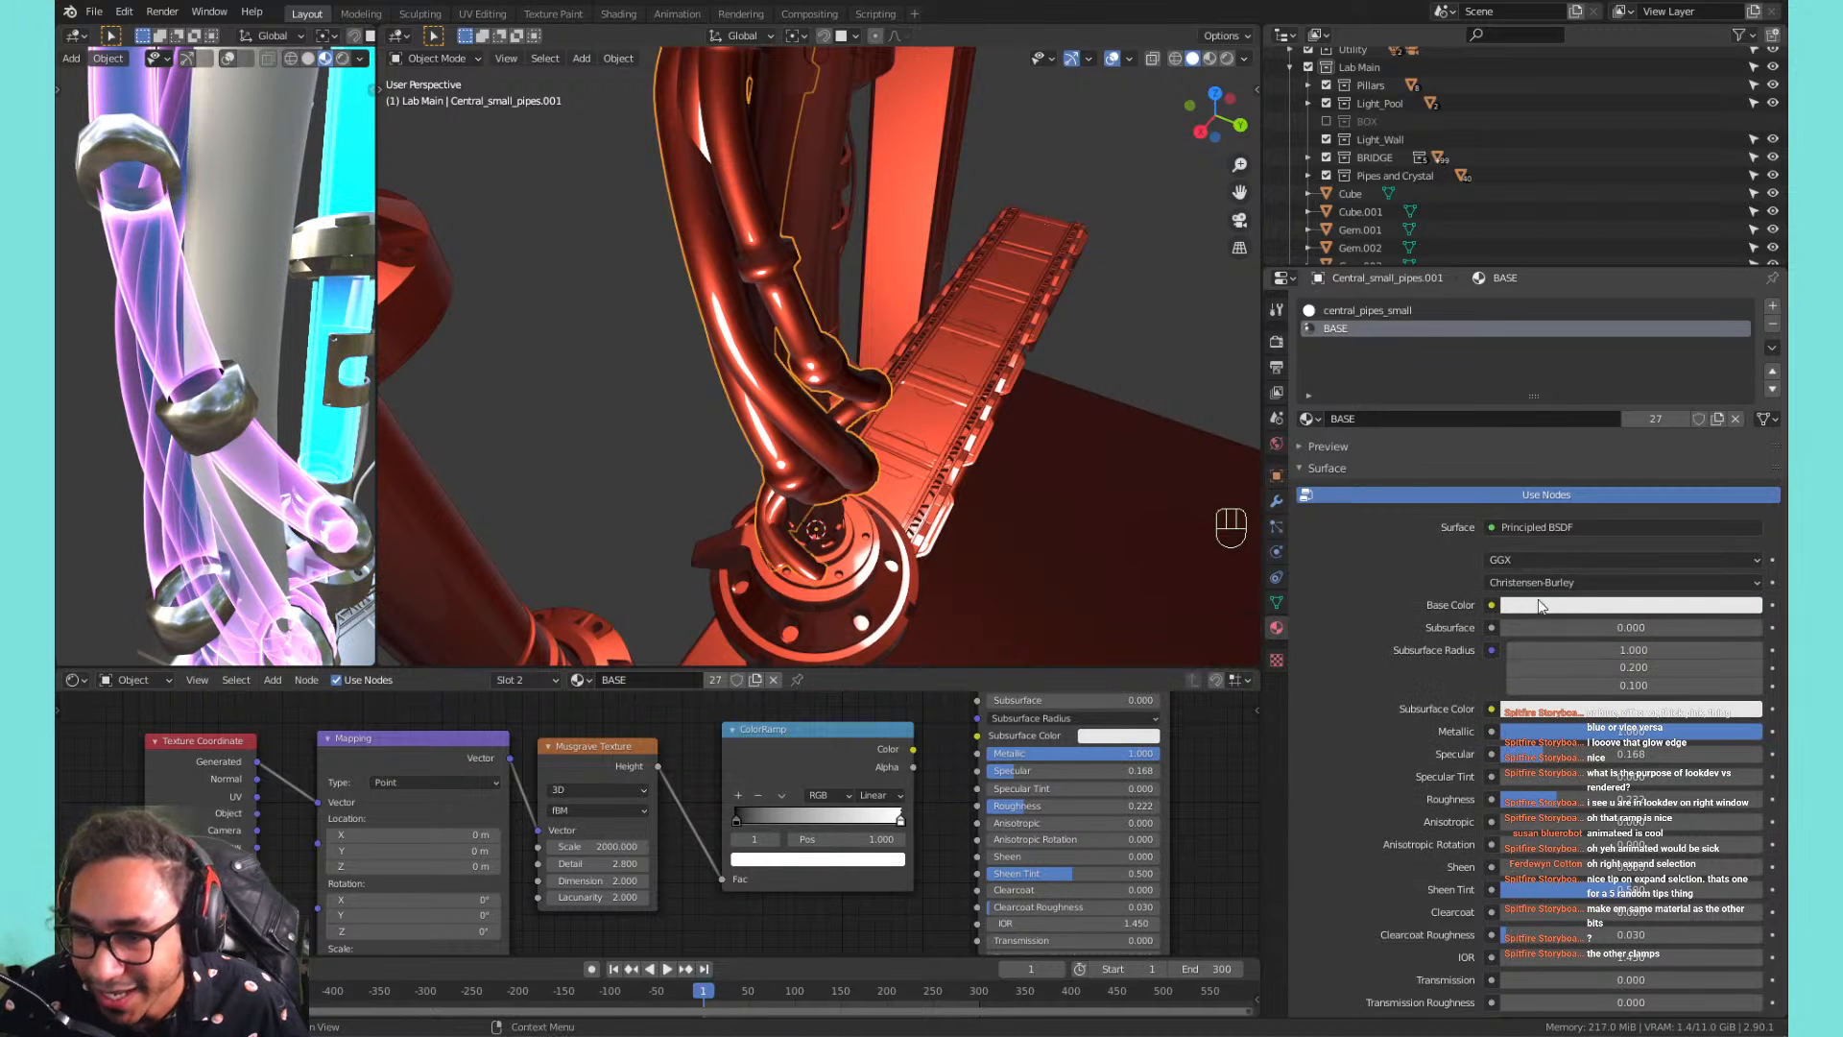
pyautogui.scroll(-2, 286, 317)
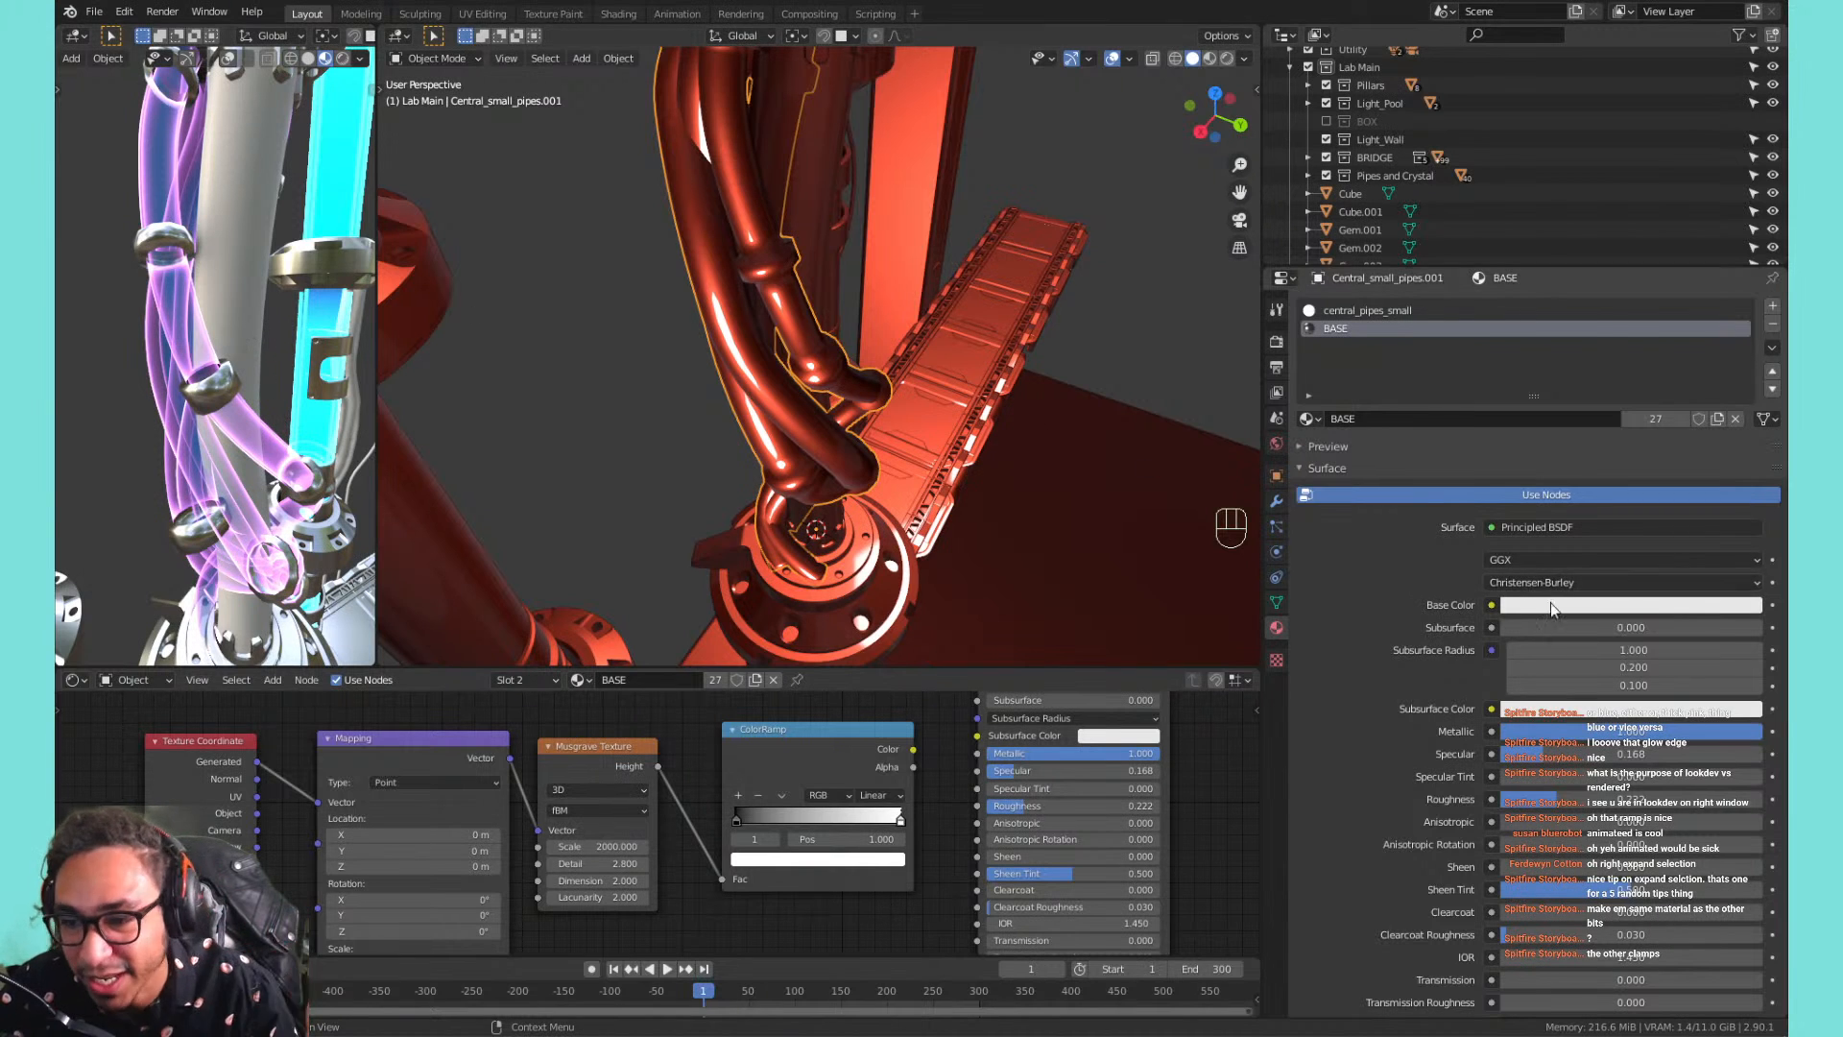
pyautogui.keyDown('shift'); pyautogui.moveTo(169, 296); pyautogui.dragTo(254, 326, button='middle'); pyautogui.keyUp('shift')
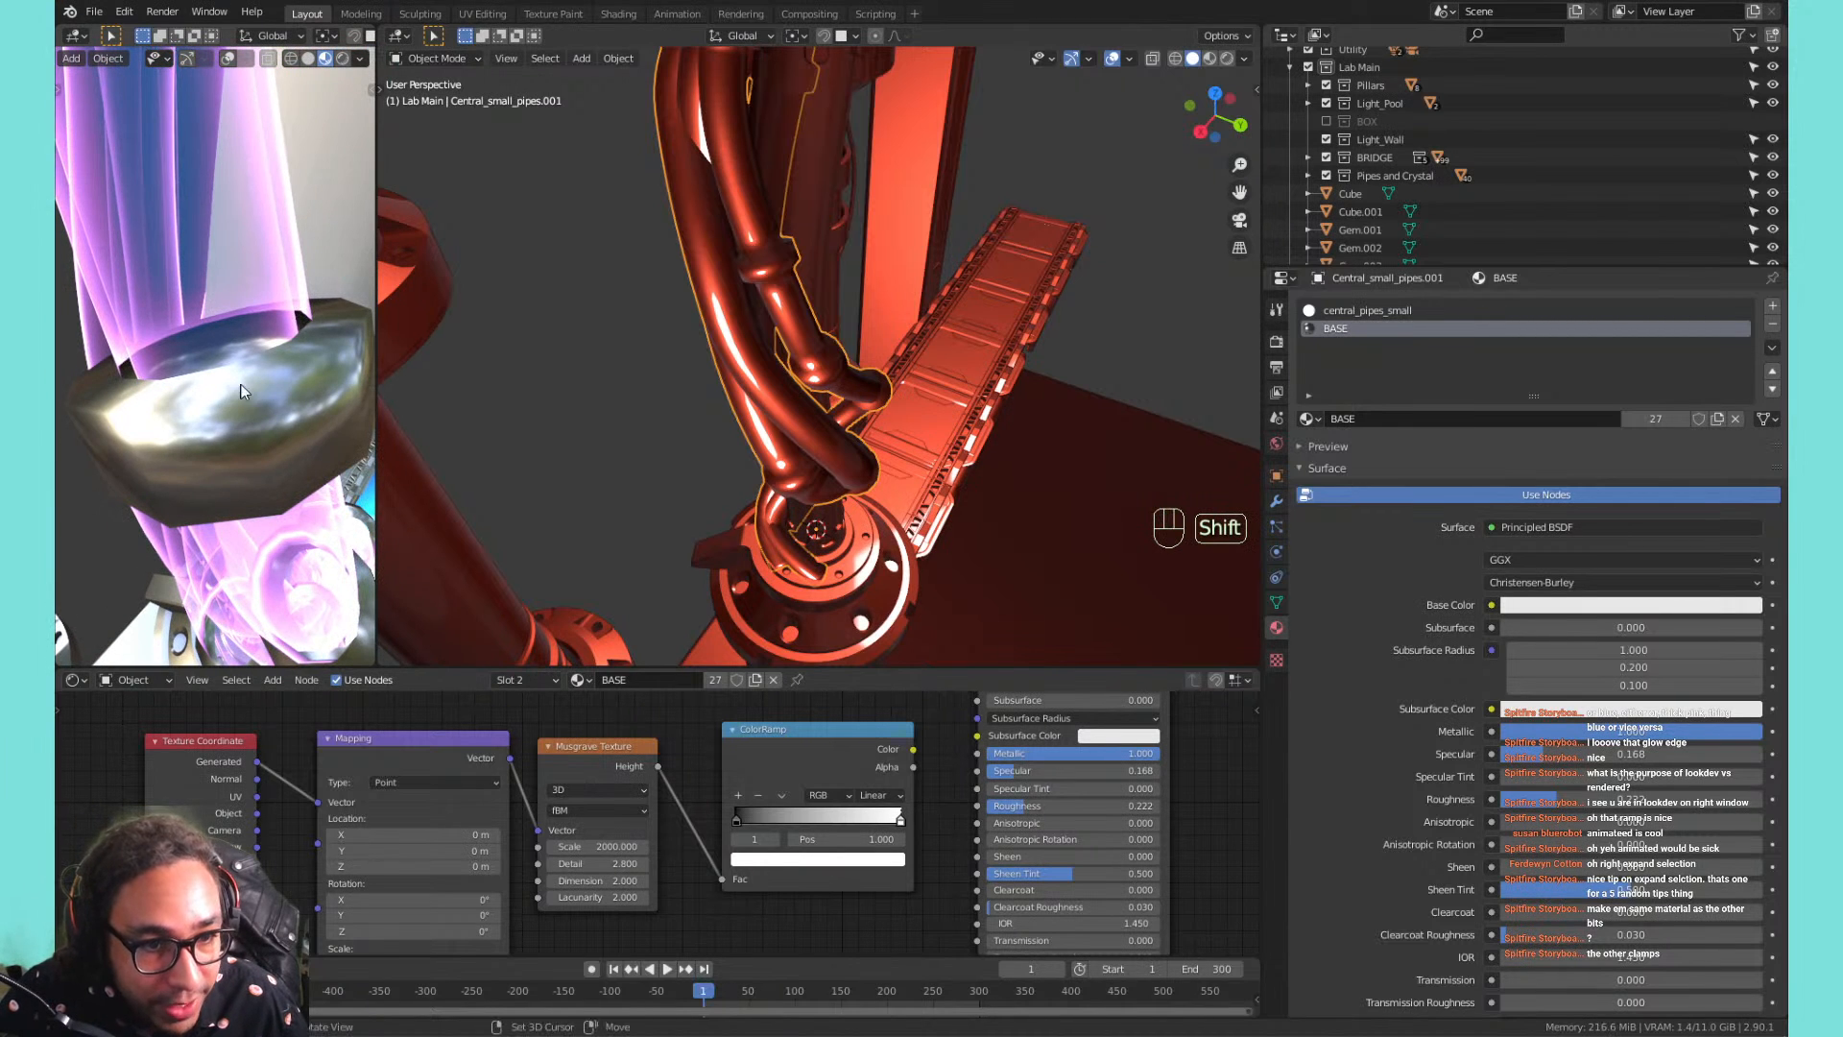
# Examine the mesh data and object settings of Central_small_pipes.001 for an option that controls the clamps' shading.
pyautogui.click(1277, 601)
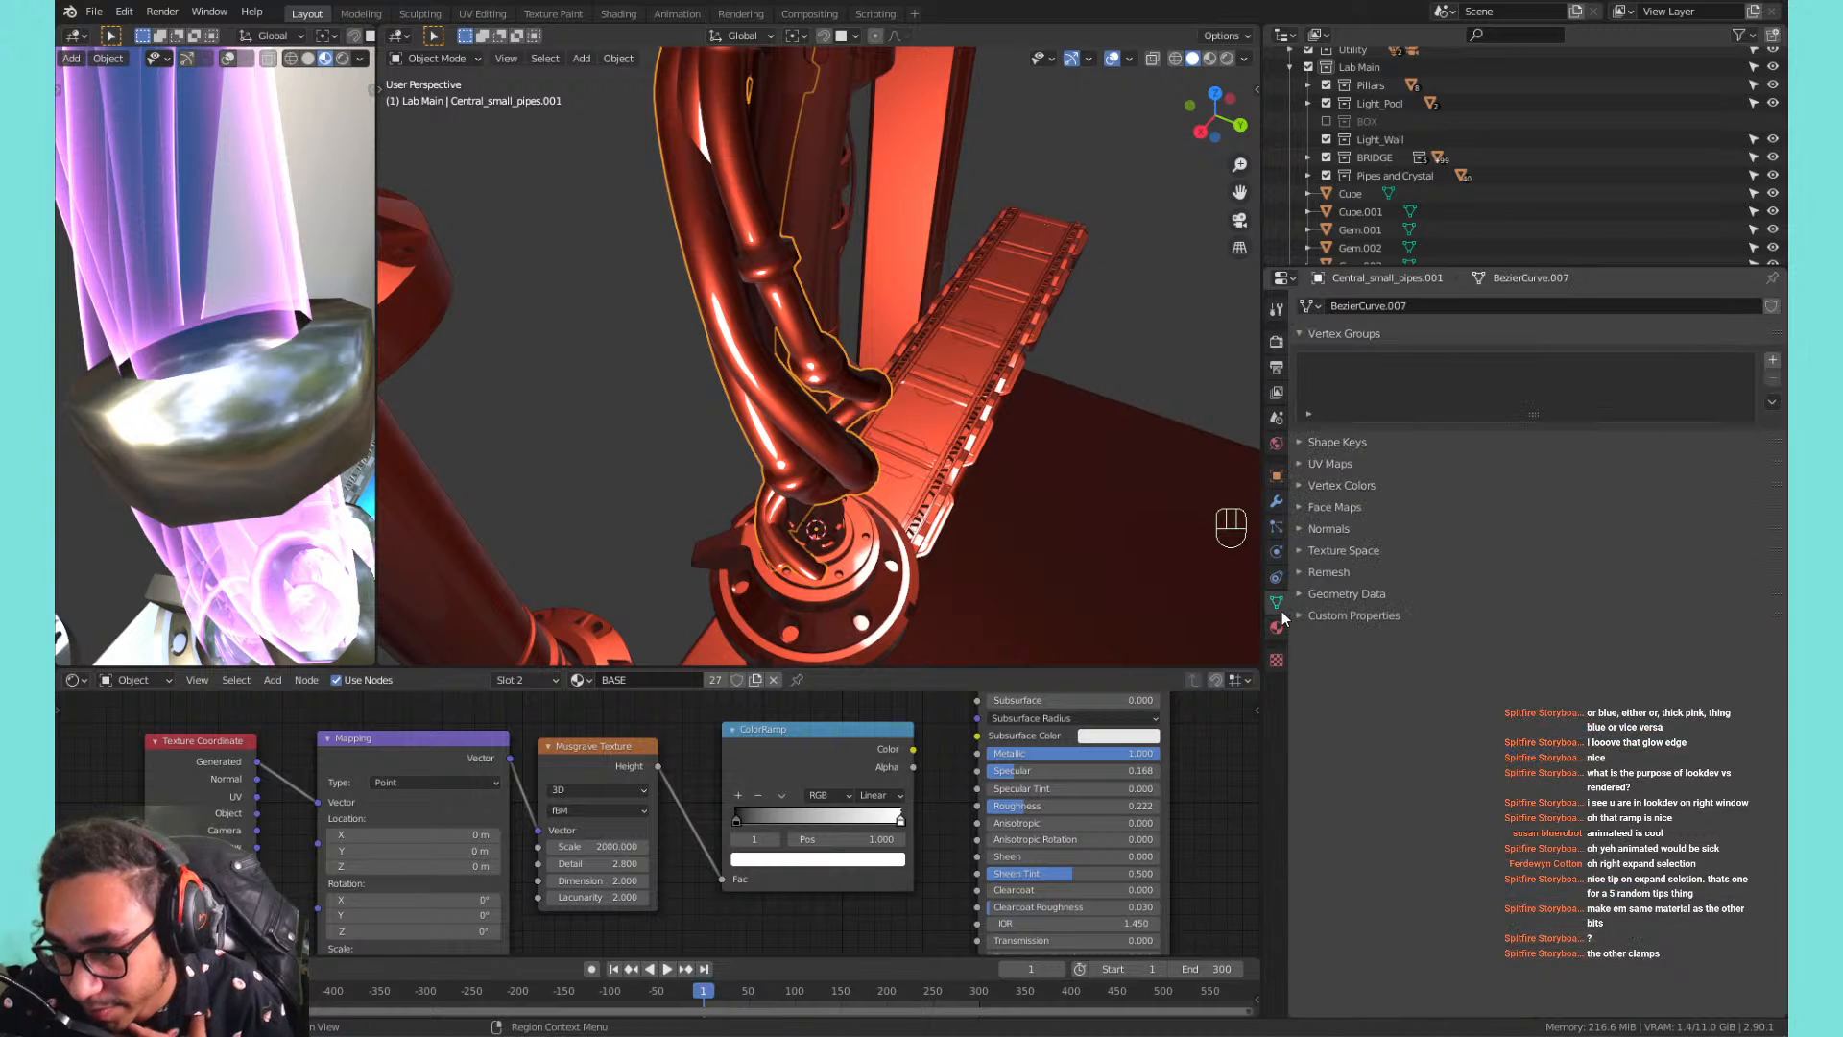
pyautogui.click(1345, 612)
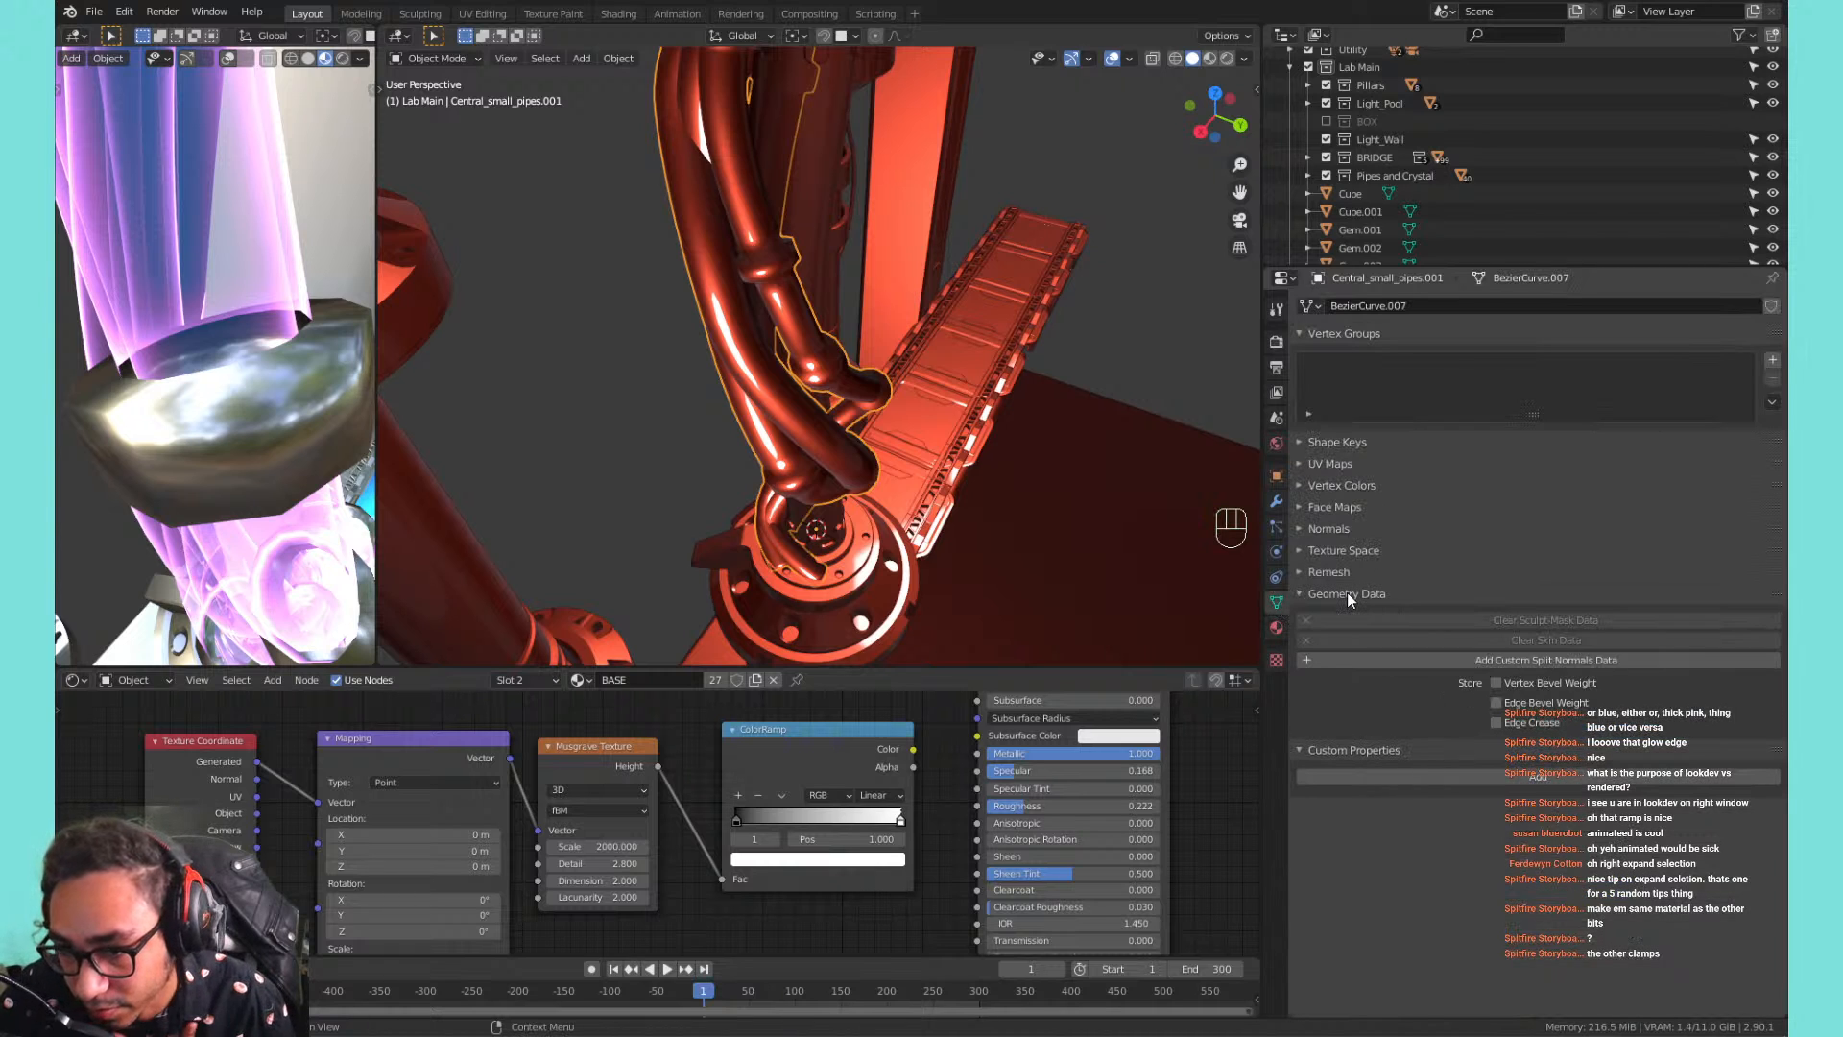
pyautogui.click(1278, 474)
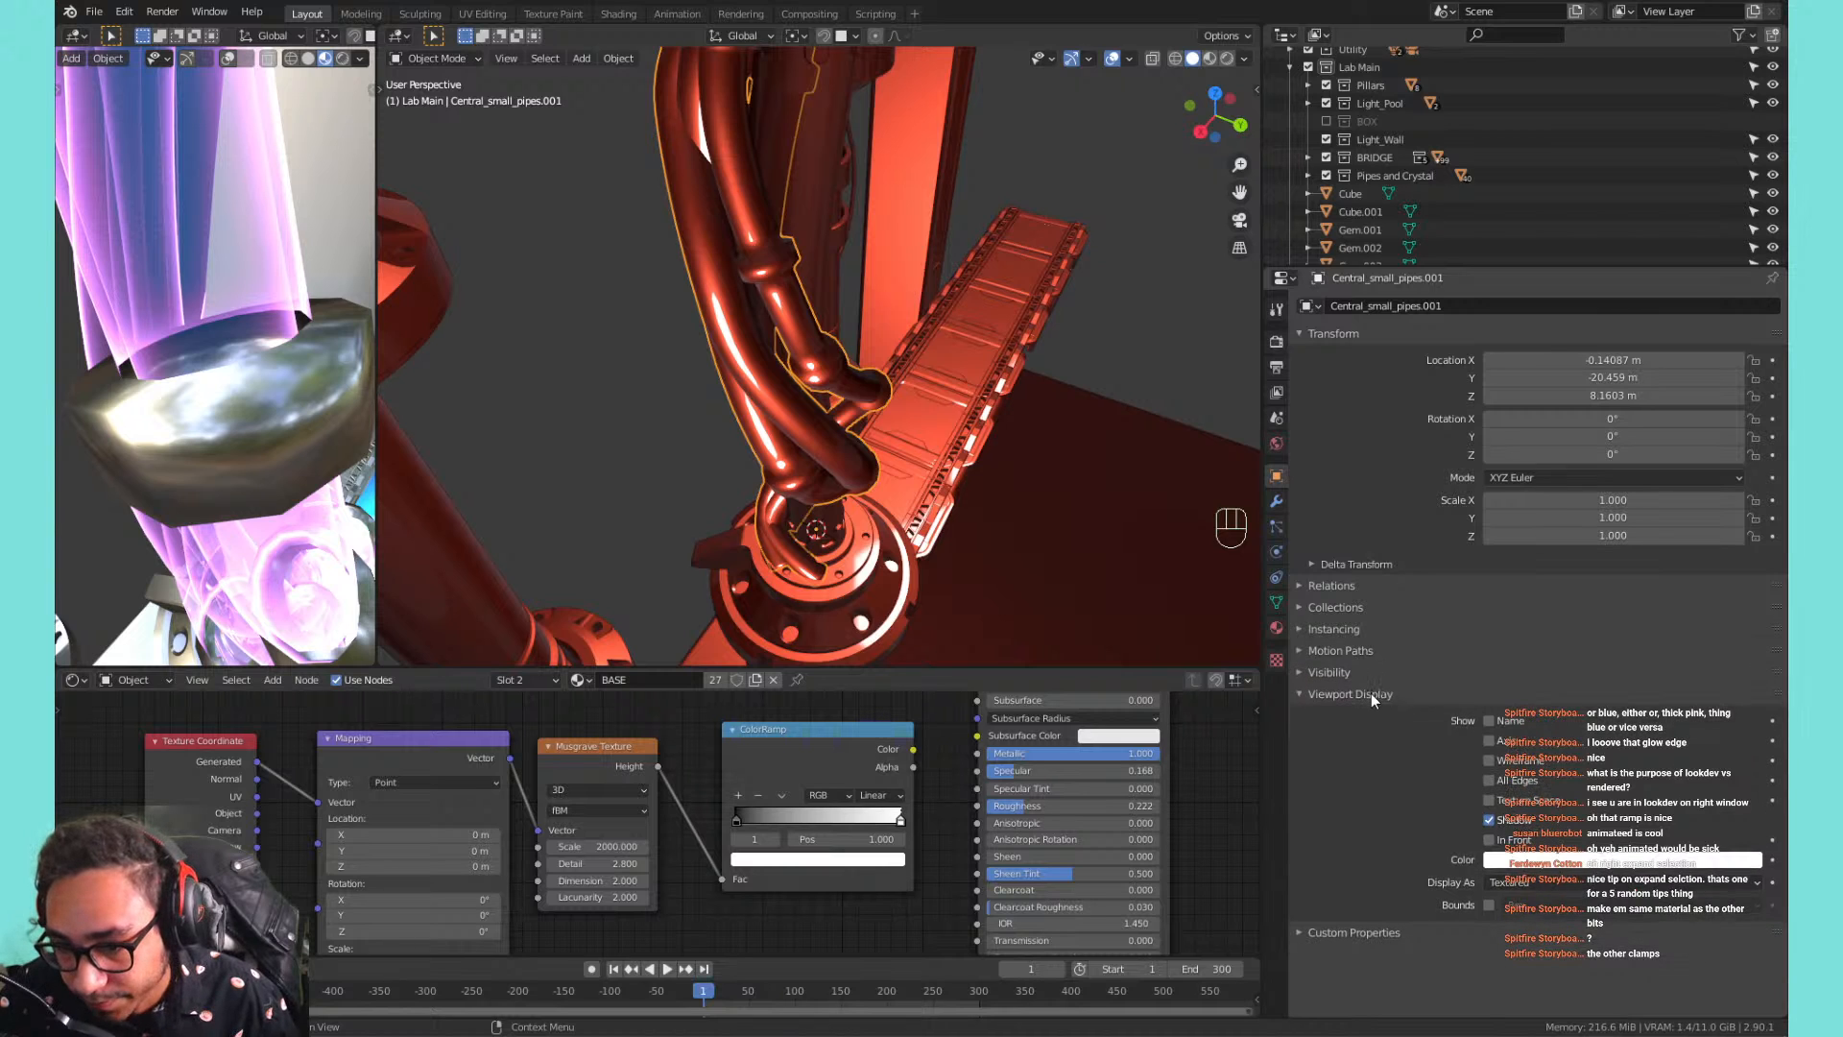
pyautogui.click(1371, 693)
pyautogui.click(1367, 651)
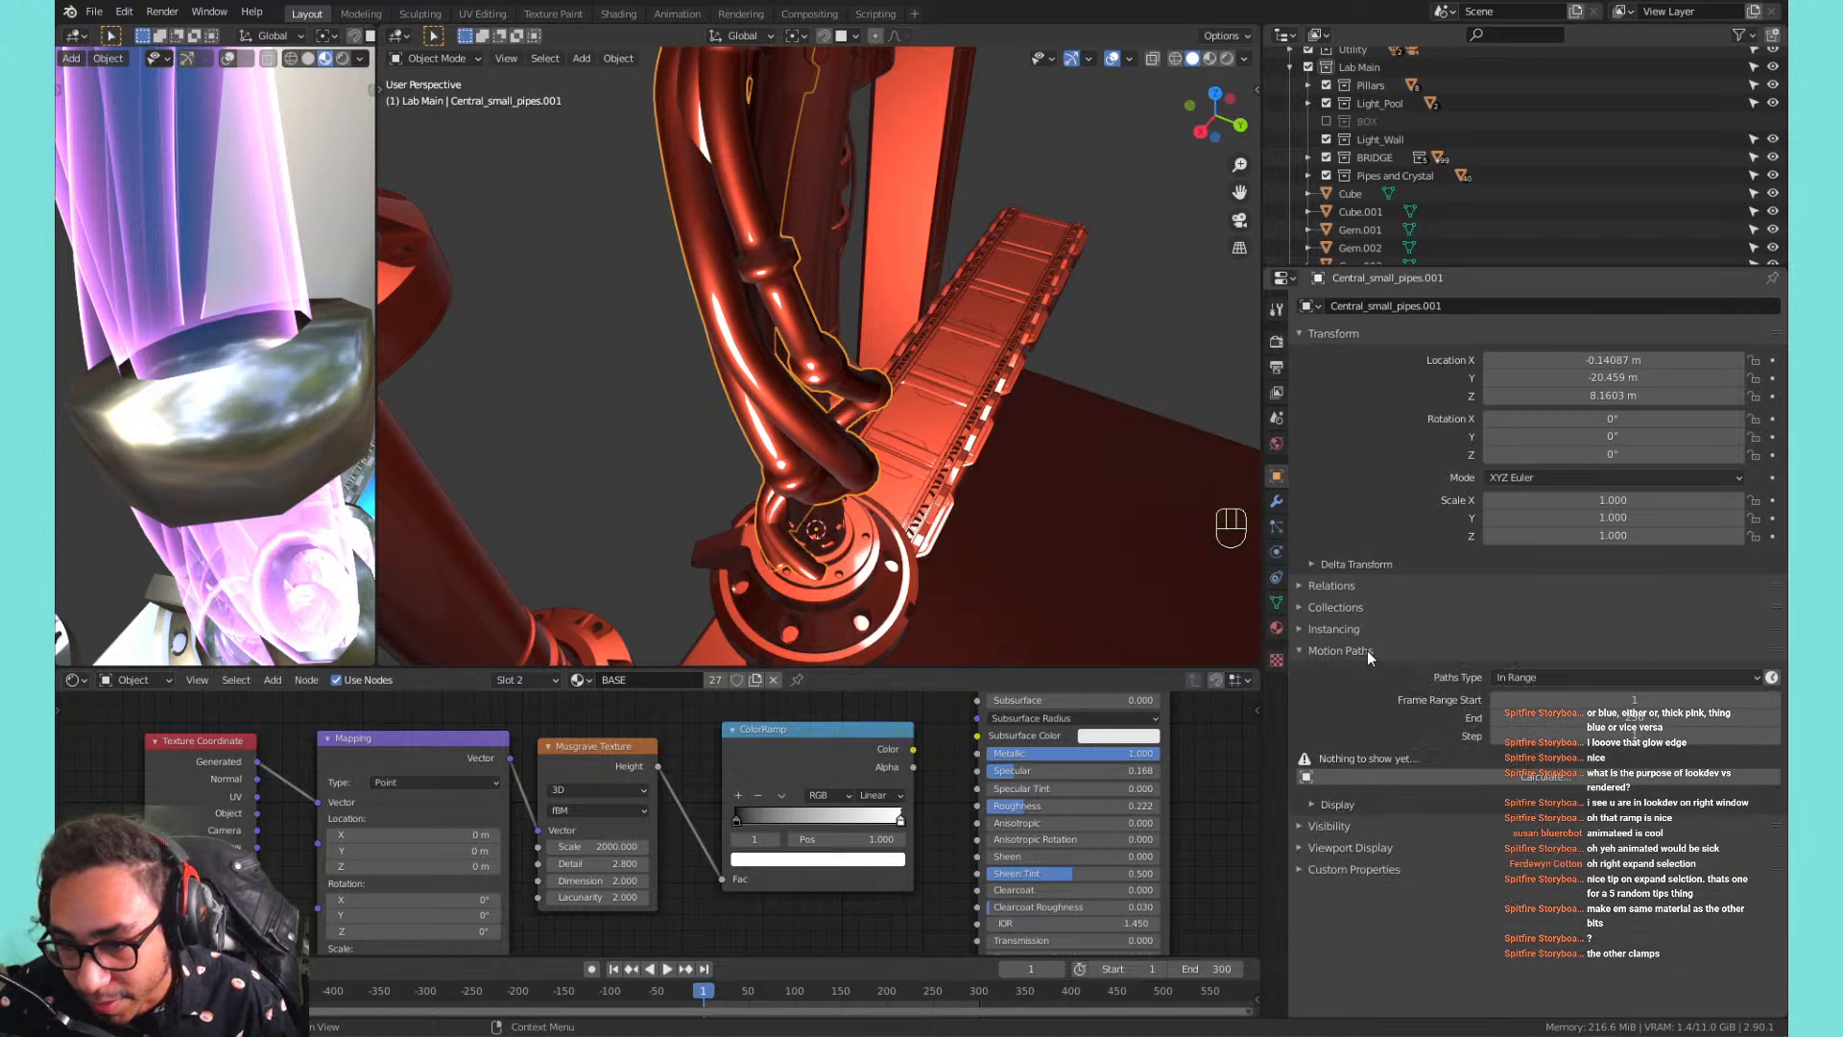
pyautogui.click(1367, 650)
pyautogui.click(1373, 609)
pyautogui.click(1373, 607)
pyautogui.click(1368, 570)
pyautogui.click(1367, 571)
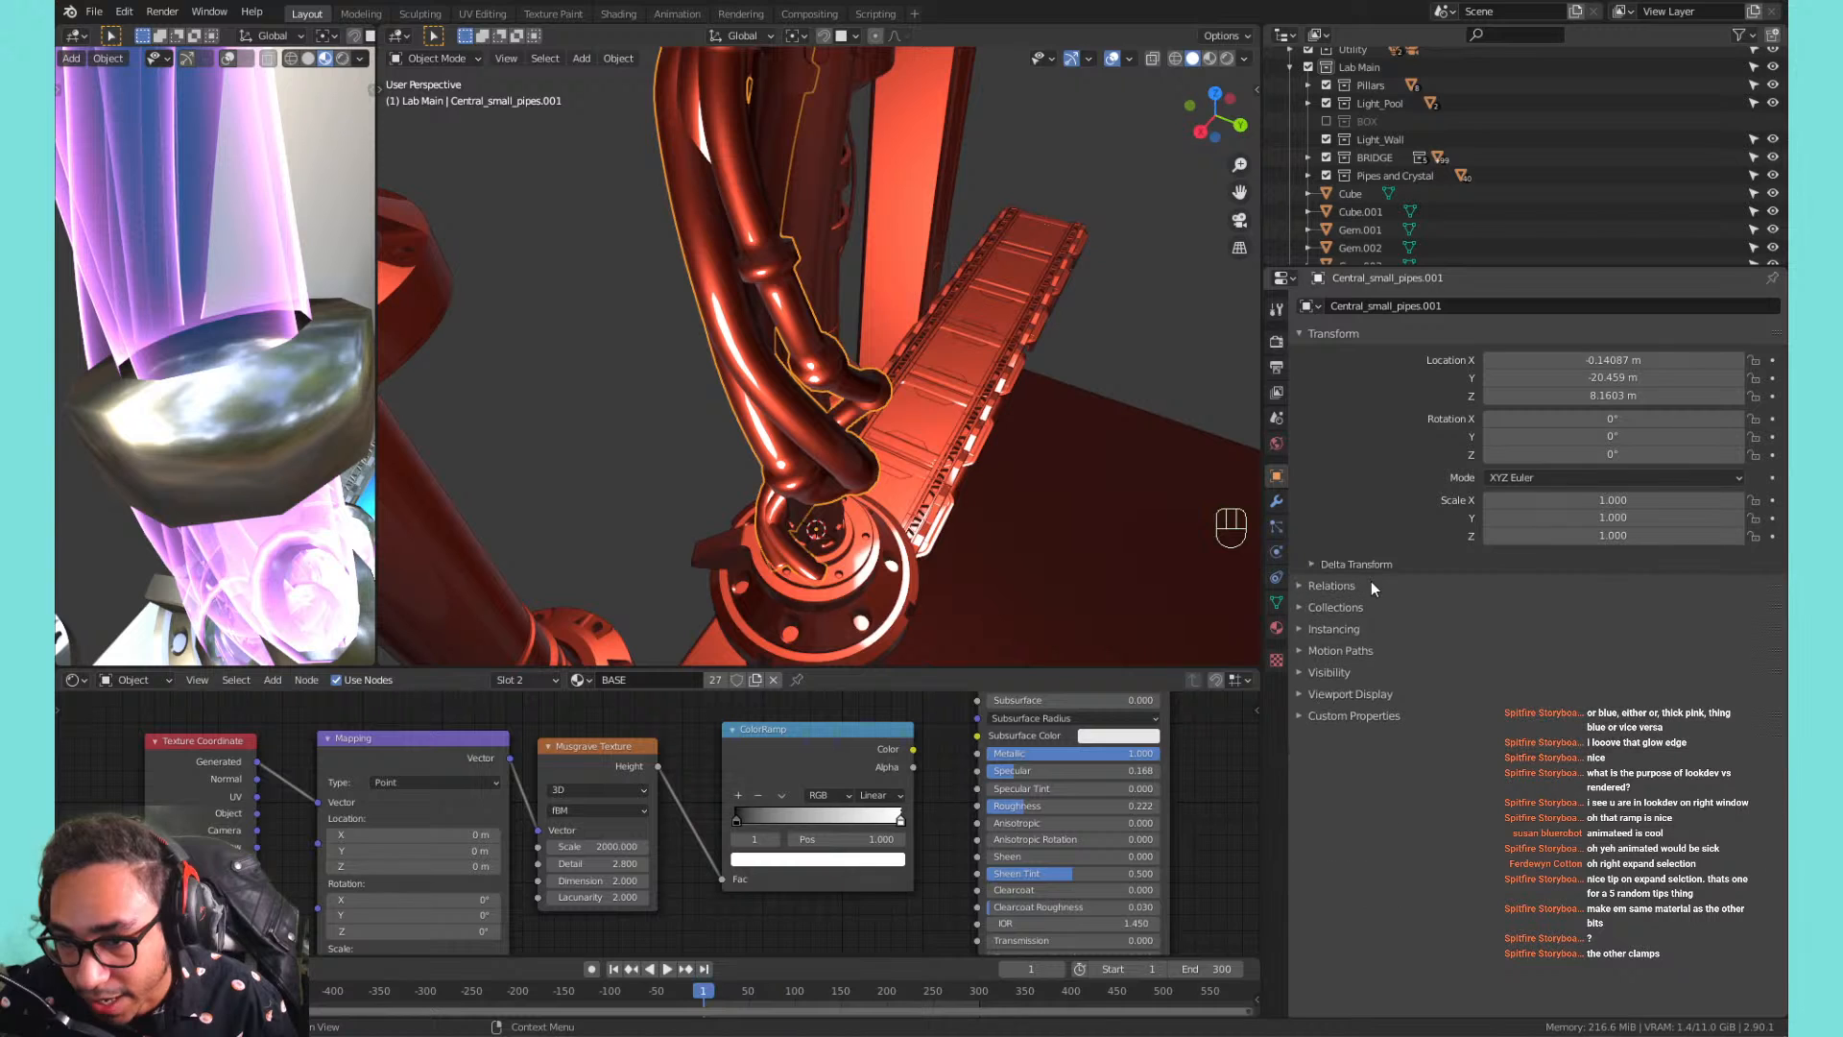
pyautogui.click(1371, 586)
pyautogui.click(1372, 586)
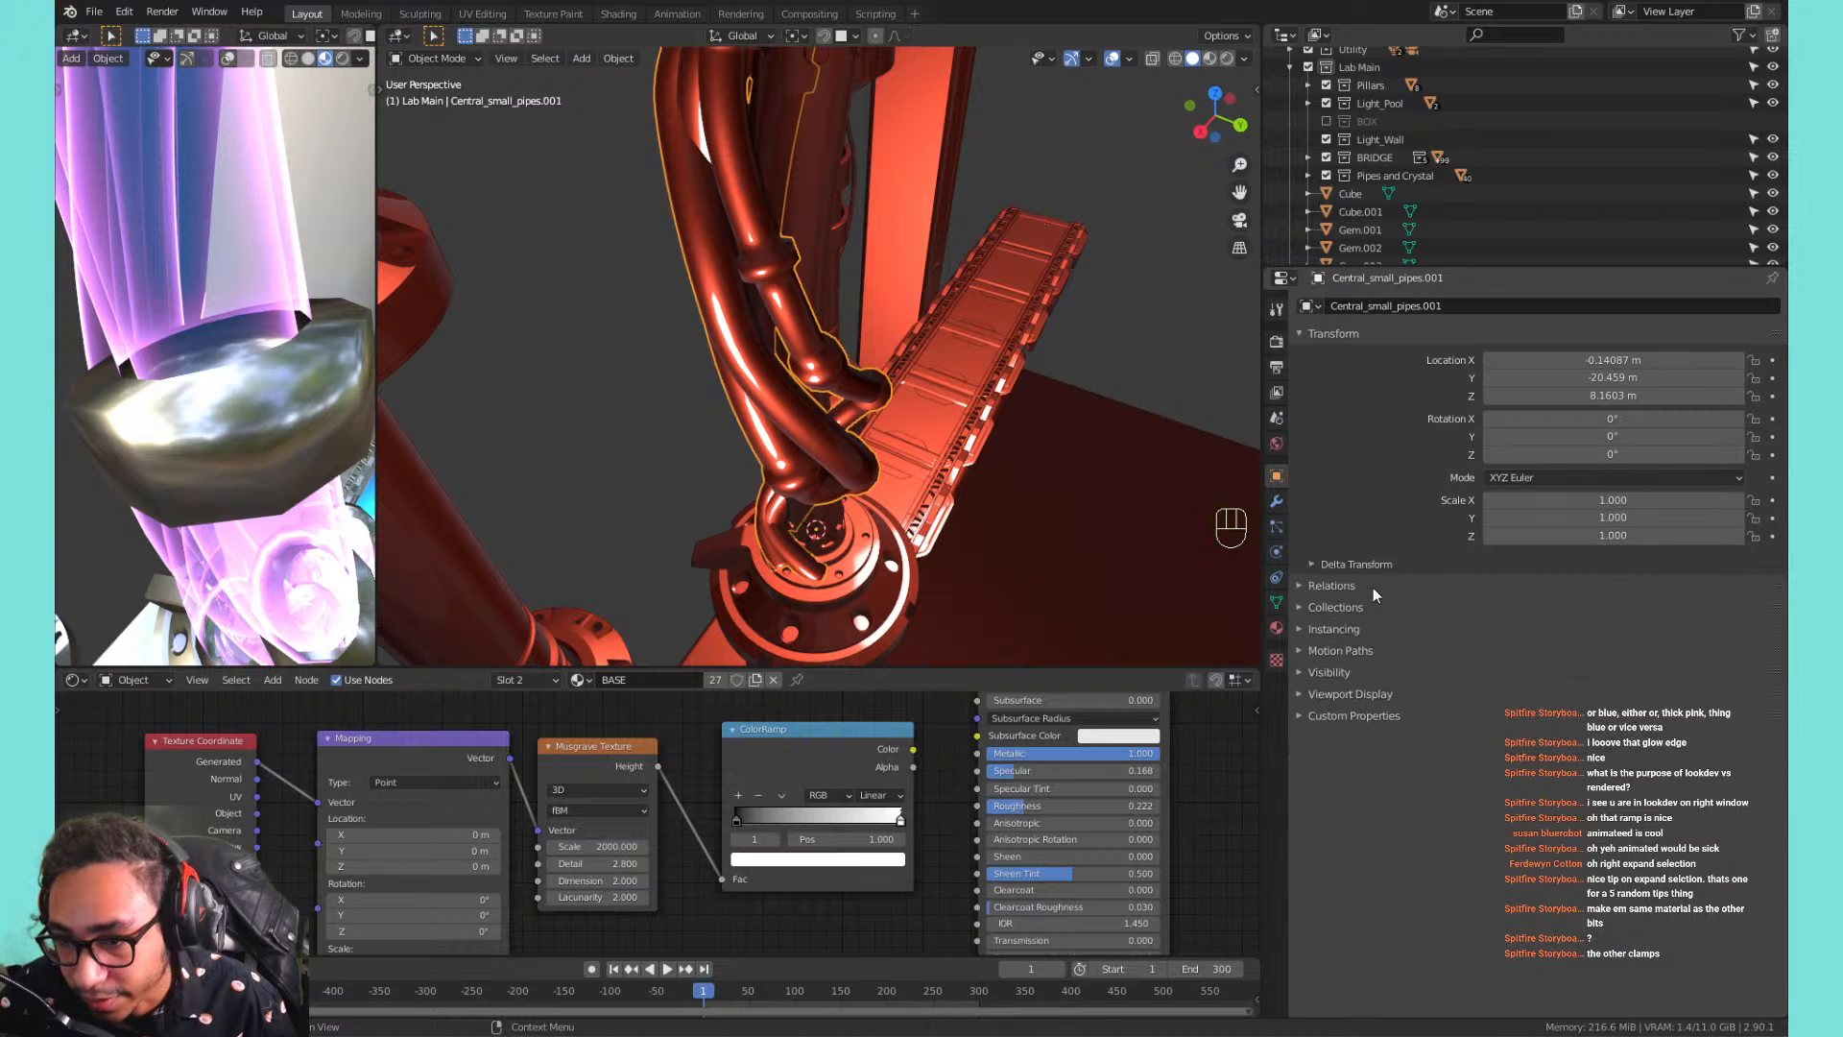
pyautogui.click(1342, 333)
# Enable Auto Smooth at 30° in the normals settings of Central_small_pipes.001 and inspect the clamps.
pyautogui.click(1275, 602)
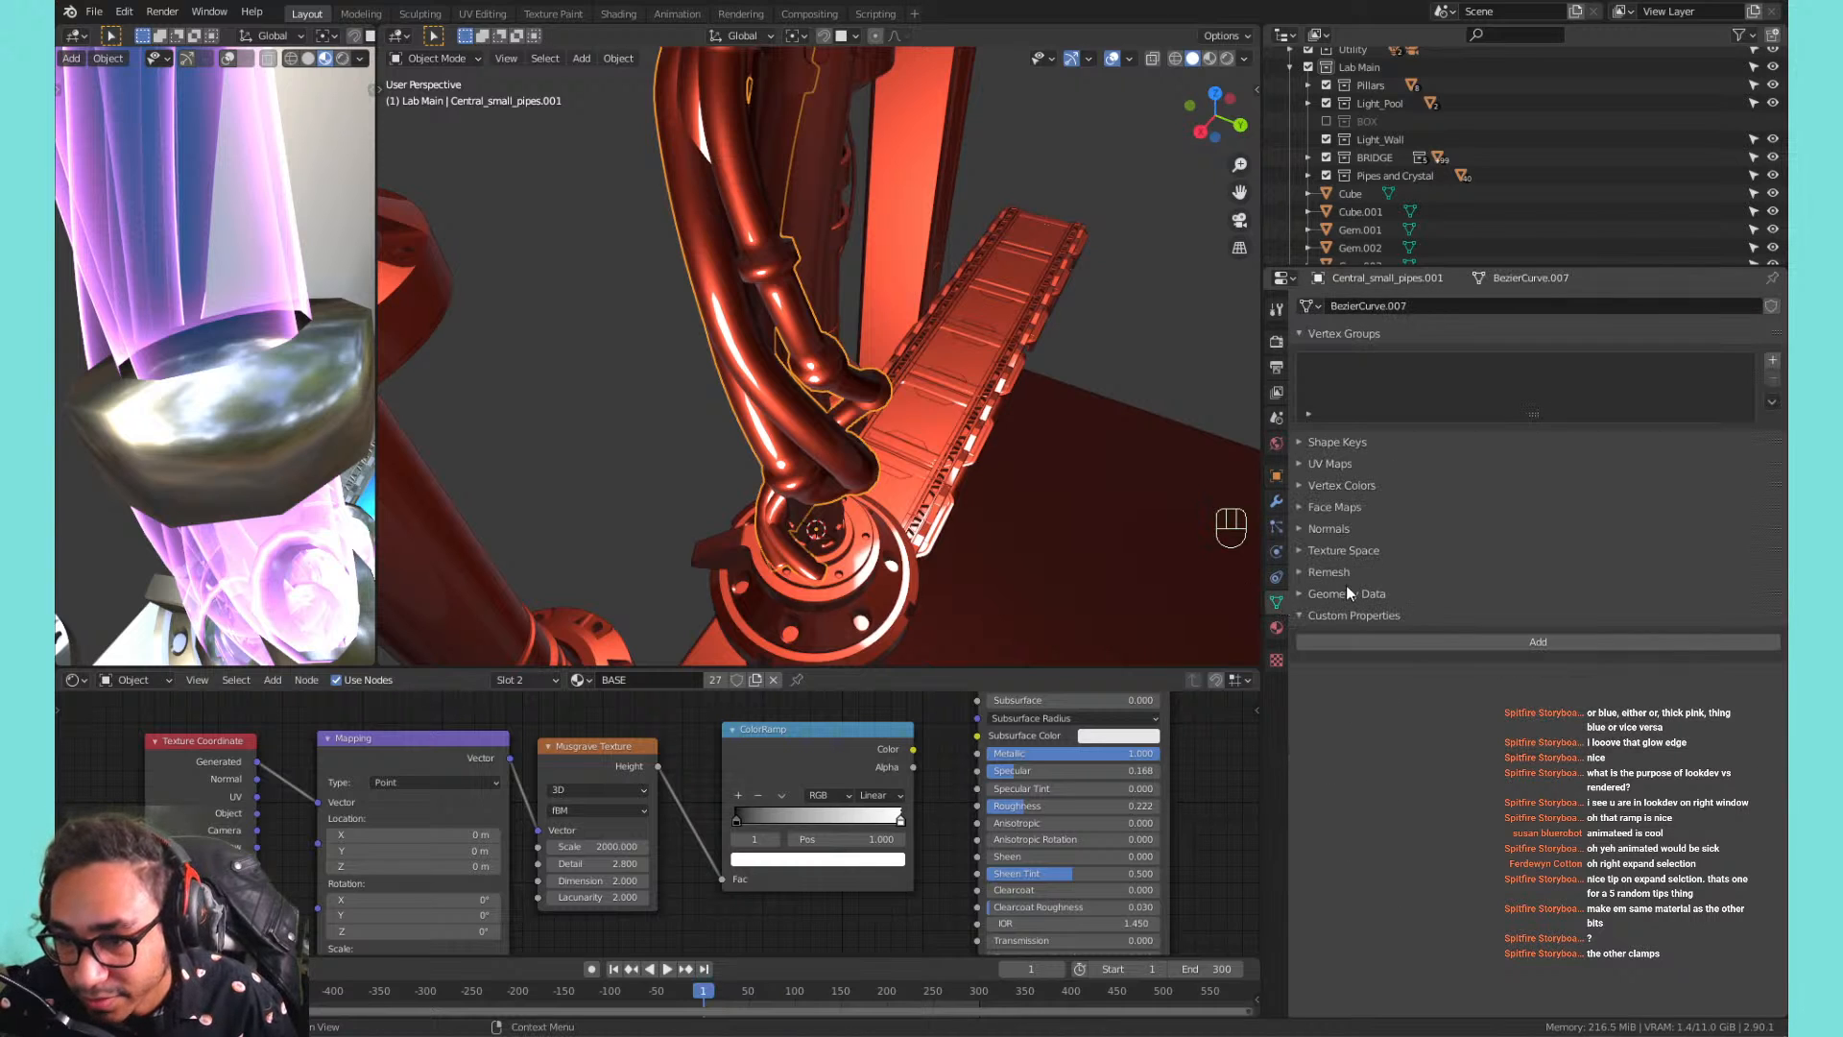
pyautogui.click(1350, 551)
pyautogui.click(1351, 547)
pyautogui.click(1356, 530)
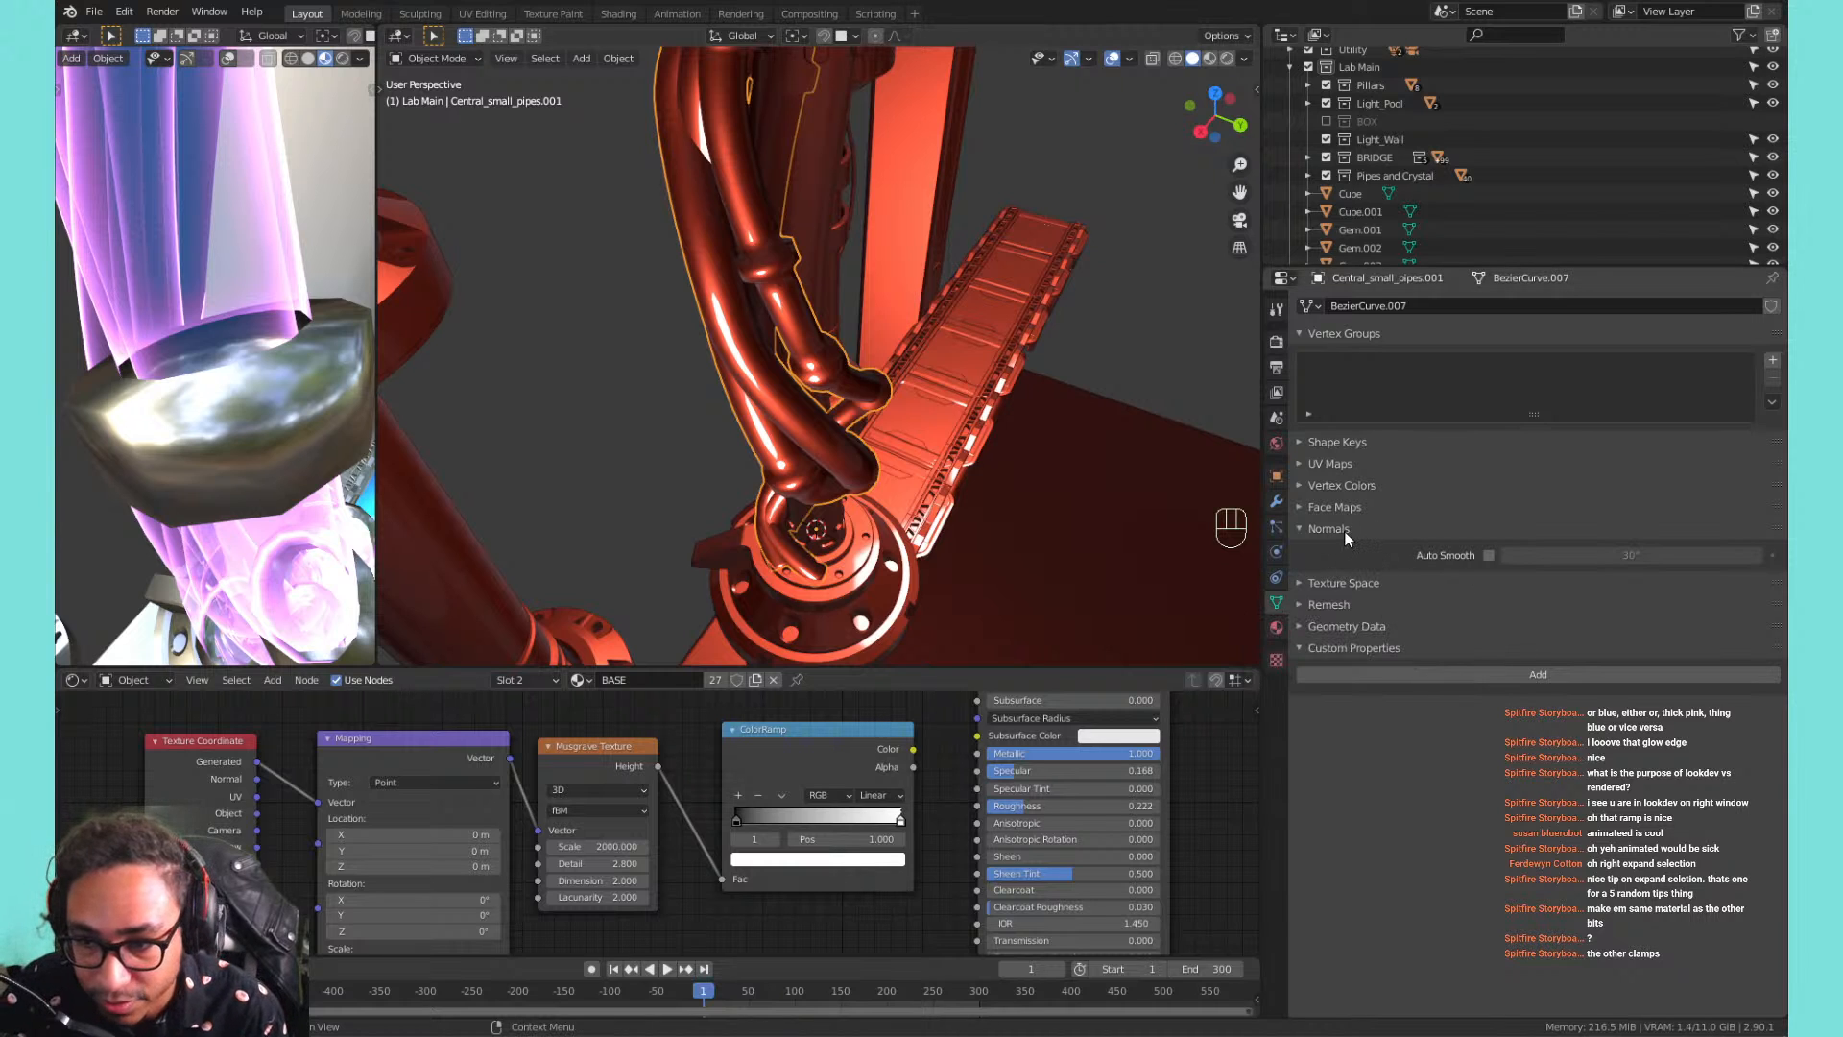
pyautogui.click(1489, 556)
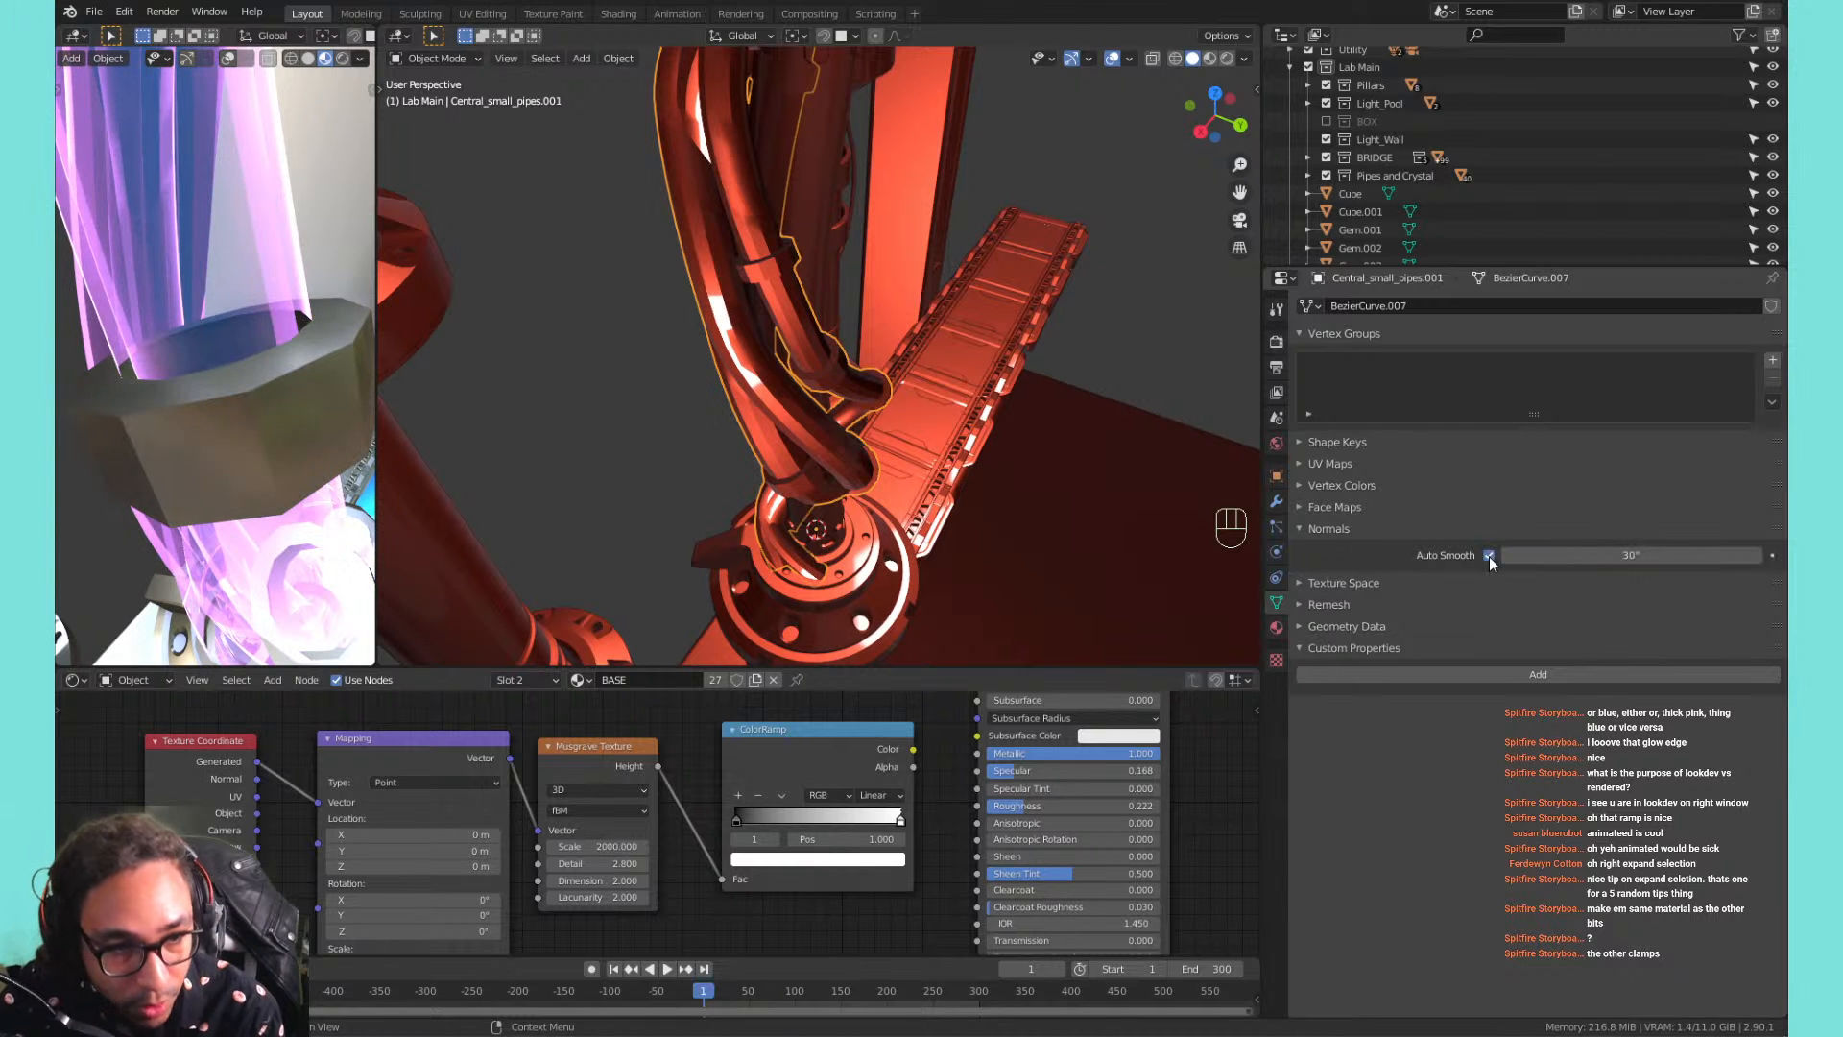
pyautogui.moveTo(117, 240); pyautogui.dragTo(234, 342, button='middle')
pyautogui.scroll(1, 244, 373)
pyautogui.scroll(-6, 251, 373)
pyautogui.scroll(-5, 232, 319)
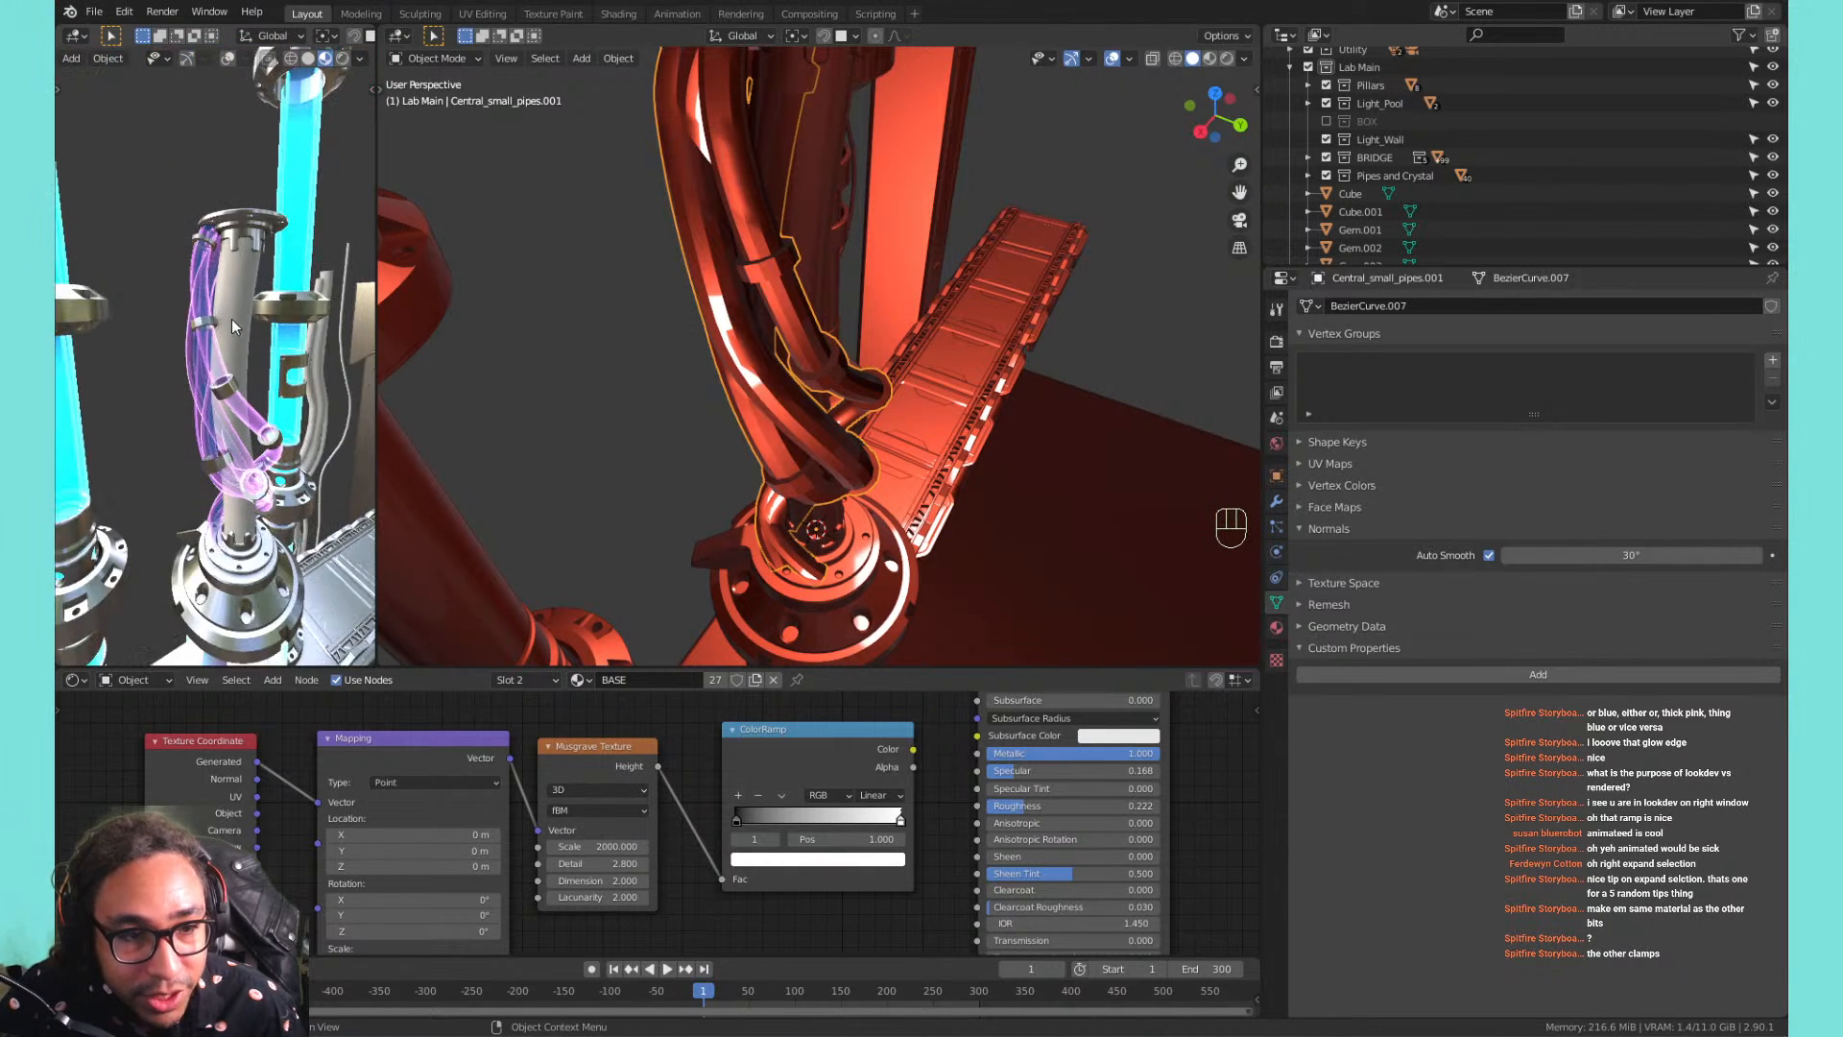
pyautogui.scroll(2, 226, 317)
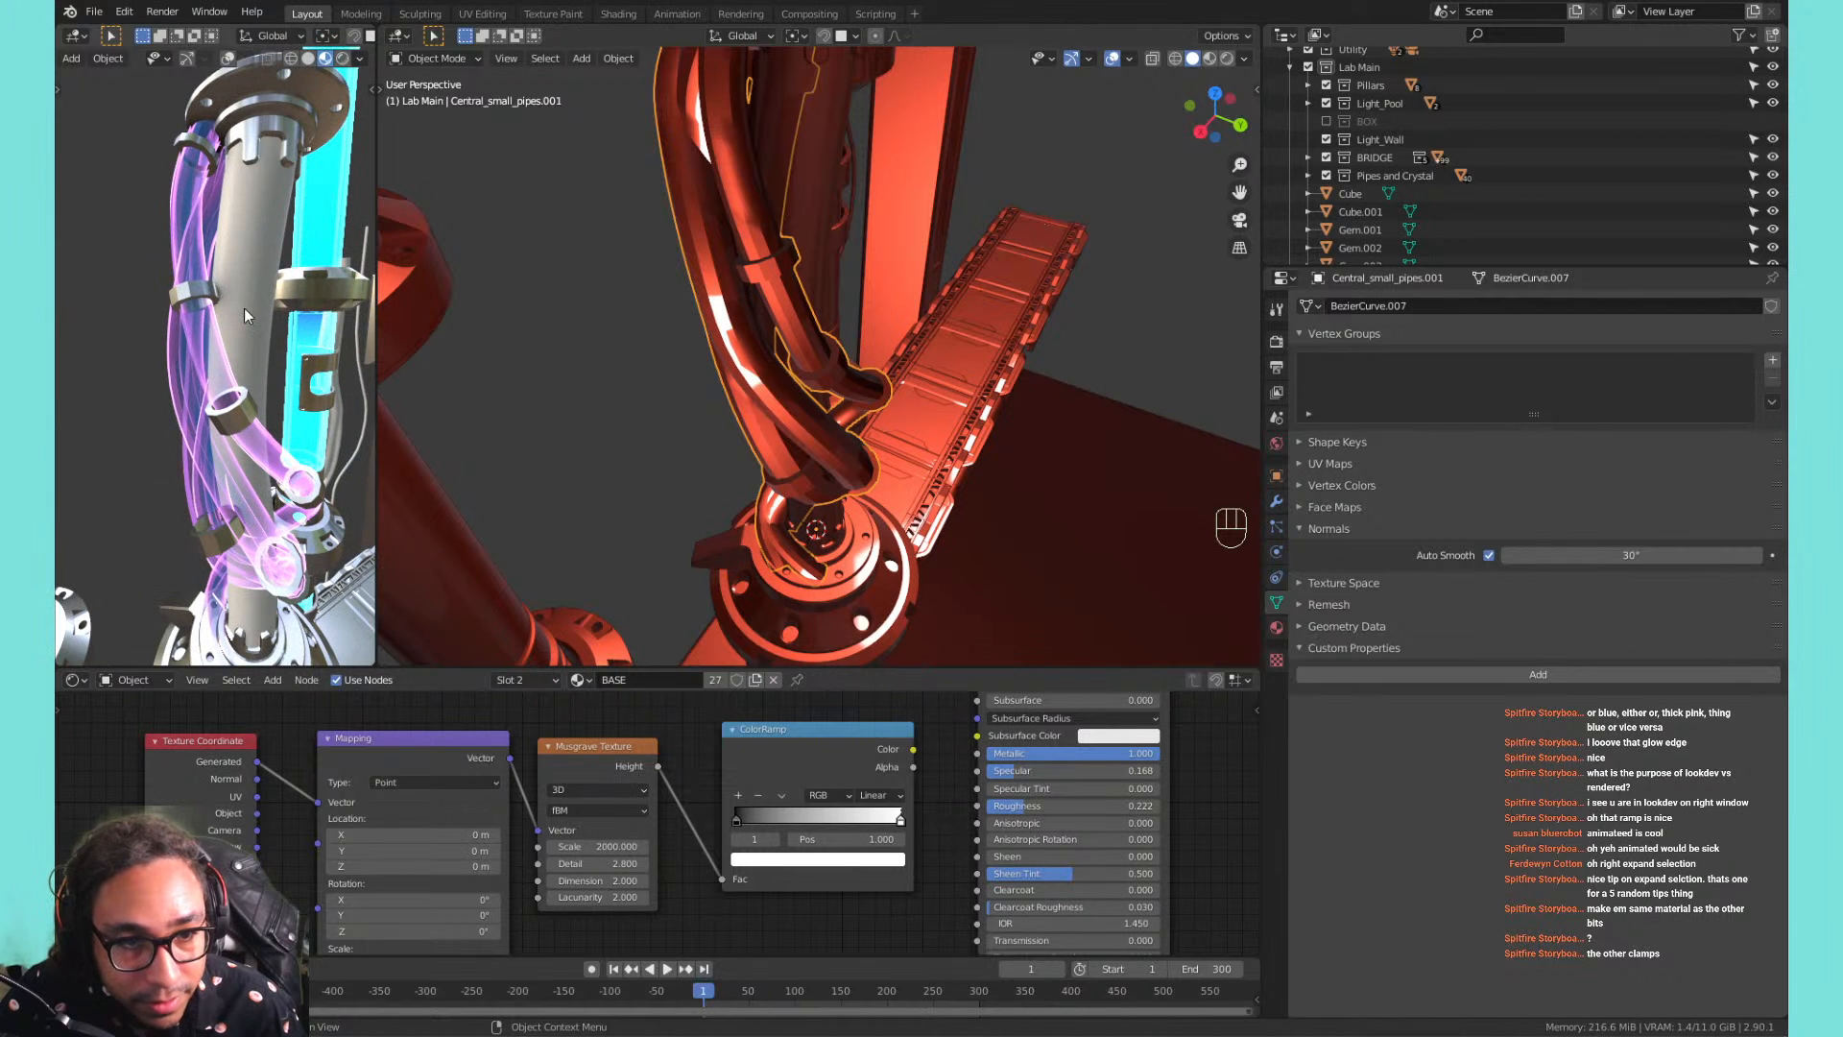
# Undo the Auto Smooth, base color and pipe selection changes as well as the exclusion of the BOX collection.
pyautogui.hotkey('ctrl', 'z')
pyautogui.hotkey('ctrl', 'z')
pyautogui.hotkey('ctrl', 'z')
pyautogui.hotkey('ctrl', 'z')
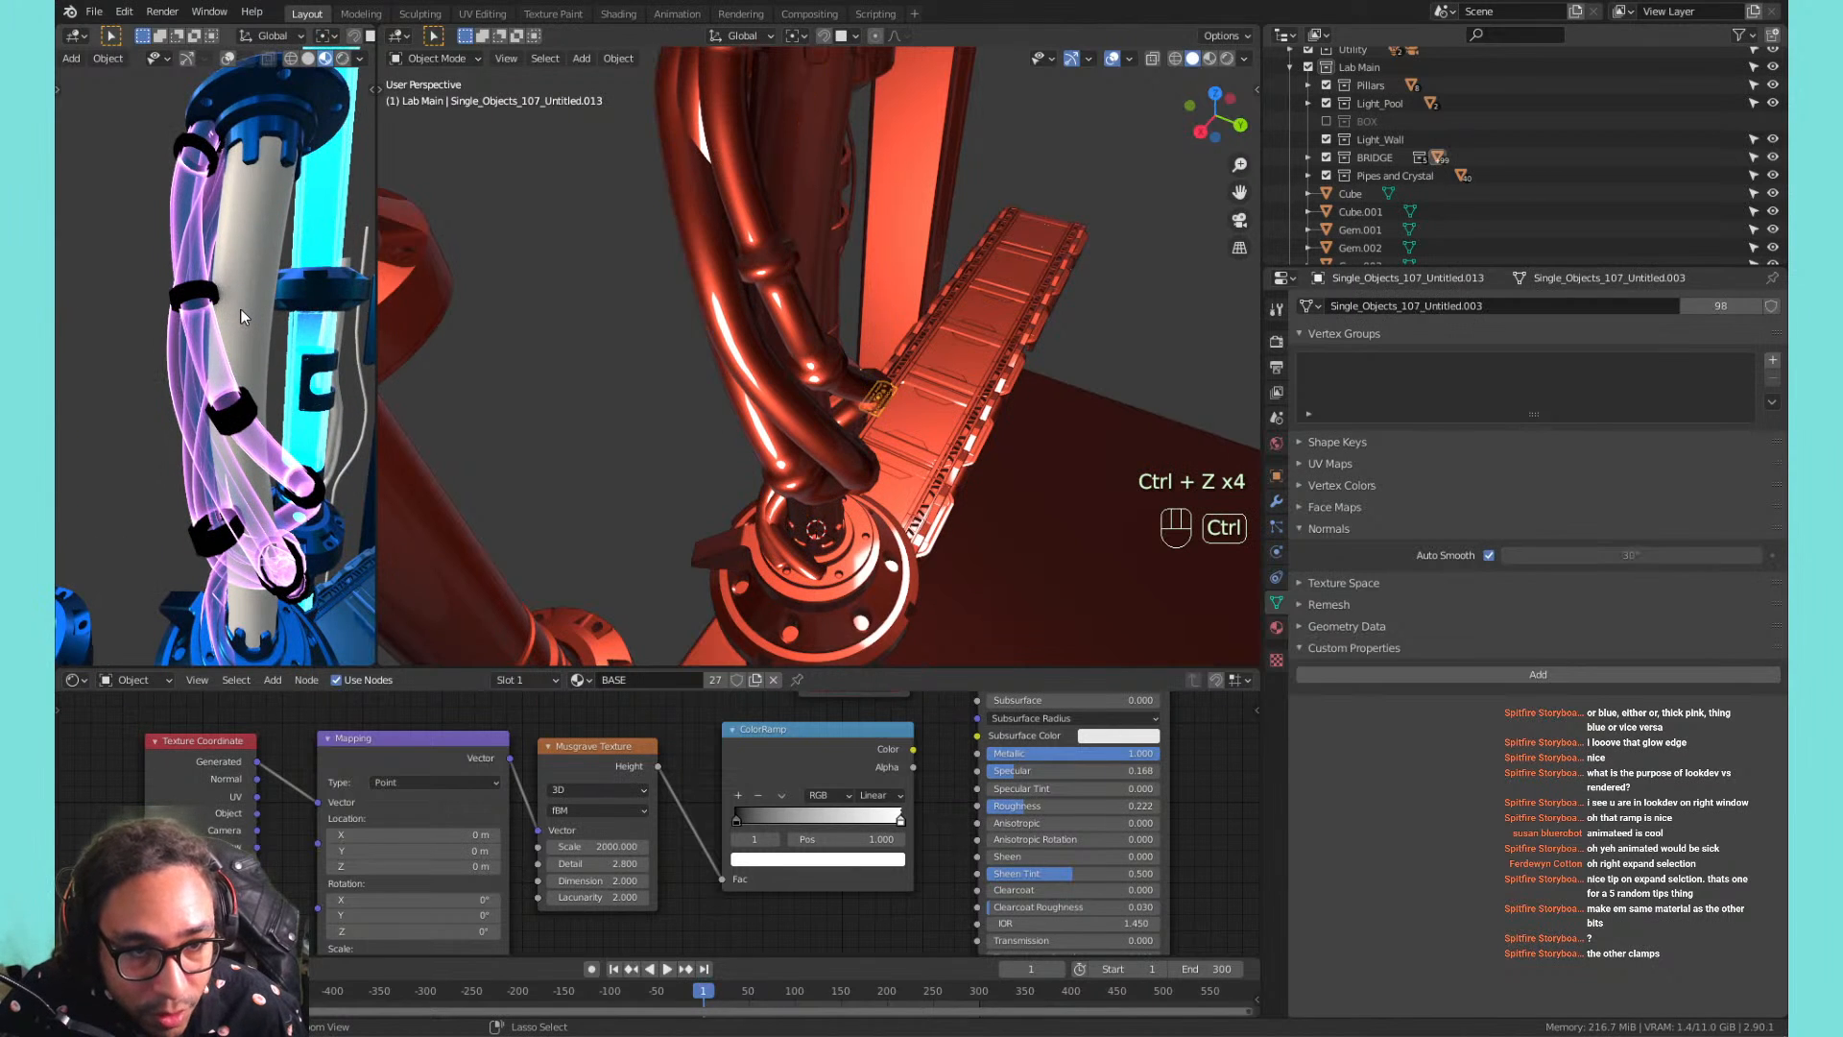
pyautogui.hotkey('ctrl', 'z')
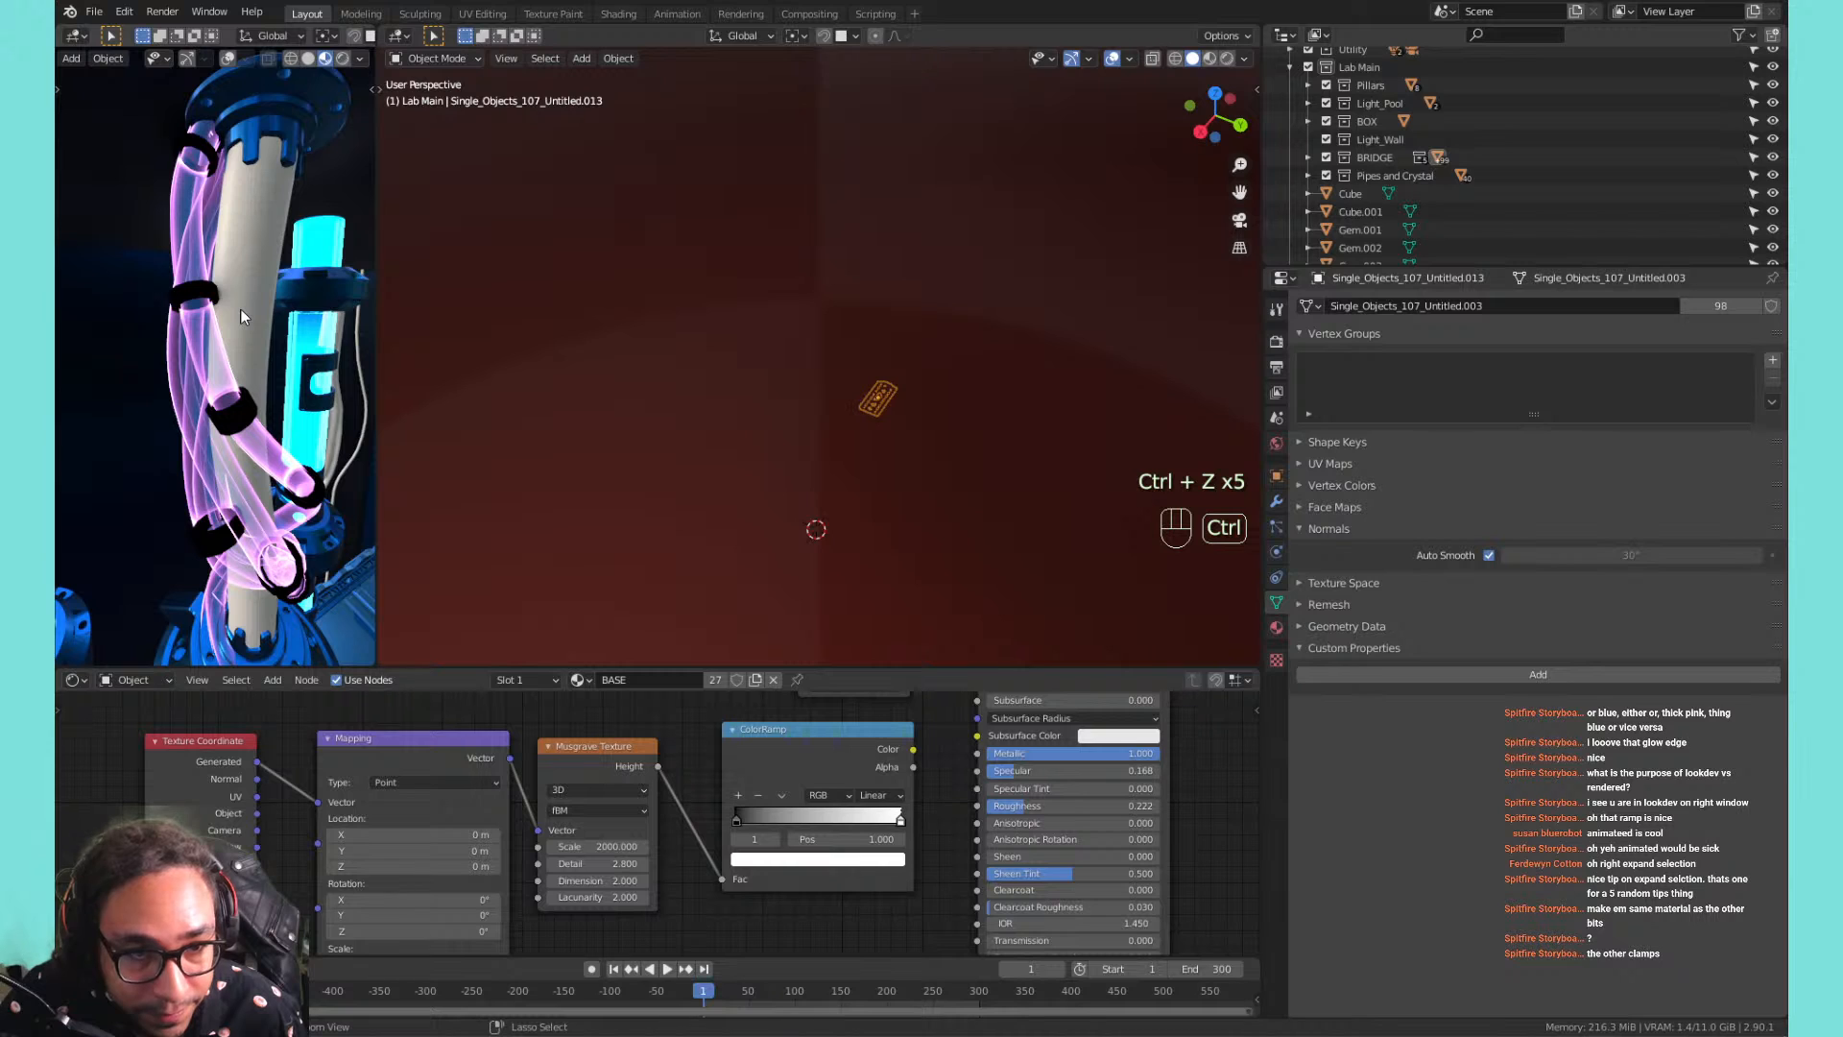
# Make a single-user copy of the BASE material on Central_small_pipes.001 and name it pipe_clamp.
pyautogui.click(232, 310)
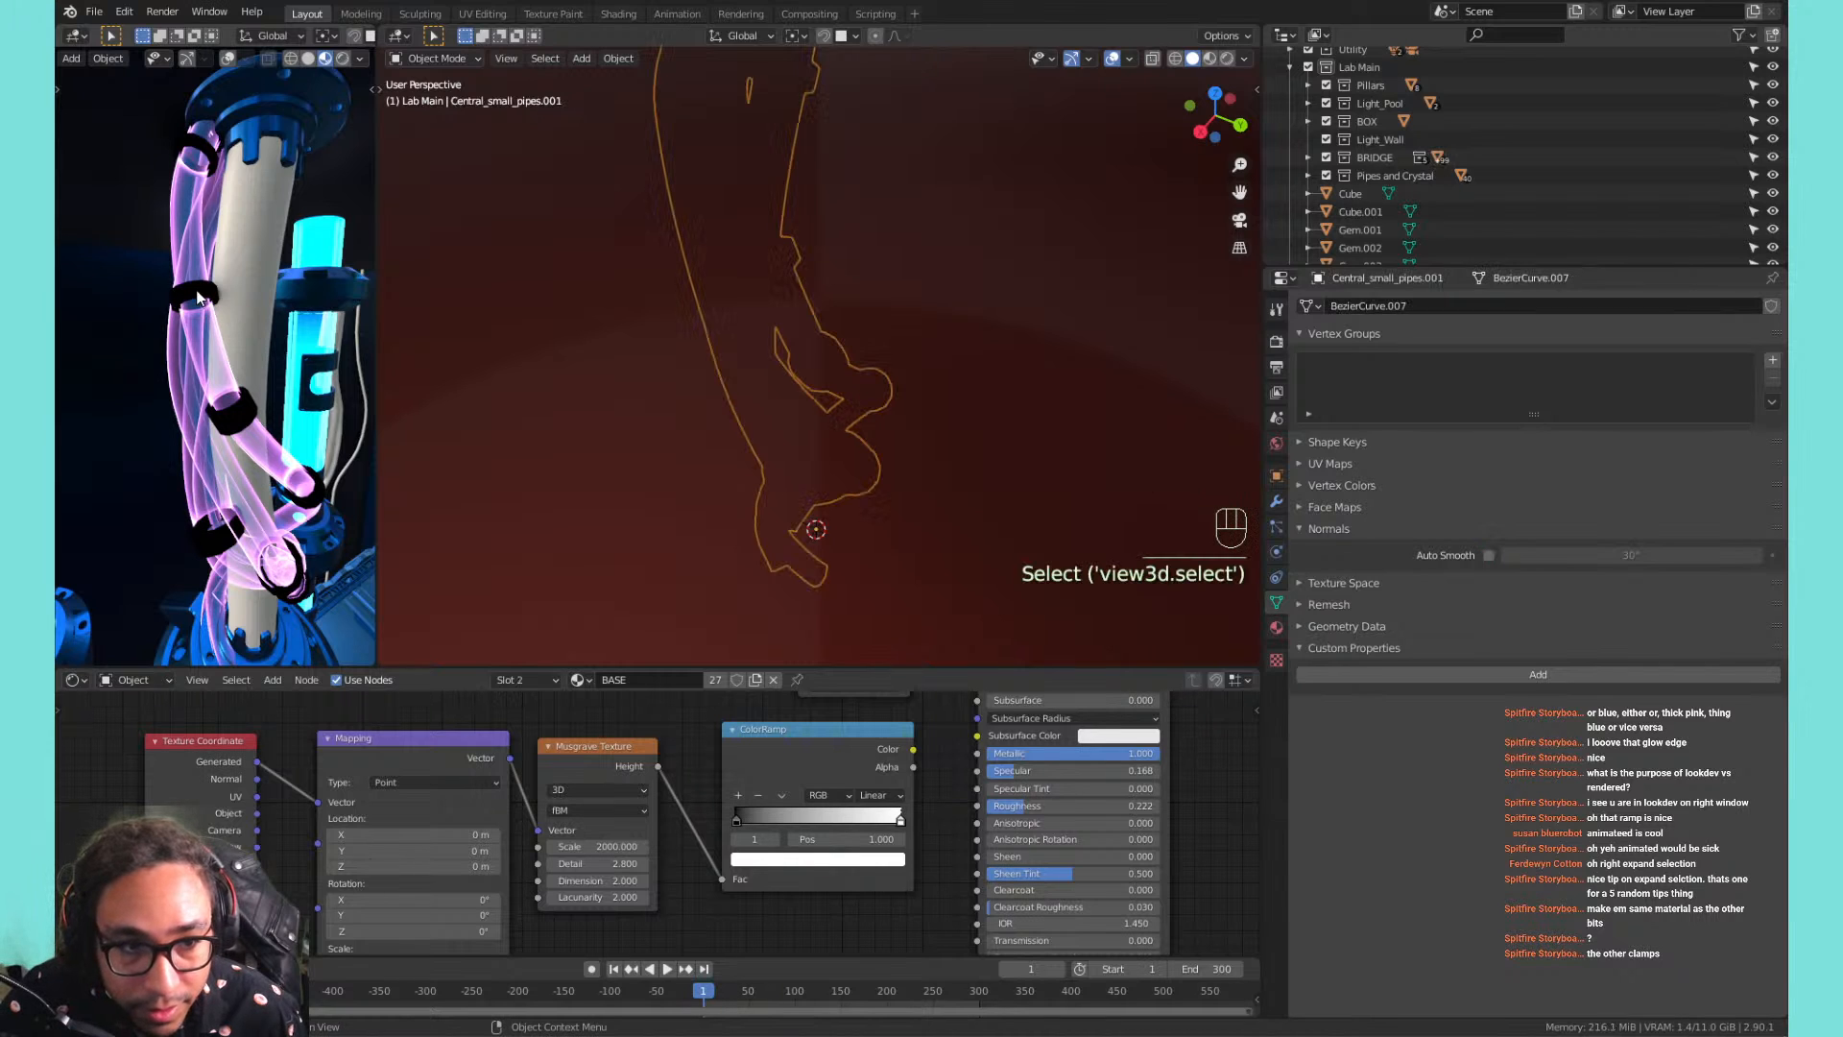
pyautogui.click(1275, 626)
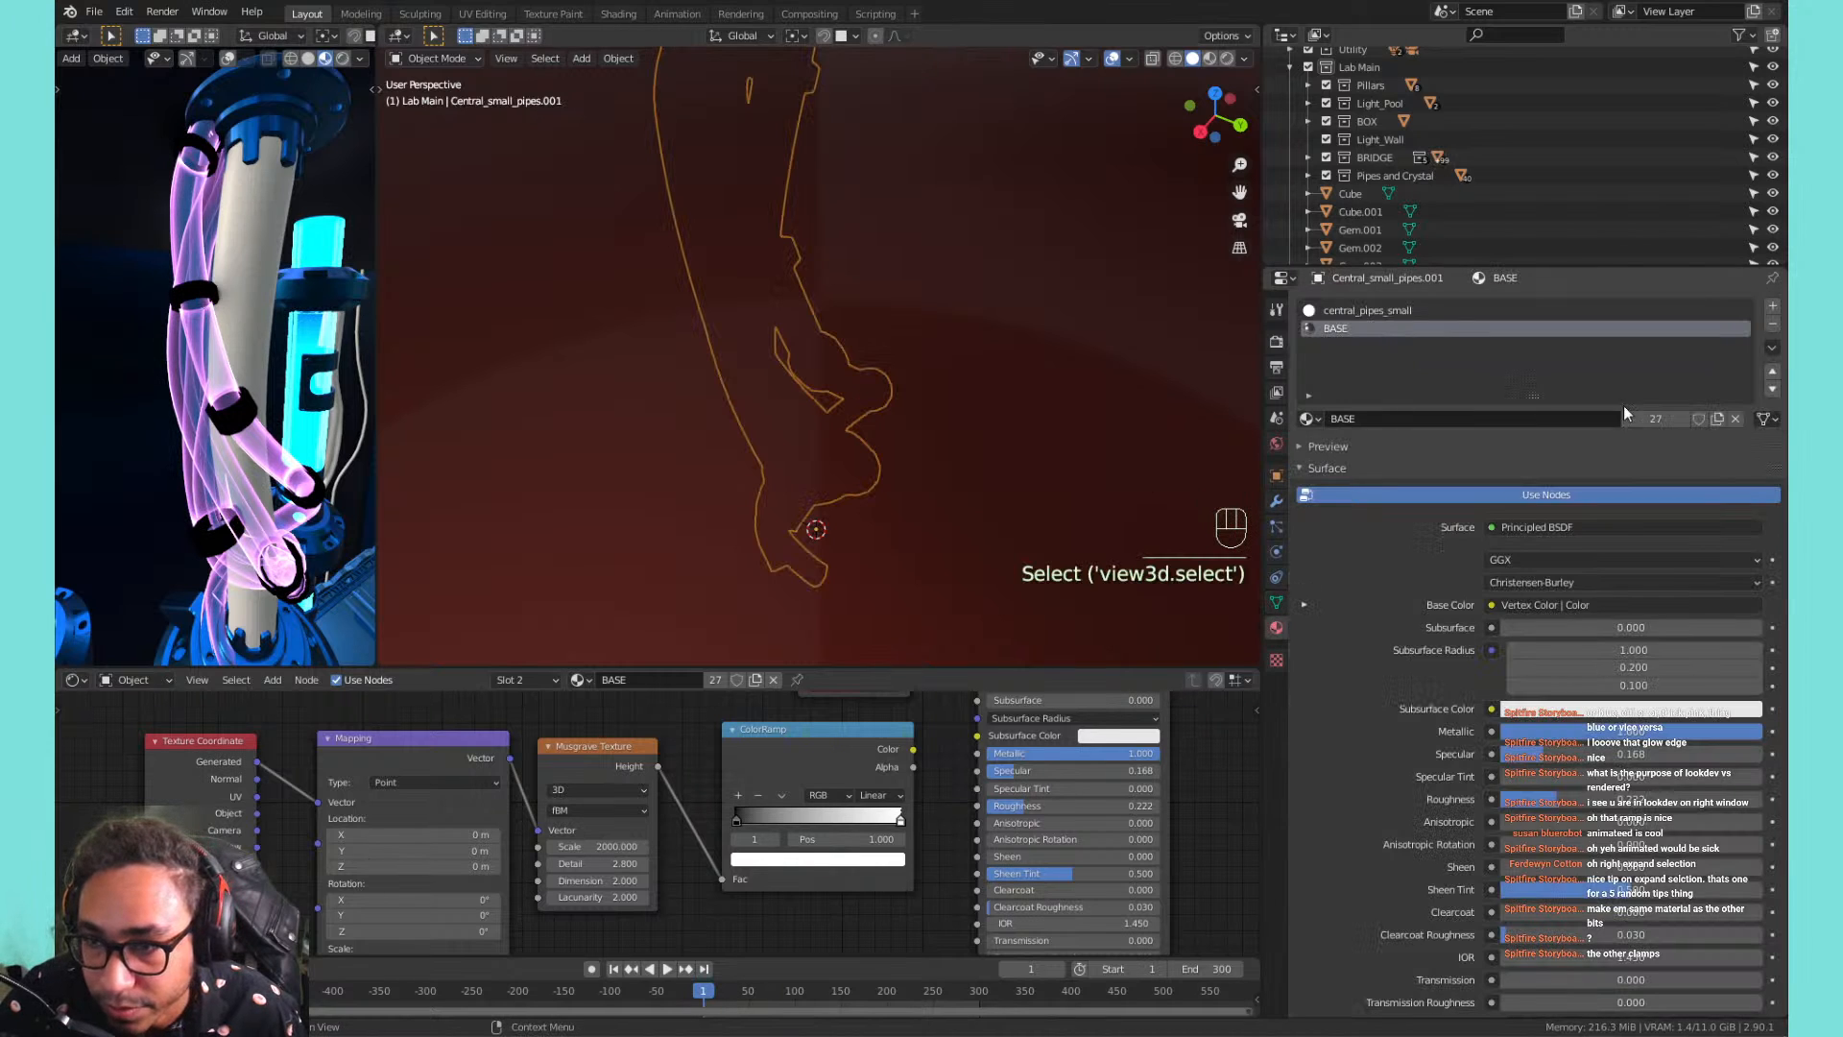
pyautogui.click(1717, 419)
pyautogui.click(1361, 329)
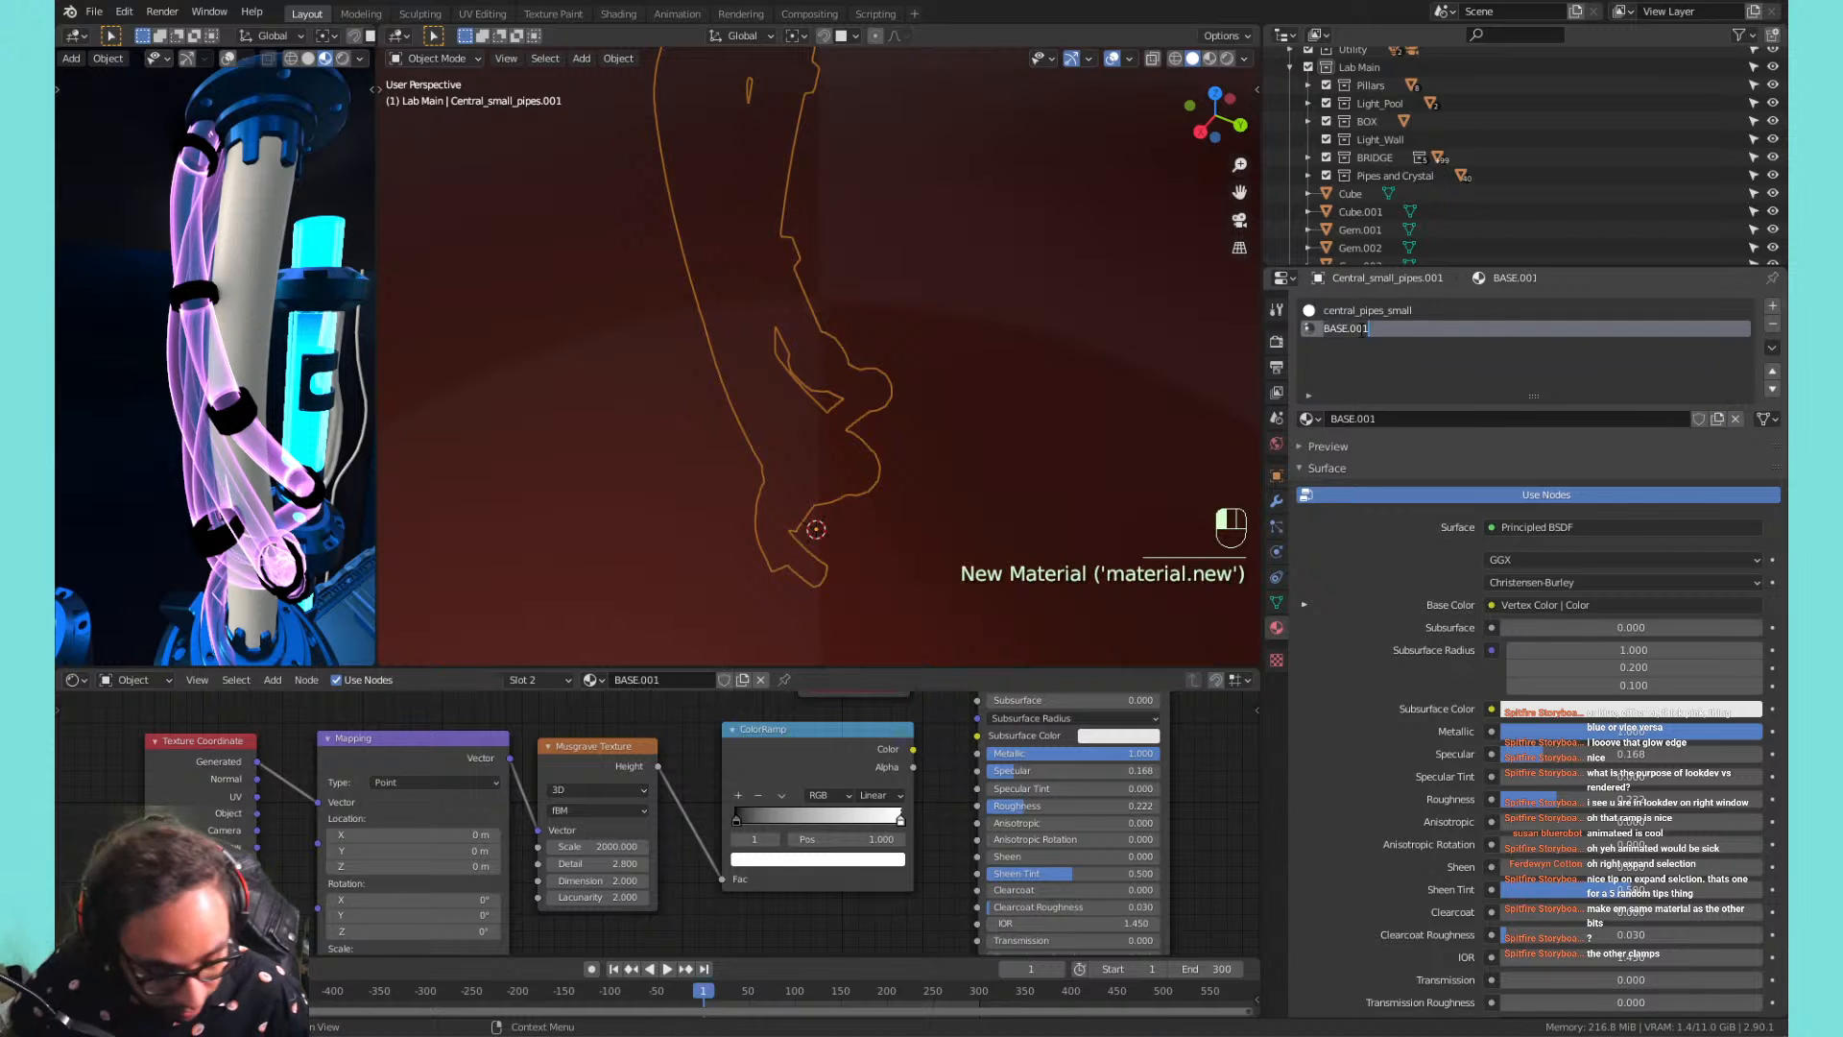
pyautogui.write('plpe')
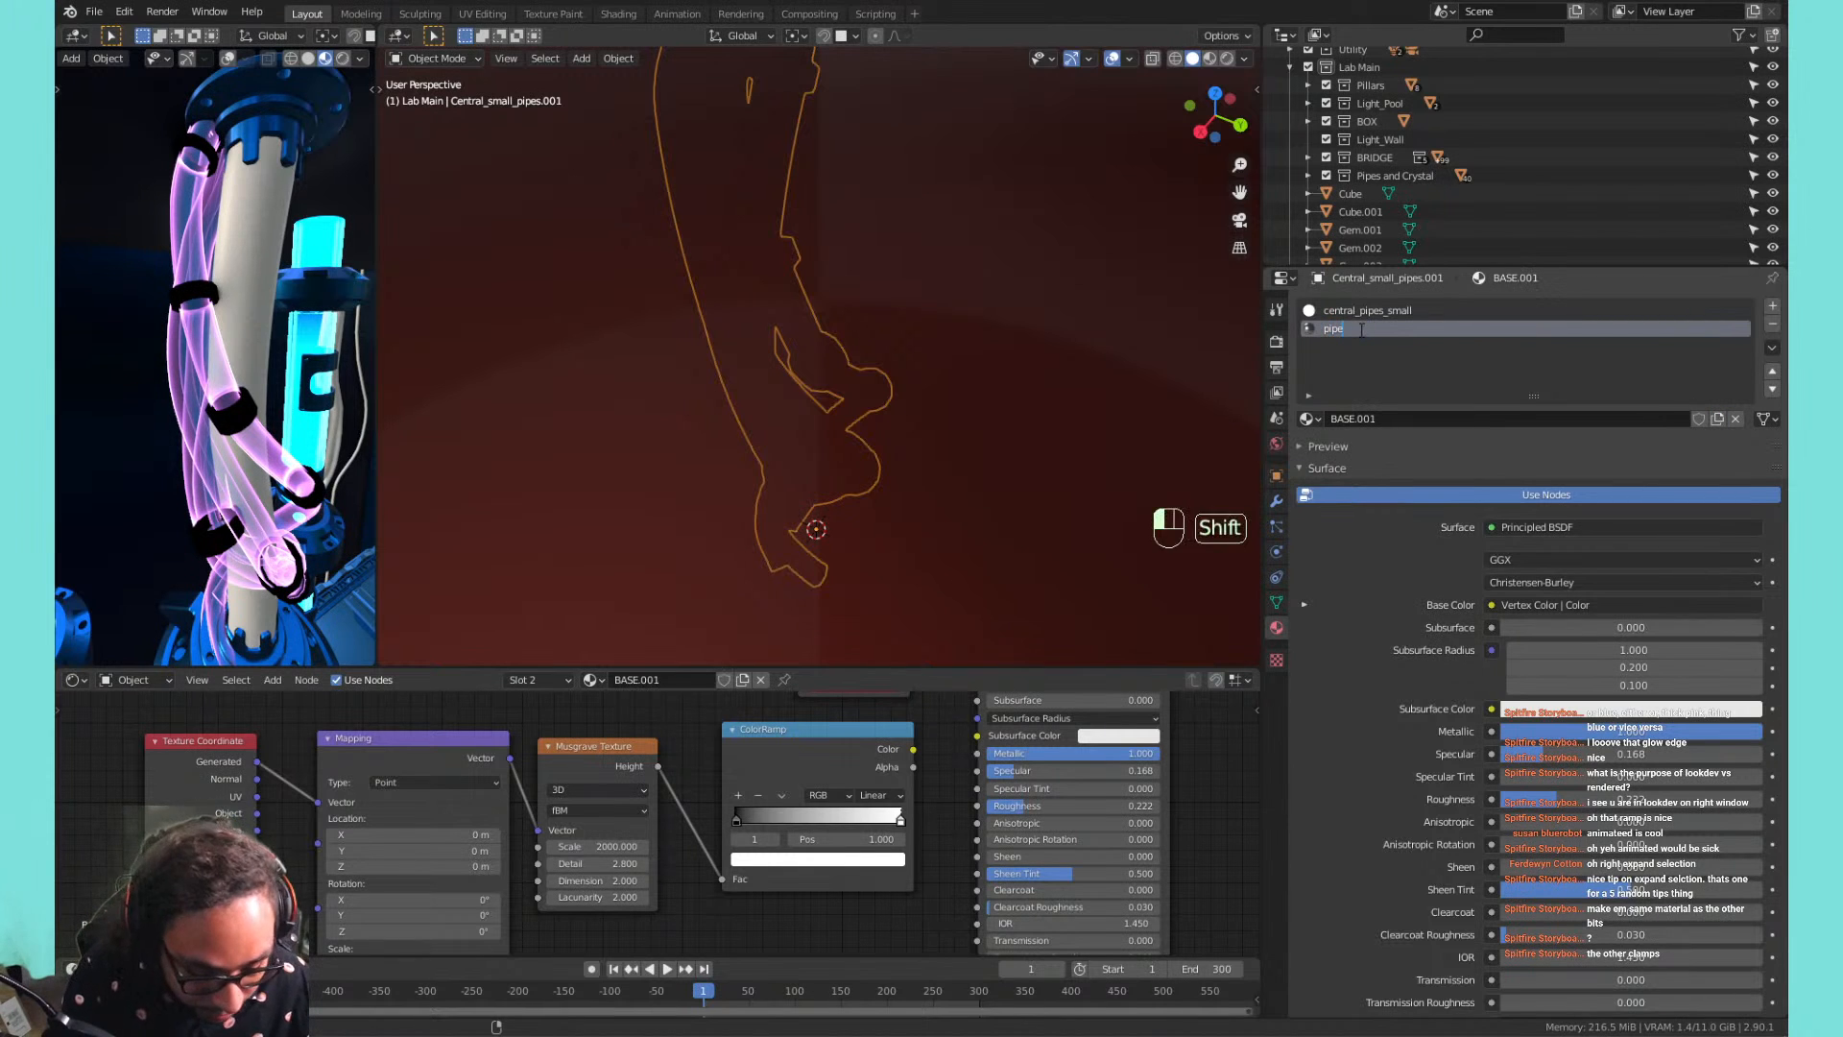
pyautogui.write('_clamp')
pyautogui.press('Return')
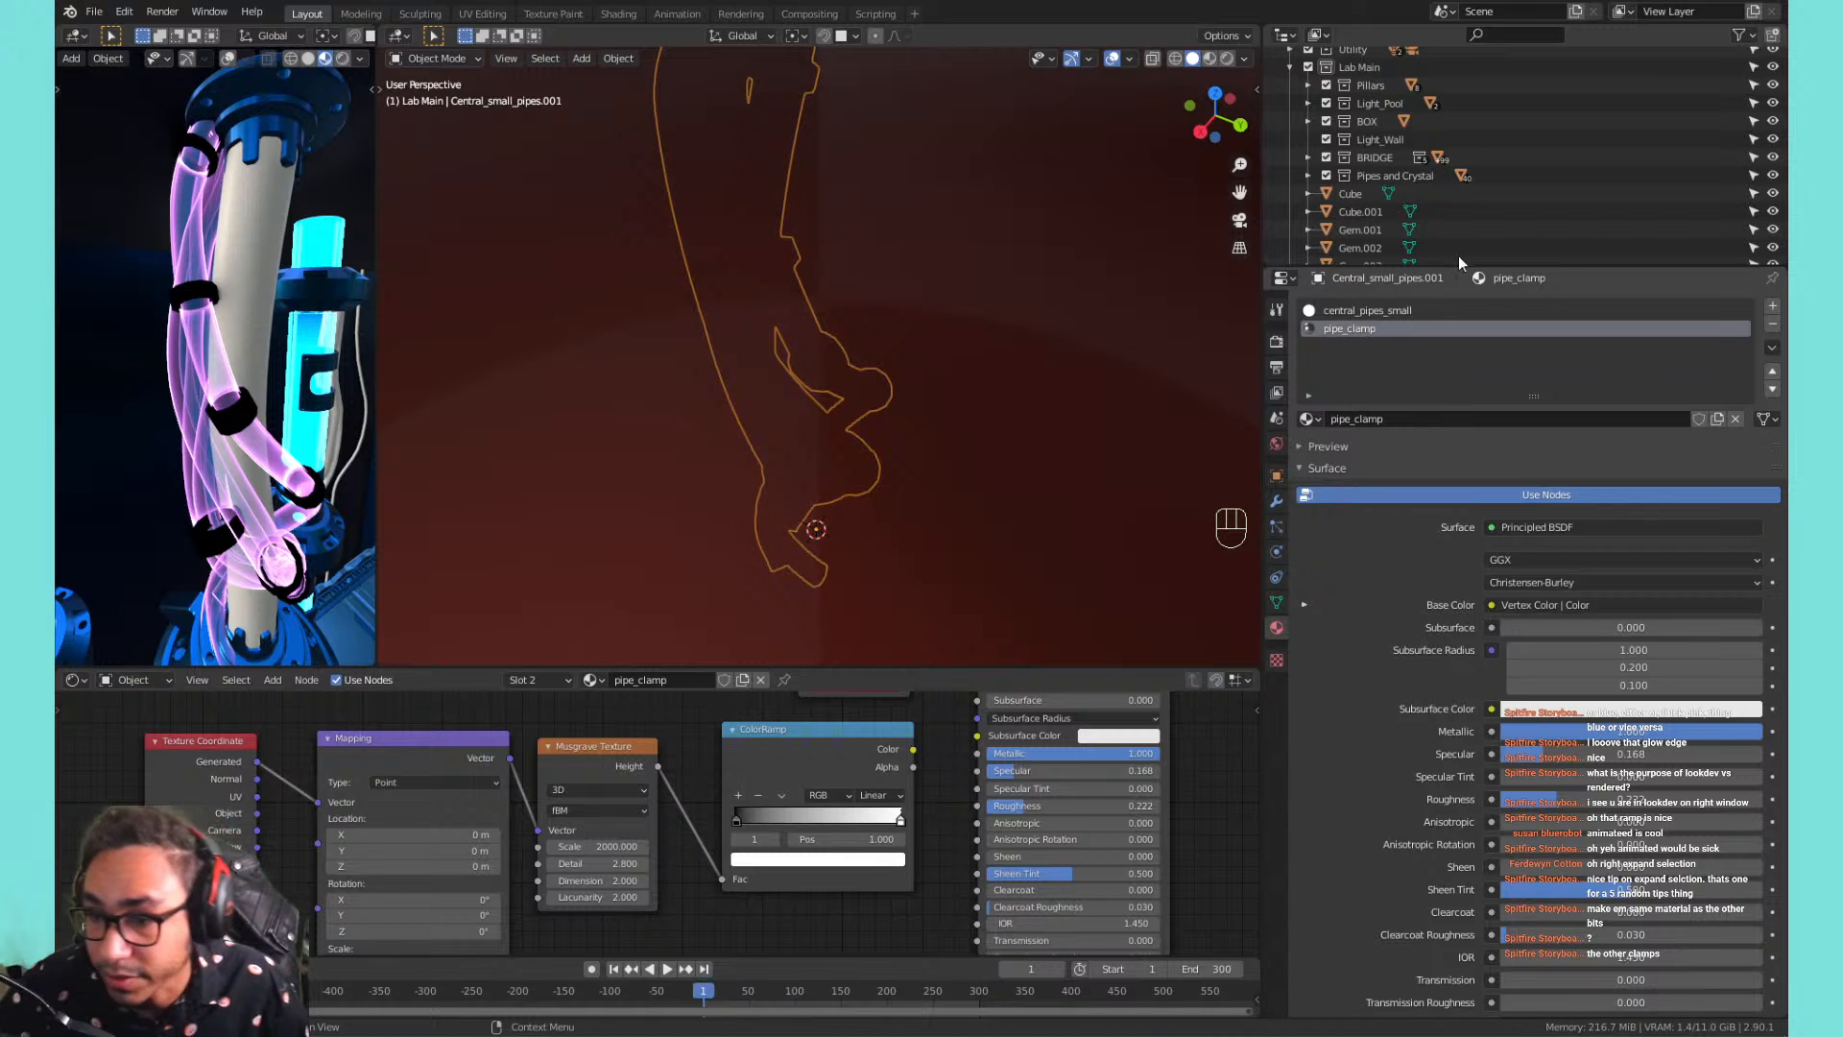
# Enable Backface Culling in the BASE material of Lab_base and exclude the BOX collection from the view layer.
pyautogui.click(1339, 468)
pyautogui.click(1364, 525)
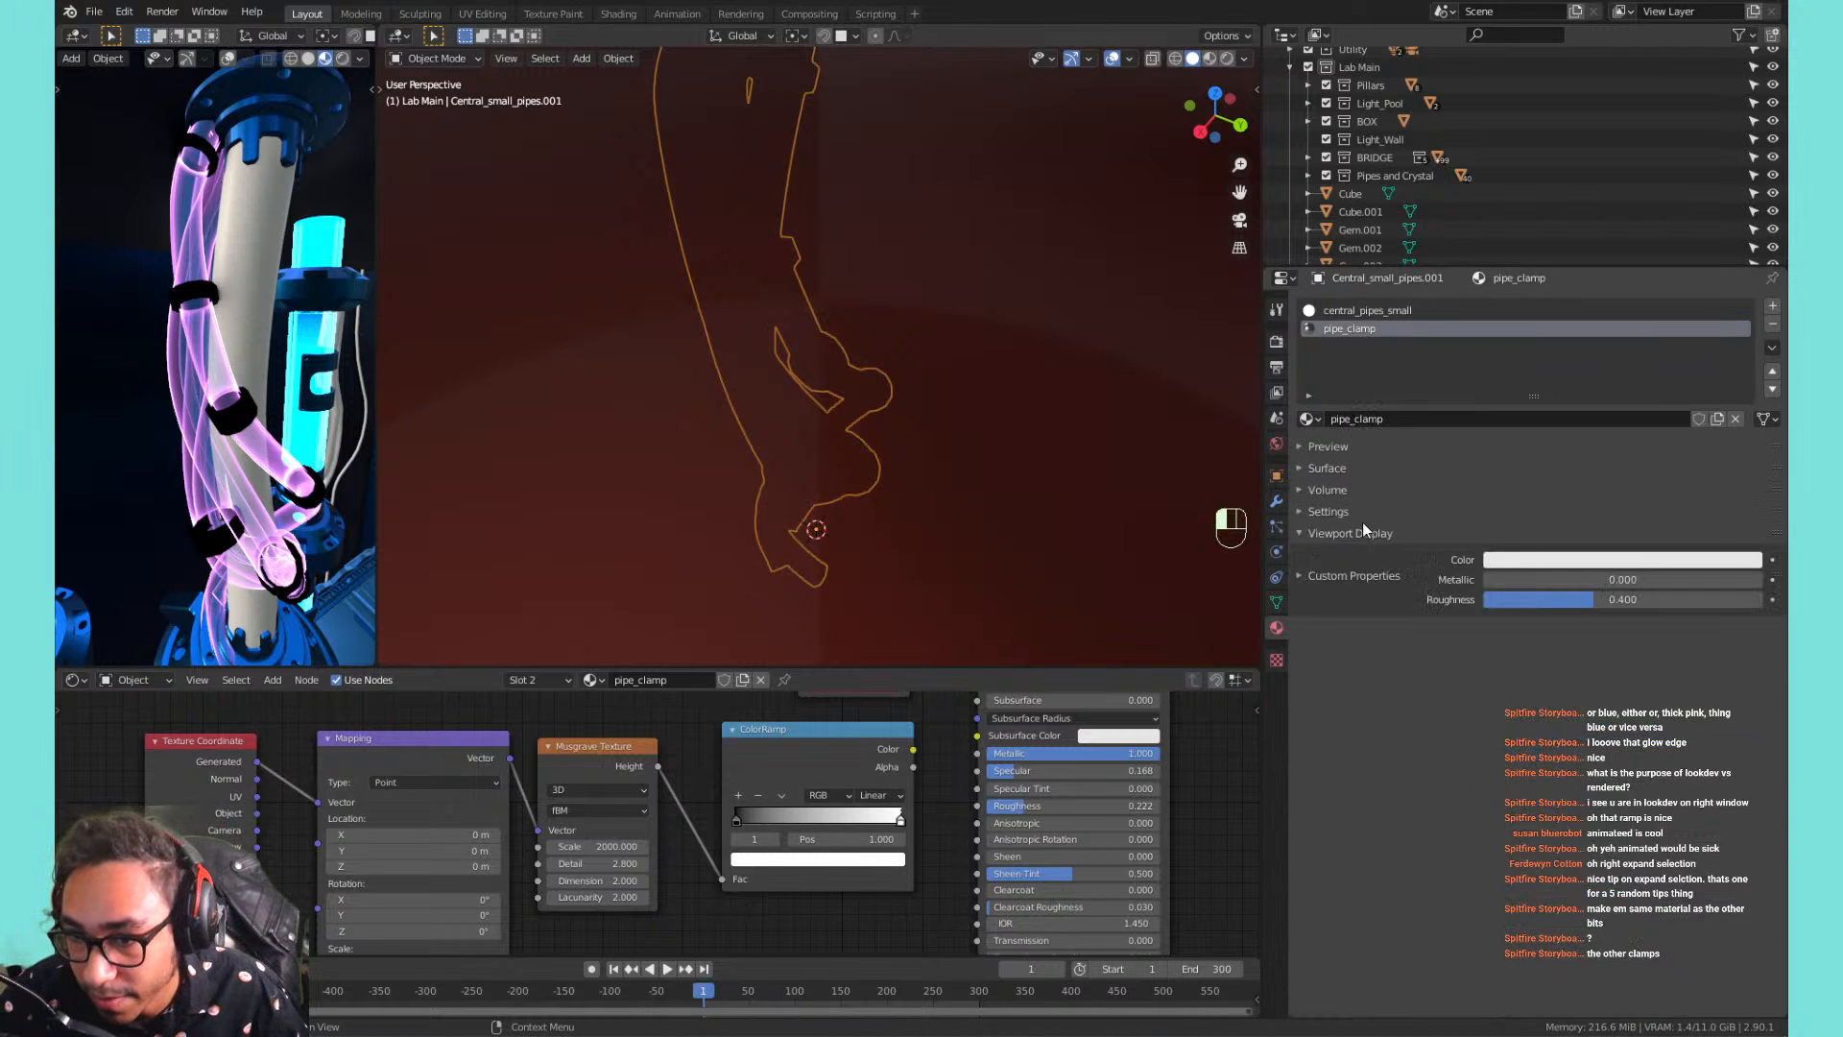
pyautogui.click(1367, 517)
pyautogui.click(1550, 535)
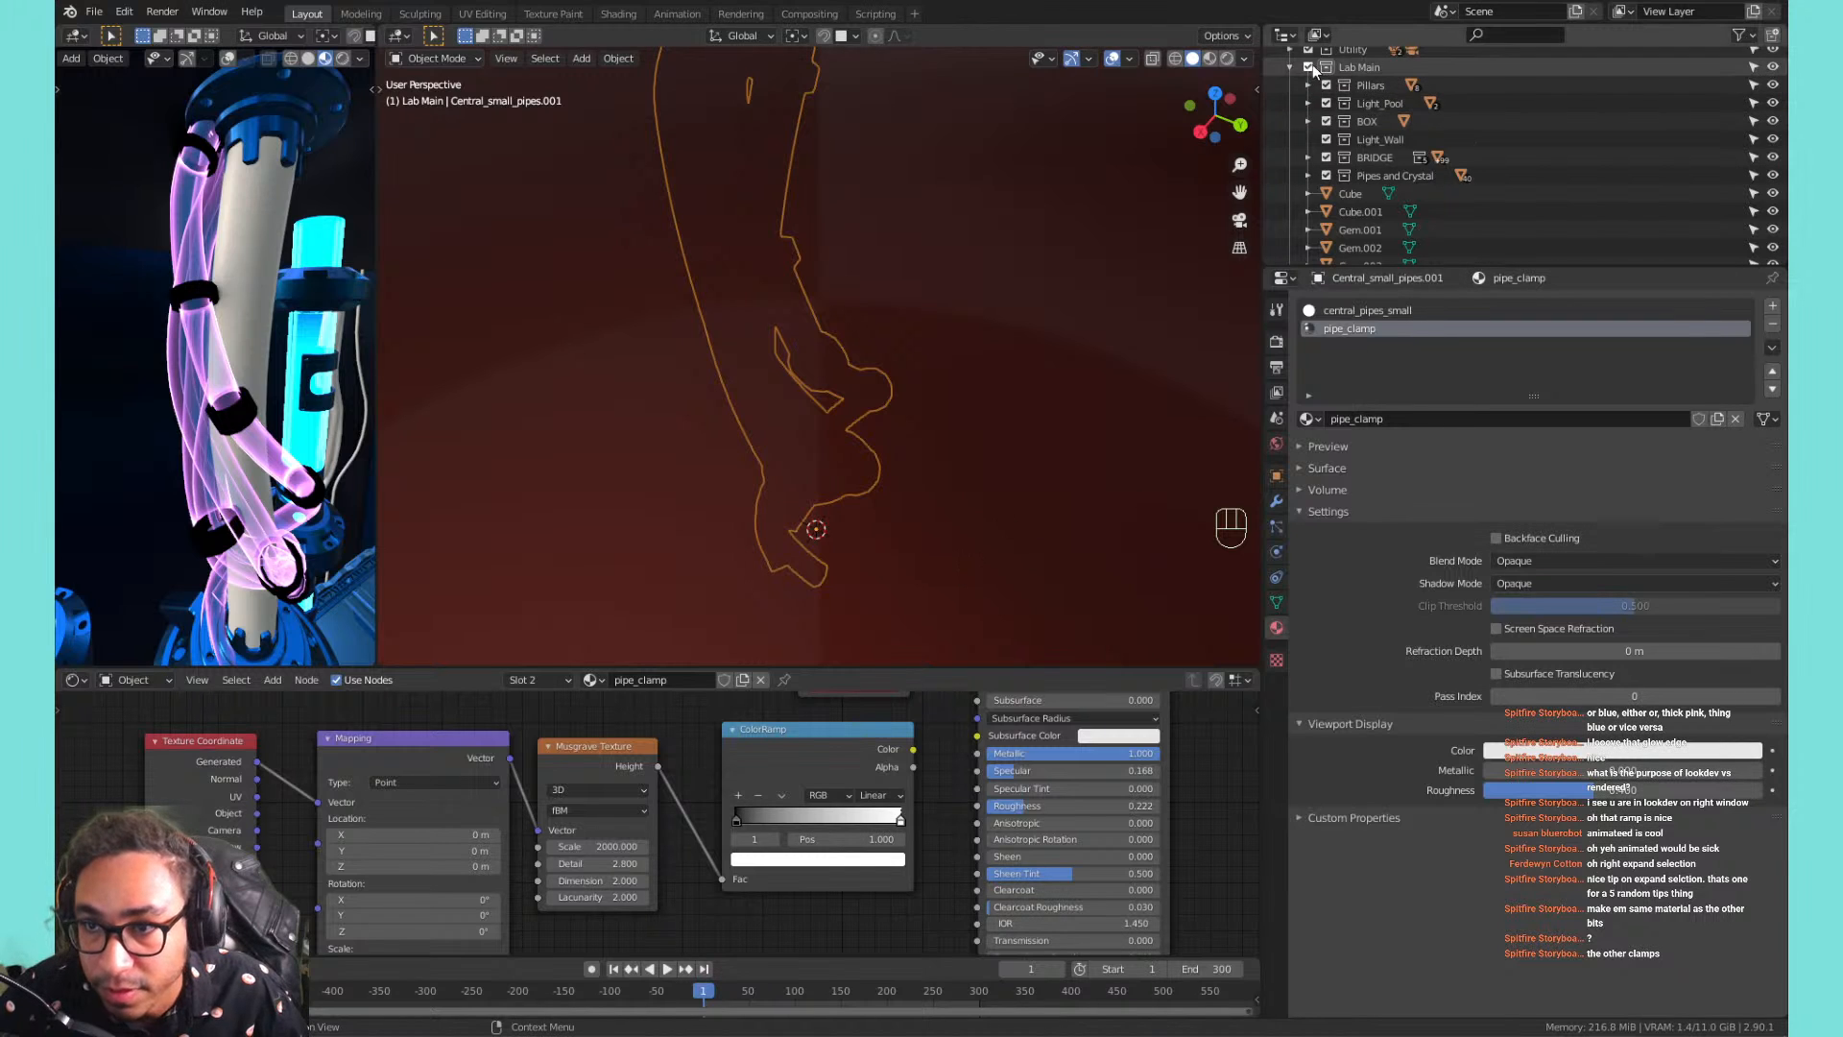
pyautogui.click(1356, 119)
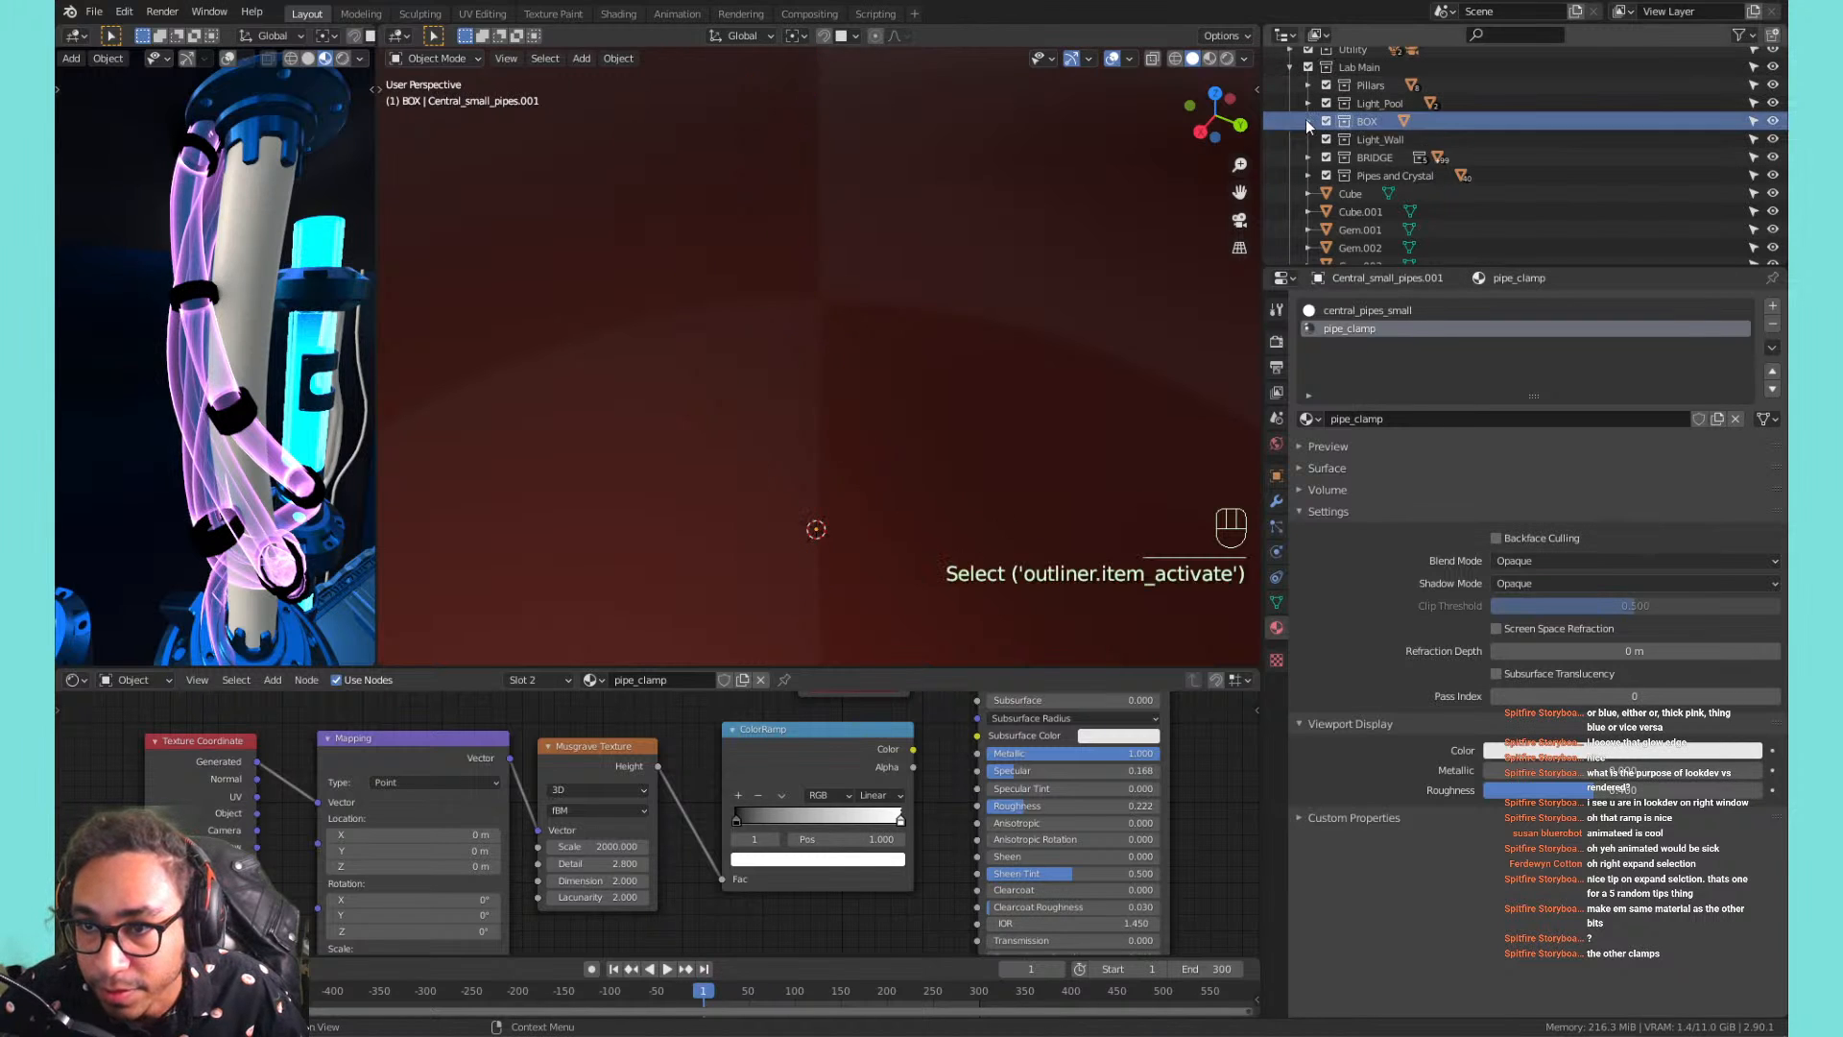
pyautogui.click(1307, 122)
pyautogui.click(1355, 137)
pyautogui.click(1567, 503)
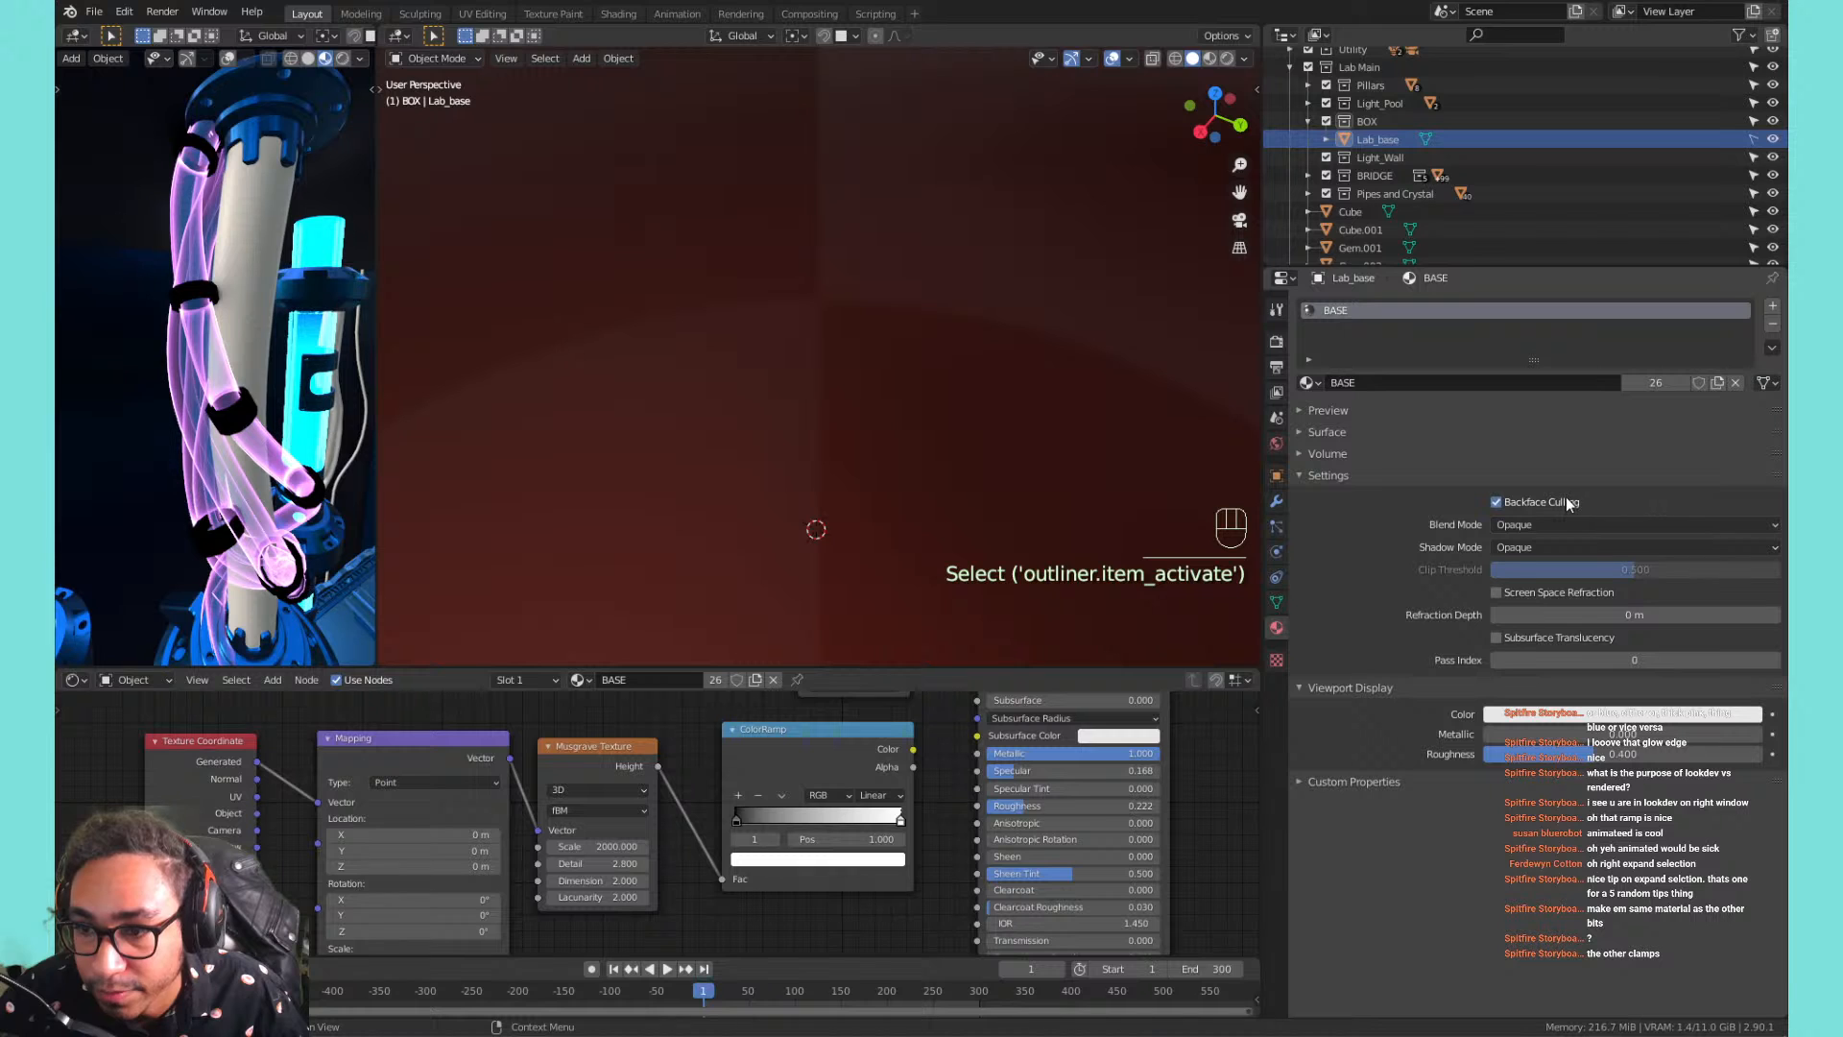
pyautogui.click(1308, 122)
pyautogui.click(1327, 121)
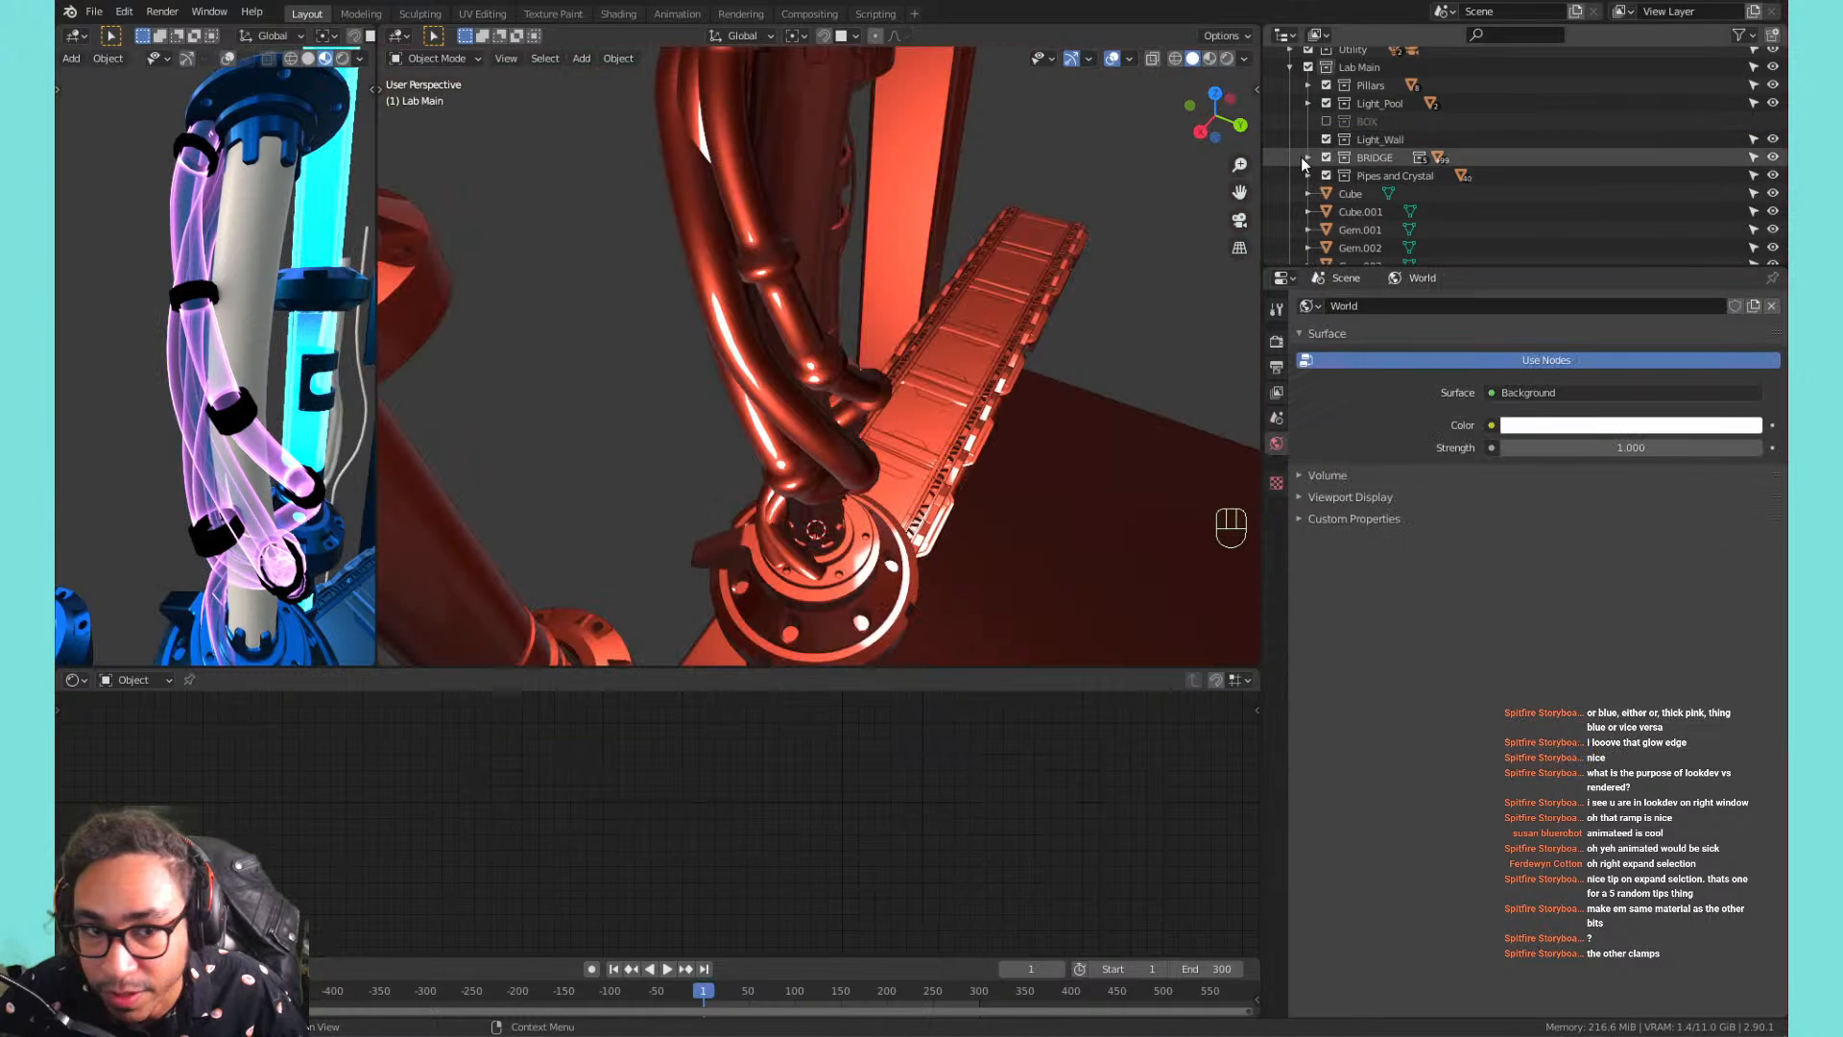
# Remove the Vertex Color input from the base color of the pipe_clamp material on the twisting pipes.
pyautogui.click(231, 318)
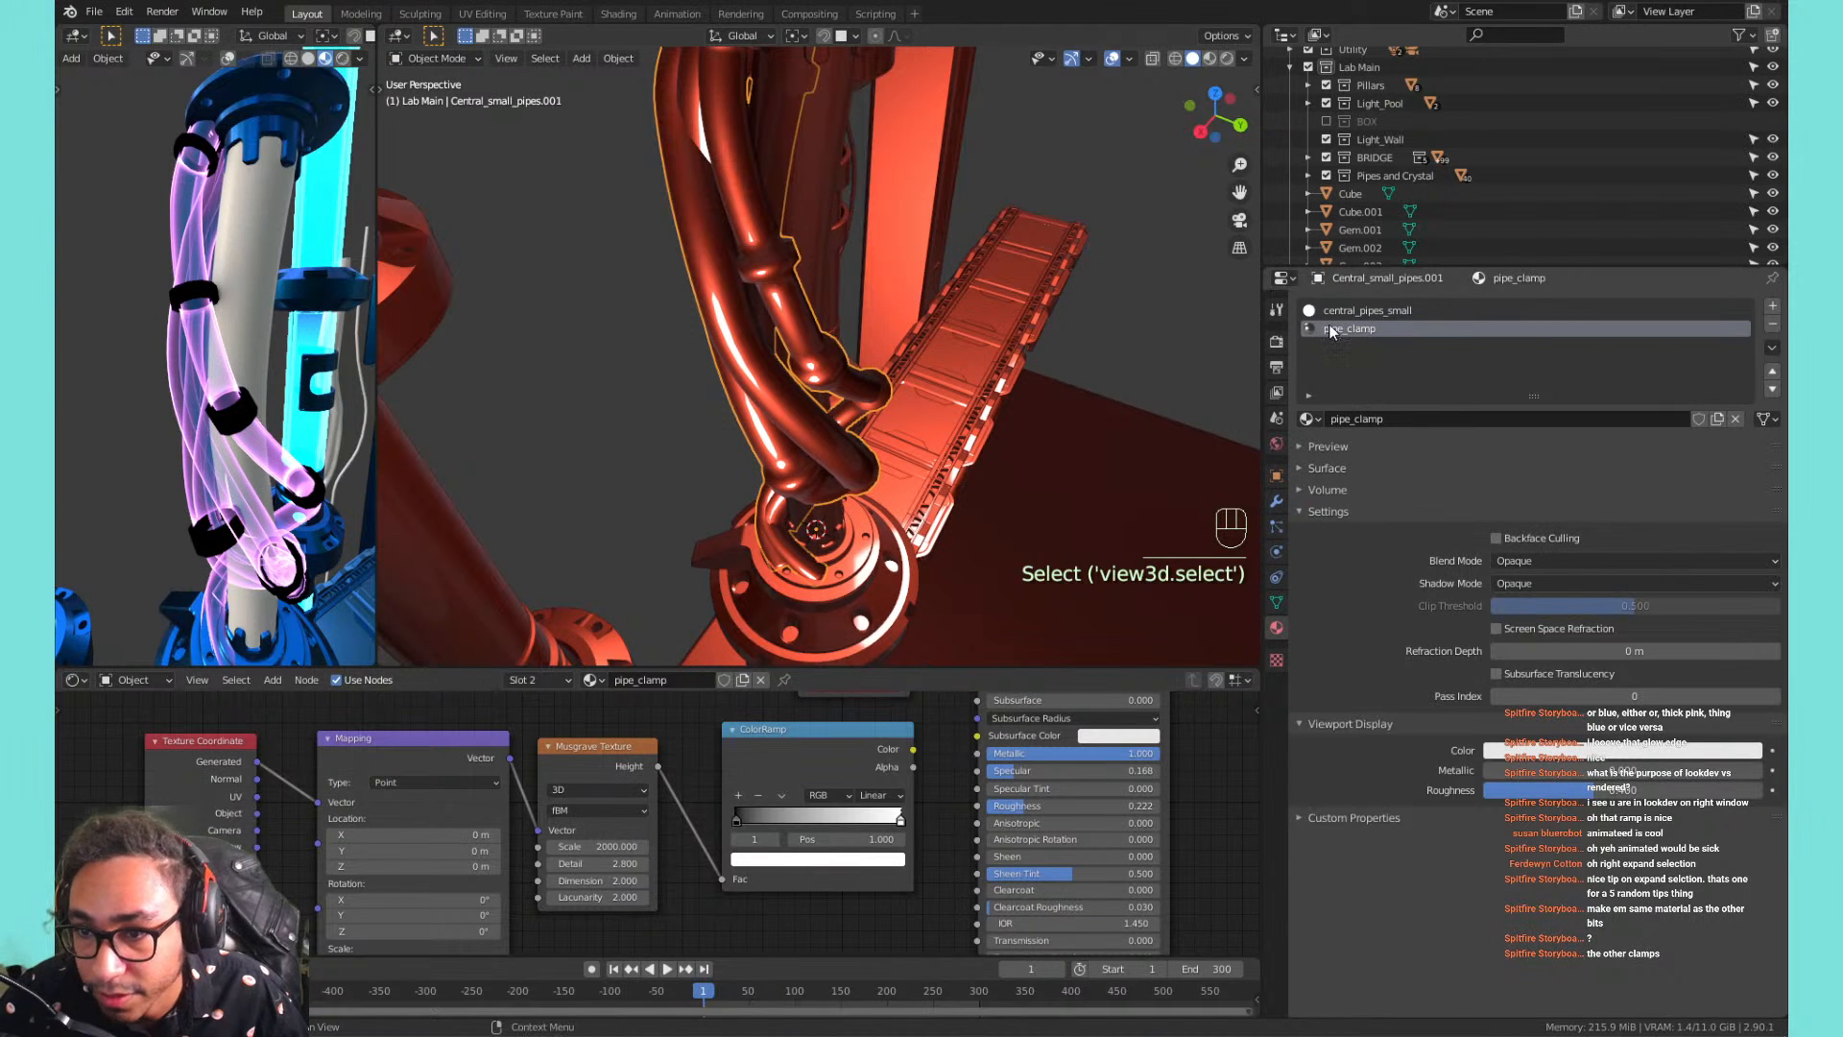
pyautogui.click(1380, 469)
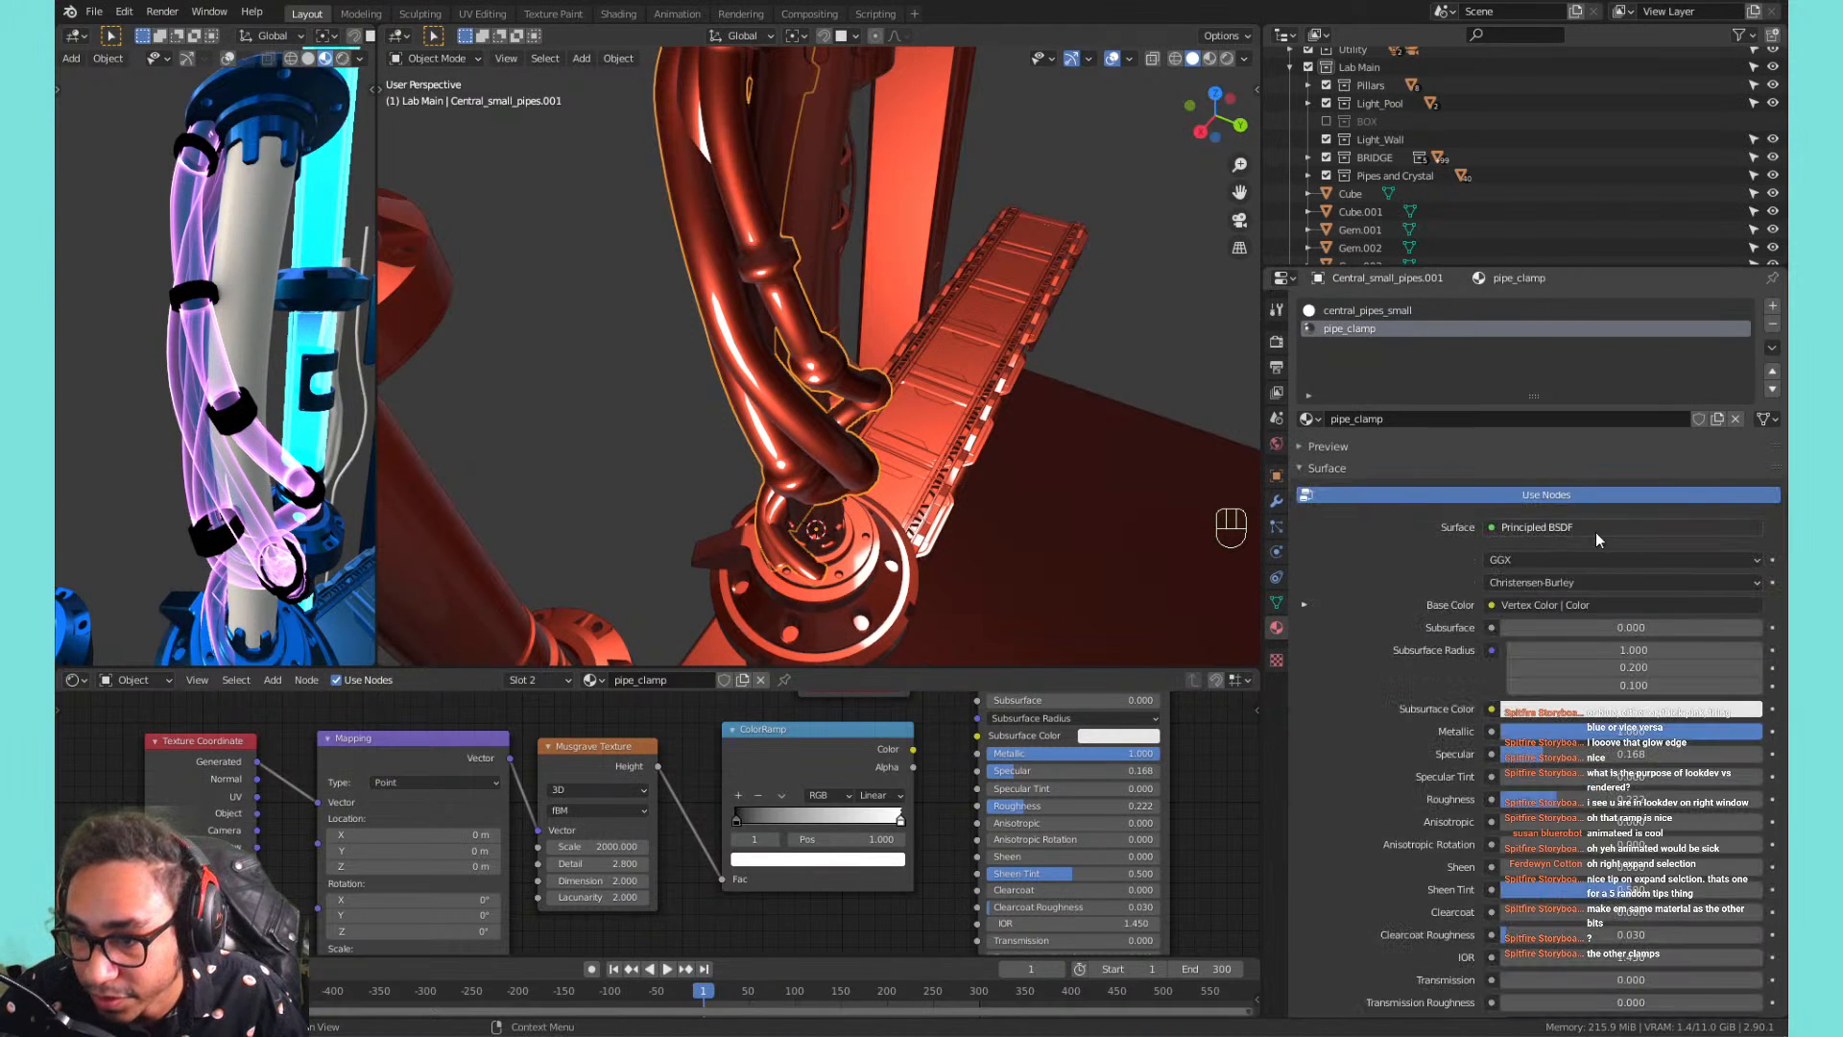
pyautogui.click(1632, 605)
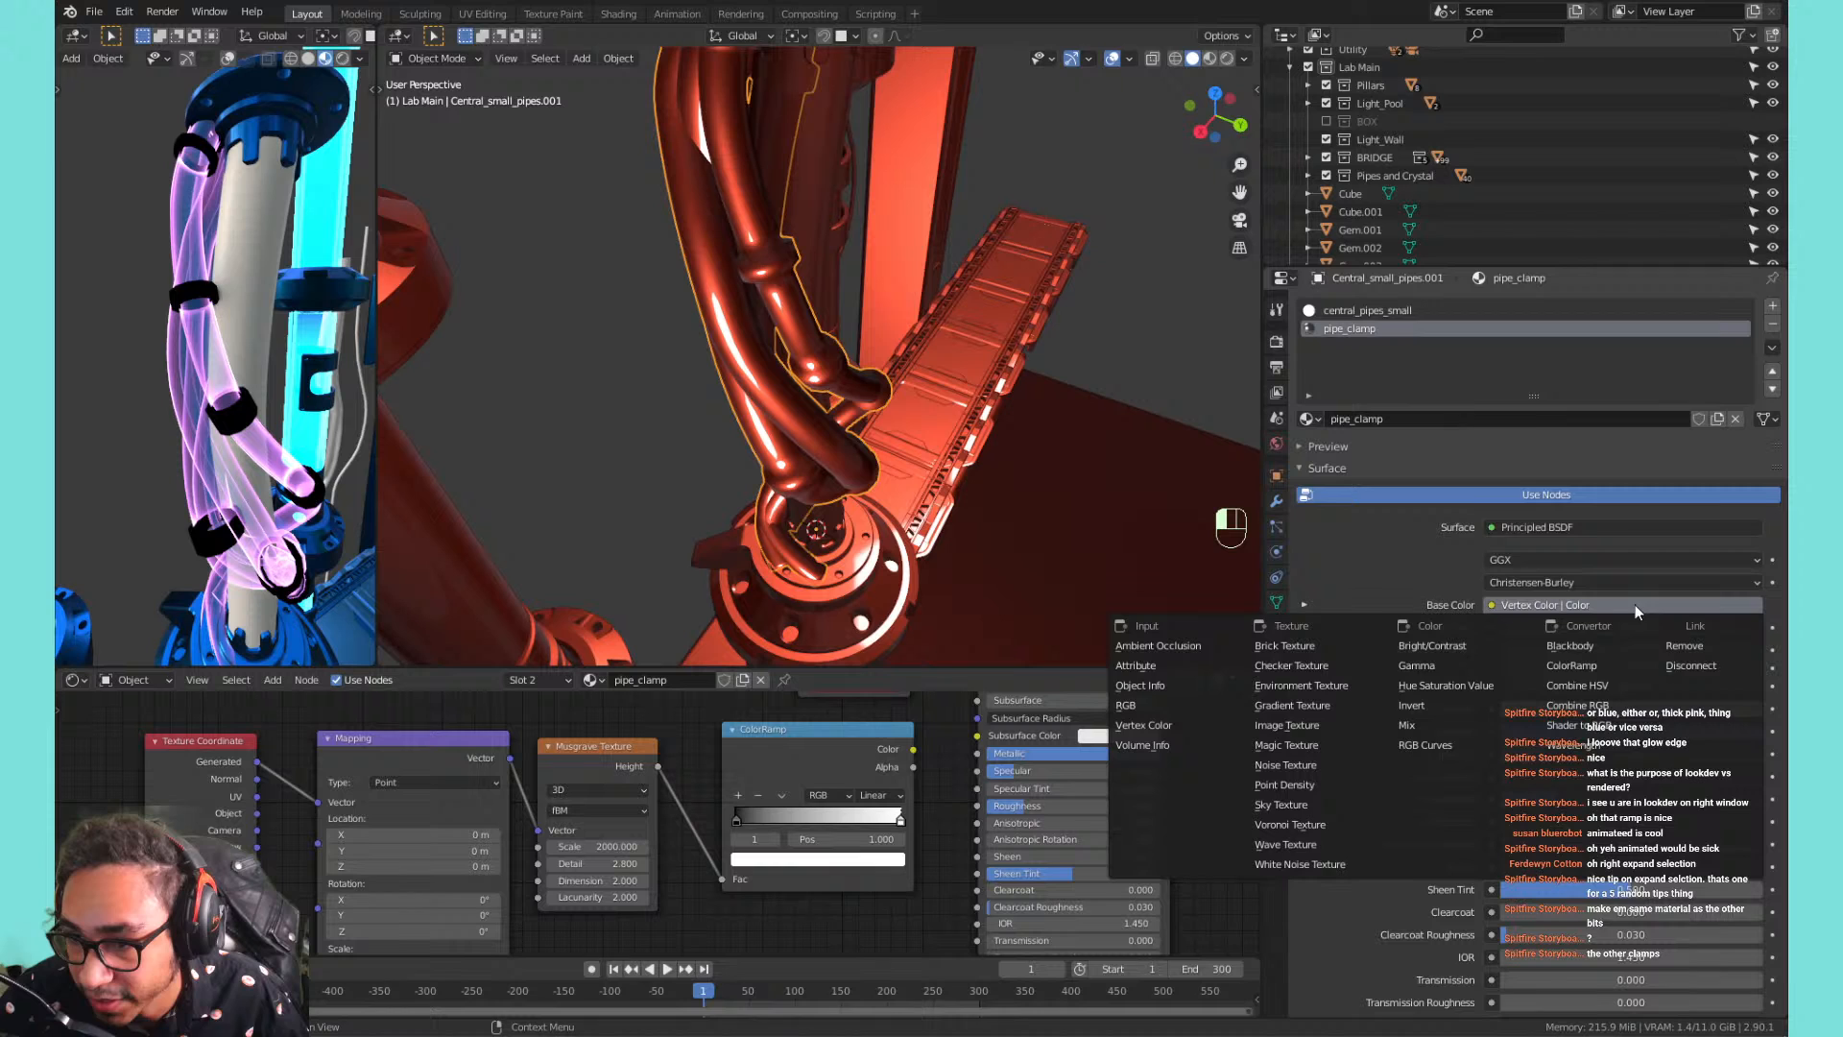
pyautogui.click(1680, 628)
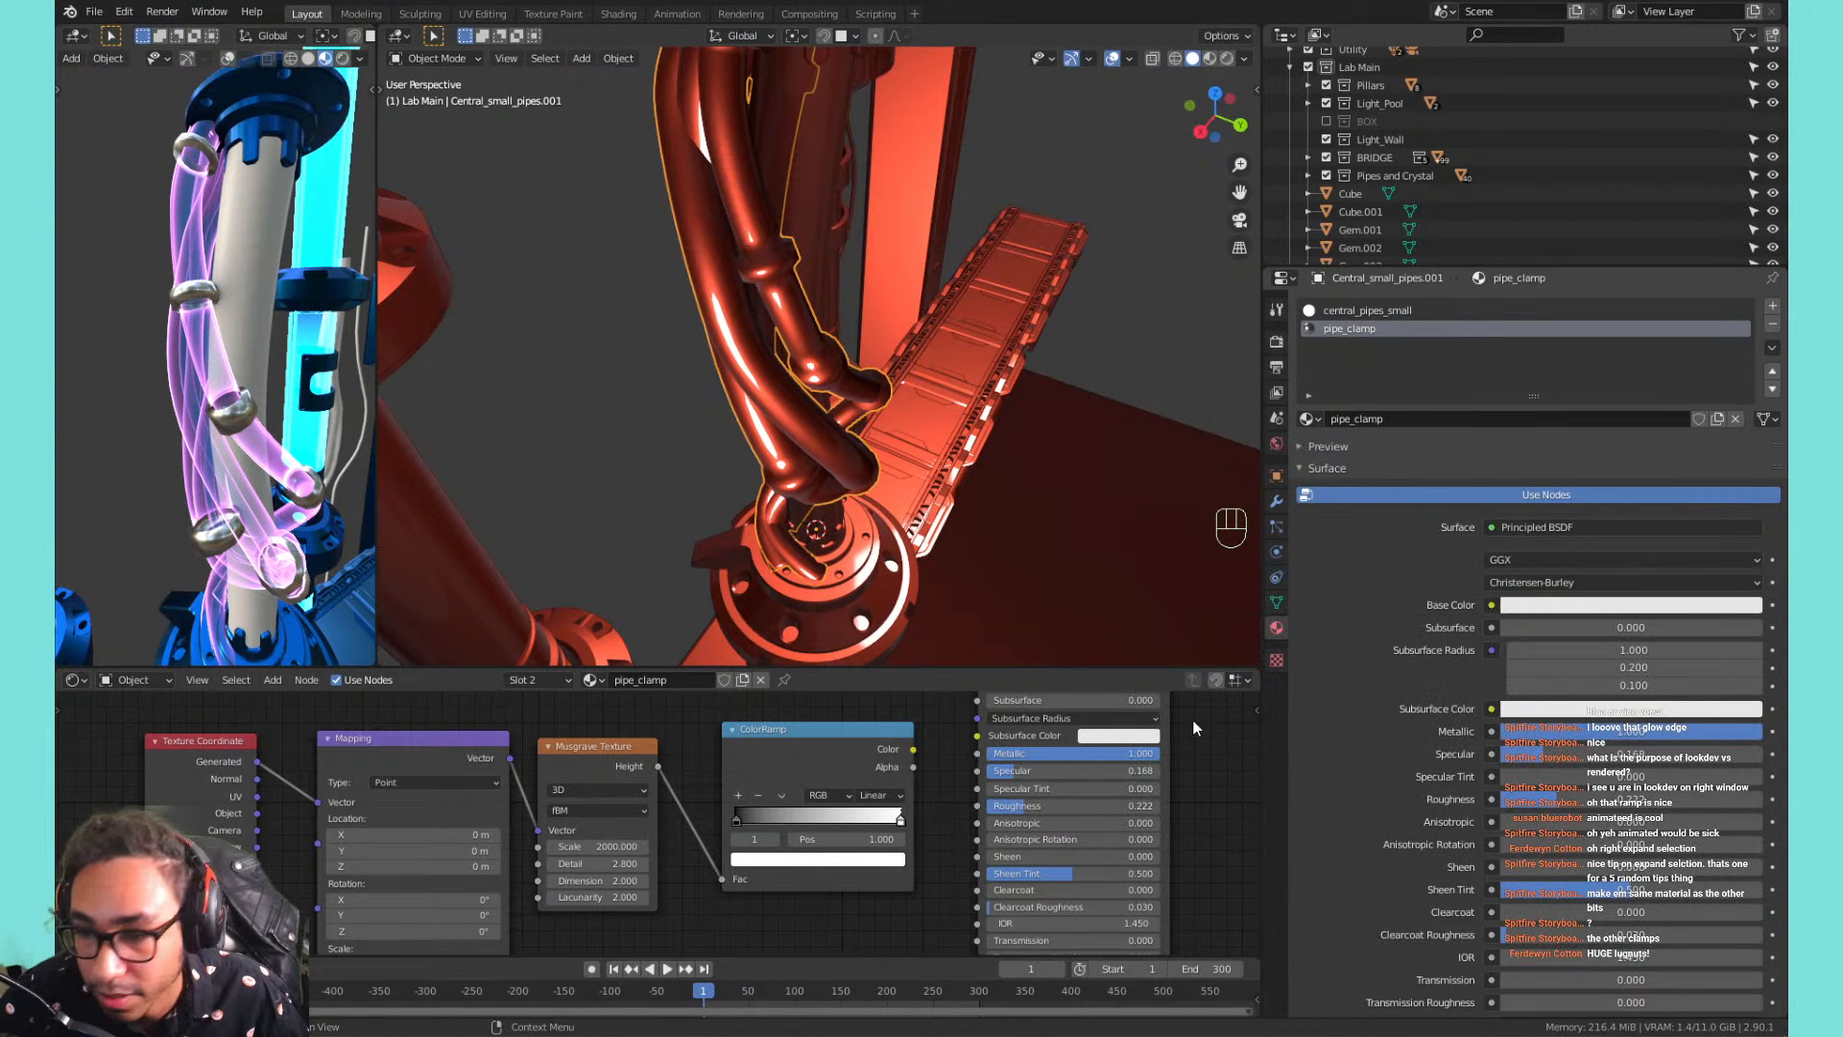
# Enable Auto Smooth on Central_small_pipes.001 with an angle of 31.5° and check the clamps' shading up close.
pyautogui.click(1276, 603)
pyautogui.click(1489, 555)
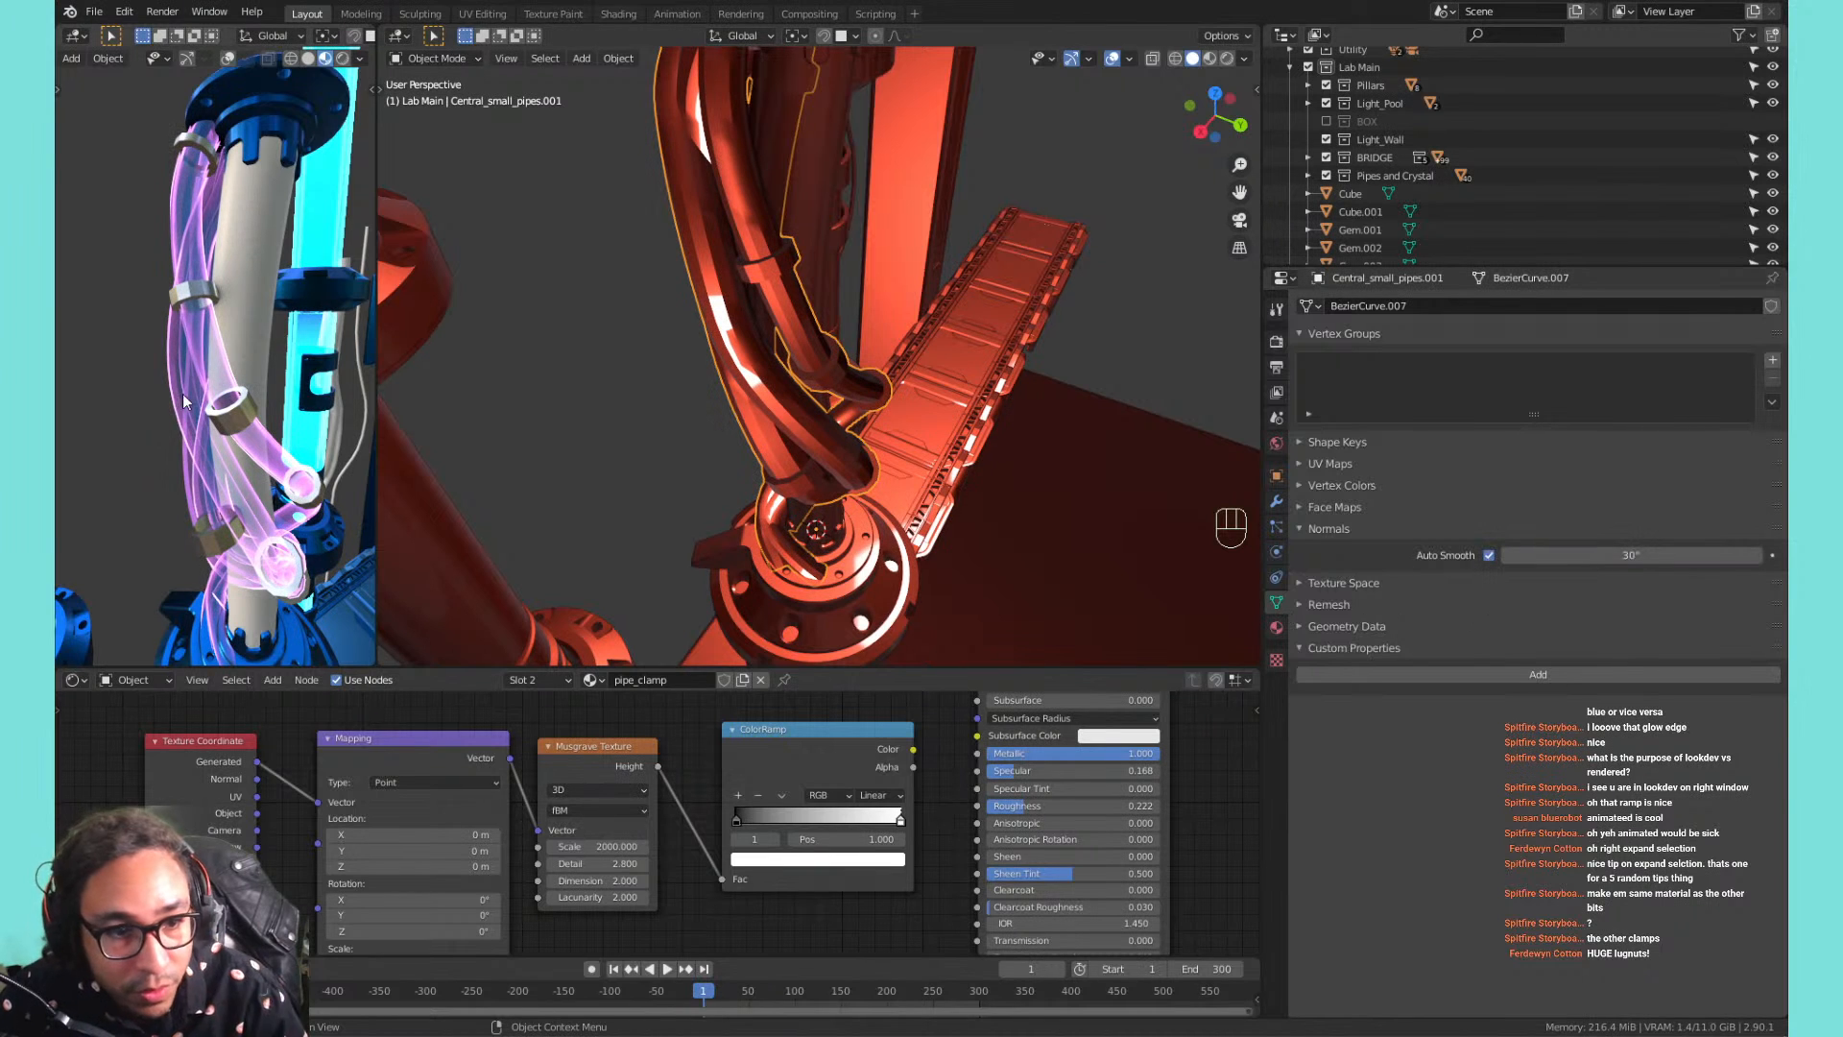
pyautogui.scroll(6, 185, 401)
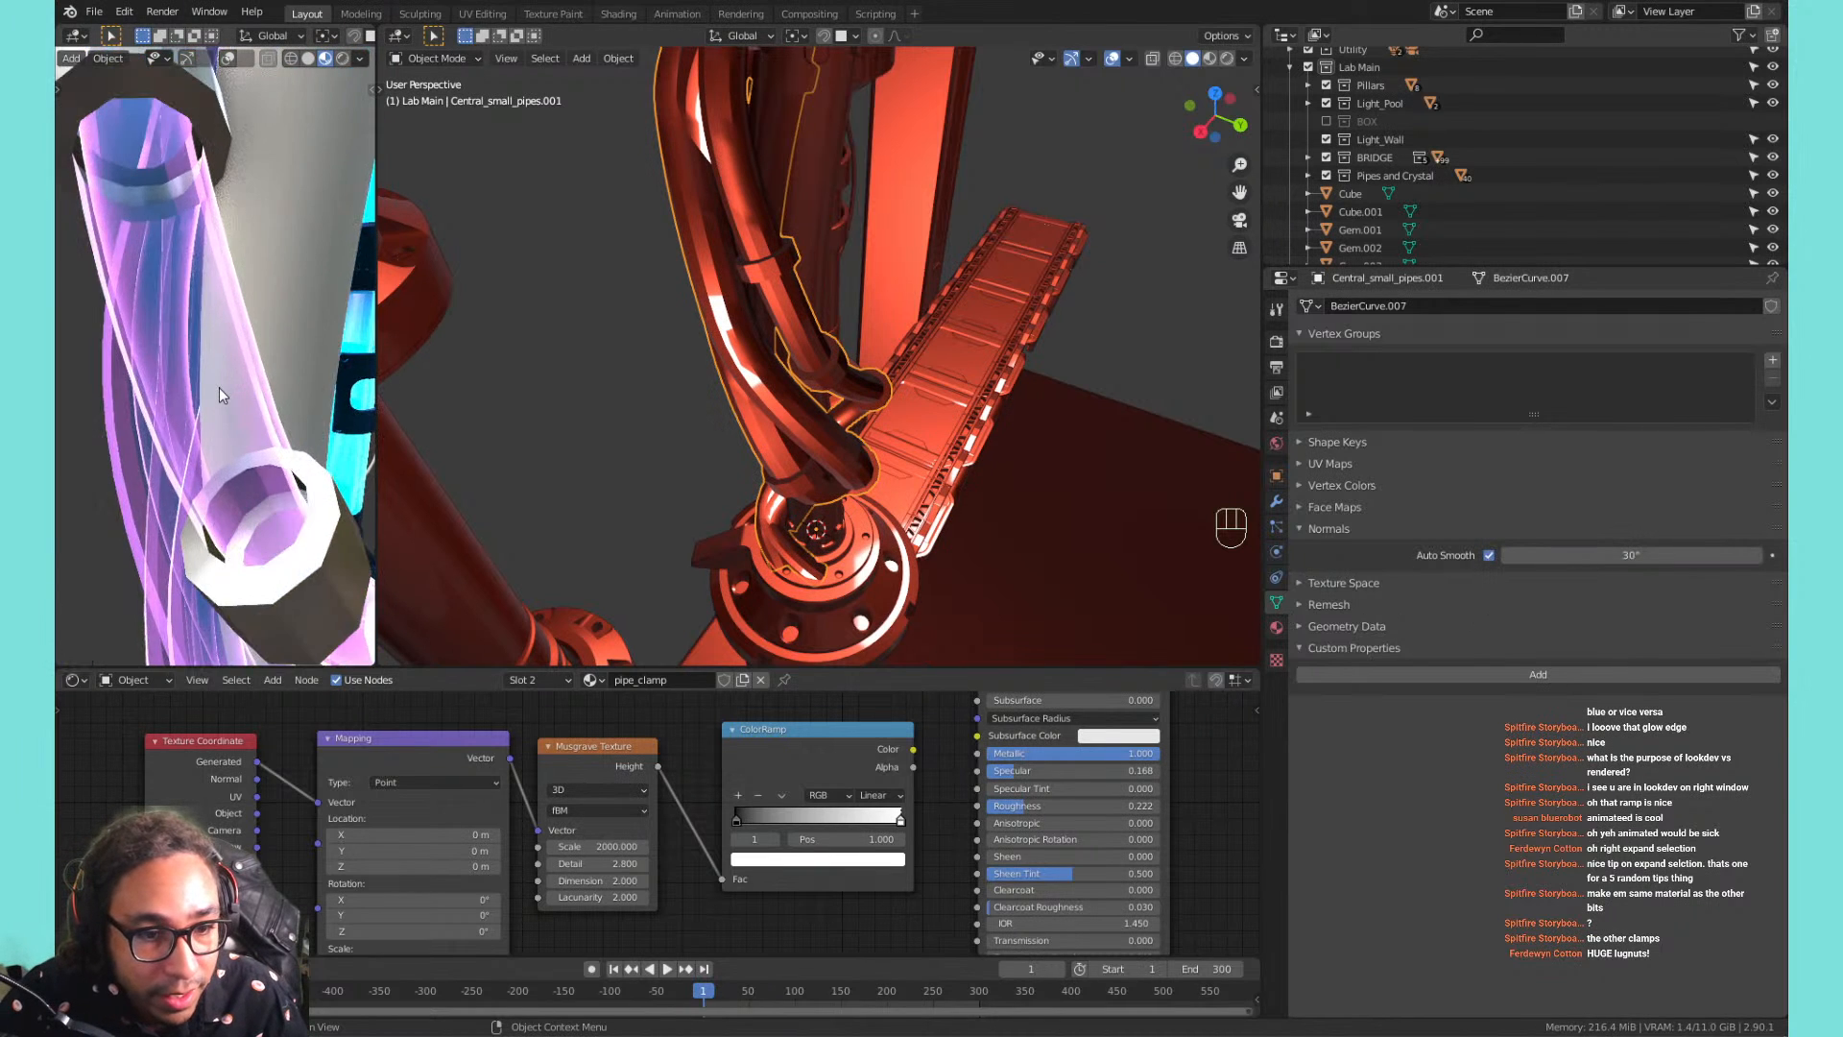
pyautogui.keyDown('shift'); pyautogui.moveTo(219, 388); pyautogui.dragTo(285, 348, button='middle'); pyautogui.keyUp('shift')
pyautogui.scroll(-3, 222, 343)
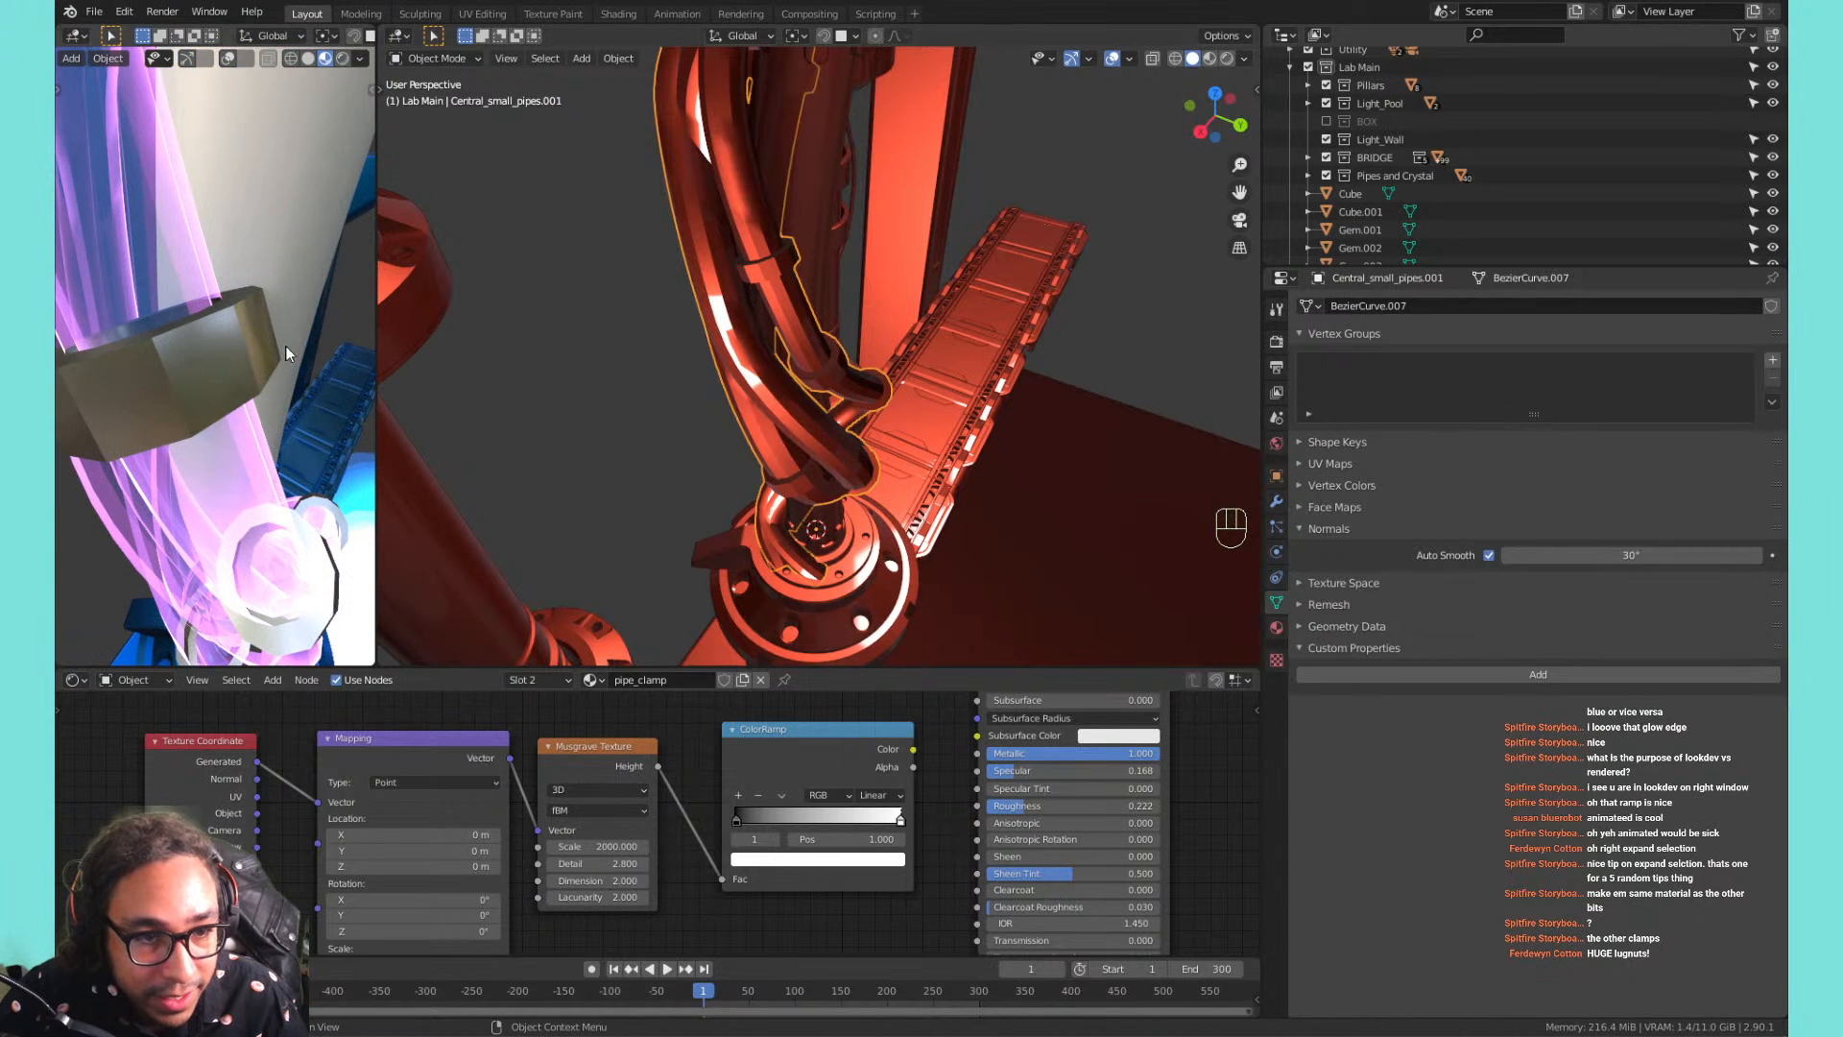
pyautogui.moveTo(1632, 554); pyautogui.dragTo(1643, 555)
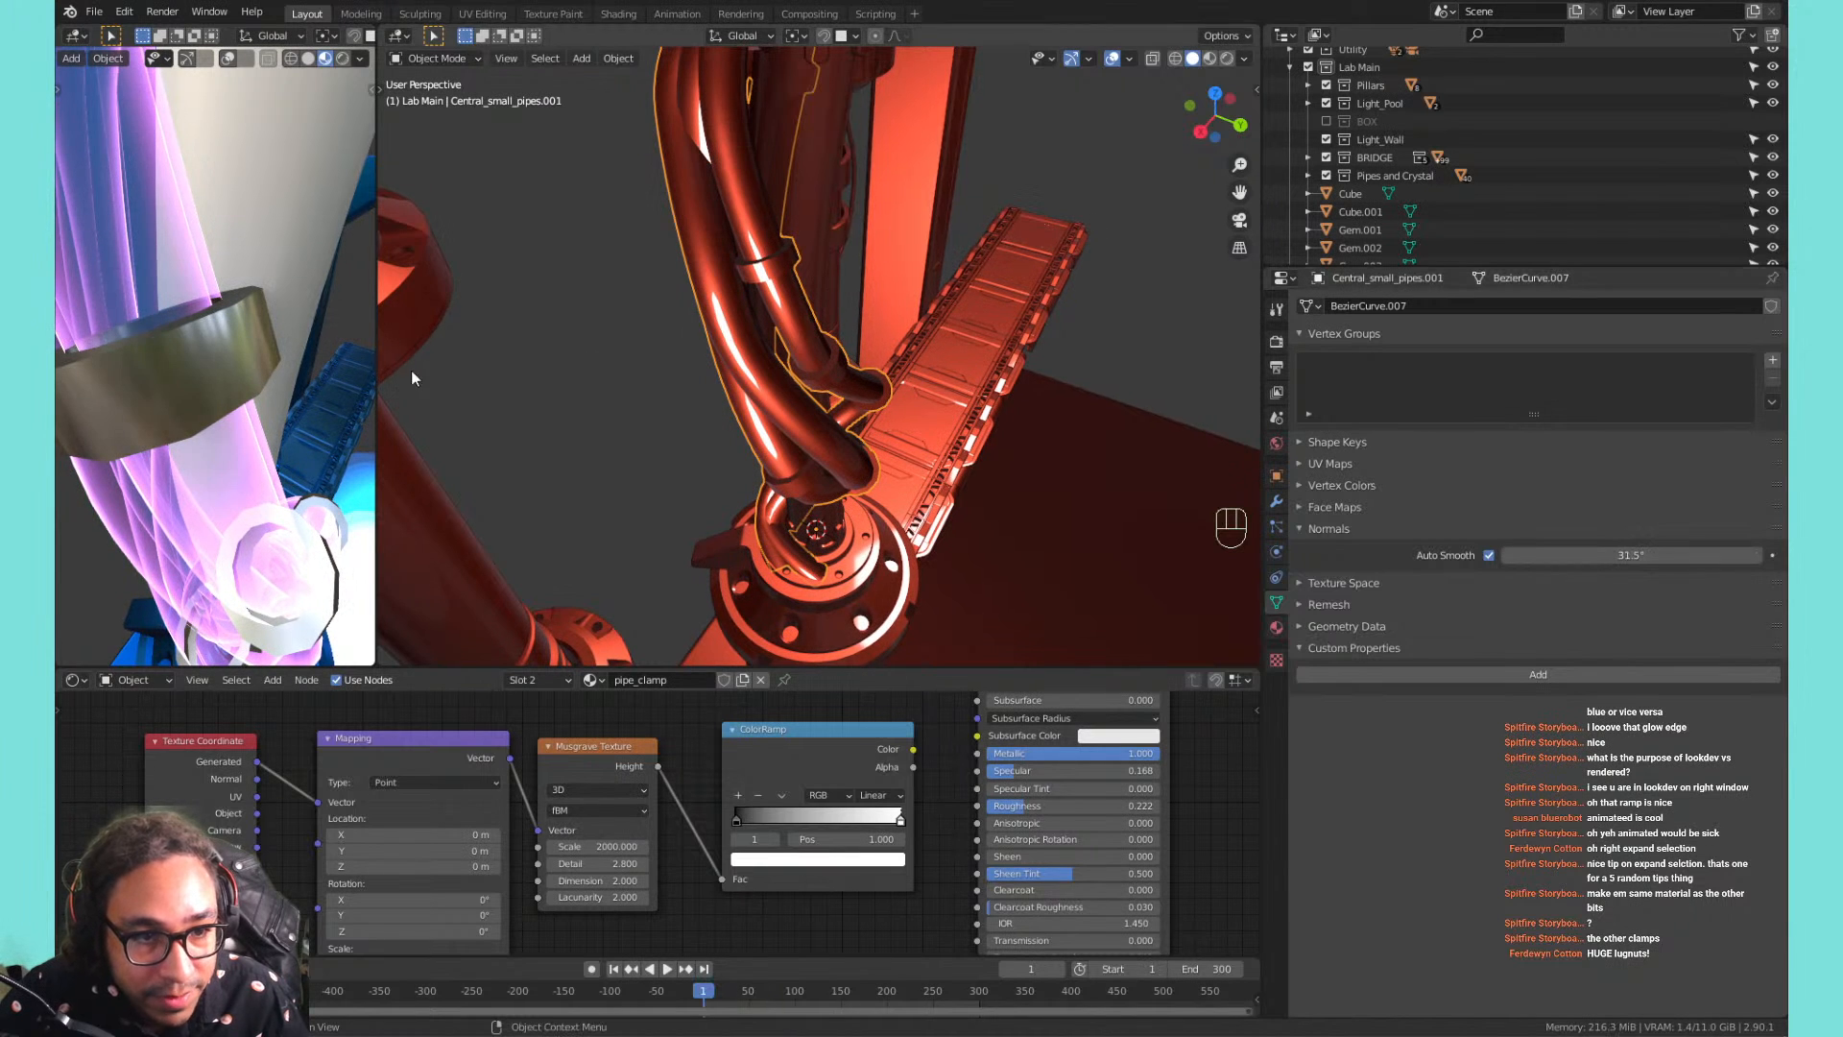
pyautogui.moveTo(369, 374); pyautogui.dragTo(296, 199, button='middle')
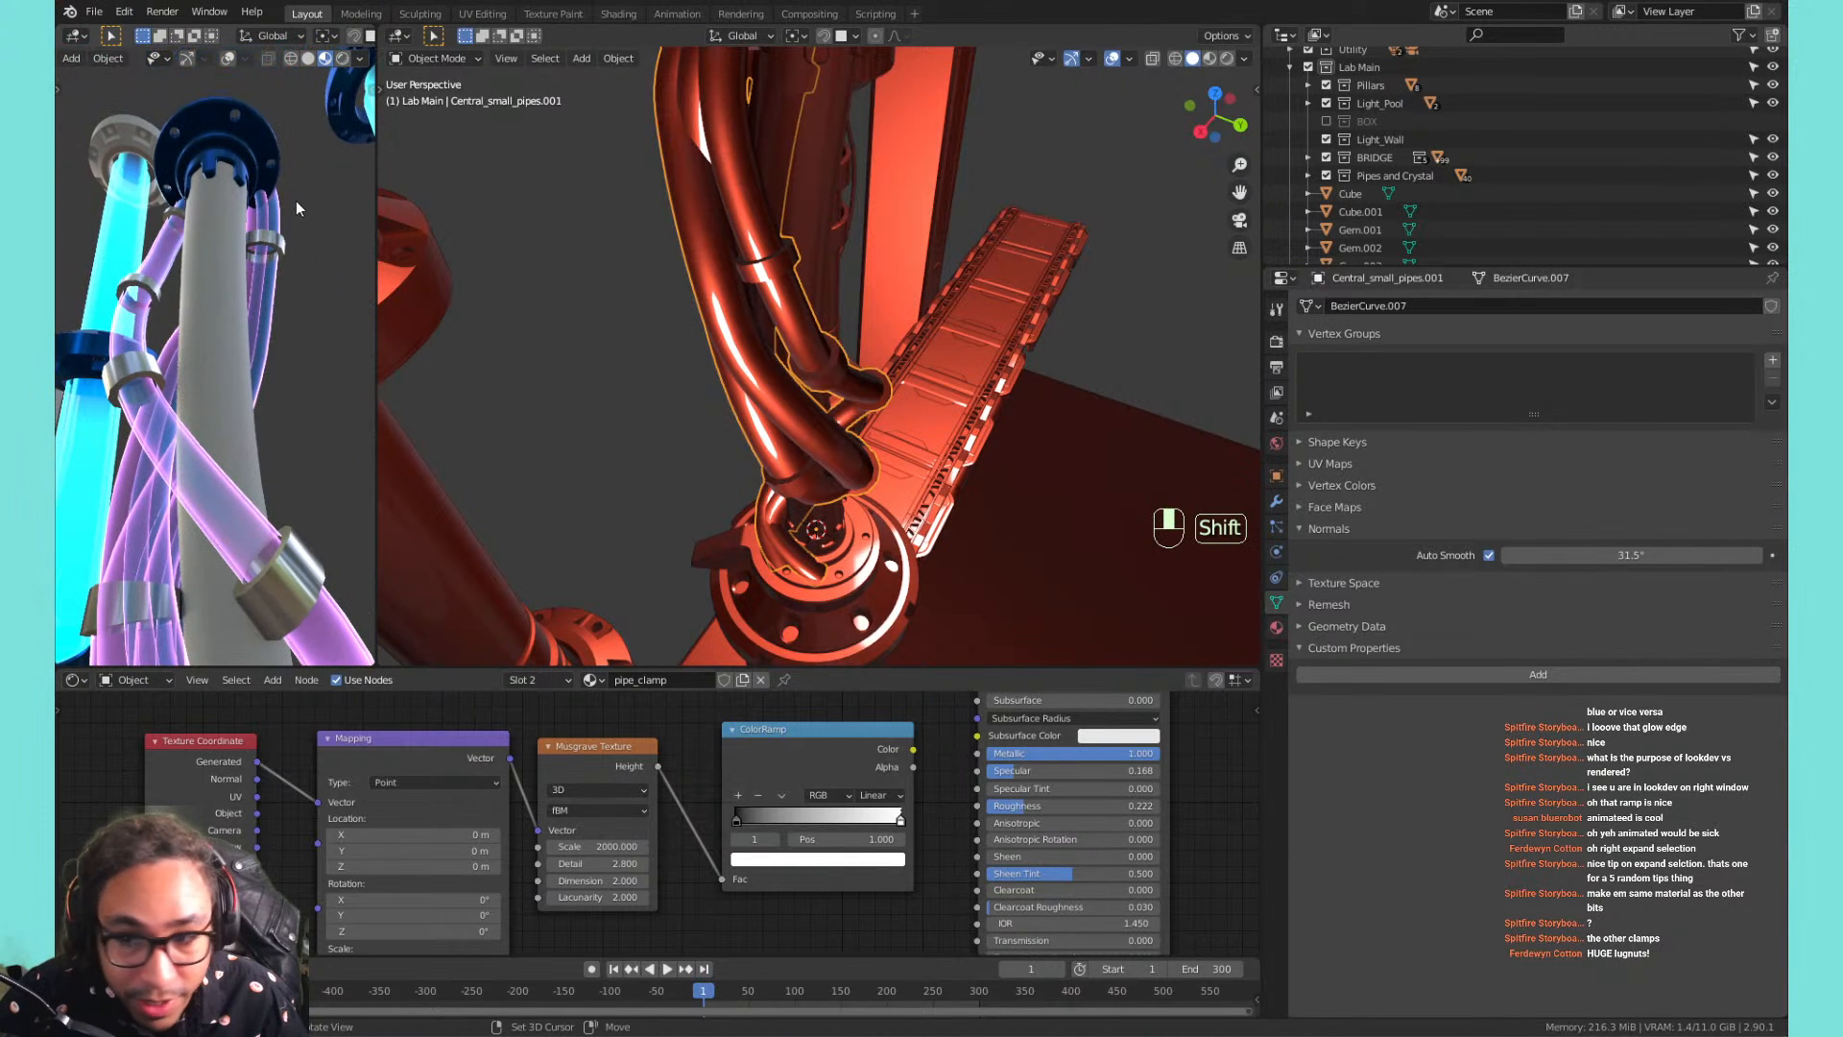
# Try a pinkish-red base color on the pipe_clamp material and view the clamps from farther away.
pyautogui.click(1277, 628)
pyautogui.click(1526, 607)
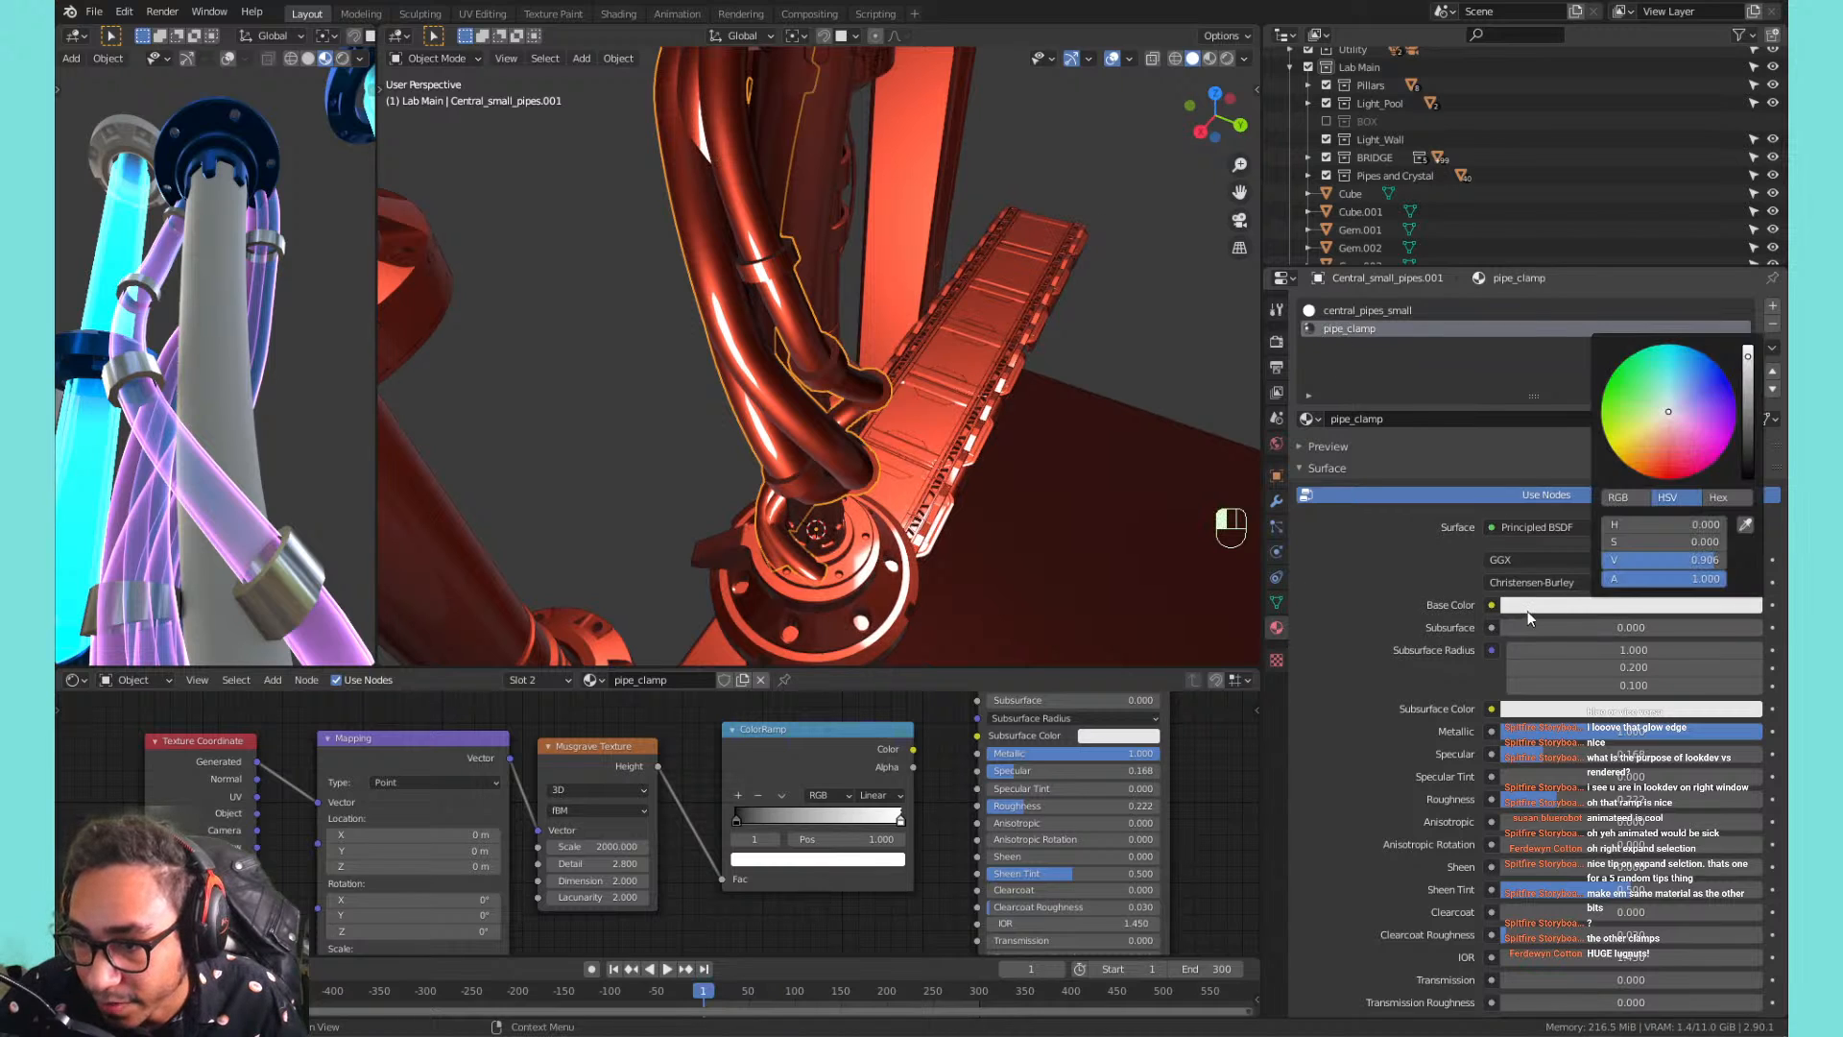
pyautogui.click(1632, 604)
pyautogui.moveTo(1669, 414); pyautogui.dragTo(1680, 457)
pyautogui.moveTo(364, 204); pyautogui.dragTo(317, 369, button='middle')
pyautogui.scroll(-3, 182, 291)
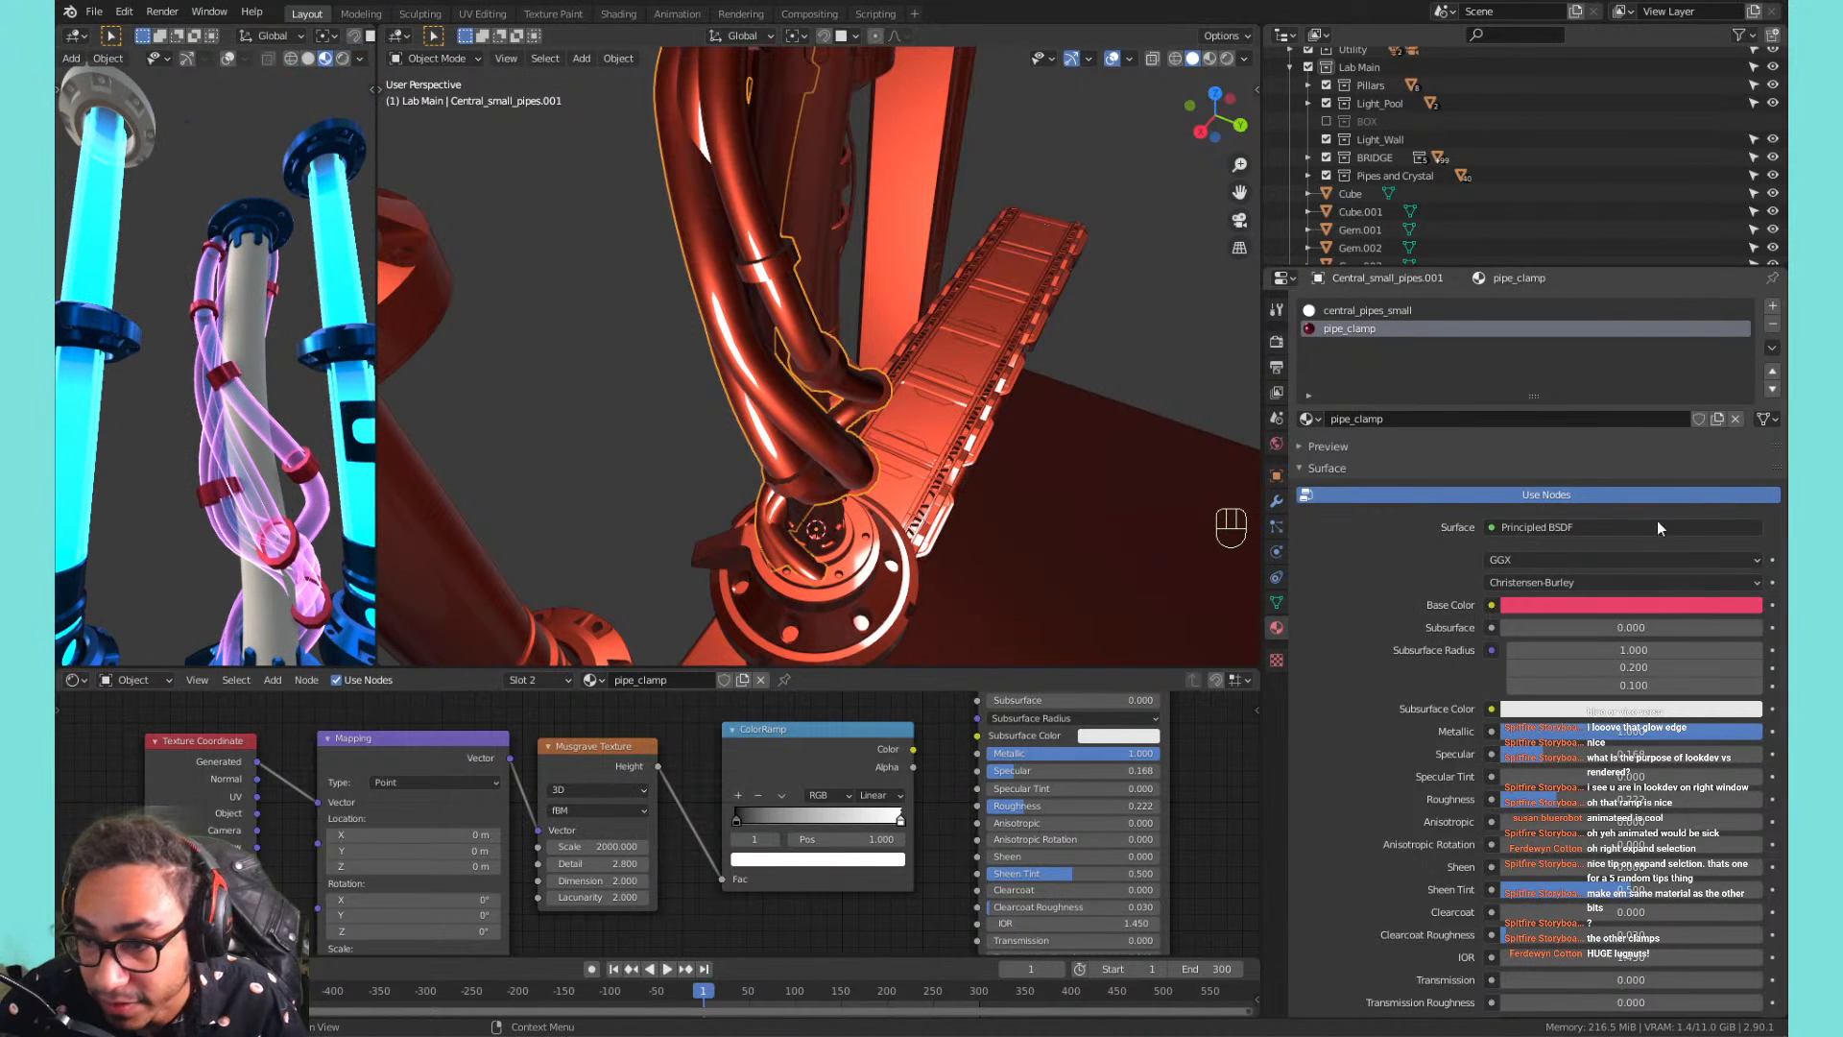
# Sample the dark blue of a neighbouring column's ring as pipe_clamp's base color, and adjust it to a brighter medium blue.
pyautogui.click(1610, 603)
pyautogui.click(1745, 526)
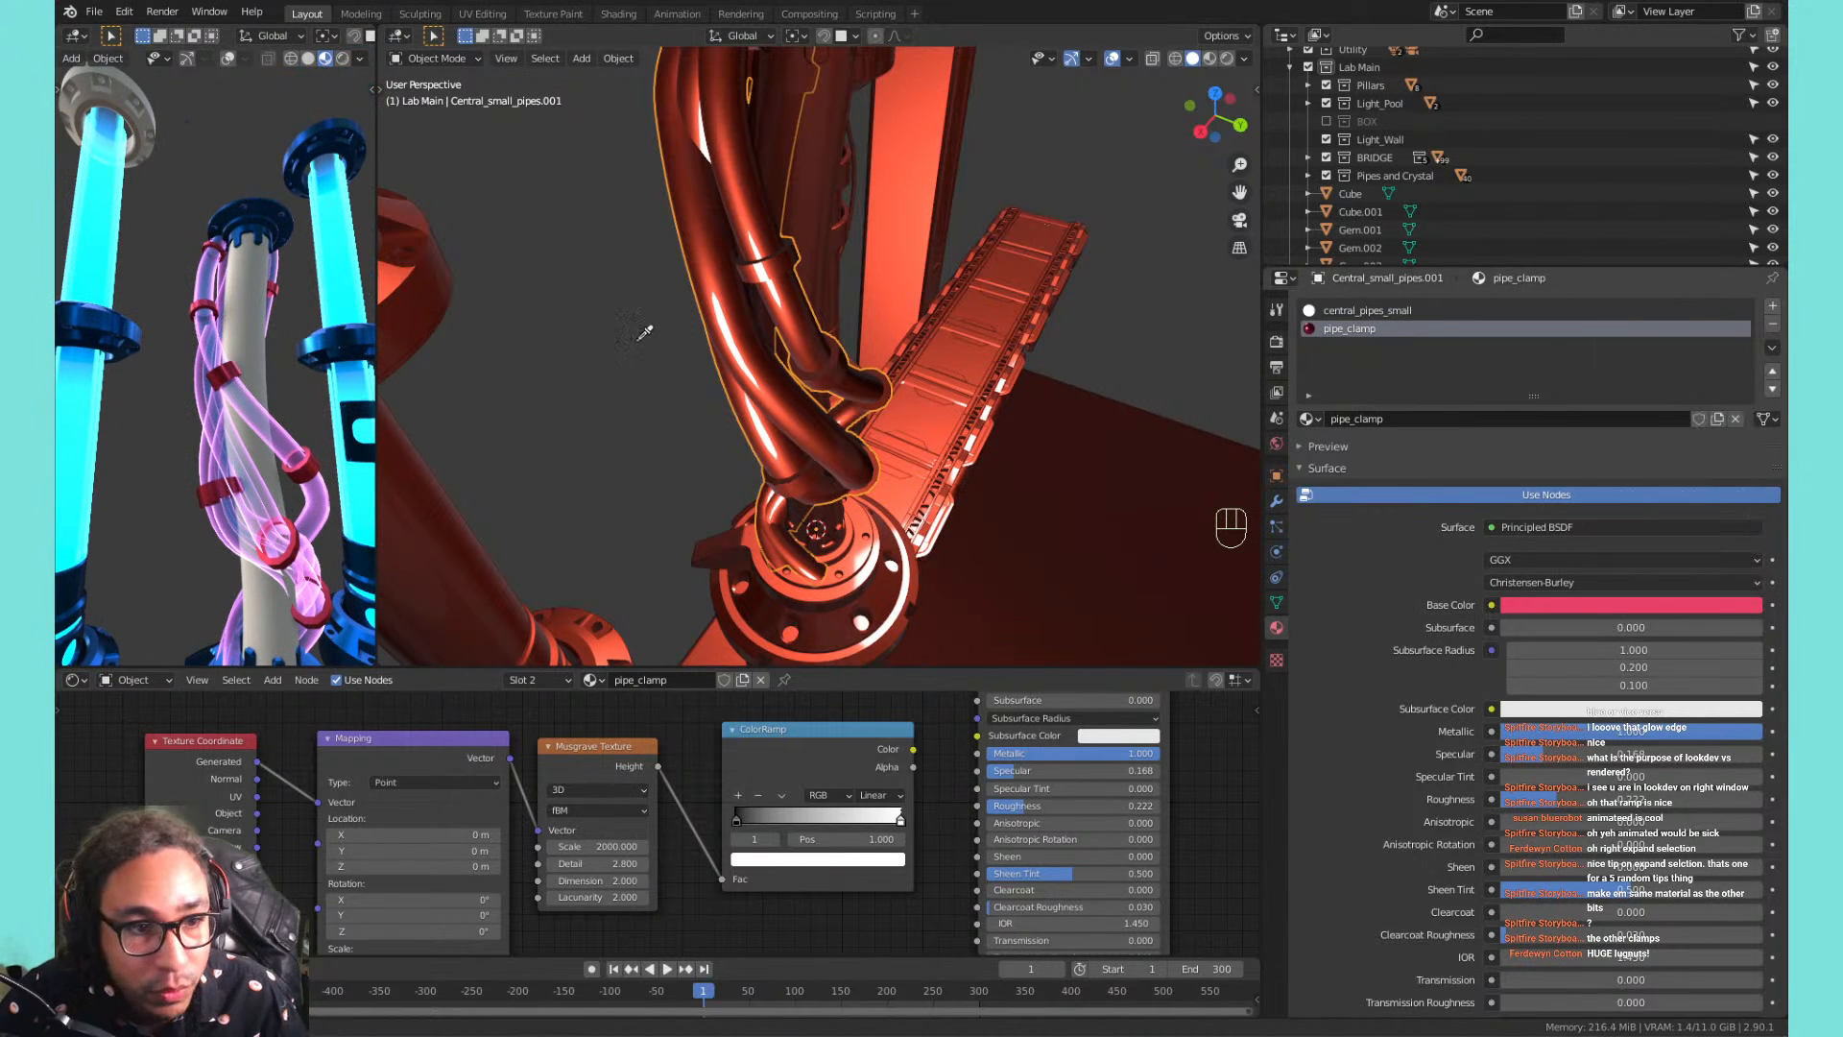
pyautogui.click(102, 305)
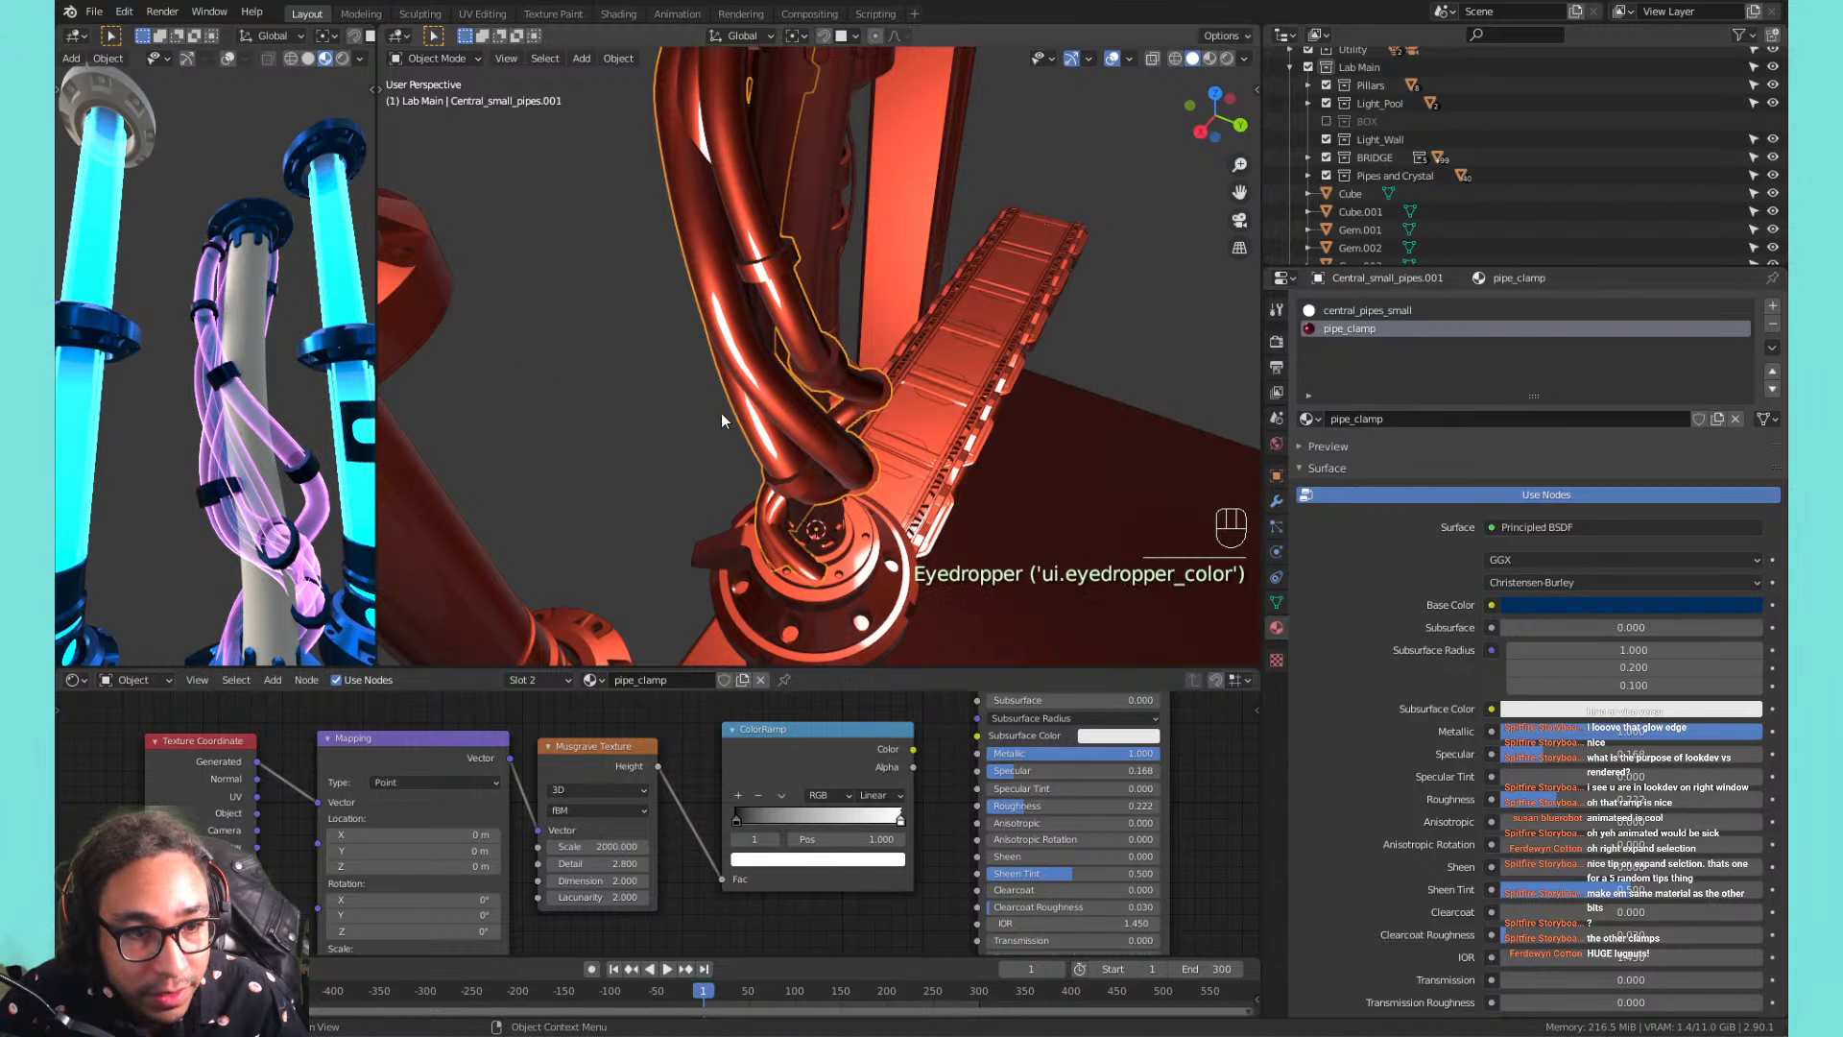
pyautogui.click(1559, 605)
pyautogui.moveTo(1668, 397)
pyautogui.mouseDown()
pyautogui.moveTo(1684, 365)
pyautogui.moveTo(1747, 371)
pyautogui.moveTo(1747, 389)
pyautogui.moveTo(1690, 380)
pyautogui.mouseUp()
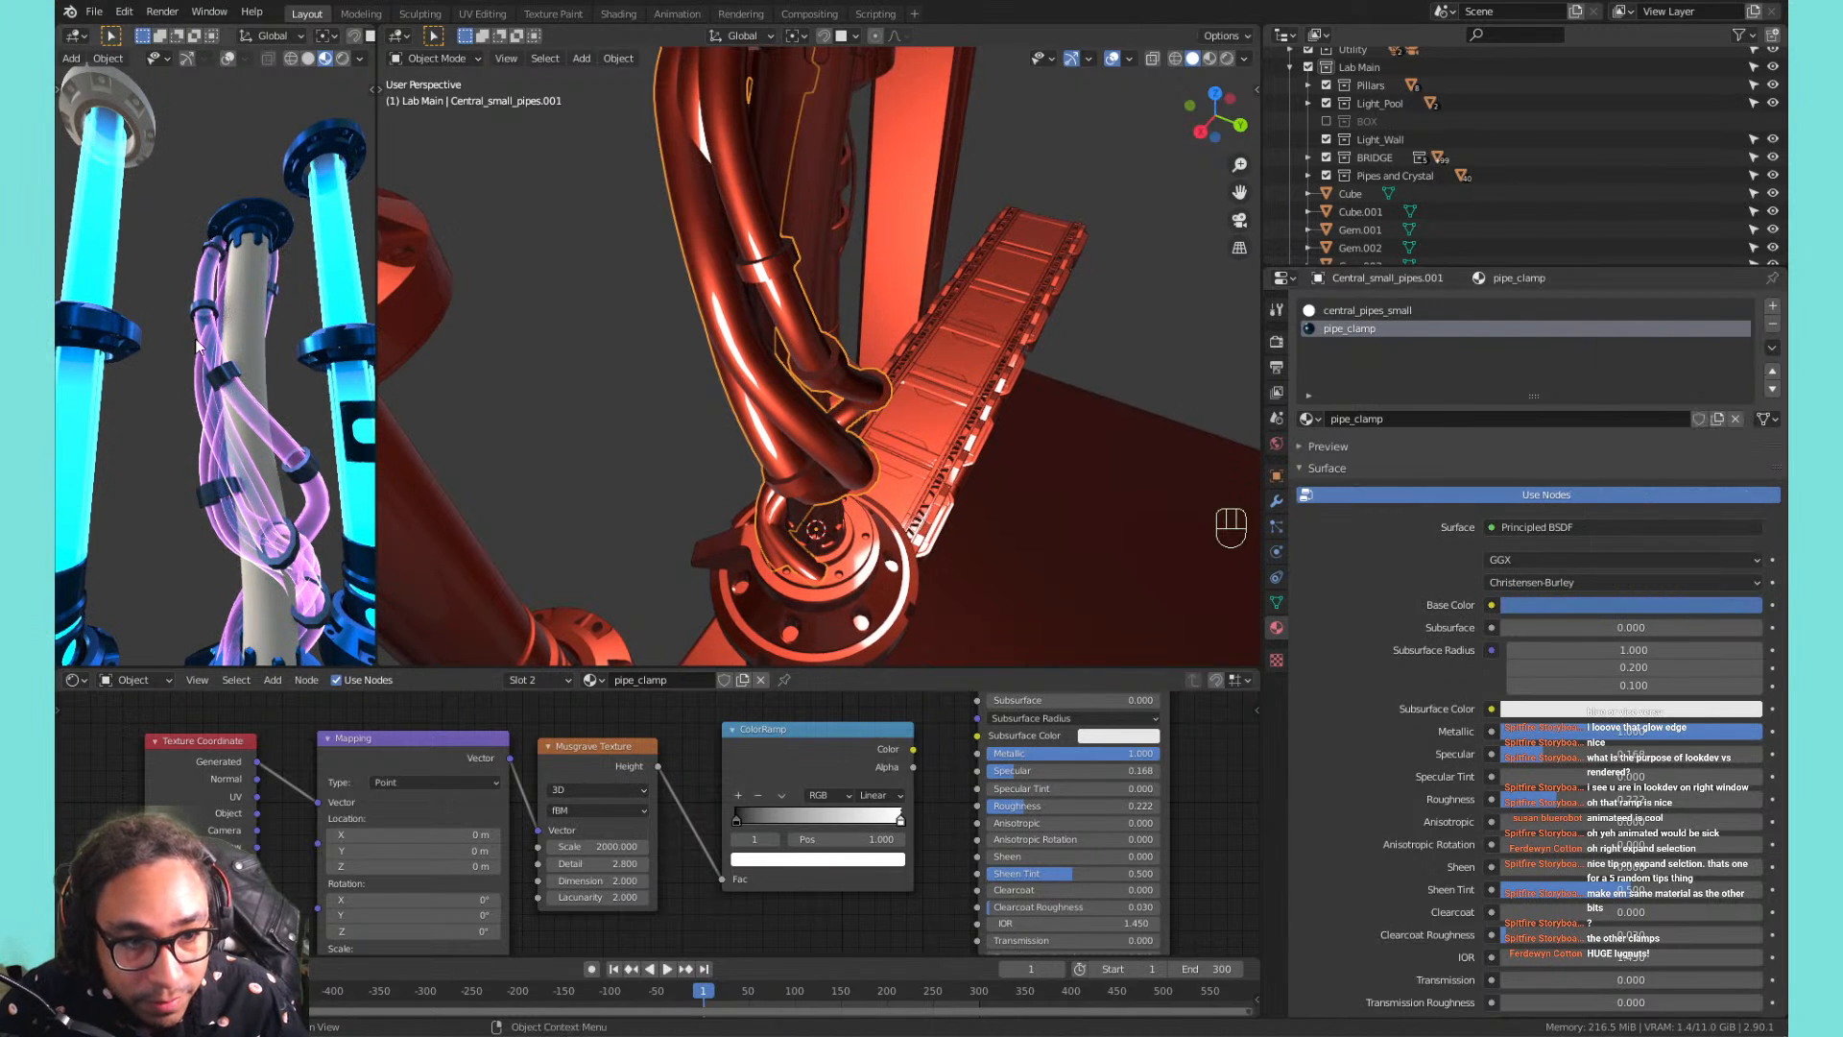
pyautogui.scroll(-3, 202, 394)
pyautogui.moveTo(201, 394); pyautogui.dragTo(192, 336, button='middle')
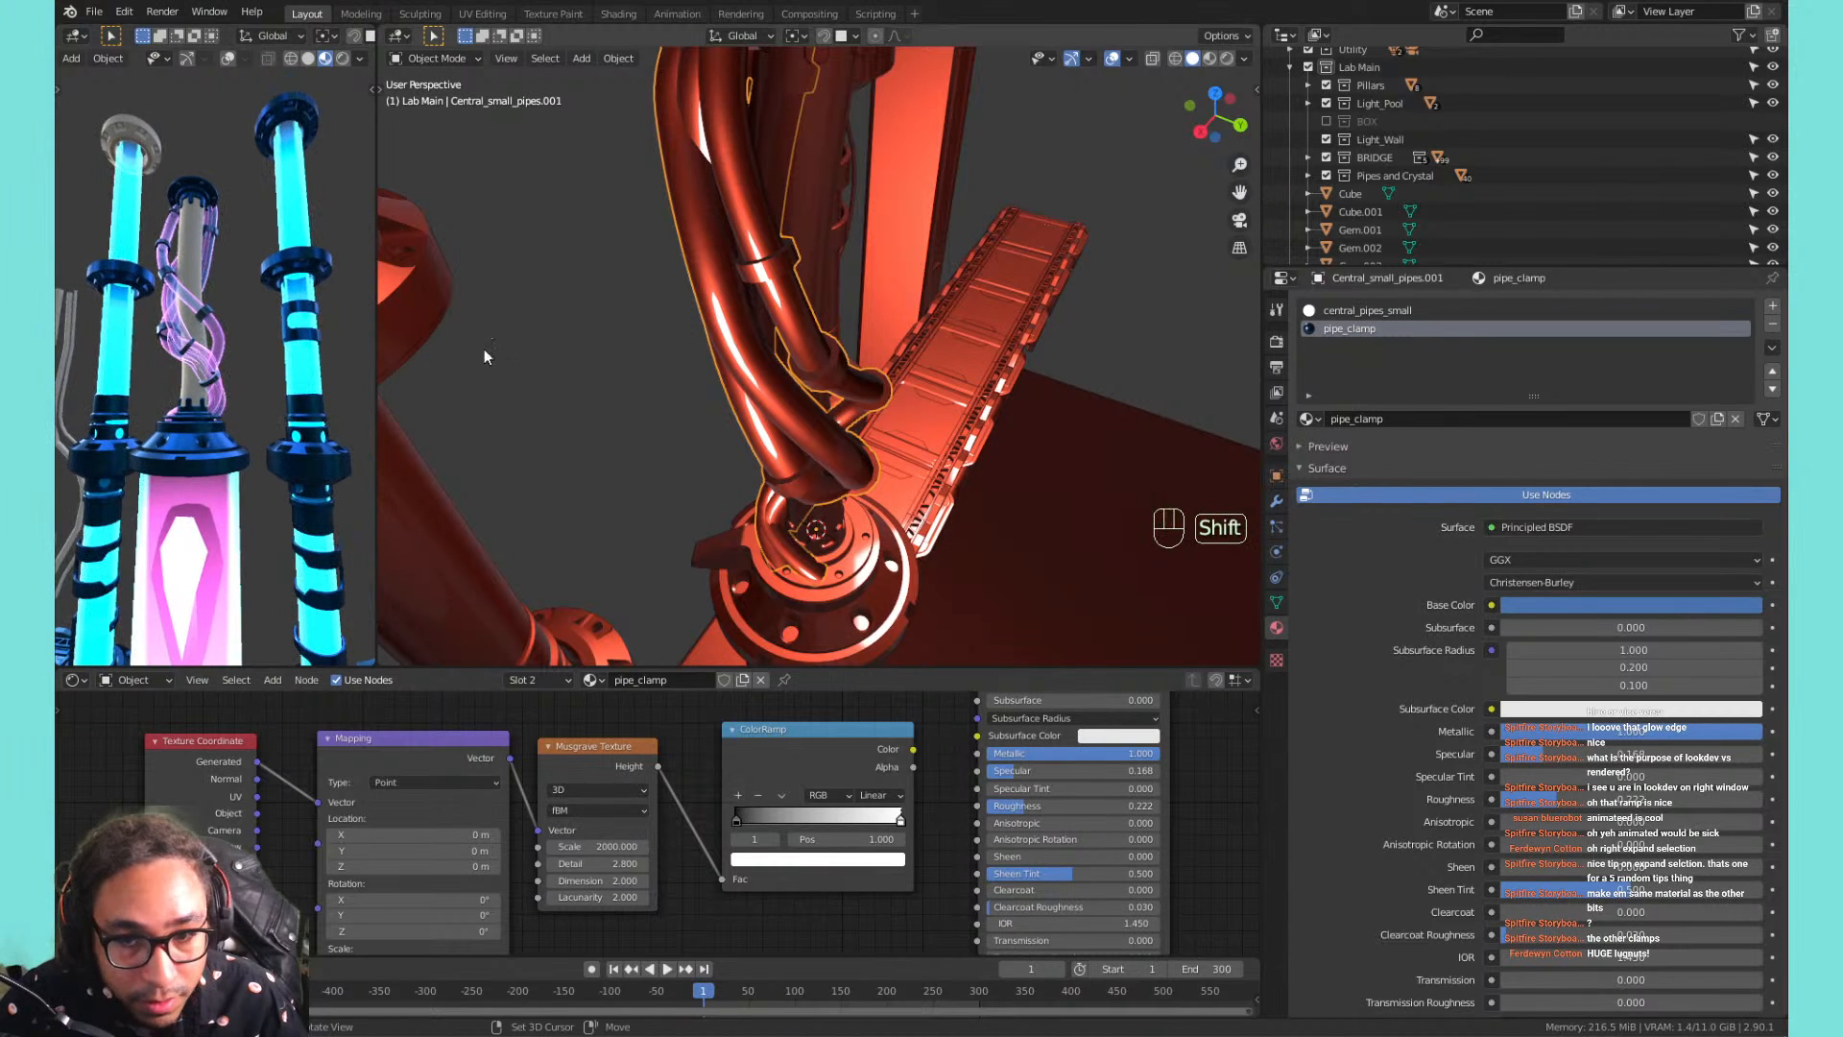
# Switch the large viewport to material preview shading and frame the twisting pipes between the glowing columns.
pyautogui.press('KP_0')
pyautogui.keyDown('shift'); pyautogui.moveTo(750, 312); pyautogui.dragTo(775, 341, button='middle'); pyautogui.keyUp('shift')
pyautogui.scroll(2, 871, 208)
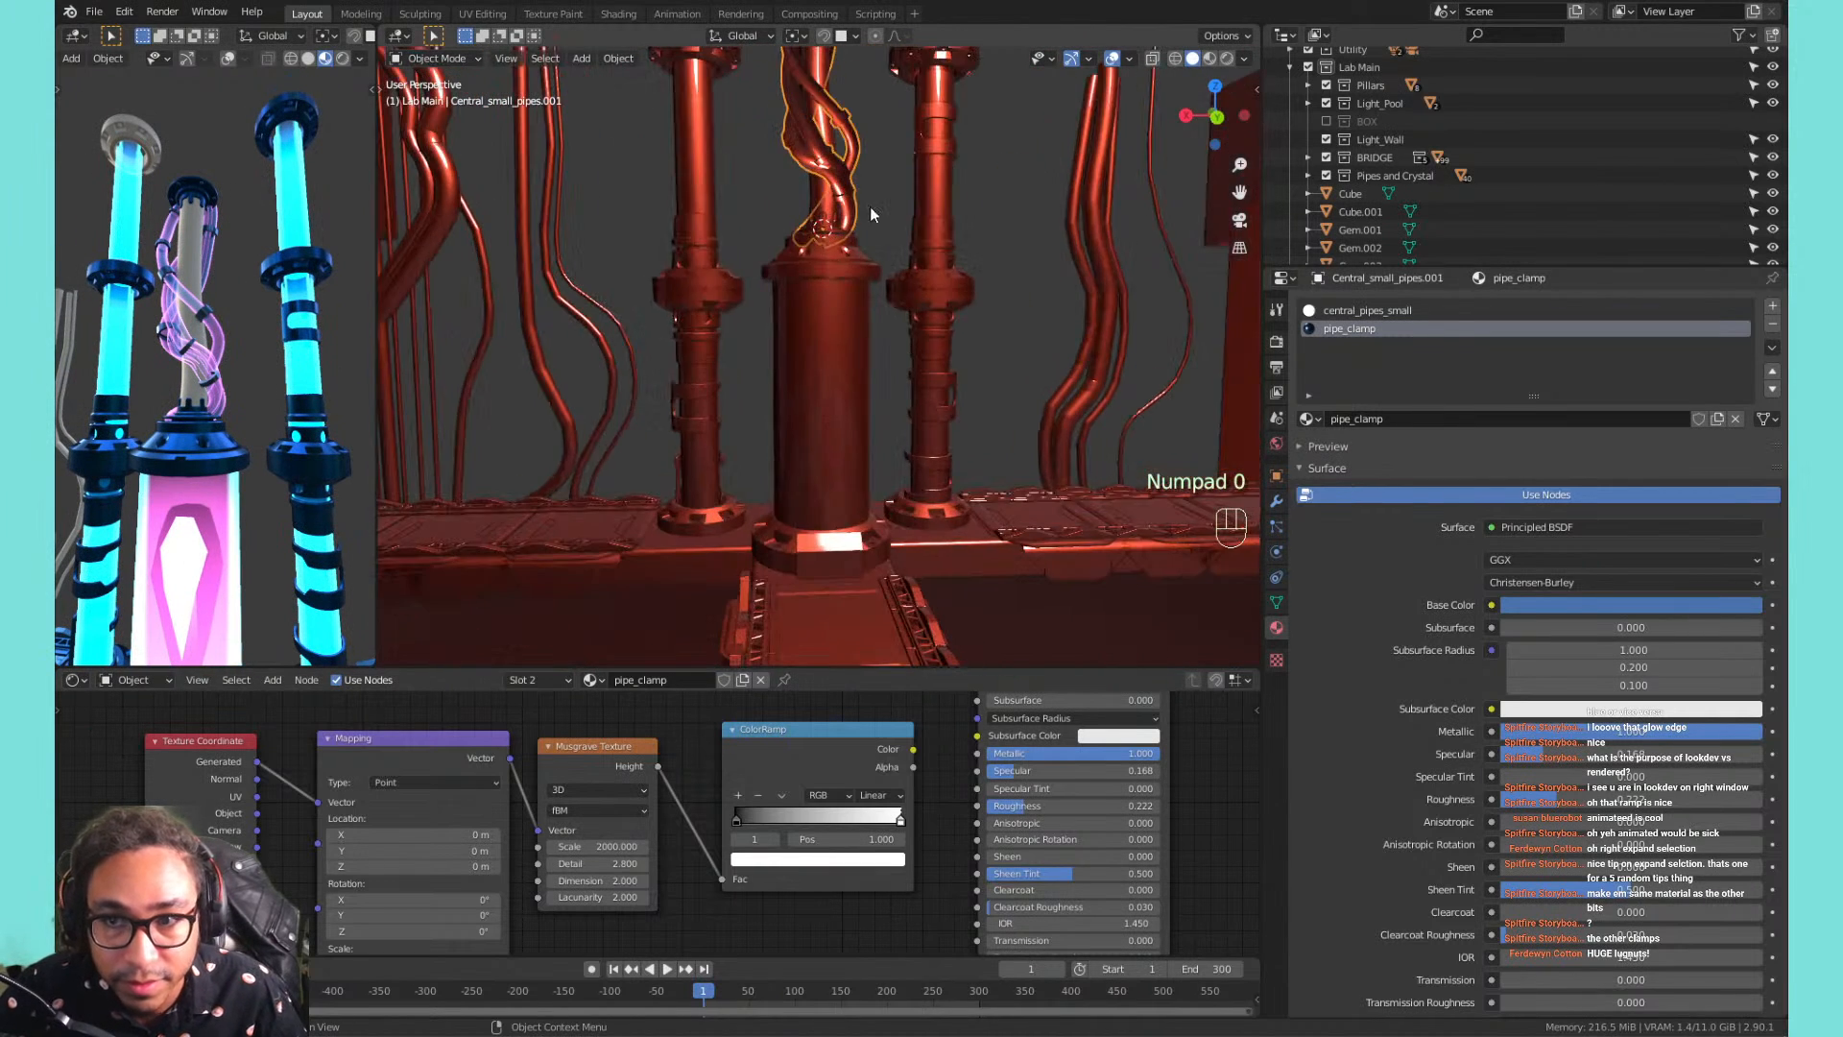
pyautogui.click(1208, 59)
pyautogui.moveTo(789, 173)
pyautogui.mouseDown(button='middle')
pyautogui.moveTo(827, 195)
pyautogui.moveTo(826, 302)
pyautogui.moveTo(798, 286)
pyautogui.mouseUp(button='middle')
pyautogui.scroll(4, 817, 239)
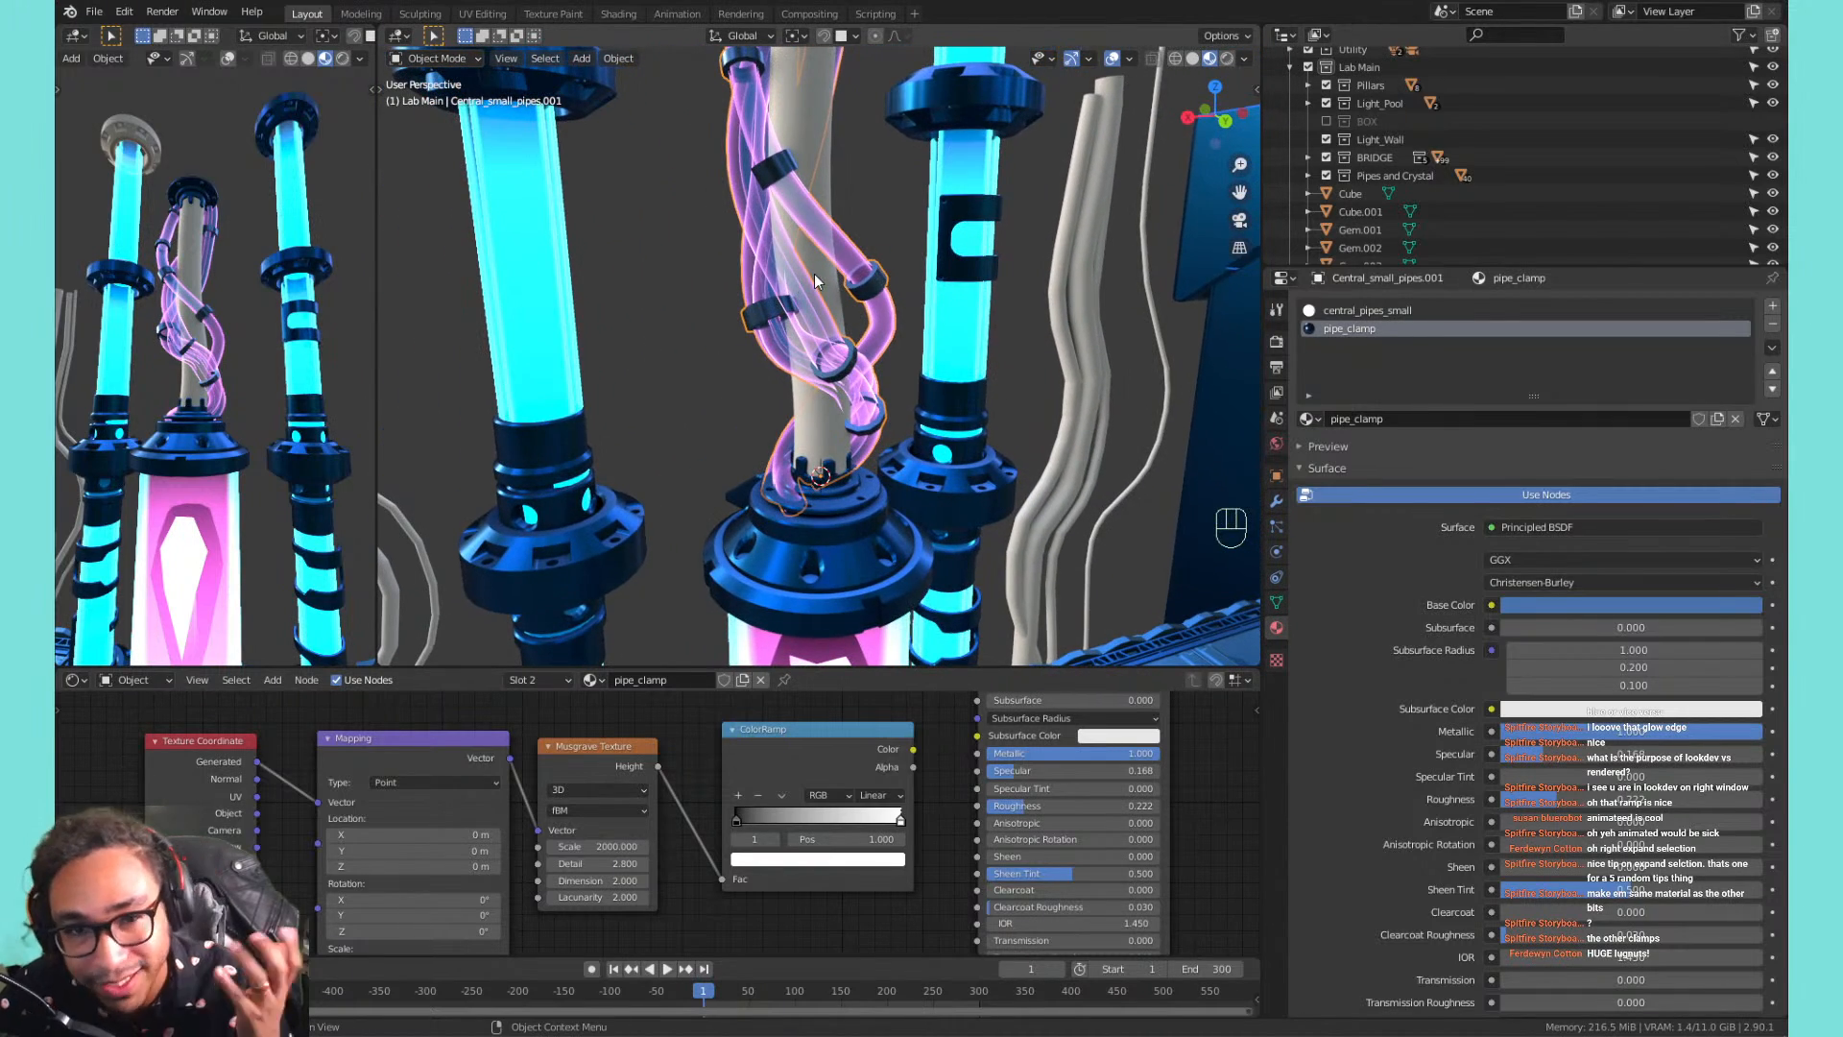
# Inspect the plain central pipe and the clamped twisting pipes against the surrounding blue metal parts.
pyautogui.click(823, 244)
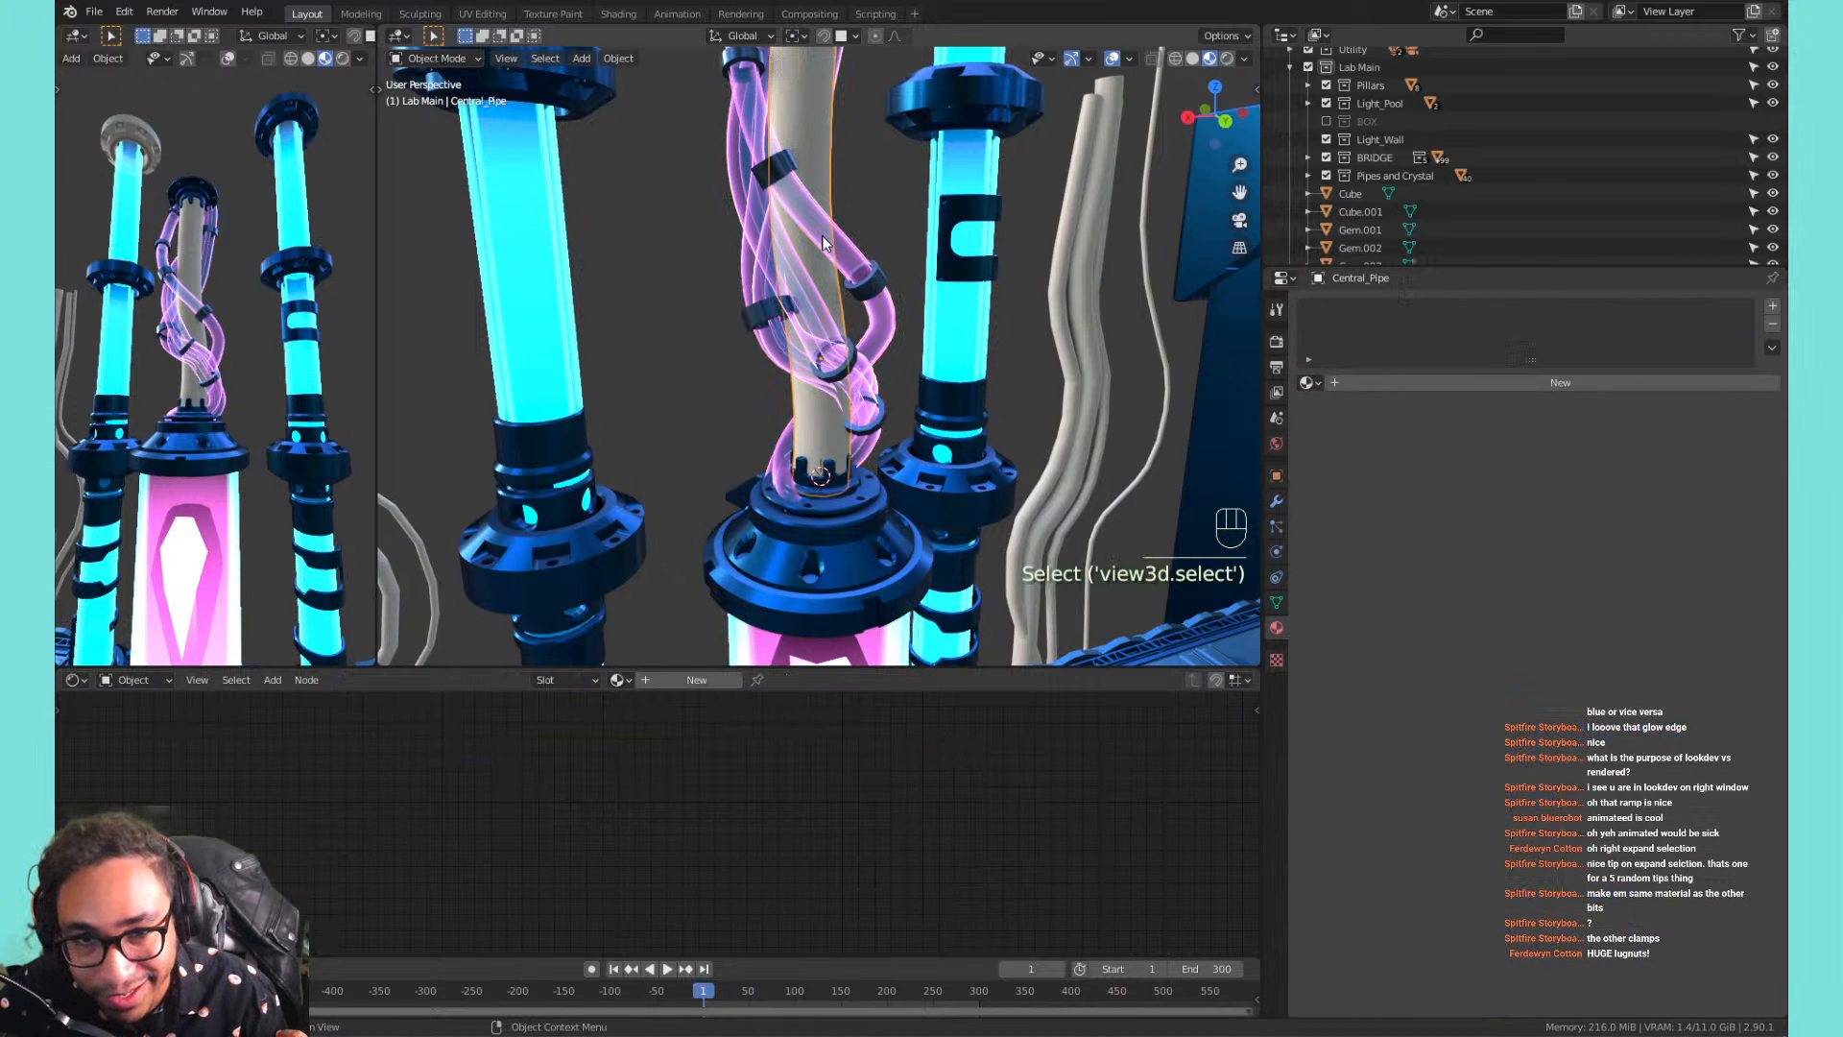
pyautogui.click(861, 262)
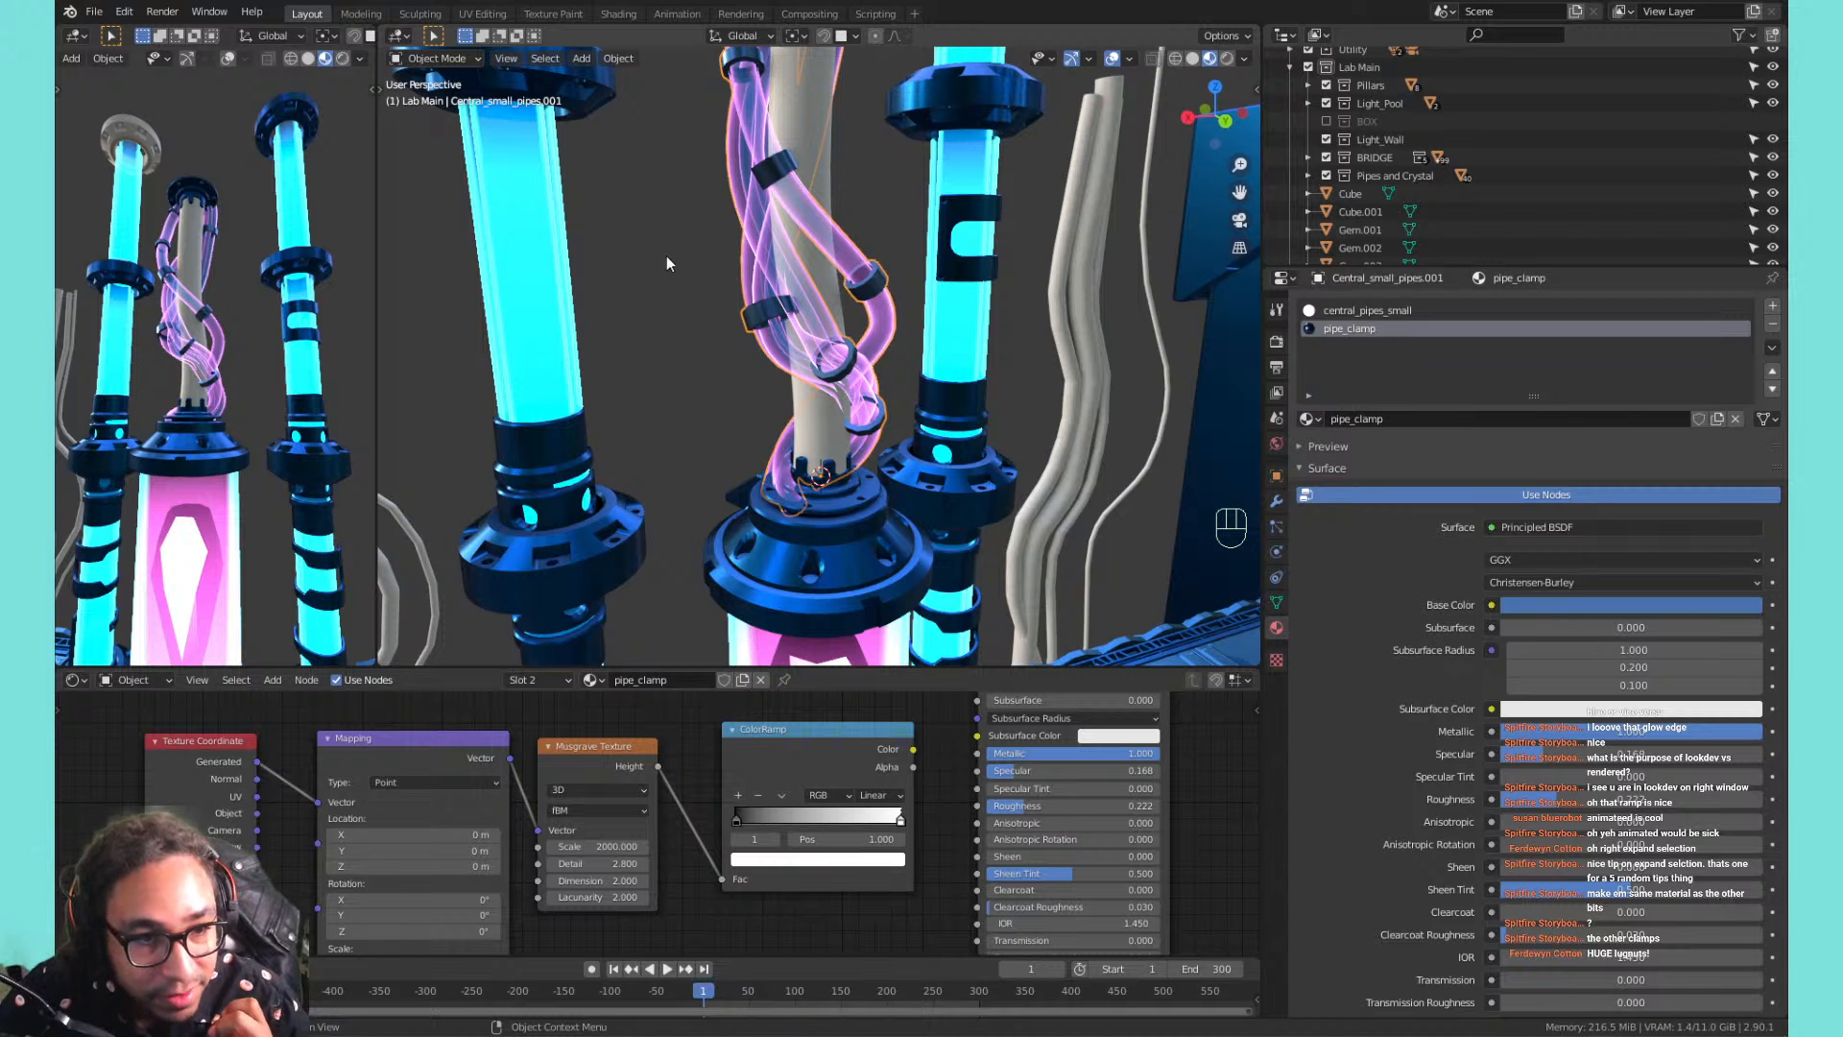
pyautogui.keyDown('shift'); pyautogui.moveTo(869, 341); pyautogui.dragTo(843, 254, button='middle'); pyautogui.keyUp('shift')
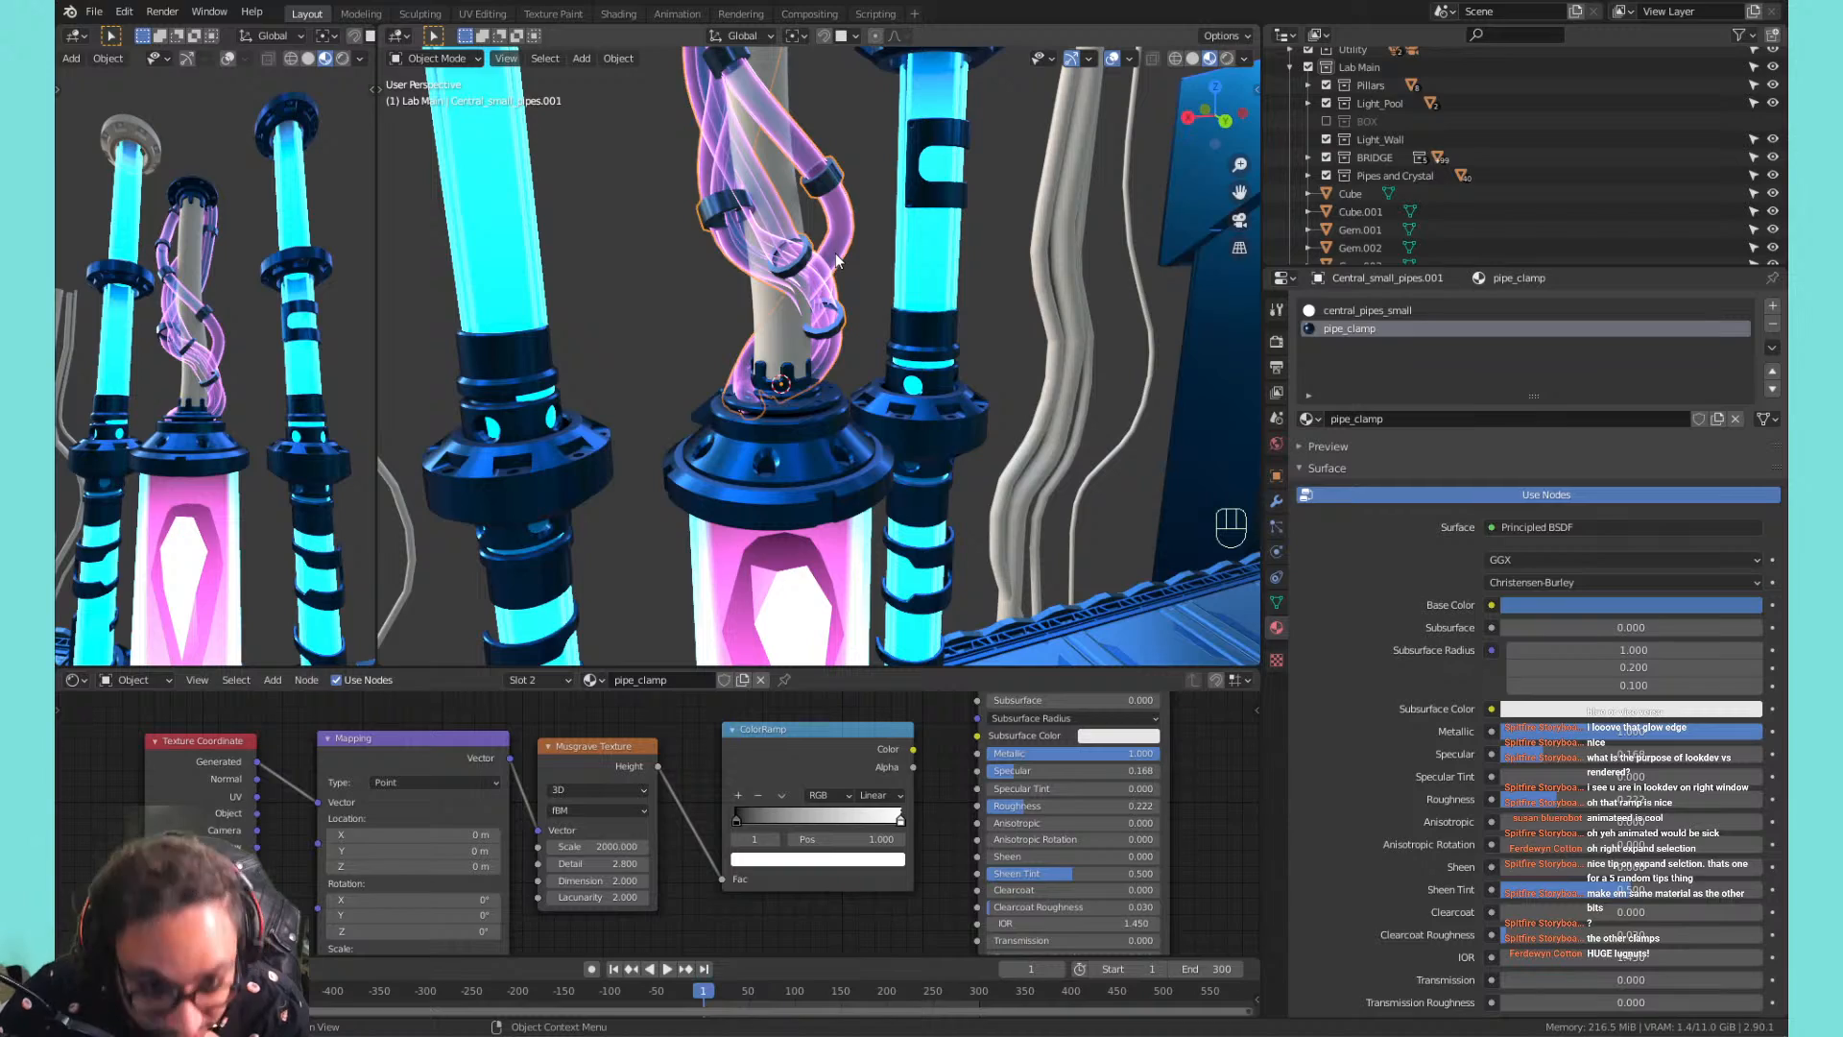
pyautogui.scroll(3, 783, 248)
pyautogui.keyDown('shift'); pyautogui.moveTo(799, 219); pyautogui.dragTo(797, 282, button='middle'); pyautogui.keyUp('shift')
pyautogui.scroll(-3, 822, 242)
# Rearrange the Texture Coordinate and ColorRamp nodes of the central_pipes_small material and nudge the ramp's blue stop.
pyautogui.click(797, 283)
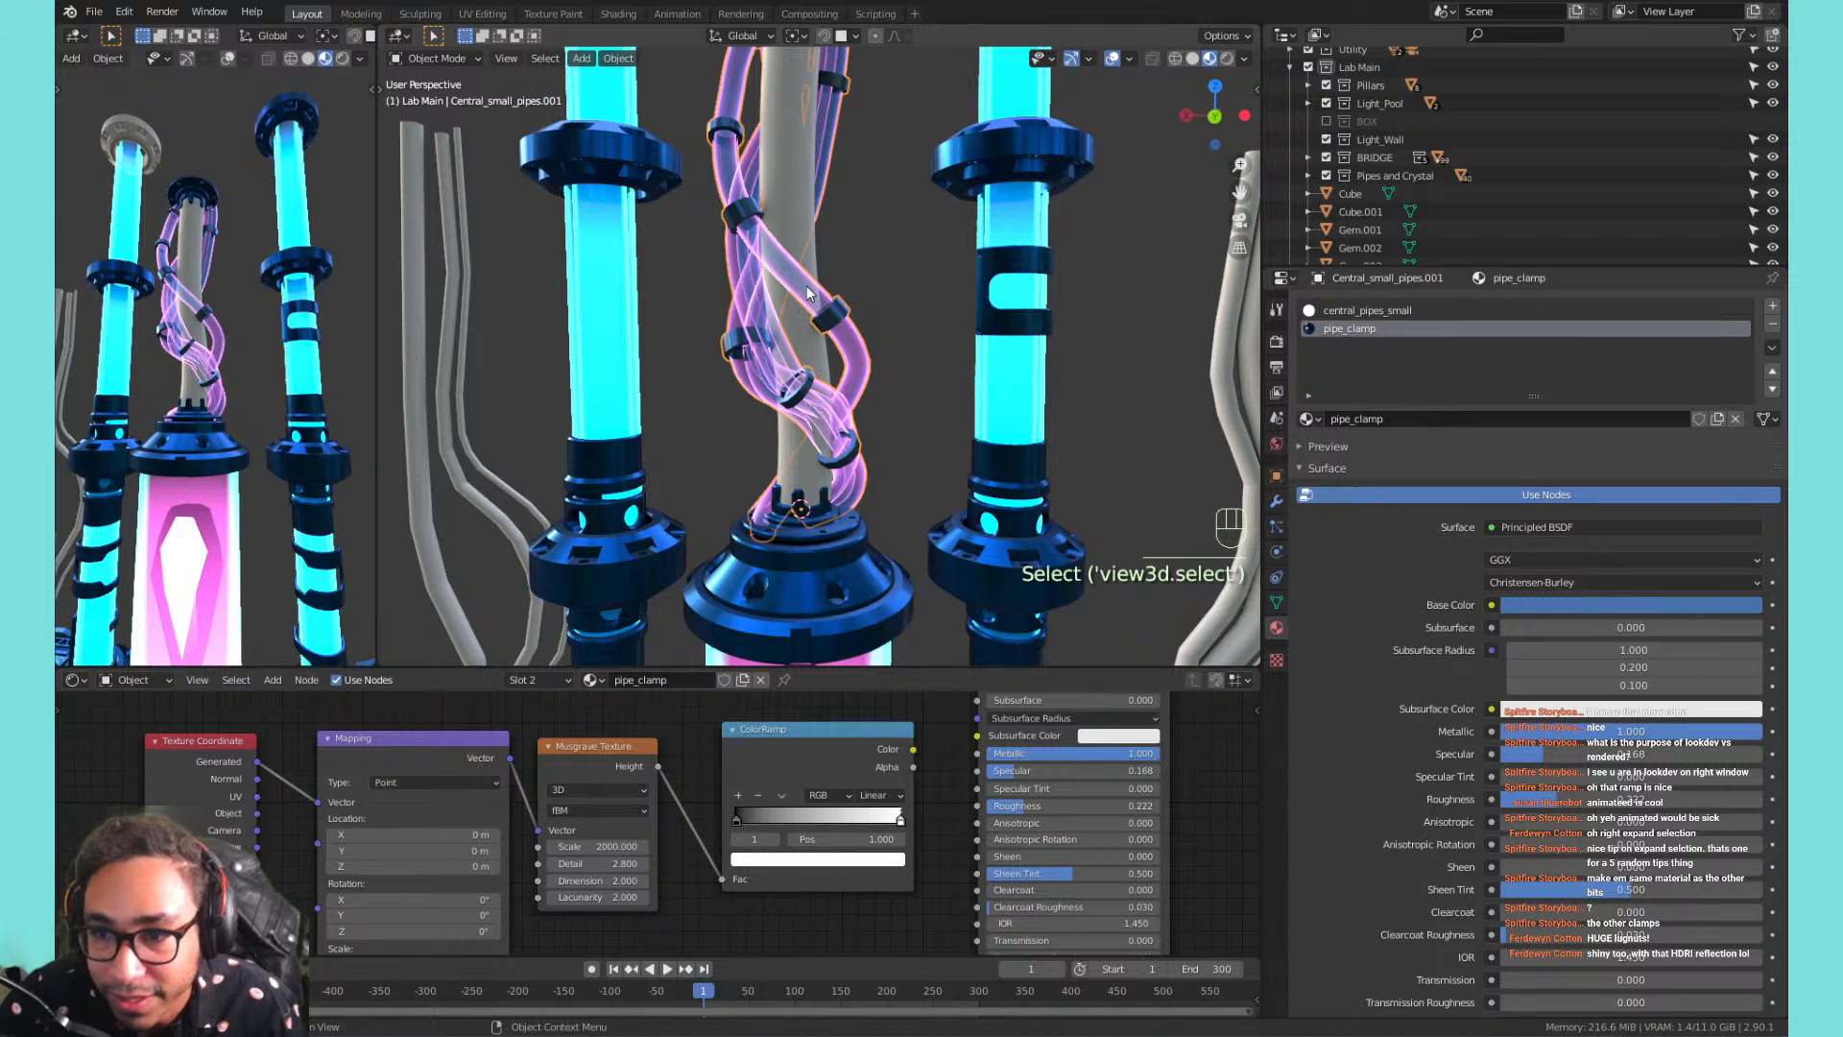
pyautogui.click(1382, 312)
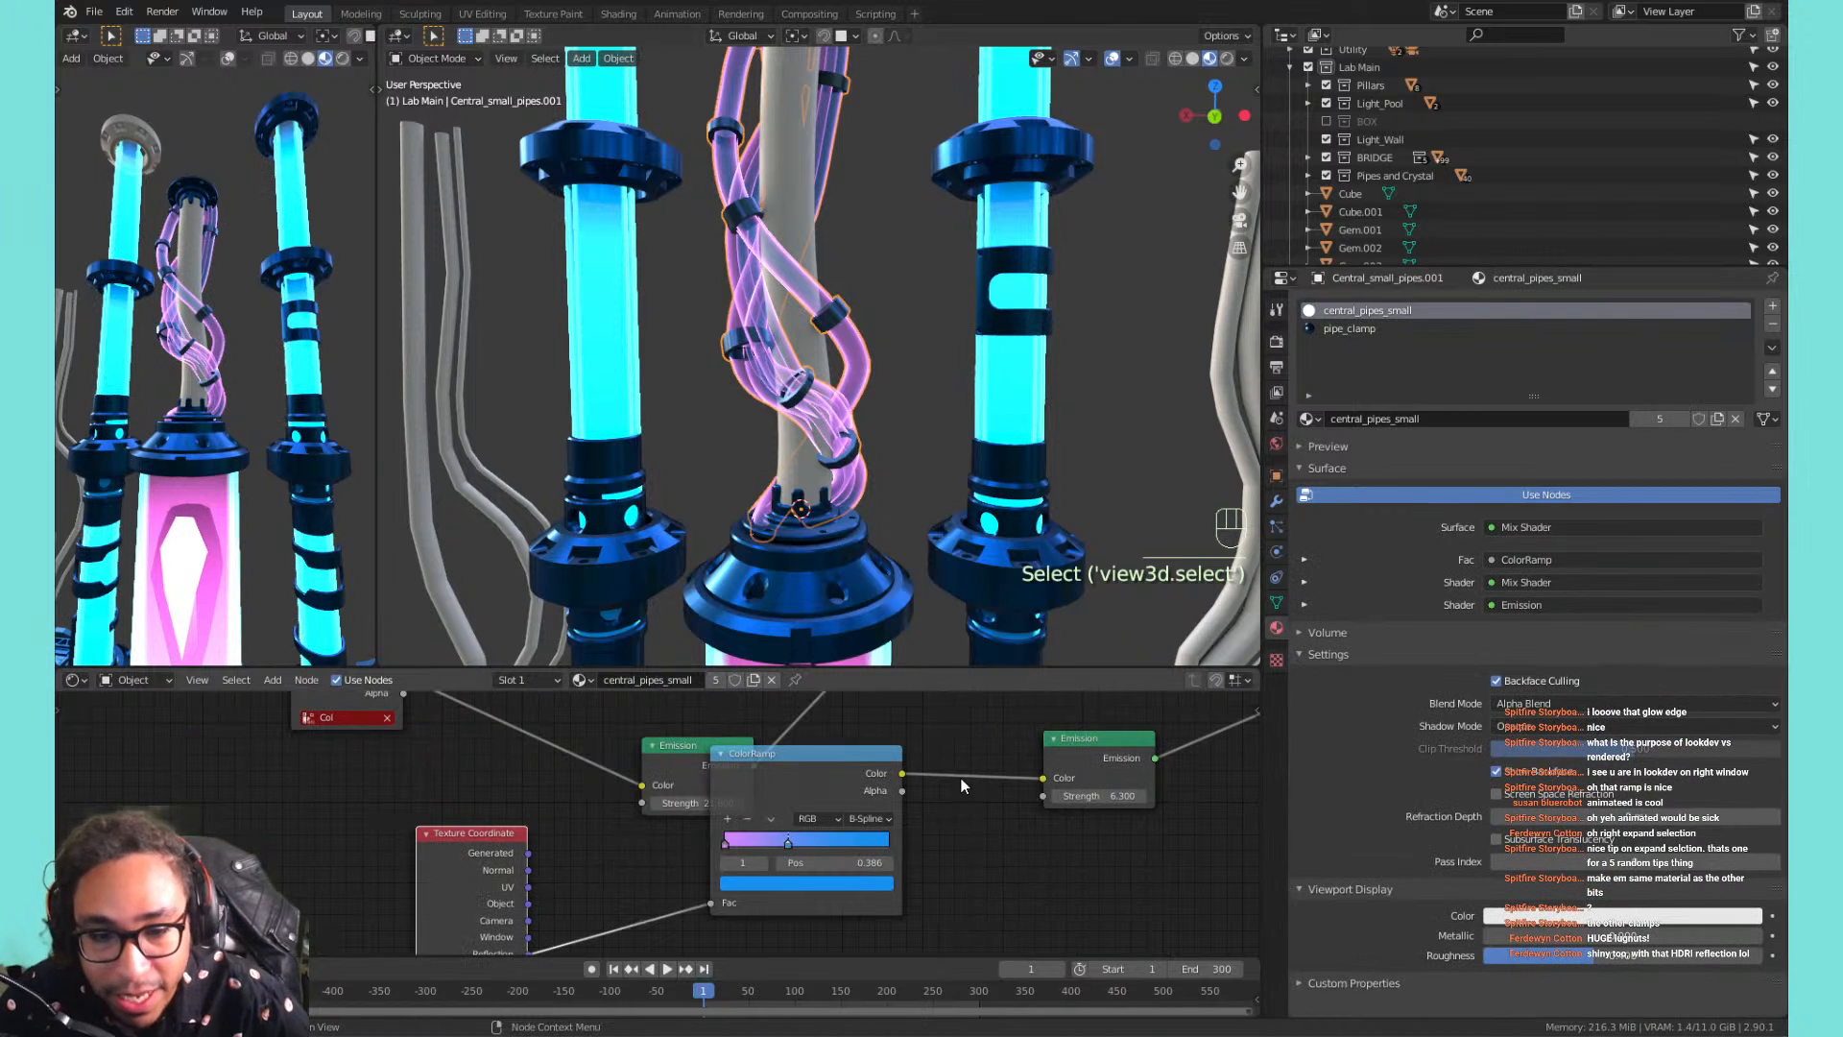
pyautogui.scroll(-2, 910, 765)
pyautogui.moveTo(818, 778); pyautogui.dragTo(921, 802)
pyautogui.moveTo(487, 844); pyautogui.dragTo(558, 811)
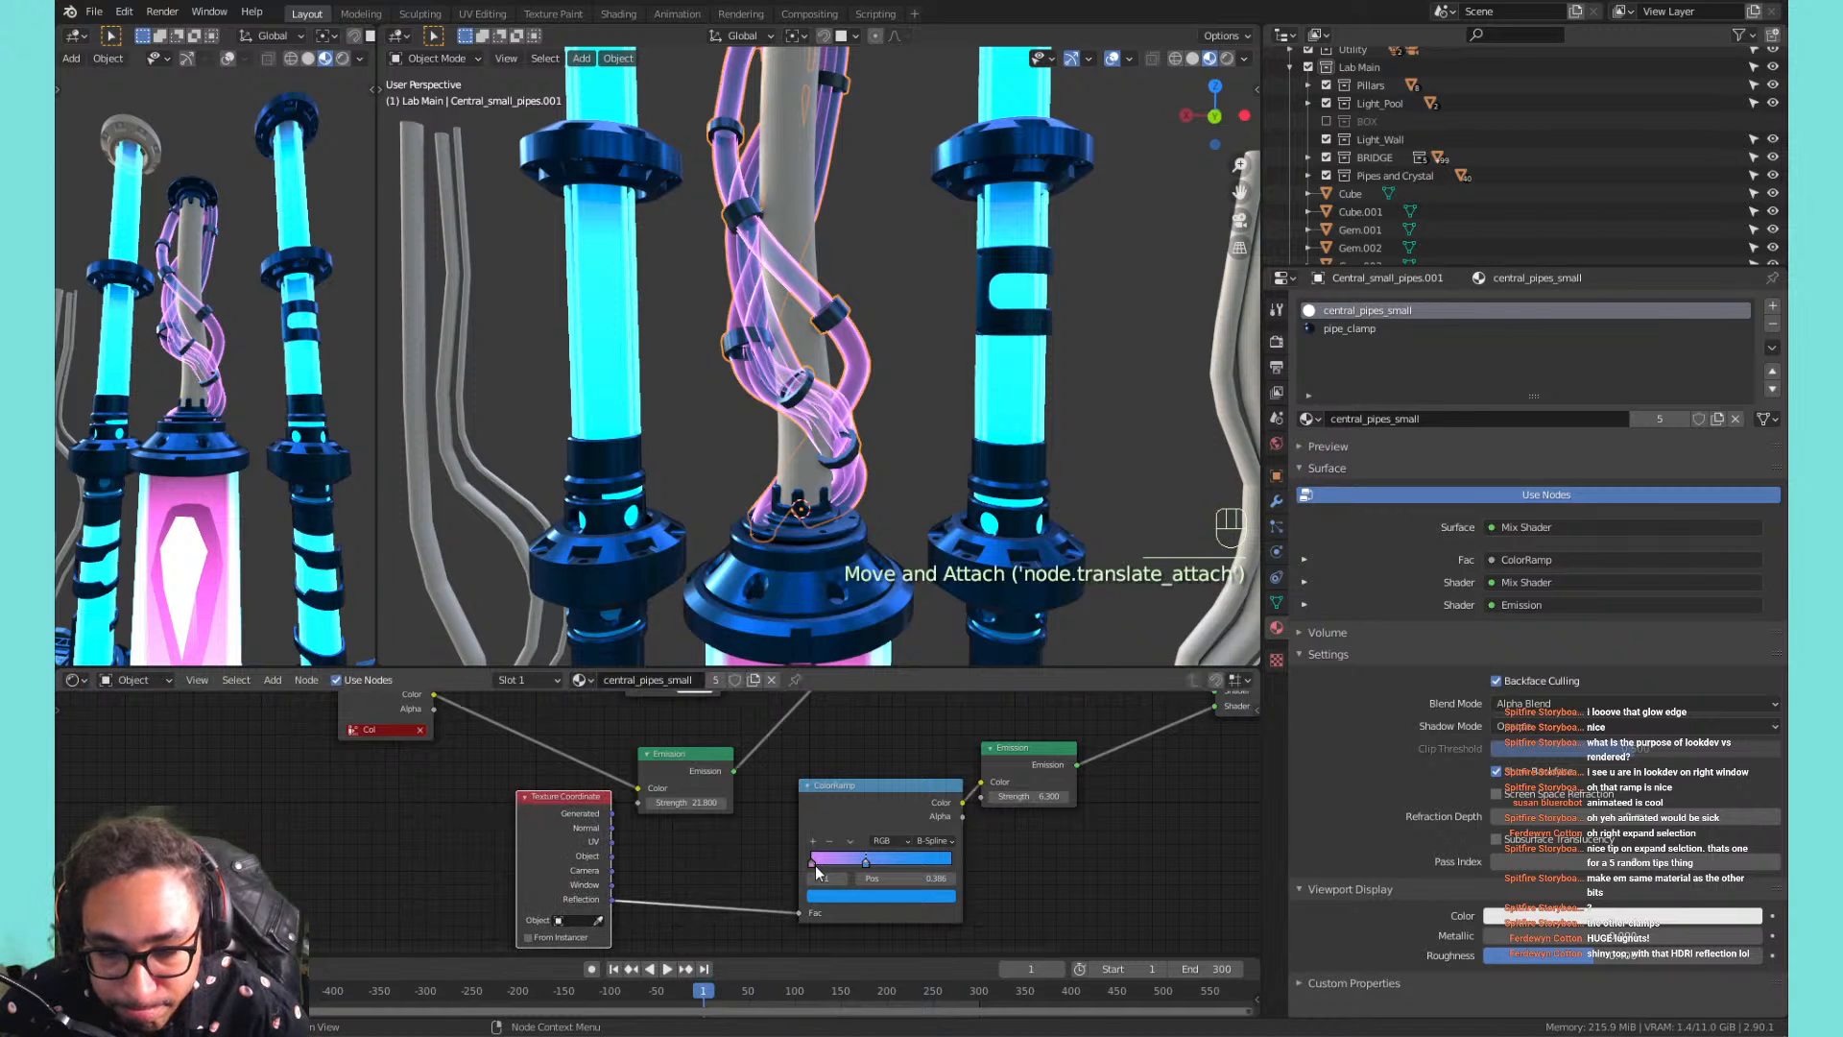
pyautogui.moveTo(834, 867)
pyautogui.mouseDown()
pyautogui.moveTo(850, 870)
pyautogui.moveTo(814, 877)
pyautogui.moveTo(868, 872)
pyautogui.mouseUp()
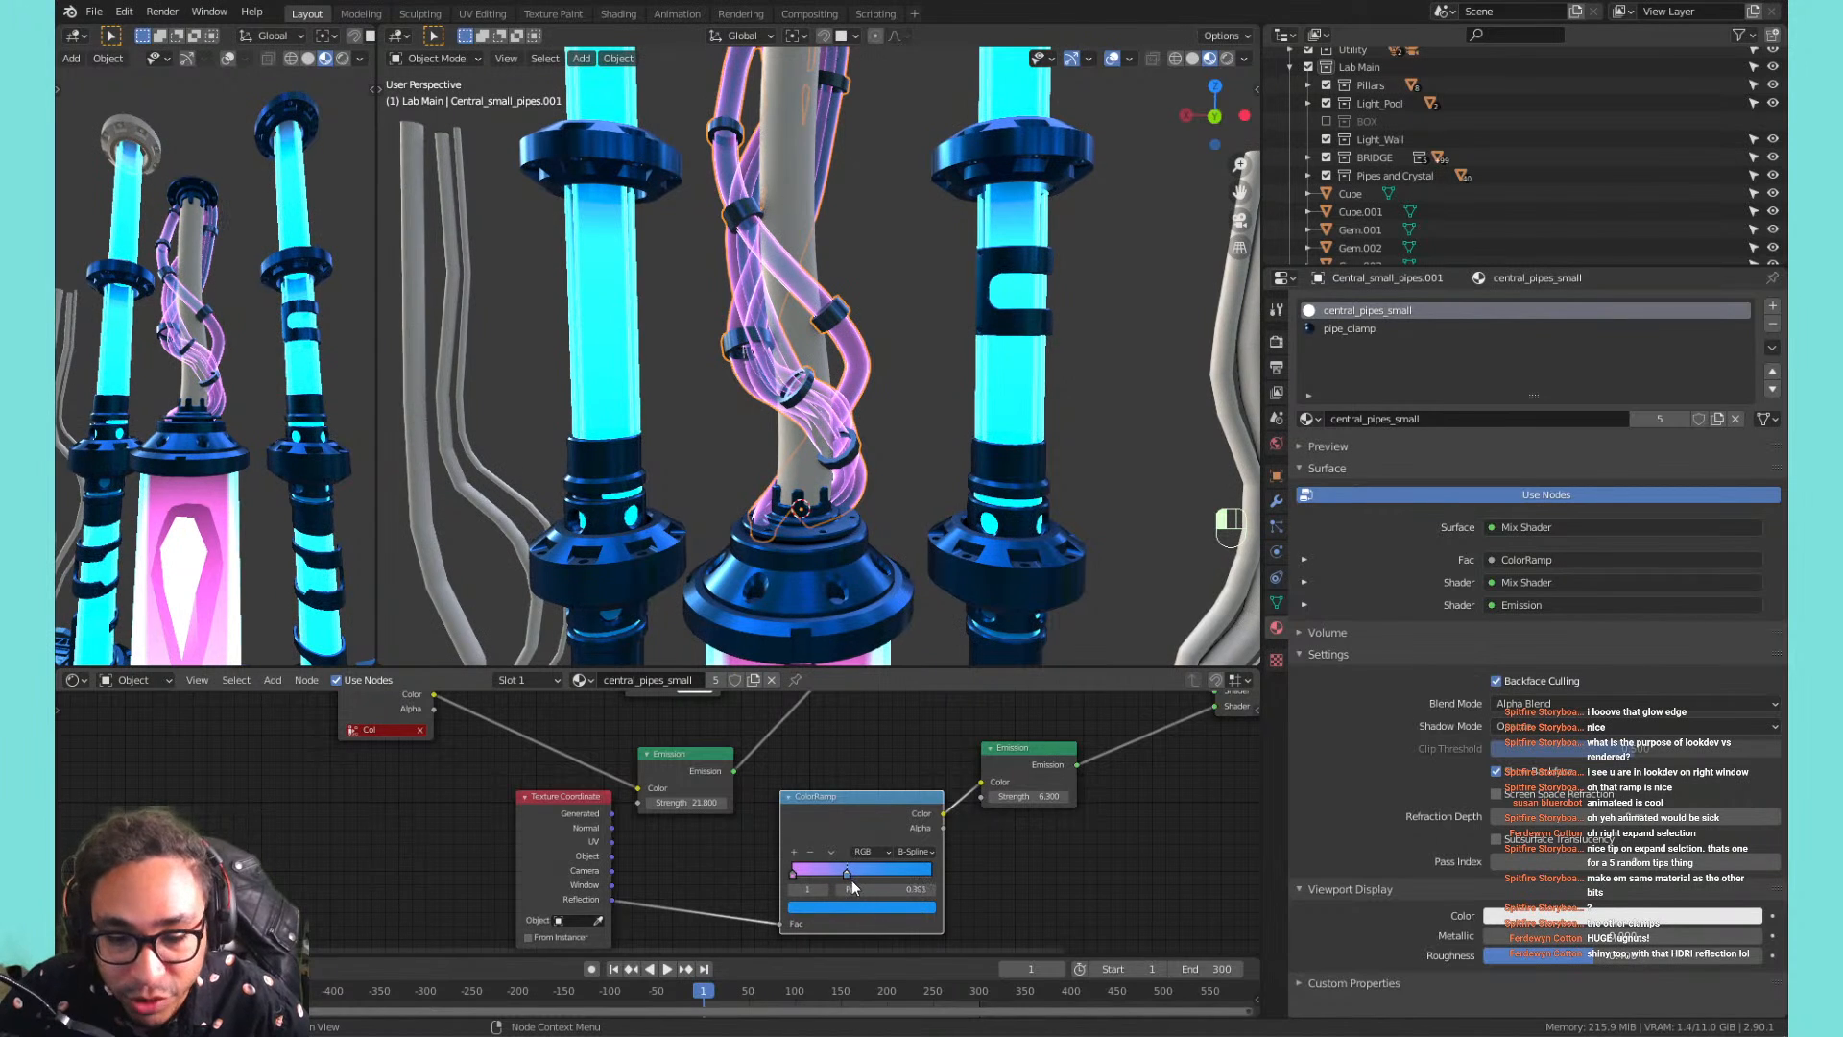
pyautogui.scroll(-3, 817, 753)
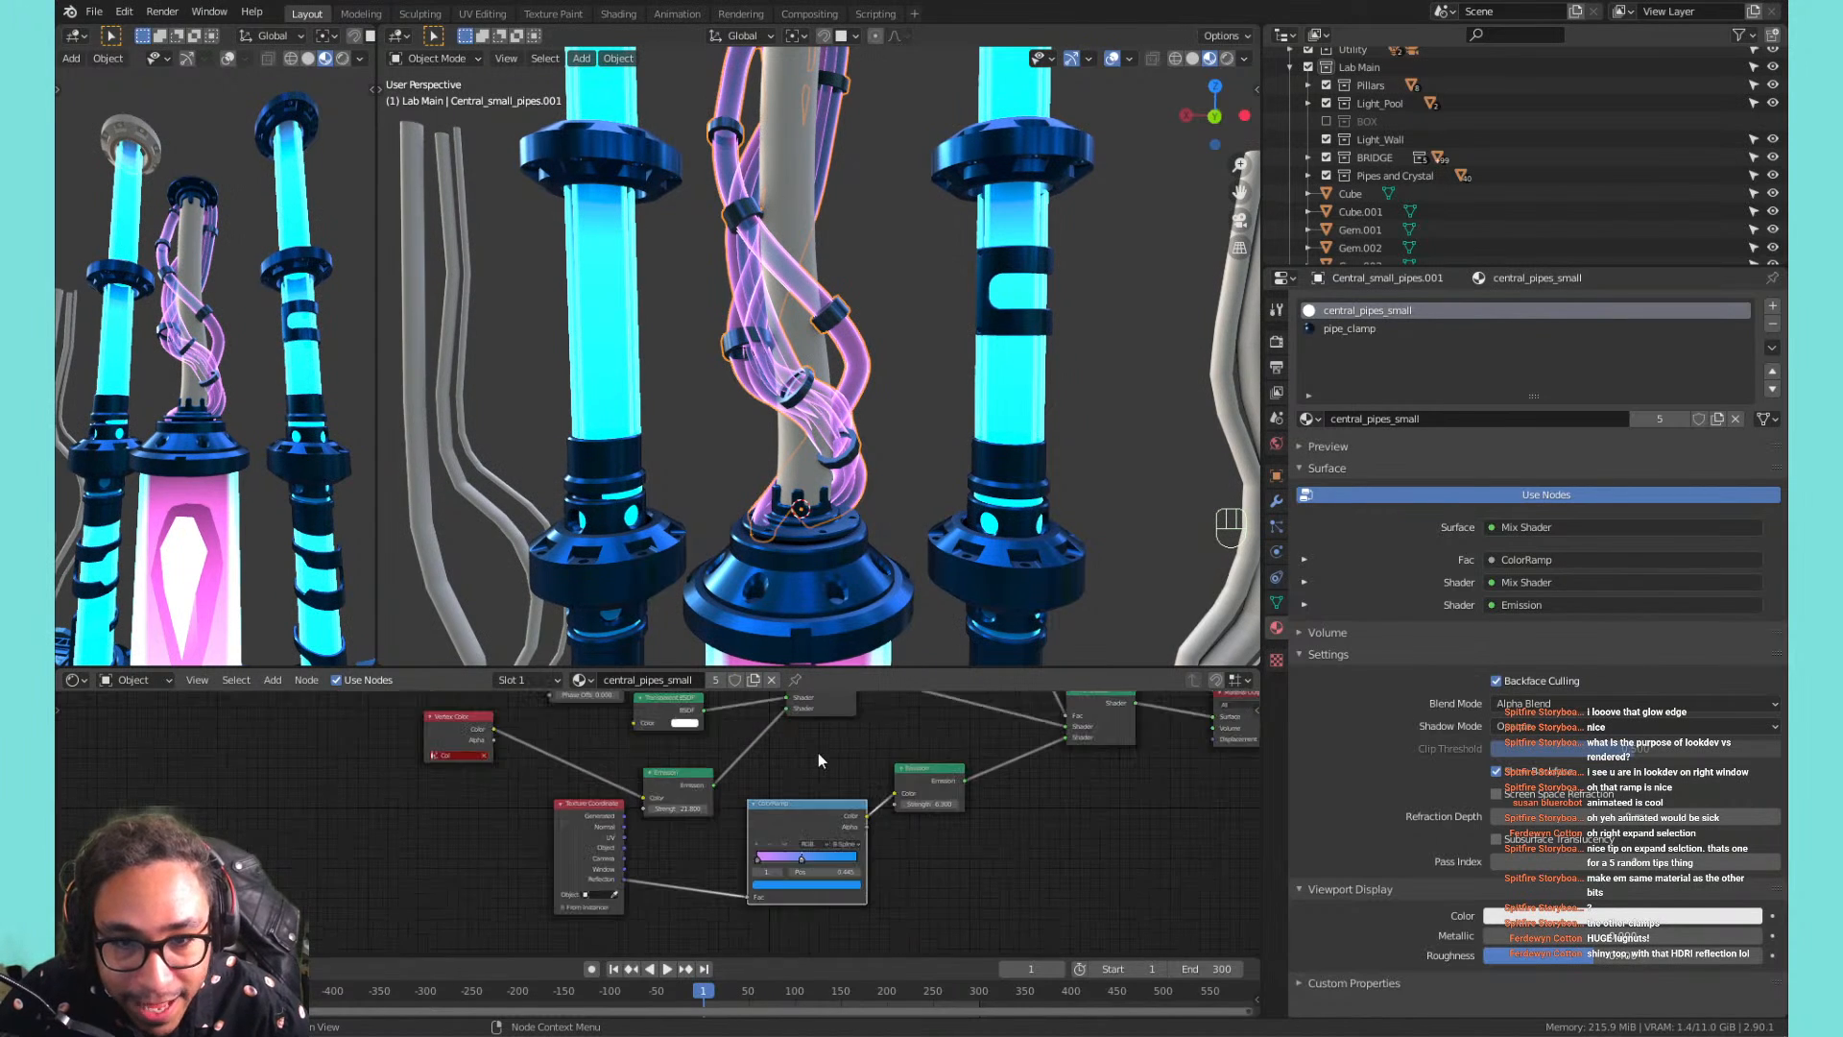
# Review the central_pipes_small node chain up to the Material Output and enlarge the node editor area.
pyautogui.moveTo(820, 774); pyautogui.dragTo(809, 843, button='middle')
pyautogui.scroll(5, 809, 842)
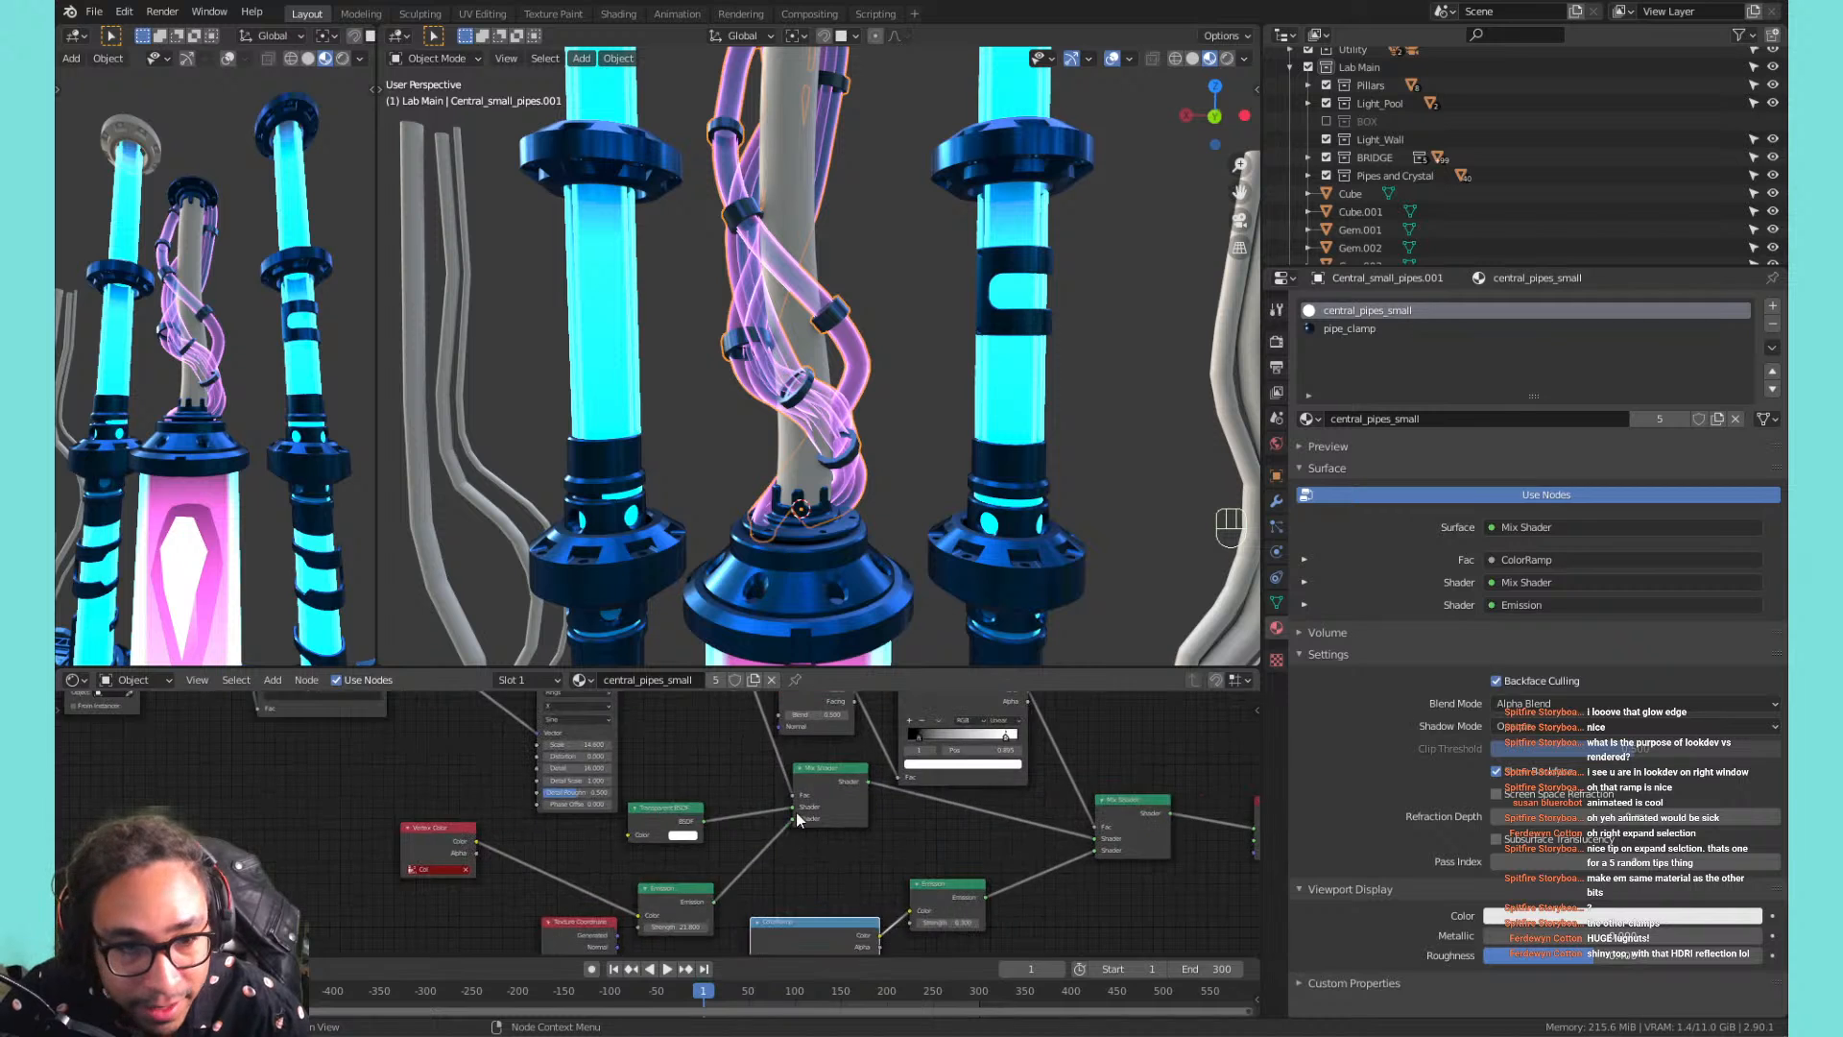
pyautogui.moveTo(736, 753); pyautogui.dragTo(834, 781, button='middle')
pyautogui.moveTo(1090, 823); pyautogui.dragTo(924, 818, button='middle')
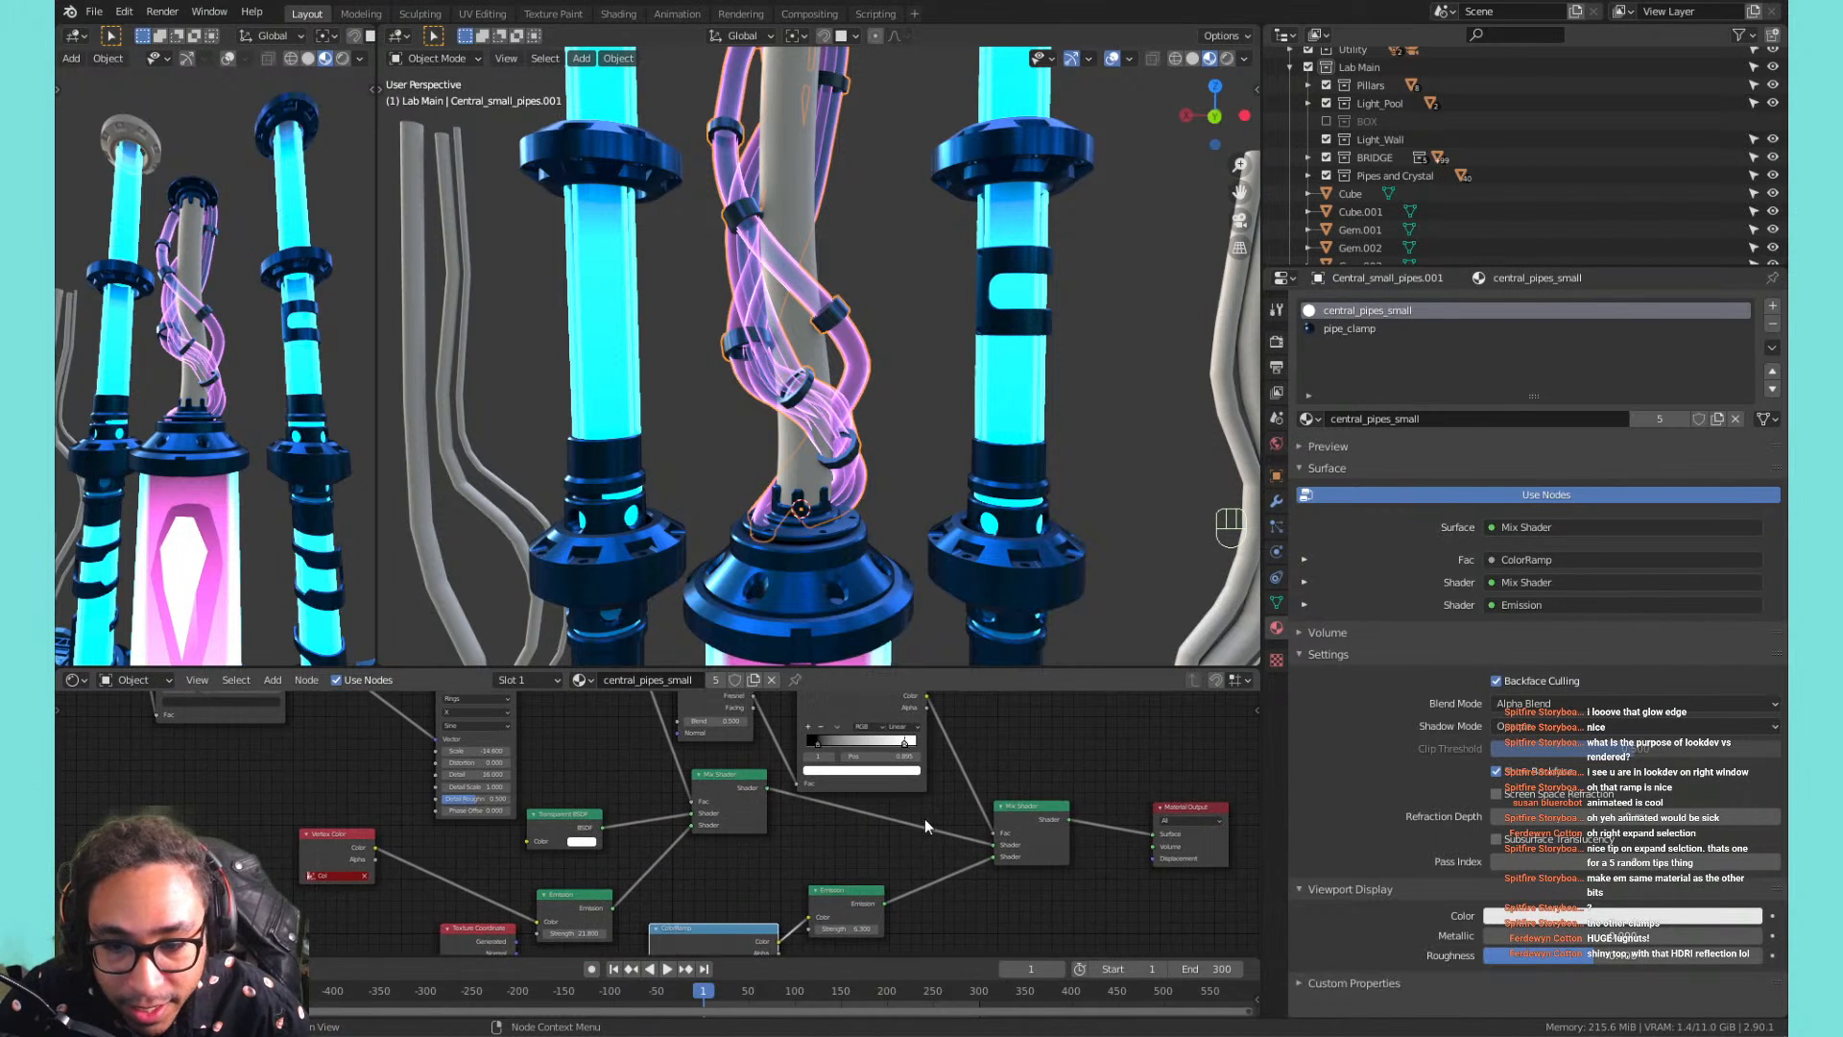
pyautogui.scroll(2, 924, 818)
pyautogui.moveTo(864, 732); pyautogui.dragTo(832, 816, button='middle')
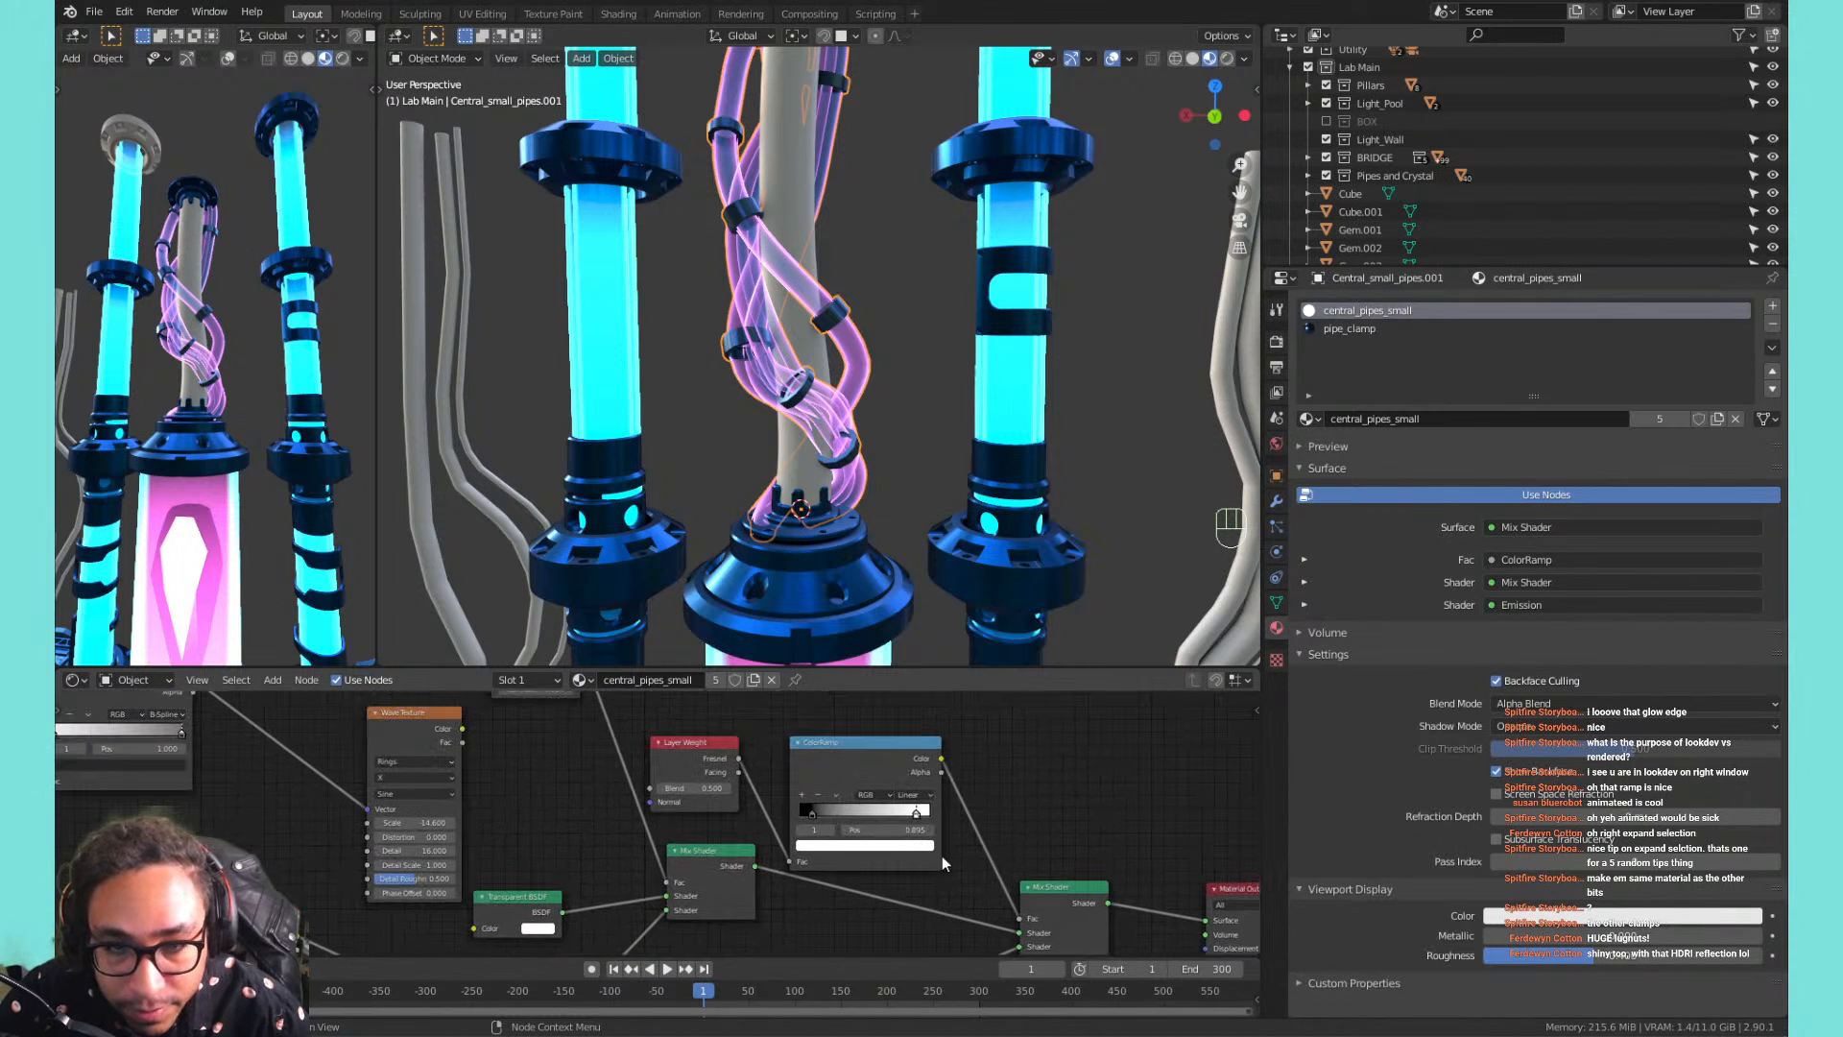
pyautogui.moveTo(1015, 804); pyautogui.dragTo(842, 876, button='middle')
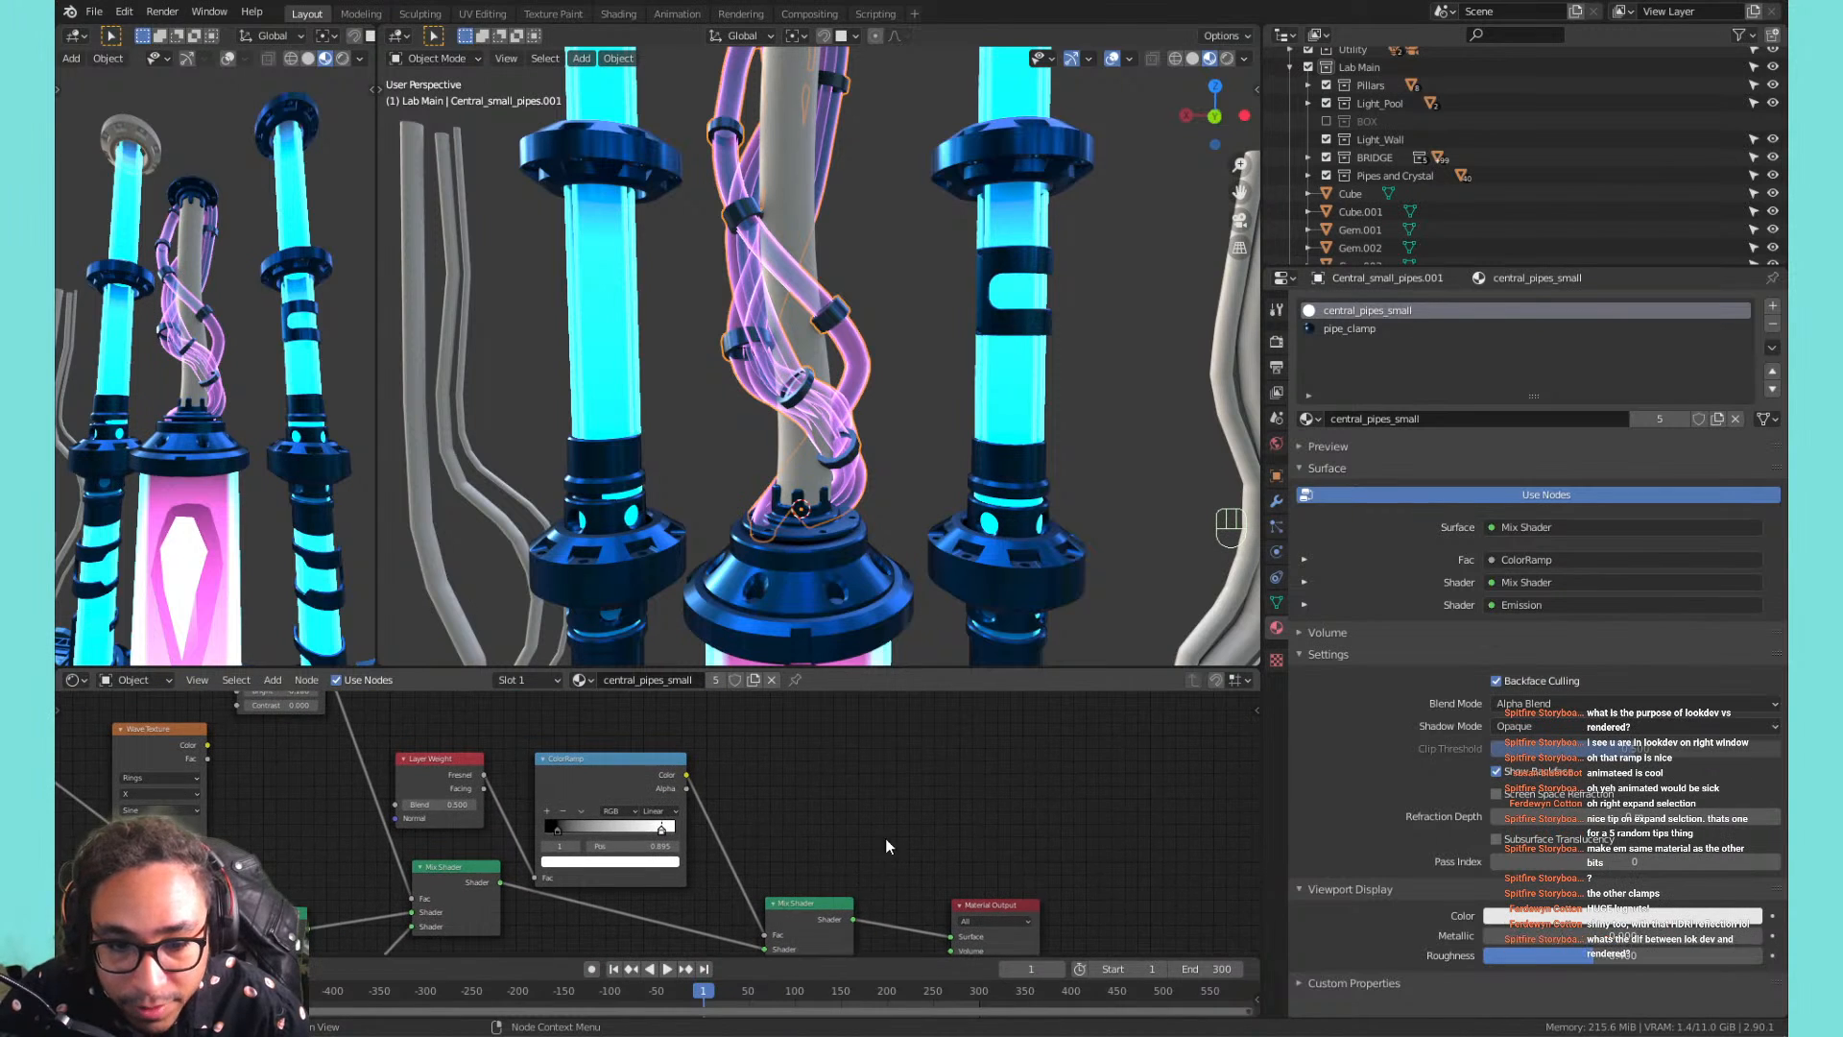
pyautogui.click(942, 664)
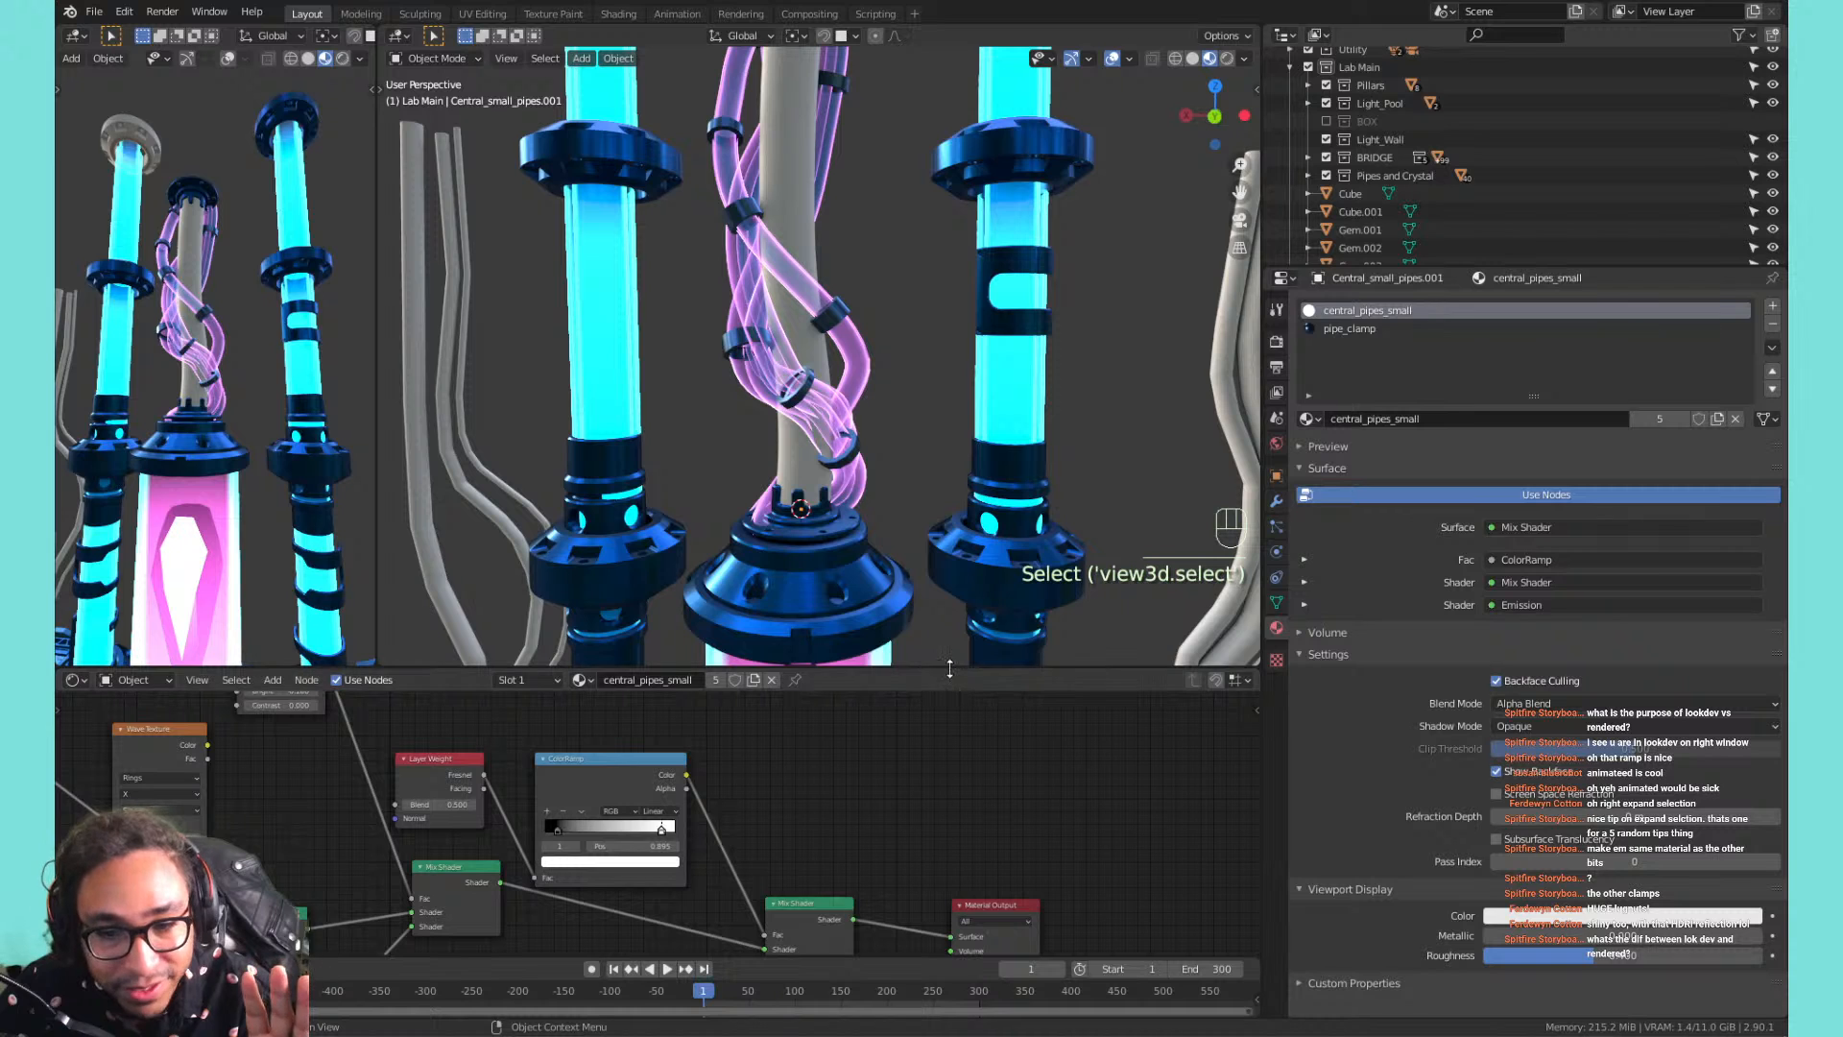
pyautogui.moveTo(942, 669); pyautogui.dragTo(876, 533)
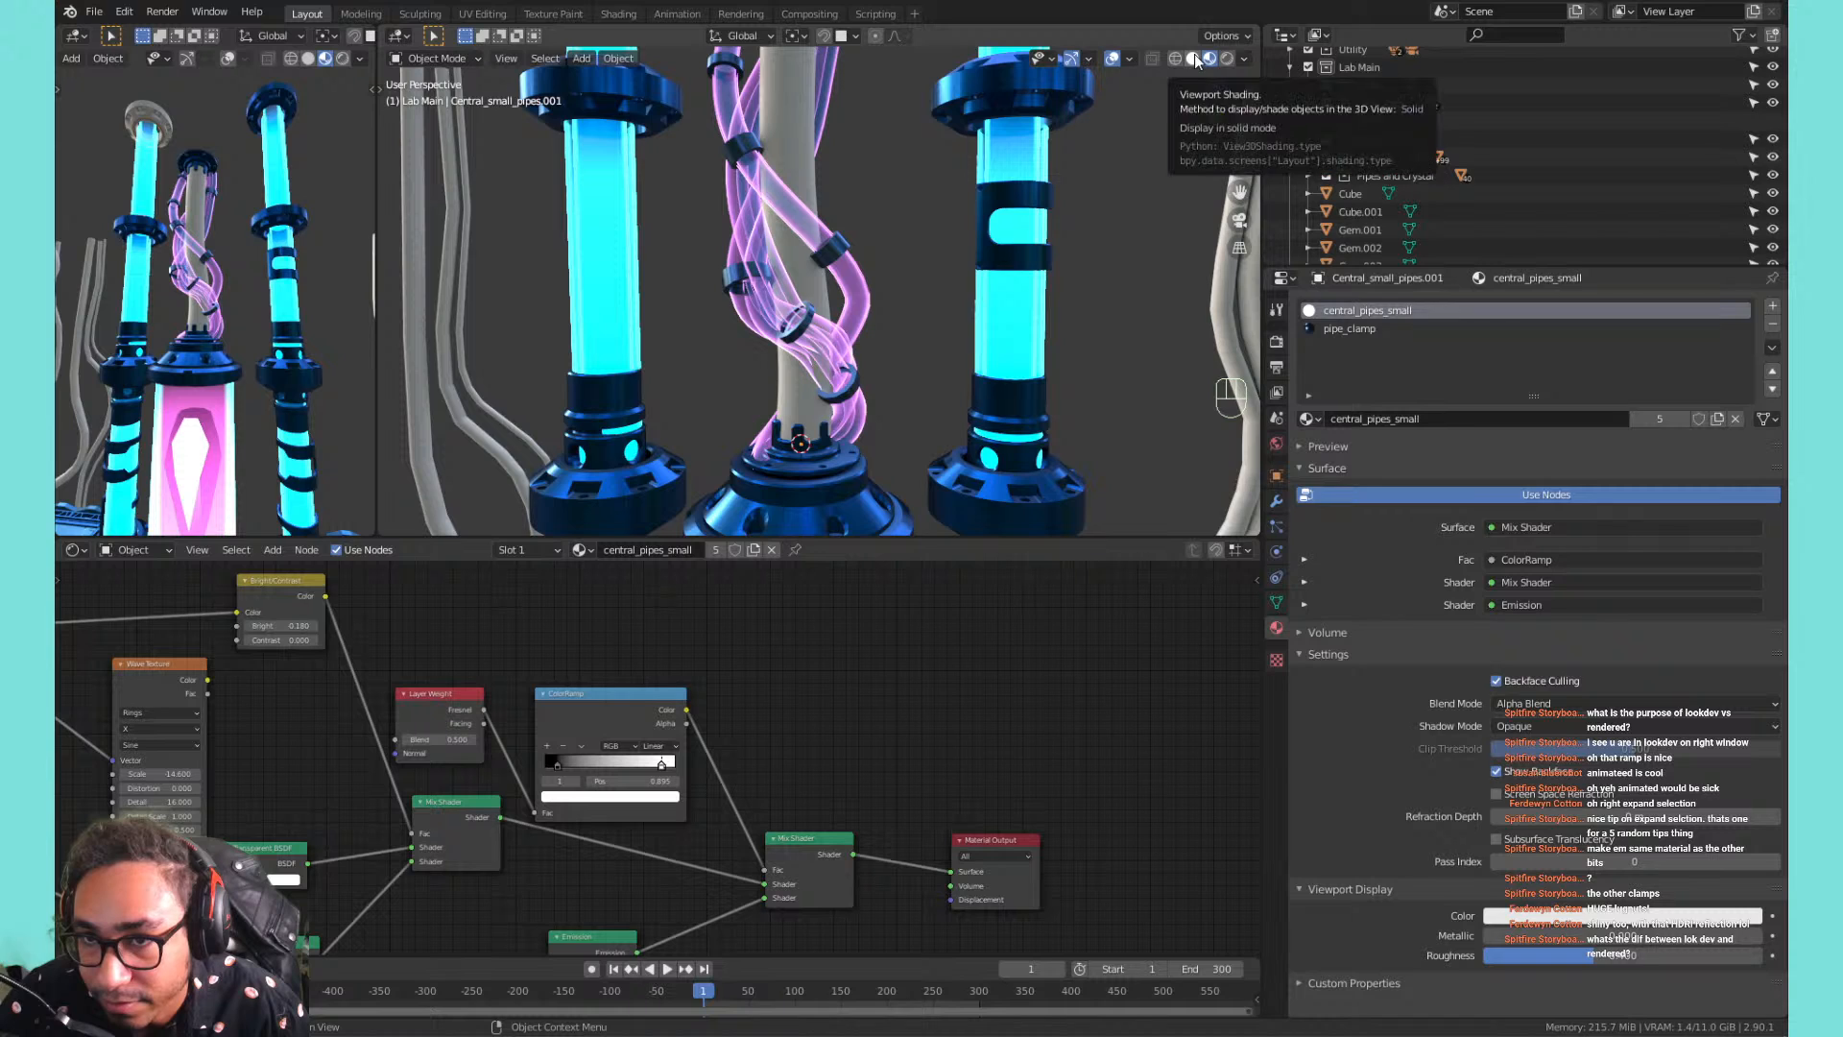
# Compare rendered shading with material preview shading of the twisting pipes and columns in the large viewport.
pyautogui.click(1226, 61)
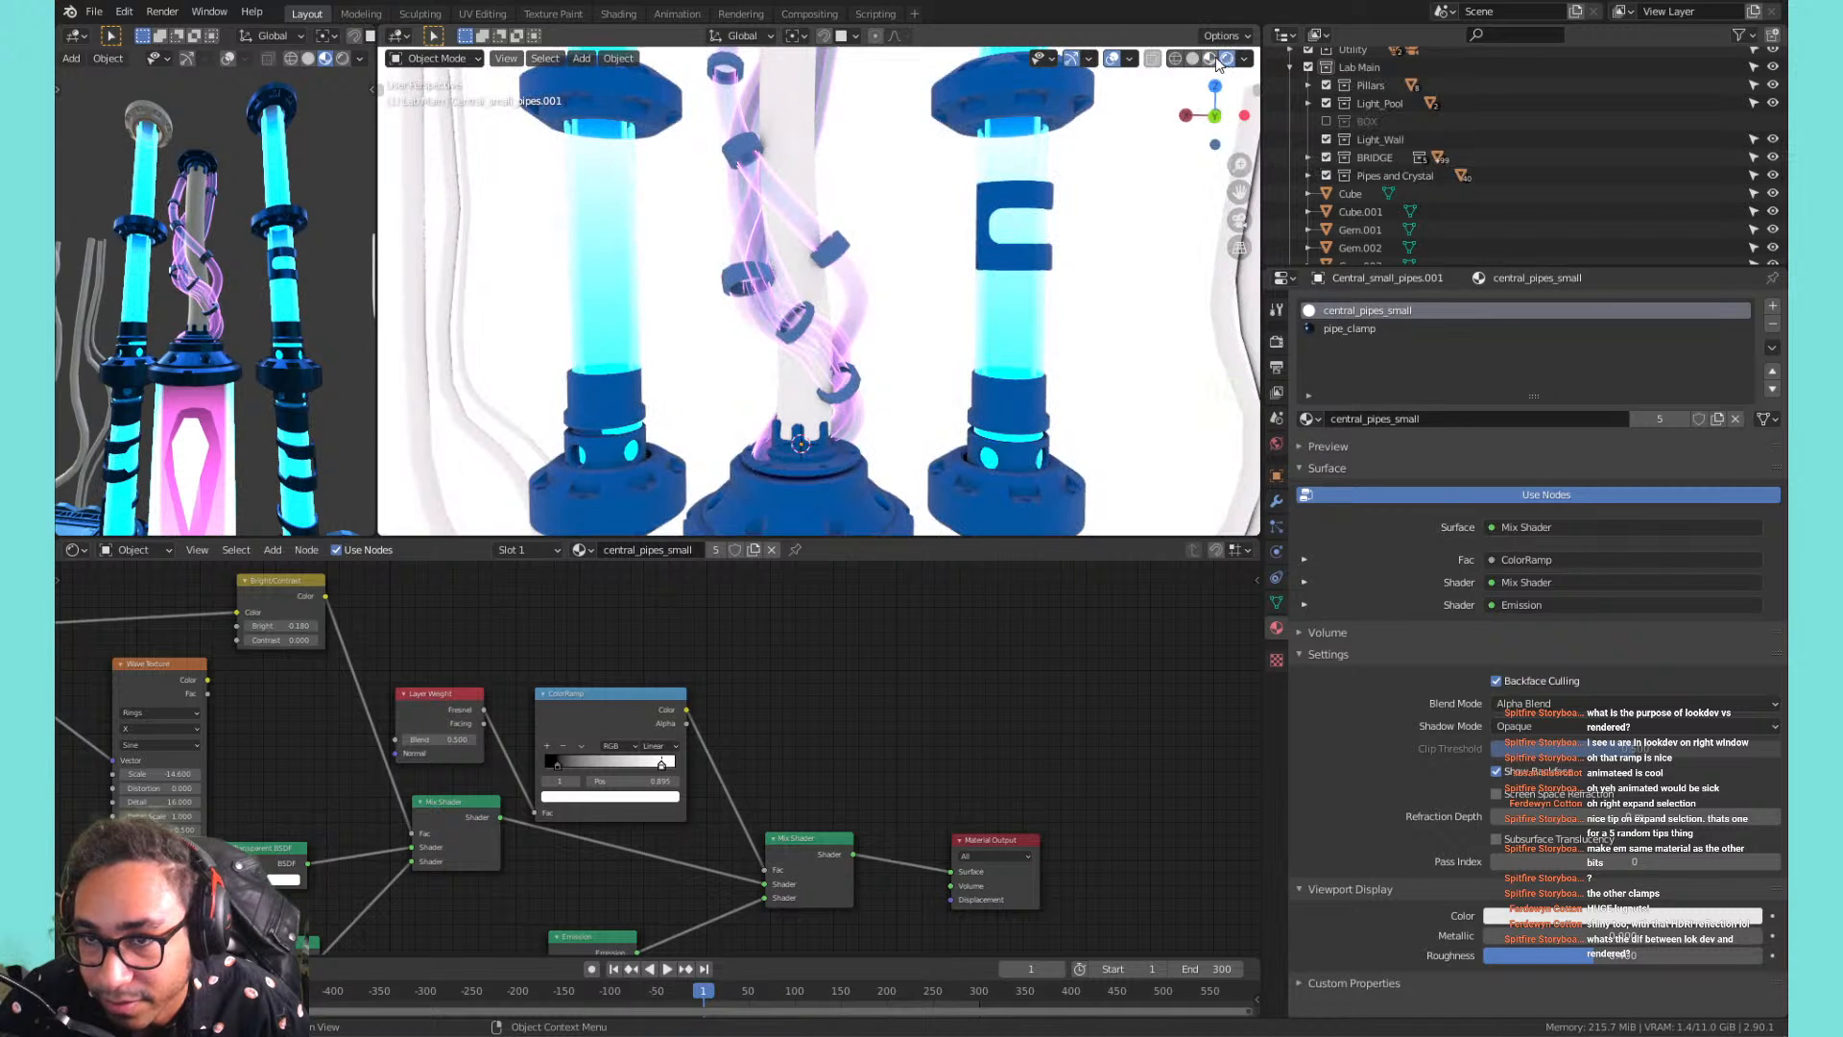
pyautogui.click(1209, 58)
pyautogui.click(1227, 59)
pyautogui.click(1210, 58)
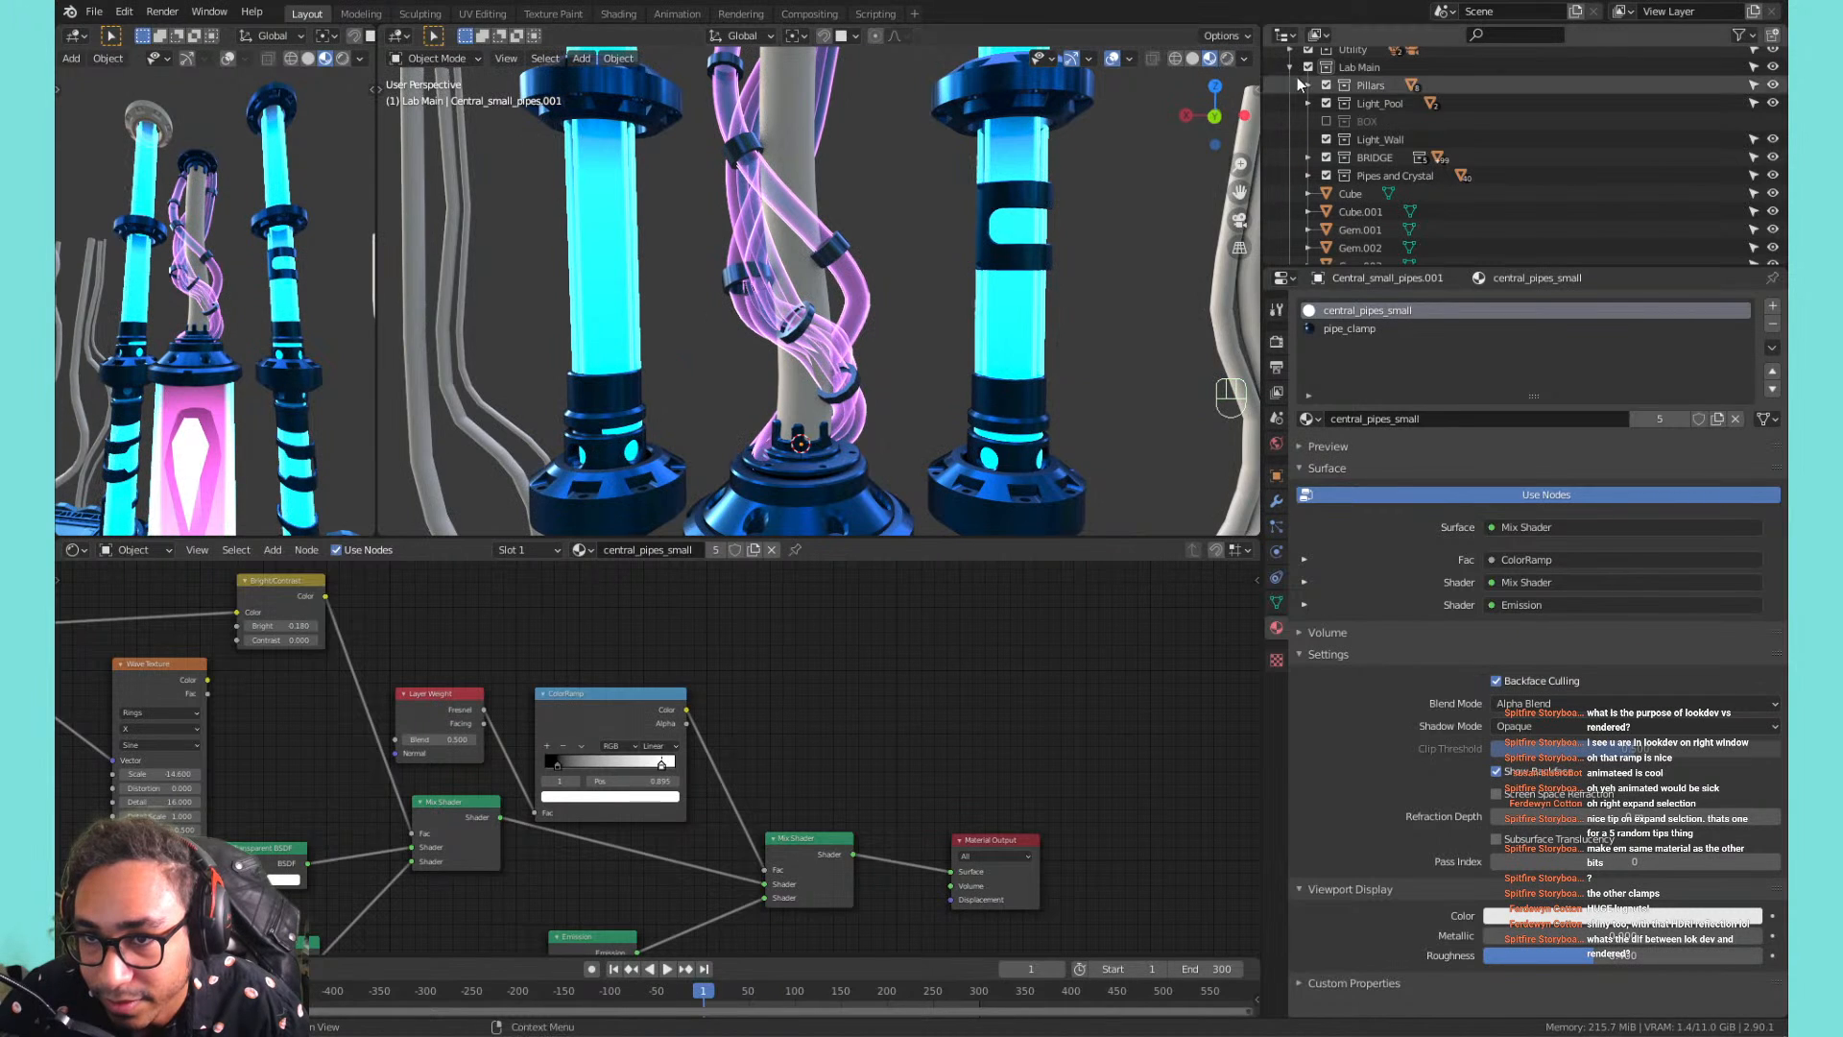
# Toggle Scene Lights and Scene World on and off repeatedly for the material preview to compare scene lighting with the HDRI.
pyautogui.click(1245, 58)
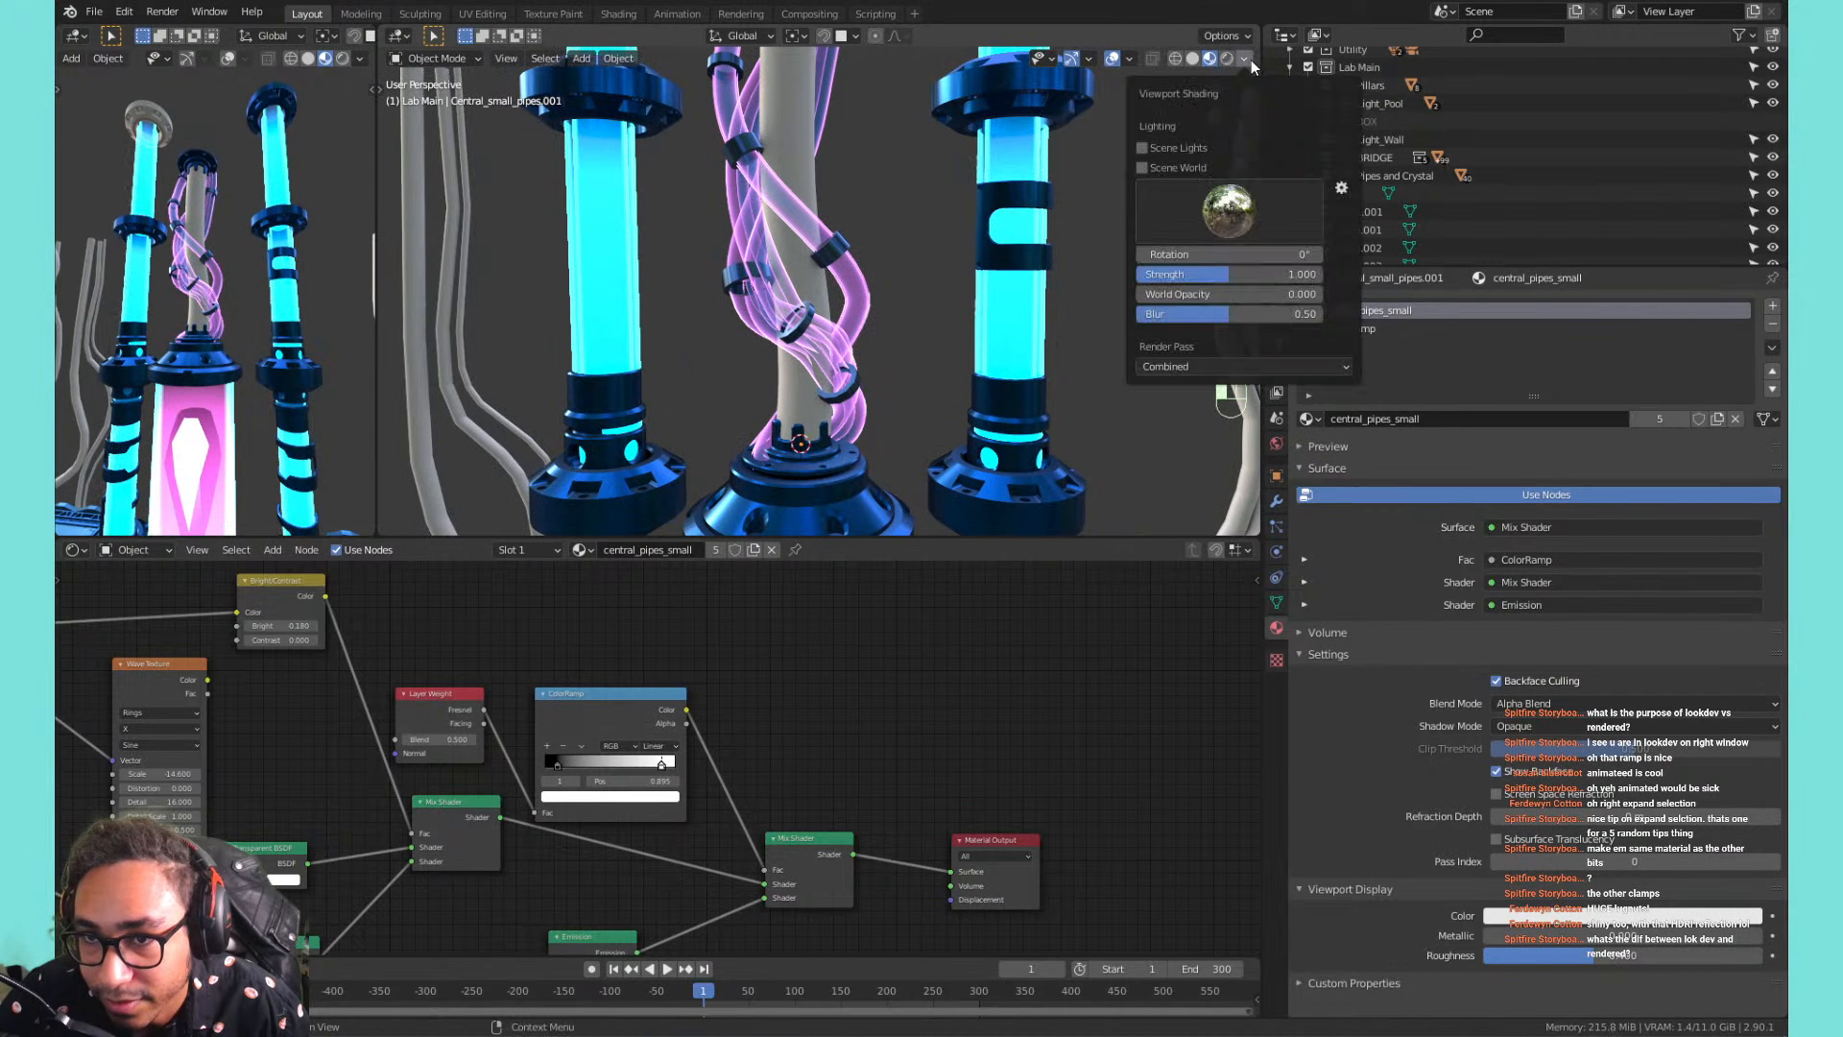
pyautogui.click(1194, 148)
pyautogui.click(1189, 167)
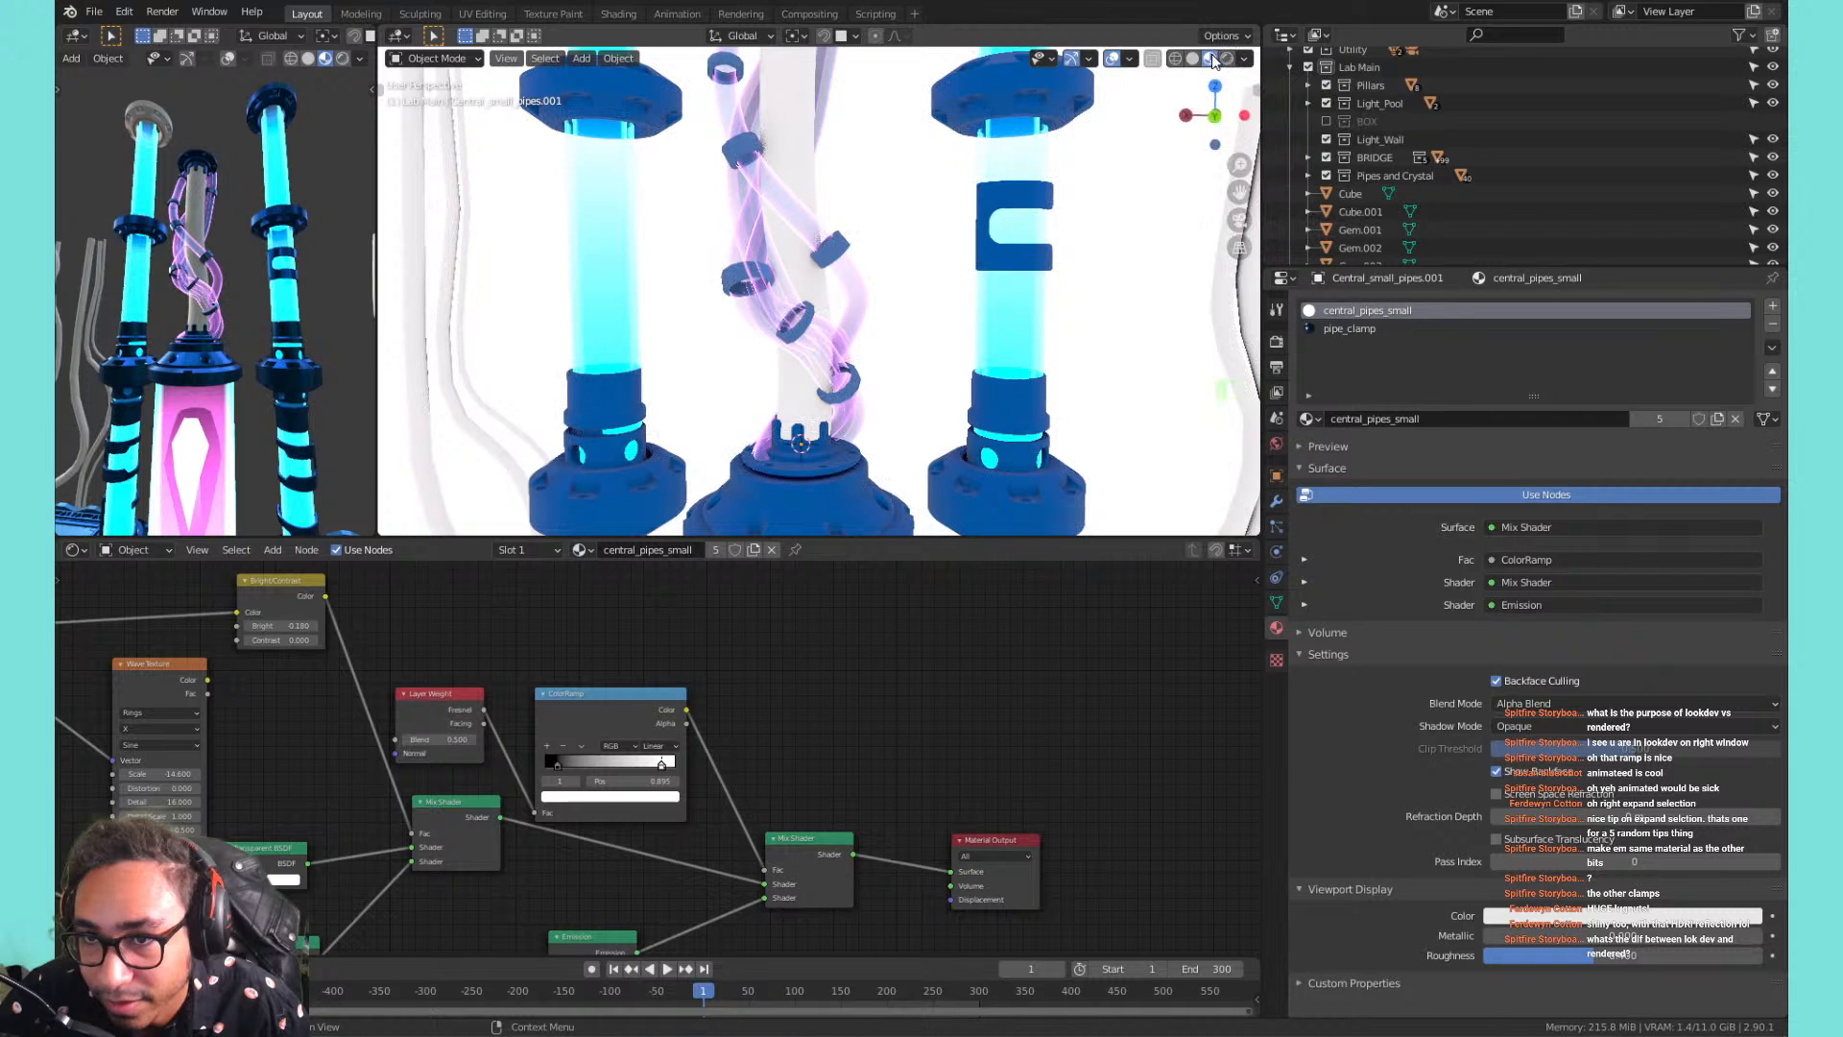
pyautogui.click(1243, 60)
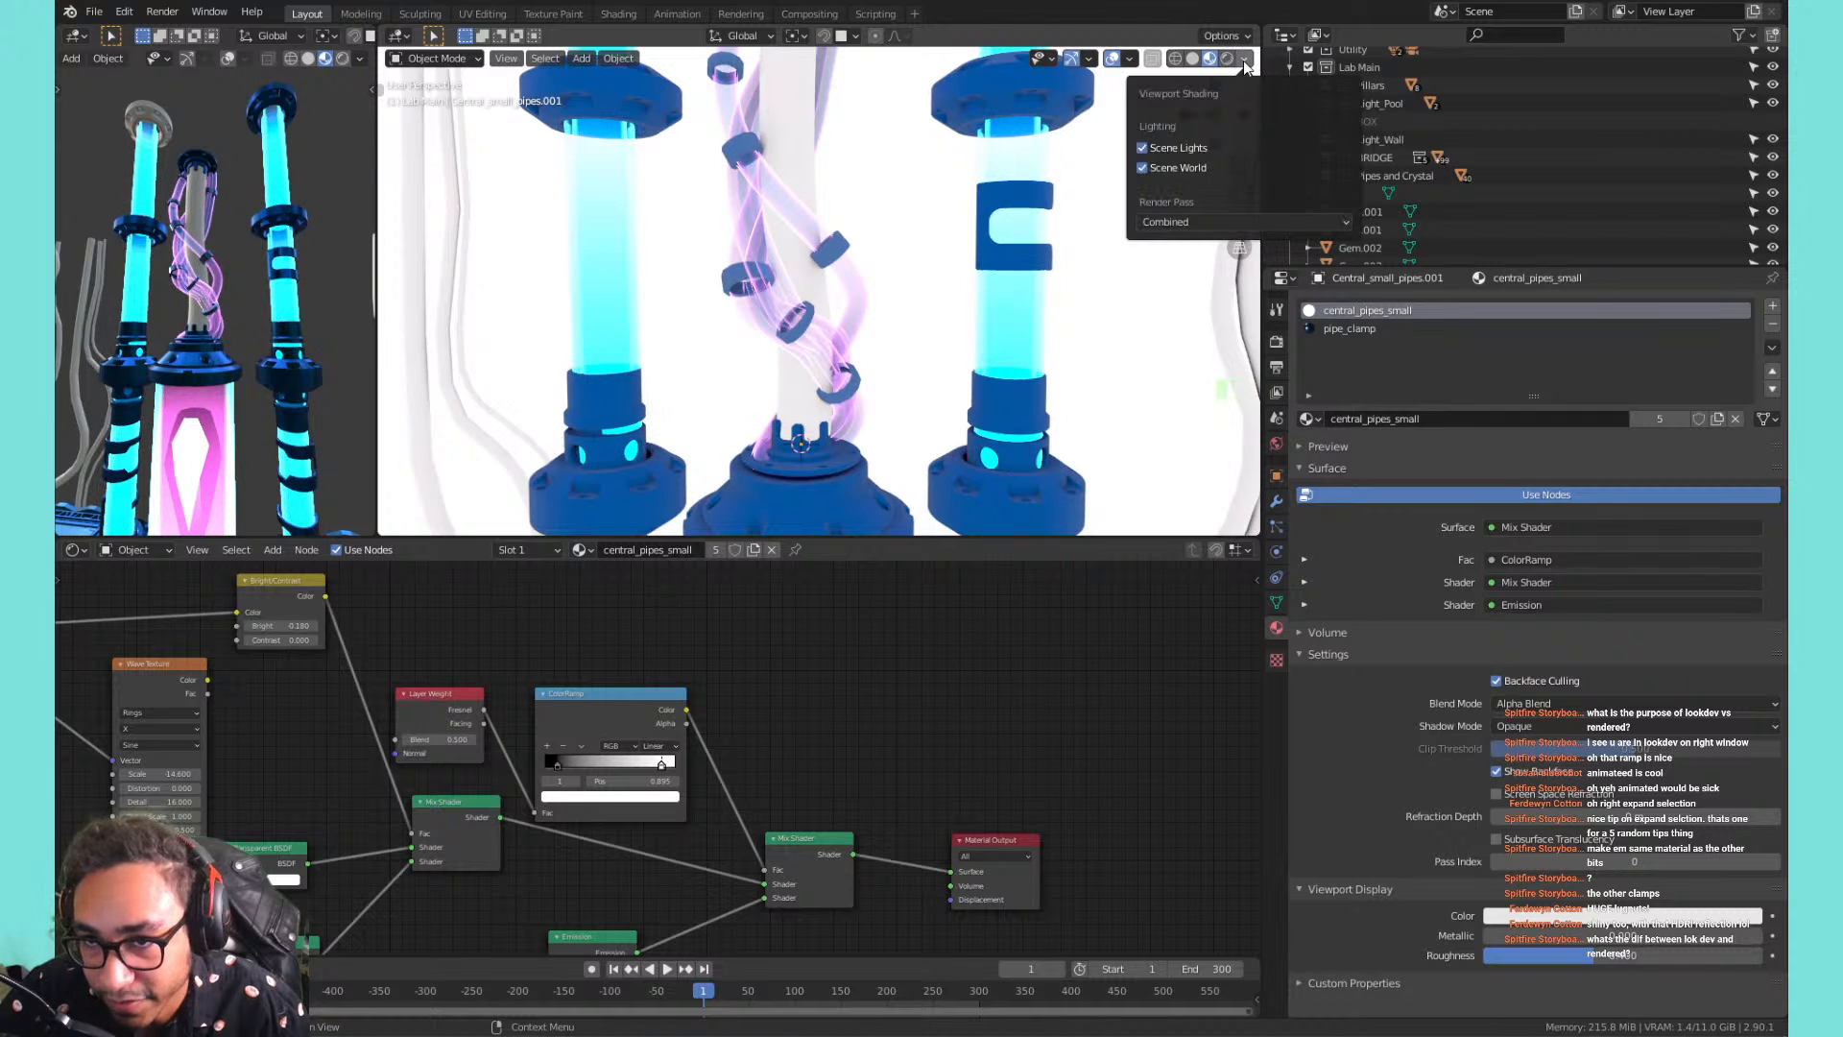
pyautogui.click(1200, 148)
pyautogui.click(1189, 165)
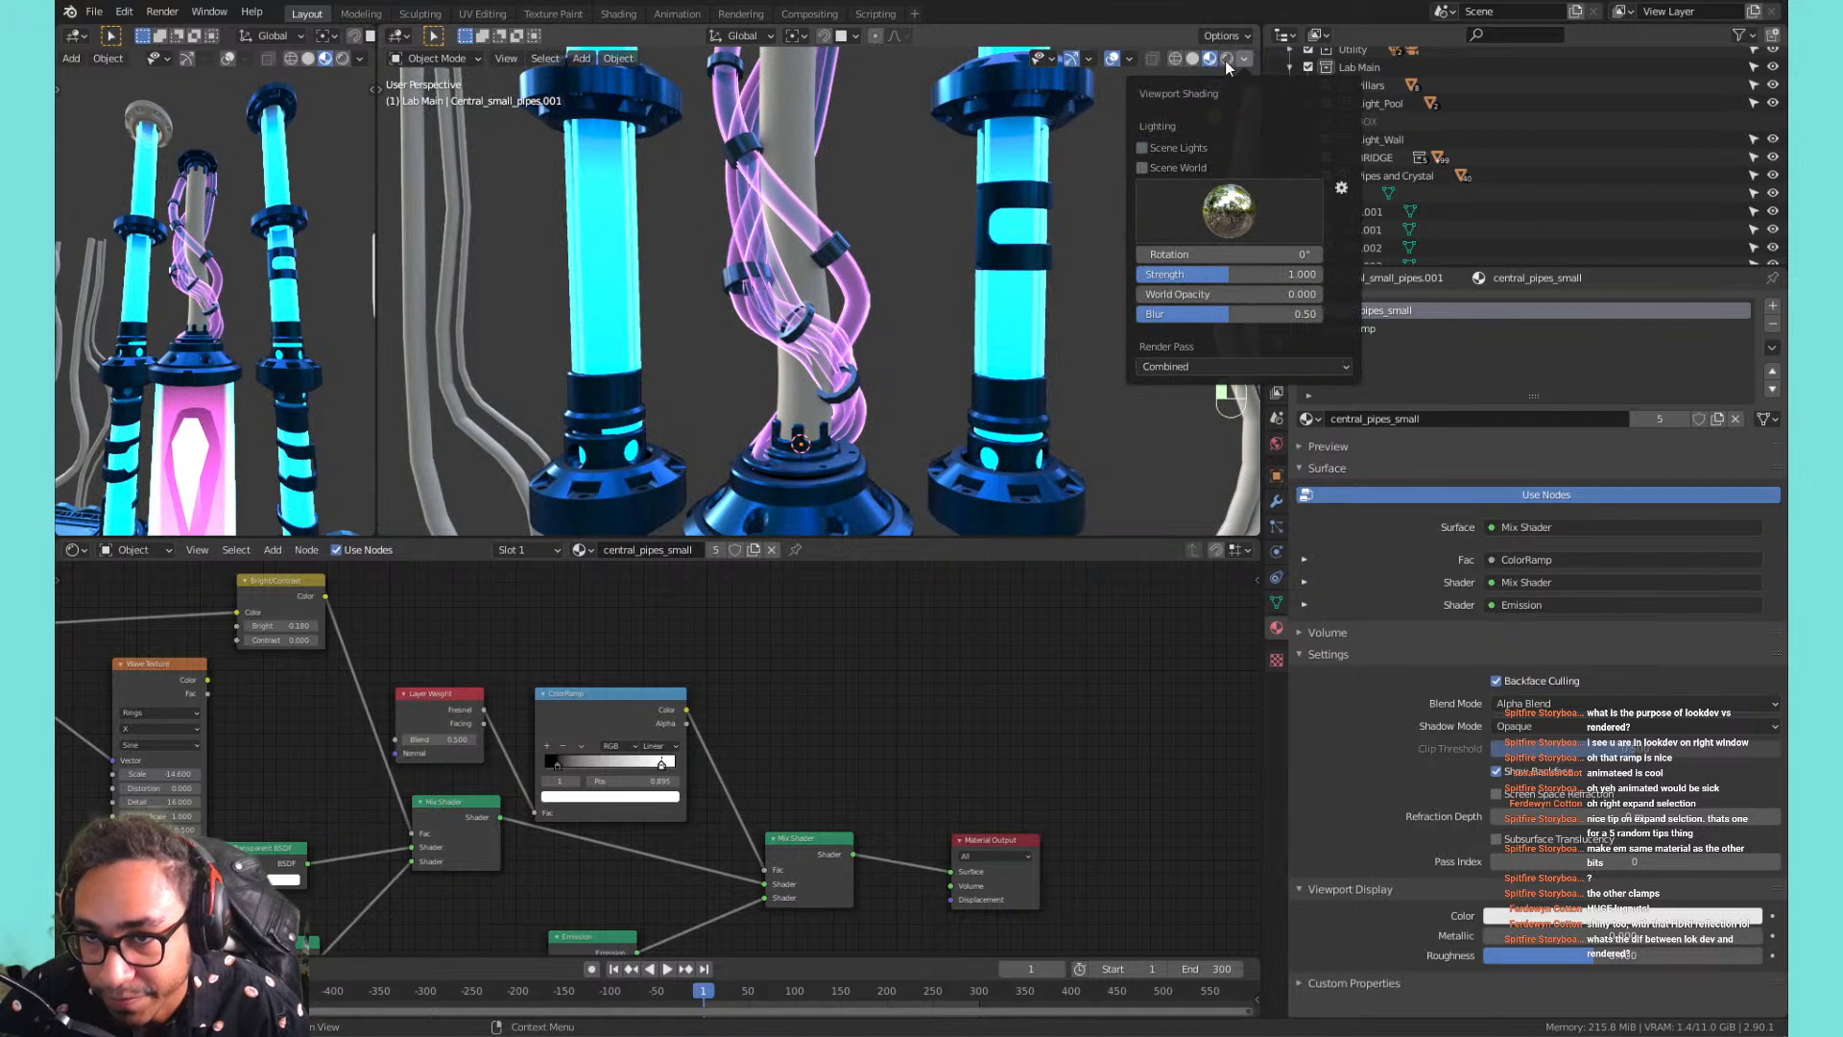
pyautogui.click(1177, 169)
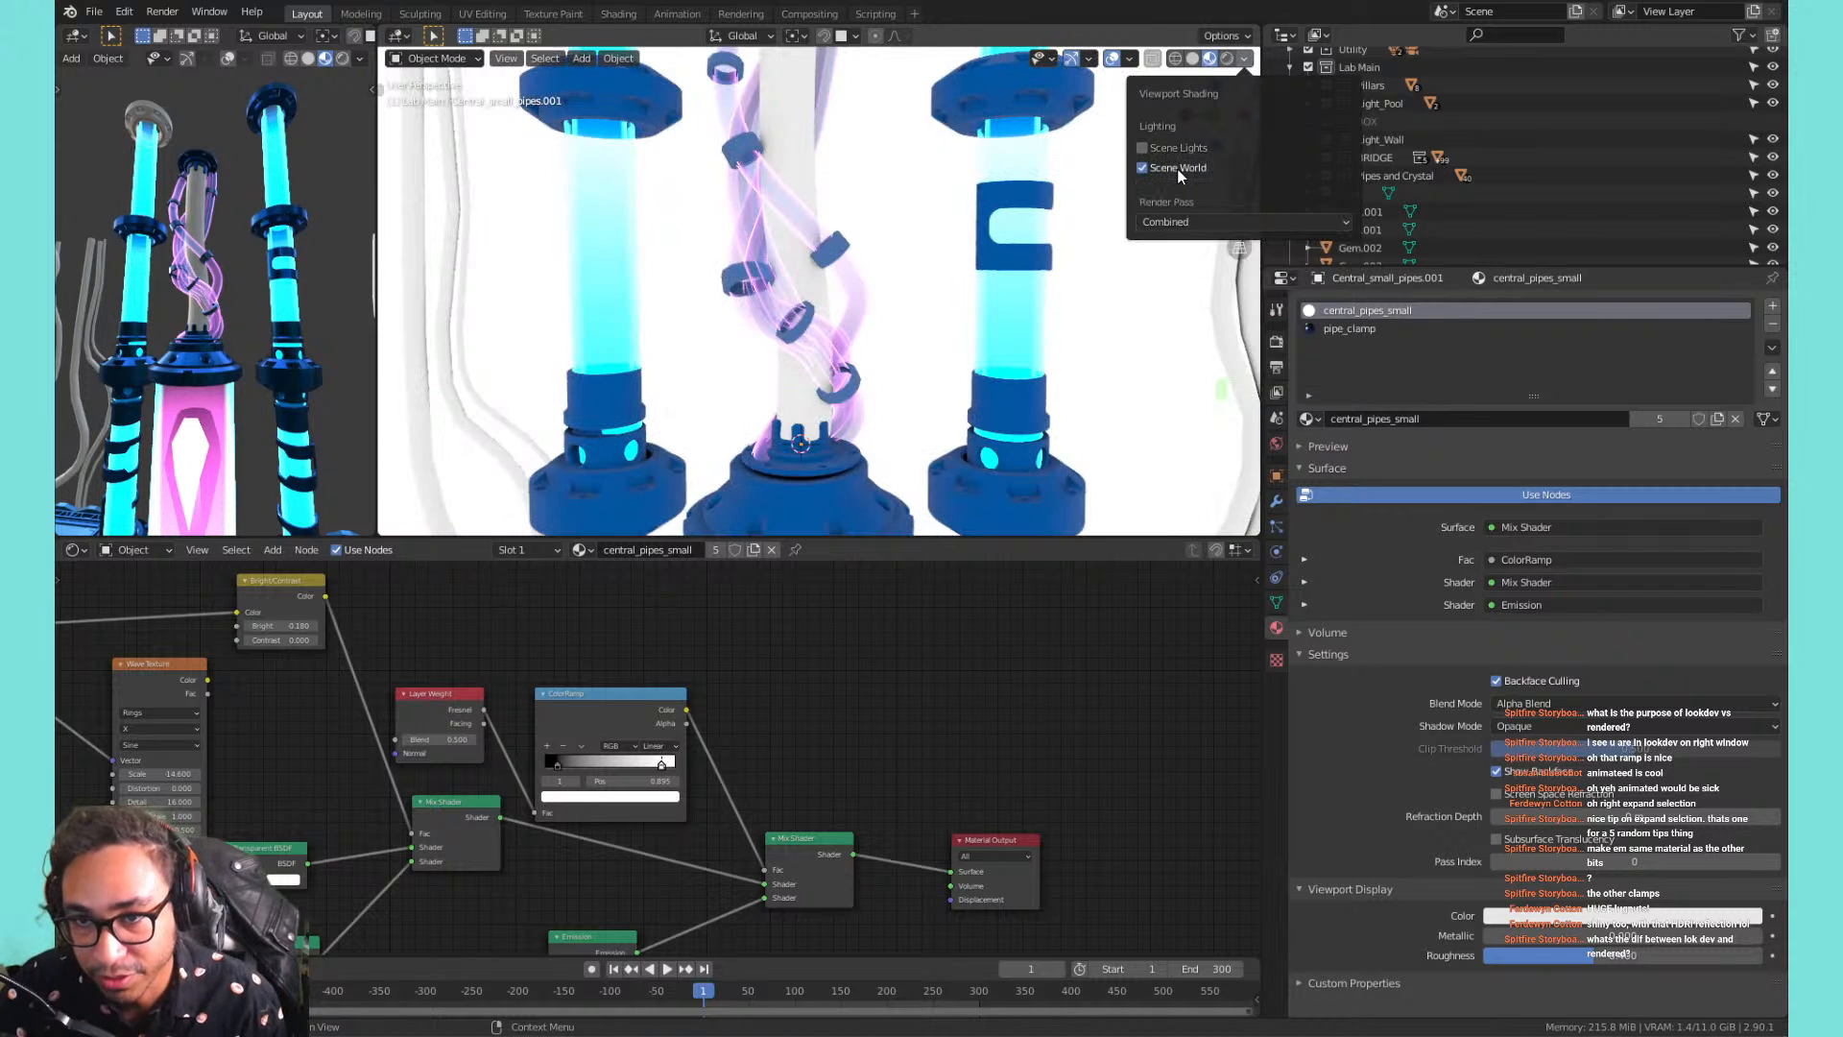
pyautogui.click(1177, 146)
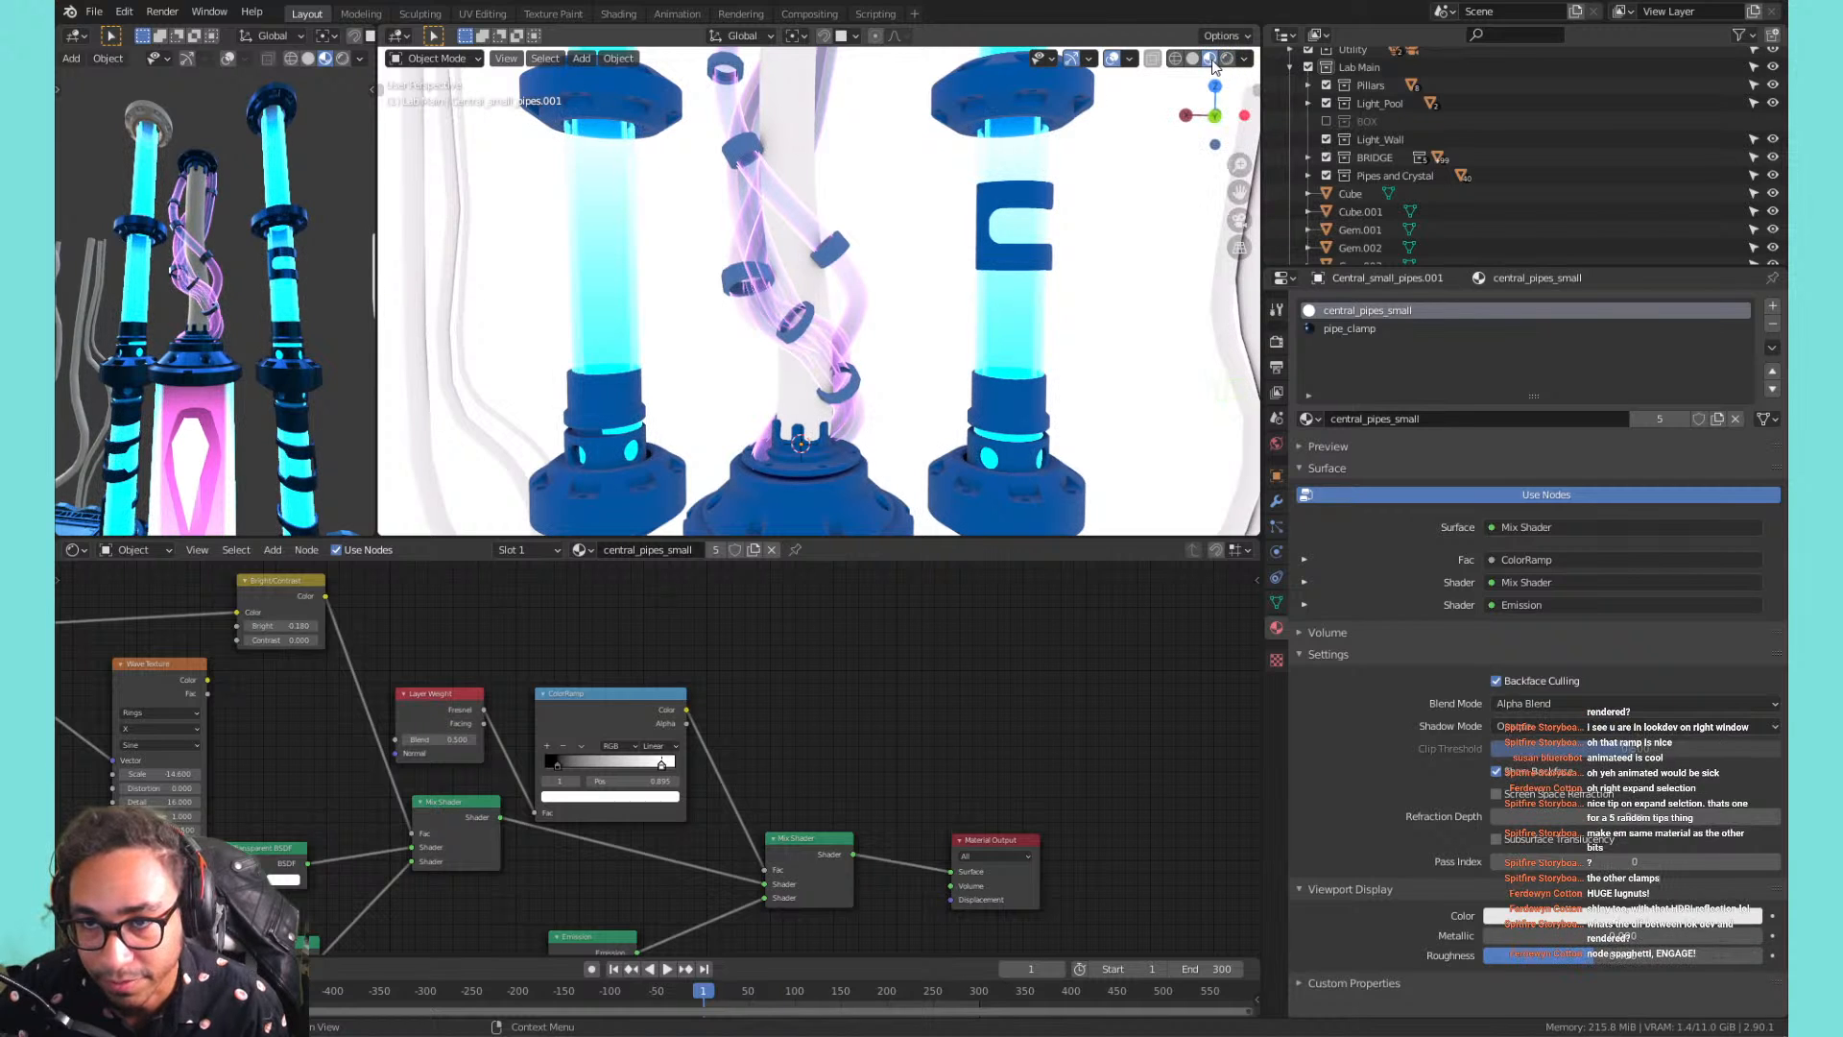
pyautogui.click(1245, 59)
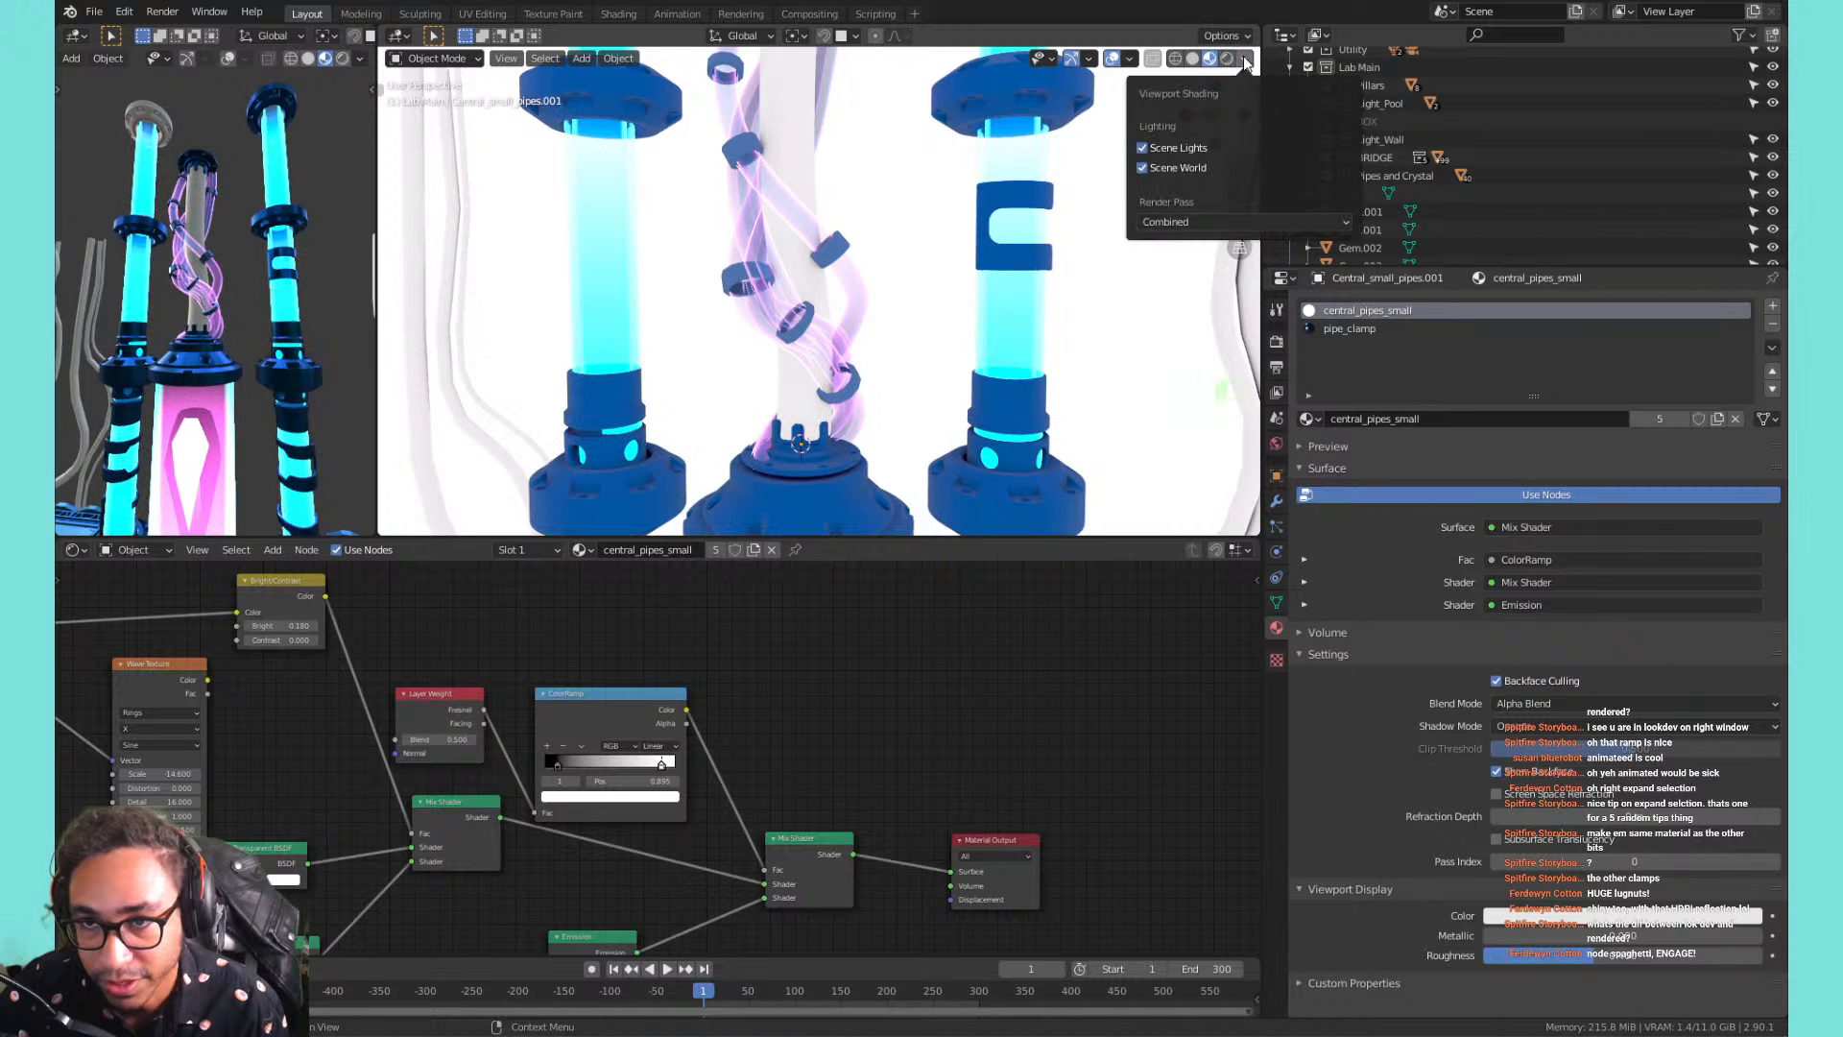
pyautogui.click(1175, 149)
pyautogui.click(1173, 167)
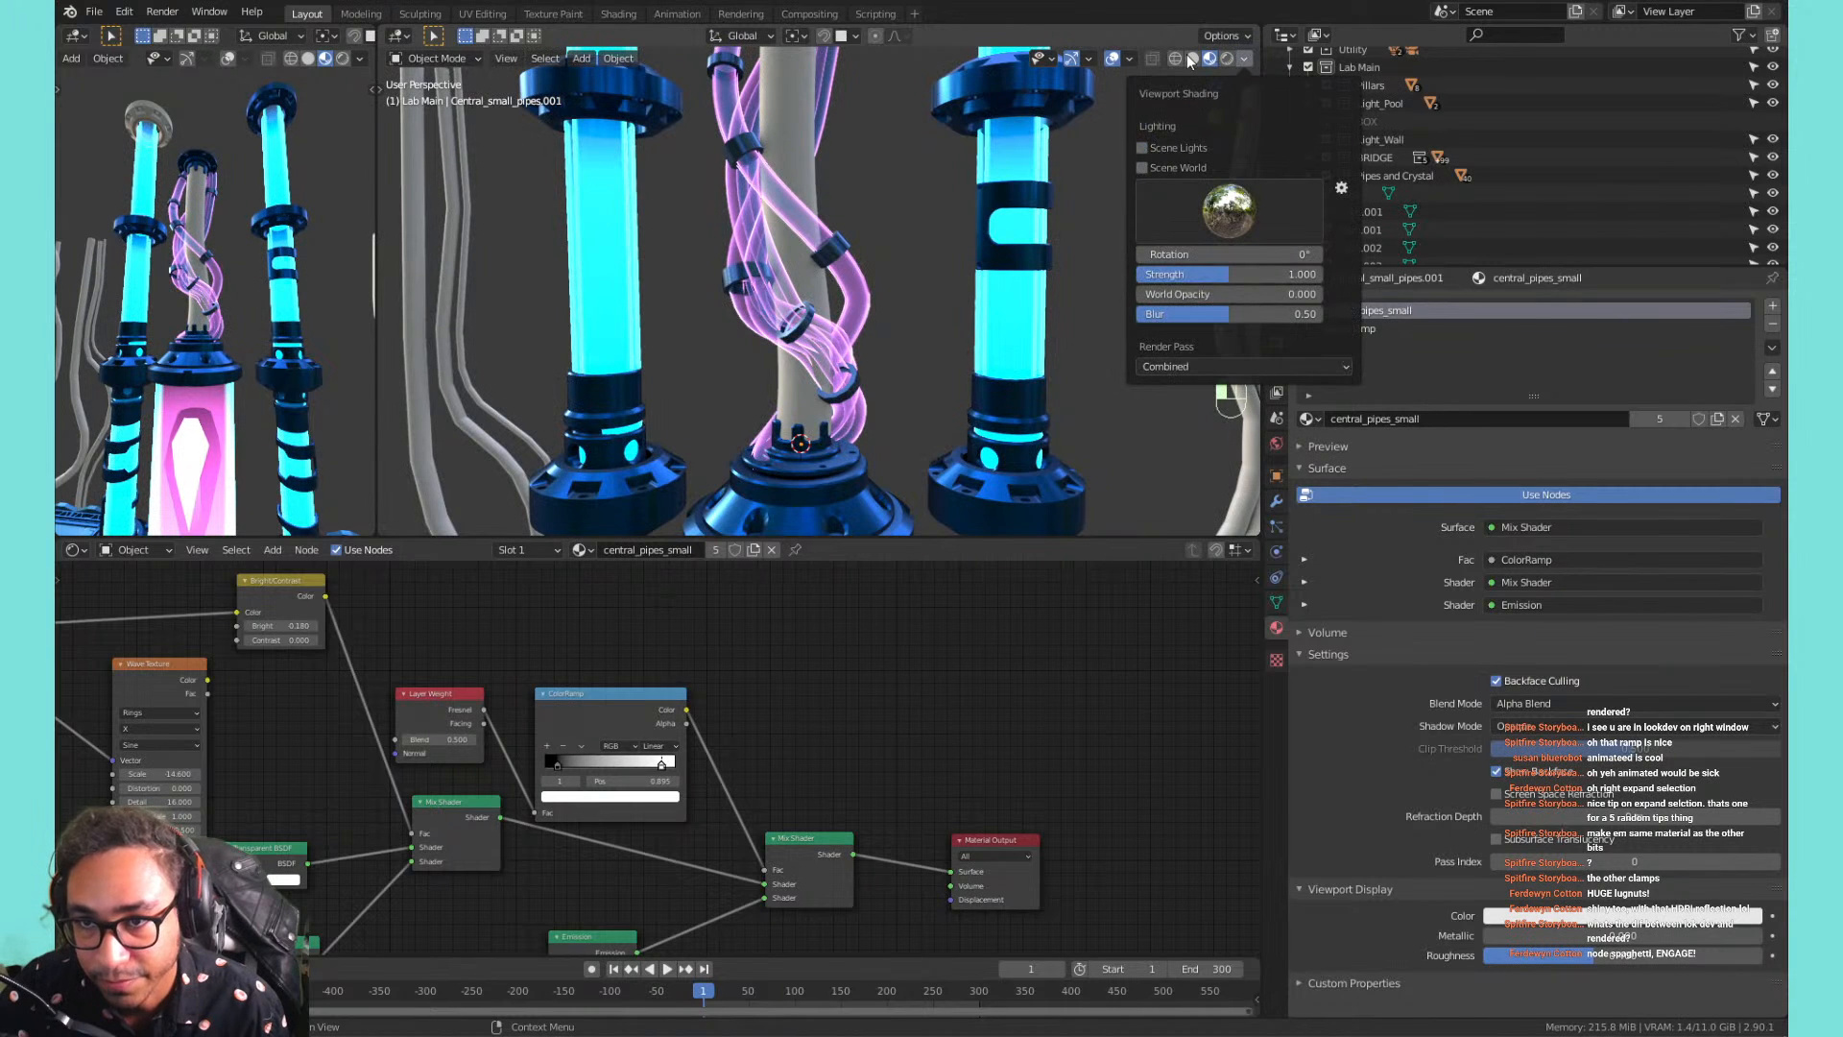
# Set the world background color's value to 0 for black and switch the large viewport to rendered shading.
pyautogui.click(1276, 444)
pyautogui.click(1658, 425)
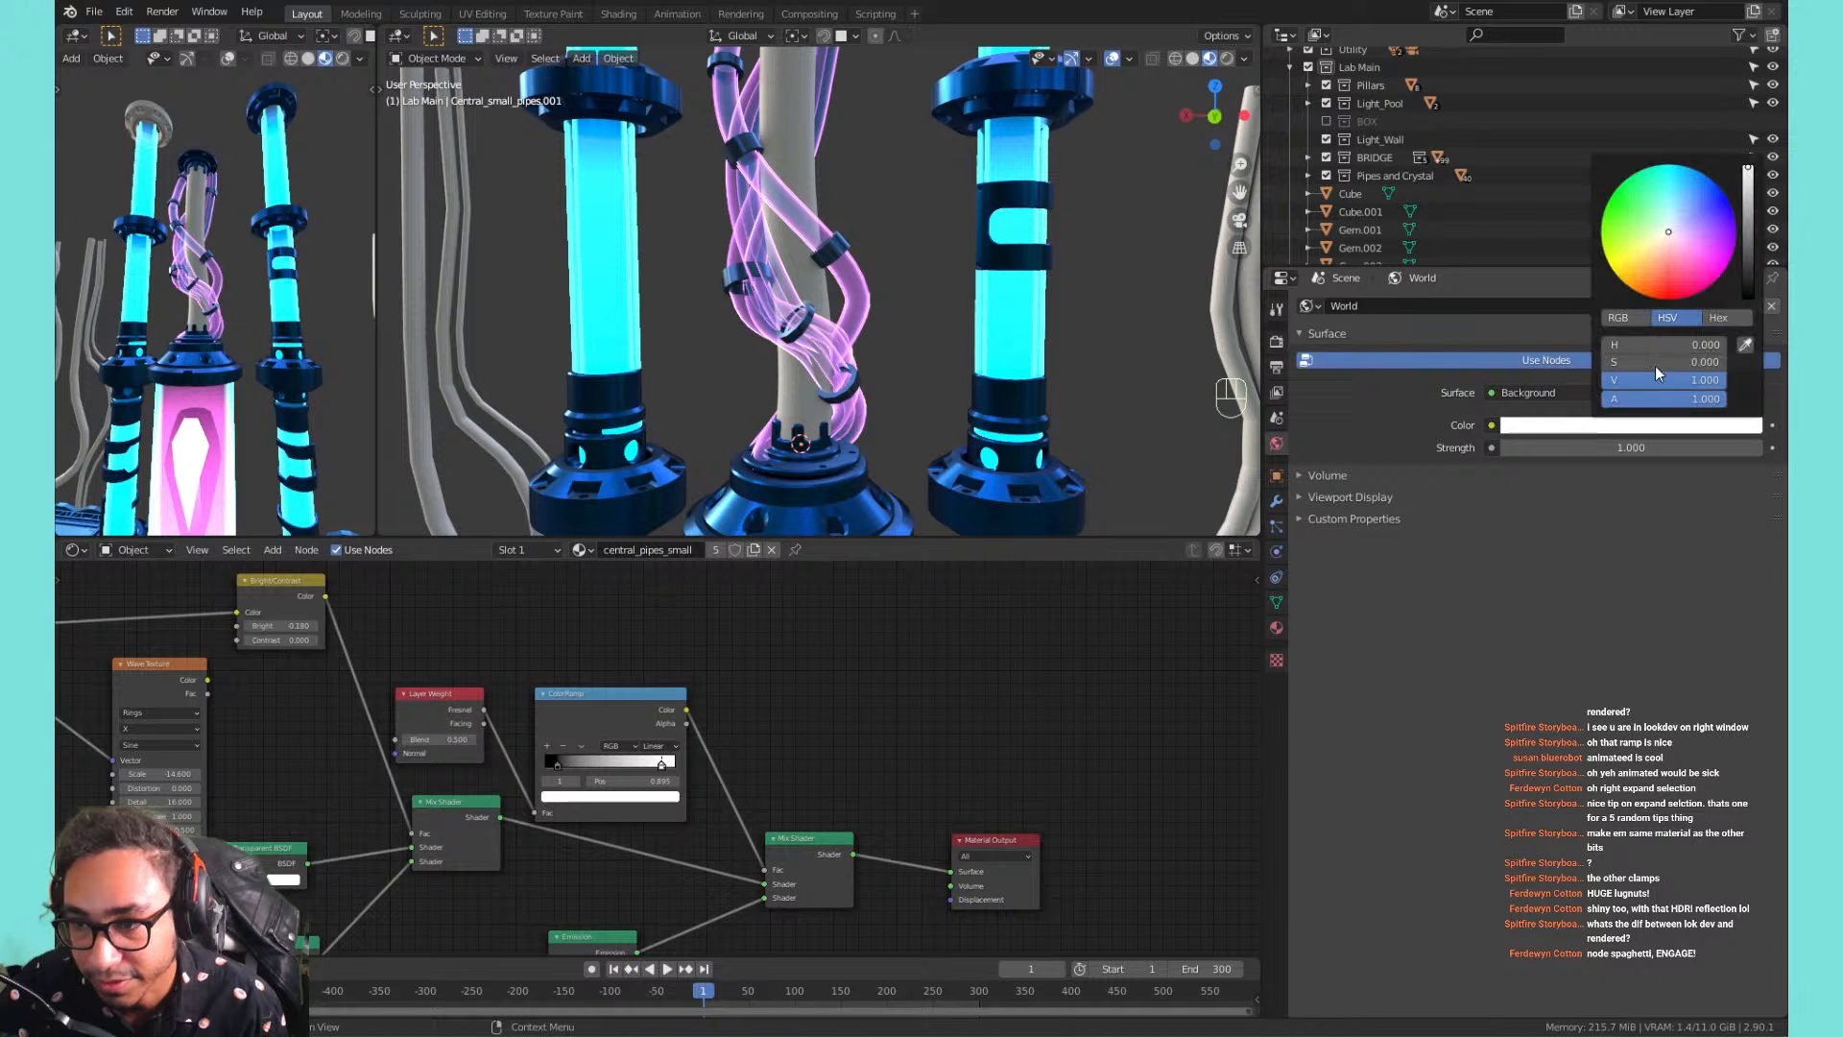
pyautogui.moveTo(1658, 378); pyautogui.dragTo(1605, 381)
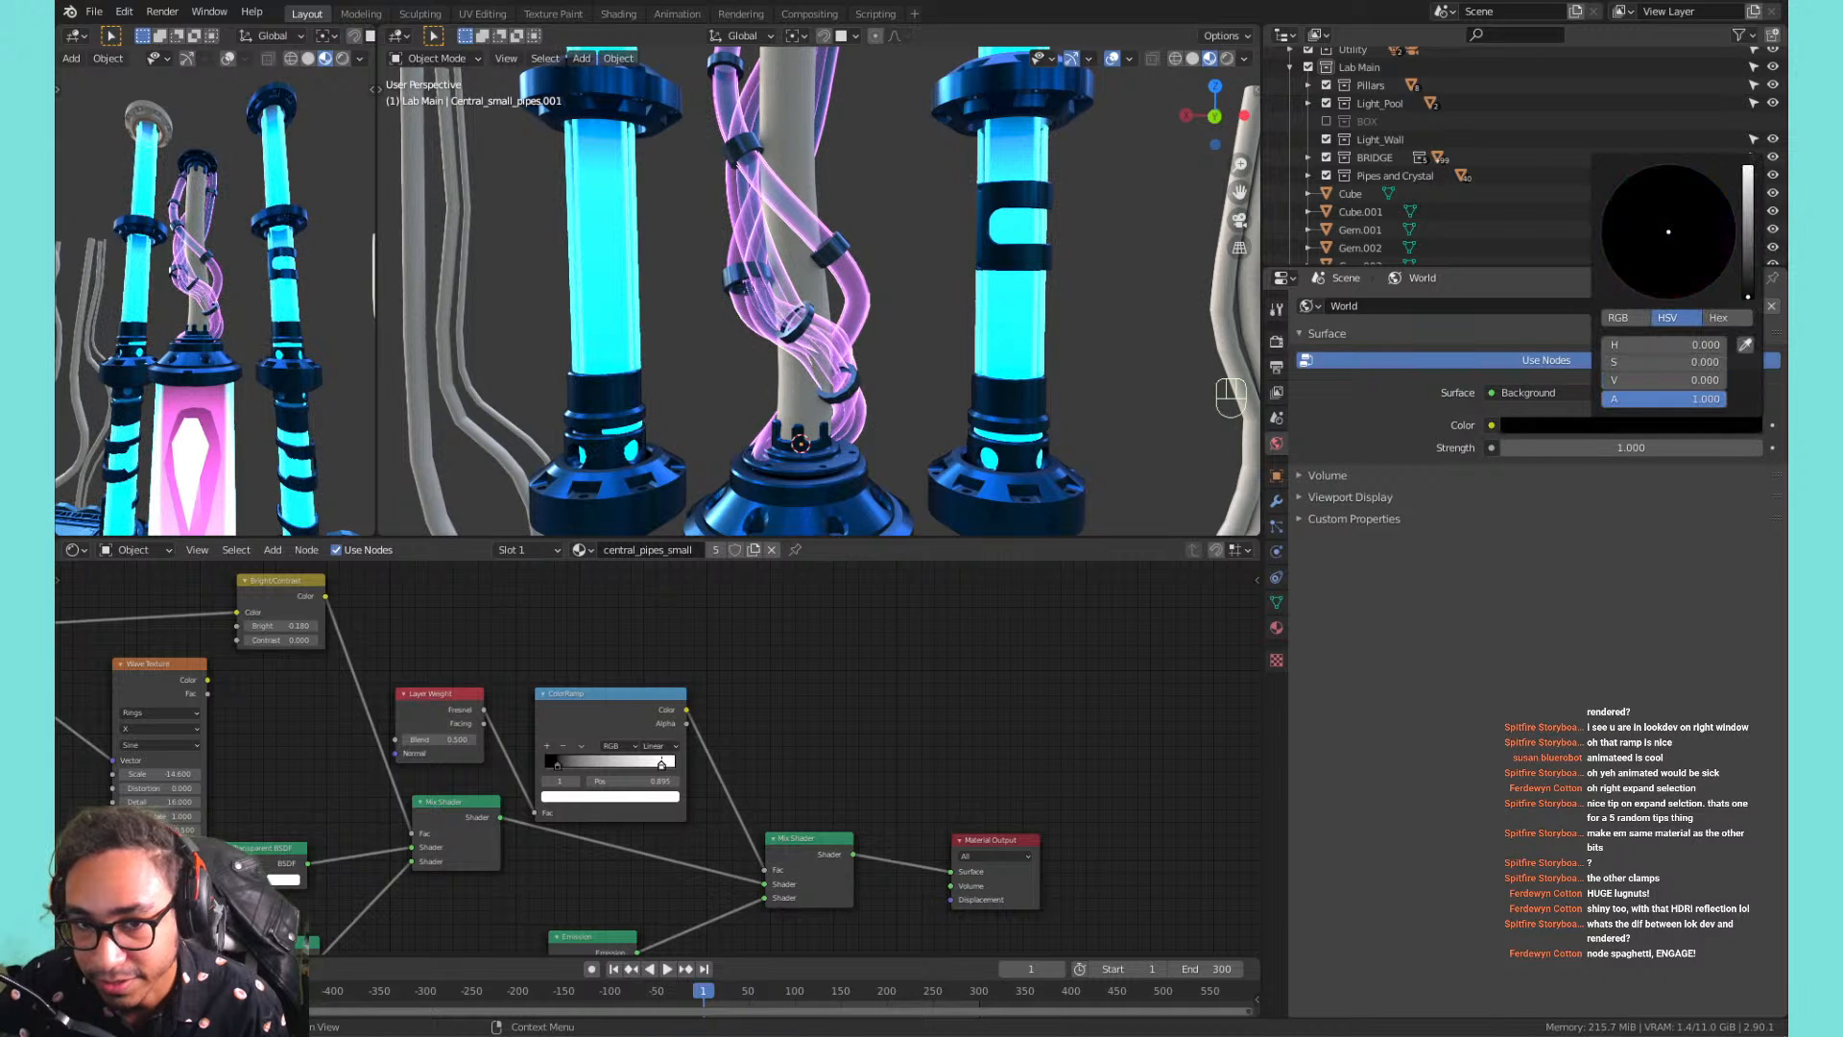
pyautogui.click(1225, 62)
# Hide the overlapping cyan and magenta glowing pool planes around the bridge, undoing the deletion of the cyan one first.
pyautogui.scroll(-10, 864, 258)
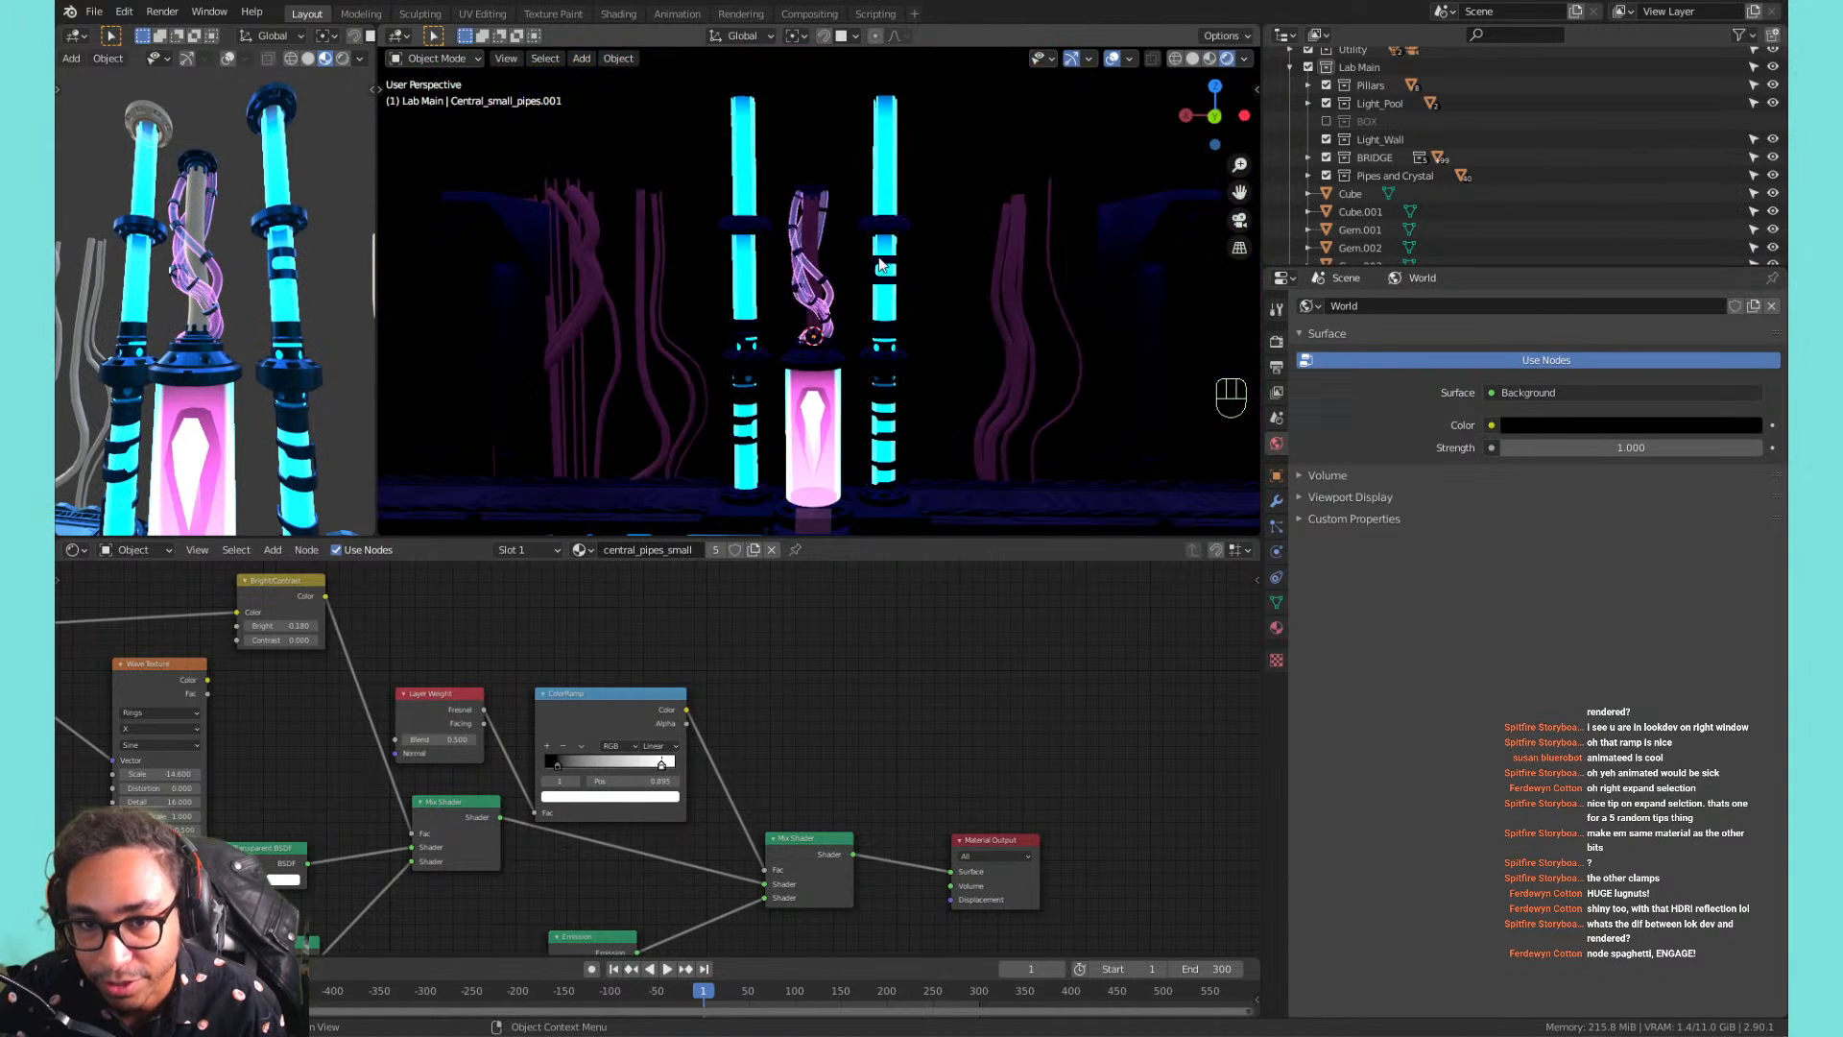
pyautogui.moveTo(834, 192); pyautogui.dragTo(902, 282, button='middle')
pyautogui.scroll(5, 665, 344)
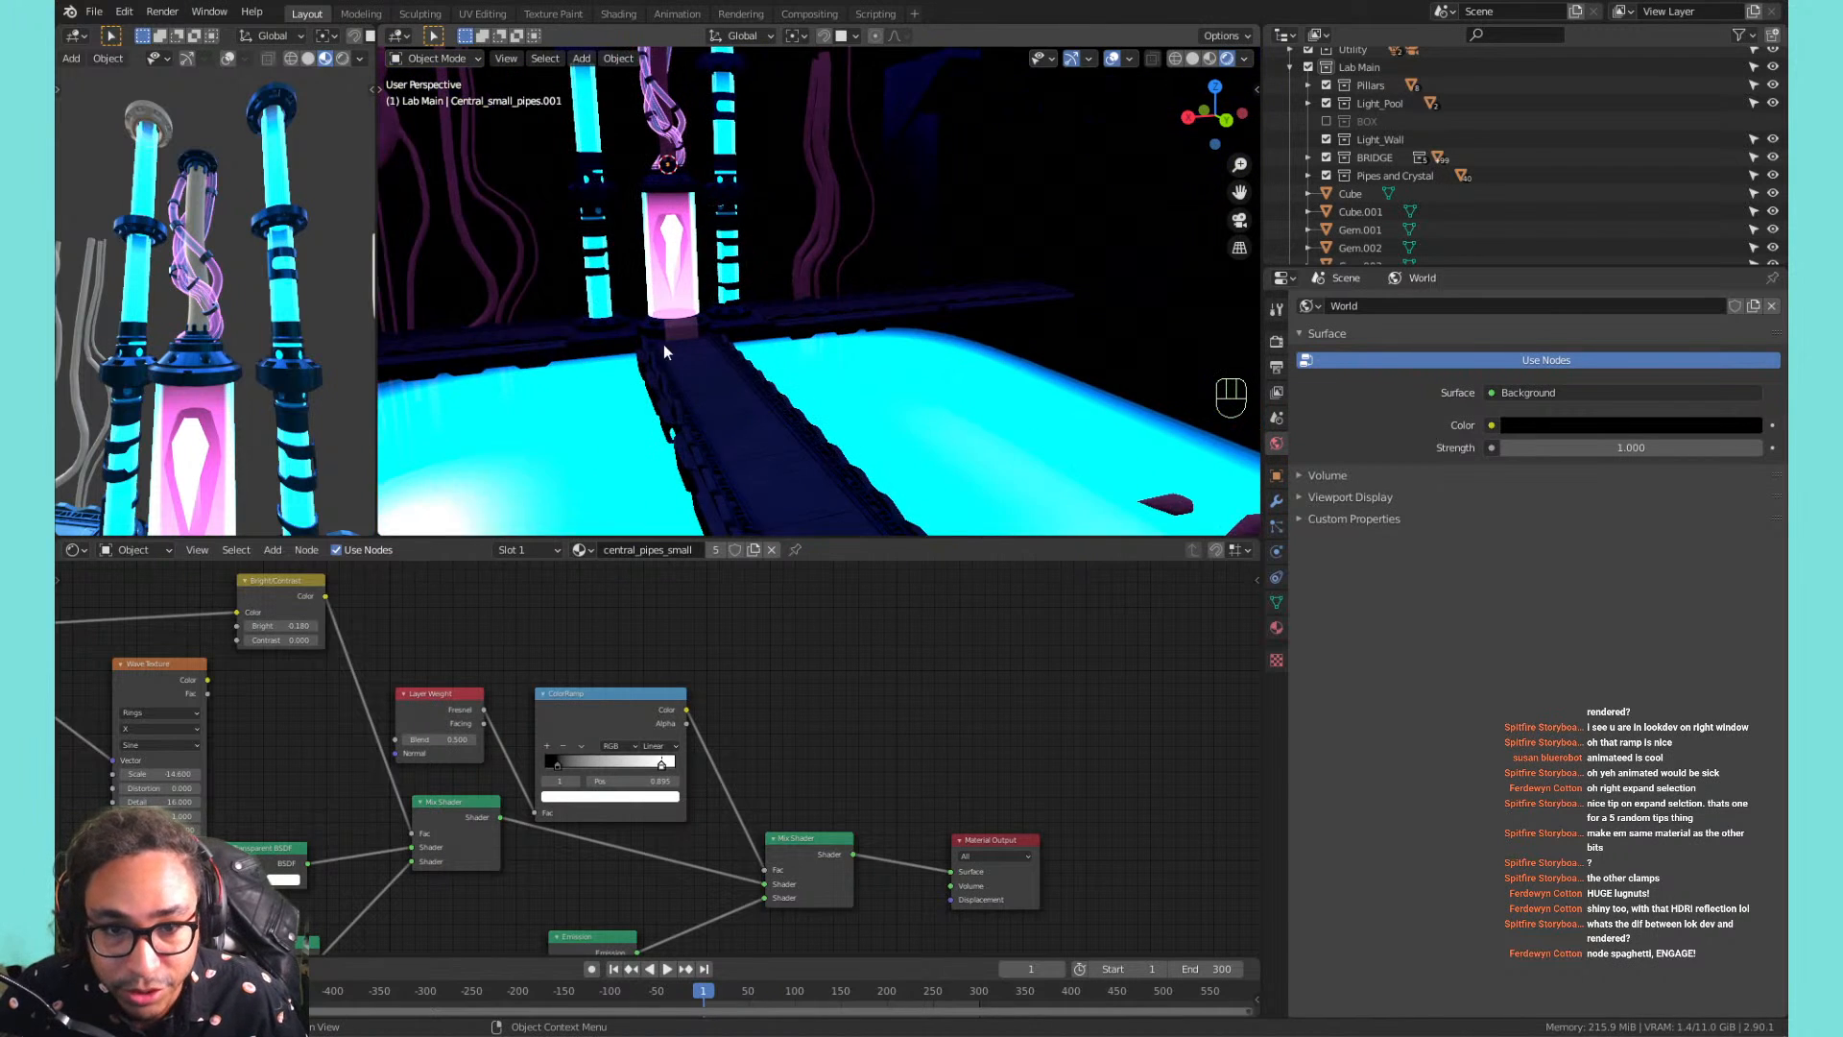
pyautogui.click(626, 397)
pyautogui.press('x')
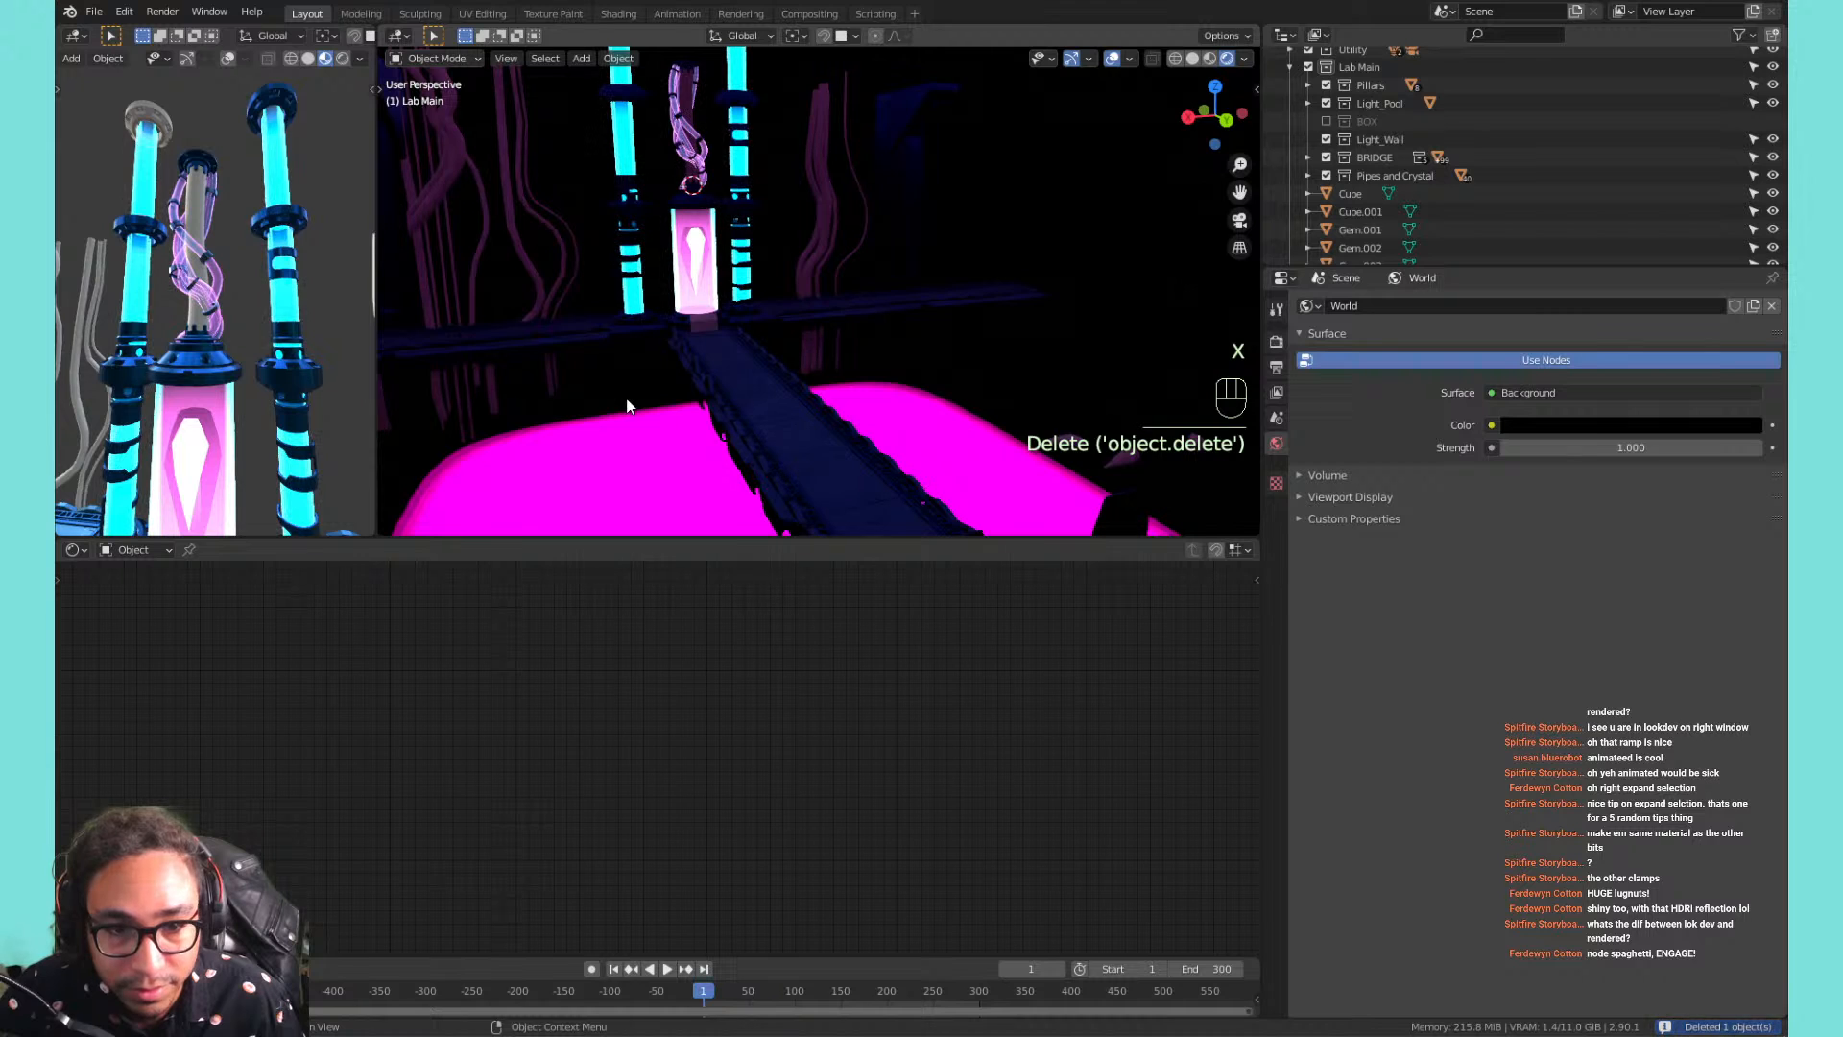
pyautogui.hotkey('ctrl', 'z')
pyautogui.press('h')
pyautogui.click(648, 515)
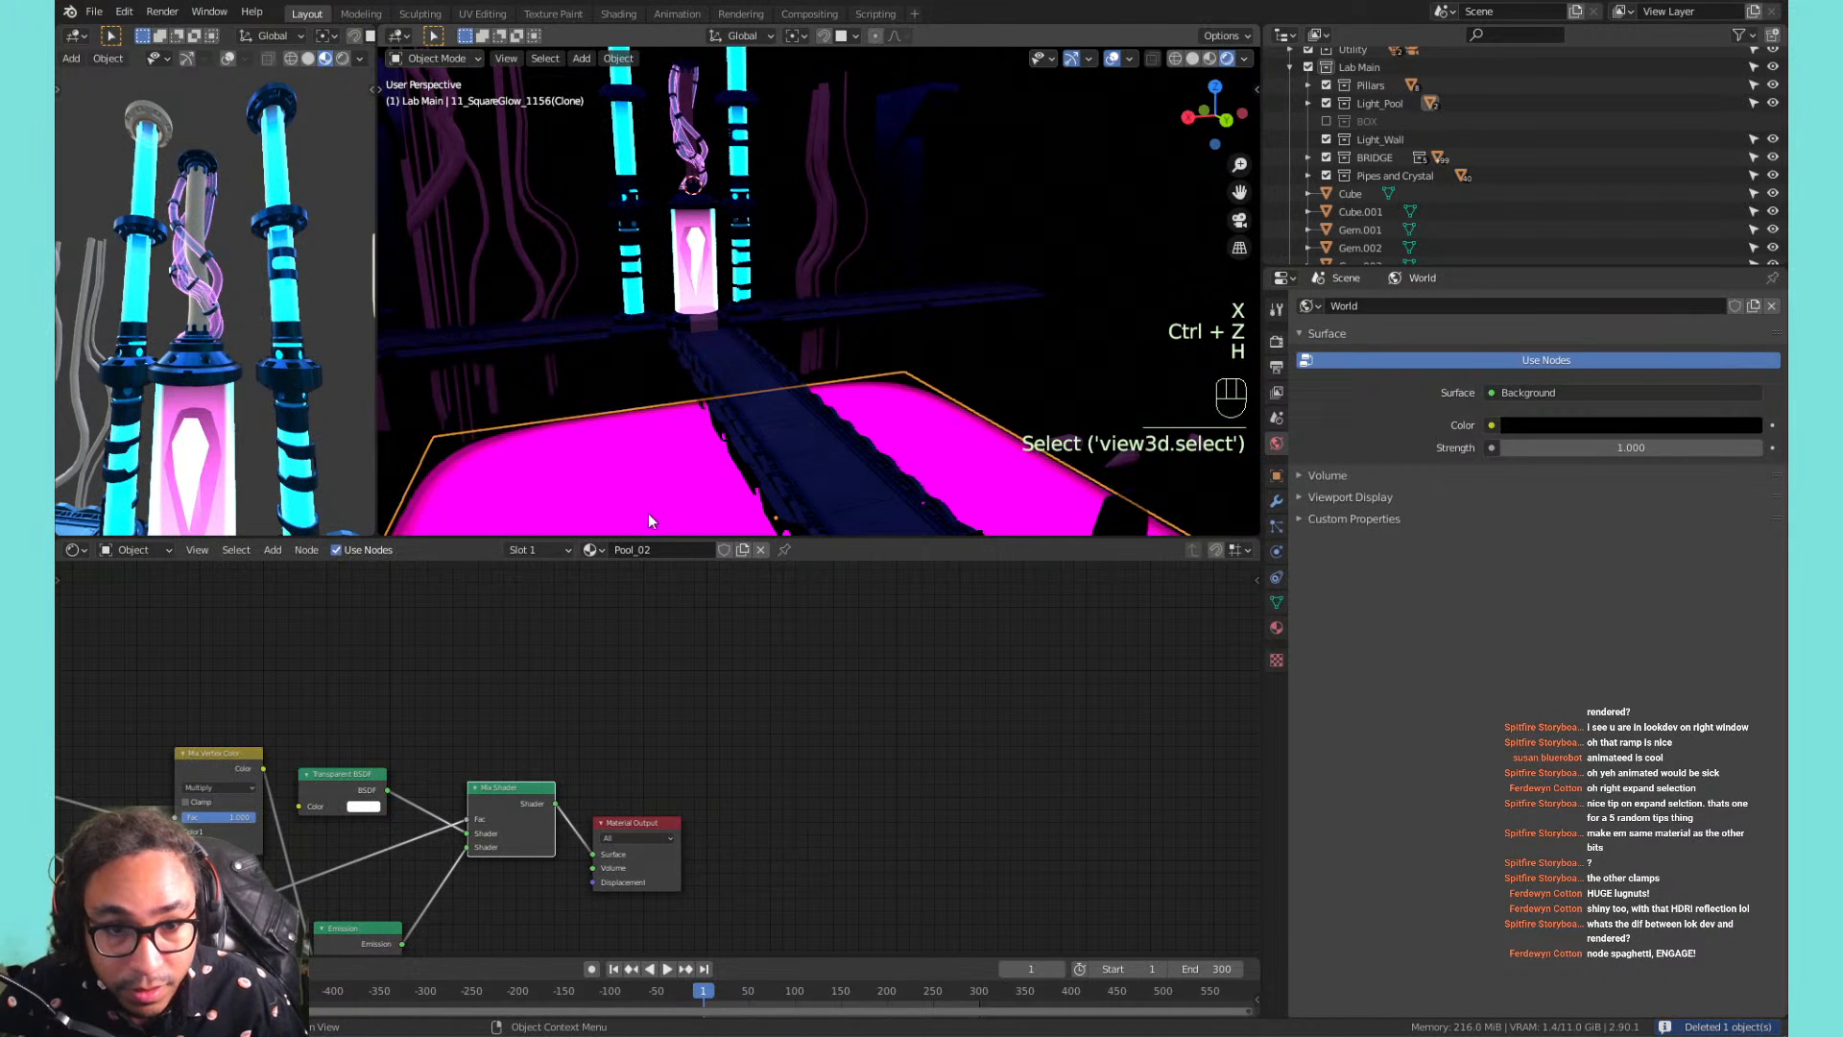
pyautogui.press('h')
# Reset the 3D cursor to the world origin, add a point light there and show its light settings.
pyautogui.hotkey('shift', 'c')
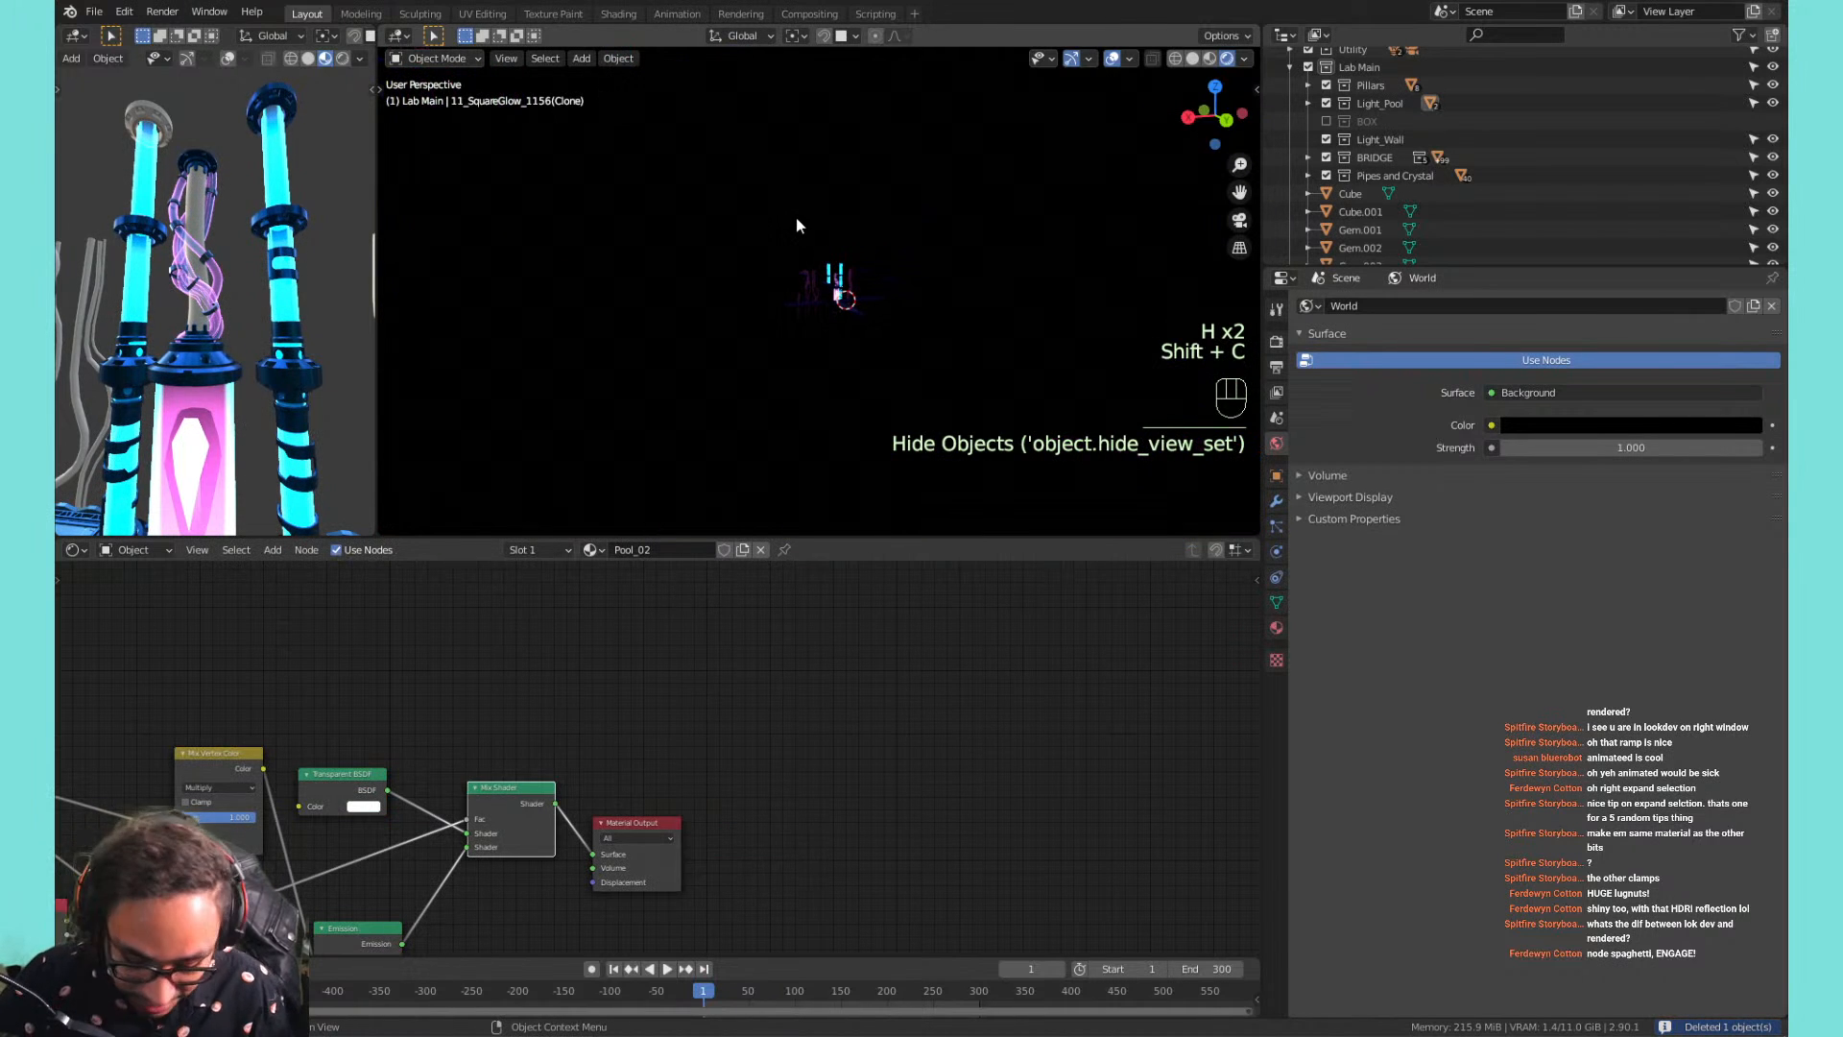
pyautogui.scroll(6, 797, 217)
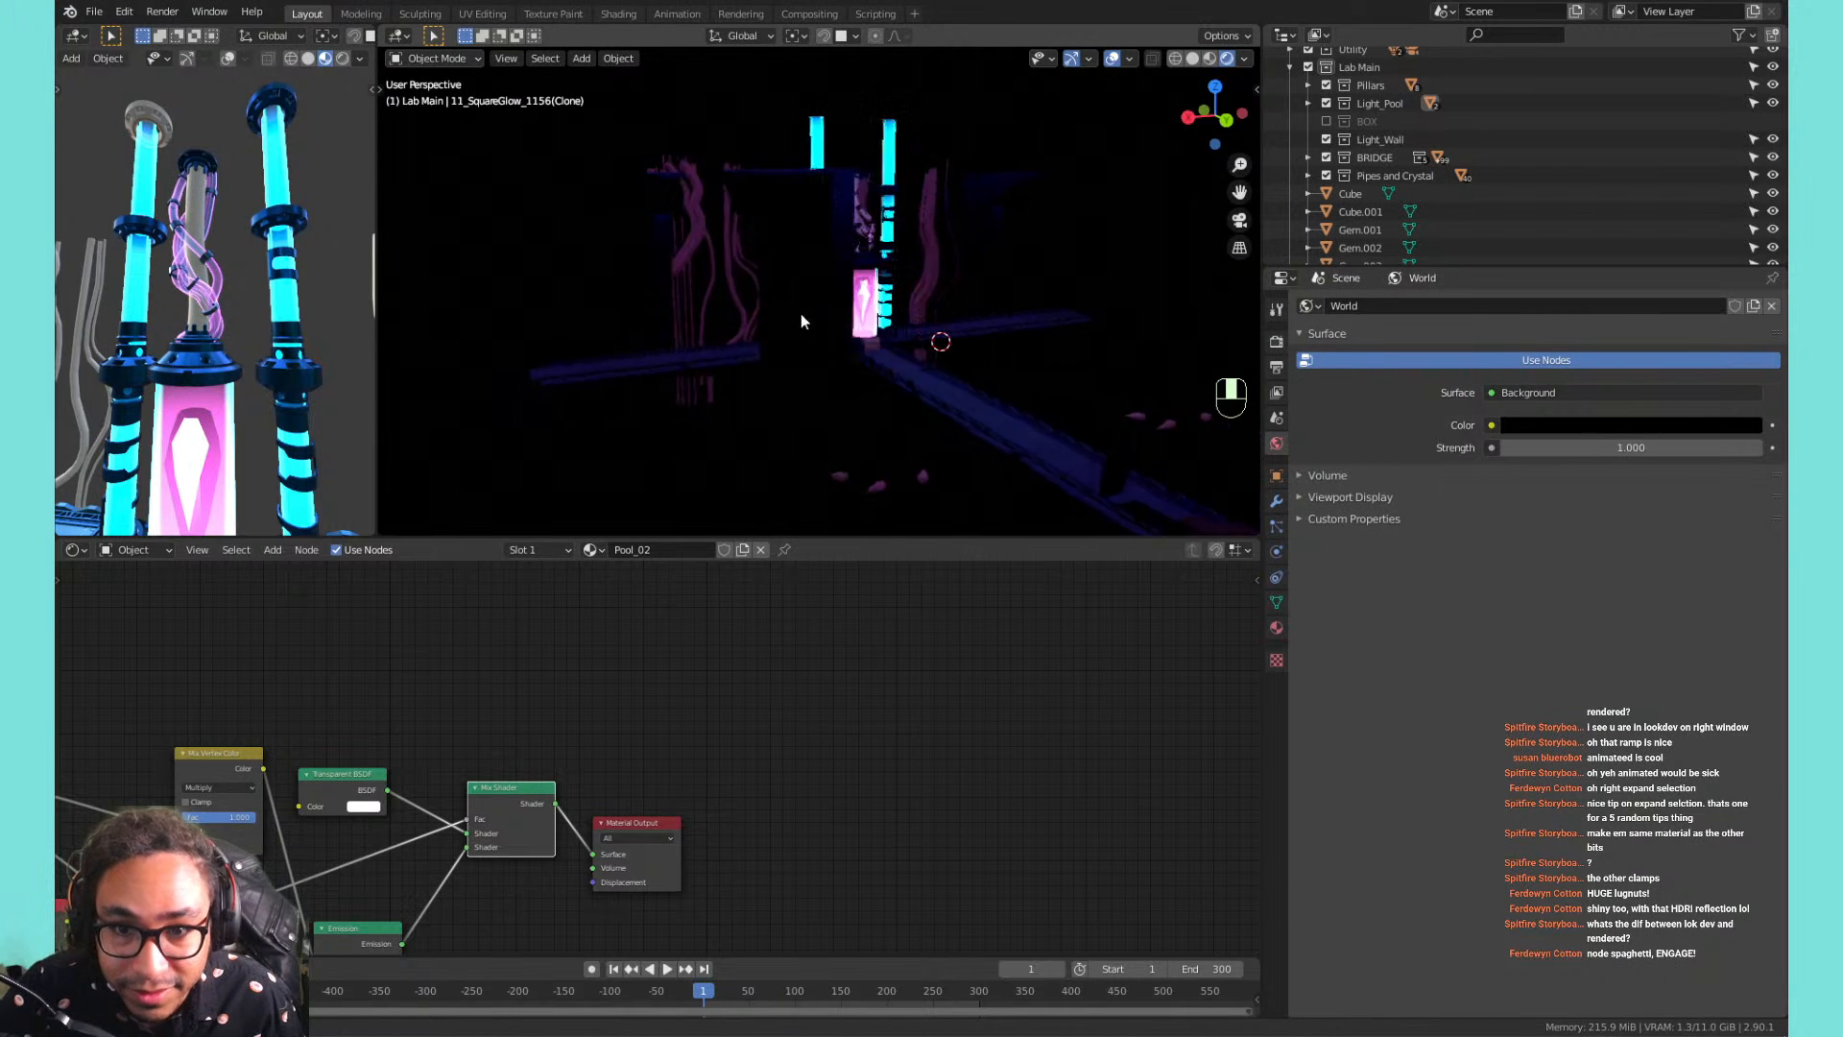
pyautogui.moveTo(801, 313); pyautogui.dragTo(703, 313, button='middle')
pyautogui.keyDown('shift'); pyautogui.moveTo(811, 273); pyautogui.dragTo(838, 313, button='middle'); pyautogui.keyUp('shift')
pyautogui.hotkey('shift', 'a')
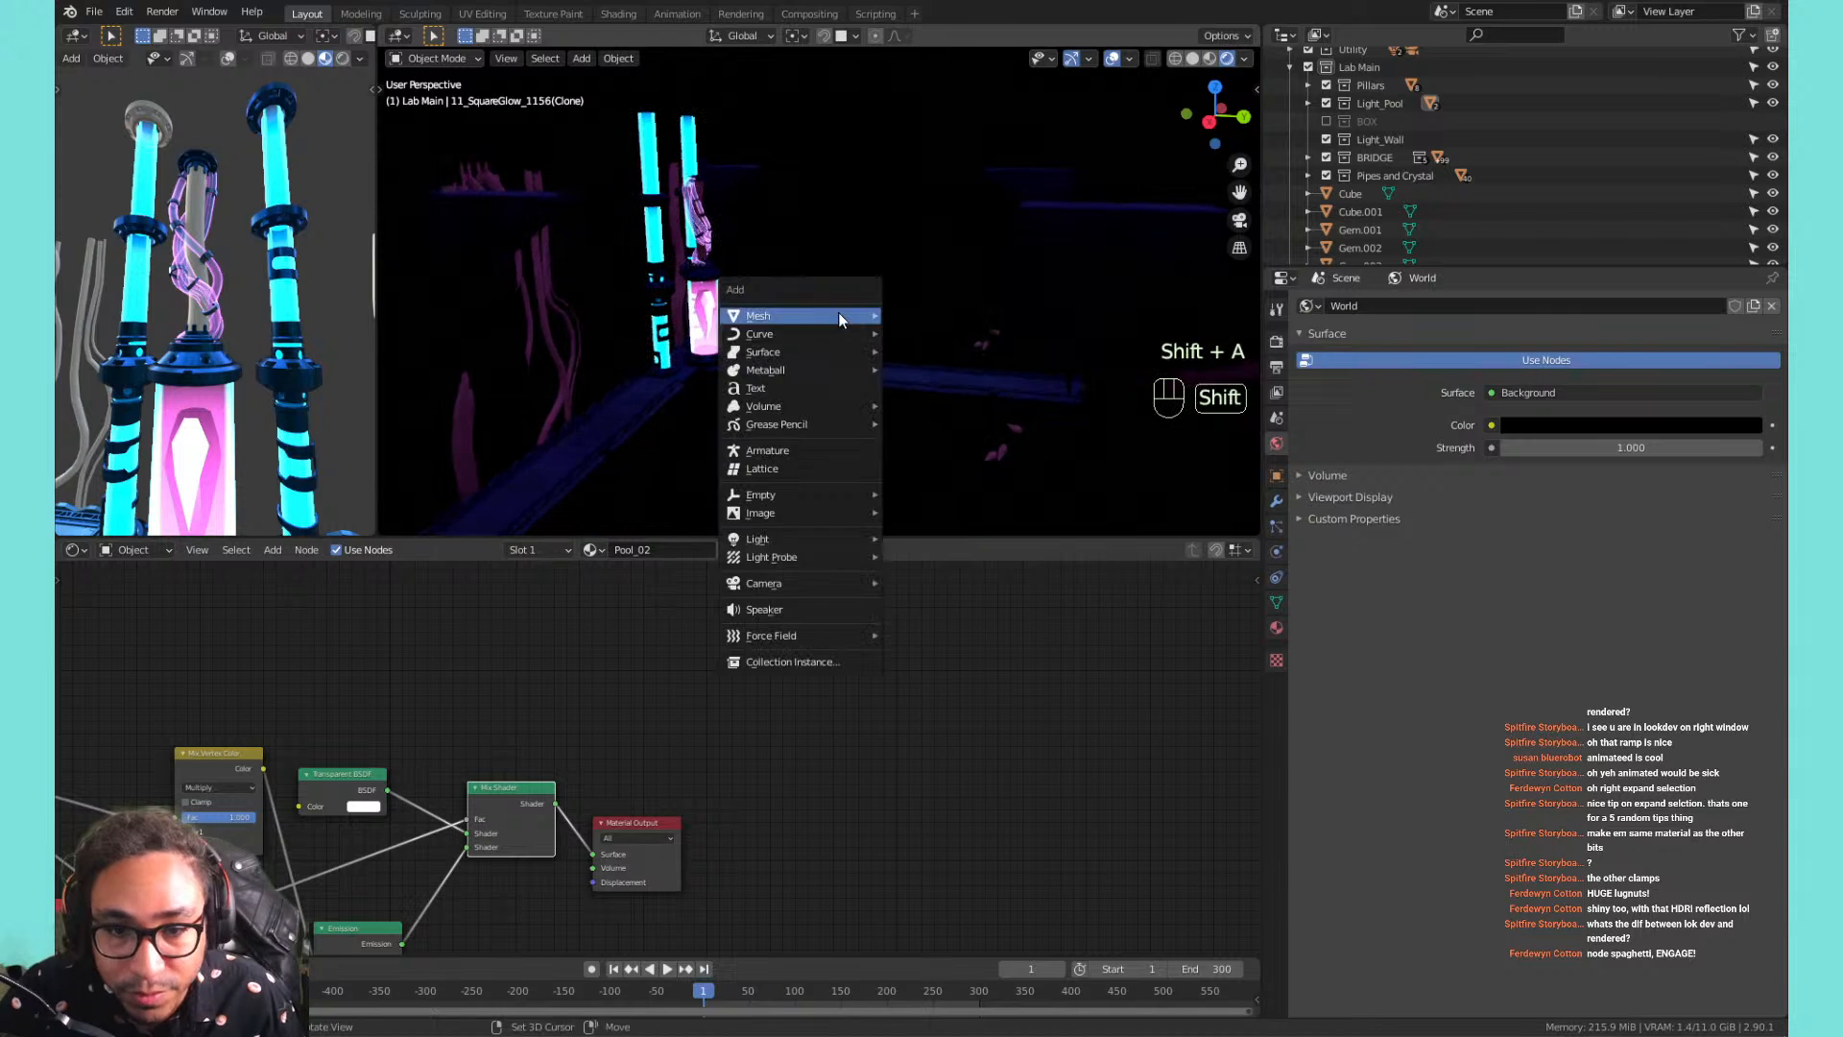
pyautogui.moveTo(797, 539)
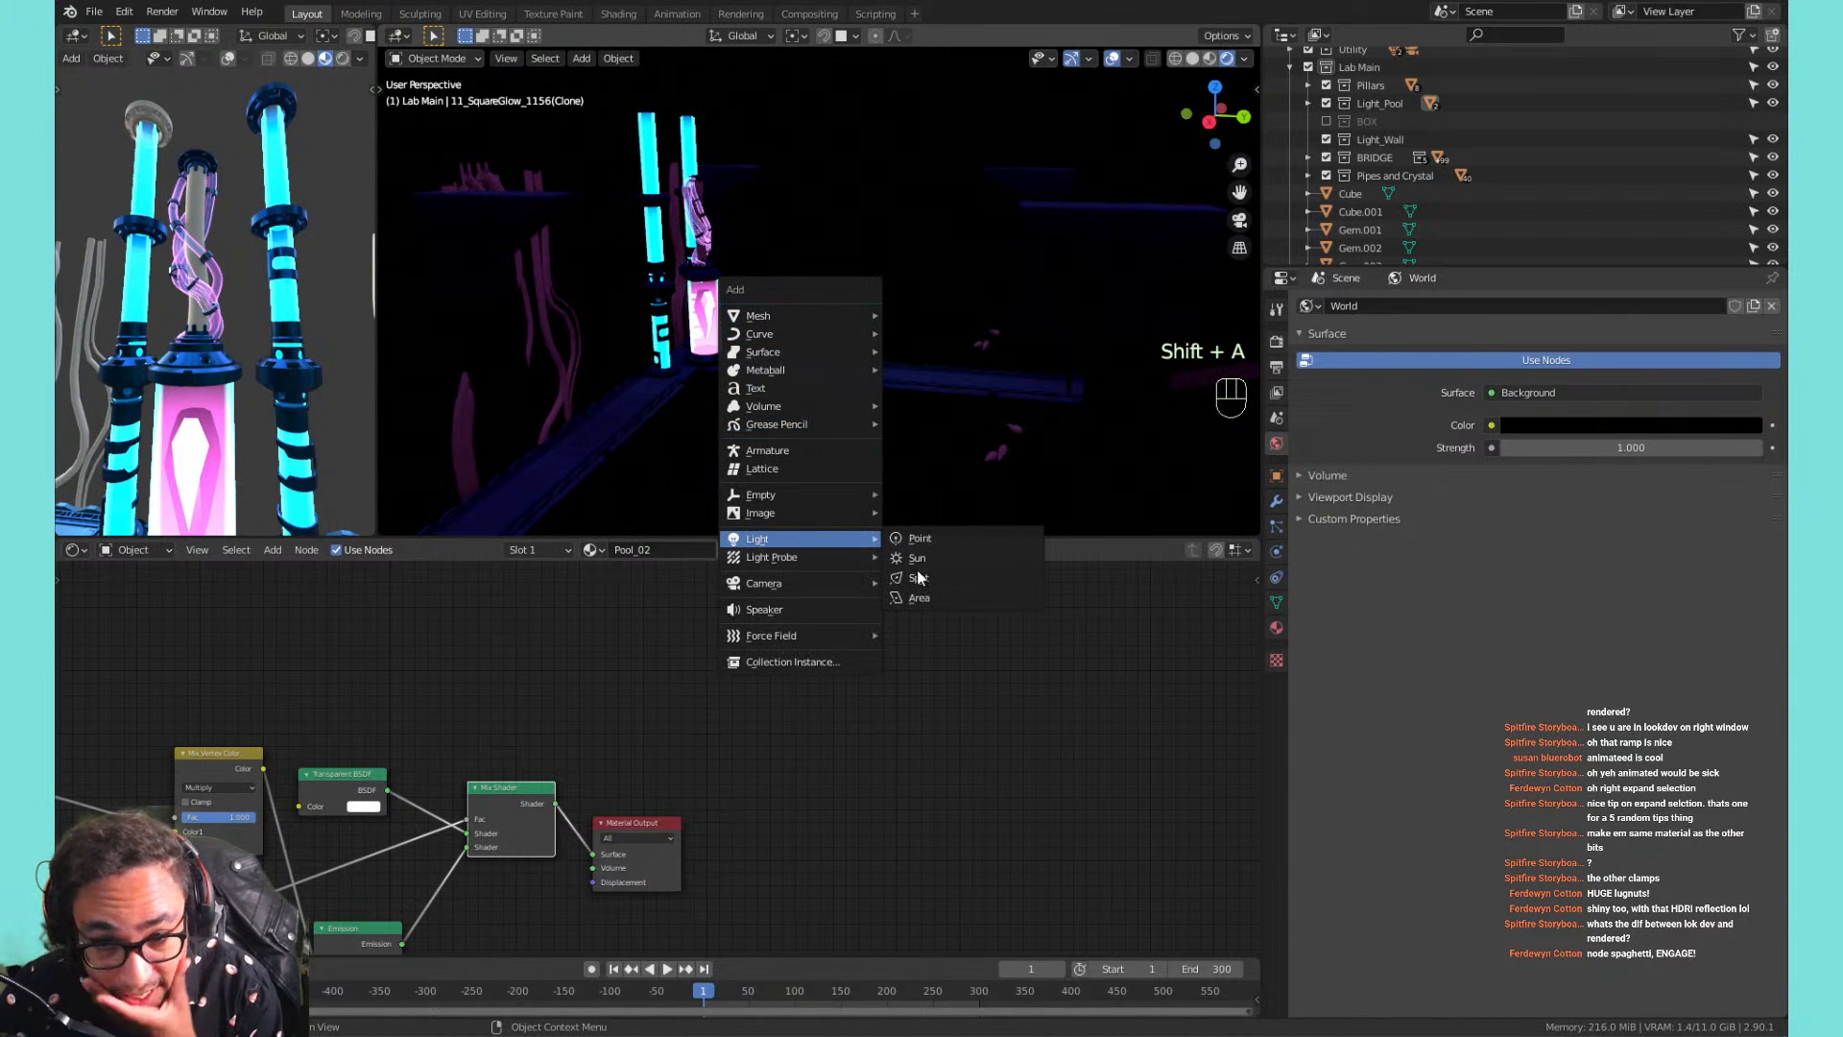
pyautogui.click(952, 534)
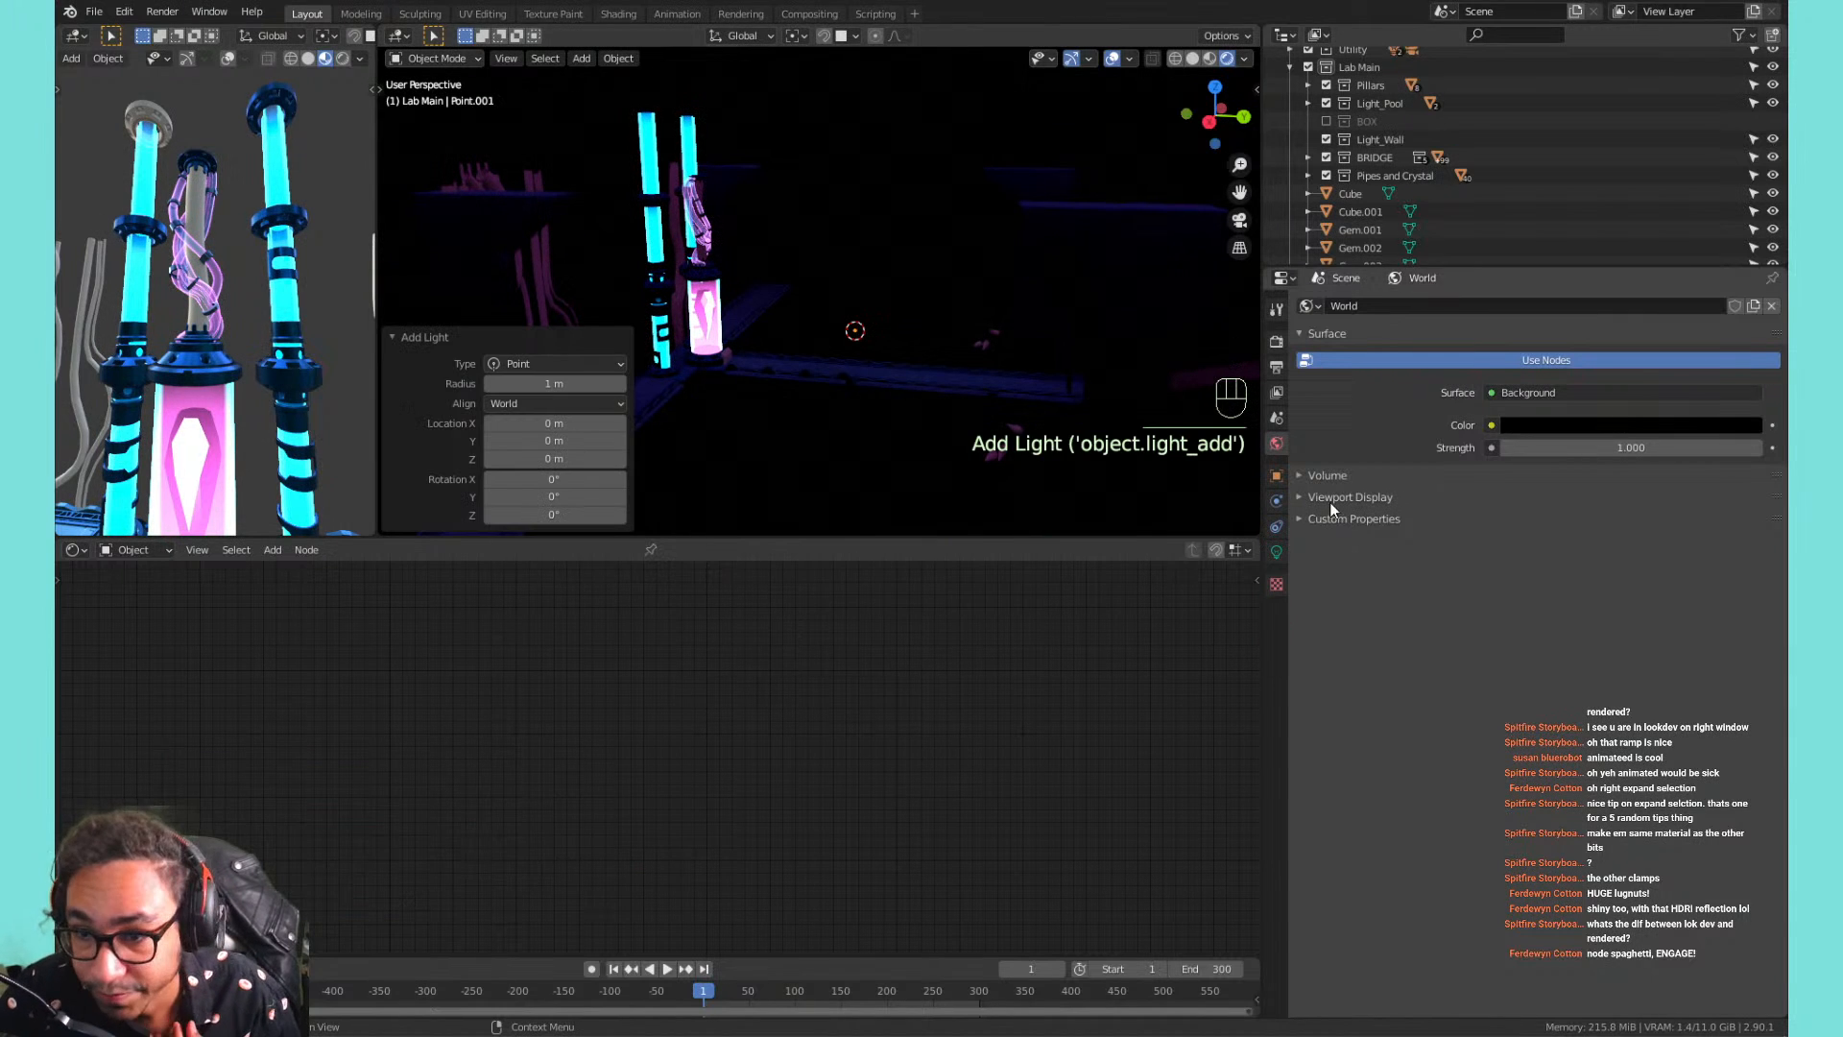
pyautogui.click(1276, 552)
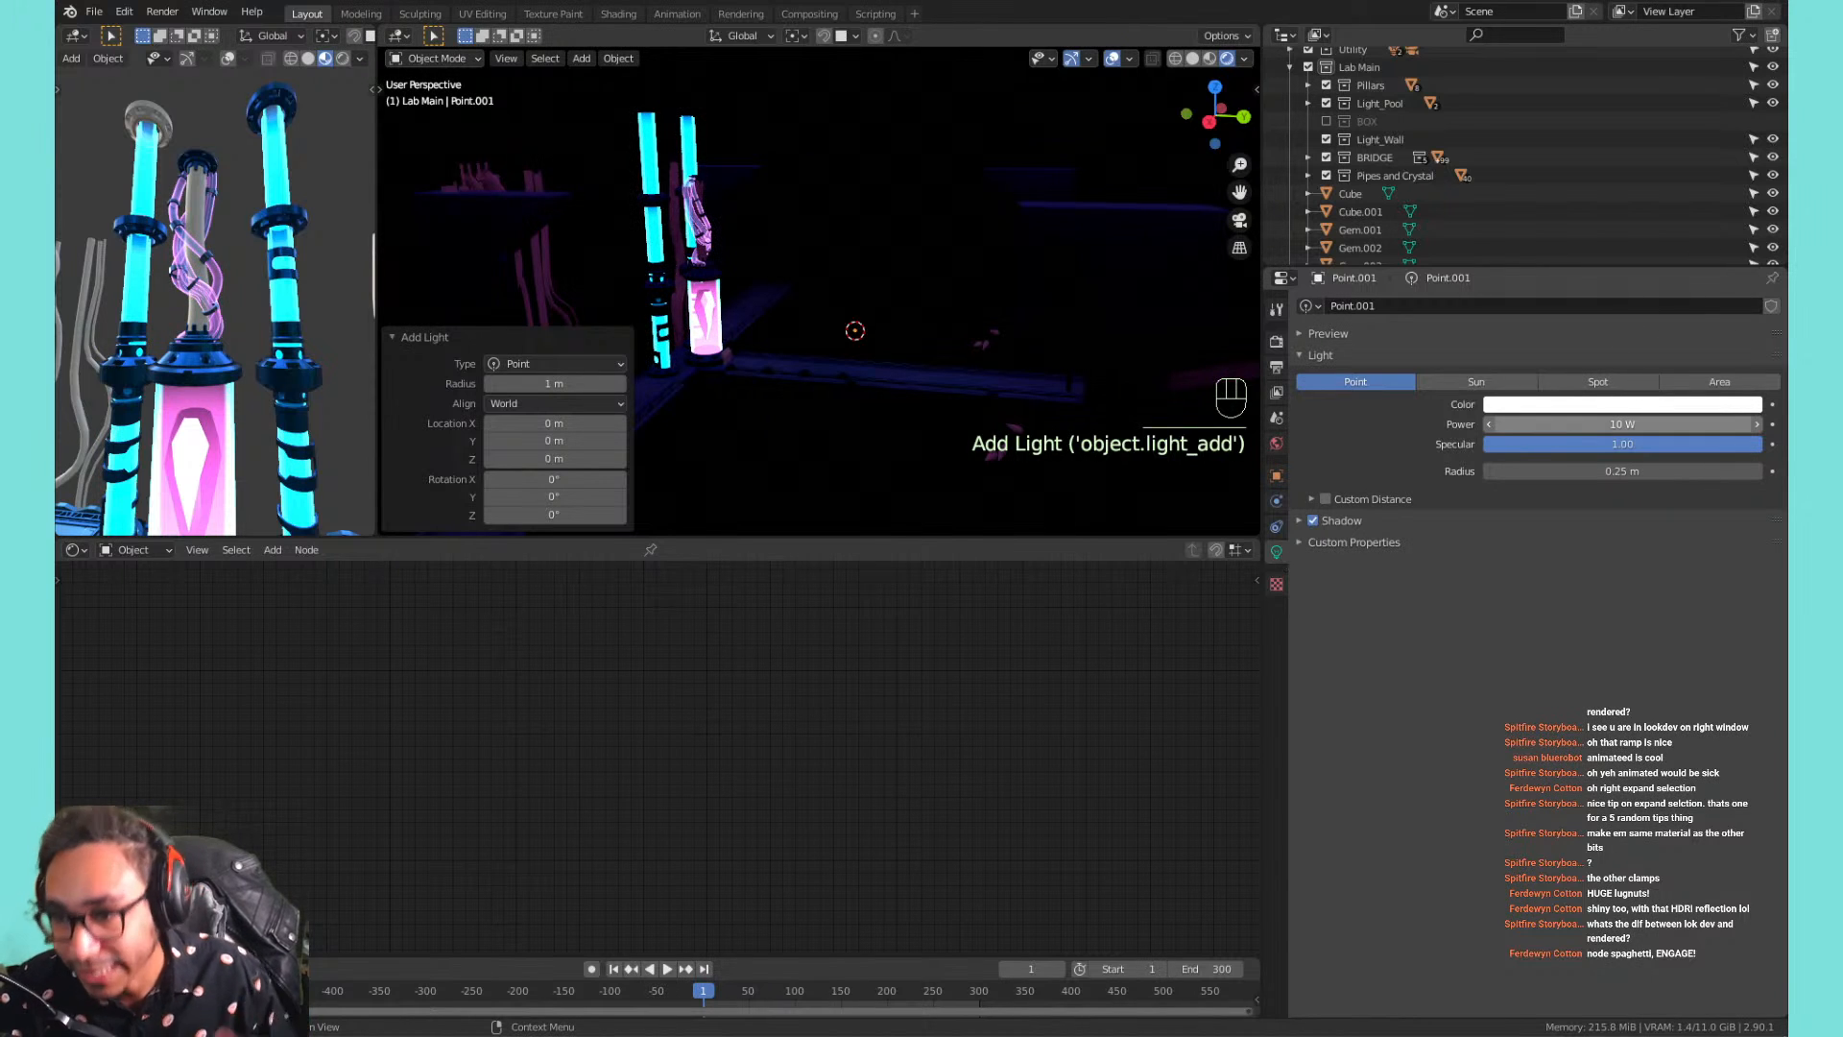
# Set the new point light's power to 5000 W.
pyautogui.click(1566, 424)
pyautogui.write('5000')
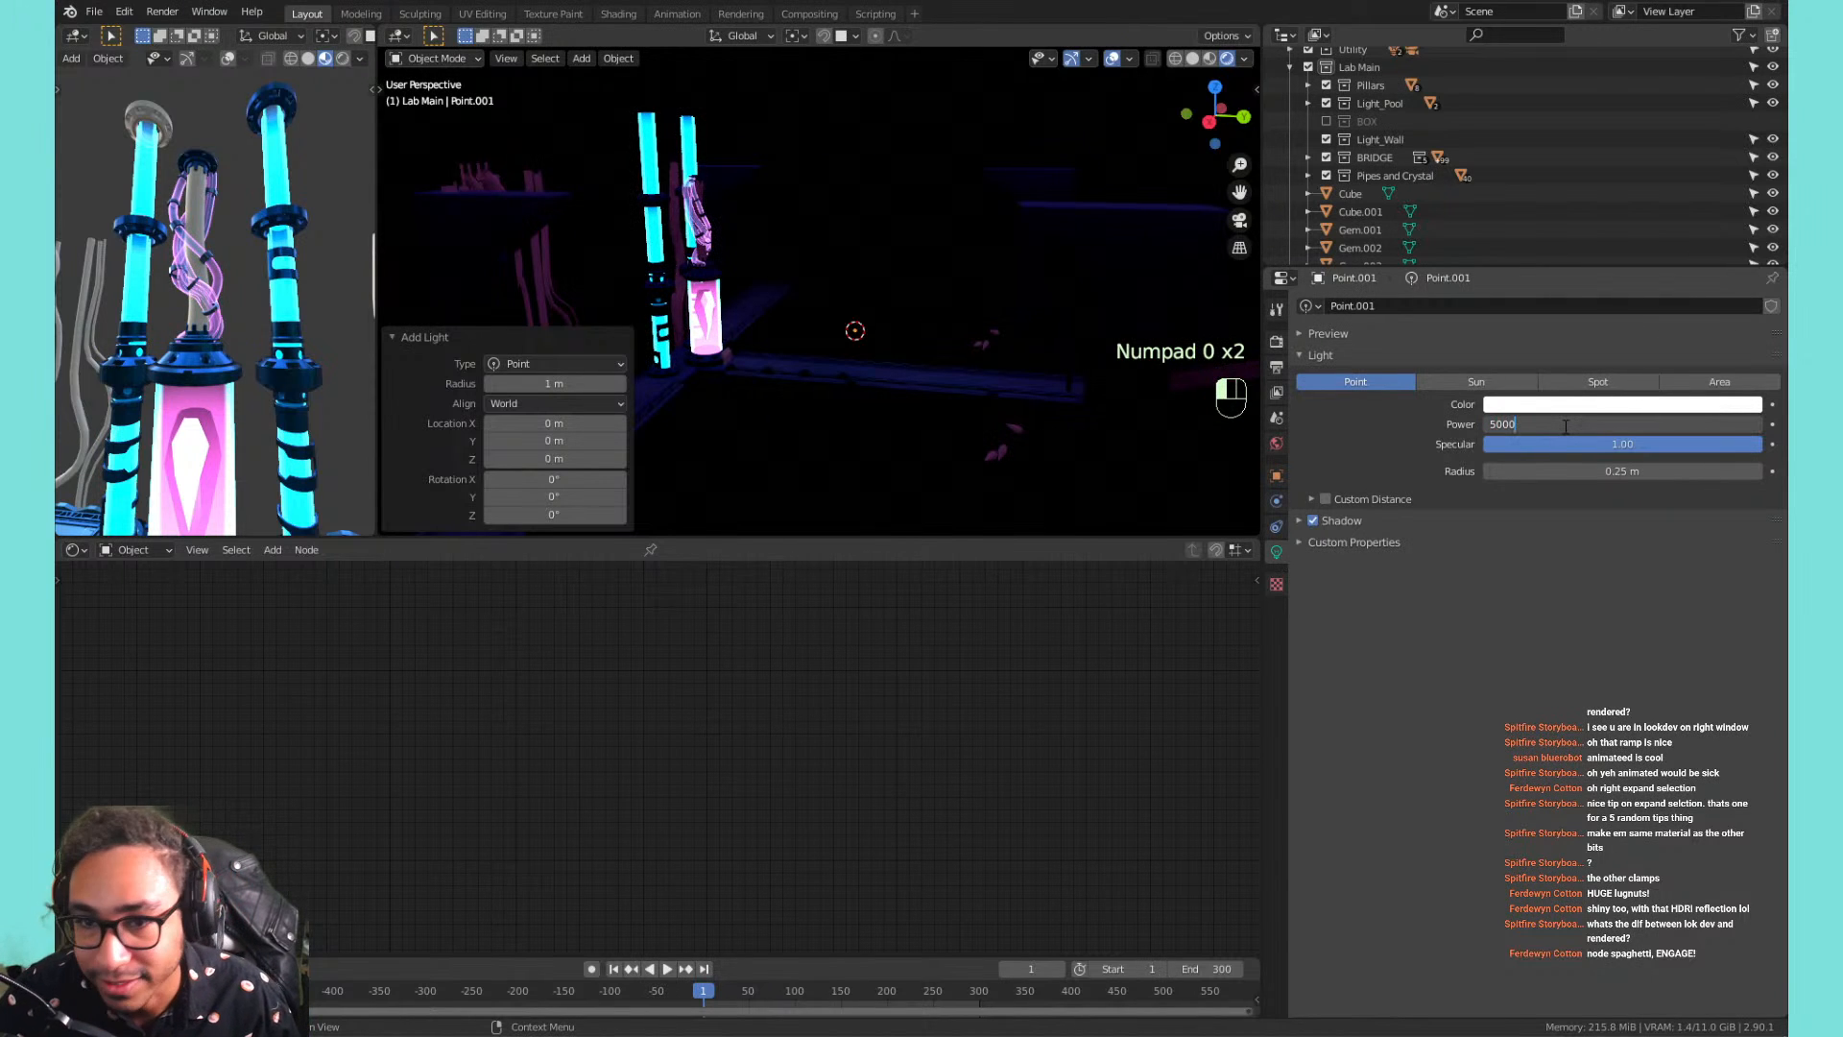
pyautogui.press('Return')
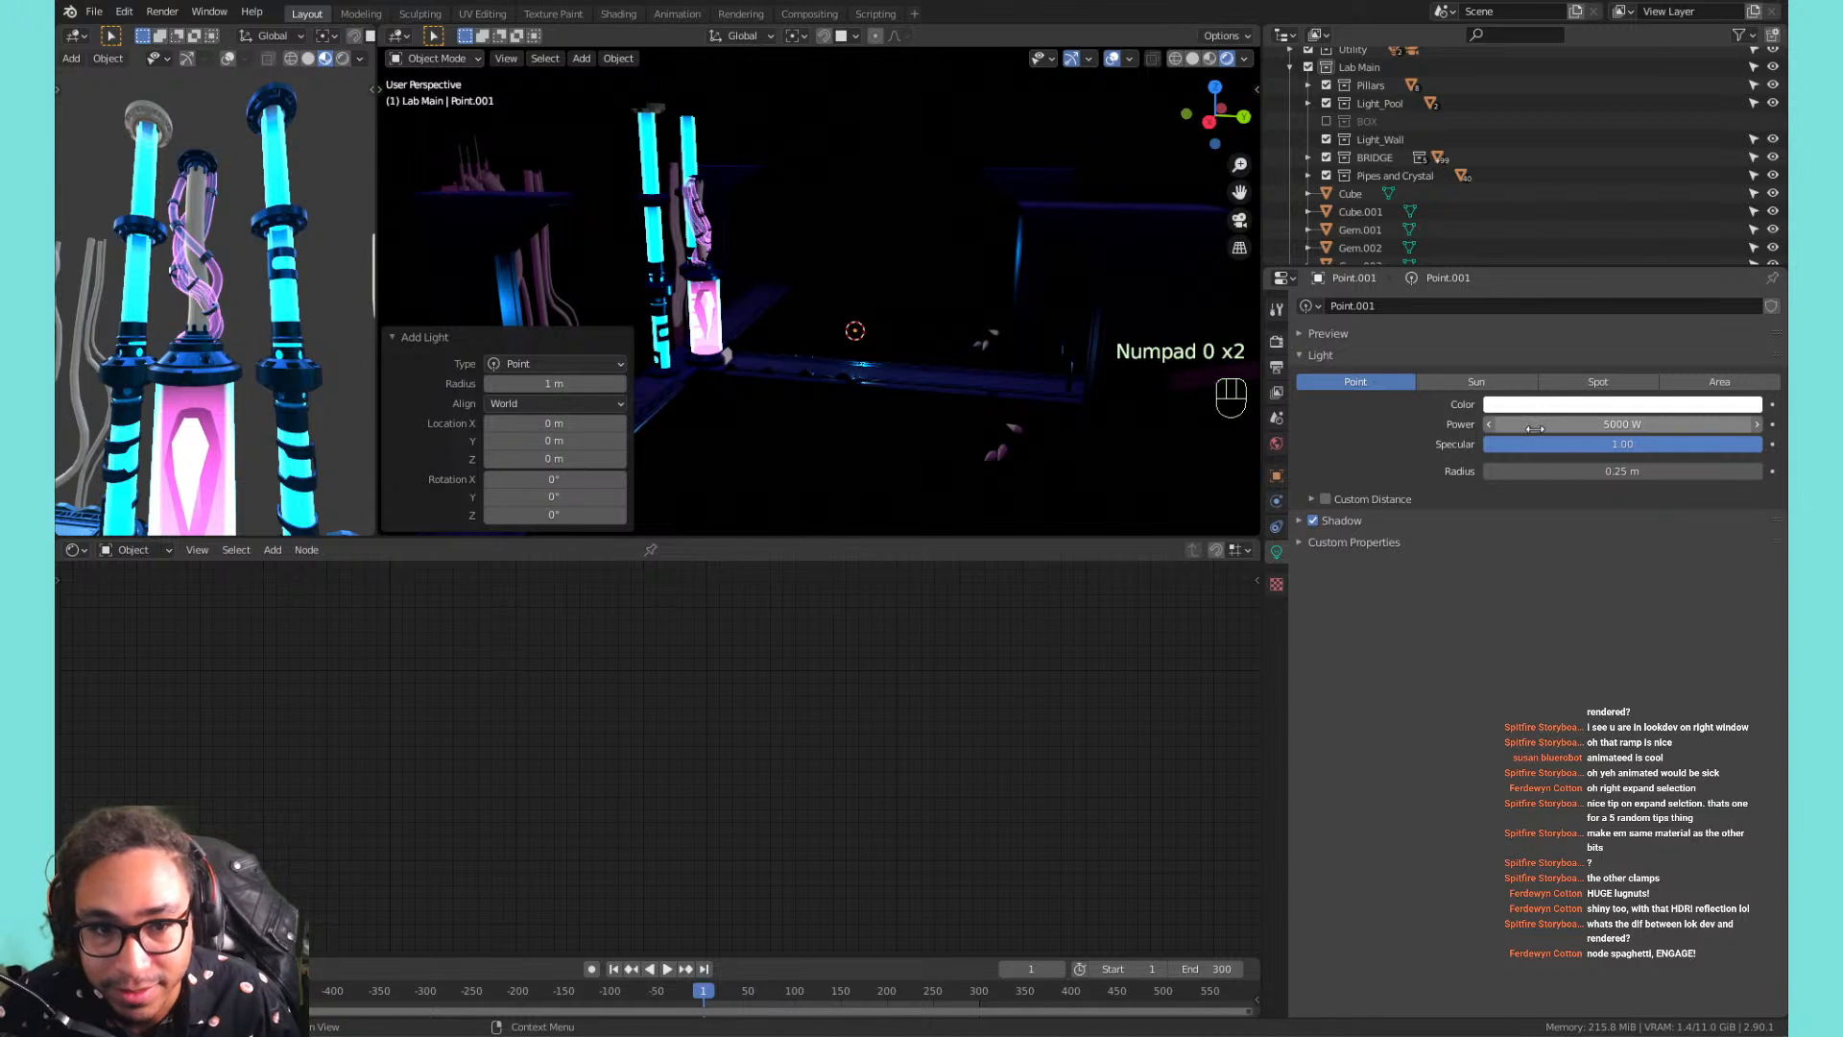
# Enlarge the point light's radius to about 40.4 m and set its power to 20000 W.
pyautogui.scroll(4, 724, 336)
pyautogui.moveTo(1534, 471); pyautogui.dragTo(1834, 470)
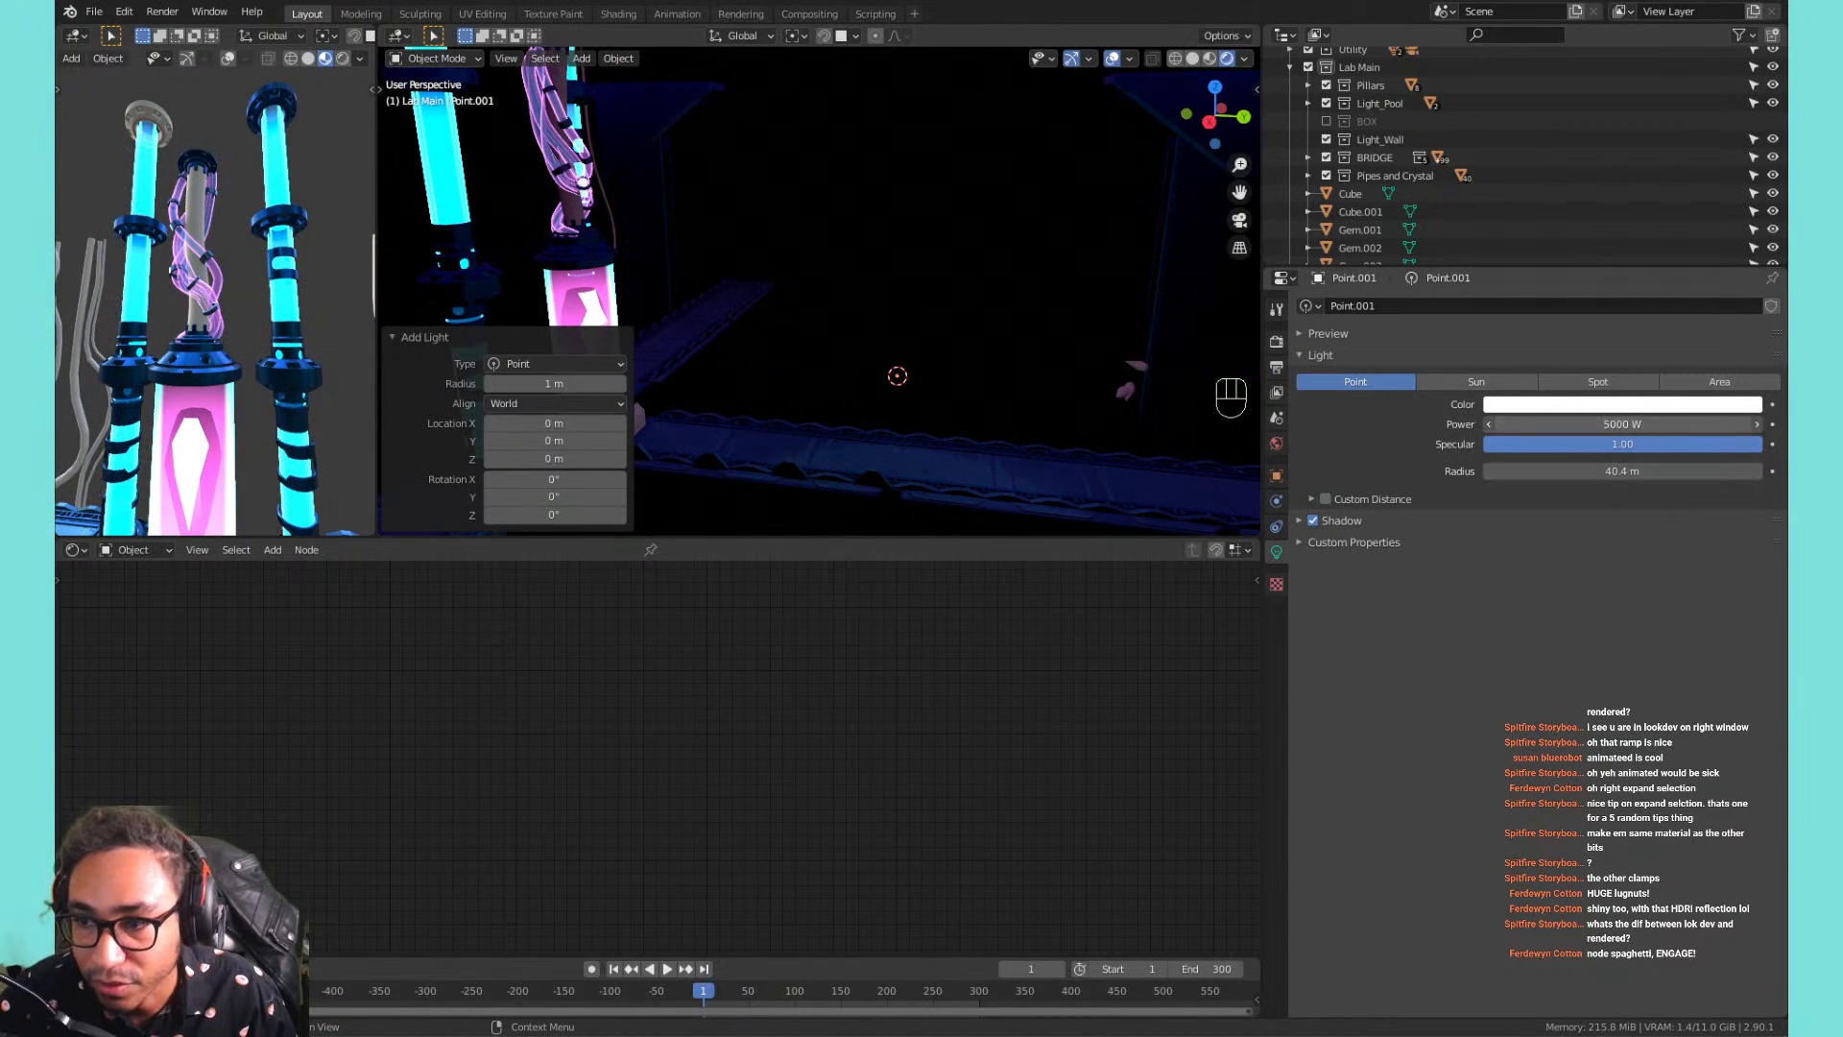
pyautogui.click(1612, 424)
pyautogui.write('200')
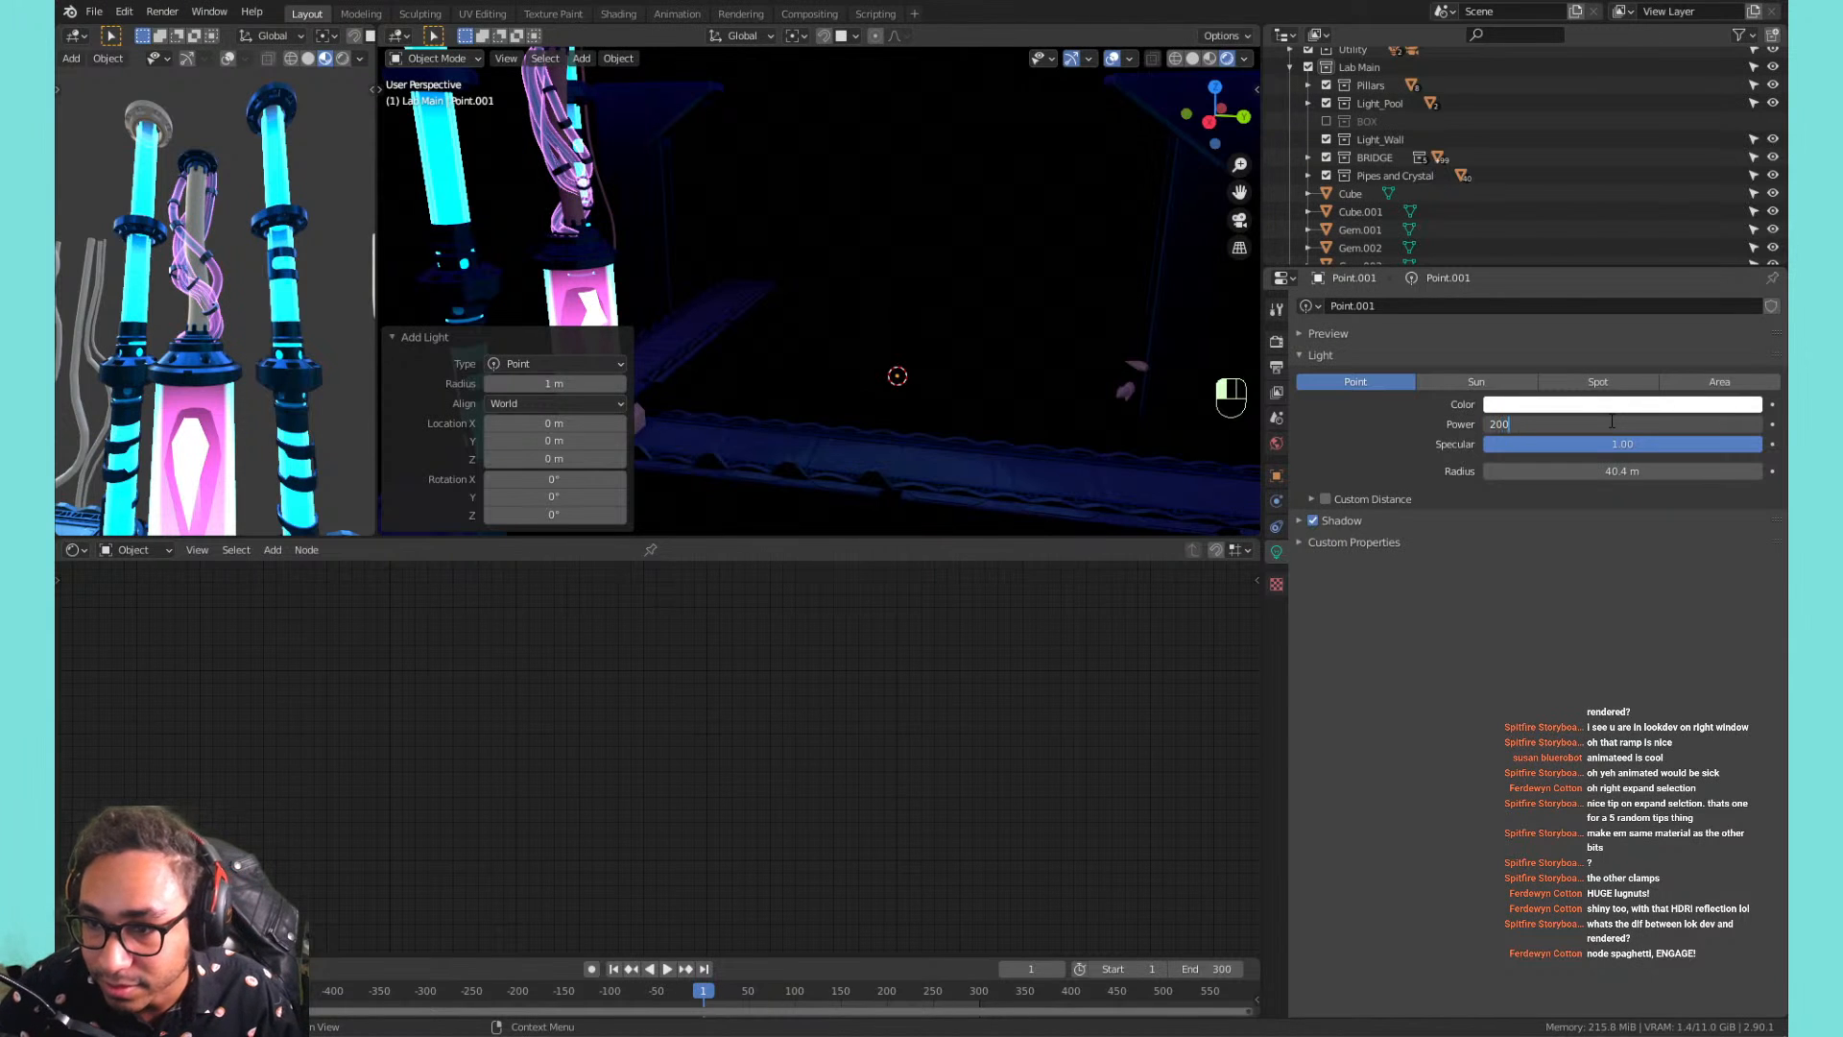
pyautogui.write('00')
pyautogui.press('Return')
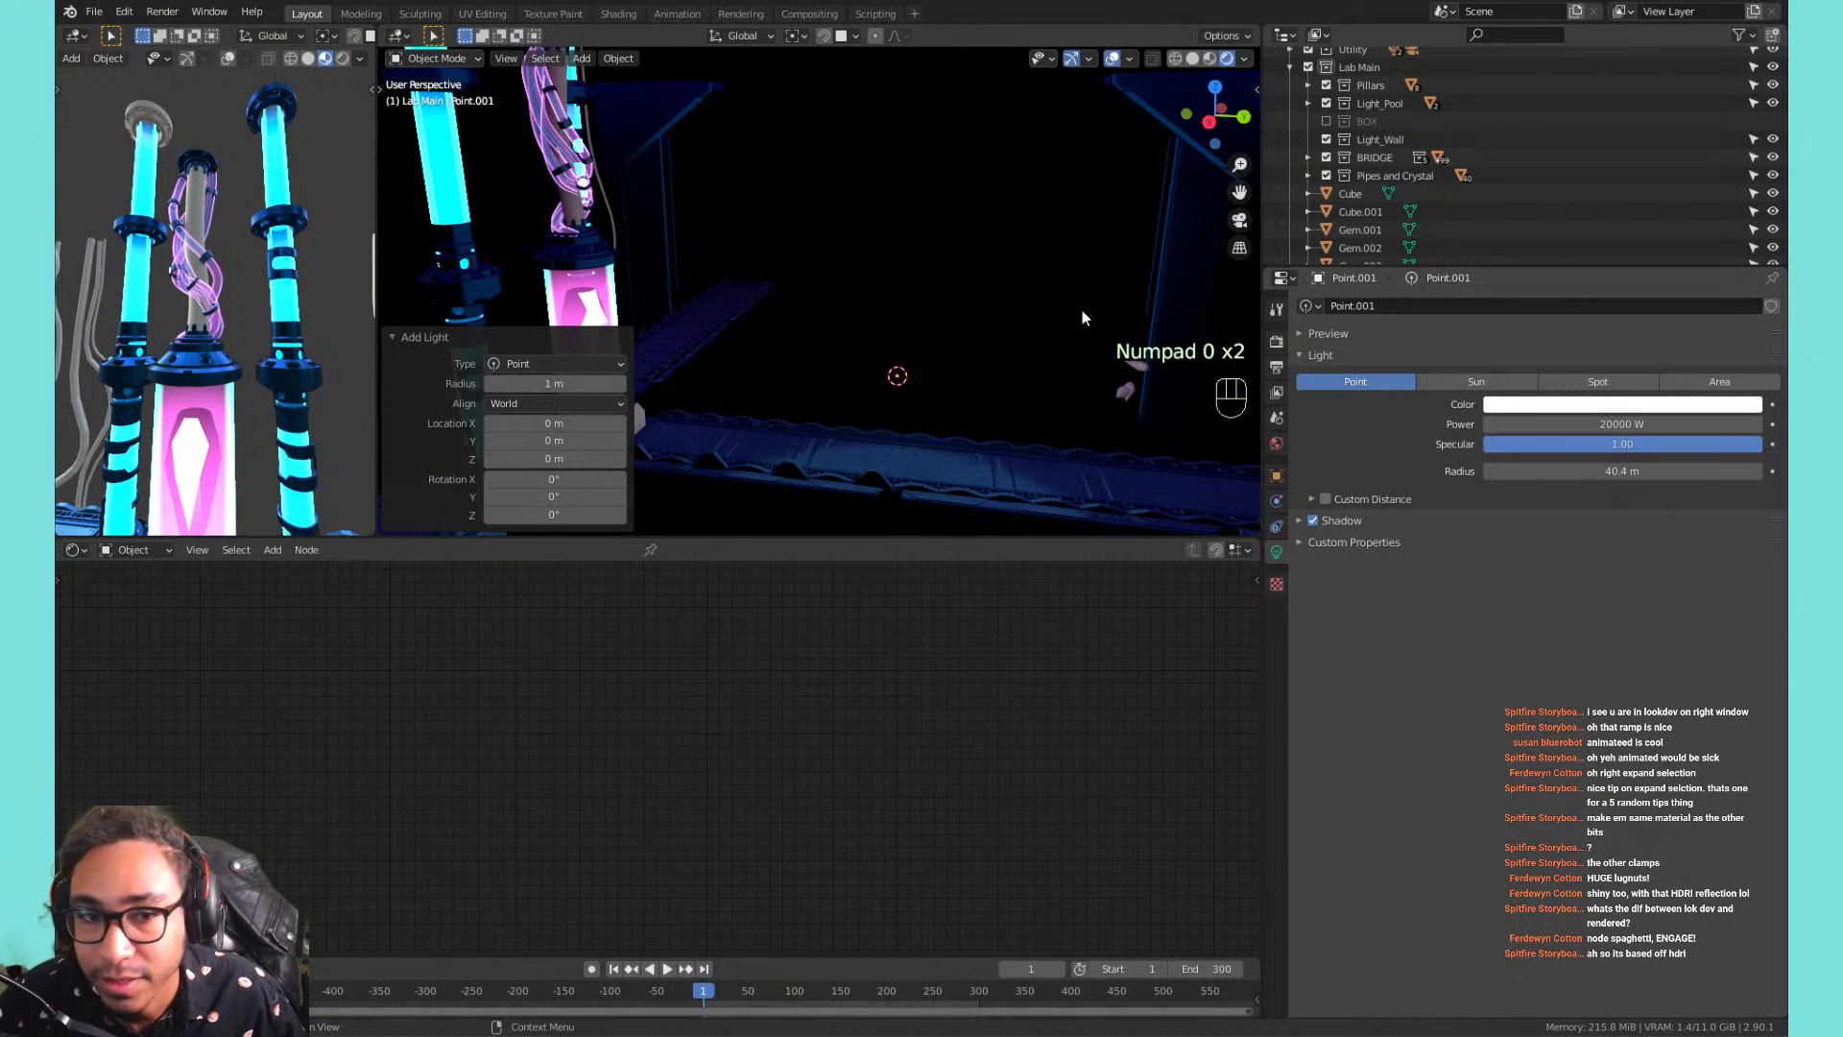
# Move the point light up toward the glowing columns, about -1.86 m in X, -14.01 m in Y and 18.98 m in Z.
pyautogui.scroll(-3, 1082, 317)
pyautogui.press('g')
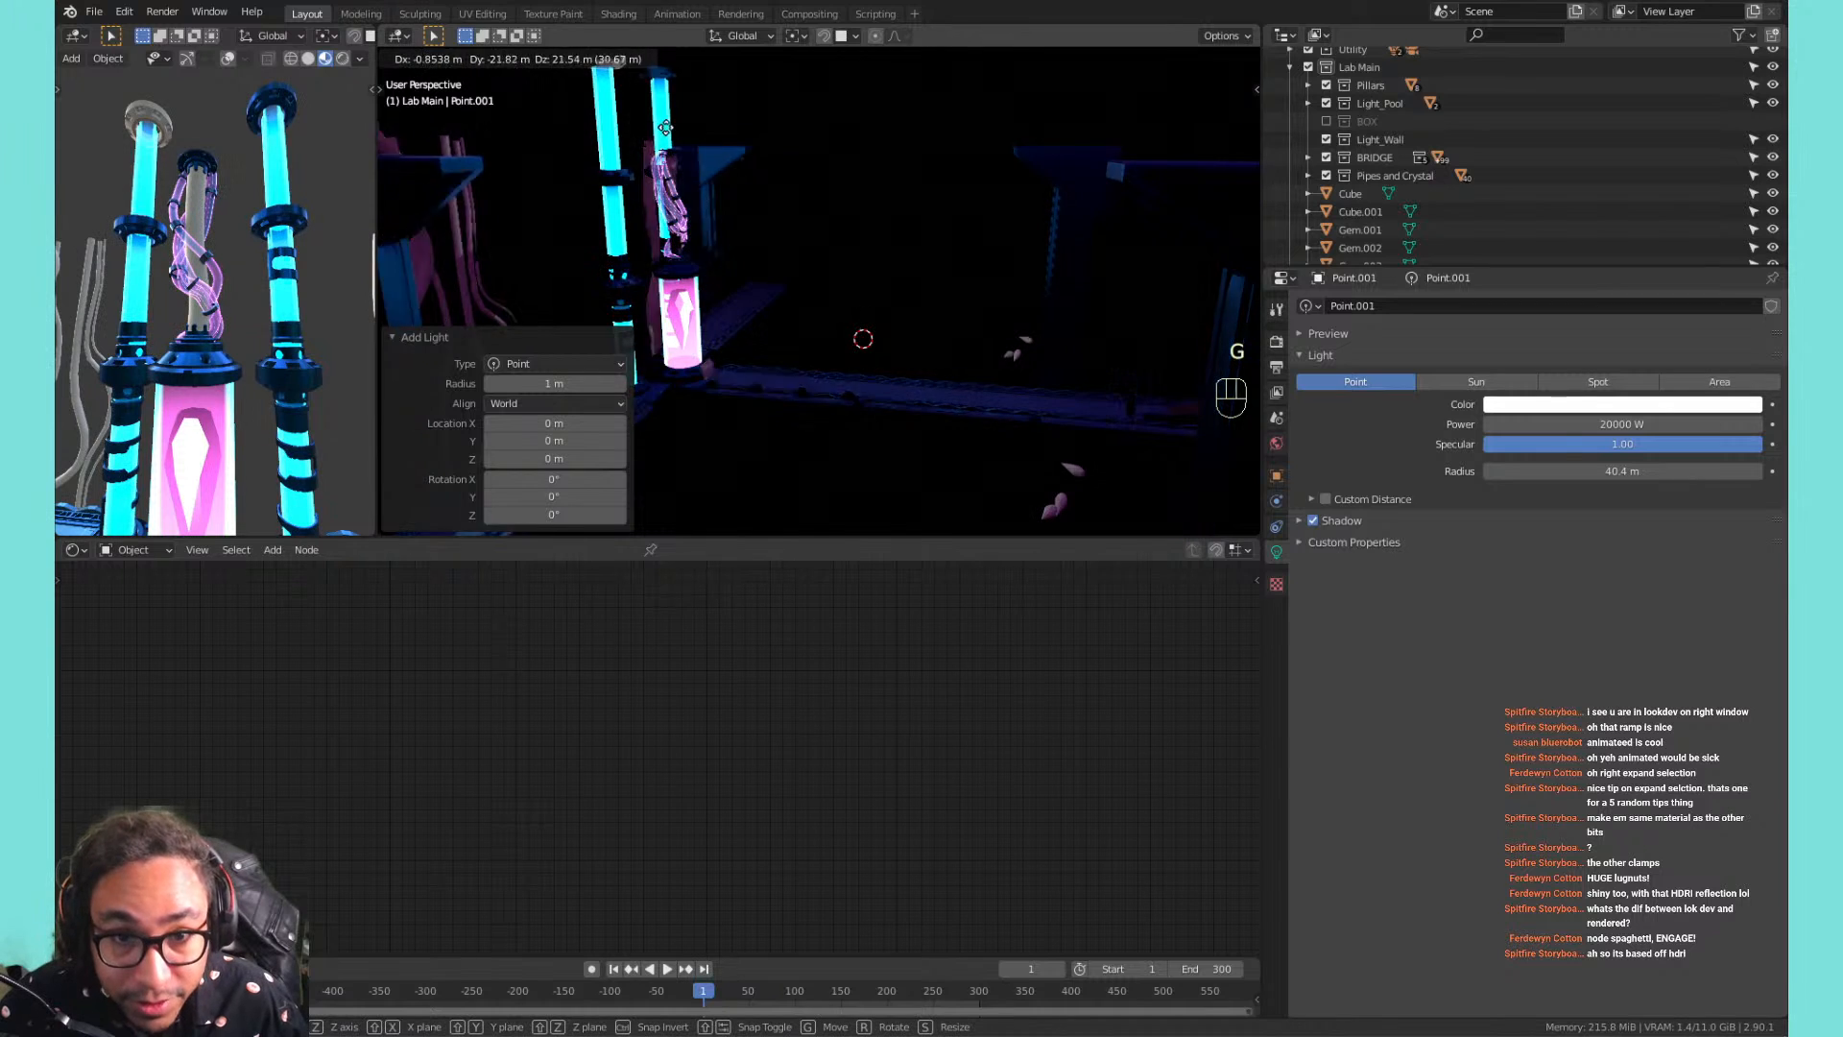
pyautogui.click(747, 156)
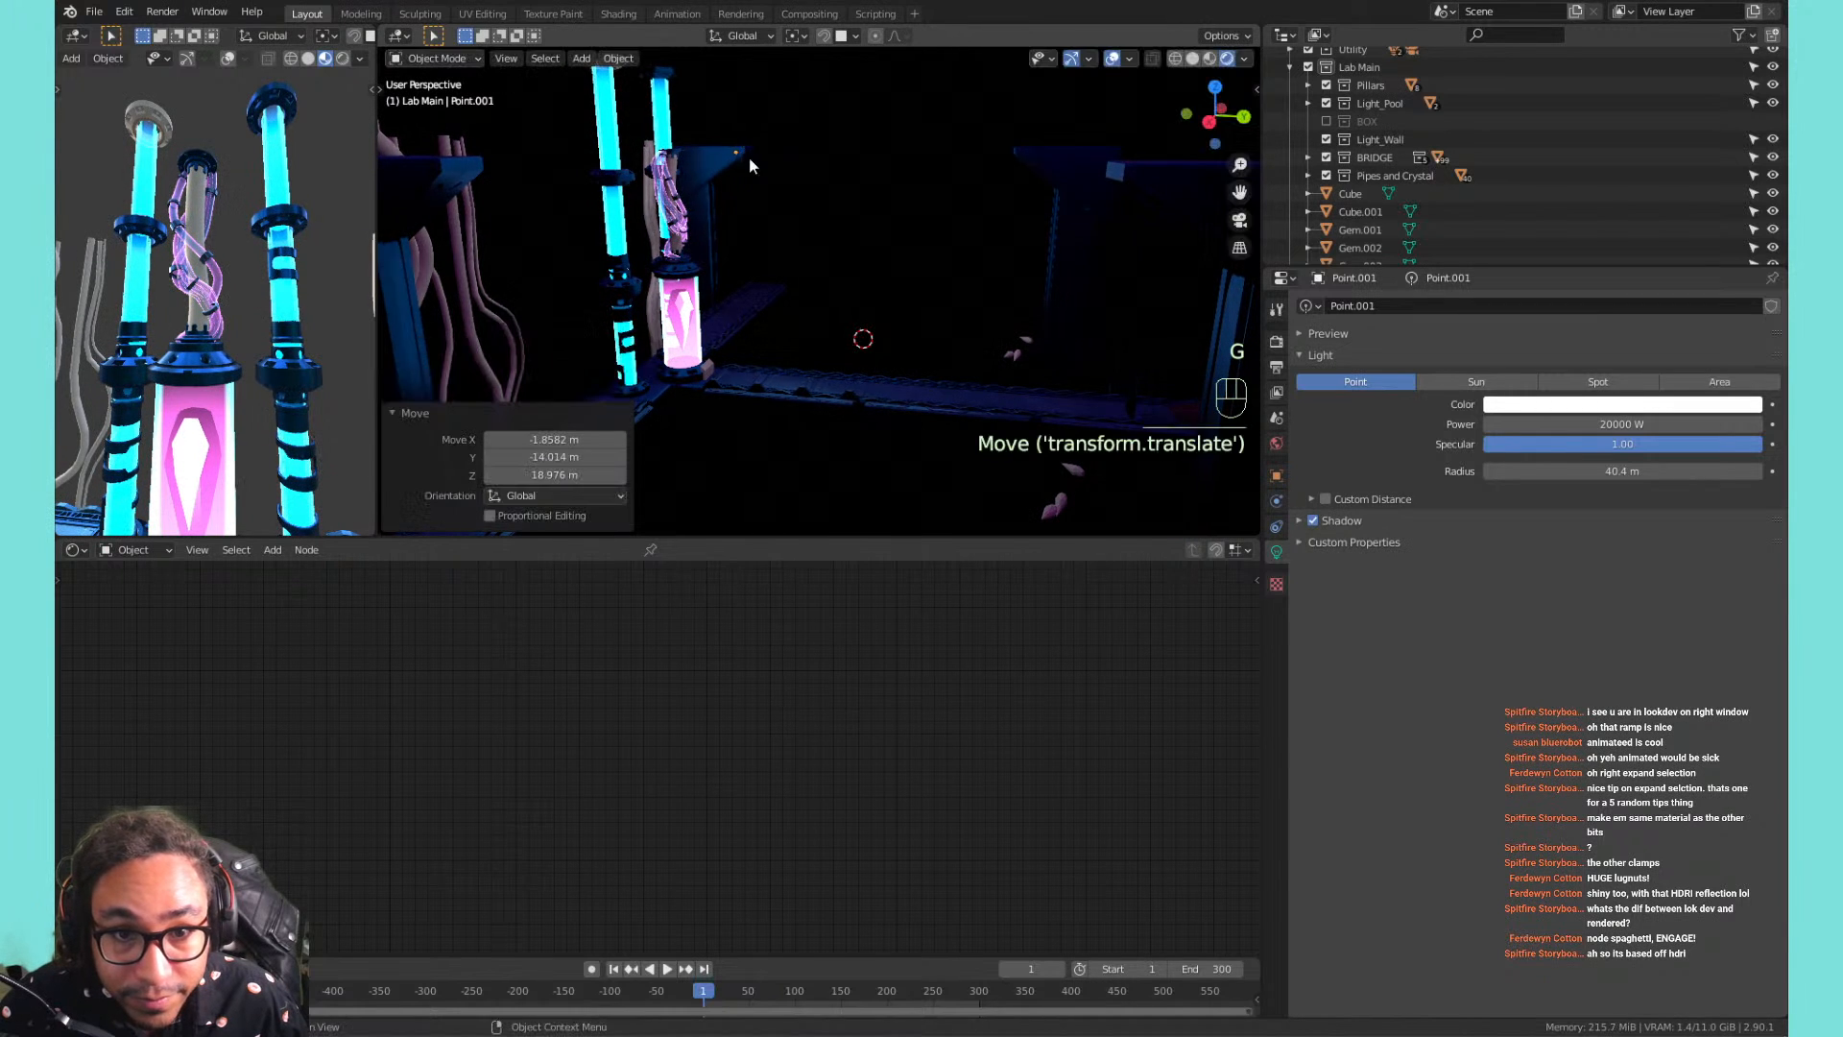
# Set the point light's power to 100000 W.
pyautogui.click(1595, 424)
pyautogui.write('1')
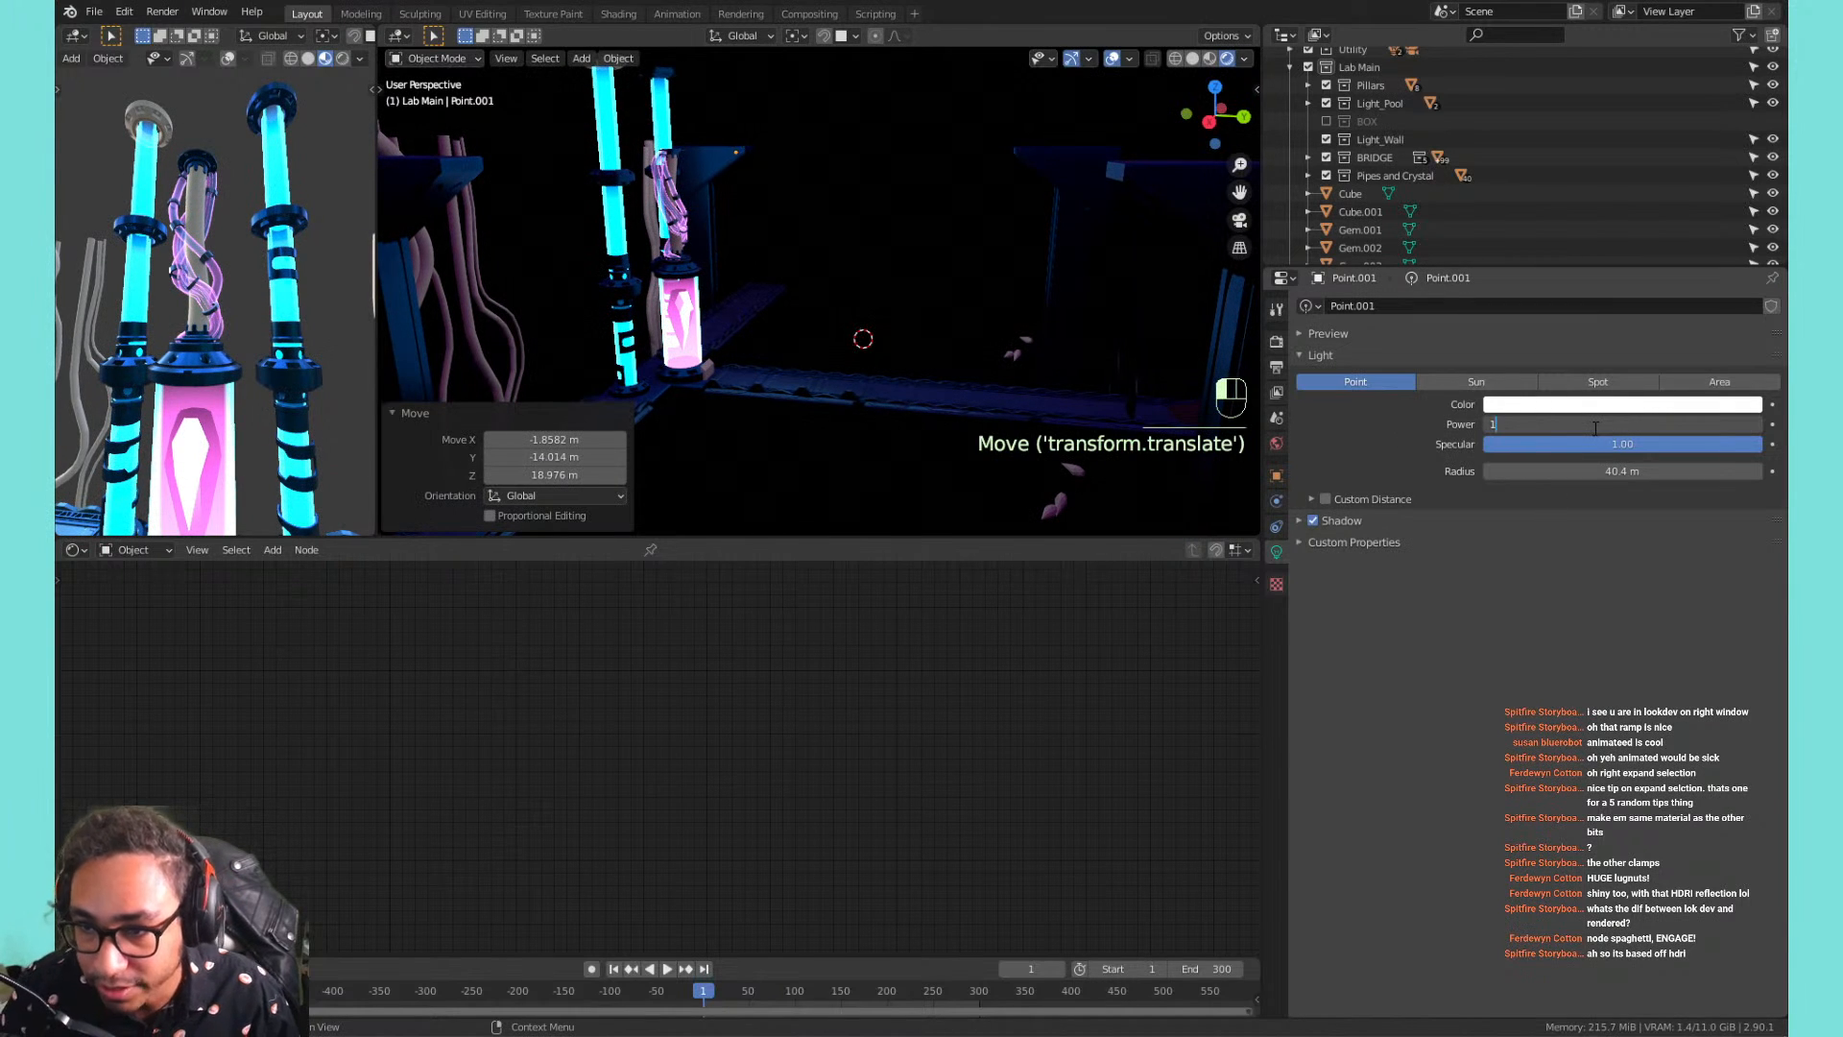
pyautogui.write('0000')
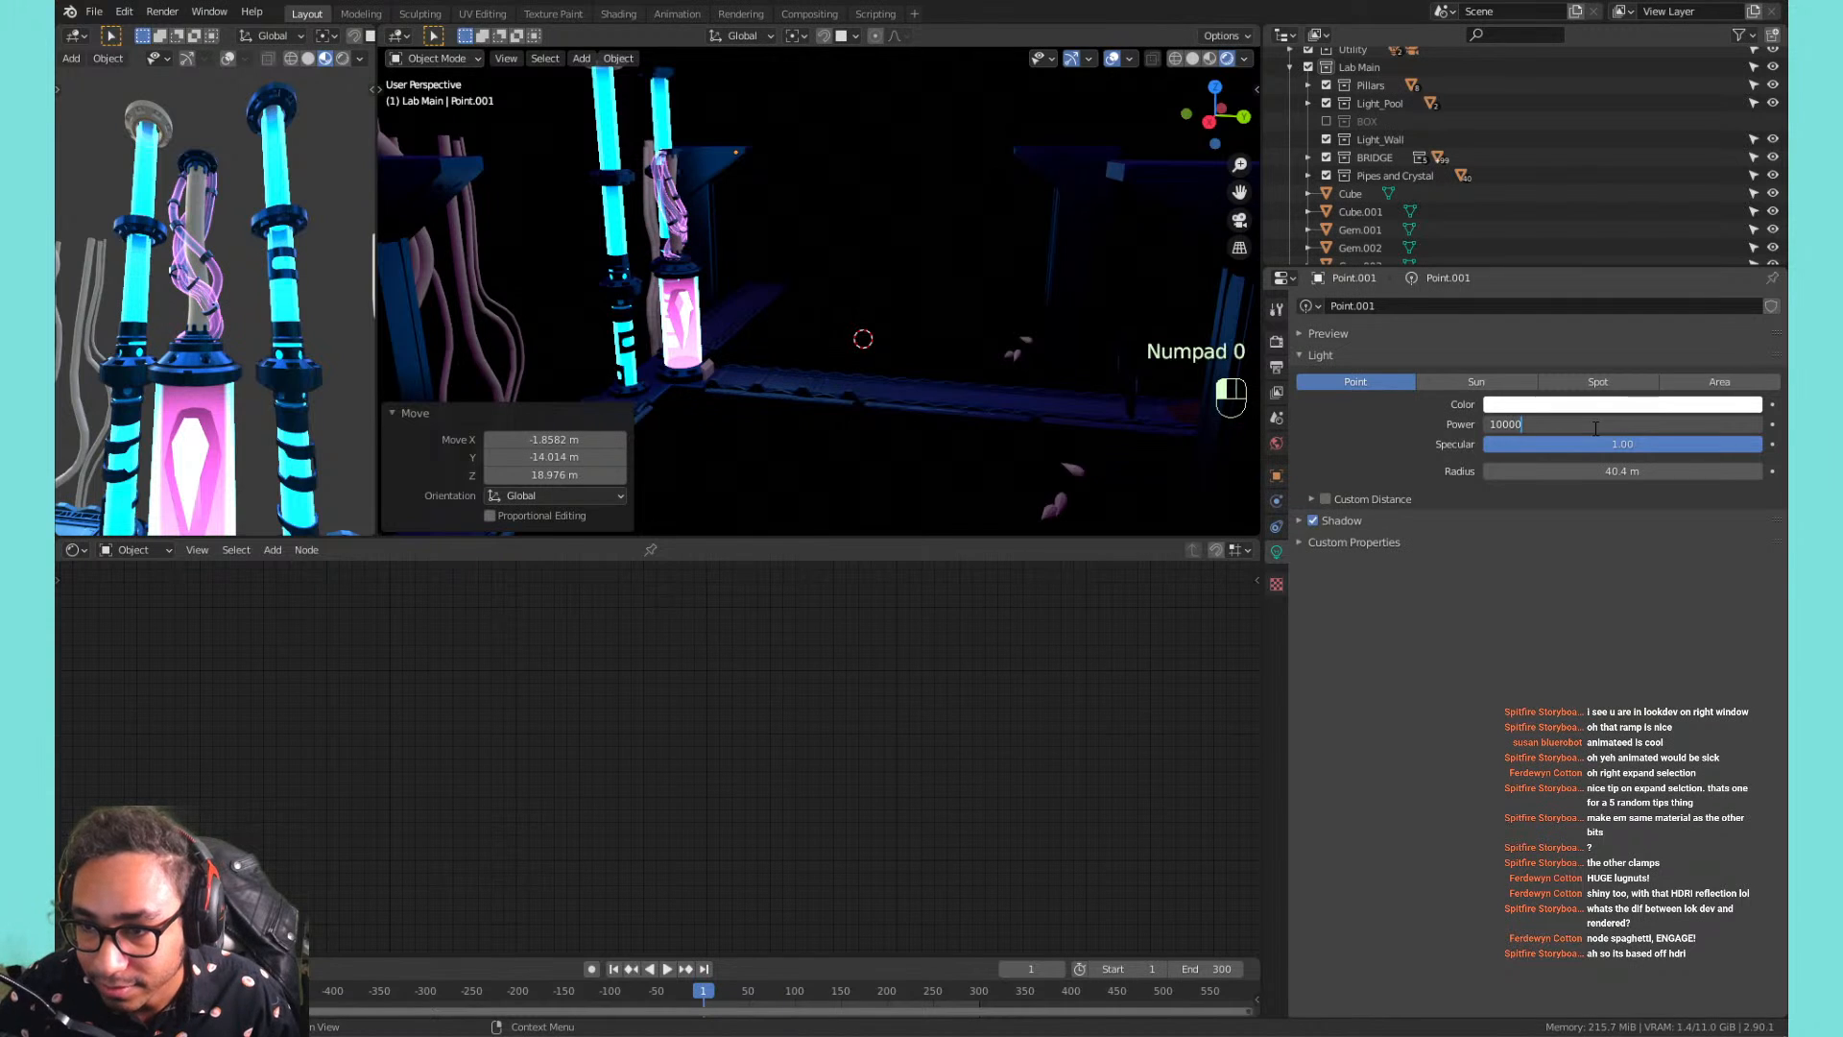
pyautogui.write('0')
pyautogui.press('Return')
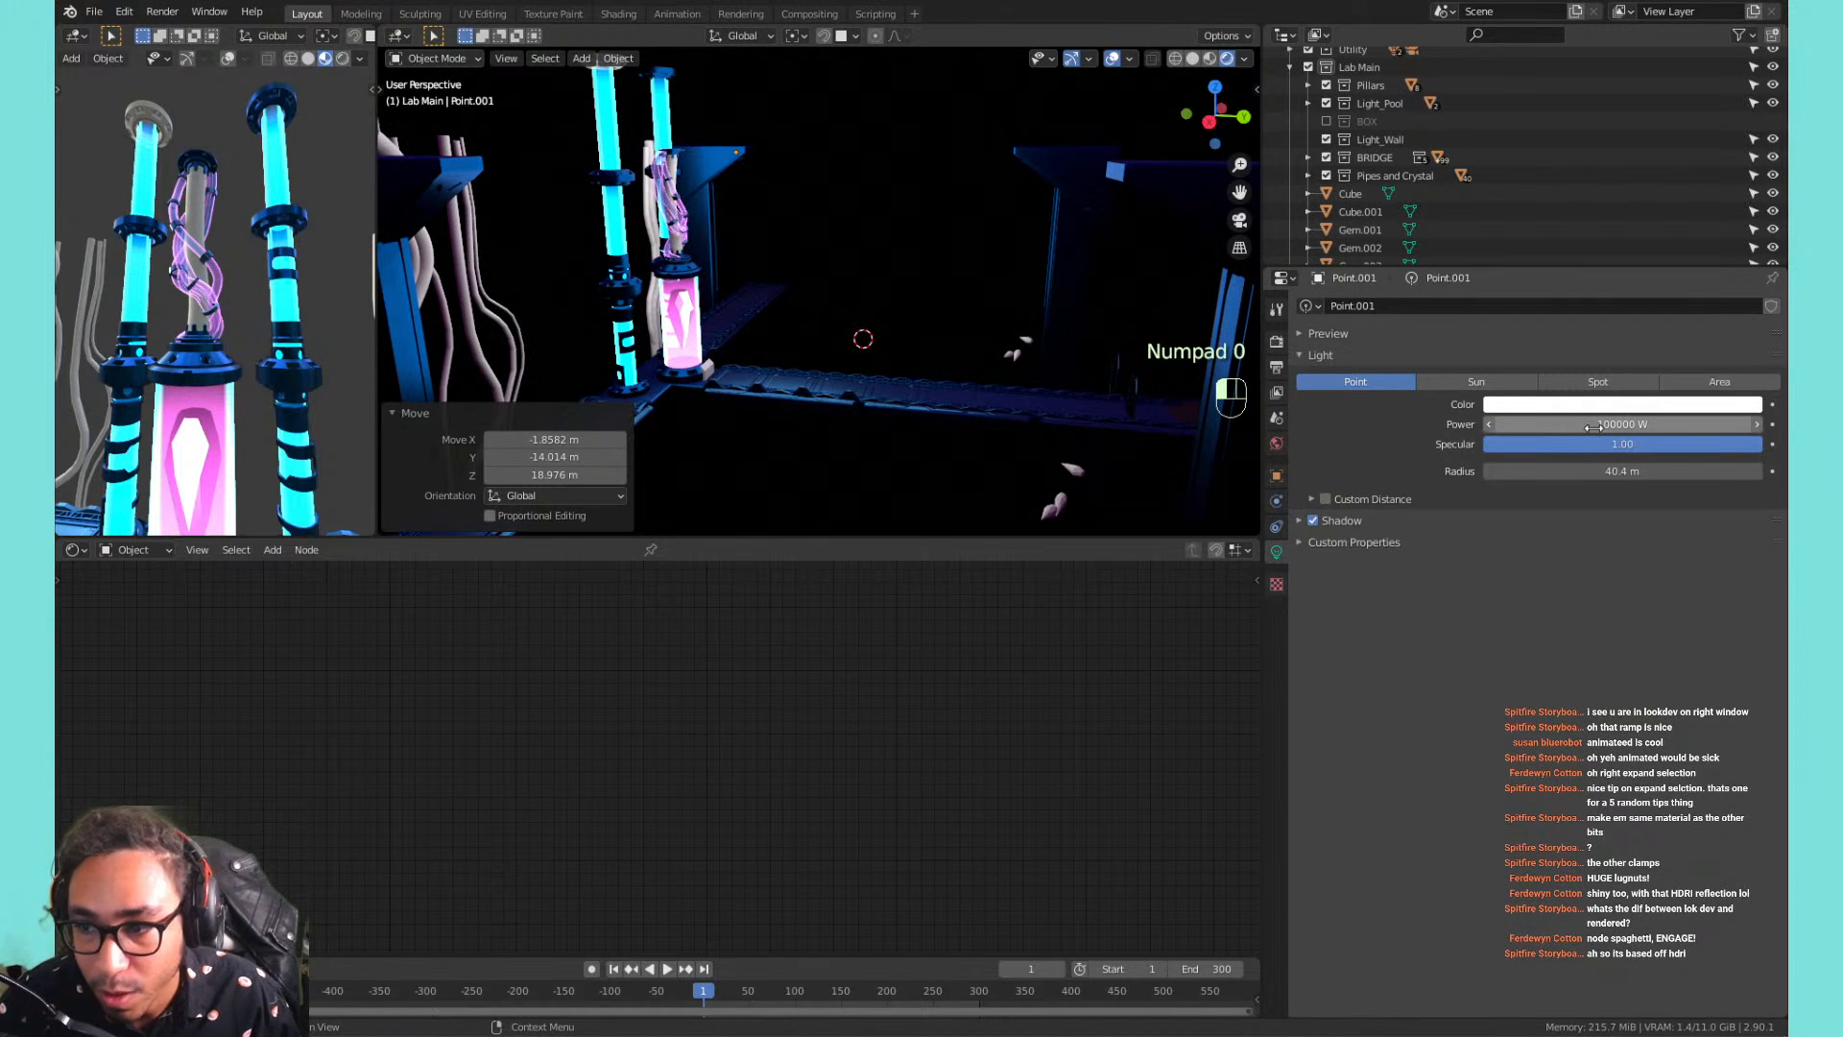
# Raise the point light's power to 500000 W.
pyautogui.click(1594, 426)
pyautogui.hotkey('ctrl', 'a')
pyautogui.write('50')
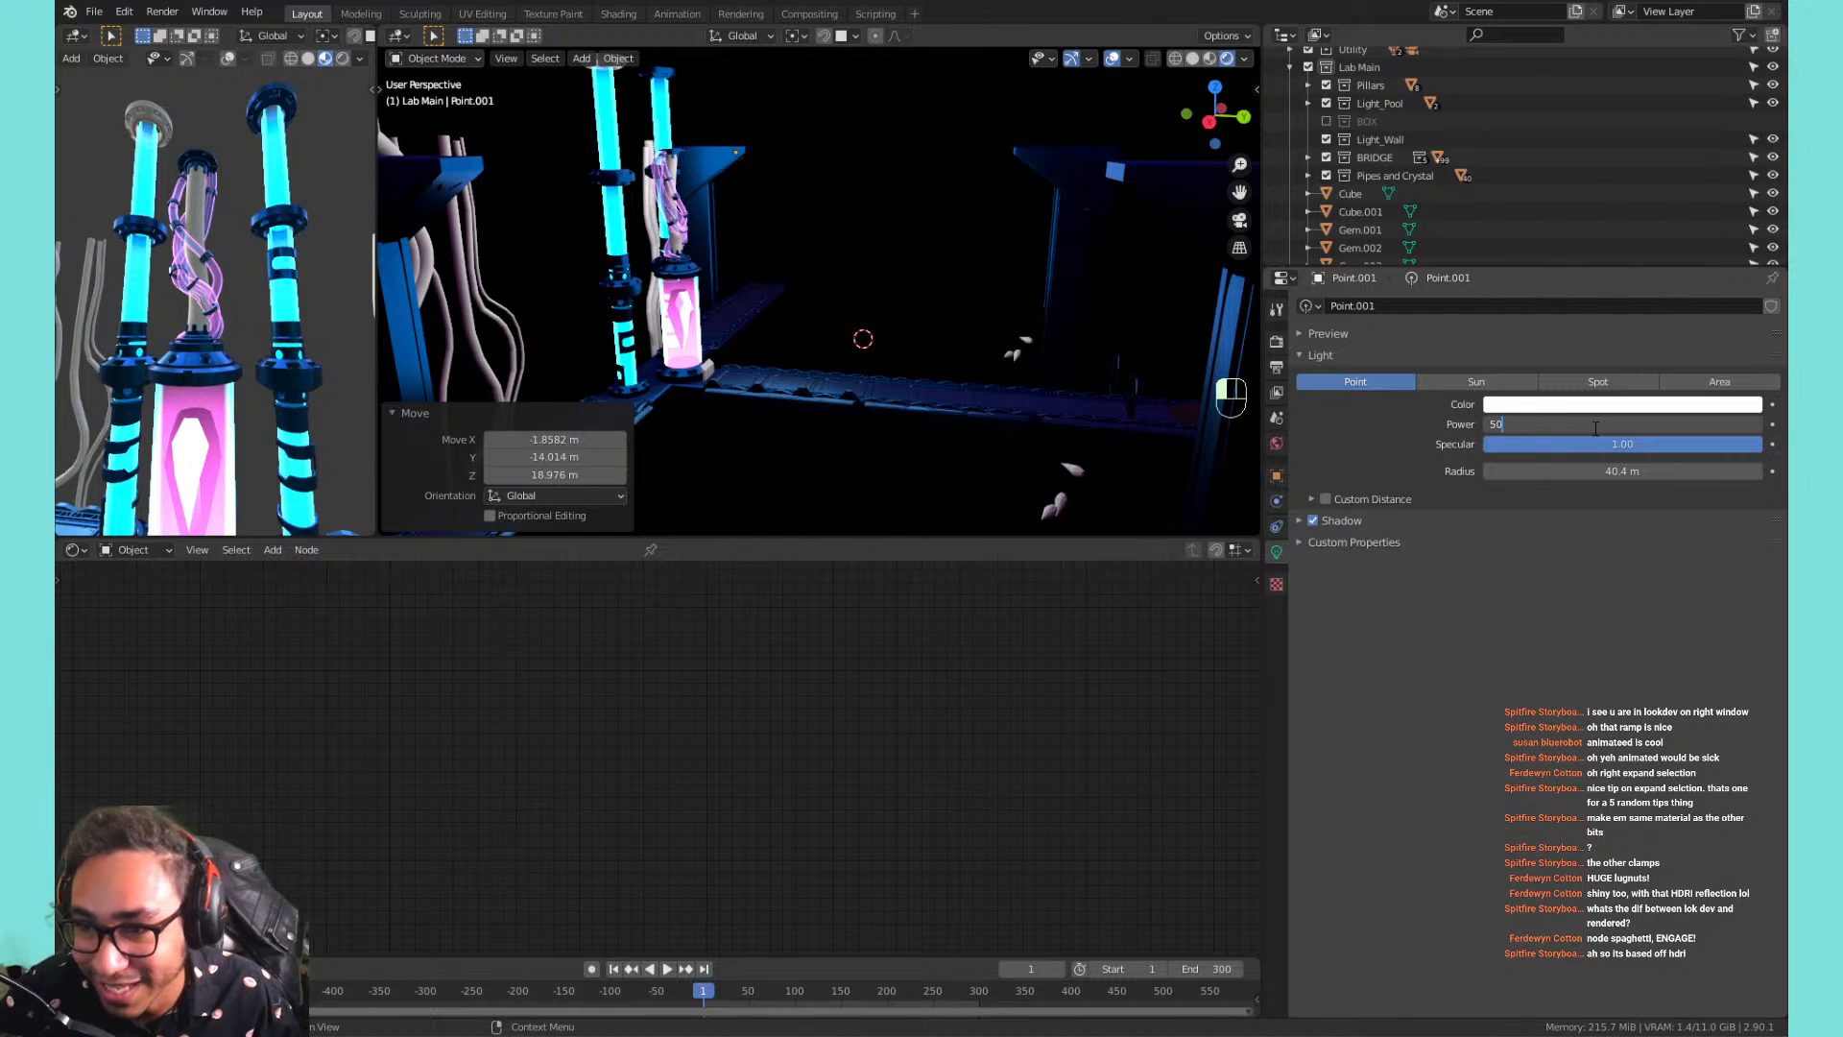
pyautogui.write('000')
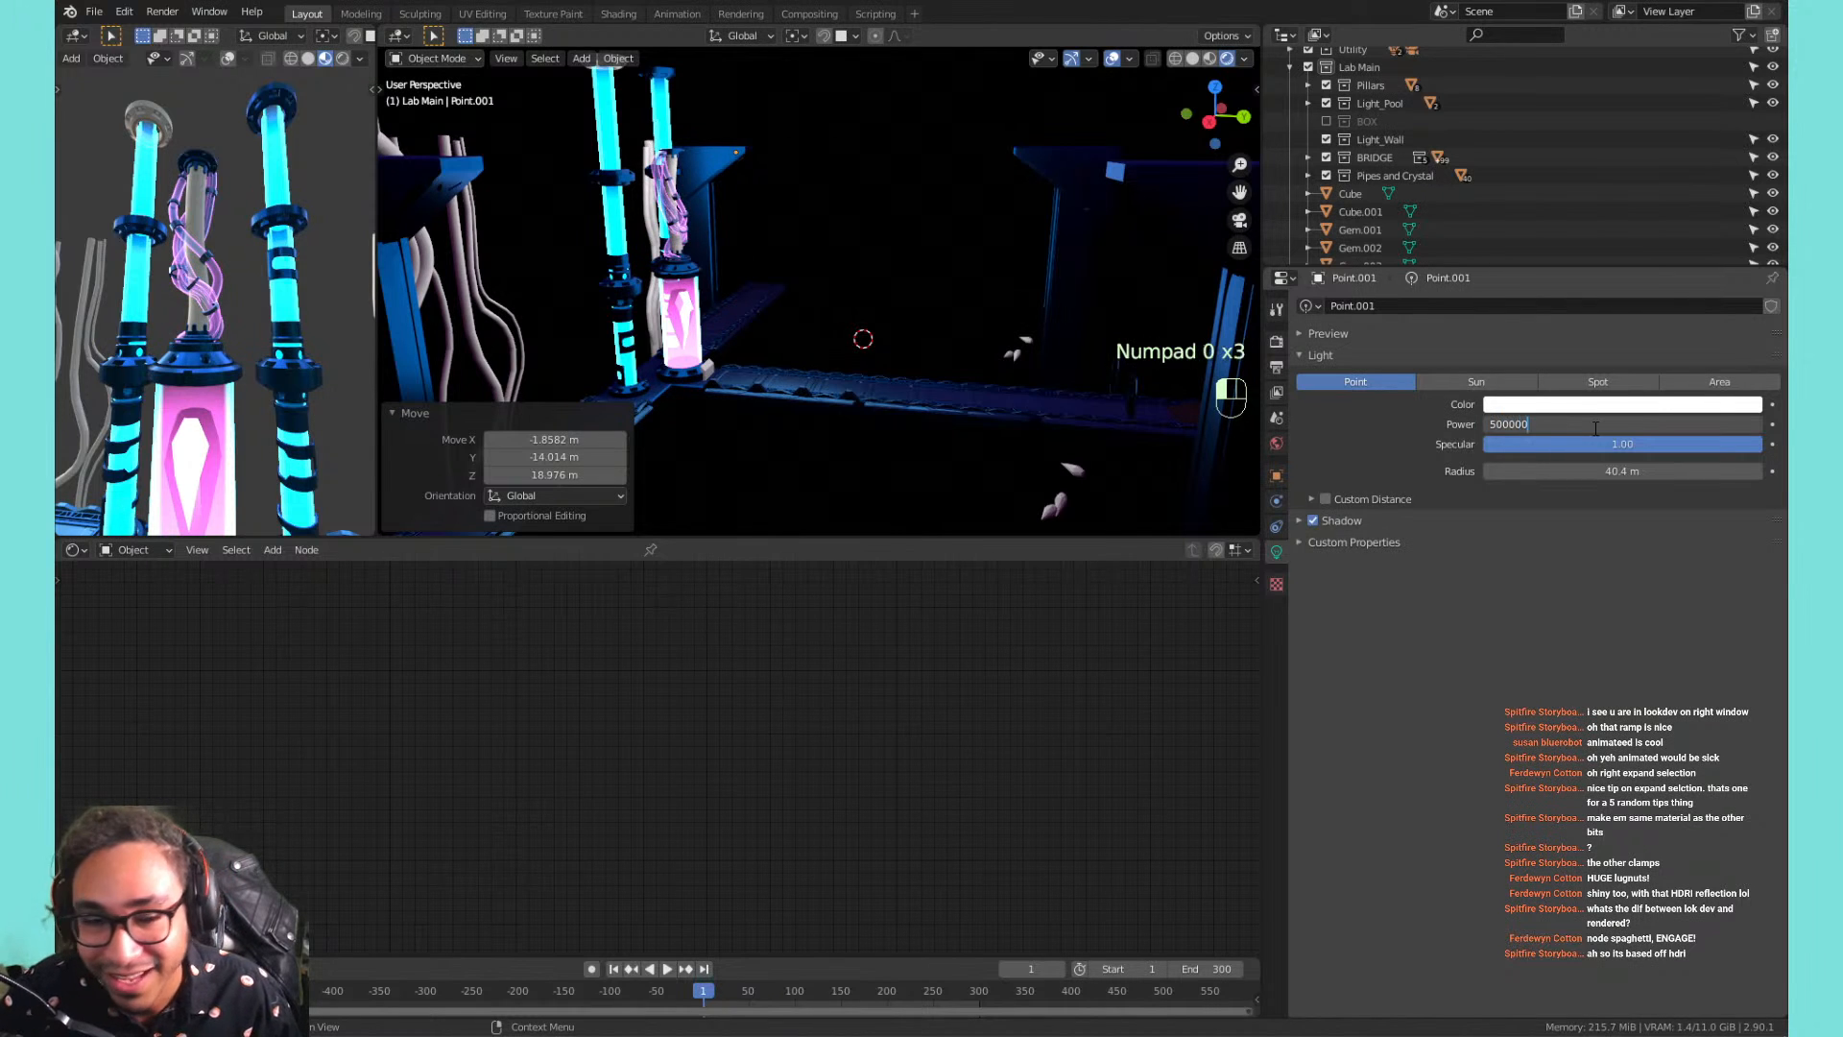
pyautogui.press('Return')
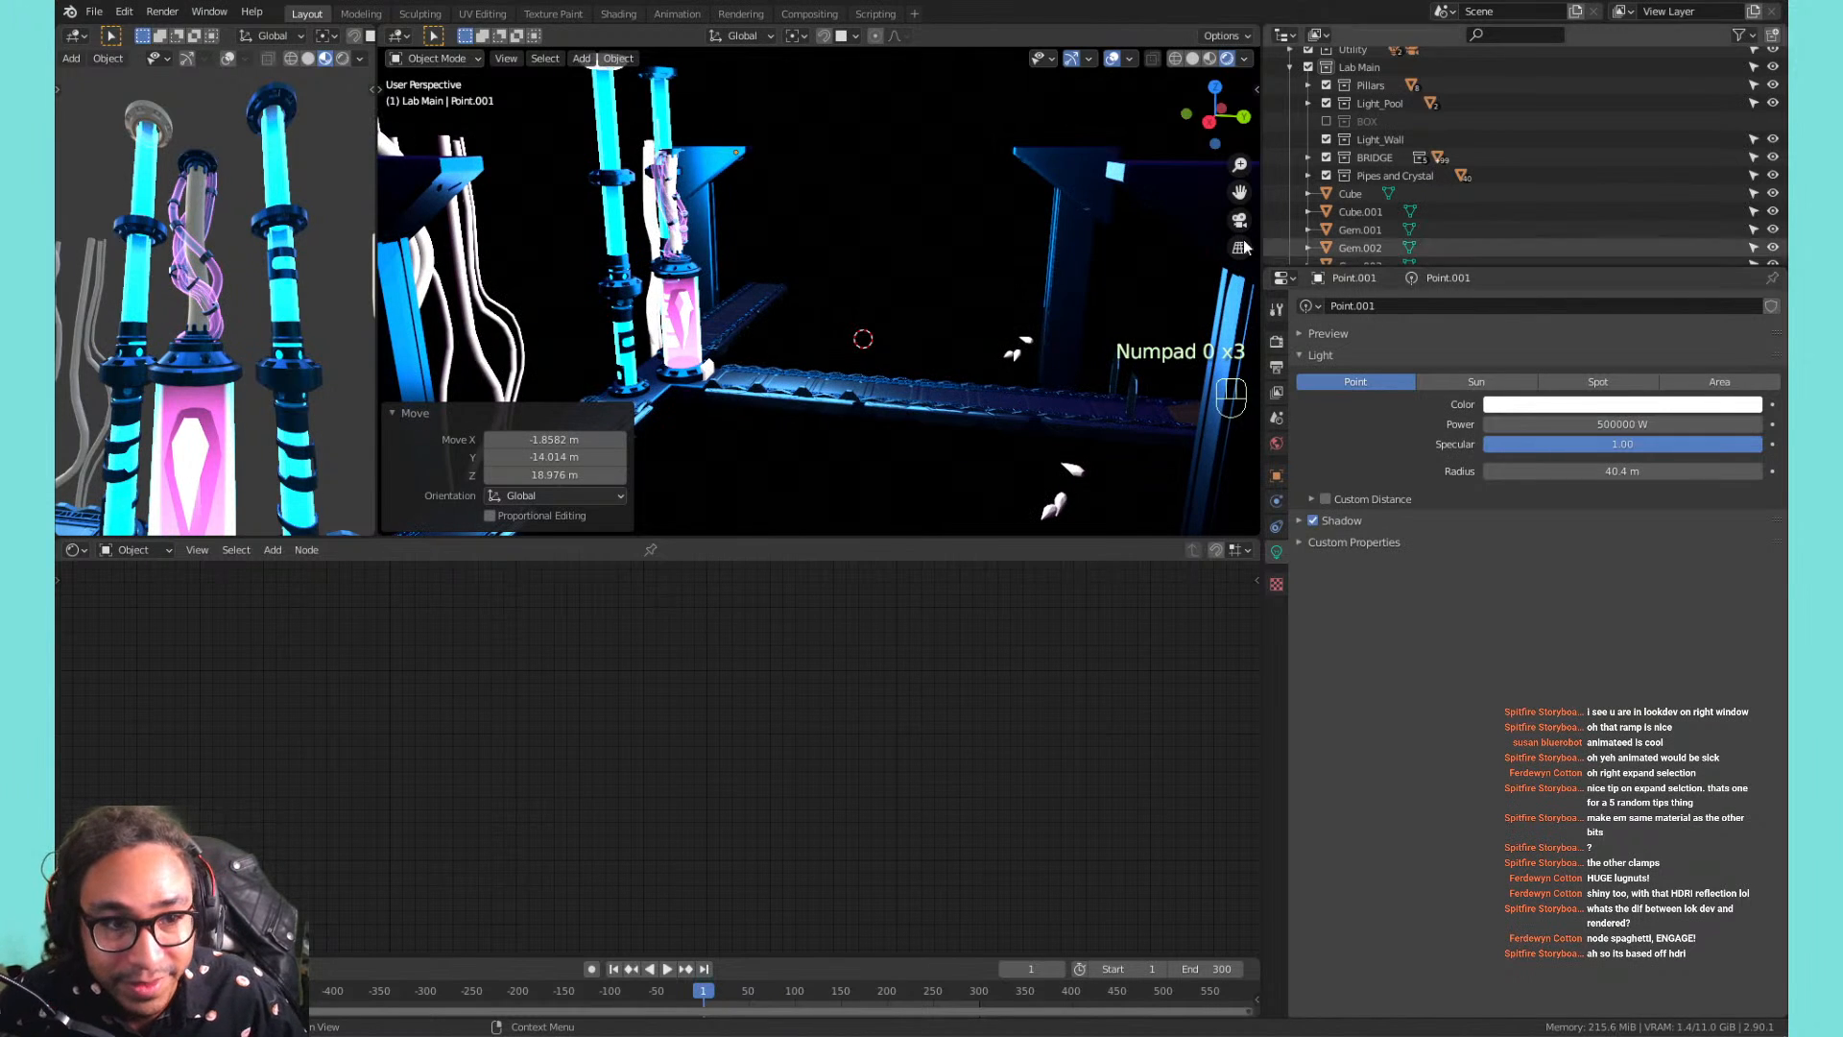
# Tint the point light's color a soft pink.
pyautogui.moveTo(945, 249); pyautogui.dragTo(518, 288, button='middle')
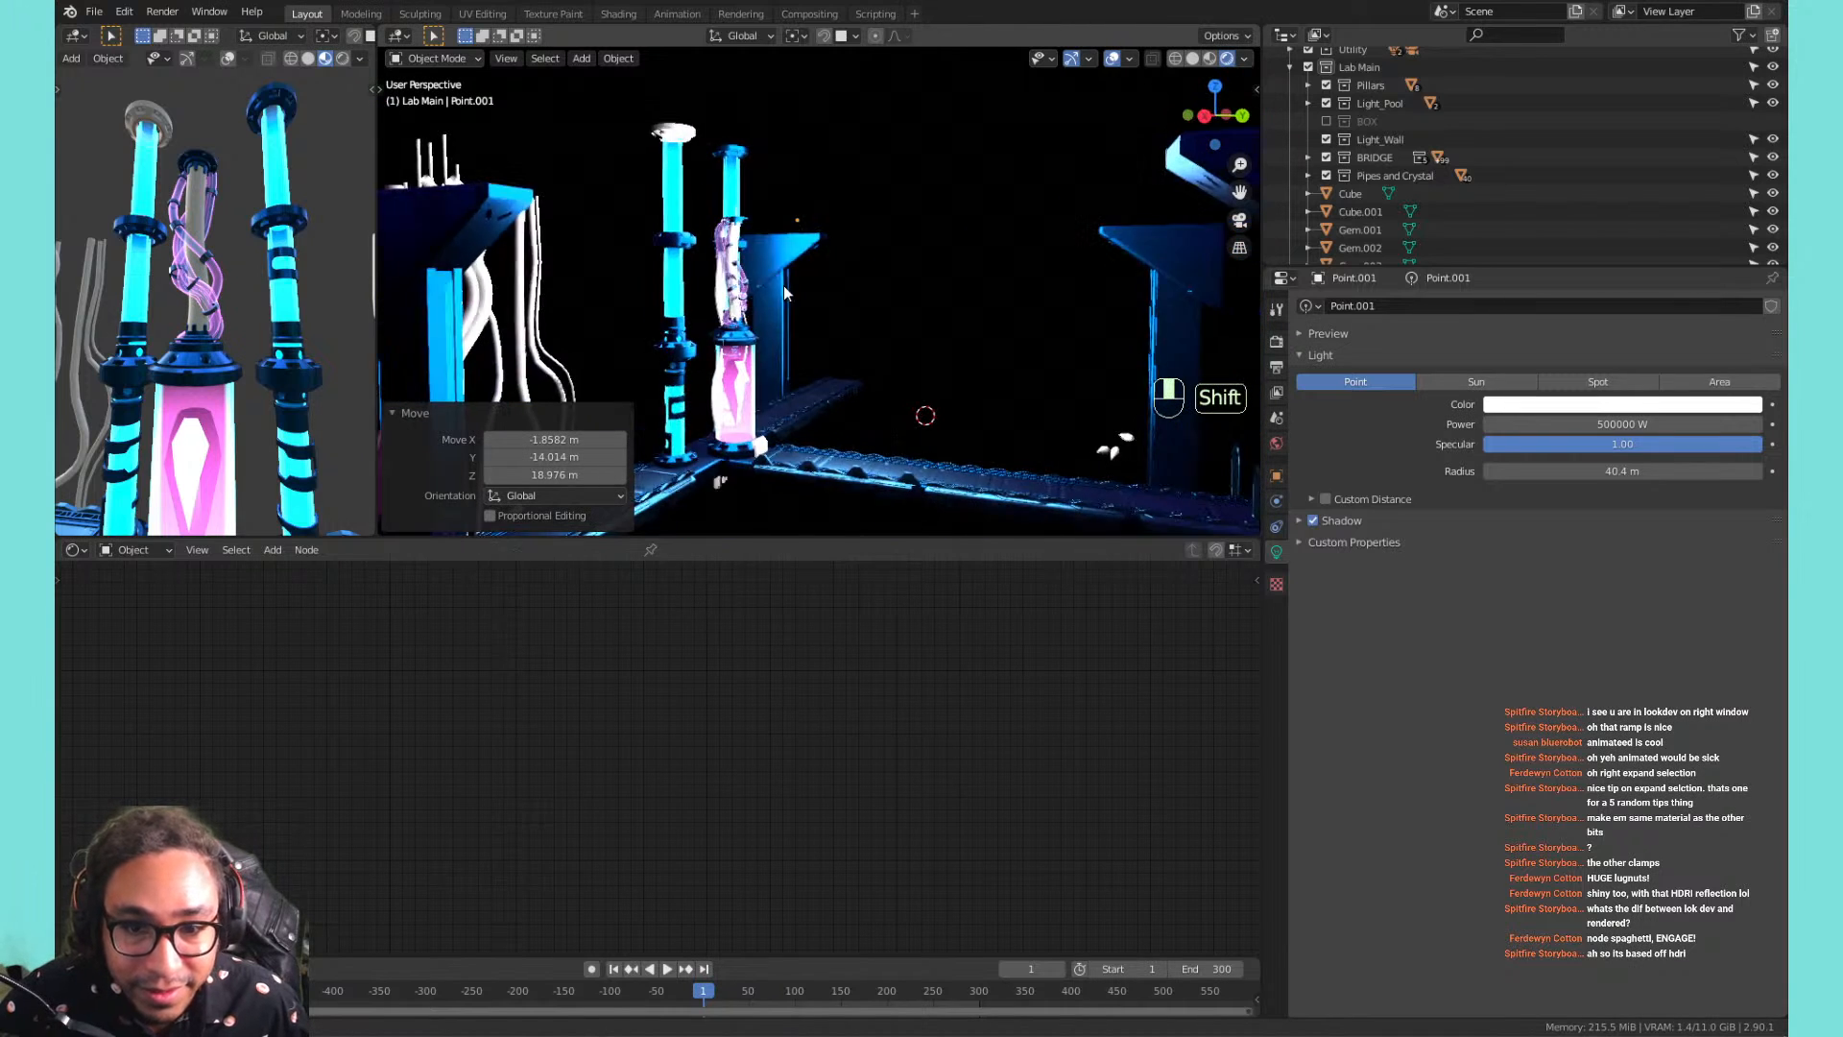
pyautogui.click(1622, 404)
pyautogui.click(1620, 261)
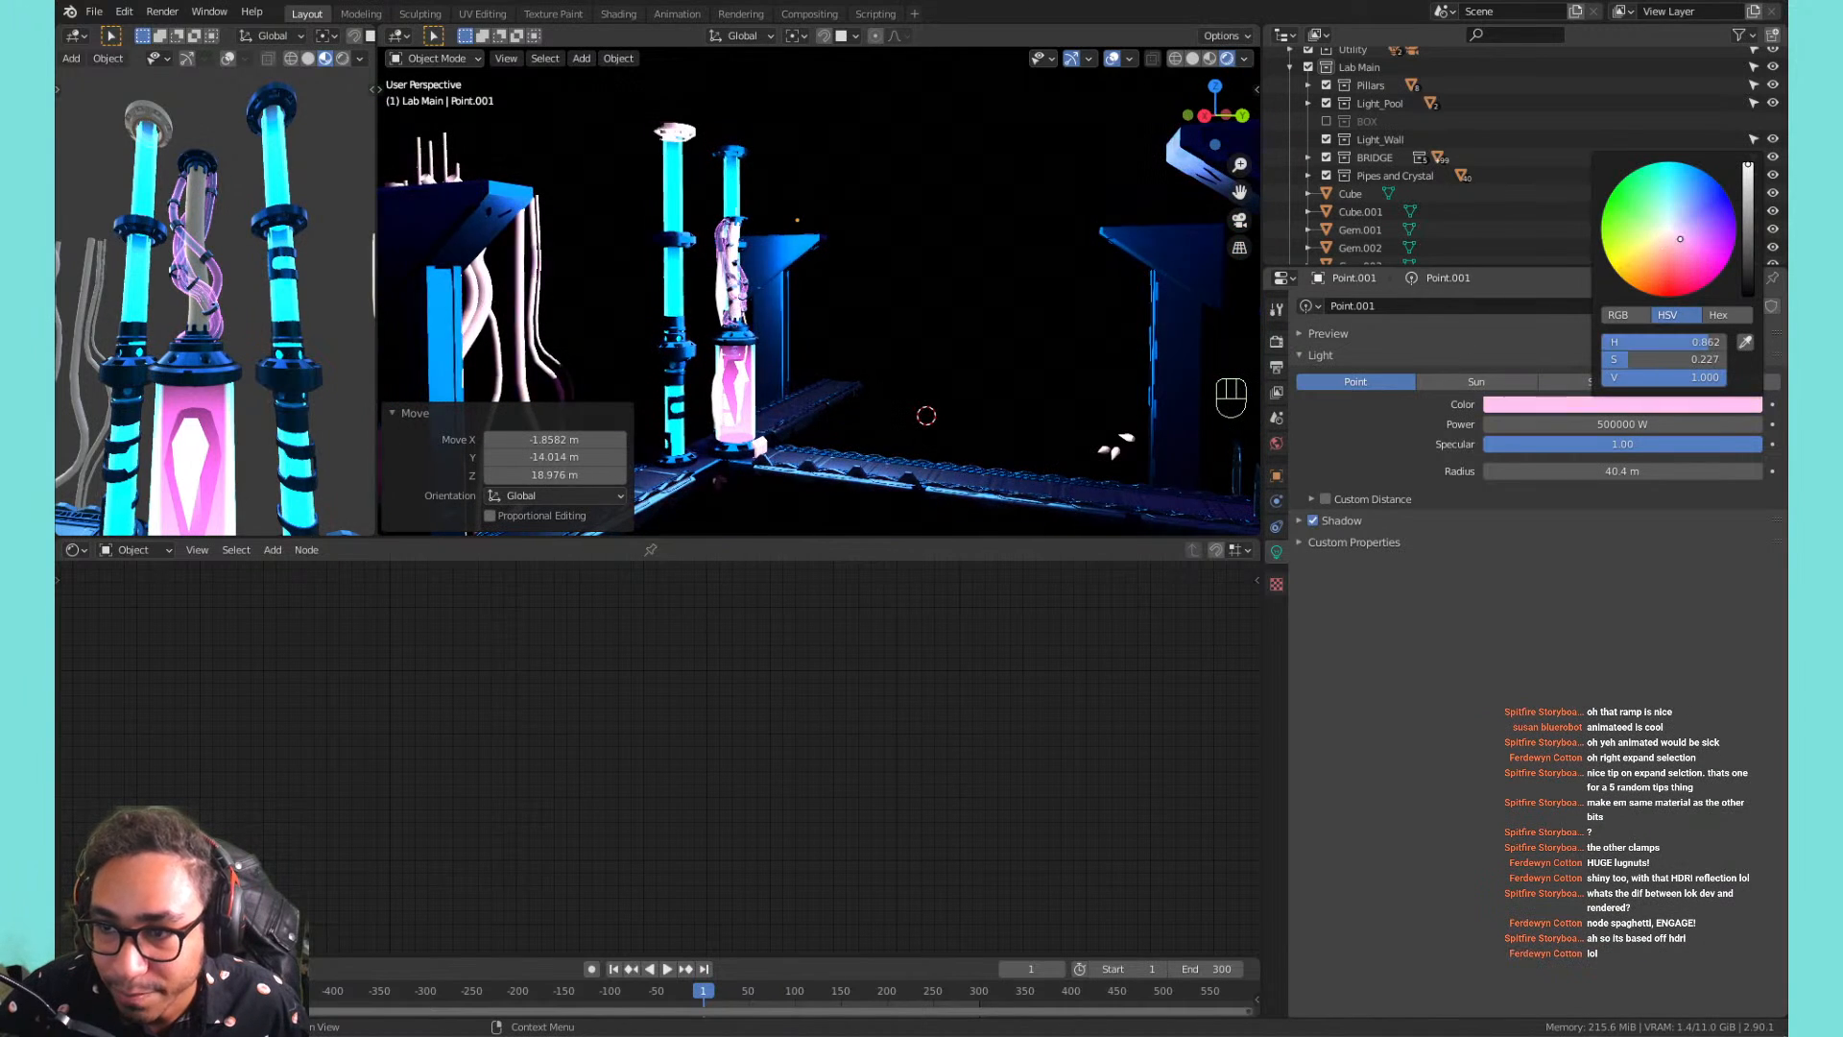
# Move the pink point light about 0.12 m in X, -1.98 m in Y and 22.1 m in Z.
pyautogui.press('g')
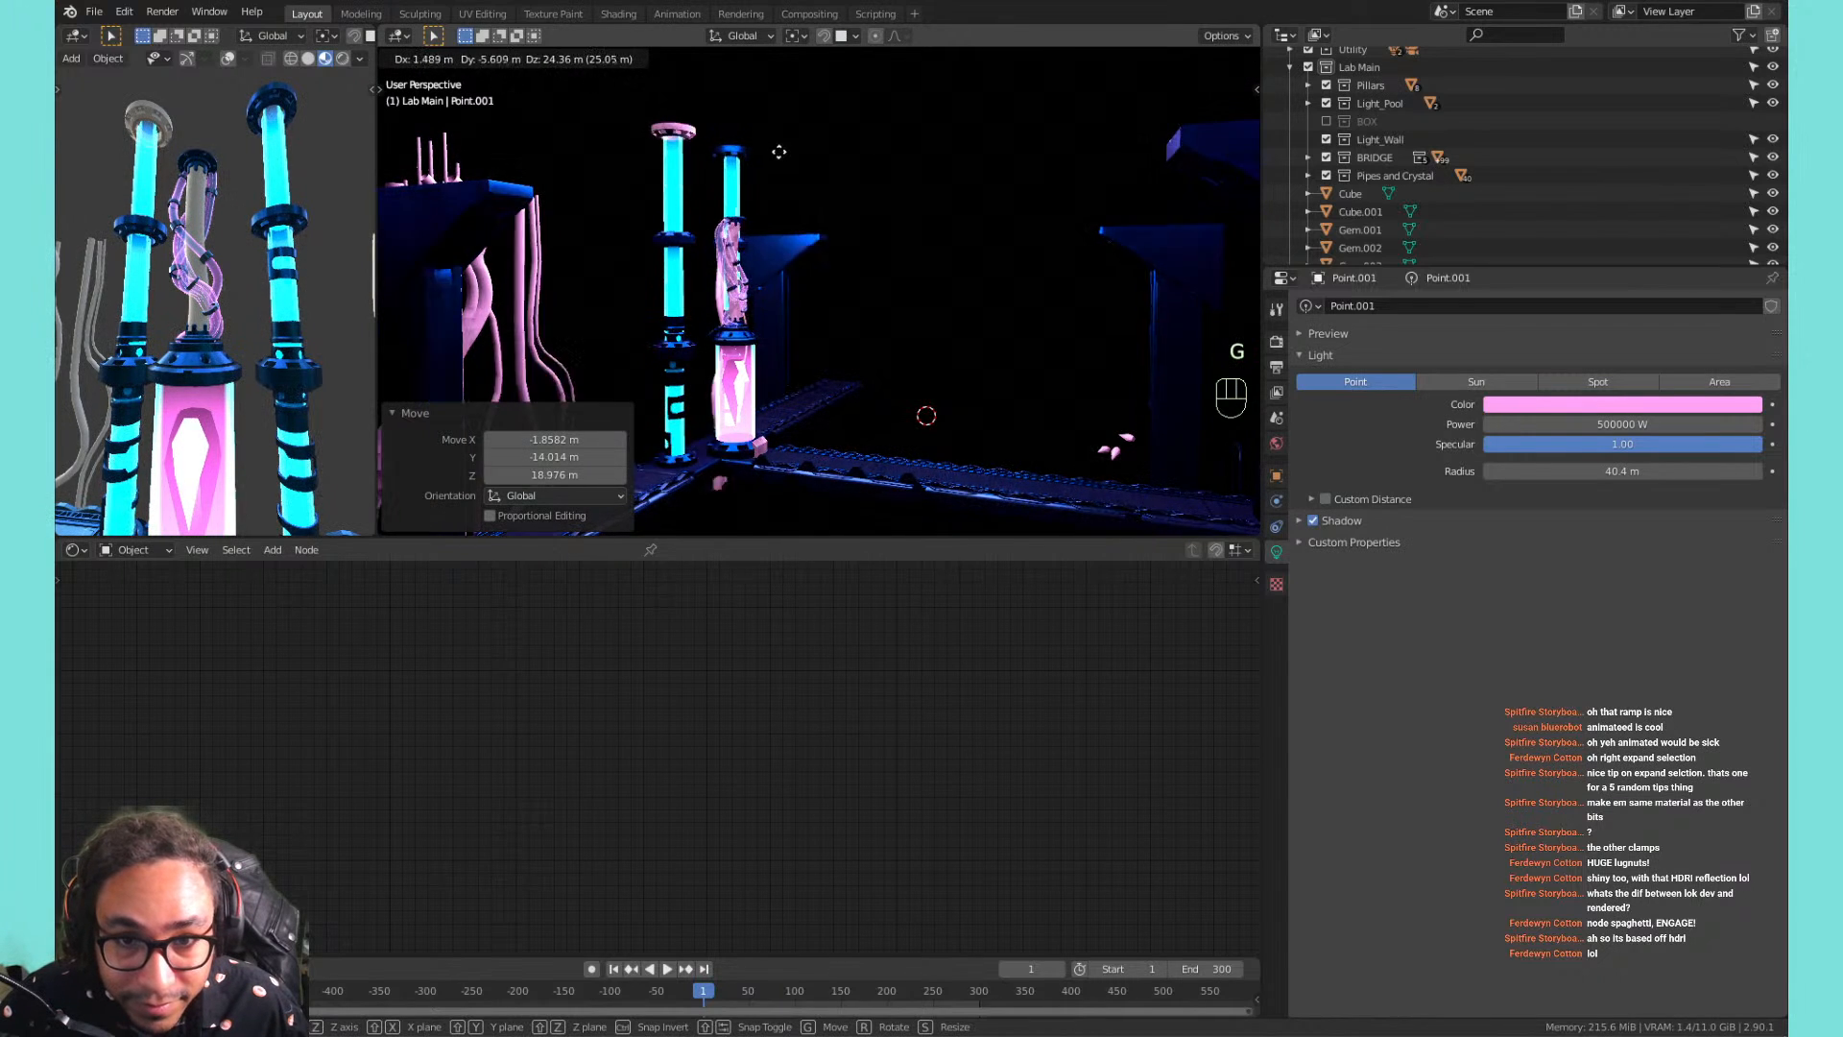
pyautogui.click(816, 175)
pyautogui.scroll(4, 803, 234)
pyautogui.keyDown('shift'); pyautogui.moveTo(803, 235); pyautogui.dragTo(852, 197, button='middle'); pyautogui.keyUp('shift')
pyautogui.scroll(-6, 873, 190)
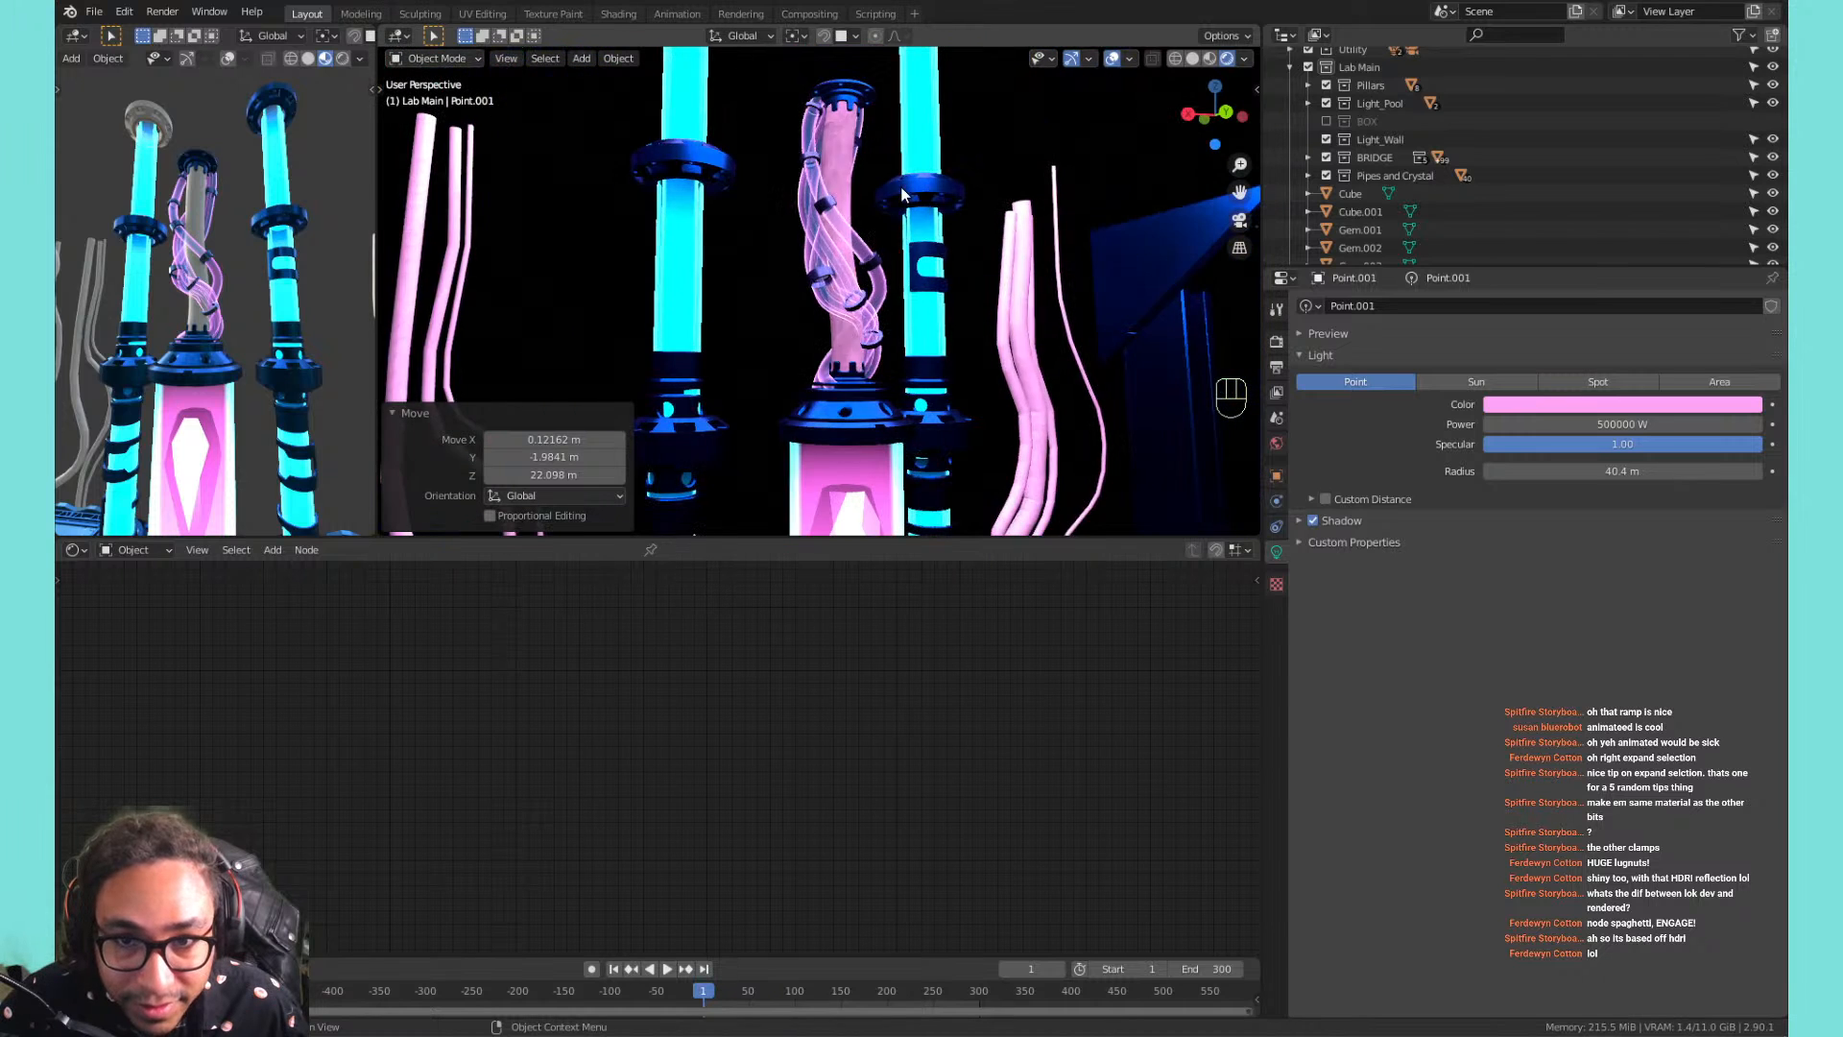
pyautogui.moveTo(902, 240)
pyautogui.mouseDown(button='middle')
pyautogui.moveTo(868, 236)
pyautogui.moveTo(912, 256)
pyautogui.mouseUp(button='middle')
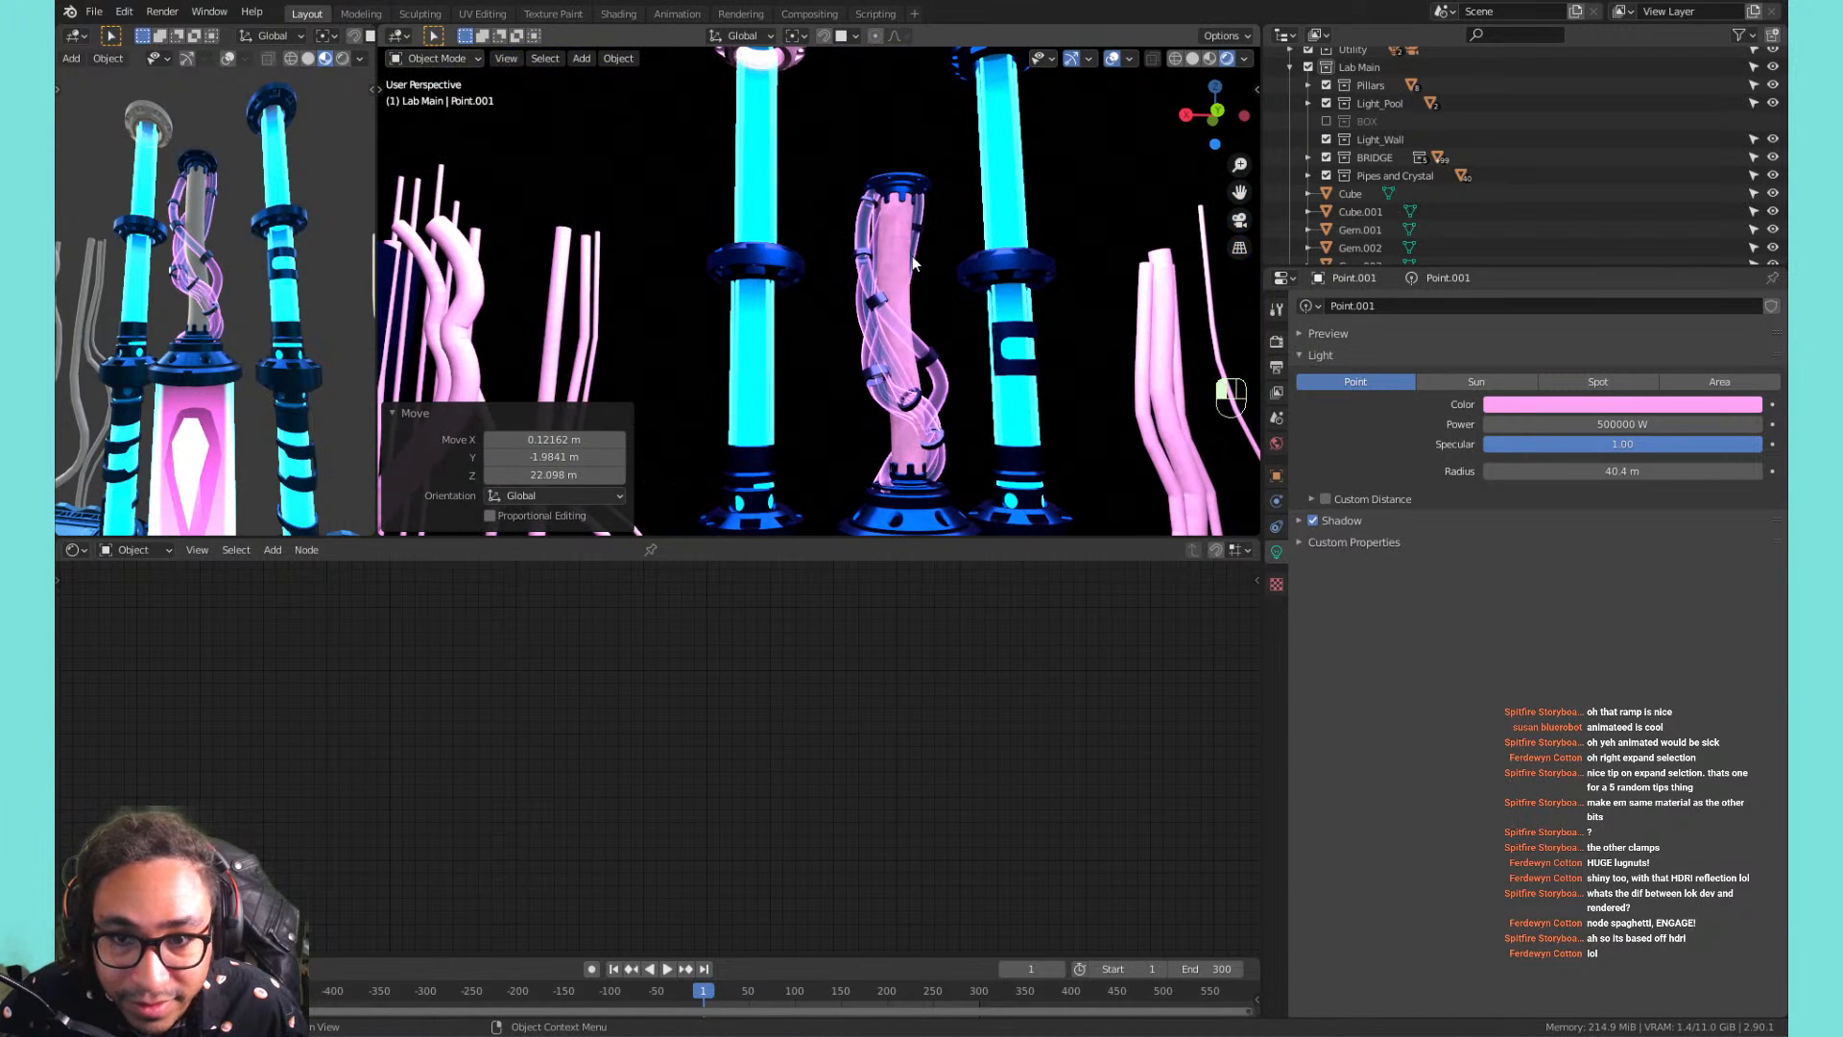
# Assign the existing pipe_clamp material to the central pipe inside the twisting tubes.
pyautogui.click(895, 271)
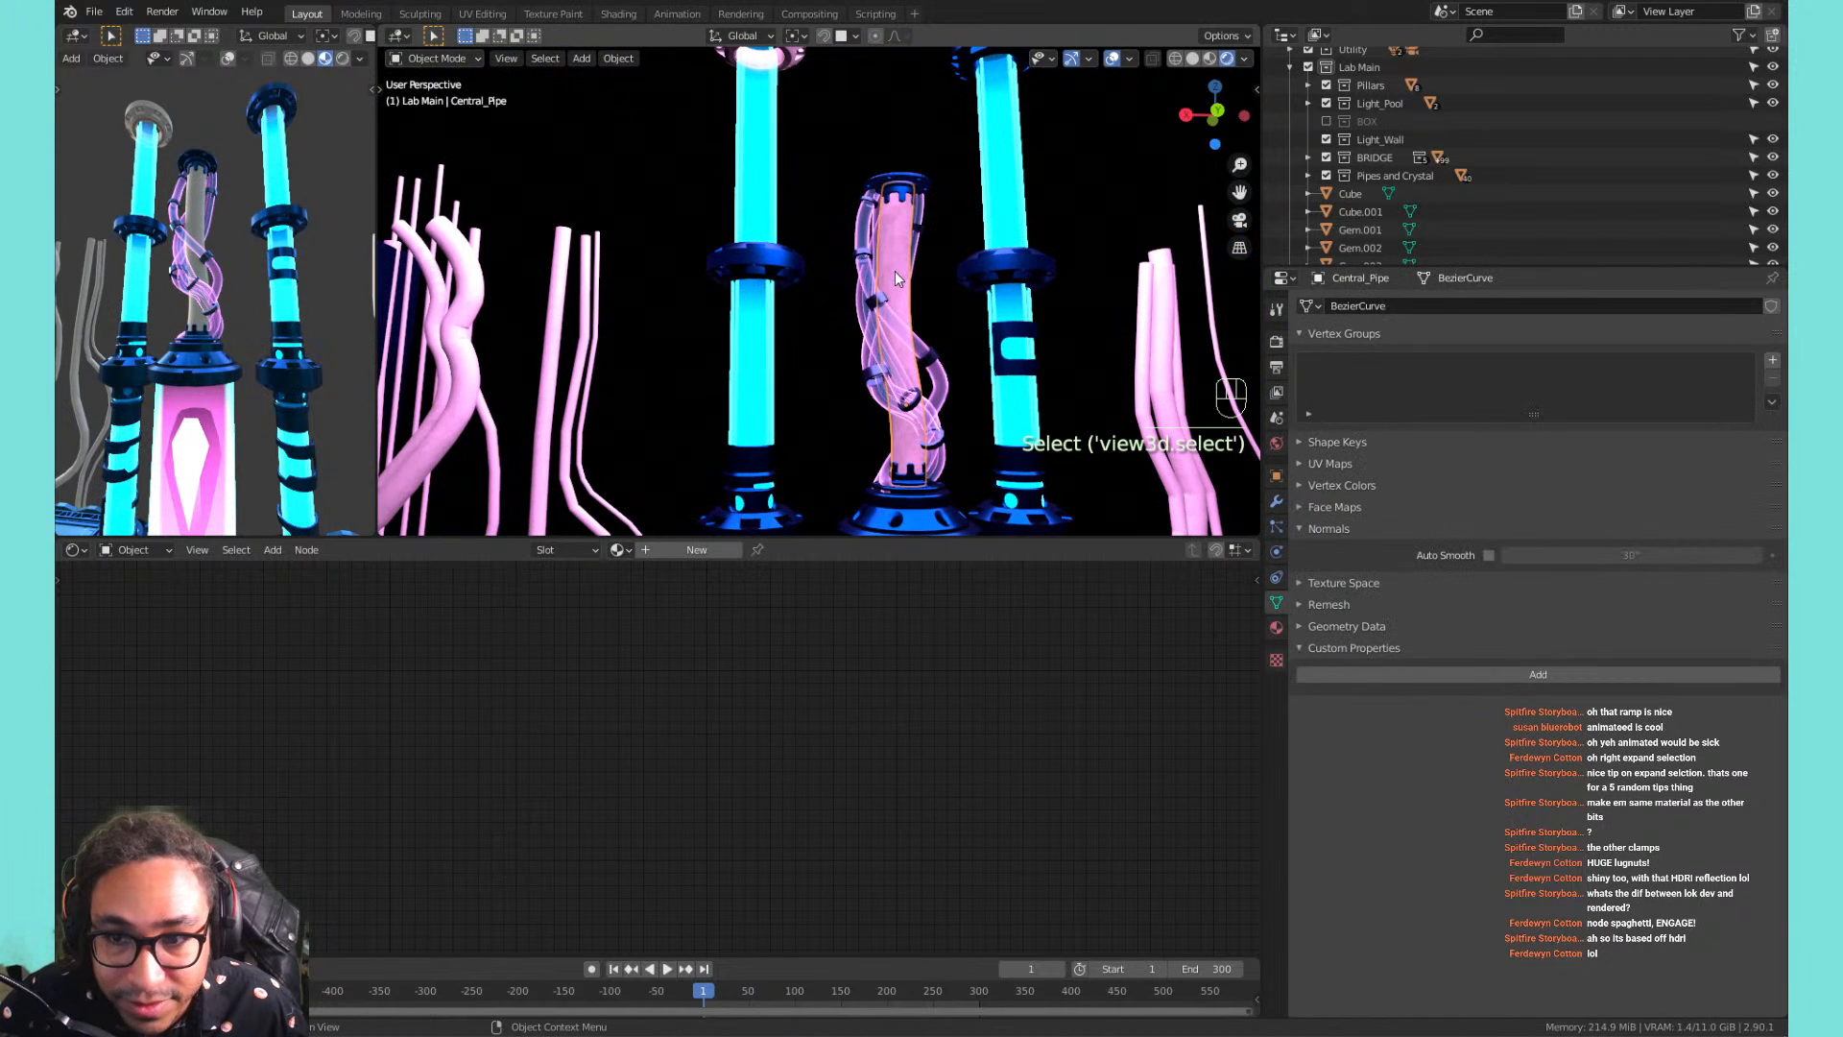
pyautogui.click(1276, 628)
pyautogui.click(1311, 382)
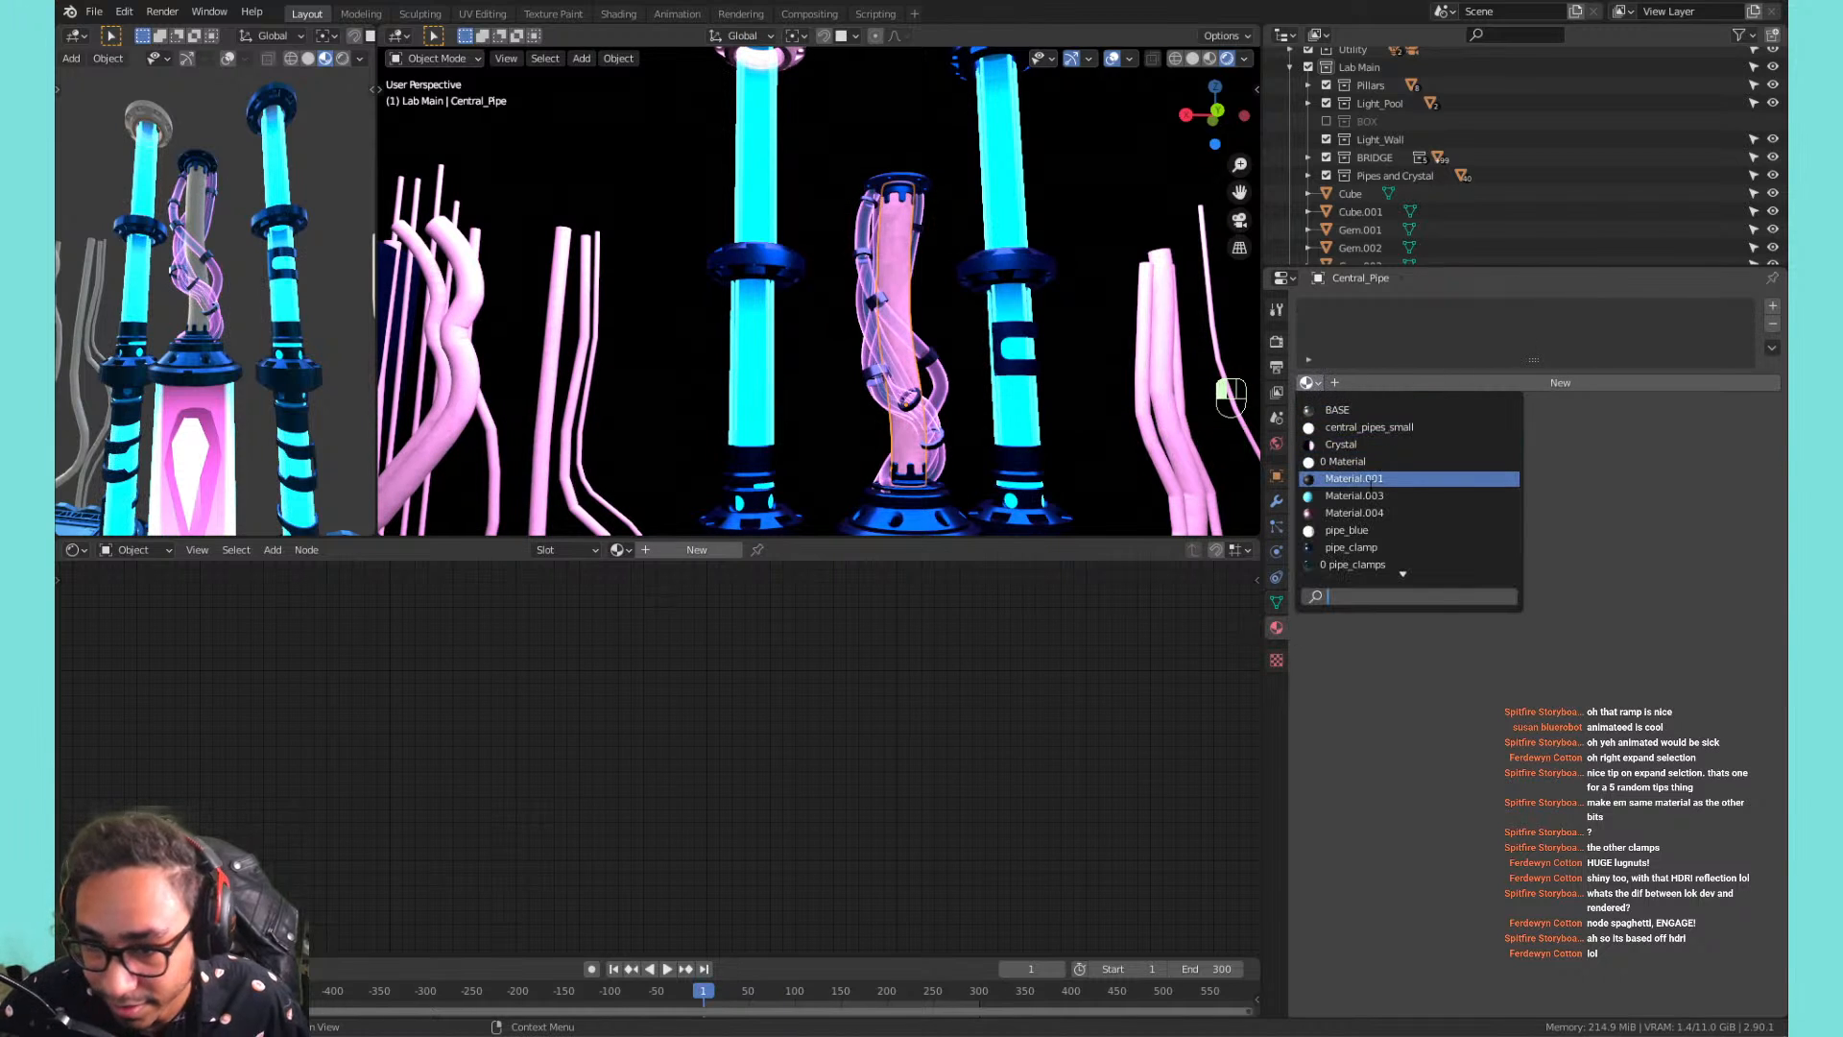
pyautogui.scroll(-3, 1404, 544)
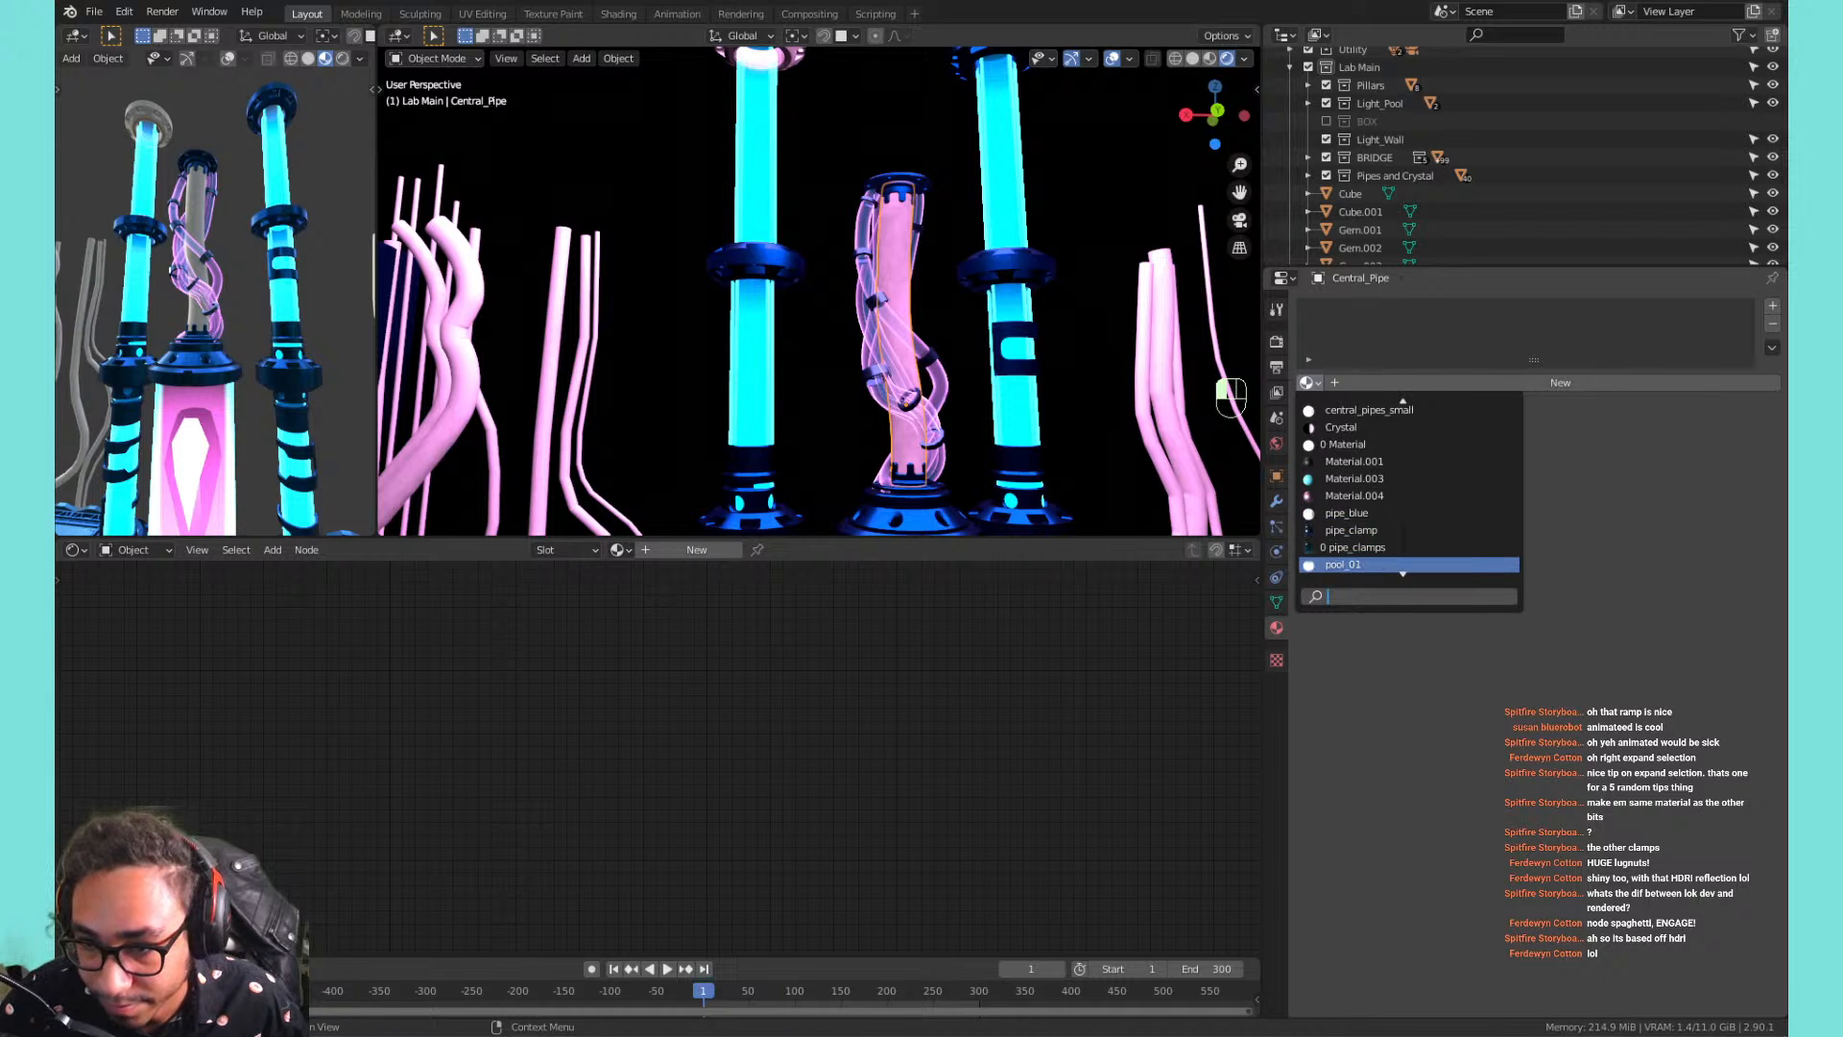
pyautogui.click(1379, 512)
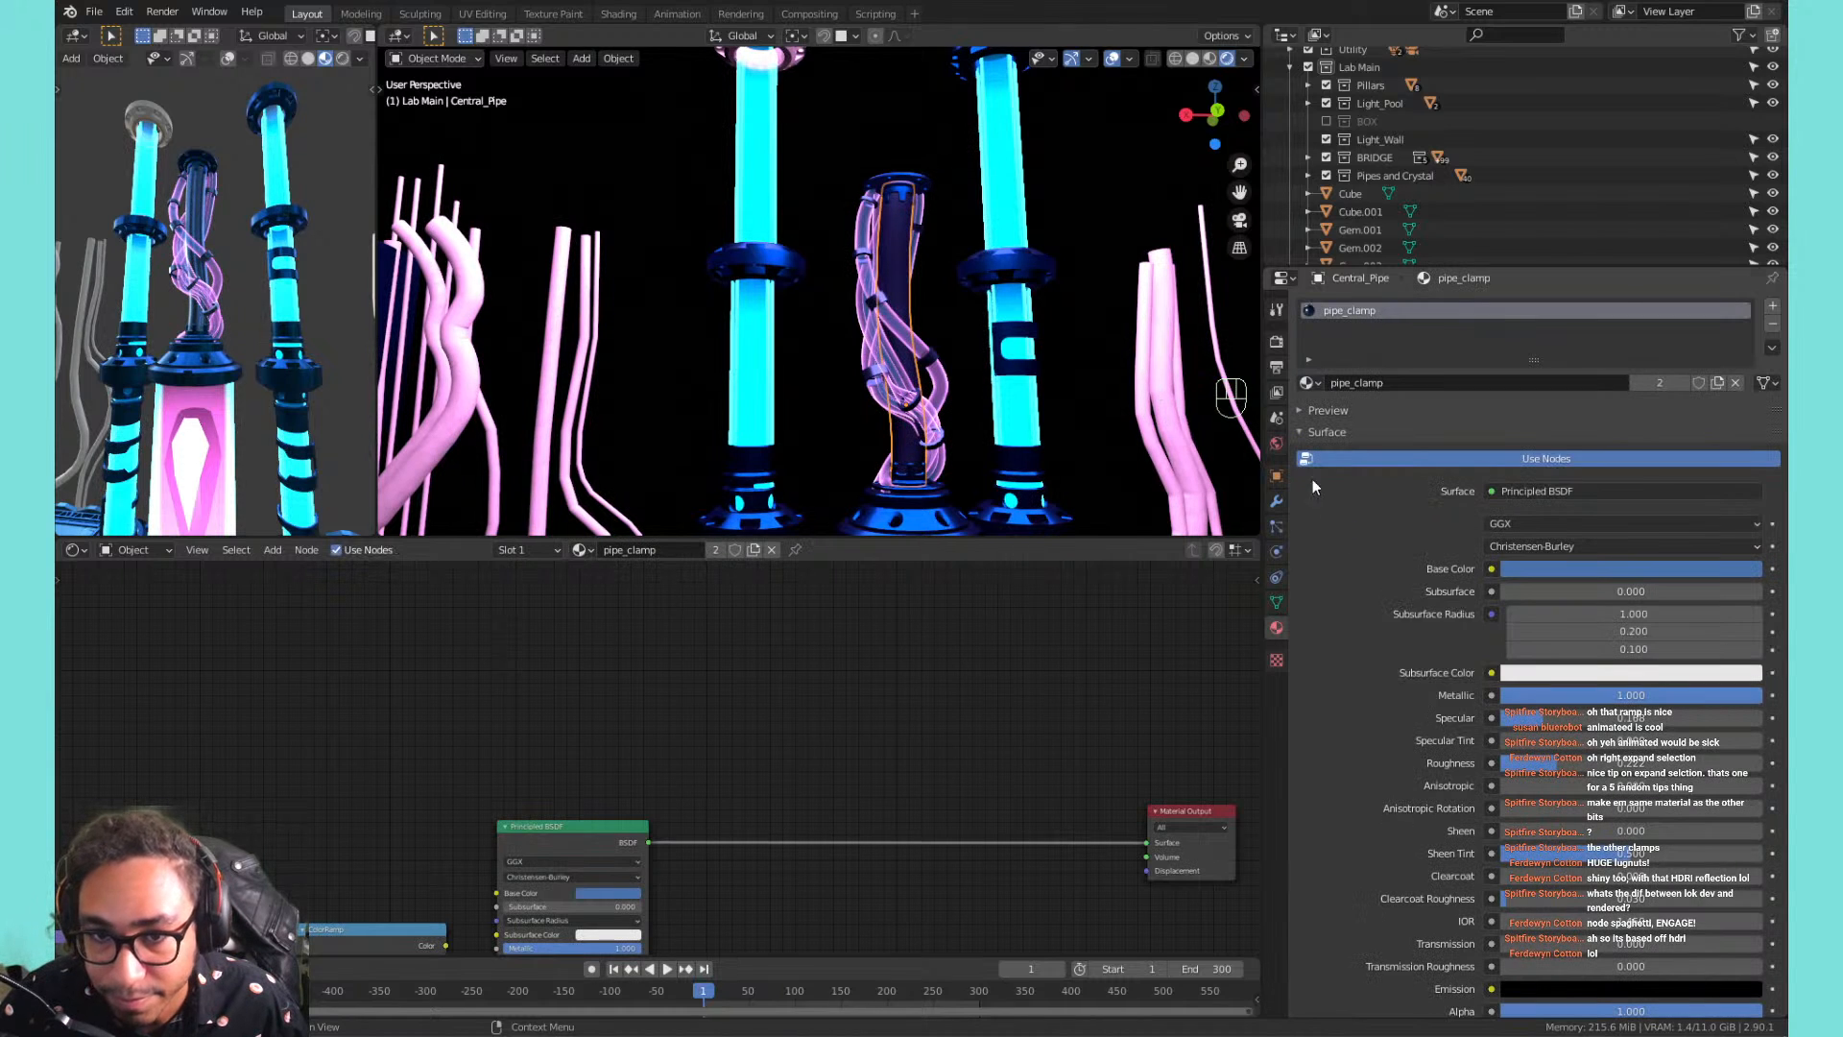
# Check the material on the glowing blue column and try pipe_blue on the central pipe.
pyautogui.click(1026, 319)
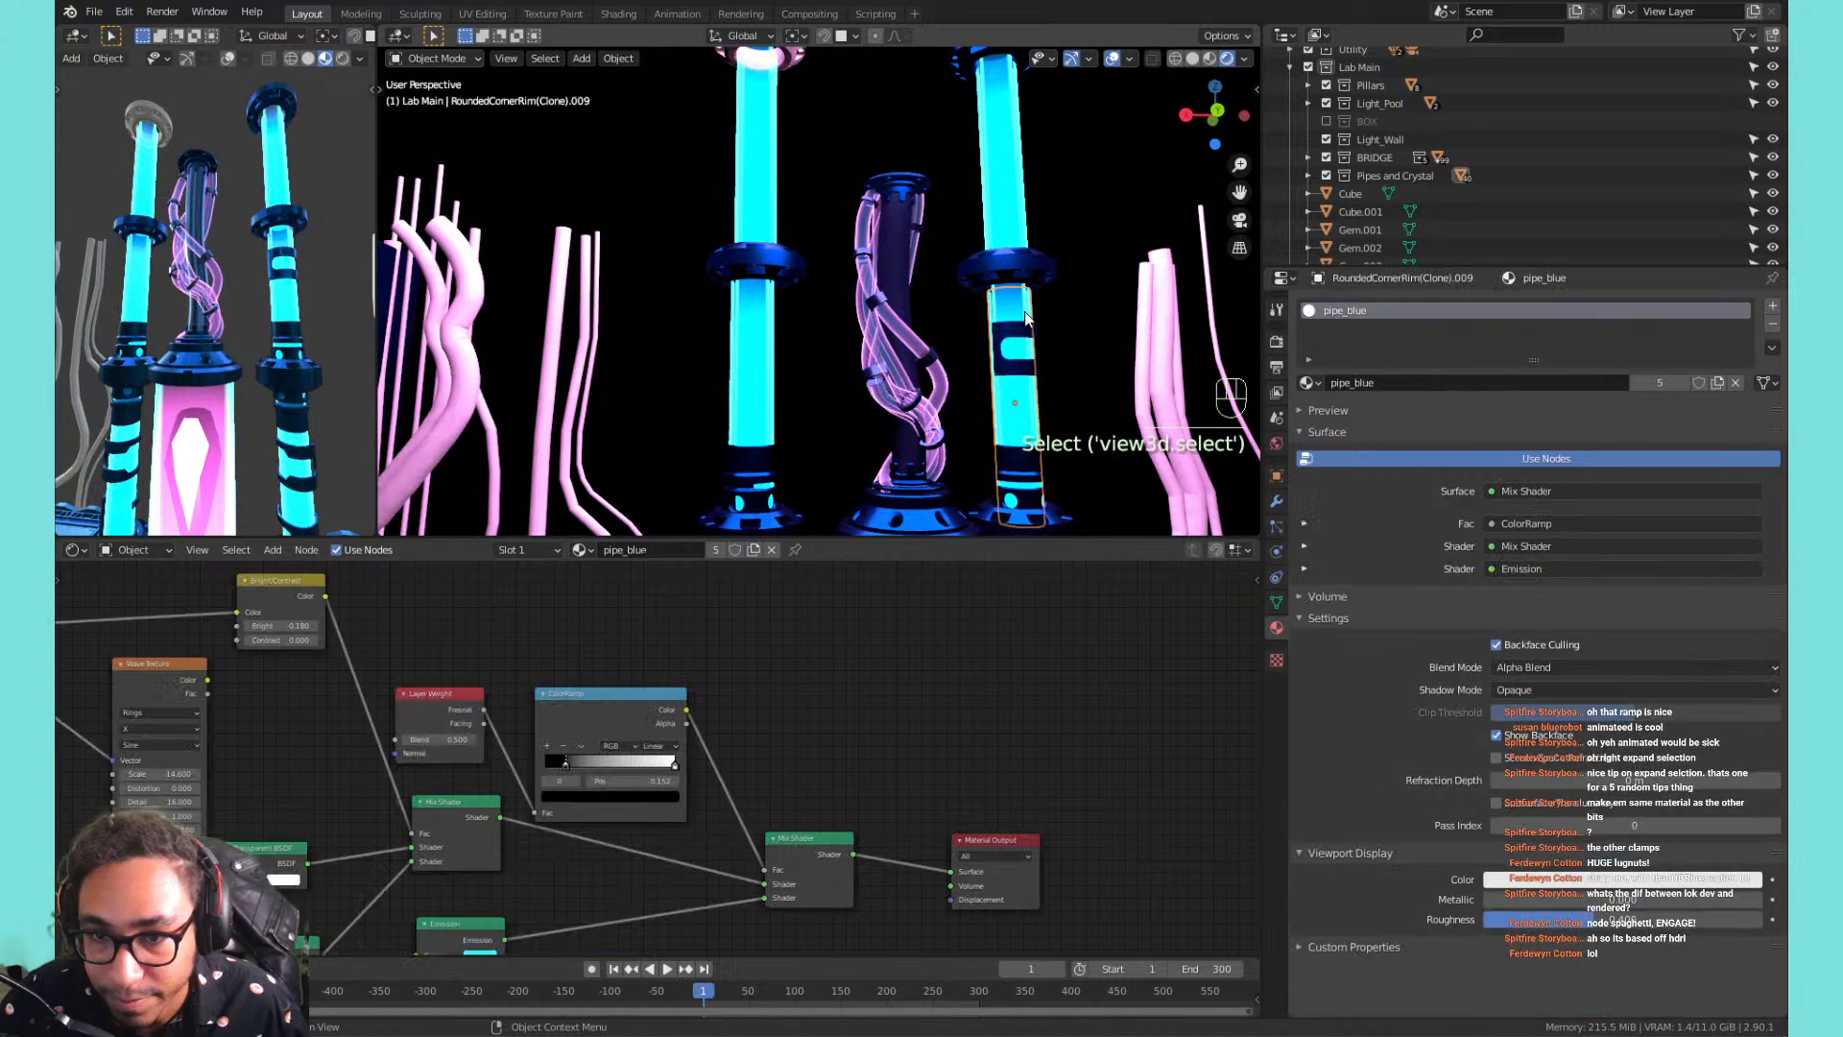
pyautogui.click(1021, 309)
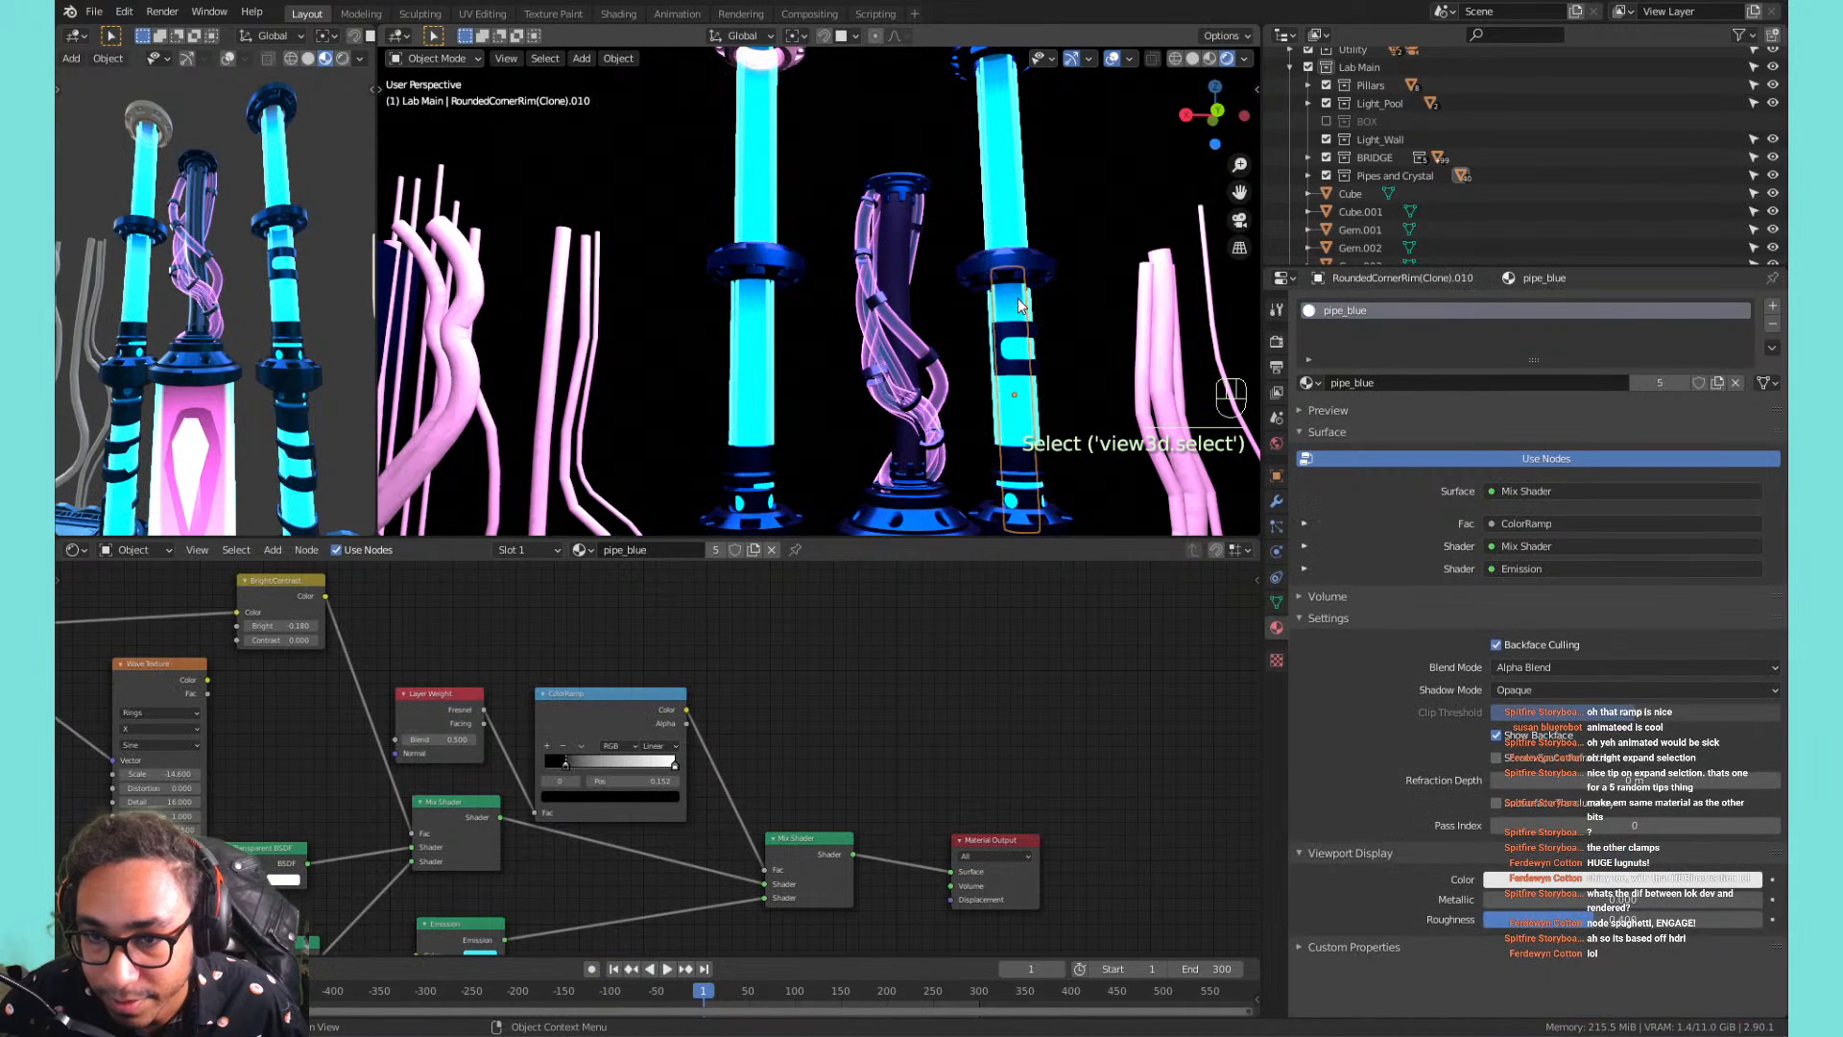
pyautogui.click(898, 264)
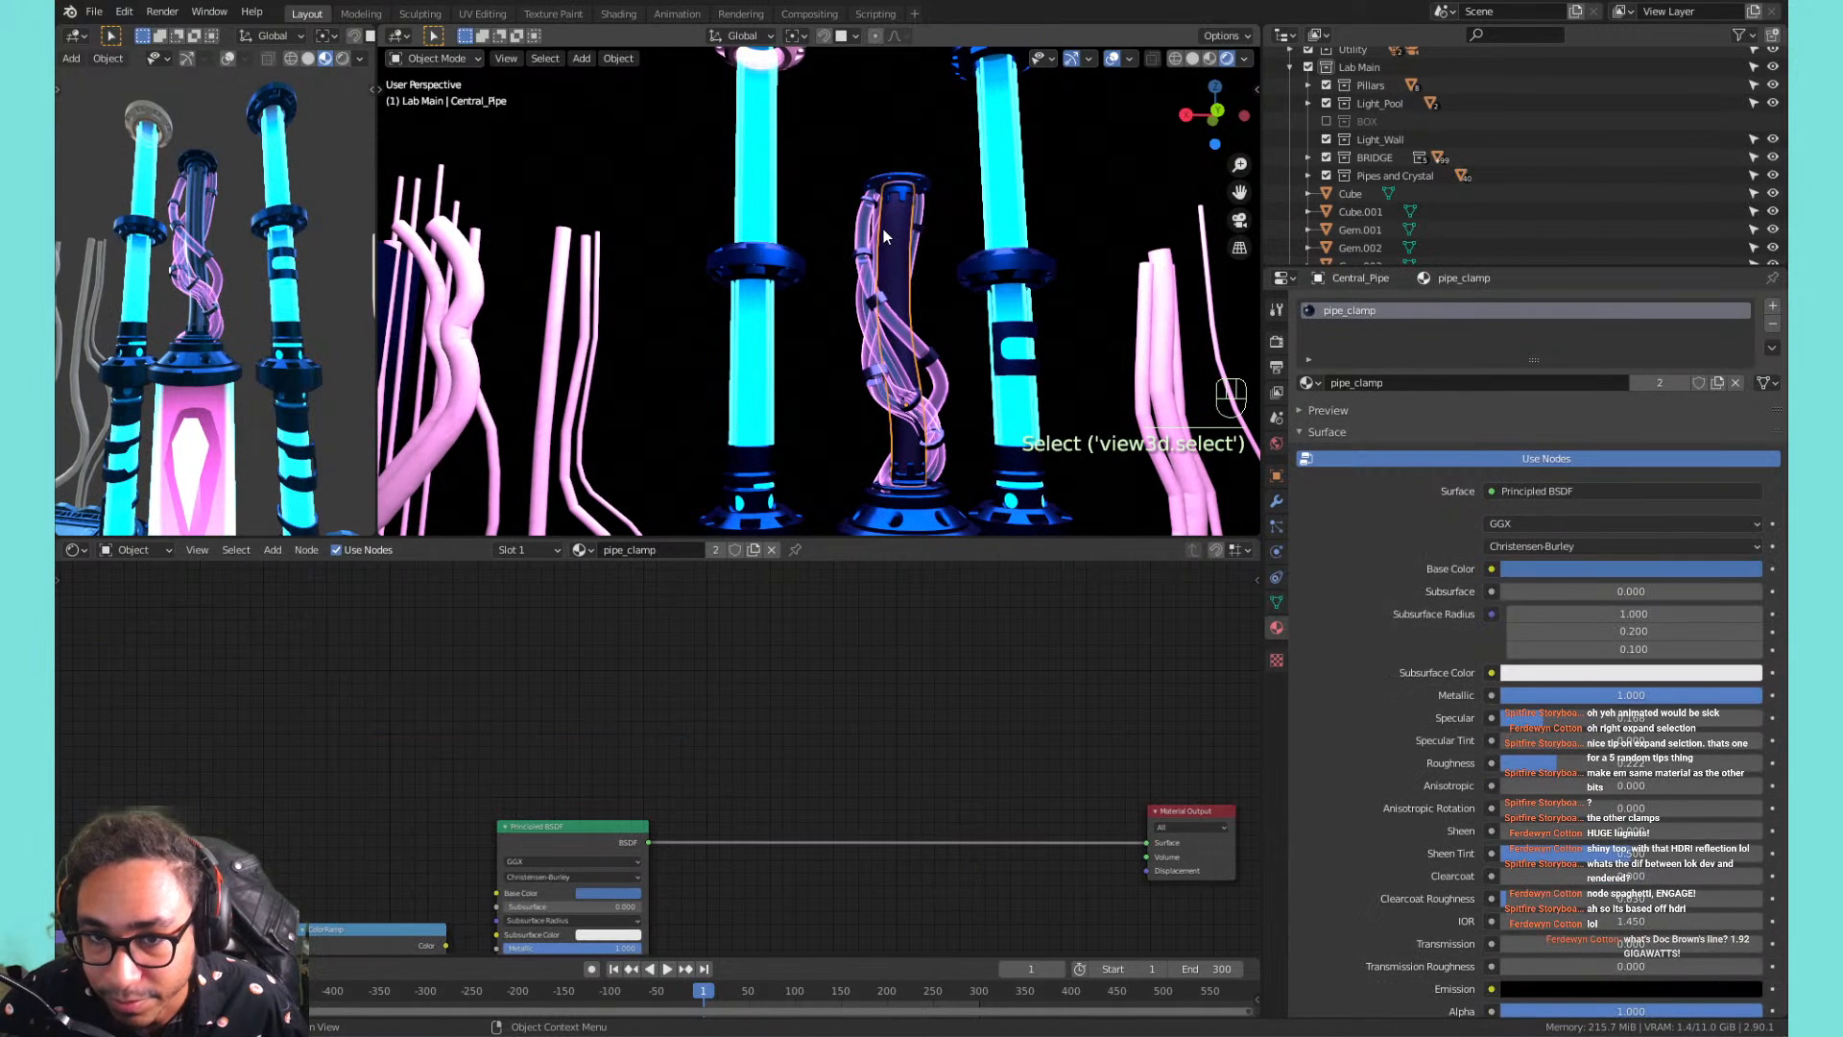
pyautogui.click(1312, 383)
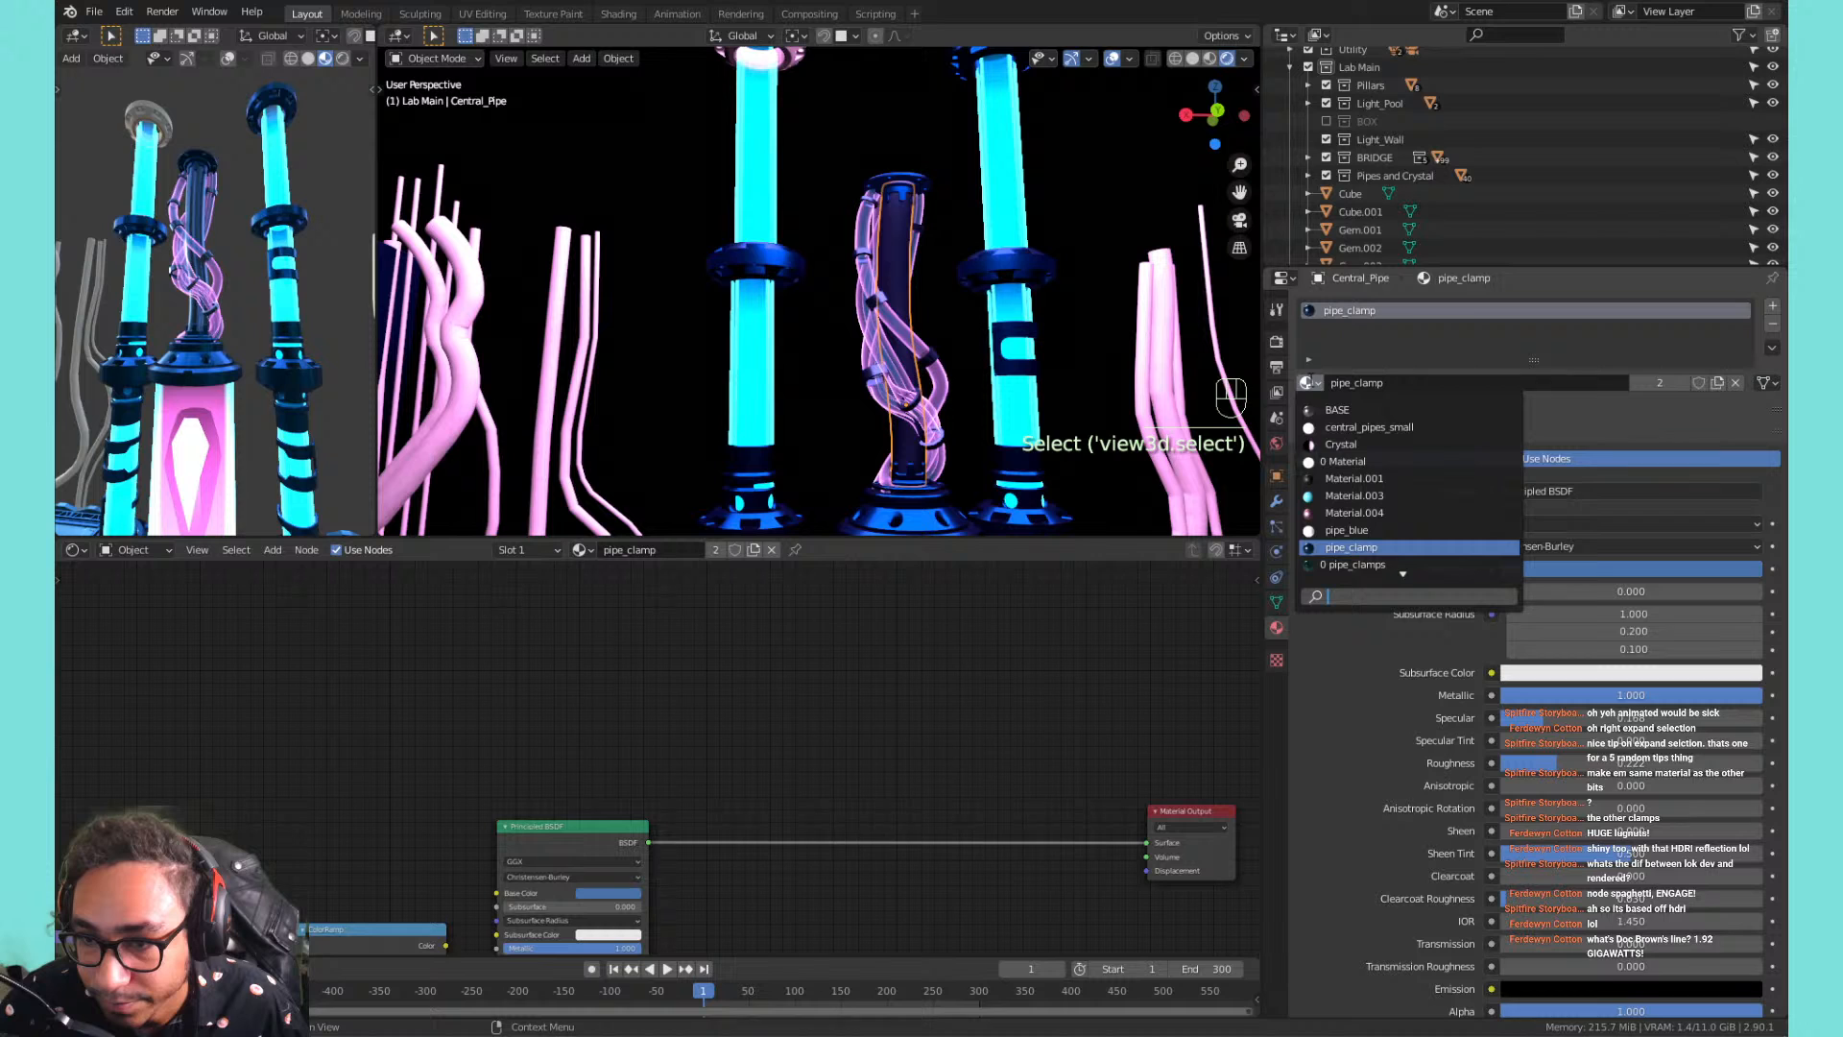
pyautogui.click(1367, 530)
pyautogui.scroll(3, 981, 289)
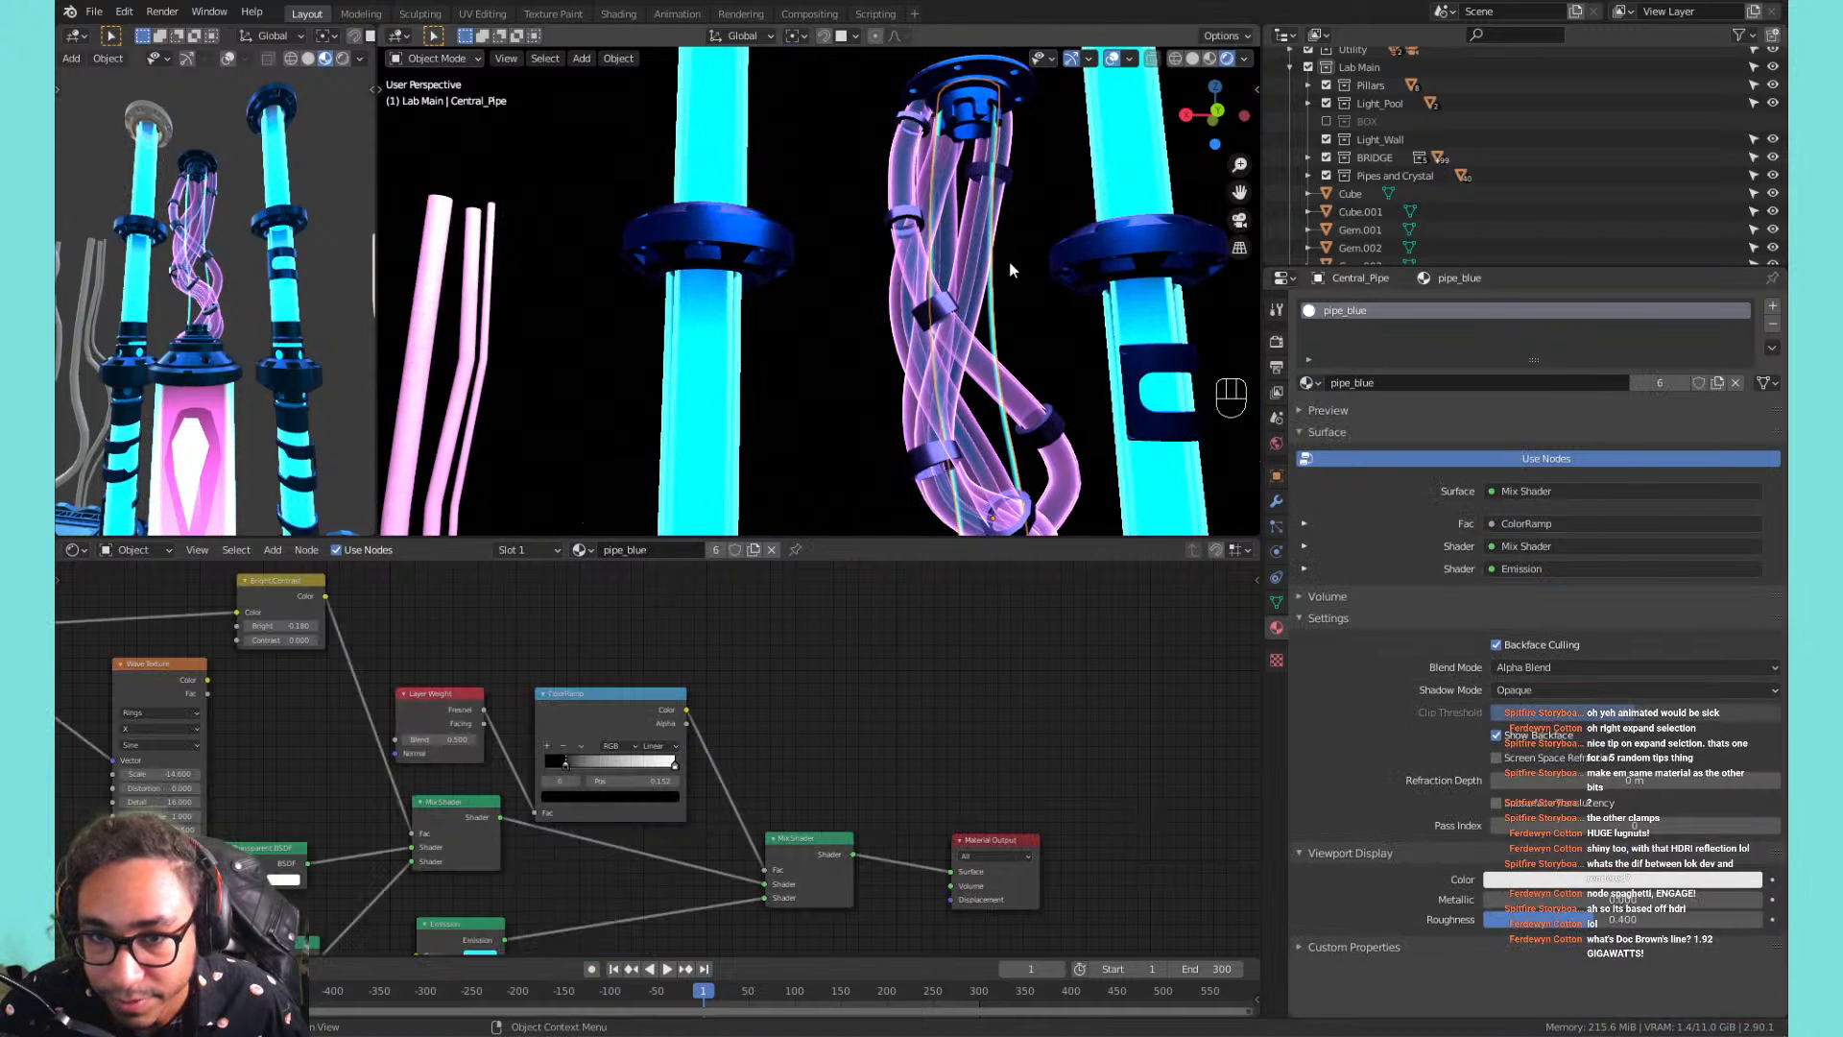
# Duplicate the central pipe in place and scale the copy to about 0.906.
pyautogui.hotkey('shift', 'd')
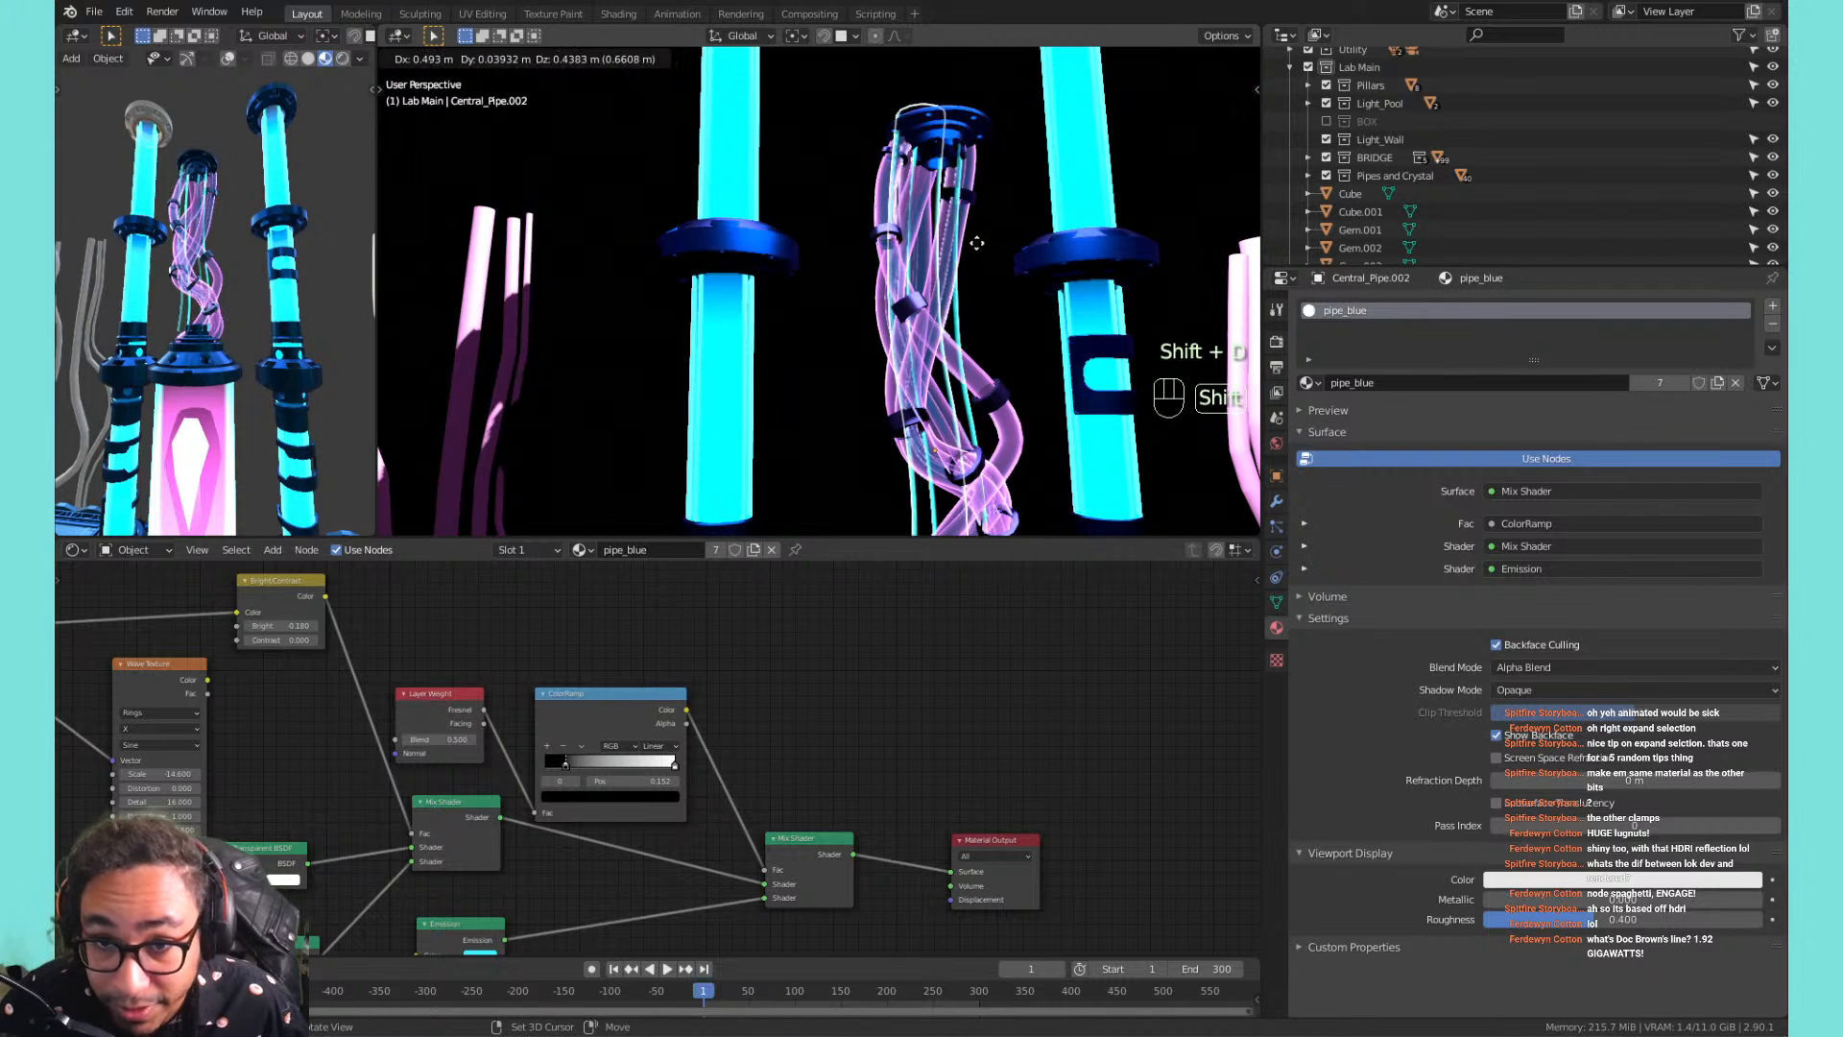
pyautogui.rightClick(999, 274)
pyautogui.press('s')
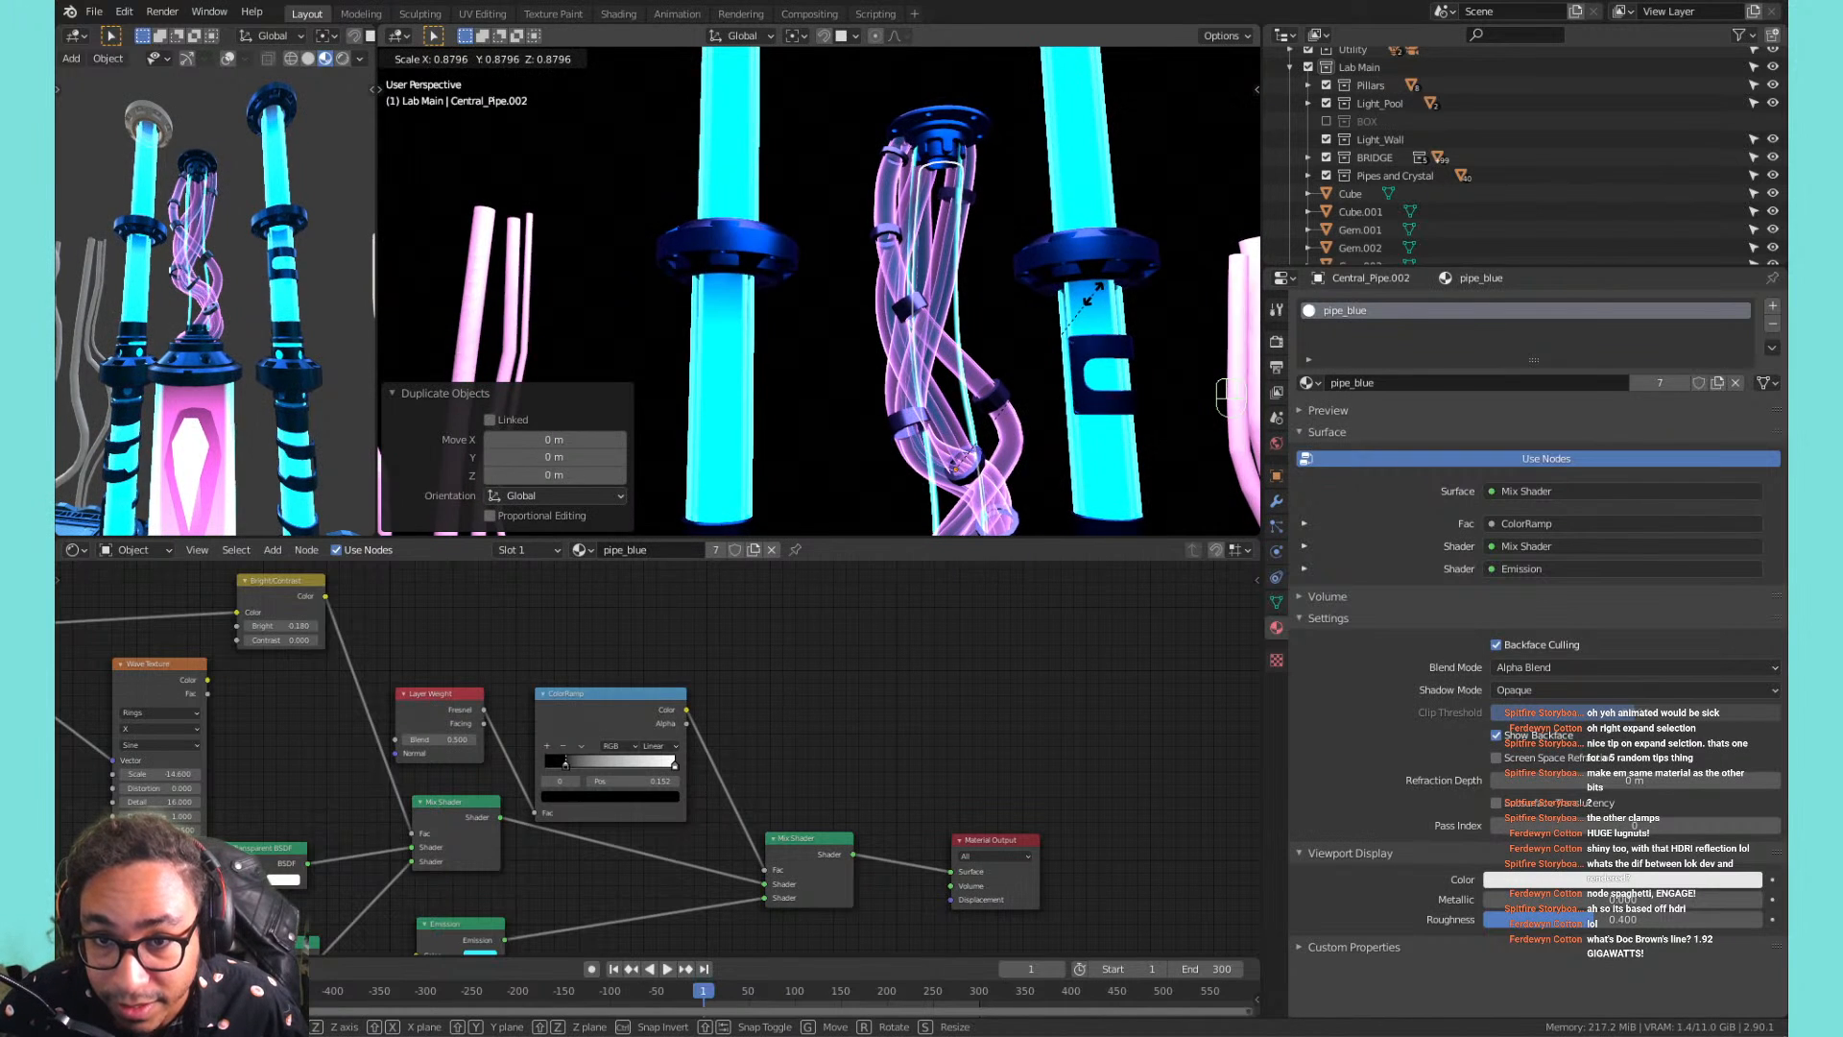
pyautogui.click(1056, 296)
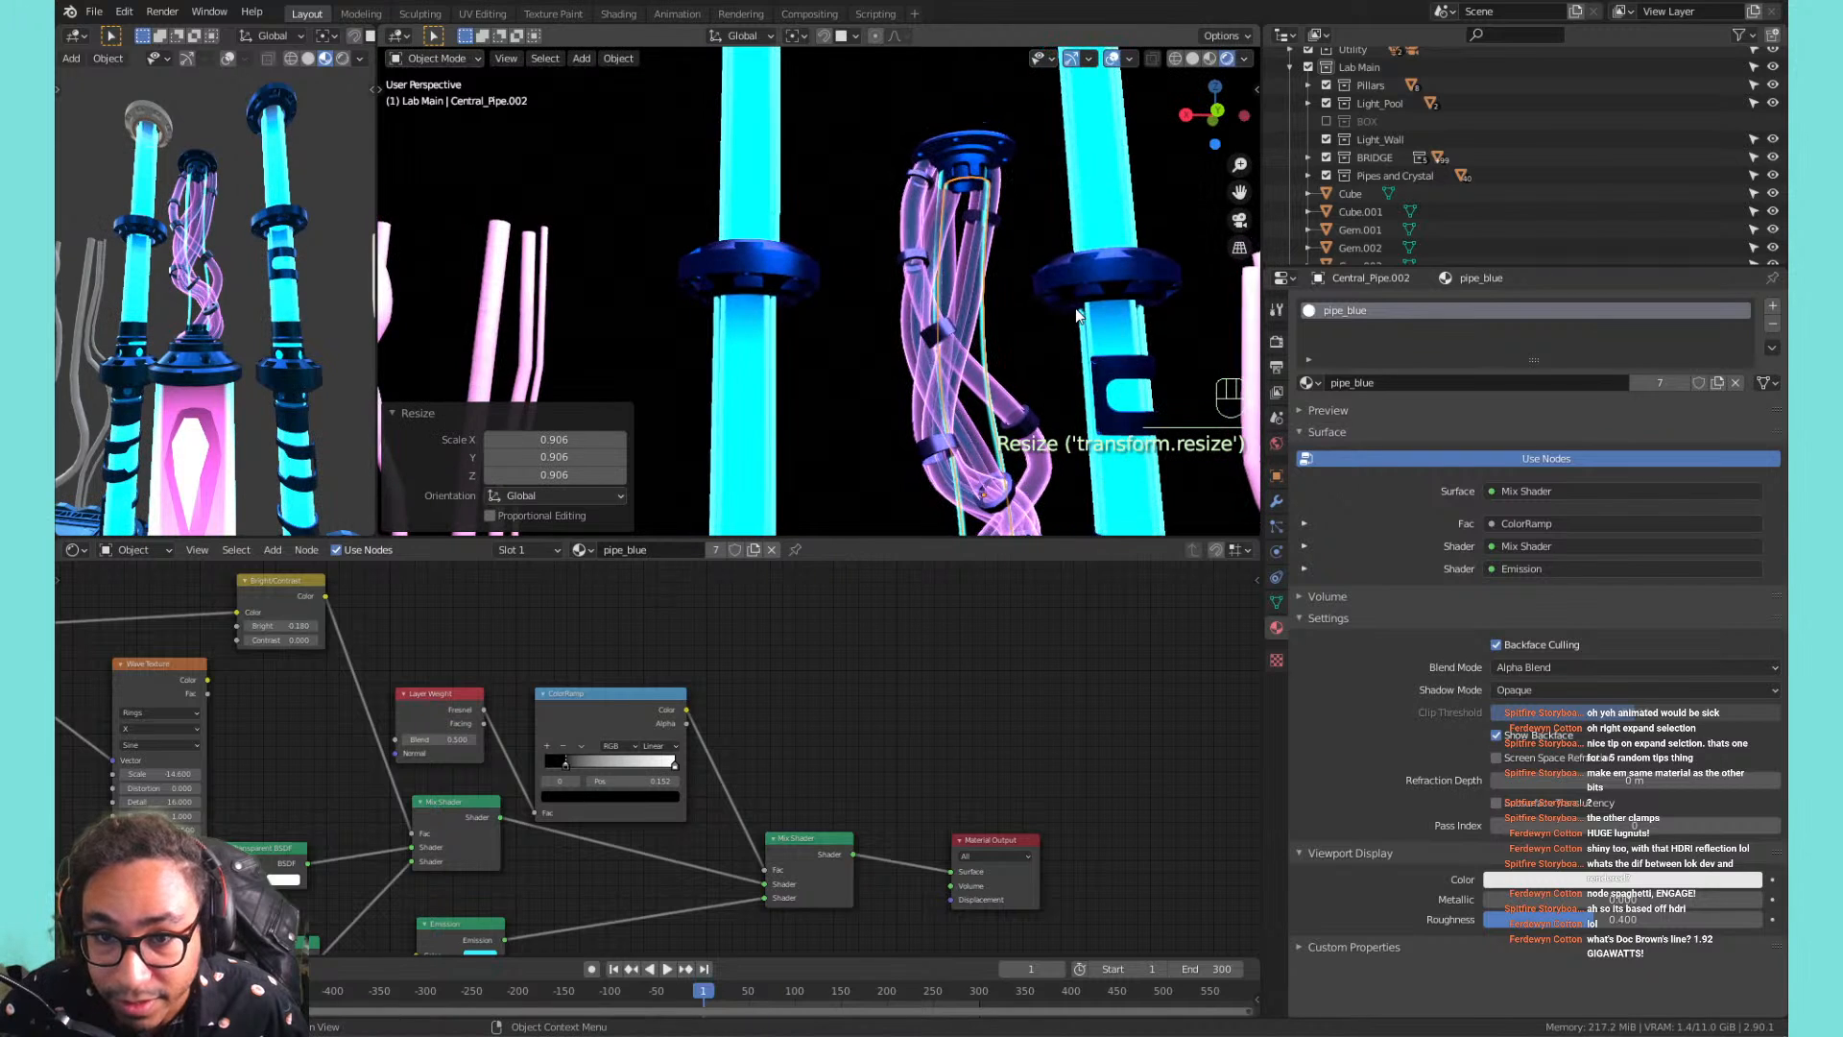
# Undo the central pipe's scaled duplicate and its pipe_blue material assignment.
pyautogui.hotkey('ctrl', 'z')
pyautogui.hotkey('ctrl', 'z')
pyautogui.hotkey('ctrl', 'z')
pyautogui.hotkey('ctrl', 'z')
pyautogui.keyDown('shift'); pyautogui.moveTo(1077, 315); pyautogui.dragTo(976, 342, button='middle'); pyautogui.keyUp('shift')
pyautogui.moveTo(838, 369); pyautogui.dragTo(1037, 336, button='middle')
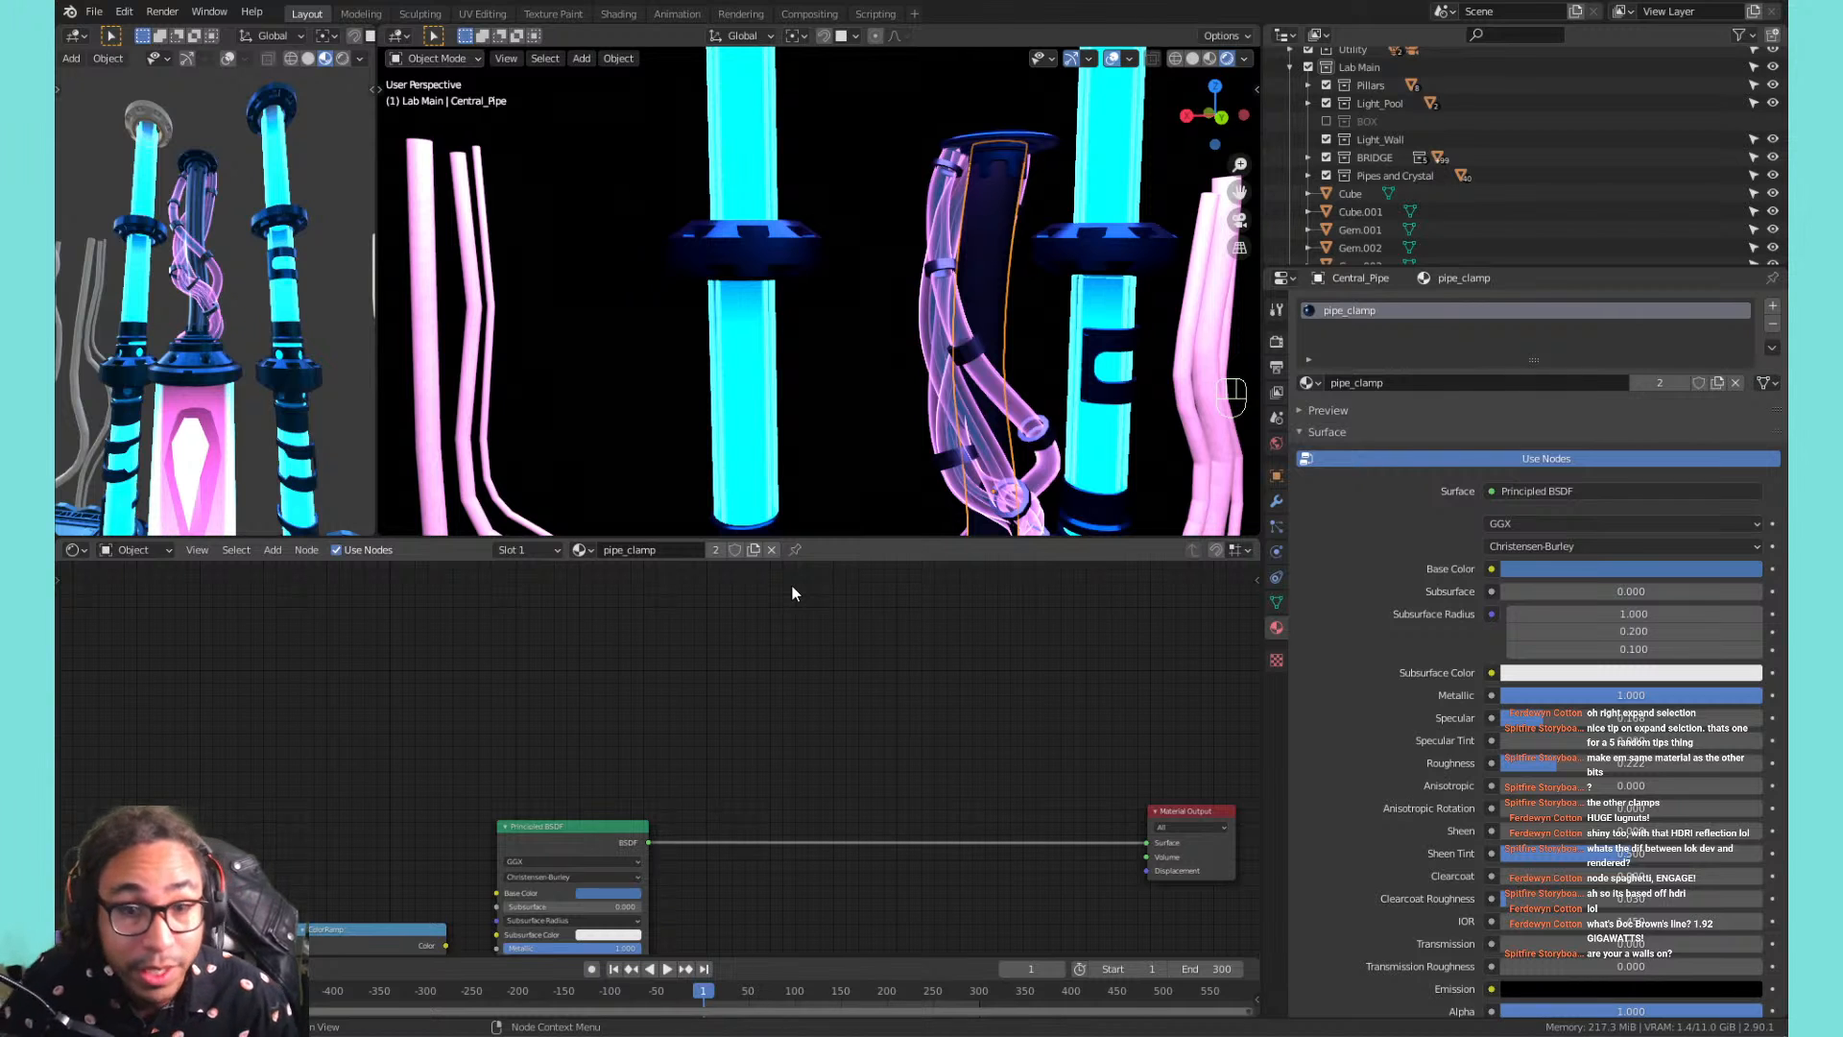
pyautogui.scroll(-5, 954, 198)
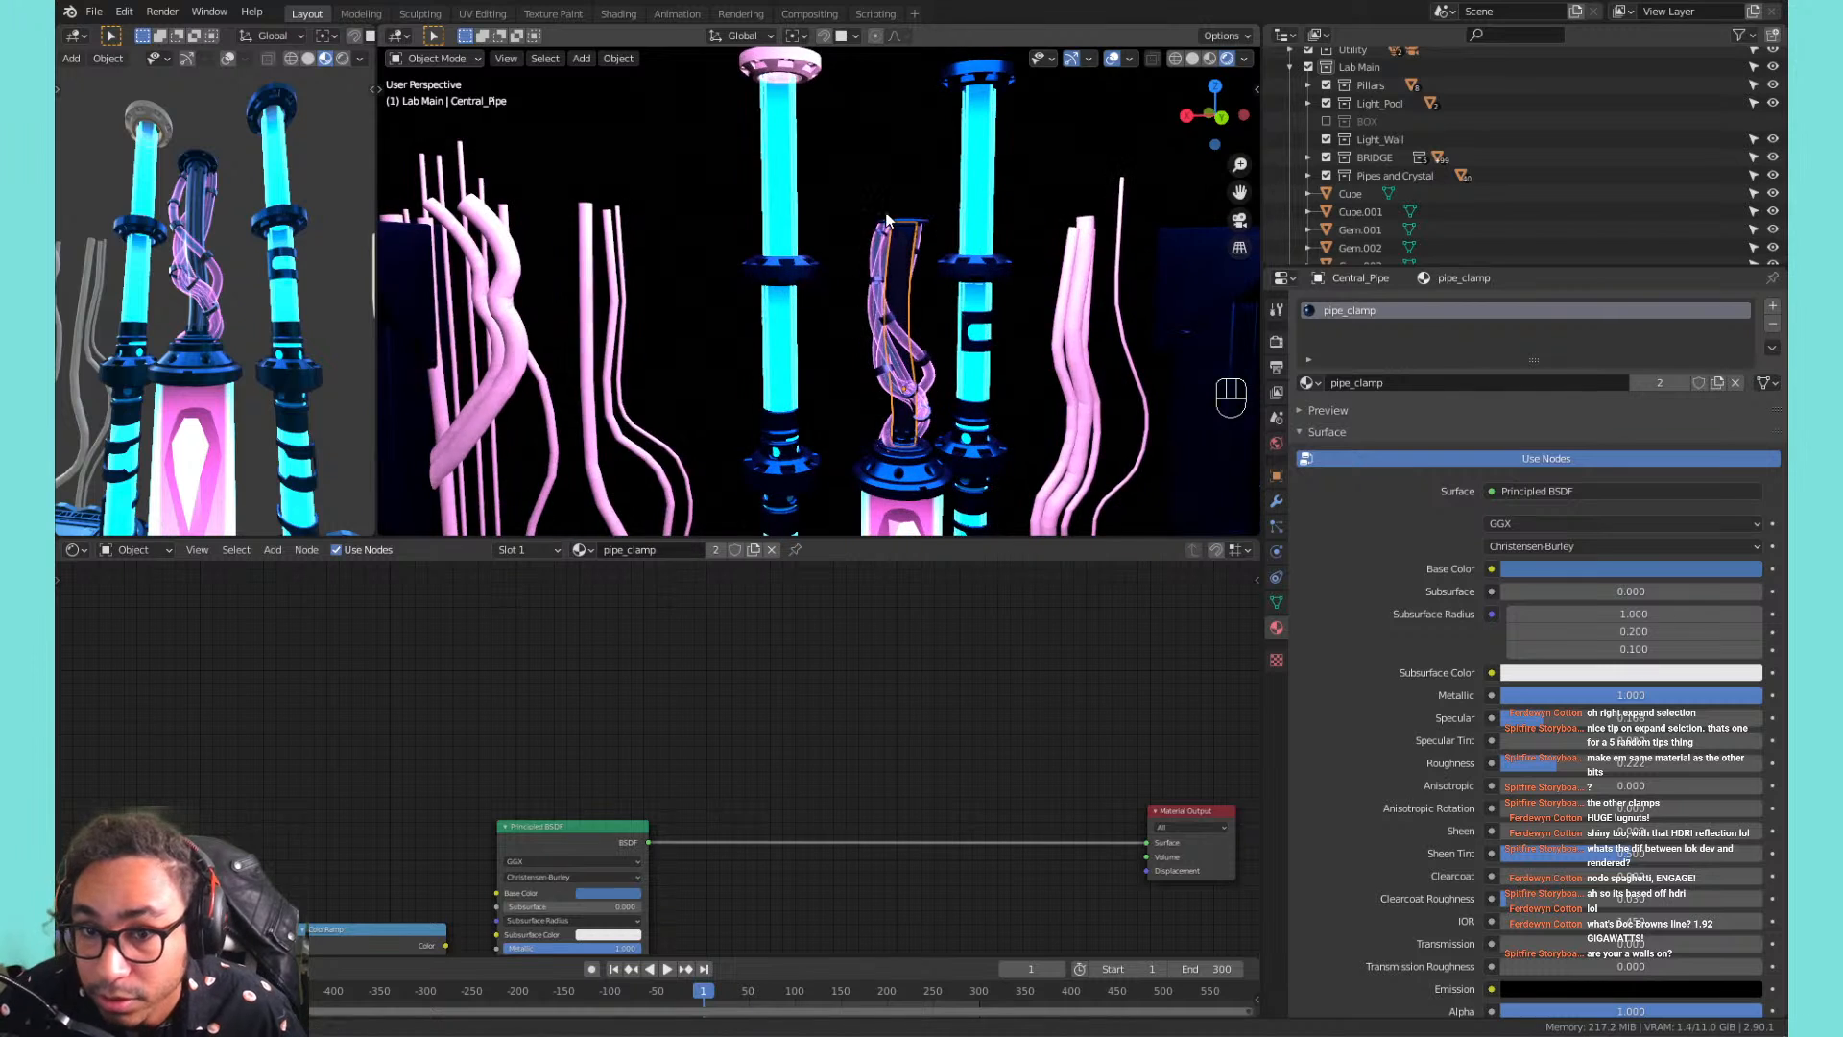
pyautogui.moveTo(886, 220)
pyautogui.mouseDown(button='middle')
pyautogui.moveTo(915, 223)
pyautogui.moveTo(886, 237)
pyautogui.mouseUp(button='middle')
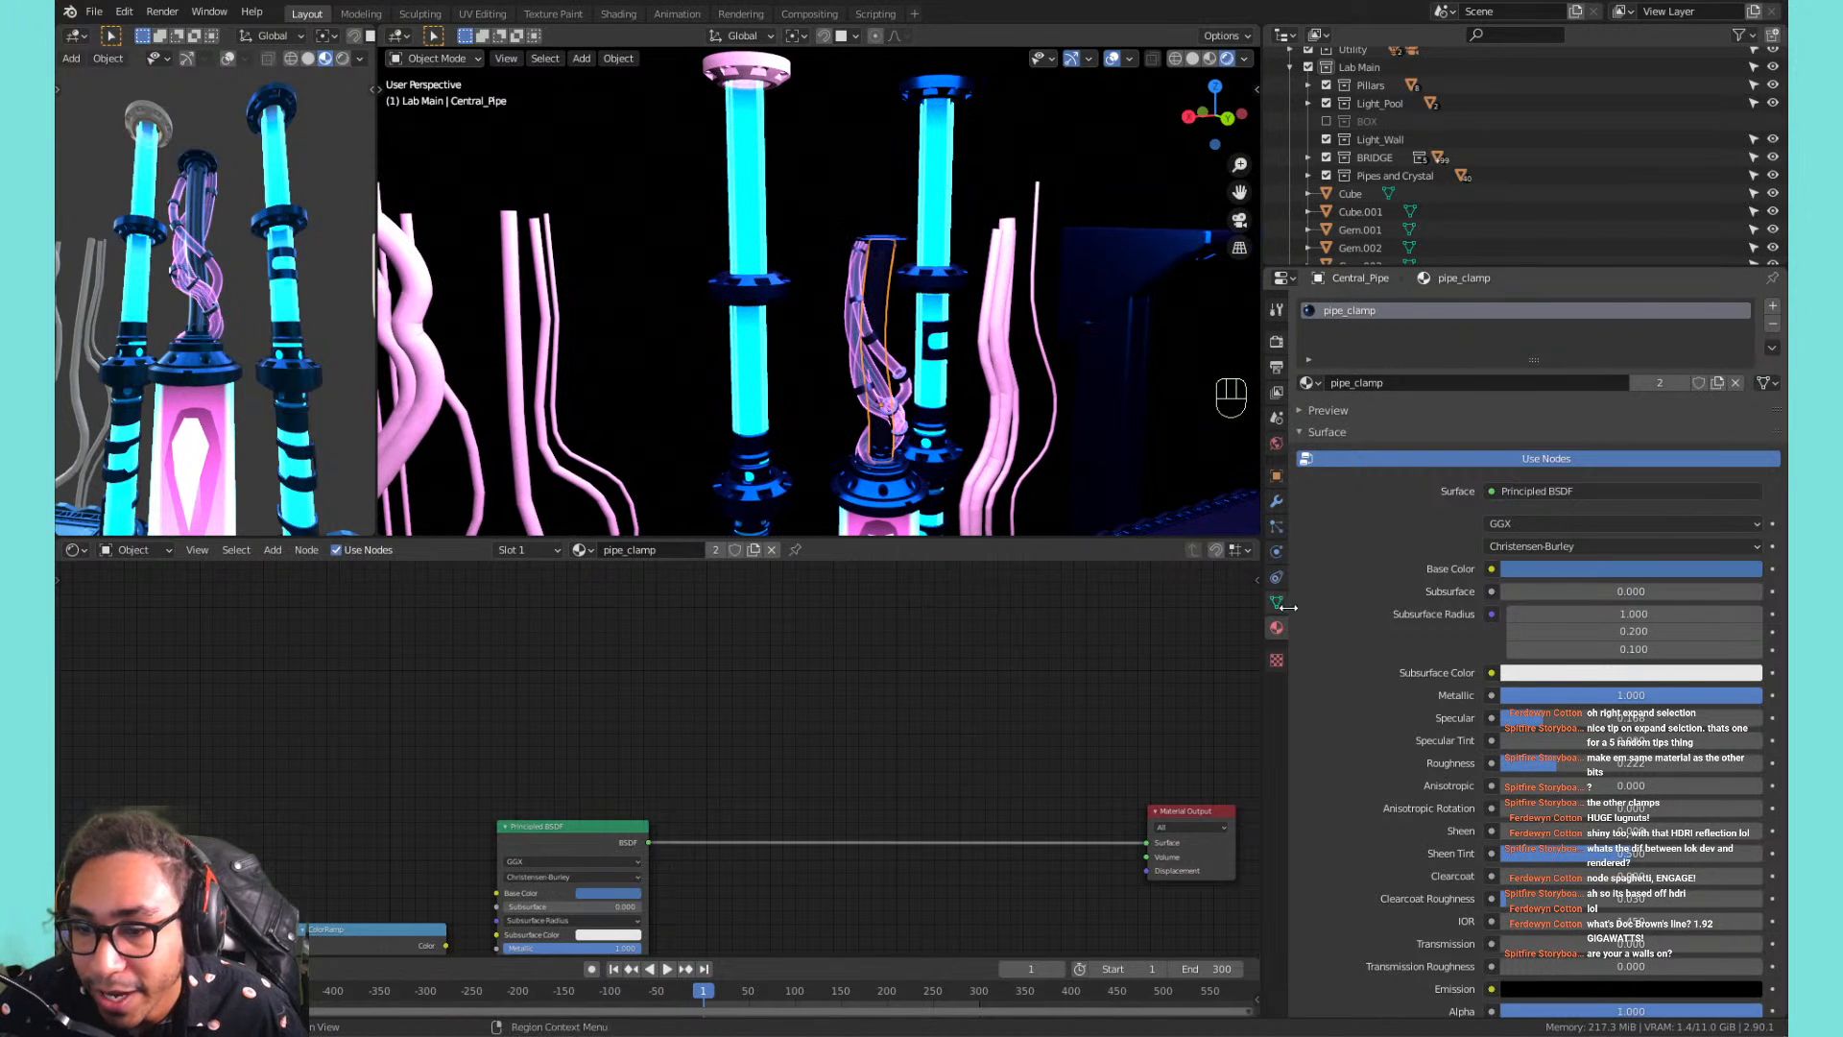
# Set the world background color to a light gray and enable the BOX collection.
pyautogui.click(1276, 442)
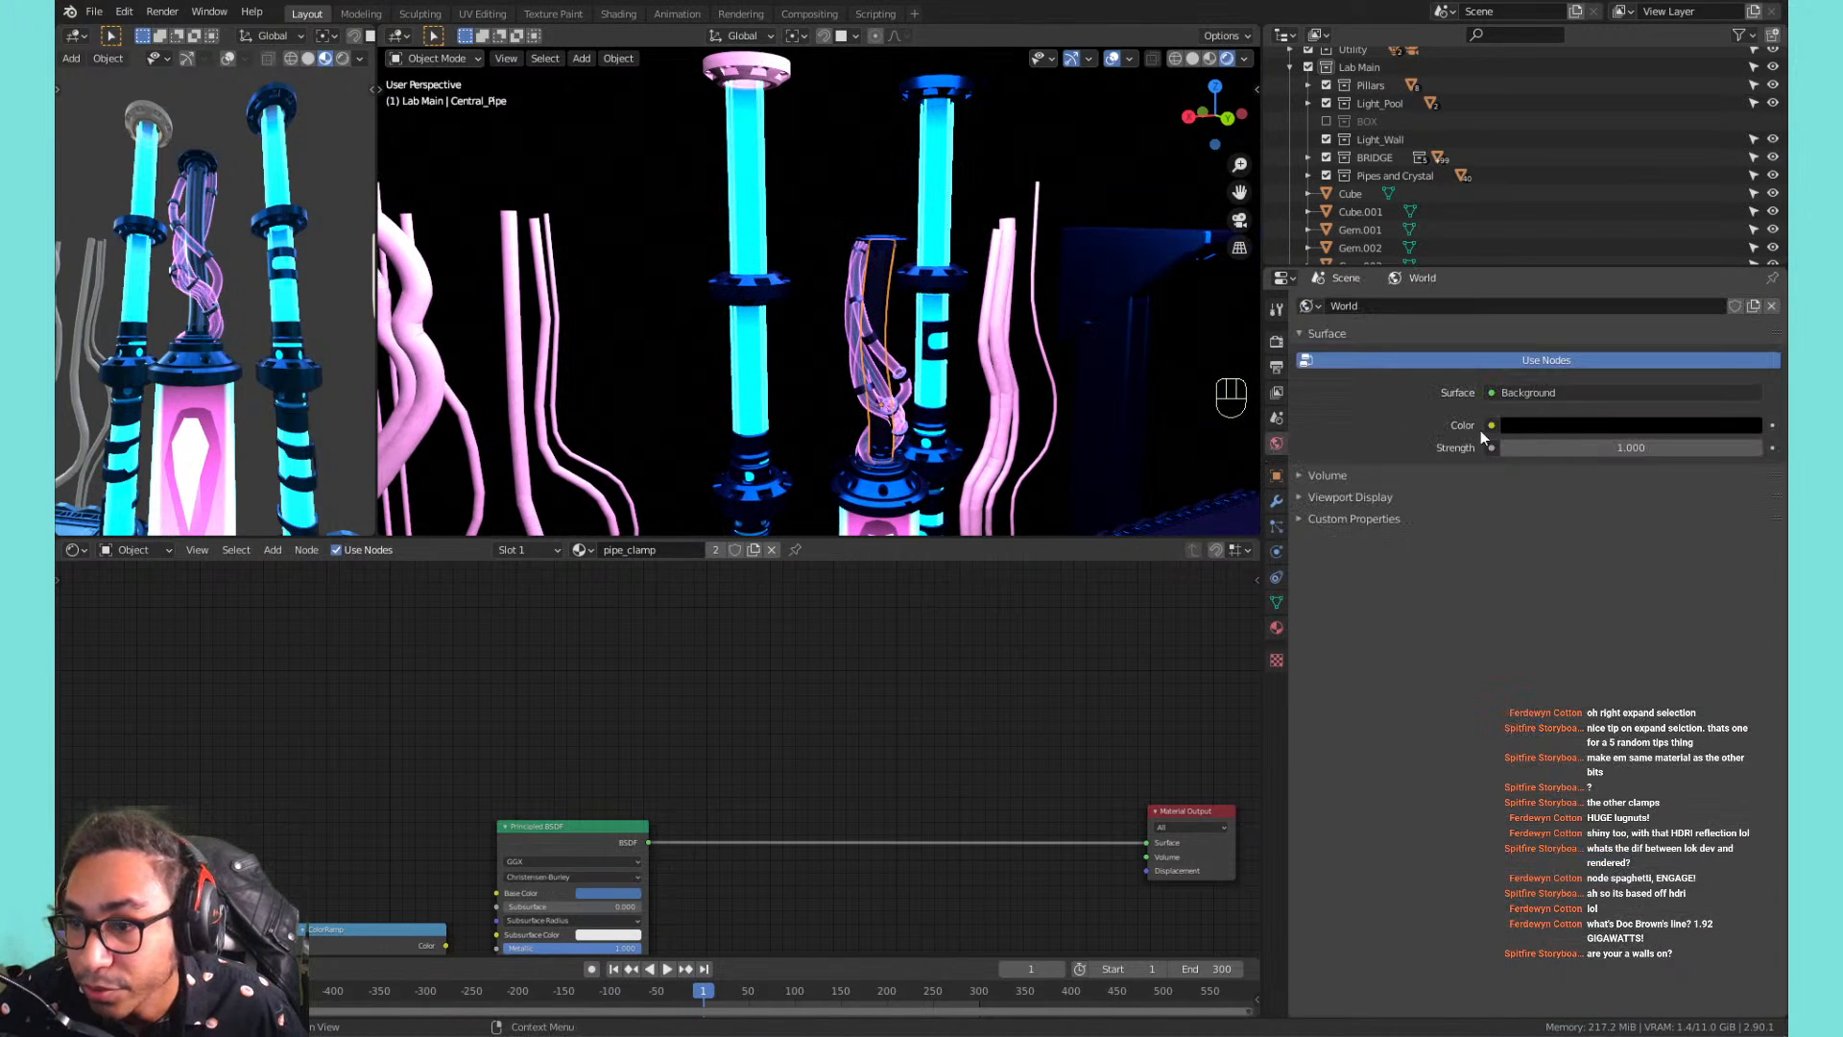
pyautogui.click(1586, 426)
pyautogui.moveTo(1750, 232); pyautogui.dragTo(1748, 202)
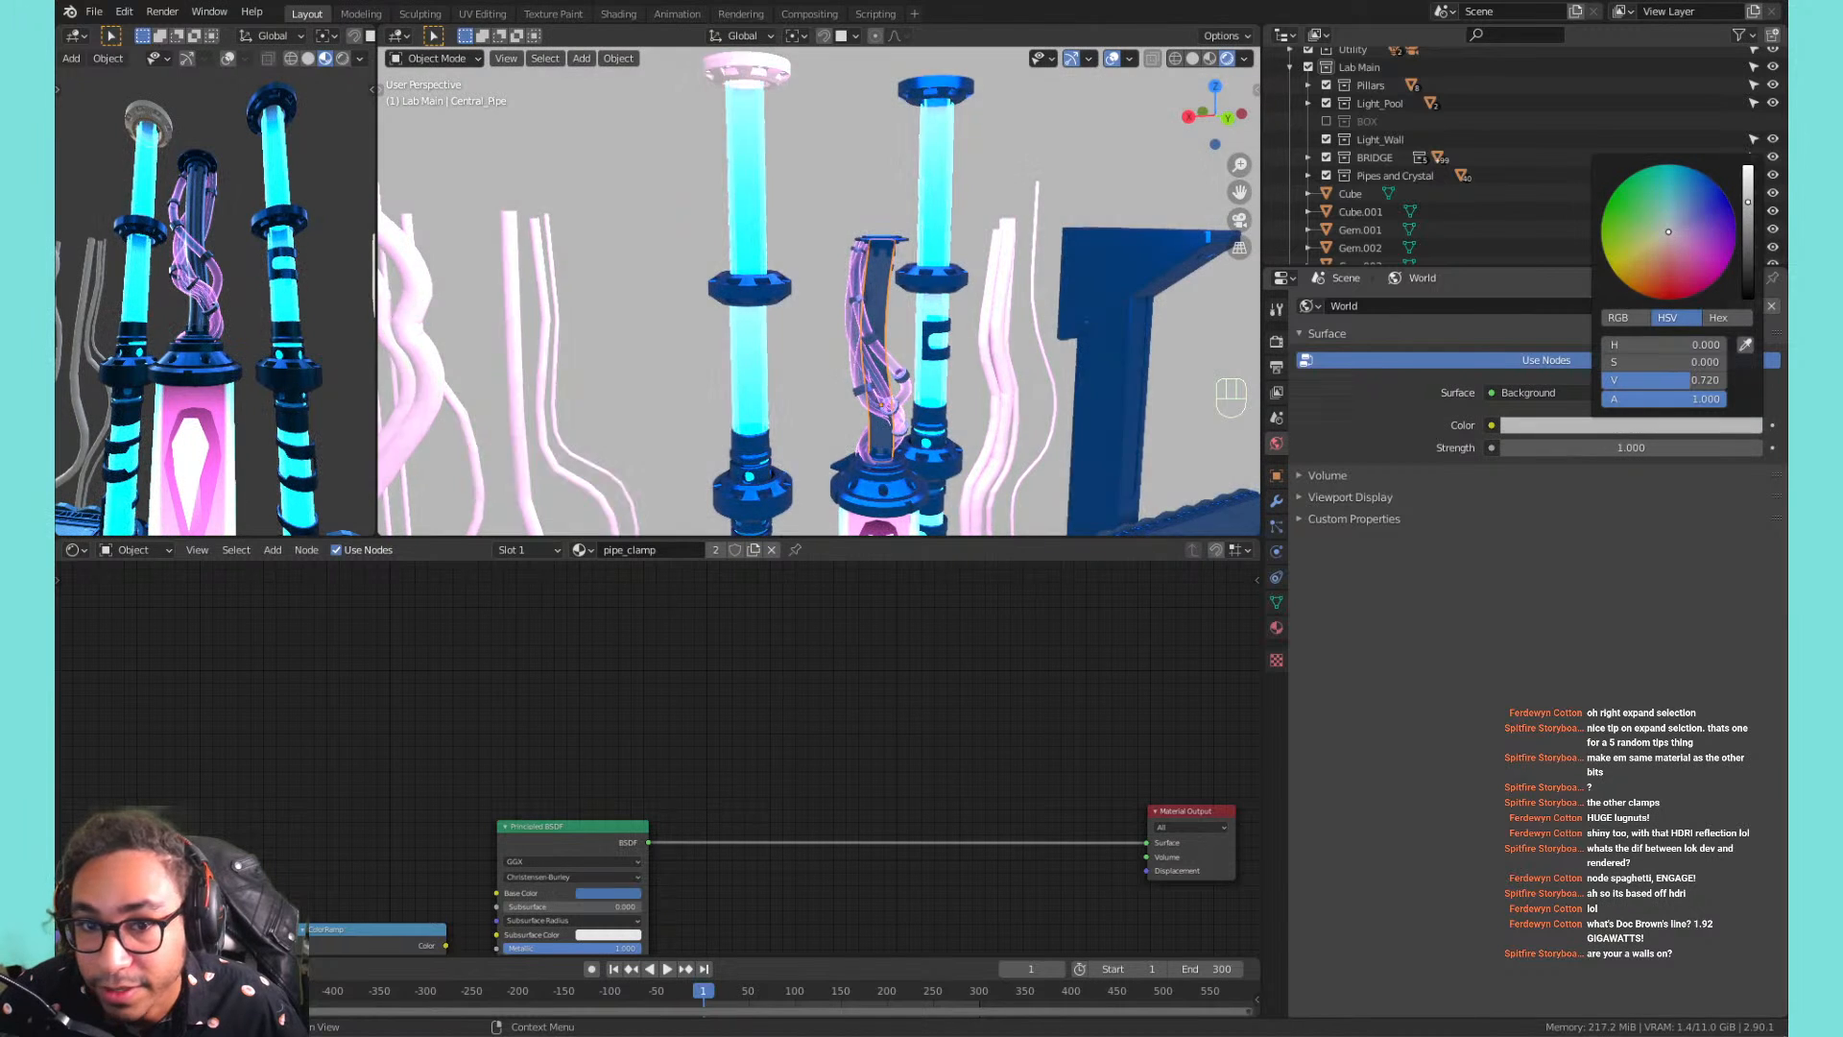
pyautogui.click(1327, 121)
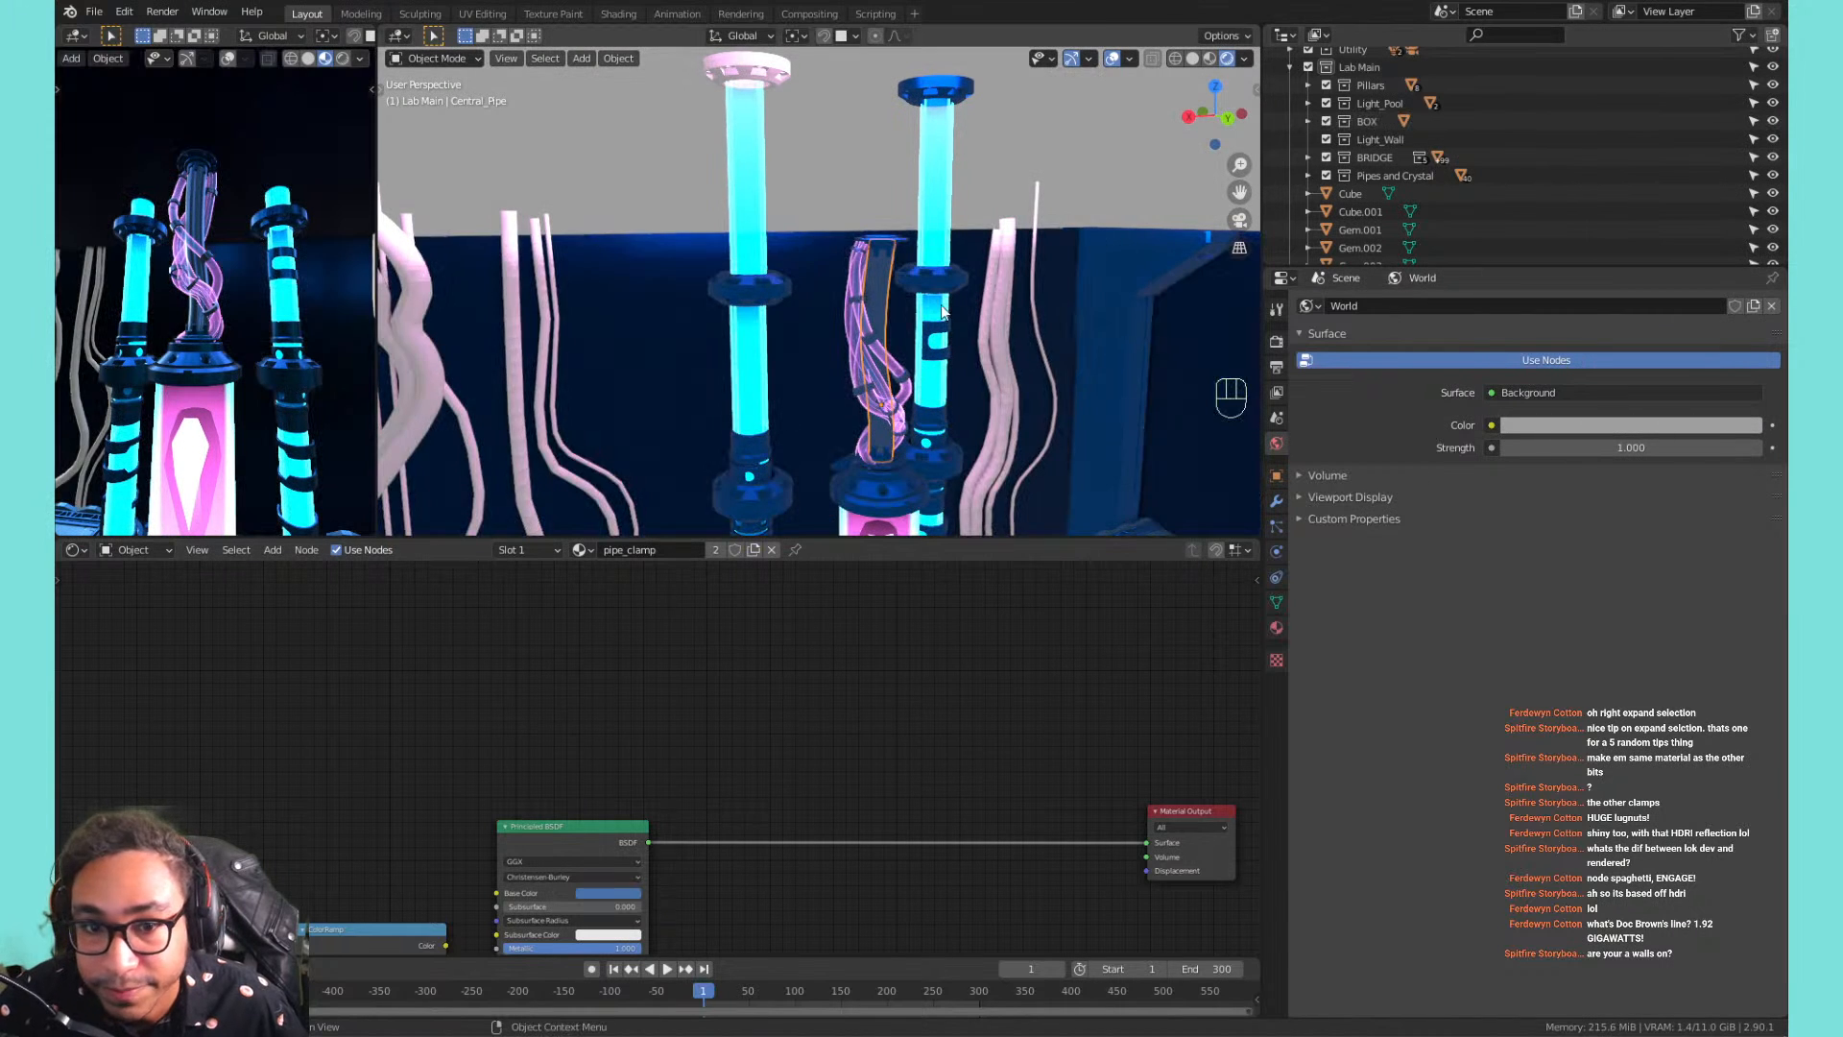
pyautogui.moveTo(942, 312); pyautogui.dragTo(849, 255, button='middle')
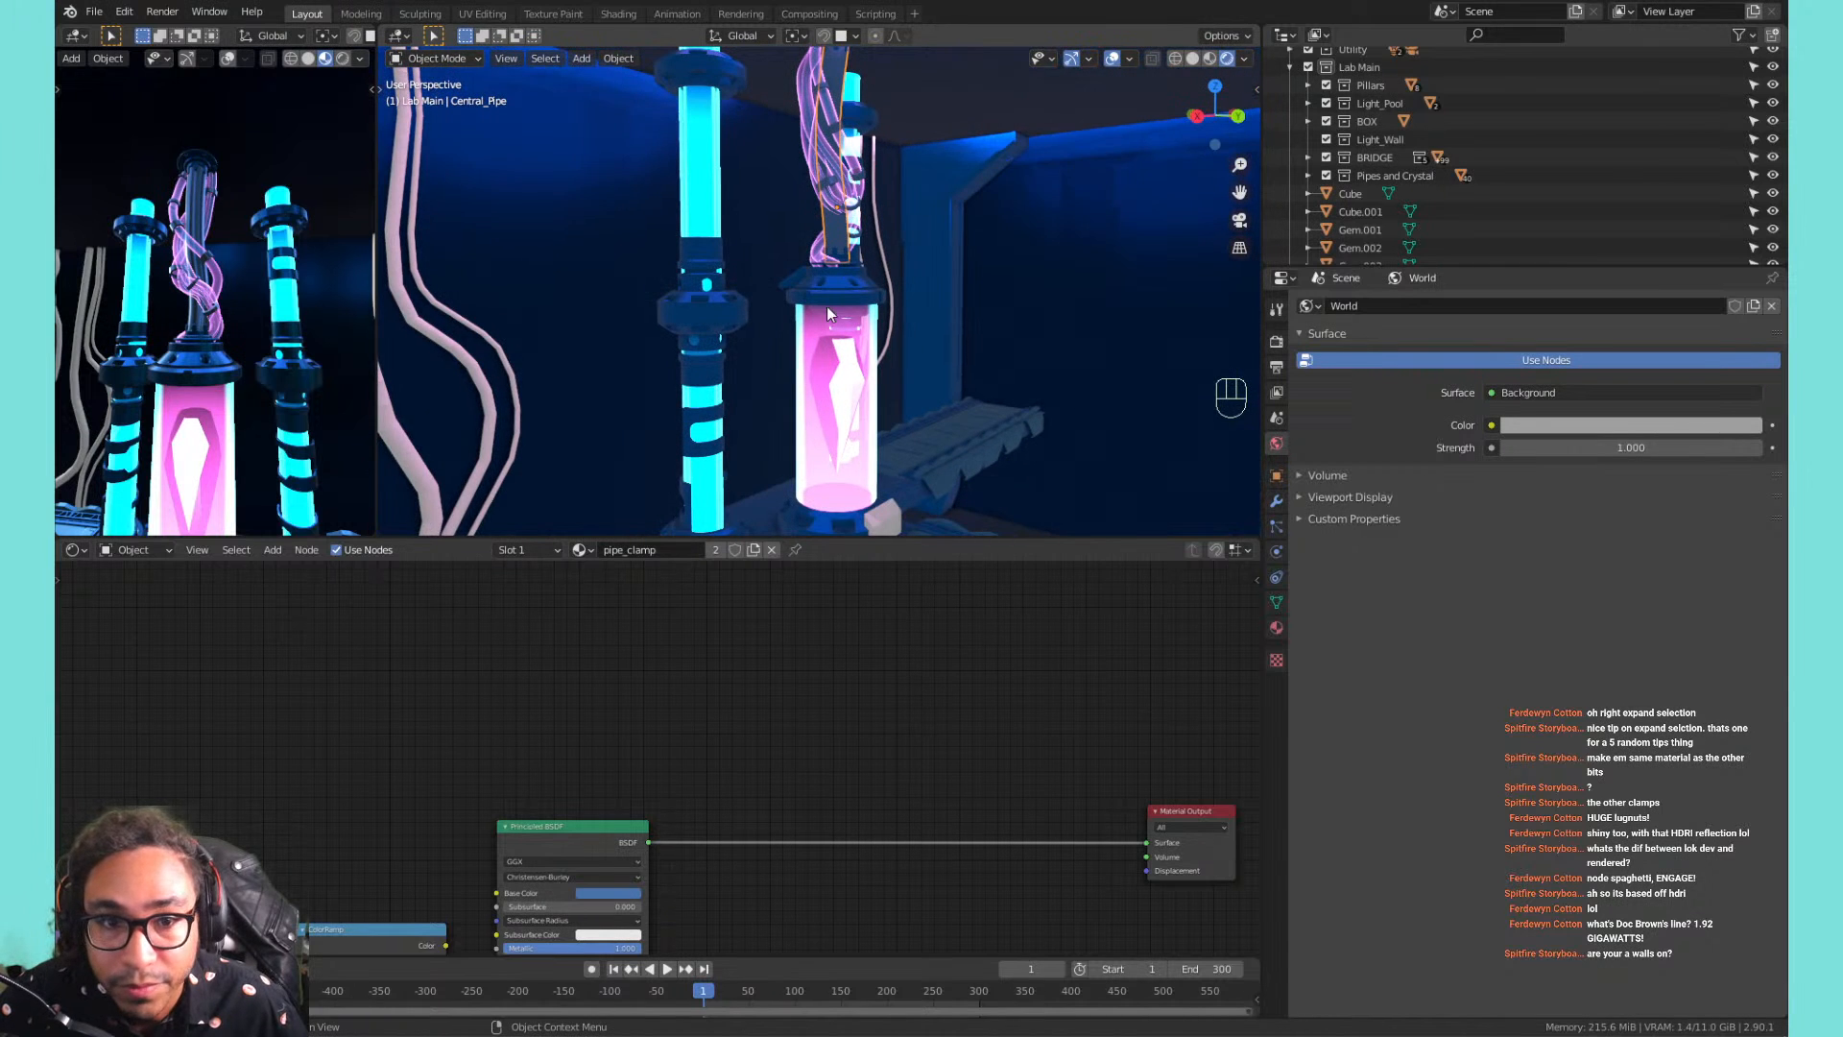
# Delete the Point.001 light from the scene.
pyautogui.scroll(-4, 826, 307)
pyautogui.scroll(-5, 1392, 181)
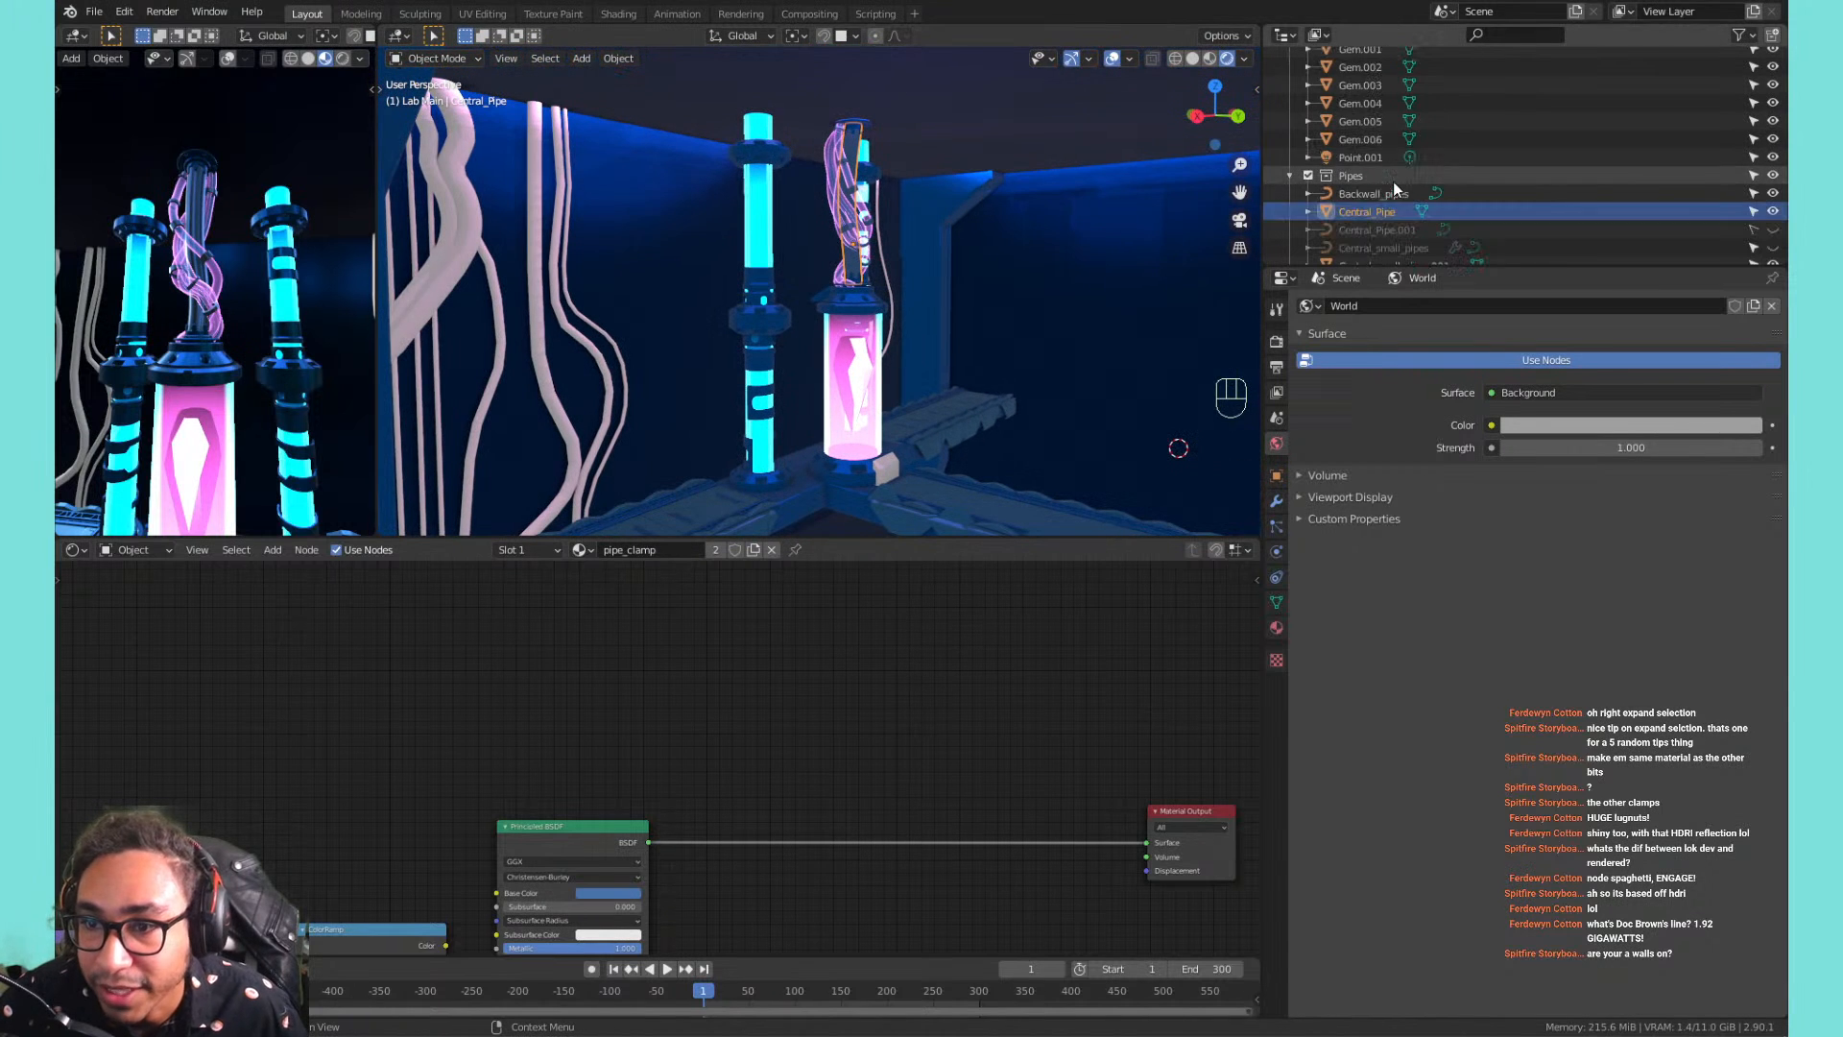
pyautogui.scroll(-4, 1392, 181)
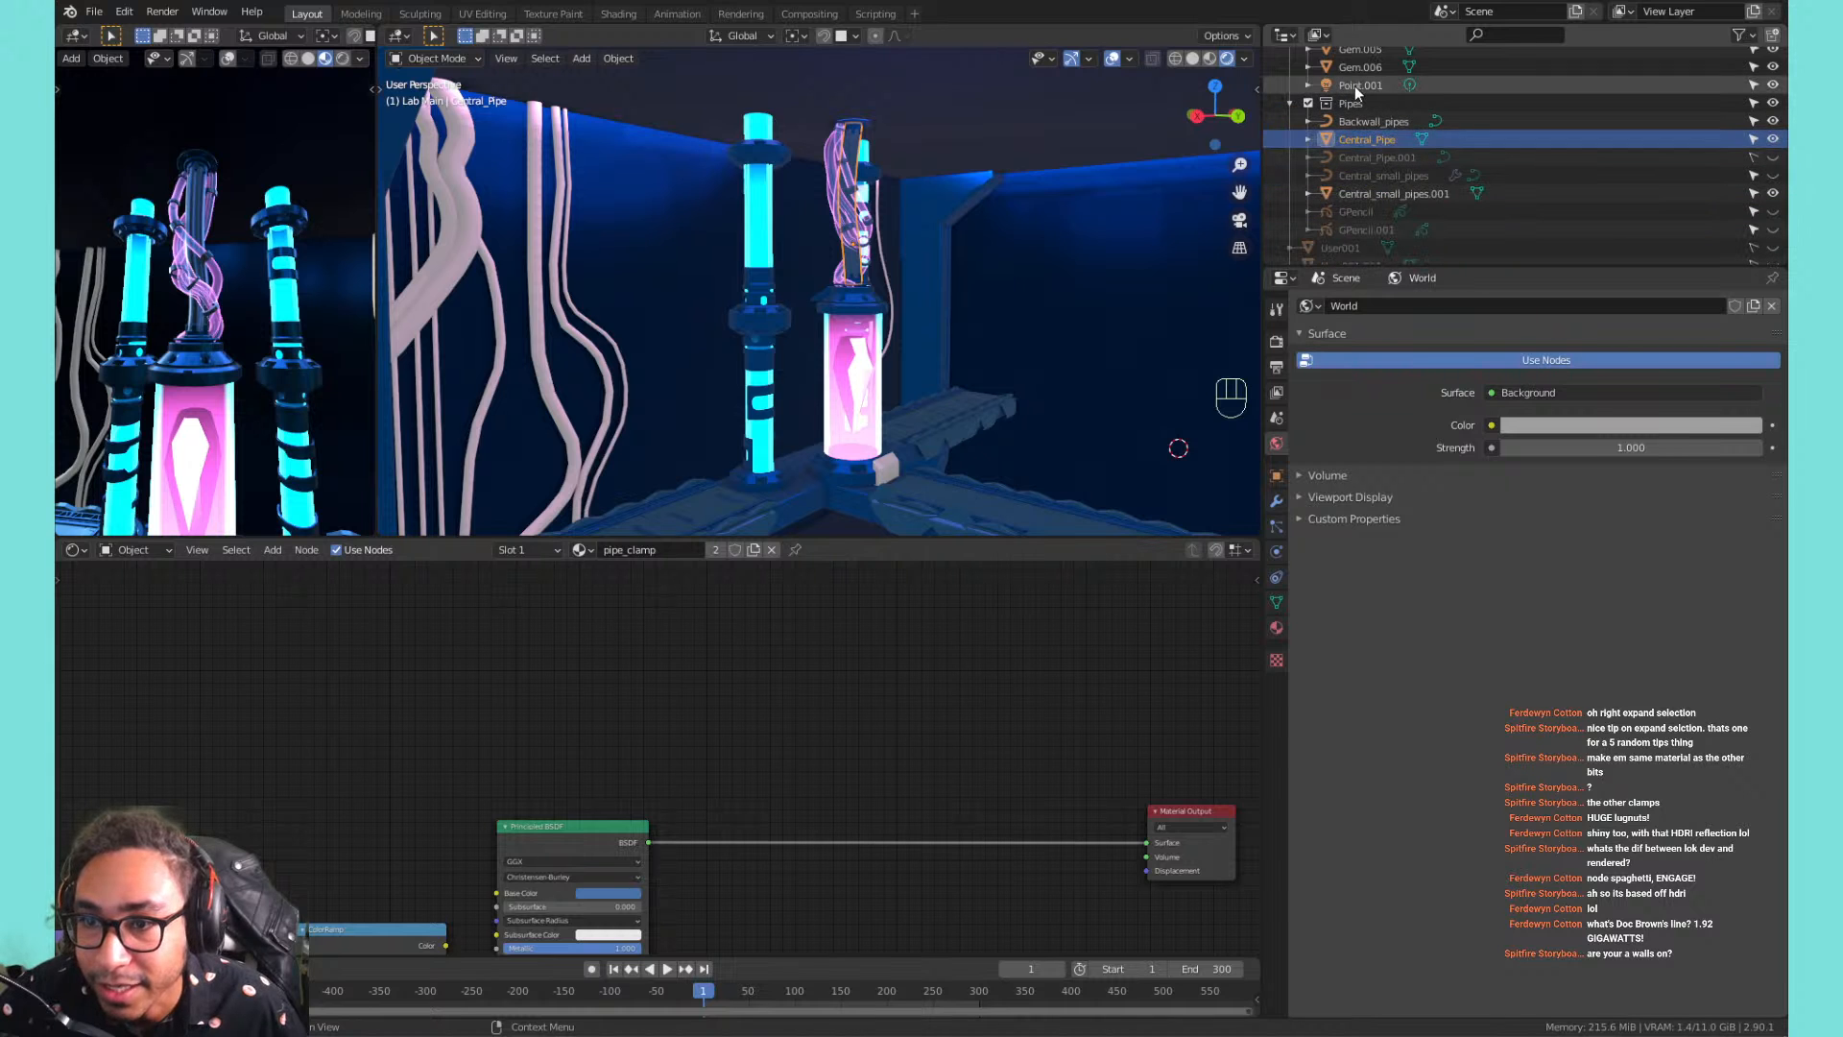
pyautogui.click(1355, 84)
pyautogui.press('x')
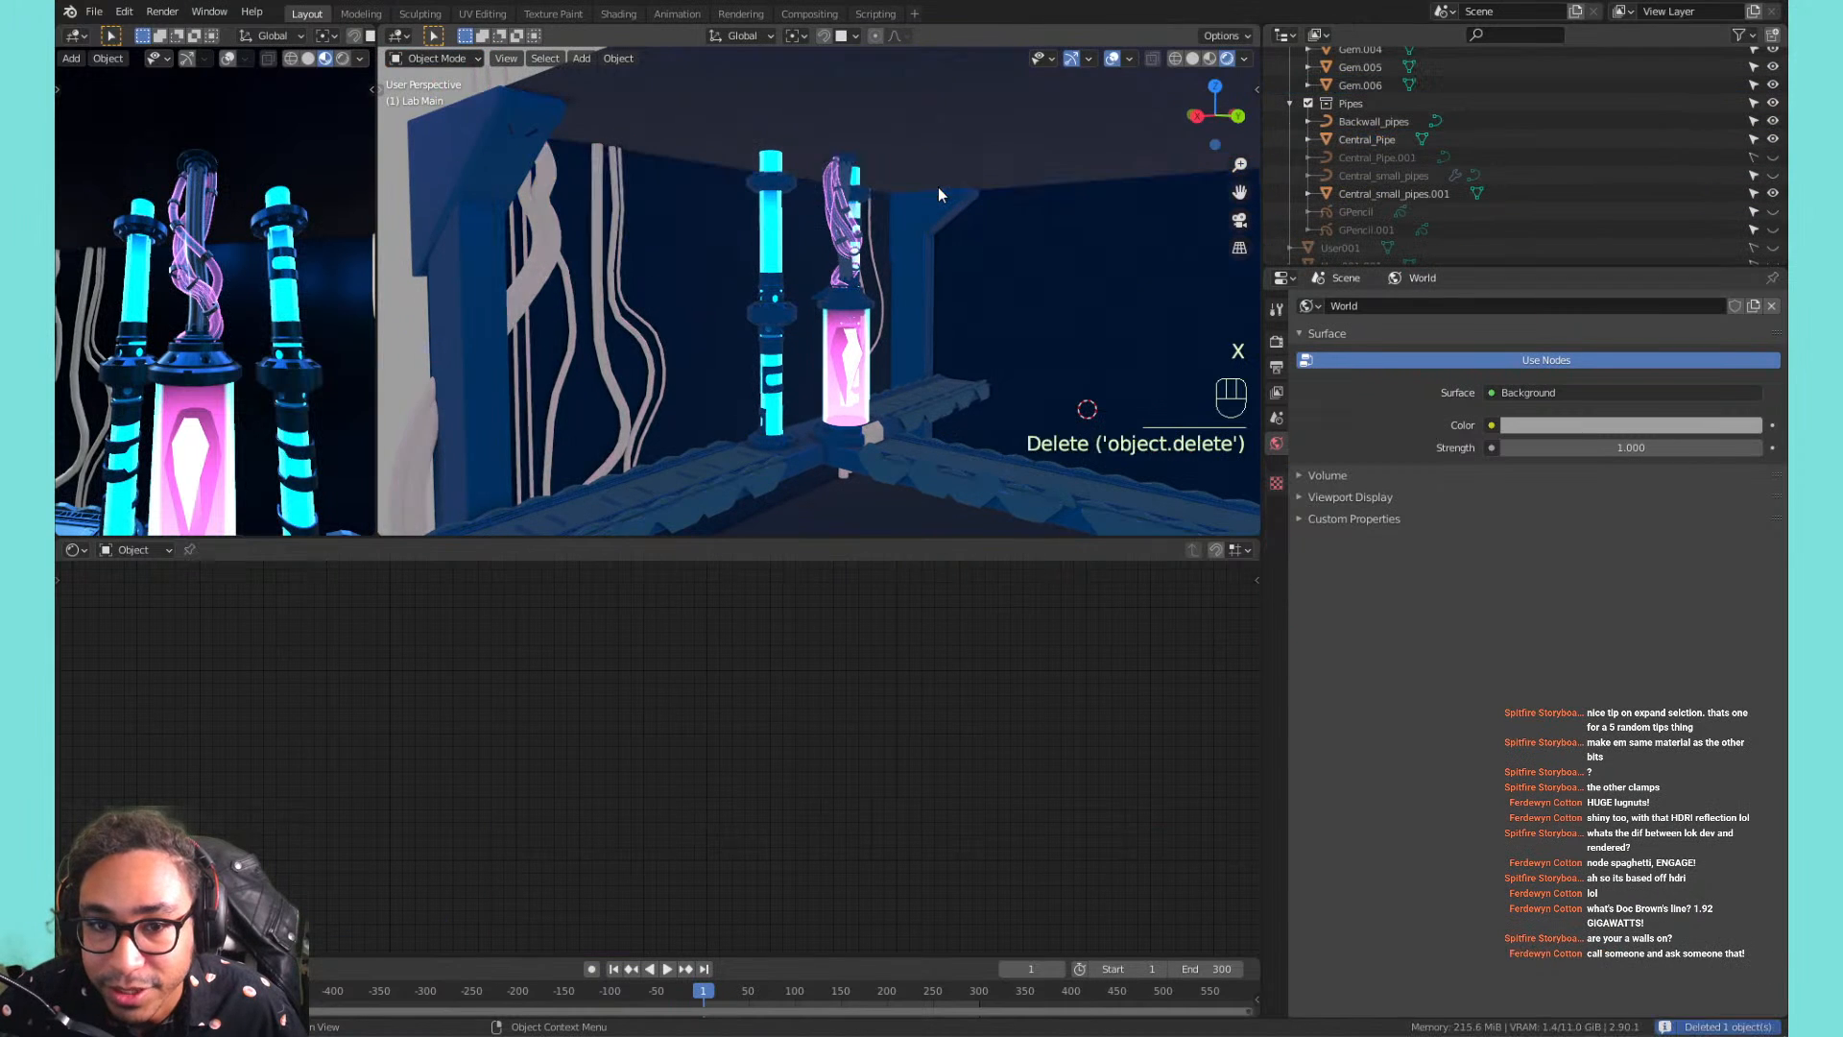
pyautogui.moveTo(937, 267); pyautogui.dragTo(741, 178, button='middle')
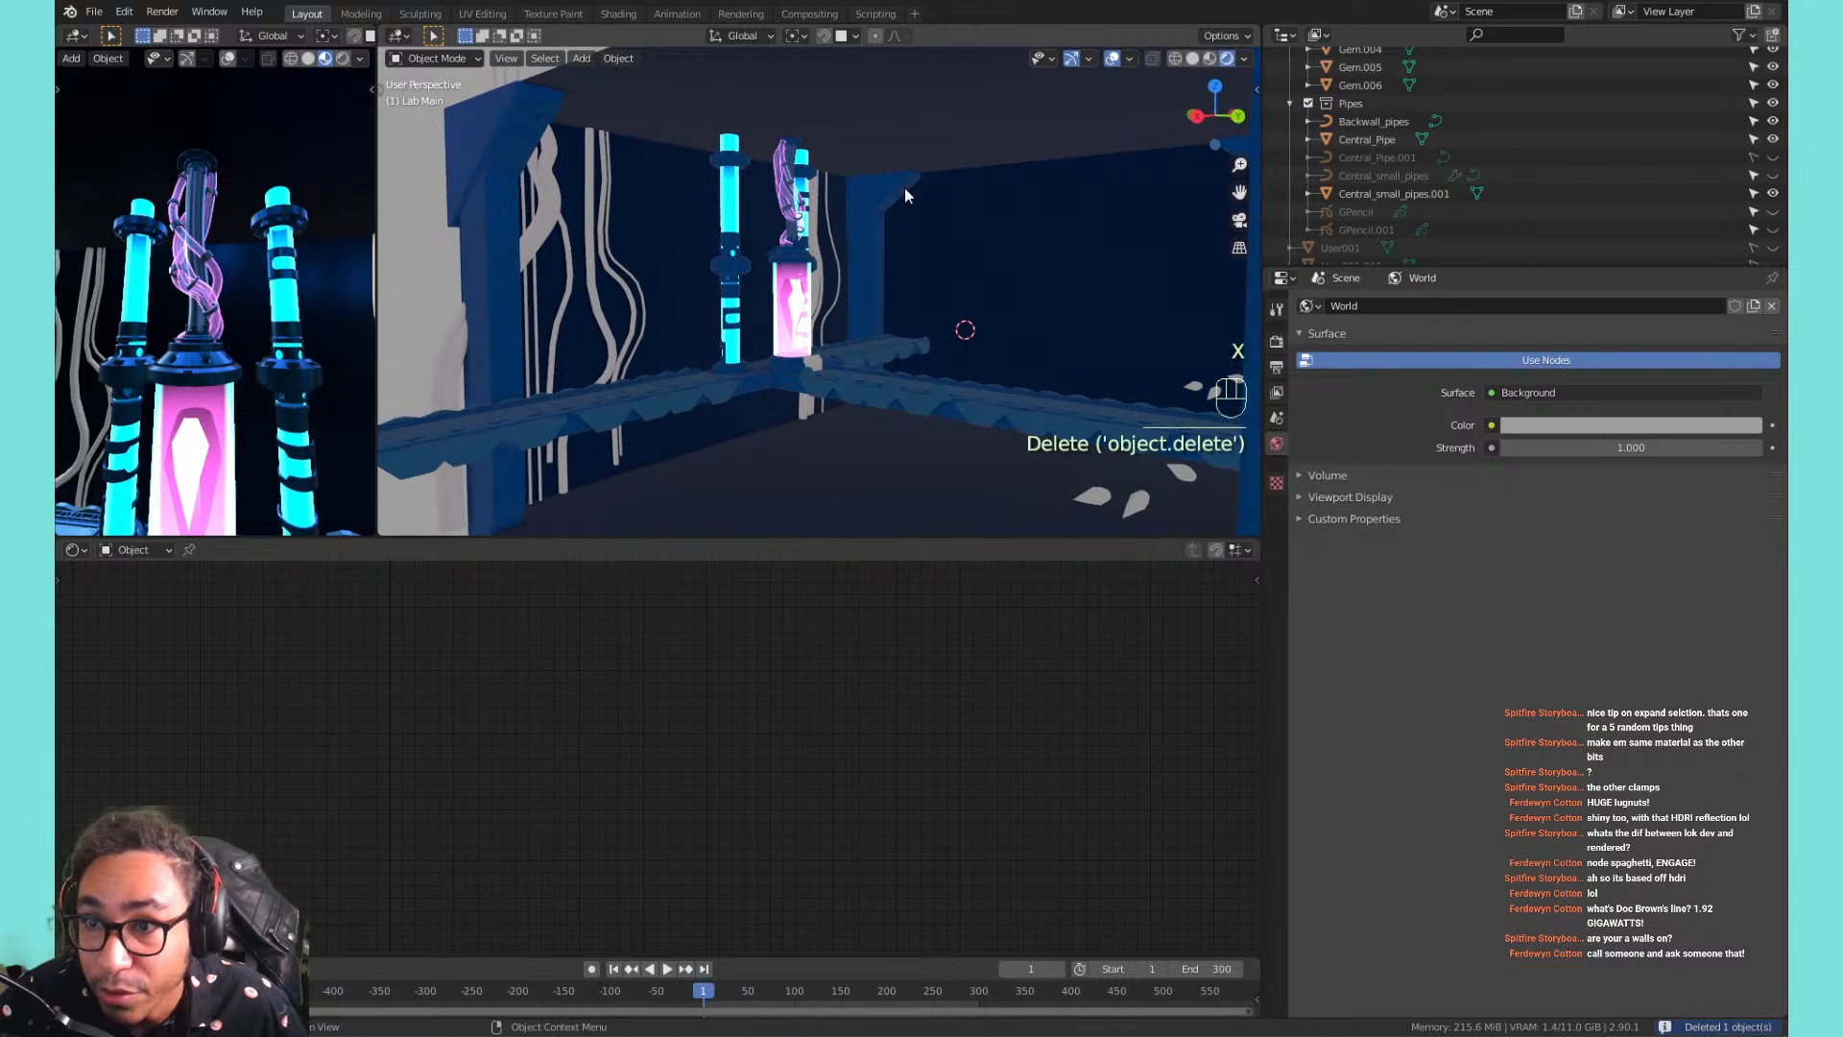
pyautogui.scroll(10, 1440, 111)
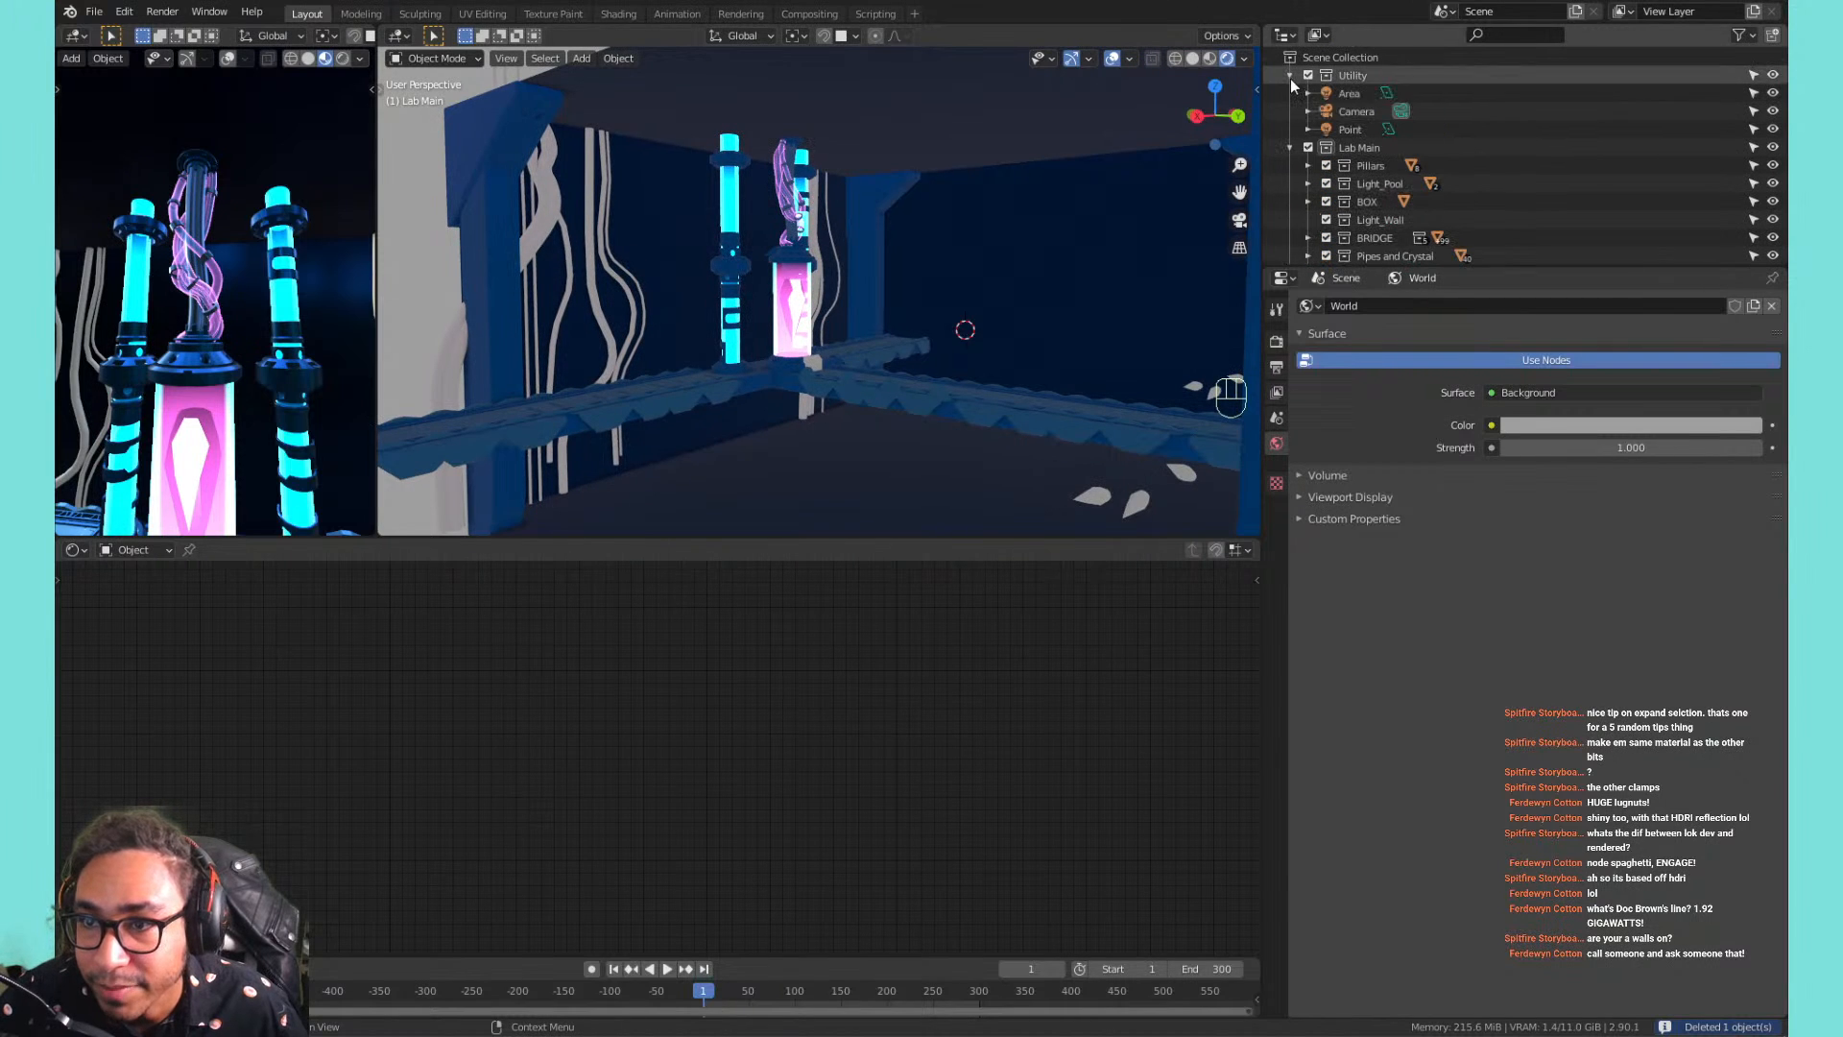
# Delete the Area light and the Point light from the Utility collection.
pyautogui.click(1342, 93)
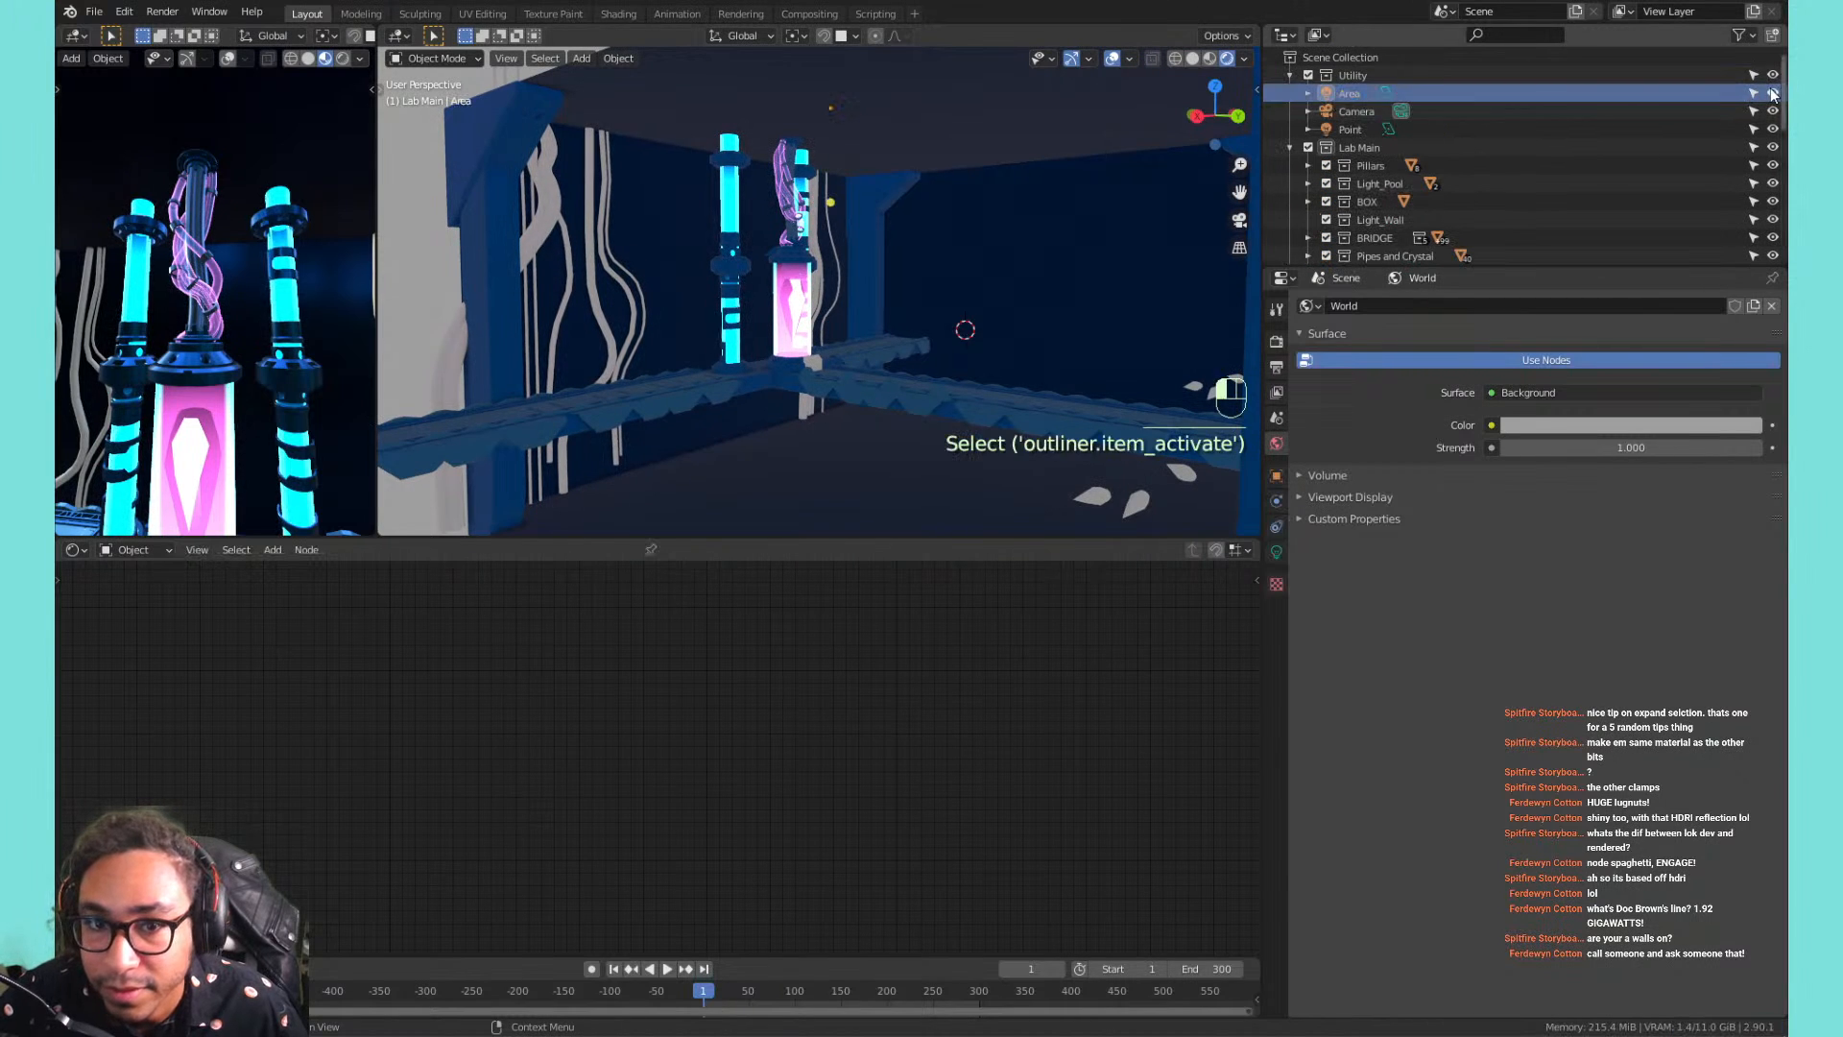
pyautogui.press('x')
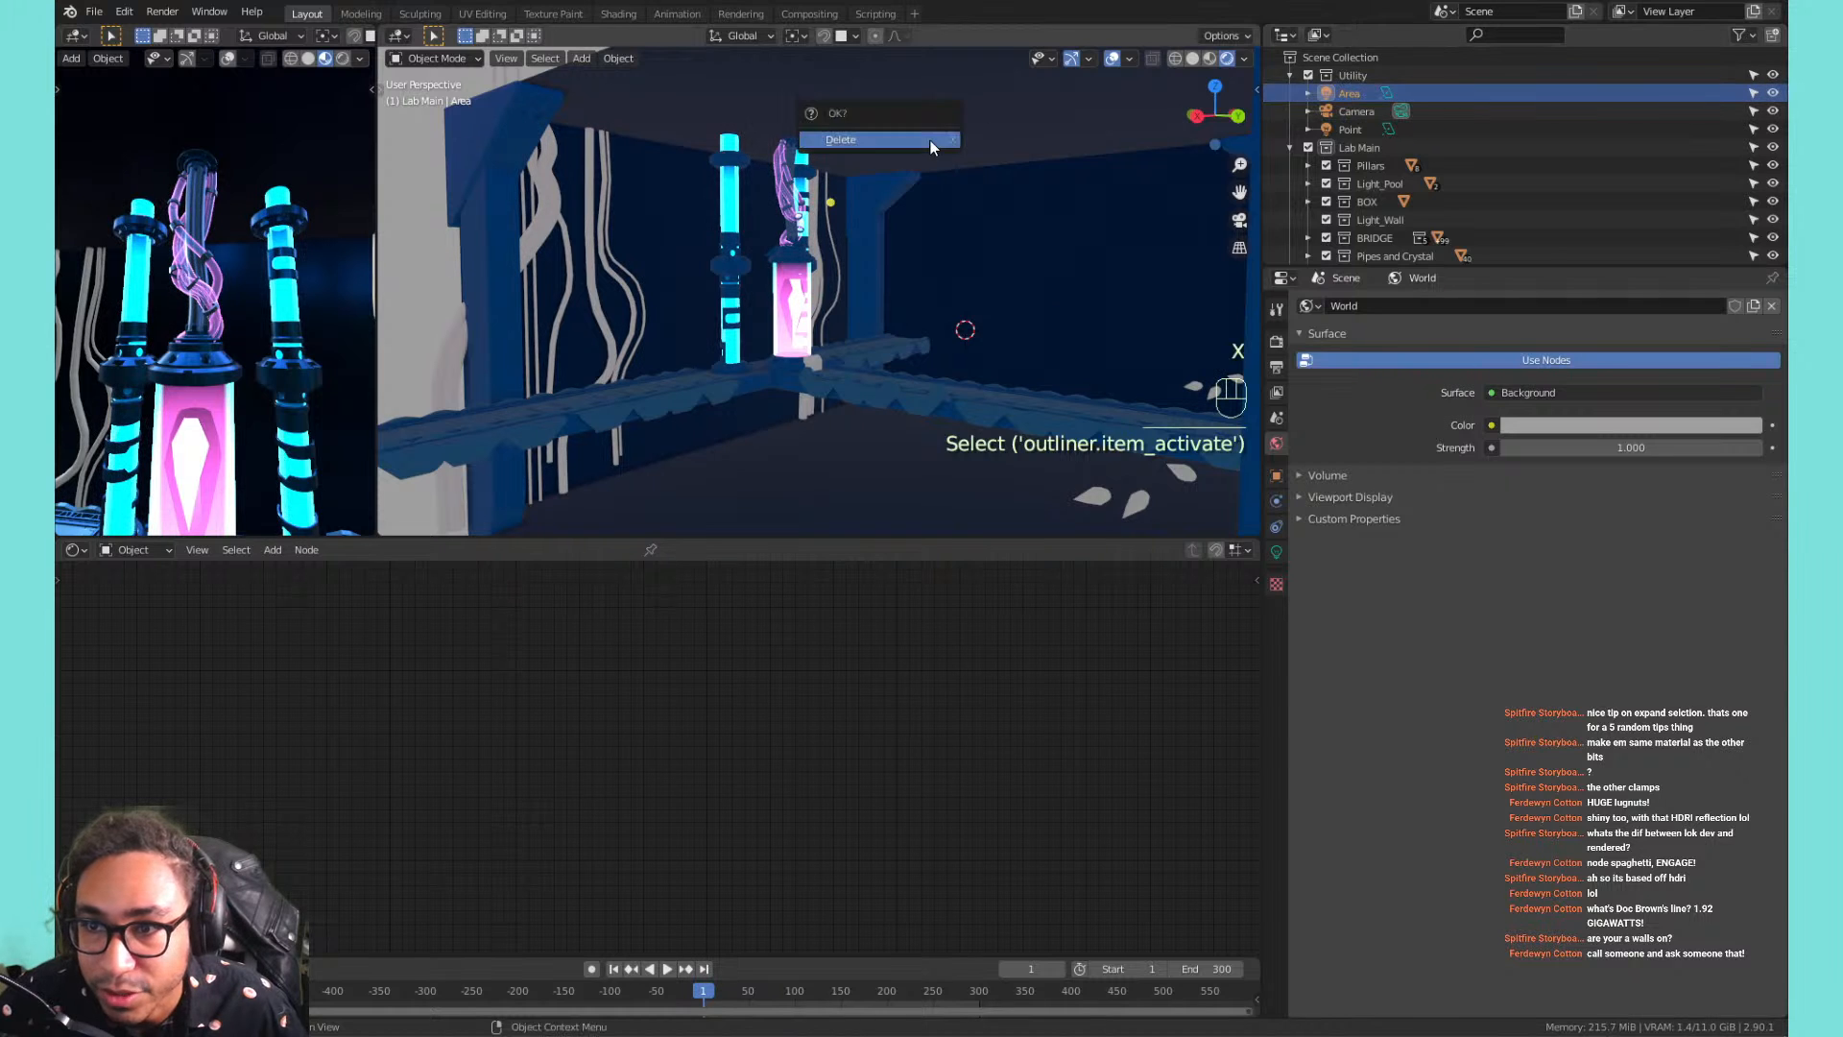
pyautogui.click(930, 140)
pyautogui.click(1334, 111)
pyautogui.press('x')
pyautogui.click(1042, 190)
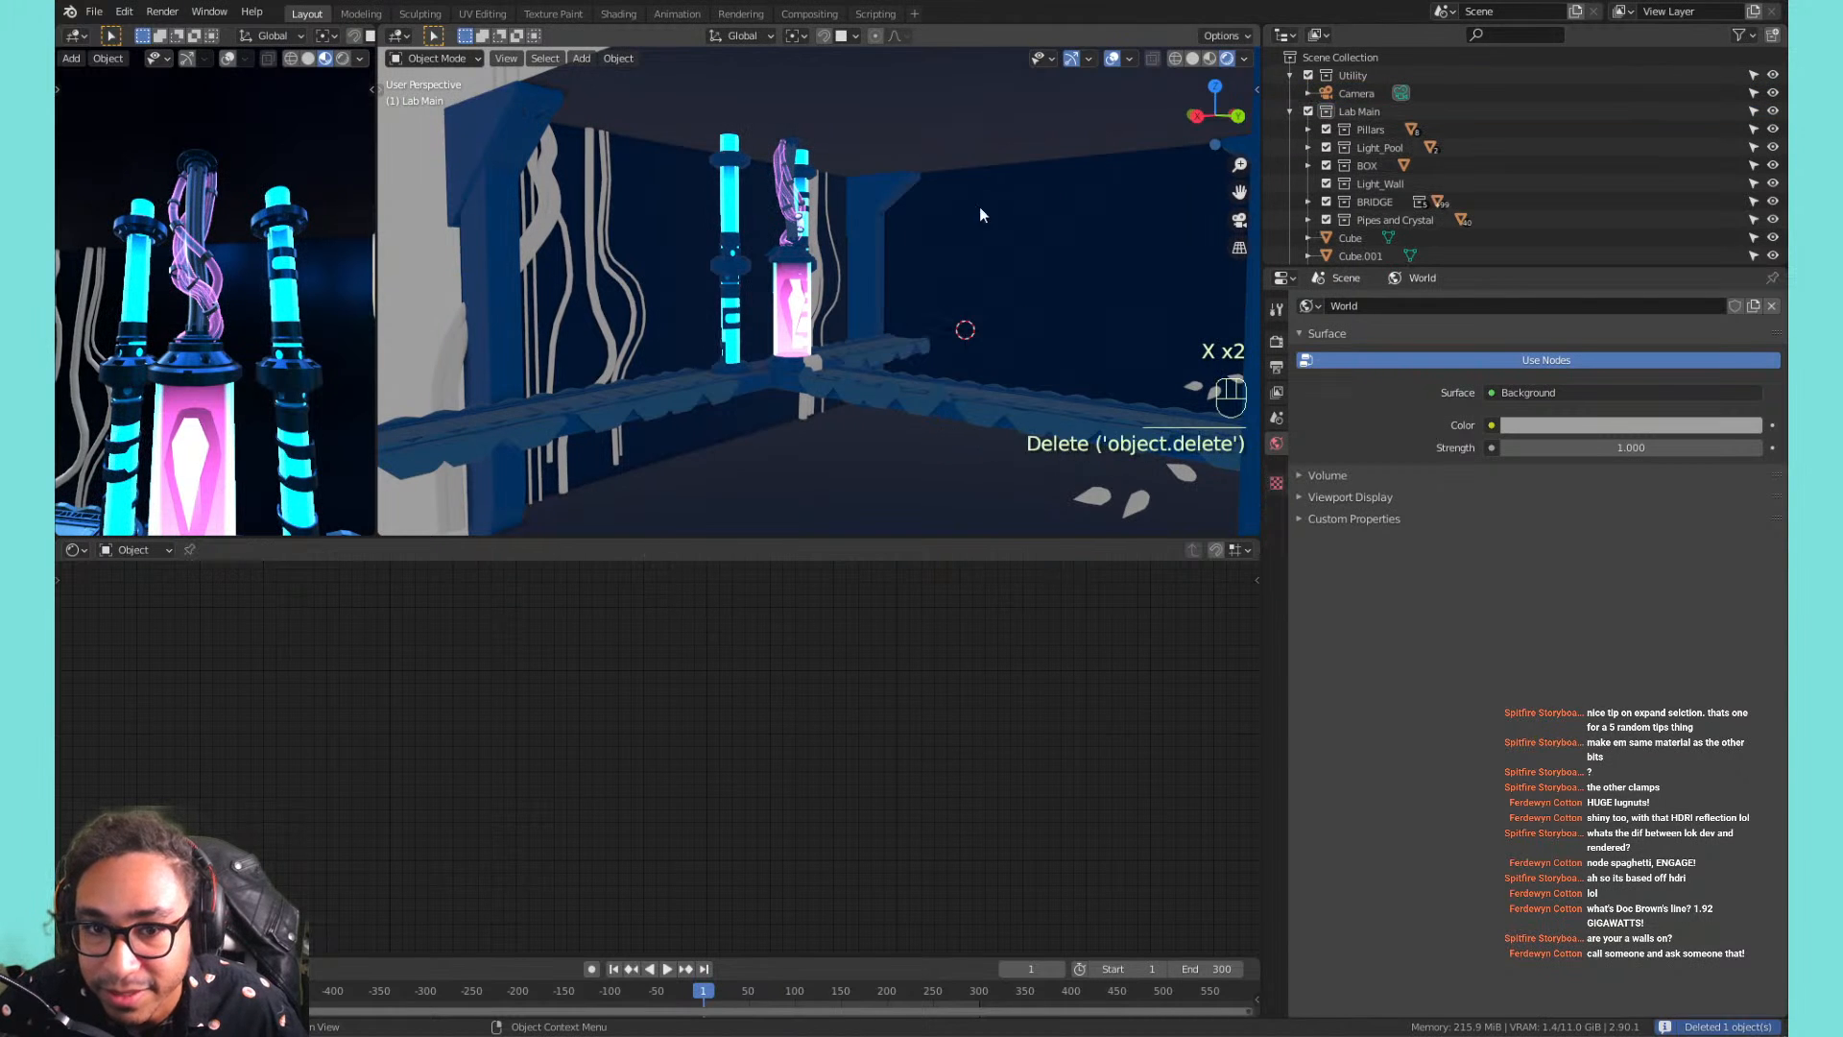
# Examine the bridge and the glowing central tube up close, and check the orbit and pan navigation preferences.
pyautogui.moveTo(979, 206); pyautogui.dragTo(919, 273, button='middle')
pyautogui.click(965, 303)
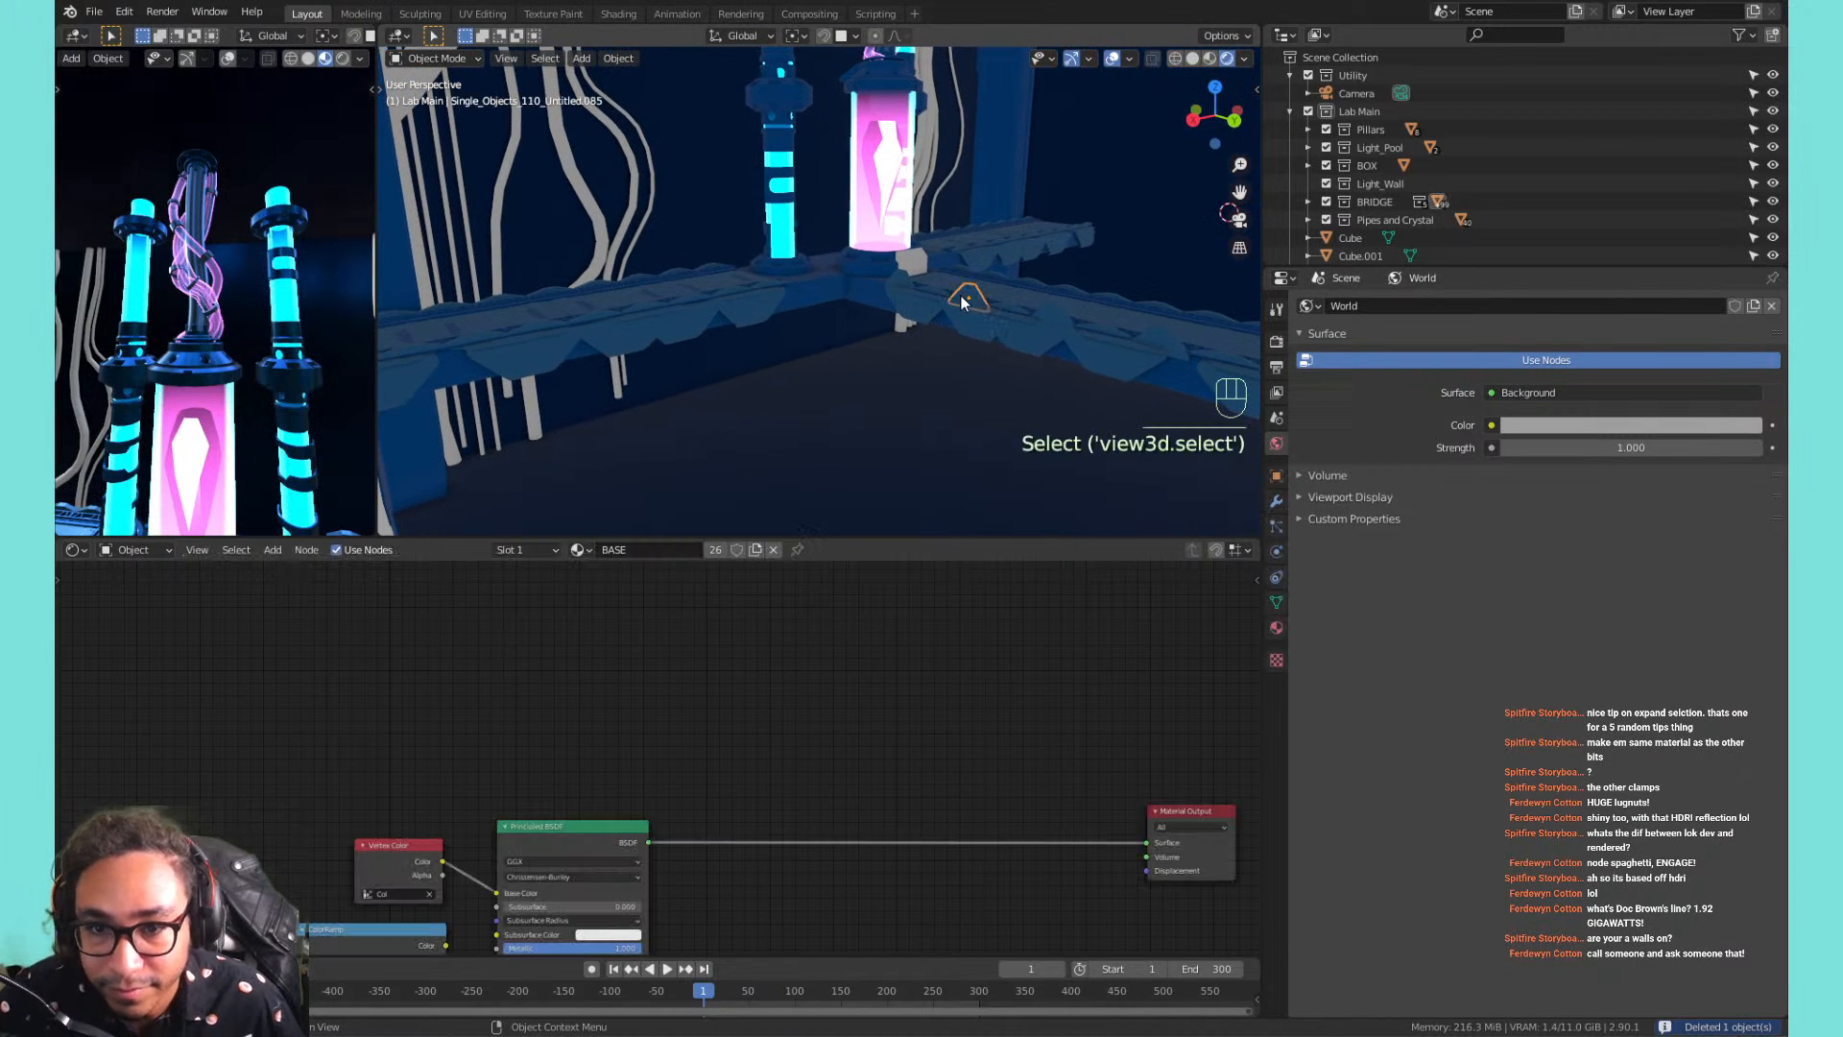
pyautogui.press('KP_Decimal')
pyautogui.scroll(-10, 901, 124)
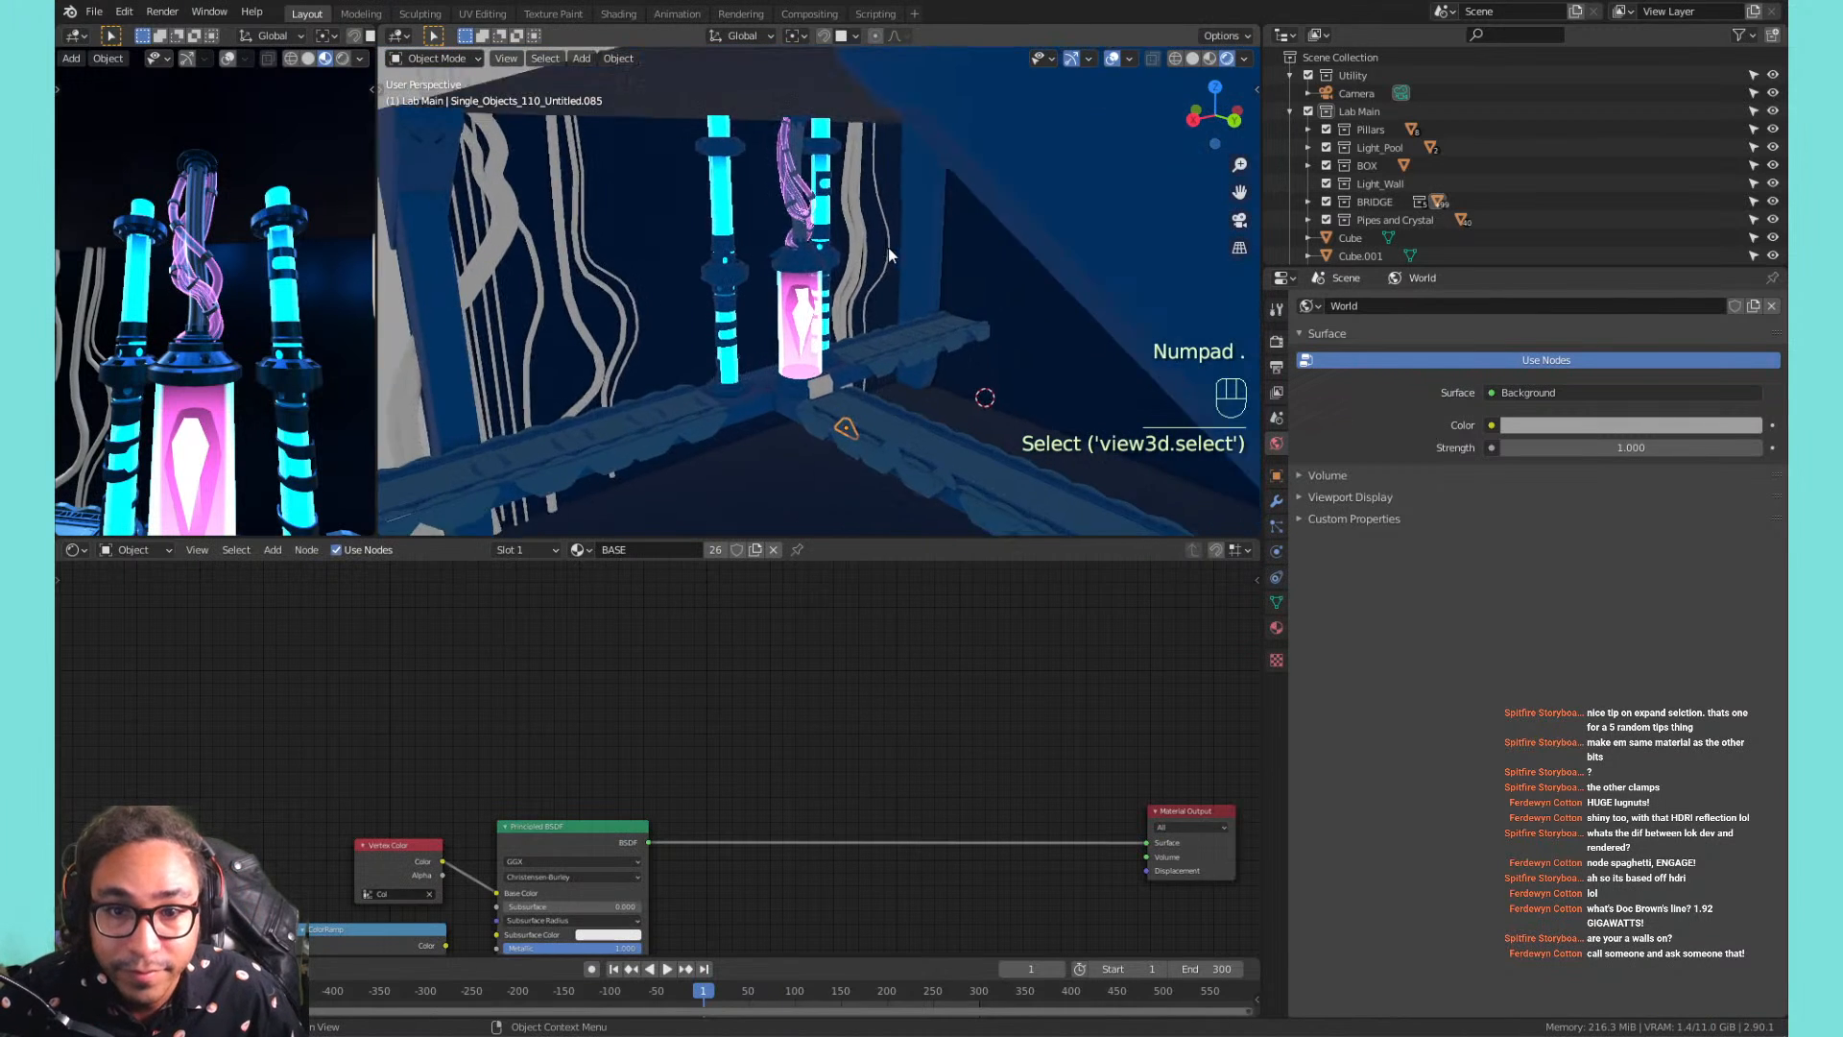
pyautogui.moveTo(889, 251); pyautogui.dragTo(860, 242, button='middle')
pyautogui.click(776, 298)
pyautogui.press('KP_Decimal')
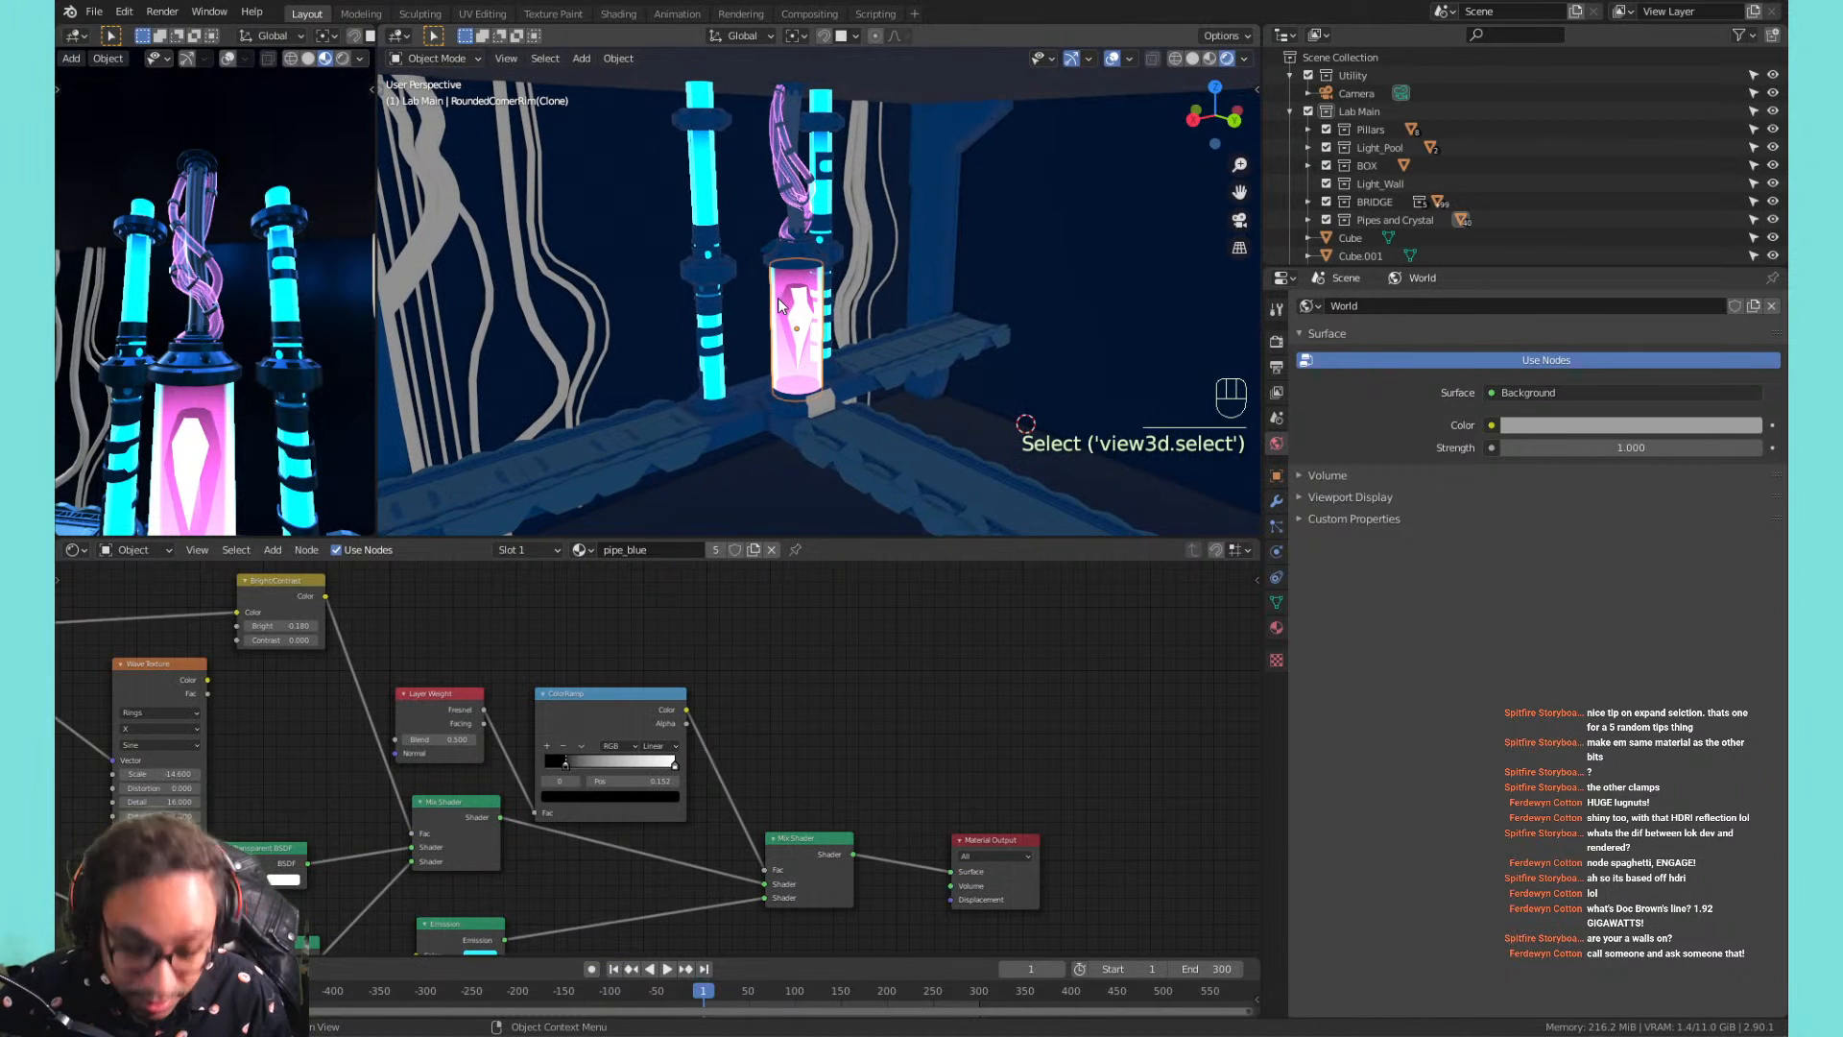
pyautogui.click(124, 11)
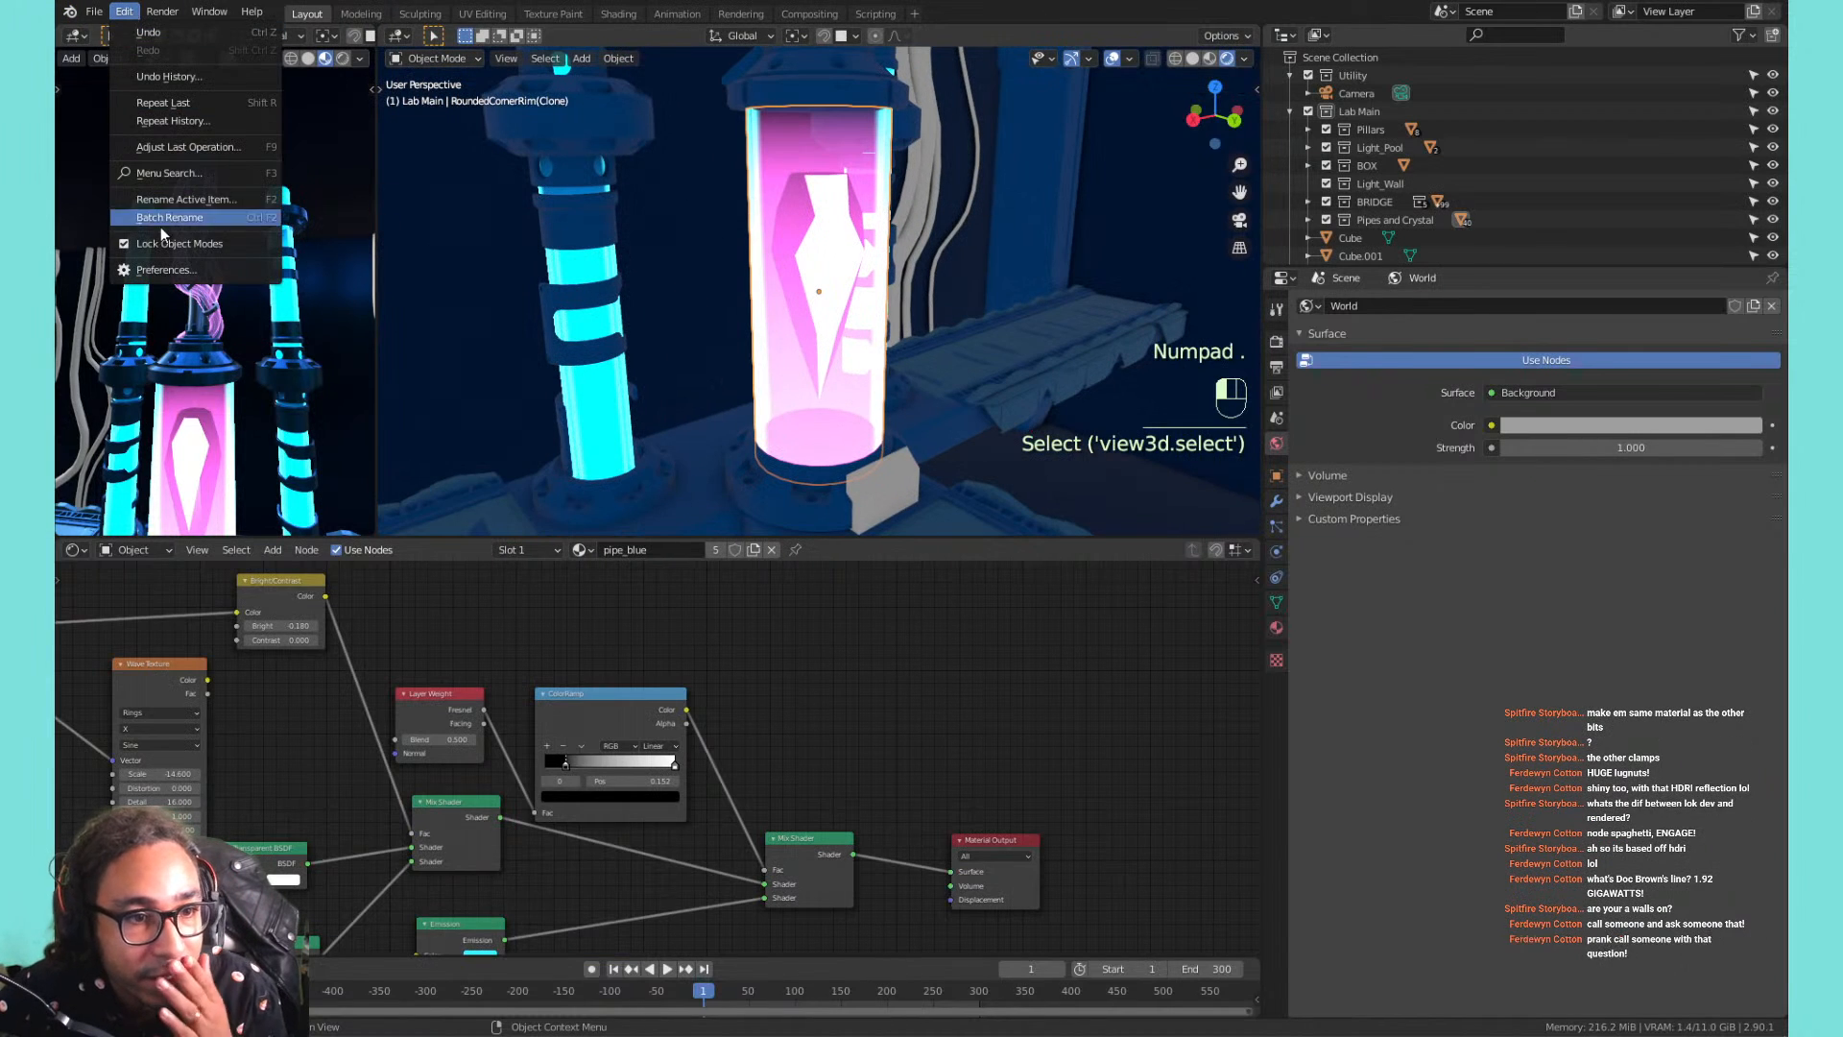
pyautogui.click(158, 271)
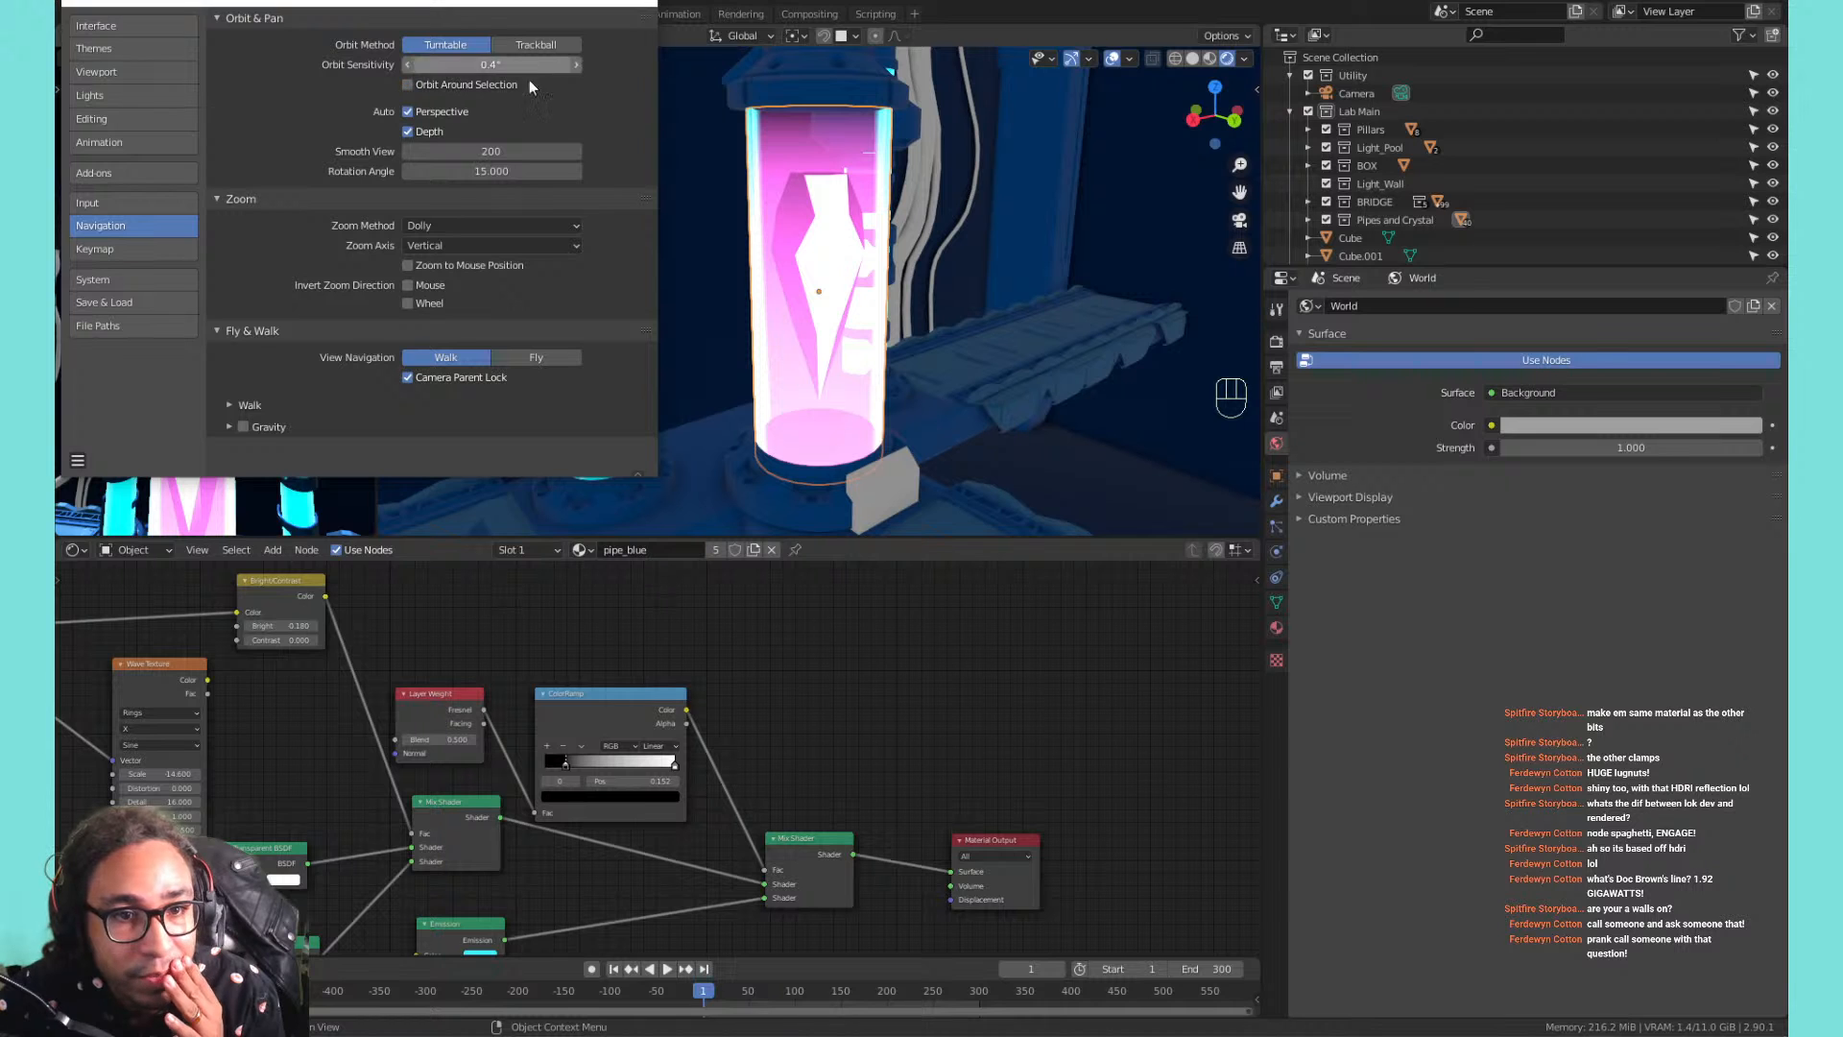
pyautogui.click(638, 3)
# Check the small central pipes' material and assign the same central_pipes_small material to the back wall pipes.
pyautogui.scroll(-4, 889, 324)
pyautogui.moveTo(889, 324); pyautogui.dragTo(808, 298, button='middle')
pyautogui.moveTo(737, 224); pyautogui.dragTo(861, 331, button='middle')
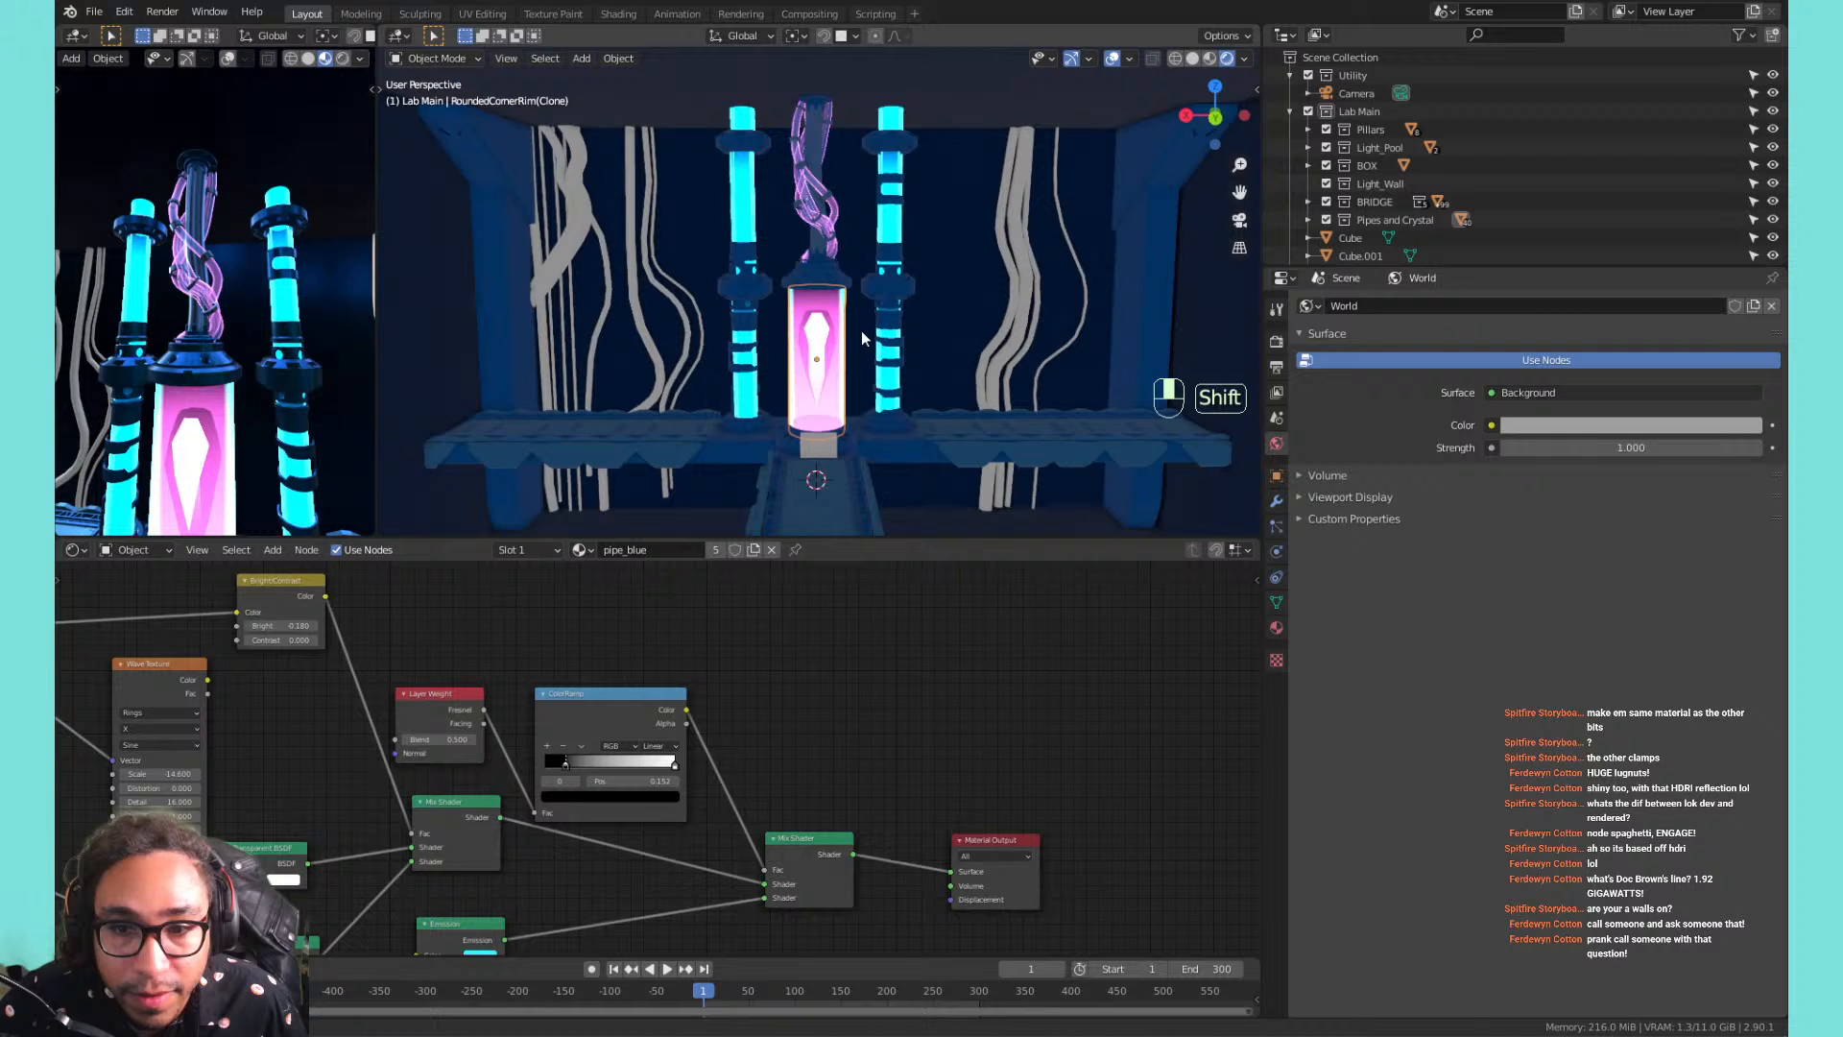
pyautogui.click(821, 190)
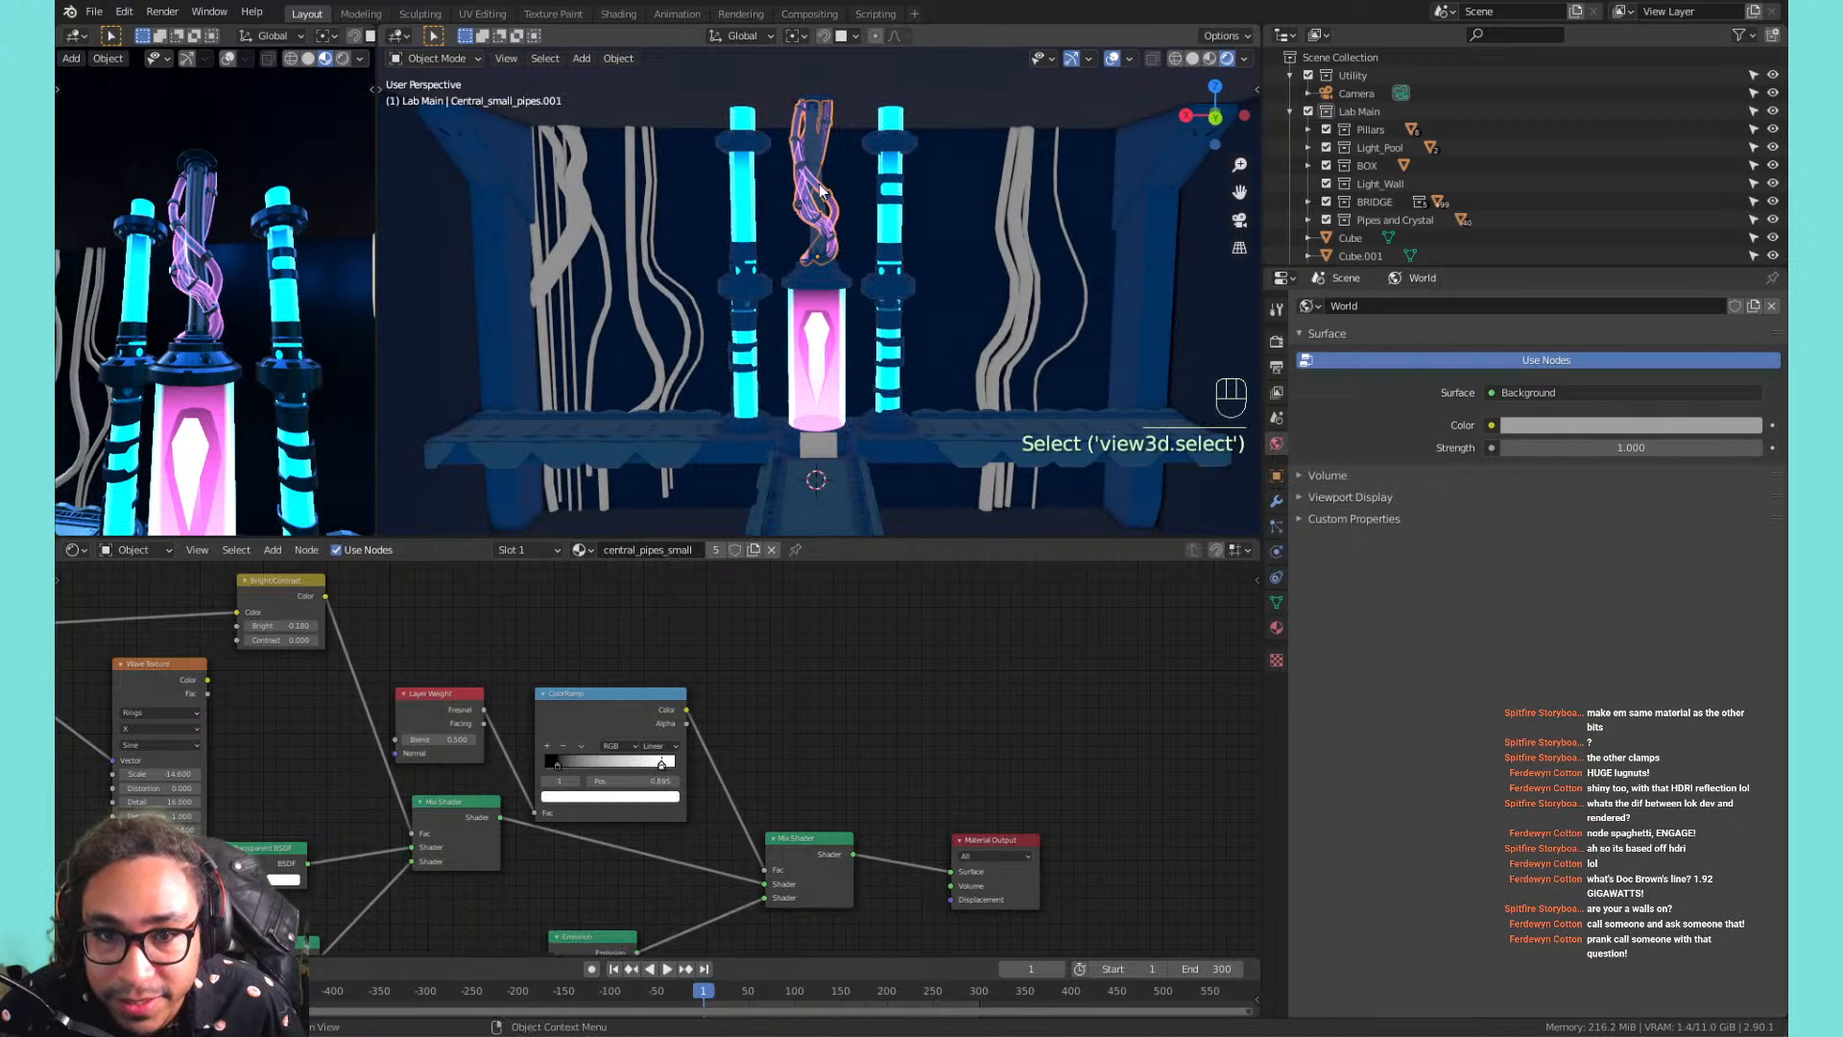
pyautogui.click(1276, 628)
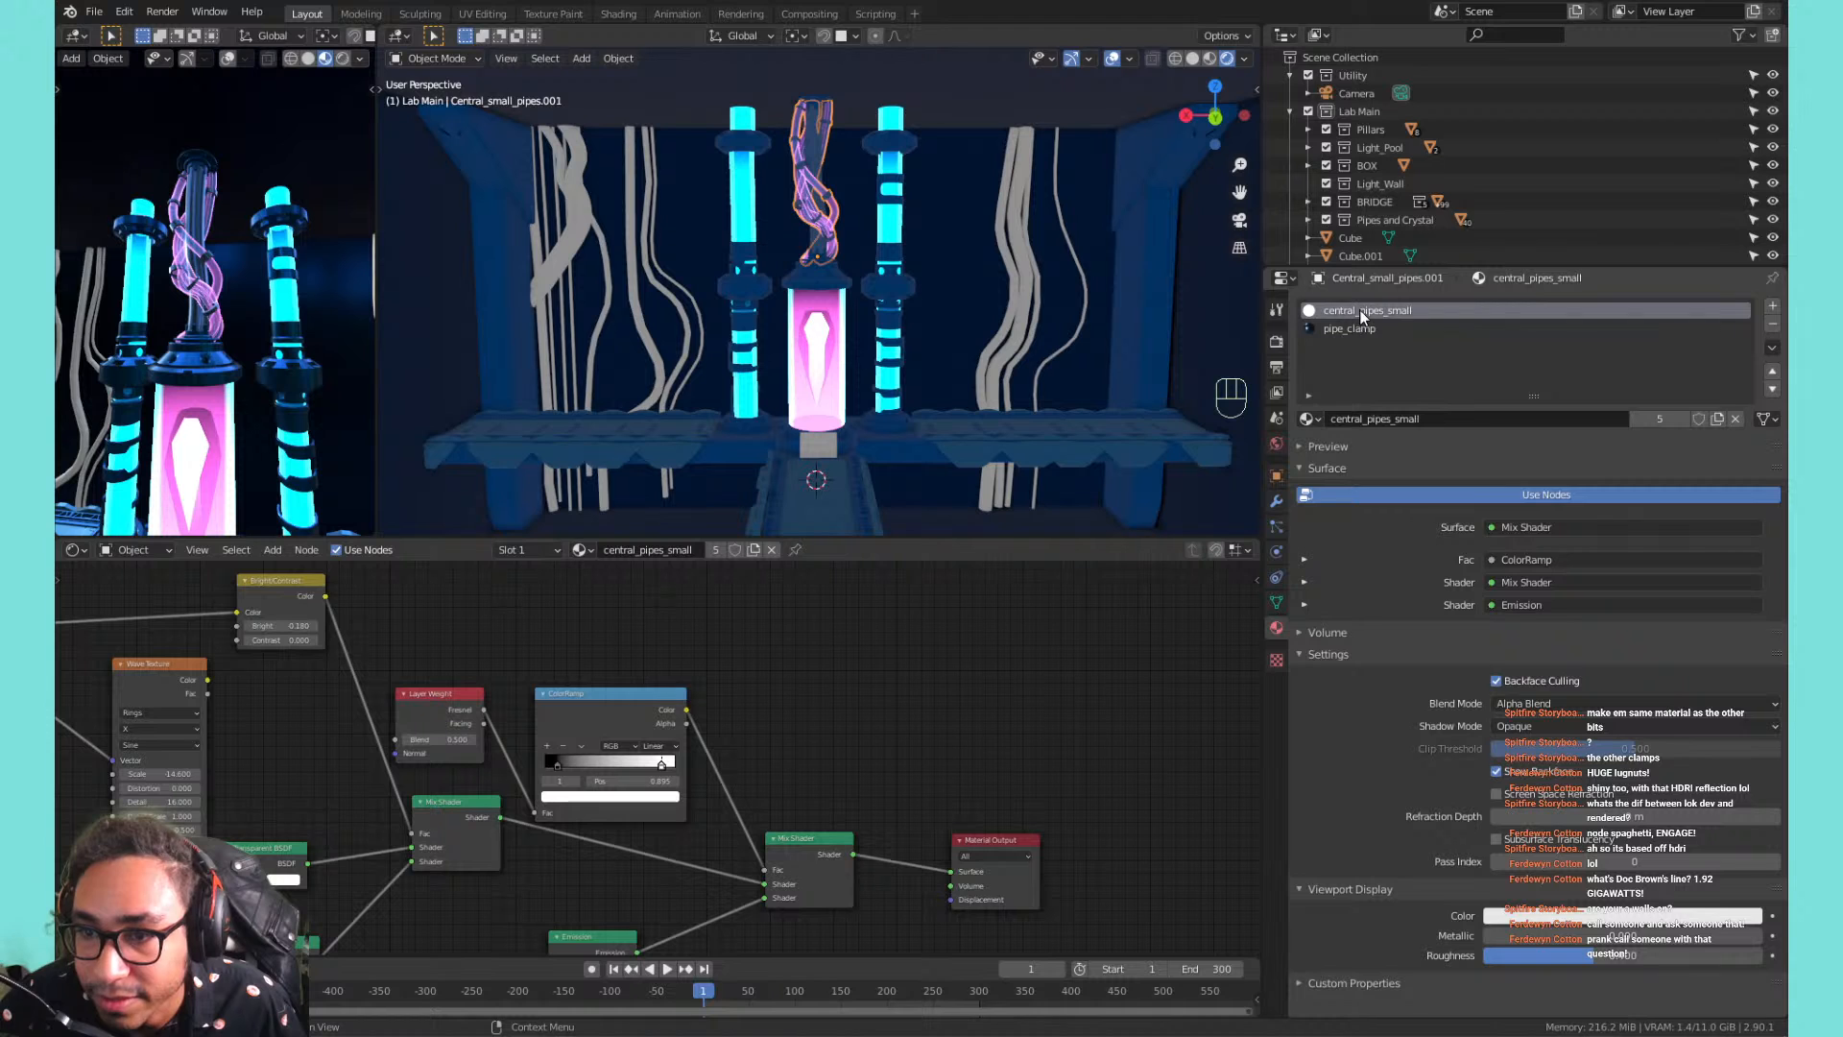
pyautogui.click(1005, 227)
pyautogui.click(1307, 382)
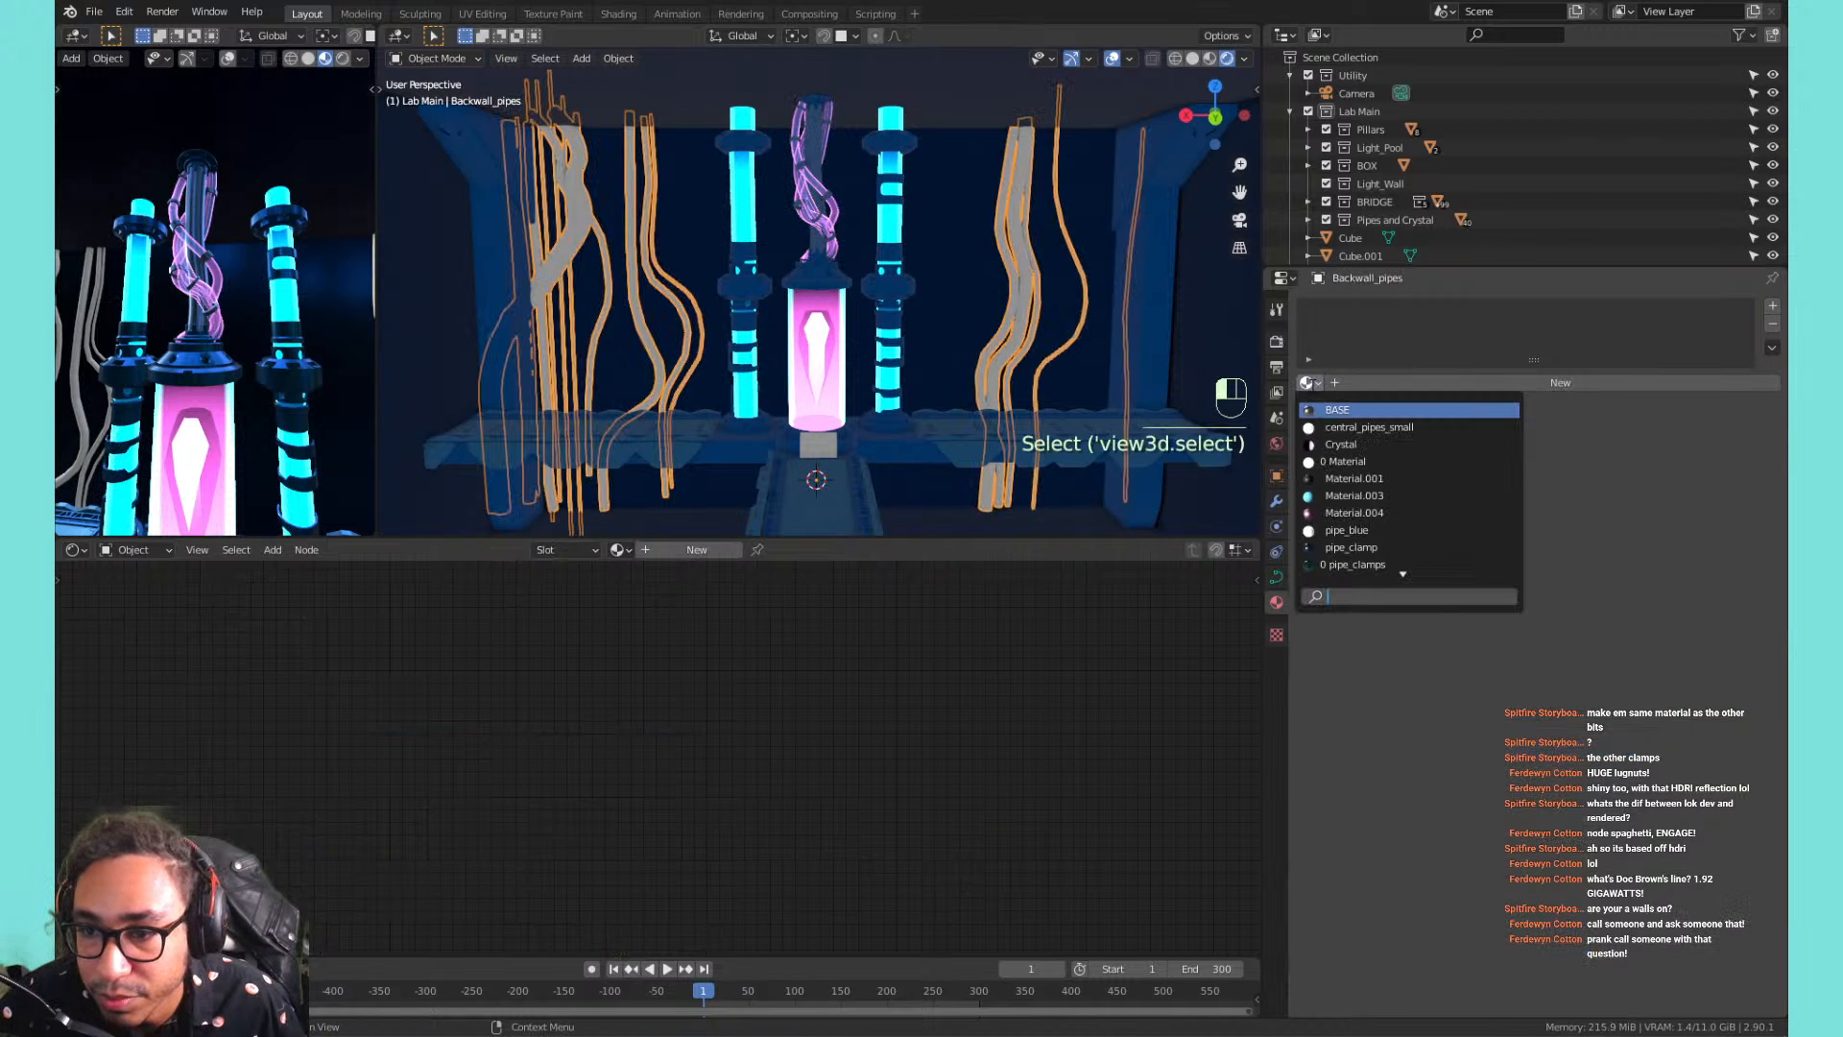
pyautogui.click(1403, 427)
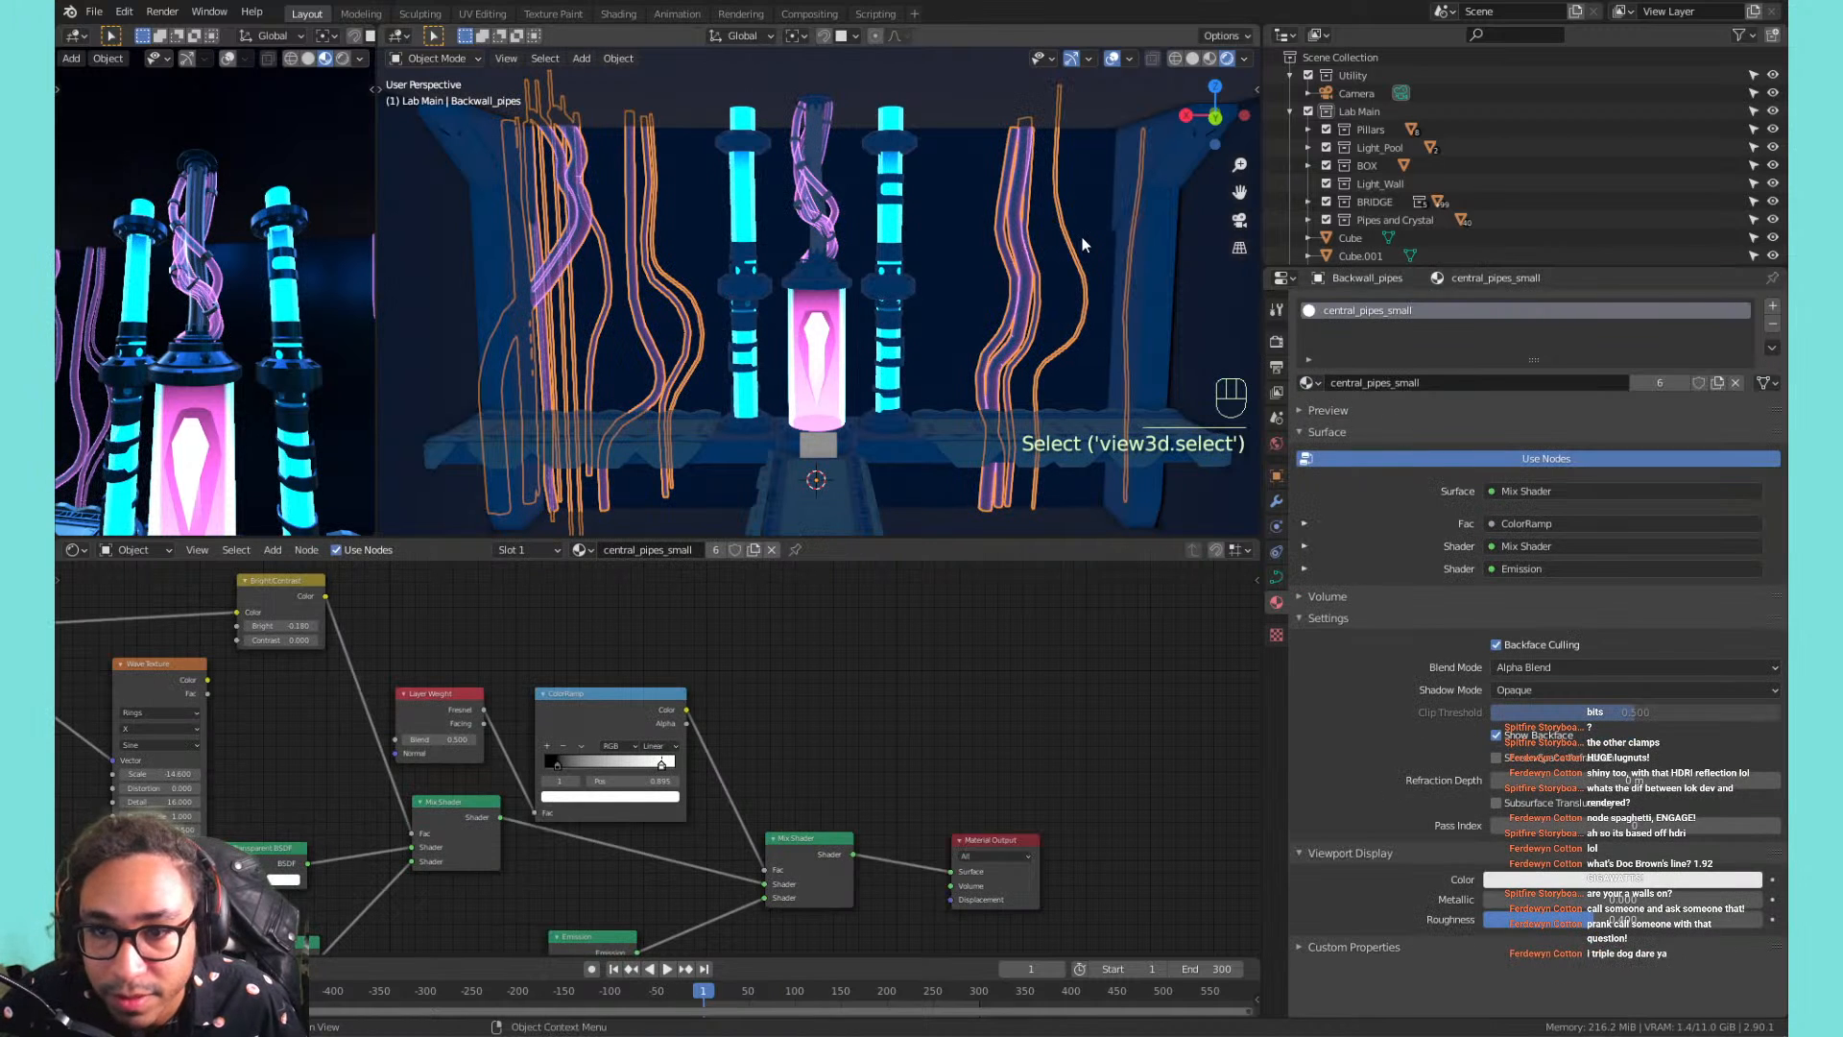
pyautogui.press('Tab')
pyautogui.press('Tab')
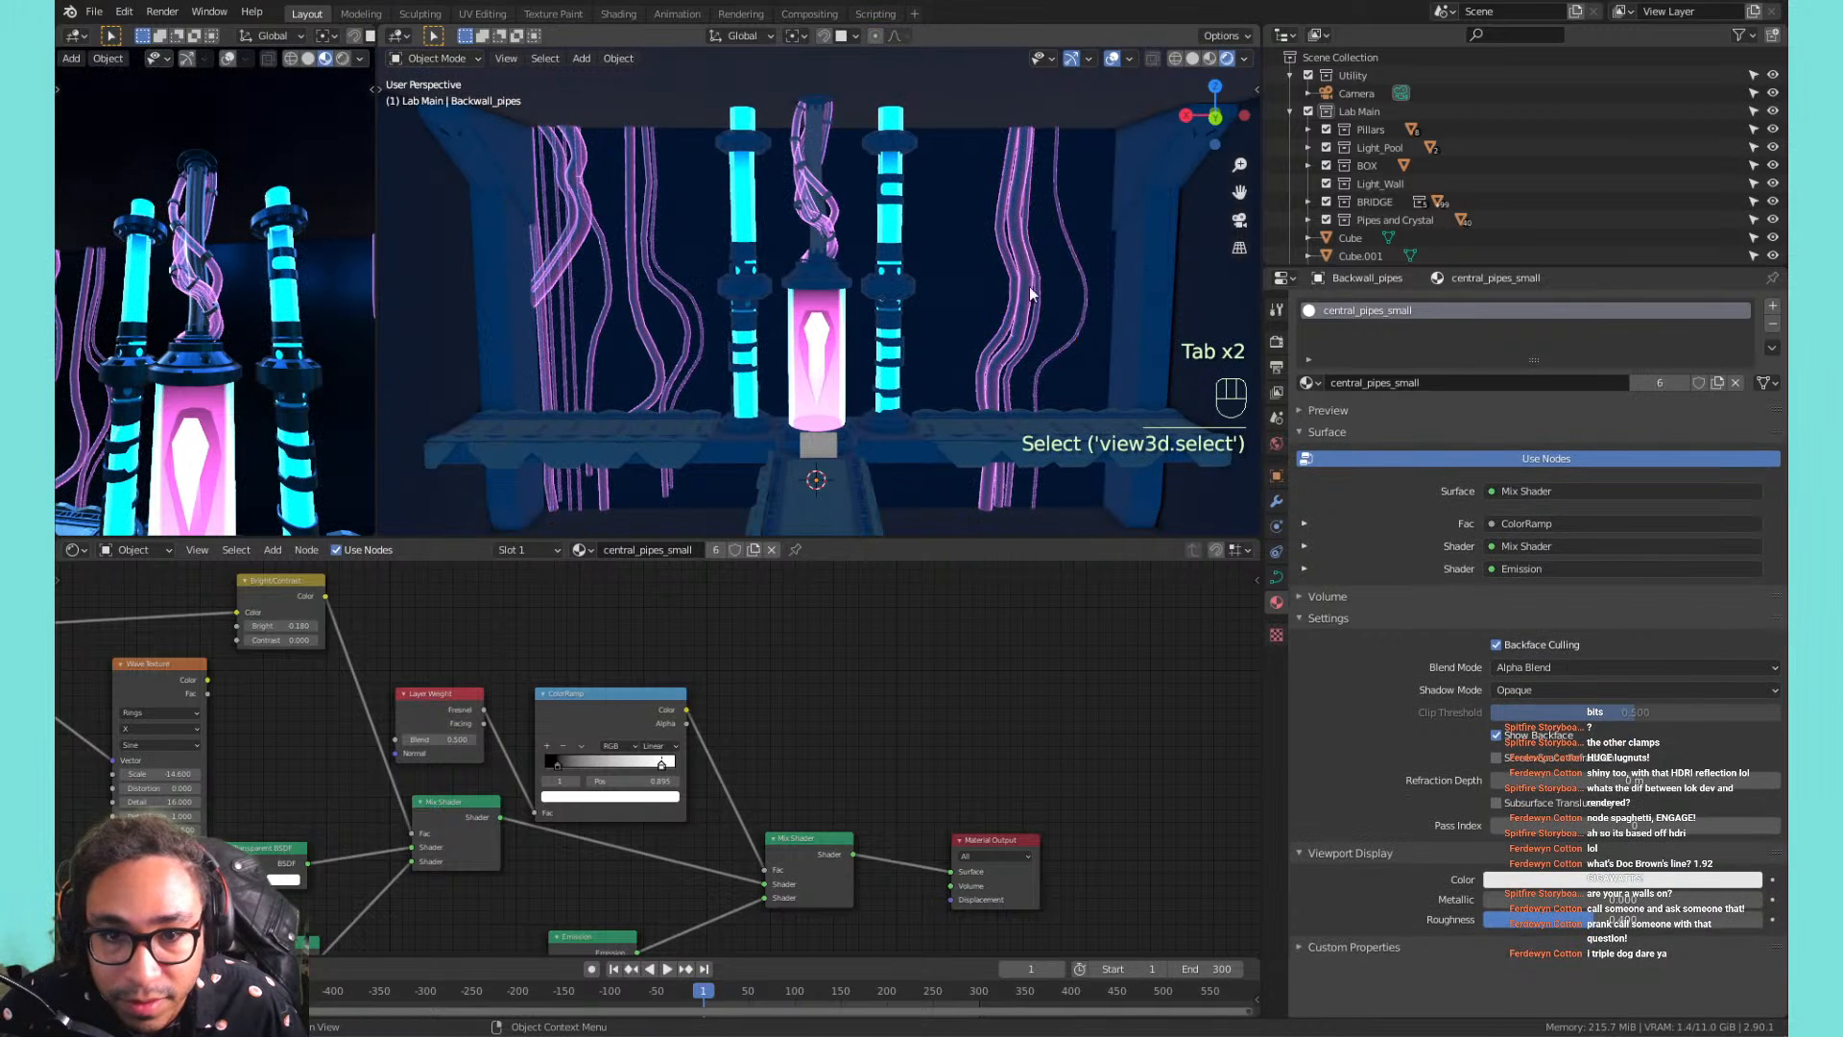
# Make a separate copy of the central_pipes_small material for the back wall pipes.
pyautogui.click(1043, 288)
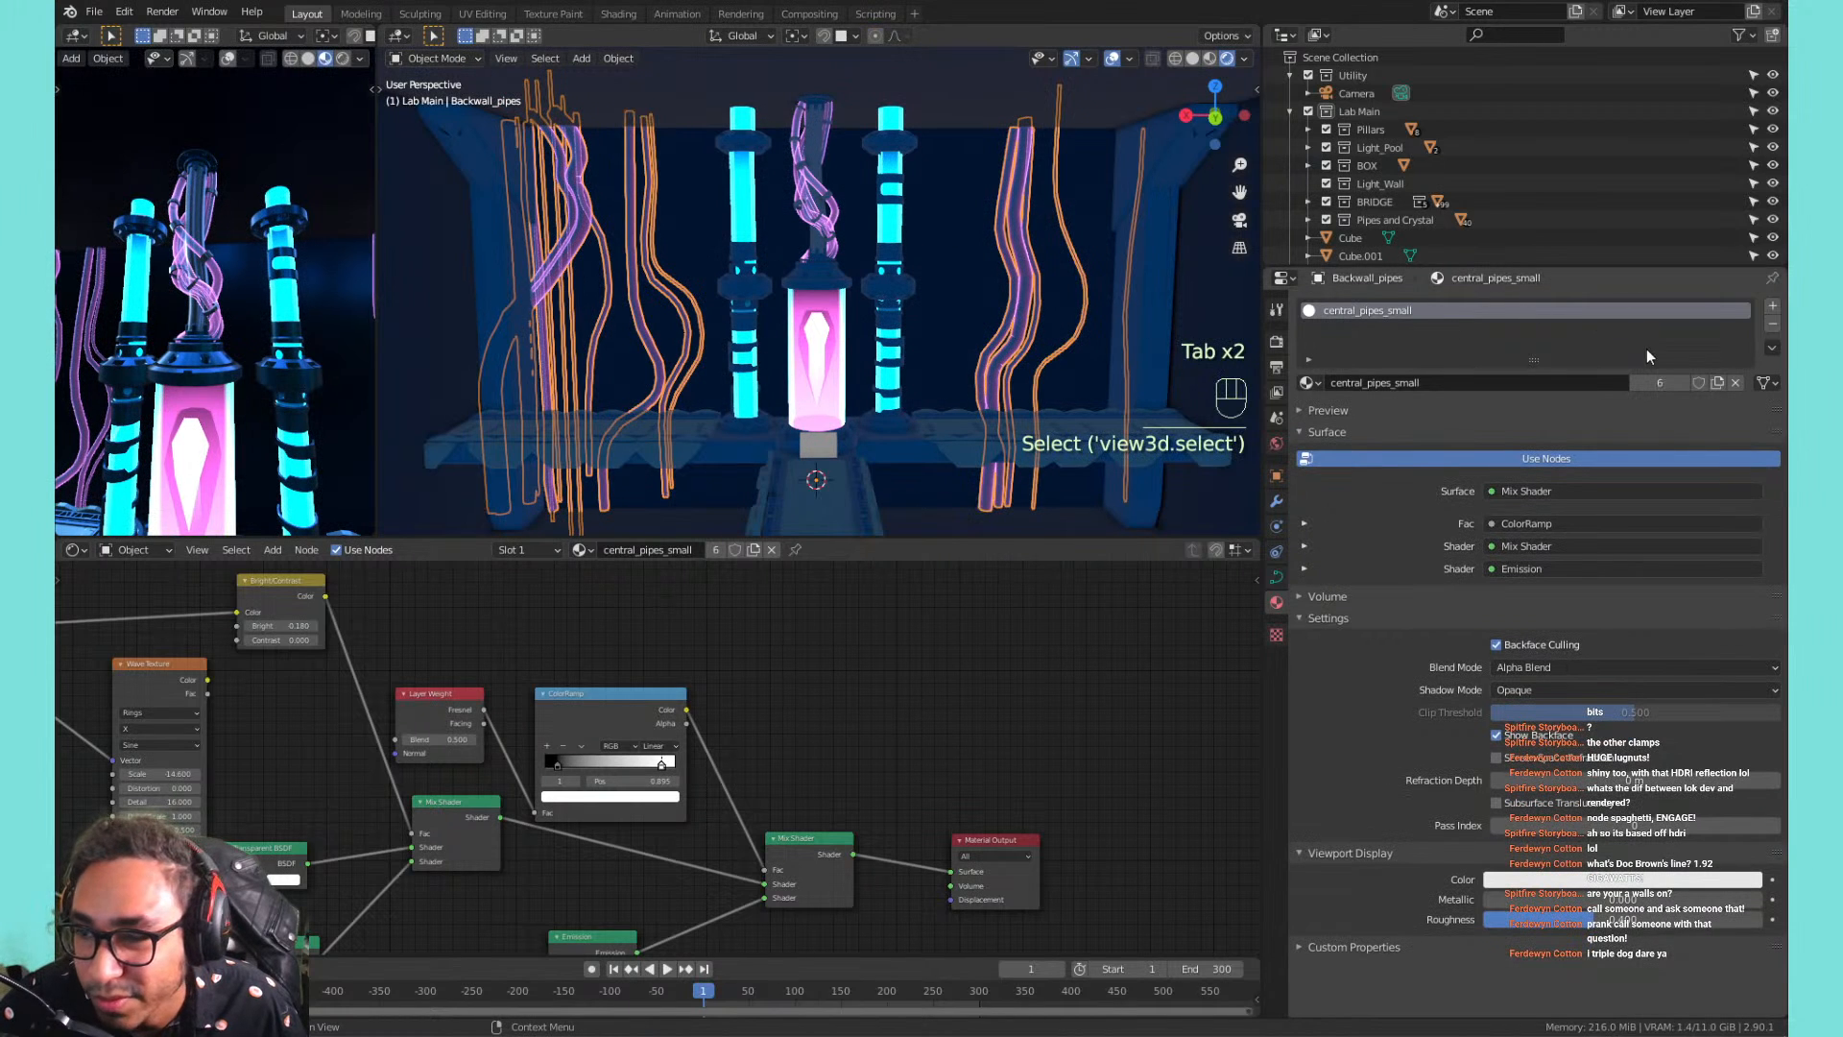
pyautogui.click(1717, 382)
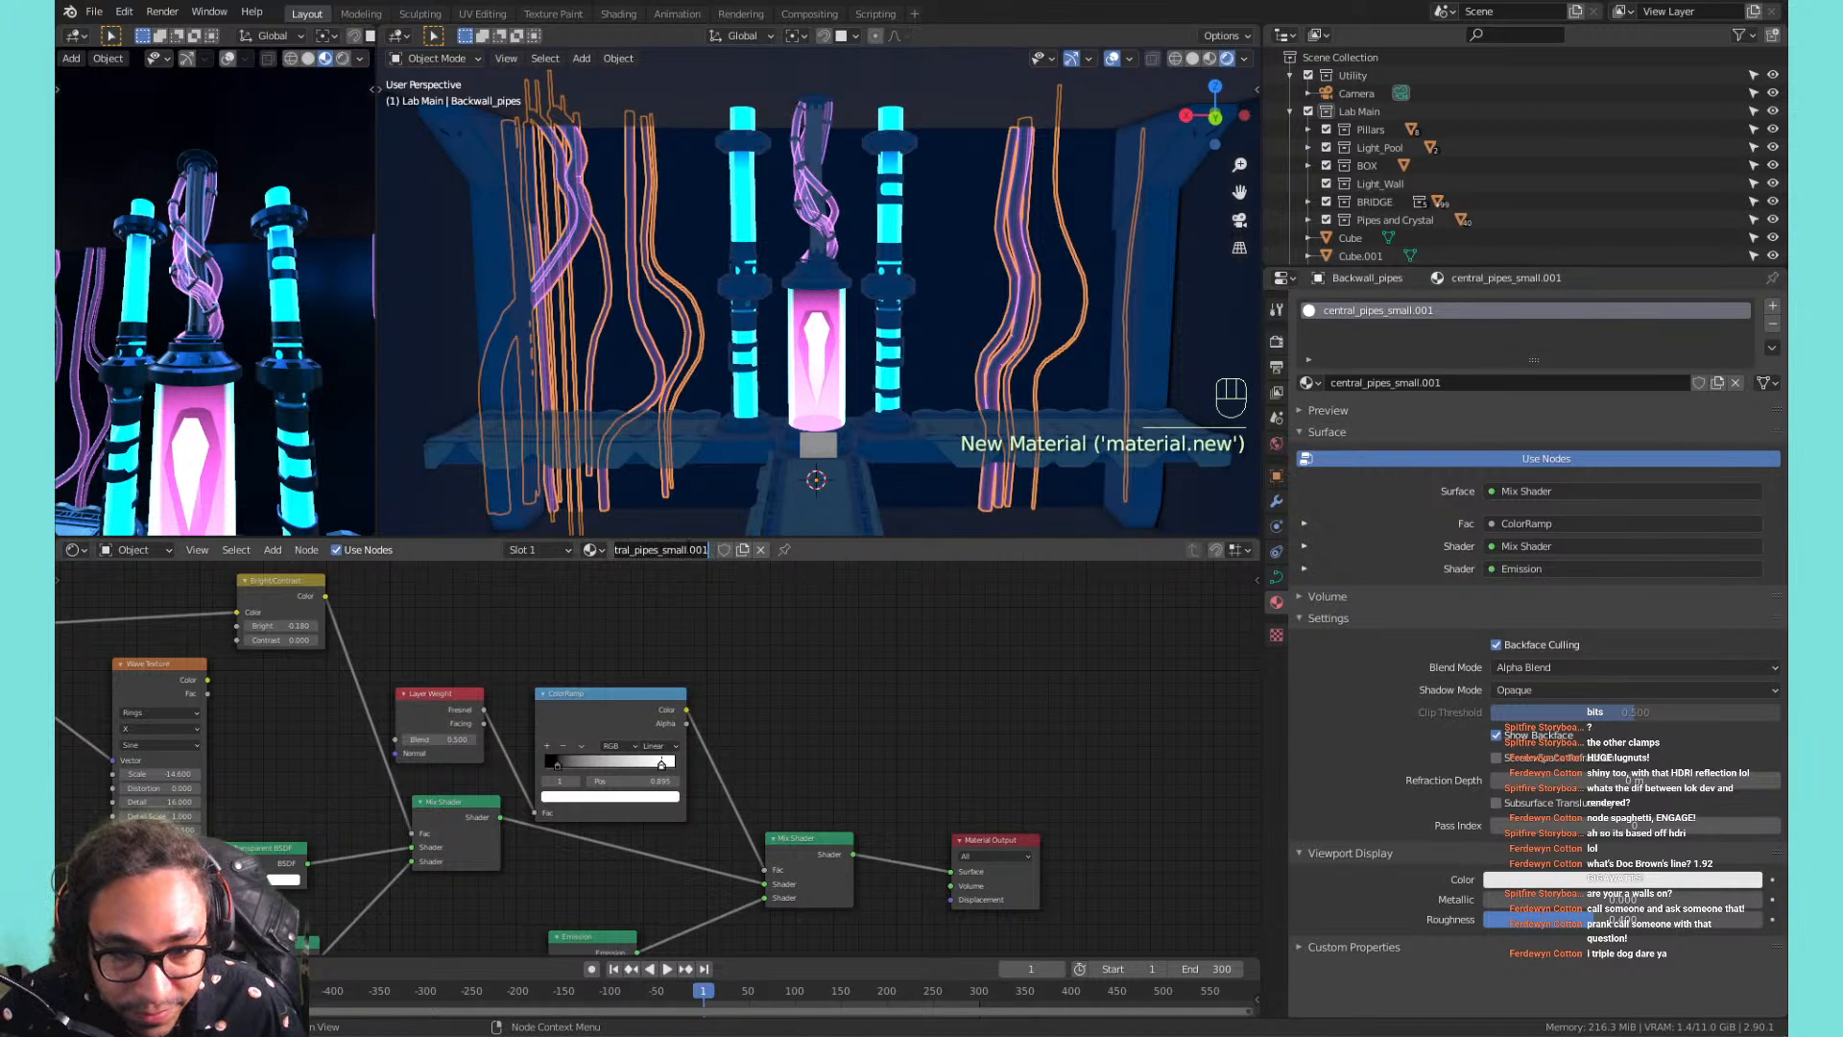
pyautogui.click(741, 647)
# Flip the purple-to-blue color ramp feeding the emission in the back wall pipes' material, and check it in the camera-side view.
pyautogui.moveTo(765, 716); pyautogui.dragTo(1000, 583, button='middle')
pyautogui.moveTo(749, 745); pyautogui.dragTo(867, 607, button='middle')
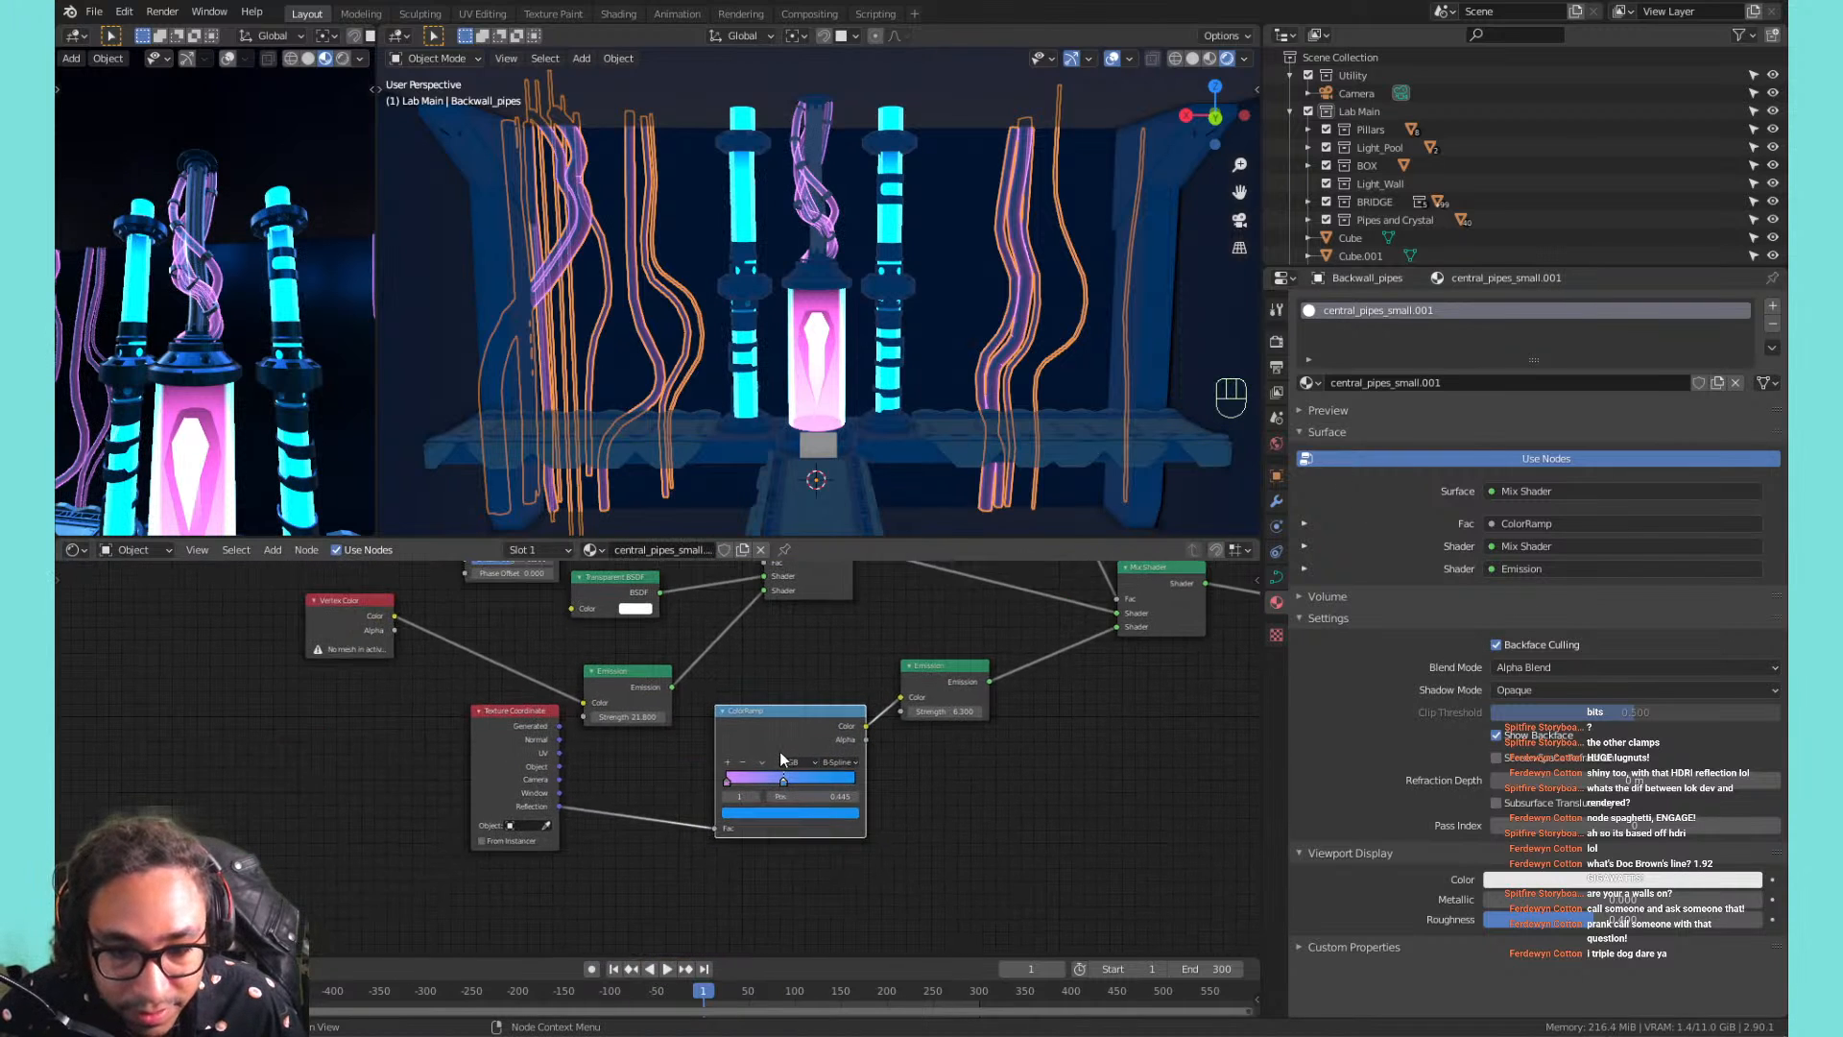
pyautogui.click(762, 763)
pyautogui.click(766, 774)
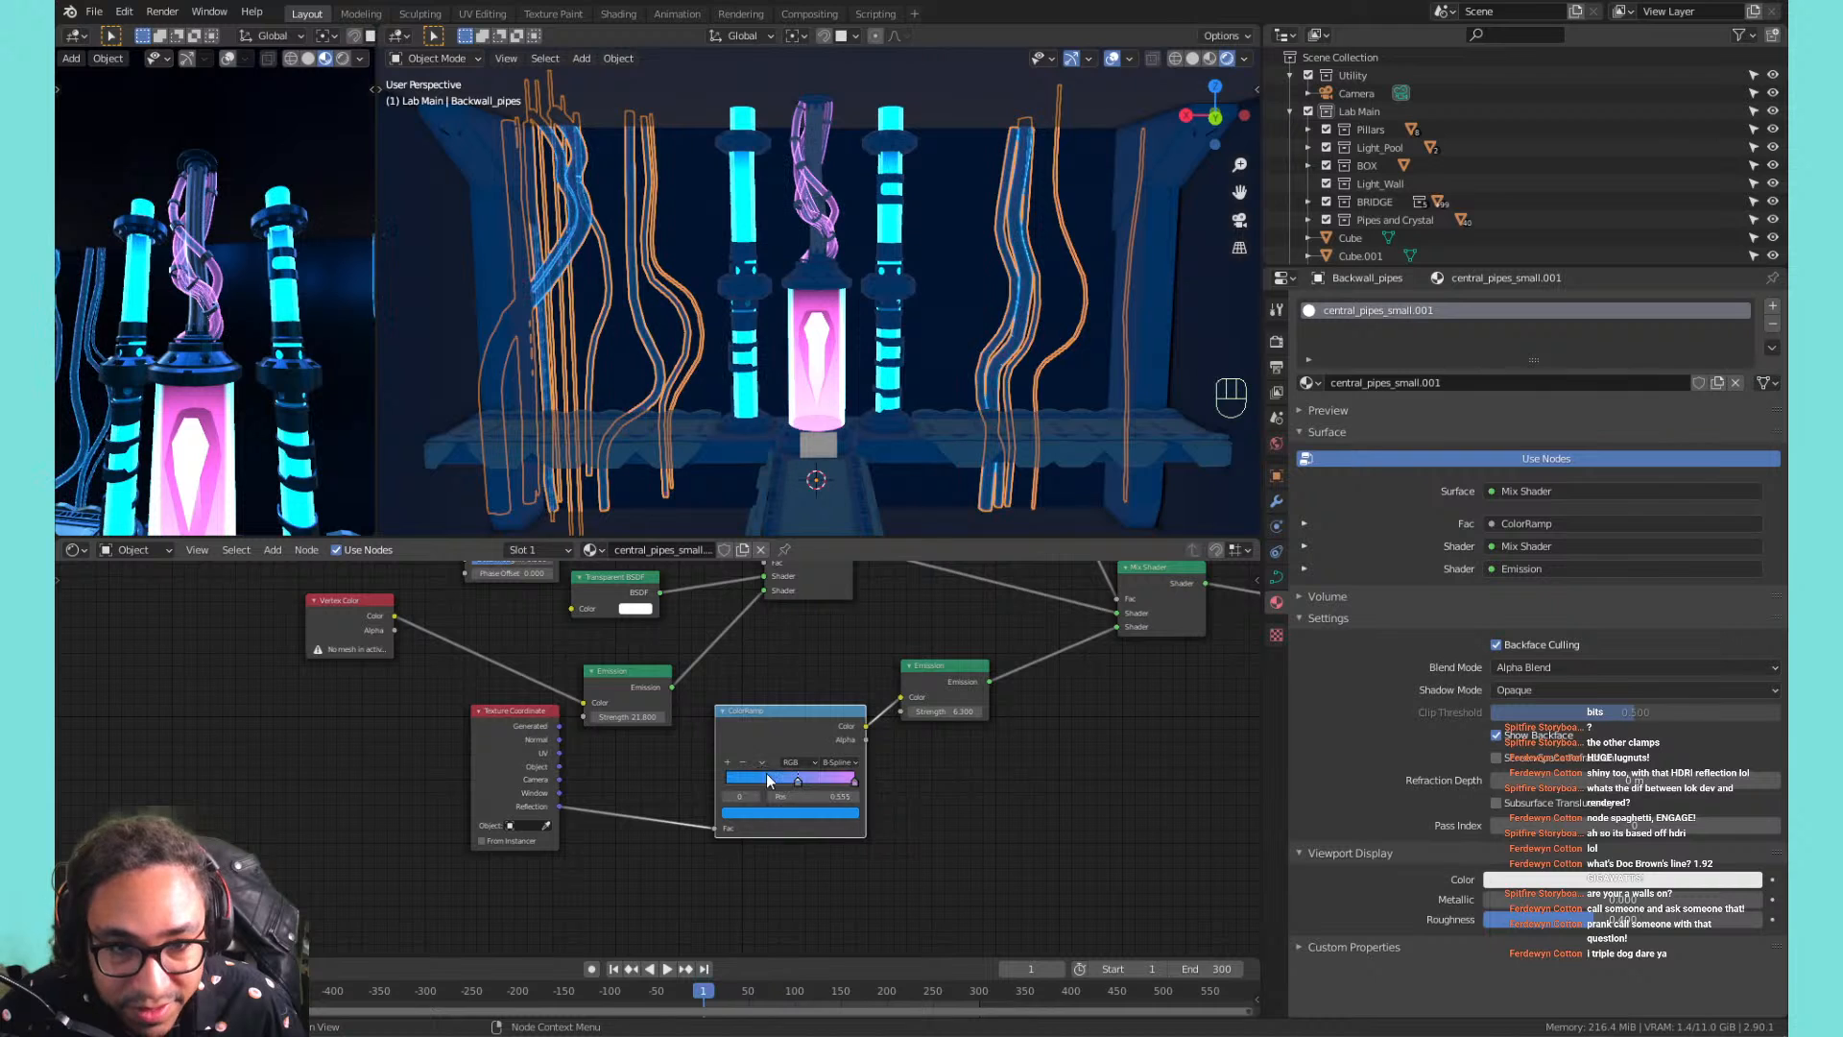
pyautogui.click(994, 400)
pyautogui.click(662, 443)
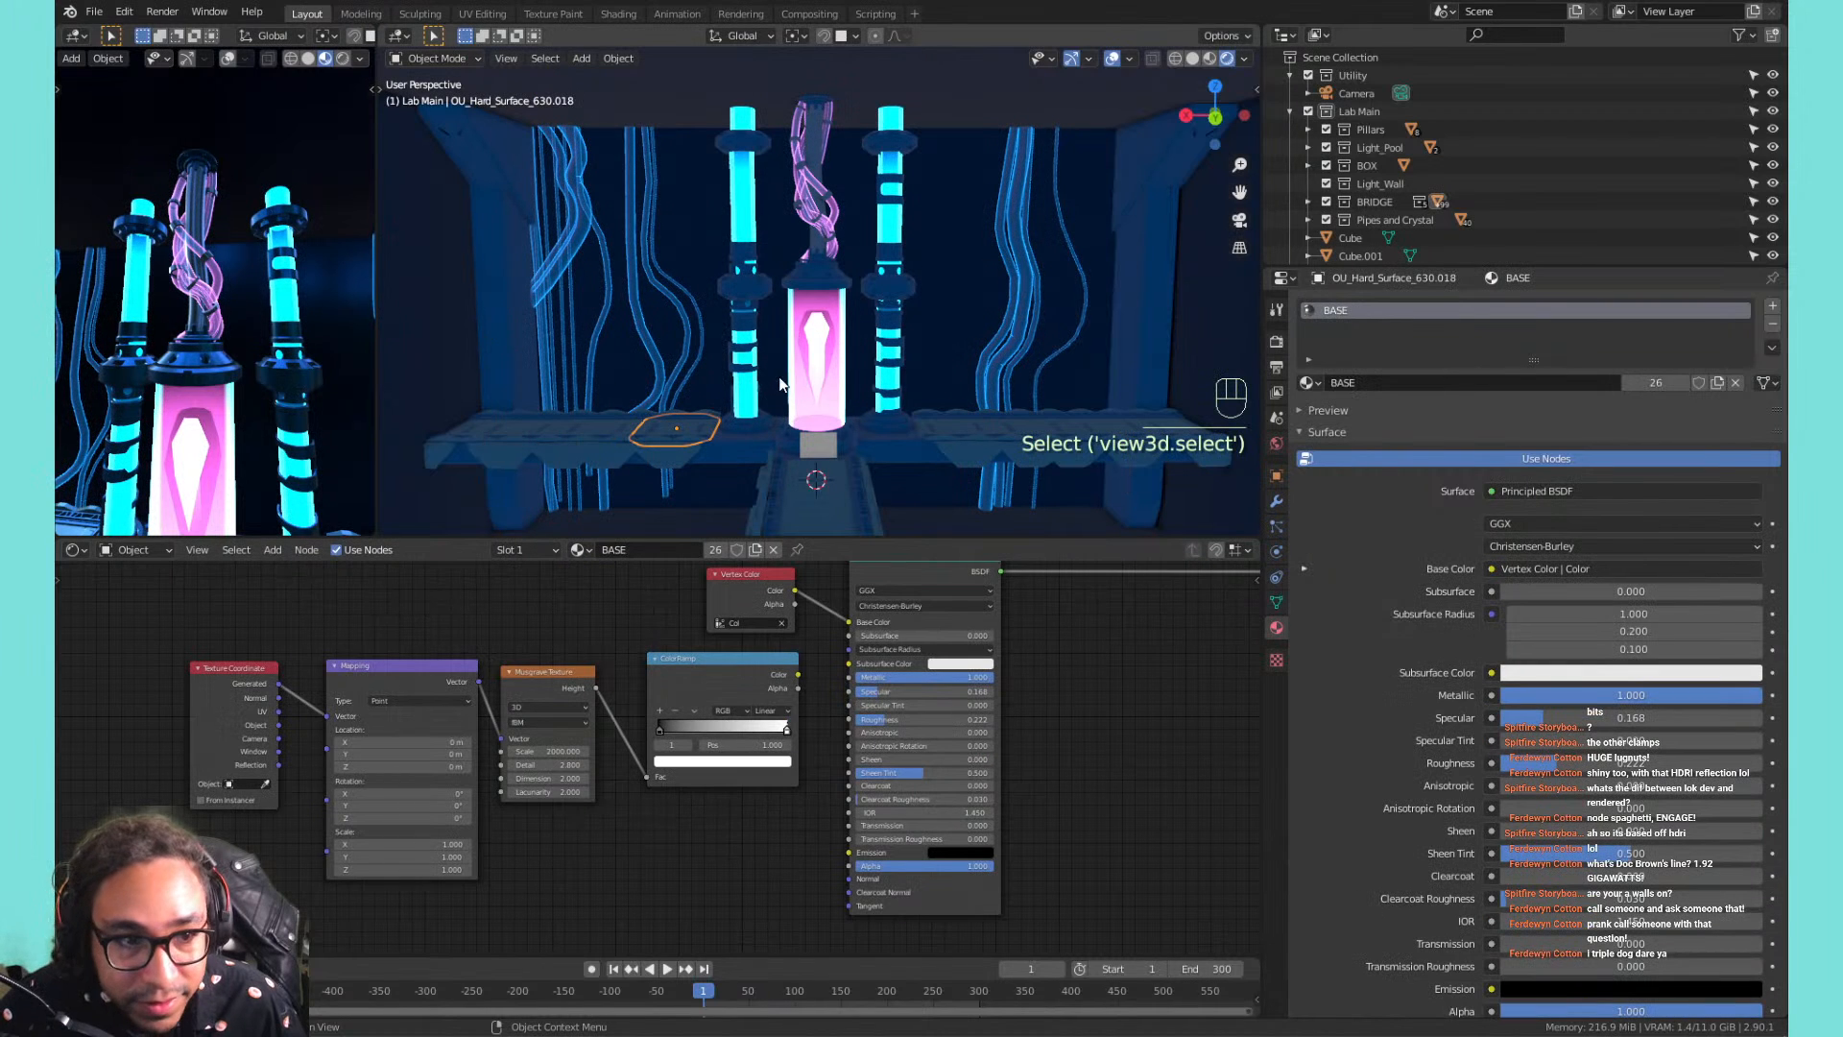
pyautogui.scroll(-4, 301, 383)
pyautogui.moveTo(298, 374); pyautogui.dragTo(230, 367, button='middle')
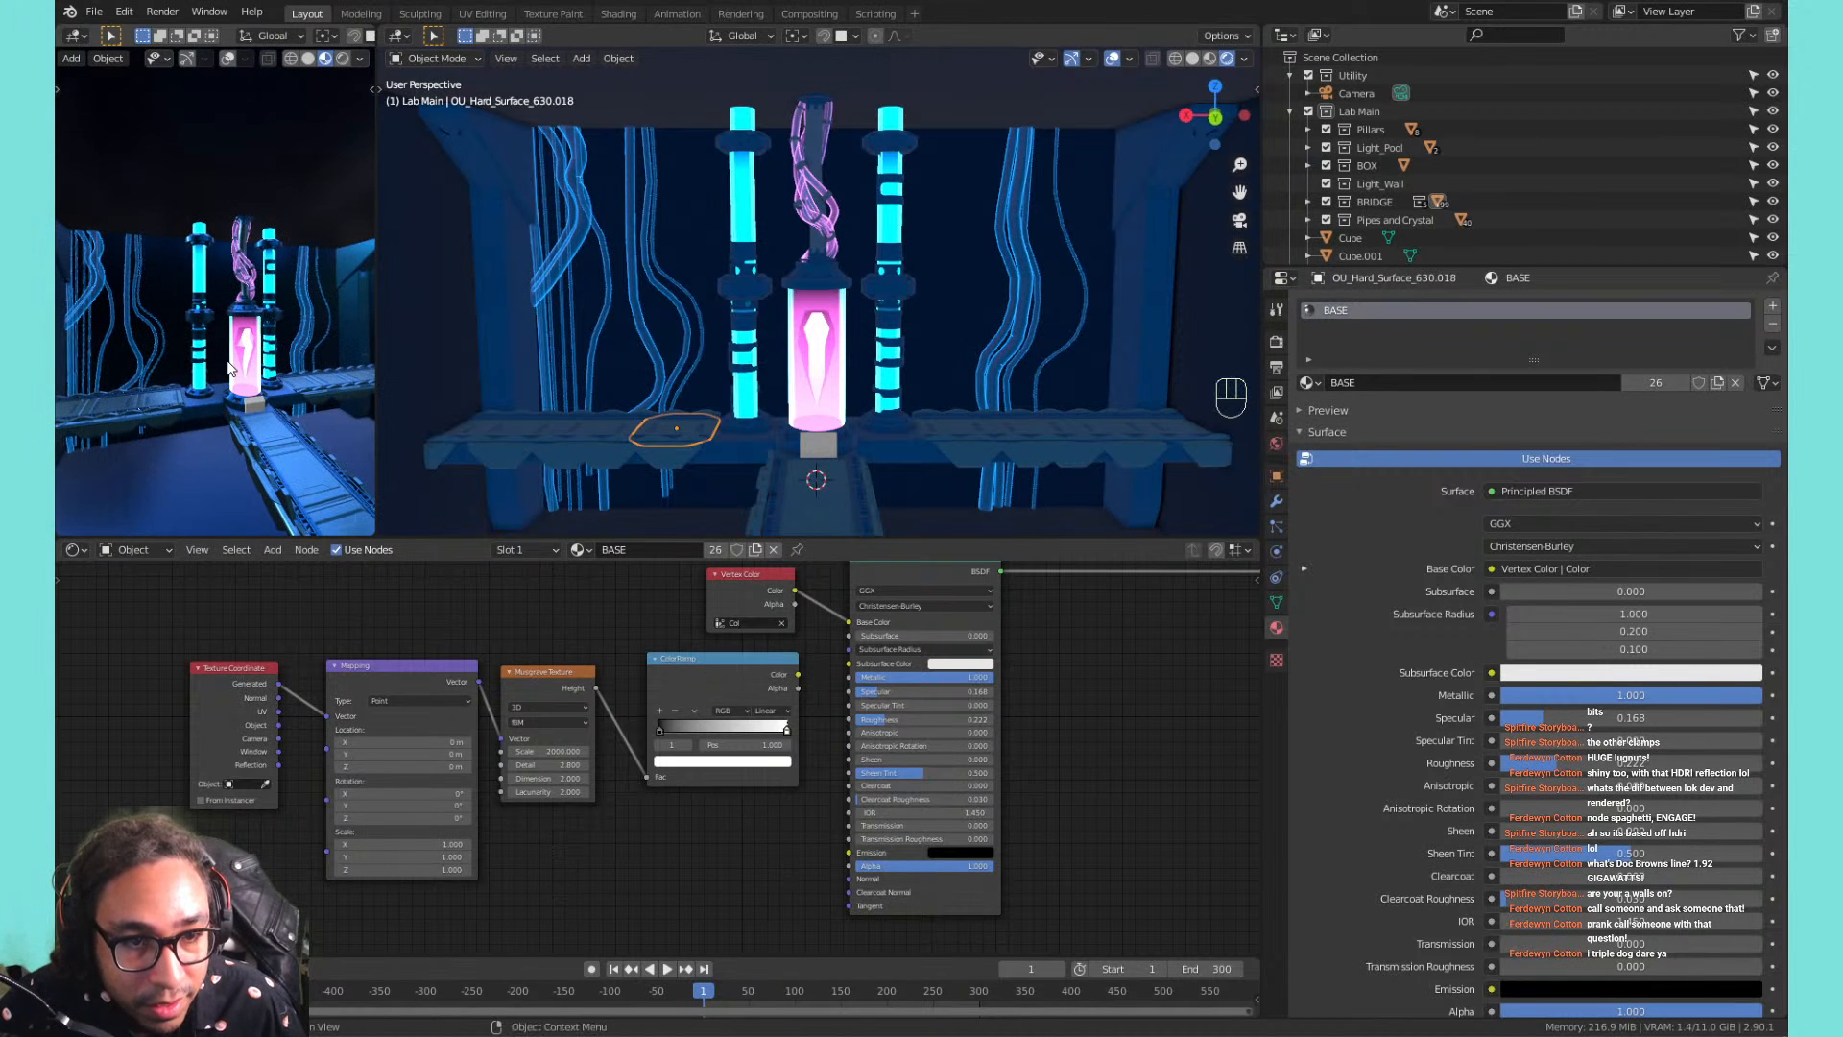
# Try the BASE, Material.001 and Material.004 materials on the back wall pipes.
pyautogui.click(1012, 269)
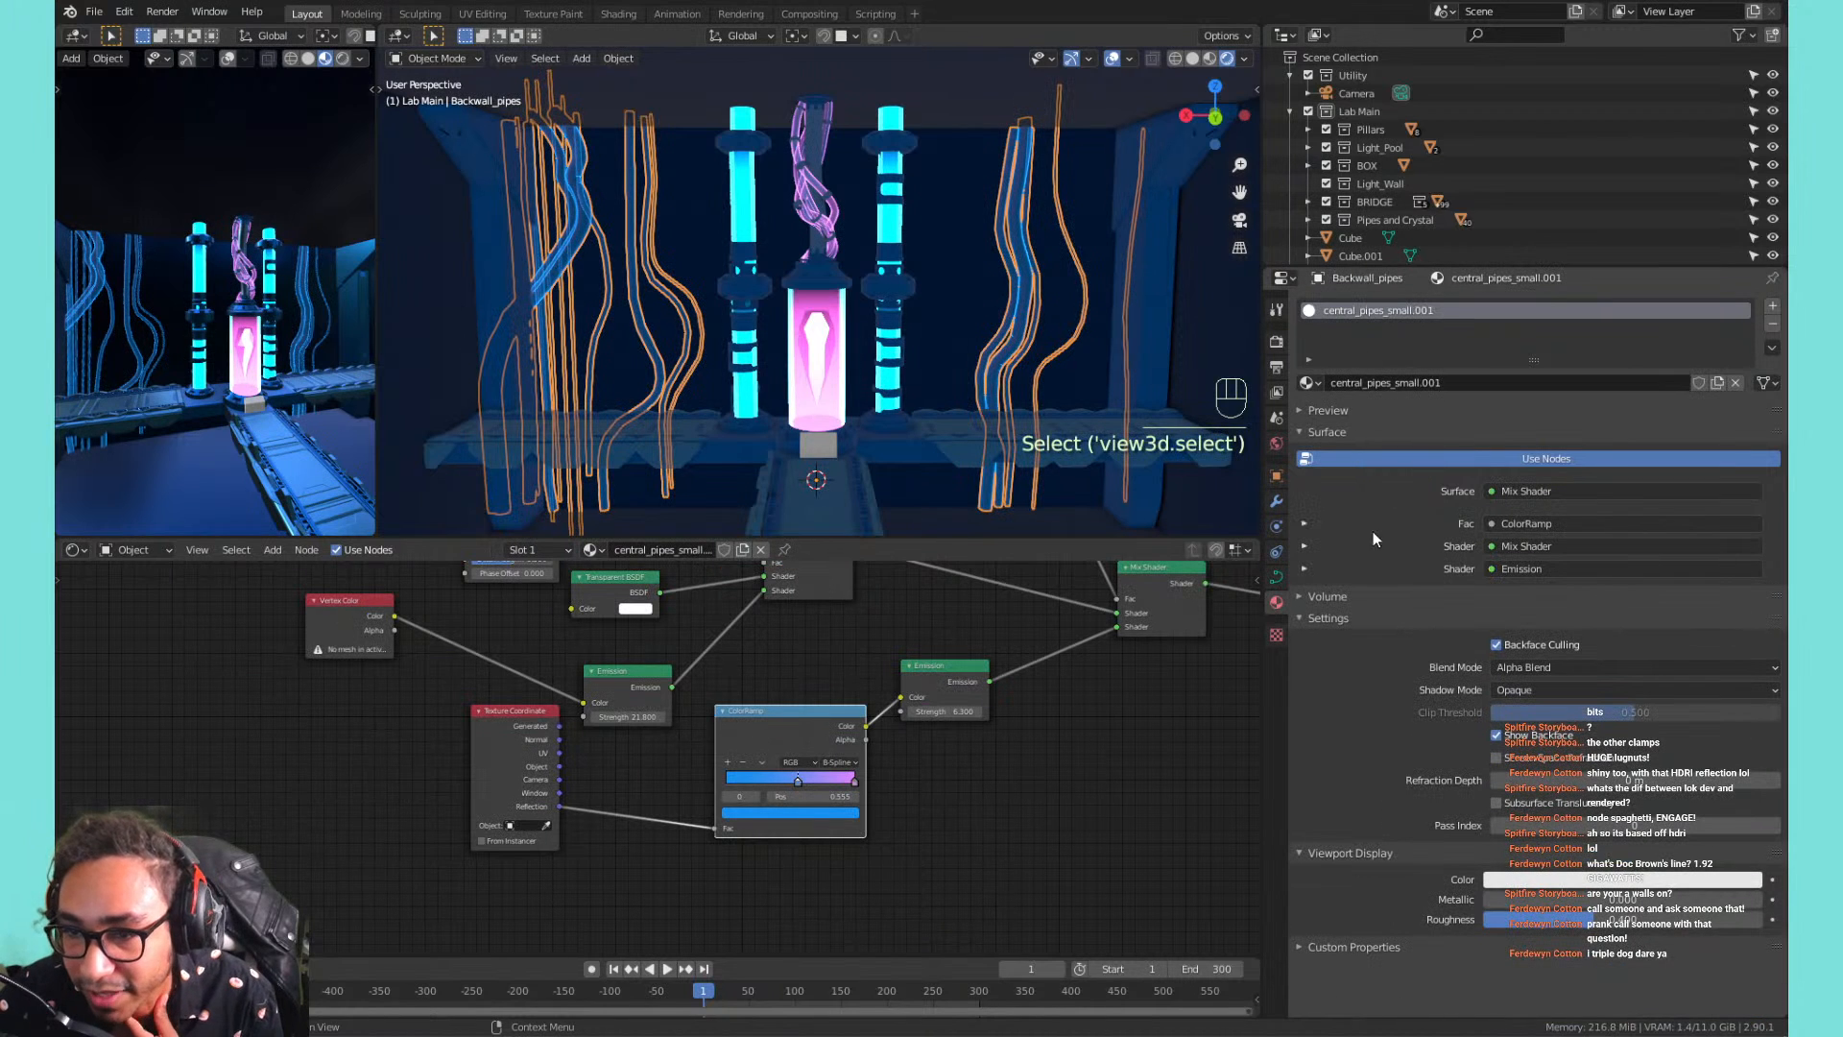
pyautogui.moveTo(1093, 613); pyautogui.dragTo(947, 723, button='middle')
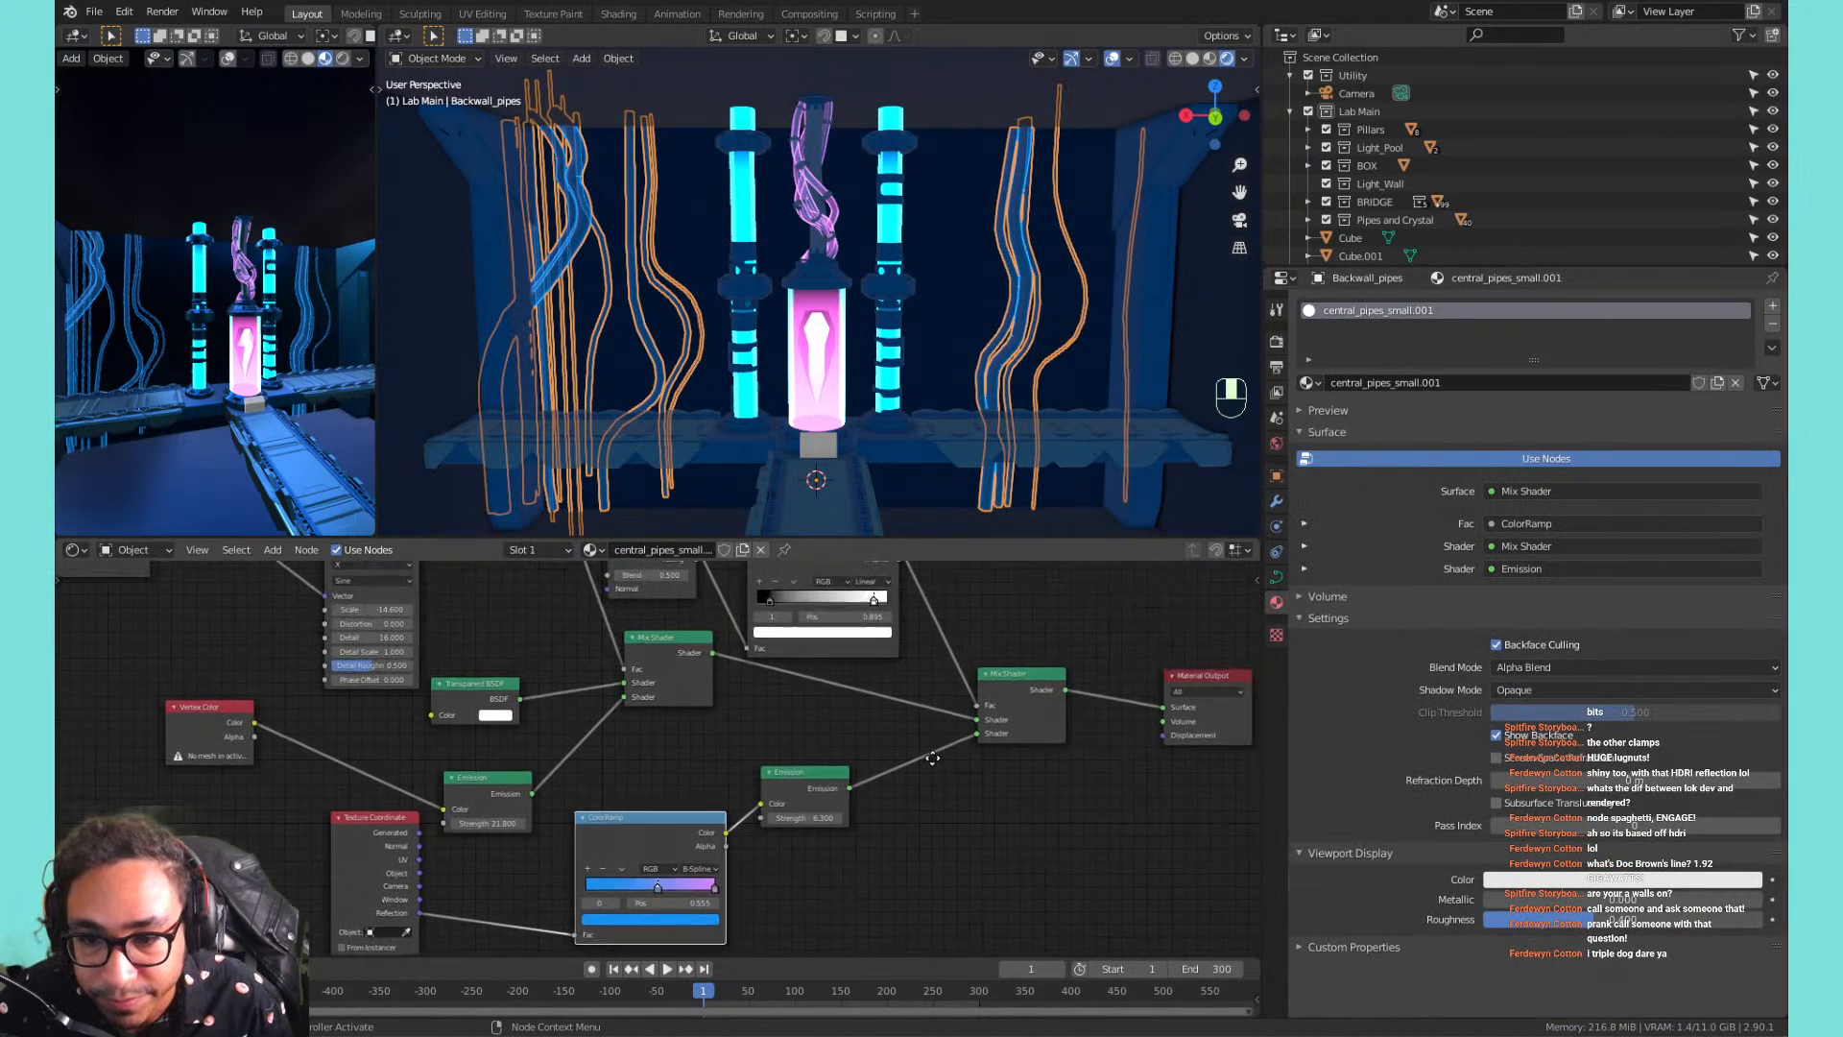
pyautogui.click(1309, 382)
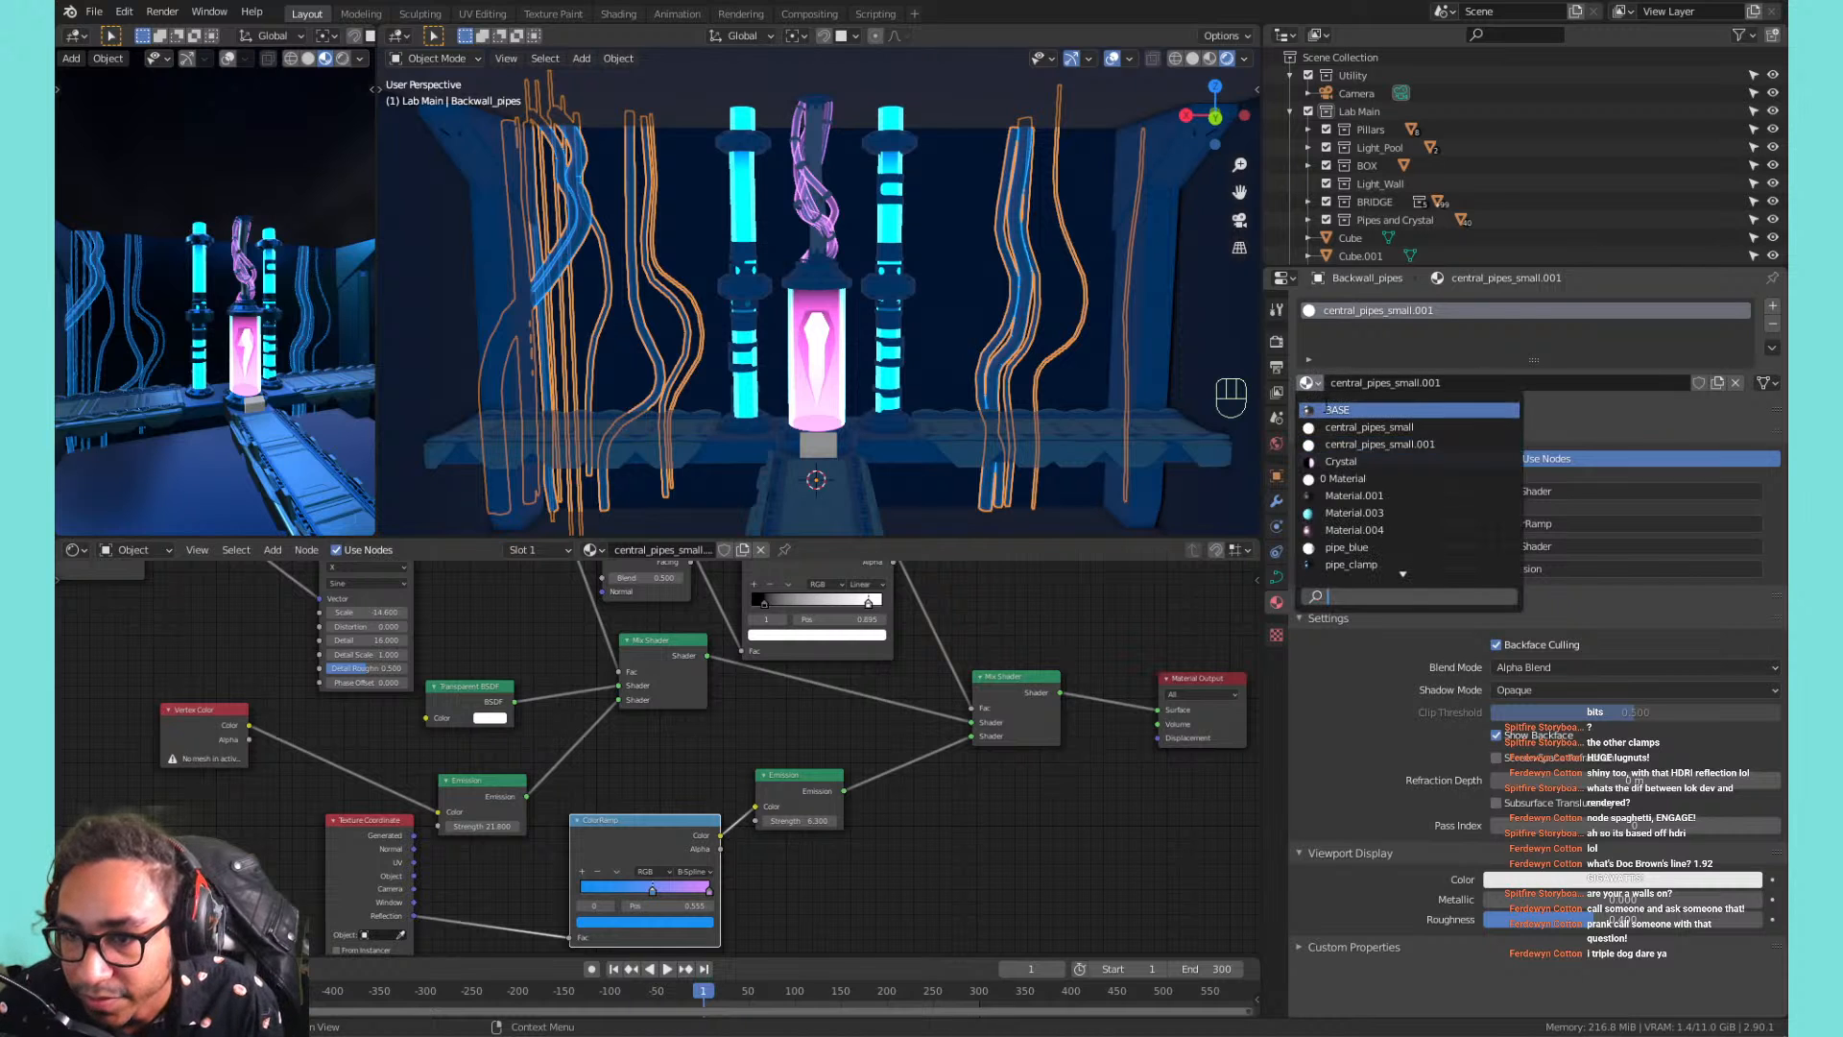
pyautogui.click(1326, 409)
pyautogui.click(1309, 382)
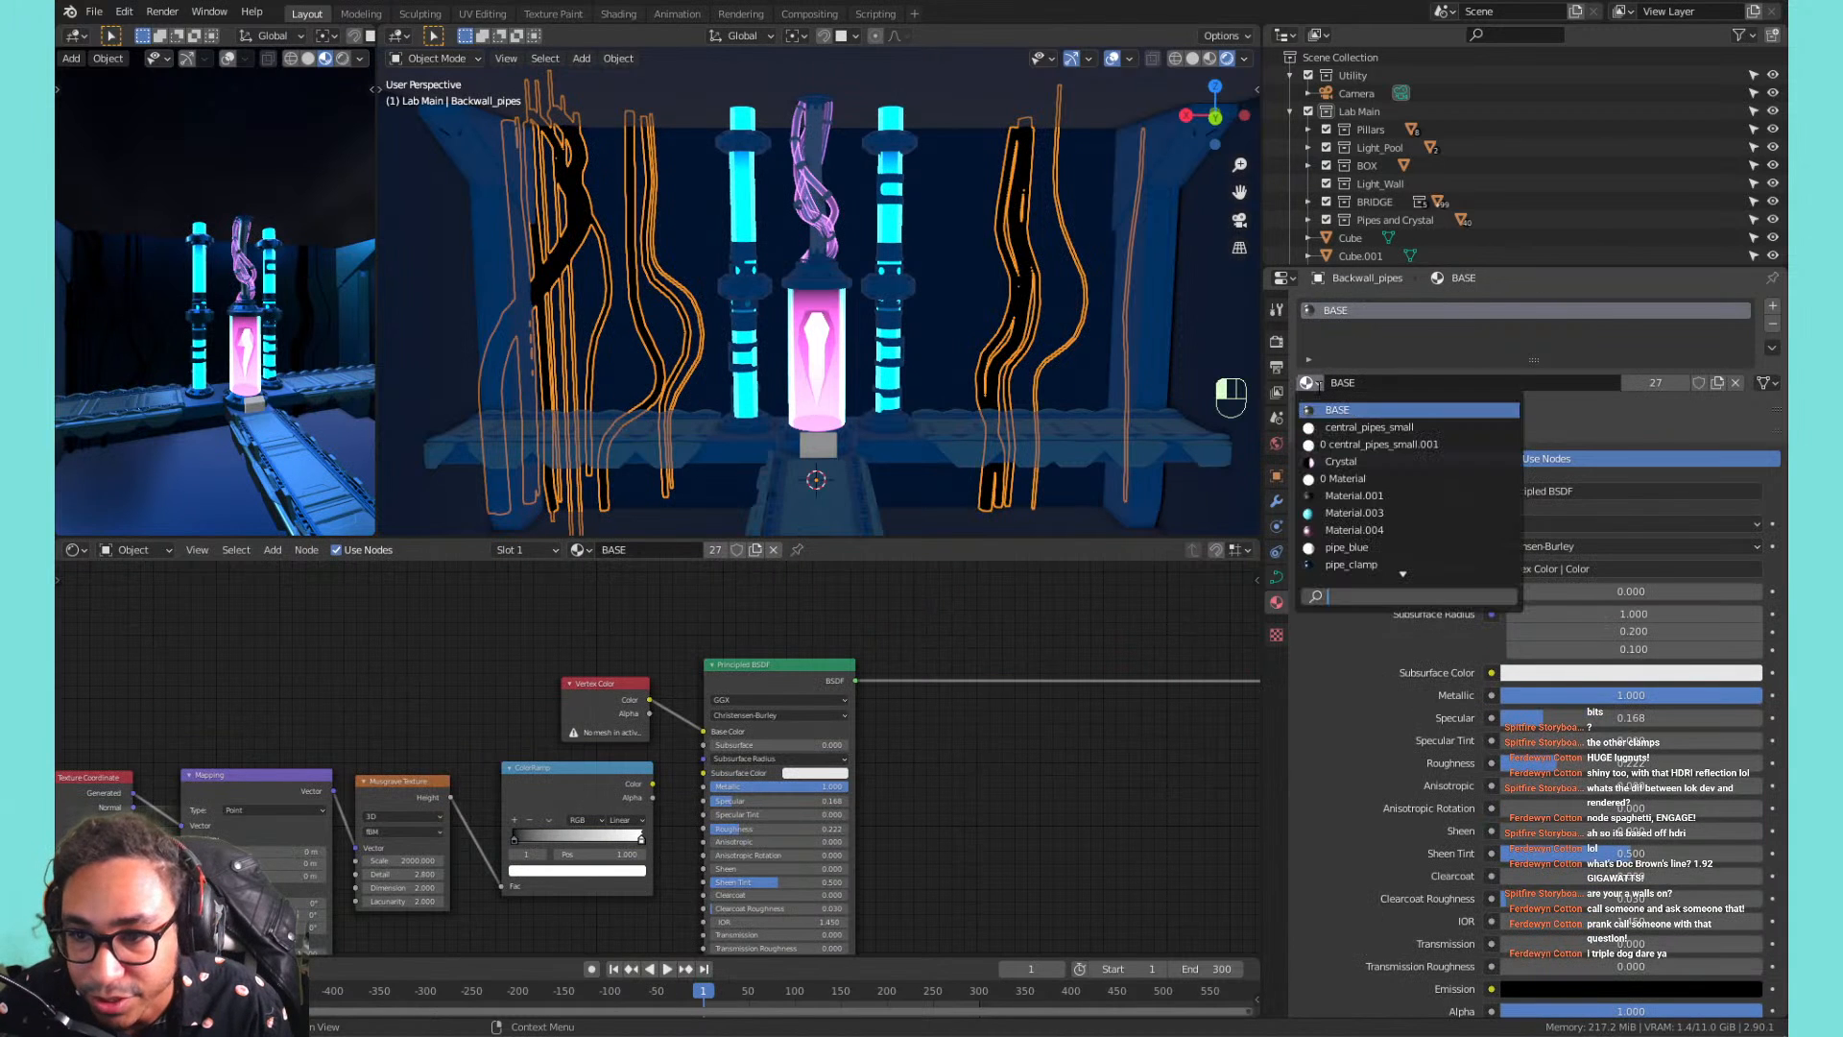
pyautogui.click(1352, 495)
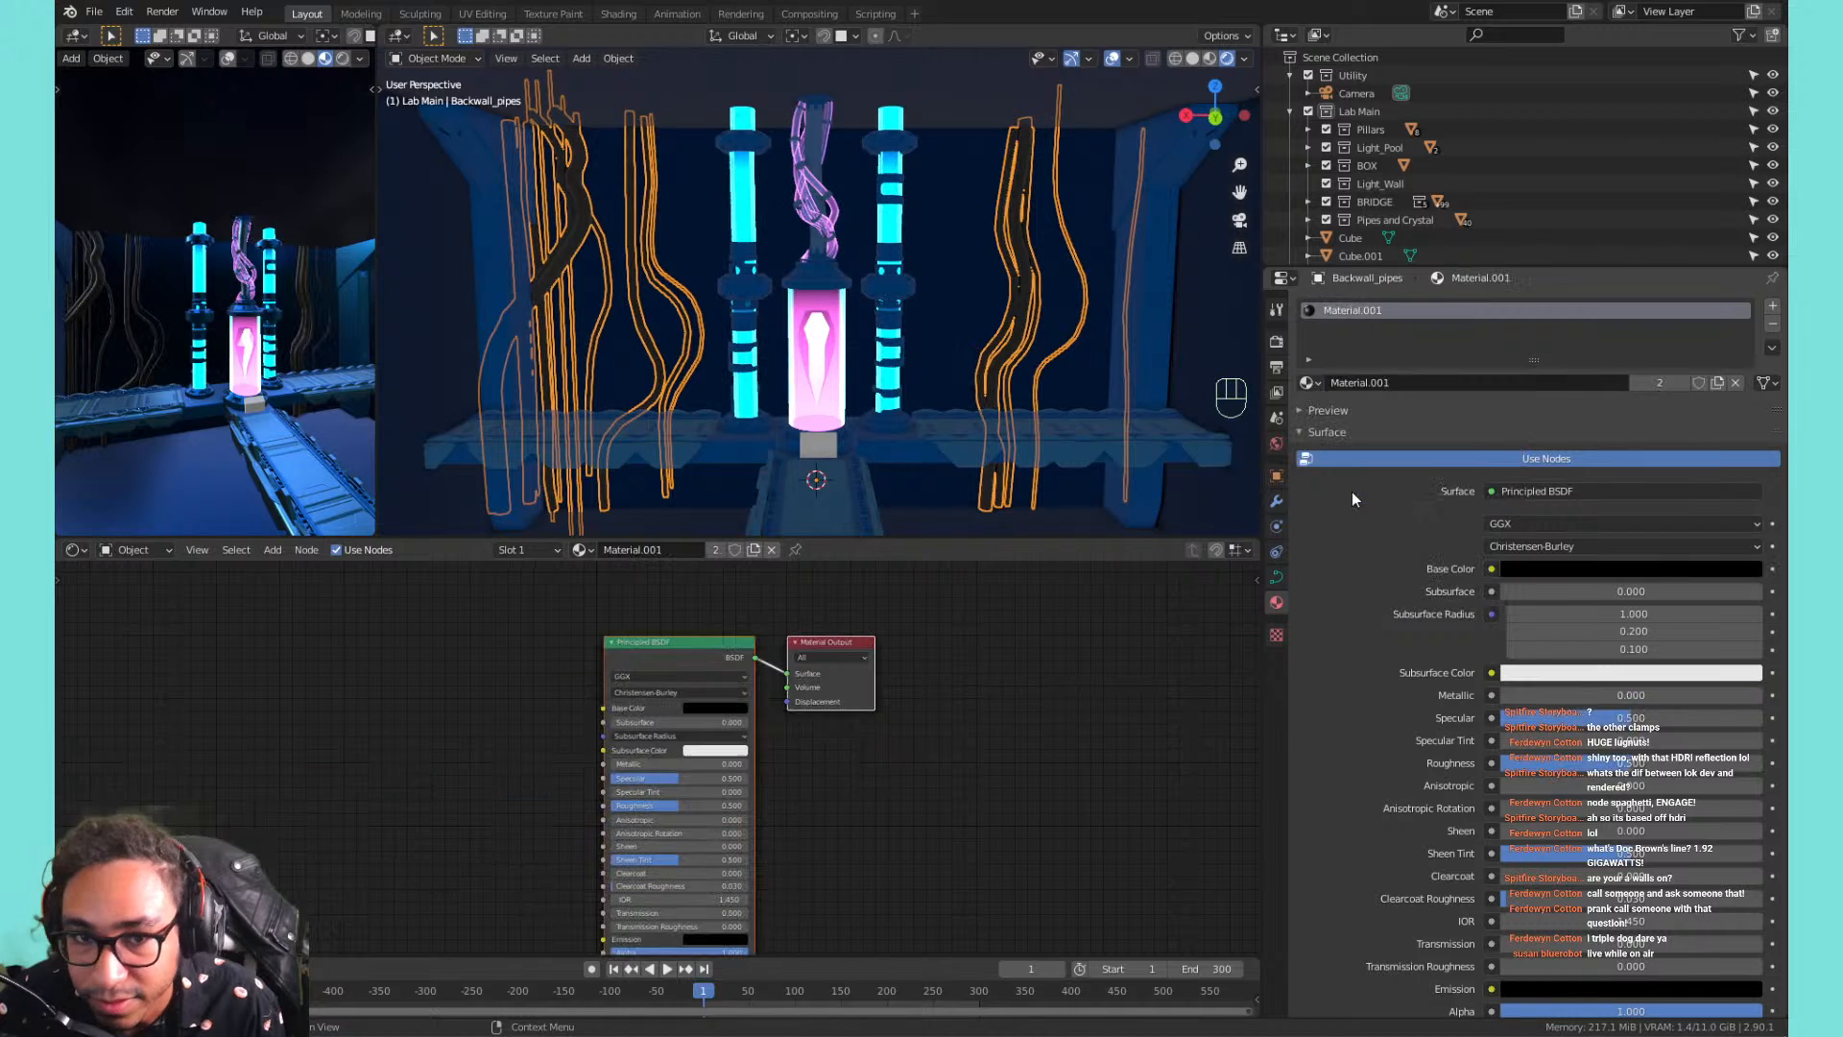
pyautogui.click(1309, 382)
pyautogui.click(1384, 531)
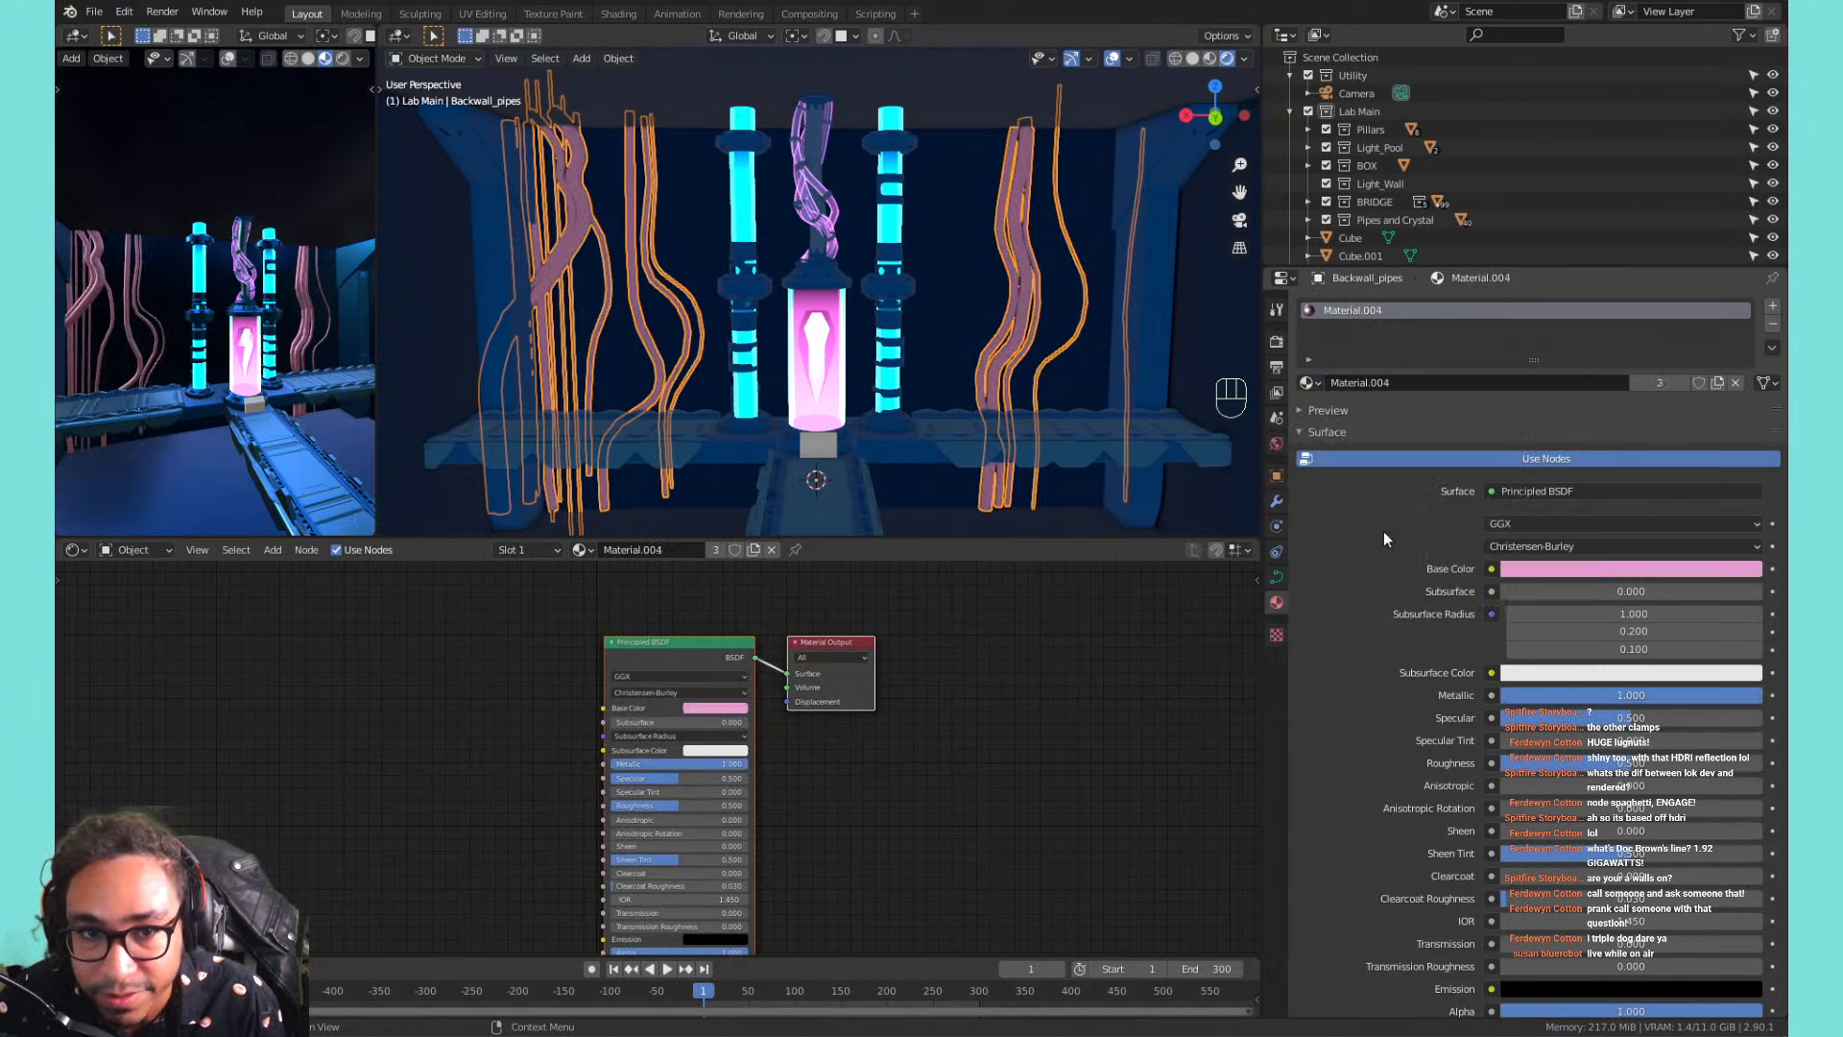
# Try Material.001 and wall_01 on the back wall pipes, then reassign central_pipes_small.001.
pyautogui.click(1317, 386)
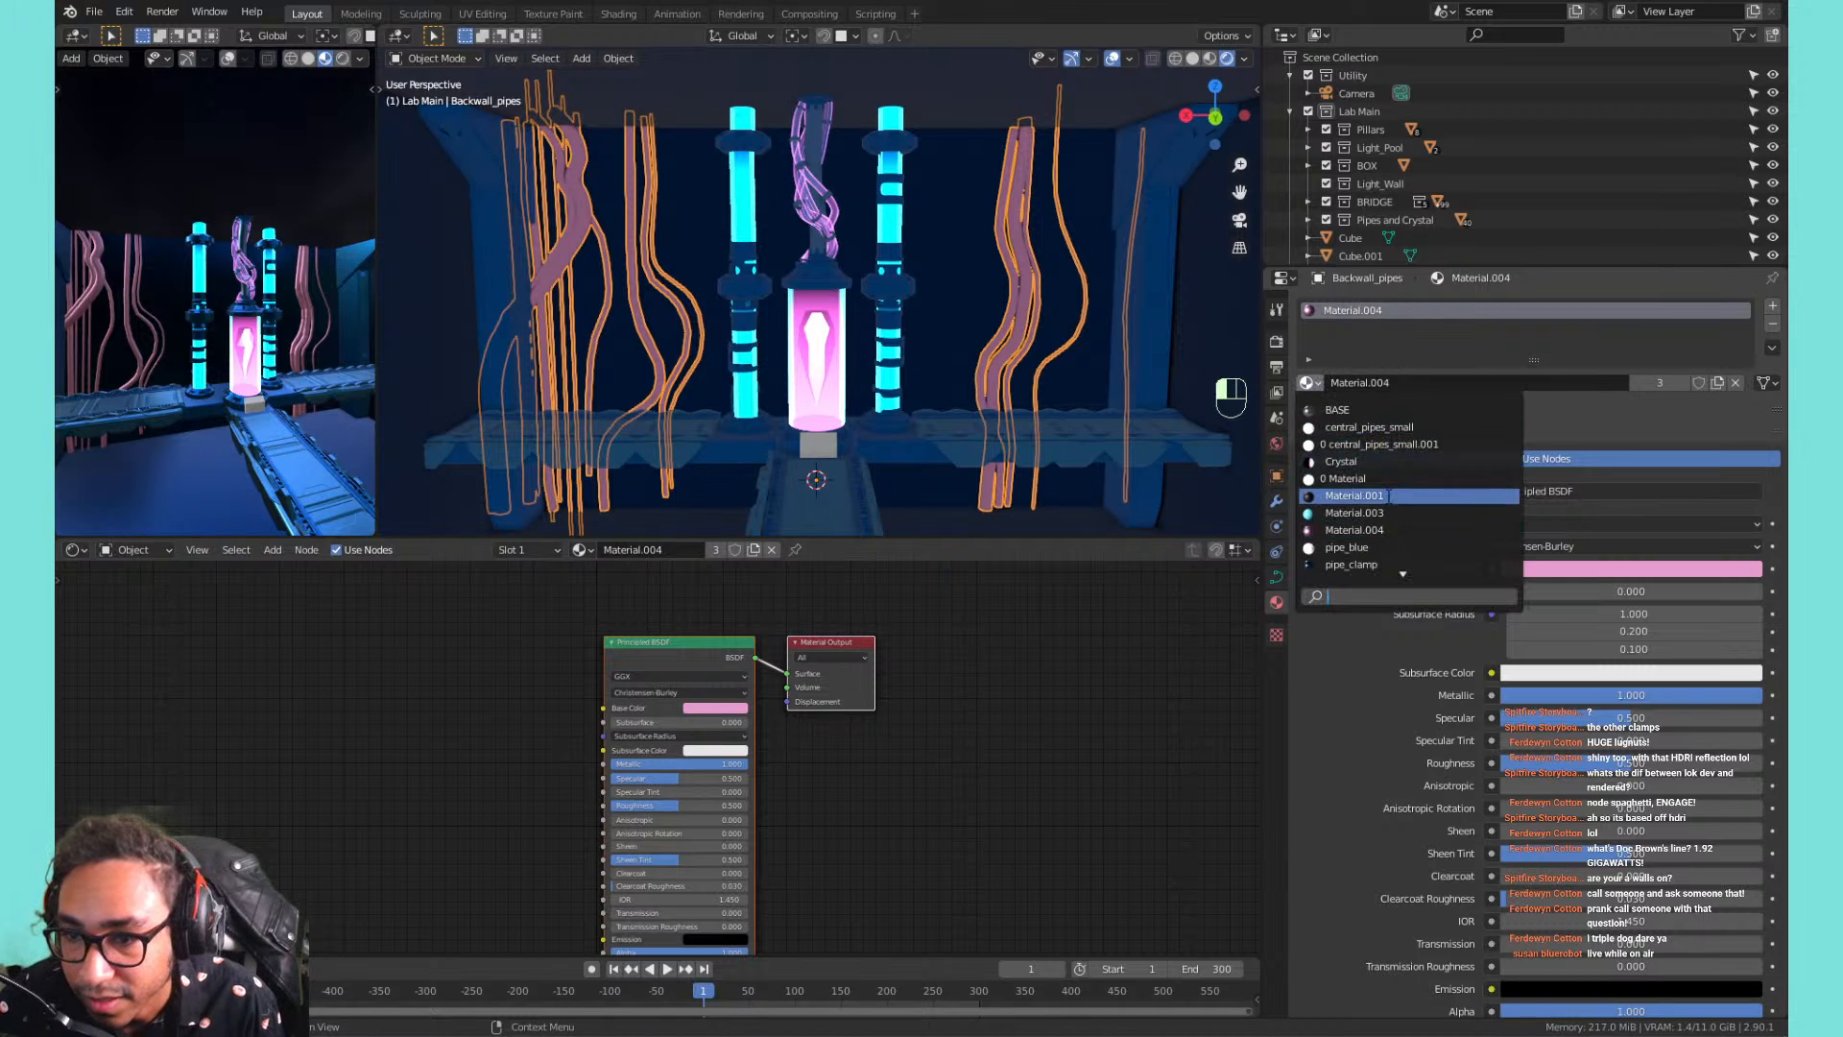
pyautogui.click(1392, 499)
pyautogui.click(1315, 380)
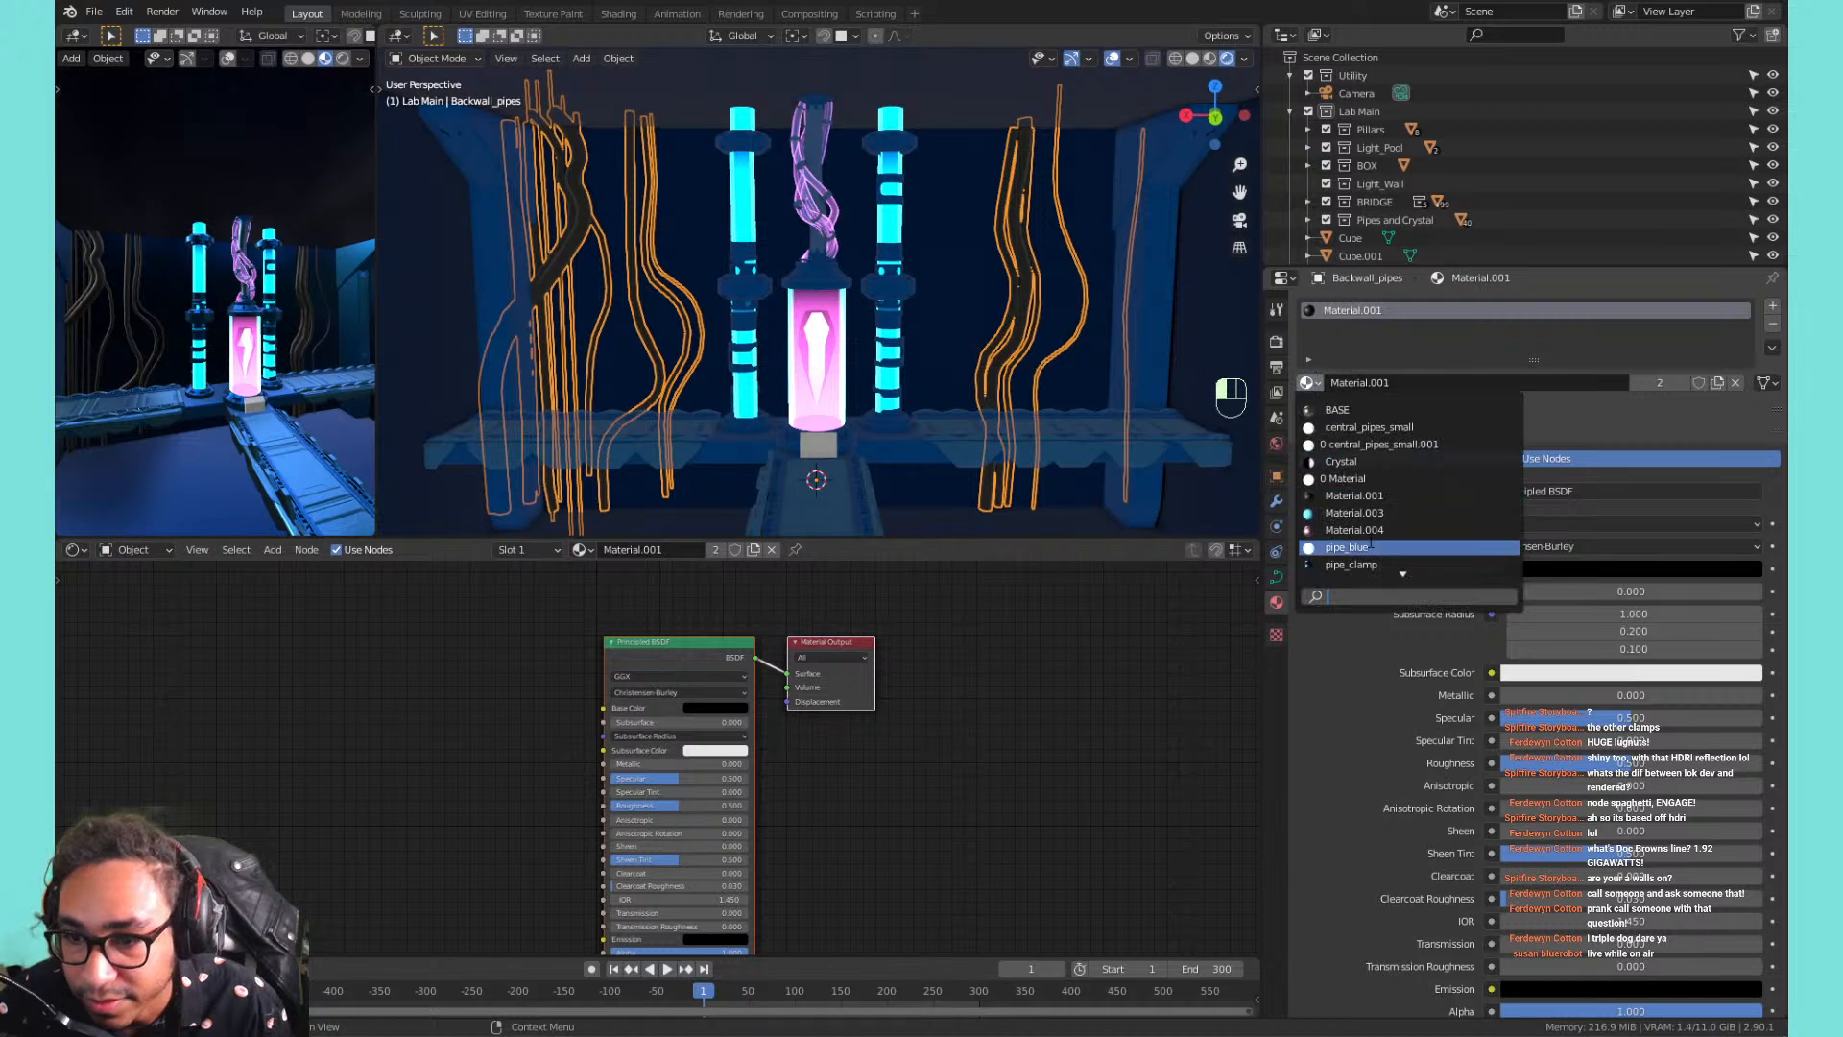
pyautogui.scroll(-3, 1363, 548)
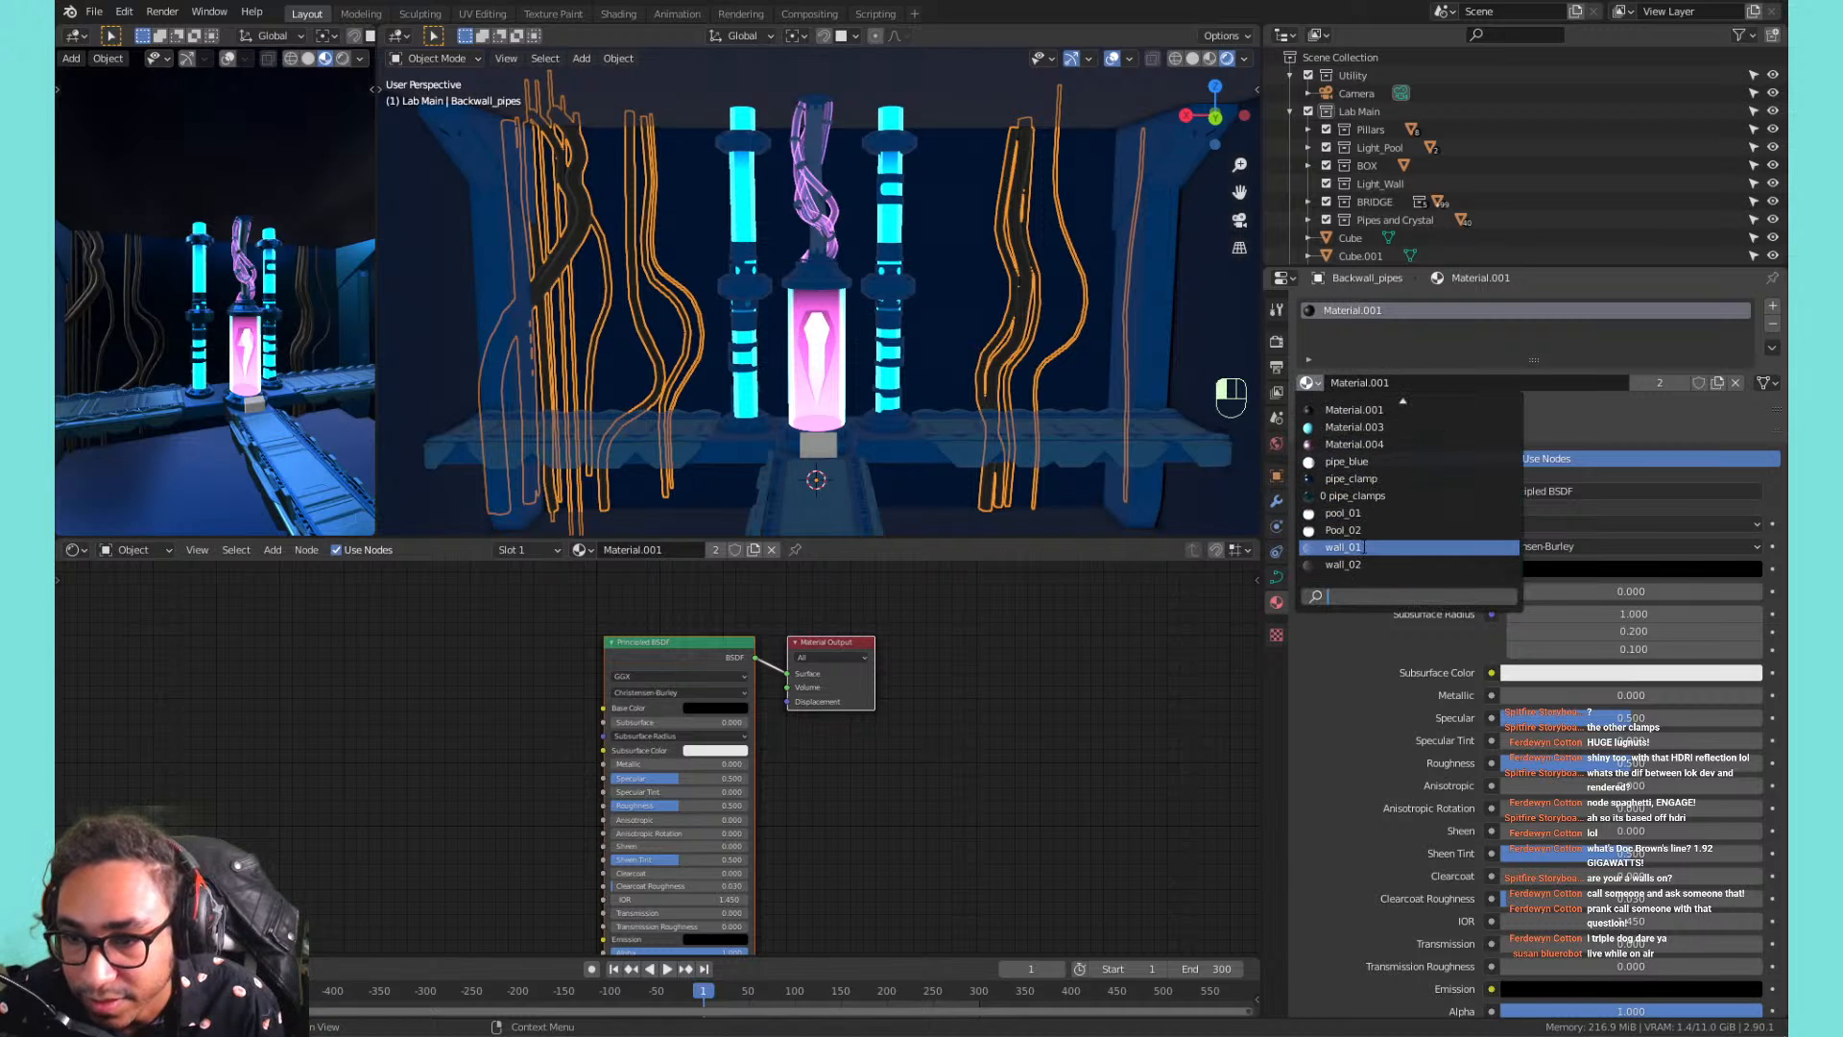
pyautogui.click(1363, 547)
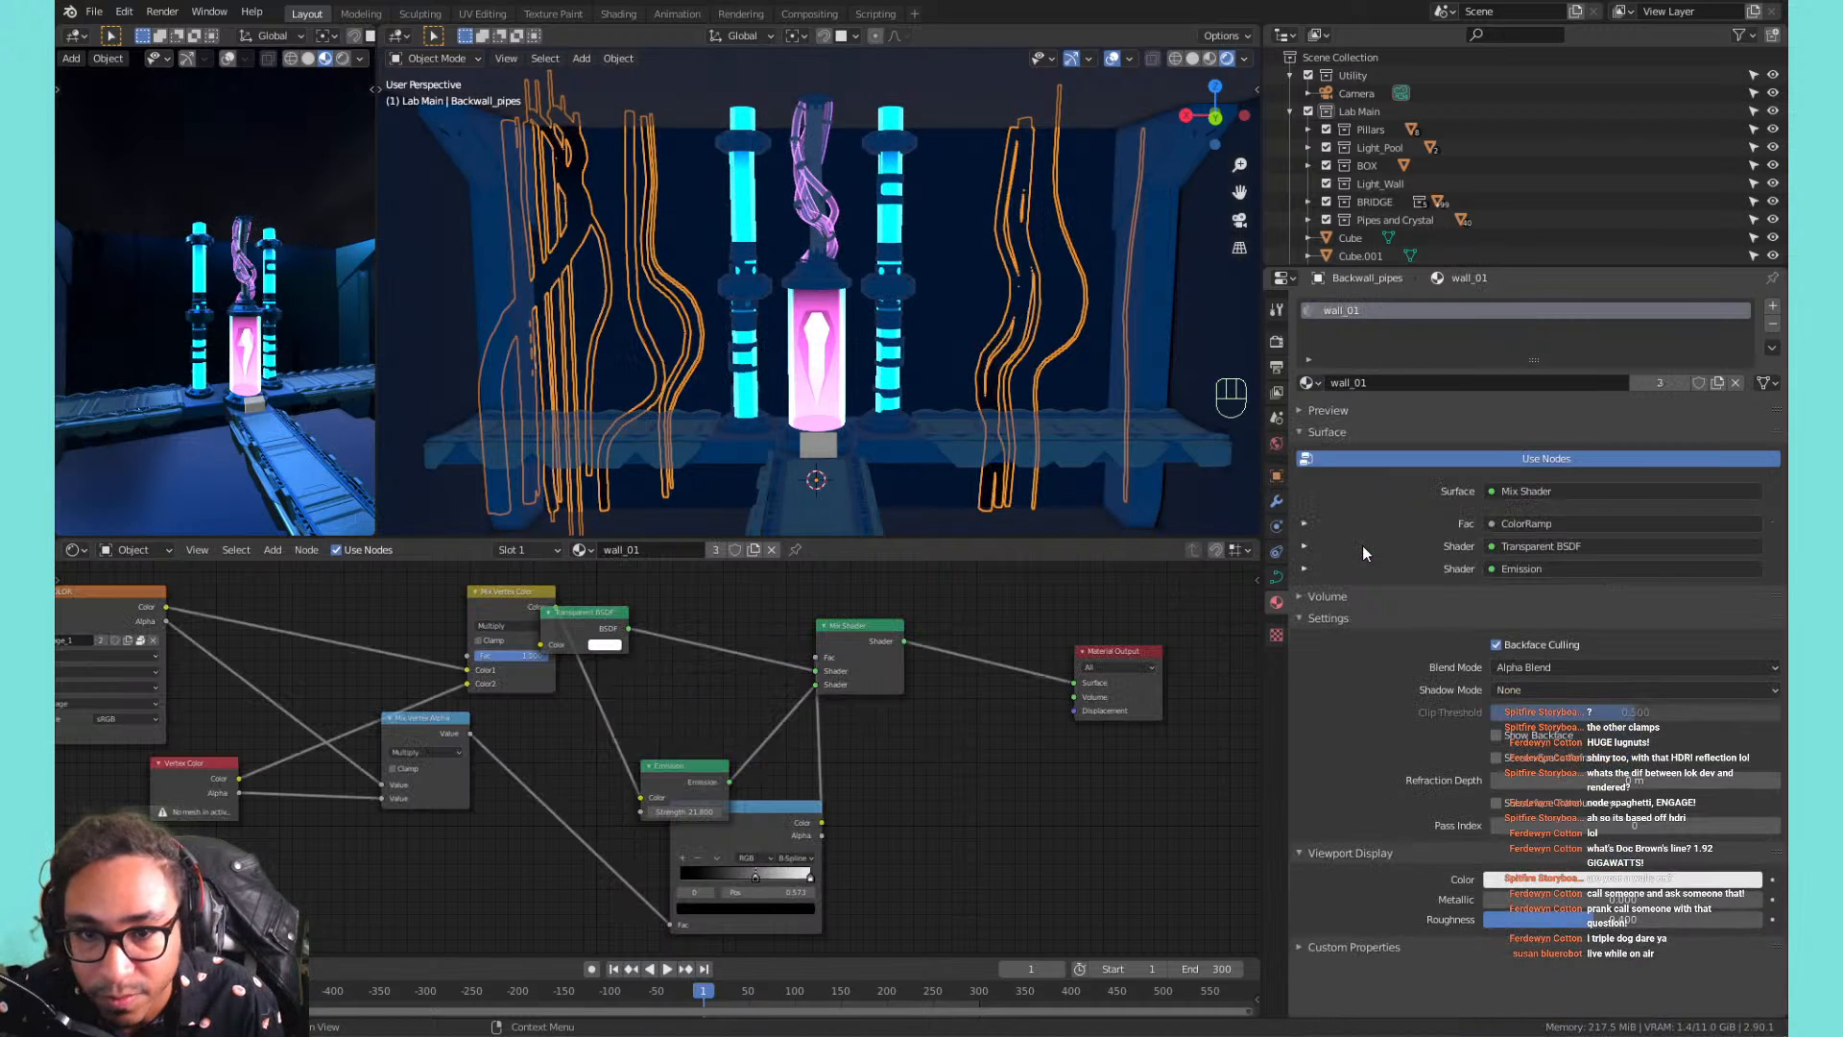
pyautogui.click(1309, 384)
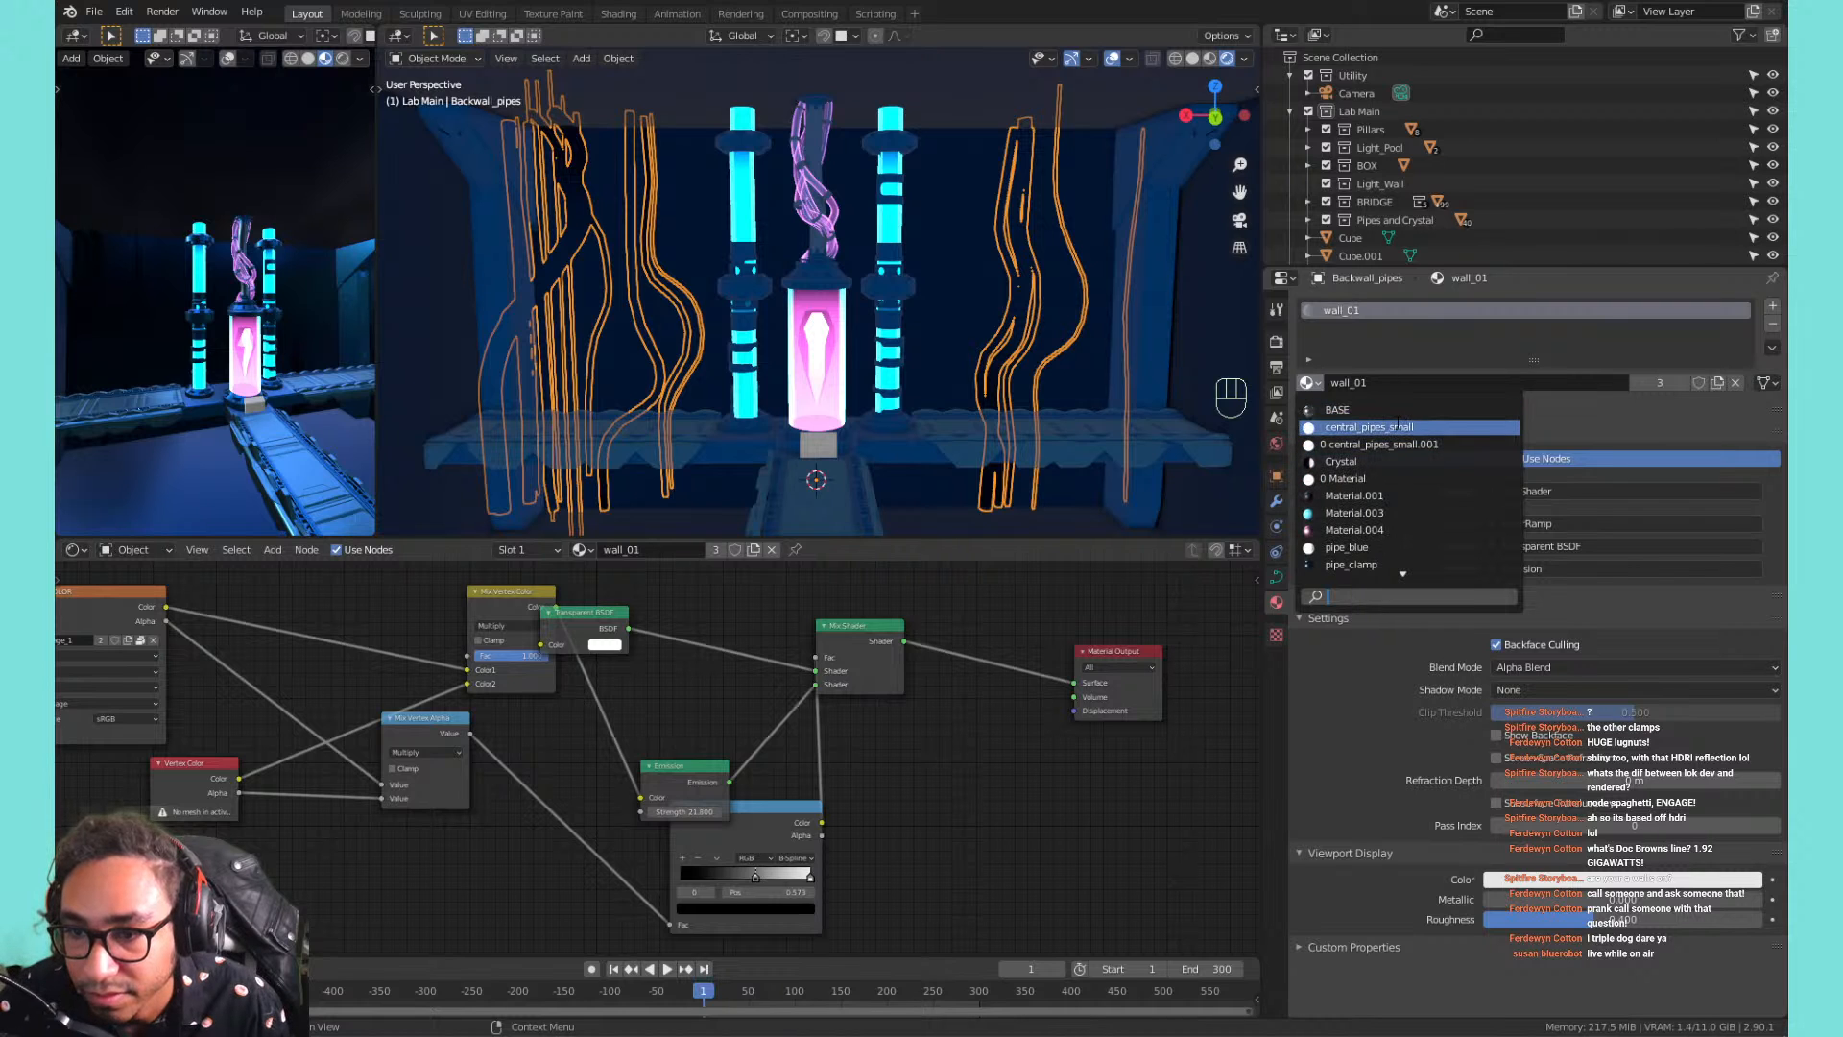
pyautogui.click(1382, 445)
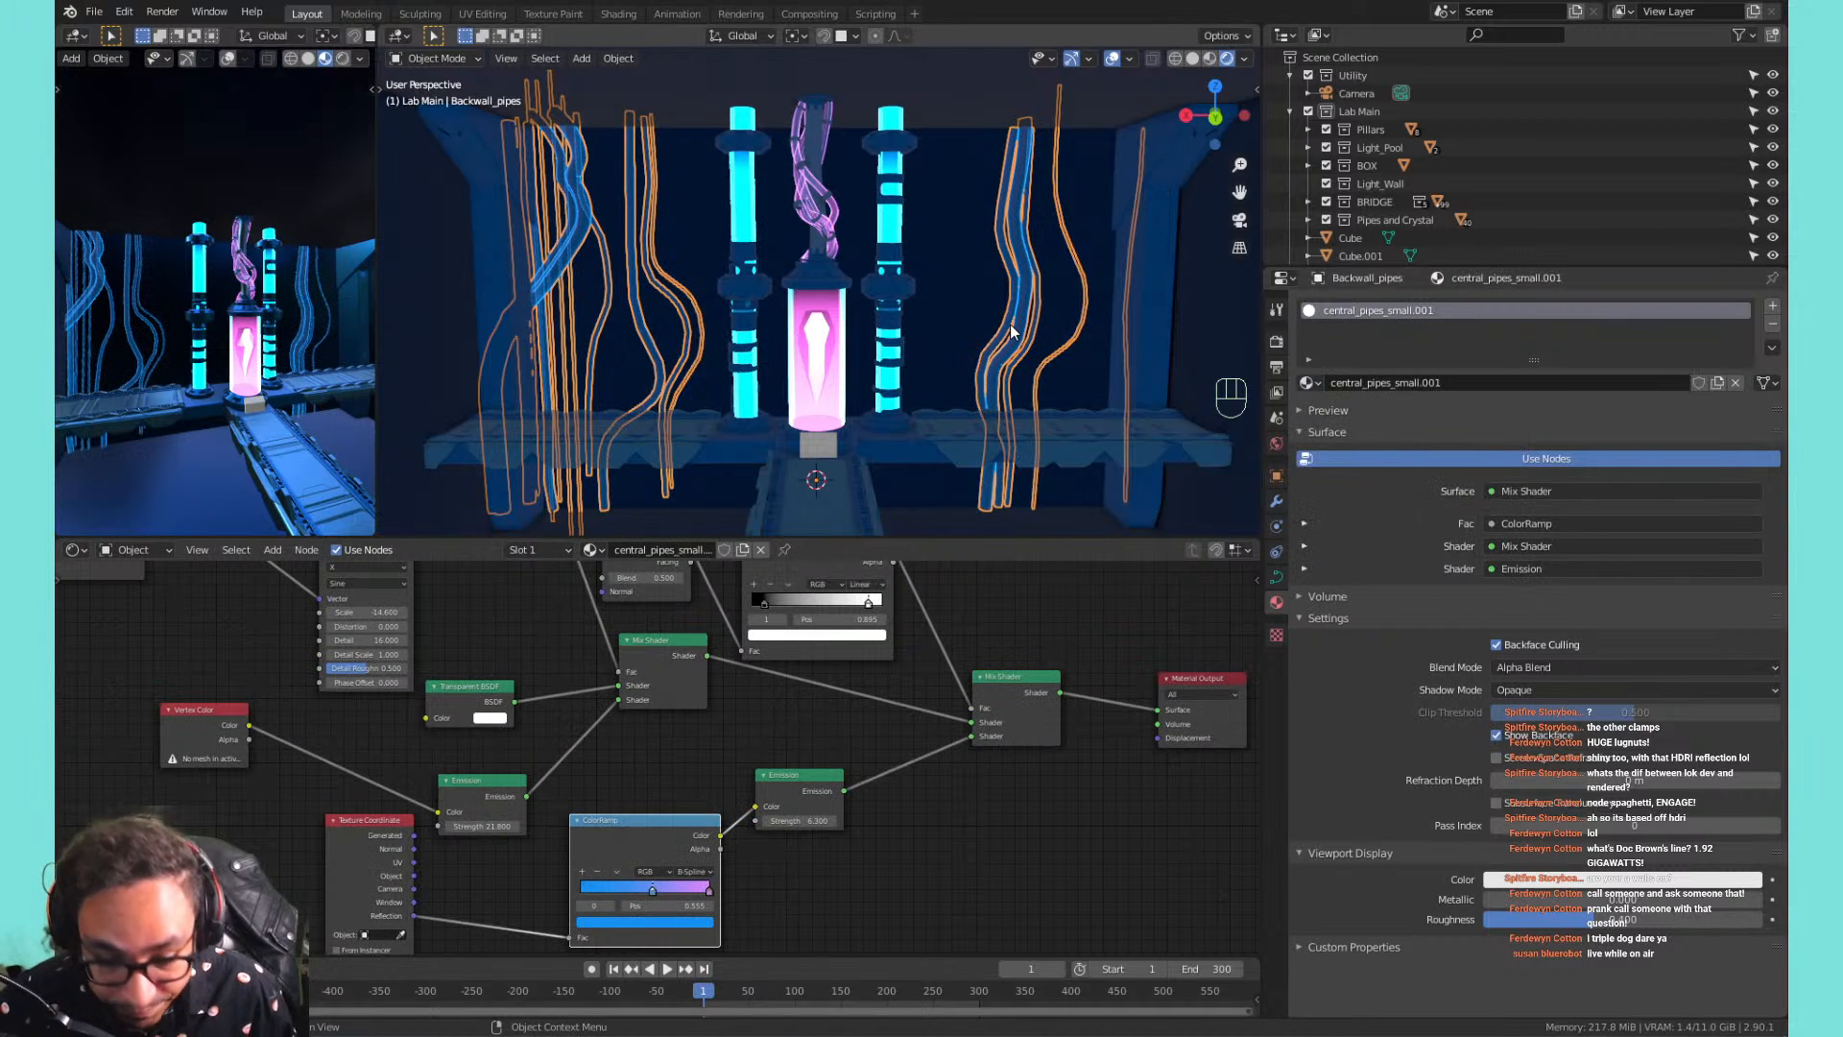
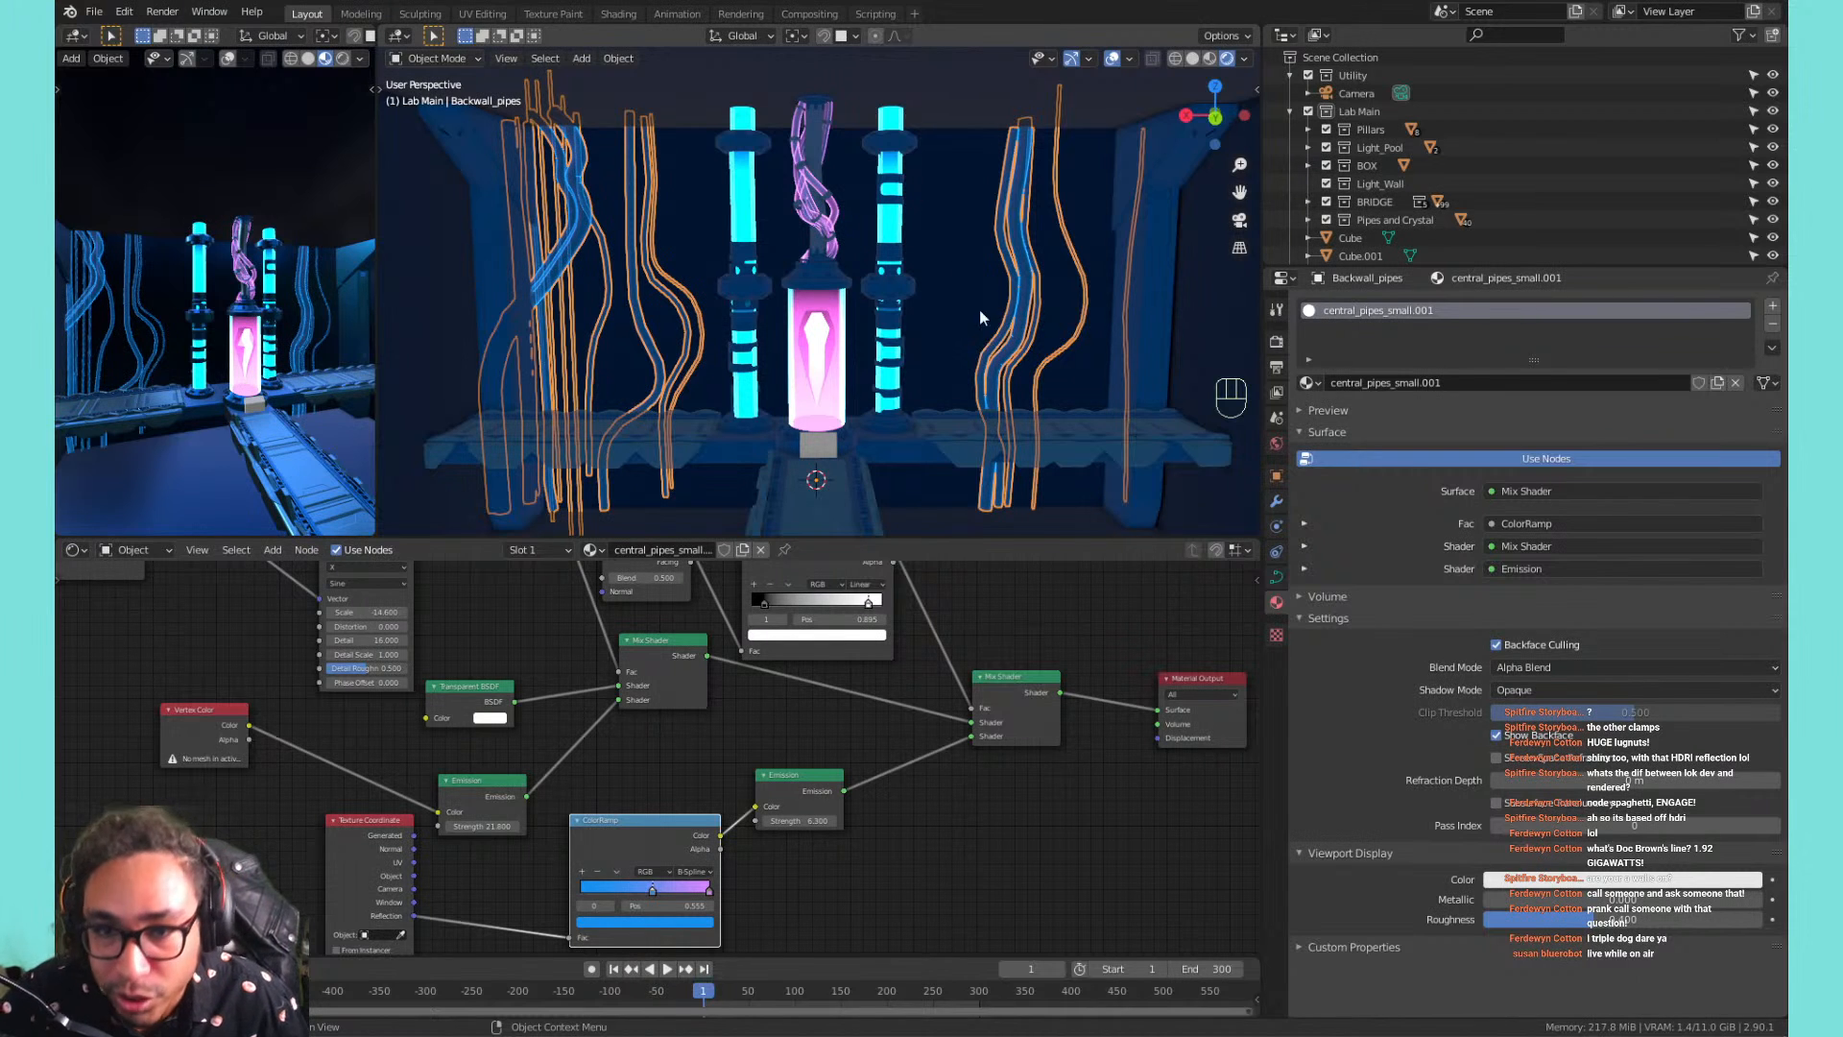
# Inspect the base of the central column above the glowing tube up close.
pyautogui.scroll(1, 922, 235)
pyautogui.scroll(3, 815, 292)
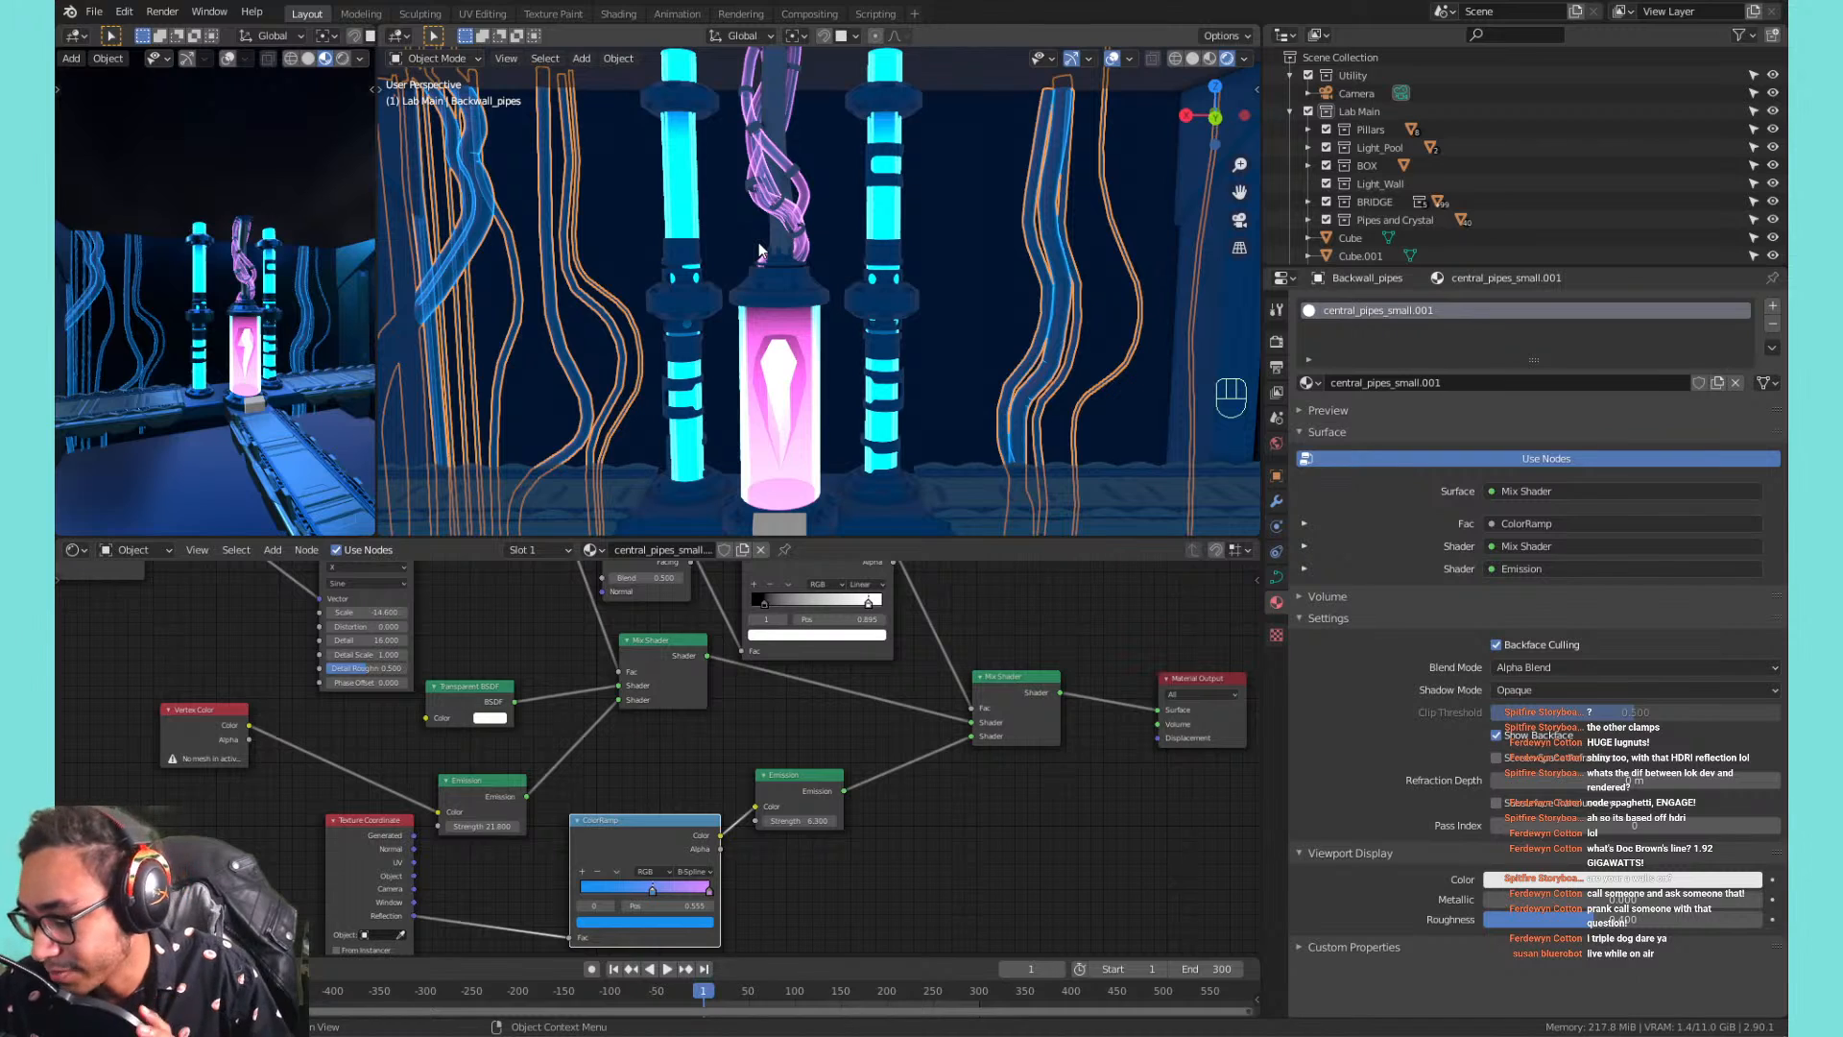
pyautogui.moveTo(739, 169); pyautogui.dragTo(794, 338, button='middle')
pyautogui.scroll(4, 794, 337)
pyautogui.keyDown('shift'); pyautogui.moveTo(679, 276); pyautogui.dragTo(861, 308, button='middle'); pyautogui.keyUp('shift')
pyautogui.scroll(-3, 888, 298)
pyautogui.scroll(6, 862, 308)
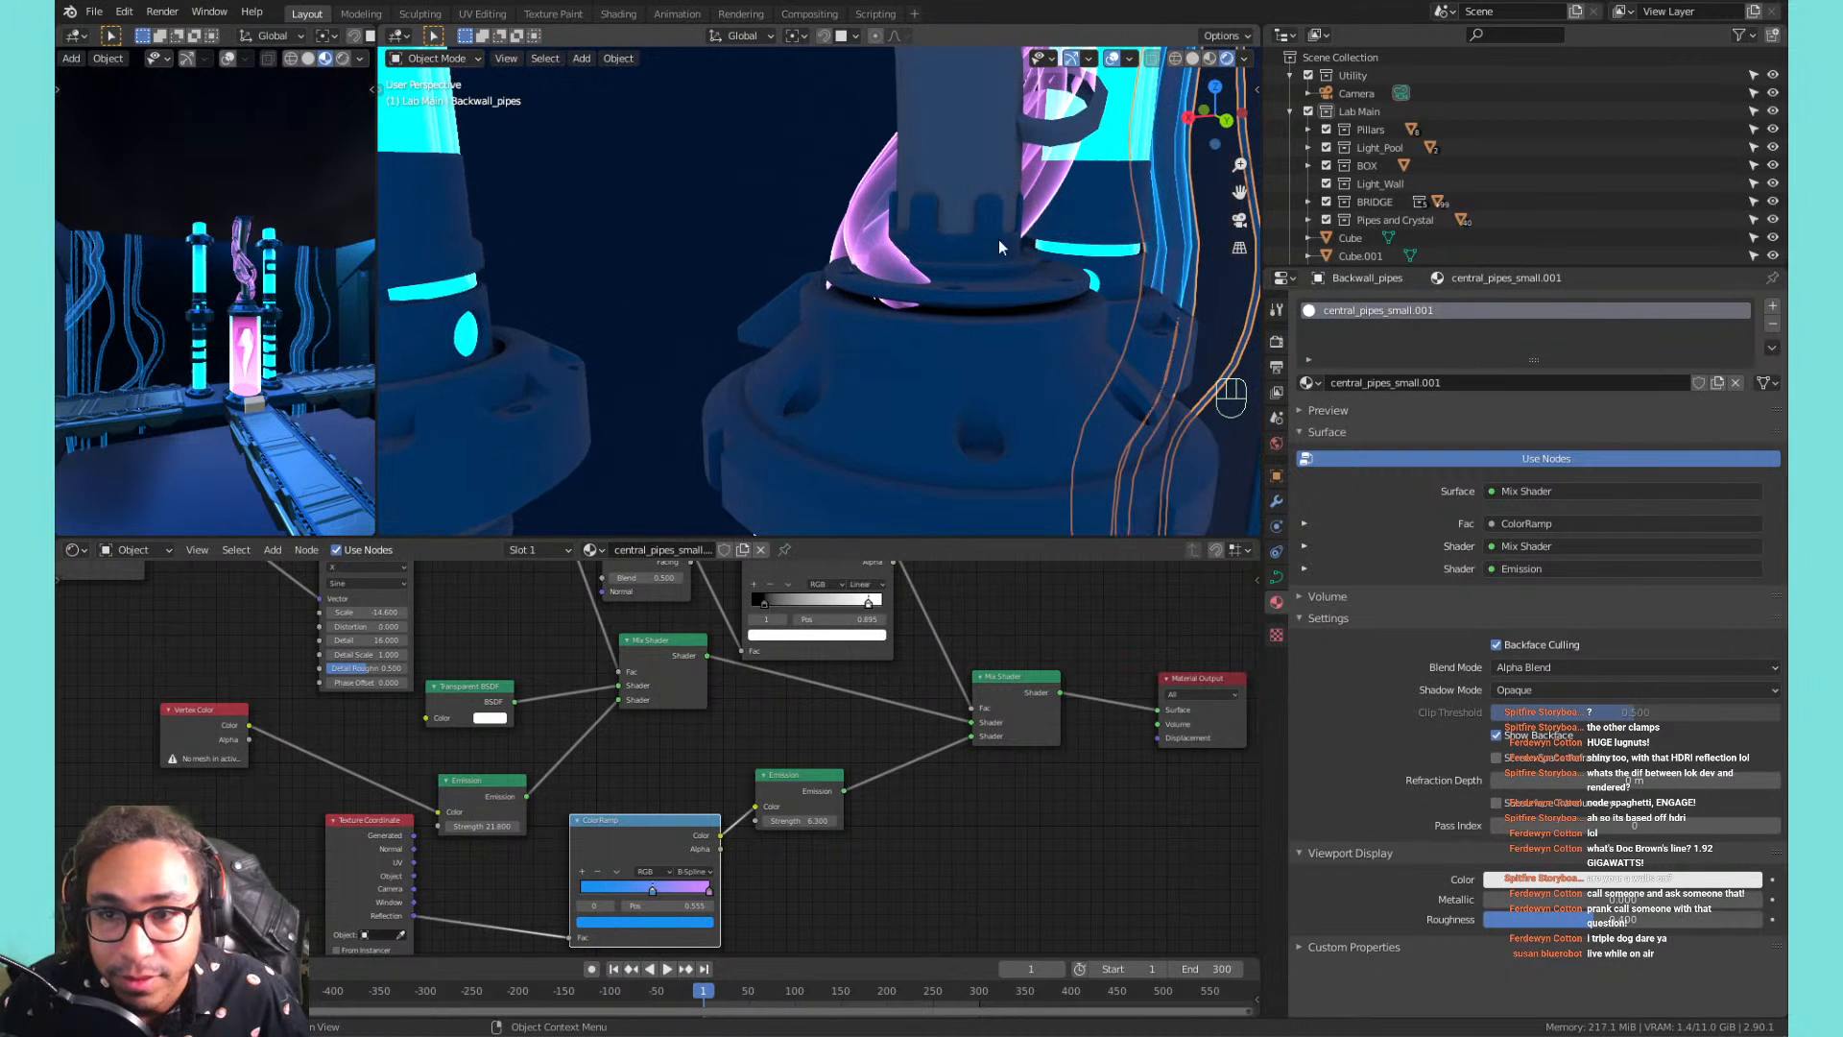
# Compare Material Preview and Rendered shading, and lower the toothed collar on the central column's base about 0.11 m along Z.
pyautogui.click(1210, 58)
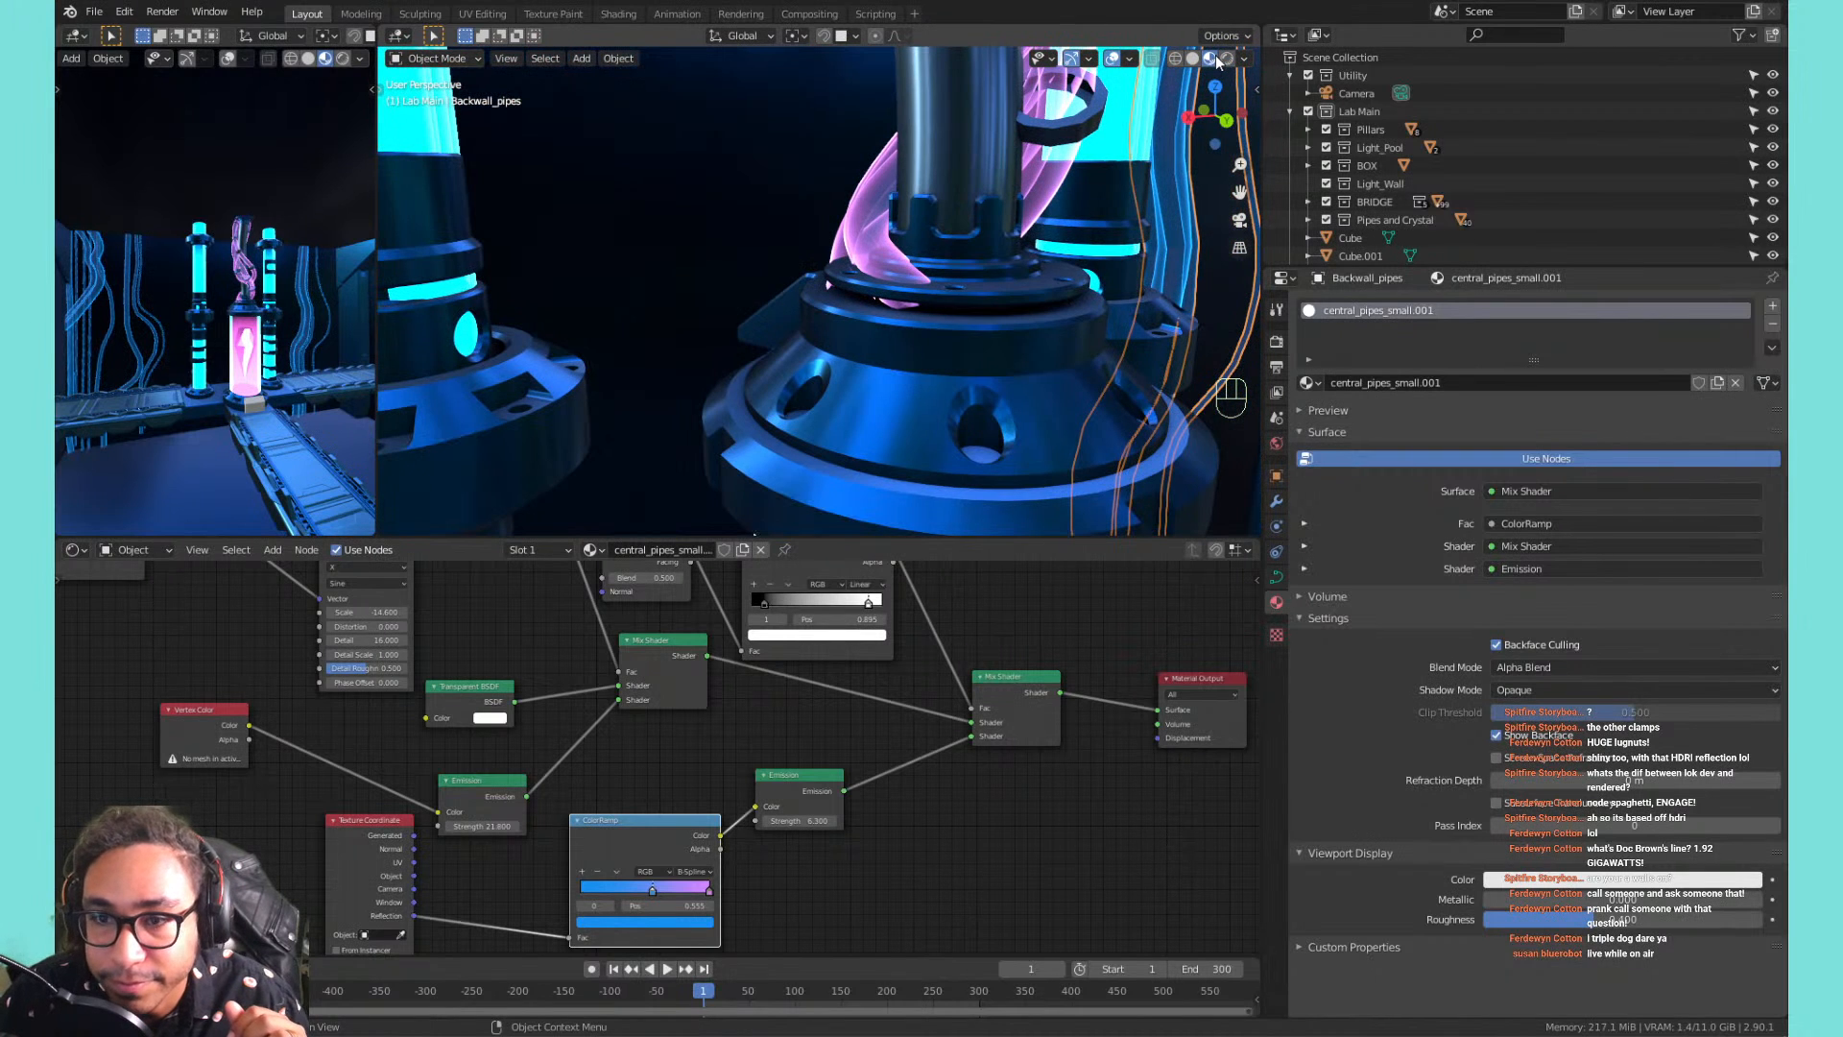
pyautogui.click(1228, 59)
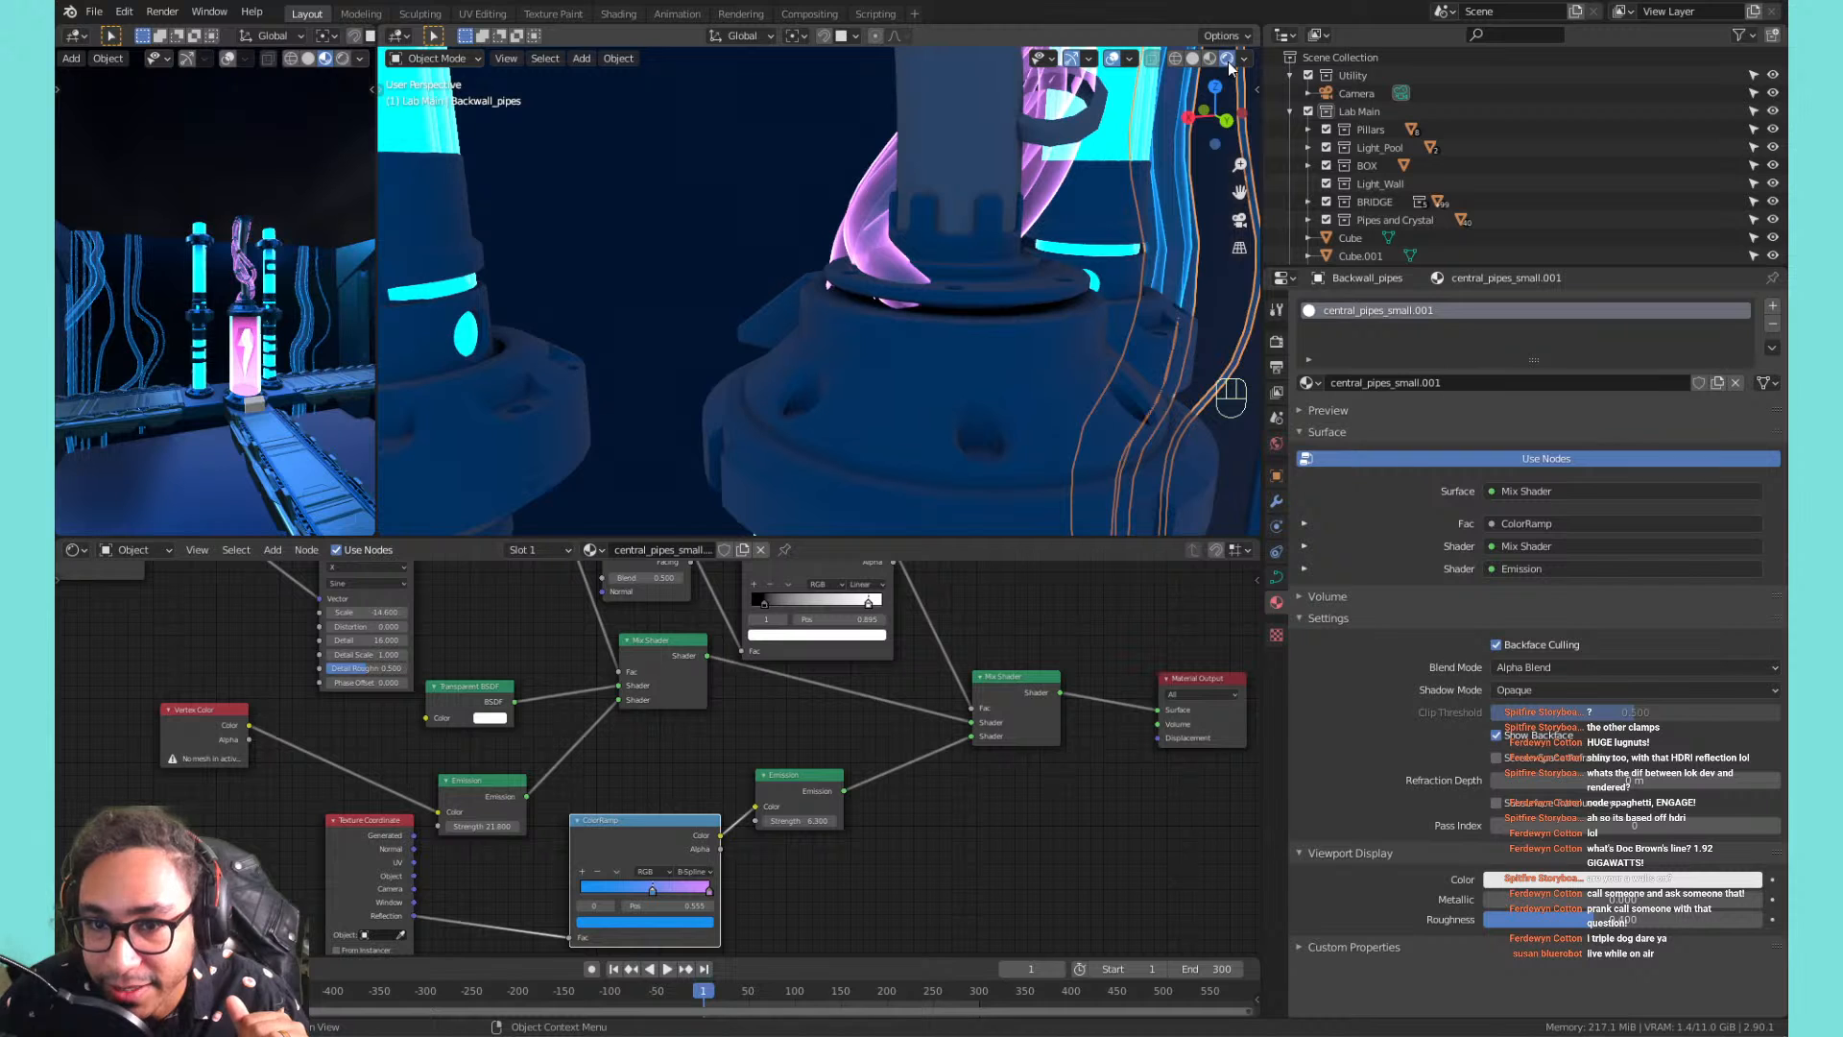
pyautogui.click(1018, 276)
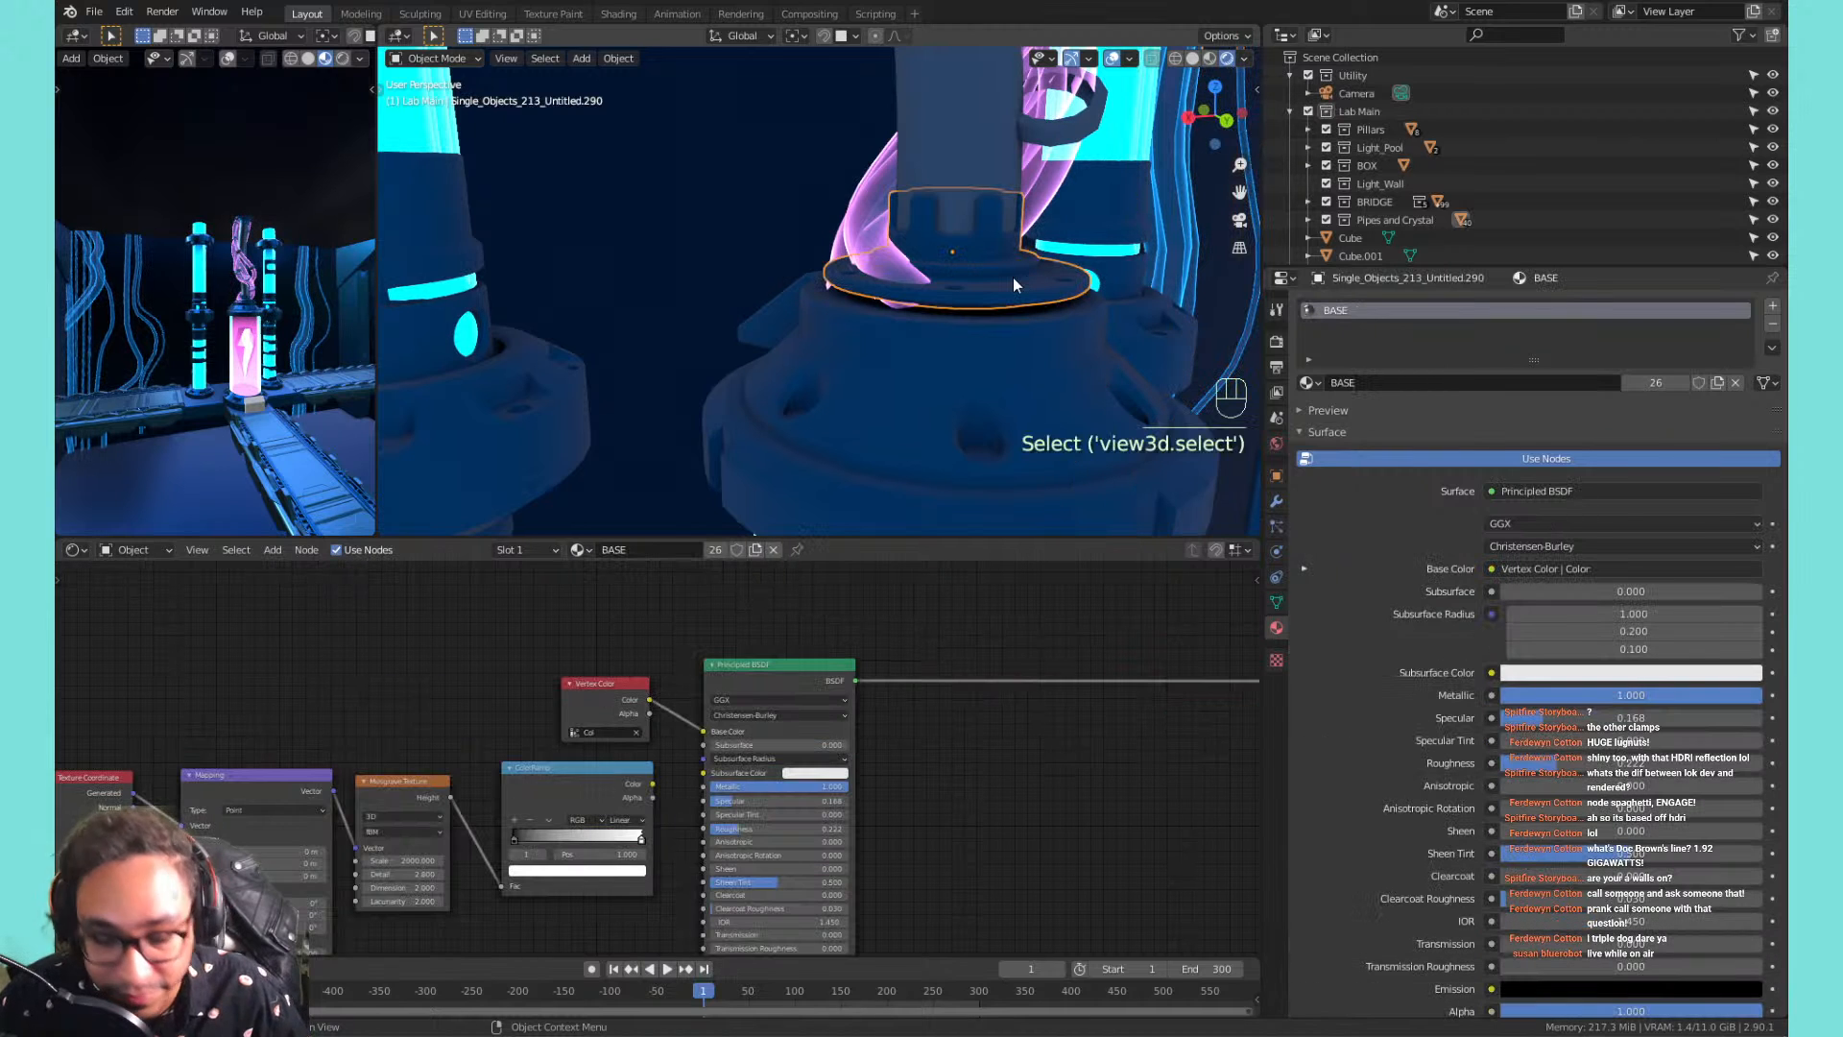
pyautogui.press('g')
pyautogui.press('z')
pyautogui.click(1017, 257)
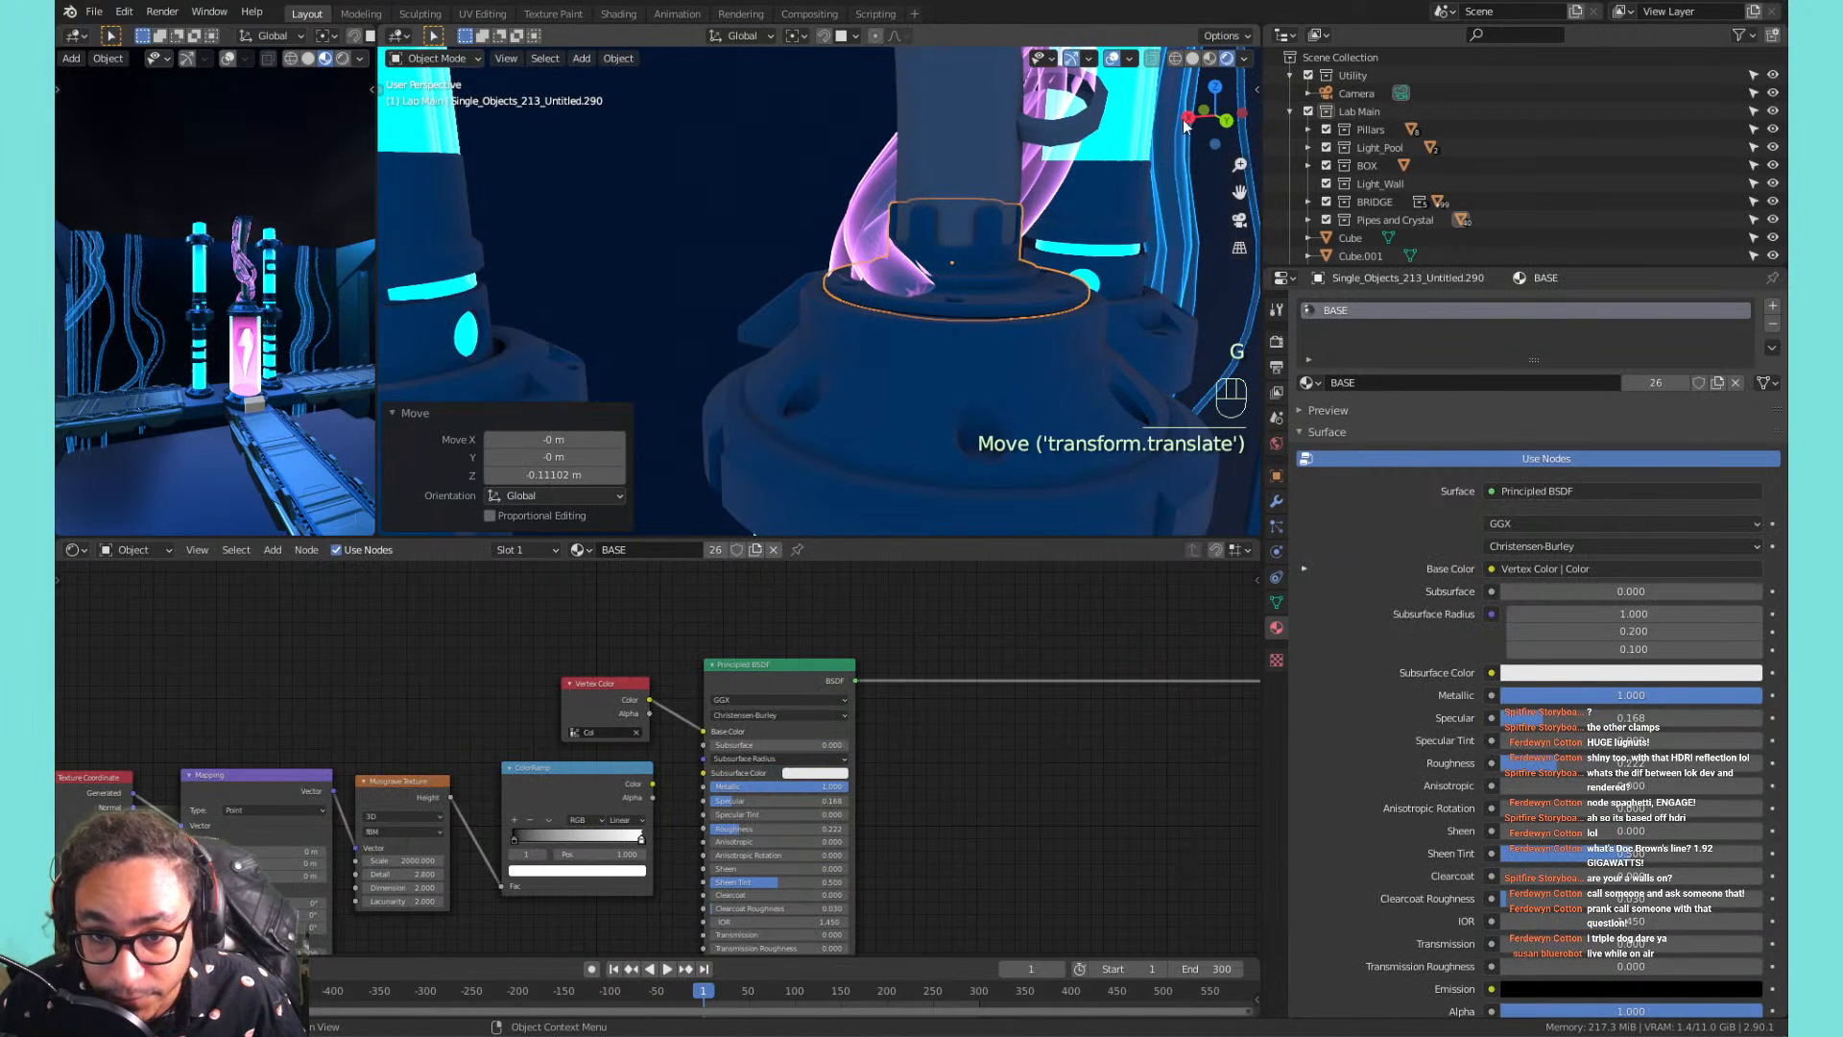
pyautogui.press('Tab')
pyautogui.press('Tab')
# Try Eevee's Screen Space Reflections with the central column's base in view, and switch them off again.
pyautogui.click(1046, 398)
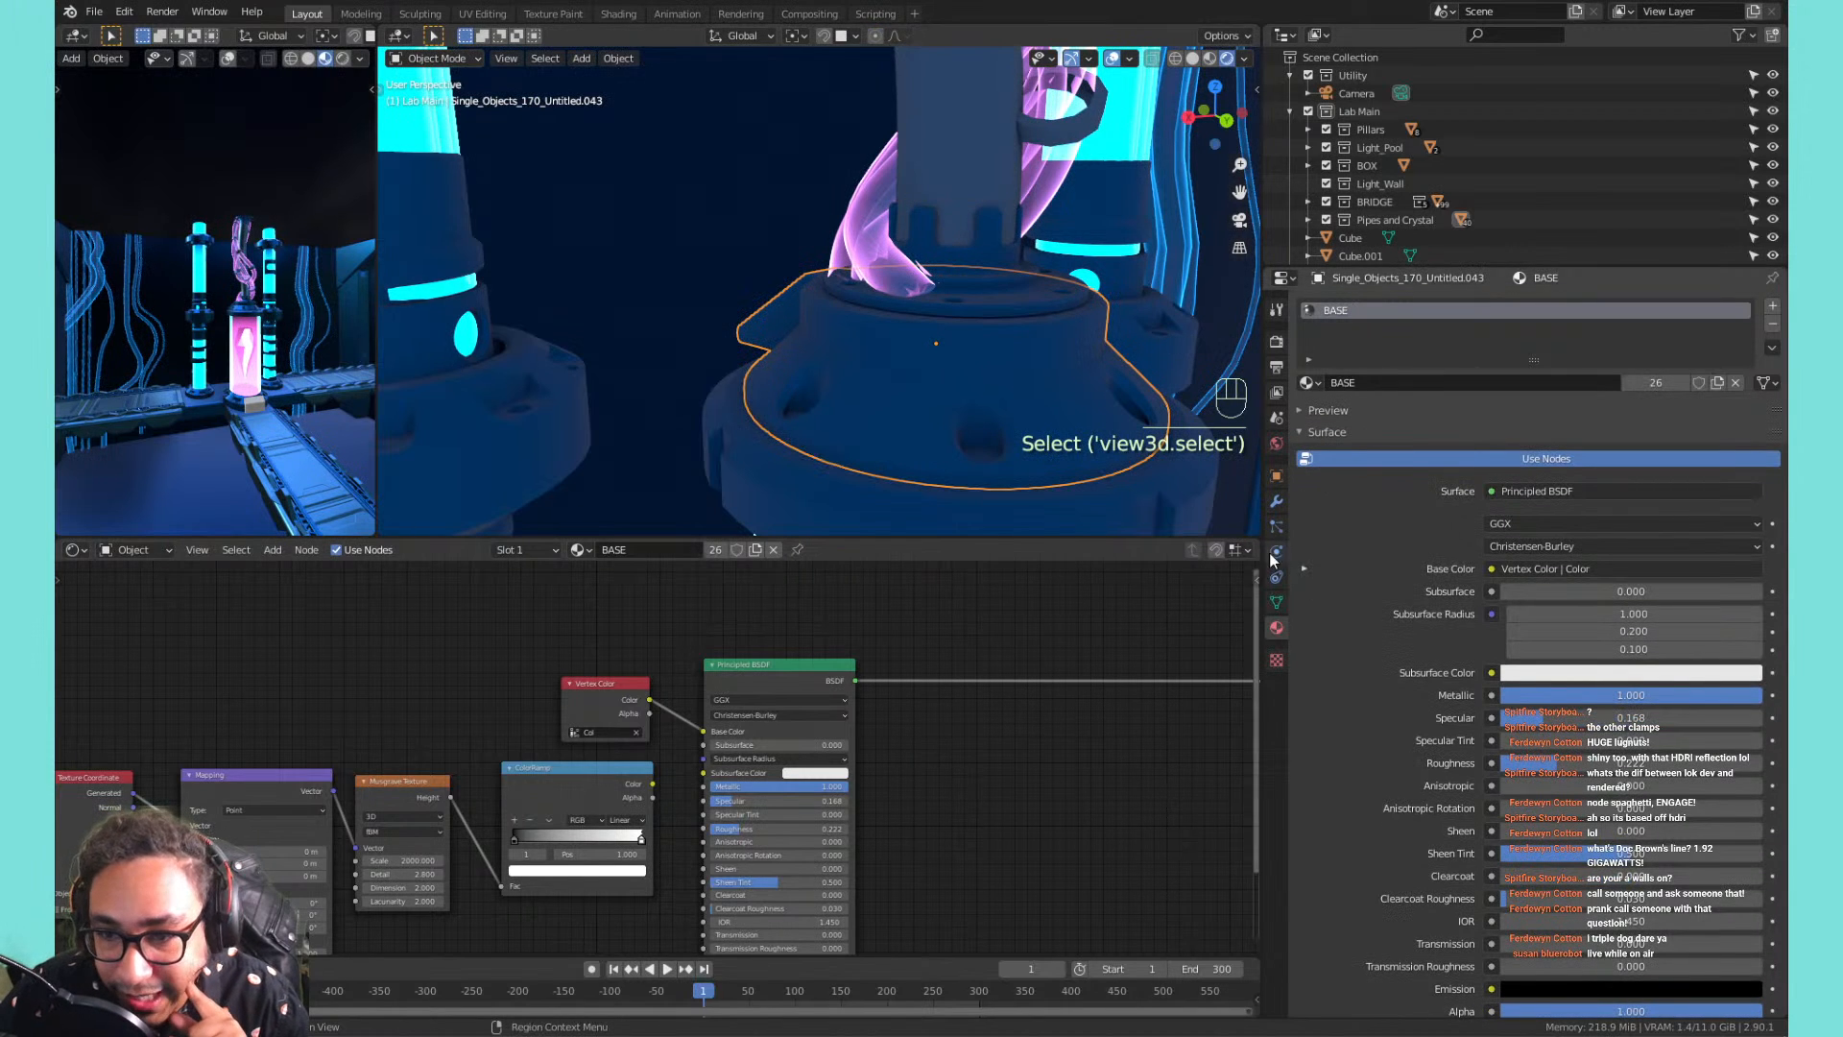
pyautogui.click(1275, 367)
pyautogui.click(1276, 341)
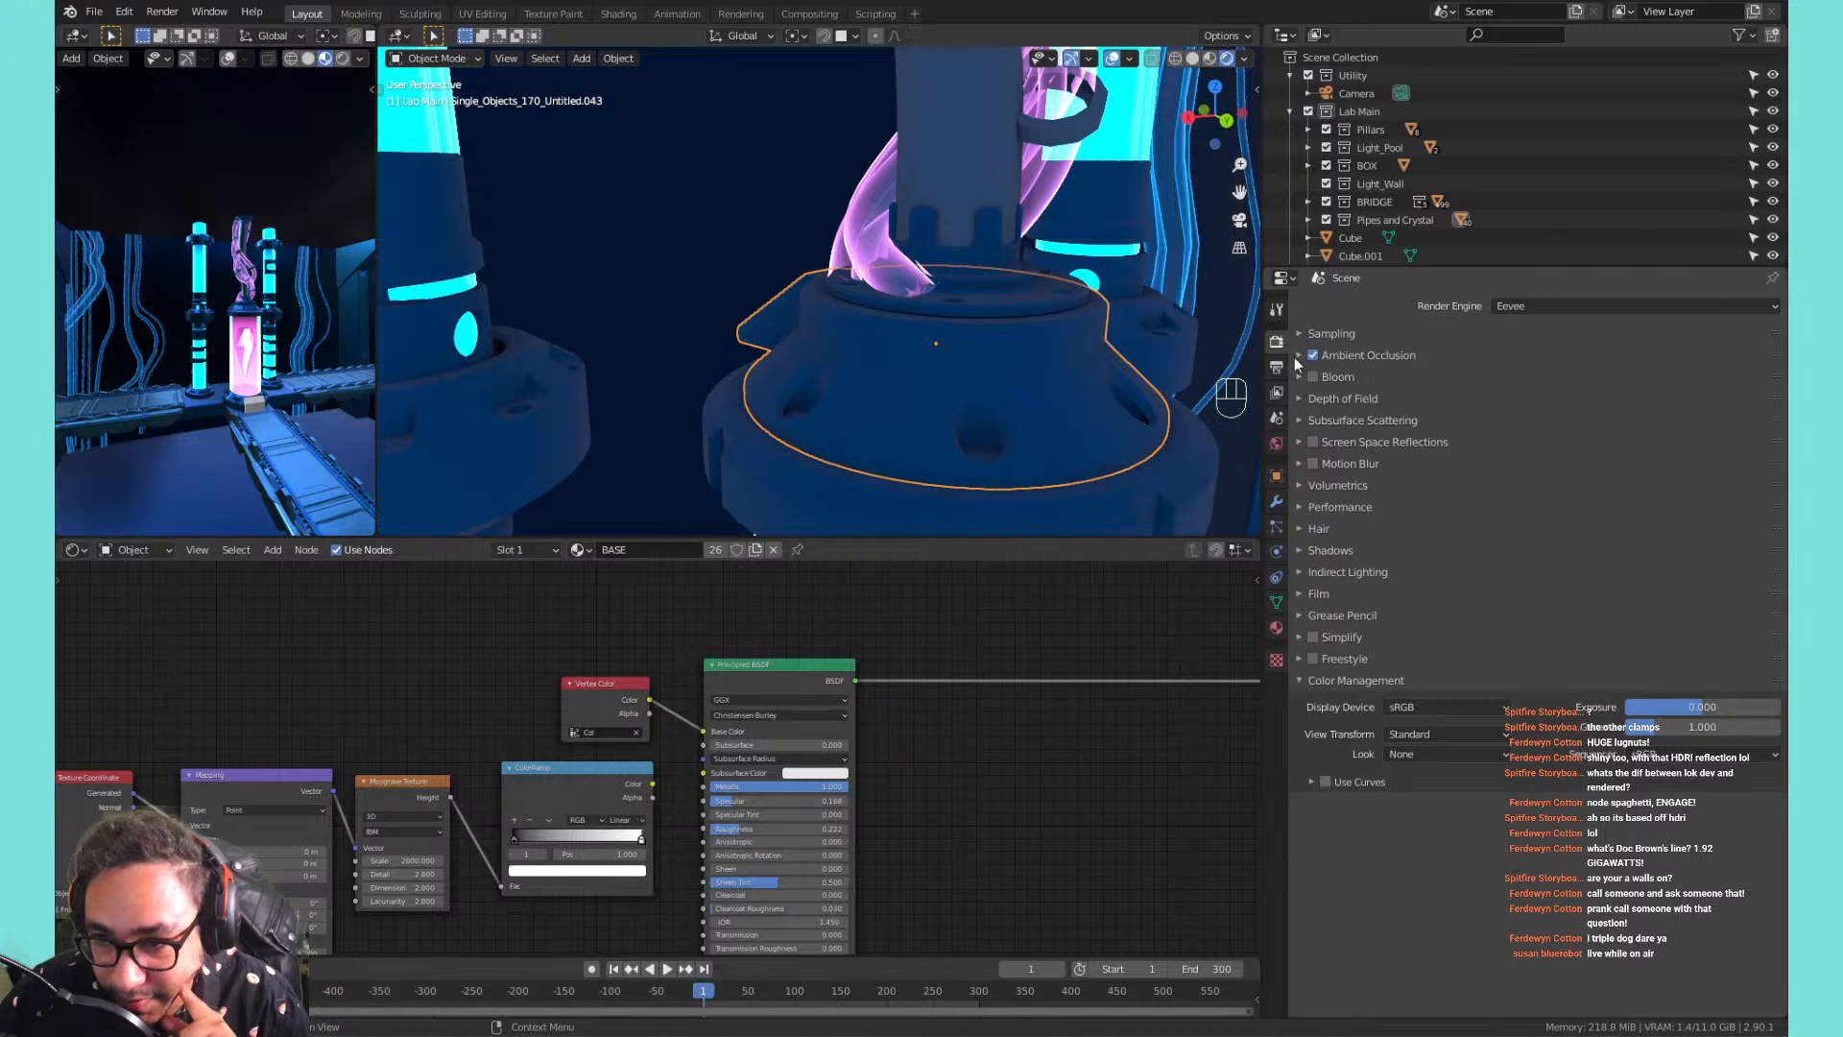
pyautogui.click(1315, 443)
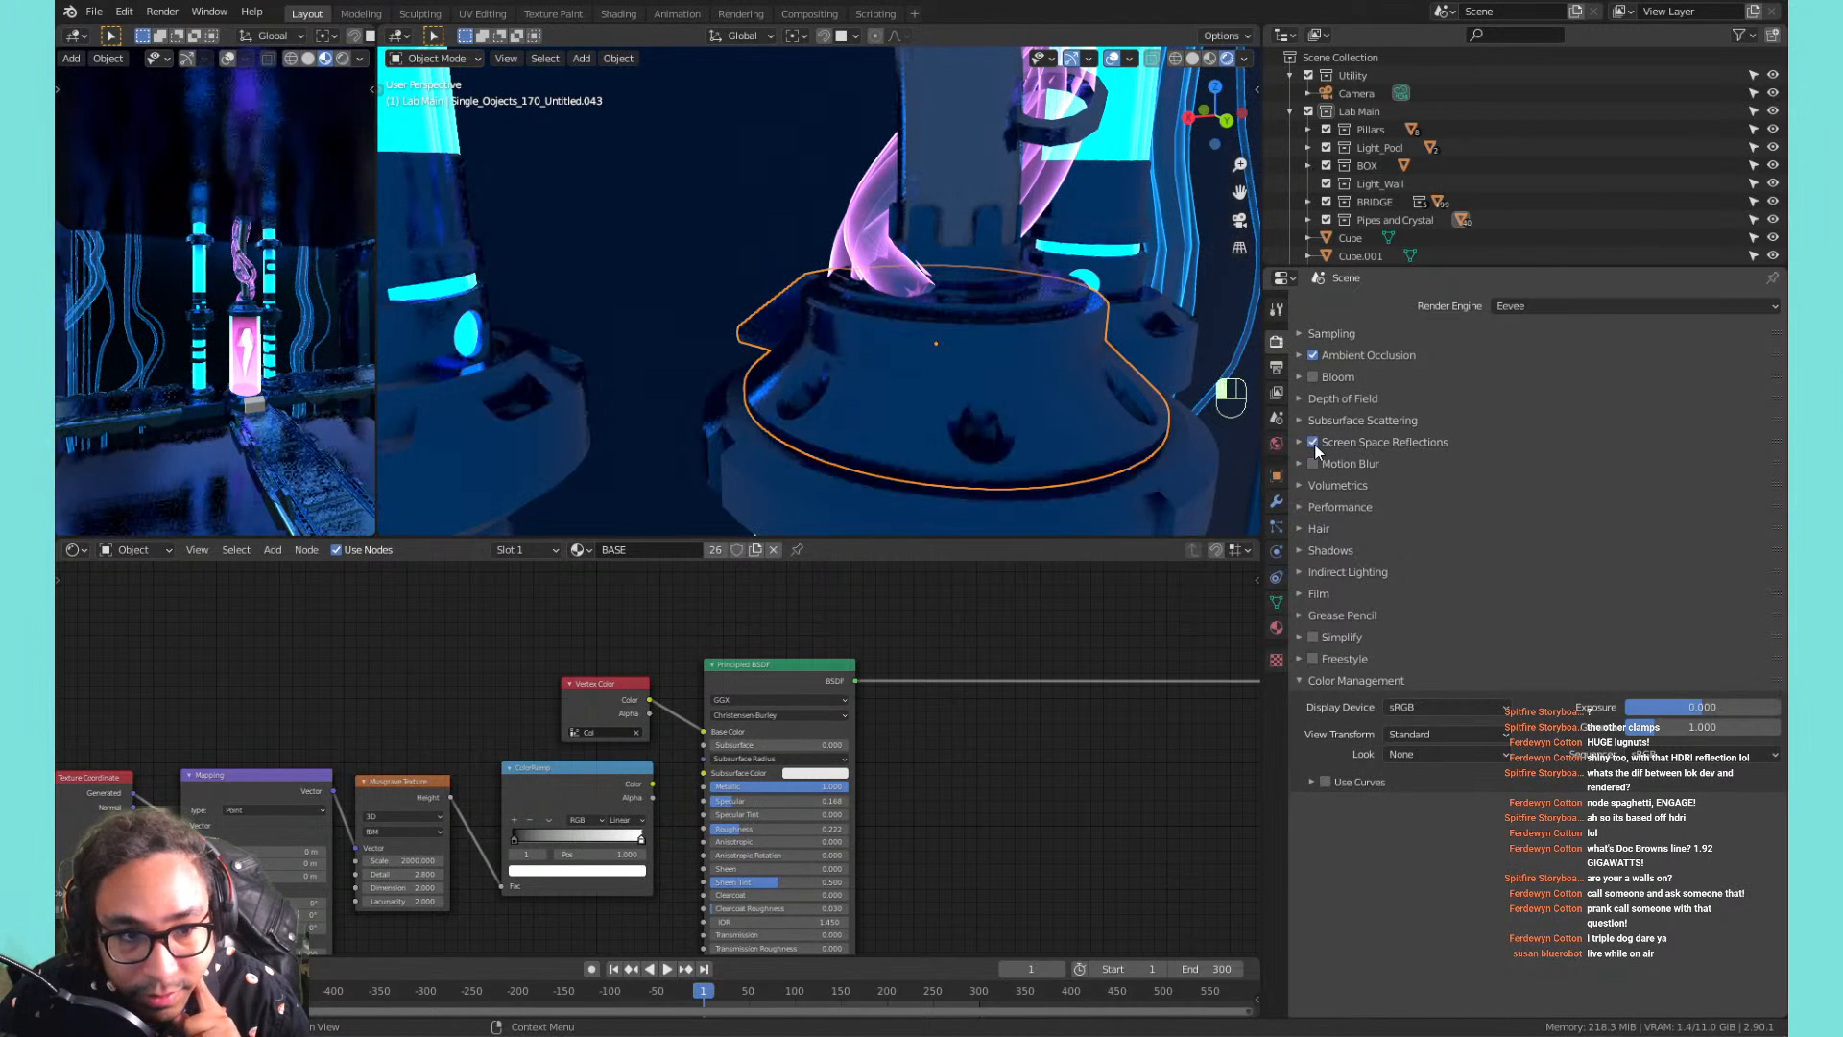
pyautogui.click(1339, 443)
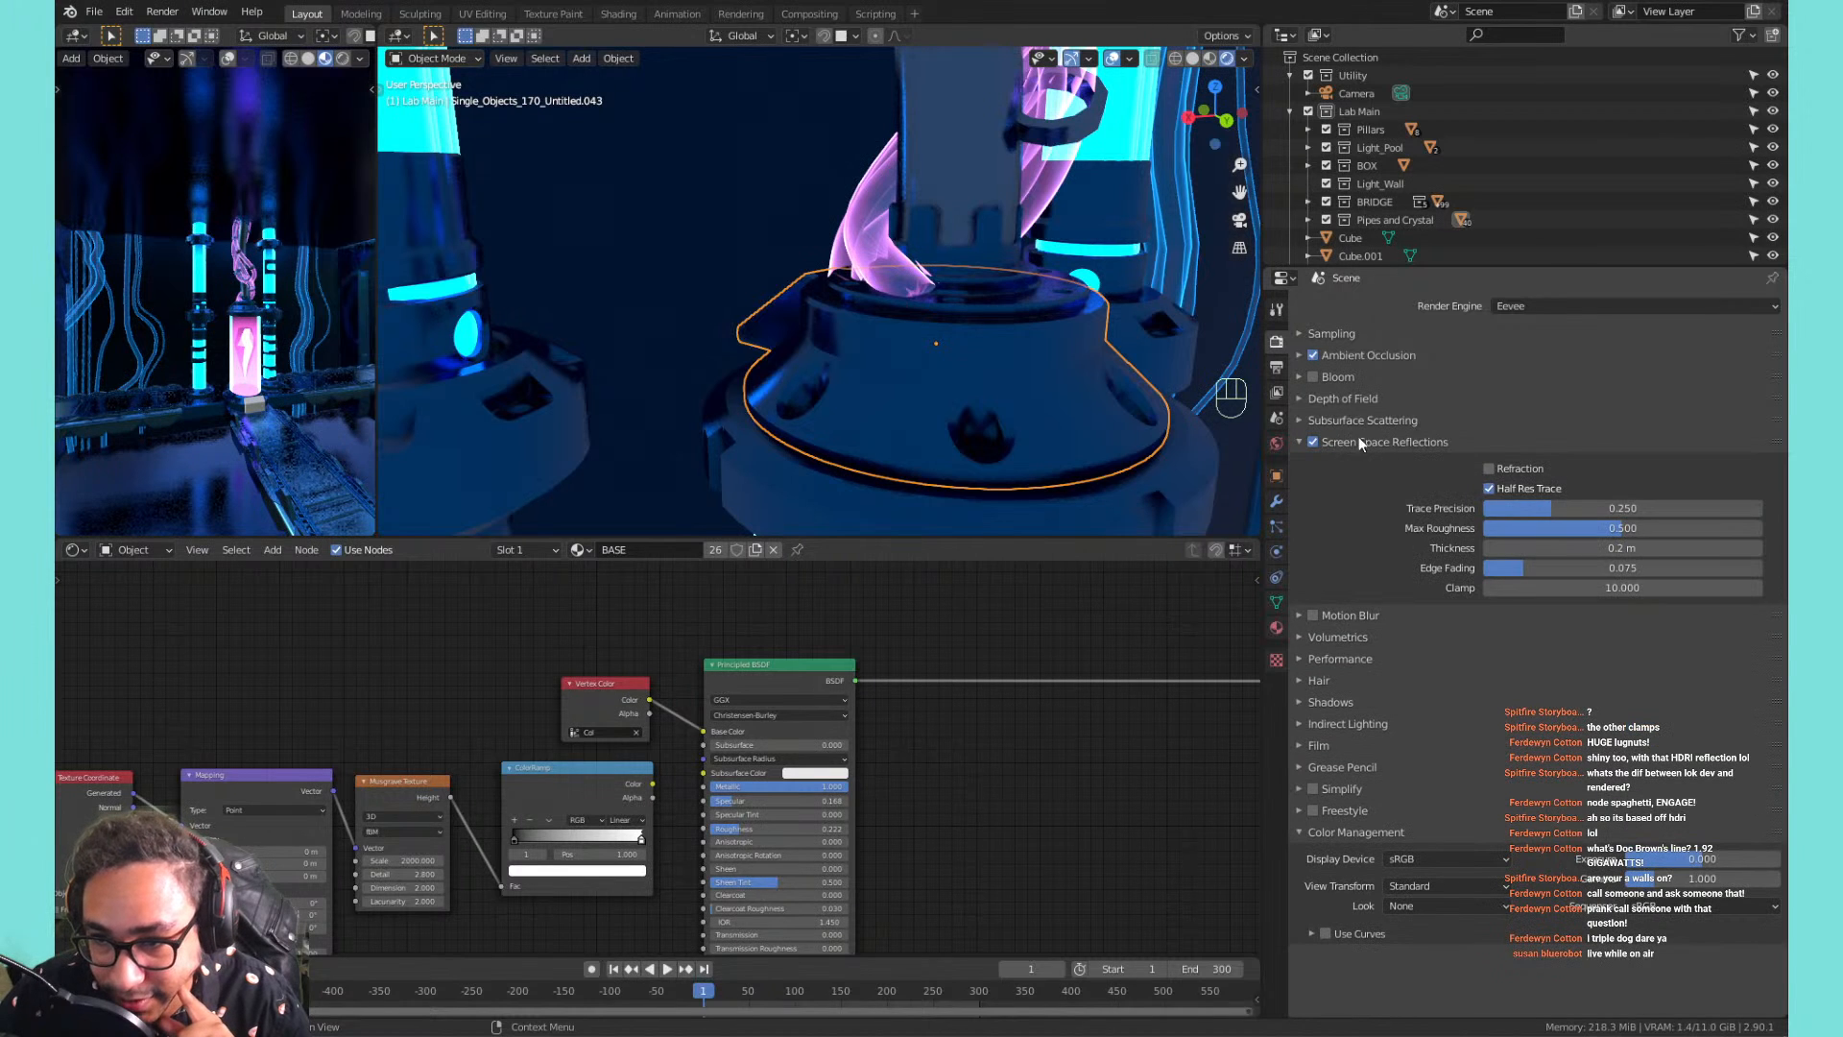
pyautogui.click(1313, 441)
# Reveal all hidden objects in the lab scene.
pyautogui.scroll(-3, 325, 280)
pyautogui.scroll(1, 912, 331)
pyautogui.scroll(-9, 912, 331)
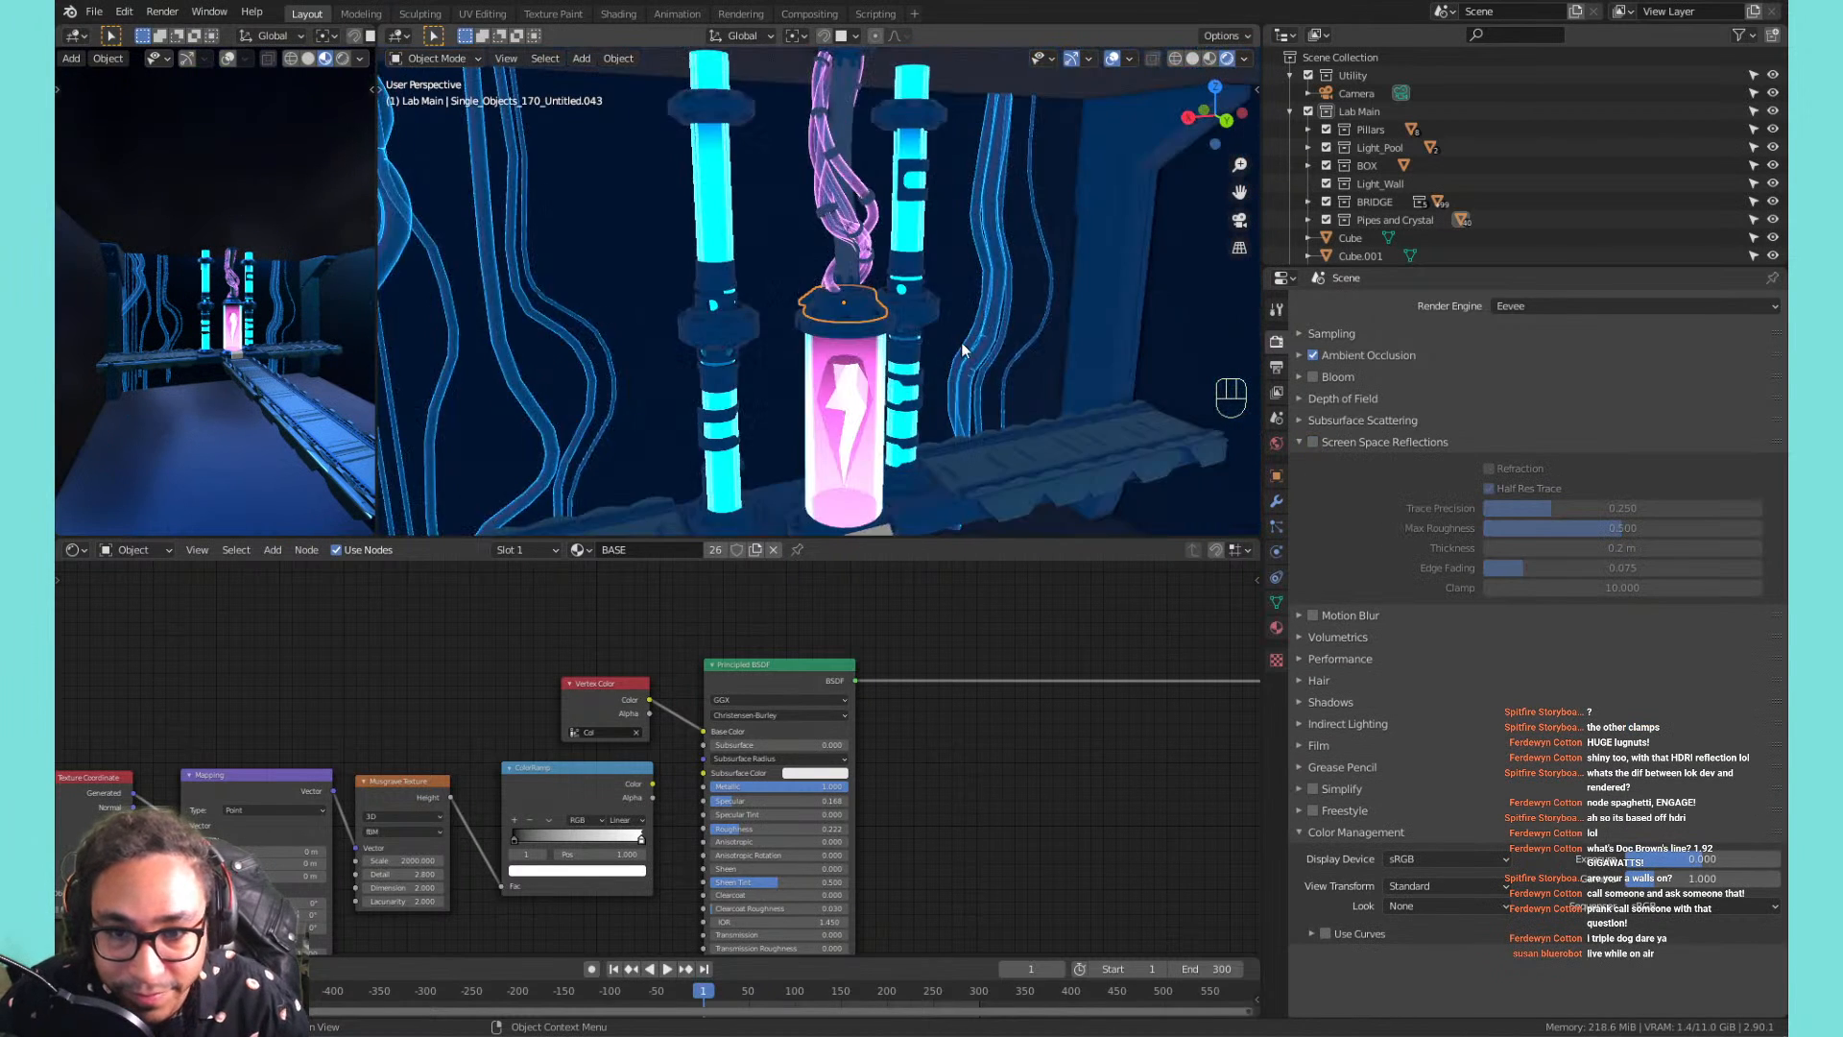
pyautogui.scroll(-4, 962, 344)
pyautogui.keyDown('alt'); pyautogui.middleClick(877, 280); pyautogui.keyUp('alt')
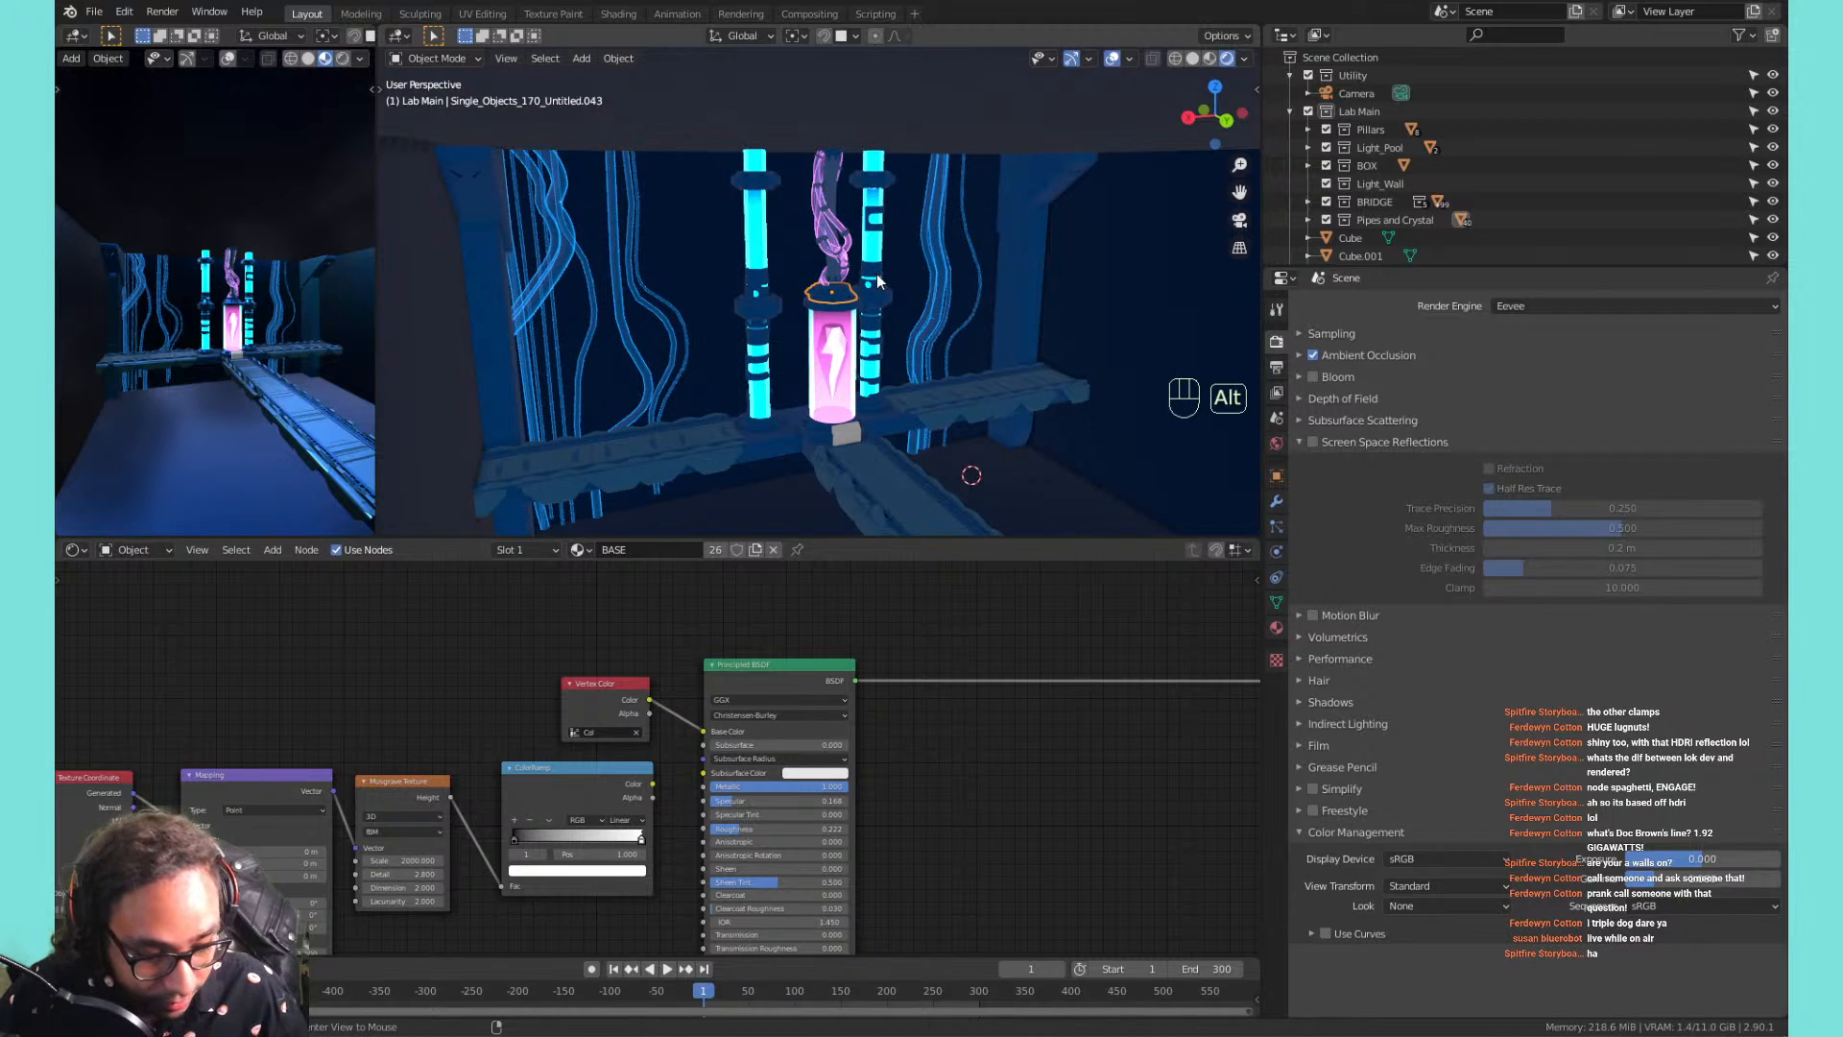
pyautogui.hotkey('alt', 'h')
# Delete the Grease Pencil sketch and the dark line drawing beside the bridge above the pool.
pyautogui.click(949, 354)
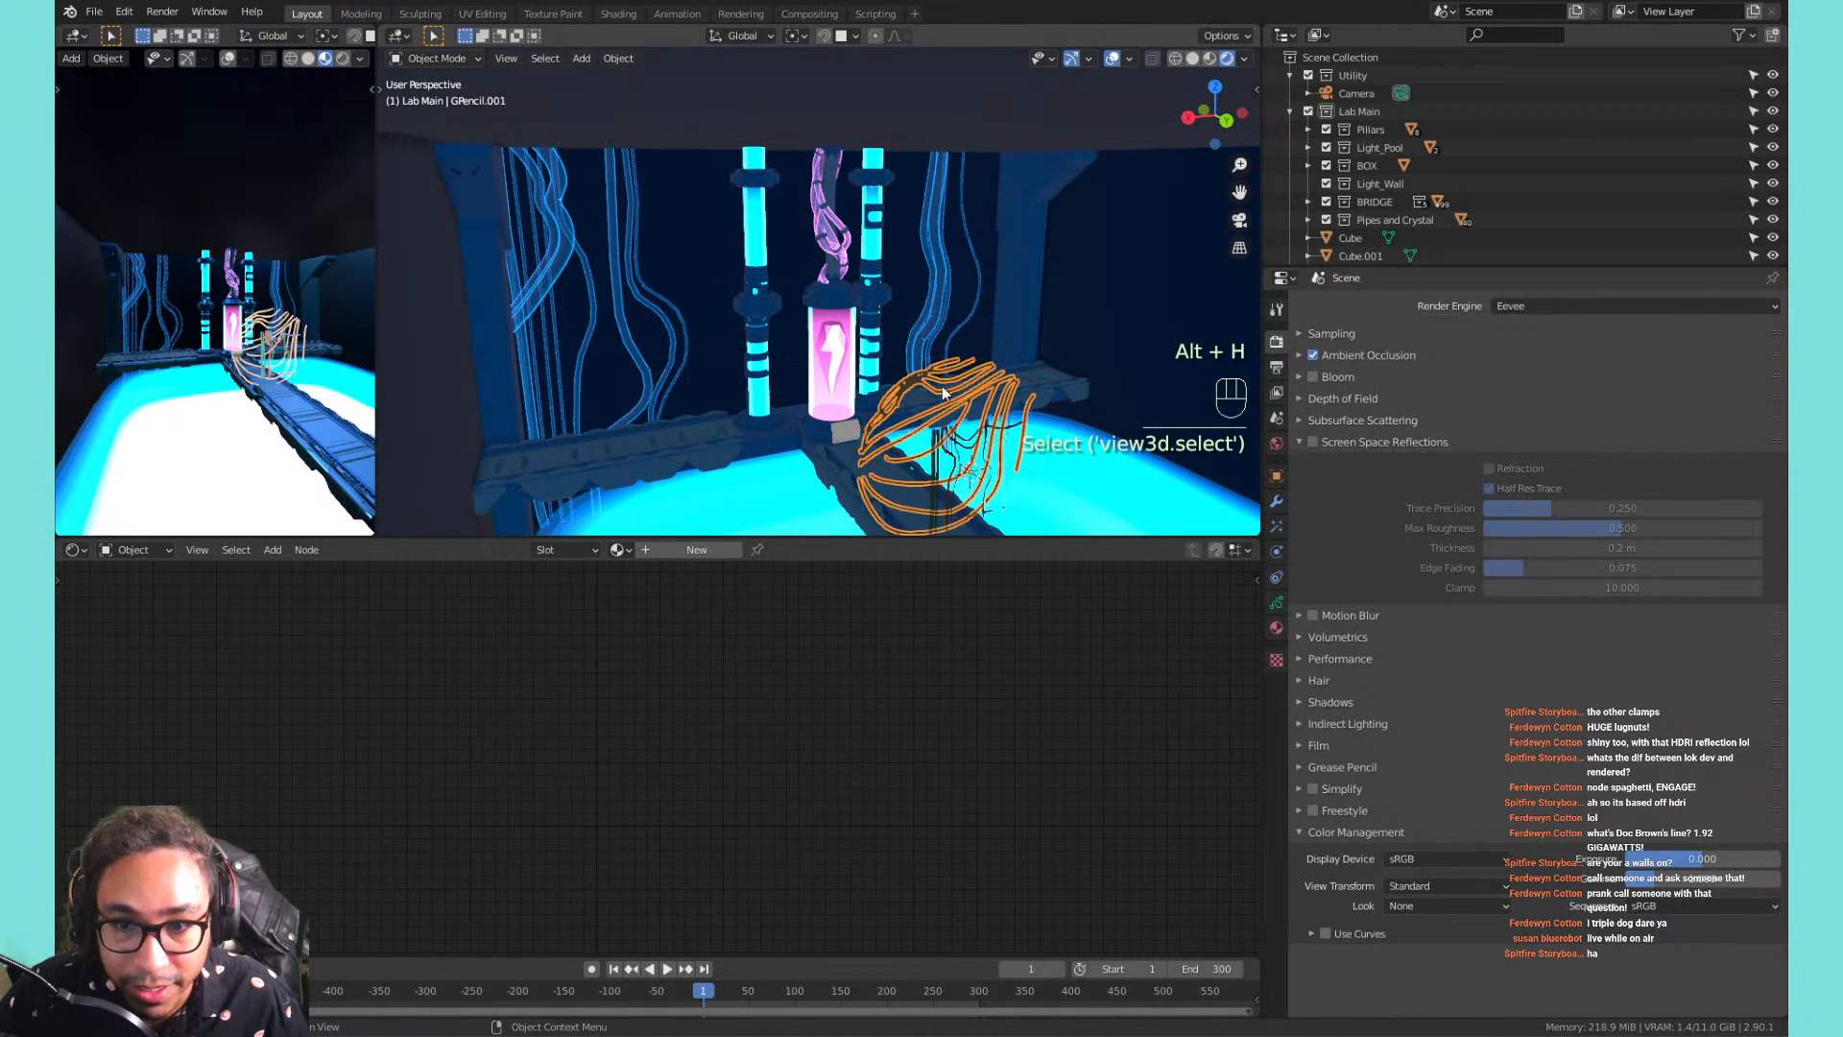
pyautogui.click(946, 385)
pyautogui.click(959, 383)
pyautogui.press('x')
pyautogui.click(965, 381)
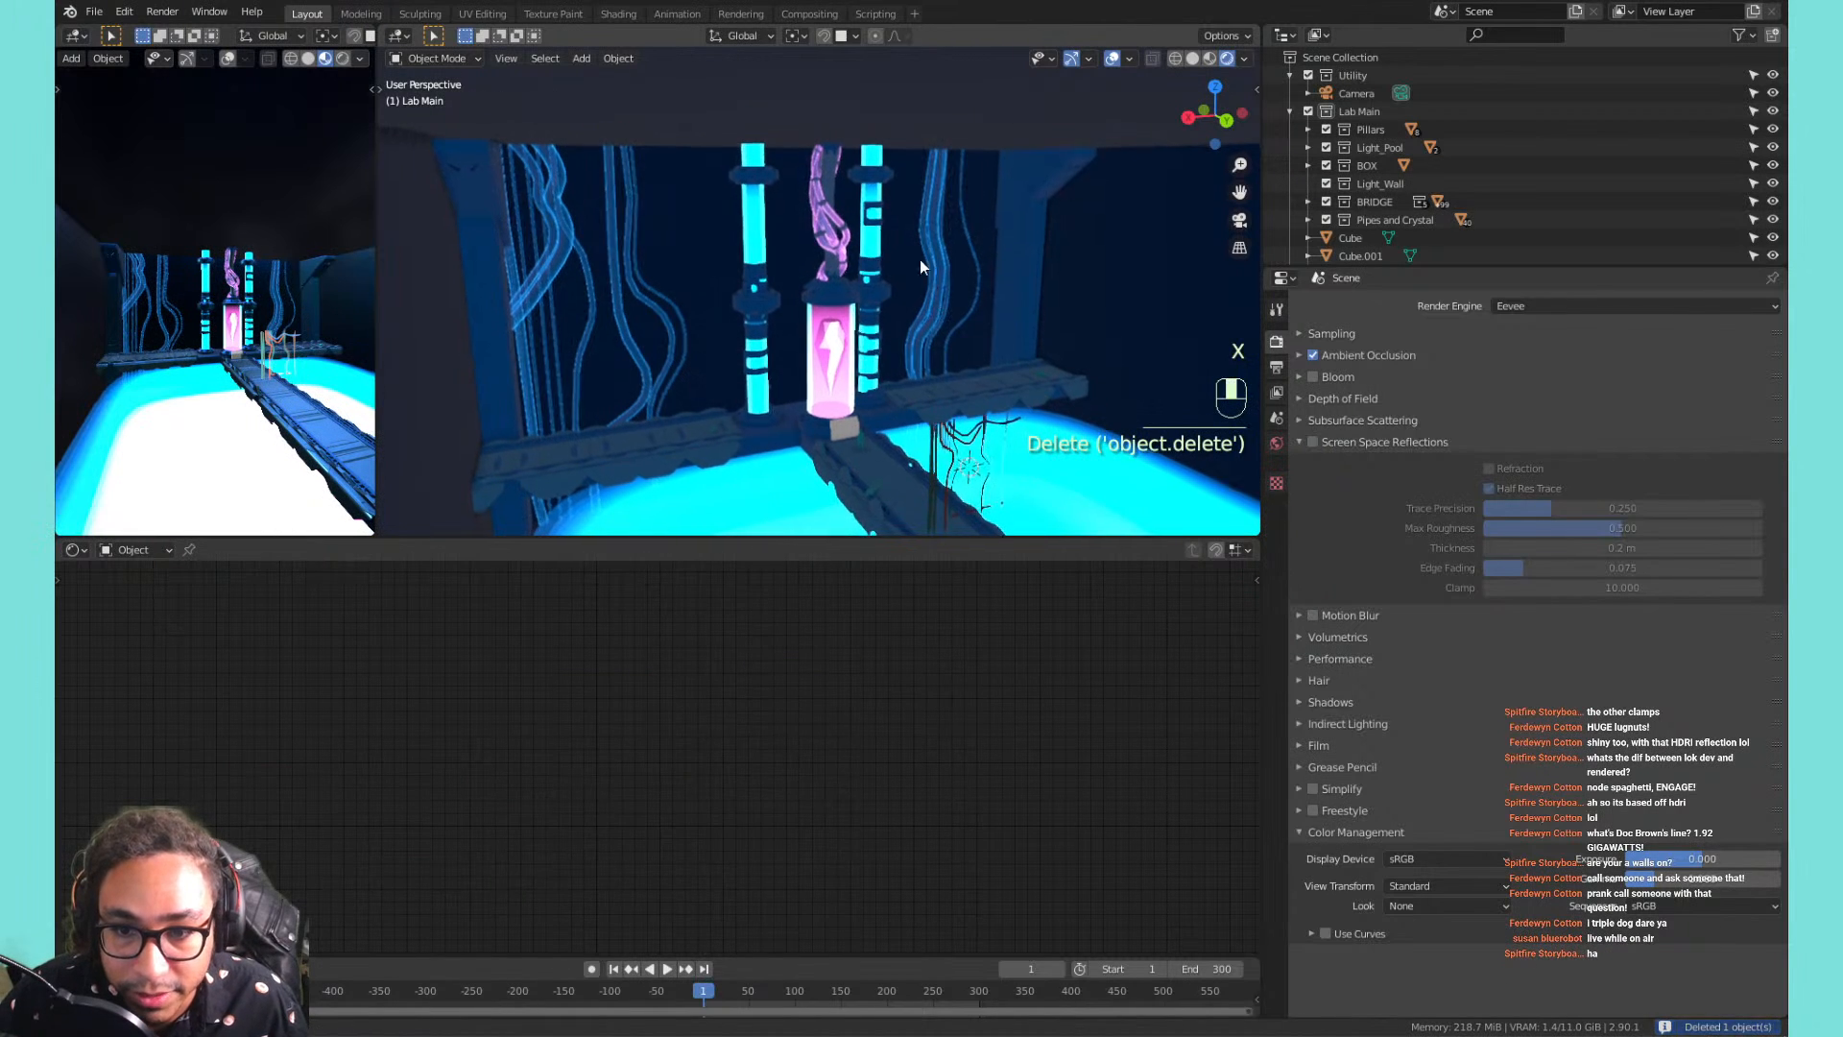
pyautogui.click(958, 434)
pyautogui.press('x')
pyautogui.click(959, 434)
# Enable Screen Space Reflections for the scene and examine the reflections around the glowing tube and the bridge.
pyautogui.click(862, 352)
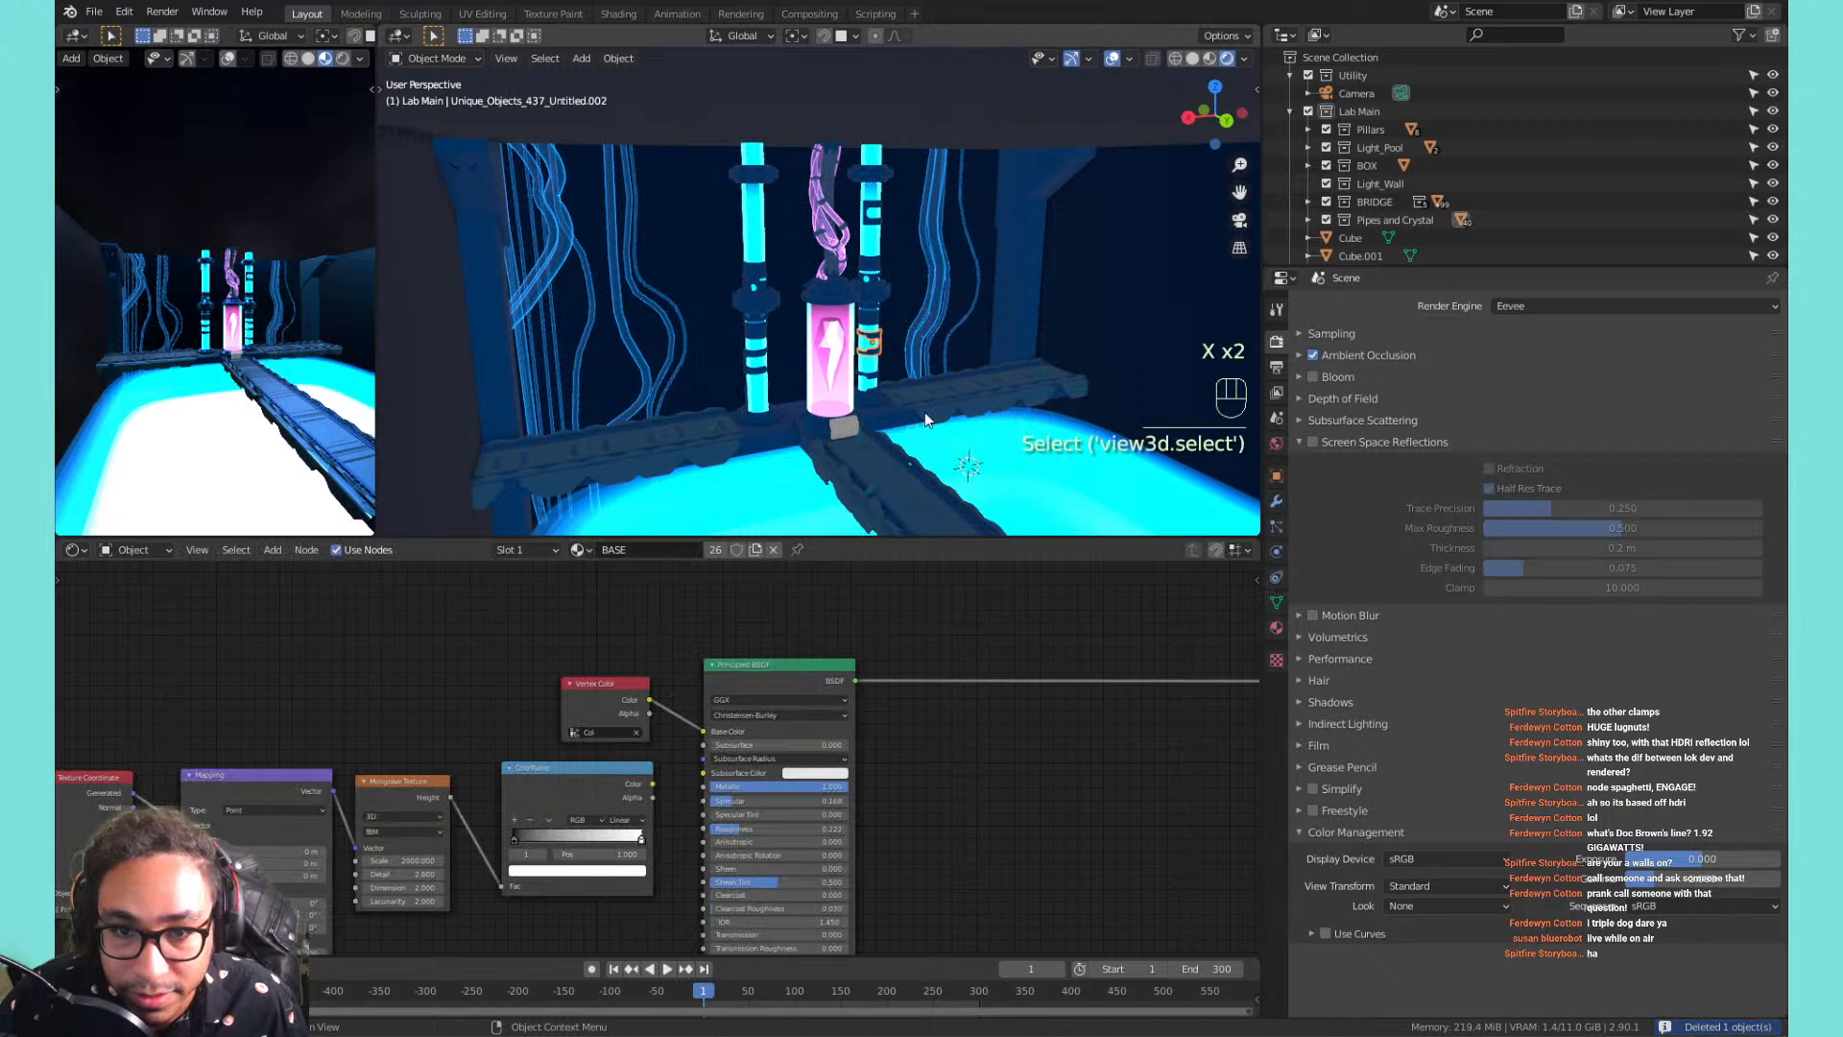
pyautogui.moveTo(924, 412); pyautogui.dragTo(922, 355, button='middle')
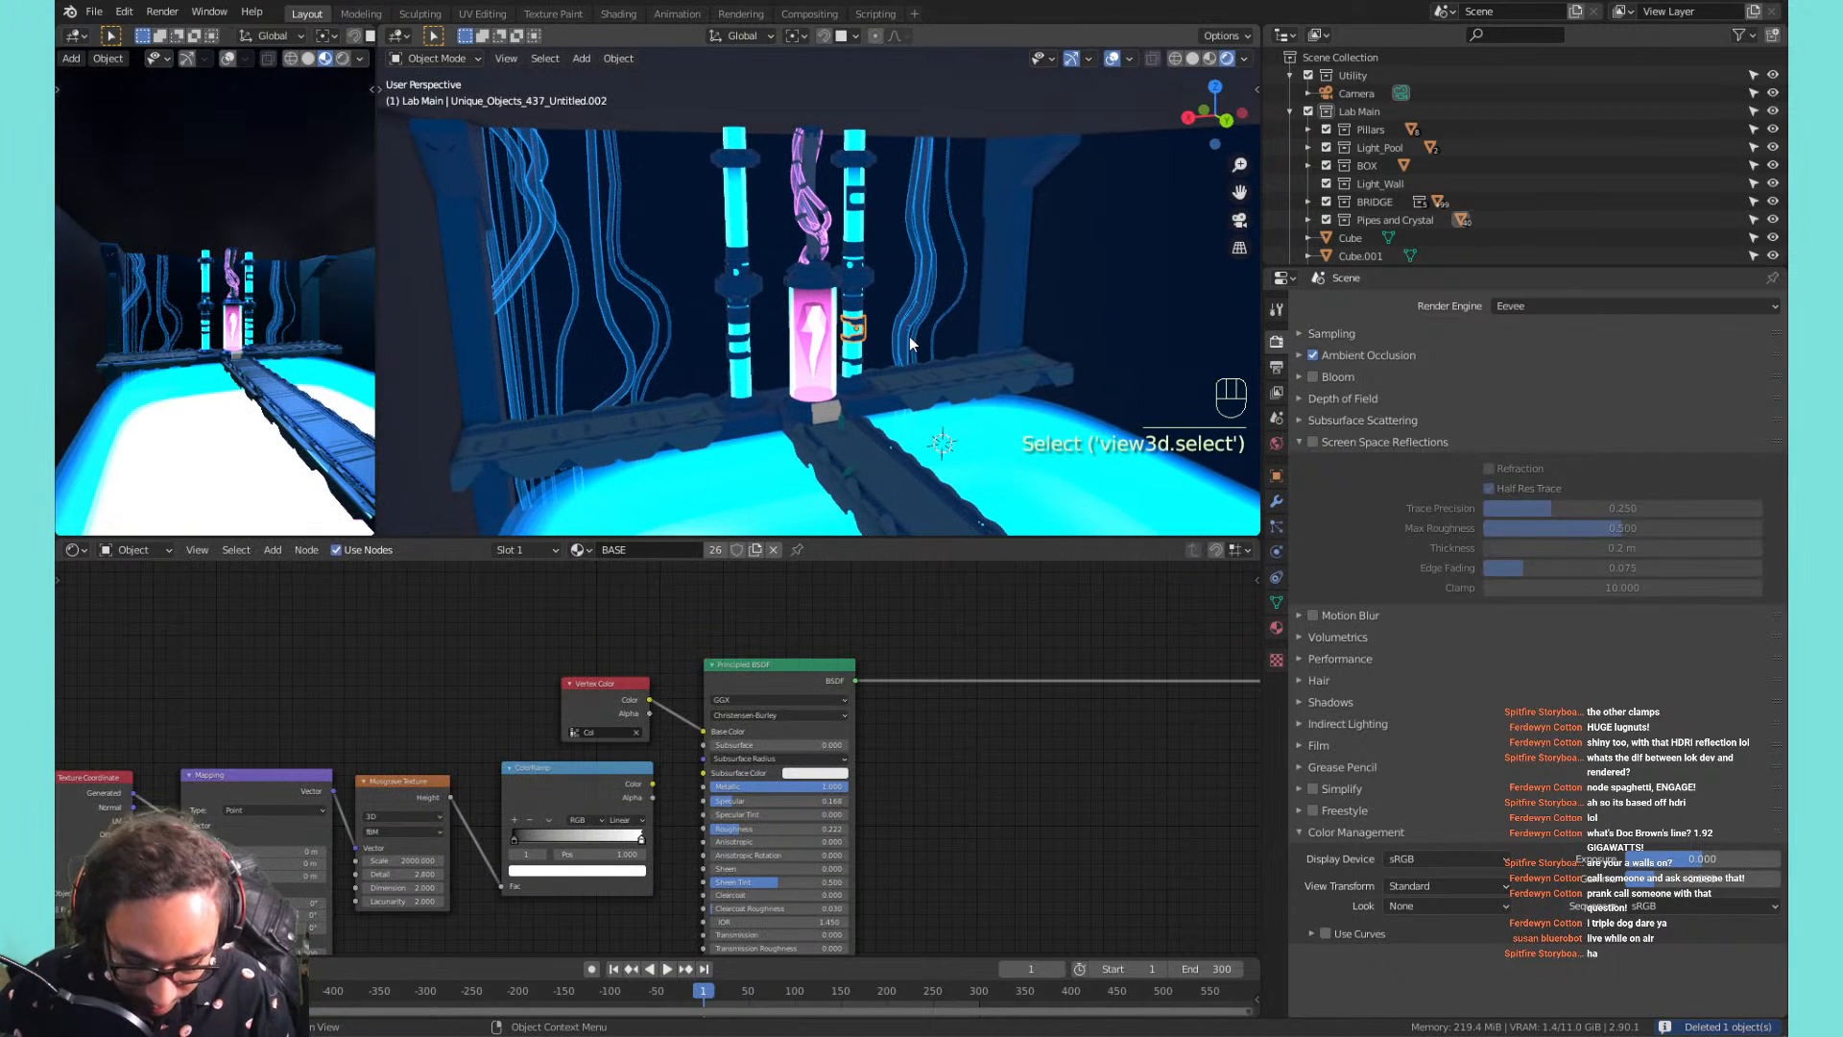
pyautogui.press('KP_Decimal')
pyautogui.scroll(-8, 891, 359)
pyautogui.keyDown('shift'); pyautogui.moveTo(902, 366); pyautogui.dragTo(814, 314, button='middle'); pyautogui.keyUp('shift')
pyautogui.moveTo(720, 408); pyautogui.dragTo(788, 435, button='middle')
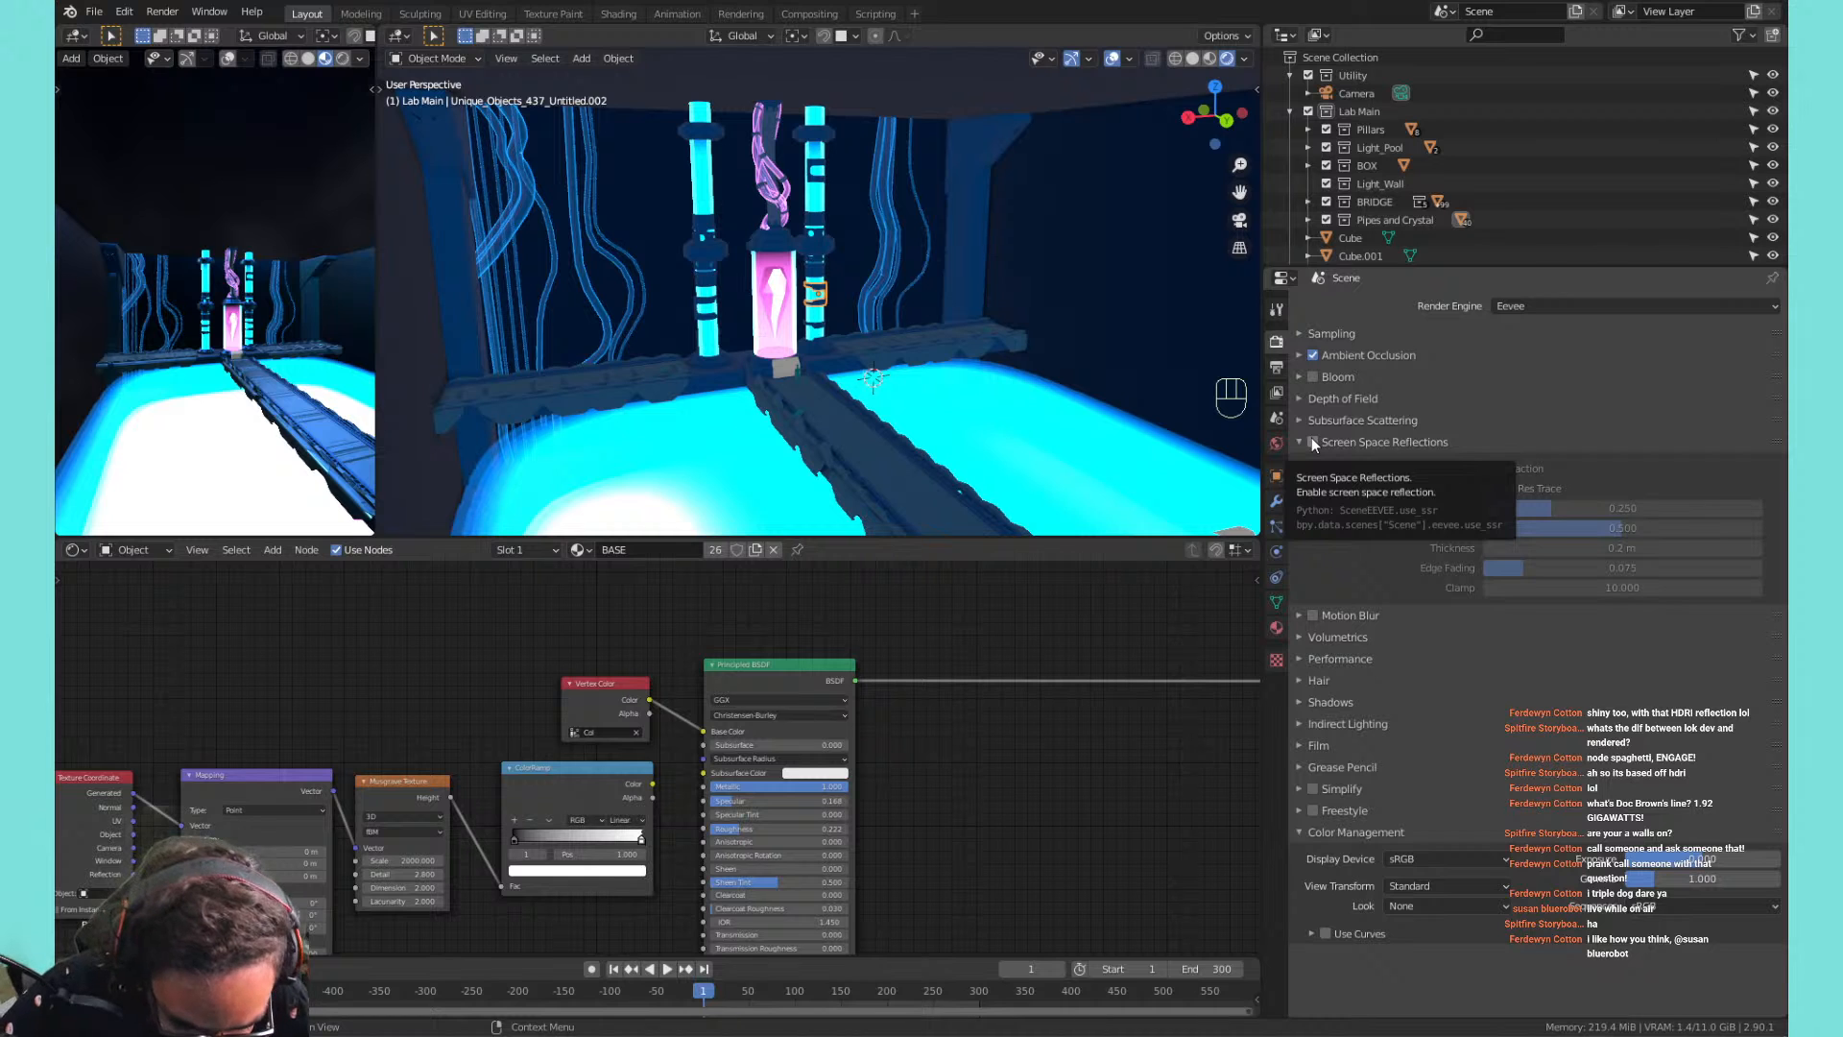
pyautogui.click(1312, 441)
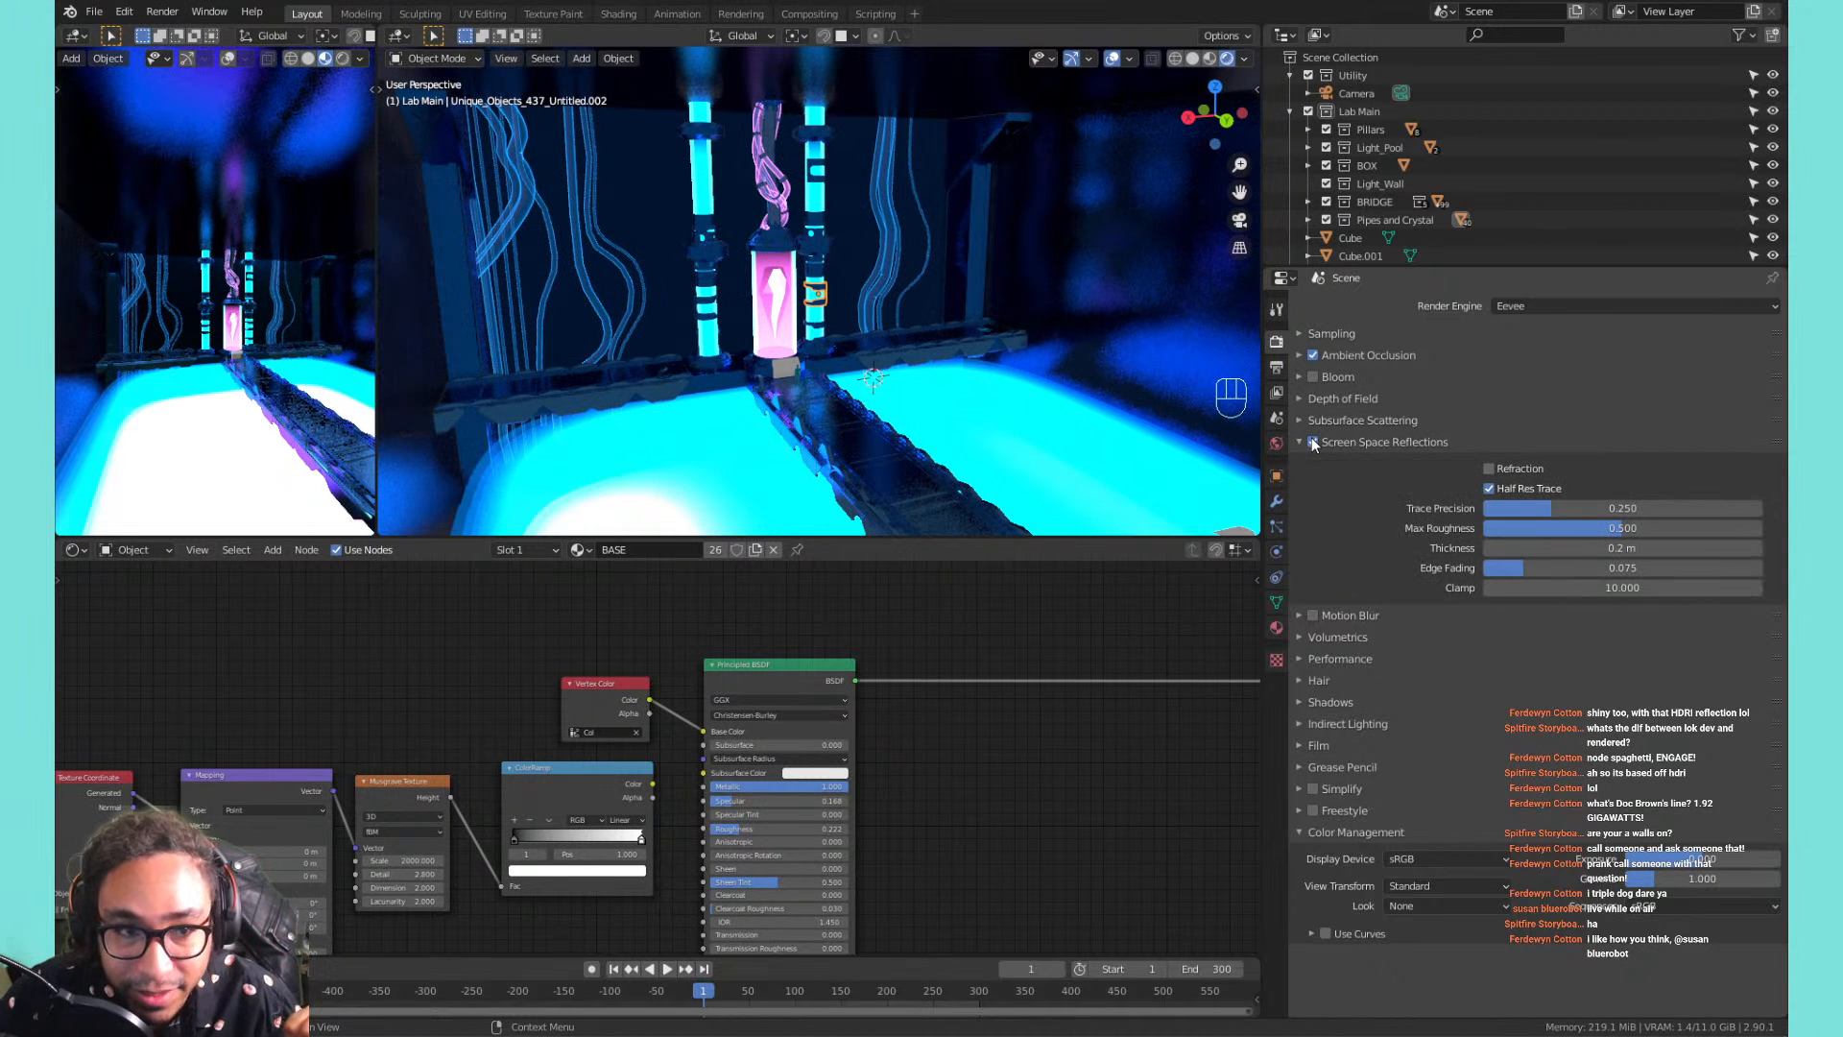
pyautogui.moveTo(910, 246)
pyautogui.mouseDown(button='middle')
pyautogui.moveTo(872, 265)
pyautogui.moveTo(989, 267)
pyautogui.moveTo(872, 259)
pyautogui.moveTo(901, 313)
pyautogui.mouseUp(button='middle')
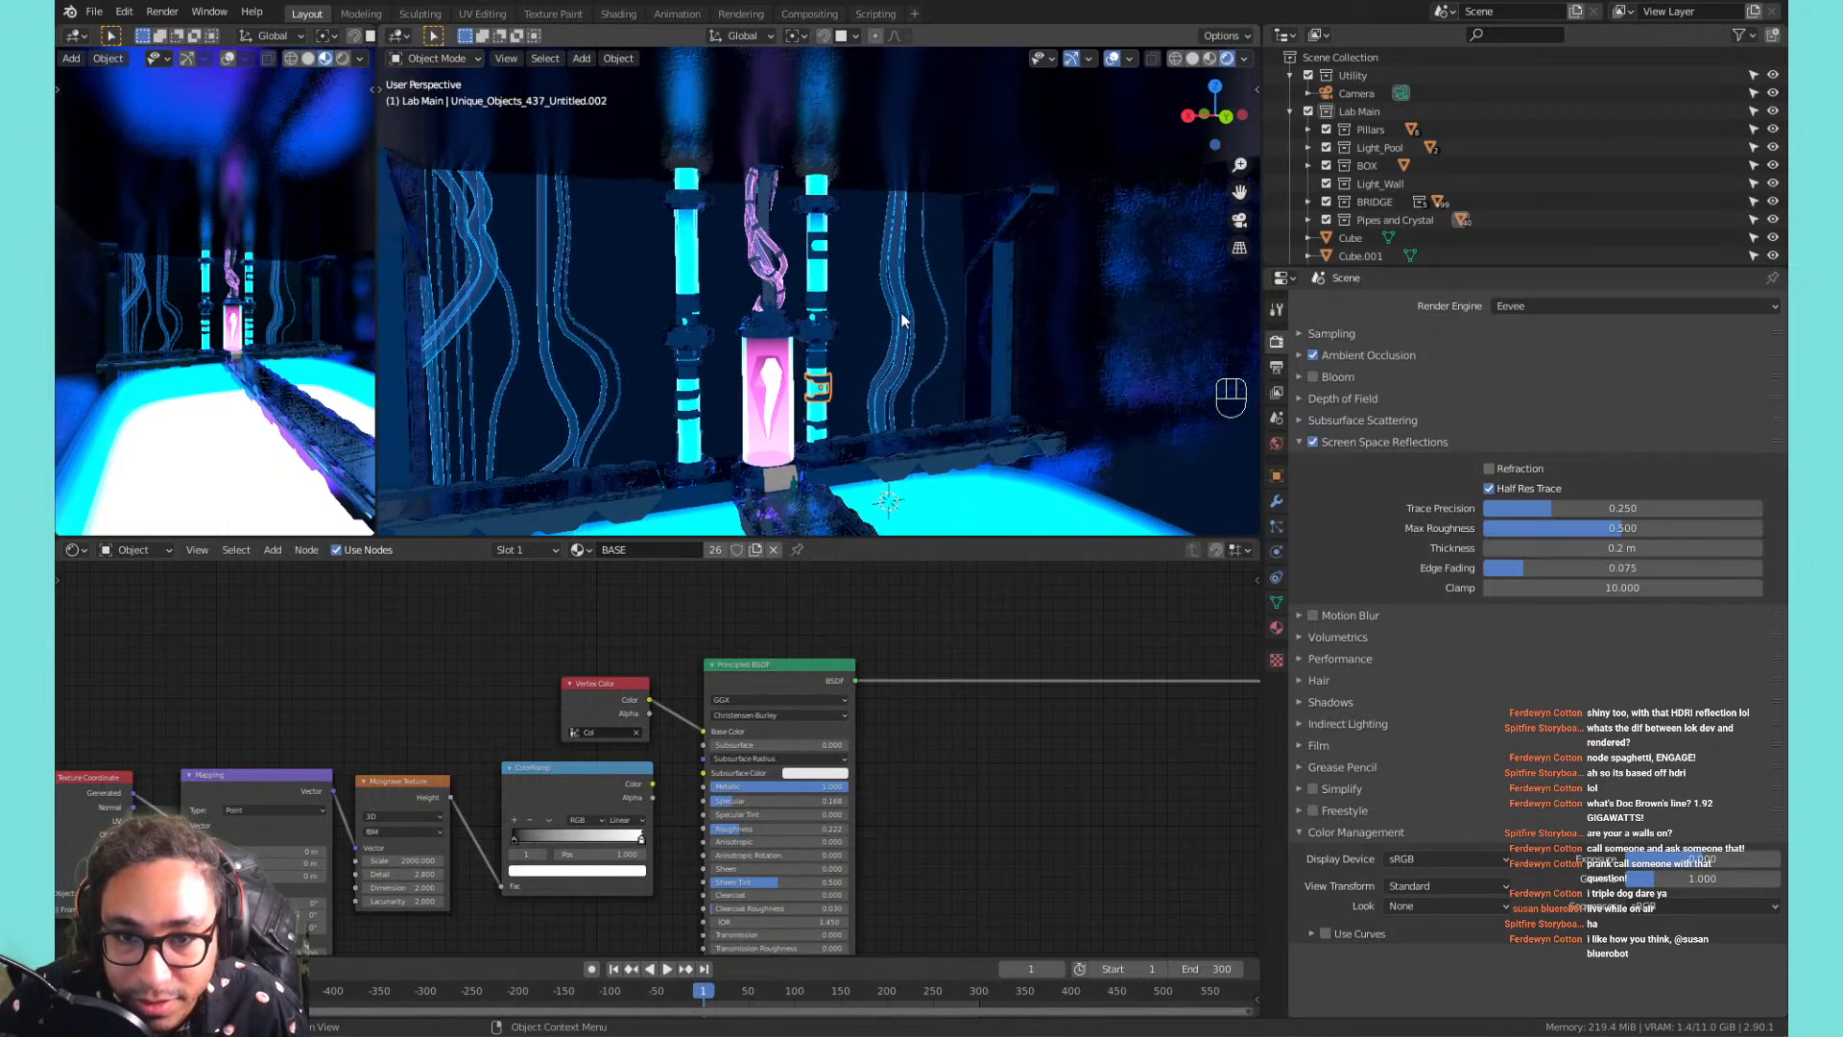
pyautogui.click(793, 423)
pyautogui.press('KP_Decimal')
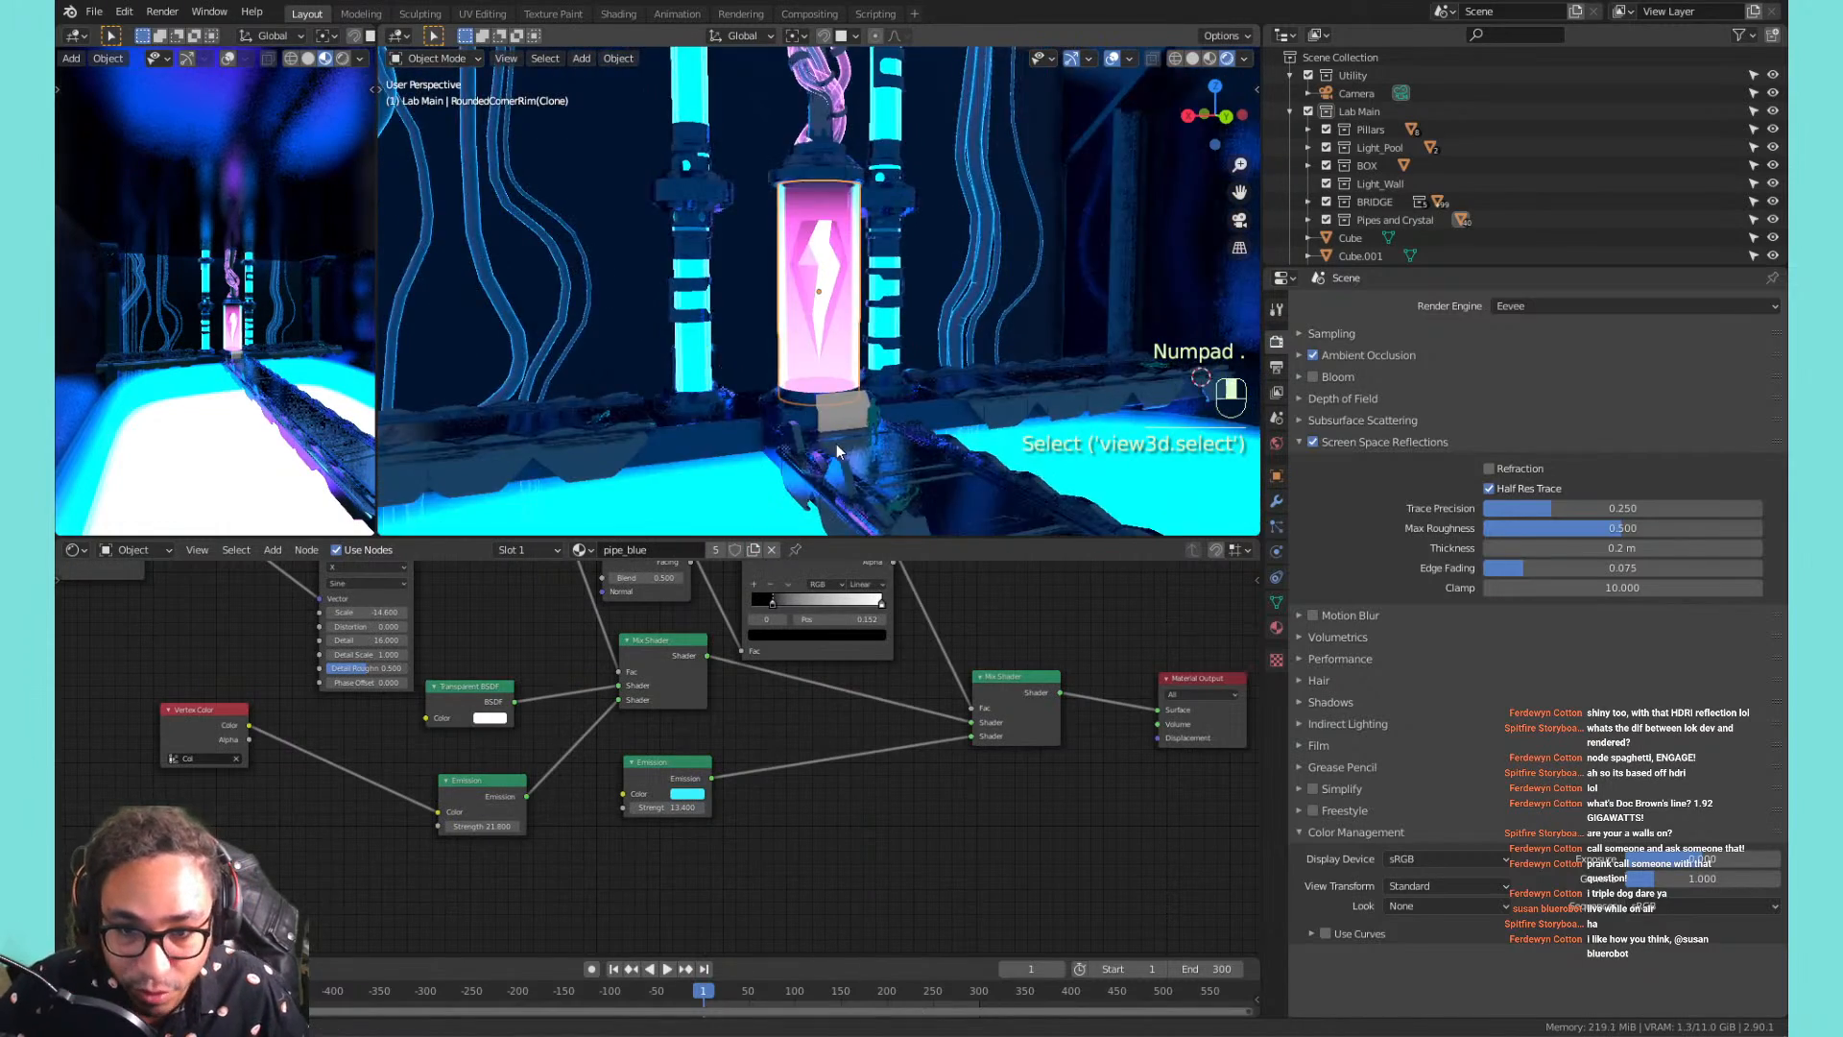
pyautogui.keyDown('shift'); pyautogui.moveTo(798, 413); pyautogui.dragTo(718, 328, button='middle'); pyautogui.keyUp('shift')
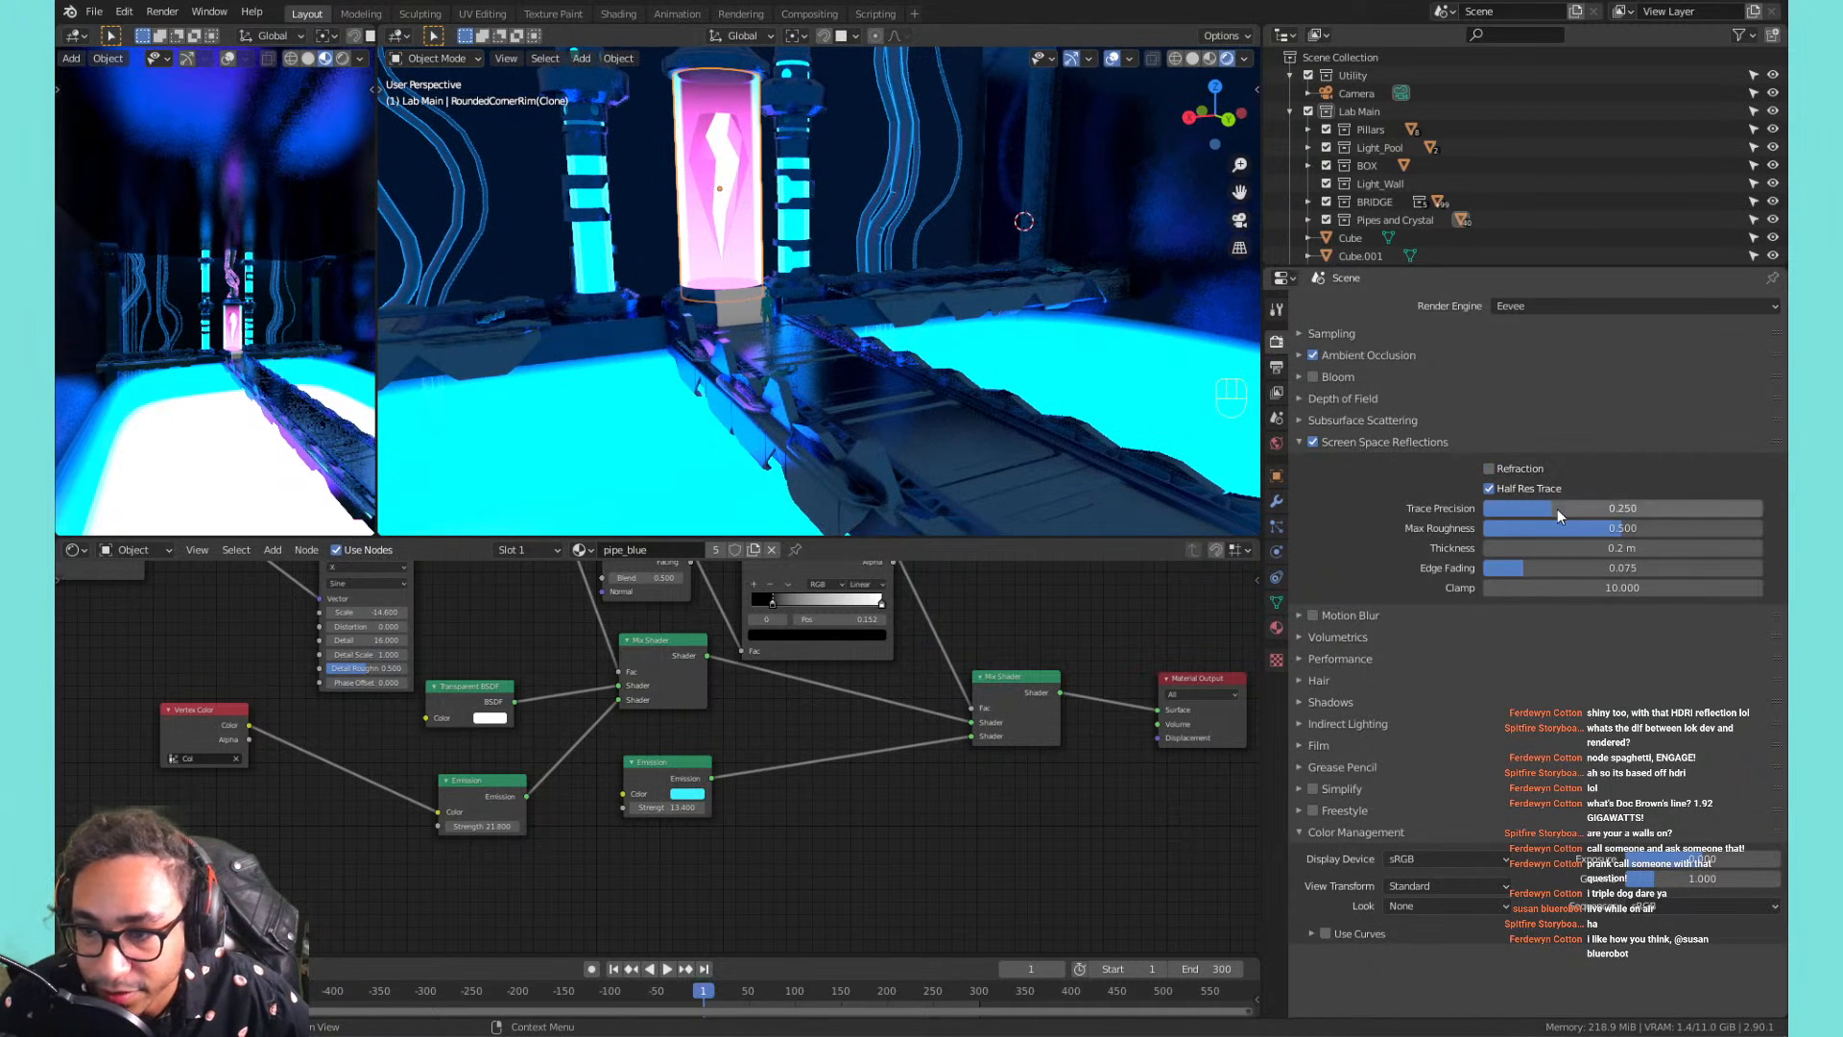
# Set the reflections' Trace Precision to 0.209 and turn off Half Res Trace.
pyautogui.moveTo(1557, 509)
pyautogui.mouseDown()
pyautogui.moveTo(1485, 509)
pyautogui.moveTo(1764, 515)
pyautogui.mouseUp()
pyautogui.click(1639, 494)
pyautogui.moveTo(1645, 510); pyautogui.dragTo(1416, 511)
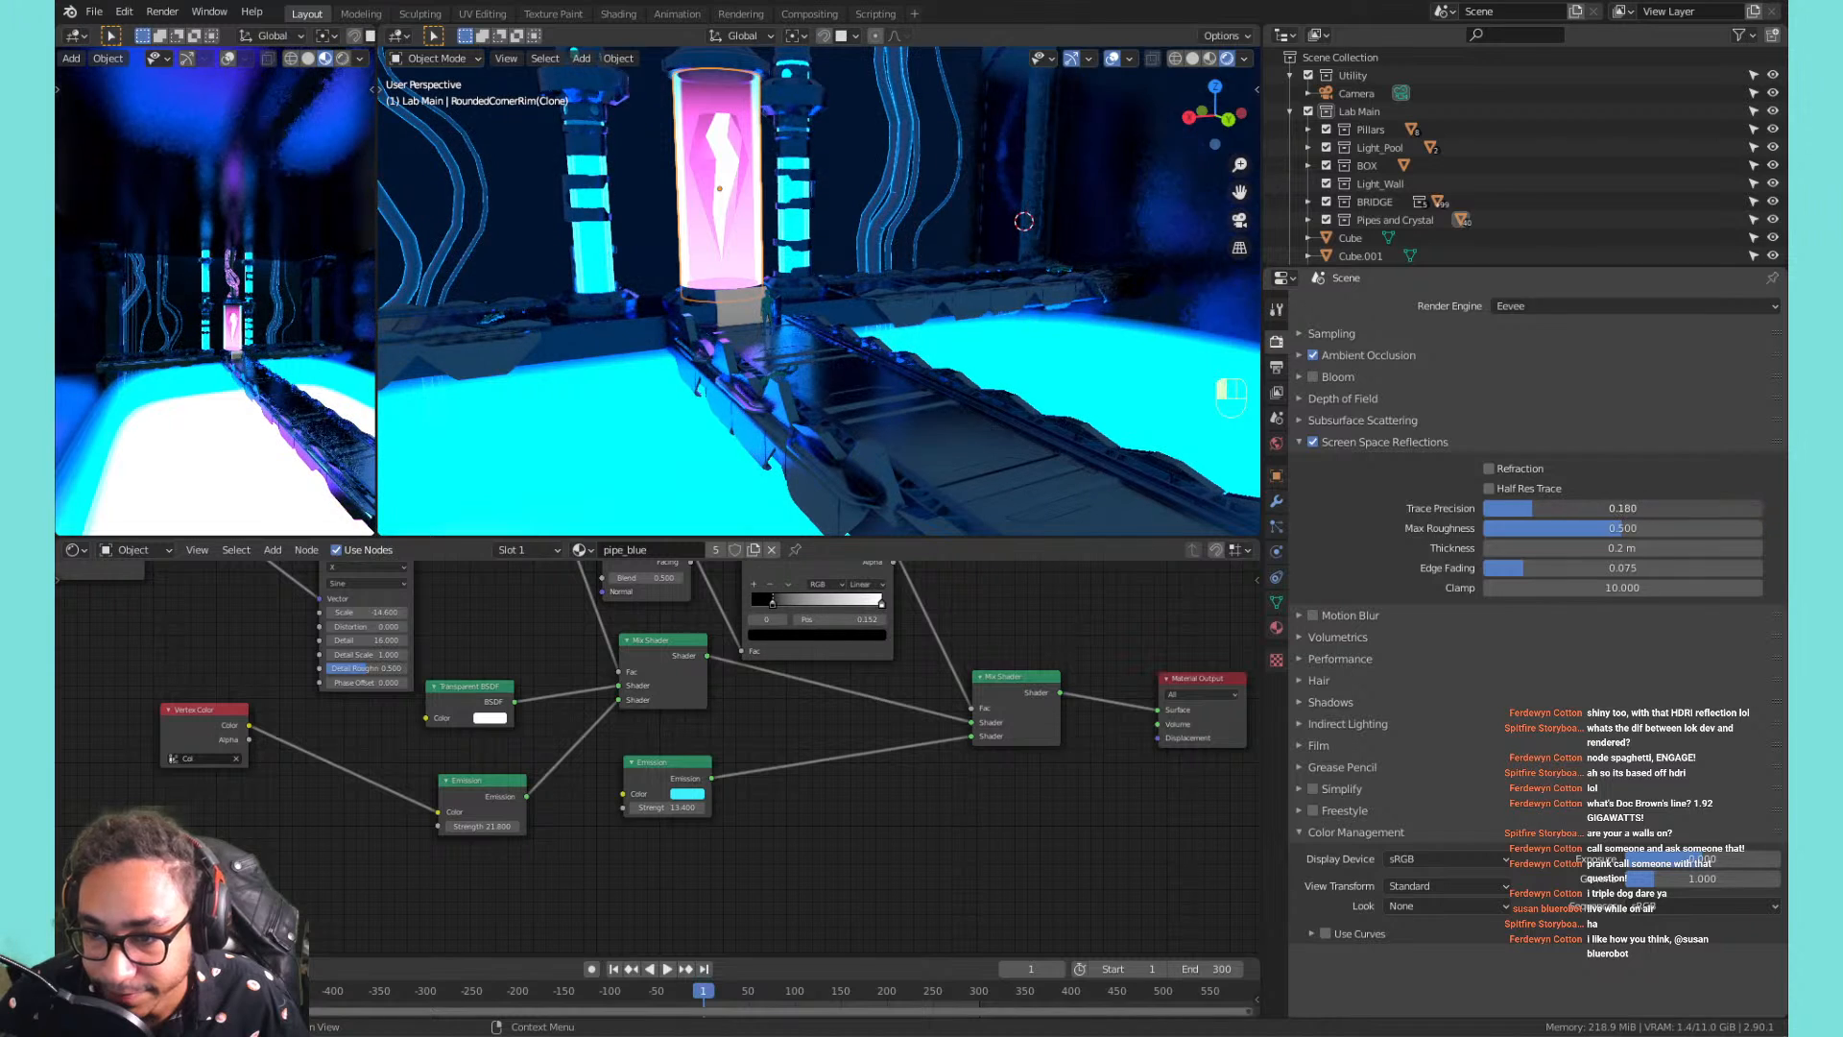
# Try Max Roughness values of 0 and about 0.96 for the reflections, then undo these changes.
pyautogui.moveTo(1535, 509); pyautogui.dragTo(1401, 528)
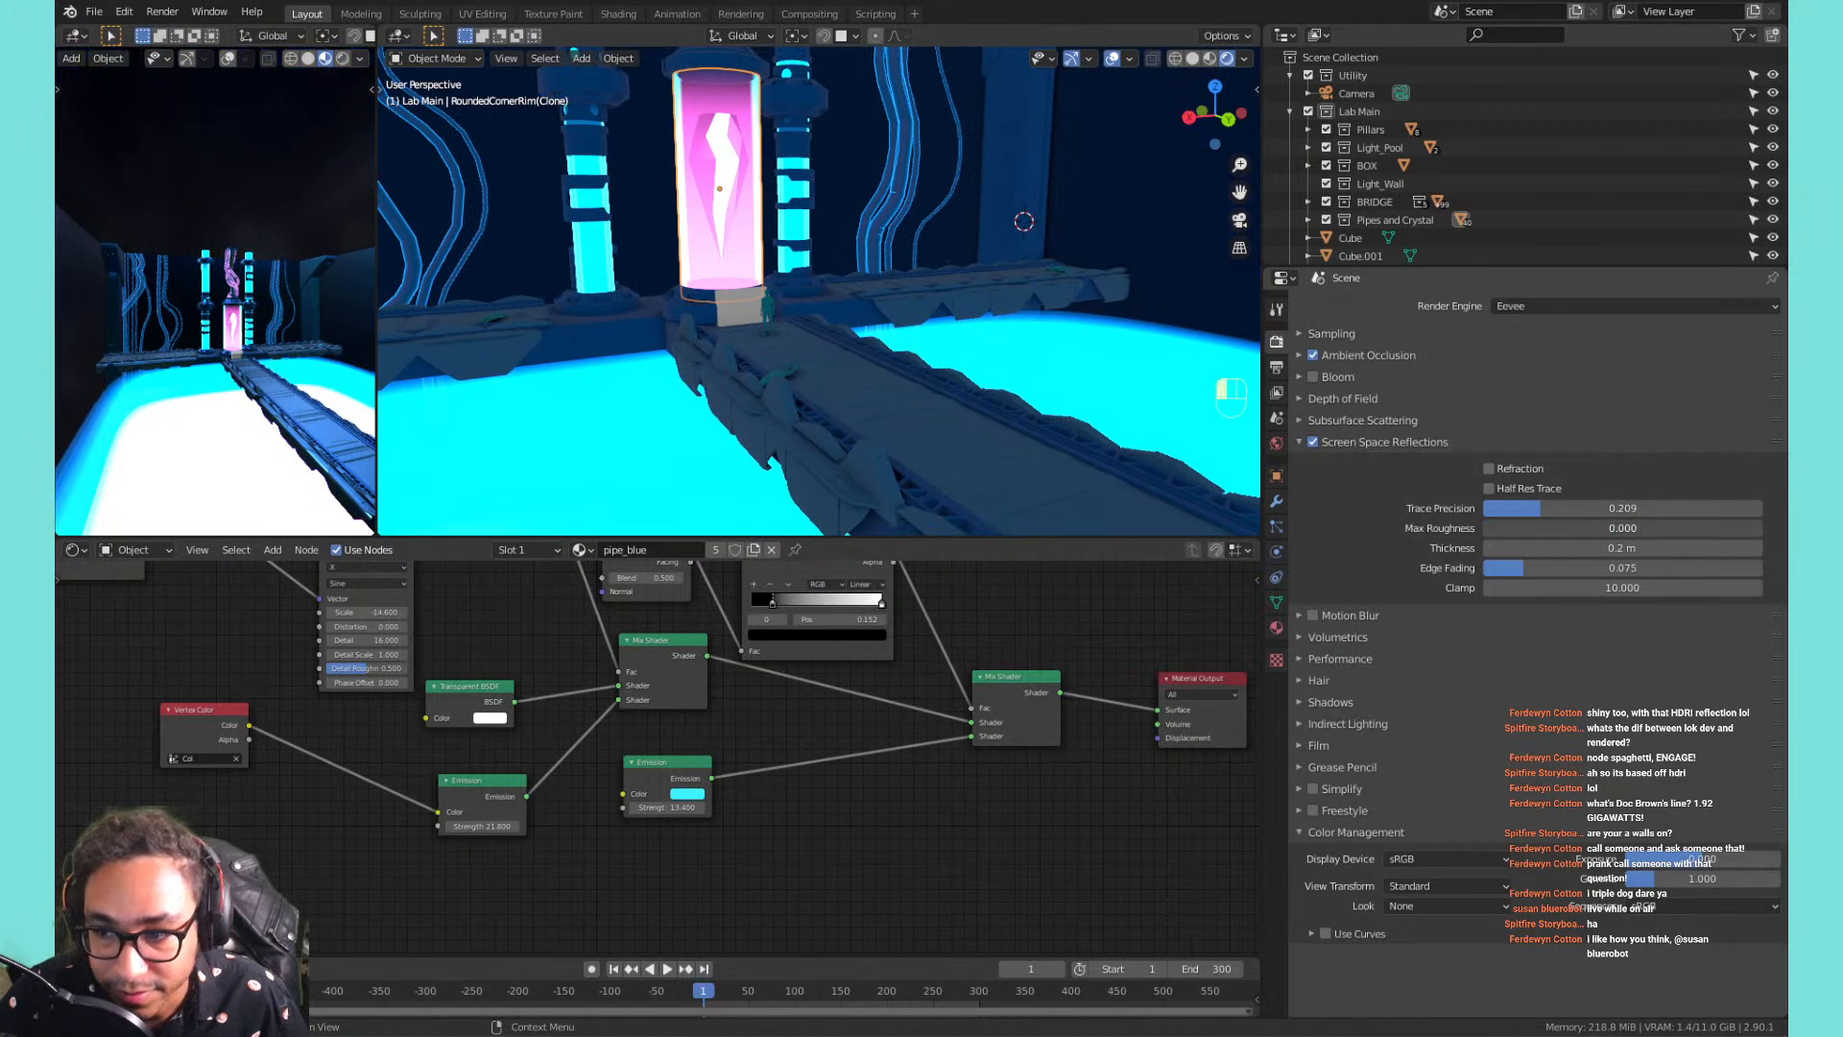
pyautogui.moveTo(1489, 528); pyautogui.dragTo(1762, 528)
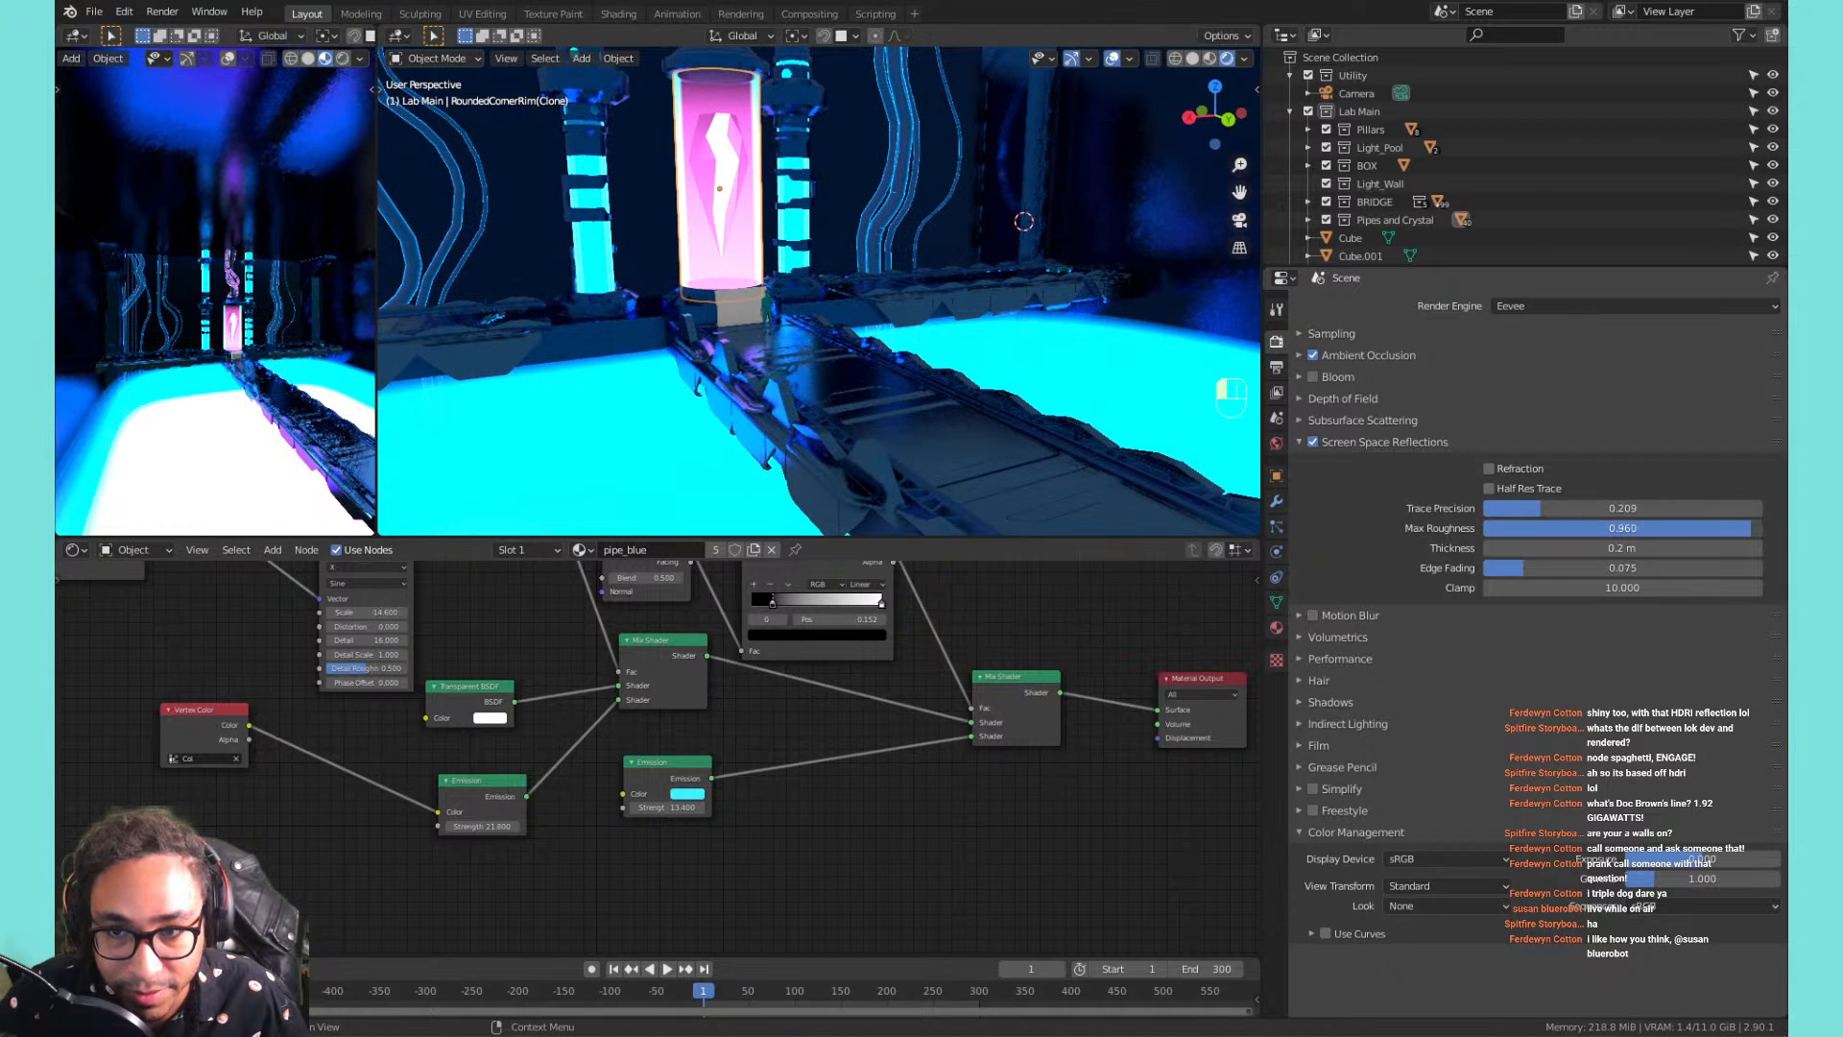
pyautogui.hotkey('ctrl', 'z')
pyautogui.hotkey('ctrl', 'z')
pyautogui.hotkey('ctrl', 'z')
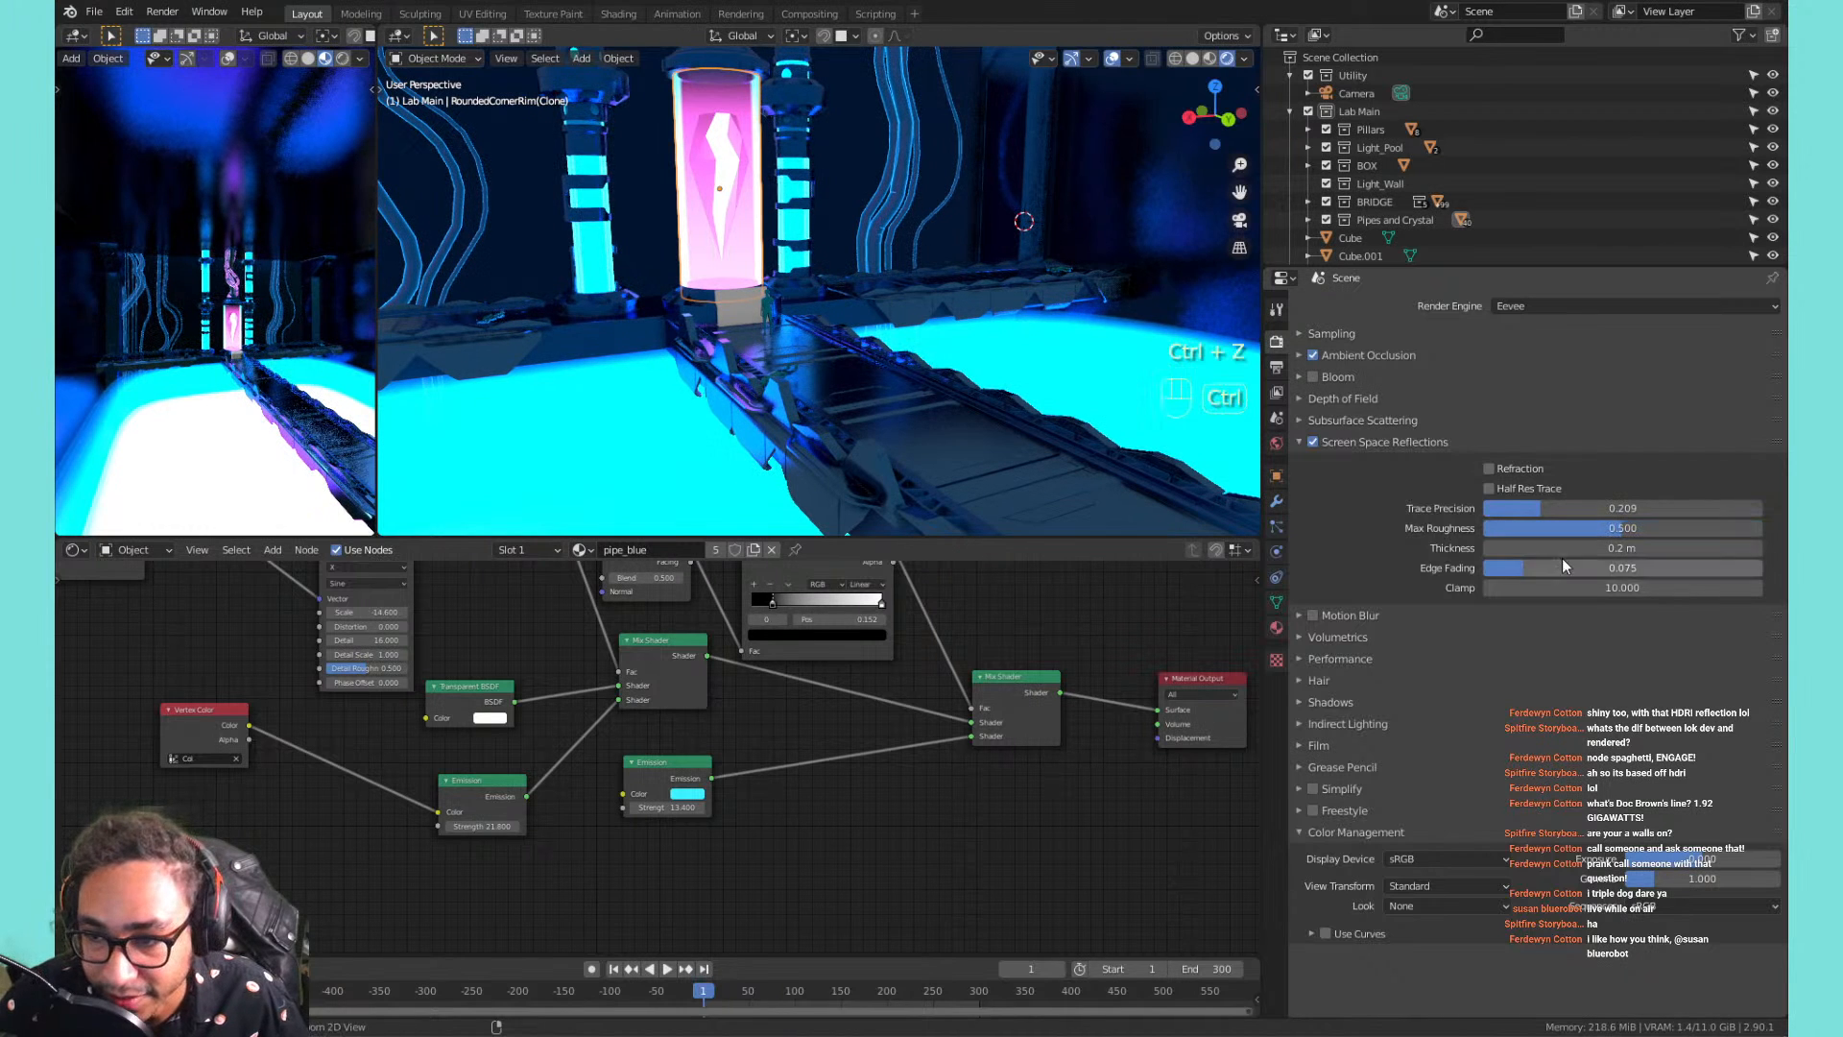
# Try higher Thickness values for the screen space reflections and settle on 1.22 m.
pyautogui.moveTo(1622, 548); pyautogui.dragTo(1690, 548)
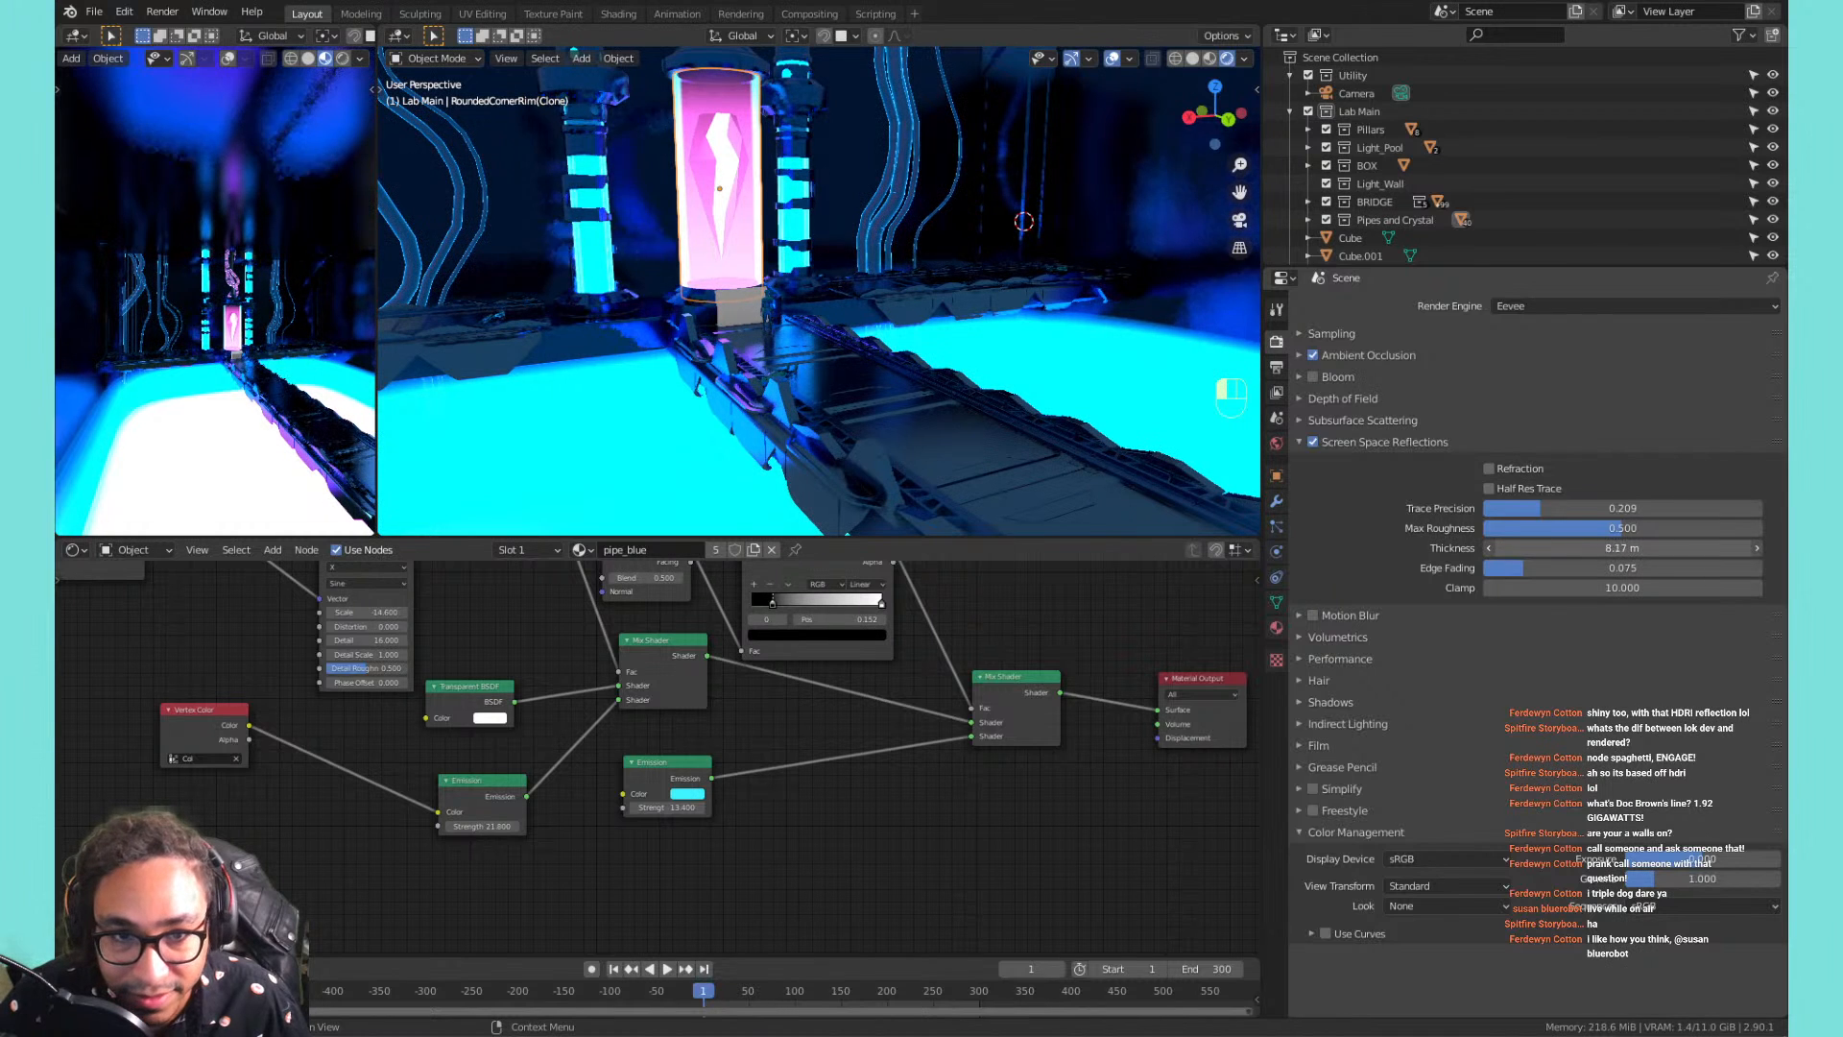
pyautogui.hotkey('ctrl', 'z')
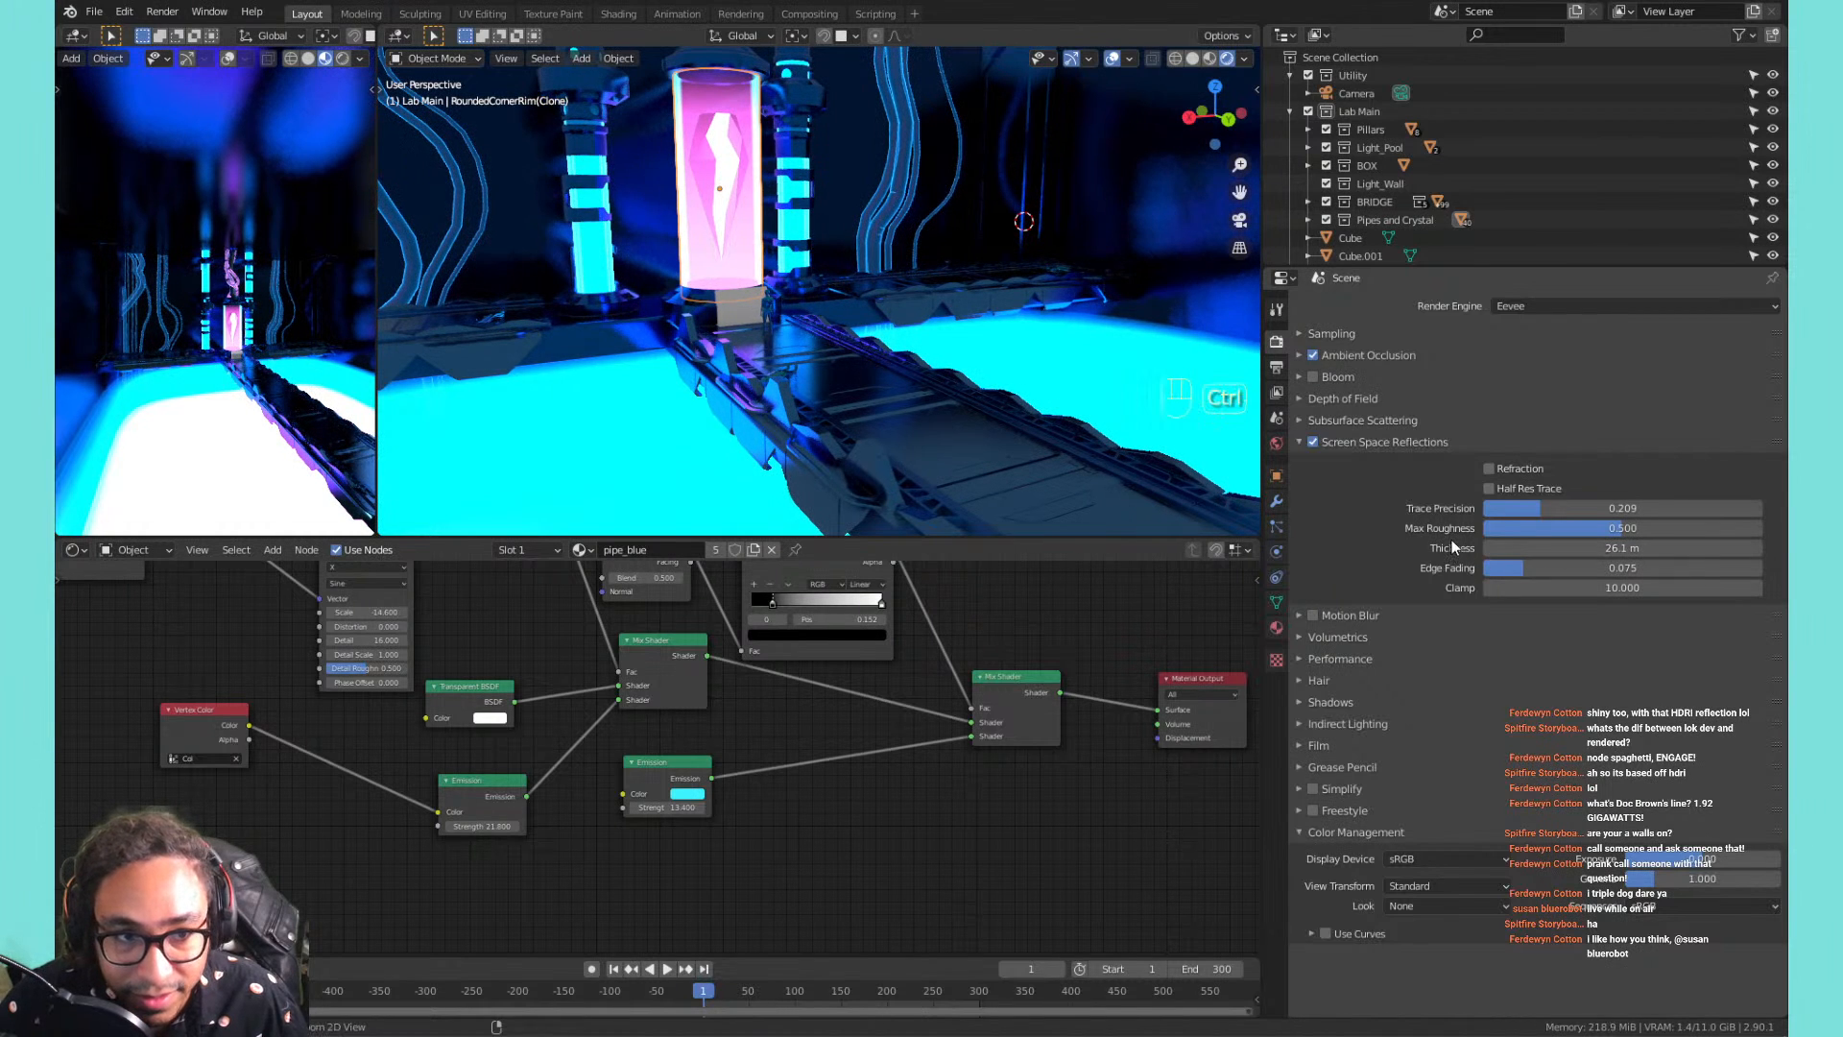
pyautogui.moveTo(1602, 548); pyautogui.dragTo(1747, 548)
pyautogui.moveTo(1622, 548)
pyautogui.mouseDown()
pyautogui.moveTo(1564, 548)
pyautogui.moveTo(1632, 548)
pyautogui.mouseUp()
pyautogui.hotkey('ctrl', 'z')
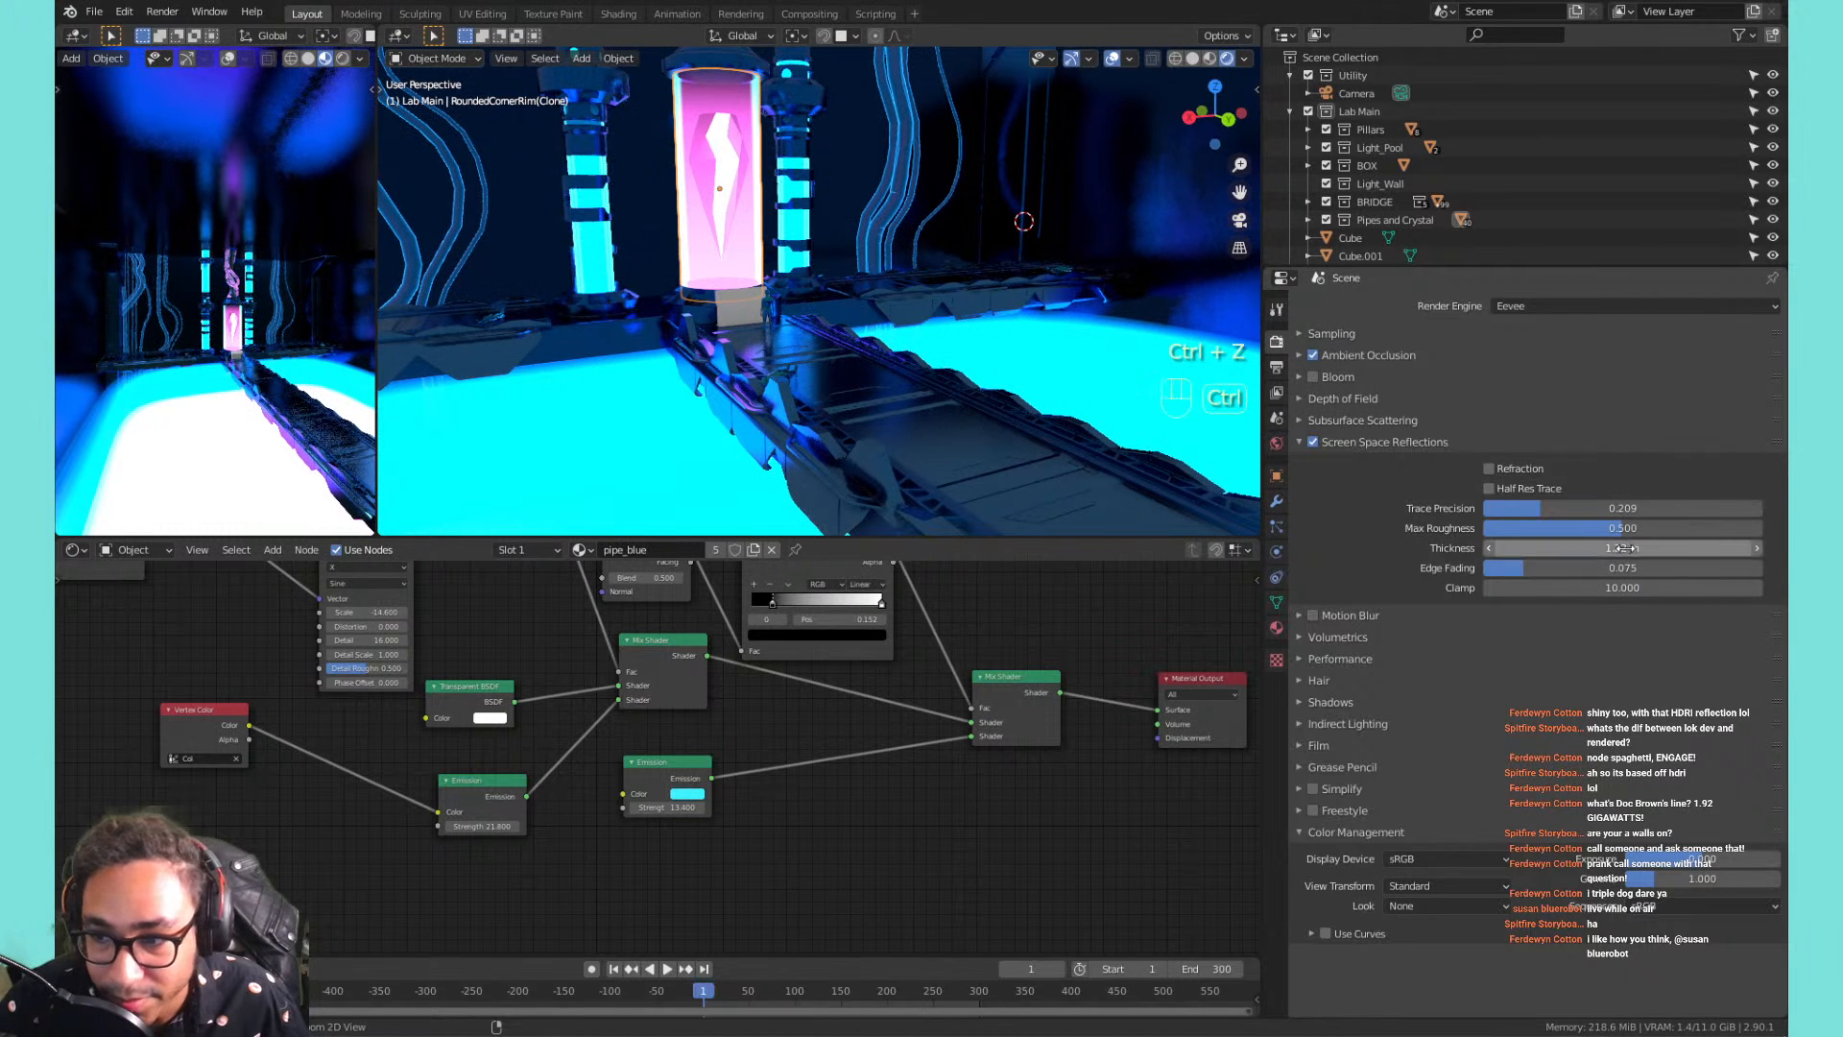
# Set the reflections' Edge Fading to 0.131 and Clamp to 111.2, and turn Half Res Trace back on.
pyautogui.moveTo(1622, 568); pyautogui.dragTo(1565, 568)
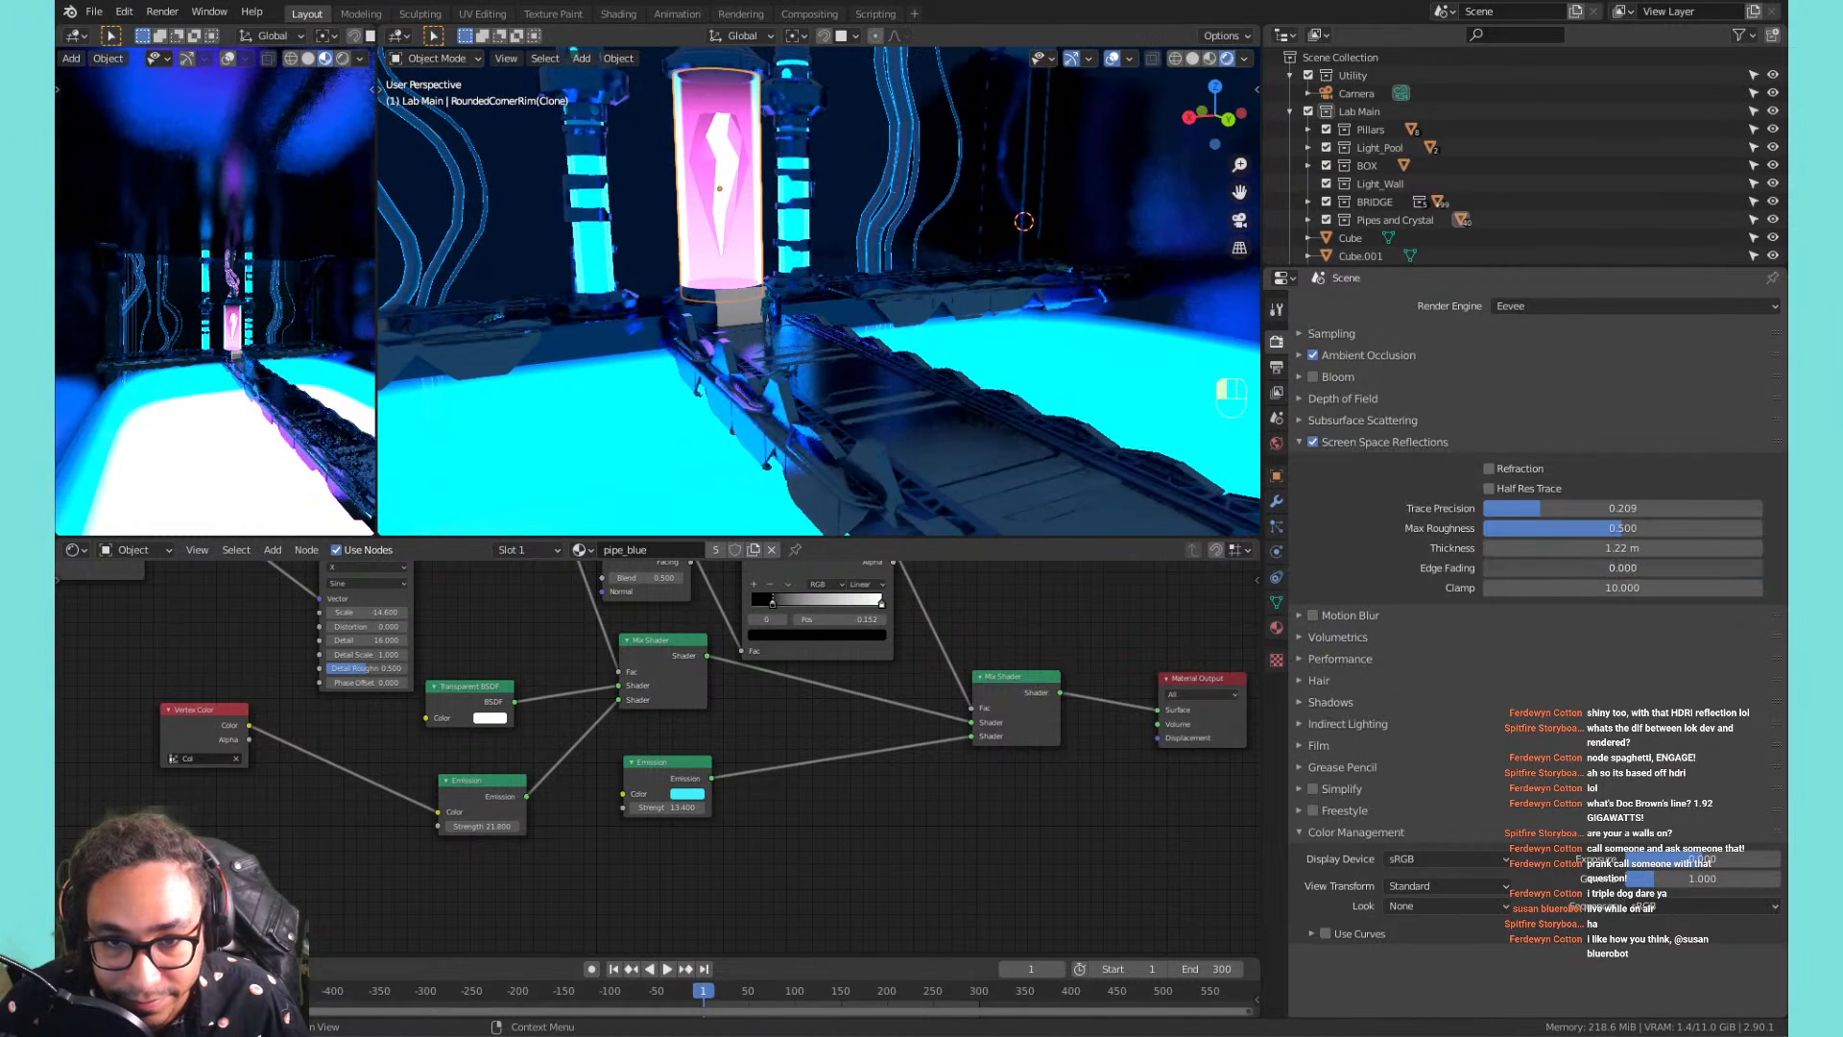
pyautogui.moveTo(1622, 569); pyautogui.dragTo(1642, 568)
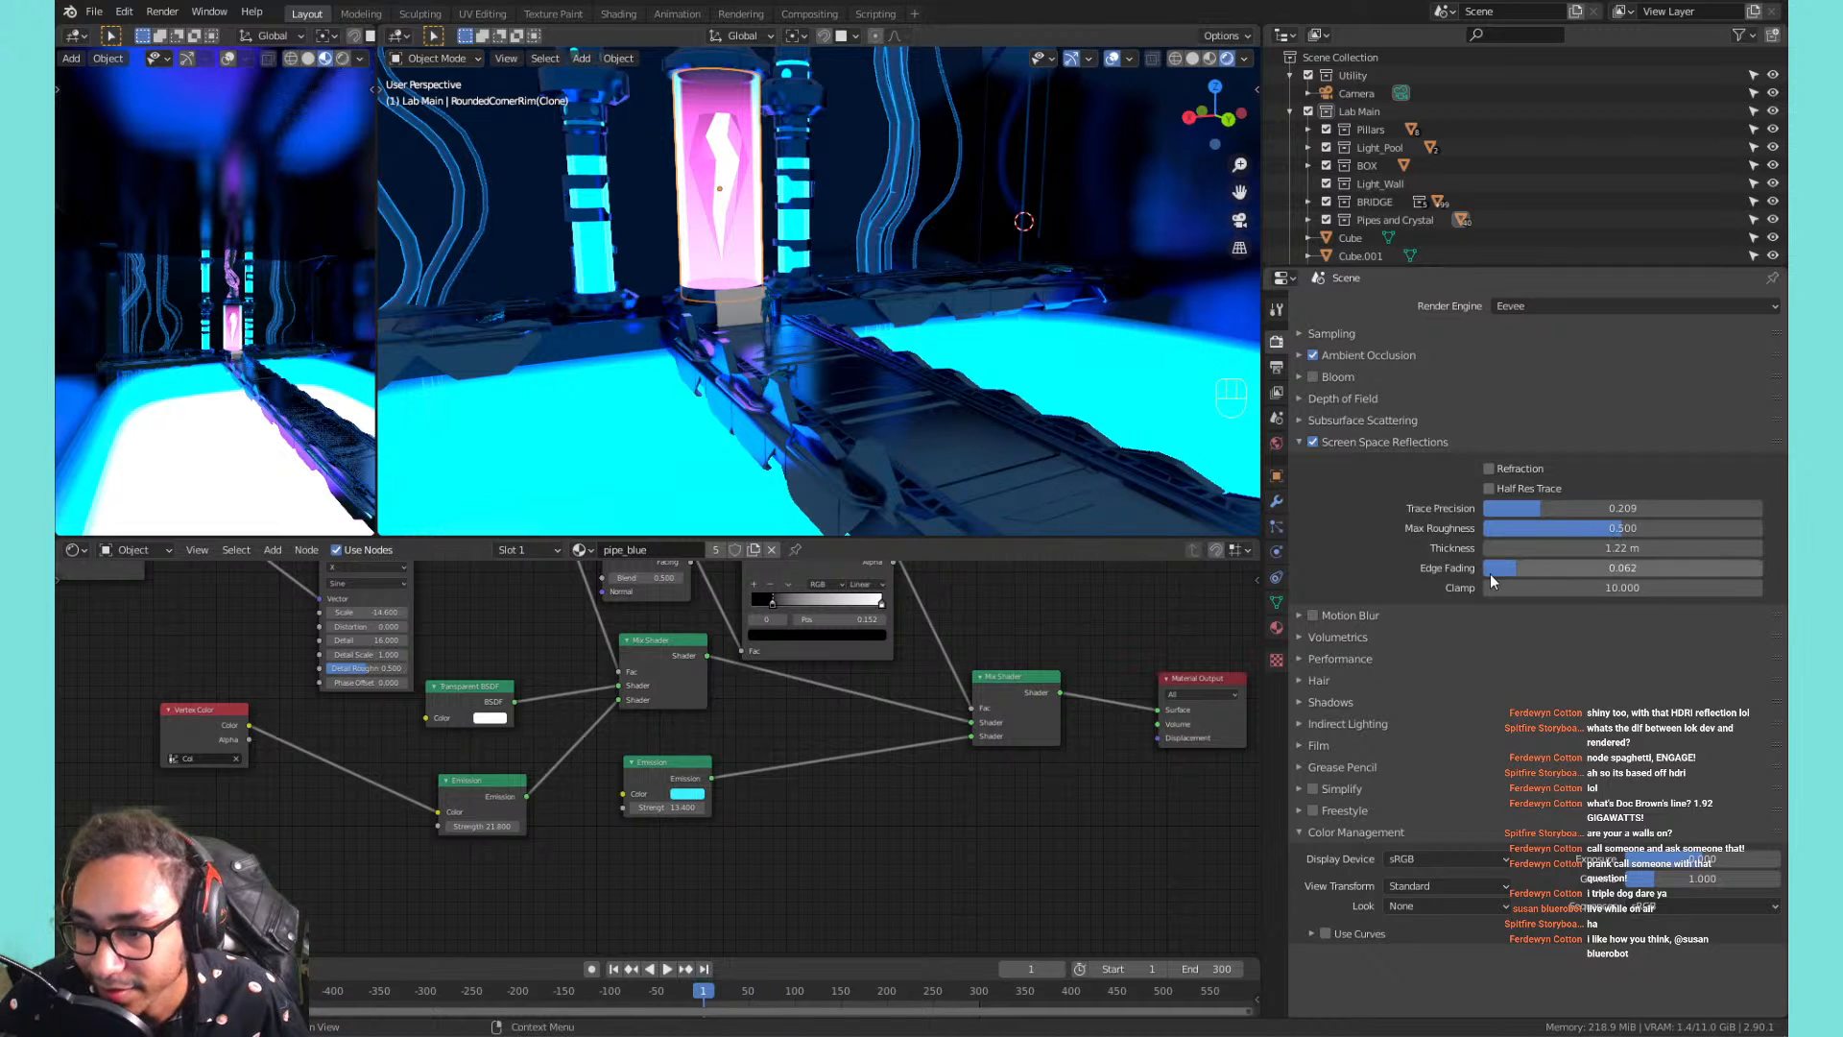
pyautogui.moveTo(1504, 567); pyautogui.dragTo(1709, 587)
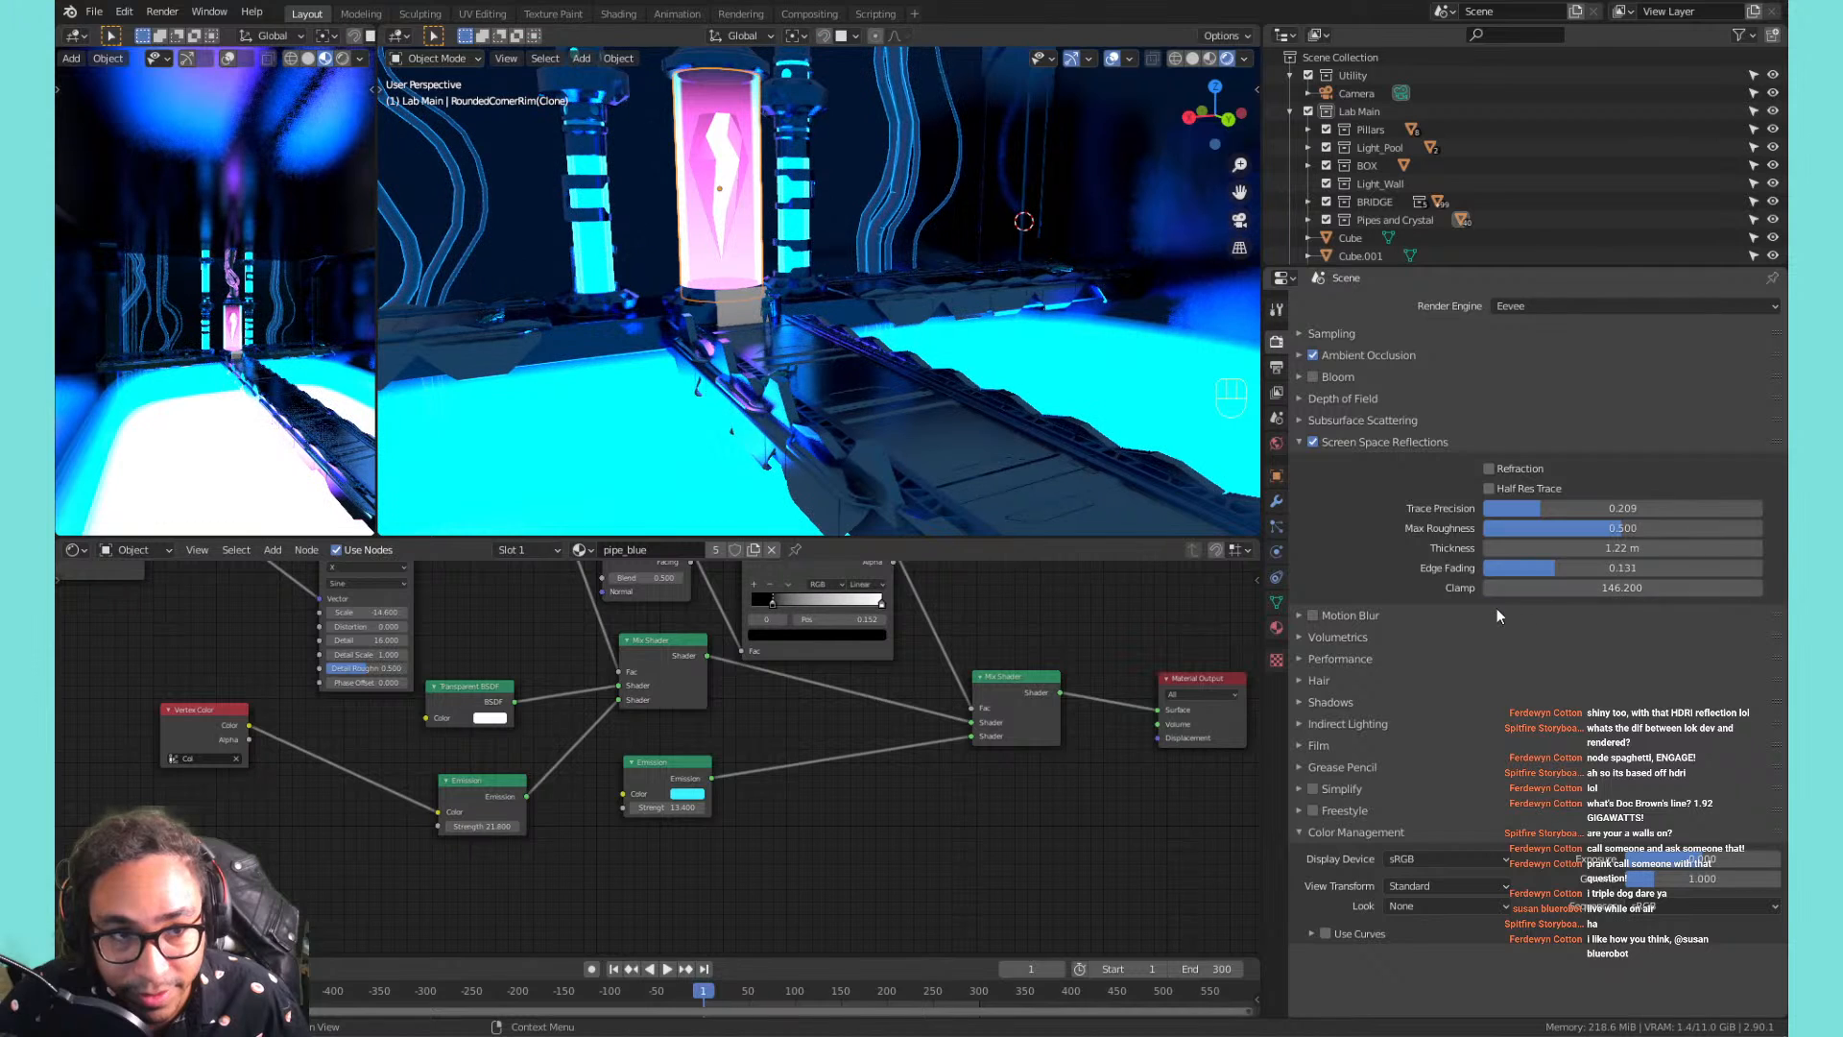
pyautogui.moveTo(1594, 588); pyautogui.dragTo(1555, 588)
pyautogui.click(1545, 488)
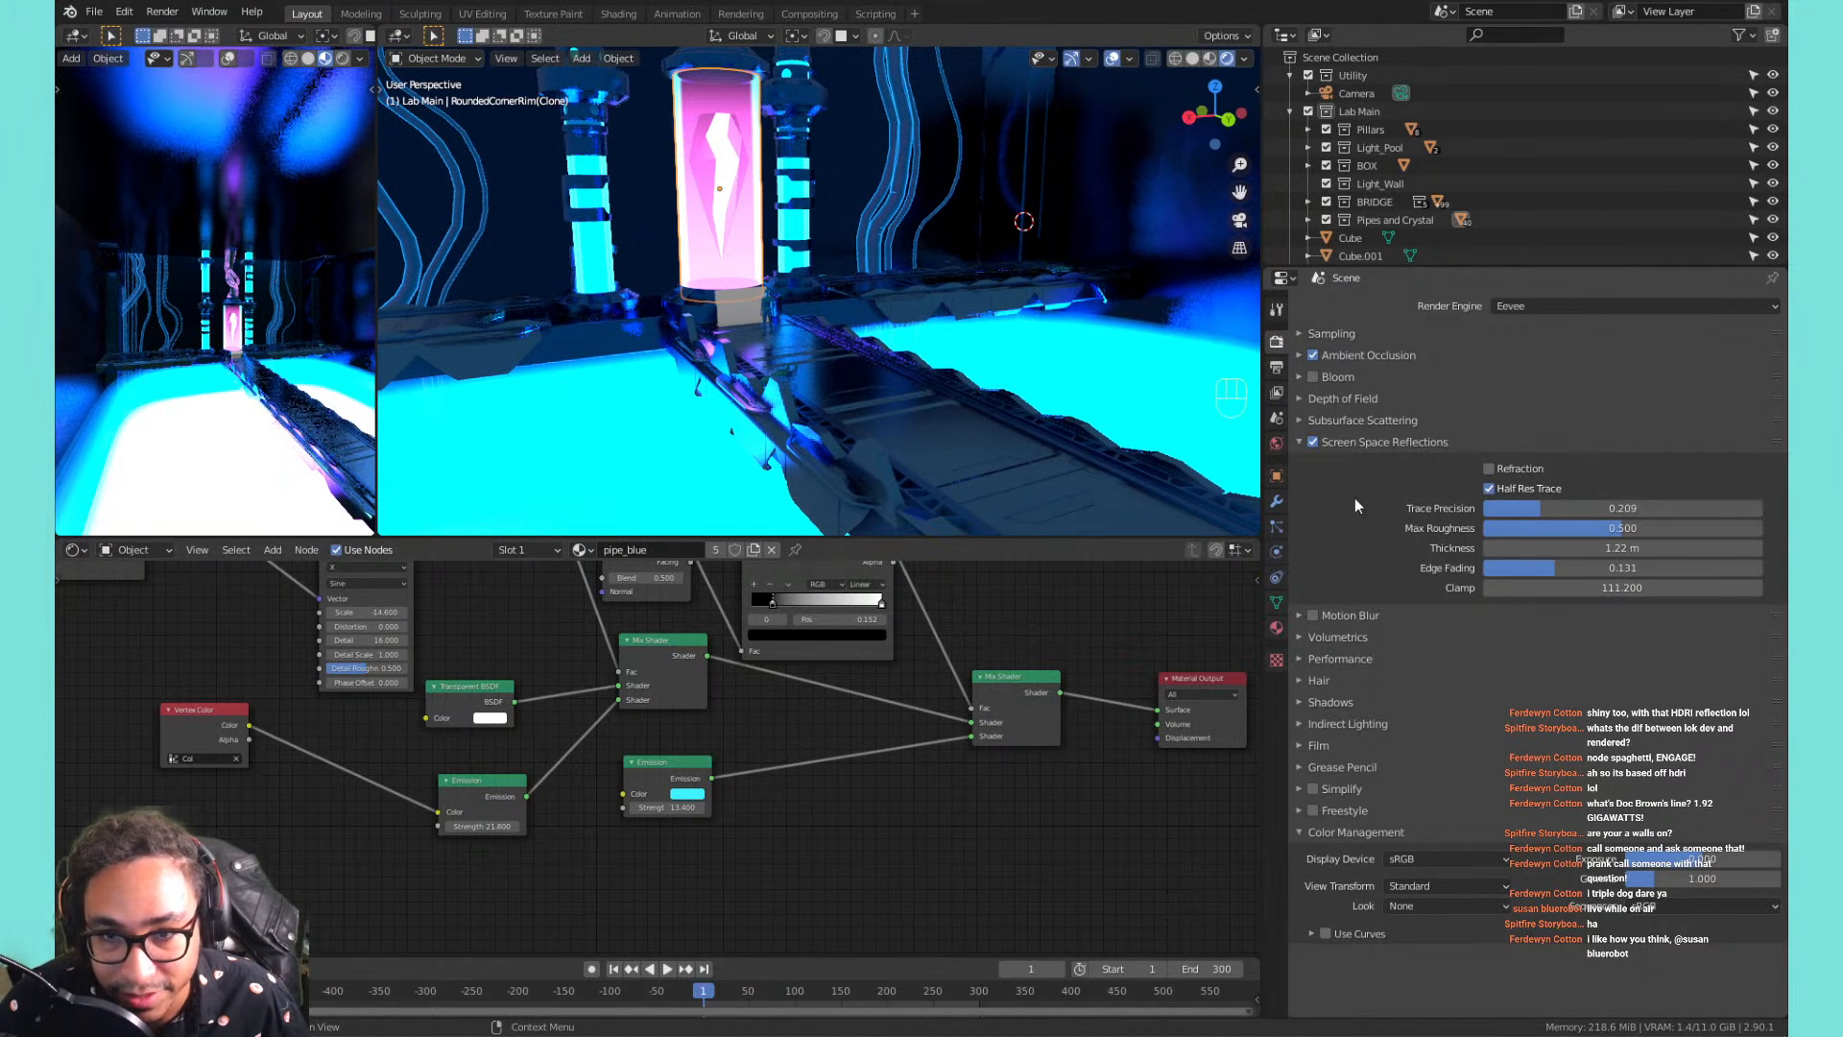
# Compare the bridge and pool with Screen Space Reflections on and off up close, and leave the reflections disabled.
pyautogui.moveTo(960, 346)
pyautogui.keyDown('shift'); pyautogui.mouseDown(button='middle')
pyautogui.moveTo(805, 292)
pyautogui.moveTo(718, 222)
pyautogui.moveTo(860, 349)
pyautogui.moveTo(727, 268)
pyautogui.moveTo(750, 251)
pyautogui.moveTo(740, 228)
pyautogui.moveTo(756, 271)
pyautogui.moveTo(807, 305)
pyautogui.moveTo(885, 280)
pyautogui.moveTo(791, 244)
pyautogui.moveTo(768, 298)
pyautogui.moveTo(661, 286)
pyautogui.moveTo(826, 320)
pyautogui.moveTo(750, 383)
pyautogui.moveTo(883, 244)
pyautogui.moveTo(1096, 488)
pyautogui.moveTo(867, 465)
pyautogui.mouseUp(button='middle'); pyautogui.keyUp('shift')
pyautogui.click(867, 468)
pyautogui.press('KP_Decimal')
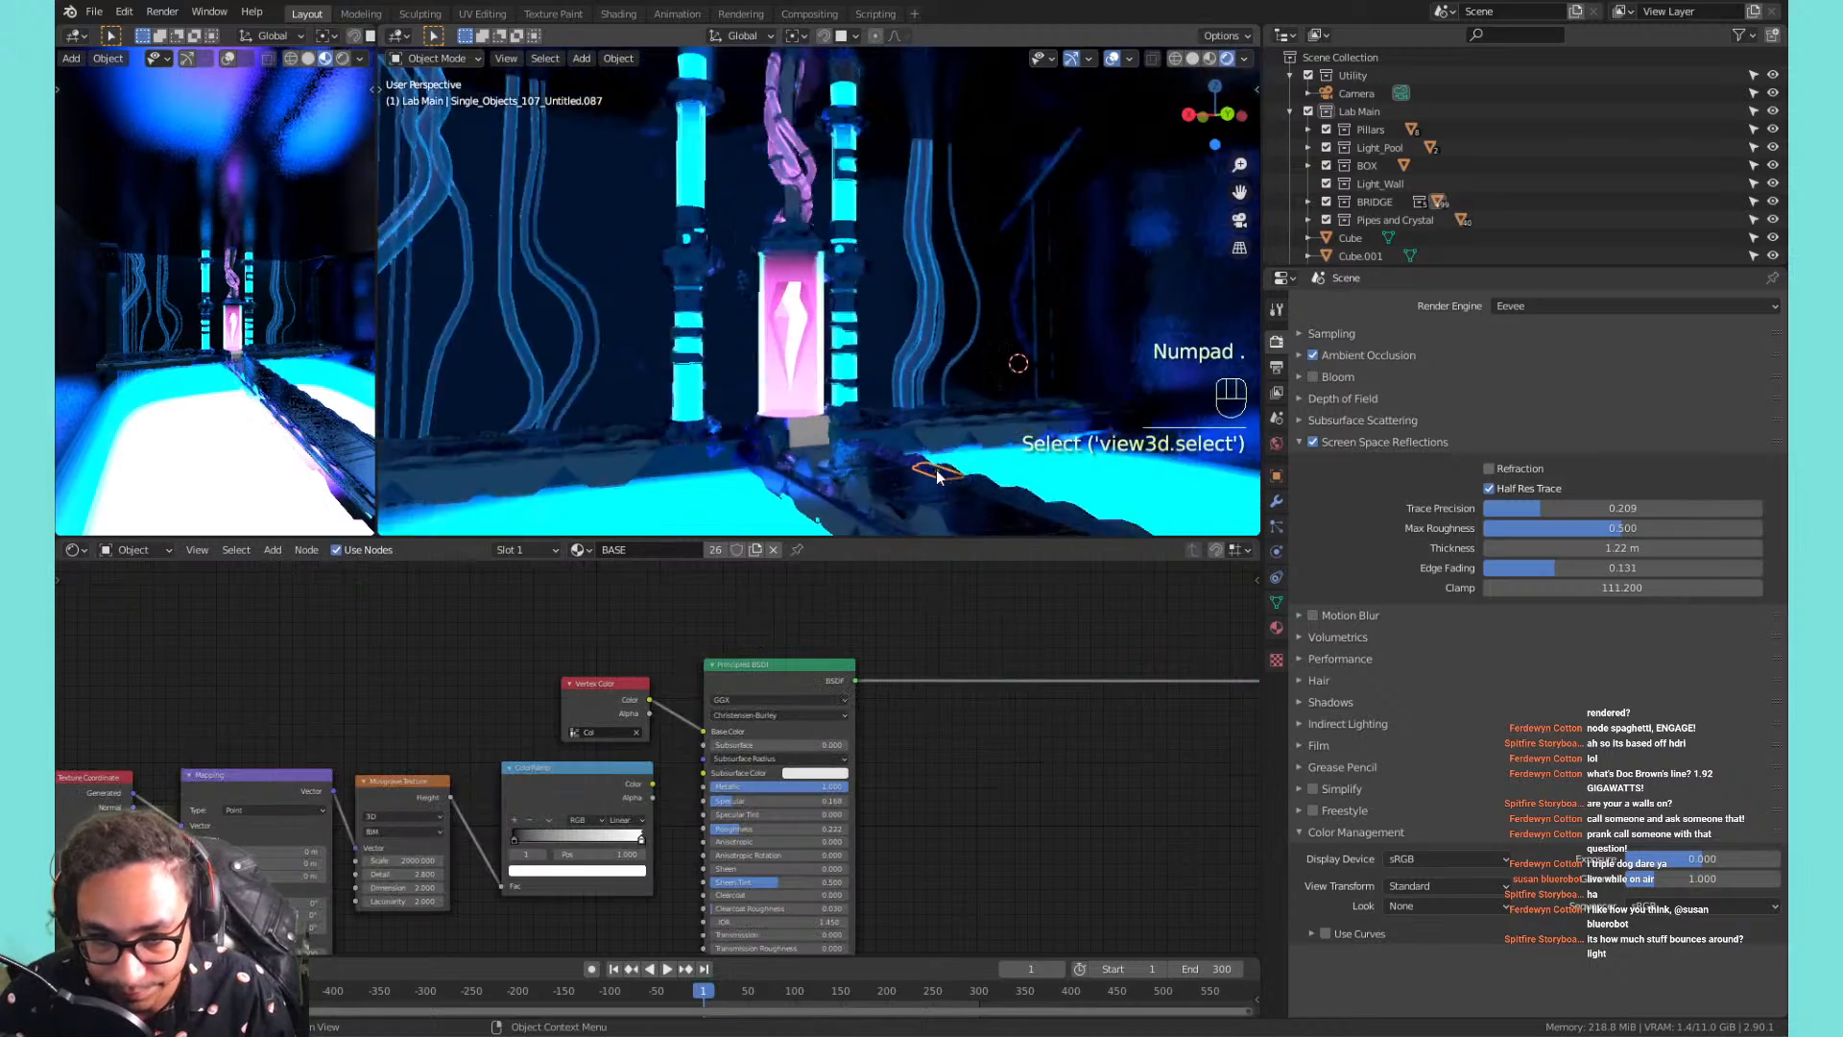
pyautogui.keyDown('shift'); pyautogui.moveTo(636, 242); pyautogui.dragTo(806, 326, button='middle'); pyautogui.keyUp('shift')
pyautogui.keyDown('shift'); pyautogui.moveTo(1101, 433); pyautogui.dragTo(877, 257, button='middle'); pyautogui.keyUp('shift')
pyautogui.moveTo(699, 246); pyautogui.dragTo(864, 382, button='middle')
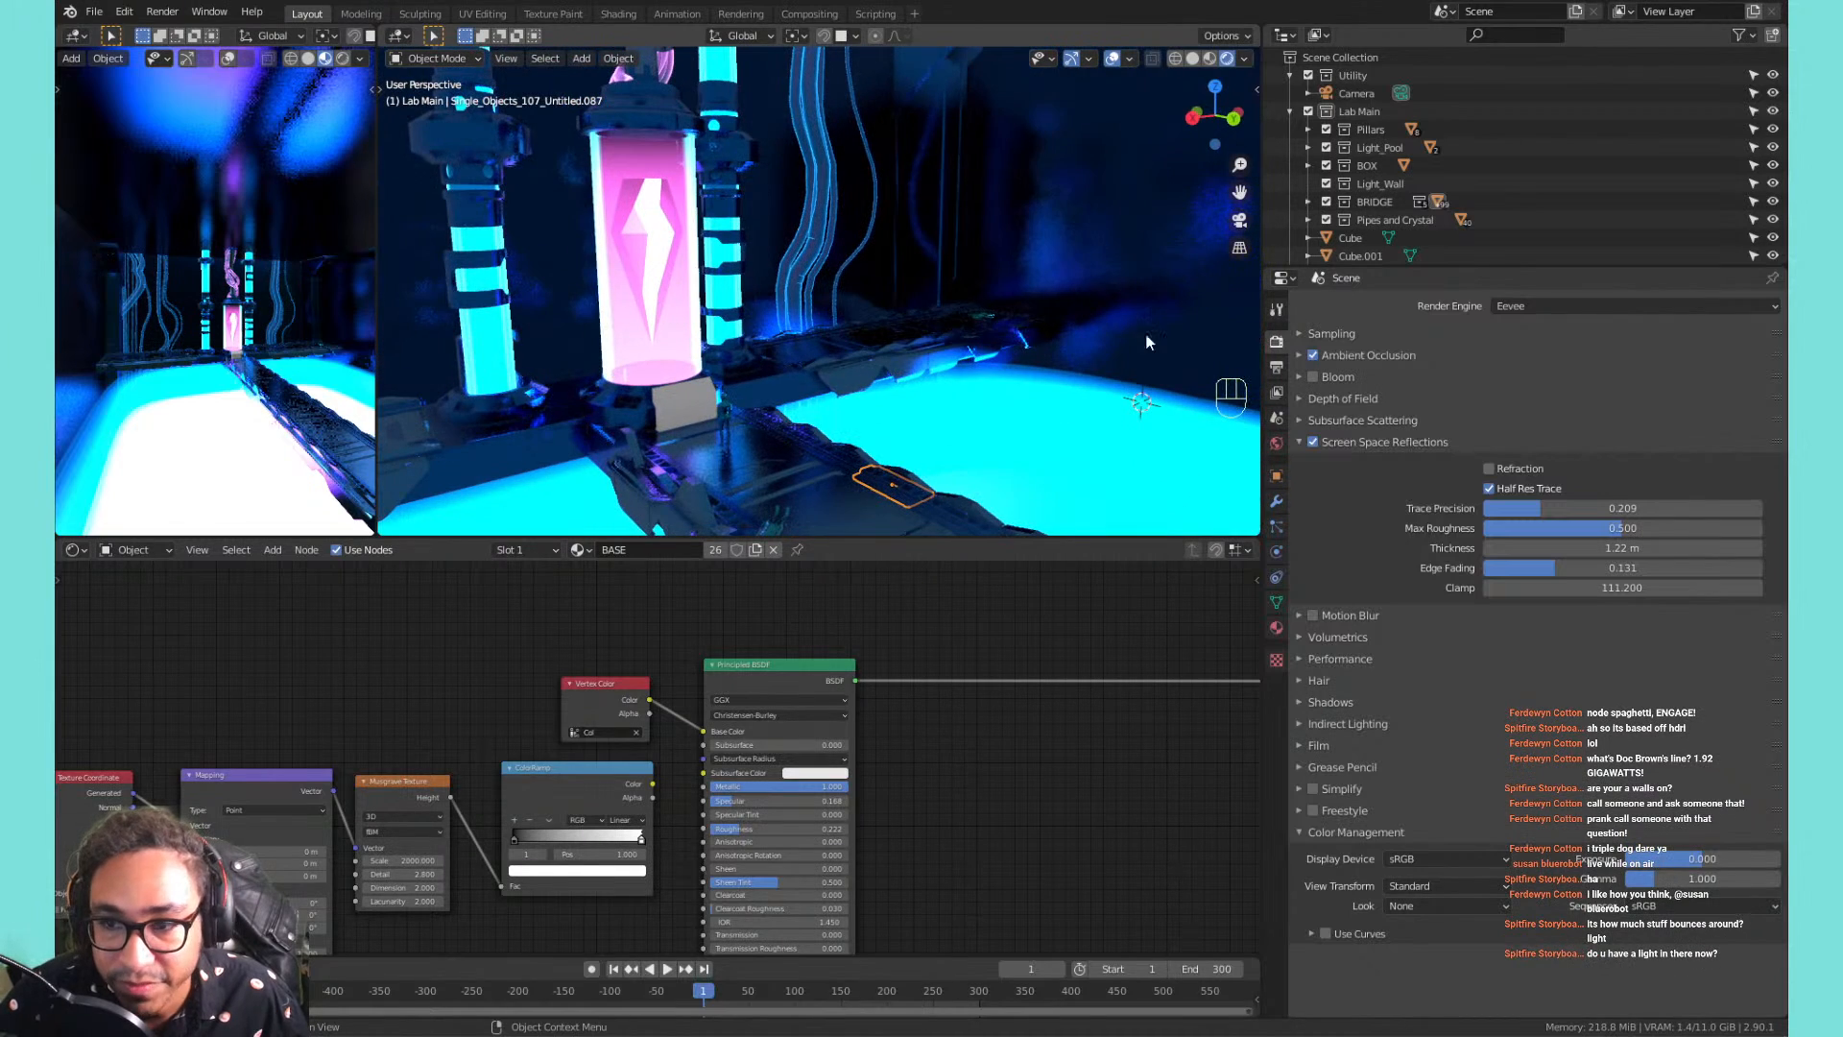
pyautogui.click(1314, 442)
pyautogui.click(1315, 442)
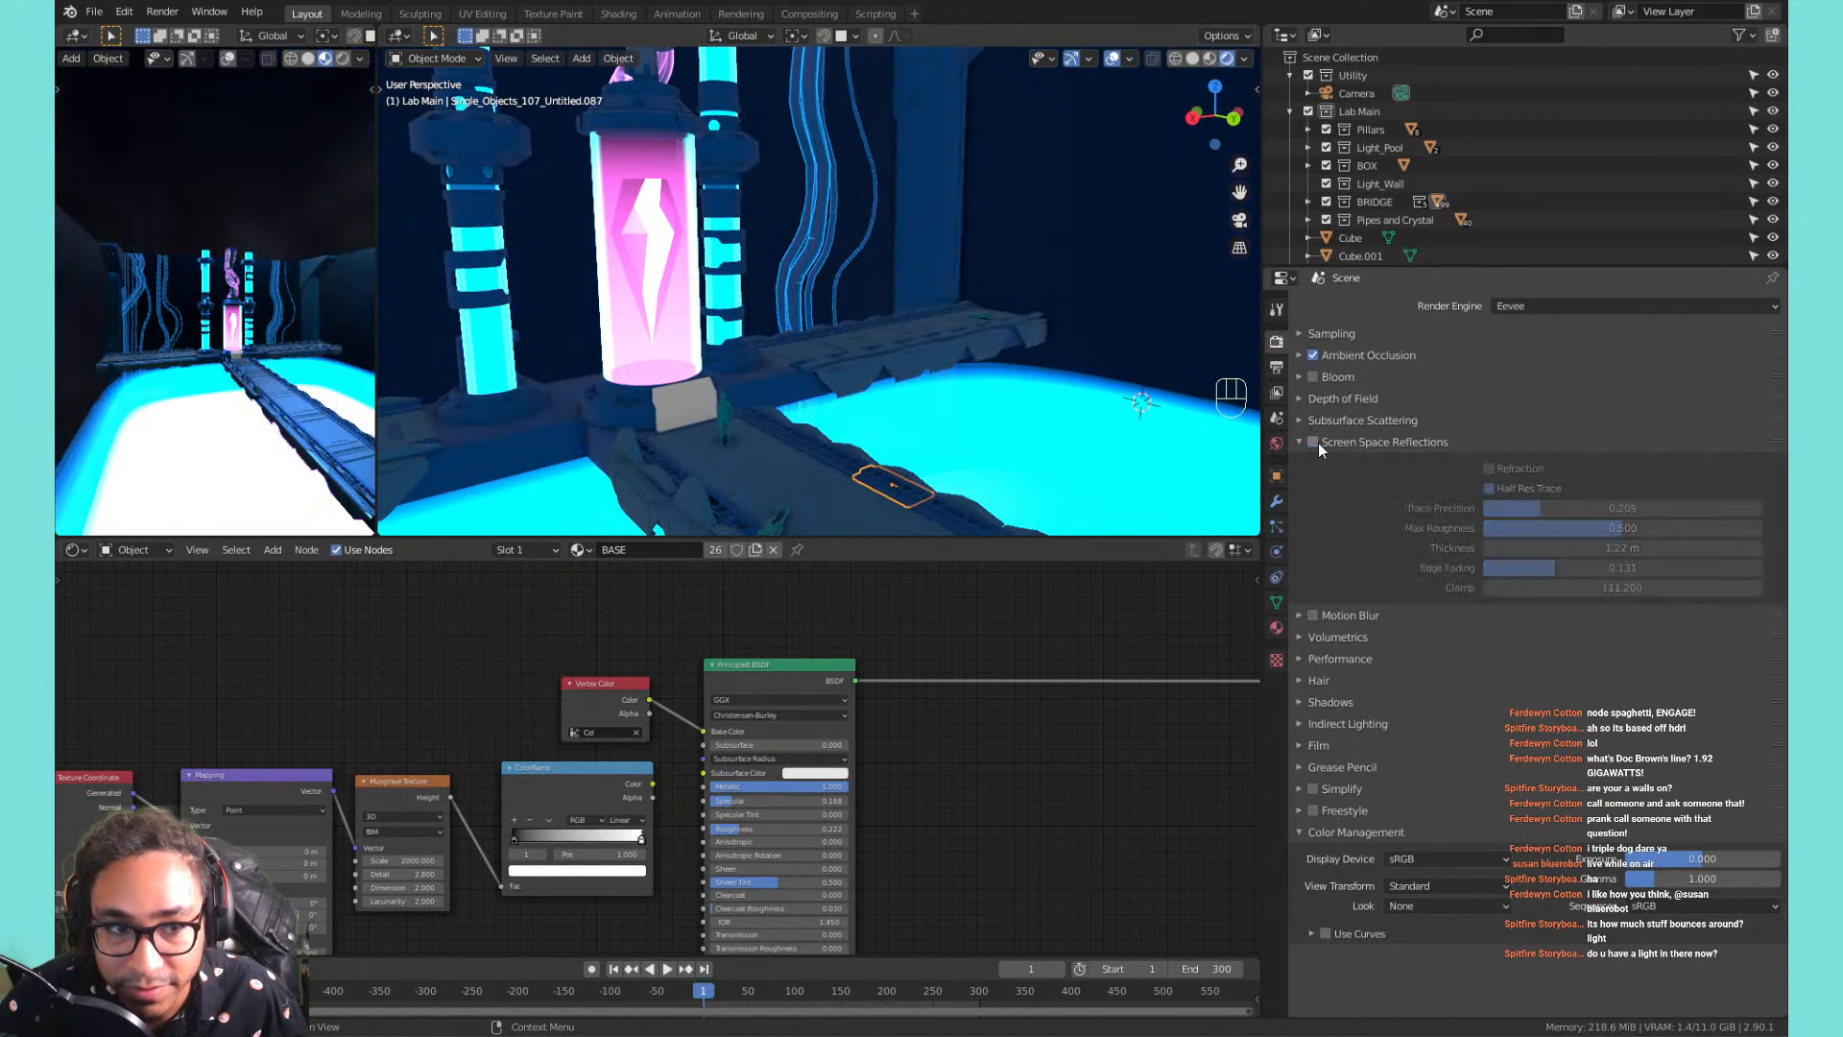
pyautogui.click(1315, 442)
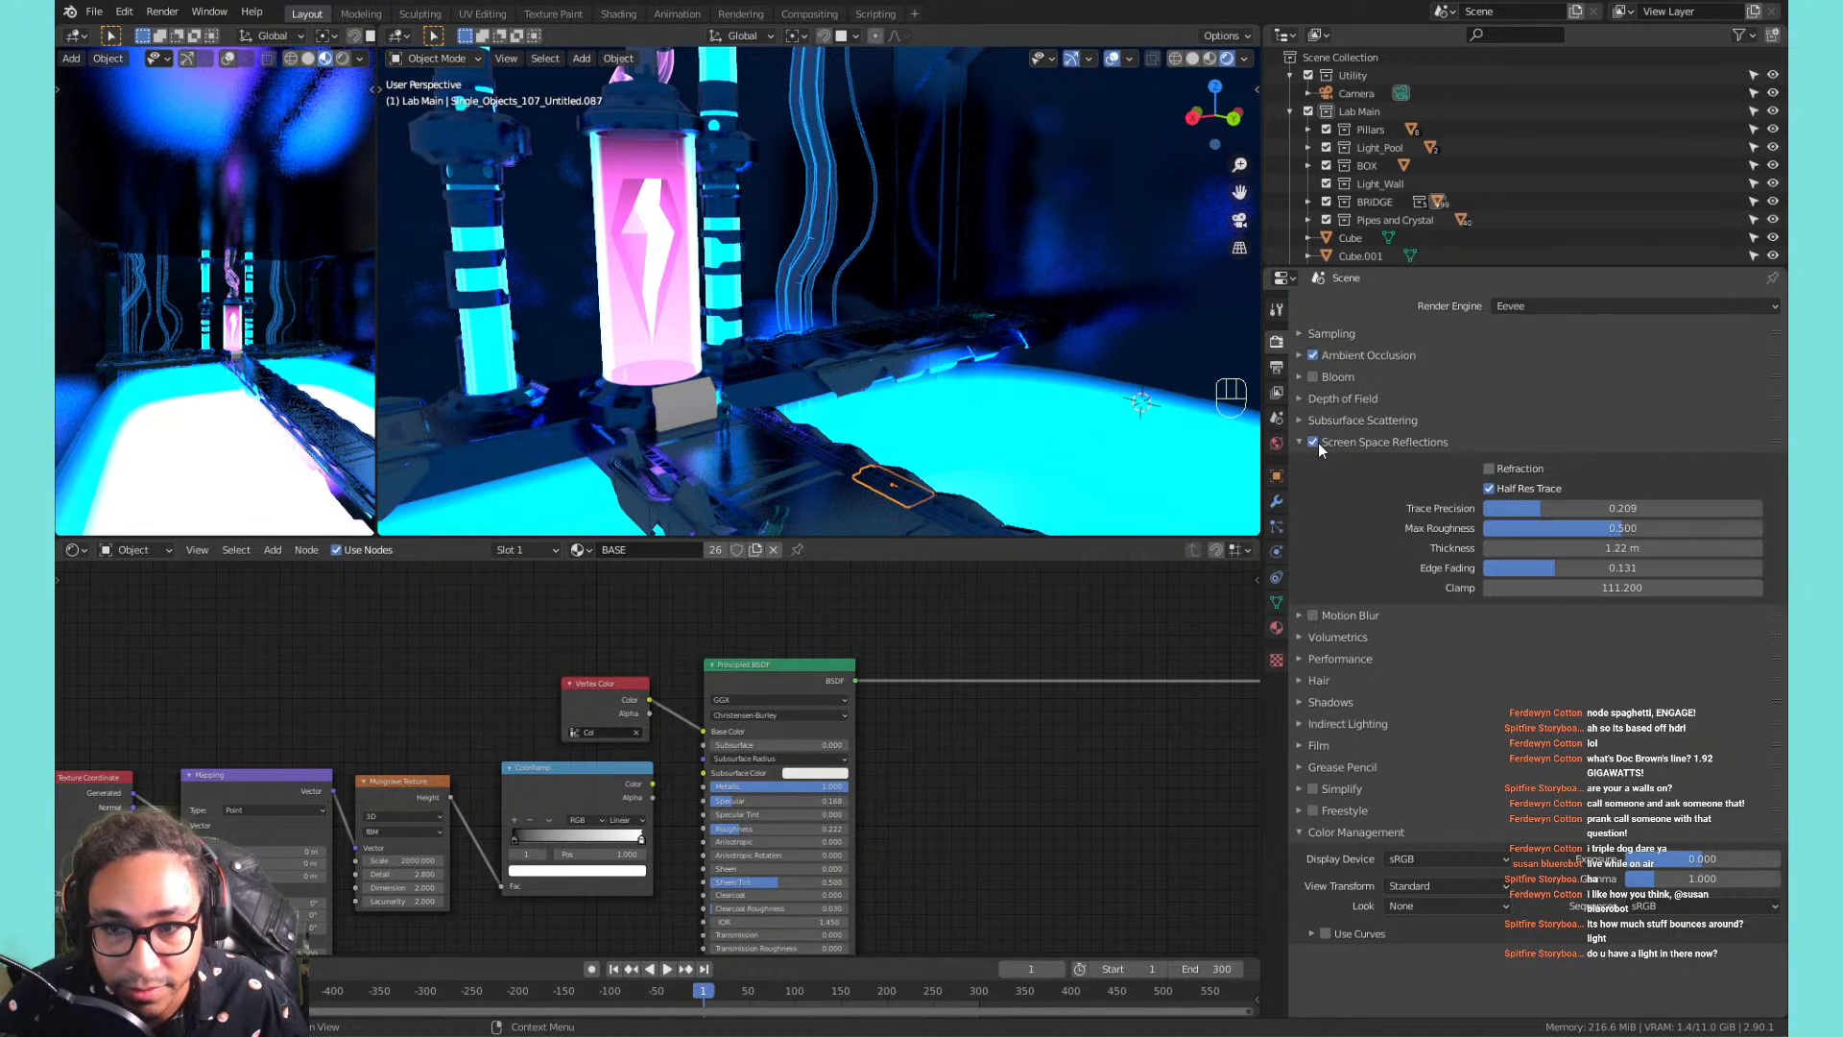
pyautogui.click(1314, 442)
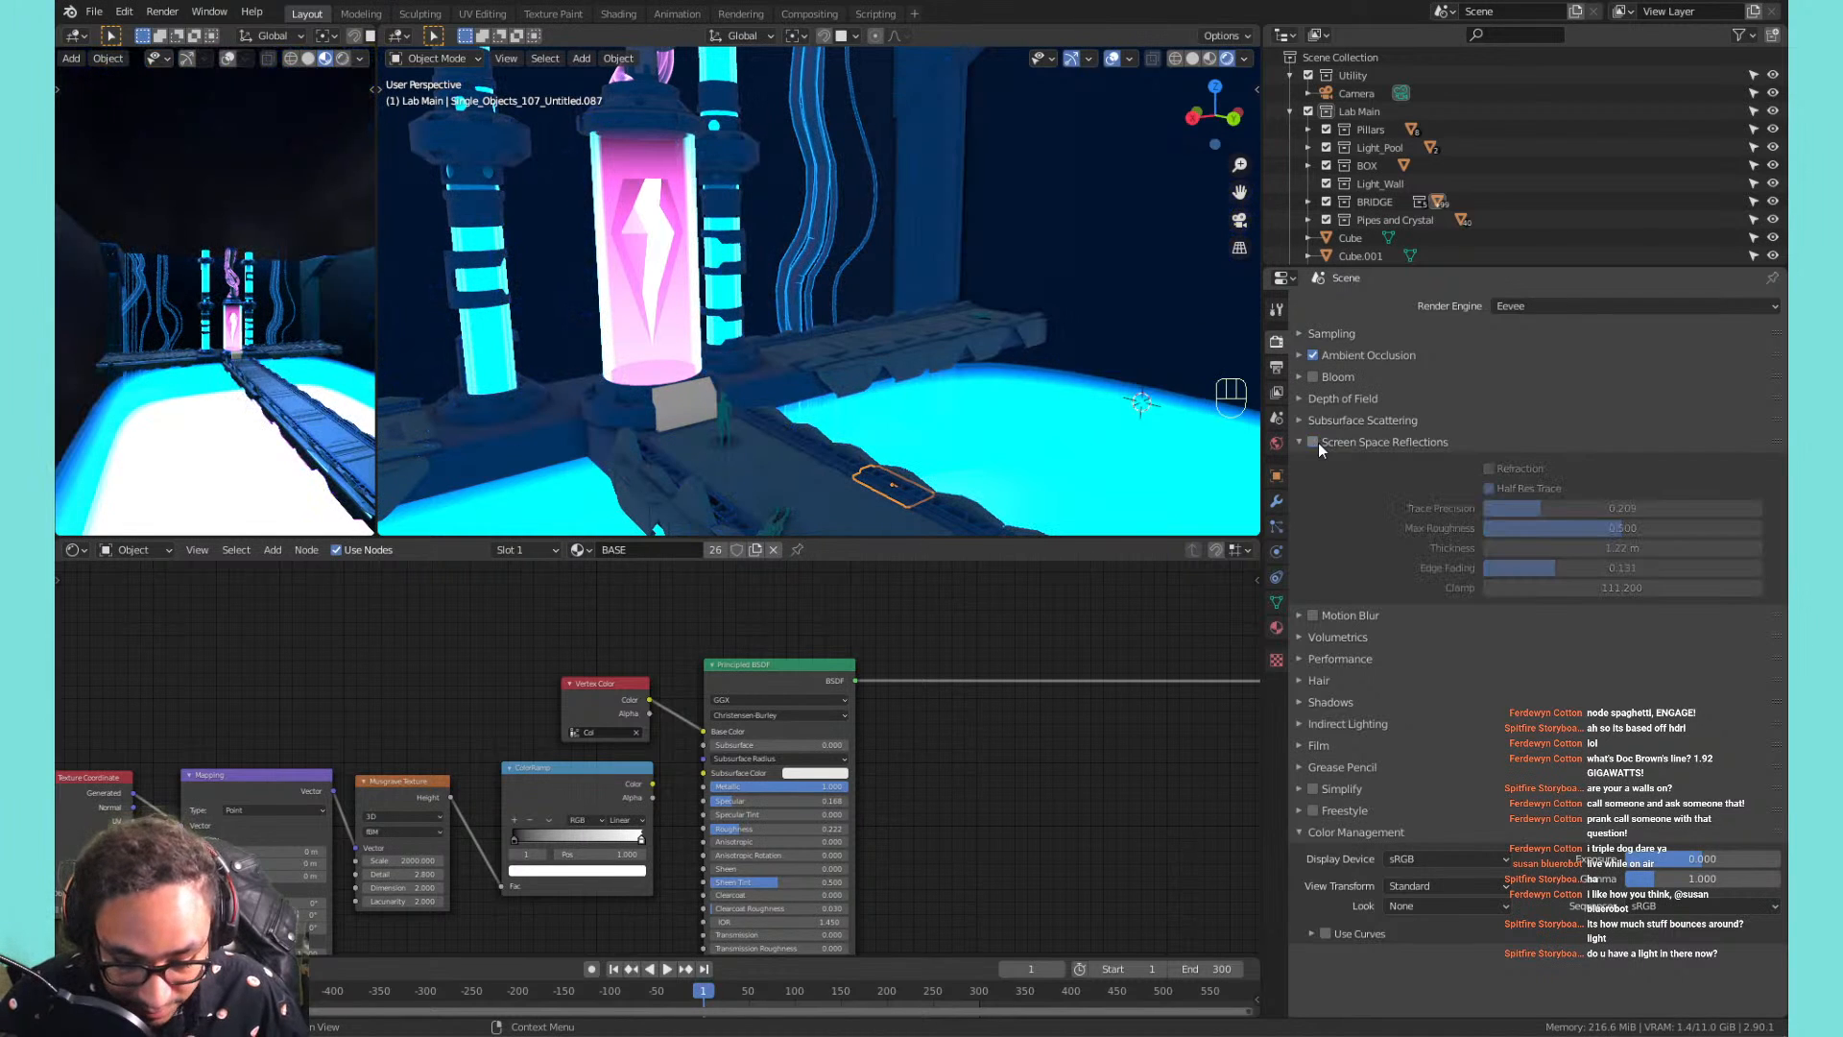
# Turn Screen Space Reflections back on and hide the four User001 objects from the viewport.
pyautogui.click(1314, 442)
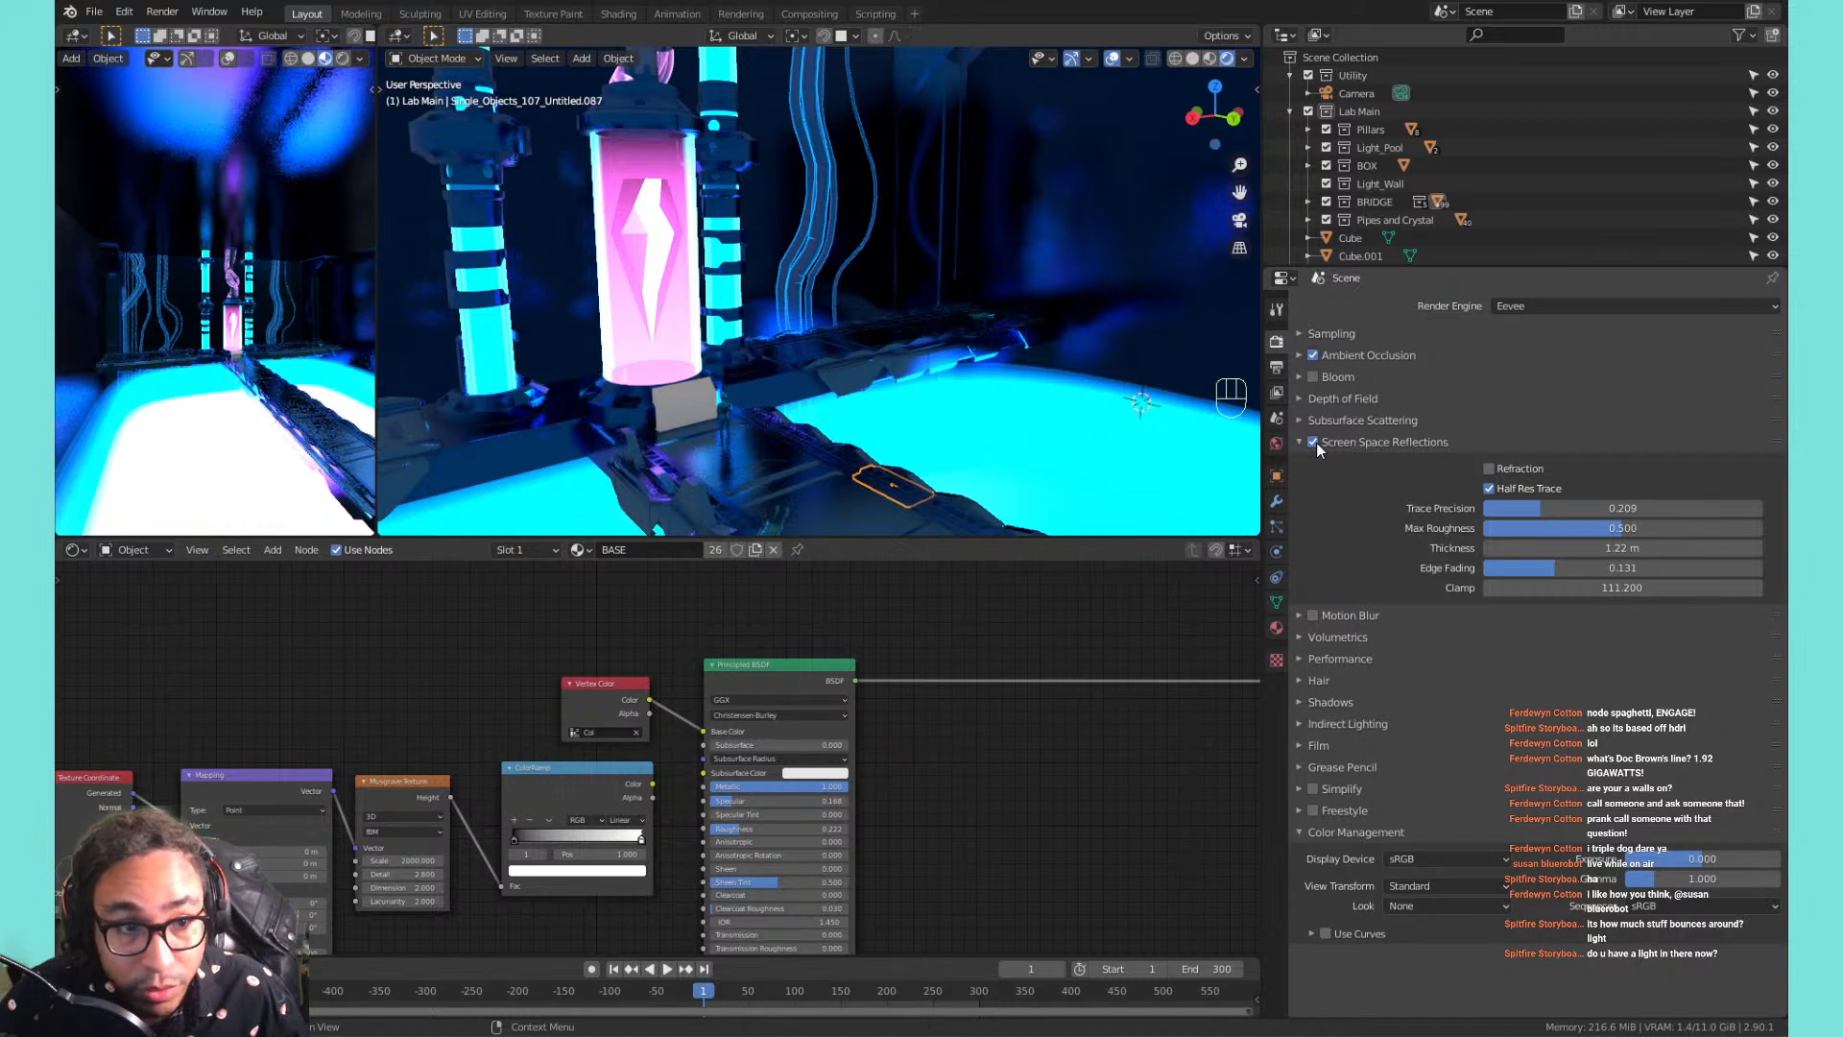
pyautogui.click(1288, 112)
pyautogui.click(1290, 129)
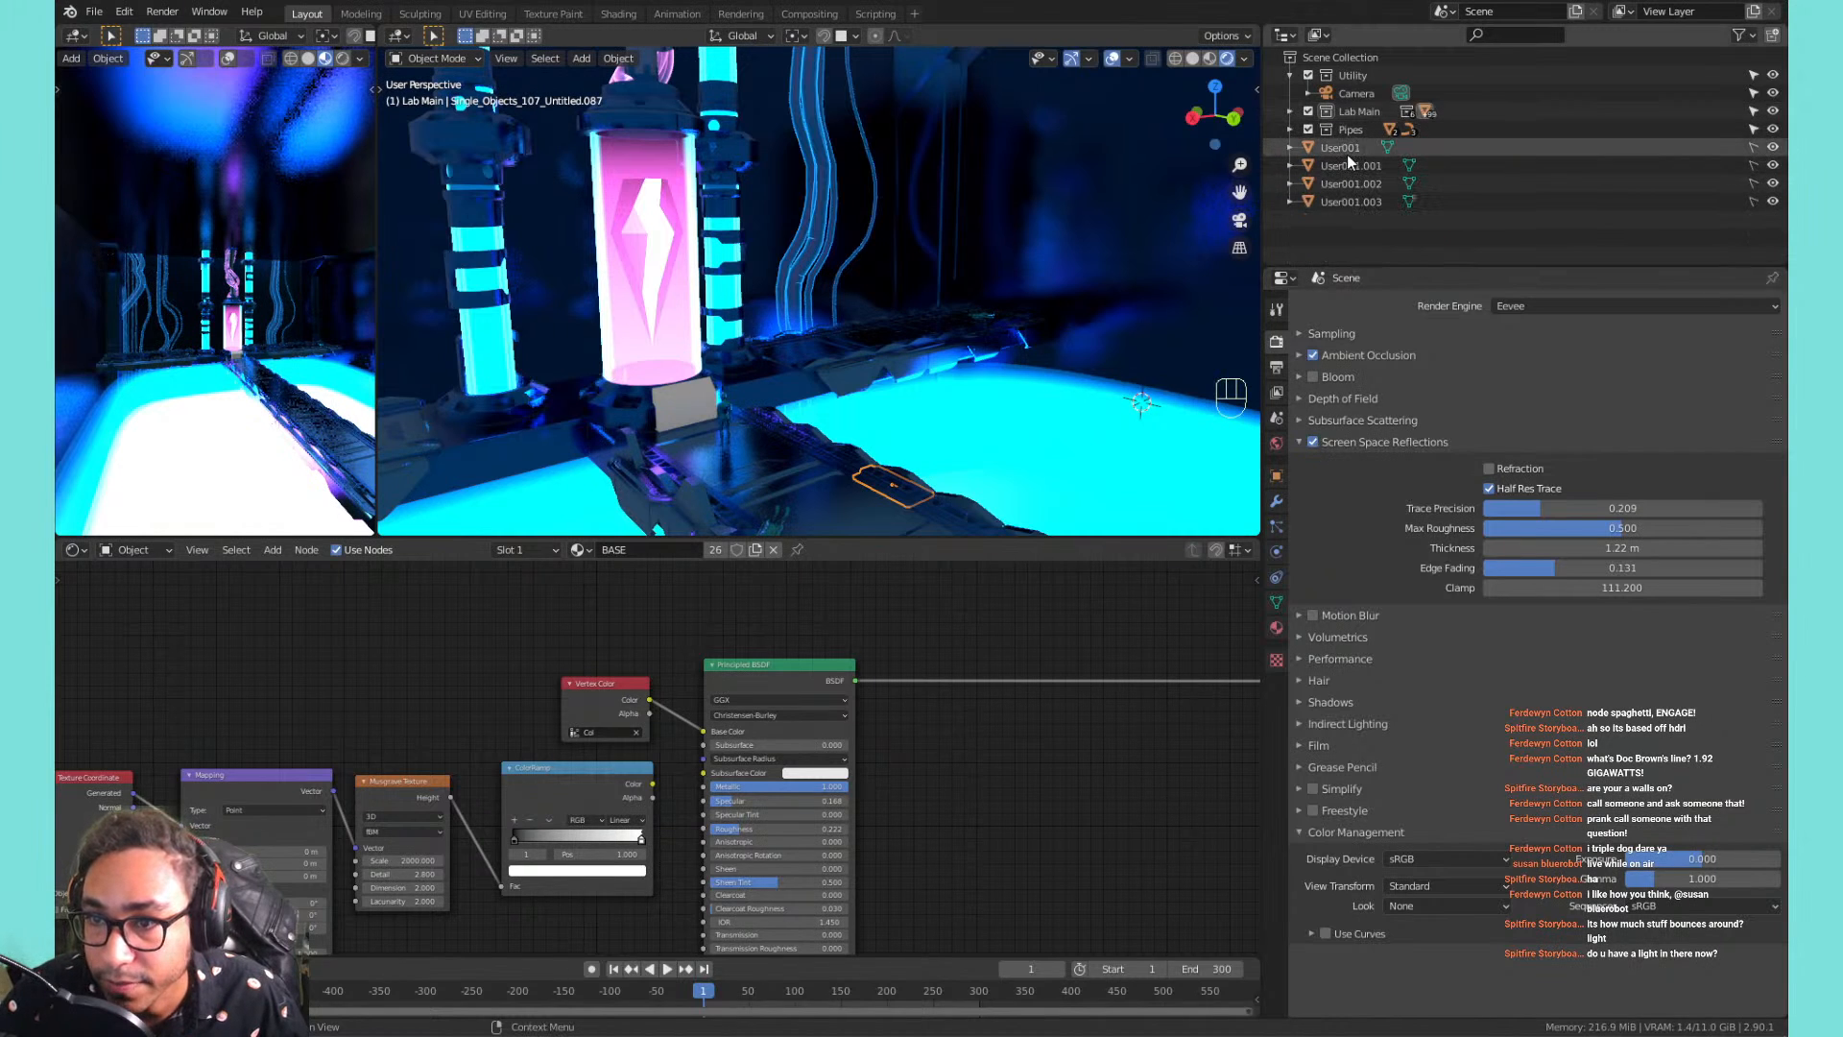
pyautogui.moveTo(1772, 147); pyautogui.dragTo(1772, 202)
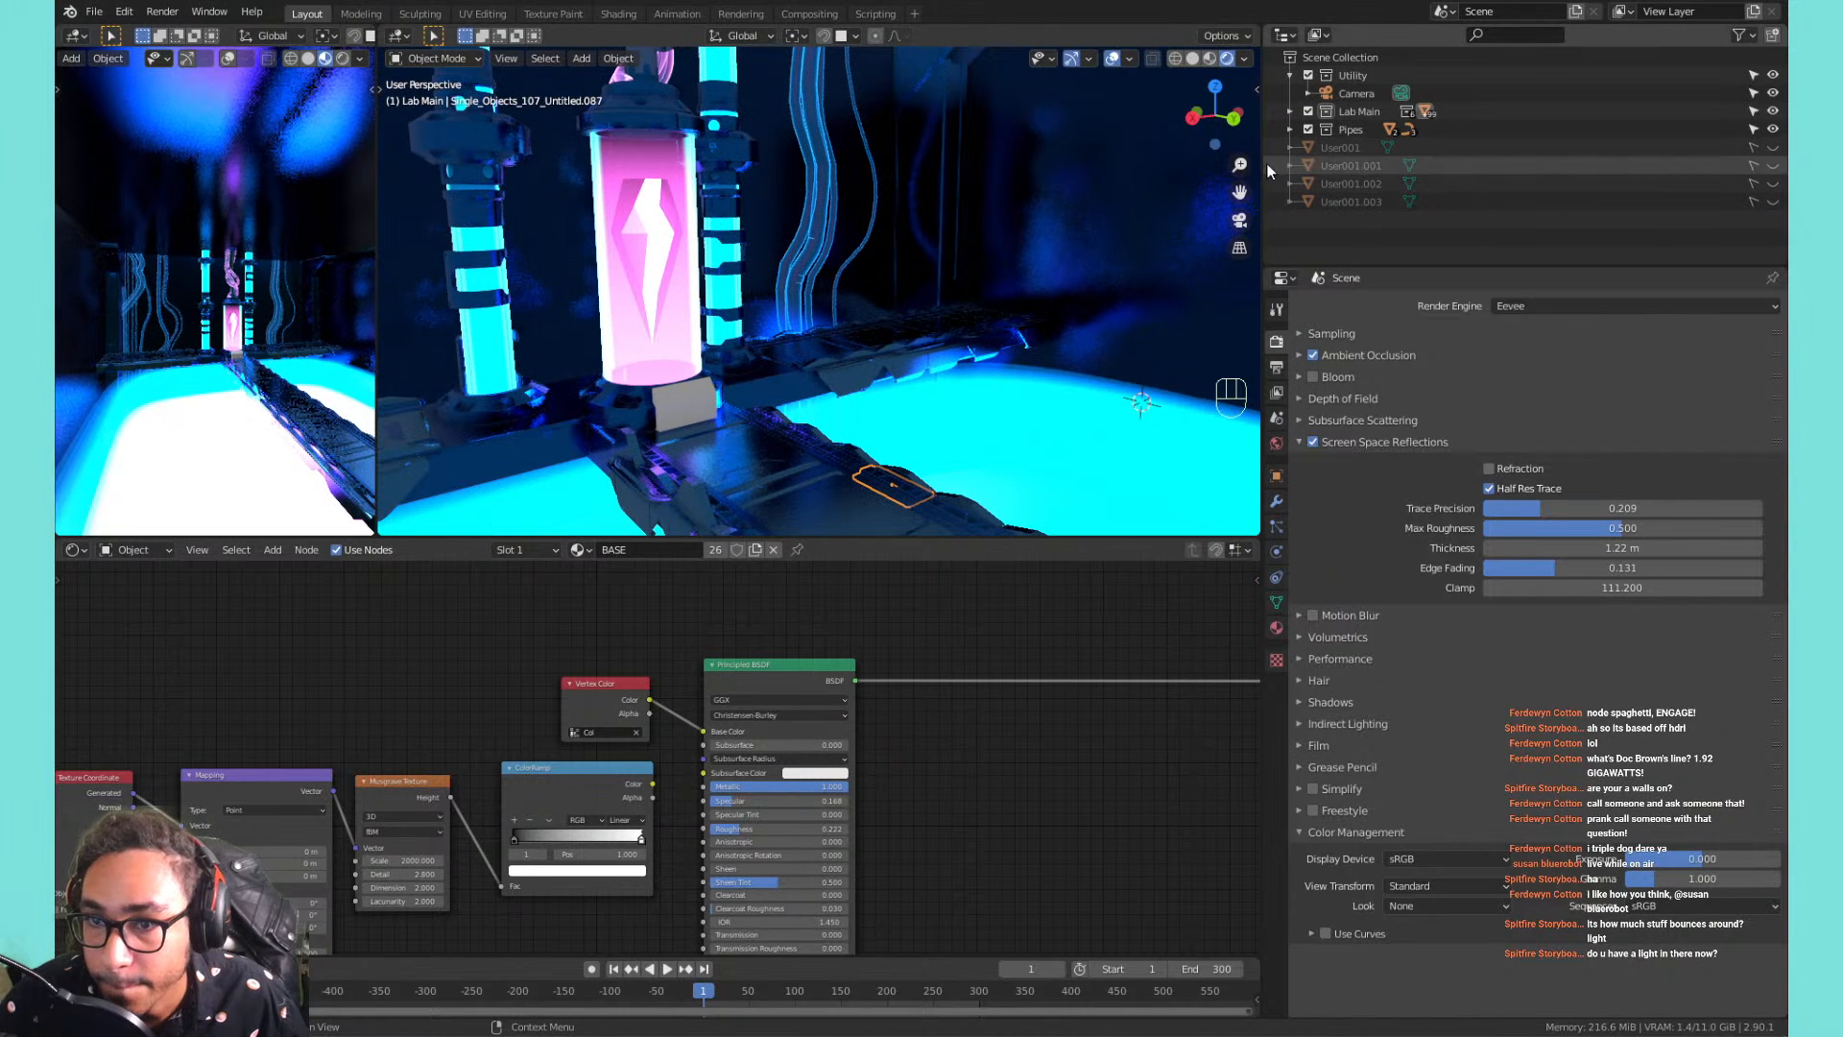
# Add an area light with a 17.5 m radius at the world origin in the Utility collection.
pyautogui.click(1365, 76)
pyautogui.moveTo(862, 326); pyautogui.dragTo(831, 267, button='middle')
pyautogui.hotkey('shift', 'a')
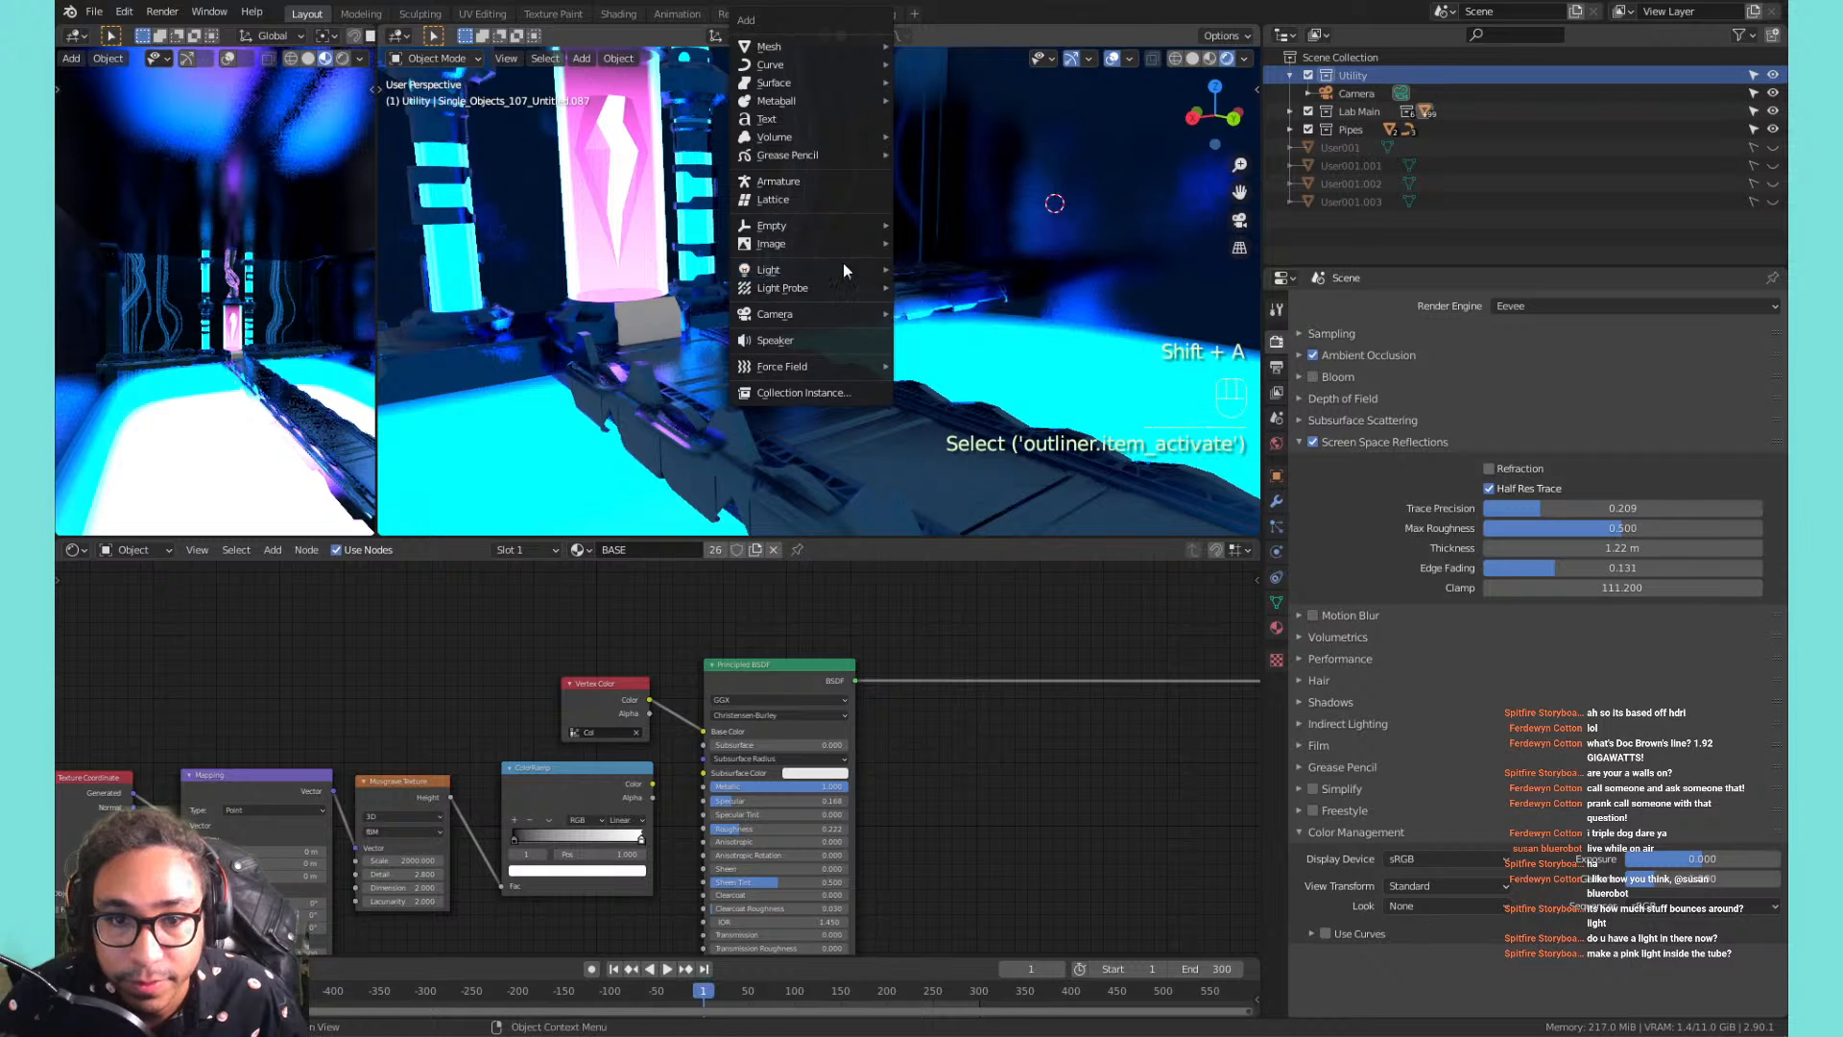
pyautogui.moveTo(840, 276)
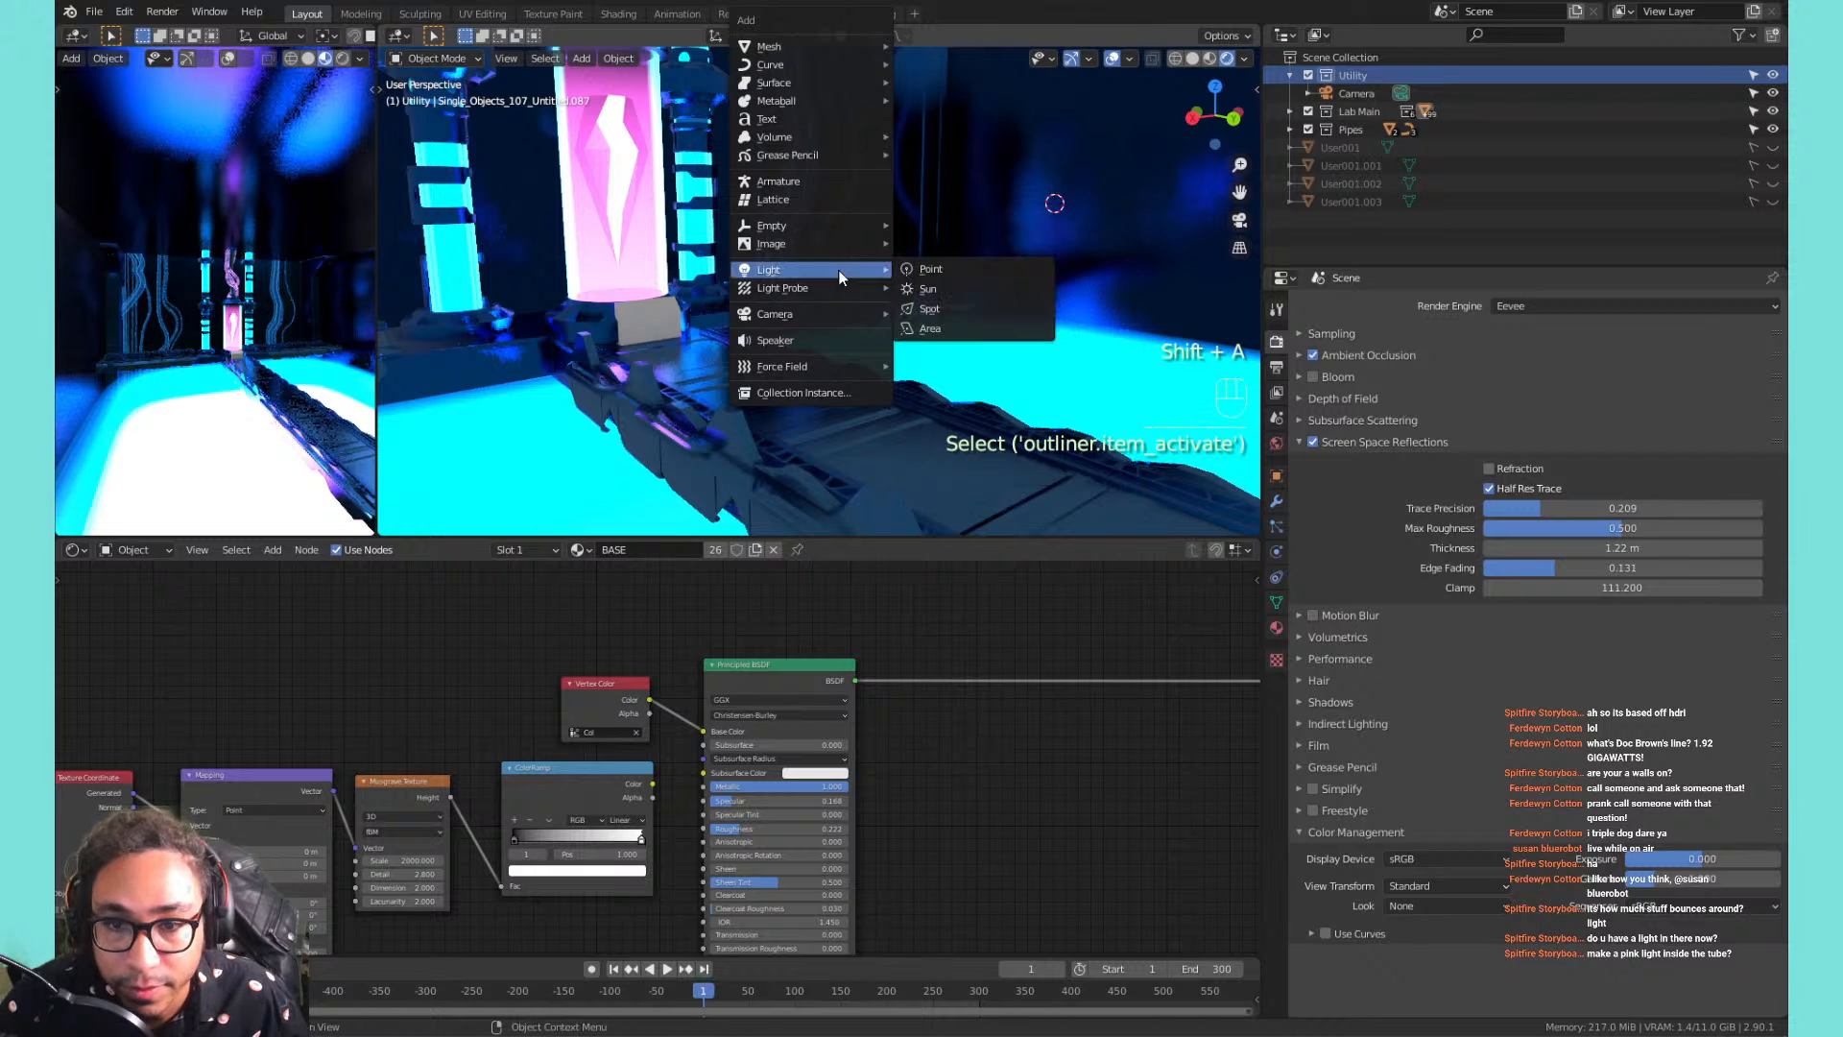
pyautogui.click(946, 329)
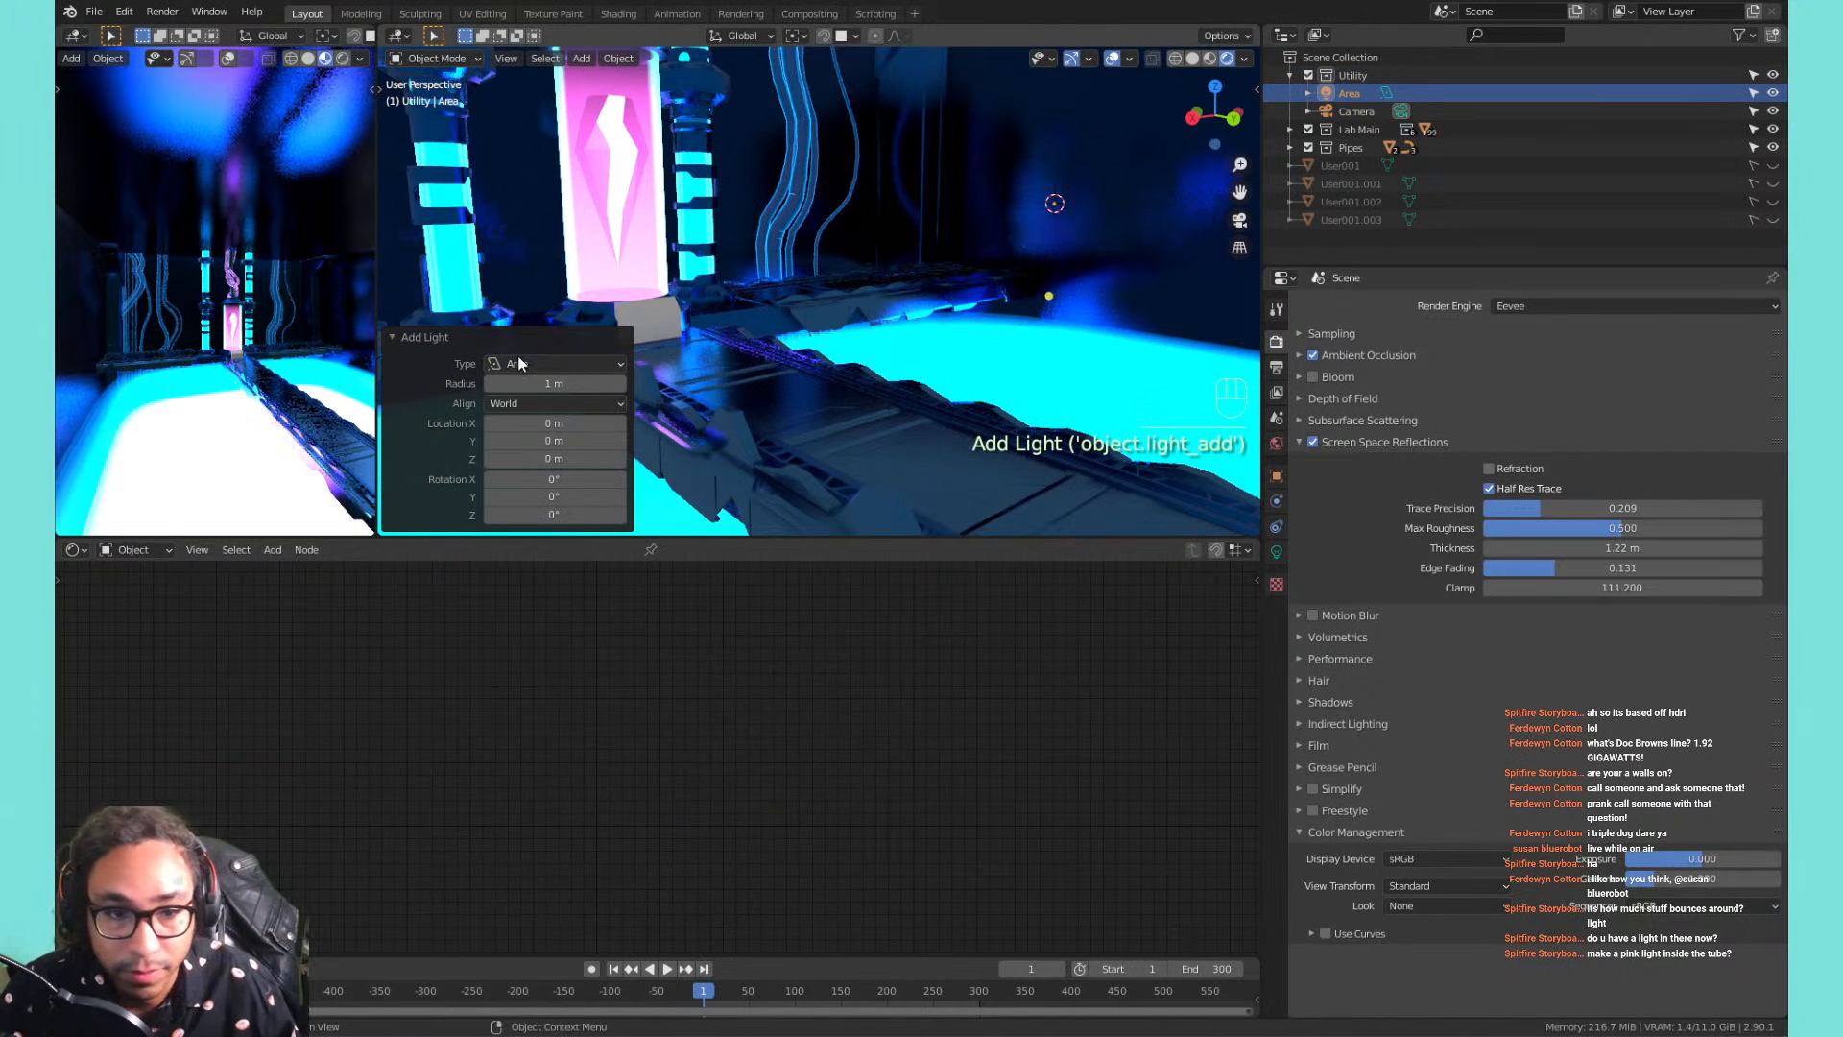
pyautogui.moveTo(523, 383); pyautogui.dragTo(603, 383)
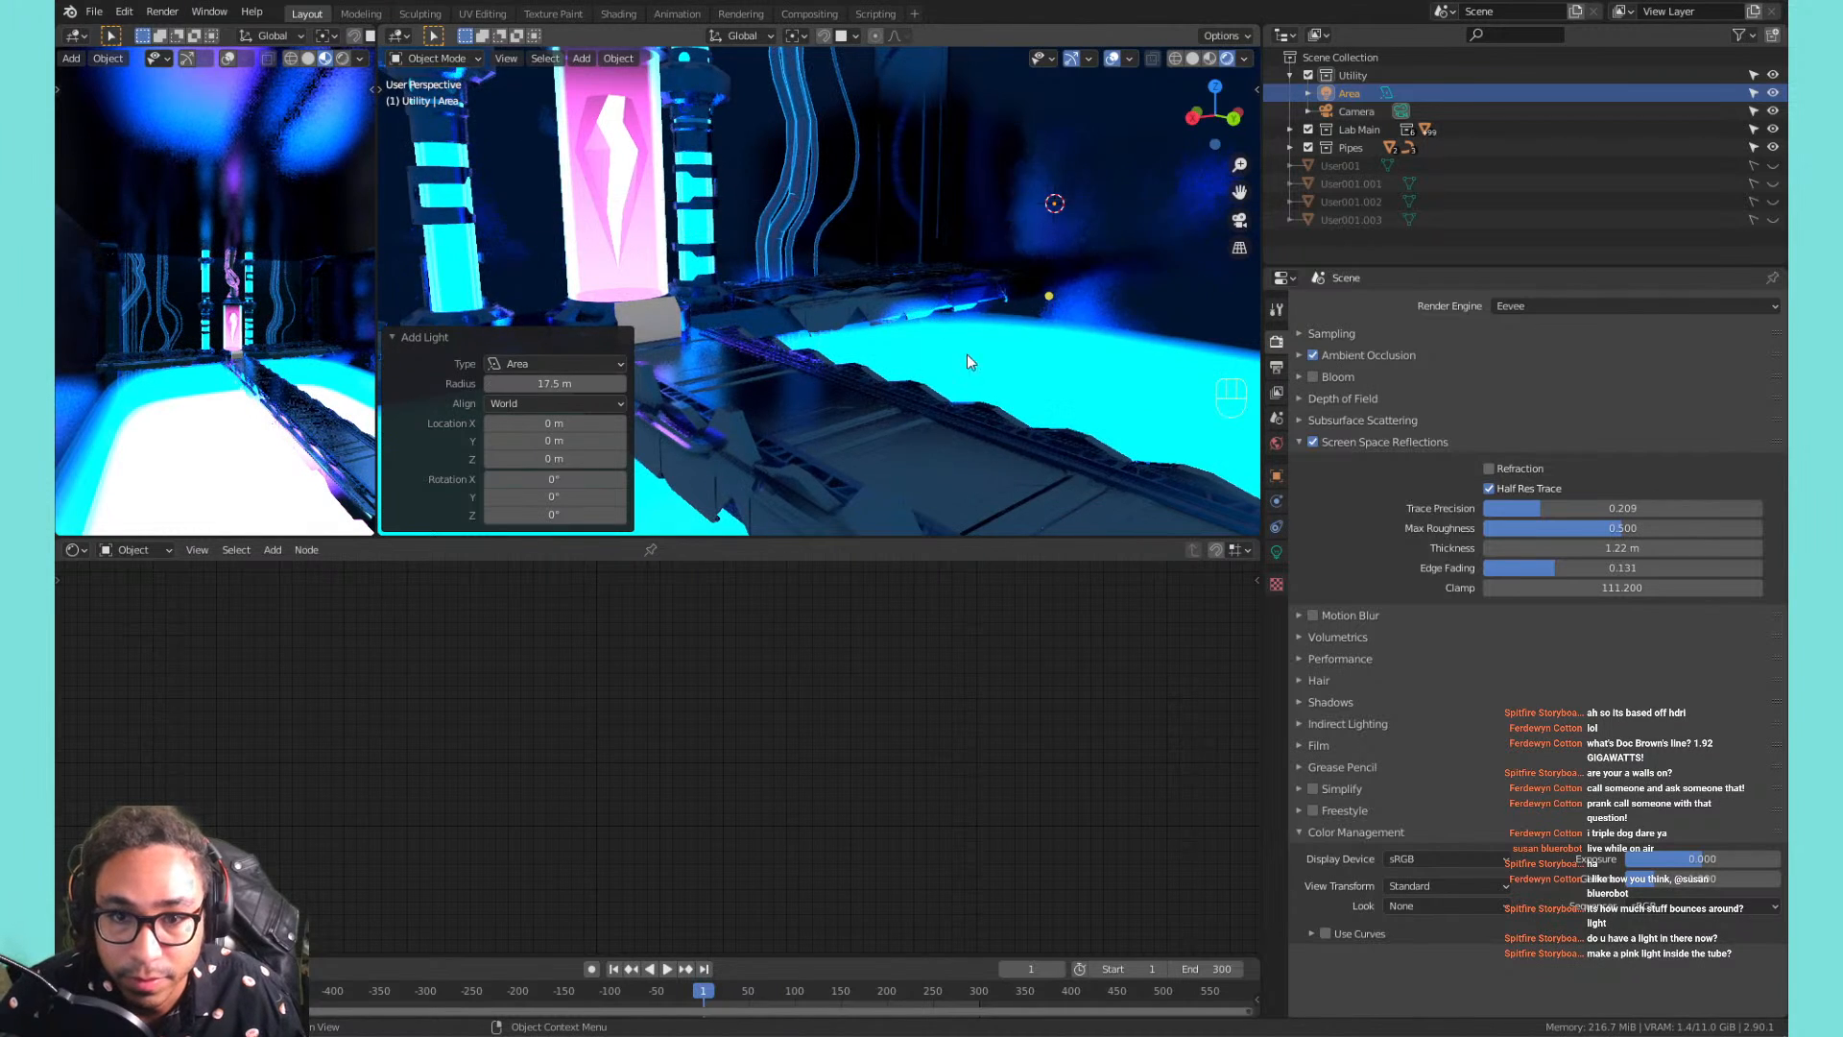
# Hide the two glowing pool surfaces beneath the bridges.
pyautogui.moveTo(966, 354); pyautogui.dragTo(896, 379, button='middle')
pyautogui.moveTo(917, 271); pyautogui.dragTo(793, 269, button='middle')
pyautogui.press('KP_Decimal')
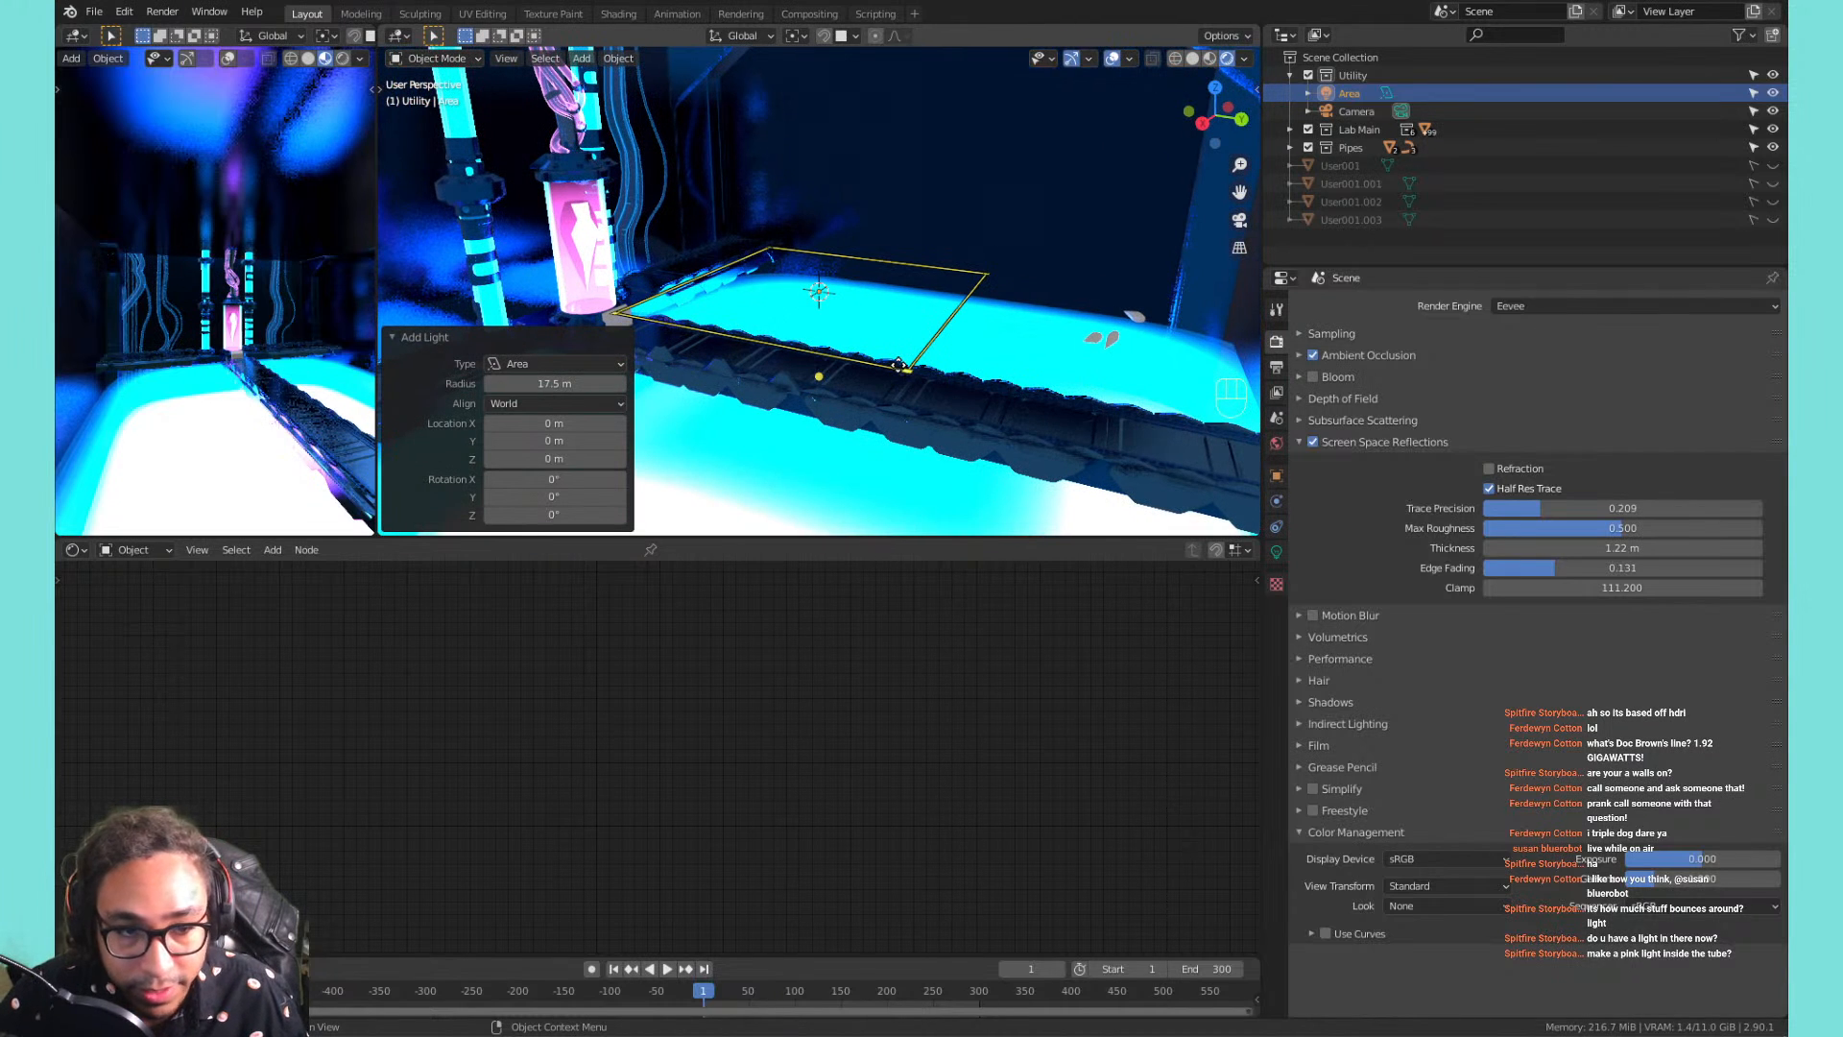
pyautogui.click(757, 452)
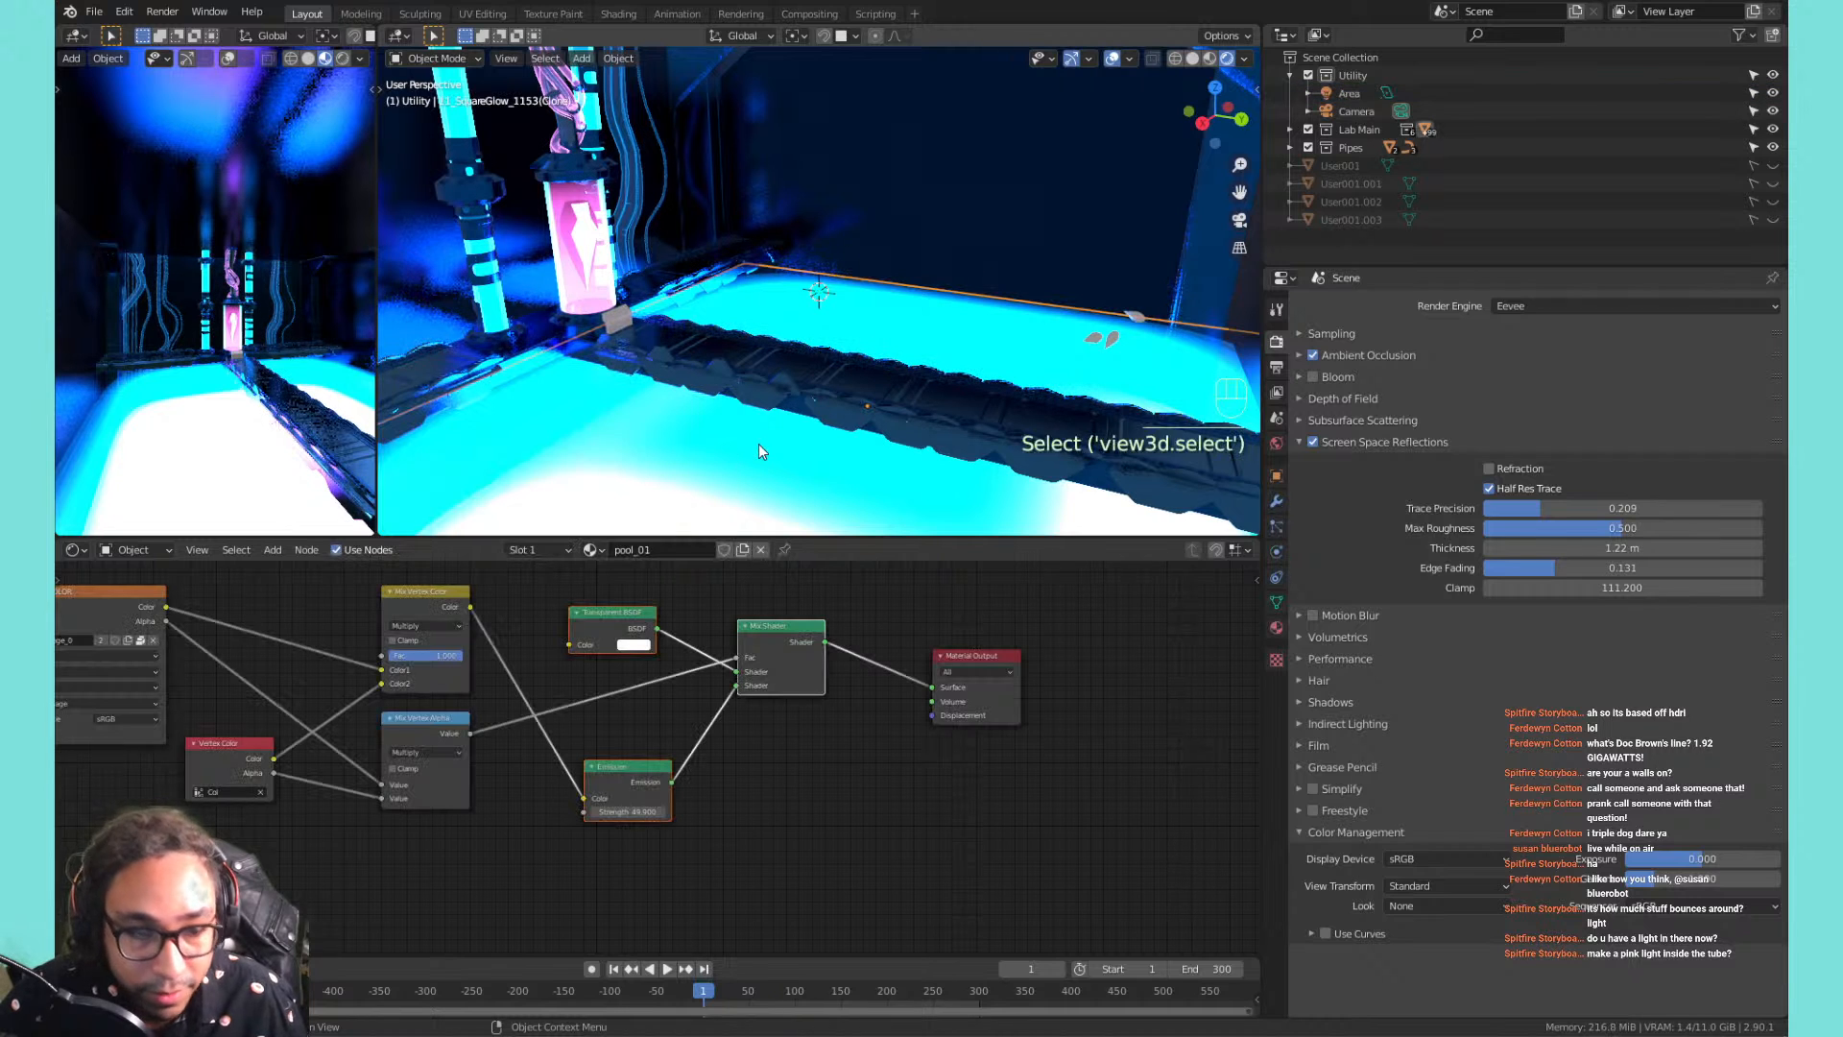
pyautogui.press('h')
pyautogui.press('h')
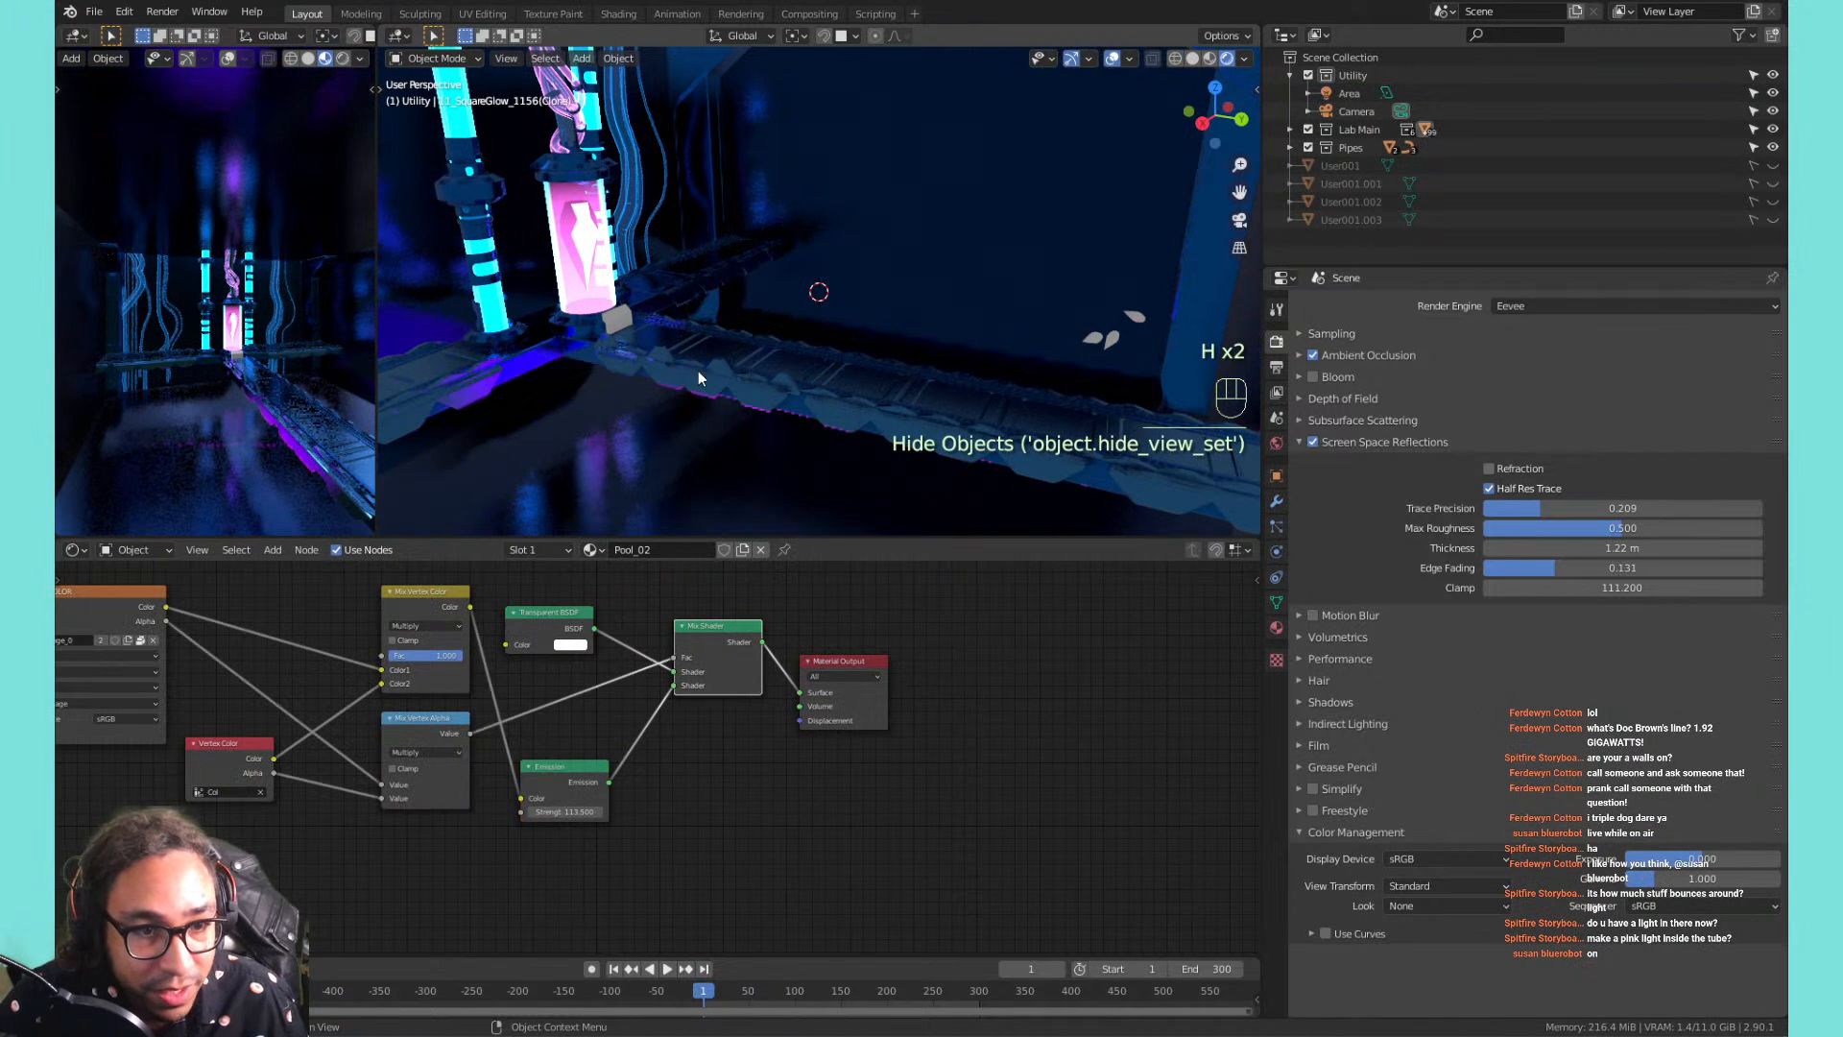
pyautogui.keyDown('shift'); pyautogui.moveTo(791, 356); pyautogui.dragTo(642, 259, button='middle'); pyautogui.keyUp('shift')
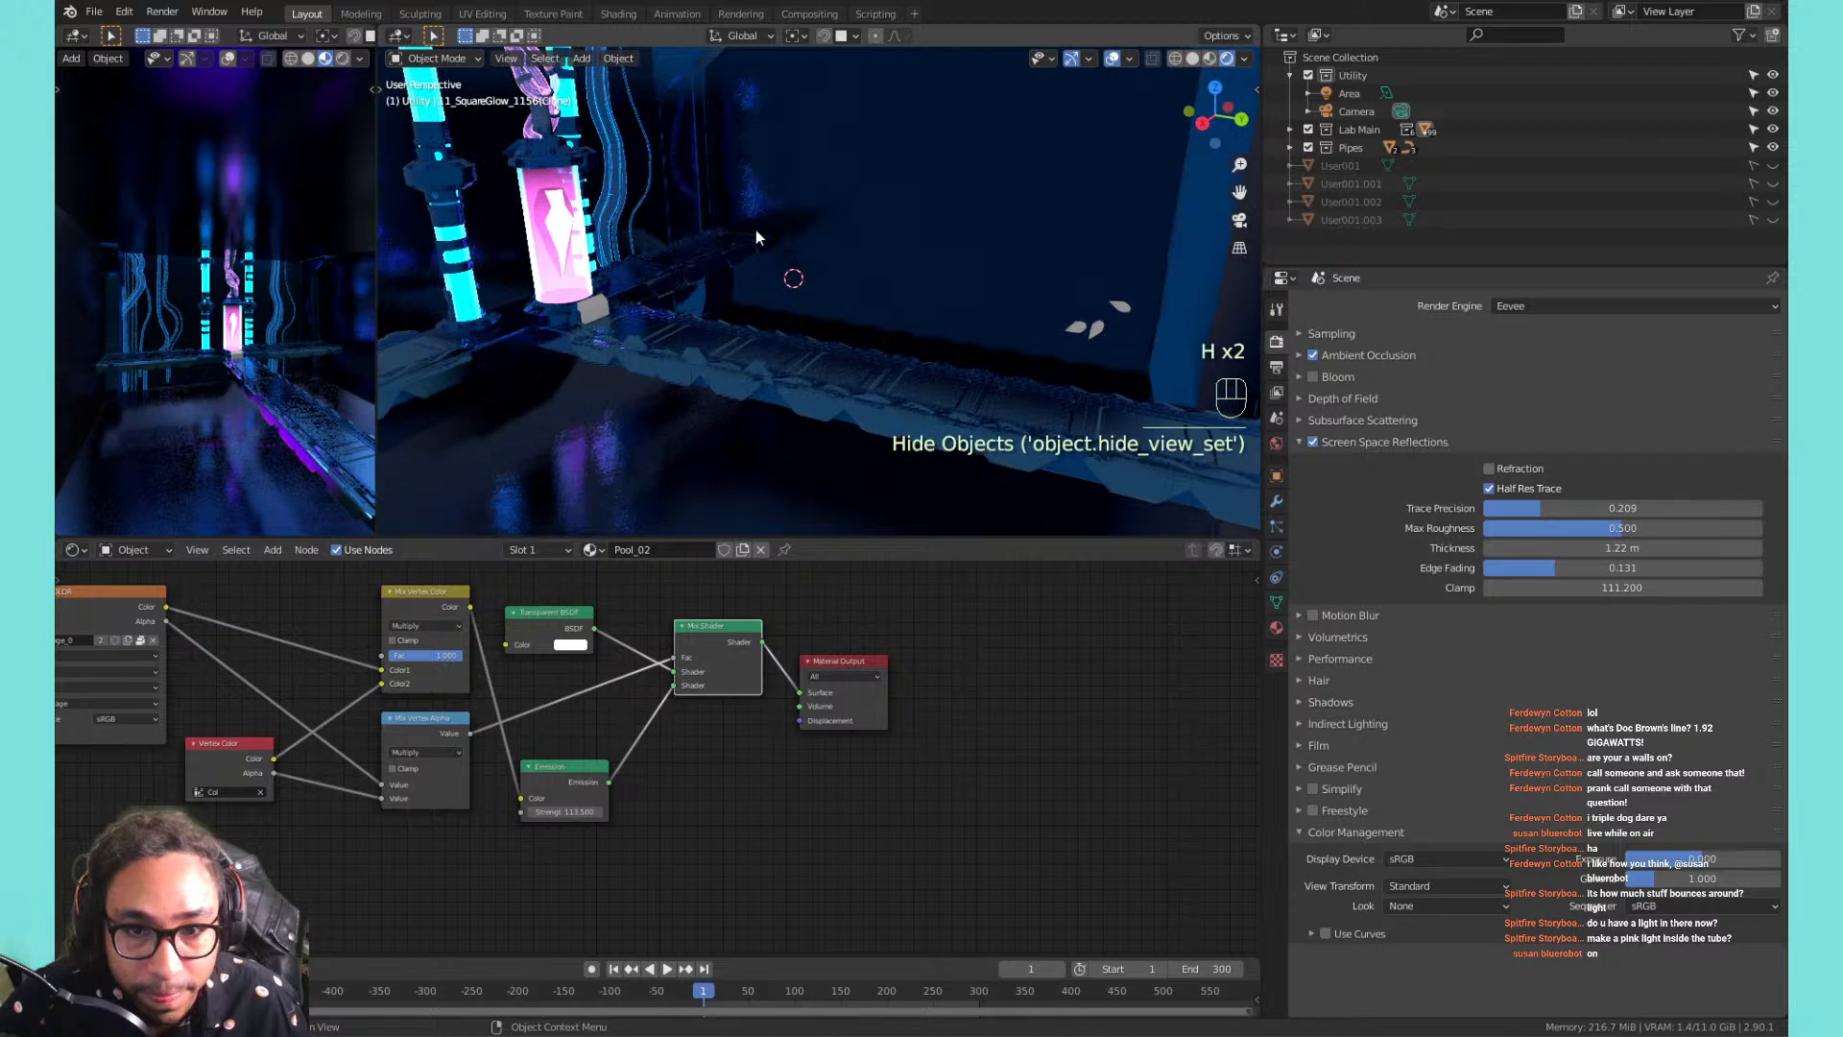
# Set the area light's power to 192000 W.
pyautogui.click(1349, 93)
pyautogui.click(1277, 553)
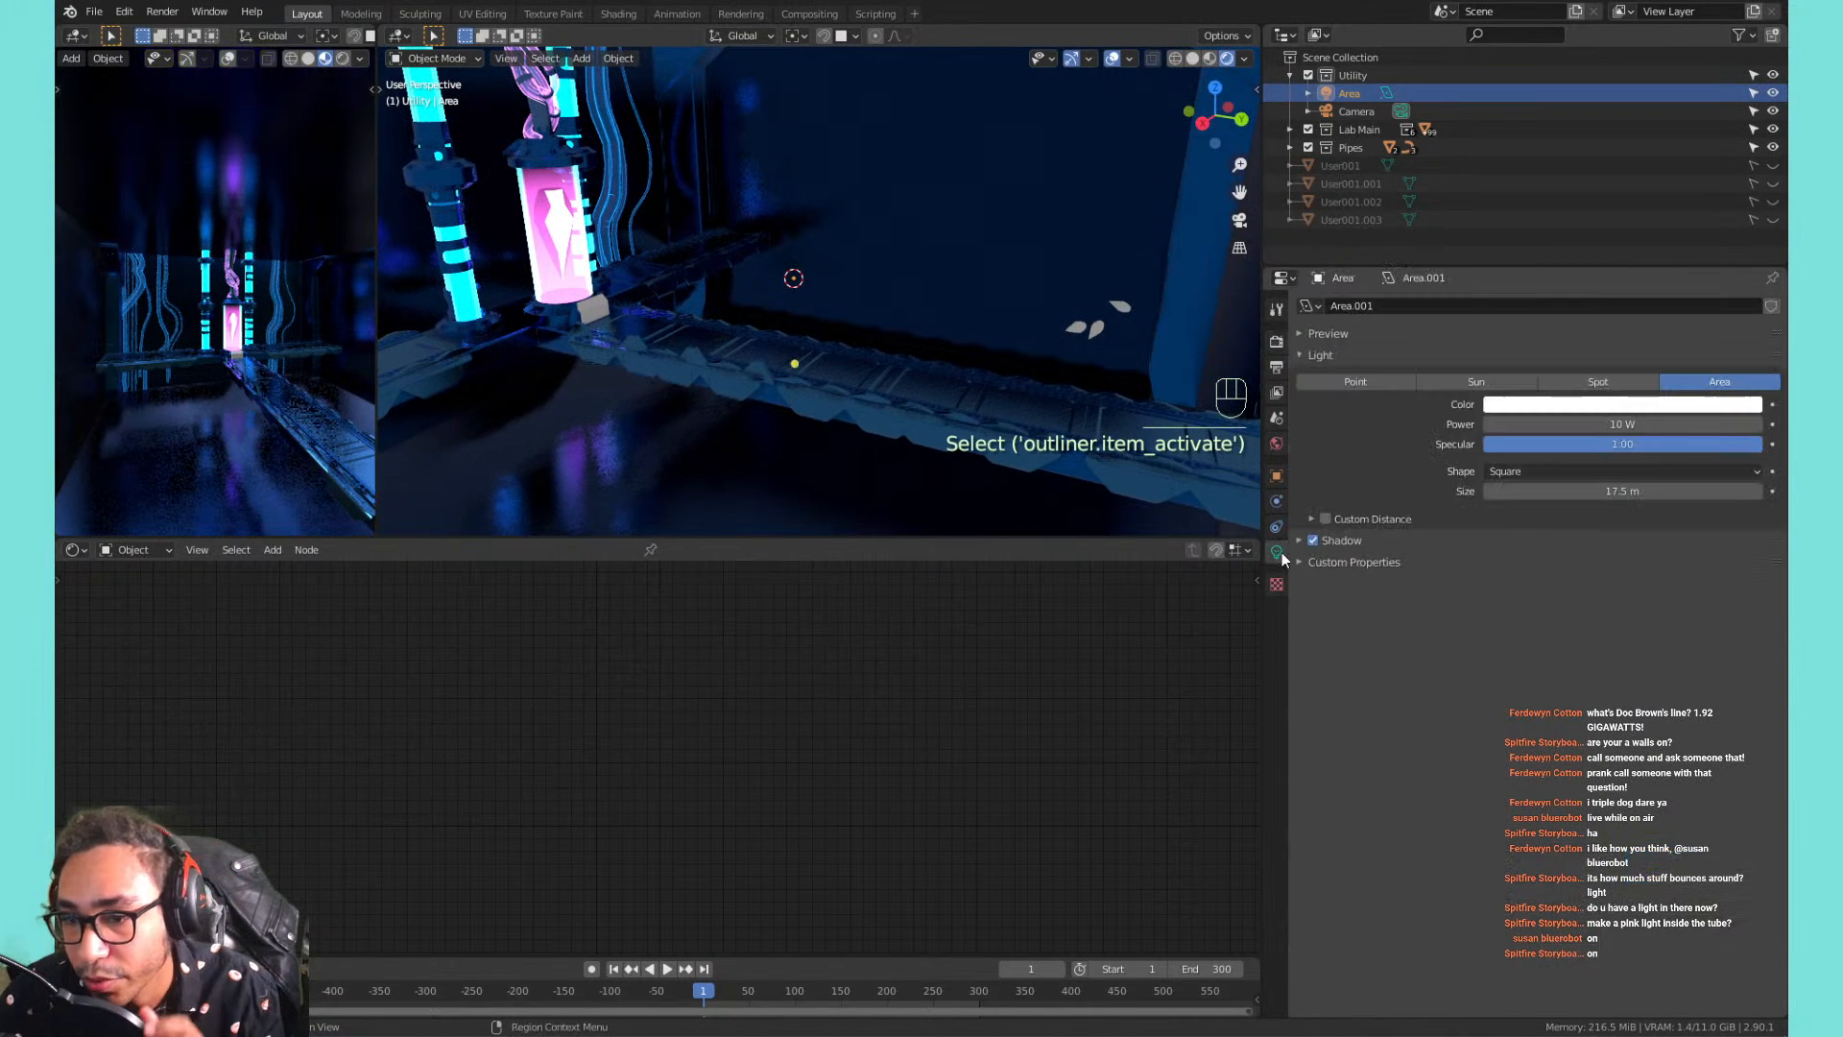
pyautogui.click(1563, 427)
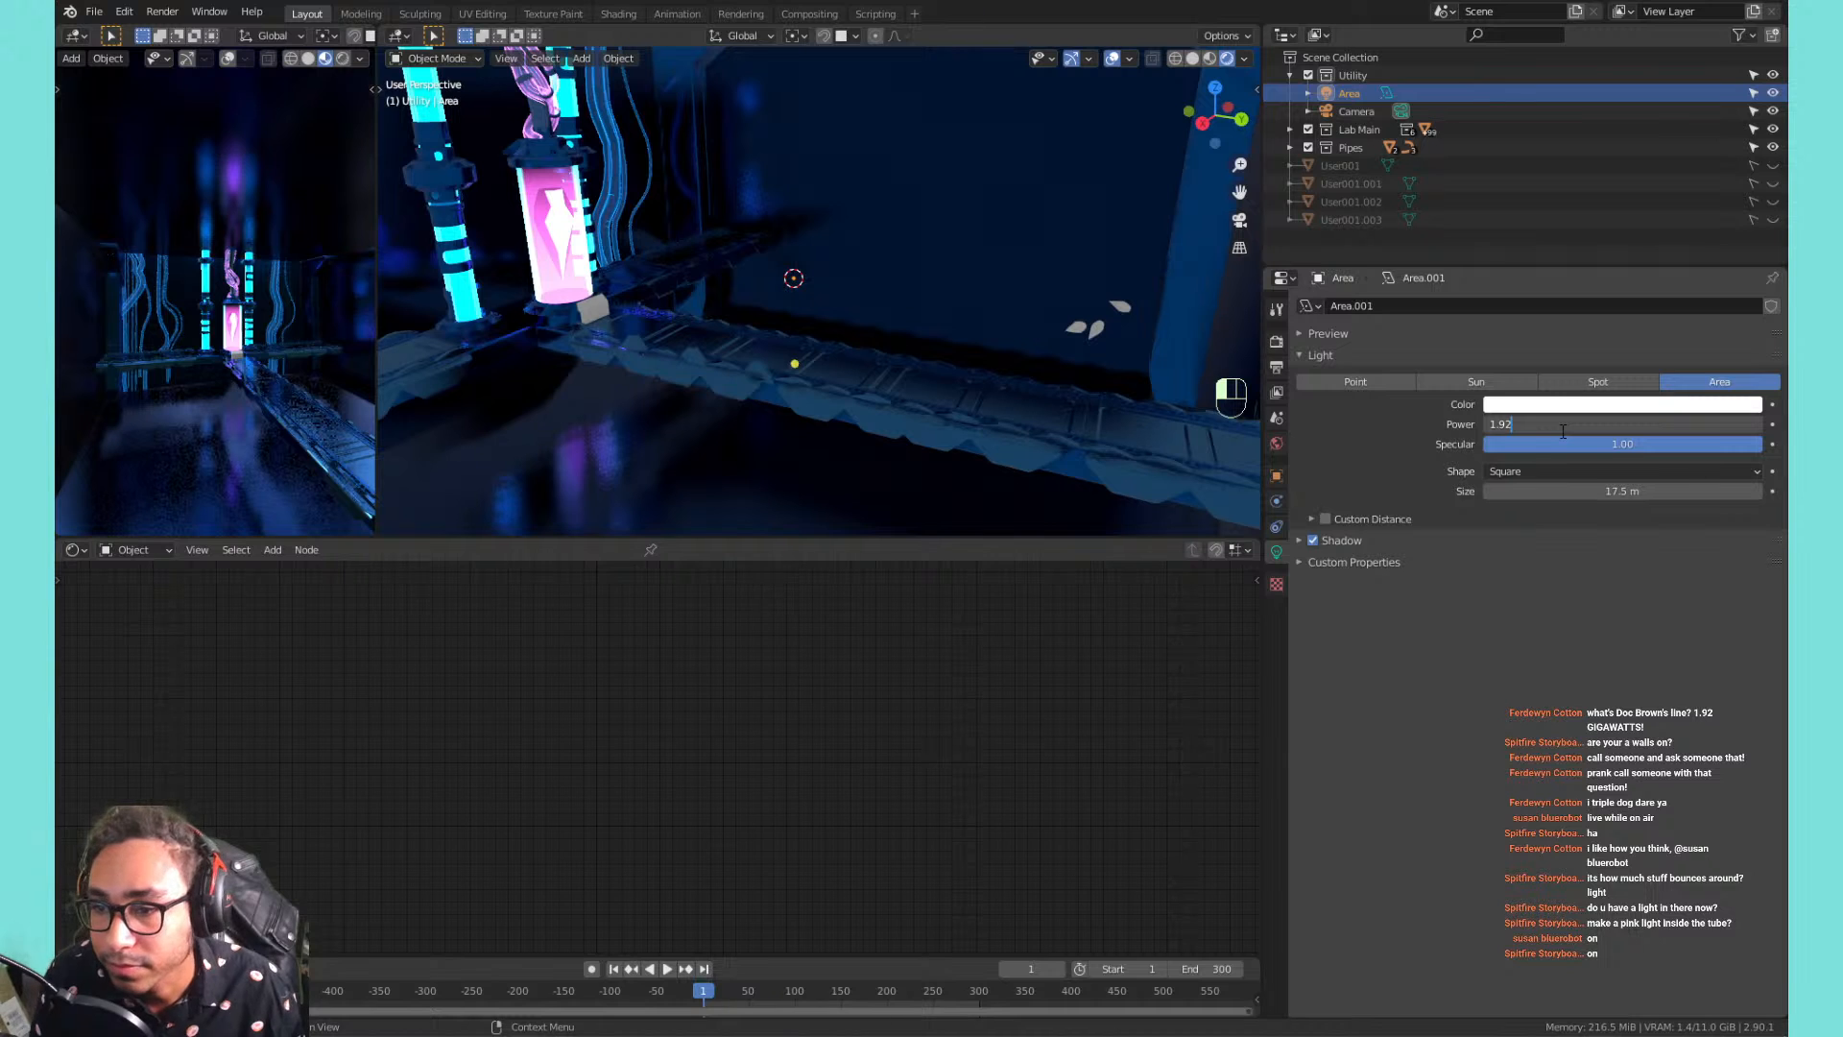
pyautogui.write('000')
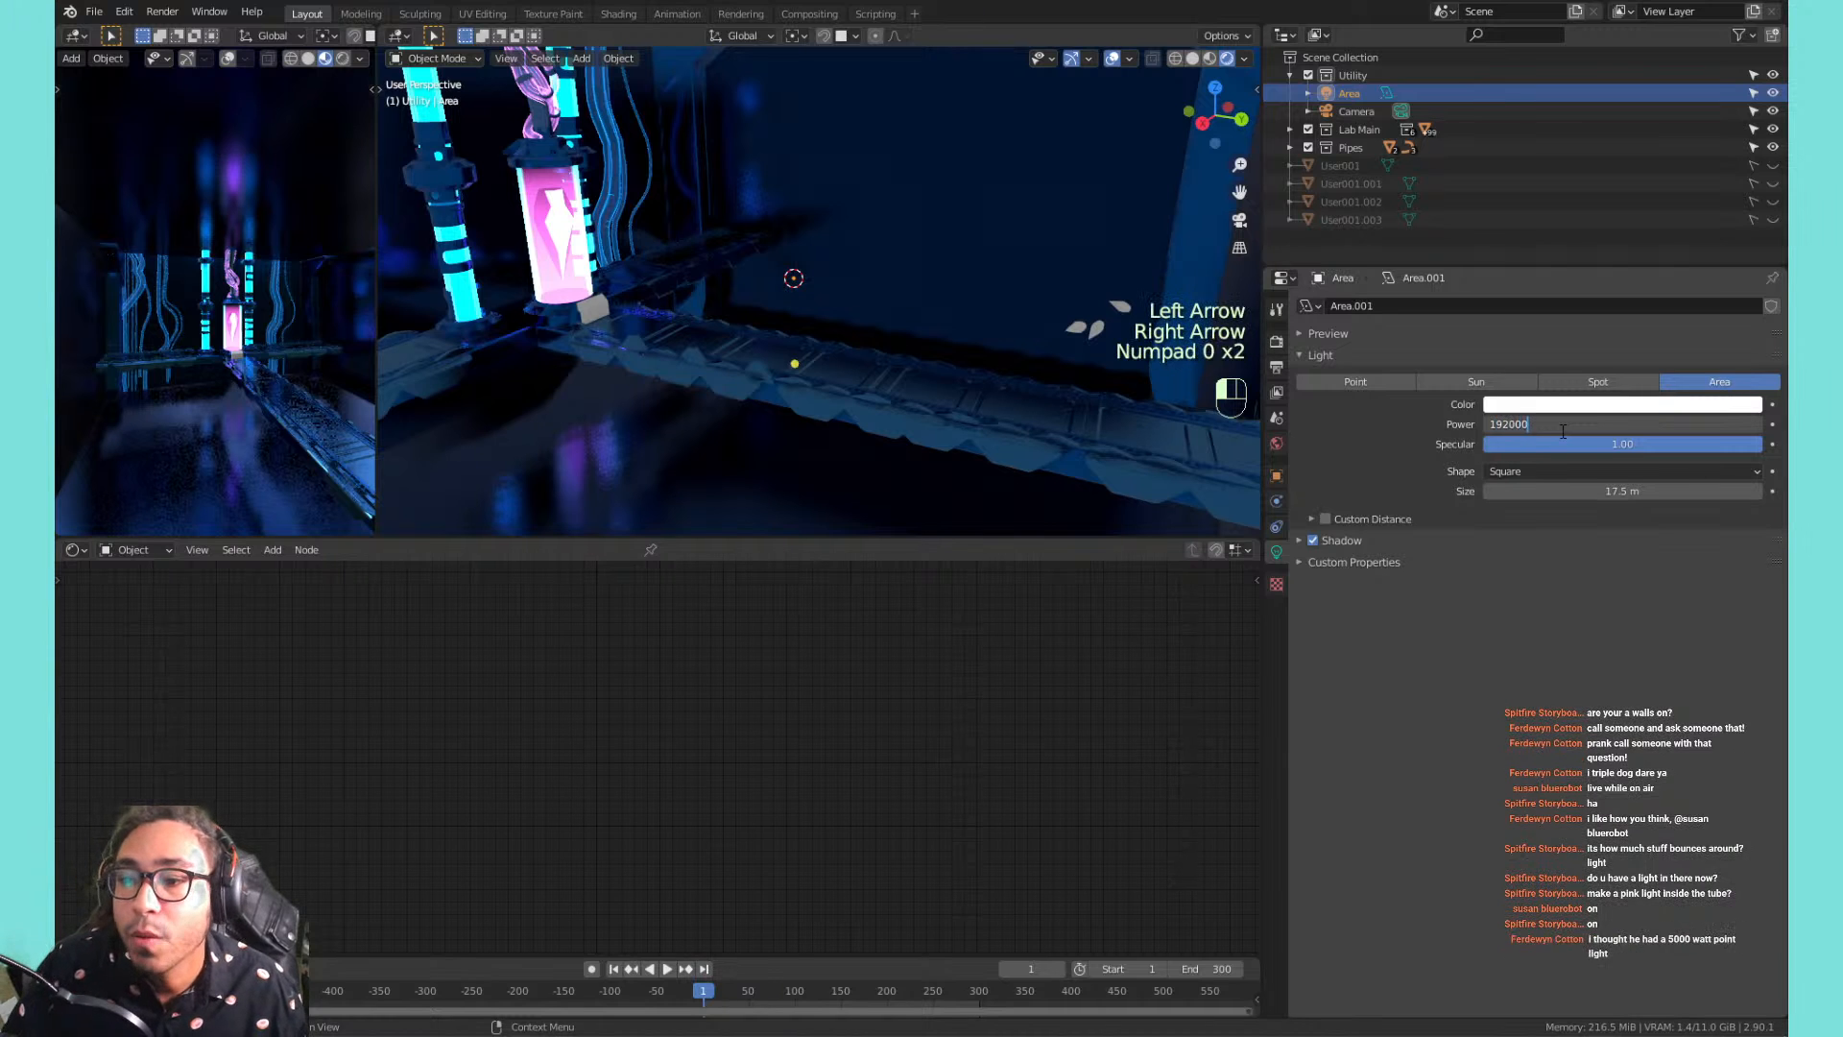
pyautogui.press('Return')
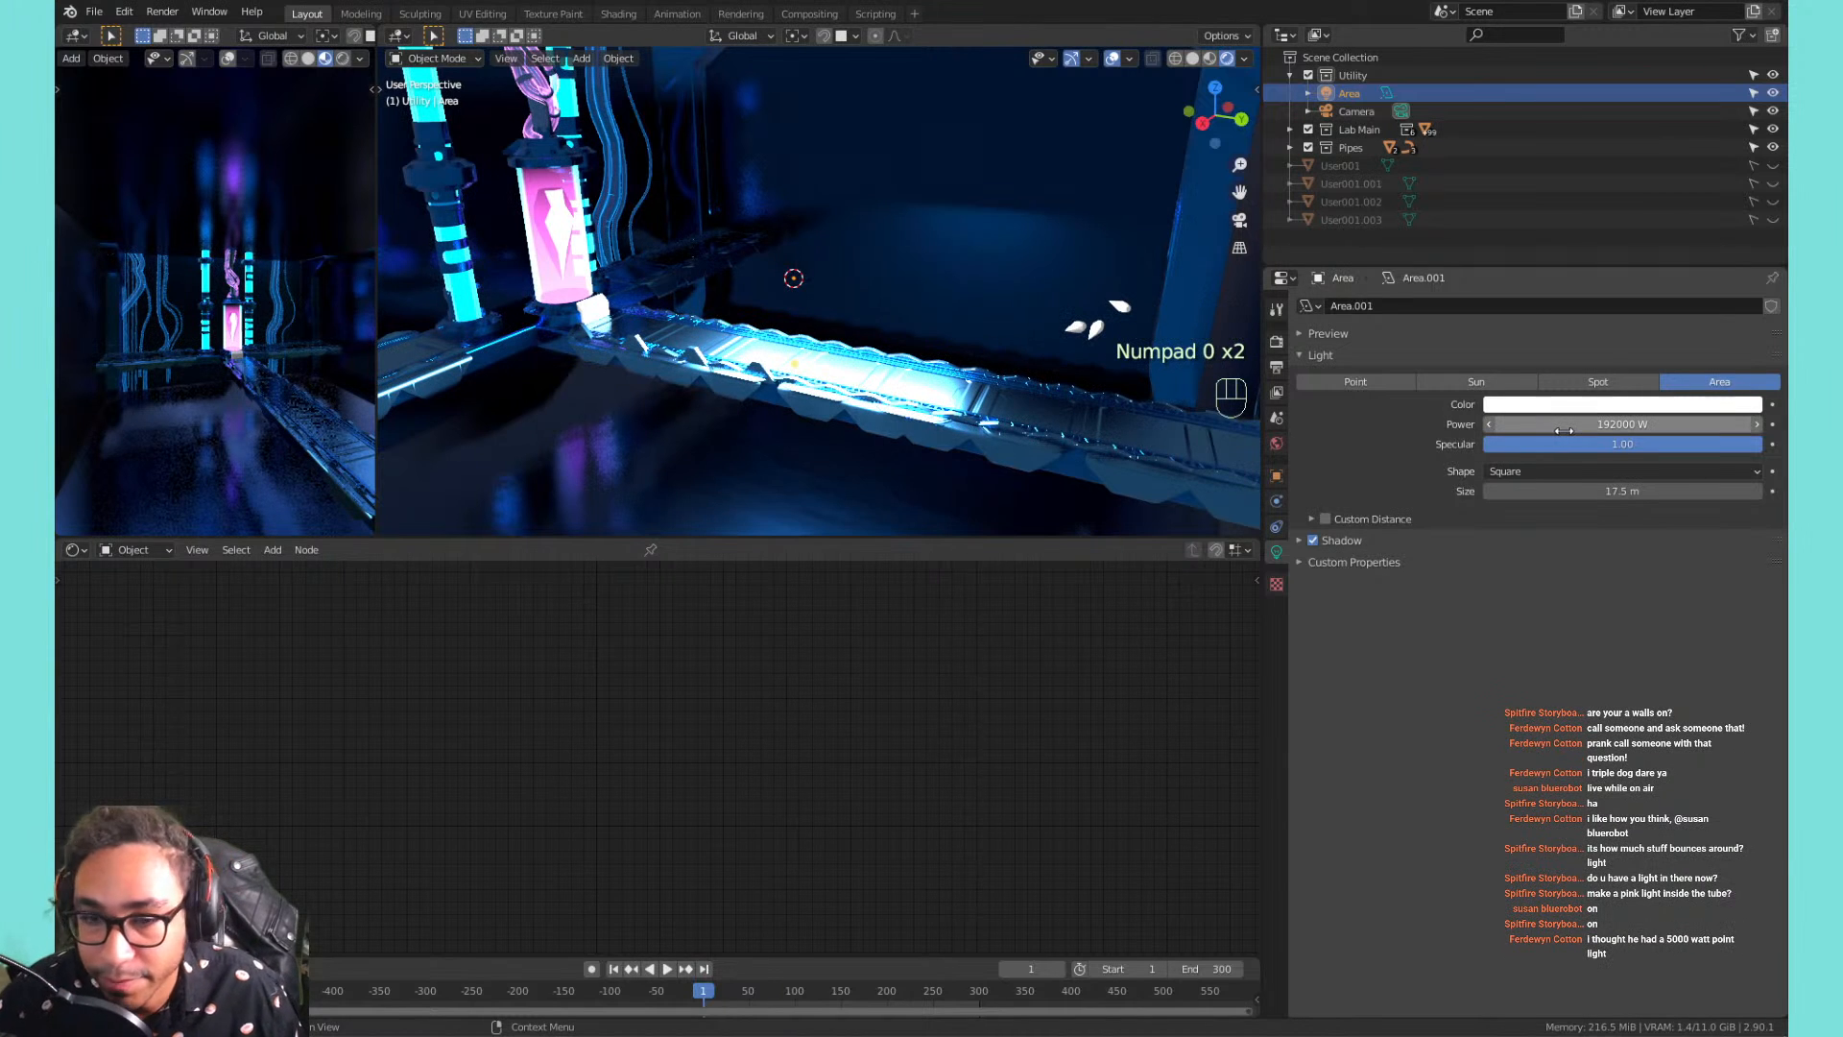
# Raise the area light about 15.7 m along the Z axis.
pyautogui.press('g')
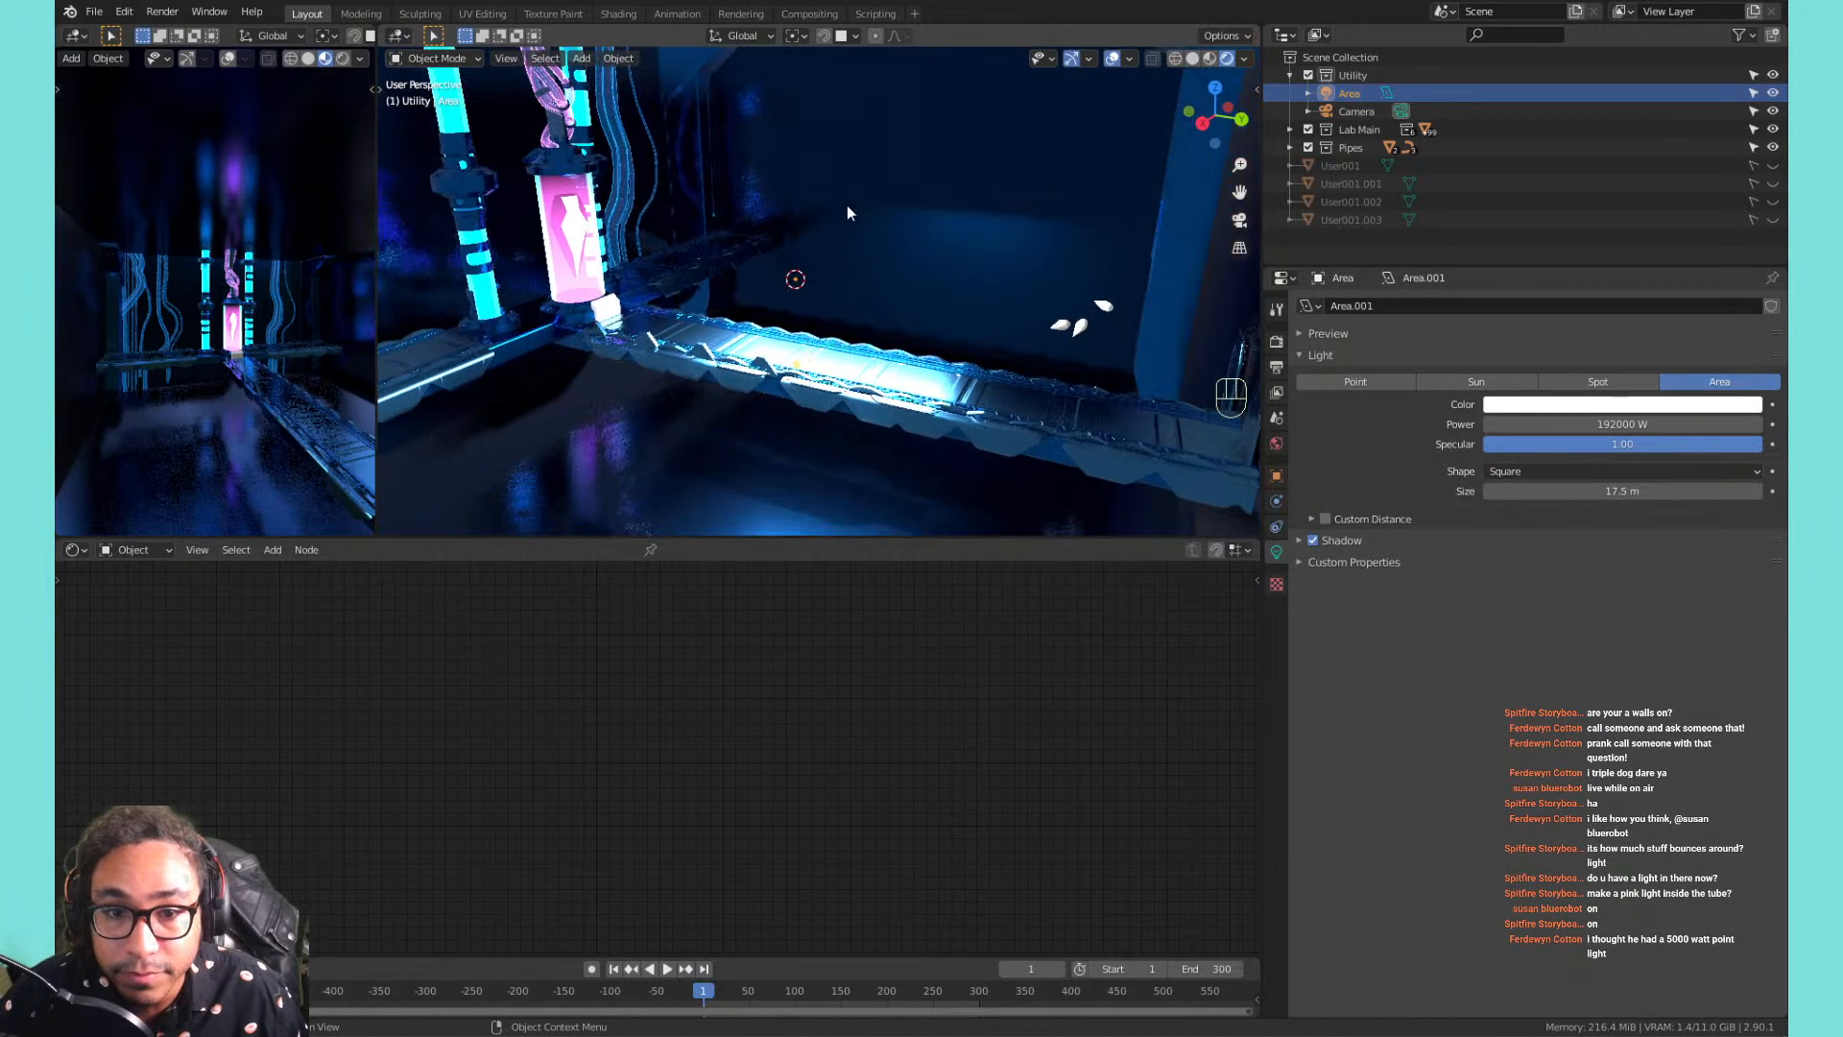
pyautogui.press('z')
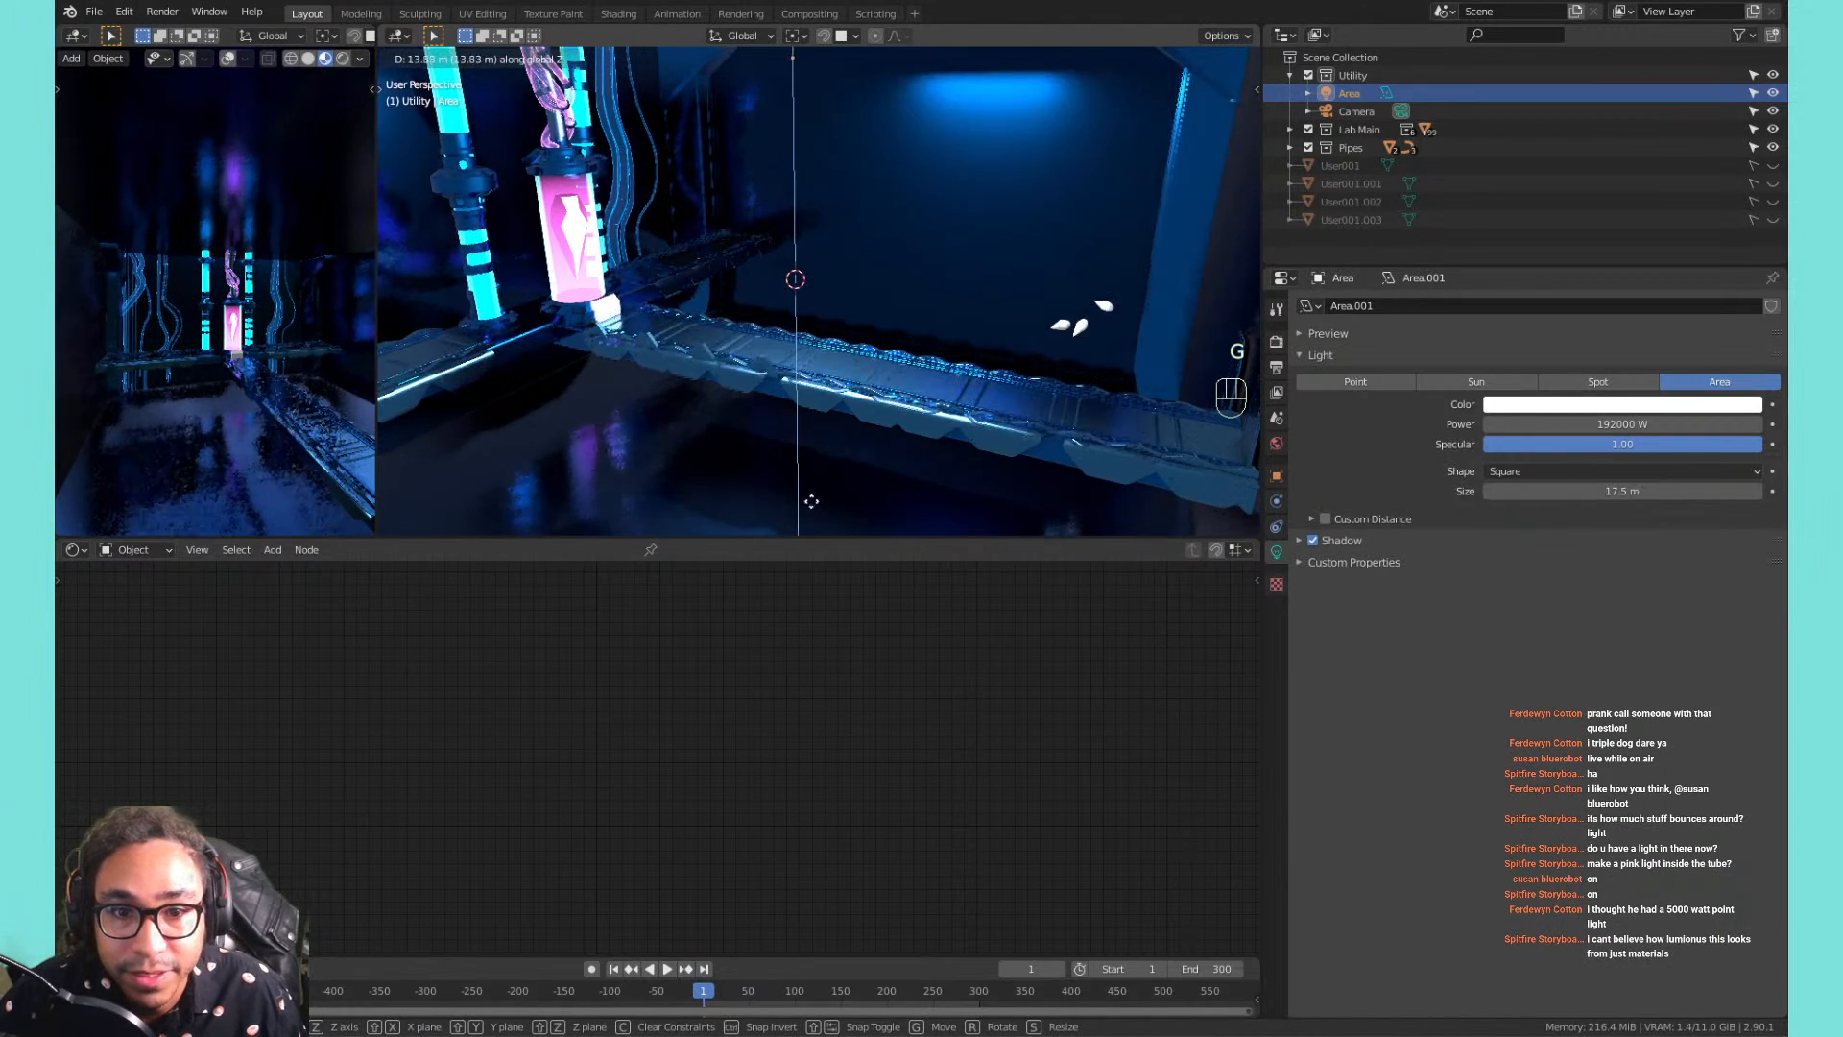
pyautogui.click(809, 495)
# Raise the area light about another 3.4 m along Z in the front view and enlarge its size to 48.8 m.
pyautogui.moveTo(768, 383); pyautogui.dragTo(855, 312, button='middle')
pyautogui.press('KP_1')
pyautogui.scroll(-5, 675, 322)
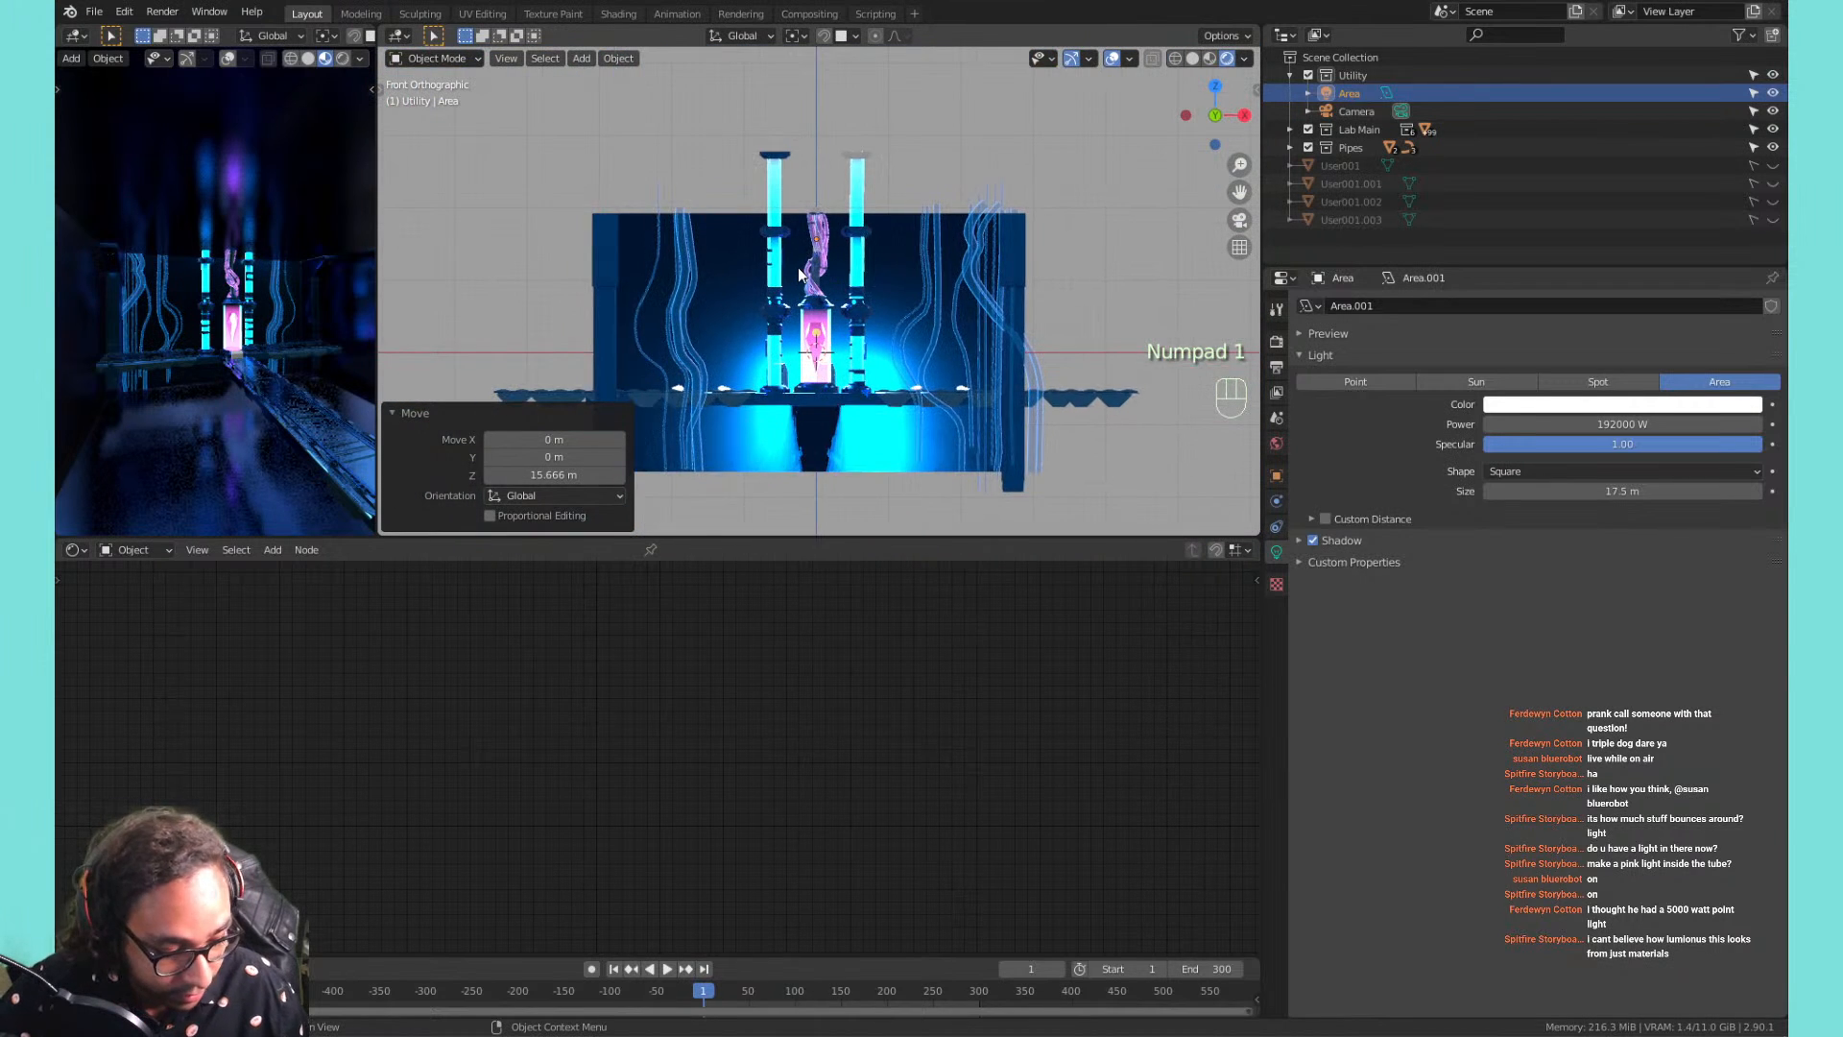
pyautogui.scroll(2, 799, 275)
pyautogui.press('g')
pyautogui.press('z')
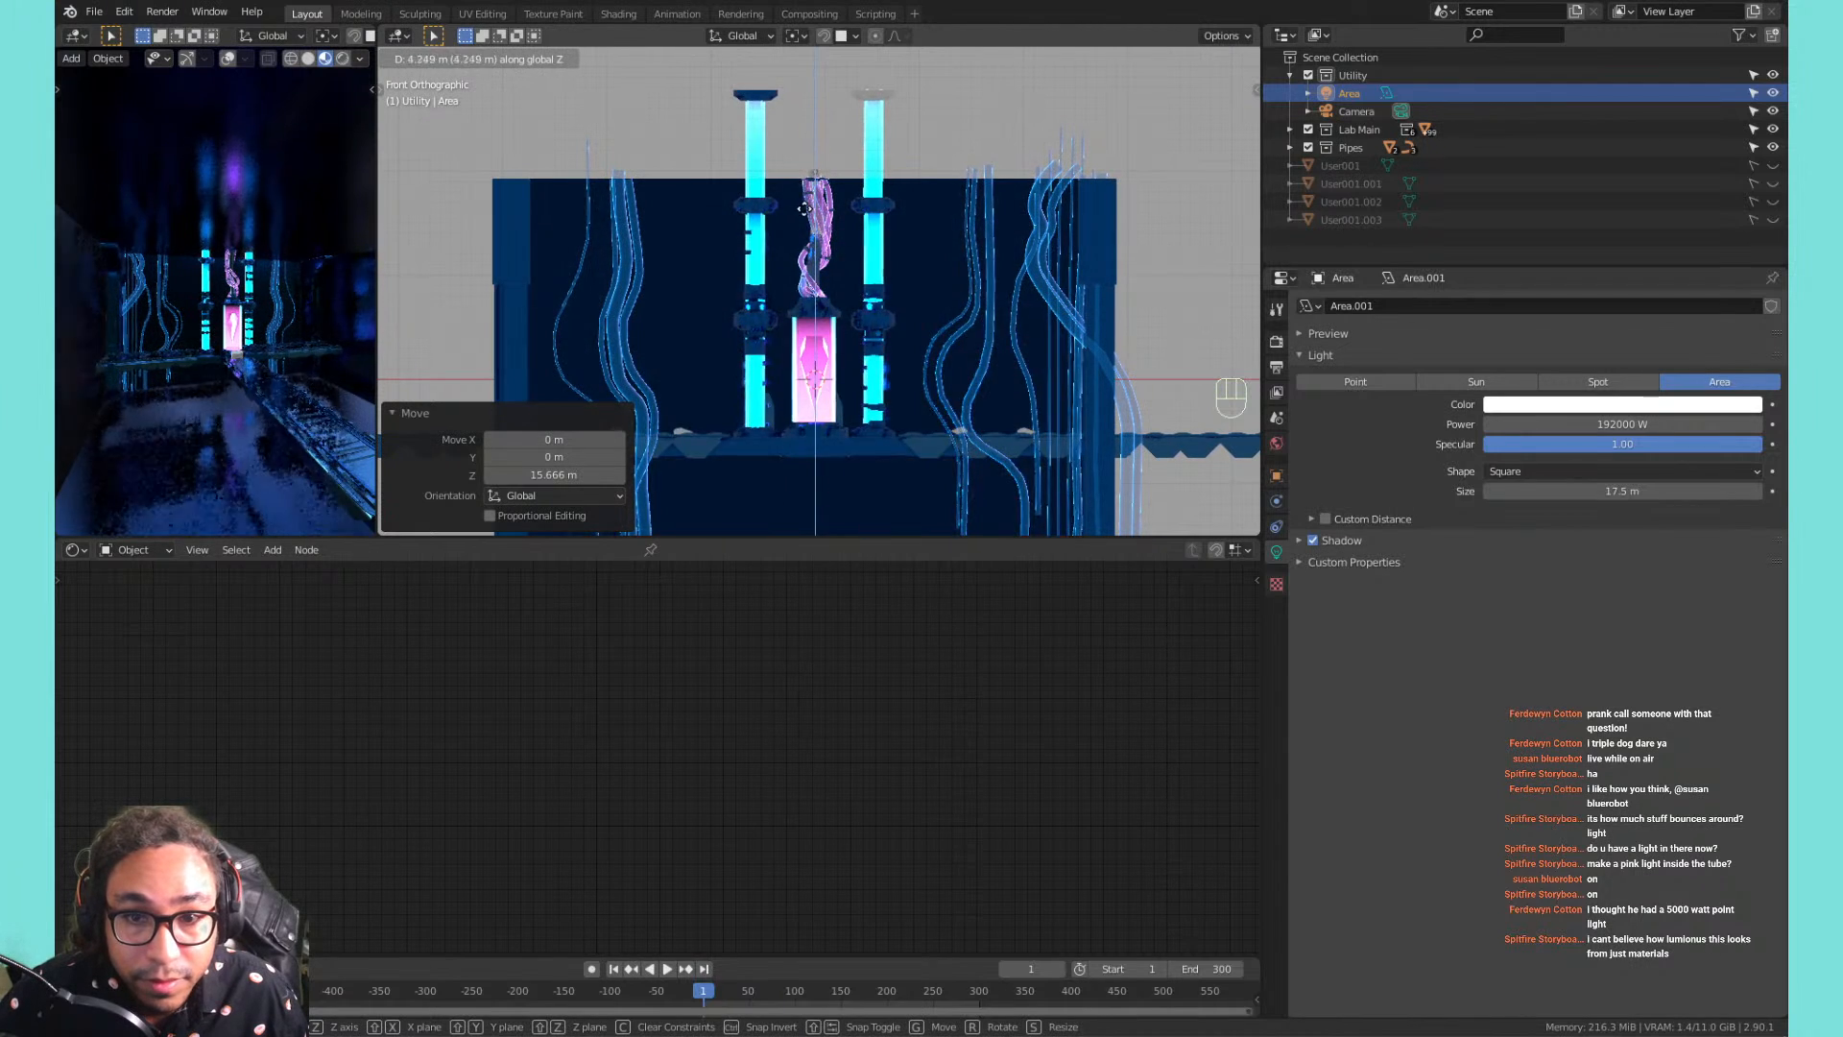
pyautogui.click(802, 230)
pyautogui.moveTo(803, 231); pyautogui.dragTo(1188, 355, button='middle')
pyautogui.moveTo(1545, 492); pyautogui.dragTo(1775, 492)
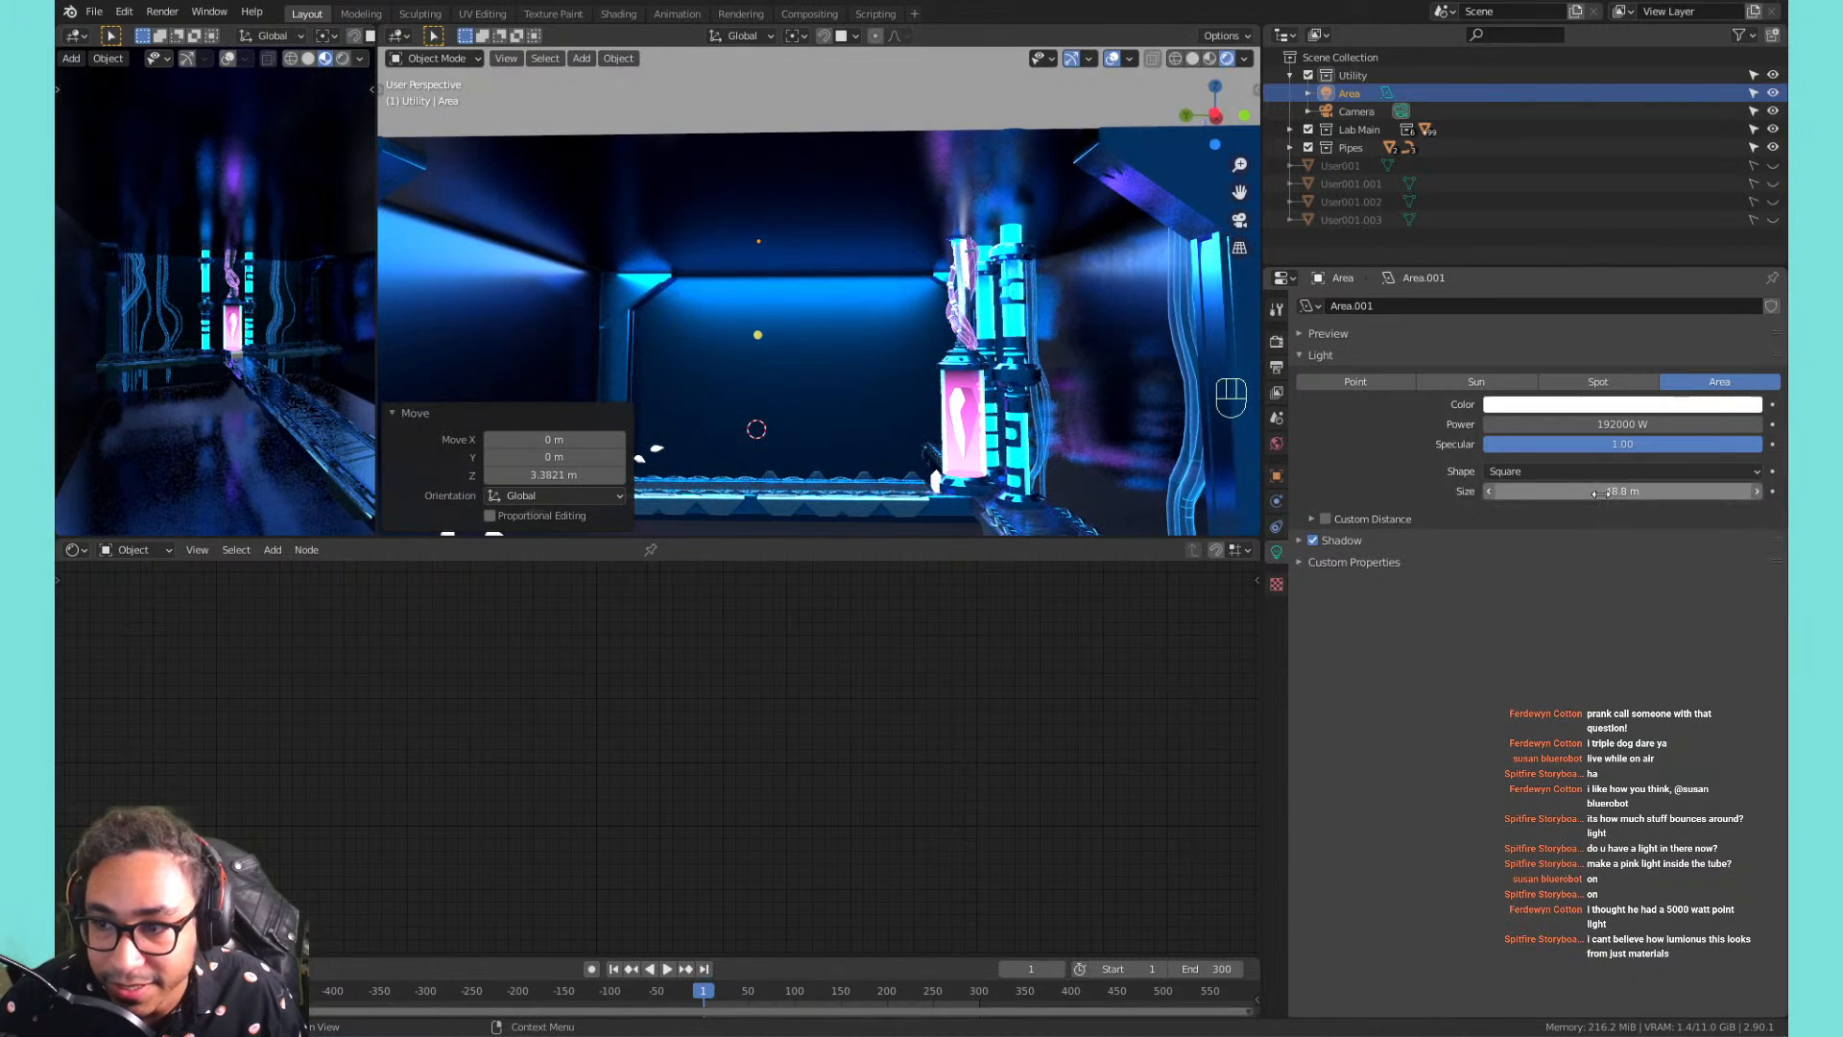
# Try a fully saturated blue-violet color with a hue of 0.705 on the area light, and undo it.
pyautogui.click(1584, 406)
pyautogui.moveTo(1669, 249); pyautogui.dragTo(1734, 210)
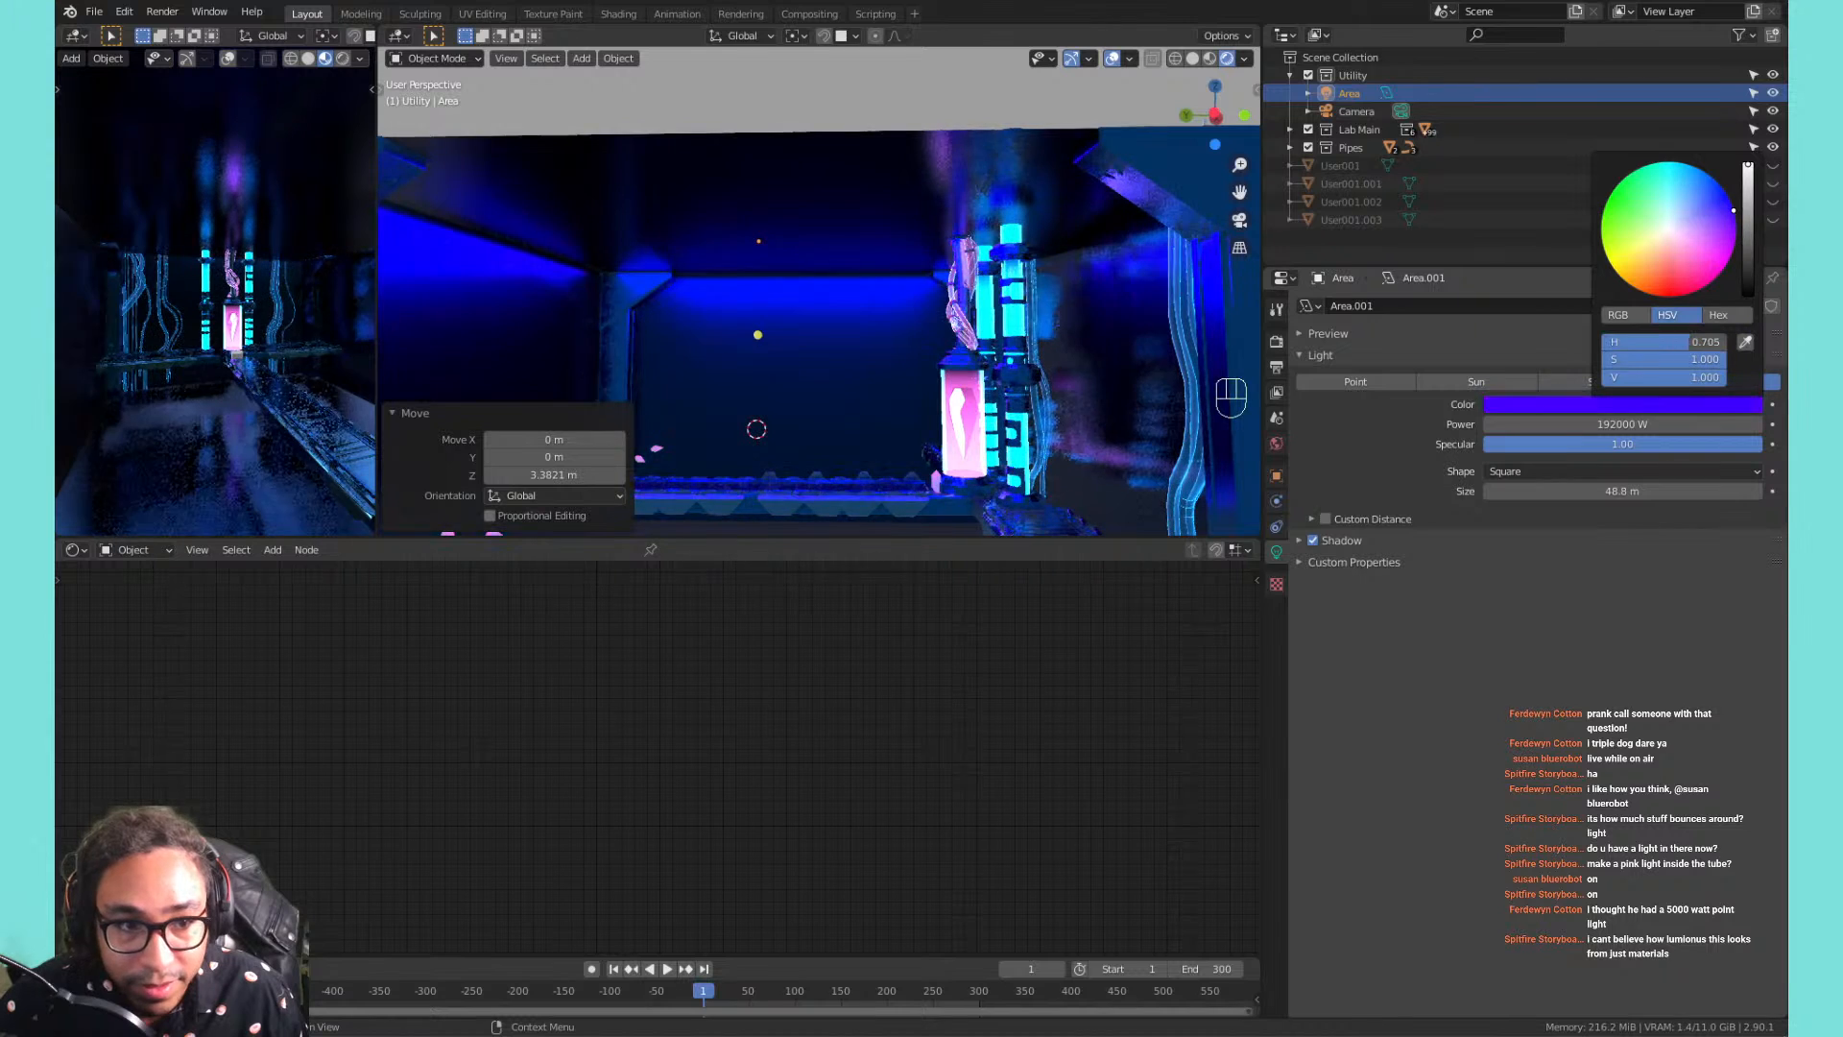
pyautogui.hotkey('ctrl', 'z')
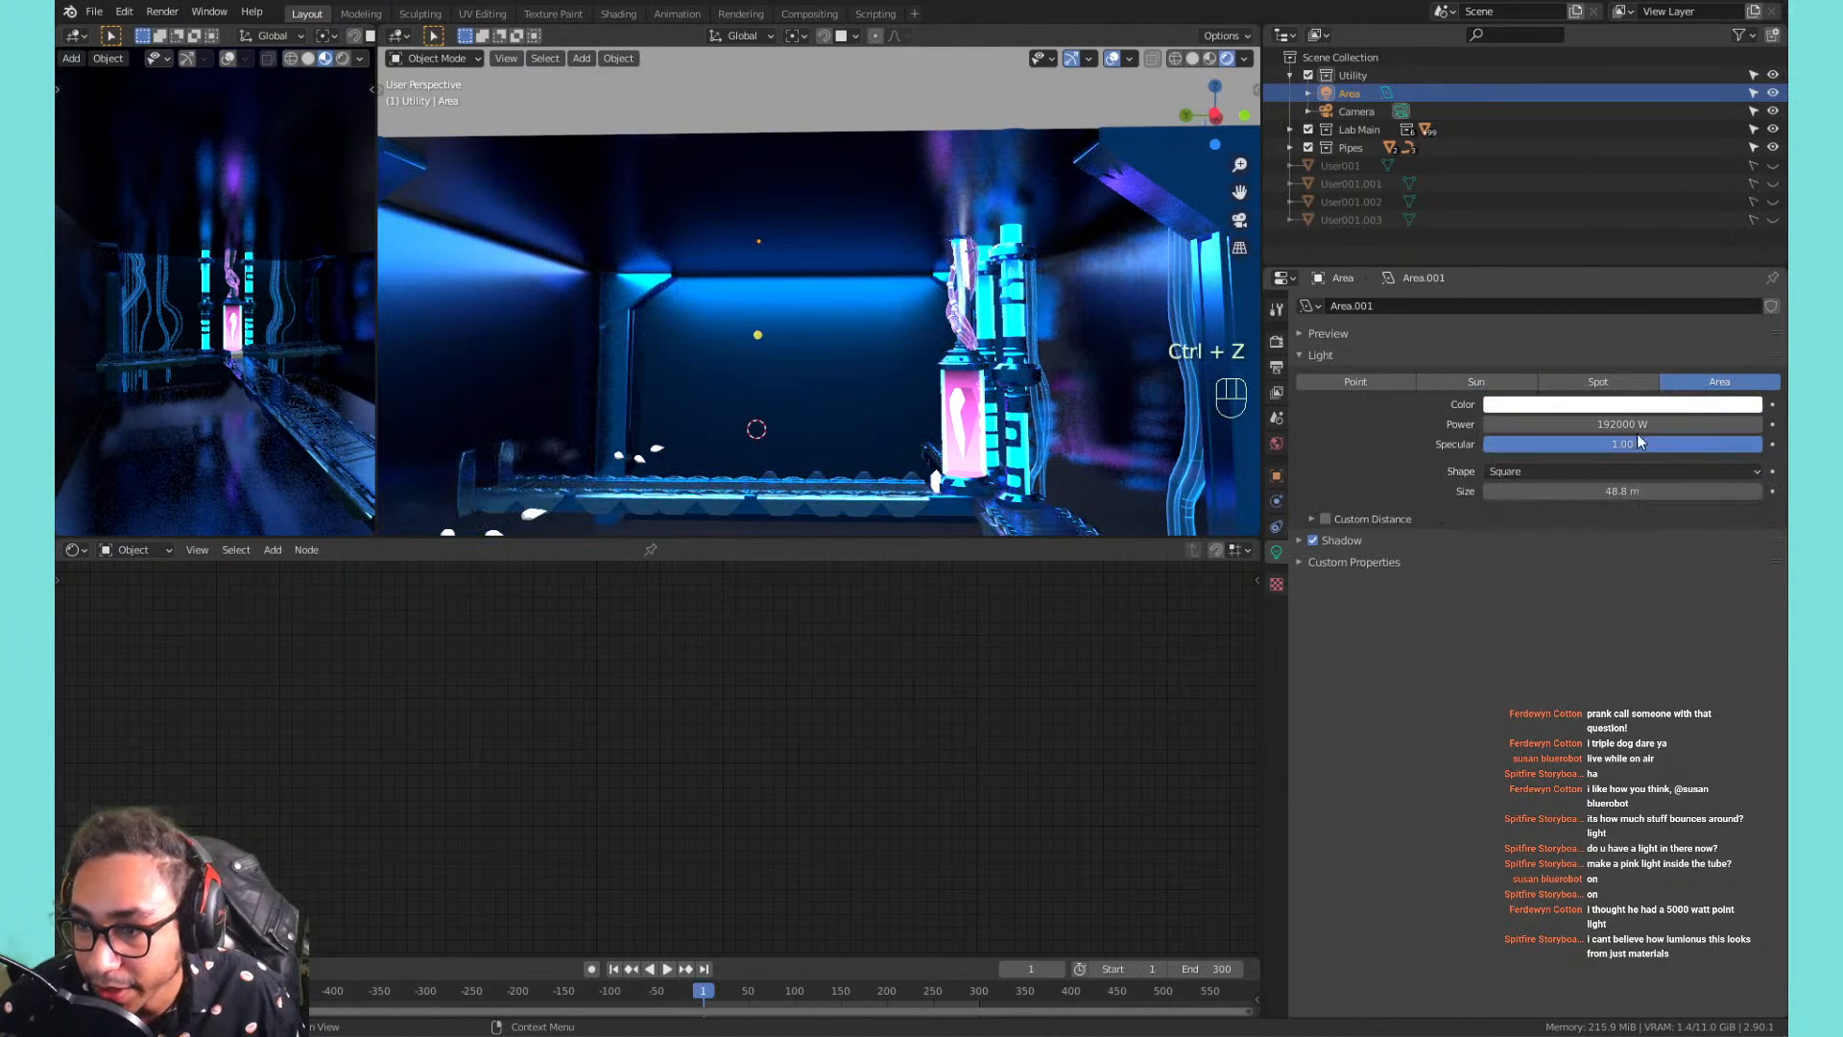
# Try increasing the area light's power to 1.92 MW.
pyautogui.click(1631, 426)
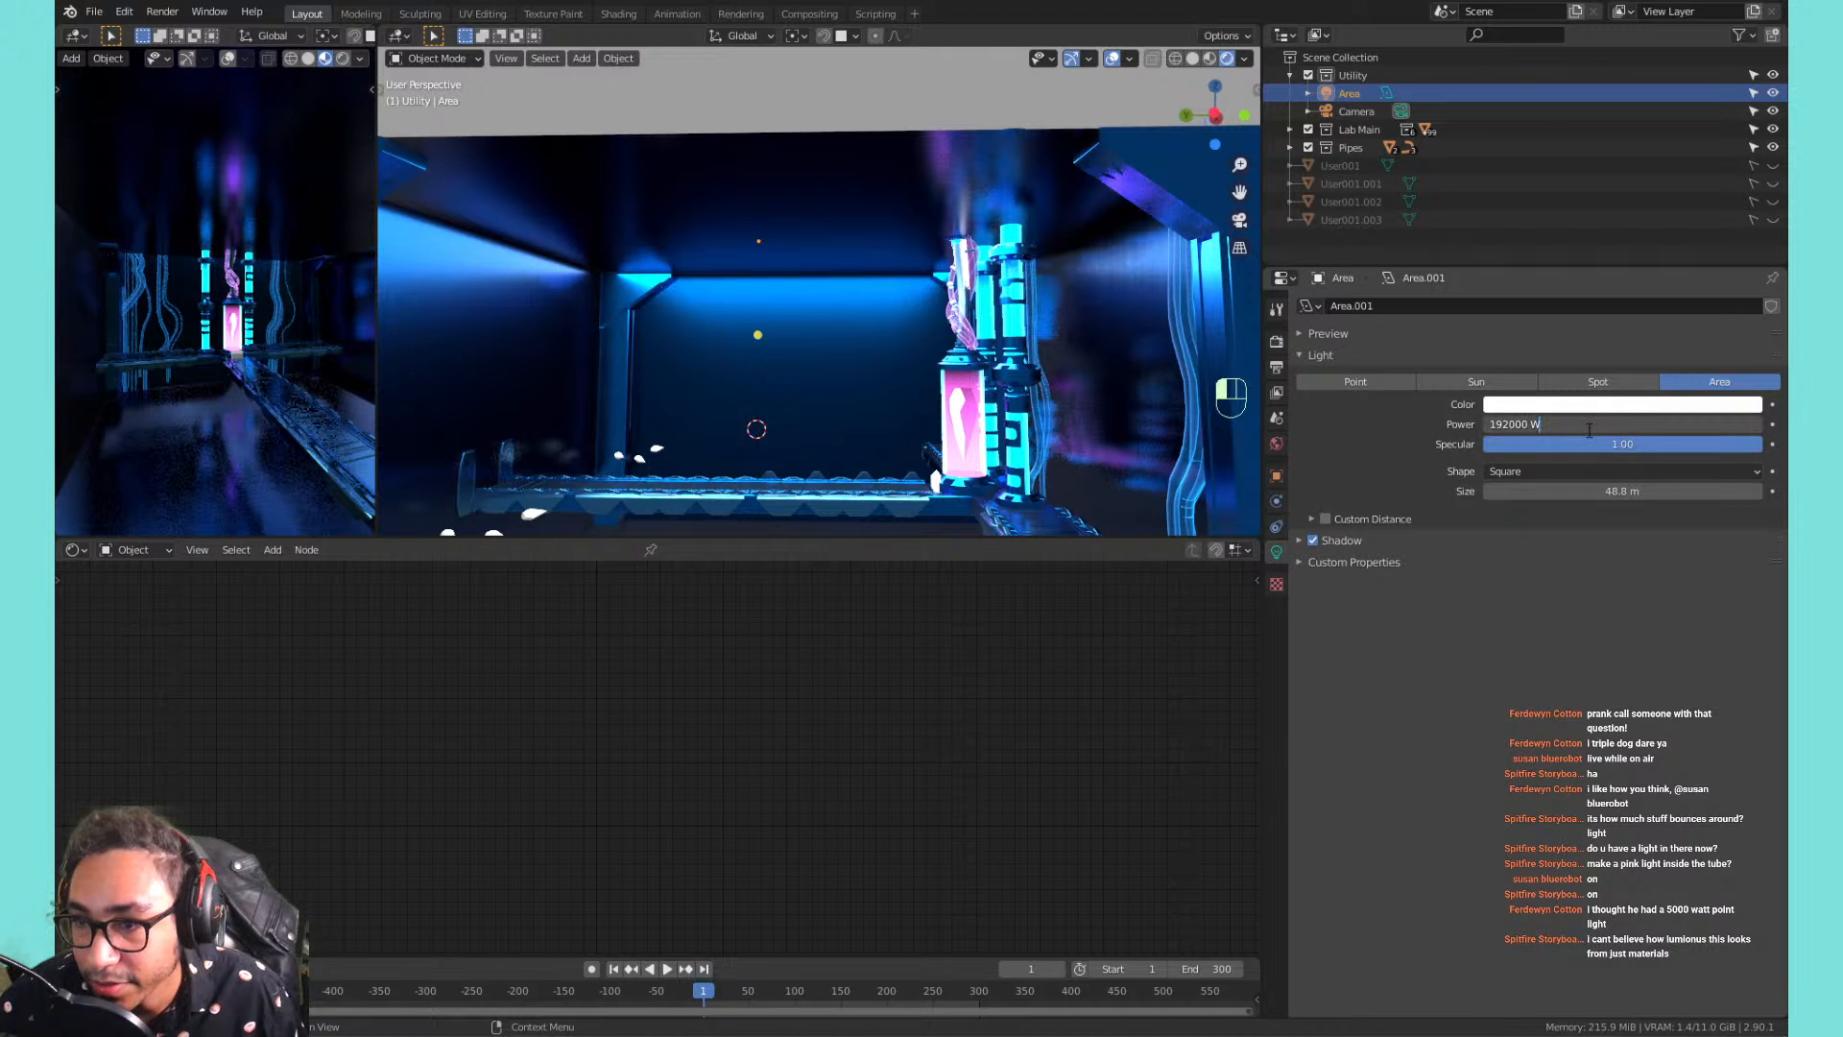
pyautogui.write('0')
pyautogui.press('Return')
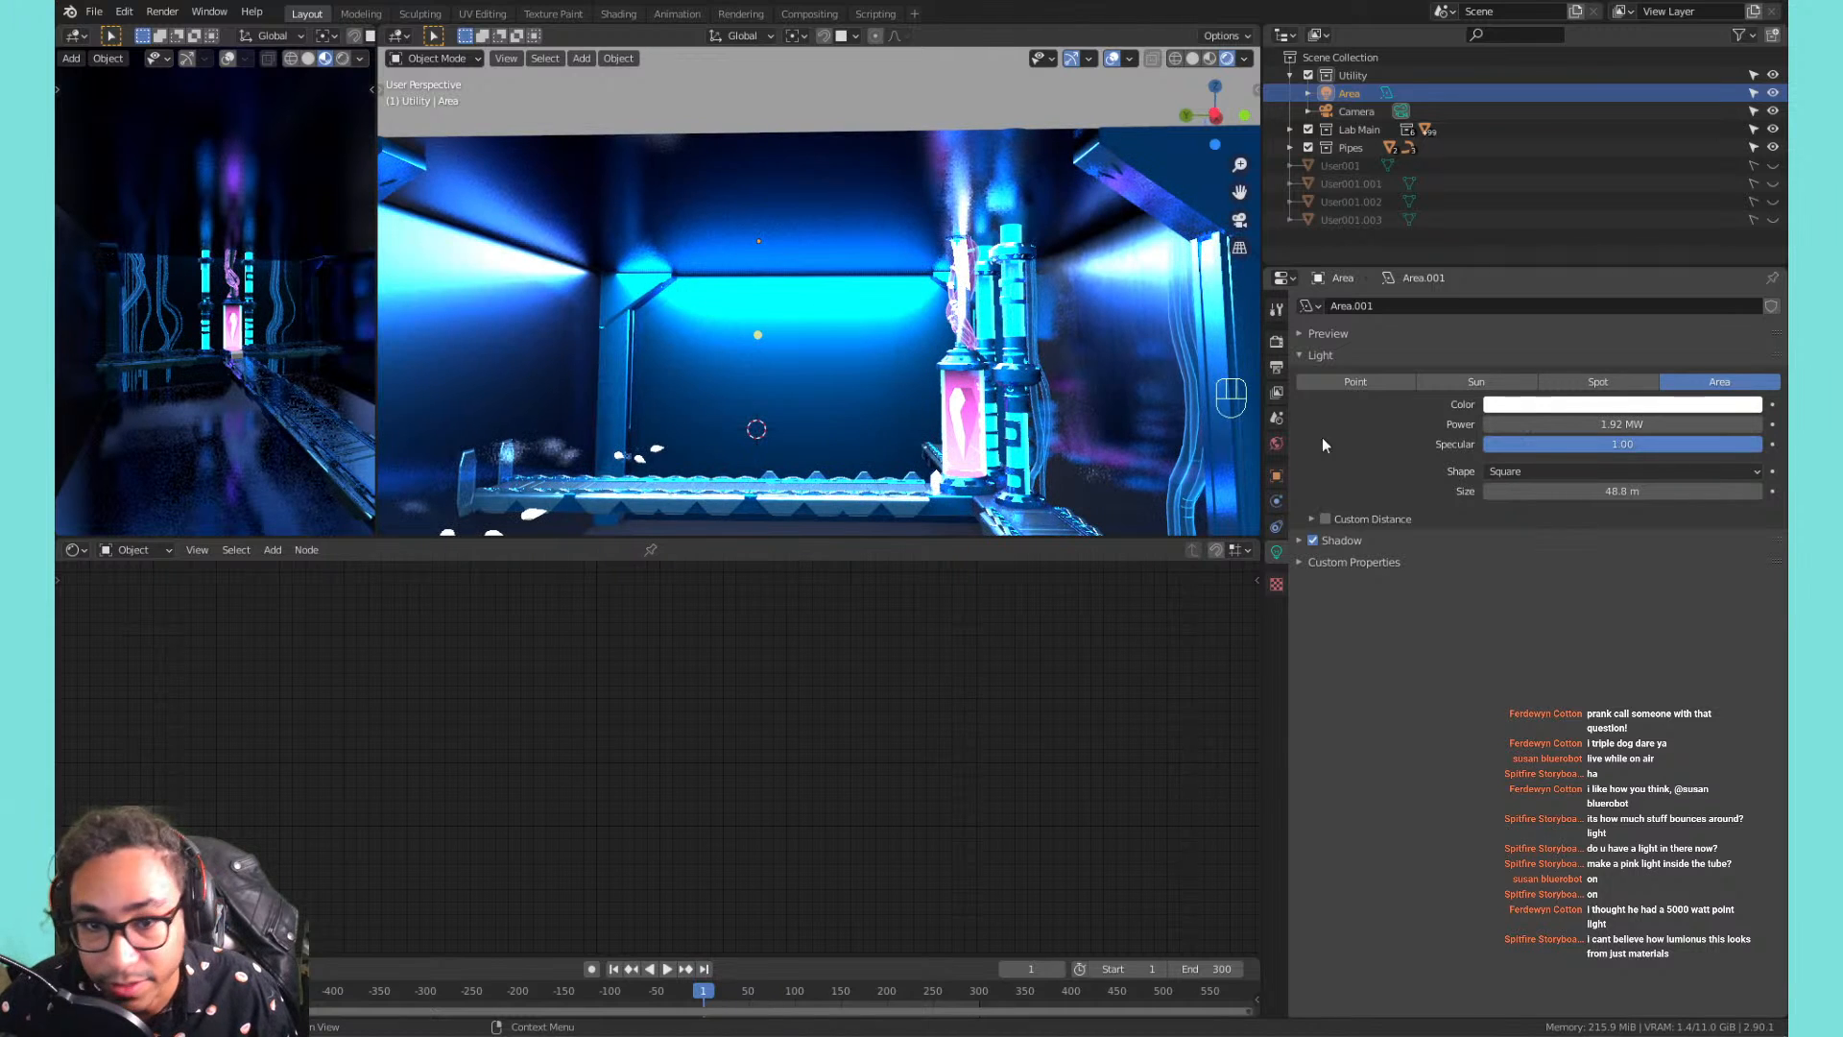
# Switch the camera viewport to rendered shading and inspect how the area light illuminates the lab.
pyautogui.keyDown('shift'); pyautogui.moveTo(681, 178); pyautogui.dragTo(680, 86, button='middle'); pyautogui.keyUp('shift')
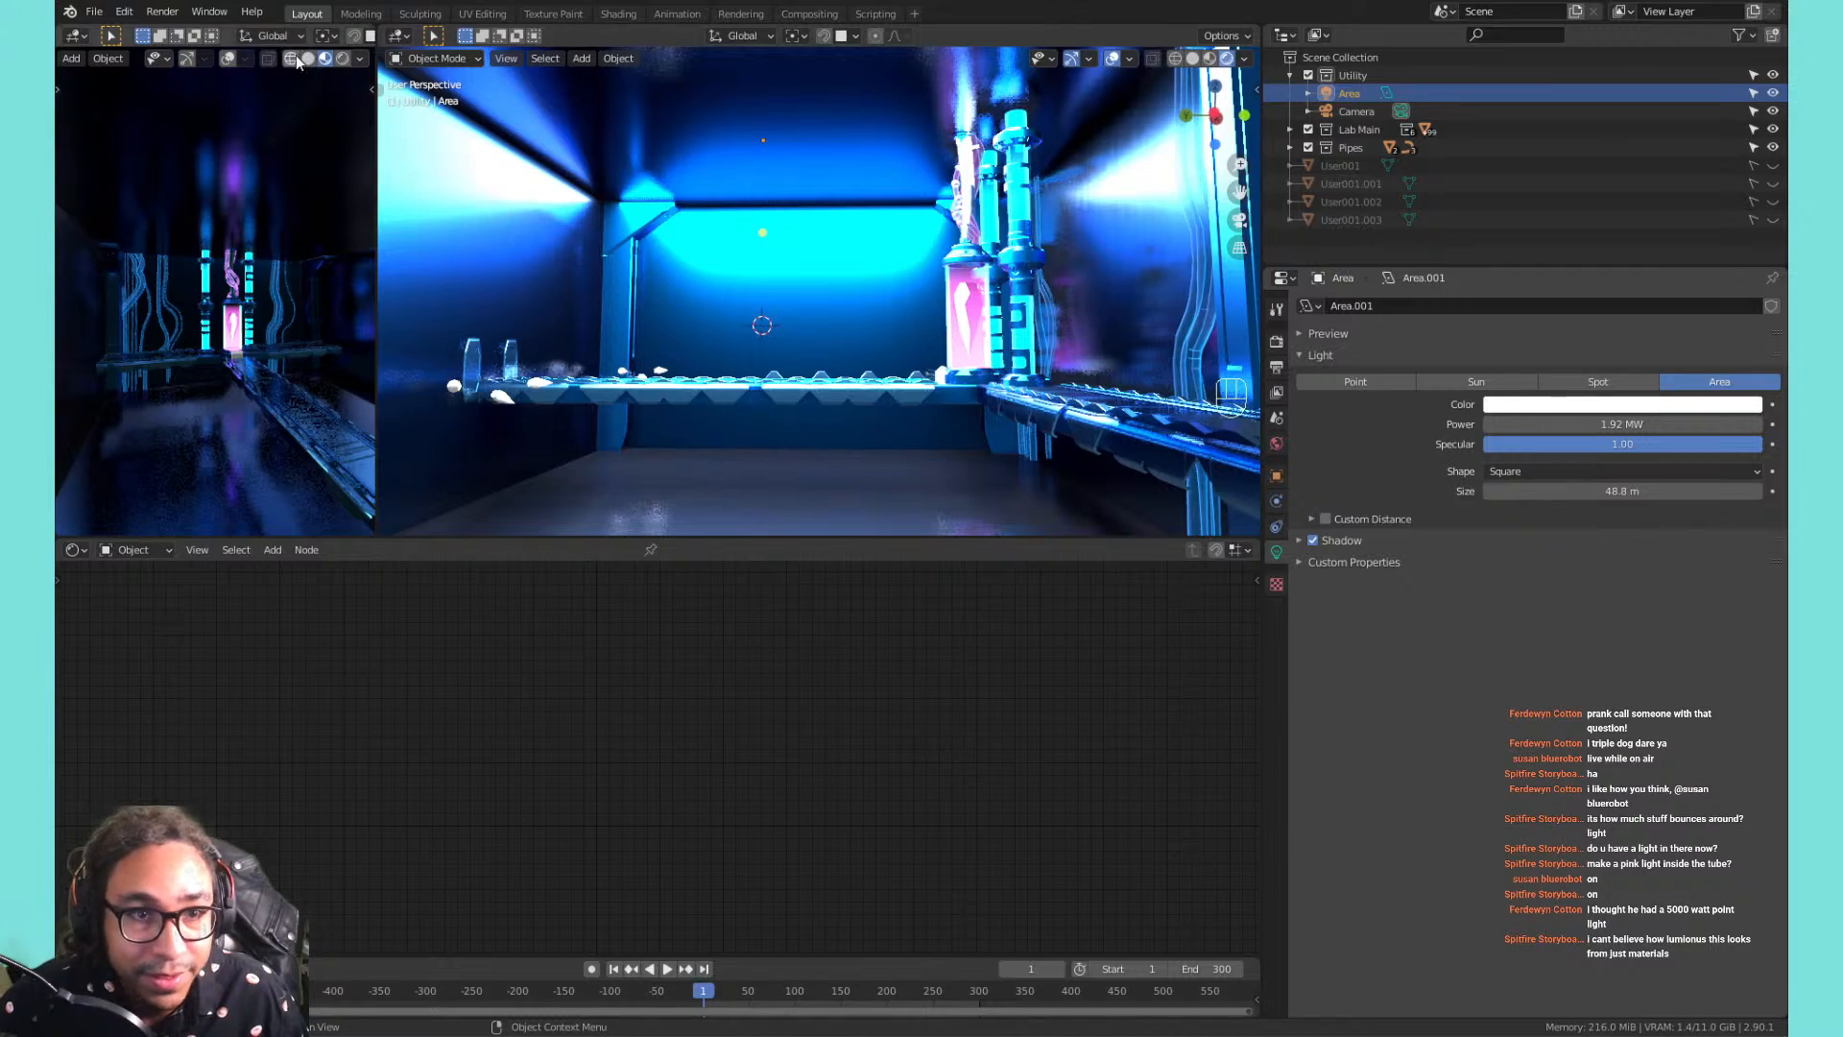
pyautogui.click(342, 59)
pyautogui.moveTo(182, 191); pyautogui.dragTo(176, 186, button='middle')
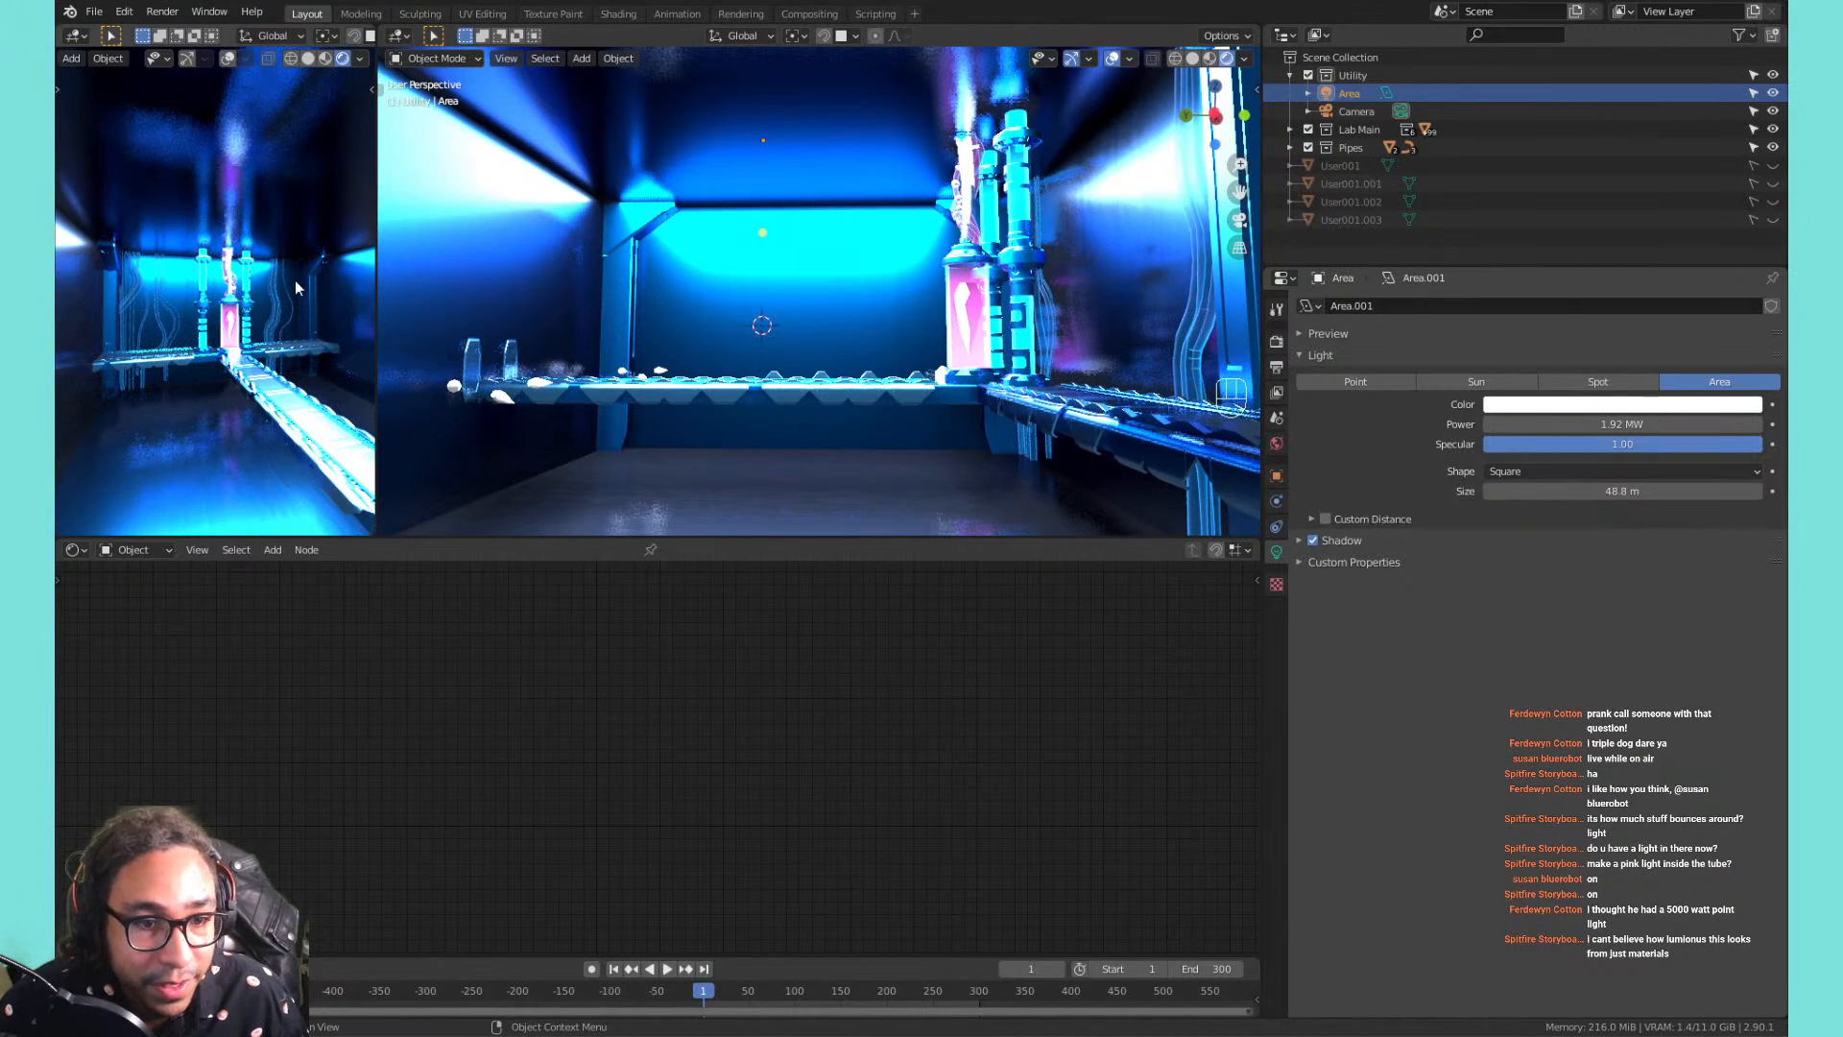
pyautogui.moveTo(768, 284)
pyautogui.mouseDown(button='middle')
pyautogui.moveTo(676, 278)
pyautogui.moveTo(763, 283)
pyautogui.mouseUp(button='middle')
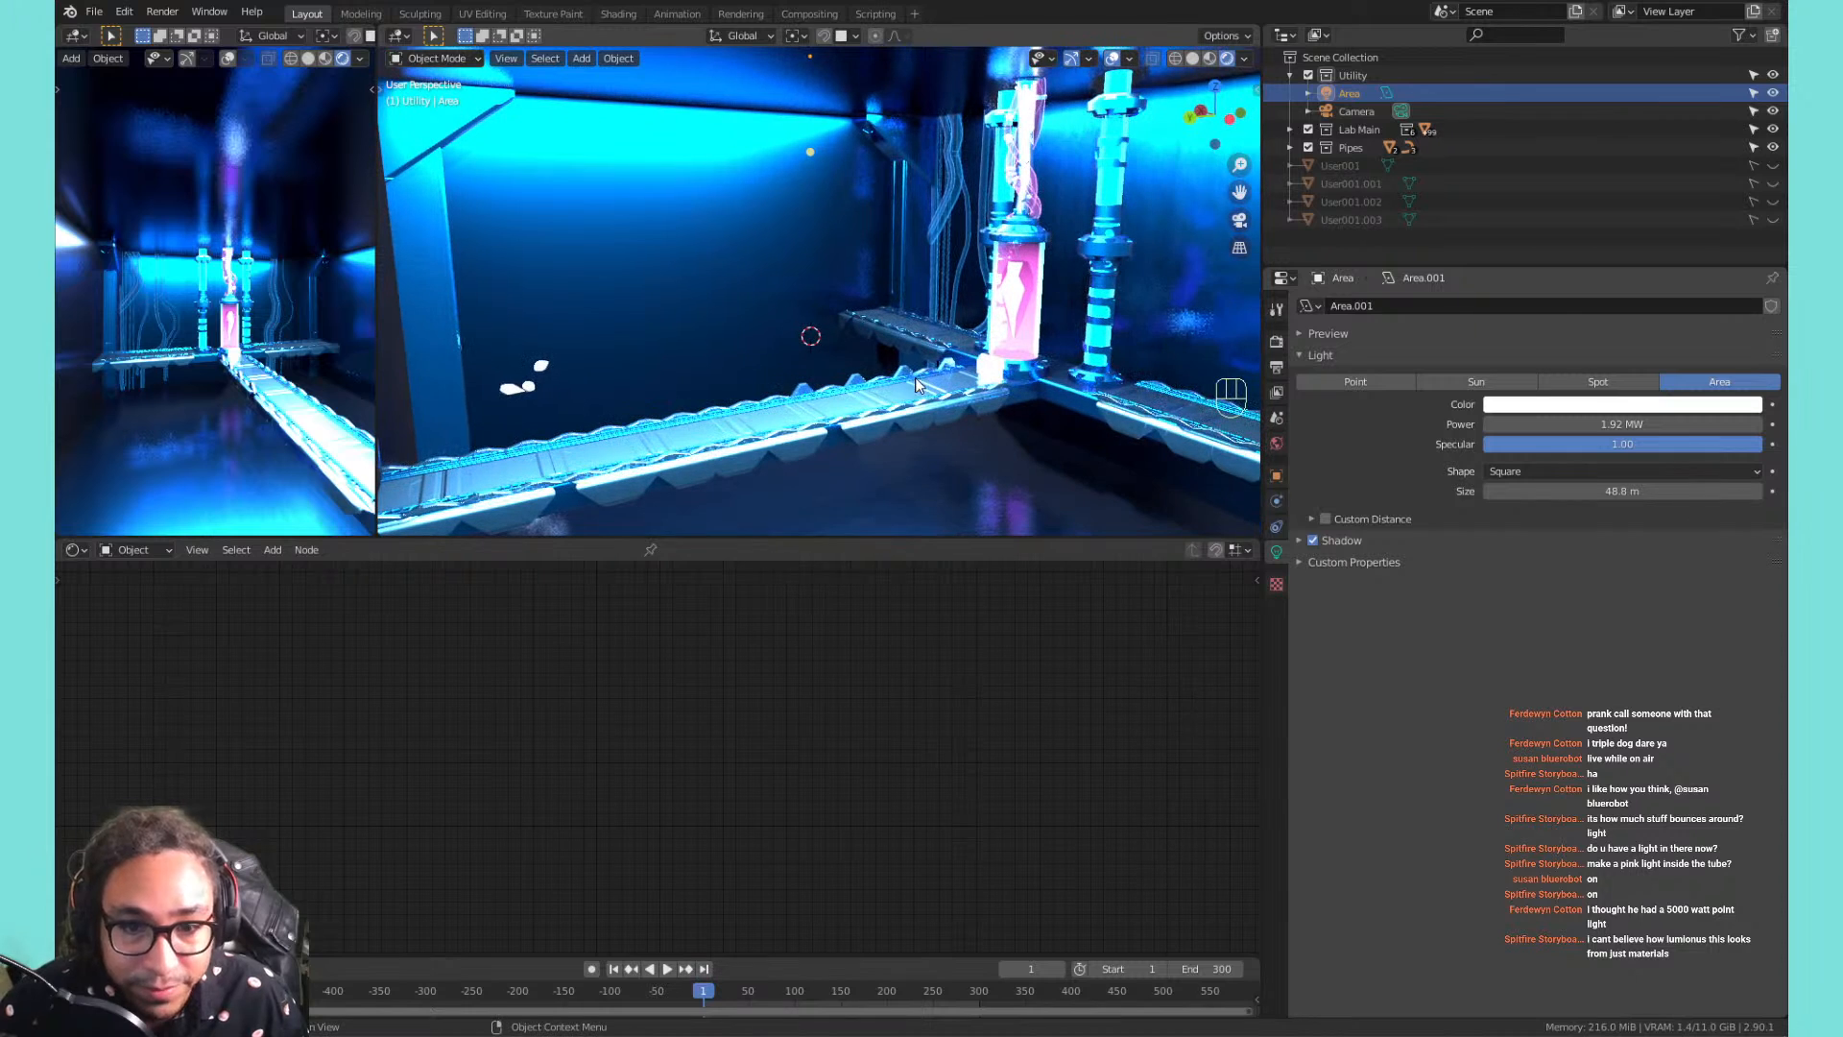
# Try a power of 500000 W on the area light and settle on 100000 W.
pyautogui.click(1630, 425)
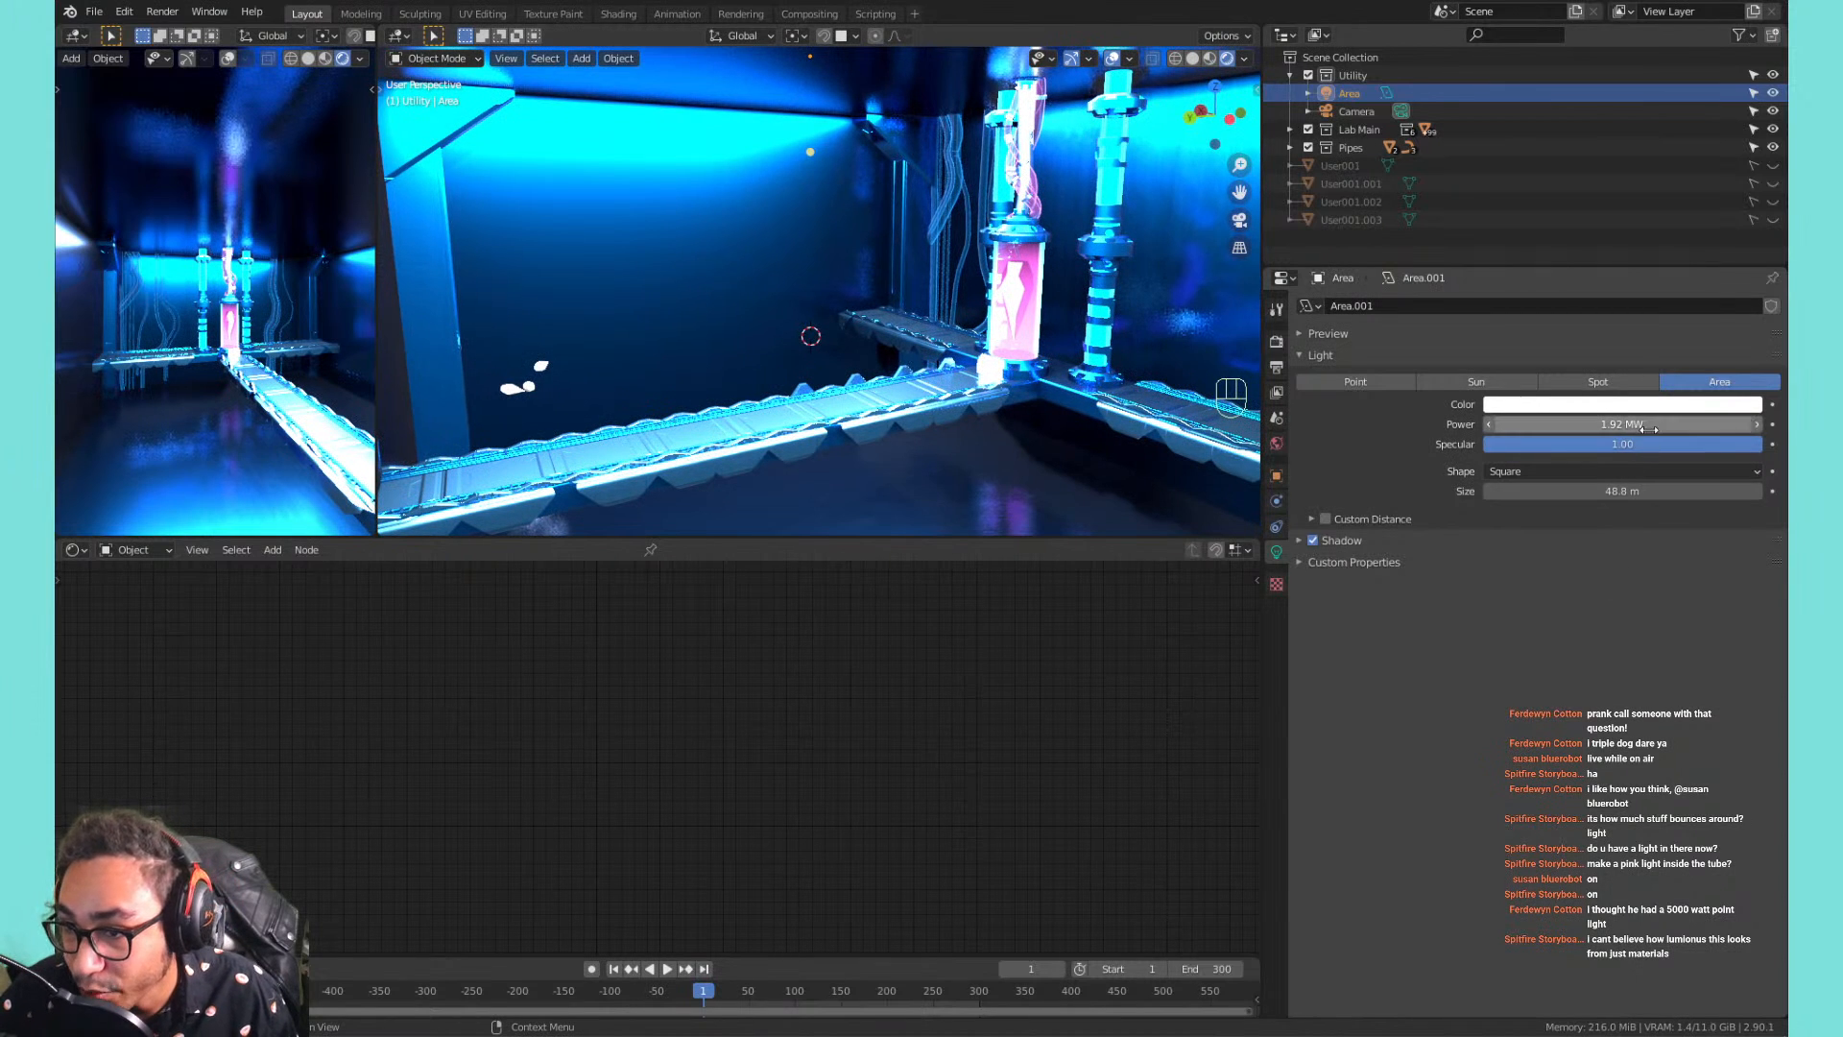
pyautogui.click(1653, 423)
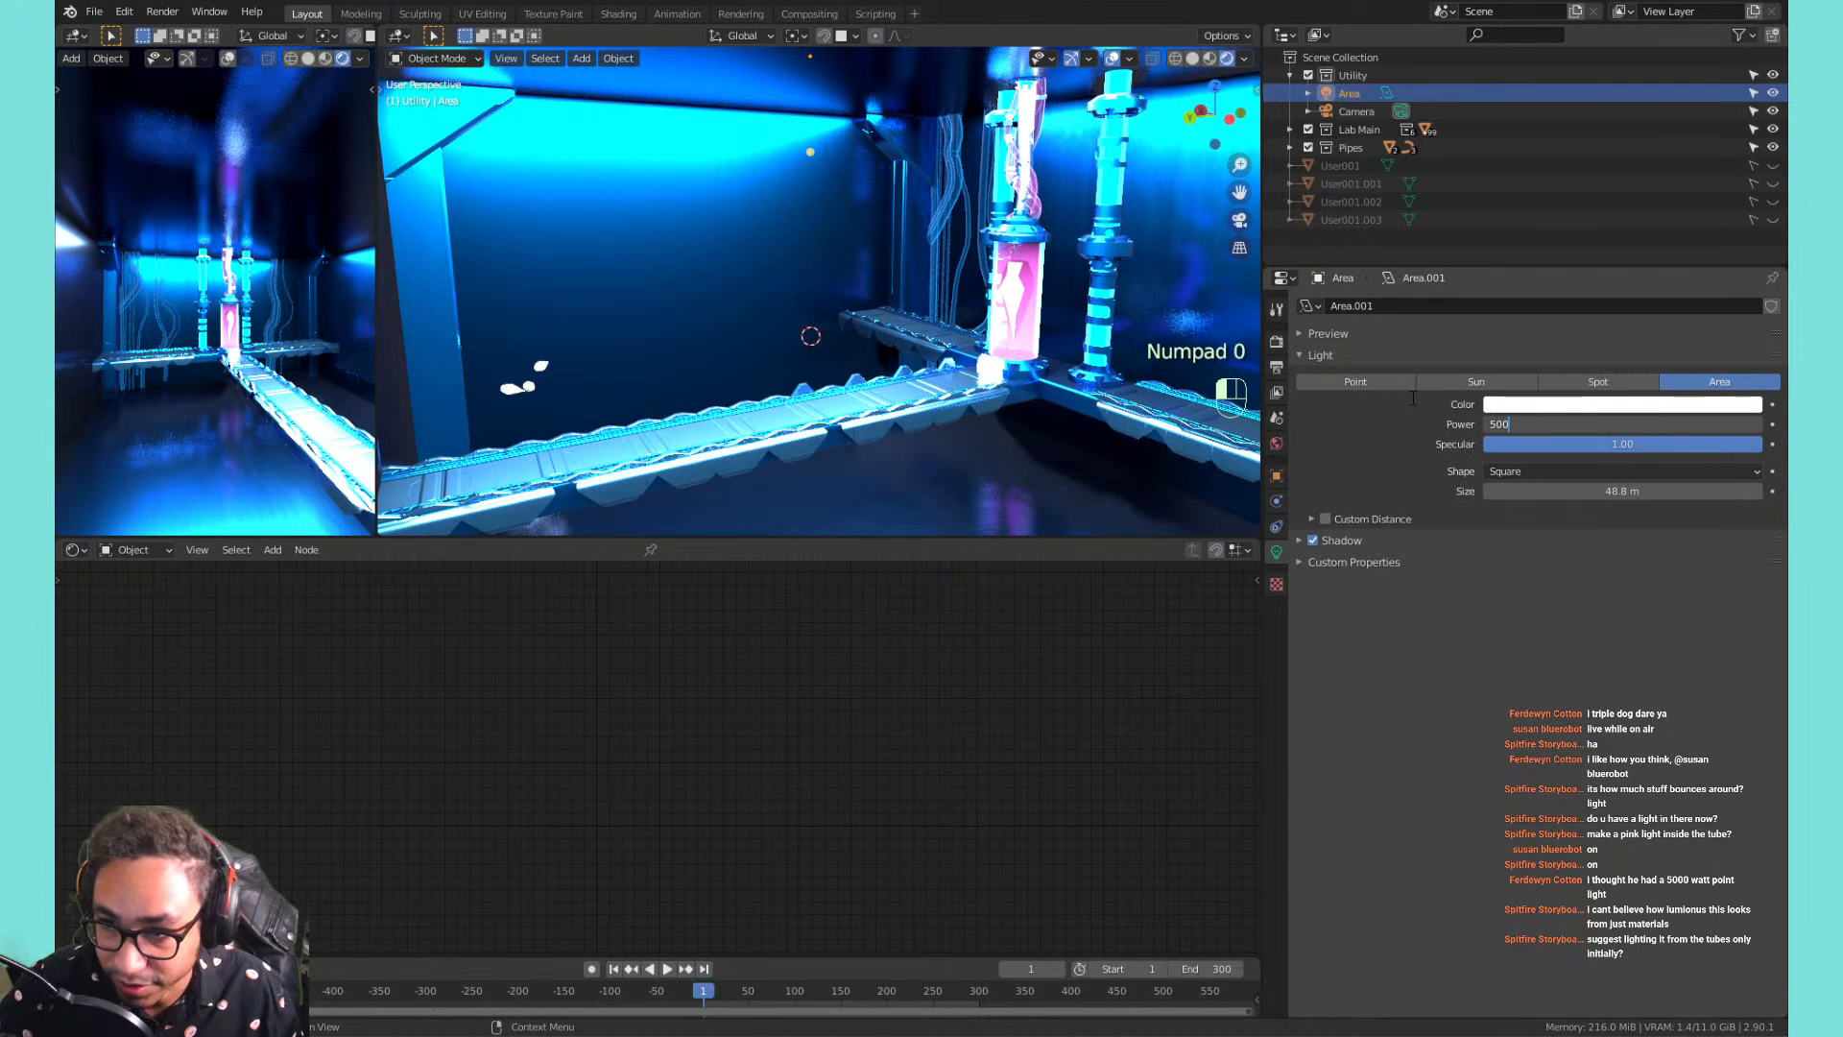
pyautogui.write('500000')
pyautogui.press('Return')
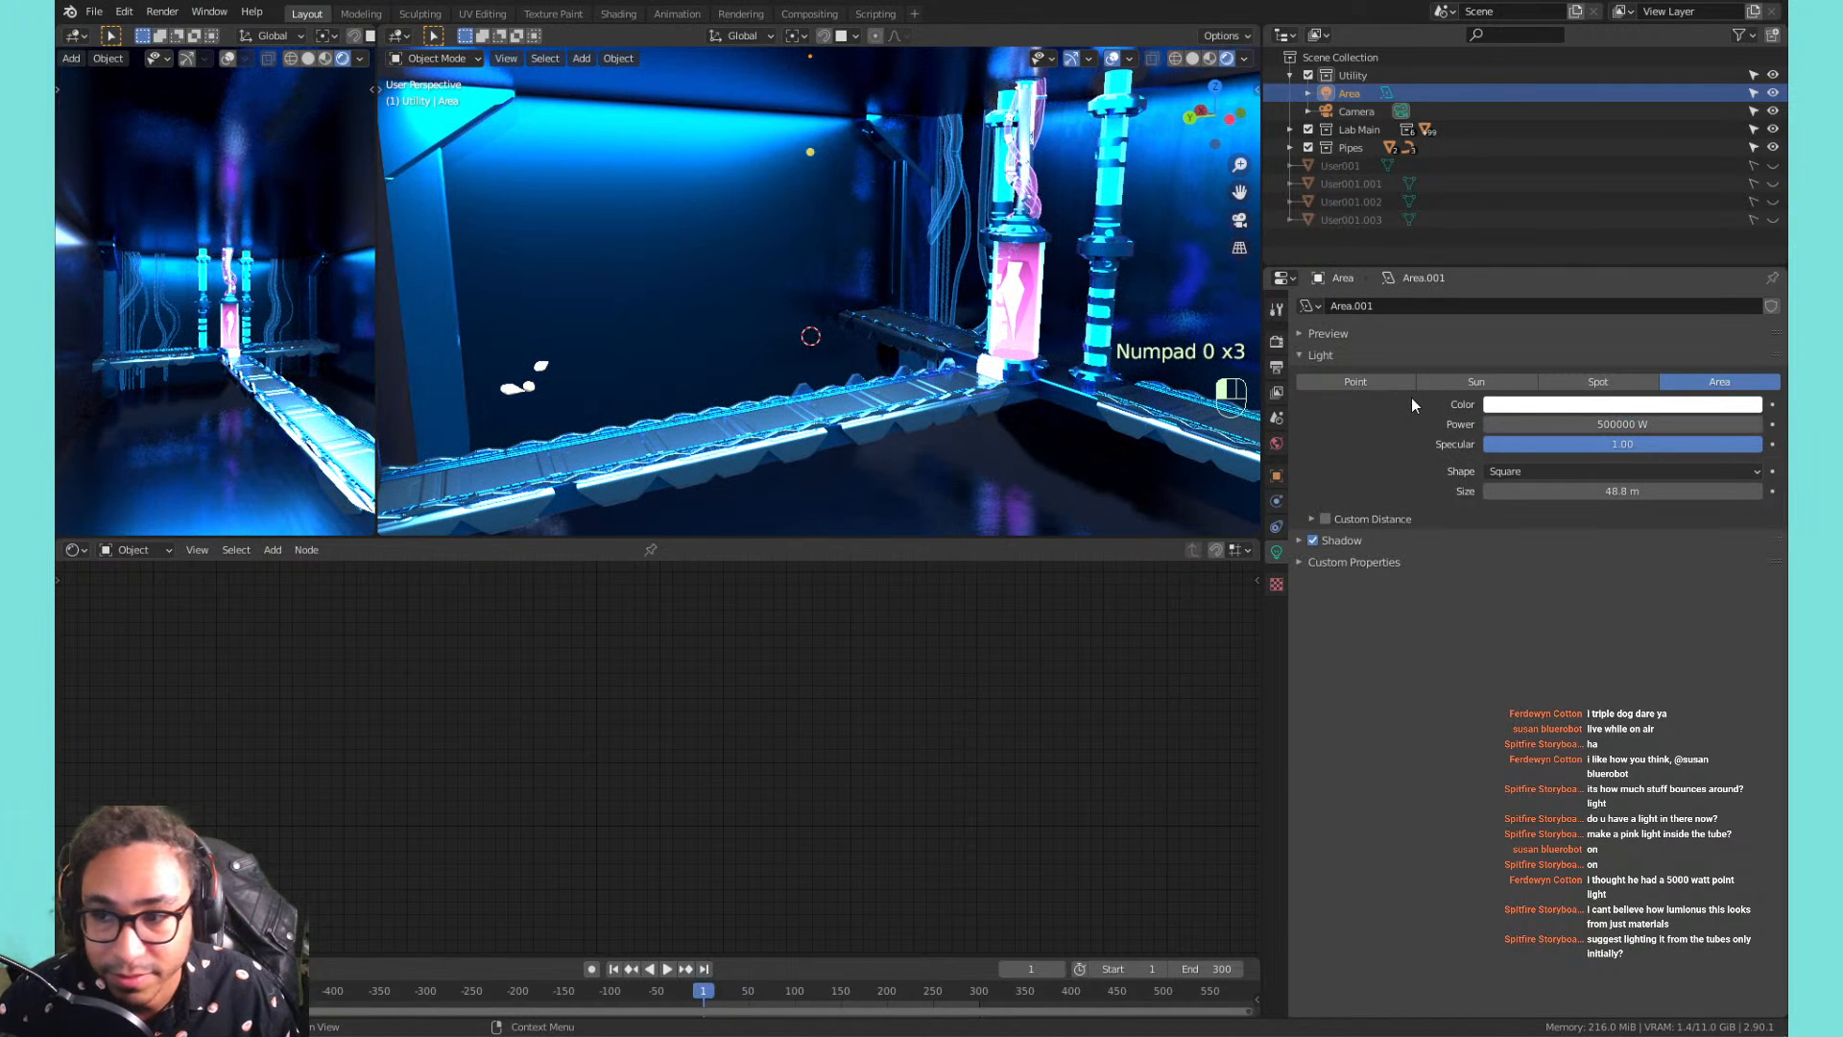
pyautogui.click(1577, 424)
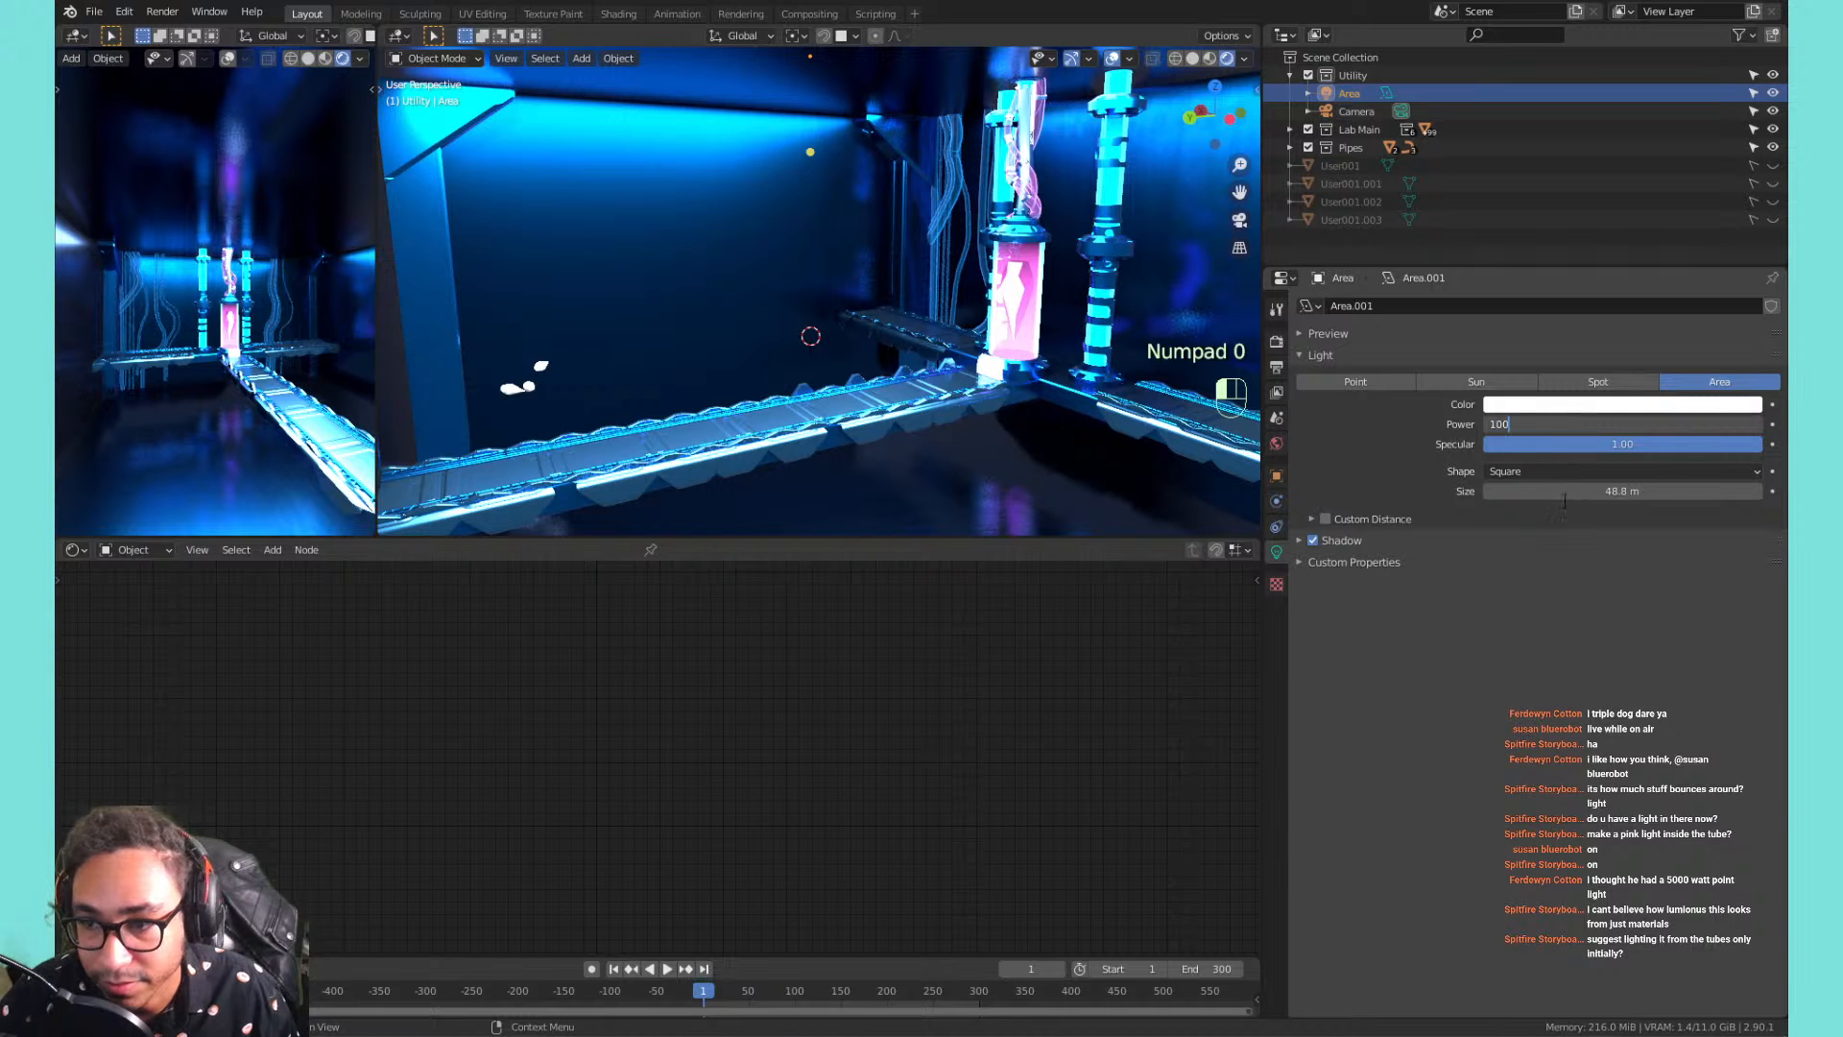
pyautogui.write('100000')
pyautogui.press('Return')
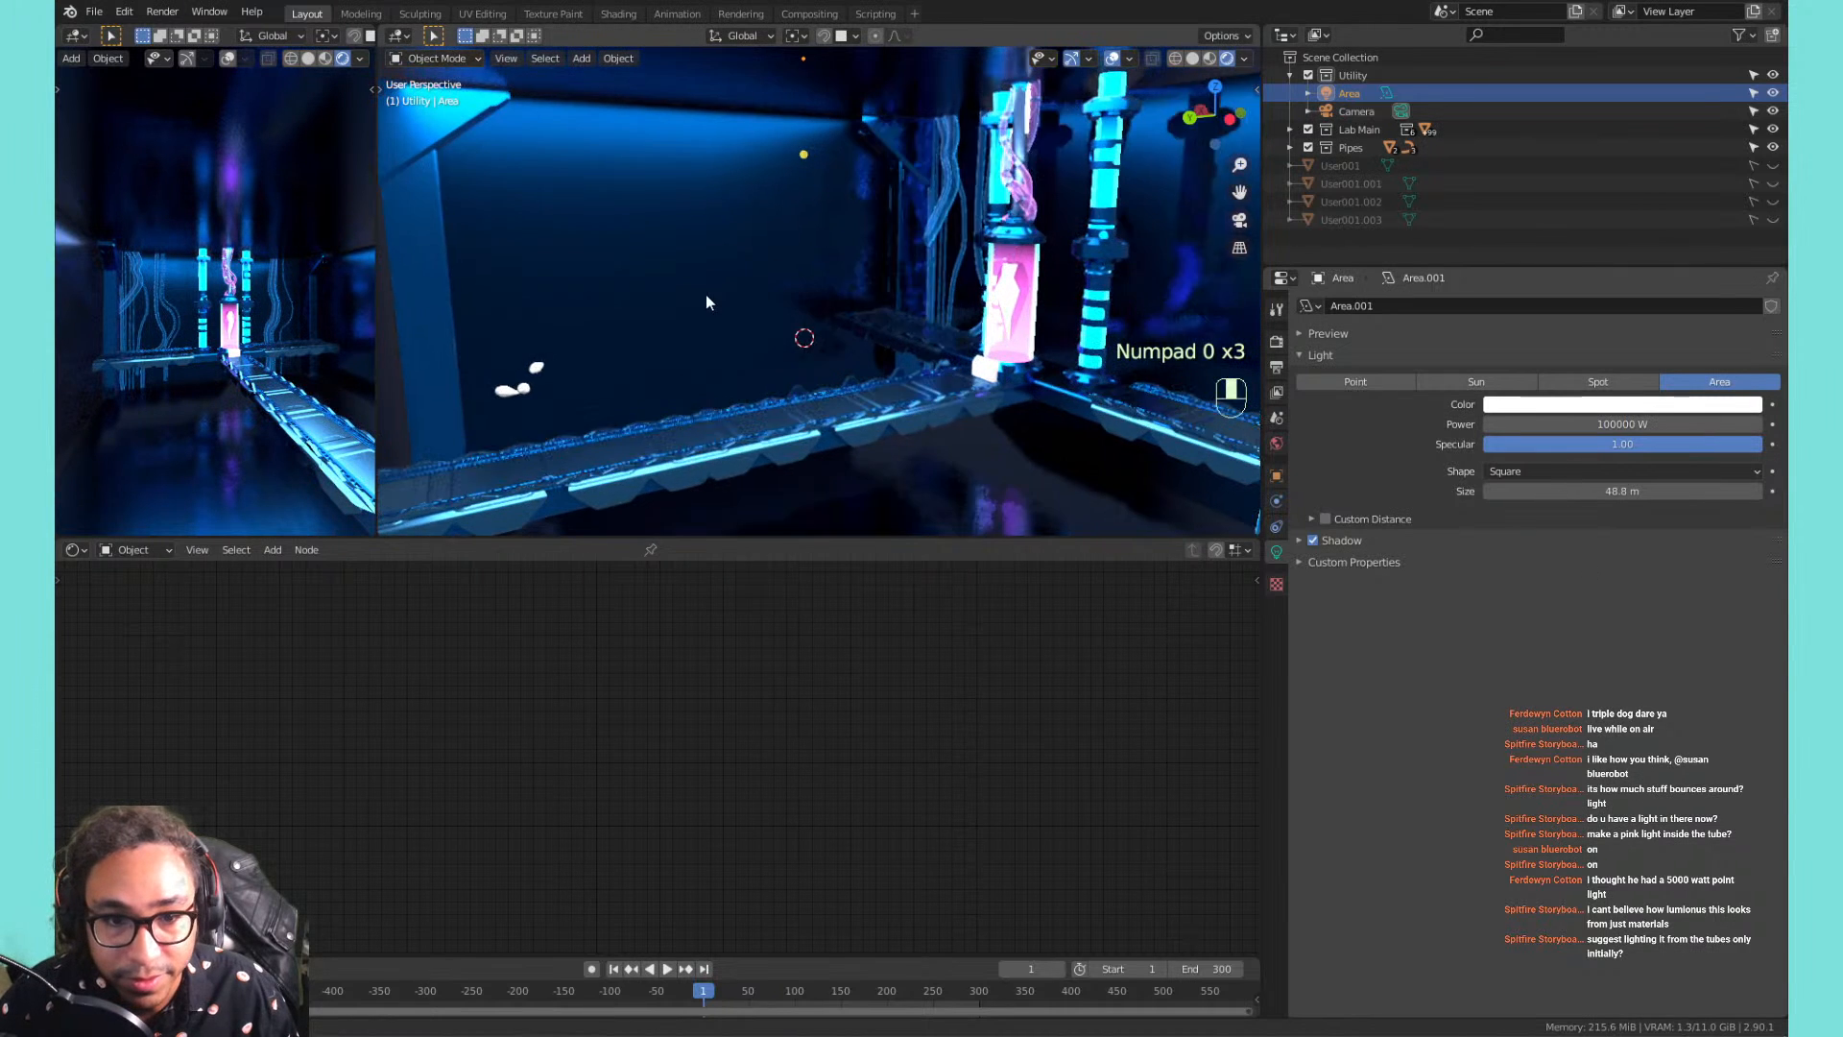
# Compare the lit bridge up close with Screen Space Reflections off and on, and leave the reflections enabled.
pyautogui.press('KP_Decimal')
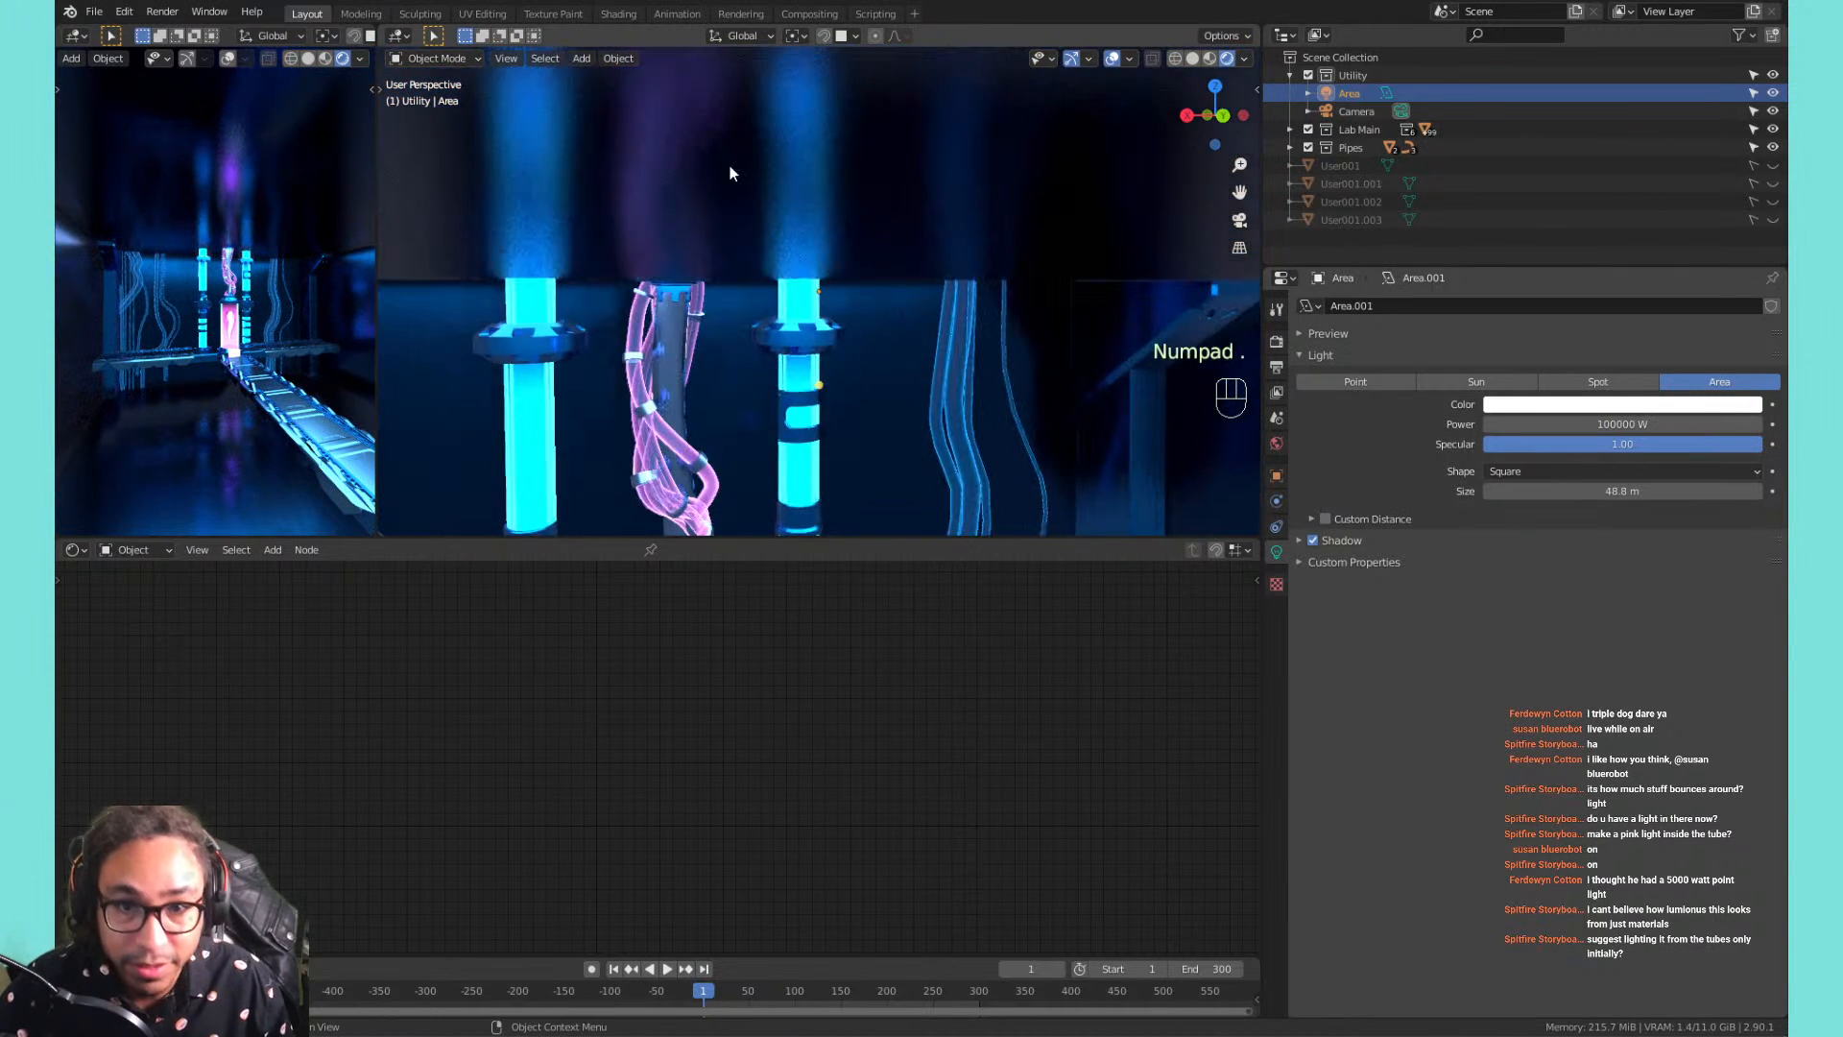
pyautogui.scroll(-3, 746, 313)
pyautogui.keyDown('shift'); pyautogui.moveTo(909, 413); pyautogui.dragTo(815, 307, button='middle'); pyautogui.keyUp('shift')
pyautogui.click(1278, 344)
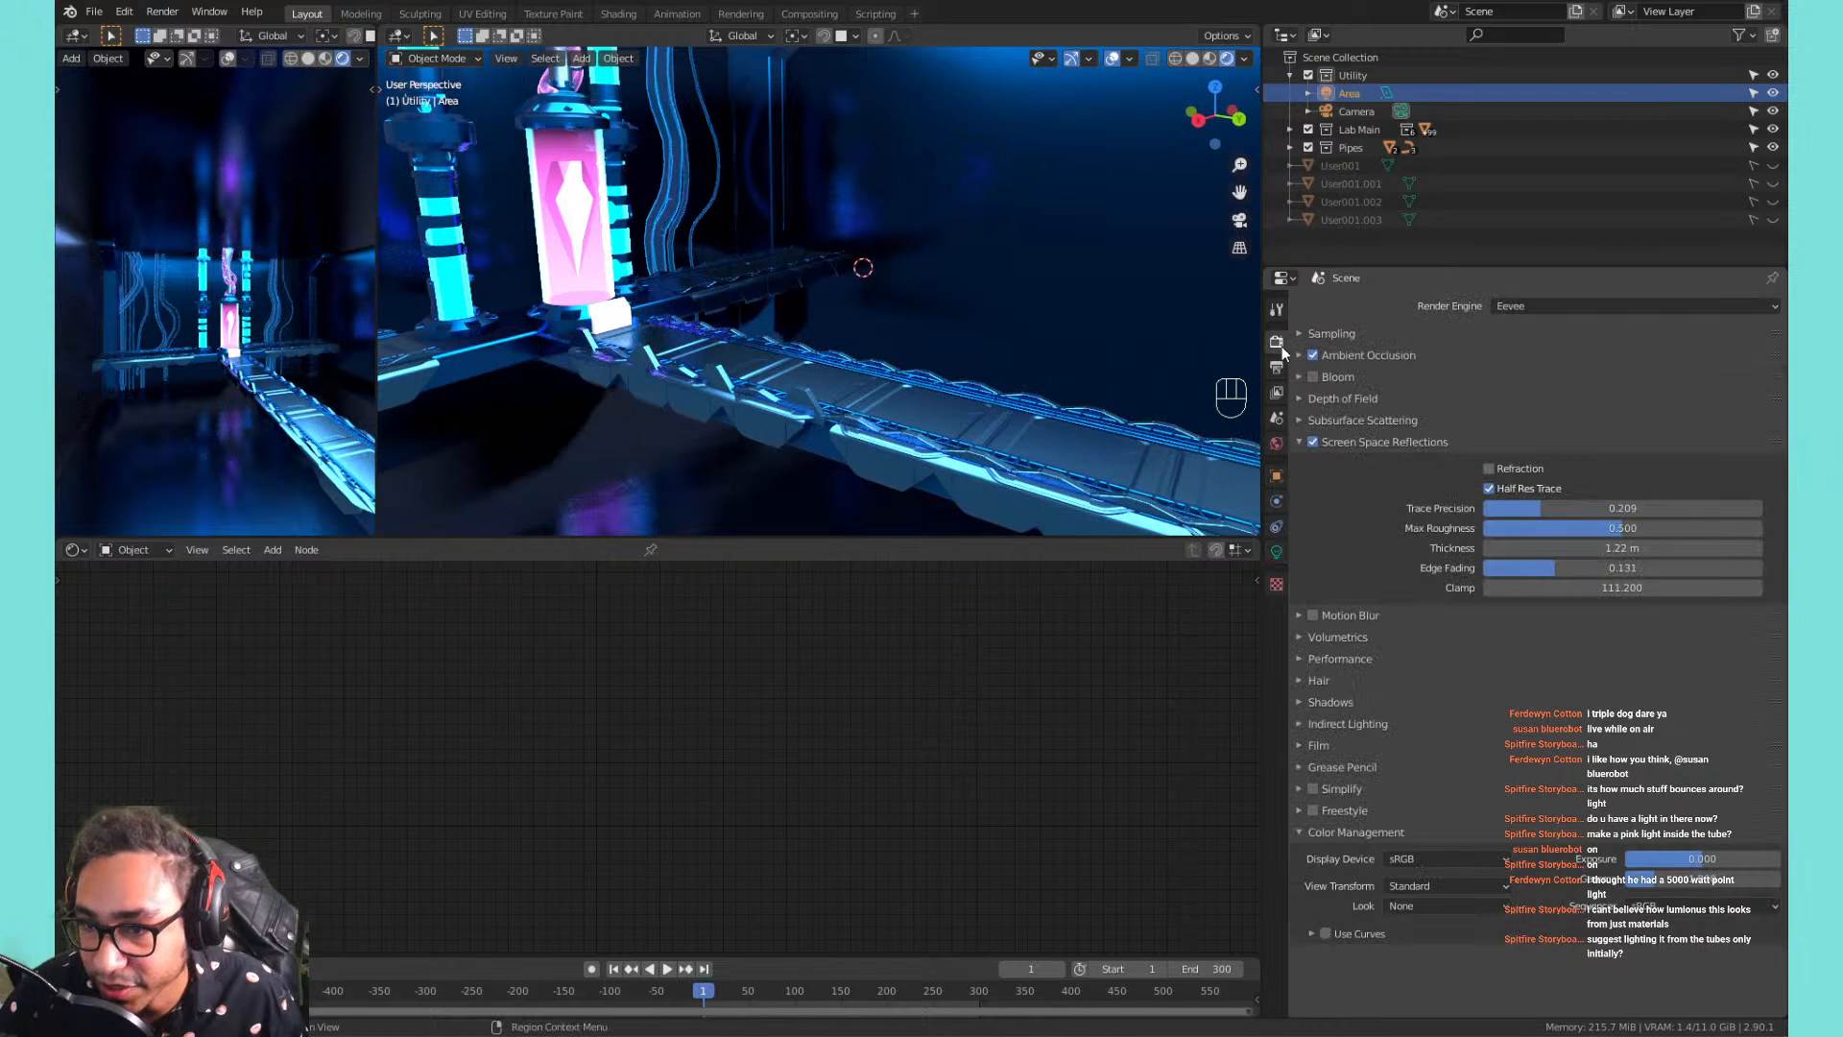
pyautogui.click(1309, 439)
pyautogui.click(1310, 439)
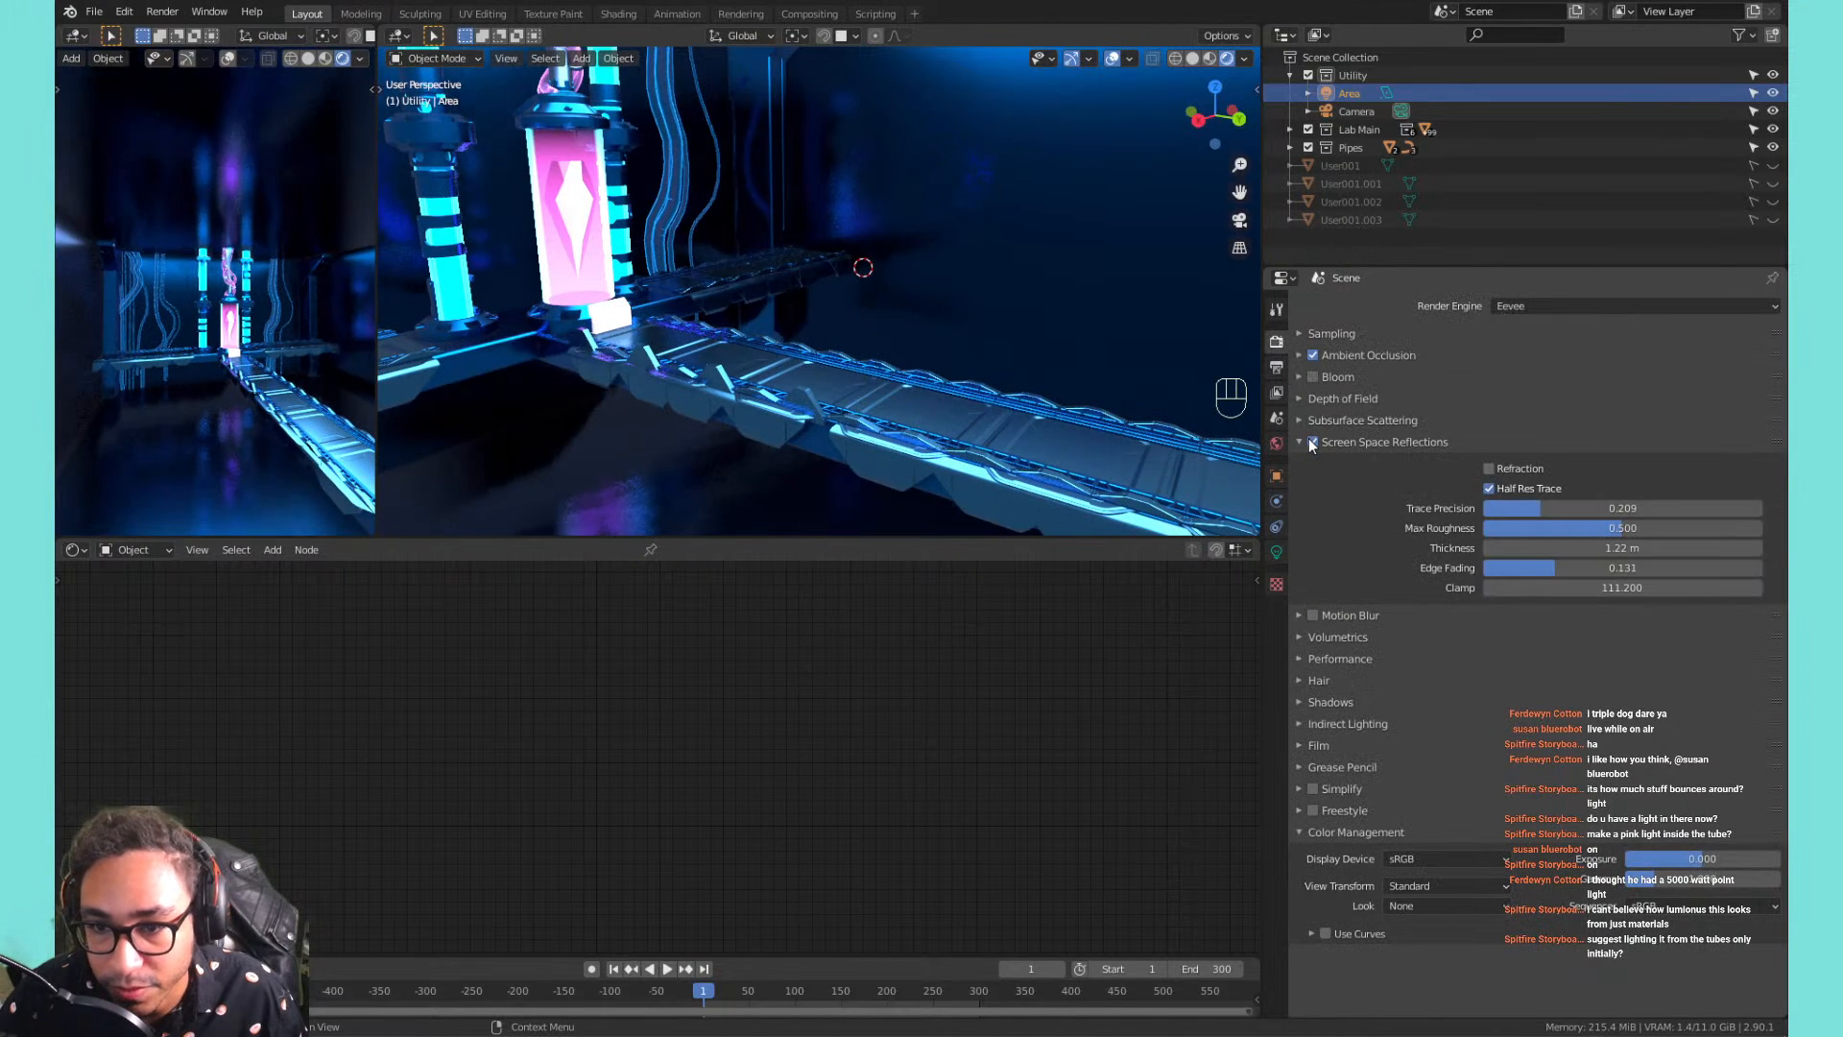
# Toggle Screen Space Reflections off and on repeatedly to compare the bridge and walls, leaving the reflections enabled.
pyautogui.click(1309, 439)
pyautogui.click(1309, 439)
pyautogui.click(1310, 441)
pyautogui.click(1310, 440)
pyautogui.click(1310, 440)
pyautogui.click(1310, 441)
pyautogui.click(1310, 441)
pyautogui.click(1311, 441)
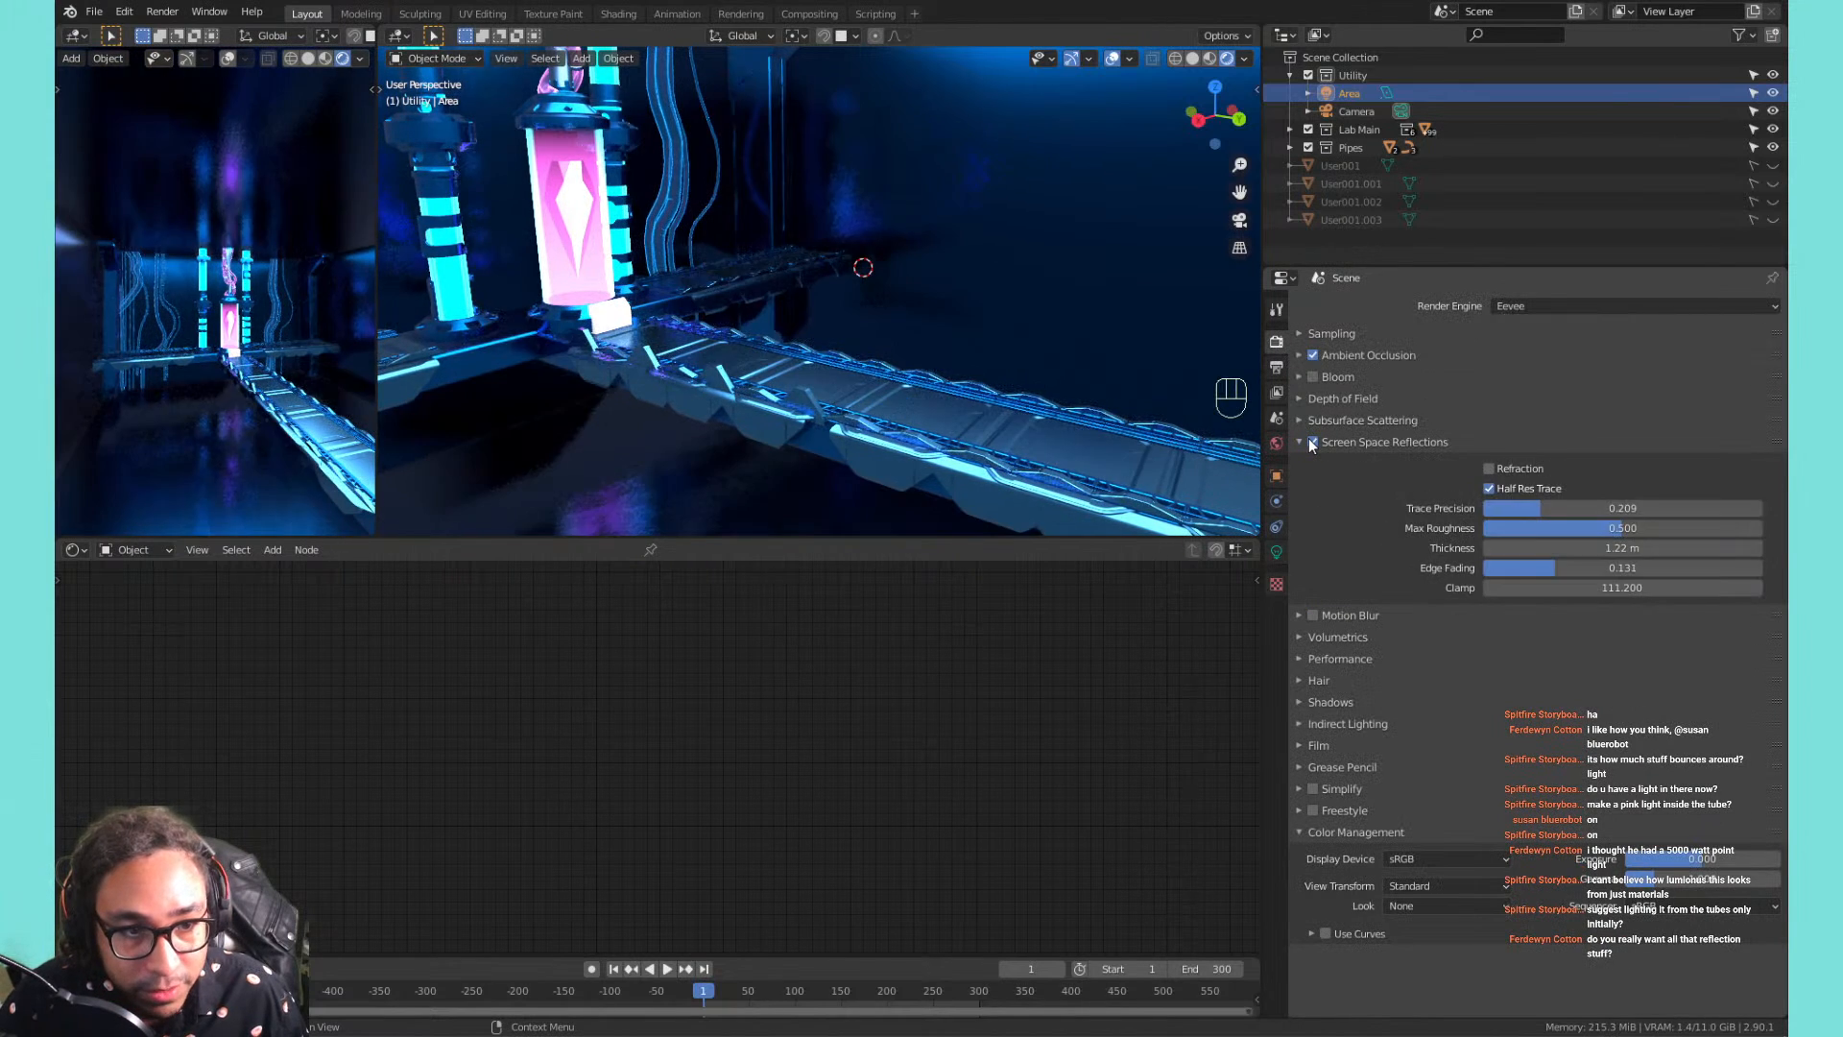
pyautogui.click(1310, 441)
pyautogui.click(1309, 440)
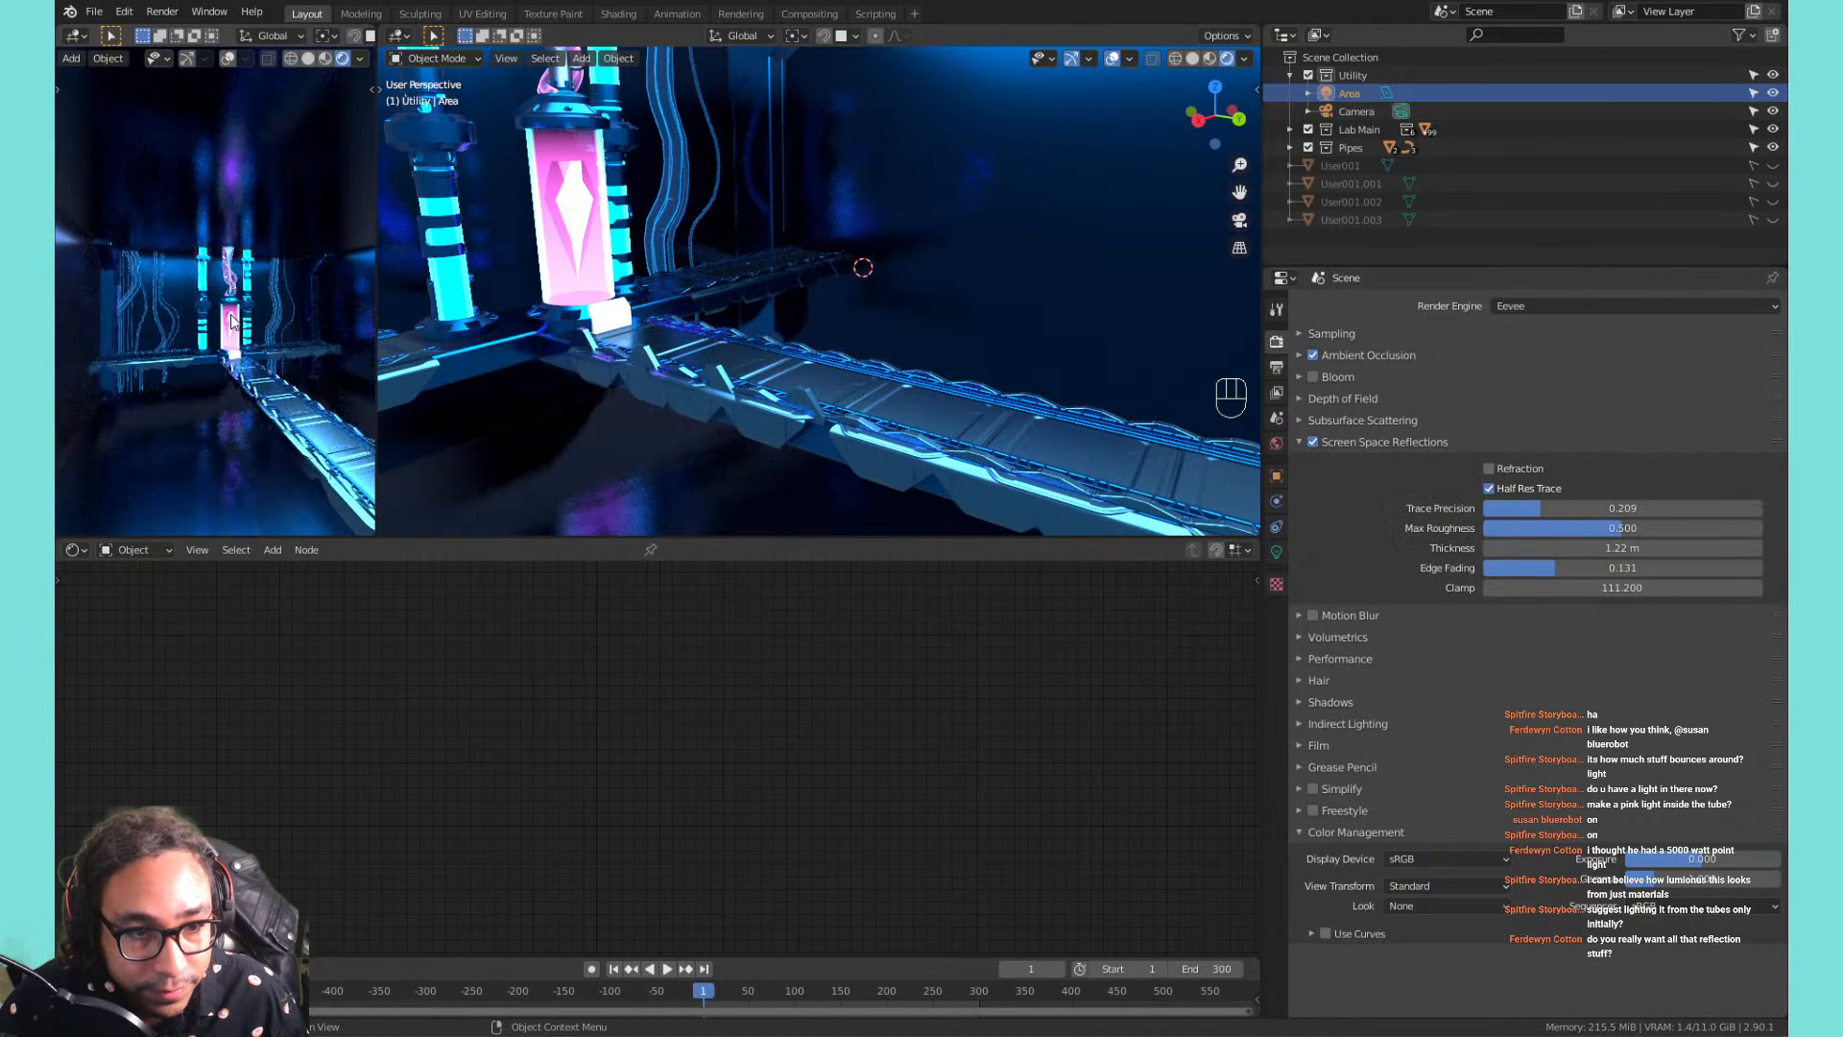
# Unhide the User001 object and view the tubes and walkways from a wider angle.
pyautogui.moveTo(232, 313); pyautogui.dragTo(223, 248, button='middle')
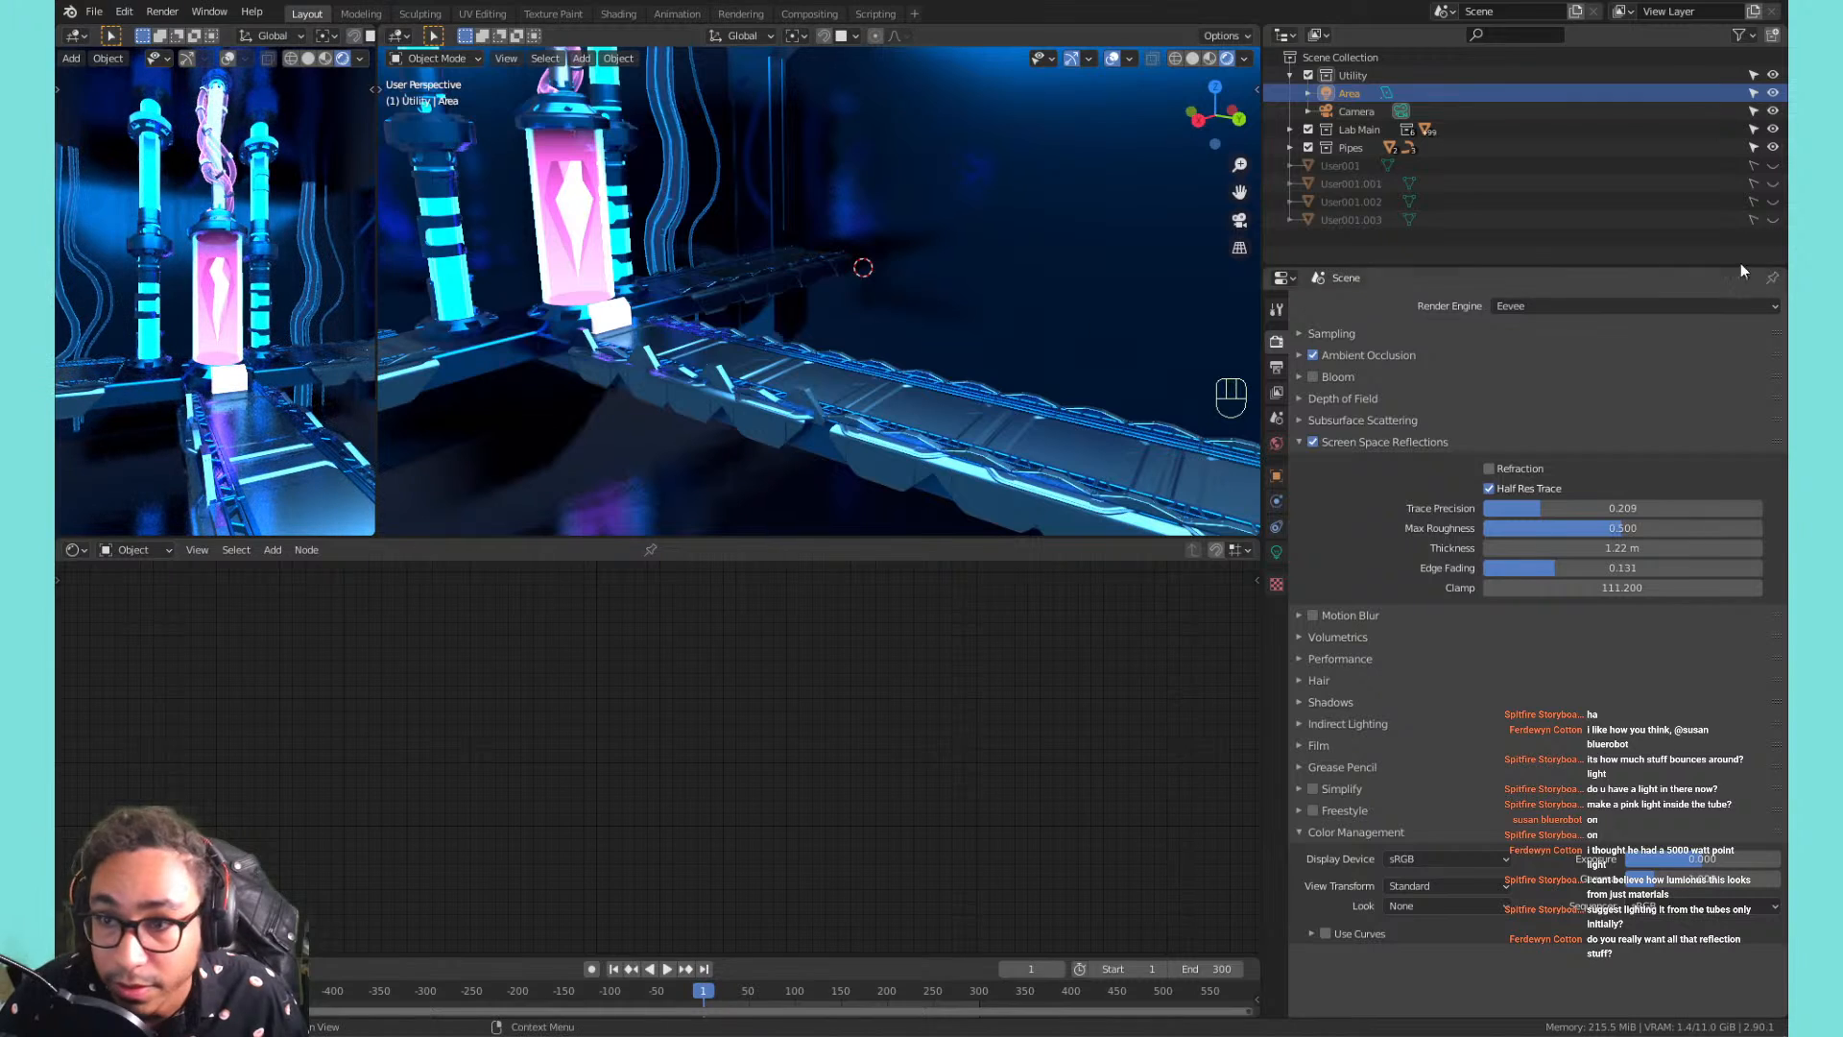
pyautogui.click(1772, 165)
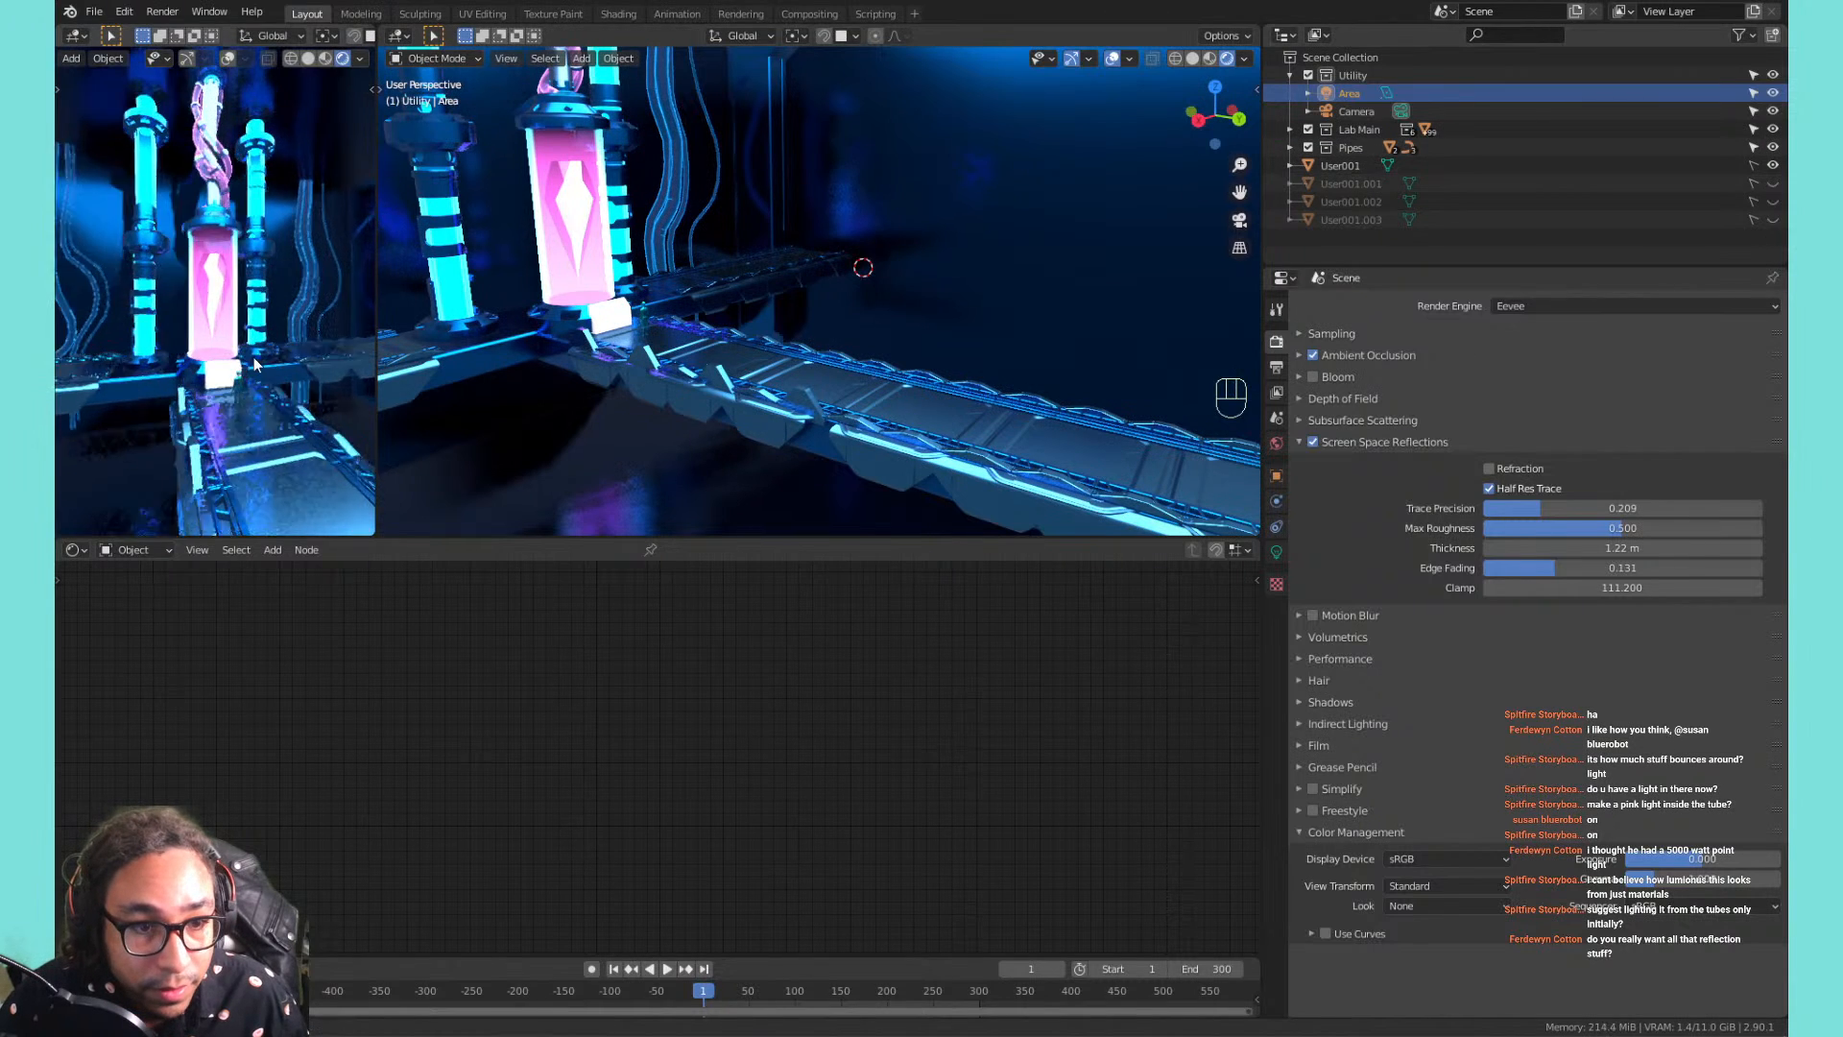
pyautogui.moveTo(257, 373)
pyautogui.keyDown('shift'); pyautogui.mouseDown(button='middle')
pyautogui.moveTo(240, 350)
pyautogui.moveTo(265, 349)
pyautogui.mouseUp(button='middle'); pyautogui.keyUp('shift')
pyautogui.moveTo(872, 277); pyautogui.dragTo(920, 217, button='middle')
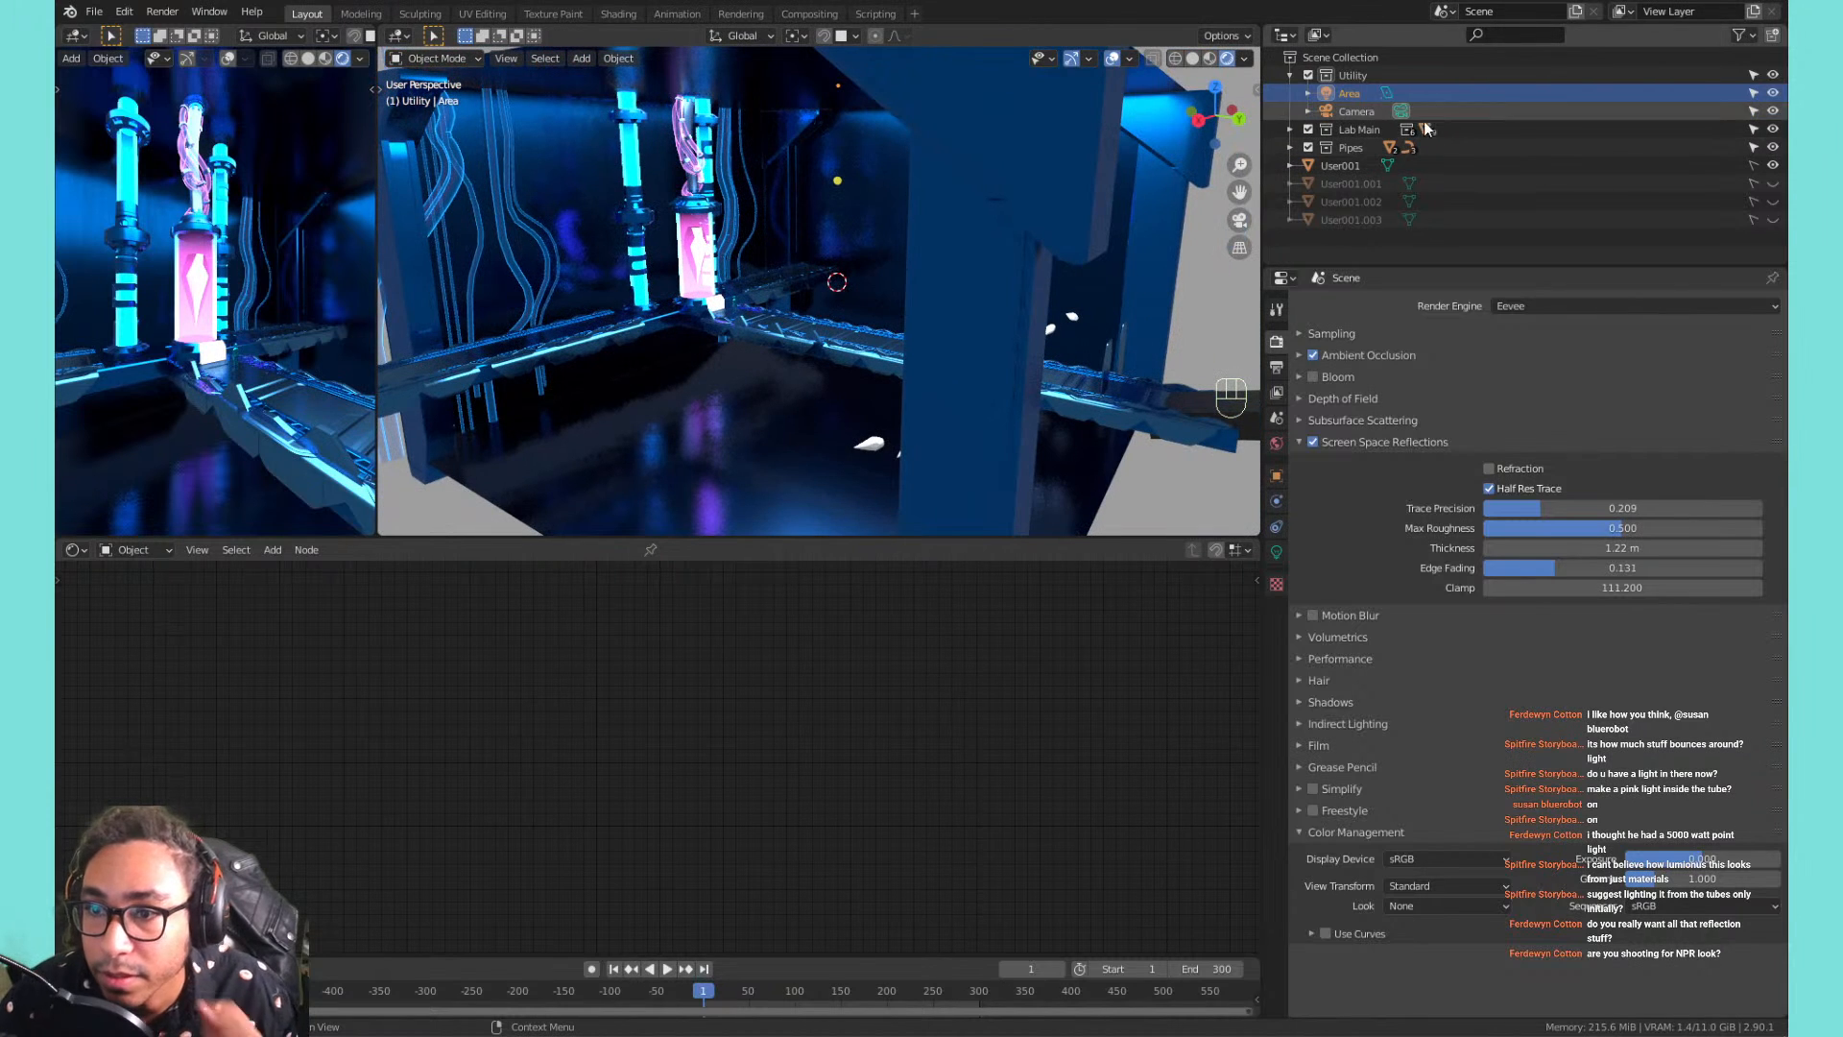
# Try tinting the area light's color pink and undo the color change.
pyautogui.click(1346, 96)
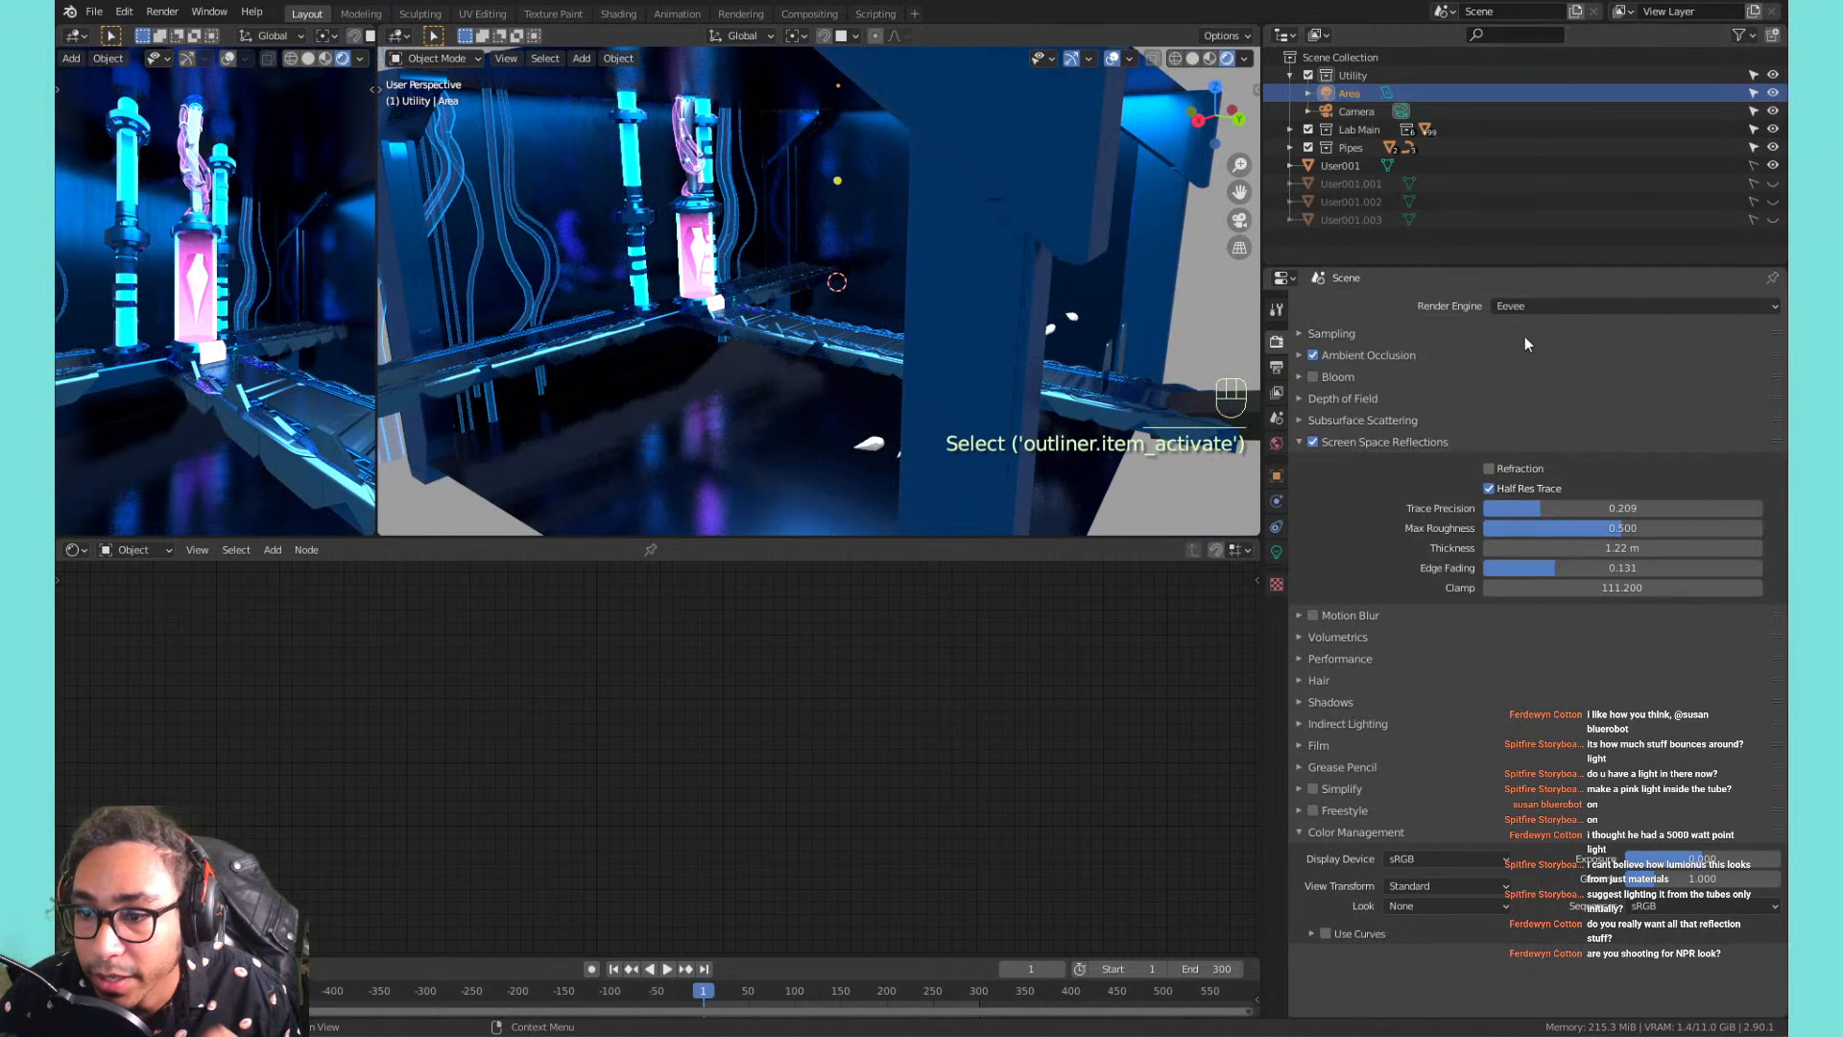
pyautogui.click(1278, 553)
pyautogui.click(1517, 403)
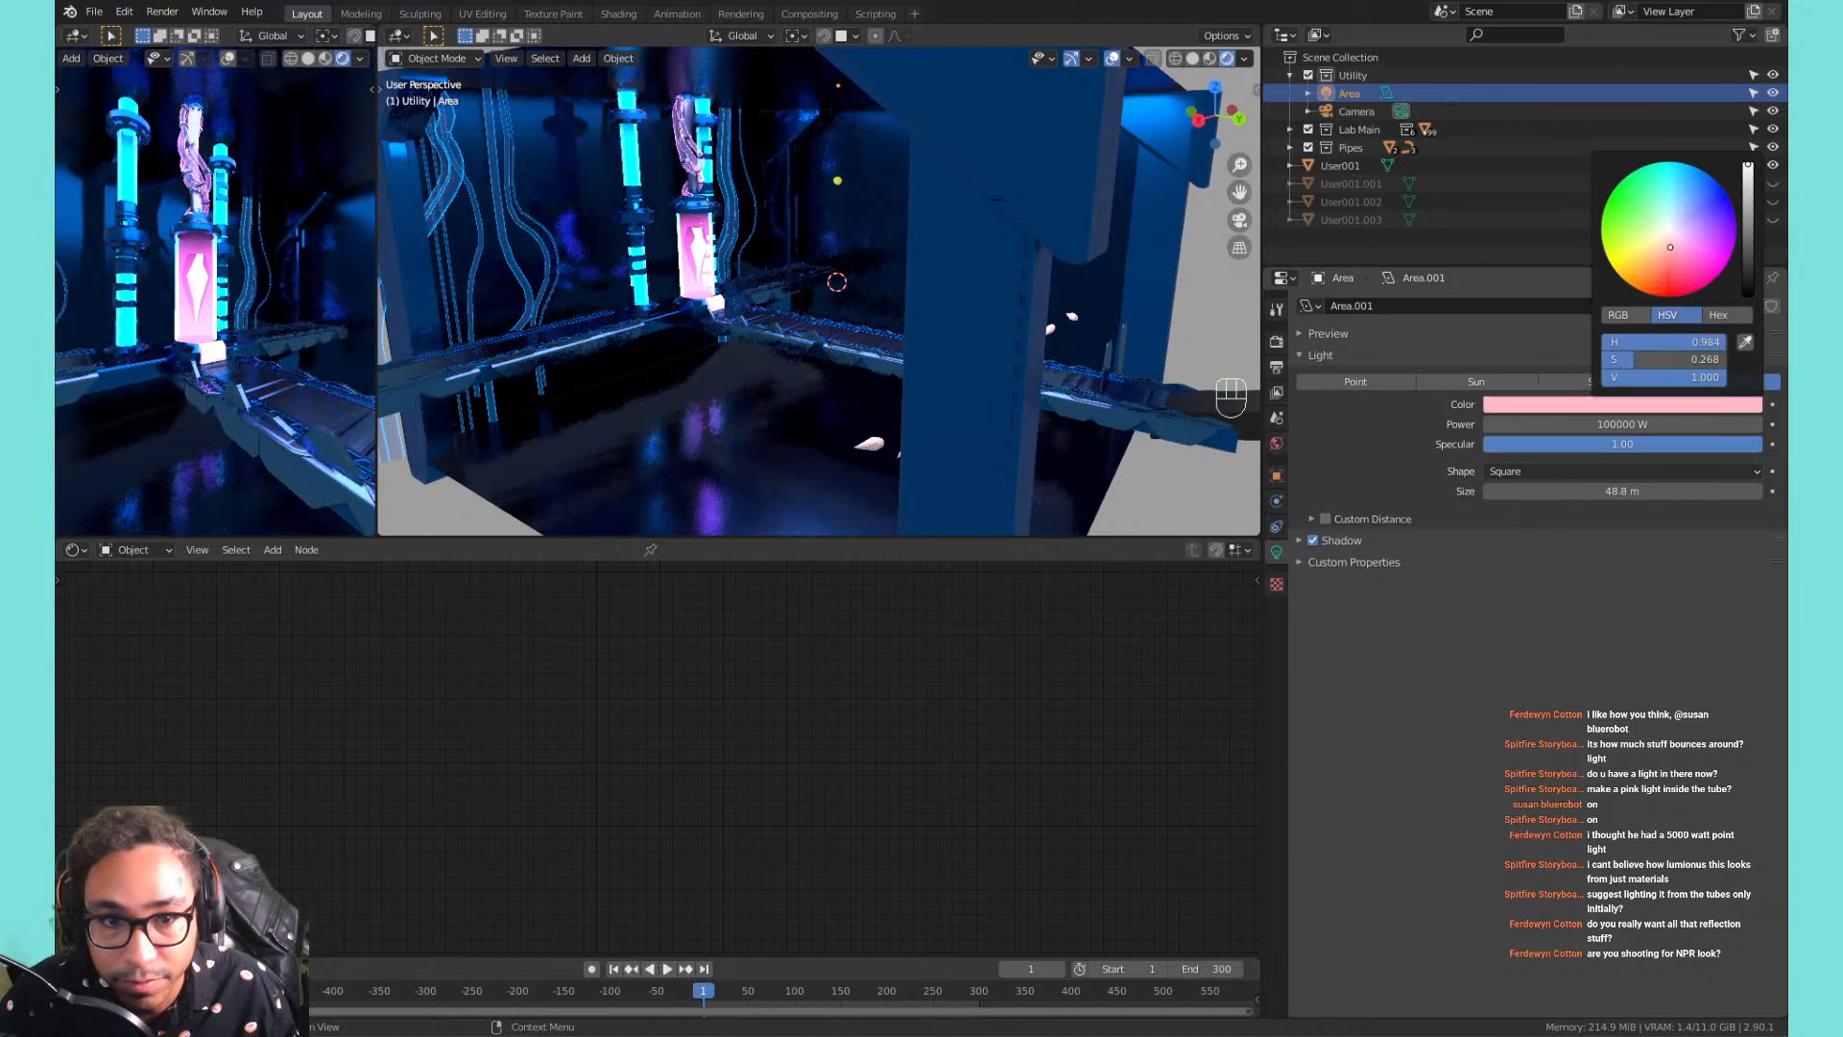
pyautogui.moveTo(1670, 247)
pyautogui.mouseDown()
pyautogui.moveTo(1609, 195)
pyautogui.moveTo(1727, 196)
pyautogui.moveTo(1610, 195)
pyautogui.moveTo(1709, 282)
pyautogui.moveTo(1675, 168)
pyautogui.moveTo(1772, 320)
pyautogui.mouseUp()
pyautogui.hotkey('ctrl', 'z')
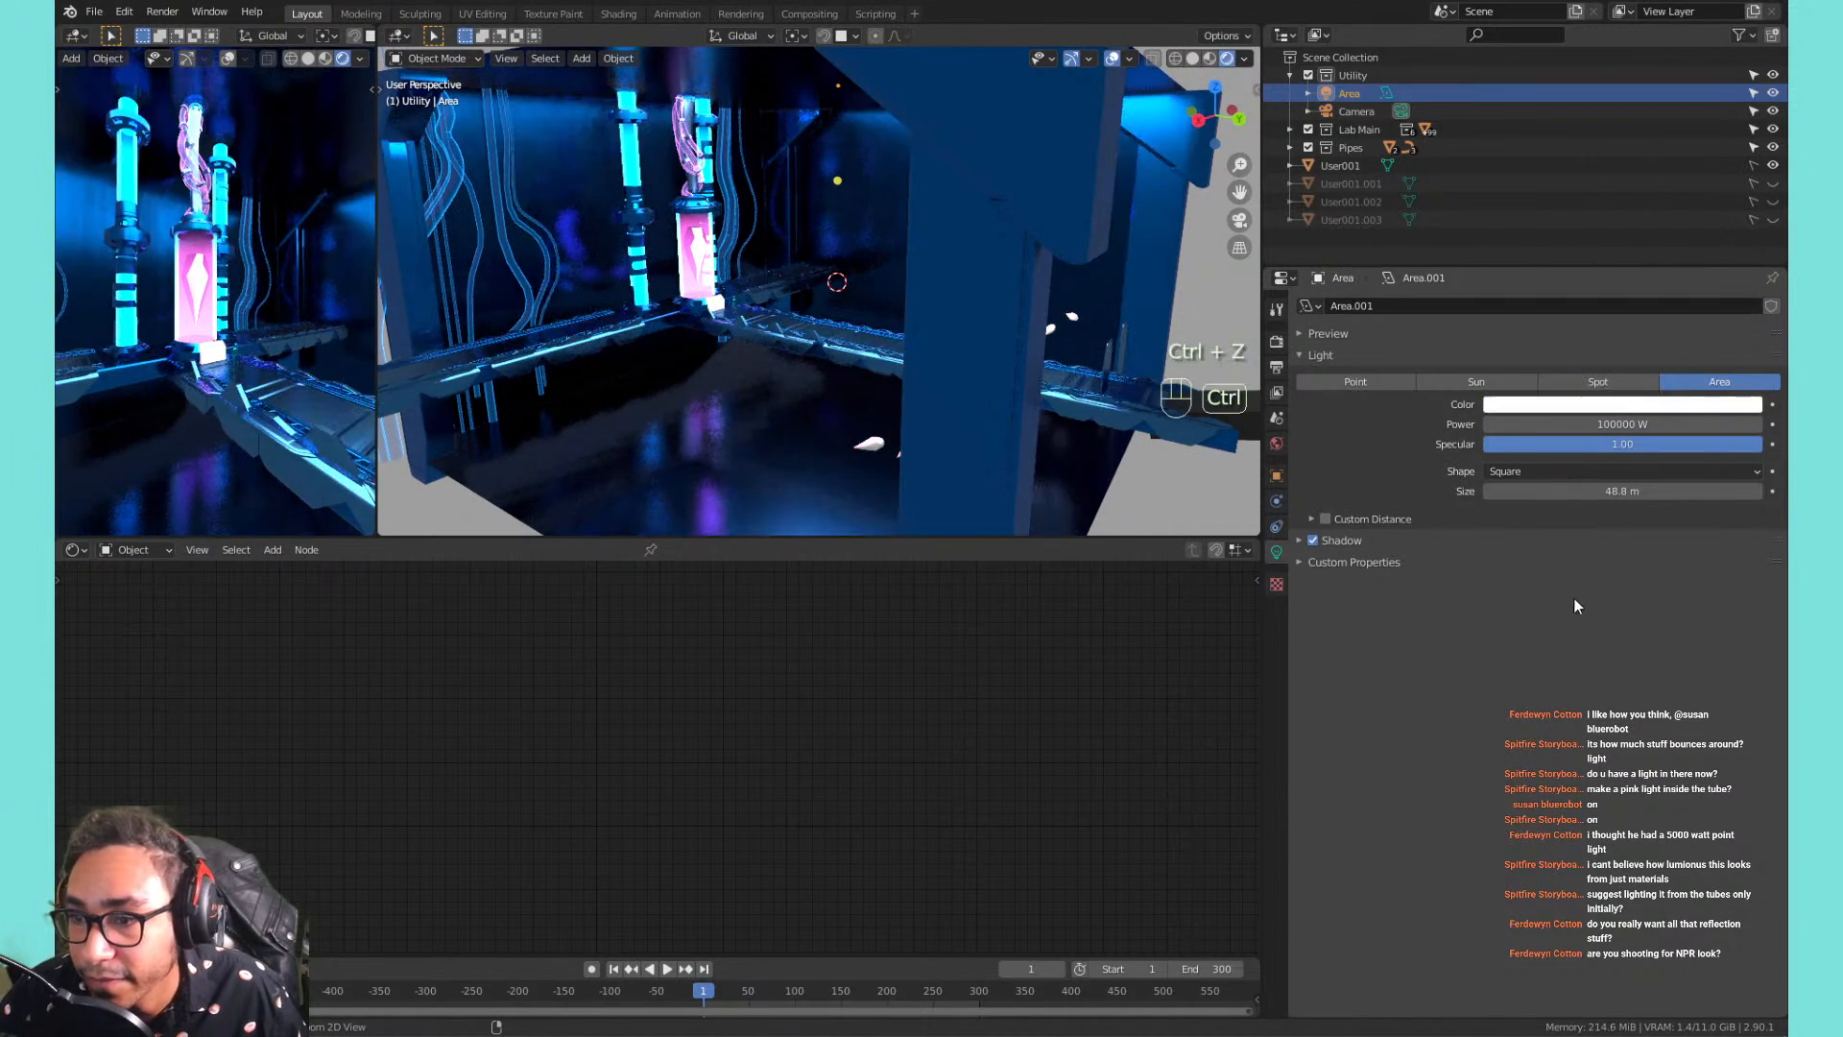
# Duplicate the area light, offset the copy toward the central tubes, and try a free trackball rotation on it.
pyautogui.hotkey('shift', 'd')
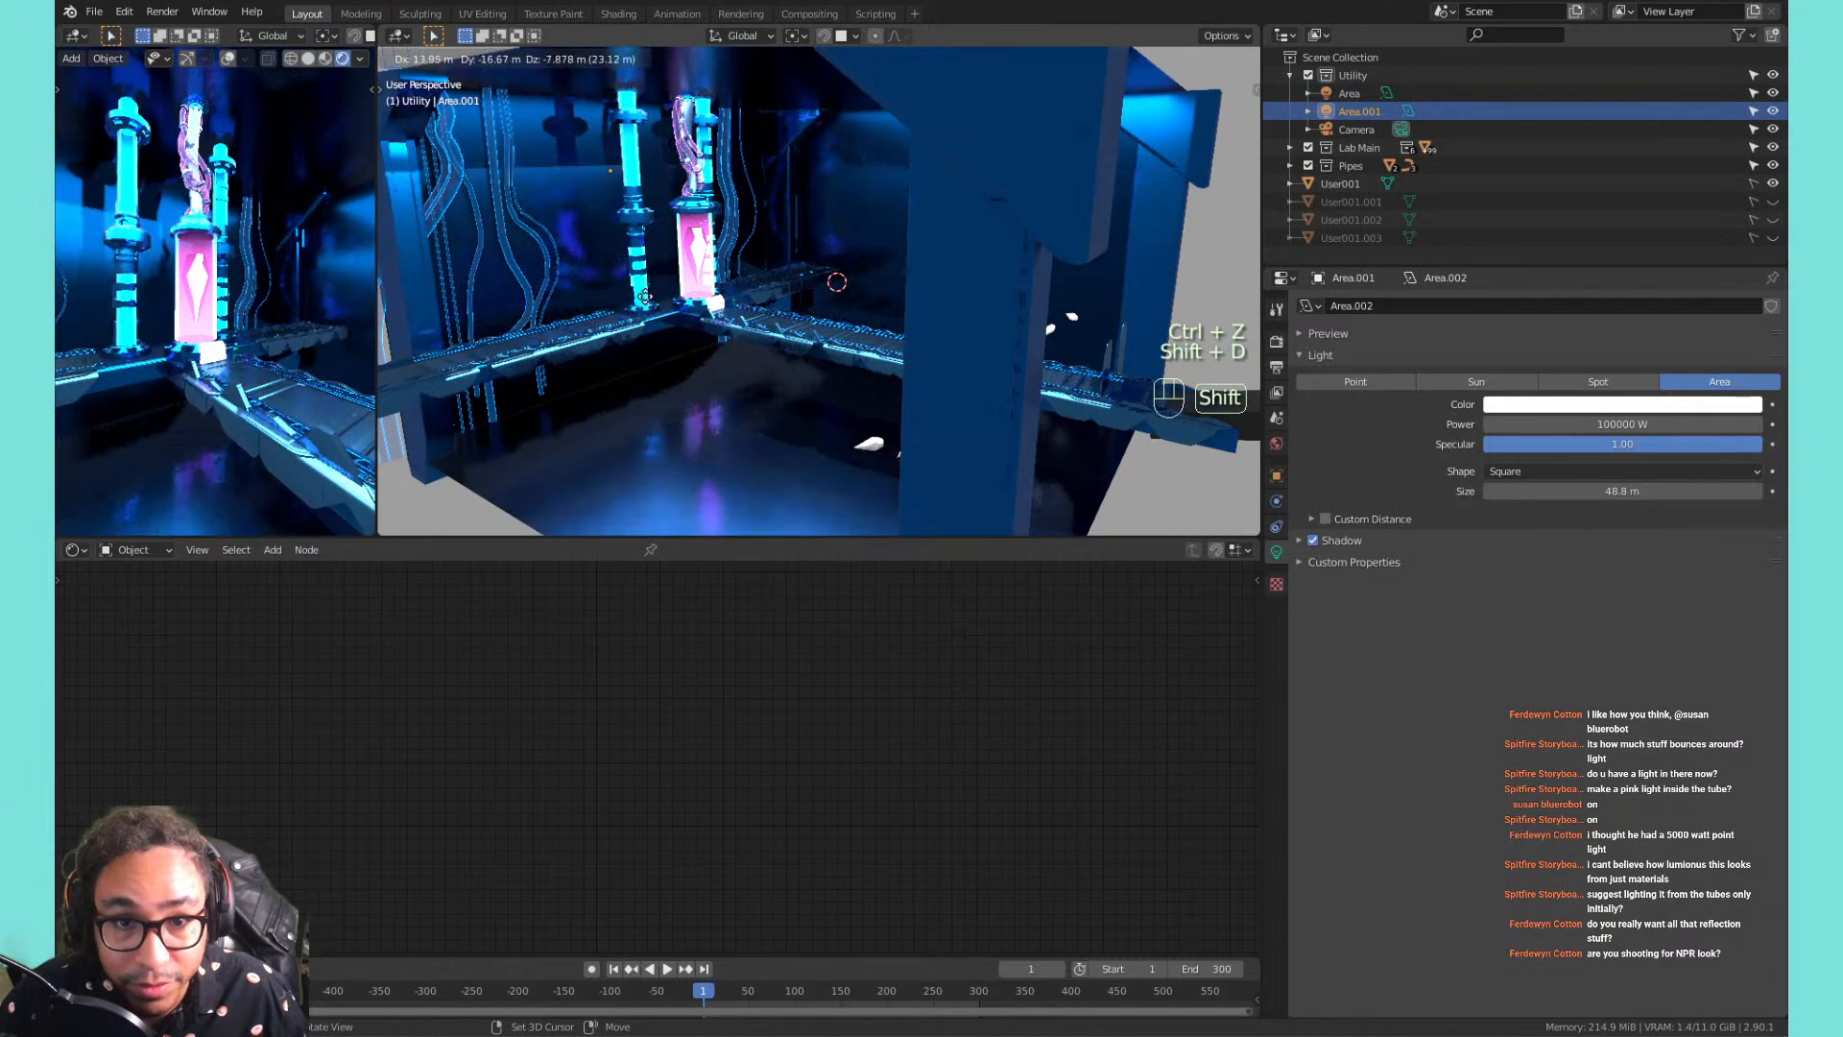
pyautogui.click(687, 242)
pyautogui.press('r')
pyautogui.press('r')
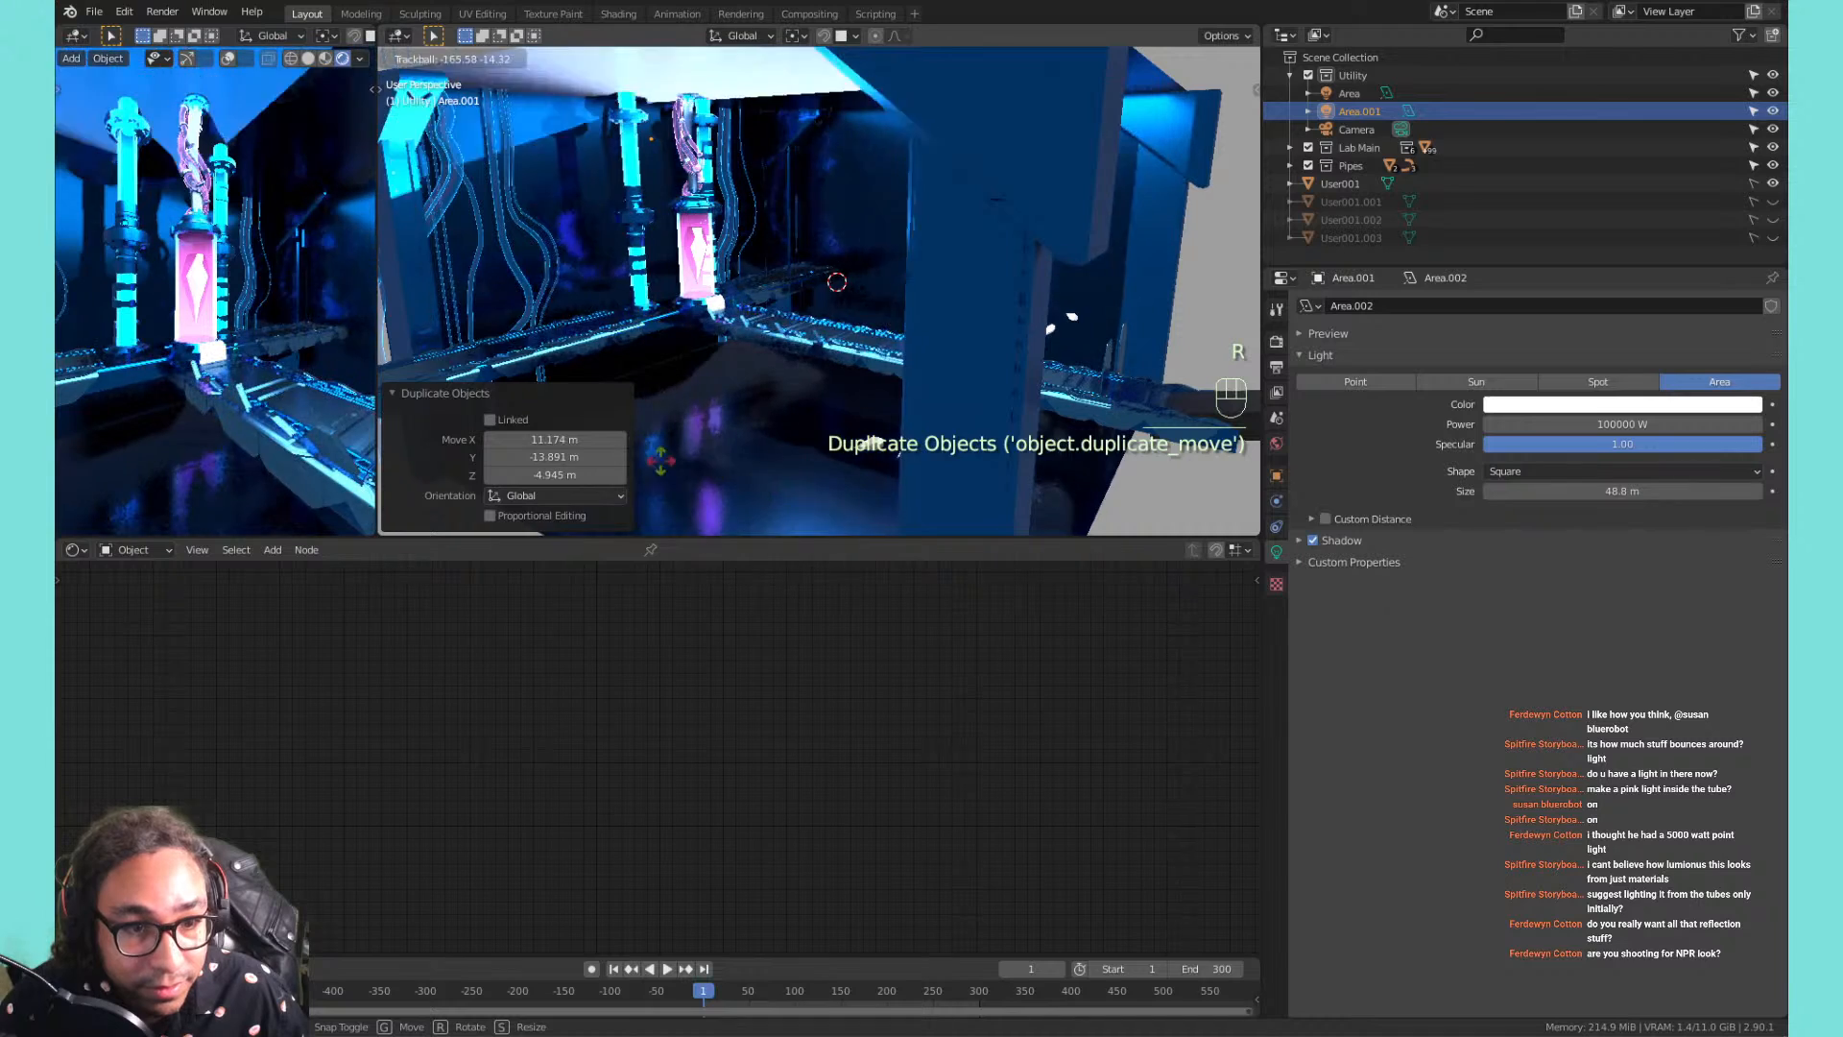
pyautogui.rightClick(853, 240)
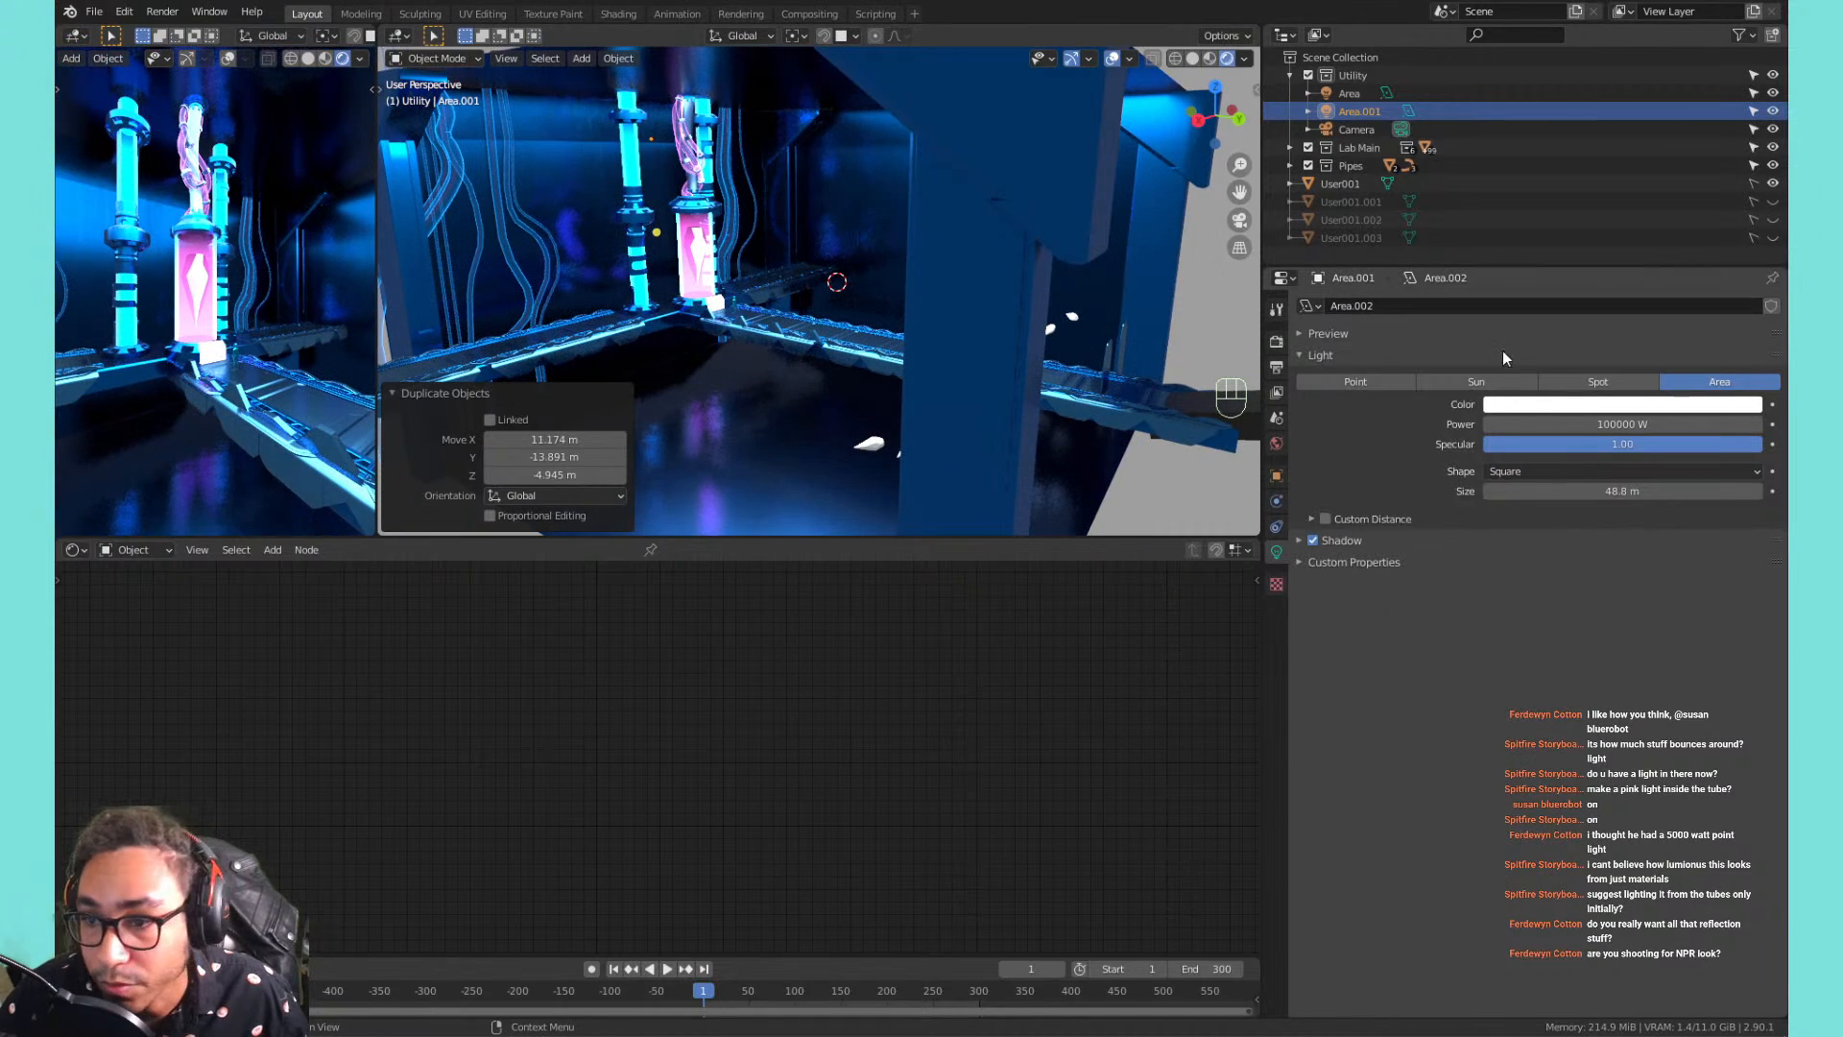
# Convert the duplicated light to a point light, try it in another position, and delete it.
pyautogui.click(1382, 382)
pyautogui.press('g')
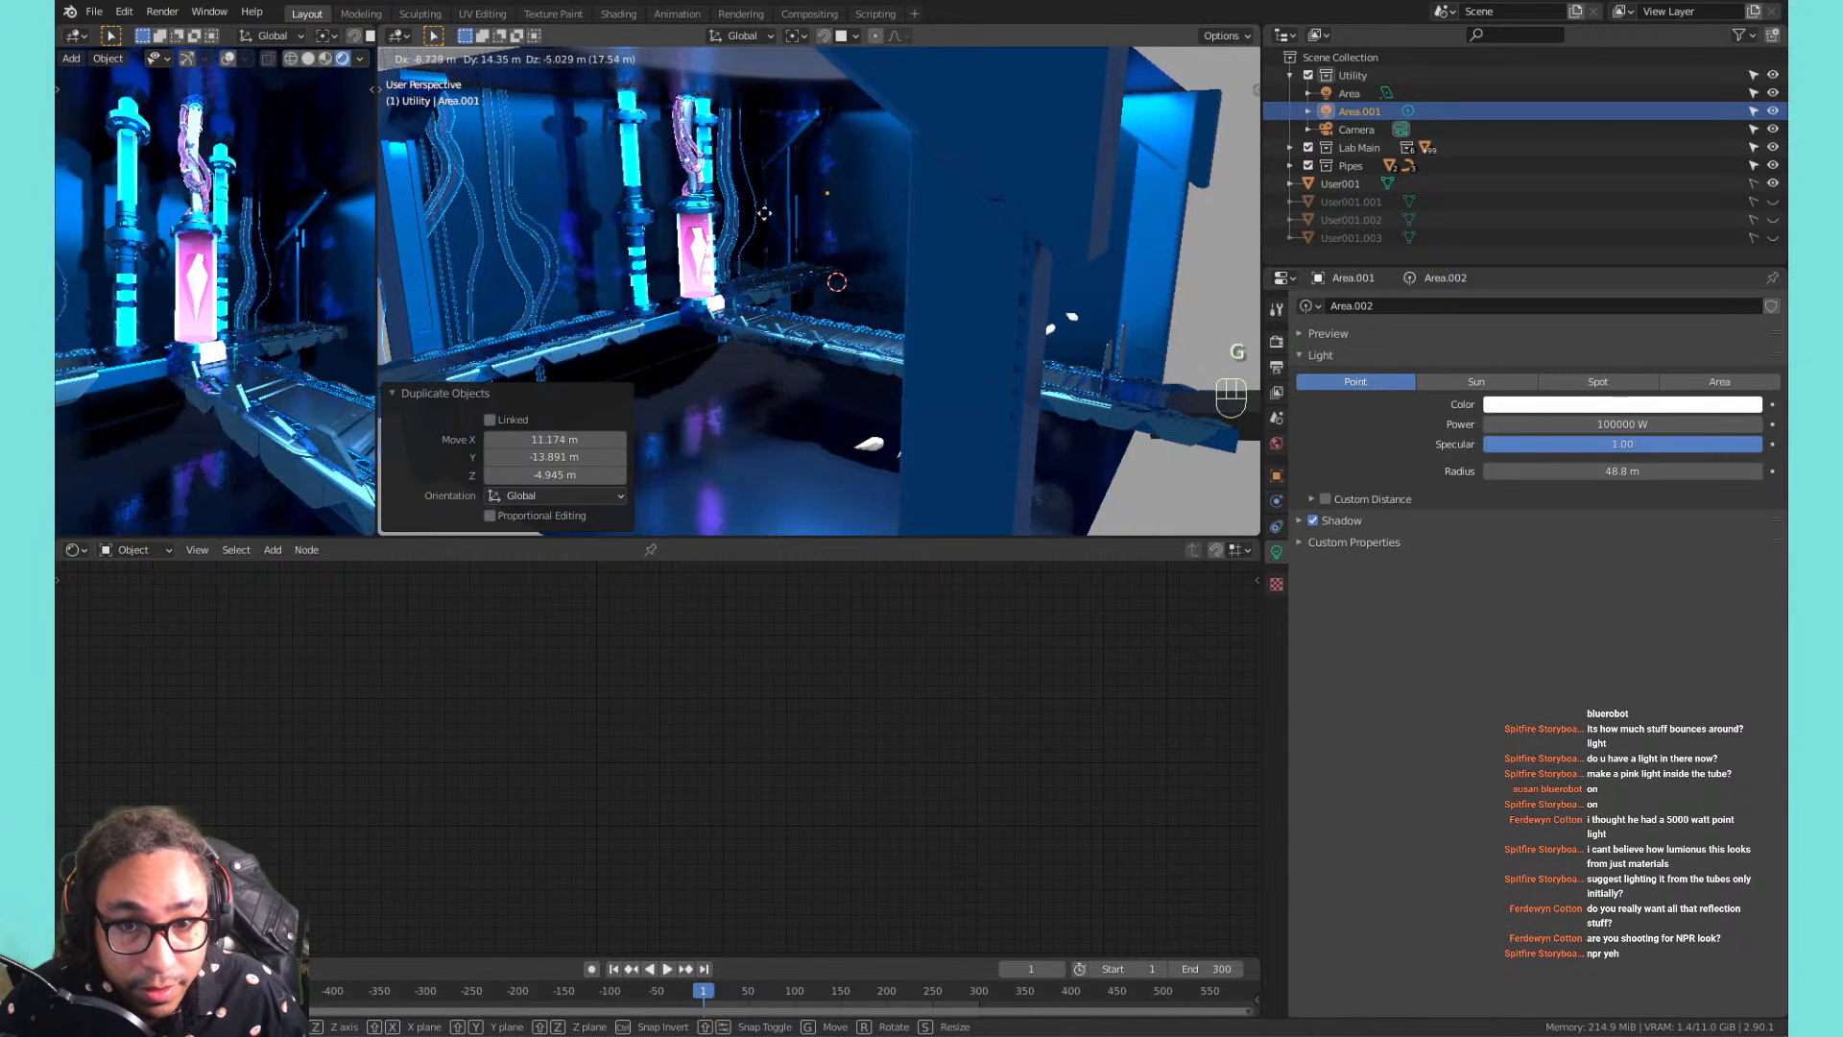
pyautogui.click(641, 212)
pyautogui.press('x')
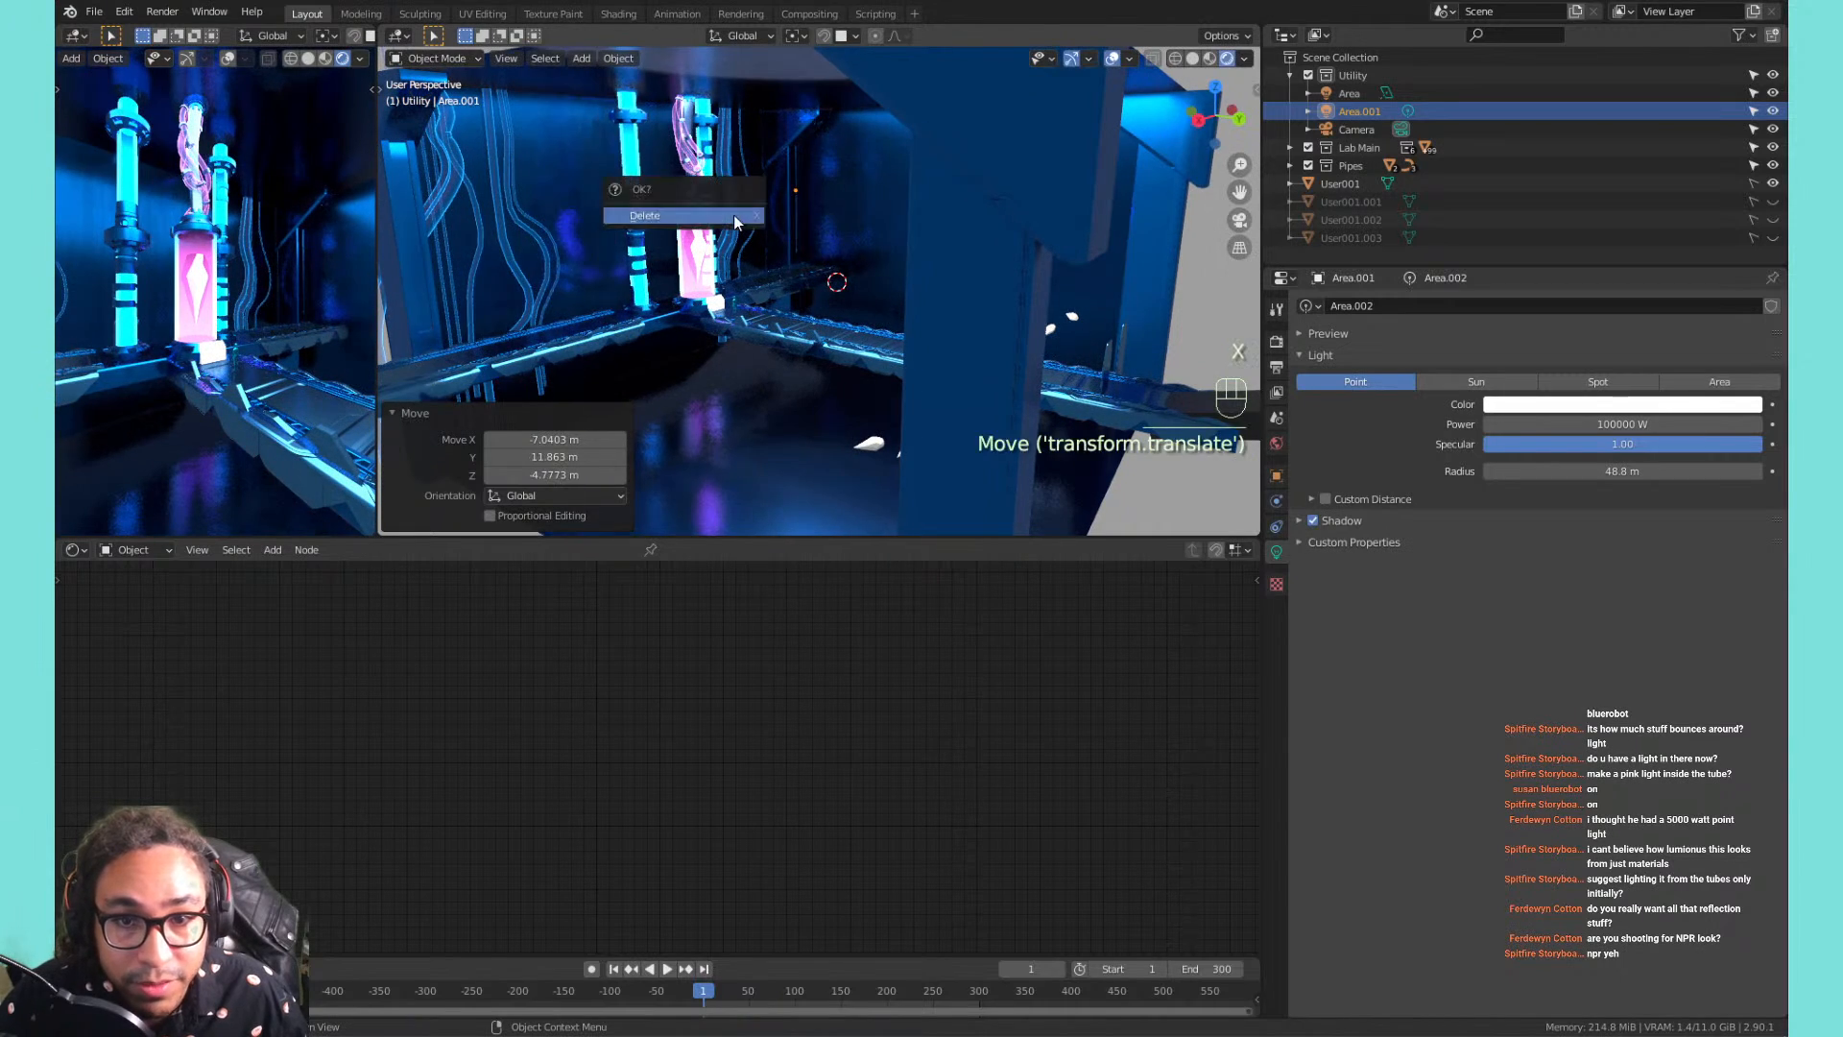
pyautogui.click(653, 215)
# Change the original area light to a point light and move it down toward the central tubes.
pyautogui.click(1337, 95)
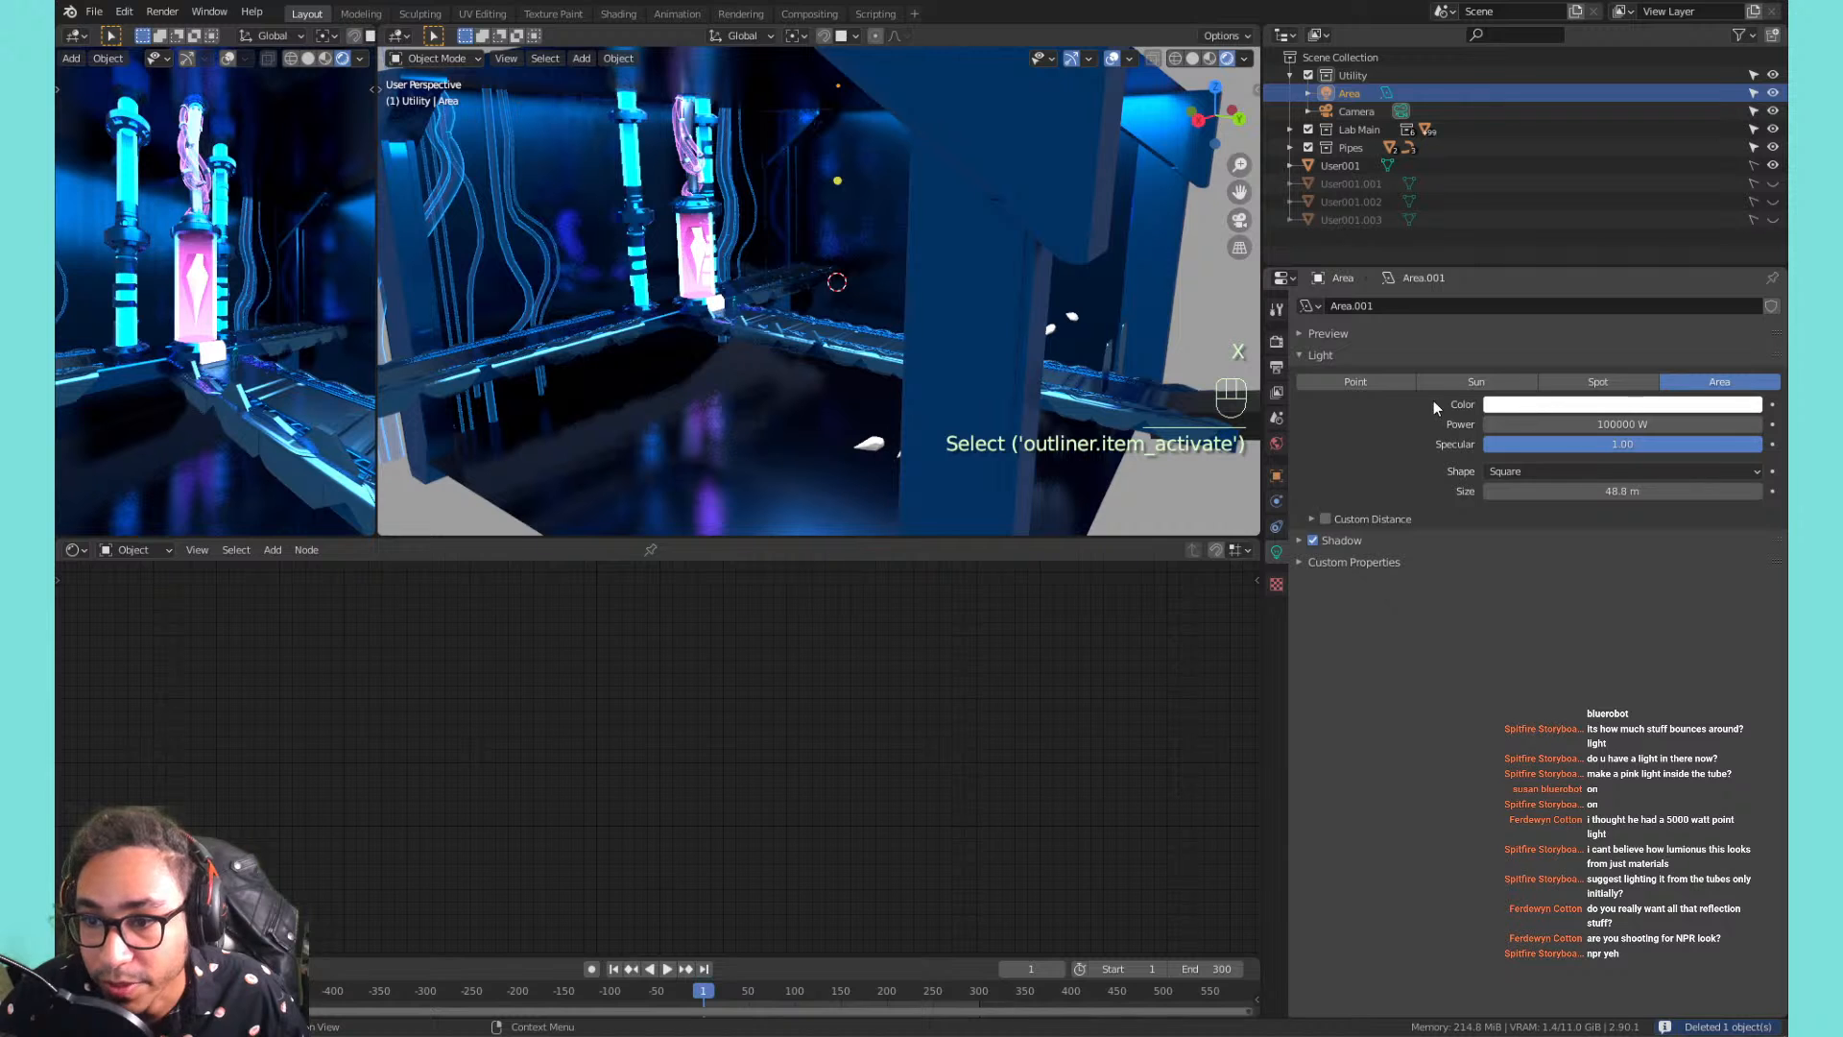
pyautogui.click(1356, 382)
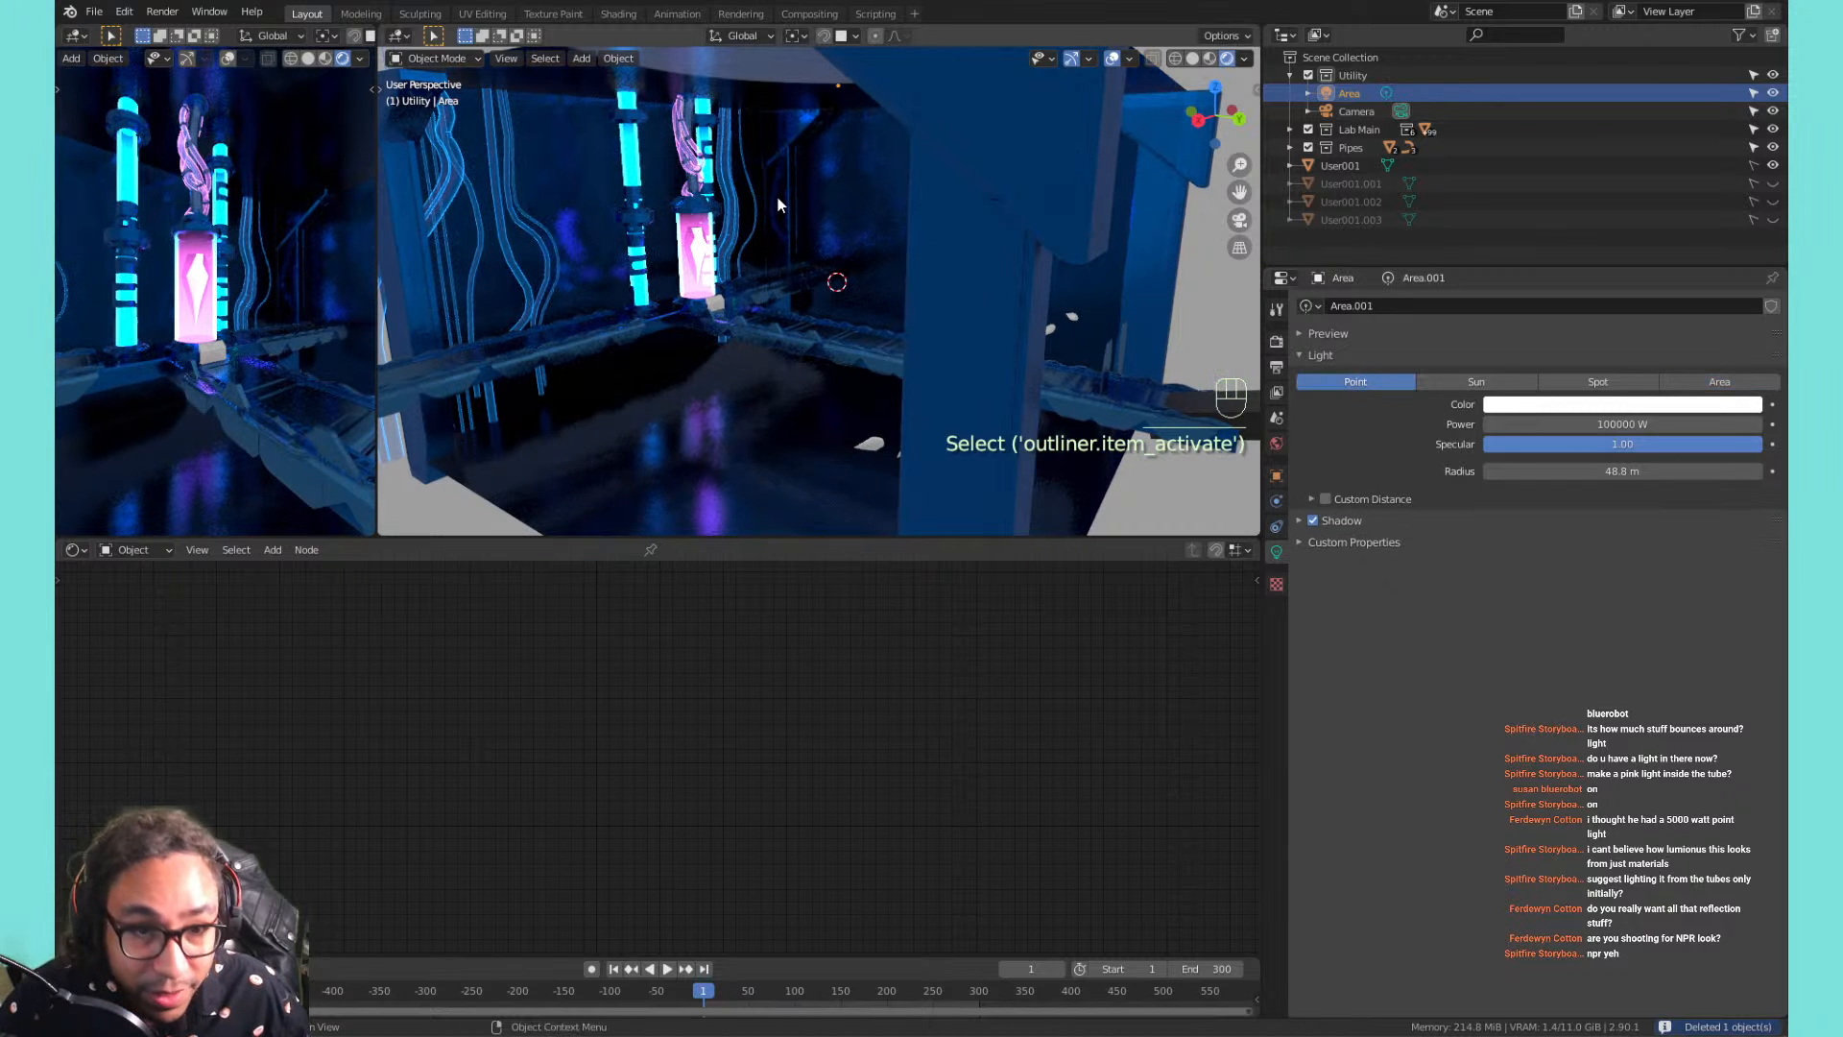
pyautogui.press('g')
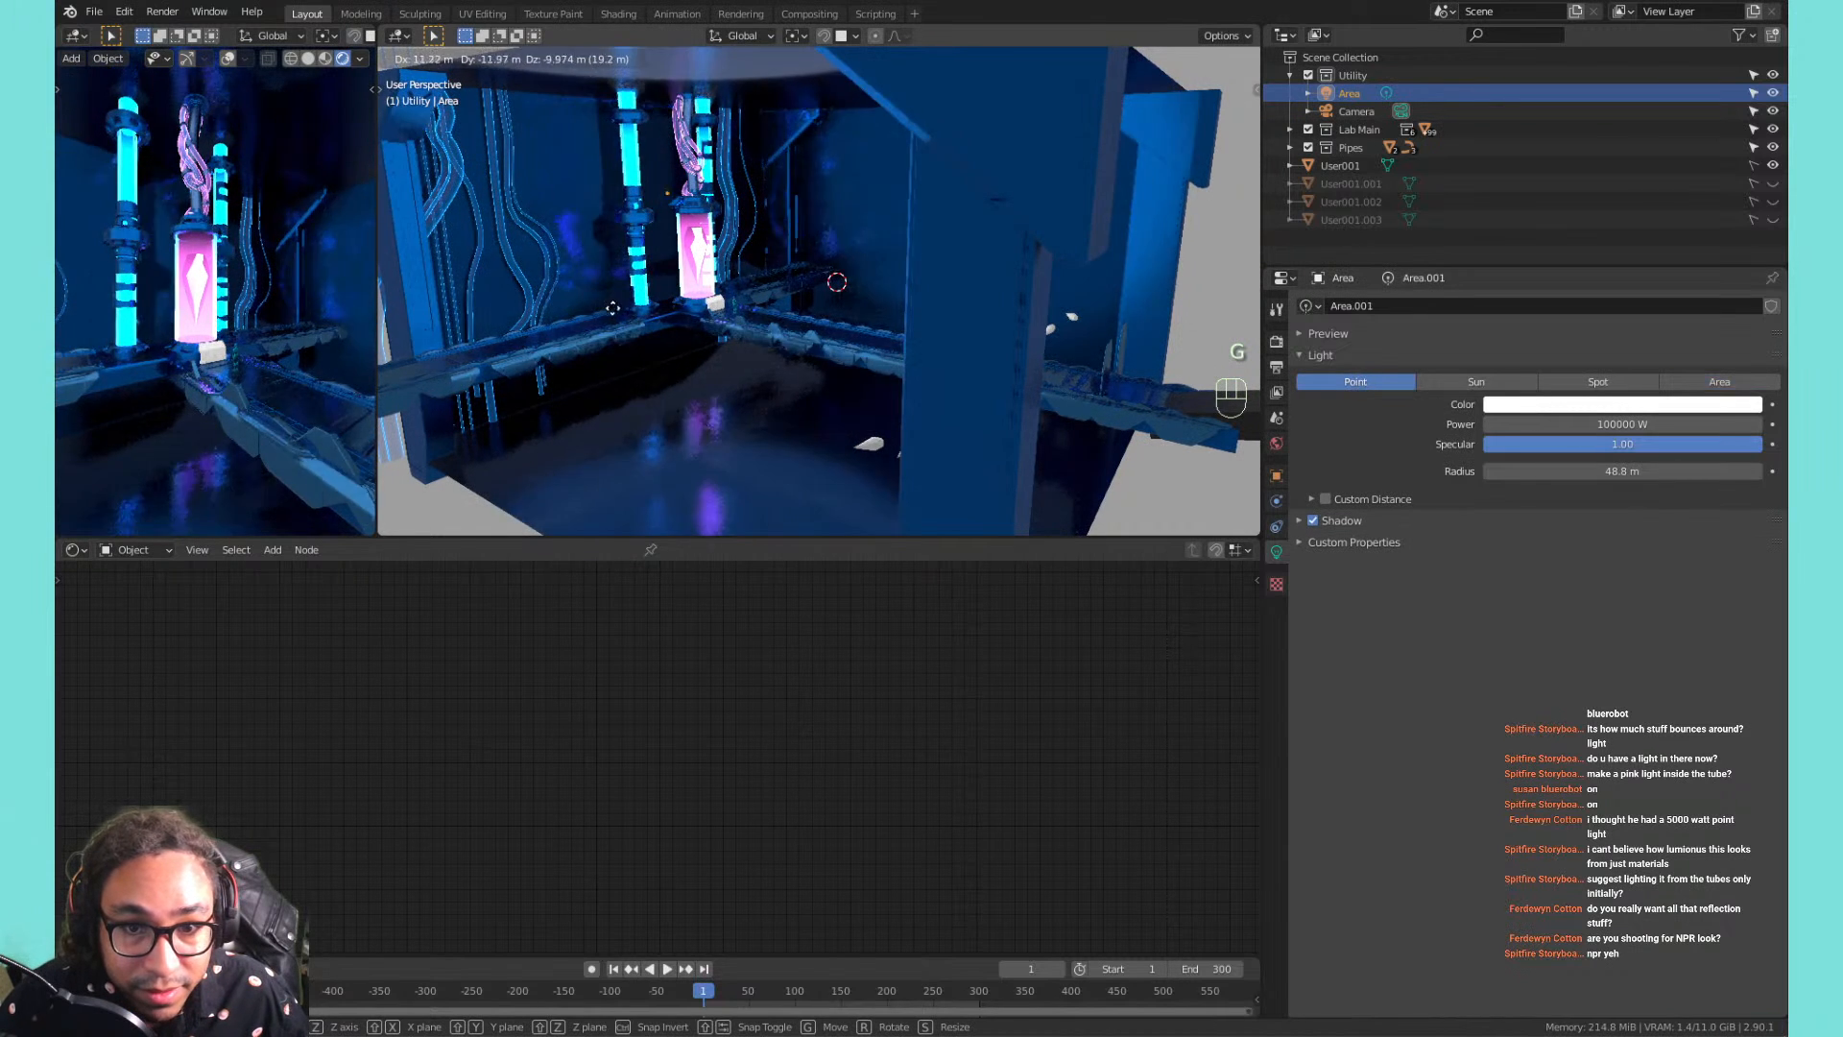
pyautogui.click(645, 293)
# Move the point light horizontally, locked to its current height, to bring it closer to the pink tube.
pyautogui.press('KP_Decimal')
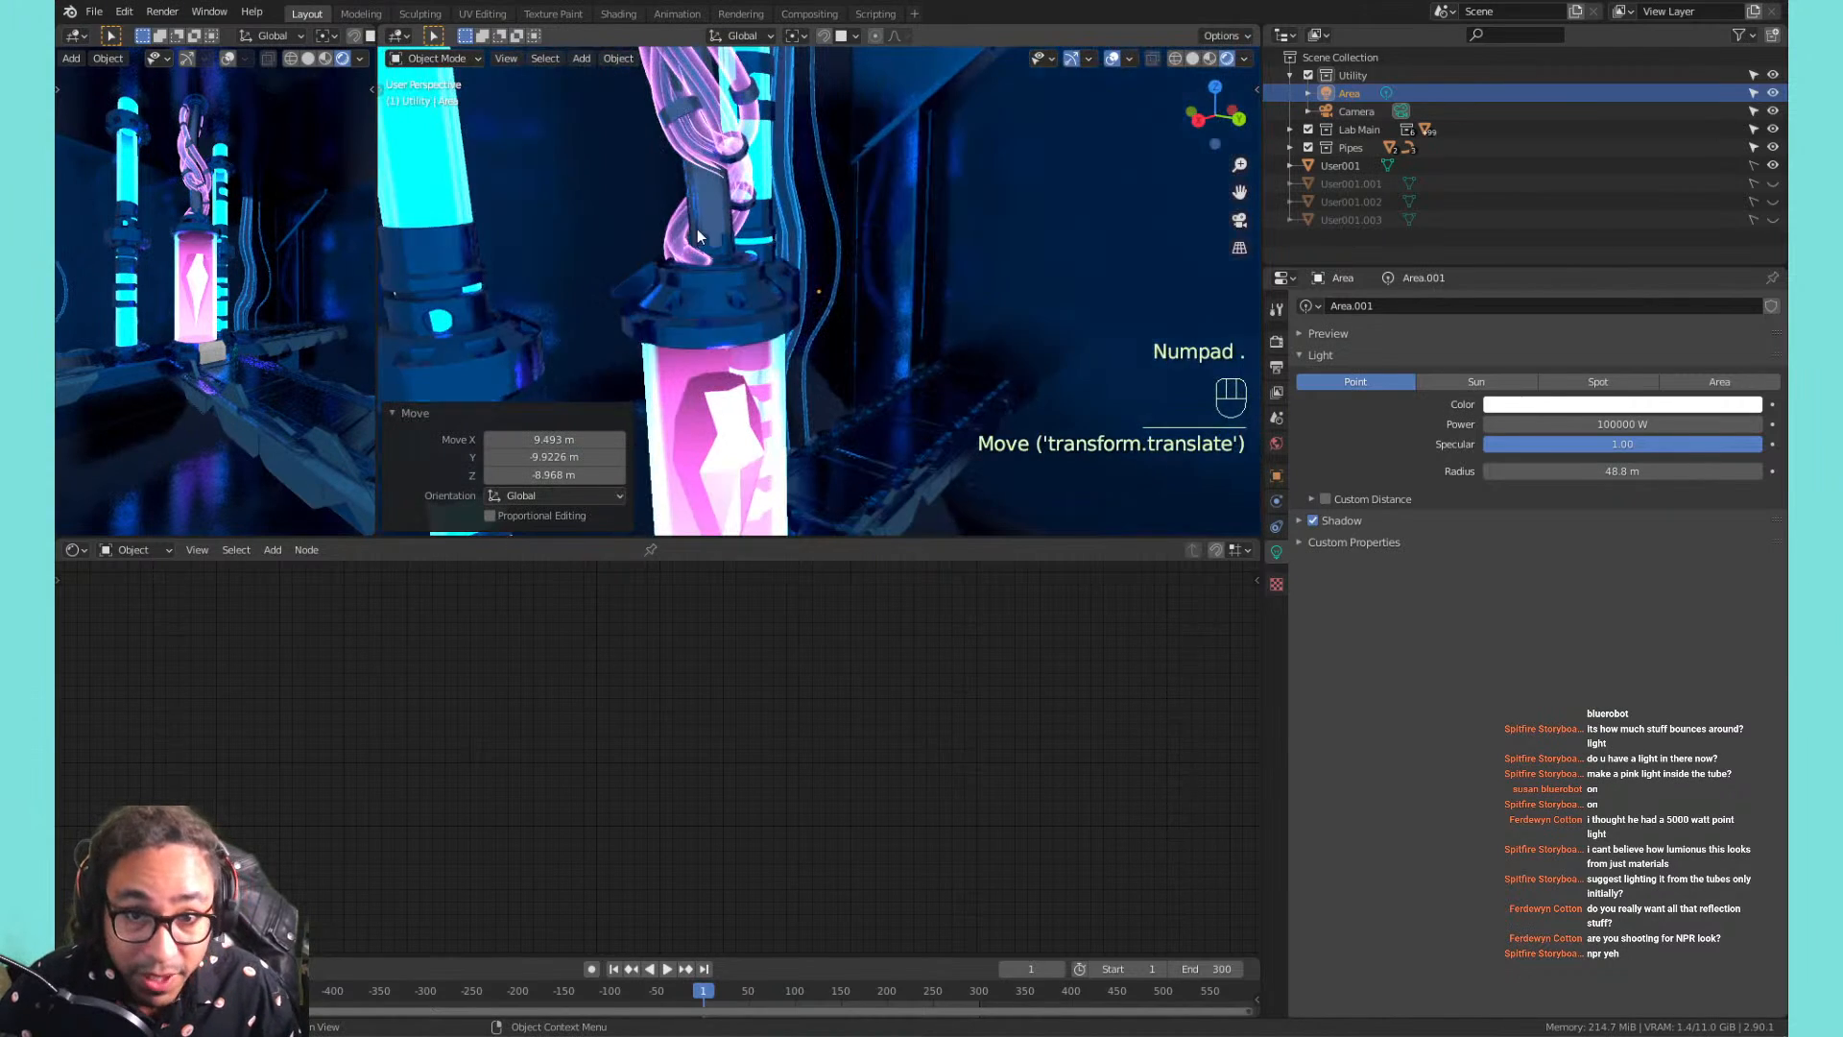
pyautogui.moveTo(780, 302); pyautogui.dragTo(897, 301, button='middle')
pyautogui.scroll(-5, 916, 357)
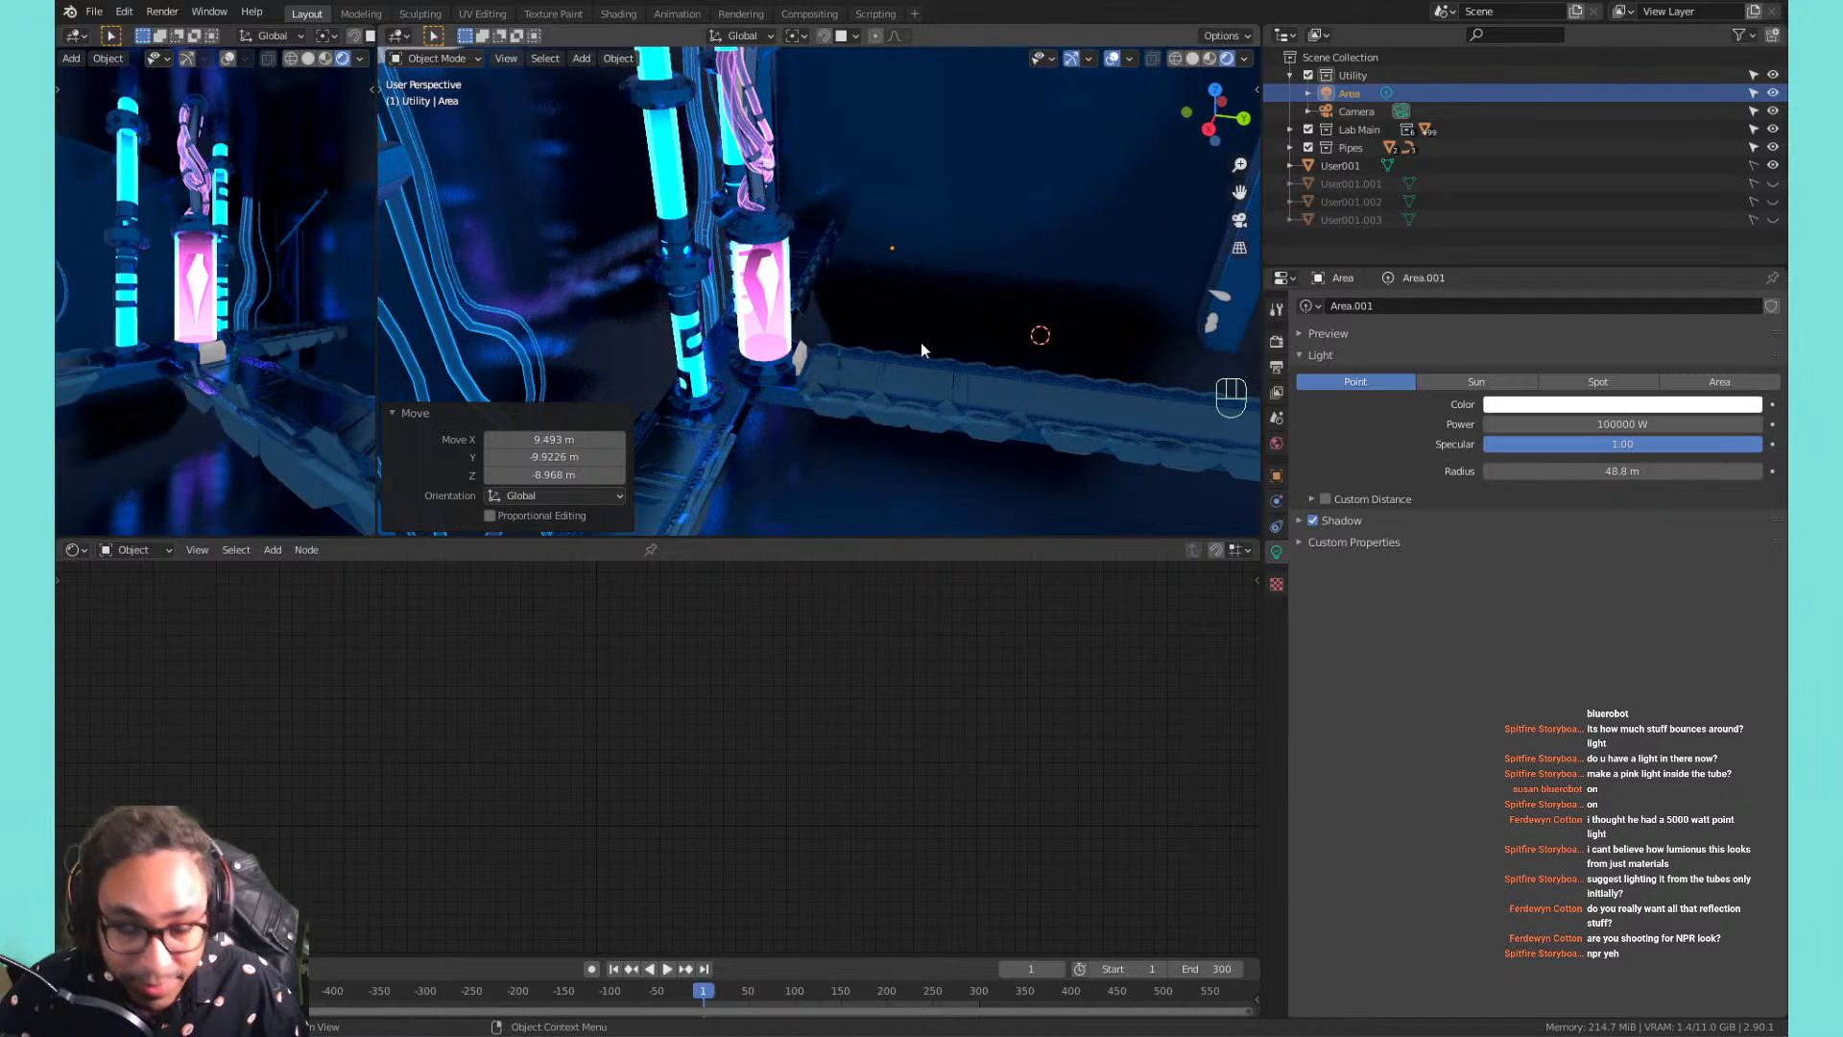
pyautogui.press('g')
pyautogui.hotkey('shift', 'z')
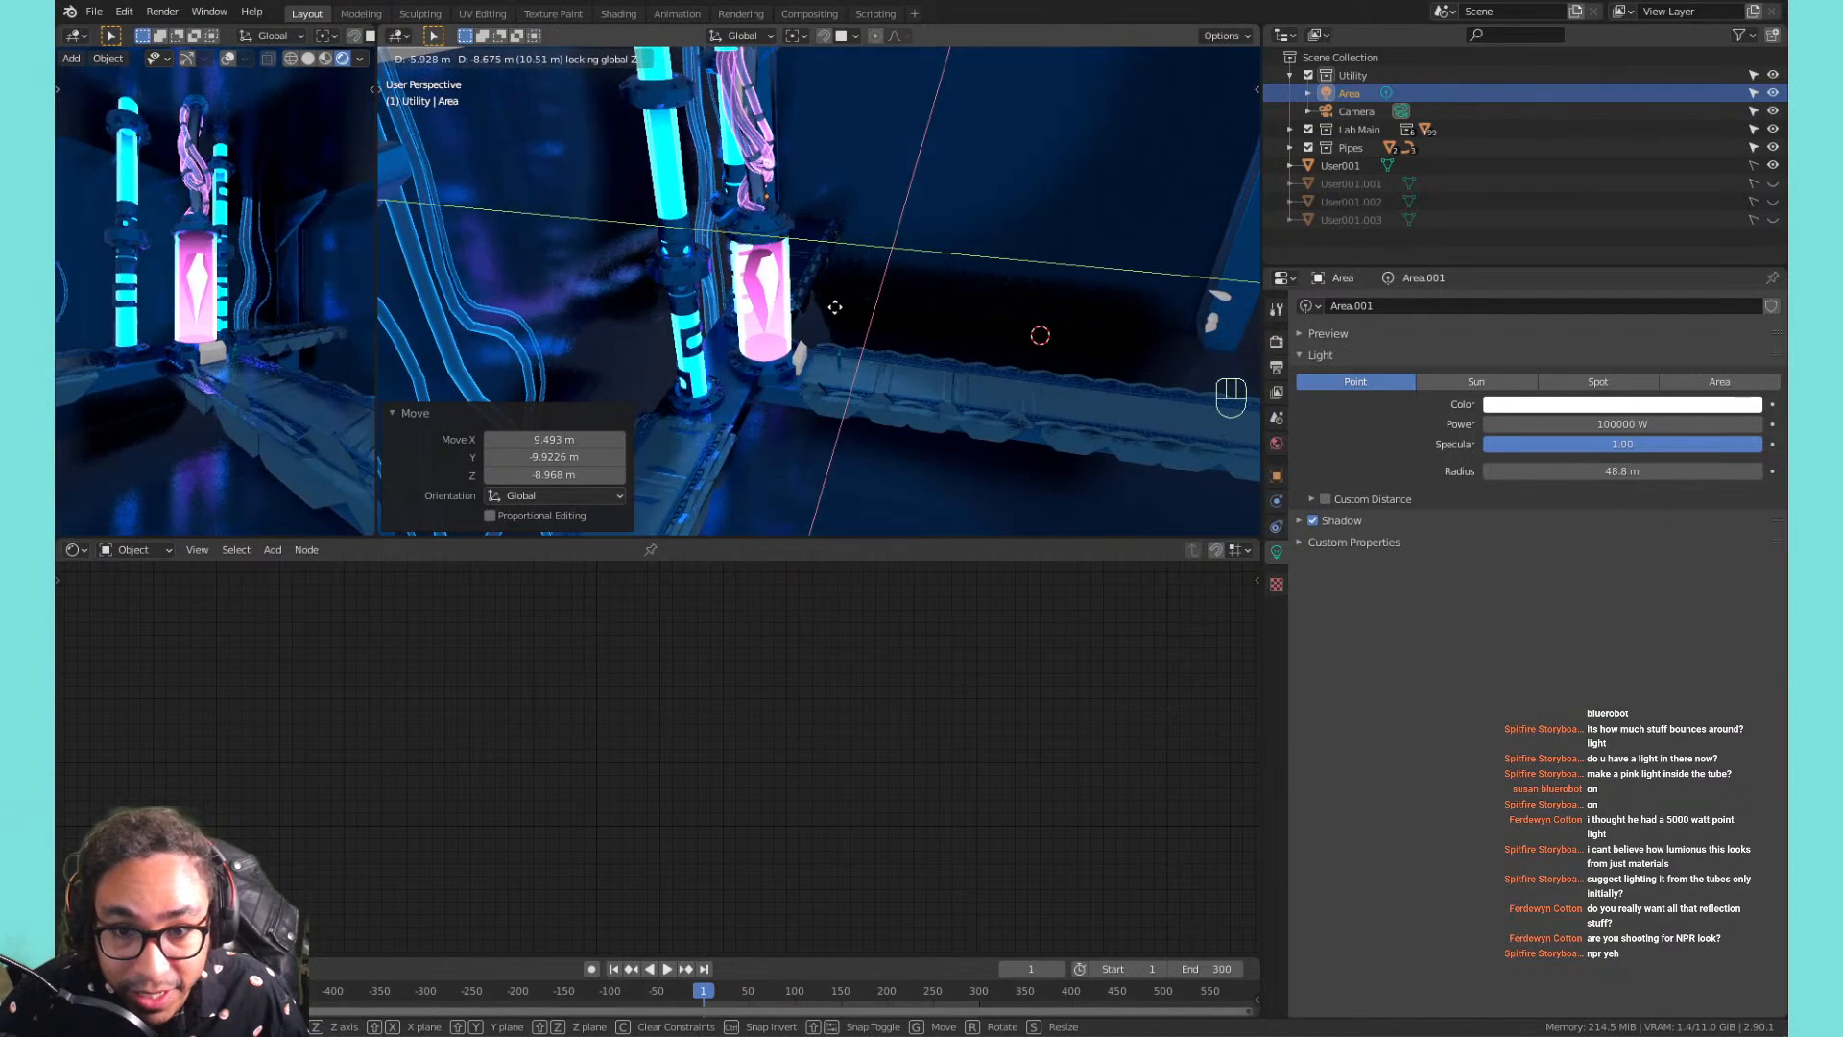
pyautogui.click(833, 306)
# Try the pink sampled from the glowing tube as the point light's color.
pyautogui.click(1612, 403)
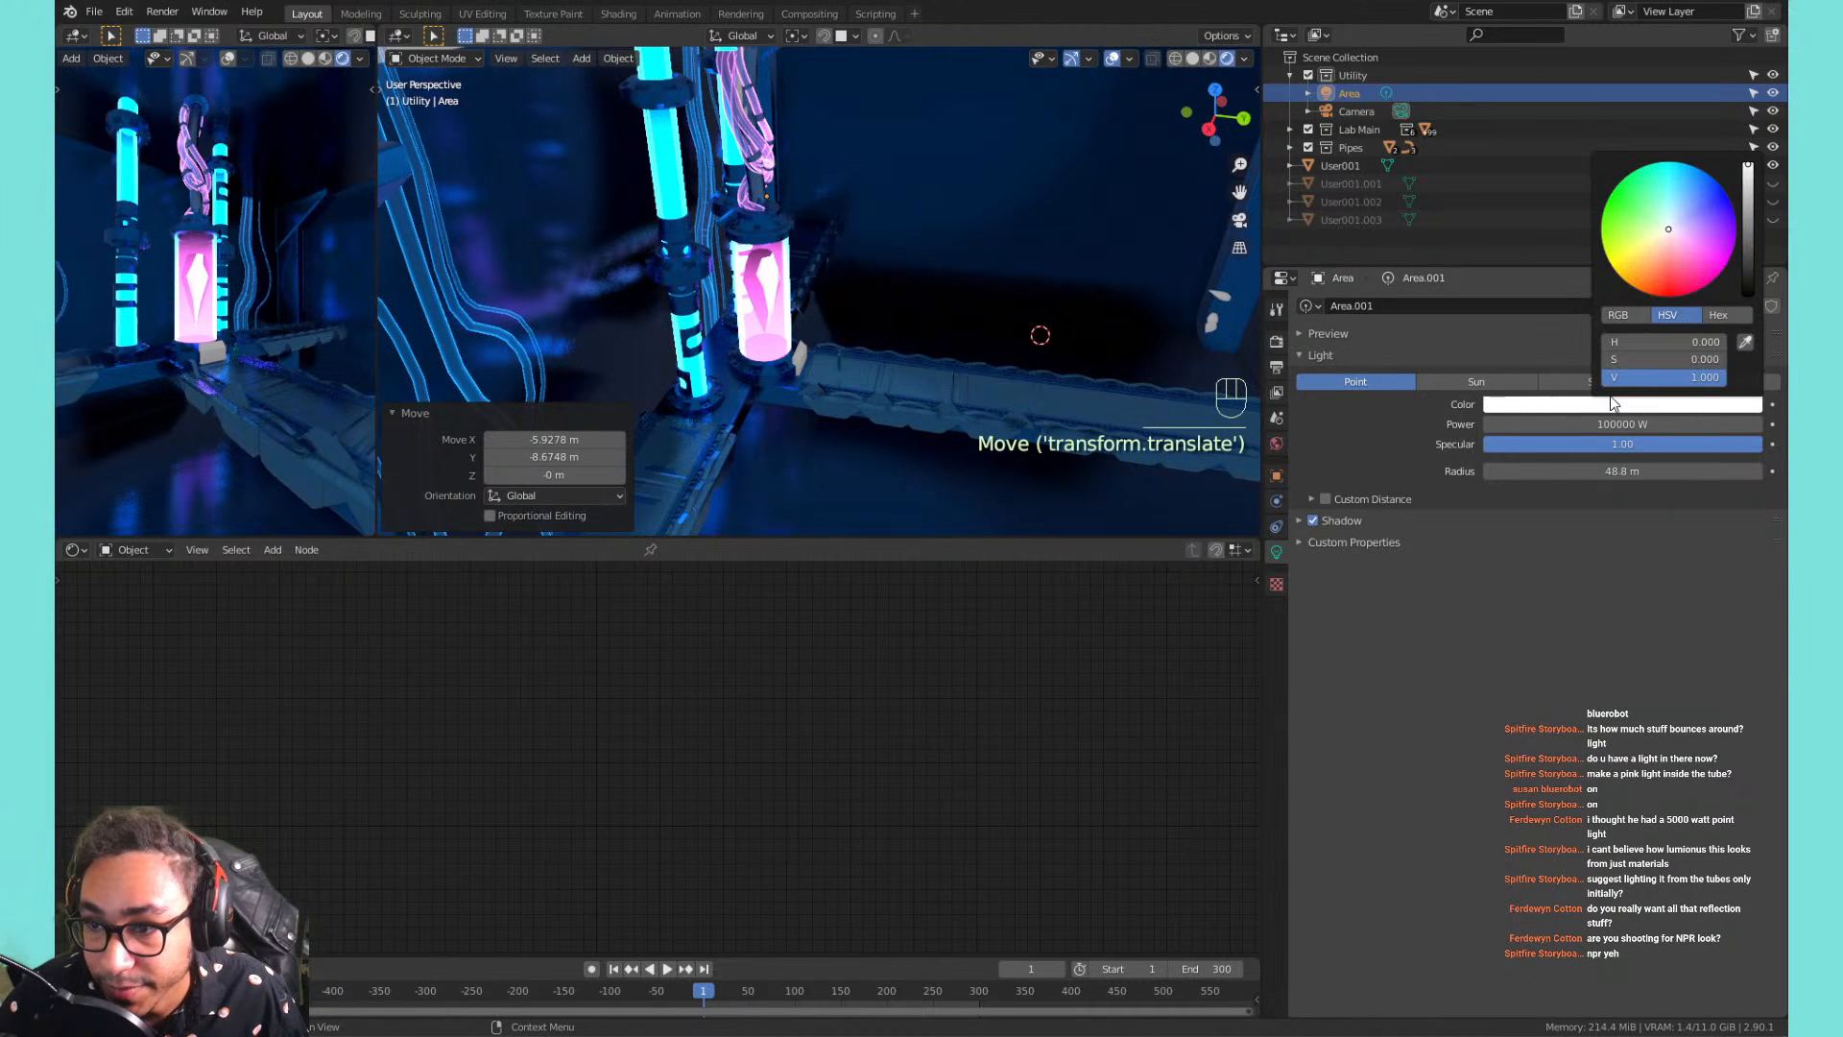
pyautogui.click(1745, 343)
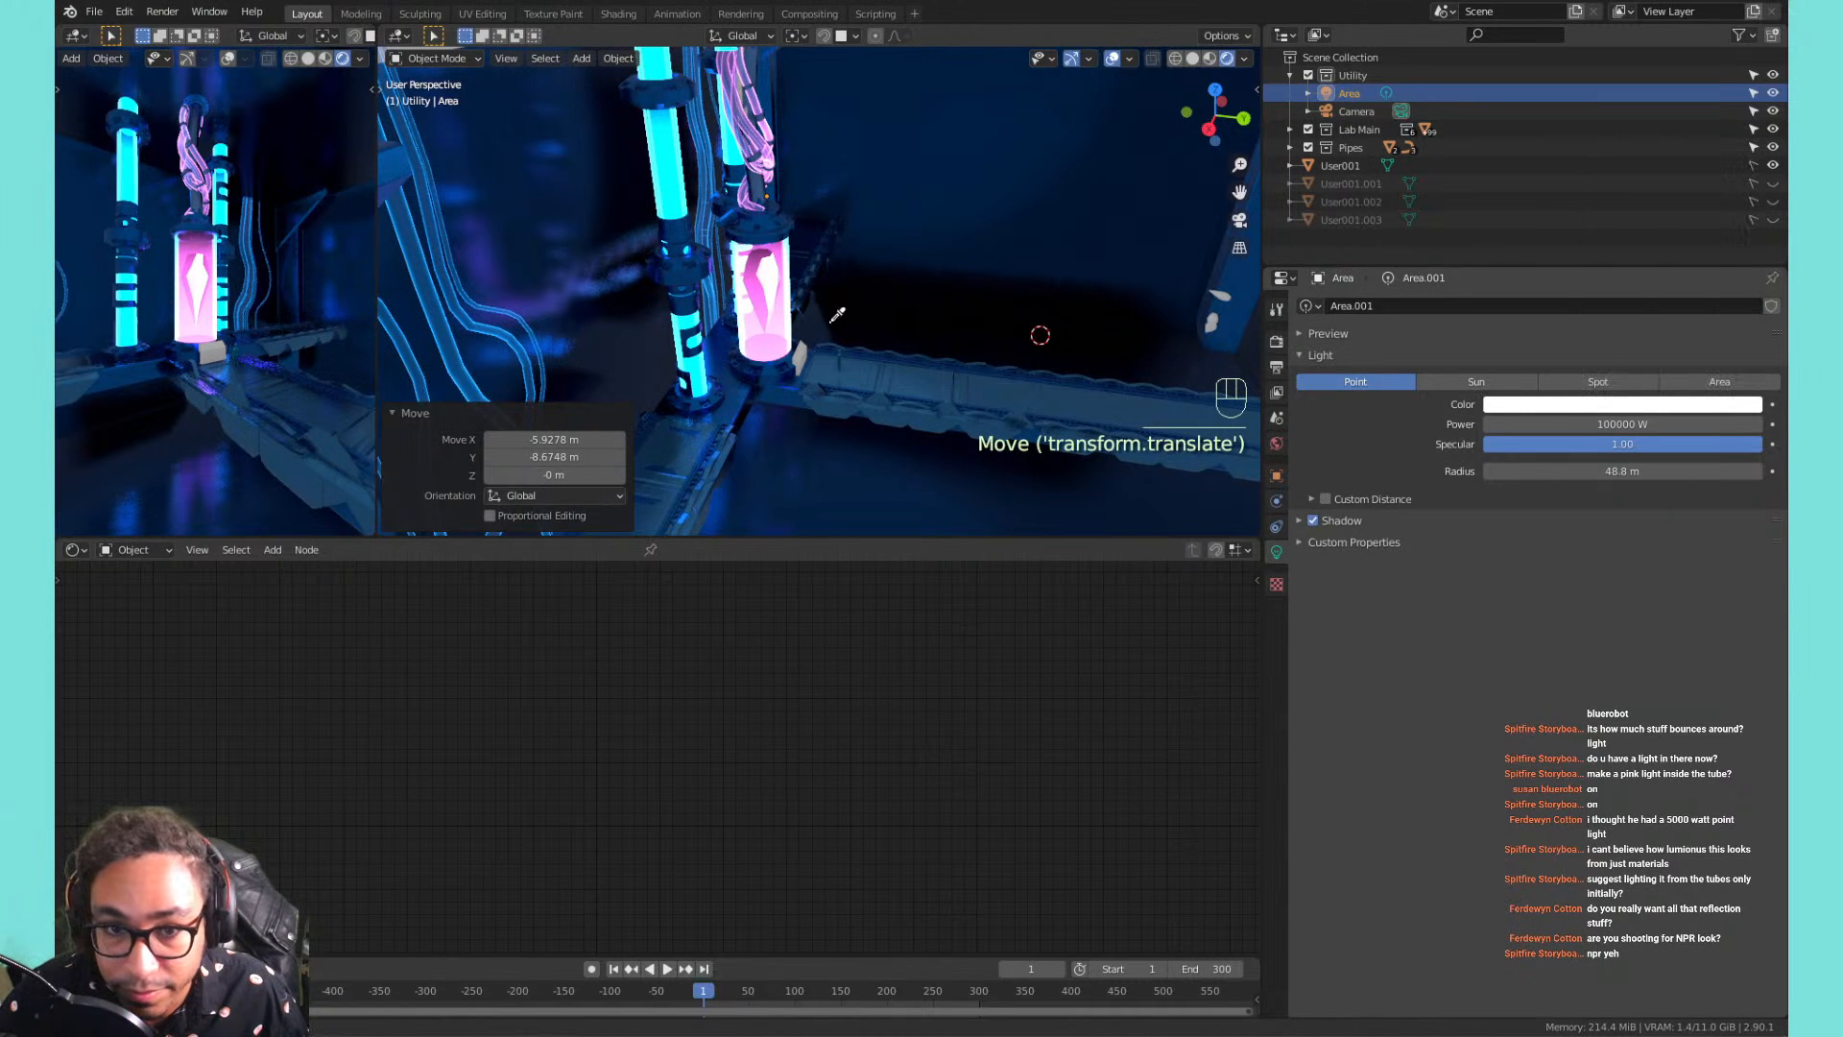
pyautogui.click(787, 254)
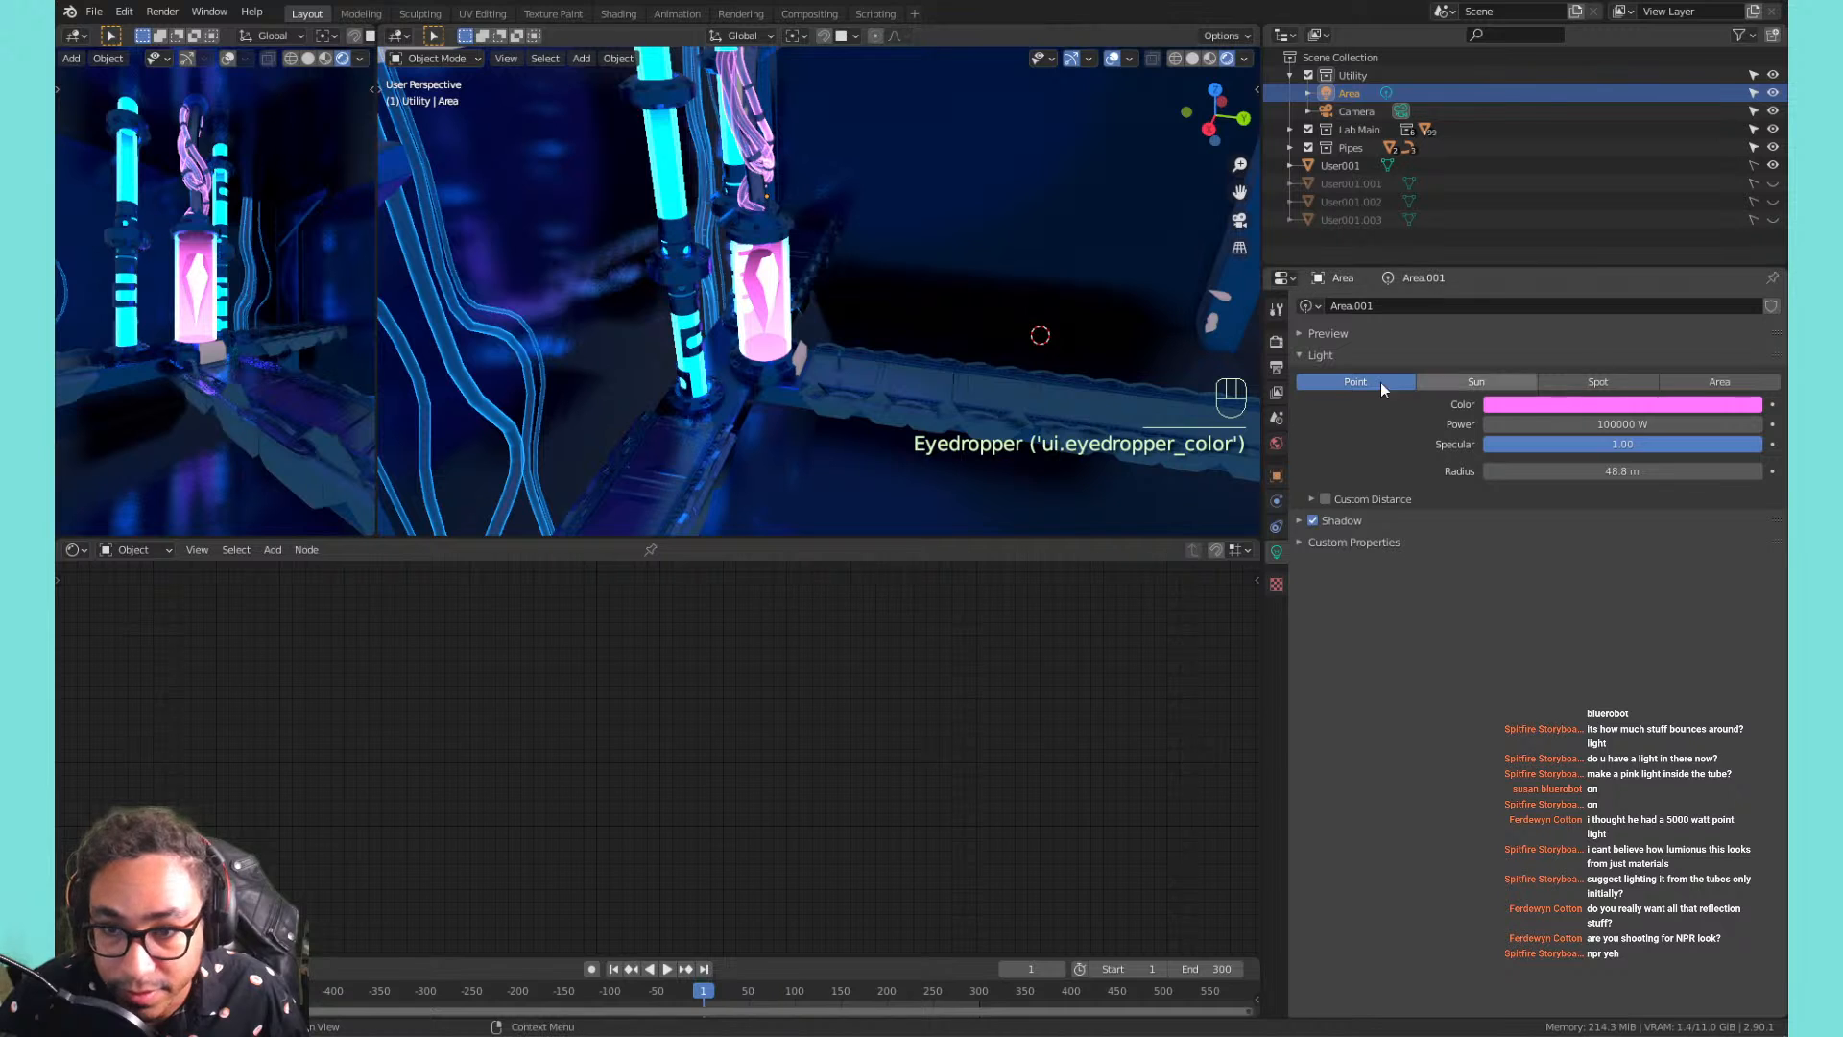
# Move the point light up near the pink pipes above the tube and set its color to light green.
pyautogui.press('g')
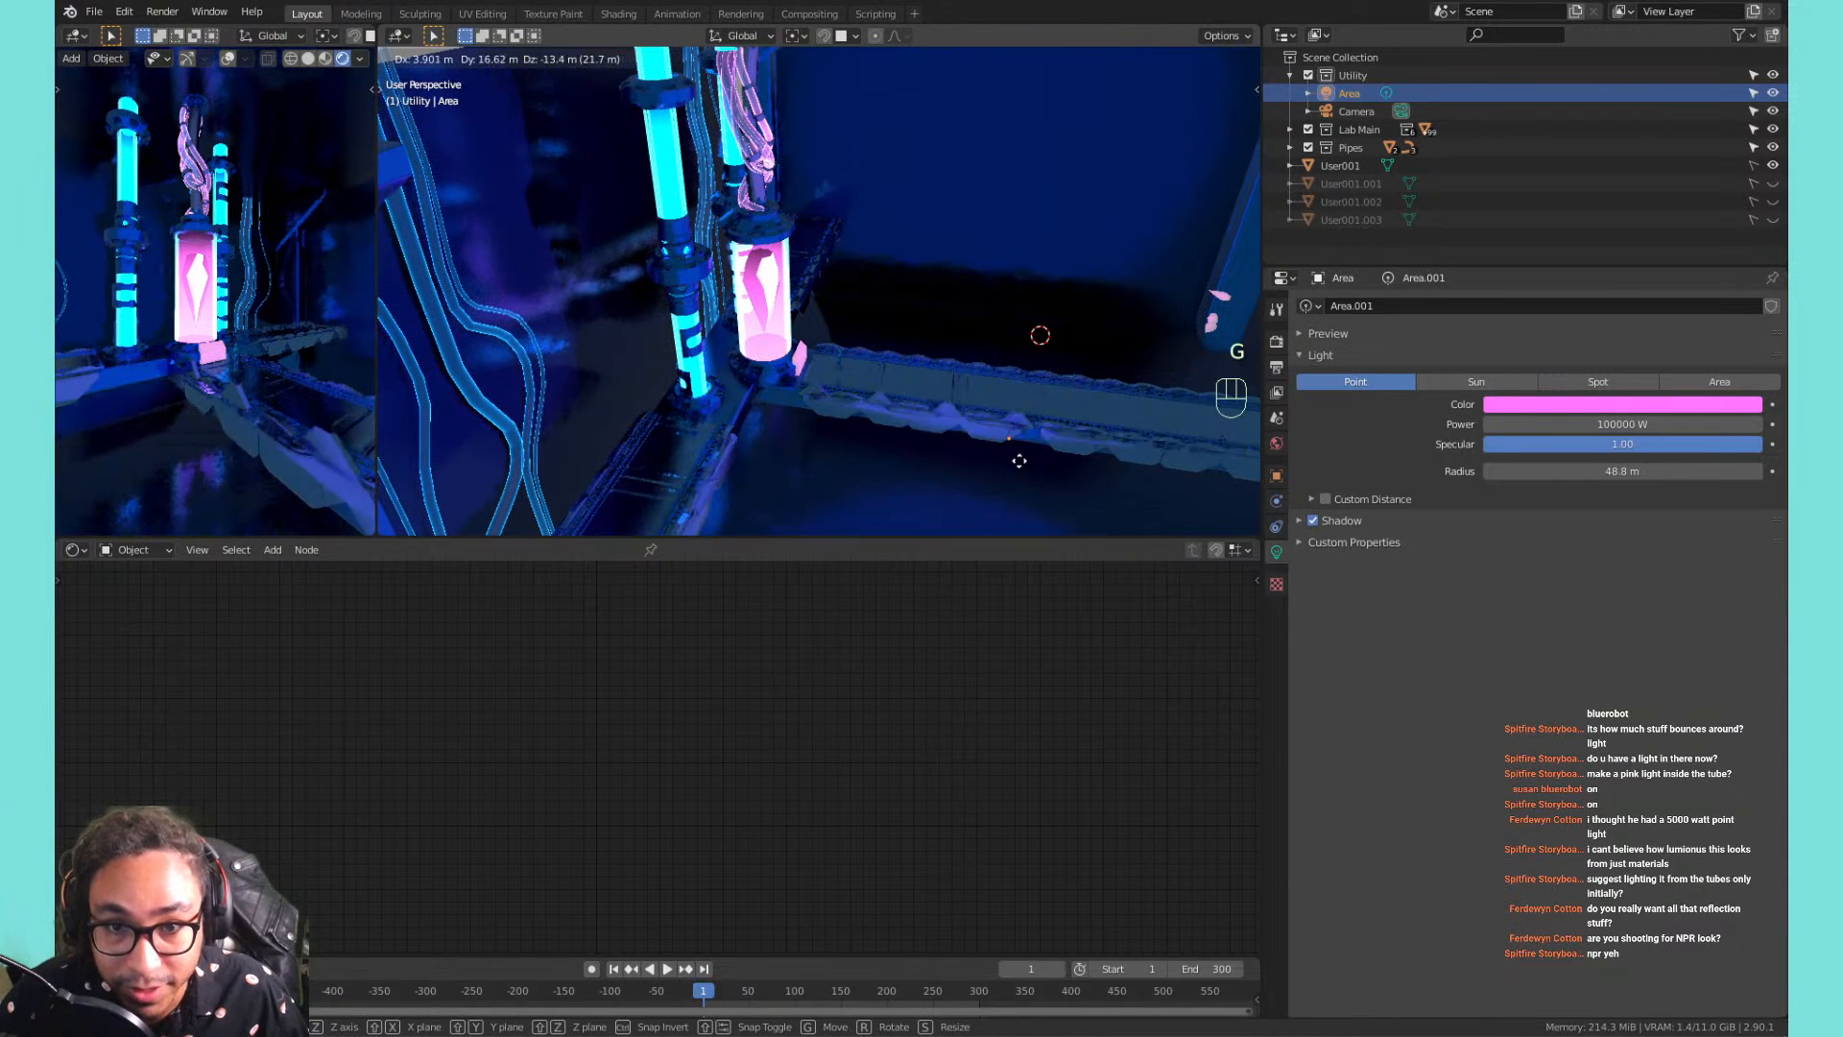
pyautogui.click(794, 181)
pyautogui.click(1528, 407)
pyautogui.moveTo(1680, 280)
pyautogui.mouseDown()
pyautogui.moveTo(1688, 292)
pyautogui.moveTo(1611, 194)
pyautogui.moveTo(1622, 278)
pyautogui.moveTo(1670, 296)
pyautogui.moveTo(1735, 241)
pyautogui.moveTo(1715, 278)
pyautogui.moveTo(1736, 235)
pyautogui.moveTo(1623, 192)
pyautogui.moveTo(1647, 164)
pyautogui.moveTo(1734, 237)
pyautogui.moveTo(1602, 216)
pyautogui.moveTo(1731, 249)
pyautogui.moveTo(1607, 201)
pyautogui.moveTo(1728, 226)
pyautogui.moveTo(1623, 180)
pyautogui.moveTo(1728, 245)
pyautogui.moveTo(1623, 192)
pyautogui.moveTo(1635, 211)
pyautogui.mouseUp()
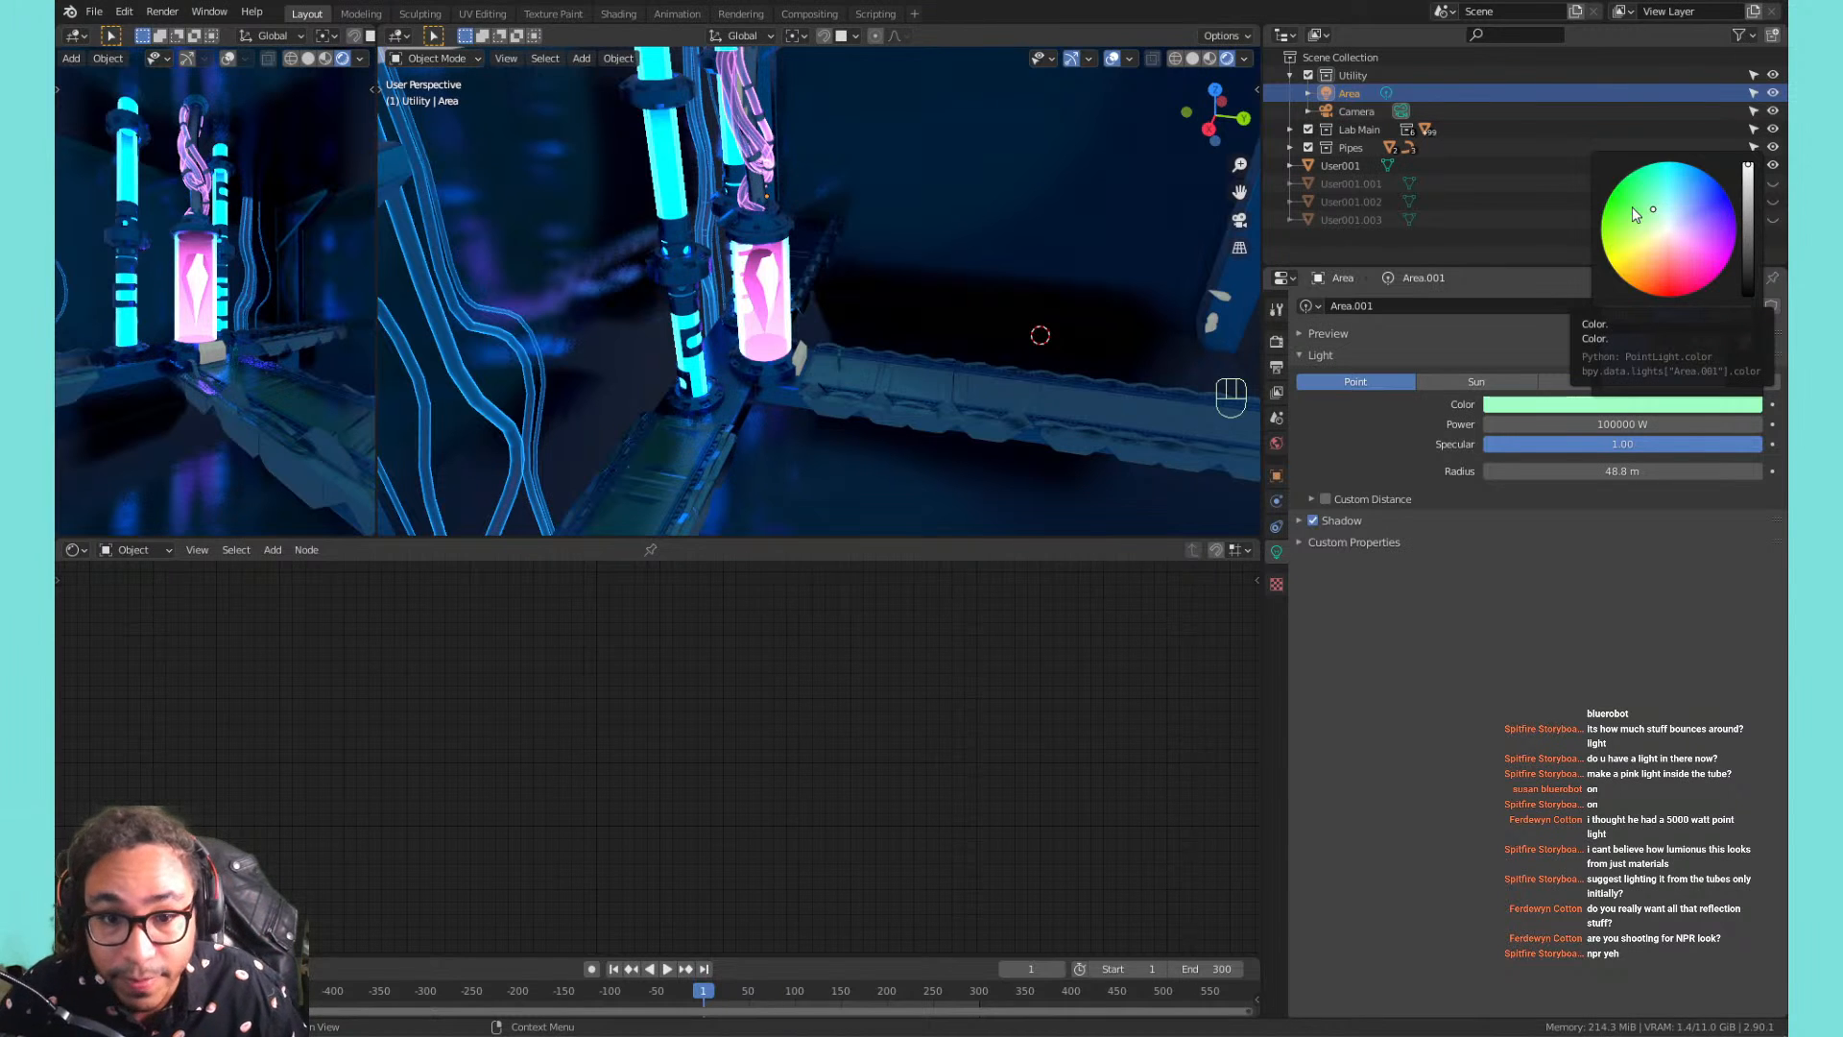
# Examine how the green point light illuminates the tubes, wall pipes and walkways up close and from farther back.
pyautogui.moveTo(953, 205); pyautogui.dragTo(857, 185, button='middle')
pyautogui.press('KP_Decimal')
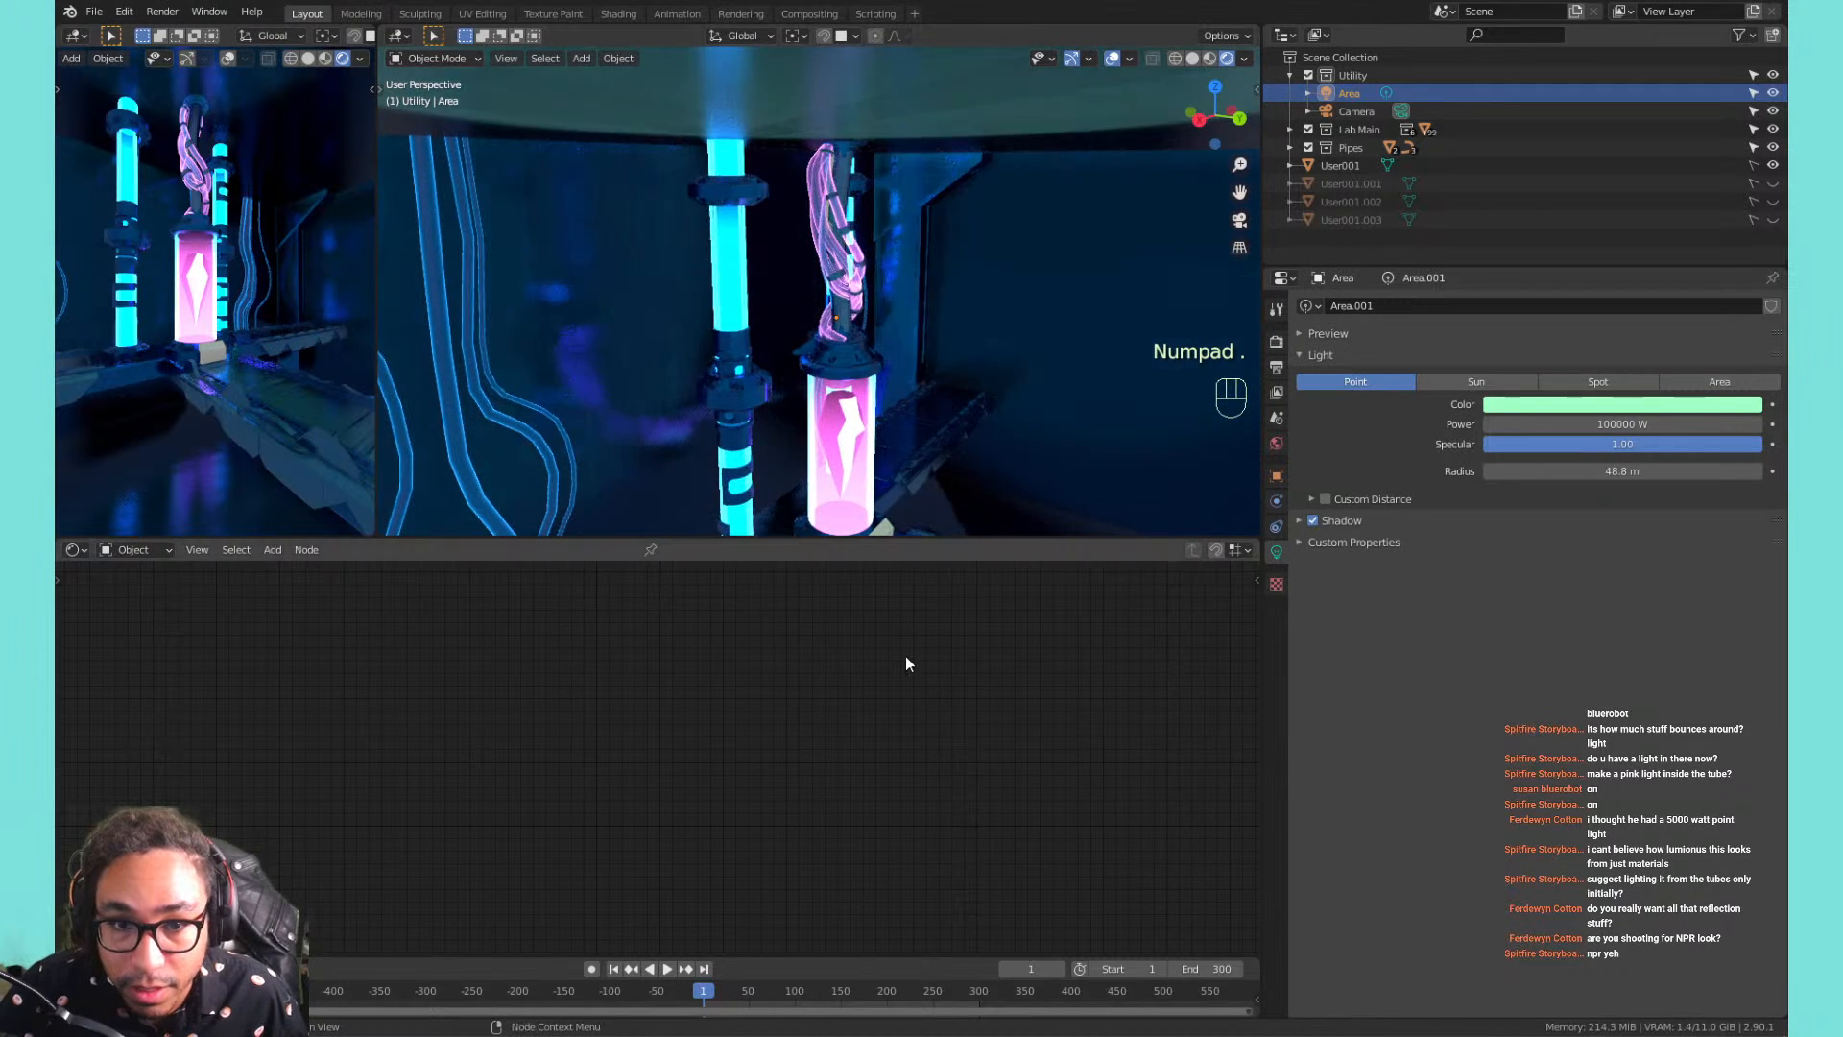
pyautogui.moveTo(985, 403); pyautogui.dragTo(950, 389, button='middle')
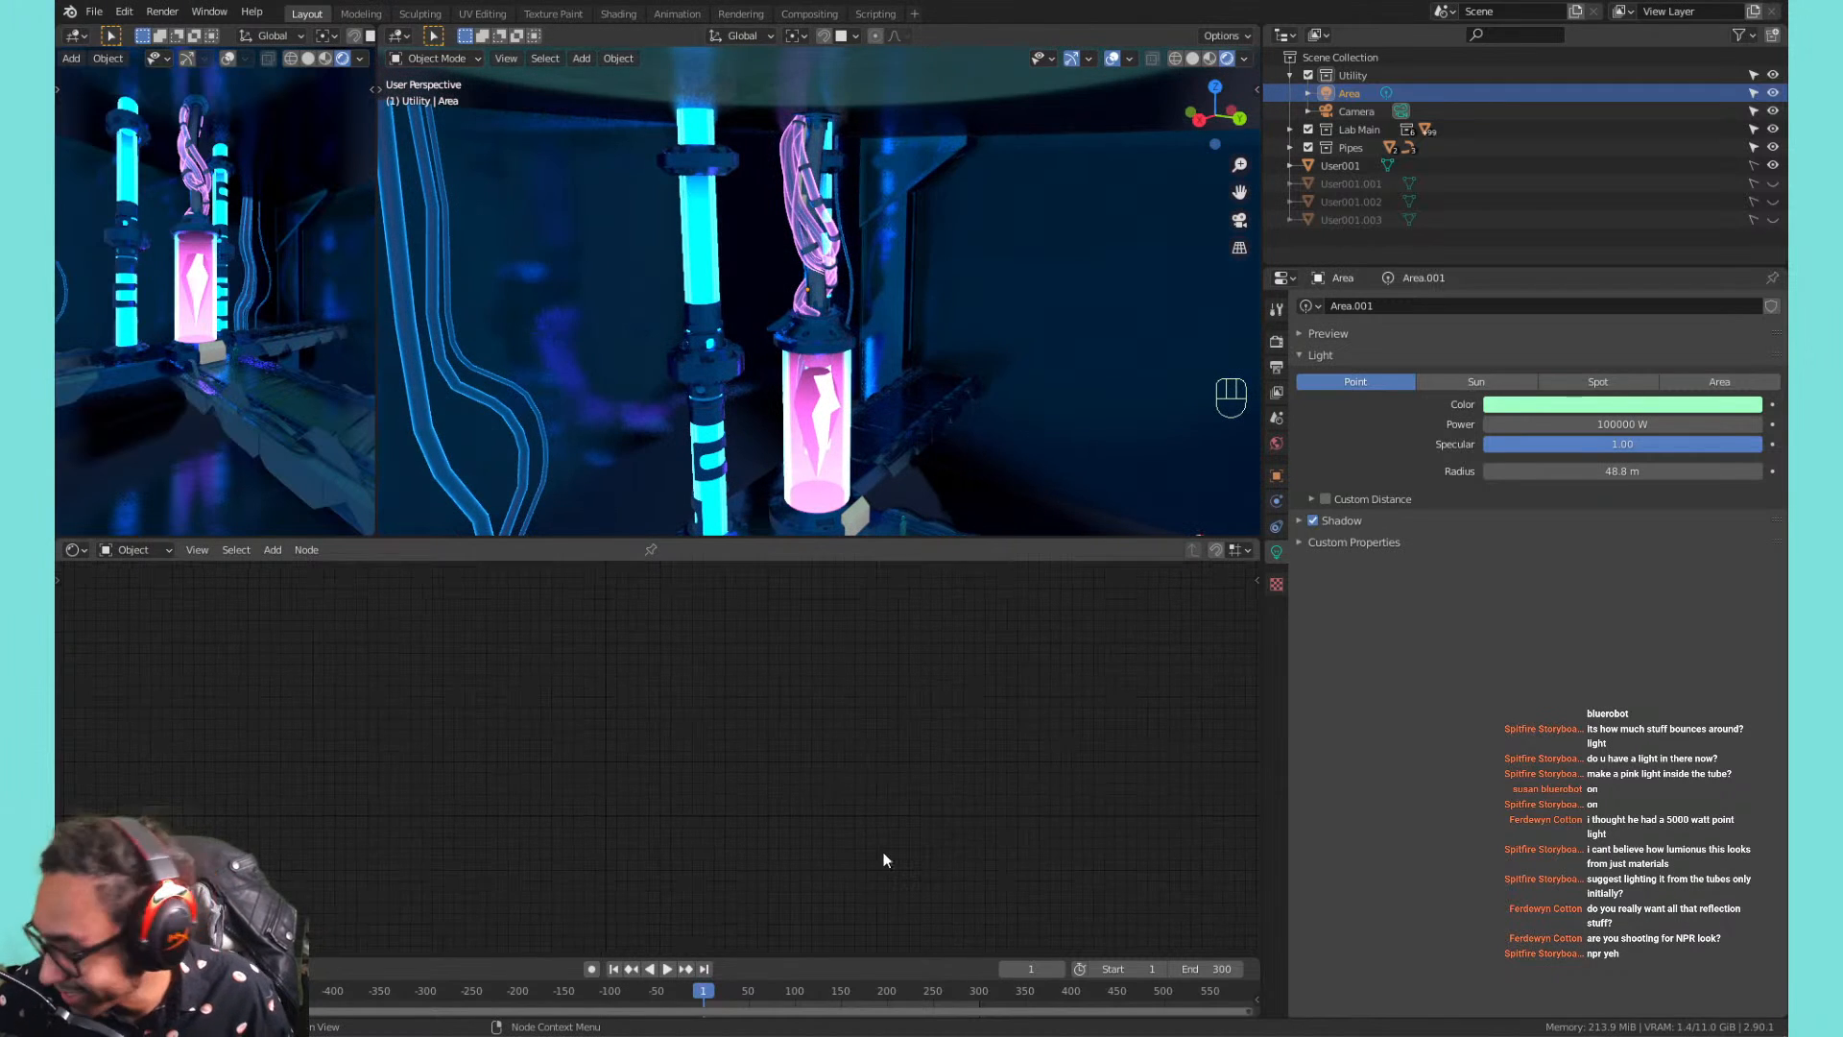
pyautogui.keyDown('shift'); pyautogui.moveTo(973, 446); pyautogui.dragTo(549, 411, button='middle'); pyautogui.keyUp('shift')
pyautogui.scroll(-1, 814, 352)
pyautogui.scroll(-3, 814, 345)
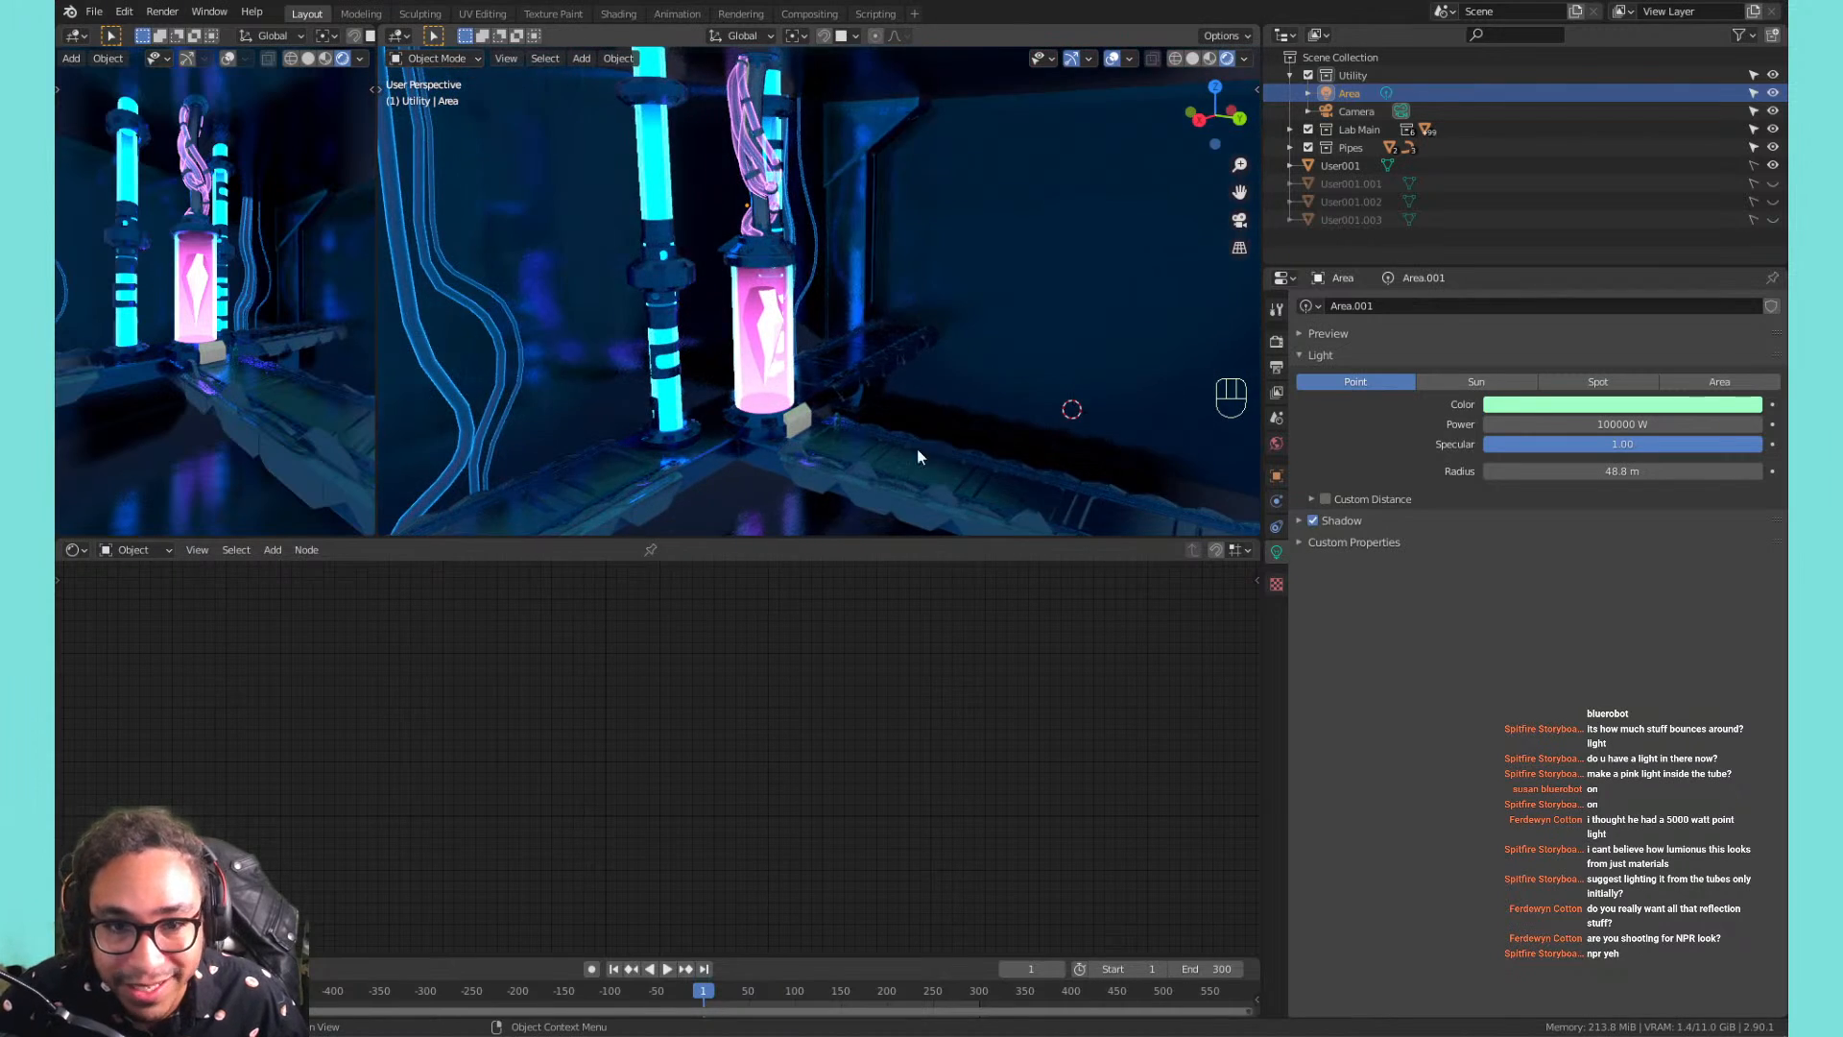
pyautogui.keyDown('shift'); pyautogui.moveTo(918, 447); pyautogui.dragTo(588, 482, button='middle'); pyautogui.keyUp('shift')
pyautogui.keyDown('shift'); pyautogui.moveTo(924, 410); pyautogui.dragTo(626, 106, button='middle'); pyautogui.keyUp('shift')
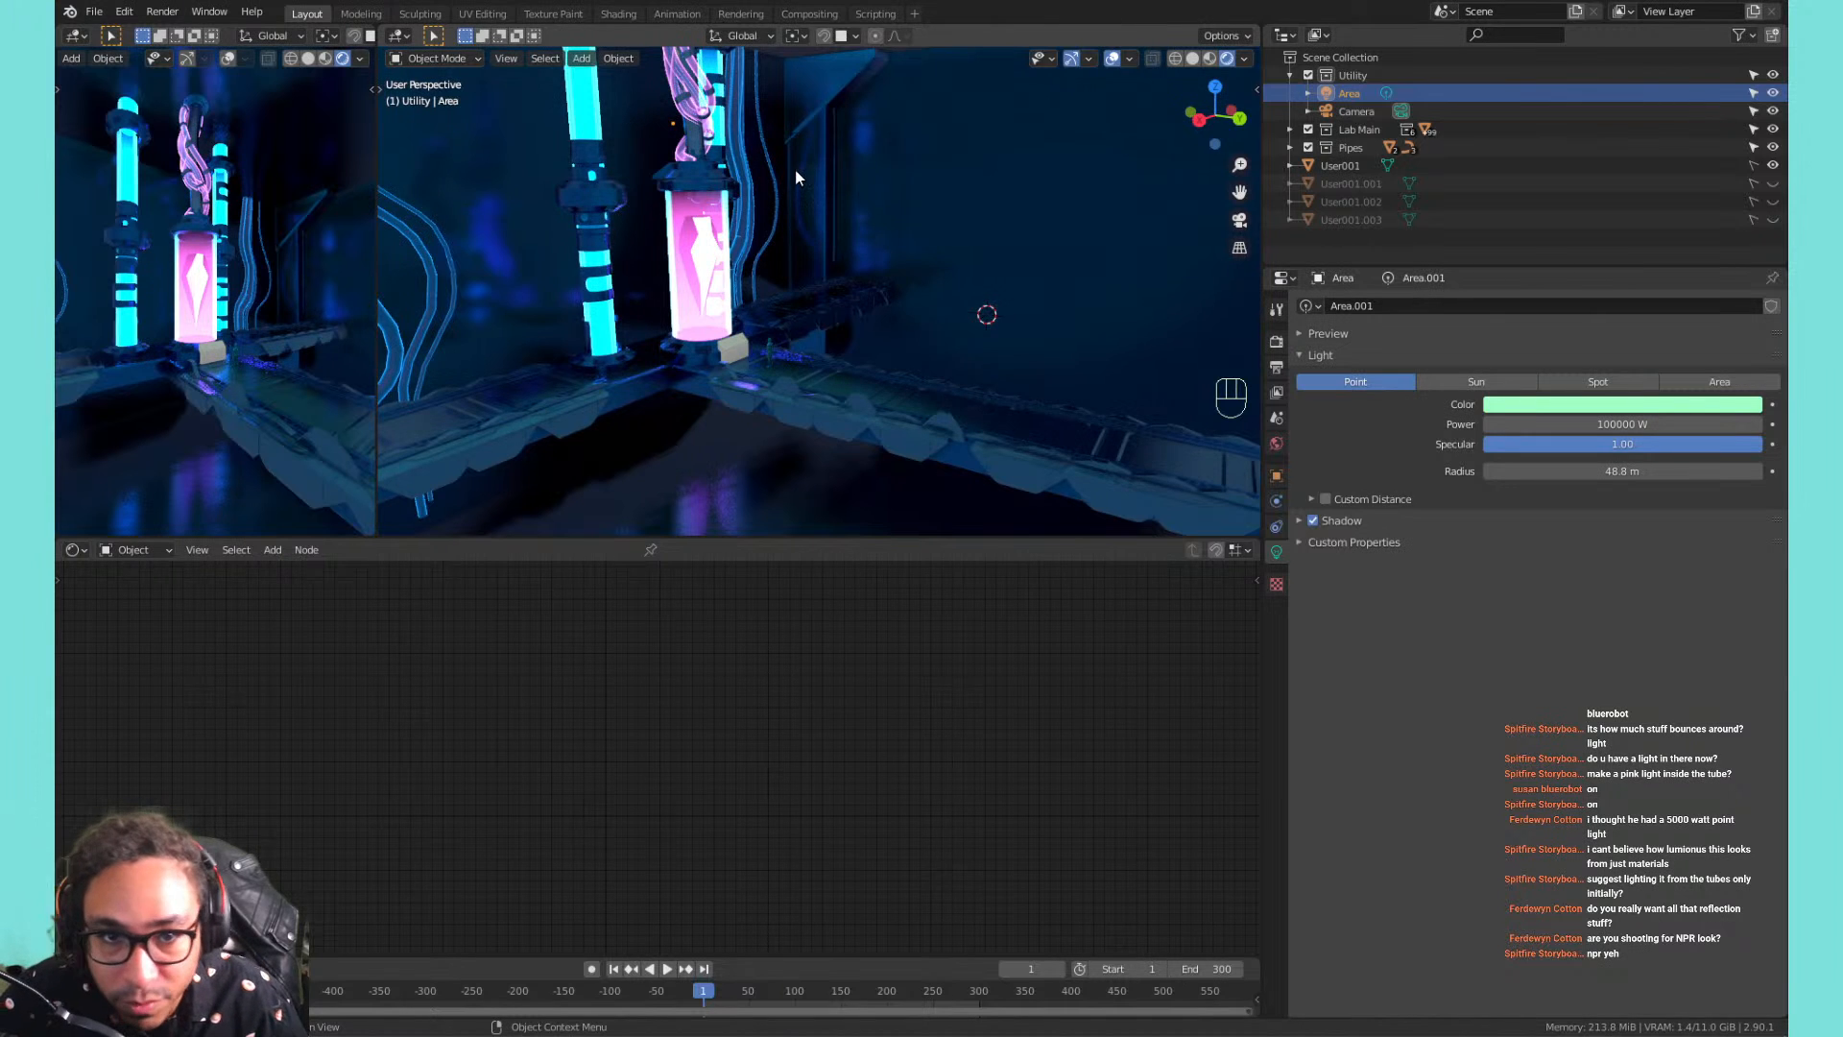
pyautogui.scroll(-1, 799, 170)
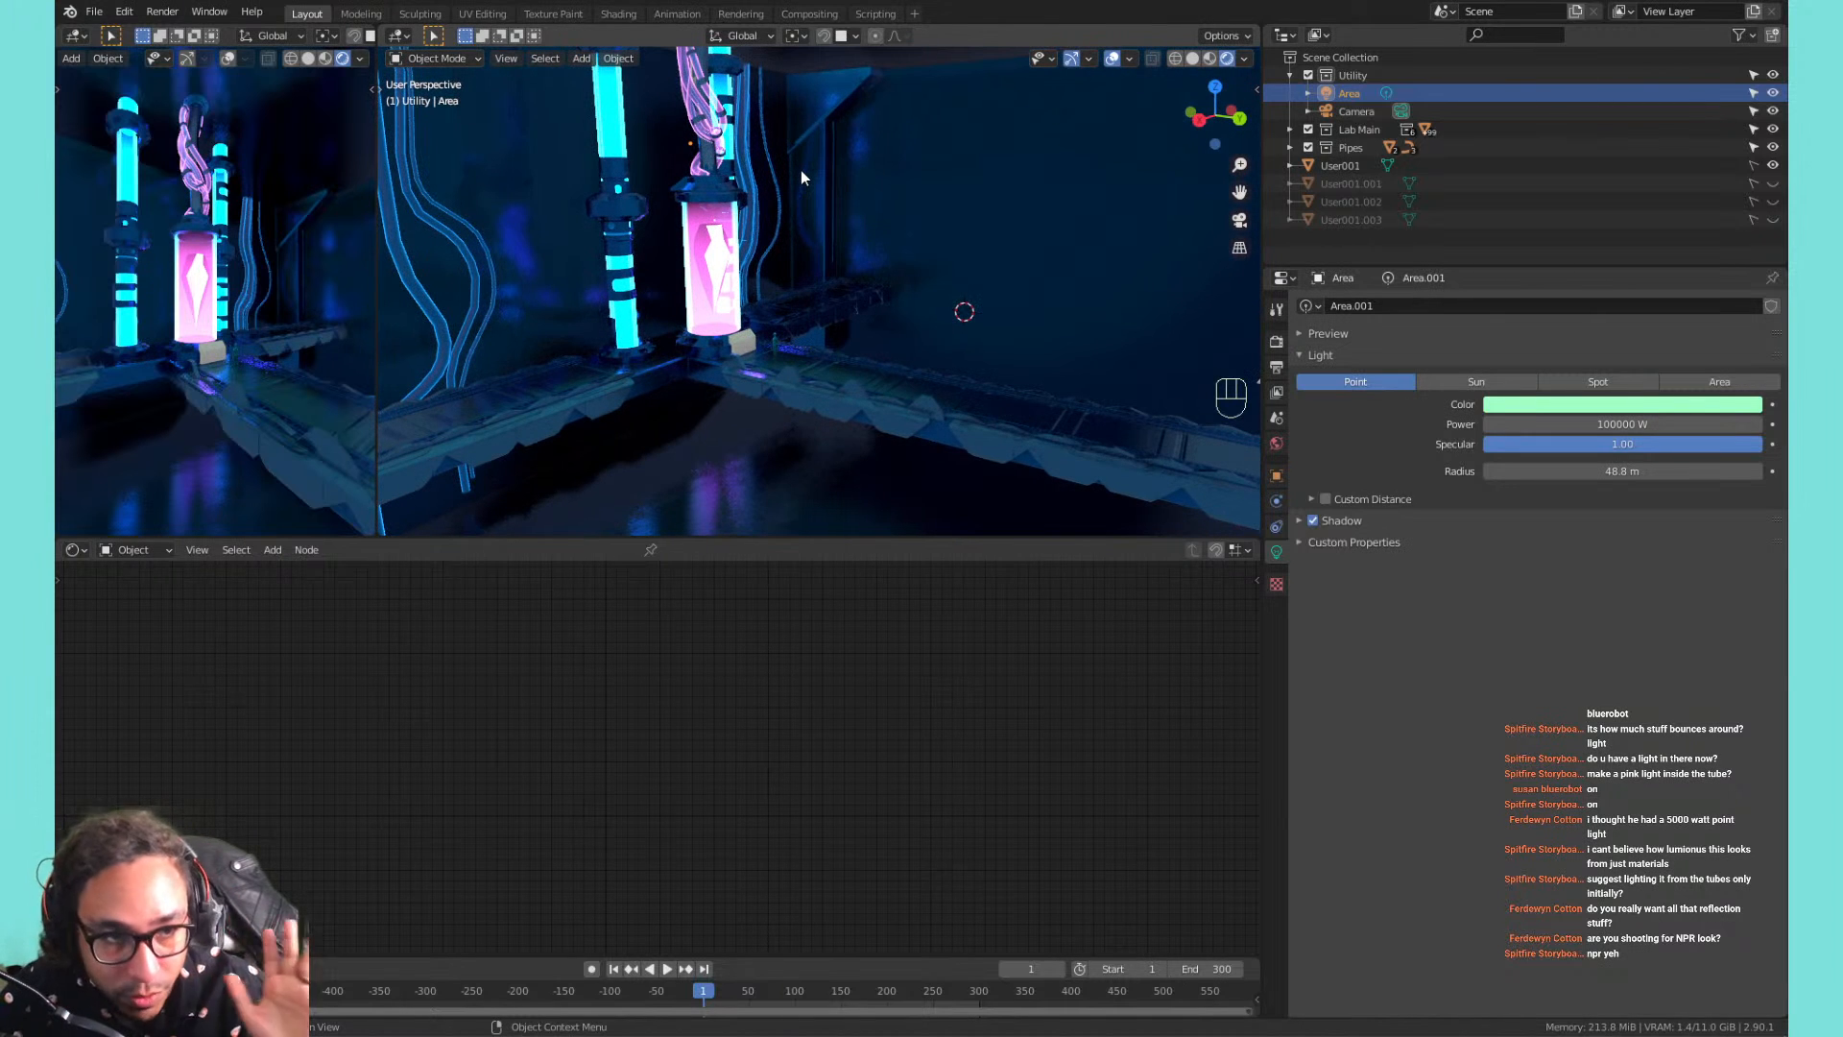
# Compare the green-lit scene with Screen Space Reflections off and on, leaving the reflections enabled.
pyautogui.click(1275, 343)
pyautogui.click(1312, 441)
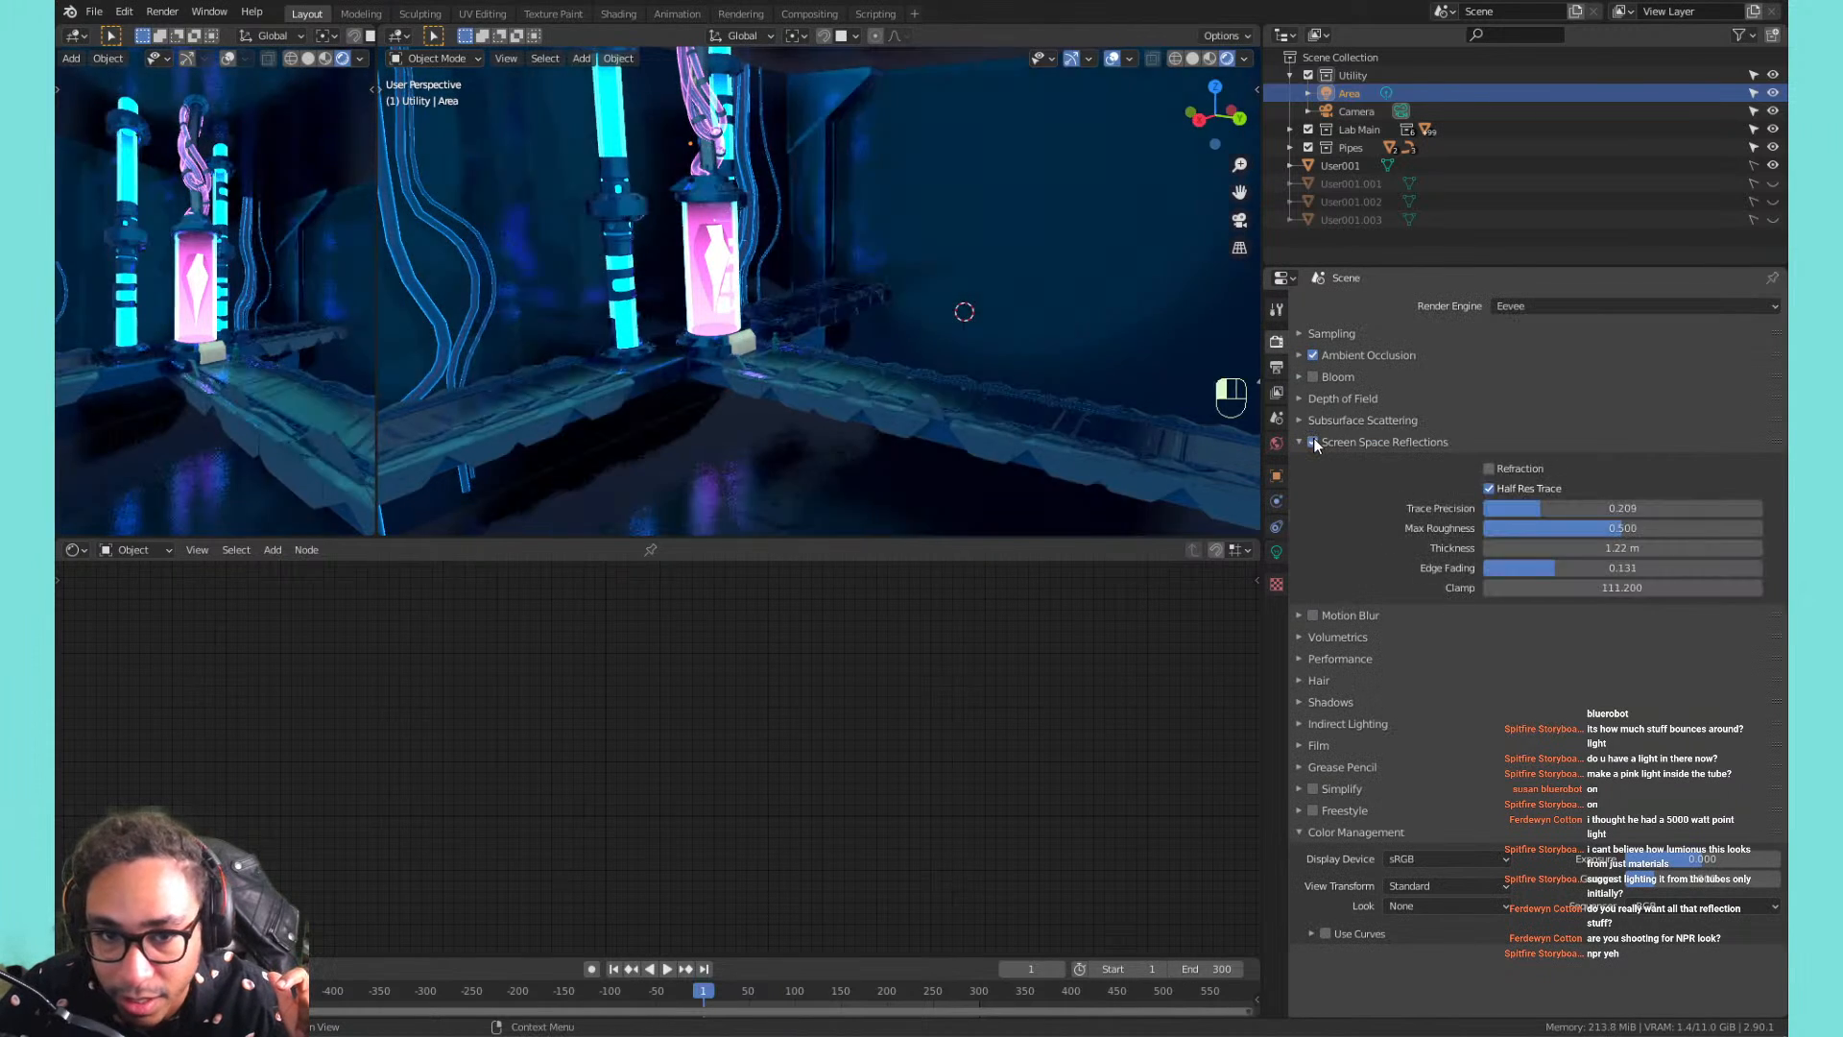
pyautogui.click(1314, 439)
pyautogui.click(1315, 439)
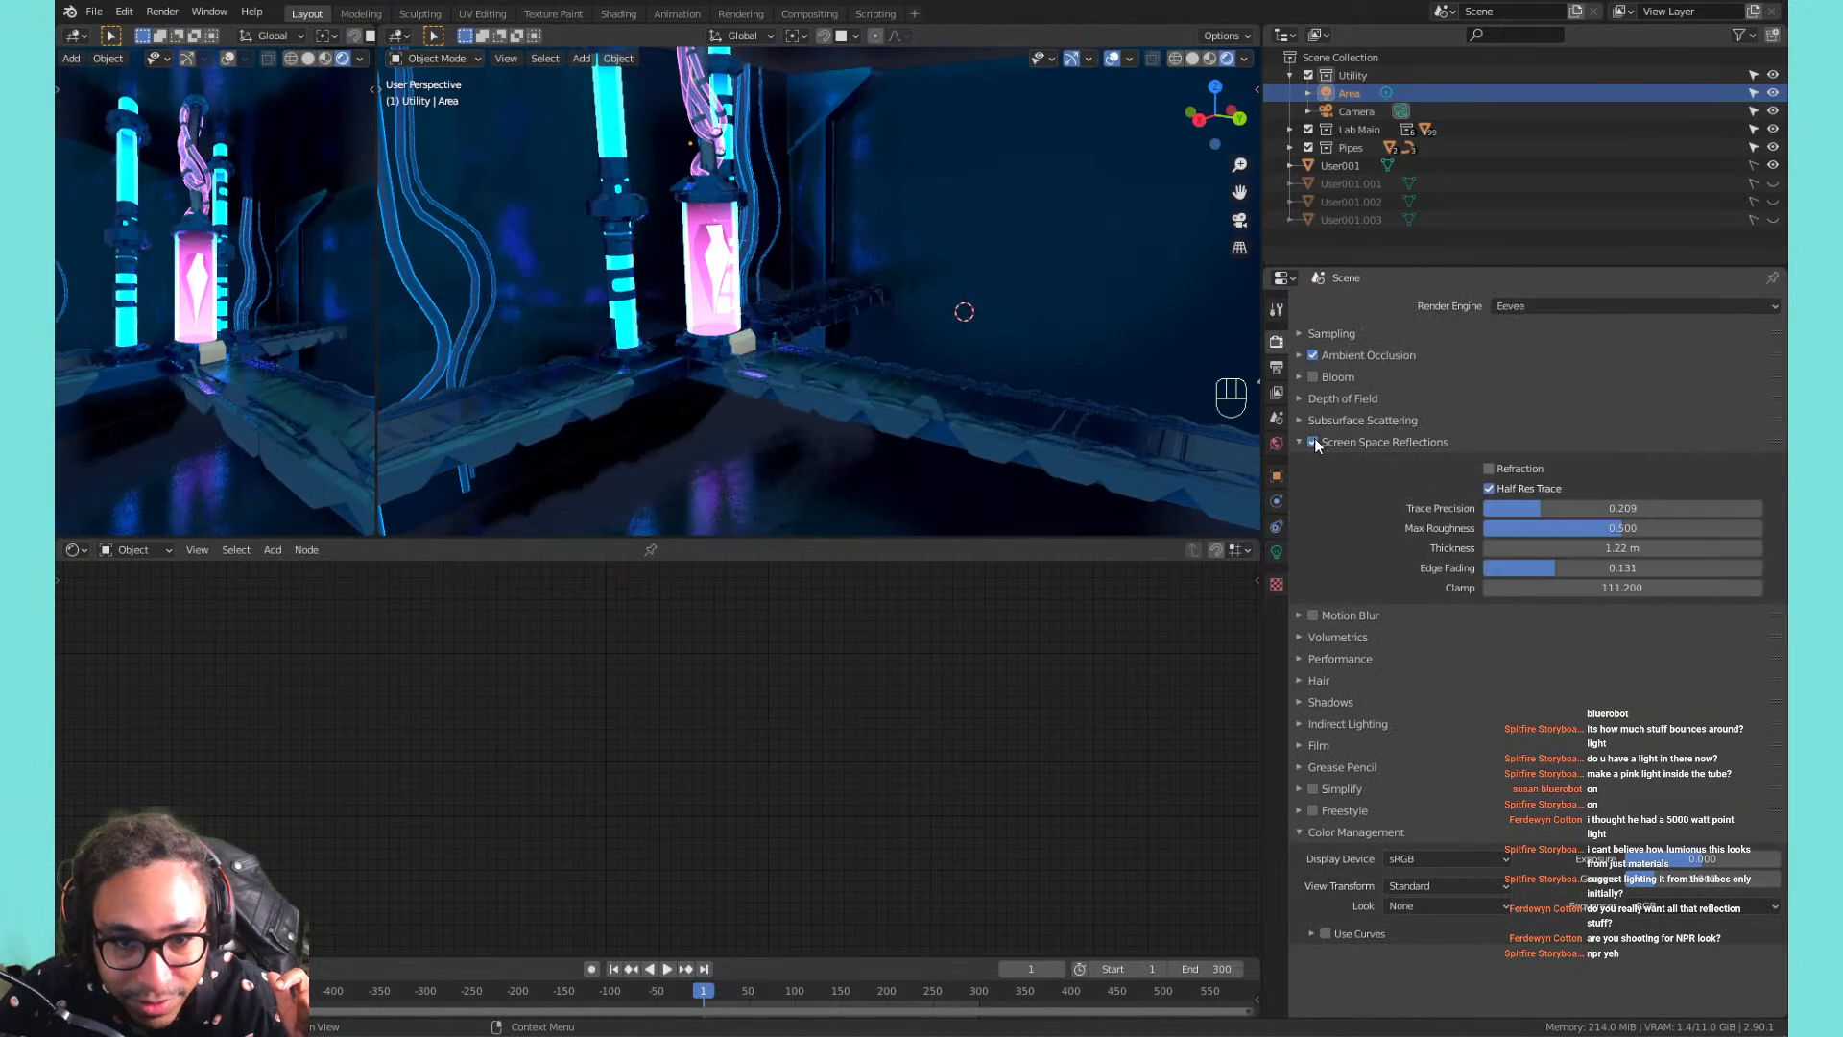
pyautogui.click(1314, 439)
pyautogui.click(1314, 440)
pyautogui.click(1315, 440)
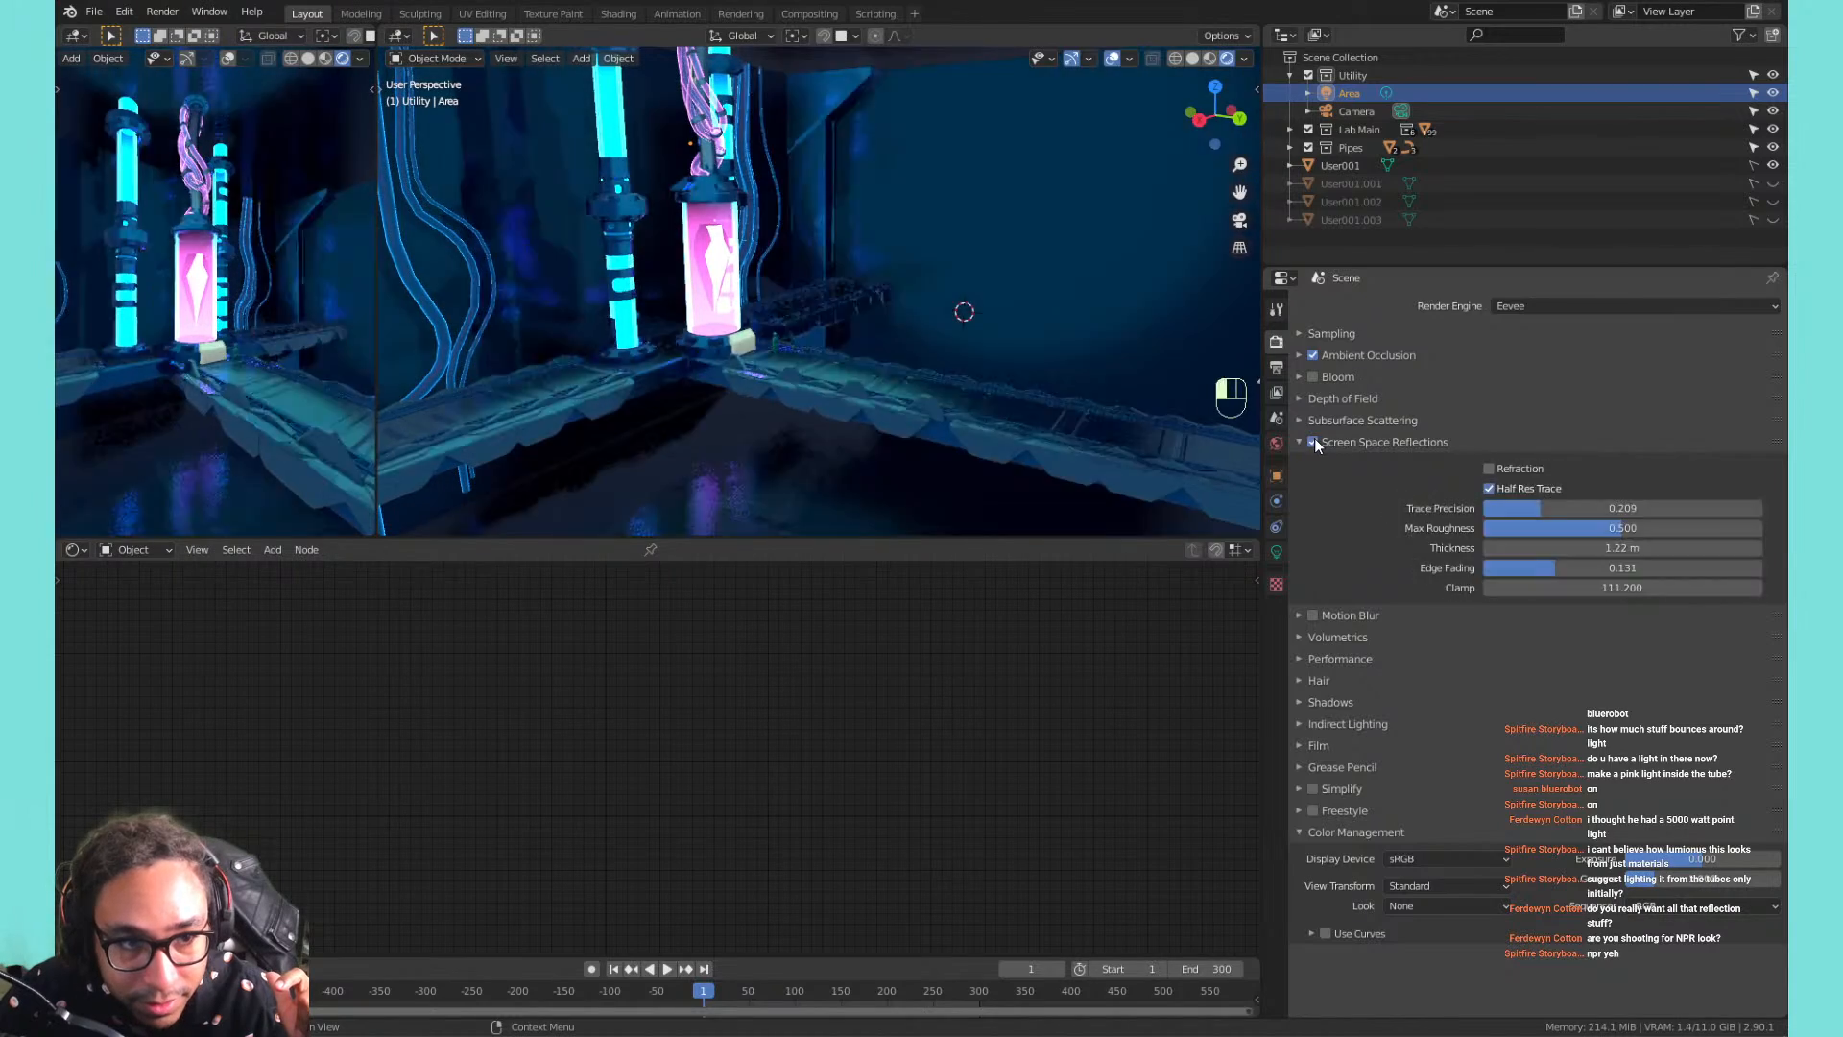
pyautogui.click(1314, 440)
pyautogui.click(1314, 440)
pyautogui.click(1314, 440)
pyautogui.click(1314, 439)
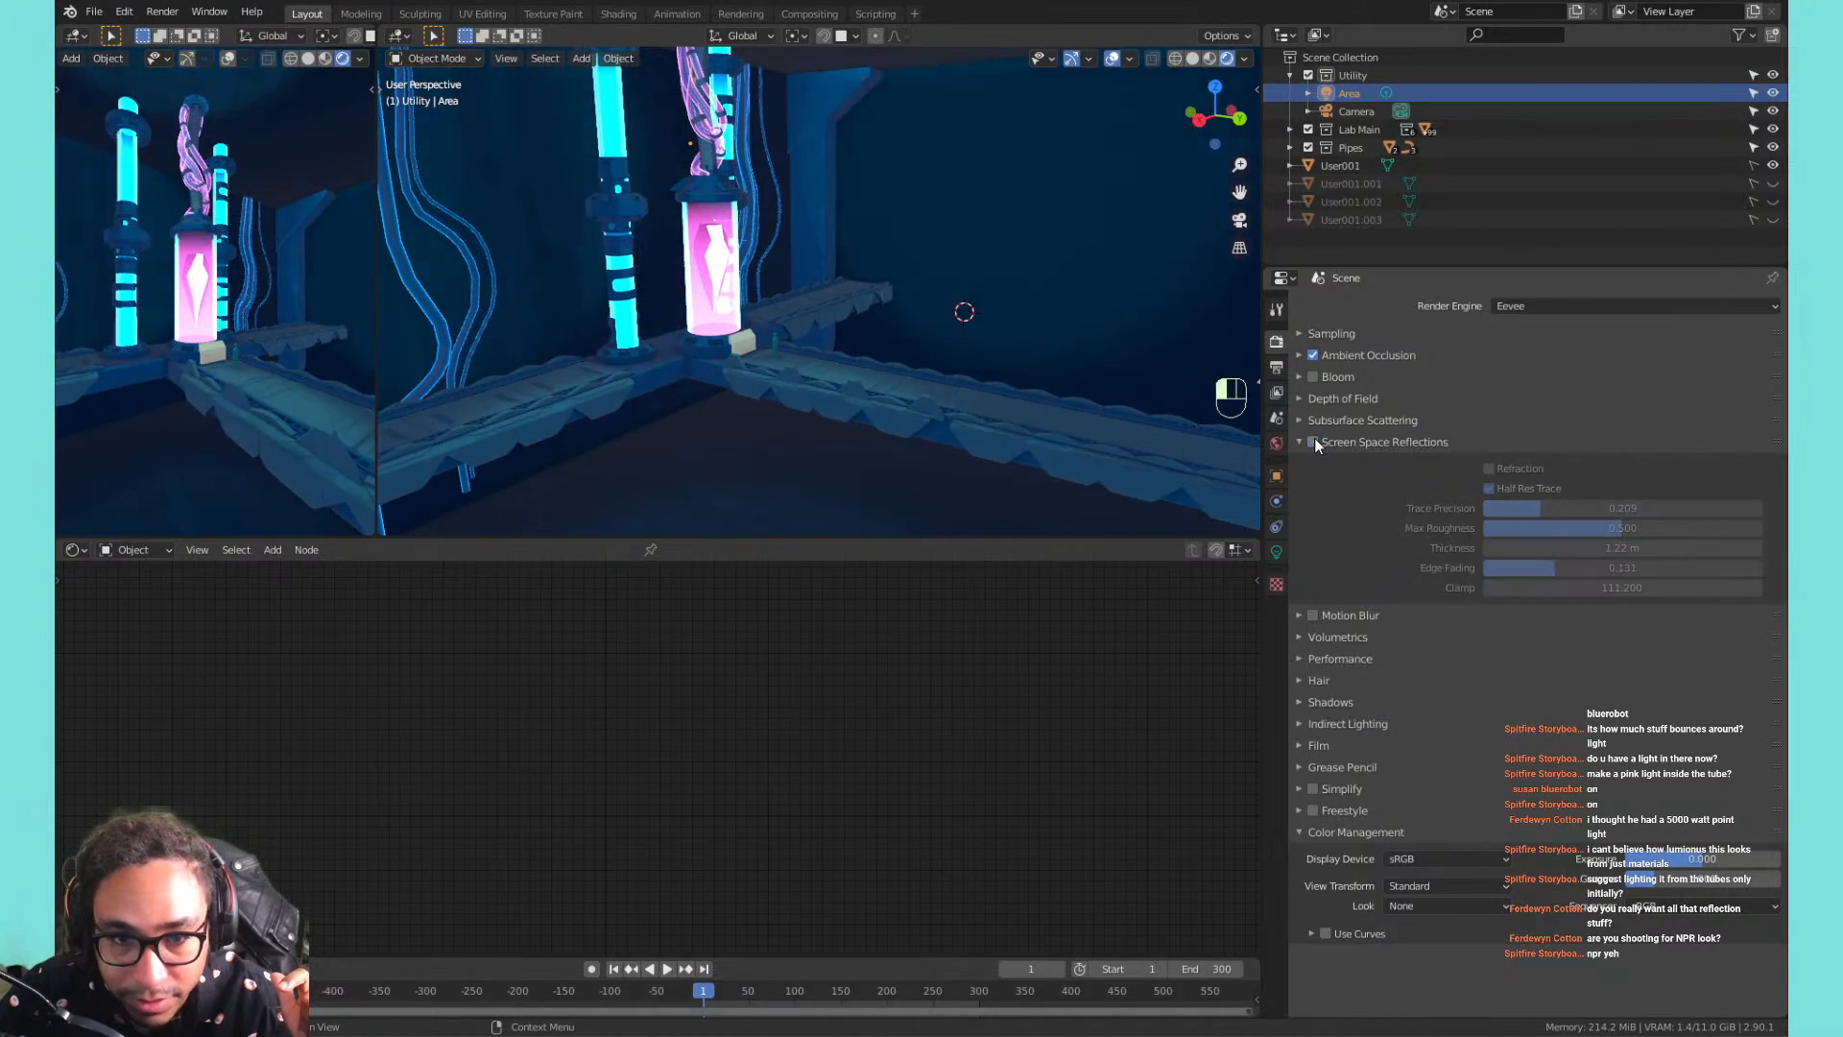
pyautogui.click(1314, 439)
pyautogui.click(1315, 439)
pyautogui.click(1314, 440)
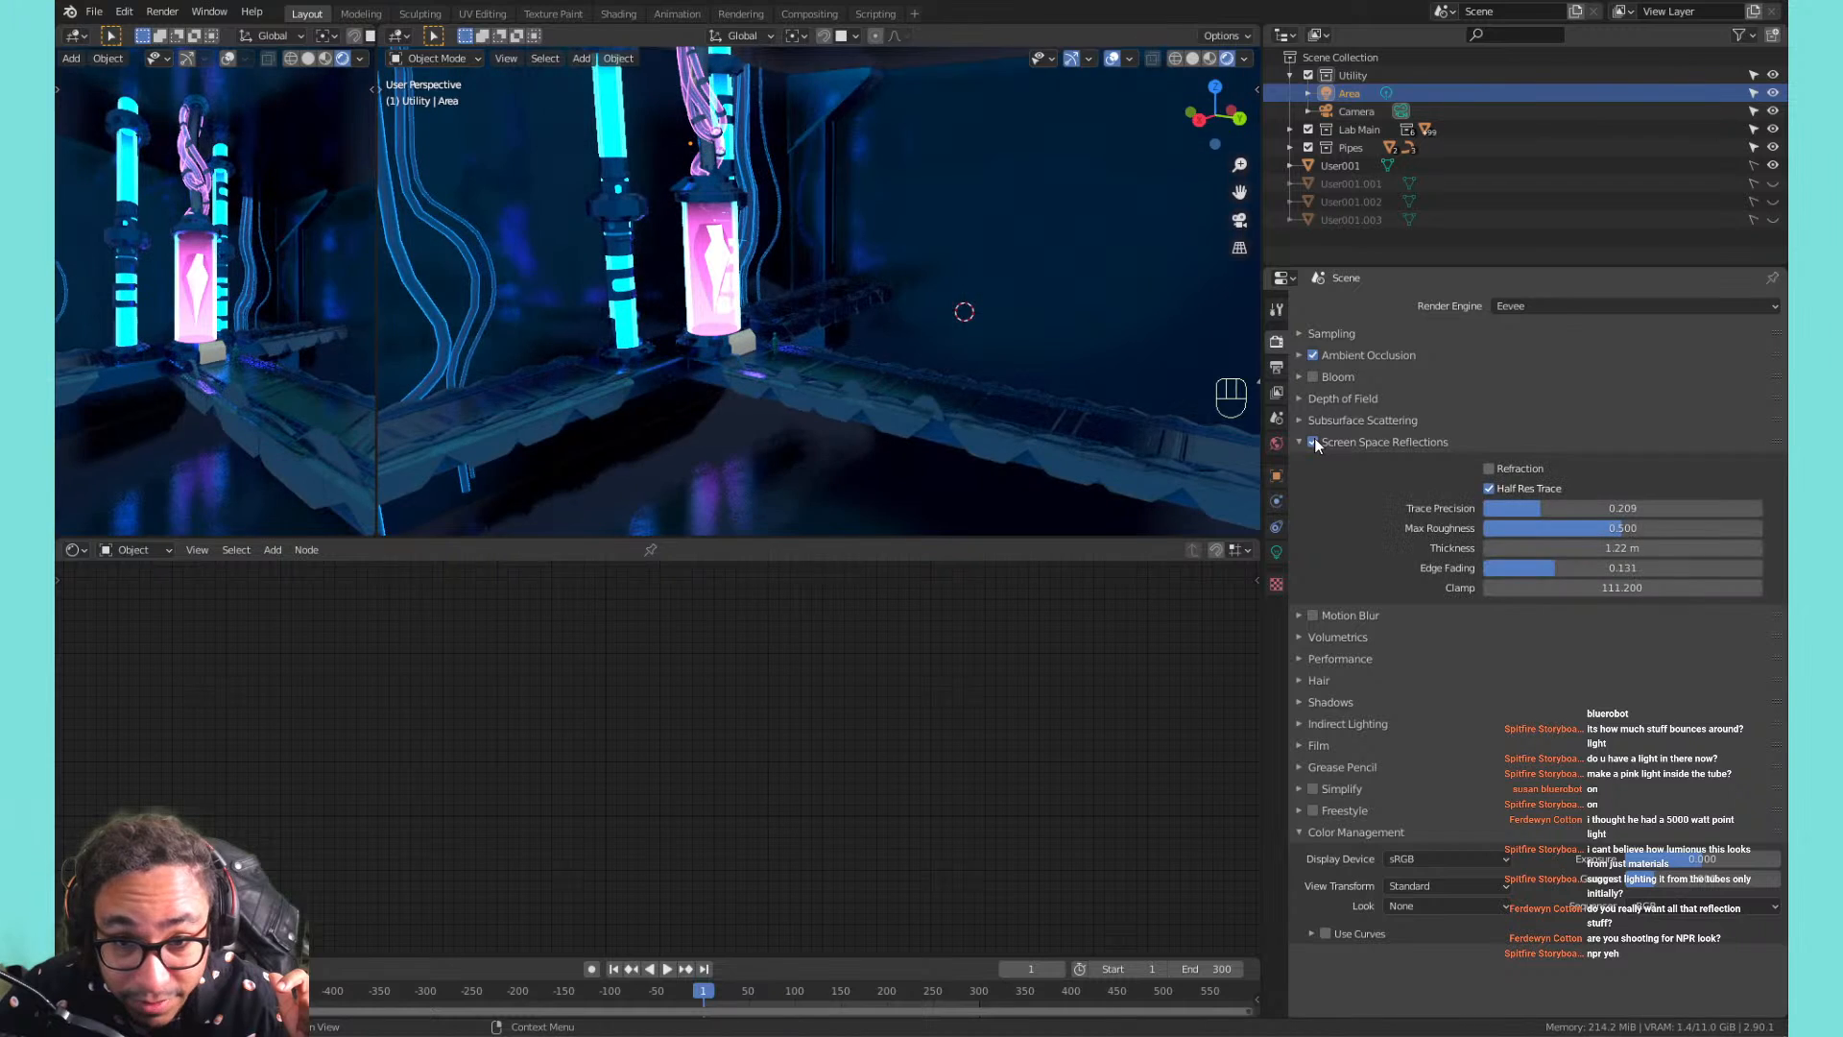
pyautogui.click(1314, 440)
pyautogui.click(1314, 440)
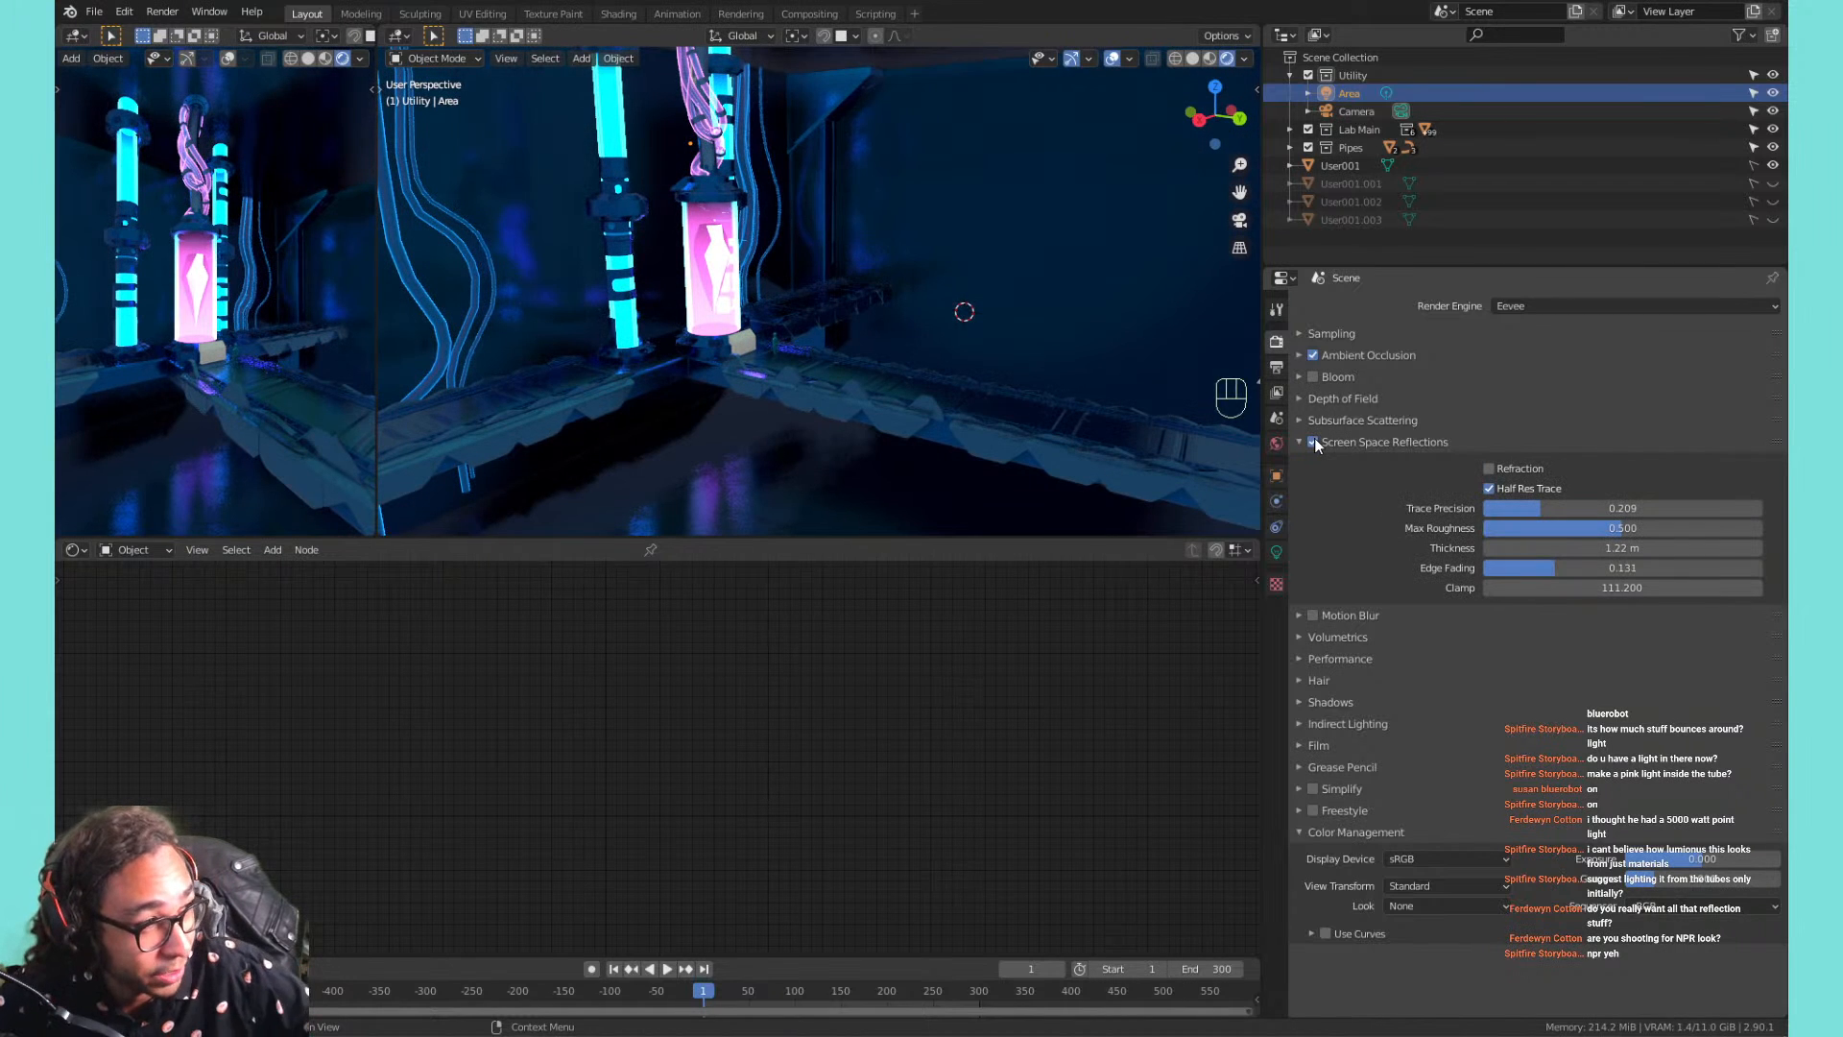
# Toggle Screen Space Reflections to compare the walkways and floor, leaving the reflections disabled.
pyautogui.click(1316, 440)
pyautogui.click(1316, 440)
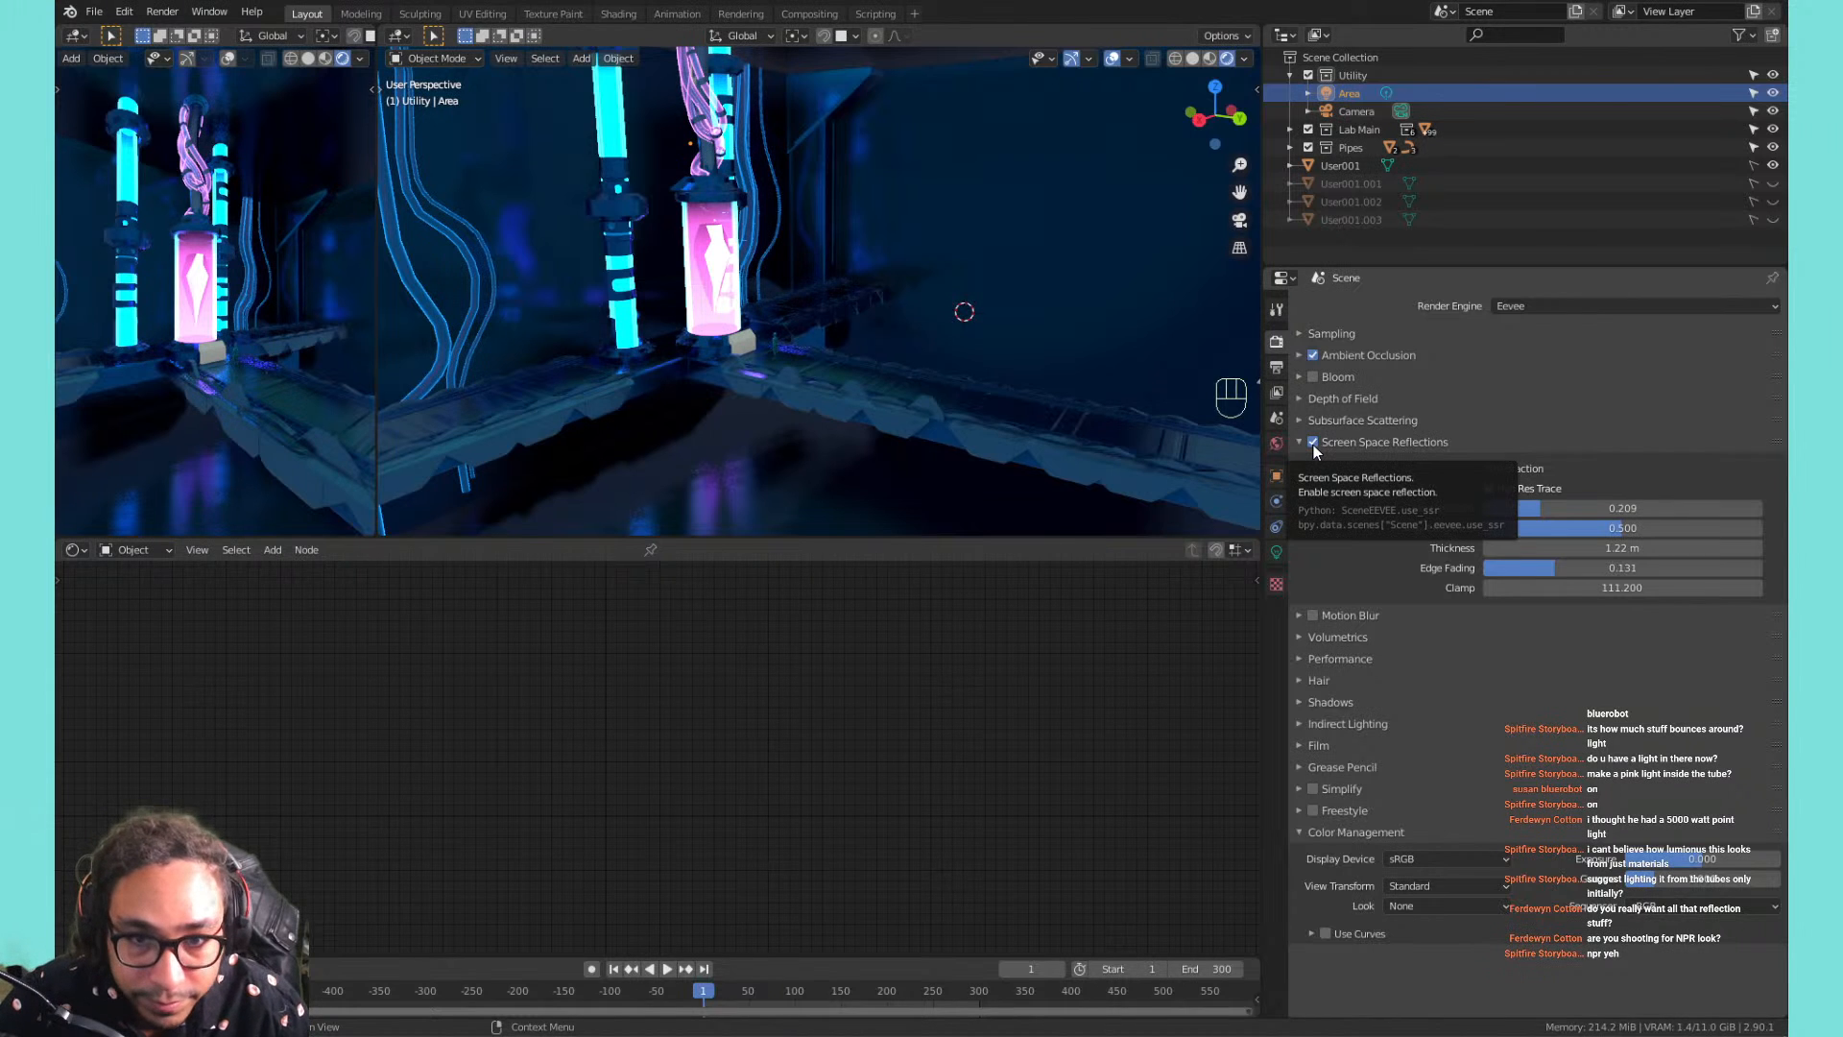
pyautogui.click(1314, 442)
pyautogui.moveTo(773, 153); pyautogui.dragTo(816, 268, button='middle')
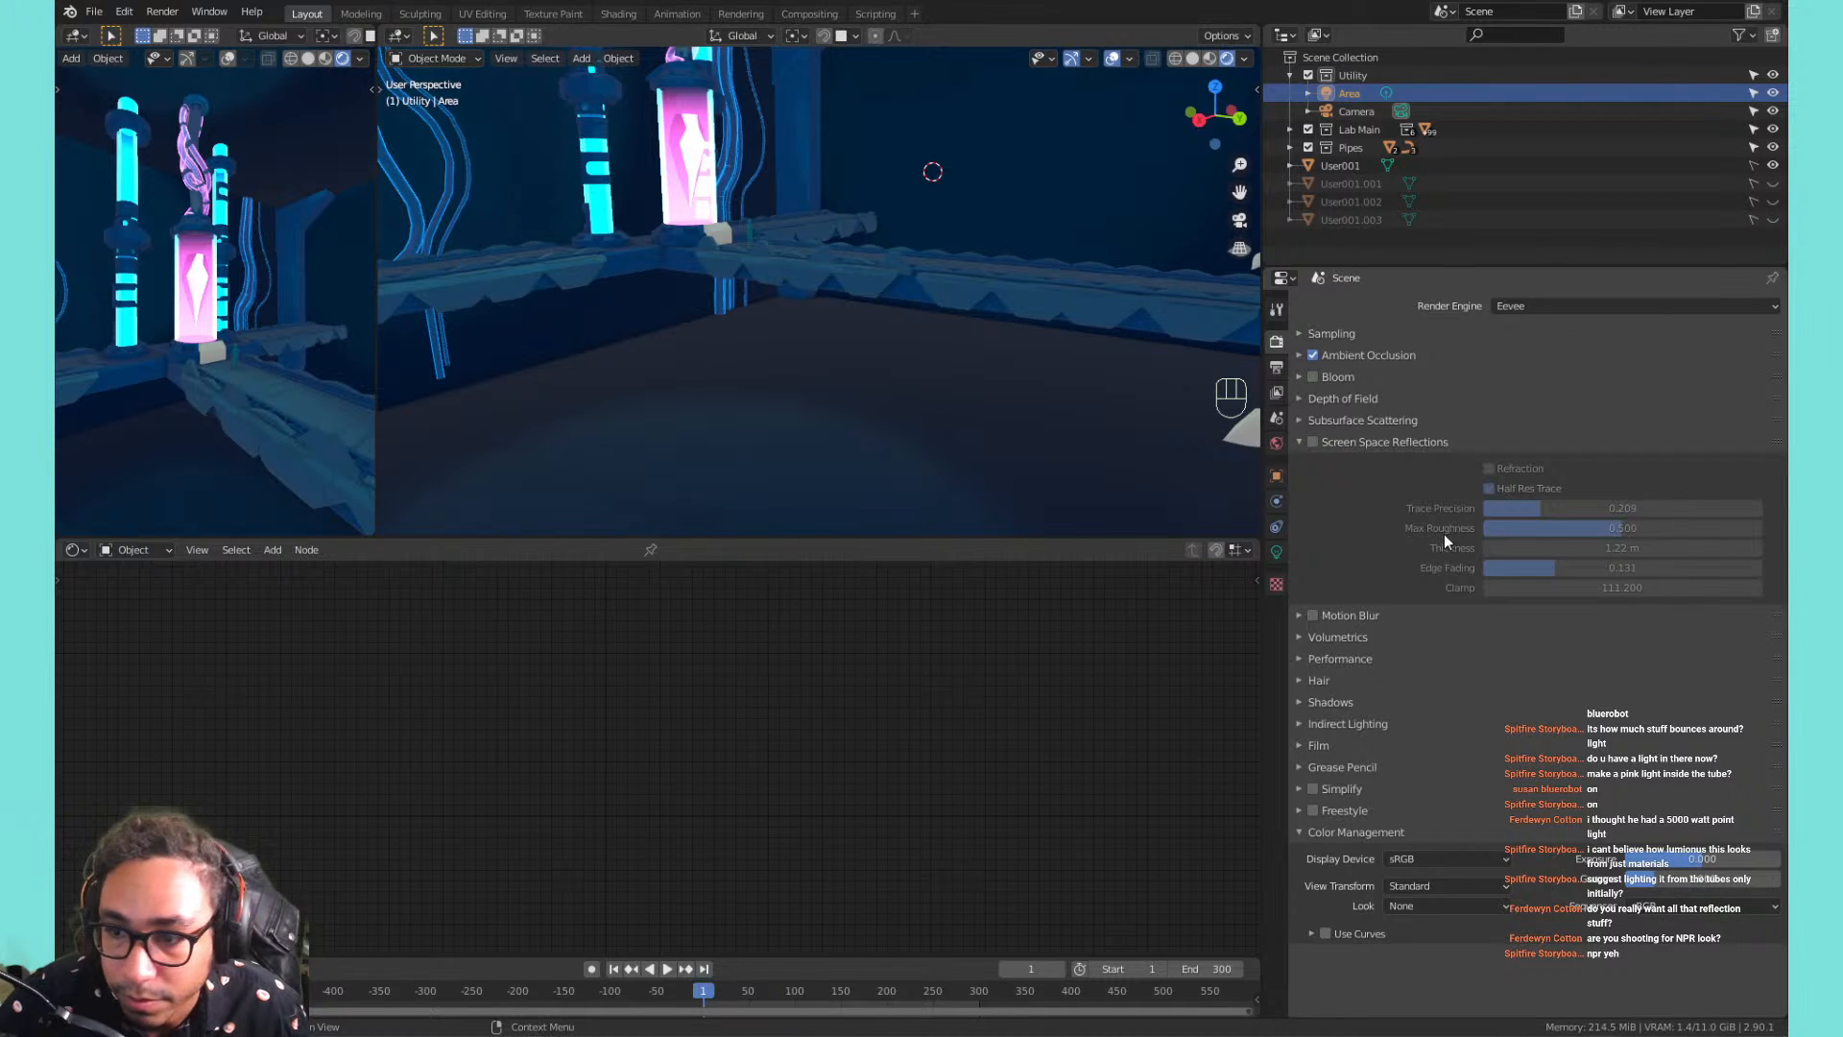
pyautogui.keyDown('shift'); pyautogui.moveTo(958, 341); pyautogui.dragTo(1010, 413, button='middle'); pyautogui.keyUp('shift')
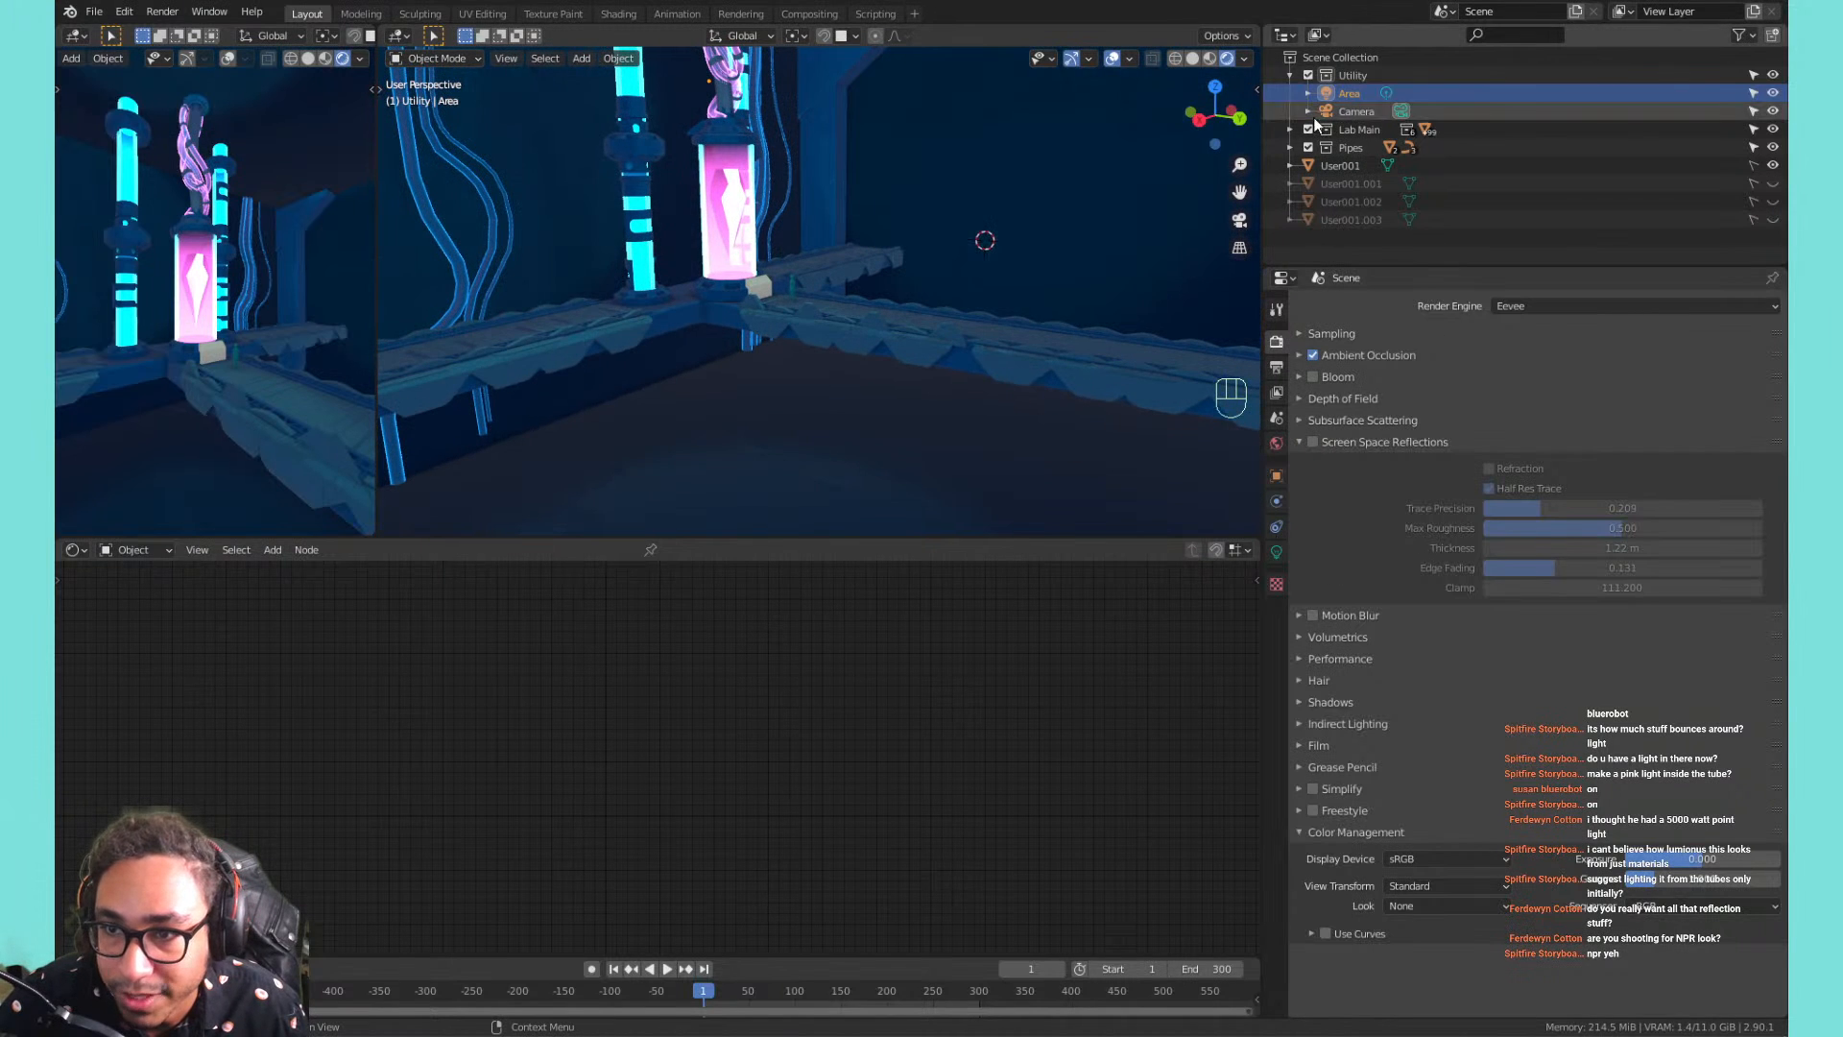
# Change the point light's color to a saturated magenta and check how it tints the tubes and walkways.
pyautogui.click(1350, 97)
pyautogui.click(1277, 551)
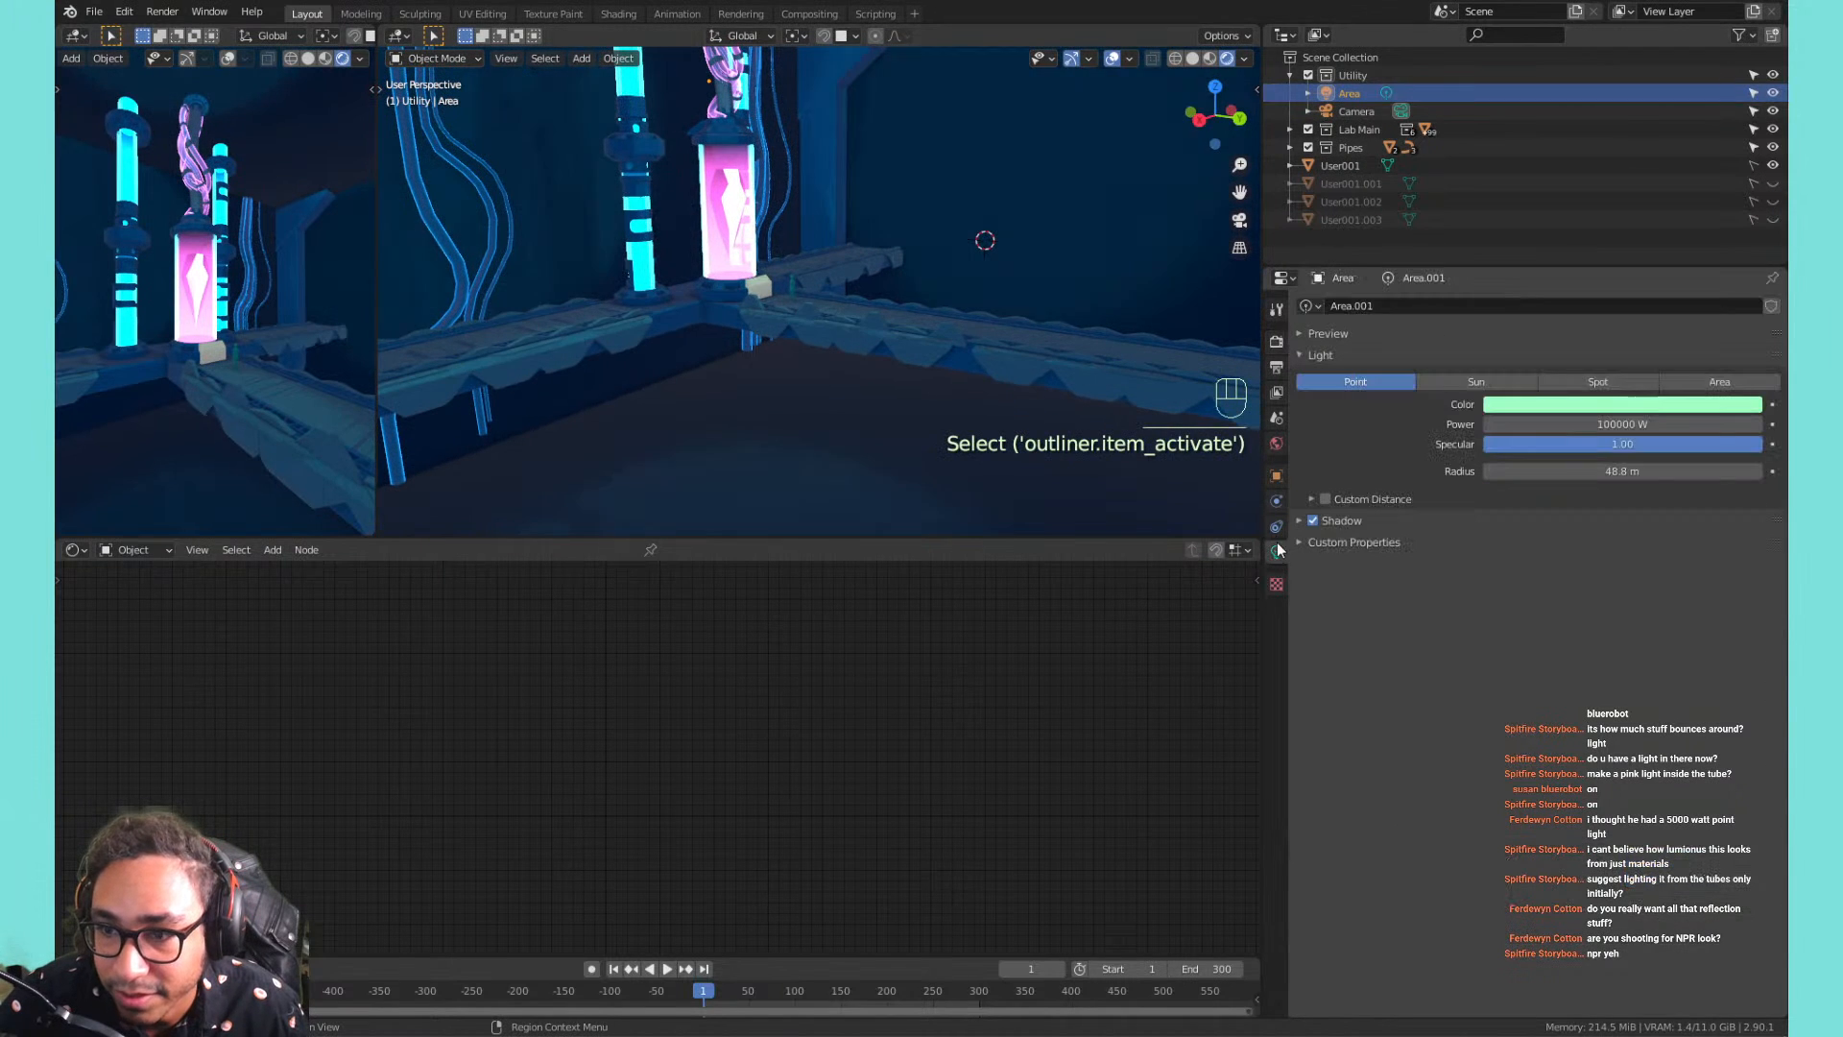
pyautogui.click(1536, 405)
pyautogui.click(1733, 251)
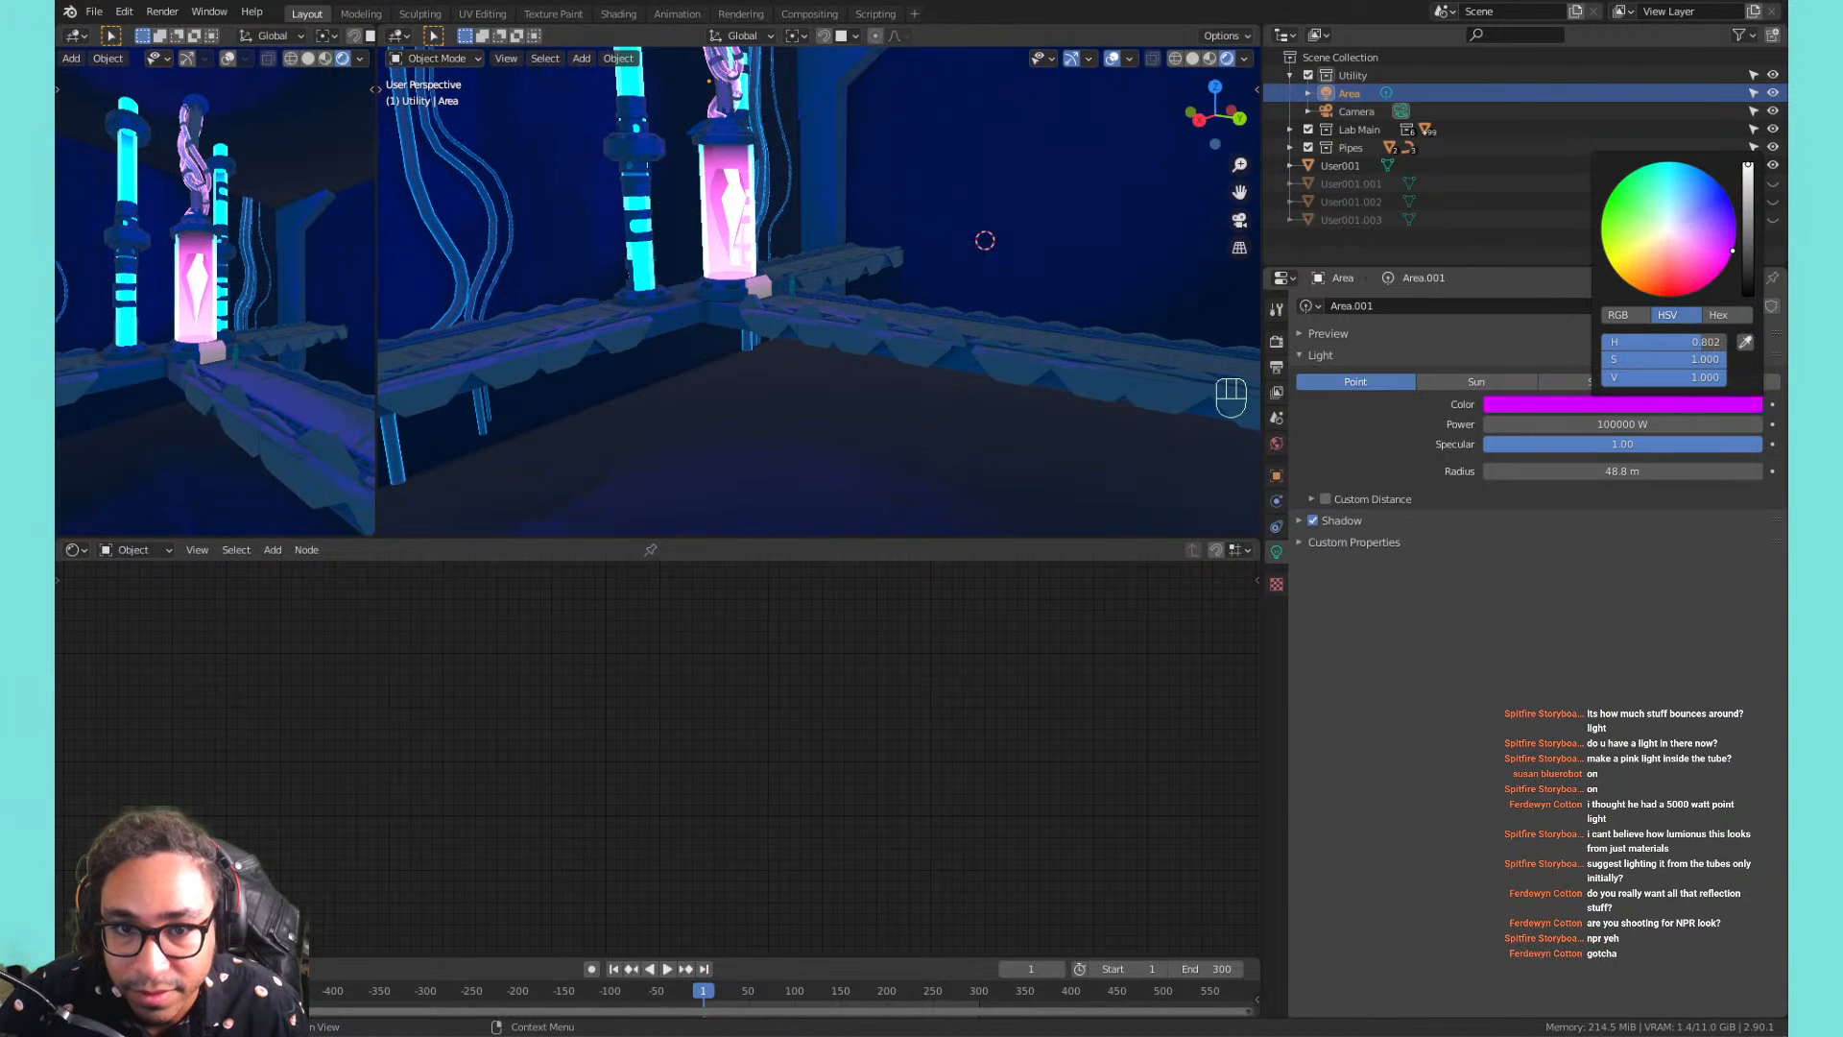
pyautogui.moveTo(1732, 250)
pyautogui.mouseDown()
pyautogui.moveTo(1668, 165)
pyautogui.moveTo(1612, 197)
pyautogui.moveTo(1723, 267)
pyautogui.mouseUp()
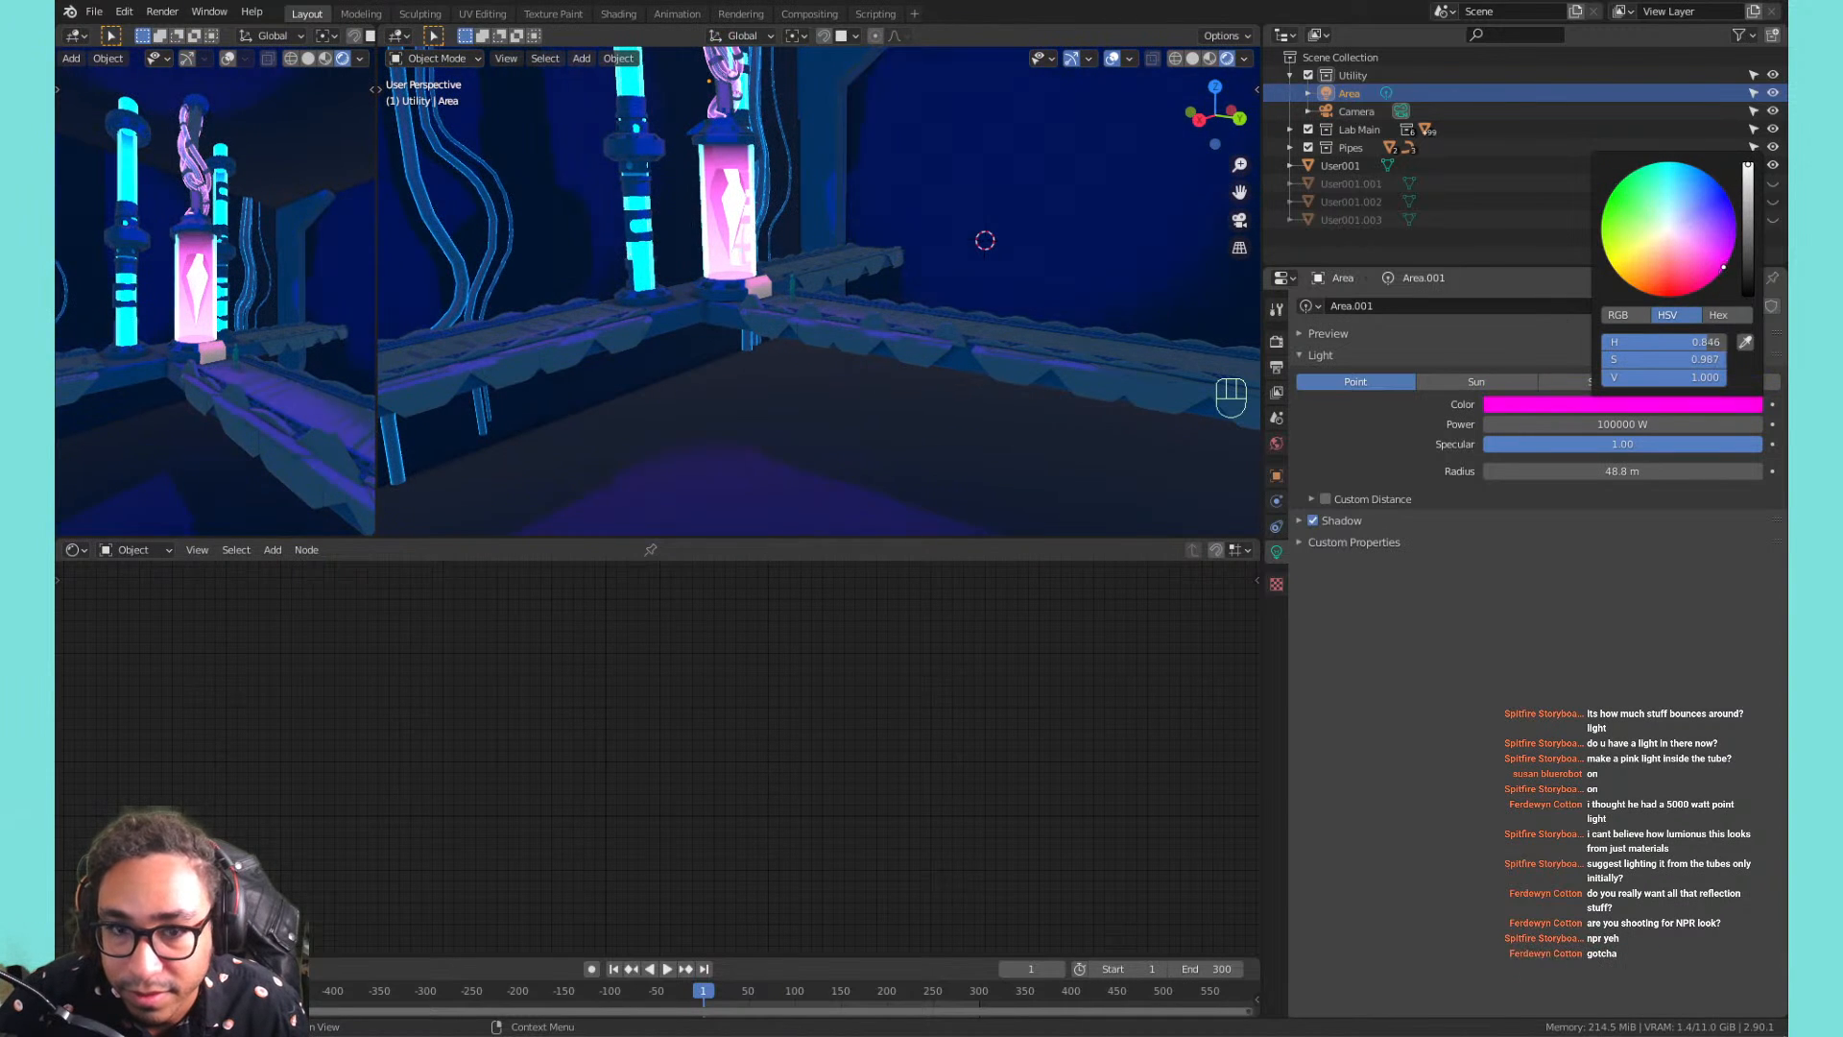
pyautogui.moveTo(1025, 278); pyautogui.dragTo(920, 278, button='middle')
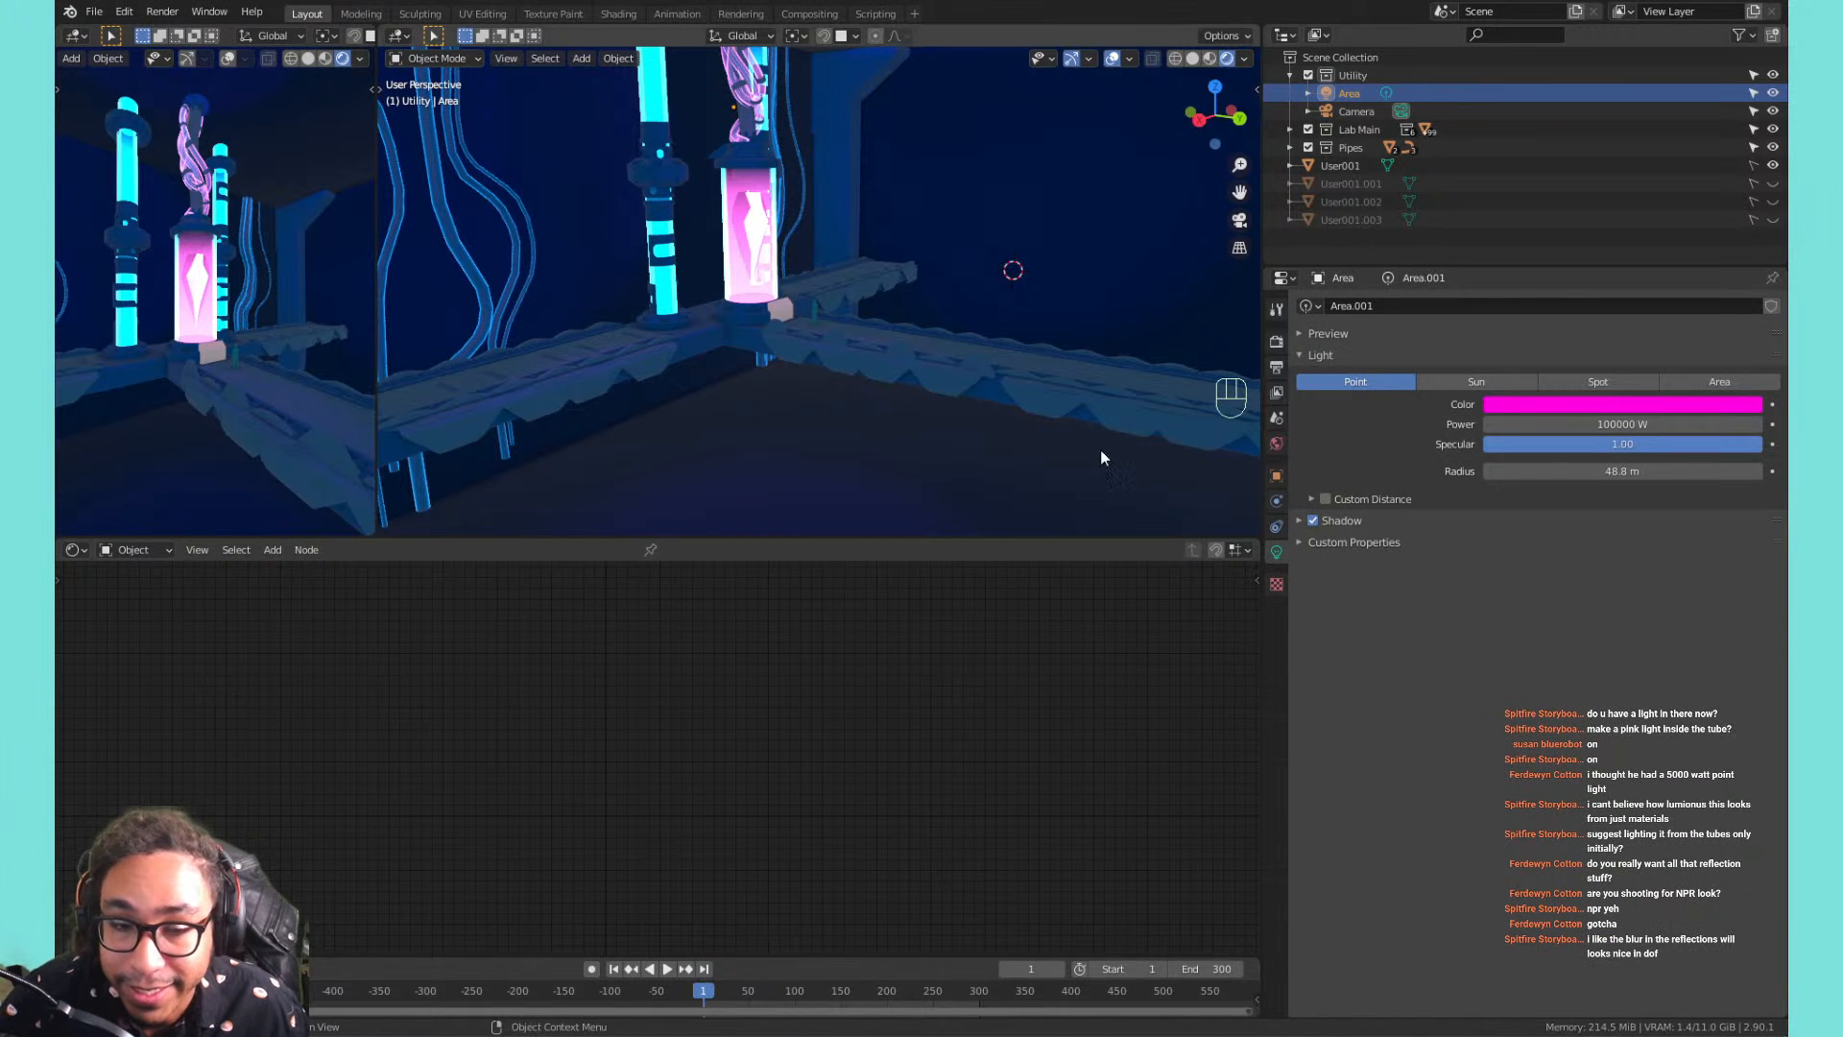
pyautogui.keyDown('shift'); pyautogui.moveTo(1100, 450); pyautogui.dragTo(770, 272, button='middle'); pyautogui.keyUp('shift')
pyautogui.moveTo(874, 266); pyautogui.dragTo(595, 192, button='middle')
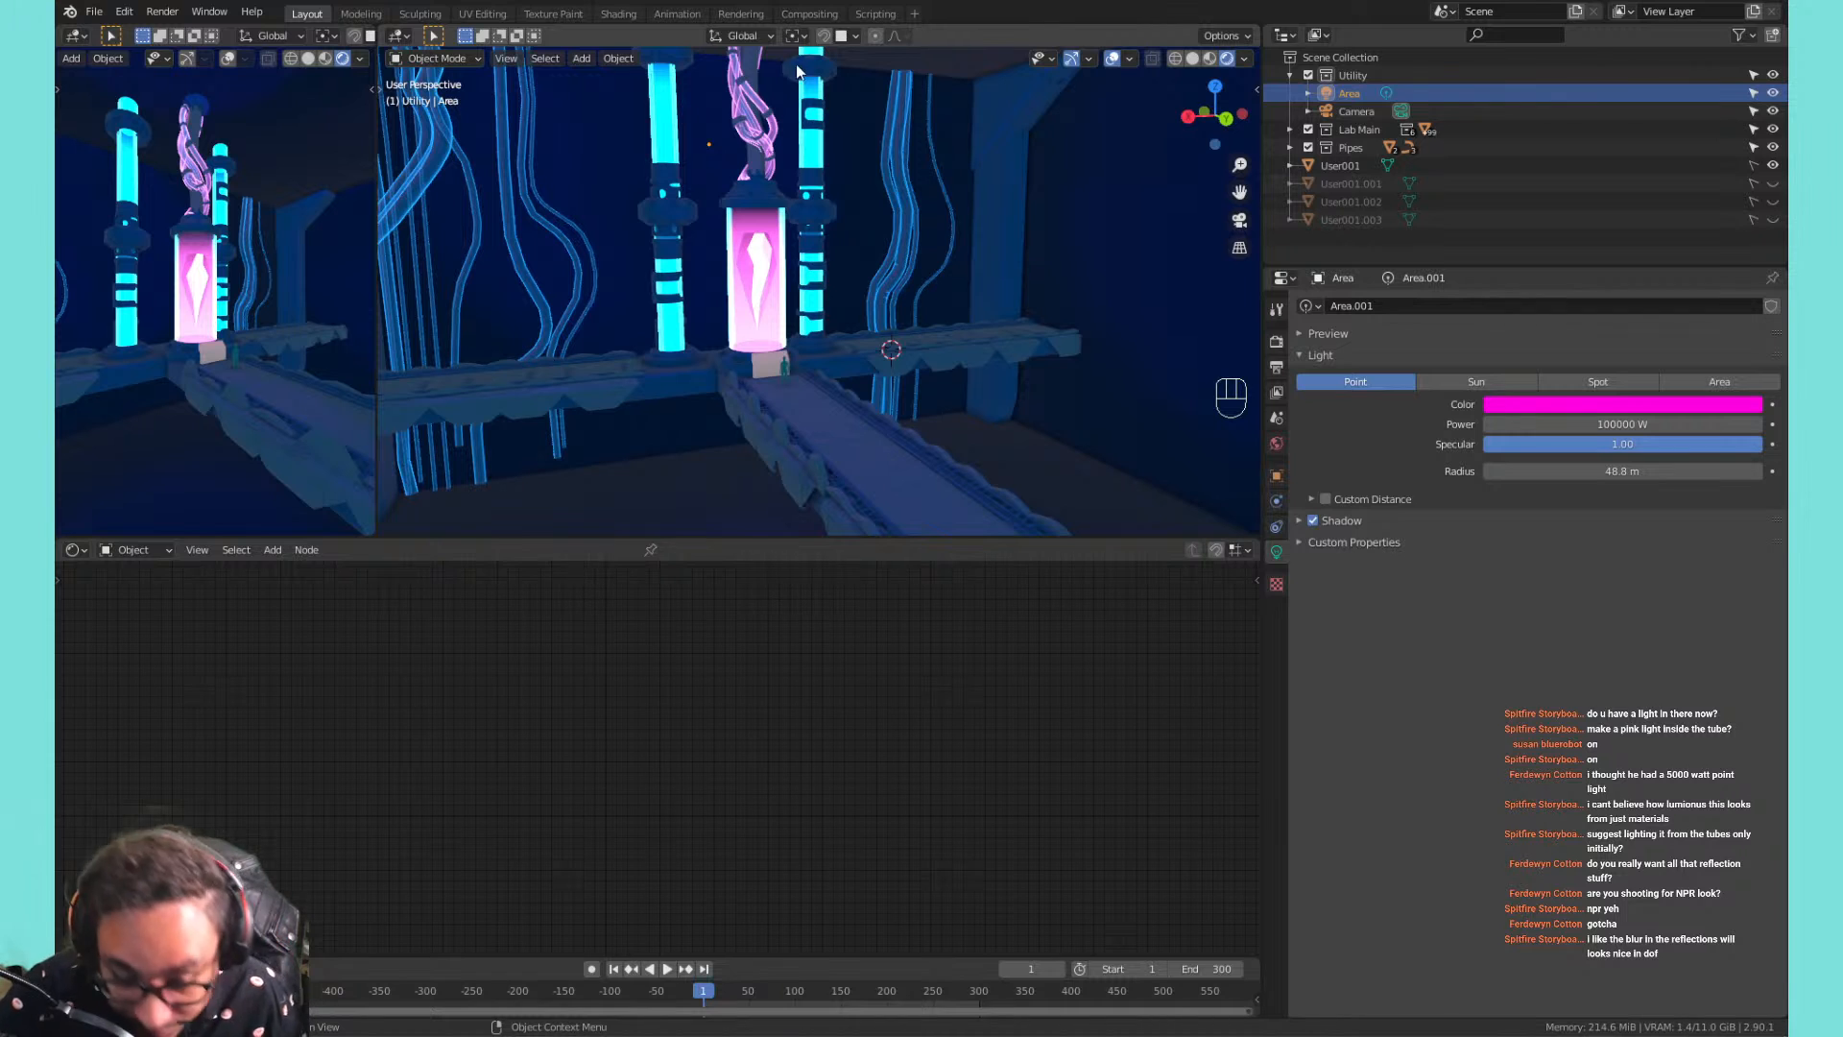
# Enable Screen Space Reflections and lower Trace Precision to 0.090 and Max Roughness to 0.101.
pyautogui.click(1277, 342)
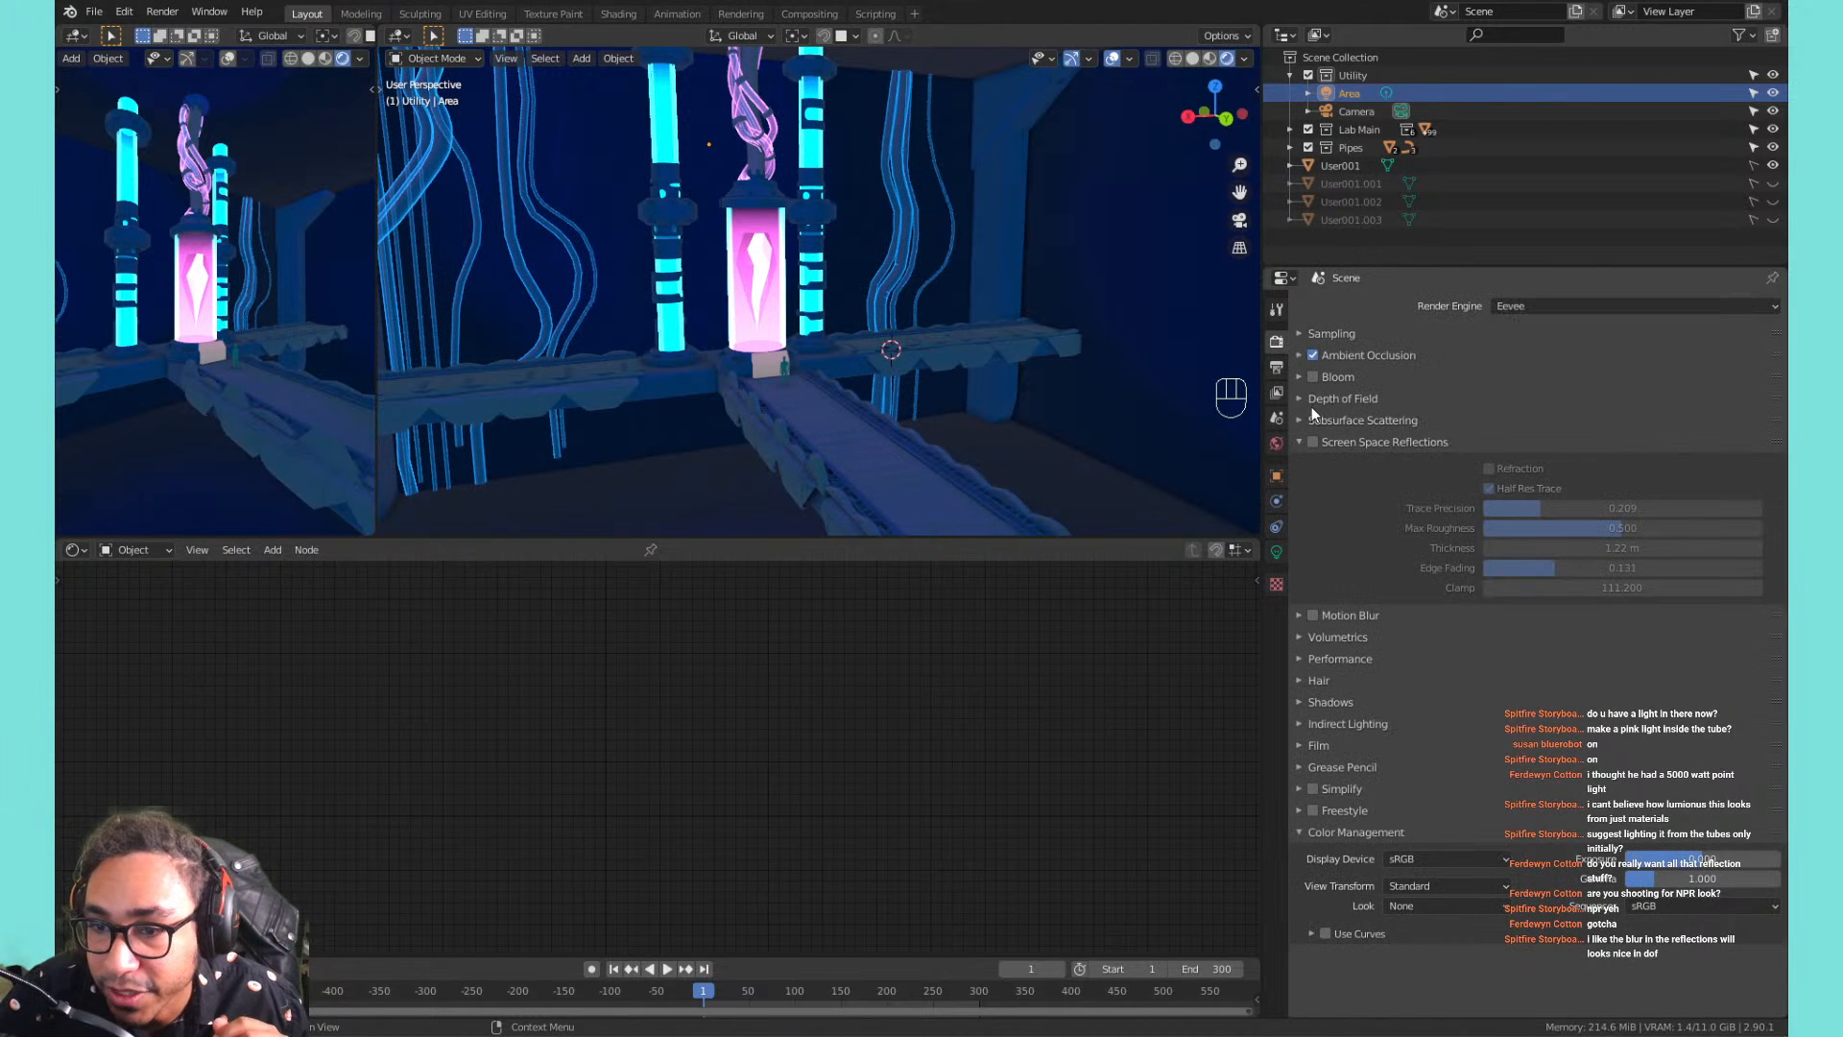
pyautogui.click(1313, 442)
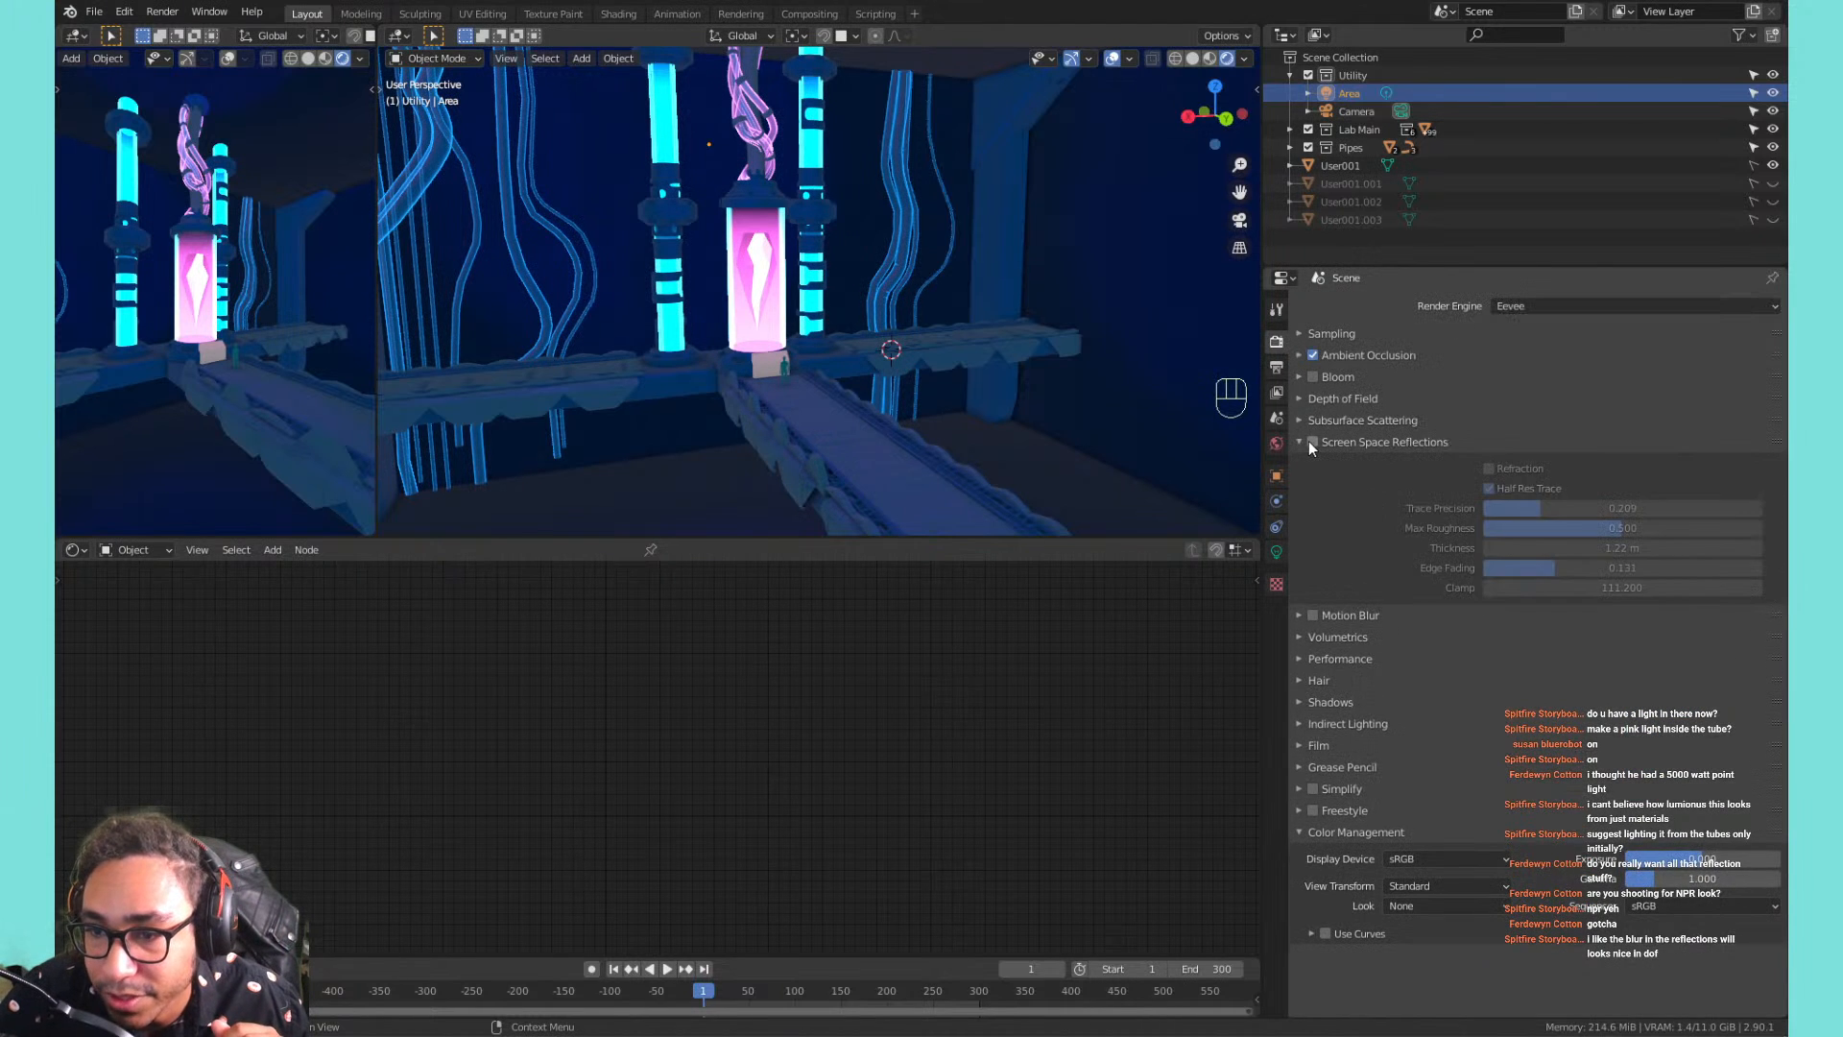
pyautogui.moveTo(1570, 505)
pyautogui.mouseDown()
pyautogui.moveTo(1407, 528)
pyautogui.moveTo(1509, 528)
pyautogui.mouseUp()
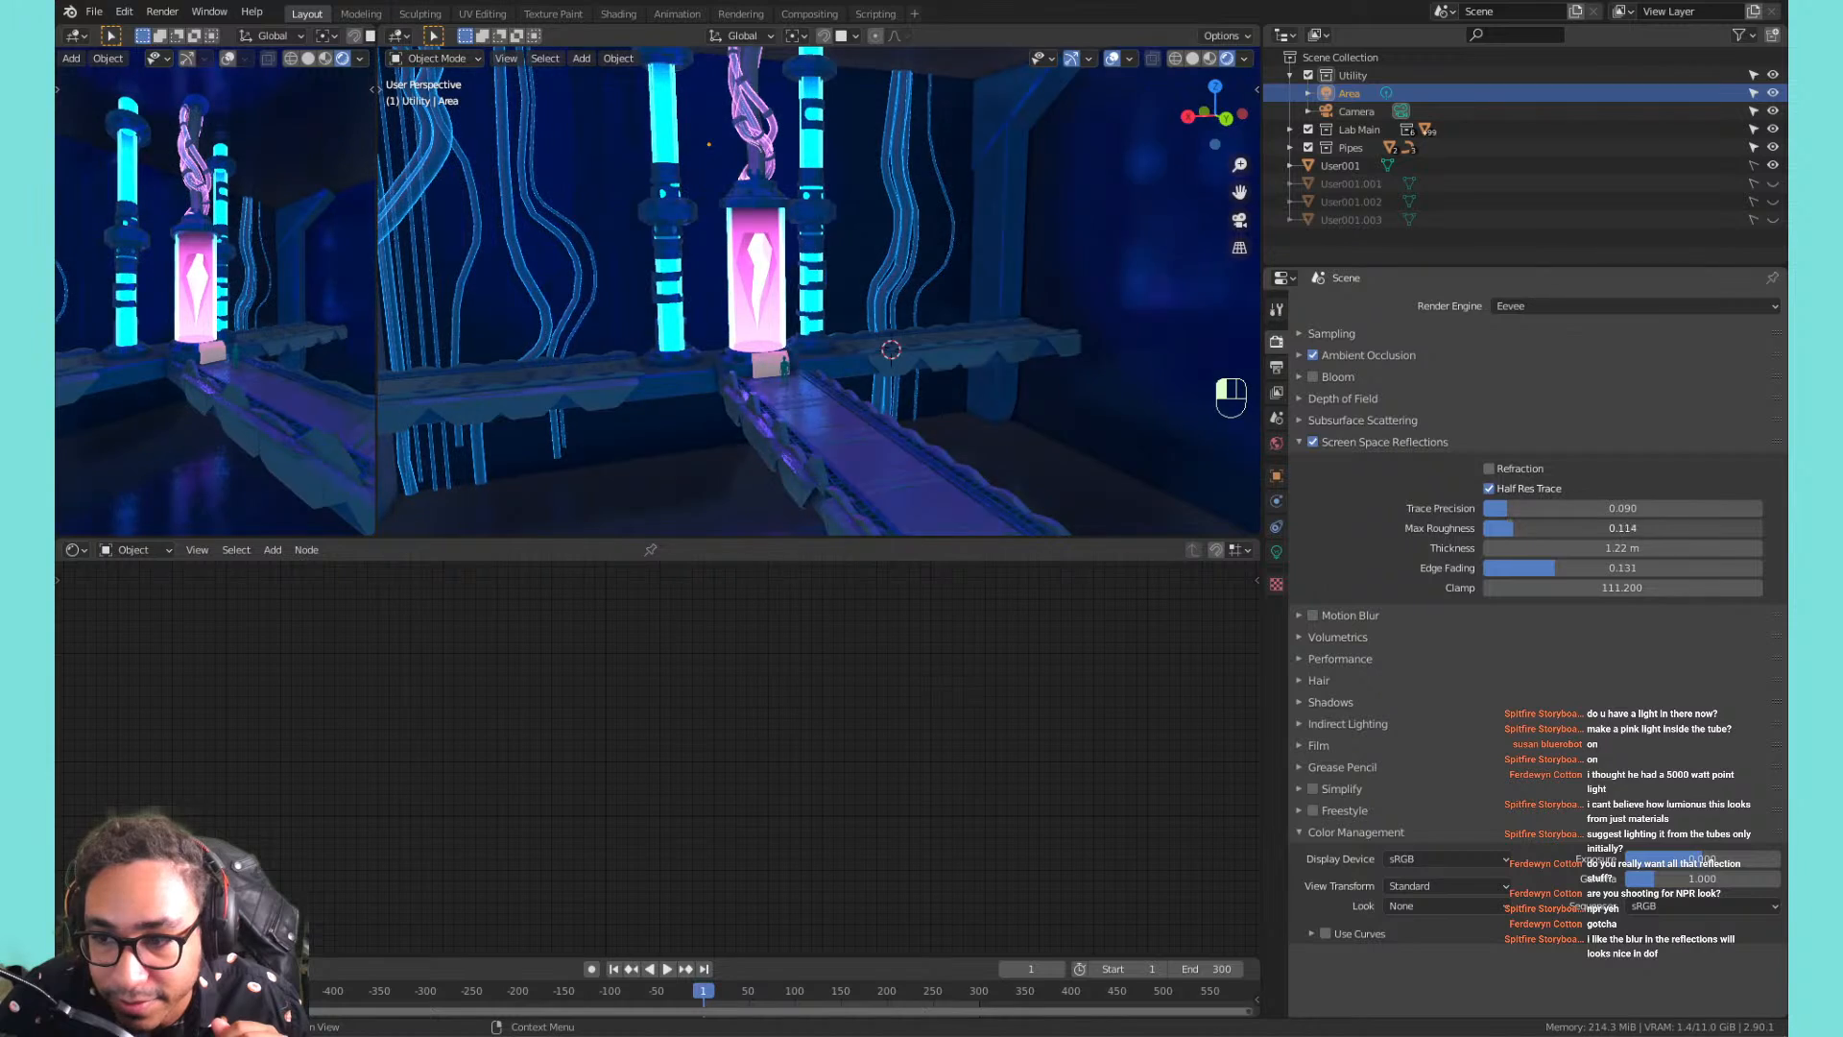
pyautogui.keyDown('shift'); pyautogui.moveTo(1012, 511); pyautogui.dragTo(843, 267, button='middle'); pyautogui.keyUp('shift')
pyautogui.scroll(2, 842, 267)
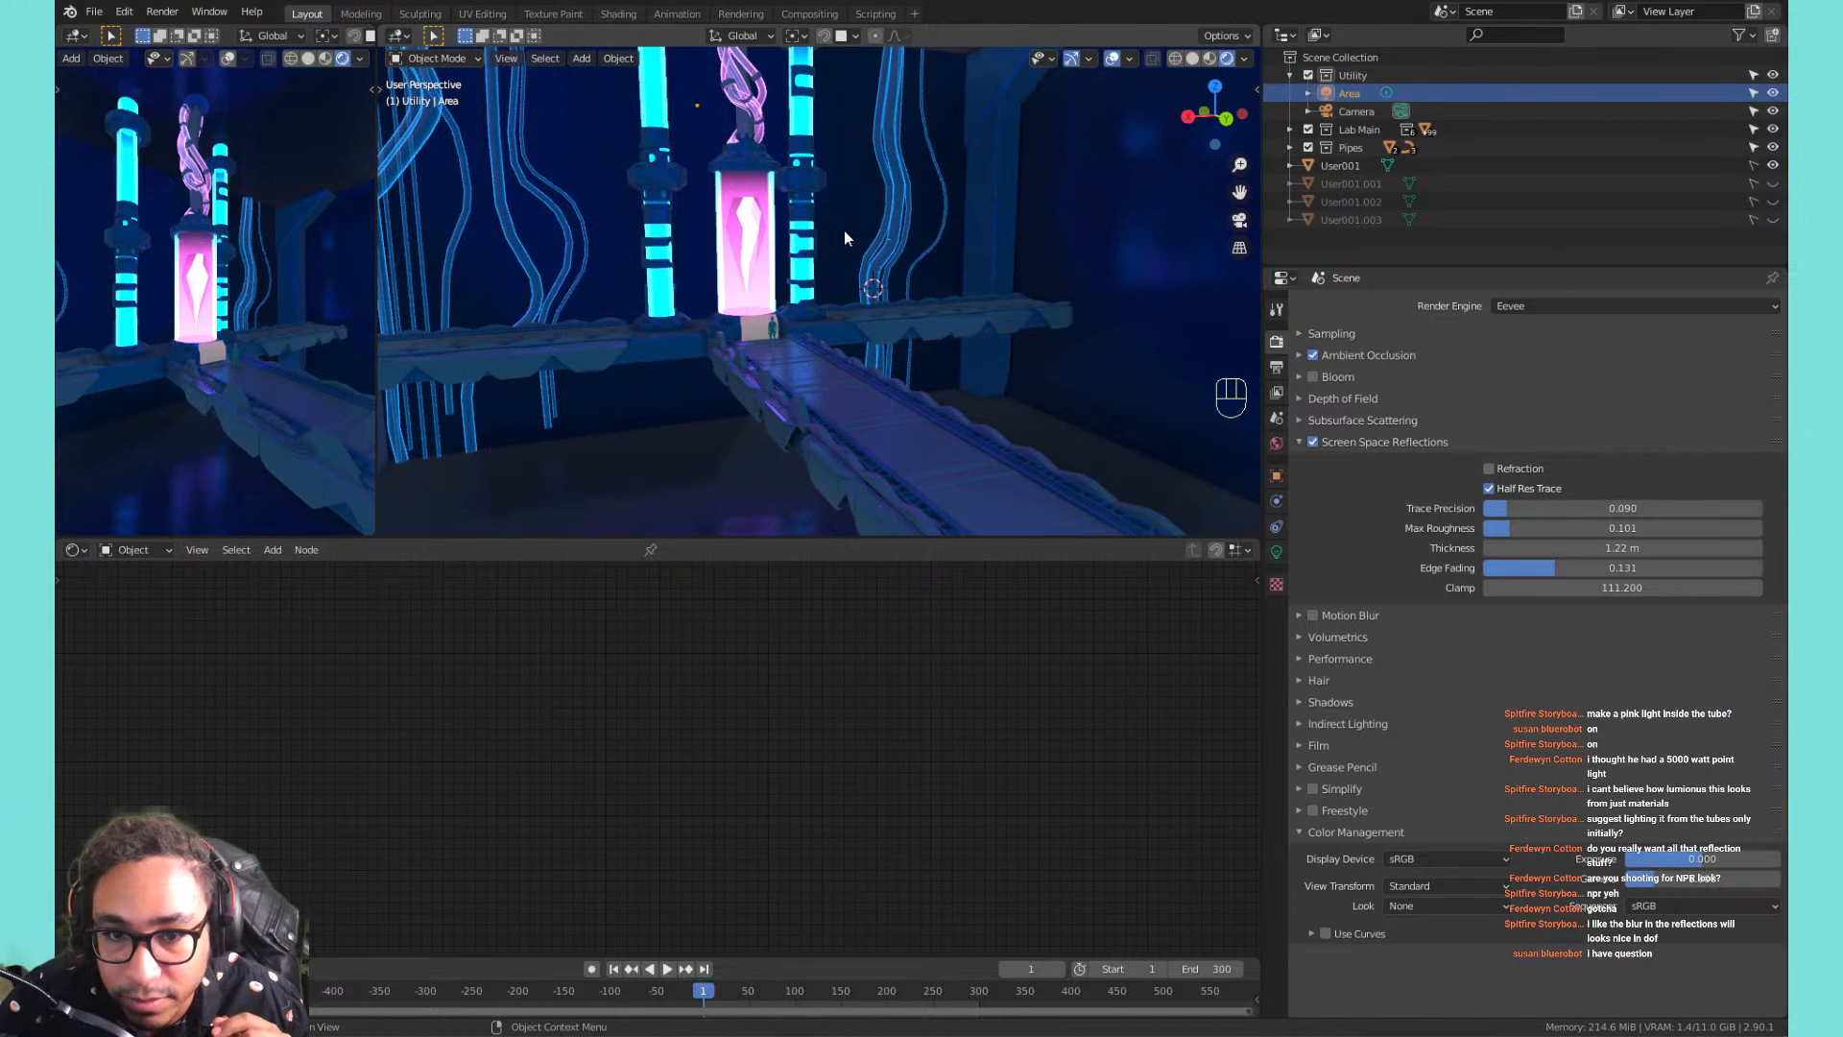
pyautogui.keyDown('shift'); pyautogui.moveTo(807, 272); pyautogui.dragTo(768, 248, button='middle'); pyautogui.keyUp('shift')
pyautogui.scroll(1, 793, 190)
# Look at the small central pipes and the back wall pipes, including the view from behind the room's walls.
pyautogui.click(776, 146)
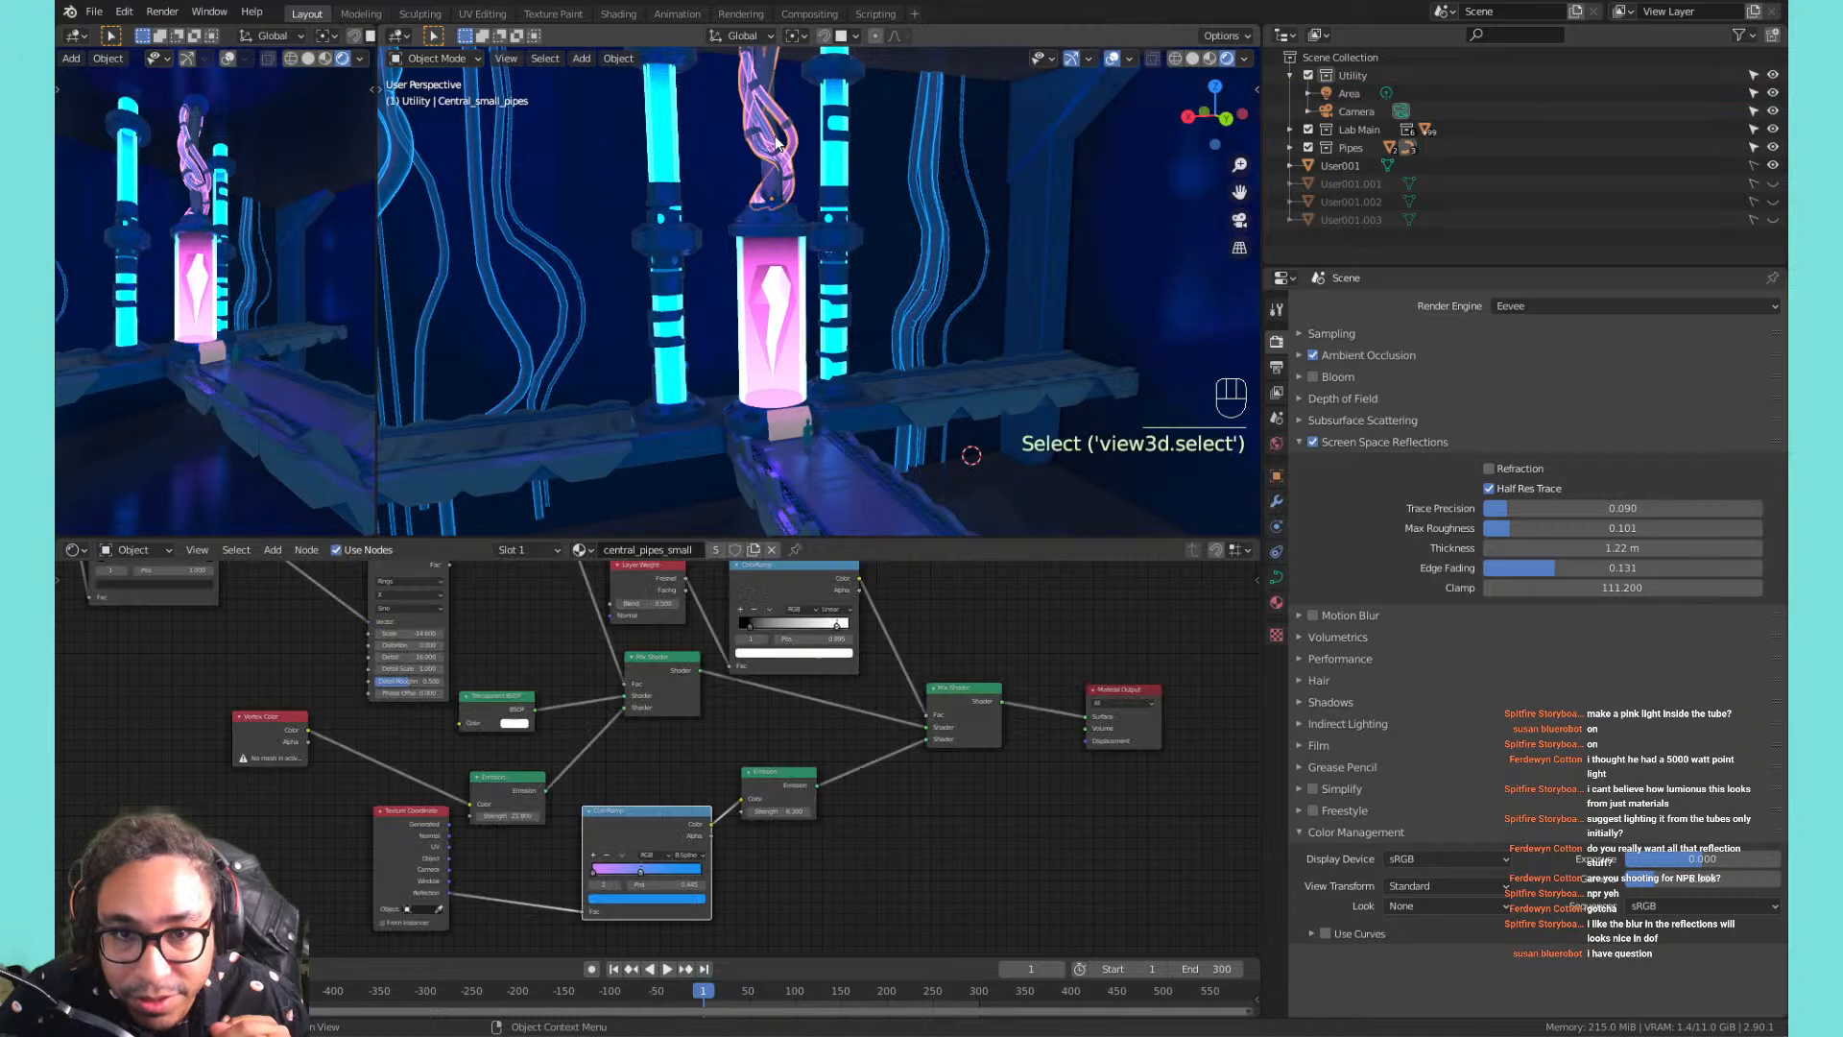
pyautogui.click(944, 204)
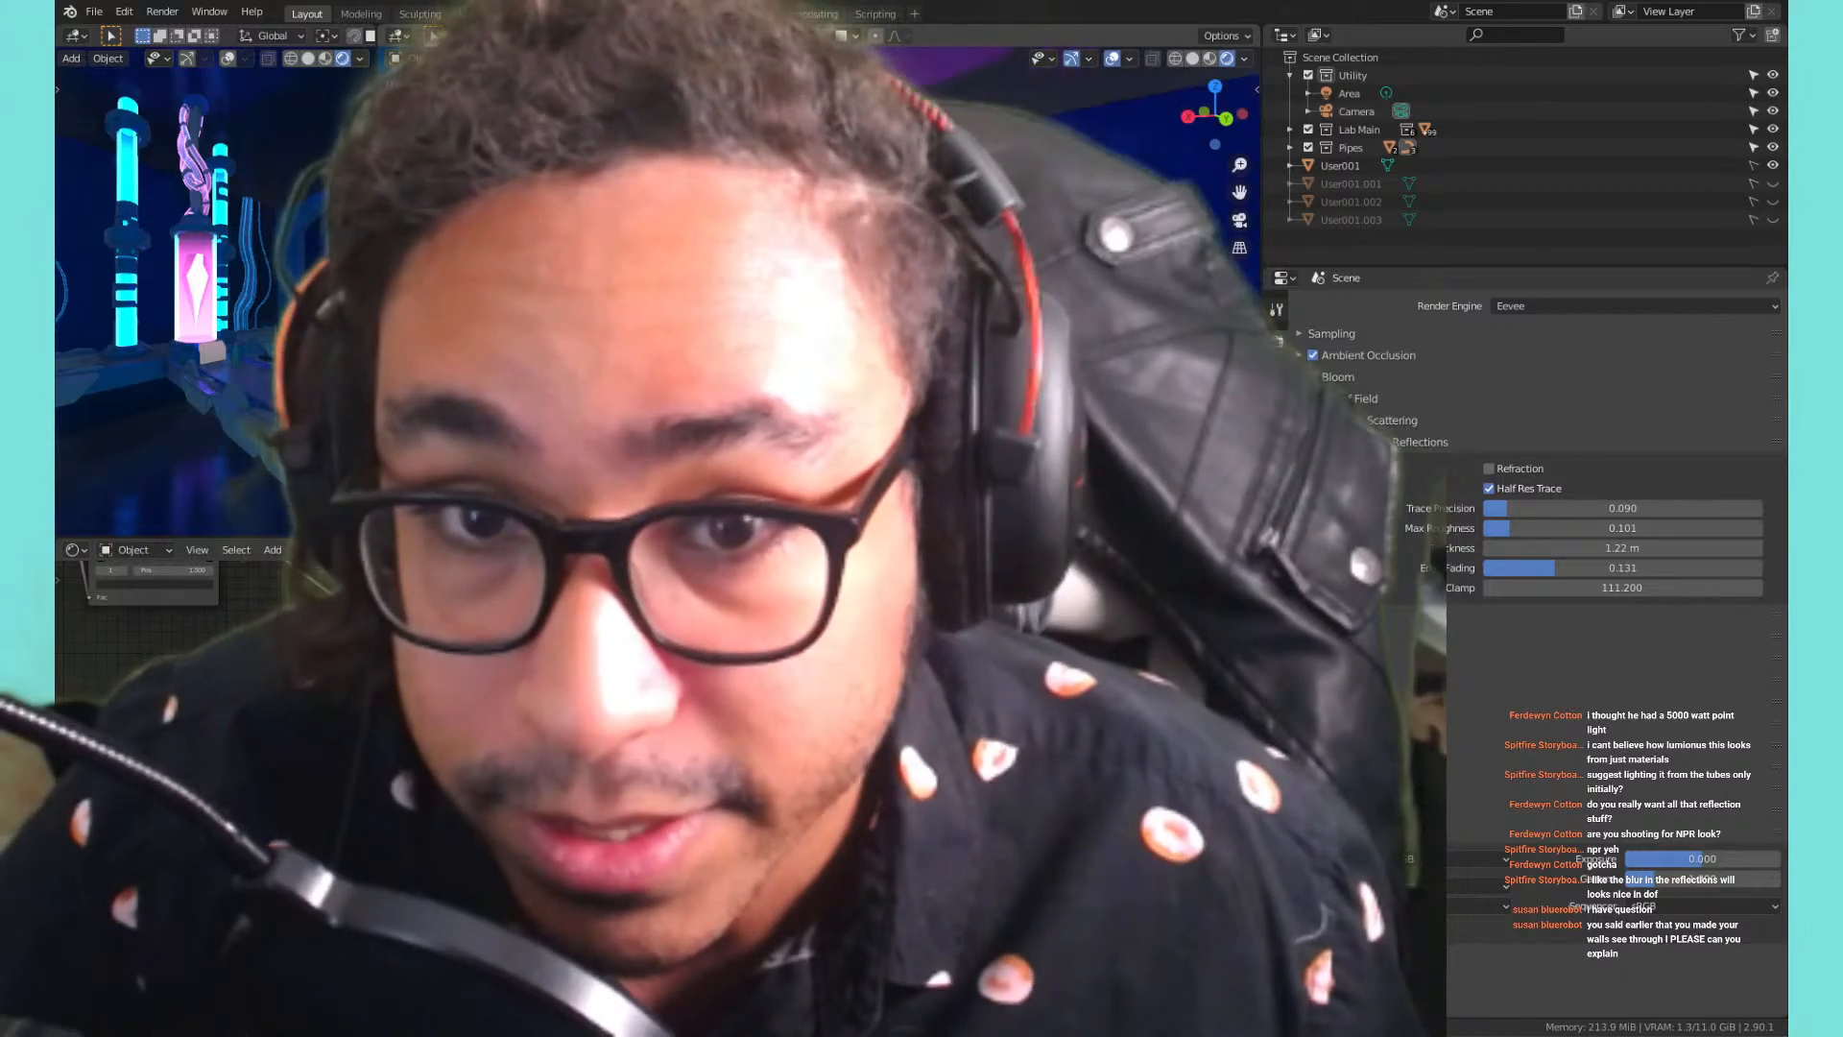
pyautogui.moveTo(816, 288); pyautogui.dragTo(946, 286, button='middle')
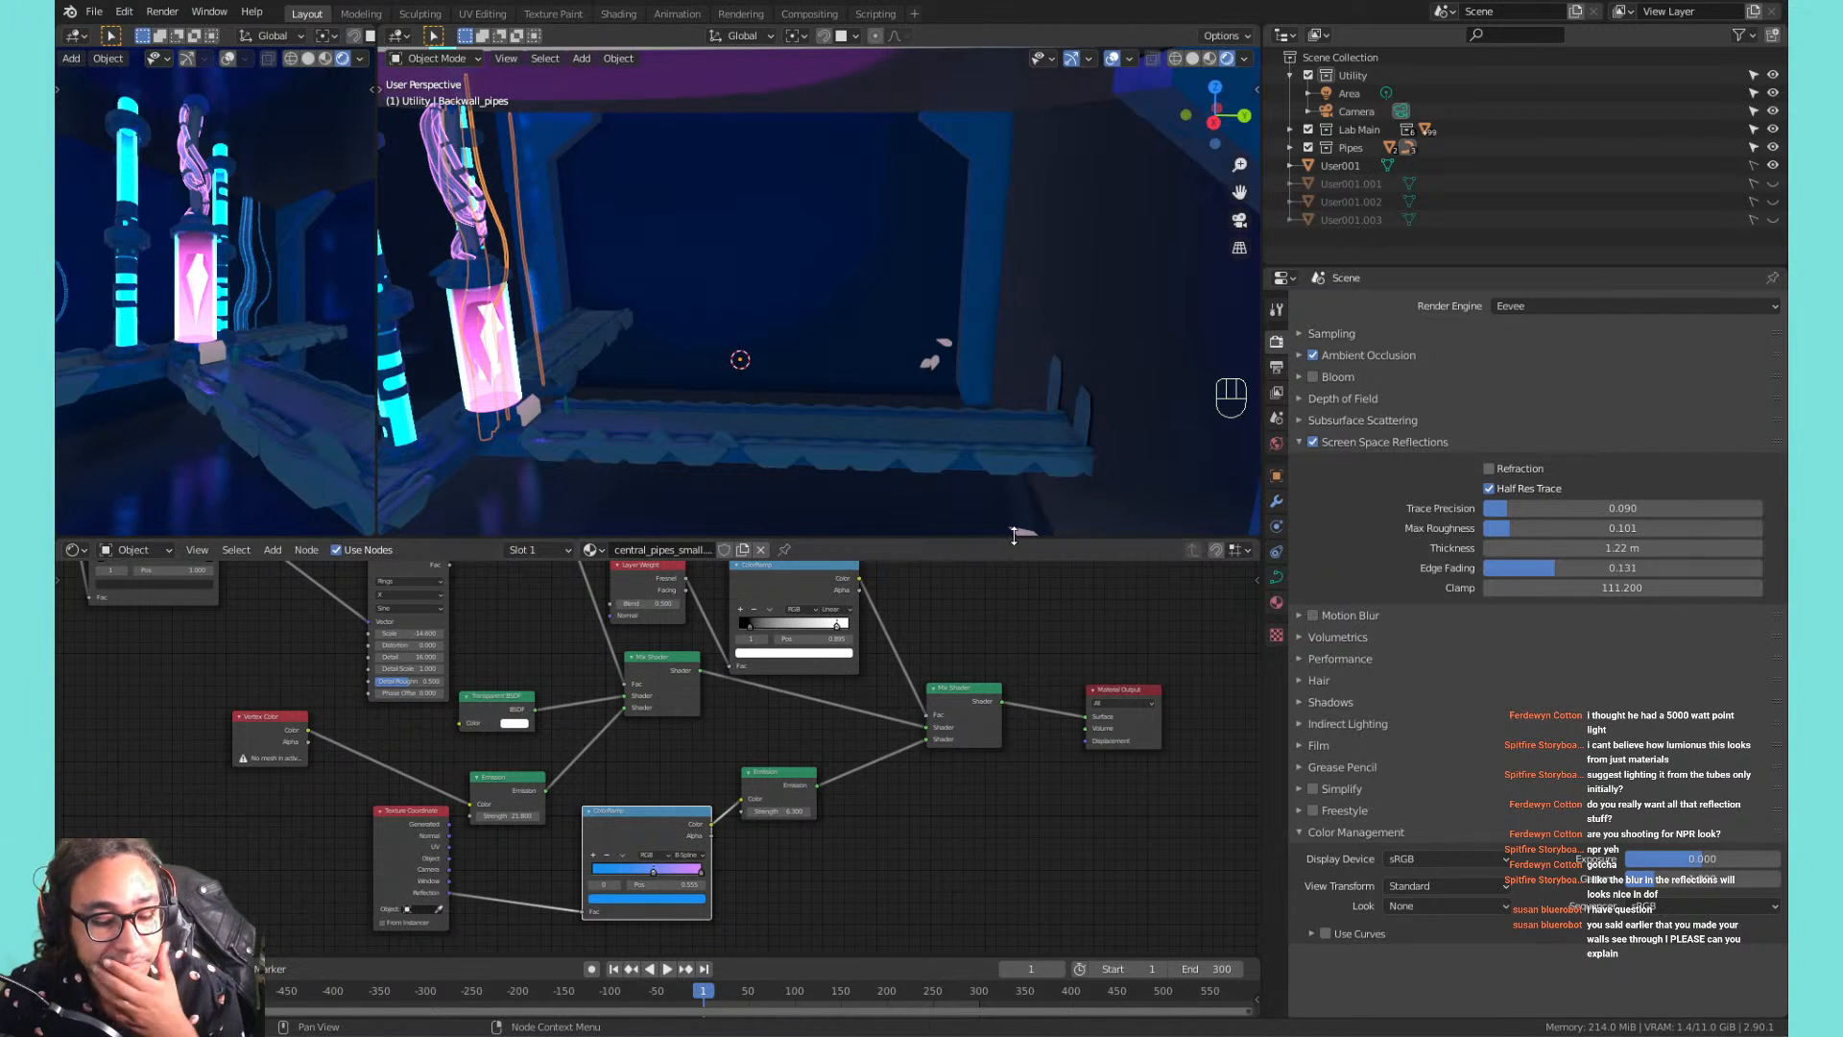
pyautogui.scroll(-2, 742, 239)
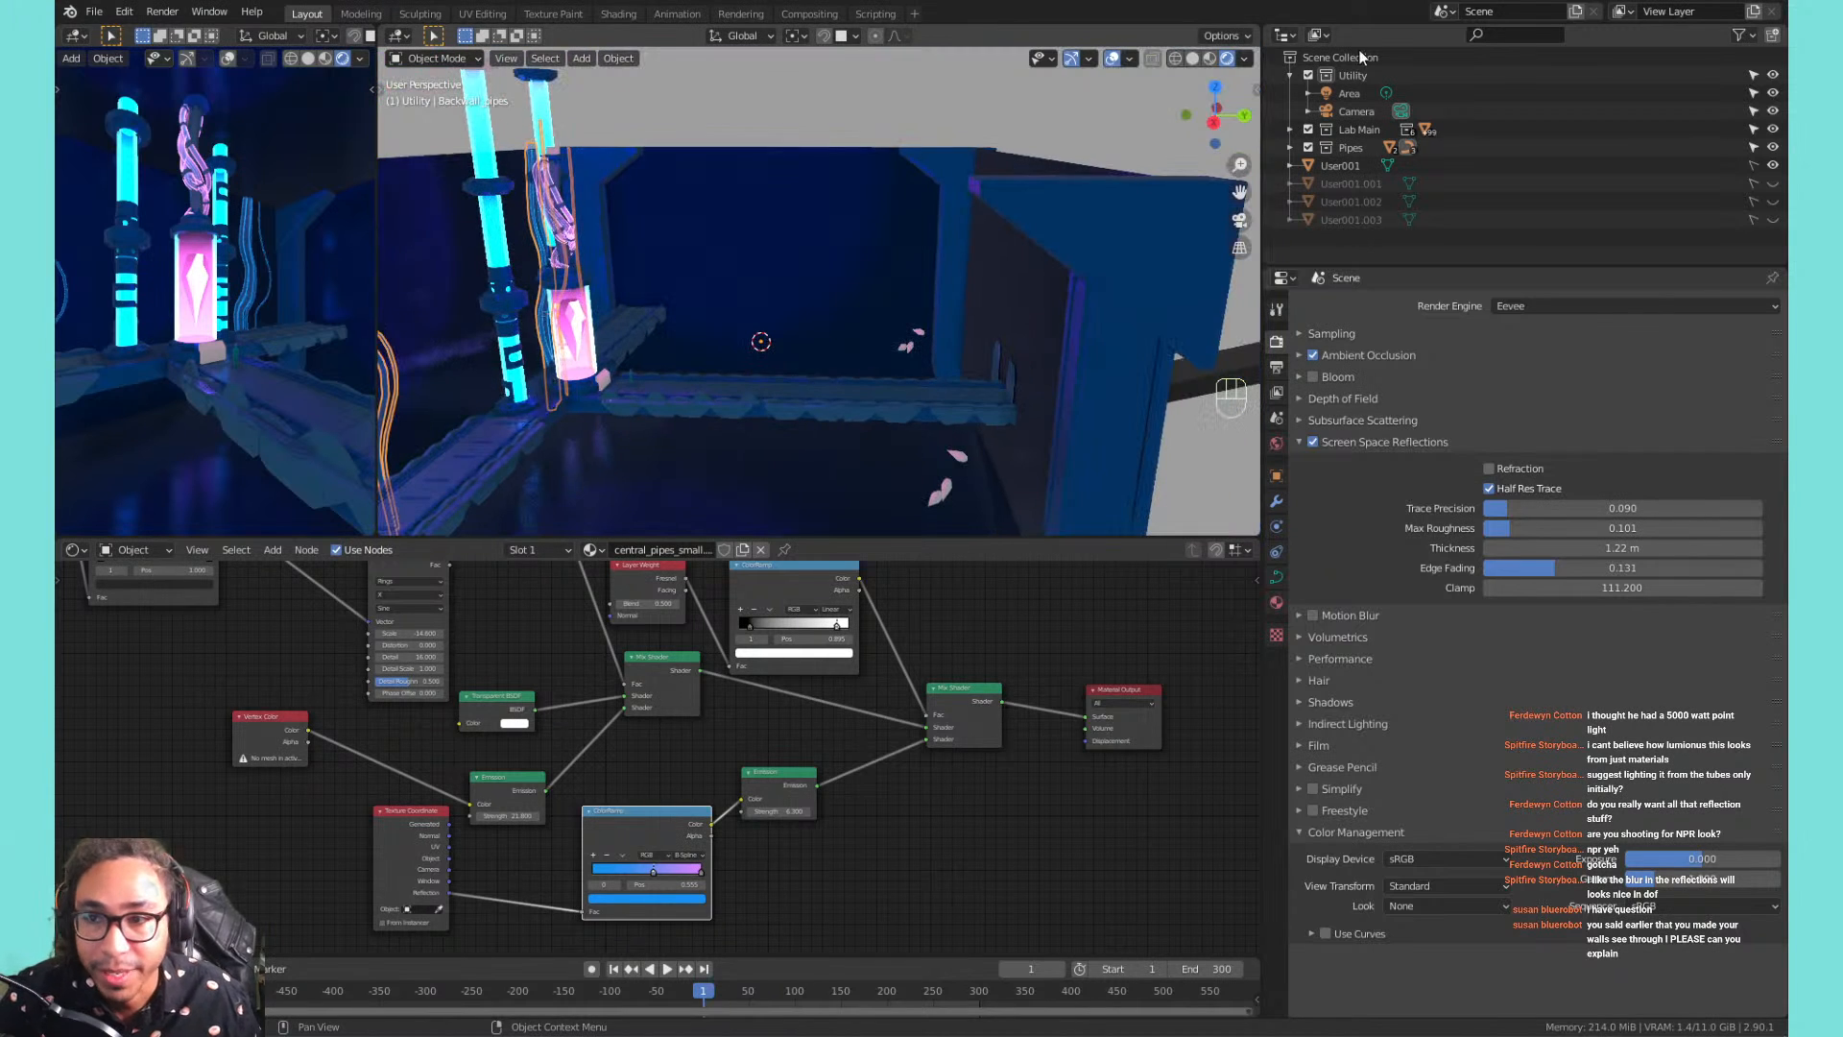
# Exclude the Utility, Lab Main and Pipes collections and hide the User001 figure to empty the scene.
pyautogui.click(1310, 74)
pyautogui.click(1310, 93)
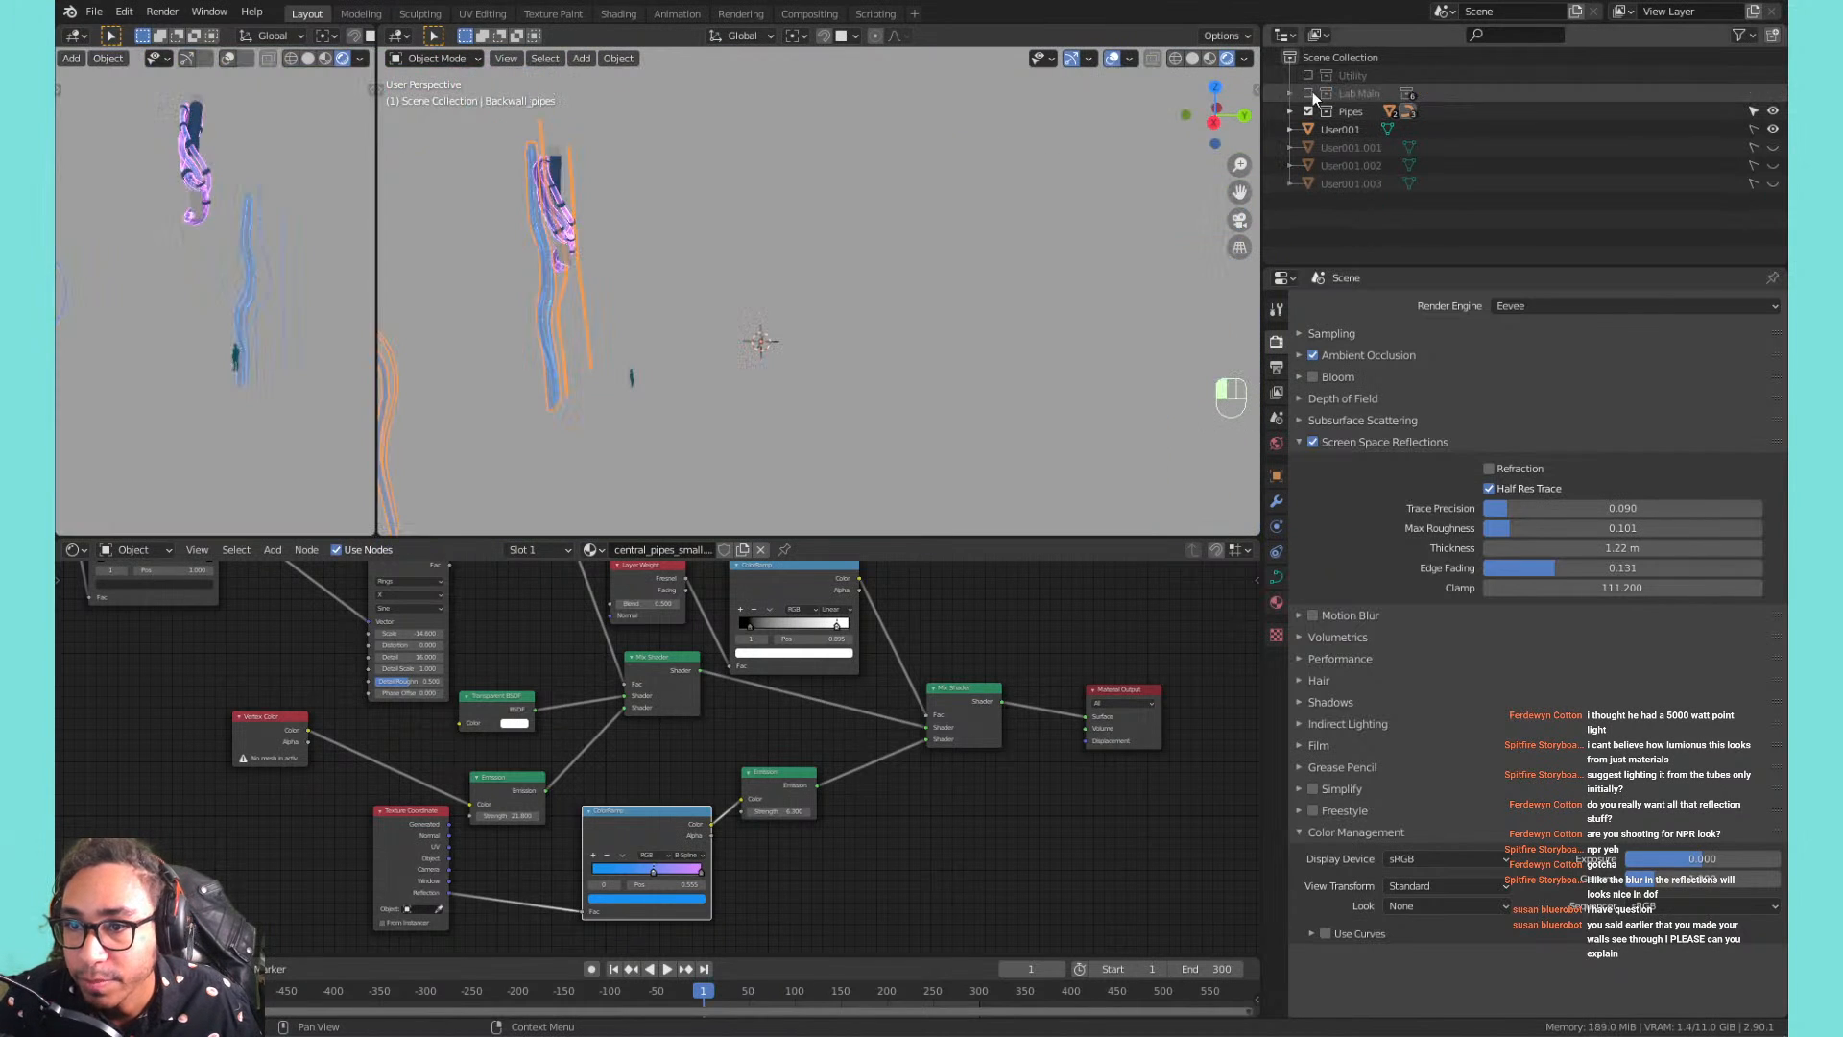
pyautogui.click(1311, 111)
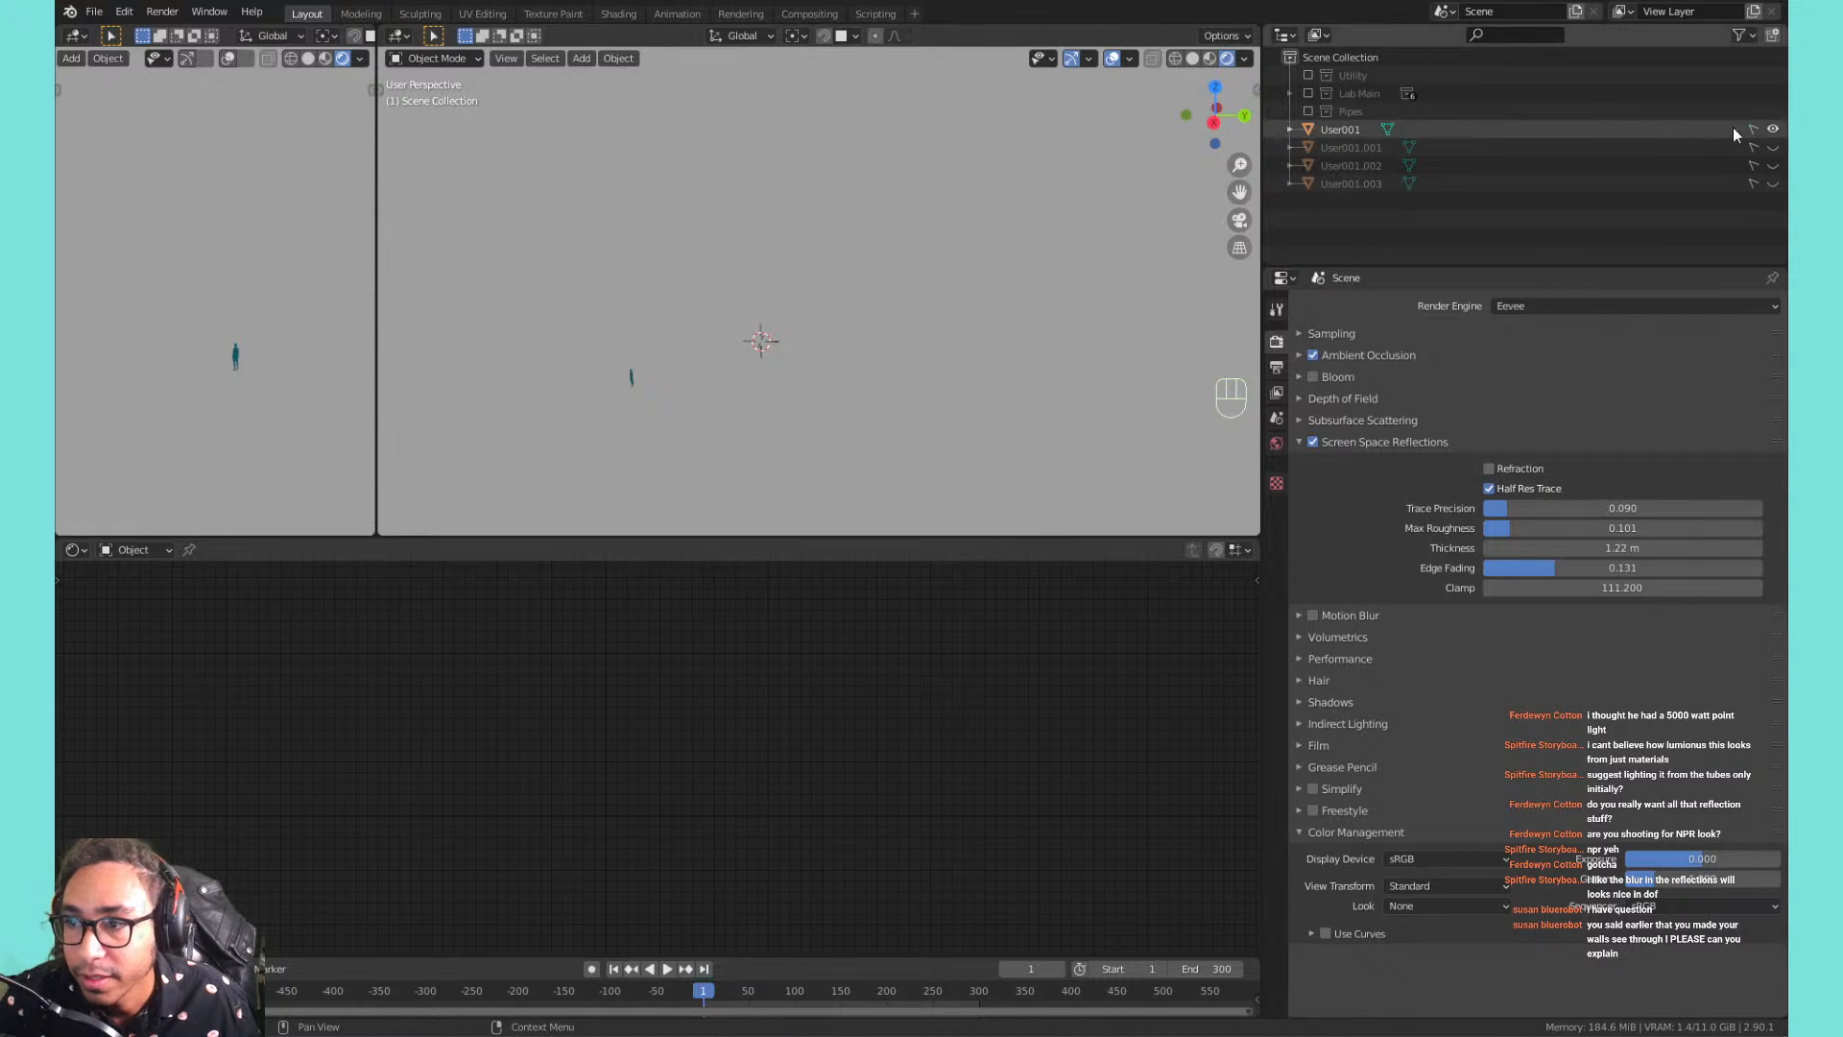
pyautogui.click(1772, 129)
# Add a 2 m cube at the world origin, frame it in the view and scale its mesh up.
pyautogui.hotkey('shift', 'a')
pyautogui.moveTo(888, 67)
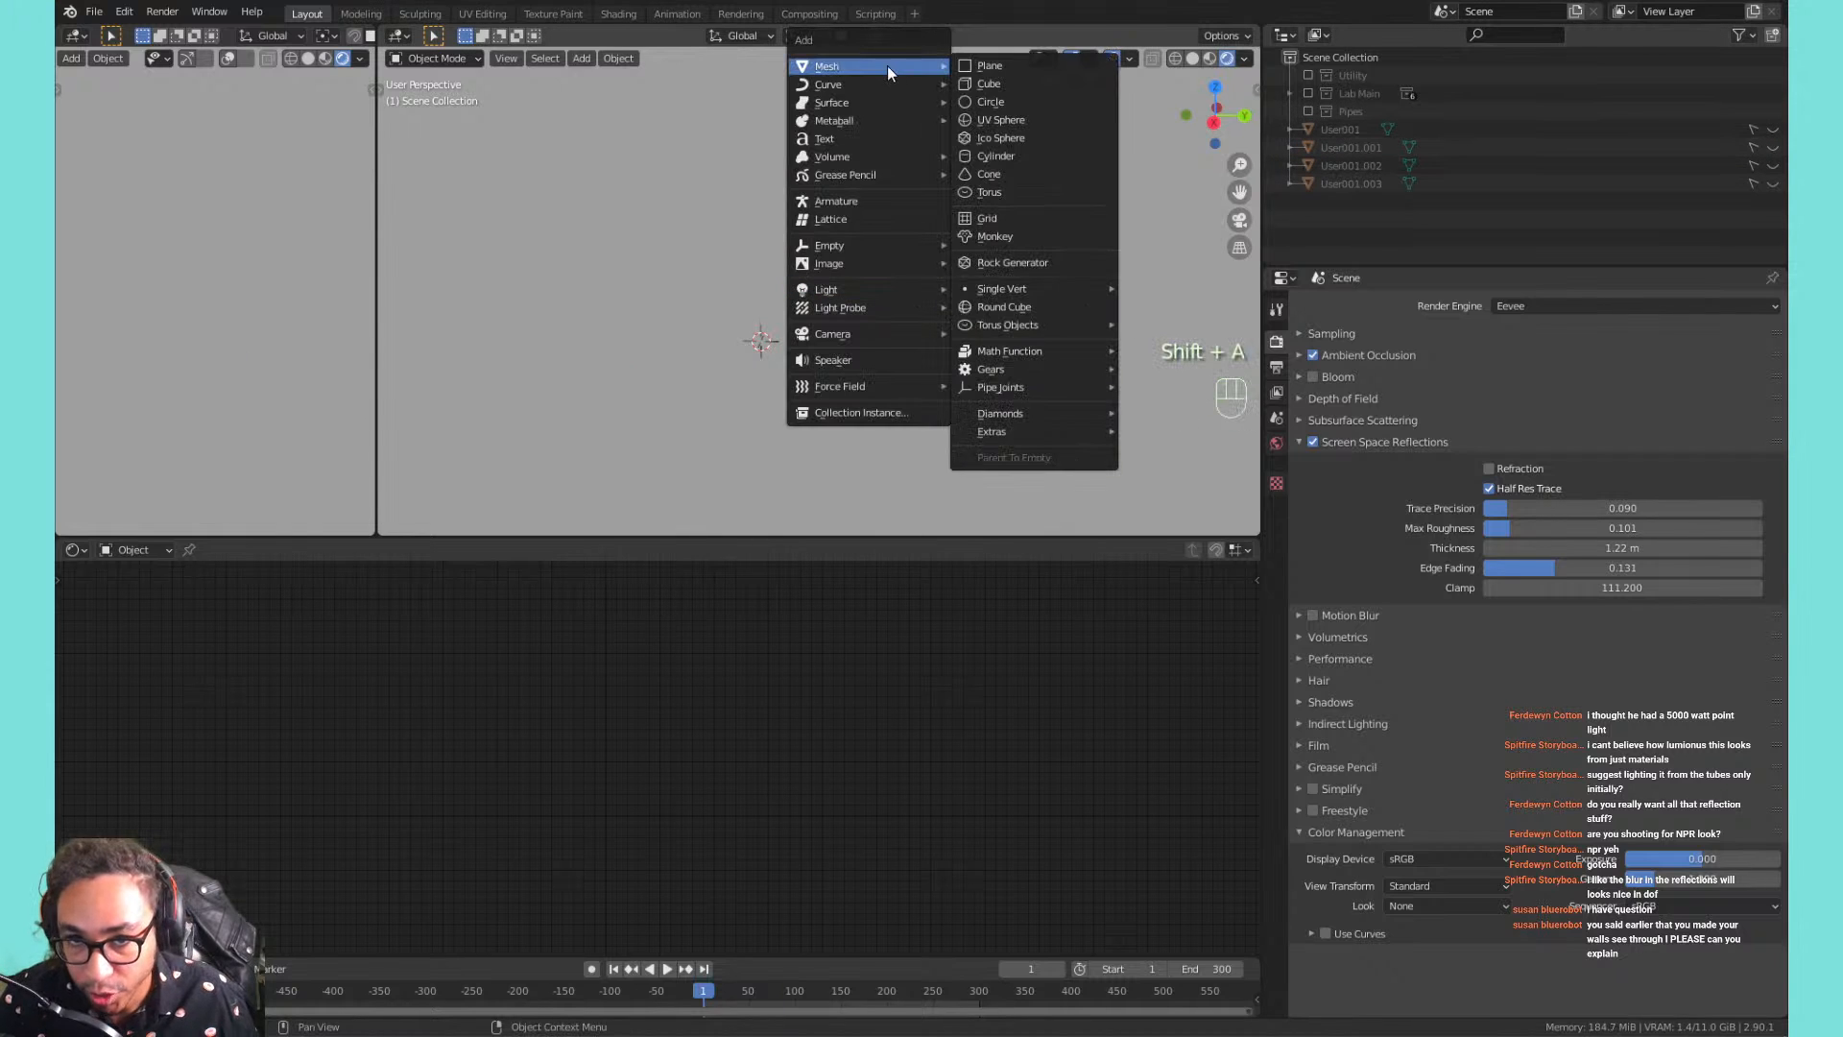
pyautogui.click(958, 87)
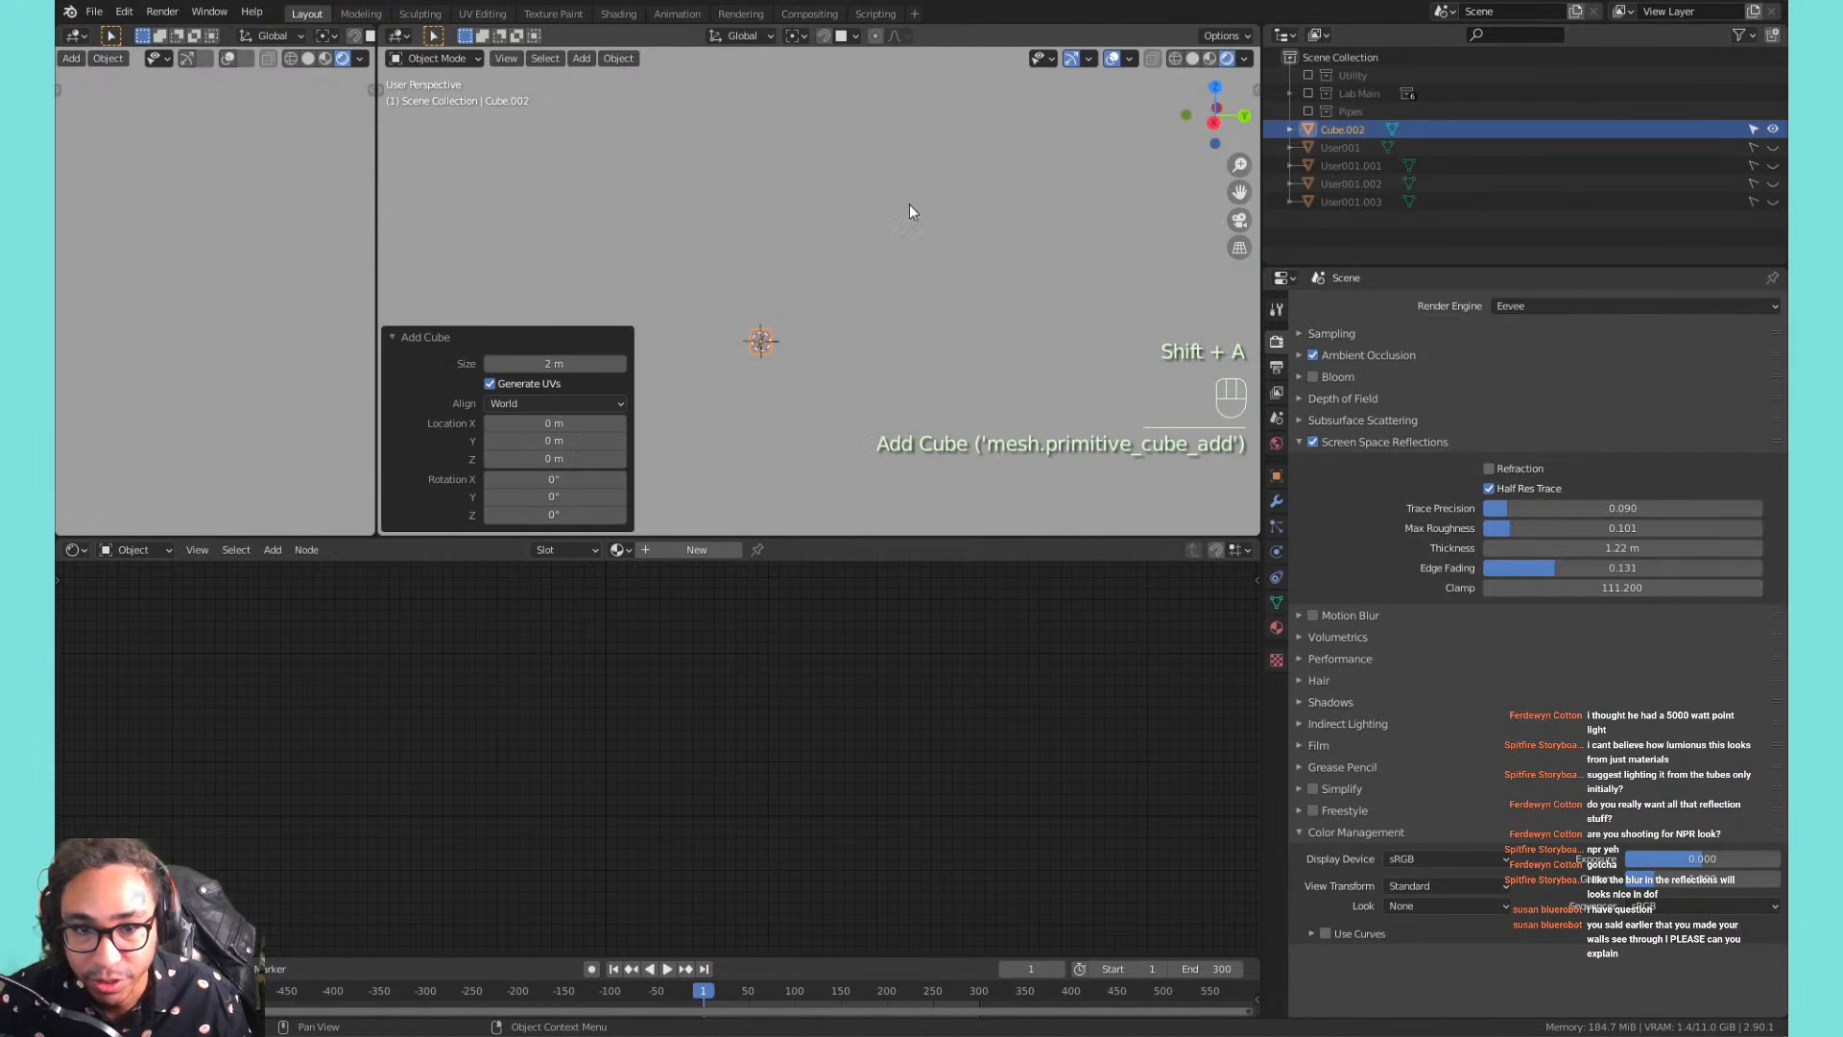
pyautogui.press('KP_Decimal')
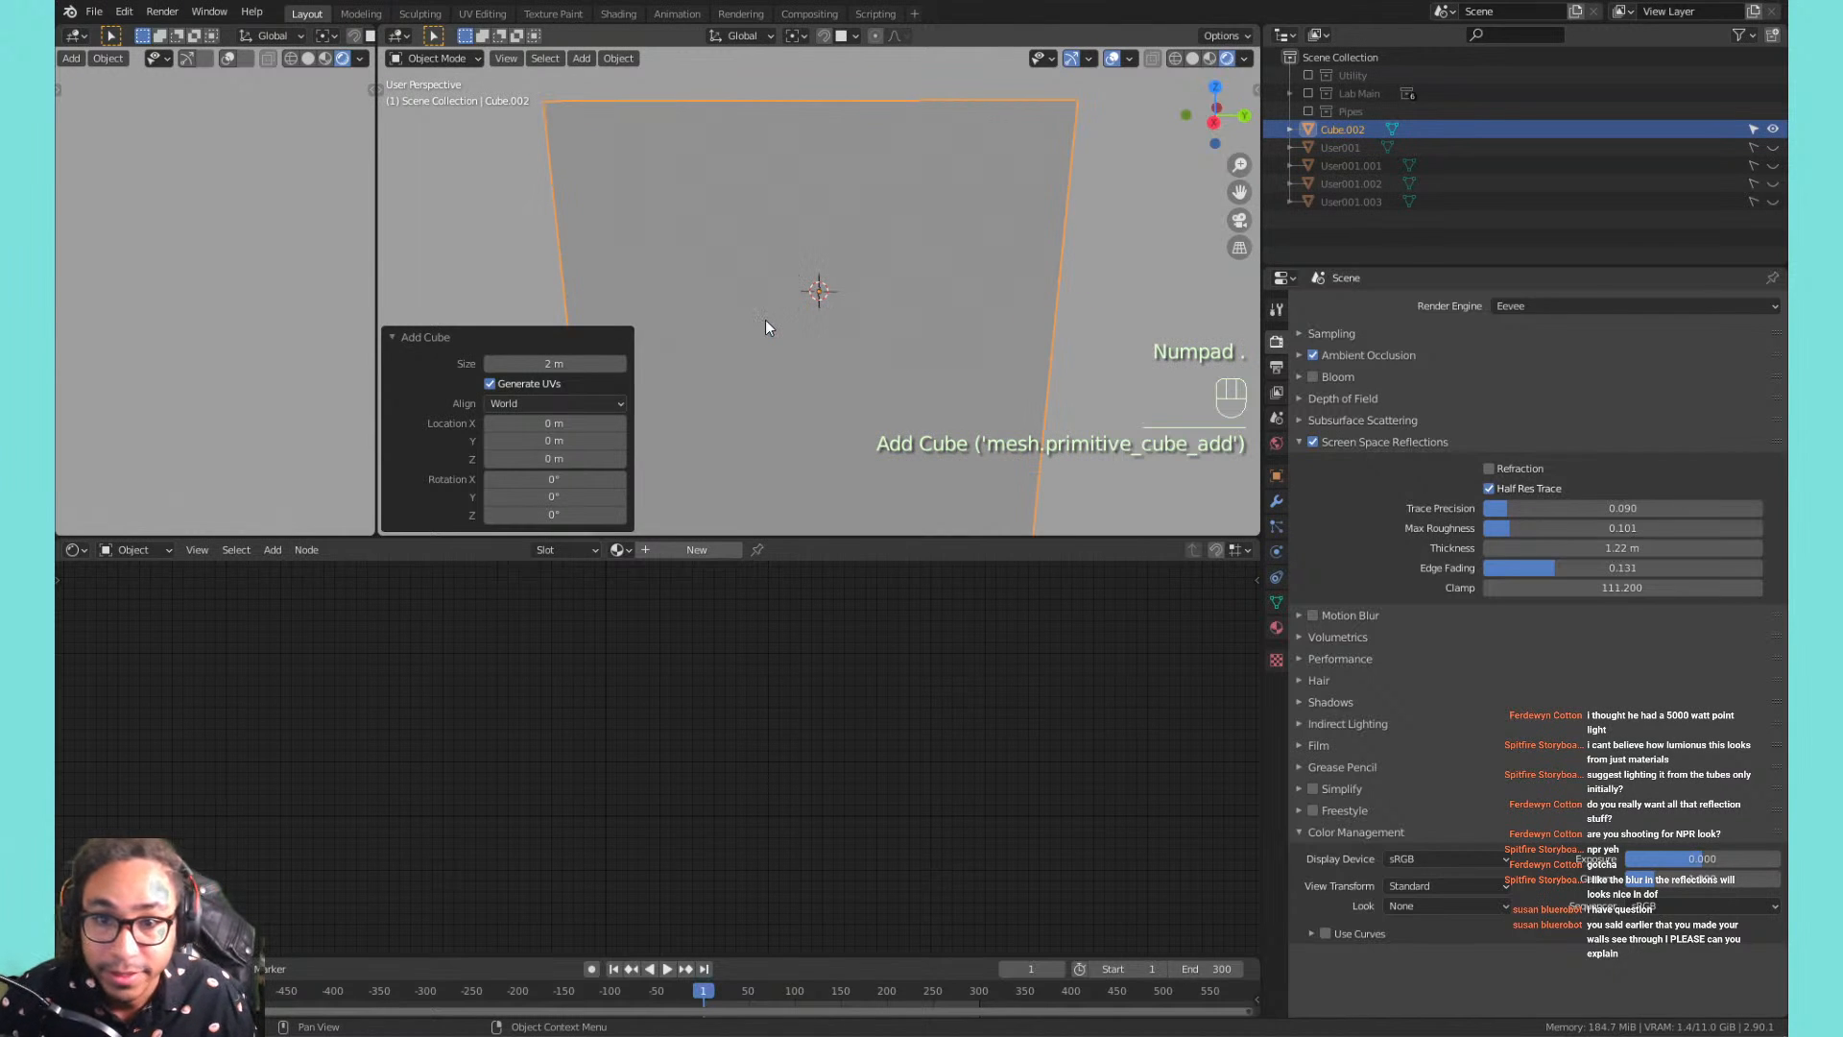
pyautogui.press('Tab')
pyautogui.press('s')
pyautogui.click(1085, 299)
pyautogui.press('Tab')
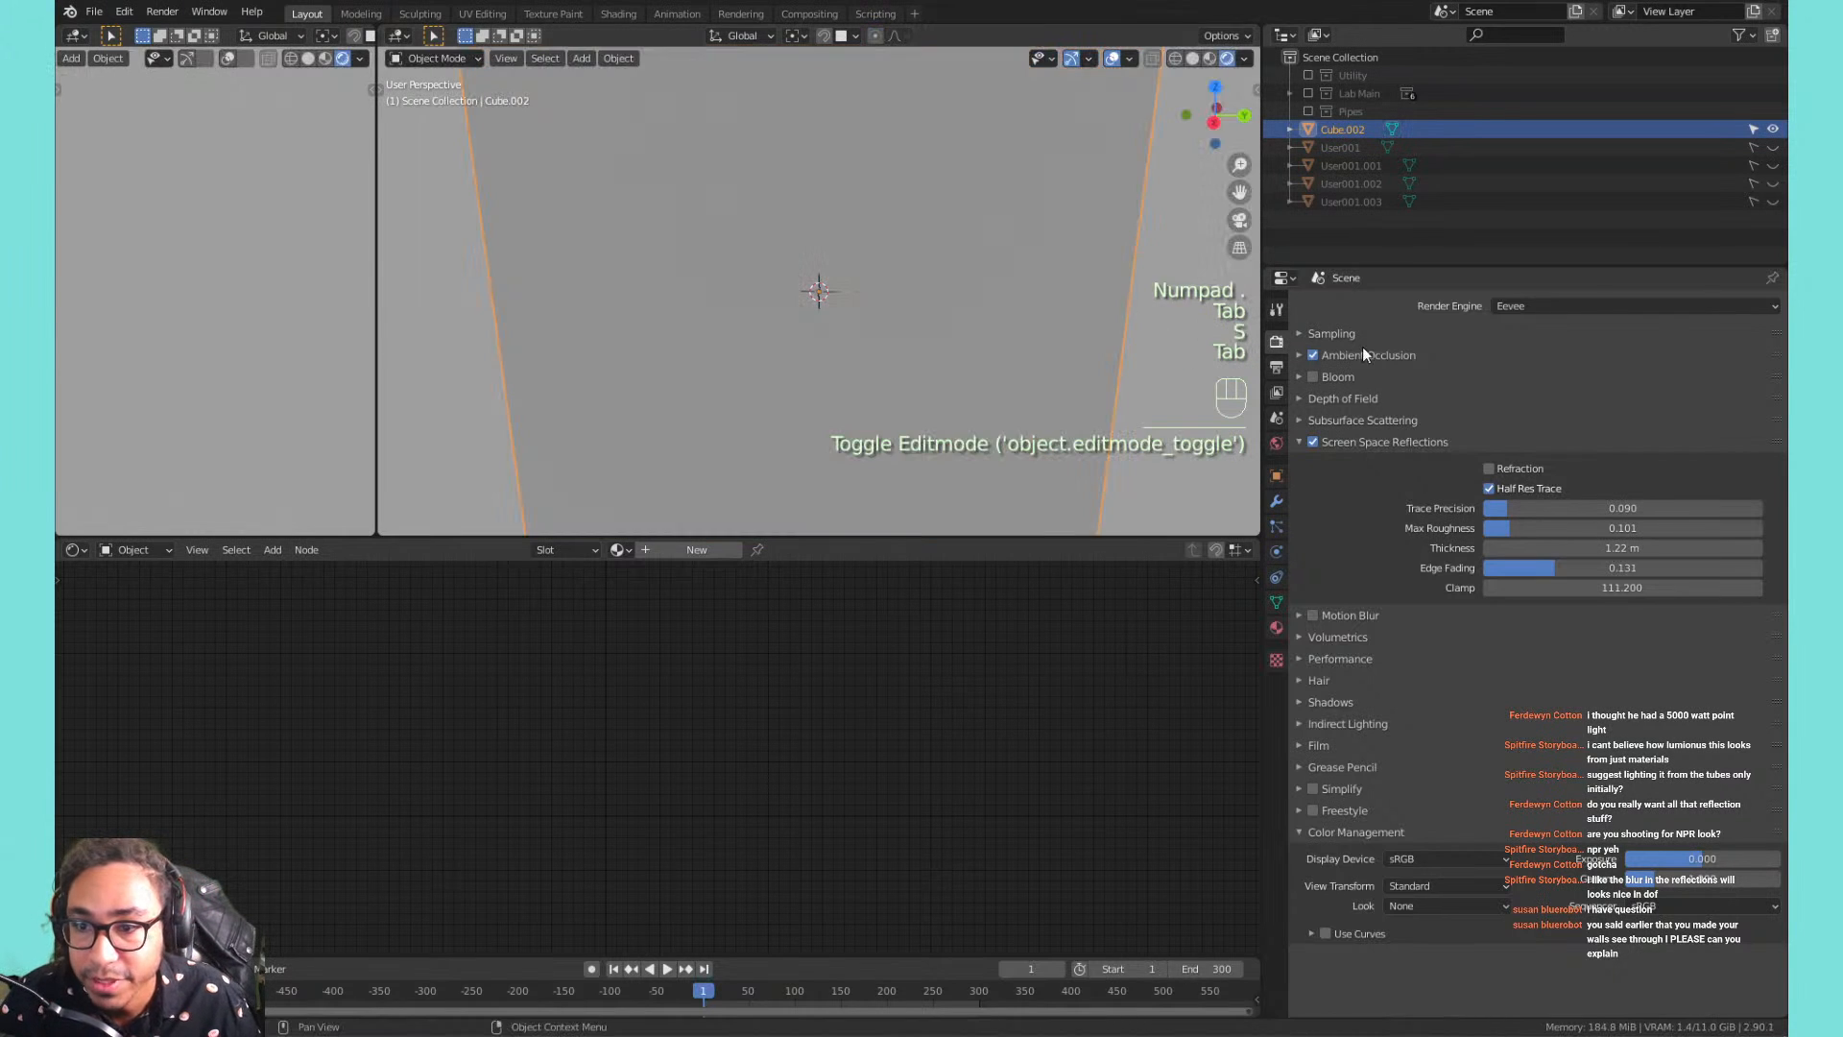
pyautogui.scroll(-2, 1085, 295)
# Give the cube a new material named Cube.
pyautogui.click(1276, 628)
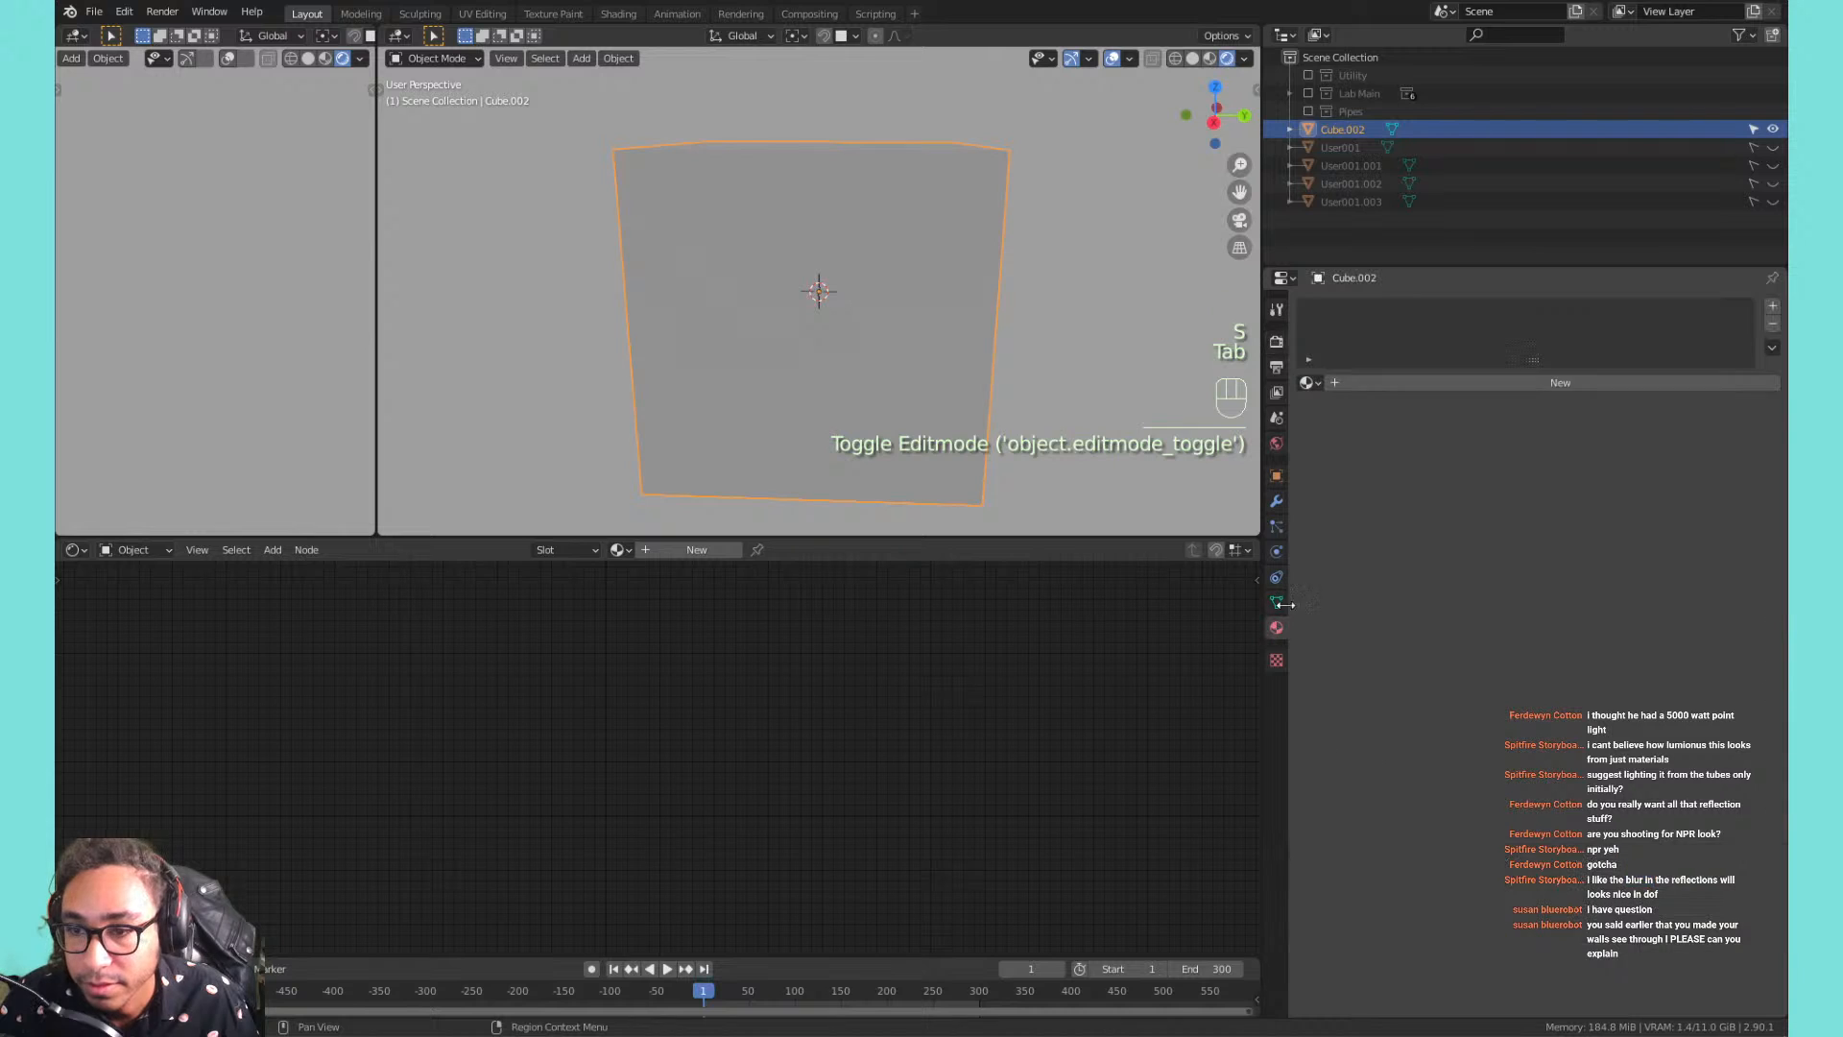
pyautogui.click(1386, 382)
pyautogui.doubleClick(1382, 310)
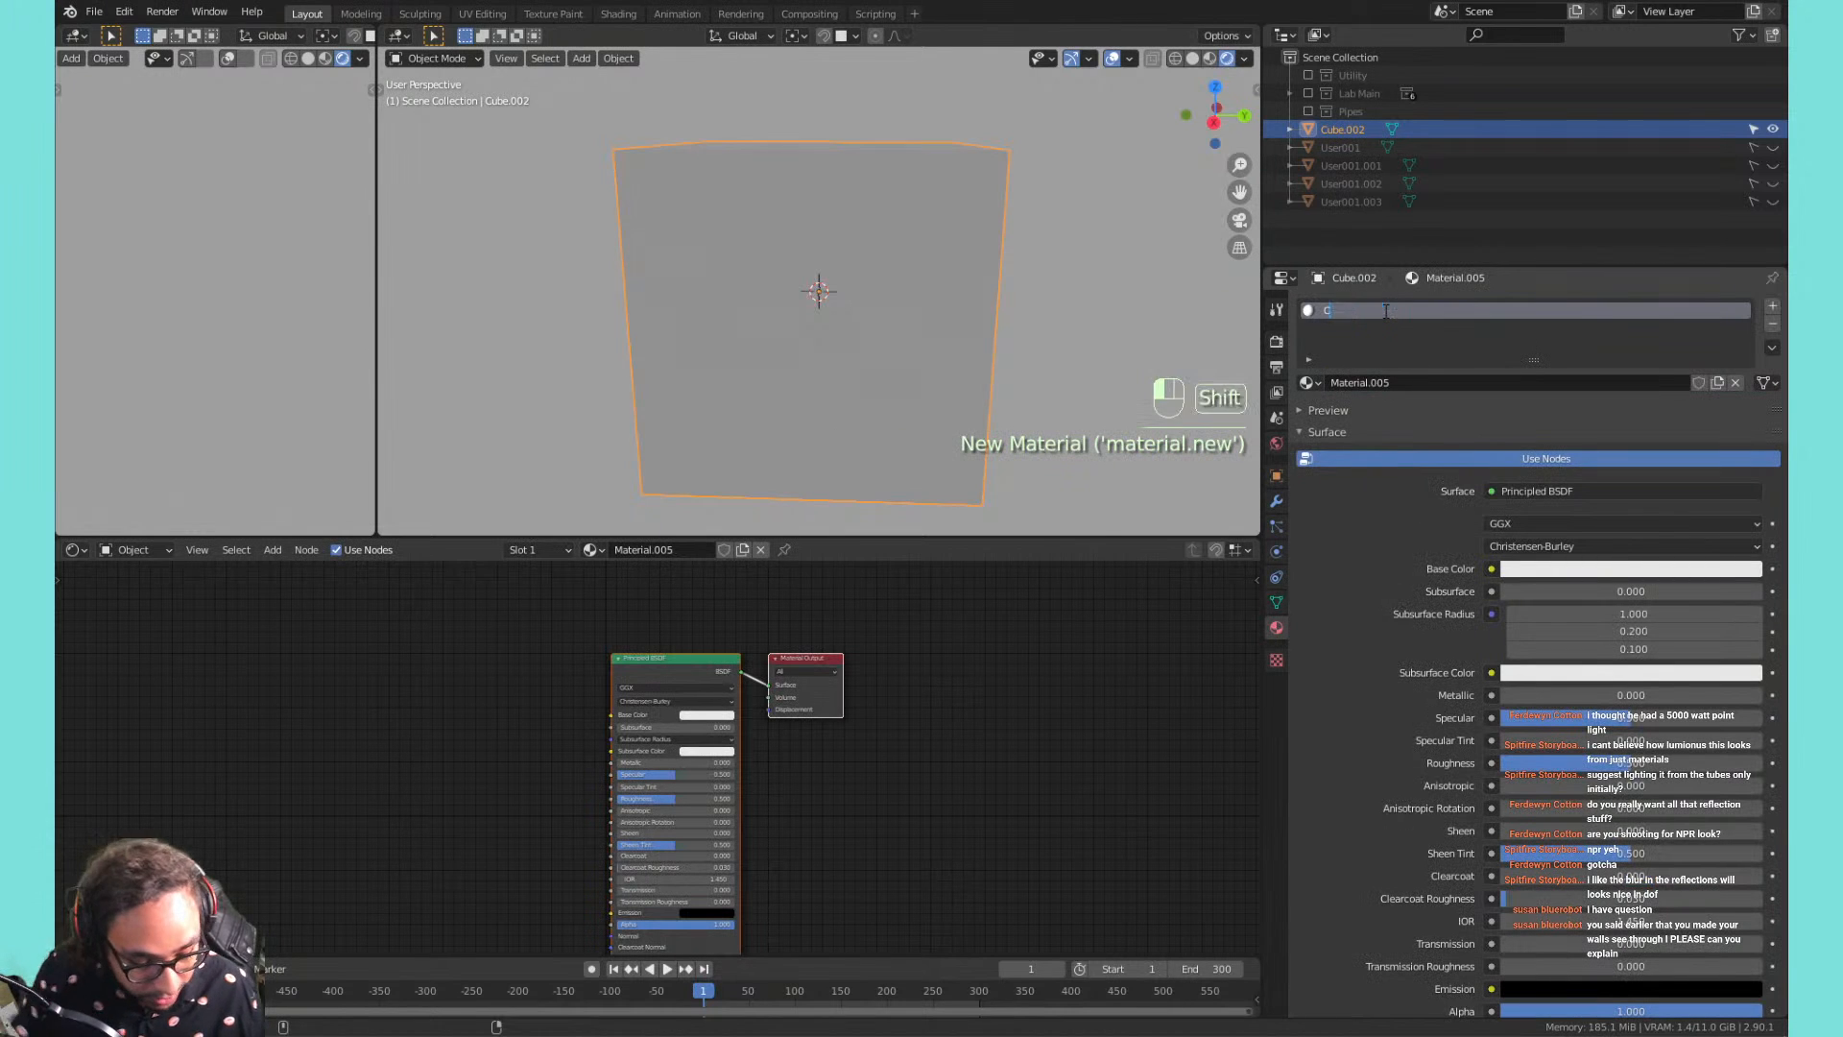
pyautogui.write('Cube')
pyautogui.press('Return')
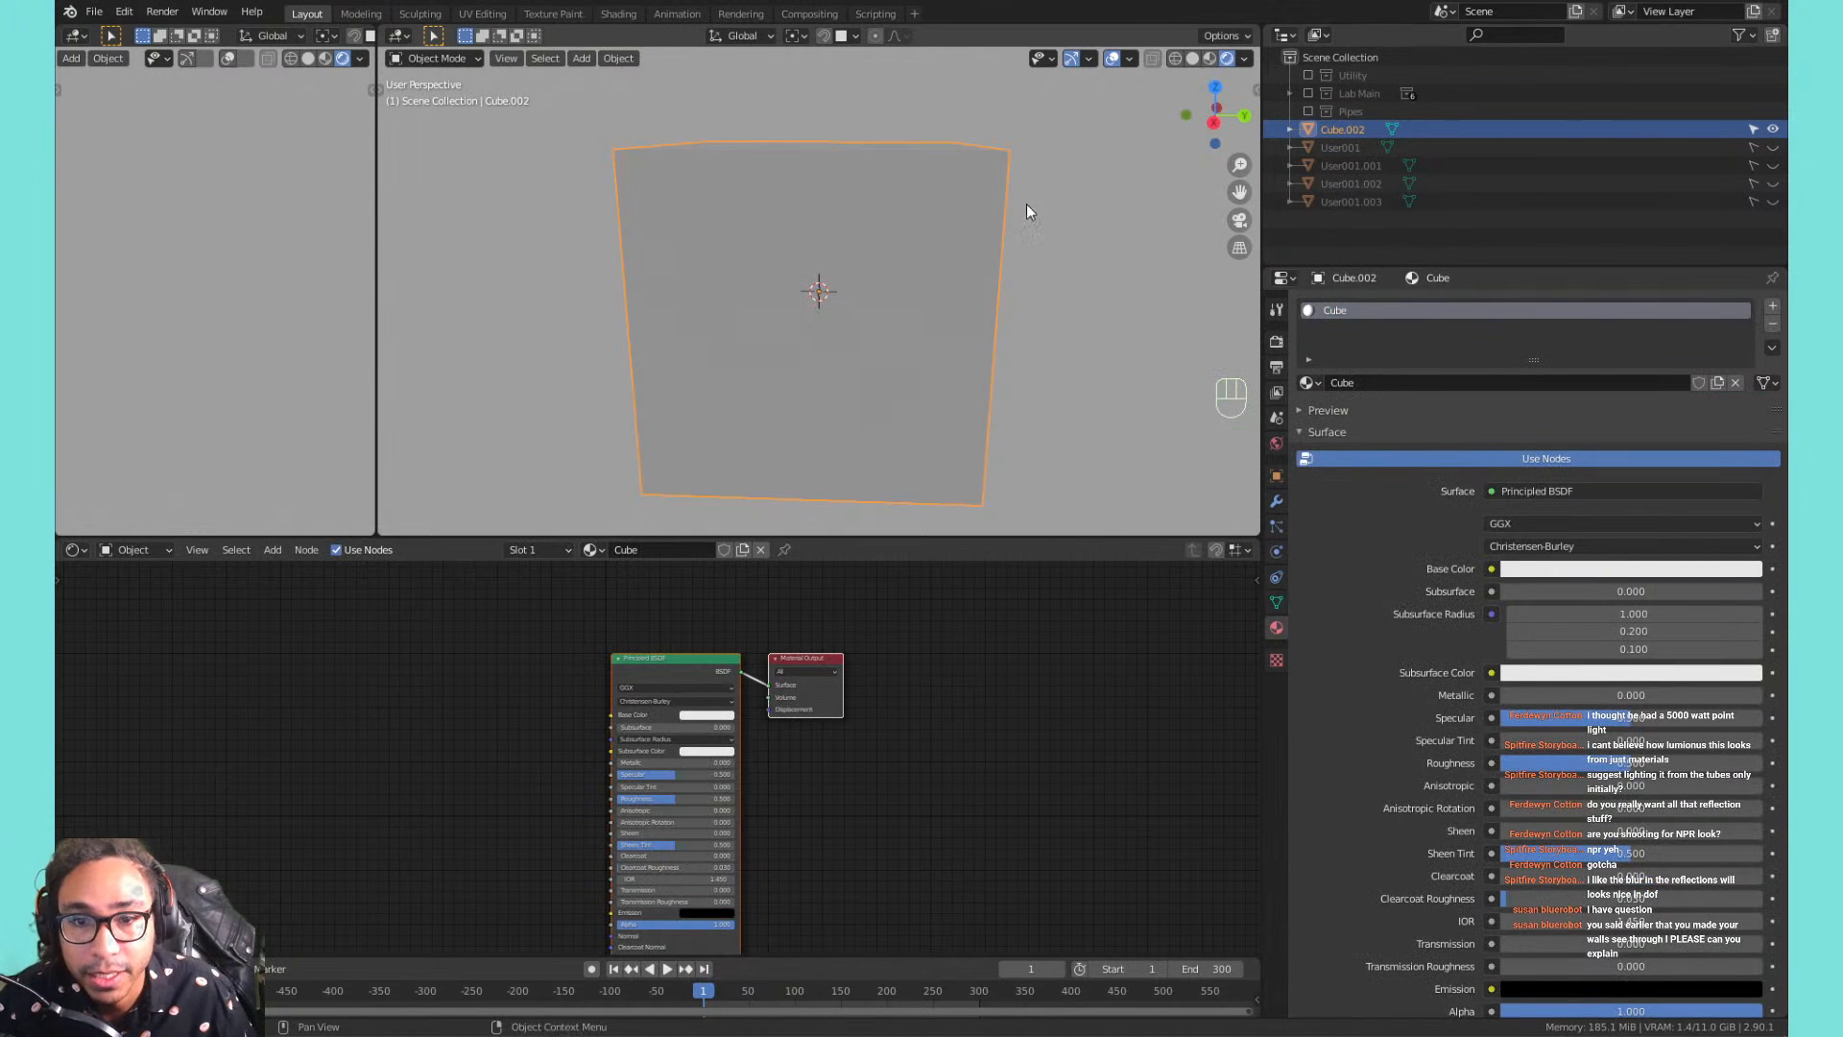
# Set the Cube material's base color to bright cyan-blue and its Metallic value to 1.000.
pyautogui.moveTo(1024, 210); pyautogui.dragTo(855, 272, button='middle')
pyautogui.scroll(1, 854, 272)
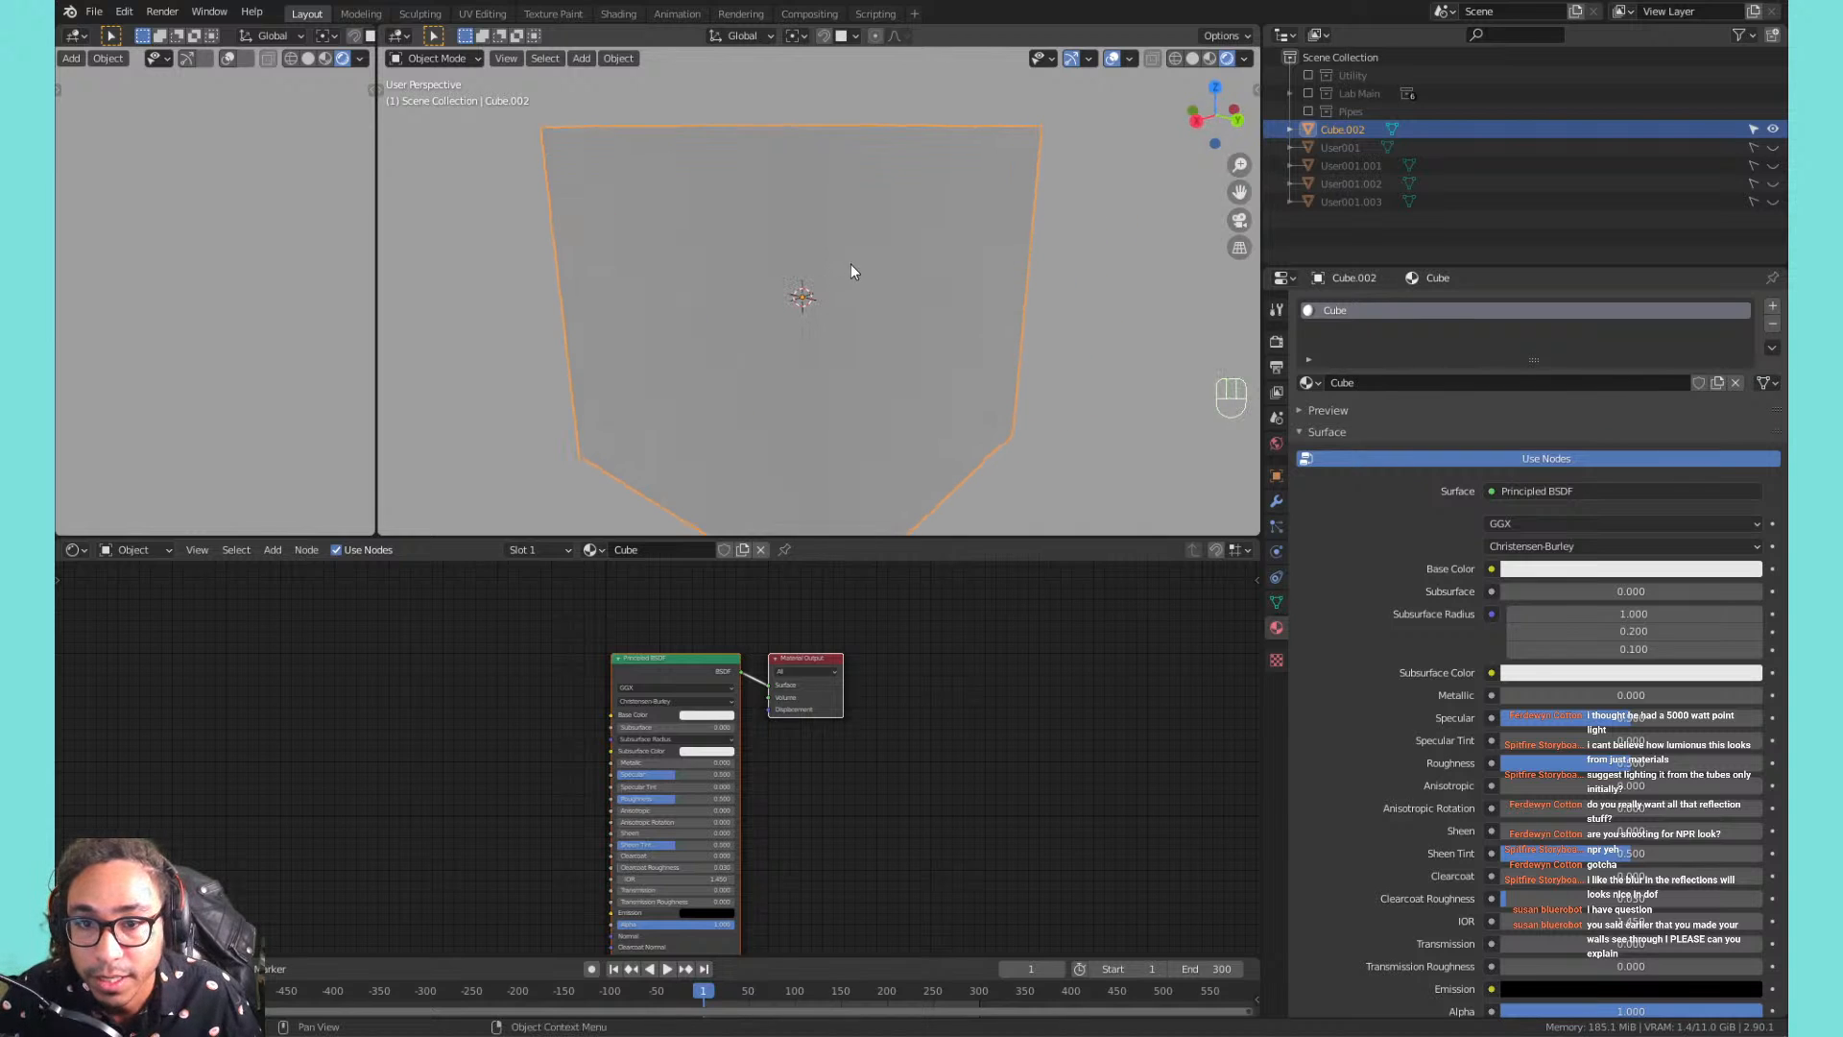
pyautogui.scroll(-1, 851, 272)
pyautogui.click(1545, 569)
pyautogui.click(1622, 406)
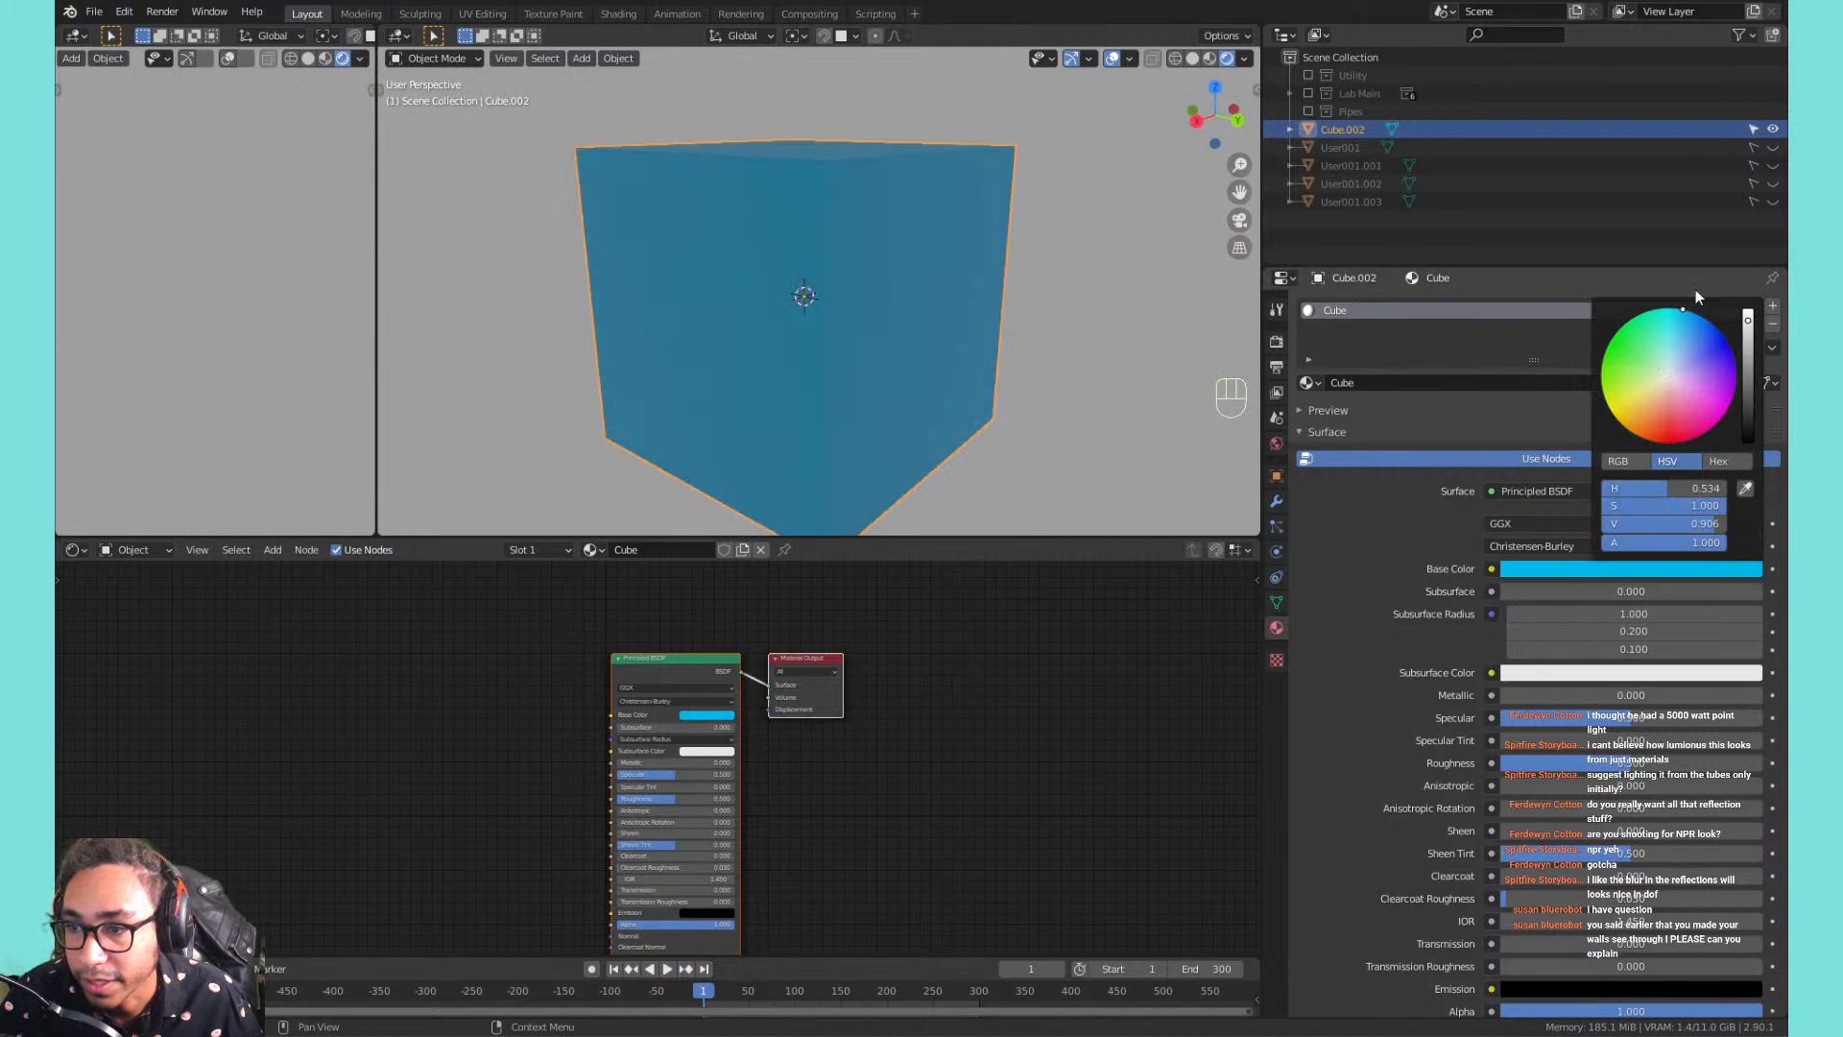
pyautogui.moveTo(1570, 692); pyautogui.dragTo(1763, 692)
pyautogui.moveTo(979, 284); pyautogui.dragTo(941, 315, button='middle')
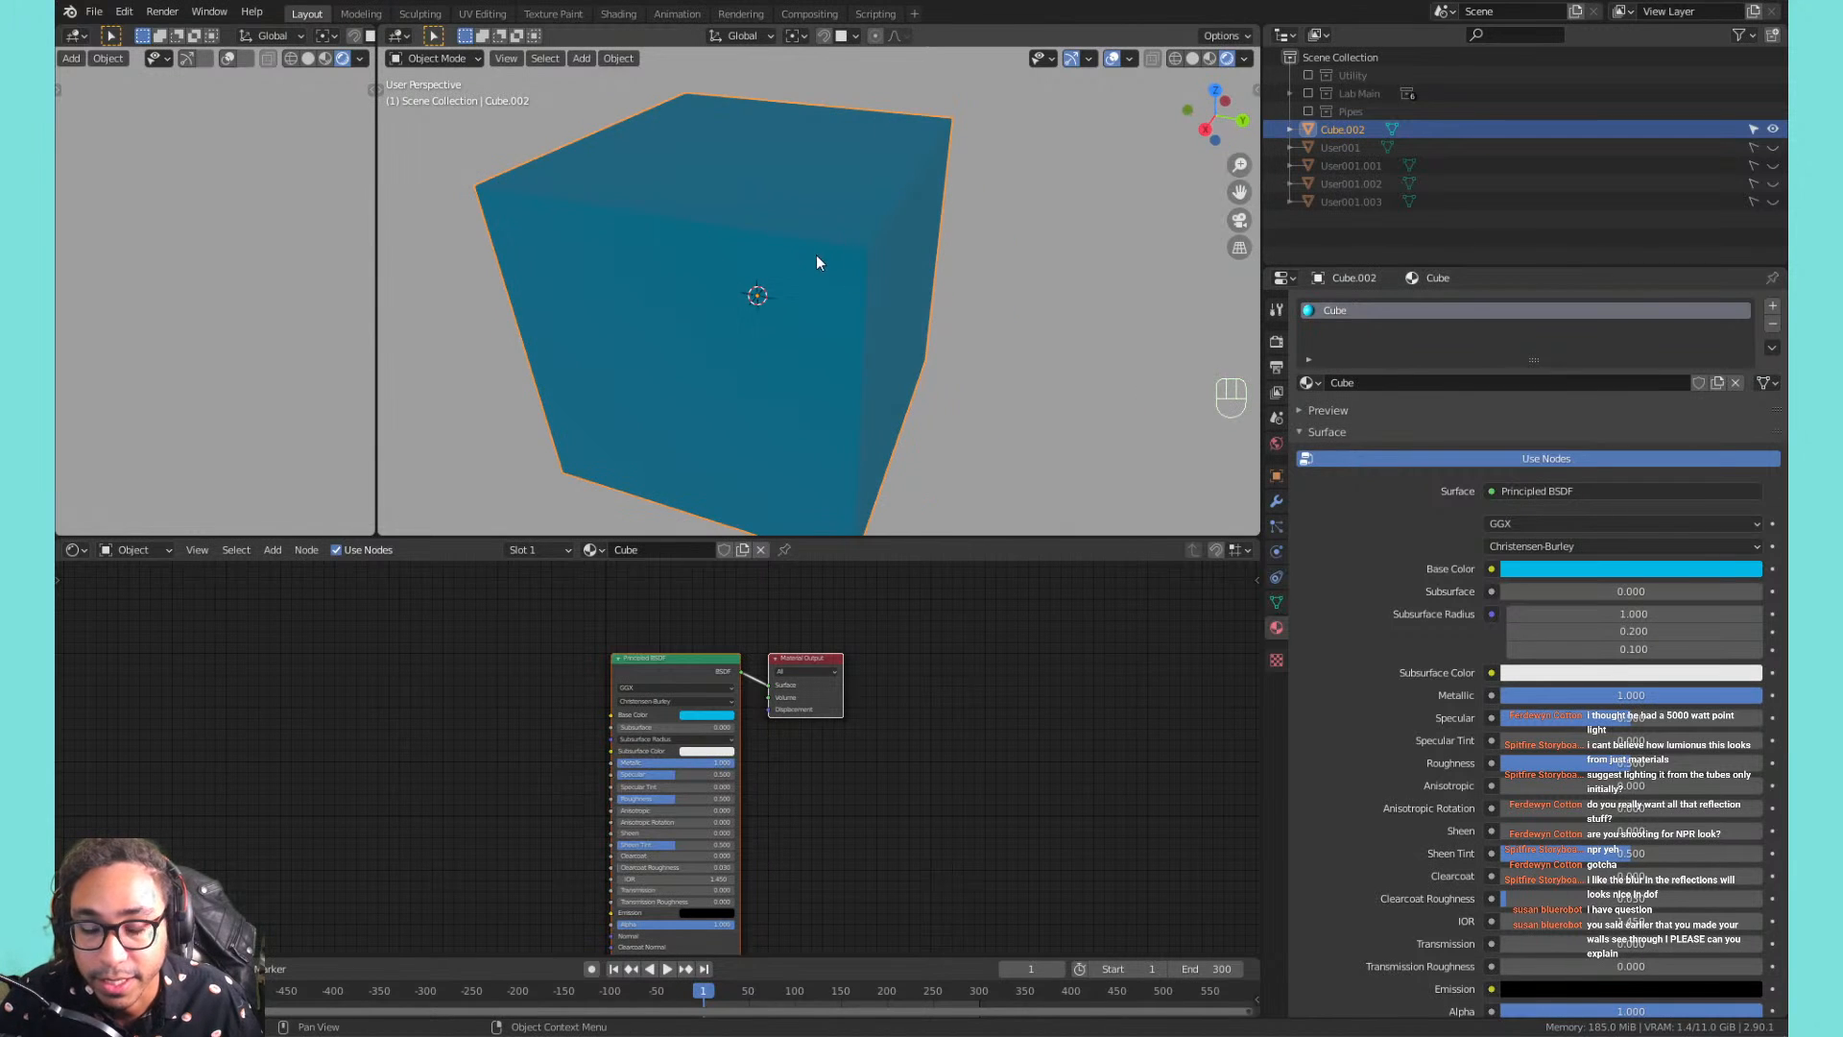
pyautogui.keyDown('shift'); pyautogui.moveTo(796, 263); pyautogui.dragTo(808, 229, button='middle'); pyautogui.keyUp('shift')
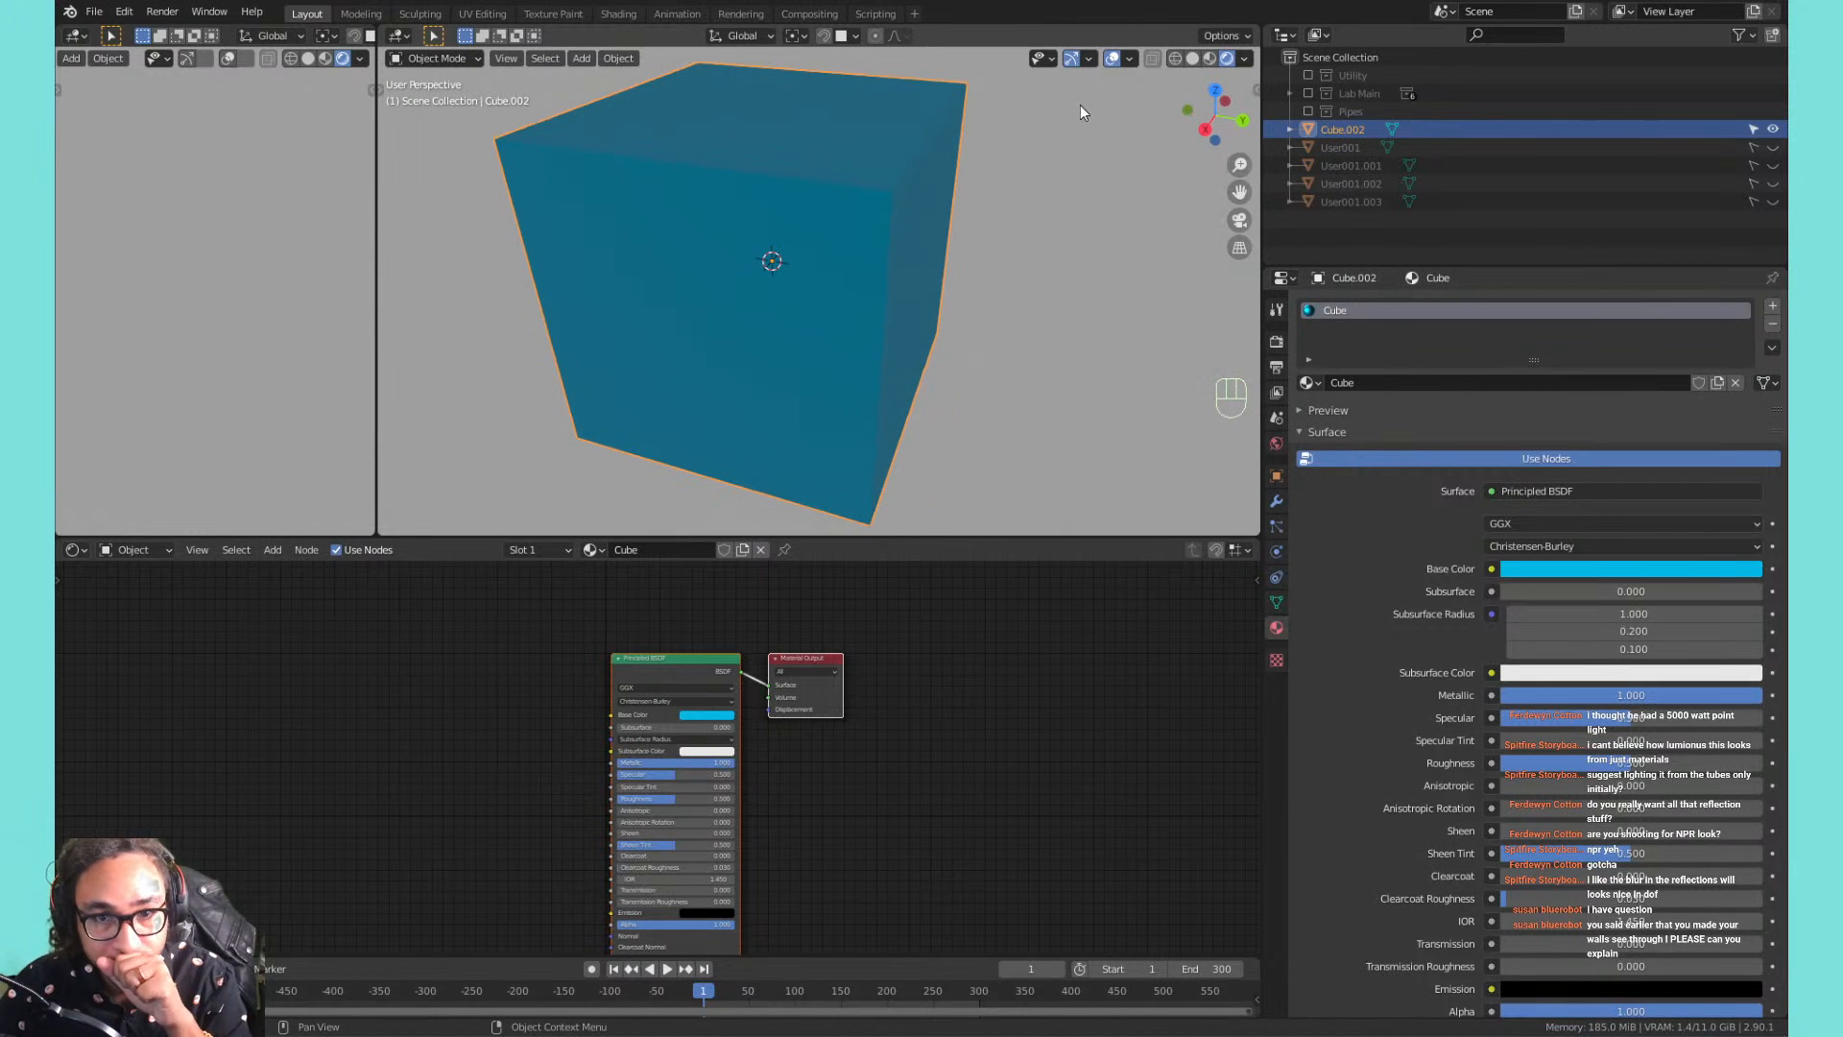
pyautogui.click(1129, 59)
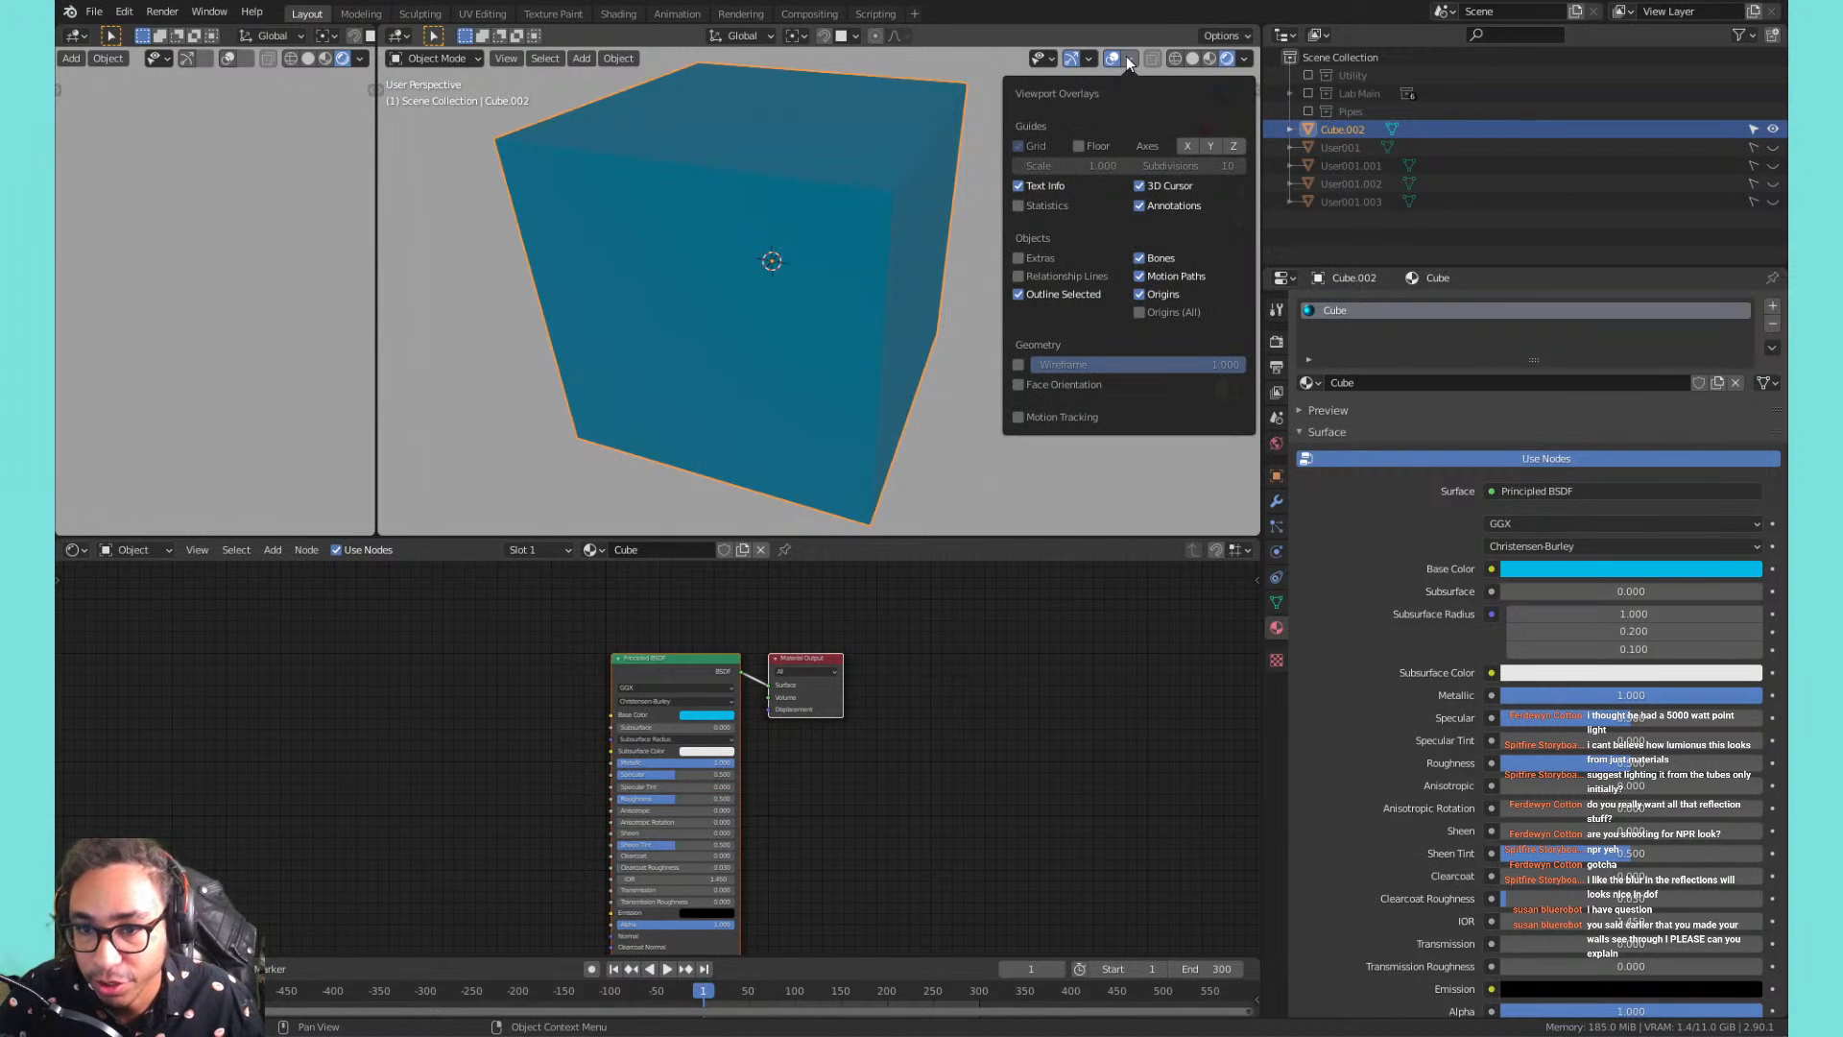
pyautogui.click(1132, 62)
pyautogui.click(1133, 62)
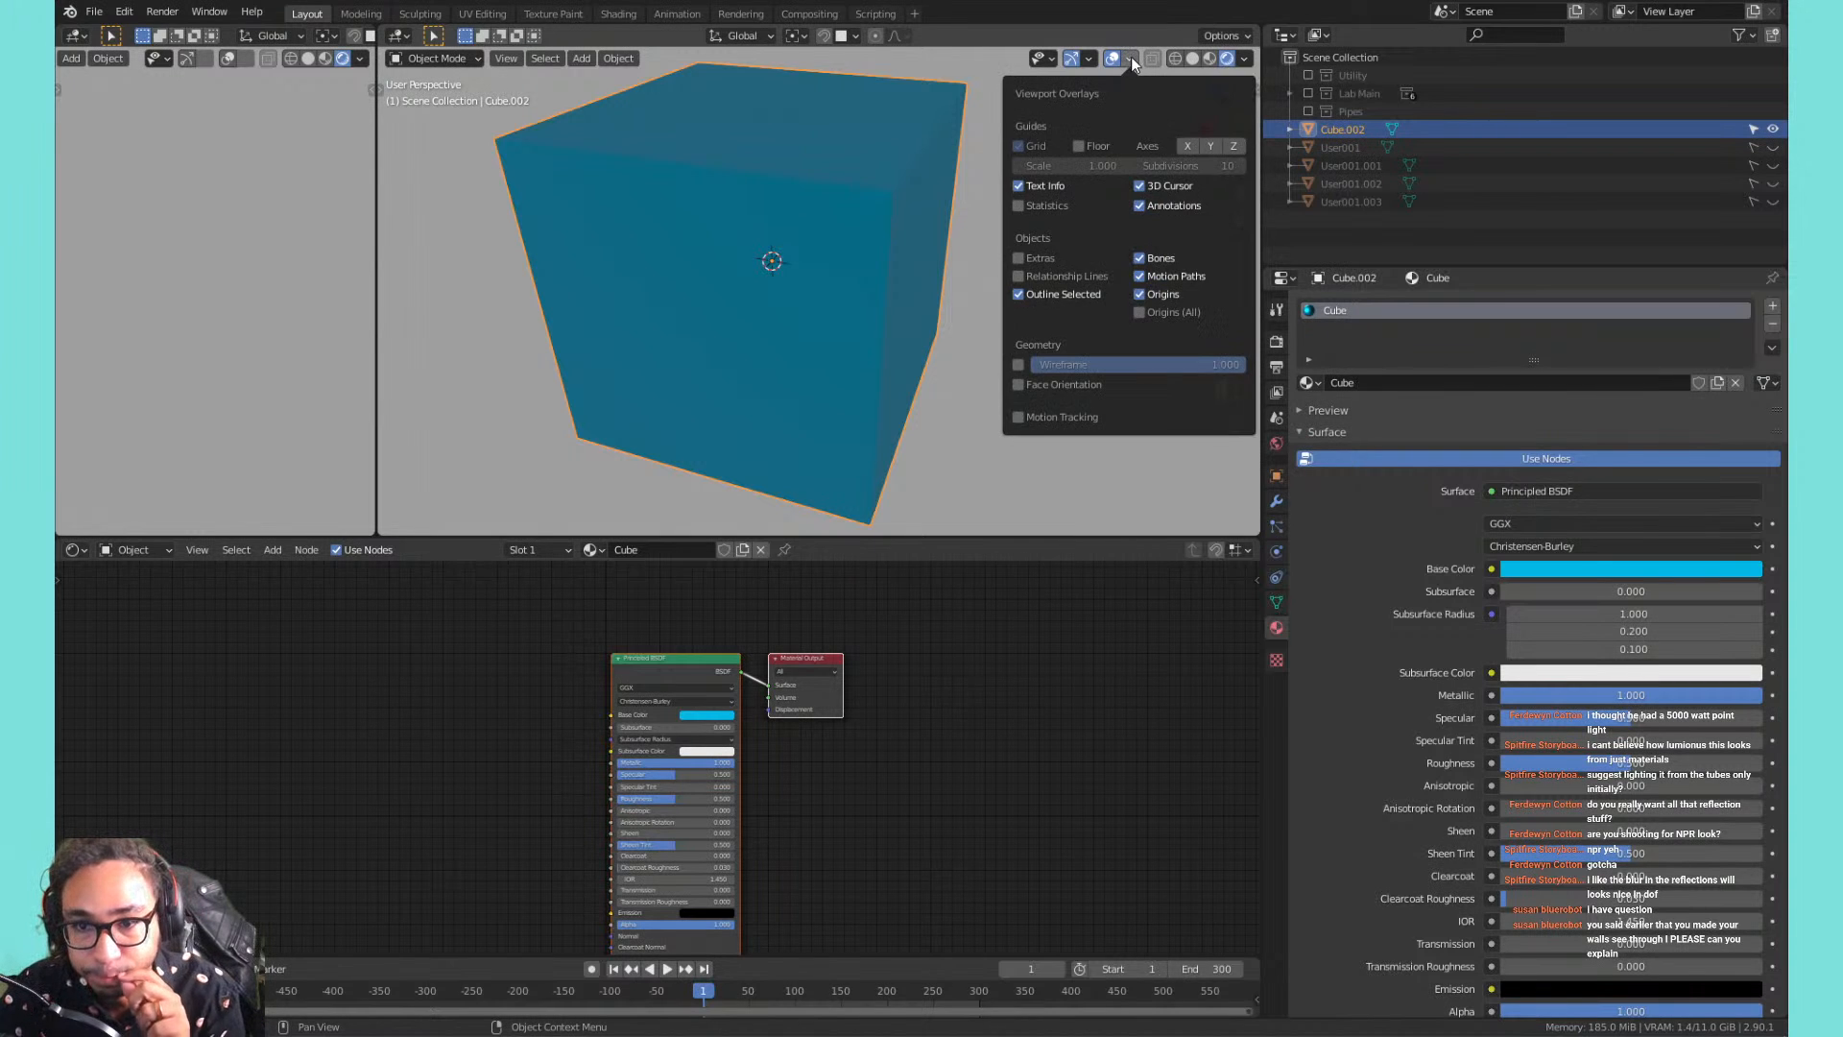
pyautogui.click(1131, 61)
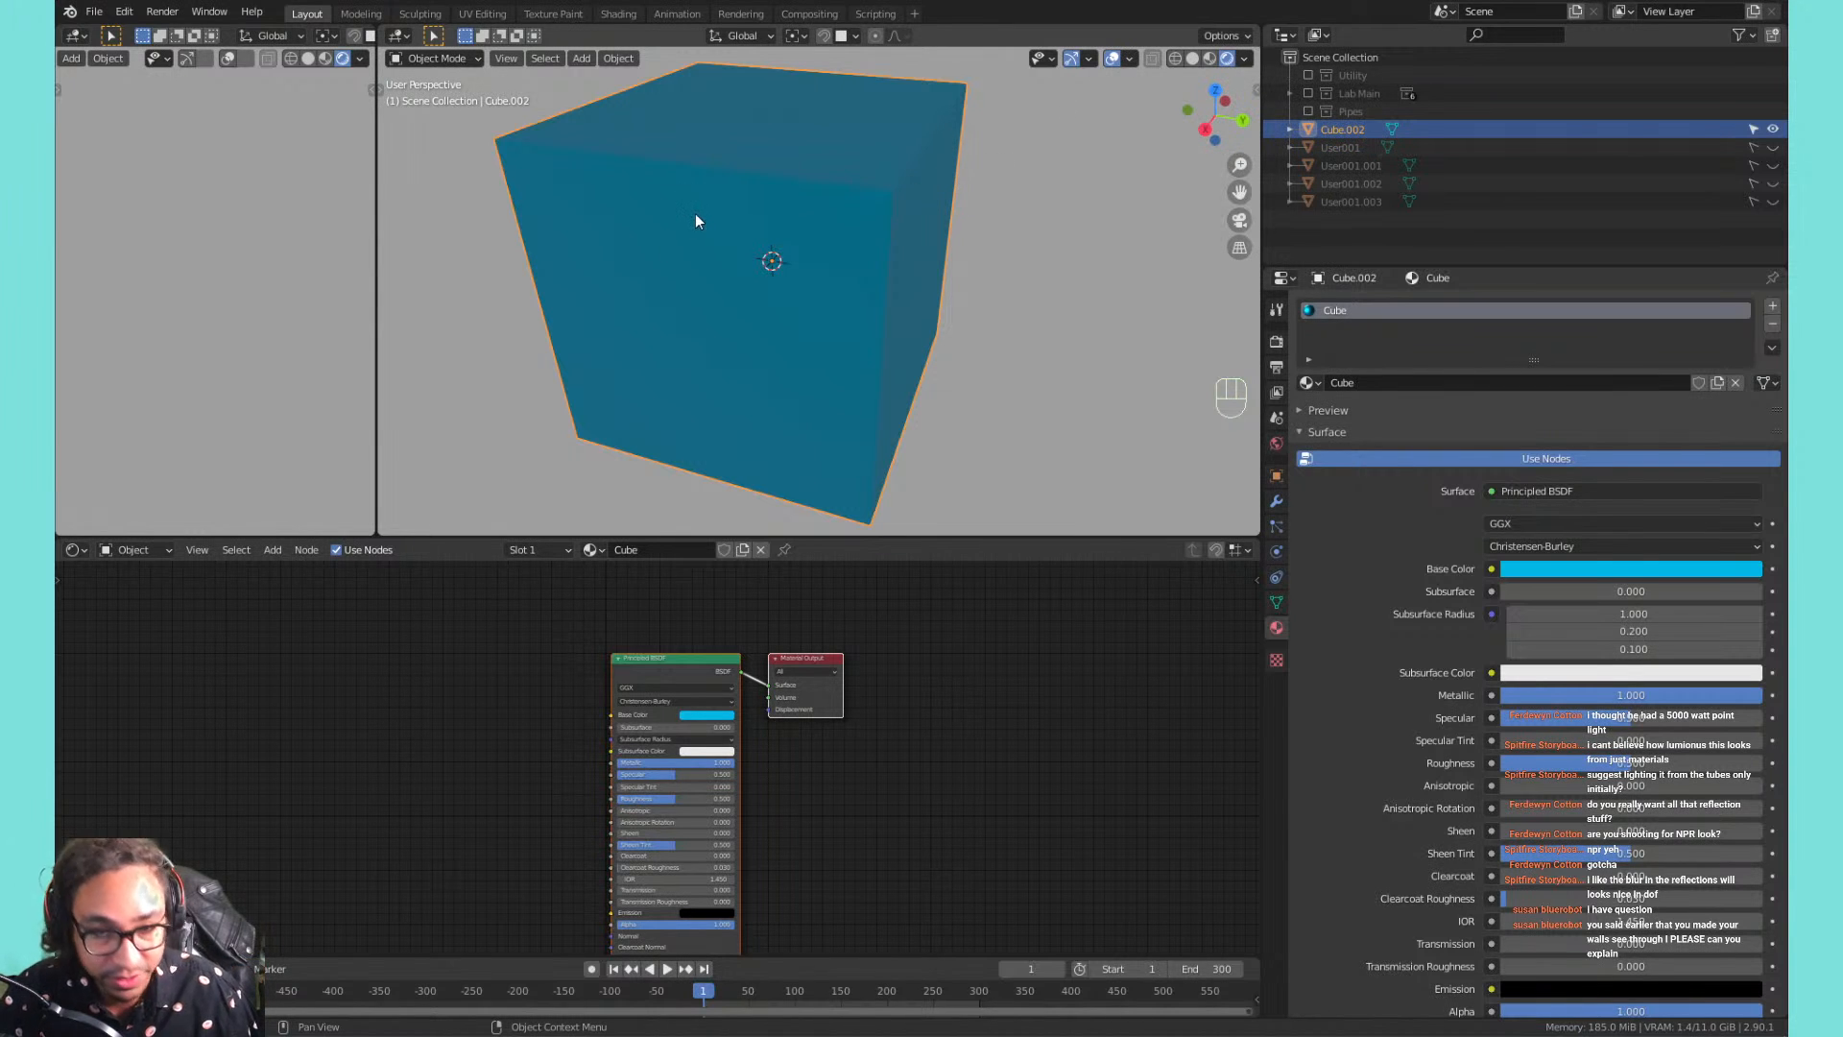
# Switch the cube to Edit Mode with face selection and select its individual faces from different viewing angles.
pyautogui.press('Tab')
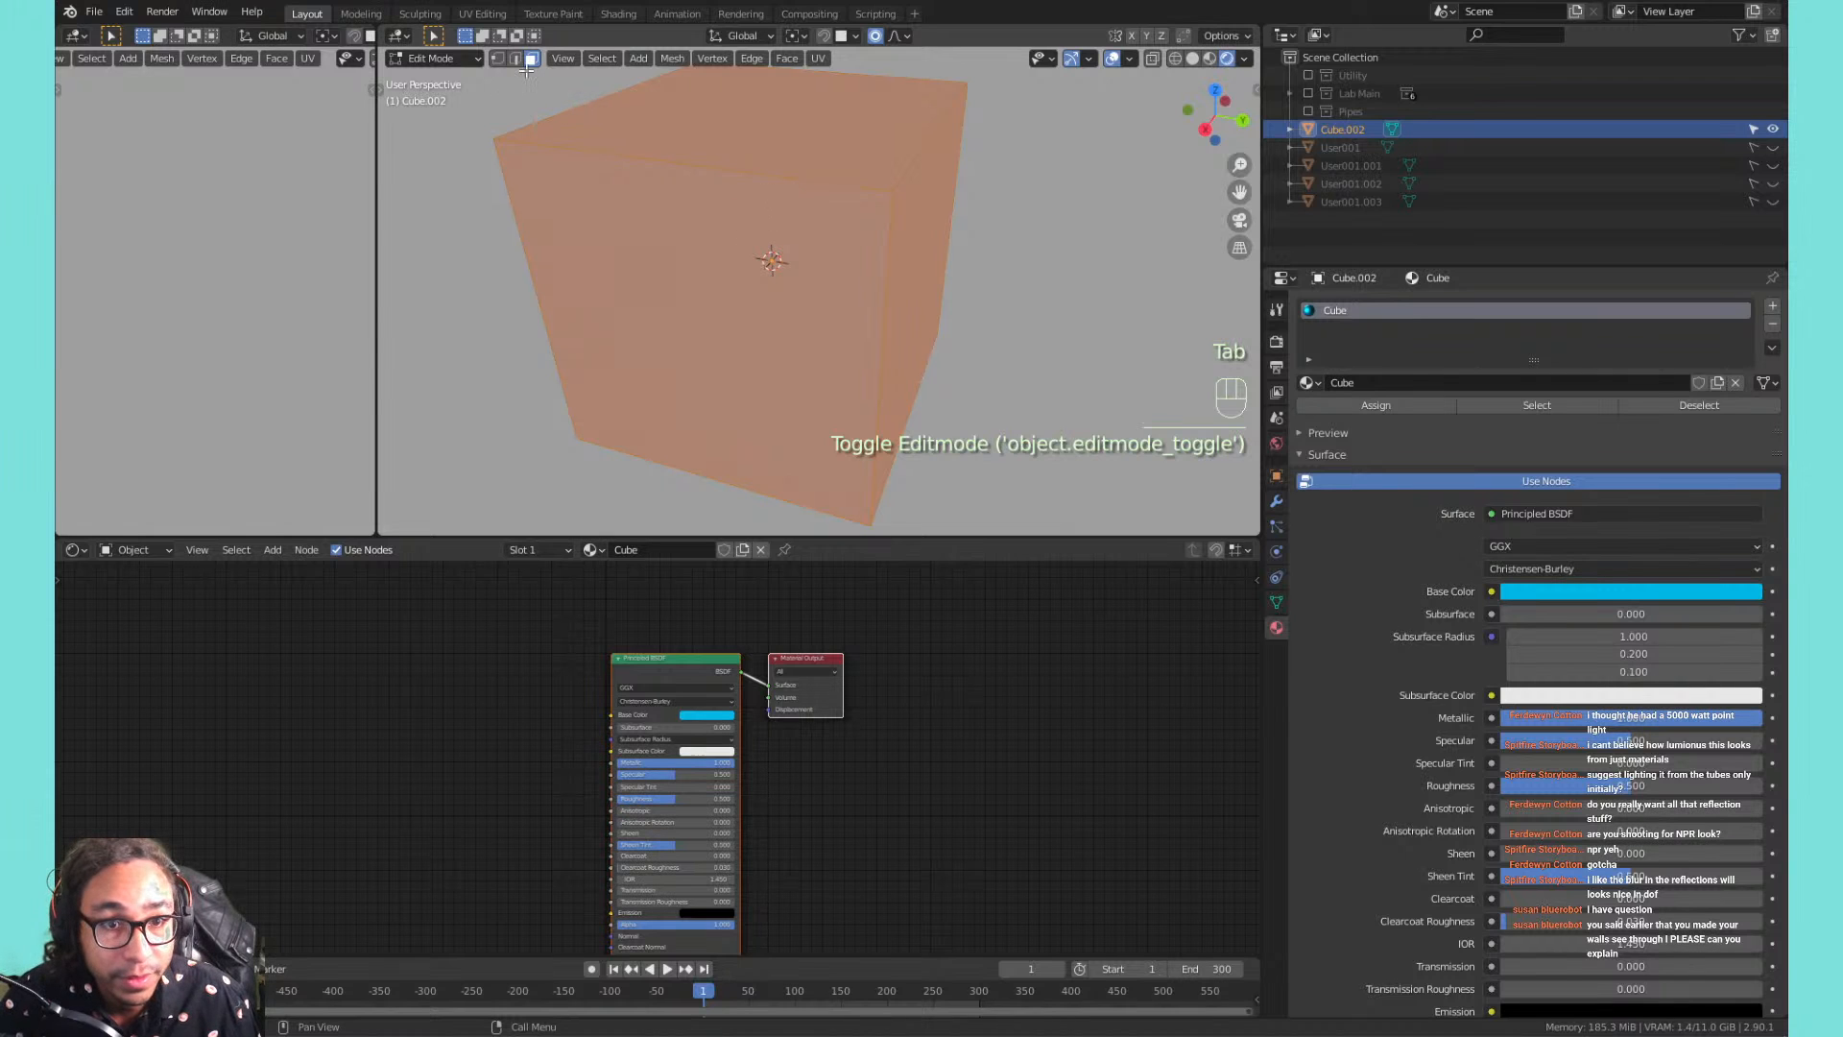
pyautogui.click(907, 399)
pyautogui.click(743, 174)
pyautogui.moveTo(743, 174); pyautogui.dragTo(817, 252, button='middle')
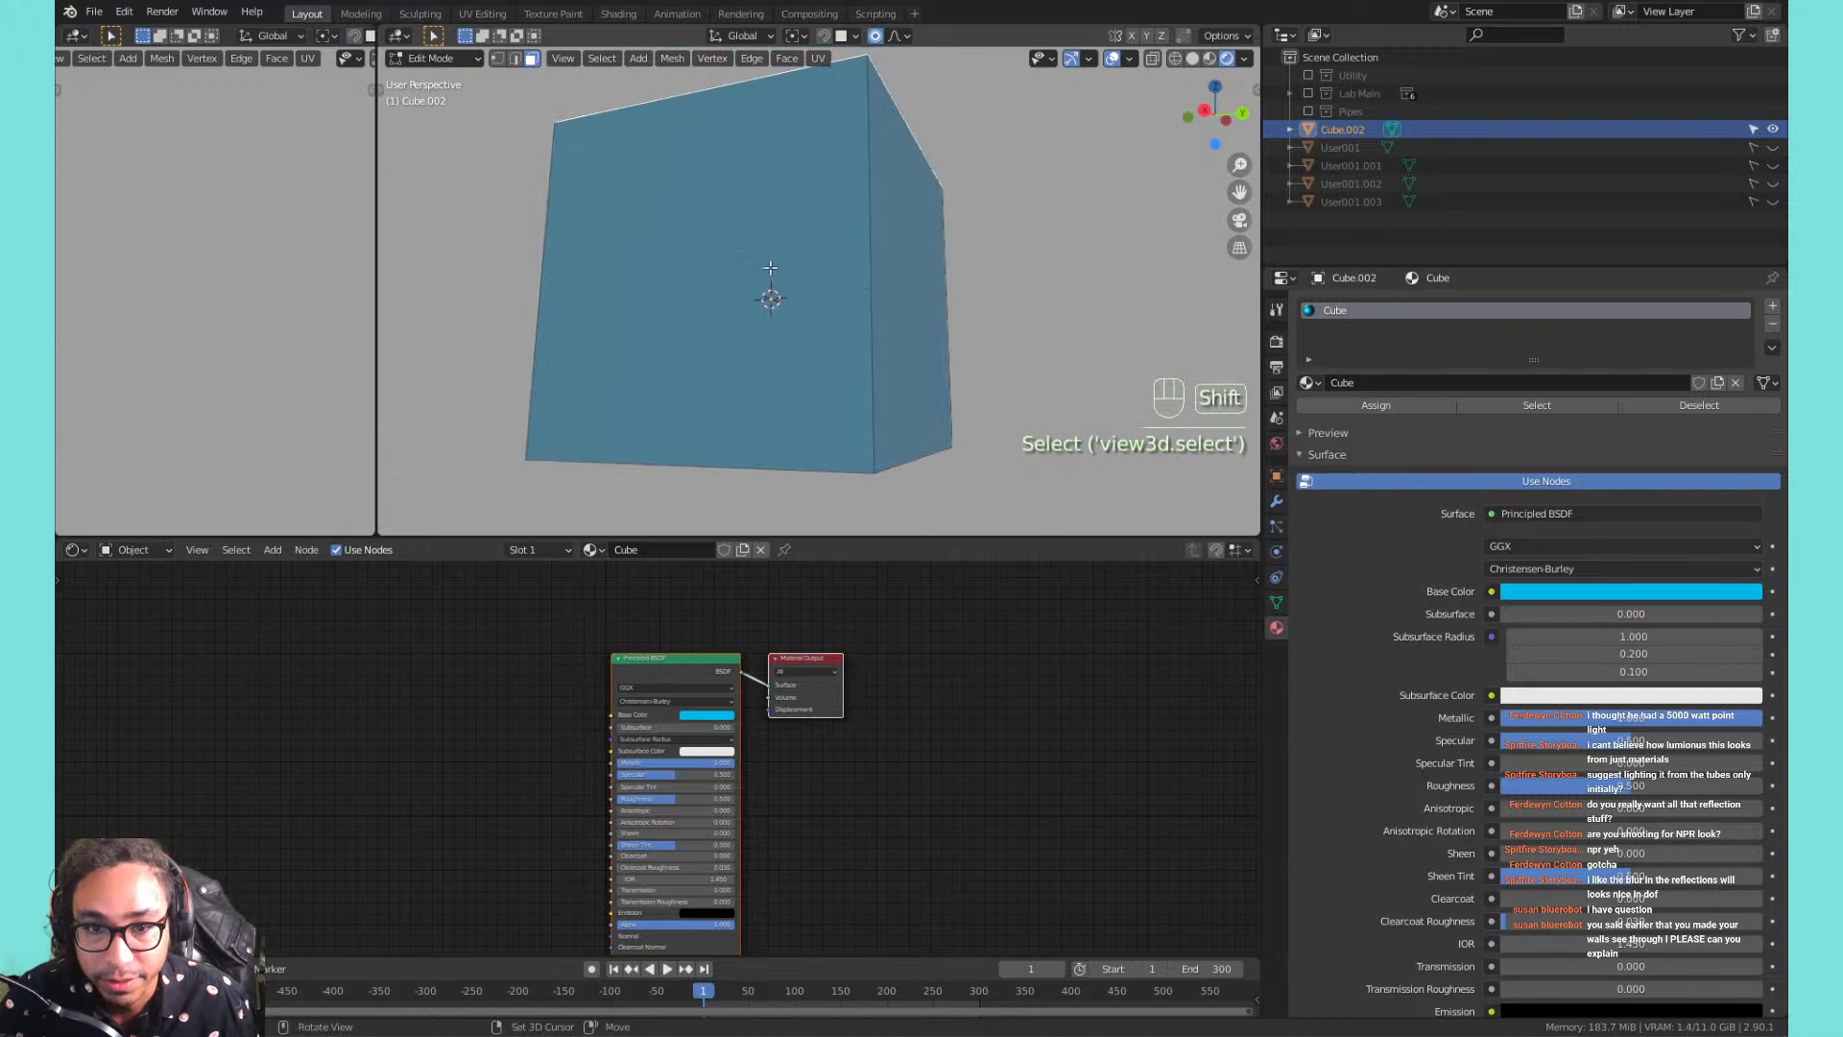
pyautogui.keyDown('shift'); pyautogui.click(769, 271); pyautogui.keyUp('shift')
pyautogui.moveTo(781, 436); pyautogui.dragTo(807, 510, button='middle')
pyautogui.click(808, 503)
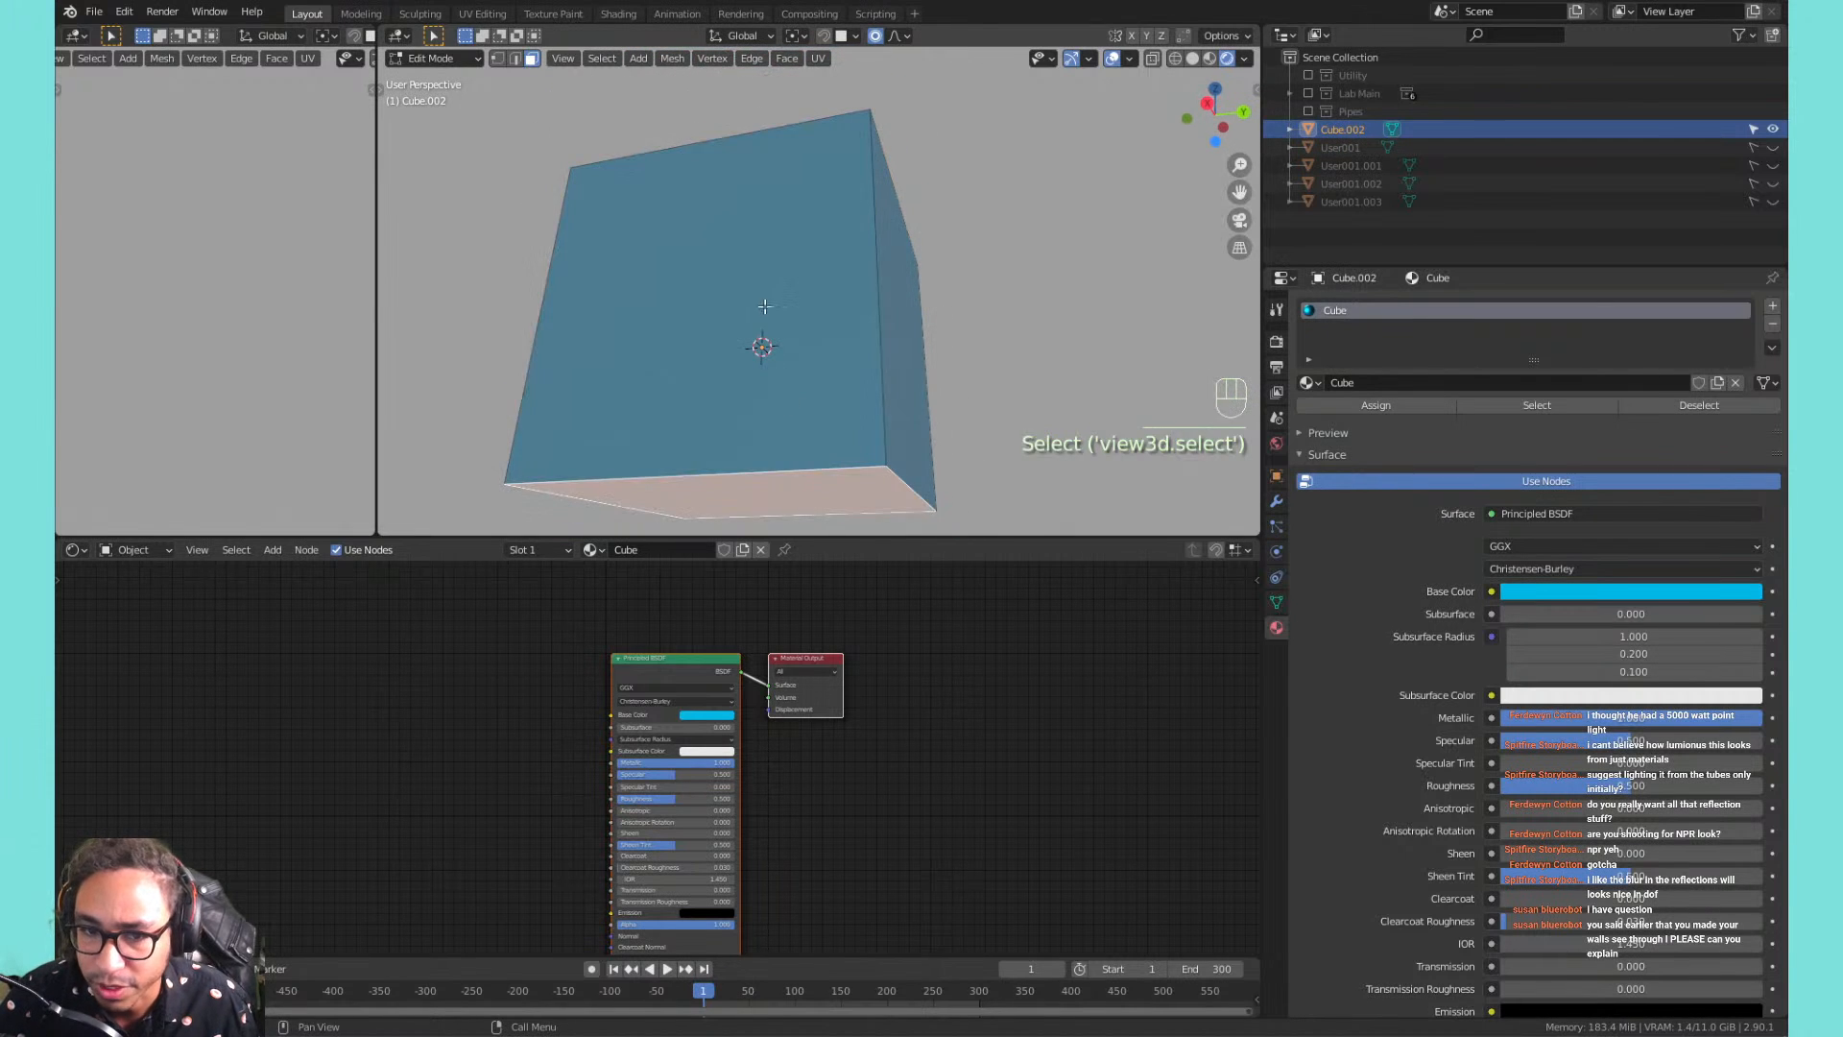
pyautogui.click(765, 306)
pyautogui.keyDown('shift'); pyautogui.moveTo(745, 199); pyautogui.dragTo(777, 365, button='middle'); pyautogui.keyUp('shift')
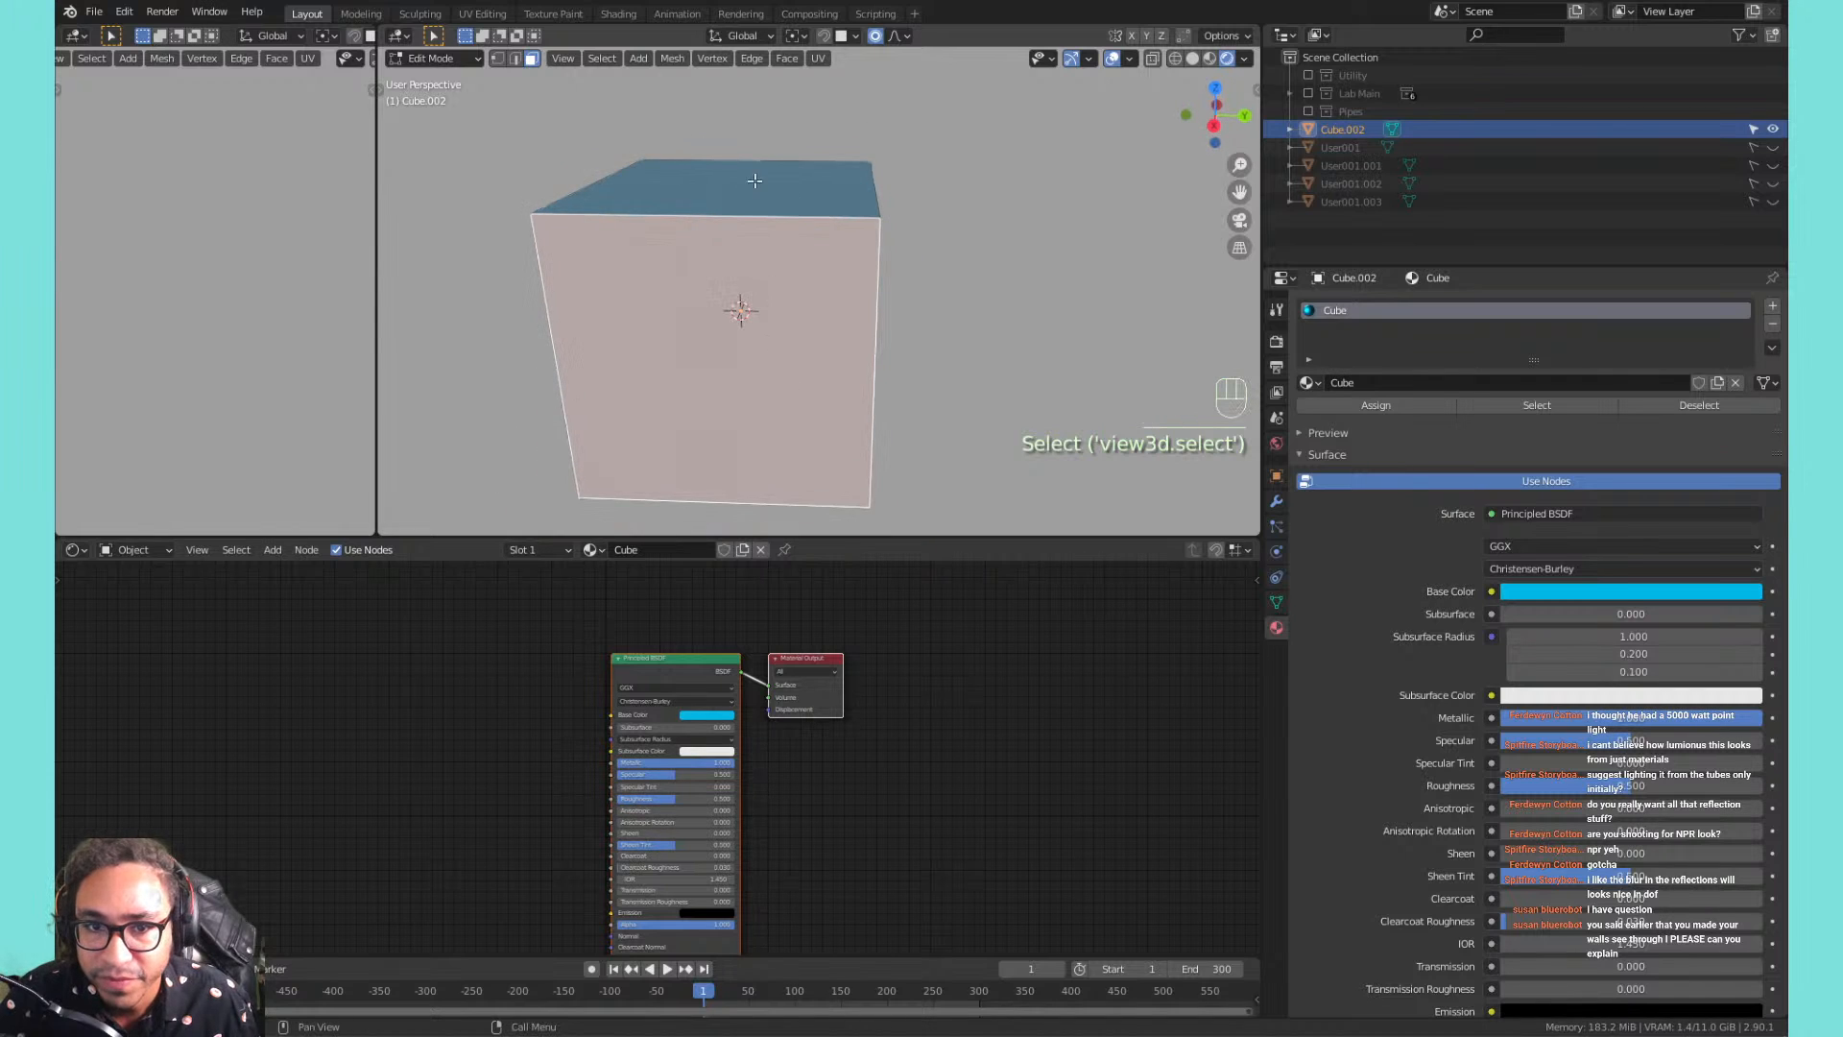
pyautogui.click(754, 181)
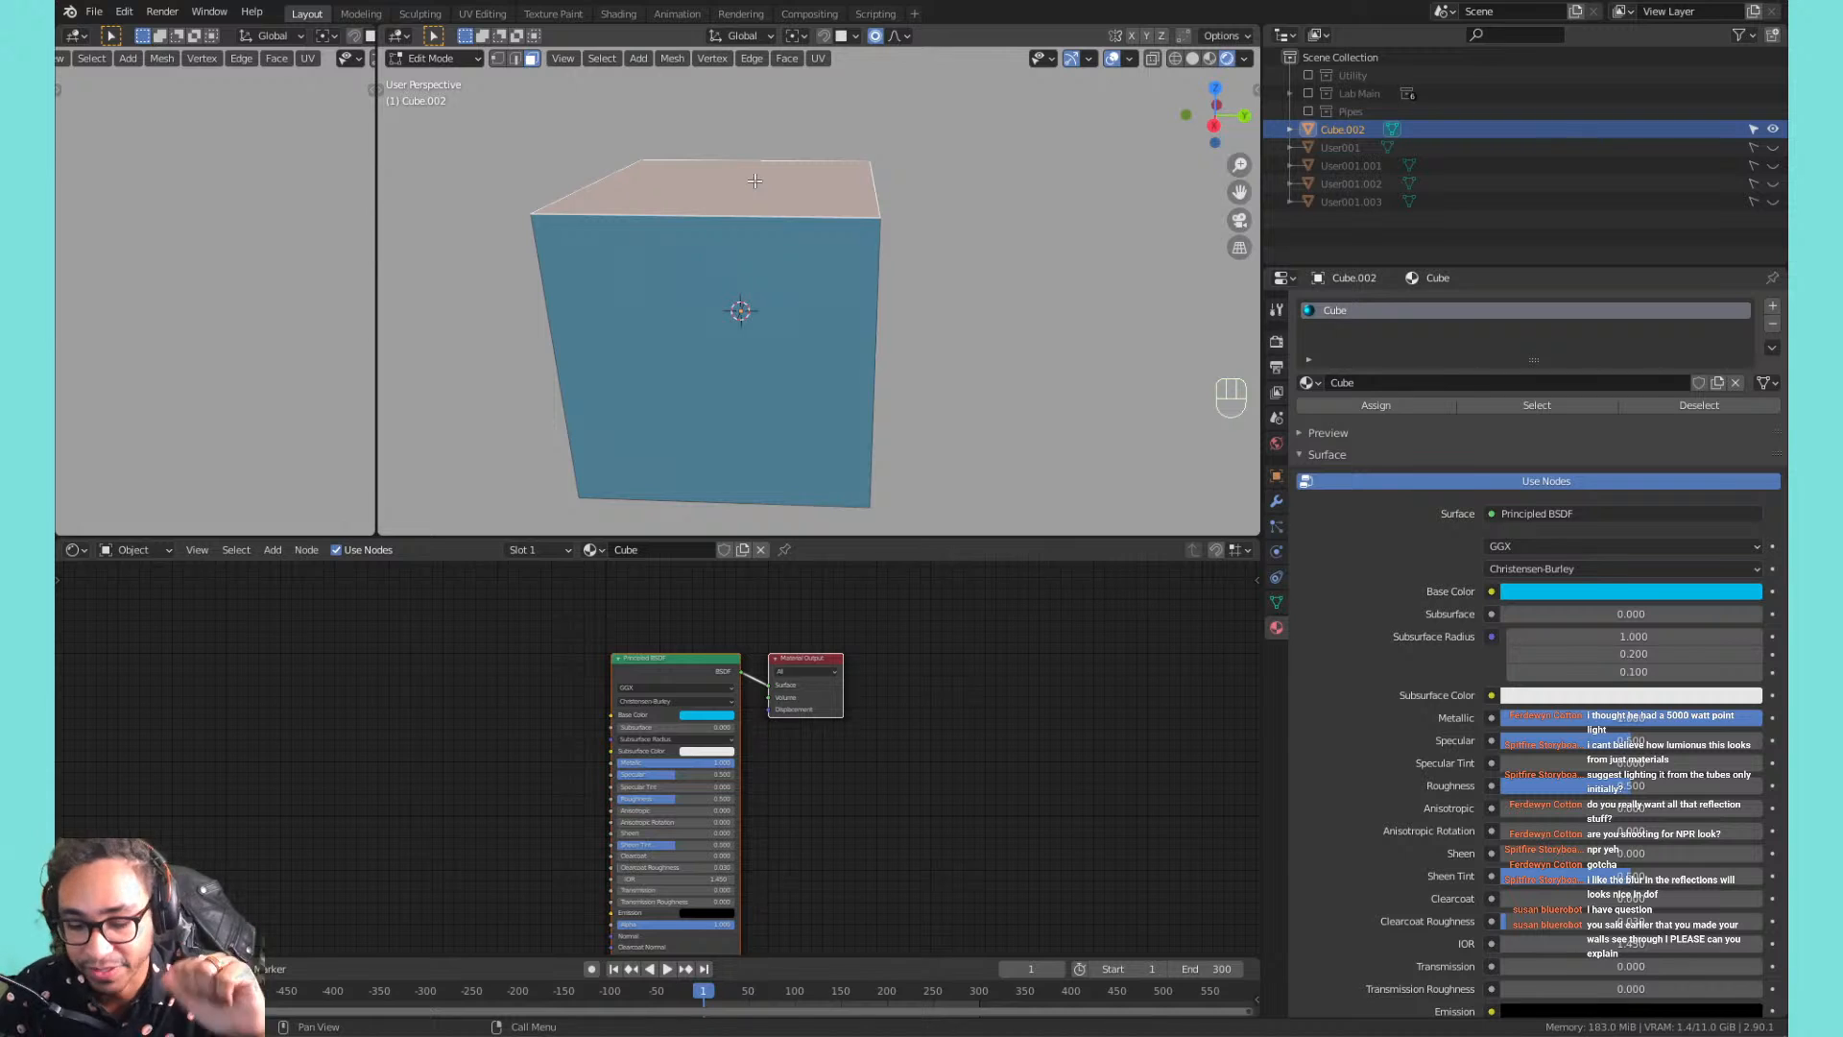
pyautogui.moveTo(959, 192); pyautogui.dragTo(922, 201, button='middle')
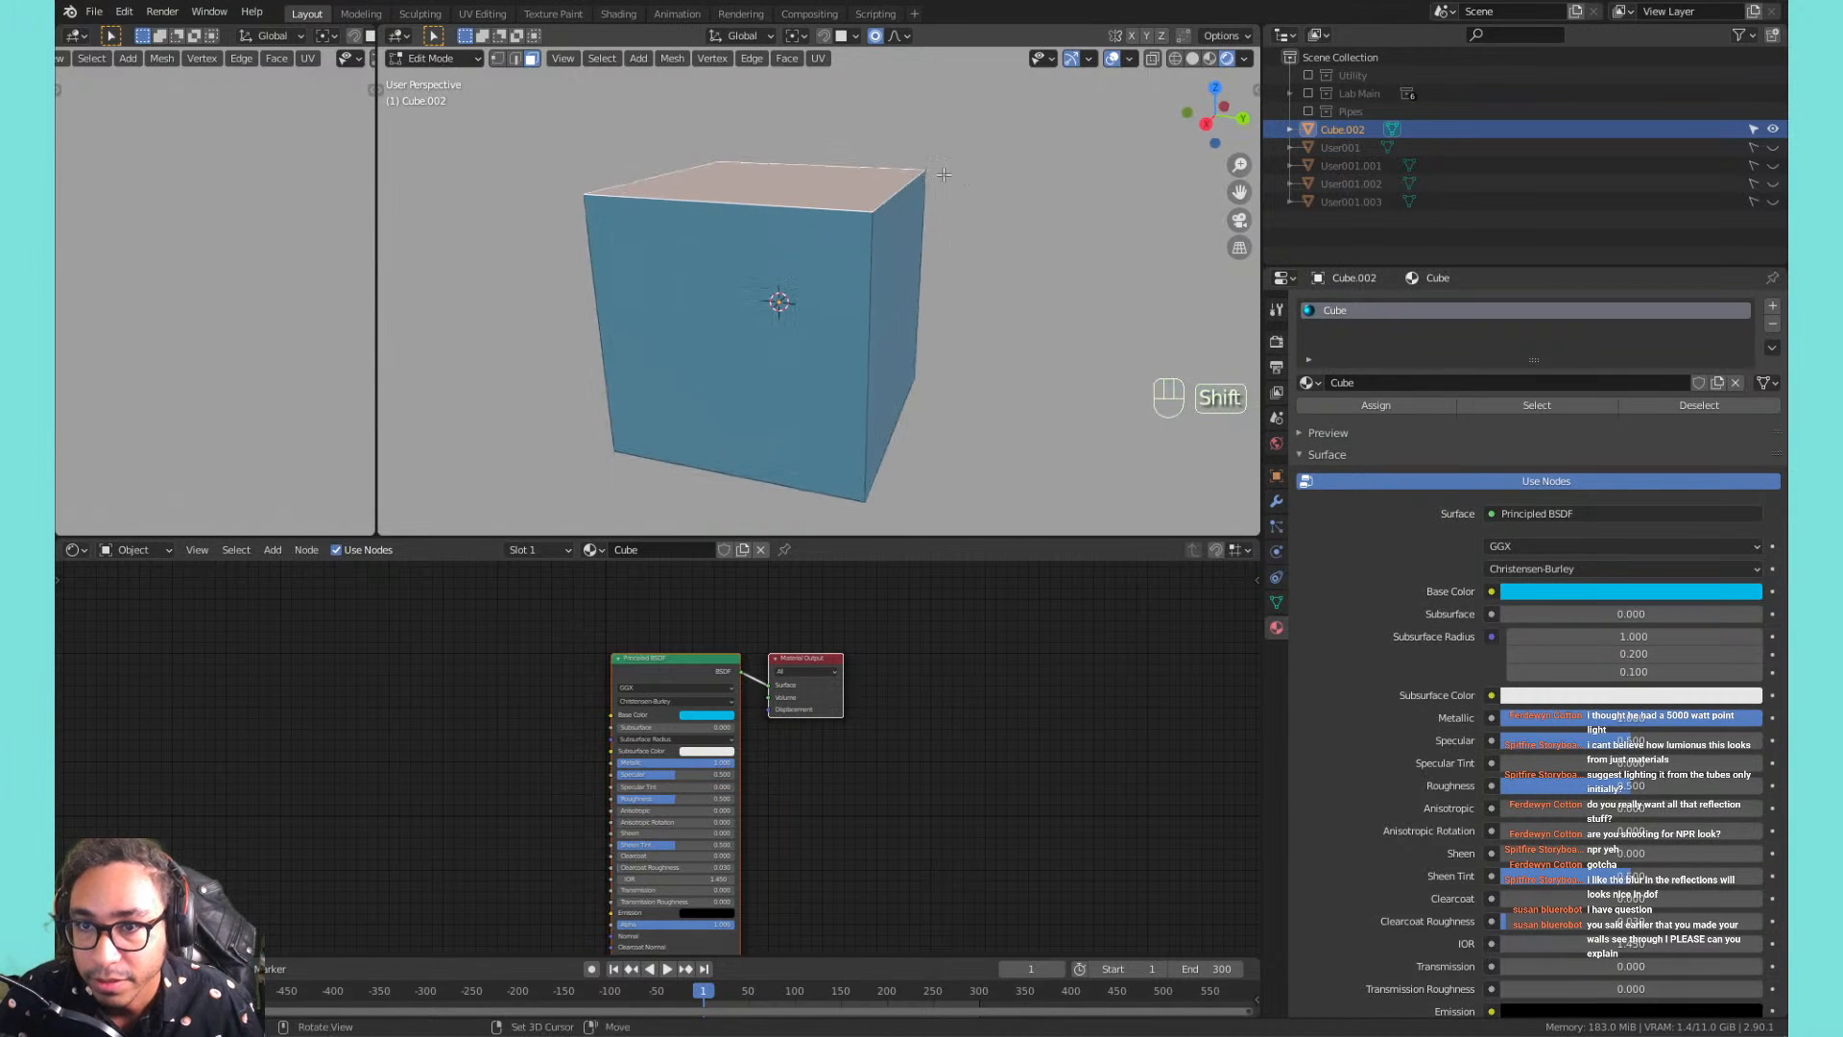
# Display the cube's face normals and adjust their line size until they are clearly readable in the viewport.
pyautogui.click(1130, 58)
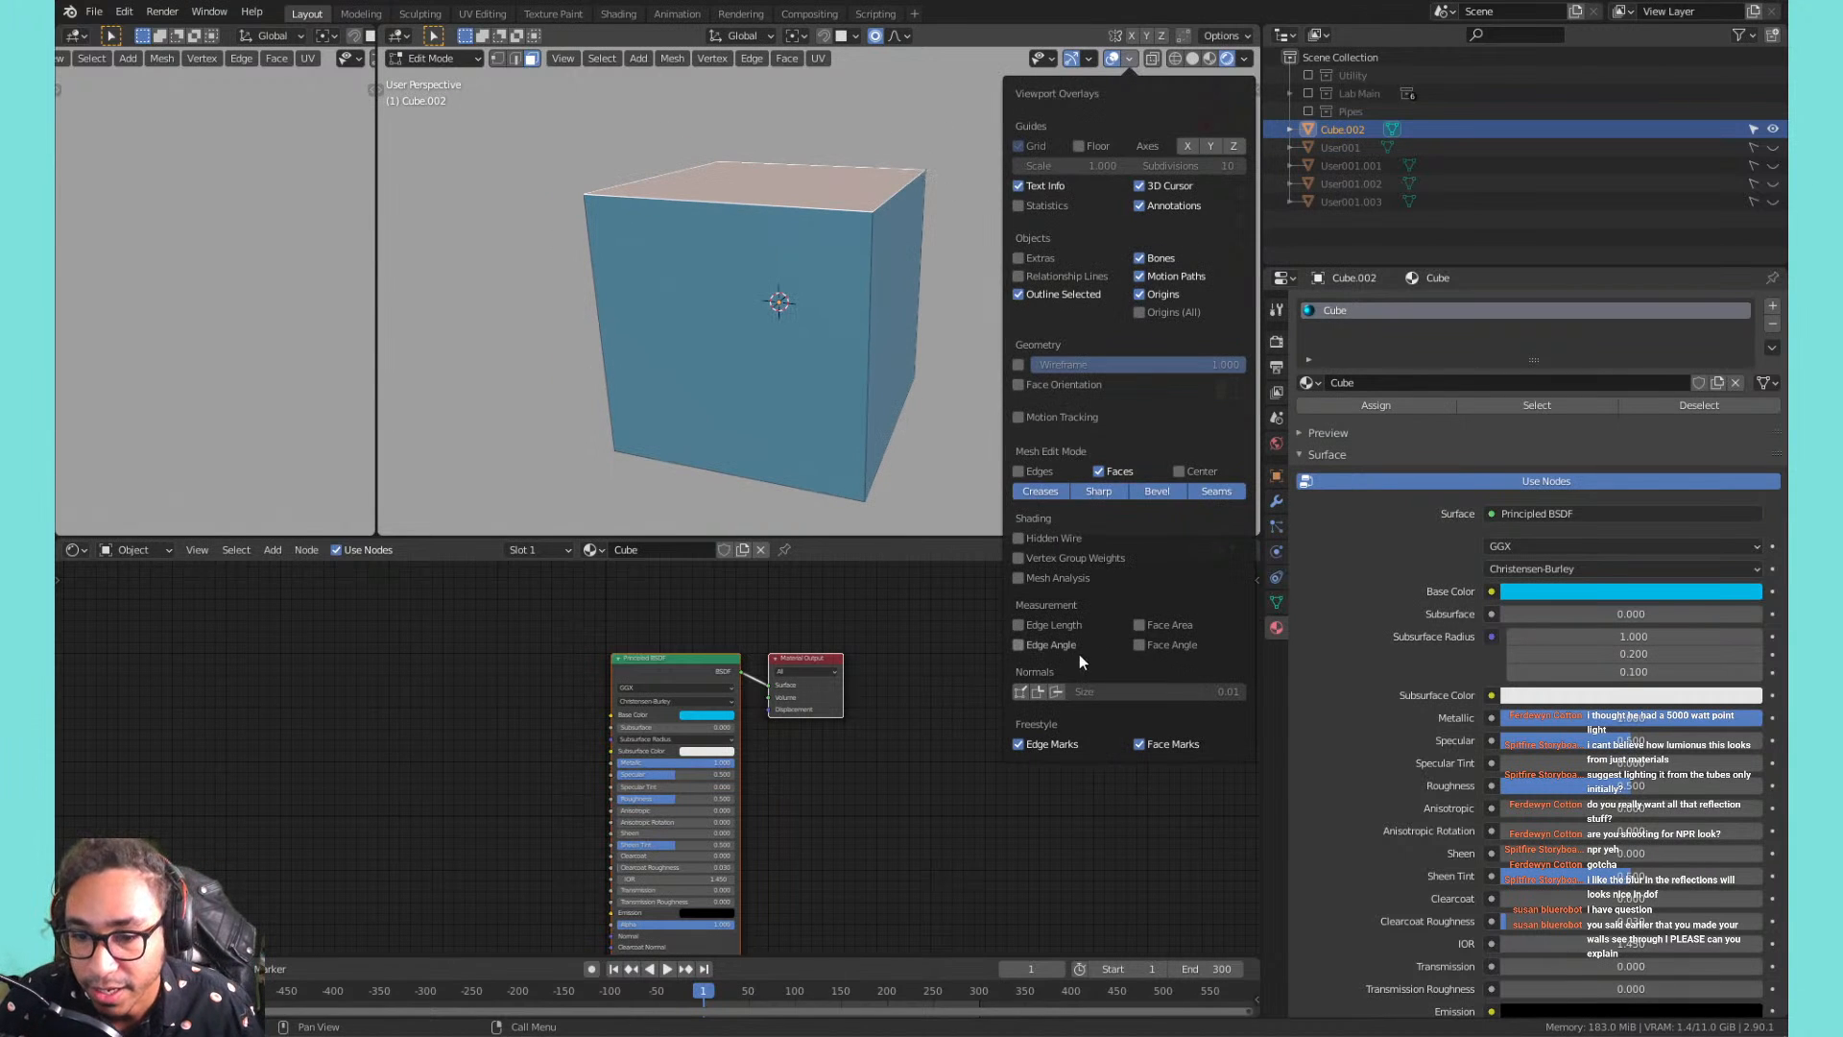
pyautogui.click(1056, 692)
pyautogui.moveTo(1091, 692); pyautogui.dragTo(1197, 692)
pyautogui.click(1089, 61)
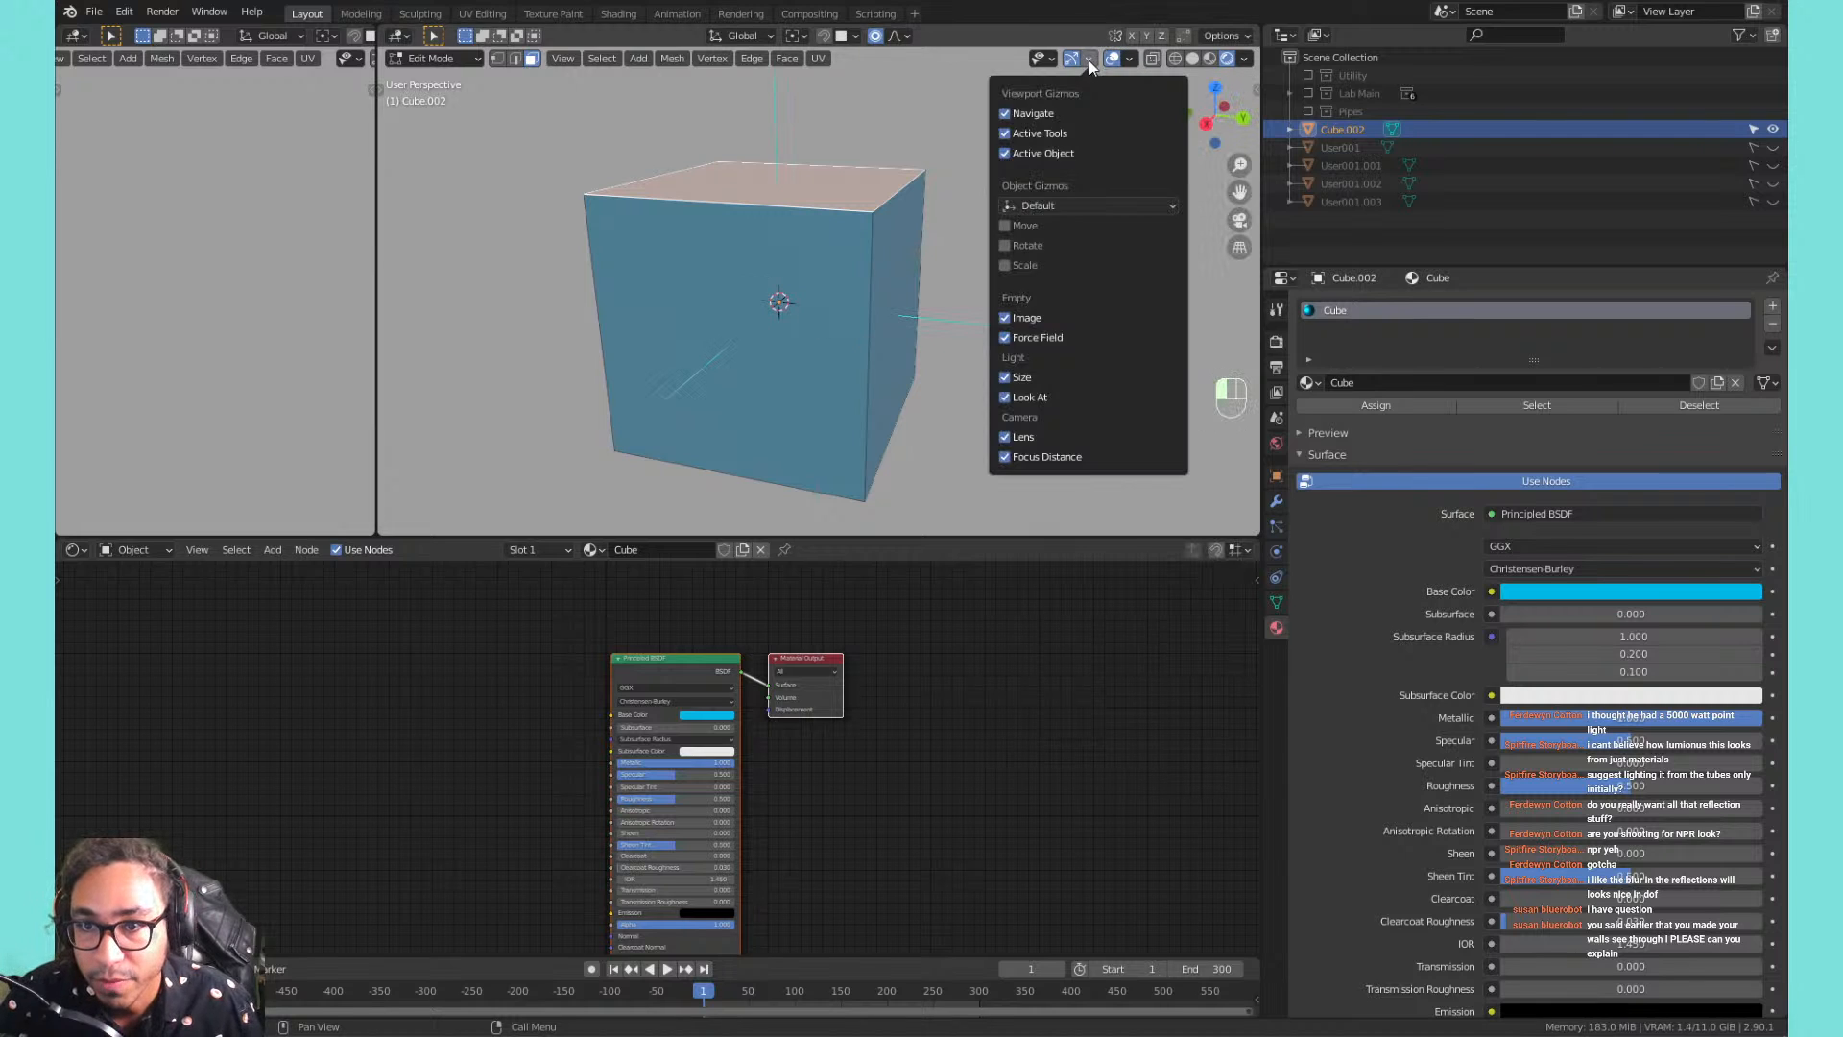
pyautogui.click(1133, 60)
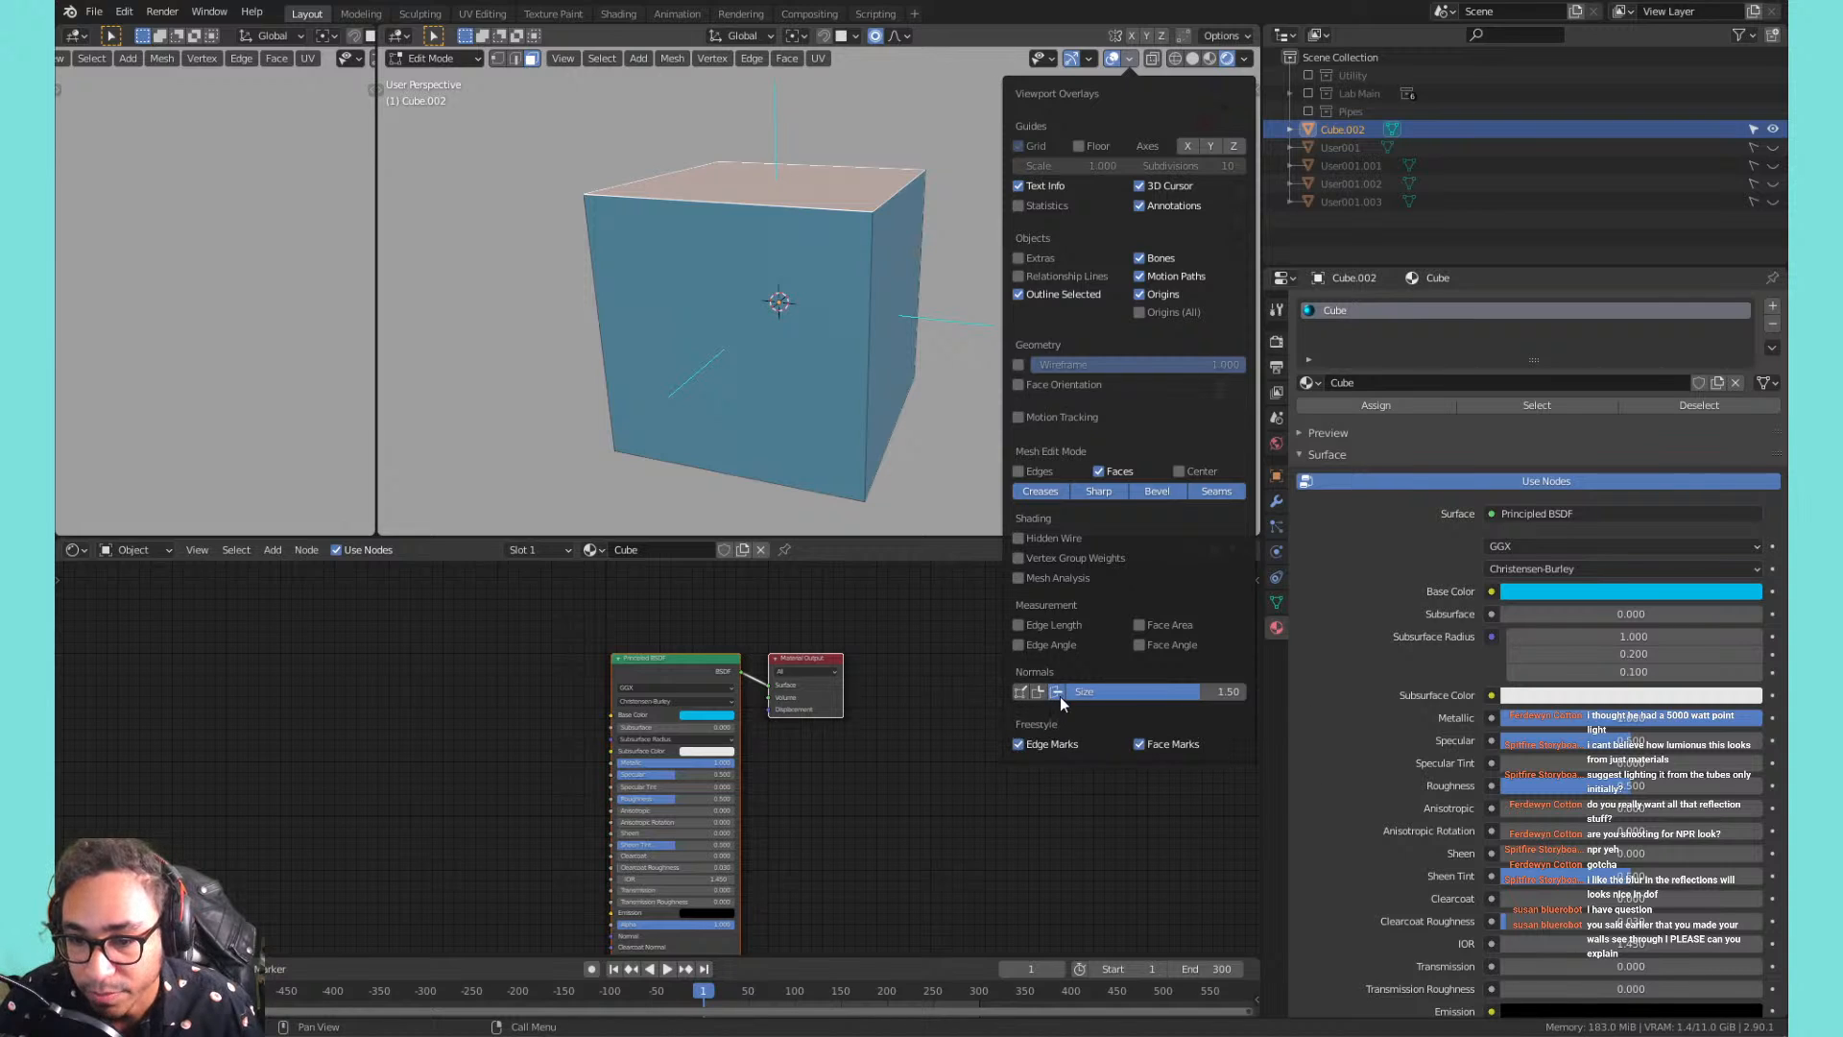
pyautogui.moveTo(1104, 693); pyautogui.dragTo(1070, 693)
pyautogui.keyDown('shift'); pyautogui.moveTo(794, 281); pyautogui.dragTo(782, 380, button='middle'); pyautogui.keyUp('shift')
pyautogui.scroll(3, 823, 231)
pyautogui.moveTo(840, 116); pyautogui.dragTo(802, 314, button='middle')
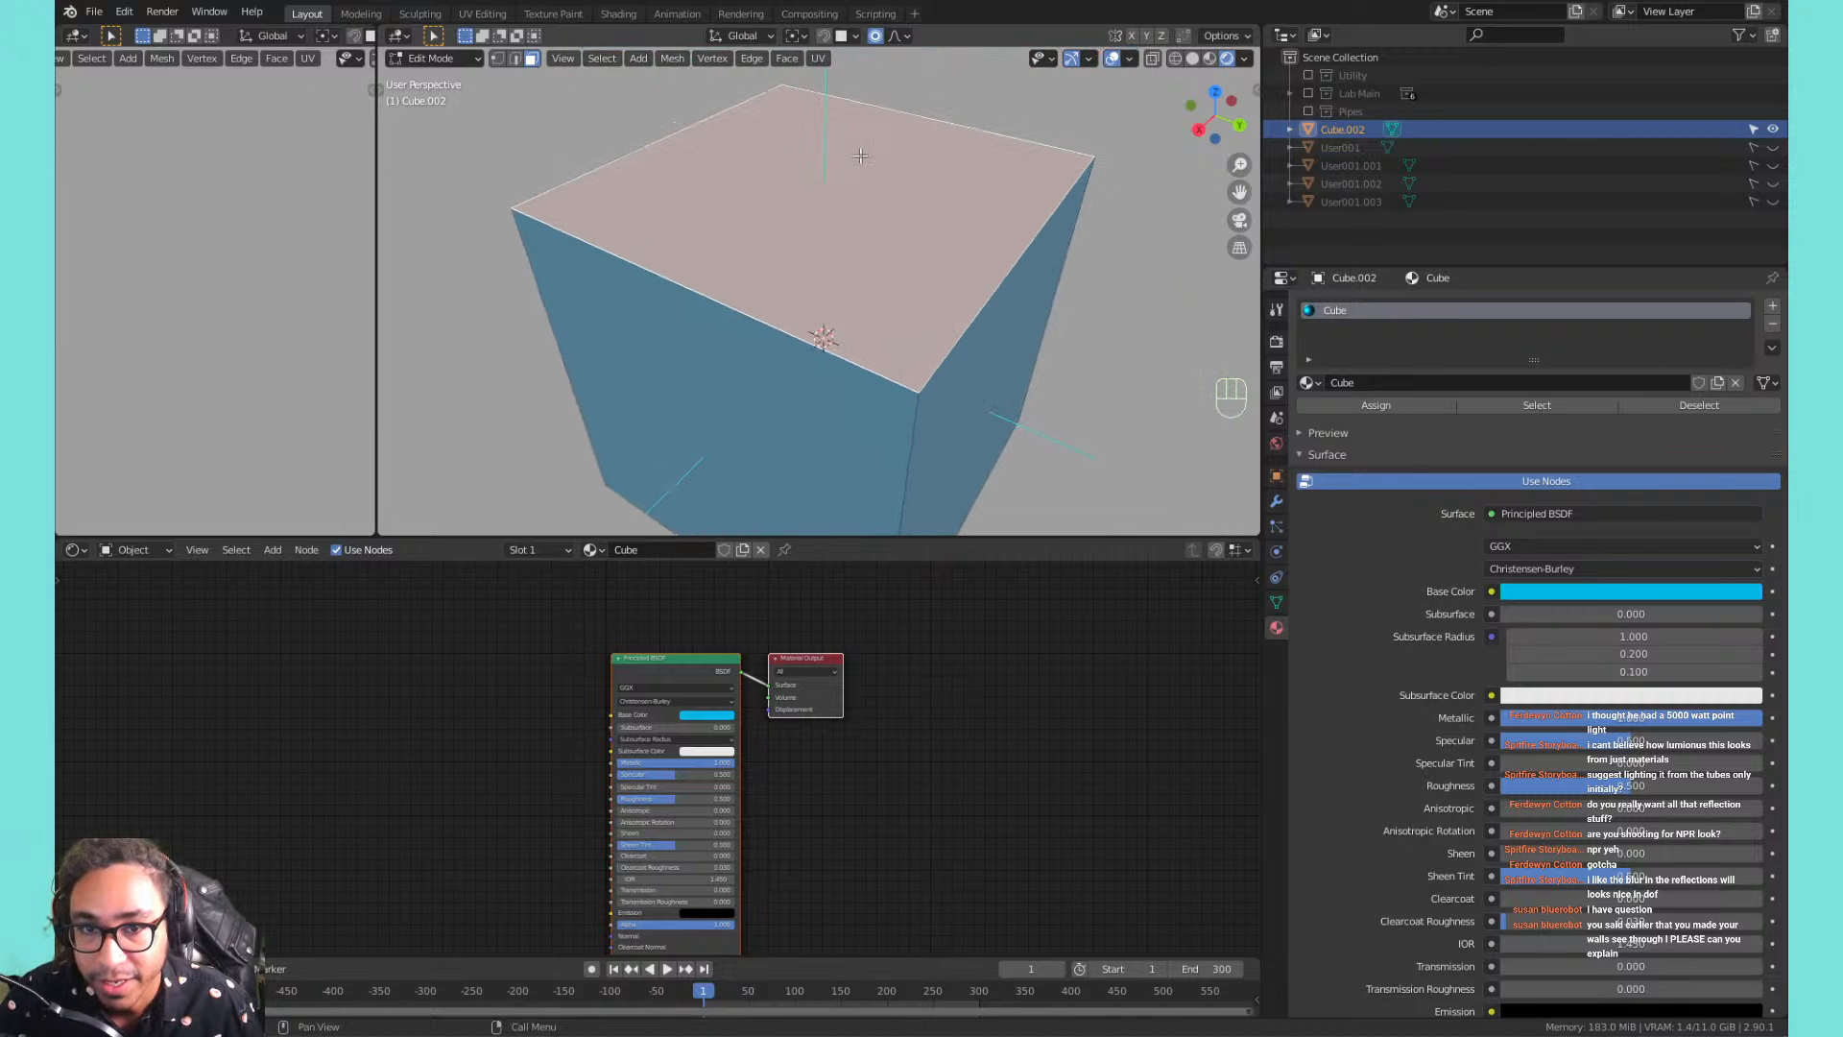
pyautogui.rightClick(860, 156)
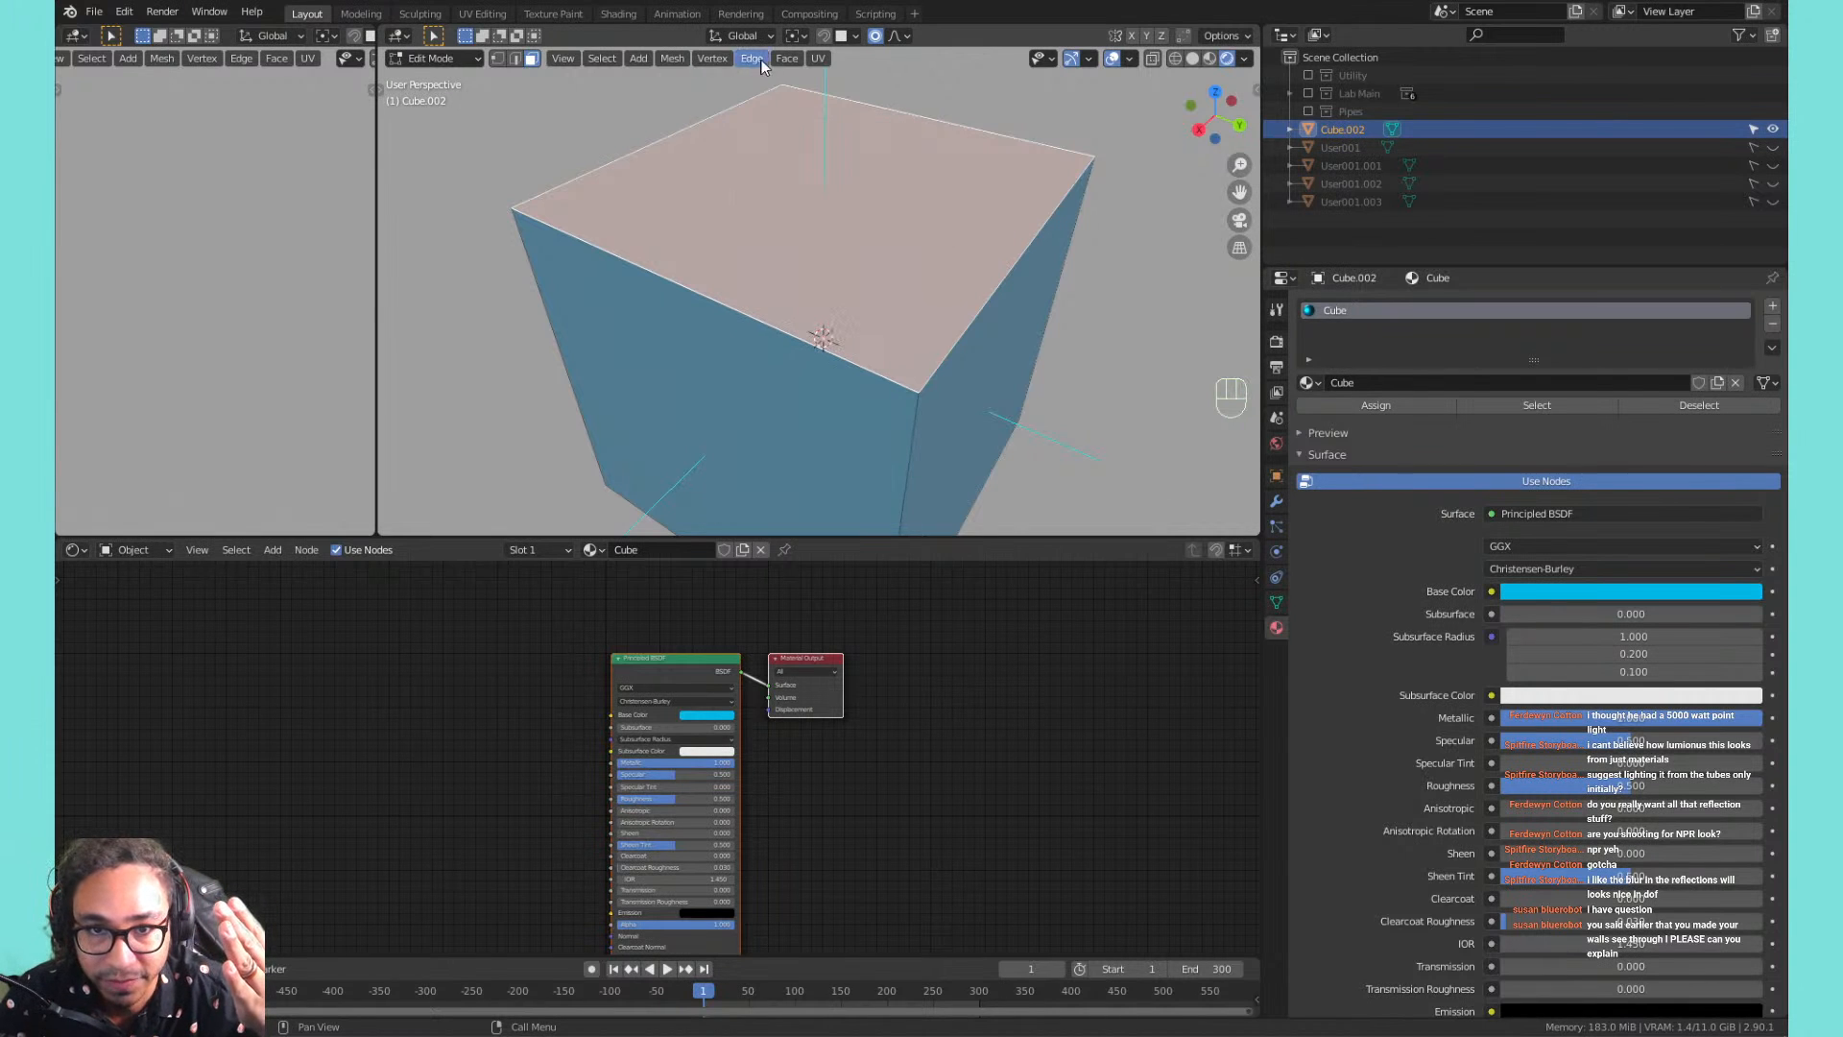
pyautogui.click(787, 58)
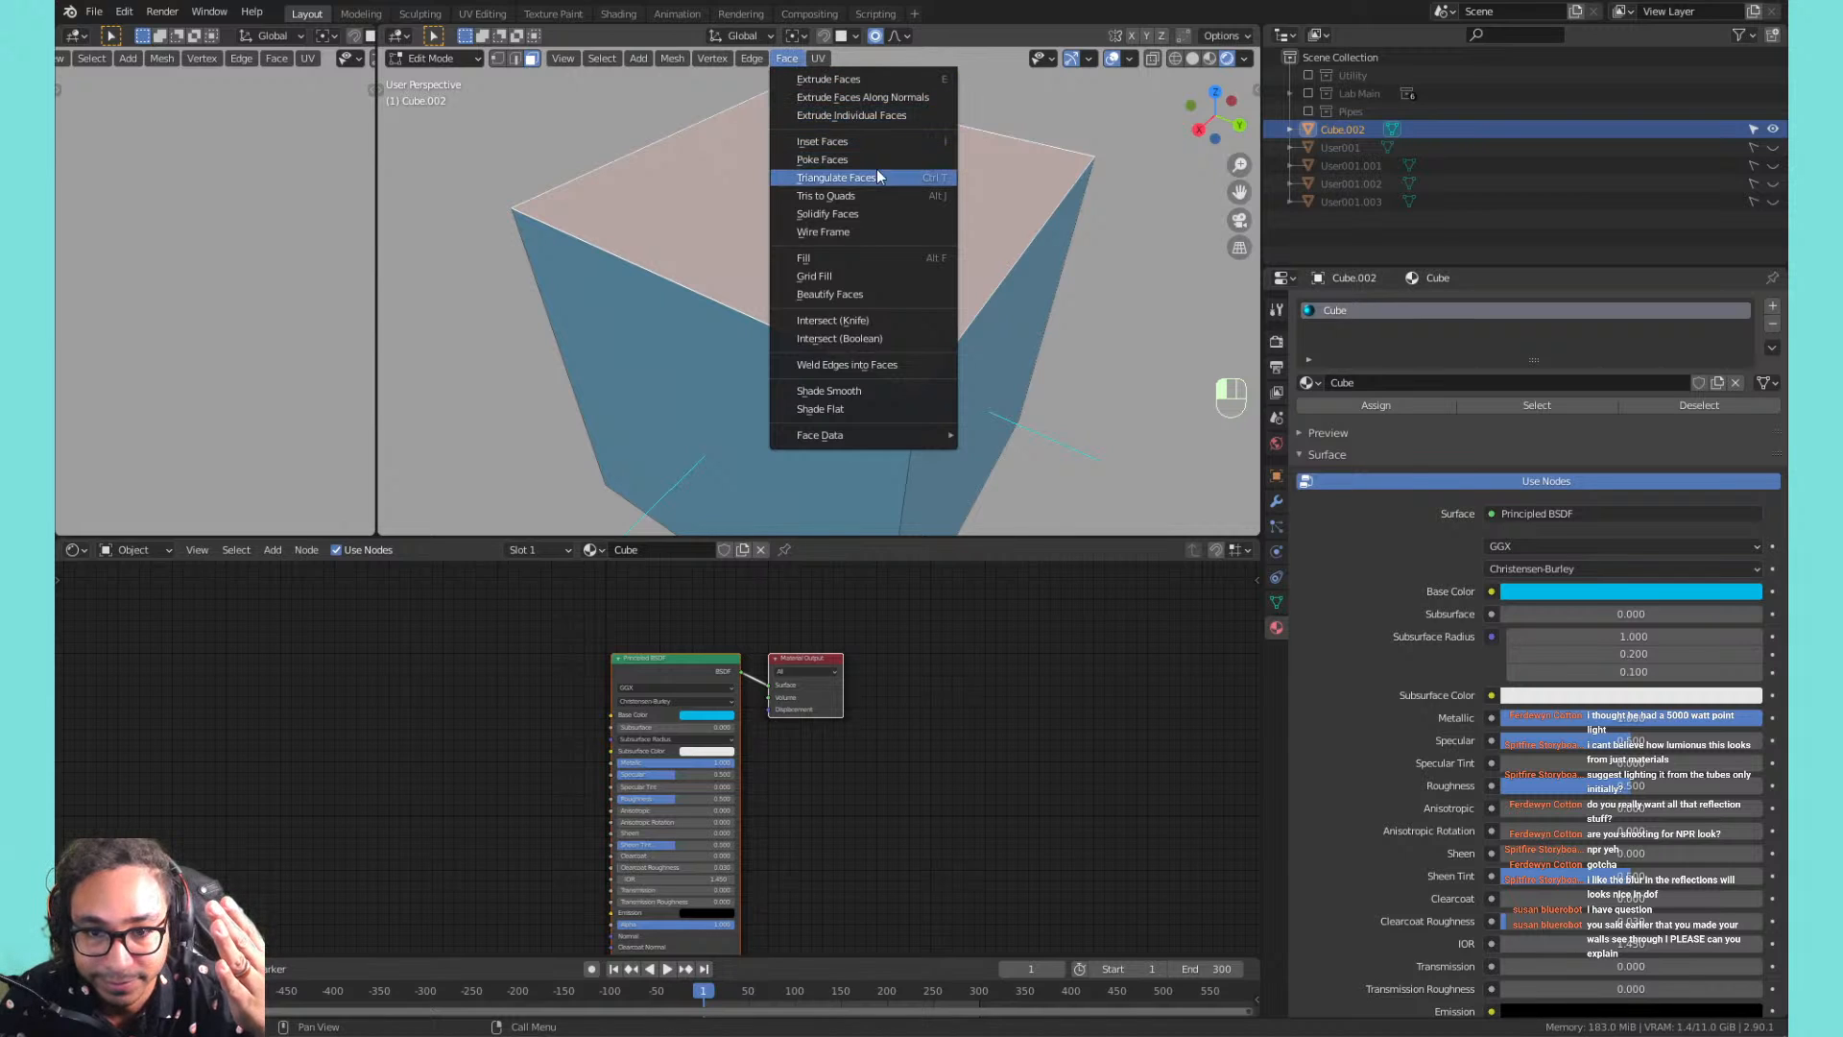
pyautogui.moveTo(895, 440)
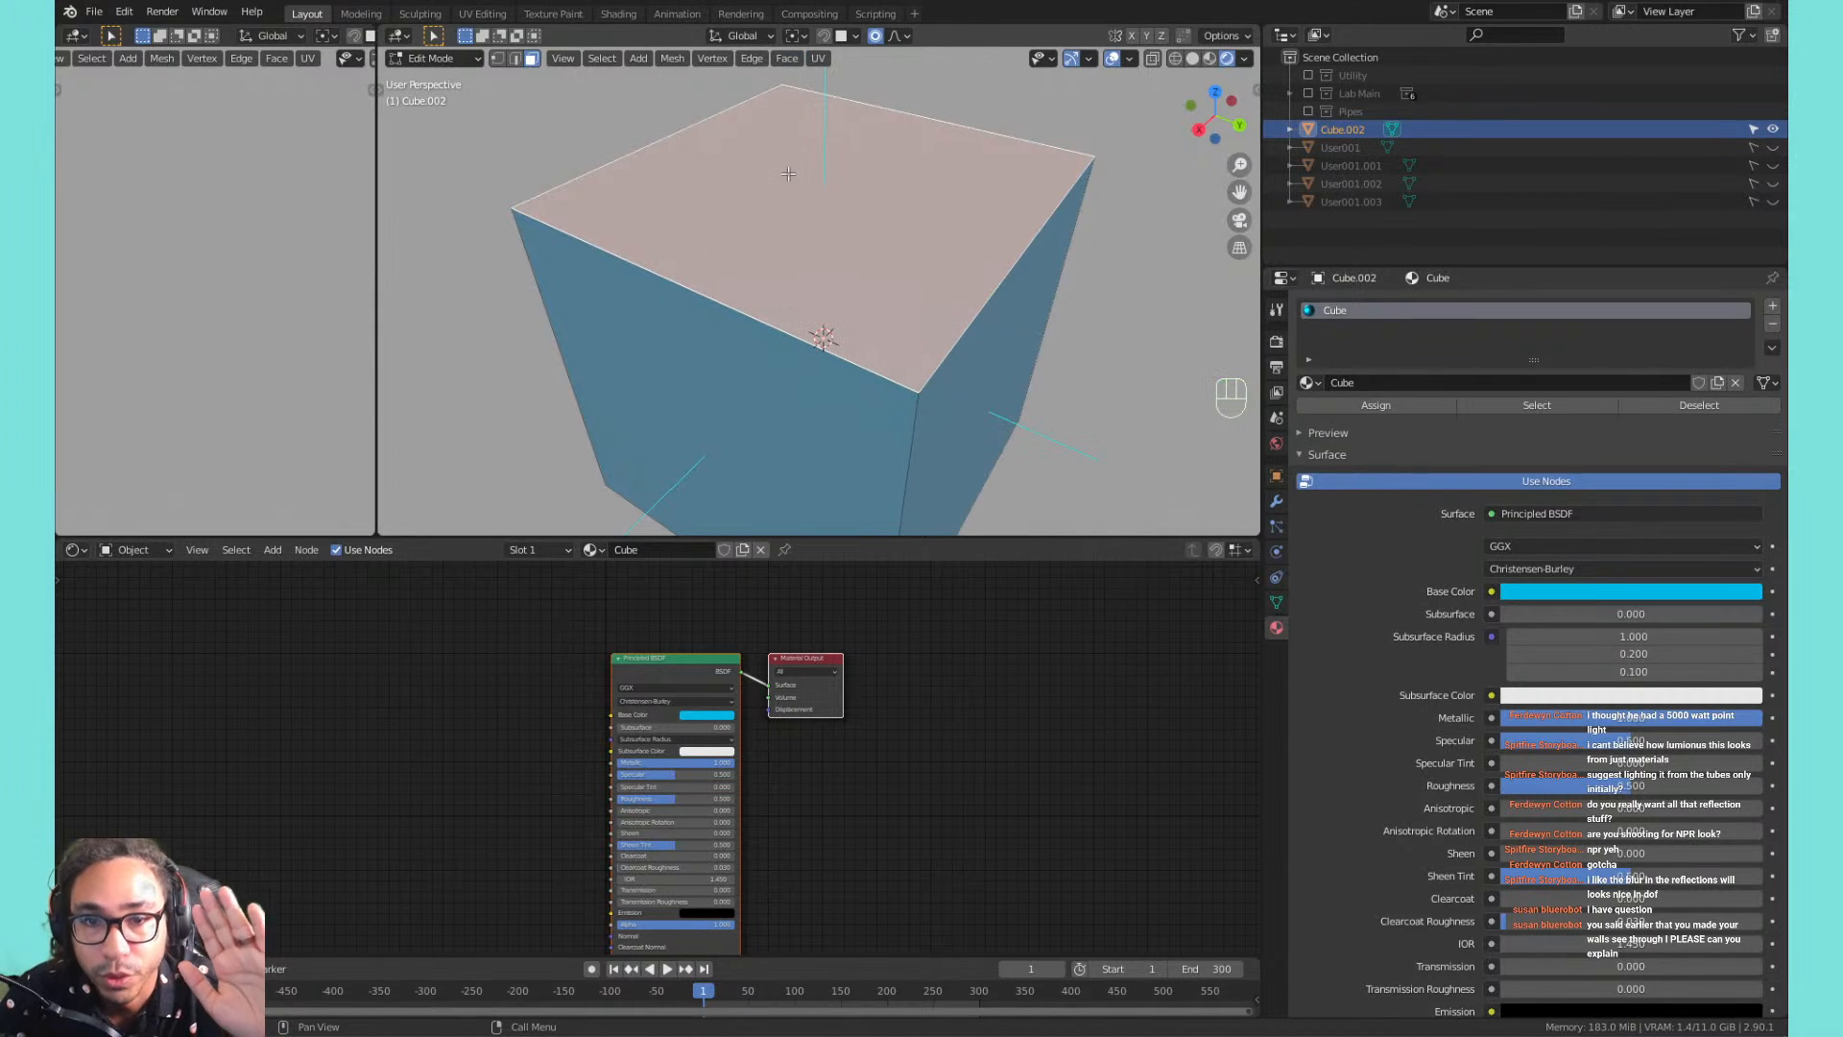
pyautogui.click(790, 173)
pyautogui.scroll(-2, 920, 248)
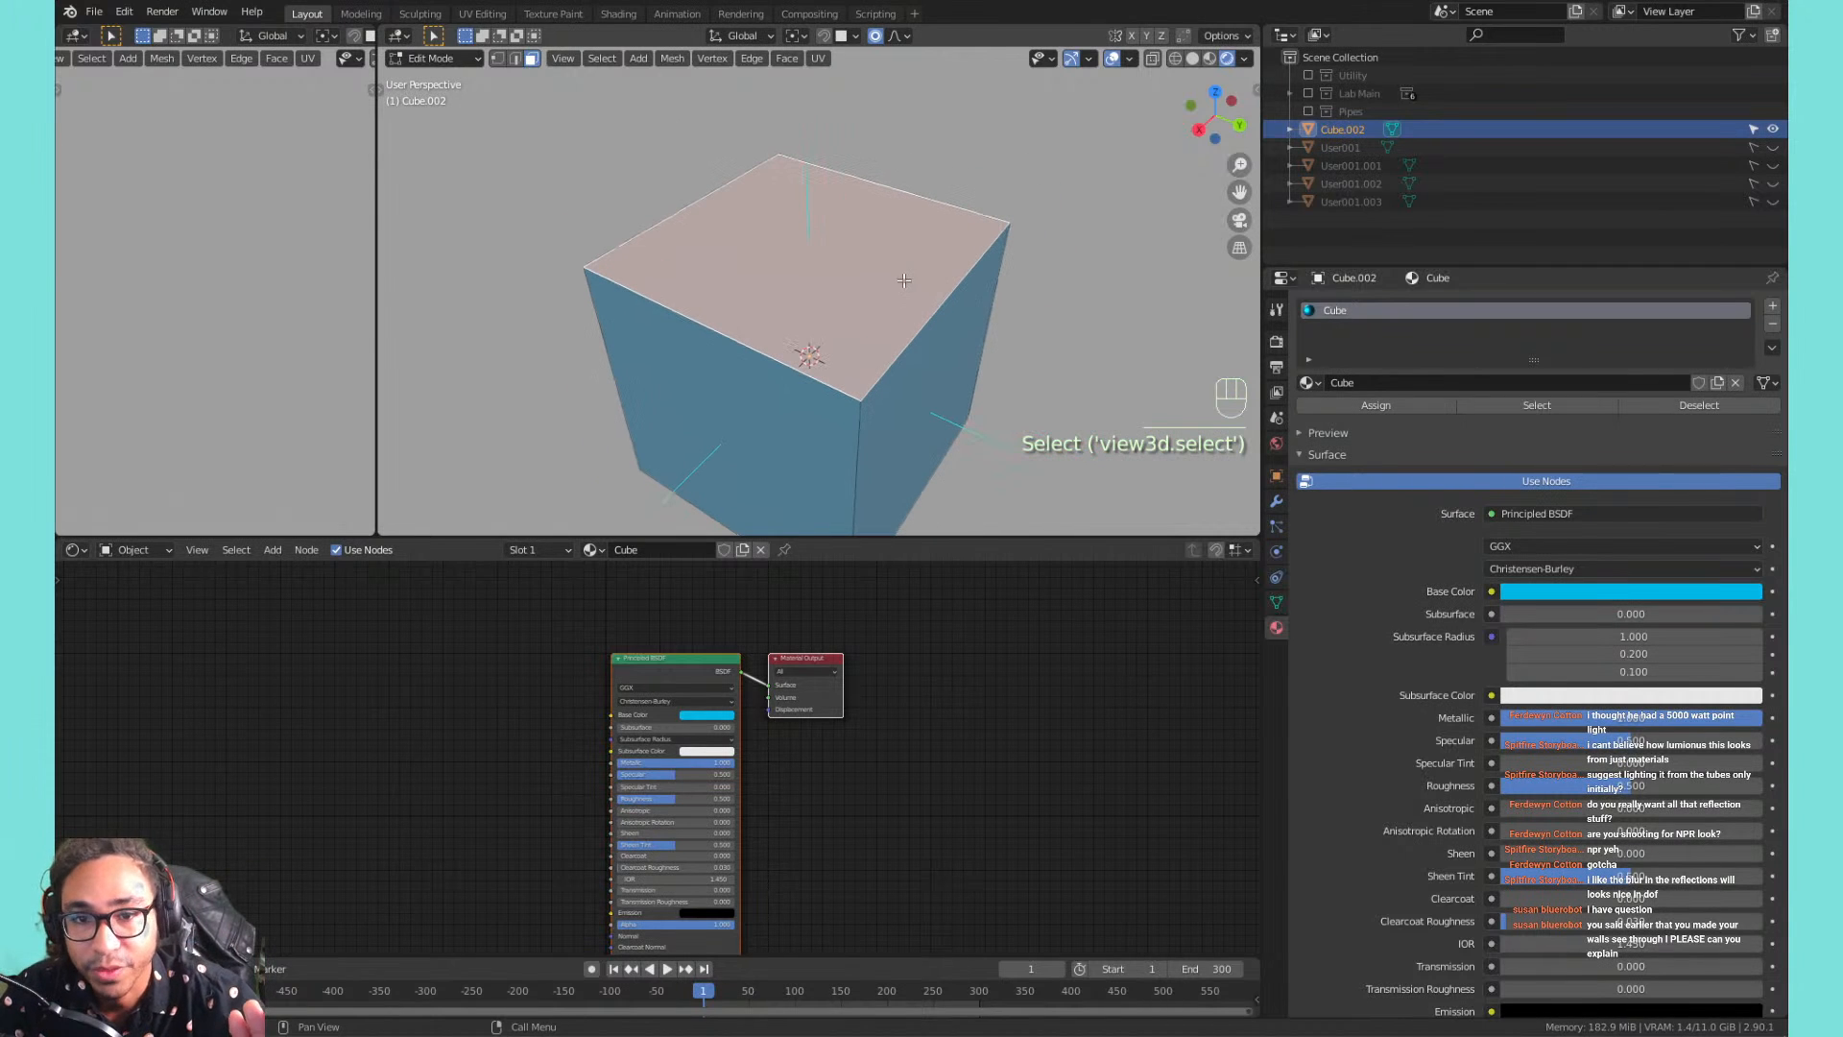
pyautogui.moveTo(868, 276); pyautogui.dragTo(848, 245, button='middle')
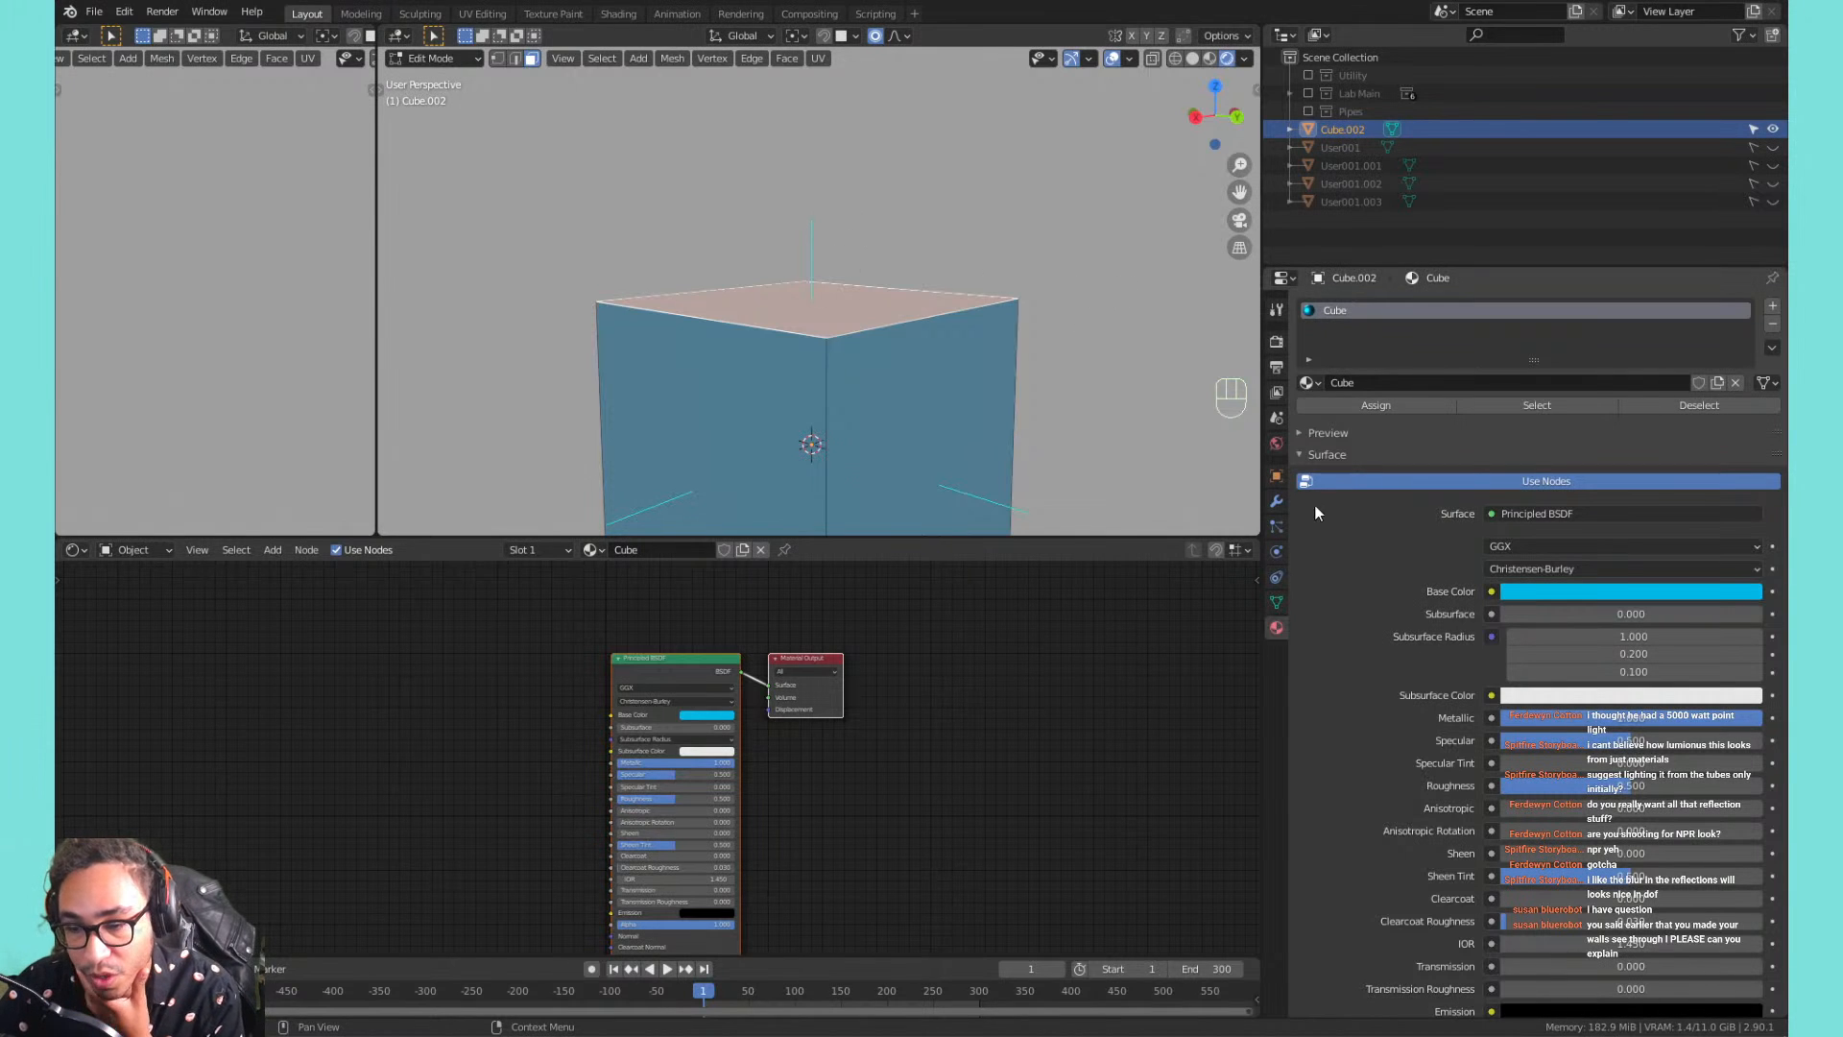
# Enable Backface Culling in the Cube material's settings.
pyautogui.click(1352, 455)
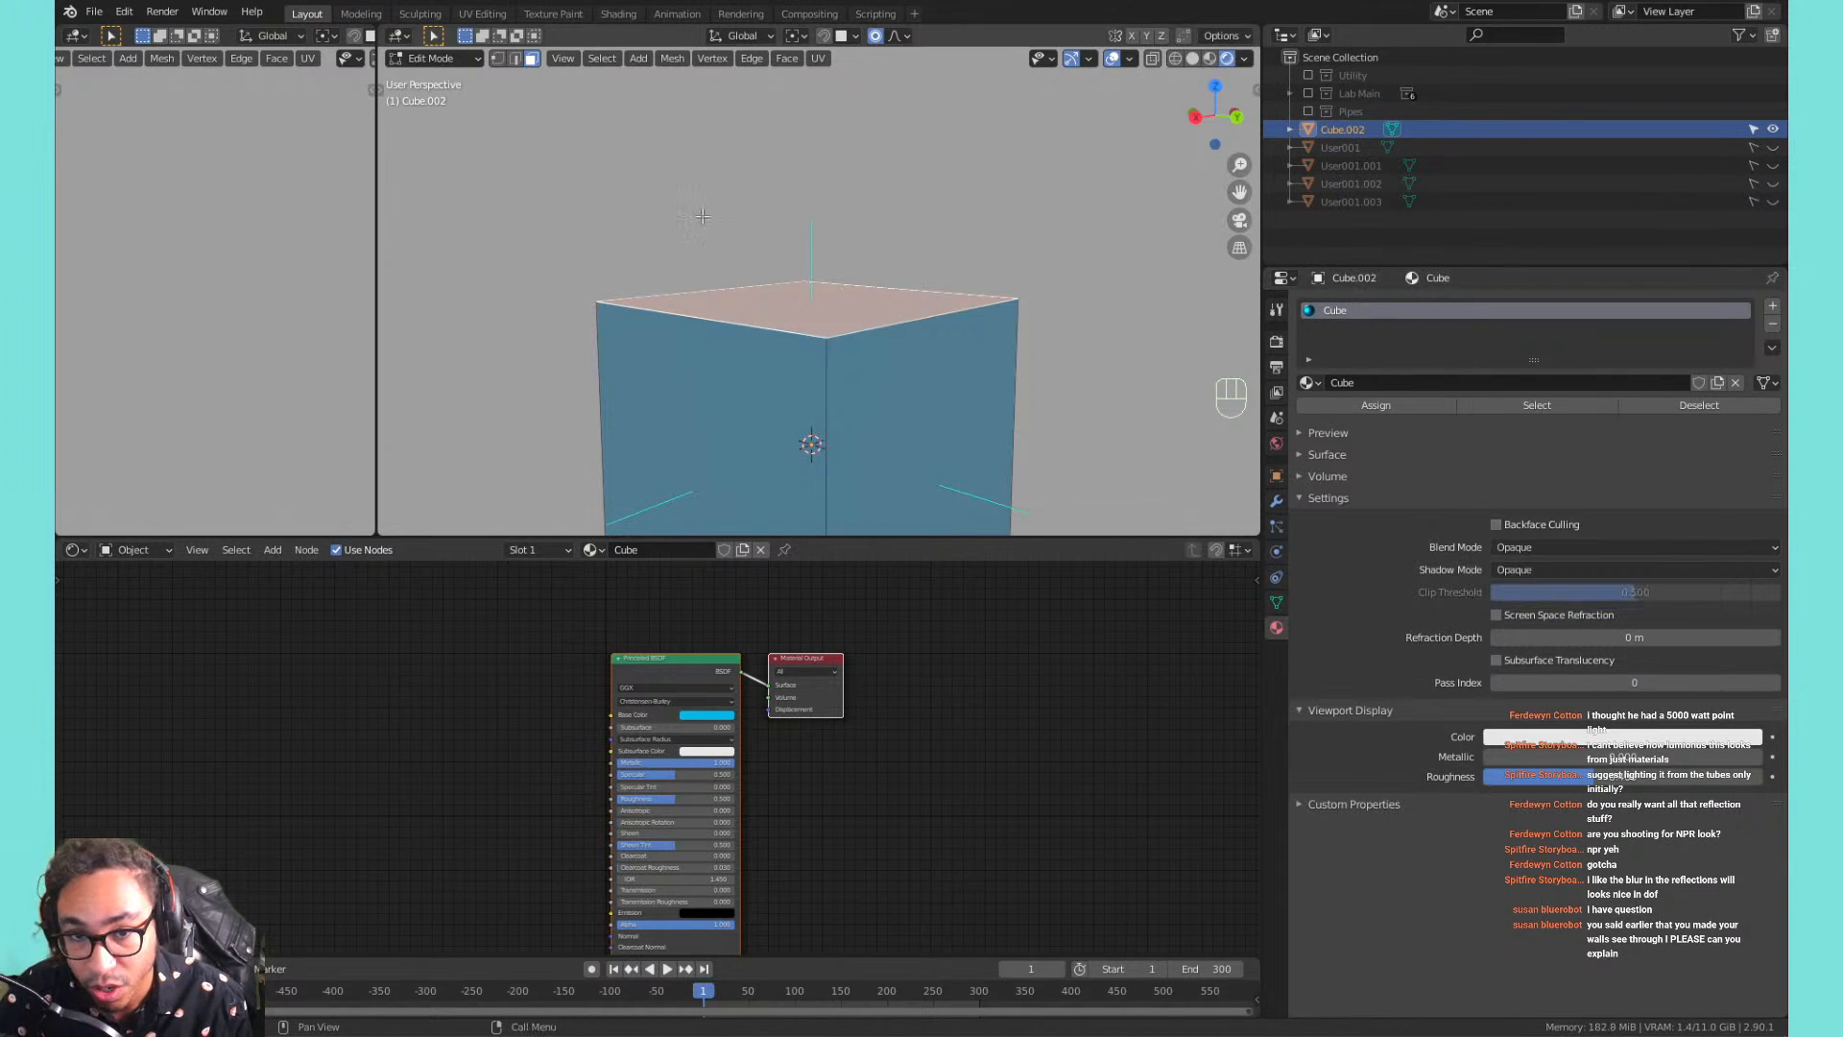
pyautogui.click(743, 383)
pyautogui.click(756, 383)
pyautogui.click(888, 406)
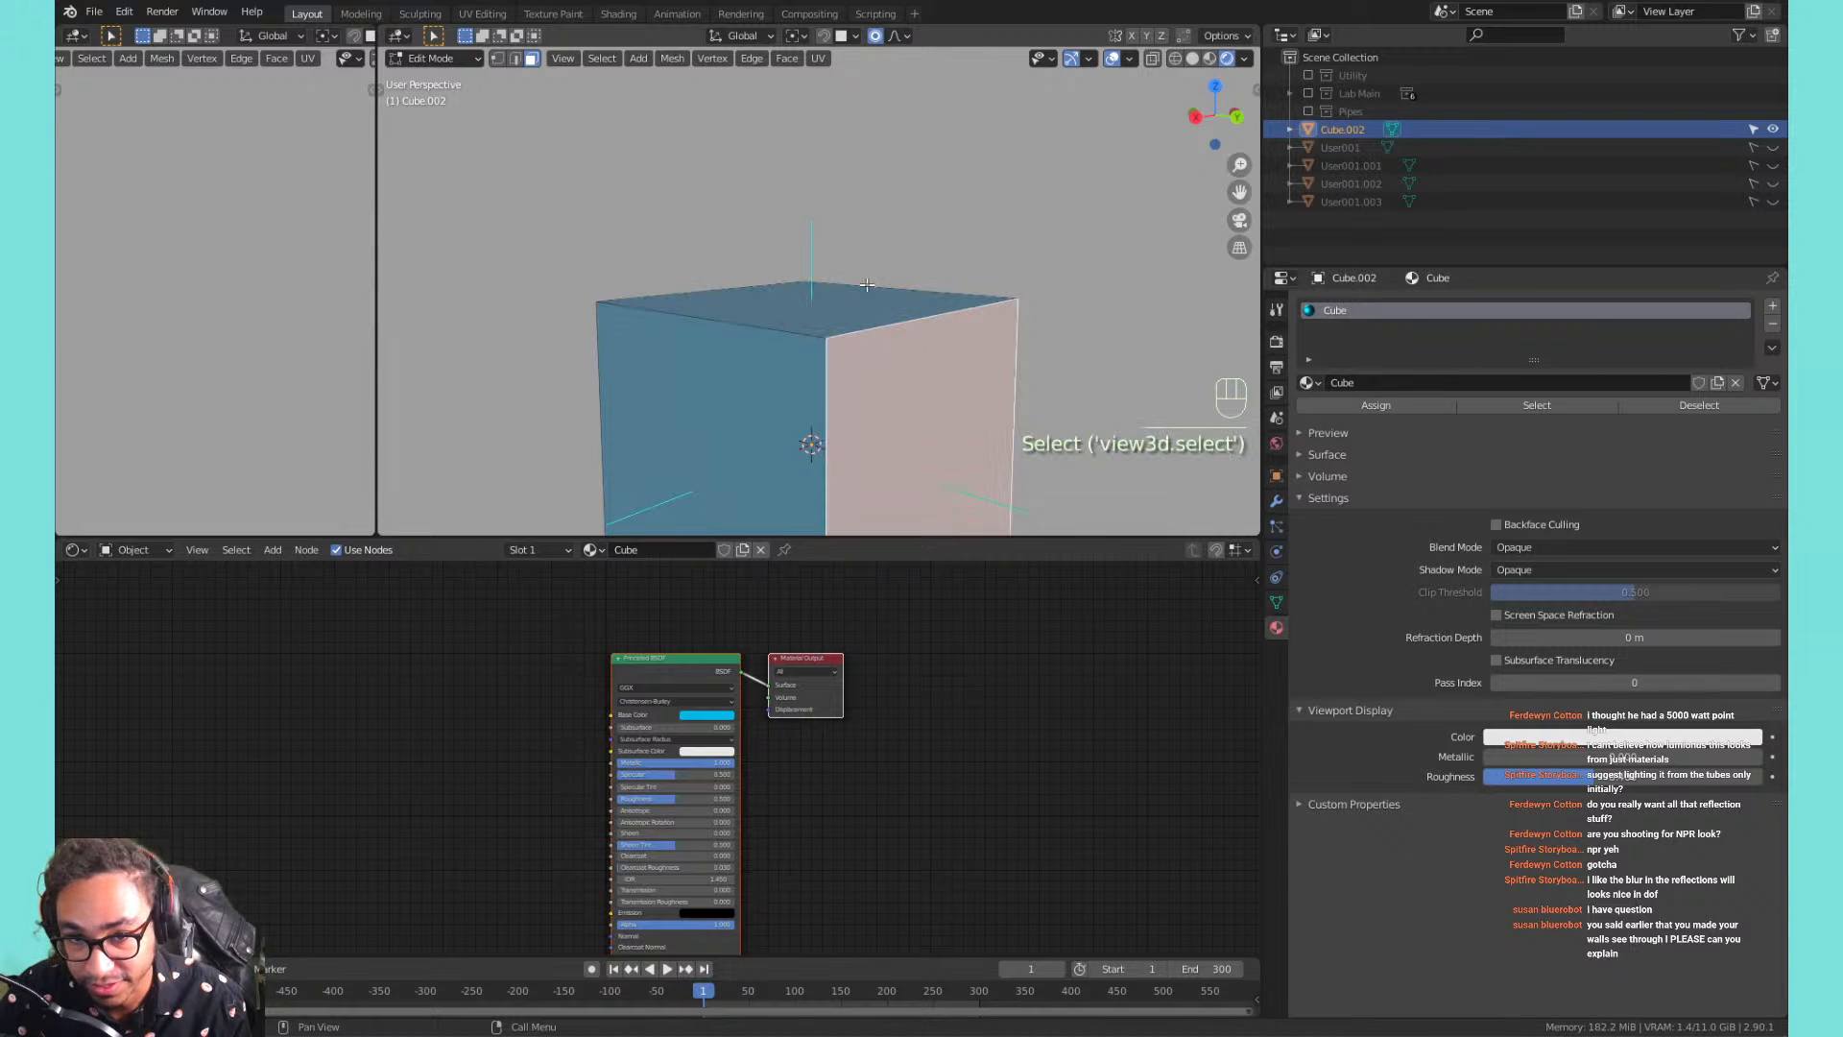
pyautogui.click(867, 285)
pyautogui.click(778, 312)
pyautogui.click(727, 366)
pyautogui.click(896, 410)
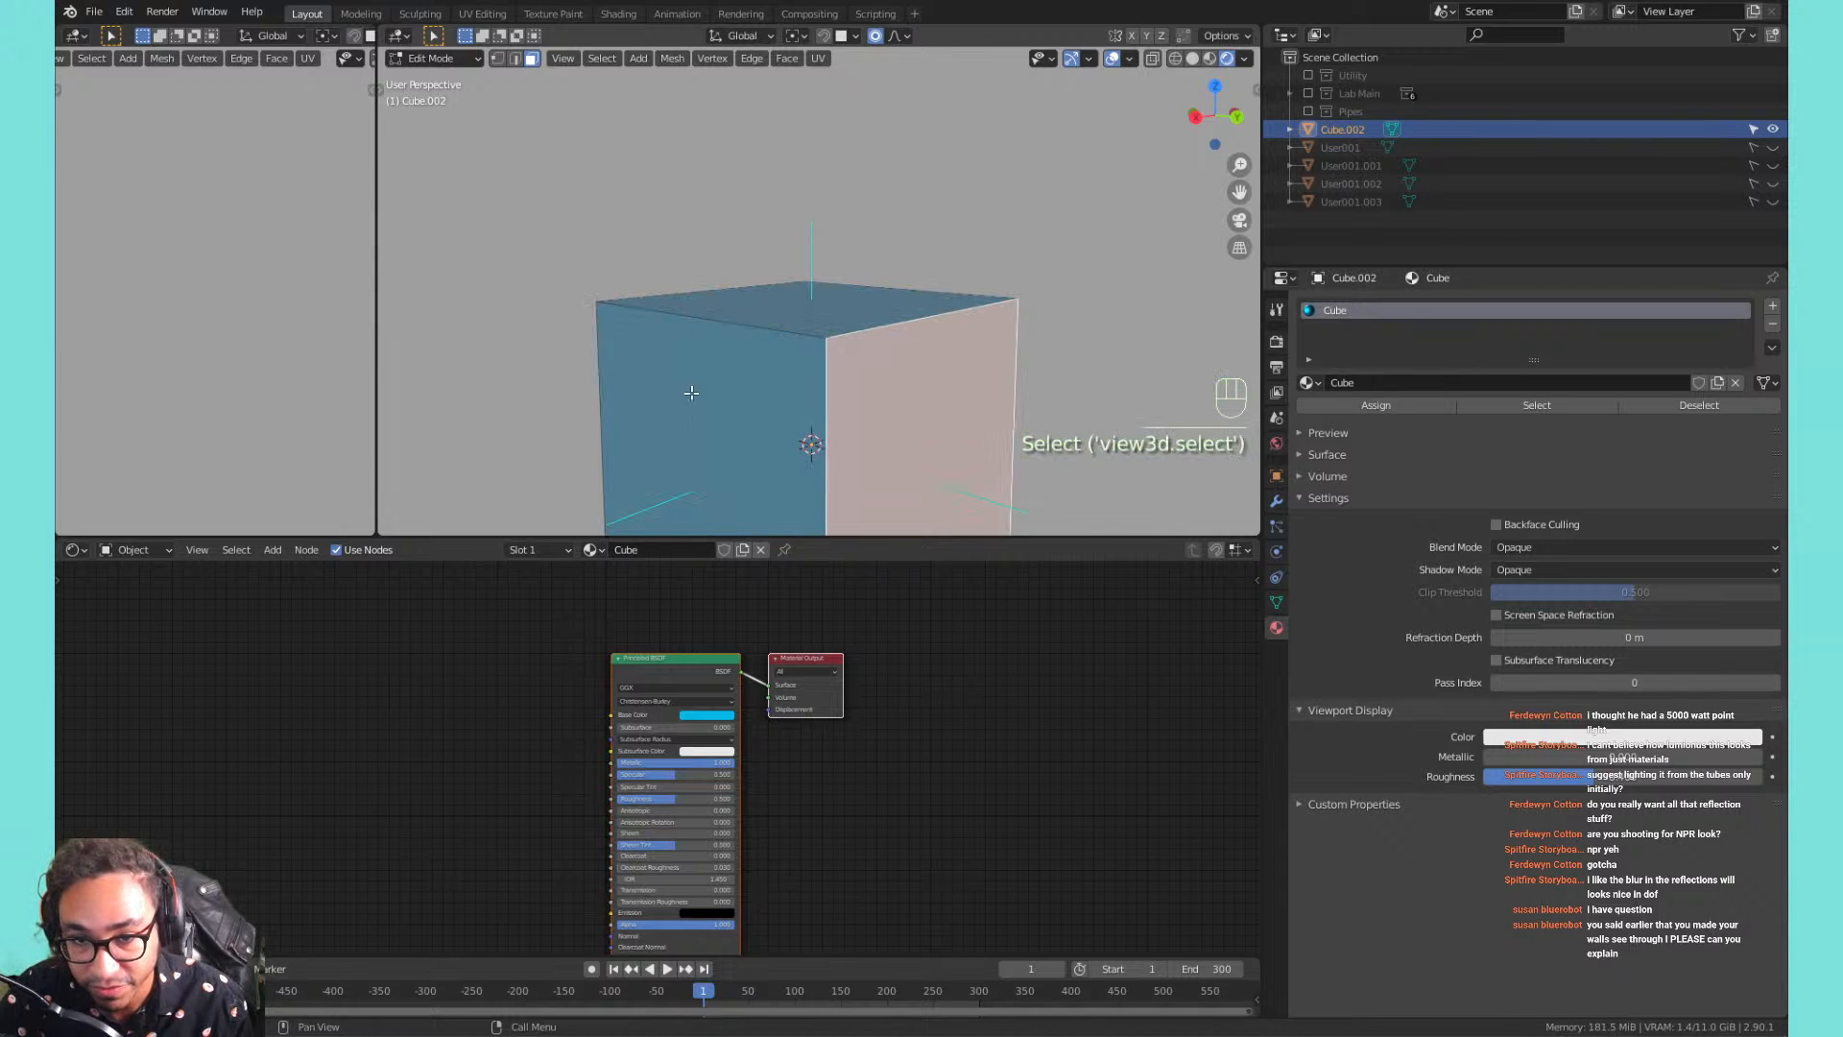
pyautogui.click(842, 309)
pyautogui.click(1496, 524)
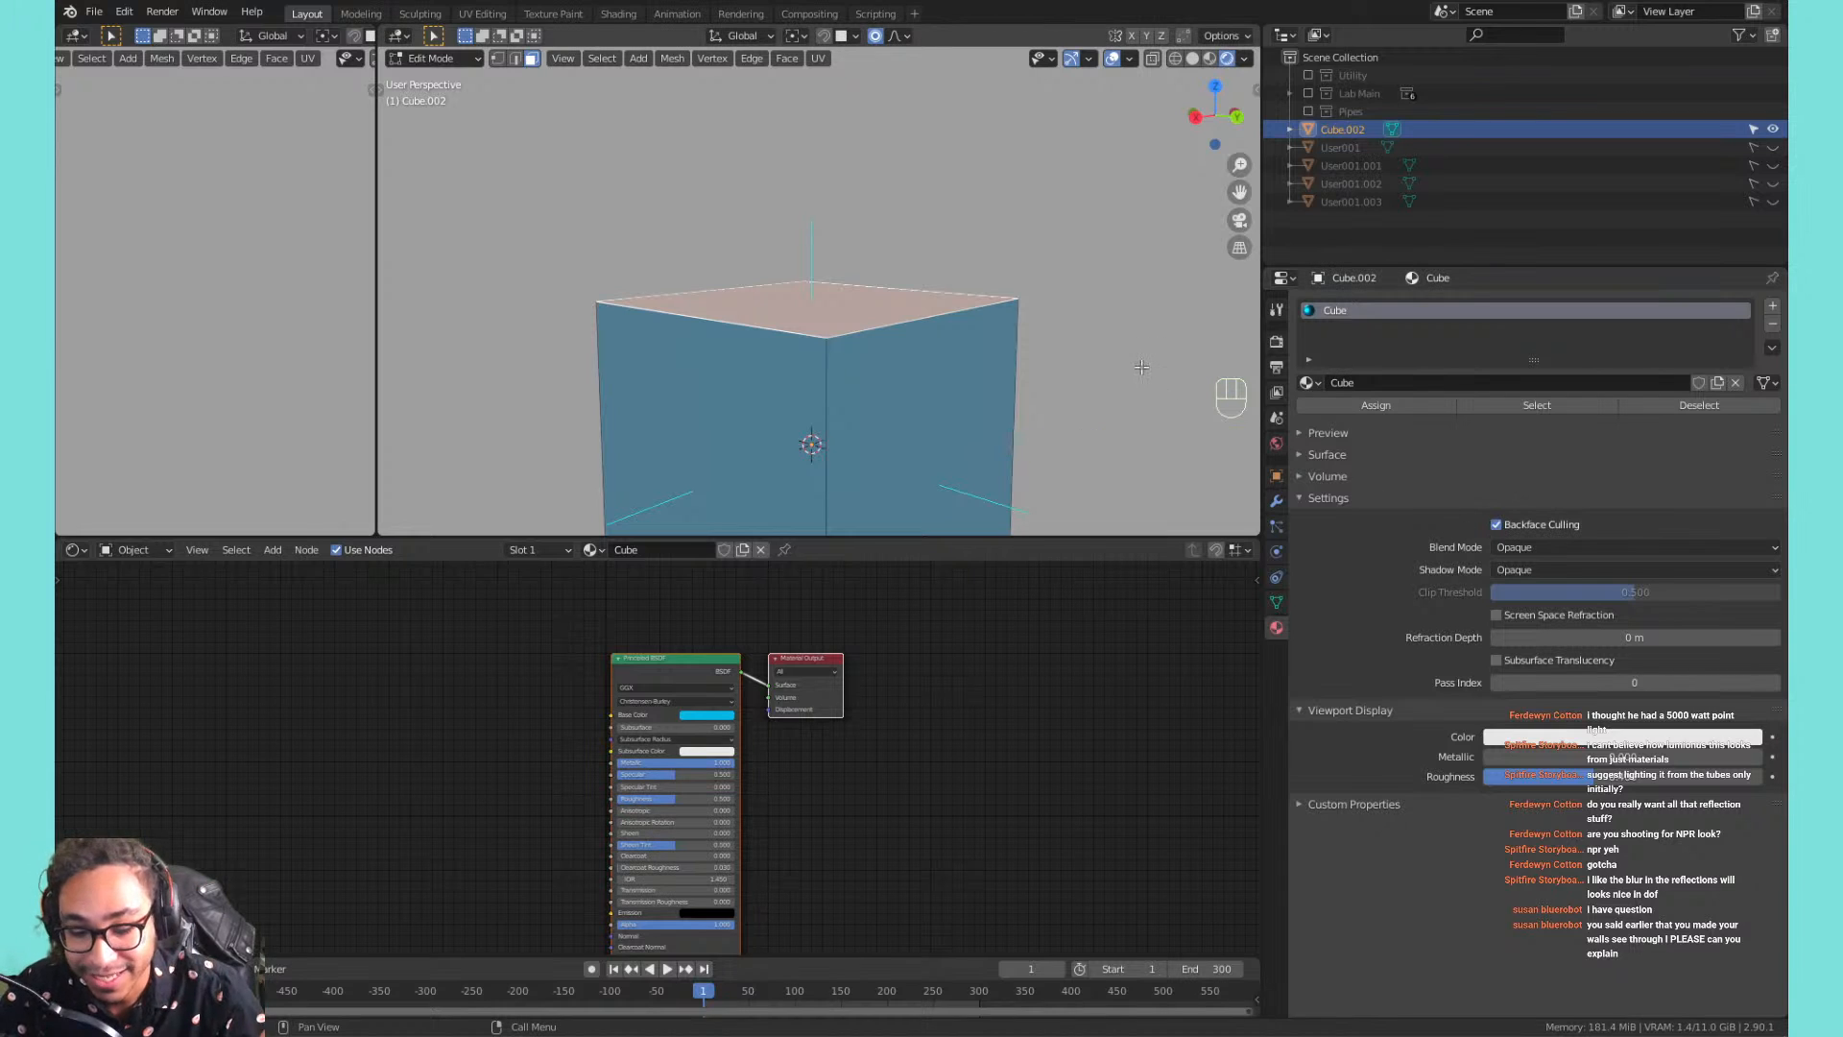
# Select the cube's four side faces and its bottom face together, leaving out the top face.
pyautogui.keyDown('shift'); pyautogui.moveTo(809, 257); pyautogui.dragTo(850, 154, button='middle'); pyautogui.keyUp('shift')
pyautogui.click(828, 286)
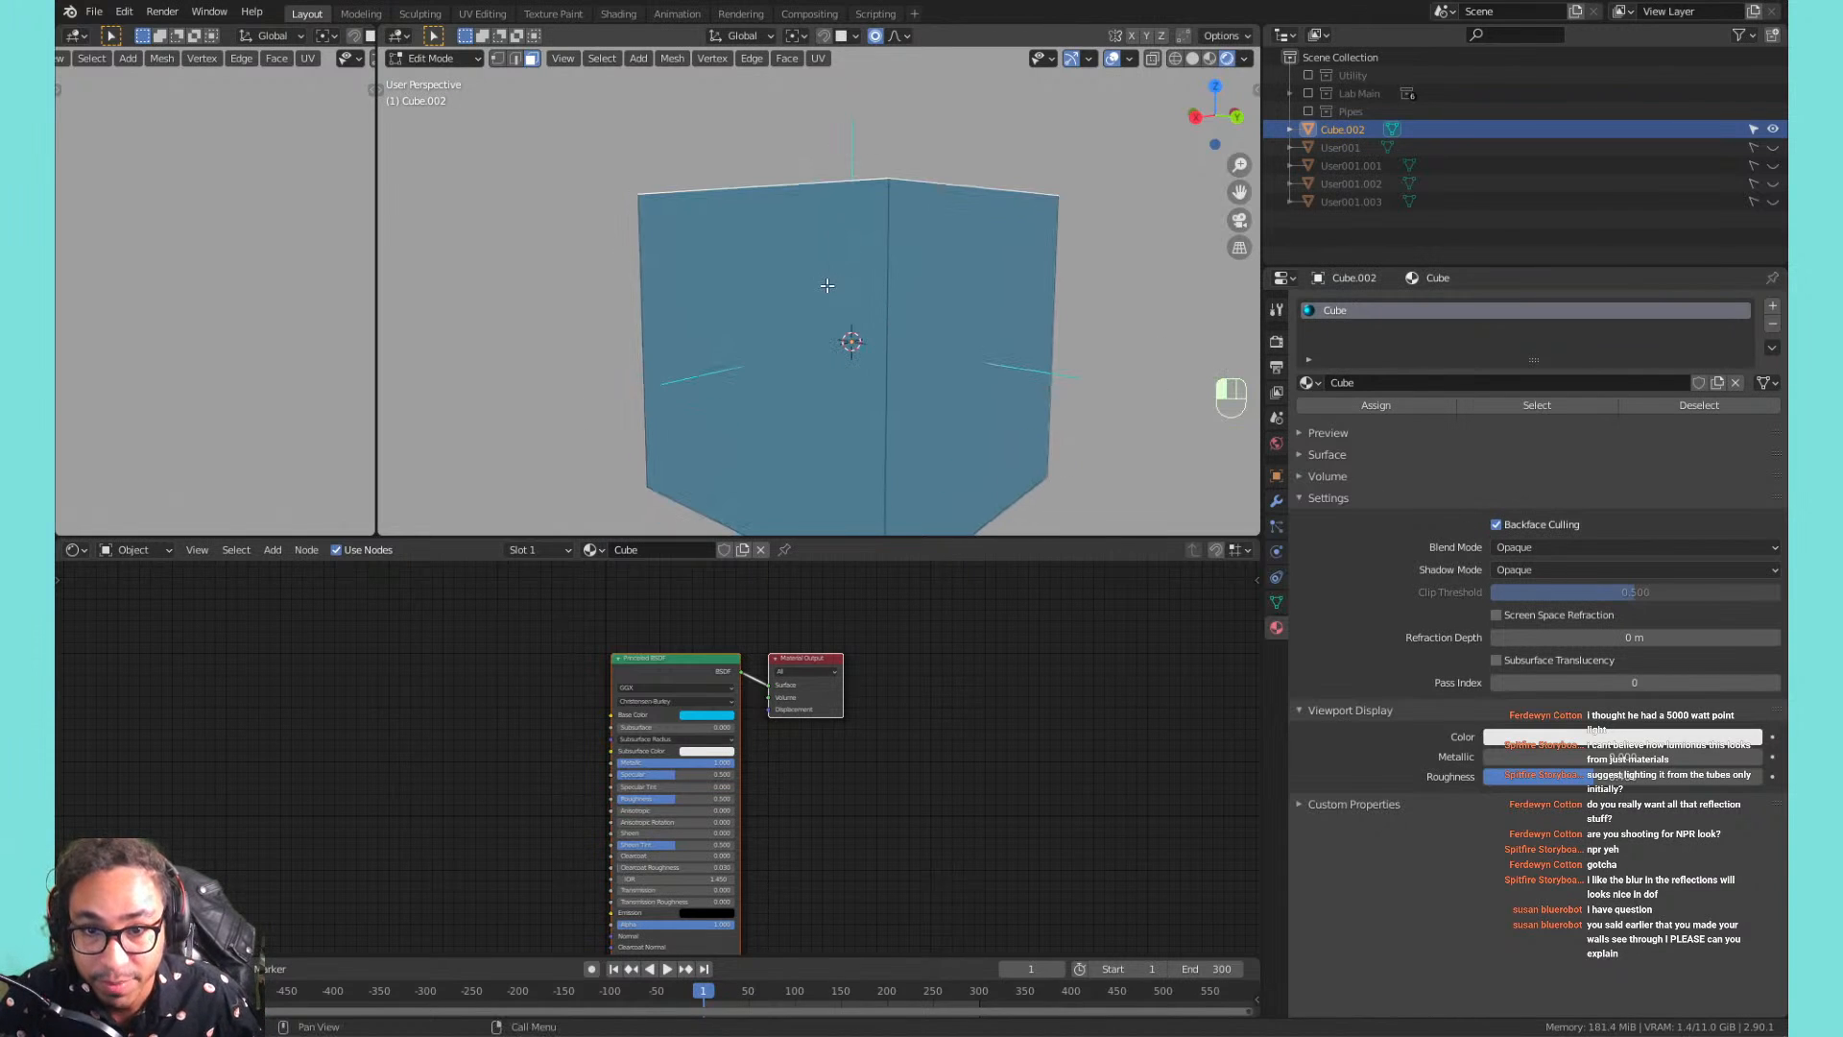
pyautogui.moveTo(962, 297); pyautogui.dragTo(967, 354, button='middle')
pyautogui.keyDown('shift'); pyautogui.click(997, 306); pyautogui.keyUp('shift')
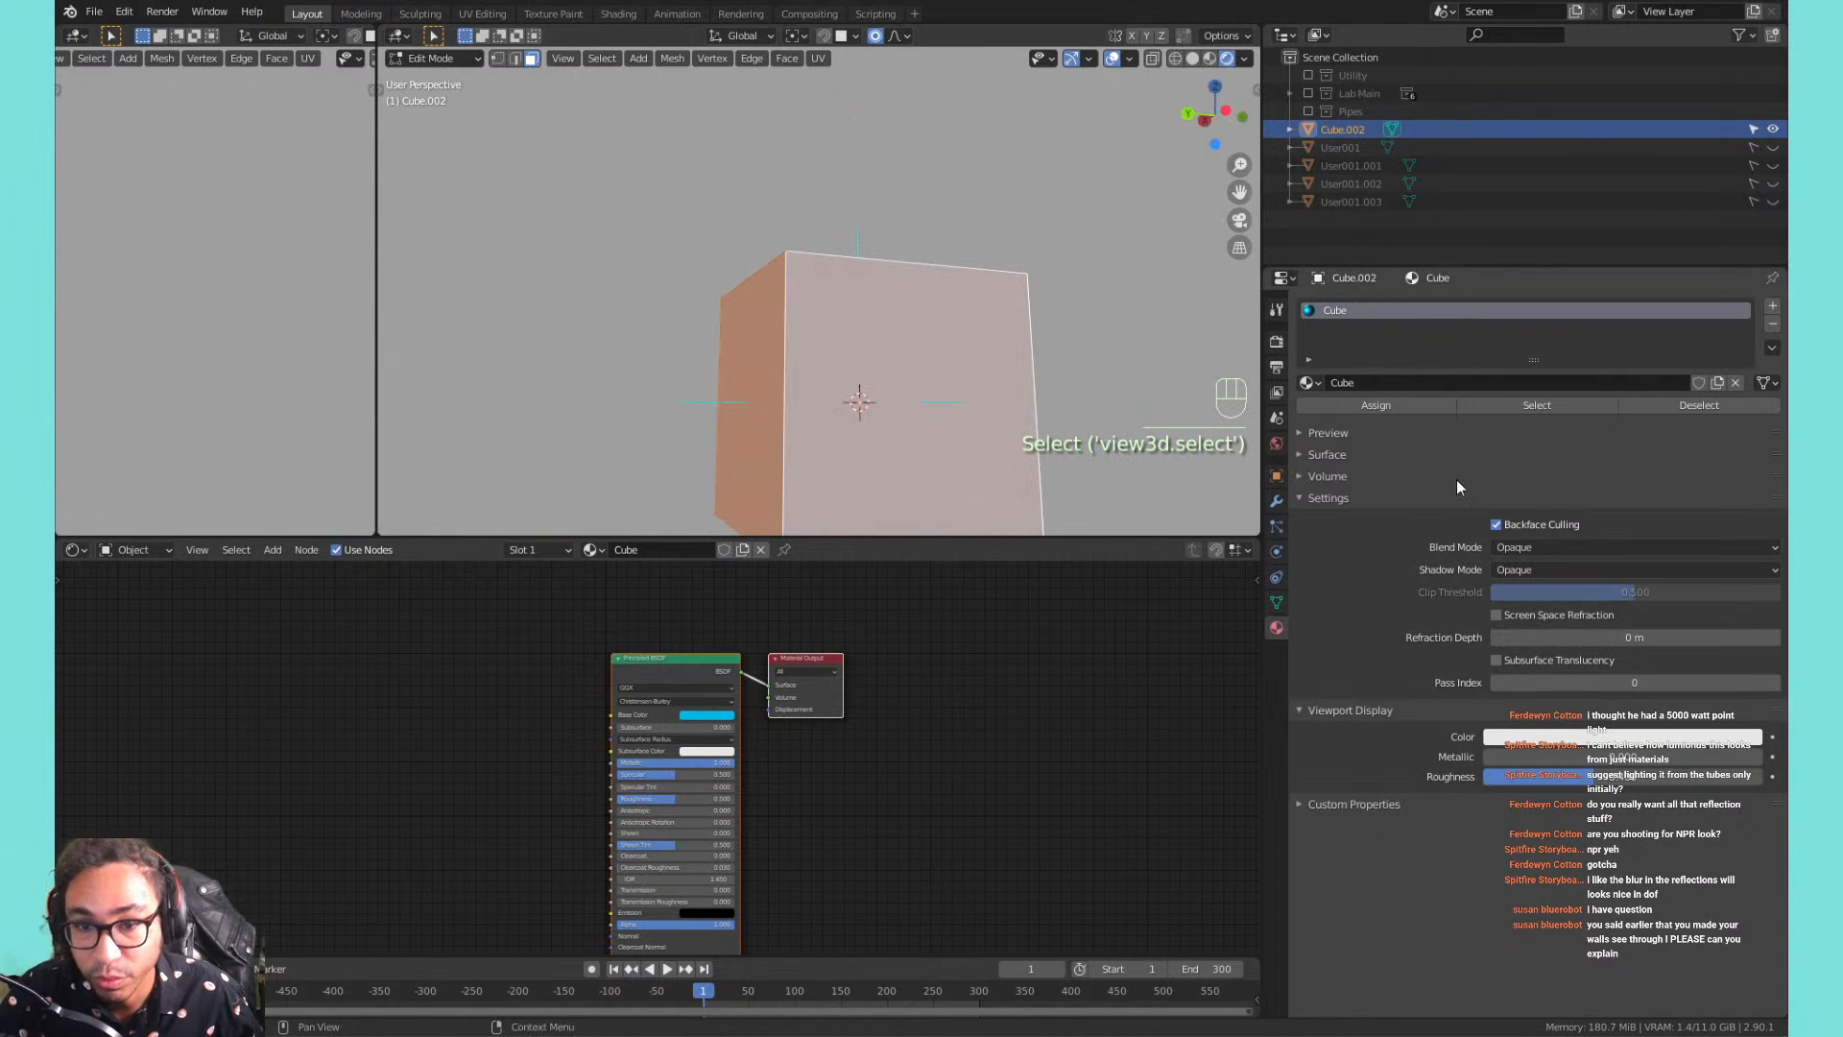
pyautogui.moveTo(718, 354); pyautogui.dragTo(384, 297, button='middle')
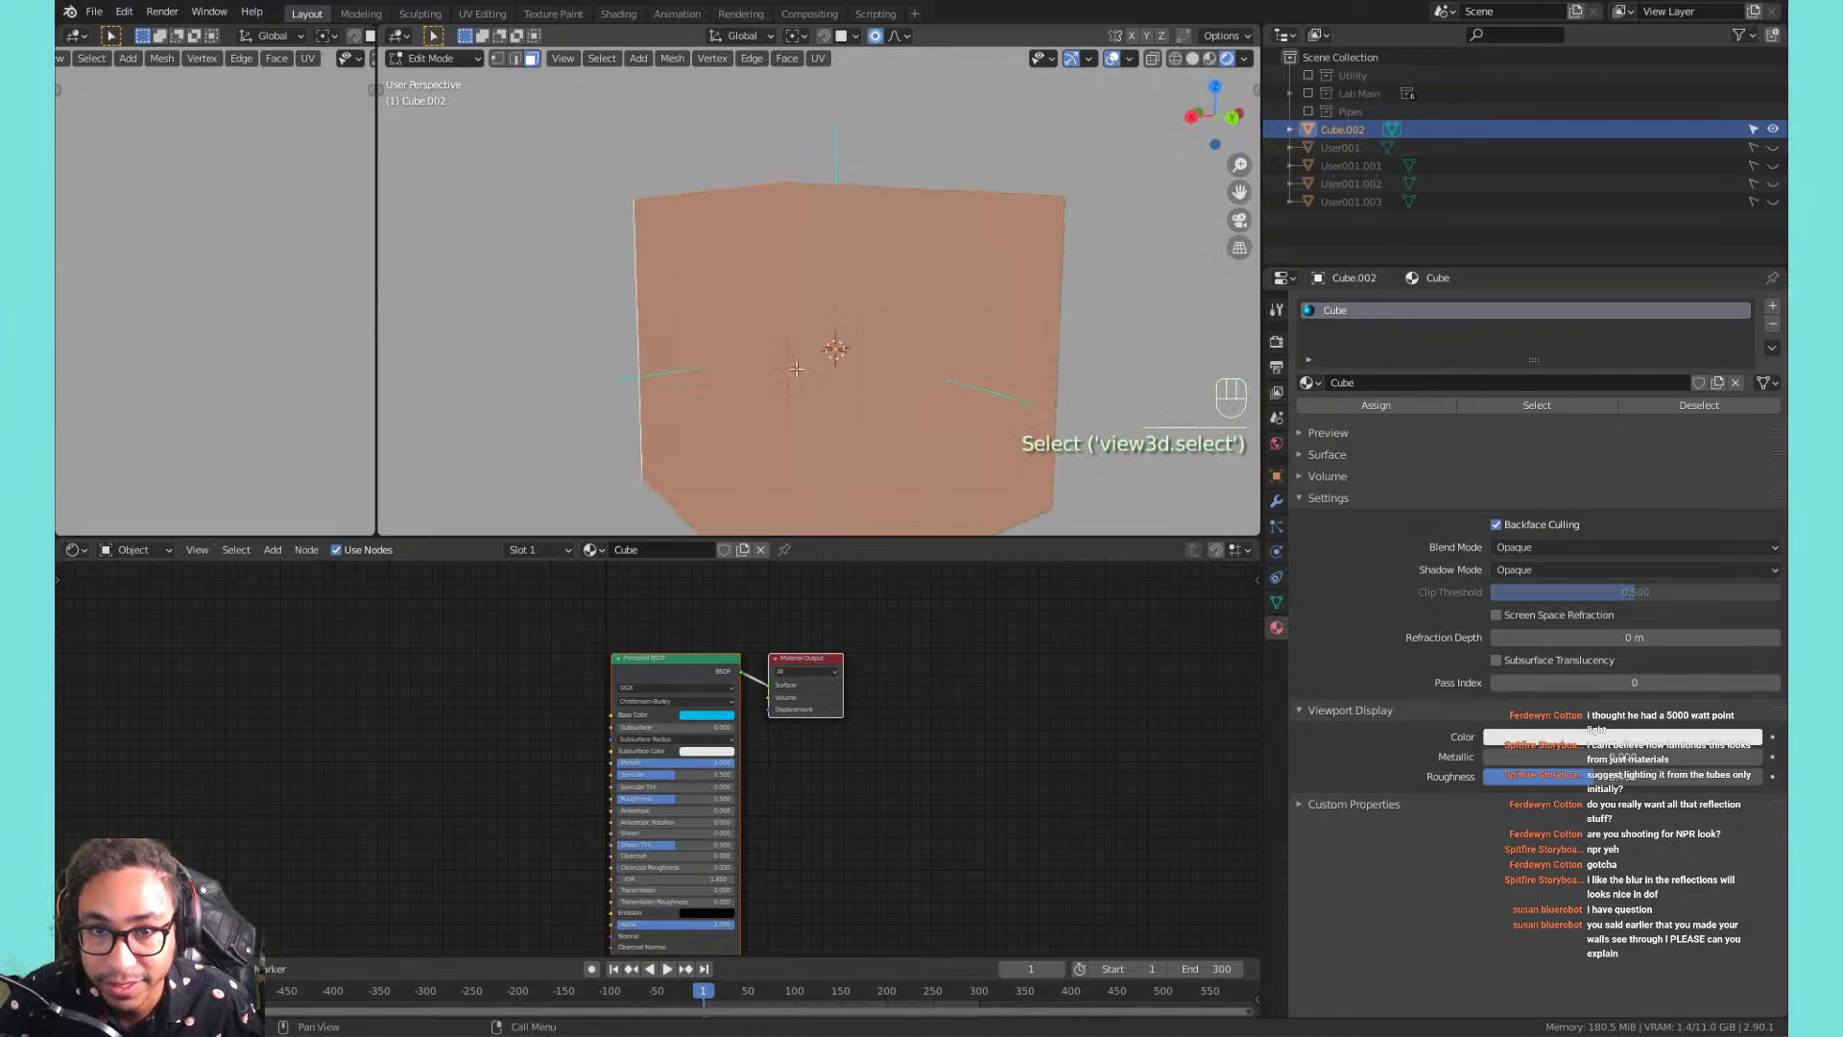
pyautogui.keyDown('shift'); pyautogui.moveTo(818, 358); pyautogui.dragTo(791, 301, button='middle'); pyautogui.keyUp('shift')
pyautogui.scroll(-1, 791, 300)
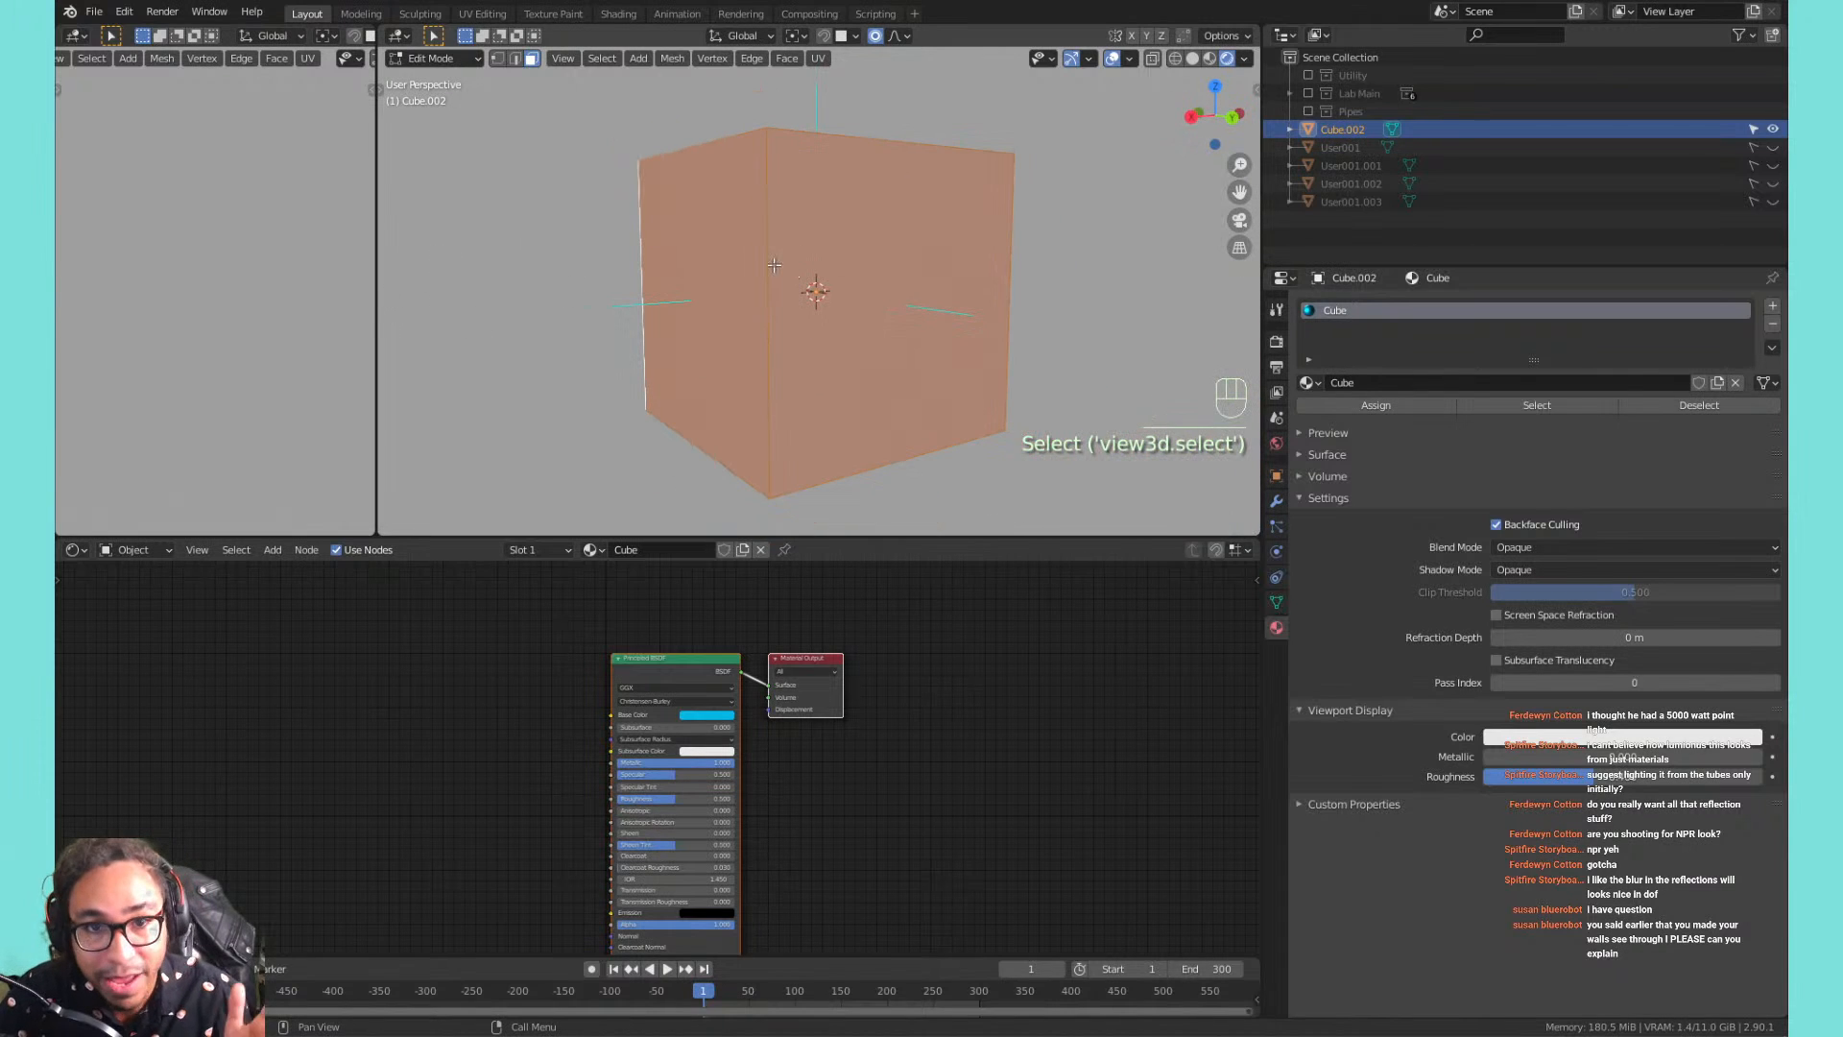
pyautogui.click(791, 58)
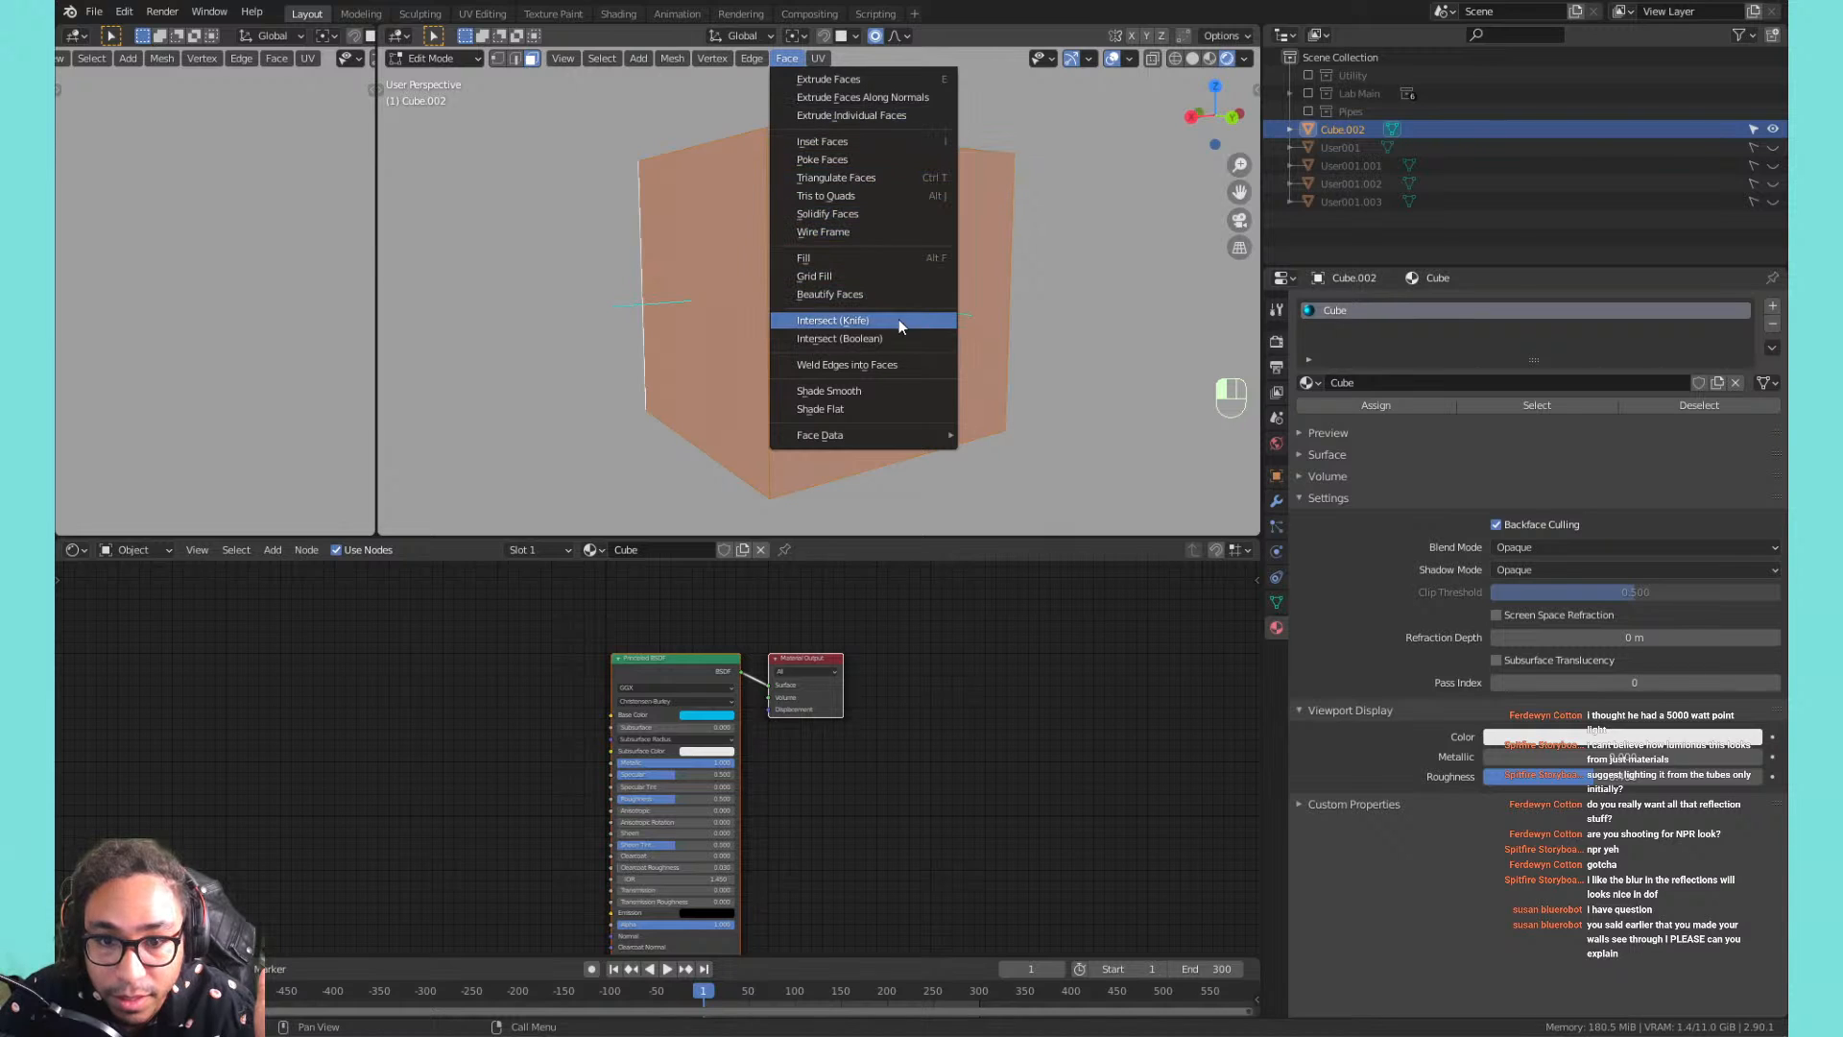
pyautogui.click(750, 59)
pyautogui.moveTo(731, 60)
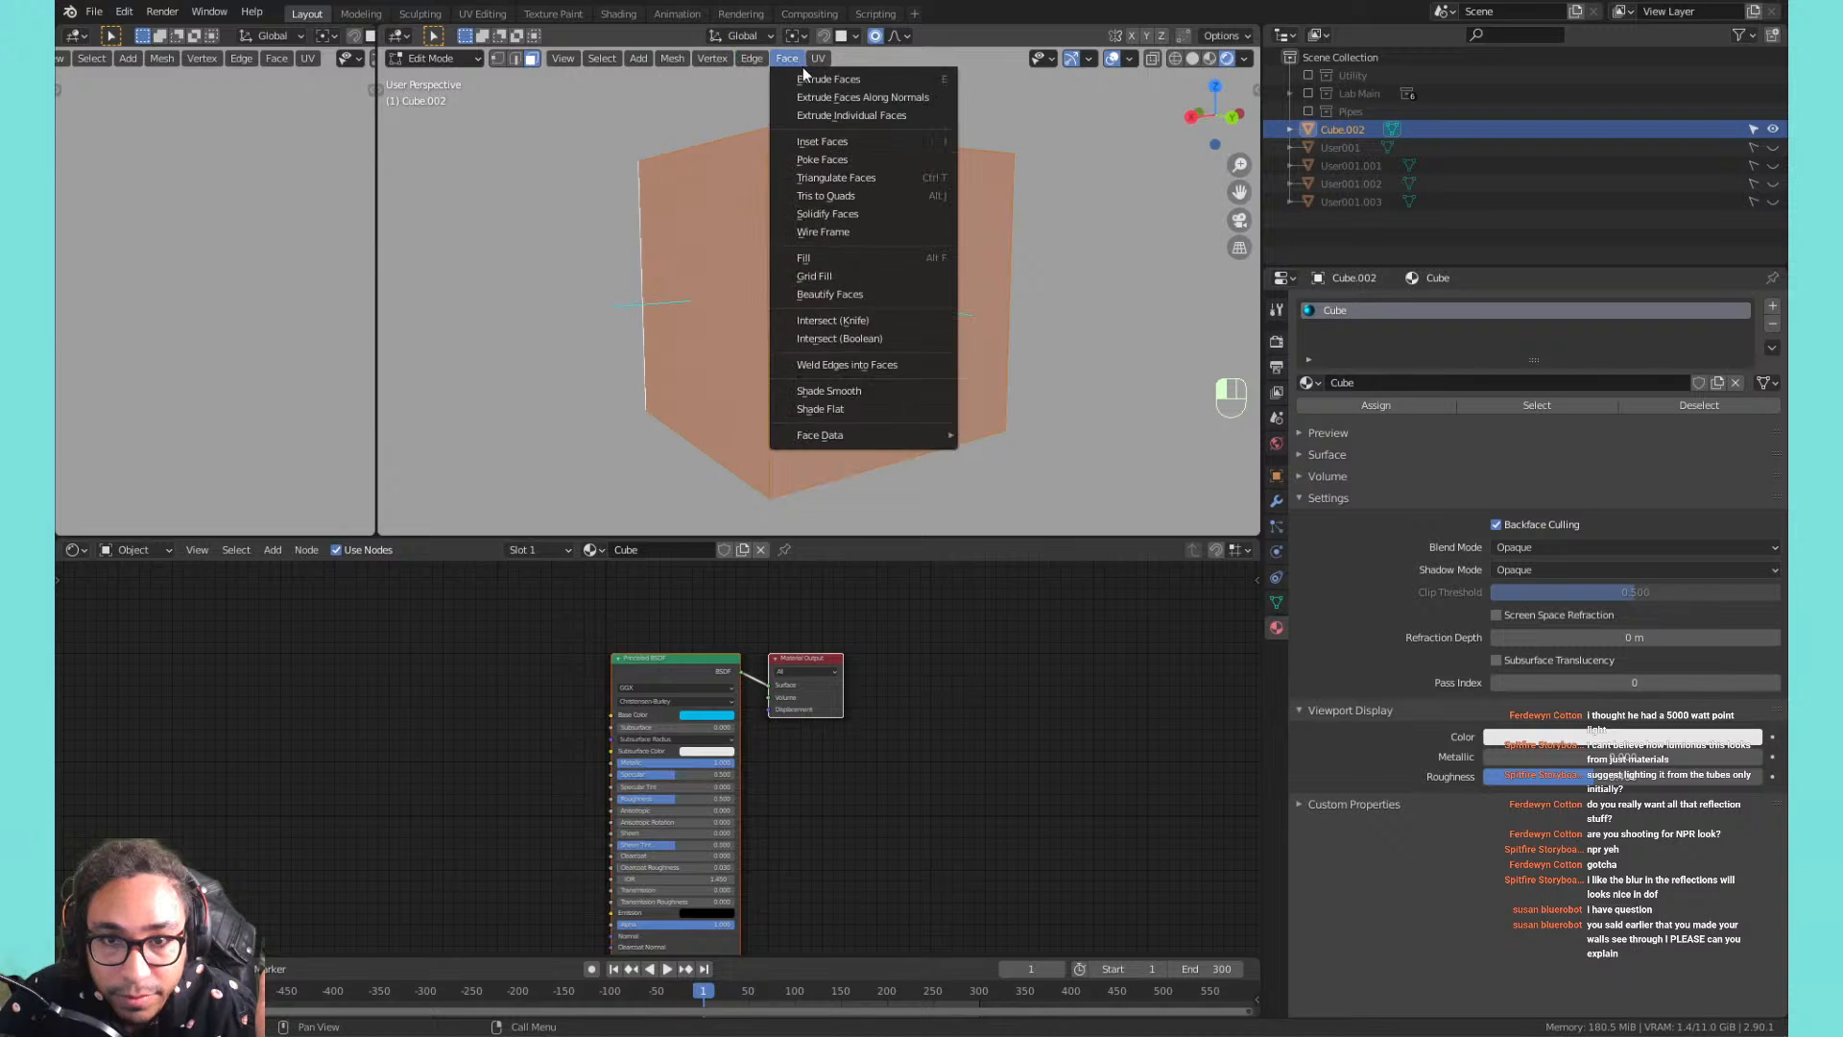
pyautogui.moveTo(814, 59)
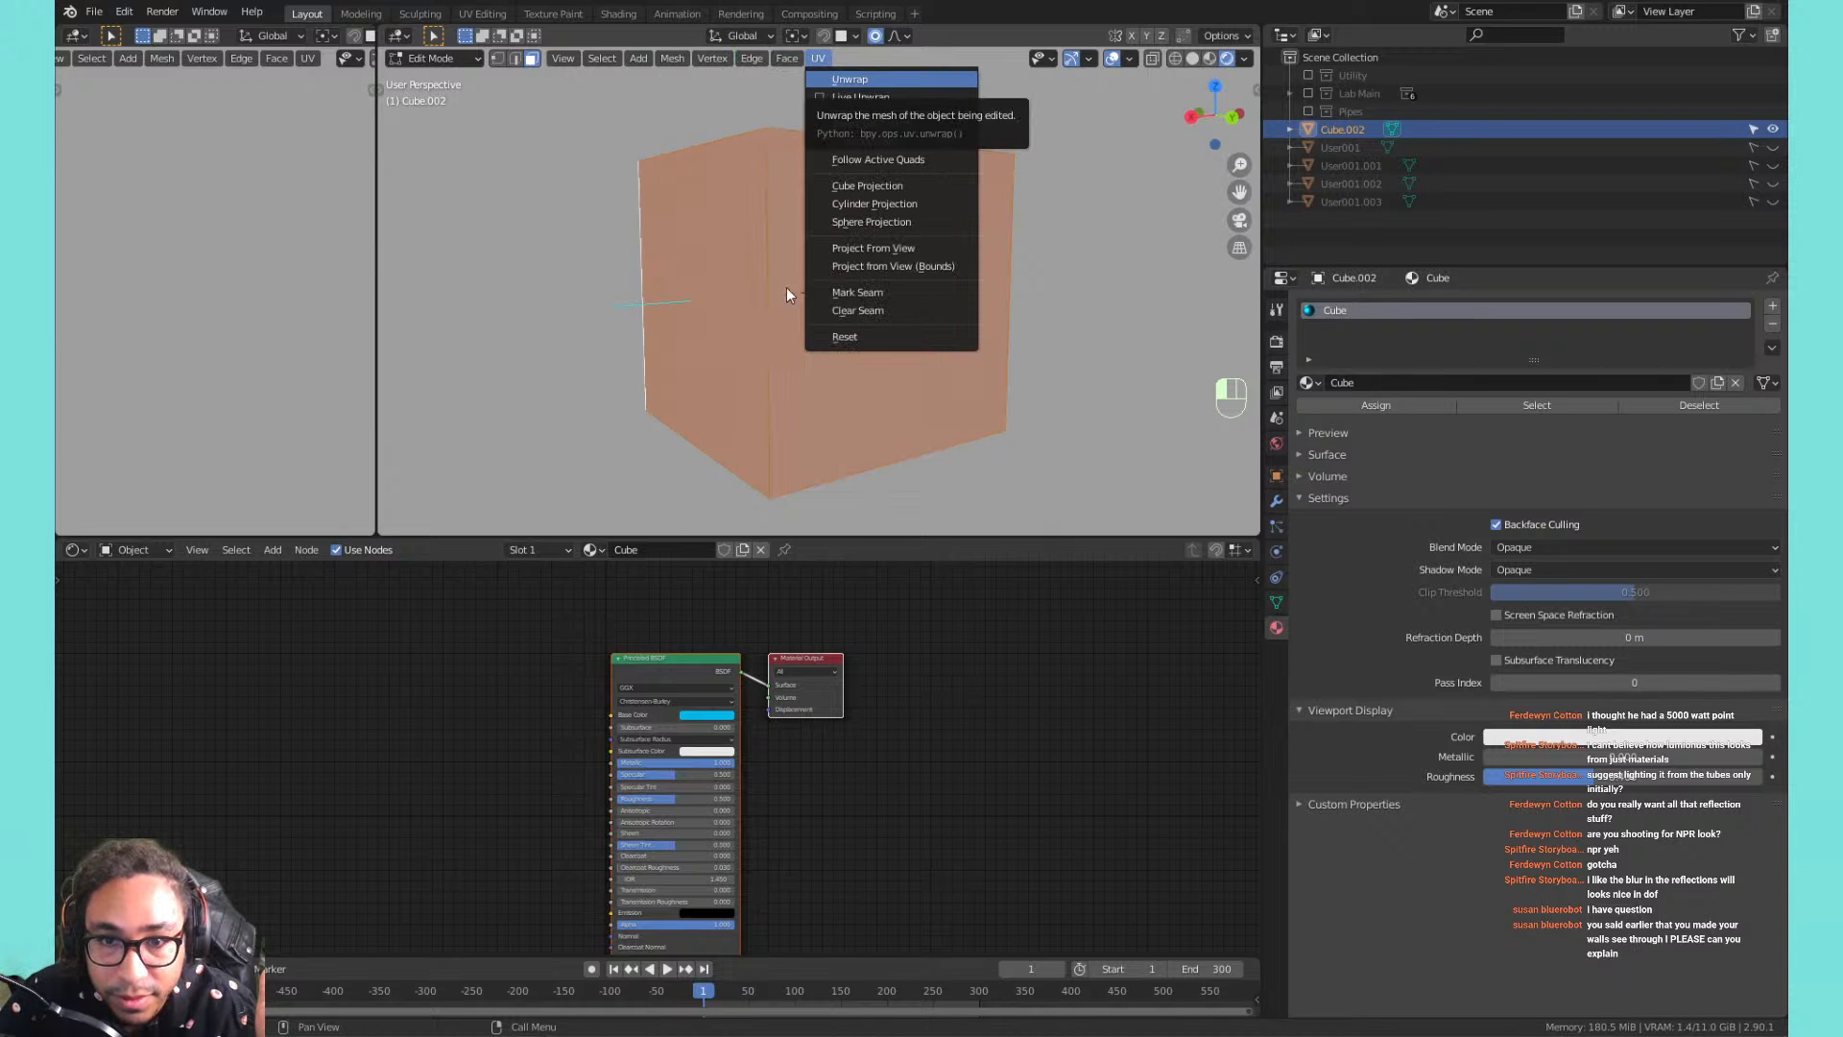
# Flip the normals of the selected cube faces to point inward, and clear the selection.
pyautogui.press('F3')
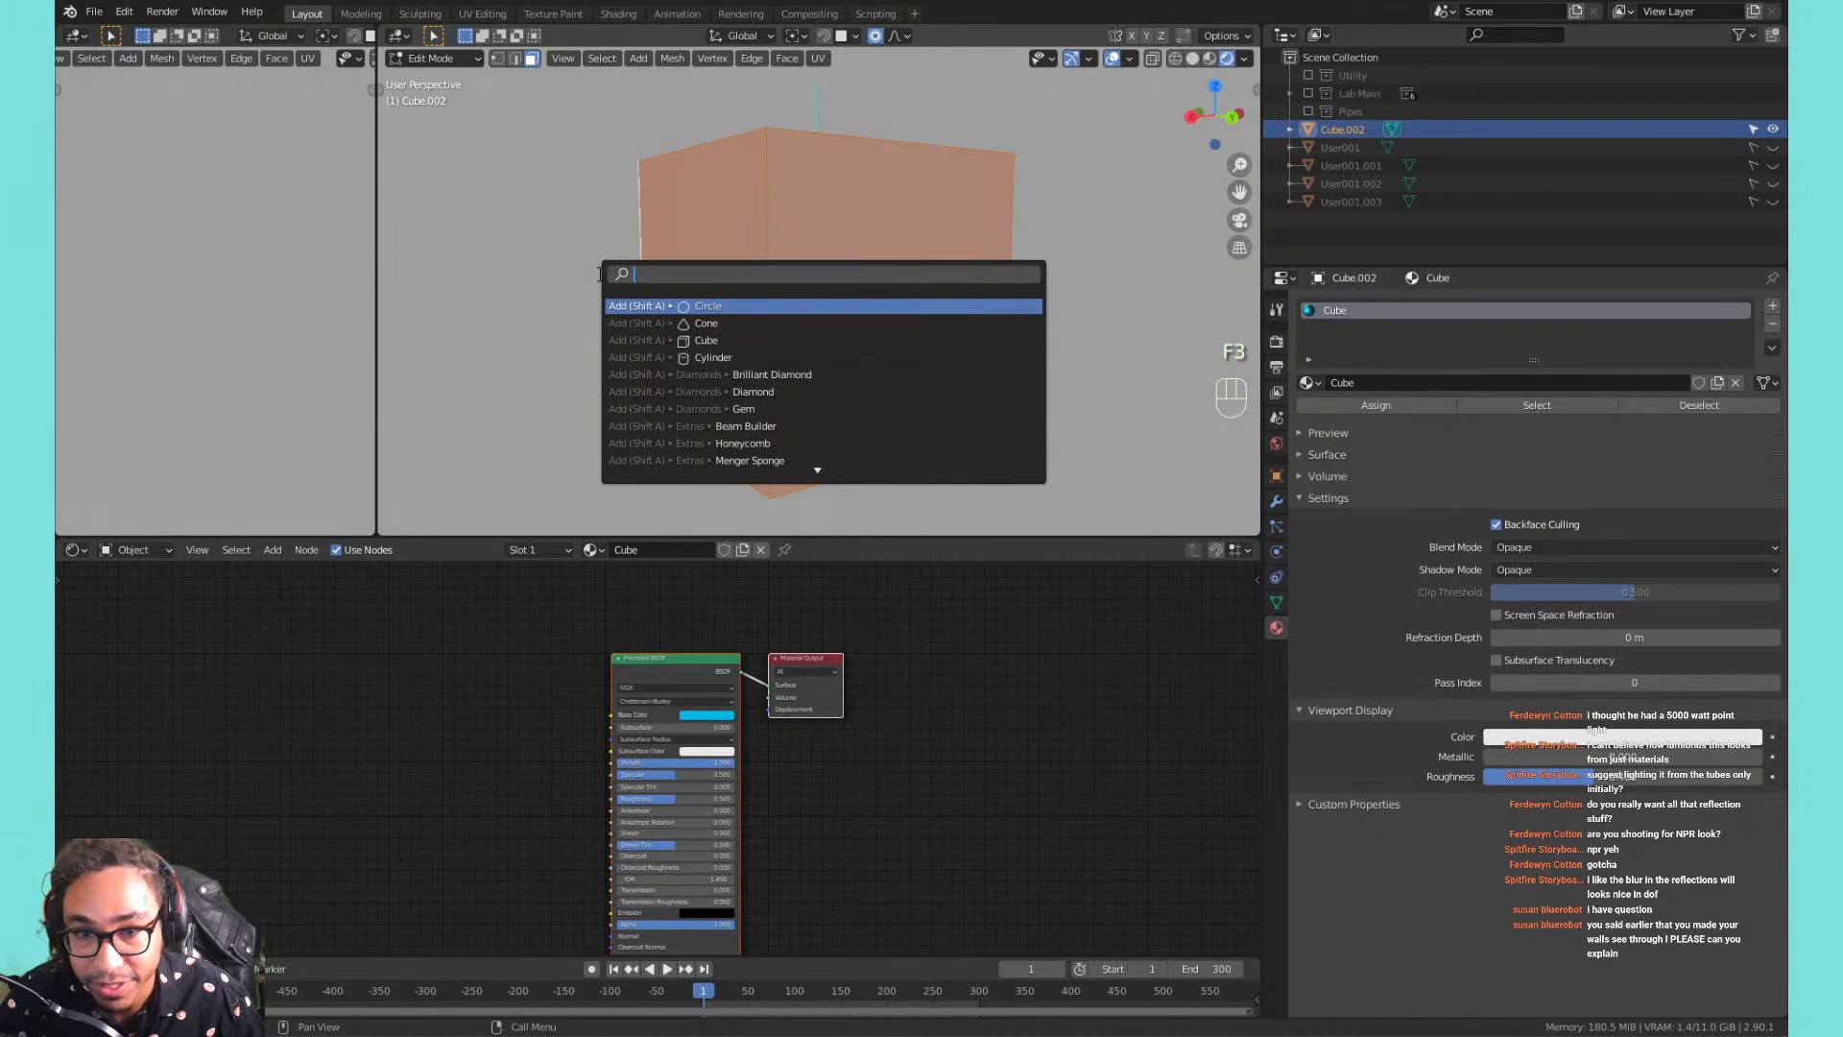
pyautogui.write('flip')
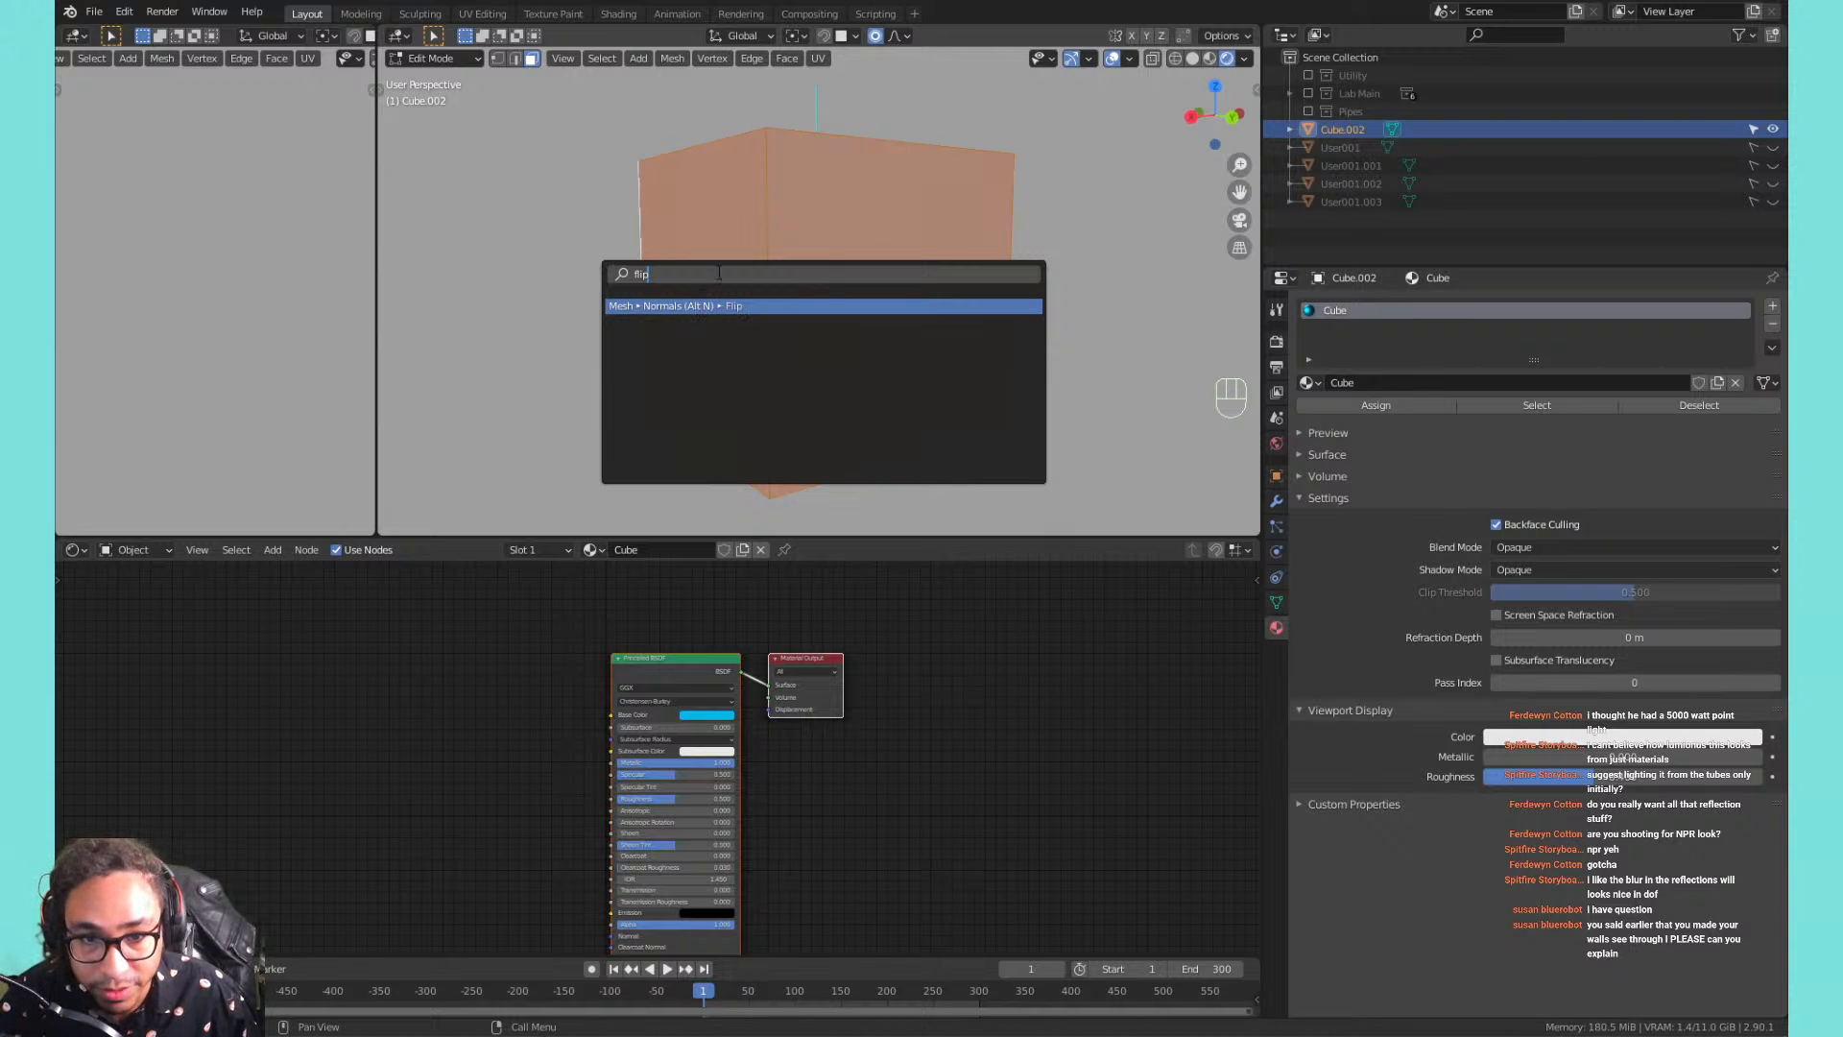
pyautogui.press('Return')
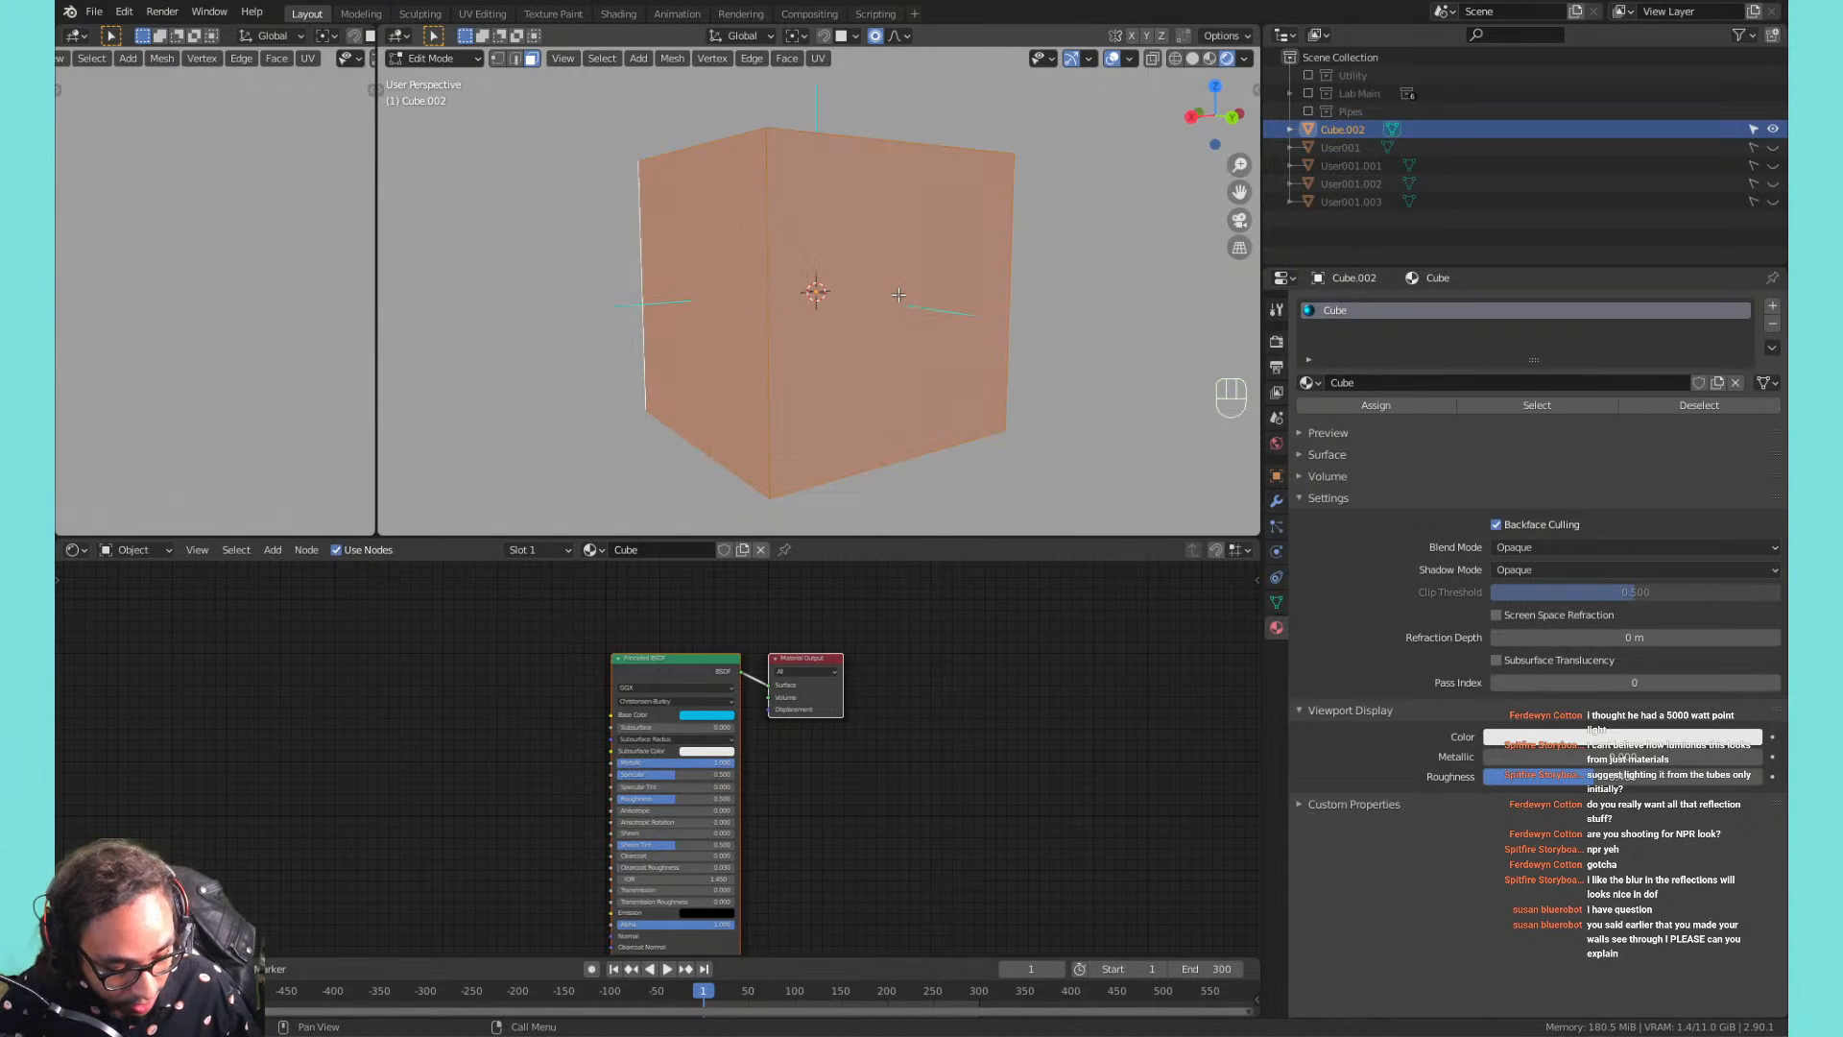
pyautogui.hotkey('alt', 'n')
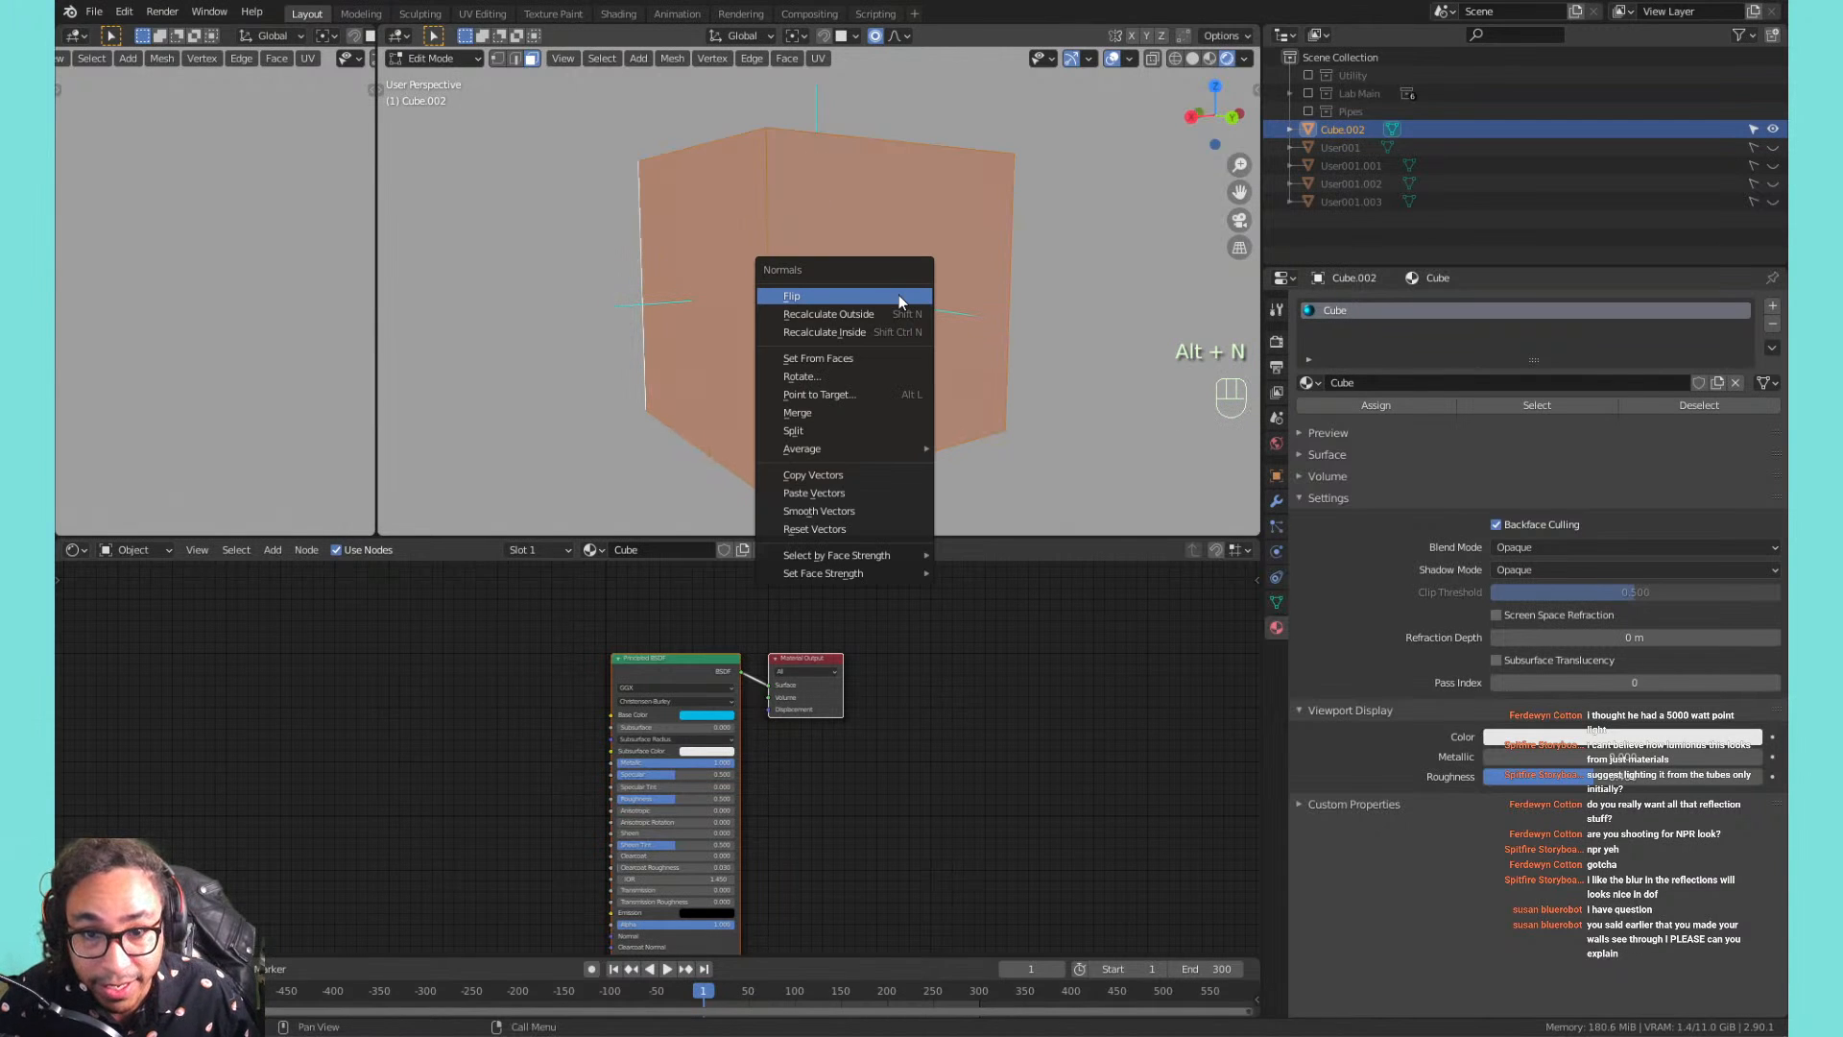
pyautogui.click(861, 295)
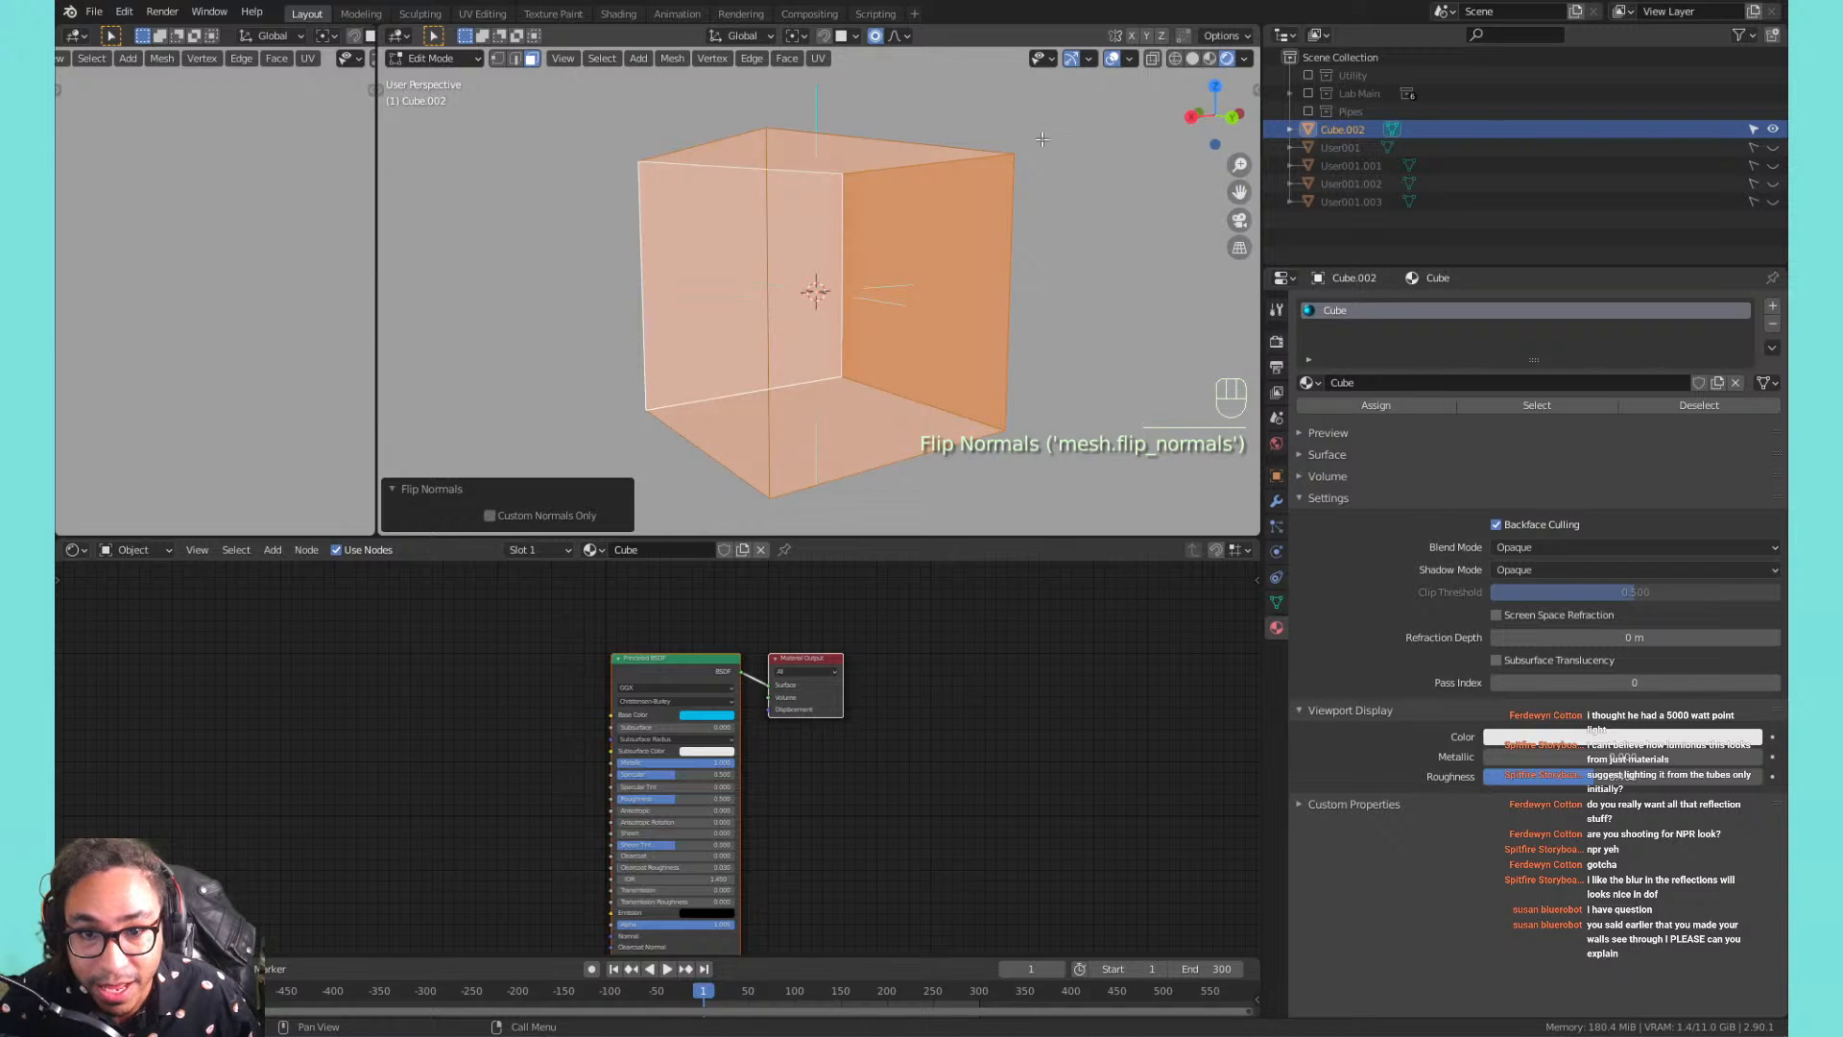
pyautogui.click(940, 257)
pyautogui.moveTo(940, 257); pyautogui.dragTo(818, 340, button='middle')
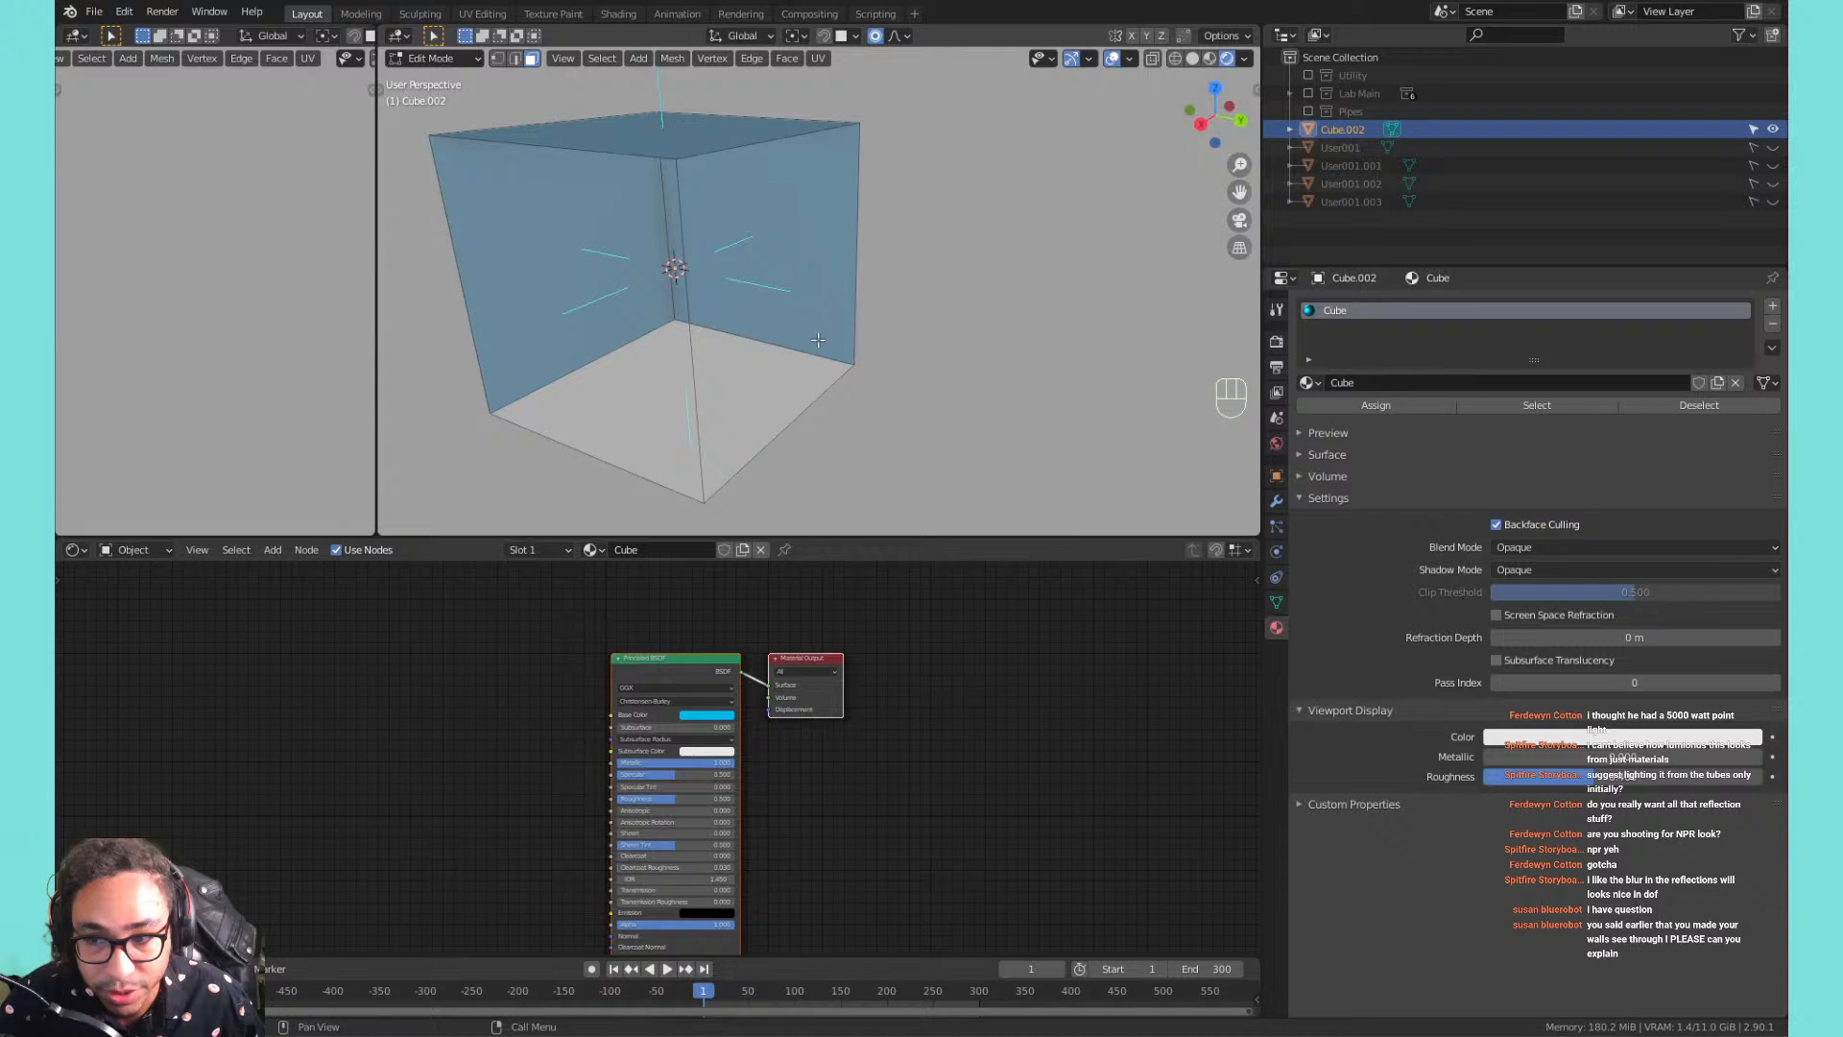
# Toggle the Cube material's Backface Culling off and on repeatedly to compare both views, leaving it enabled.
pyautogui.click(1494, 526)
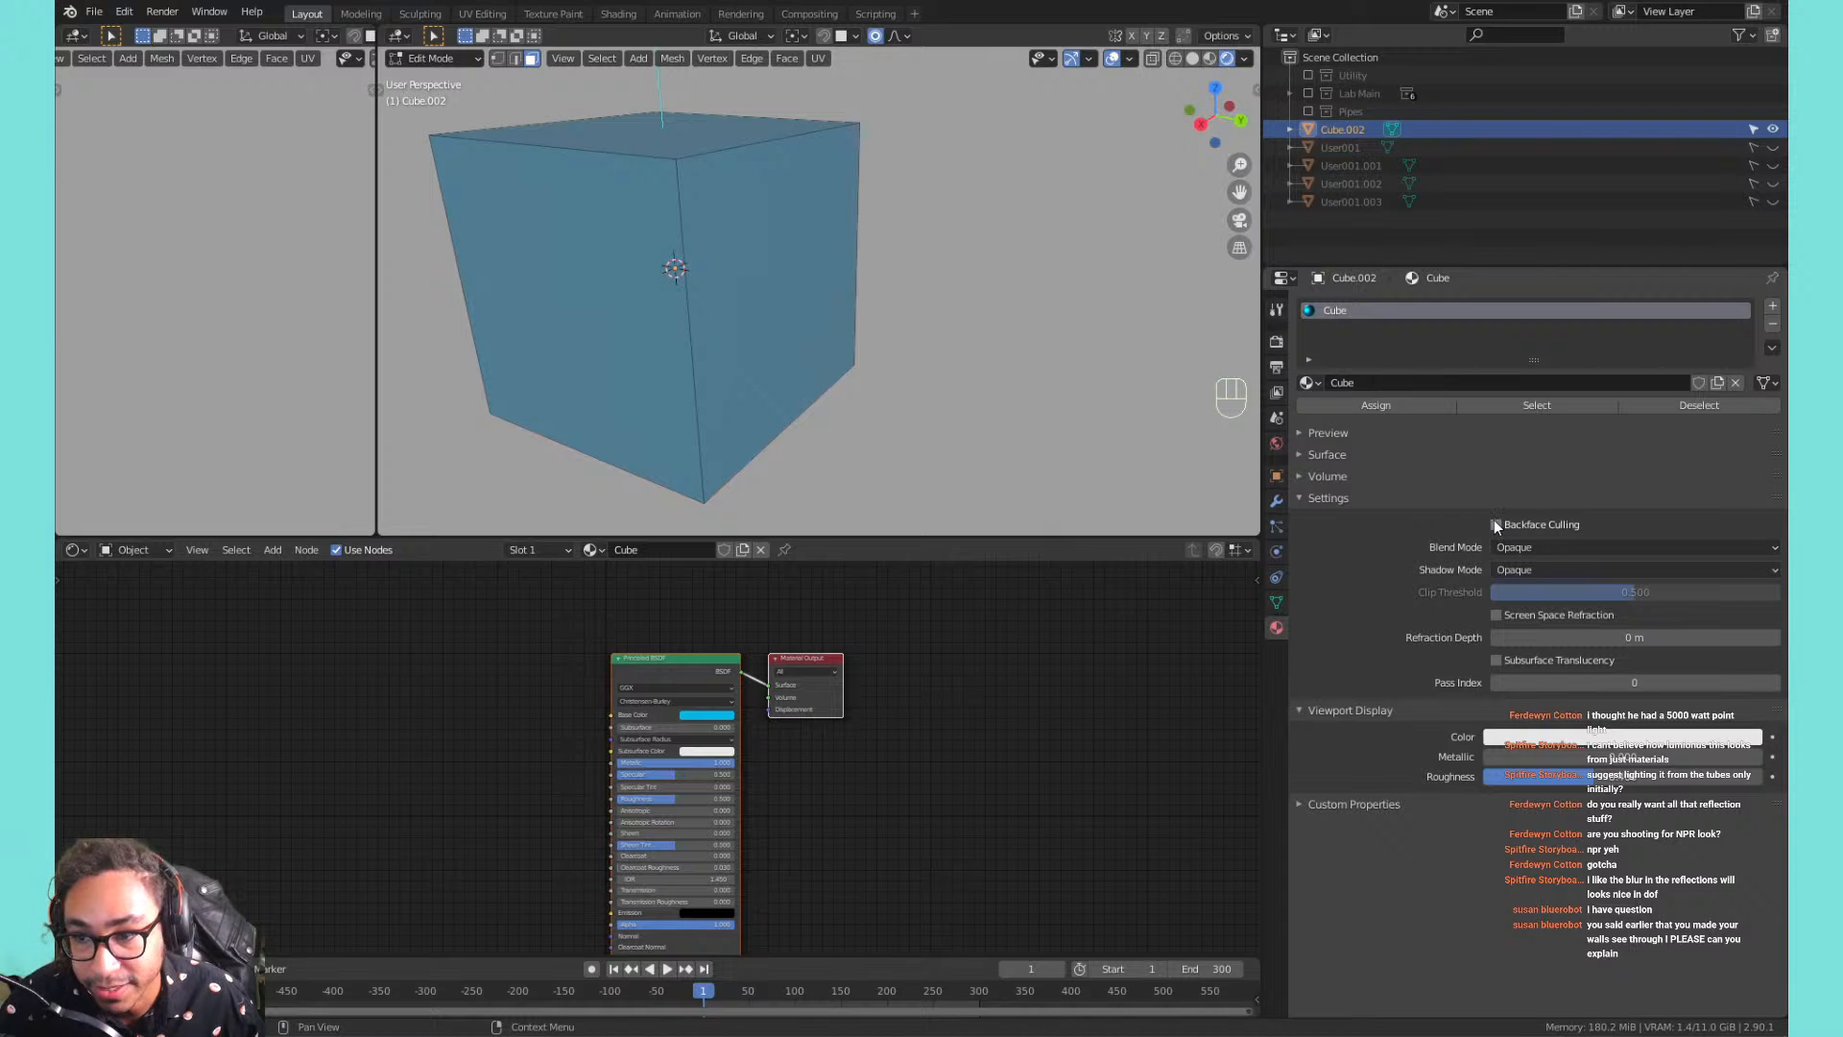
pyautogui.click(1493, 524)
pyautogui.click(1494, 524)
pyautogui.click(1494, 524)
pyautogui.click(1494, 524)
pyautogui.click(1494, 524)
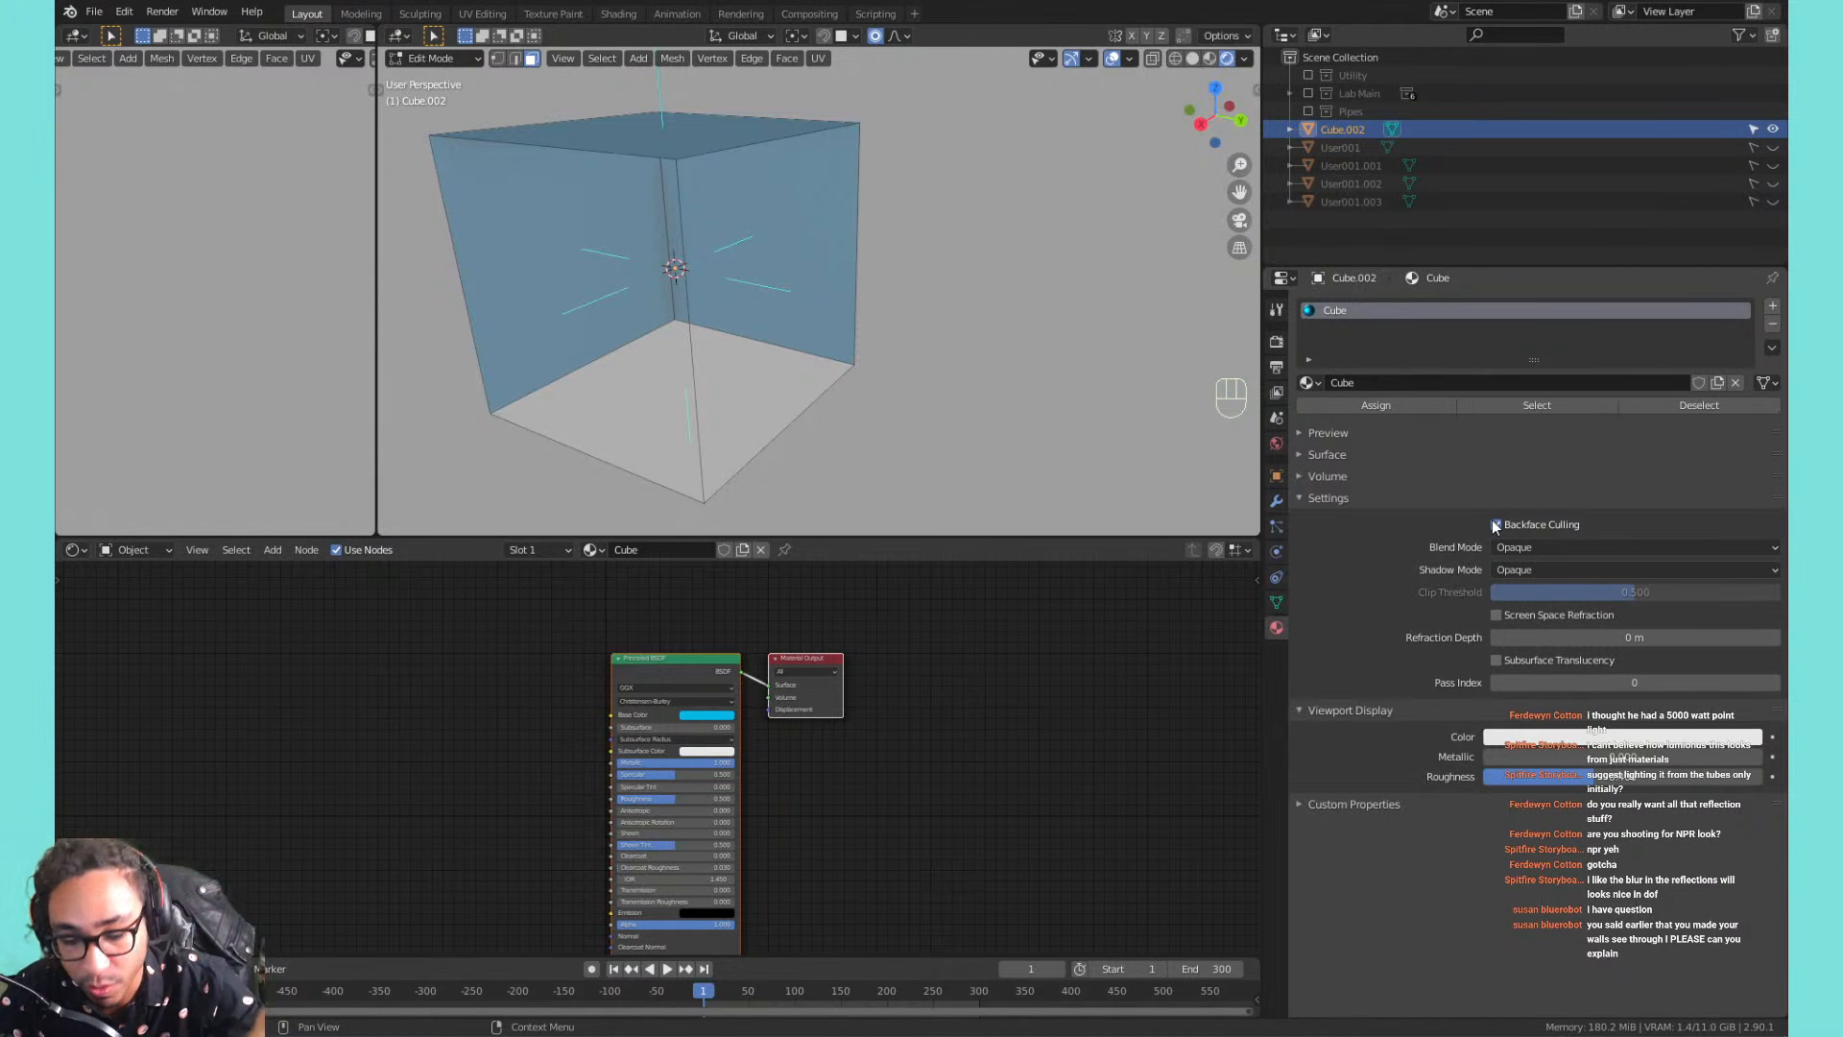
pyautogui.moveTo(583, 304); pyautogui.dragTo(647, 269, button='middle')
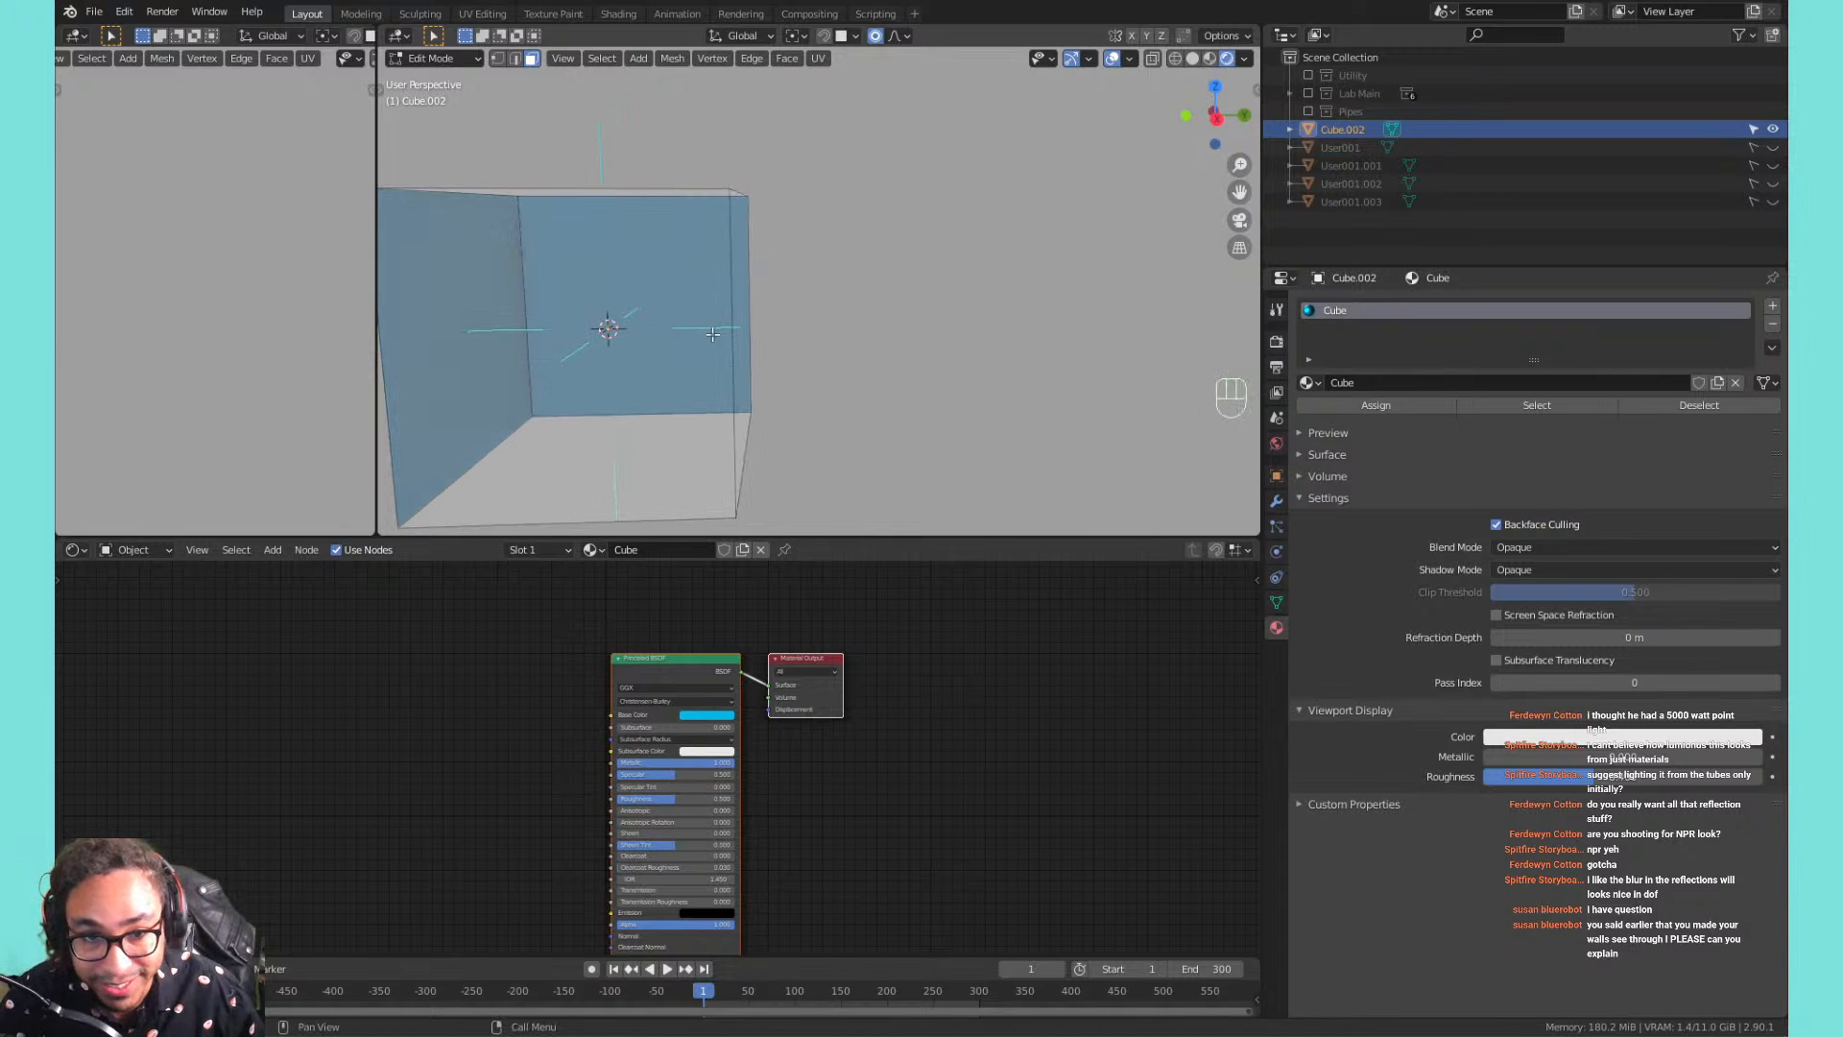
# Examine the cube's side and top faces, the direction of their normals and the available Normals commands.
pyautogui.moveTo(712, 336)
pyautogui.mouseDown(button='middle')
pyautogui.moveTo(778, 348)
pyautogui.moveTo(735, 319)
pyautogui.moveTo(759, 326)
pyautogui.moveTo(688, 353)
pyautogui.mouseUp(button='middle')
pyautogui.click(765, 328)
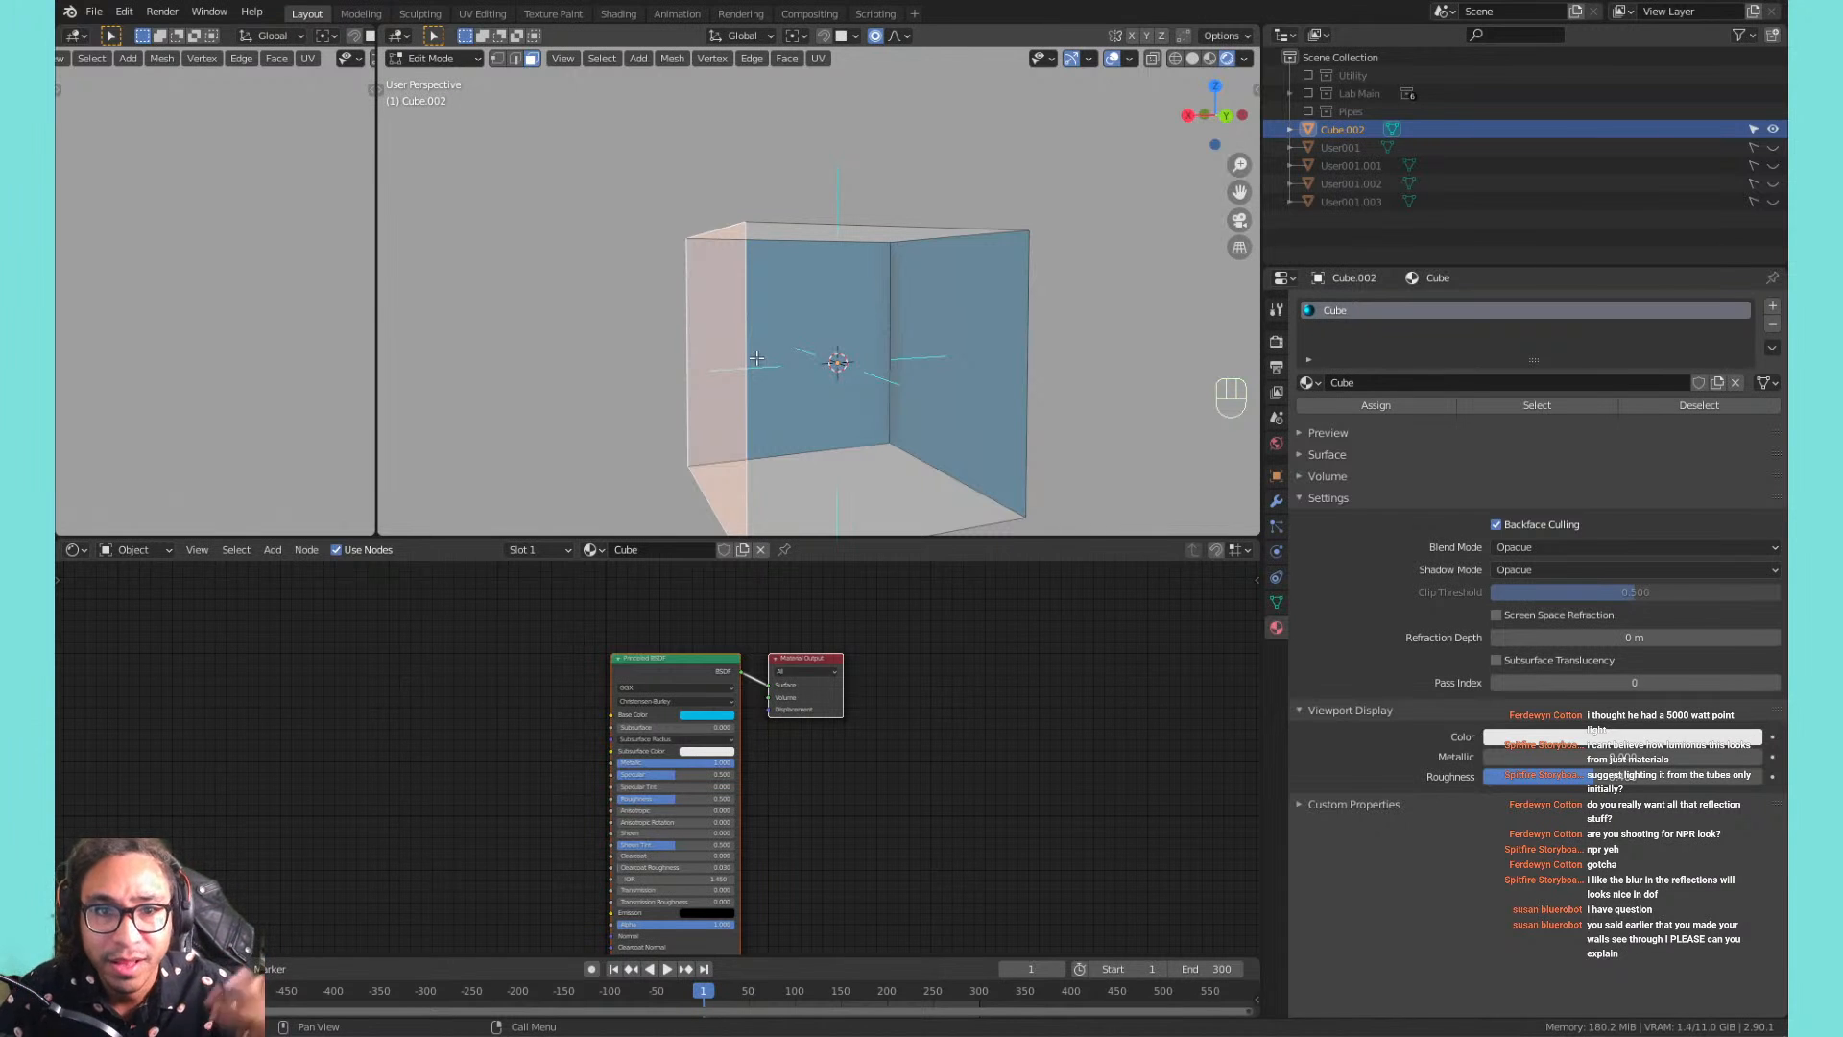
pyautogui.click(712, 59)
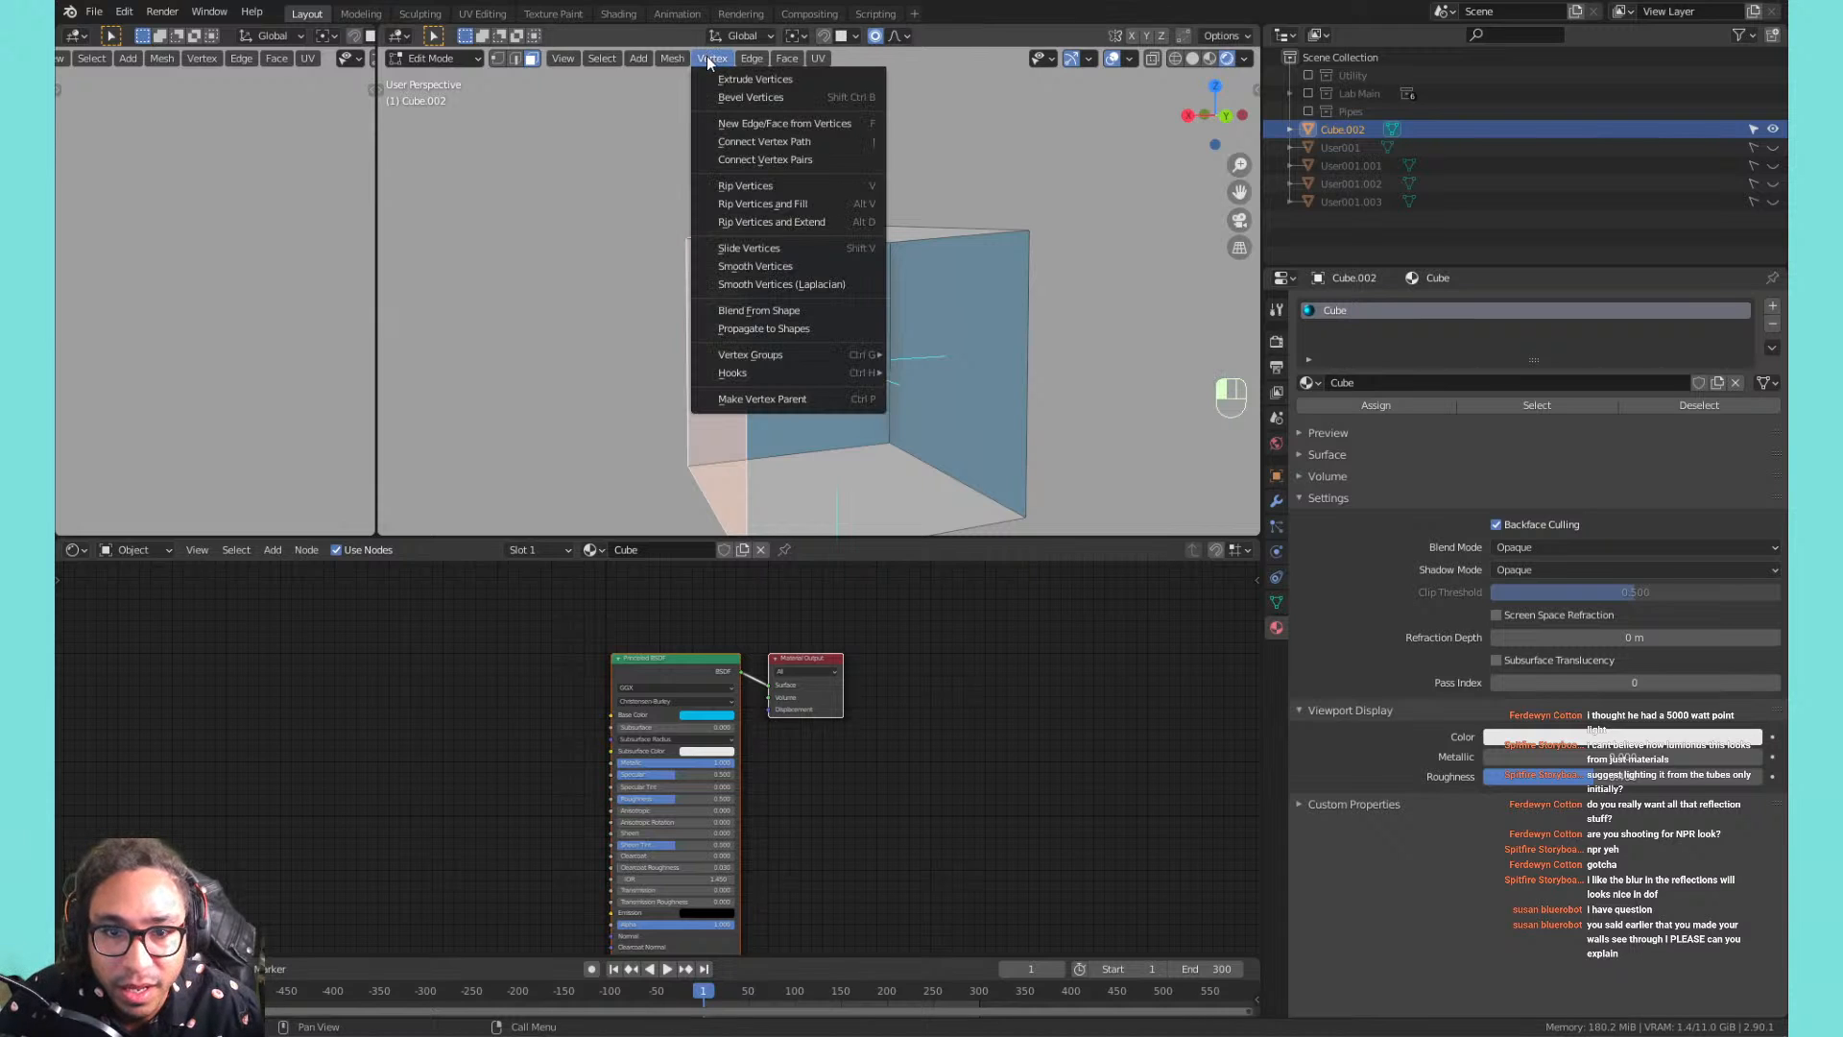
pyautogui.moveTo(675, 59)
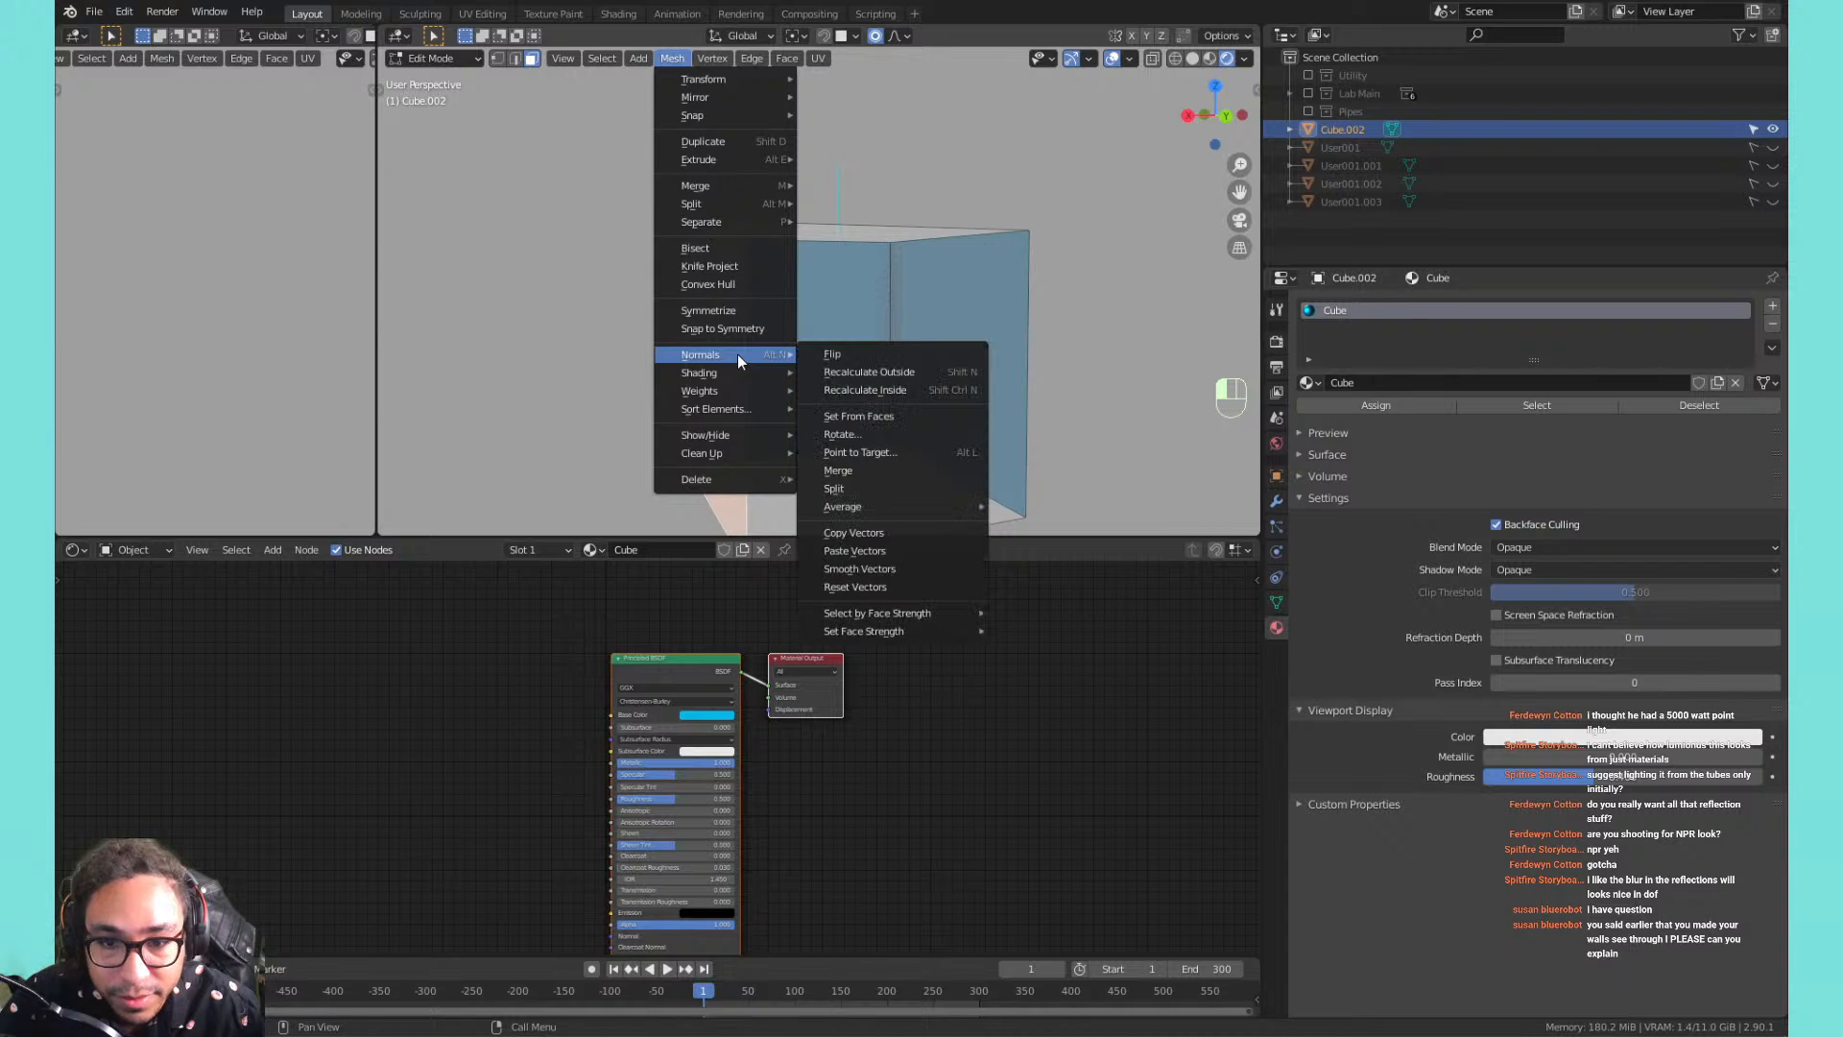
pyautogui.click(967, 264)
pyautogui.moveTo(967, 264); pyautogui.dragTo(863, 452, button='middle')
pyautogui.click(781, 253)
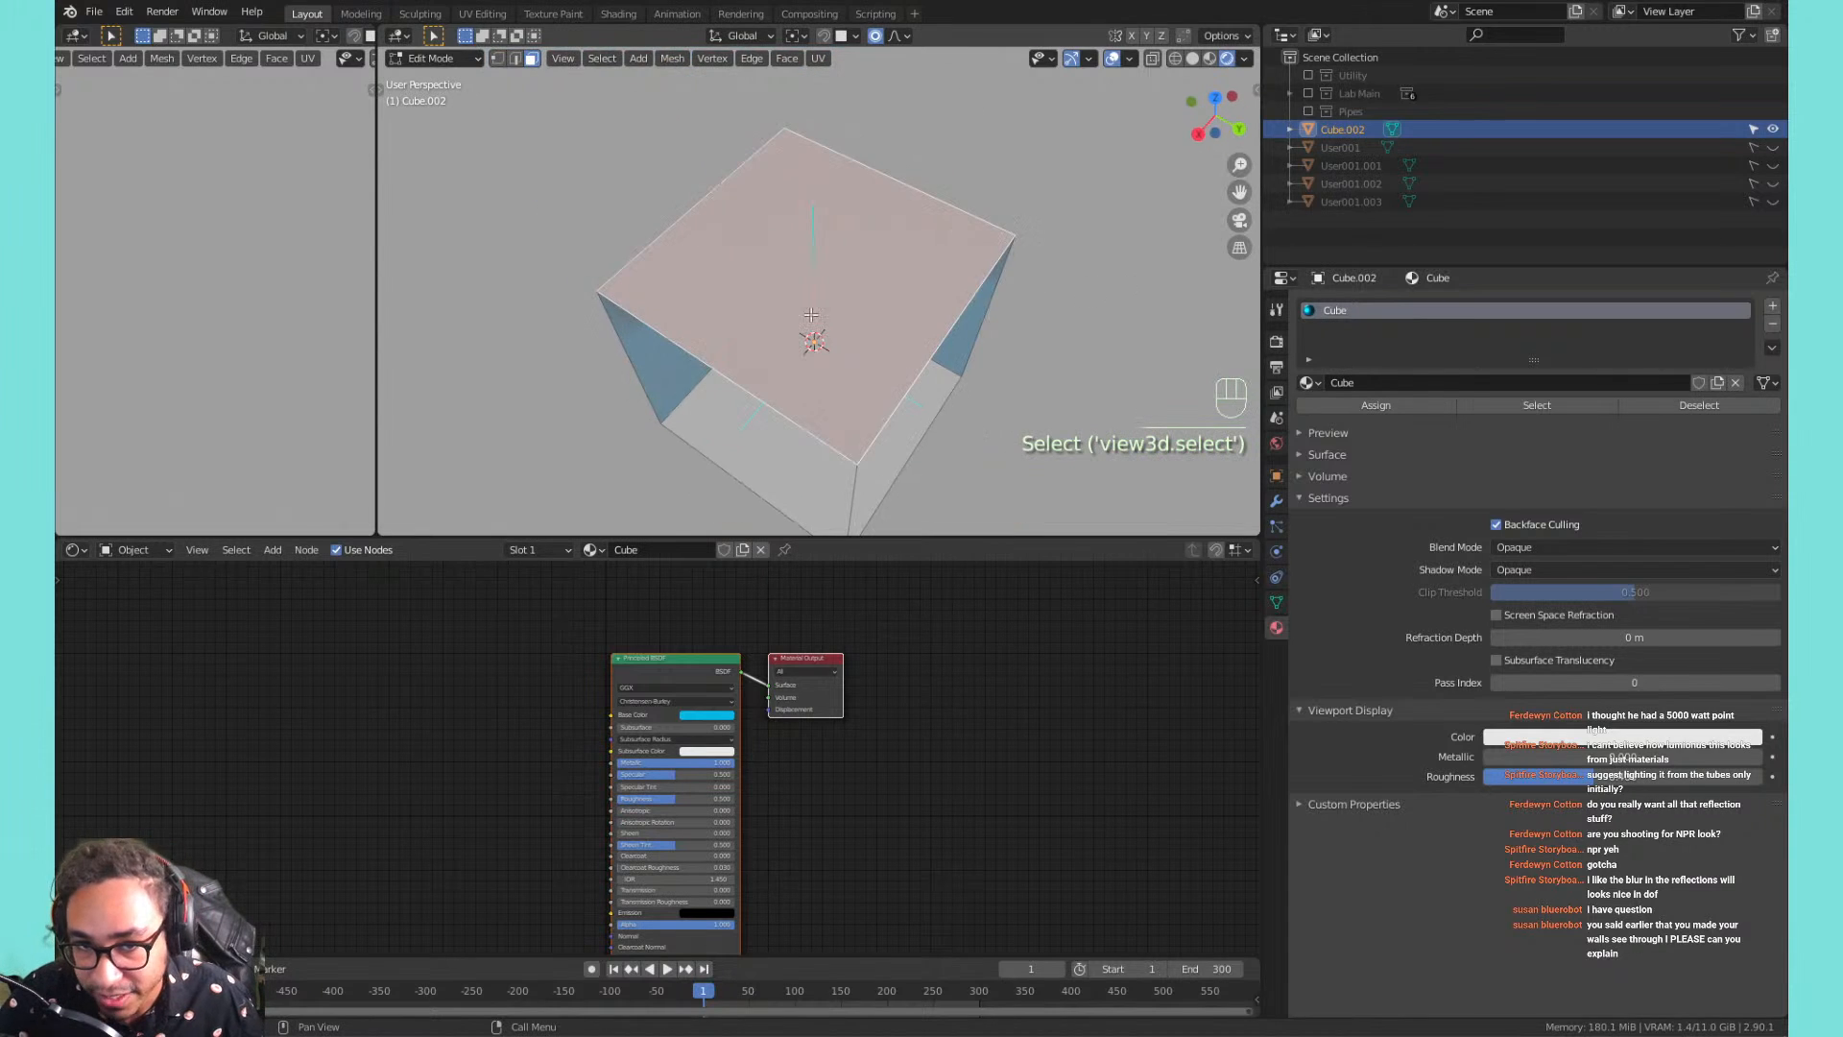
pyautogui.moveTo(813, 370); pyautogui.dragTo(810, 254, button='middle')
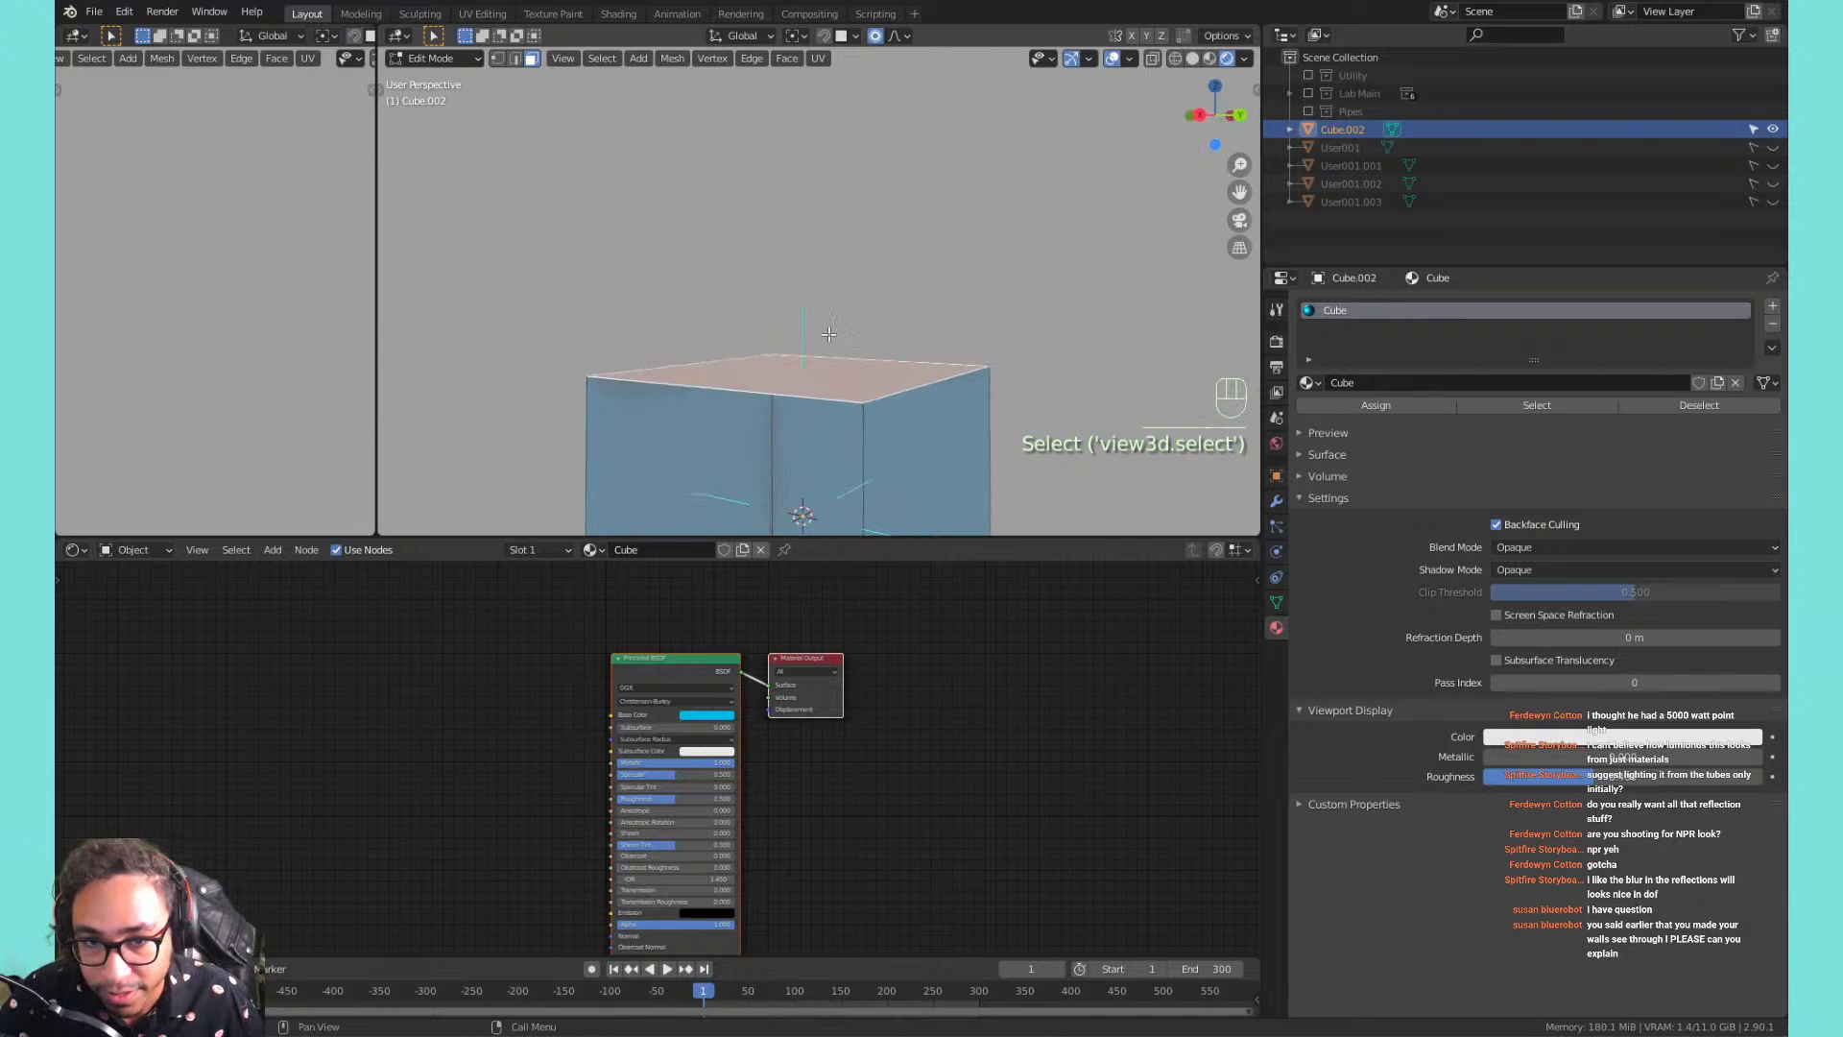
pyautogui.moveTo(827, 333)
pyautogui.mouseDown(button='middle')
pyautogui.moveTo(813, 449)
pyautogui.moveTo(888, 436)
pyautogui.moveTo(836, 206)
pyautogui.moveTo(768, 413)
pyautogui.moveTo(671, 321)
pyautogui.moveTo(661, 199)
pyautogui.moveTo(805, 355)
pyautogui.mouseUp(button='middle')
pyautogui.click(907, 438)
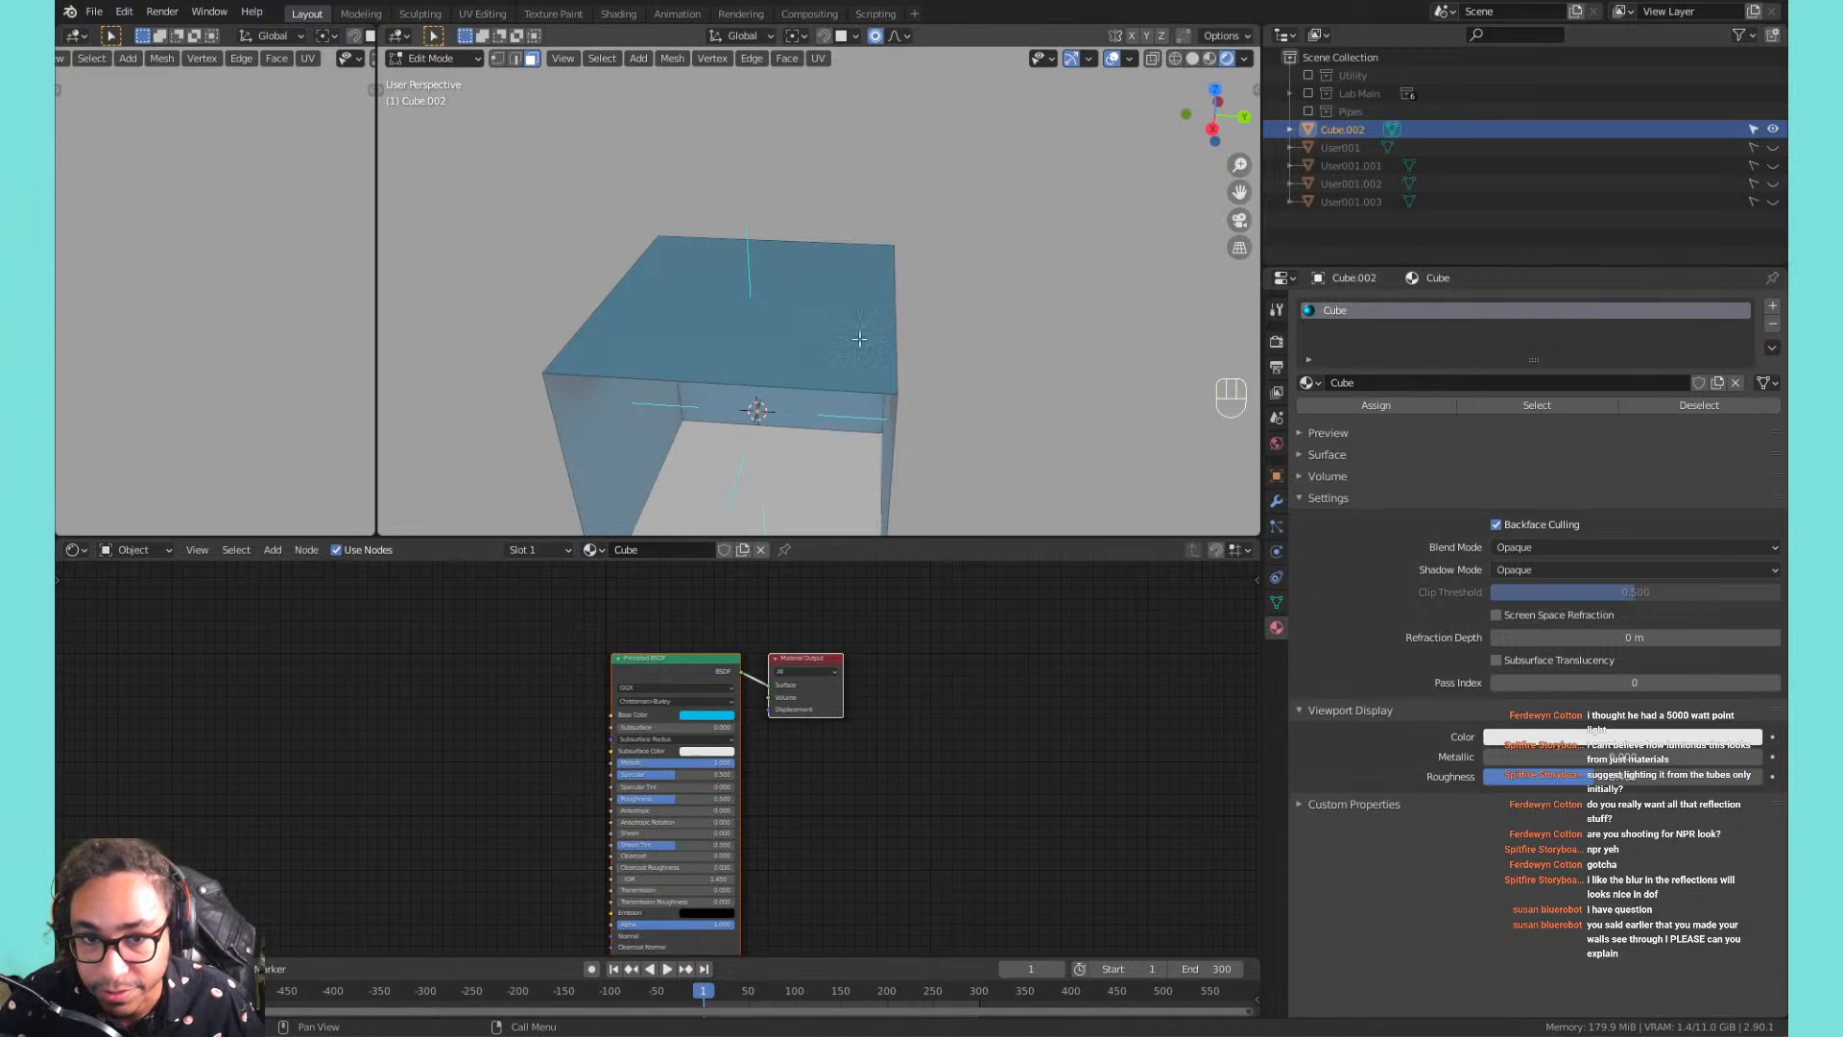
# Flip the normal of the cube's top face to point inward, and clear the selection.
pyautogui.click(798, 297)
pyautogui.click(670, 59)
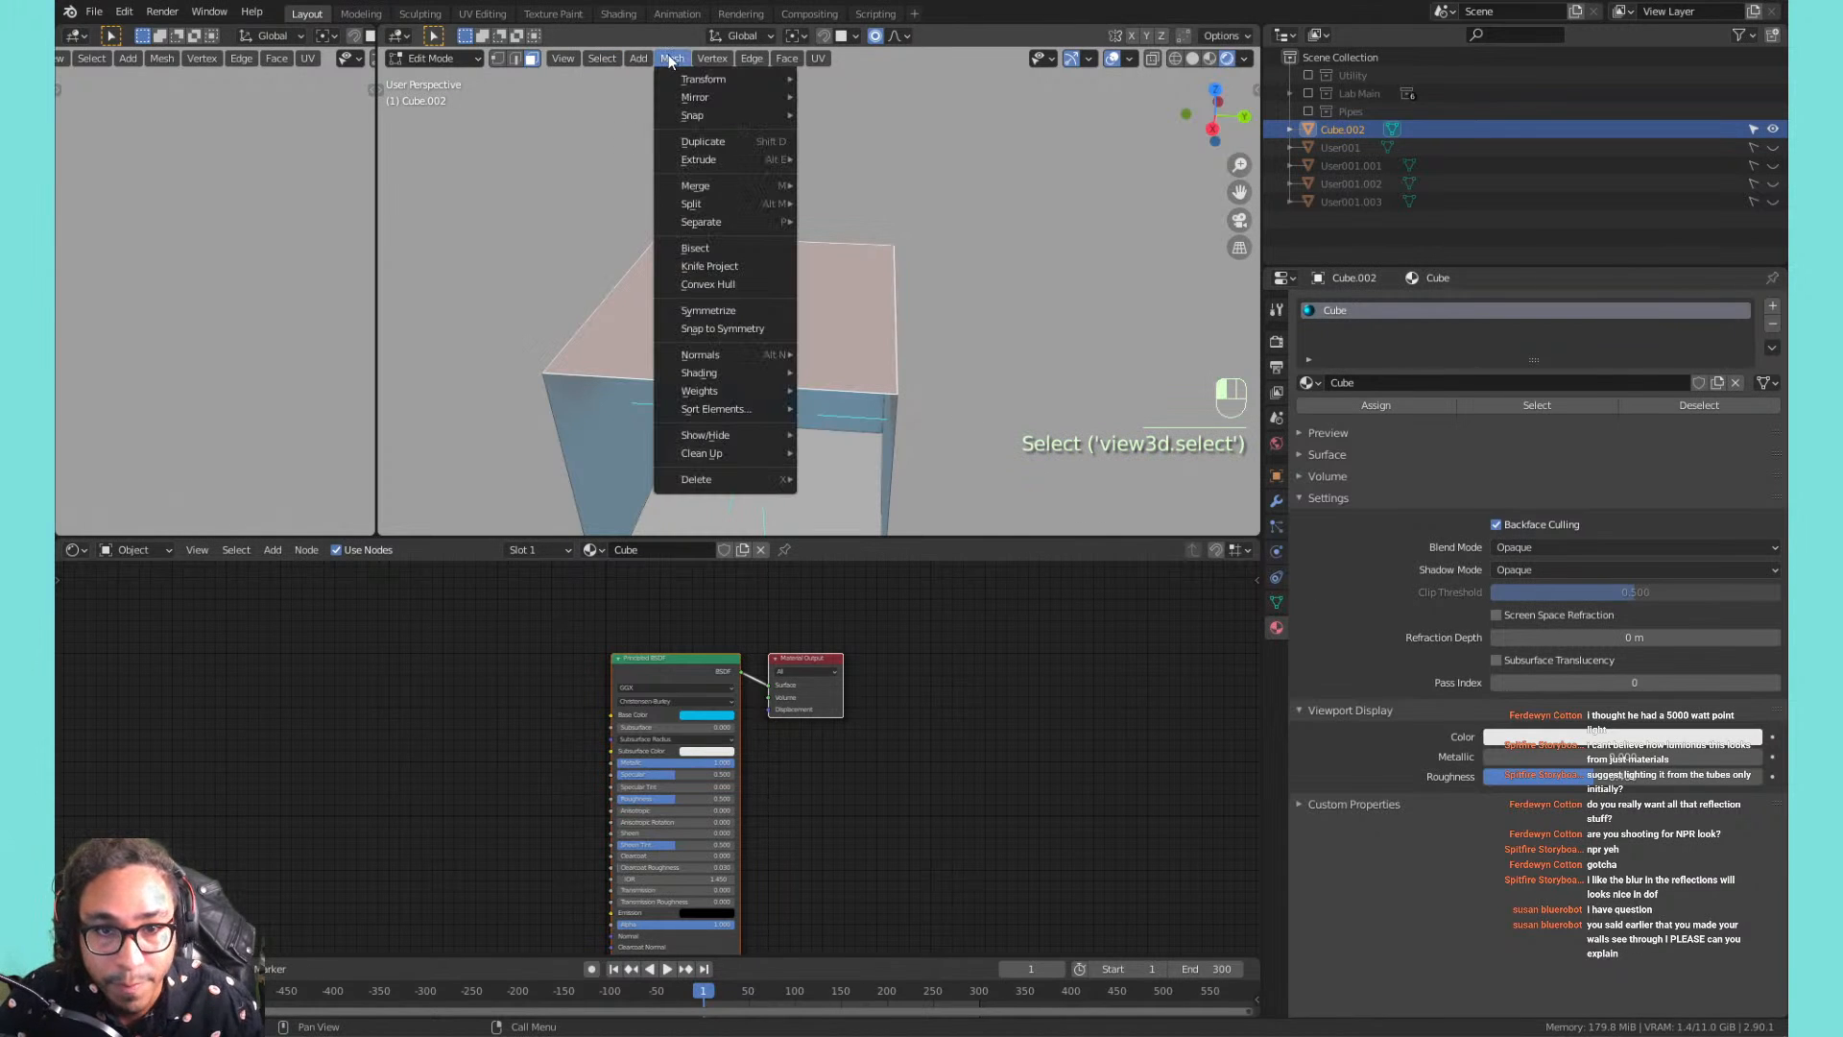
pyautogui.moveTo(757, 351)
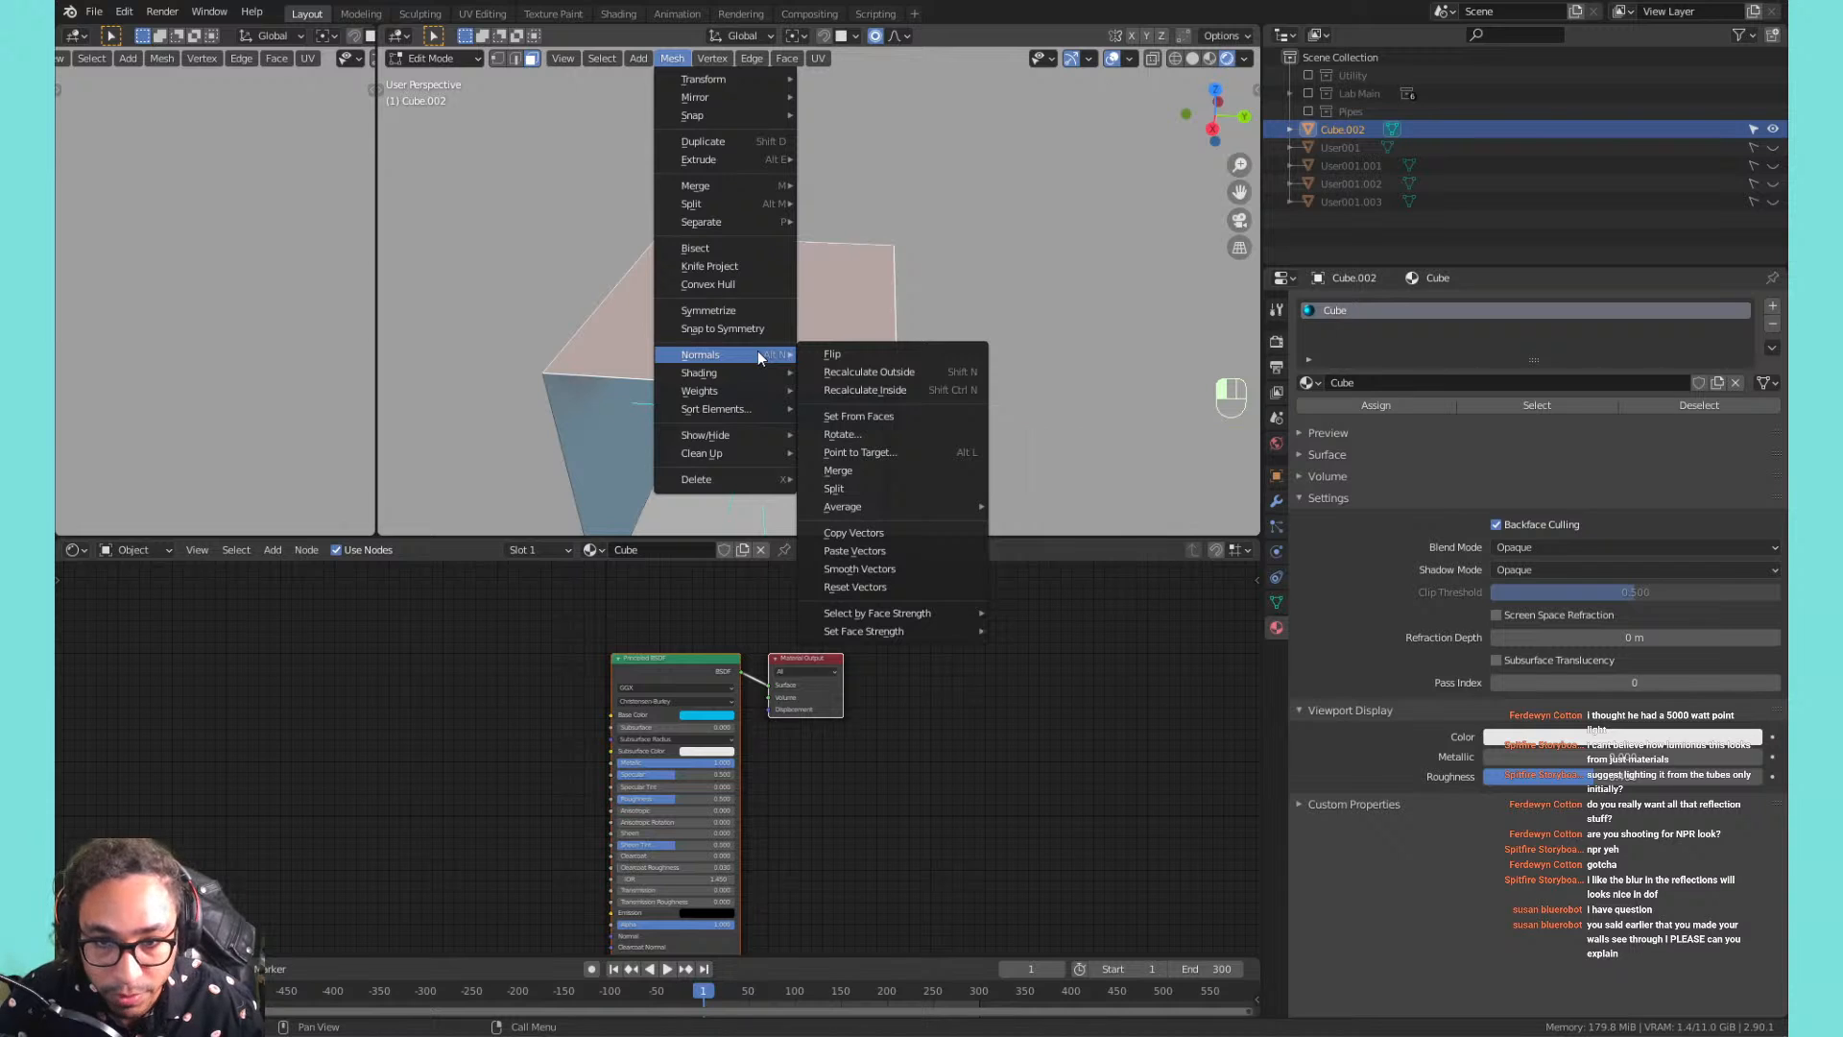
pyautogui.click(820, 360)
pyautogui.click(890, 279)
# Flip the normal of the cube's bottom face to point inward, and clear the selection.
pyautogui.keyDown('shift'); pyautogui.moveTo(977, 355); pyautogui.dragTo(801, 241, button='middle'); pyautogui.keyUp('shift')
pyautogui.click(801, 241)
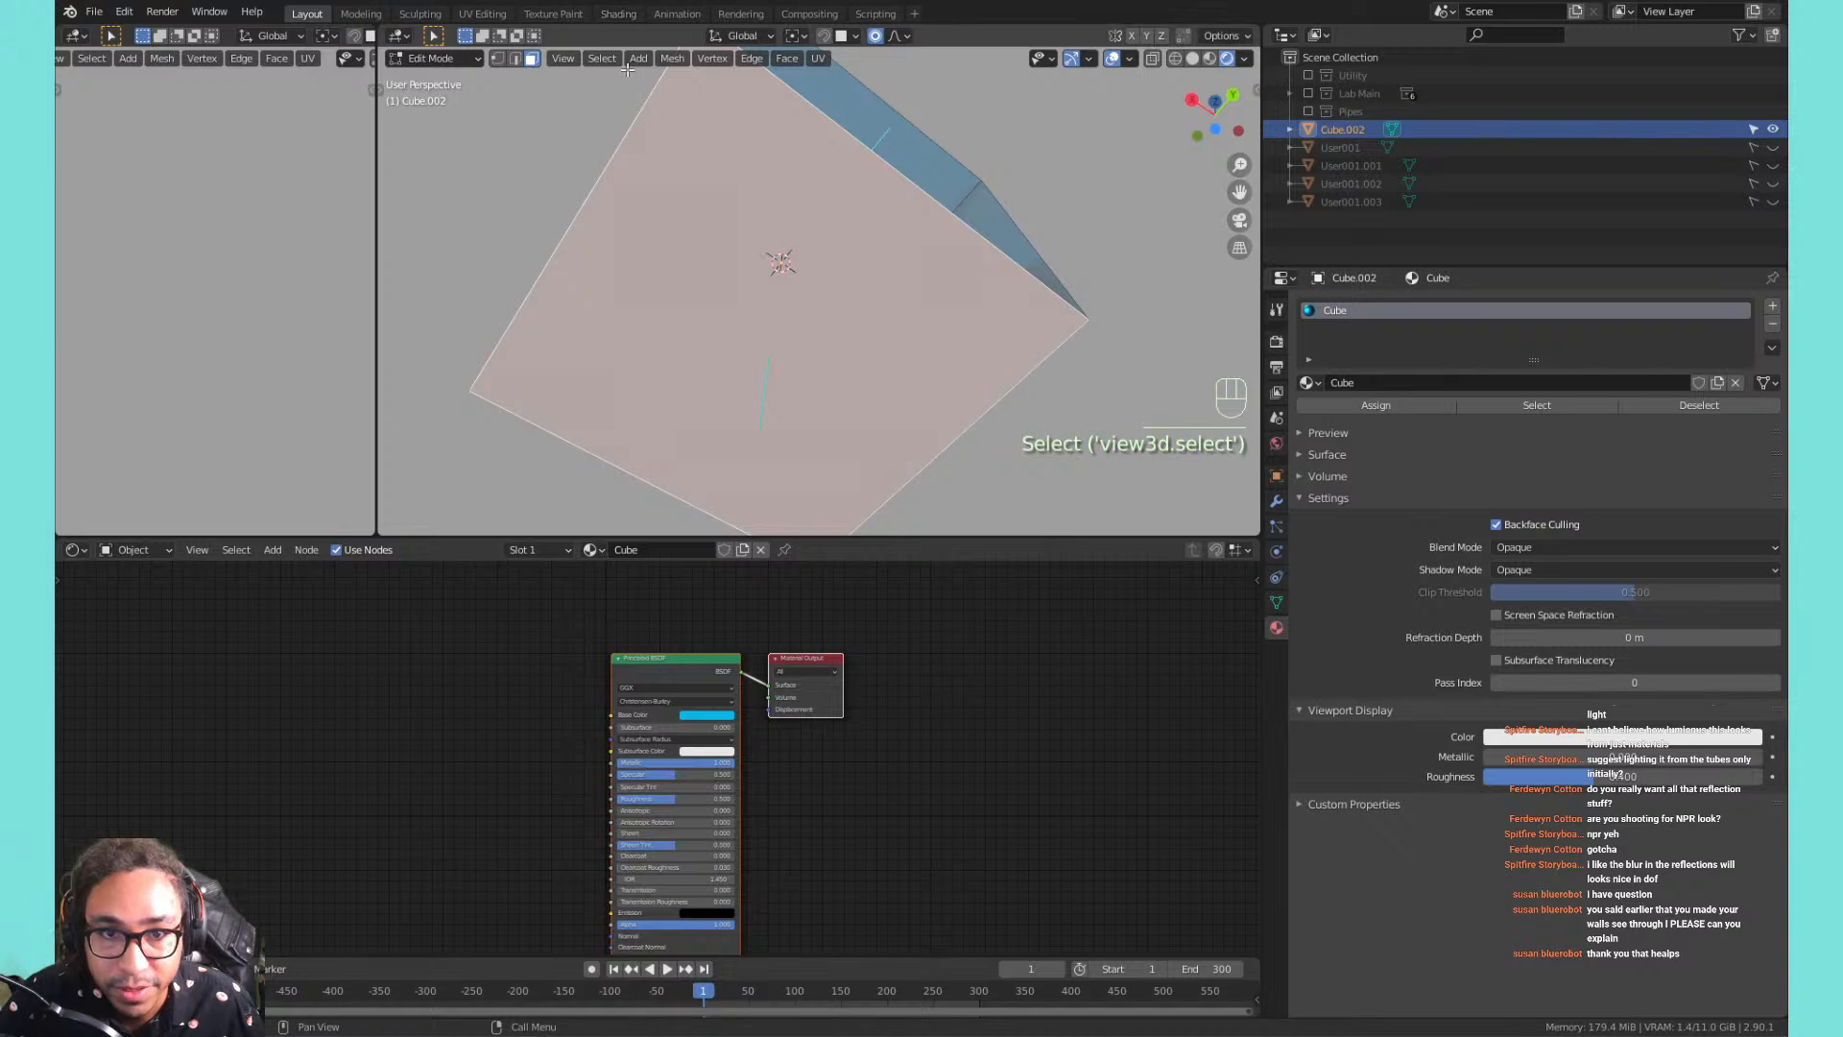
pyautogui.click(669, 60)
pyautogui.click(672, 59)
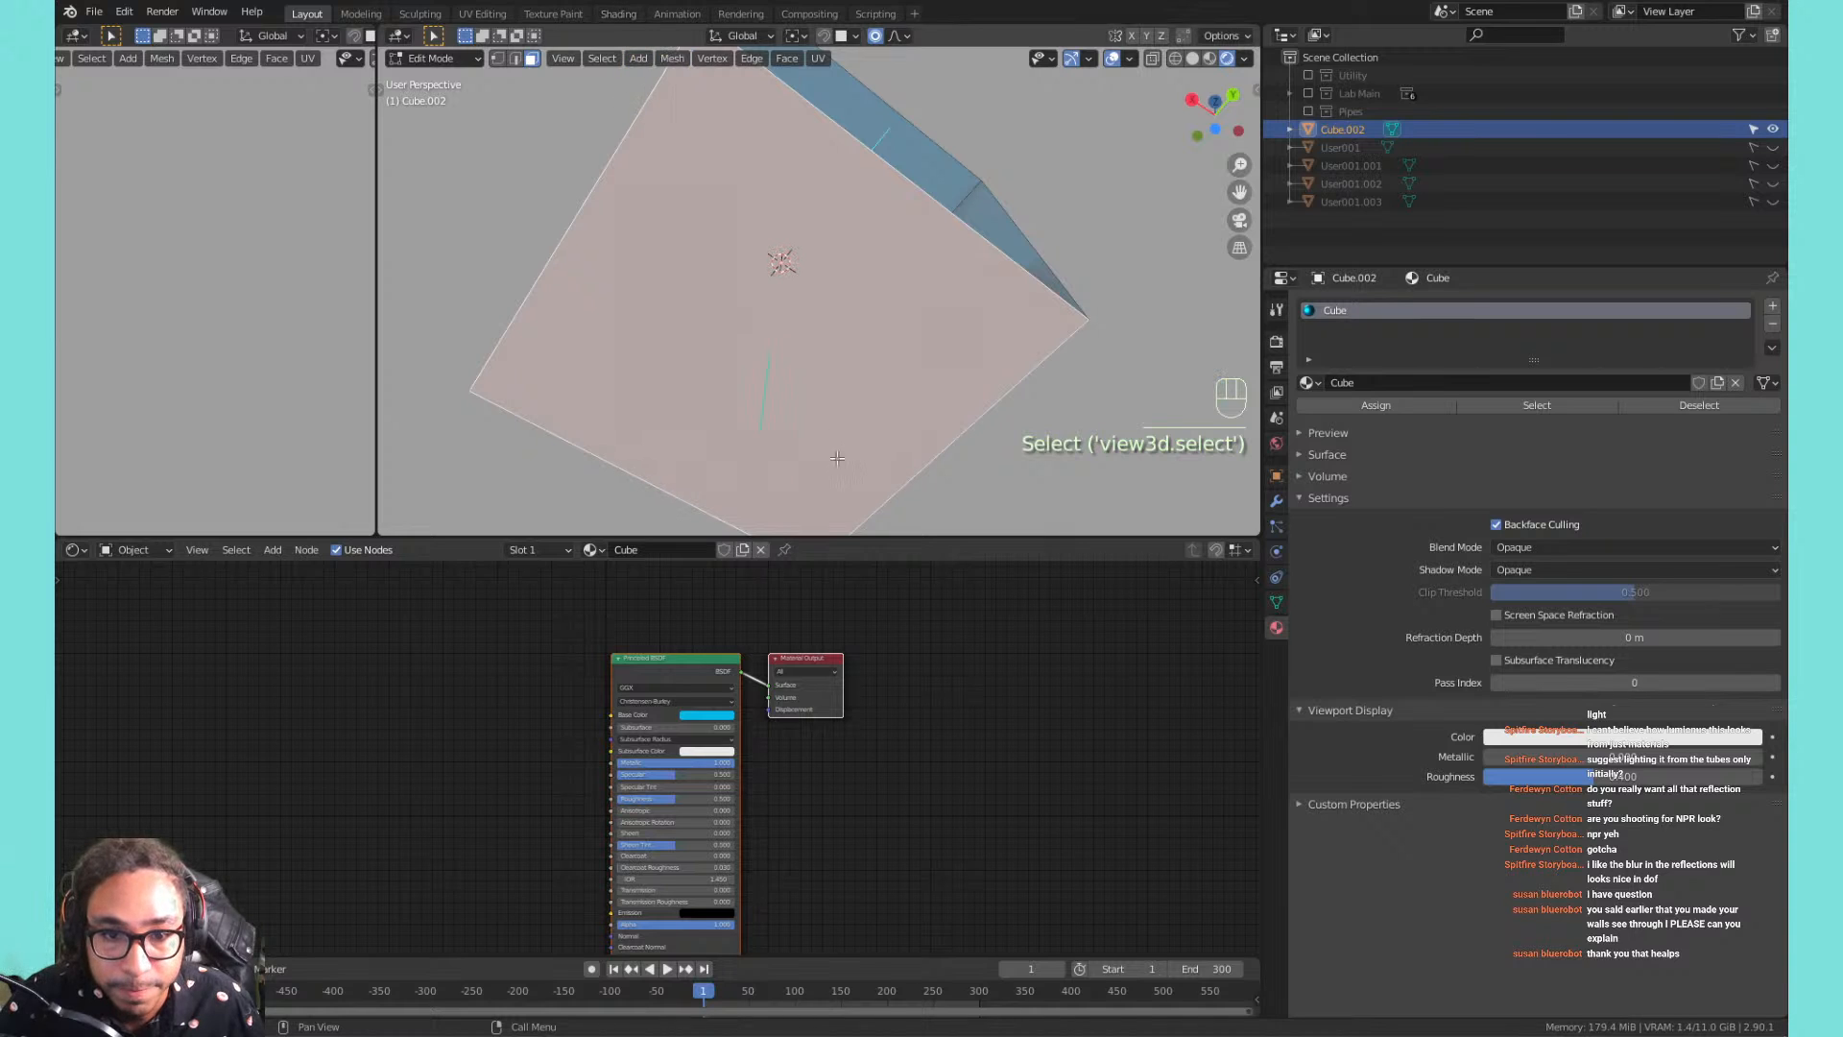
pyautogui.click(672, 59)
pyautogui.moveTo(756, 348)
pyautogui.click(854, 350)
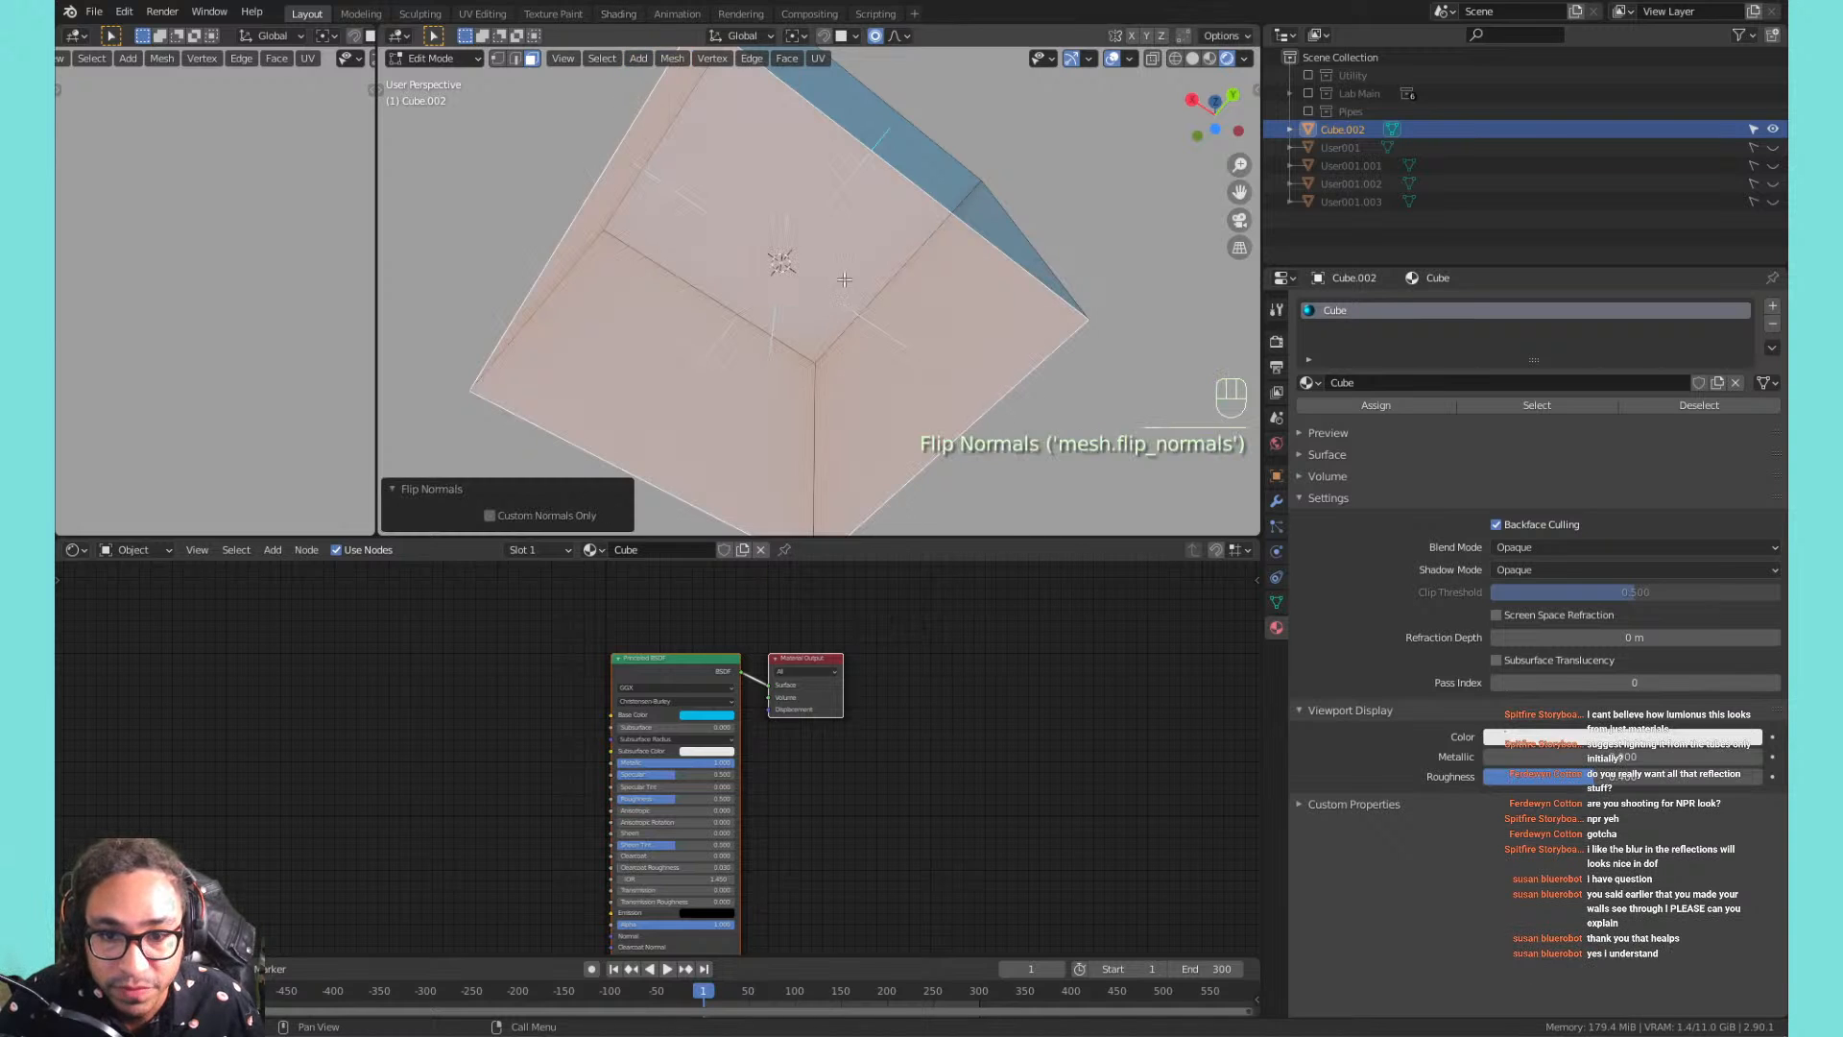
pyautogui.click(745, 158)
pyautogui.moveTo(745, 159); pyautogui.dragTo(852, 321, button='middle')
pyautogui.scroll(-6, 852, 320)
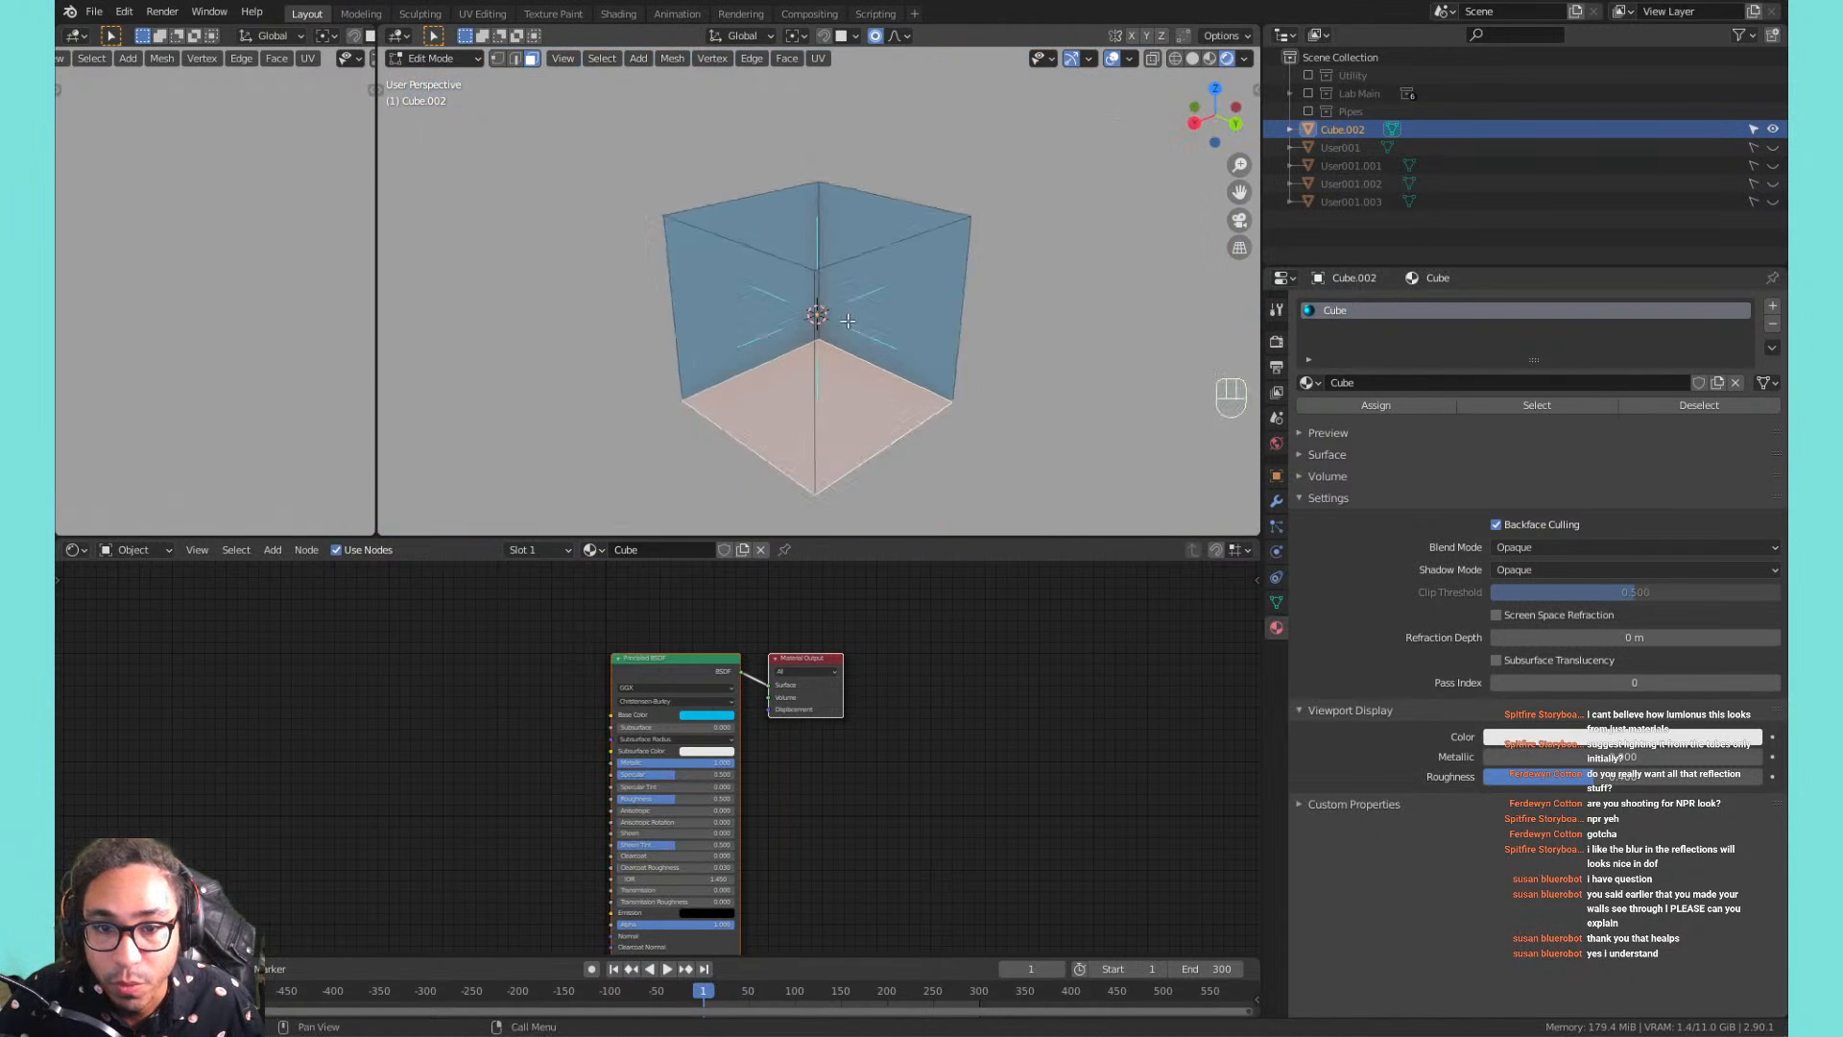
pyautogui.click(1019, 321)
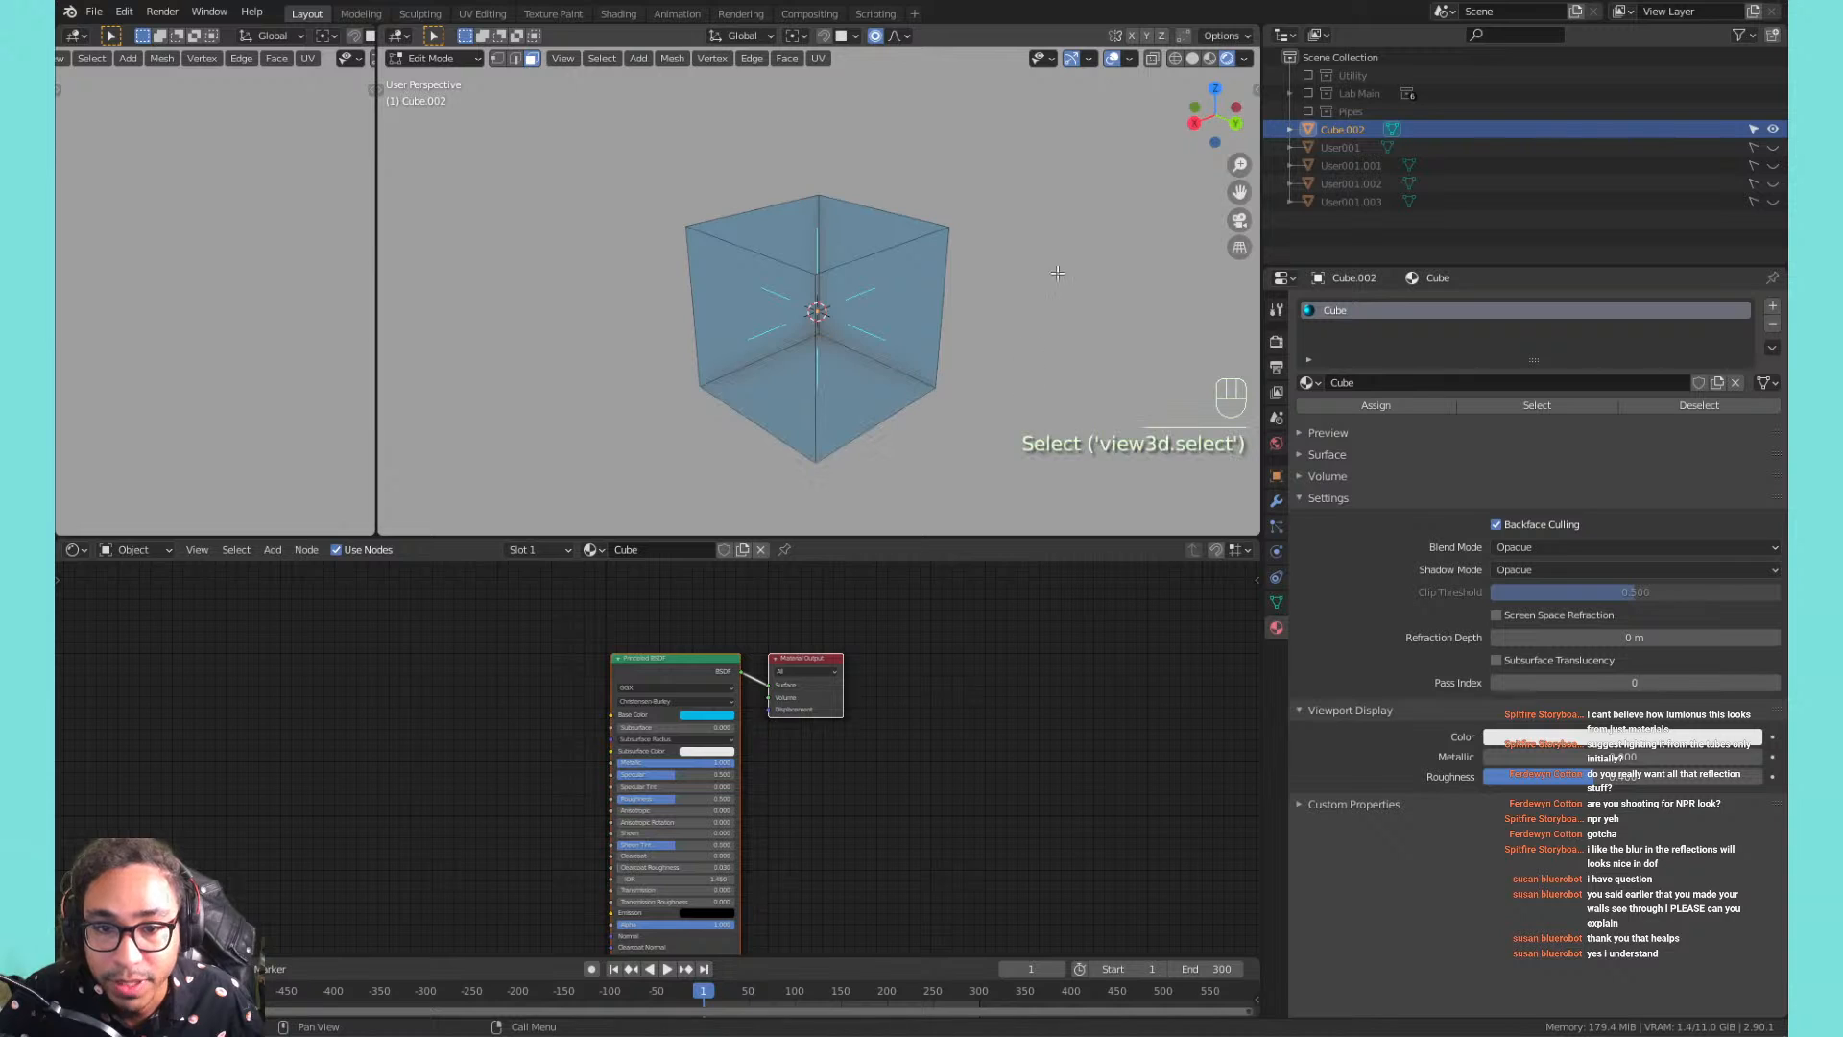
# Hide the face normals overlay in the viewport and return the cube to Object Mode.
pyautogui.click(1113, 59)
pyautogui.click(1117, 60)
pyautogui.click(1128, 60)
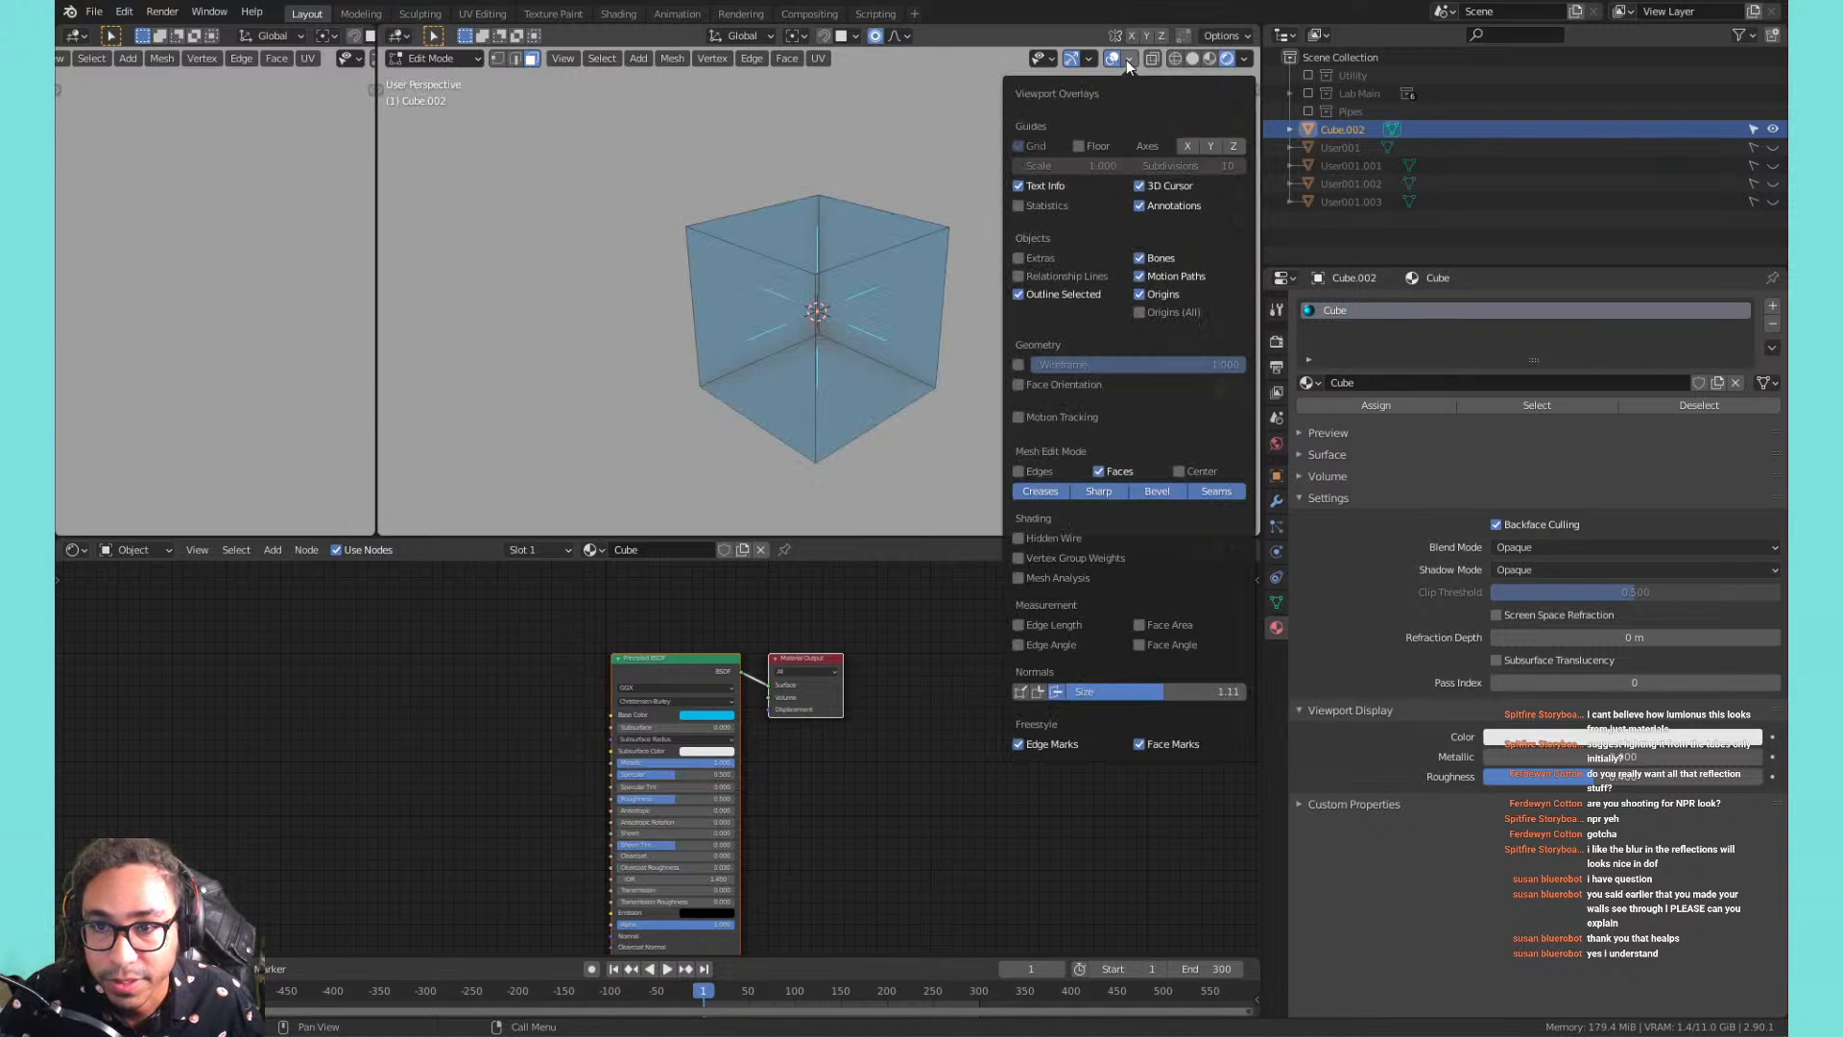
pyautogui.click(1057, 691)
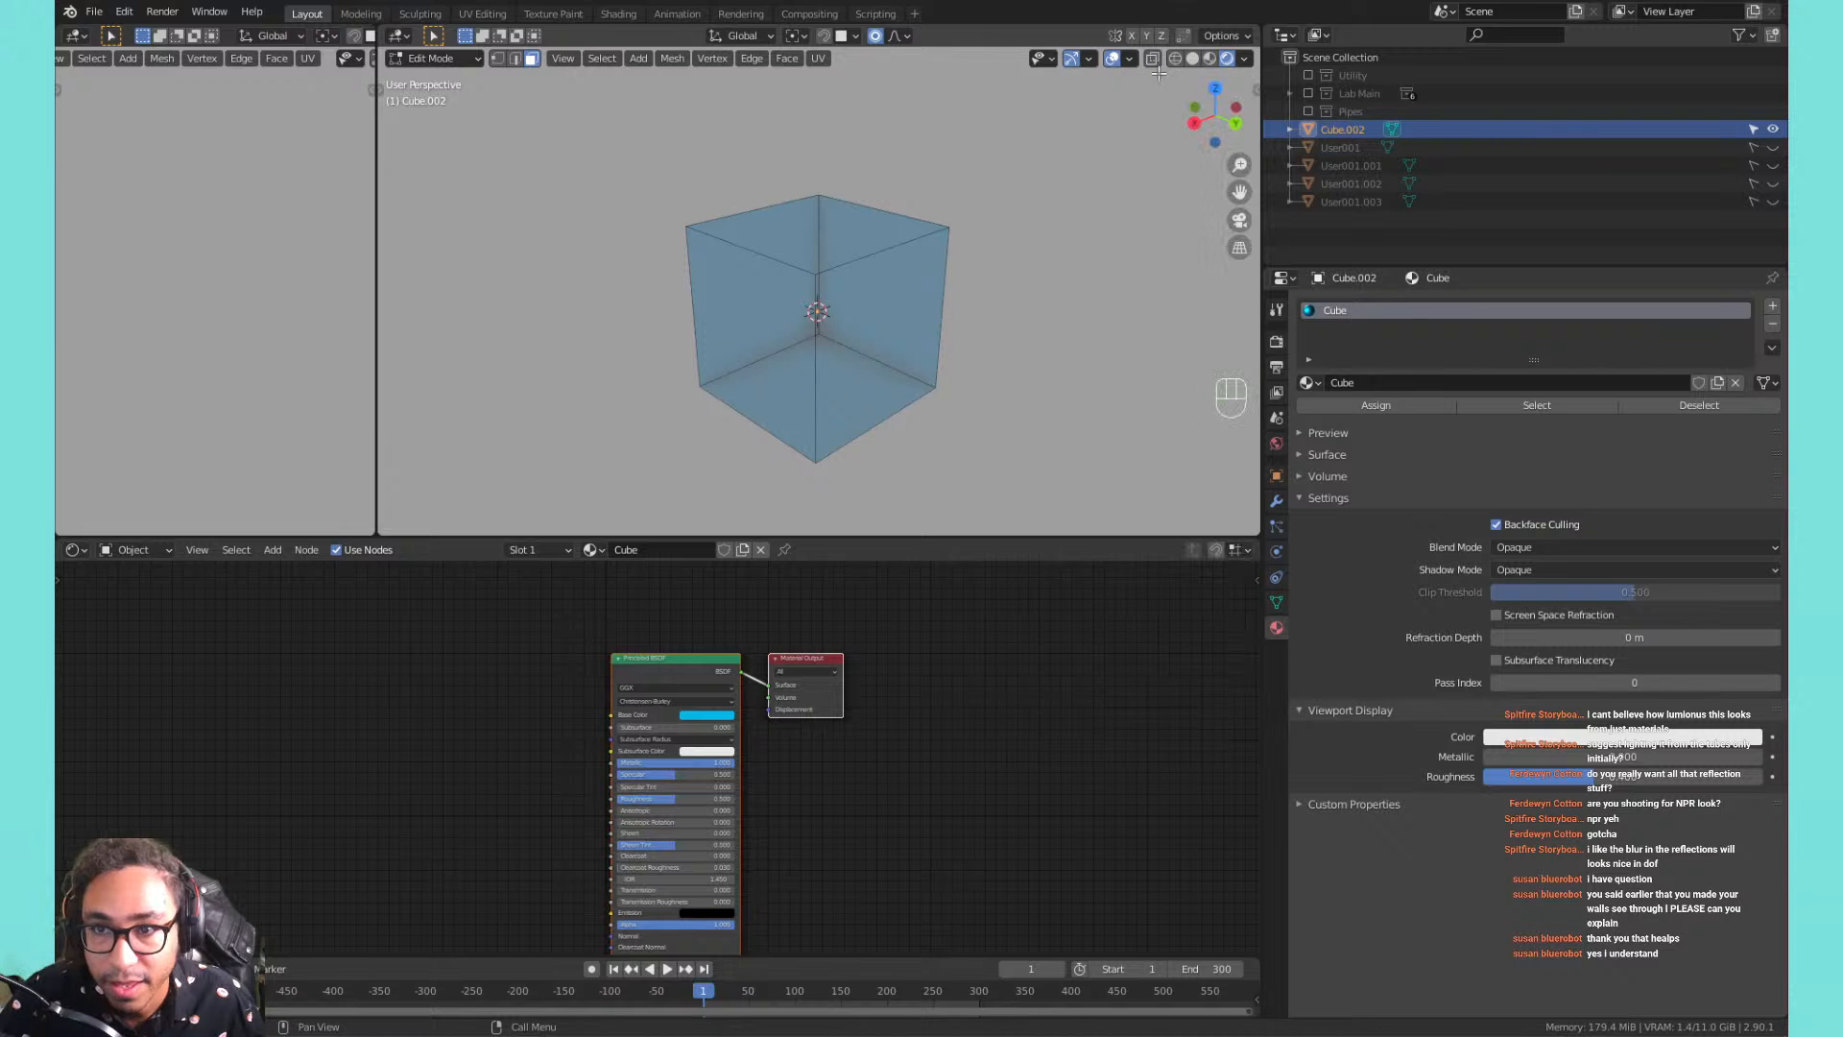
pyautogui.press('Tab')
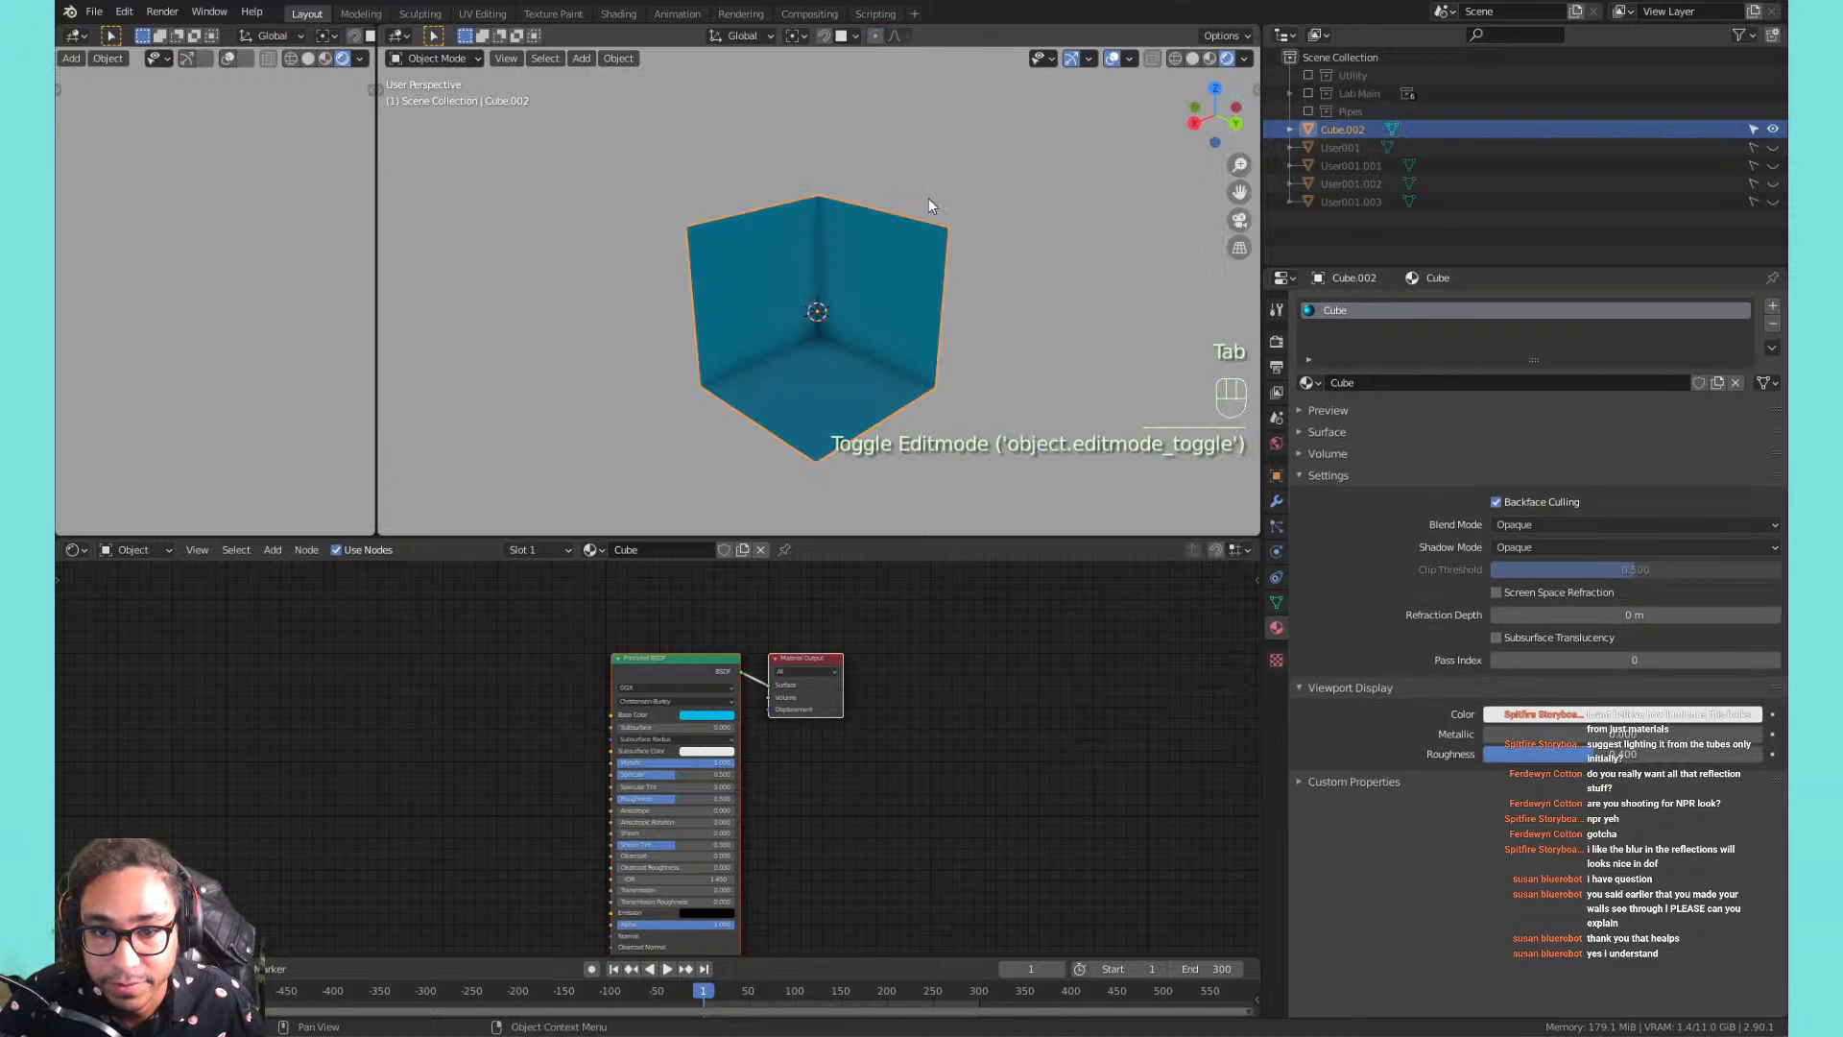
# Look into the finished see-through cube, and delete it from the scene.
pyautogui.scroll(3, 859, 298)
pyautogui.moveTo(855, 315); pyautogui.dragTo(799, 480, button='middle')
pyautogui.keyDown('shift'); pyautogui.moveTo(799, 480); pyautogui.dragTo(712, 234, button='middle'); pyautogui.keyUp('shift')
pyautogui.scroll(-3, 839, 235)
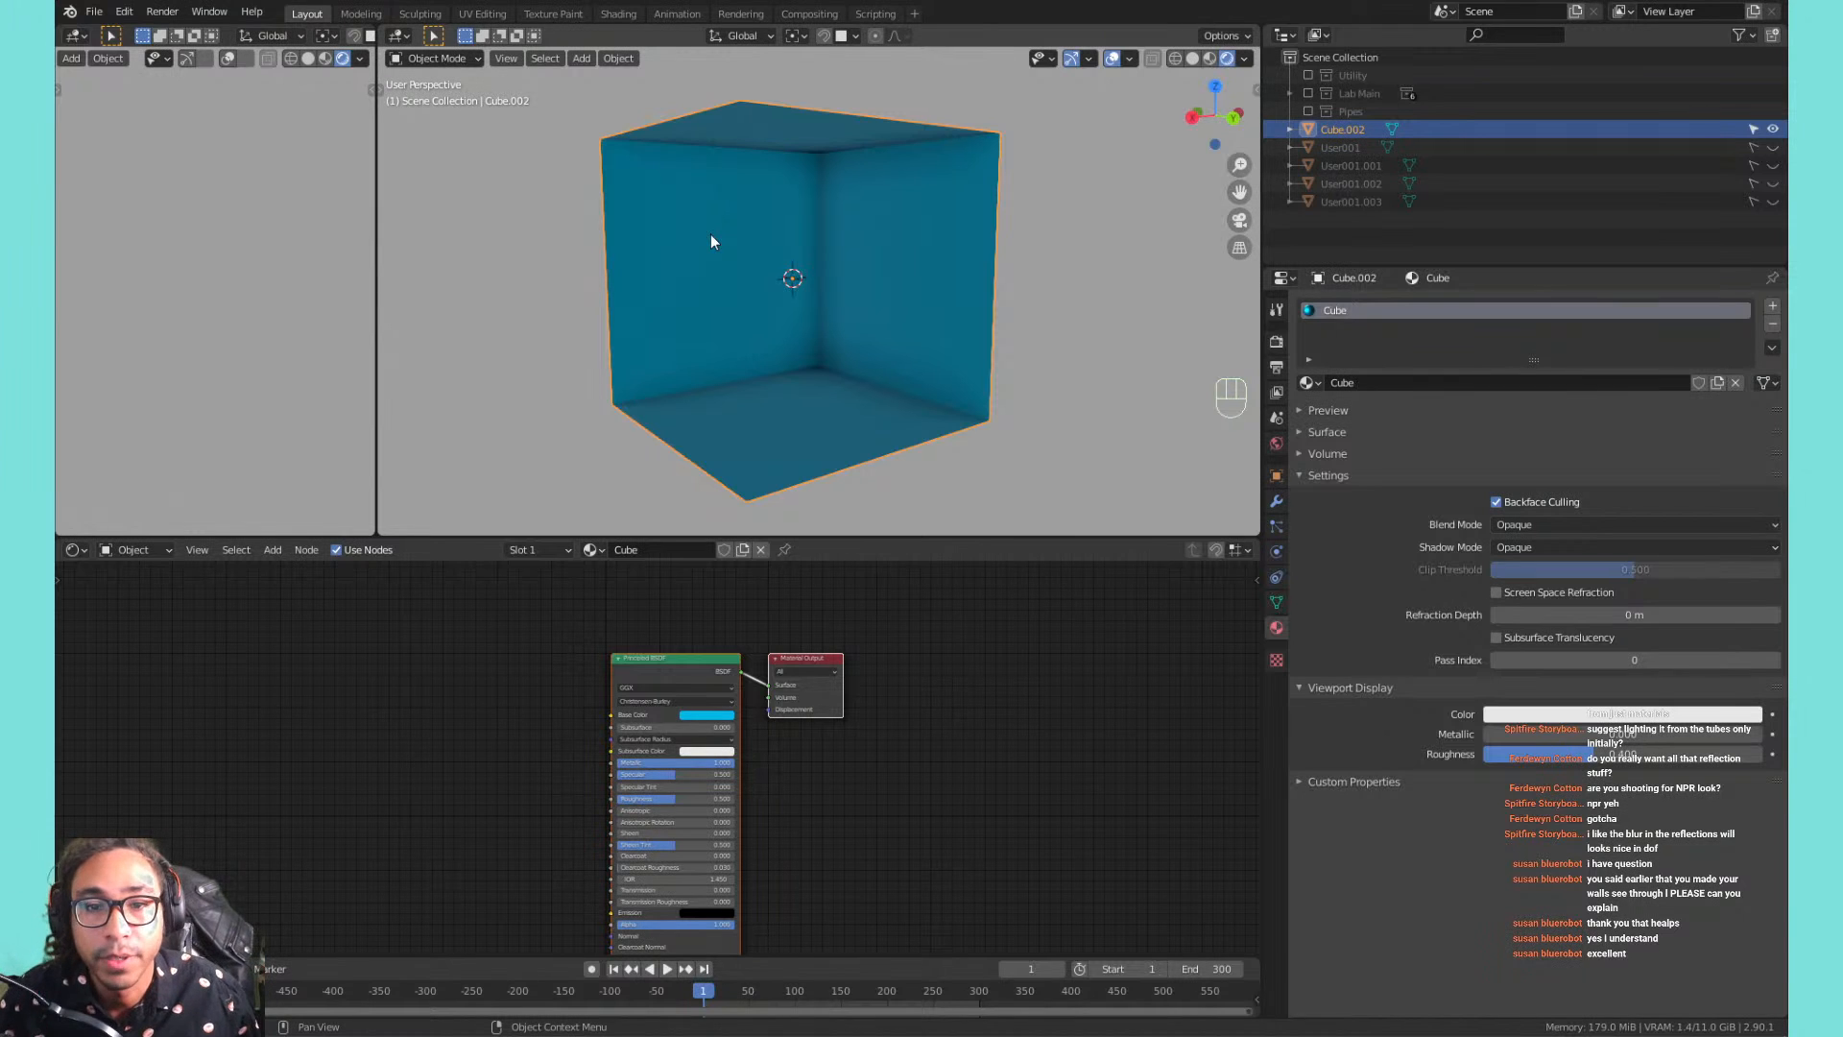
pyautogui.press('x')
pyautogui.click(755, 156)
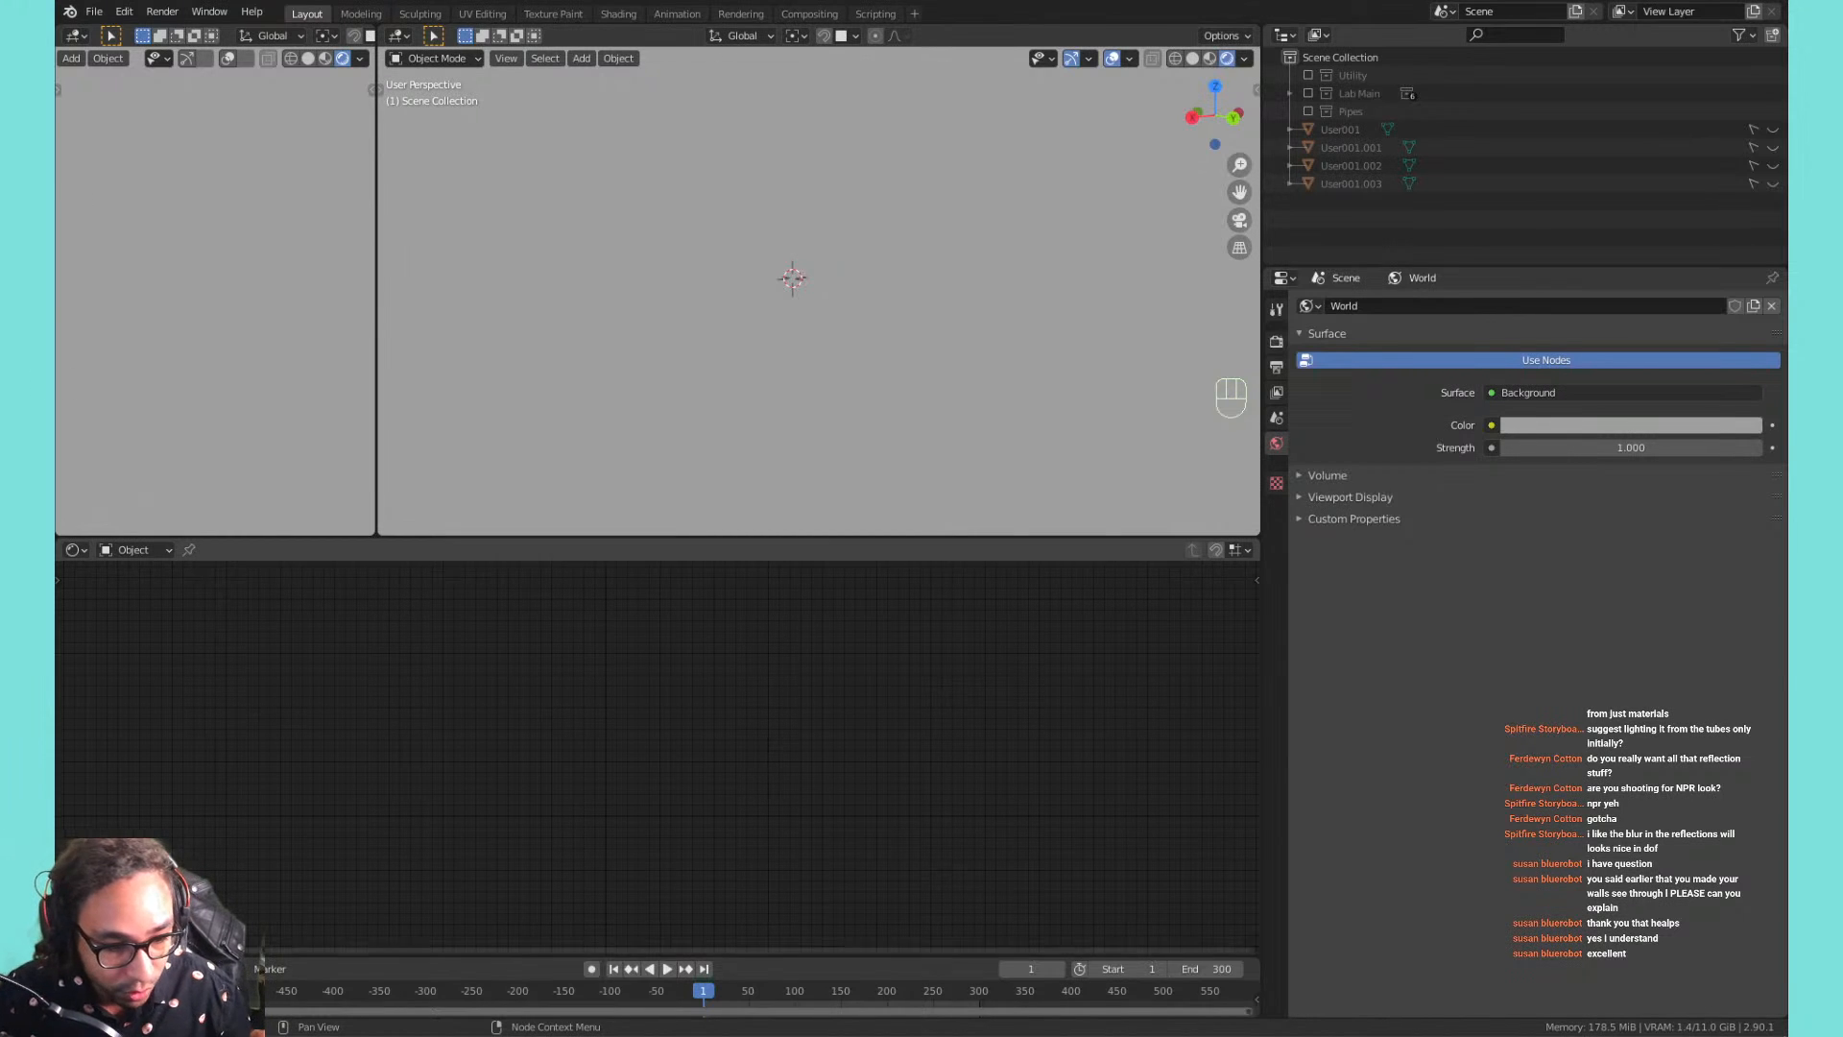
# Switch to the WorkFlowy To Do list in Chrome and add the item "Top Tips" after "Make Scifi doors".
pyautogui.moveTo(192, 1032)
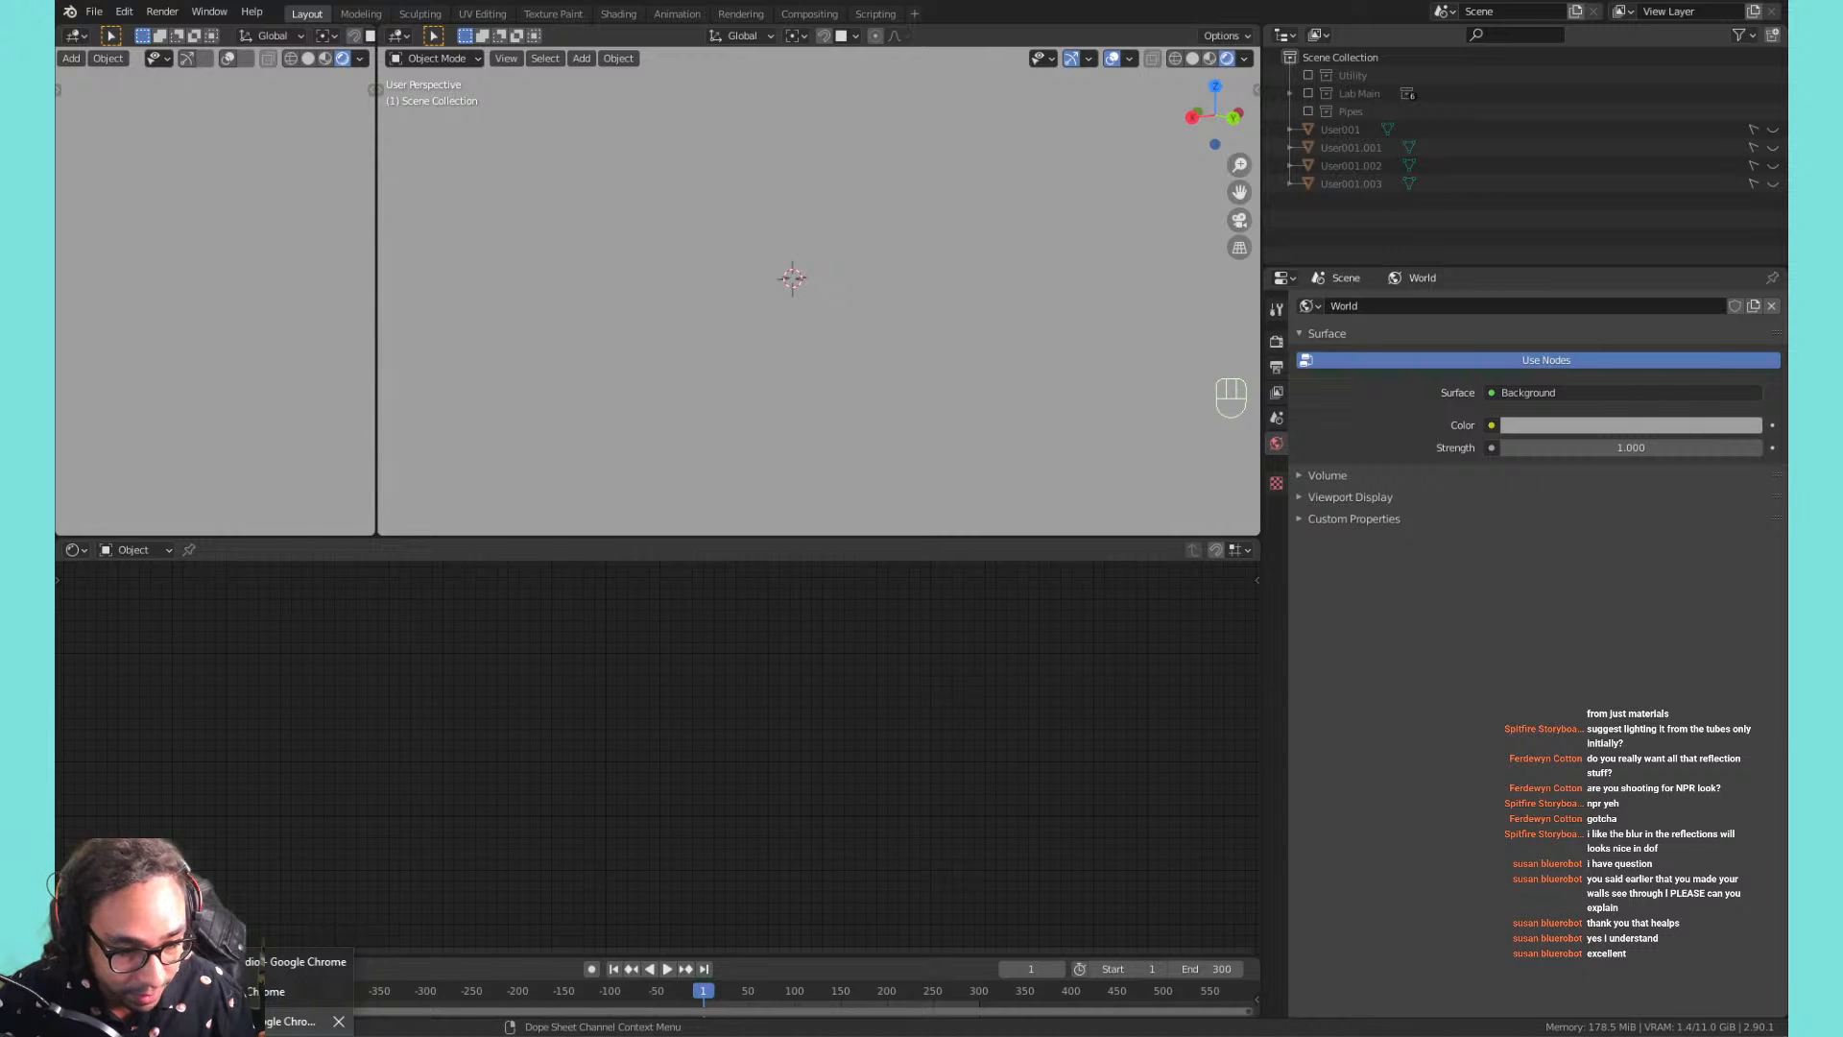
pyautogui.click(288, 1020)
pyautogui.click(1097, 477)
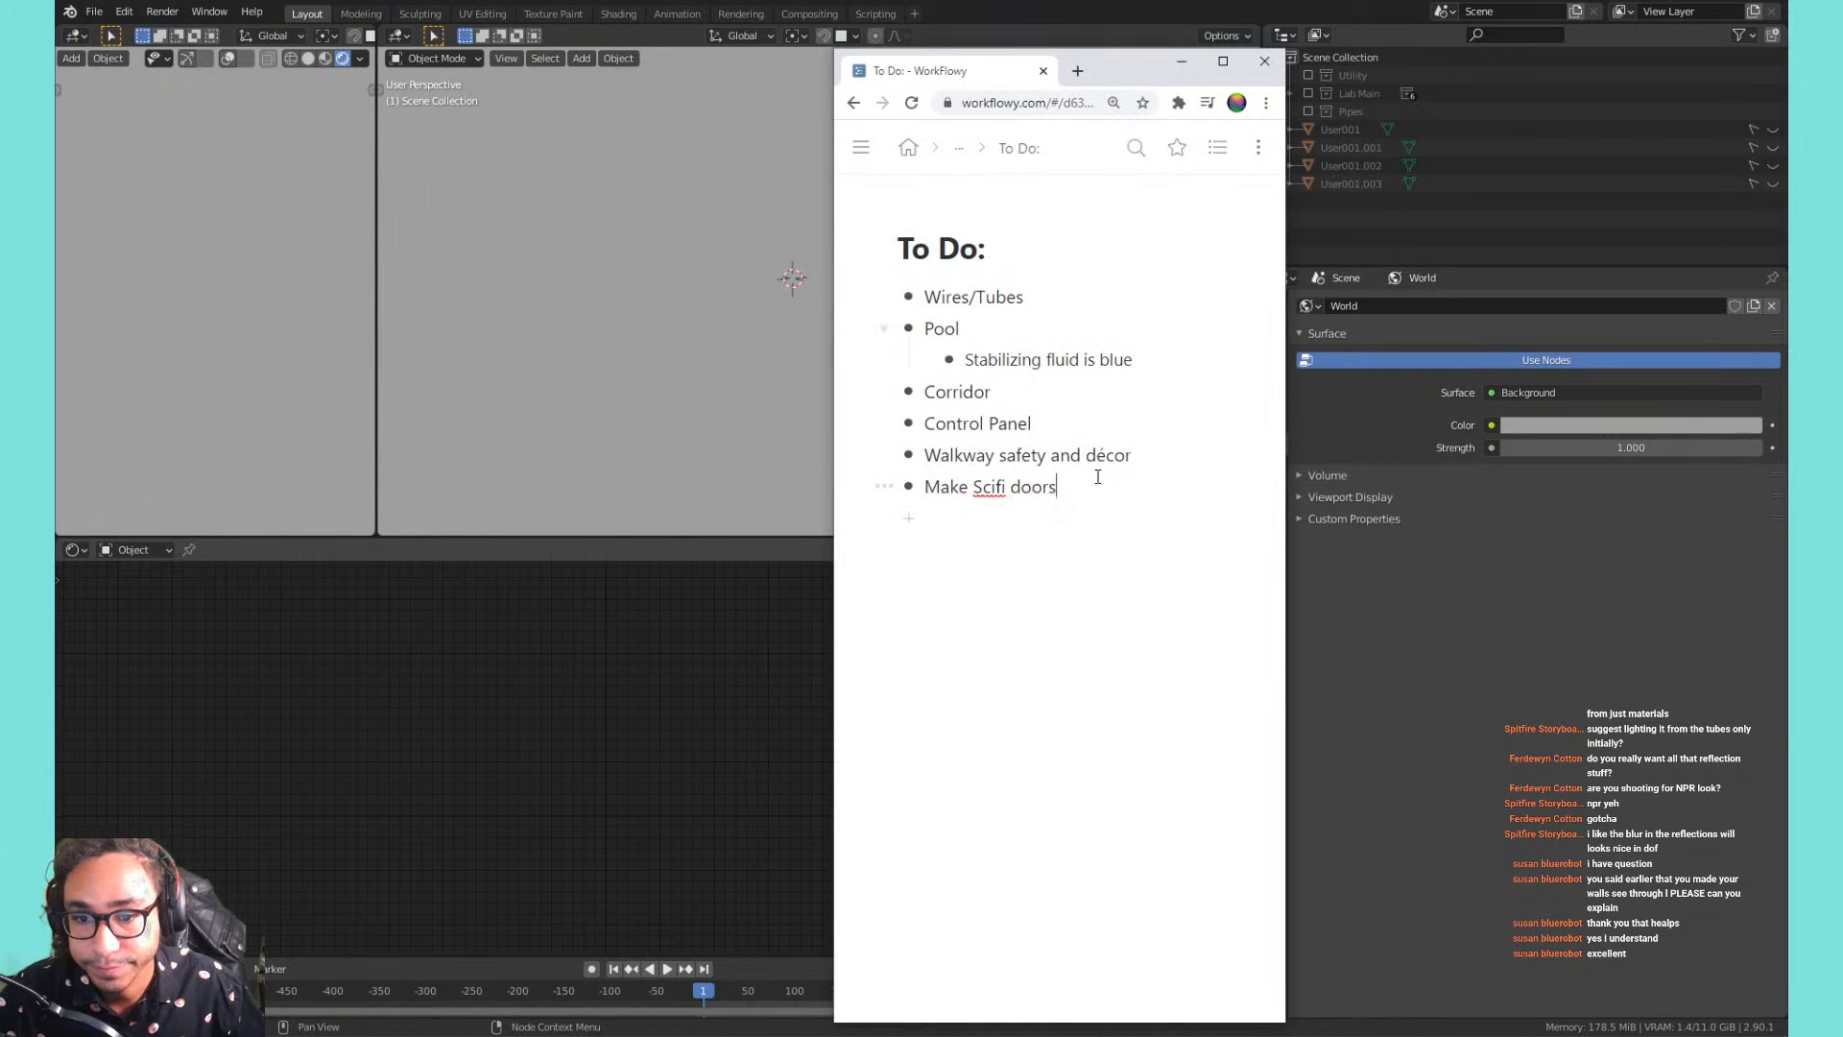
pyautogui.press('Return')
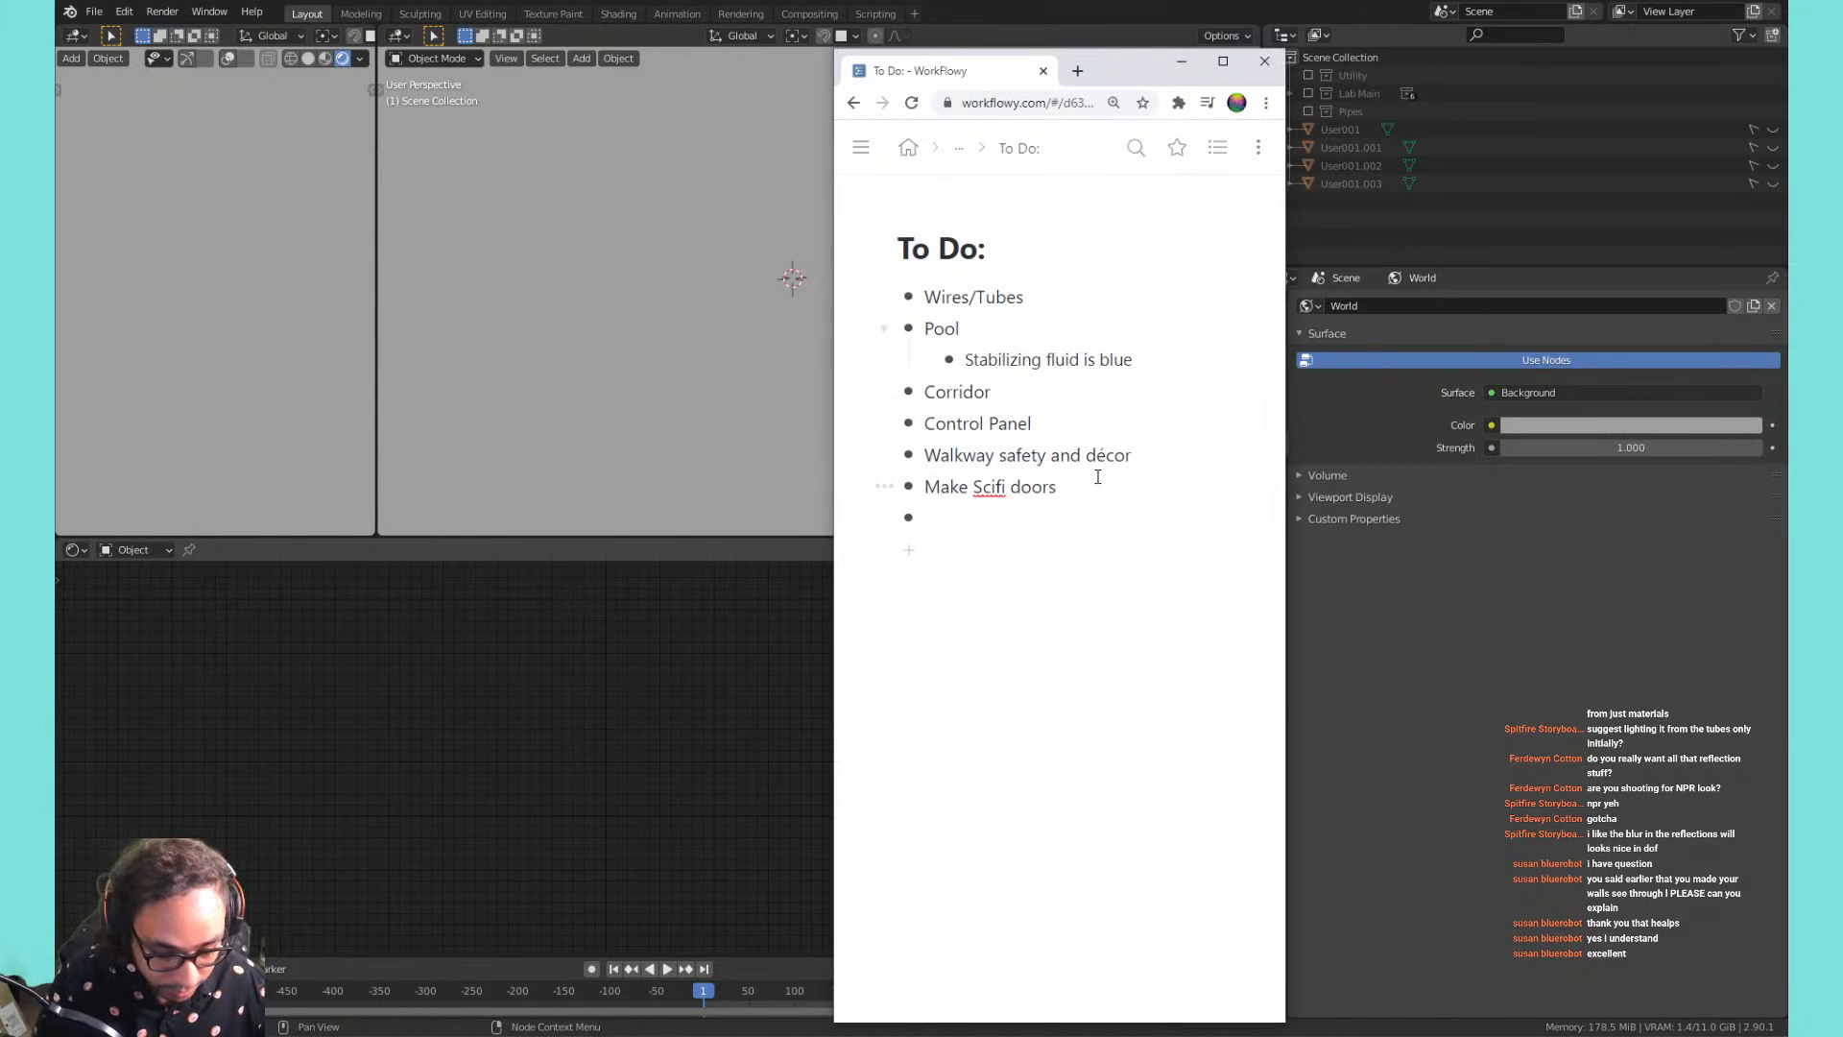
pyautogui.write('Top 5')
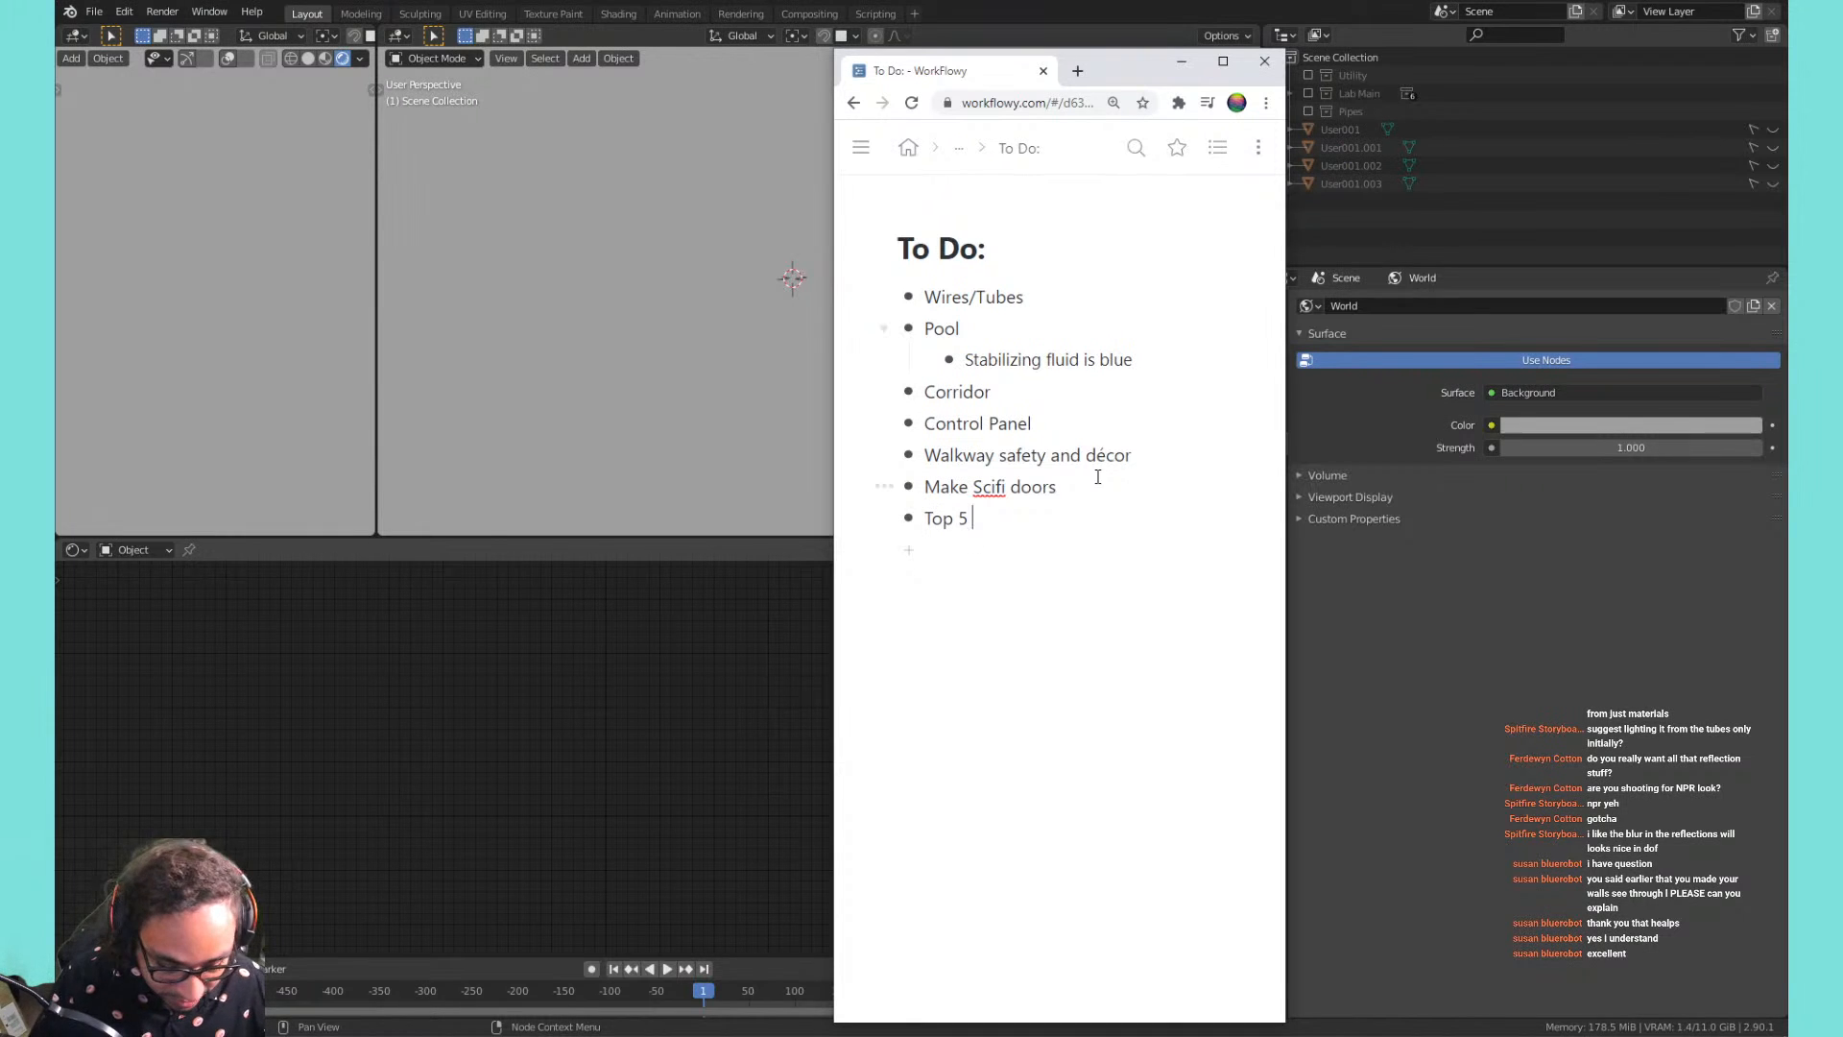
pyautogui.press('BackSpace')
pyautogui.press('BackSpace')
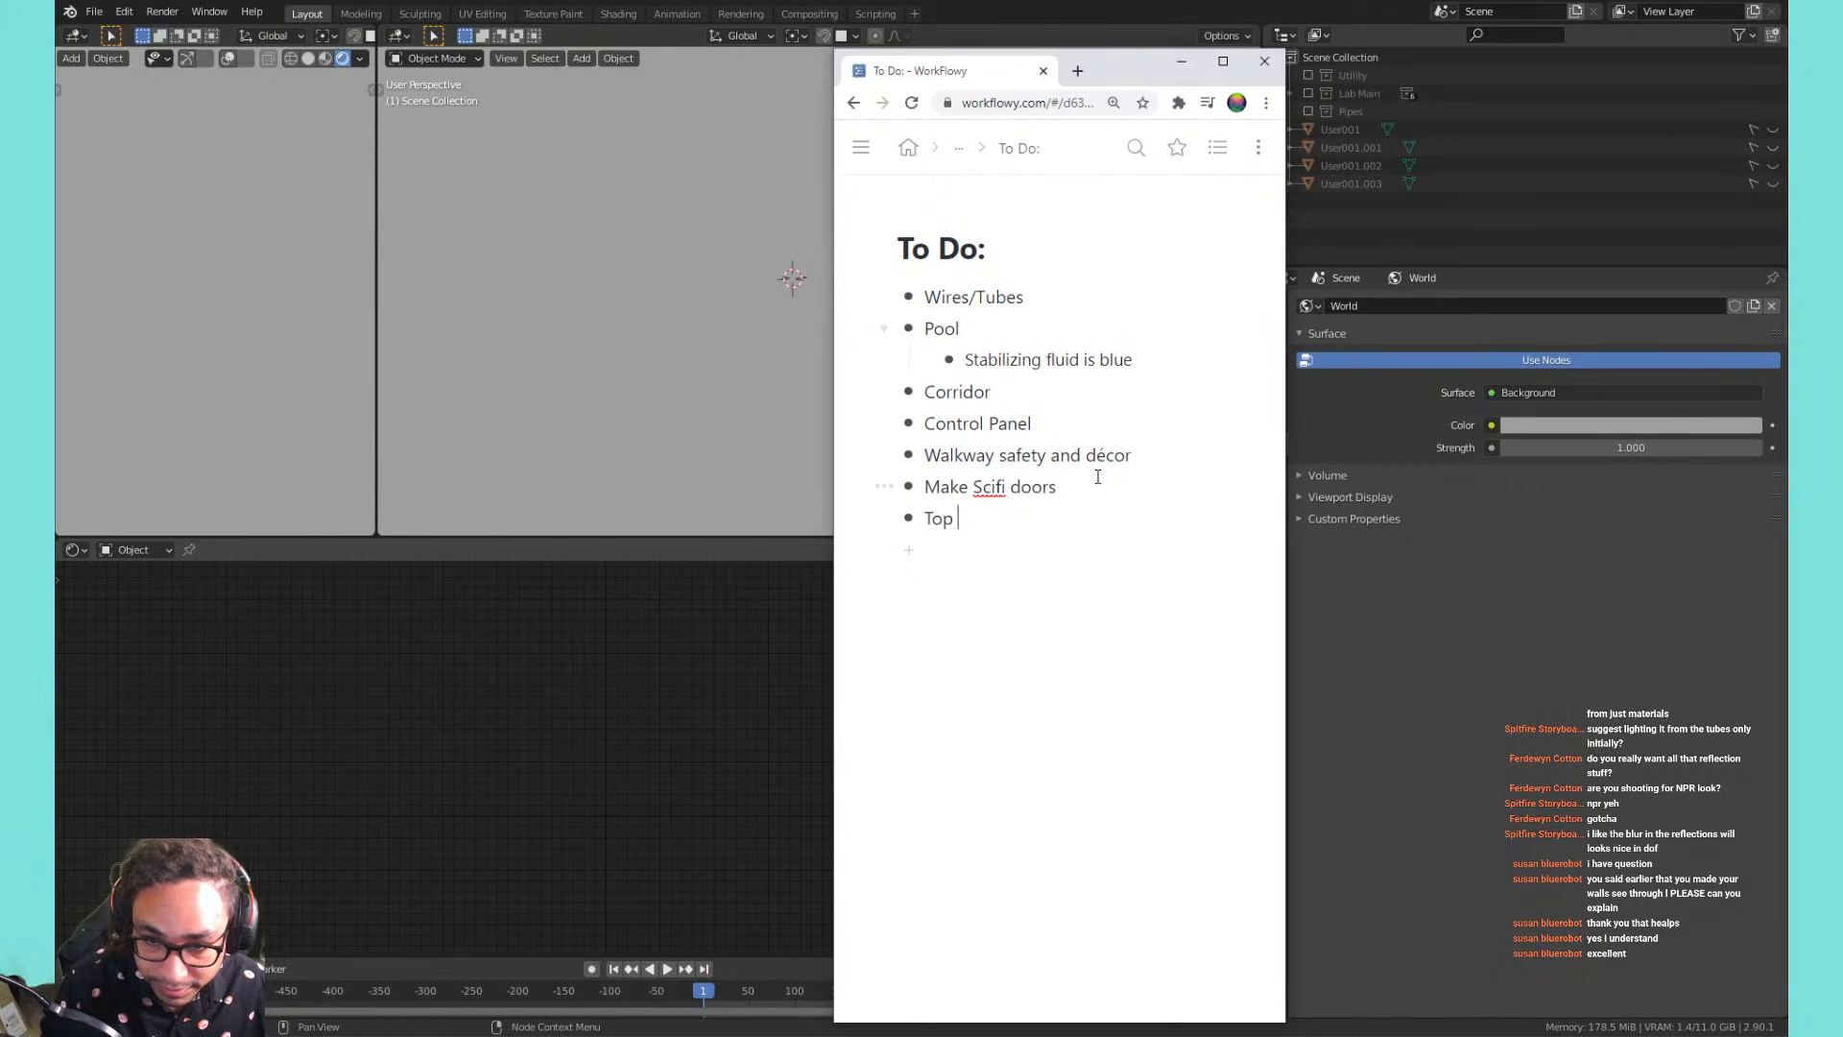
pyautogui.write('Tips')
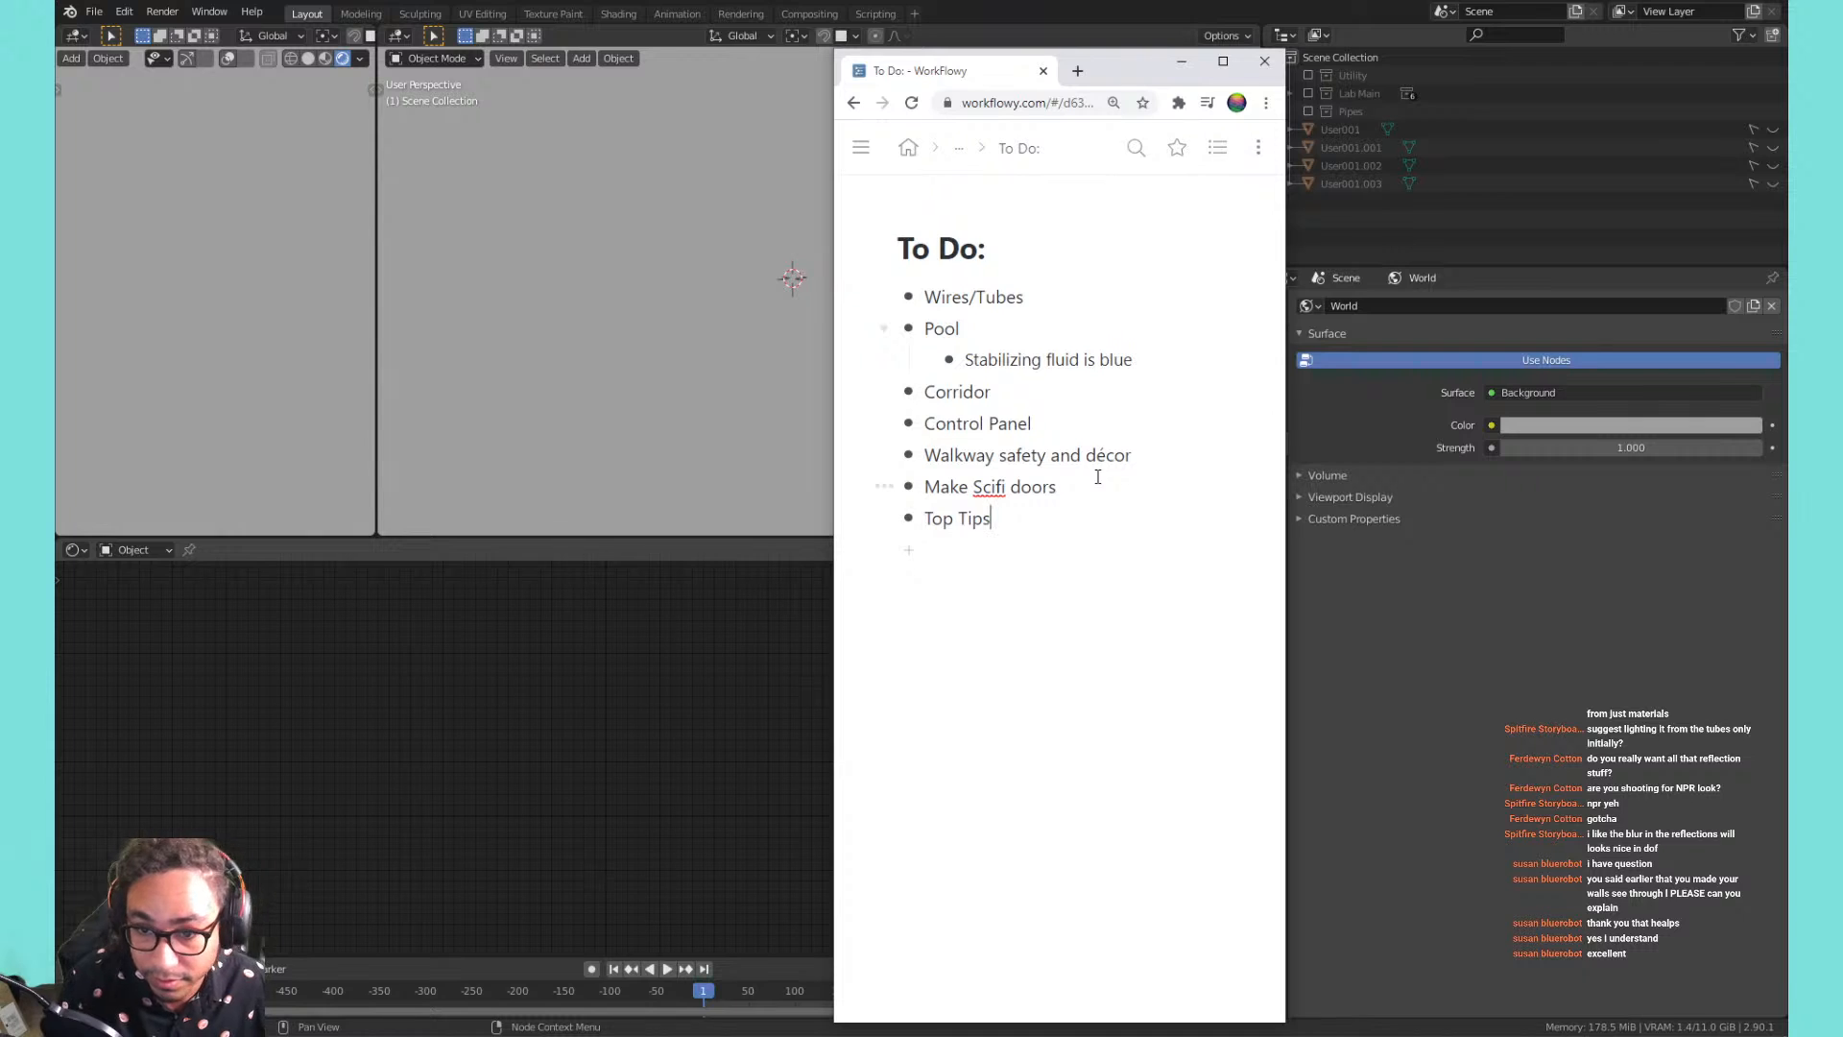
# Nest the entries "Backface Culling" and "Selection Expansion" under Top Tips, followed by an empty bullet.
pyautogui.press('Return')
pyautogui.press('Tab')
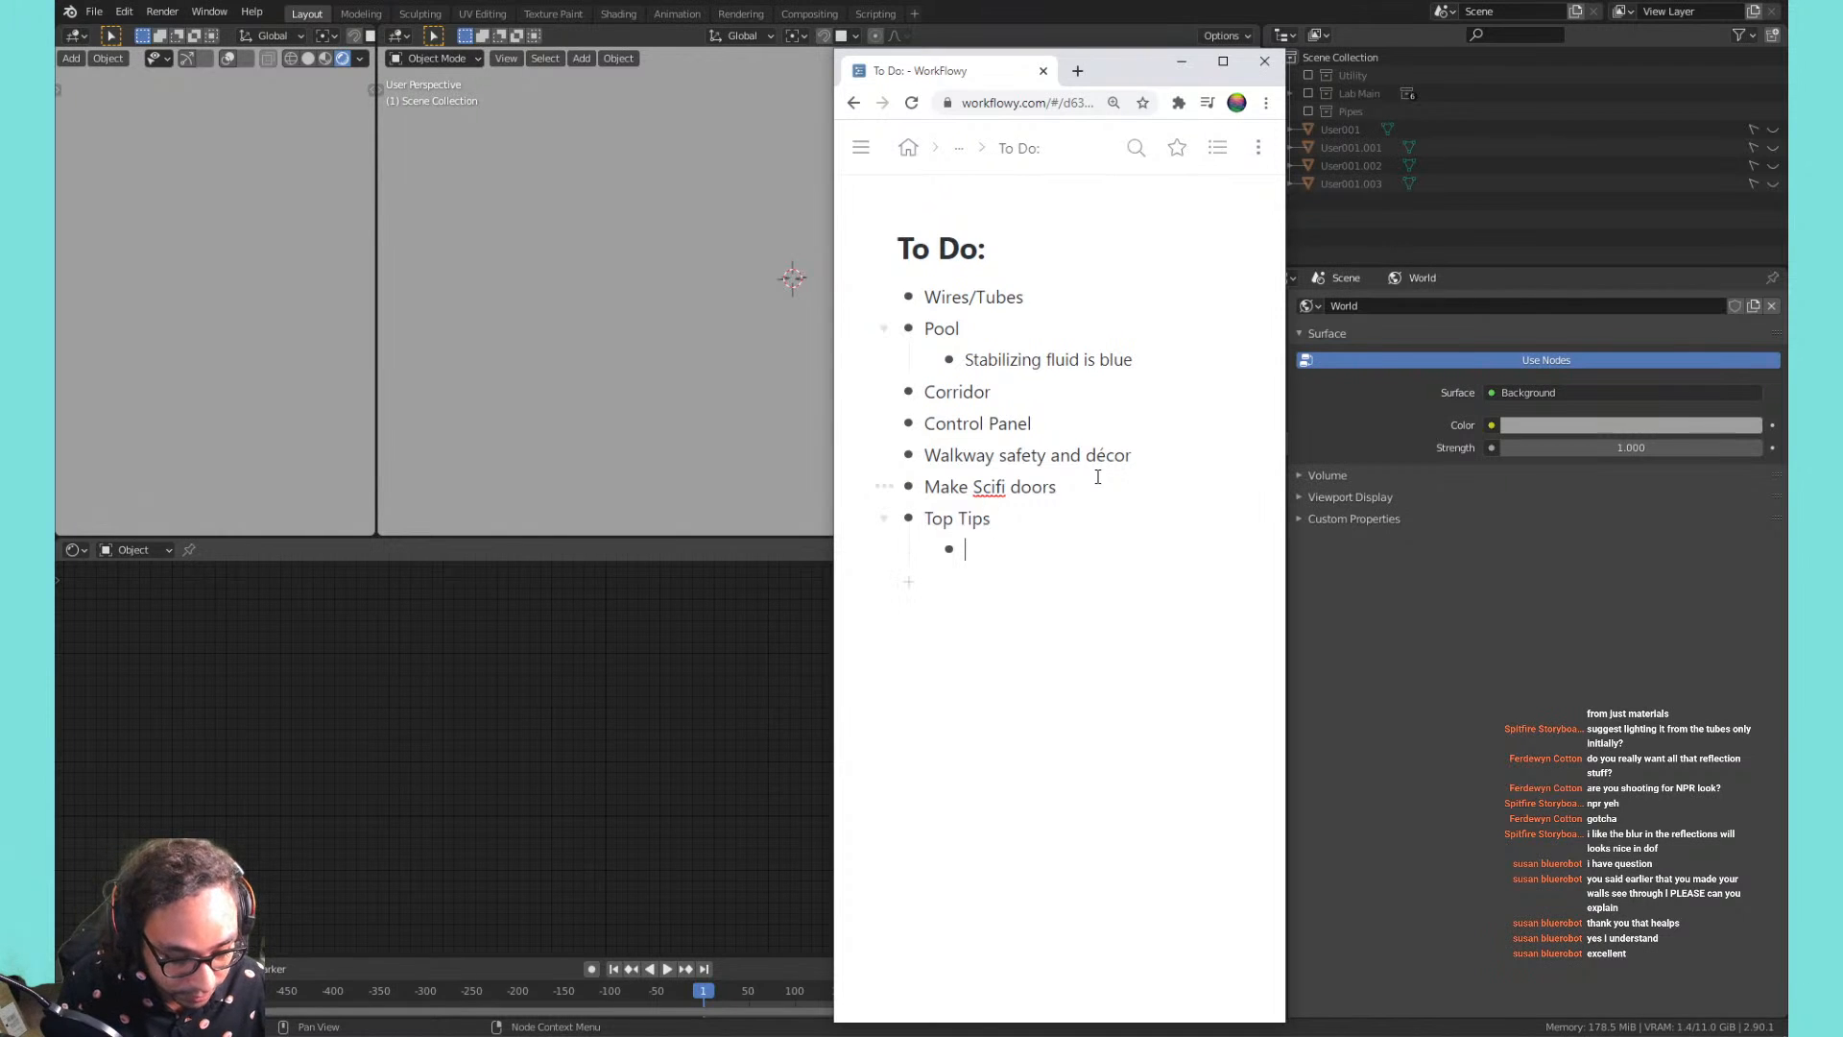
pyautogui.write('Backface CVi')
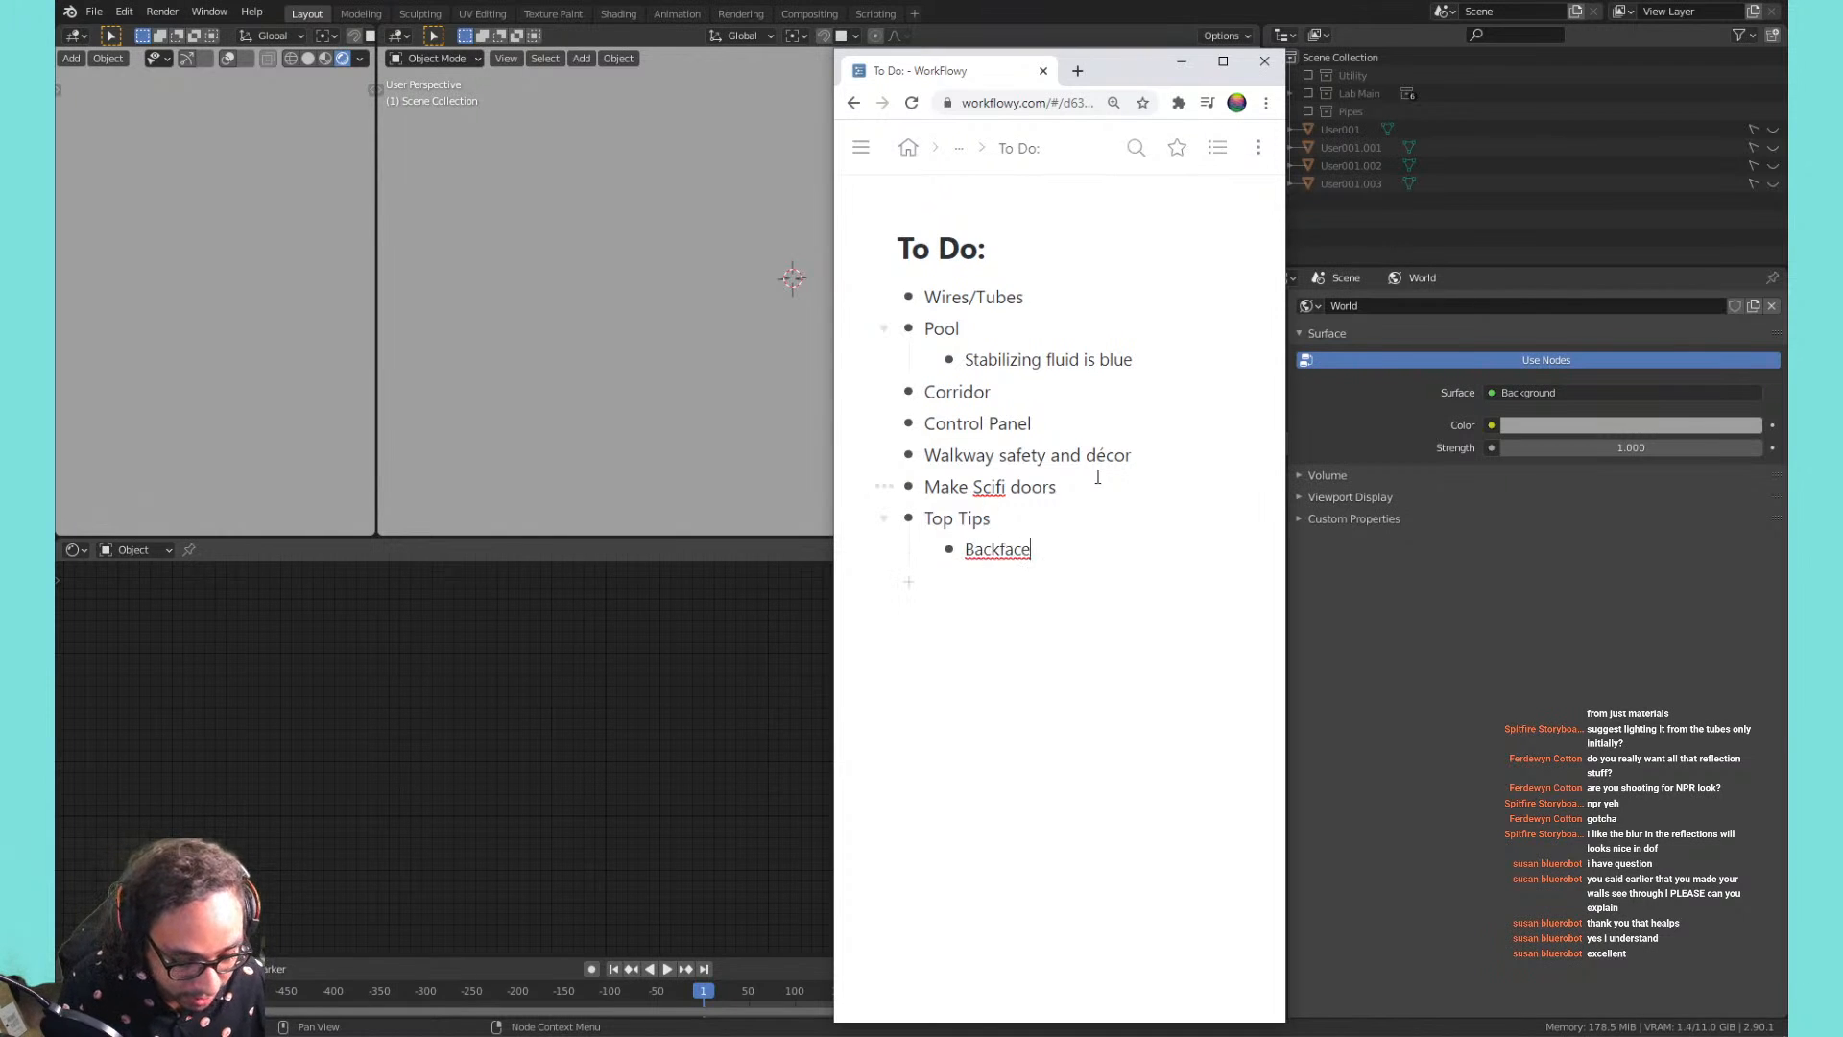
pyautogui.press('BackSpace')
pyautogui.press('BackSpace')
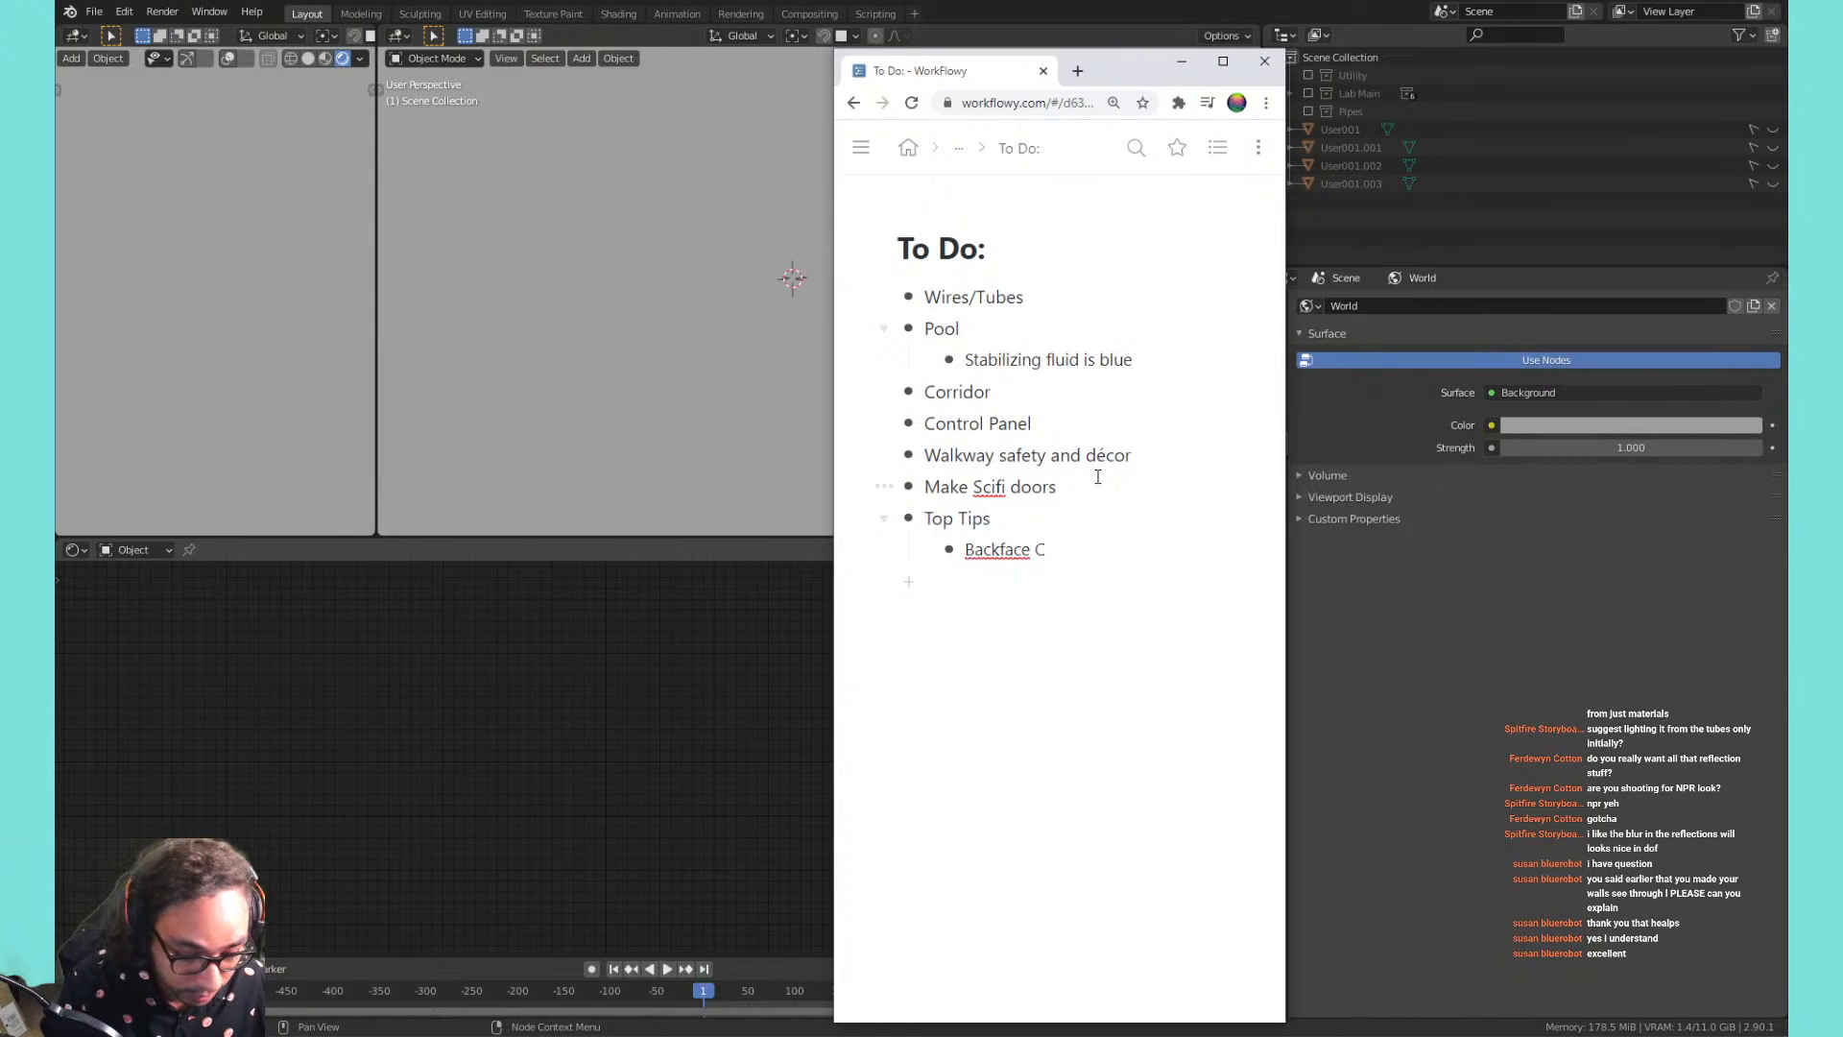
pyautogui.write('ulling')
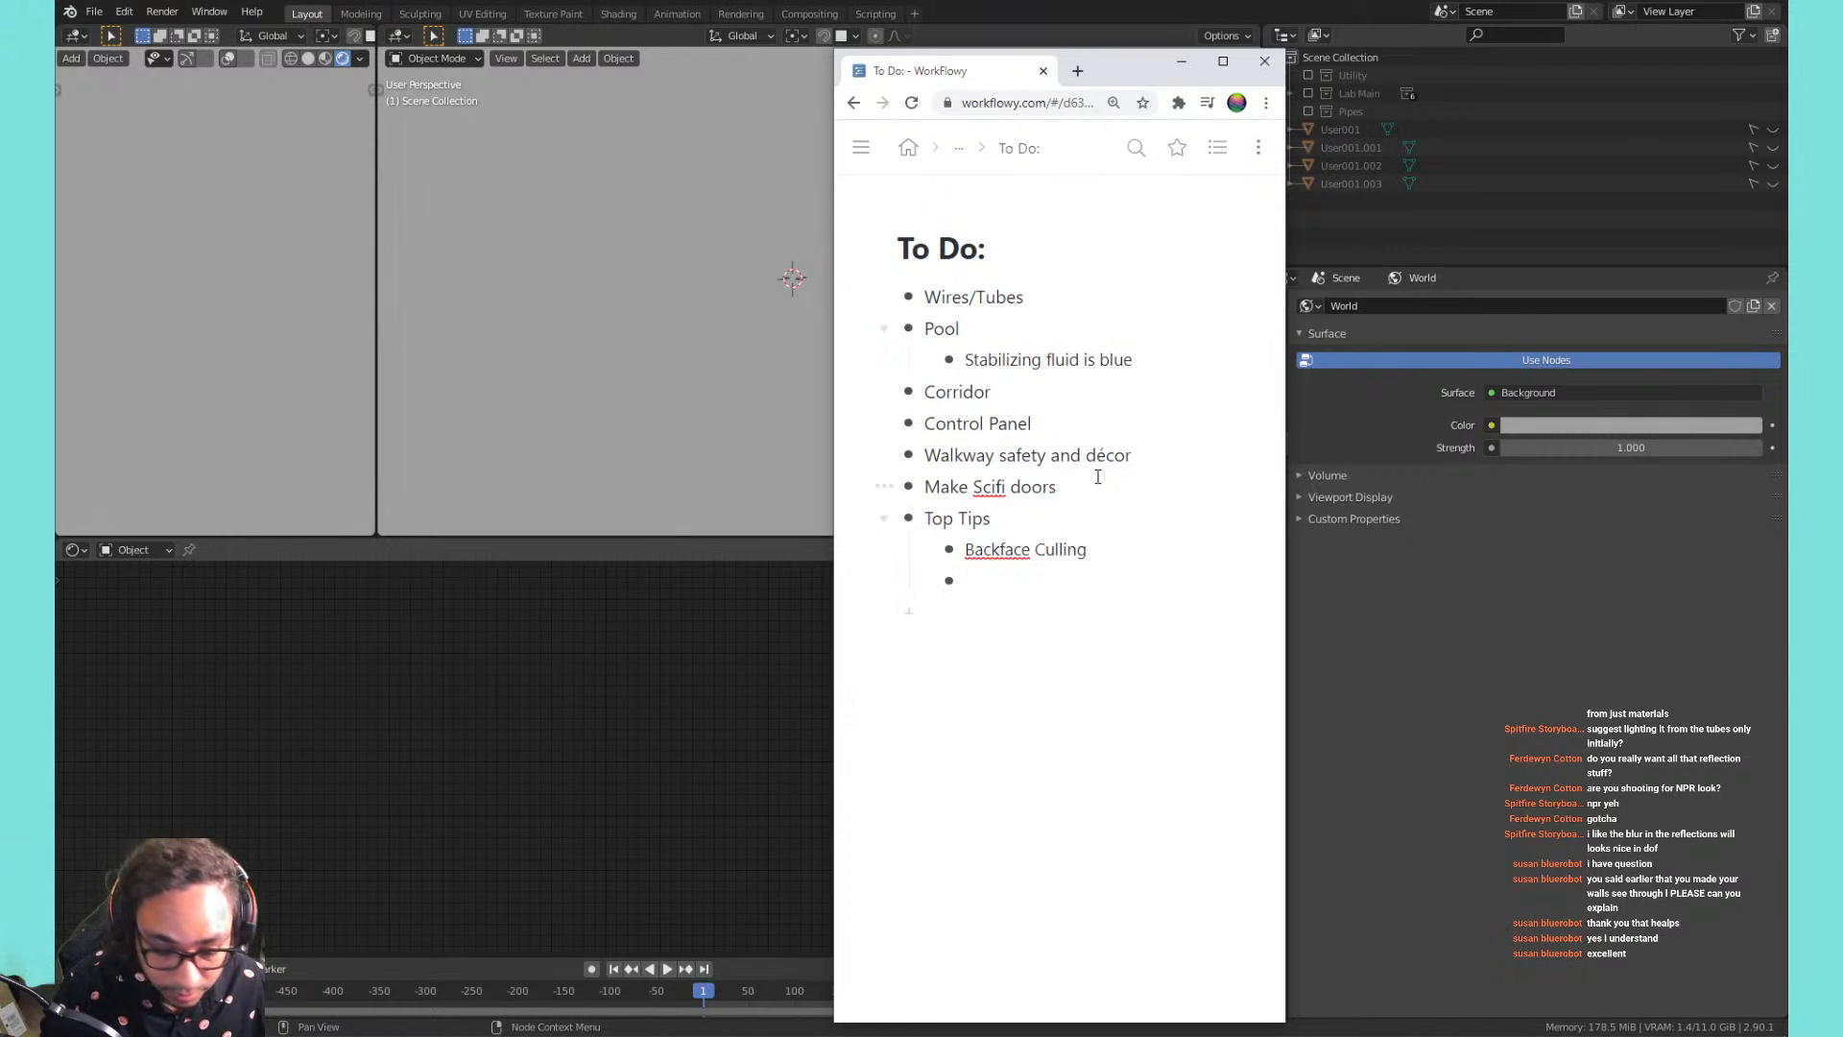
pyautogui.write('Sele')
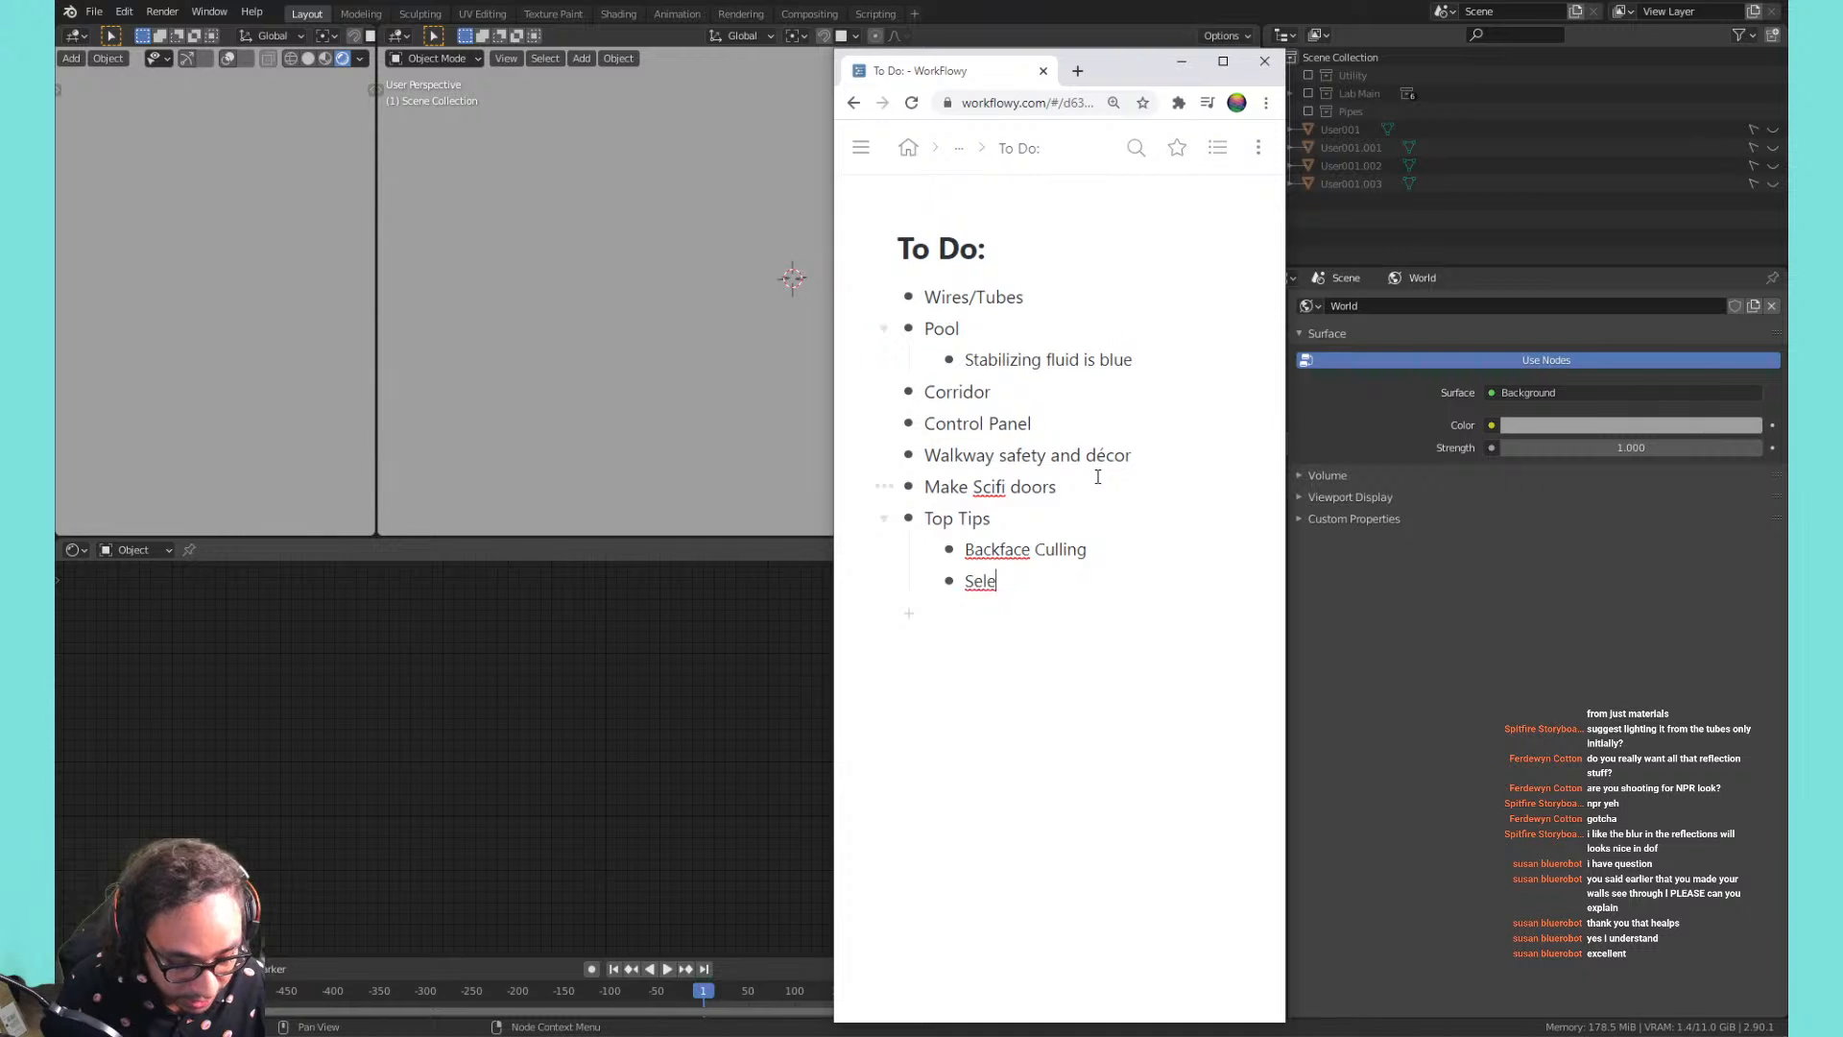
pyautogui.write('ction Expansion')
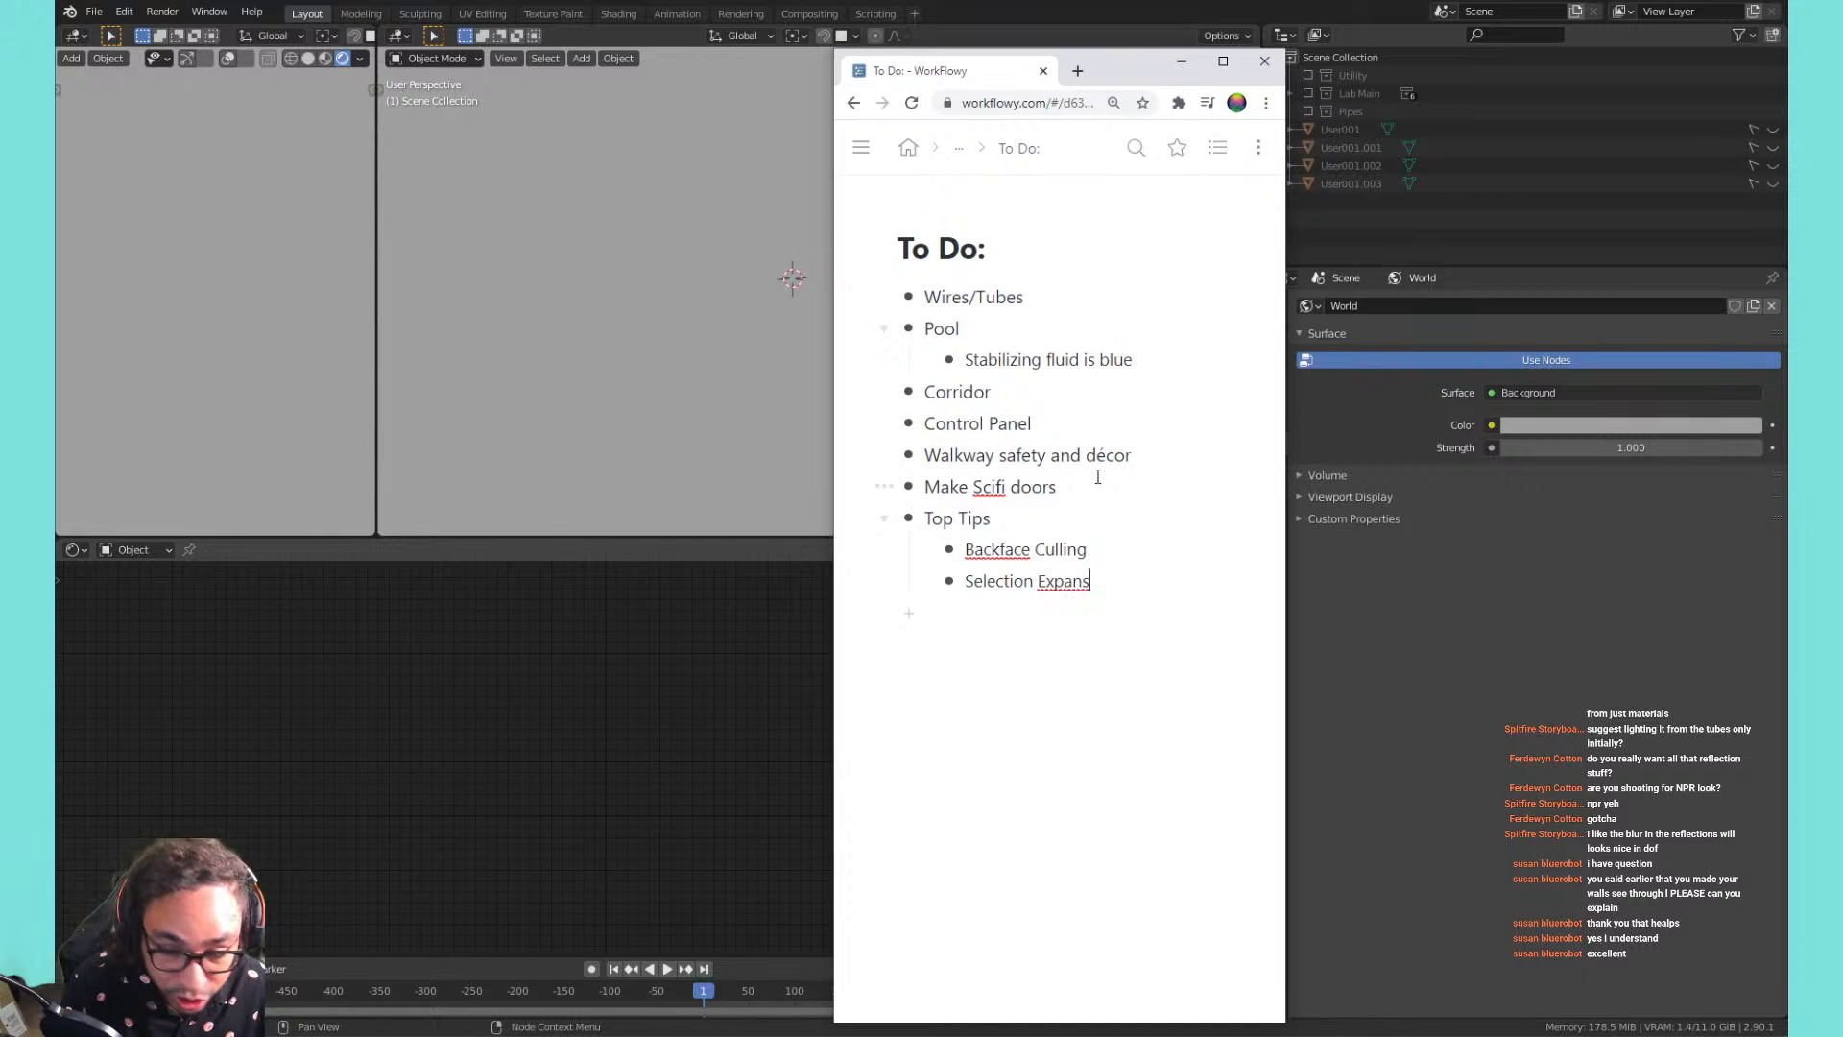
pyautogui.press('Return')
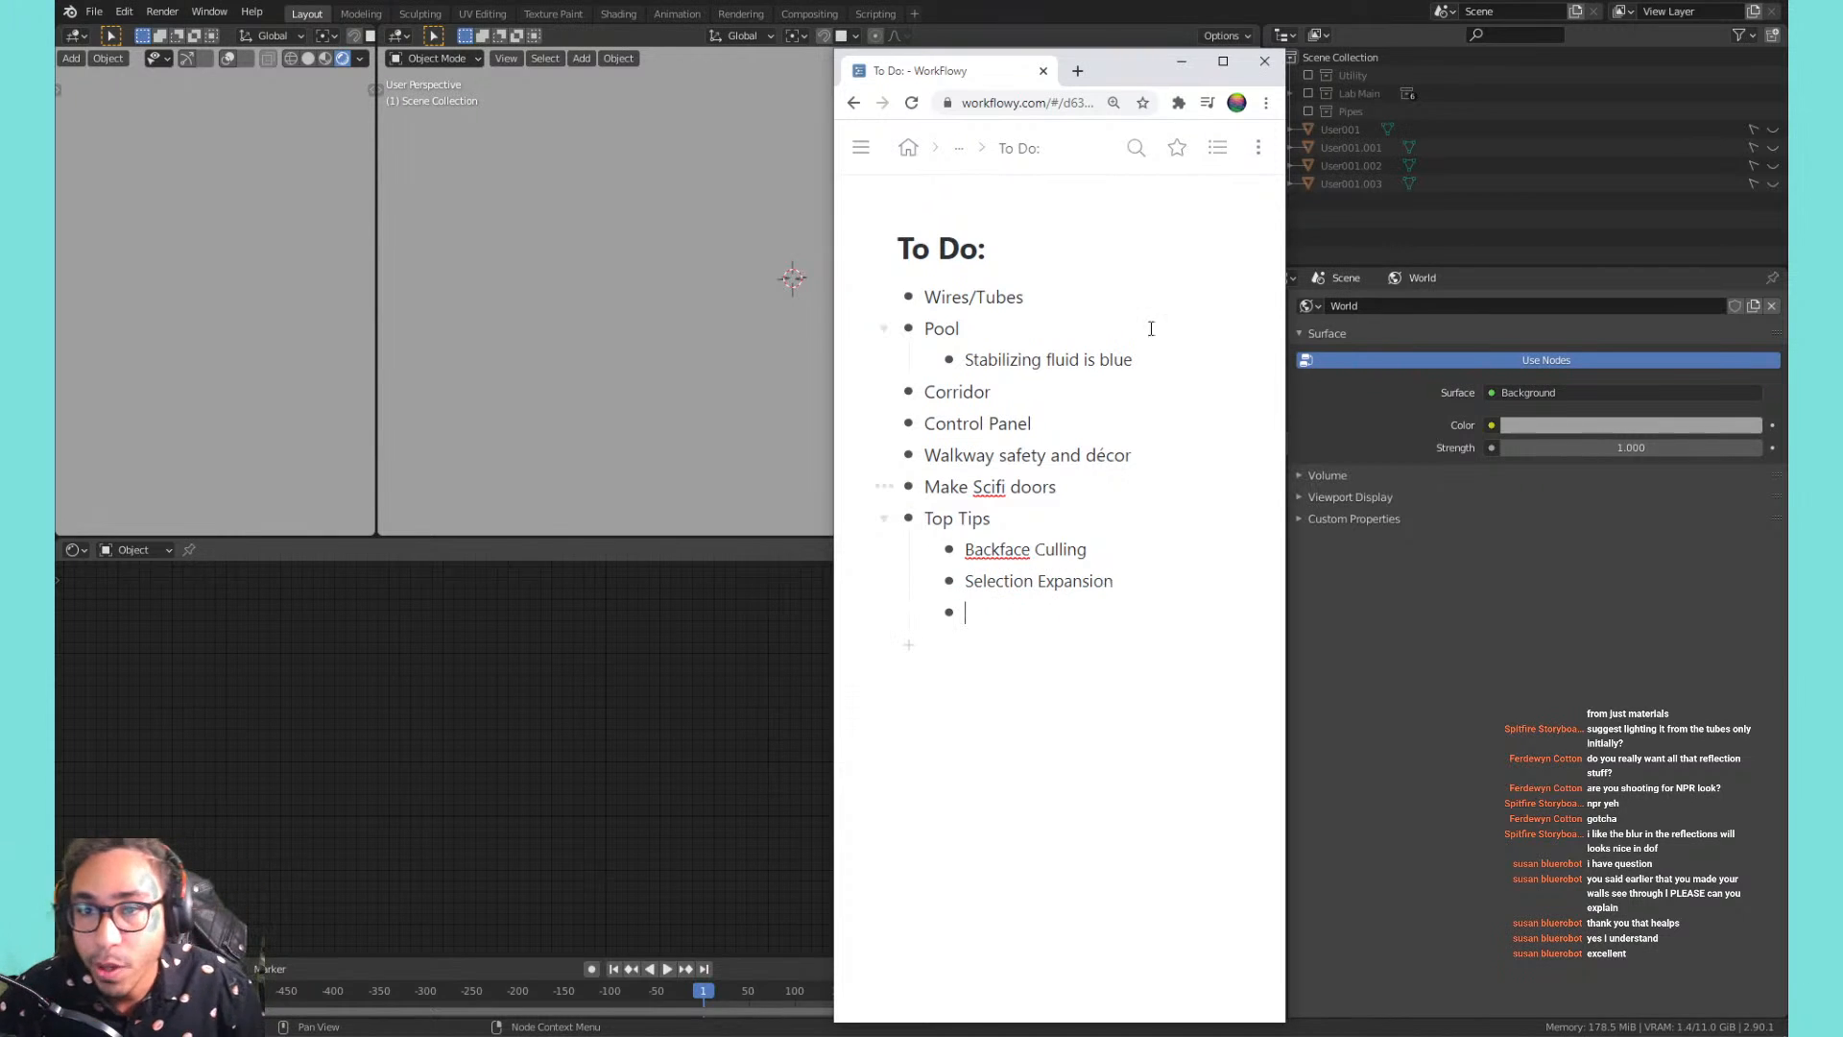
# Return to Blender and re-enable the Utility, Lab Main and Pipes collections.
pyautogui.click(1181, 62)
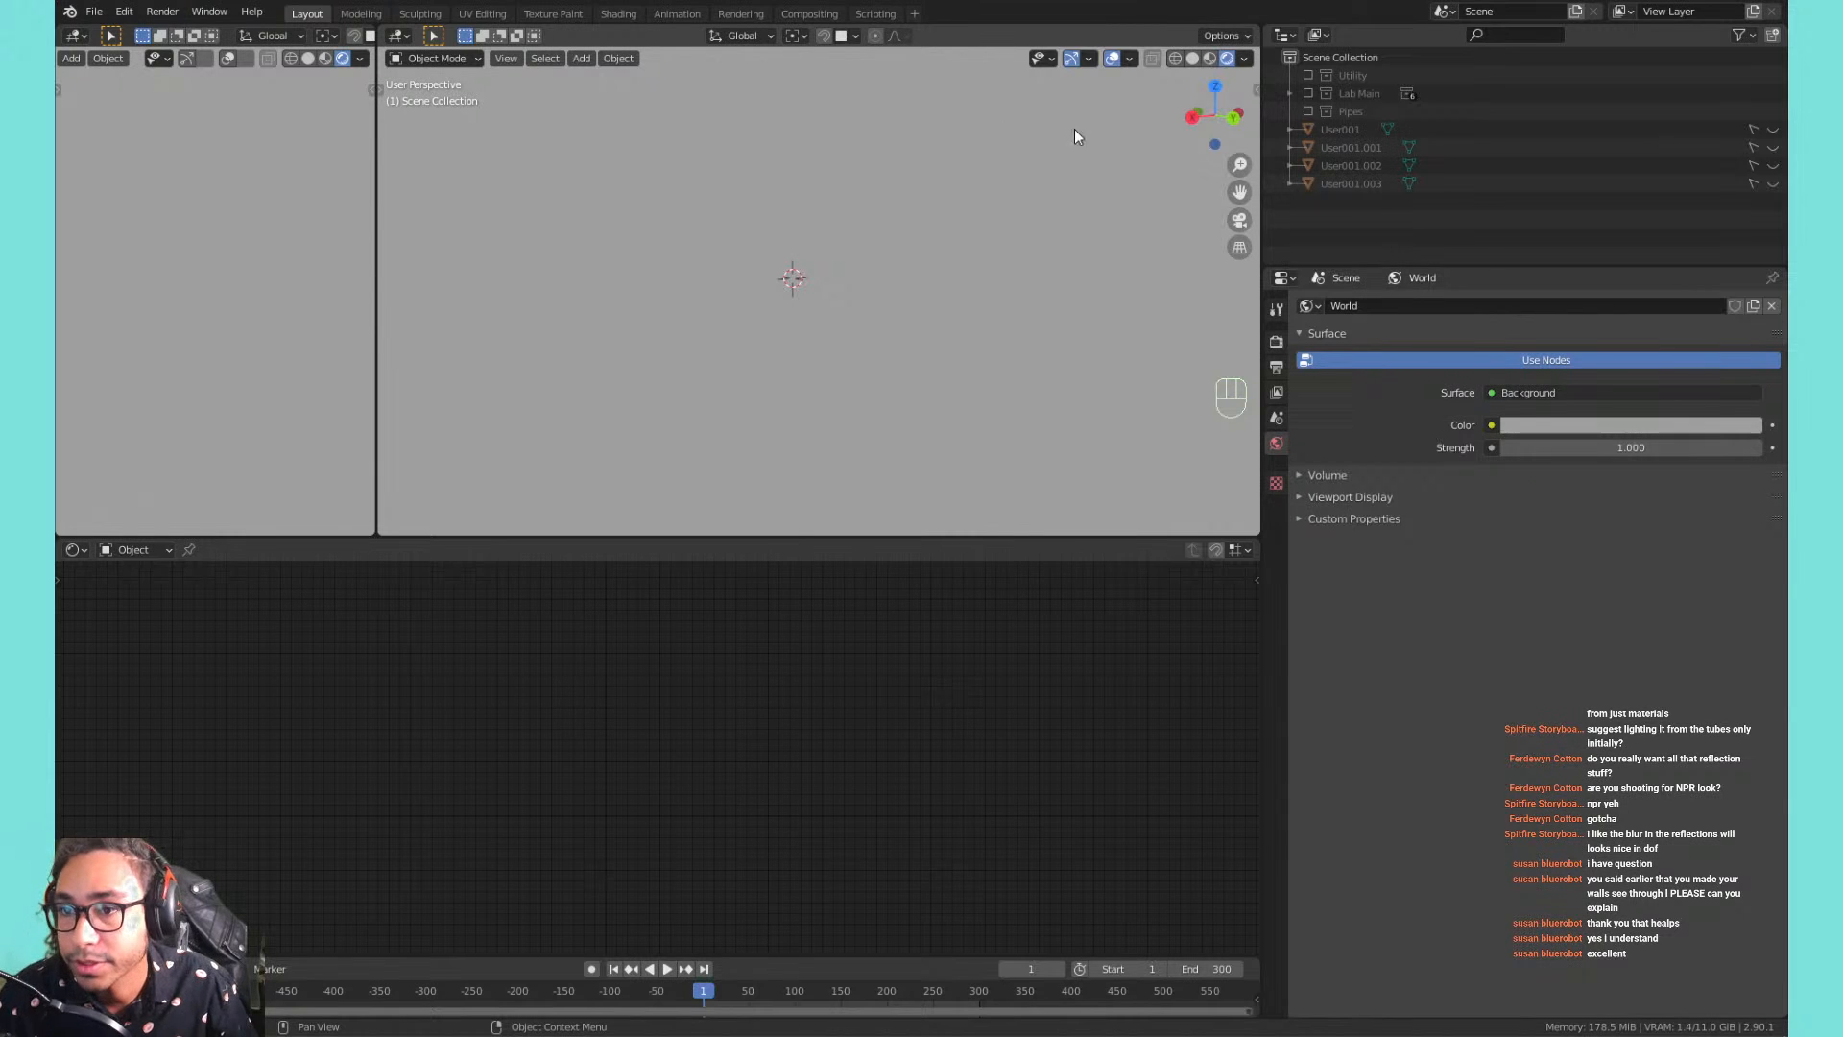
pyautogui.click(1307, 76)
pyautogui.click(1309, 93)
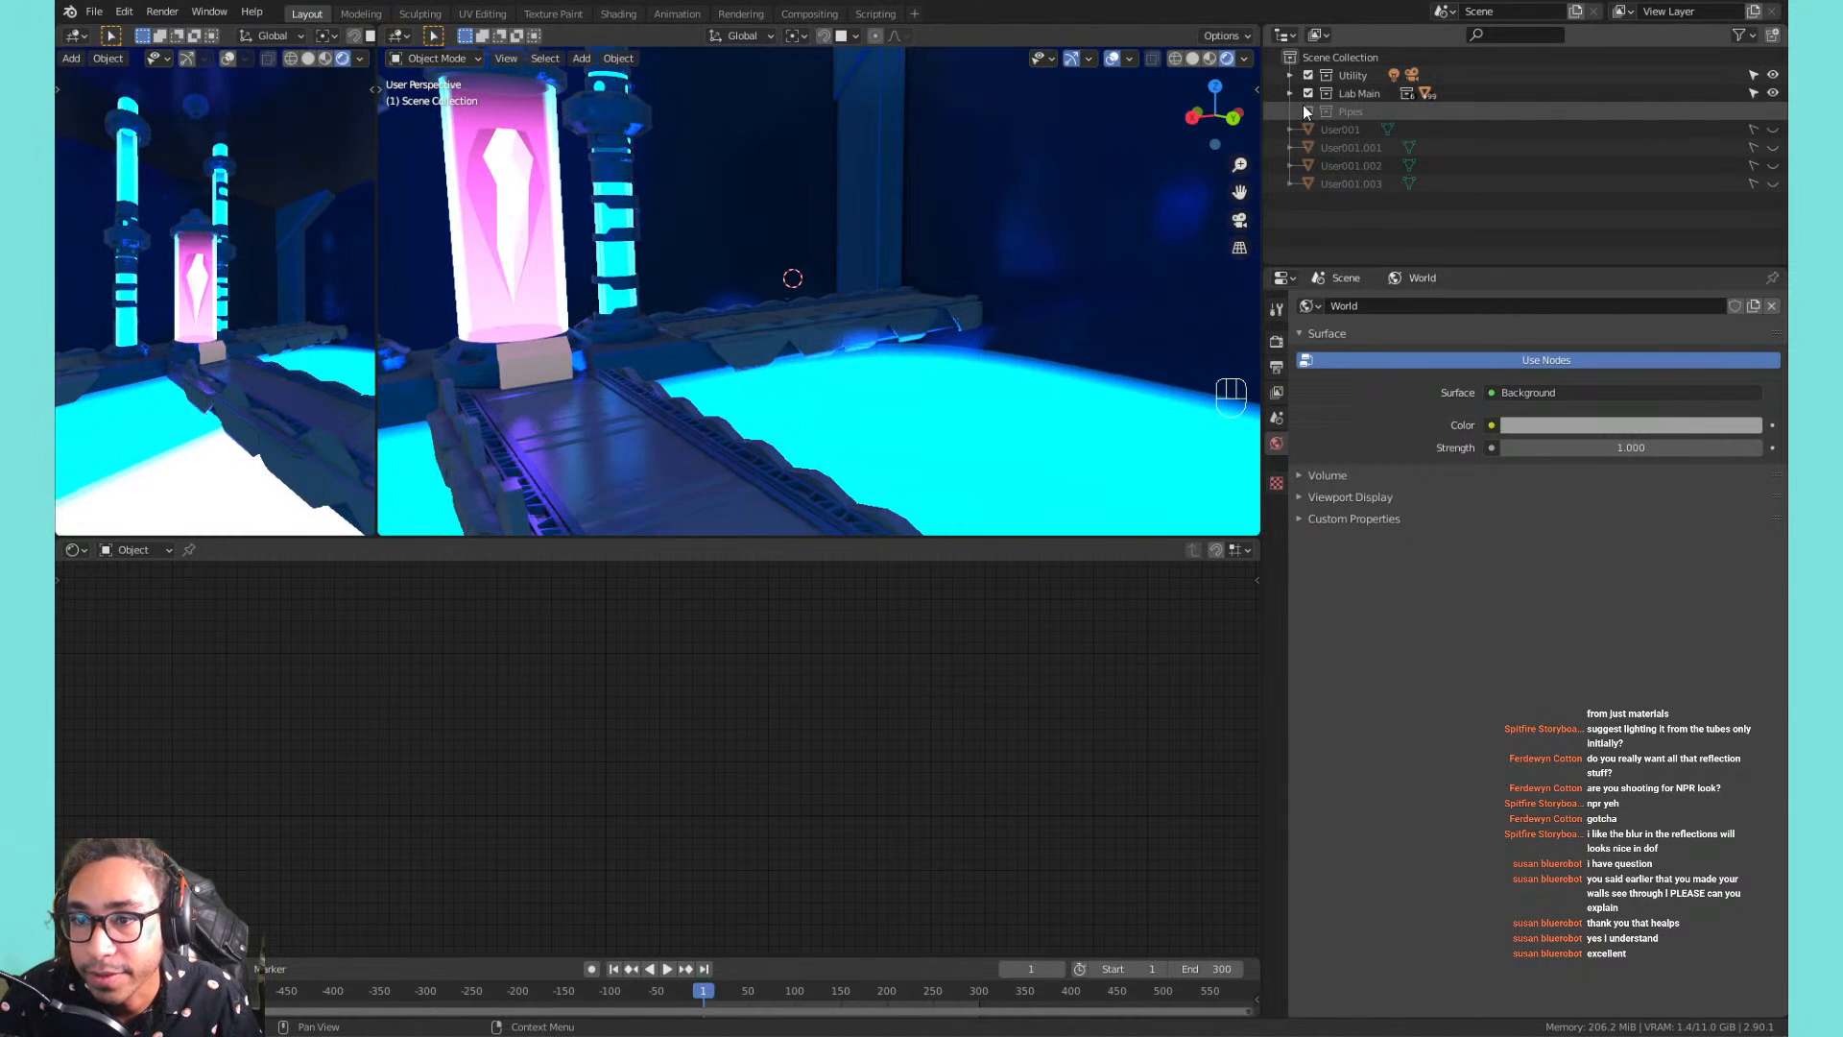
pyautogui.click(1306, 109)
# Select the glowing pink glass tube around the crystal in the lab scene.
pyautogui.scroll(-4, 767, 259)
pyautogui.moveTo(693, 257); pyautogui.dragTo(891, 313, button='middle')
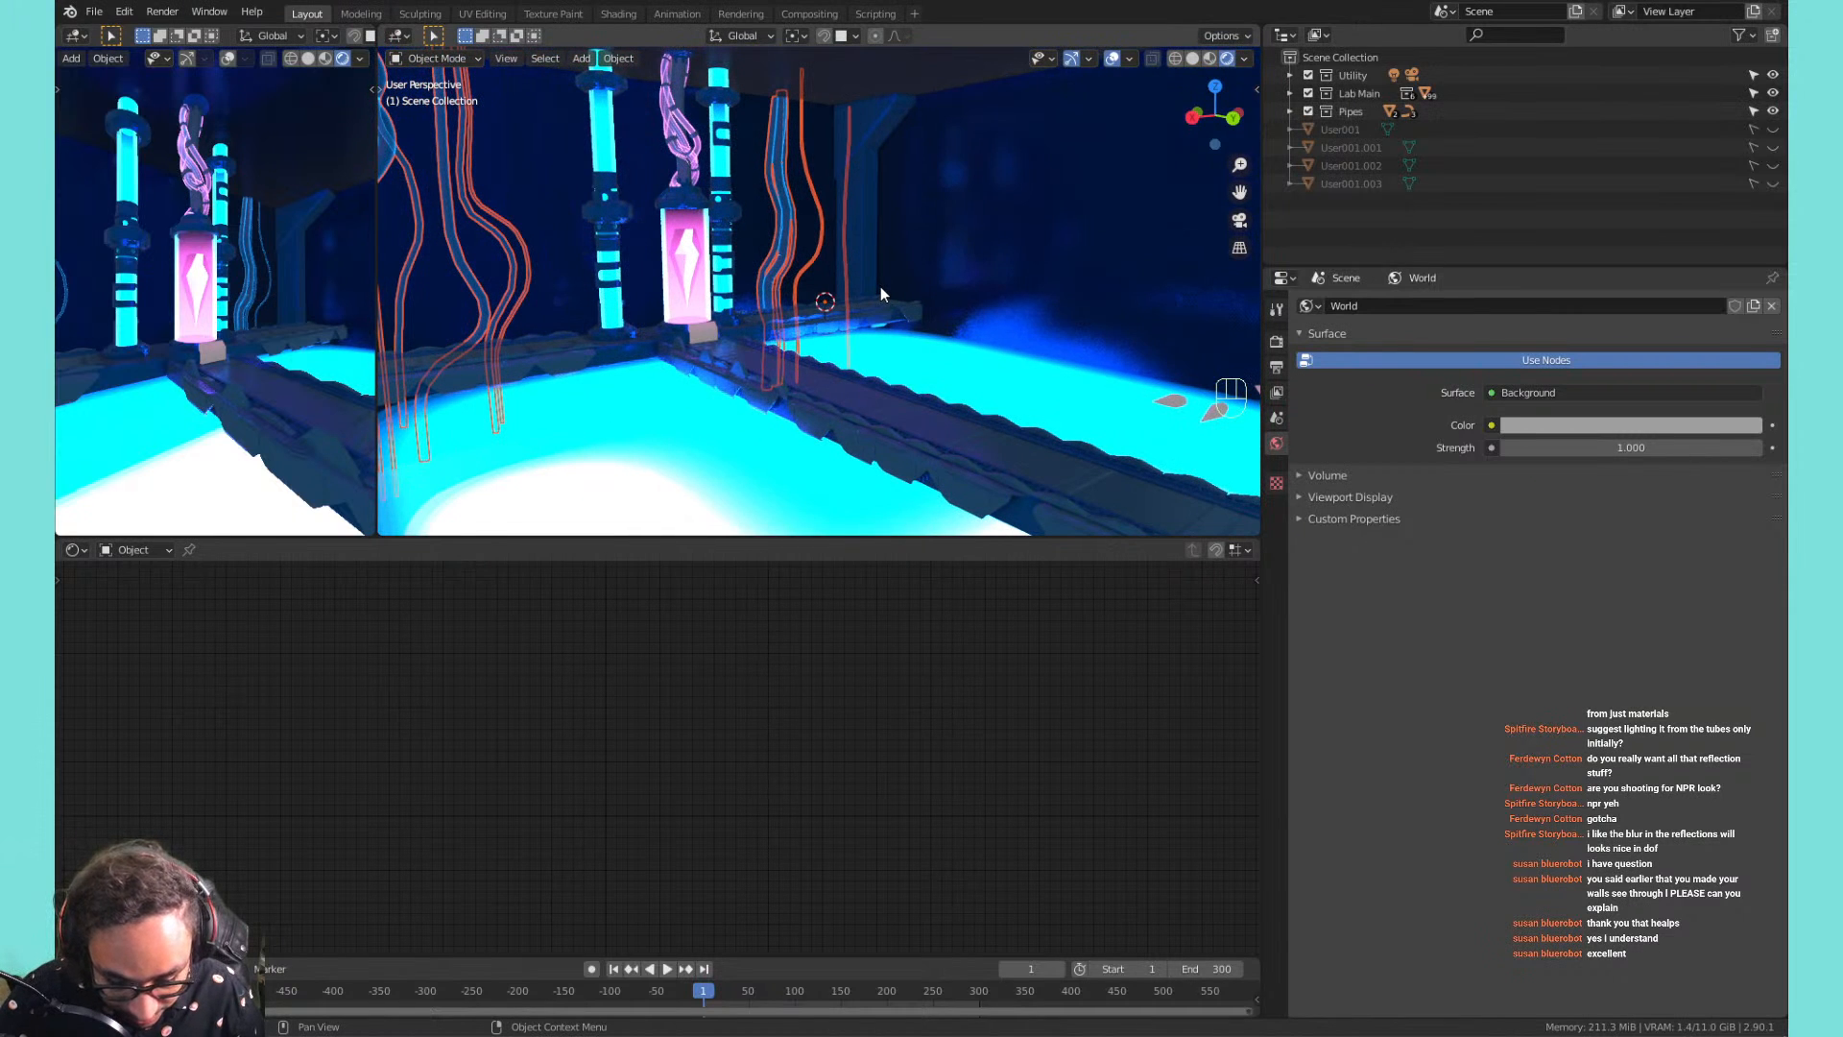
pyautogui.moveTo(889, 214); pyautogui.dragTo(797, 296, button='middle')
pyautogui.click(669, 274)
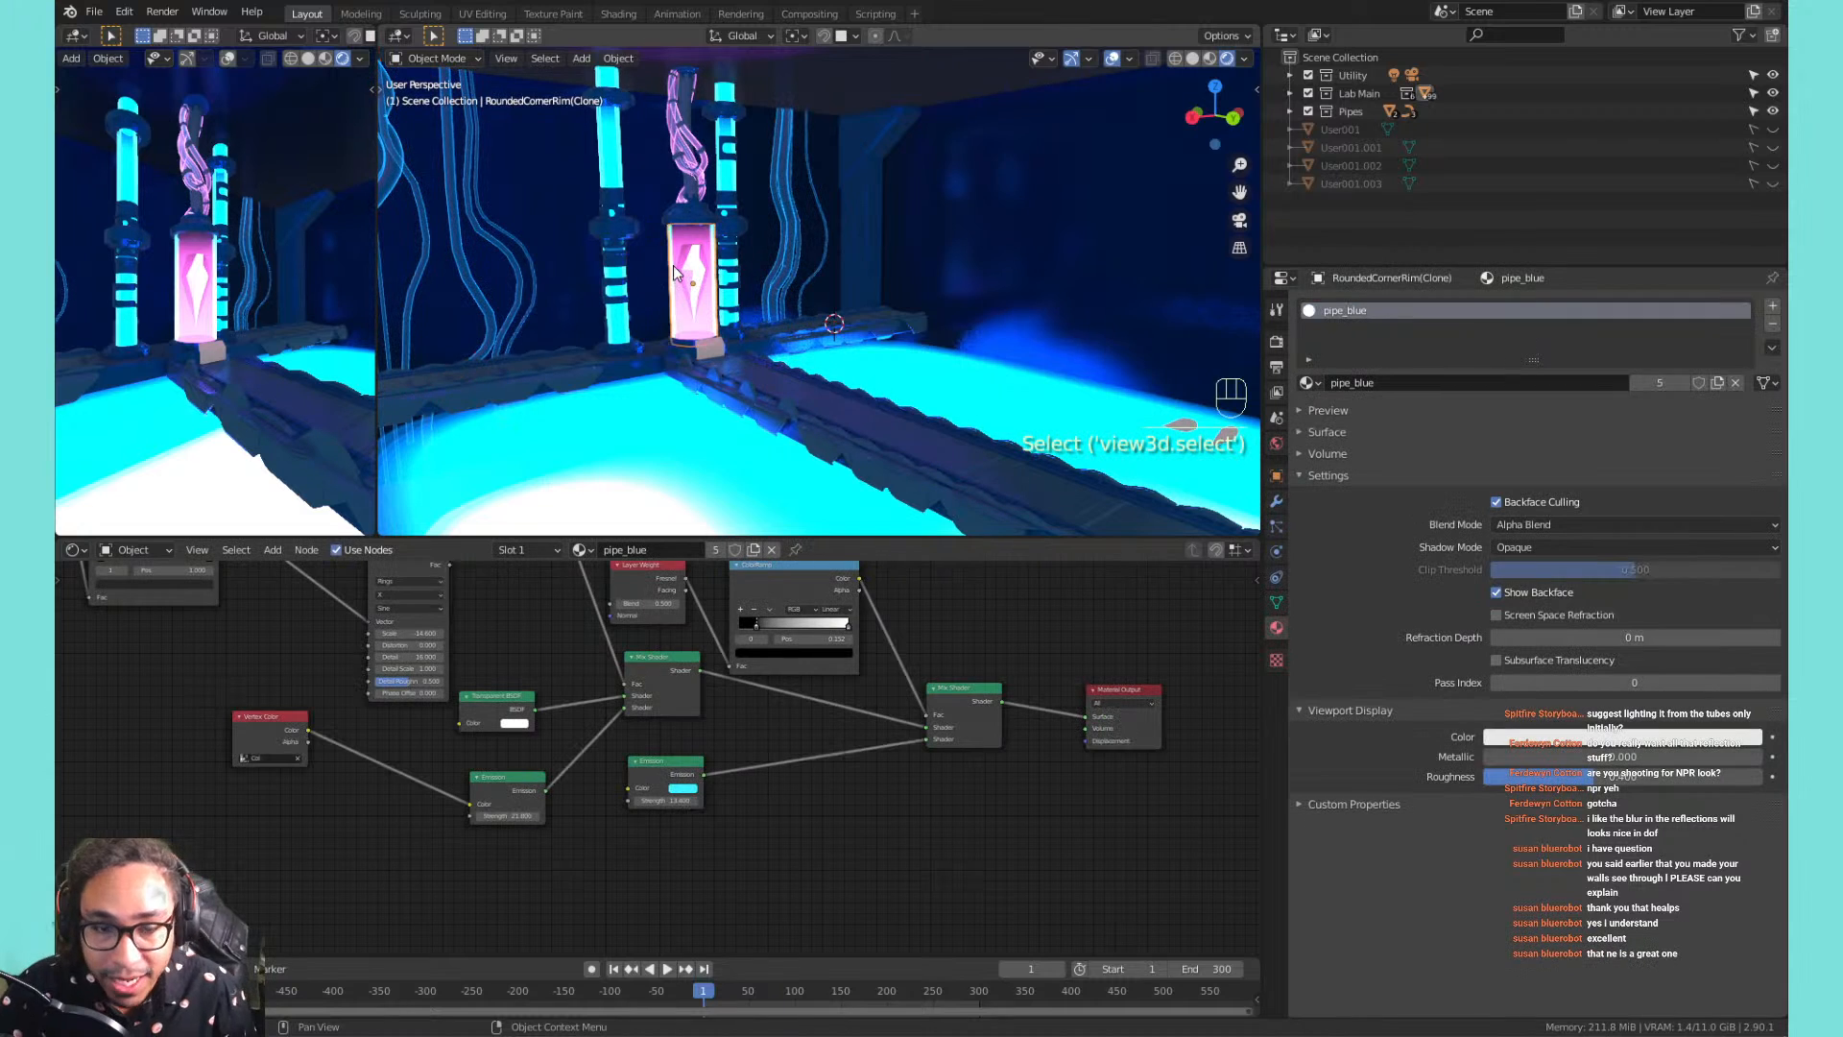
pyautogui.press('KP_Decimal')
pyautogui.moveTo(870, 278); pyautogui.dragTo(740, 259, button='middle')
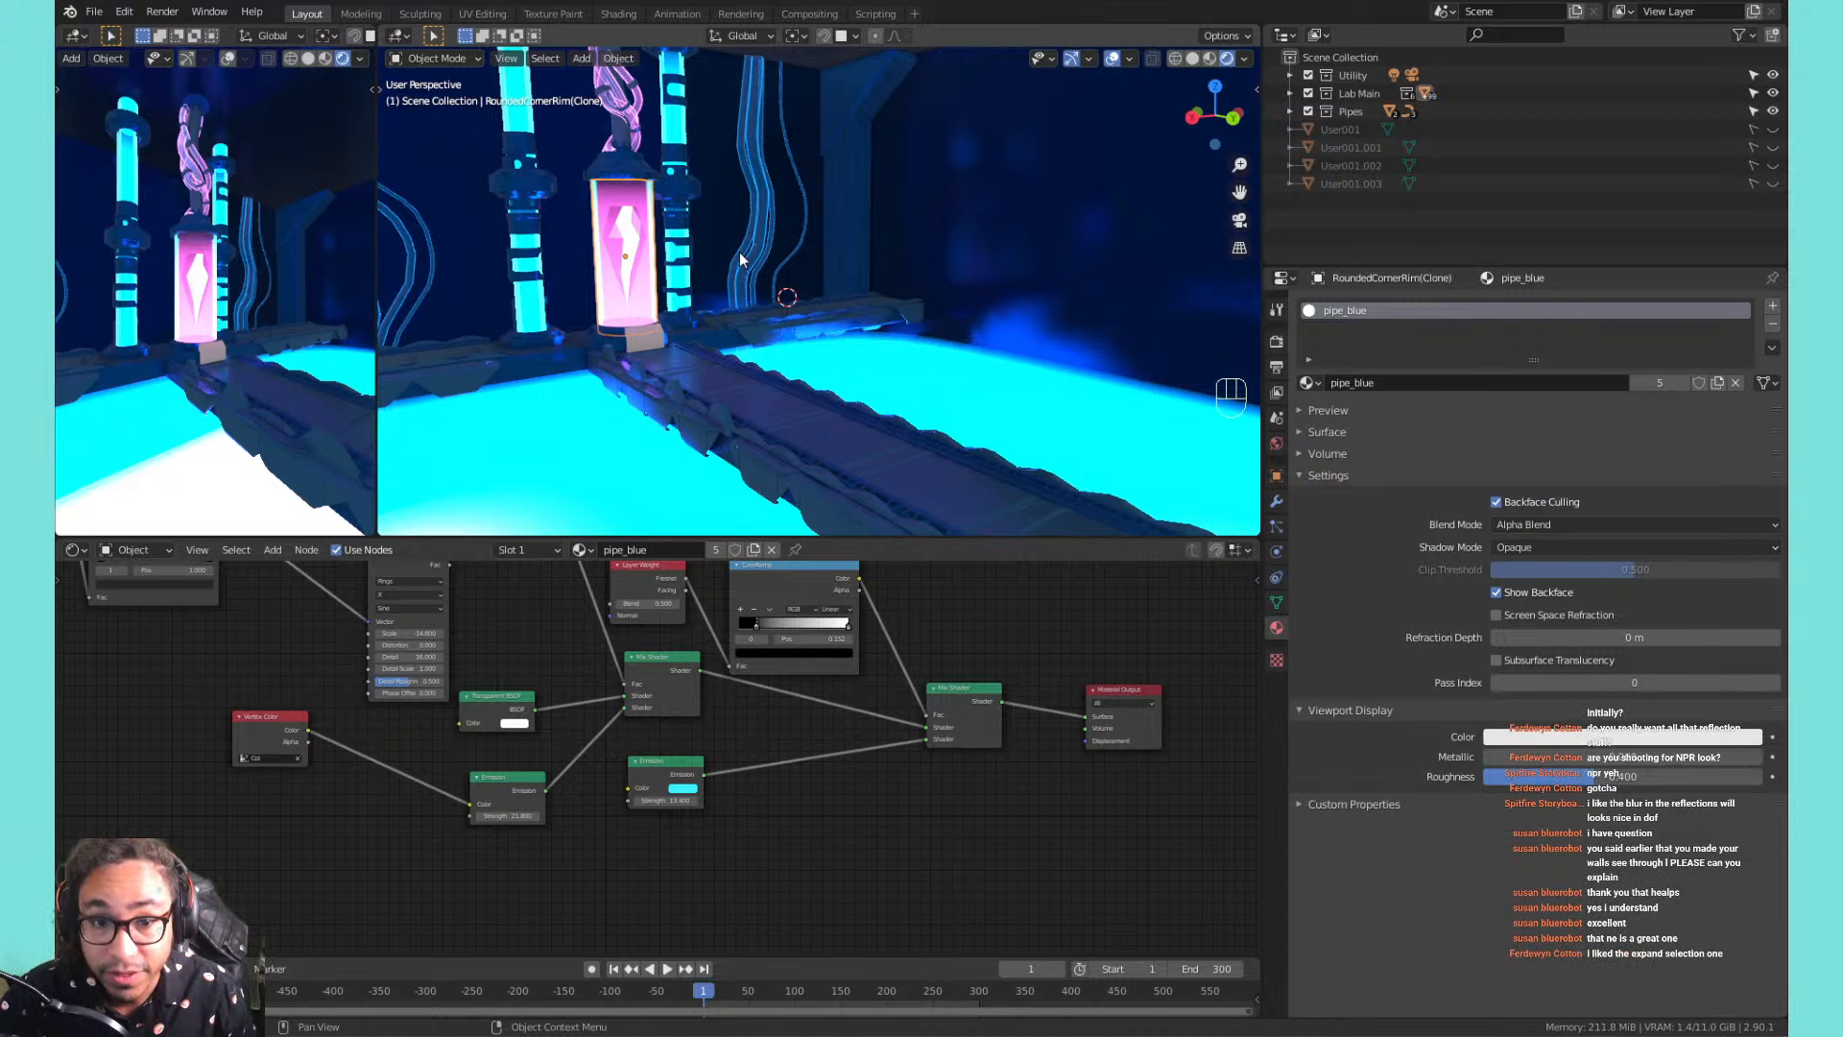
pyautogui.scroll(-2, 756, 252)
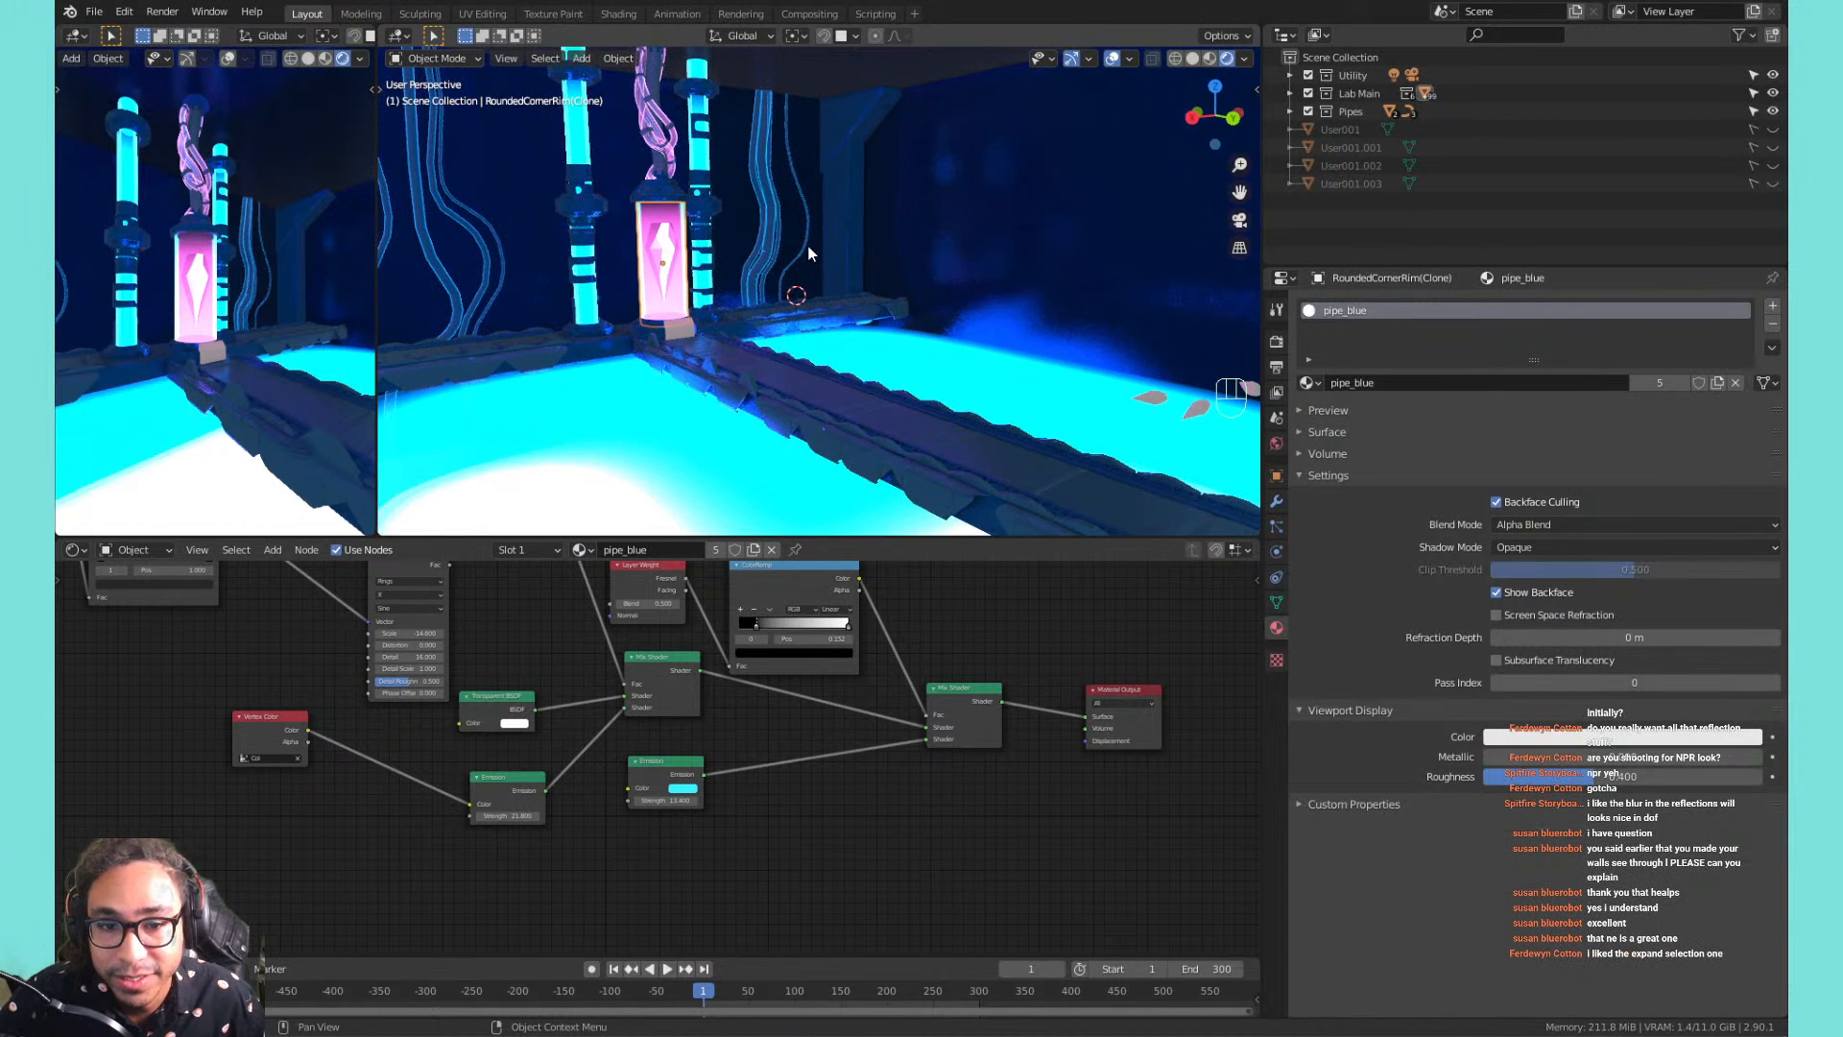
pyautogui.scroll(1, 808, 253)
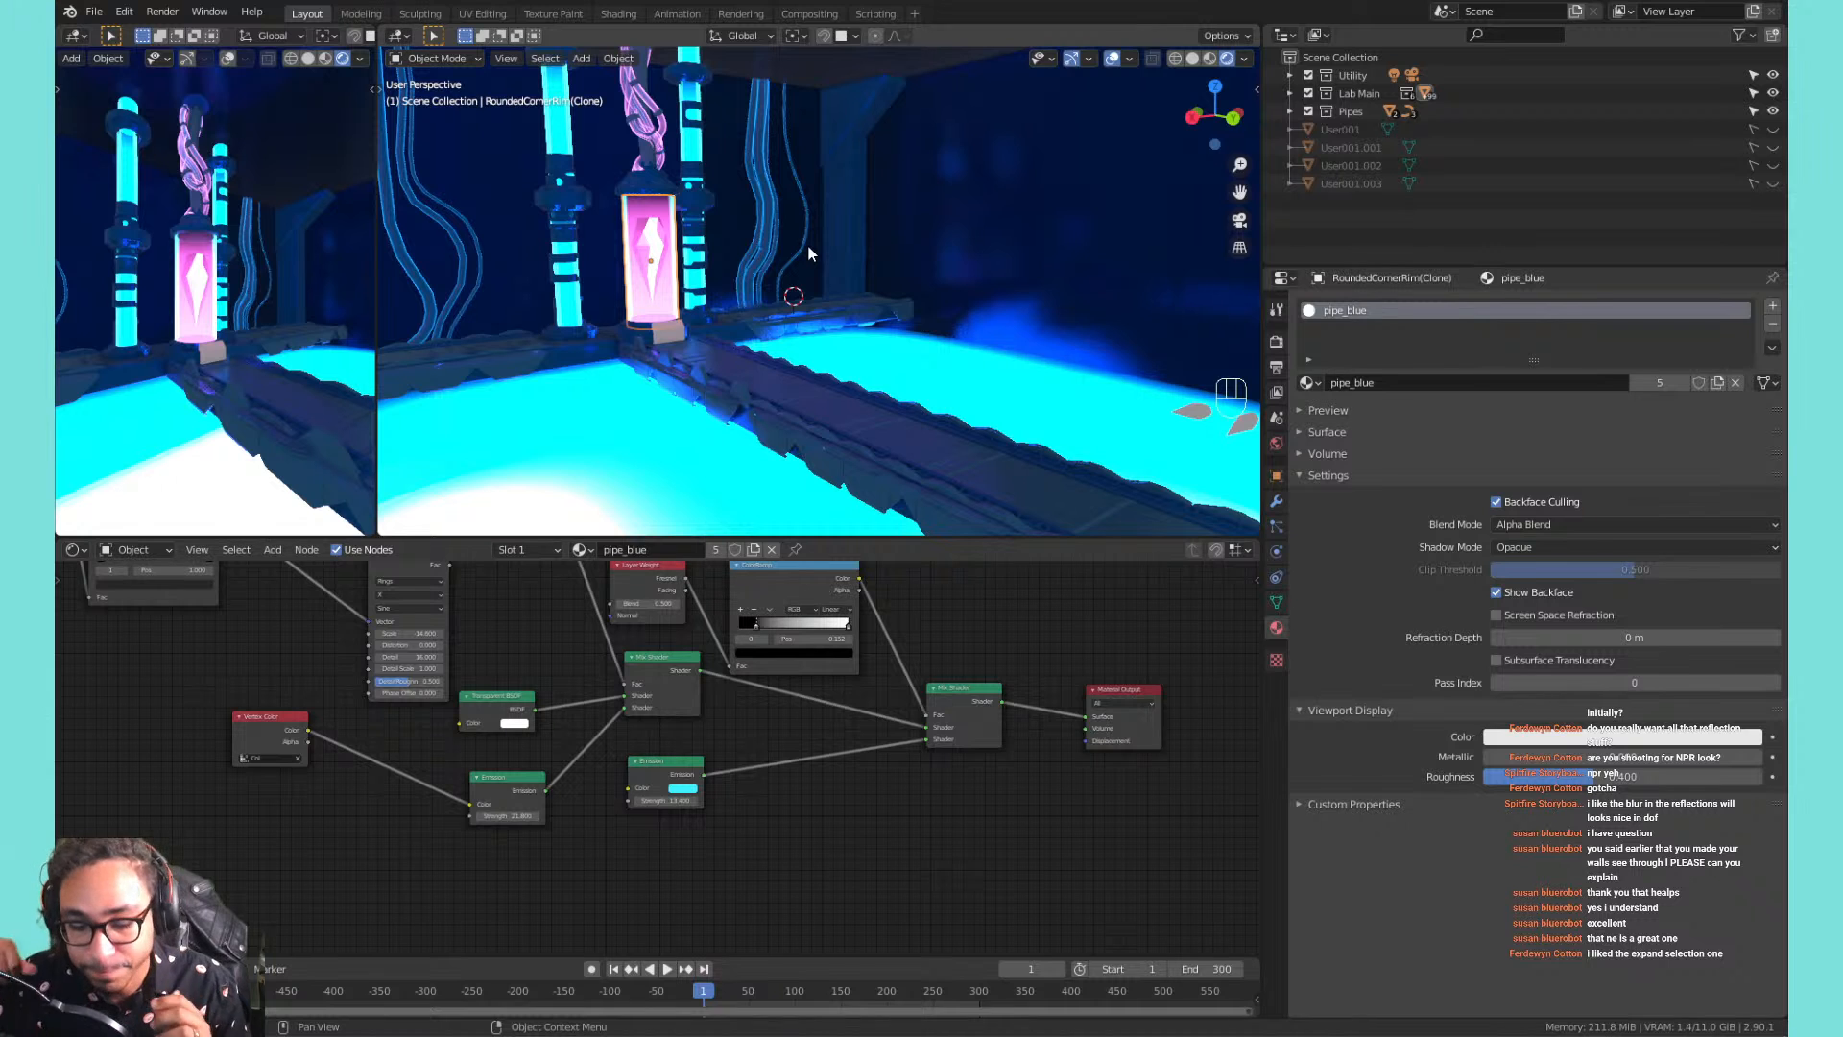
pyautogui.scroll(-5, 789, 237)
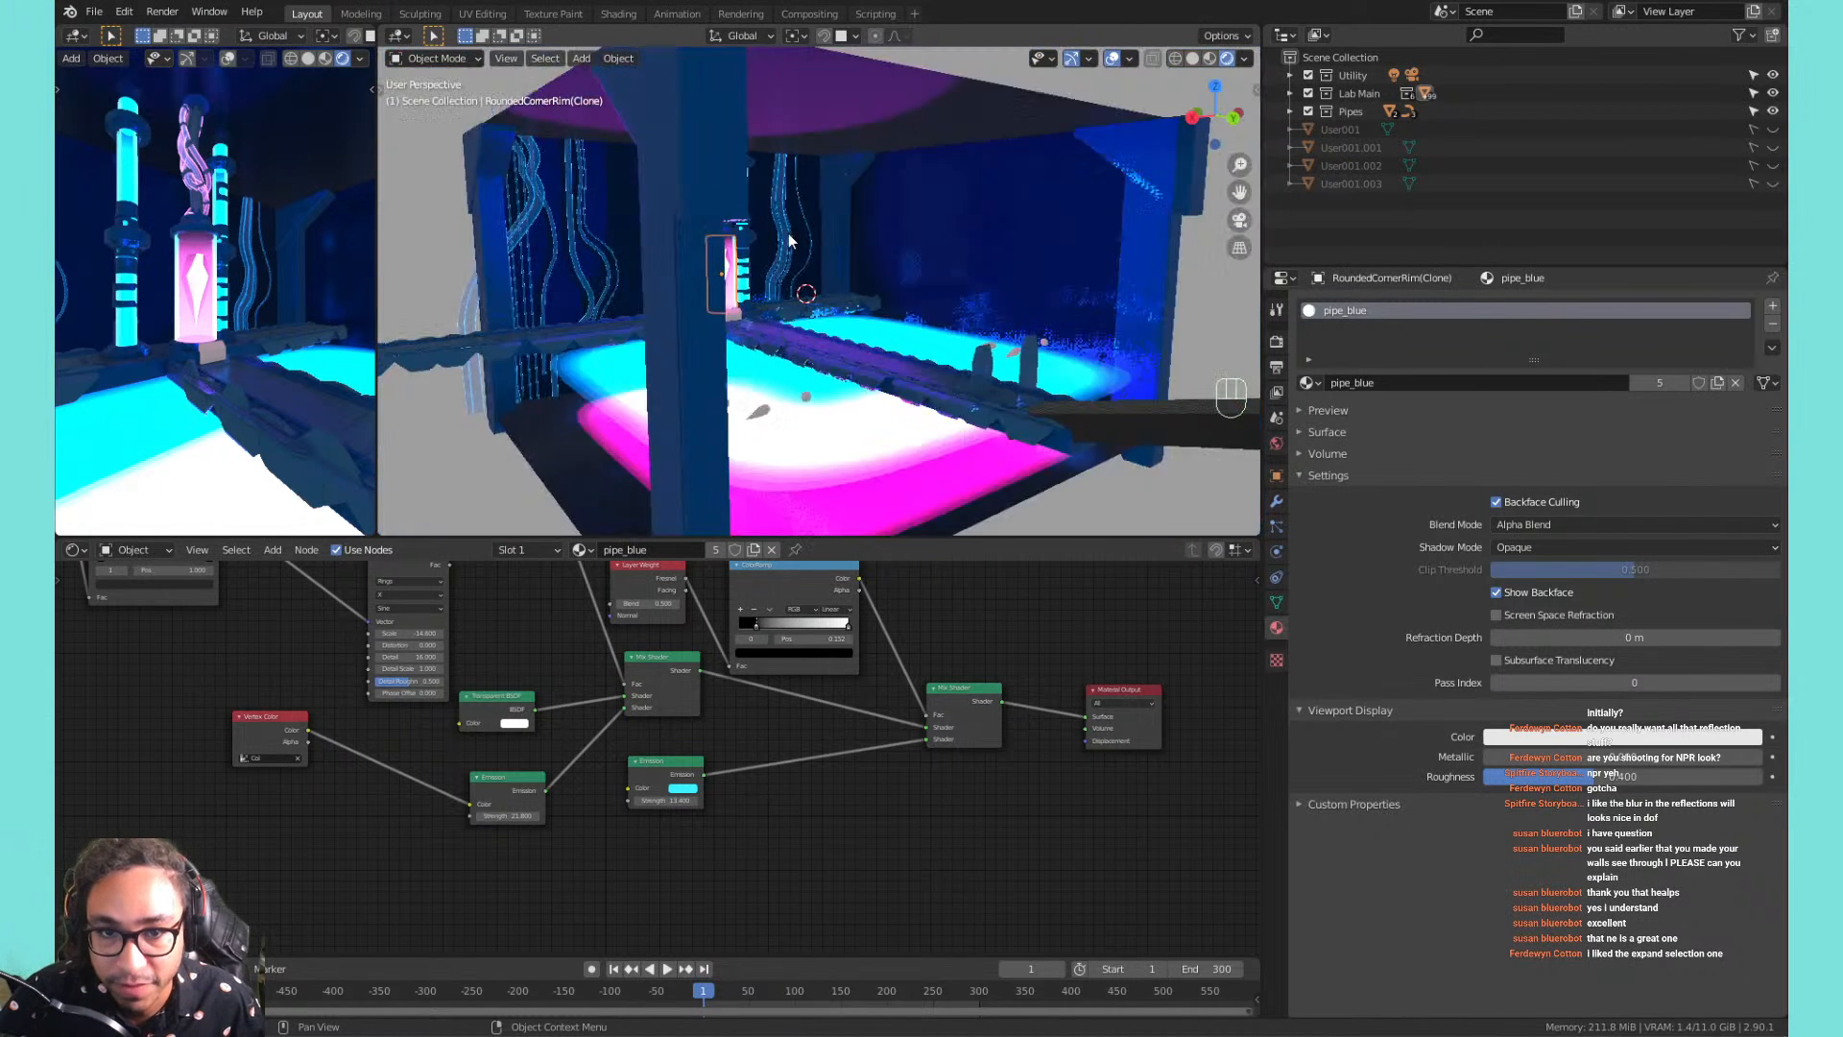
pyautogui.scroll(4, 789, 240)
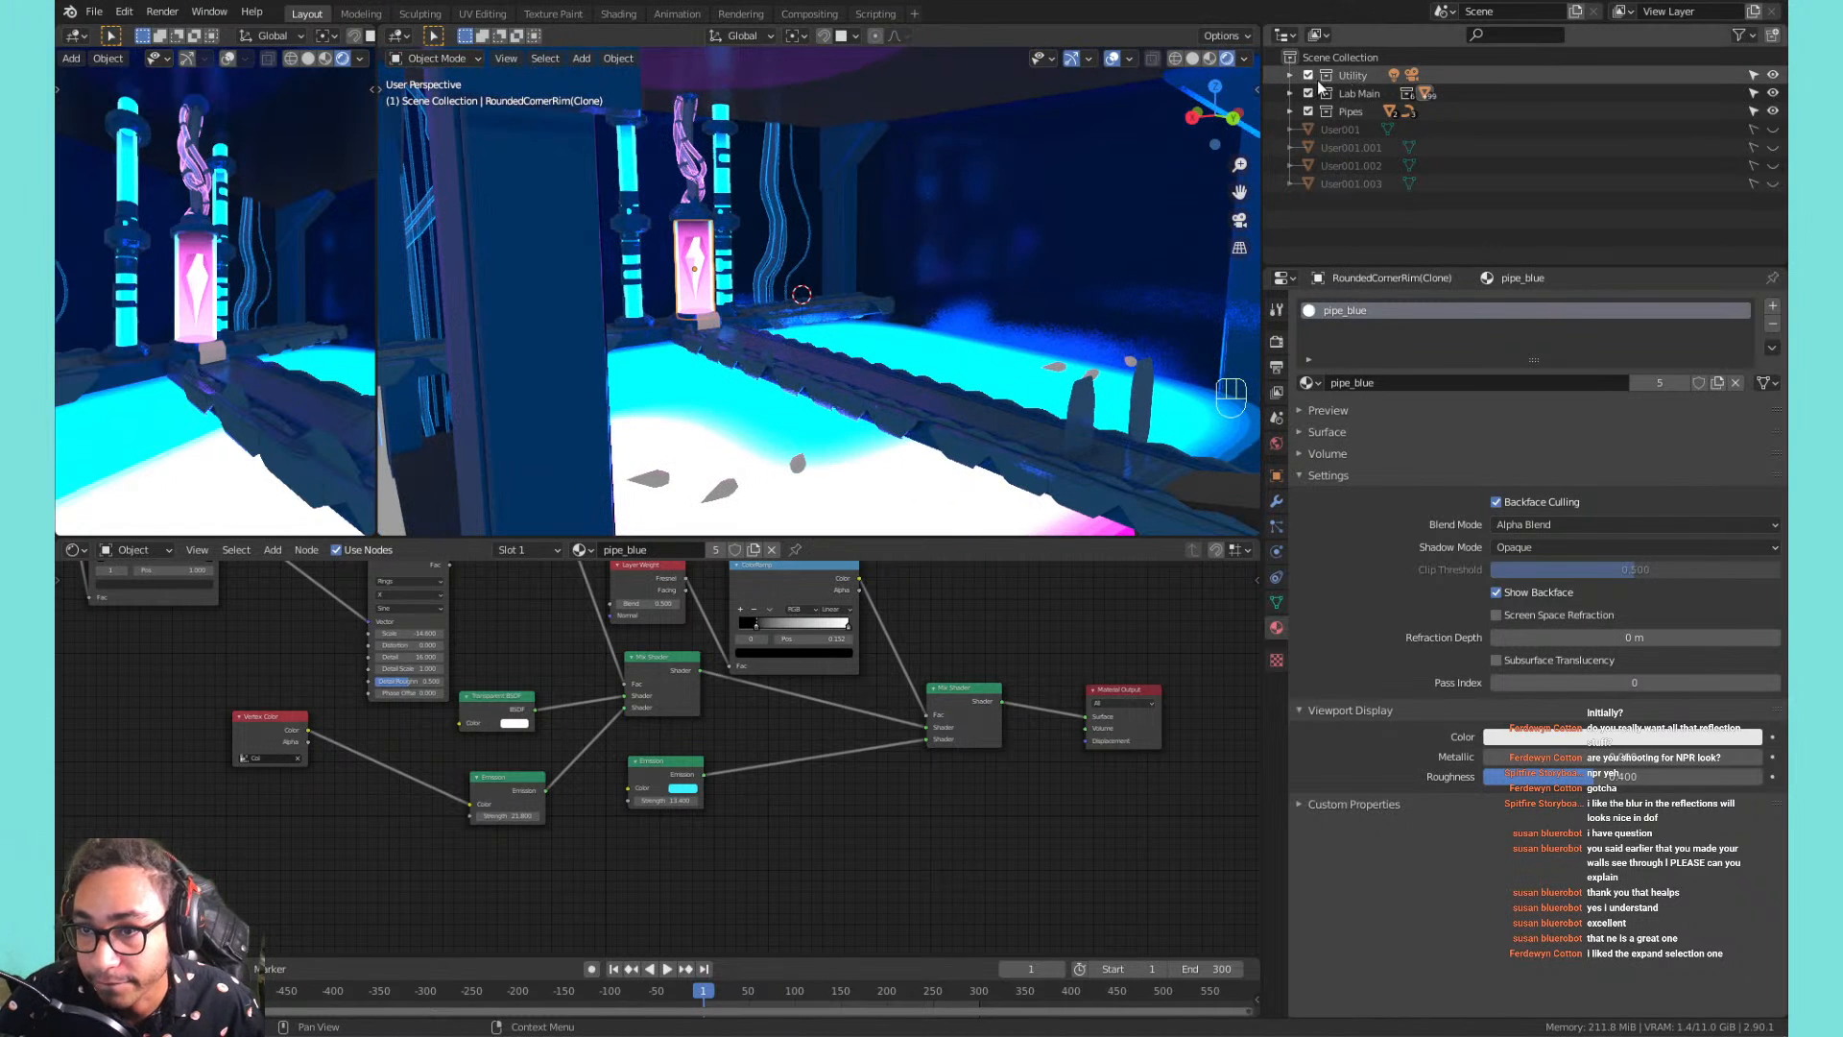
# Exclude the Utility, Lab Main and Pipes collections and add a UV sphere with default settings.
pyautogui.moveTo(1307, 75); pyautogui.dragTo(1309, 106)
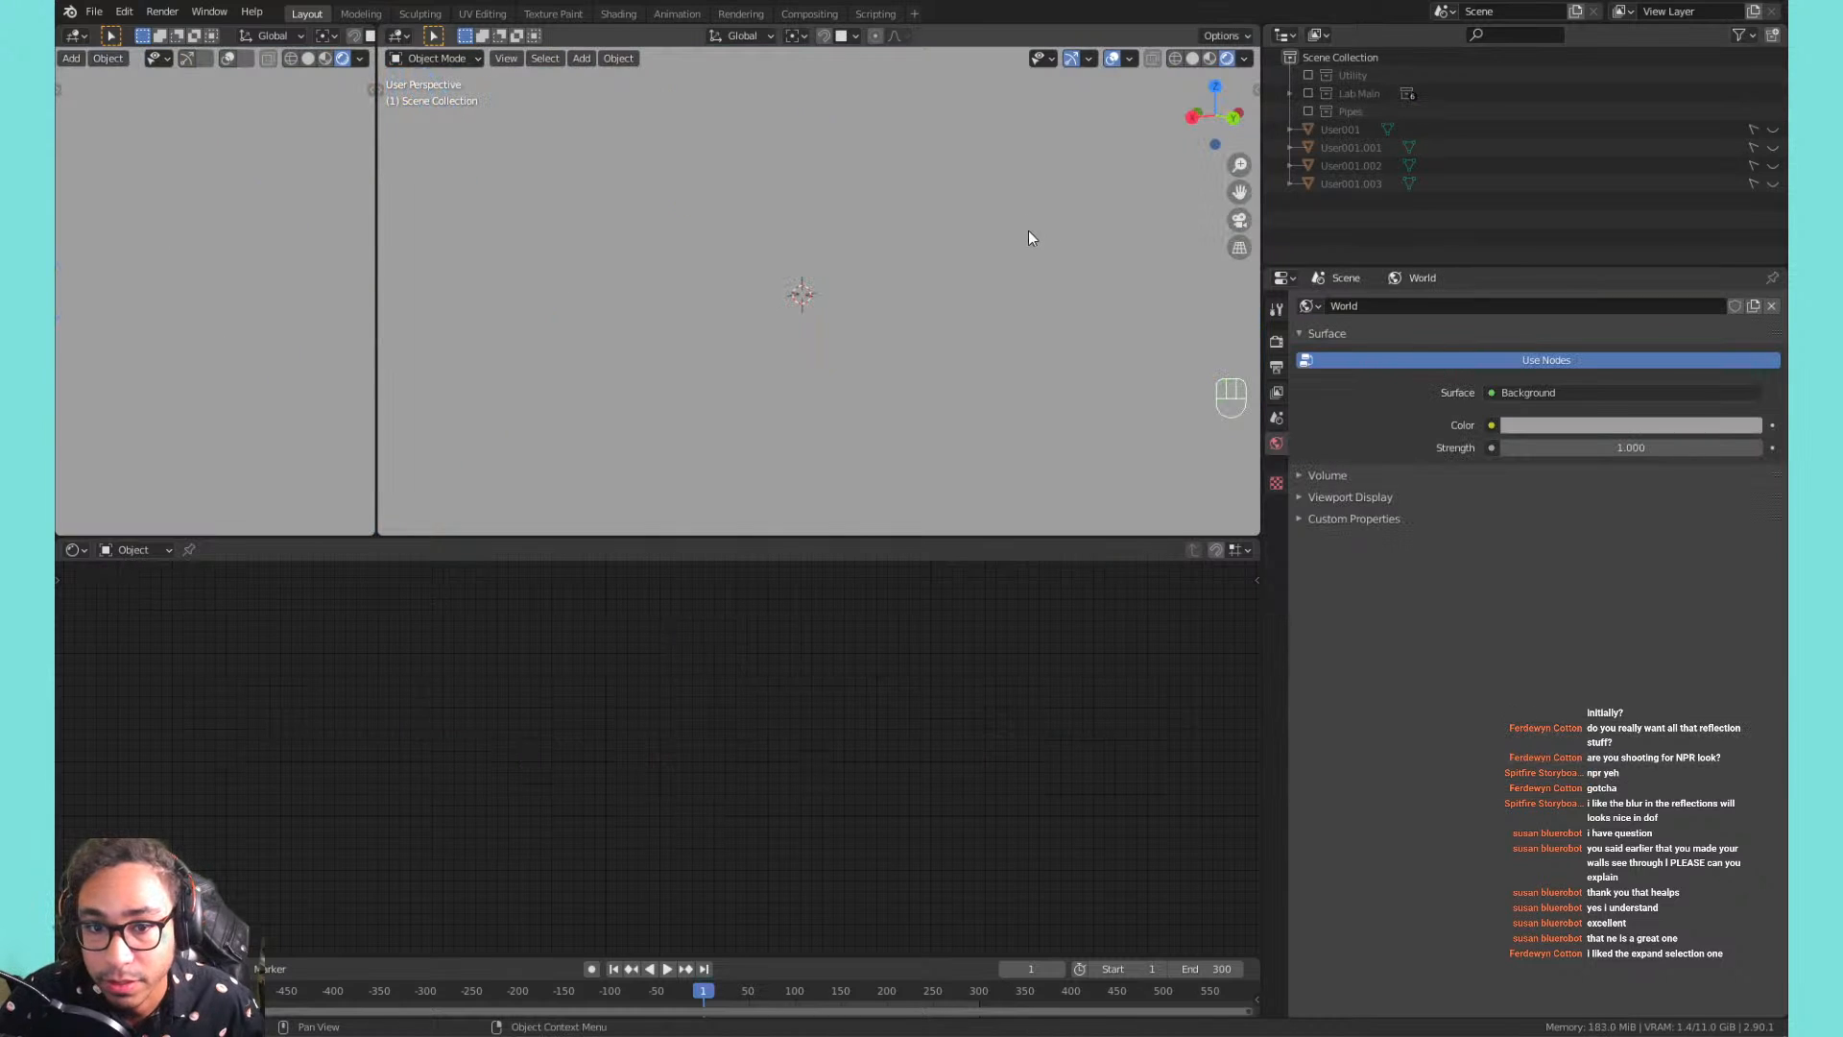
pyautogui.hotkey('shift', 'a')
pyautogui.moveTo(939, 226)
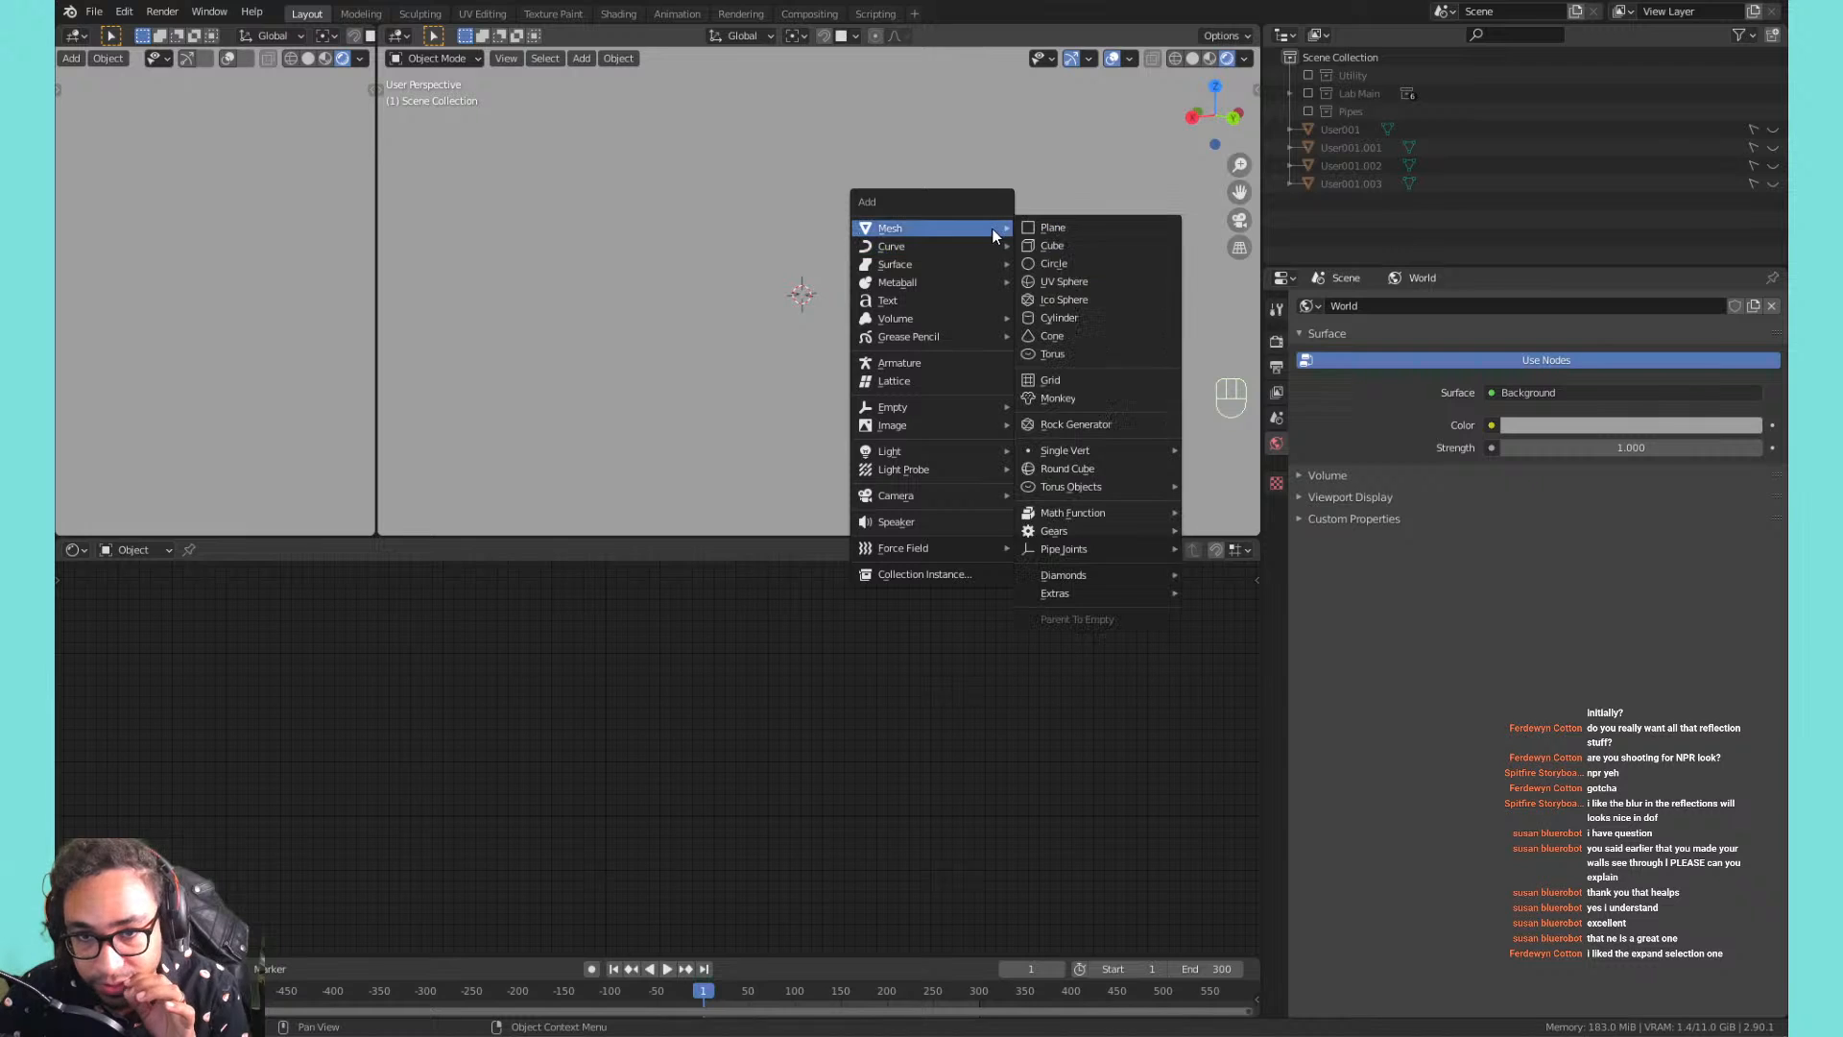
pyautogui.click(1084, 280)
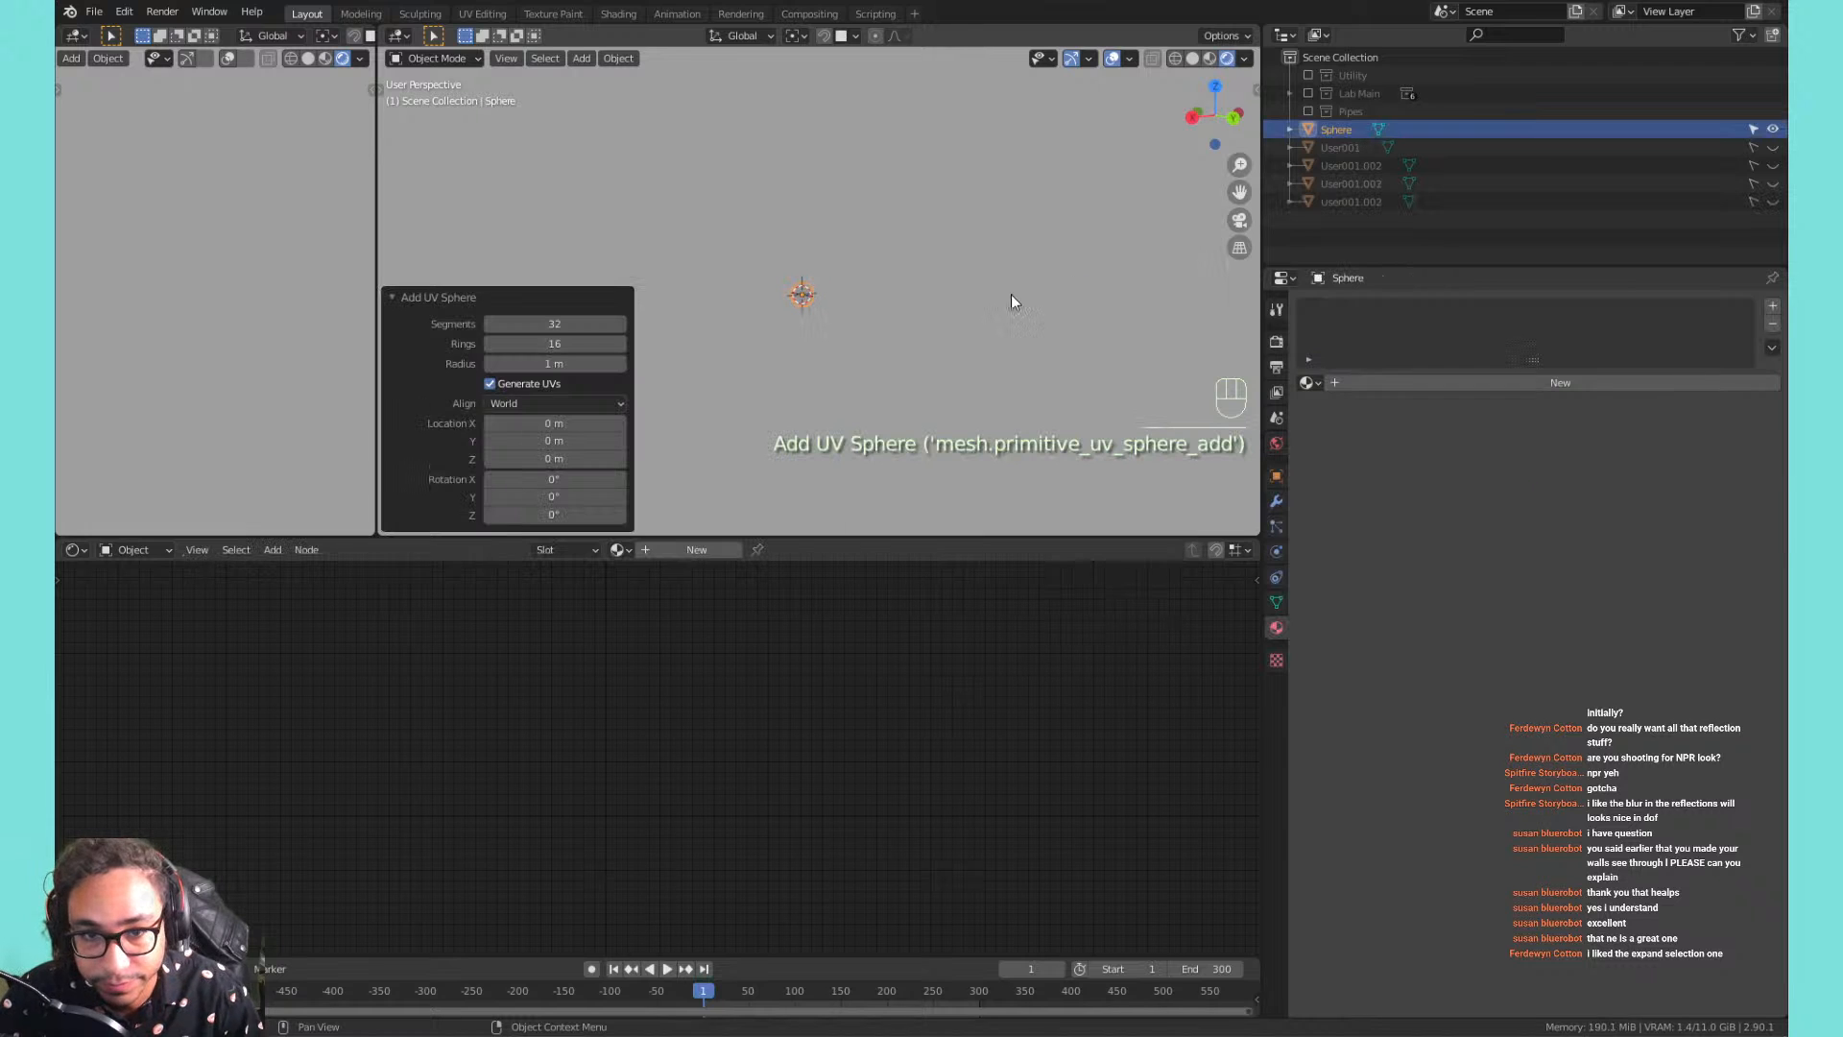
pyautogui.press('KP_Decimal')
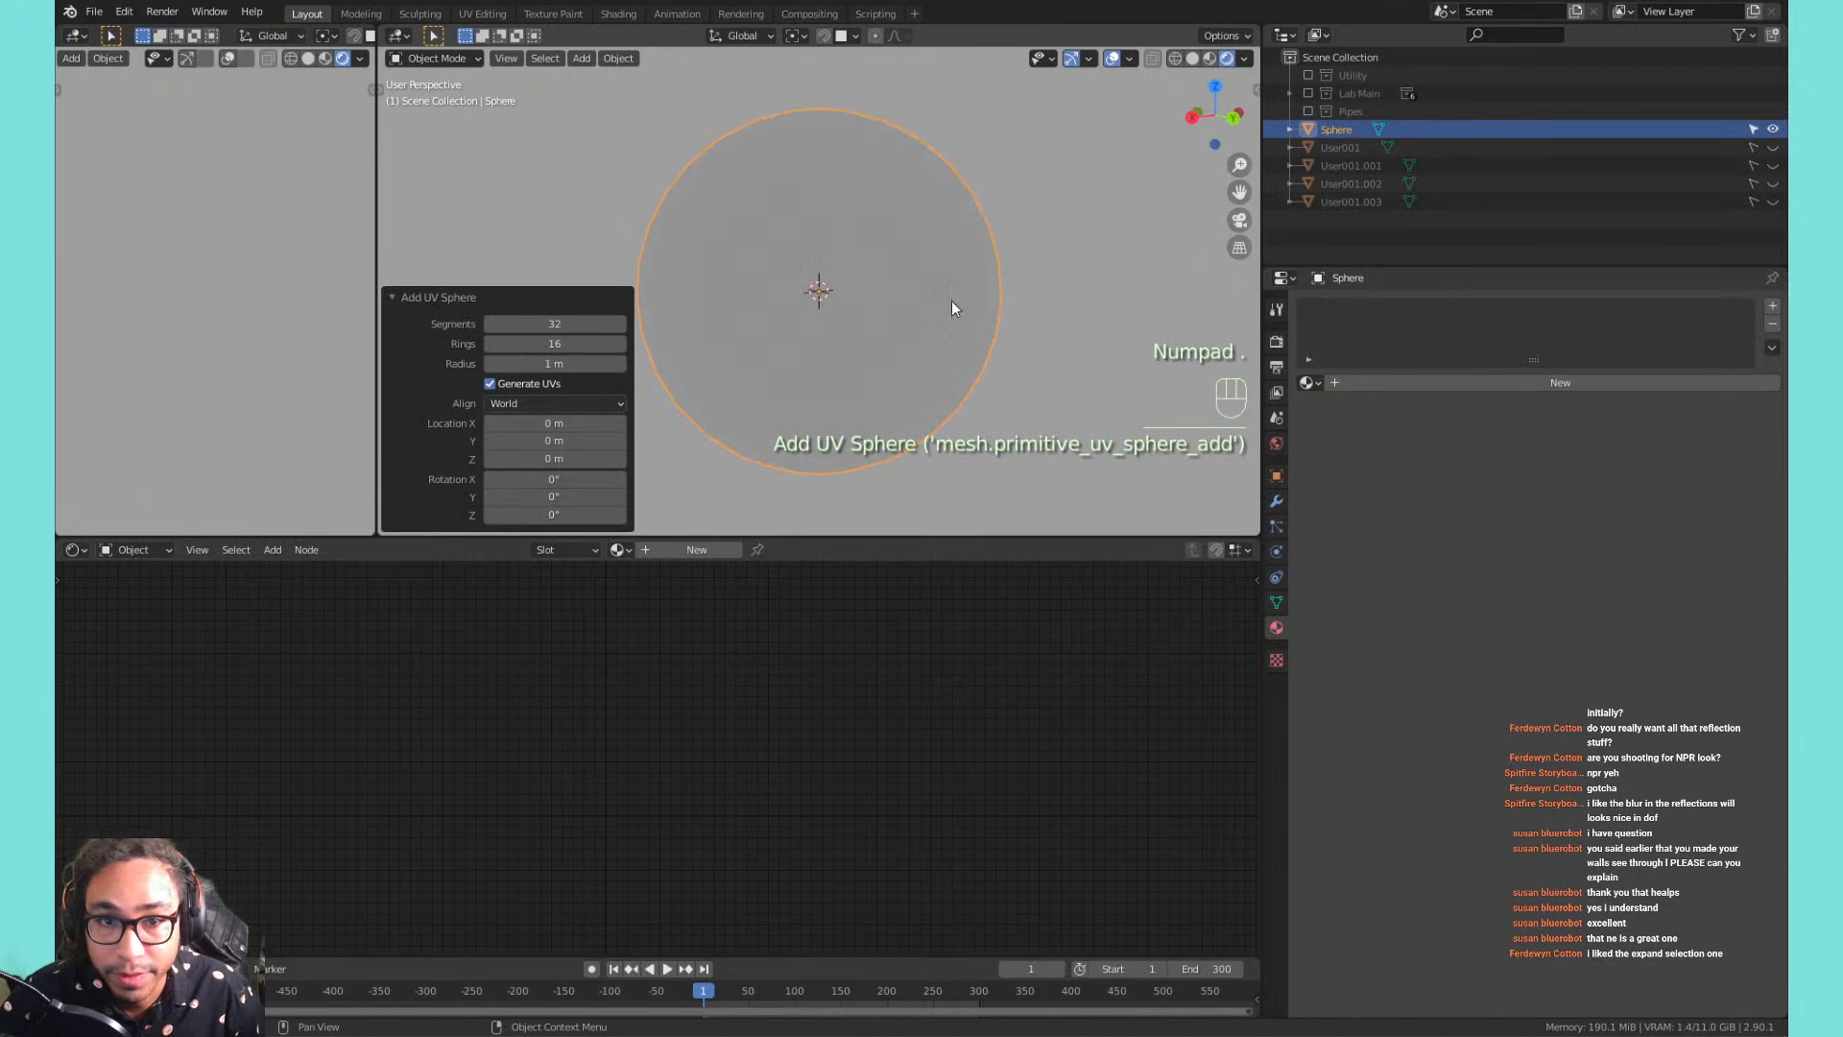
# Enter Edit Mode on the sphere and select single horizontal face loops around its middle in turn.
pyautogui.press('Tab')
pyautogui.click(859, 268)
pyautogui.scroll(3, 859, 268)
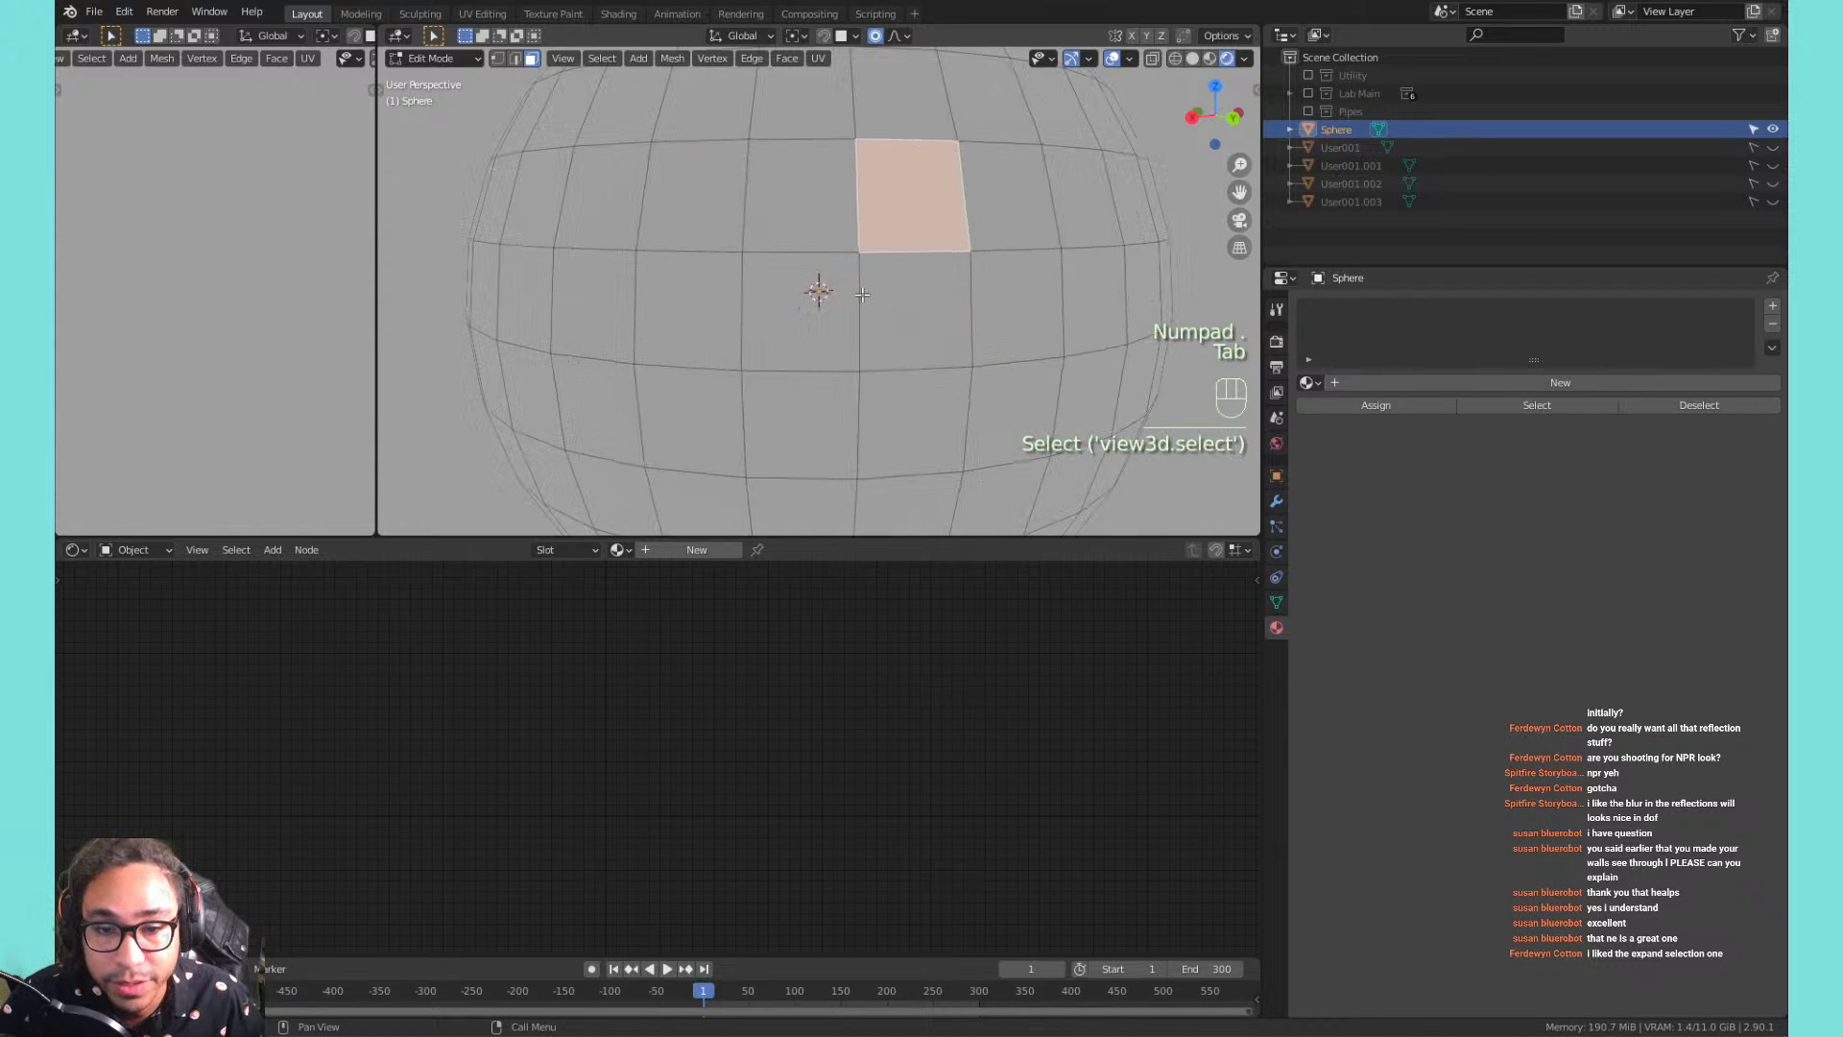
pyautogui.scroll(-2, 859, 269)
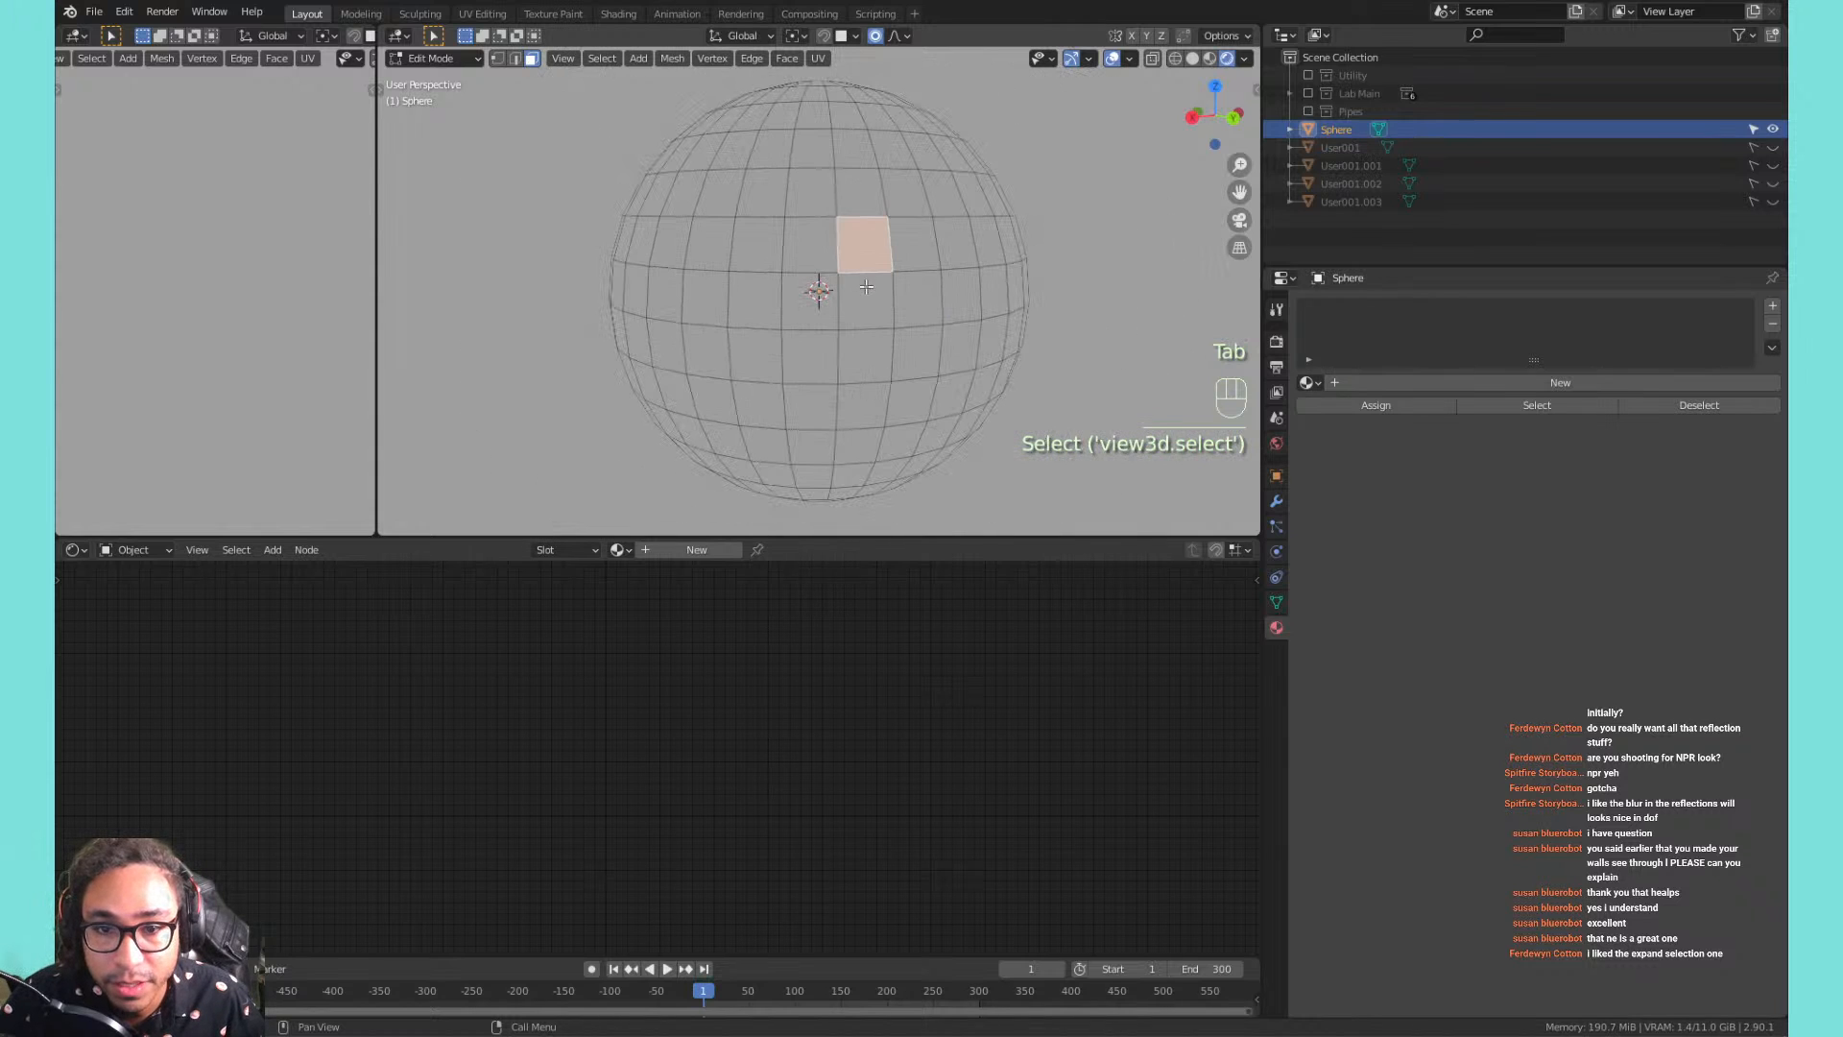
pyautogui.keyDown('alt'); pyautogui.click(828, 238); pyautogui.keyUp('alt')
pyautogui.keyDown('alt'); pyautogui.click(833, 280); pyautogui.keyUp('alt')
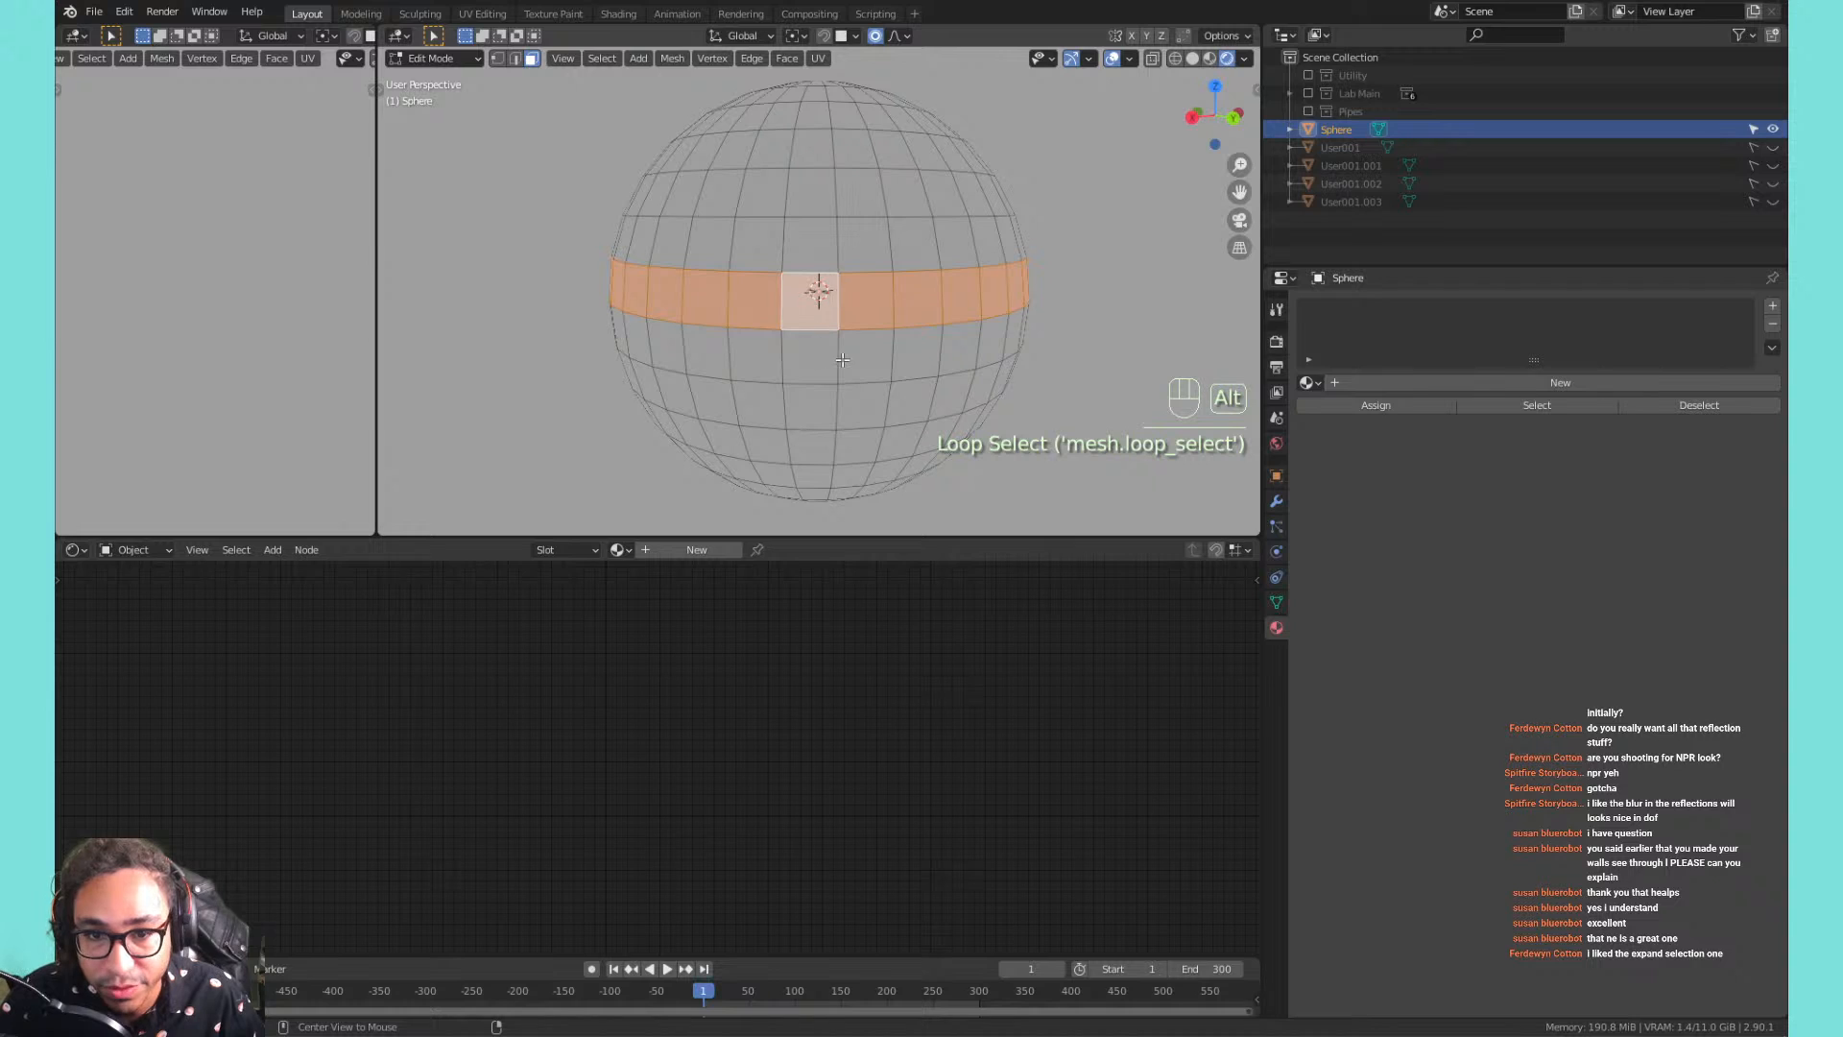
pyautogui.keyDown('alt'); pyautogui.click(842, 360); pyautogui.keyUp('alt')
pyautogui.keyDown('alt'); pyautogui.click(852, 399); pyautogui.keyUp('alt')
# Demonstrate loop selection by alternating between horizontal and vertical face loops on the front of the sphere.
pyautogui.click(829, 188)
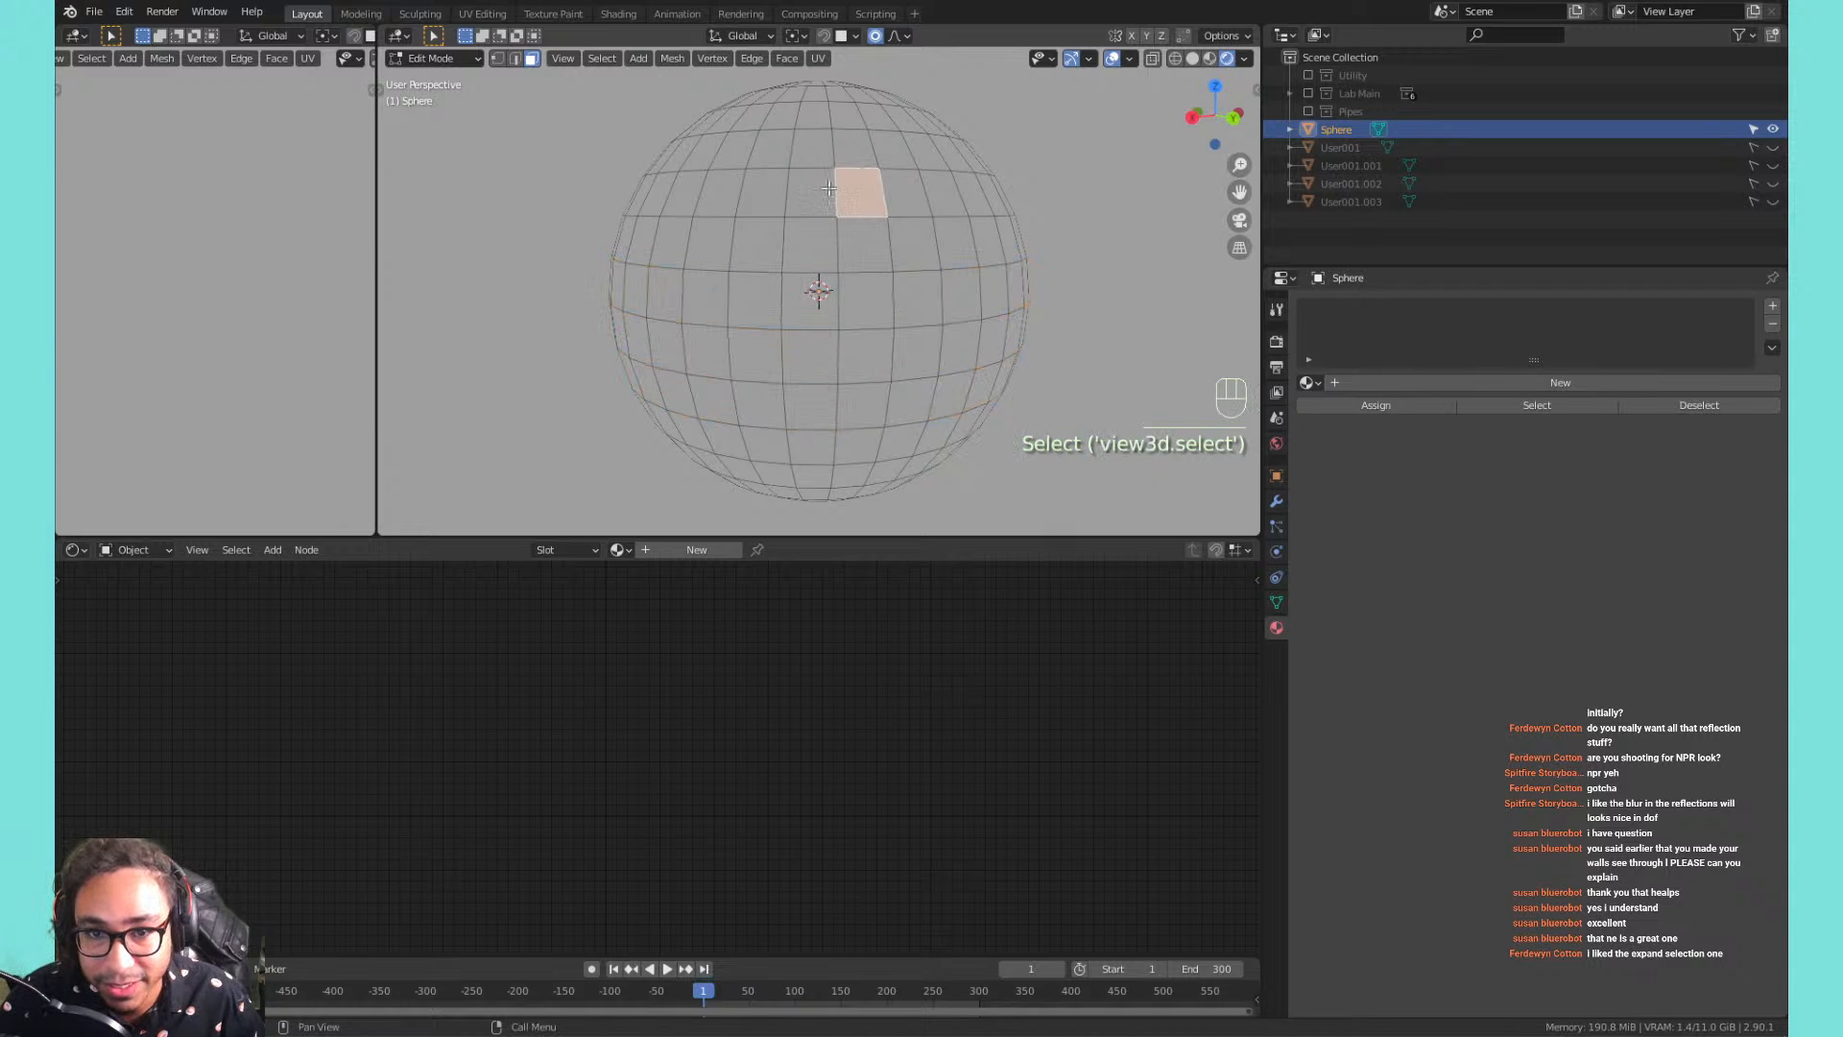
pyautogui.keyDown('alt'); pyautogui.click(832, 186); pyautogui.keyUp('alt')
pyautogui.keyDown('alt'); pyautogui.click(838, 236); pyautogui.keyUp('alt')
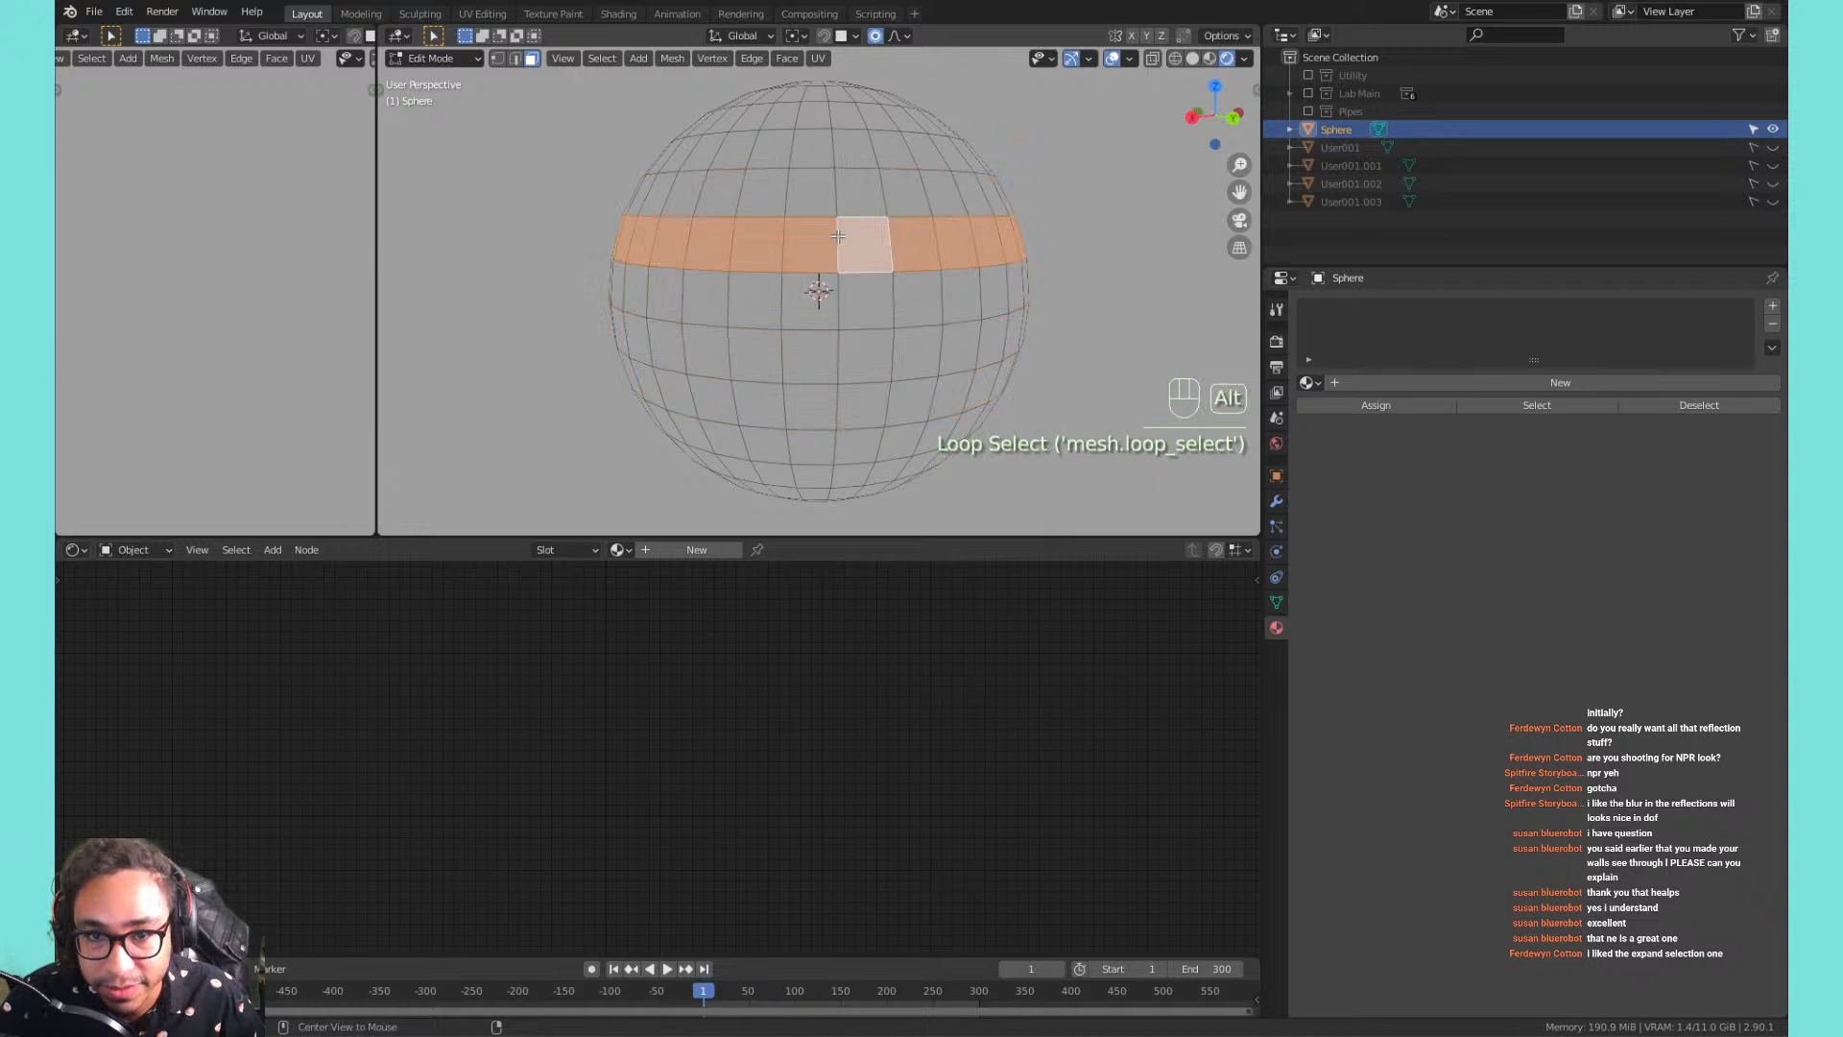
pyautogui.keyDown('alt'); pyautogui.click(858, 215); pyautogui.keyUp('alt')
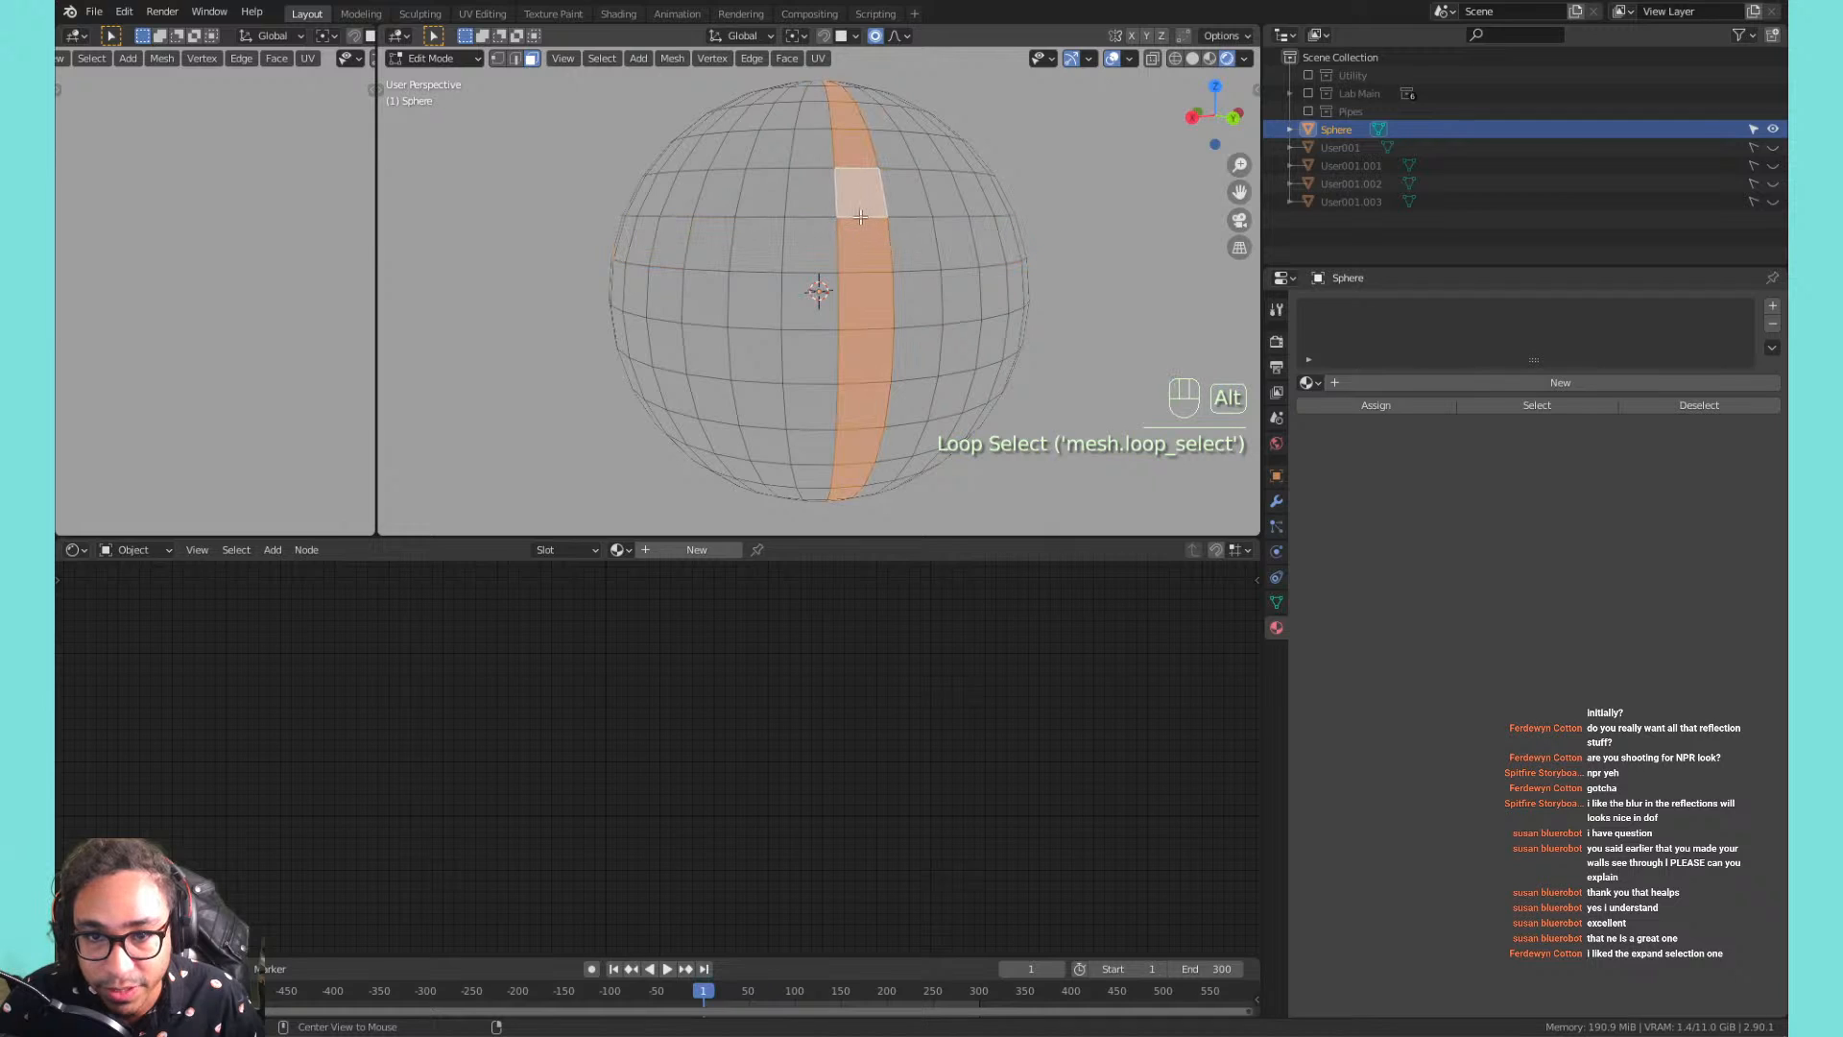
pyautogui.keyDown('alt'); pyautogui.click(839, 237); pyautogui.keyUp('alt')
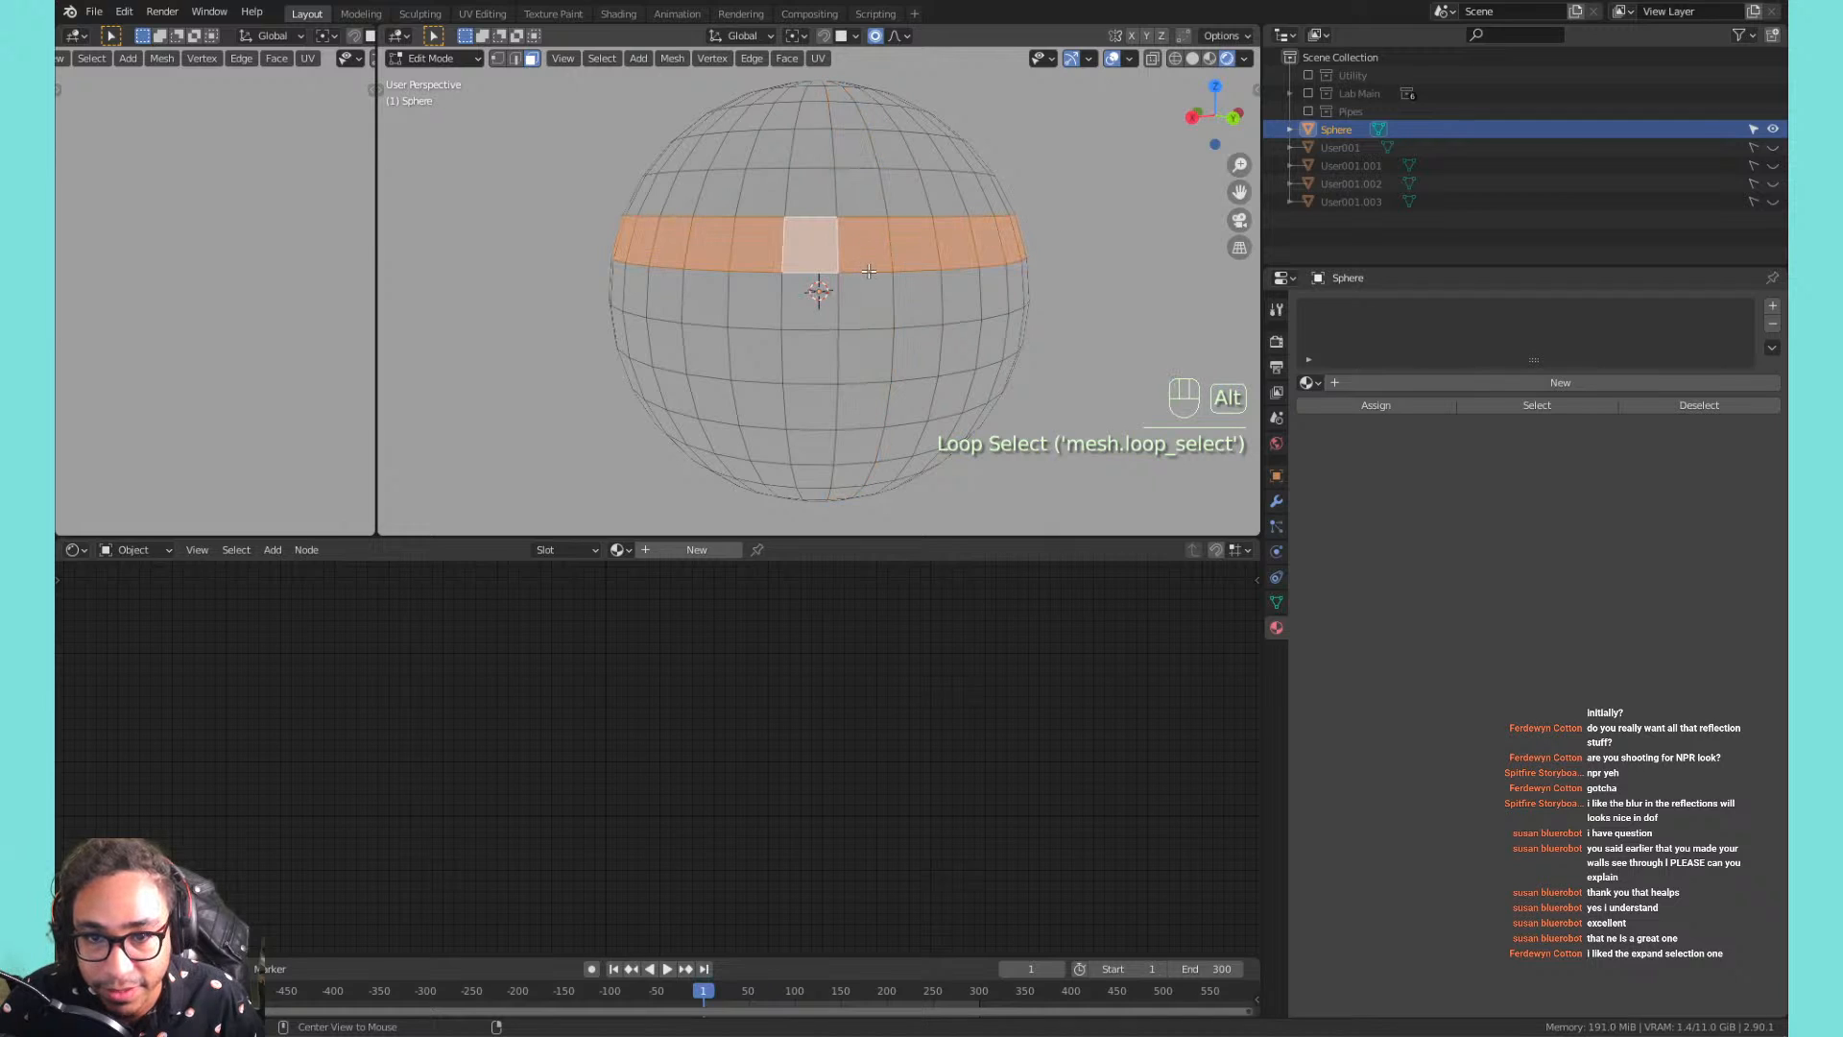
pyautogui.keyDown('alt'); pyautogui.click(867, 265); pyautogui.keyUp('alt')
pyautogui.keyDown('alt'); pyautogui.click(871, 322); pyautogui.keyUp('alt')
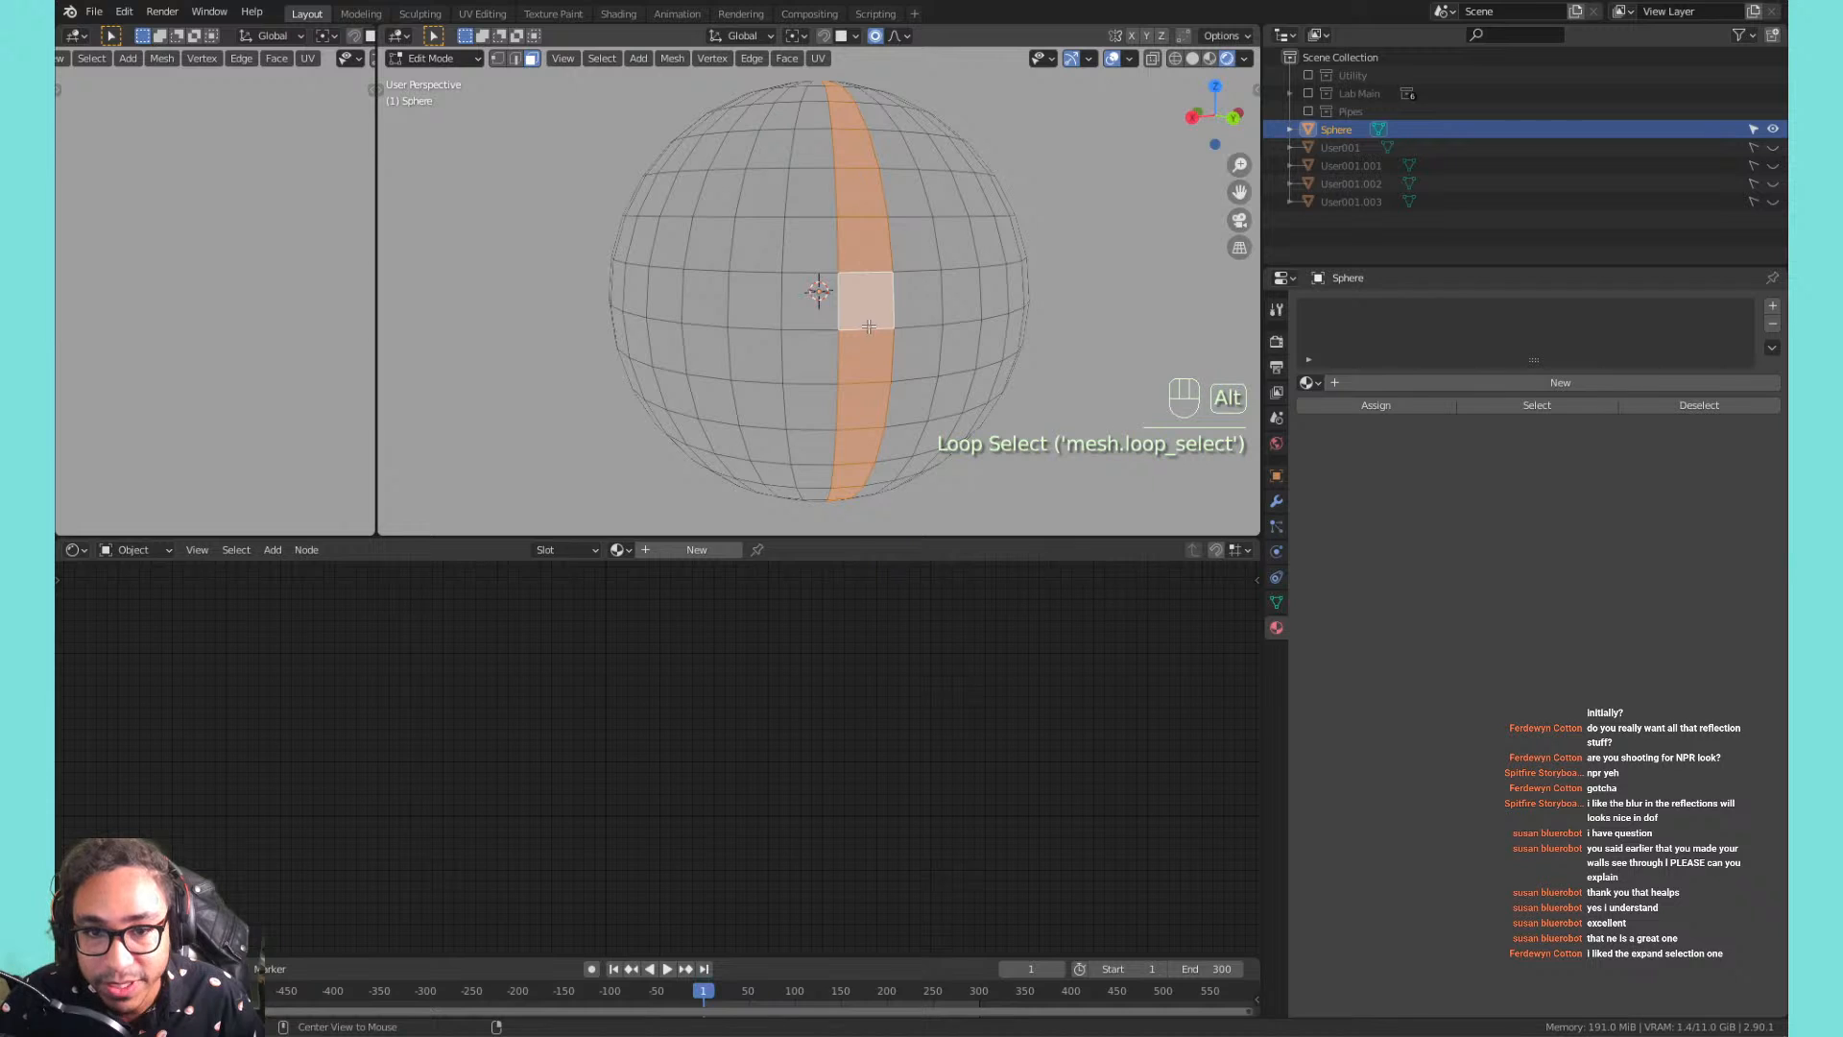
# Switch to vertex selection and select the pole vertex at the top of the sphere.
pyautogui.keyDown('shift'); pyautogui.moveTo(828, 125); pyautogui.dragTo(828, 236, button='middle'); pyautogui.keyUp('shift')
pyautogui.scroll(2, 646, 238)
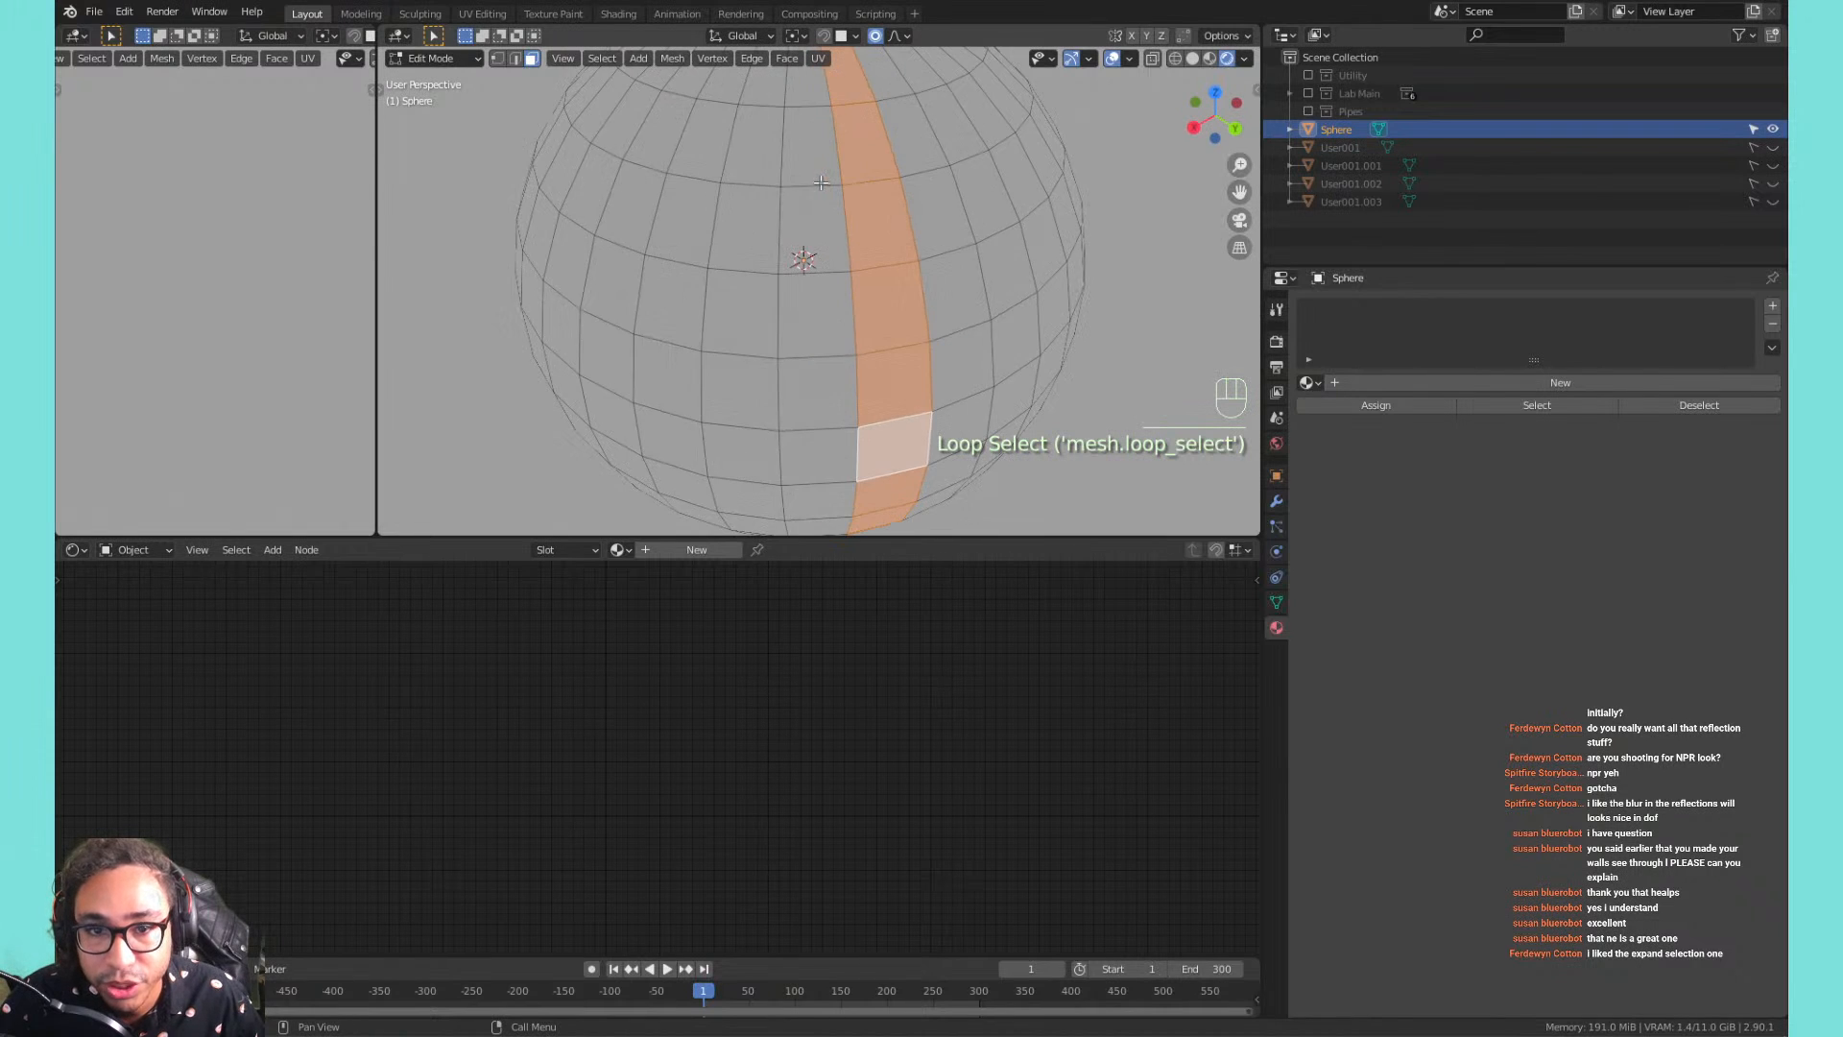
pyautogui.scroll(-3, 646, 238)
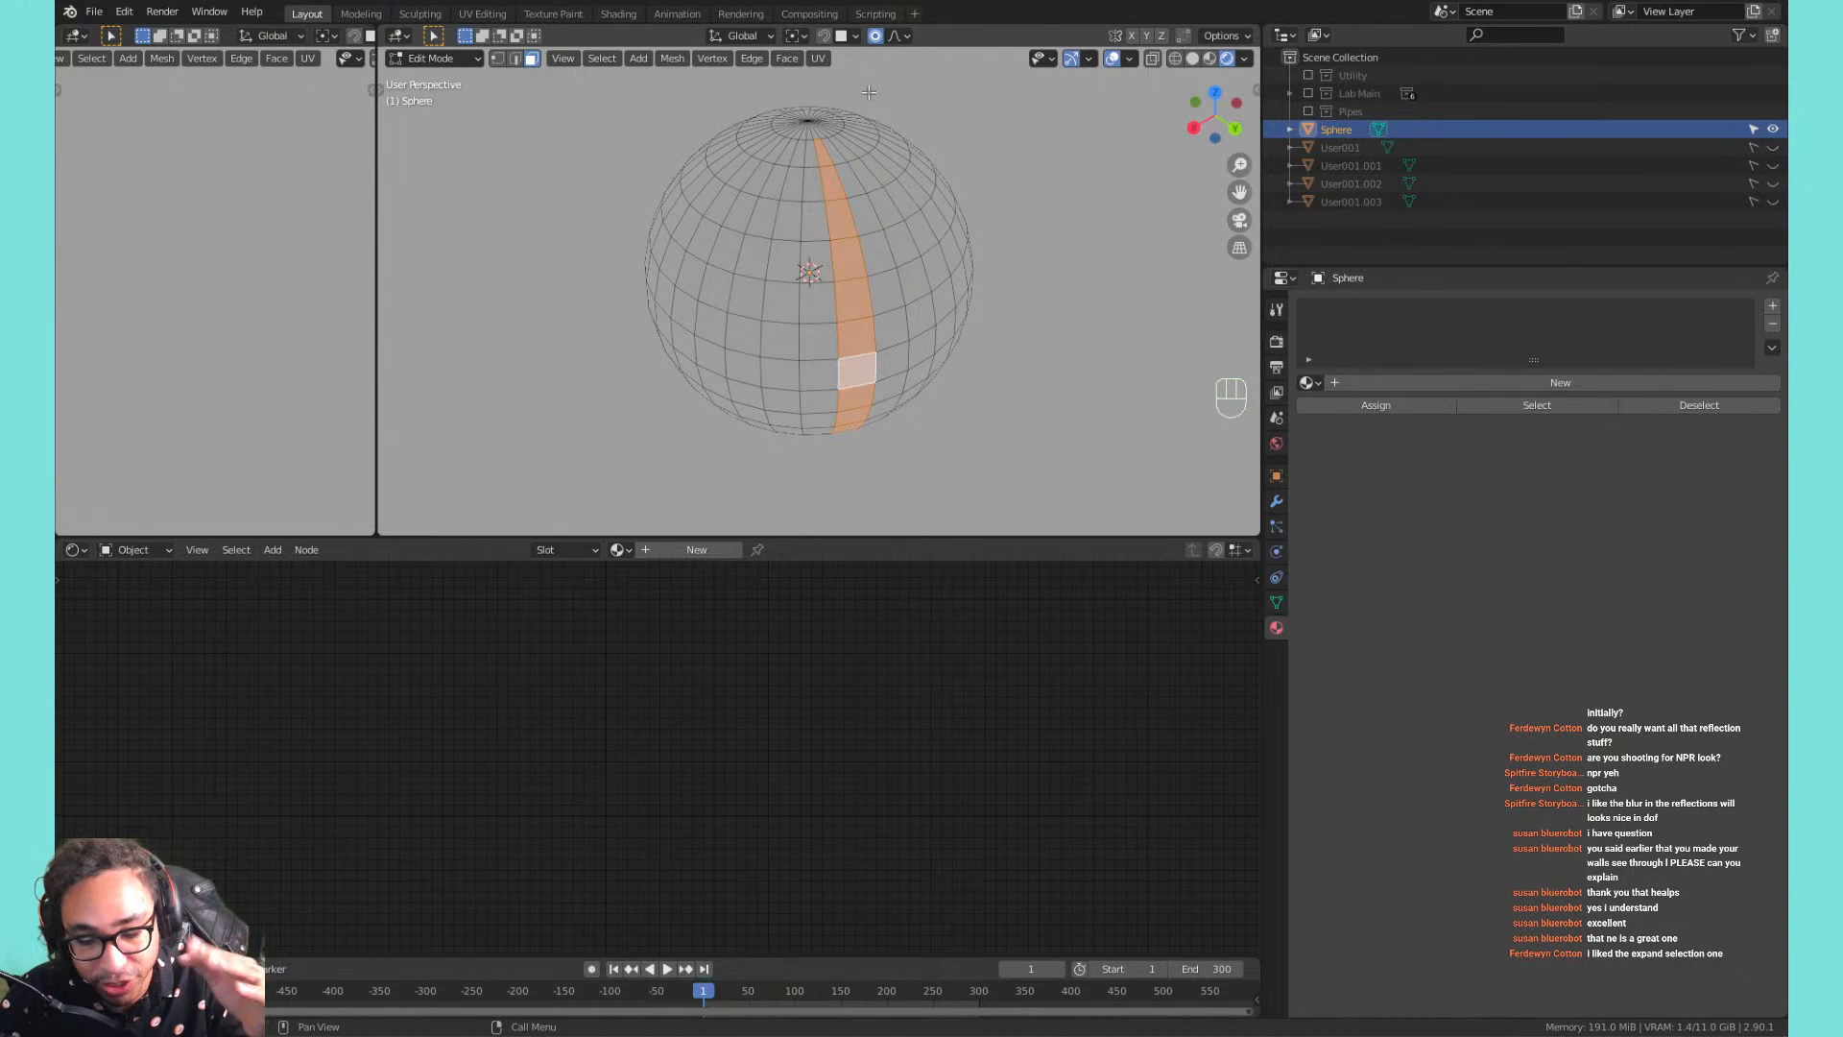
pyautogui.moveTo(758, 89); pyautogui.dragTo(749, 168, button='middle')
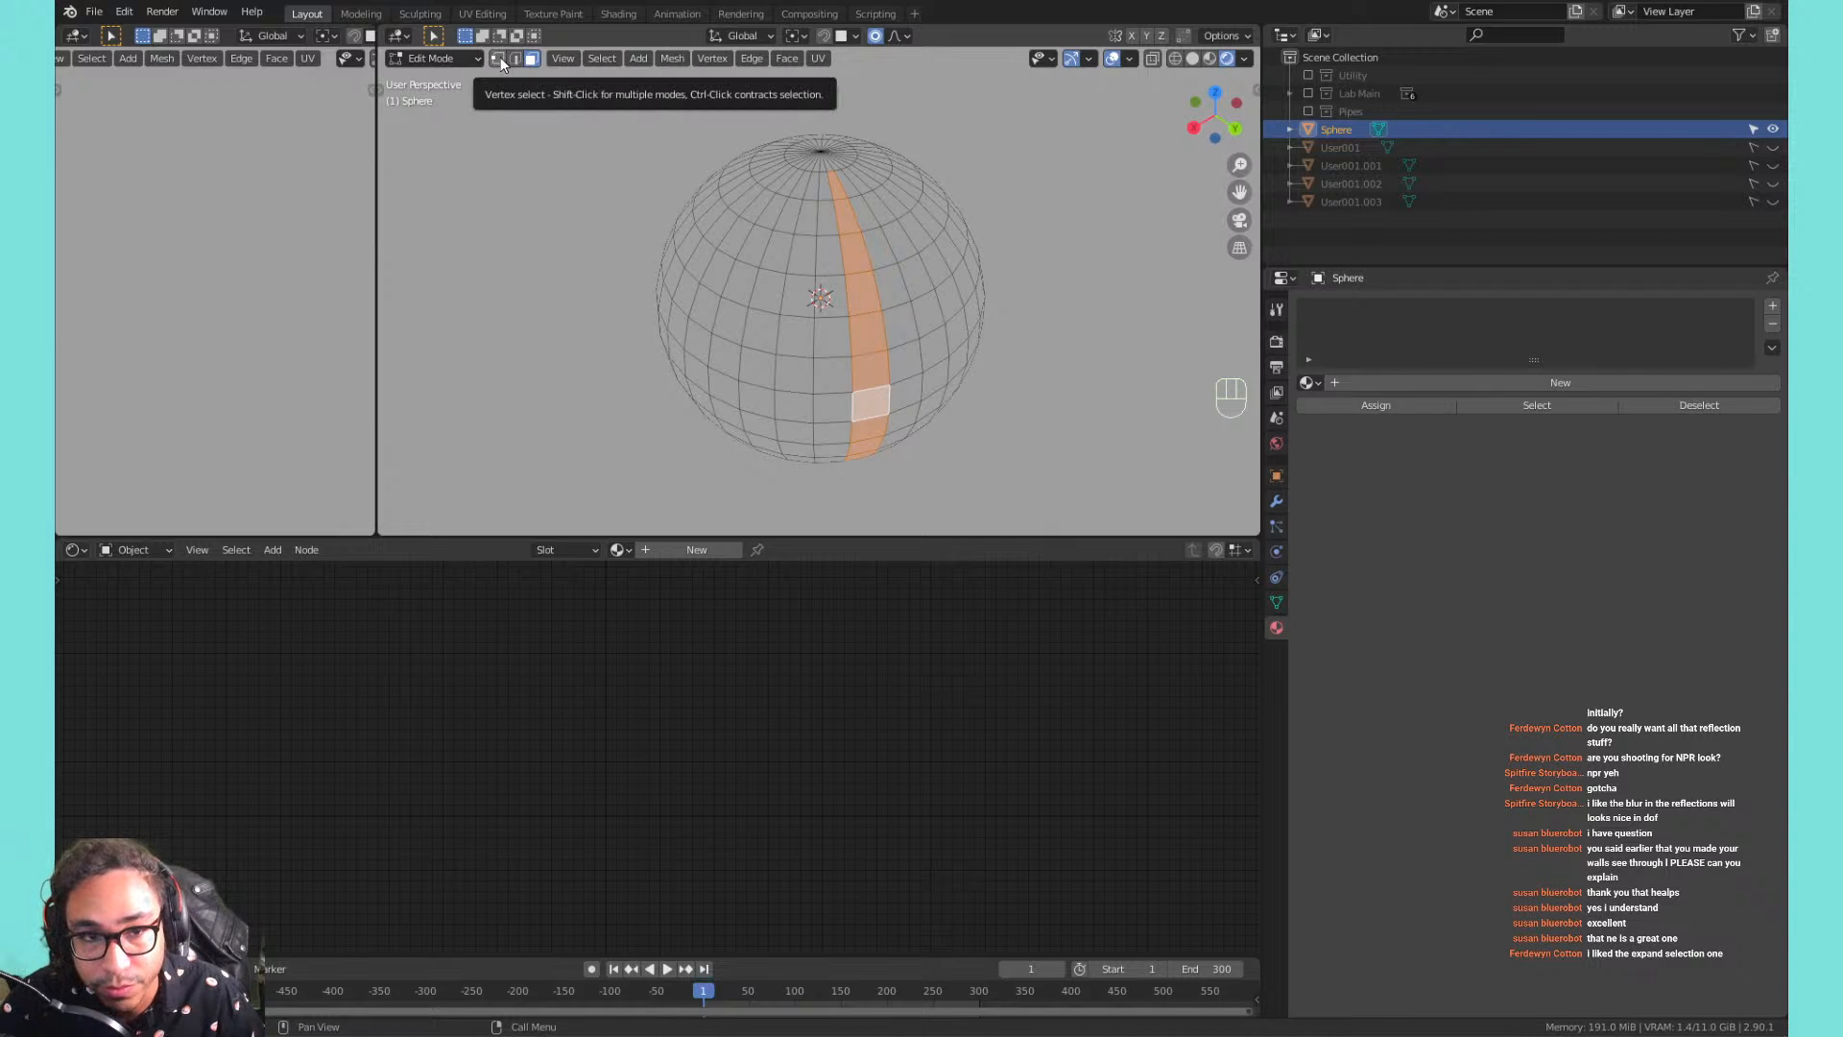
pyautogui.press('1')
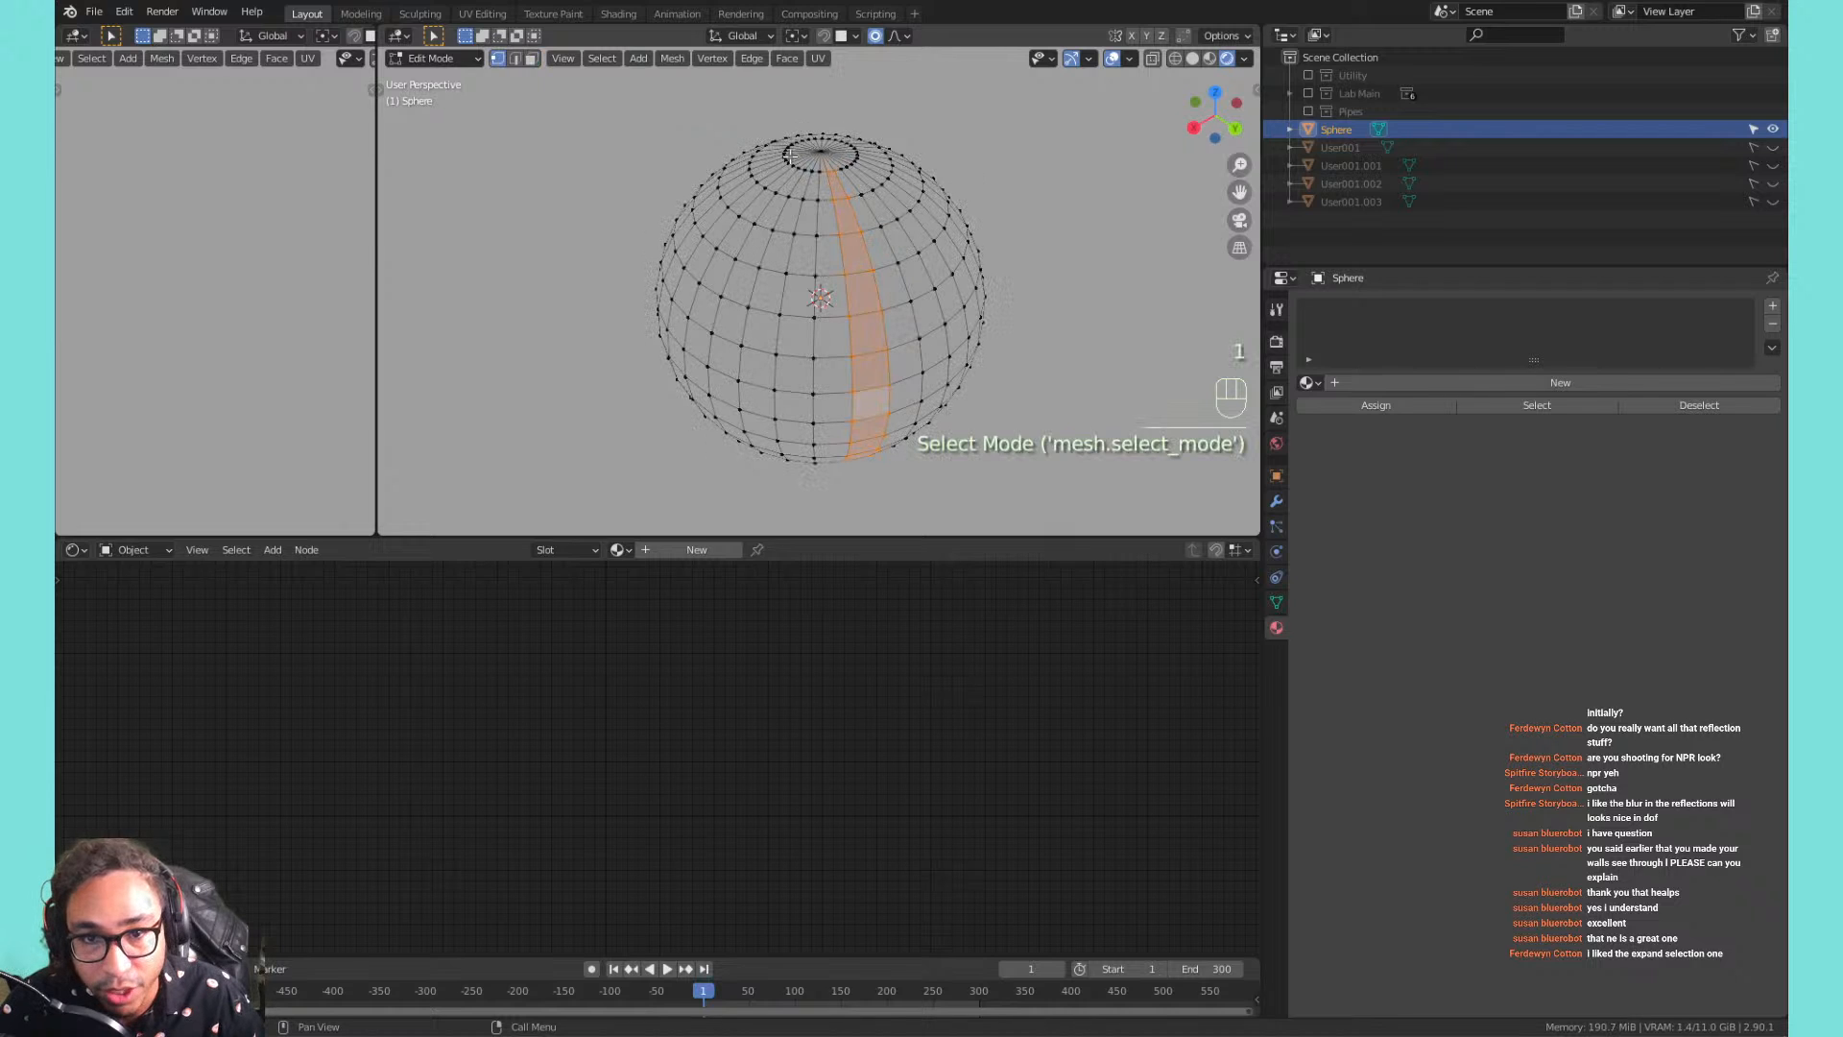
pyautogui.click(823, 150)
pyautogui.scroll(5, 882, 441)
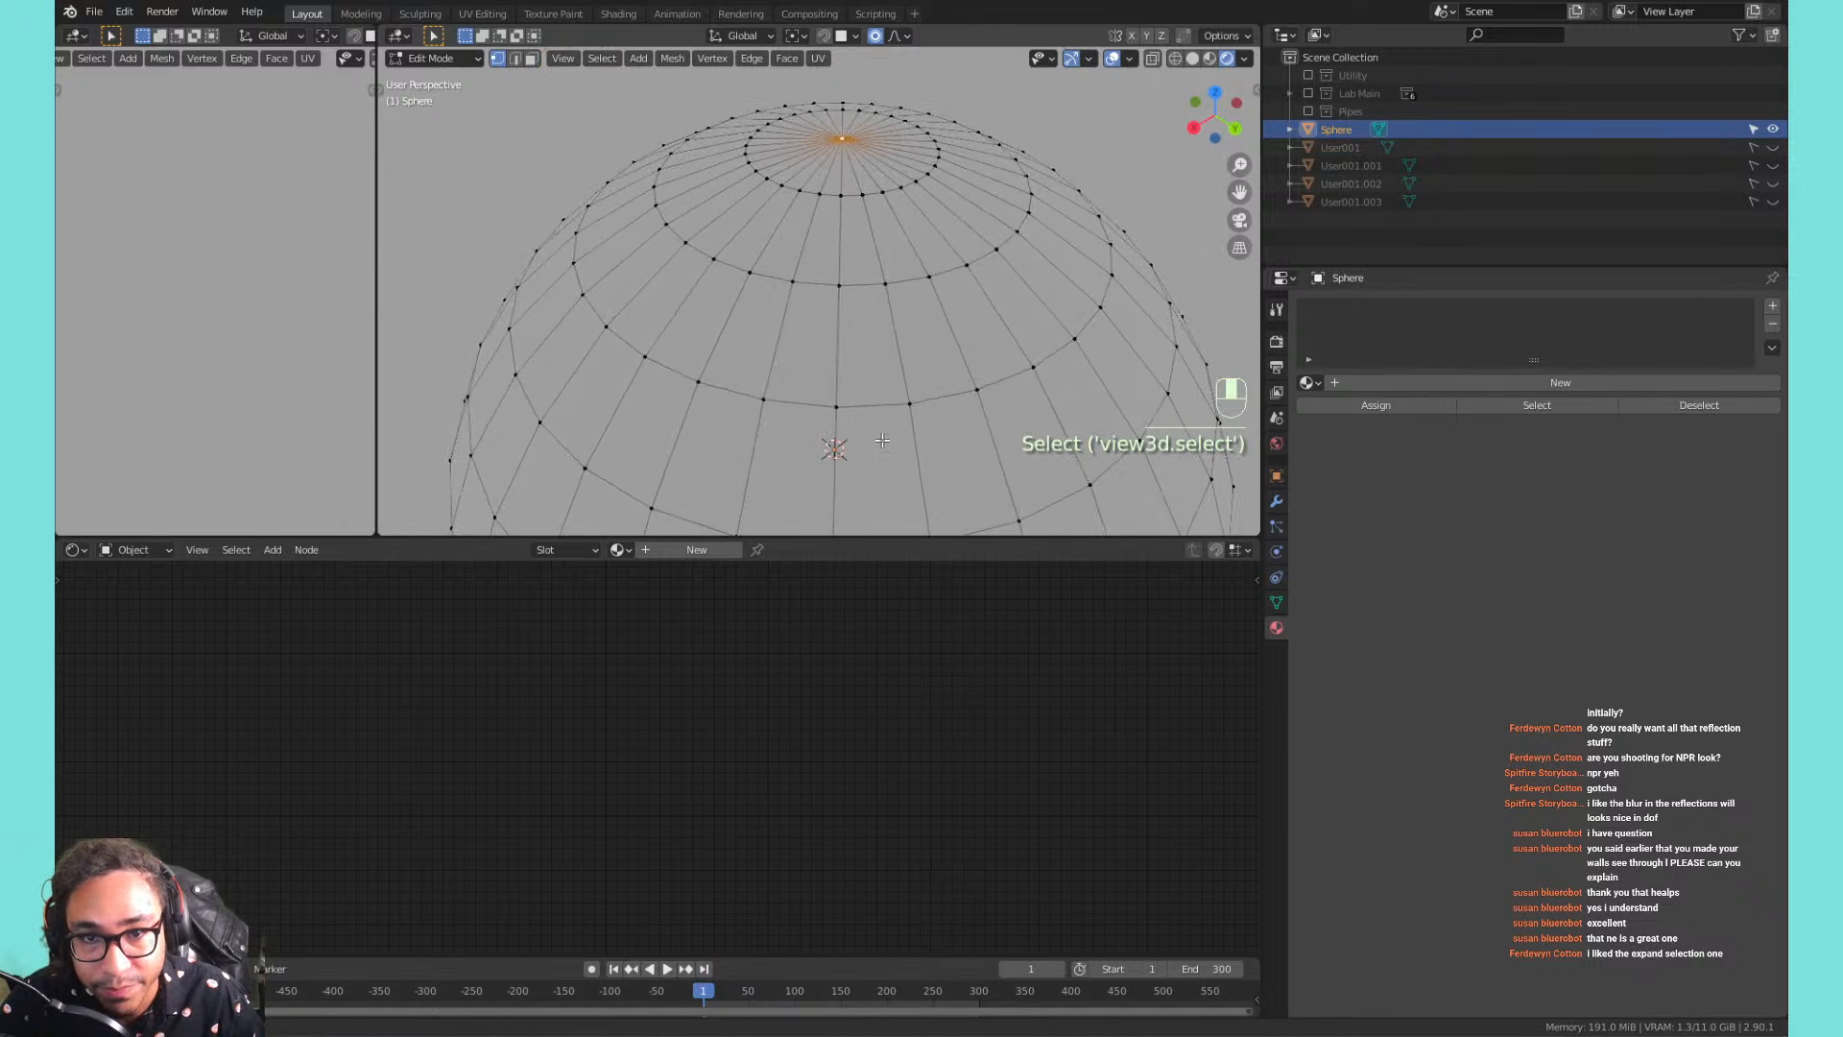
pyautogui.scroll(-1, 883, 441)
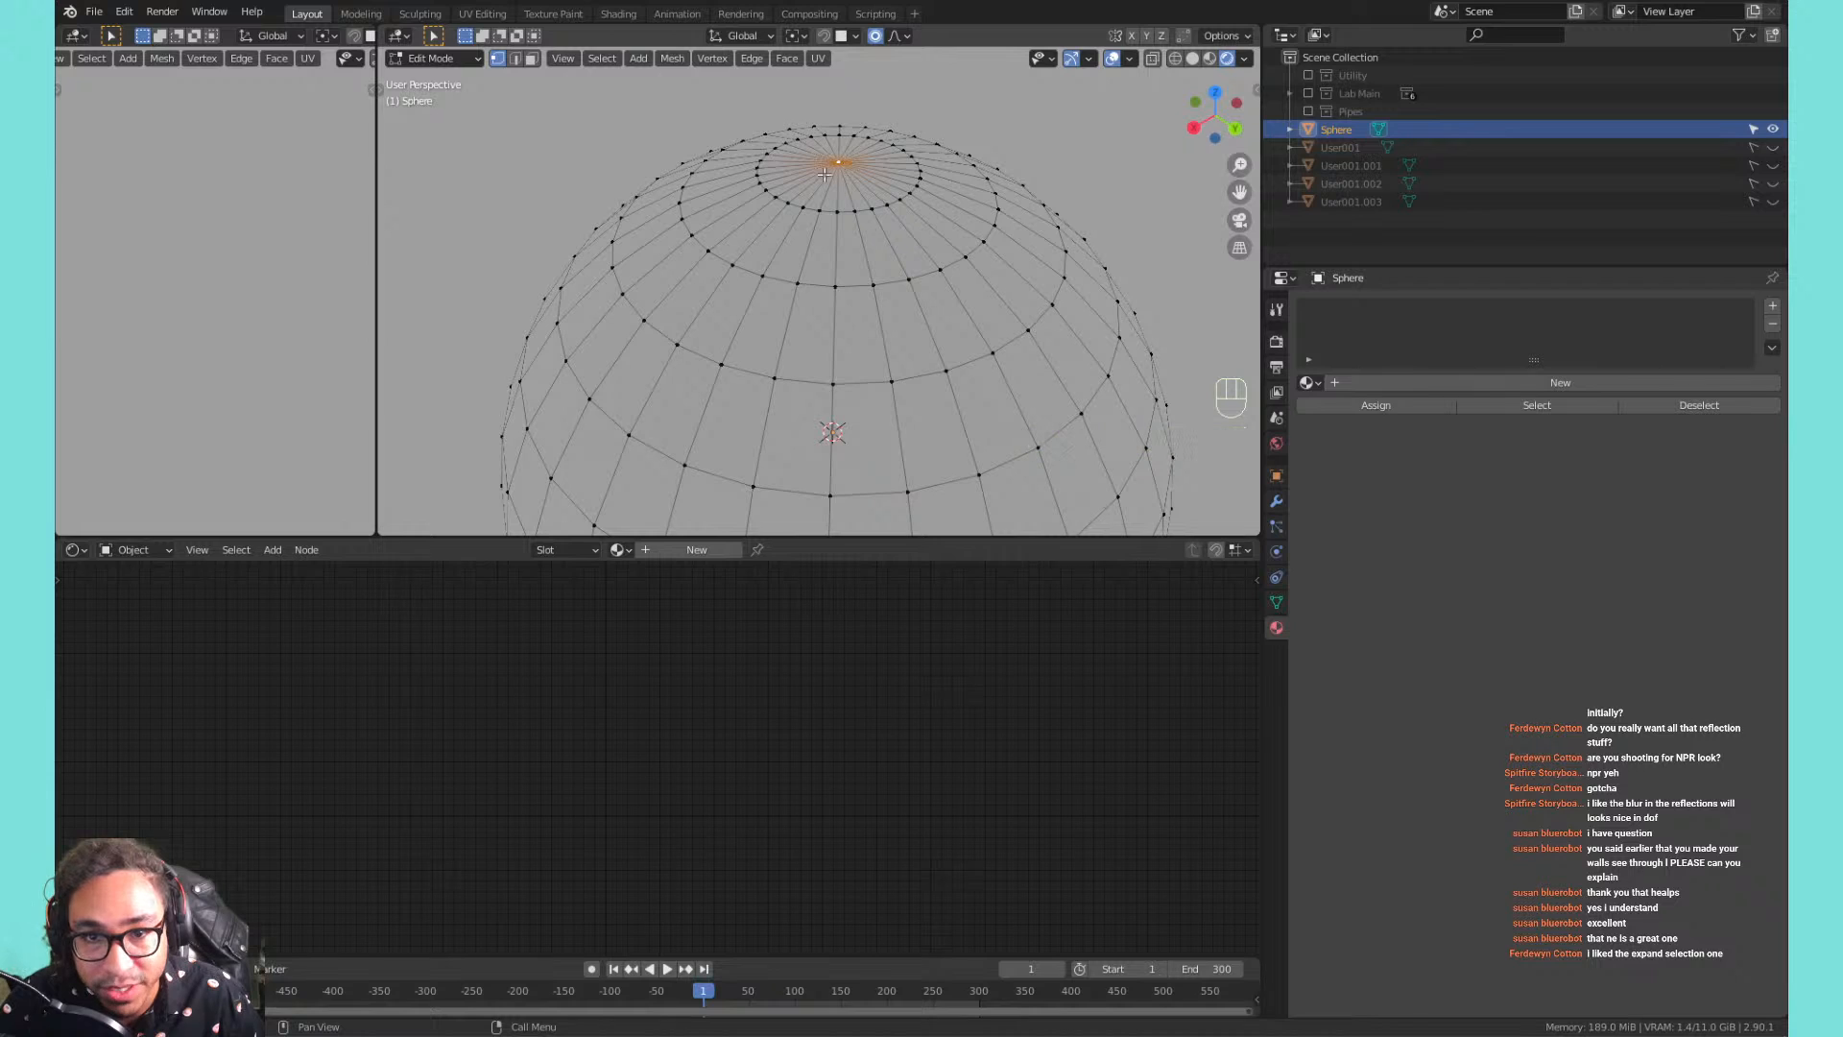
pyautogui.click(609, 57)
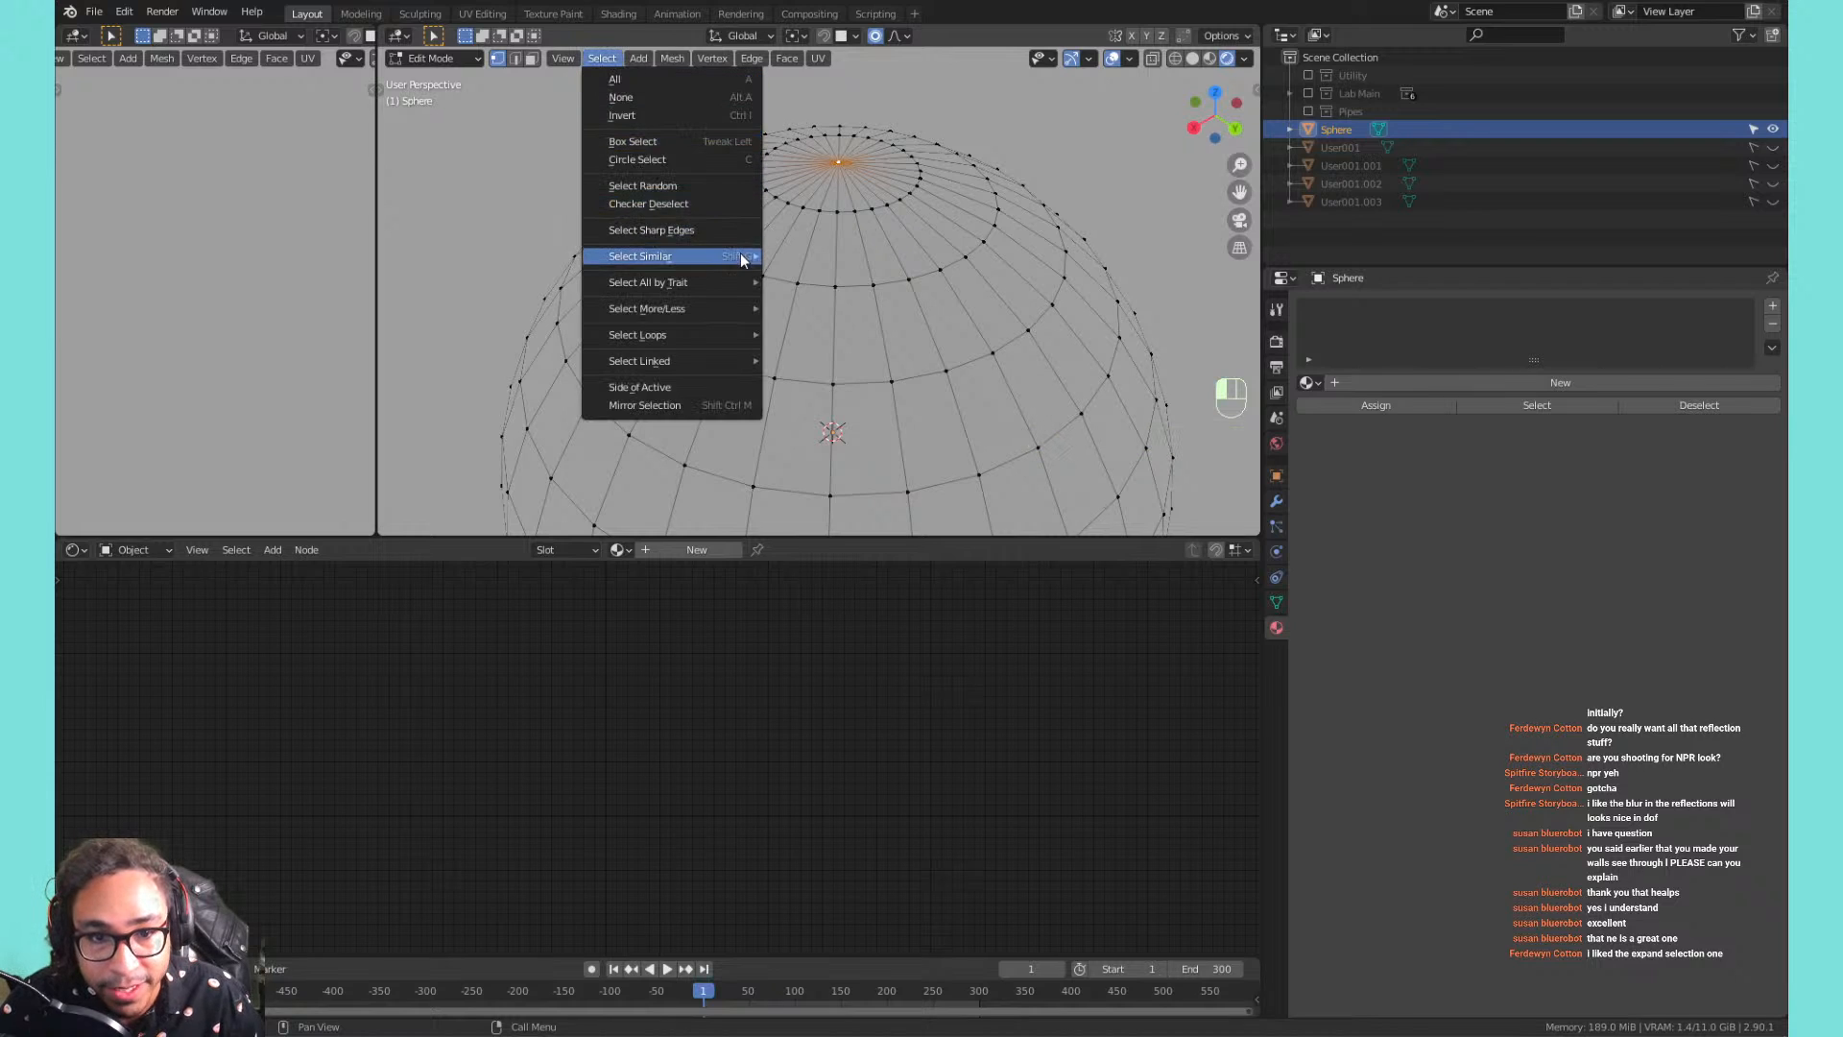
pyautogui.moveTo(701, 311)
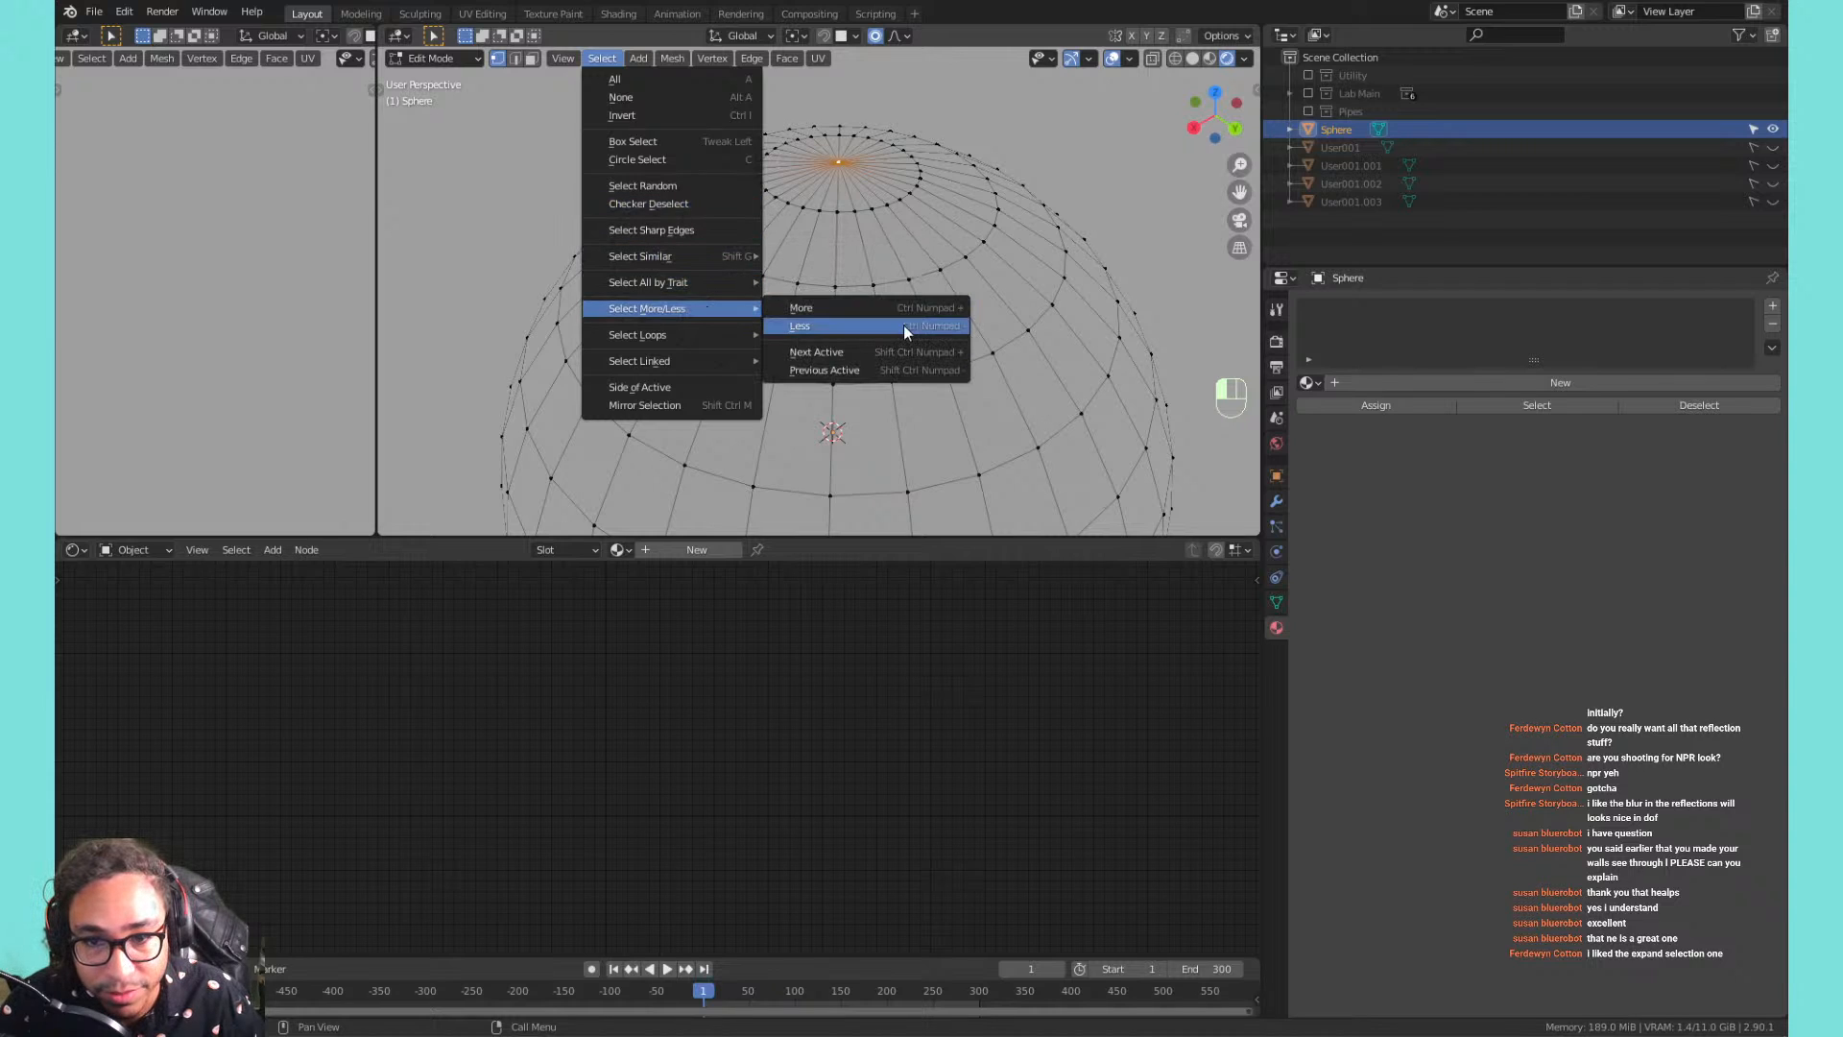
pyautogui.rightClick(1057, 134)
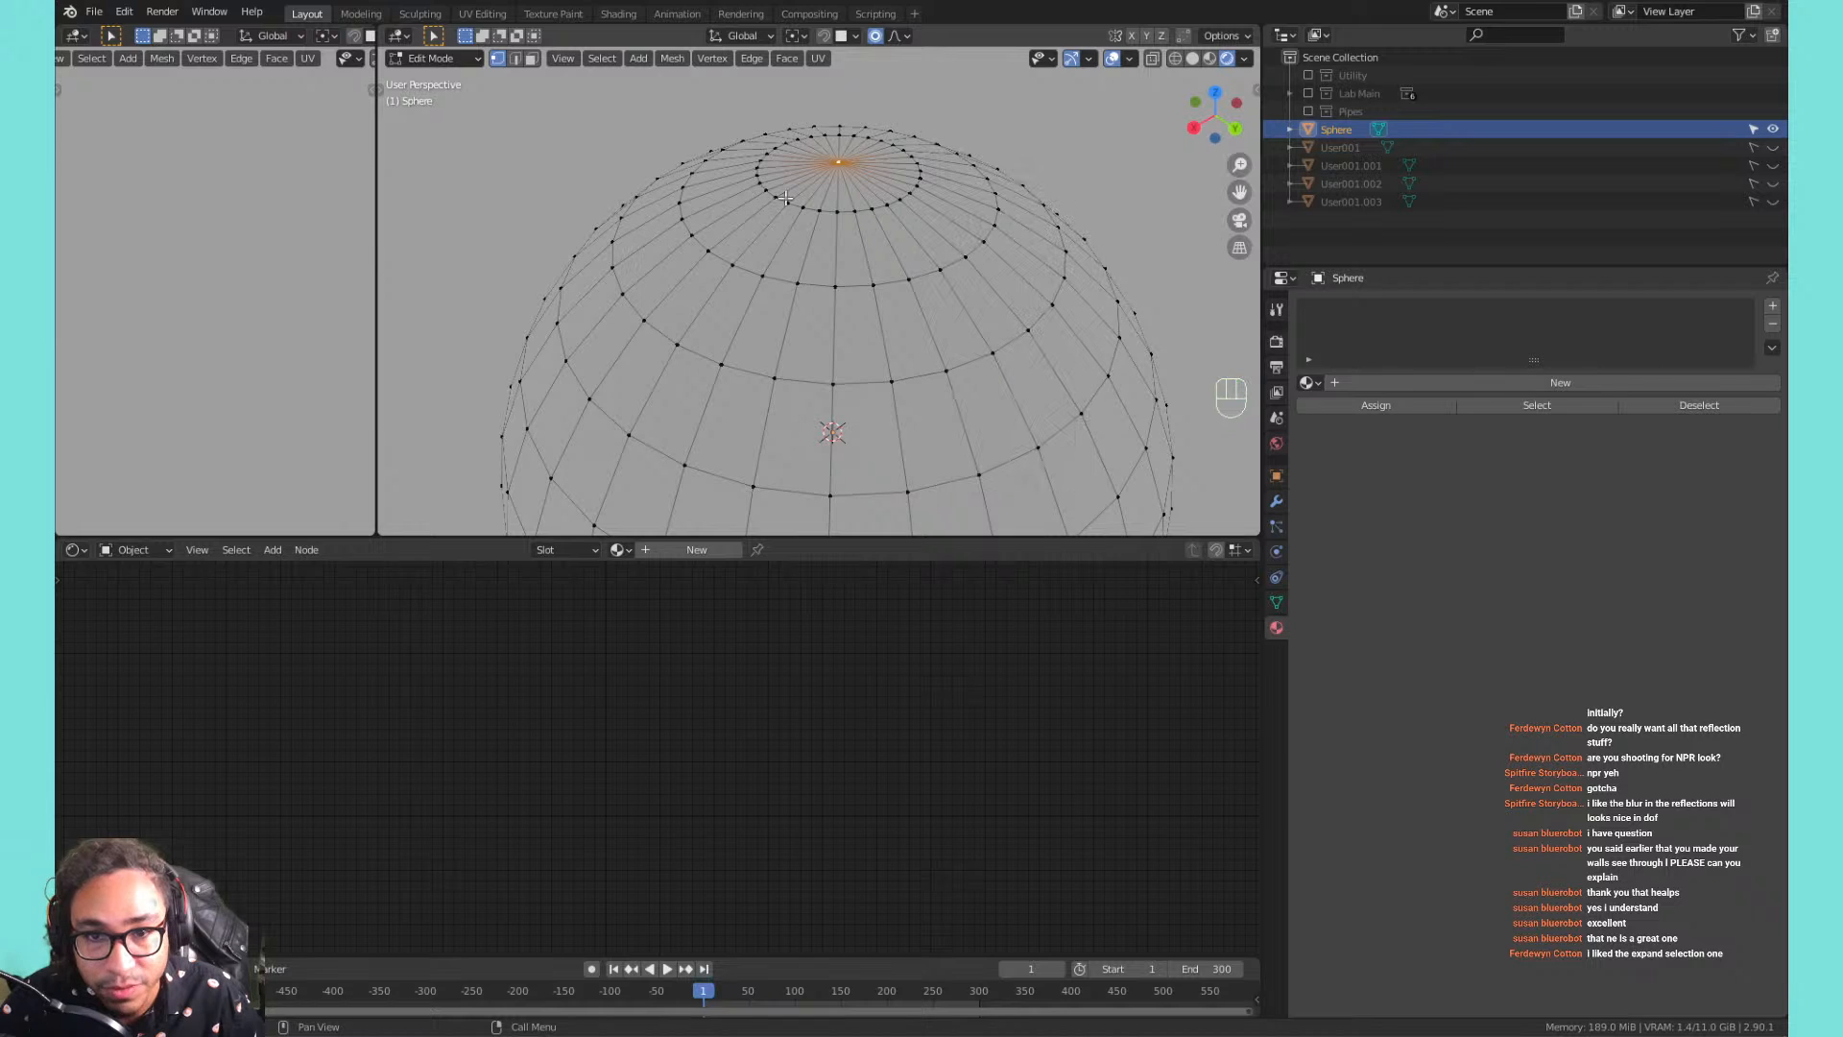
# Grow the selection ring by ring from the pole vertex with Select More until it covers the sphere's upper half.
pyautogui.scroll(-4, 832, 322)
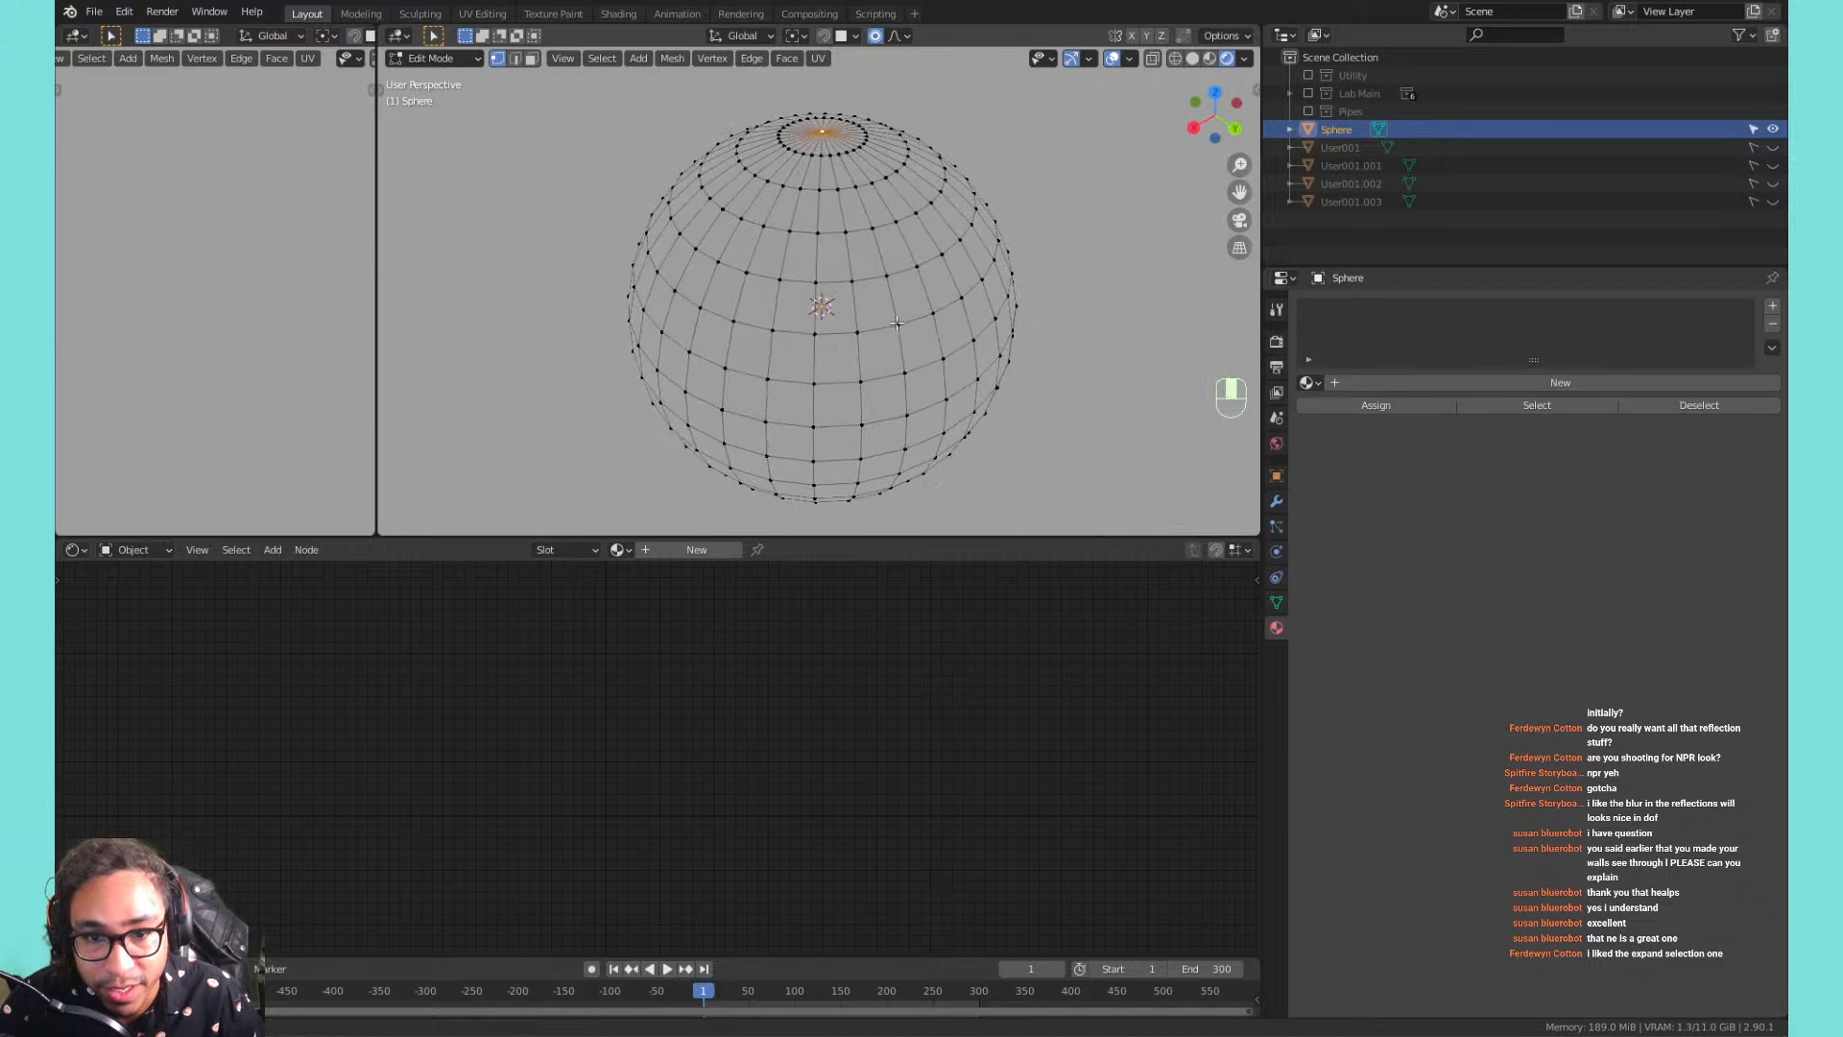
pyautogui.press('ctrl+KP_Add')
pyautogui.press('ctrl+KP_Add')
pyautogui.press('ctrl+KP_Add')
pyautogui.press('ctrl+KP_Add')
pyautogui.press('ctrl+KP_Add')
pyautogui.press('ctrl+KP_Add')
pyautogui.press('ctrl+KP_Add')
pyautogui.press('ctrl+KP_Add')
pyautogui.press('ctrl+KP_Add')
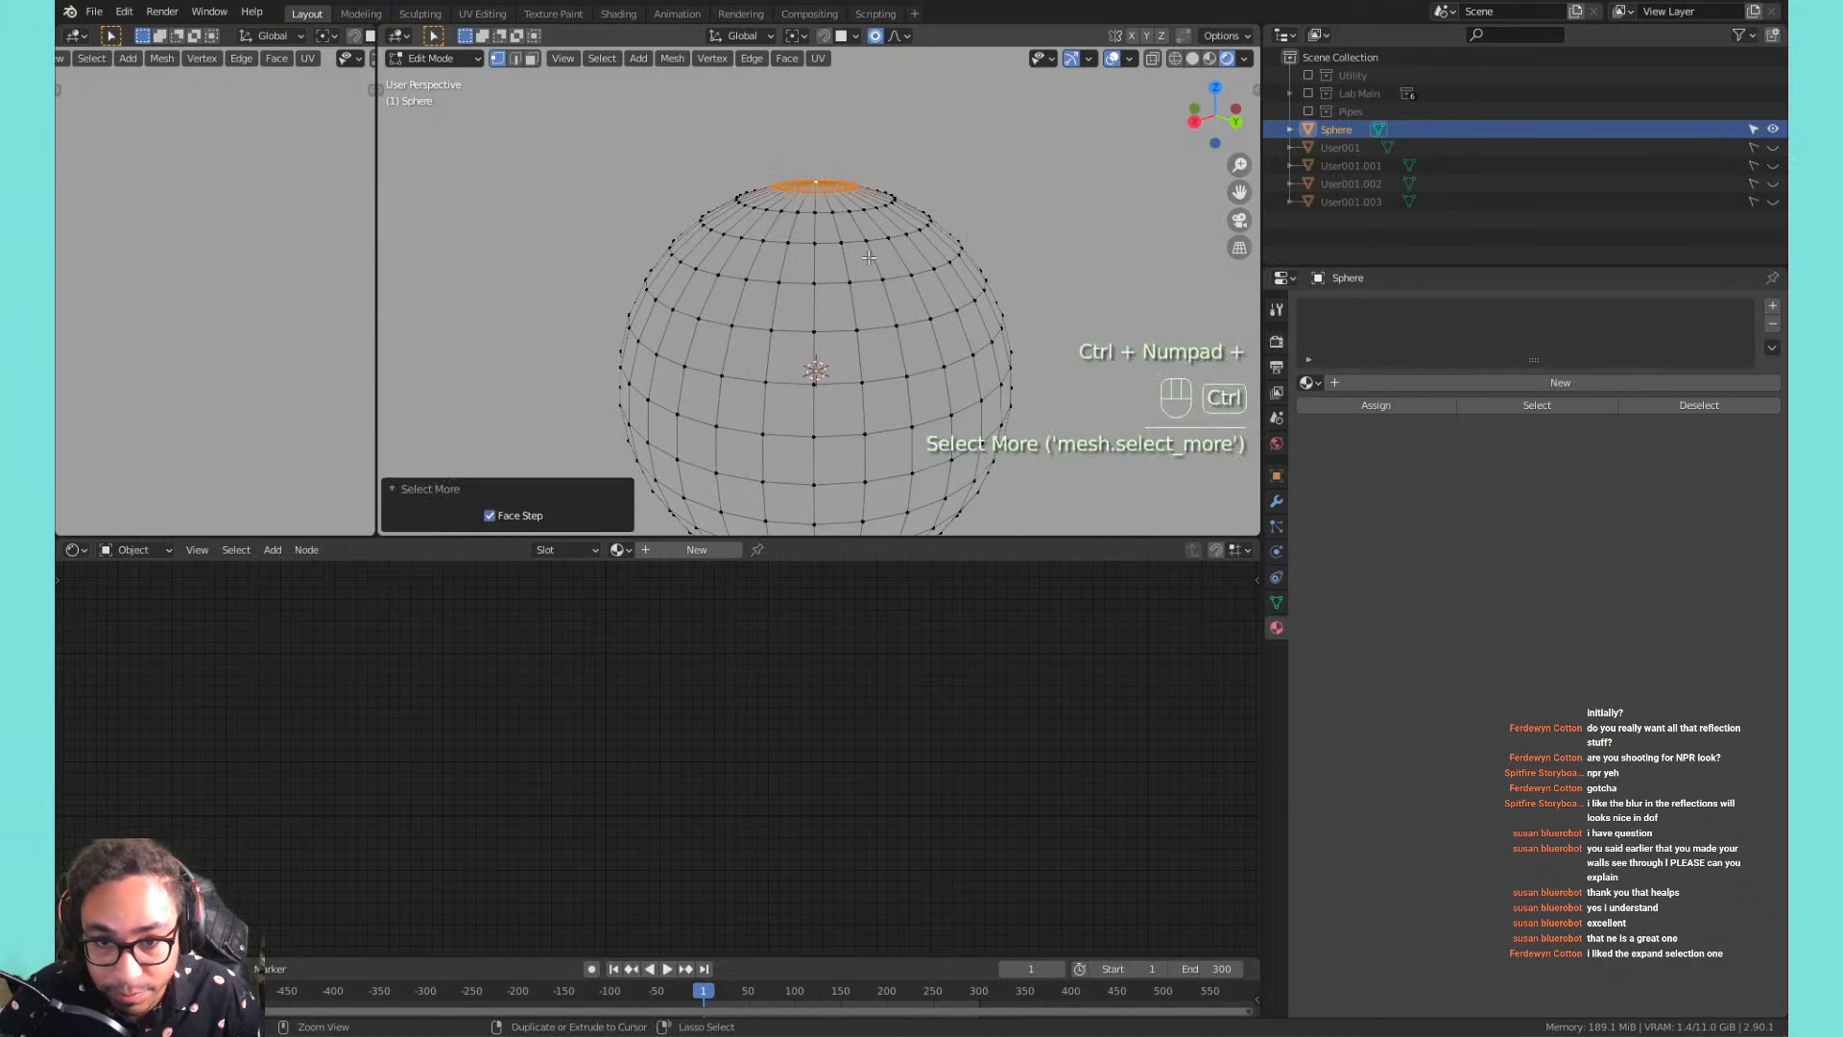
pyautogui.press('ctrl+KP_Add')
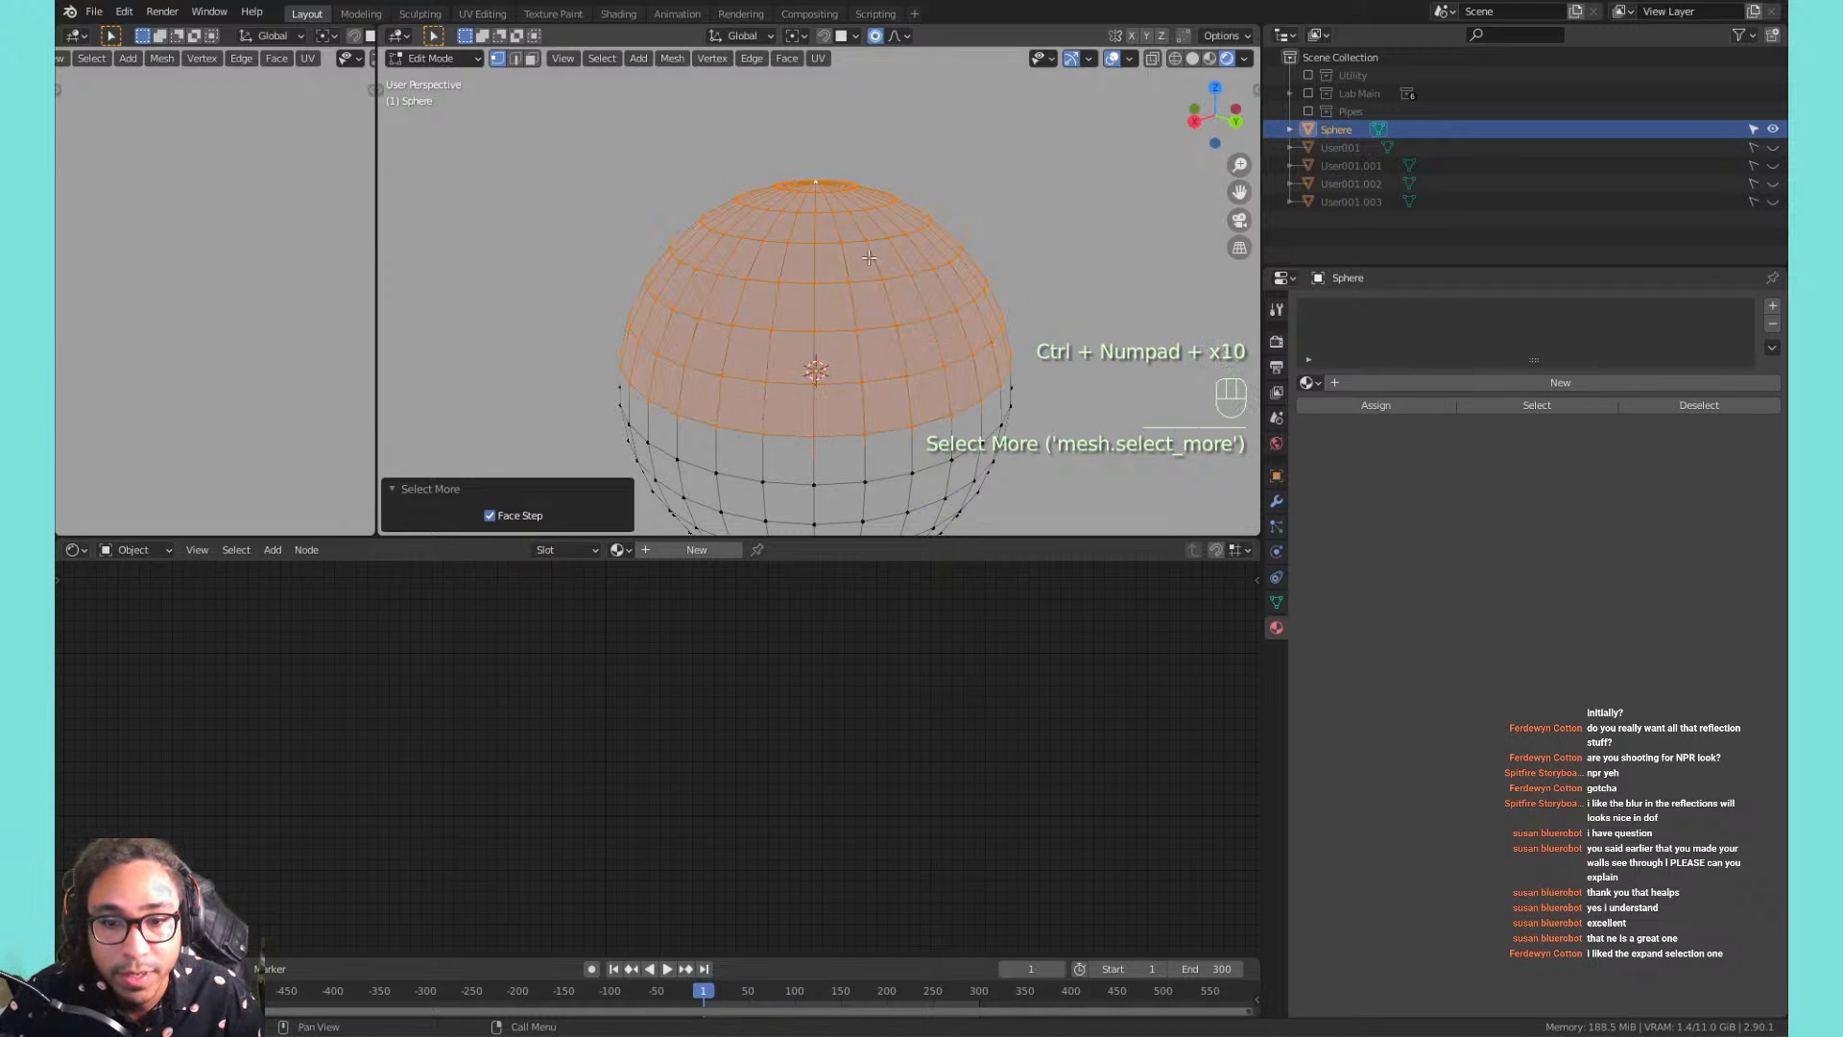
pyautogui.press('ctrl+KP_Add')
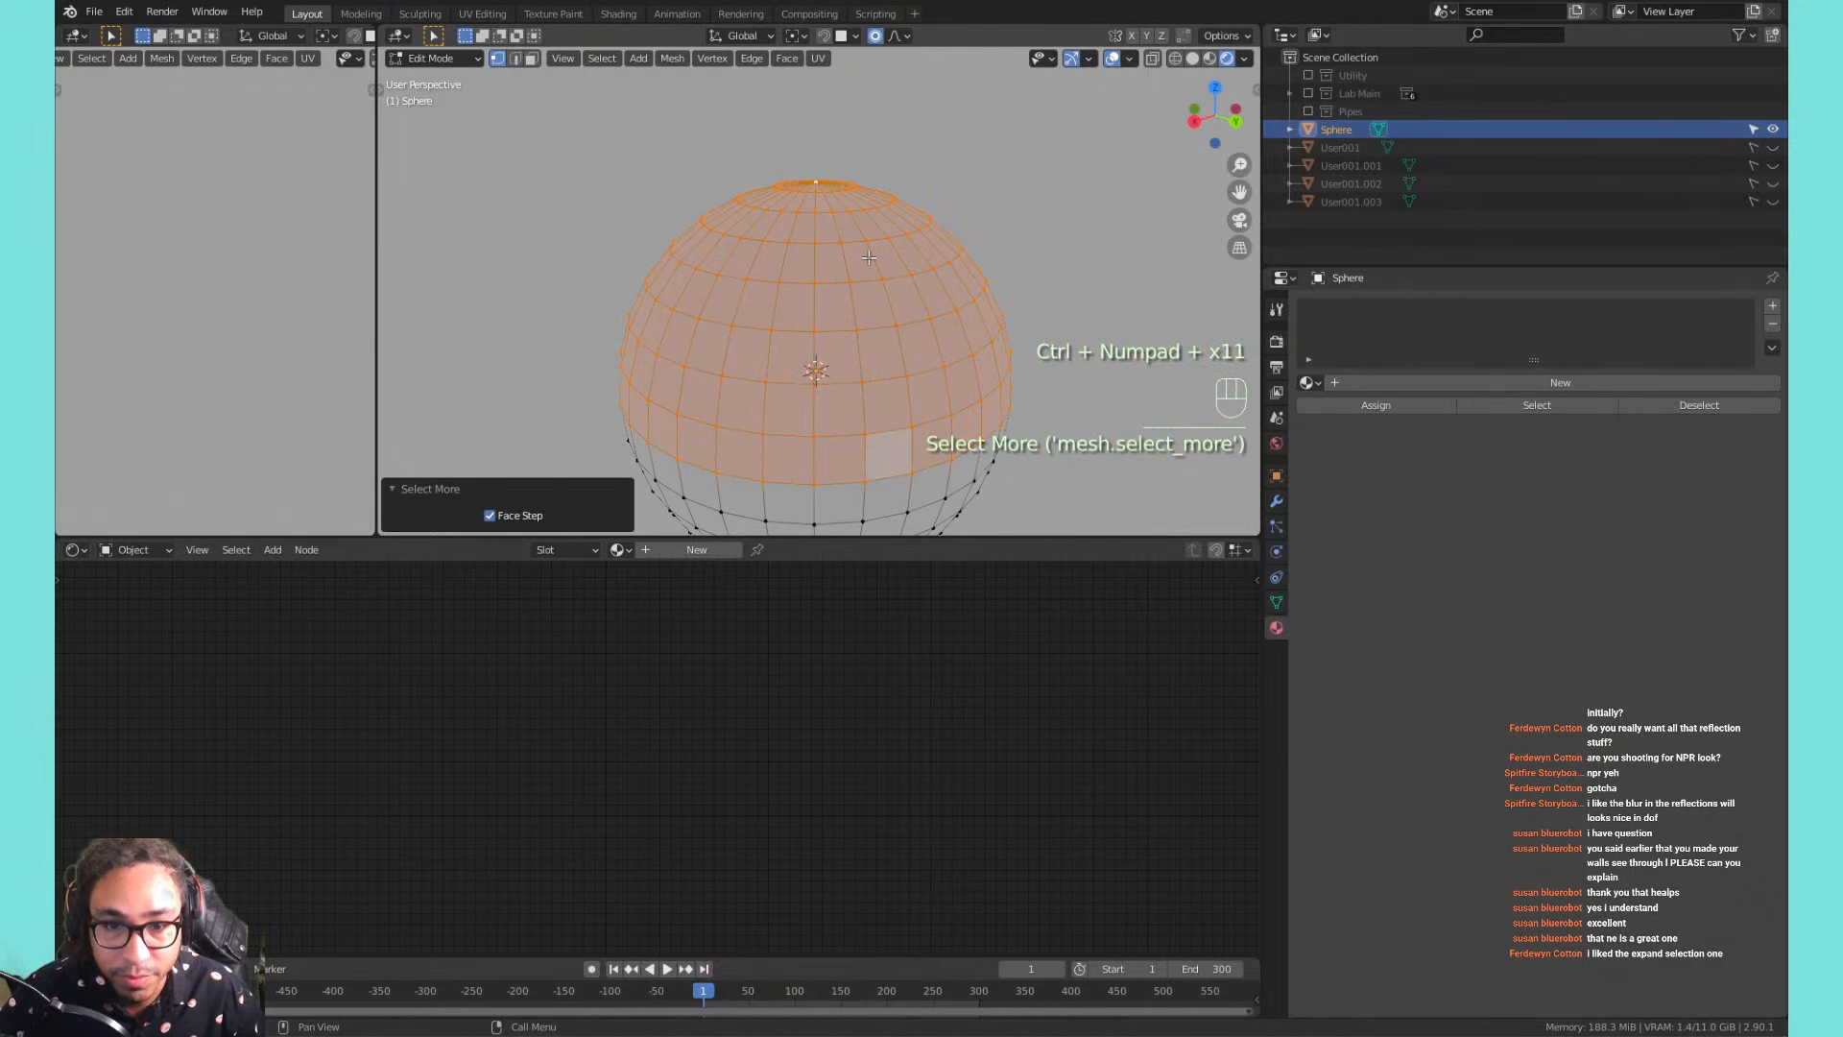
# Try deleting the selected vertices of the sphere's upper half, and undo the deletion.
pyautogui.moveTo(937, 251); pyautogui.dragTo(876, 204, button='middle')
pyautogui.scroll(1, 893, 183)
pyautogui.scroll(-3, 879, 210)
pyautogui.moveTo(952, 304); pyautogui.dragTo(920, 332, button='middle')
pyautogui.keyDown('shift'); pyautogui.moveTo(855, 258); pyautogui.dragTo(920, 299, button='middle'); pyautogui.keyUp('shift')
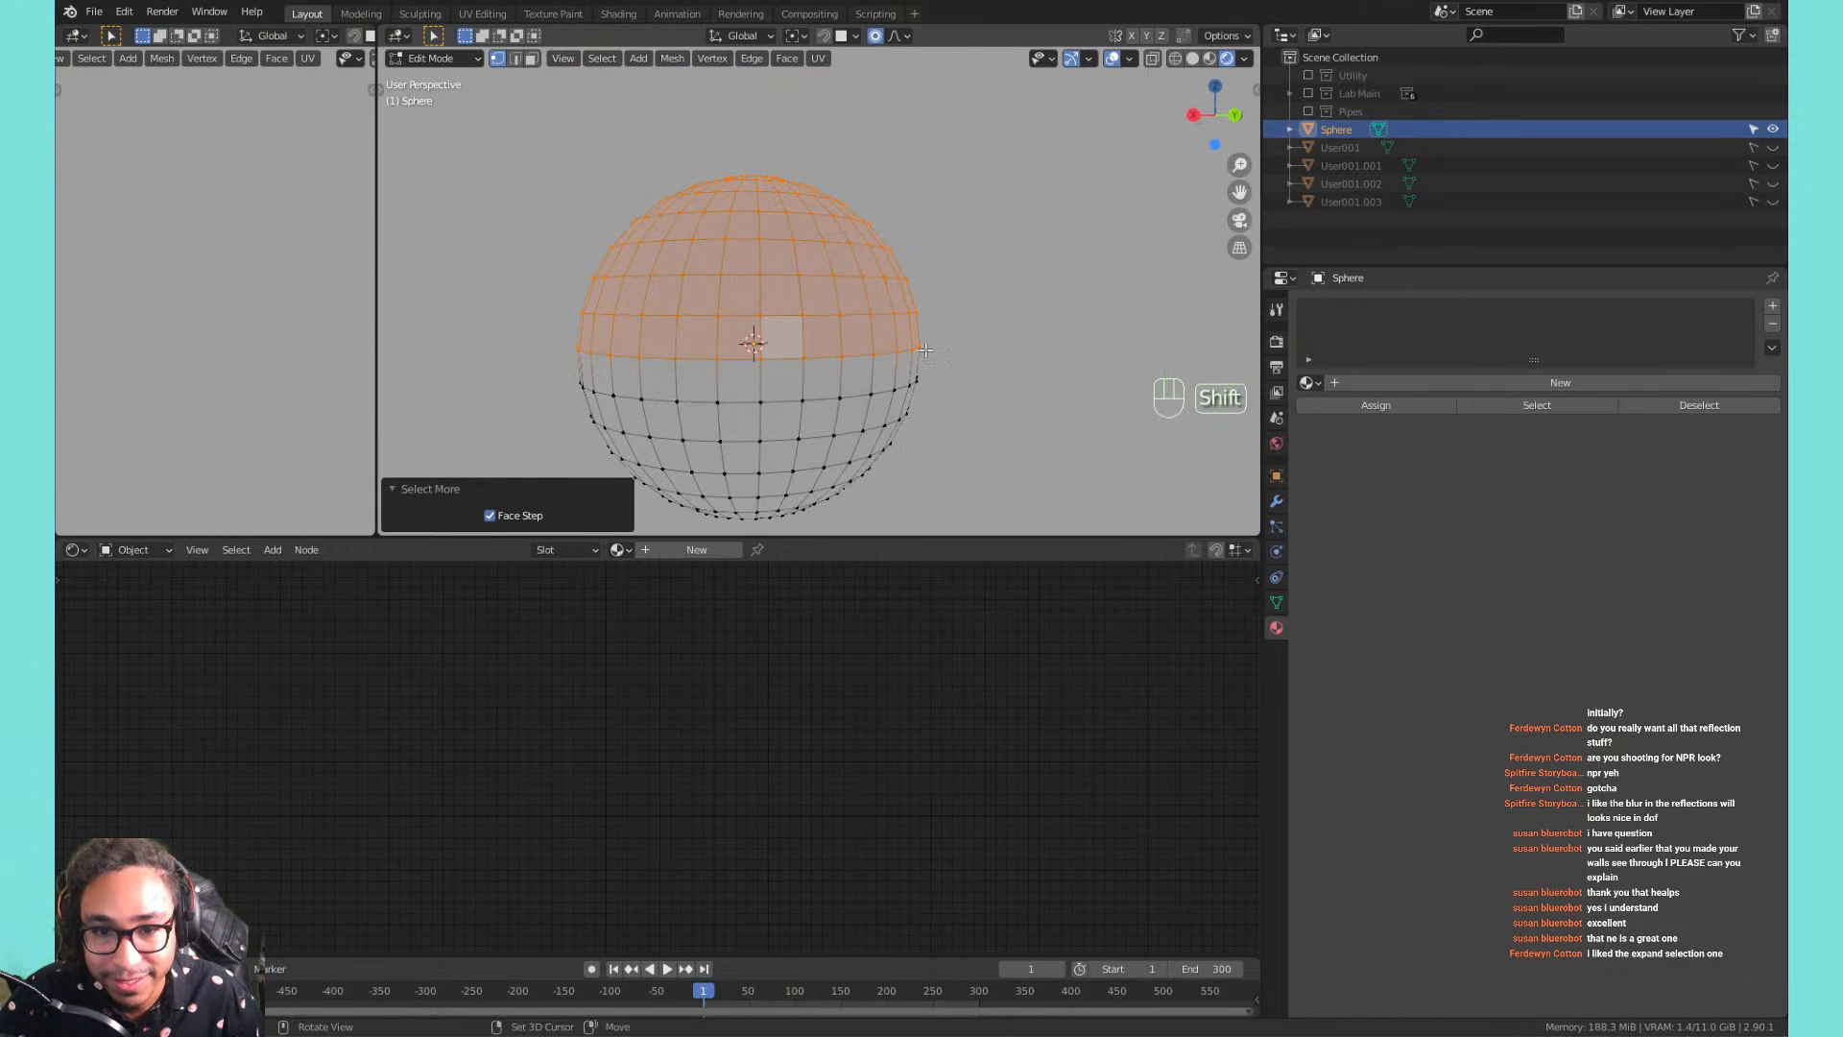
pyautogui.press('x')
pyautogui.click(919, 299)
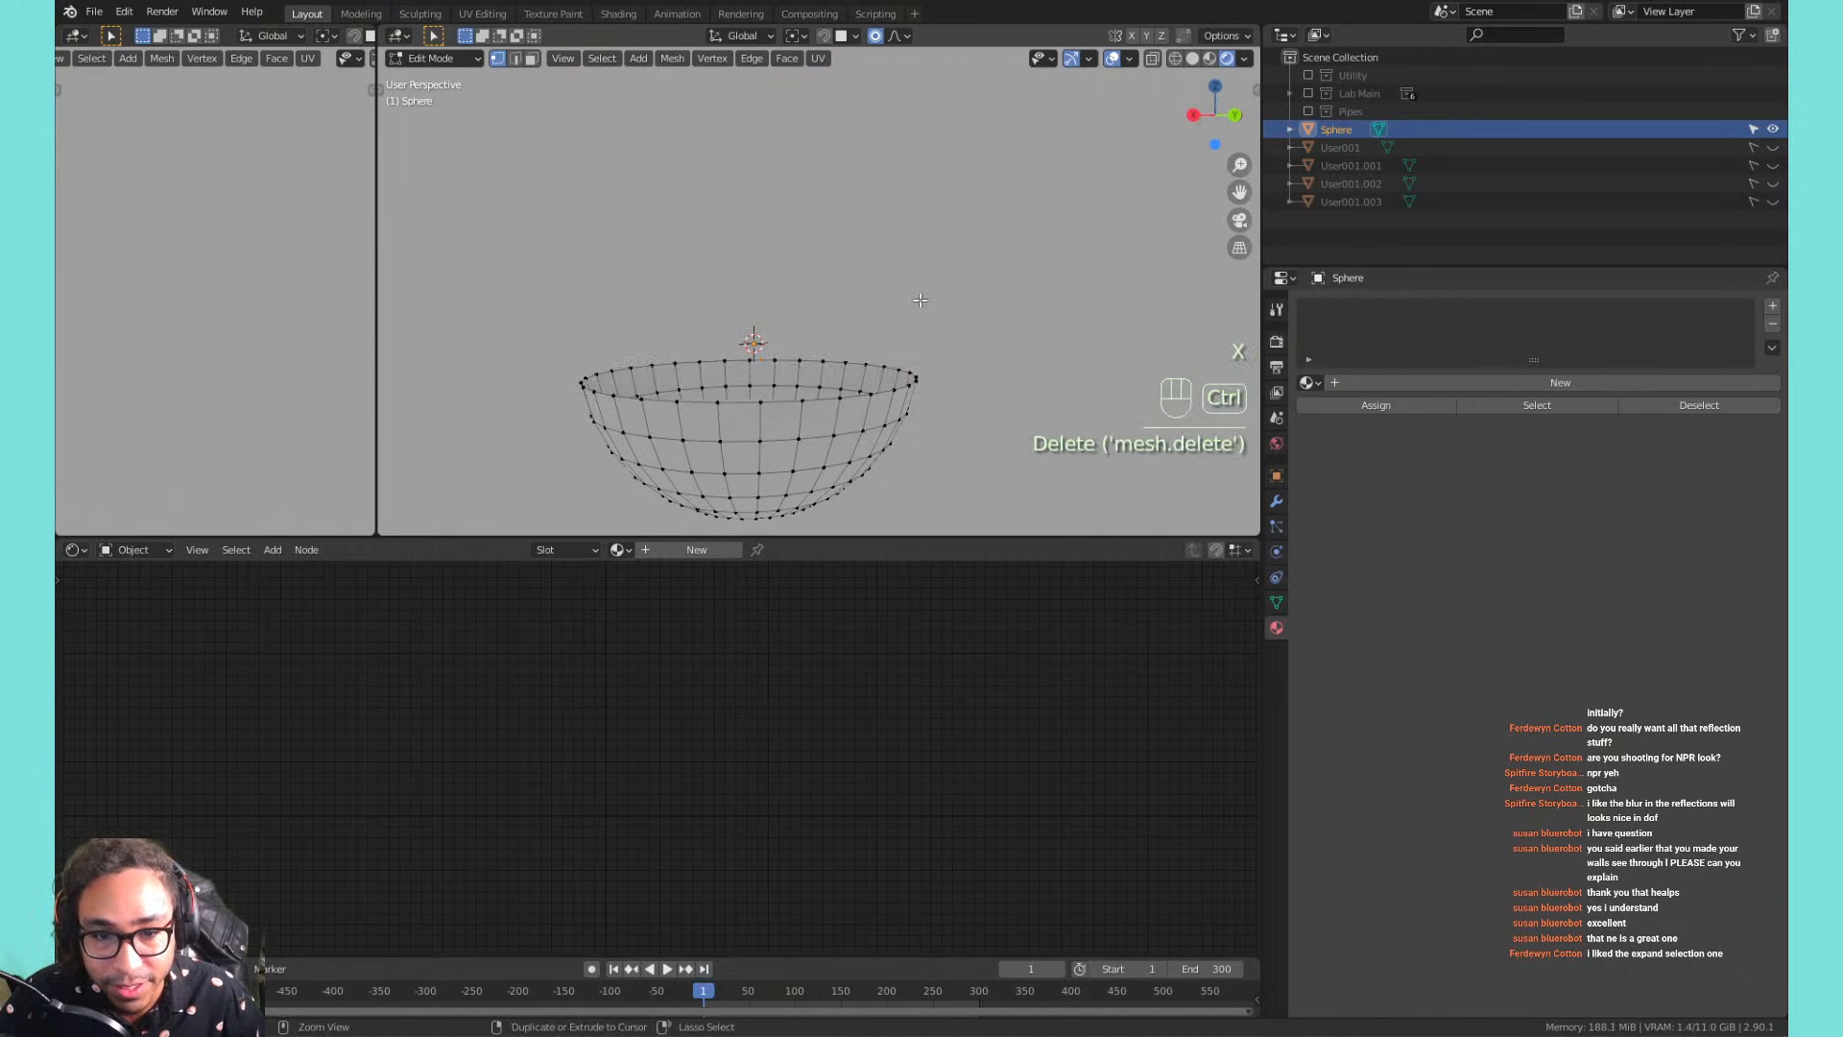
pyautogui.hotkey('ctrl', 'z')
# Shrink the selection by one ring with Select Less, then delete the selected vertices and undo that deletion.
pyautogui.press('ctrl+KP_Subtract')
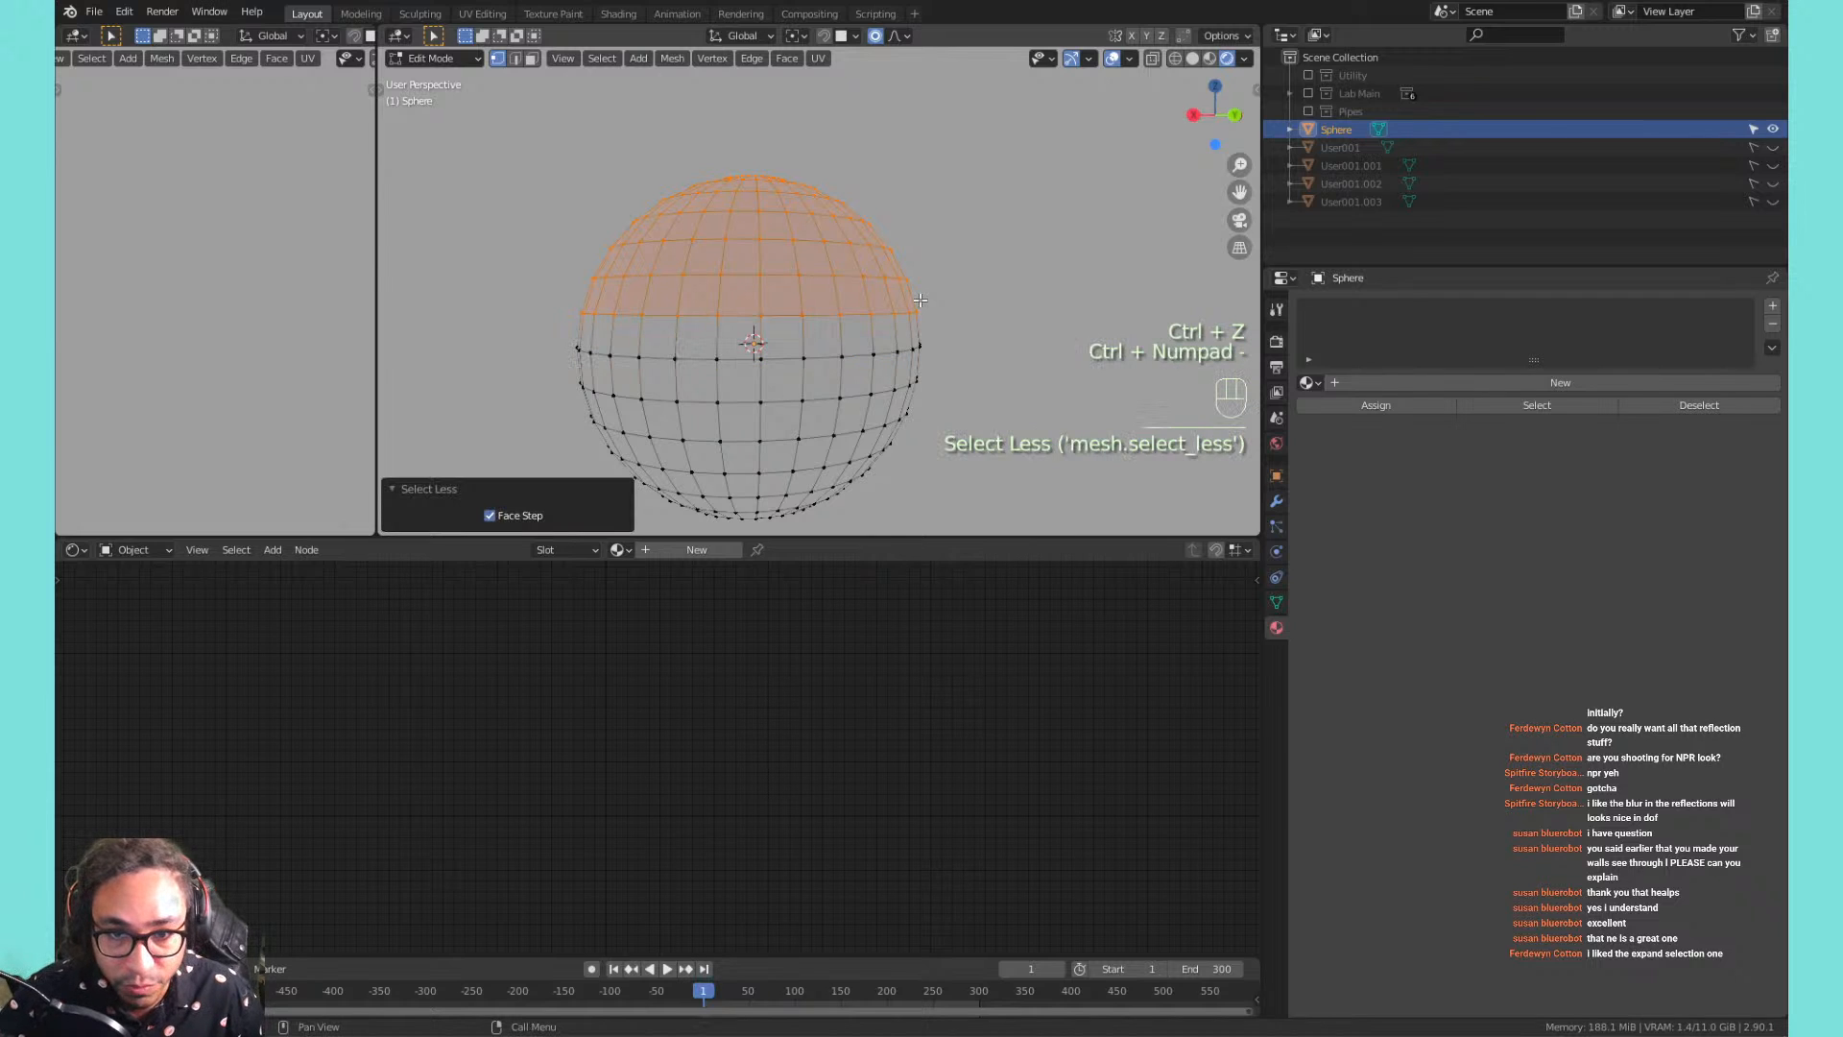
pyautogui.press('x')
pyautogui.click(920, 300)
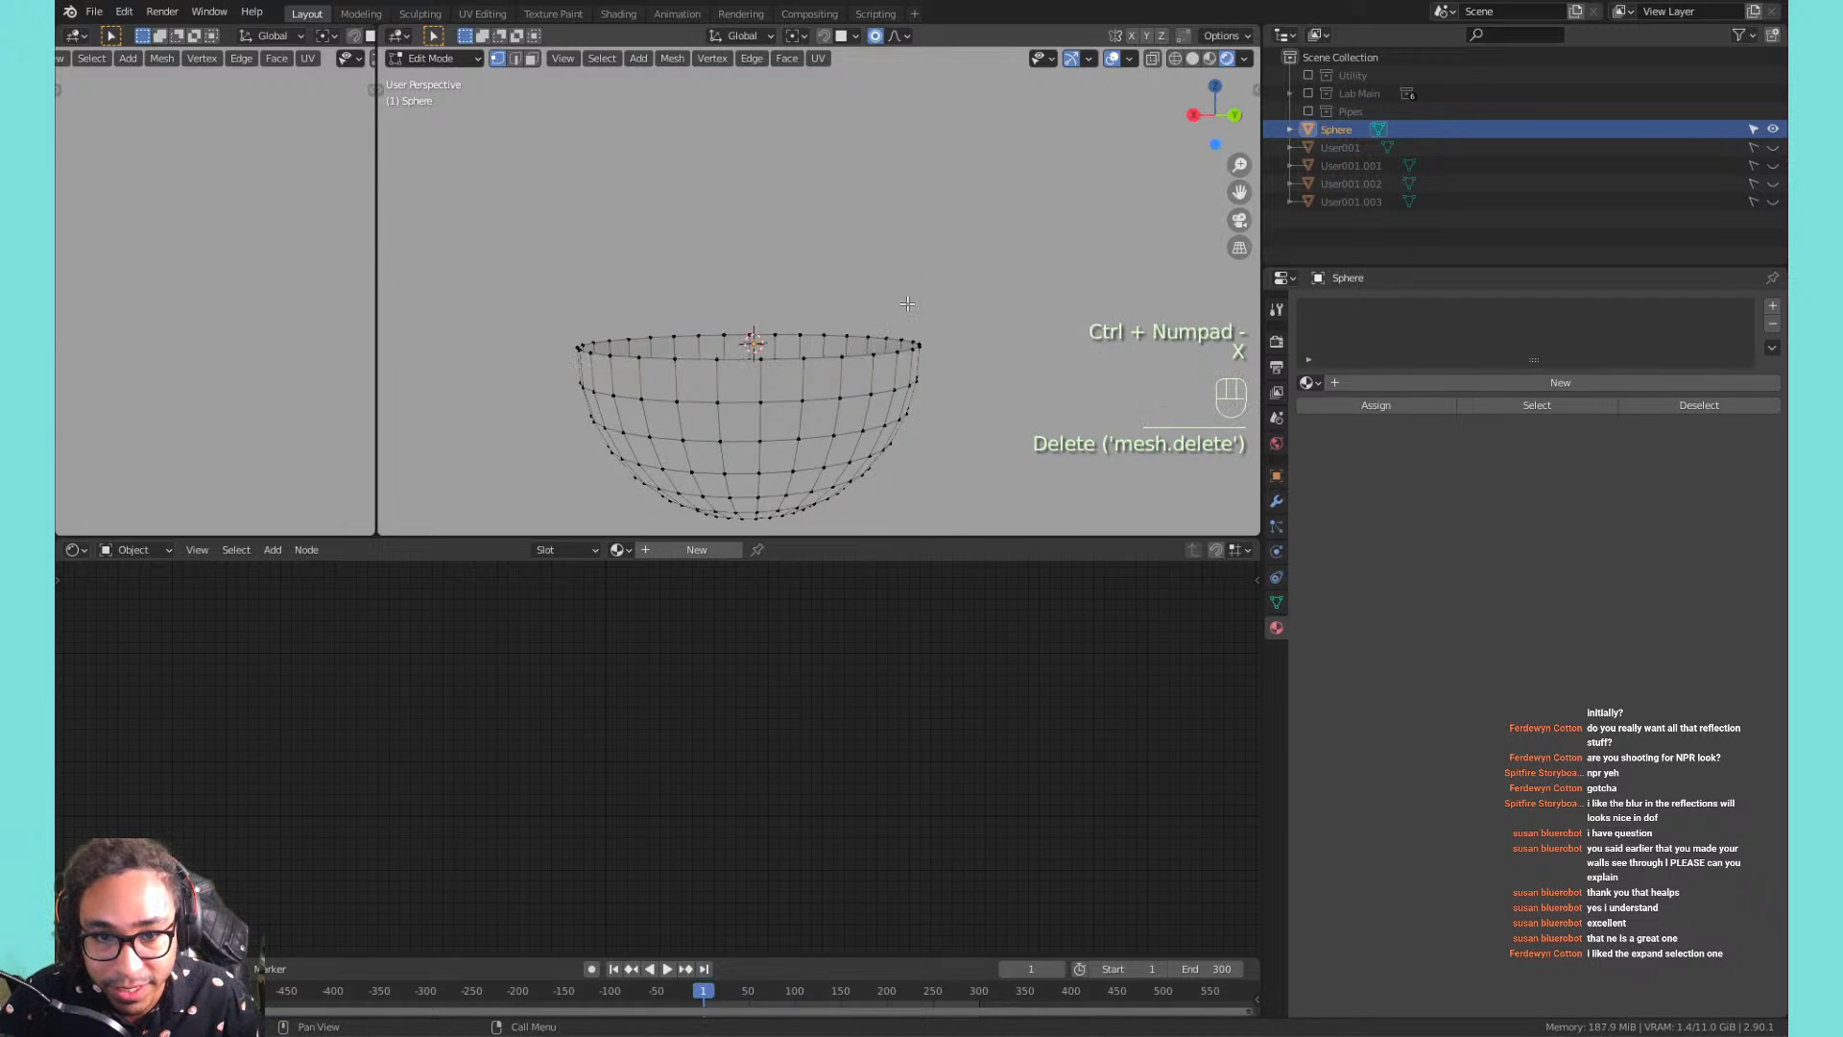
pyautogui.hotkey('ctrl', 'z')
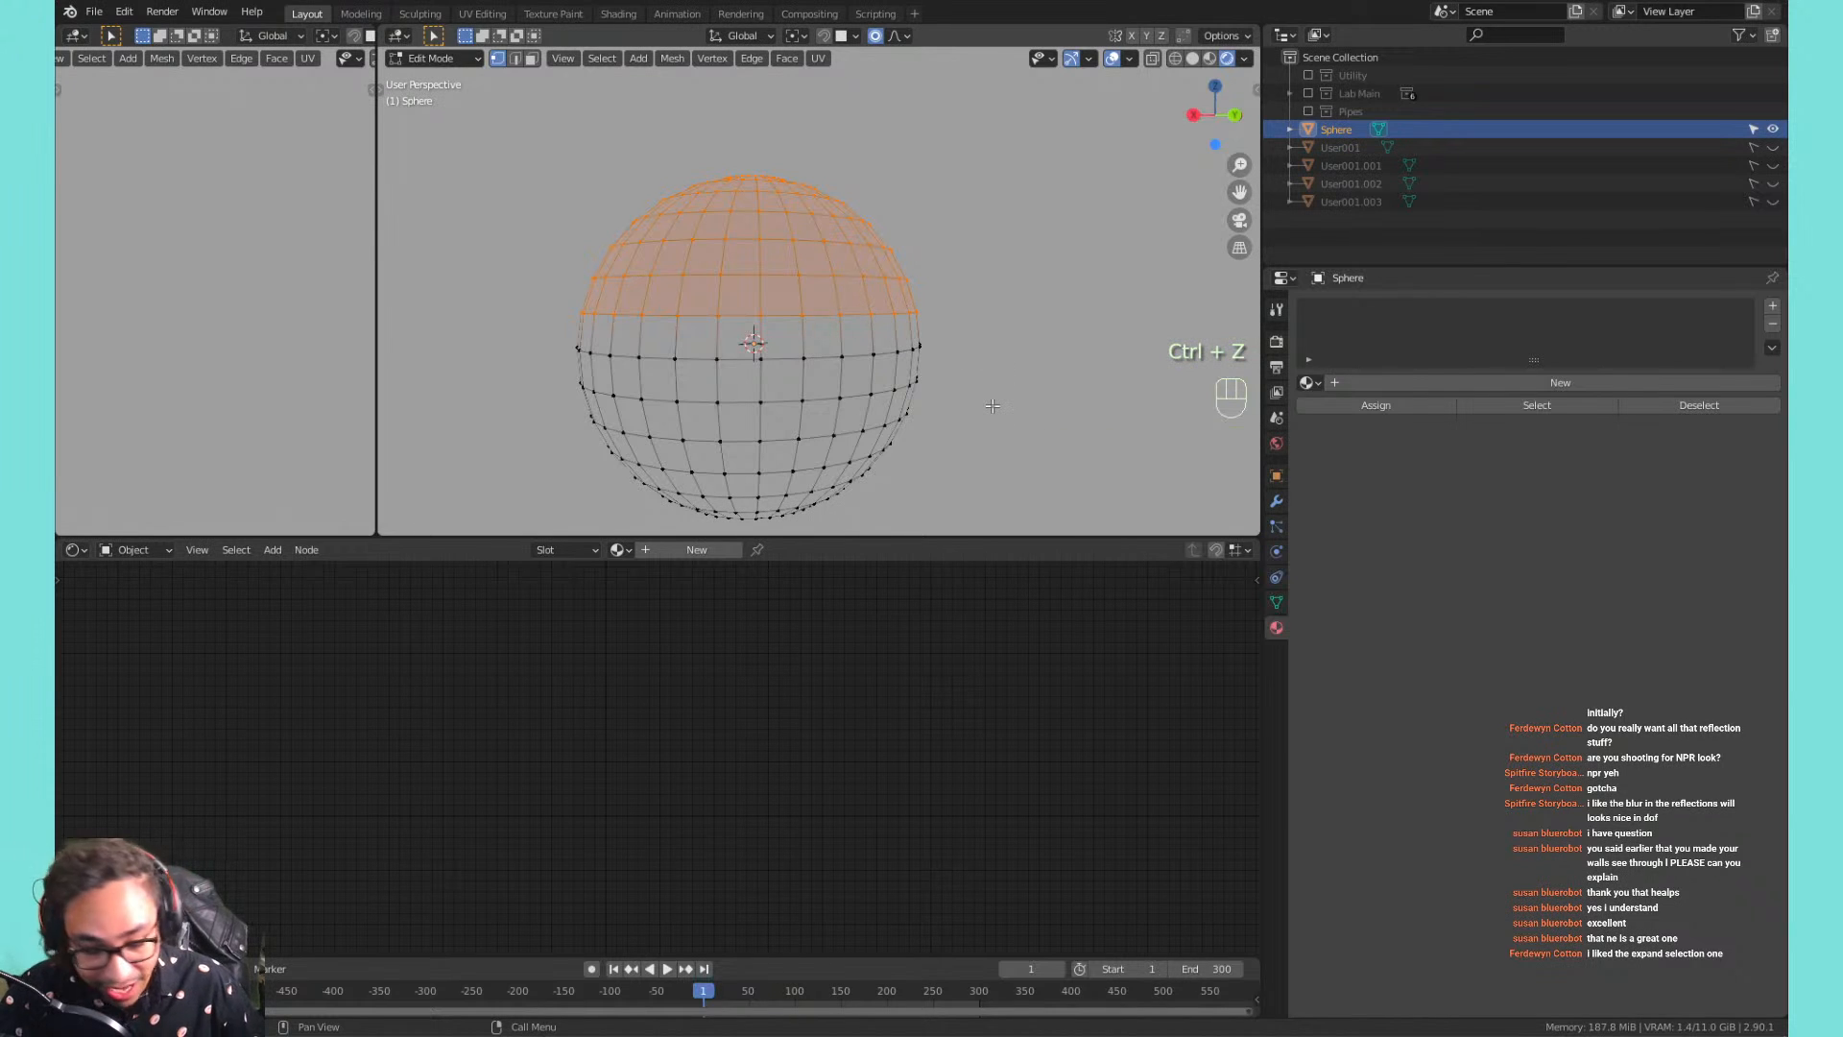
# Invert the vertex selection on the sphere, then try deleting the selected vertices and undo the deletion.
pyautogui.hotkey('ctrl', 'i')
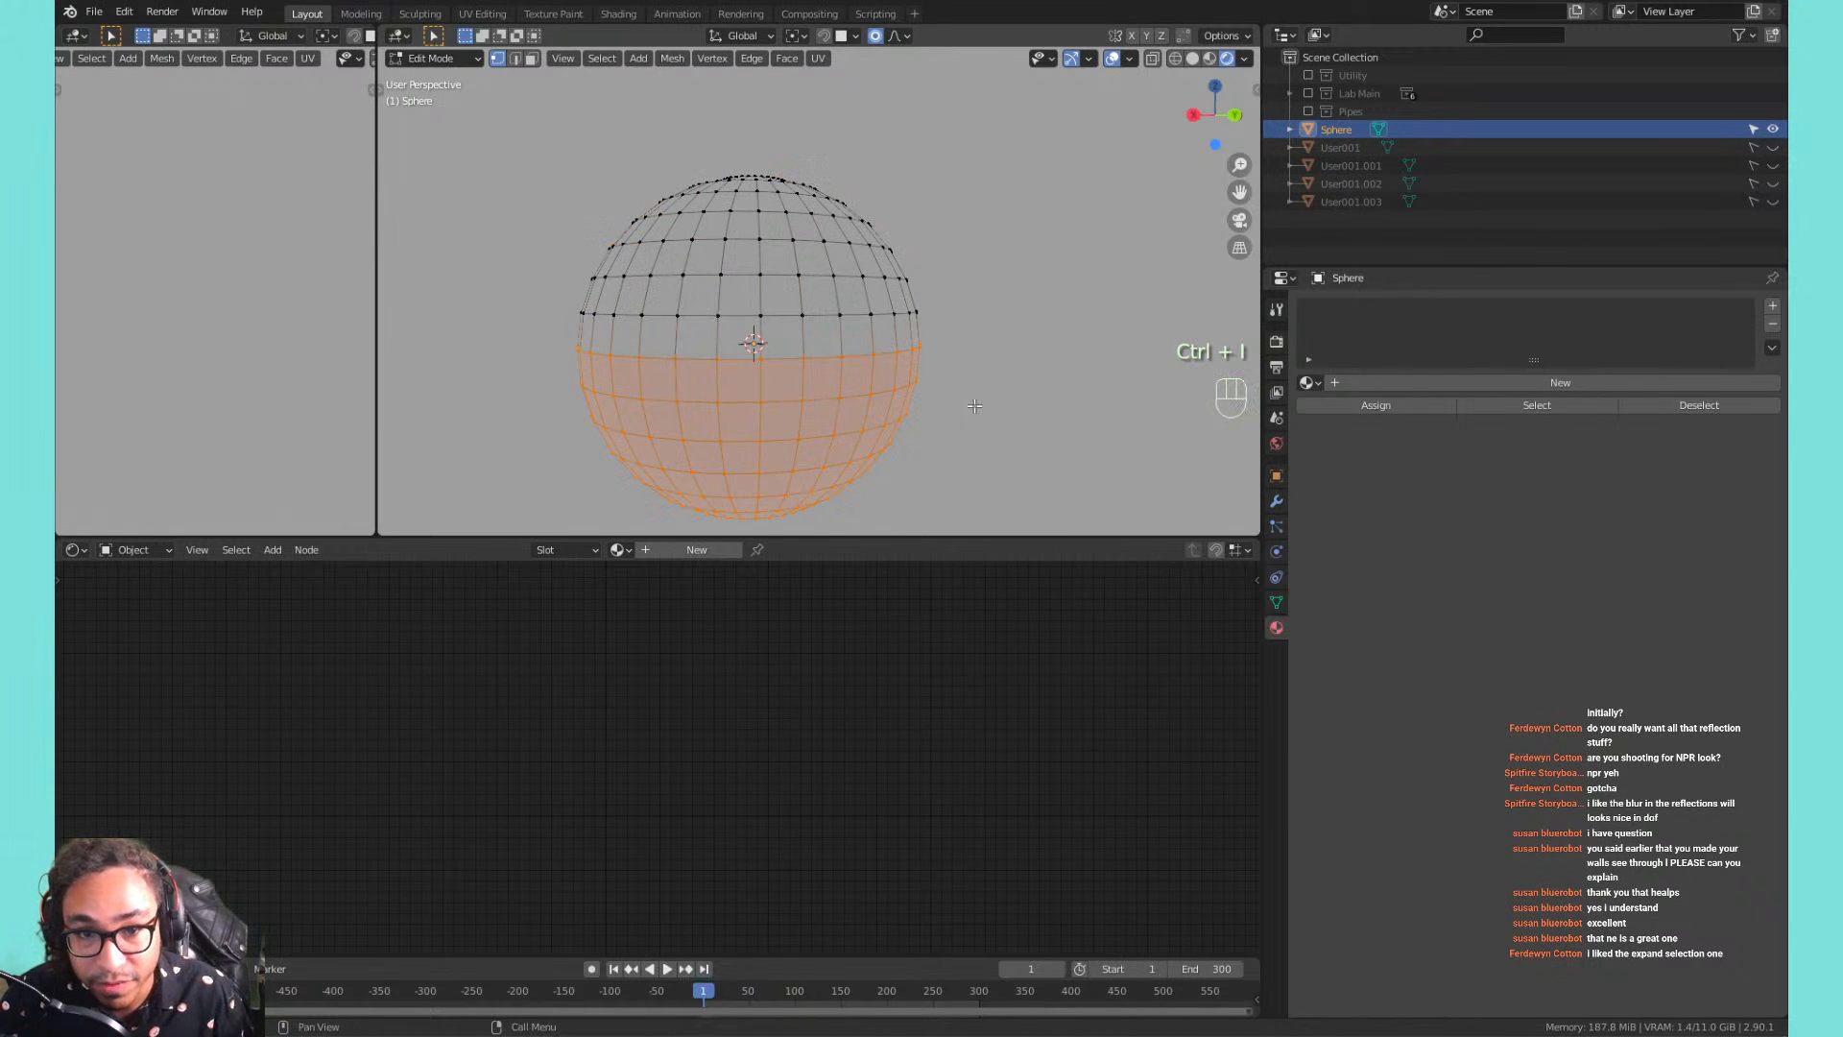
pyautogui.press('x')
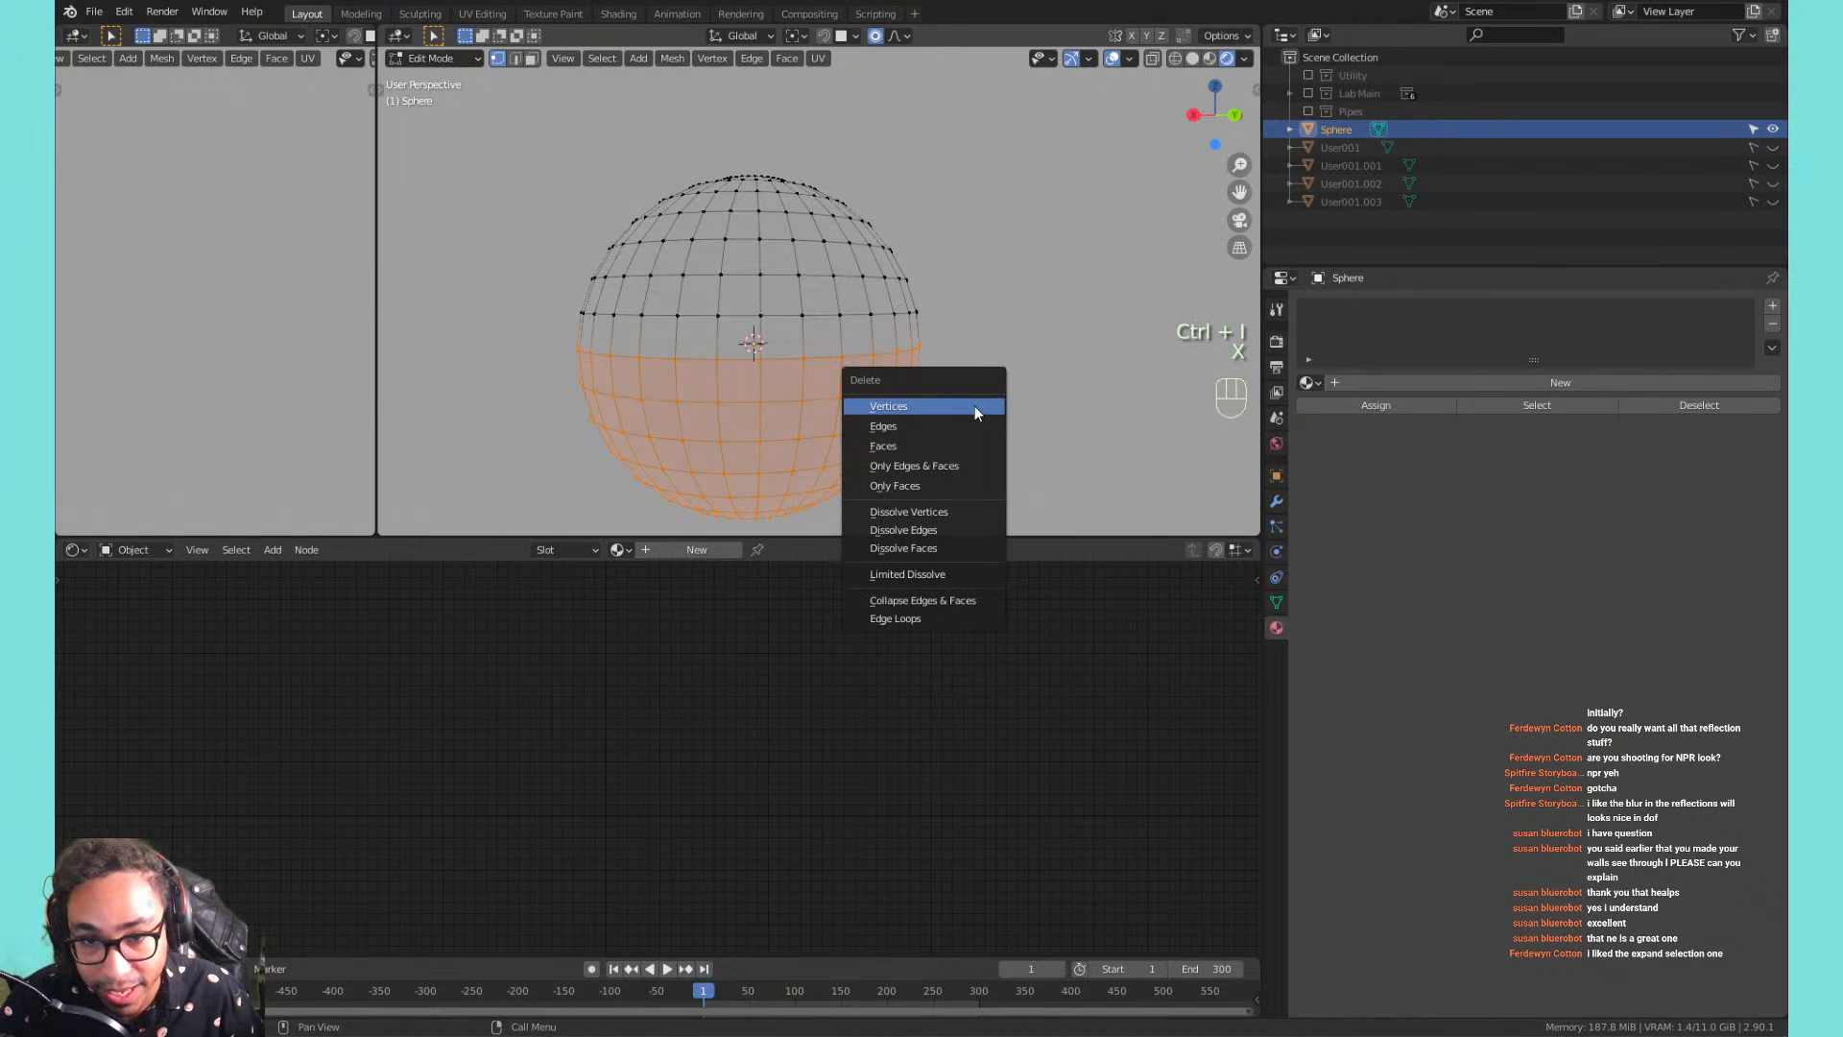
pyautogui.click(975, 406)
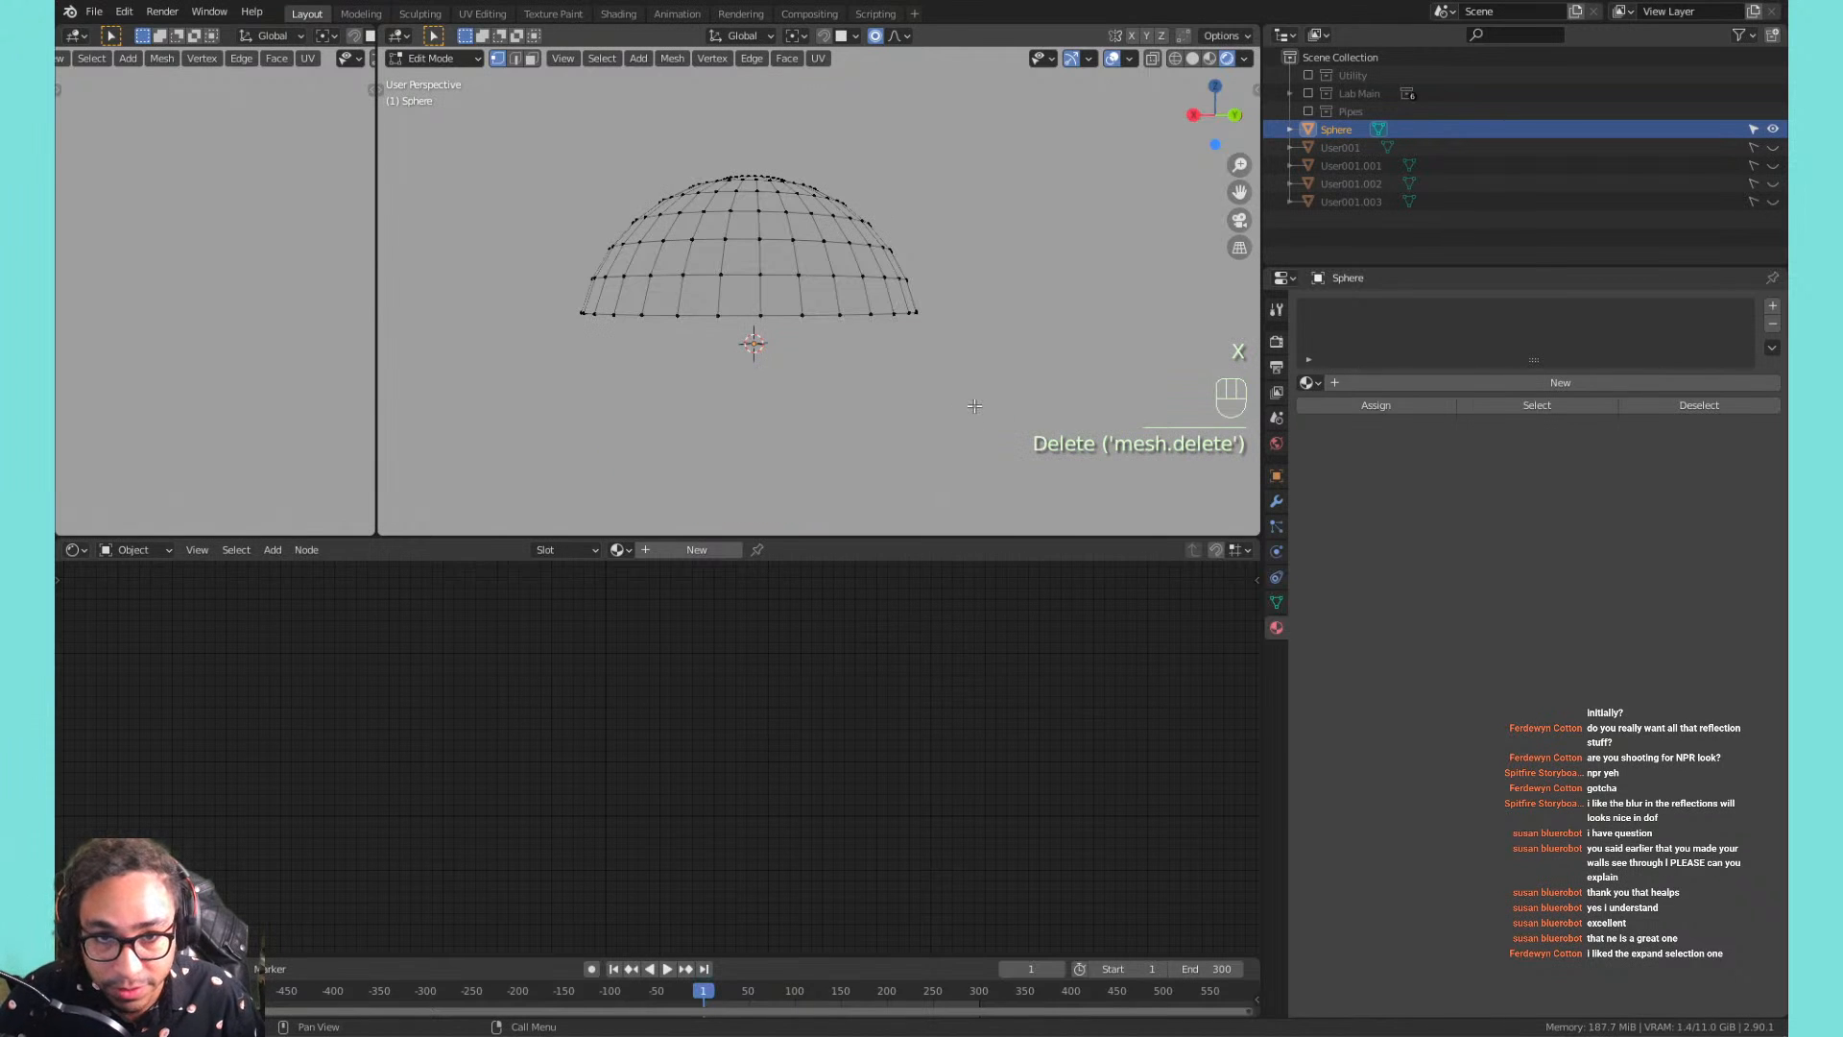
pyautogui.hotkey('ctrl', 'z')
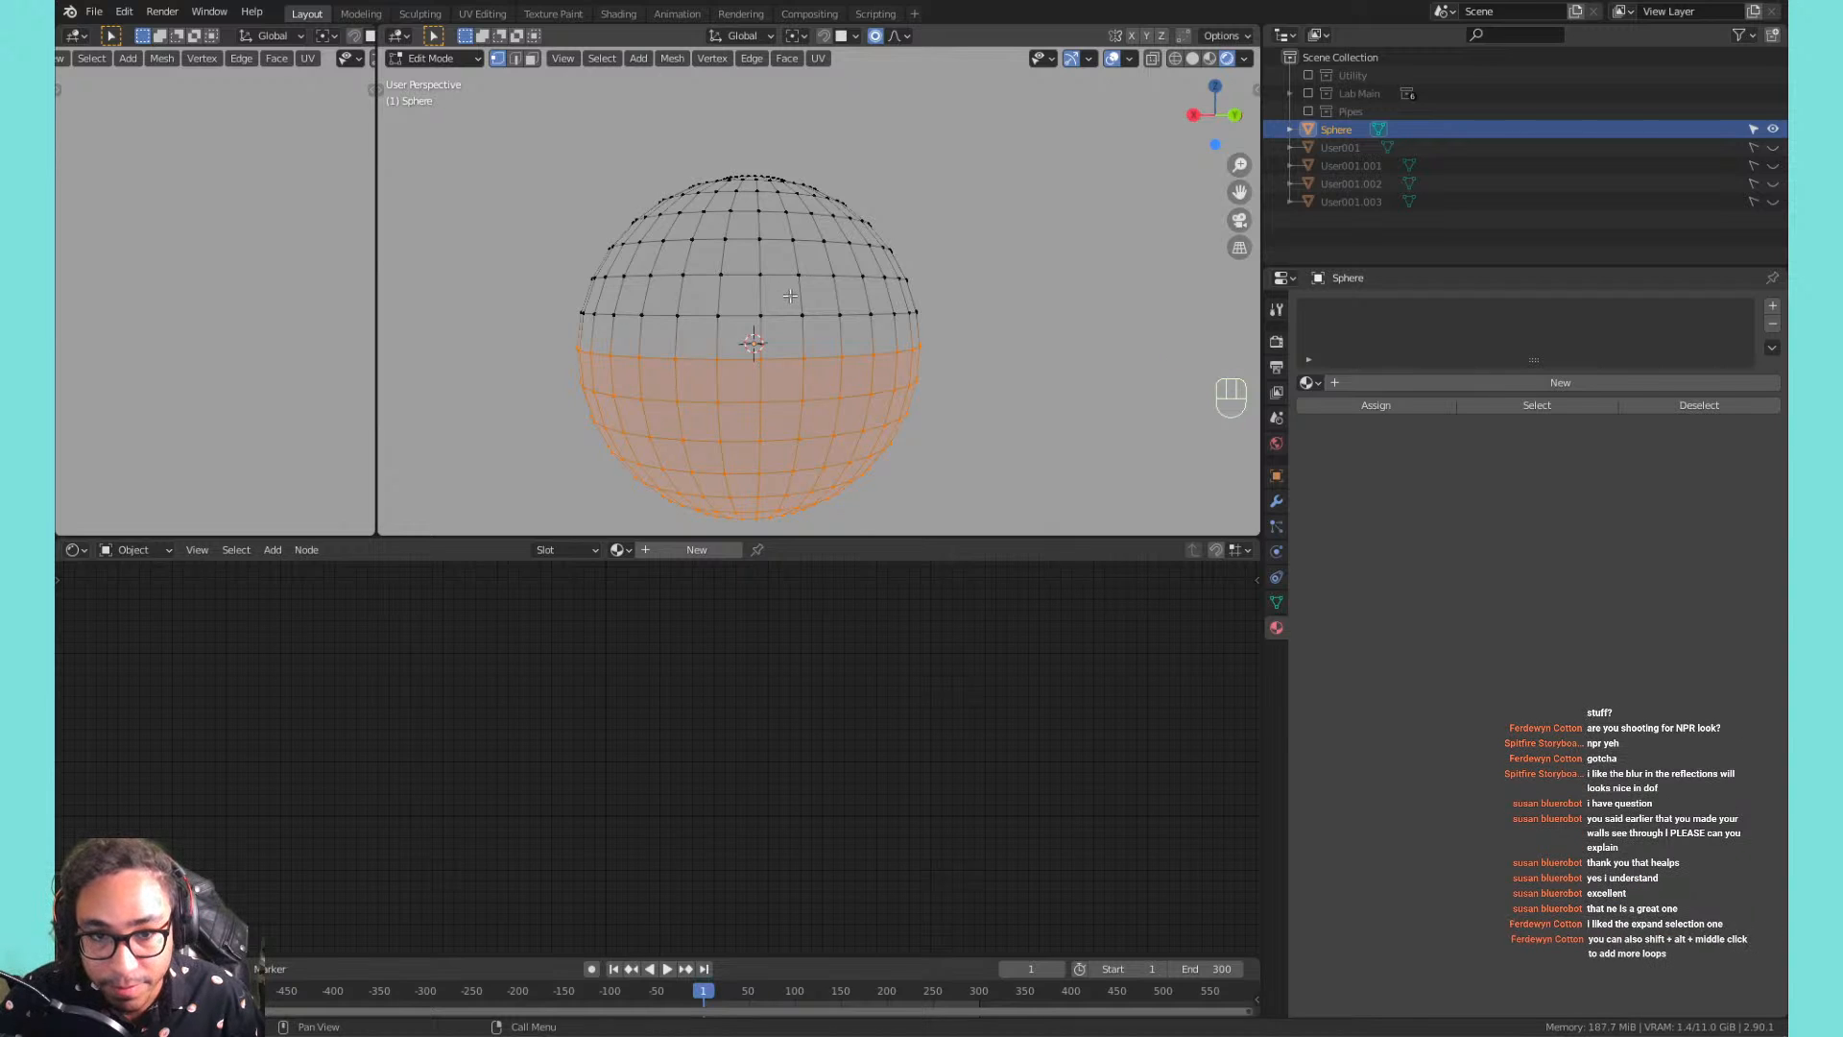
# Switch to face selection and select one horizontal face loop on the sphere's upper half.
pyautogui.press('Tab')
pyautogui.press('Tab')
pyautogui.press('a')
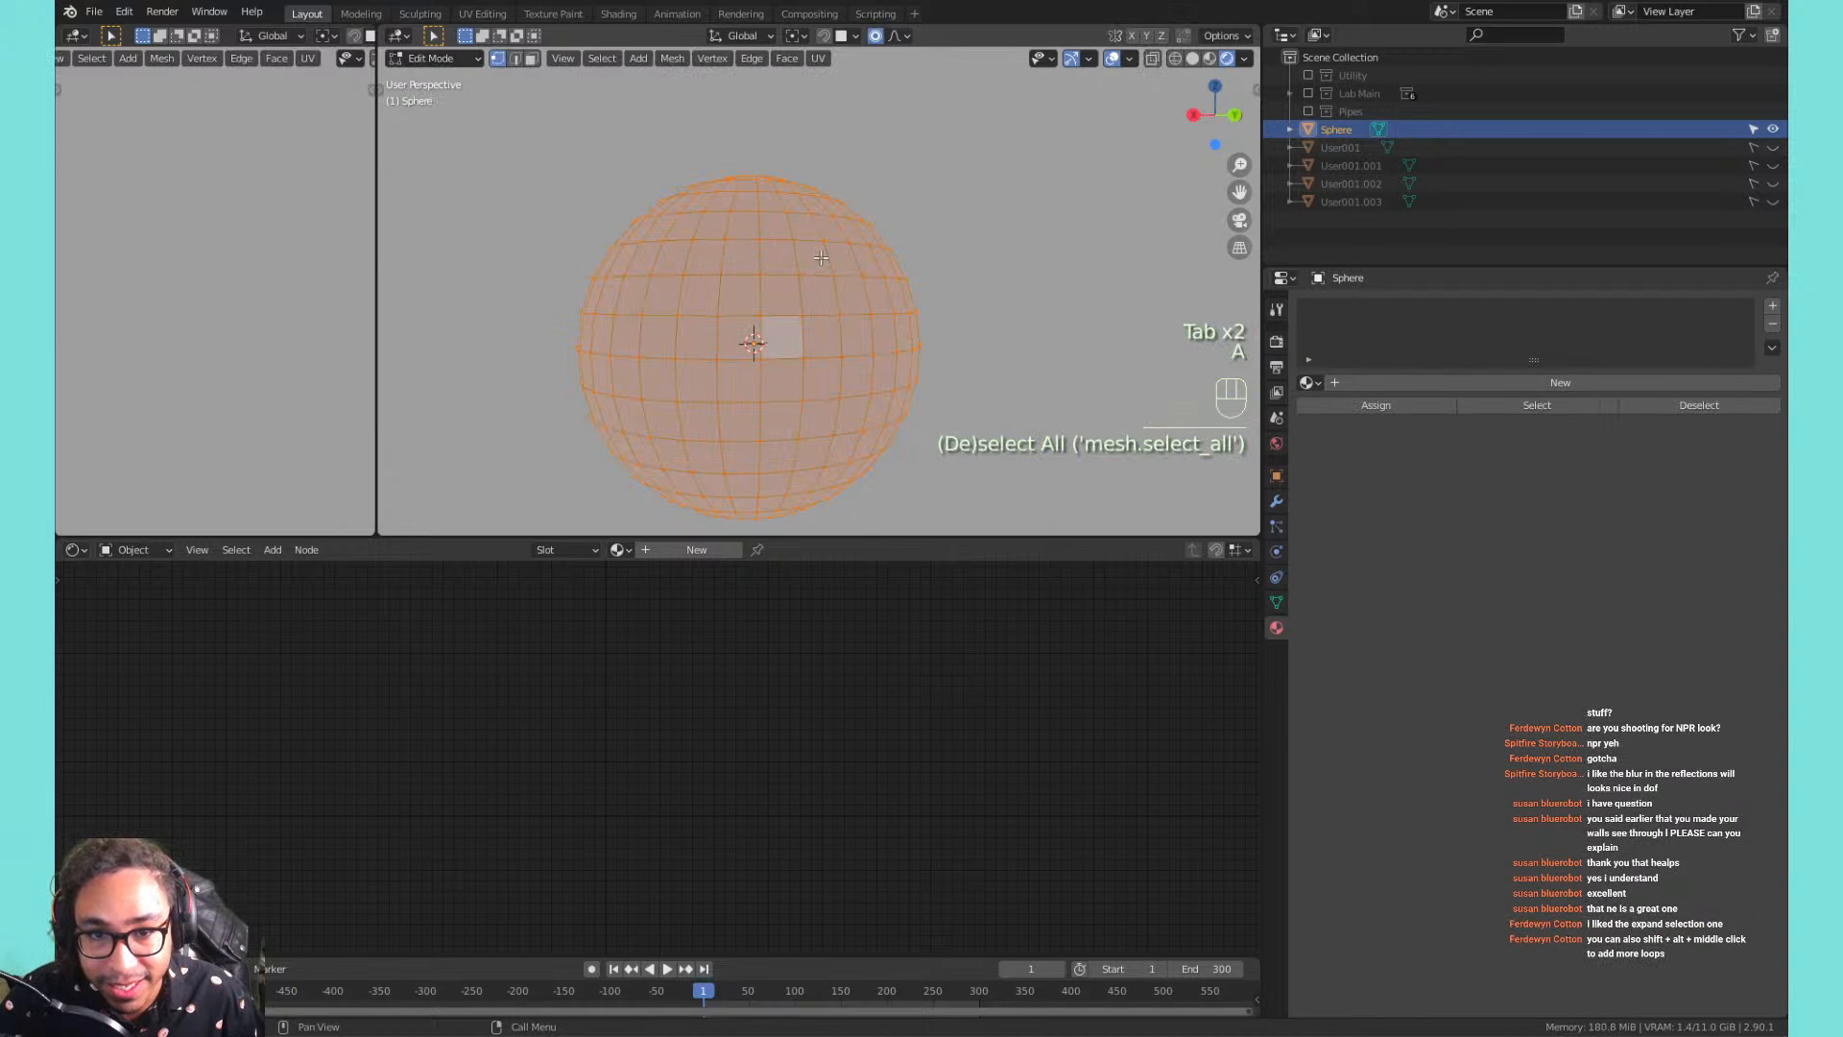
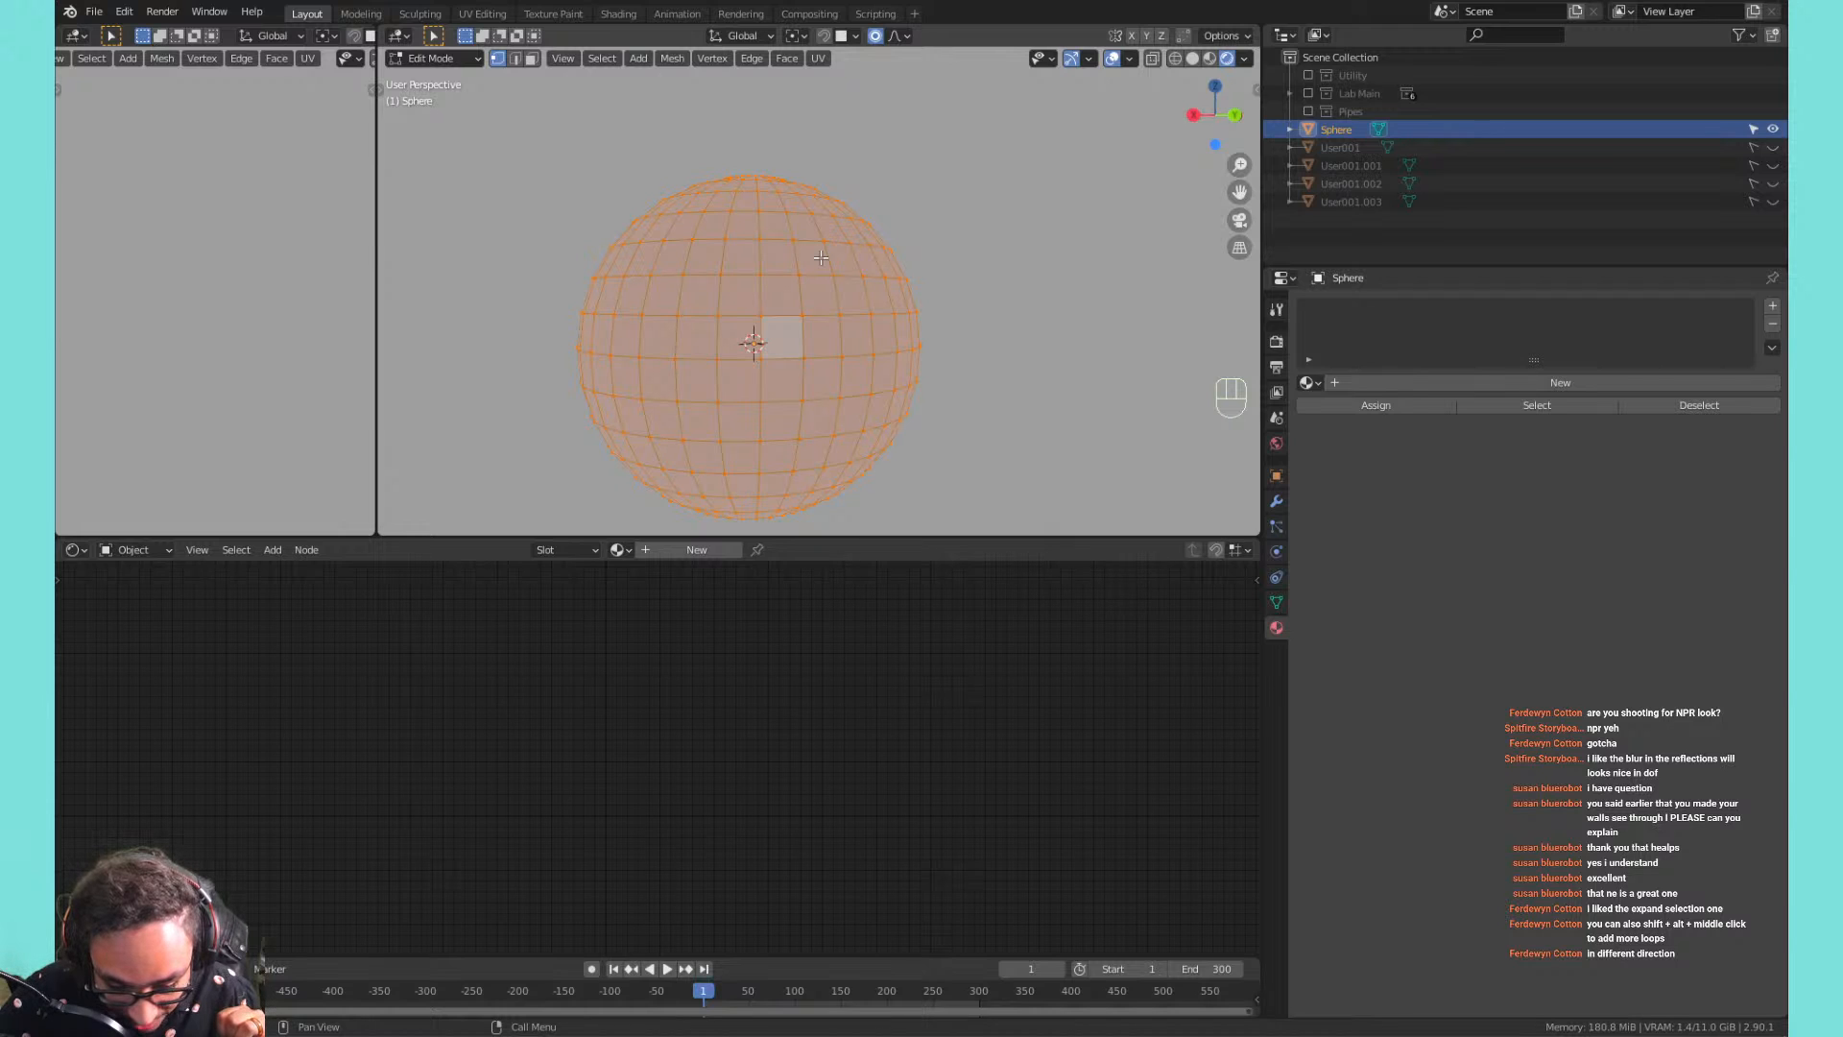
pyautogui.click(737, 243)
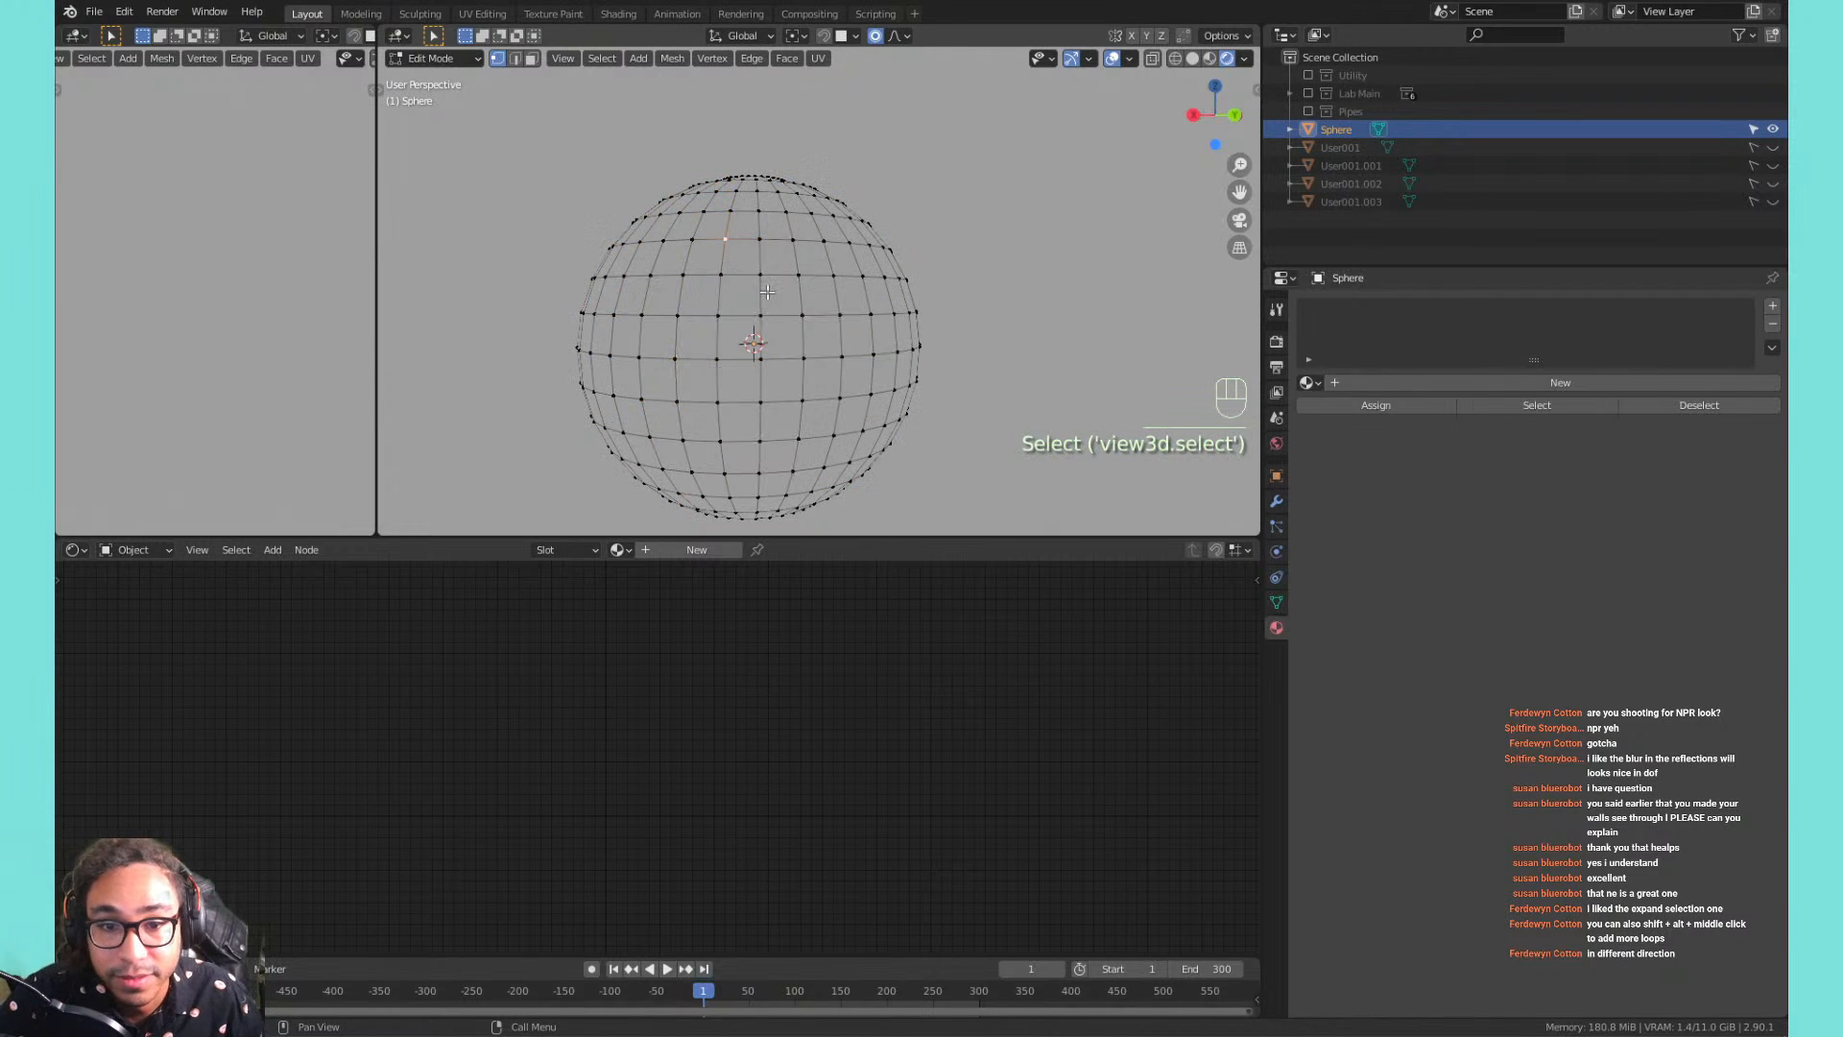
pyautogui.click(530, 58)
pyautogui.keyDown('alt'); pyautogui.click(763, 300); pyautogui.keyUp('alt')
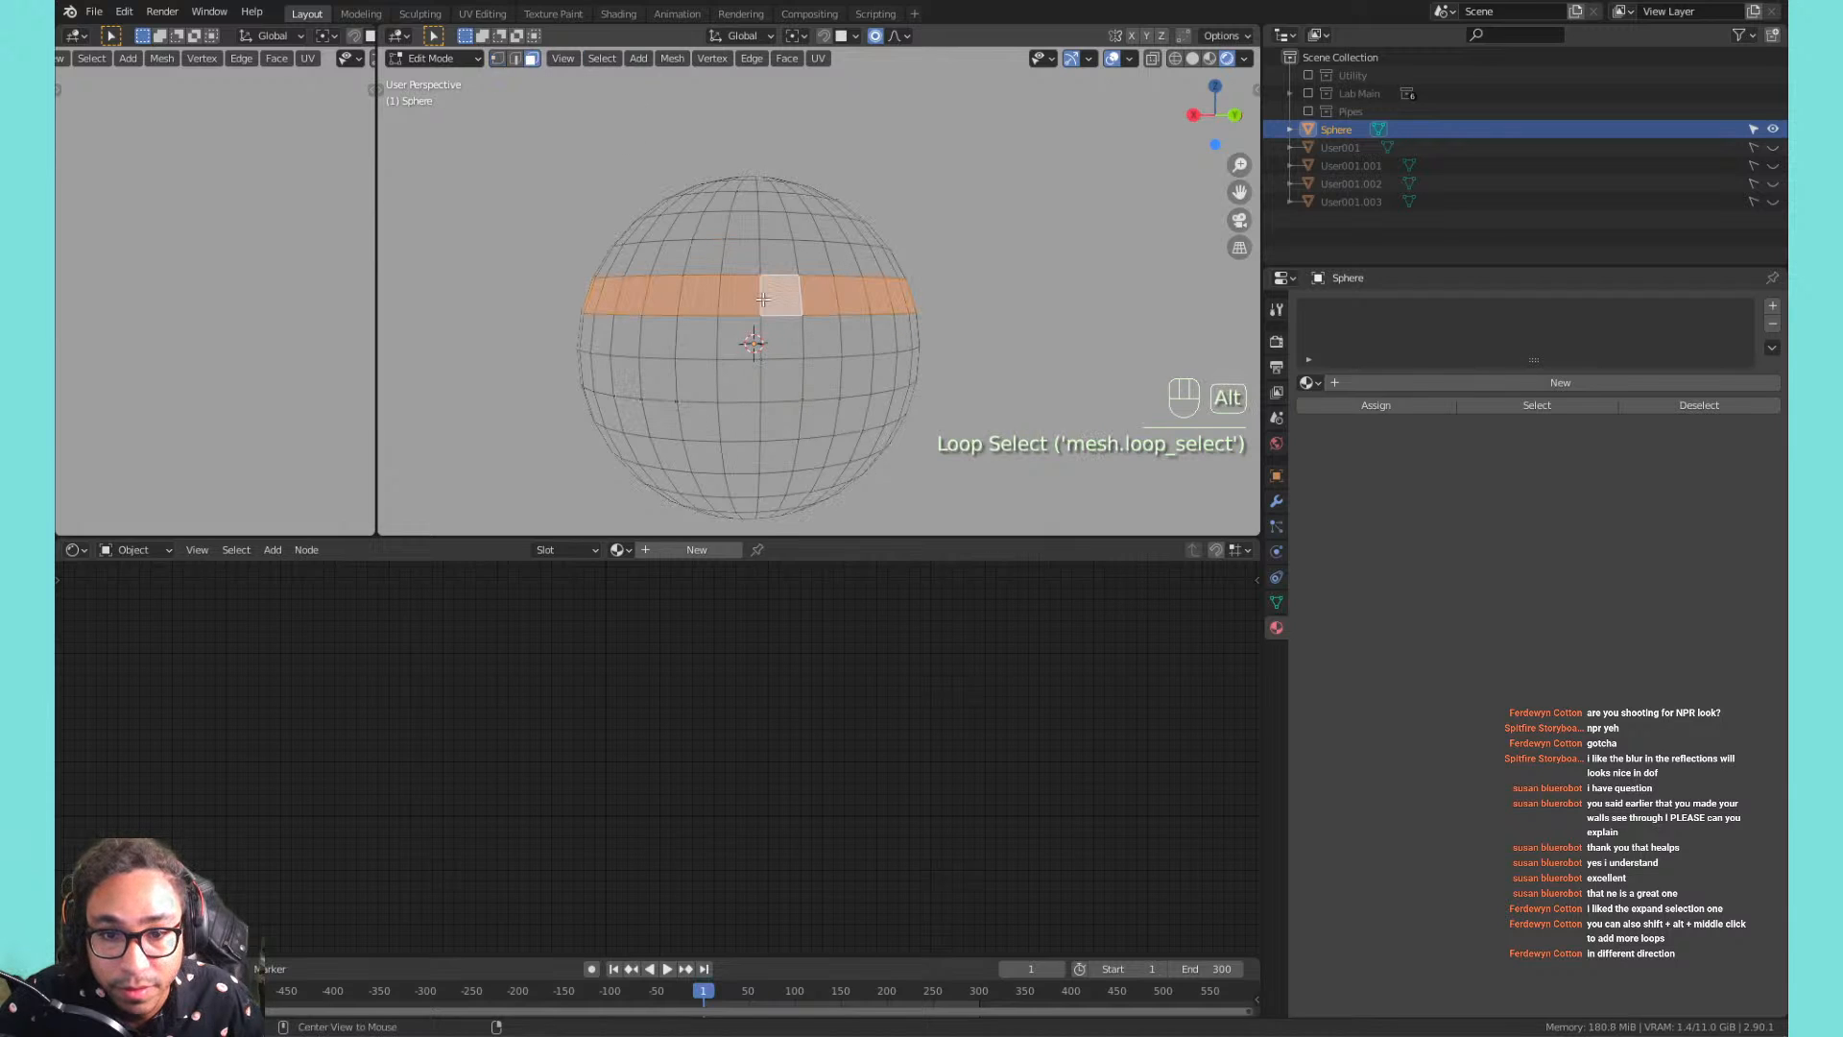
pyautogui.keyDown('alt'); pyautogui.middleClick(759, 252); pyautogui.keyUp('alt')
pyautogui.keyDown('alt'); pyautogui.middleClick(842, 305); pyautogui.keyUp('alt')
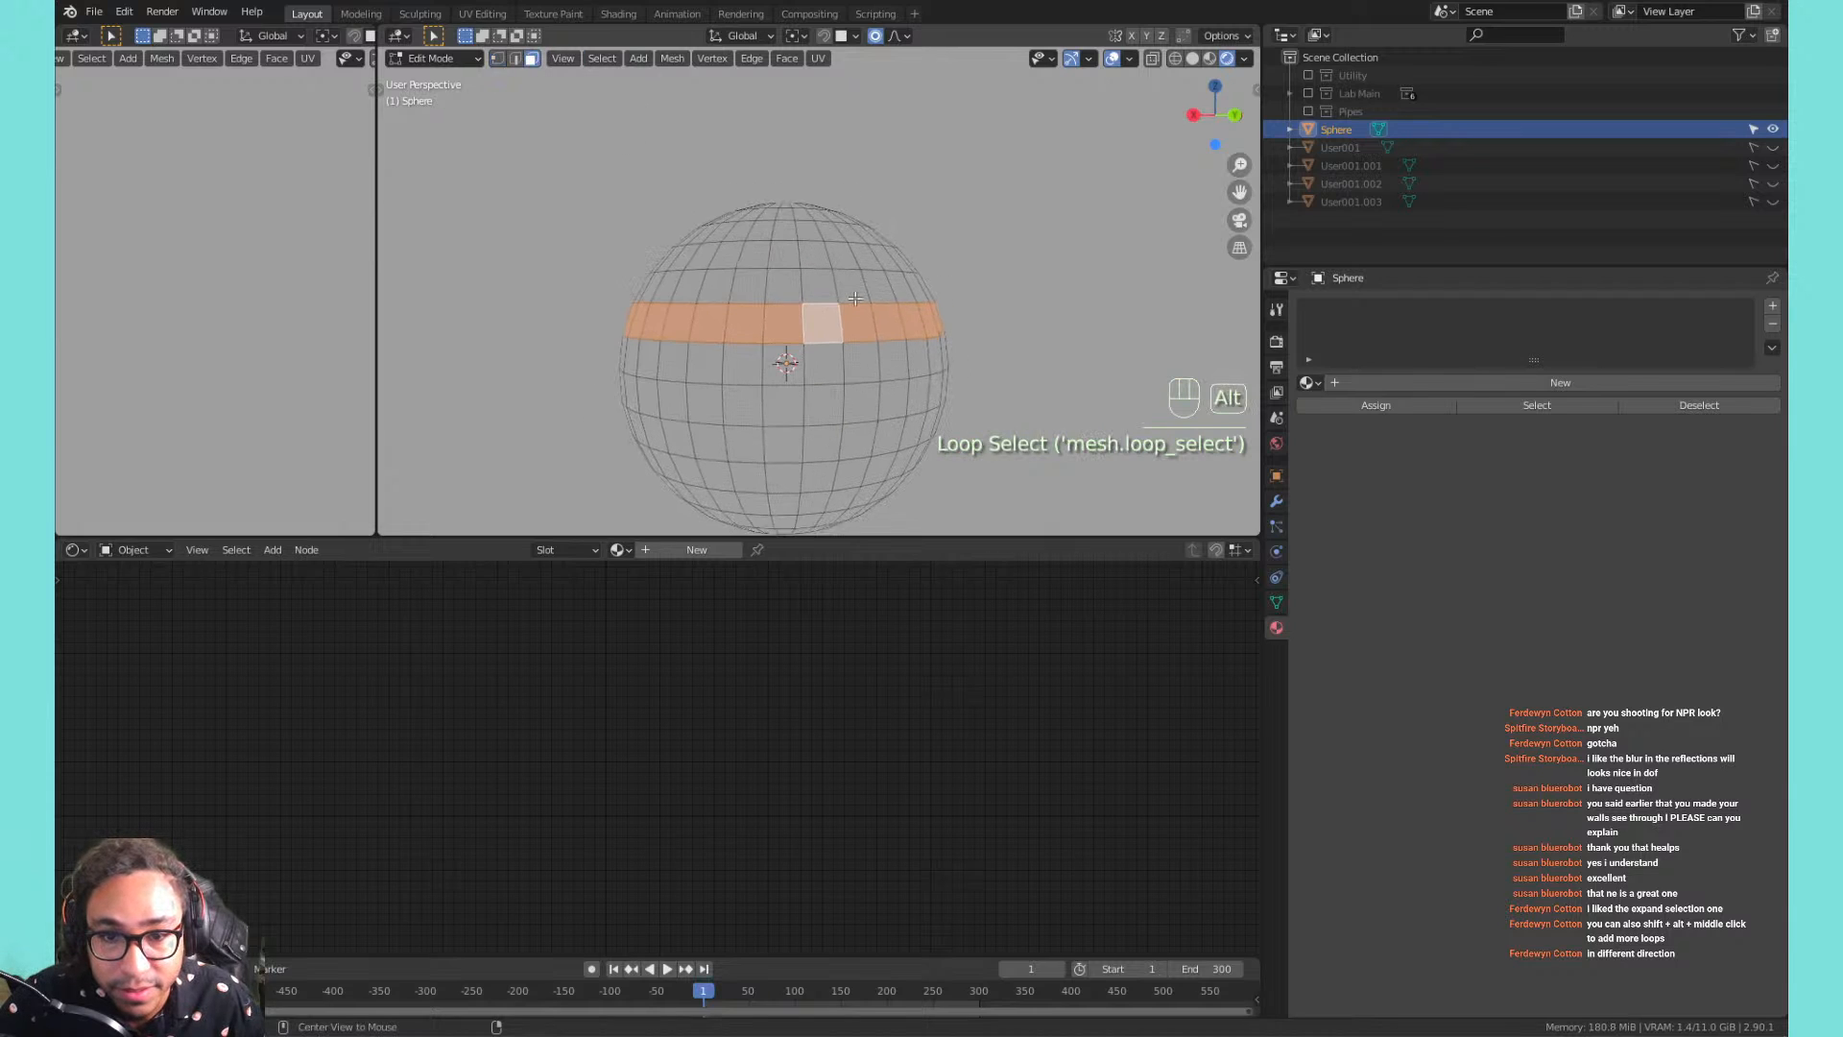
# Extend the selection with more horizontal face loops down toward the sphere's lower pole, toggling a vertical loop along the way.
pyautogui.keyDown('alt'); pyautogui.keyDown('shift'); pyautogui.click(841, 307); pyautogui.keyUp('shift'); pyautogui.keyUp('alt')
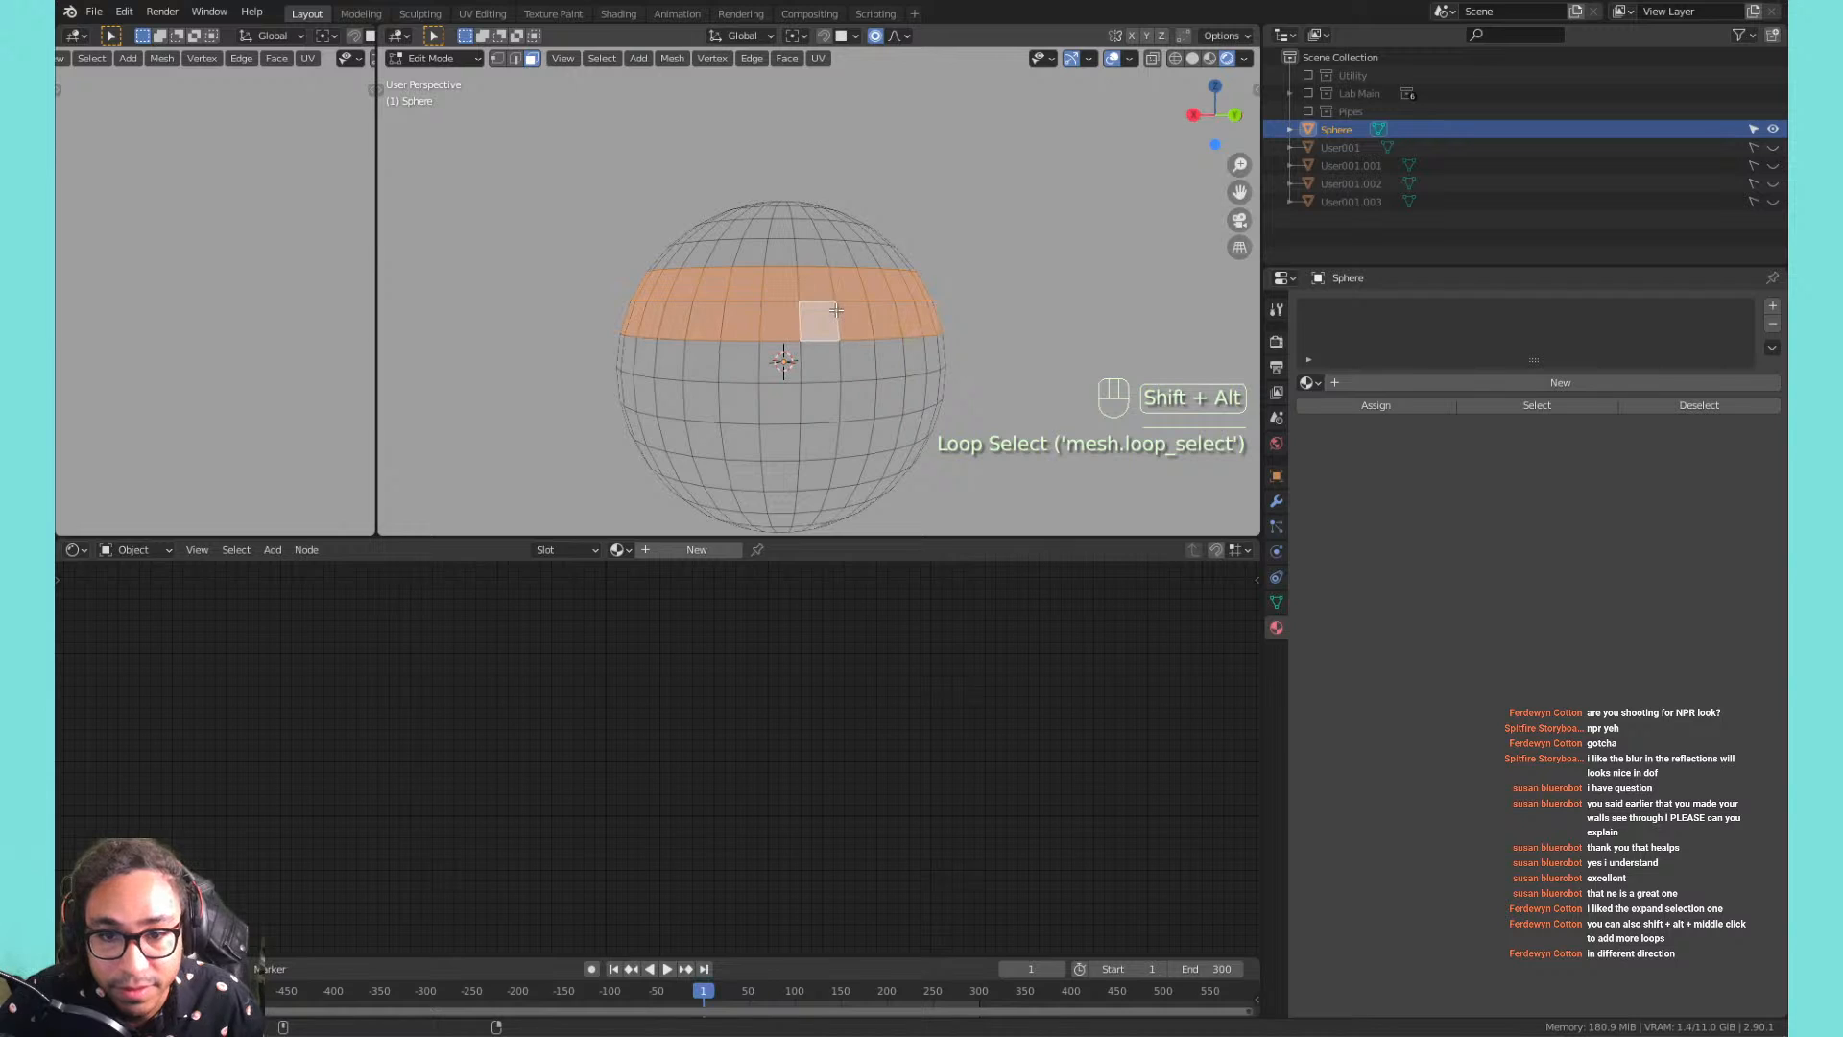
pyautogui.keyDown('alt'); pyautogui.keyDown('shift'); pyautogui.click(842, 369); pyautogui.keyUp('shift'); pyautogui.keyUp('alt')
pyautogui.keyDown('alt'); pyautogui.keyDown('shift'); pyautogui.click(834, 373); pyautogui.keyUp('shift'); pyautogui.keyUp('alt')
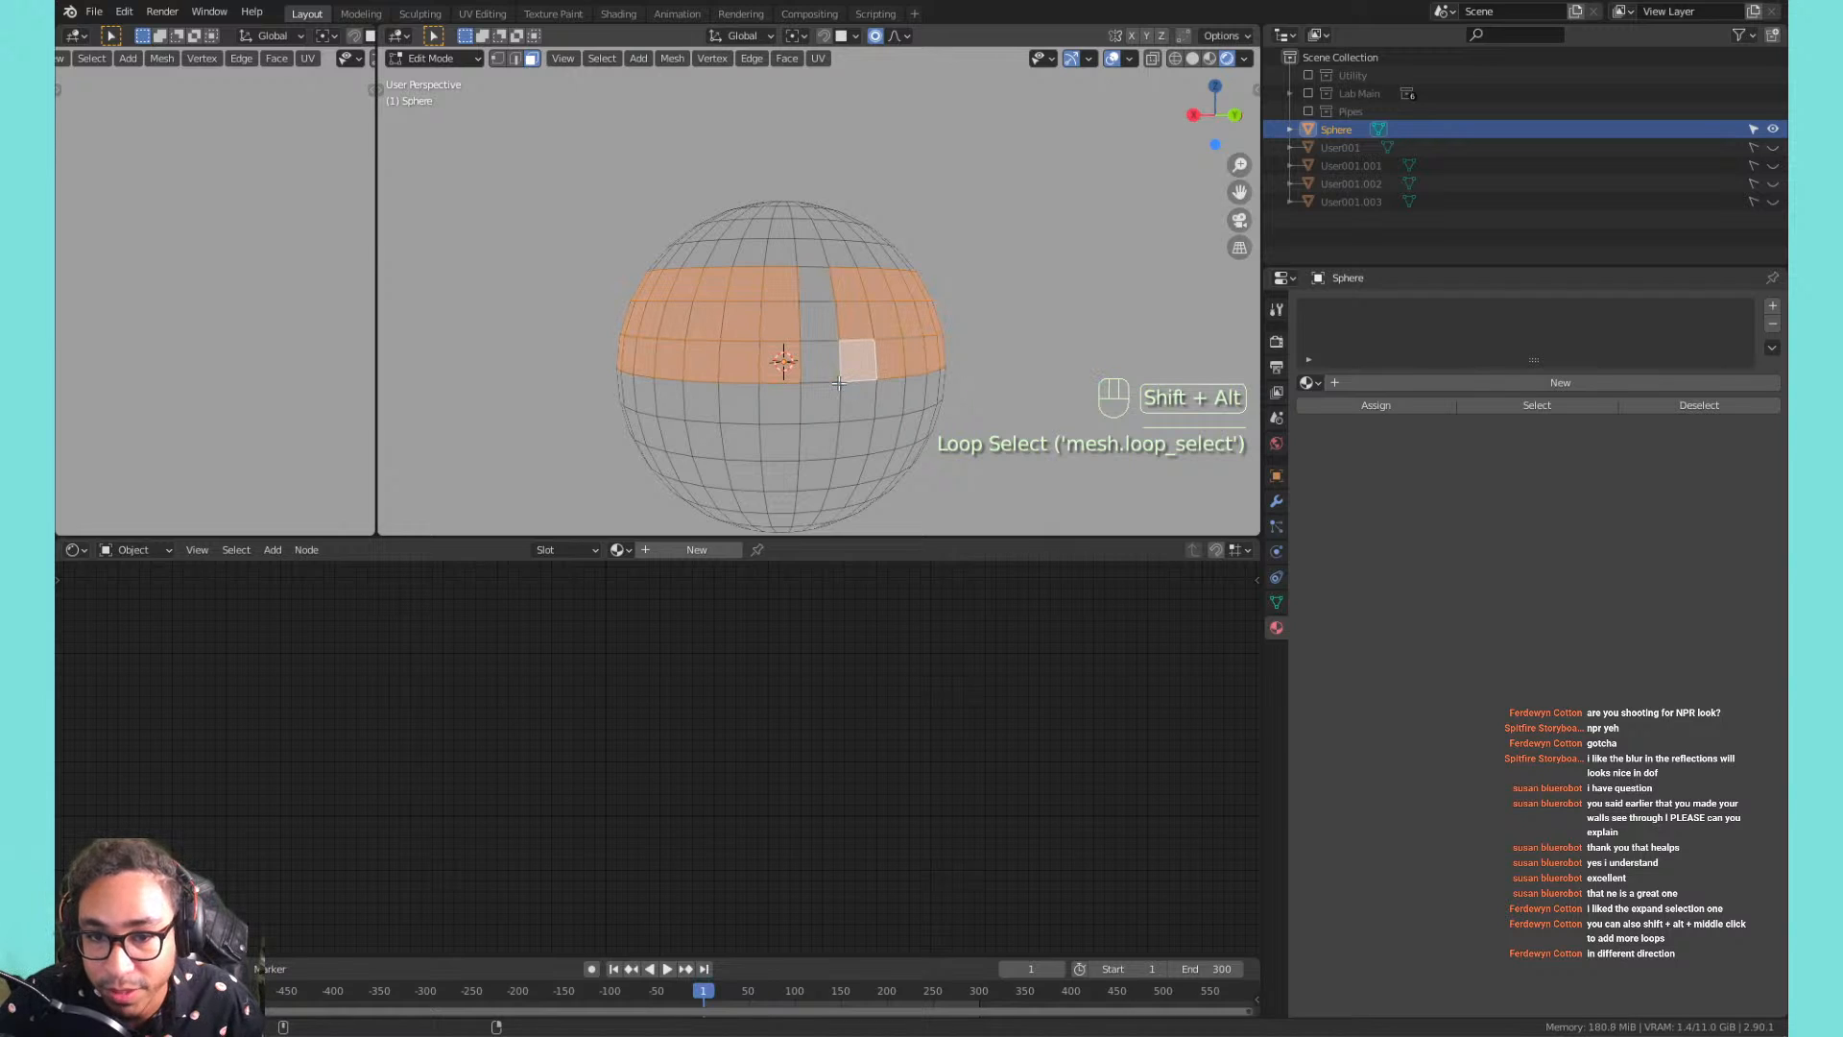
pyautogui.keyDown('alt'); pyautogui.keyDown('shift'); pyautogui.click(843, 401); pyautogui.keyUp('shift'); pyautogui.keyUp('alt')
pyautogui.keyDown('alt'); pyautogui.keyDown('shift'); pyautogui.click(792, 439); pyautogui.keyUp('shift'); pyautogui.keyUp('alt')
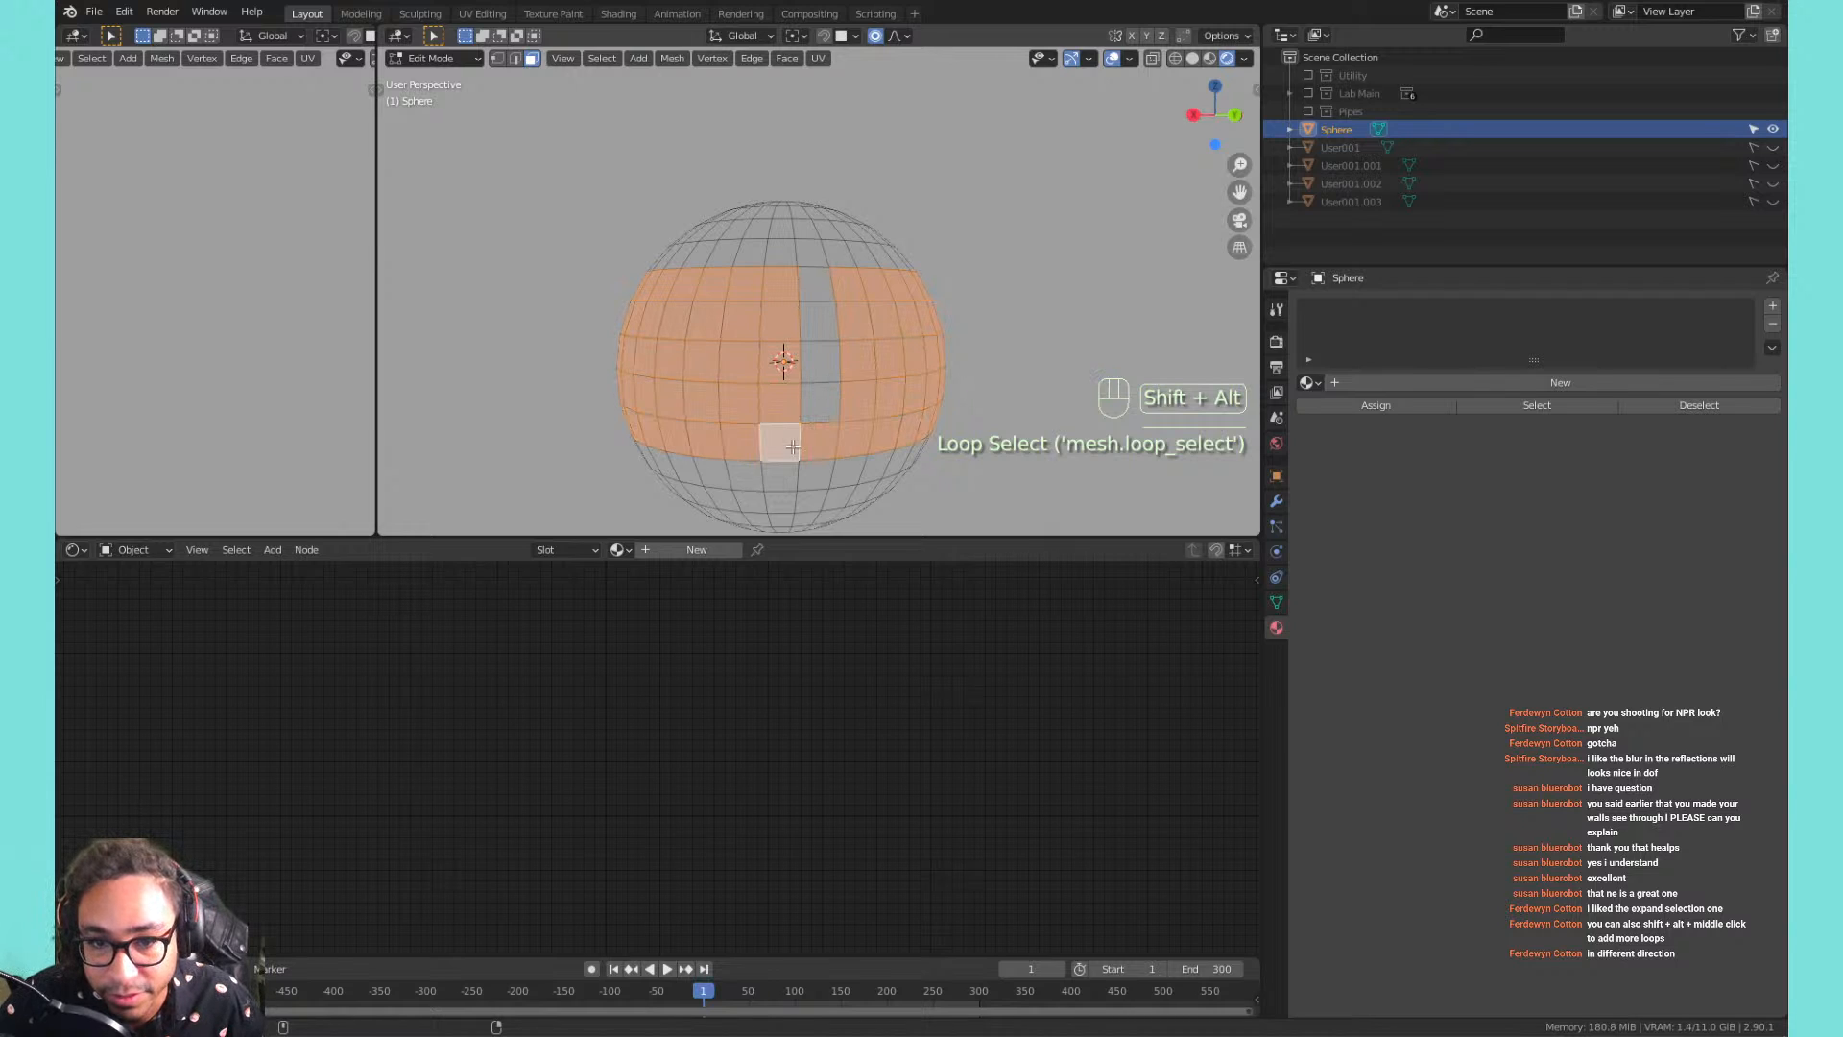
pyautogui.keyDown('alt'); pyautogui.keyDown('shift'); pyautogui.click(803, 473); pyautogui.keyUp('shift'); pyautogui.keyUp('alt')
pyautogui.keyDown('alt'); pyautogui.keyDown('shift'); pyautogui.click(800, 496); pyautogui.keyUp('shift'); pyautogui.keyUp('alt')
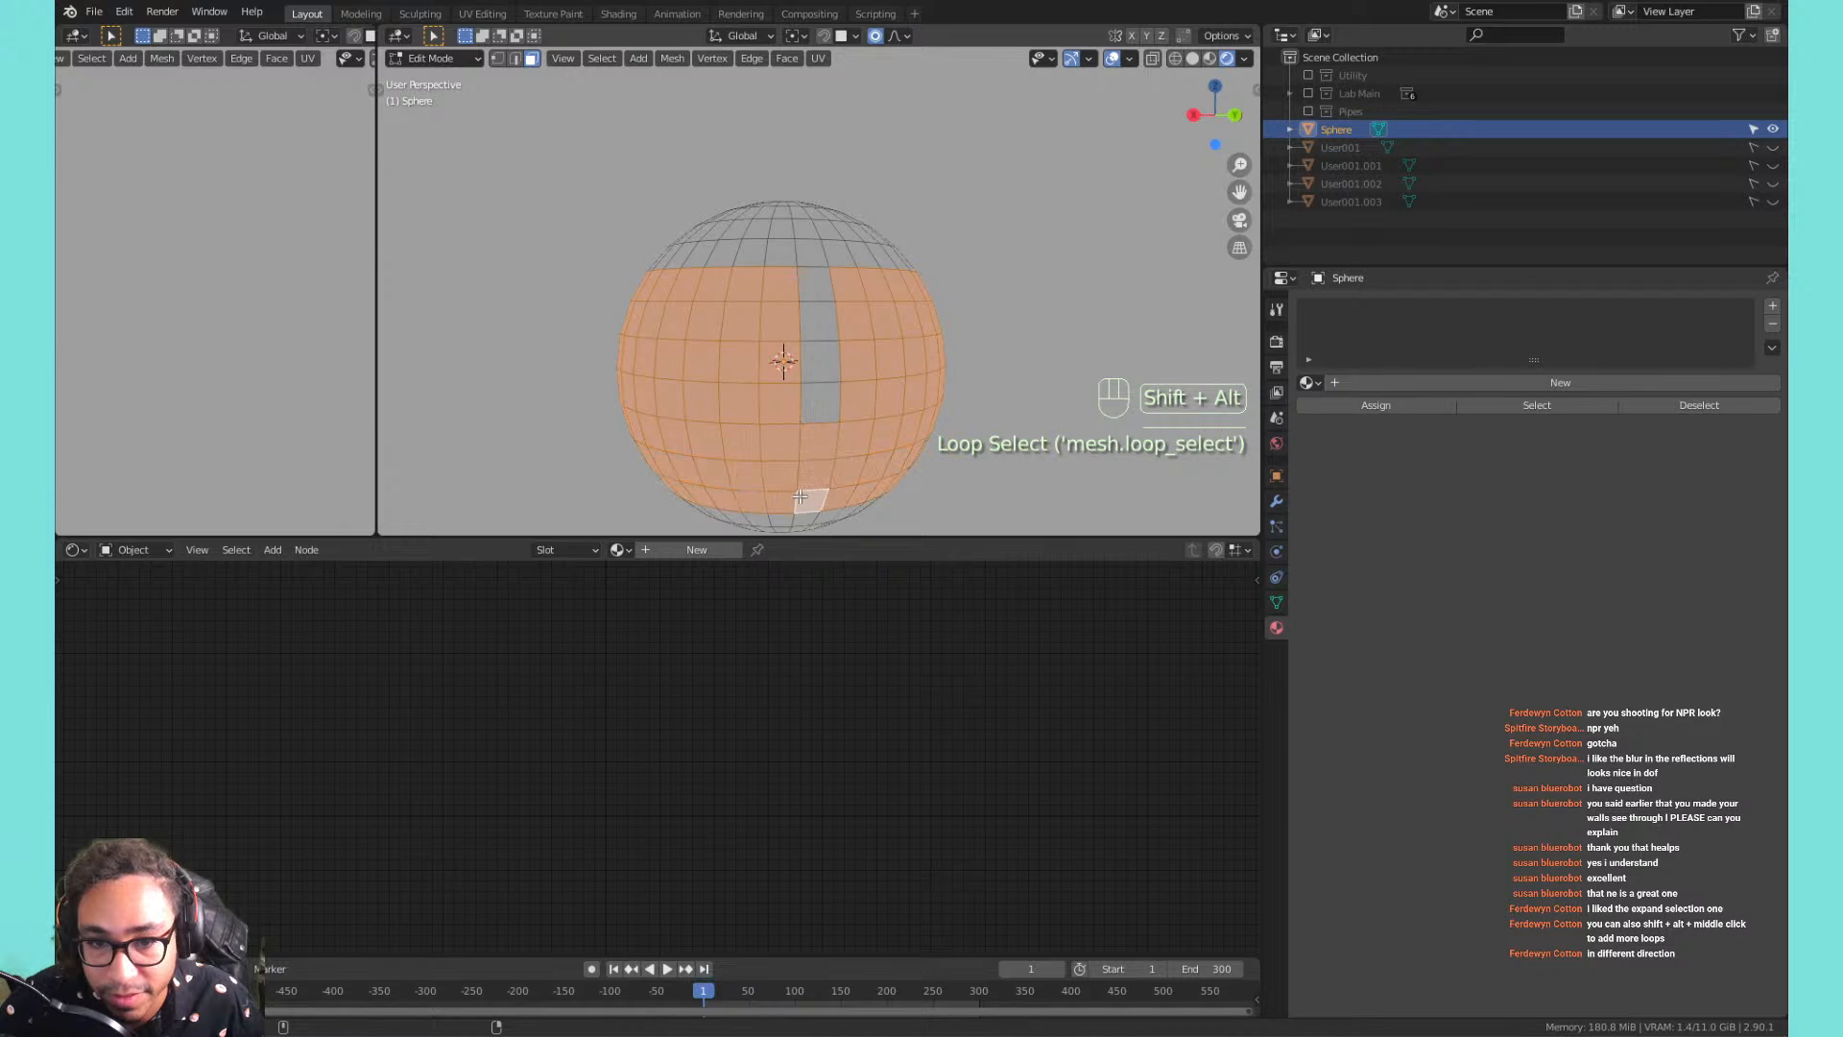
pyautogui.keyDown('alt'); pyautogui.keyDown('shift'); pyautogui.click(847, 353); pyautogui.keyUp('shift'); pyautogui.keyUp('alt')
# Select a single face near the top of the sphere and activate the Select Circle tool.
pyautogui.click(798, 274)
pyautogui.scroll(1, 879, 305)
pyautogui.moveTo(865, 279)
pyautogui.keyDown('shift'); pyautogui.mouseDown(button='middle')
pyautogui.moveTo(872, 298)
pyautogui.moveTo(881, 278)
pyautogui.mouseUp(button='middle'); pyautogui.keyUp('shift')
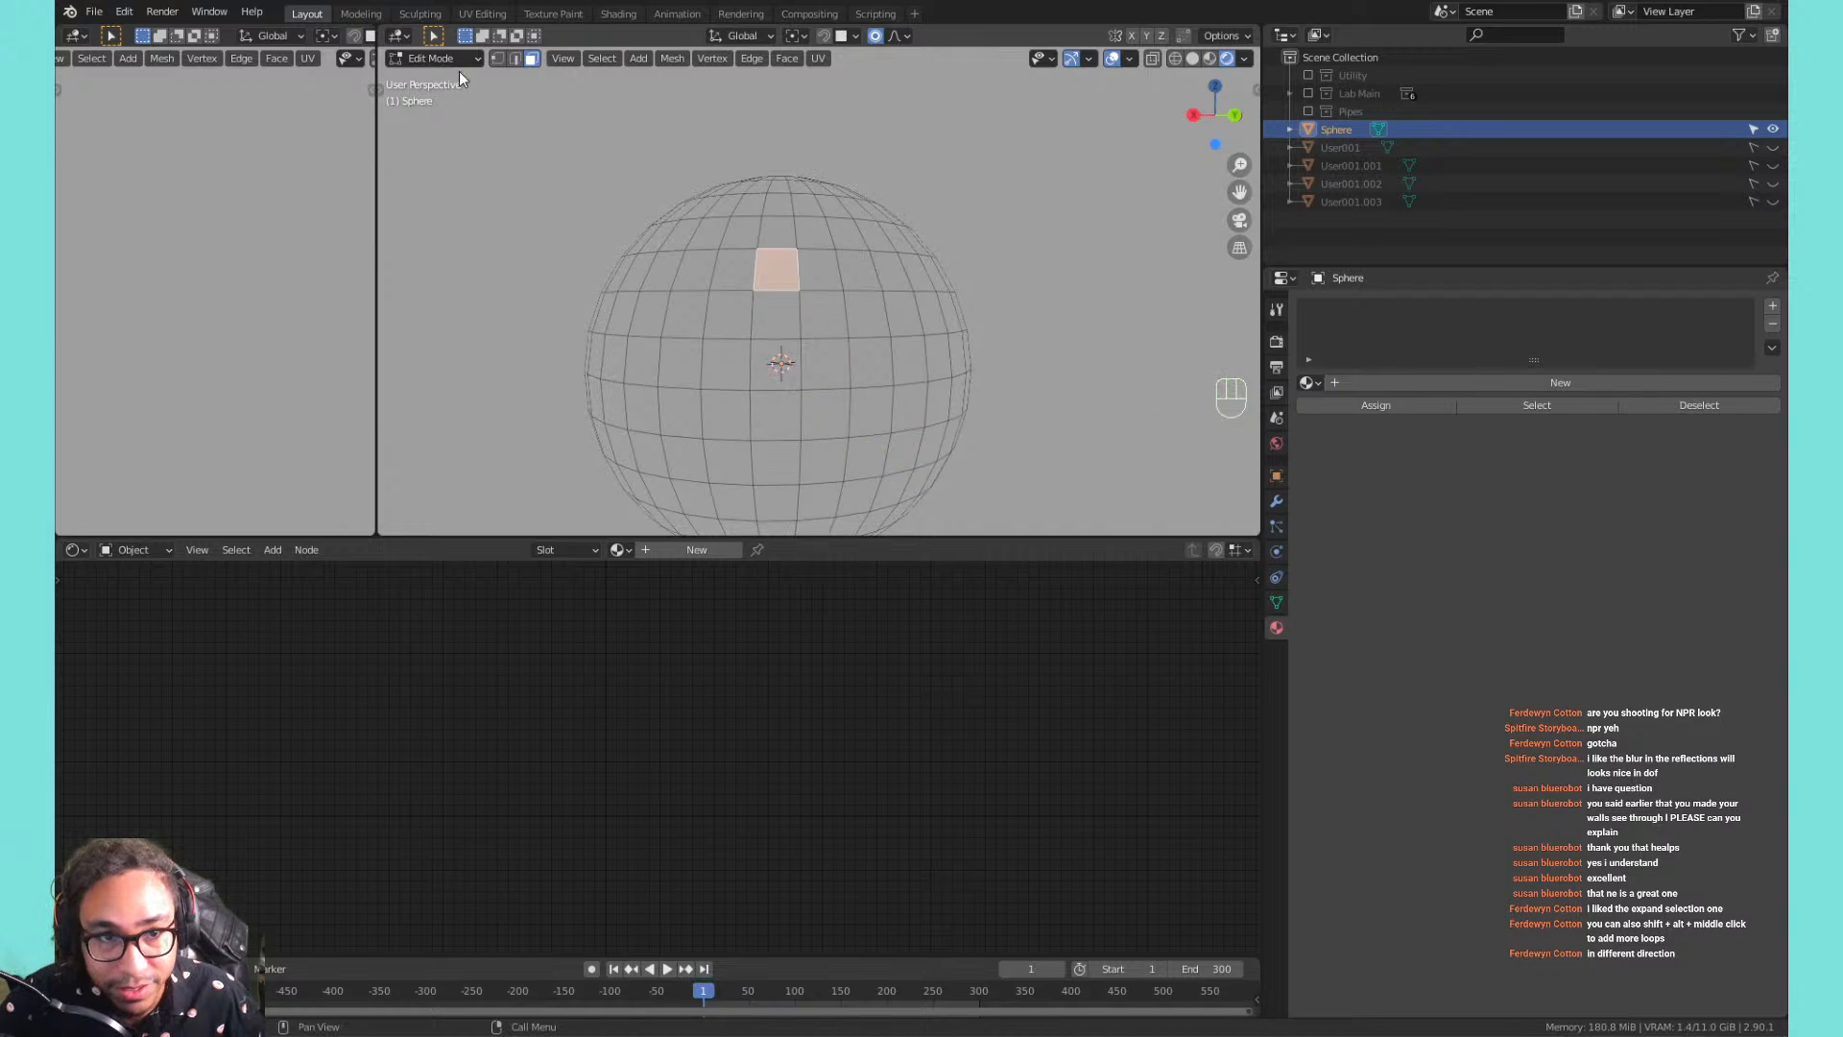
pyautogui.hotkey('shift', 'space')
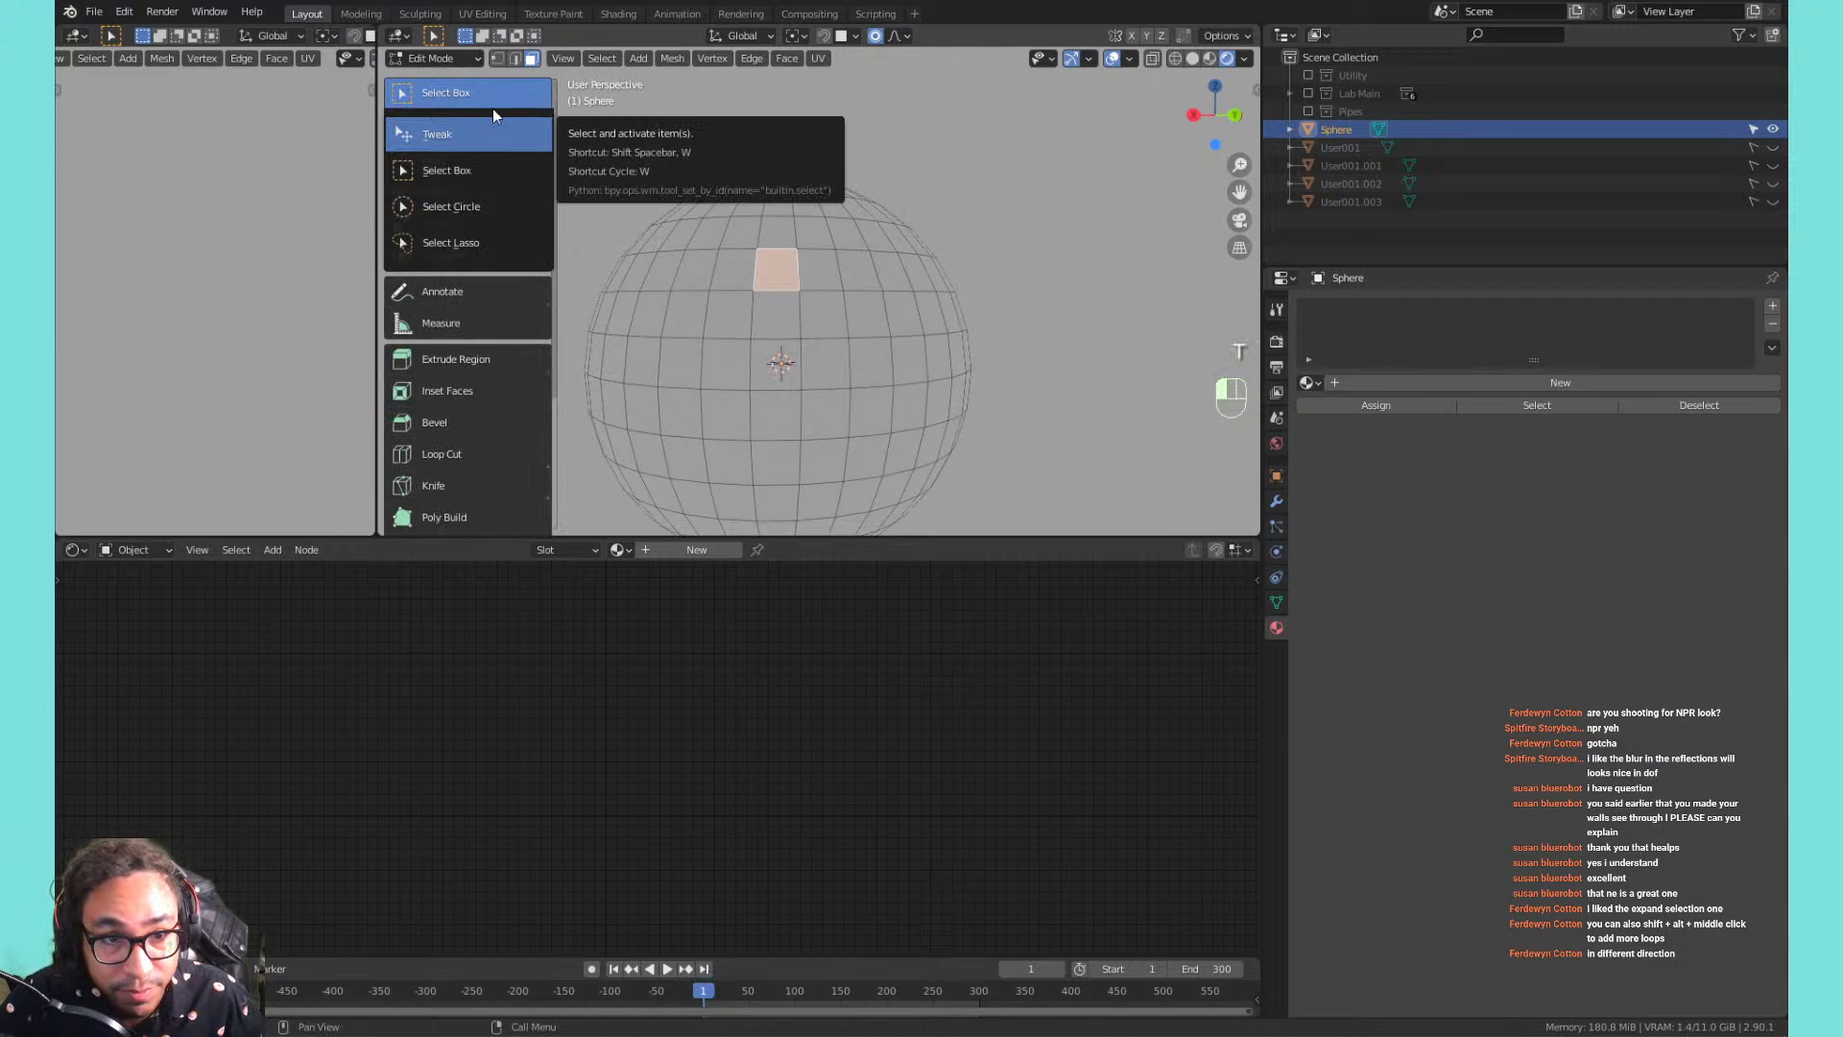
pyautogui.click(485, 205)
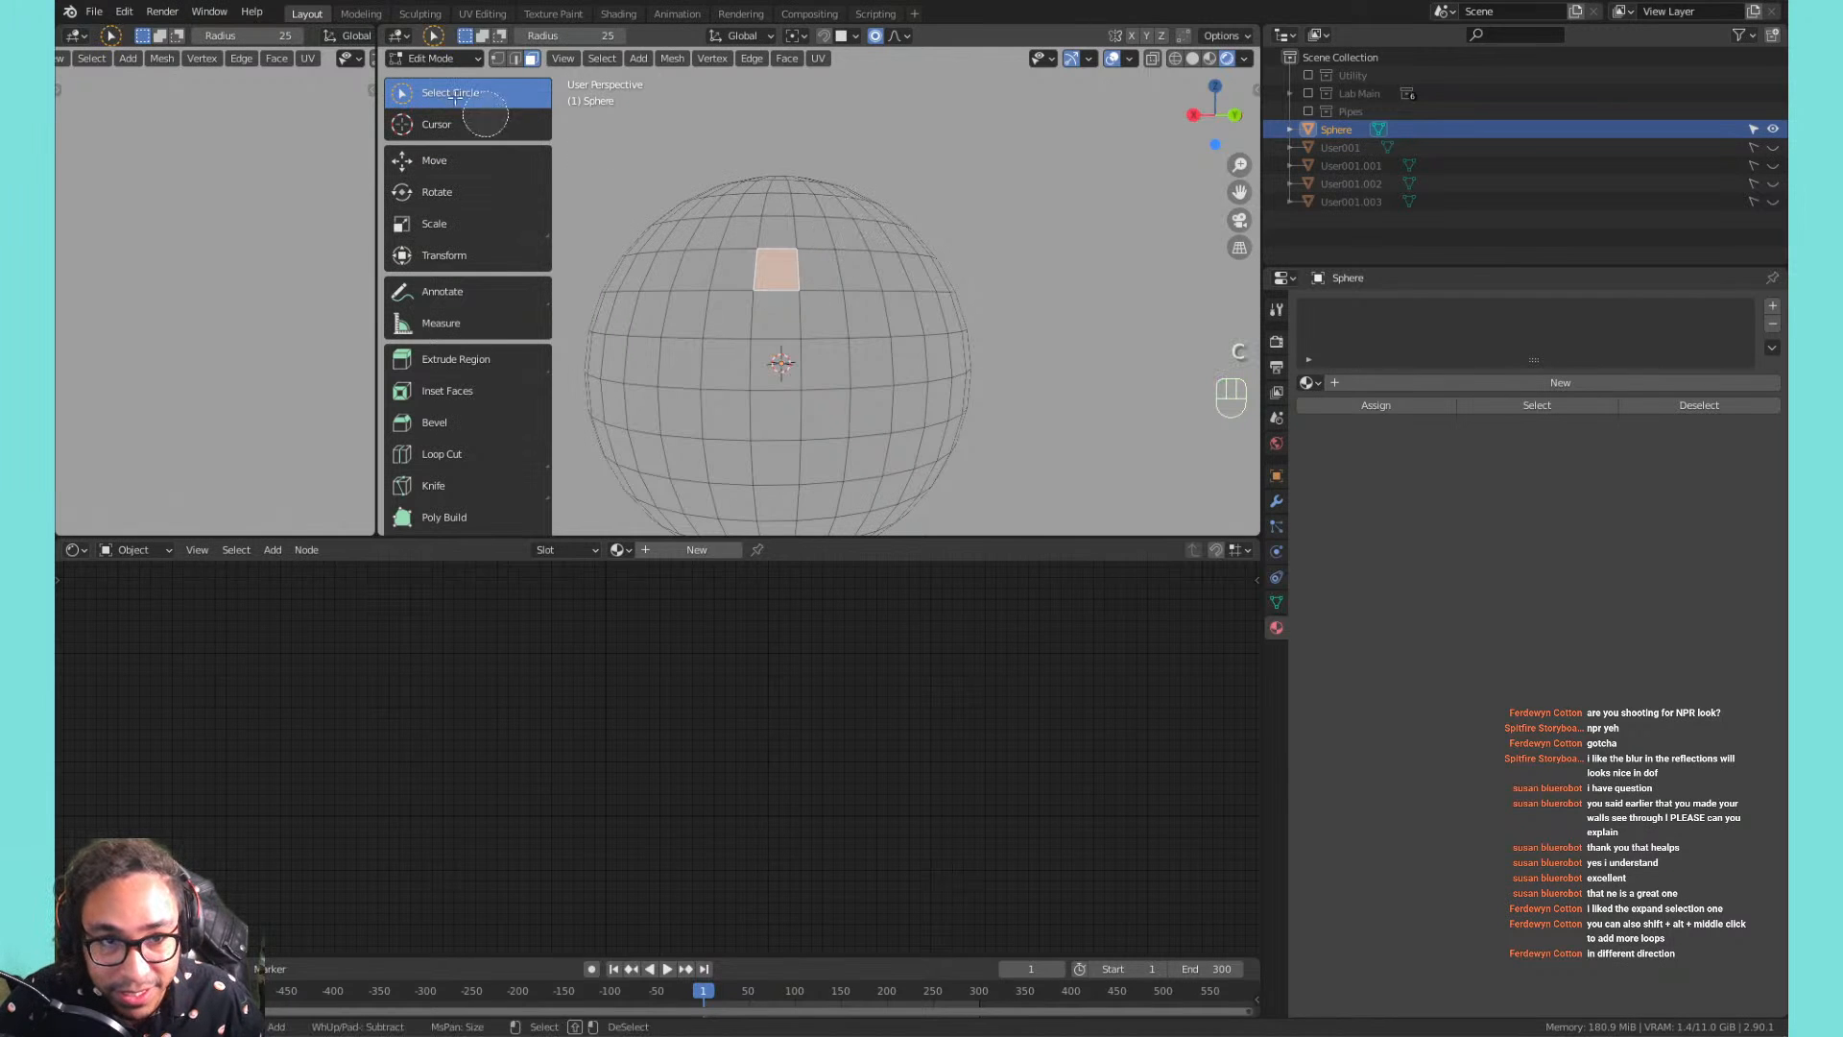
pyautogui.click(687, 151)
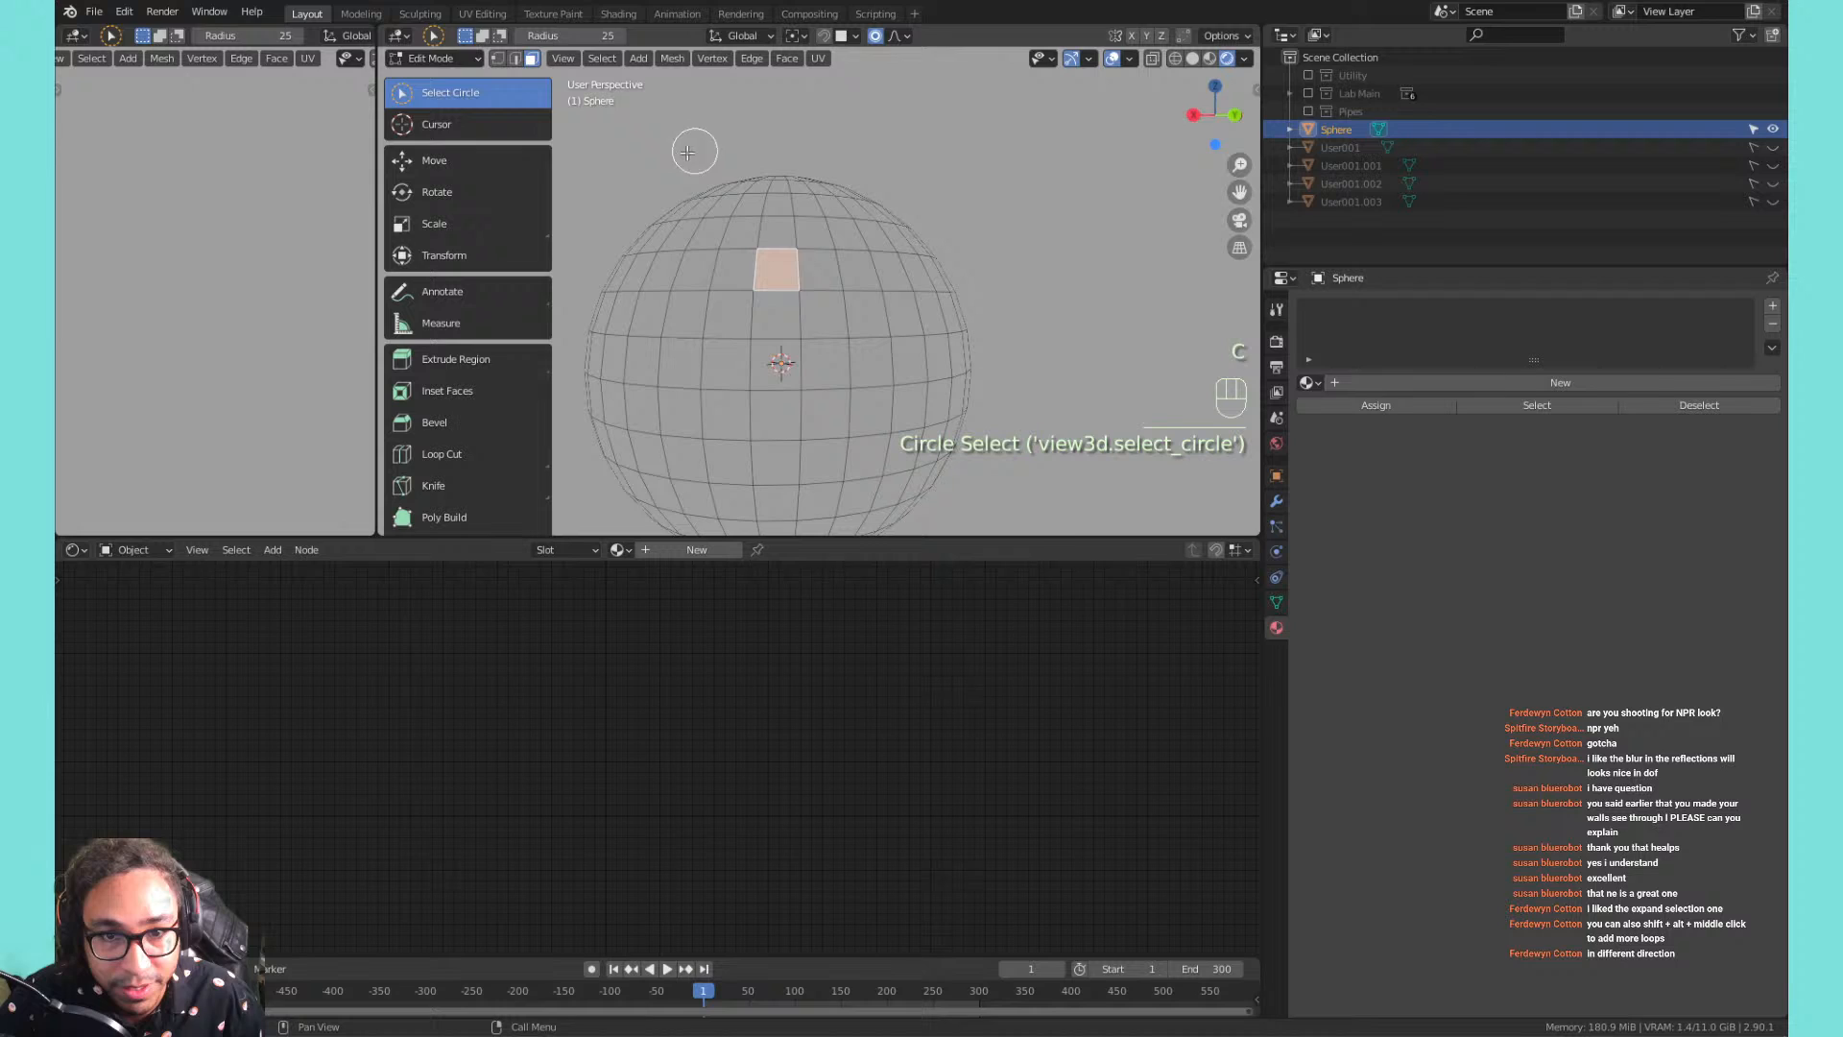
# Change the selection tool to Tweak and pick individual faces on the sphere with it.
pyautogui.click(447, 94)
pyautogui.click(498, 127)
pyautogui.click(732, 240)
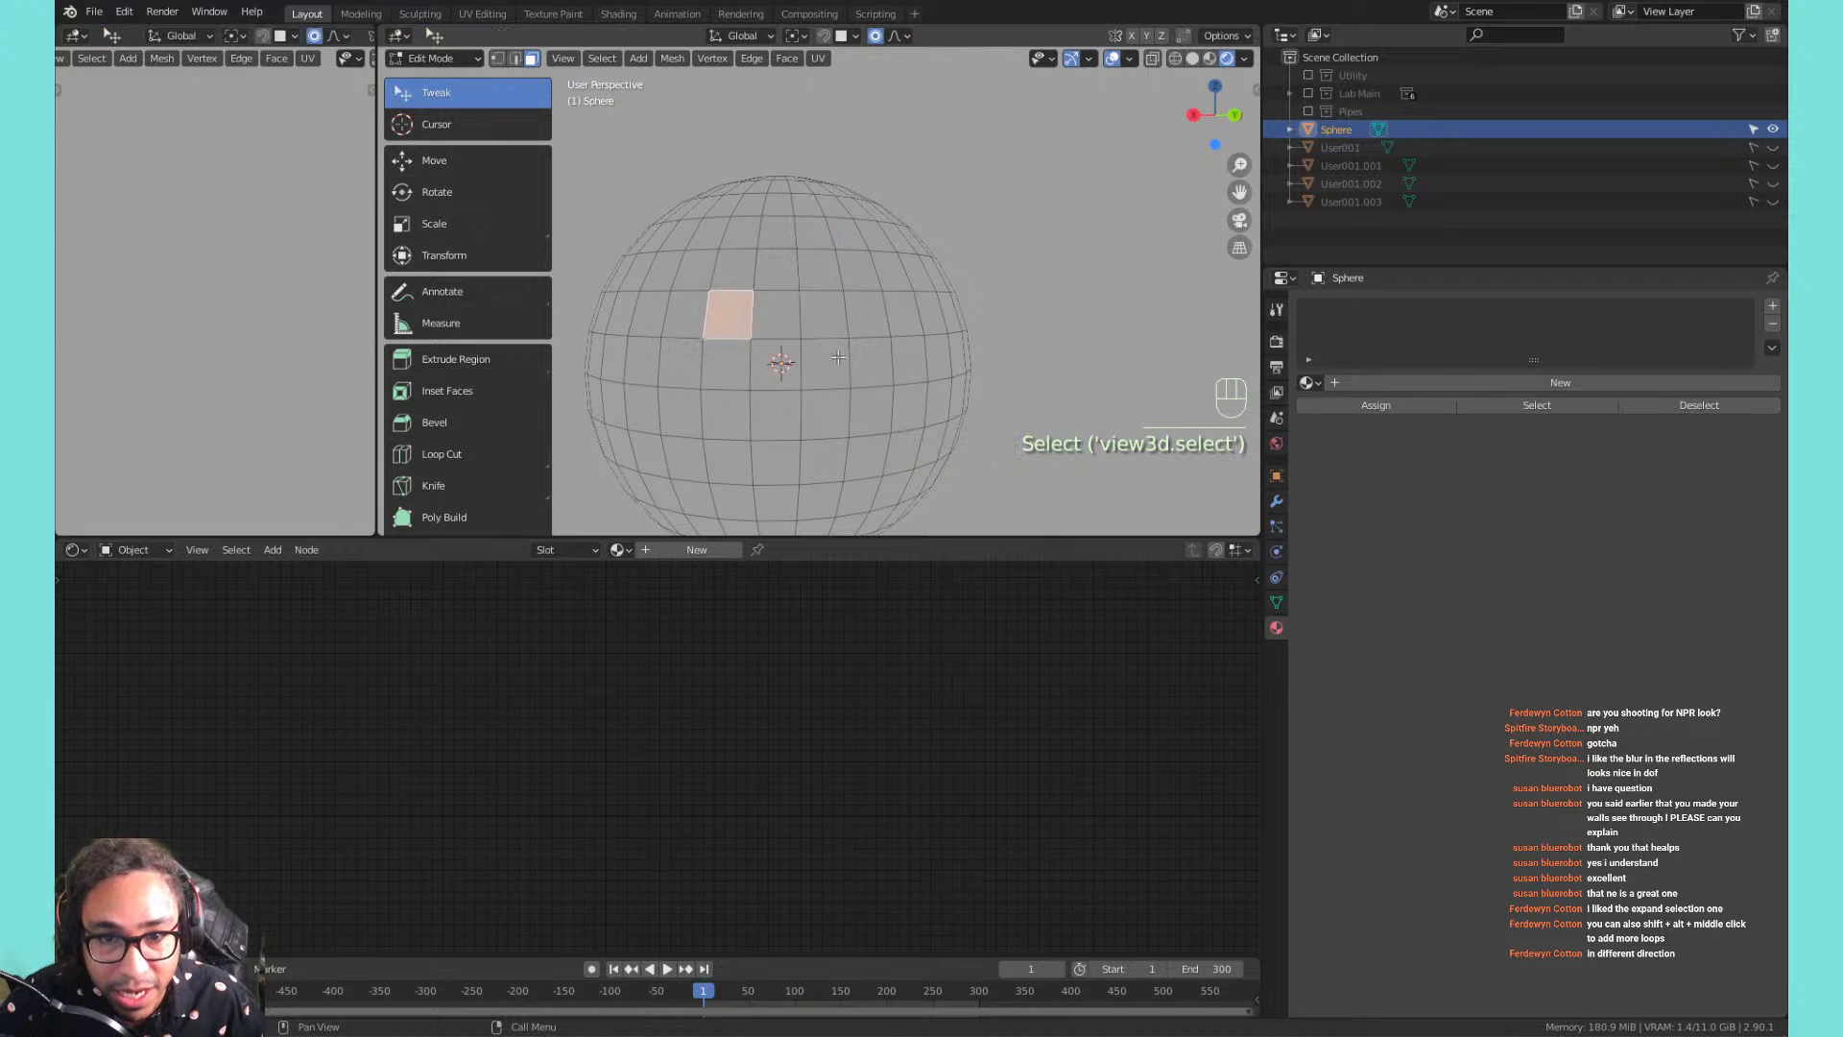
pyautogui.click(826, 284)
pyautogui.press('t')
pyautogui.click(822, 288)
pyautogui.click(820, 289)
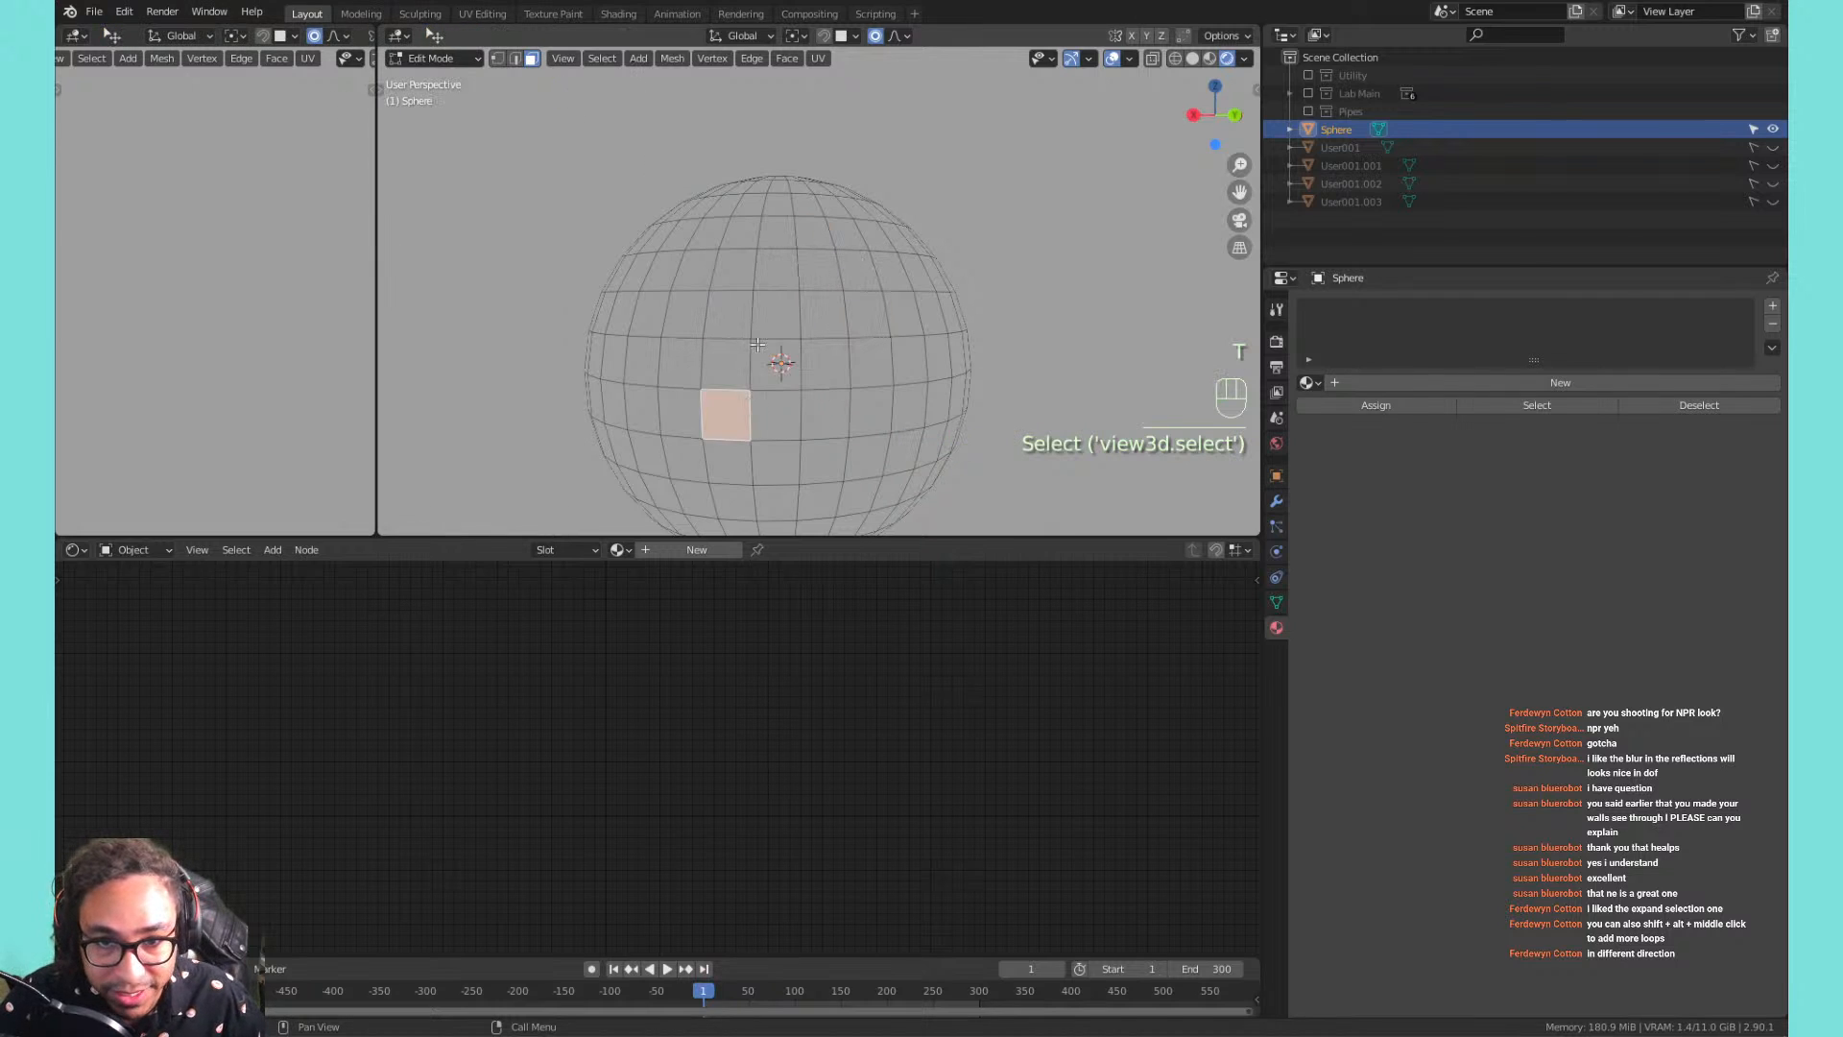
pyautogui.click(818, 293)
# Paint a selection over the sphere's faces with Circle Select, paint part of it away, and undo the circle selection.
pyautogui.press('c')
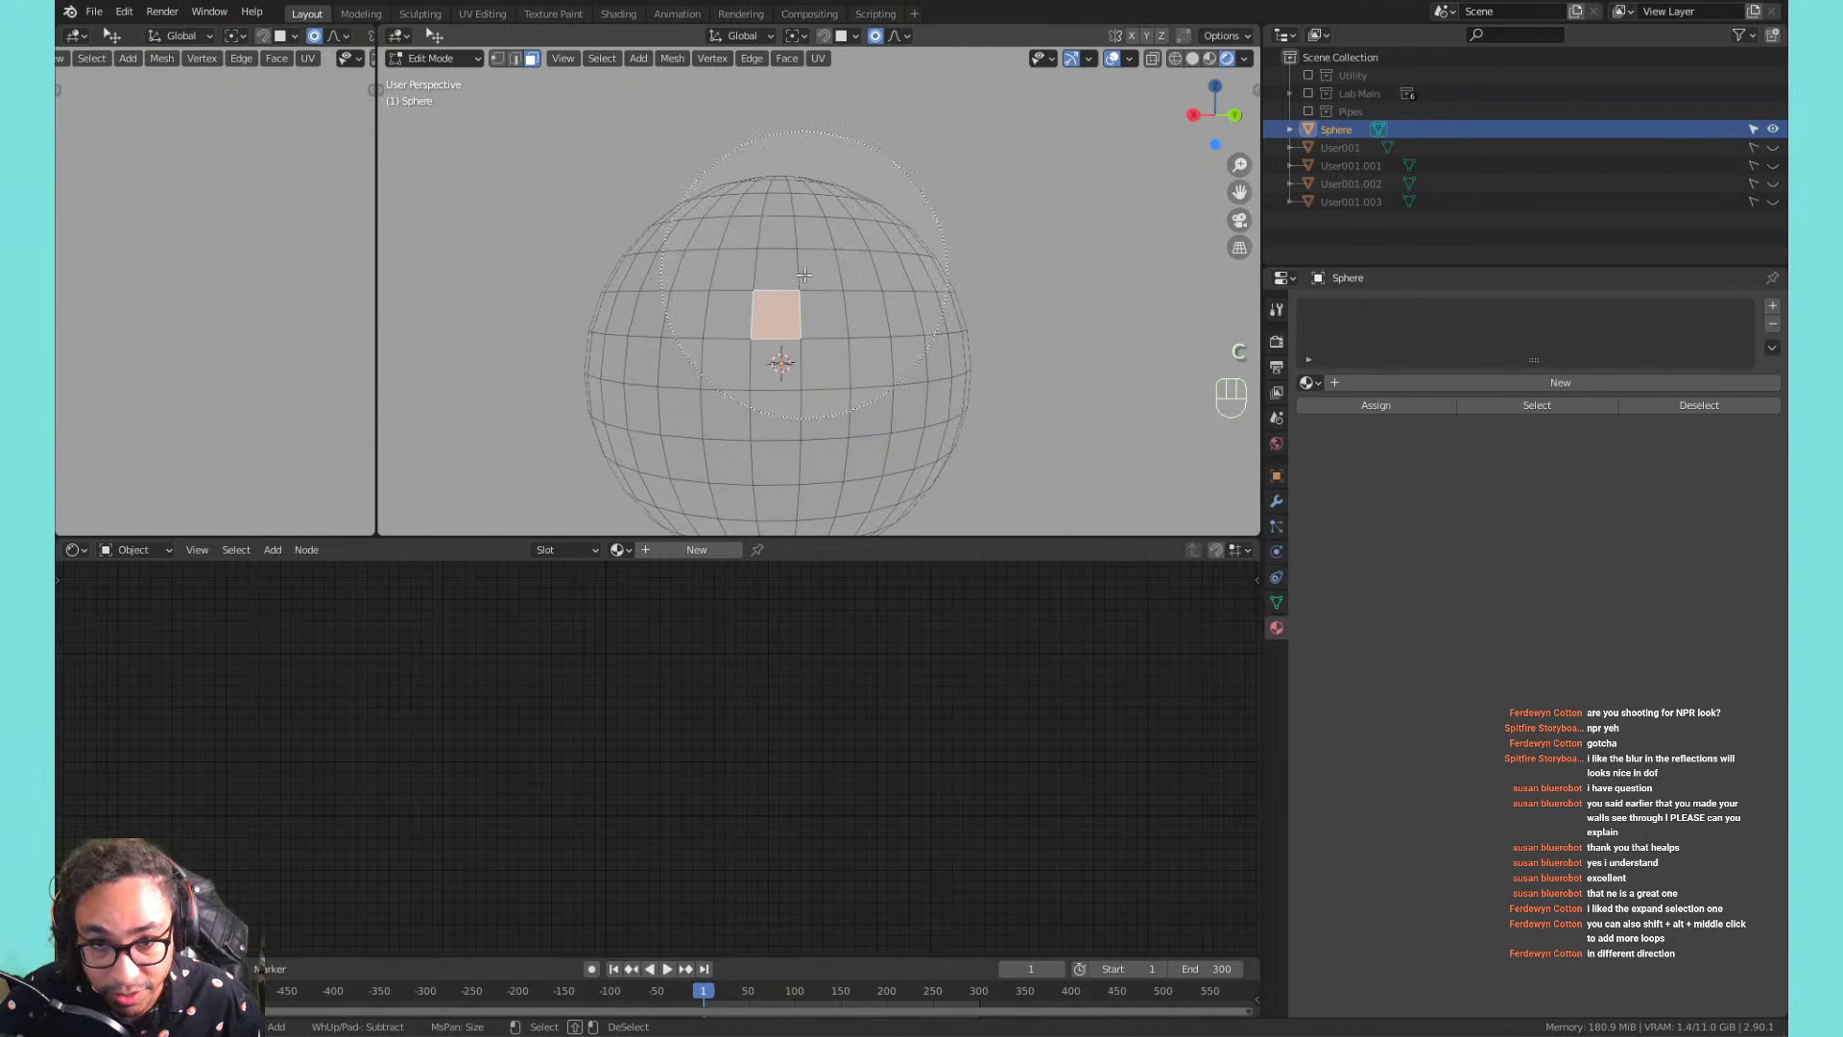
pyautogui.moveTo(906, 406)
pyautogui.mouseDown()
pyautogui.moveTo(787, 286)
pyautogui.moveTo(679, 384)
pyautogui.moveTo(879, 243)
pyautogui.moveTo(806, 580)
pyautogui.mouseUp()
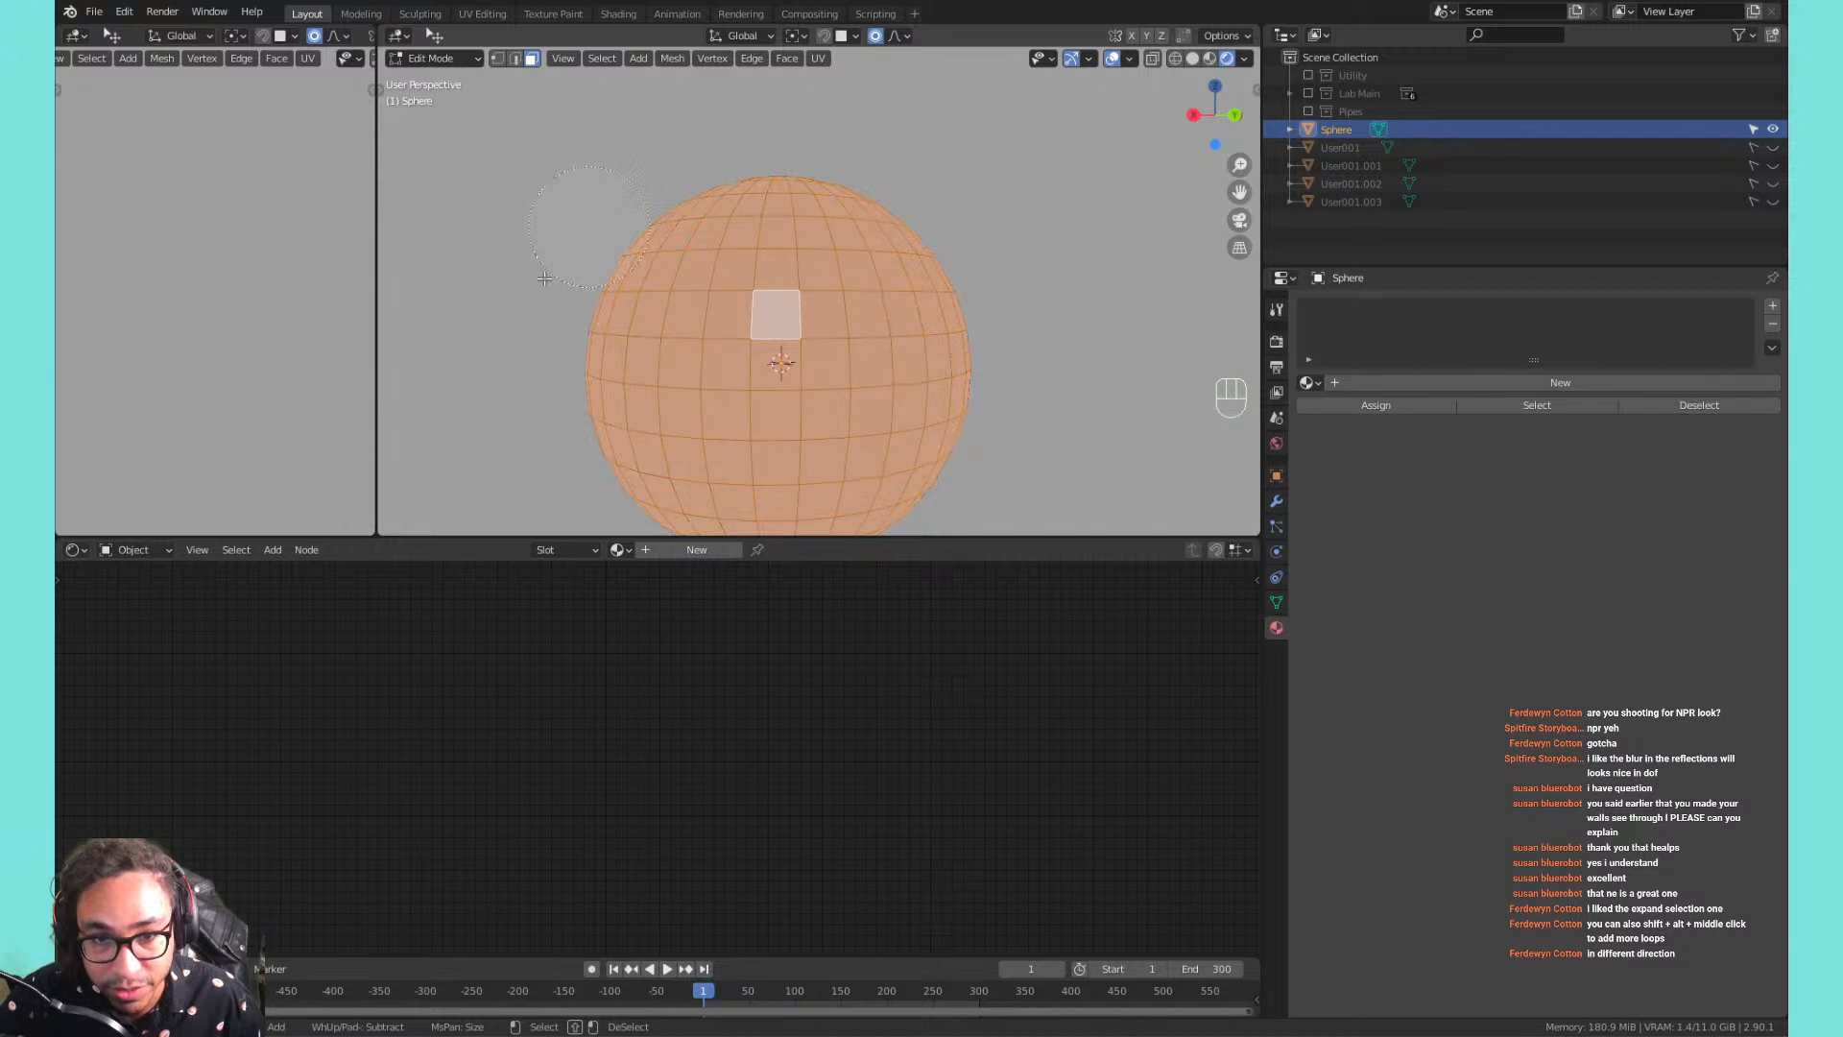
pyautogui.moveTo(855, 263)
pyautogui.keyDown('shift'); pyautogui.mouseDown()
pyautogui.moveTo(795, 256)
pyautogui.moveTo(662, 365)
pyautogui.moveTo(602, 231)
pyautogui.moveTo(951, 403)
pyautogui.moveTo(545, 231)
pyautogui.mouseUp(); pyautogui.keyUp('shift')
pyautogui.moveTo(814, 376)
pyautogui.mouseDown()
pyautogui.moveTo(983, 412)
pyautogui.moveTo(625, 399)
pyautogui.moveTo(691, 358)
pyautogui.moveTo(778, 488)
pyautogui.moveTo(774, 329)
pyautogui.moveTo(1057, 465)
pyautogui.moveTo(595, 541)
pyautogui.mouseUp()
pyautogui.moveTo(605, 336)
pyautogui.keyDown('shift'); pyautogui.mouseDown()
pyautogui.moveTo(691, 379)
pyautogui.moveTo(849, 240)
pyautogui.mouseUp(); pyautogui.keyUp('shift')
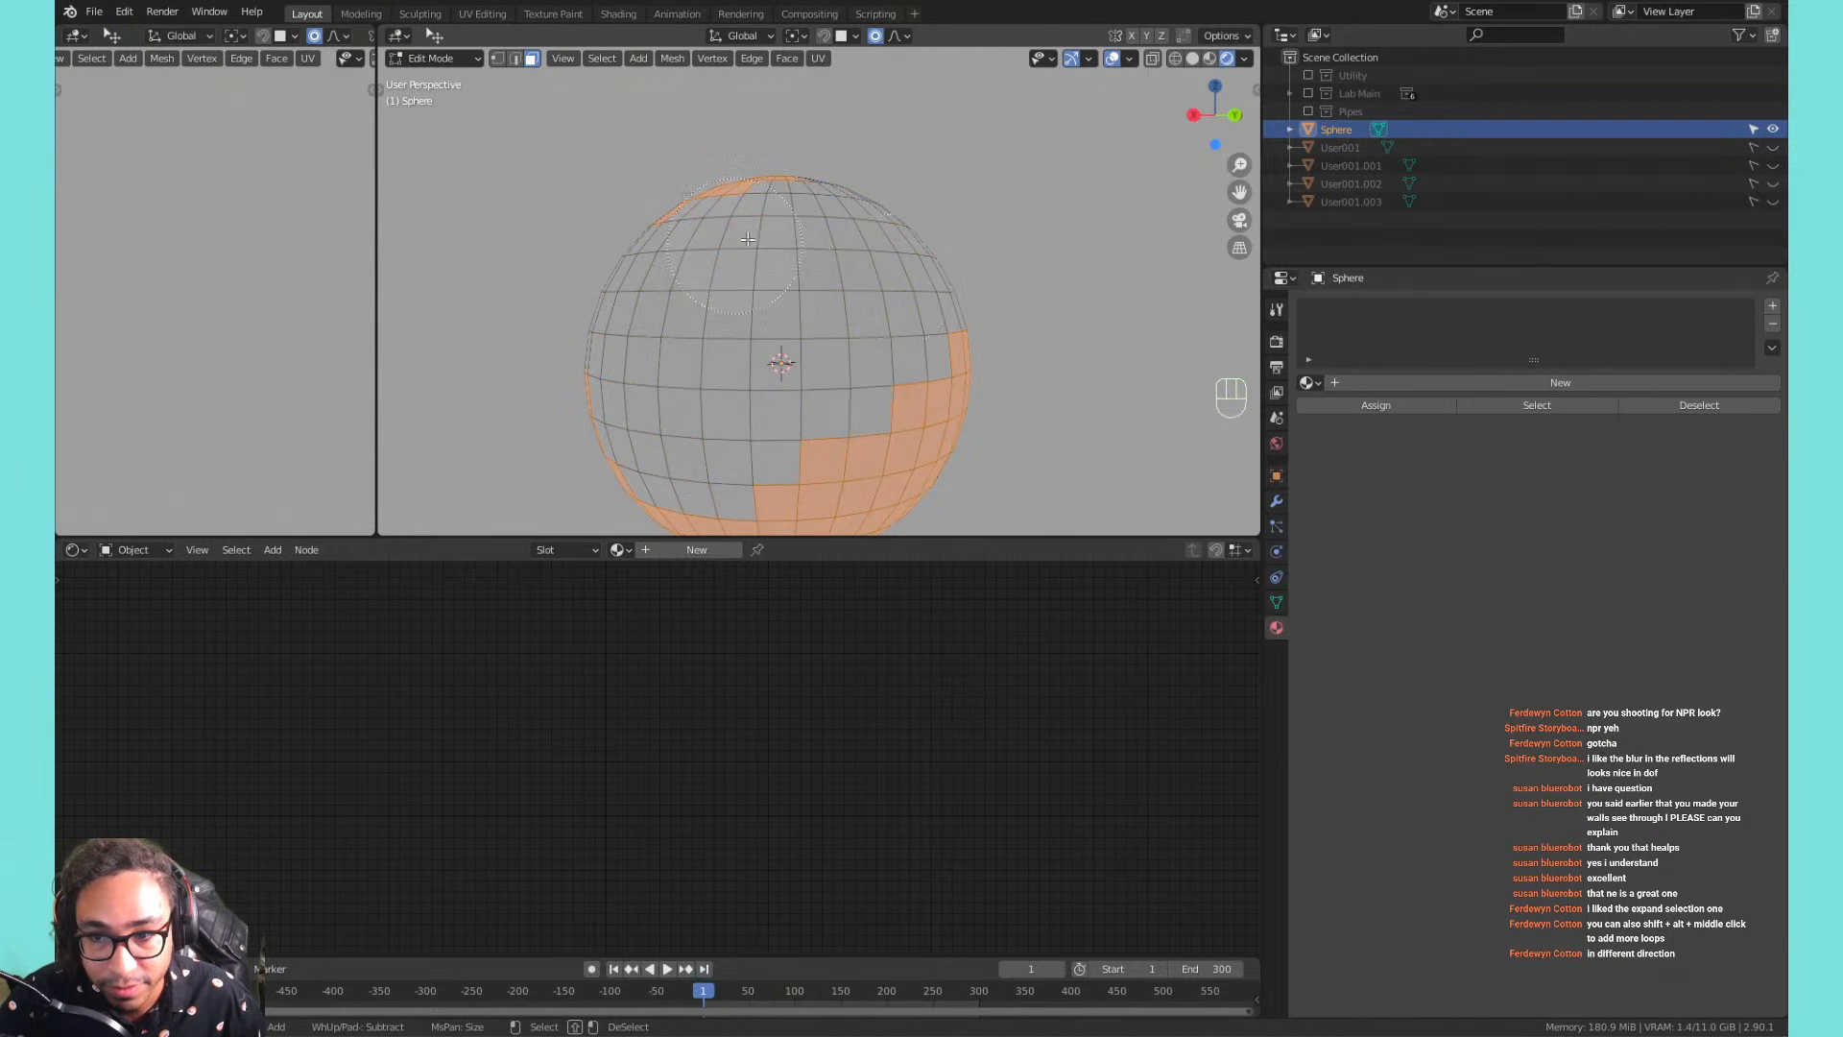
pyautogui.rightClick(747, 239)
pyautogui.hotkey('ctrl', 'z')
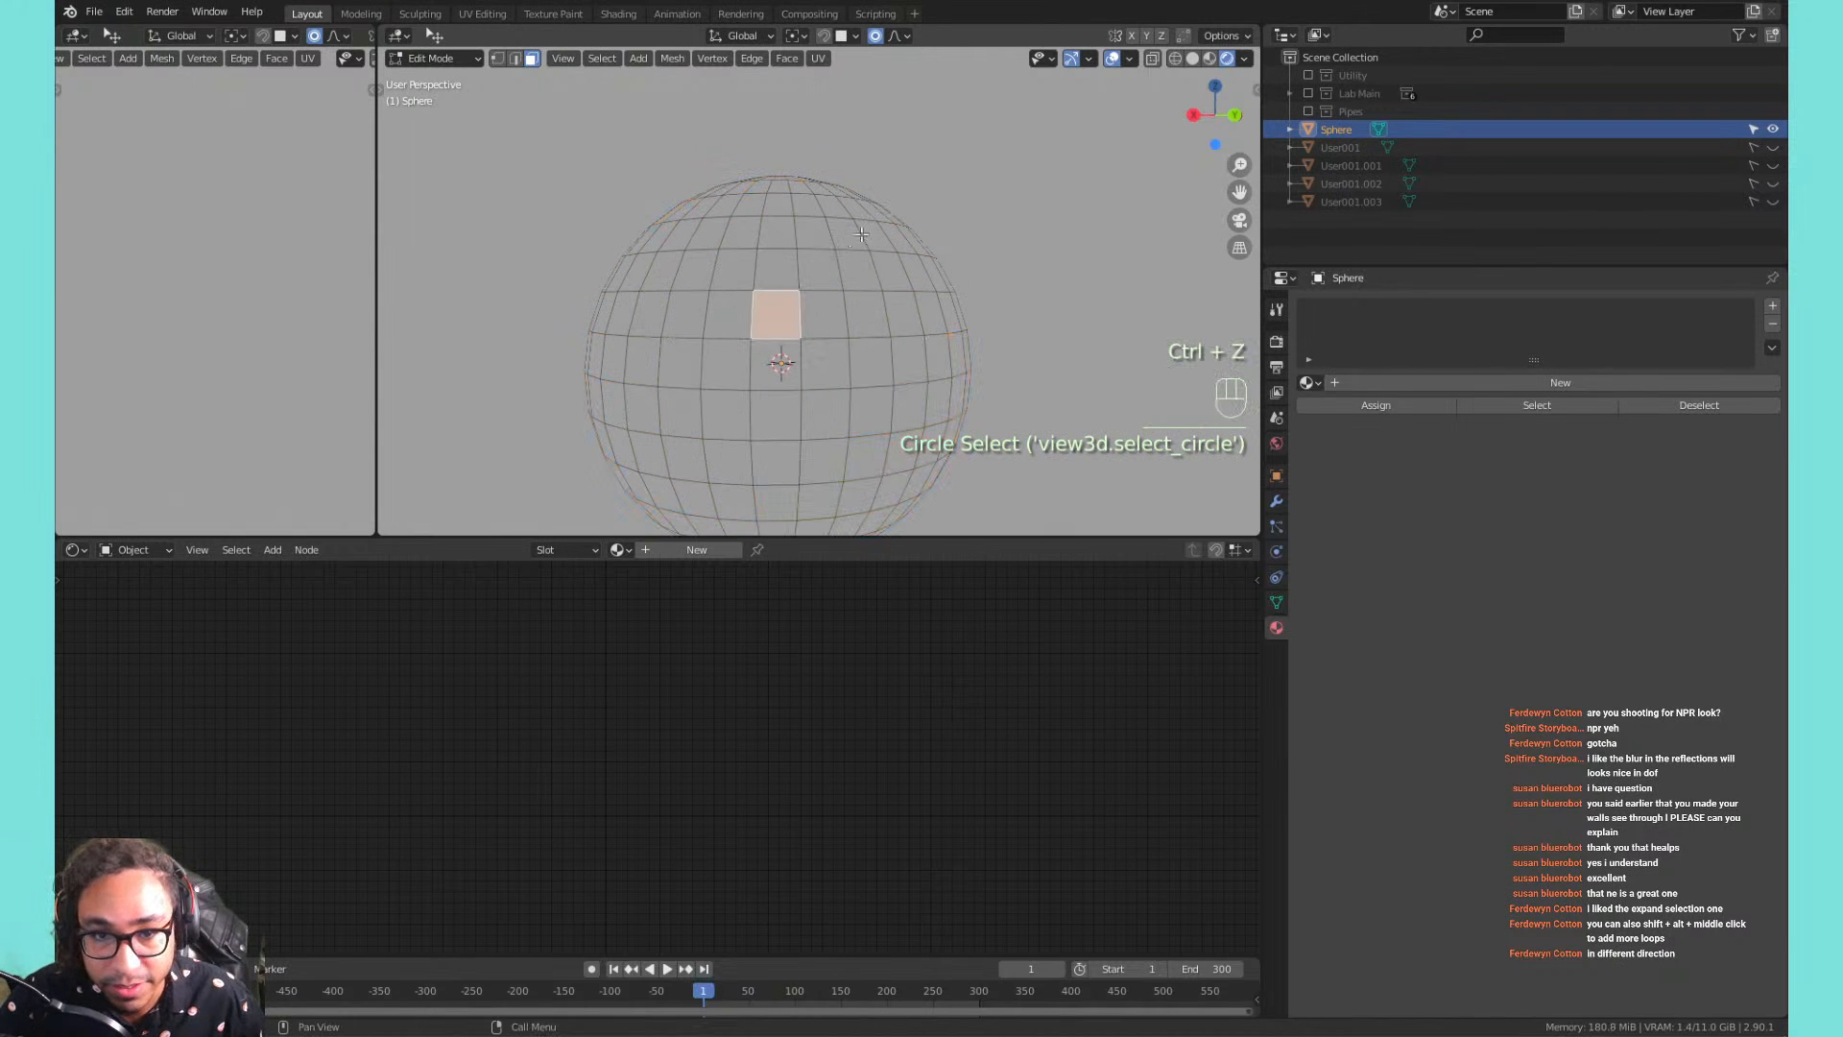
# Select the horizontal face loop around the sphere's middle and reduce it to every other face with Checker Deselect.
pyautogui.click(841, 259)
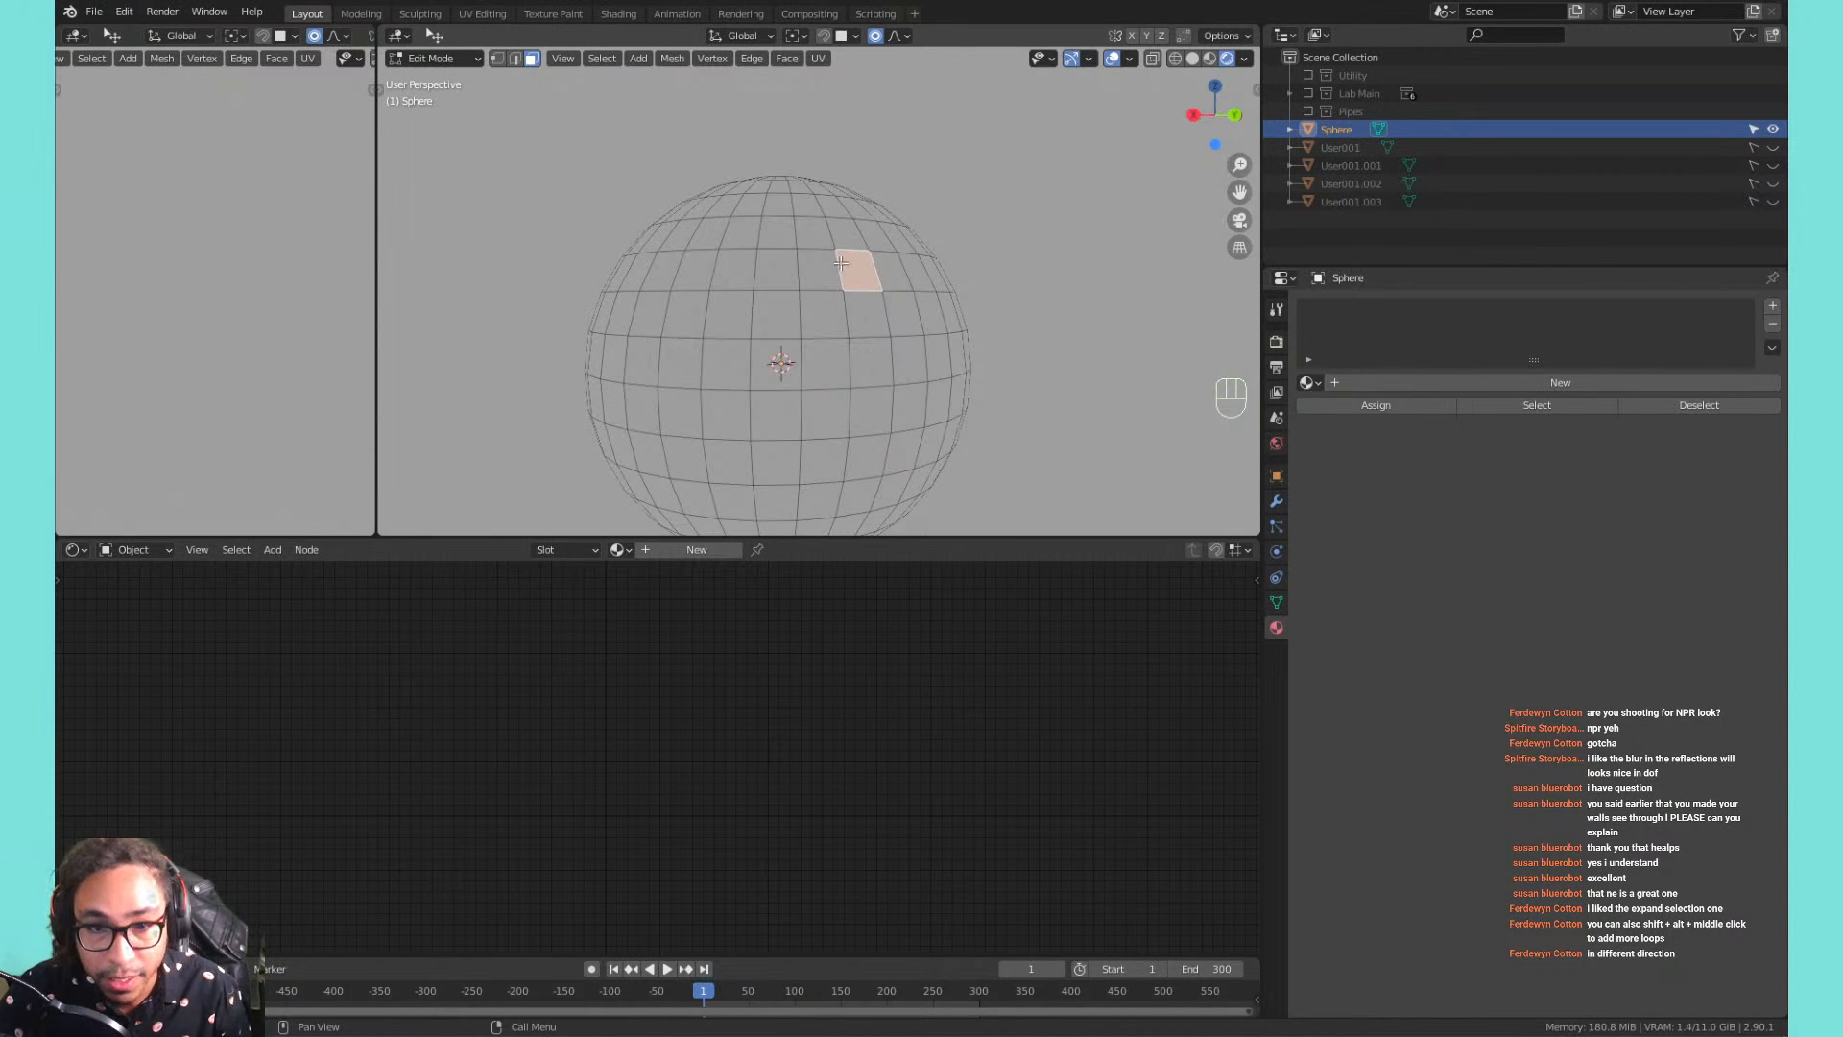
pyautogui.click(816, 278)
pyautogui.keyDown('alt'); pyautogui.click(804, 315); pyautogui.keyUp('alt')
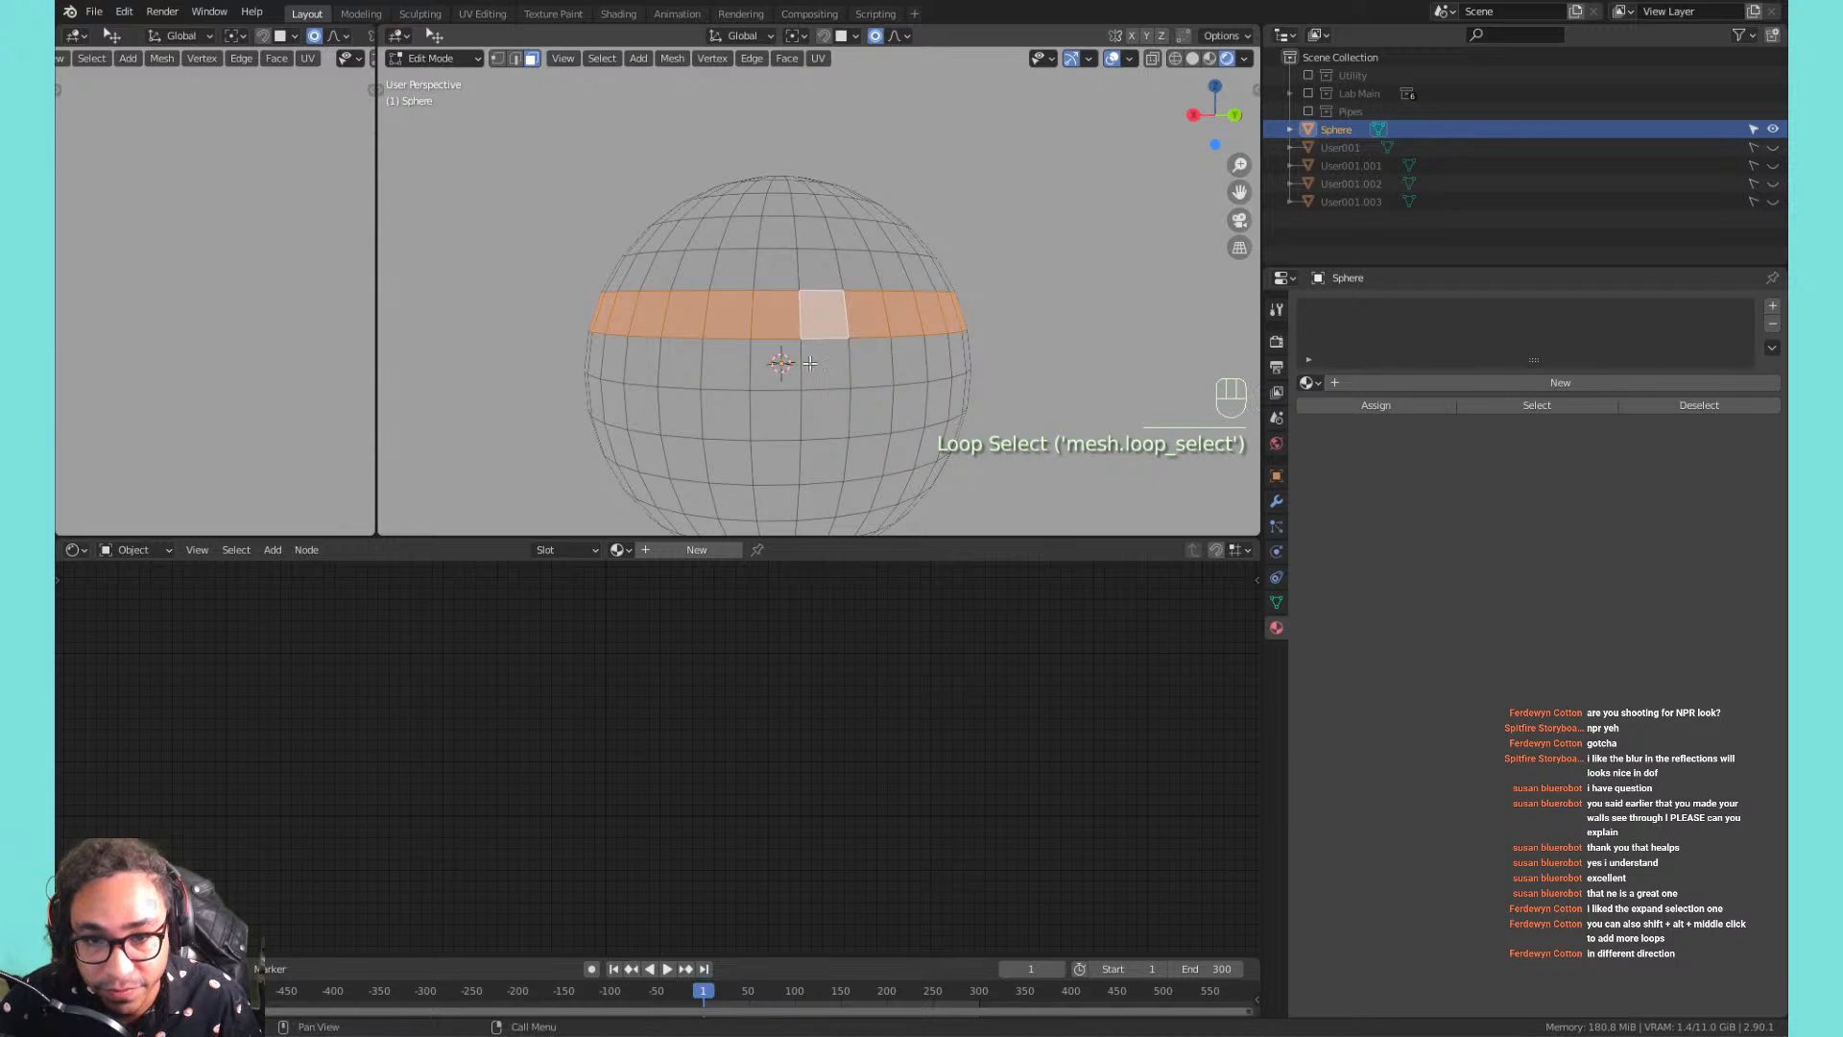
pyautogui.scroll(3, 810, 363)
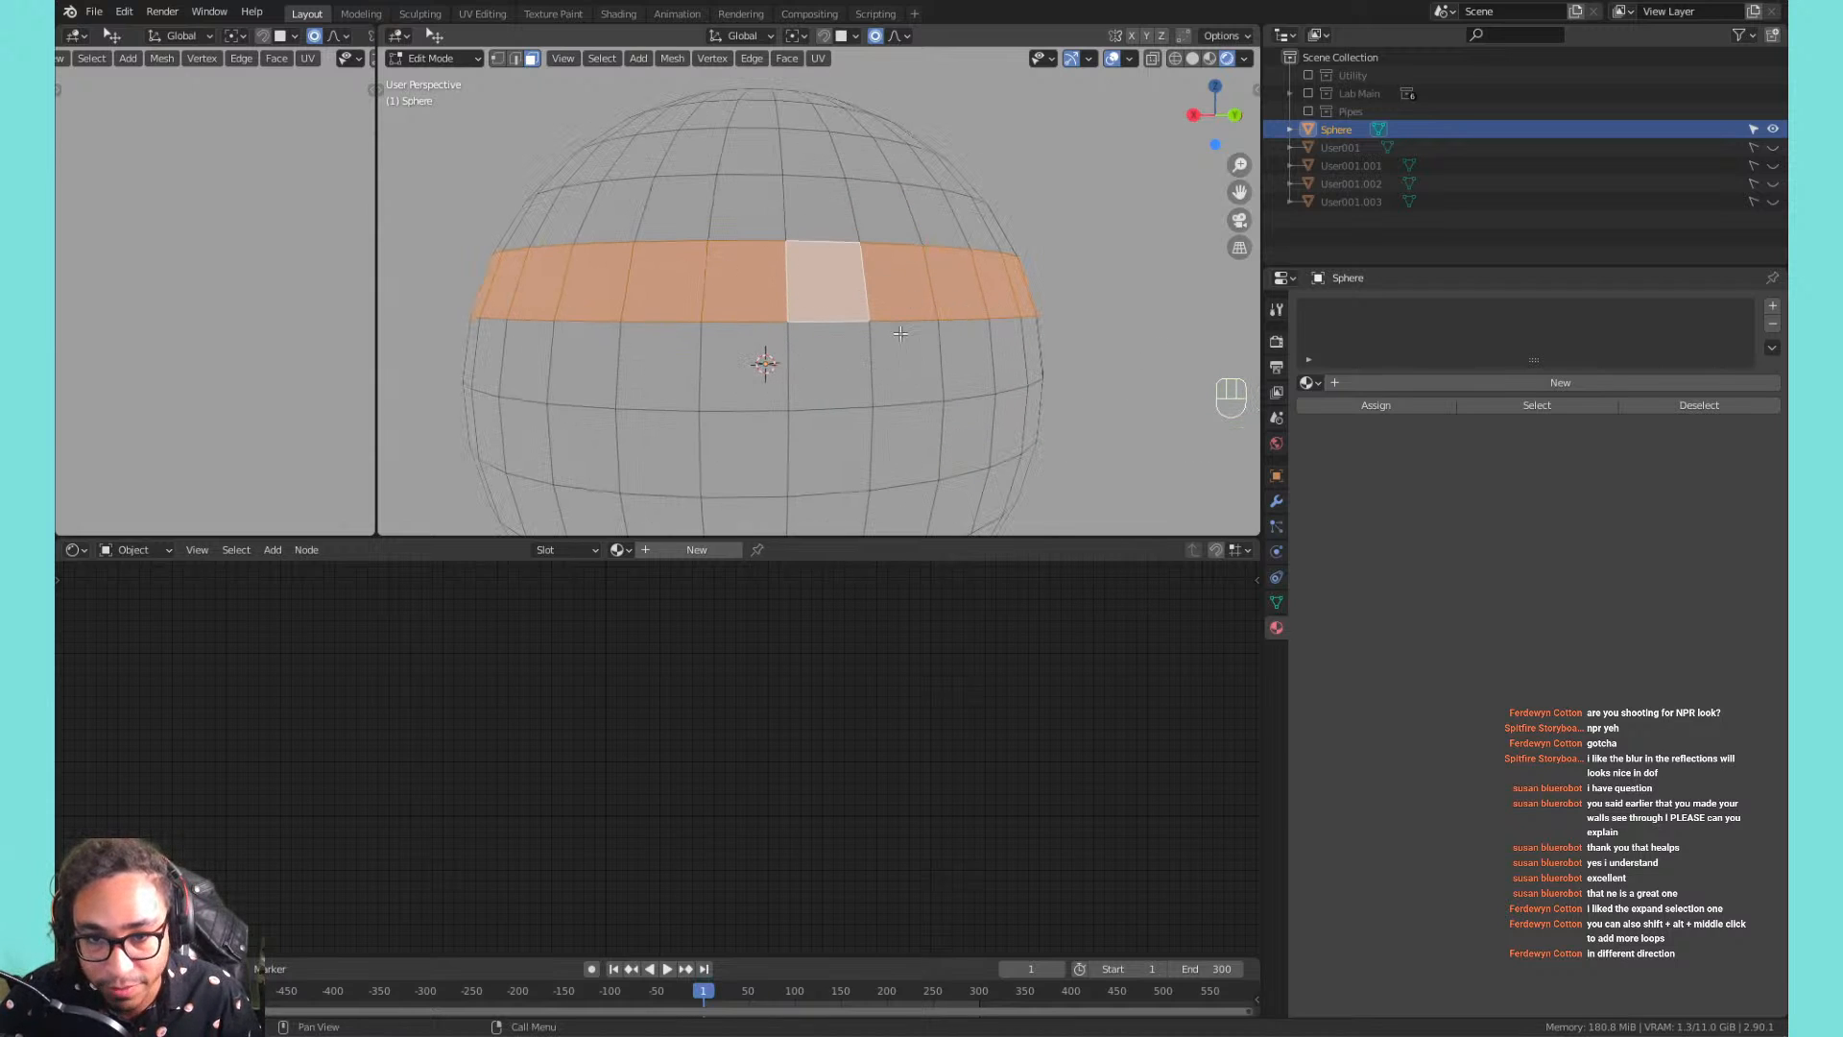
pyautogui.moveTo(900, 333); pyautogui.dragTo(869, 317, button='middle')
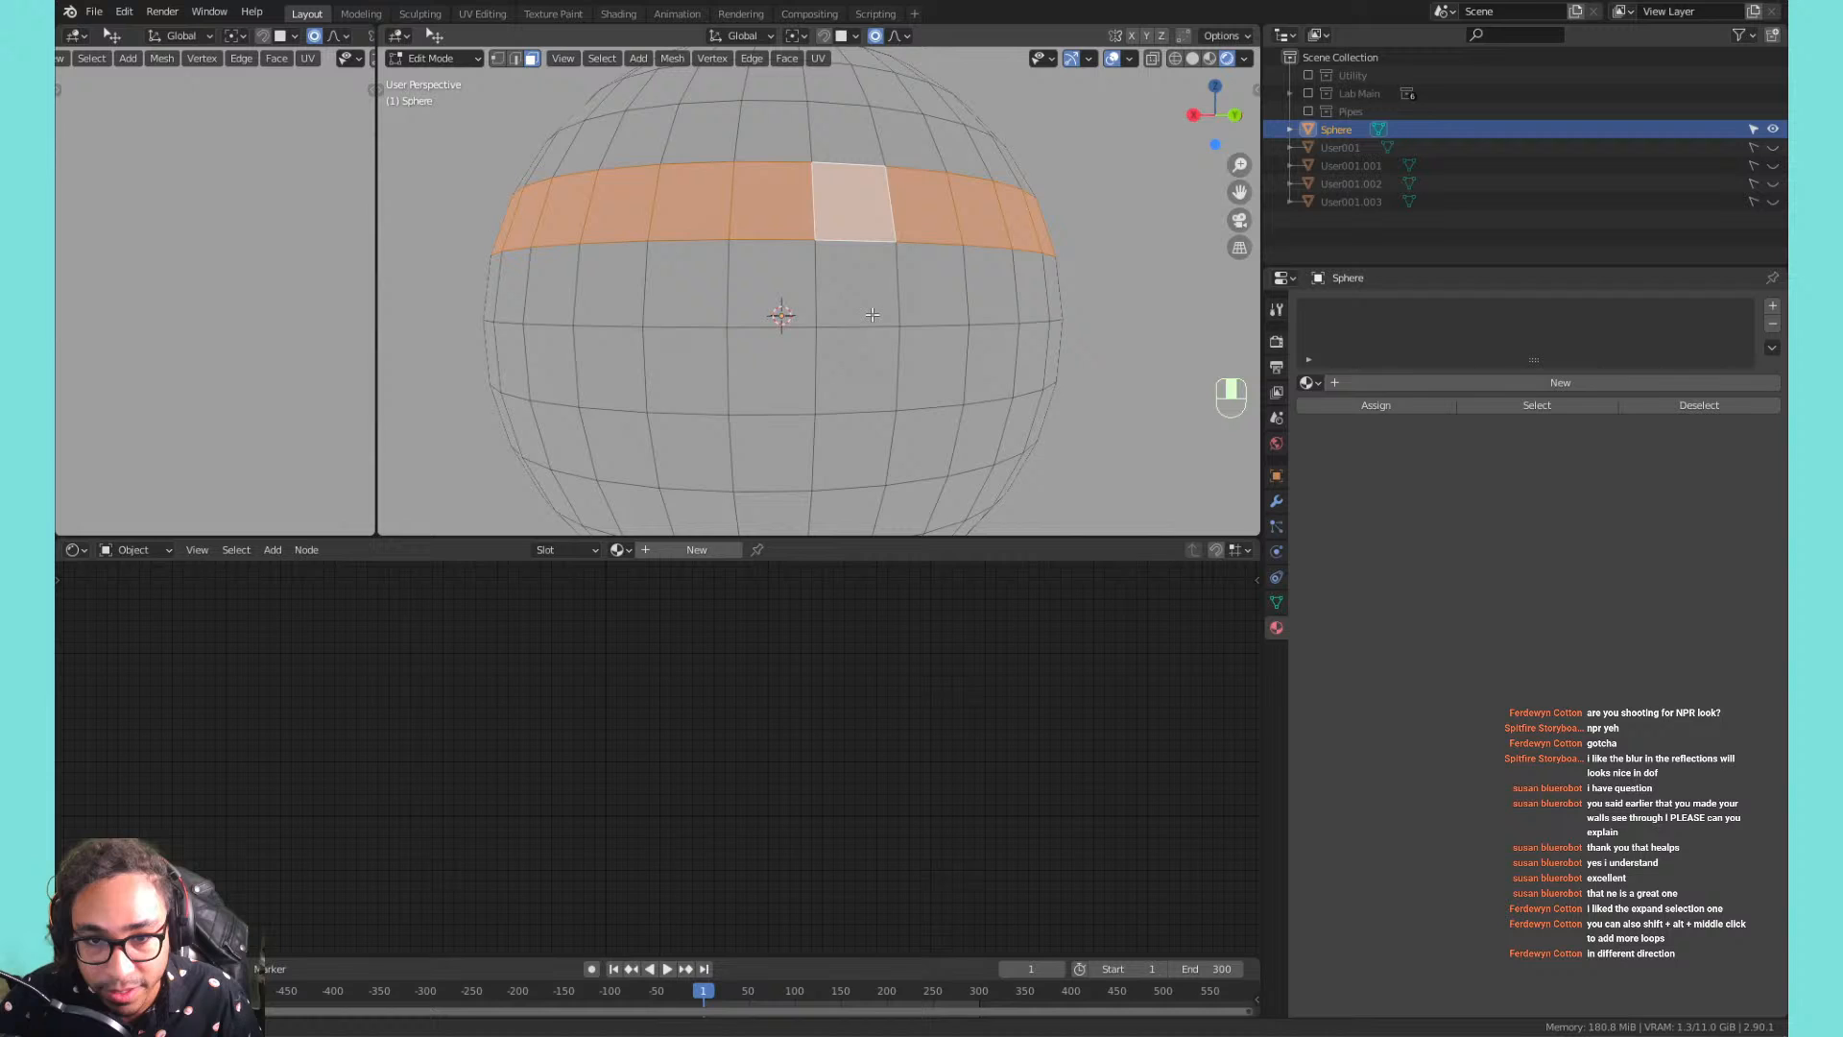
pyautogui.keyDown('alt'); pyautogui.click(815, 299); pyautogui.keyUp('alt')
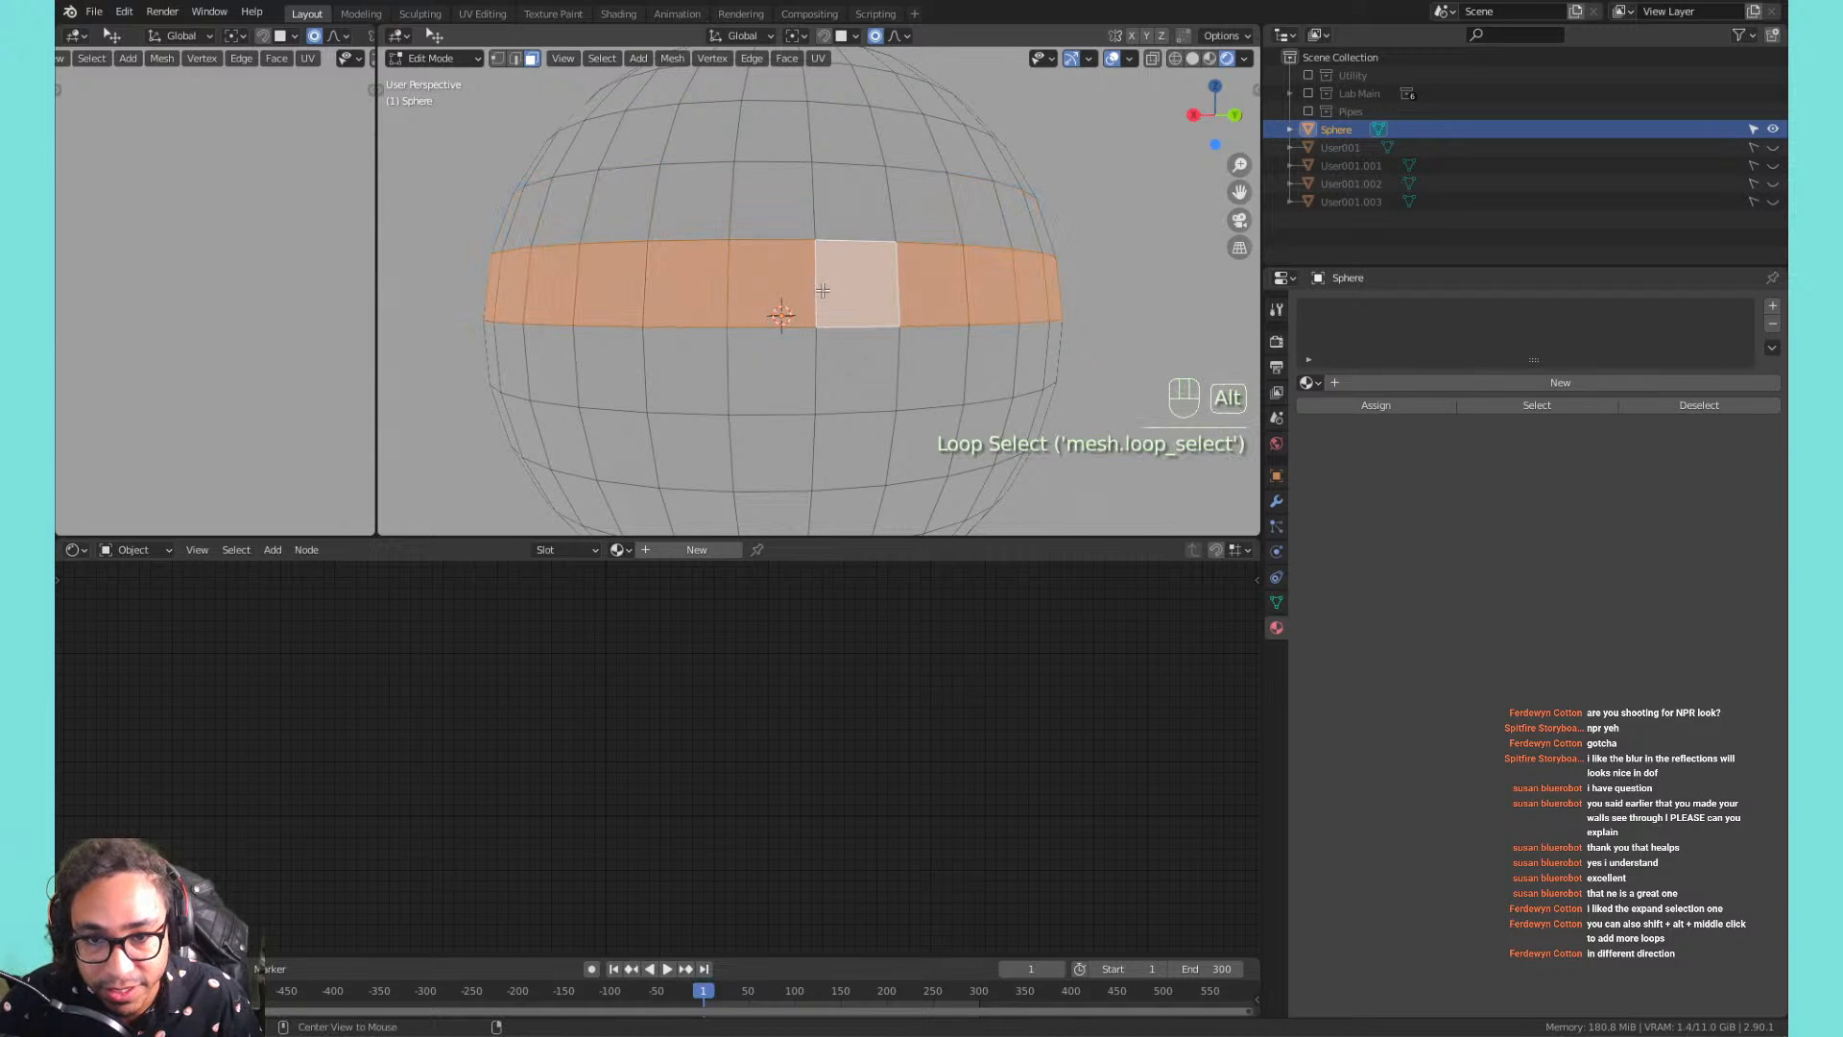
pyautogui.click(603, 58)
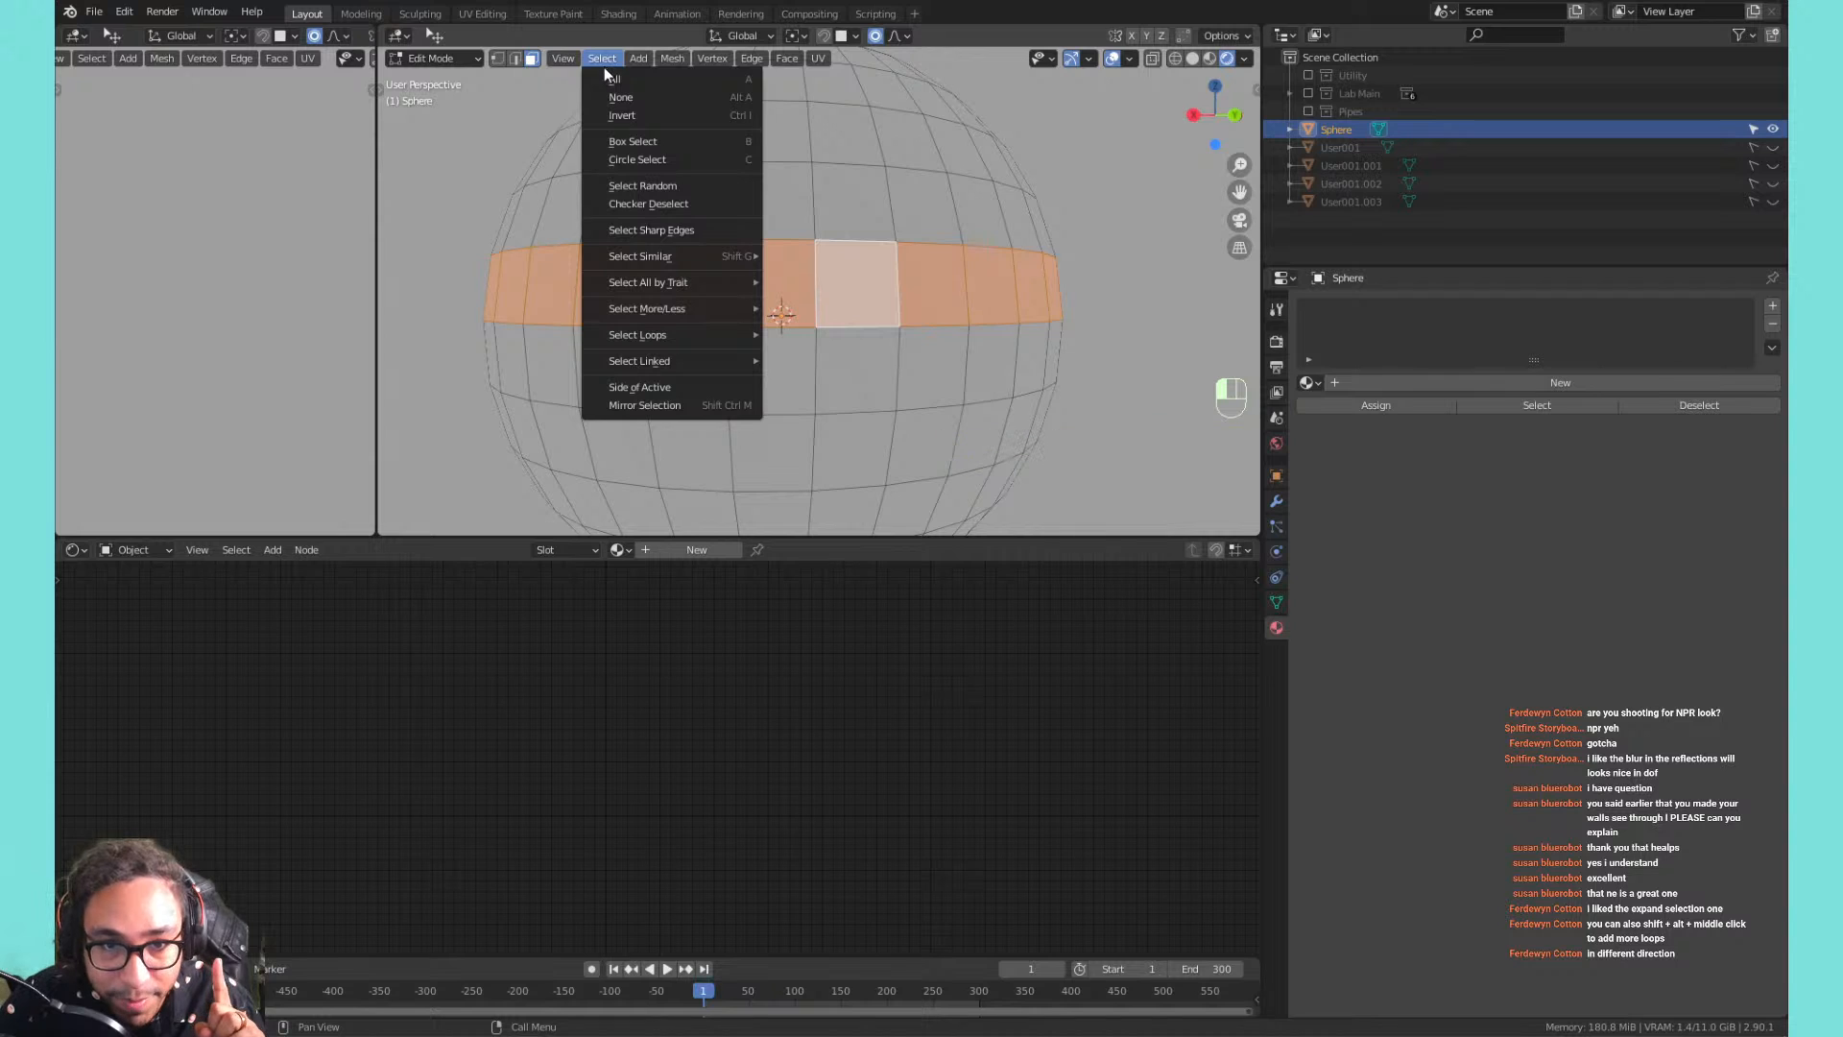
pyautogui.click(672, 203)
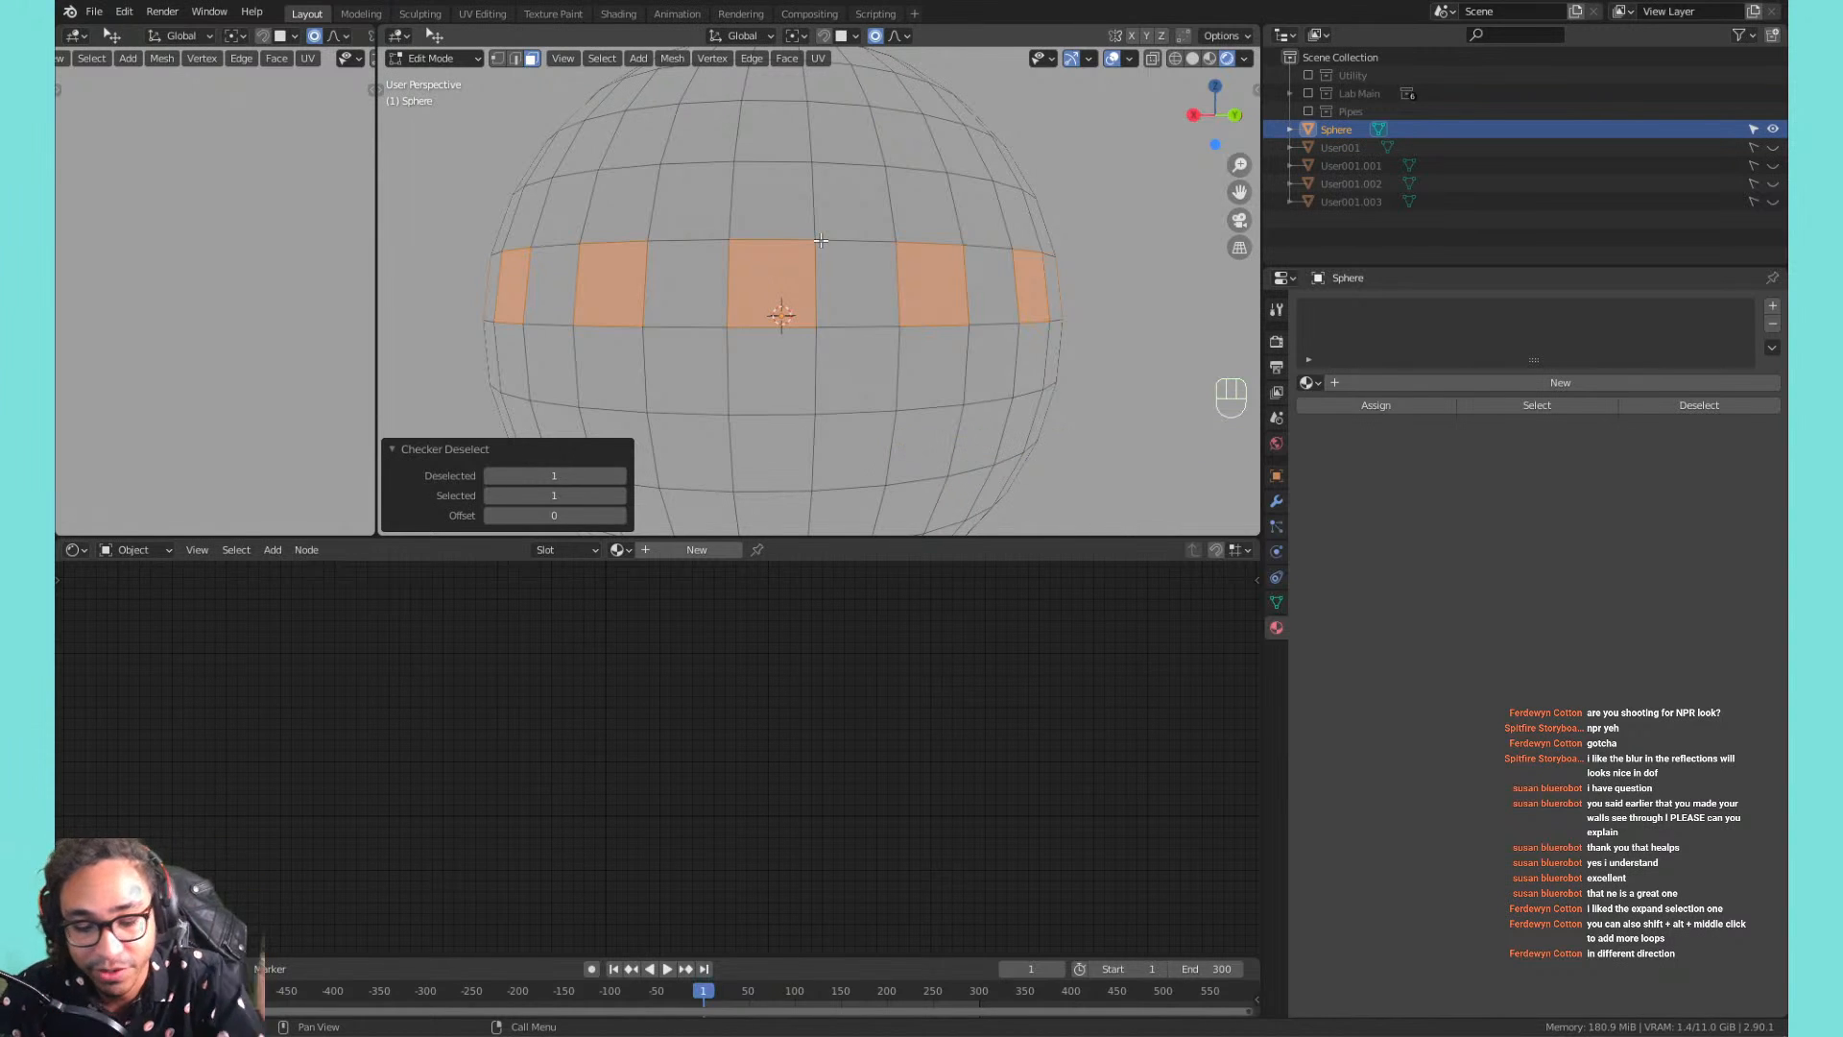
# Extrude the alternating faces outward along their normals by about 0.728 m.
pyautogui.moveTo(908, 302); pyautogui.dragTo(788, 297, button='middle')
pyautogui.scroll(3, 829, 300)
pyautogui.moveTo(787, 297)
pyautogui.keyDown('shift'); pyautogui.mouseDown(button='middle')
pyautogui.moveTo(864, 259)
pyautogui.moveTo(769, 297)
pyautogui.mouseUp(button='middle'); pyautogui.keyUp('shift')
pyautogui.scroll(-3, 779, 296)
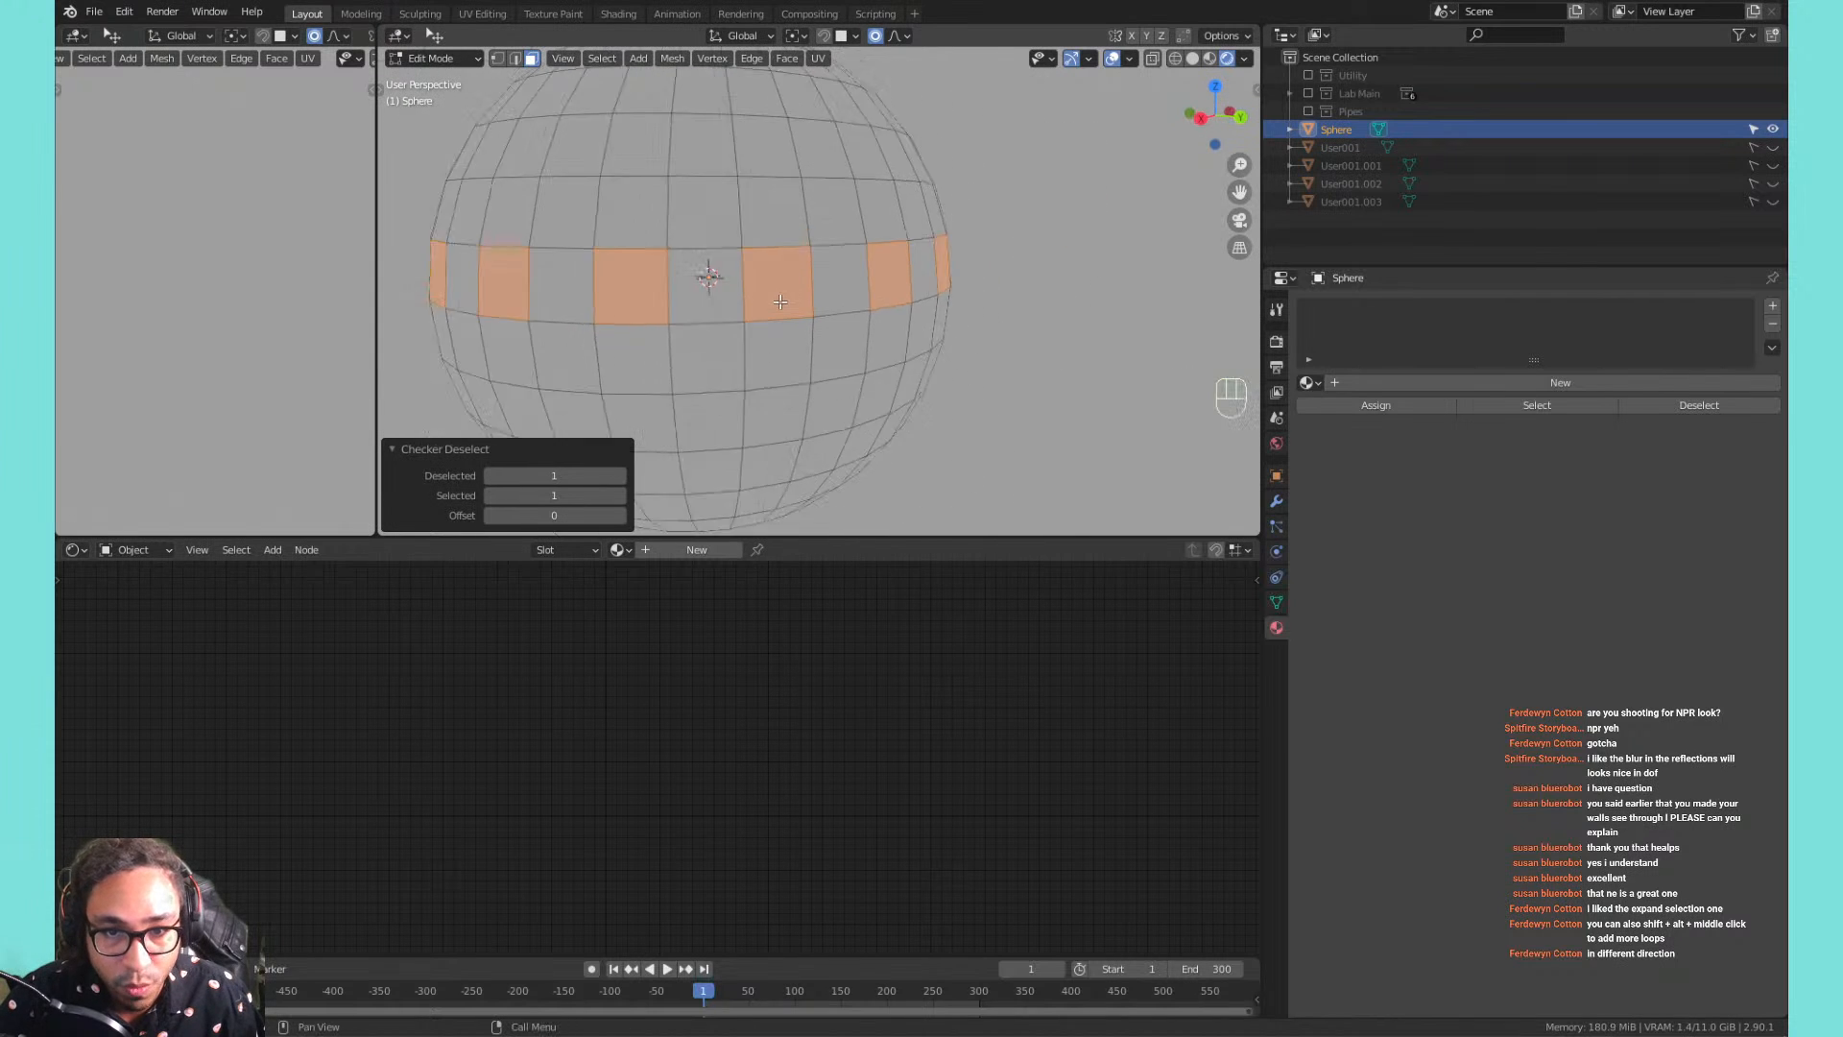
pyautogui.hotkey('alt', 'e')
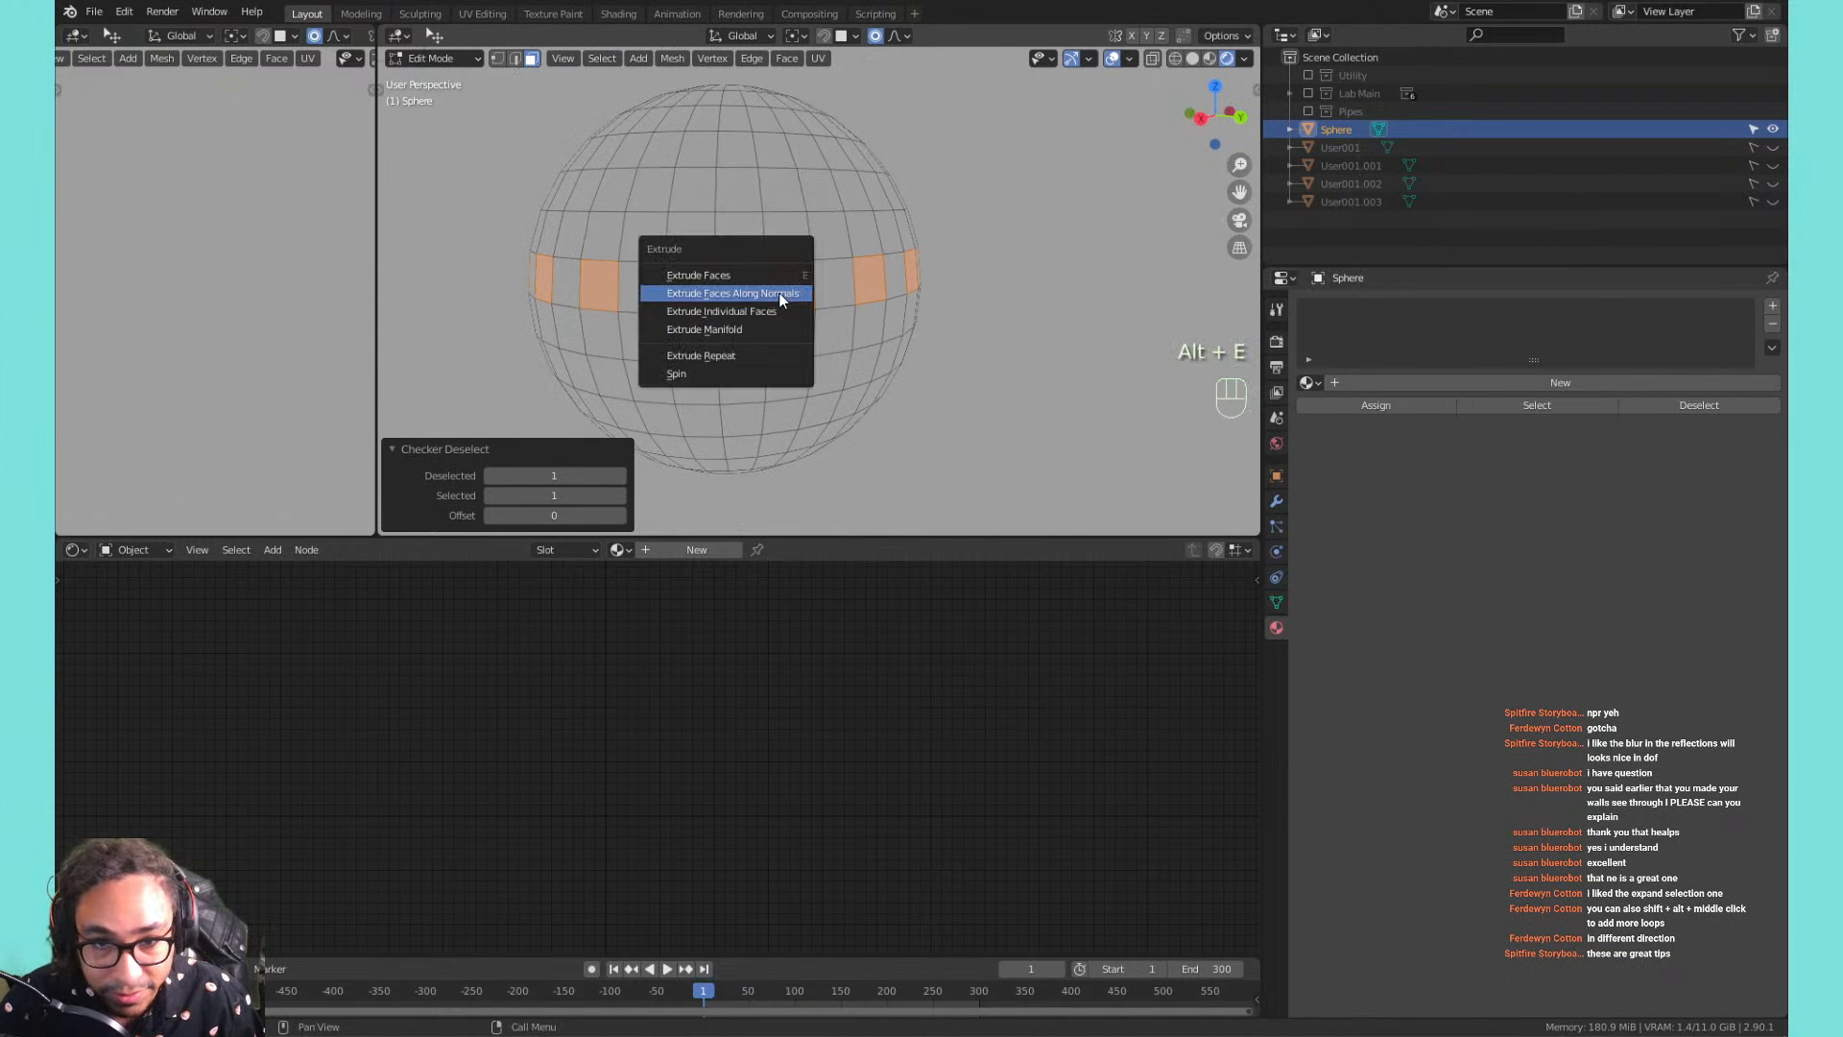
pyautogui.click(779, 297)
pyautogui.click(893, 230)
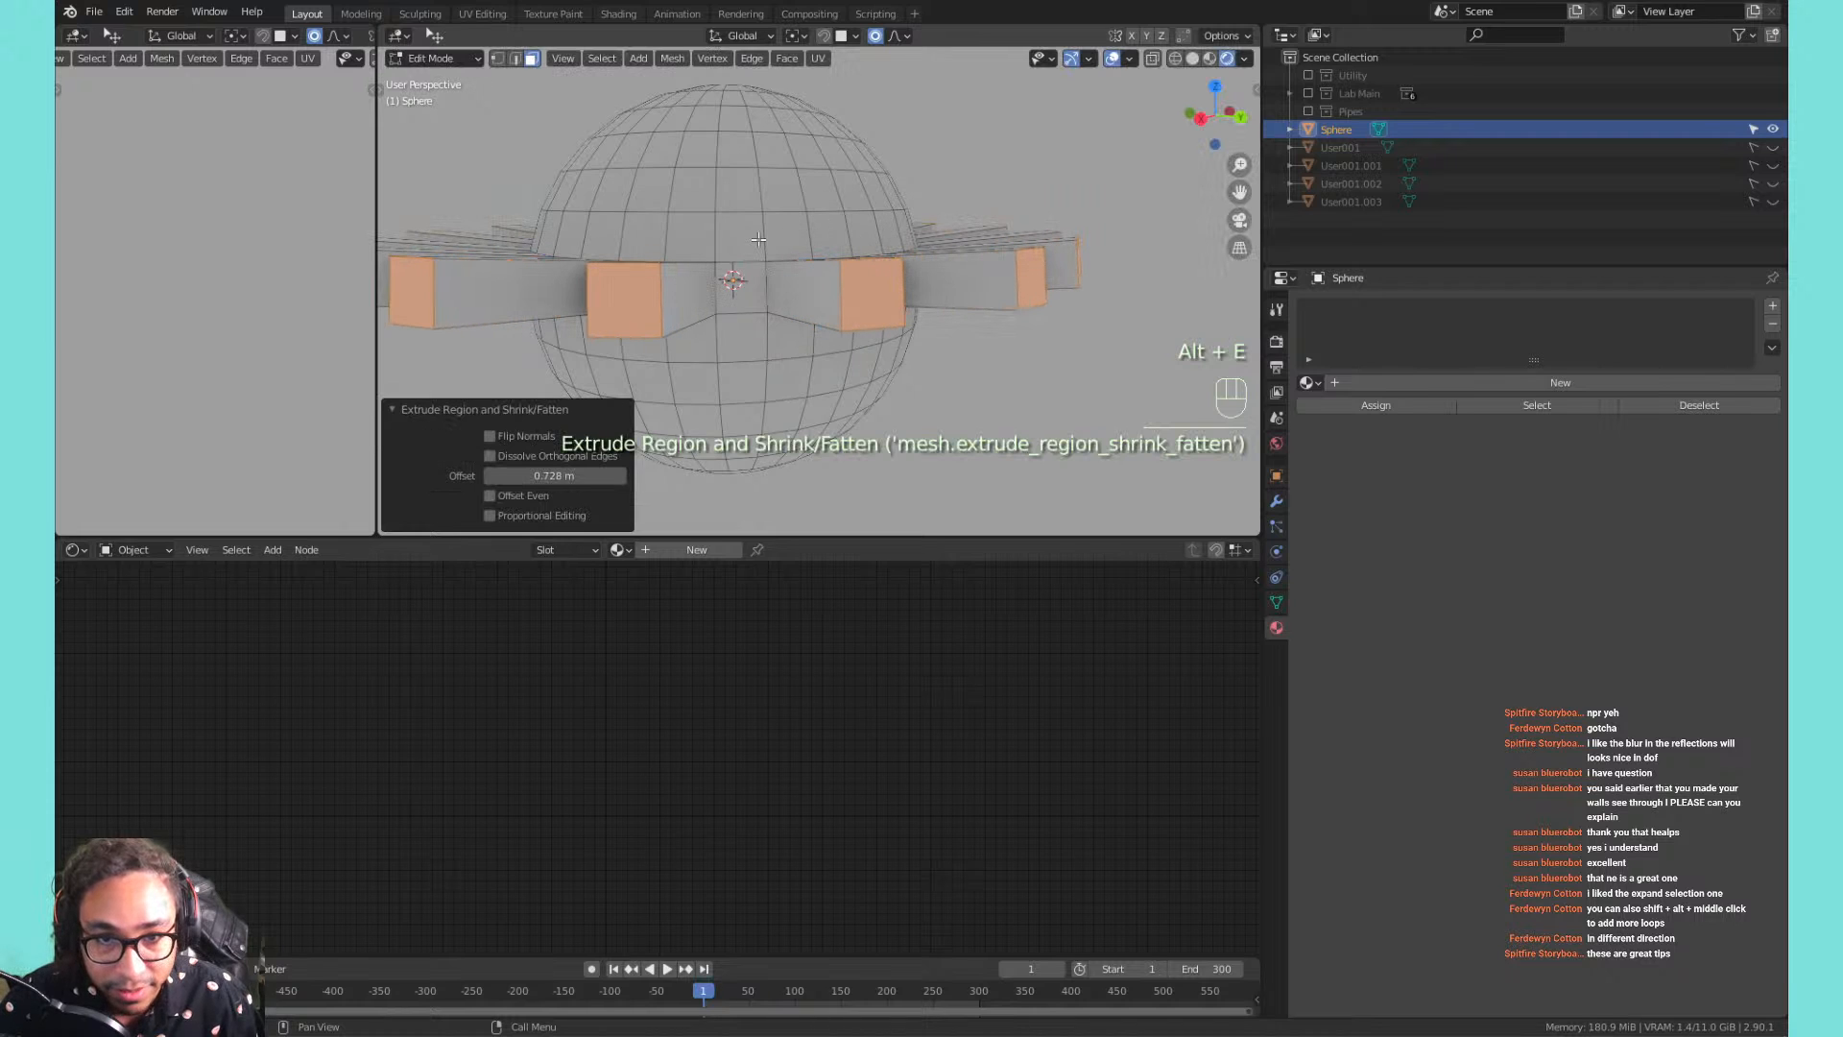
# Select a vertical face loop around the sphere and reduce it to every other face with Checker Deselect.
pyautogui.moveTo(741, 216); pyautogui.dragTo(821, 285, button='middle')
pyautogui.keyDown('alt'); pyautogui.click(814, 231); pyautogui.keyUp('alt')
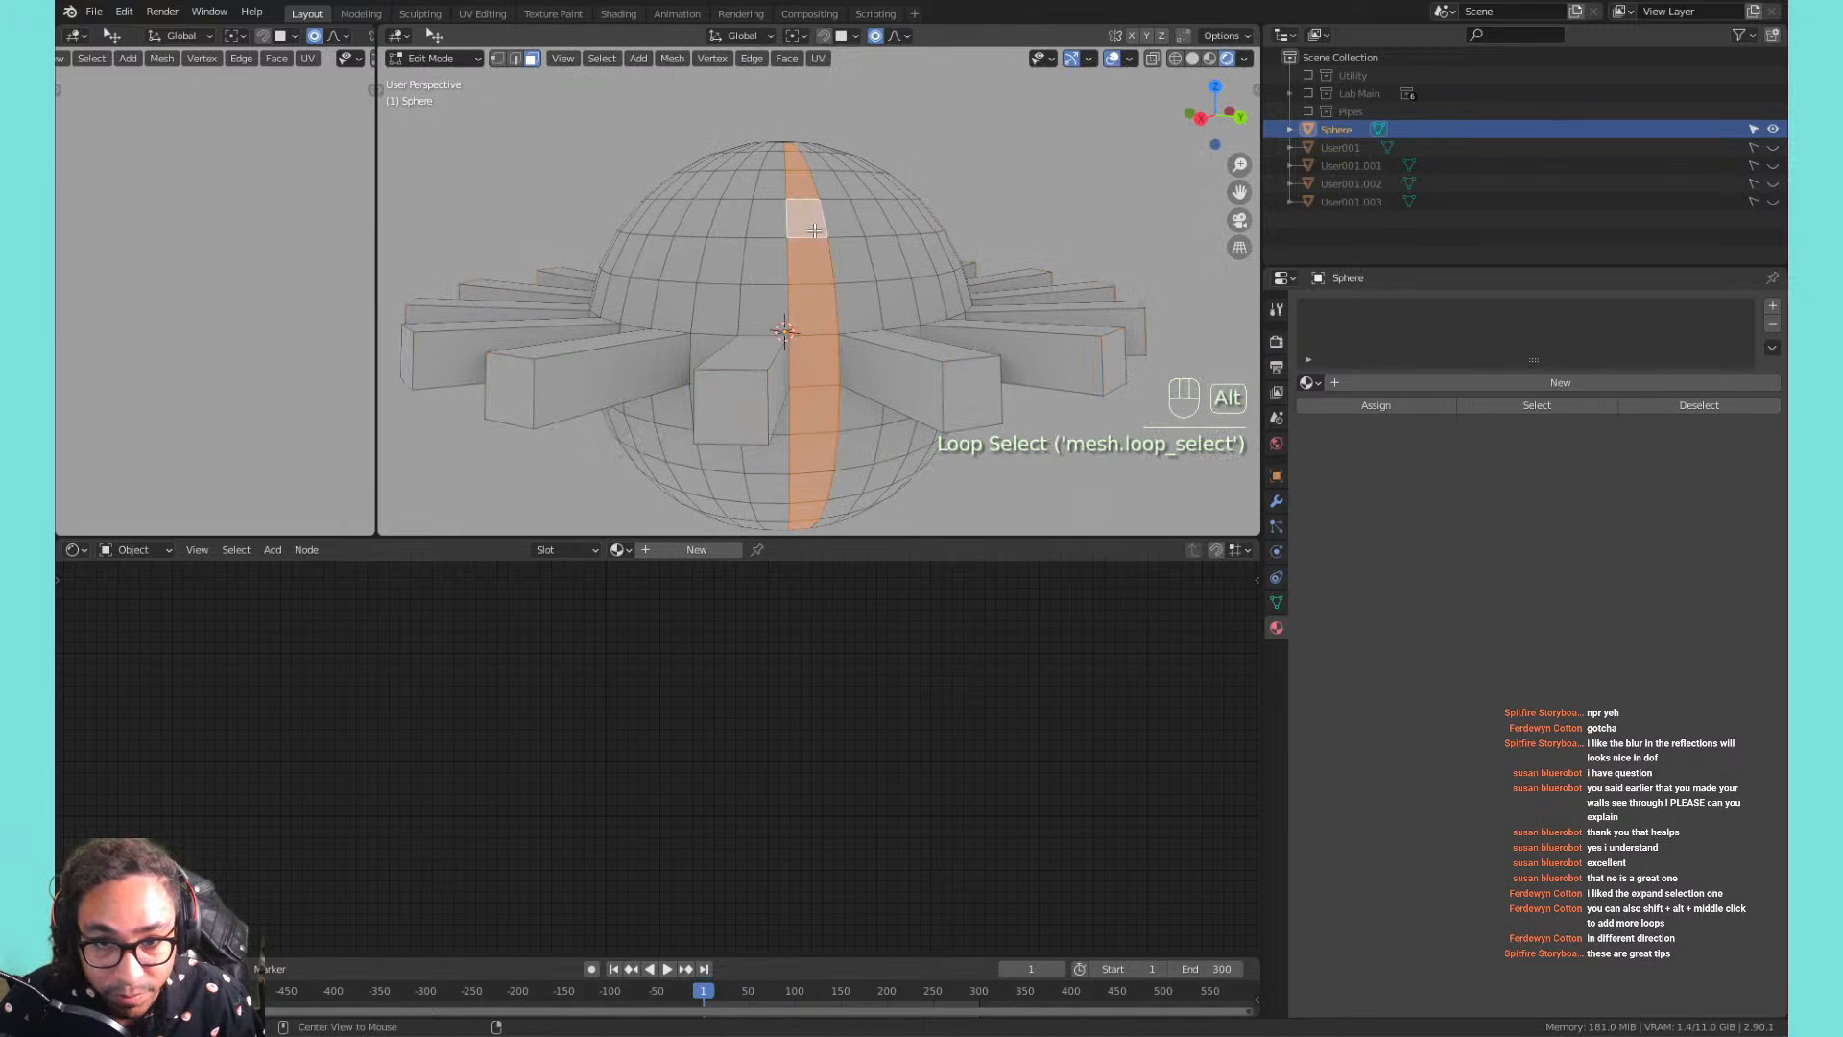
pyautogui.click(602, 58)
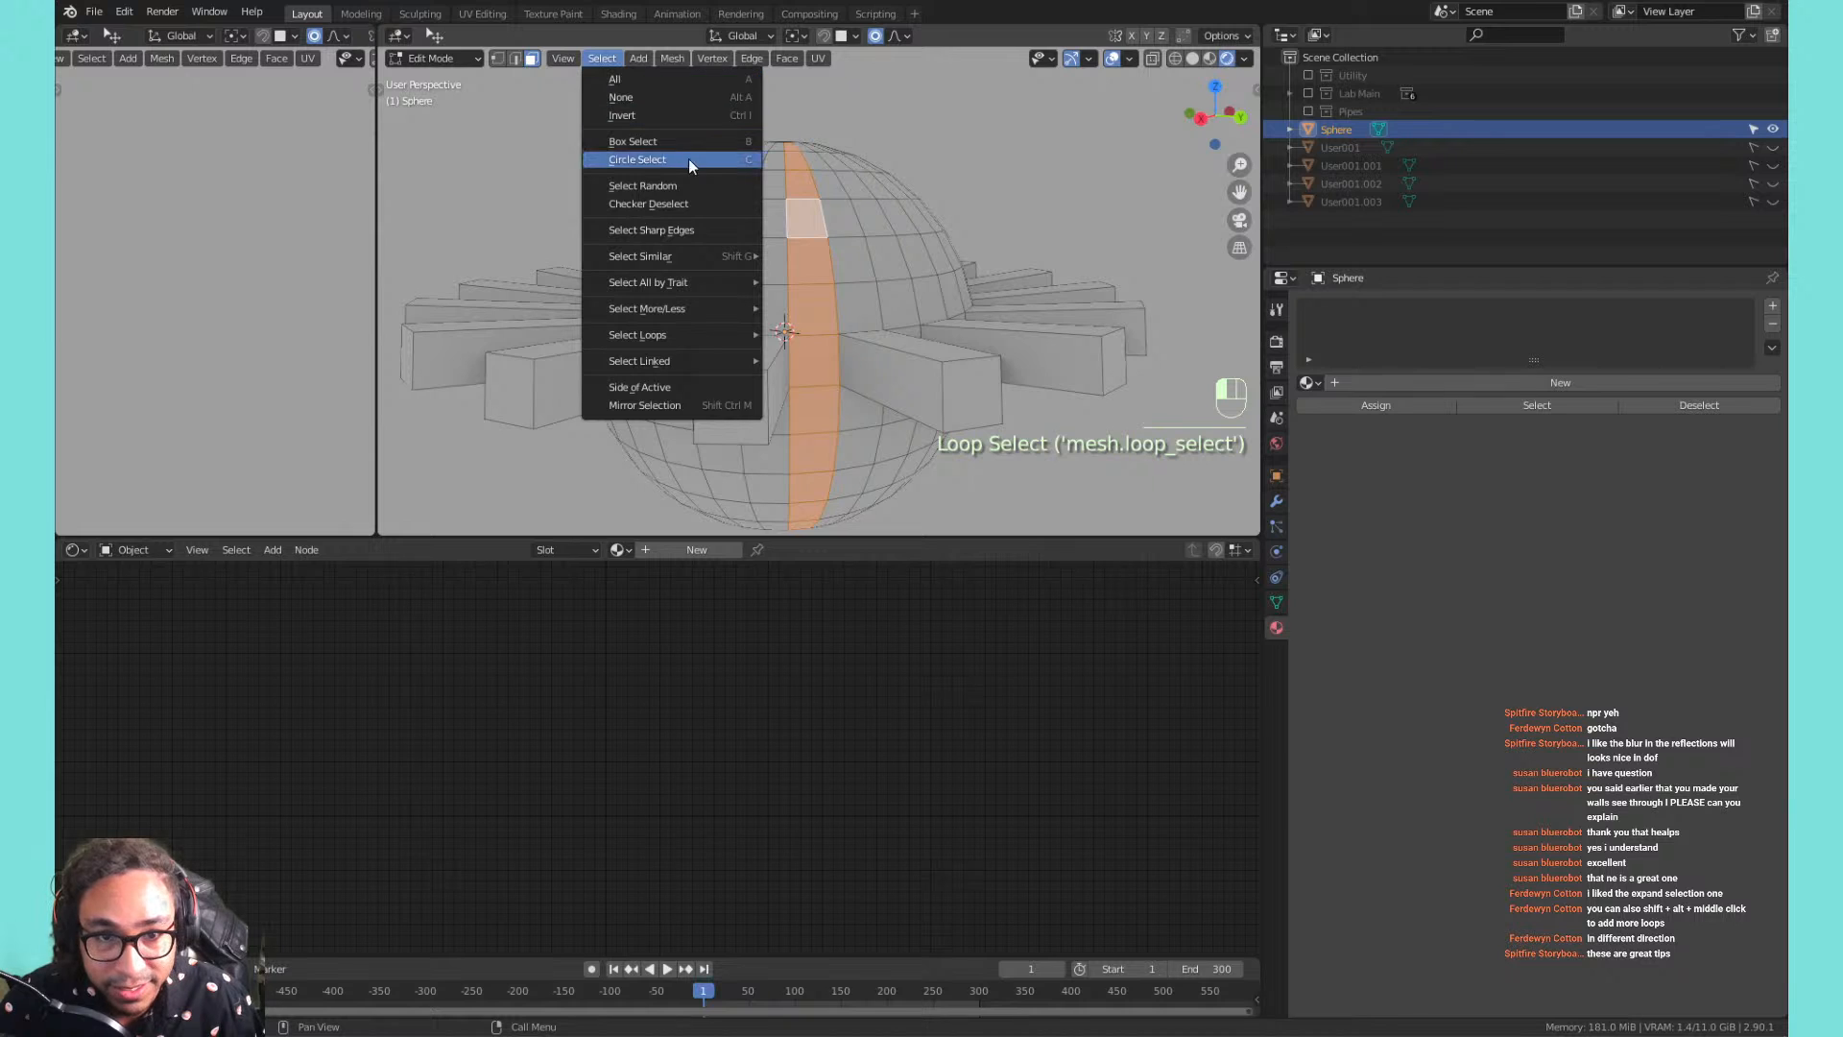
pyautogui.click(683, 202)
# Extrude the alternating faces of the vertical loop outward along their normals.
pyautogui.hotkey('alt', 'e')
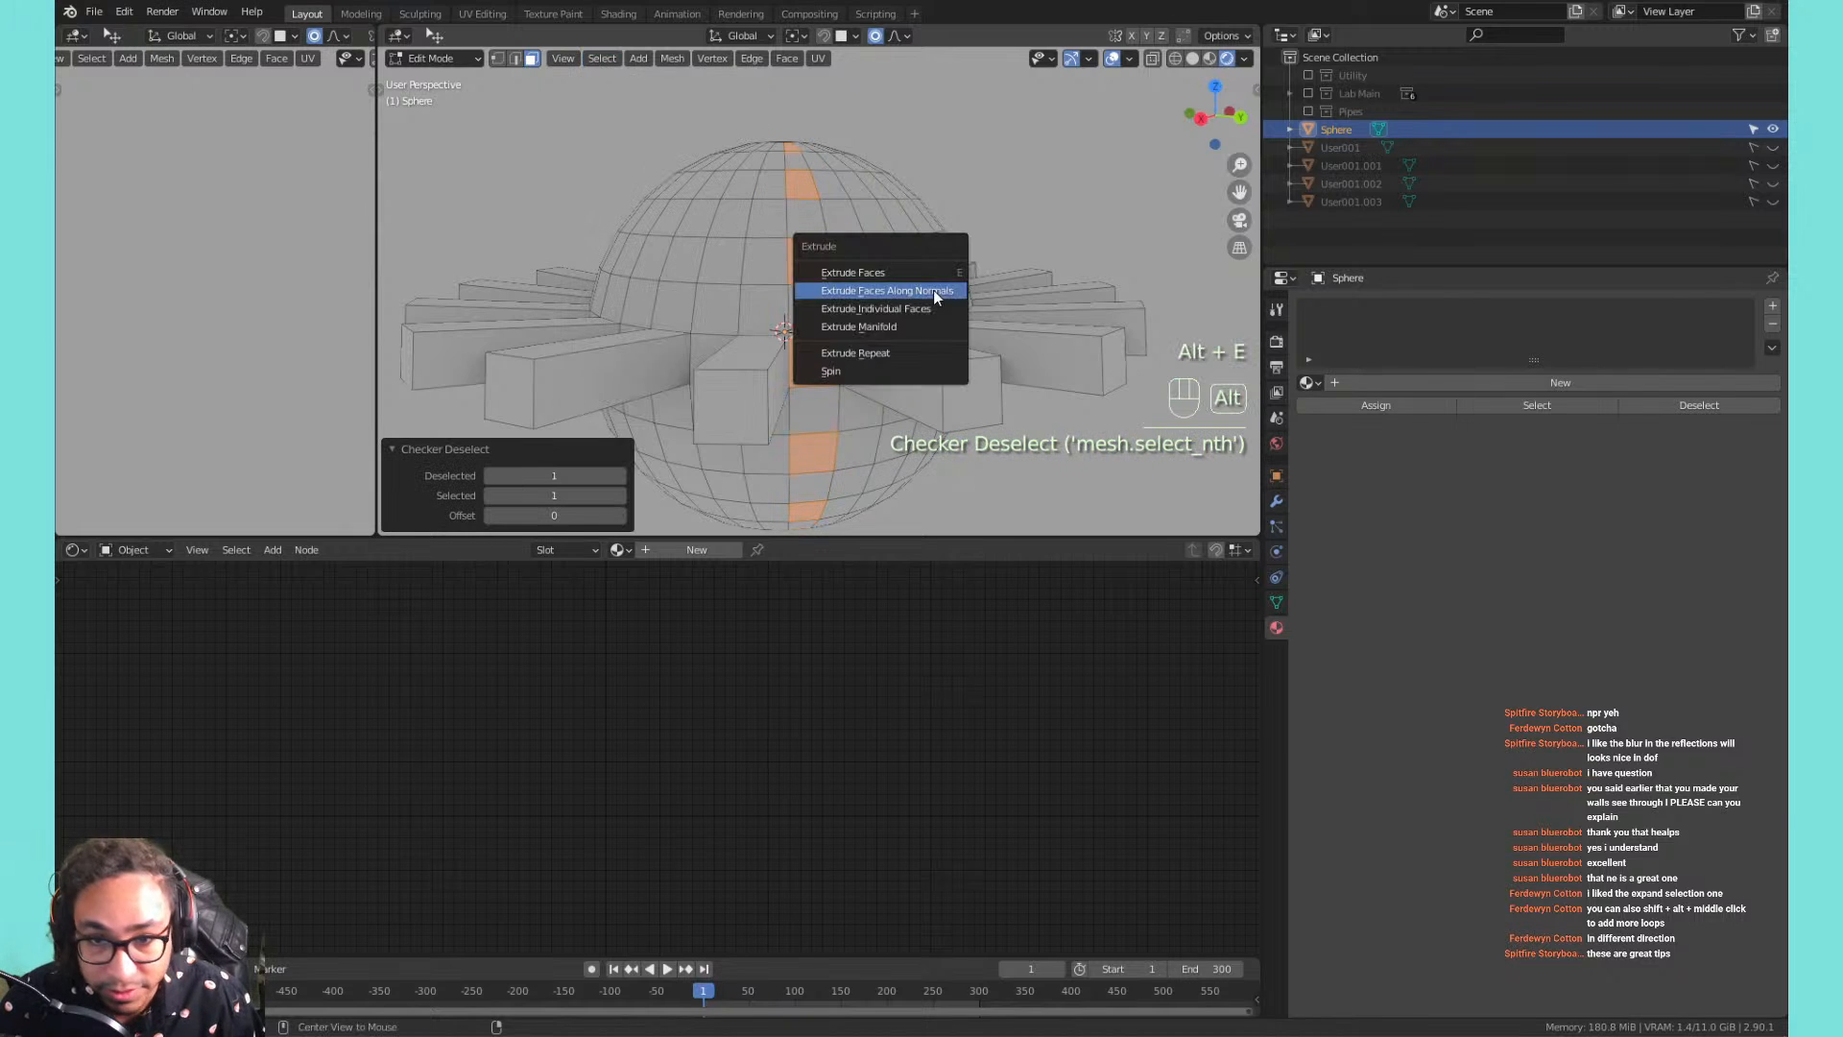
pyautogui.click(929, 290)
pyautogui.click(967, 234)
pyautogui.moveTo(967, 234)
pyautogui.mouseDown(button='middle')
pyautogui.moveTo(730, 297)
pyautogui.moveTo(706, 279)
pyautogui.moveTo(944, 231)
pyautogui.mouseUp(button='middle')
# Undo both extrusions and the vertical loop selection, back to the alternating faces around the sphere's middle.
pyautogui.hotkey('ctrl', 'z')
pyautogui.hotkey('ctrl', 'z')
pyautogui.hotkey('ctrl', 'z')
pyautogui.hotkey('ctrl', 'z')
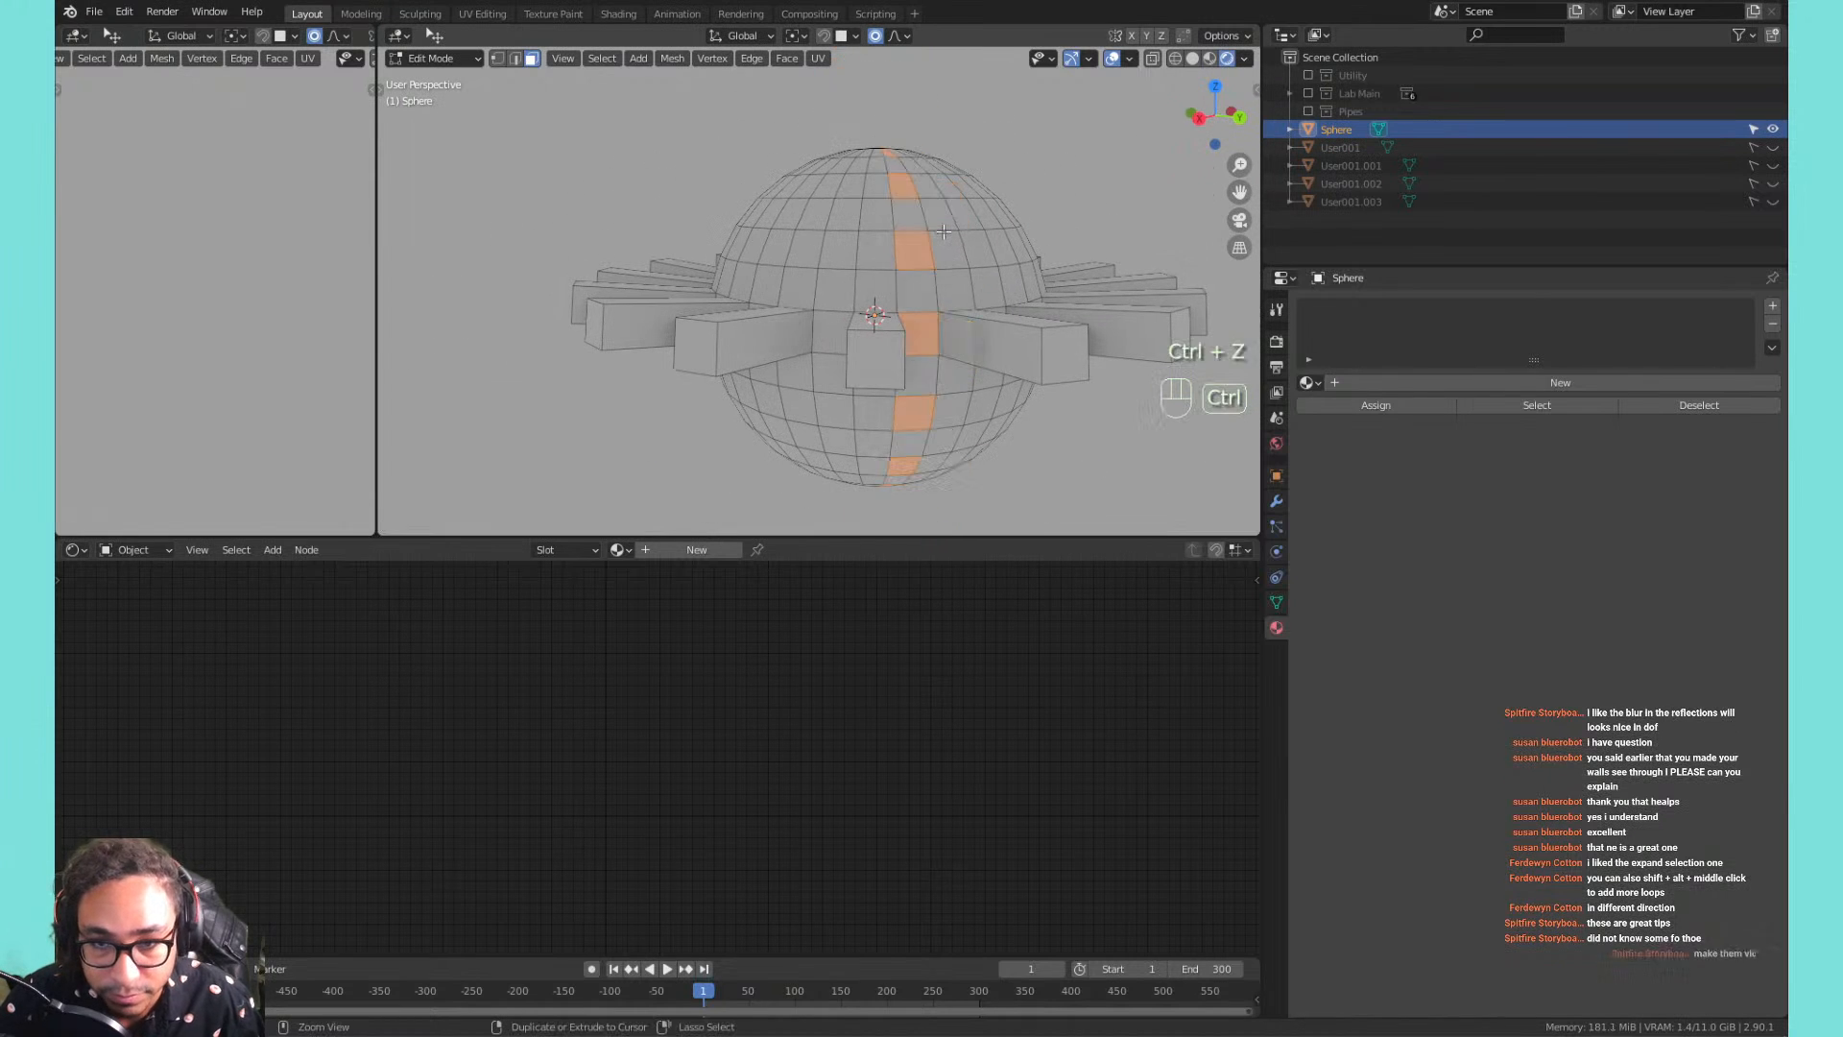
pyautogui.hotkey('ctrl', 'z')
pyautogui.hotkey('ctrl', 'z')
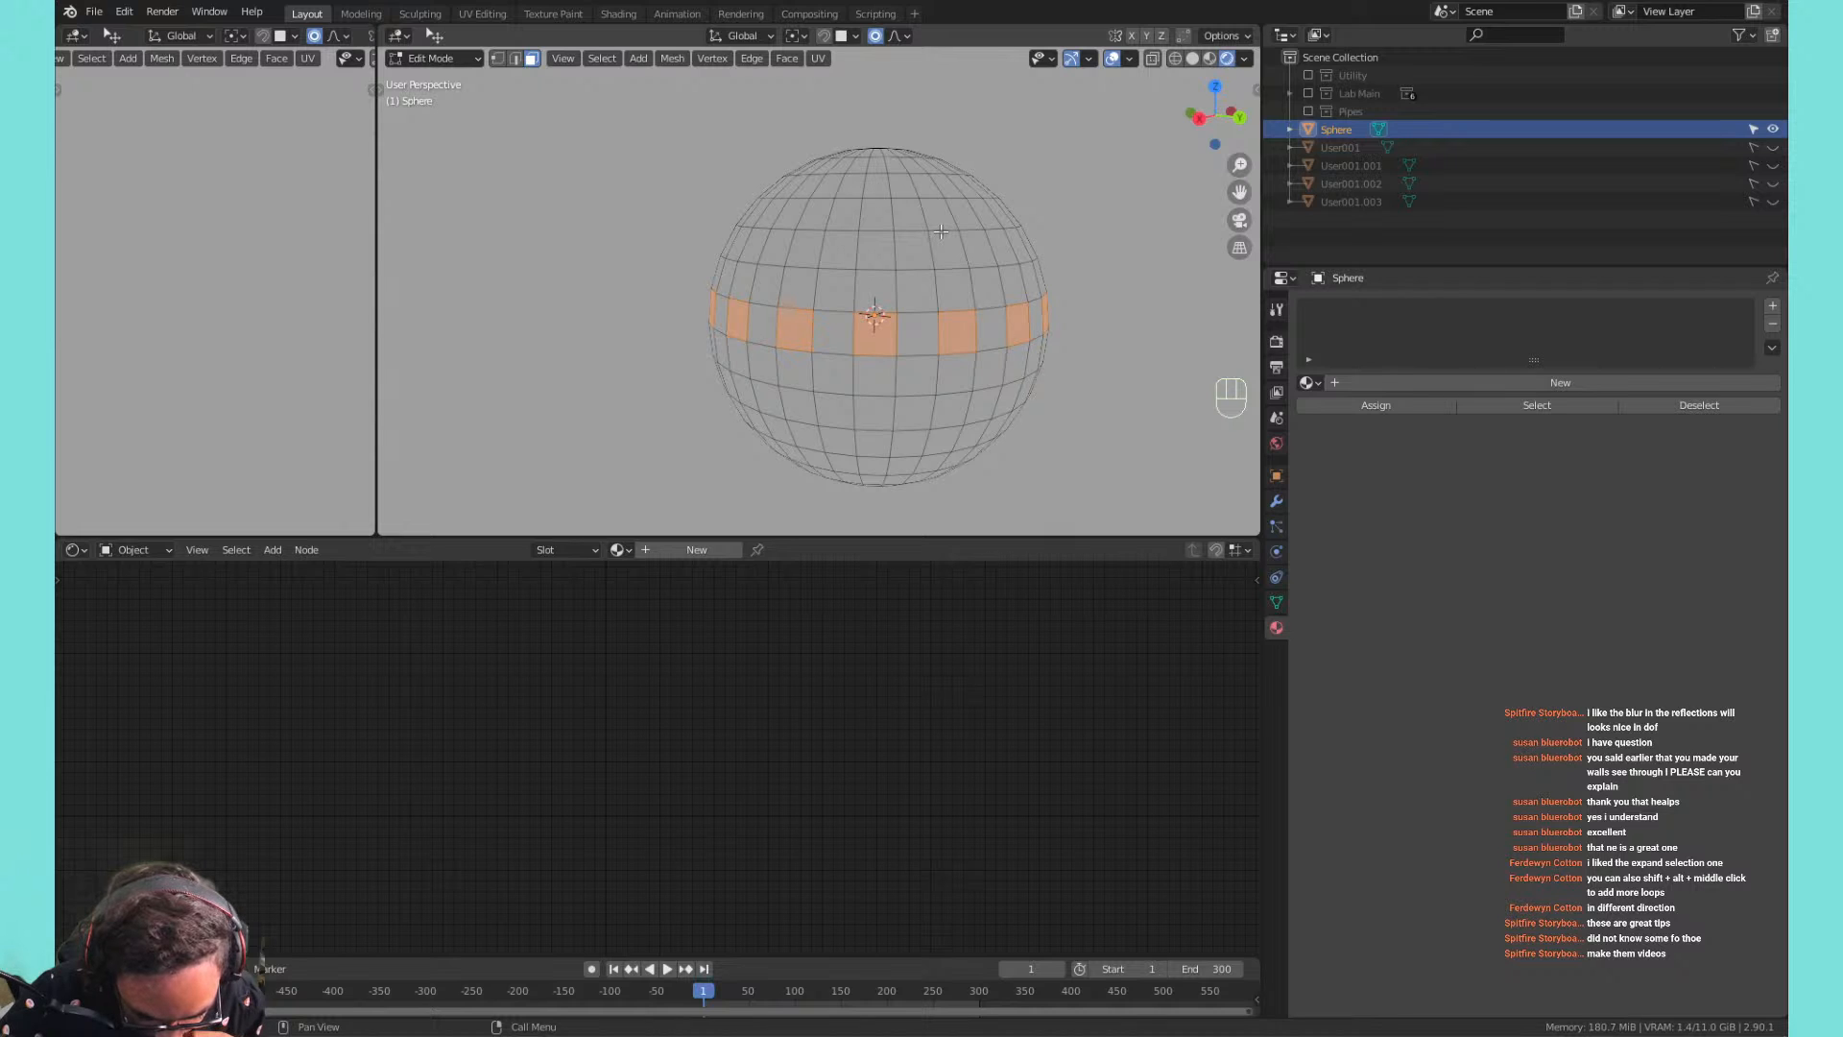
# Pick single faces just above the sphere's middle.
pyautogui.moveTo(989, 202); pyautogui.dragTo(893, 212, button='middle')
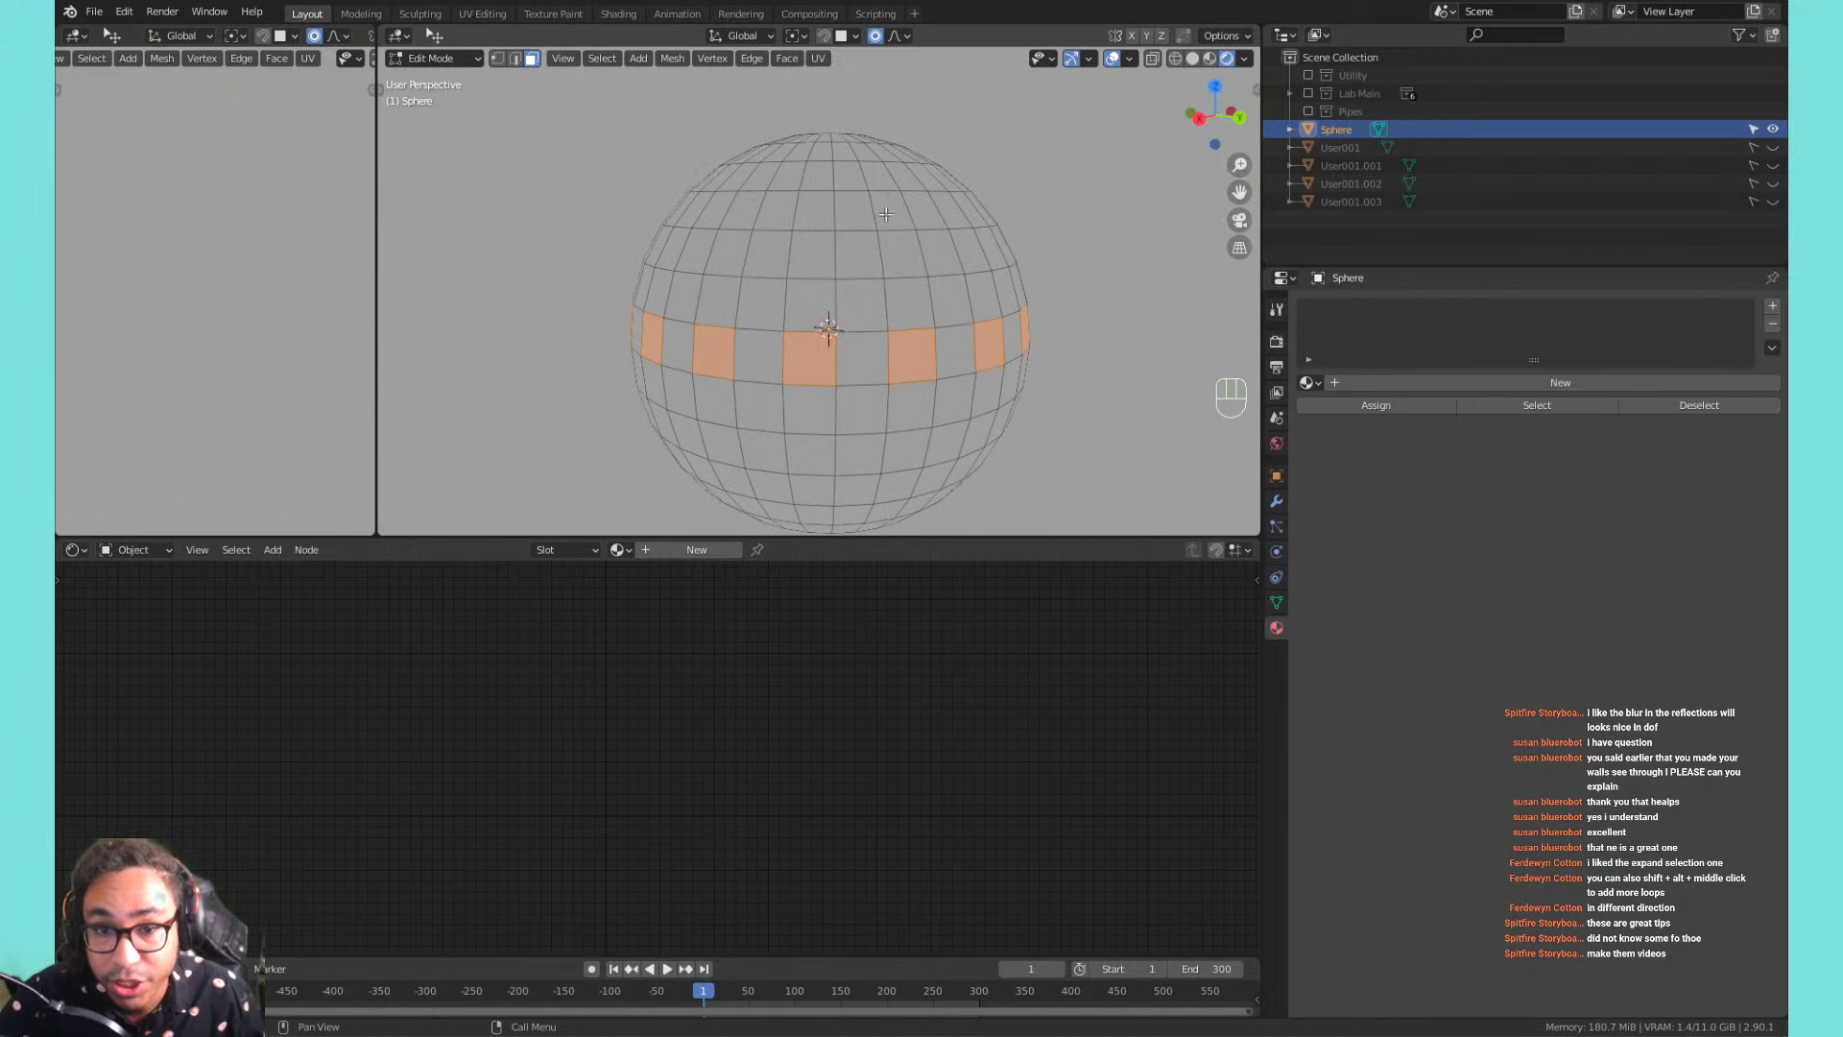
pyautogui.click(830, 299)
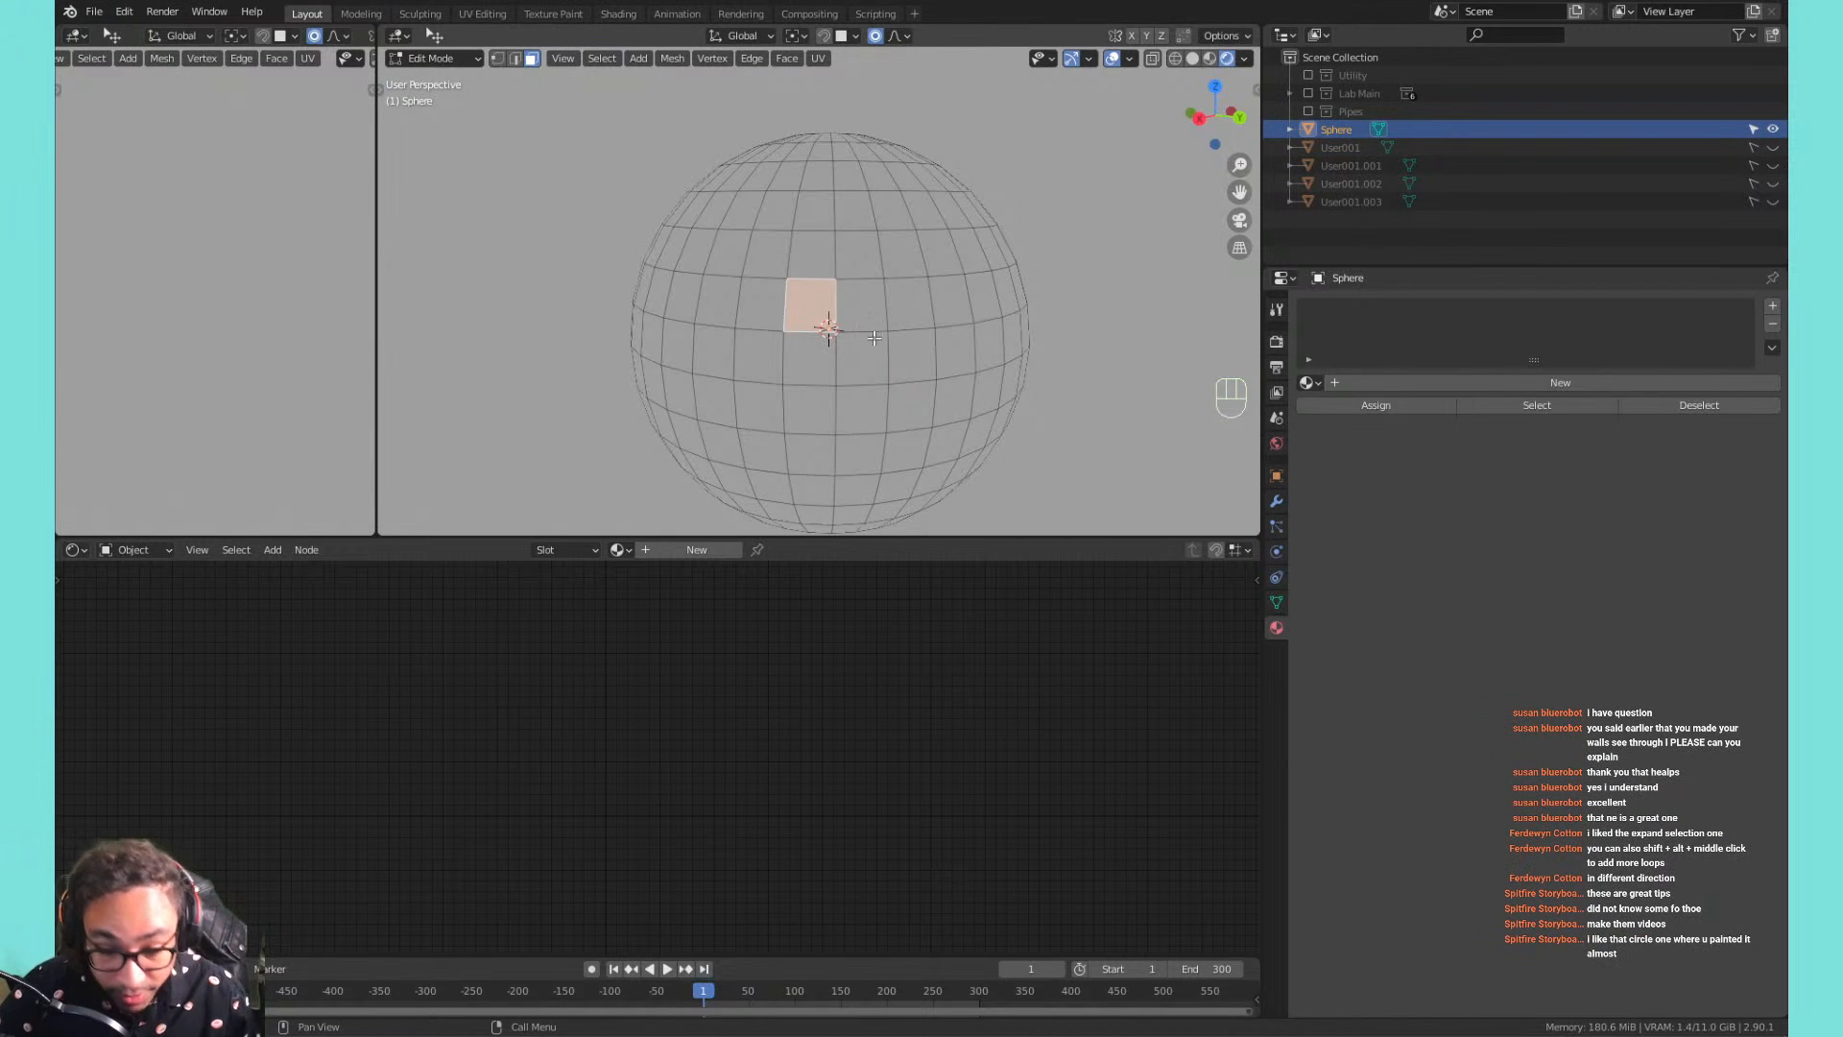
pyautogui.click(867, 319)
pyautogui.click(867, 319)
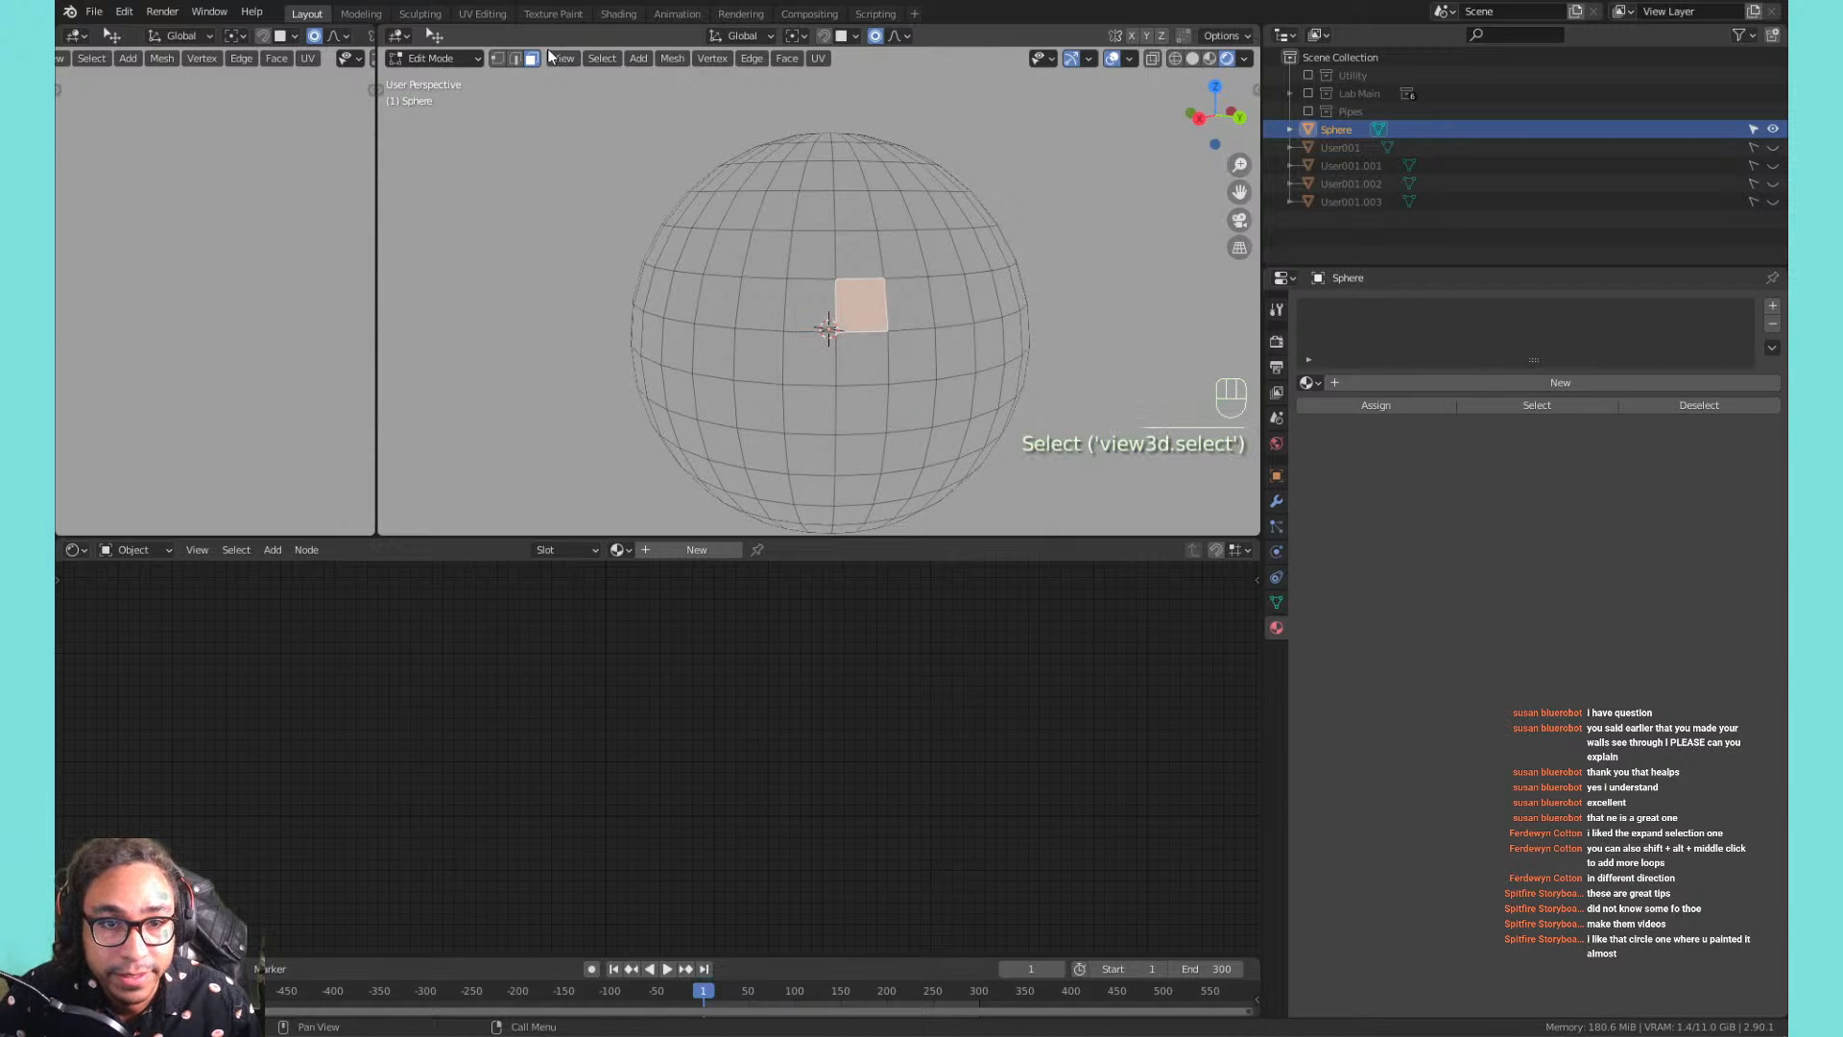
pyautogui.click(599, 60)
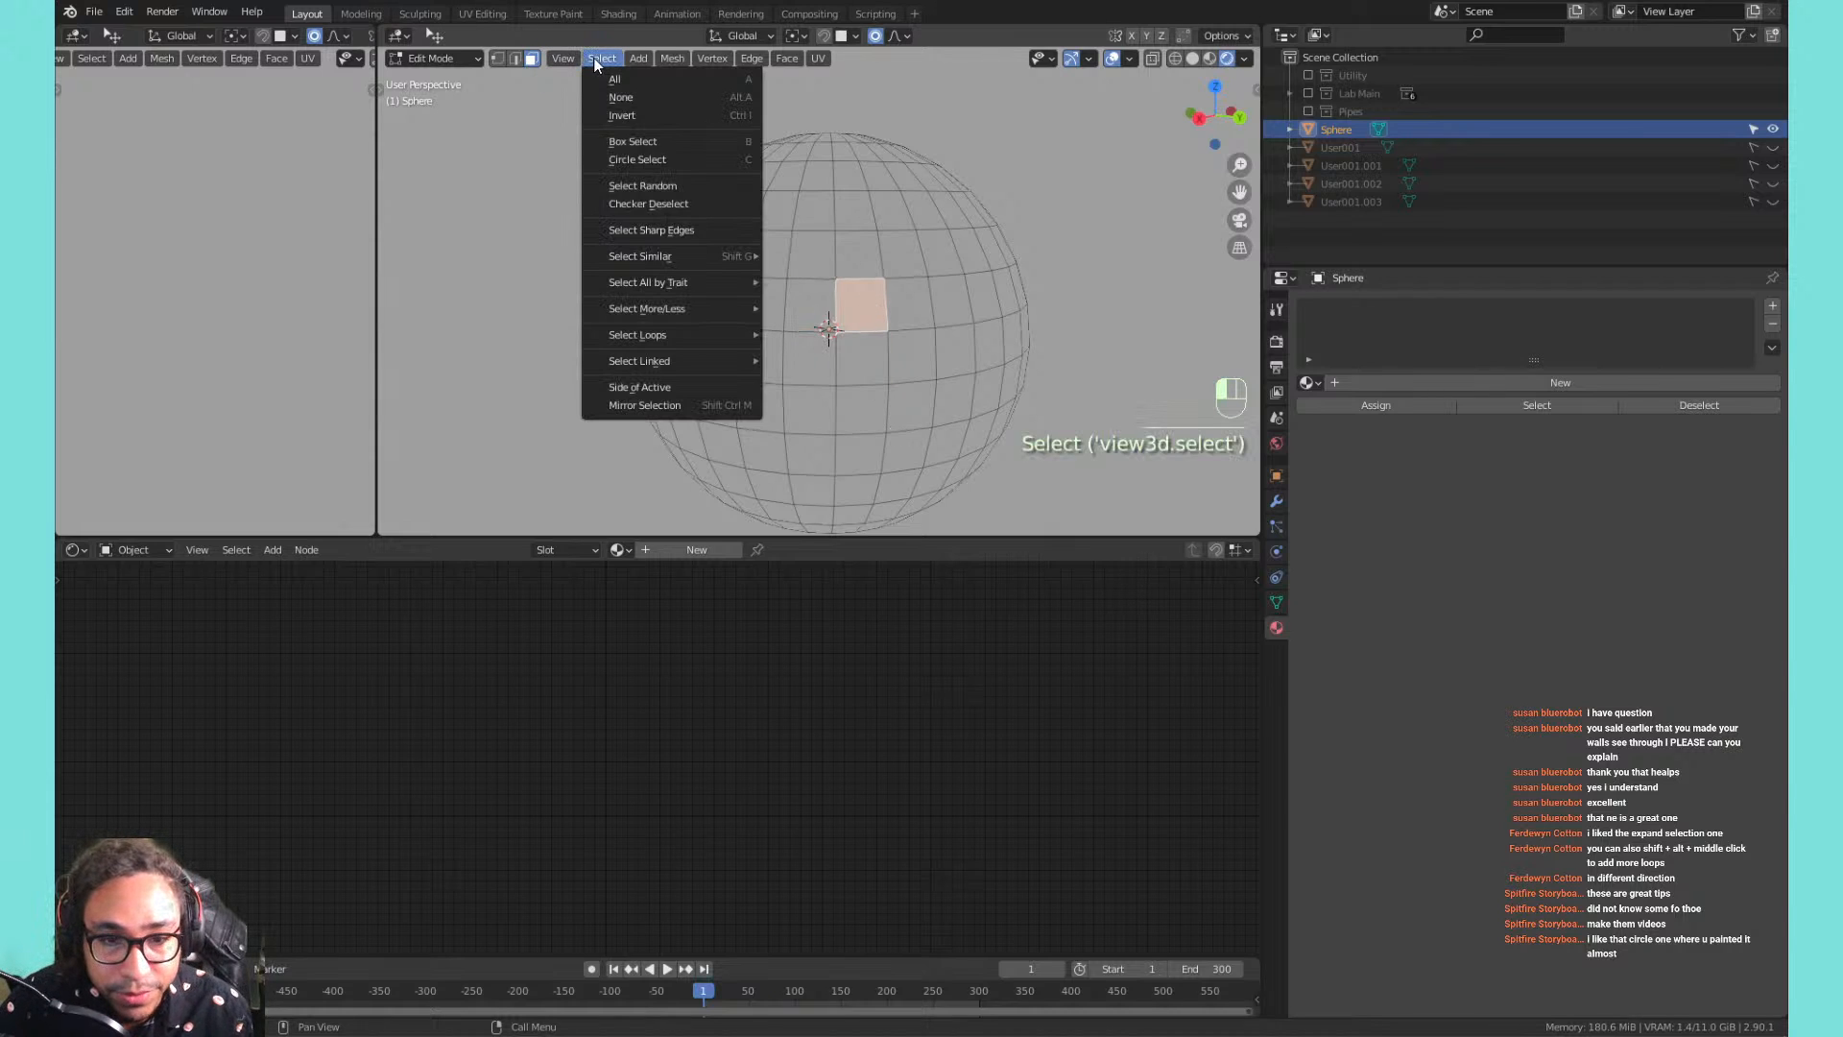
# Leave Edit Mode and delete the sphere.
pyautogui.press('Tab')
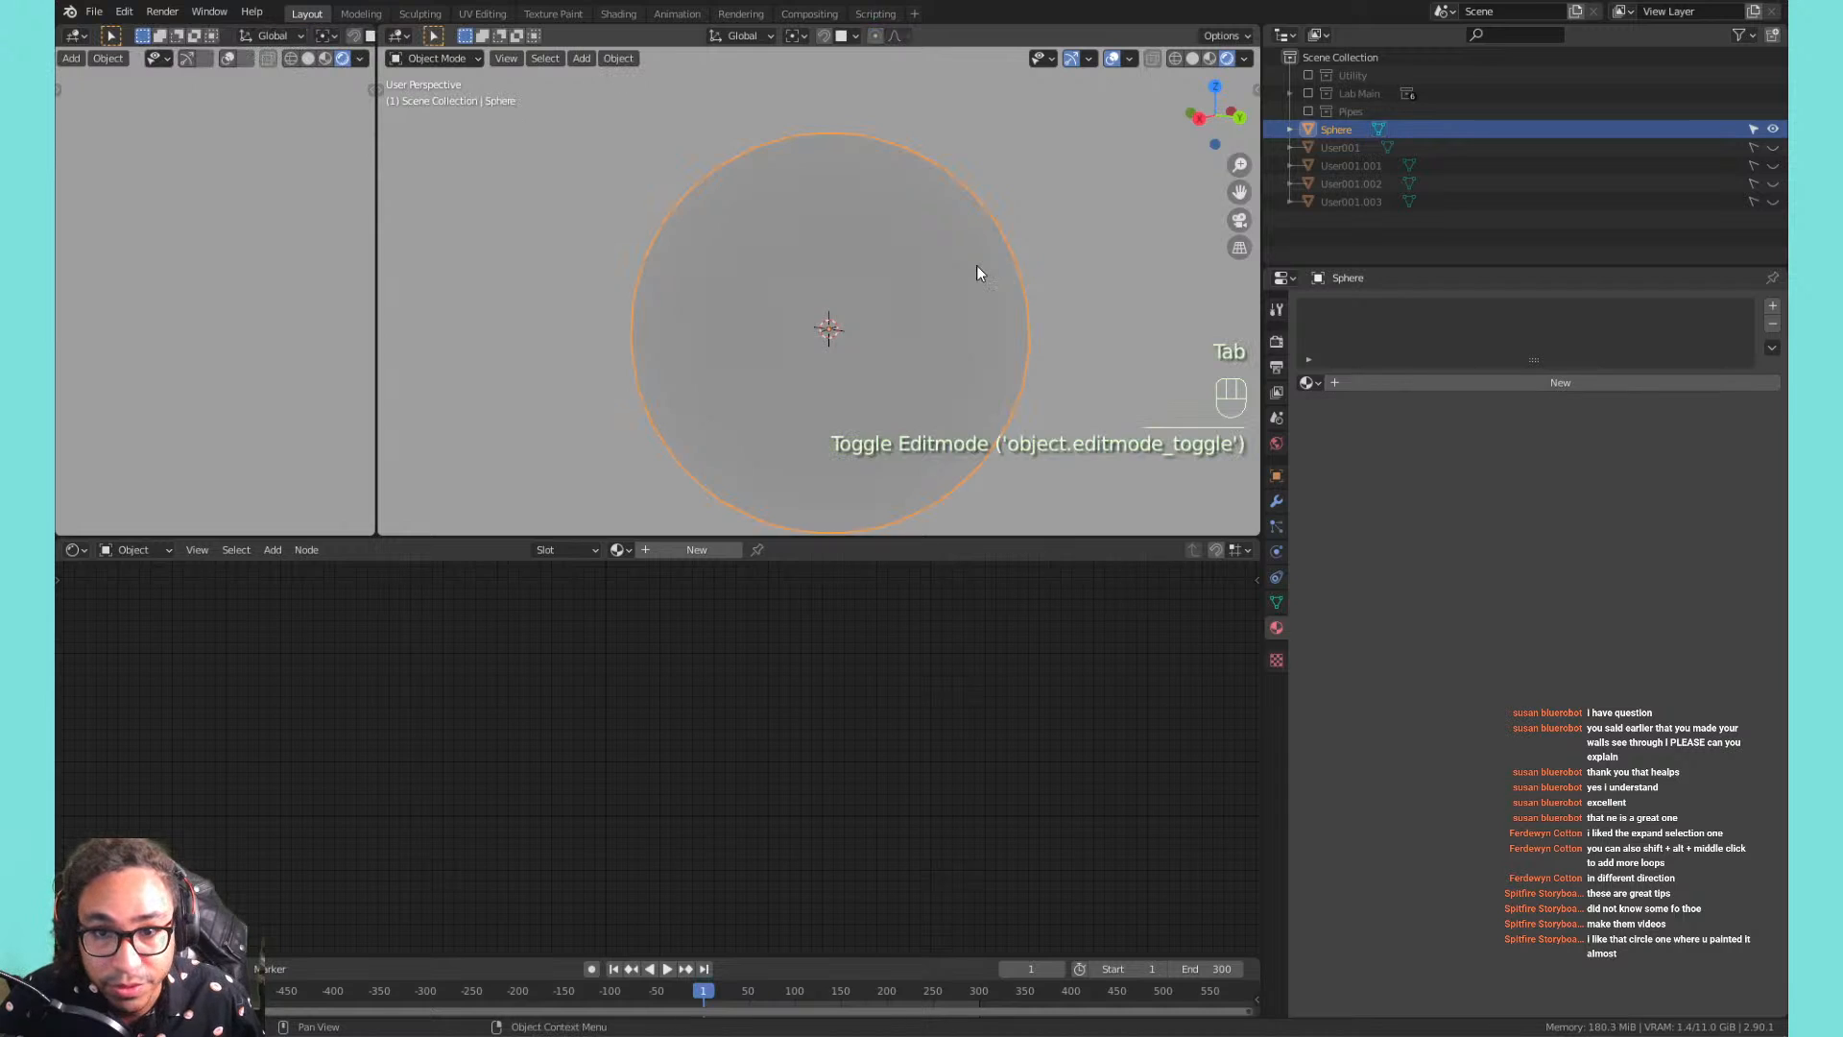
pyautogui.press('x')
pyautogui.click(976, 265)
# Add a mesh plane at the world origin and enter Edit Mode on it.
pyautogui.hotkey('shift', 'a')
pyautogui.moveTo(964, 267)
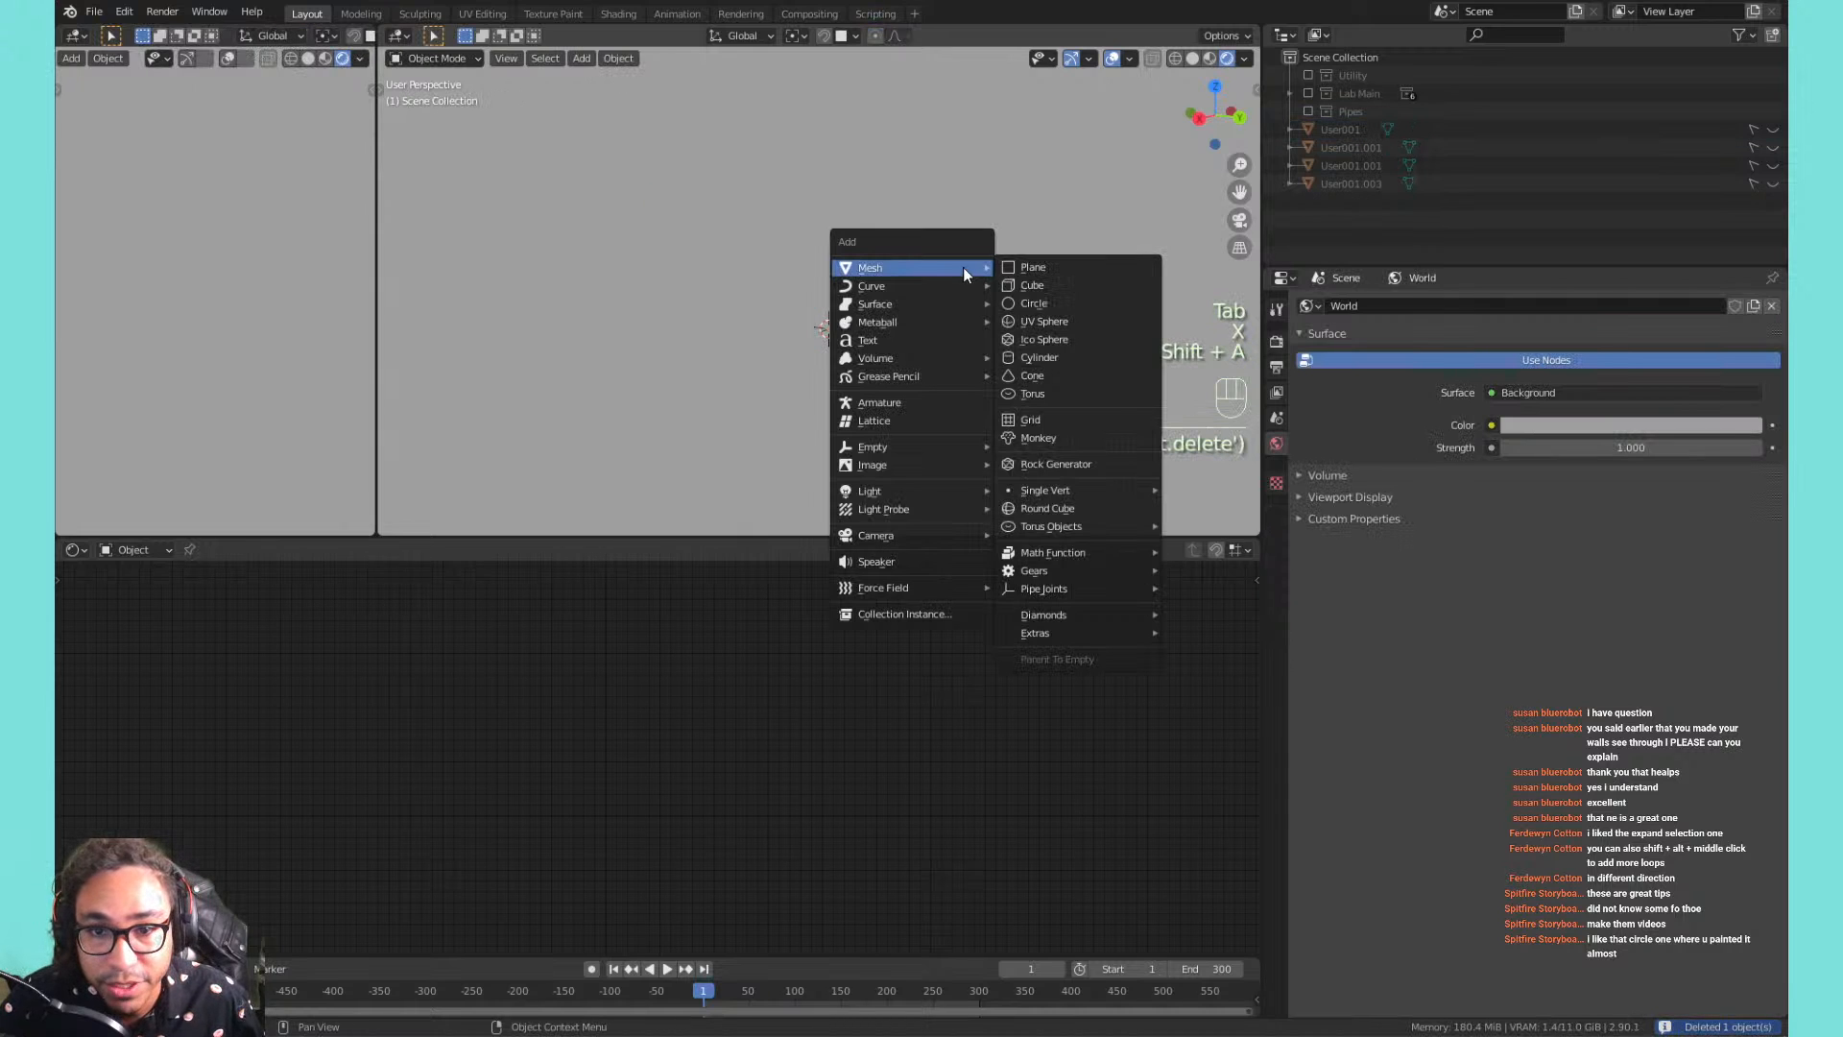
pyautogui.click(1056, 268)
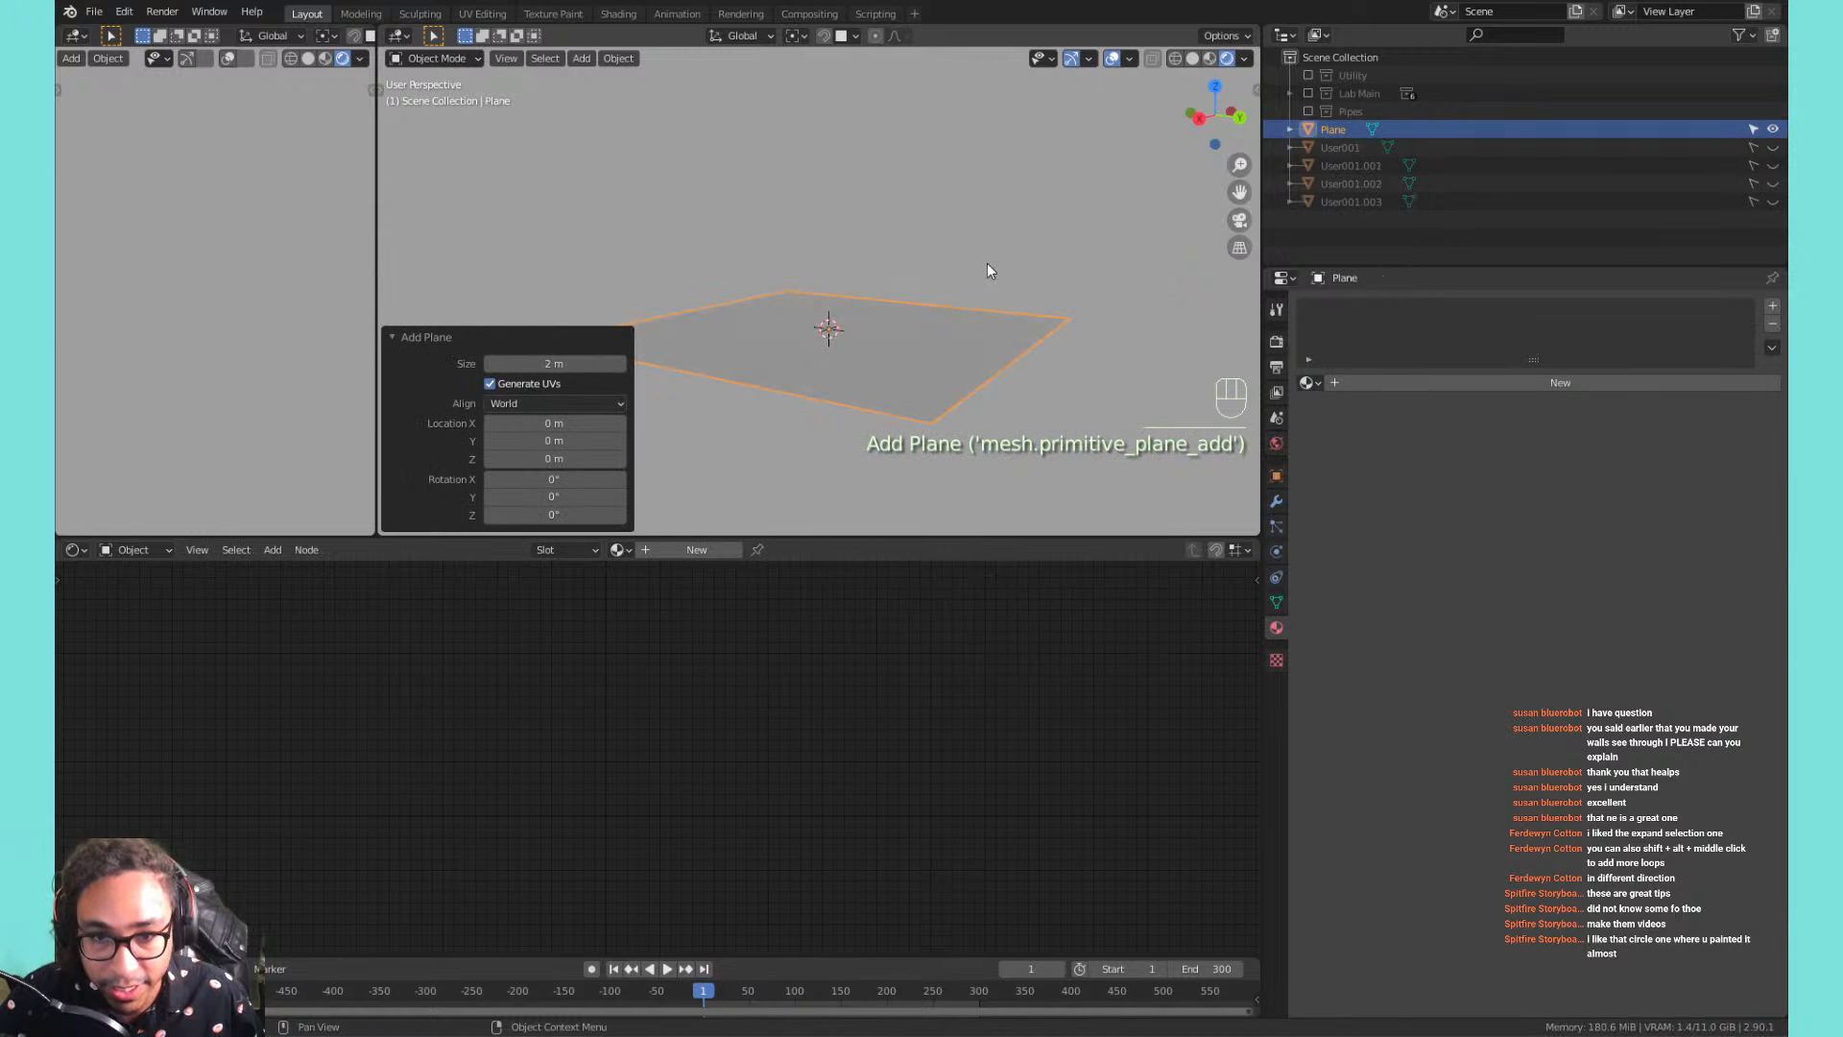
pyautogui.moveTo(590, 363); pyautogui.dragTo(653, 363)
pyautogui.press('Tab')
pyautogui.moveTo(589, 358); pyautogui.dragTo(879, 284, button='middle')
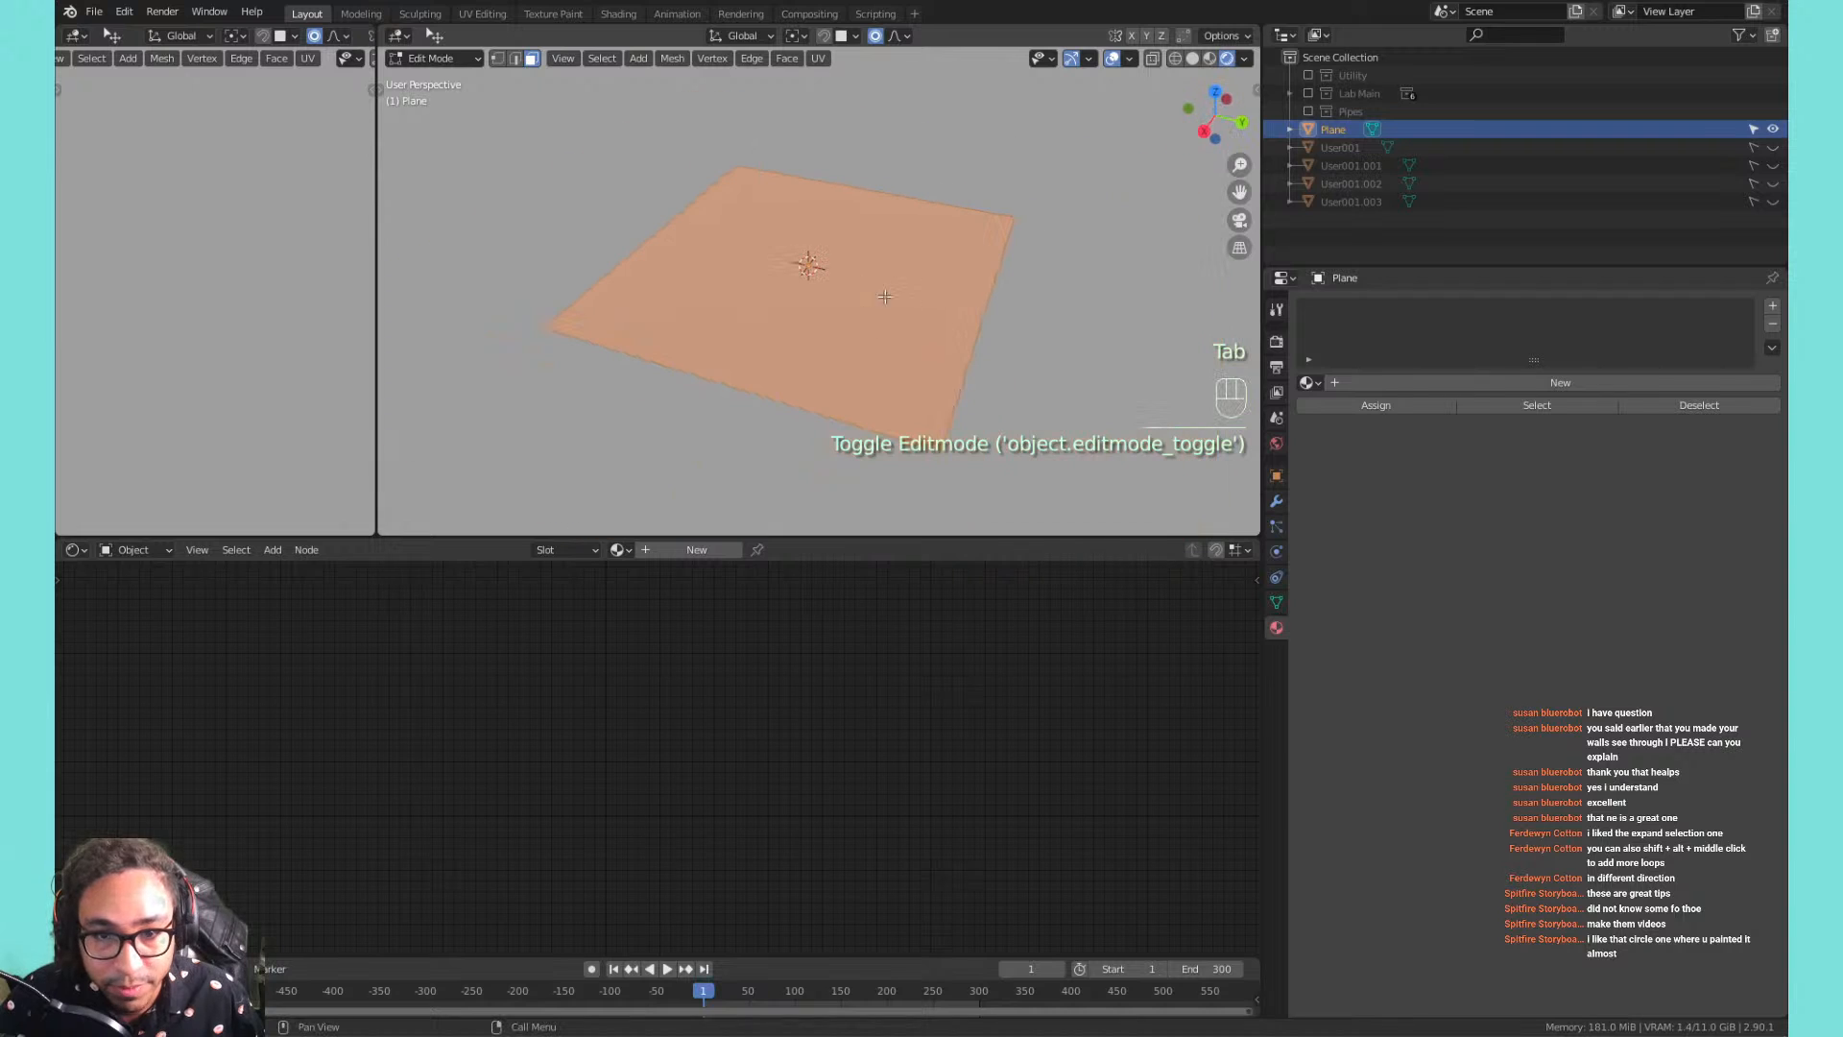
# Subdivide the plane with 10 cuts.
pyautogui.press('q')
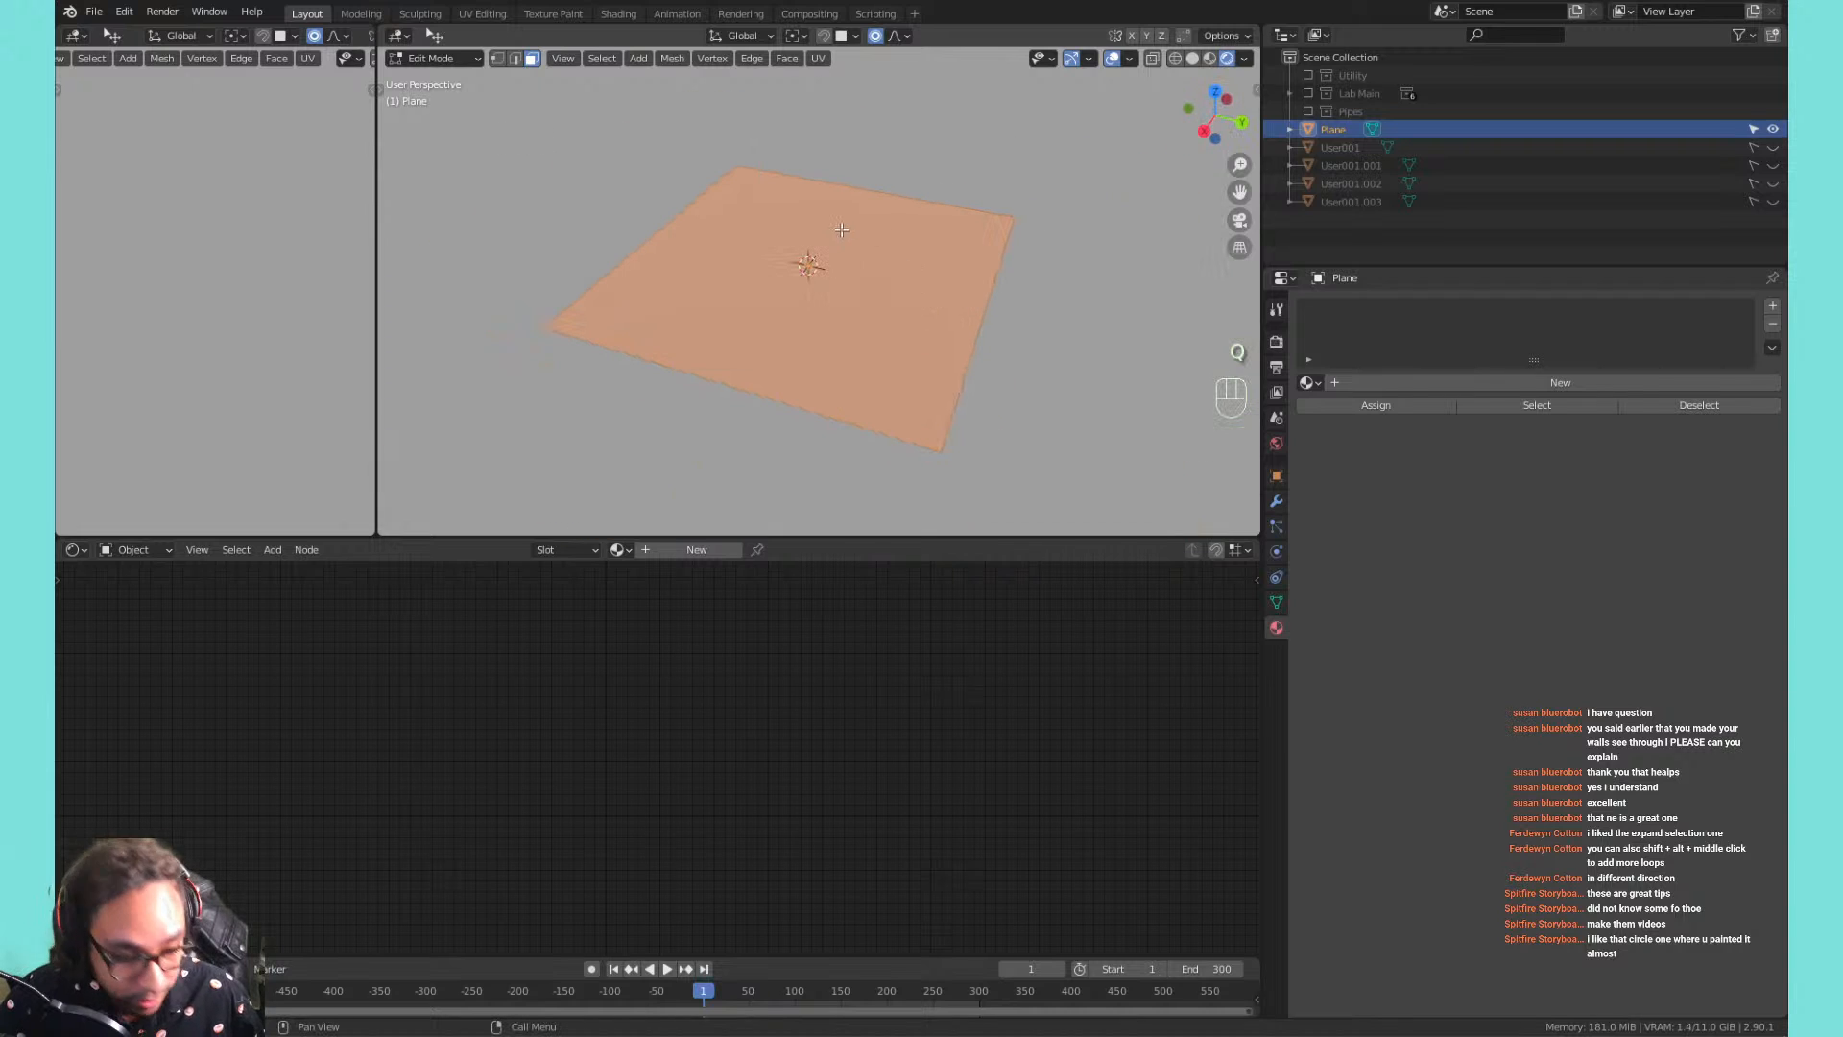
pyautogui.rightClick(839, 228)
pyautogui.click(839, 229)
pyautogui.moveTo(523, 396); pyautogui.dragTo(624, 395)
pyautogui.scroll(3, 815, 255)
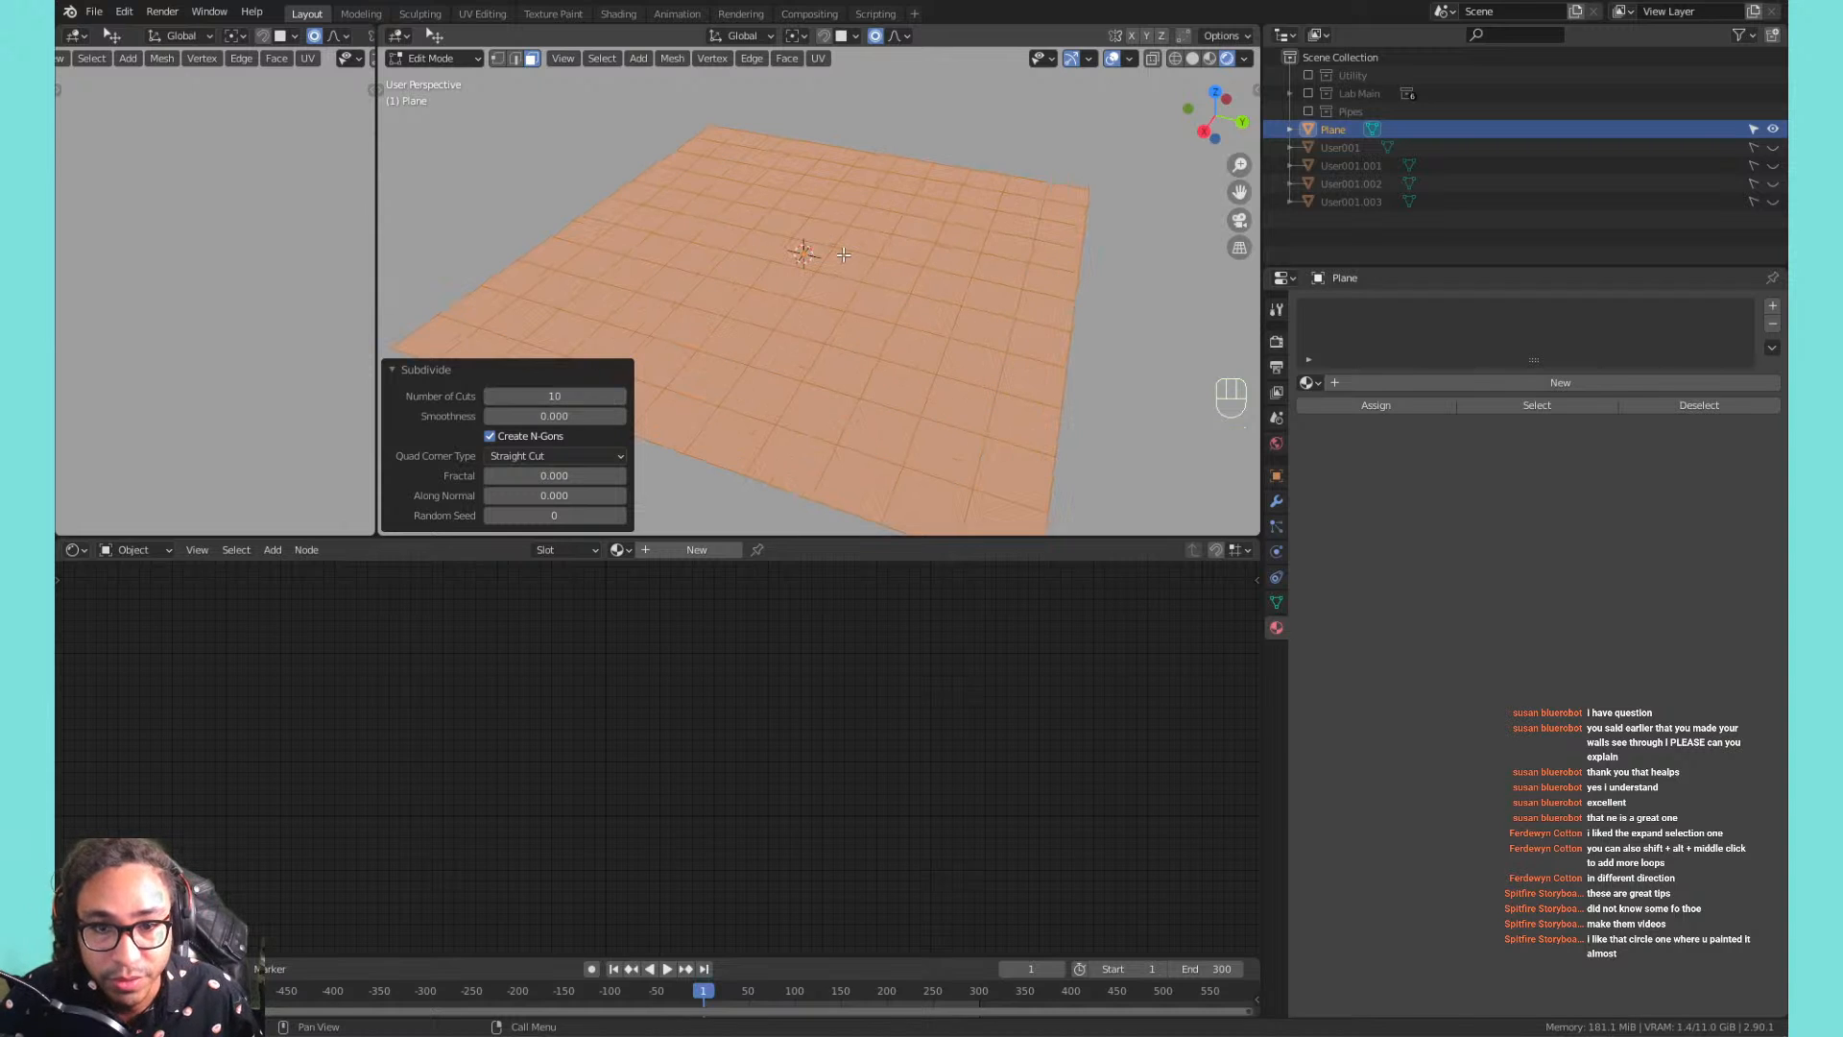
# Try out selecting all faces of the subdivided plane and picking single faces on it.
pyautogui.click(848, 237)
pyautogui.press('a')
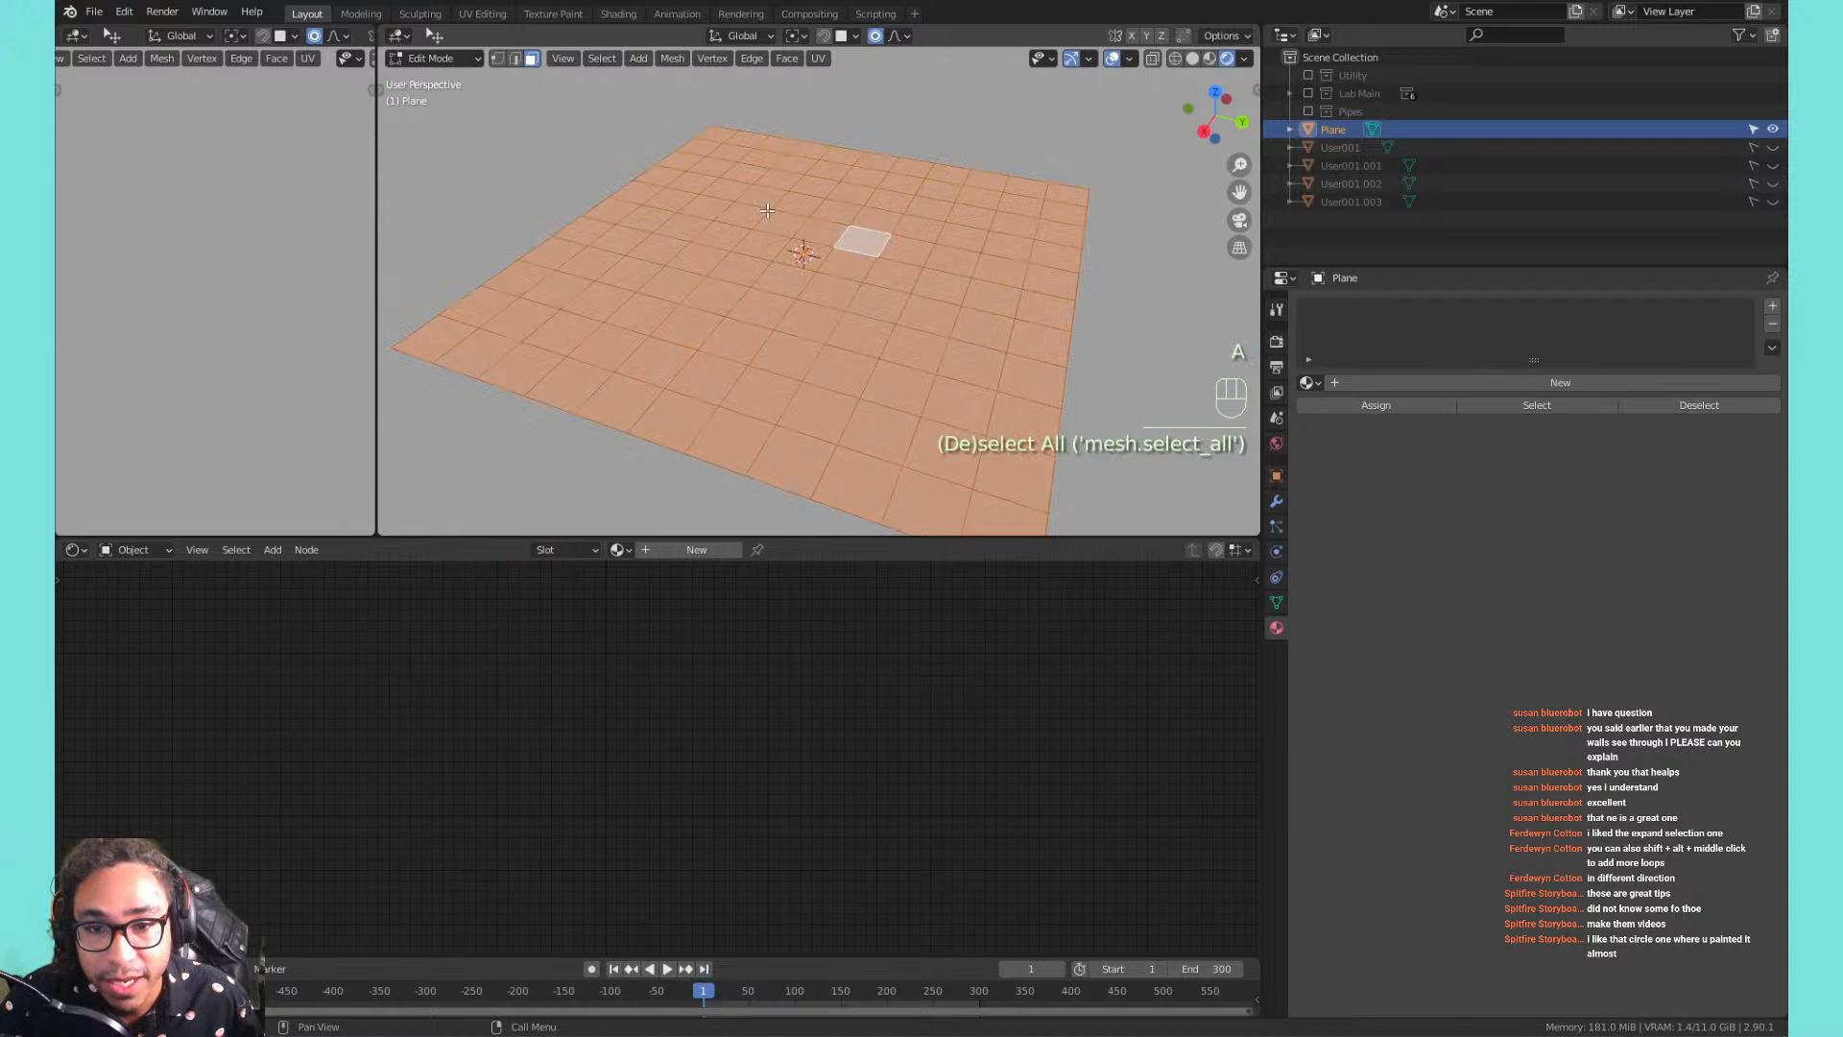
pyautogui.scroll(-2, 825, 250)
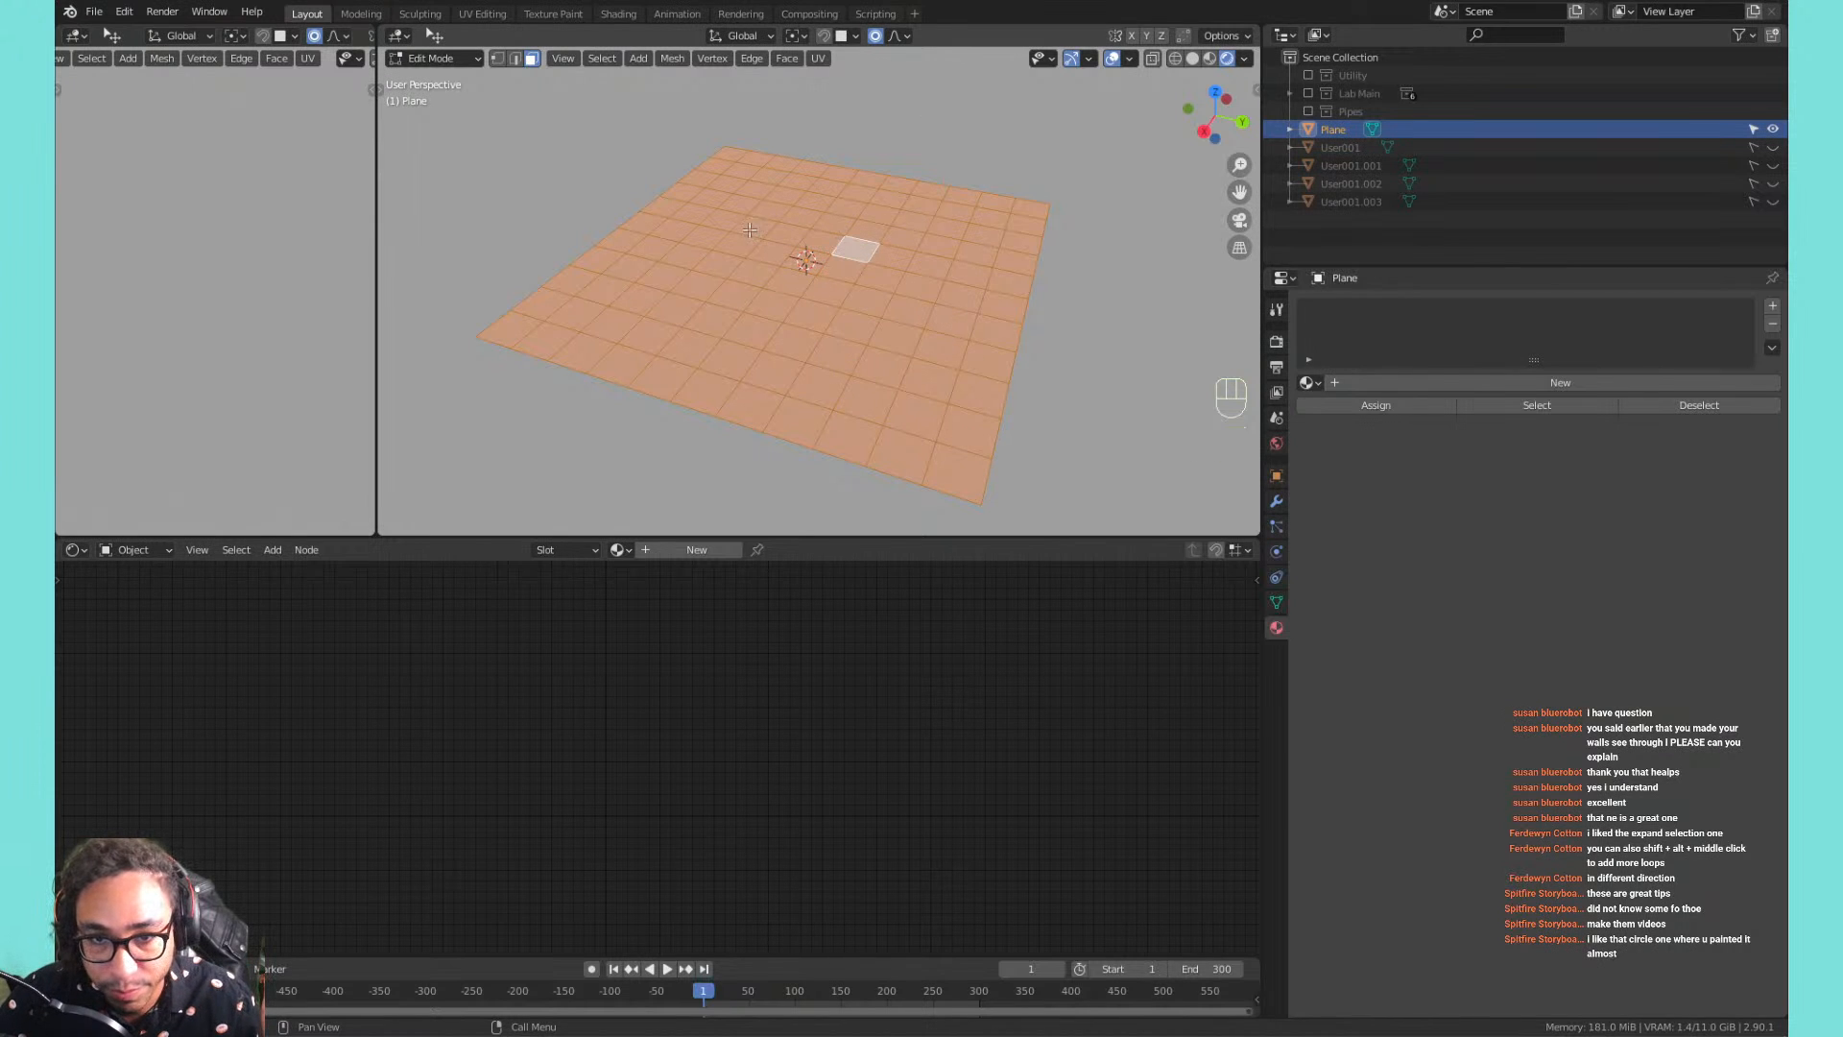
pyautogui.click(611, 62)
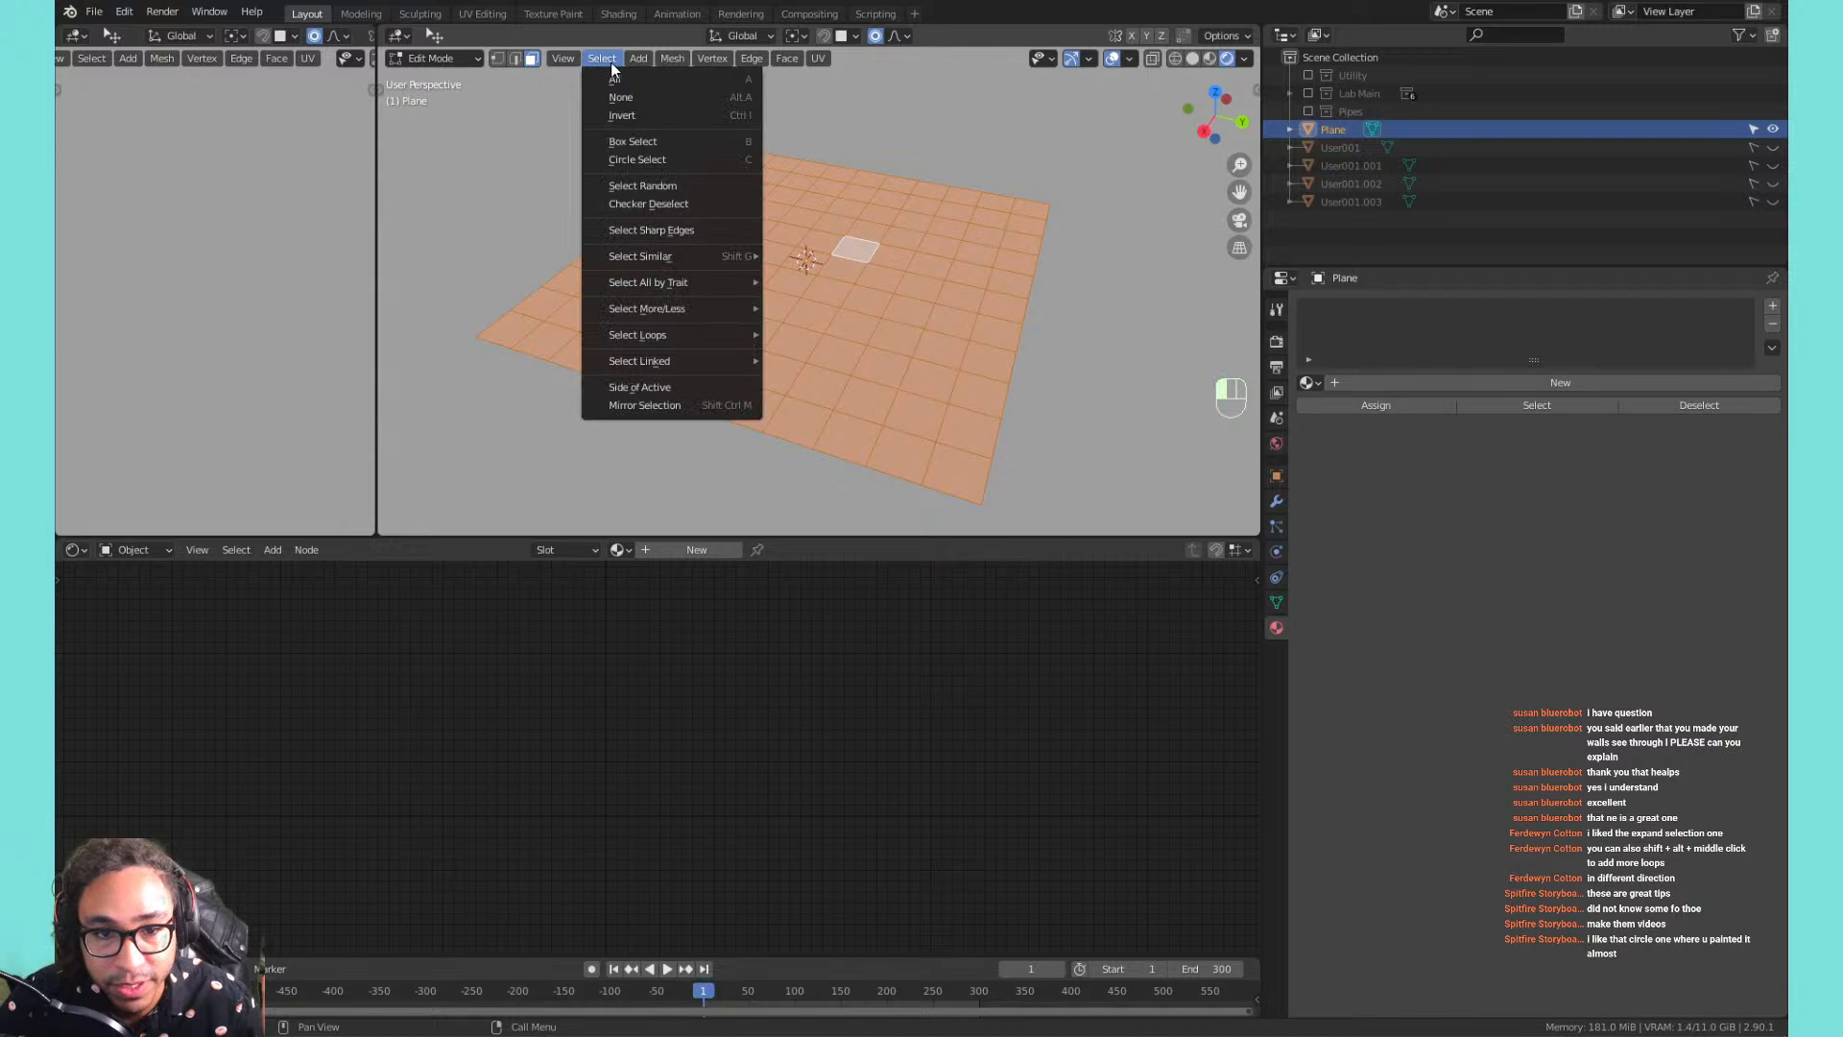
pyautogui.click(681, 183)
pyautogui.click(814, 201)
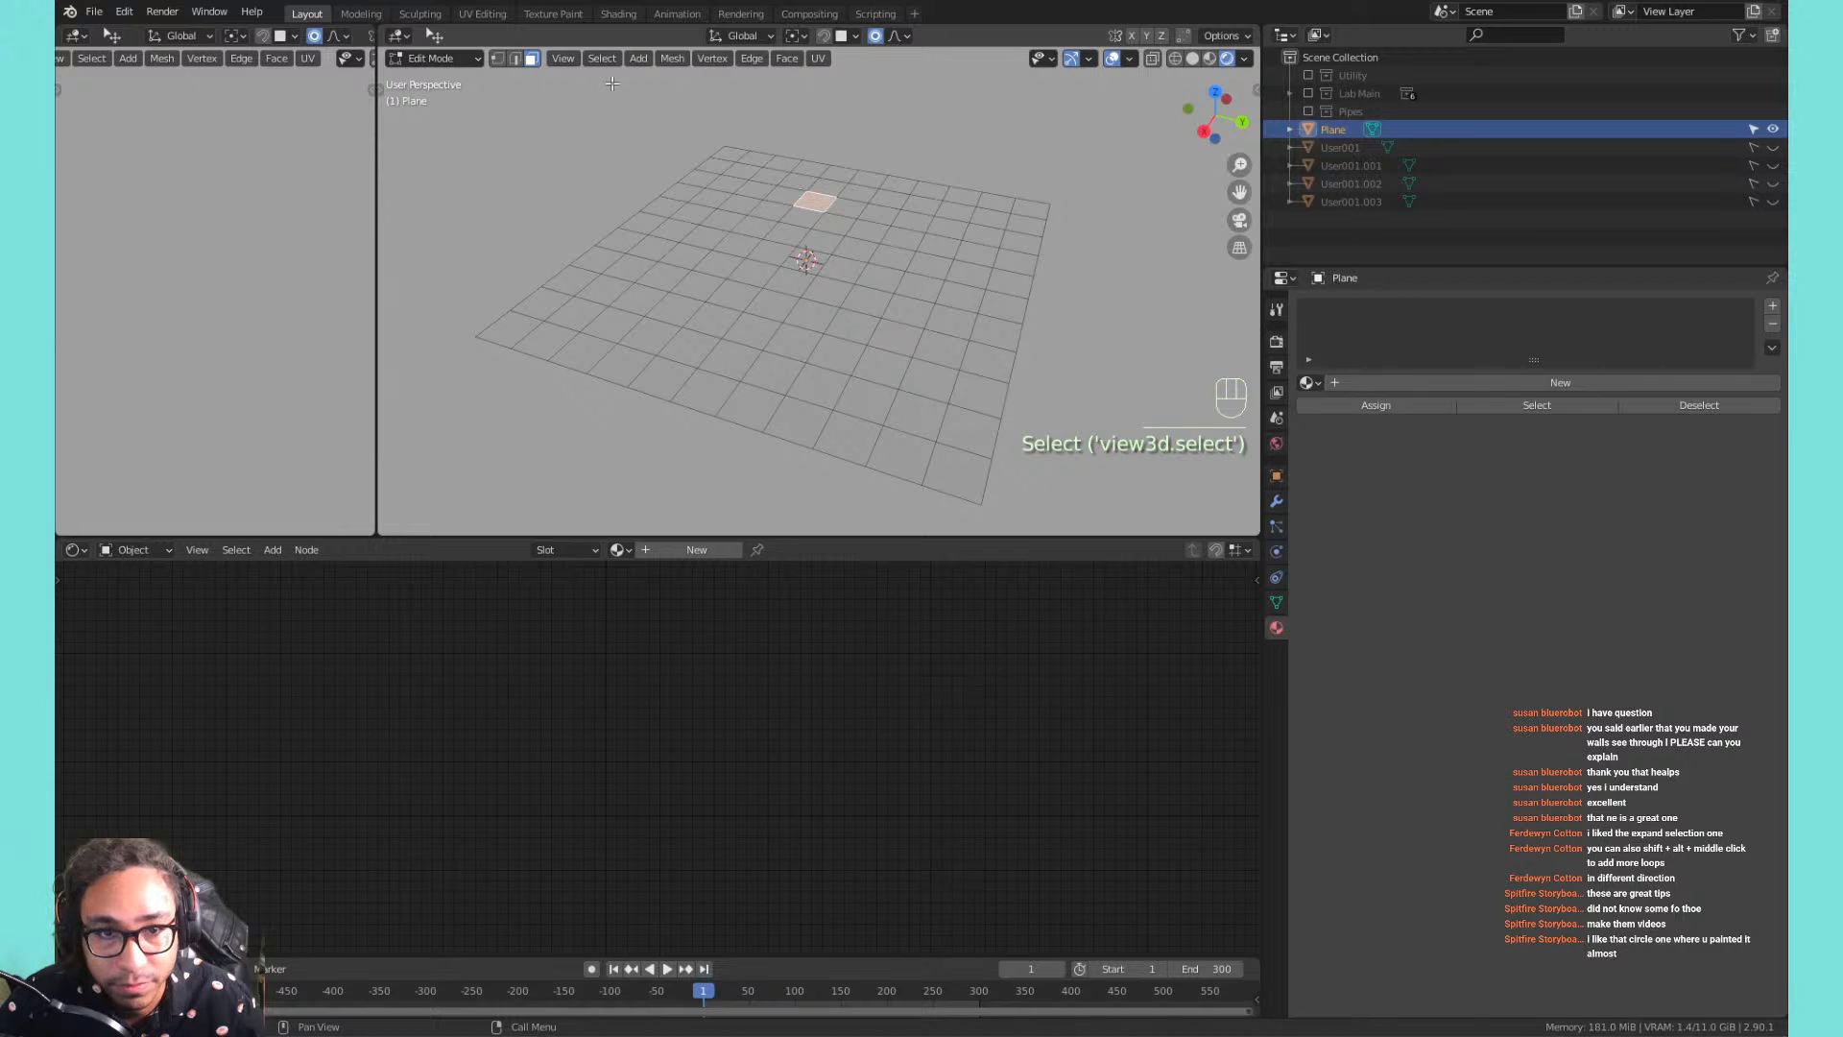
pyautogui.click(779, 201)
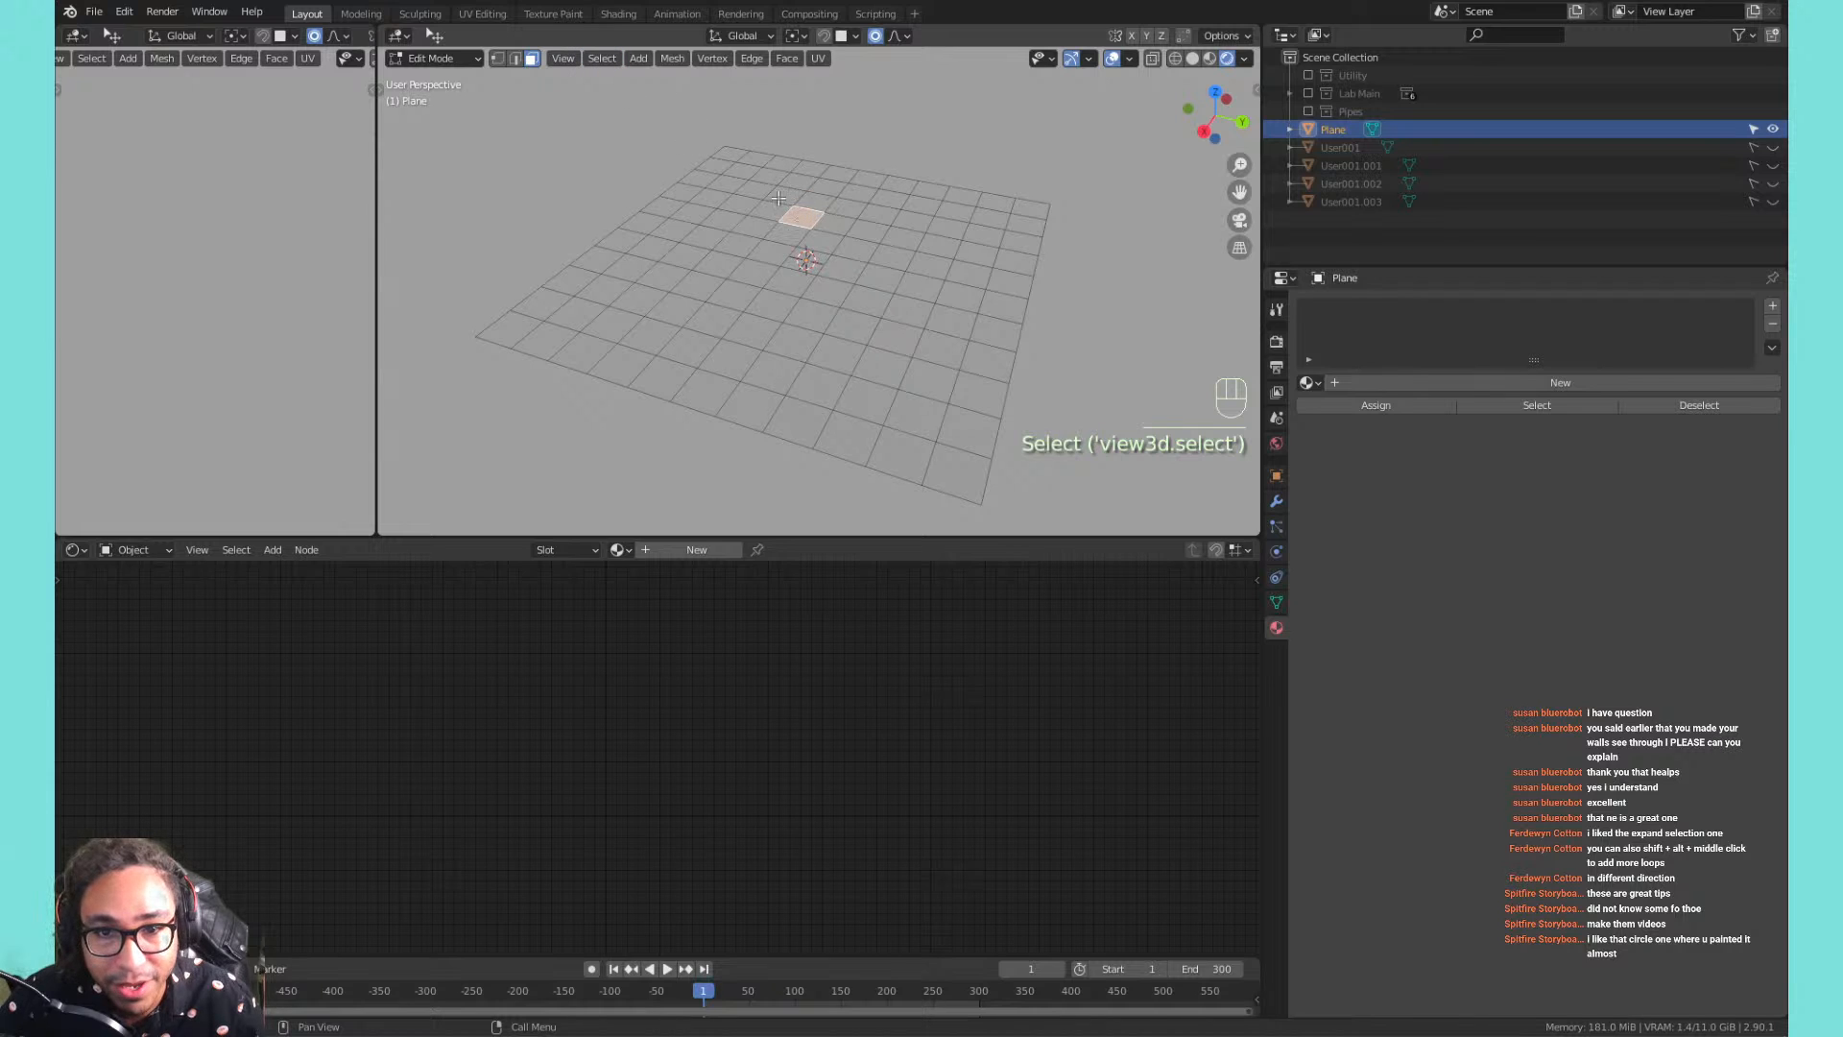
# Select a random 50% of the plane's faces with Select Random.
pyautogui.click(669, 72)
pyautogui.click(602, 58)
pyautogui.click(643, 180)
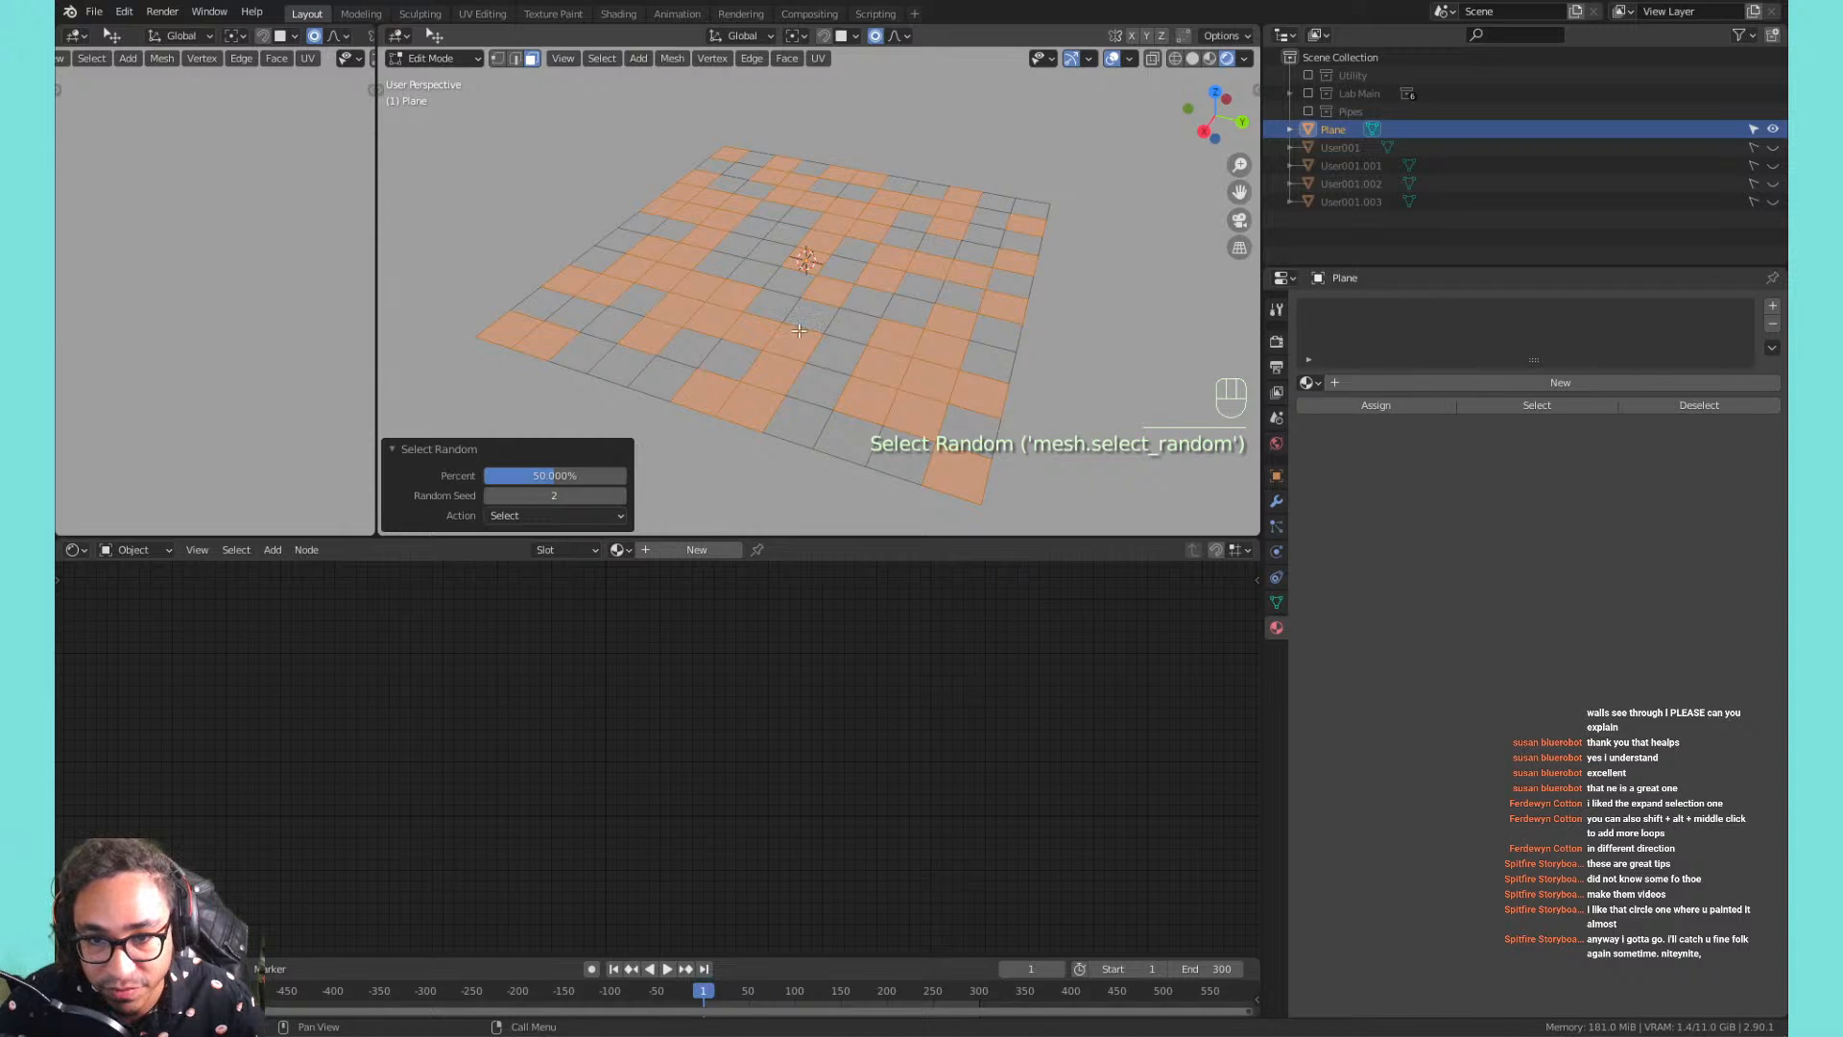
pyautogui.scroll(2, 919, 310)
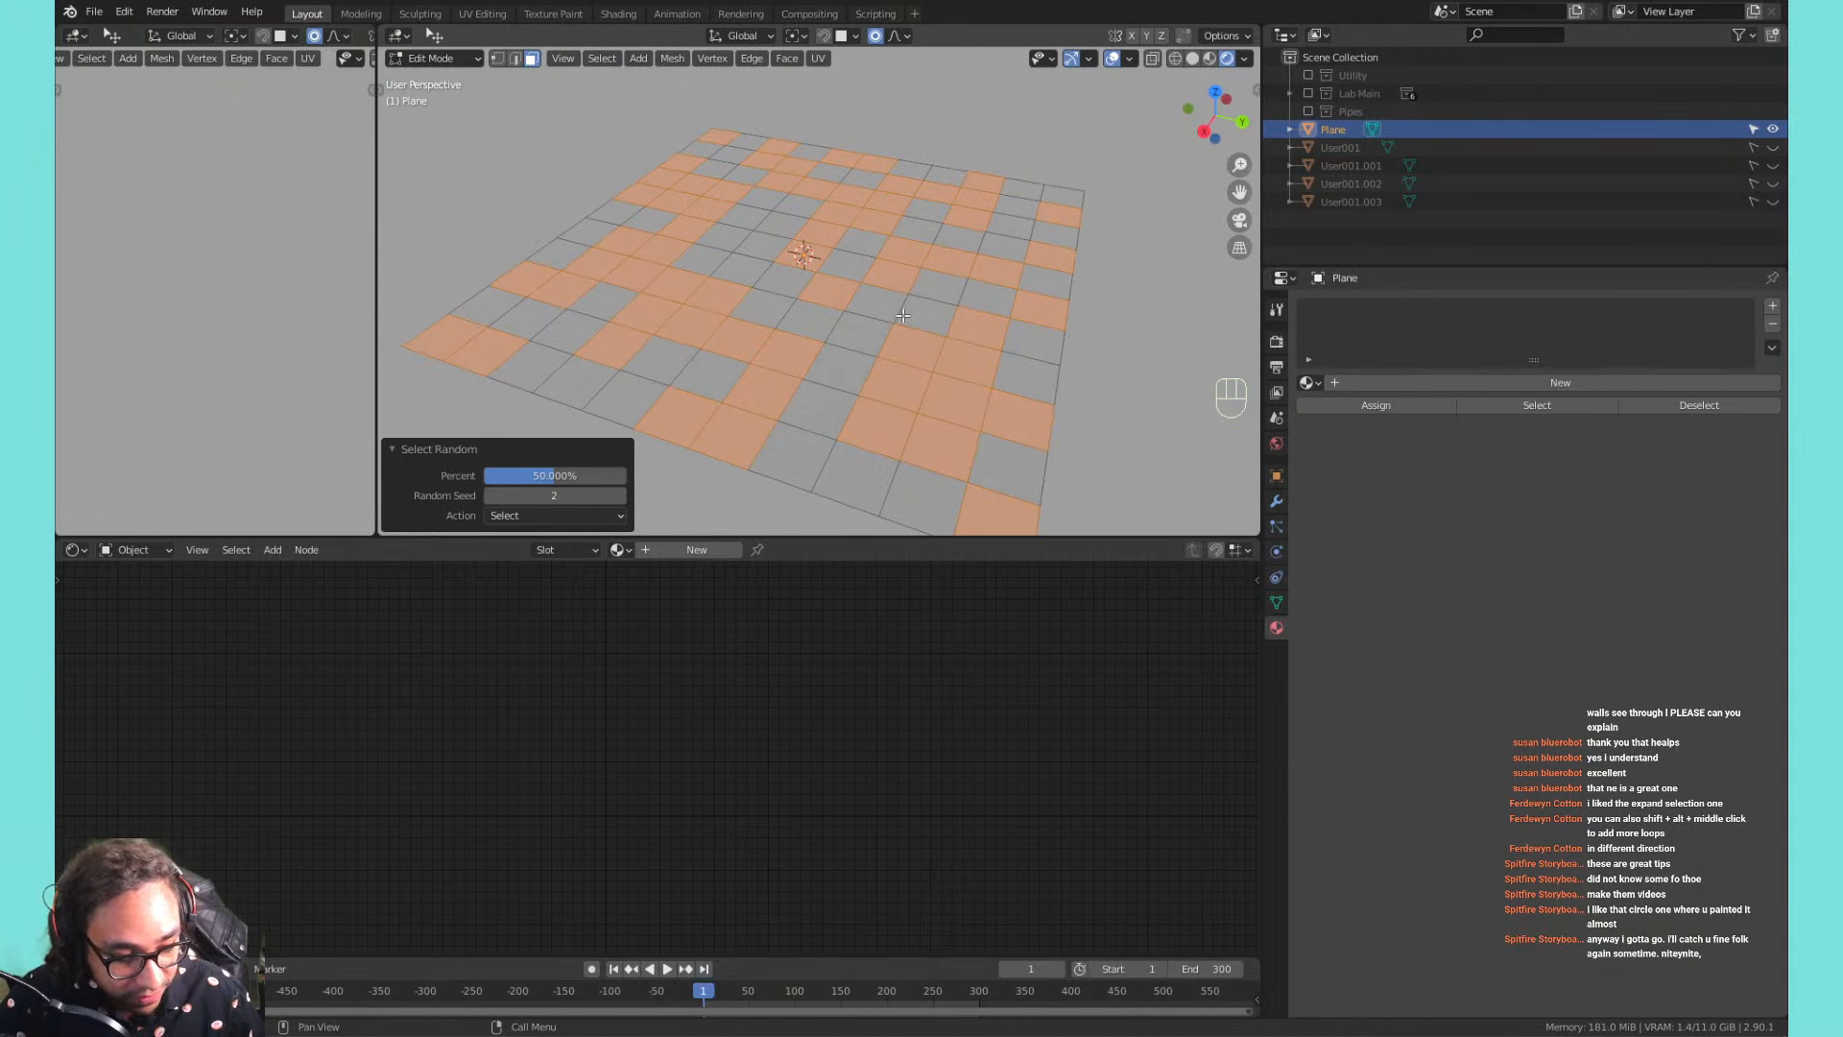
# Extrude the randomly selected faces upward along their normals by about 1.31 m.
pyautogui.hotkey('alt', 'e')
pyautogui.click(904, 317)
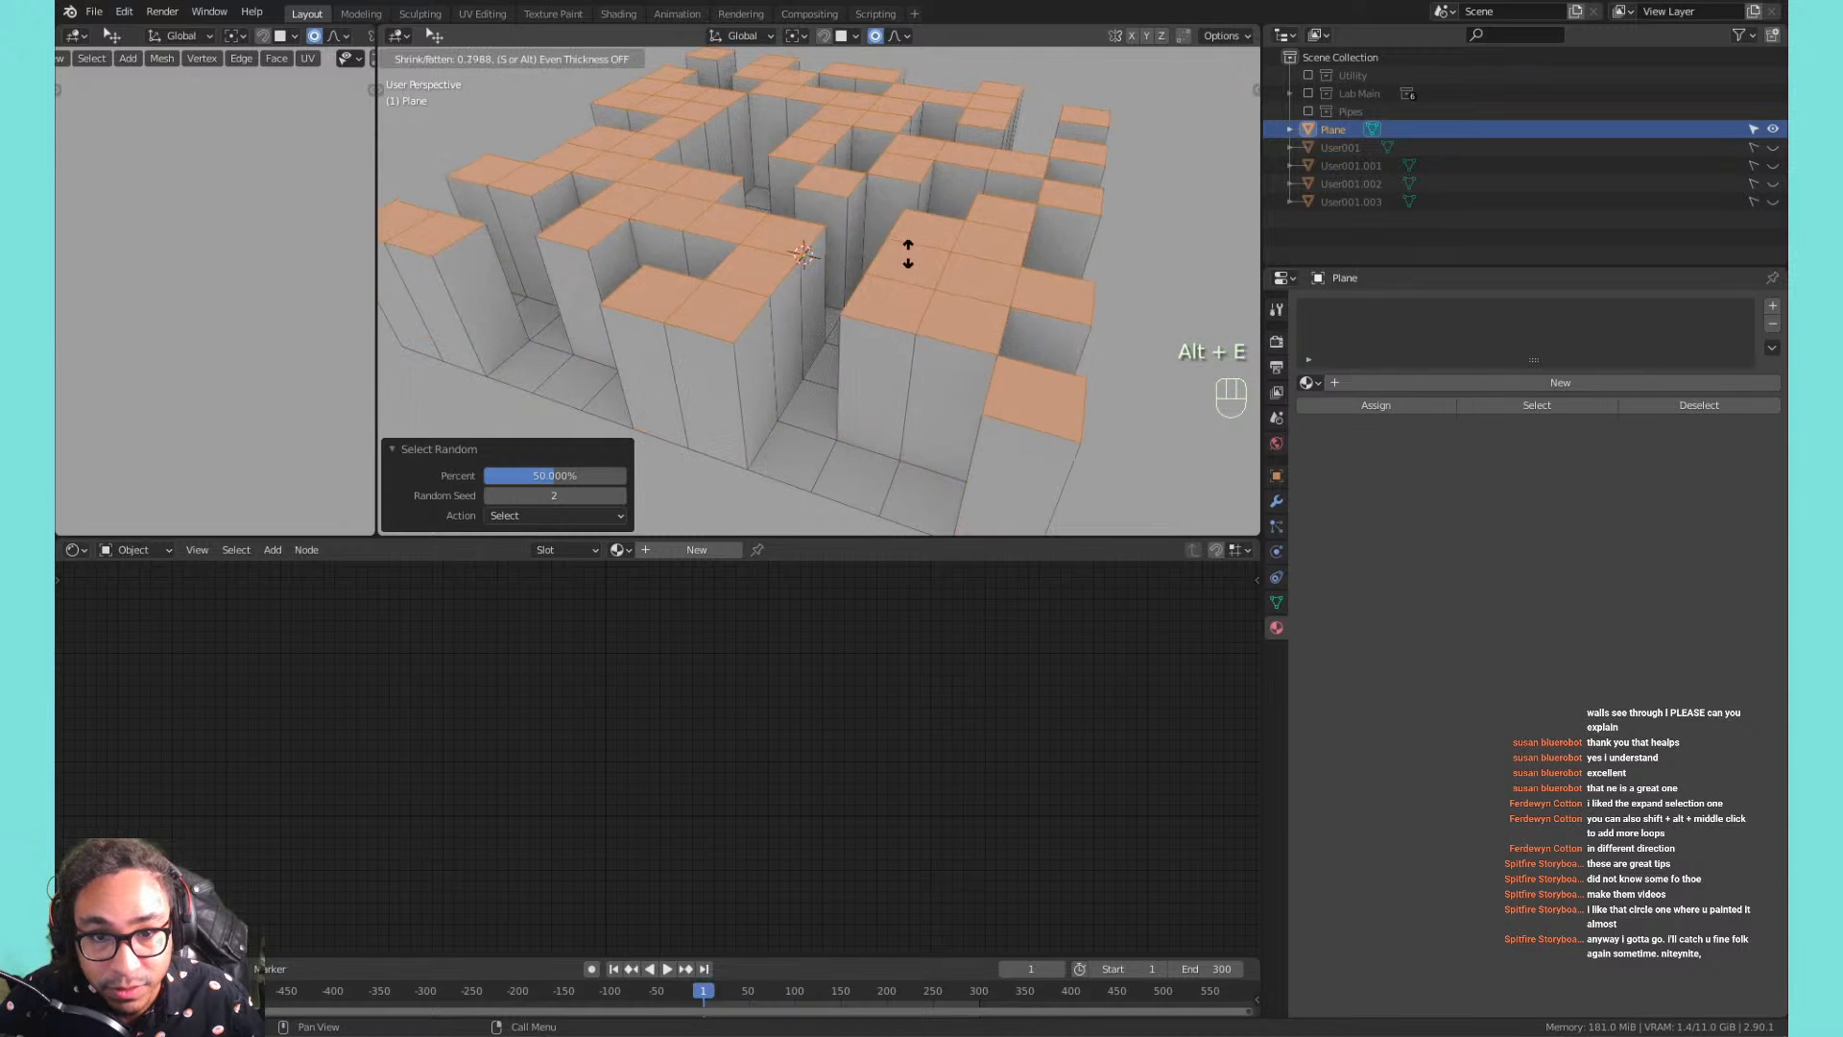
pyautogui.click(905, 217)
pyautogui.moveTo(905, 217); pyautogui.dragTo(845, 197, button='middle')
pyautogui.scroll(-4, 845, 240)
pyautogui.moveTo(844, 278); pyautogui.dragTo(831, 202, button='middle')
pyautogui.scroll(4, 845, 230)
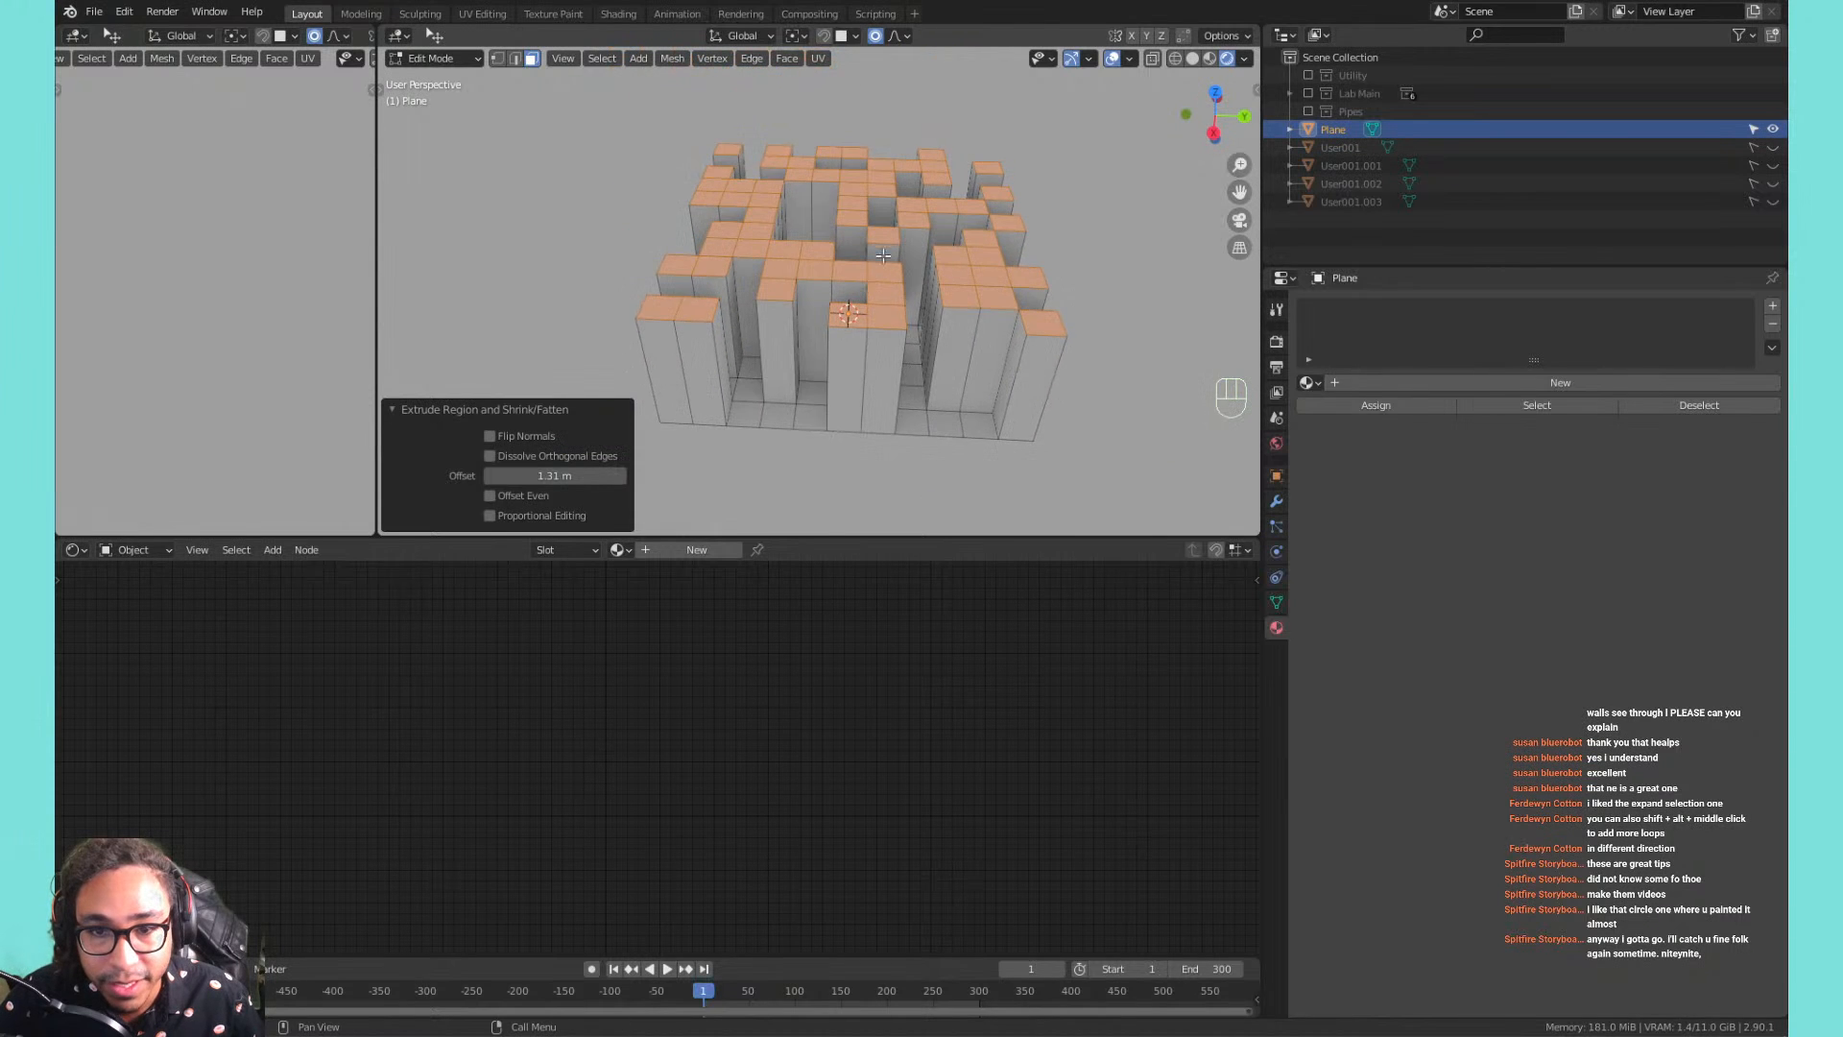
pyautogui.scroll(-3, 955, 279)
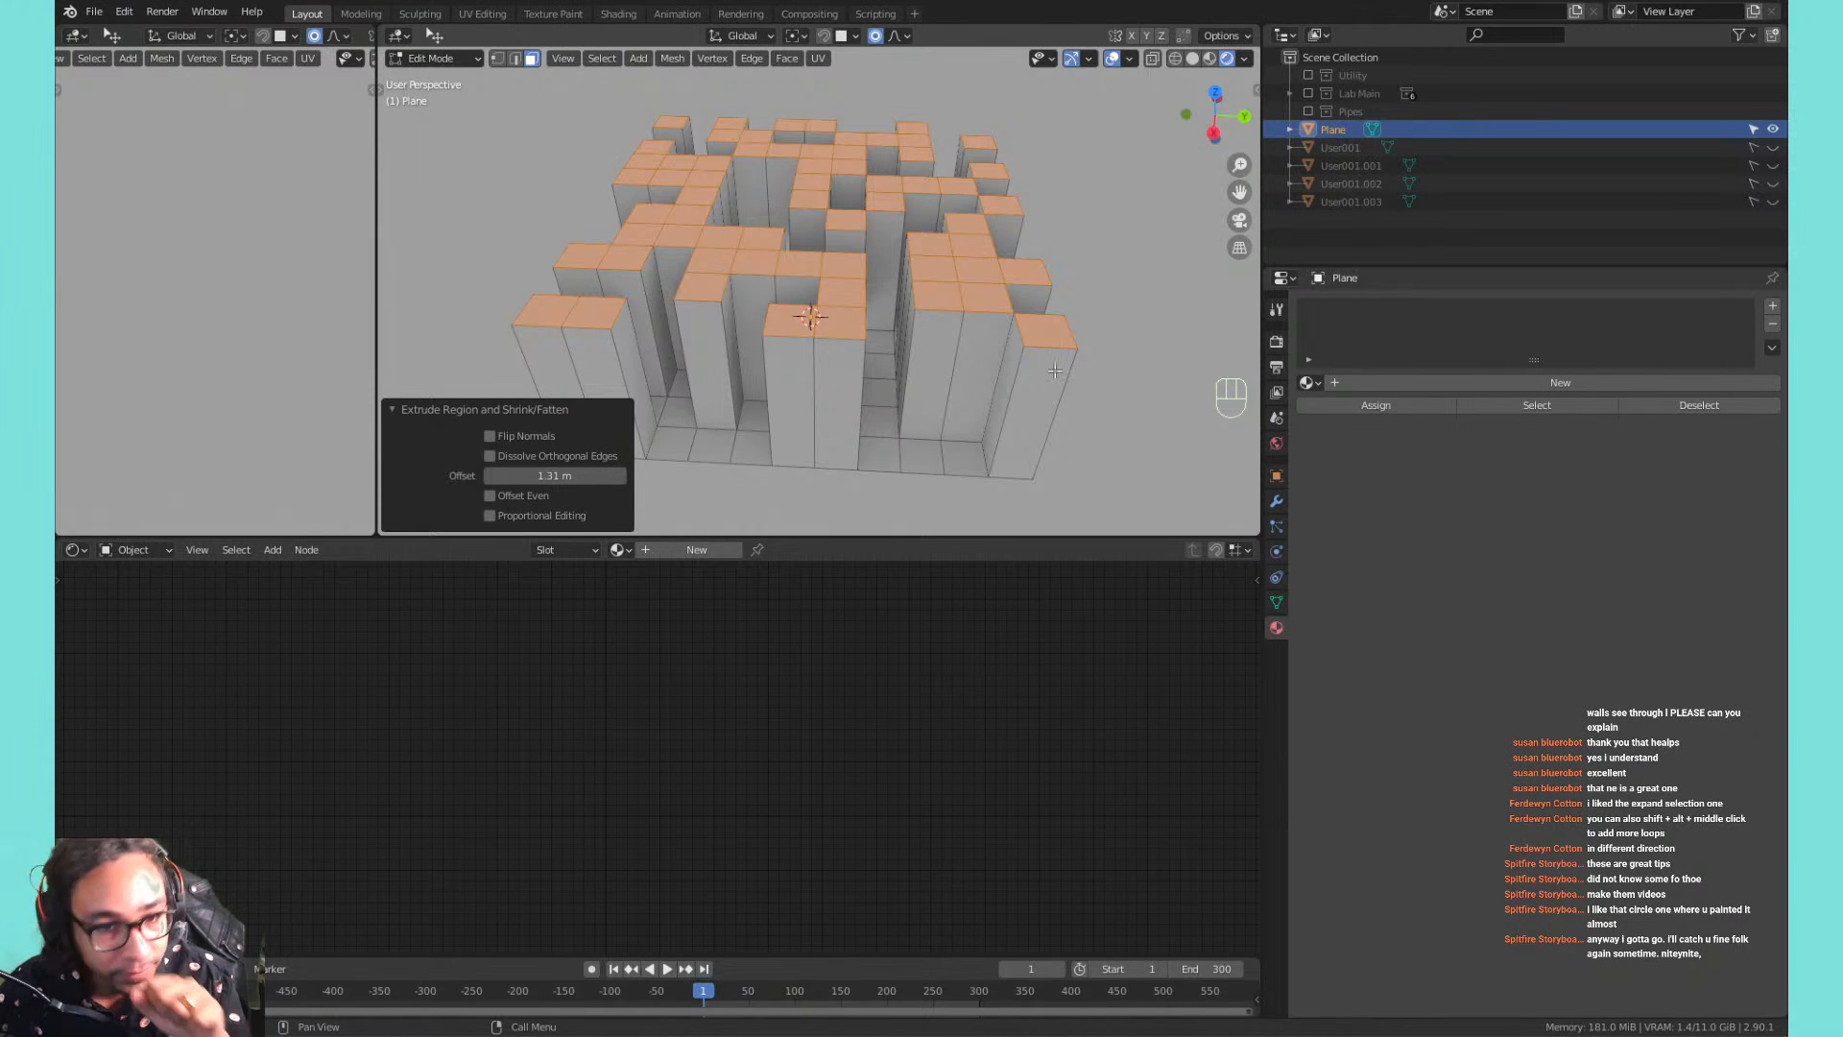
# Select a single top face among the extruded blocks.
pyautogui.click(842, 293)
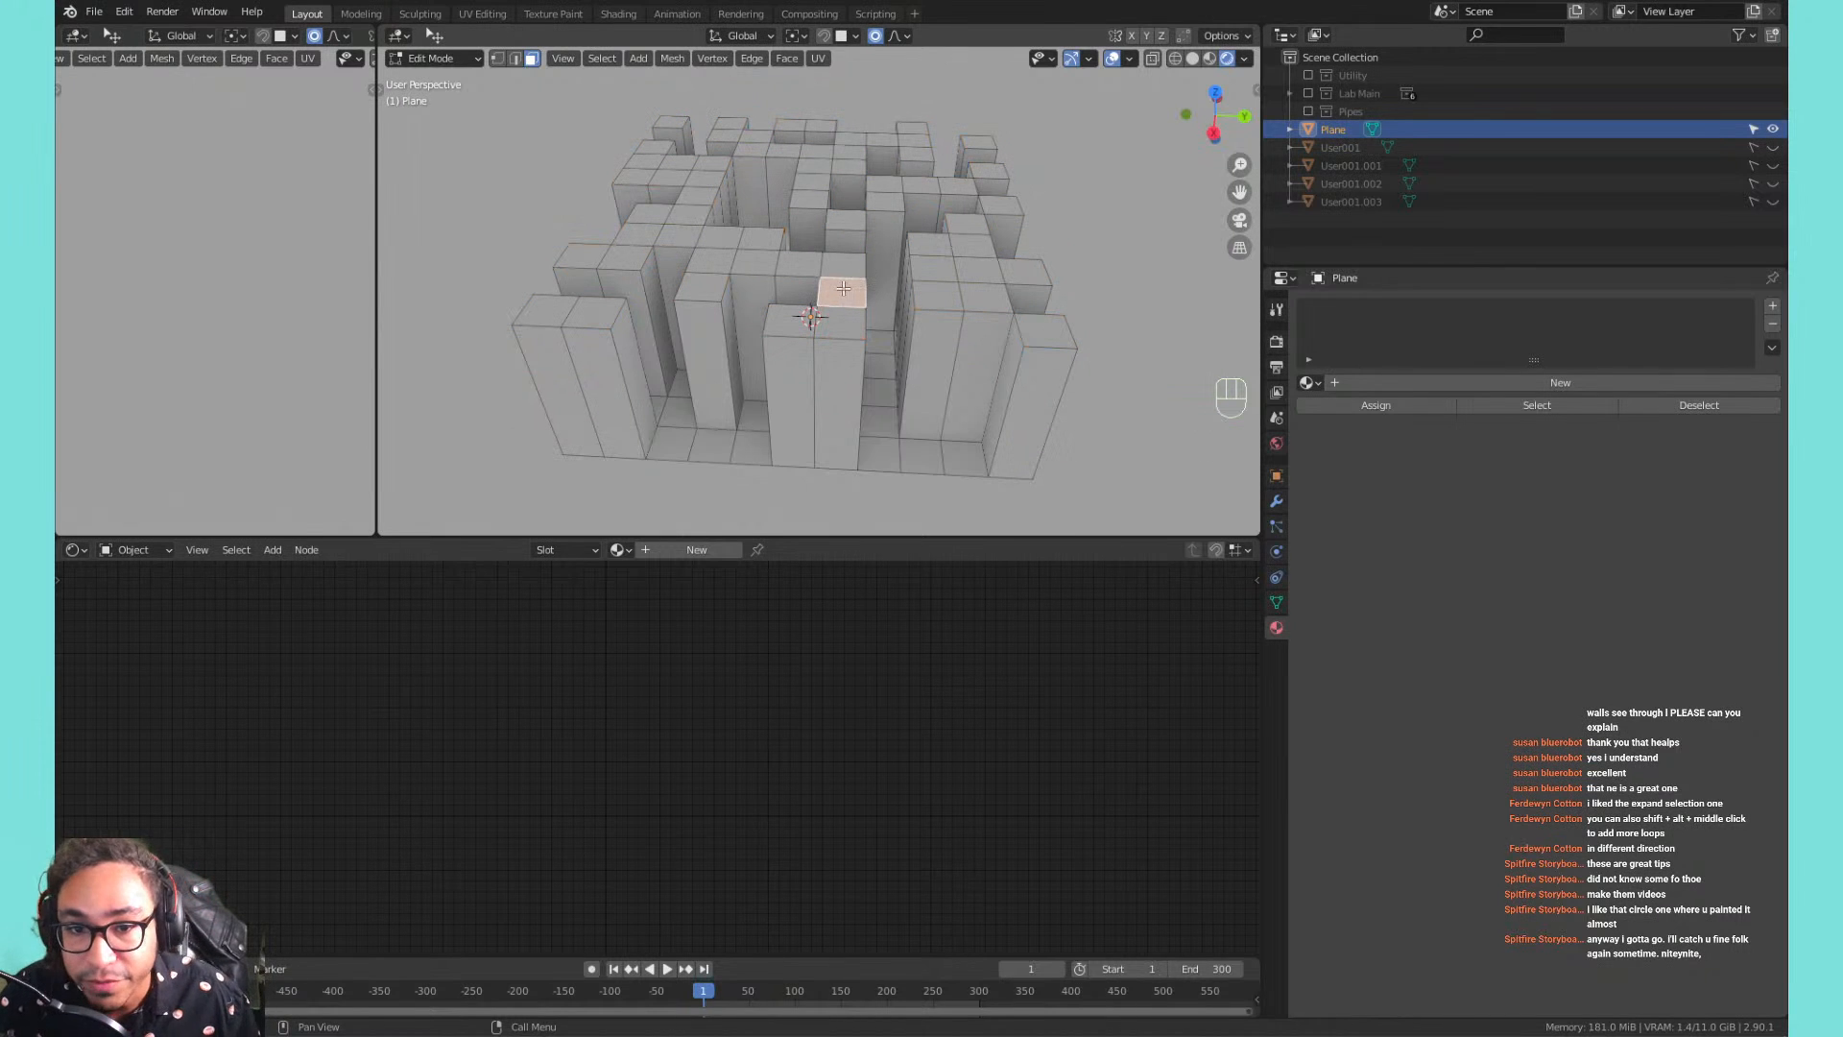
pyautogui.click(845, 288)
pyautogui.scroll(3, 994, 288)
pyautogui.keyDown('shift'); pyautogui.moveTo(994, 288); pyautogui.dragTo(959, 268, button='middle'); pyautogui.keyUp('shift')
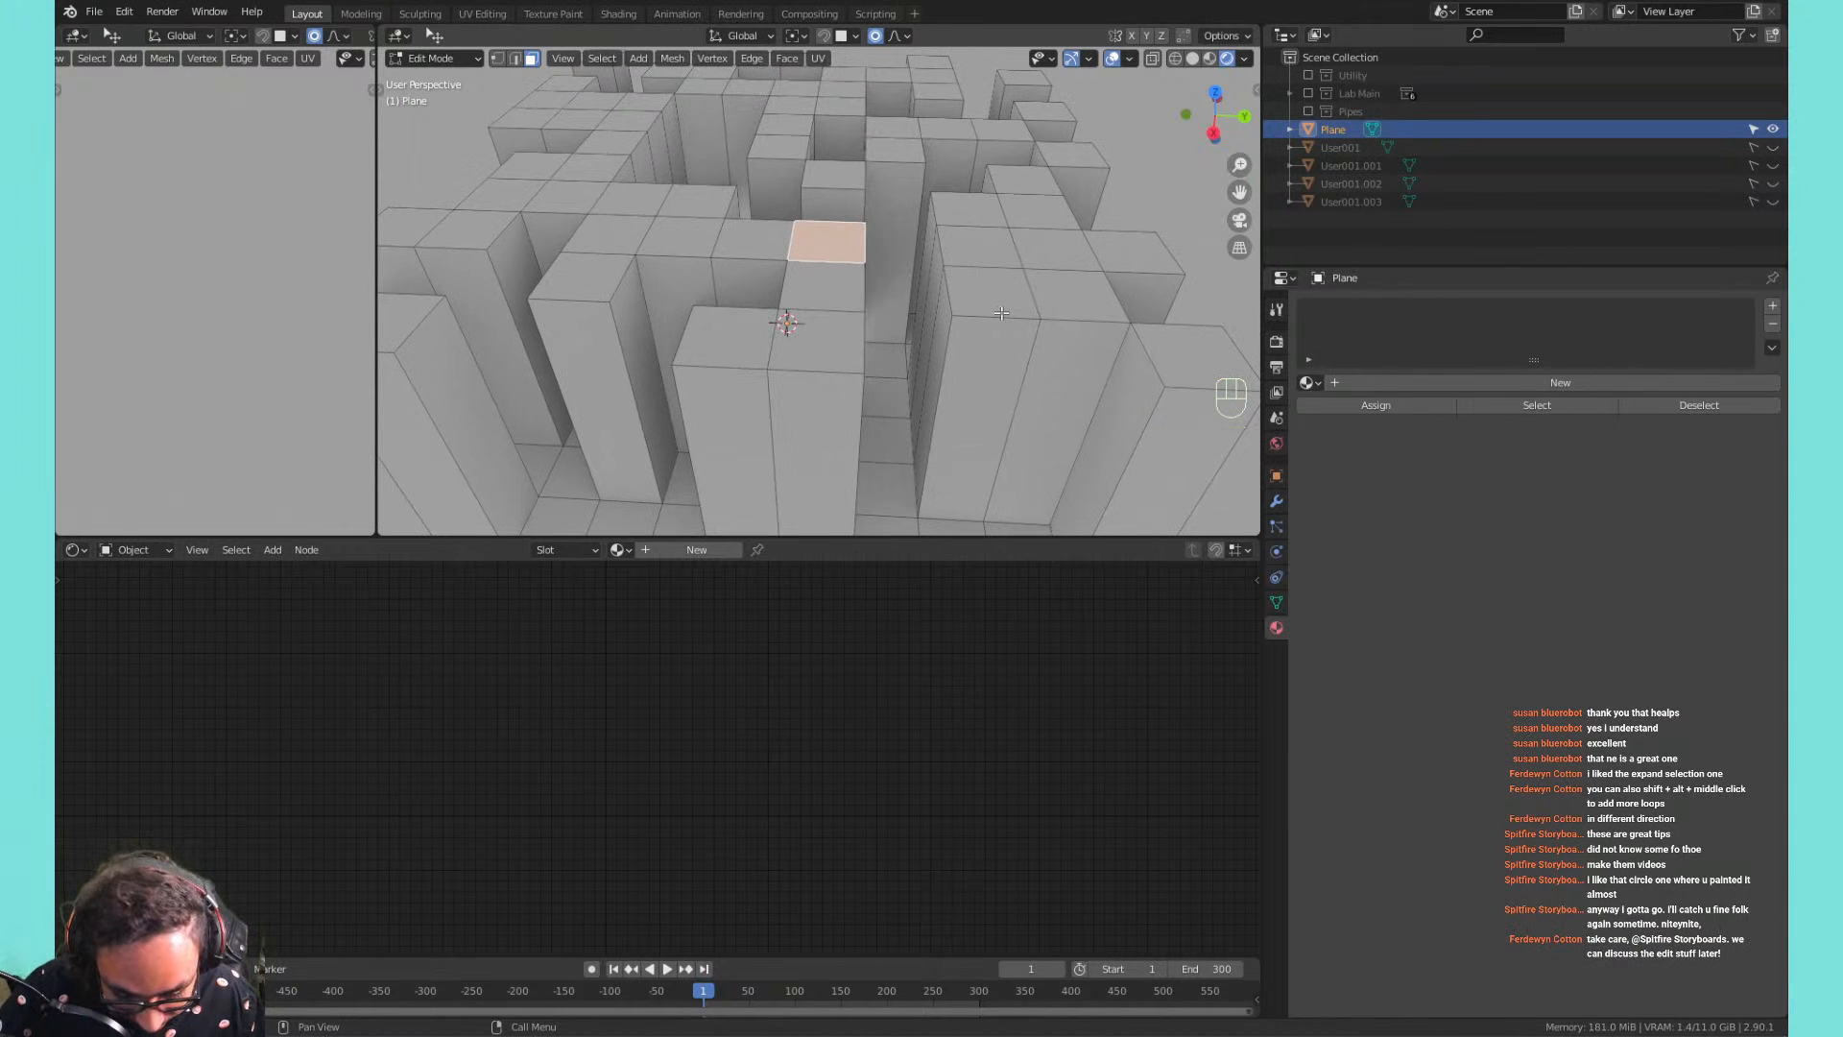
# Display the mesh's face normals in the viewport overlays with a size of 0.15.
pyautogui.moveTo(1004, 313); pyautogui.dragTo(799, 295, button='middle')
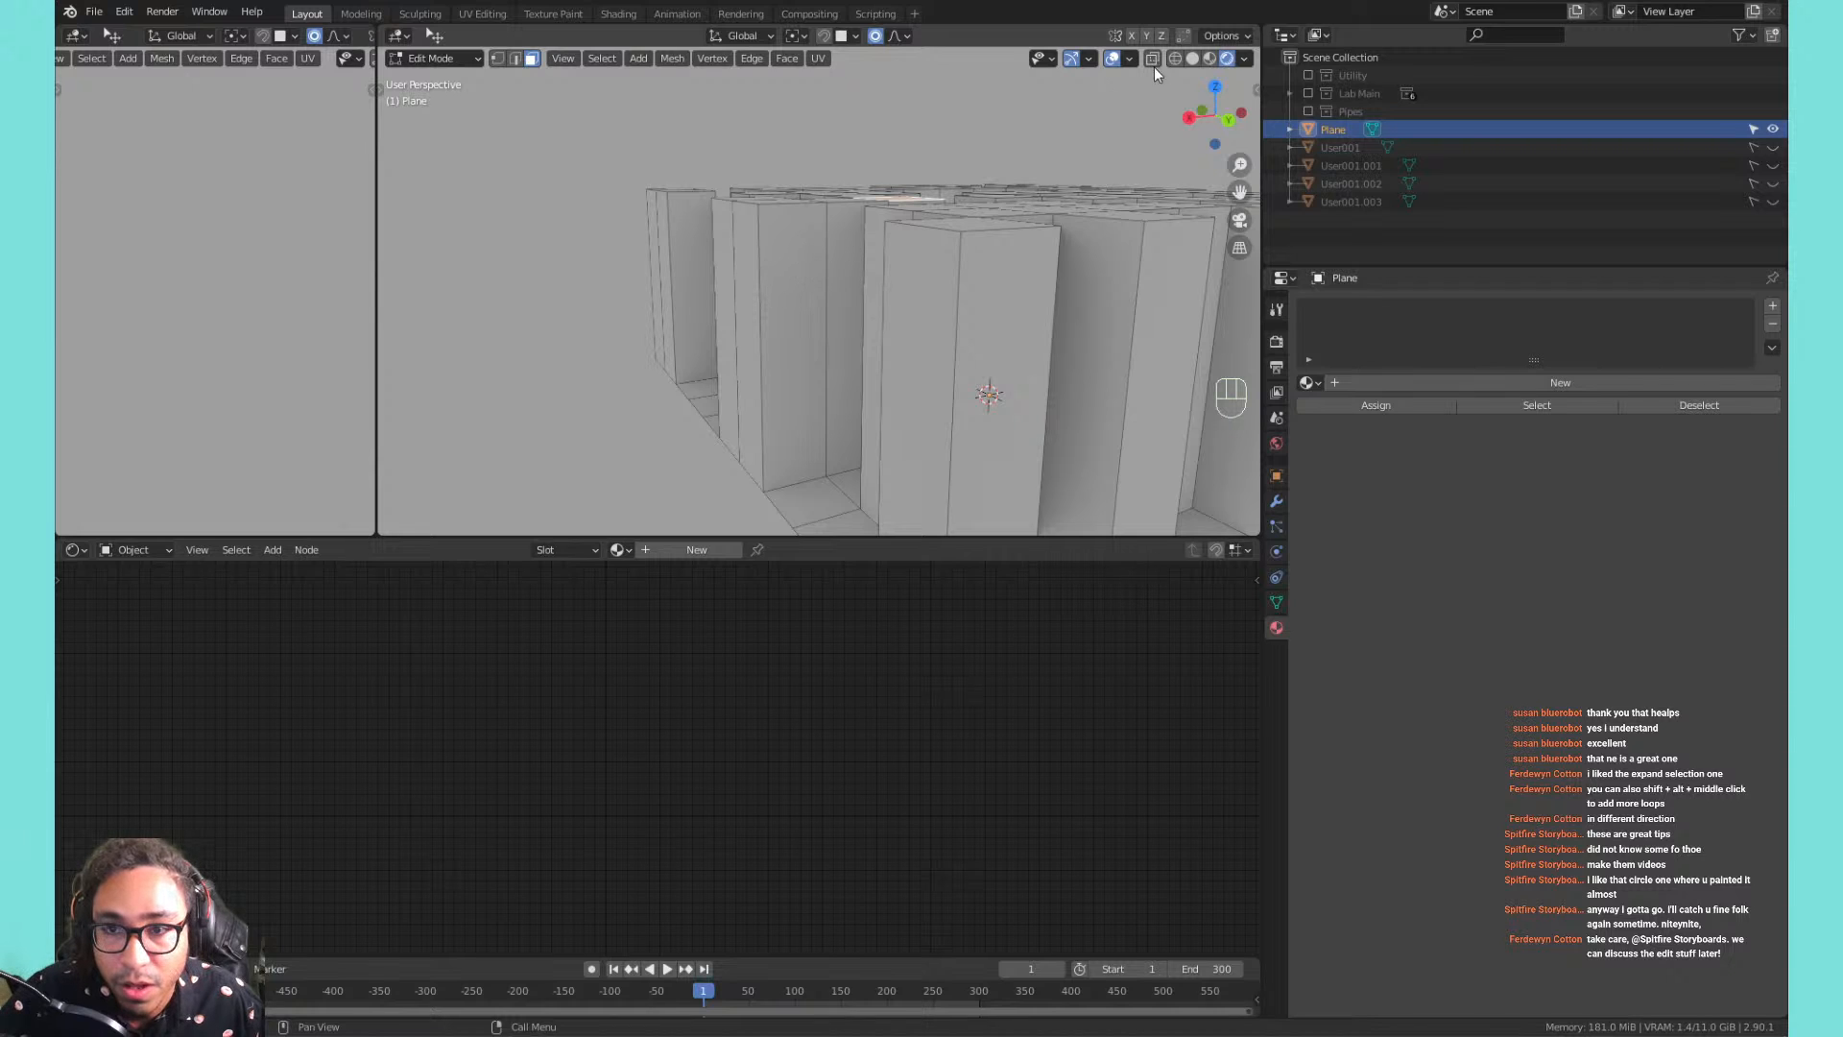
pyautogui.click(1131, 59)
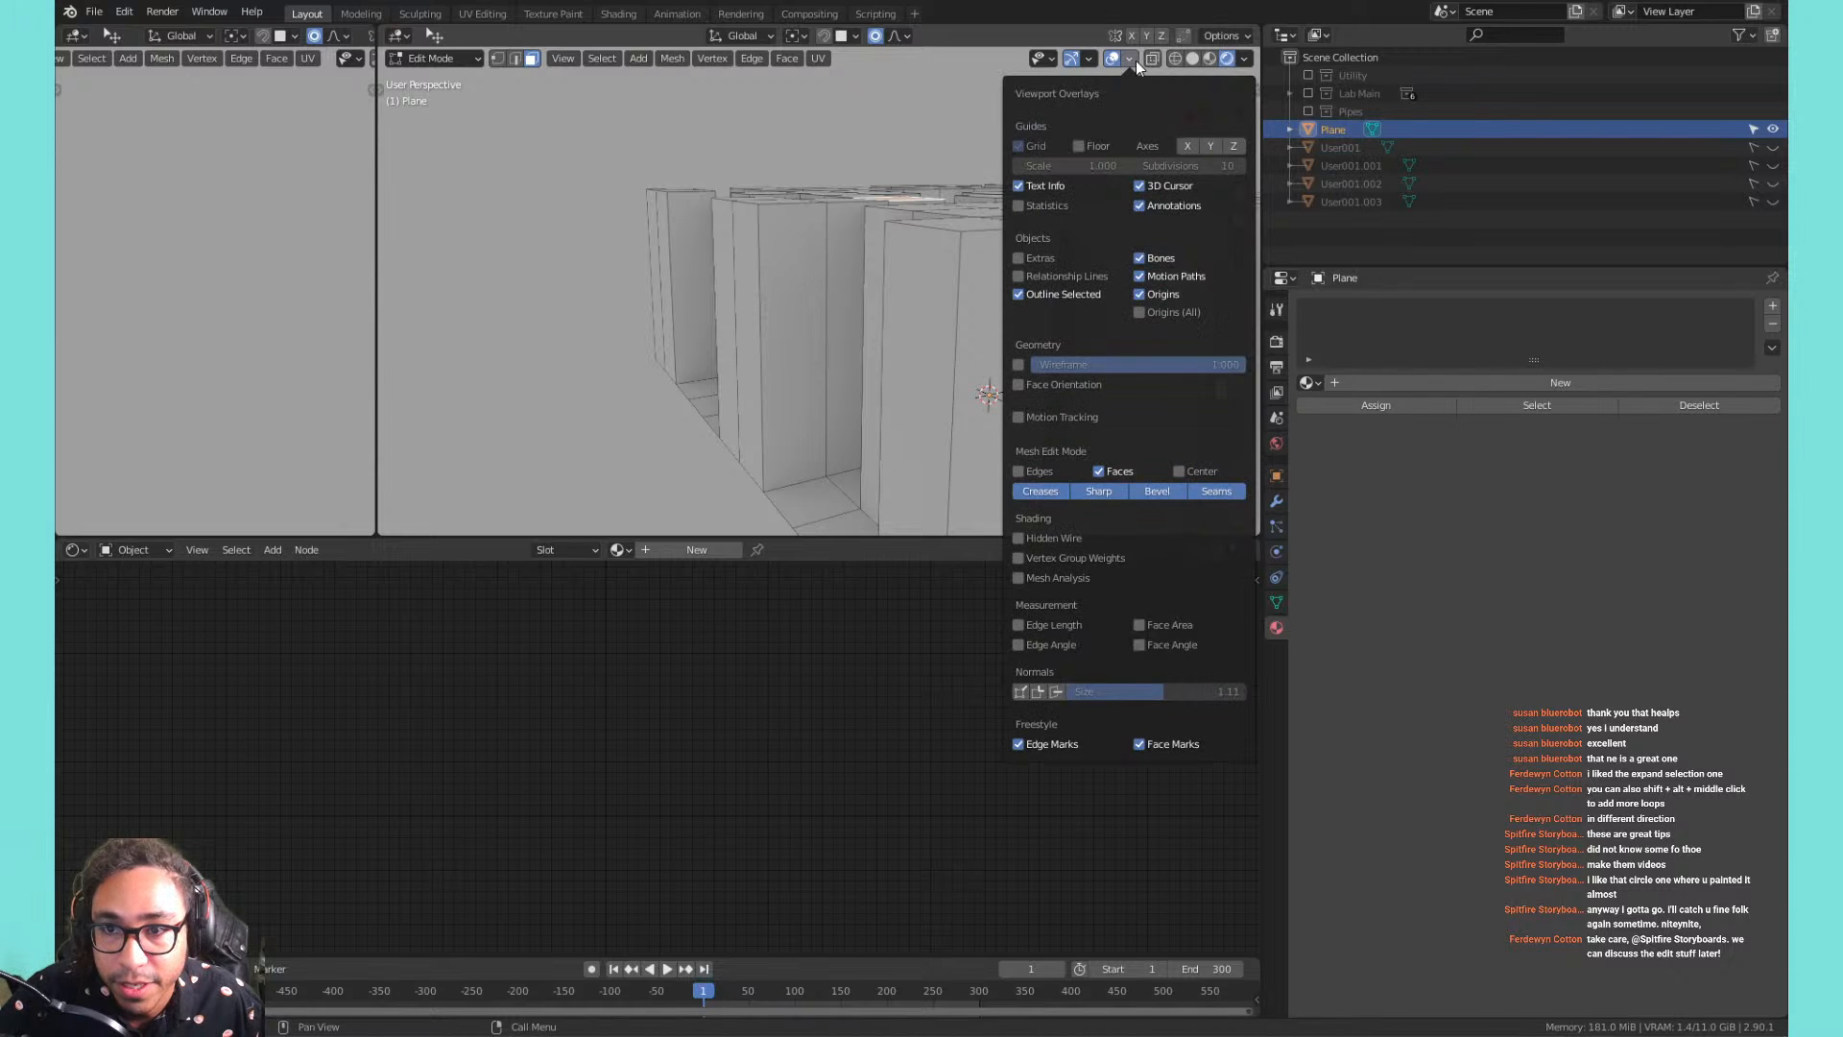
pyautogui.click(1057, 691)
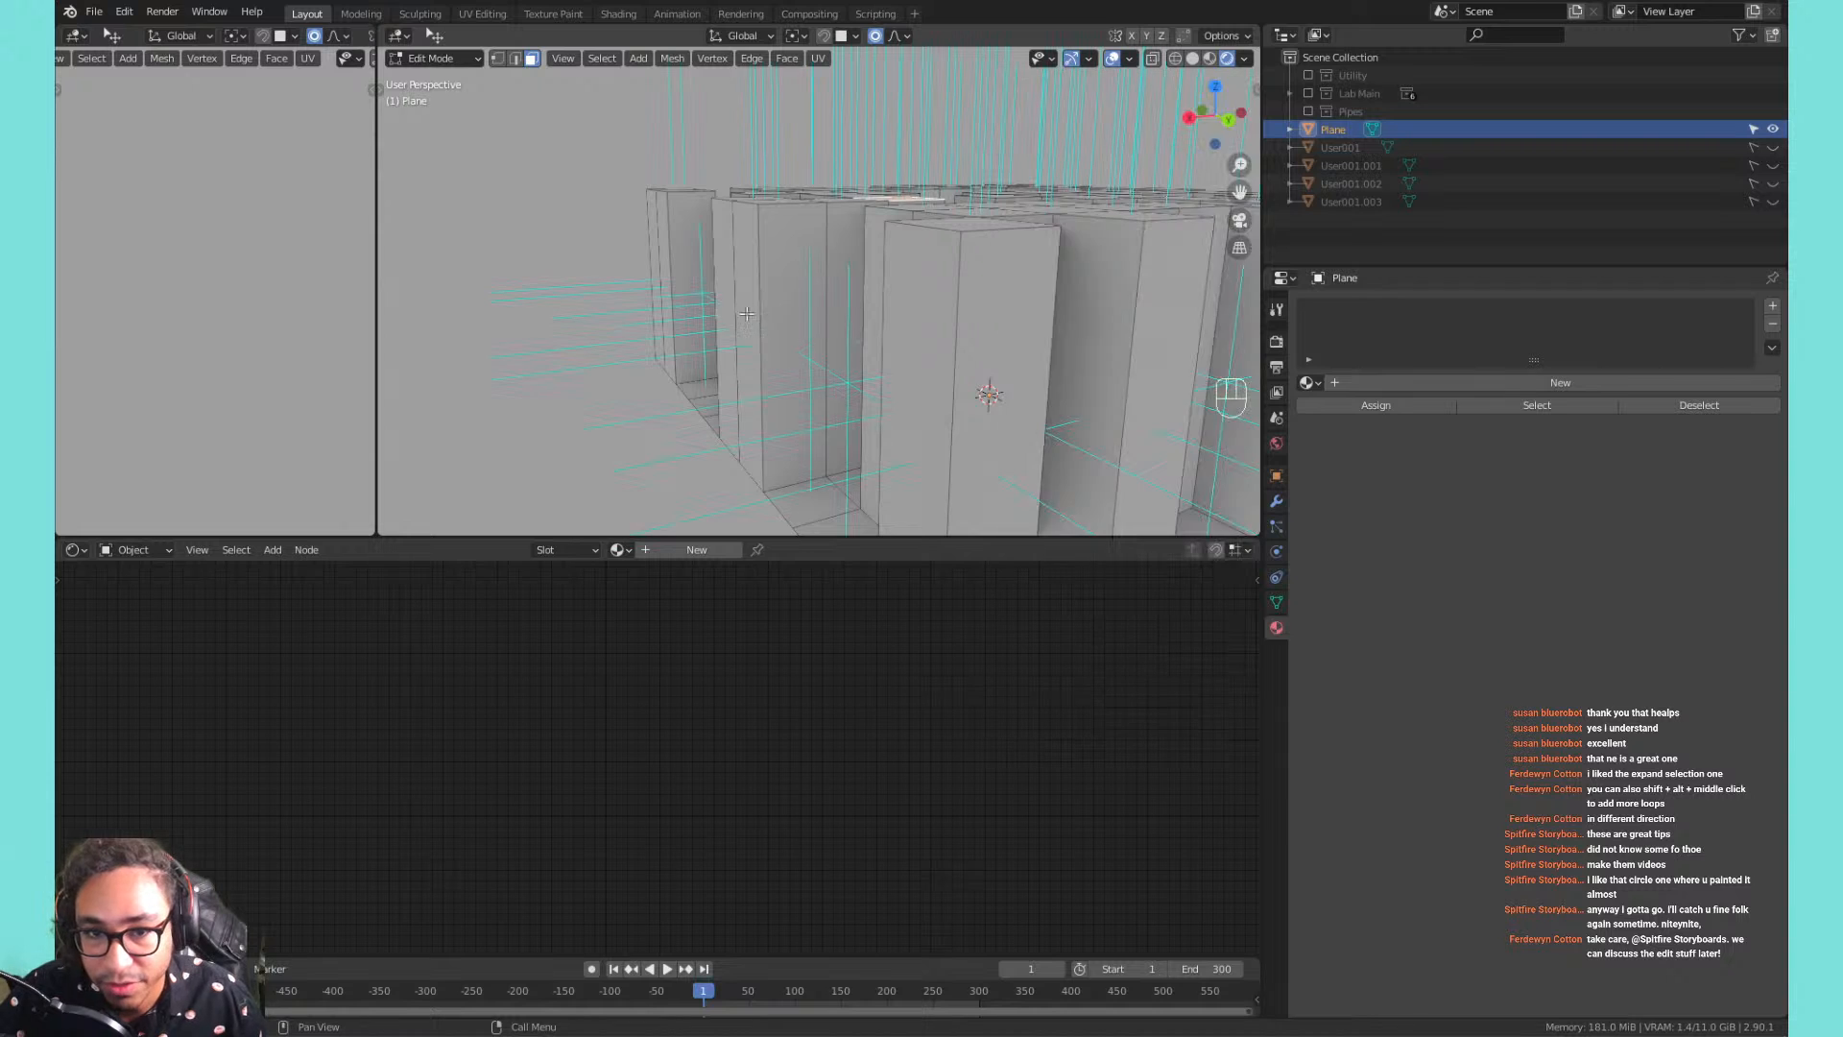
pyautogui.moveTo(746, 313)
pyautogui.mouseDown(button='middle')
pyautogui.moveTo(816, 351)
pyautogui.moveTo(735, 312)
pyautogui.mouseUp(button='middle')
pyautogui.click(1131, 60)
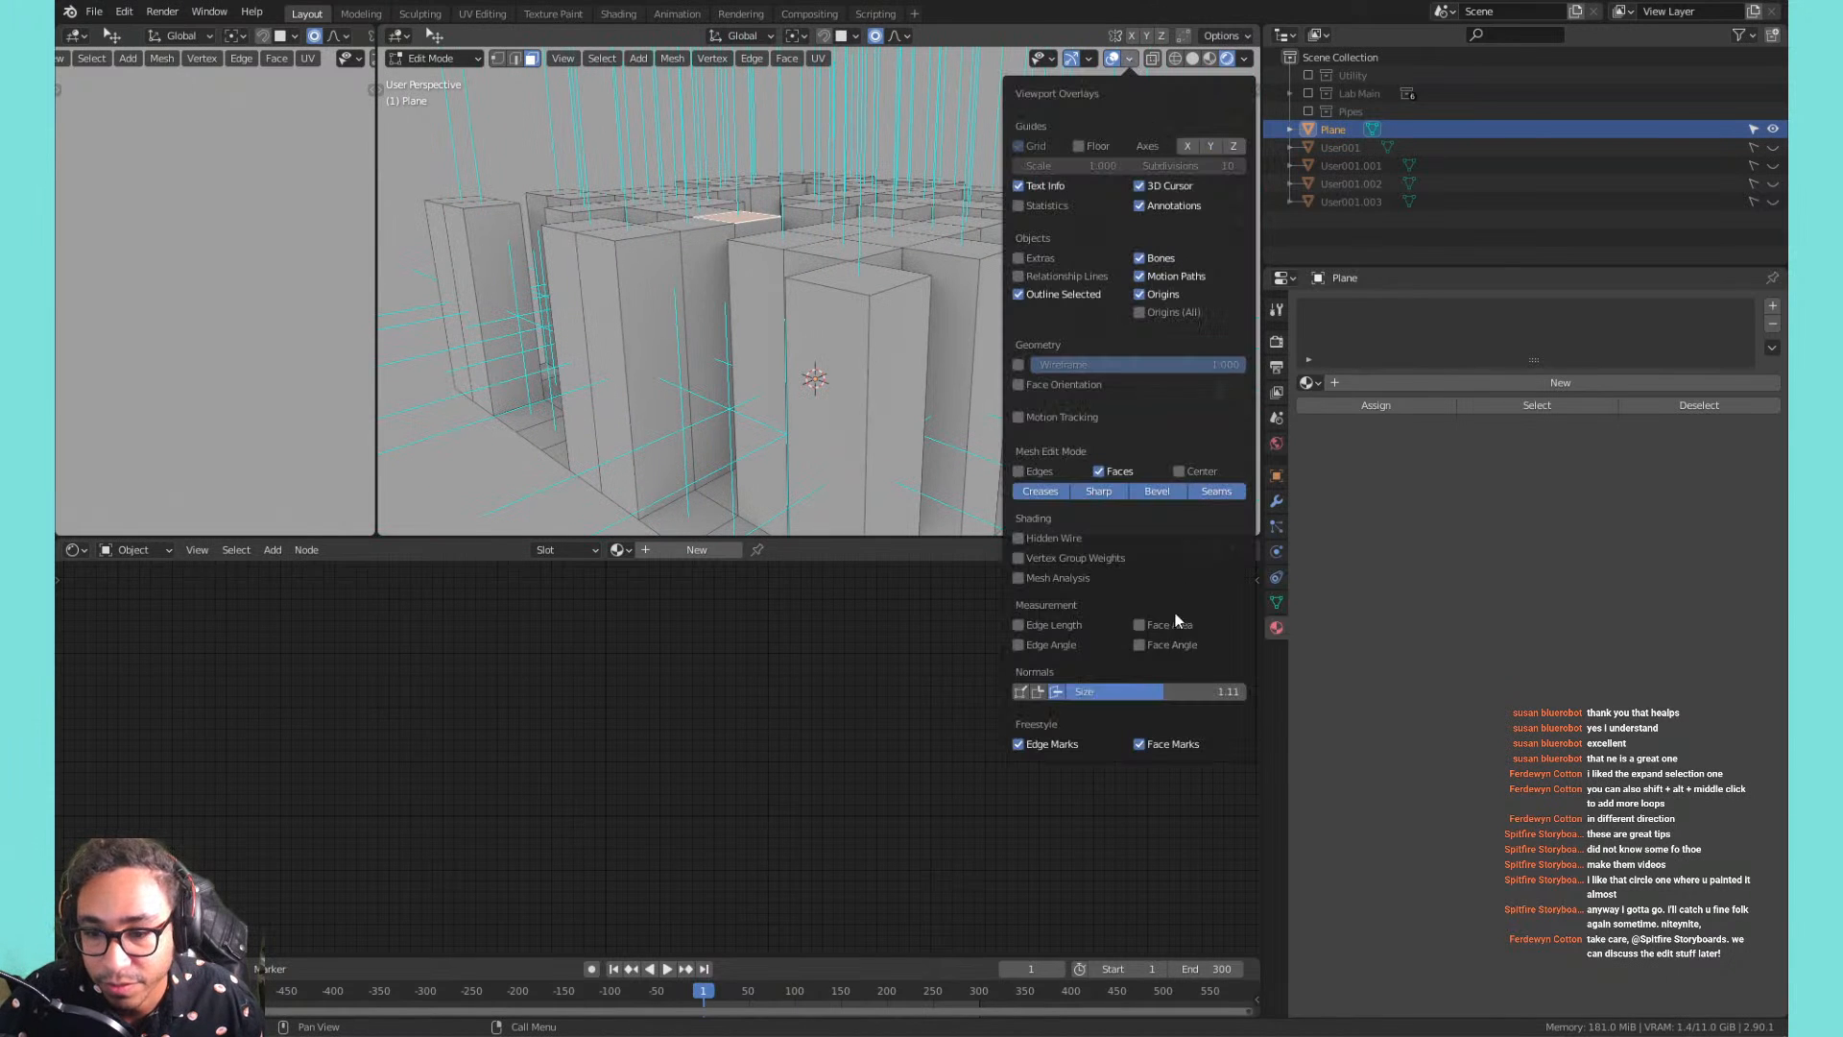
pyautogui.moveTo(1206, 694); pyautogui.dragTo(1085, 692)
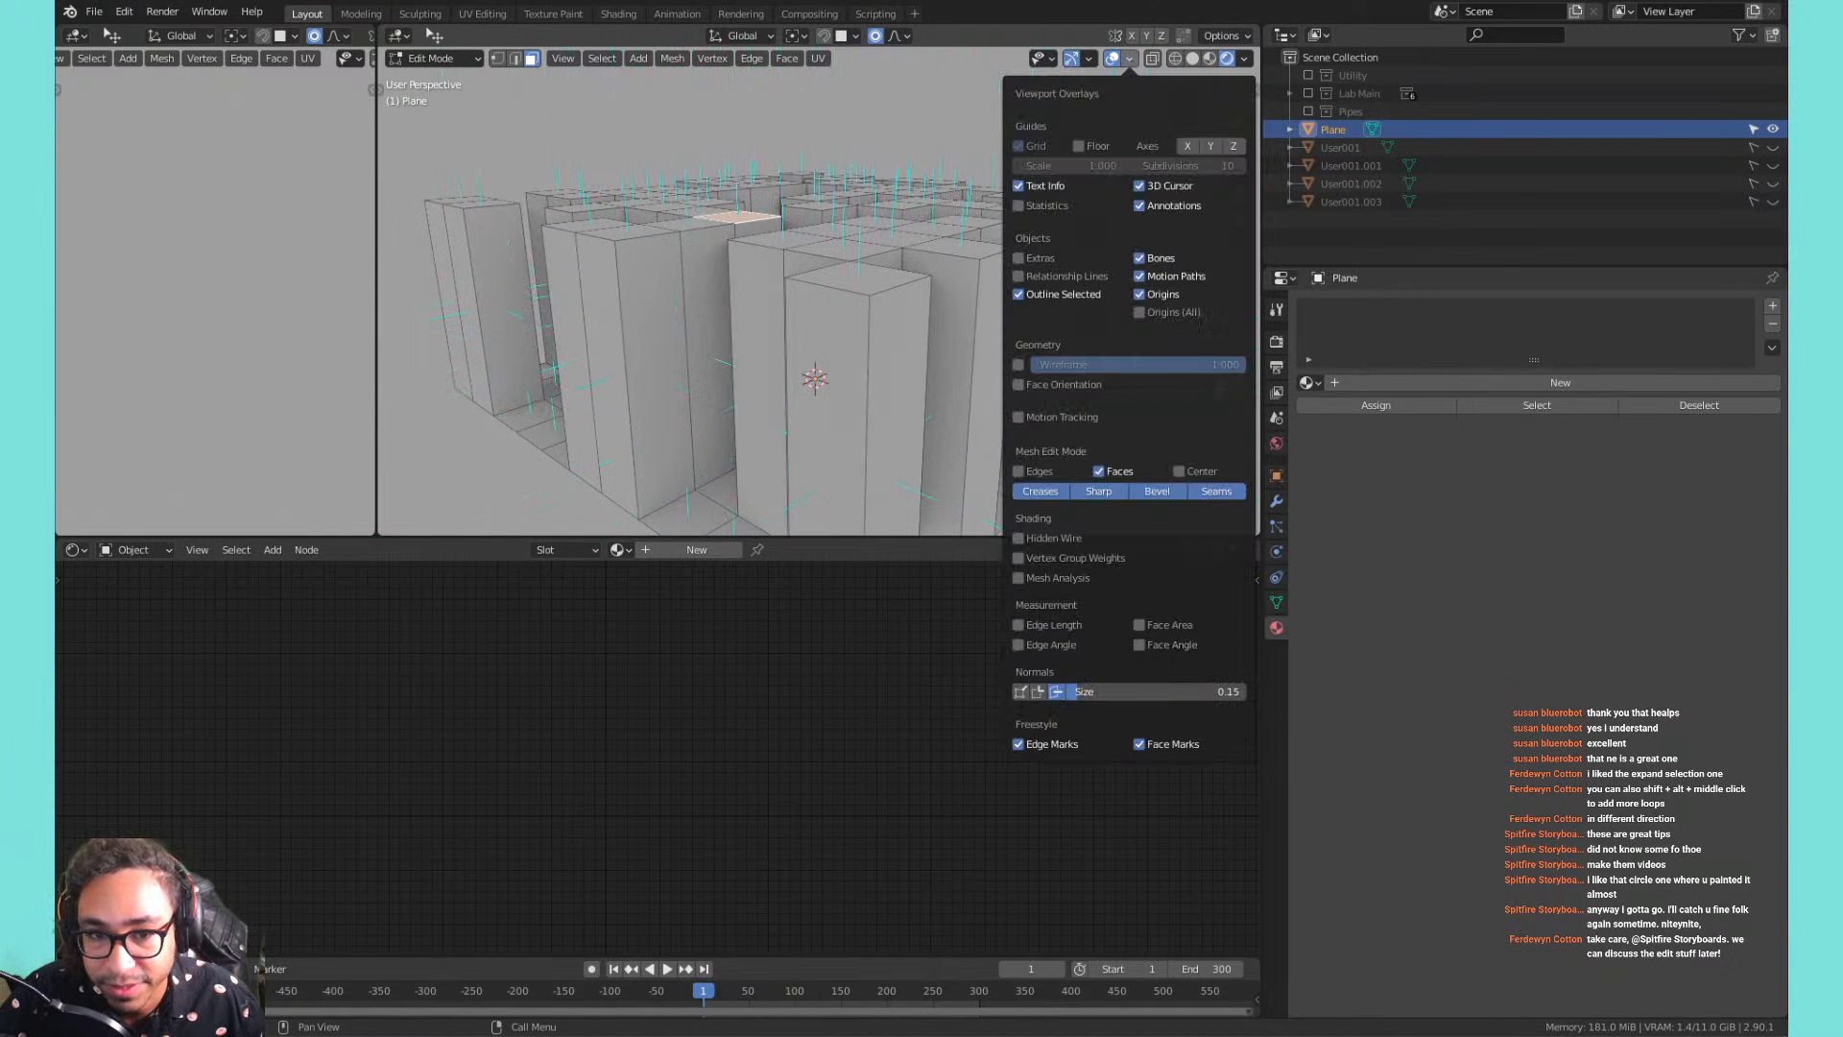
# Select three neighbouring side faces along one wall of the extruded blocks.
pyautogui.moveTo(864, 393); pyautogui.dragTo(666, 290, button='middle')
pyautogui.click(599, 293)
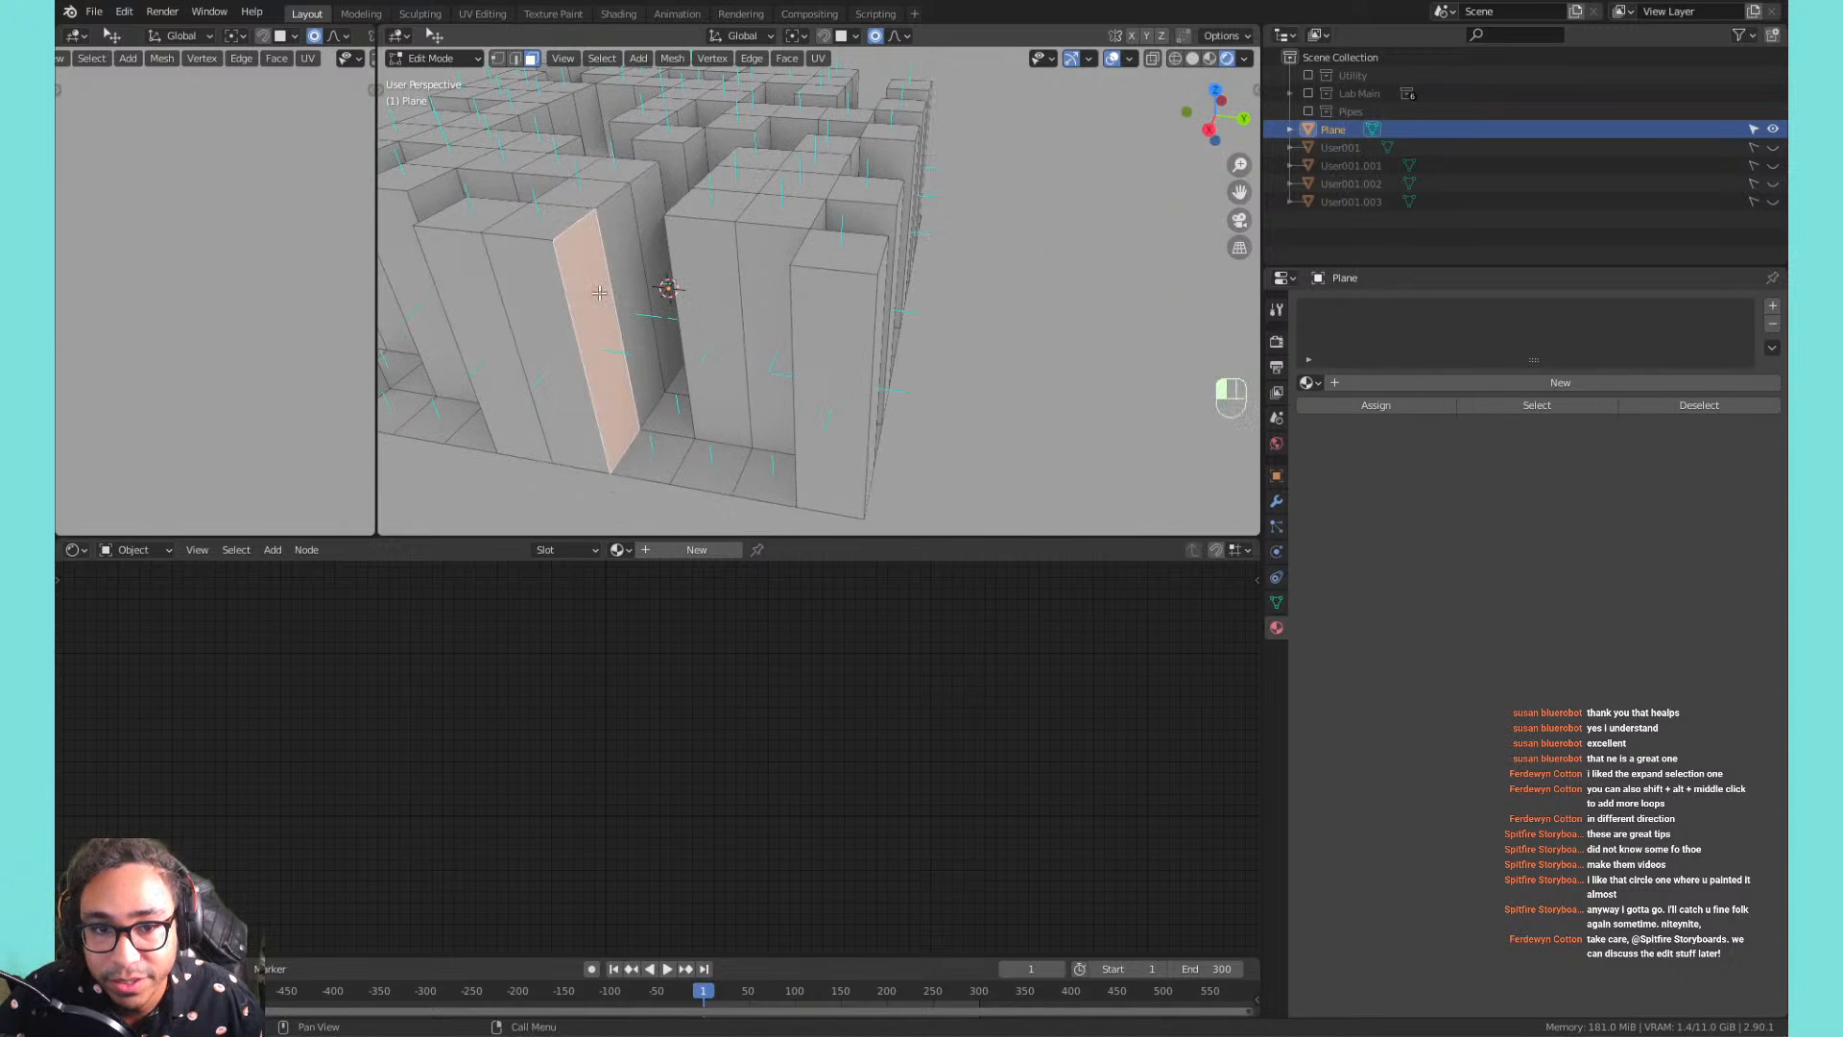
pyautogui.click(621, 242)
pyautogui.click(644, 207)
pyautogui.click(595, 298)
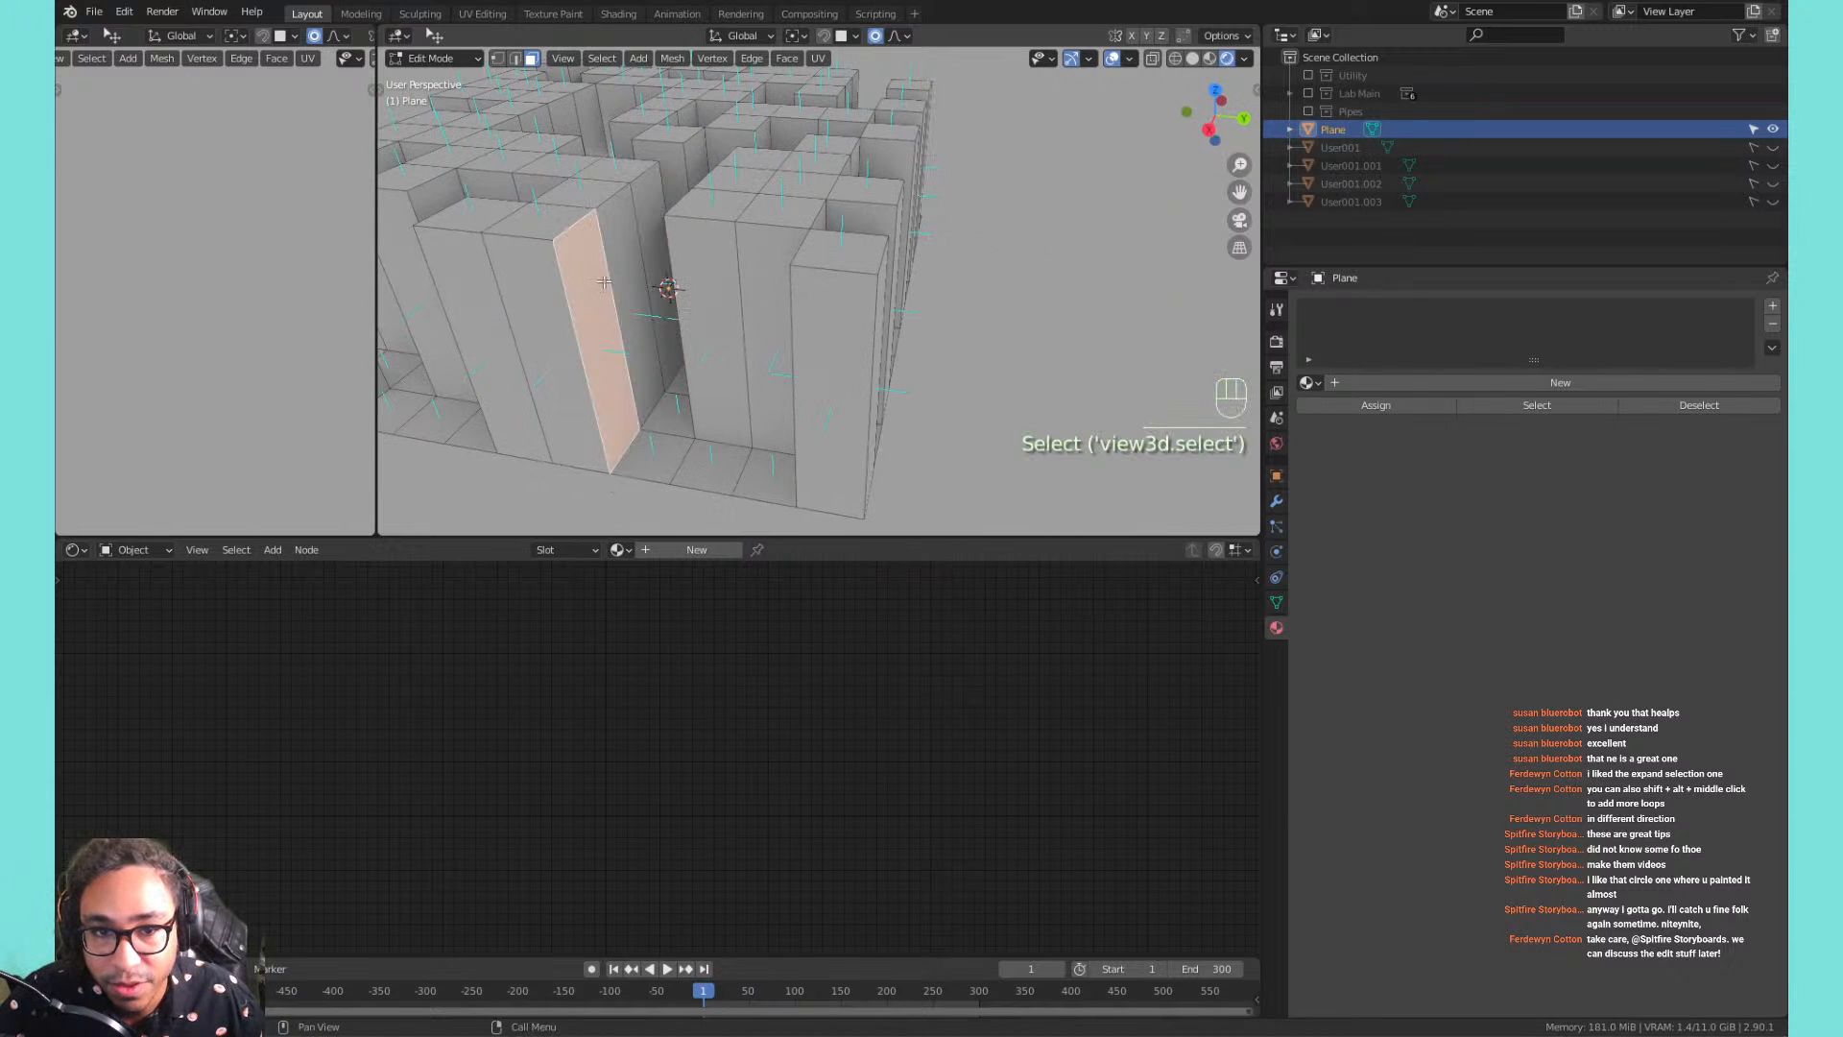
pyautogui.keyDown('shift'); pyautogui.click(617, 240); pyautogui.keyUp('shift')
pyautogui.keyDown('shift'); pyautogui.click(643, 197); pyautogui.keyUp('shift')
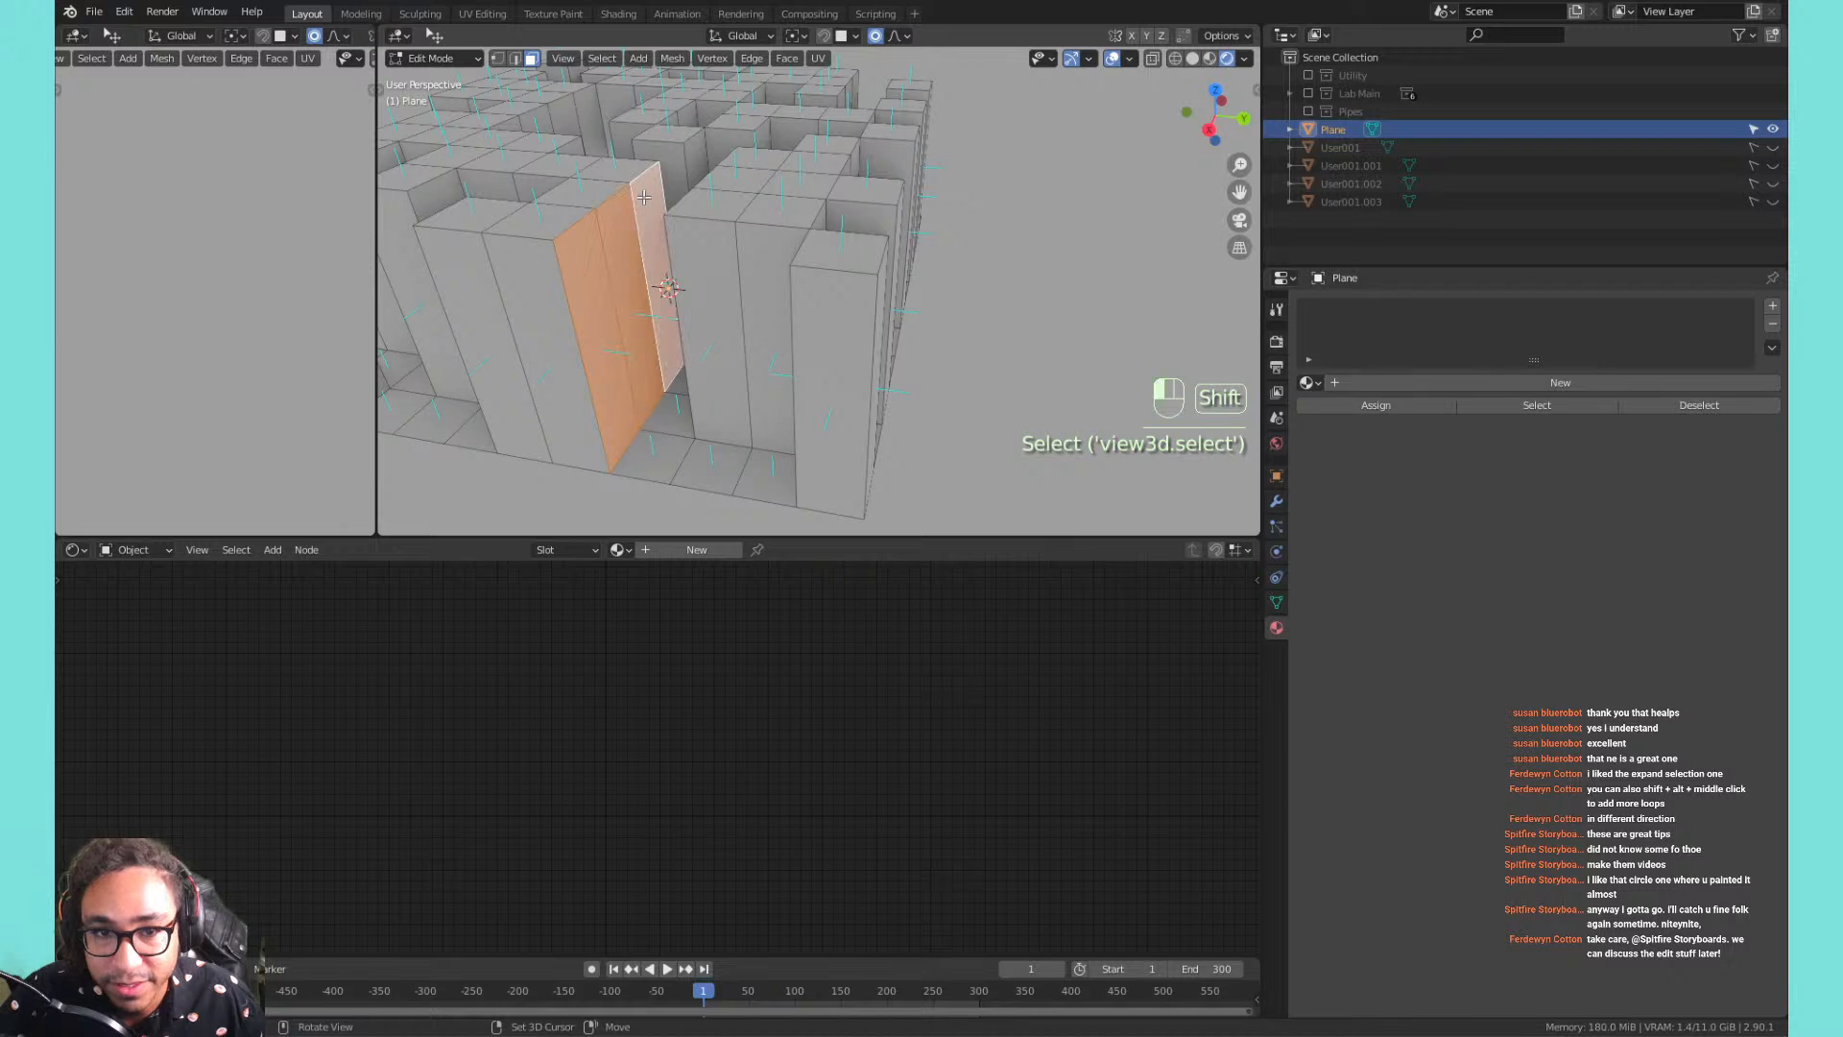
# Add the side faces facing the same direction on the other blocks to the selection, one by one around the mesh.
pyautogui.keyDown('shift'); pyautogui.click(695, 162); pyautogui.keyUp('shift')
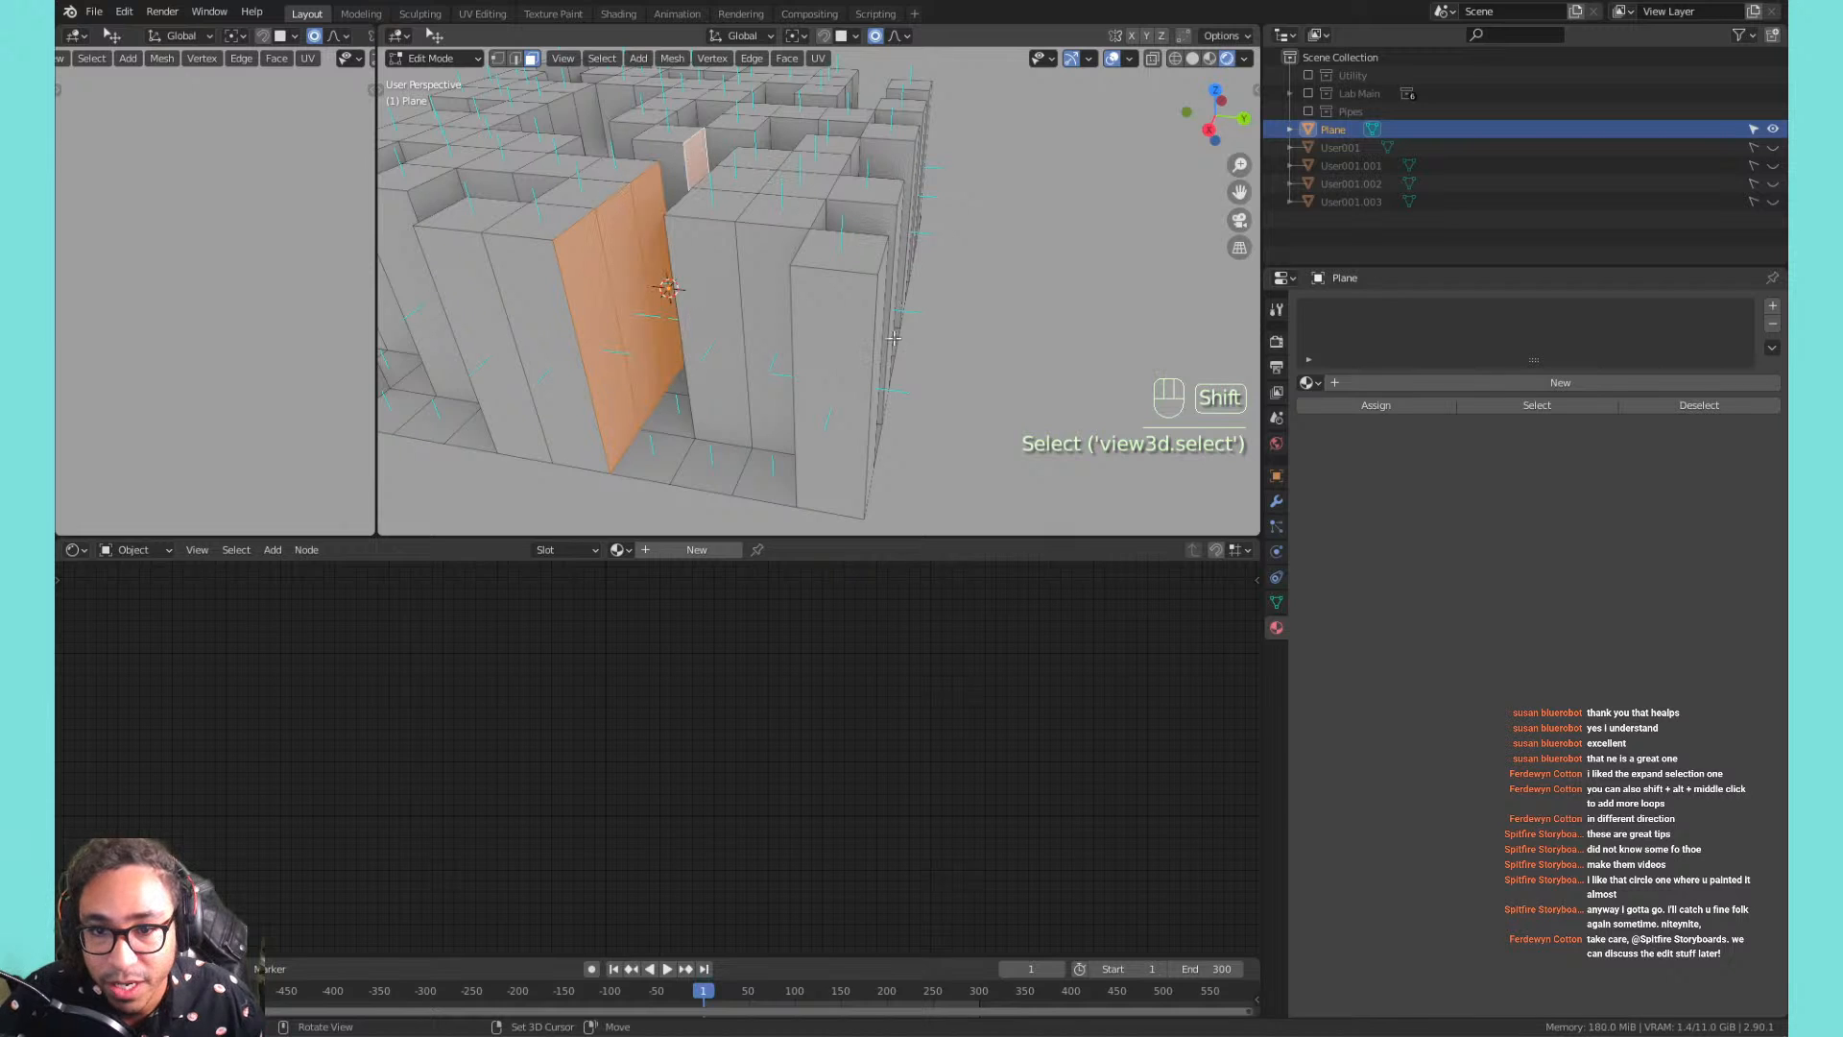
pyautogui.moveTo(896, 338); pyautogui.dragTo(744, 315, button='middle')
pyautogui.keyDown('shift'); pyautogui.click(699, 278); pyautogui.keyUp('shift')
pyautogui.keyDown('shift'); pyautogui.click(751, 239); pyautogui.keyUp('shift')
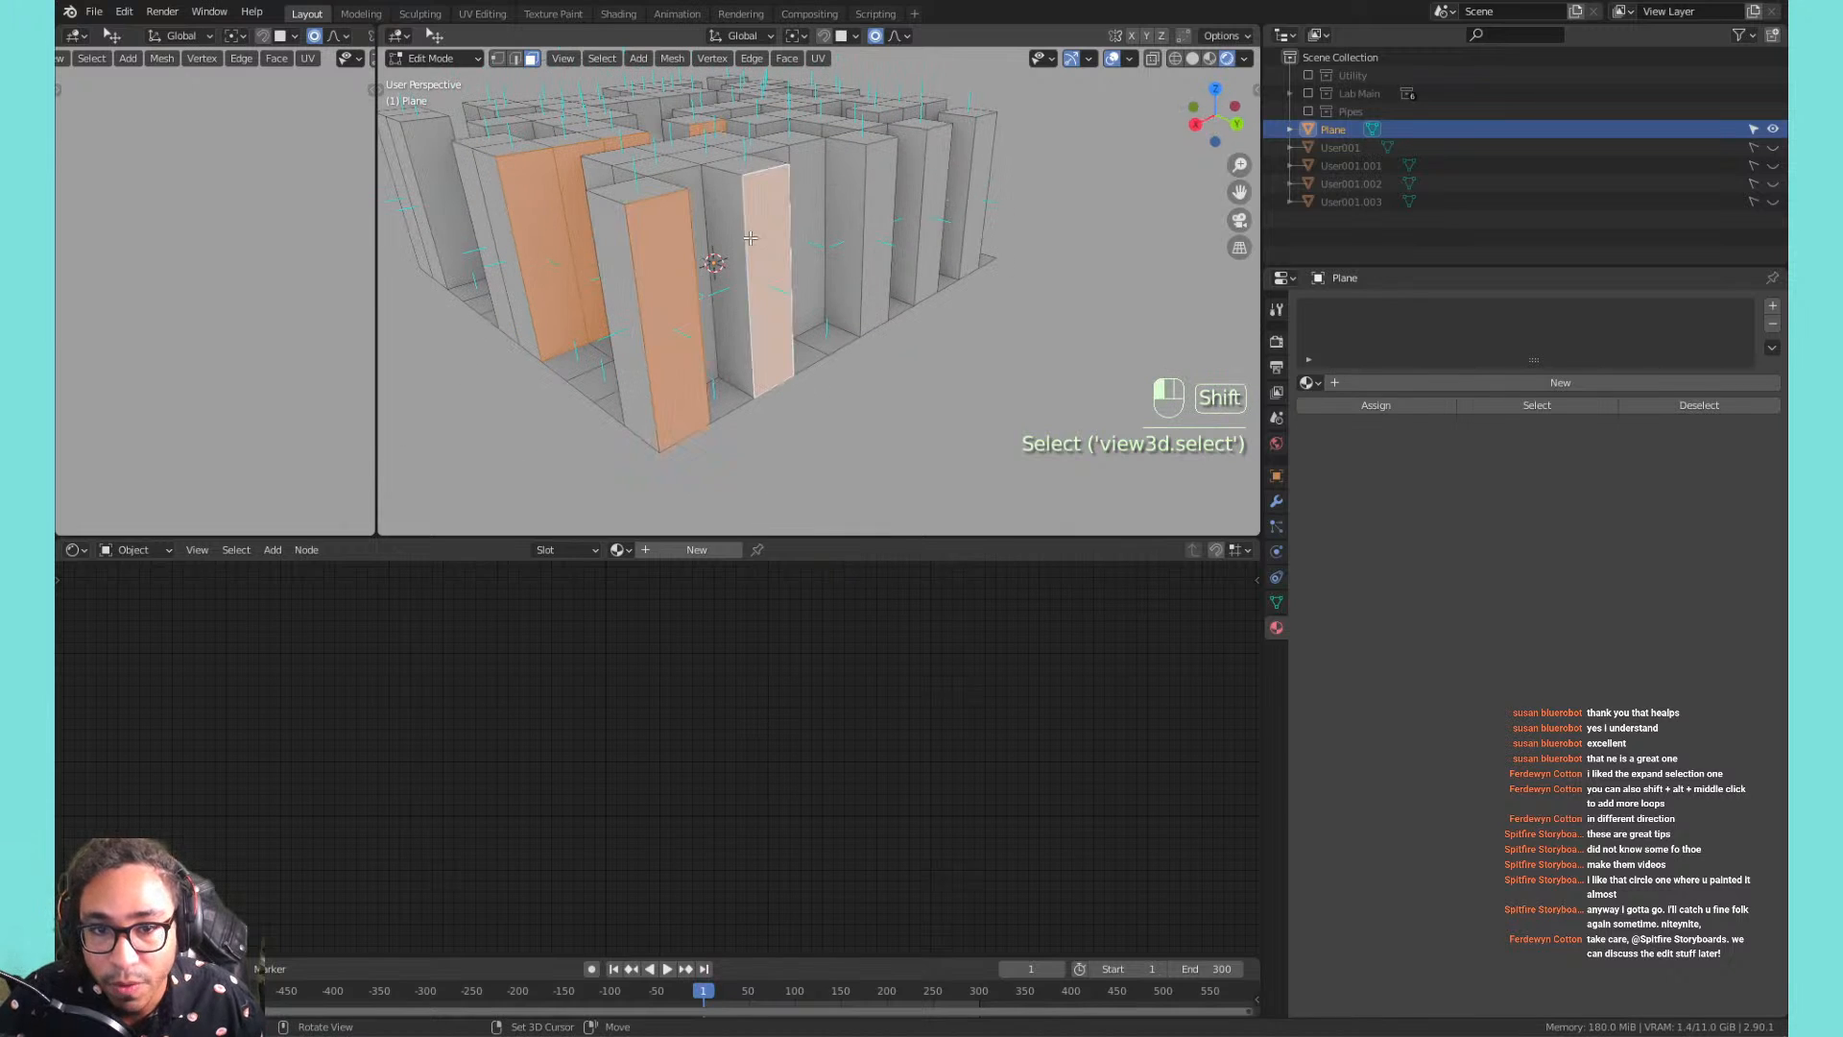
pyautogui.keyDown('shift'); pyautogui.click(878, 231); pyautogui.keyUp('shift')
pyautogui.keyDown('shift'); pyautogui.click(937, 150); pyautogui.keyUp('shift')
pyautogui.keyDown('shift'); pyautogui.click(990, 124); pyautogui.keyUp('shift')
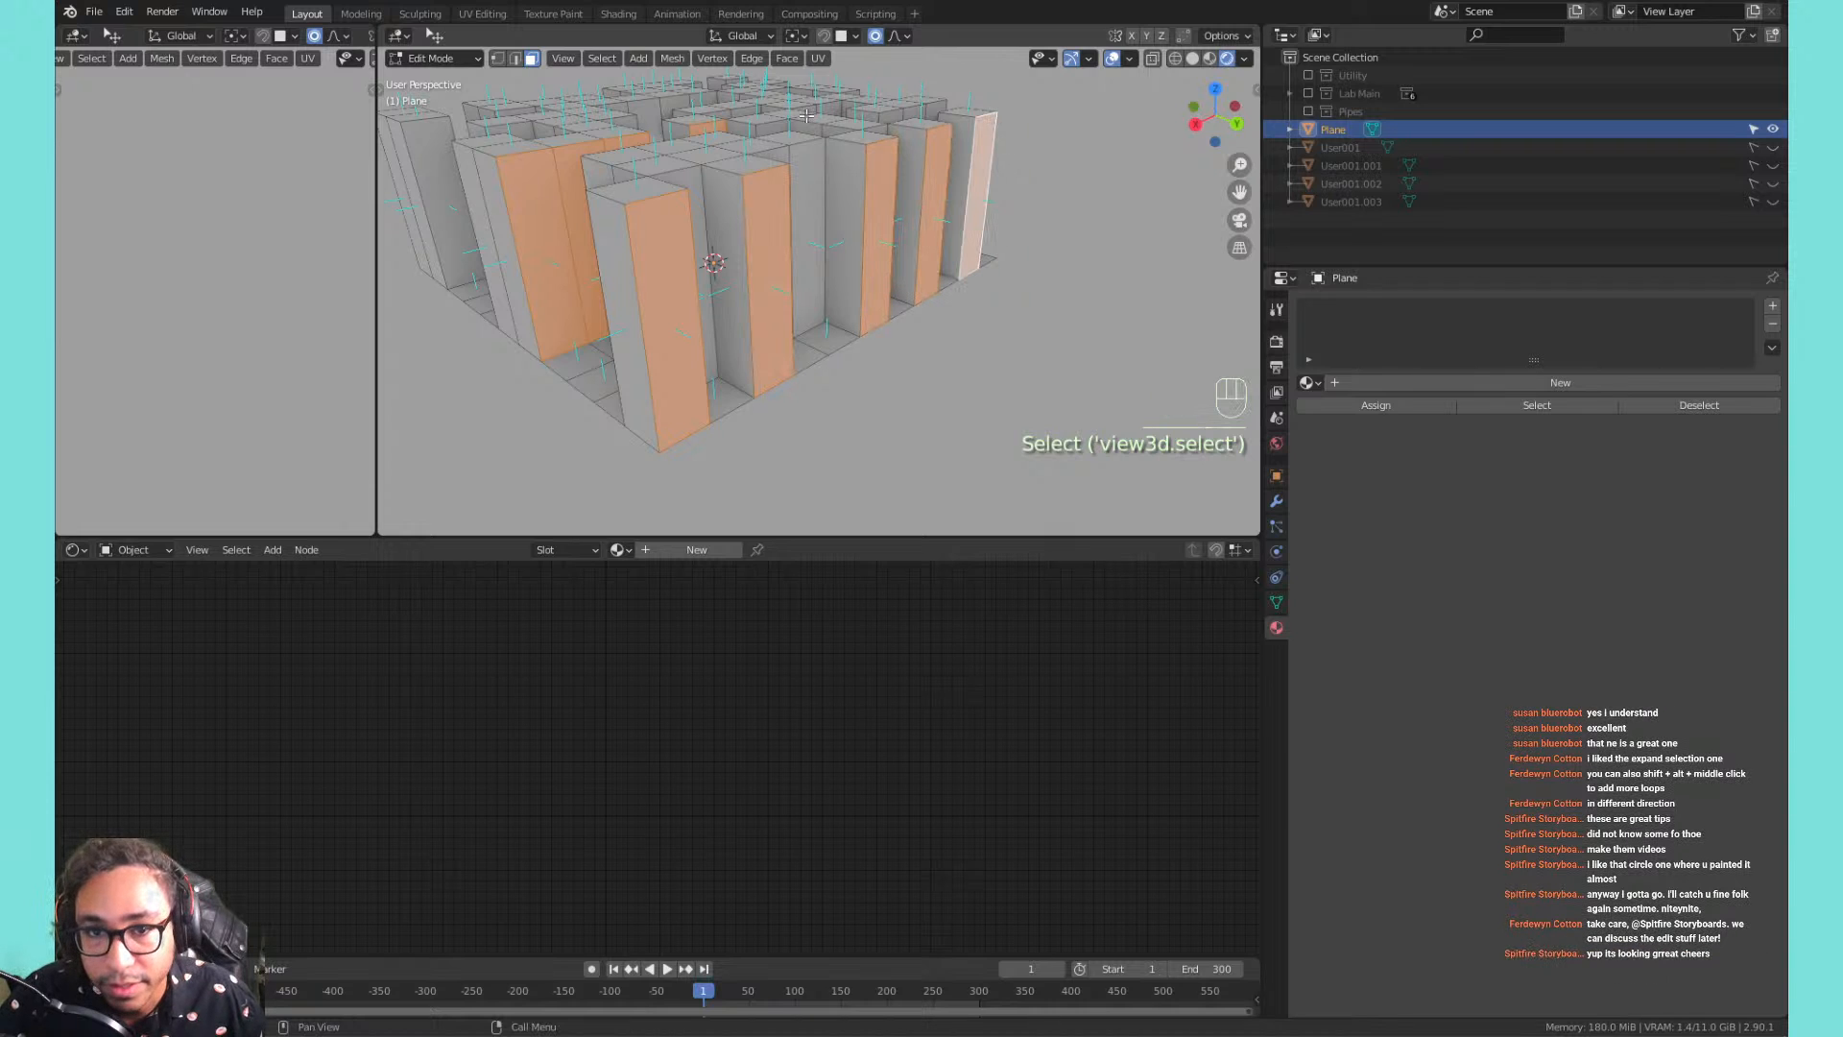
pyautogui.moveTo(812, 158); pyautogui.dragTo(802, 266, button='middle')
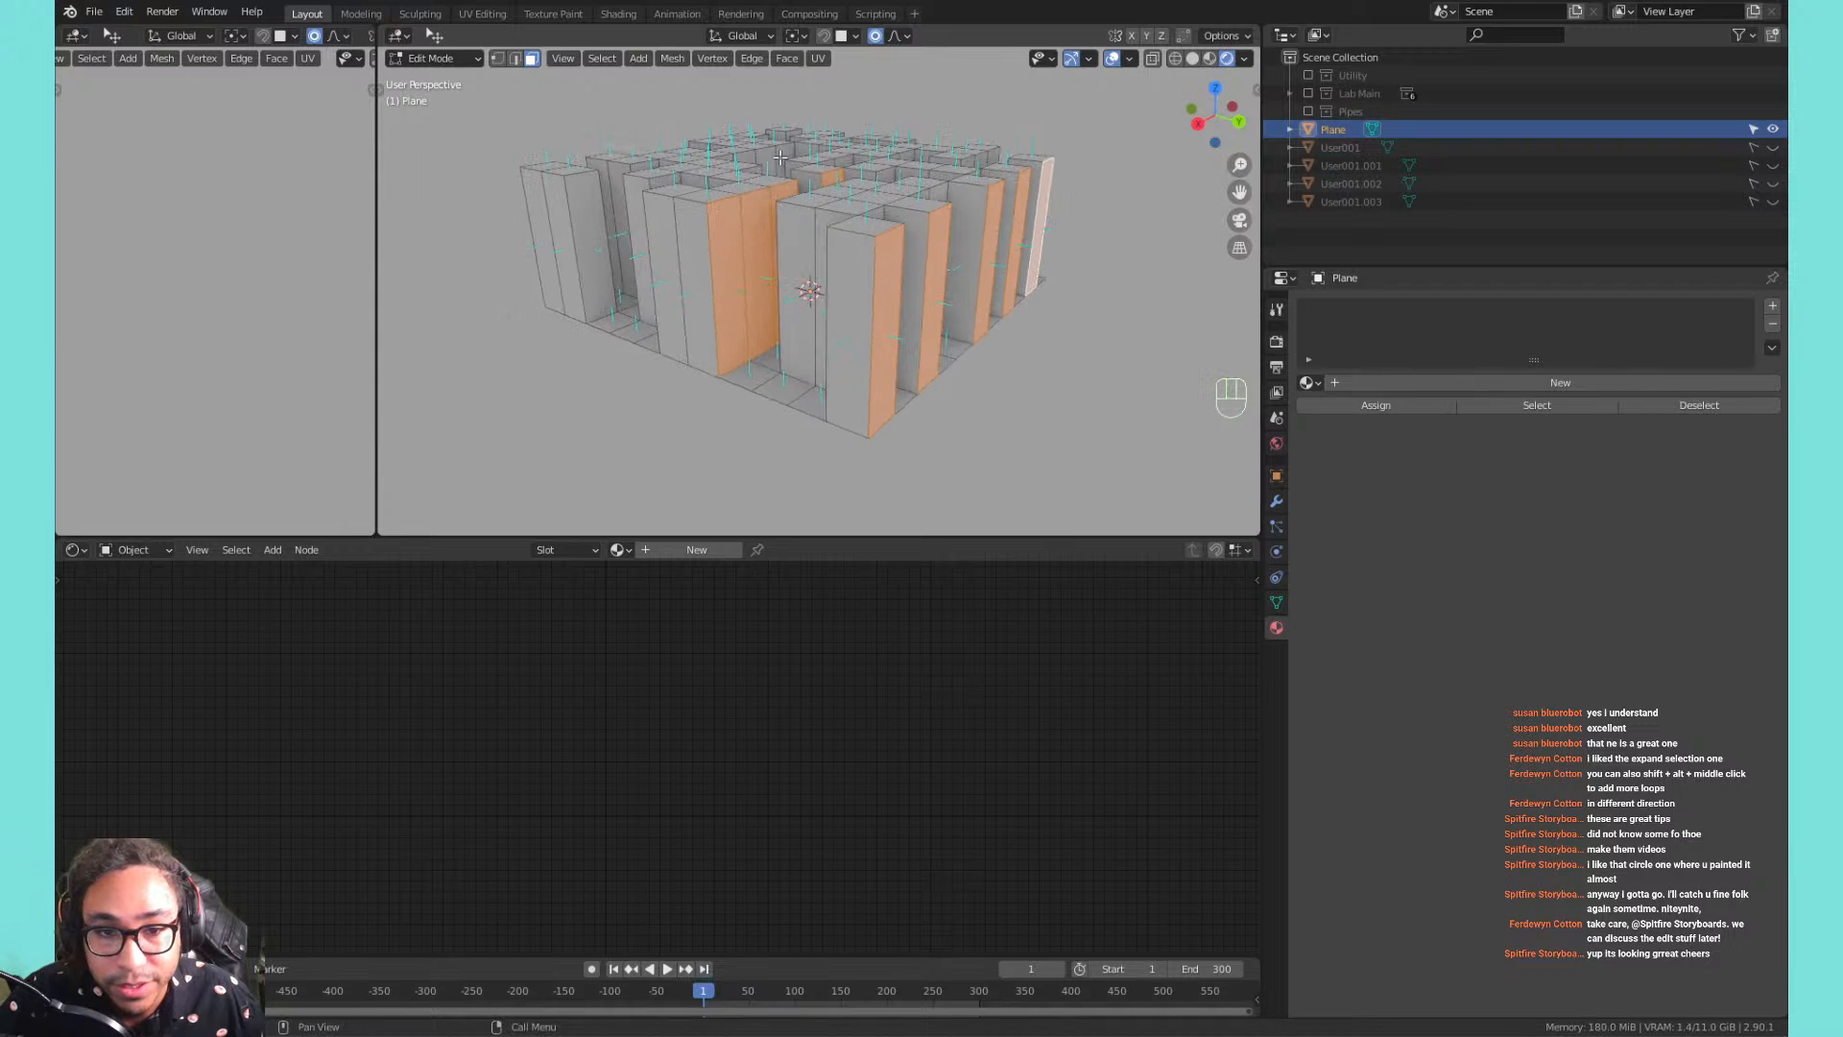
# Select a single side face of a front block and extend the selection to all faces with a similar normal.
pyautogui.click(739, 238)
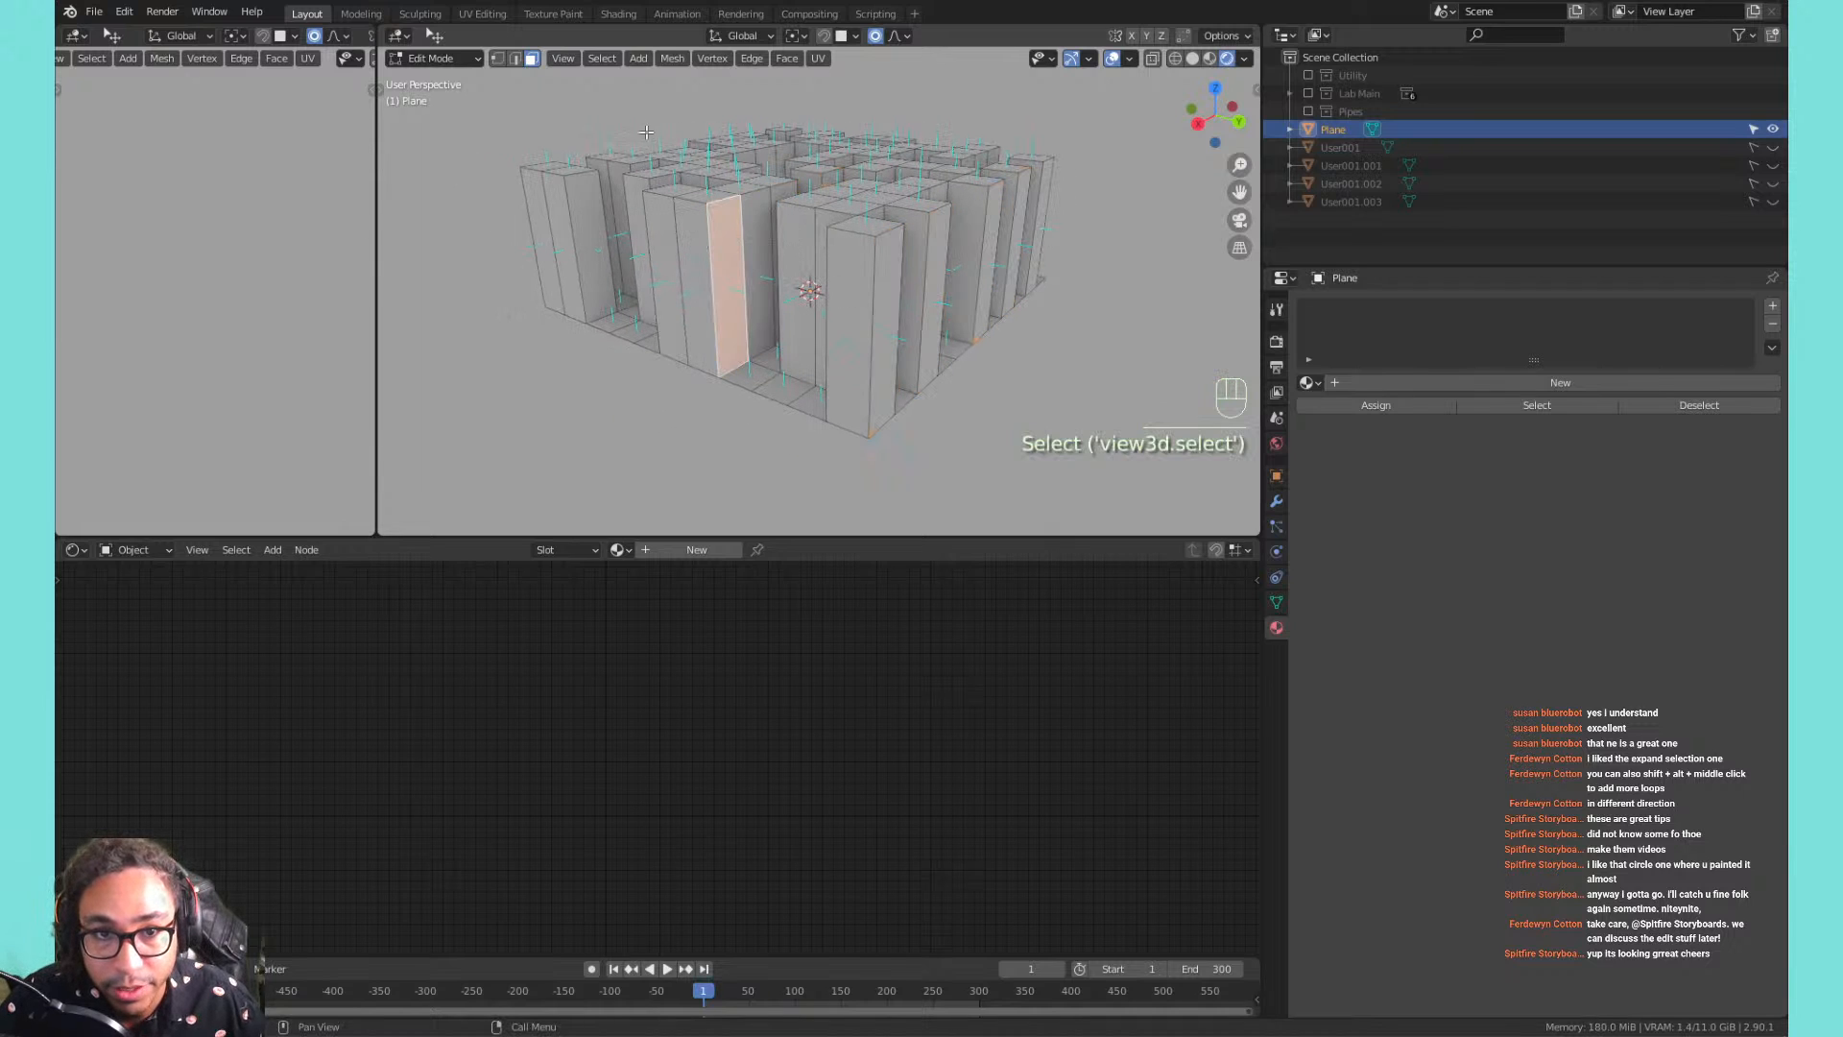
pyautogui.click(604, 60)
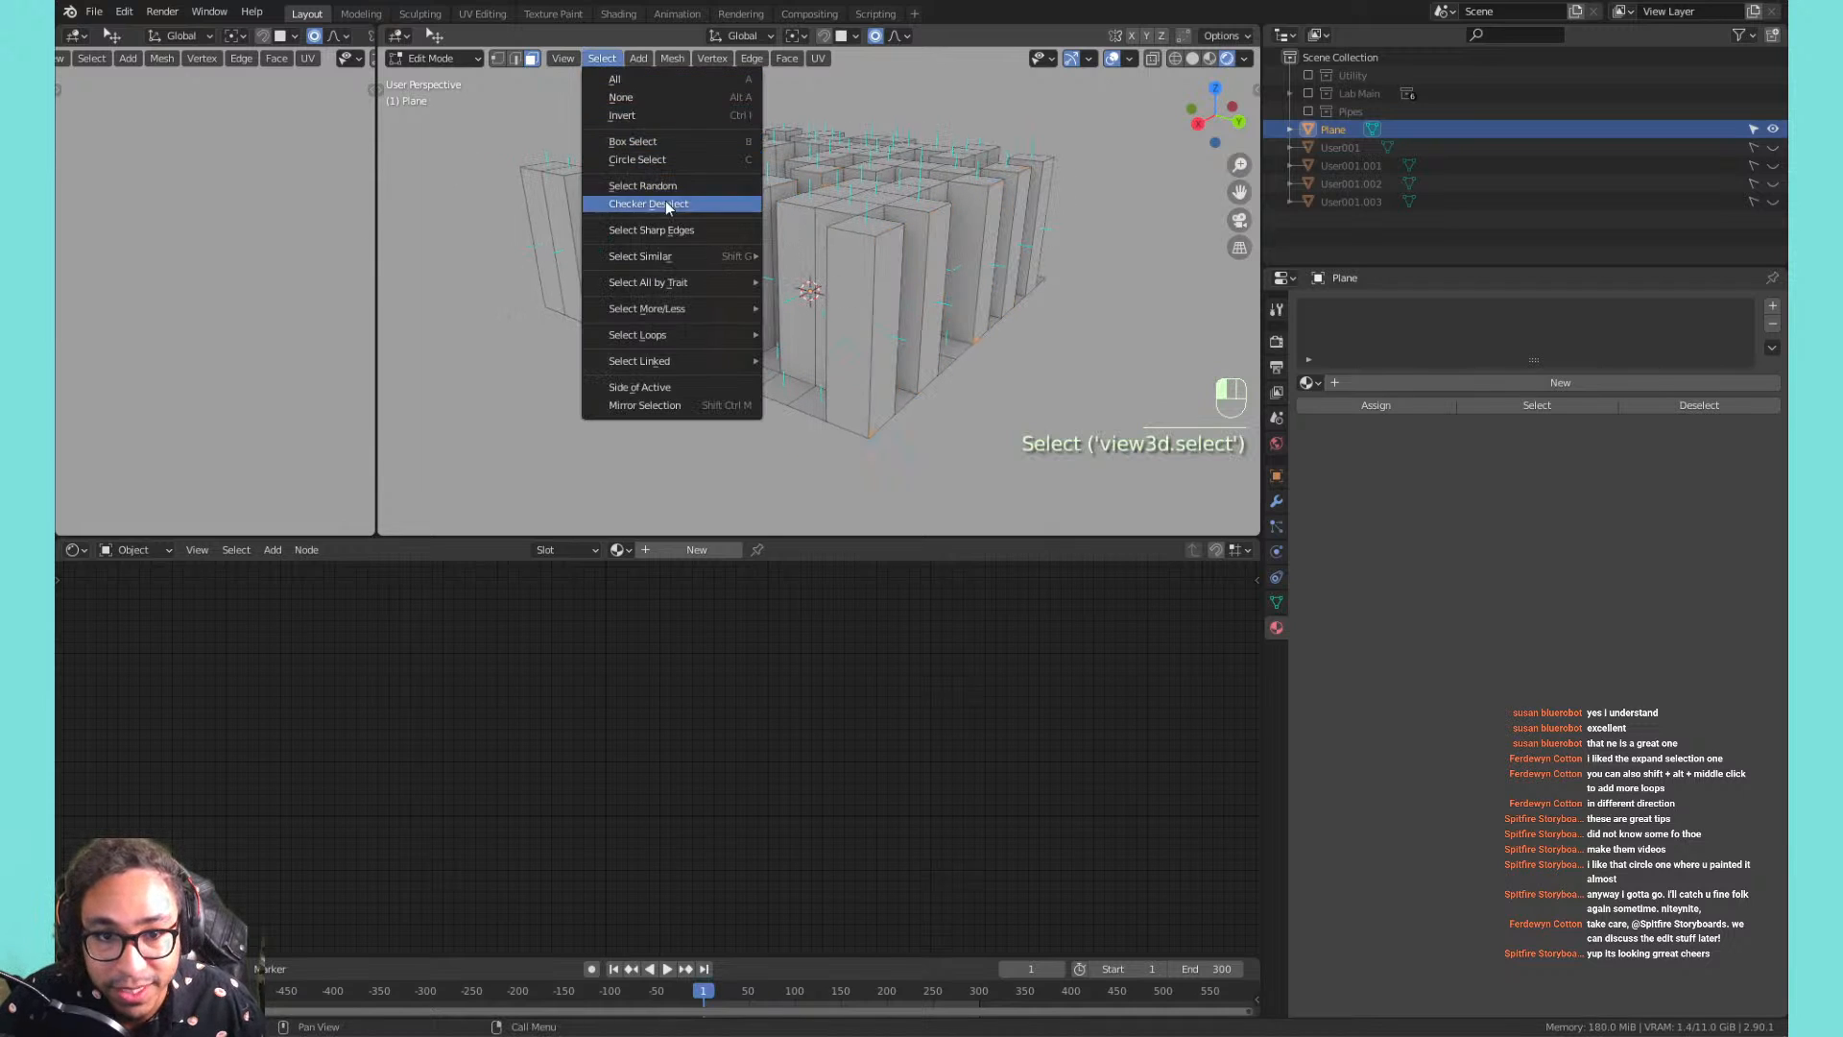
pyautogui.moveTo(681, 258)
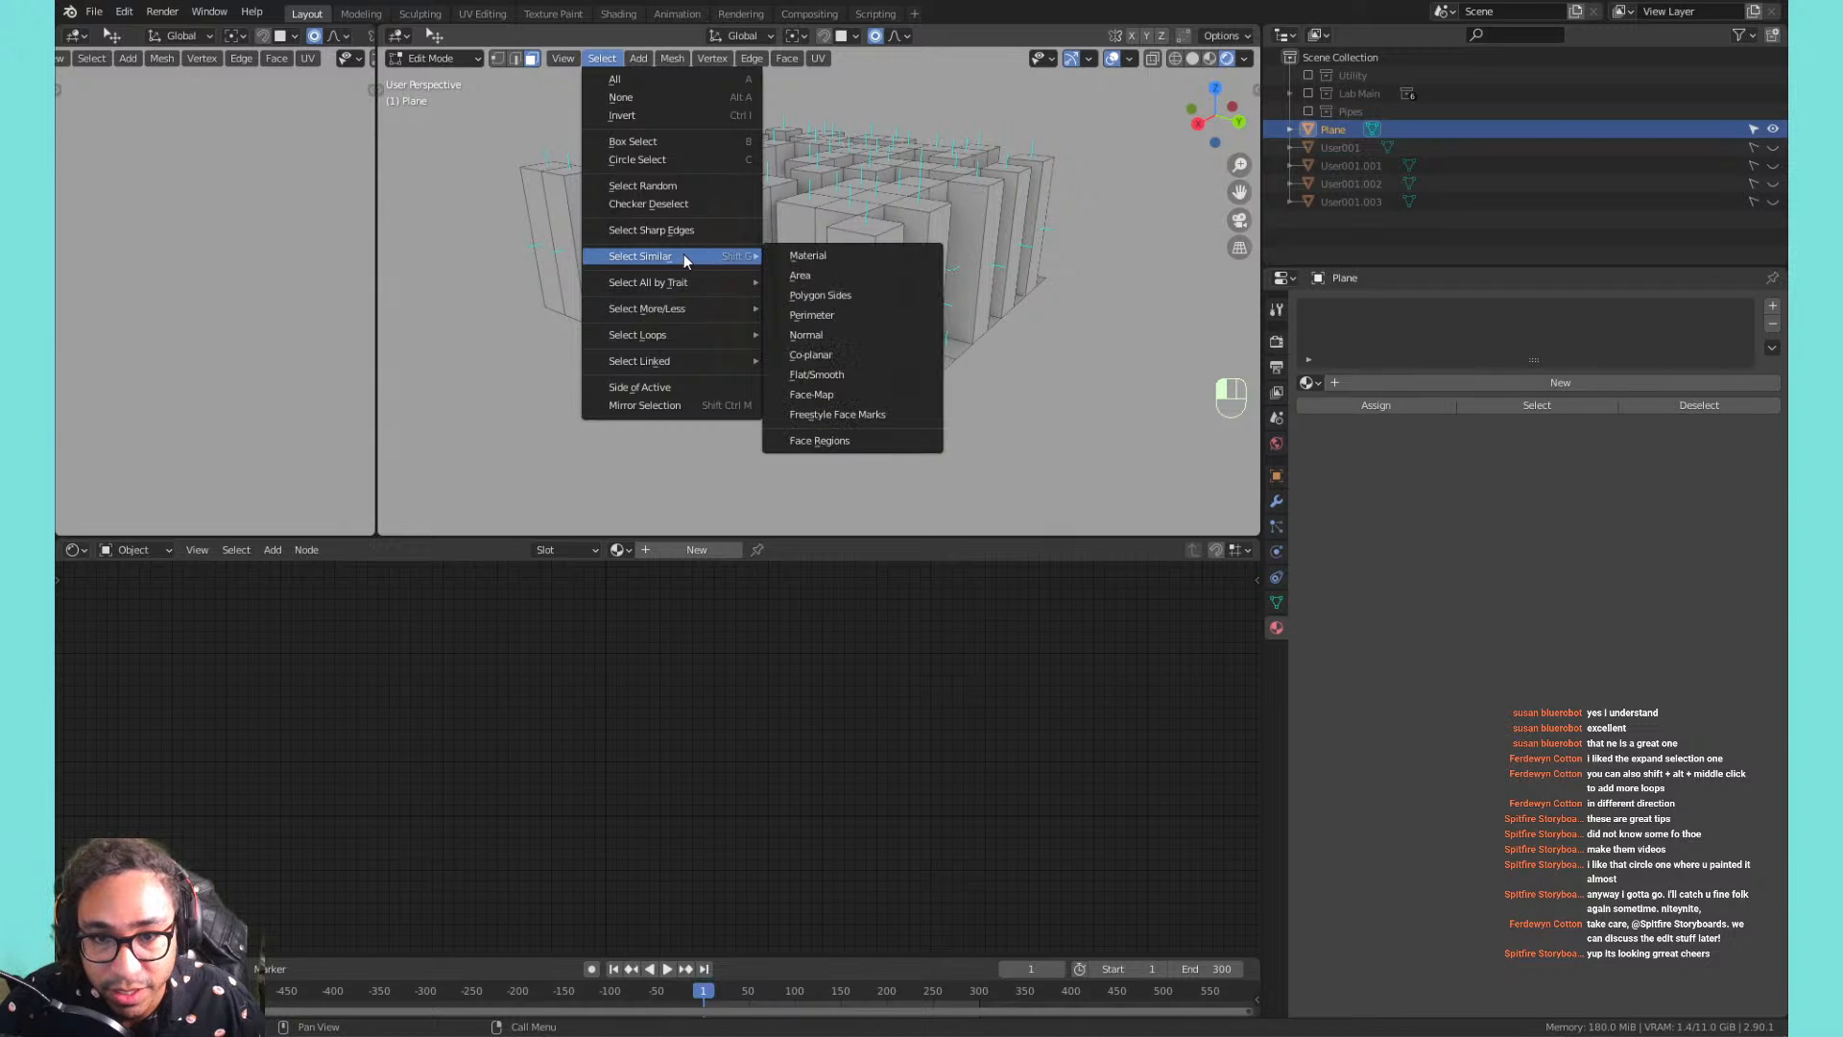
pyautogui.click(814, 333)
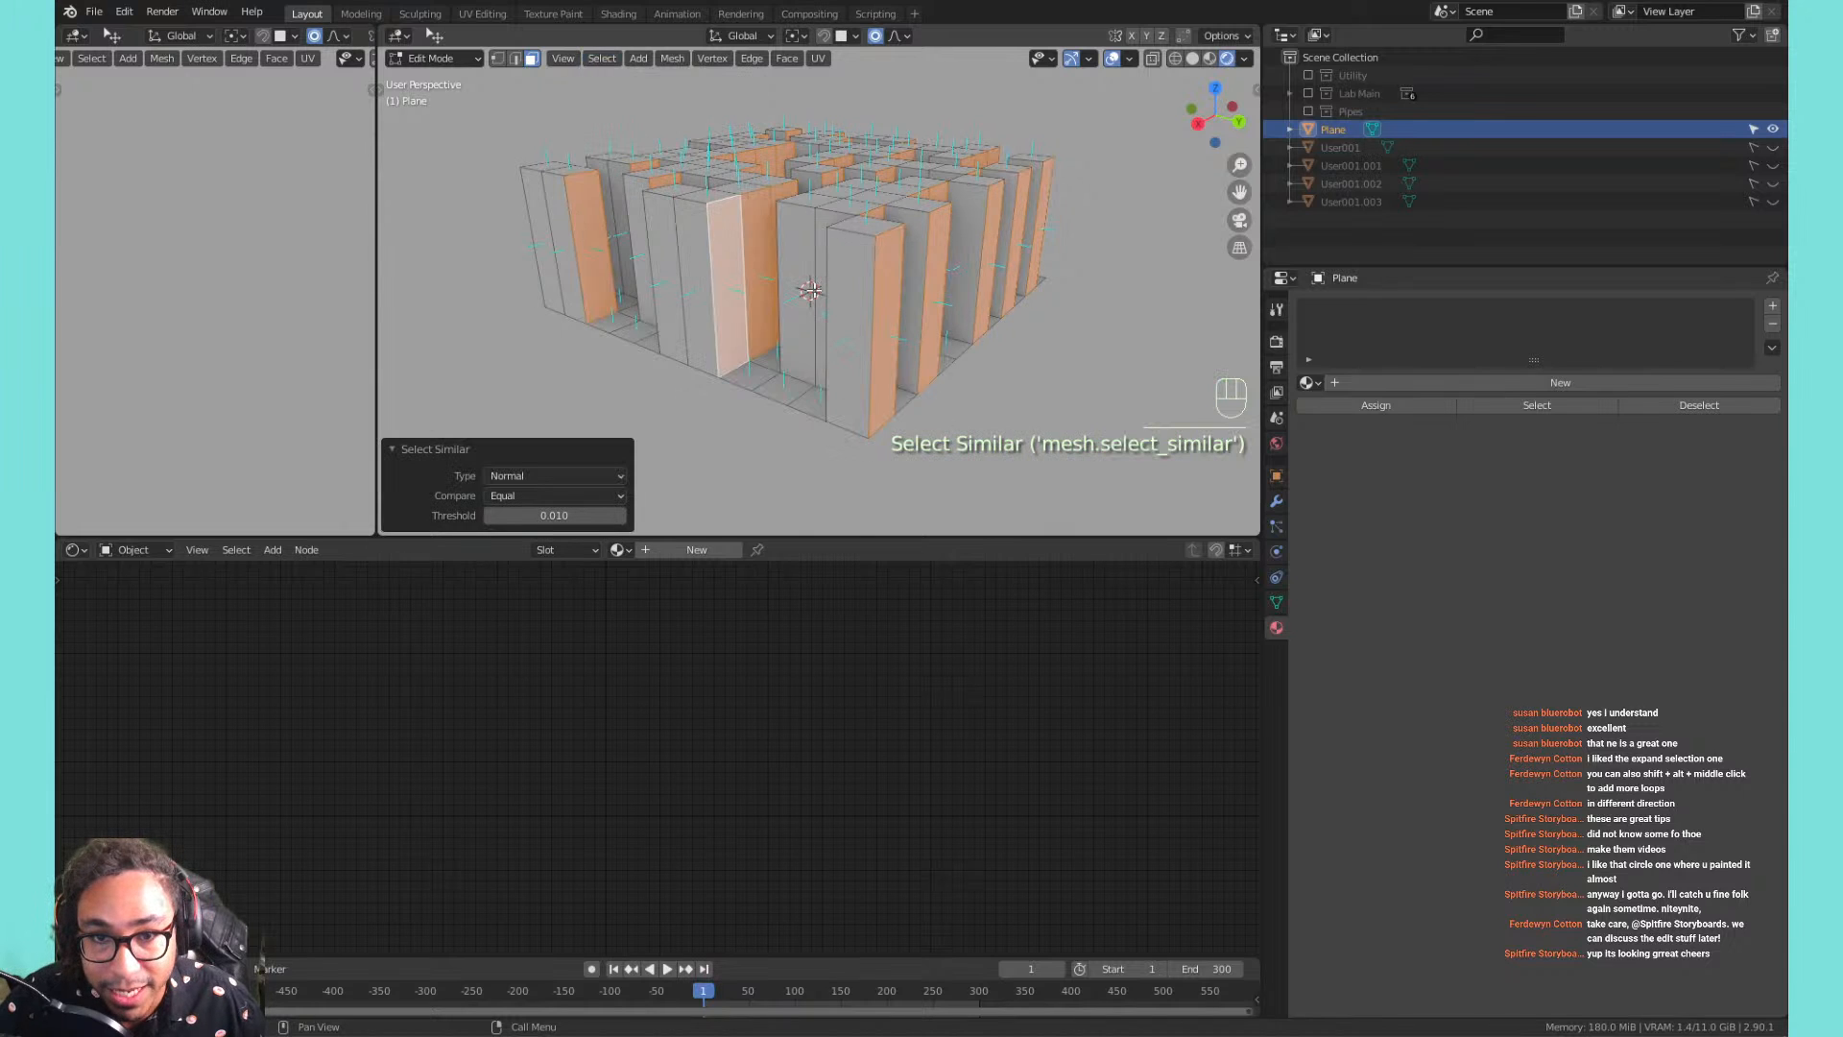
pyautogui.moveTo(811, 291); pyautogui.dragTo(919, 346, button='middle')
pyautogui.keyDown('shift'); pyautogui.moveTo(918, 346); pyautogui.dragTo(820, 329, button='middle'); pyautogui.keyUp('shift')
pyautogui.moveTo(947, 315); pyautogui.dragTo(809, 307, button='middle')
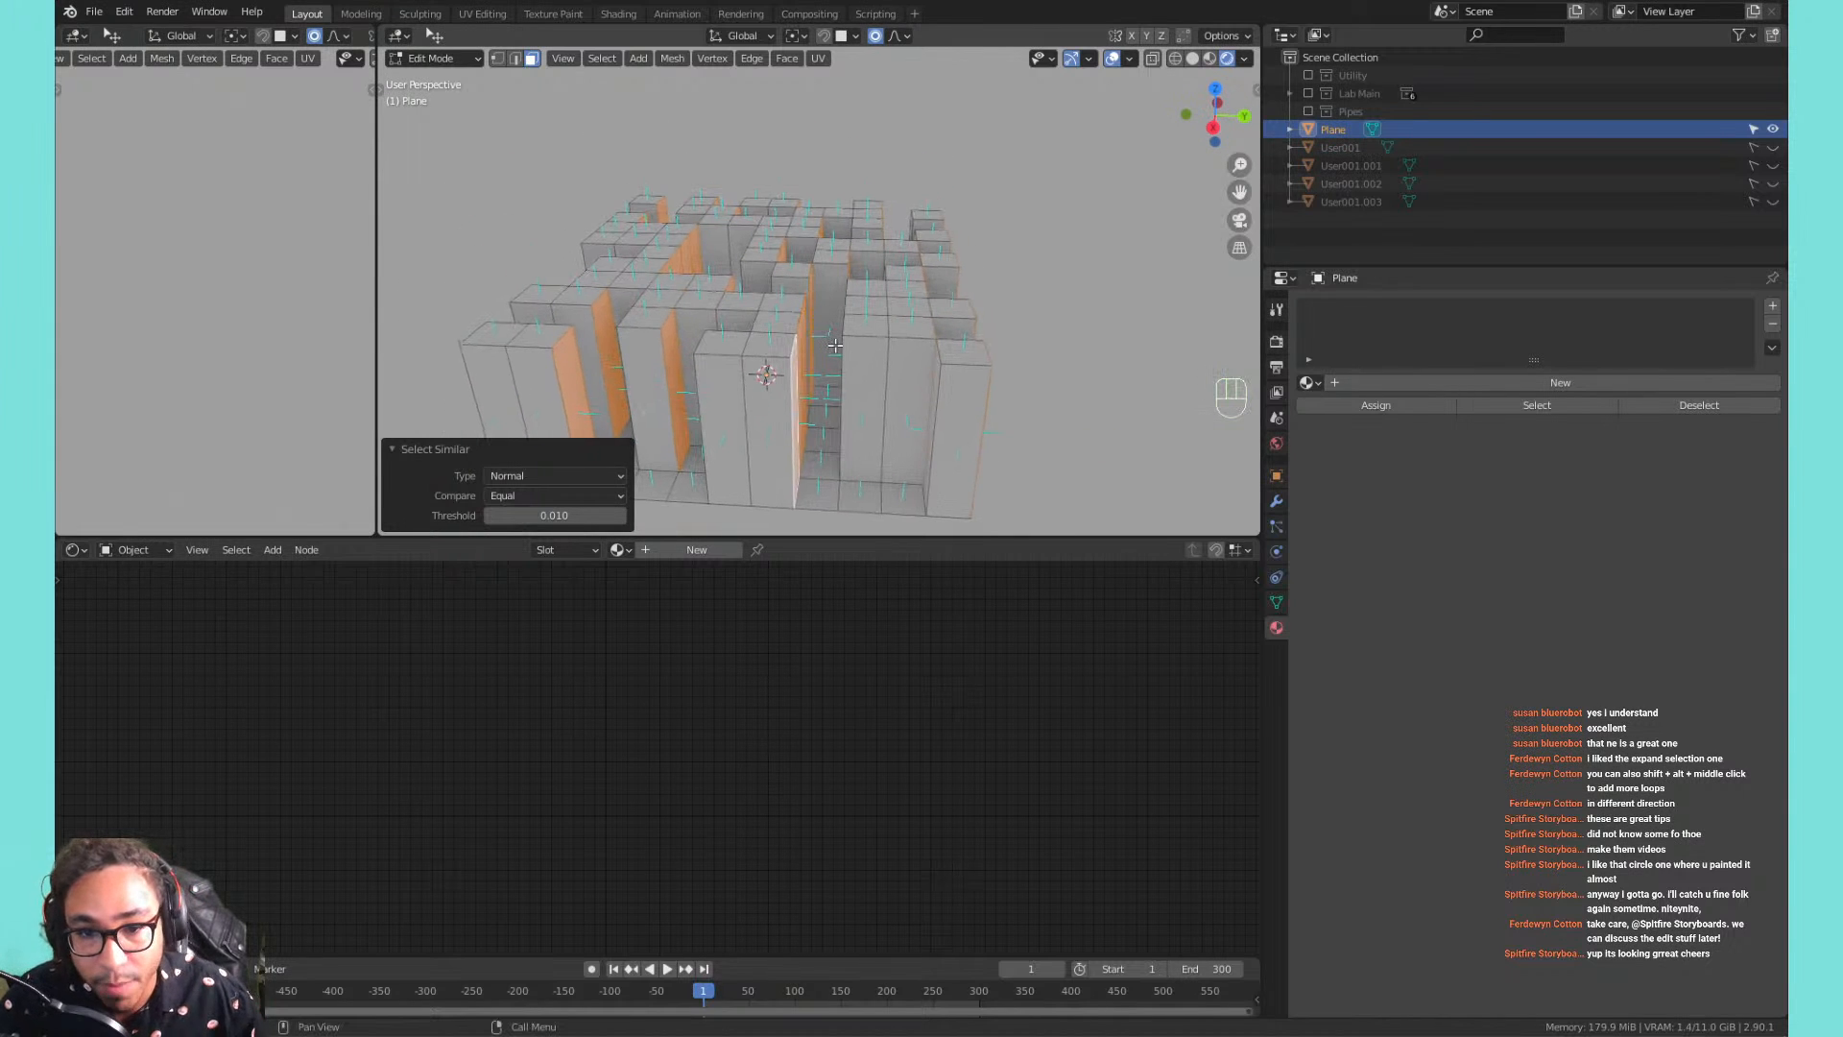
# Try extending the selection from one front block's top face to all faces with a similar normal, and undo it.
pyautogui.click(774, 346)
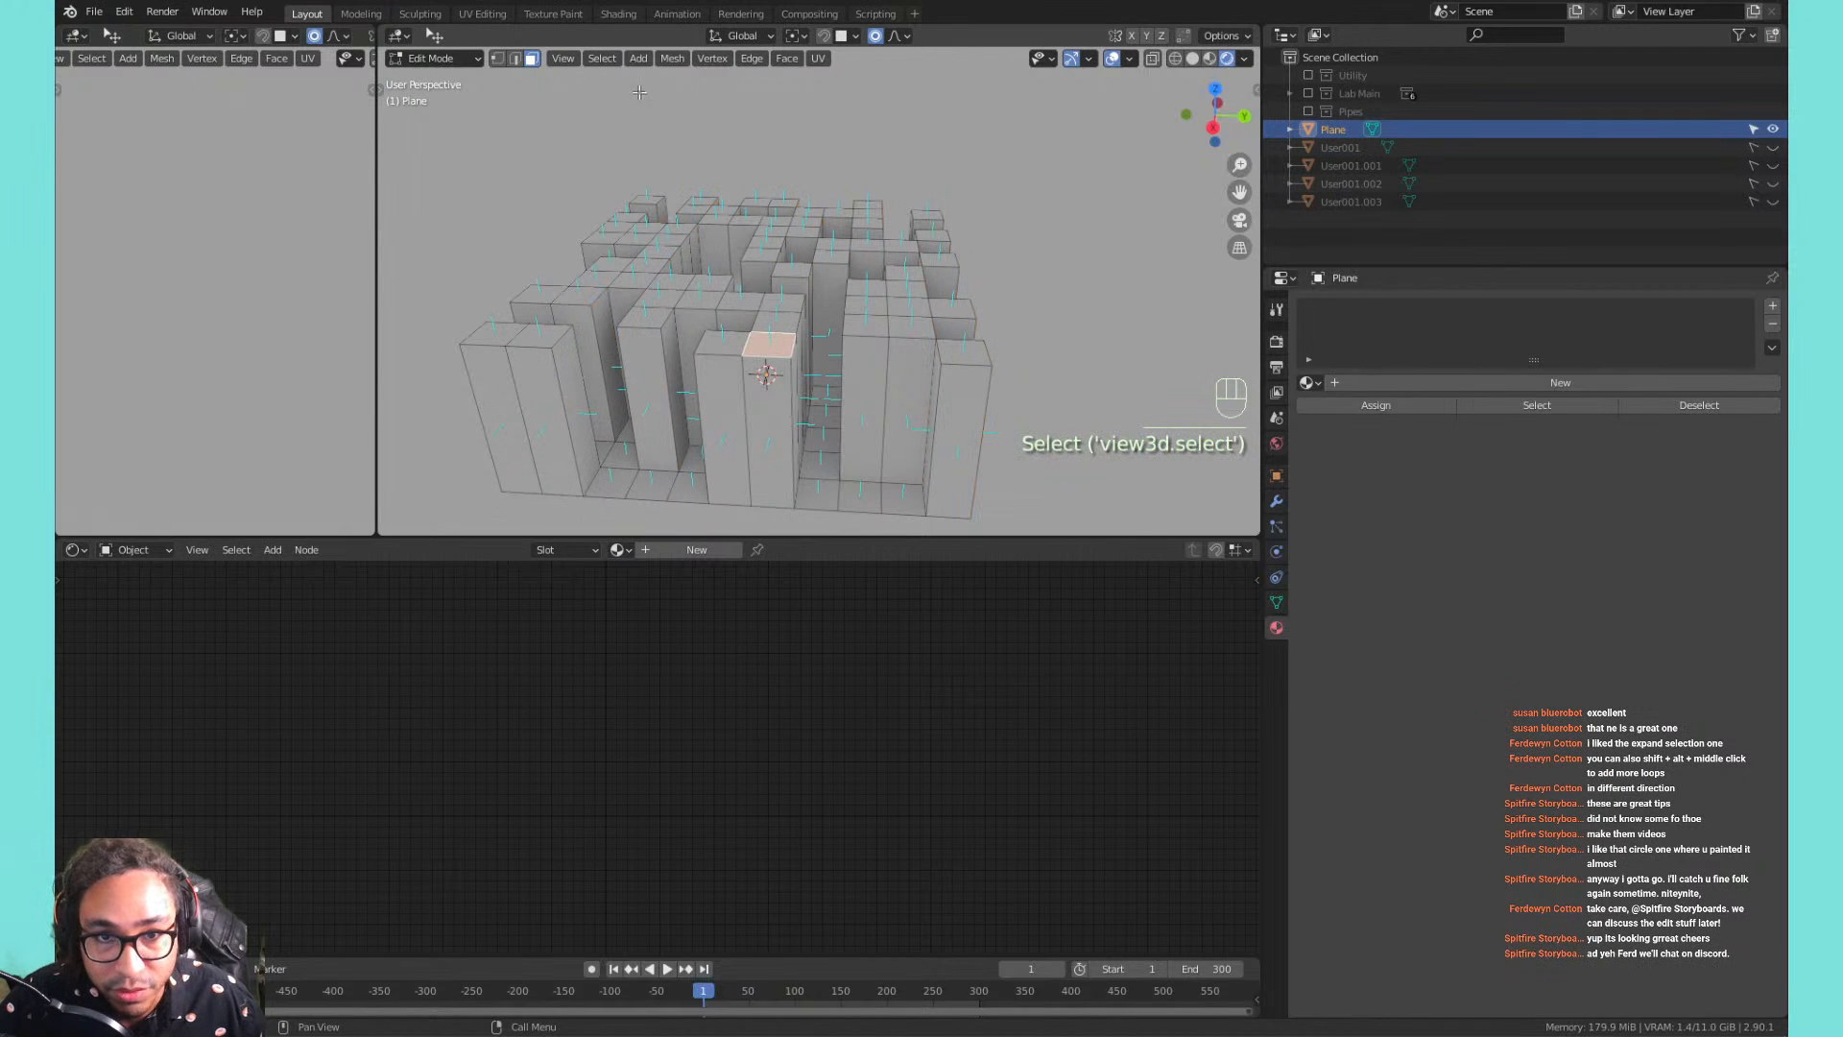
pyautogui.click(602, 59)
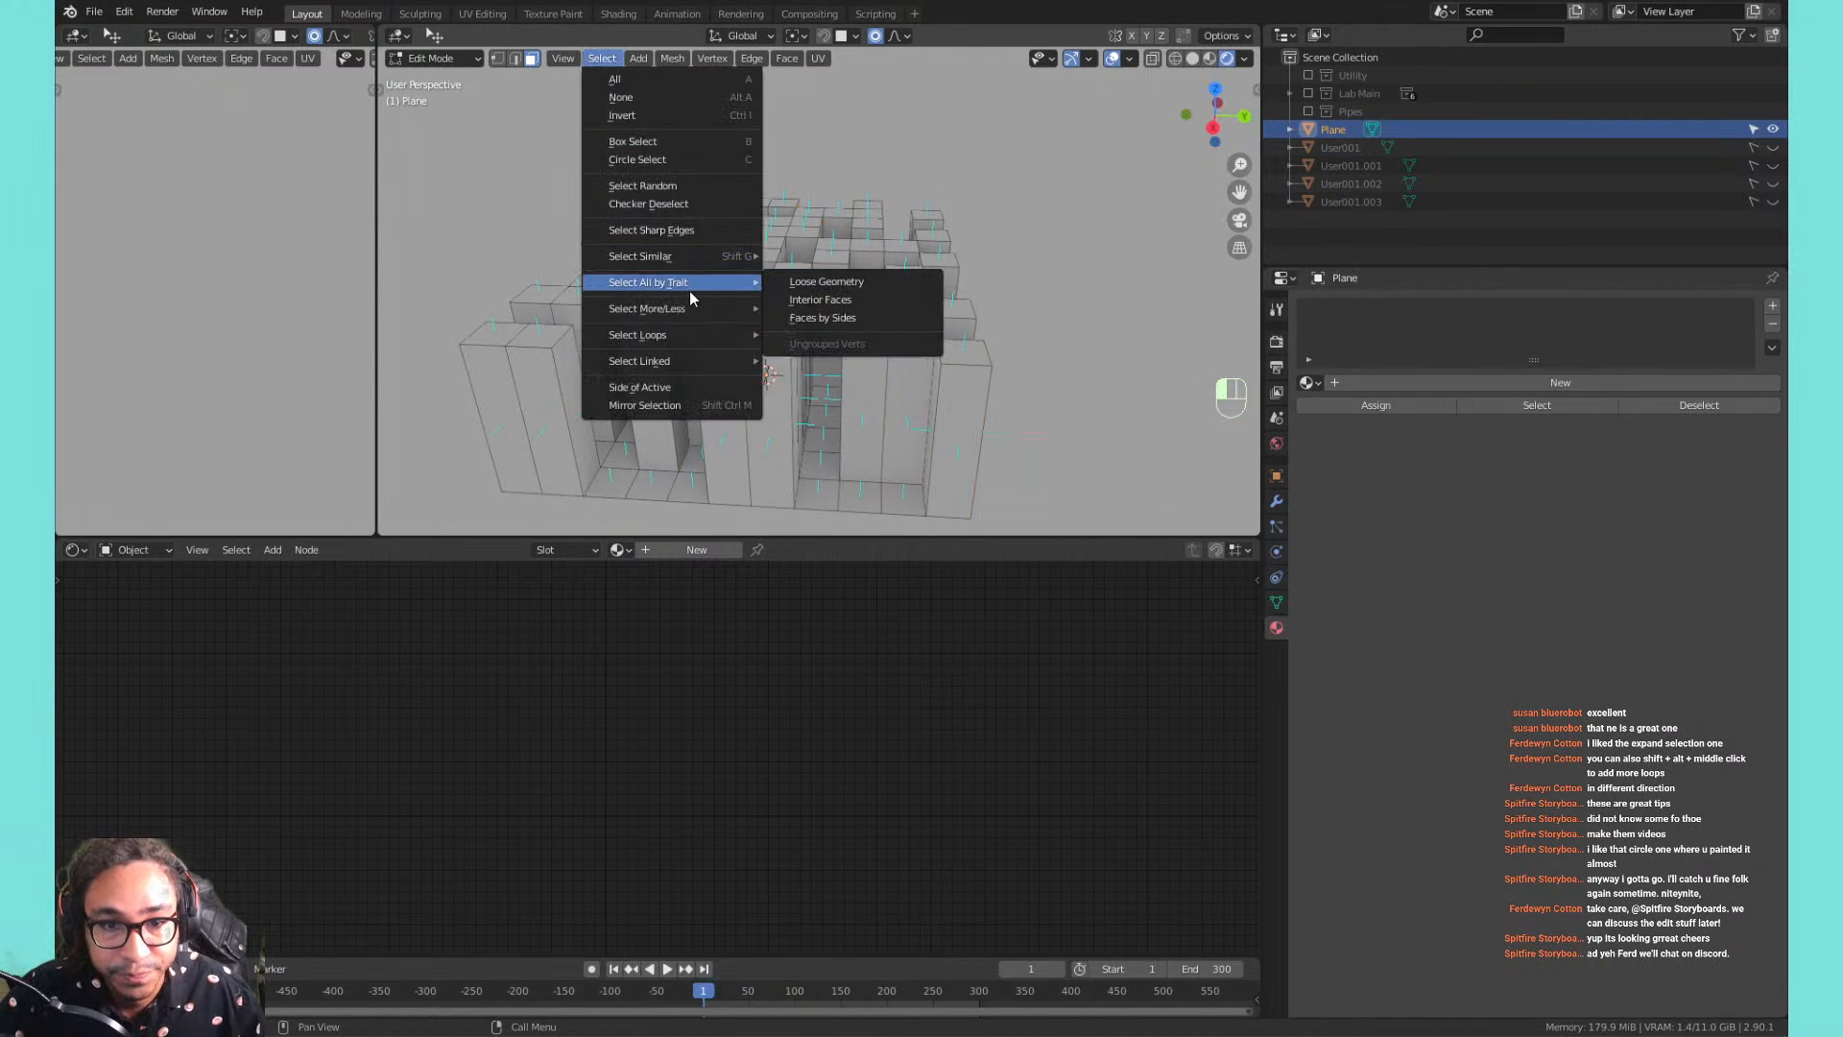
pyautogui.moveTo(683, 258)
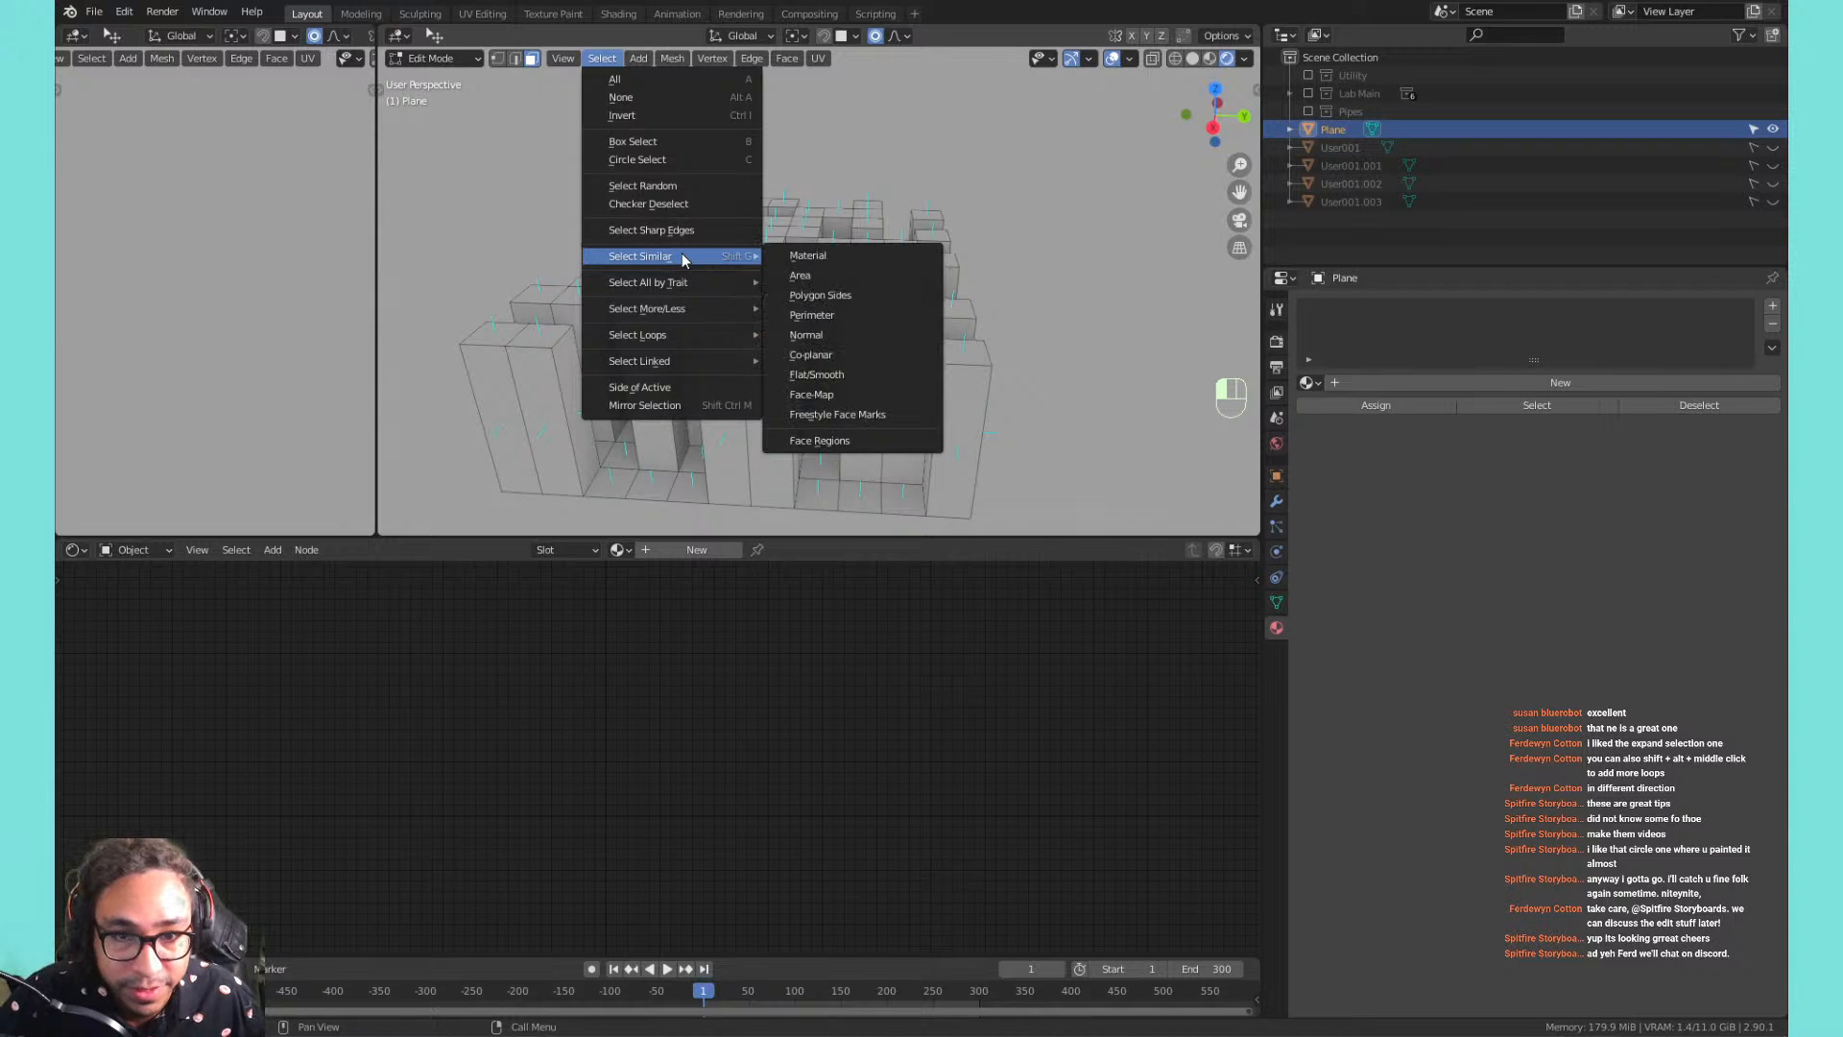
pyautogui.click(856, 331)
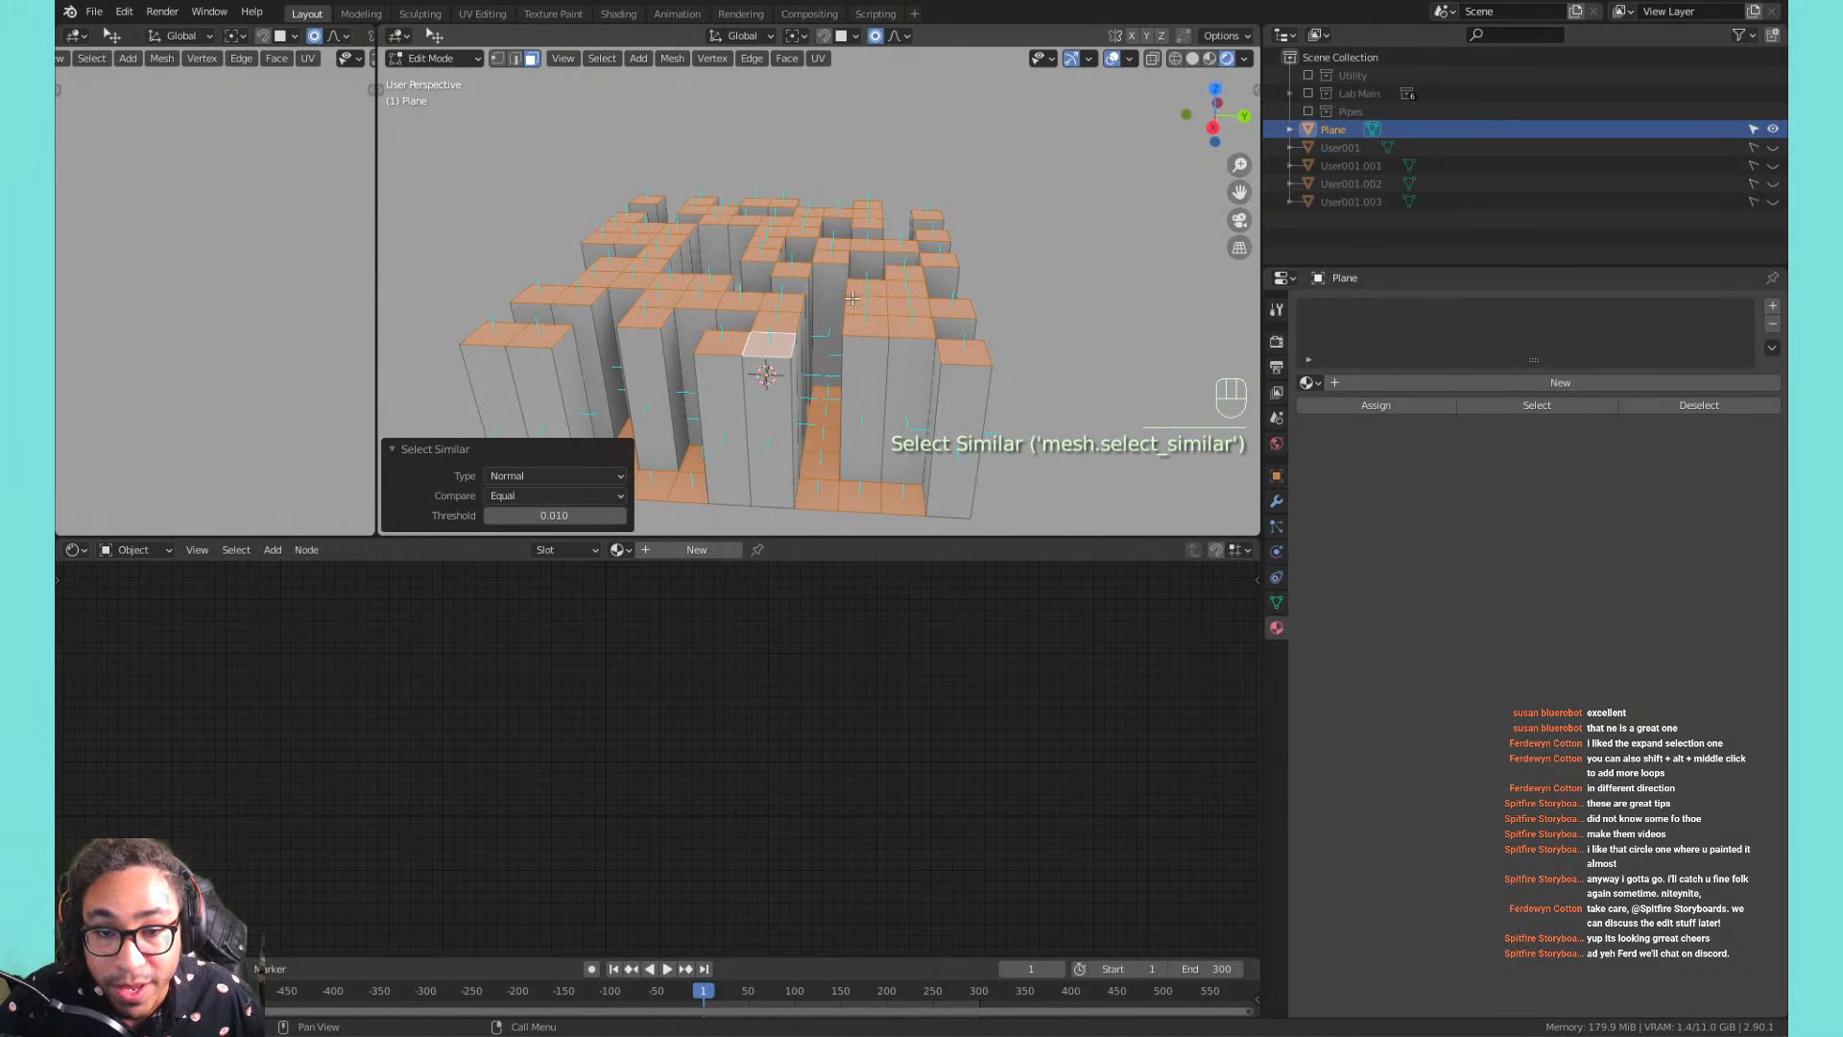
pyautogui.hotkey('ctrl', 'z')
pyautogui.click(603, 60)
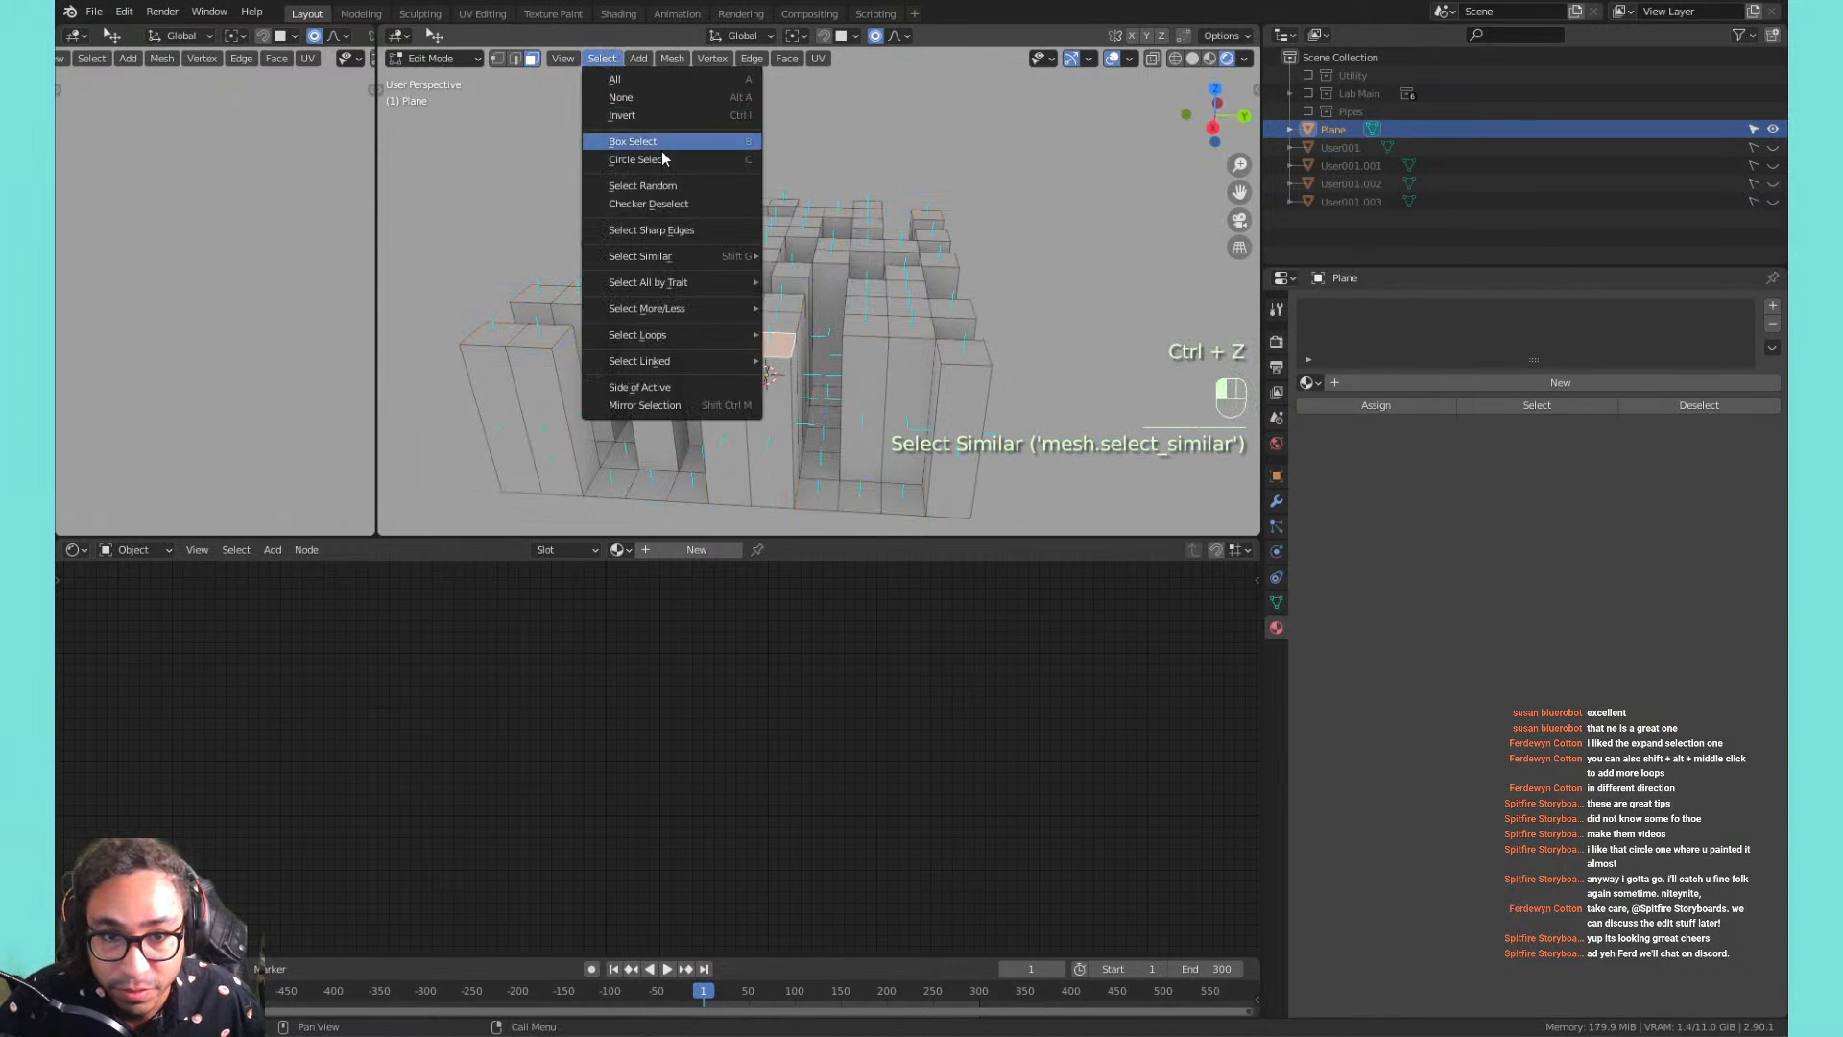
pyautogui.moveTo(714, 261)
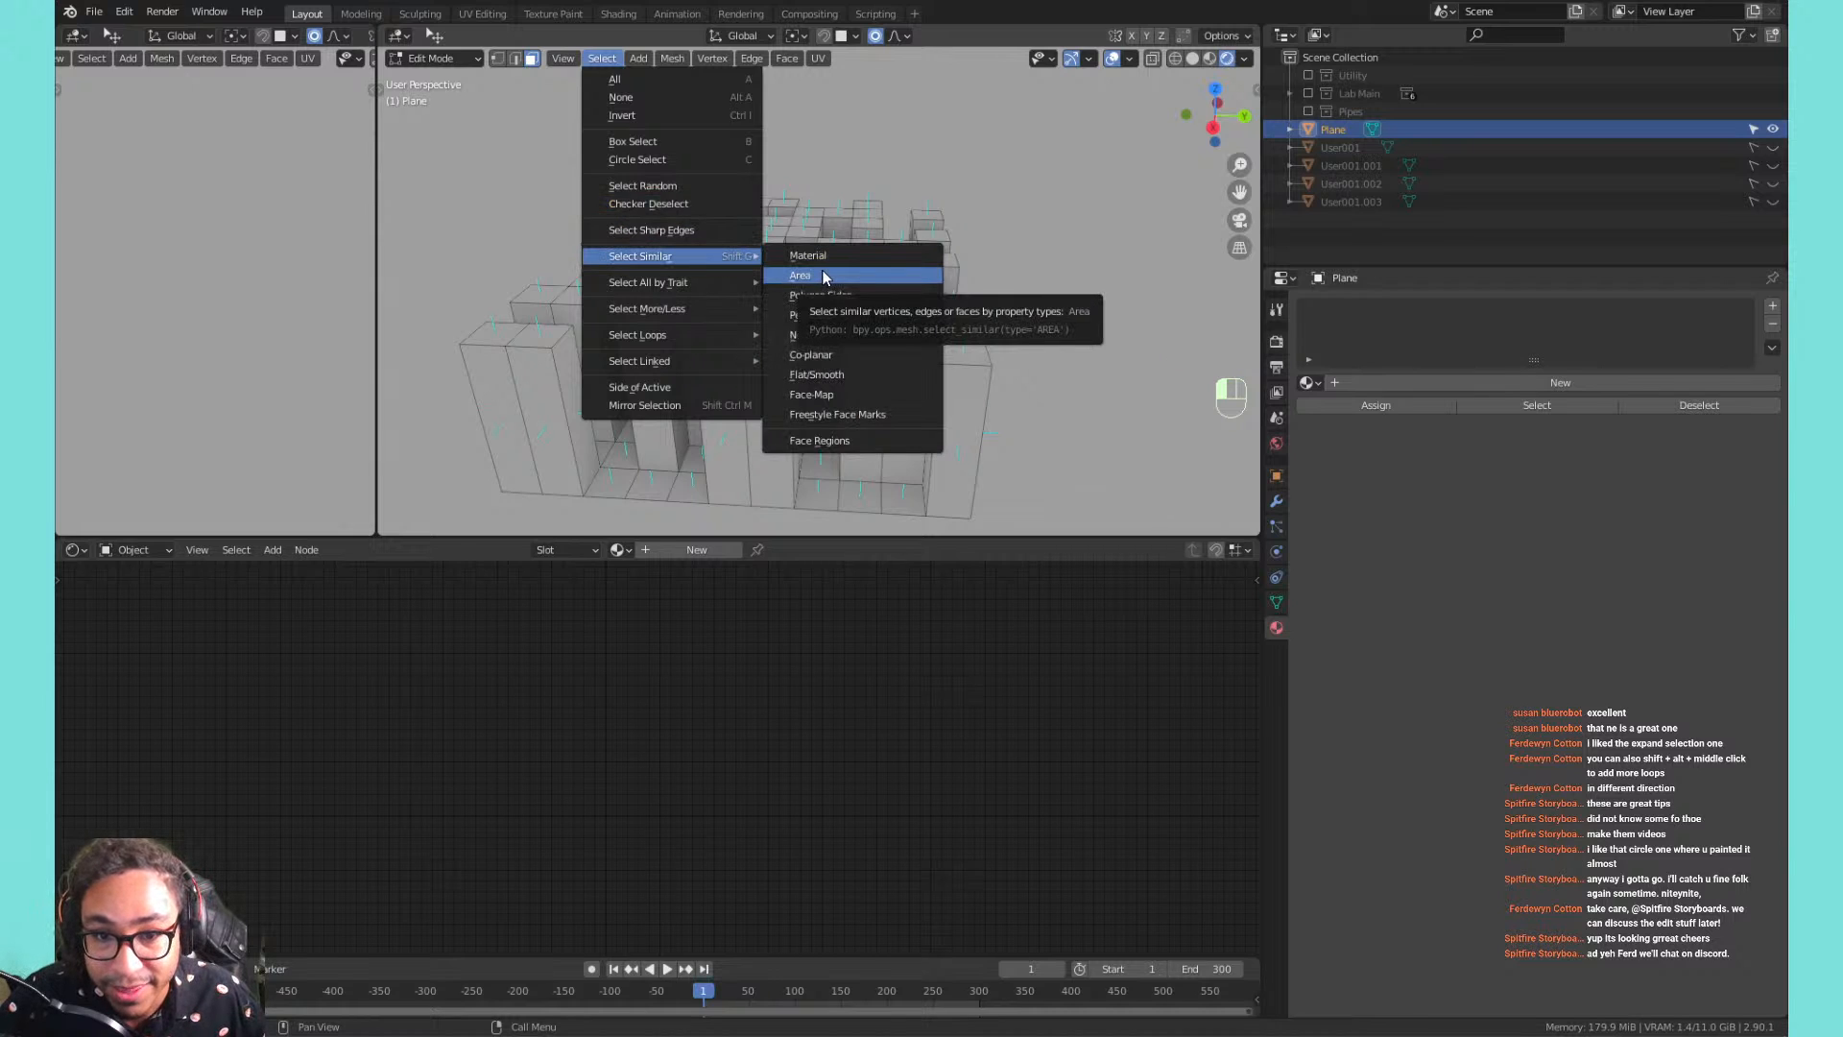
pyautogui.click(527, 393)
# Pick several top faces and tall side faces on the corner and neighbouring blocks by hand to compare their areas.
pyautogui.click(543, 338)
pyautogui.keyDown('shift'); pyautogui.click(502, 320); pyautogui.keyUp('shift')
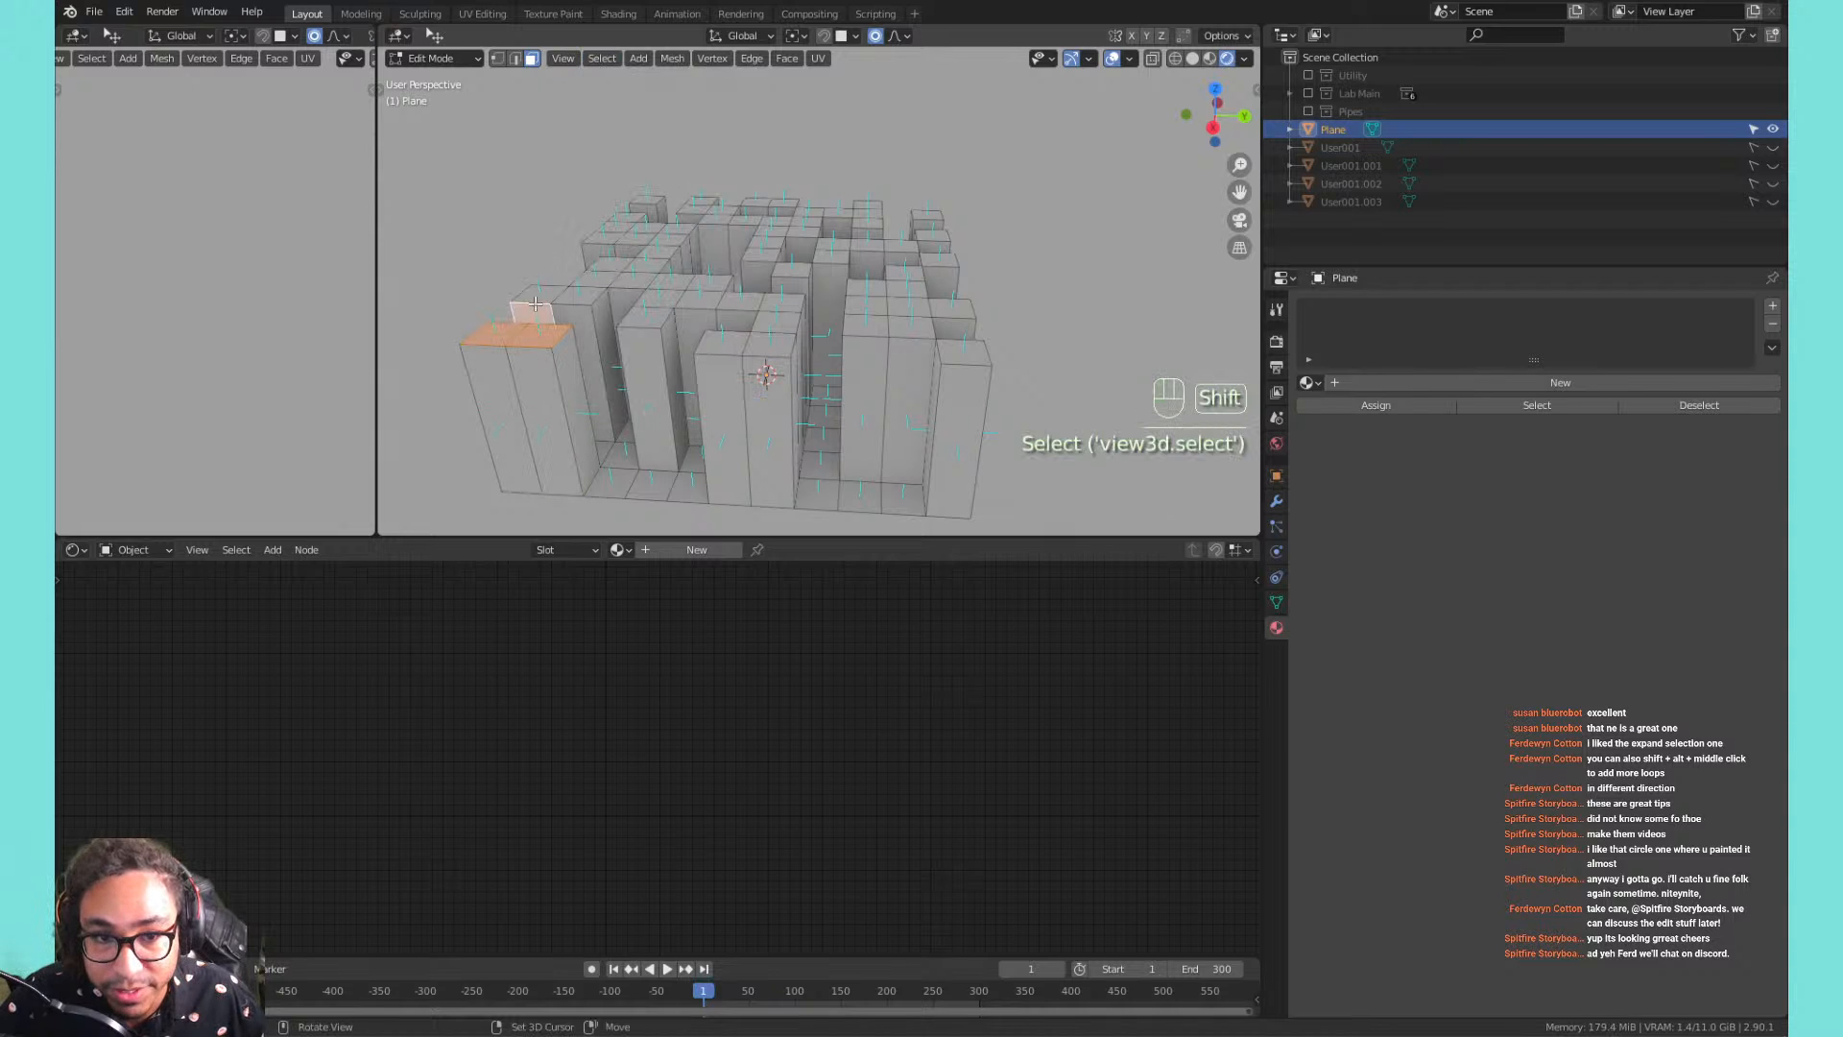
pyautogui.click(543, 406)
pyautogui.keyDown('shift'); pyautogui.click(495, 405); pyautogui.keyUp('shift')
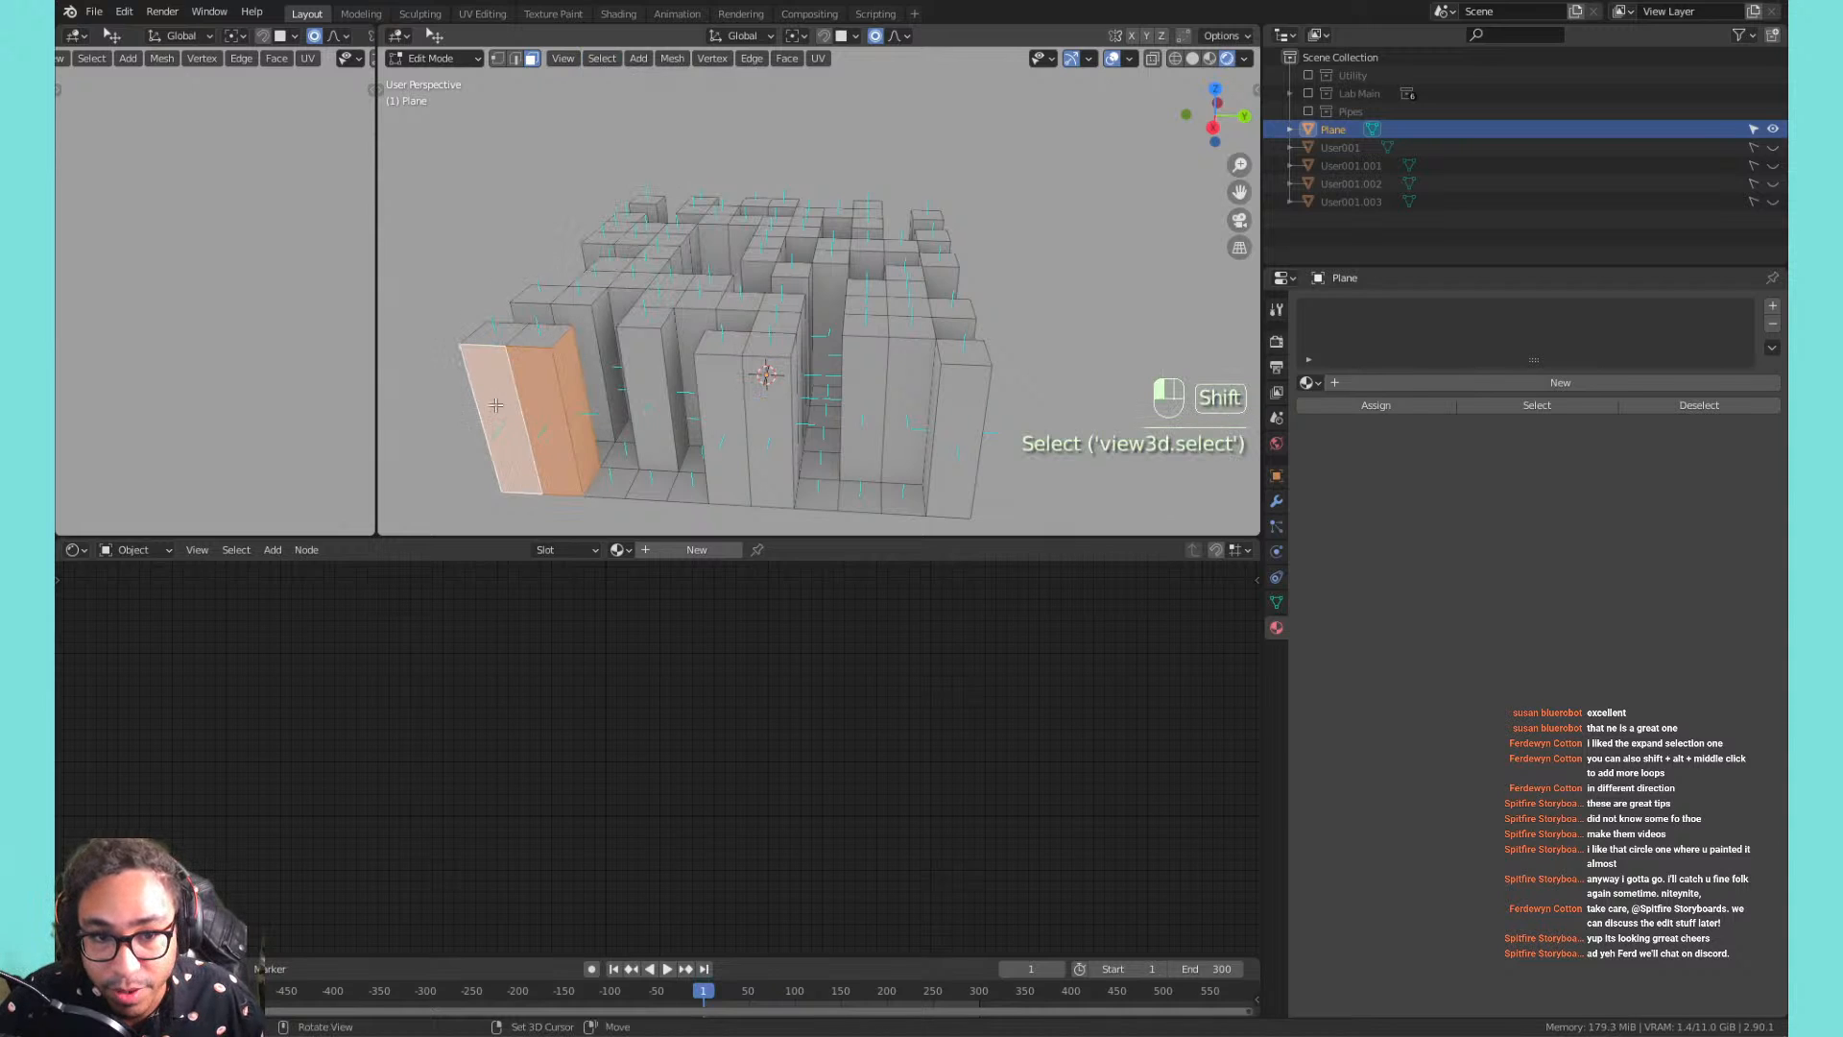
pyautogui.click(519, 331)
pyautogui.keyDown('shift'); pyautogui.click(531, 293); pyautogui.keyUp('shift')
pyautogui.keyDown('shift'); pyautogui.click(591, 290); pyautogui.keyUp('shift')
pyautogui.keyDown('shift'); pyautogui.click(605, 273); pyautogui.keyUp('shift')
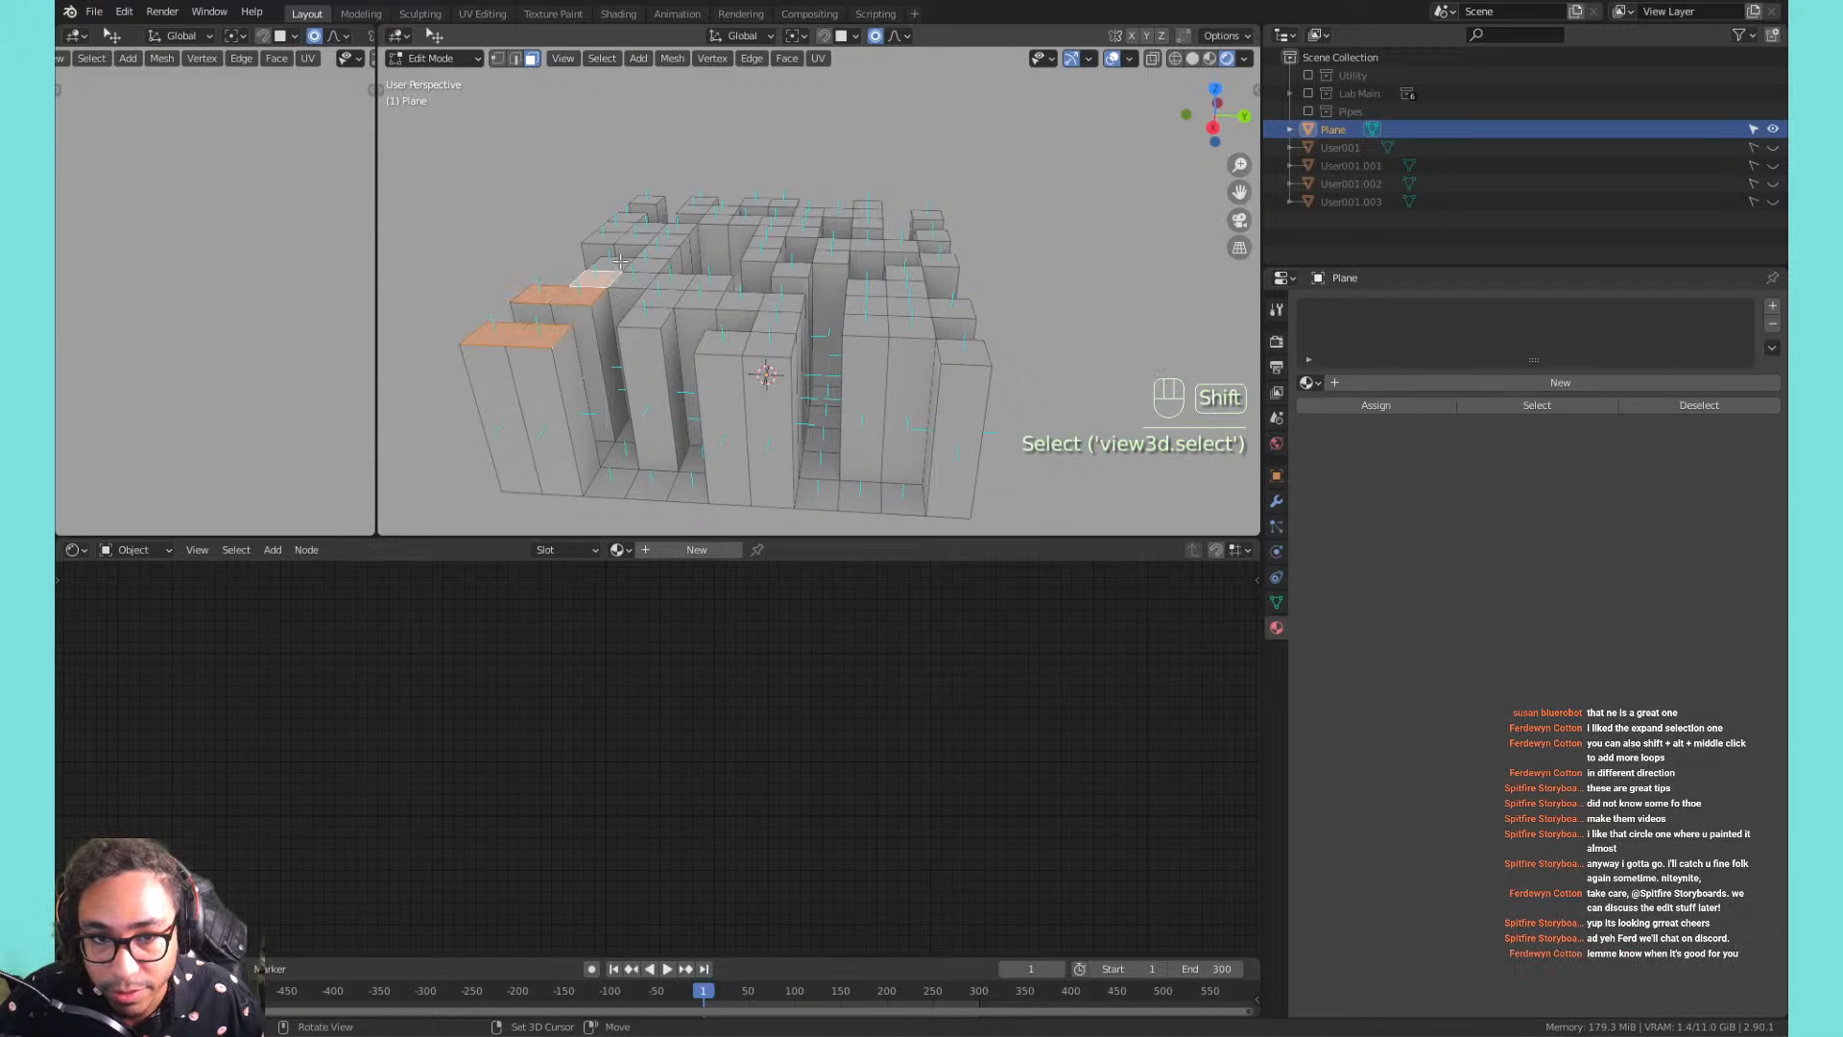
pyautogui.click(672, 252)
# Select the top face of the isolated front block and extend the selection to all faces with a similar area.
pyautogui.click(654, 310)
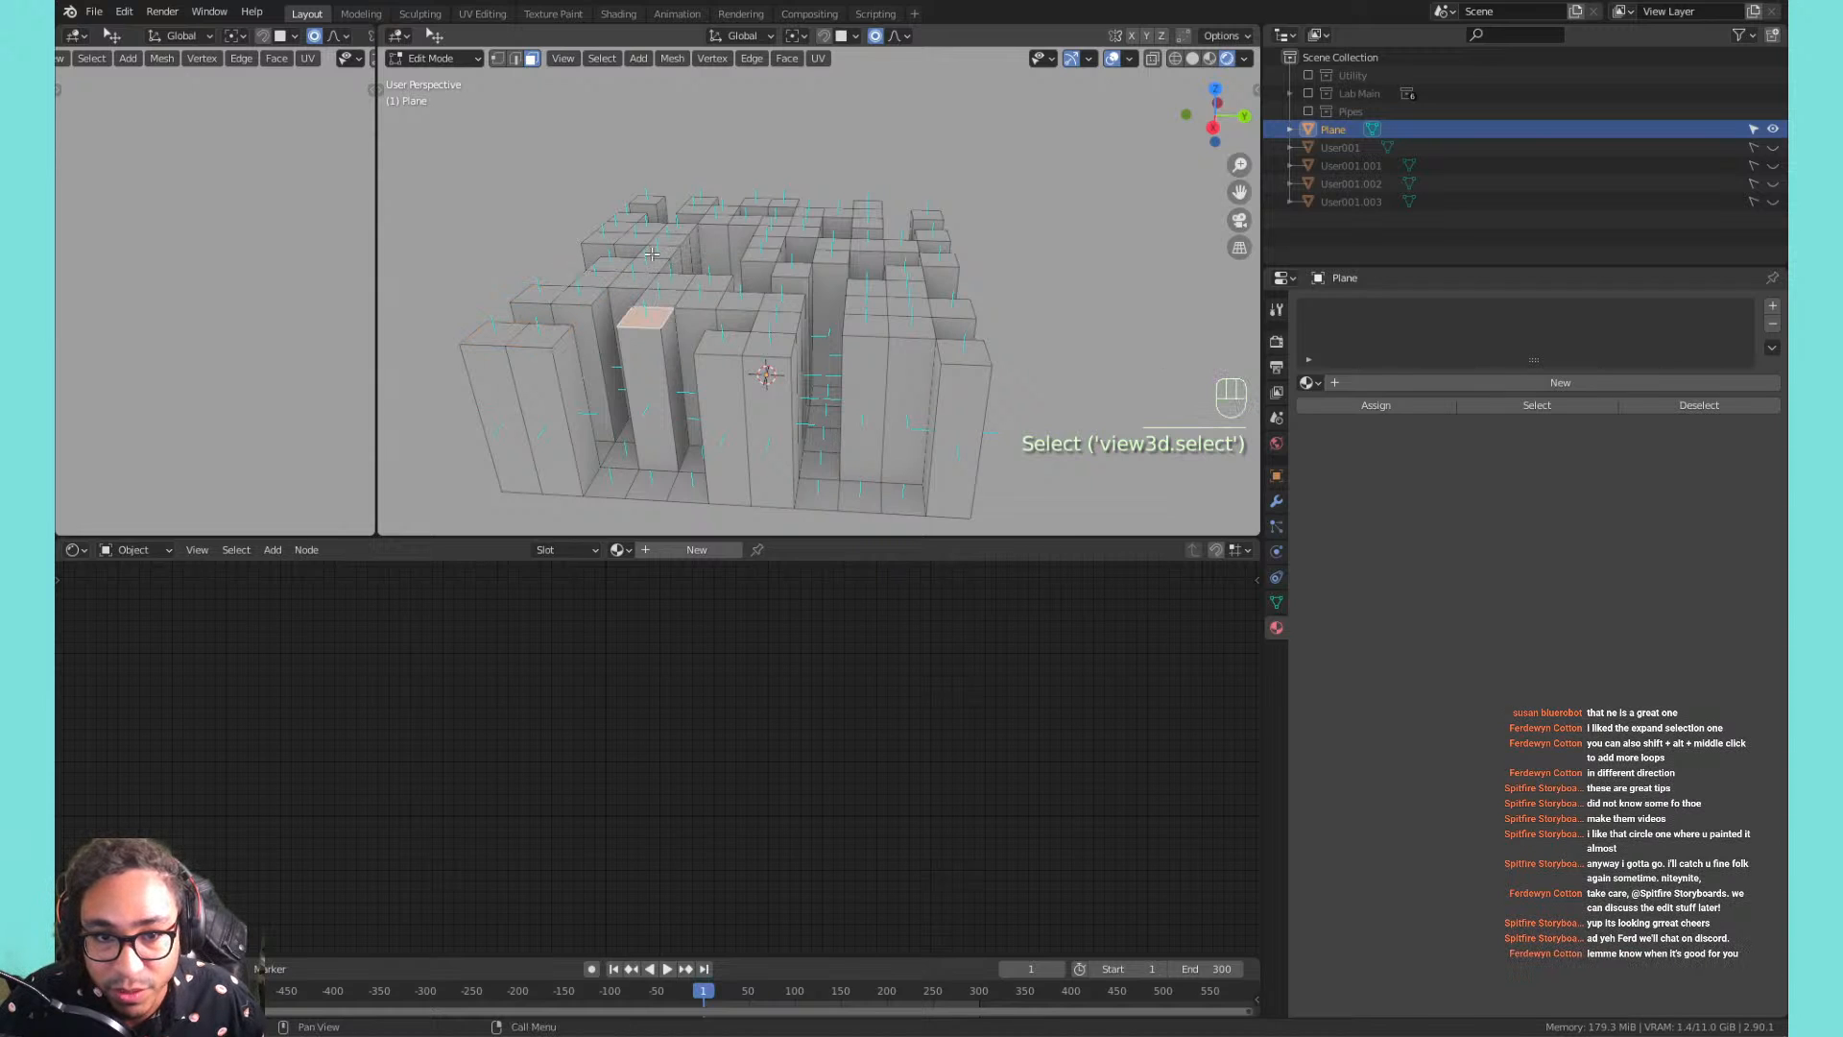
pyautogui.click(601, 57)
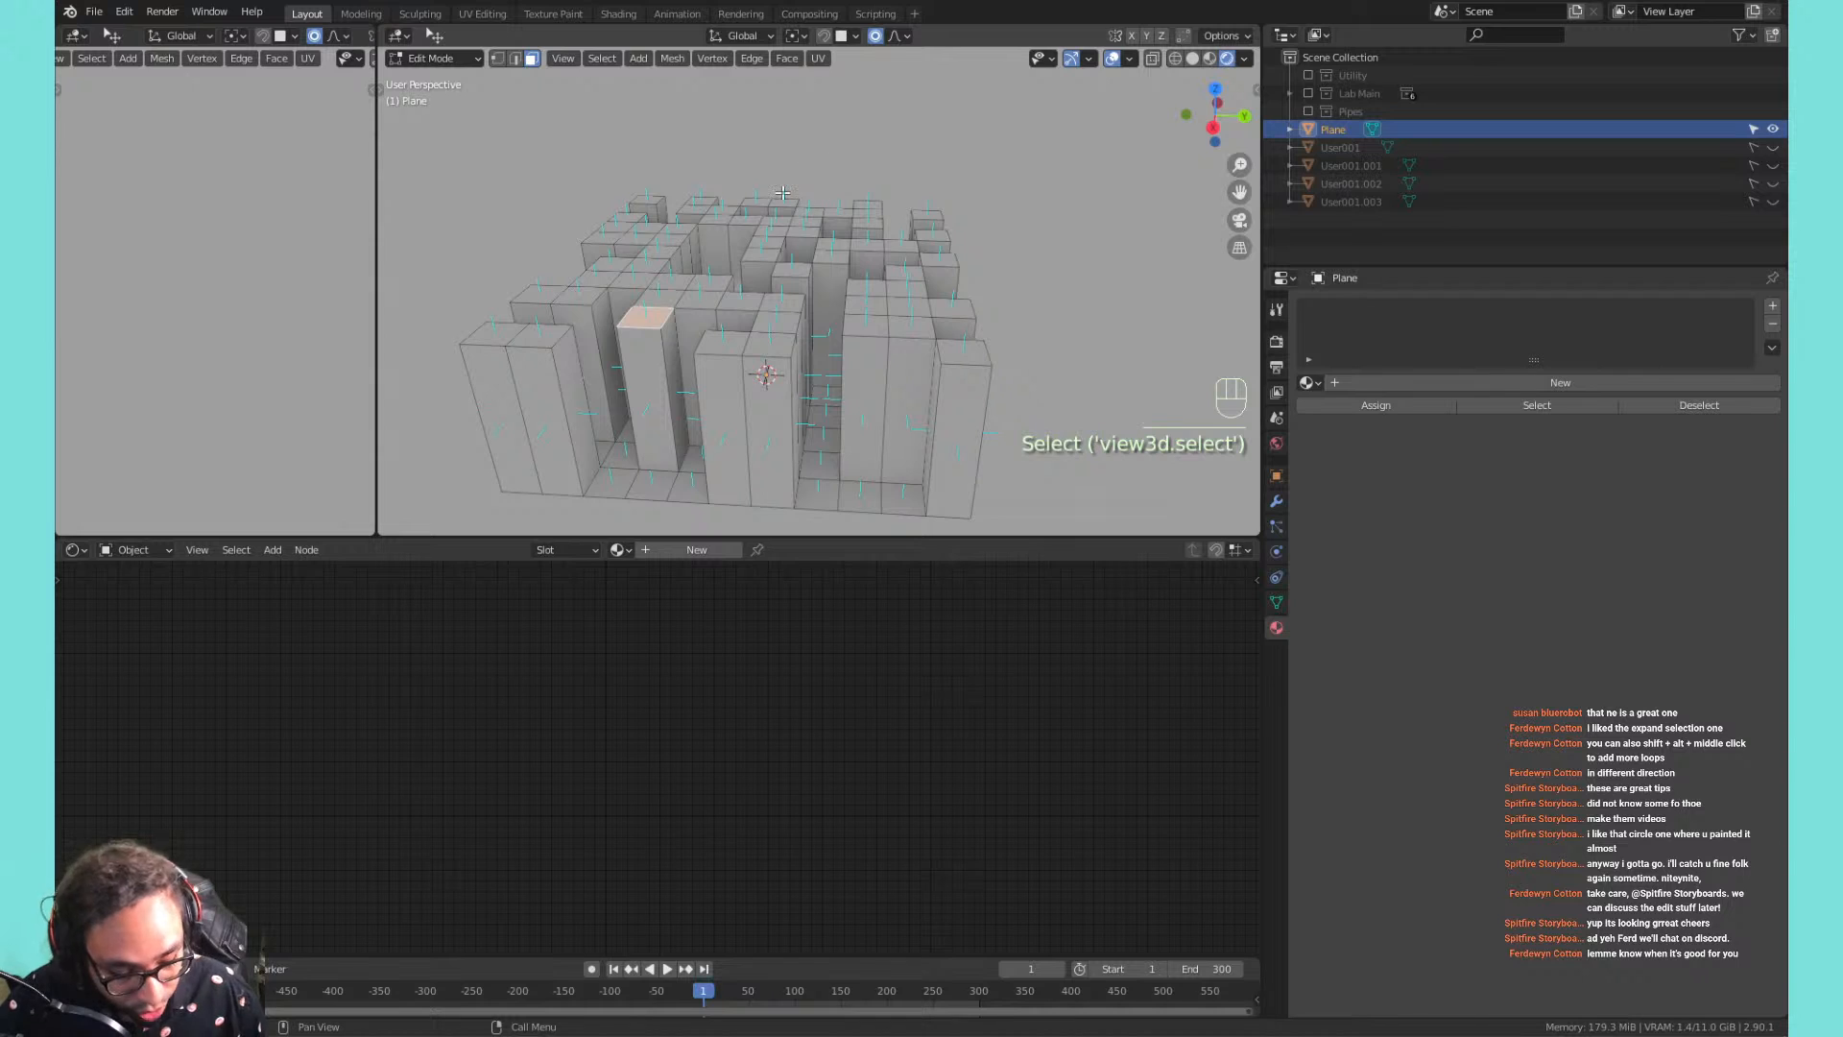
pyautogui.hotkey('shift', 'g')
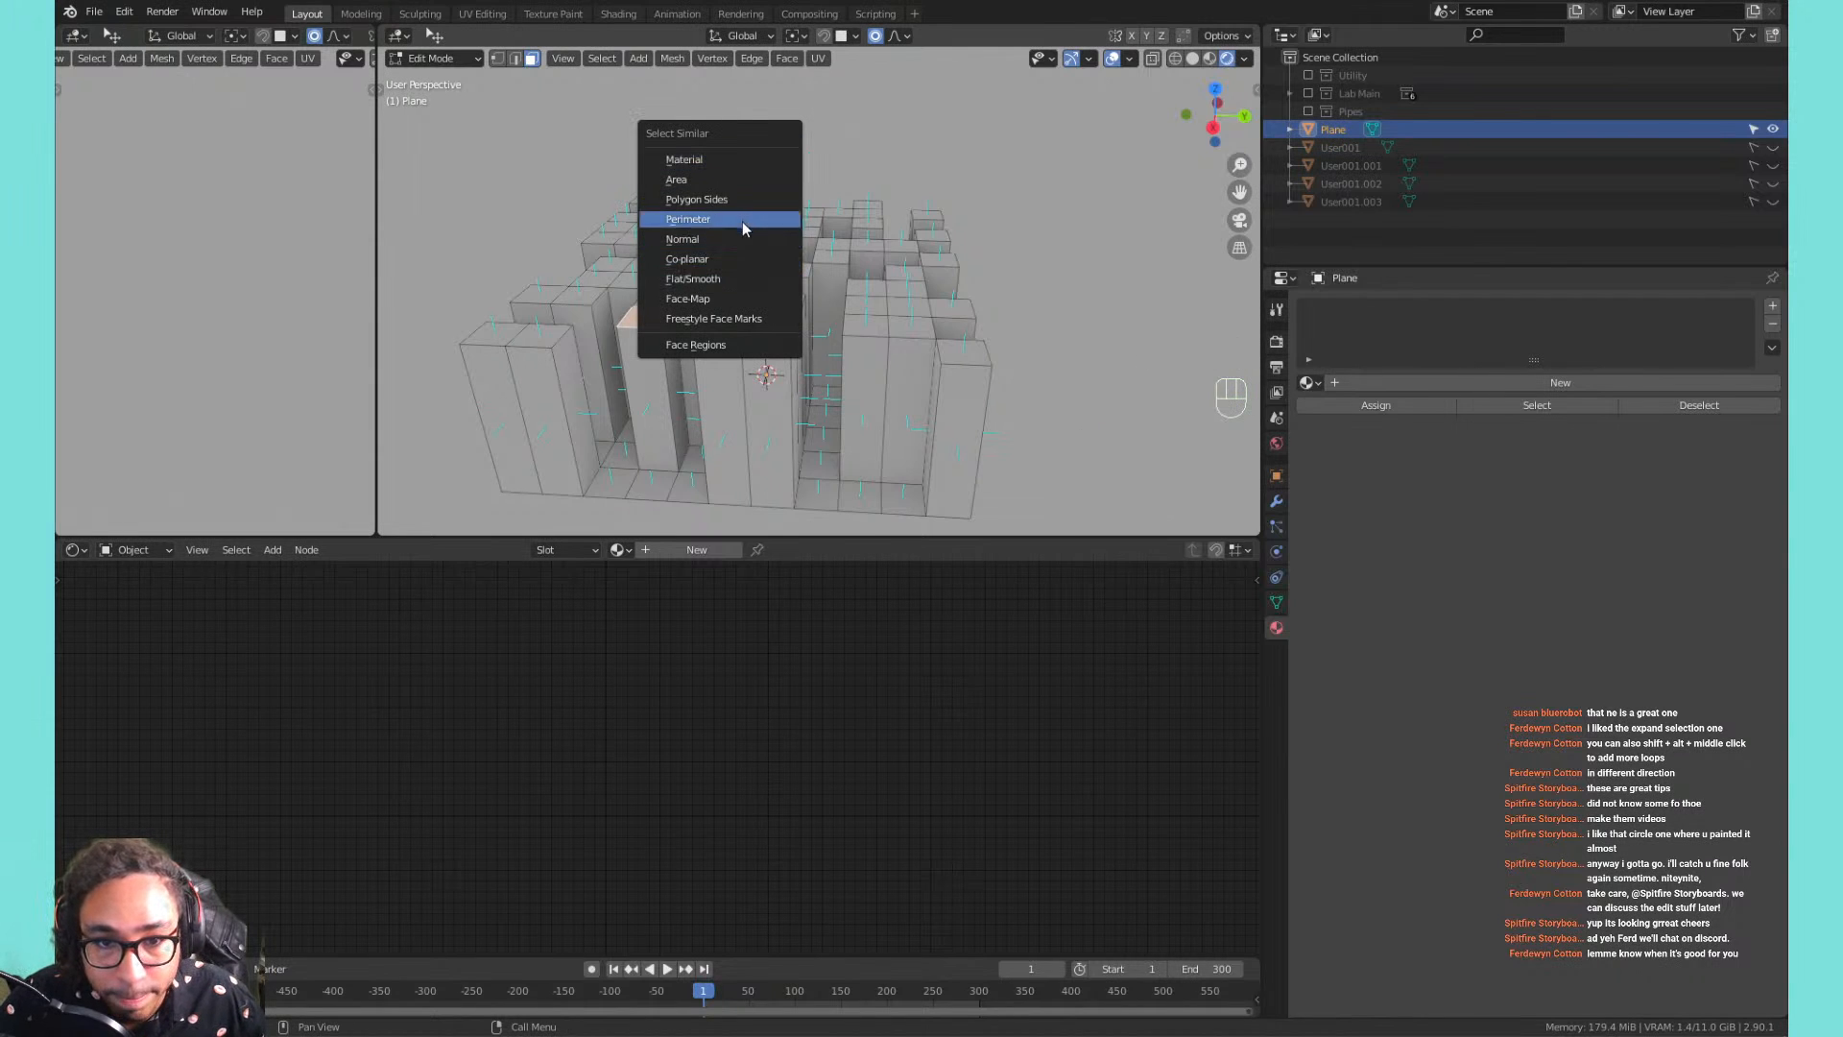
pyautogui.click(739, 179)
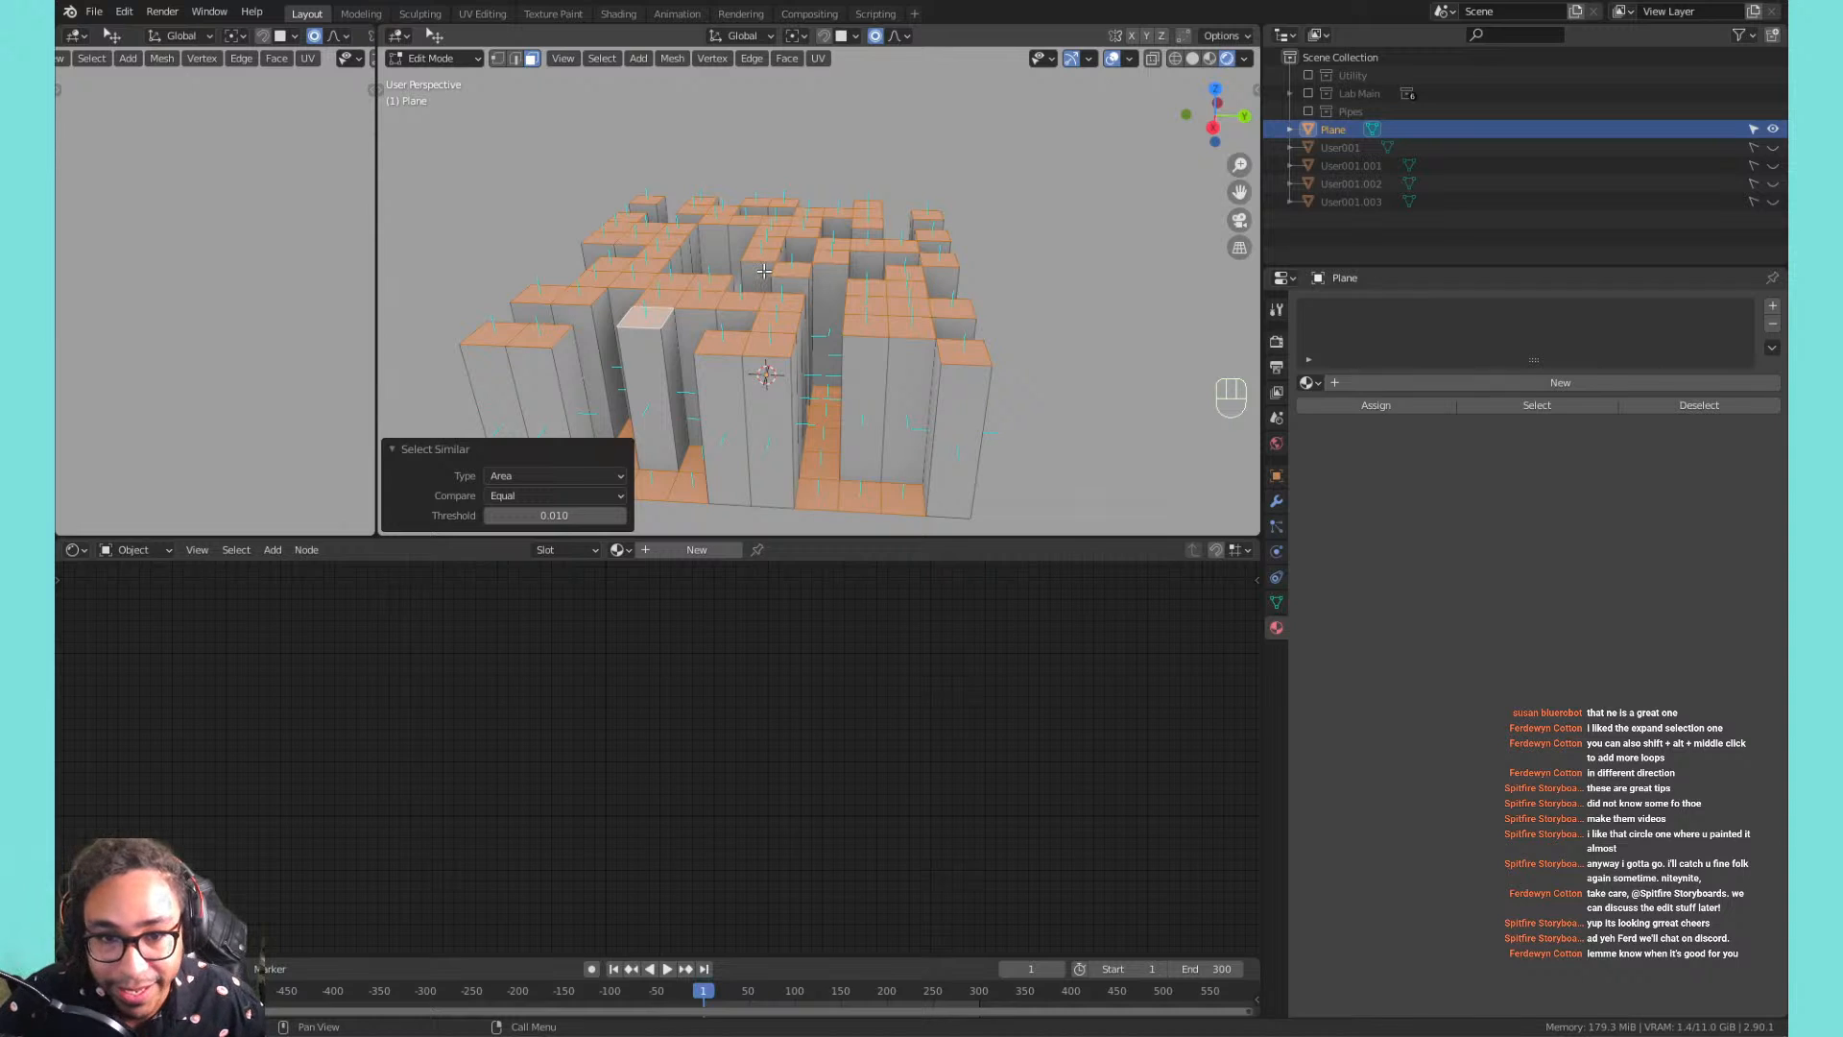
pyautogui.keyDown('shift'); pyautogui.moveTo(693, 294); pyautogui.dragTo(699, 296, button='middle'); pyautogui.keyUp('shift')
# Reselect only the isolated front block's top face and use Select Similar to select all faces co-planar with it.
pyautogui.click(654, 268)
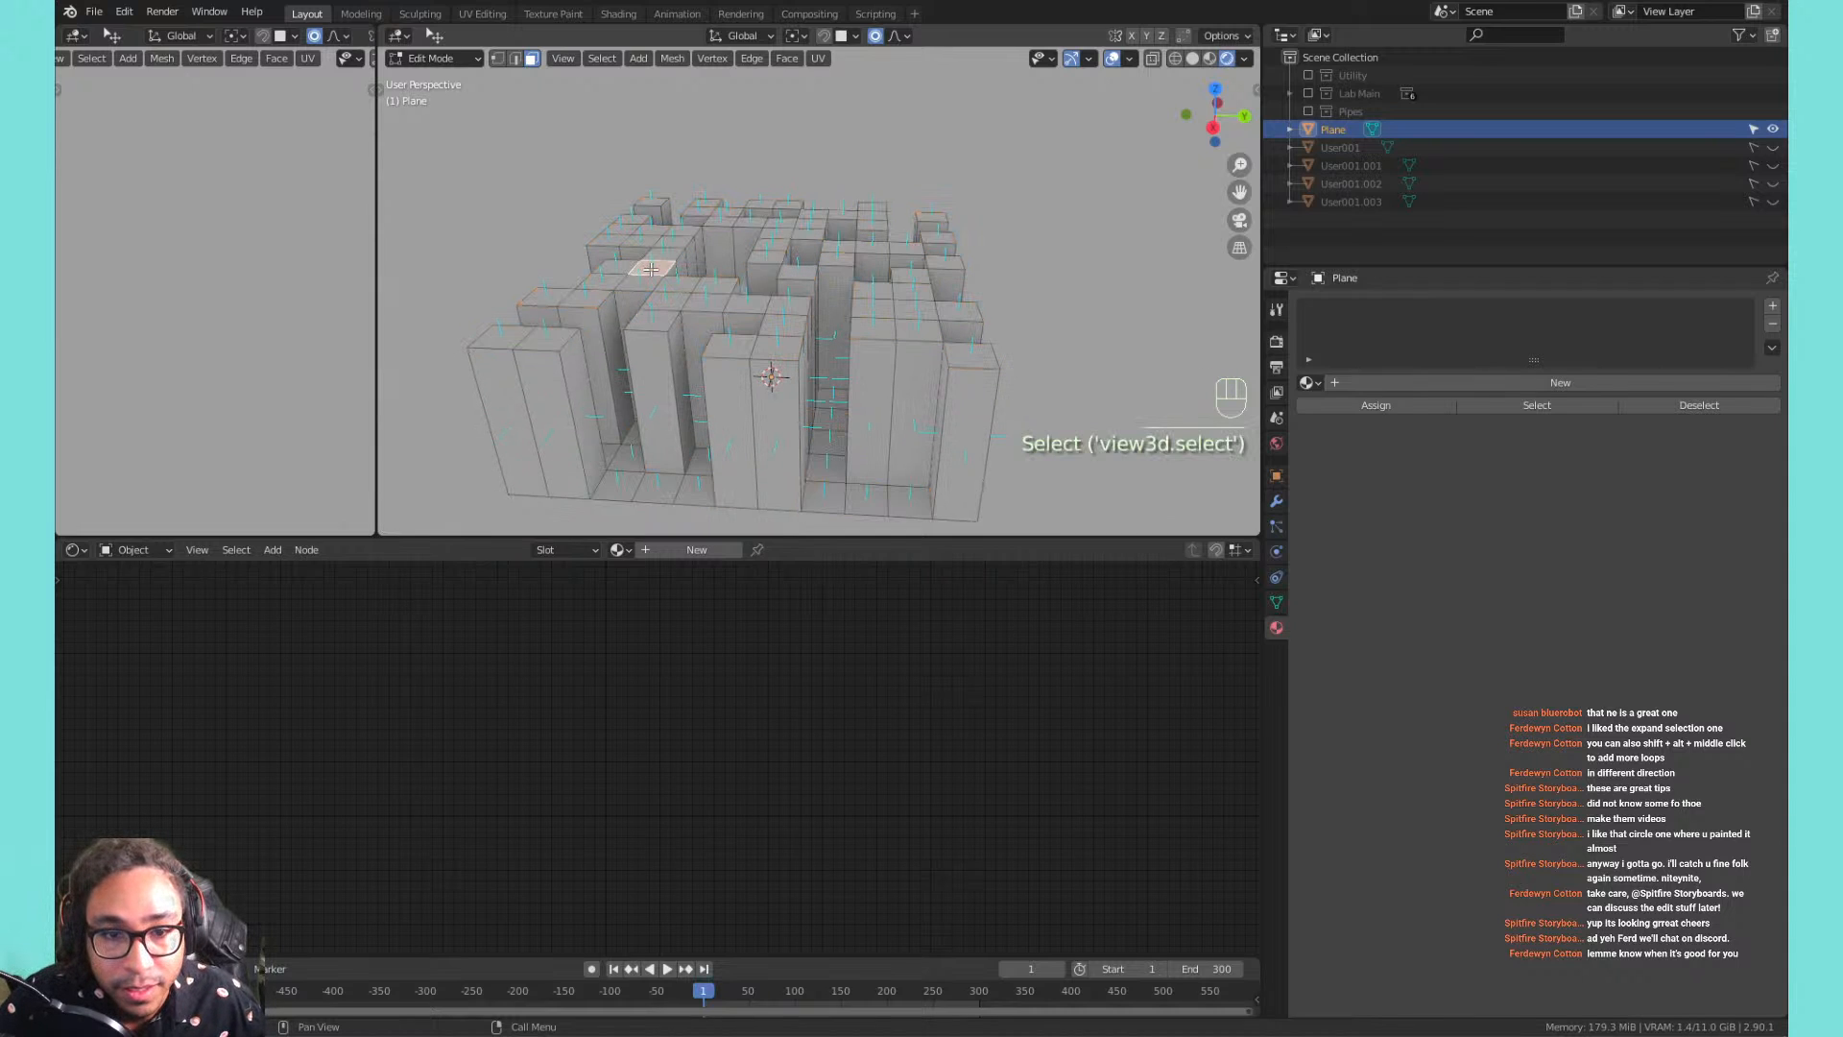
pyautogui.keyDown('shift'); pyautogui.click(676, 294); pyautogui.keyUp('shift')
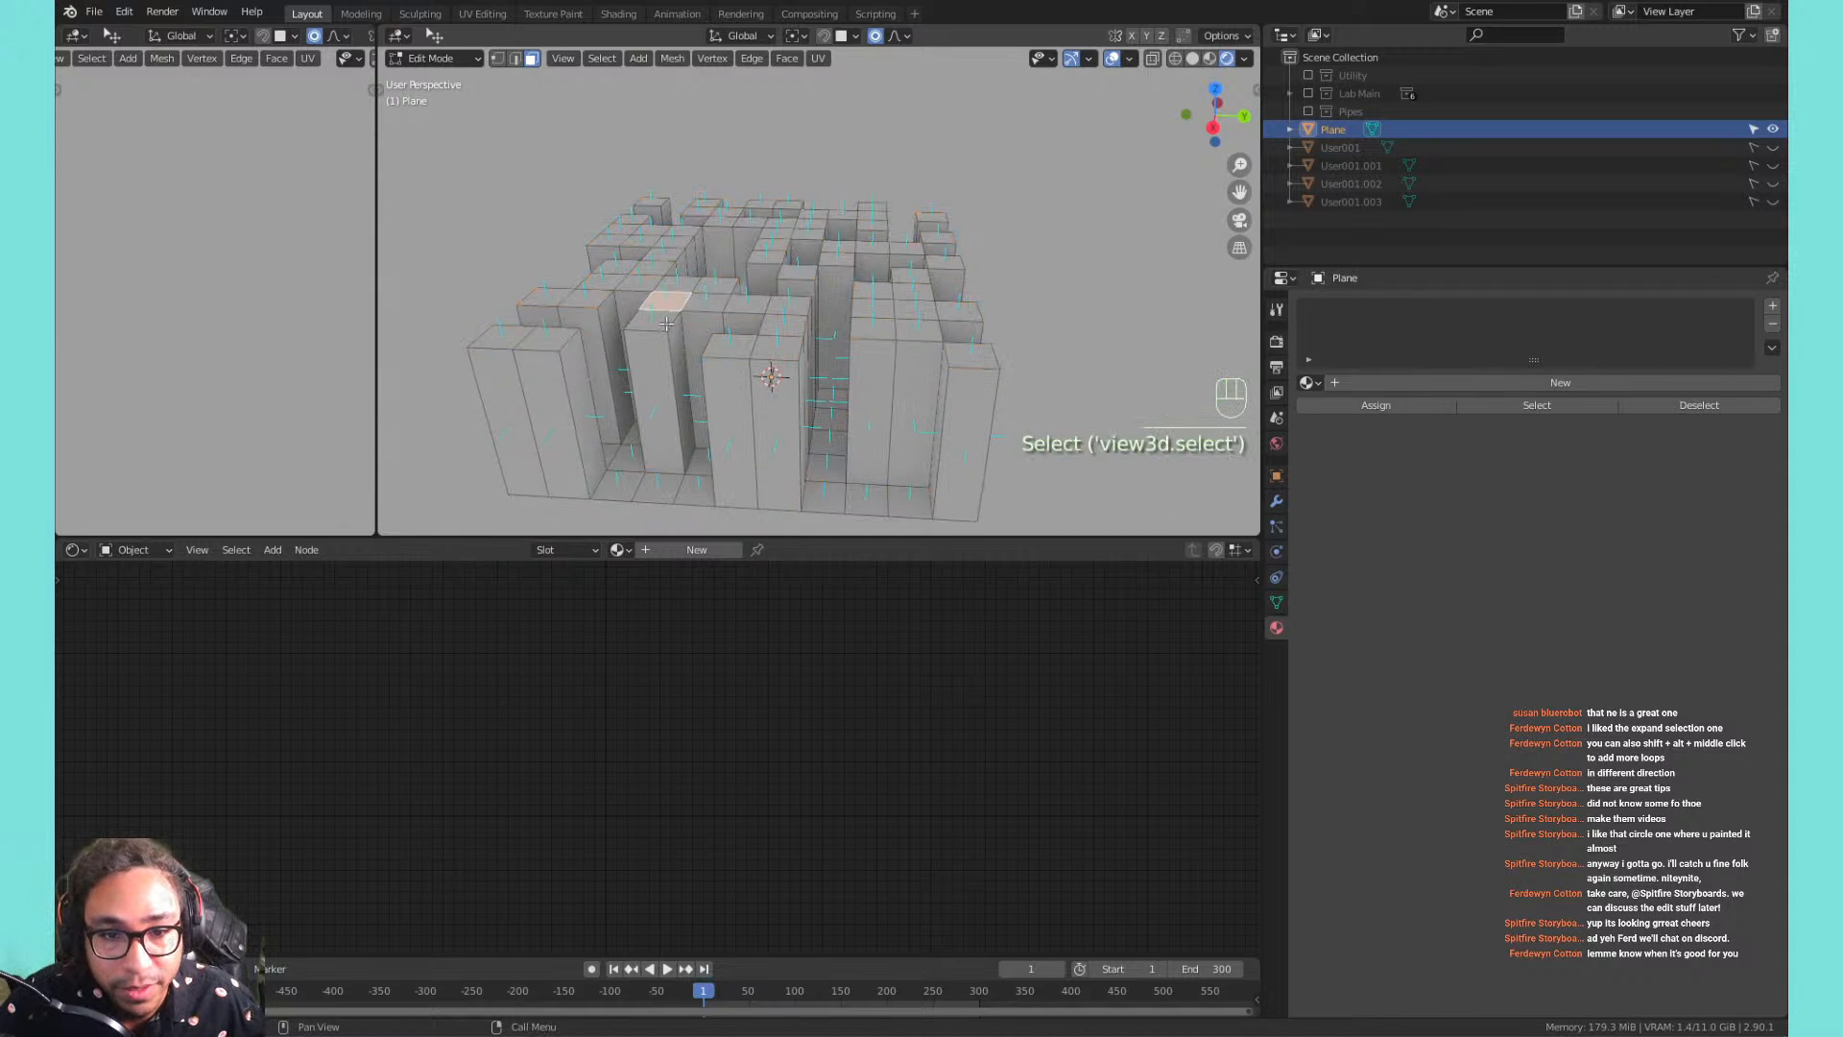
pyautogui.click(606, 61)
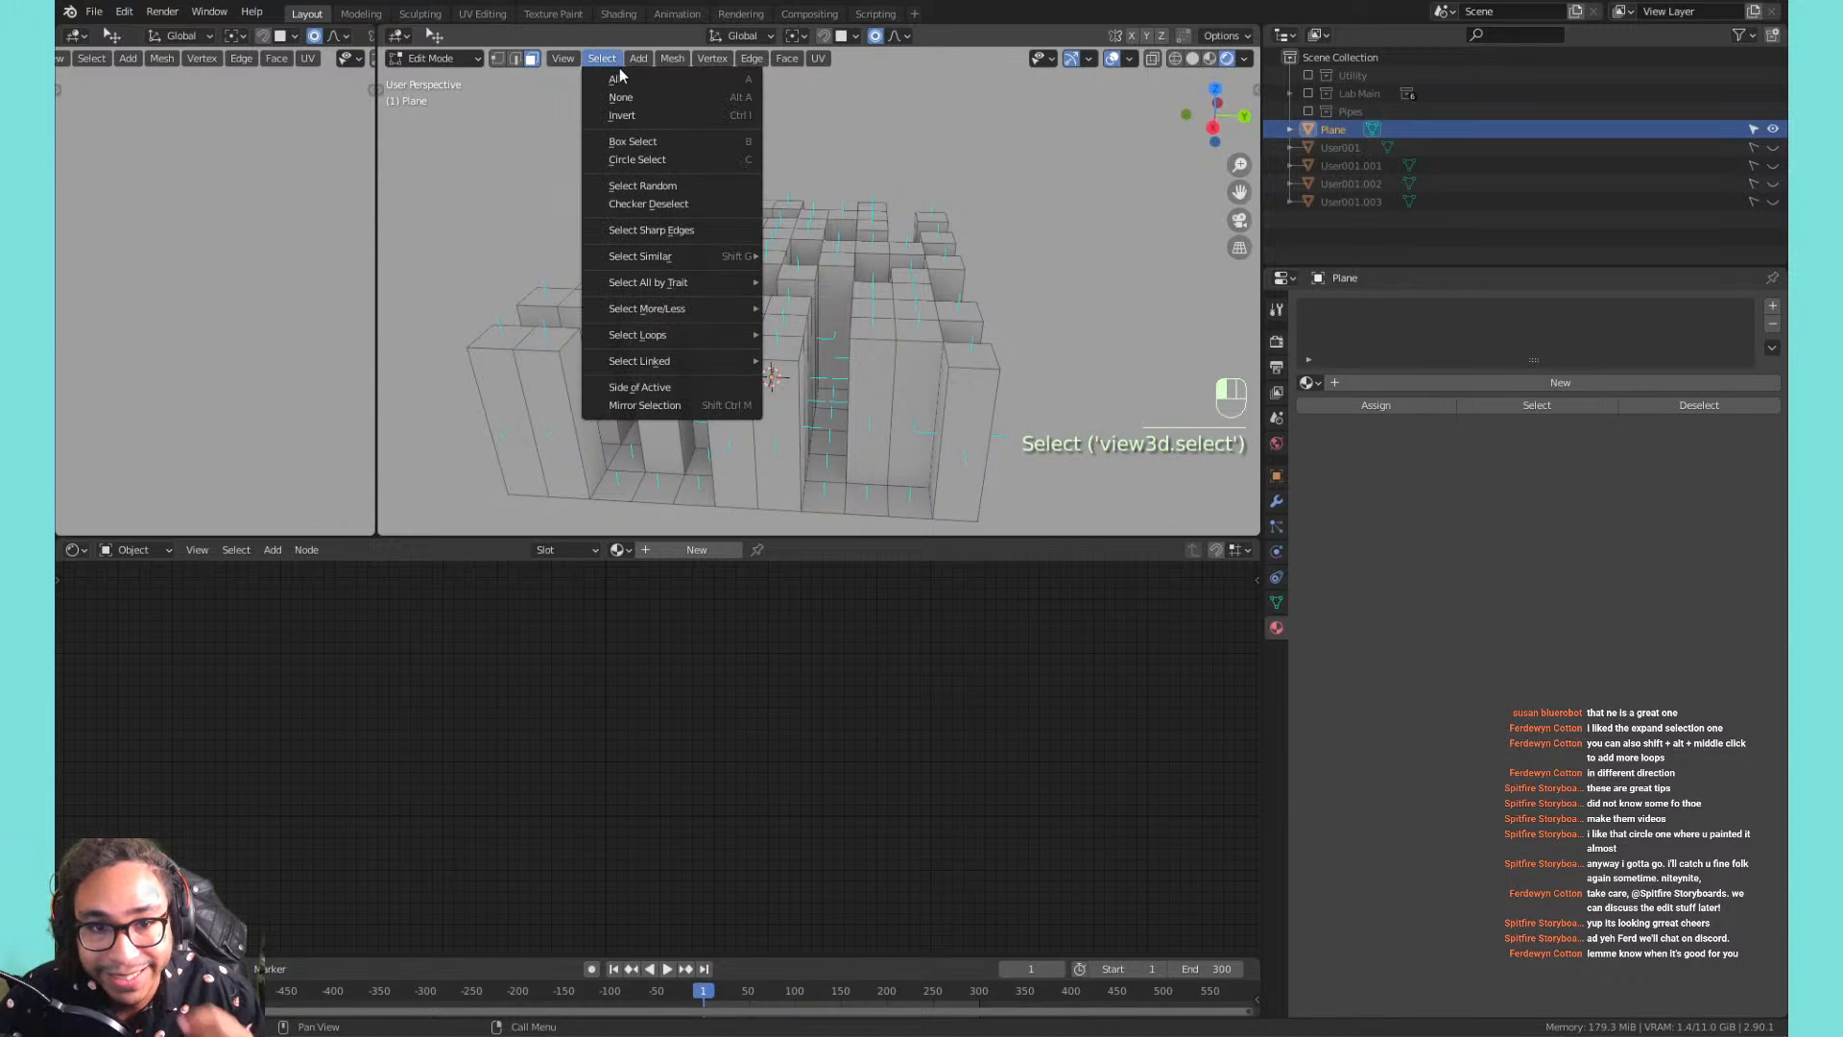
pyautogui.click(633, 142)
pyautogui.hotkey('shift', 'g')
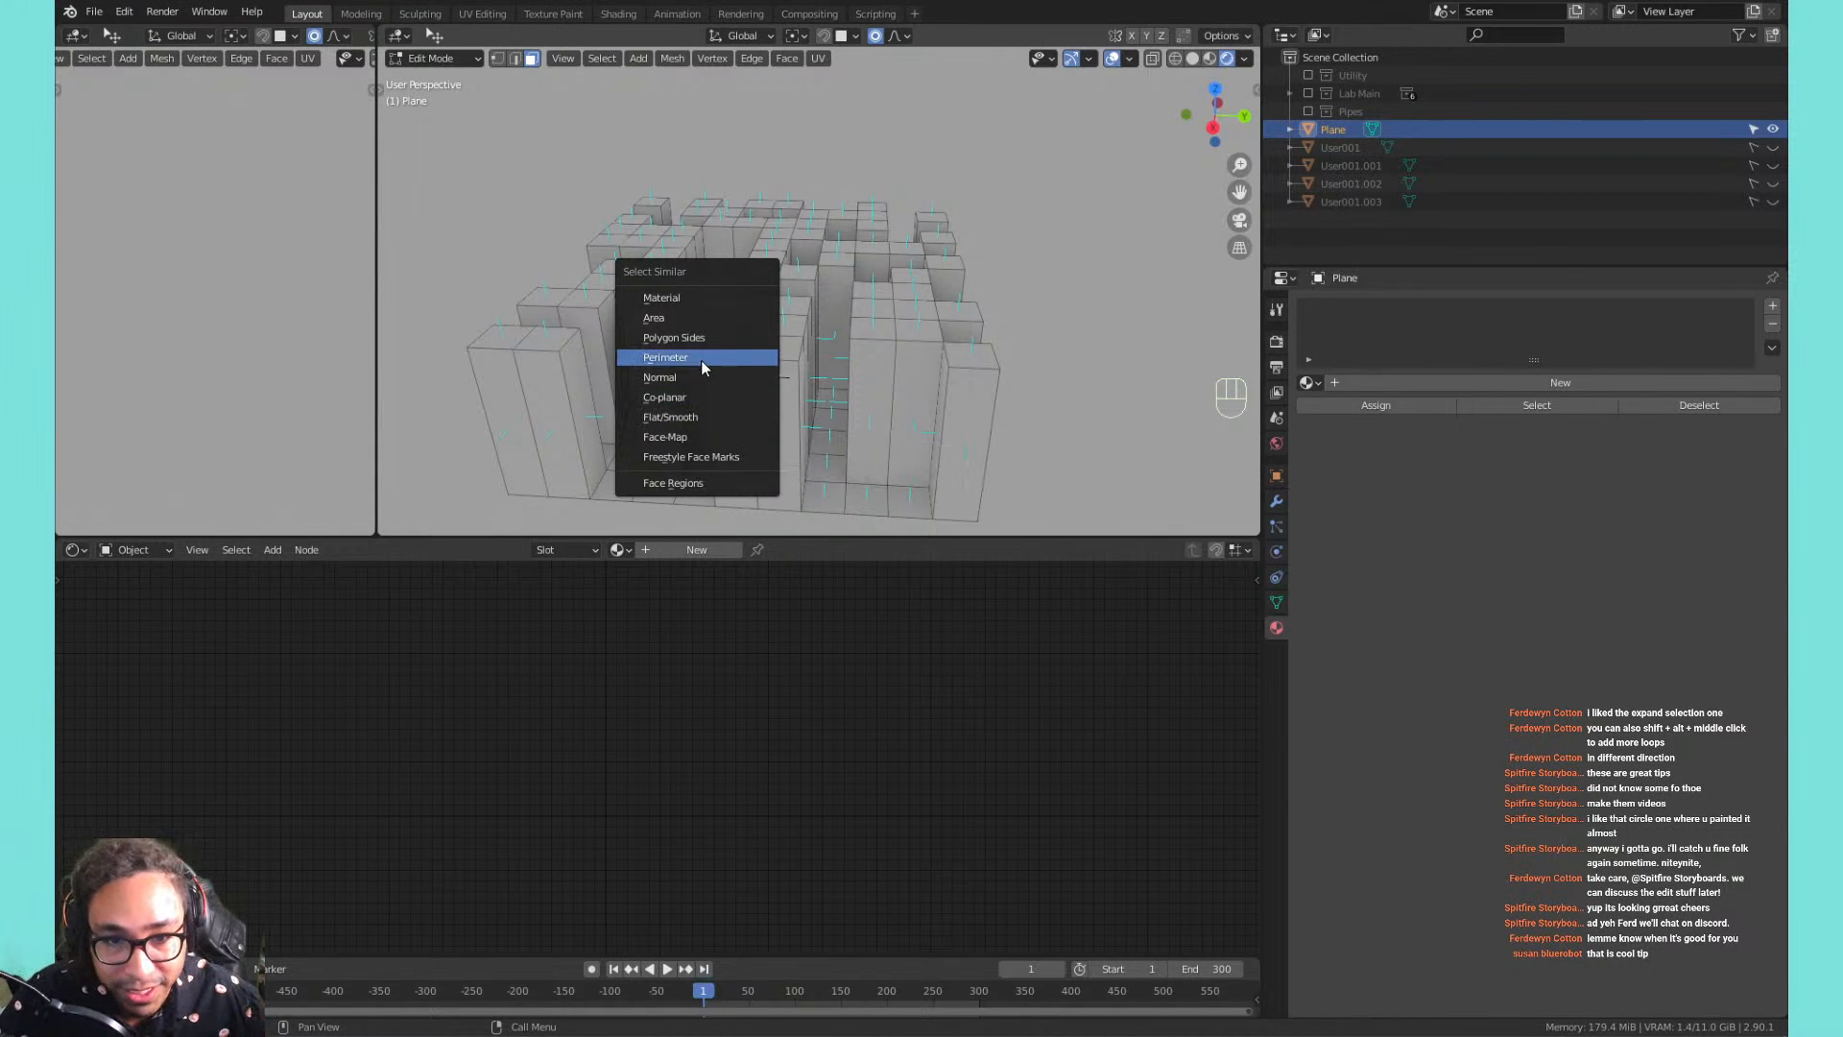
pyautogui.click(739, 399)
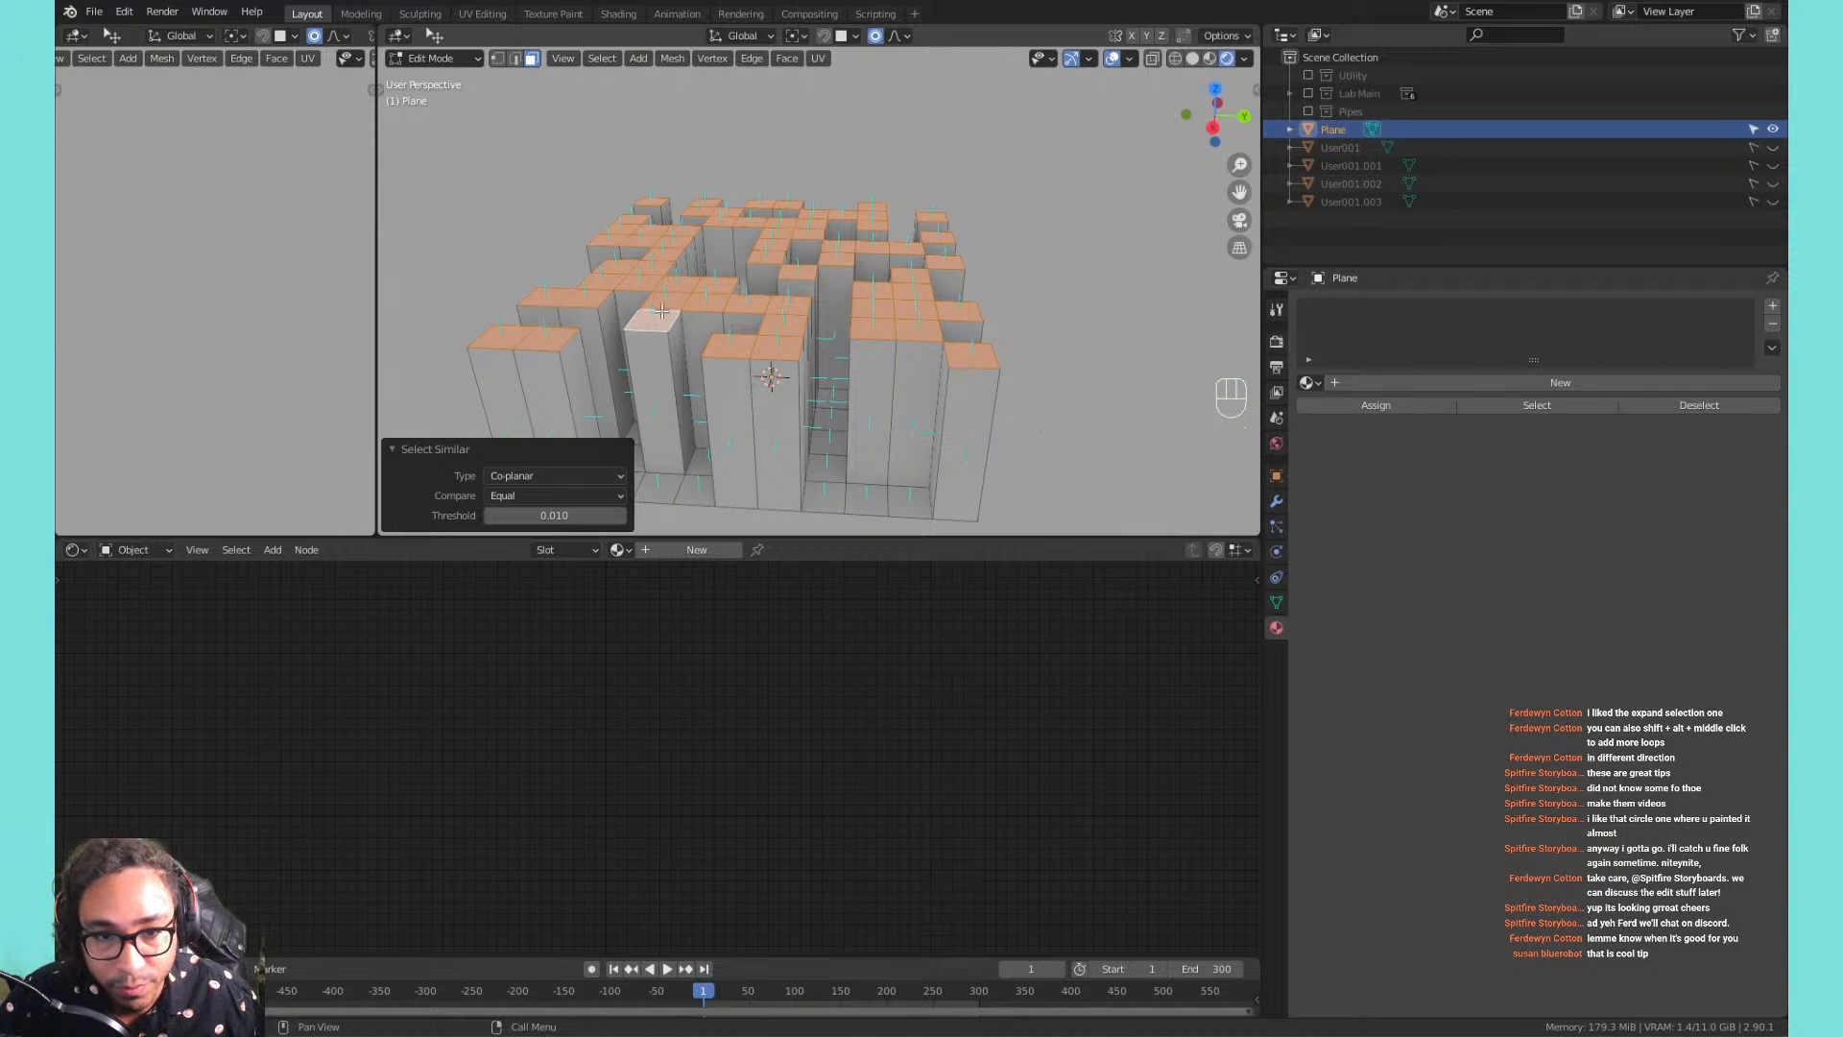
# Select individual top faces and a floor face in turn to compare the levels they lie on.
pyautogui.click(653, 265)
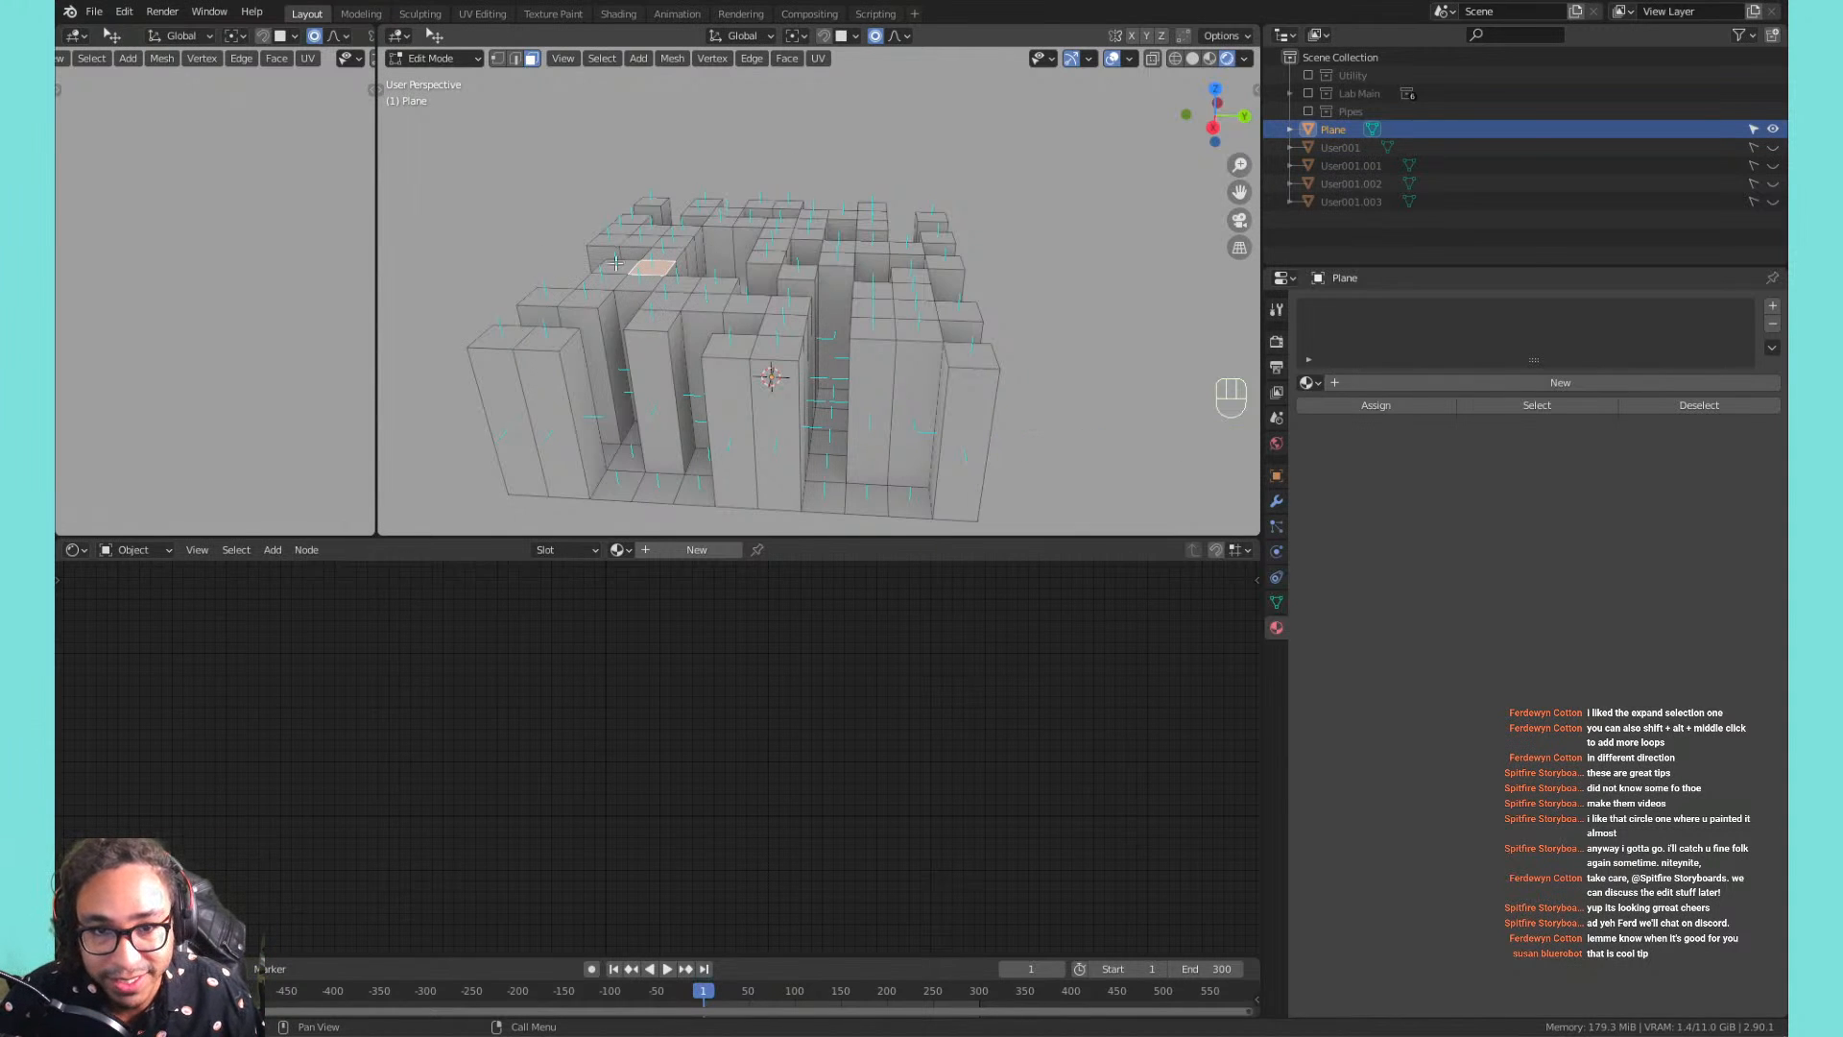
pyautogui.click(537, 333)
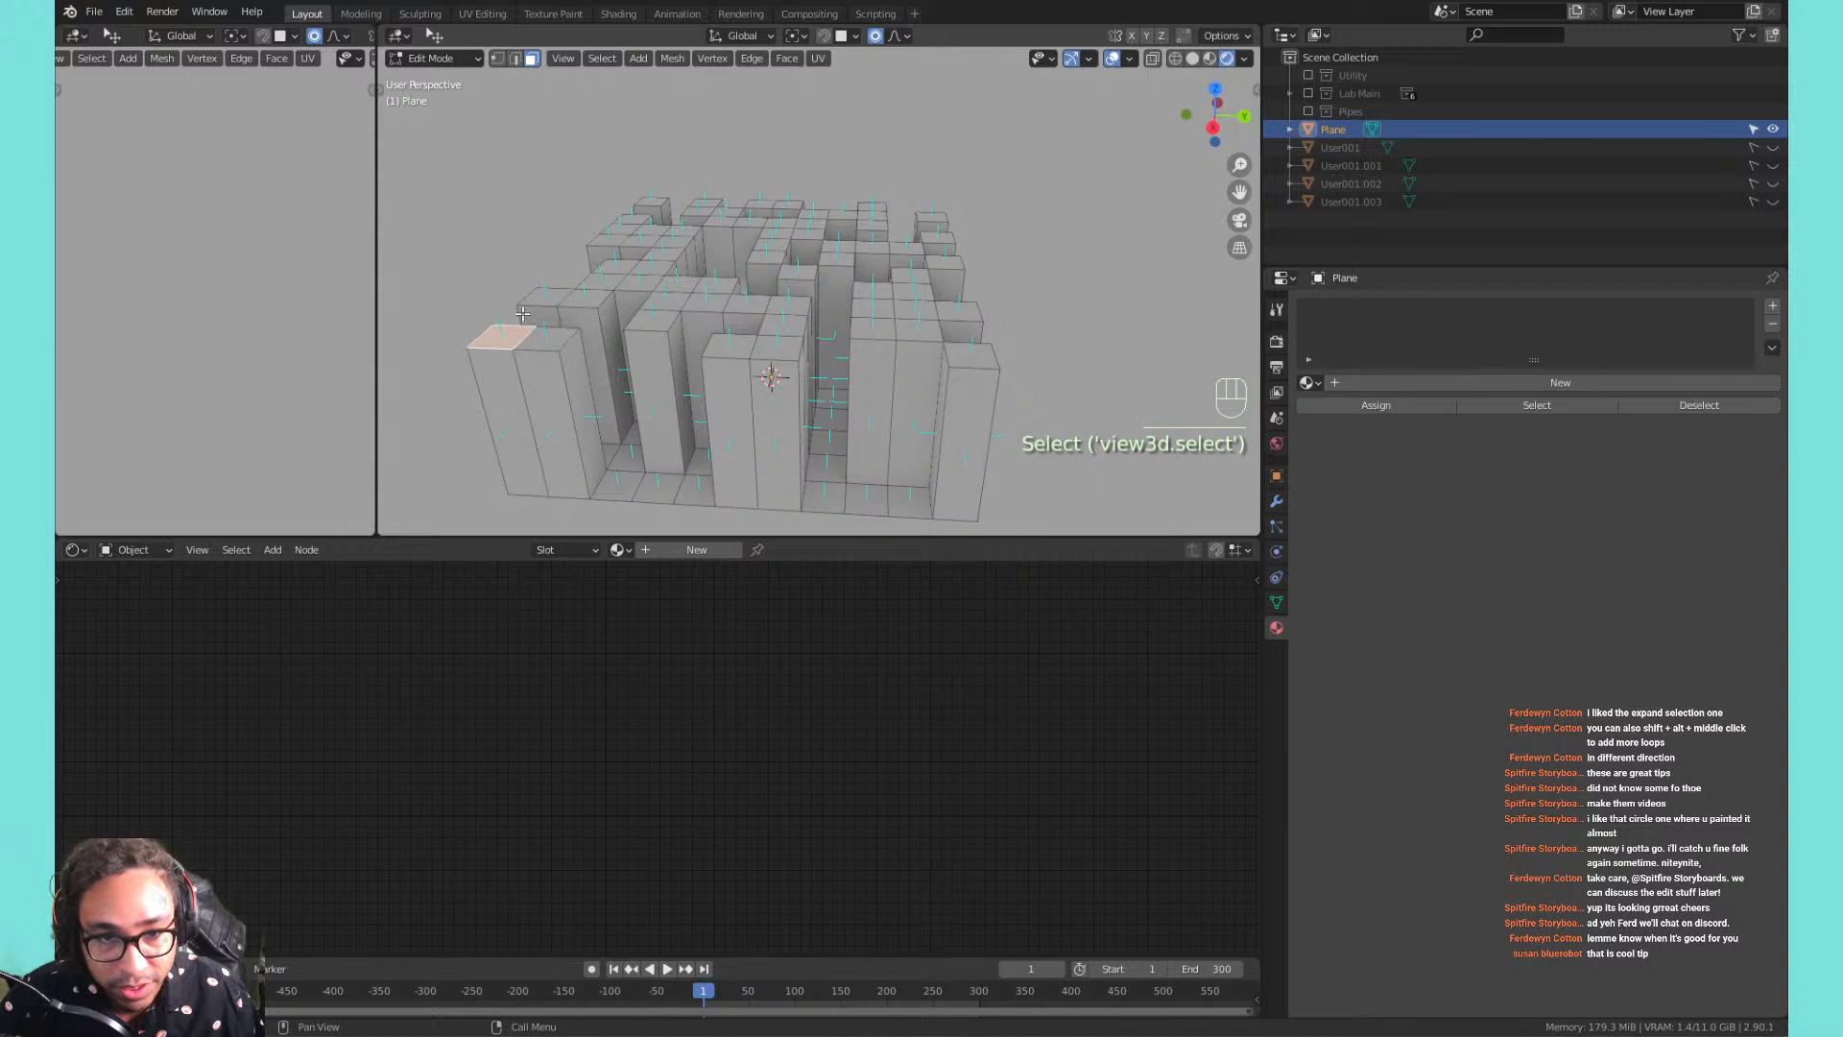
pyautogui.click(542, 298)
pyautogui.click(623, 499)
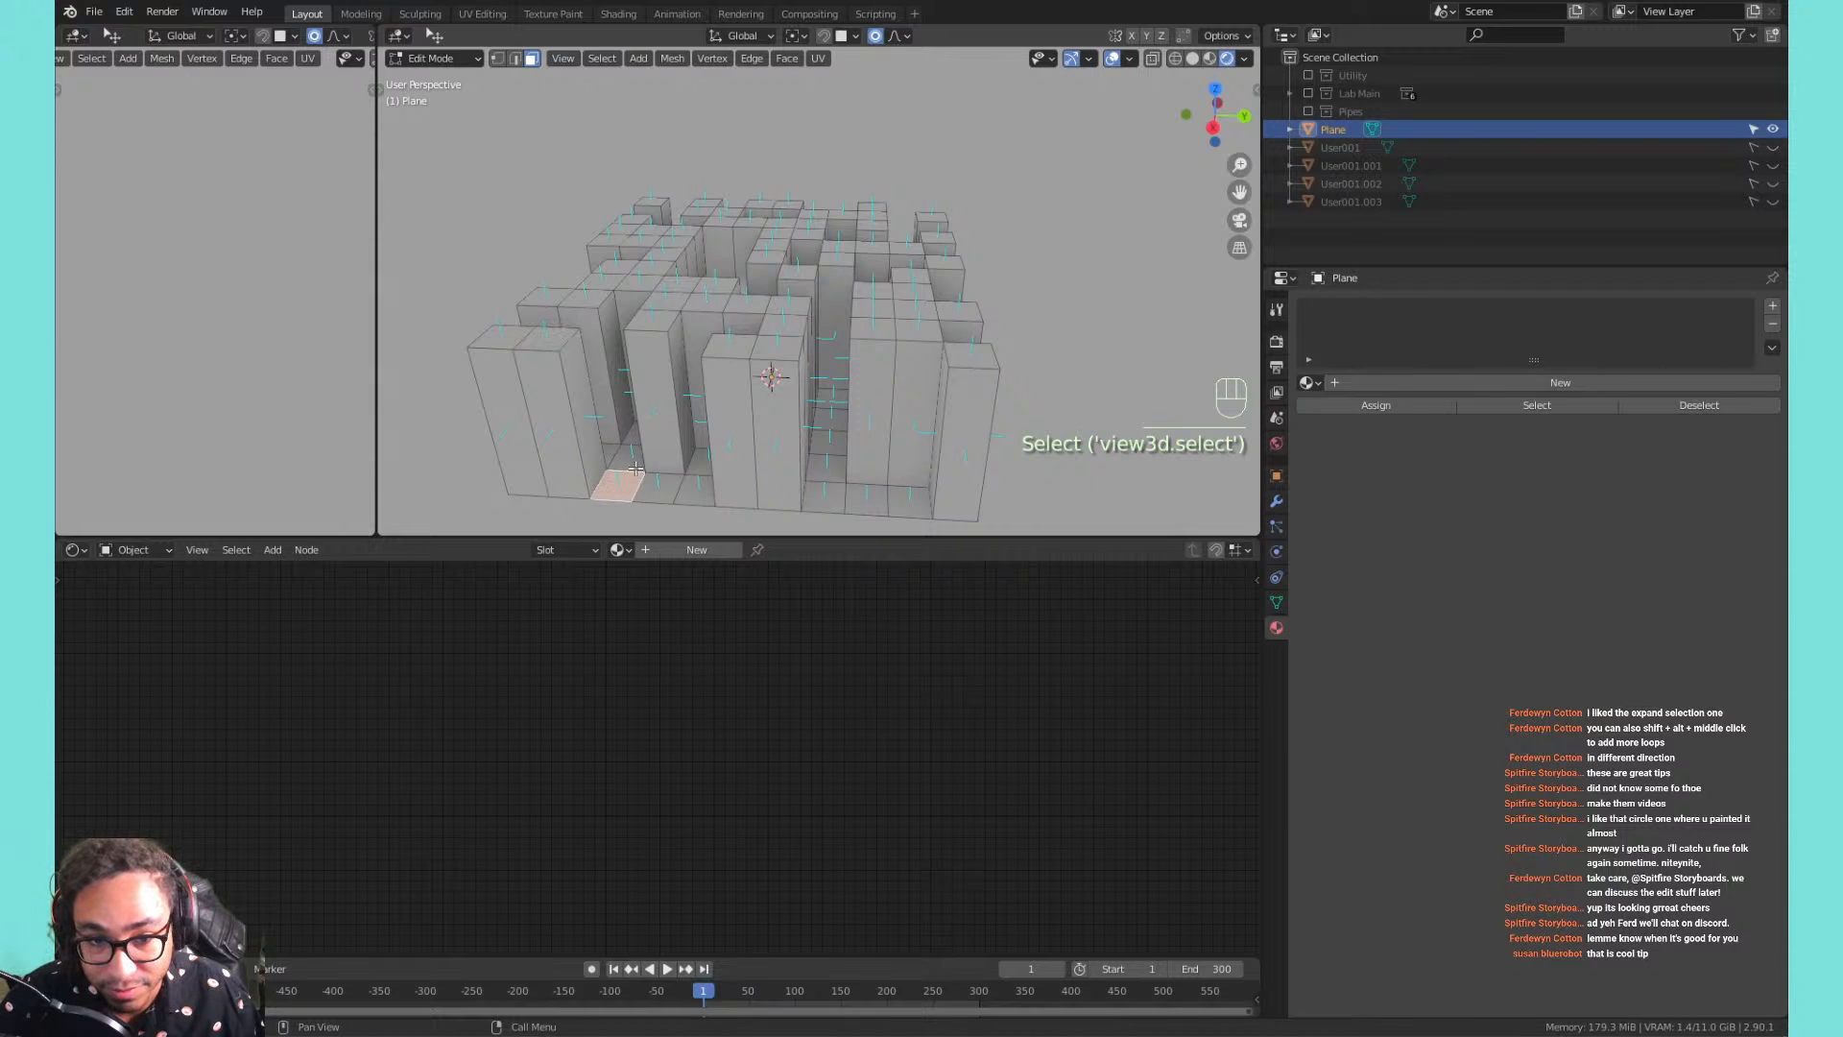
# Select a top face on the front corner blocks and extend the selection to every co-planar face.
pyautogui.click(541, 342)
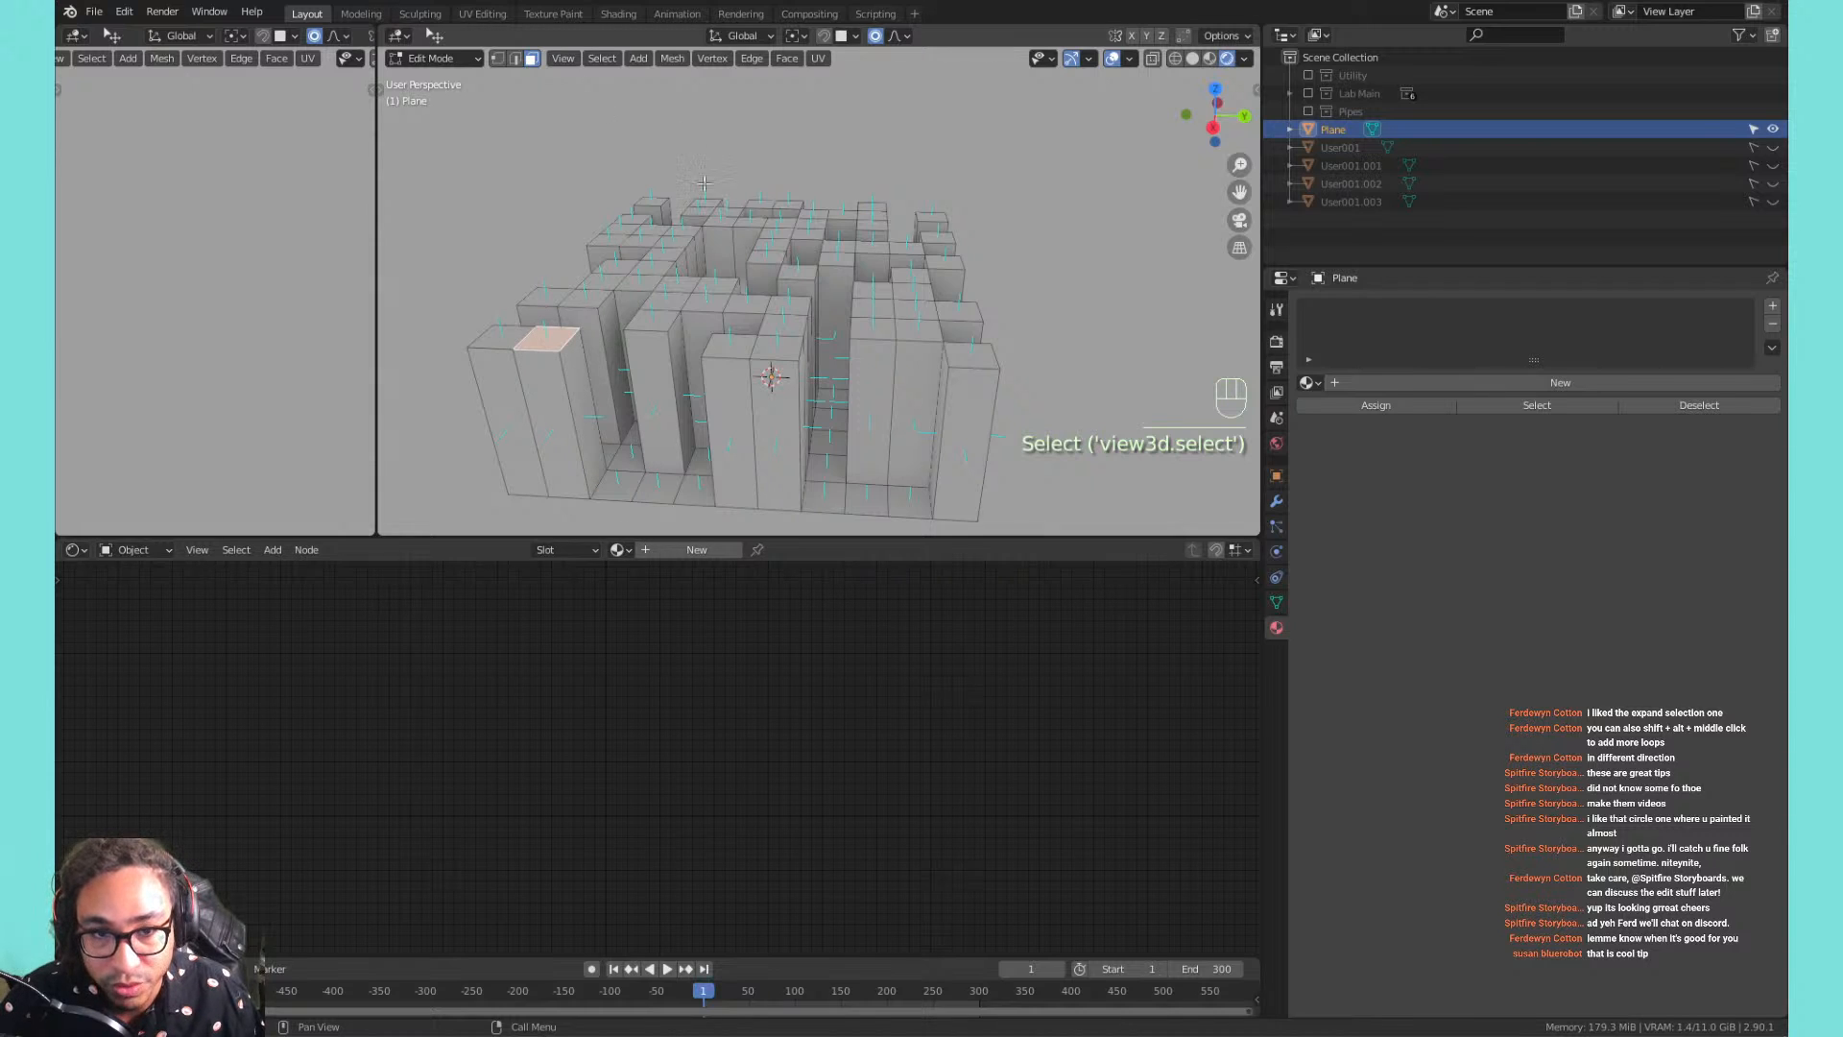
pyautogui.hotkey('shift', 'g')
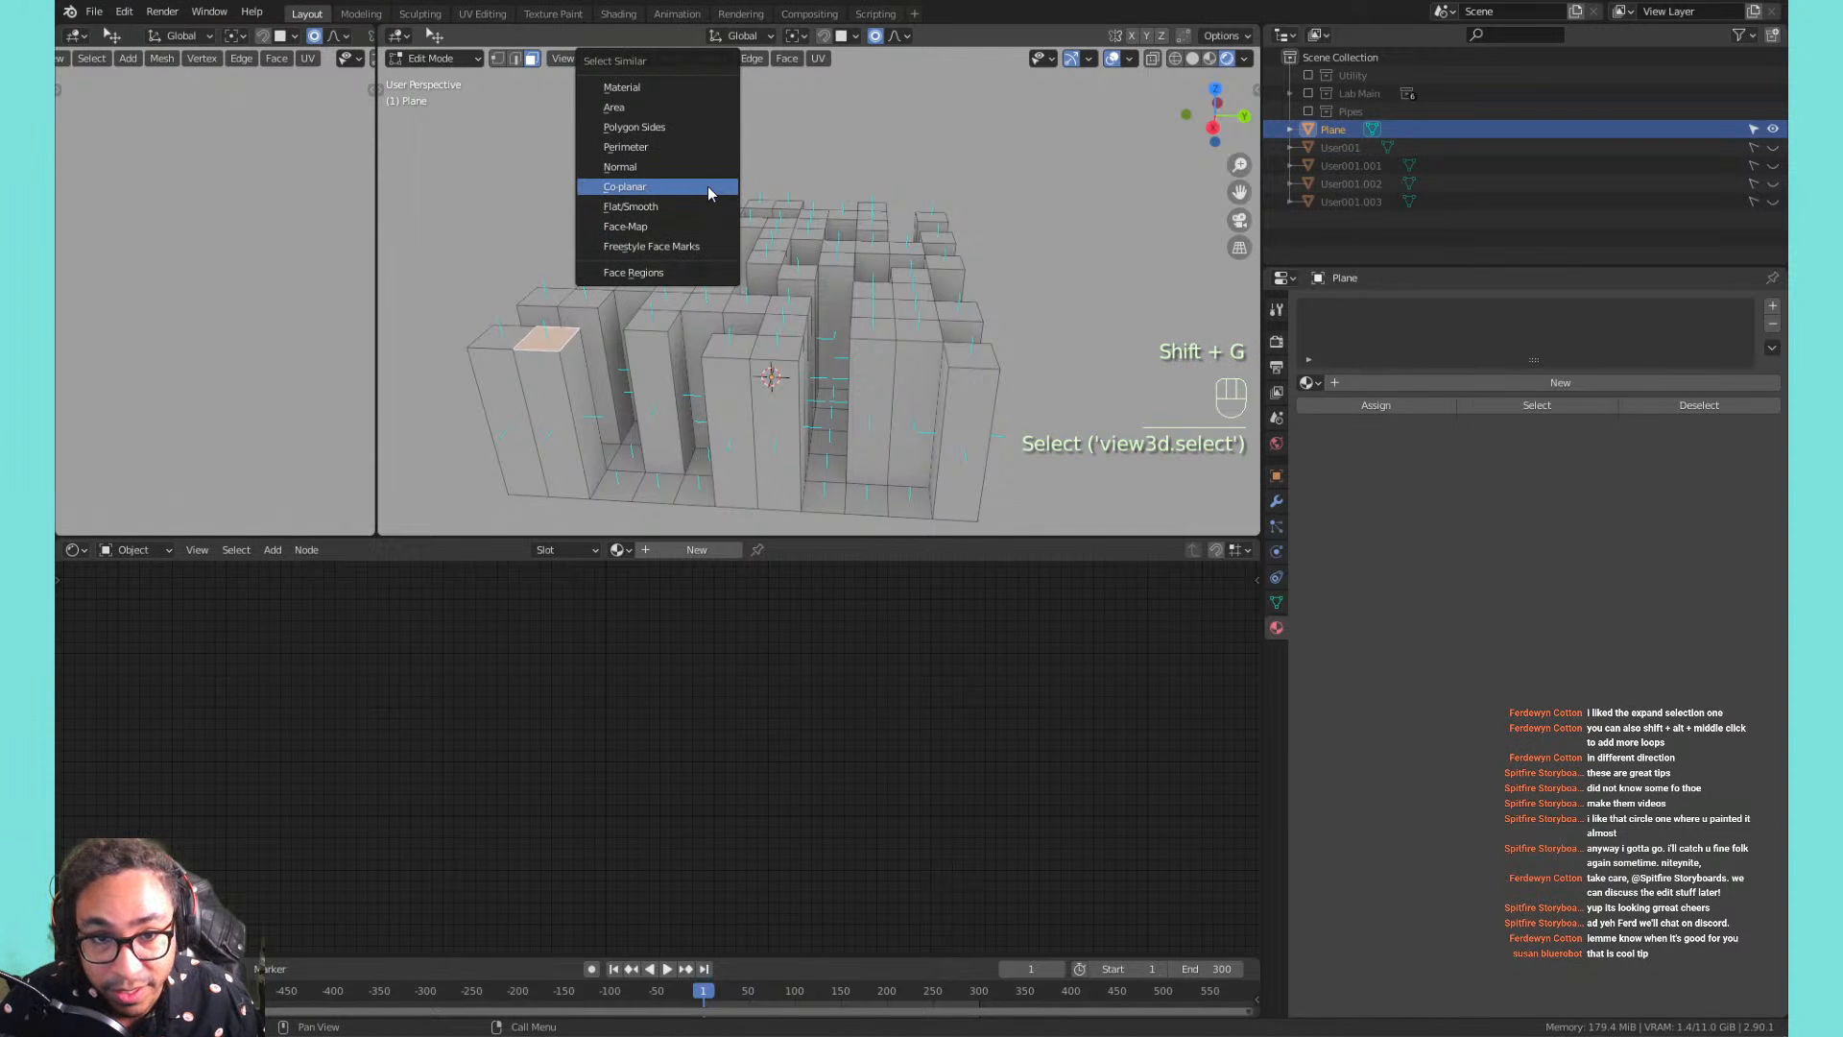
pyautogui.click(709, 189)
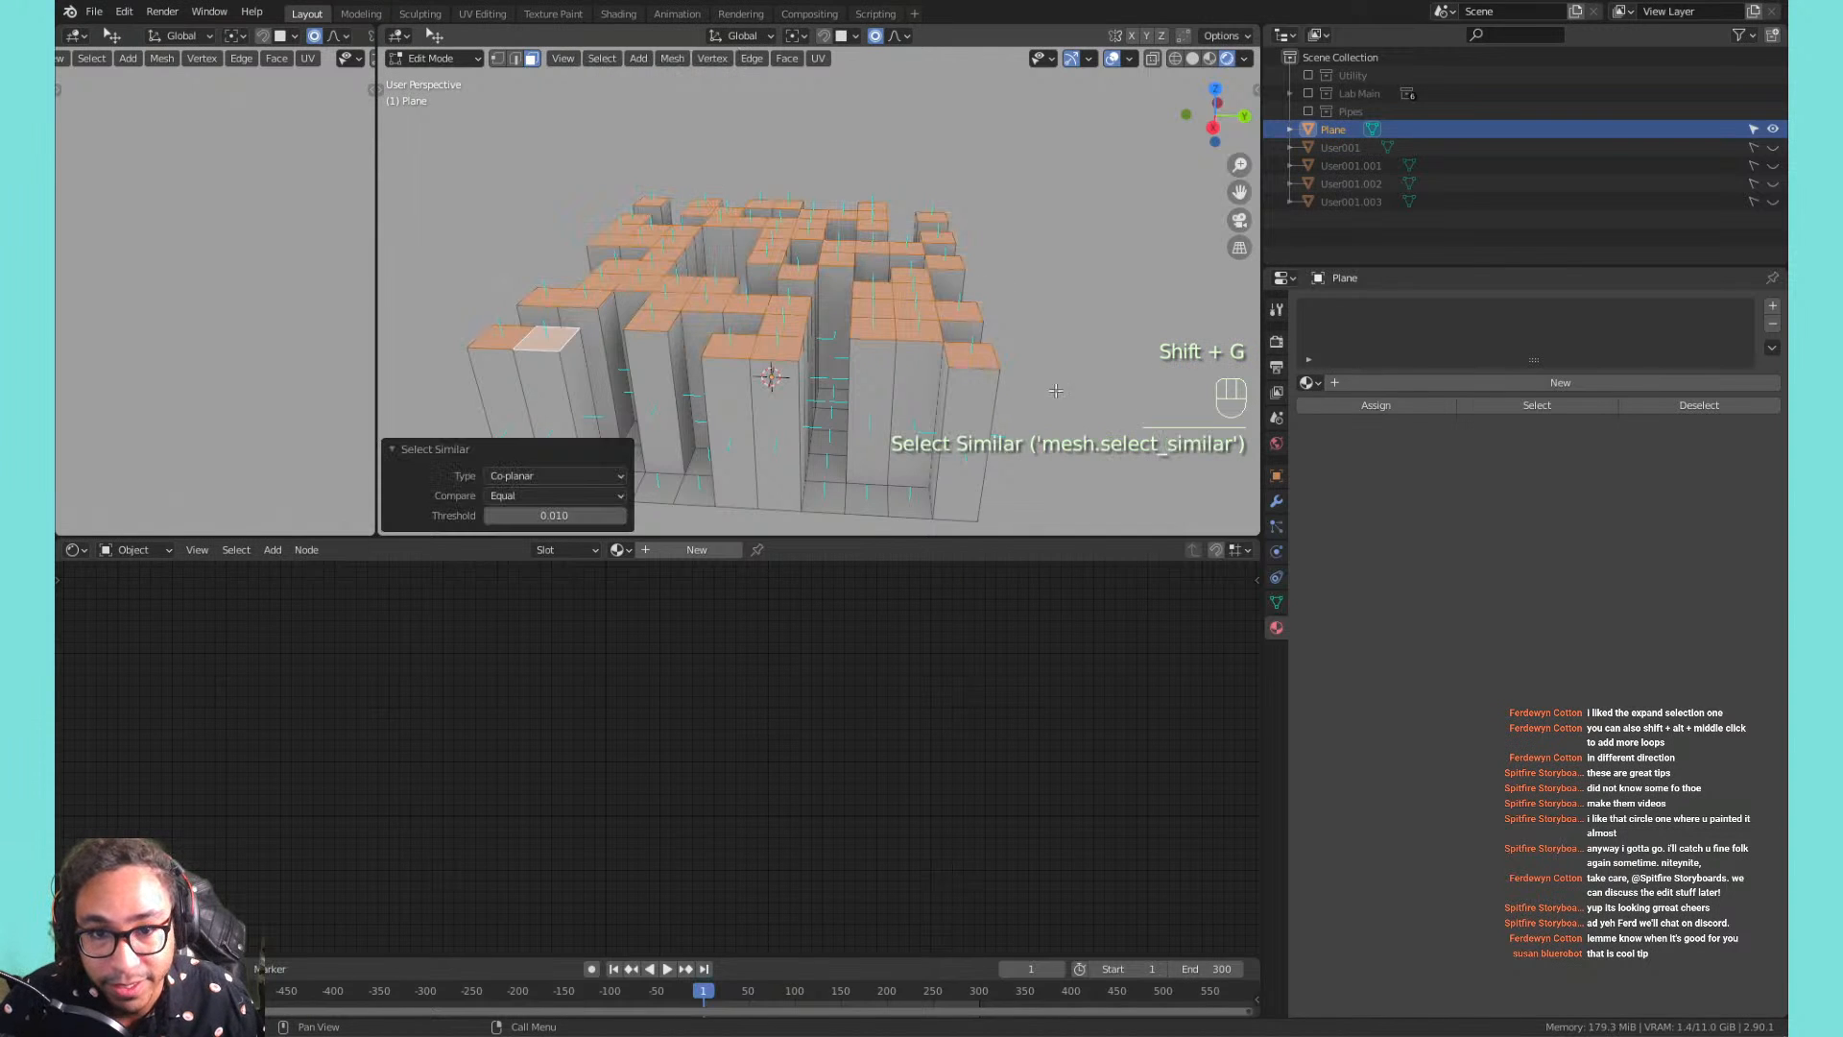
# Select only the isolated front block's top face and look over the Select Similar criteria without applying one.
pyautogui.click(663, 313)
pyautogui.hotkey('shift', 'g')
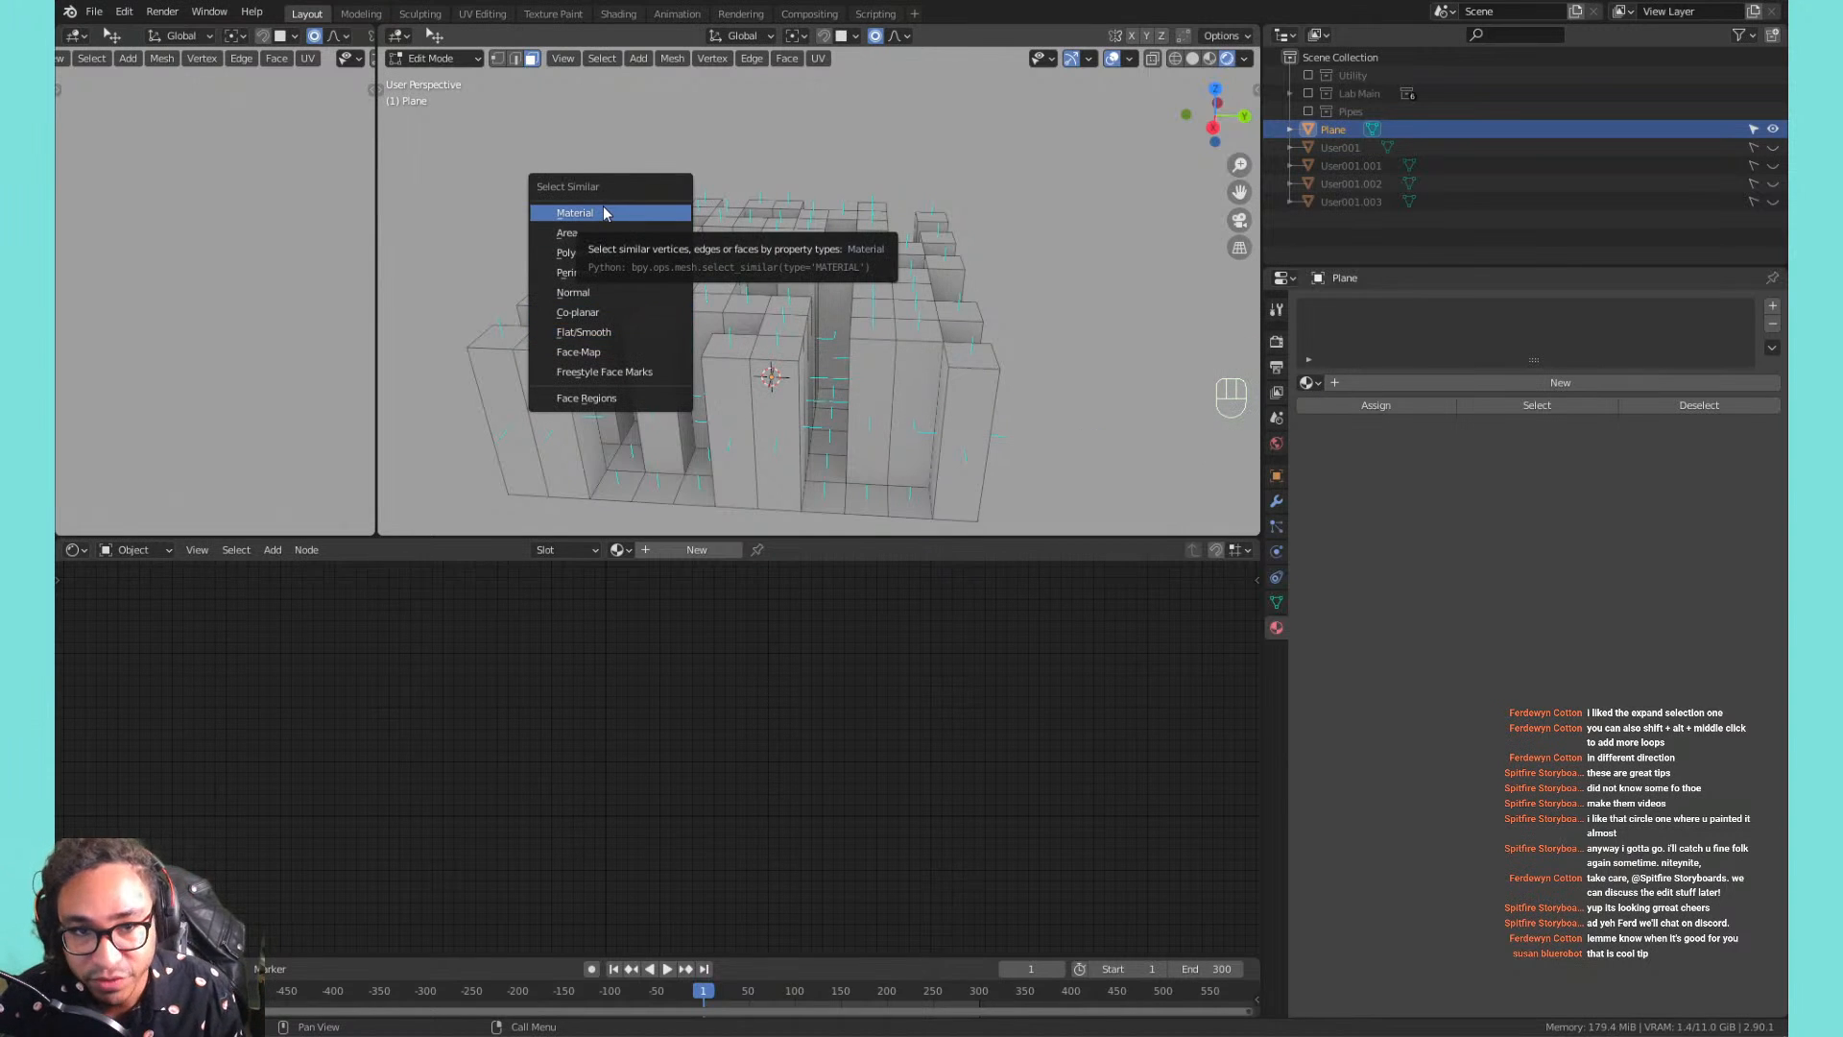
pyautogui.click(639, 376)
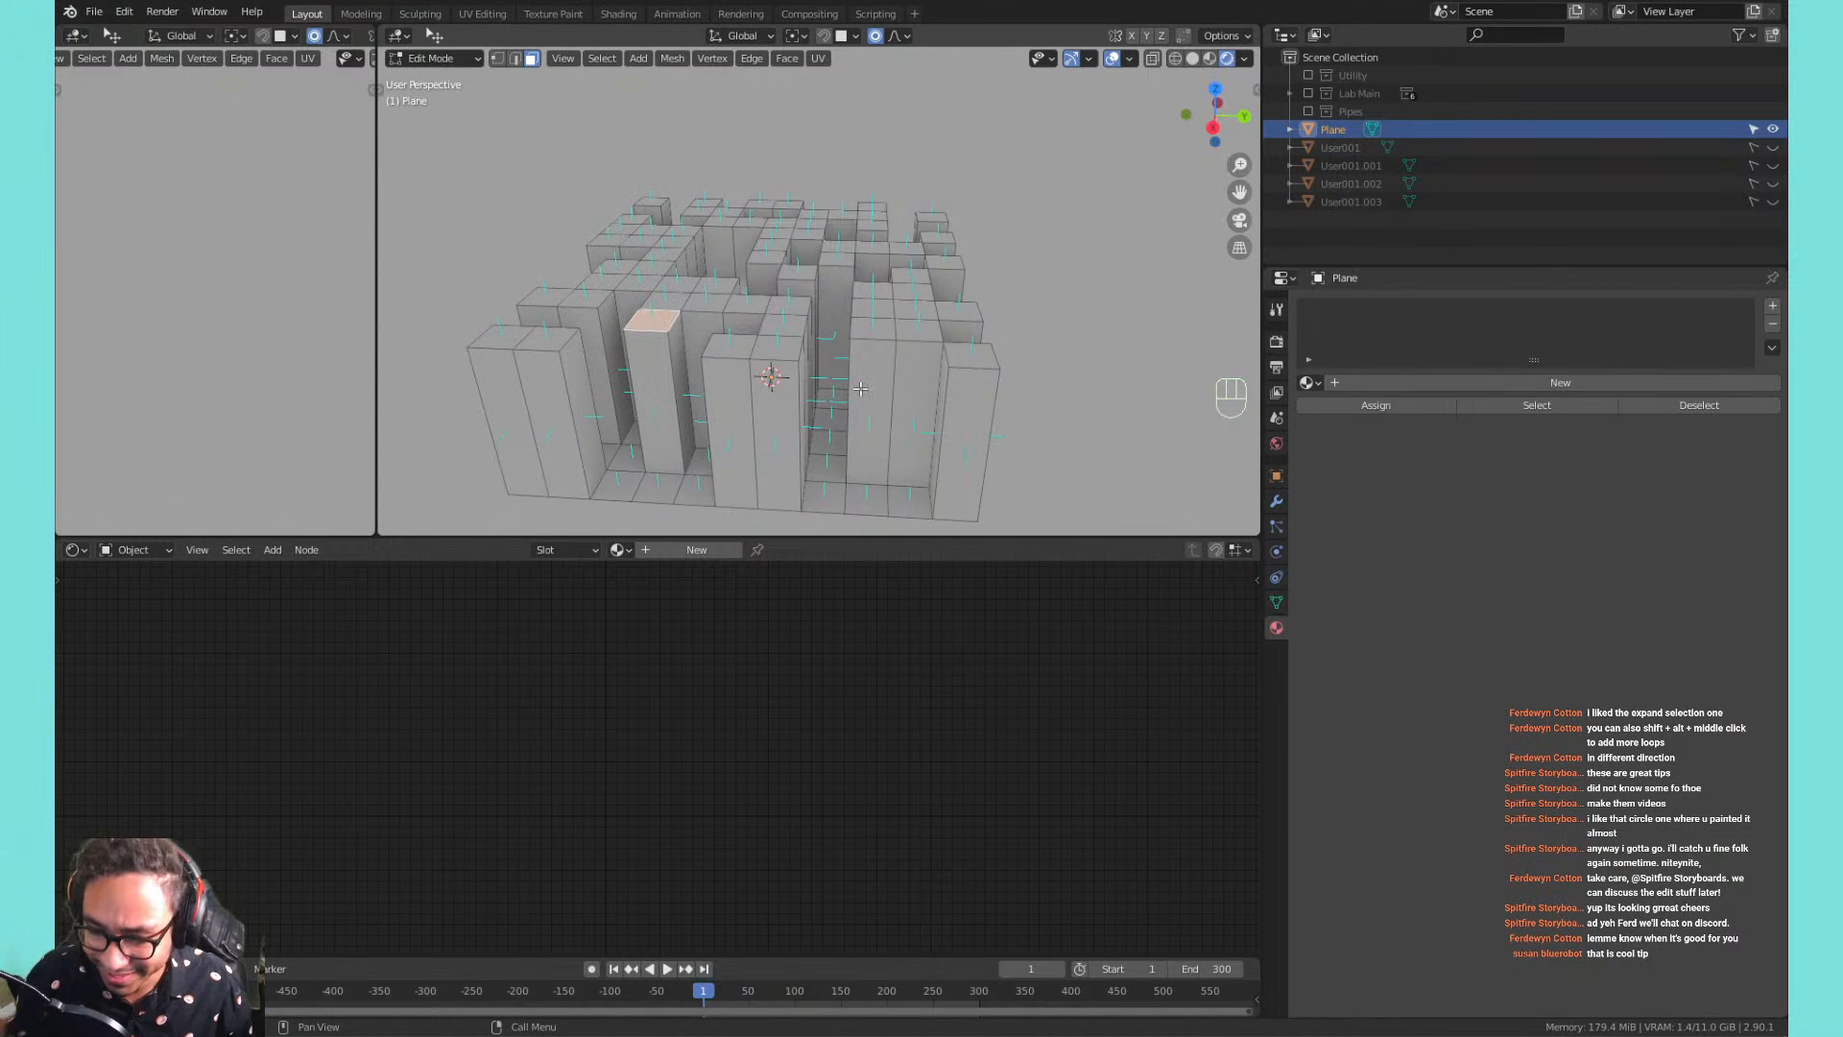